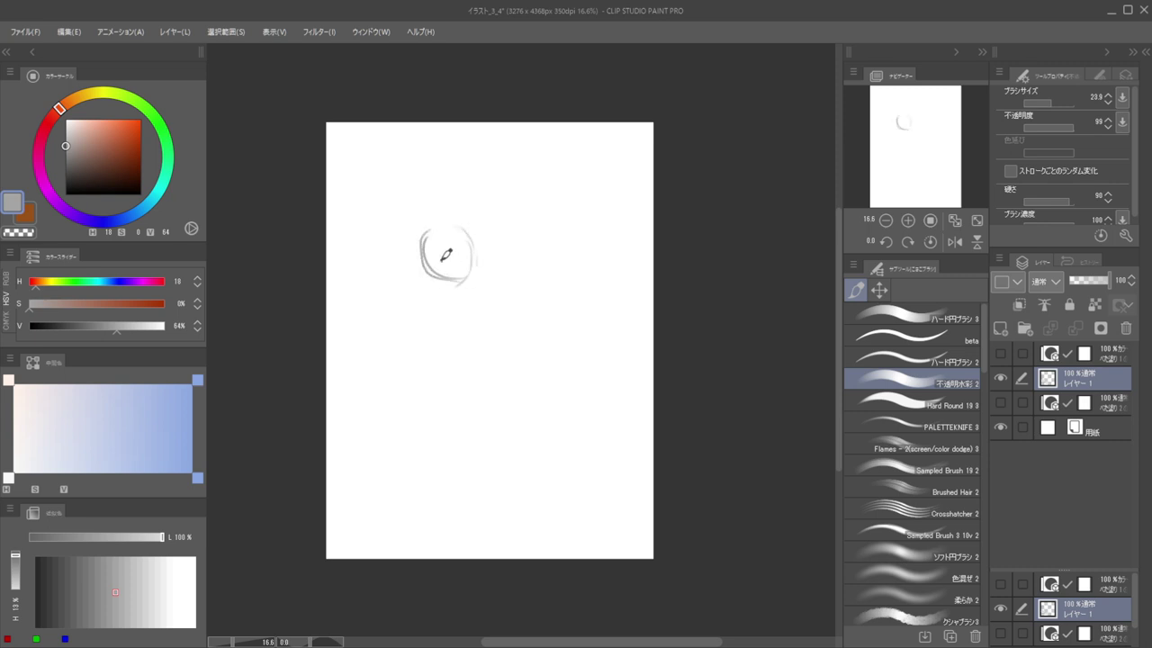
Trim the grey head circle and add a diagonal line from its lower right, undoing a misplaced stroke
key("c")
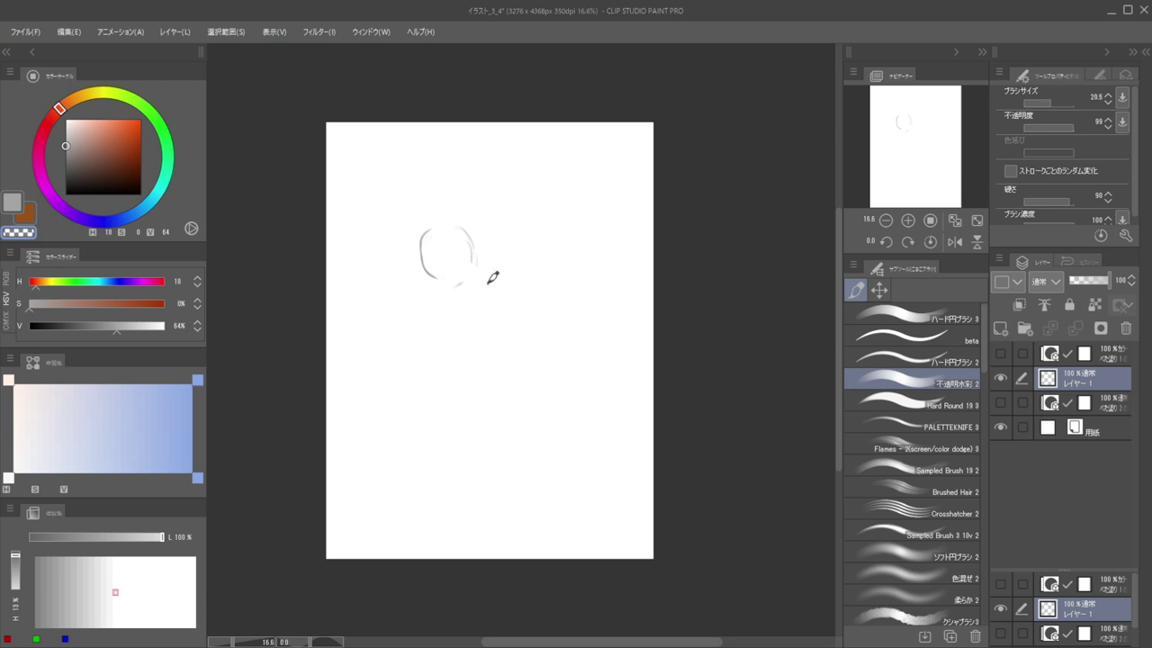
key("c")
key("ctrl+z")
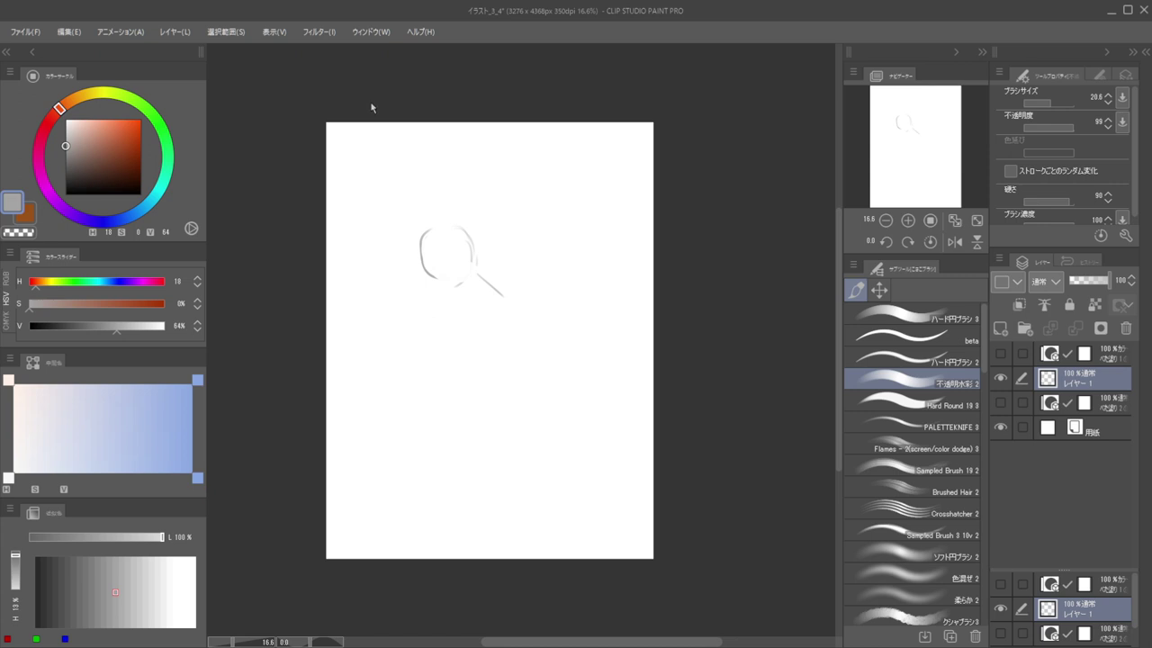
scroll(531, 163, "down", 3)
scroll(479, 237, "up", 2)
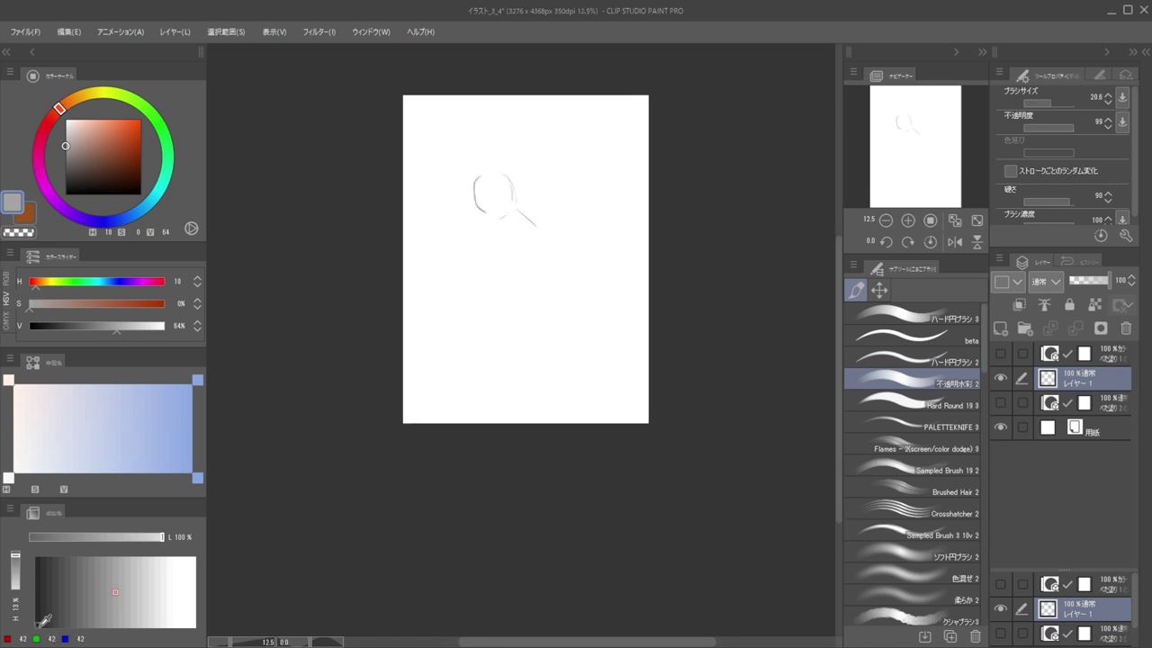
Sketch a short curve below the head and both side lines of the figure's body
left_click(70, 646)
scroll(614, 190, "down", 1)
scroll(522, 217, "up", 1)
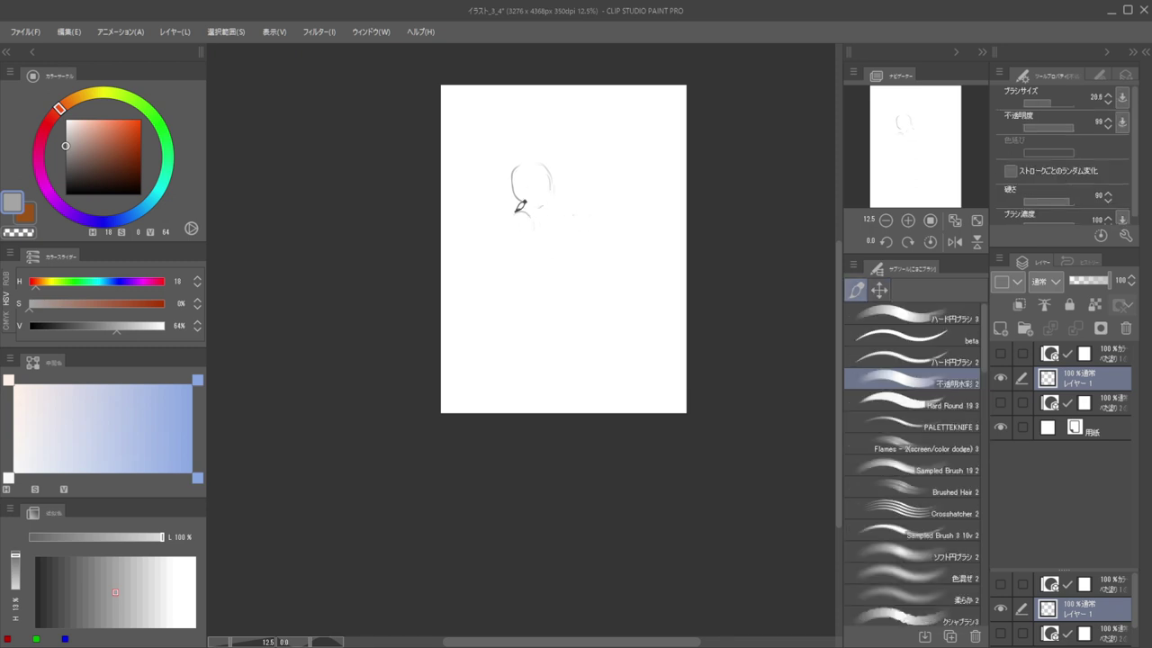
left_click_drag(510, 215, 523, 223)
left_click_drag(540, 239, 563, 321)
key("ctrl+z")
key("ctrl+z")
left_click_drag(531, 229, 554, 289)
left_click_drag(505, 225, 497, 300)
Erase the figure's right contour and redraw it as a line down the arm
key("e")
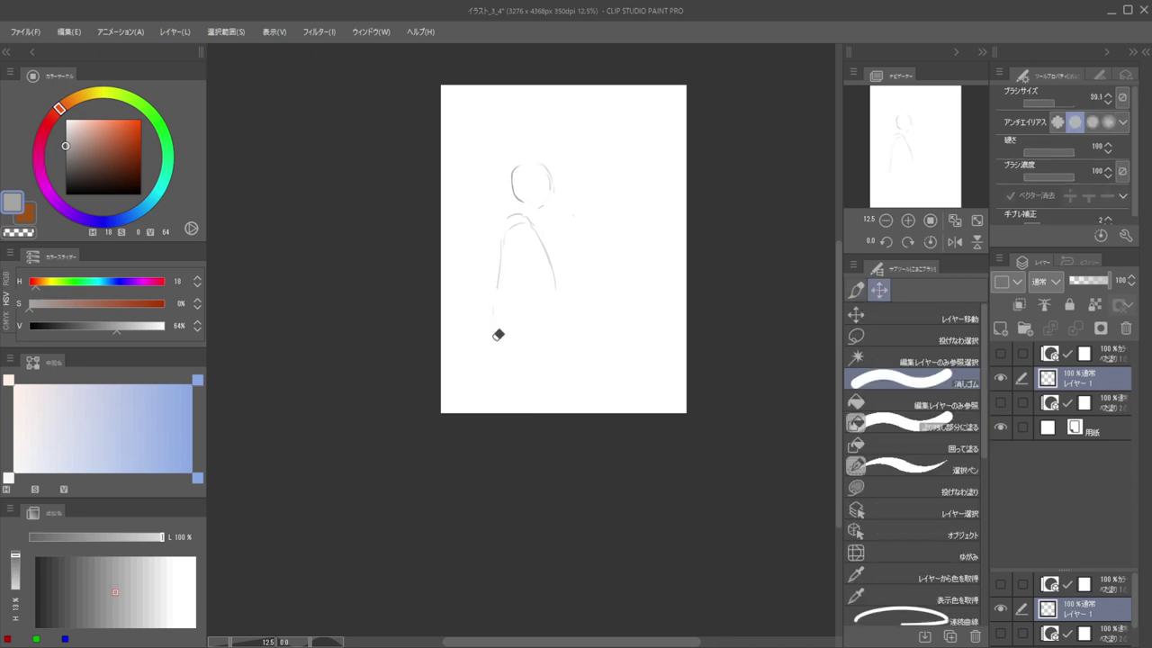
key("p")
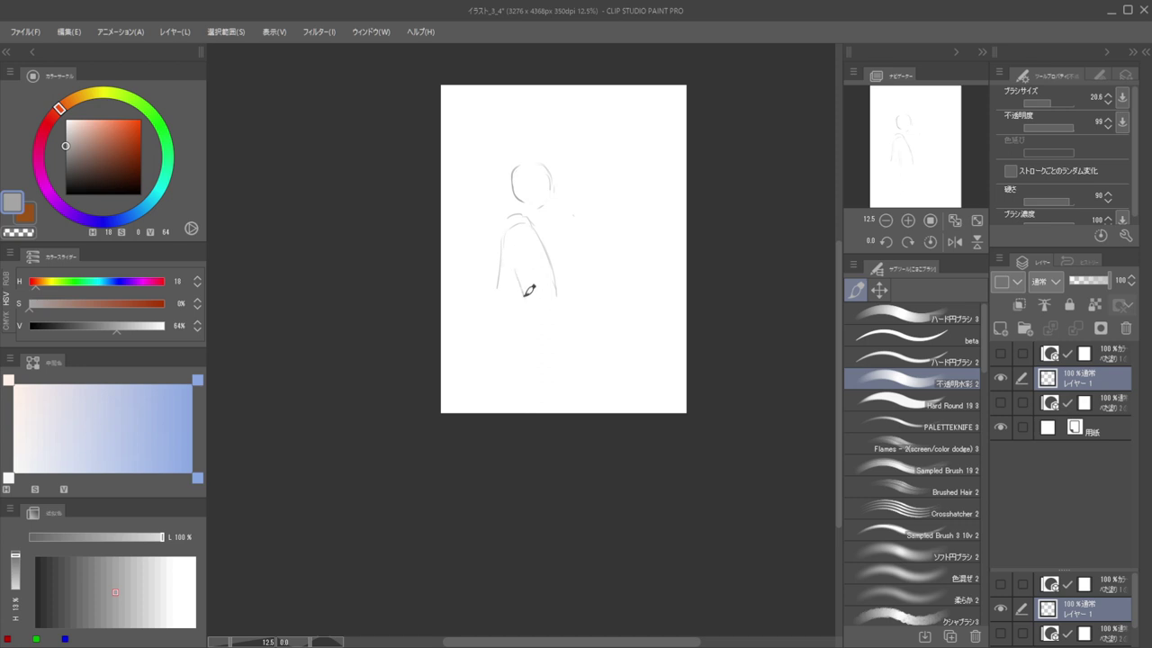
left_click_drag(552, 312, 542, 311)
key("e")
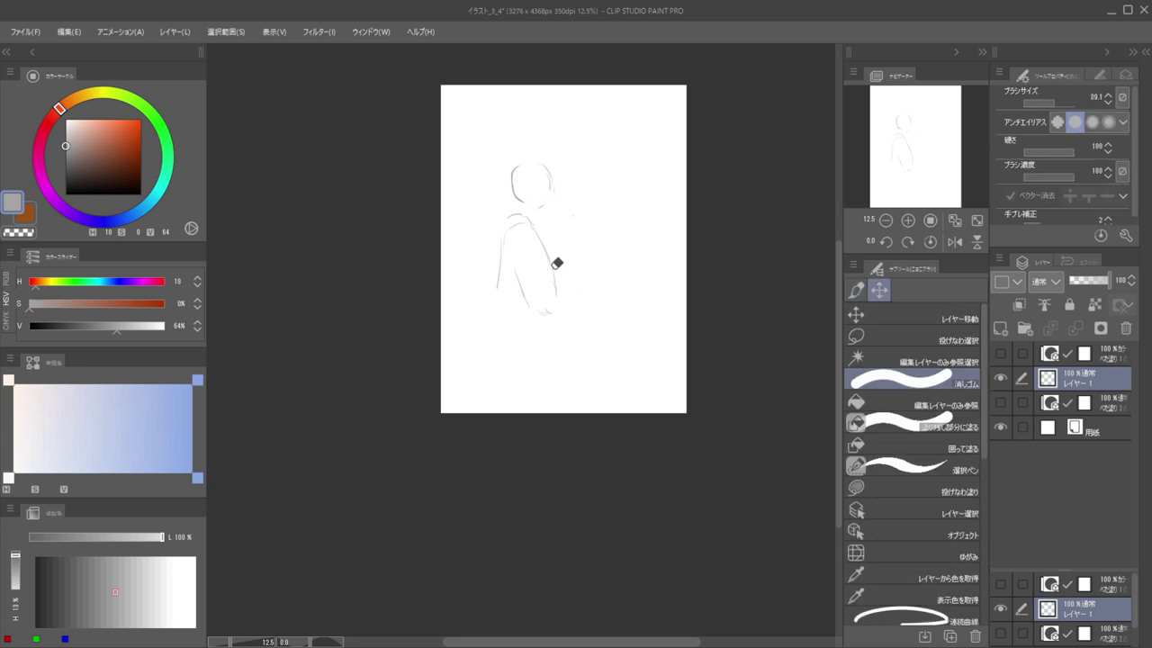
left_click_drag(542, 241, 556, 297)
key("b")
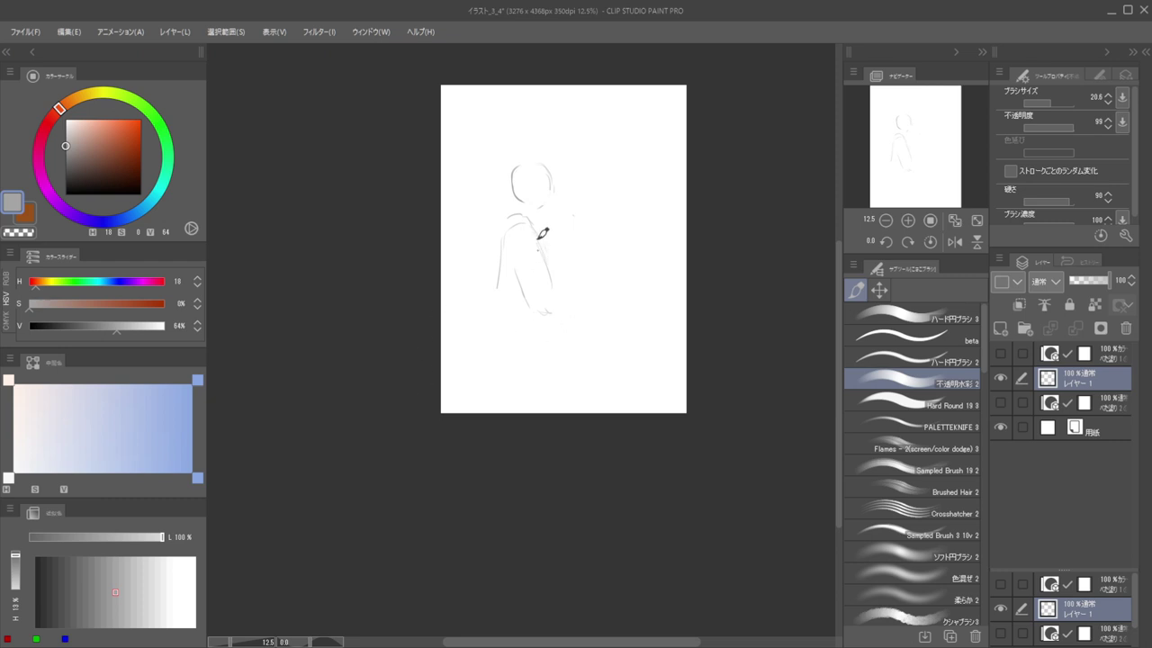
key("e")
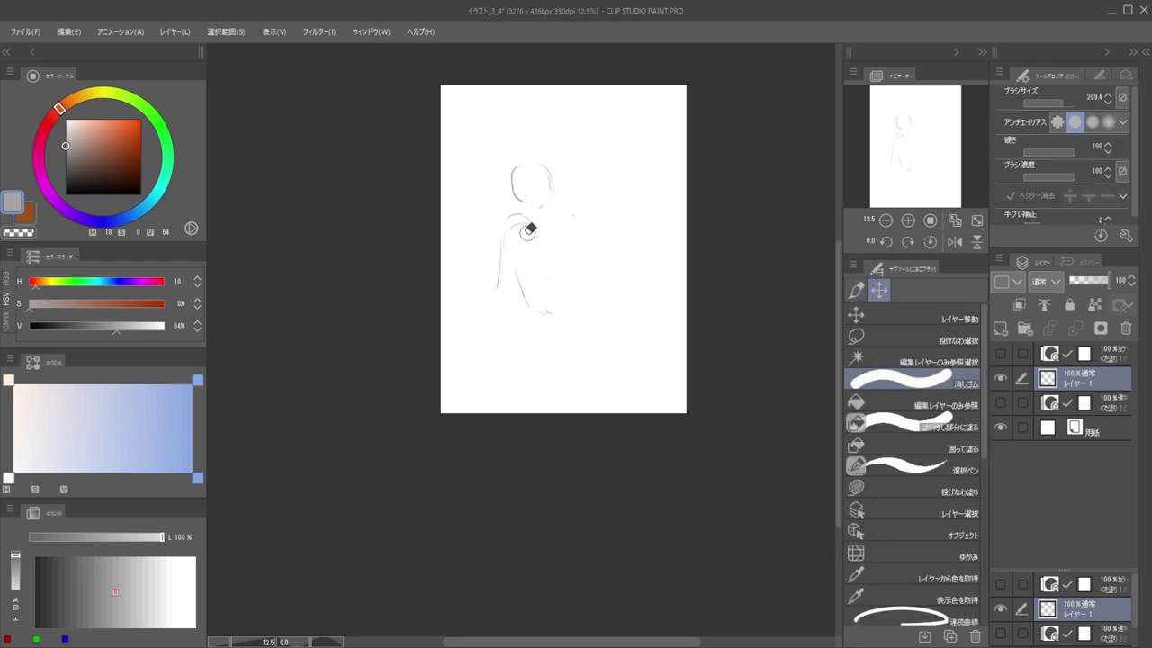
key("b")
mouse_move(537, 228)
left_mouse_down()
mouse_move(551, 300)
mouse_move(518, 271)
mouse_move(538, 309)
left_mouse_up()
Add a hooked stroke at the arm's bottom and redraw the shoulder curve
key("e")
key("b")
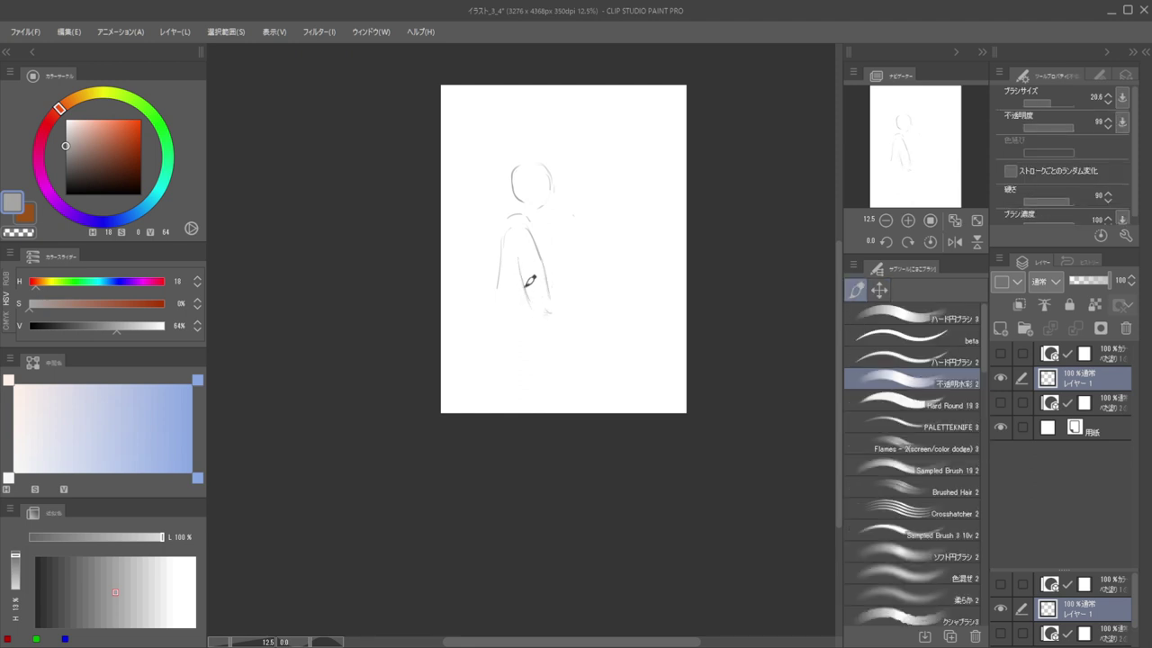
left_click_drag(540, 313, 550, 313)
mouse_move(569, 252)
left_mouse_down()
mouse_move(570, 275)
mouse_move(575, 220)
mouse_move(578, 243)
left_mouse_up()
key("ctrl+z")
key("ctrl+z")
key("ctrl+z")
key("ctrl+z")
left_click_drag(554, 194, 578, 230)
Lasso the head area and nudge the sketch slightly to the left
key("m")
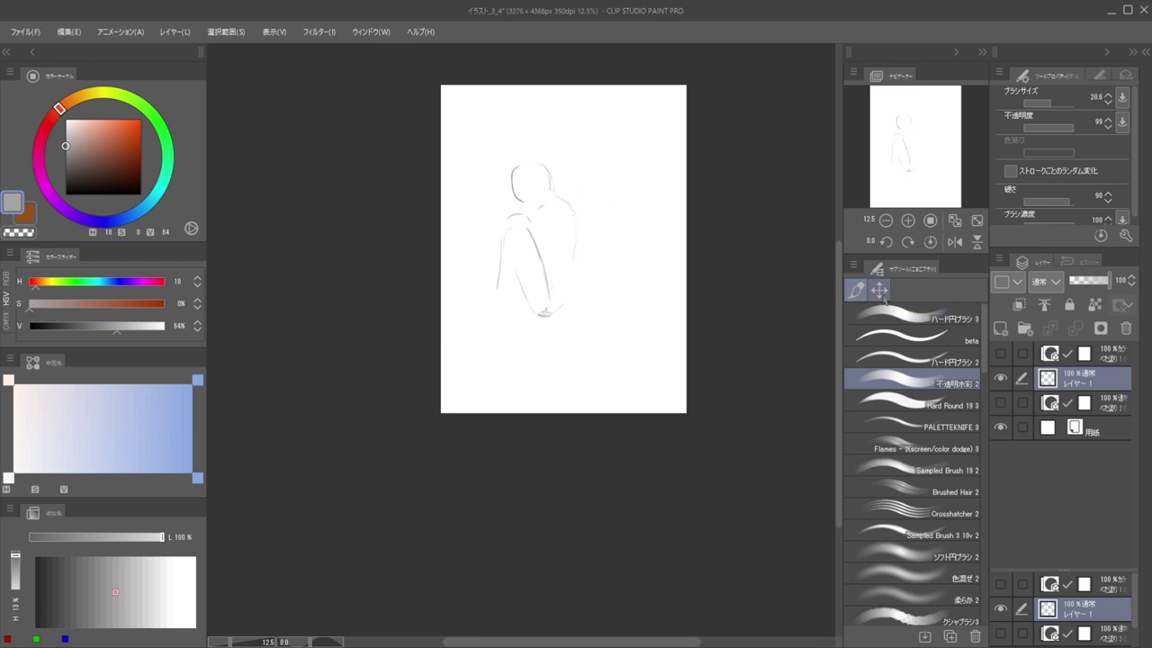
mouse_move(612, 191)
left_mouse_down()
mouse_move(604, 238)
mouse_move(533, 216)
mouse_move(489, 159)
mouse_move(593, 226)
left_mouse_up()
key("k")
key("ctrl+d")
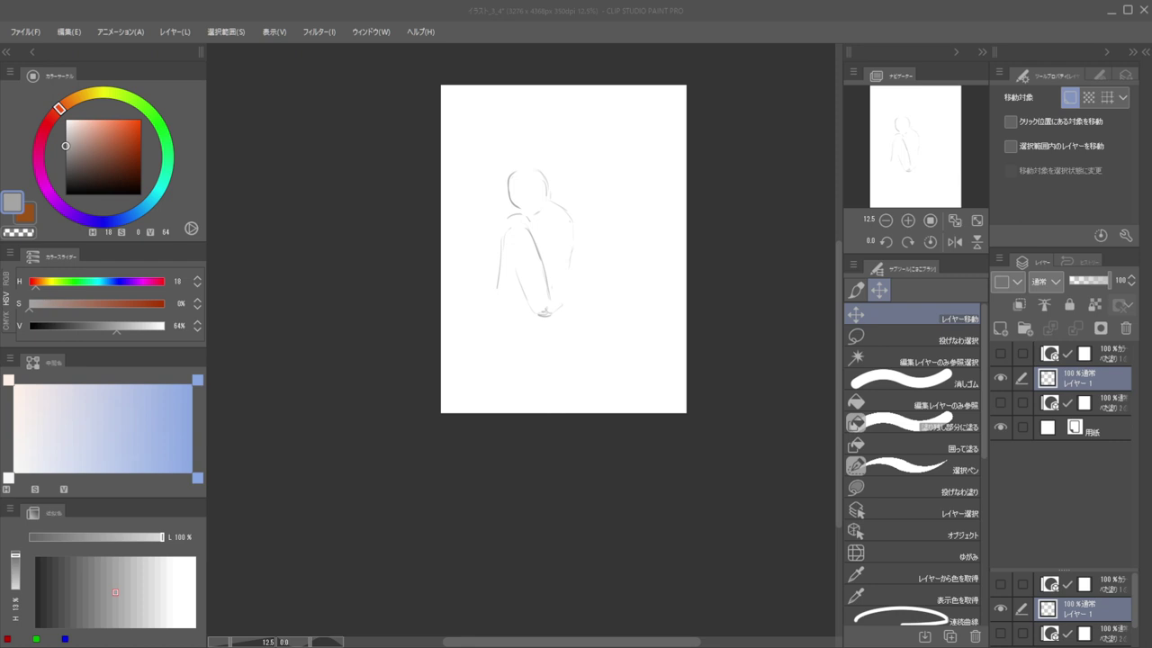
mouse_move(574, 257)
left_mouse_down()
mouse_move(569, 288)
mouse_move(570, 240)
left_mouse_up()
Redraw the back outline running down the figure's right side
key("p")
key("e")
key("p")
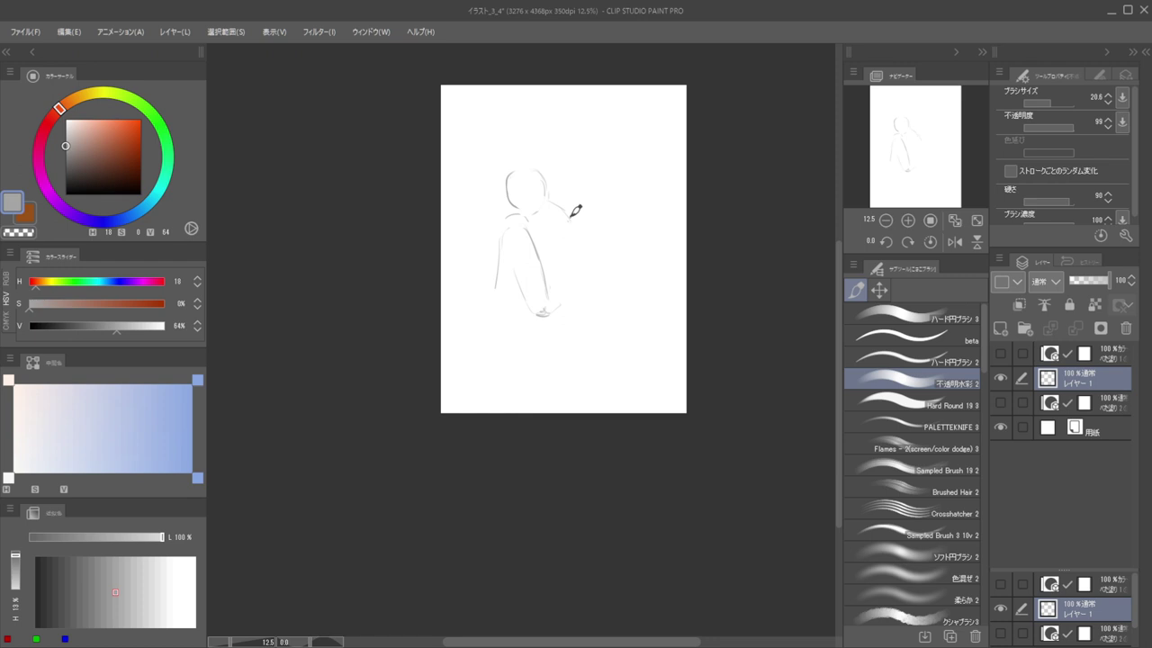
key("e")
key("p")
left_click_drag(588, 244, 576, 305)
key("e")
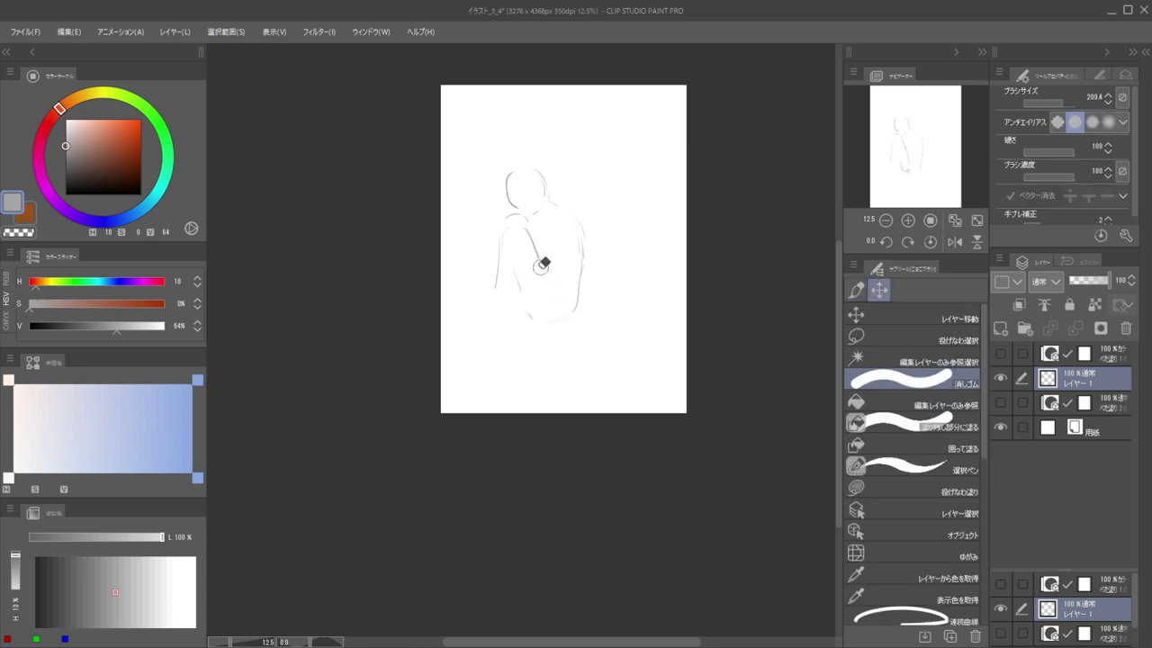
key("b")
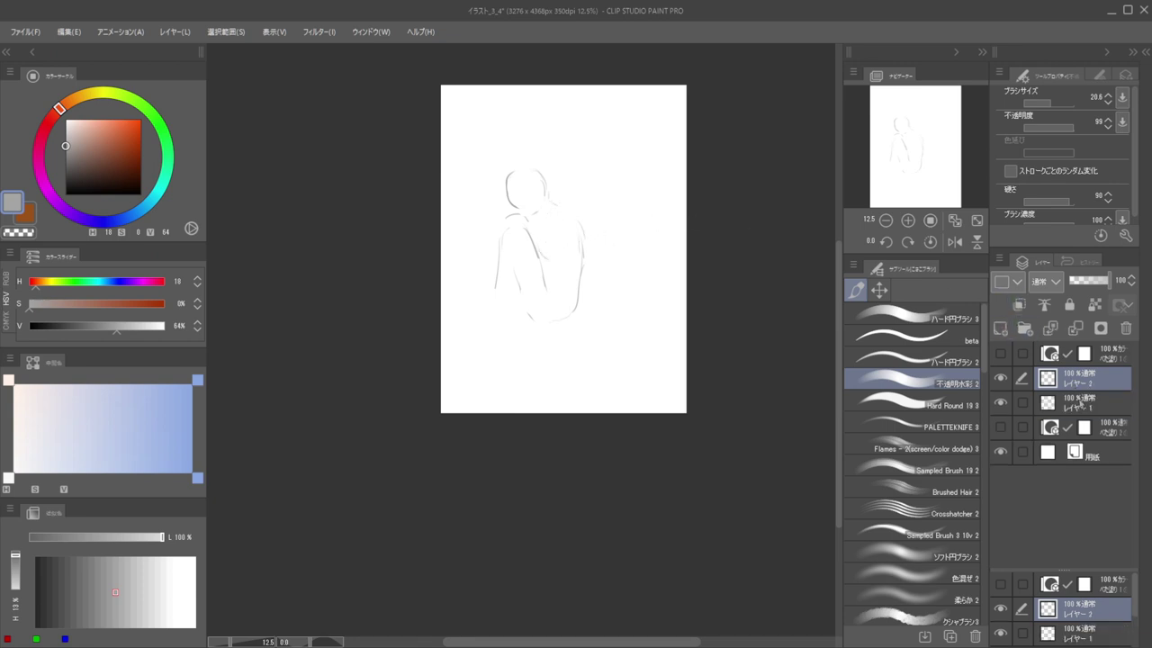
Add a new layer, set Layer 1 opacity to 46% and Layer 2 to 49%, then select Layer 1
left_click(1000, 327)
left_click(1087, 281)
left_click(1088, 378)
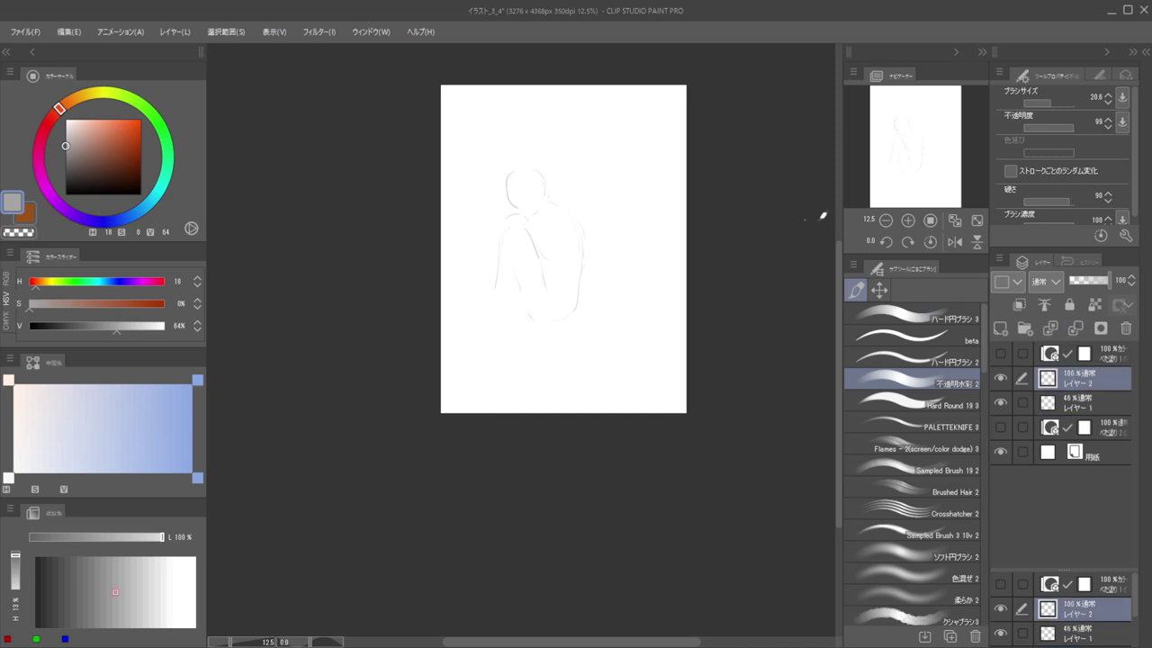
left_click(1086, 282)
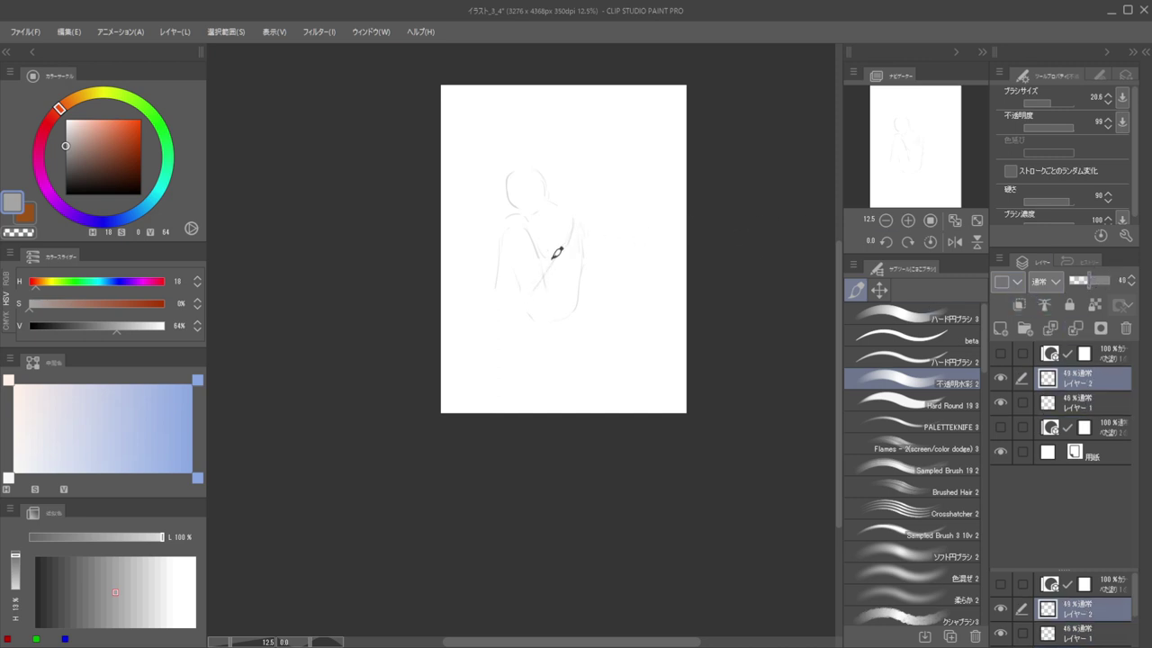
left_click(1057, 410)
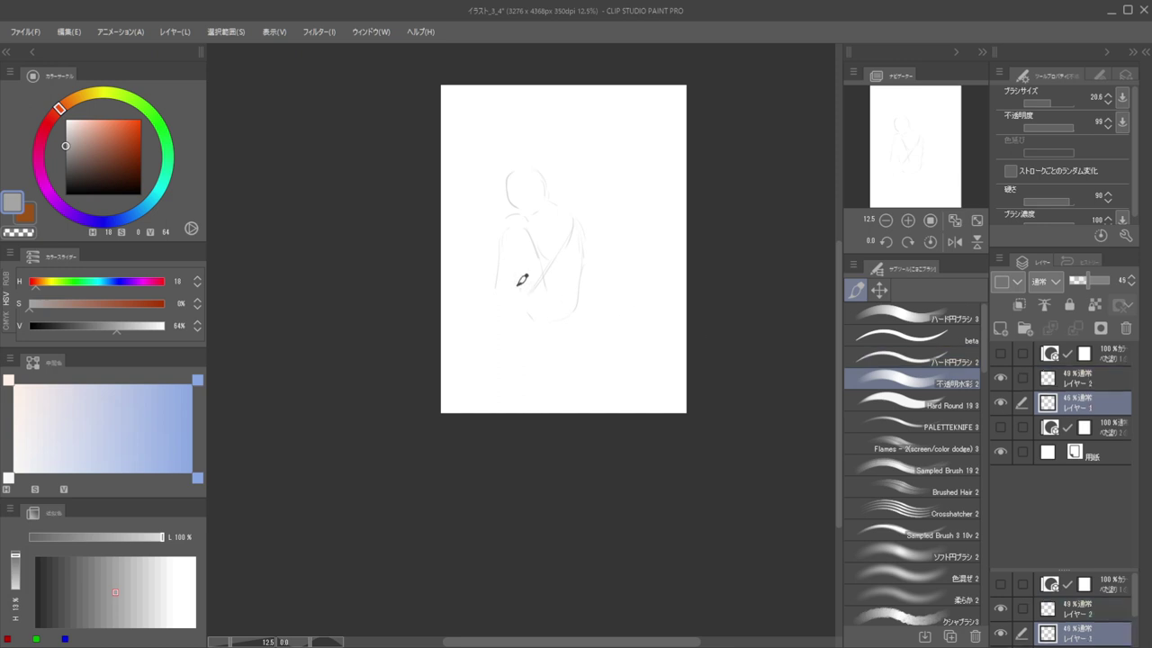
Extend the left arm line downward and sketch a rough hand at the lower left
left_click_drag(499, 261, 487, 313)
key("ctrl+z")
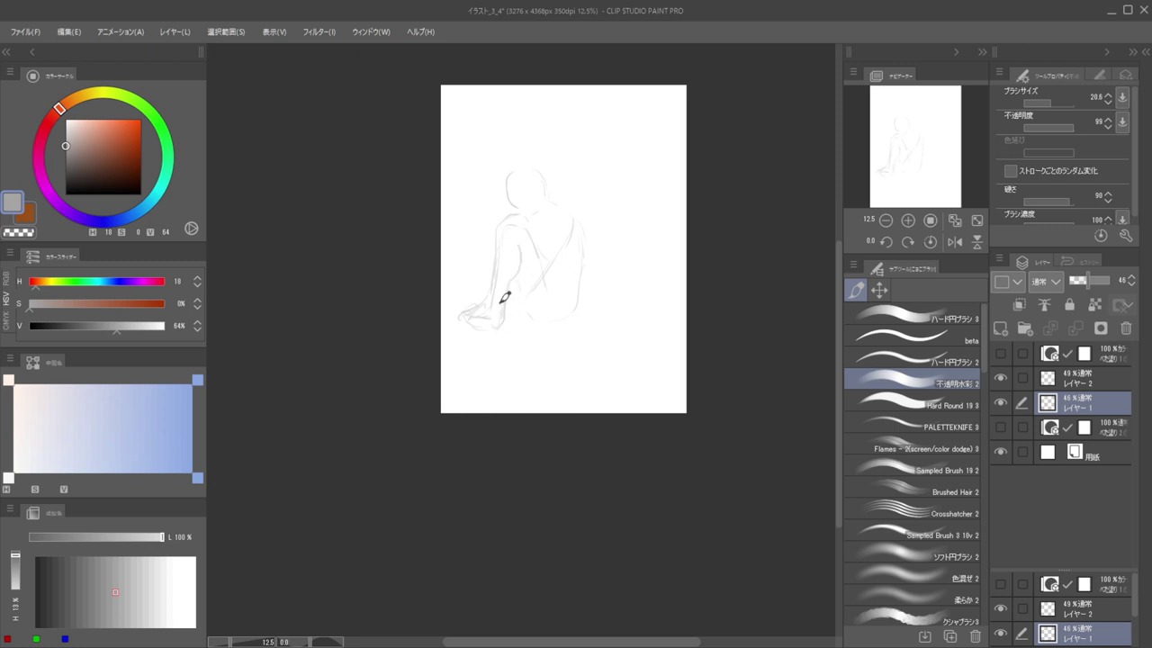
key("e")
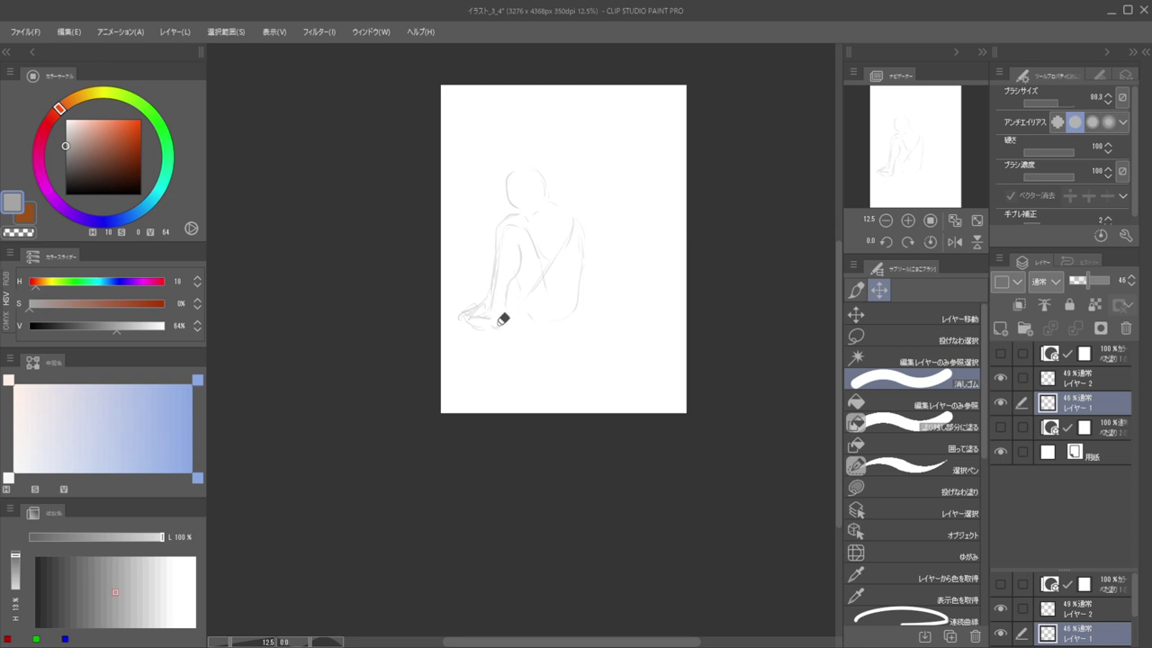
key("b")
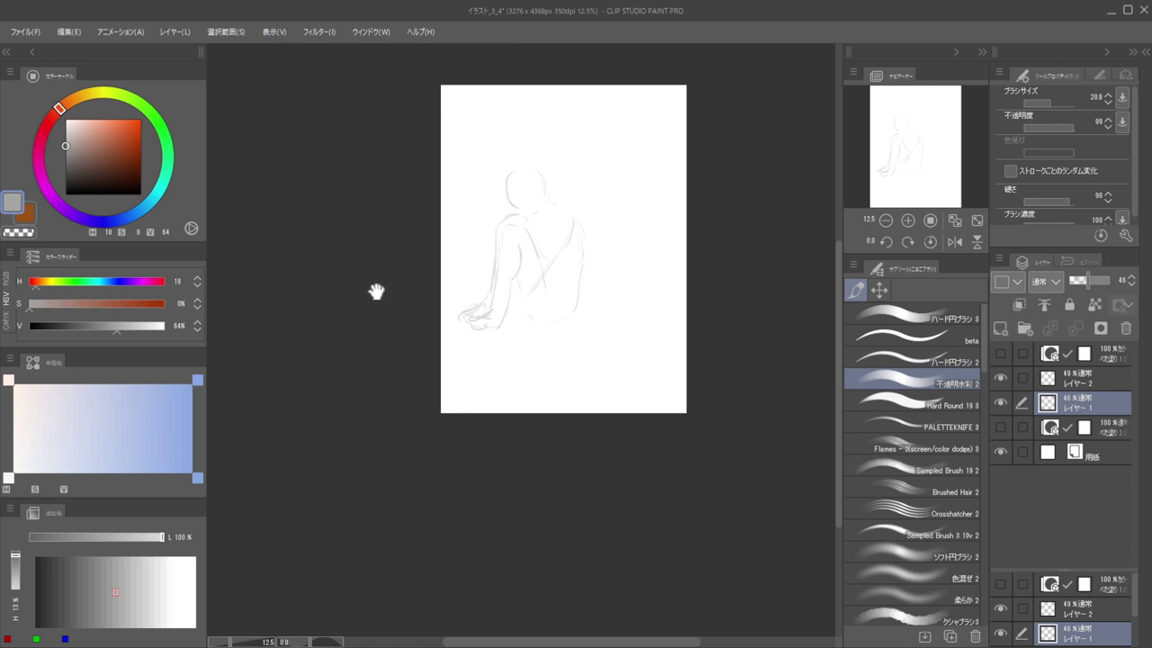
scroll(488, 267, "up", 1)
Sketch the lower body with shins reaching the feet and a hip curve, erasing the line below the knee
key("e")
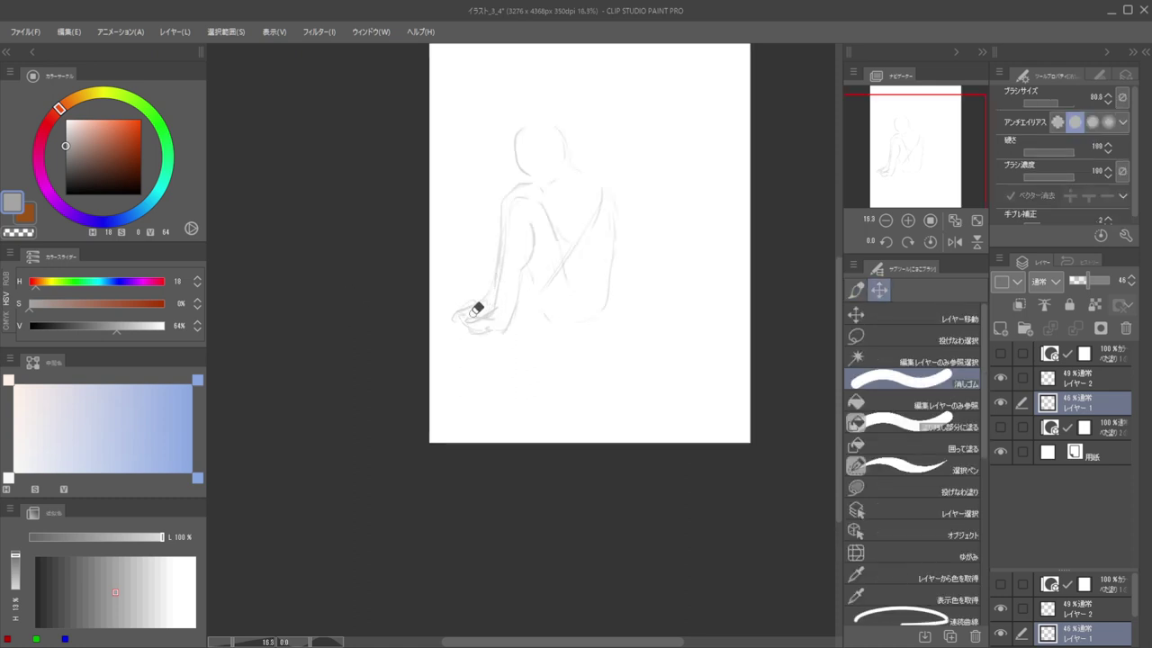
key("b")
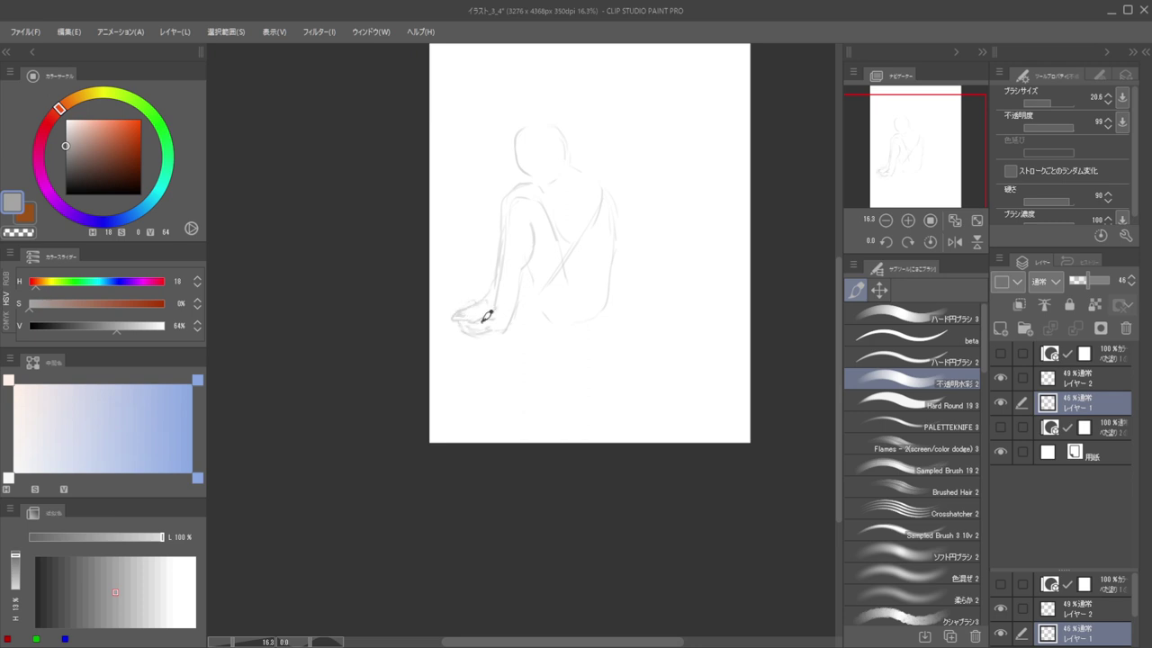
key("e")
key("b")
key("e")
key("b")
key("e")
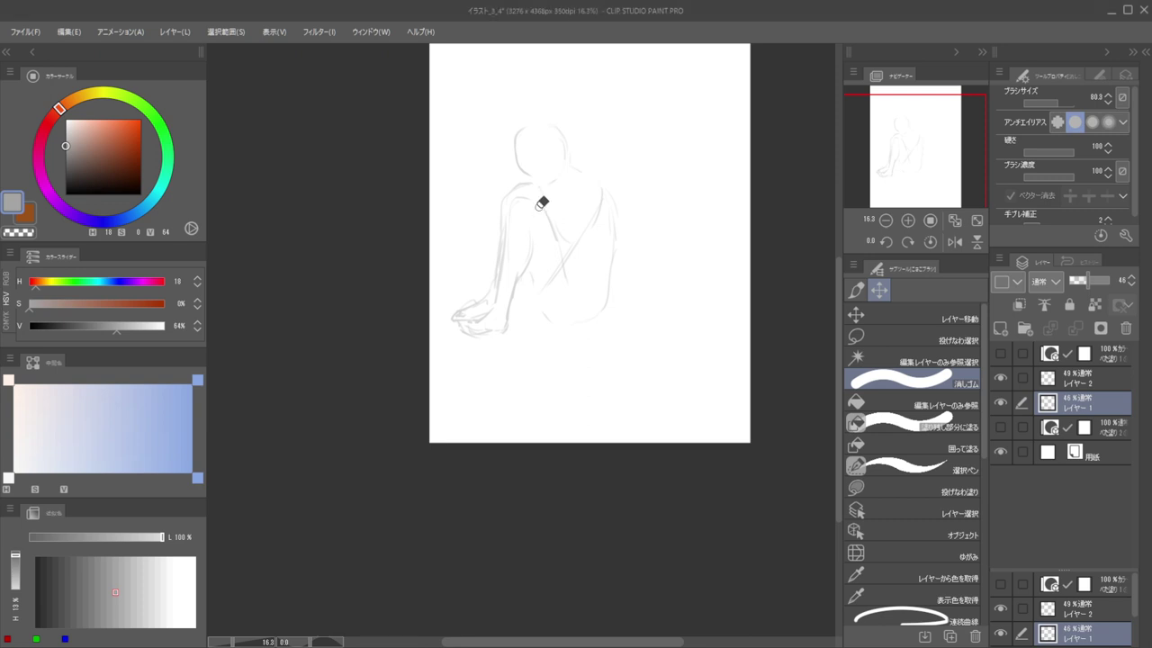
key("p")
key("e")
left_click_drag(542, 213, 548, 234)
key("b")
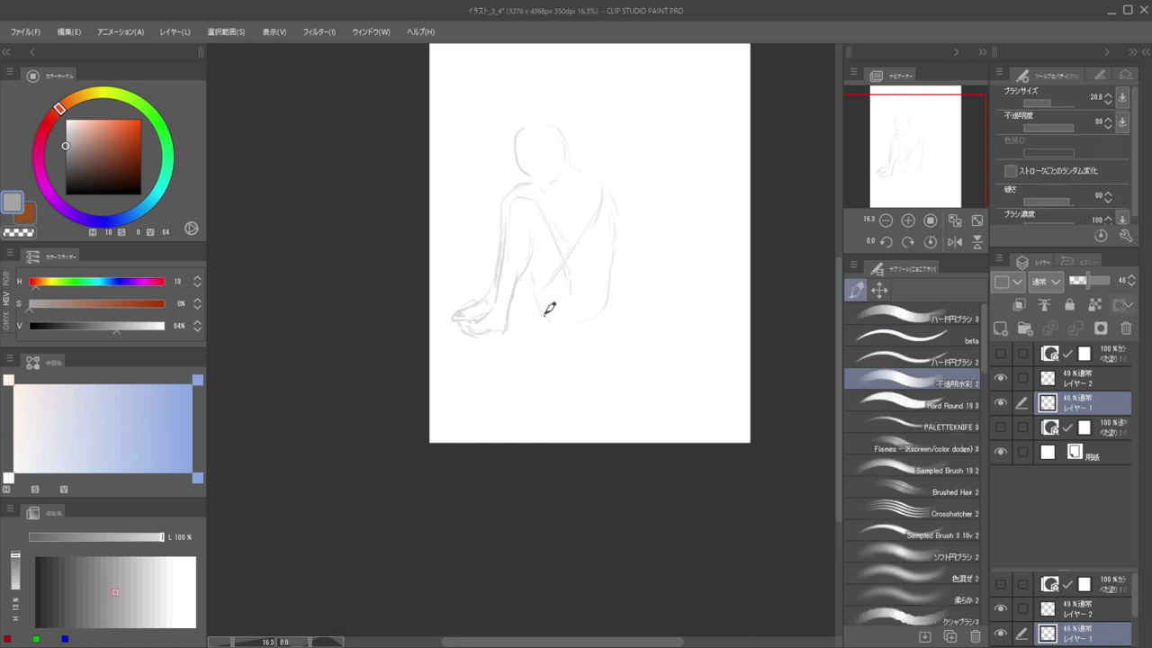
key("e")
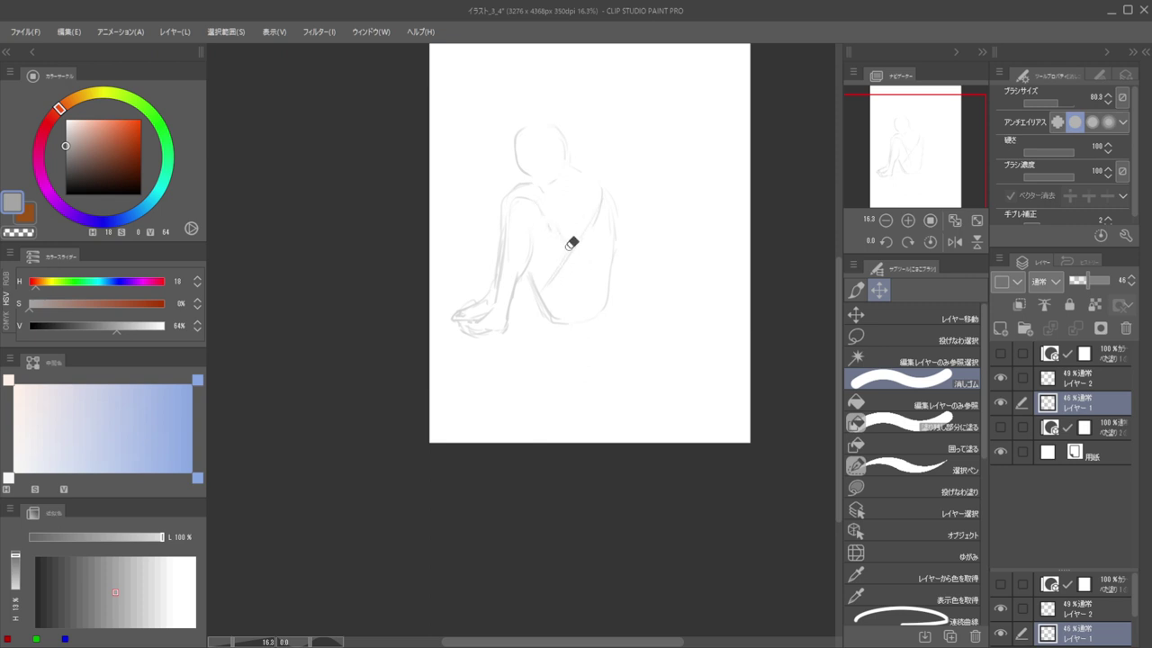
key("b")
On レイヤー 1, erase the shoulder line beside the head
key("alt+bracketright")
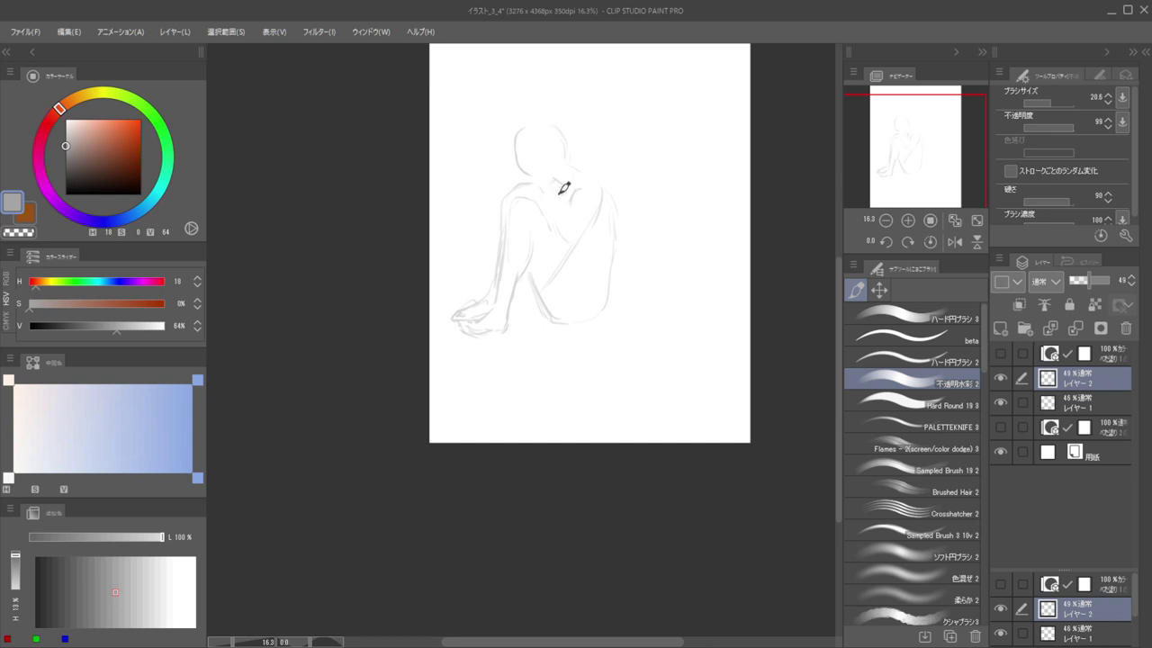
key("e")
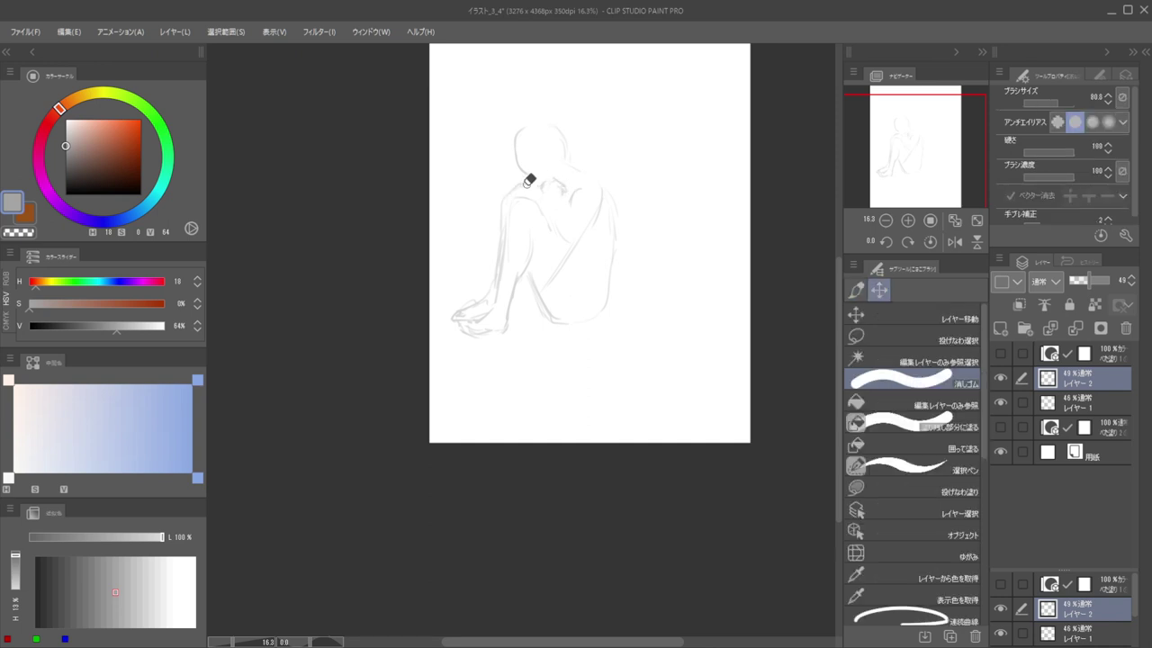
left_click(520, 183, "ctrl+shift")
key("e")
left_click_drag(520, 185, 506, 200)
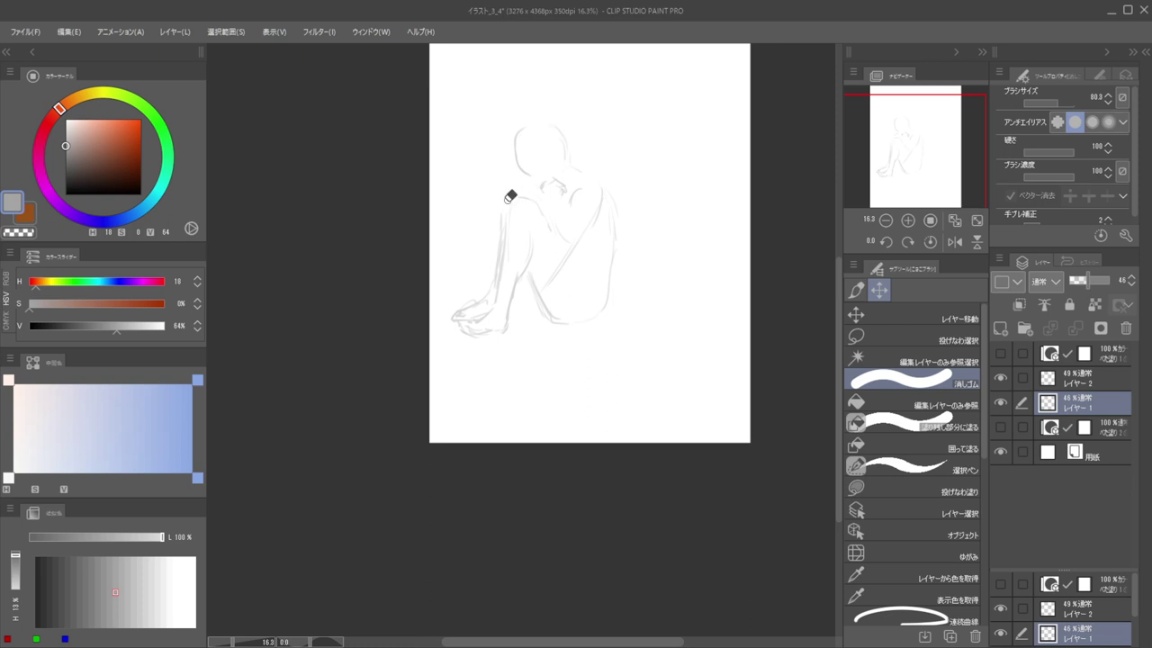
key("b")
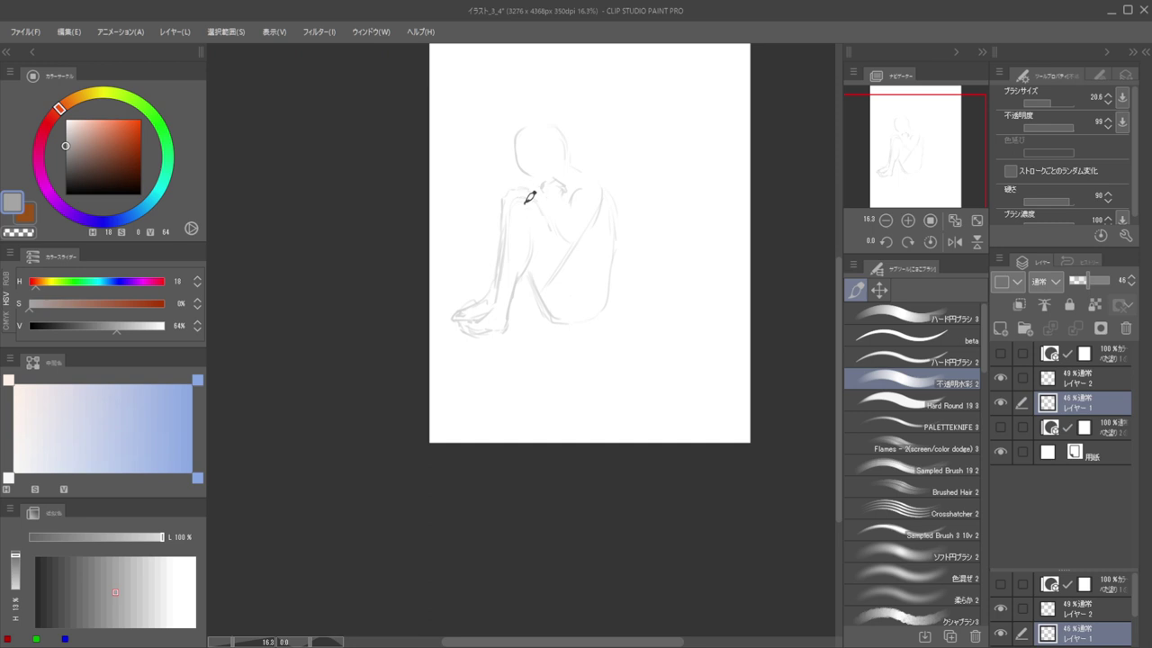
On レイヤー 2, draw a darker stroke along the forearm over the shins, then zoom out
key("e")
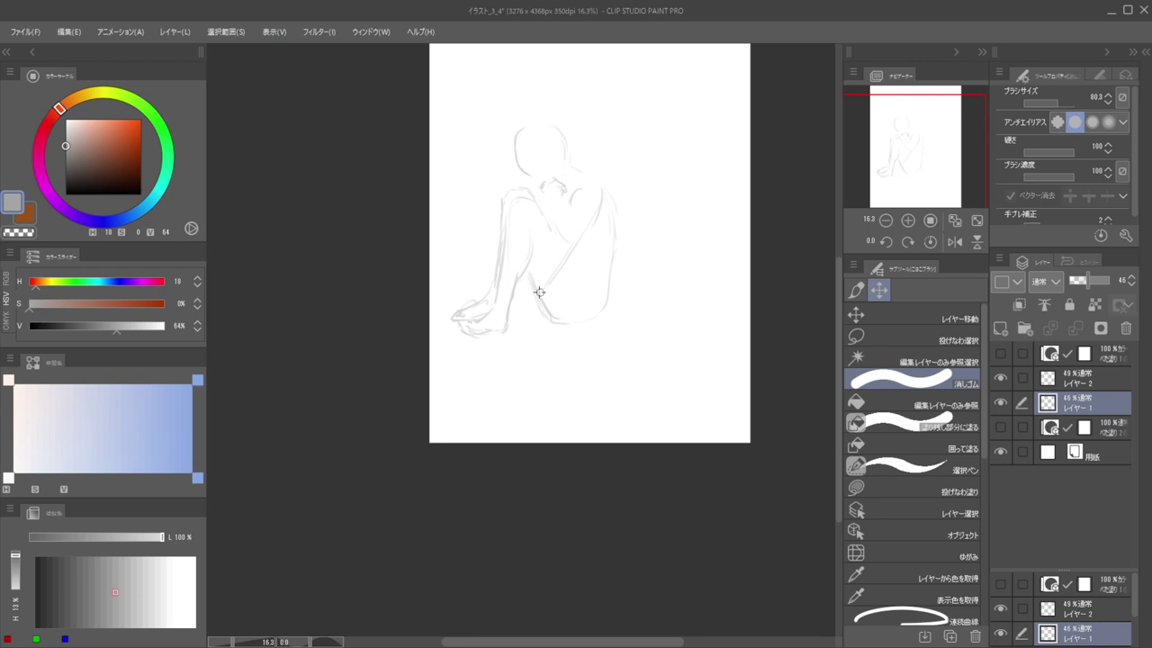
key("d")
key("b")
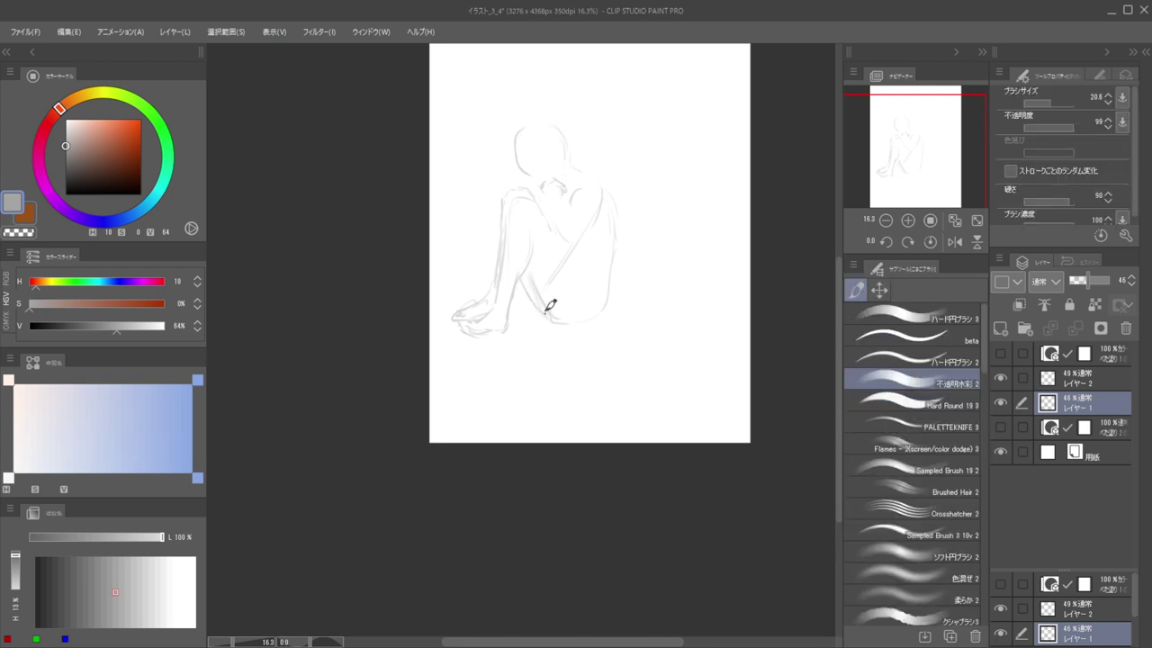
key("e")
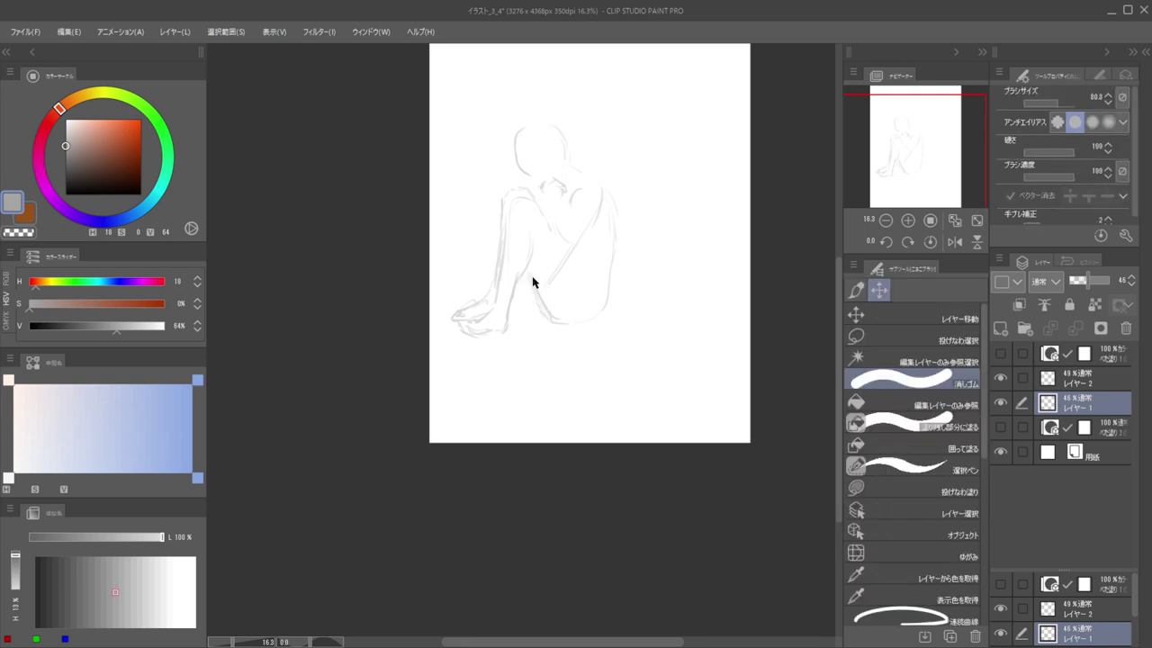
key("b")
key("e")
key("b")
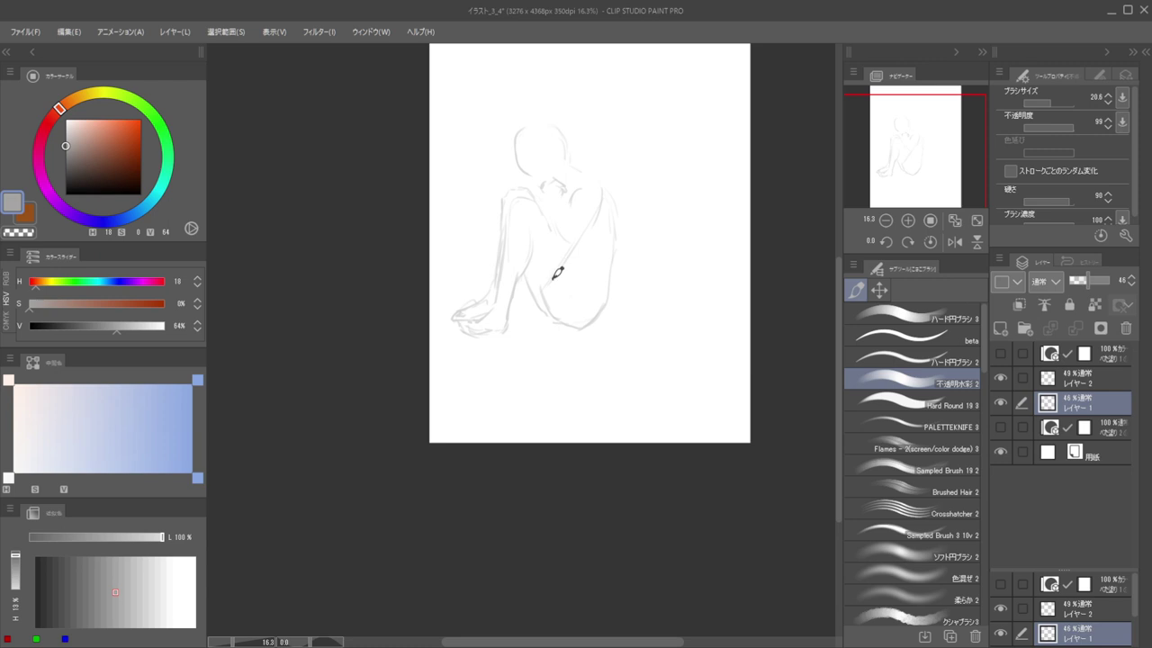
key("e")
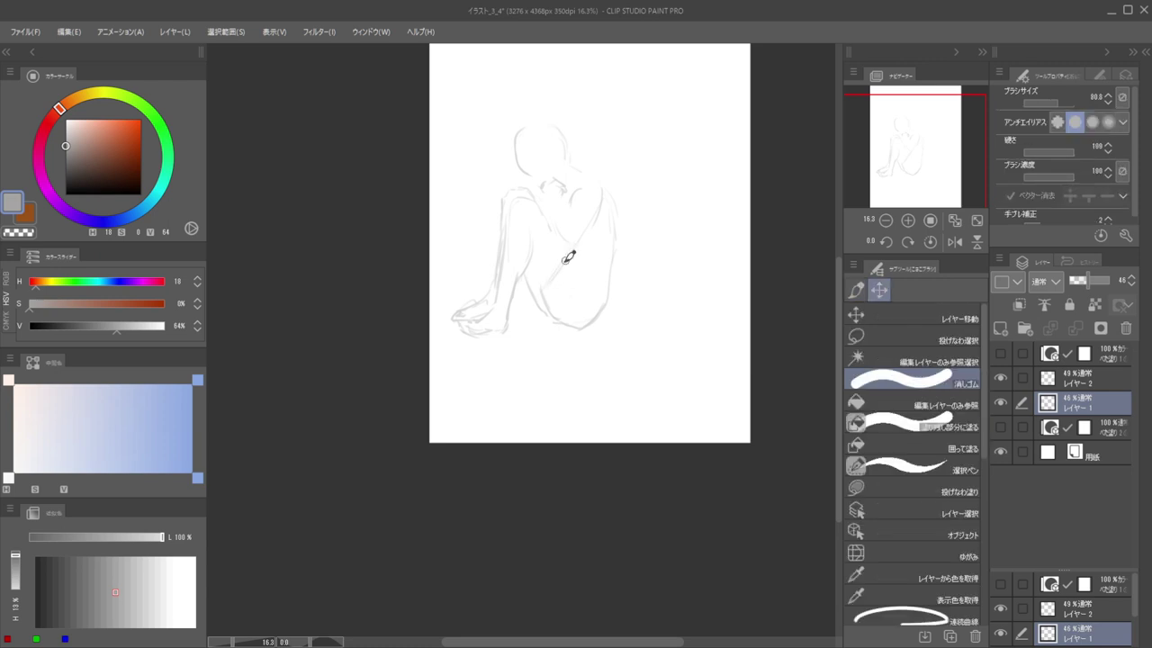
key("alt+]")
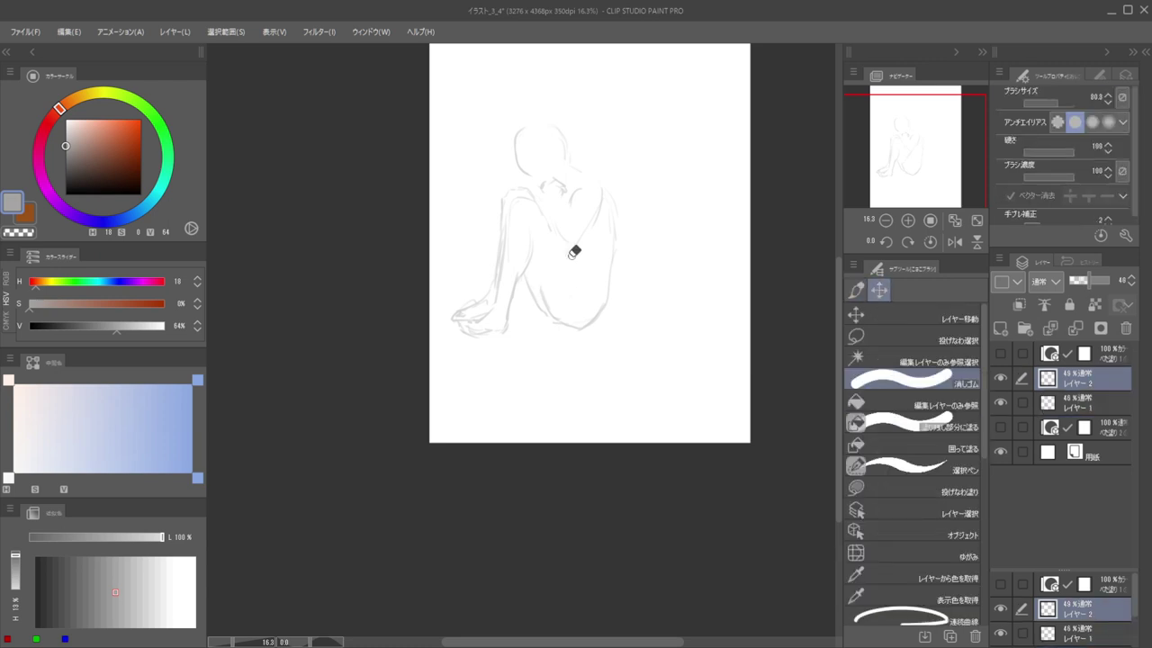
key("b")
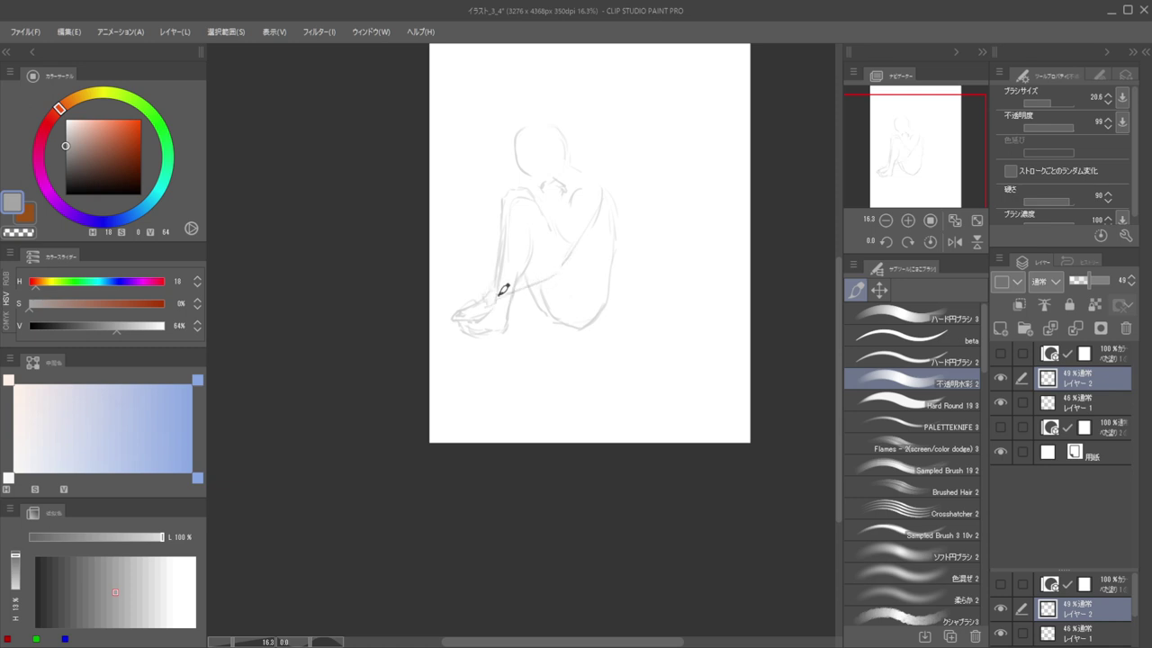
mouse_move(508, 276)
left_mouse_down()
mouse_move(542, 265)
mouse_move(572, 209)
left_mouse_up()
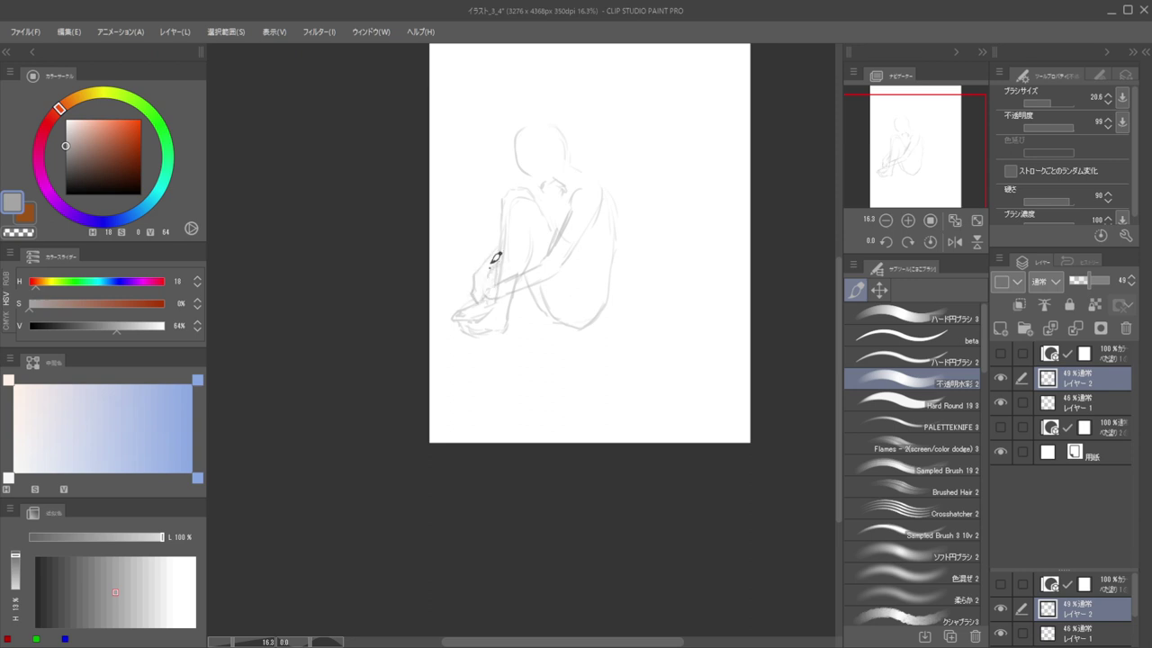
scroll(490, 221, "down", 2)
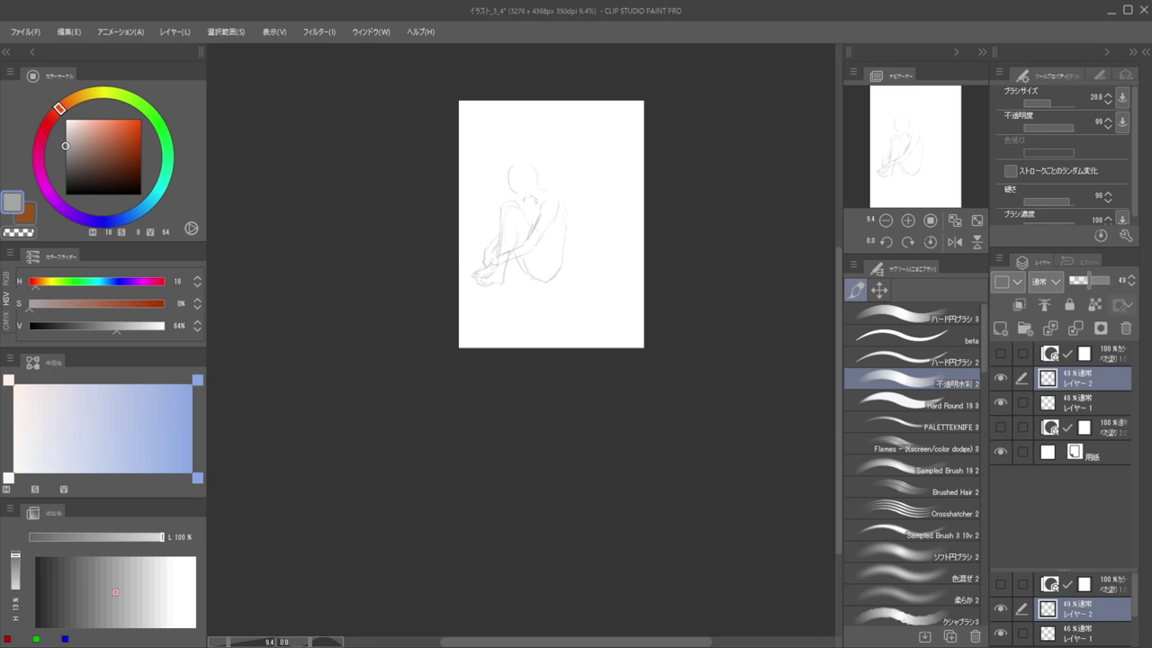
Lasso the head on レイヤー 1 and transform it slightly wider to the right
left_click(879, 290)
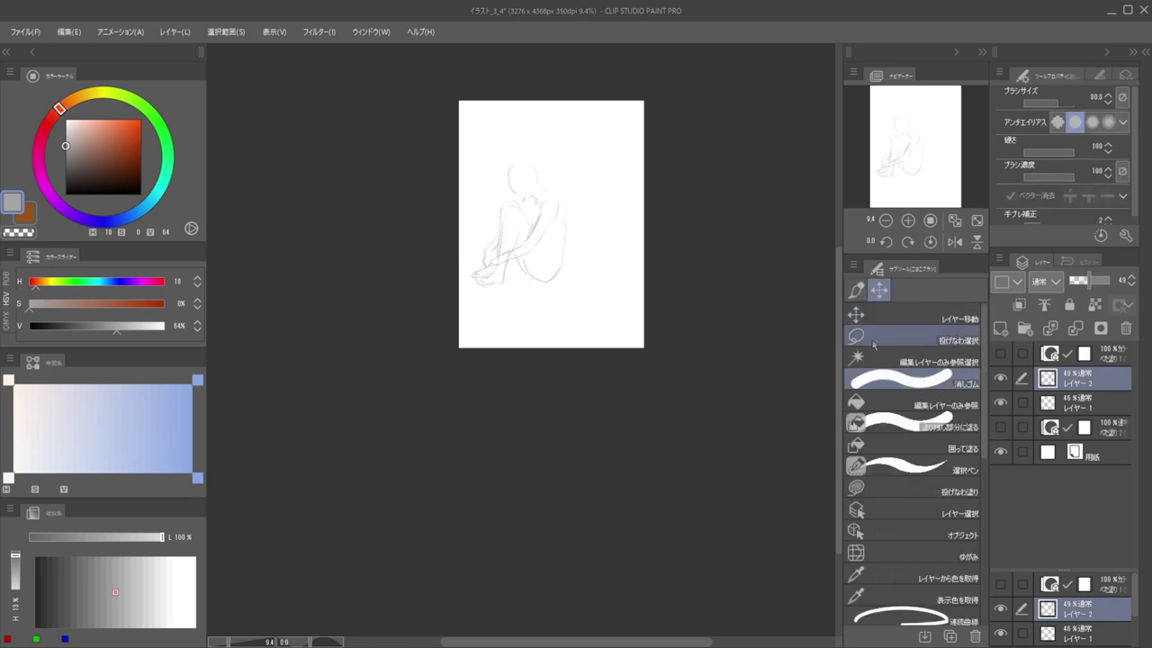
scroll(563, 142, "up", 4)
mouse_move(505, 188)
left_mouse_down()
mouse_move(600, 115)
mouse_move(607, 211)
mouse_move(582, 247)
mouse_move(526, 210)
left_mouse_up()
key("ctrl+t")
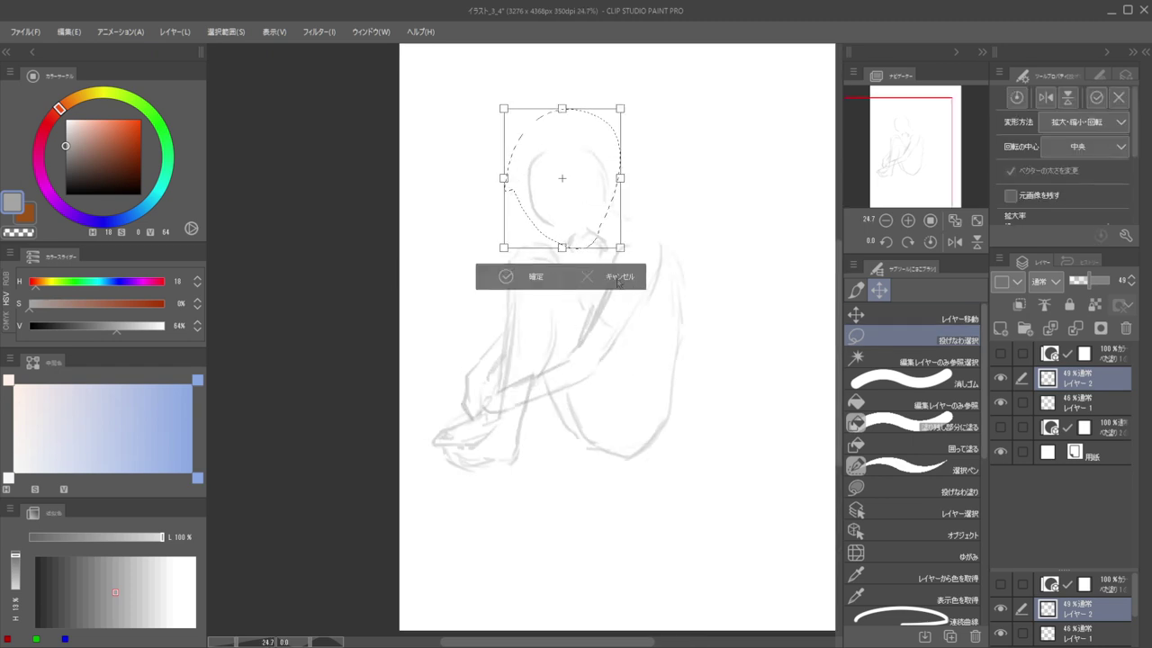
left_click(587, 276)
left_click(1076, 403)
key("ctrl+t")
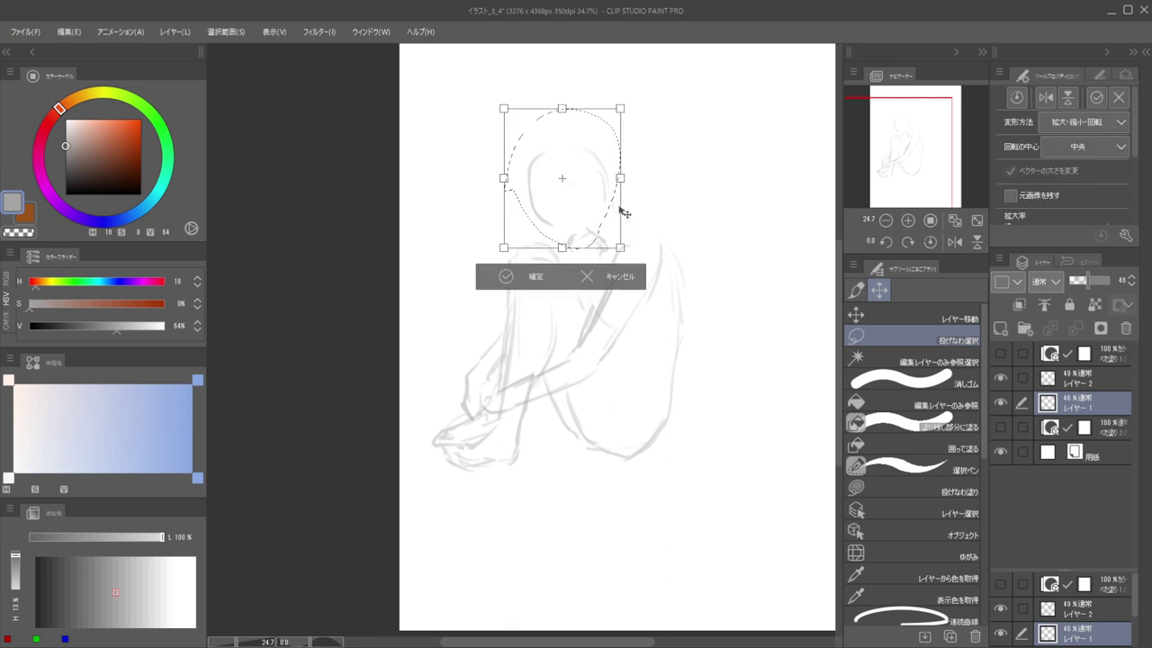
left_click_drag(623, 181, 628, 181)
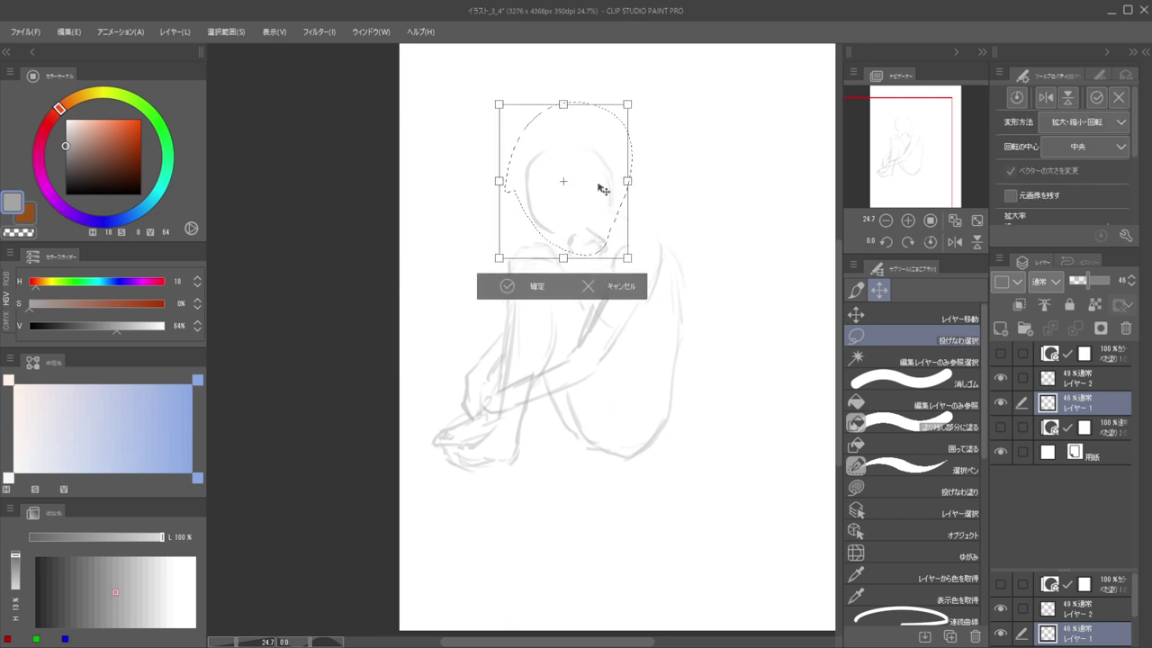
key("Return")
Select both sketch layers, raise their opacity to 100% and merge them into レイヤー 1
key("ctrl+d")
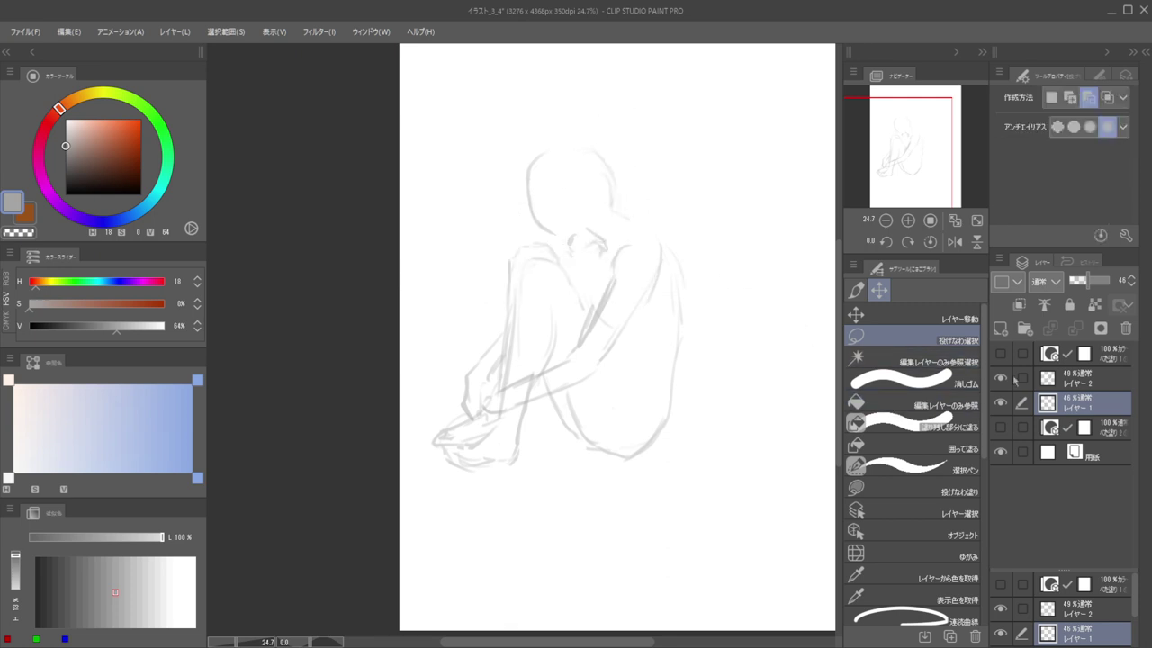
left_click(1097, 377, "ctrl")
left_click_drag(1087, 281, 1129, 282)
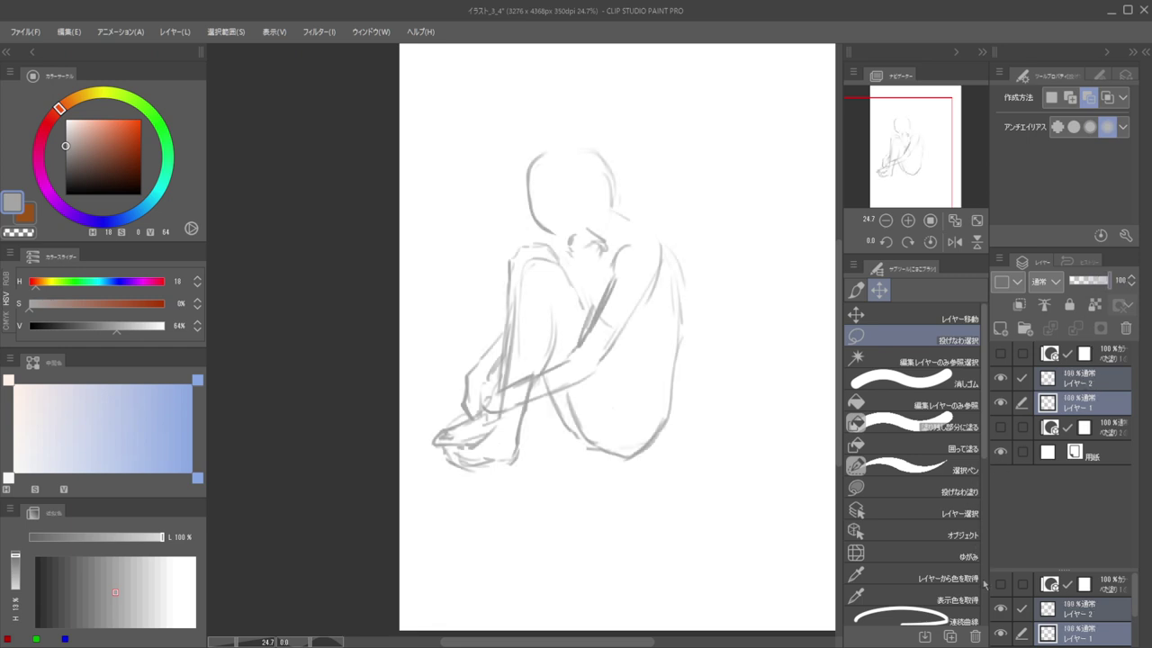
key("shift+alt+e")
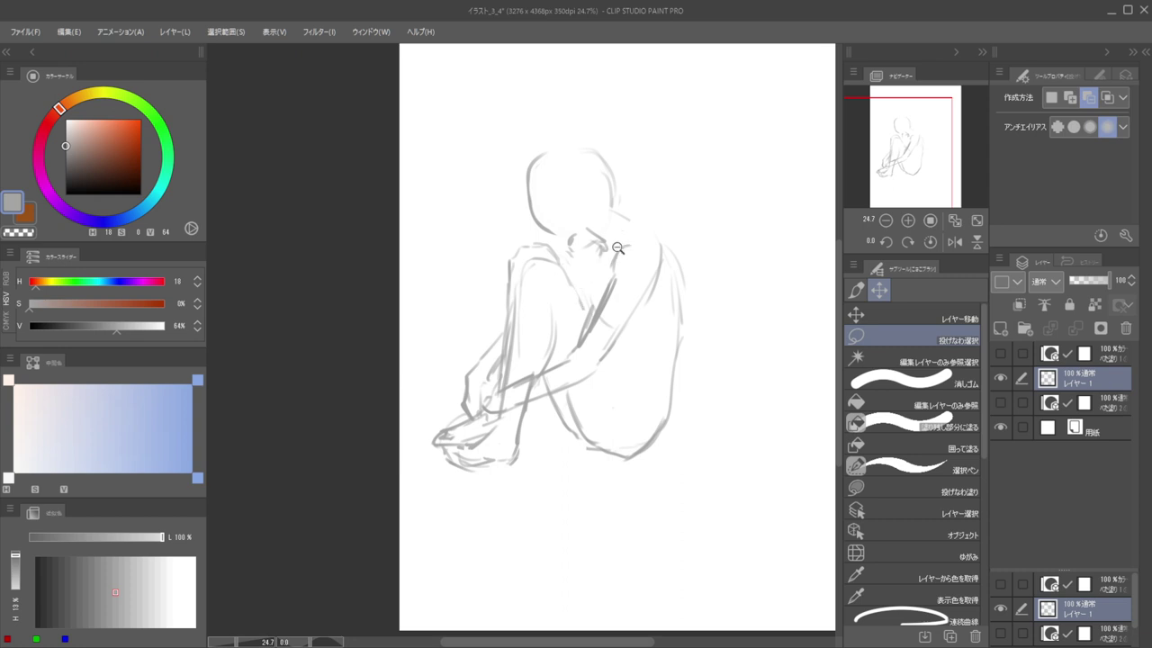
scroll(620, 270, "down", 2)
scroll(615, 280, "up", 1)
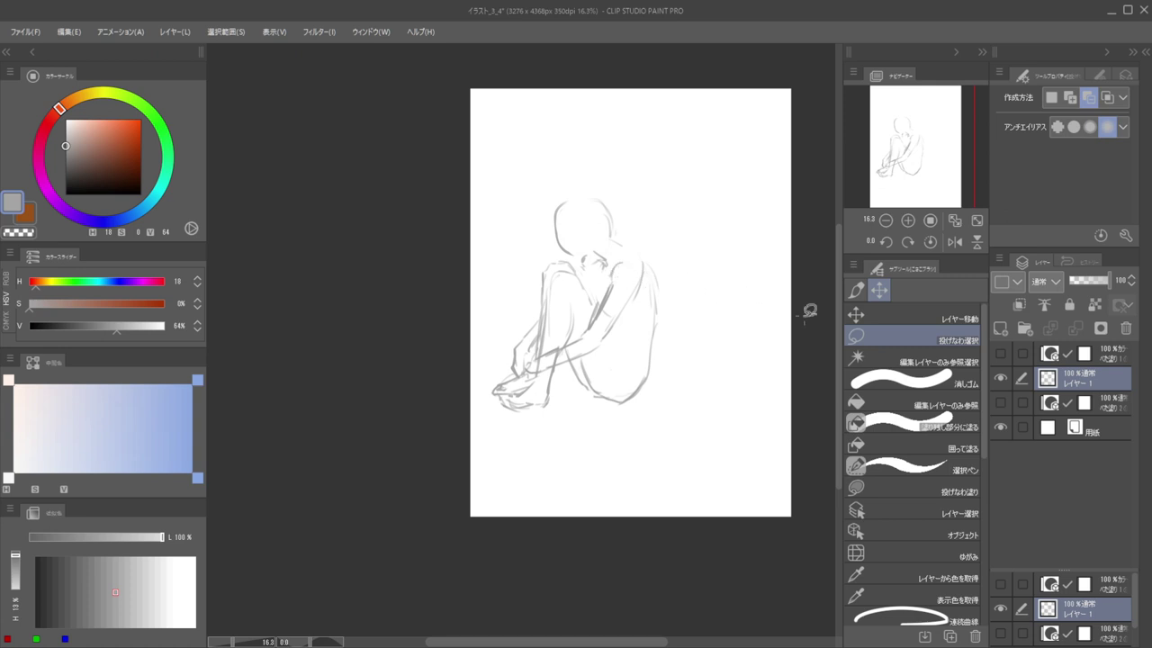
Enlarge the lassoed head slightly and tilt the canvas view for drawing
mouse_move(634, 197)
left_mouse_down()
mouse_move(594, 250)
mouse_move(628, 171)
mouse_move(635, 199)
left_mouse_up()
key("ctrl+t")
left_click_drag(535, 164, 534, 162)
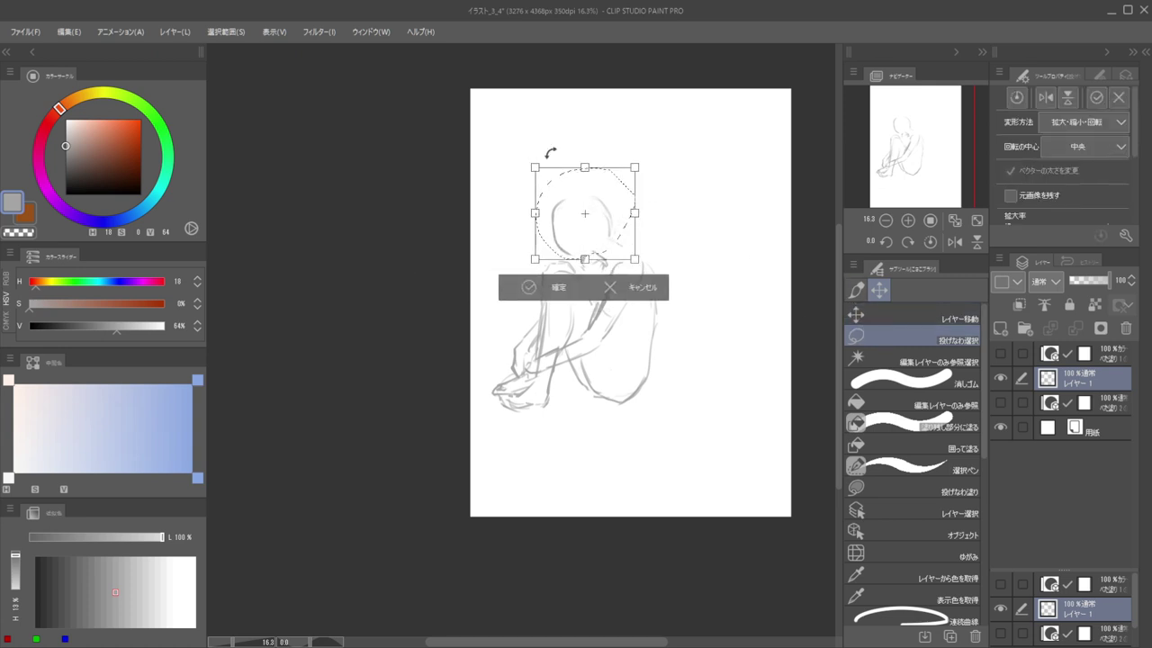
key("Return")
key("ctrl+d")
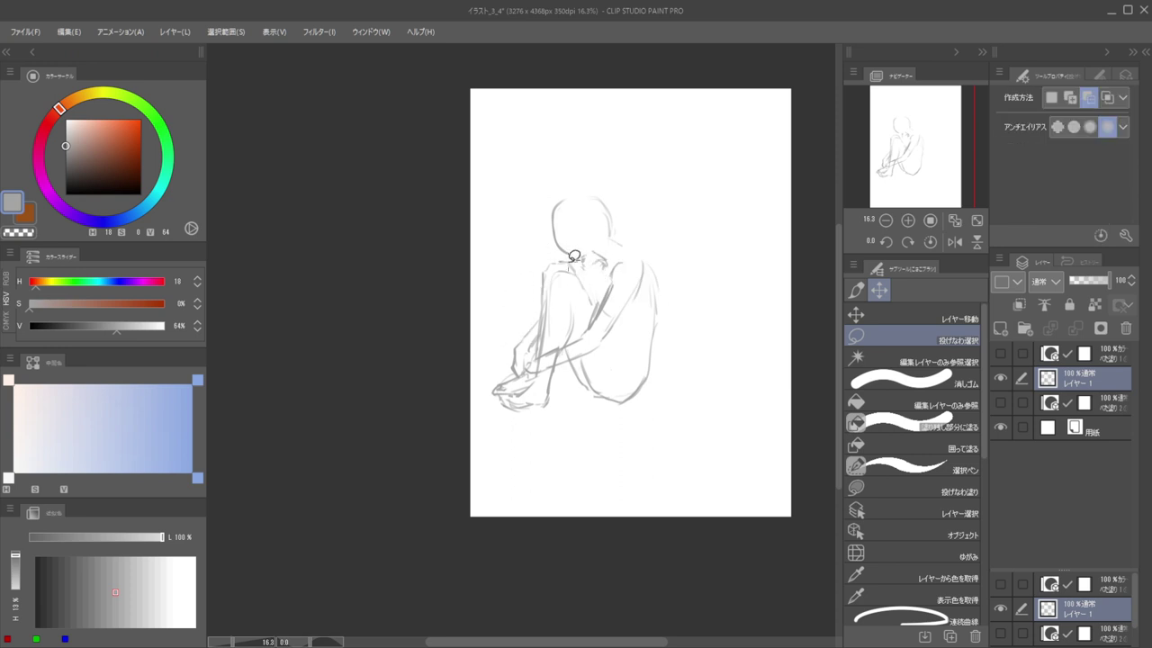
left_click_drag(601, 219, 663, 212)
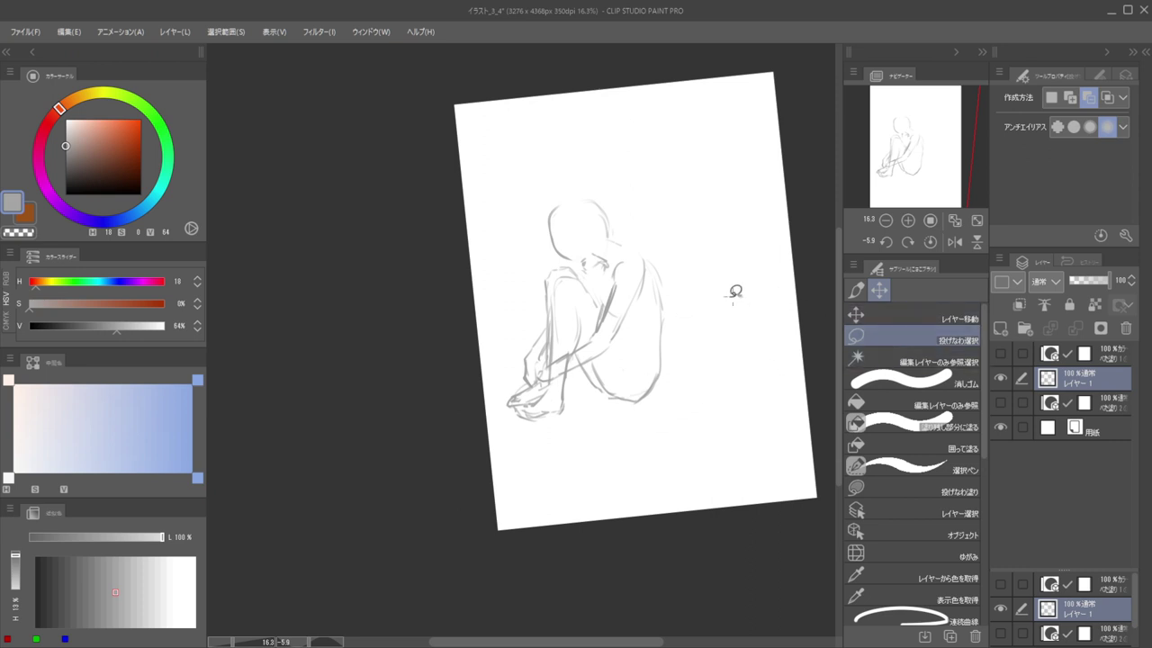
Lasso and reshape the figure's back and shoulder, then shift the arm into place
mouse_move(602, 286)
left_mouse_down()
mouse_move(633, 245)
mouse_move(649, 307)
mouse_move(610, 334)
mouse_move(601, 286)
mouse_move(586, 298)
mouse_move(611, 293)
mouse_move(590, 352)
mouse_move(612, 321)
mouse_move(610, 334)
mouse_move(551, 376)
mouse_move(559, 343)
mouse_move(543, 340)
mouse_move(542, 383)
mouse_move(527, 328)
mouse_move(556, 324)
left_mouse_up()
key("ctrl+t")
key("Return")
key("ctrl+d")
left_click(868, 318)
key("ctrl+d")
left_click(869, 340)
Move the lassoed hand up slightly and touch up its wrist line with the brush and eraser
key("k")
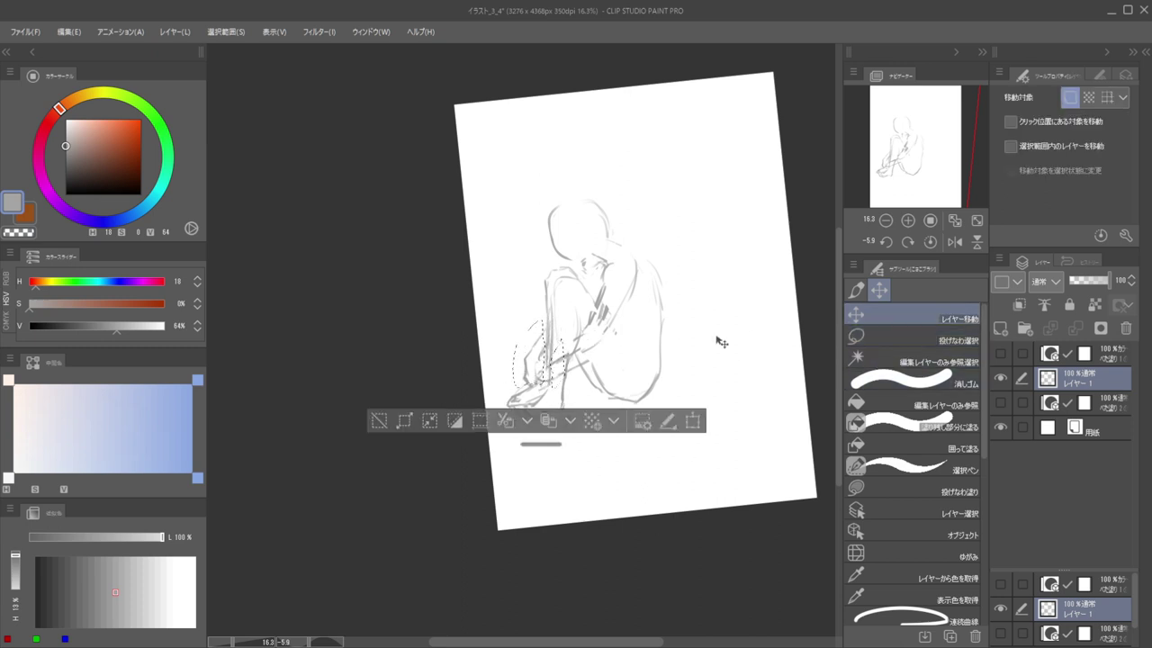
left_click_drag(529, 364, 527, 346)
key("ctrl+d")
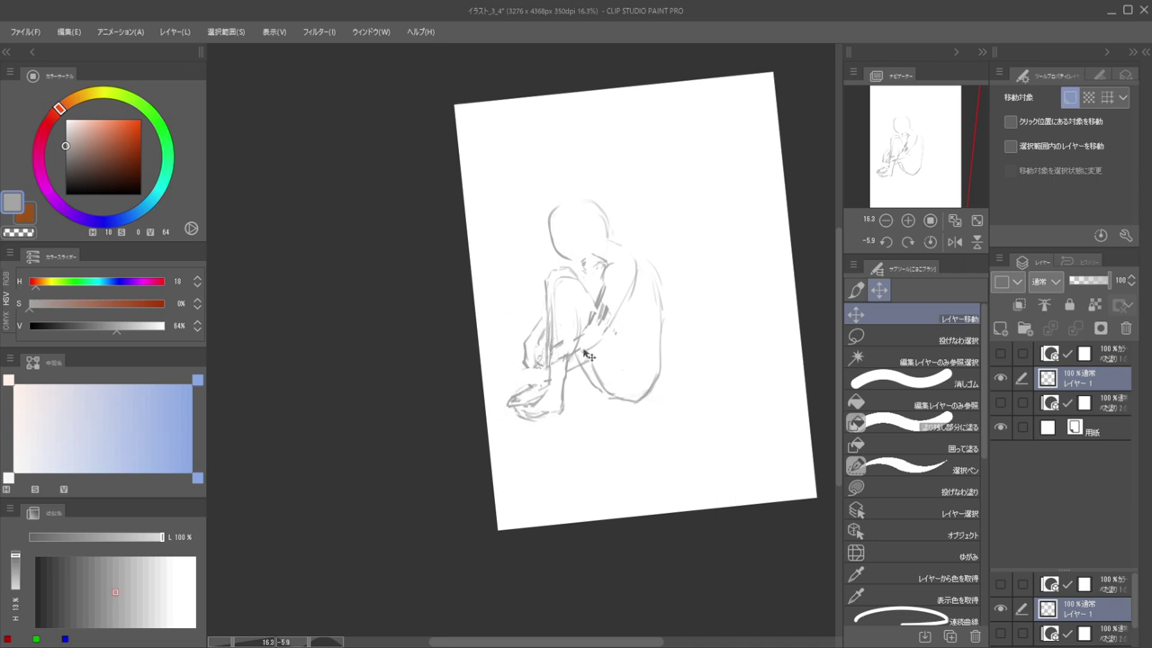
key("p")
key("e")
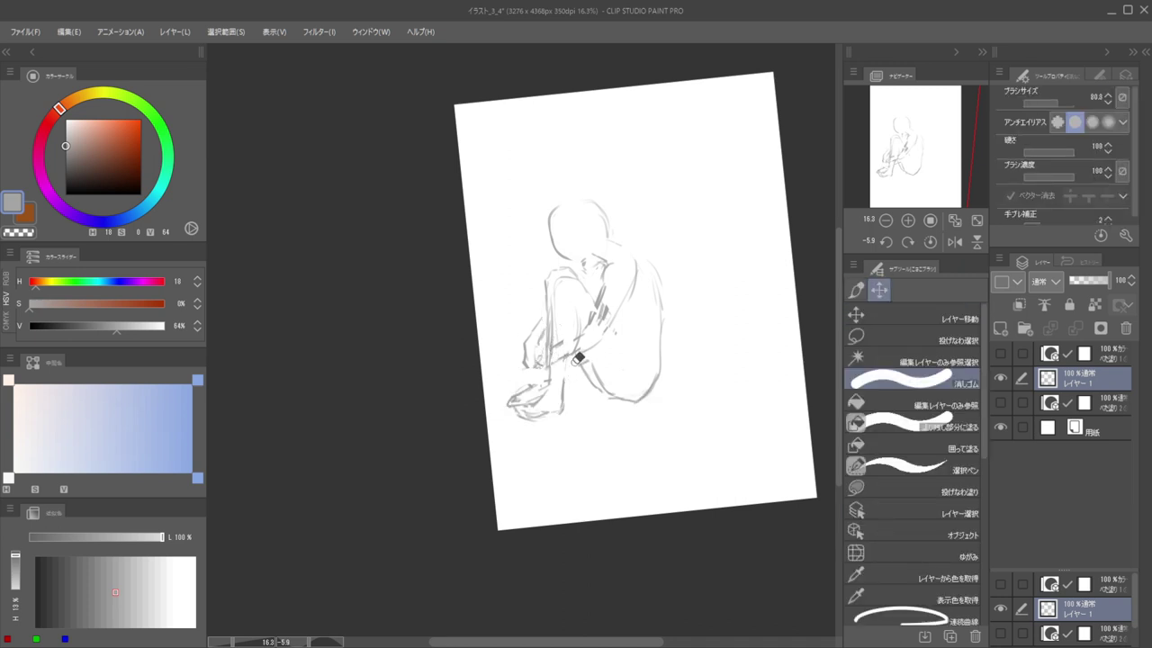
key("b")
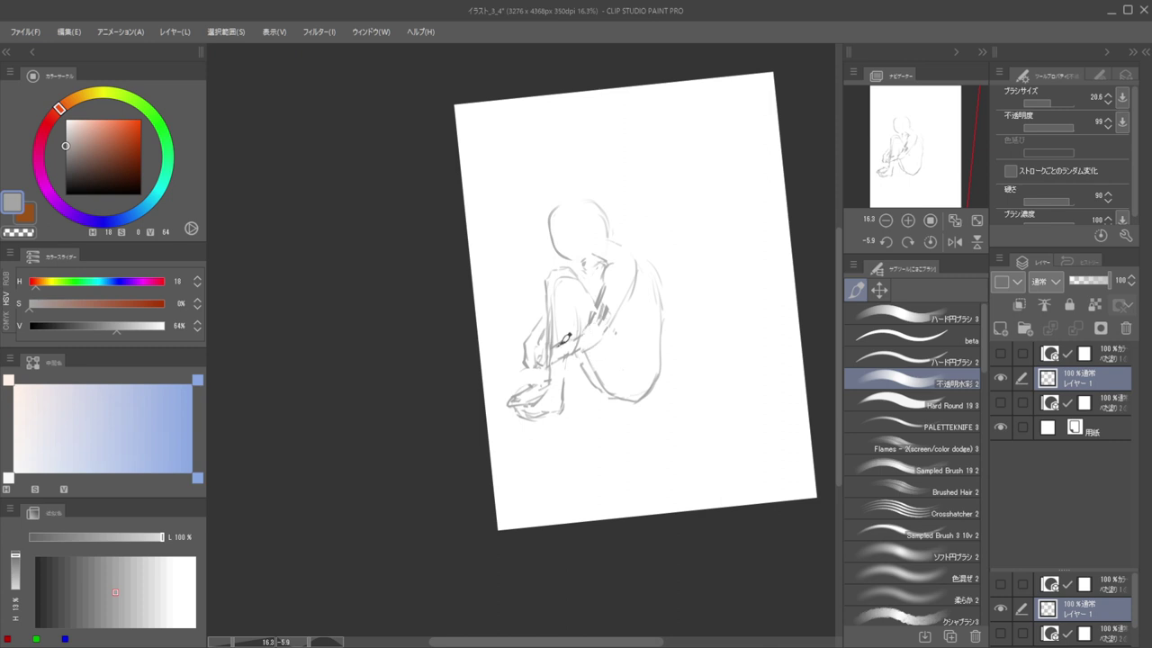
key("e")
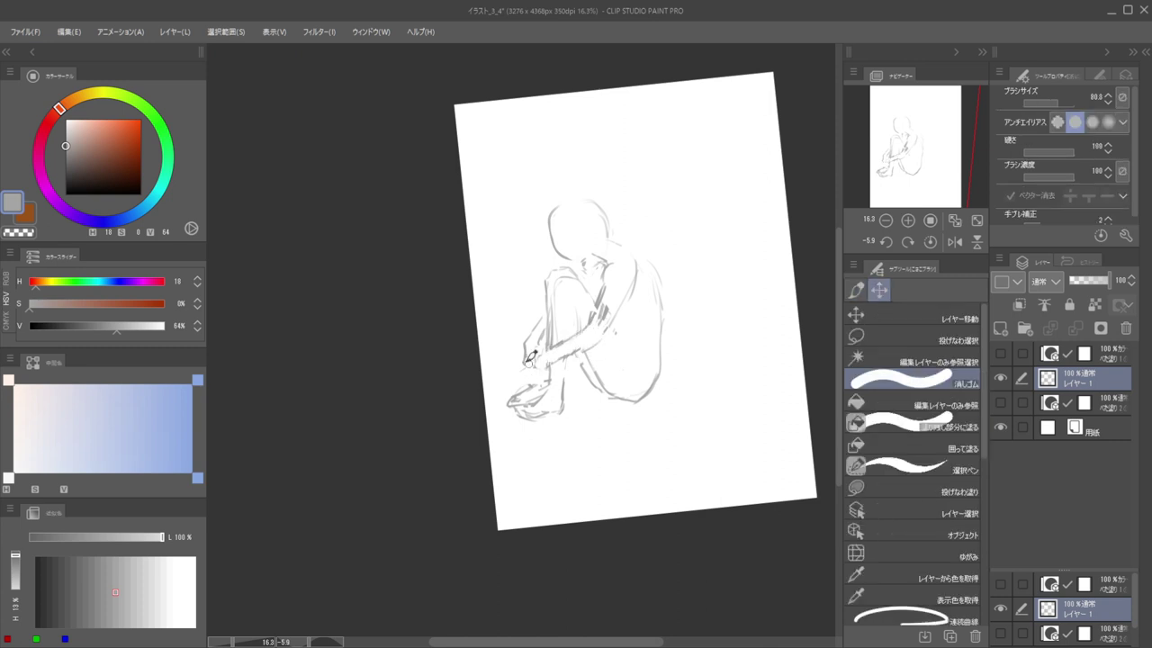
key("b")
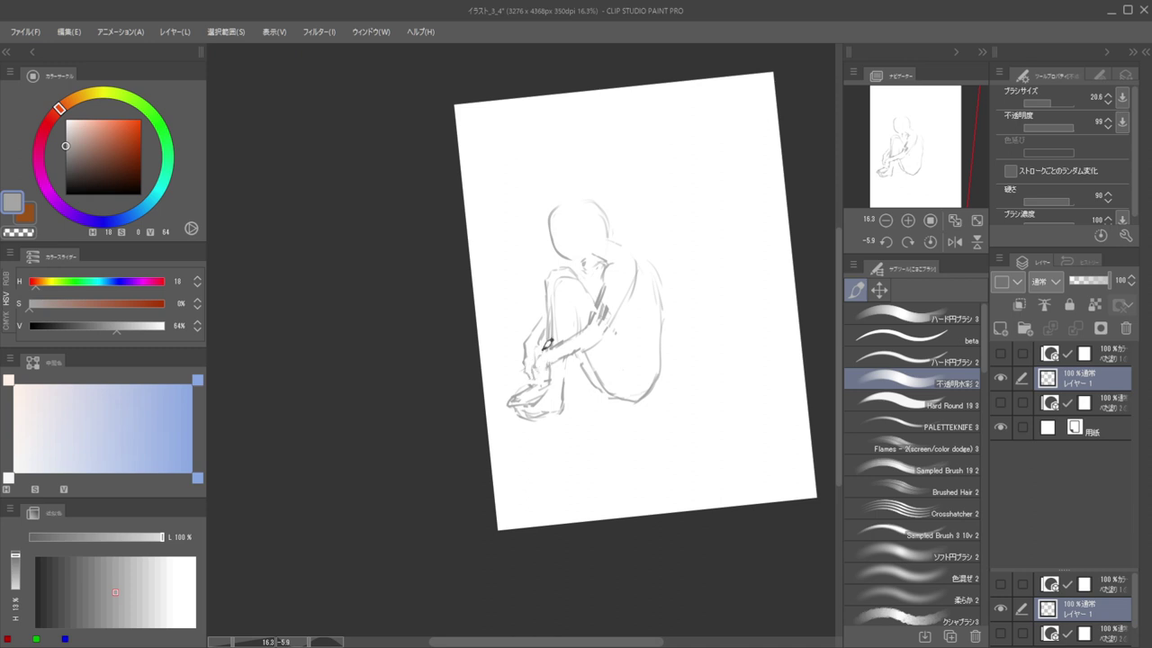
Redraw the head's right side down to the neck with the 不透明水彩 2 brush
scroll(529, 315, "up", 3)
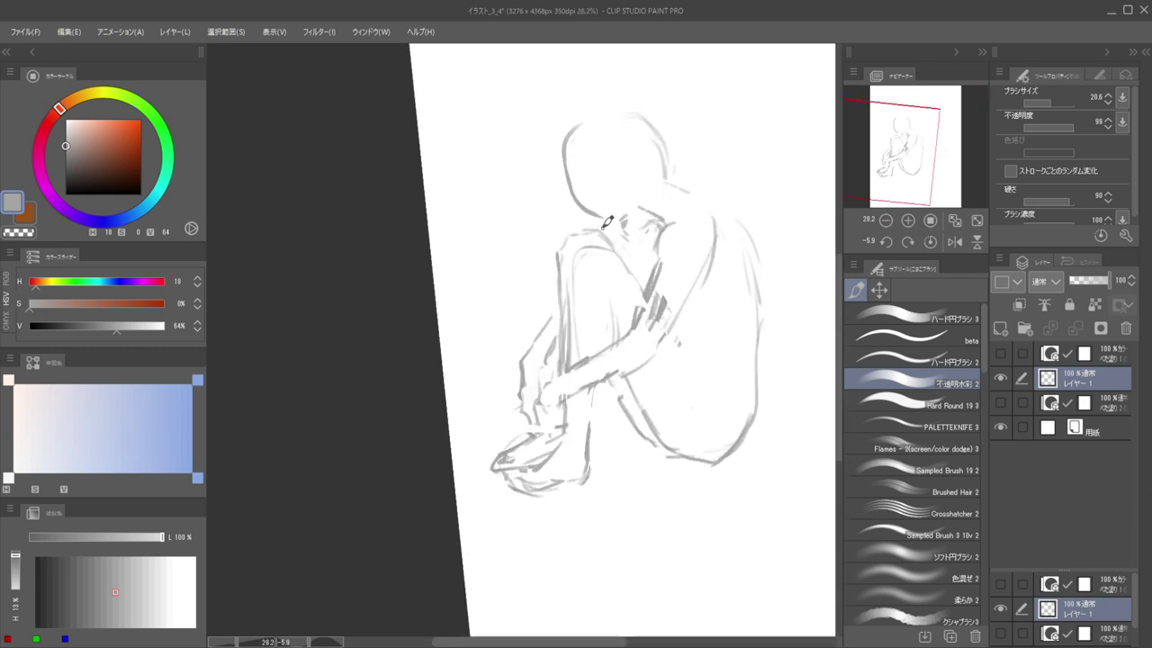
key("e")
key("b")
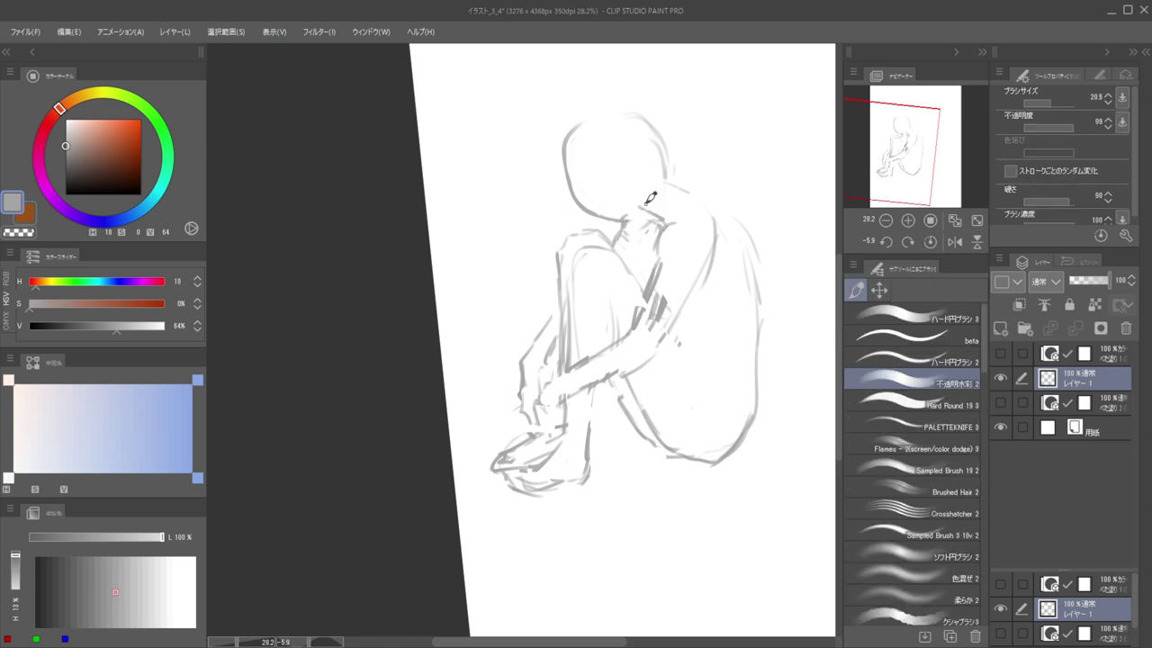
key("e")
key("b")
mouse_move(669, 163)
left_mouse_down()
mouse_move(656, 206)
mouse_move(666, 286)
left_mouse_up()
Erase stray bits around the neck, shoulder and back contour
key("e")
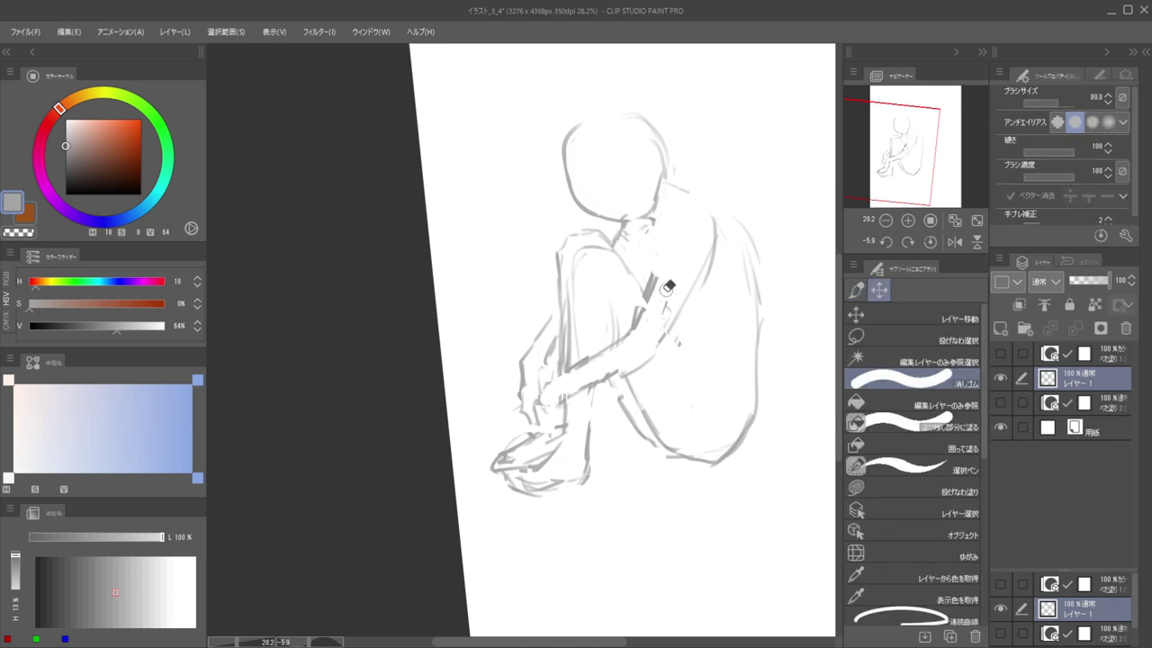
key("b")
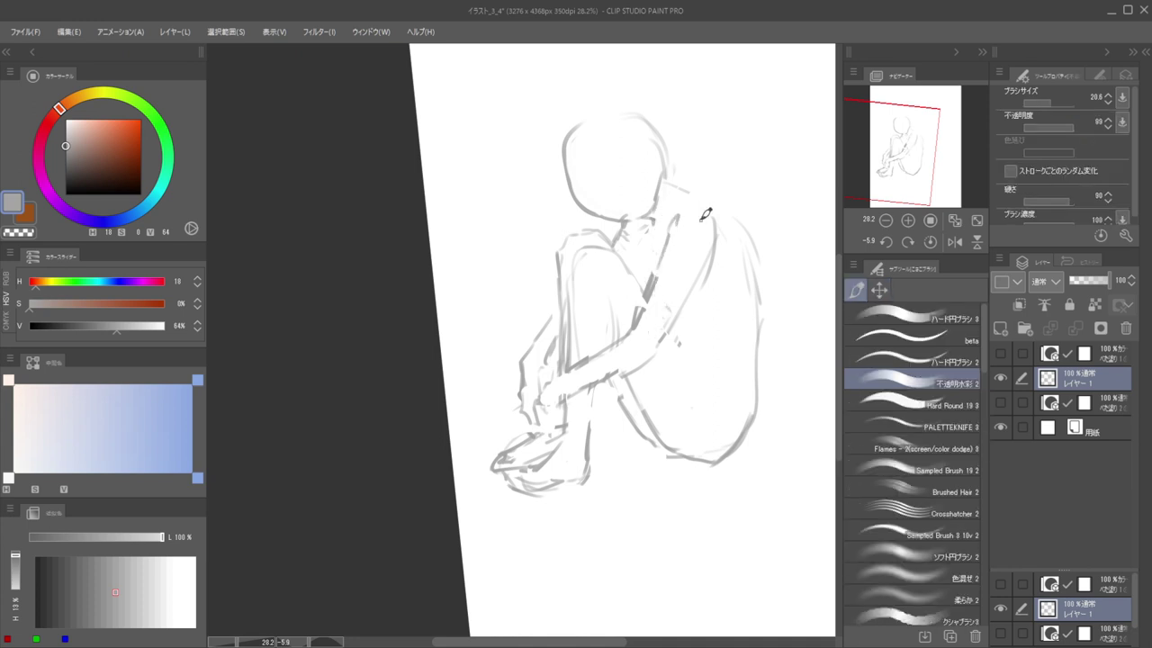
key("e")
left_click_drag(707, 224, 710, 226)
key("b")
Mirror the view to check the contours, then start a lasso selection around the head
key("h")
key("h")
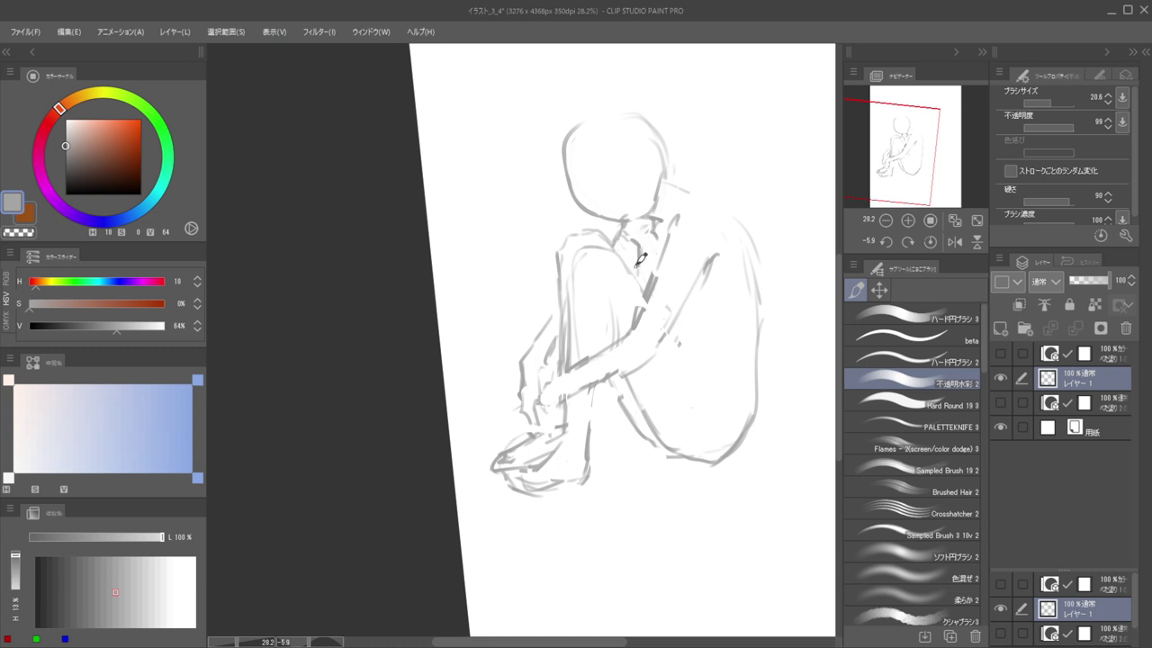
key("e")
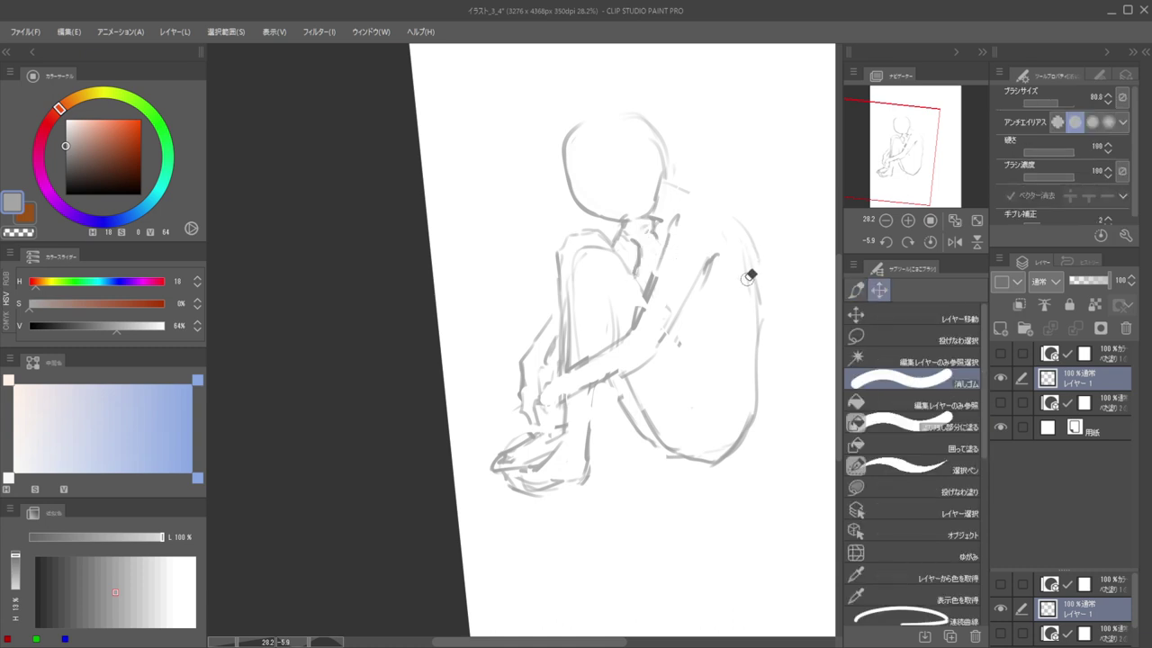
key("b")
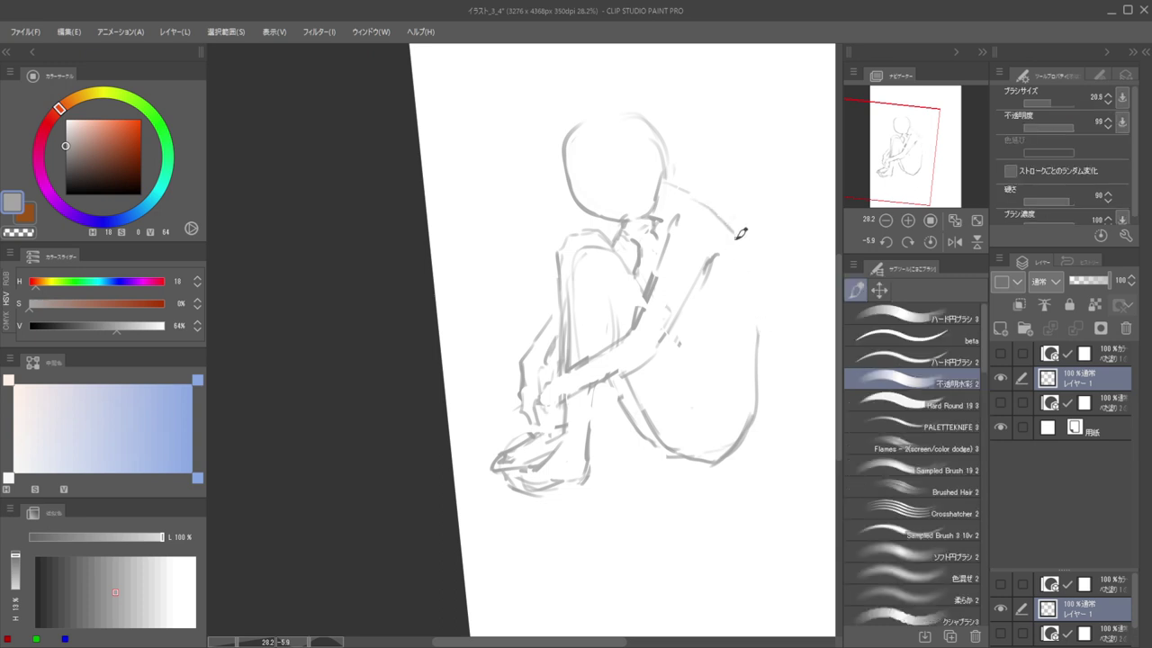
key("e")
key("b")
key("m")
mouse_move(526, 194)
left_mouse_down()
mouse_move(680, 168)
mouse_move(649, 217)
mouse_move(627, 229)
mouse_move(527, 196)
left_mouse_up()
Move the lasso-selected head down and to the left, then deselect
key("k")
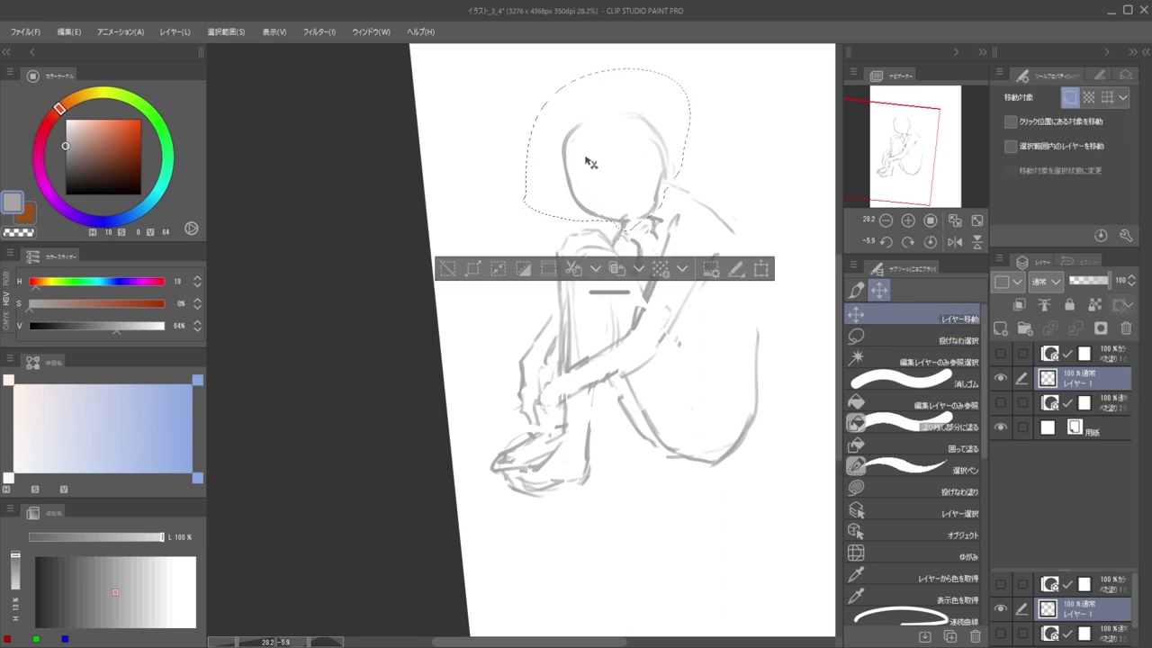
left_click_drag(587, 162, 565, 184)
key("ctrl+d")
key("b")
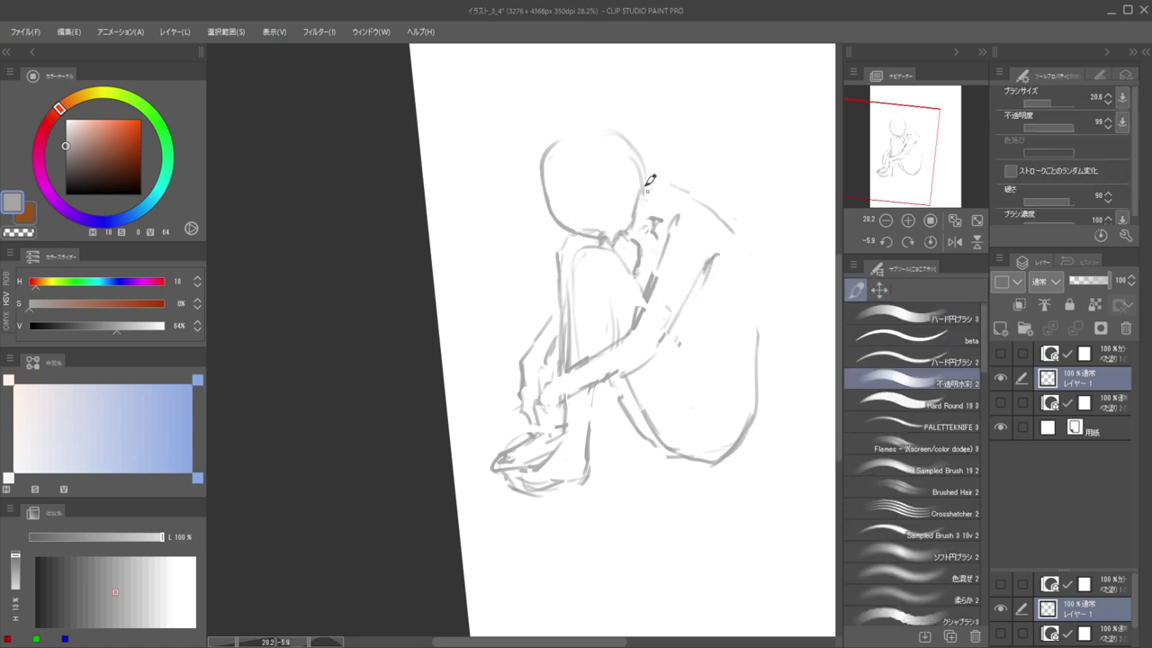
Discard a stray shoulder stroke and erase the upper end of the hip line
key("e")
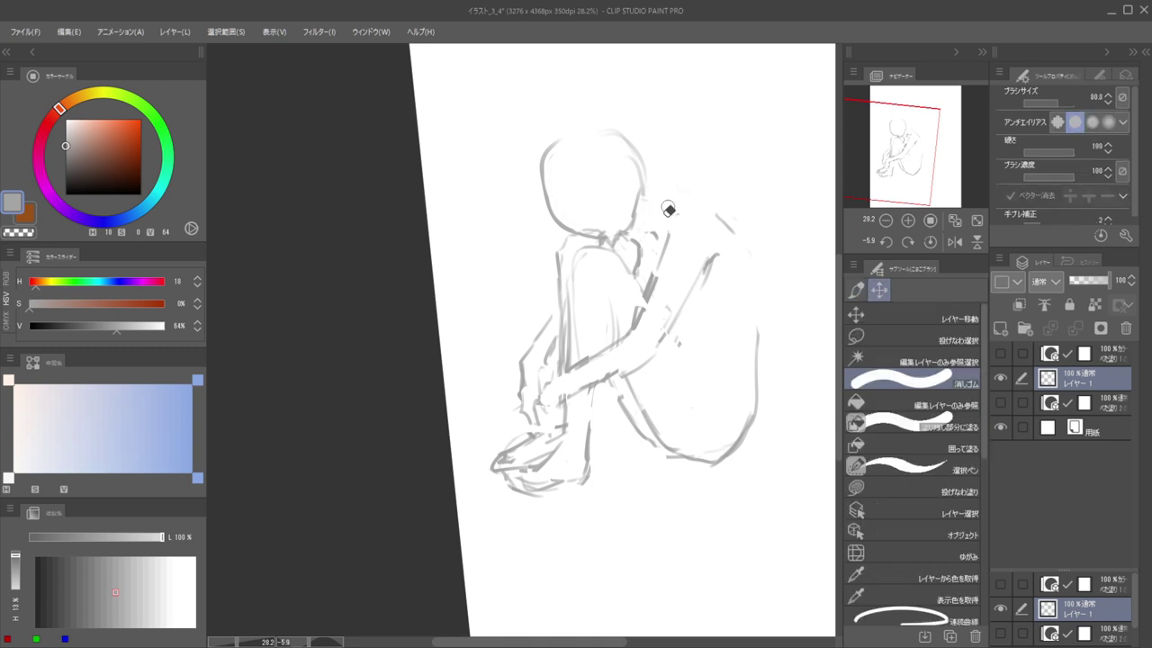
key("b")
mouse_move(642, 191)
left_mouse_down()
mouse_move(684, 207)
mouse_move(664, 193)
mouse_move(675, 193)
mouse_move(730, 241)
left_mouse_up()
key("ctrl+z")
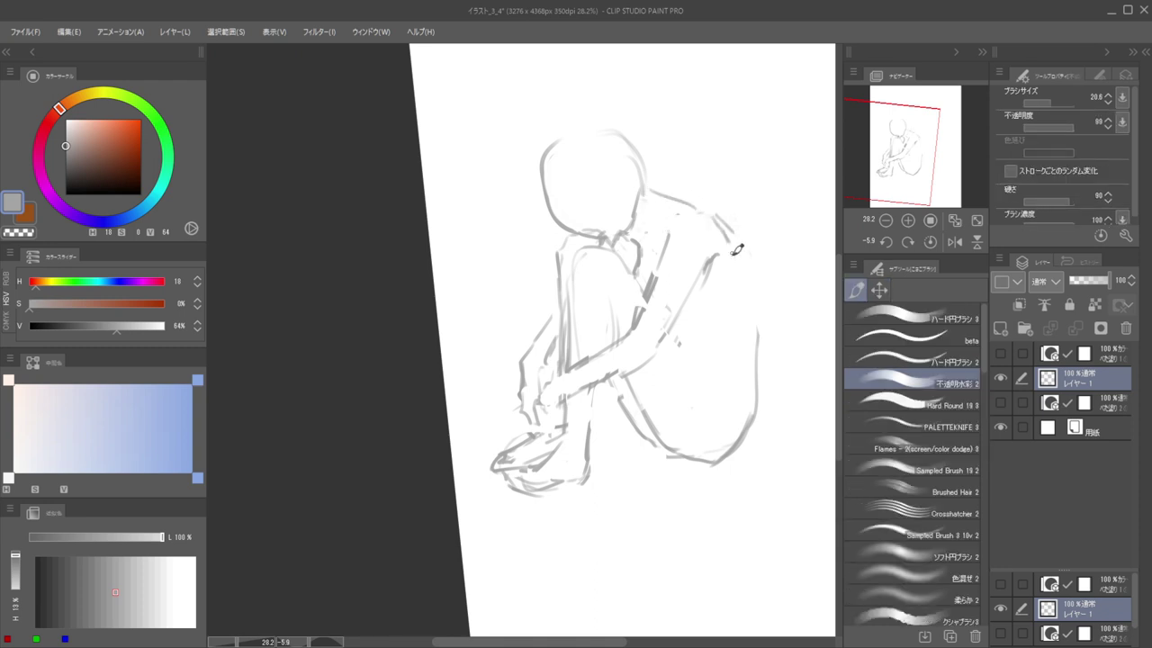
key("e")
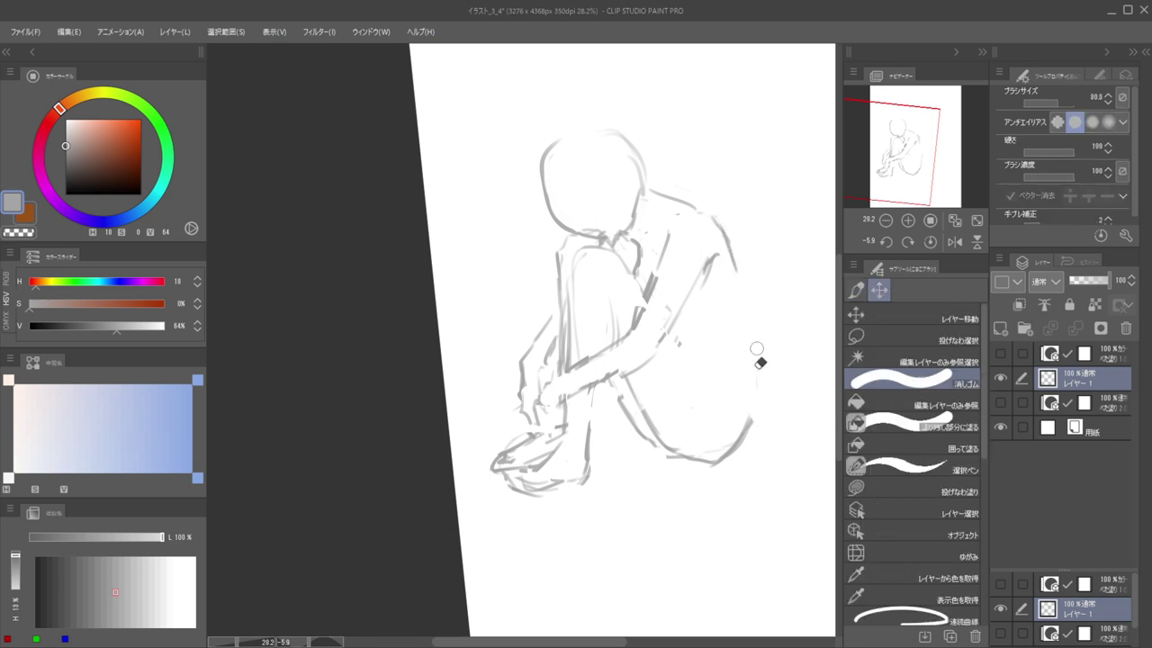
left_click_drag(757, 349, 750, 428)
Redraw the back as one line curving from the shoulder down to the seat
key("b")
key("e")
key("b")
left_click_drag(736, 272, 732, 337)
key("ctrl+z")
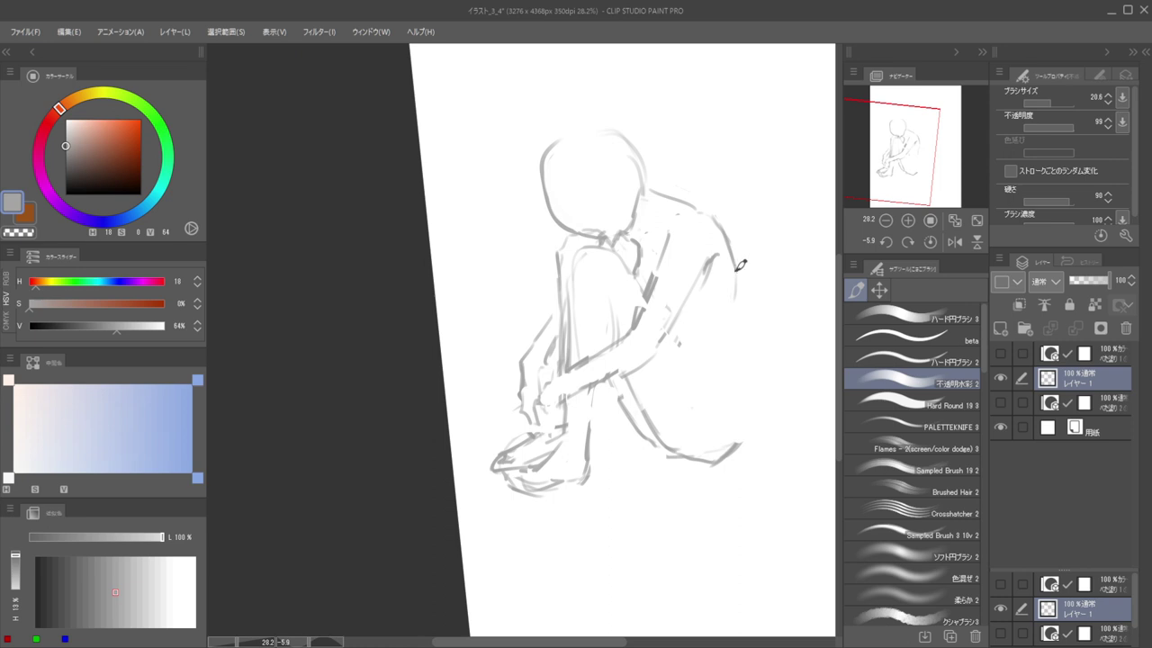
left_click_drag(736, 269, 737, 396)
key("ctrl+z")
key("ctrl+z")
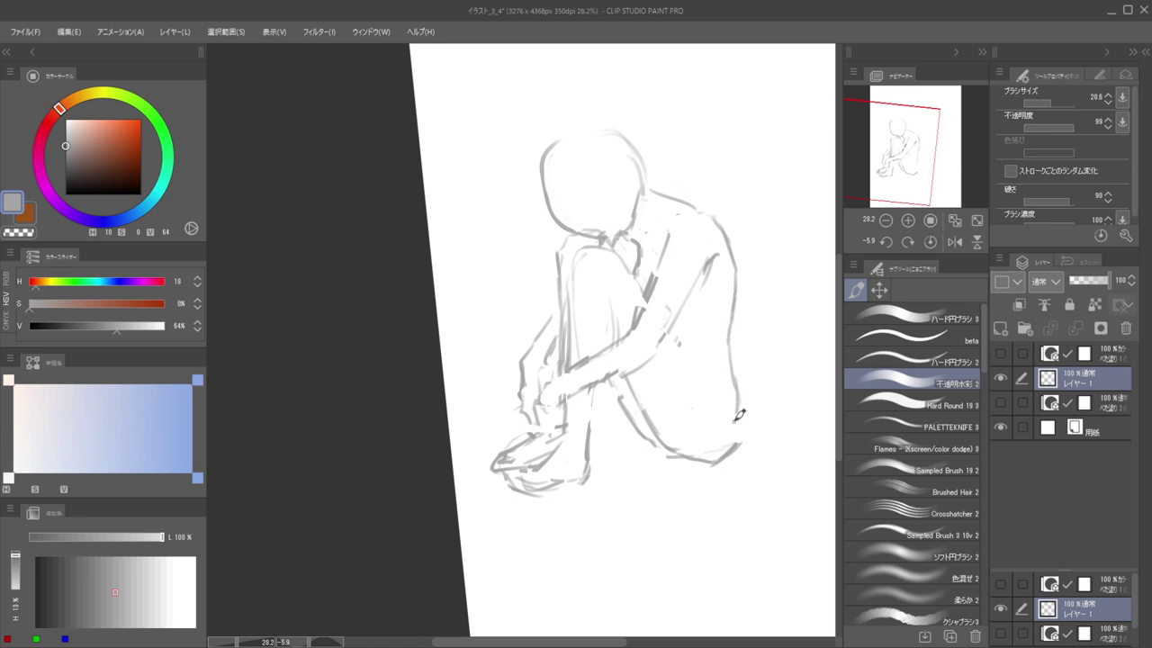
key("ctrl+z")
left_click_drag(735, 299, 725, 425)
mouse_move(738, 367)
left_mouse_down()
mouse_move(730, 430)
mouse_move(697, 460)
mouse_move(747, 434)
left_mouse_up()
Erase part of the thigh line, lighten the knee lines, and add a lower-leg stroke
key("e")
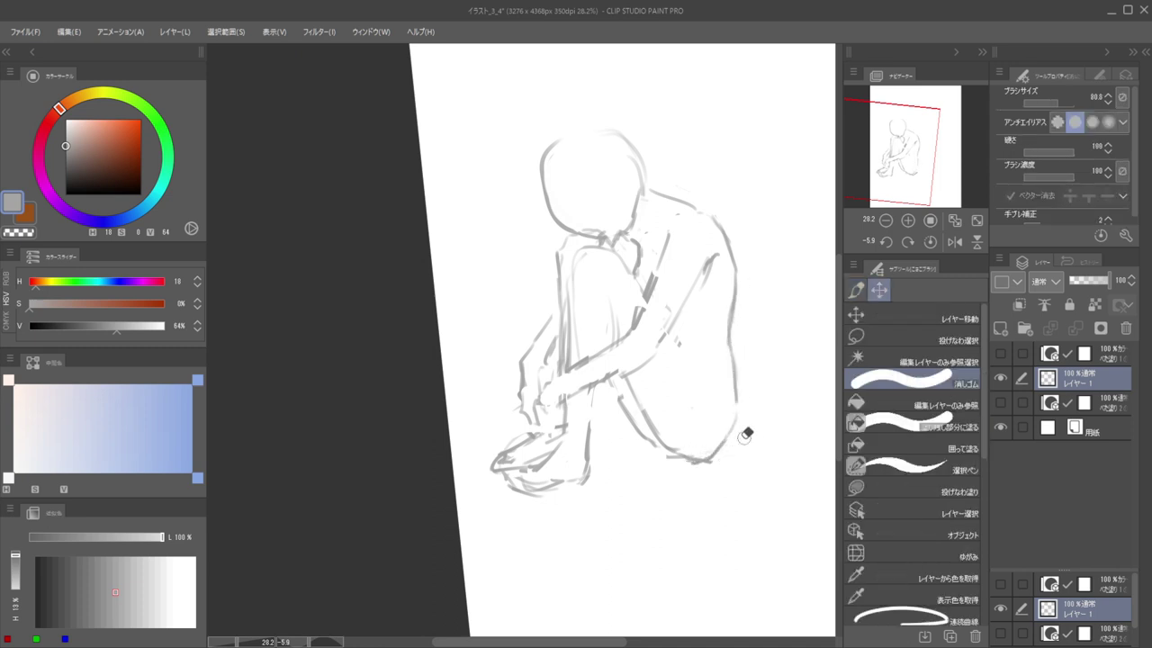
mouse_move(654, 426)
left_mouse_down()
mouse_move(661, 443)
mouse_move(637, 390)
mouse_move(644, 424)
mouse_move(671, 442)
left_mouse_up()
key("b")
key("e")
mouse_move(617, 381)
left_mouse_down()
mouse_move(643, 432)
mouse_move(610, 381)
left_mouse_up()
key("b")
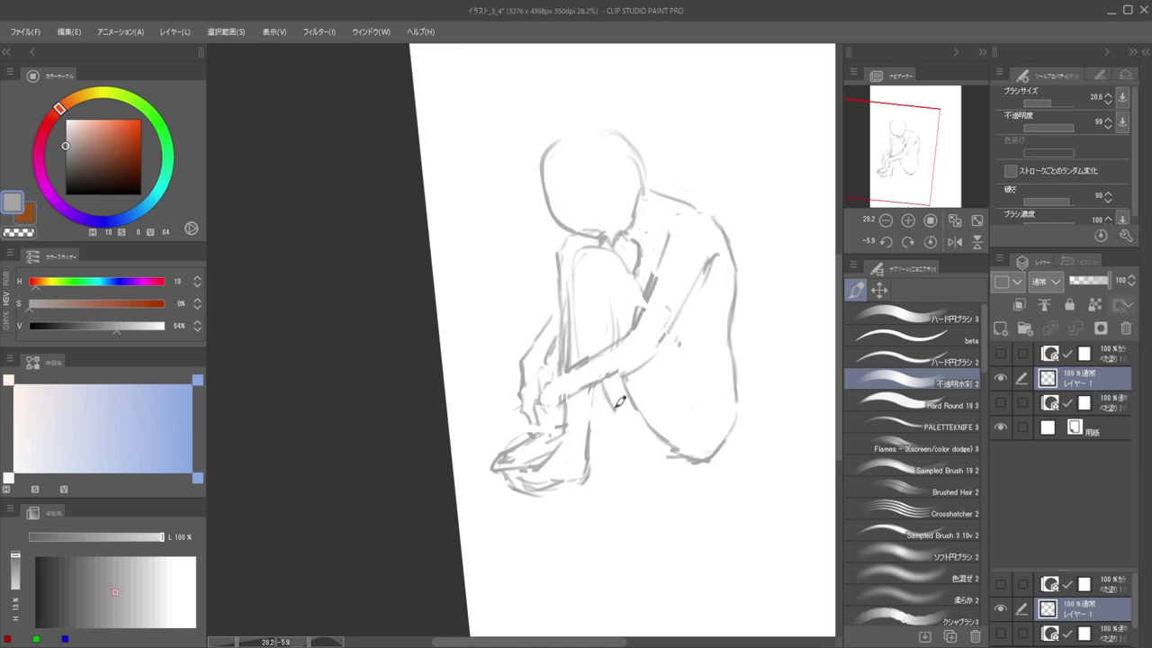
left_click_drag(632, 423, 651, 432)
key("e")
key("b")
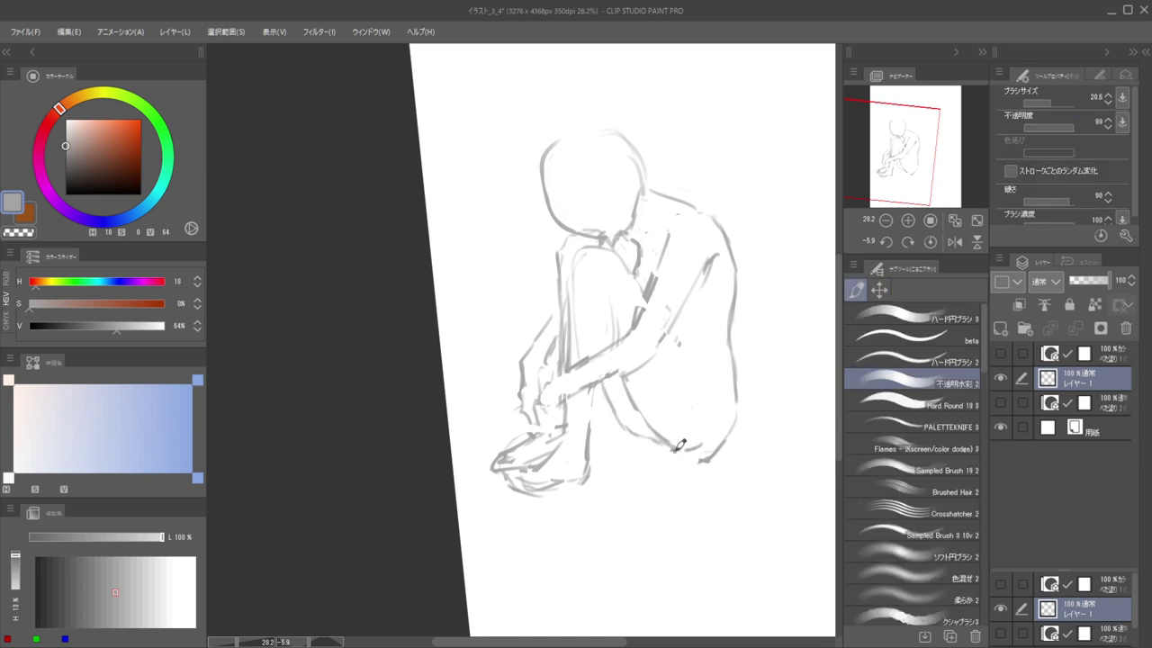
key("e")
key("b")
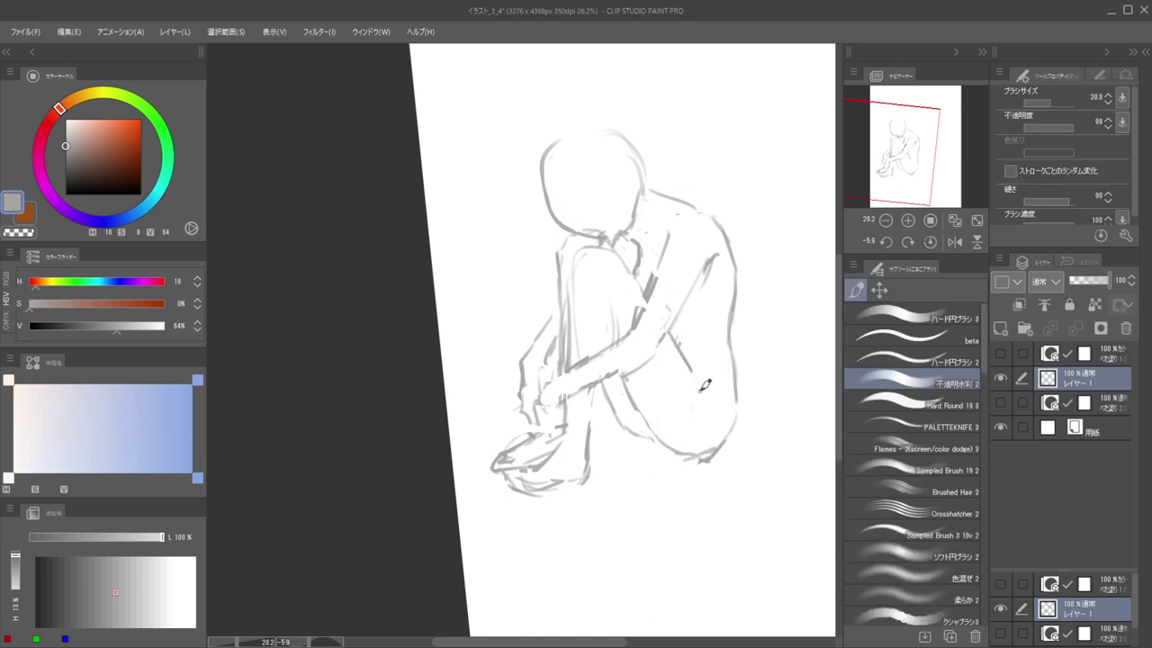
scroll(601, 279, "down", 5)
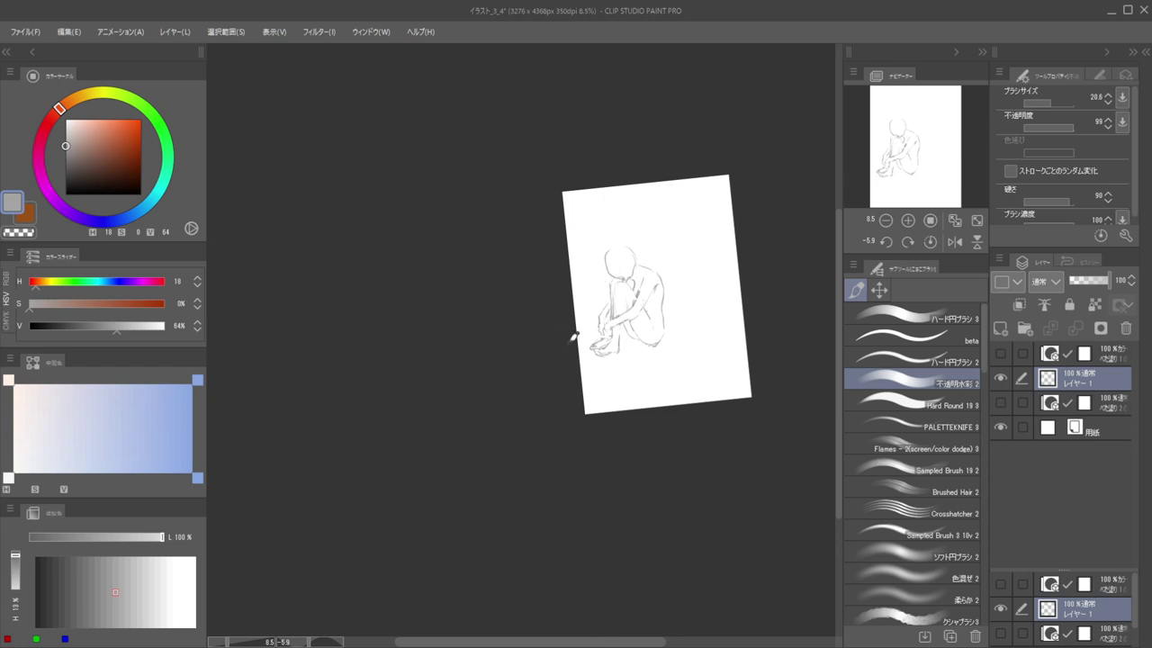
Rotate the view upright and move the whole sketch layer right and slightly down
mouse_move(644, 272)
left_mouse_down()
mouse_move(635, 258)
mouse_move(653, 296)
mouse_move(654, 275)
left_mouse_up()
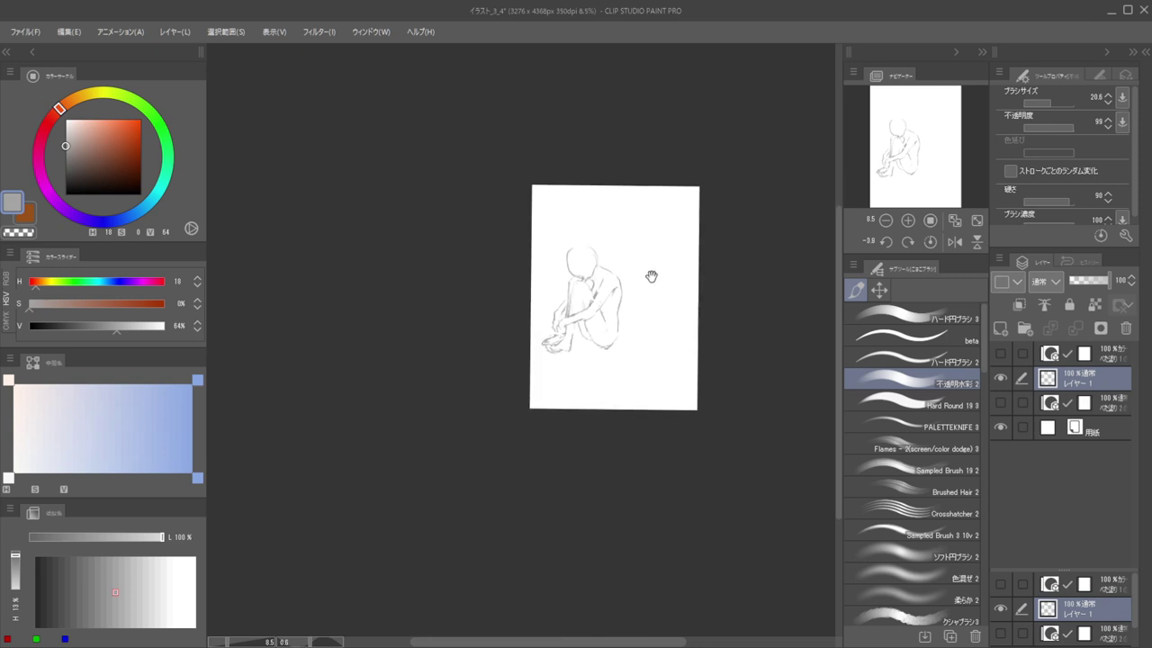
left_click(879, 289)
left_click(875, 316)
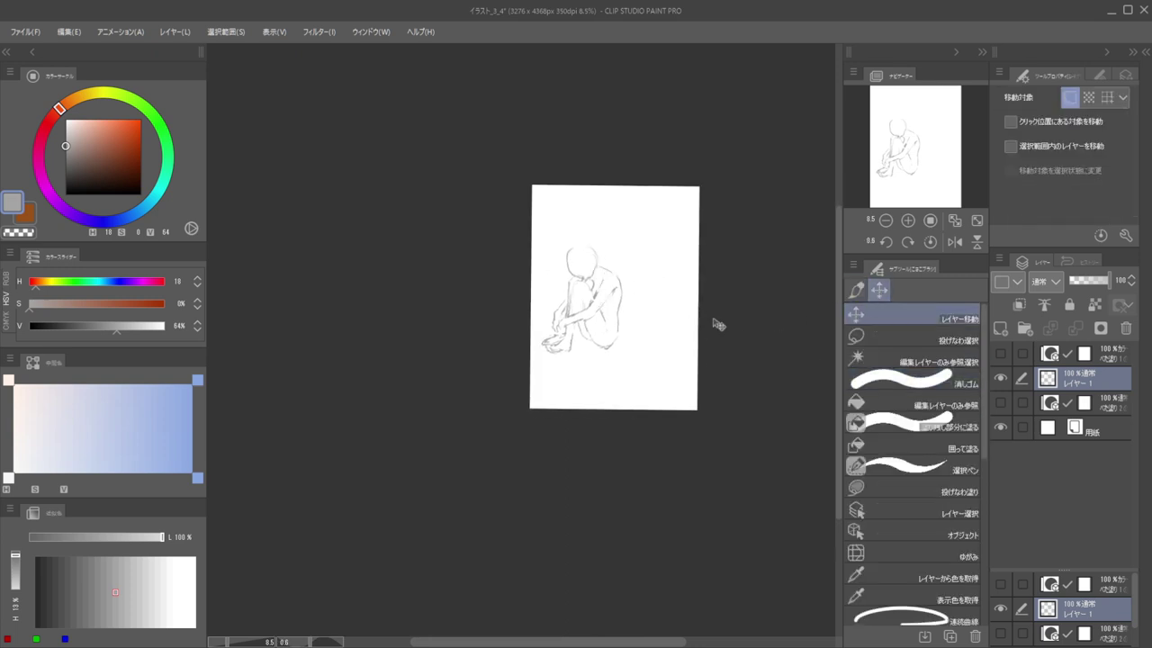
left_click_drag(594, 312, 627, 315)
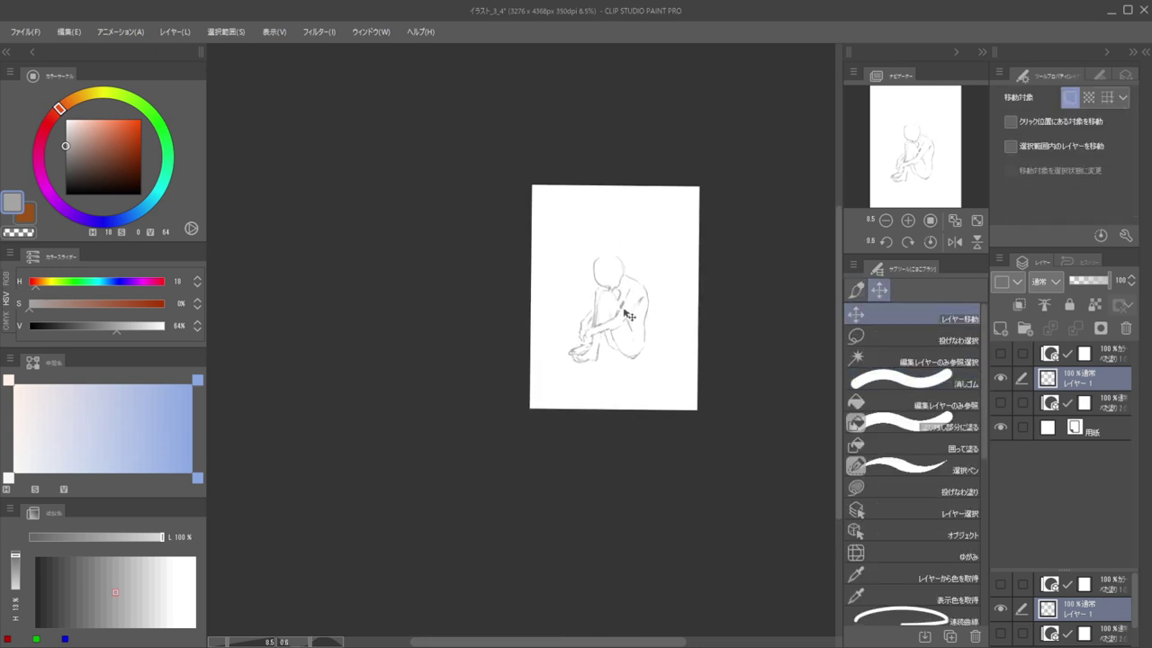
Stretch the sketch slightly taller from its top edge and confirm the transform
key("ctrl+t")
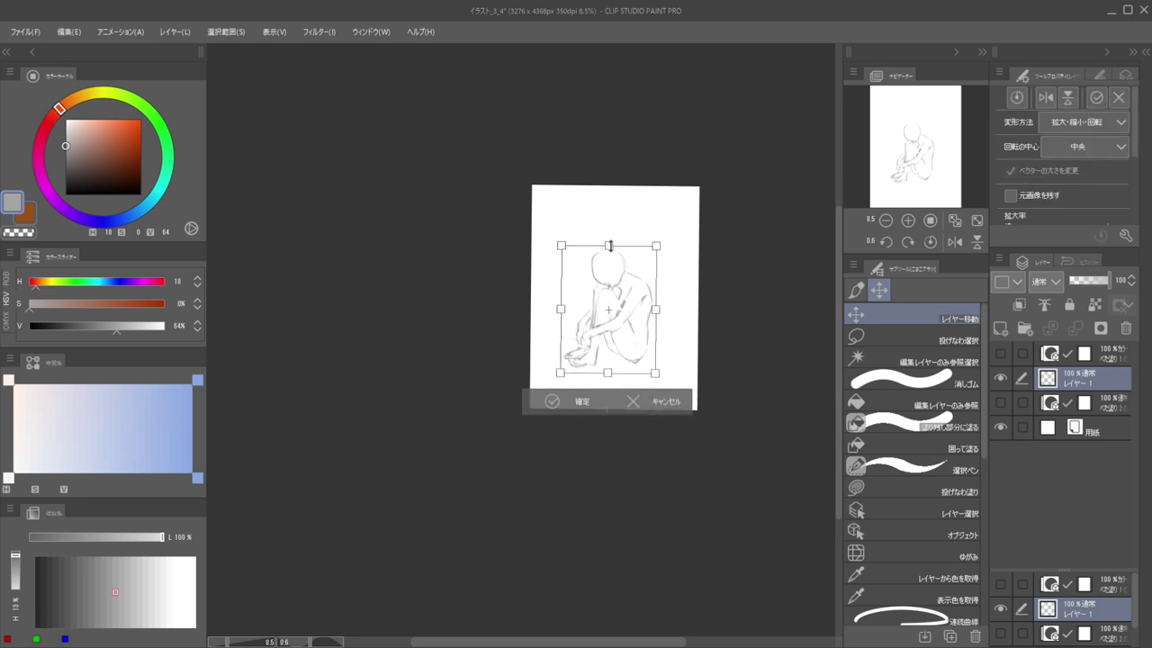
mouse_move(619, 299)
left_mouse_down()
mouse_move(617, 309)
mouse_move(607, 255)
mouse_move(627, 280)
left_mouse_up()
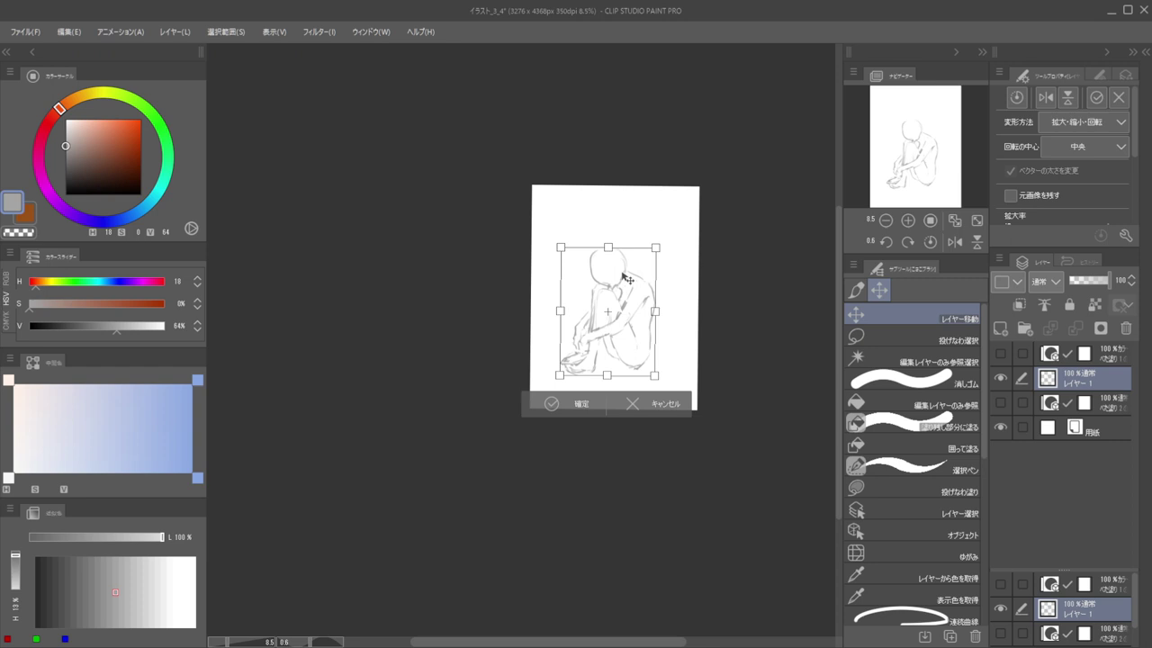
key("Return")
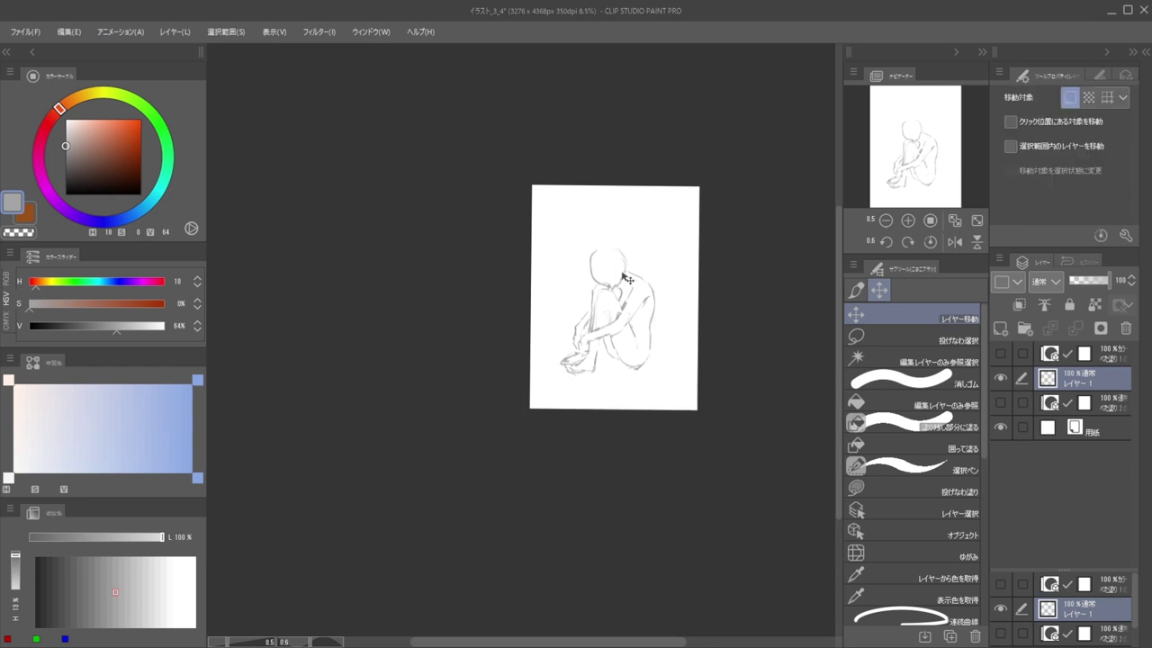
scroll(542, 238, "up", 2)
scroll(529, 228, "down", 5)
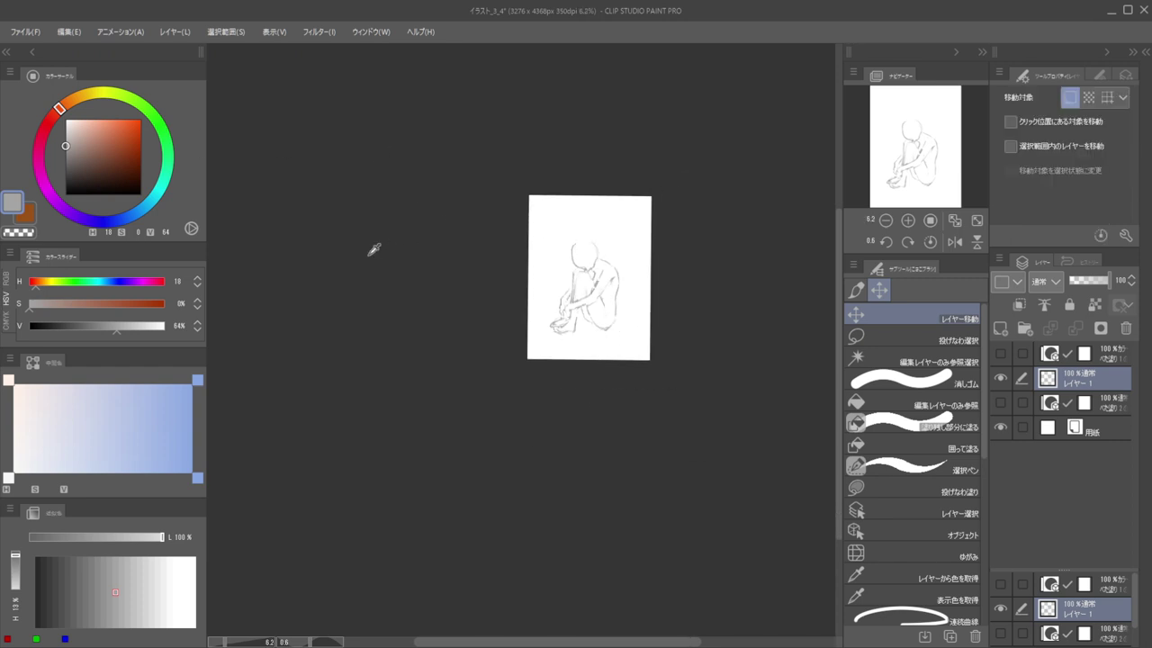
left_click(1093, 402)
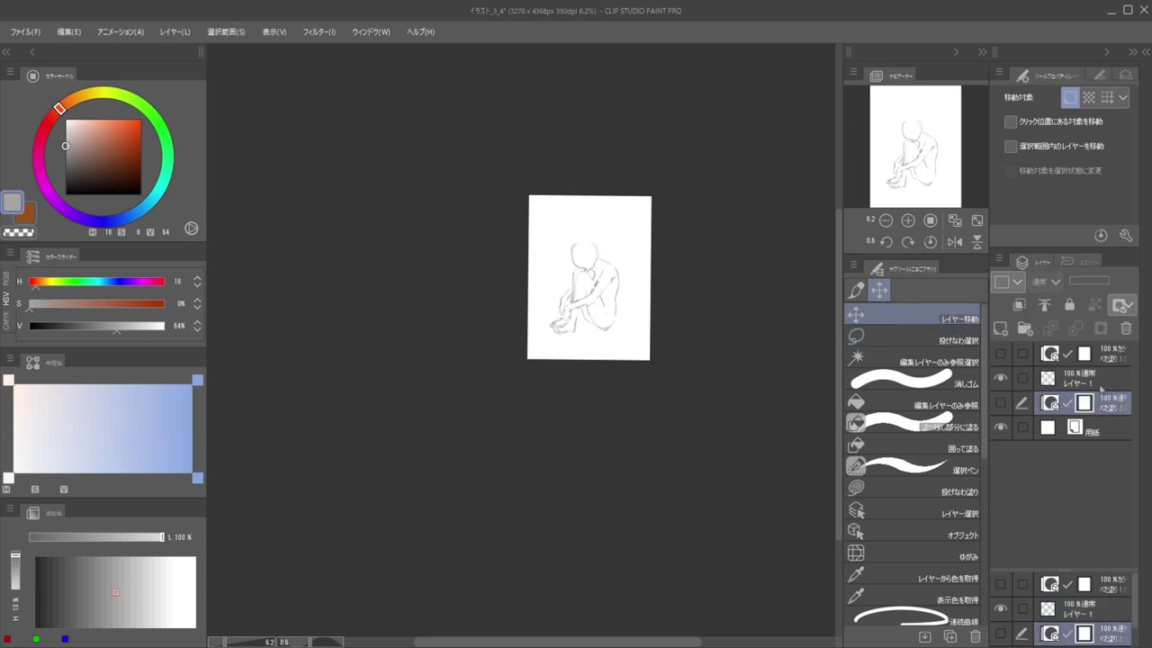
Add a new raster layer for the hair and background sketch
left_click(1000, 328)
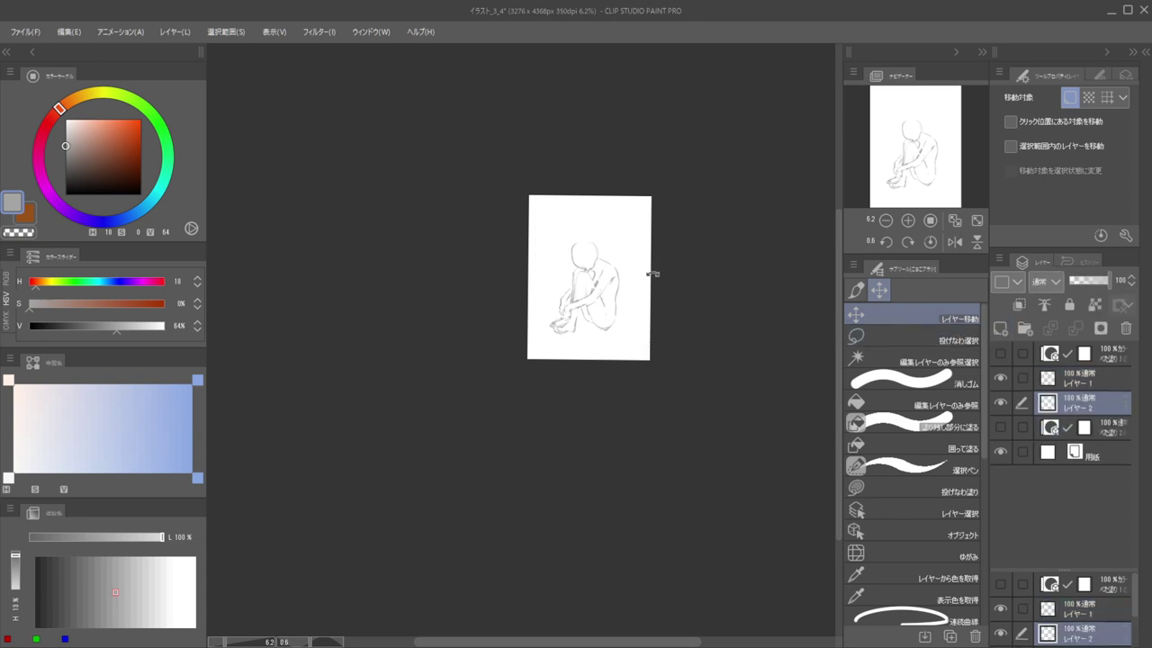
left_click_drag(652, 273, 638, 271)
scroll(620, 268, "up", 3)
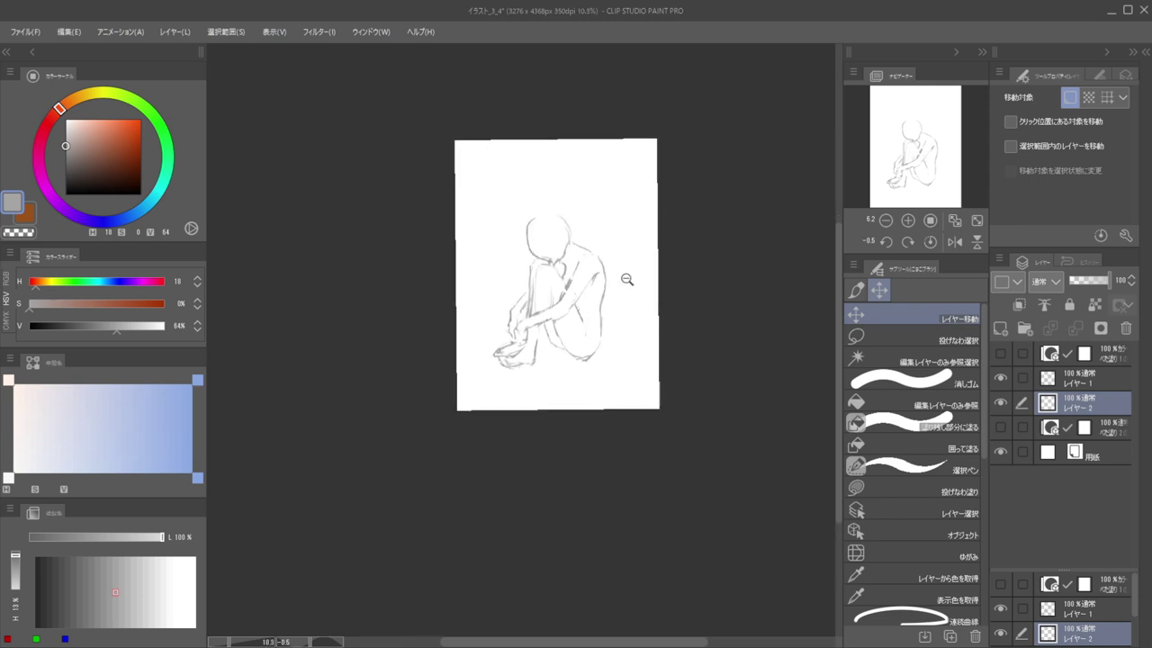
left_click_drag(637, 286, 639, 278)
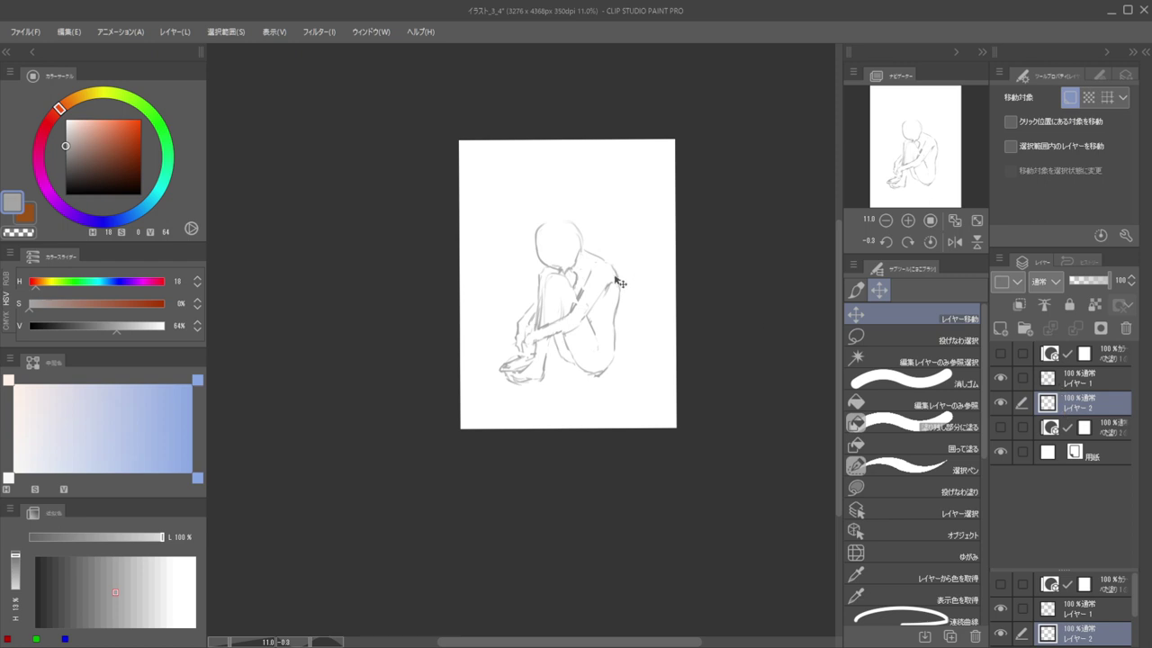
Sketch curves beside the back, shin and head, then reset the view rotation
key("p")
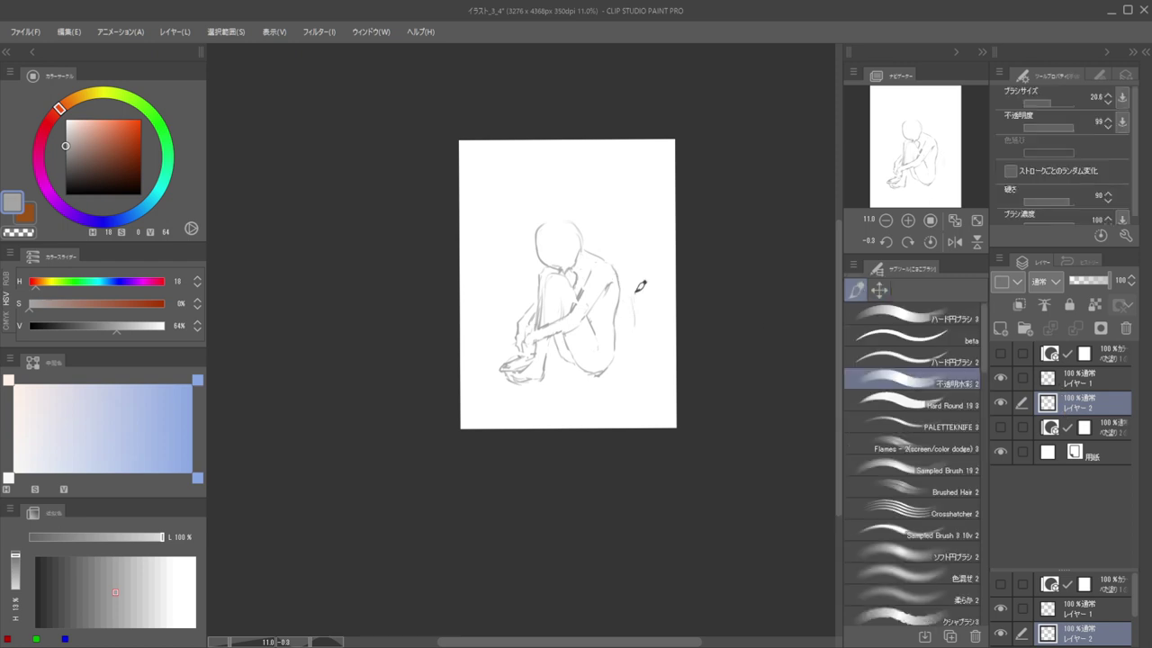
left_click_drag(637, 290, 638, 338)
left_click_drag(526, 304, 505, 334)
mouse_move(599, 240)
left_mouse_down()
mouse_move(636, 270)
mouse_move(628, 291)
mouse_move(620, 254)
left_mouse_up()
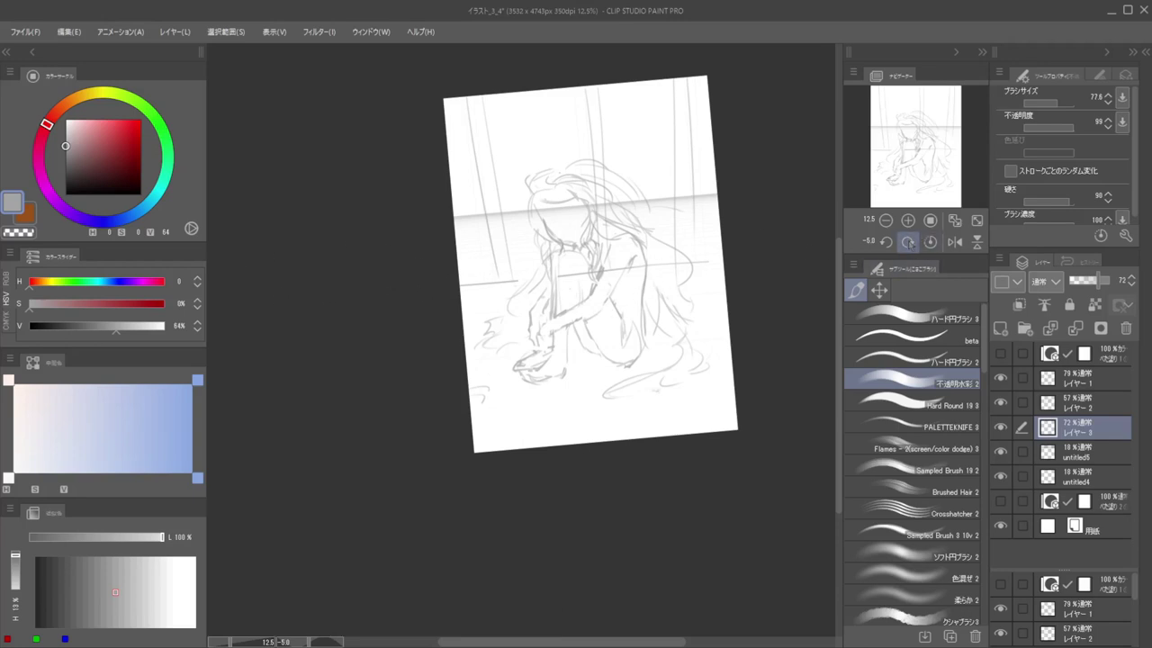
left_click(930, 241)
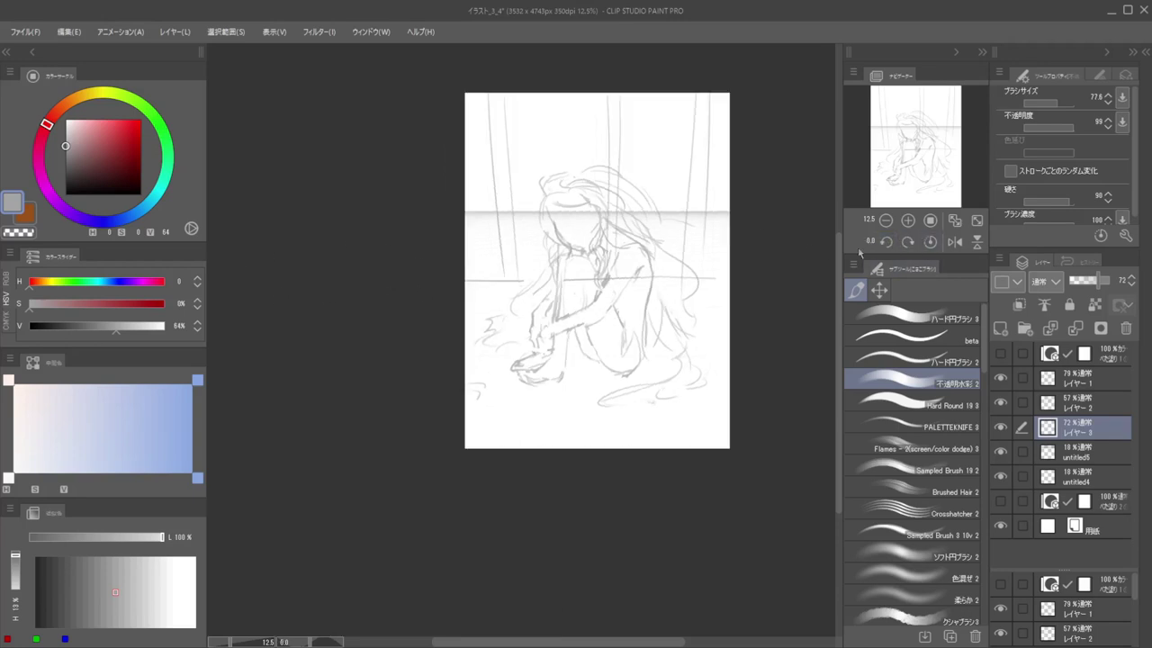
key("asciicircum")
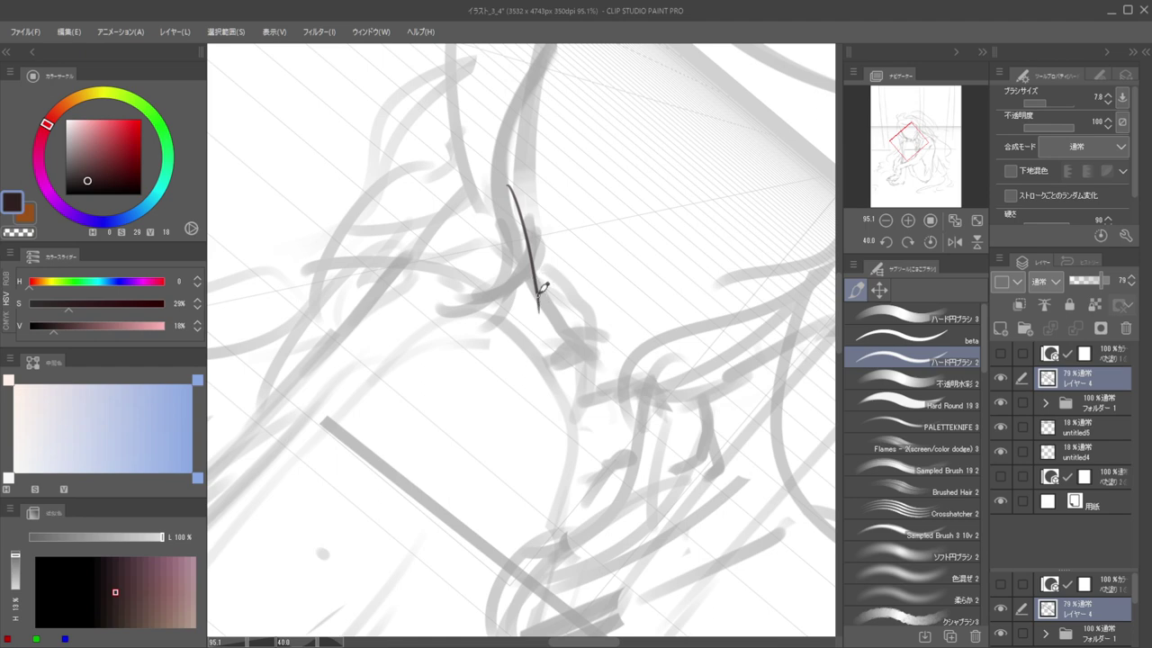
Ink the first dark jaw line, redoing an overshooting stroke
mouse_move(538, 295)
left_mouse_down()
mouse_move(566, 324)
mouse_move(538, 275)
mouse_move(569, 343)
mouse_move(555, 328)
mouse_move(592, 354)
left_mouse_up()
key("ctrl+z")
key("ctrl+z")
key("ctrl+z")
mouse_move(537, 292)
left_mouse_down()
mouse_move(604, 360)
mouse_move(582, 201)
left_mouse_up()
scroll(558, 330, "down", 4)
key("h")
left_click_drag(620, 291, 662, 268)
key("h")
left_click_drag(646, 258, 771, 222)
mouse_move(581, 289)
left_mouse_down()
mouse_move(693, 270)
mouse_move(597, 270)
mouse_move(619, 206)
mouse_move(578, 288)
left_mouse_up()
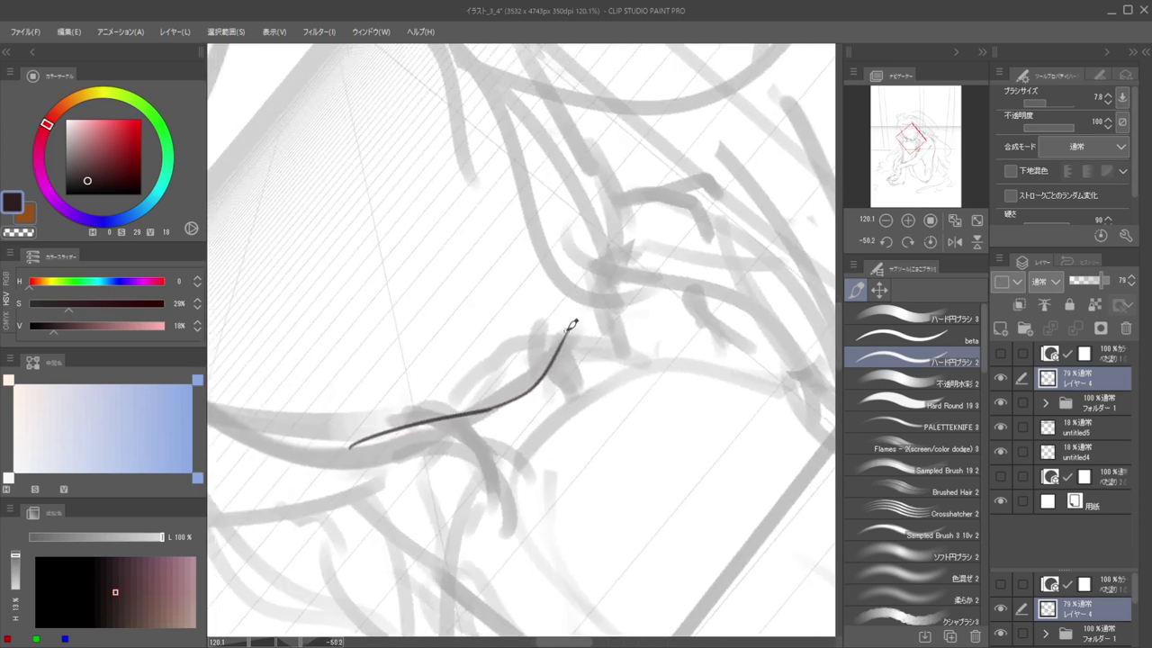
Ink the upper stroke joining the jaw curve, then reframe the view nearly upright
mouse_move(565, 335)
left_mouse_down()
mouse_move(594, 272)
mouse_move(563, 340)
left_mouse_up()
key("ctrl+z")
key("ctrl+z")
left_click_drag(599, 226, 571, 327)
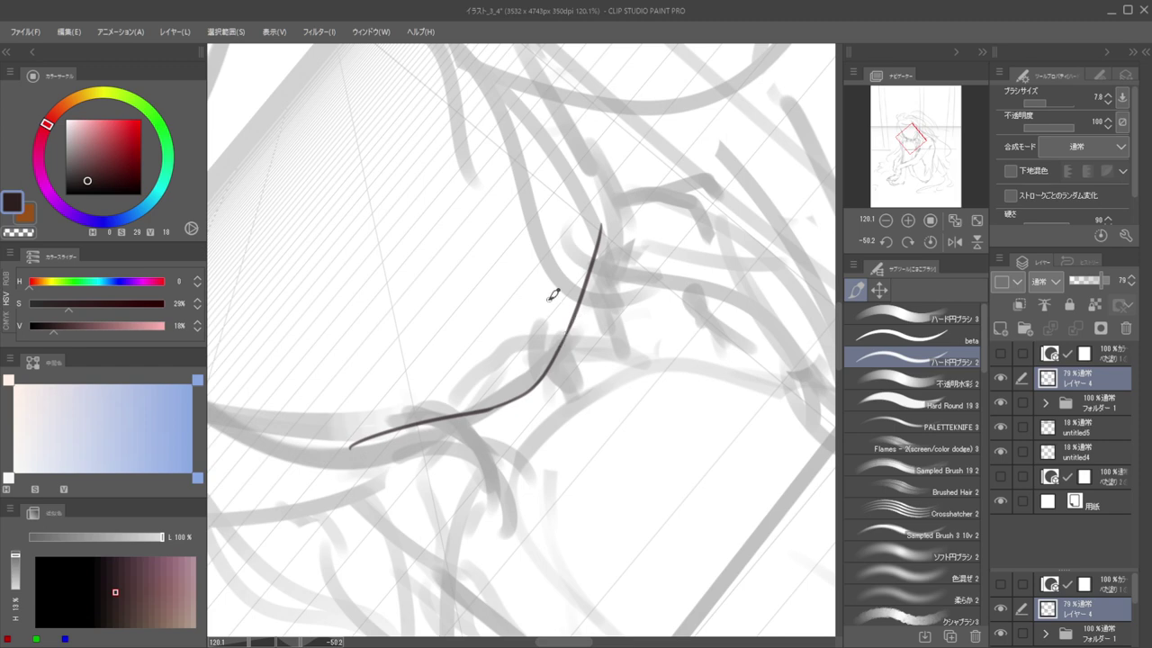
scroll(550, 299, "down", 6)
left_click_drag(621, 262, 657, 338)
left_click_drag(657, 339, 704, 329)
scroll(680, 322, "up", 3)
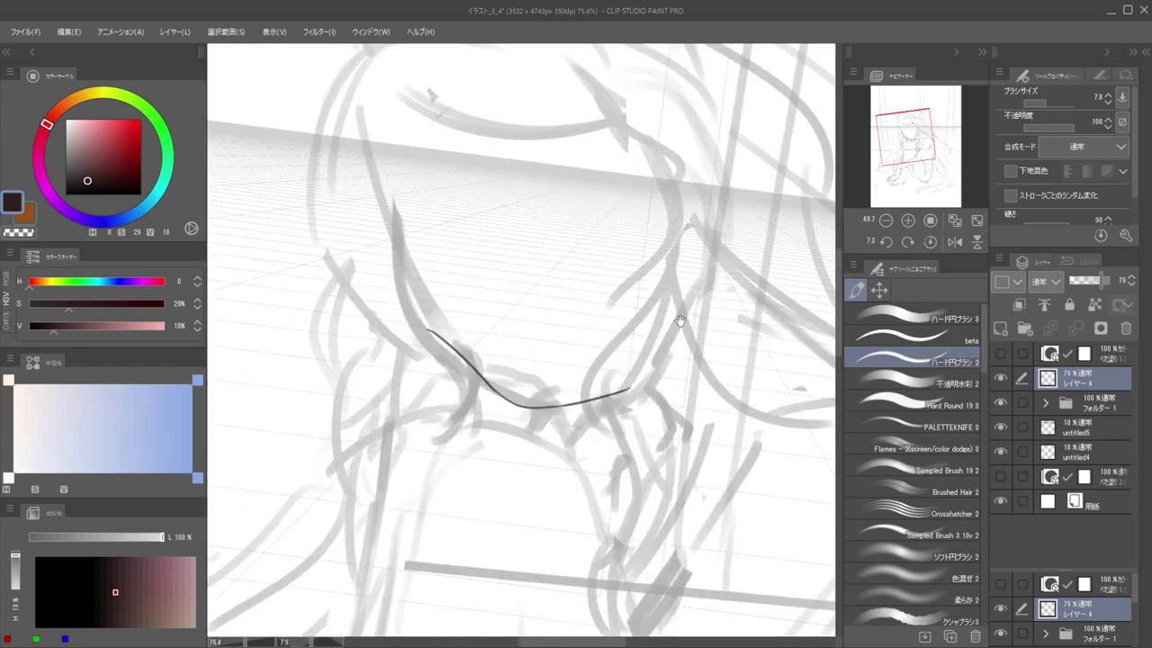
left_click_drag(711, 283, 717, 303)
scroll(672, 339, "up", 2)
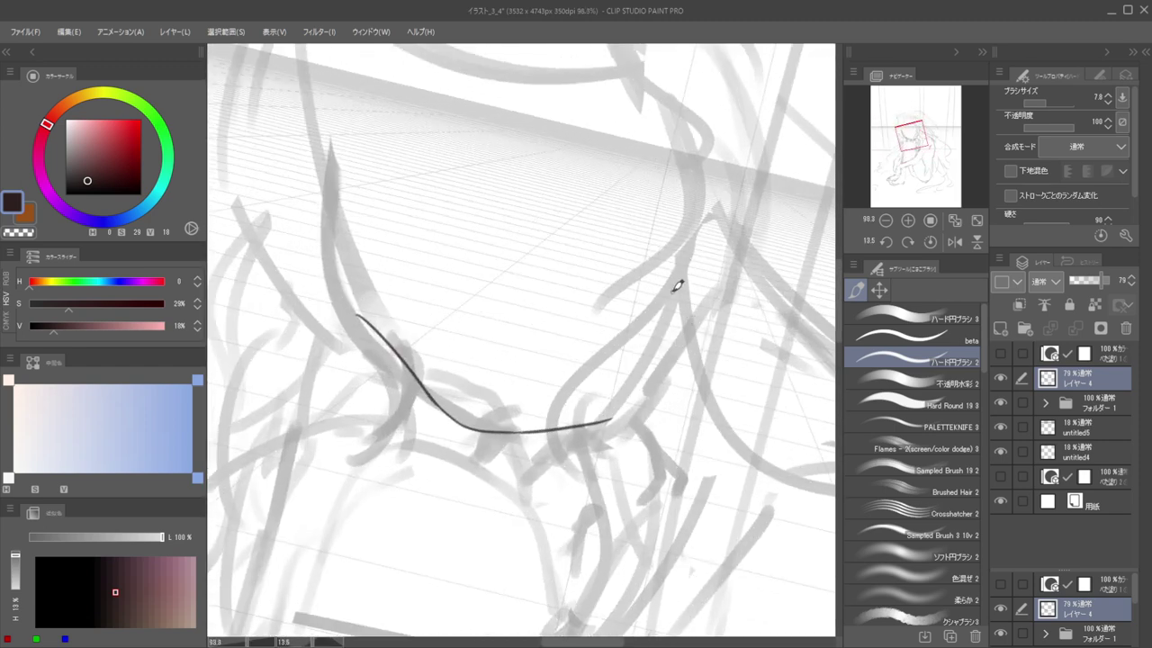
Thin the brush slightly and ink the jaw's downward line and corner
left_click(1108, 103)
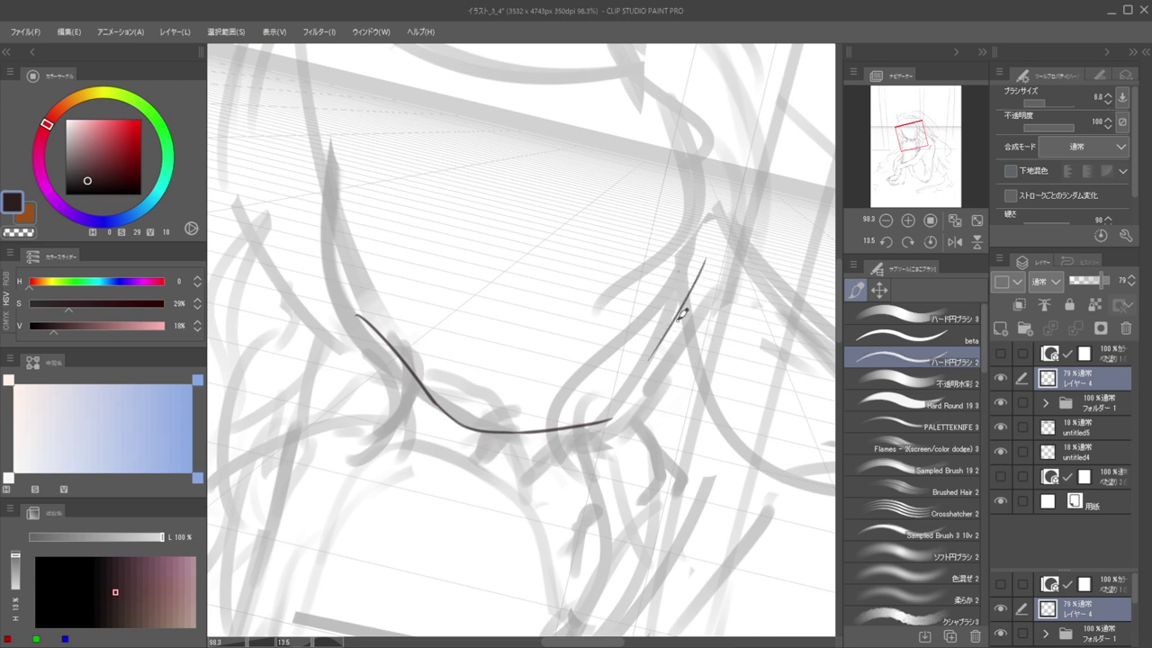
mouse_move(704, 260)
left_mouse_down()
mouse_move(650, 386)
mouse_move(653, 374)
mouse_move(616, 410)
mouse_move(646, 397)
mouse_move(640, 405)
mouse_move(706, 225)
mouse_move(648, 388)
left_mouse_up()
key("ctrl+z")
key("ctrl+z")
key("ctrl+z")
key("ctrl+z")
mouse_move(624, 292)
left_mouse_down()
mouse_move(707, 291)
mouse_move(681, 340)
mouse_move(651, 318)
mouse_move(659, 288)
mouse_move(691, 320)
left_mouse_up()
mouse_move(677, 214)
left_mouse_down()
mouse_move(638, 373)
mouse_move(616, 413)
mouse_move(593, 423)
left_mouse_up()
mouse_move(564, 359)
left_mouse_down()
mouse_move(542, 315)
mouse_move(729, 333)
mouse_move(681, 291)
mouse_move(630, 324)
left_mouse_up()
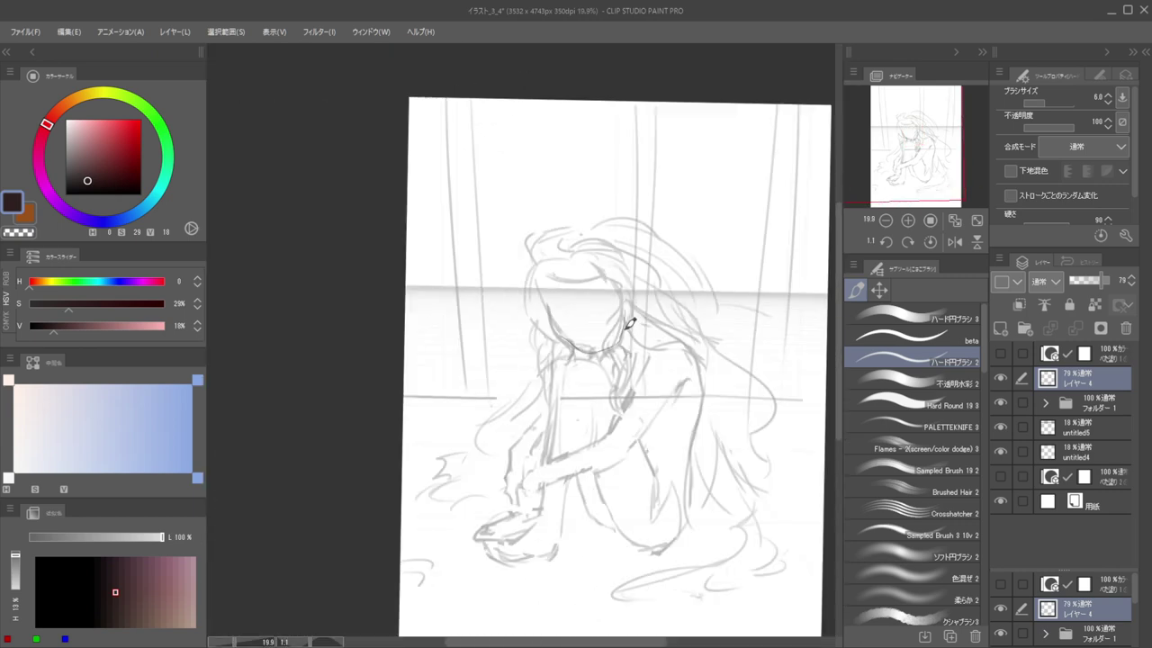
left_click(590, 330)
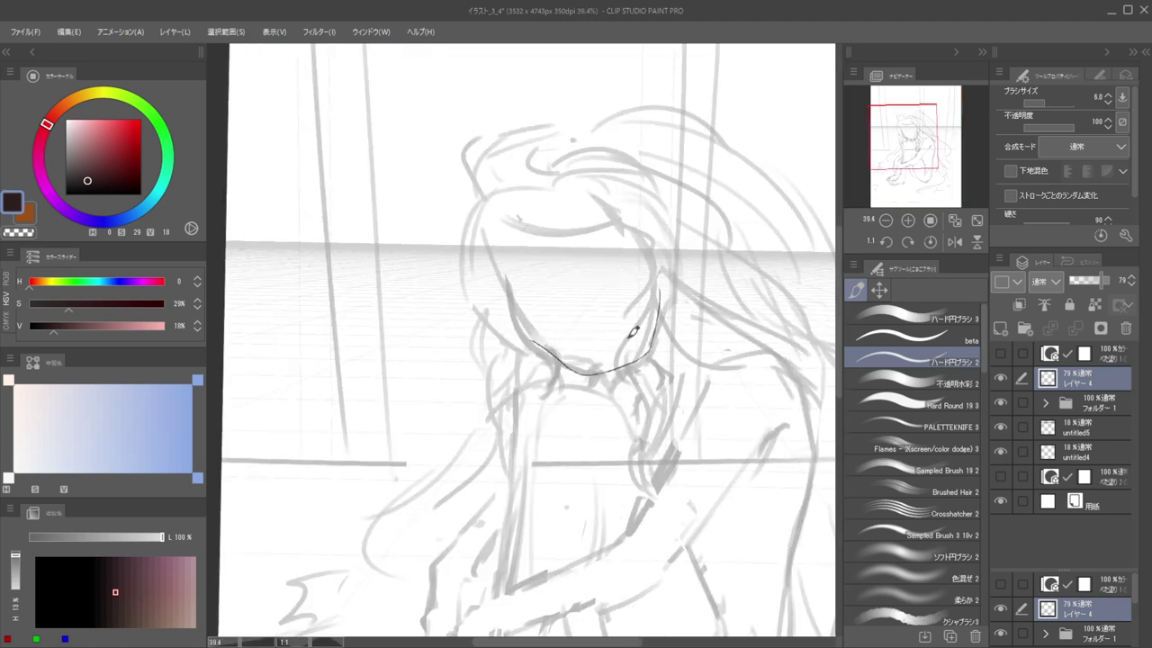
Shift the jaw-outline layer slightly down and left, then discard a trial neck line
left_click(879, 288)
left_click(880, 322)
left_click_drag(617, 379, 606, 386)
mouse_move(698, 315)
left_mouse_down()
mouse_move(739, 325)
mouse_move(655, 419)
mouse_move(620, 370)
mouse_move(679, 440)
left_mouse_up()
key("b")
left_click_drag(667, 340, 682, 424)
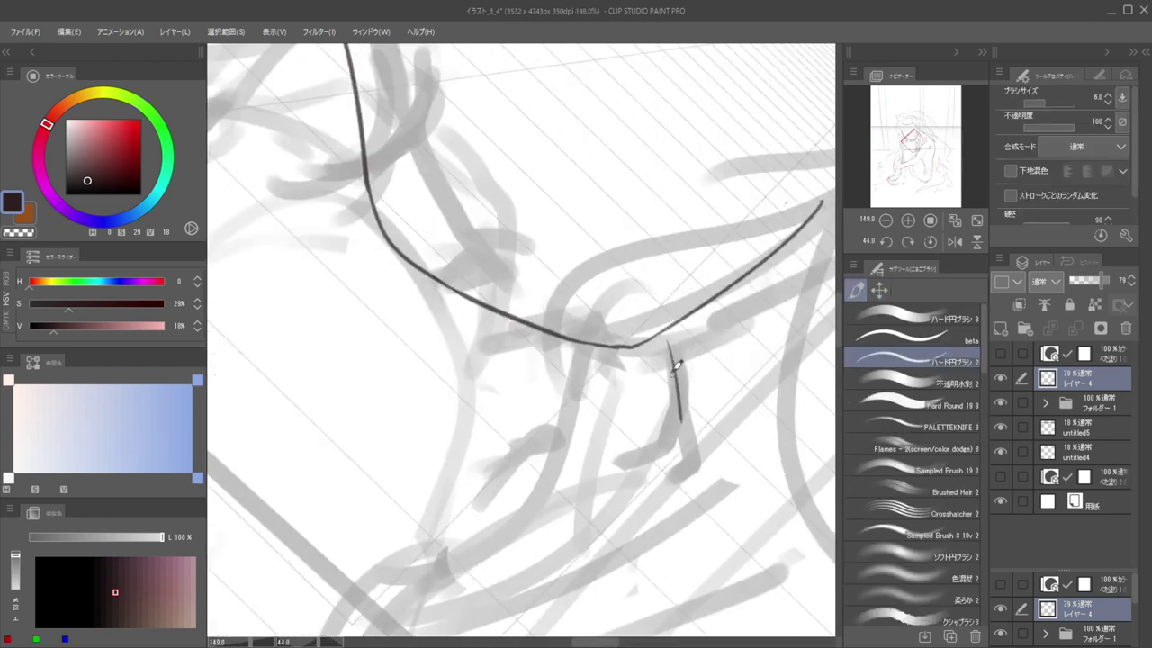
key("ctrl+z")
Add a new layer above the rough sketch folder at 73% opacity
left_click(1083, 405)
left_click(1001, 329)
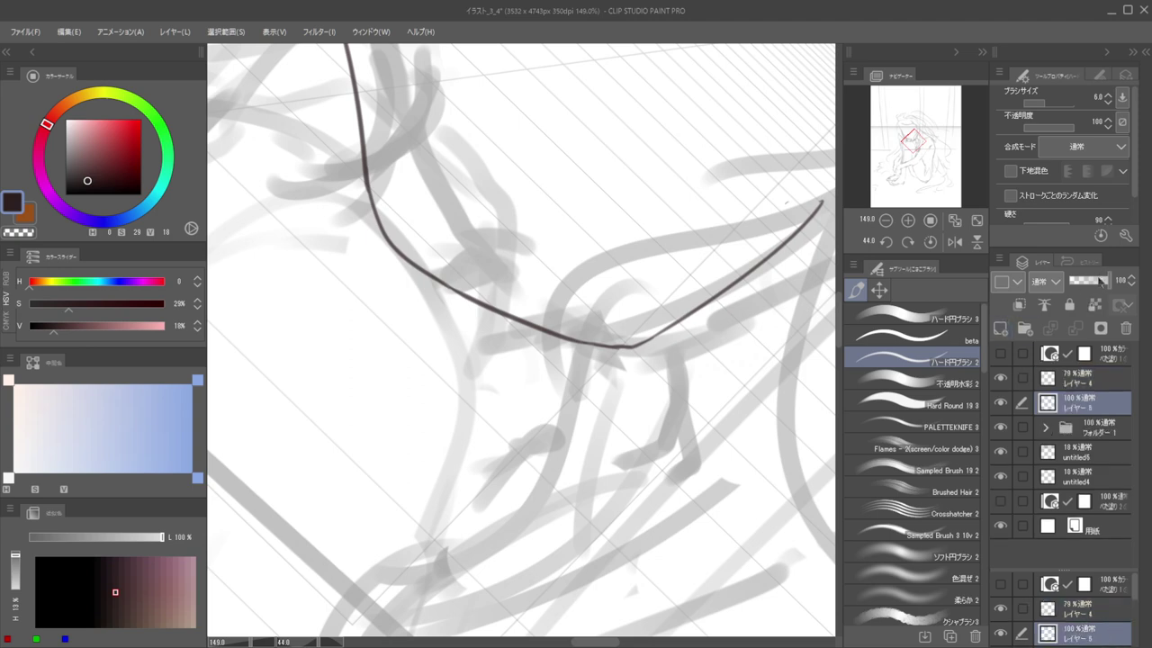
left_click(1099, 281)
Draw the neck line down from the jaw's dip, retrying several attempts
left_click_drag(665, 330, 689, 424)
key("ctrl+z")
mouse_move(661, 326)
left_mouse_down()
mouse_move(686, 388)
mouse_move(696, 467)
left_mouse_up()
left_click_drag(660, 390, 538, 398)
left_click_drag(630, 353, 633, 311)
scroll(645, 326, "up", 10)
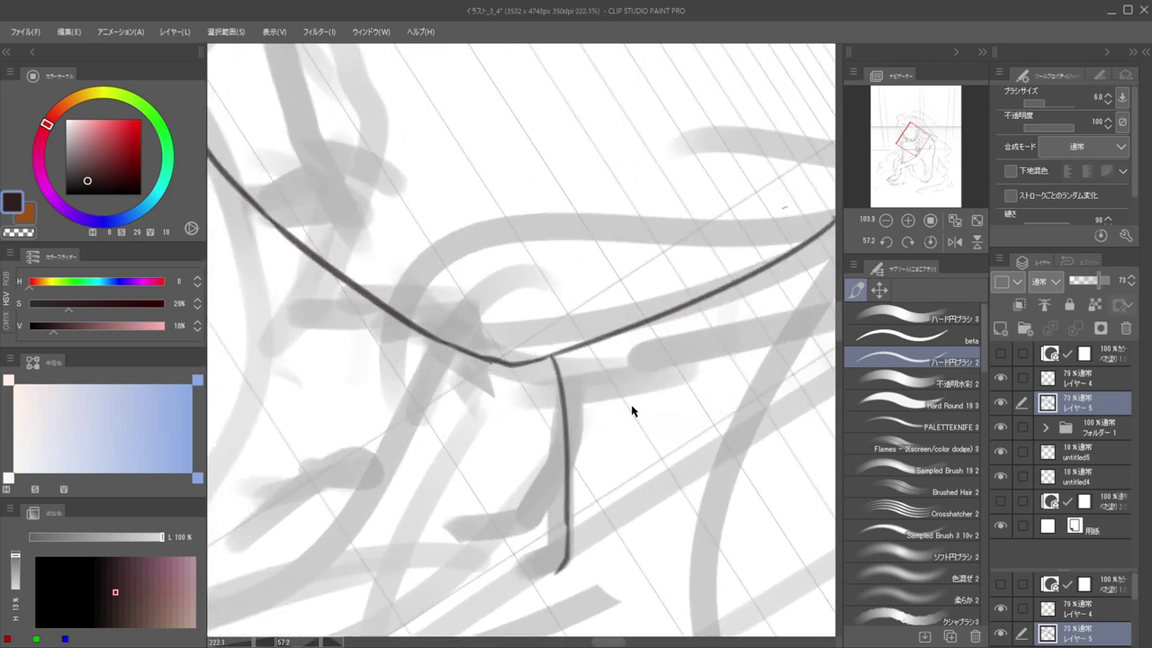
key("ctrl+z")
mouse_move(590, 344)
left_mouse_down()
mouse_move(609, 381)
mouse_move(612, 437)
mouse_move(592, 519)
left_mouse_up()
scroll(586, 501, "down", 5)
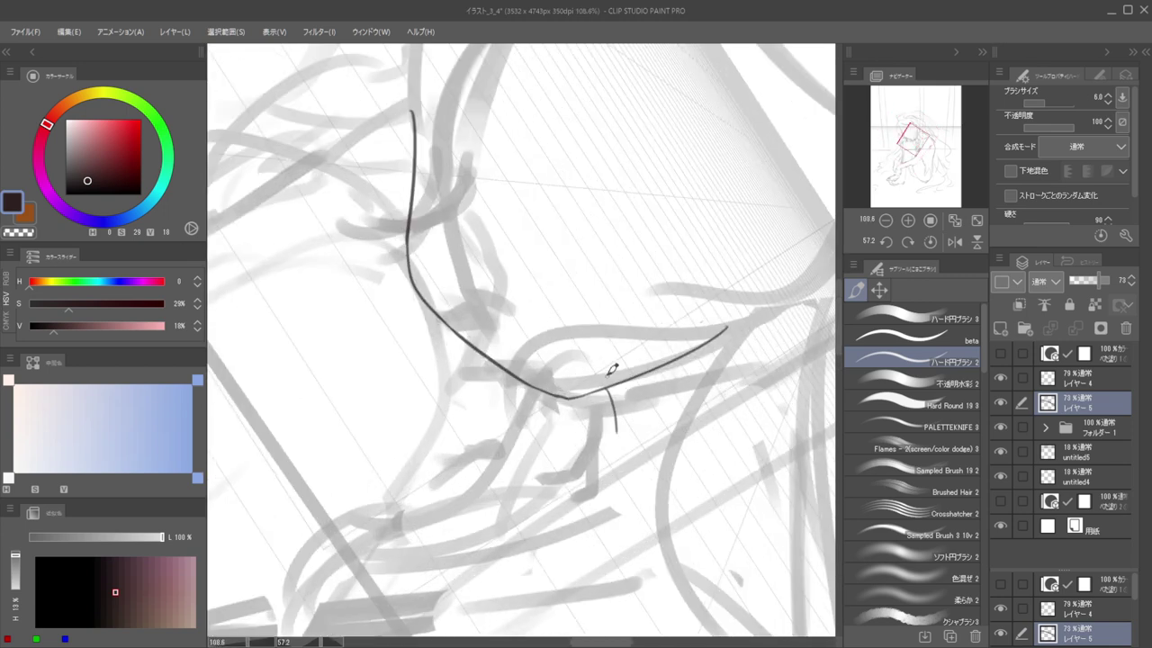
Settle on a short neck stroke curving down-left from the jaw's dip
key("ctrl+z")
left_click_drag(617, 396, 629, 480)
key("ctrl+z")
left_click_drag(610, 381, 624, 483)
scroll(569, 420, "down", 5)
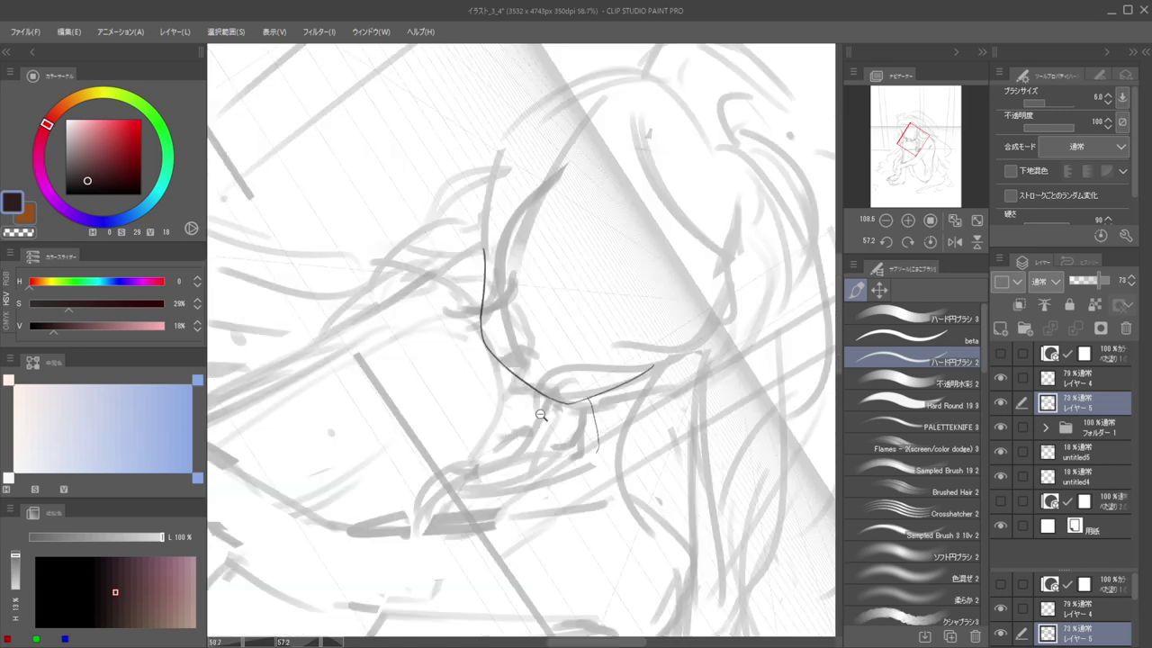
scroll(569, 420, "up", 6)
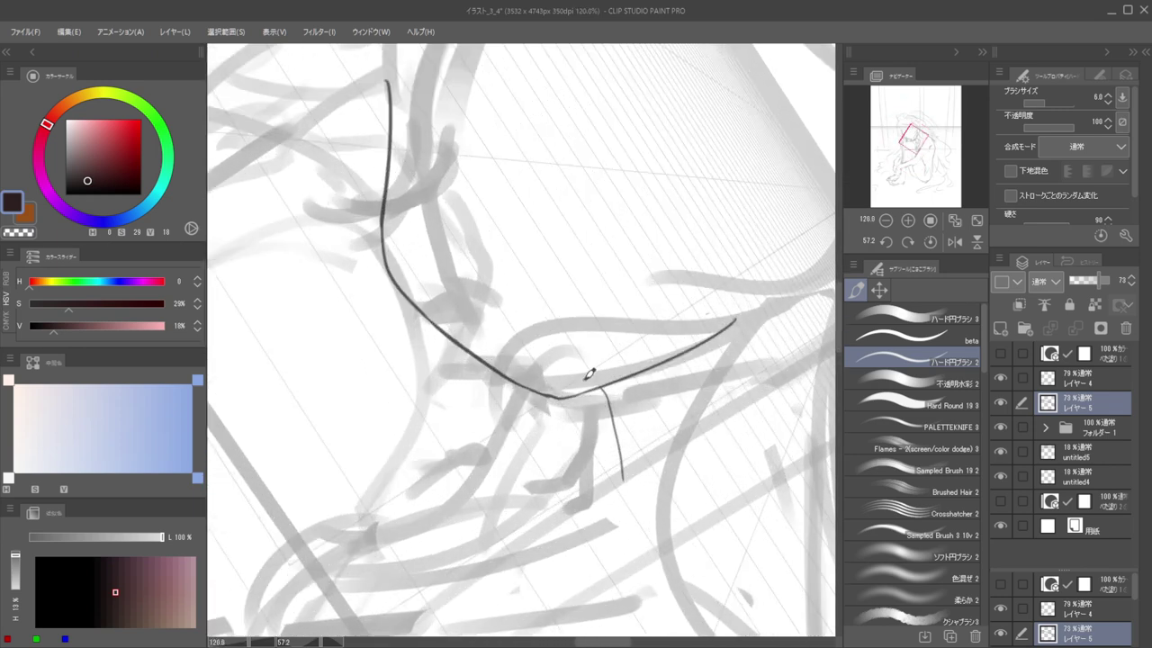
key("ctrl+z")
mouse_move(597, 388)
left_mouse_down()
mouse_move(613, 438)
mouse_move(587, 478)
left_mouse_up()
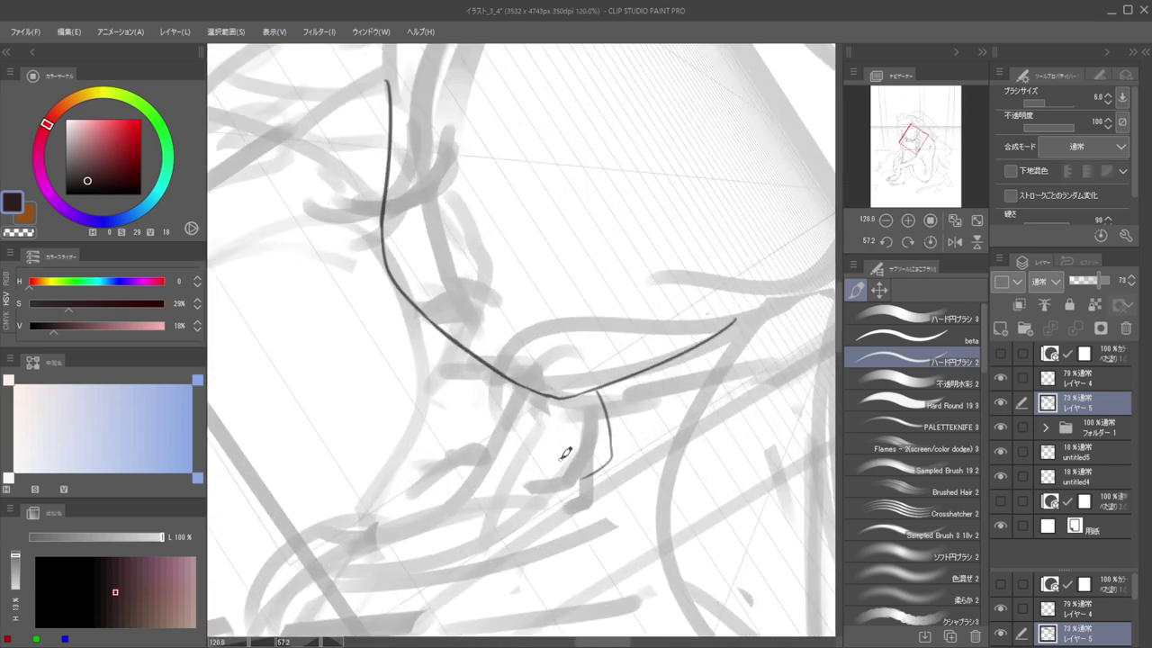
scroll(566, 455, "down", 6)
left_click_drag(576, 413, 586, 305)
scroll(558, 343, "down", 5)
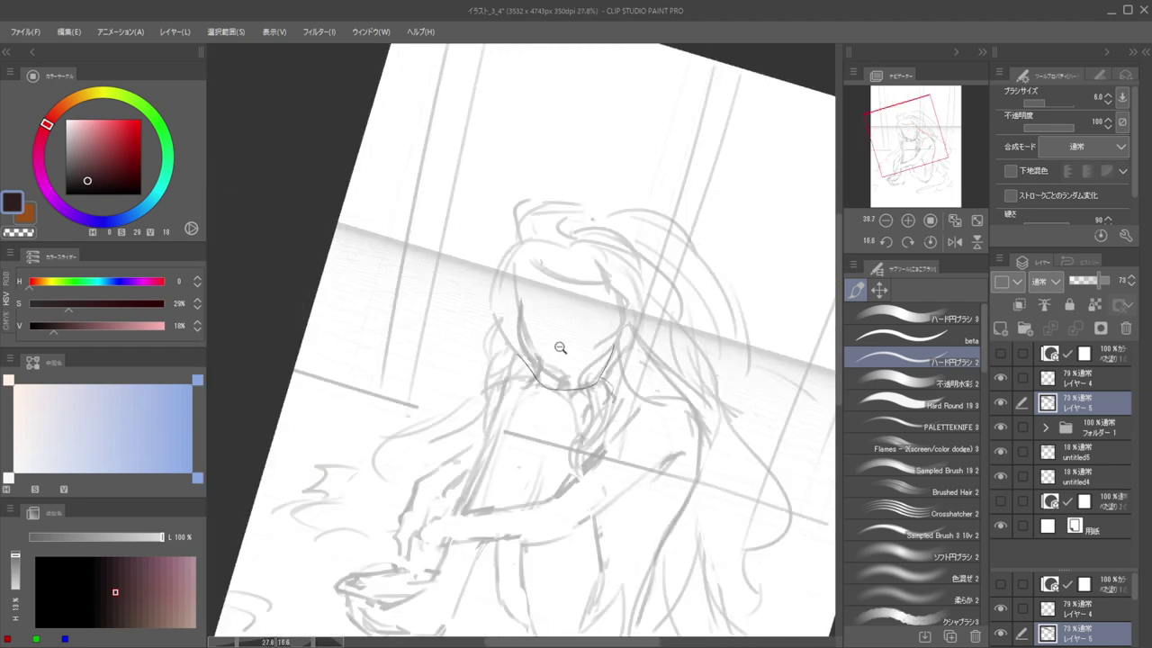
Zoom in on the face, try and undo a side-of-face curve, then switch to the jaw-outline layer
left_click_drag(557, 344, 646, 333)
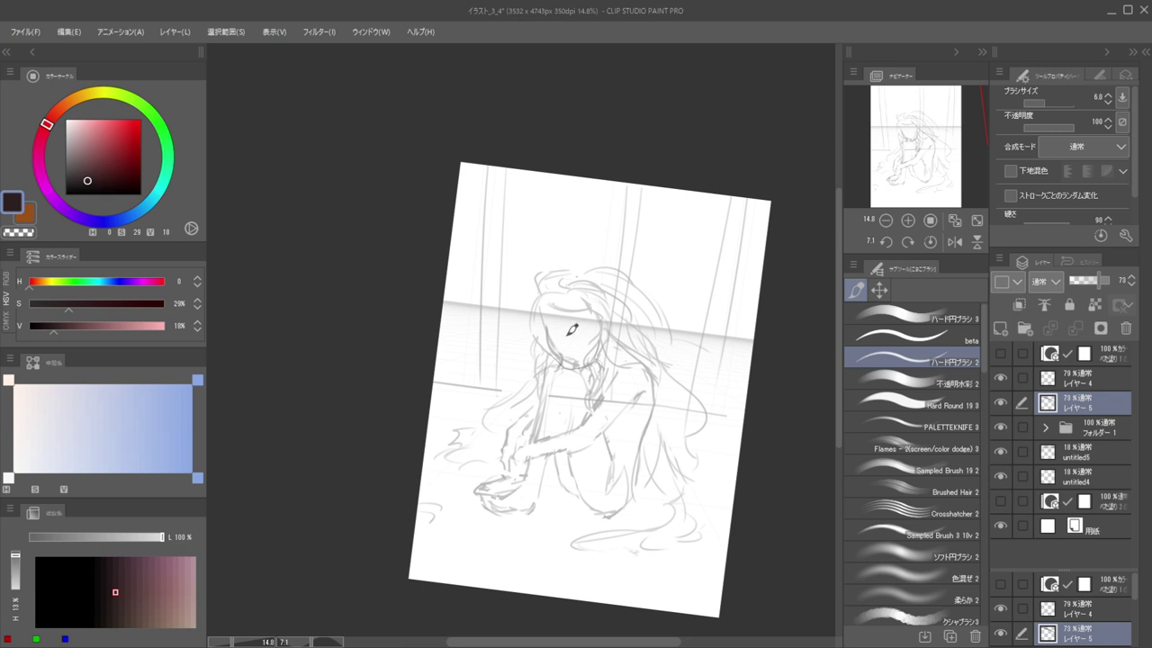
scroll(586, 342, "up", 3)
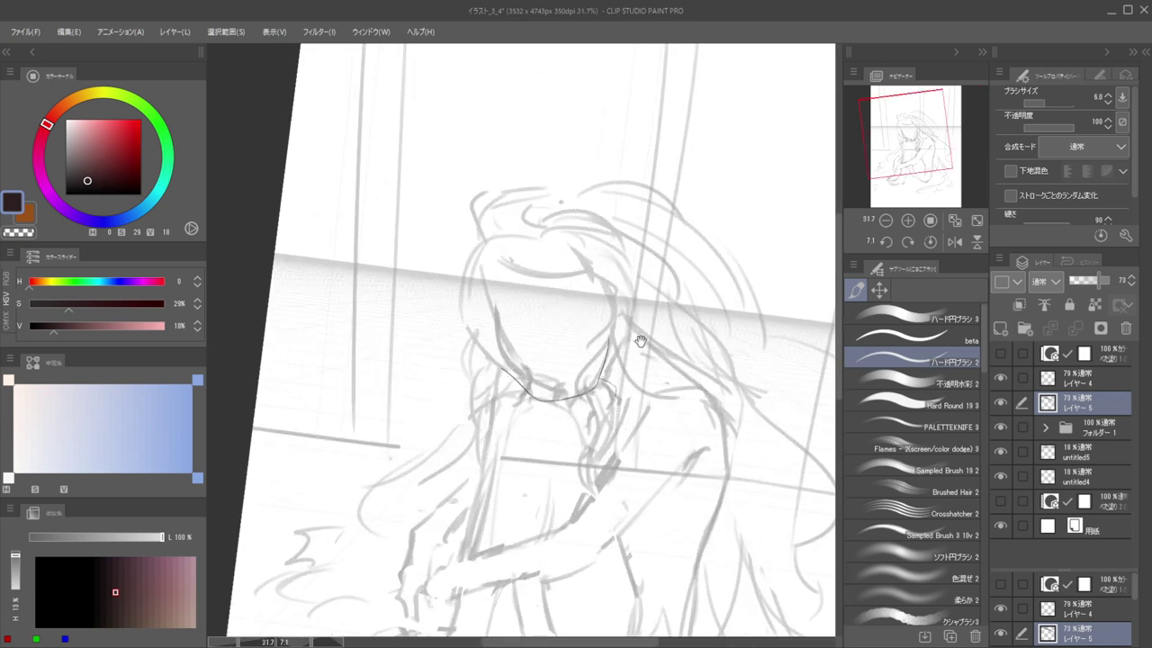
scroll(634, 347, "up", 1)
scroll(648, 306, "down", 1)
left_click_drag(654, 296, 643, 333)
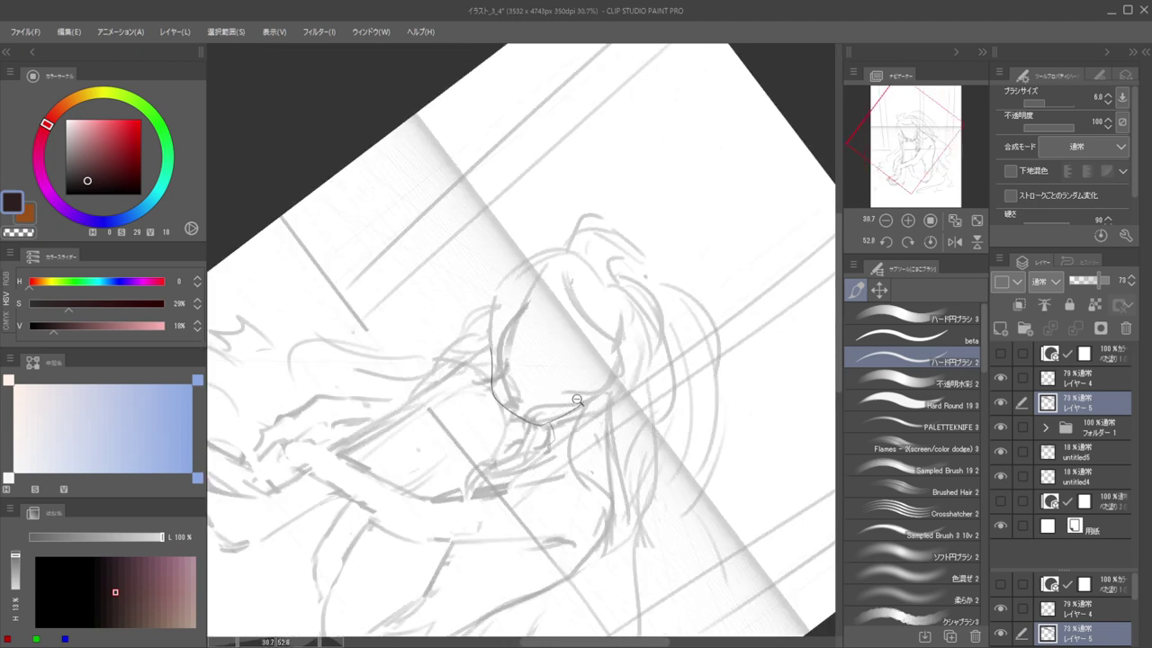
scroll(638, 354, "up", 5)
mouse_move(655, 232)
left_mouse_down()
mouse_move(685, 230)
mouse_move(713, 280)
mouse_move(666, 320)
left_mouse_up()
key("ctrl+z")
key("alt+bracketright")
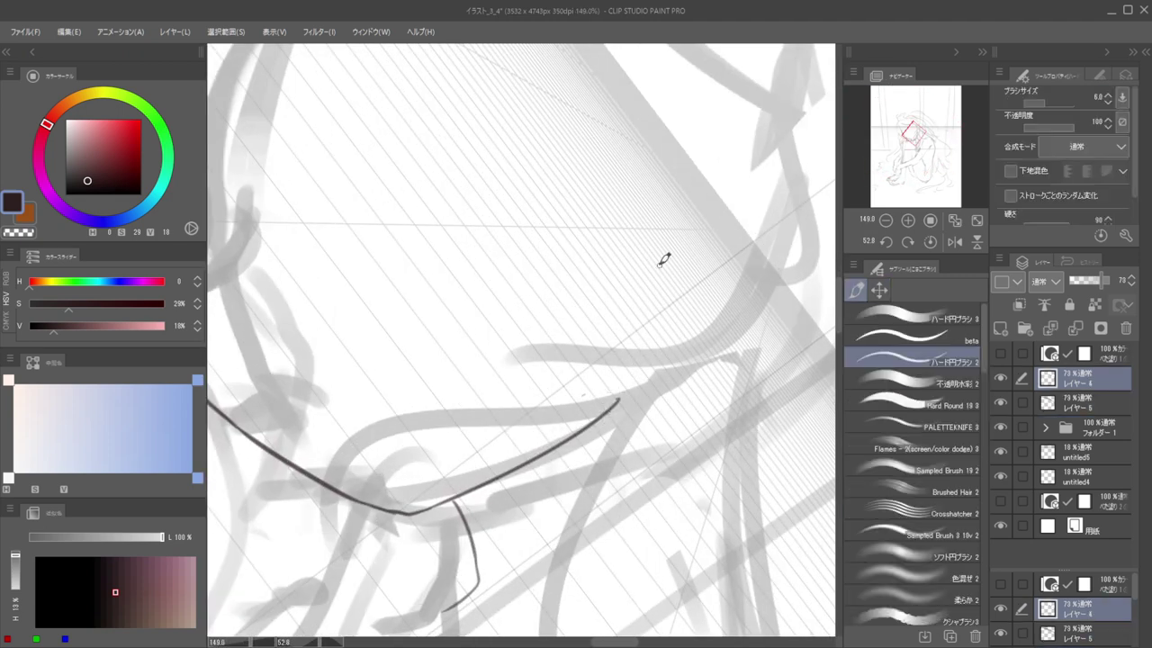
Draw the cheek curve beside the jaw, undoing and retrying it
mouse_move(661, 245)
left_mouse_down()
mouse_move(715, 282)
mouse_move(718, 324)
mouse_move(690, 370)
mouse_move(647, 399)
left_mouse_up()
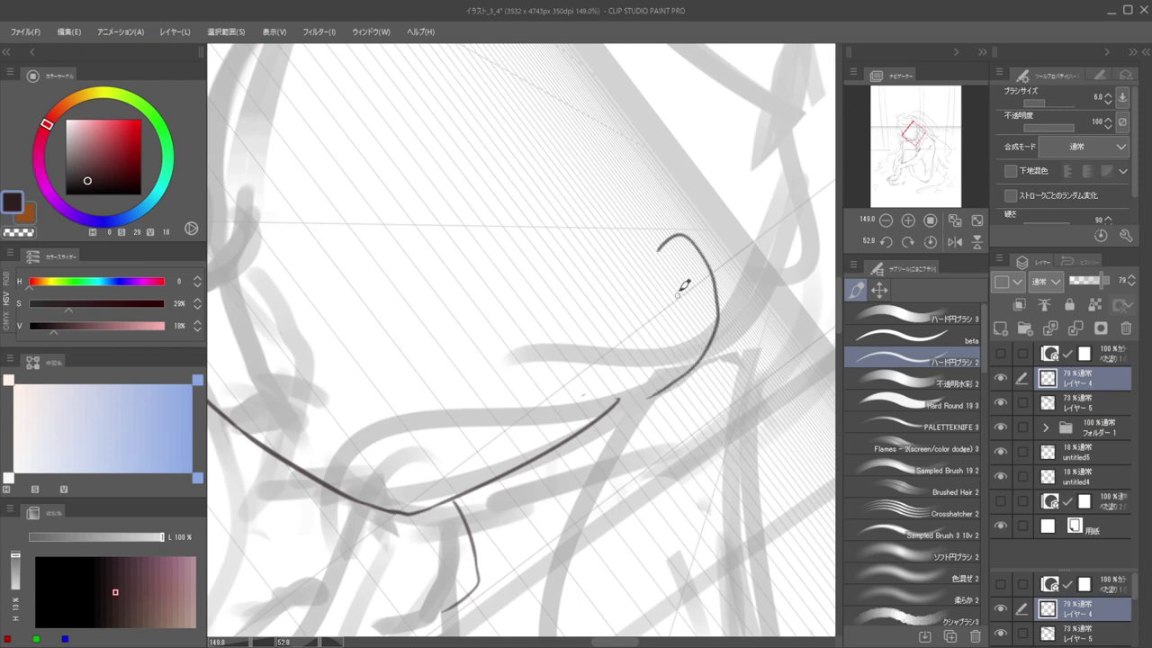
key("ctrl+z")
mouse_move(681, 242)
left_mouse_down()
mouse_move(737, 309)
mouse_move(721, 349)
mouse_move(676, 396)
mouse_move(646, 413)
mouse_move(621, 396)
left_mouse_up()
scroll(594, 378, "down", 4)
scroll(561, 363, "down", 3)
scroll(648, 308, "up", 3)
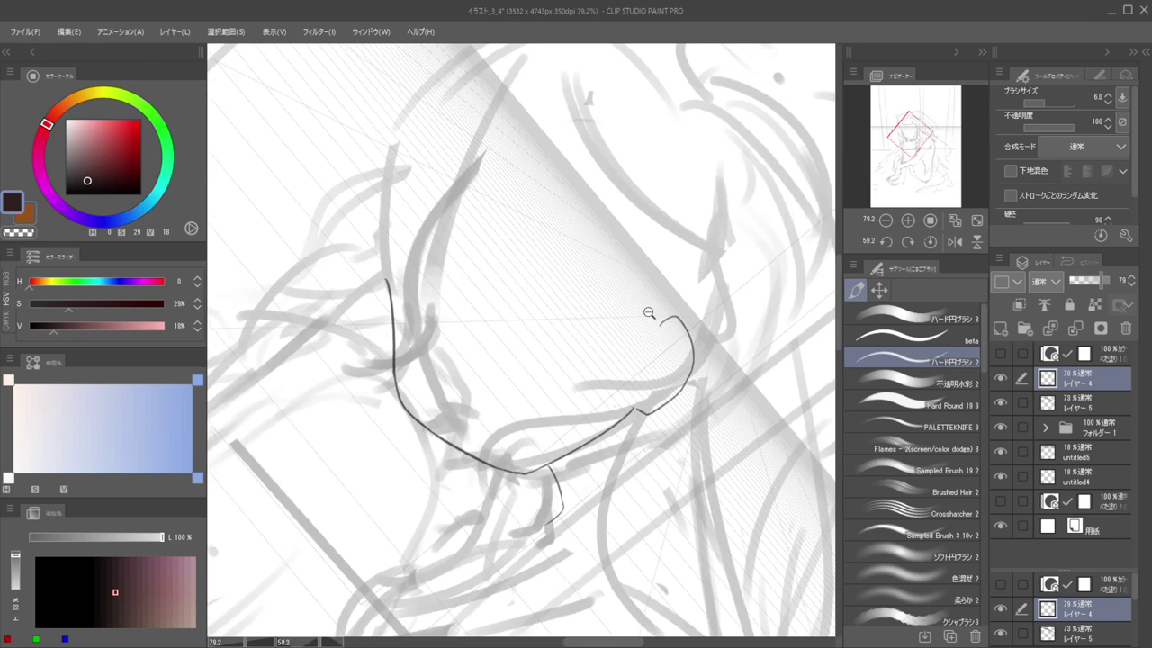
scroll(670, 278, "up", 4)
key("ctrl+z")
Draw a new curve rising from the jaw's right end with a short tail
mouse_move(675, 275)
left_mouse_down()
mouse_move(715, 262)
mouse_move(735, 304)
mouse_move(733, 359)
mouse_move(721, 393)
mouse_move(671, 438)
left_mouse_up()
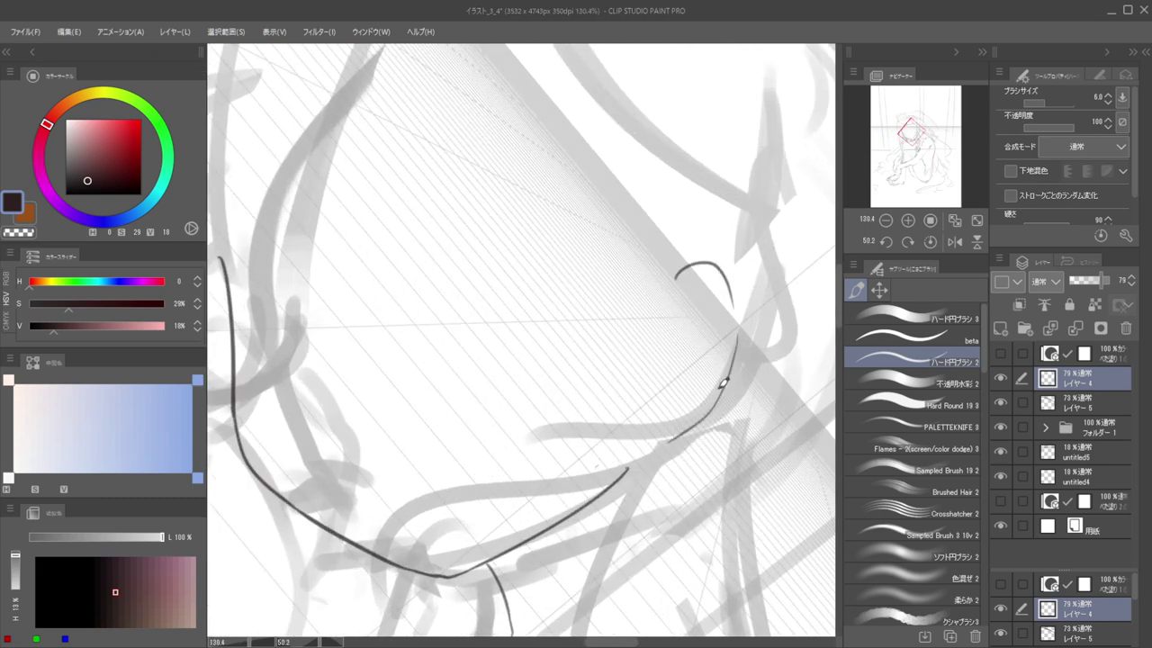
left_click_drag(675, 435, 650, 448)
key("ctrl+z")
left_click_drag(614, 392, 555, 373)
scroll(555, 372, "up", 6)
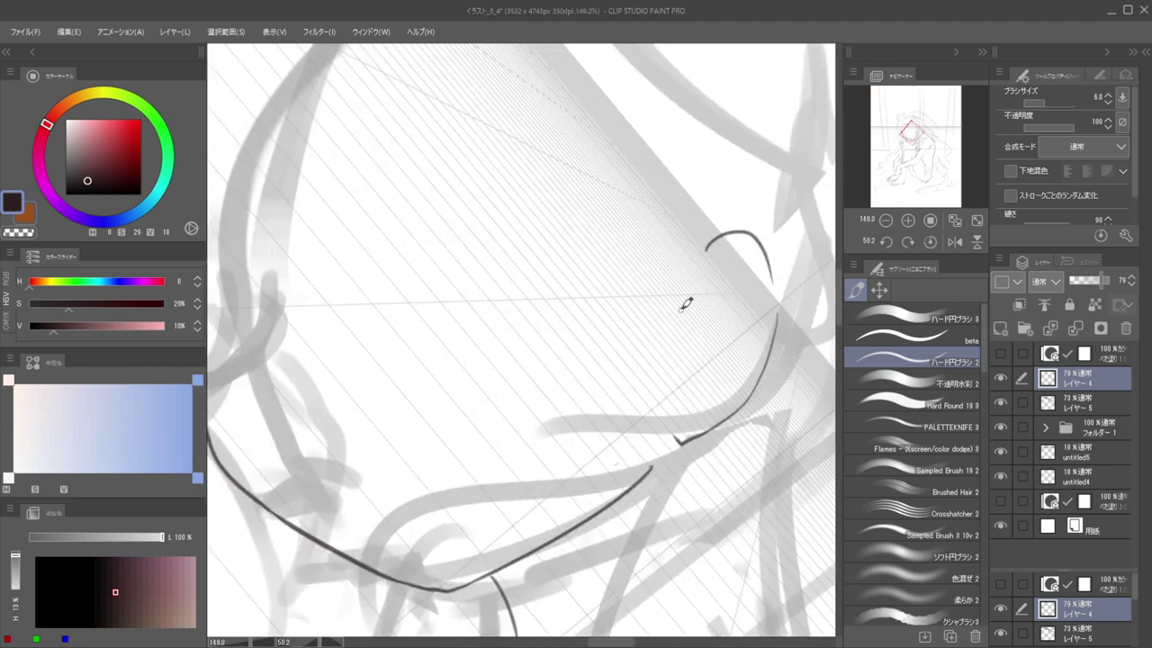
Draw a small hook curving right and down near the ear
mouse_move(722, 257)
left_mouse_down()
mouse_move(757, 270)
mouse_move(782, 330)
mouse_move(772, 377)
mouse_move(731, 418)
left_mouse_up()
scroll(711, 335, "down", 4)
scroll(723, 337, "up", 3)
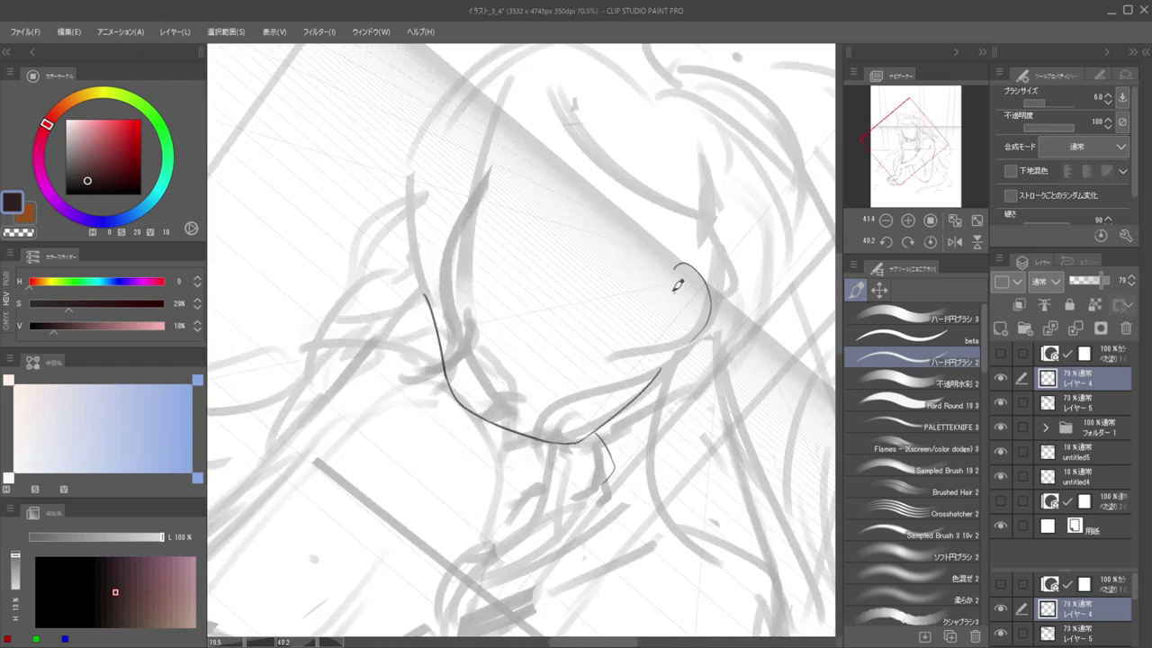
left_click_drag(674, 286, 769, 283)
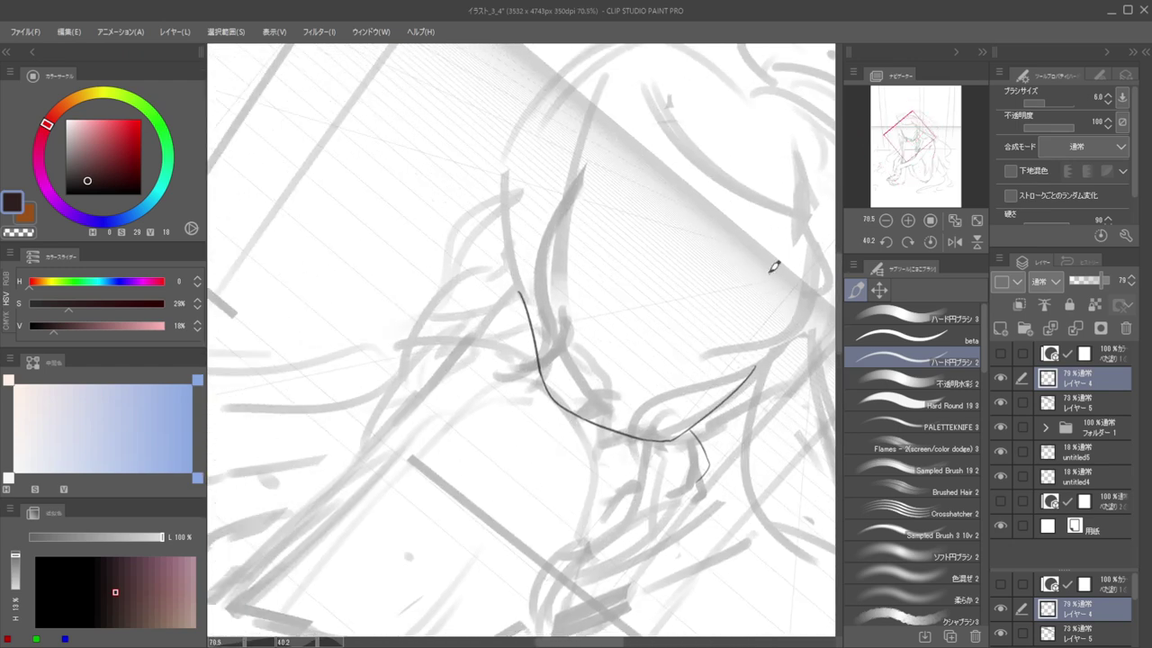
Lasso-select the upper-left part of the jaw line
left_click(879, 290)
left_click(871, 341)
mouse_move(556, 326)
left_mouse_down()
mouse_move(562, 388)
mouse_move(495, 368)
mouse_move(567, 311)
left_mouse_up()
Rotate the selected jaw section slightly counter-clockwise with Ctrl+T, then deselect
key("ctrl+t")
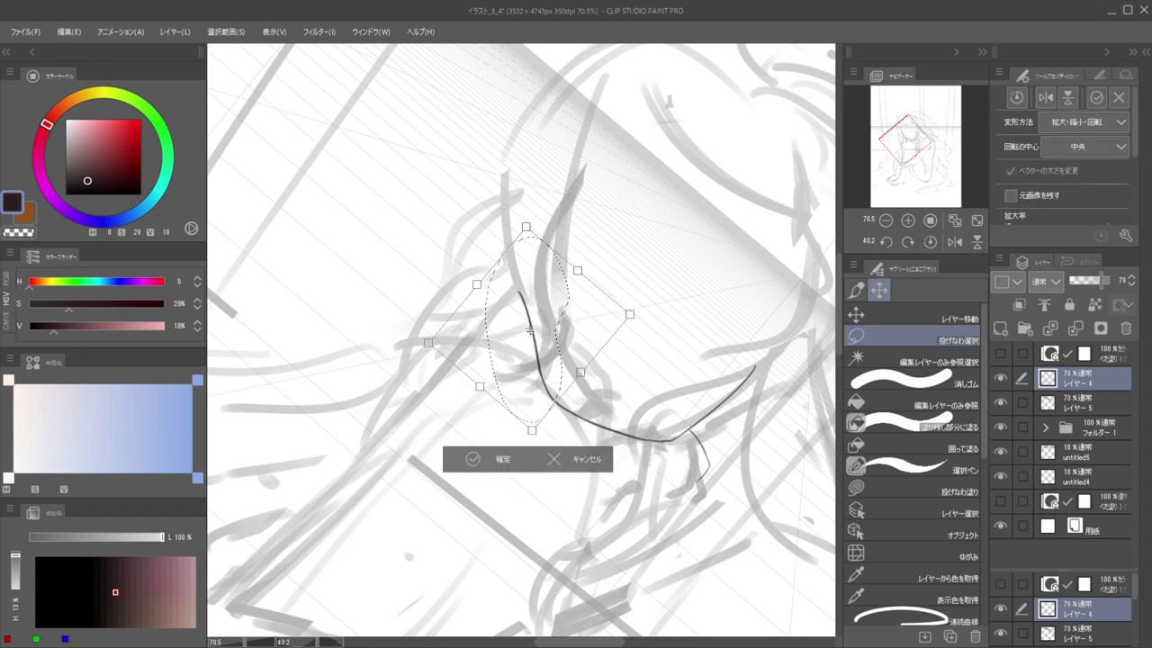
left_click_drag(414, 342, 415, 368)
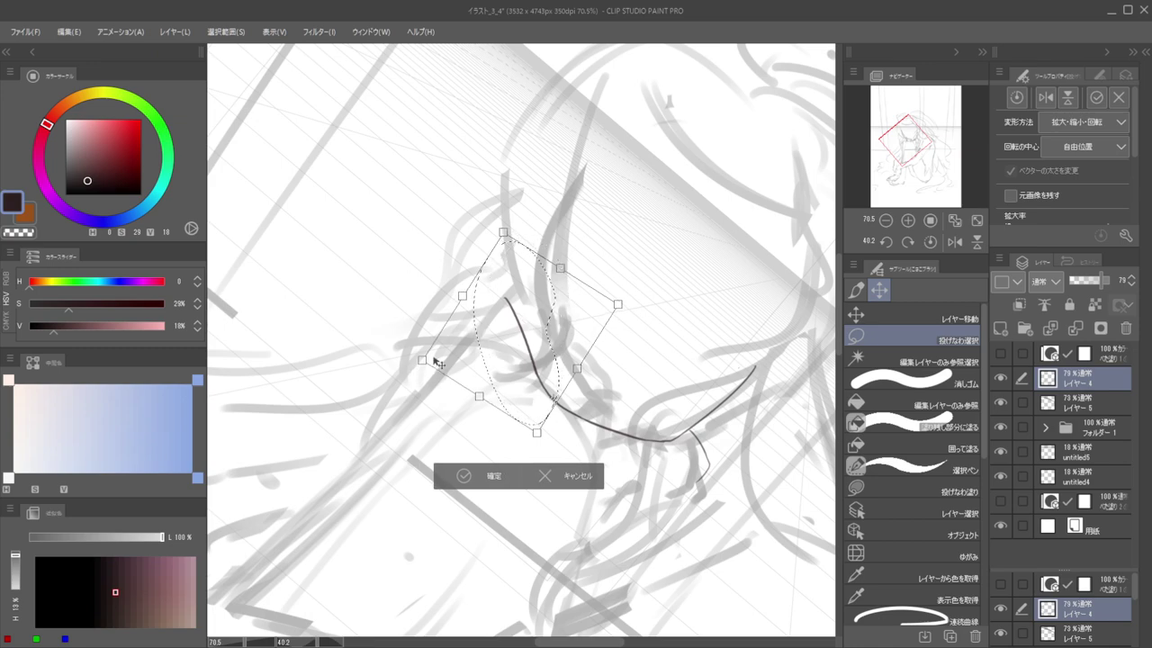
key("Return")
key("ctrl+d")
left_click_drag(588, 371, 494, 330)
left_click_drag(643, 283, 656, 296)
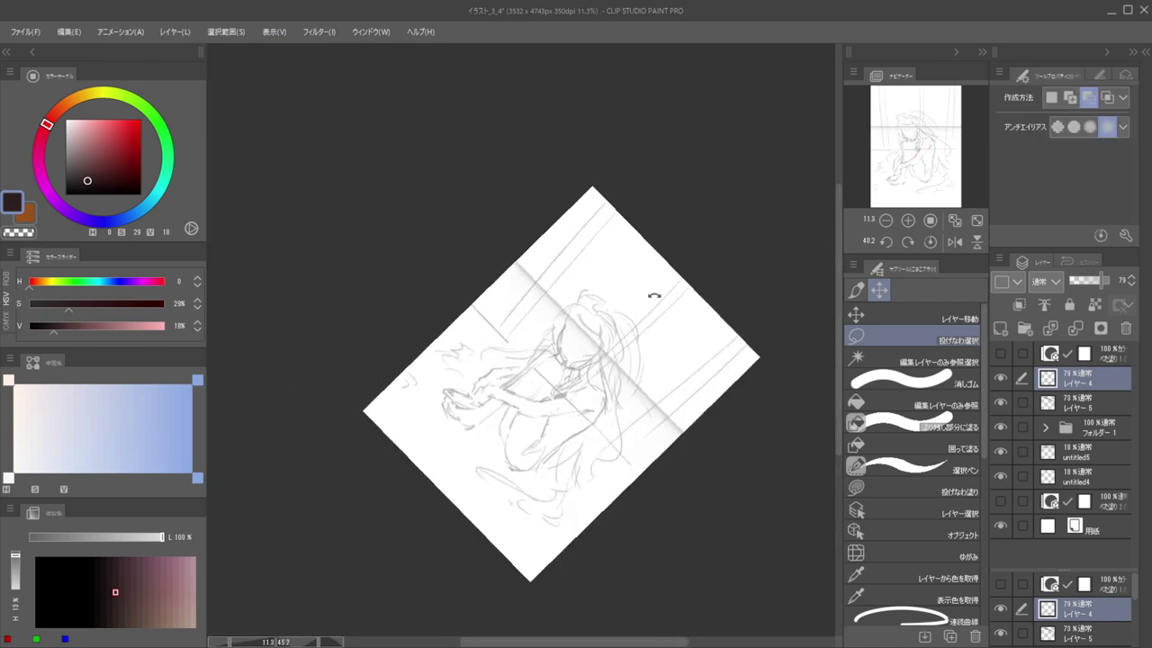
left_click_drag(539, 388, 575, 262)
left_click_drag(569, 336, 524, 336)
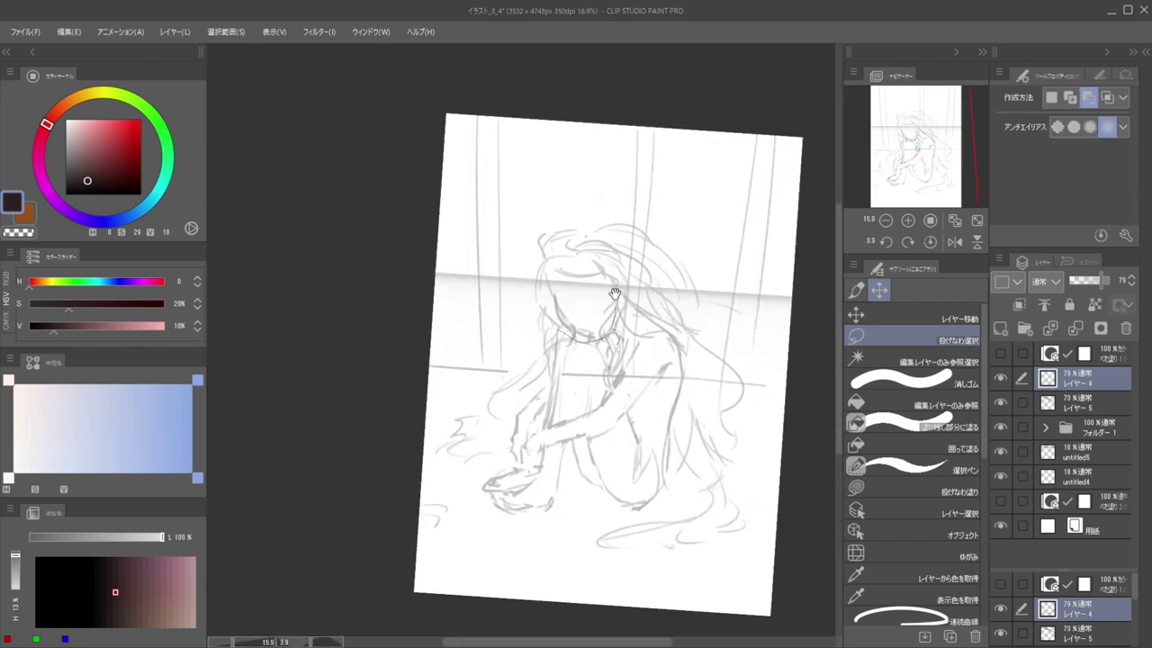
Set the three sketch layers to full opacity and fade the sketch folder to 15%
left_click(1090, 434)
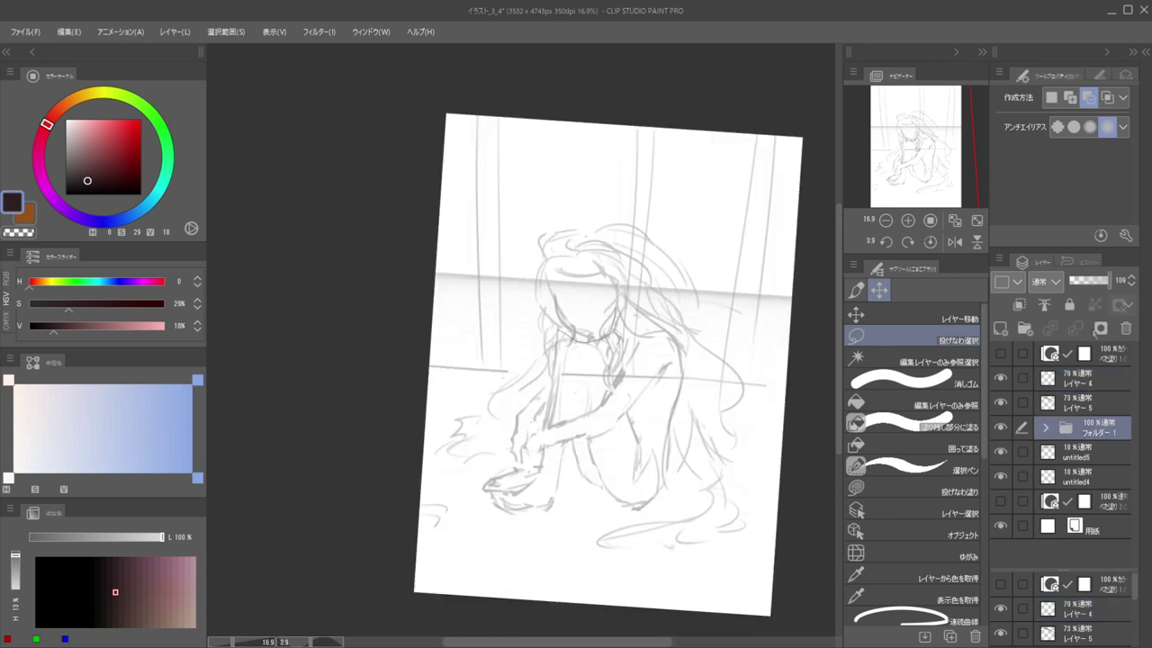
left_click(1045, 428)
left_click(1080, 455)
left_click(1085, 501, "shift")
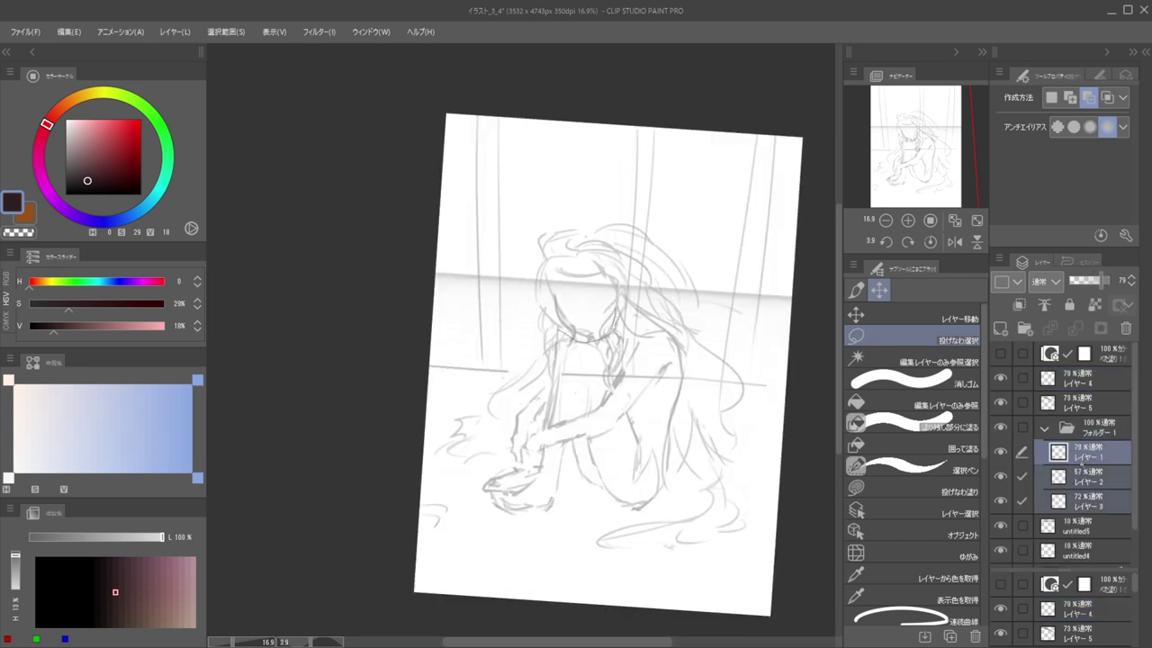
mouse_move(1099, 281)
left_mouse_down()
mouse_move(1110, 283)
mouse_move(1076, 285)
left_mouse_up()
left_click(1089, 434)
left_click(1076, 379)
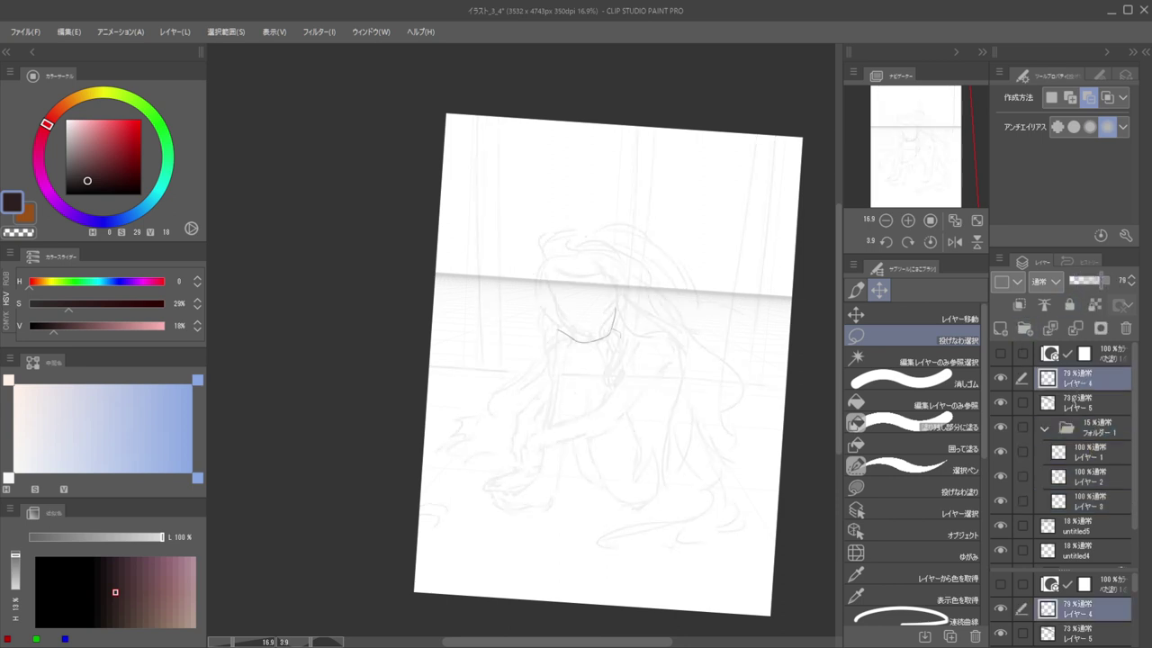
mouse_move(651, 275)
left_mouse_down()
mouse_move(688, 321)
mouse_move(617, 412)
mouse_move(683, 284)
mouse_move(693, 322)
mouse_move(662, 354)
left_mouse_up()
Bridge the jaw line to the hook and add a short stroke at the curve's end
key("b")
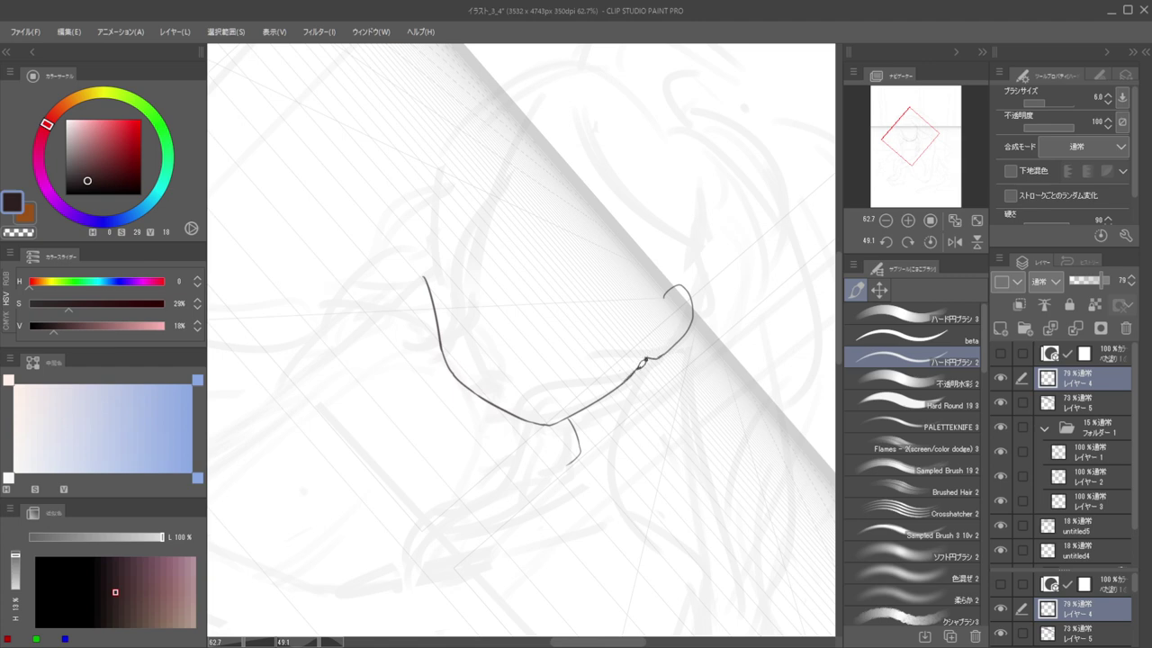
key("ctrl+z")
mouse_move(638, 369)
left_mouse_down()
mouse_move(684, 345)
mouse_move(668, 294)
left_mouse_up()
key("e")
key("b")
left_click_drag(637, 362, 644, 344)
key("ctrl+z")
left_click_drag(639, 354, 619, 383)
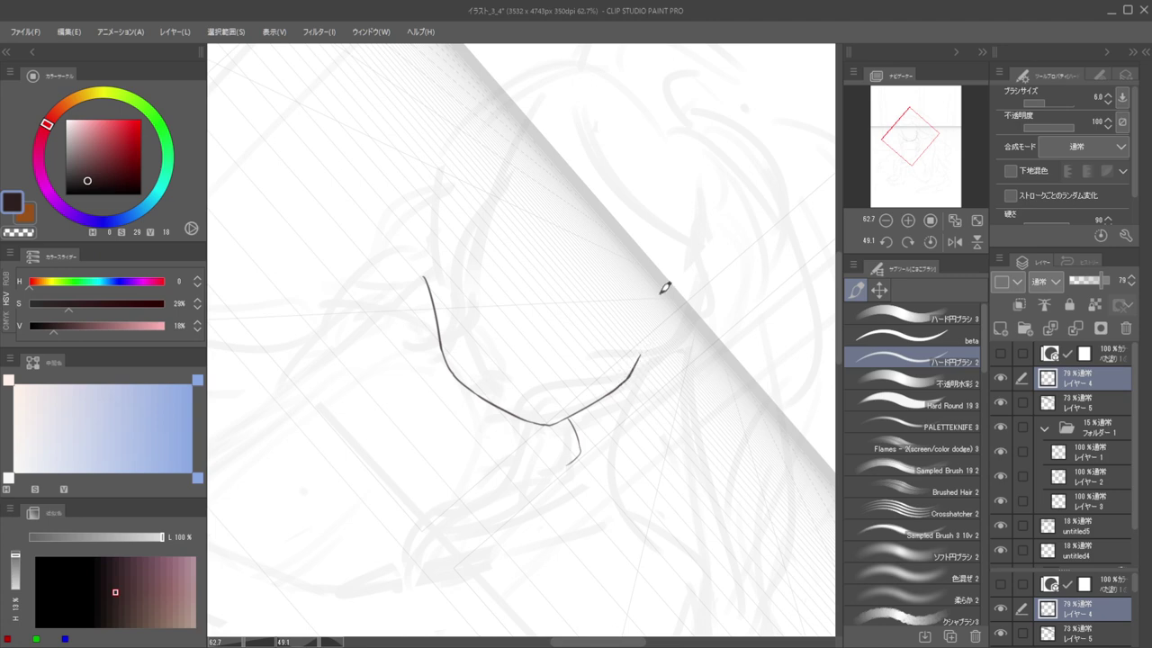
Try several hooked ear curves at the side, undoing each attempt
left_click_drag(666, 272, 690, 316)
key("ctrl+z")
mouse_move(667, 272)
left_mouse_down()
mouse_move(684, 306)
mouse_move(647, 341)
left_mouse_up()
key("ctrl+z")
mouse_move(662, 267)
left_mouse_down()
mouse_move(688, 275)
mouse_move(675, 329)
mouse_move(655, 344)
left_mouse_up()
key("ctrl+z")
mouse_move(678, 269)
left_mouse_down()
mouse_move(681, 324)
mouse_move(646, 345)
mouse_move(586, 312)
mouse_move(675, 297)
mouse_move(635, 277)
mouse_move(701, 267)
mouse_move(716, 315)
mouse_move(691, 358)
mouse_move(668, 378)
mouse_move(657, 369)
left_mouse_up()
key("ctrl+z")
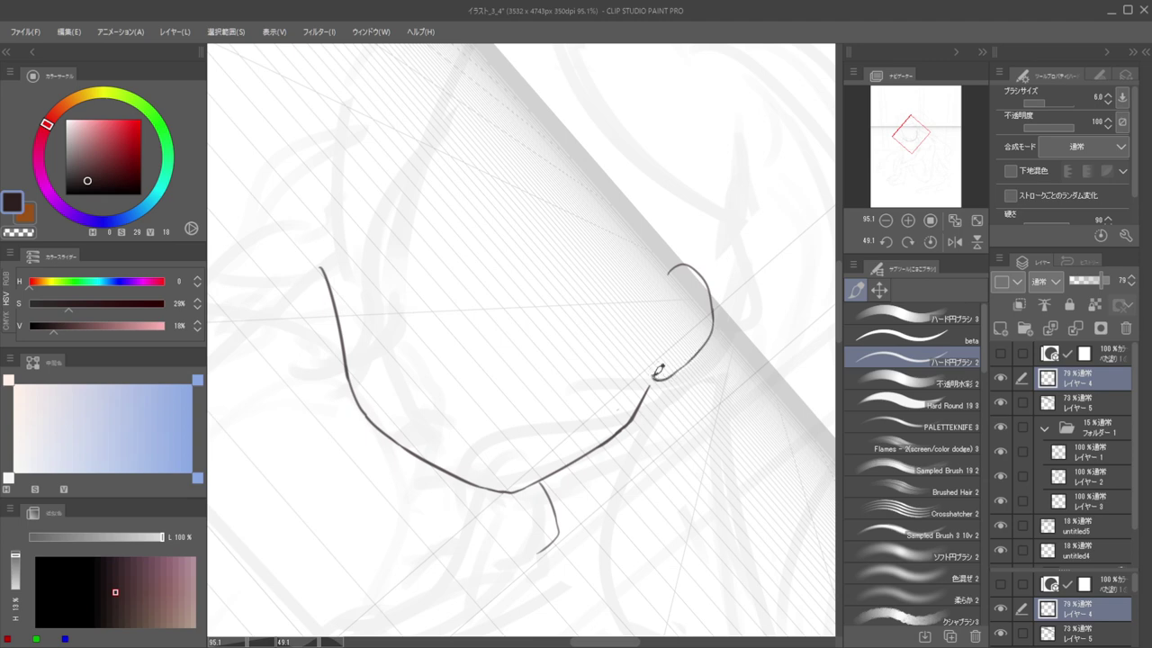
Rotate and horizontally mirror the view to check the jaw line
scroll(632, 320, "down", 8)
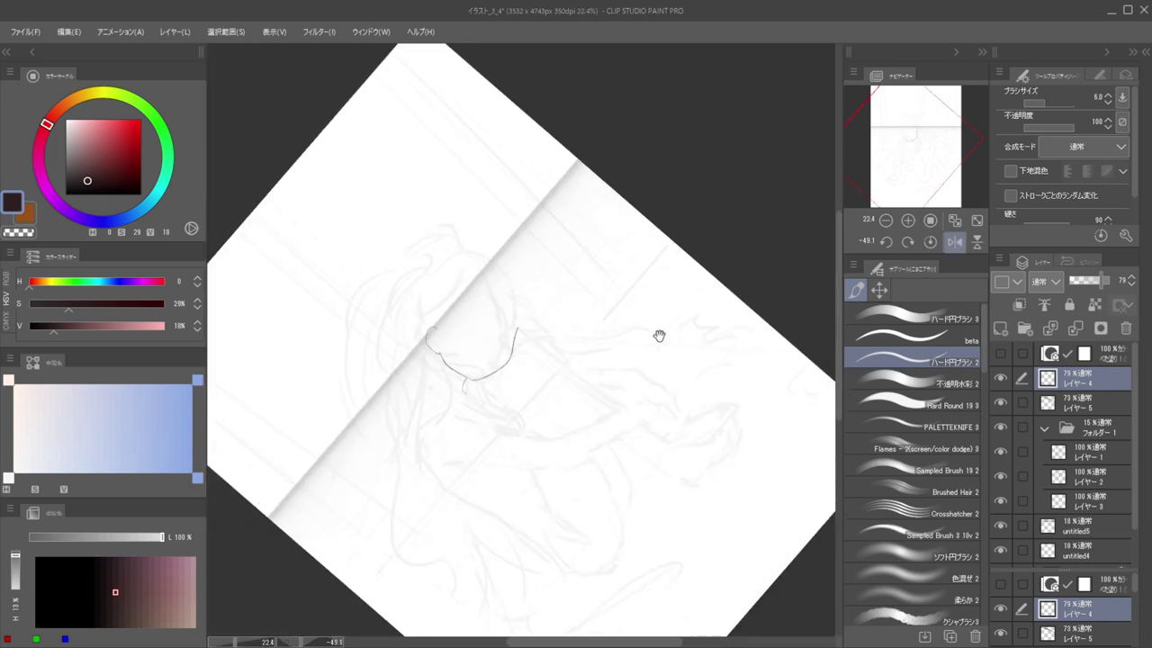
mouse_move(623, 284)
left_mouse_down()
mouse_move(710, 291)
mouse_move(635, 301)
left_mouse_up()
scroll(657, 304, "up", 3)
key("h")
left_click_drag(570, 341, 731, 321)
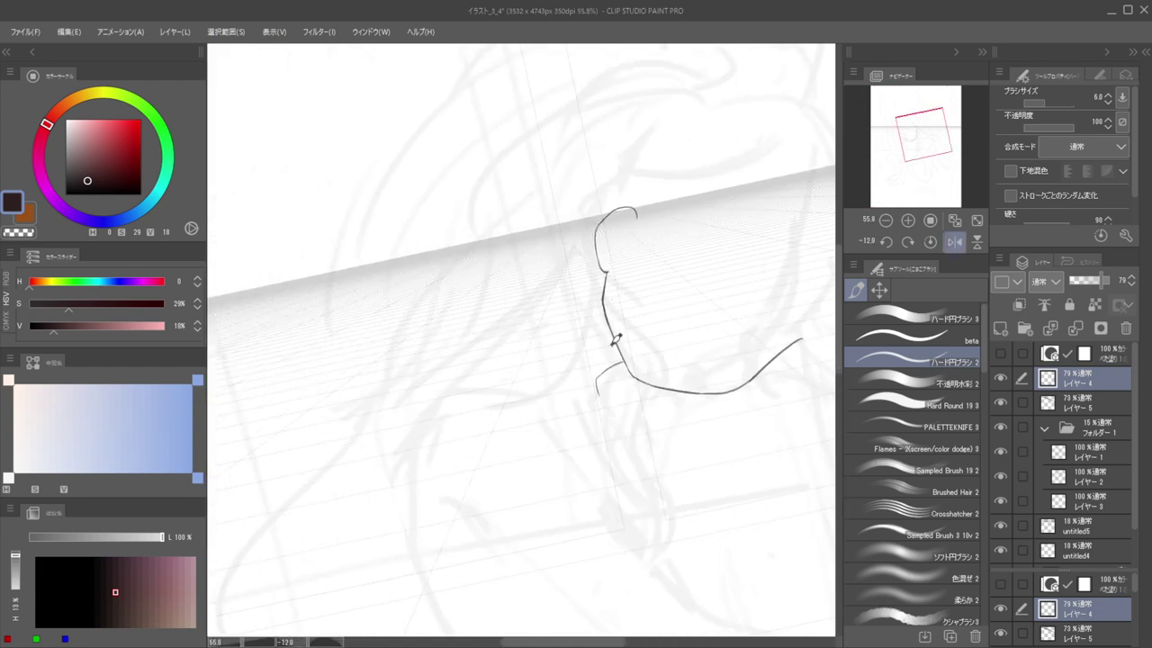
key("h")
left_click_drag(644, 330, 793, 314)
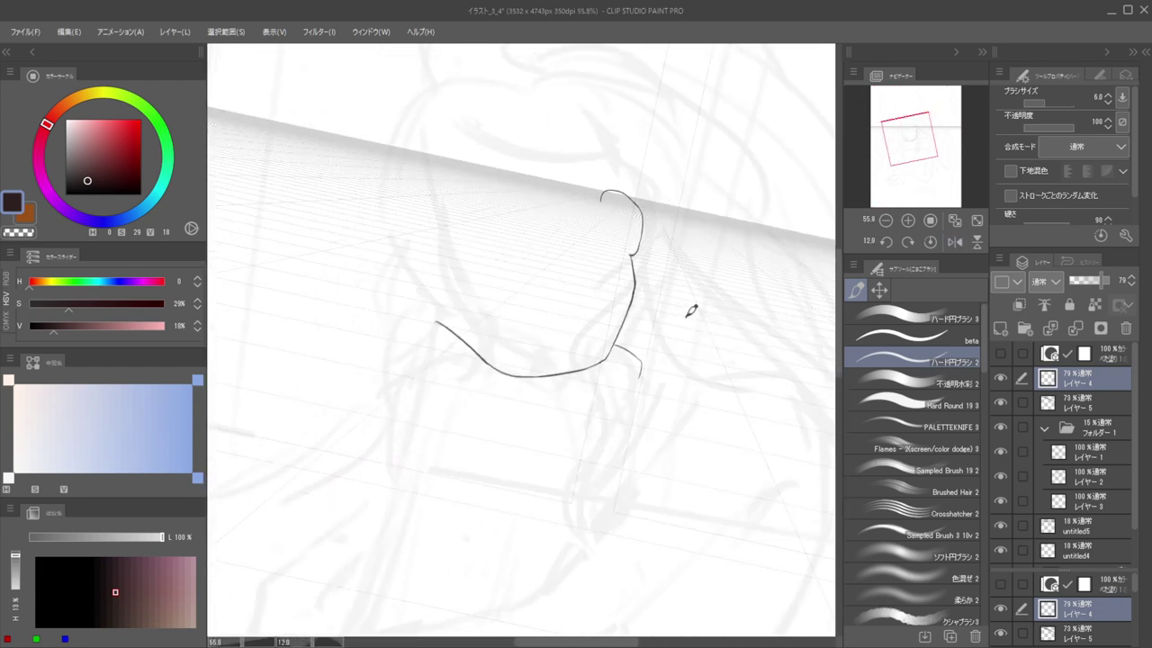
Add a short stroke beside the jaw in mirrored view, then undo it
key("h")
left_click_drag(602, 299, 736, 322)
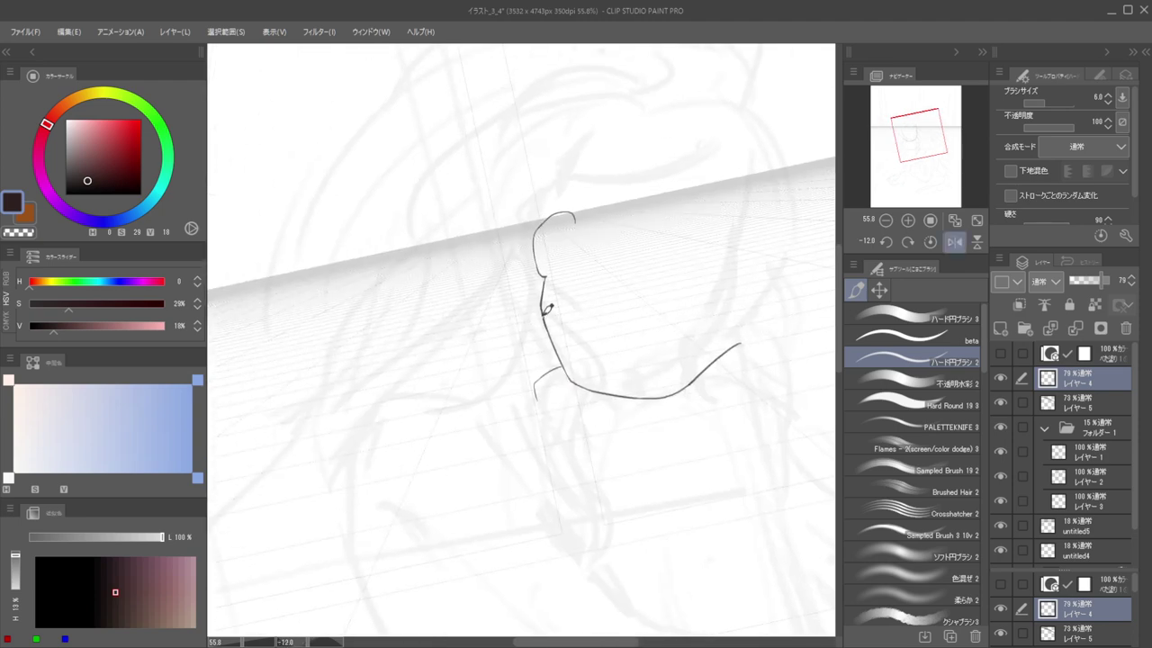
left_click_drag(510, 319, 531, 298)
scroll(499, 301, "down", 5)
key("h")
left_click_drag(631, 285, 581, 401, "shift")
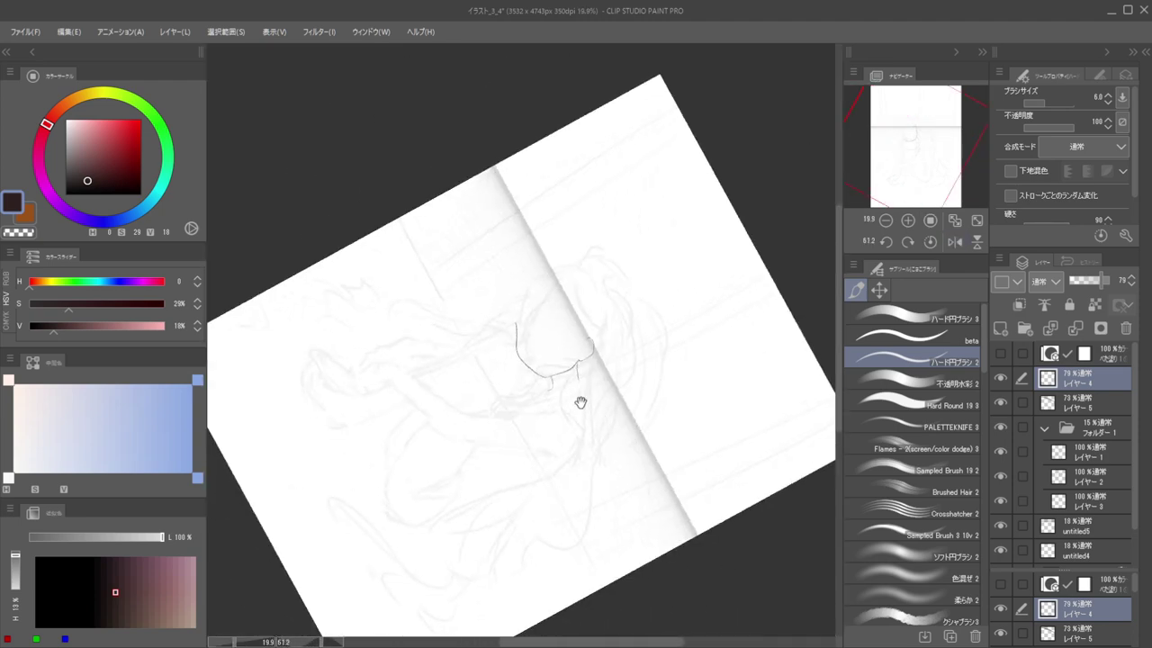
scroll(577, 394, "up", 7)
key("ctrl+z")
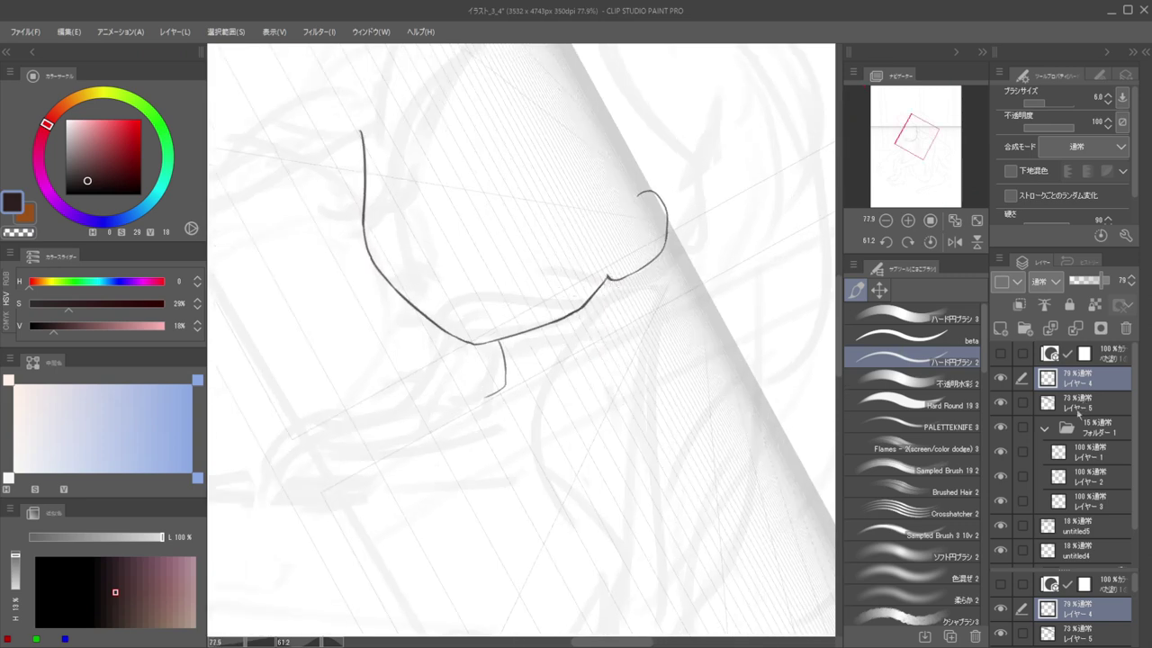
On レイヤー 5, draw neck strokes down from the jaw corner and check them mirrored
left_click(1077, 406)
left_click_drag(605, 281, 617, 390)
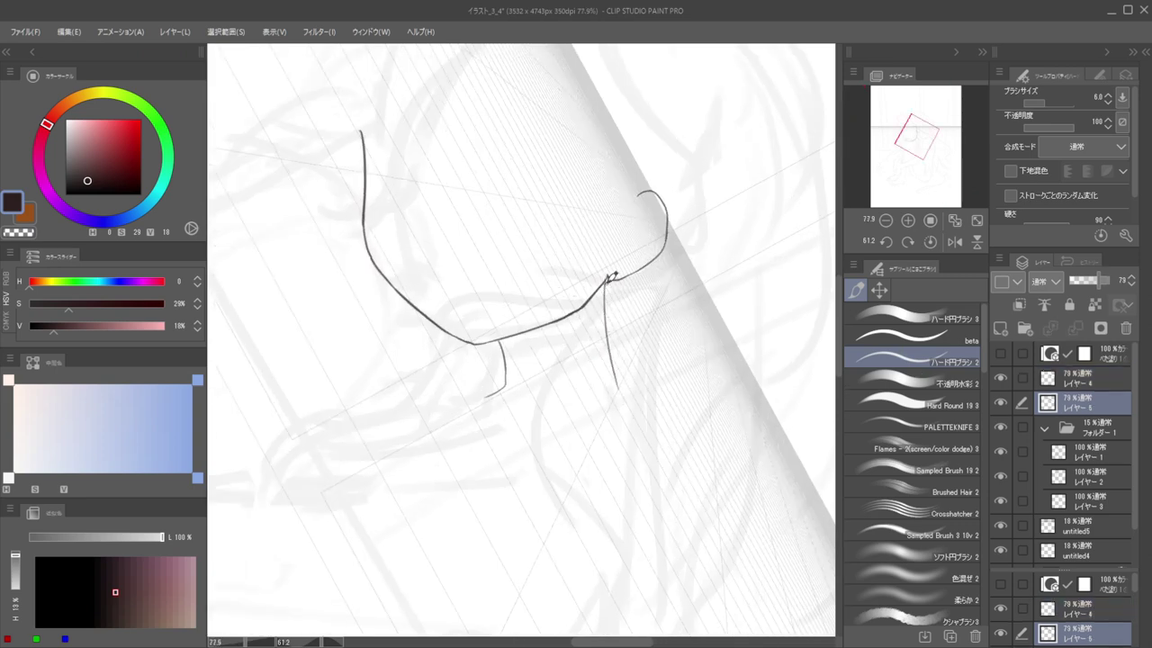
left_click_drag(606, 281, 618, 404)
scroll(548, 387, "down", 3)
left_click_drag(588, 322, 545, 275, "shift")
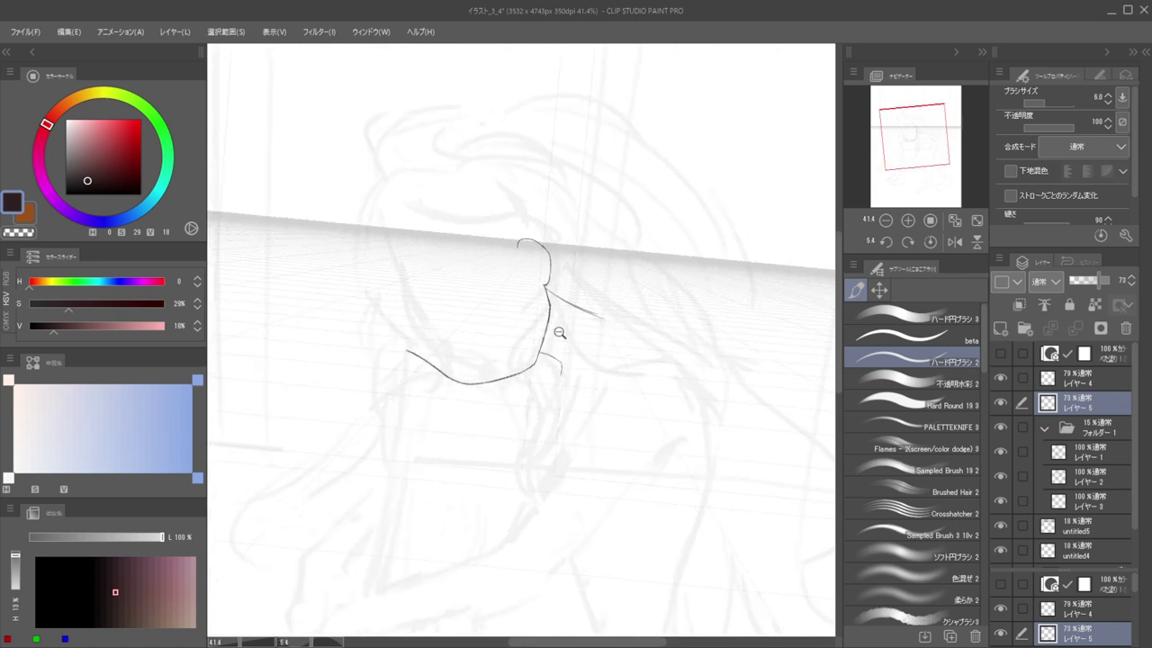
scroll(561, 332, "down", 4)
key("h")
key("h")
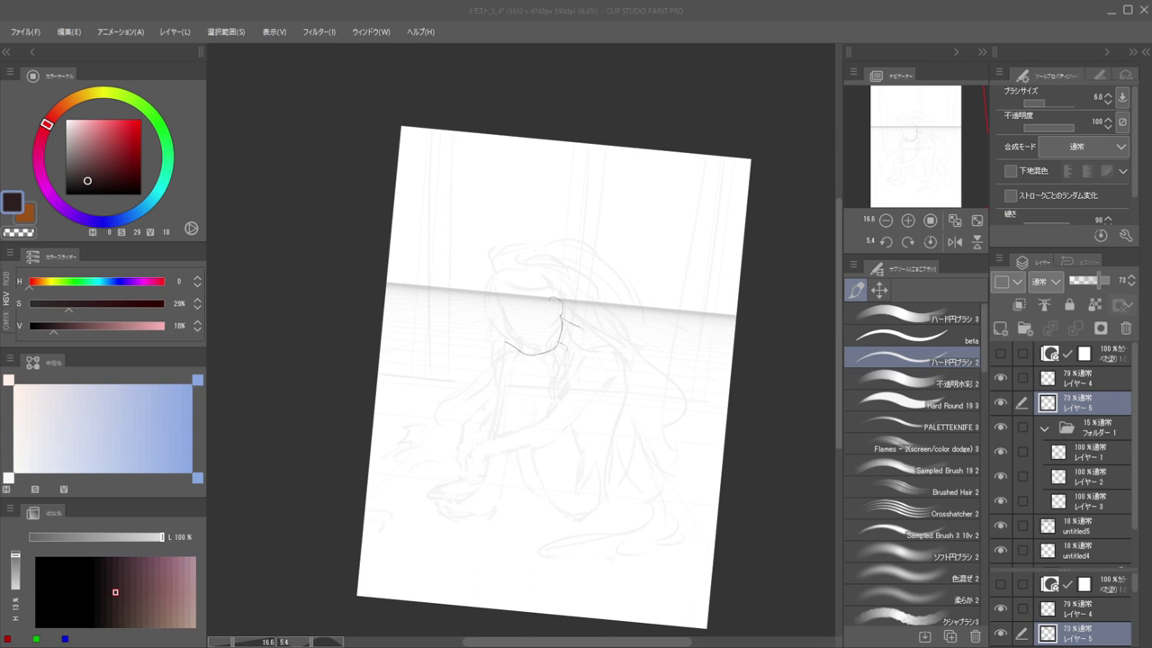
mouse_move(603, 300)
left_mouse_down()
mouse_move(584, 296)
mouse_move(630, 334)
mouse_move(658, 337)
mouse_move(598, 468)
mouse_move(559, 484)
left_mouse_up()
mouse_move(531, 344)
left_mouse_down()
mouse_move(588, 333)
mouse_move(645, 301)
mouse_move(616, 473)
left_mouse_up()
key("ctrl+z")
Draw one long curved neck line from the jaw junction, trimming and redrawing it
mouse_move(564, 423)
left_mouse_down()
mouse_move(537, 429)
mouse_move(584, 323)
left_mouse_up()
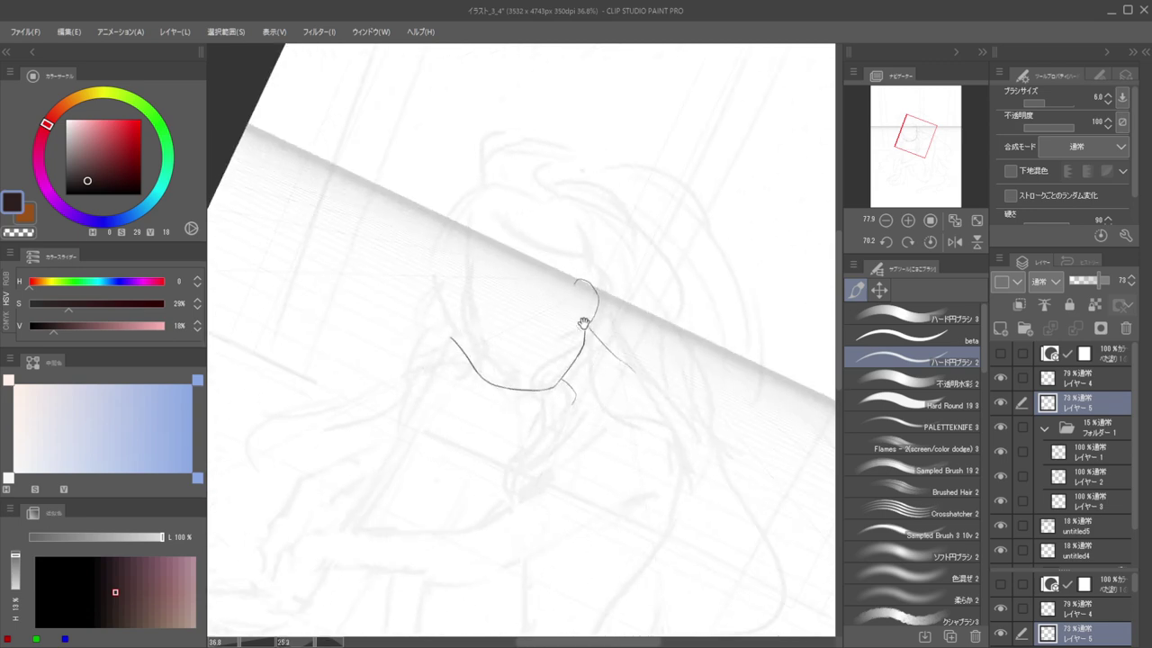
mouse_move(688, 357)
left_mouse_down()
mouse_move(683, 394)
mouse_move(664, 419)
left_mouse_up()
mouse_move(603, 429)
left_mouse_down()
mouse_move(648, 411)
mouse_move(642, 452)
left_mouse_up()
left_click_drag(614, 414, 595, 365)
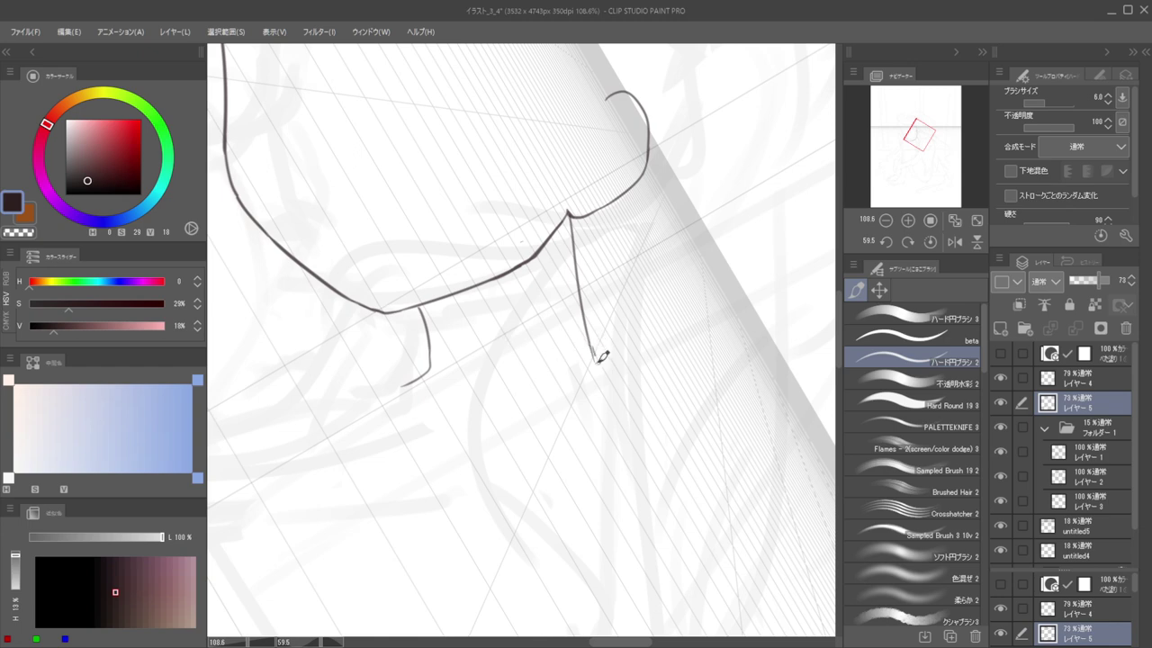
left_click_drag(595, 362, 612, 425)
key("ctrl+z")
mouse_move(595, 326)
left_mouse_down()
mouse_move(624, 380)
mouse_move(648, 270)
mouse_move(552, 272)
mouse_move(648, 298)
mouse_move(597, 387)
mouse_move(597, 338)
mouse_move(591, 357)
left_mouse_up()
key("ctrl+z")
Draw the shoulder curve from the neck and extend it down the back
key("ctrl+z")
key("ctrl+z")
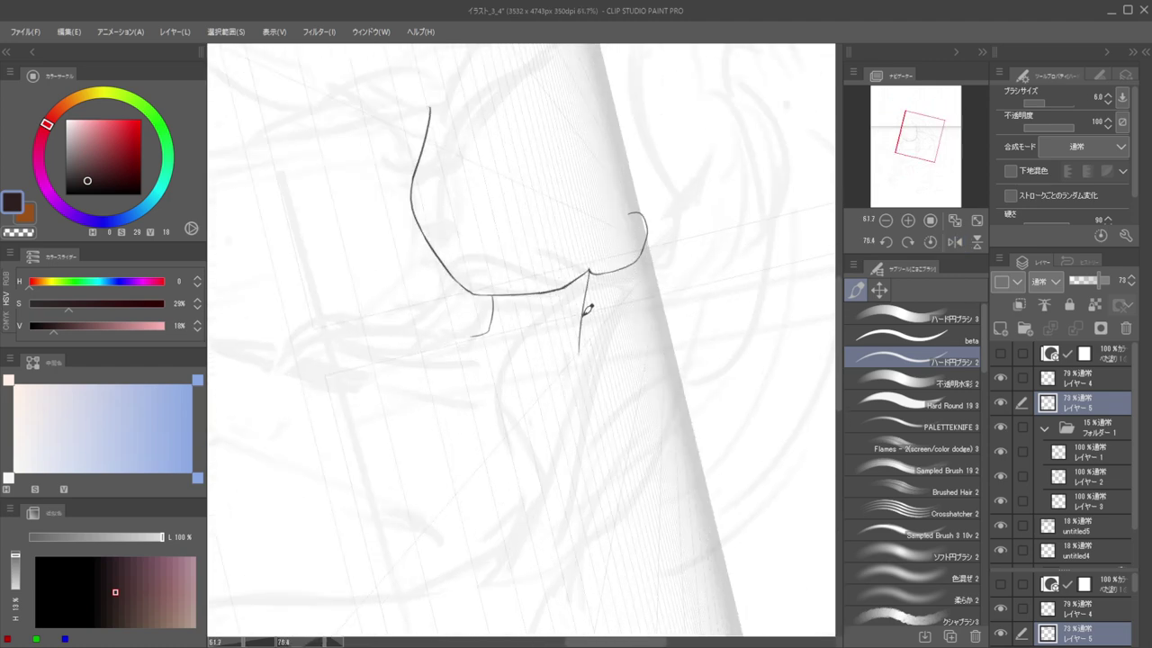
mouse_move(583, 316)
left_mouse_down()
mouse_move(596, 434)
mouse_move(572, 483)
left_mouse_up()
left_click_drag(529, 423, 459, 424)
left_click_drag(628, 391, 616, 328)
left_click_drag(609, 394, 689, 369)
mouse_move(618, 347)
left_mouse_down()
mouse_move(651, 455)
mouse_move(646, 529)
left_mouse_up()
key("ctrl+z")
left_click_drag(593, 384, 450, 382)
left_click_drag(595, 339, 596, 330)
left_click_drag(597, 413, 655, 414)
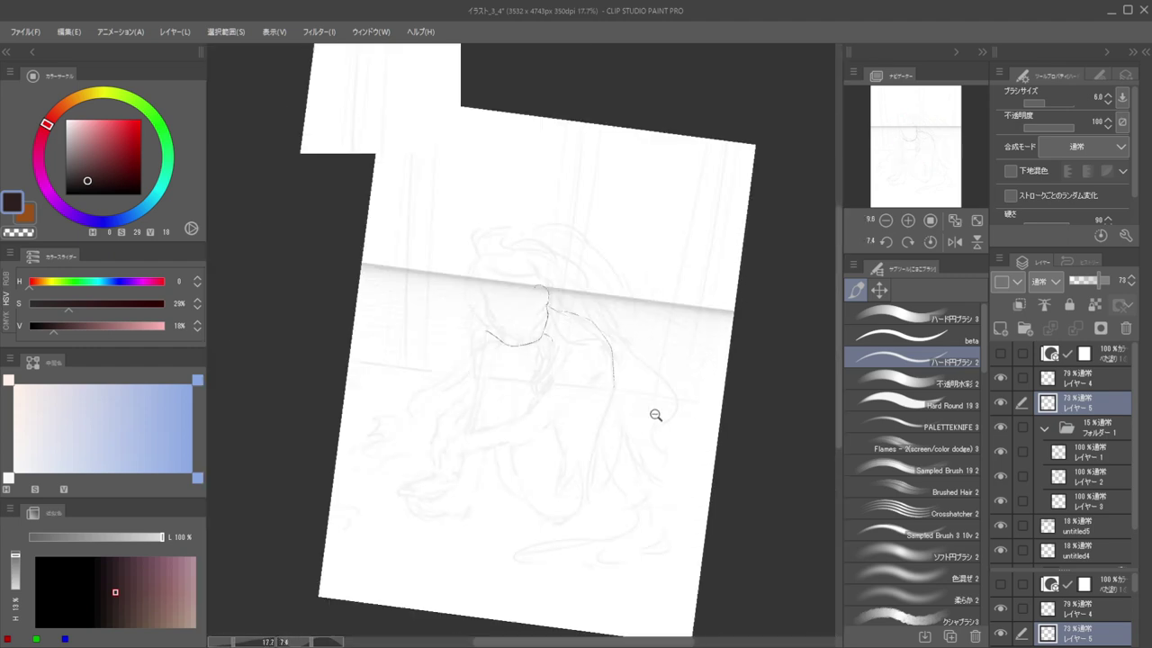
Extend the back line further down, redrawing its tail
scroll(655, 415, "up", 2)
left_click_drag(567, 425, 597, 424)
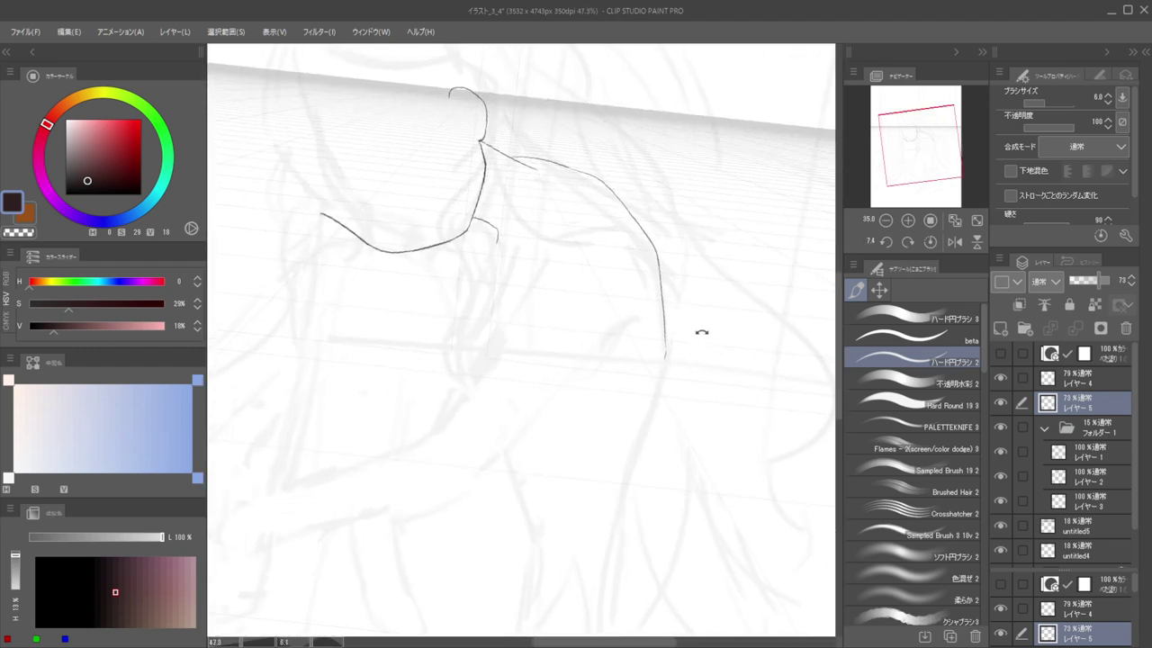
mouse_move(699, 332)
left_mouse_down()
mouse_move(695, 311)
mouse_move(666, 374)
left_mouse_up()
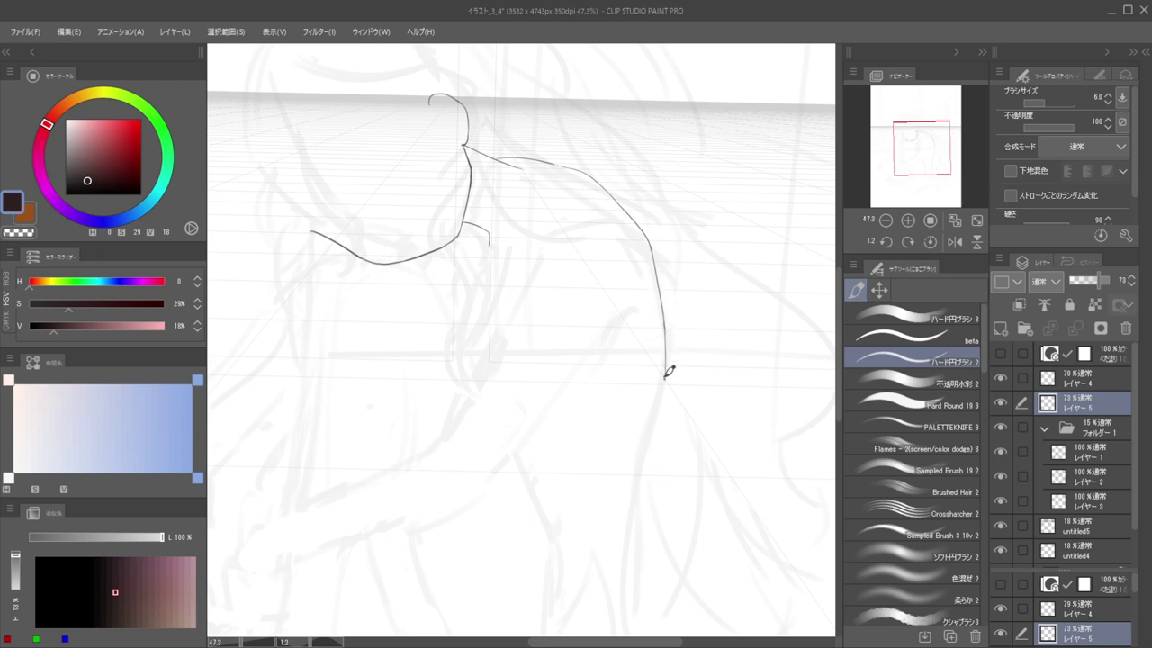
left_click_drag(670, 317, 647, 470)
key("ctrl+z")
left_click_drag(670, 324, 628, 511)
key("ctrl+z")
left_click_drag(643, 449, 635, 511)
mouse_move(610, 420)
left_mouse_down()
mouse_move(592, 373)
mouse_move(631, 381)
left_mouse_up()
scroll(632, 381, "up", 6)
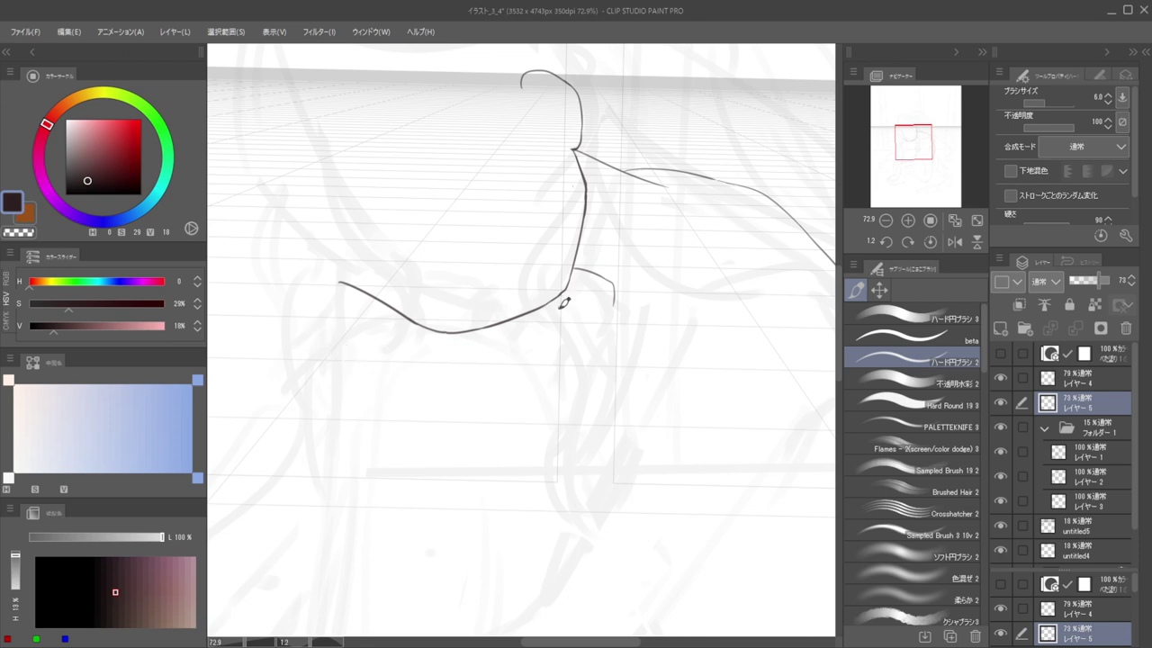
Add several short curved strokes below the chin line
left_click_drag(568, 359, 568, 393)
key("ctrl+z")
left_click_drag(558, 346, 553, 402)
scroll(583, 333, "up", 1)
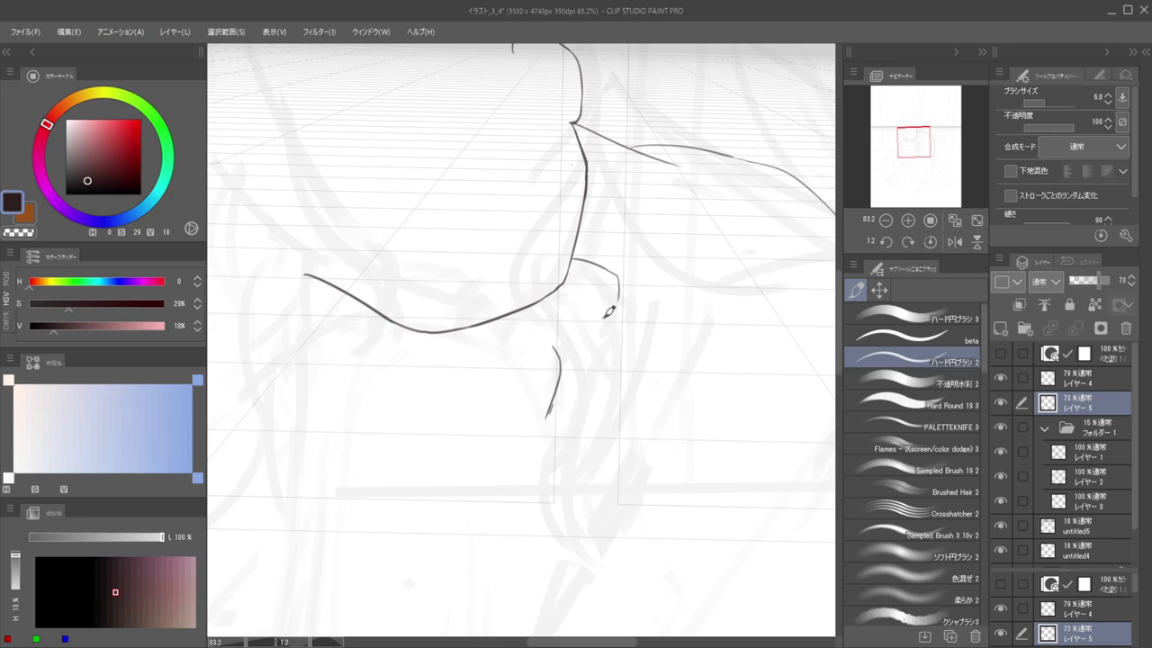
left_click_drag(601, 300, 611, 332)
left_click_drag(510, 325, 492, 351)
key("ctrl+z")
scroll(521, 324, "down", 3)
scroll(521, 326, "up", 3)
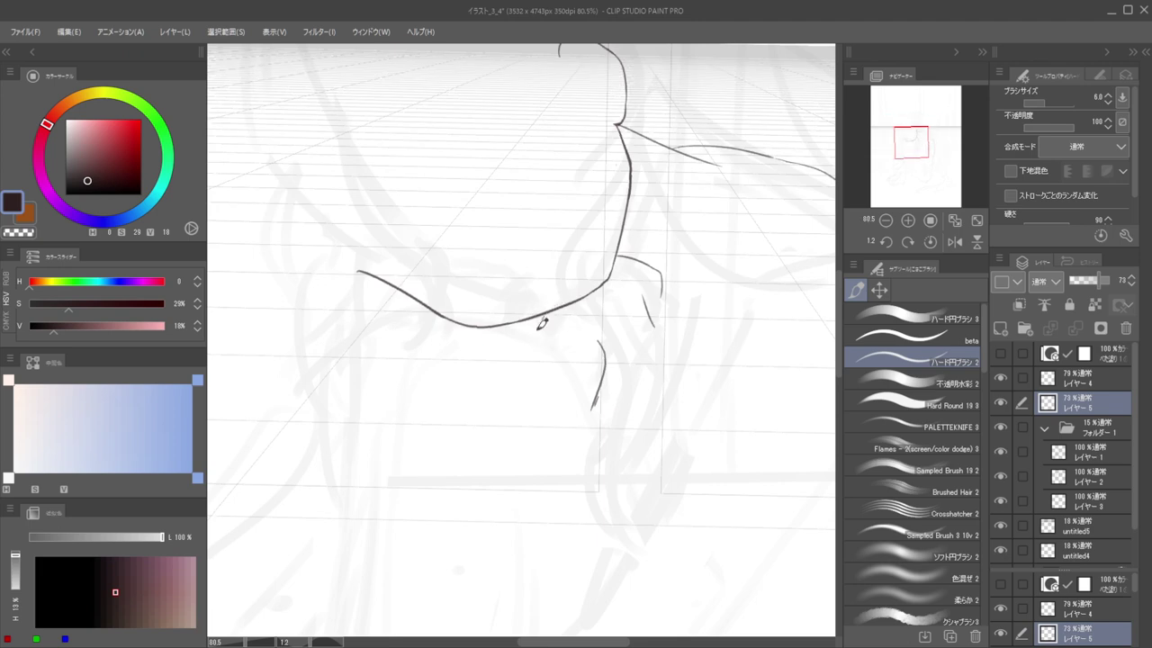
mouse_move(543, 317)
left_mouse_down()
mouse_move(531, 339)
mouse_move(511, 322)
mouse_move(589, 349)
mouse_move(565, 336)
left_mouse_up()
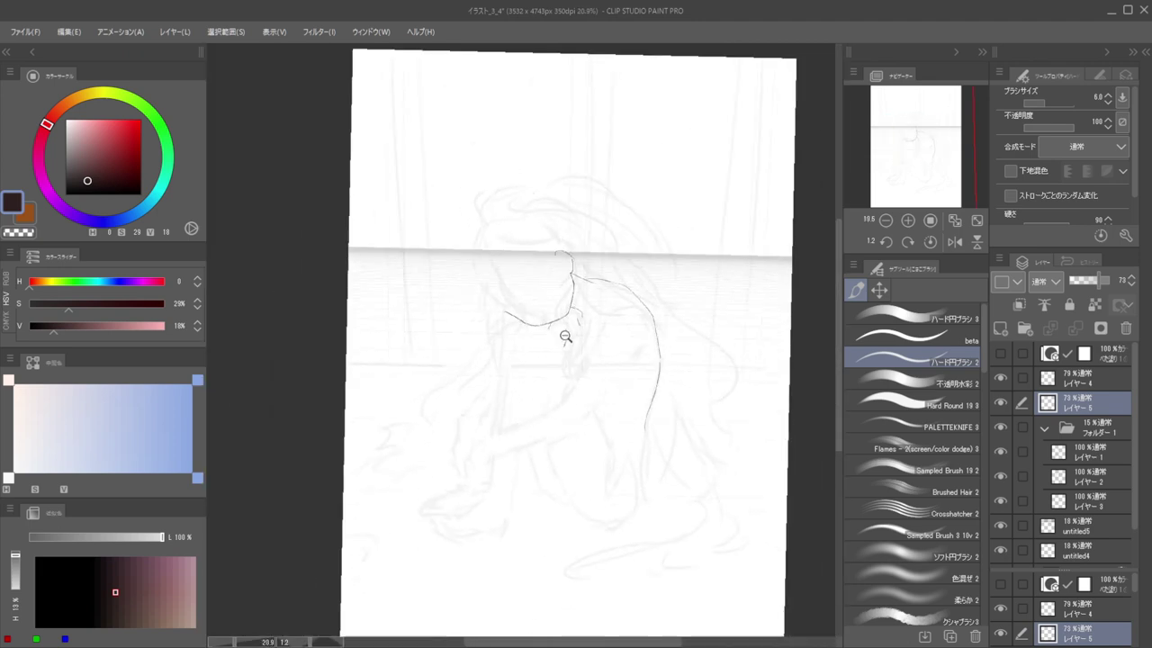
Erase the short slanted stroke under the chin
scroll(612, 297, "up", 2)
scroll(588, 315, "down", 1)
scroll(623, 357, "up", 5)
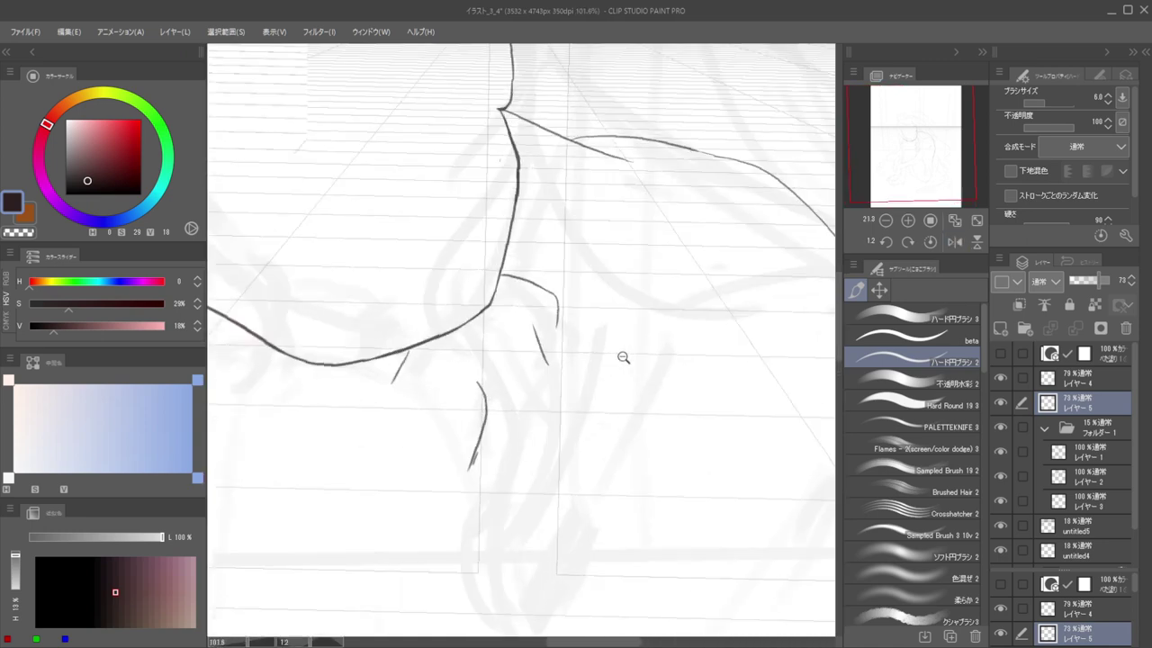
scroll(550, 331, "up", 1)
key("e")
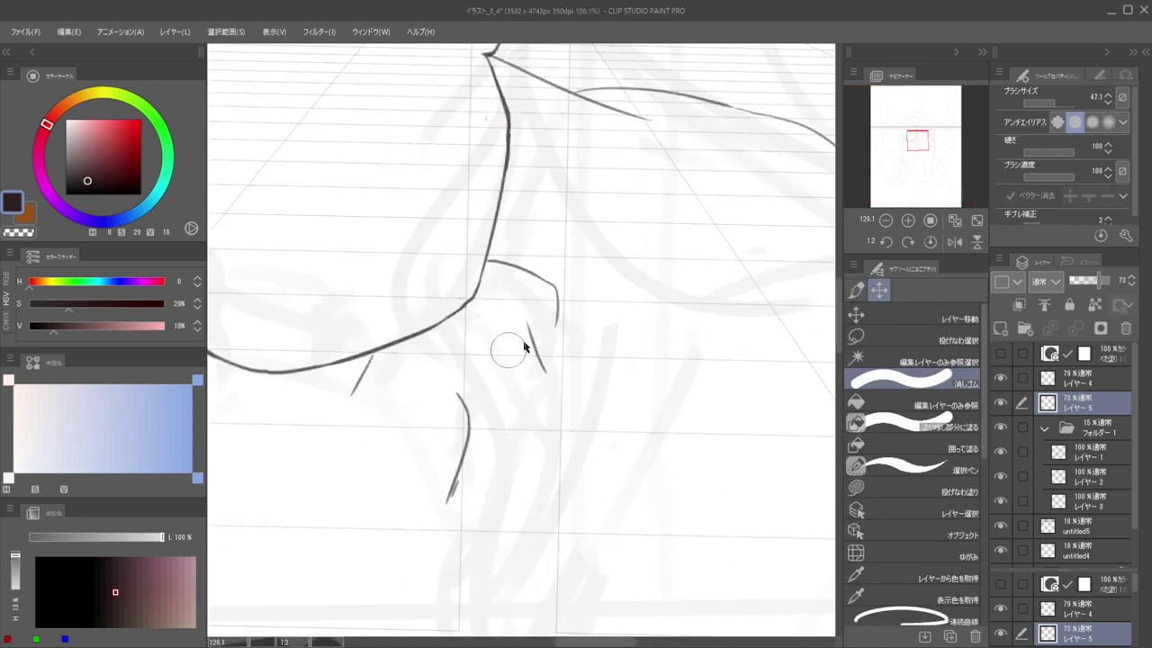
mouse_move(526, 311)
left_mouse_down()
mouse_move(545, 368)
mouse_move(527, 304)
mouse_move(538, 350)
left_mouse_up()
Undo the trial strokes and draw a longer curved stroke under the chin
key("b")
key("ctrl+z")
key("ctrl+z")
mouse_move(522, 274)
left_mouse_down()
mouse_move(542, 361)
mouse_move(576, 331)
left_mouse_up()
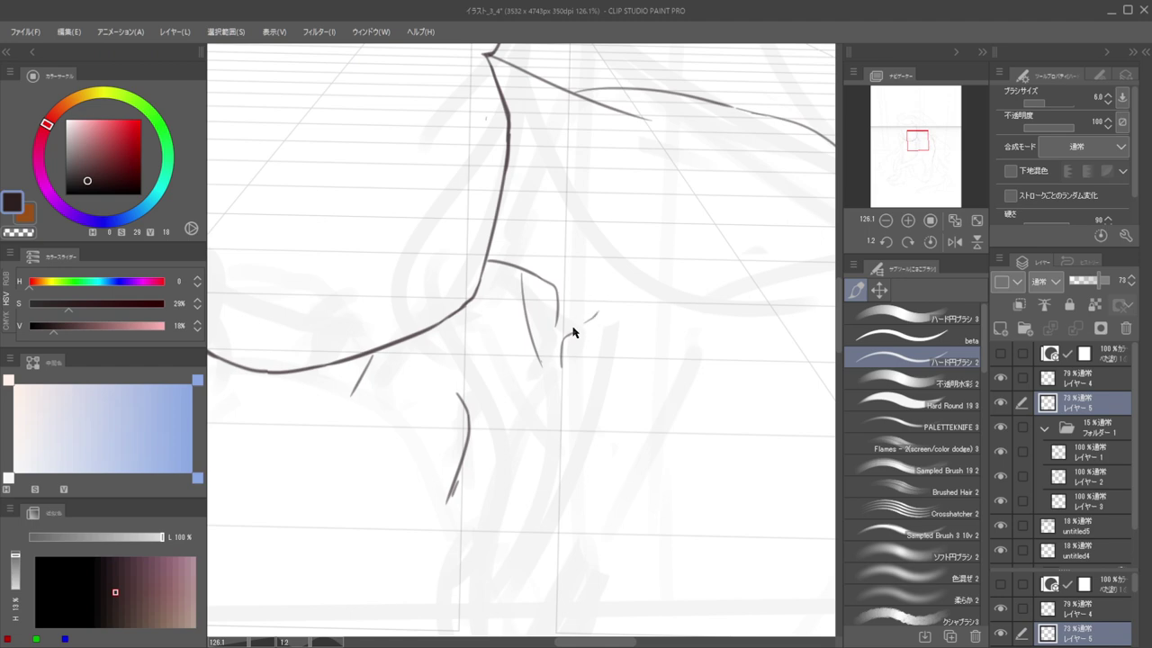
scroll(603, 312, "down", 2)
scroll(580, 315, "up", 2)
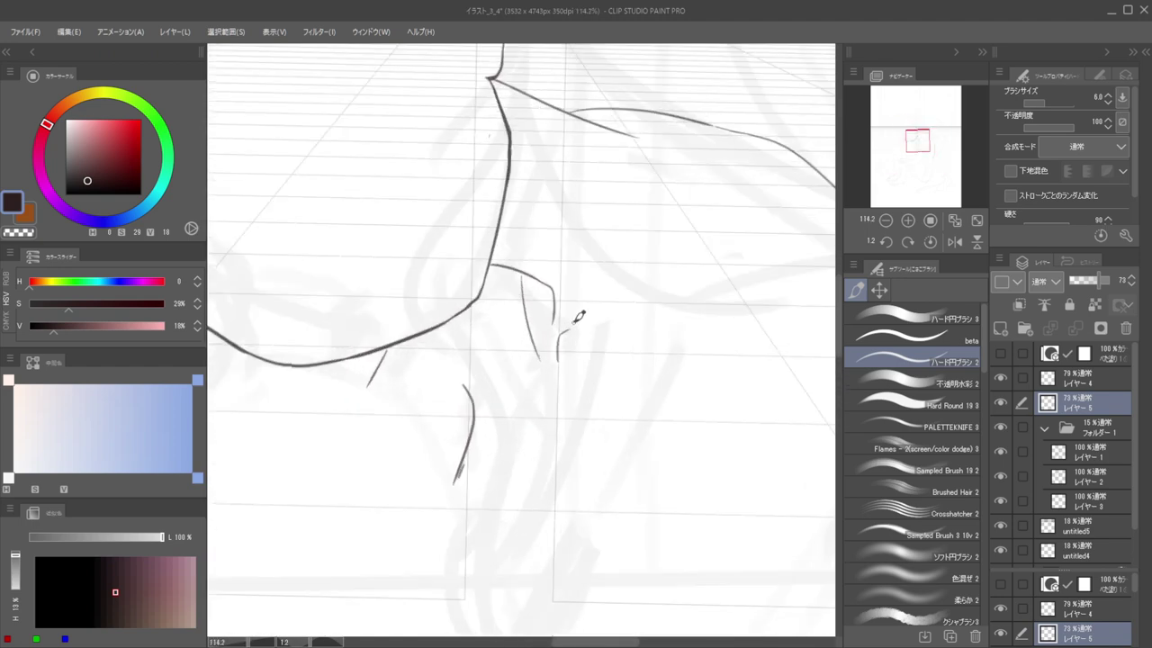
scroll(596, 309, "down", 3)
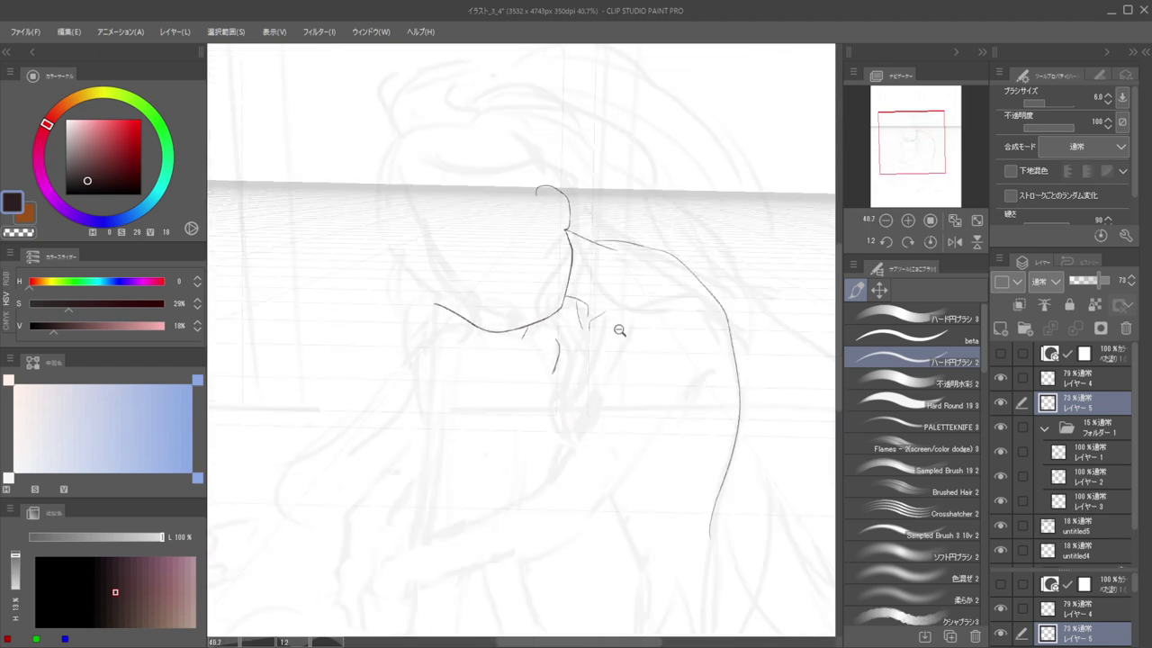
scroll(607, 297, "down", 2)
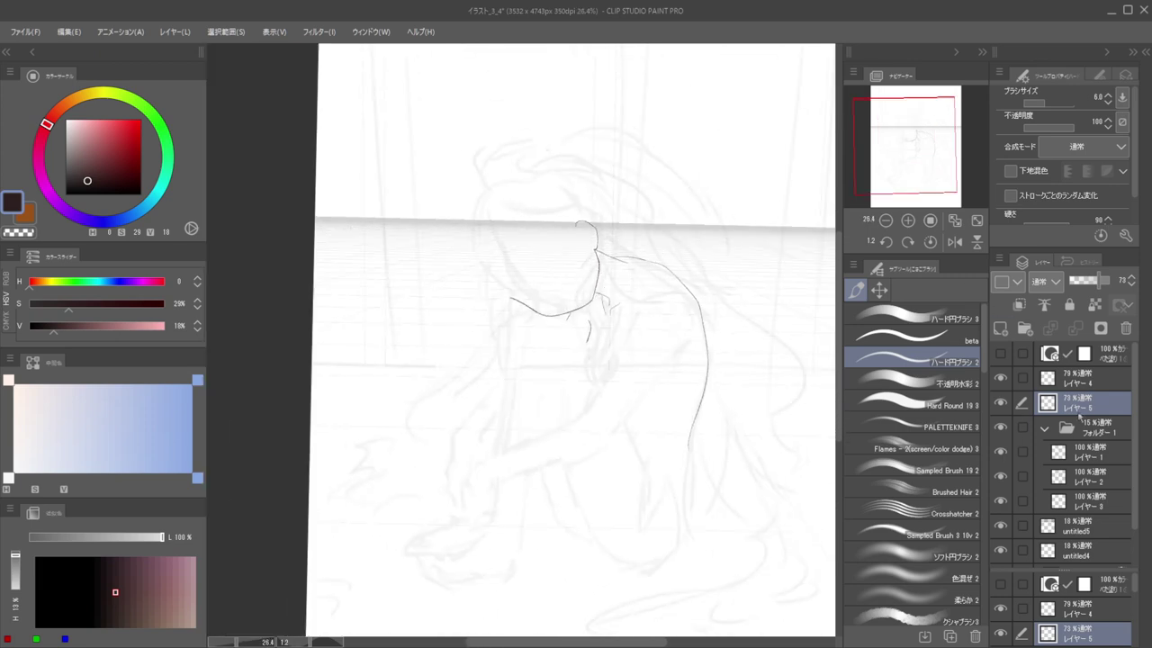
Add a new raster layer above レイヤー 5 and set its opacity to 69%
left_click(1000, 328)
left_click(1096, 280)
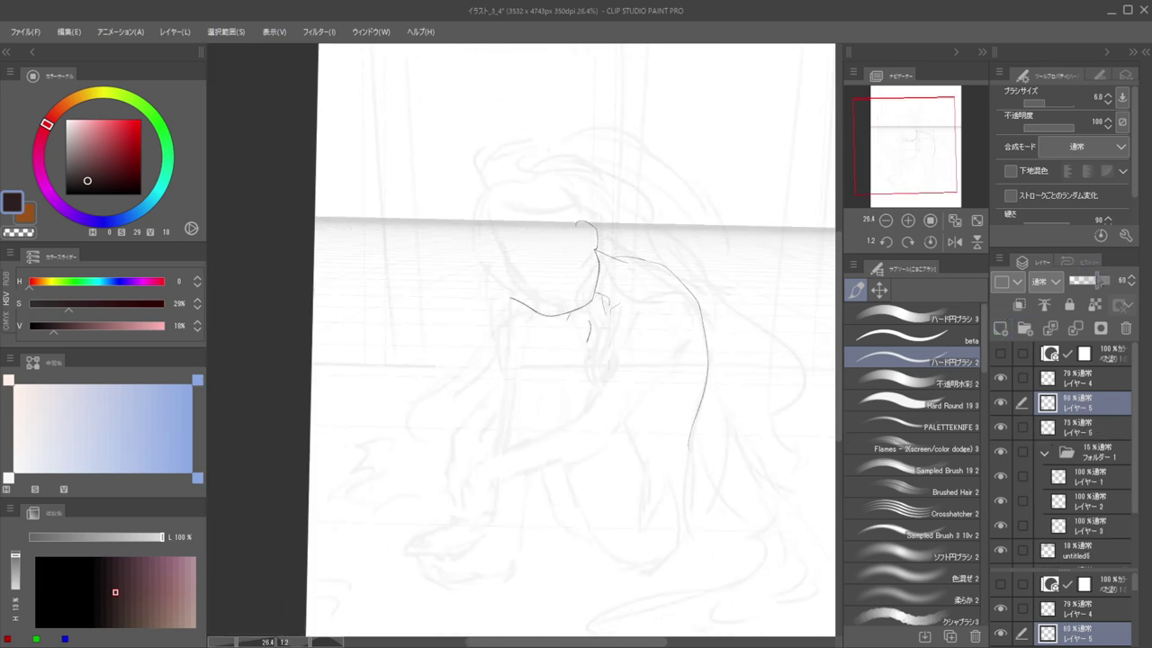
scroll(585, 304, "up", 2)
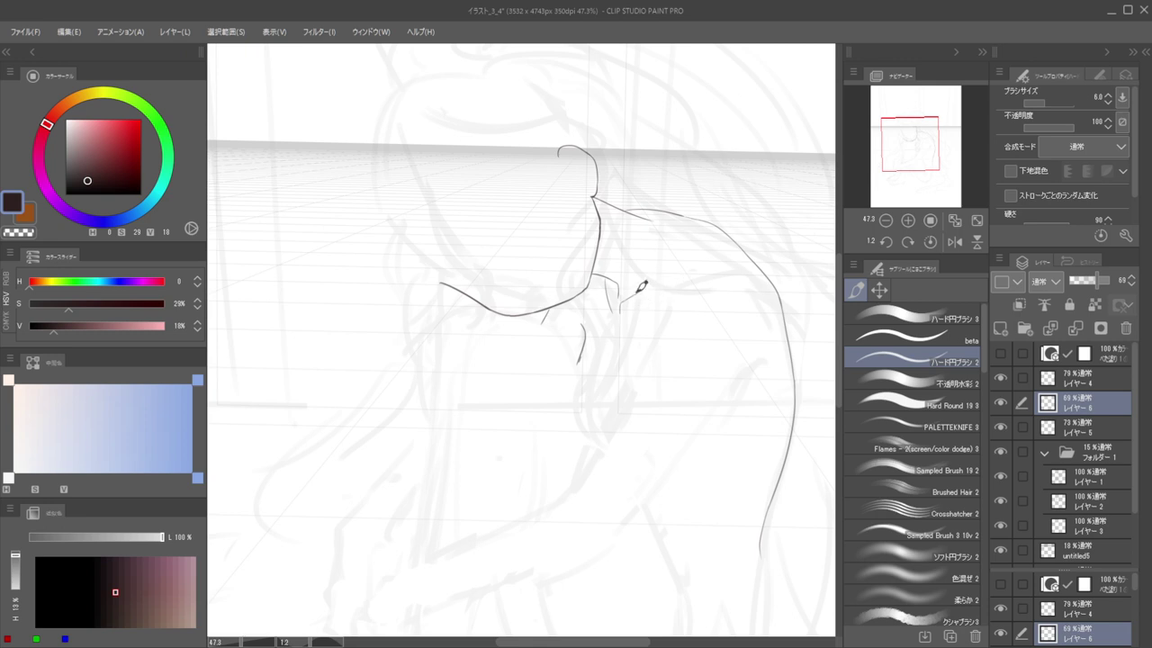
Draw the arm line from below the shoulder down-left toward the knees, retrying strokes
left_click_drag(671, 285, 646, 358)
key("ctrl+z")
left_click_drag(674, 286, 641, 378)
key("ctrl+z")
key("ctrl+z")
left_click_drag(655, 337, 612, 437)
key("ctrl+z")
key("ctrl+z")
left_click_drag(660, 326, 619, 412)
key("ctrl+z")
left_click_drag(659, 326, 602, 444)
key("ctrl+z")
left_click_drag(659, 328, 620, 409)
key("ctrl+z")
left_click_drag(658, 343, 579, 475)
key("ctrl+z")
key("ctrl+z")
left_click_drag(660, 326, 620, 414)
key("ctrl+z")
left_click_drag(660, 333, 576, 478)
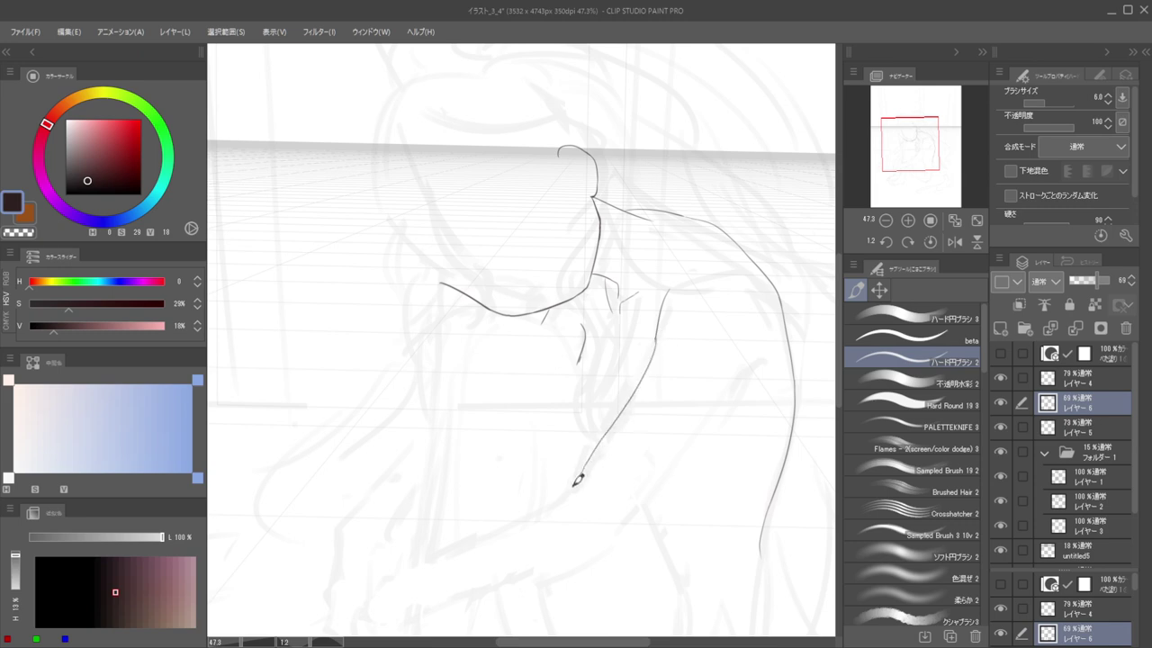
Redraw the arm line from the shoulder toward the knees and extend its lower end
scroll(561, 419, "down", 5)
scroll(594, 448, "up", 5)
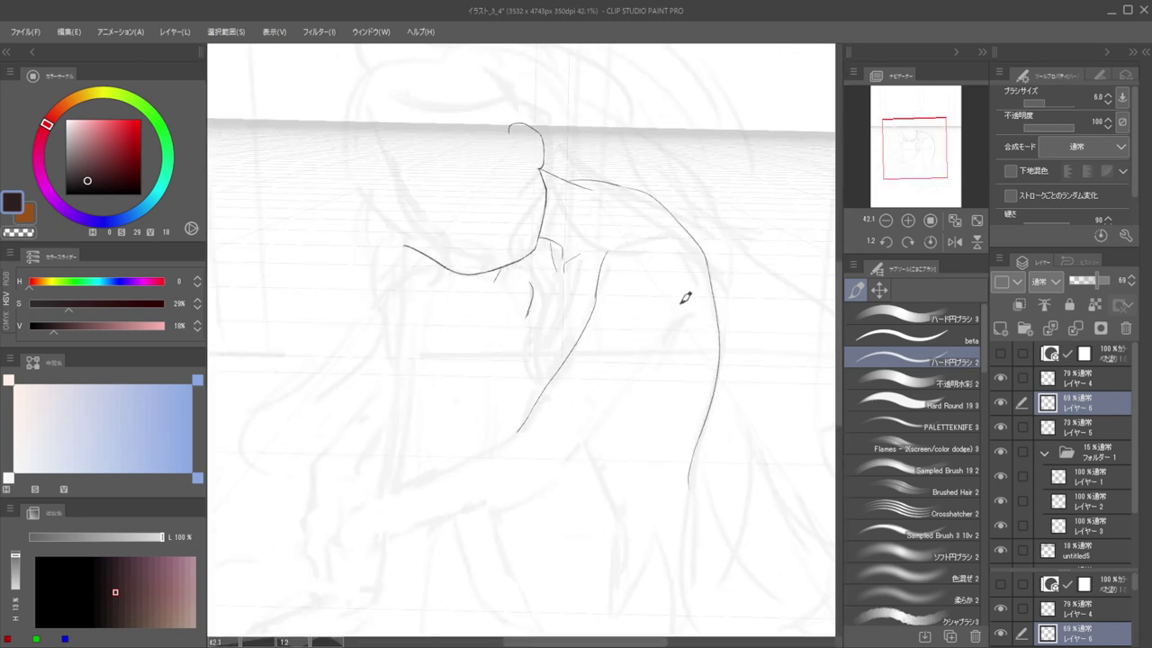
left_click_drag(661, 306, 649, 308)
scroll(650, 308, "up", 2)
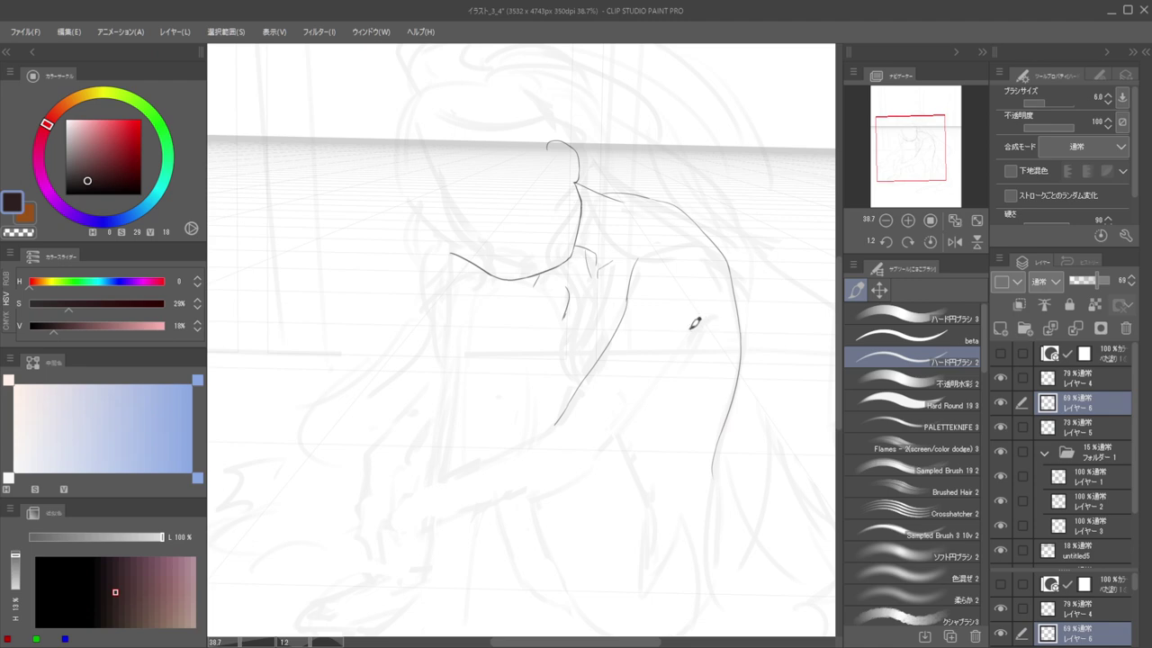
left_click_drag(693, 326, 645, 401)
key("ctrl+z")
left_click_drag(687, 334, 635, 414)
key("ctrl+z")
left_click_drag(693, 327, 574, 484)
scroll(513, 453, "down", 2)
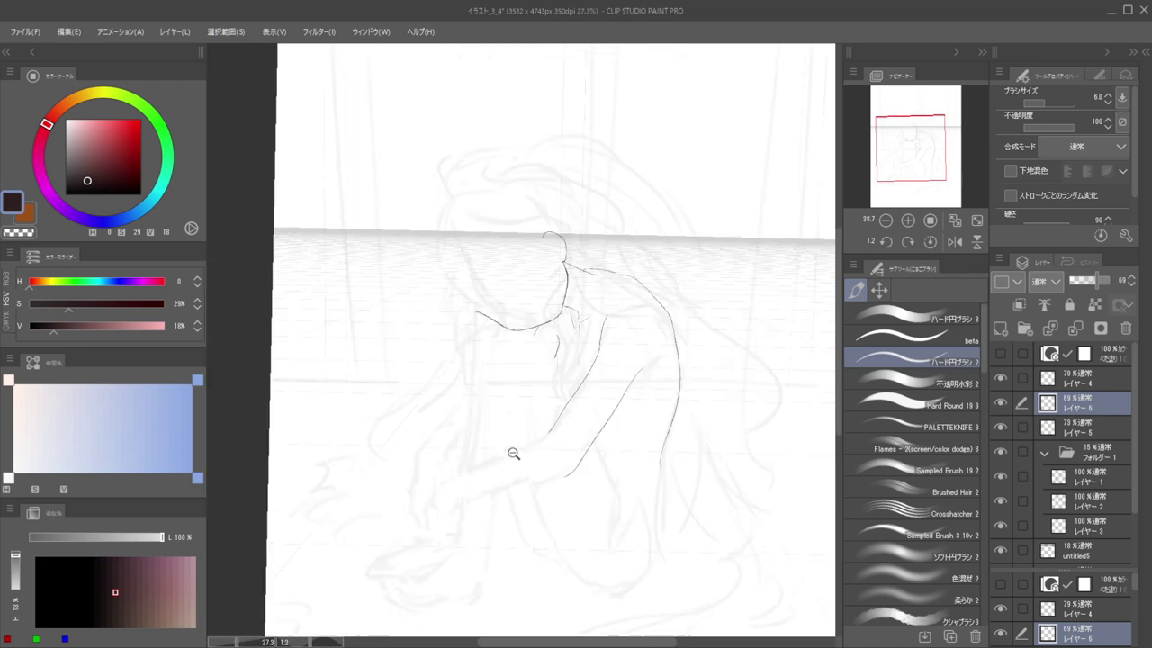
scroll(513, 454, "down", 2)
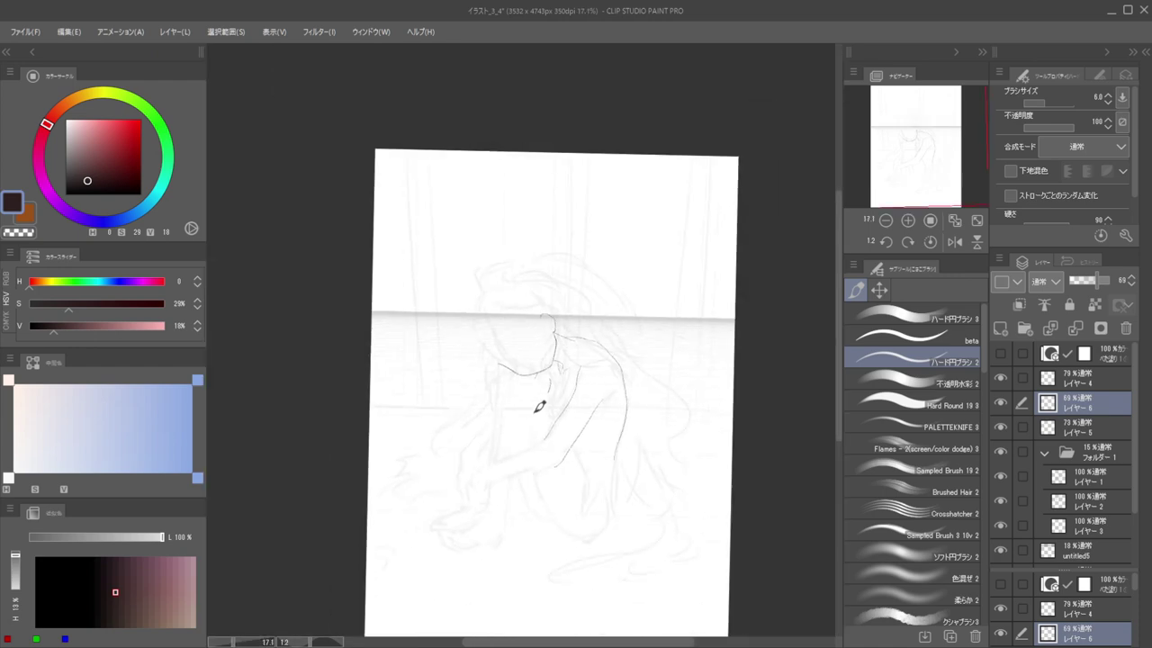
scroll(621, 378, "up", 3)
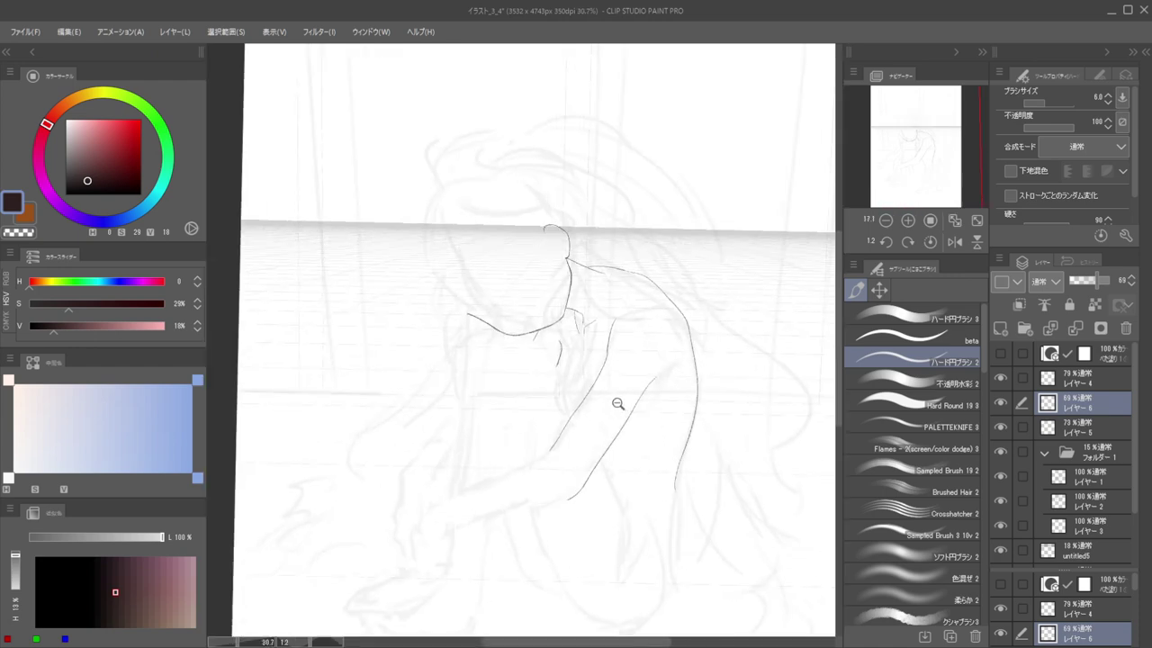
mouse_move(657, 373)
left_mouse_down()
mouse_move(579, 483)
mouse_move(556, 484)
mouse_move(544, 467)
mouse_move(628, 394)
mouse_move(619, 418)
mouse_move(646, 421)
left_mouse_up()
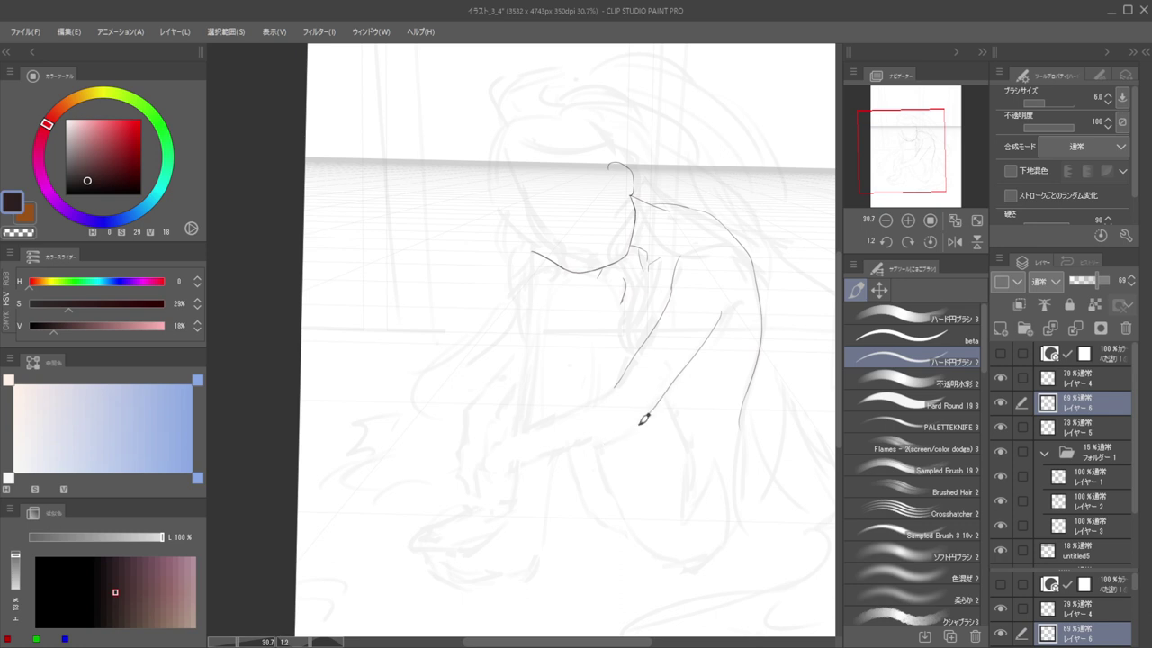
key("ctrl+z")
left_click_drag(656, 405, 625, 435)
left_click_drag(559, 260, 642, 282)
On the 73% layer, start a curved line down from the neckline
left_click(1075, 424)
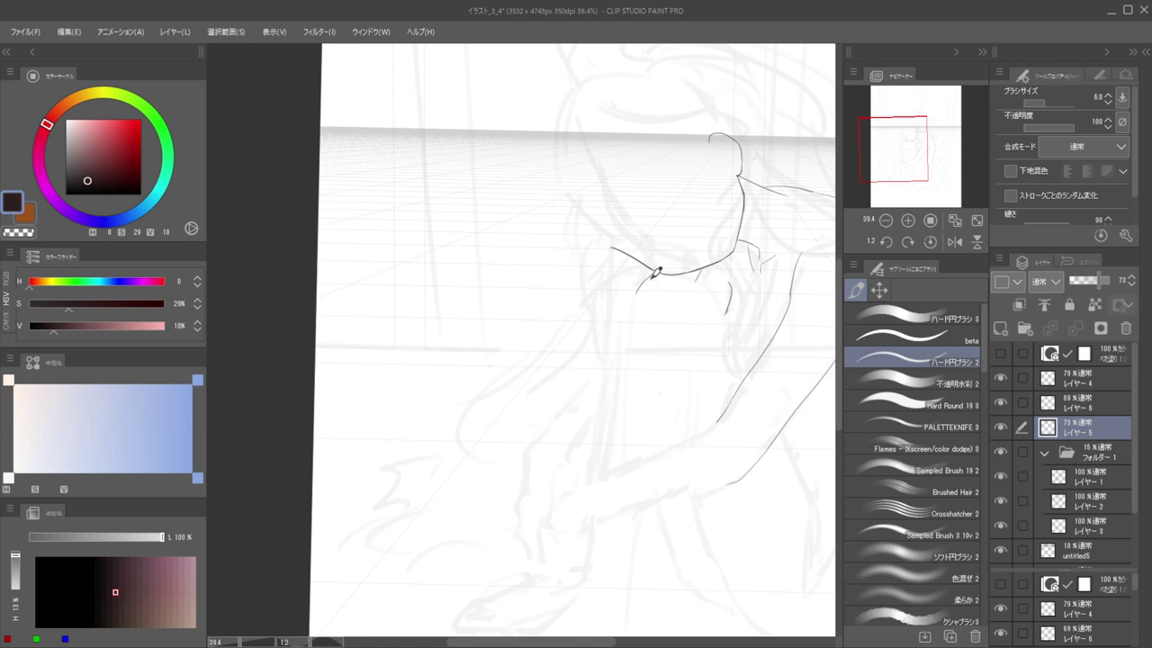
mouse_move(656, 273)
left_mouse_down()
mouse_move(629, 305)
mouse_move(625, 346)
left_mouse_up()
key("ctrl+z")
left_click_drag(628, 307, 621, 352)
key("ctrl+z")
left_click_drag(627, 313, 617, 414)
Lengthen it into one long line from the neck down the front of the knee
left_click_drag(620, 312, 630, 237)
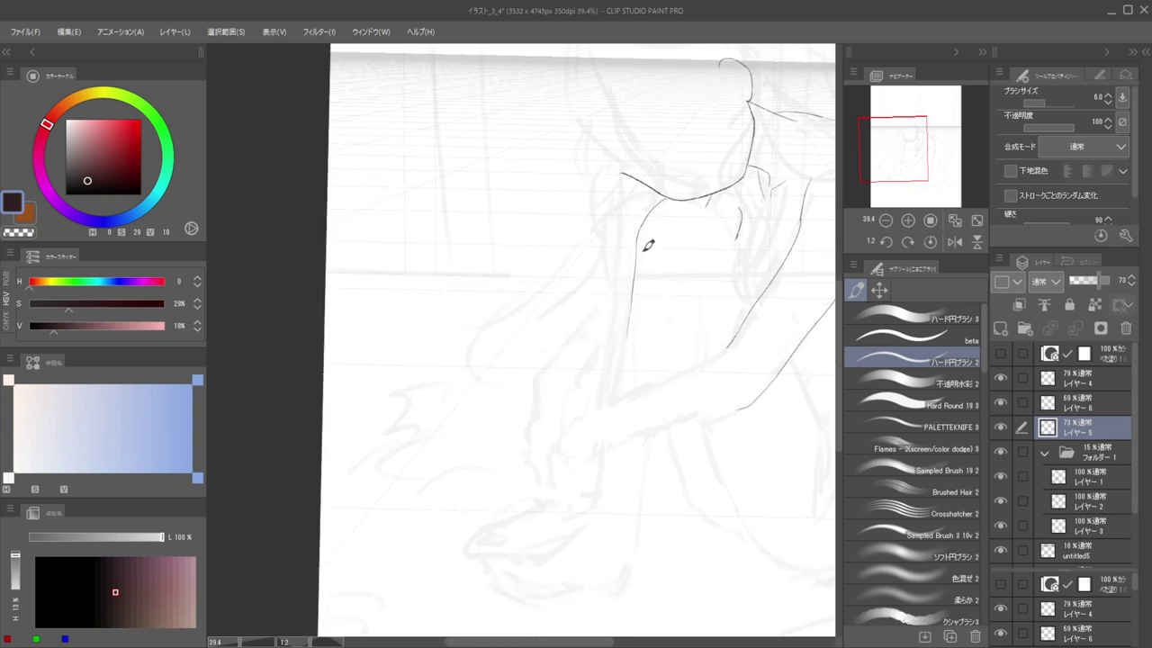
key("ctrl+z")
left_click_drag(629, 329, 621, 401)
key("ctrl+z")
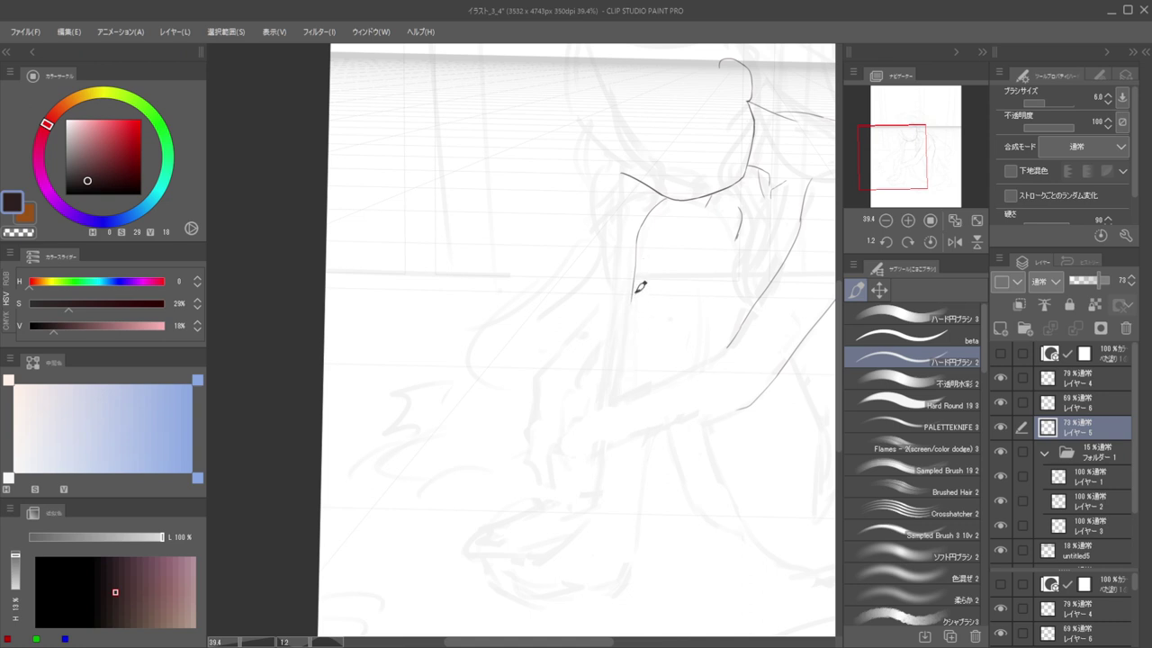
left_click_drag(635, 286, 618, 472)
key("ctrl+z")
left_click_drag(636, 286, 605, 473)
key("ctrl+z")
left_click_drag(636, 286, 602, 510)
left_click_drag(585, 386, 545, 389)
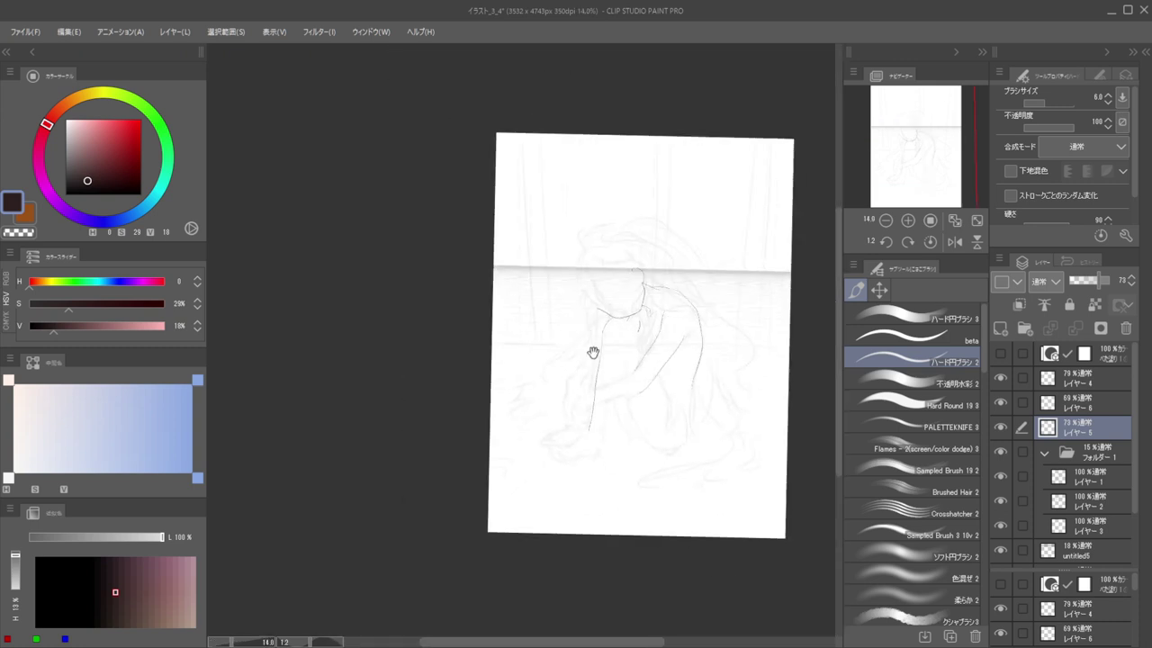
left_click_drag(610, 404, 635, 411)
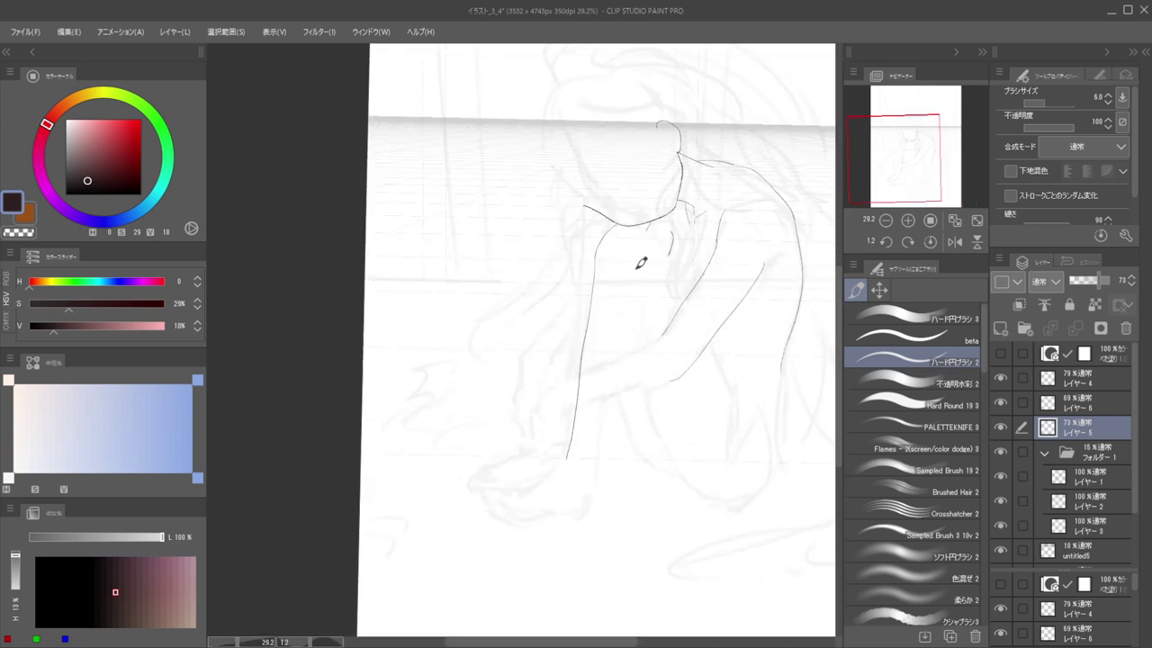
Darken and redraw the faint curve below the neckline, checking it in a mirrored view
key("h")
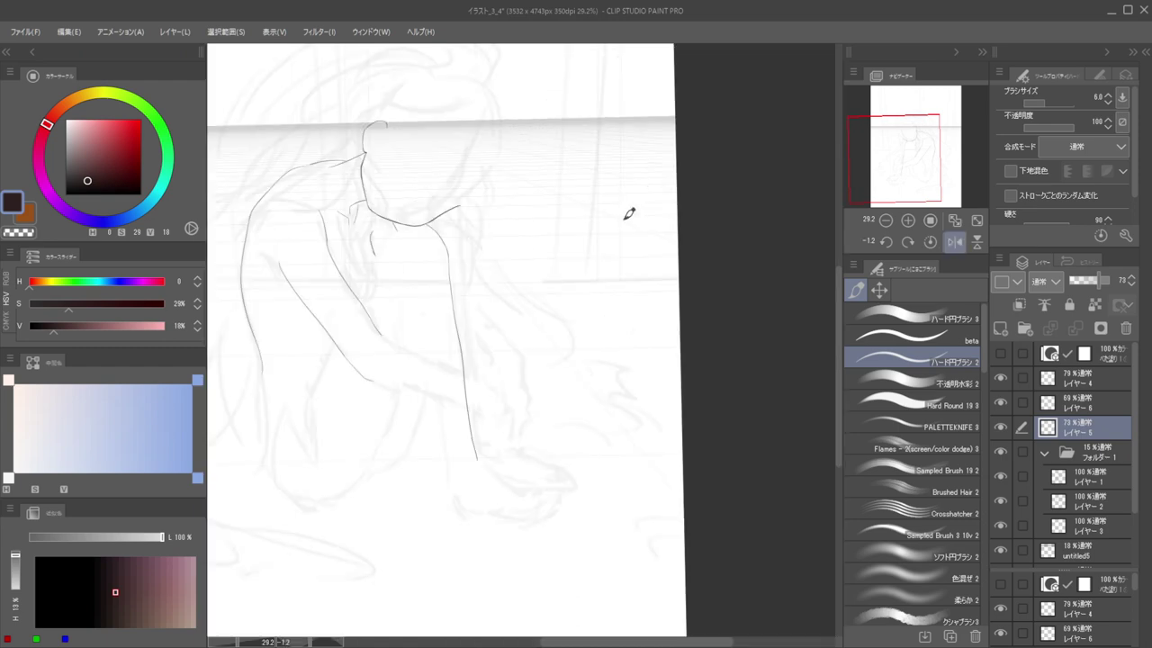
key("h")
mouse_move(635, 231)
left_mouse_down()
mouse_move(656, 214)
mouse_move(677, 235)
left_mouse_up()
left_click_drag(598, 275, 743, 333)
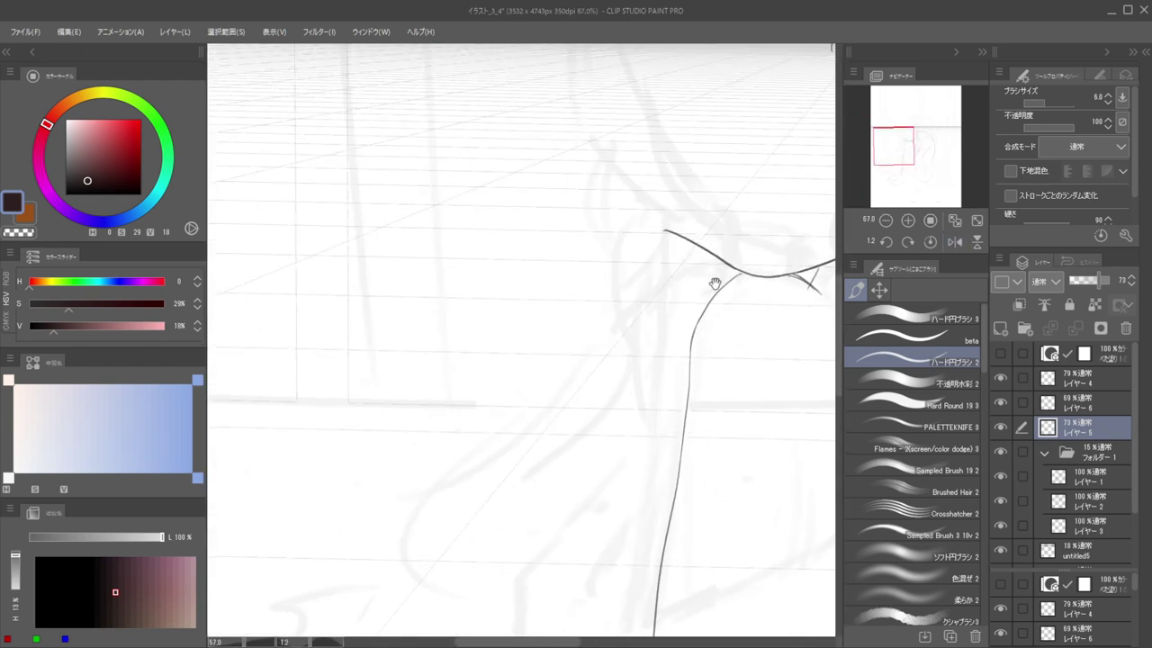
key("h")
left_click_drag(635, 289, 759, 283)
left_click_drag(584, 311, 765, 293)
left_click_drag(674, 303, 621, 303)
mouse_move(603, 294)
left_mouse_down()
mouse_move(669, 280)
mouse_move(661, 267)
mouse_move(608, 374)
left_mouse_up()
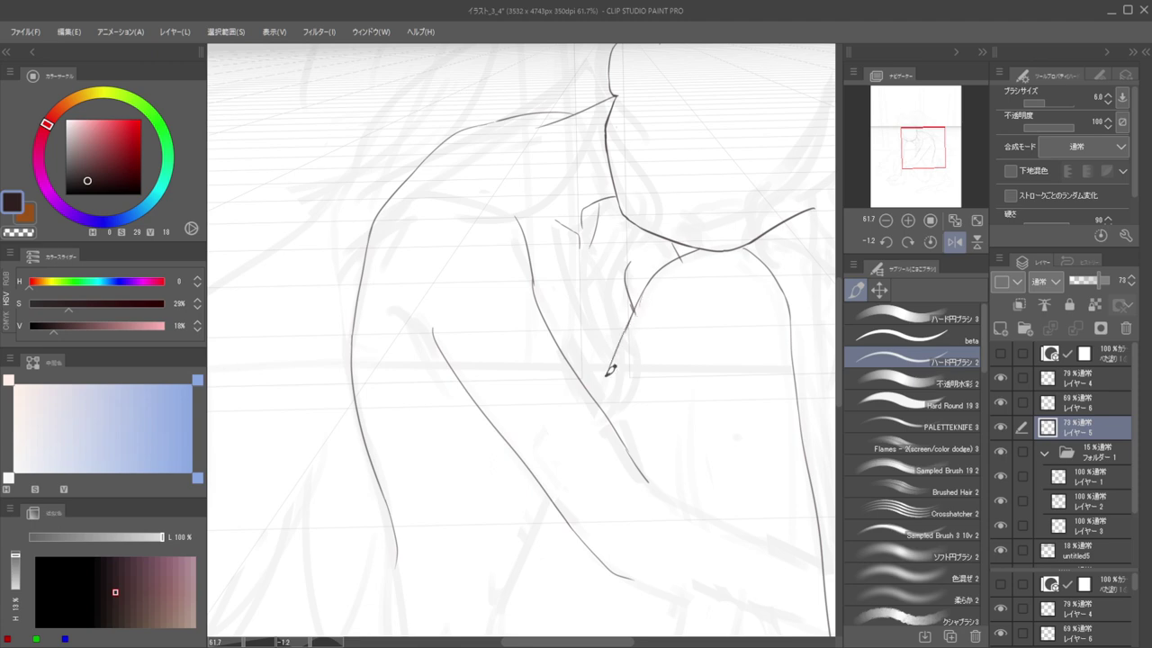
key("ctrl+z")
left_click_drag(649, 284, 621, 362)
key("ctrl+z")
left_click_drag(636, 311, 619, 362)
Clean up with transparent colour, then extend the neck line further down in dark ink
key("c")
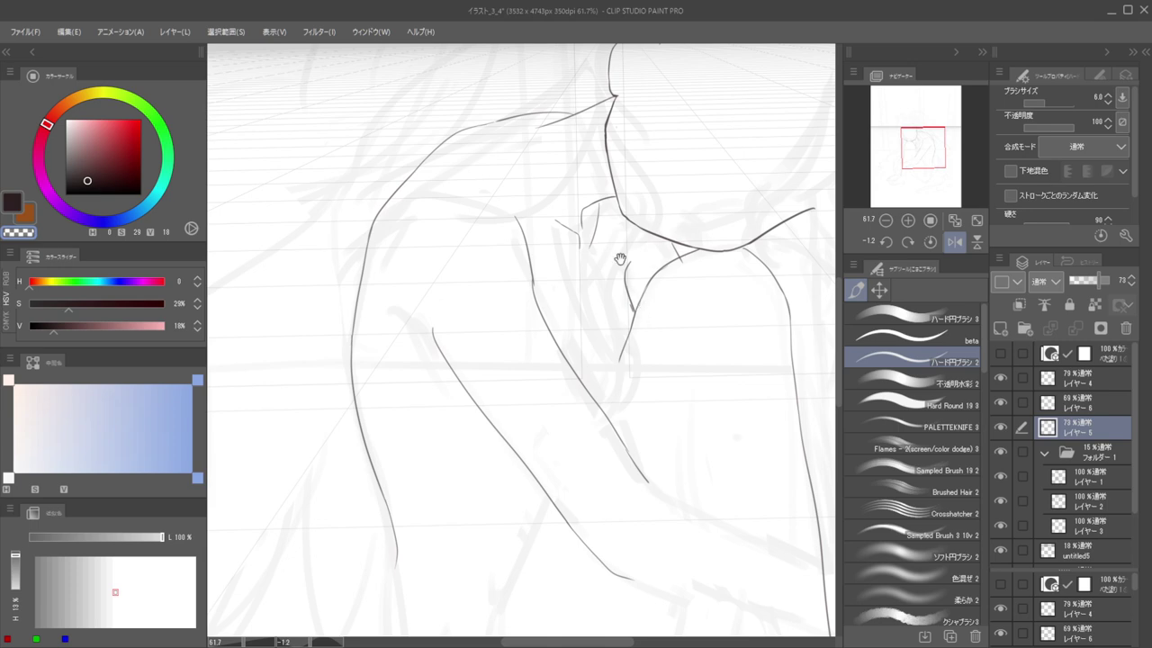
scroll(617, 261, "down", 5)
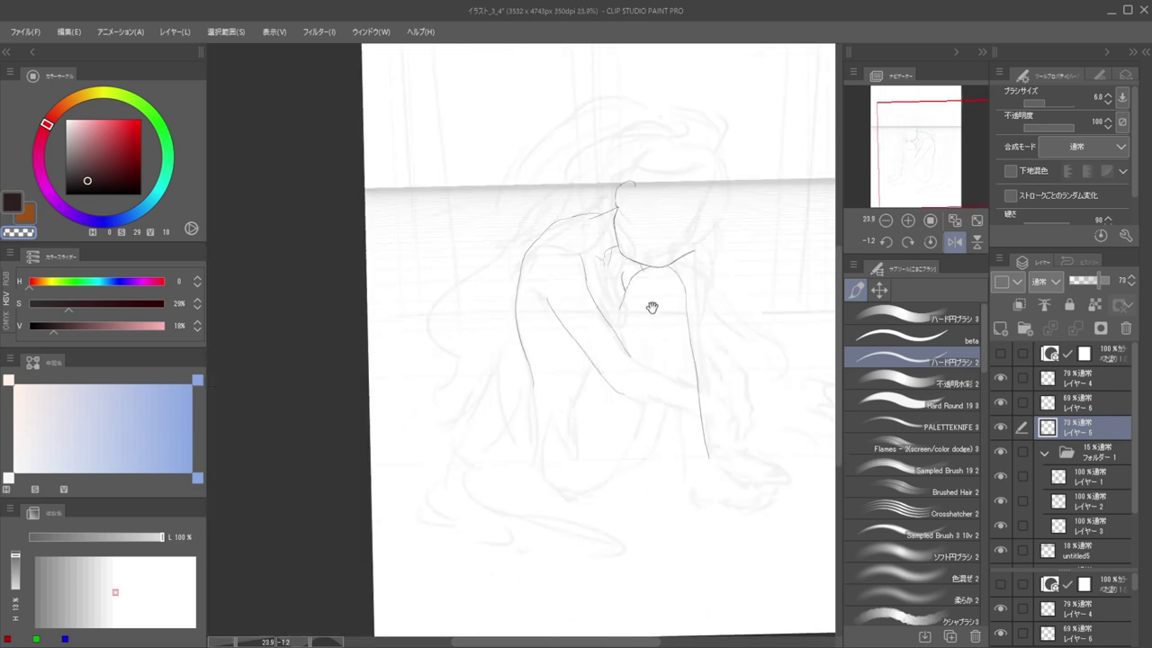
scroll(650, 304, "up", 5)
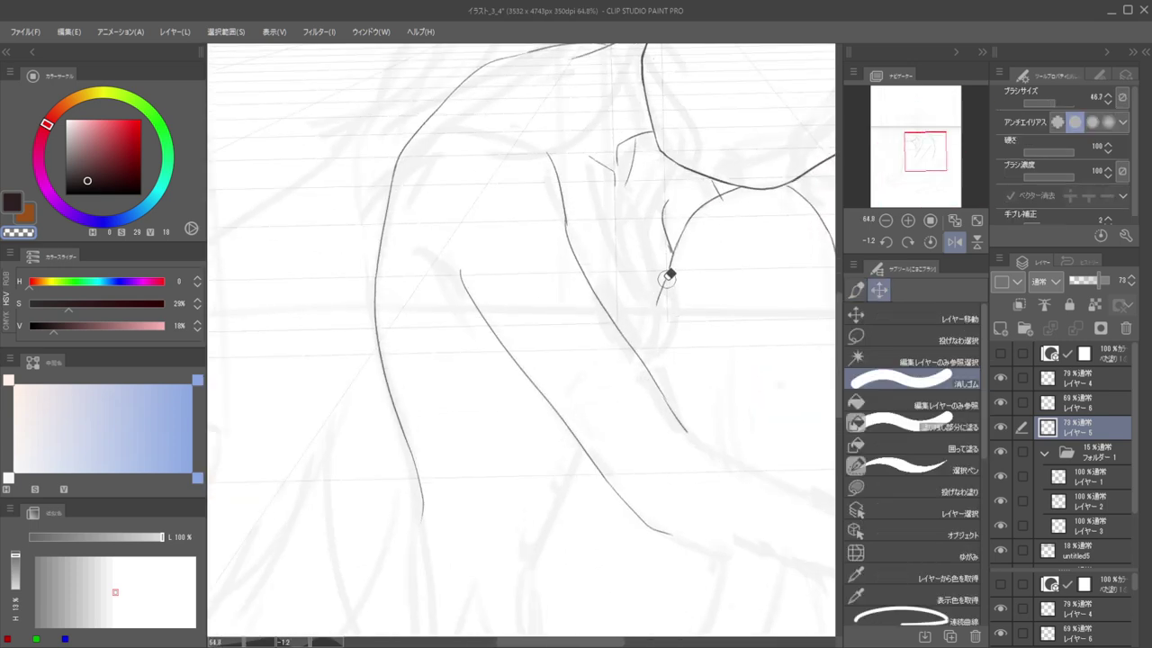
key("c")
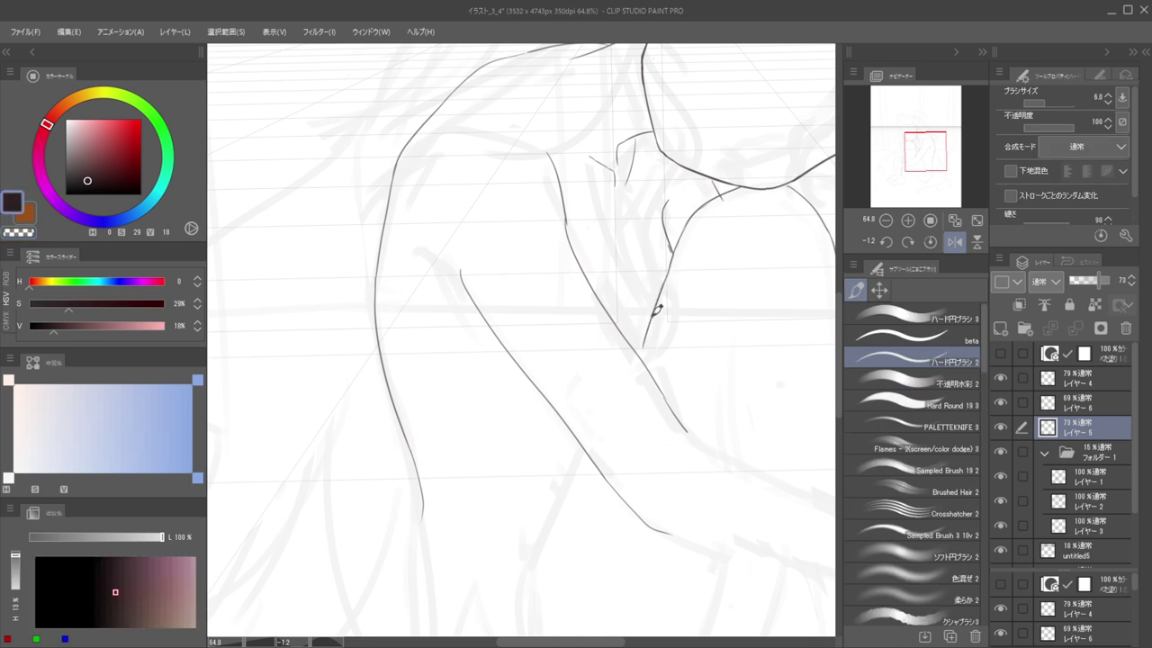
left_click_drag(672, 269, 642, 346)
Draw the crossed forearm line running down-left from the arm crossing
left_click_drag(641, 278, 665, 161)
left_click_drag(608, 336, 529, 514)
key("ctrl+z")
mouse_move(522, 412)
left_mouse_down()
mouse_move(468, 369)
mouse_move(493, 325)
left_mouse_up()
scroll(537, 365, "up", 3)
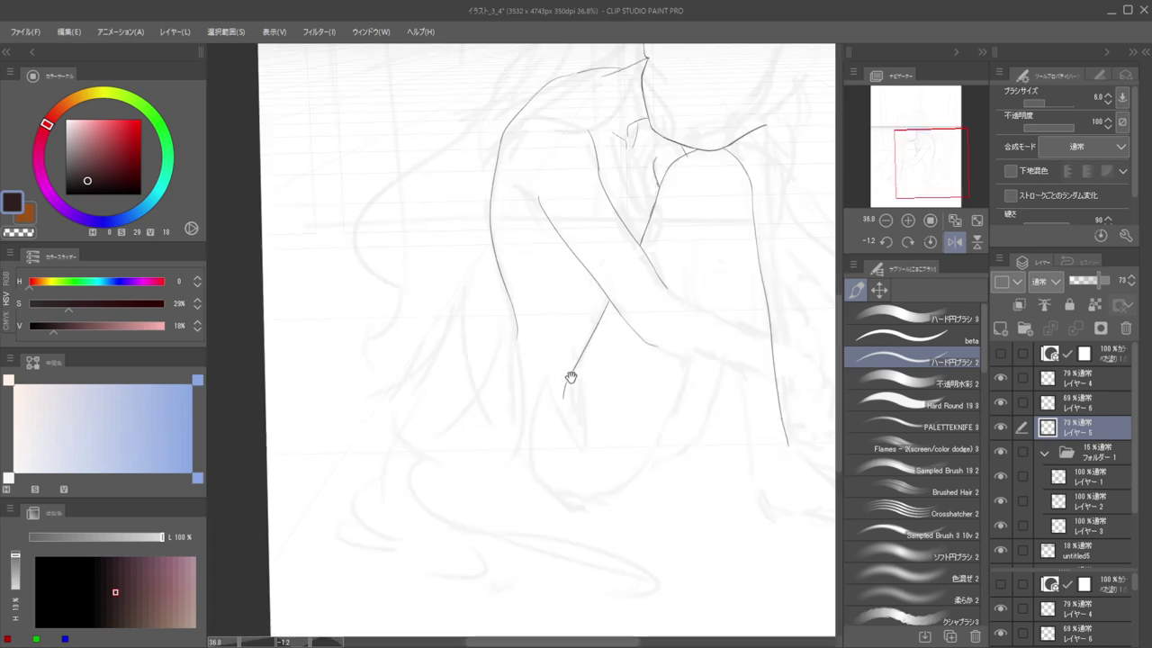
scroll(549, 387, "up", 3)
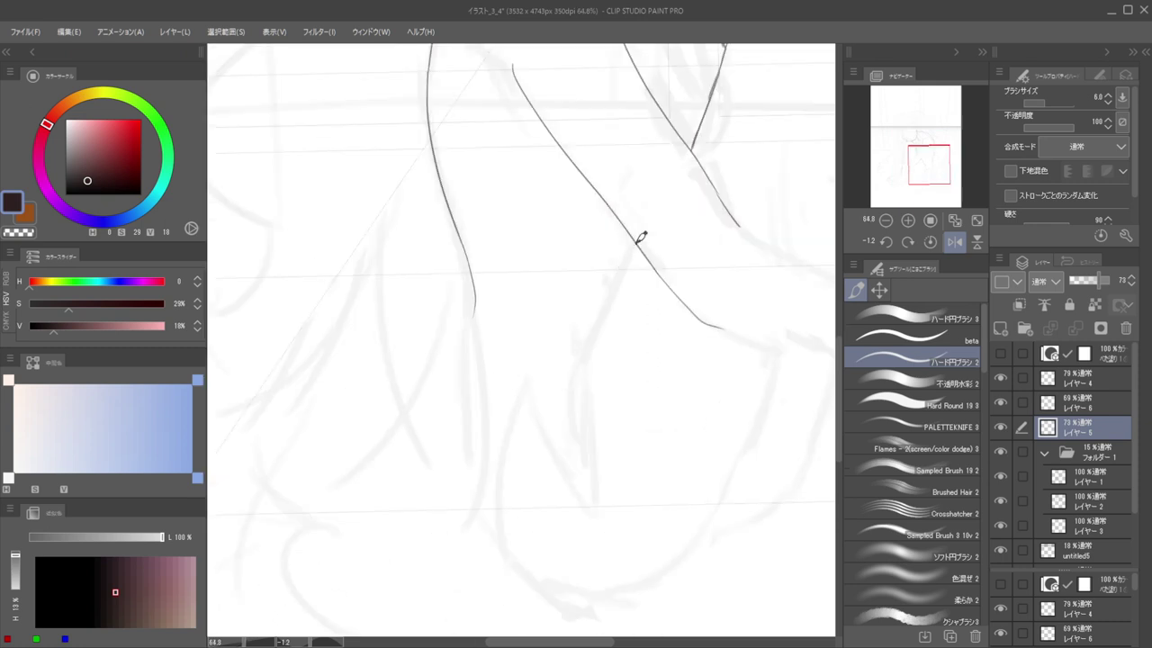
mouse_move(641, 237)
left_mouse_down()
mouse_move(573, 375)
mouse_move(555, 450)
mouse_move(469, 409)
left_mouse_up()
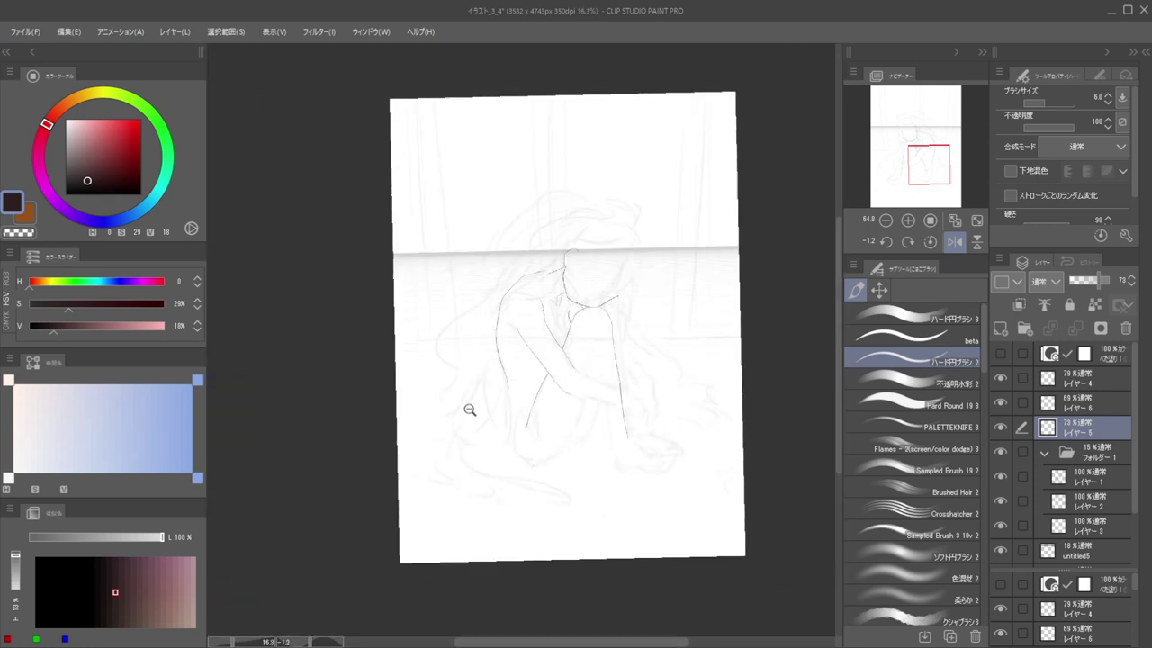
Extend the back line downward and erase its stray lower end
key("h")
left_click_drag(556, 381, 620, 385)
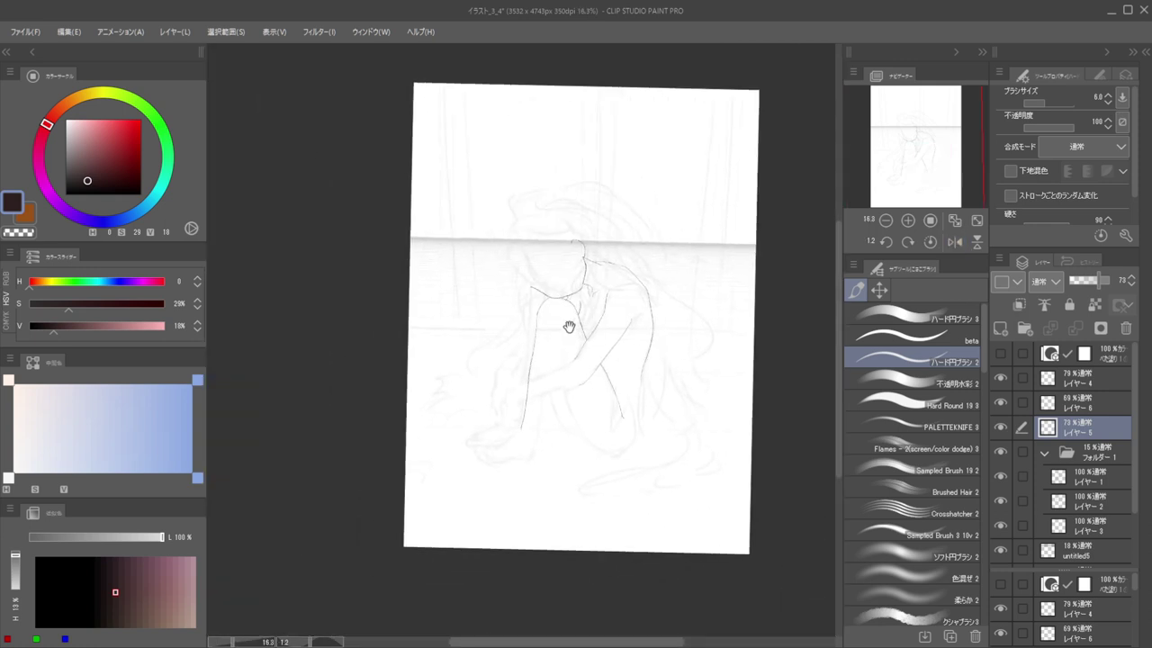
scroll(635, 363, "up", 3)
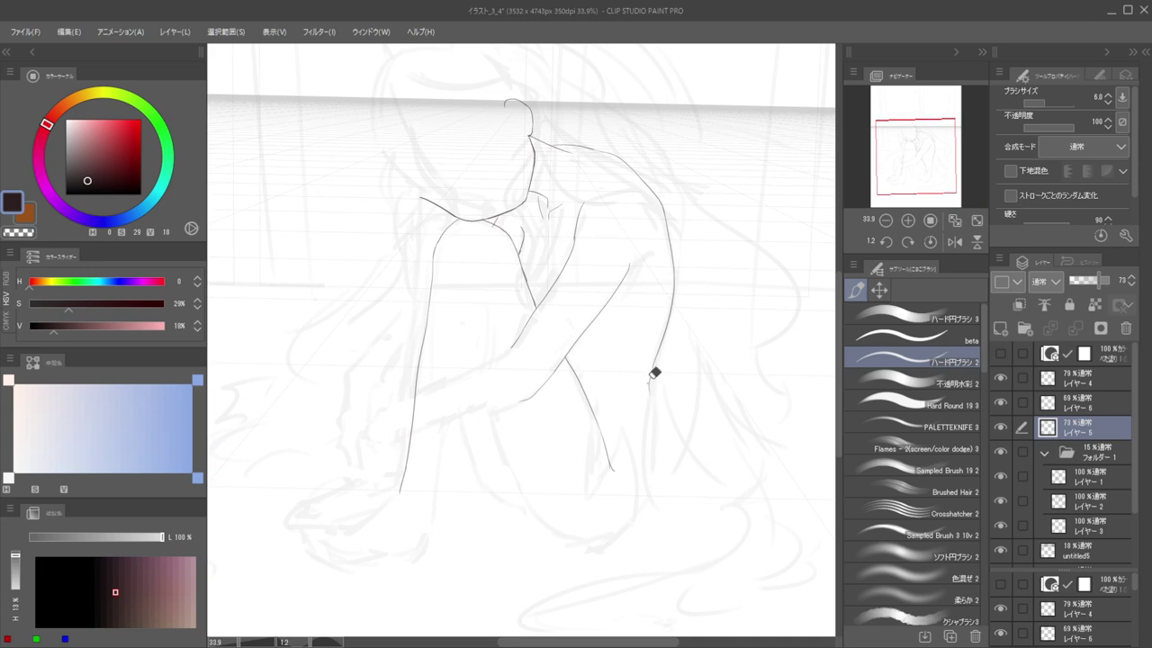
key("e")
key("p")
left_click_drag(657, 440, 658, 483)
key("ctrl+z")
key("e")
mouse_move(651, 408)
left_mouse_down()
mouse_move(662, 321)
mouse_move(669, 401)
left_mouse_up()
key("p")
key("ctrl+z")
Ink the outer leg contour curving down from the back and along the bottom
mouse_move(673, 303)
left_mouse_down()
mouse_move(659, 373)
mouse_move(658, 361)
mouse_move(663, 469)
mouse_move(647, 506)
left_mouse_up()
key("ctrl+z")
mouse_move(662, 462)
left_mouse_down()
mouse_move(648, 504)
mouse_move(612, 536)
left_mouse_up()
left_click_drag(663, 458, 631, 527)
key("ctrl+z")
mouse_move(664, 457)
left_mouse_down()
mouse_move(641, 526)
mouse_move(598, 543)
mouse_move(536, 534)
left_mouse_up()
Draw the knee contour line running down-right
mouse_move(503, 399)
left_mouse_down()
mouse_move(570, 401)
mouse_move(573, 464)
mouse_move(554, 427)
mouse_move(568, 486)
left_mouse_up()
key("ctrl+z")
left_click_drag(537, 393, 568, 469)
key("ctrl+z")
mouse_move(536, 392)
left_mouse_down()
mouse_move(568, 469)
mouse_move(605, 508)
left_mouse_up()
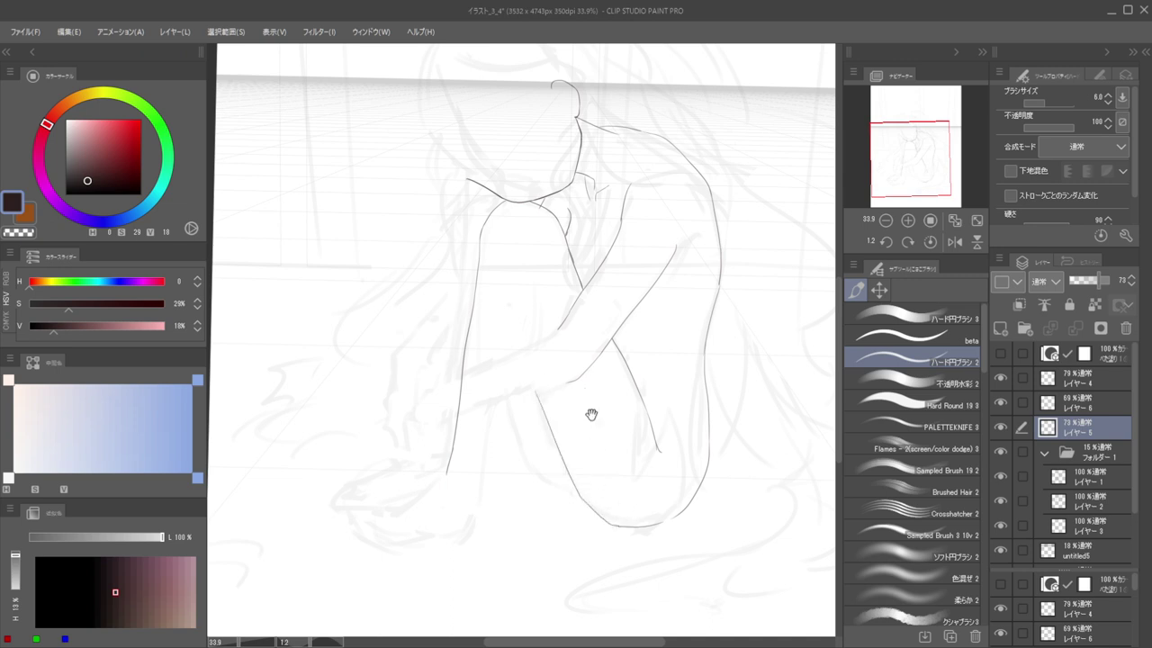
Try several curves down the front of the knee, finally undoing the last one
scroll(589, 414, "down", 5)
key("h")
key("h")
scroll(559, 372, "up", 6)
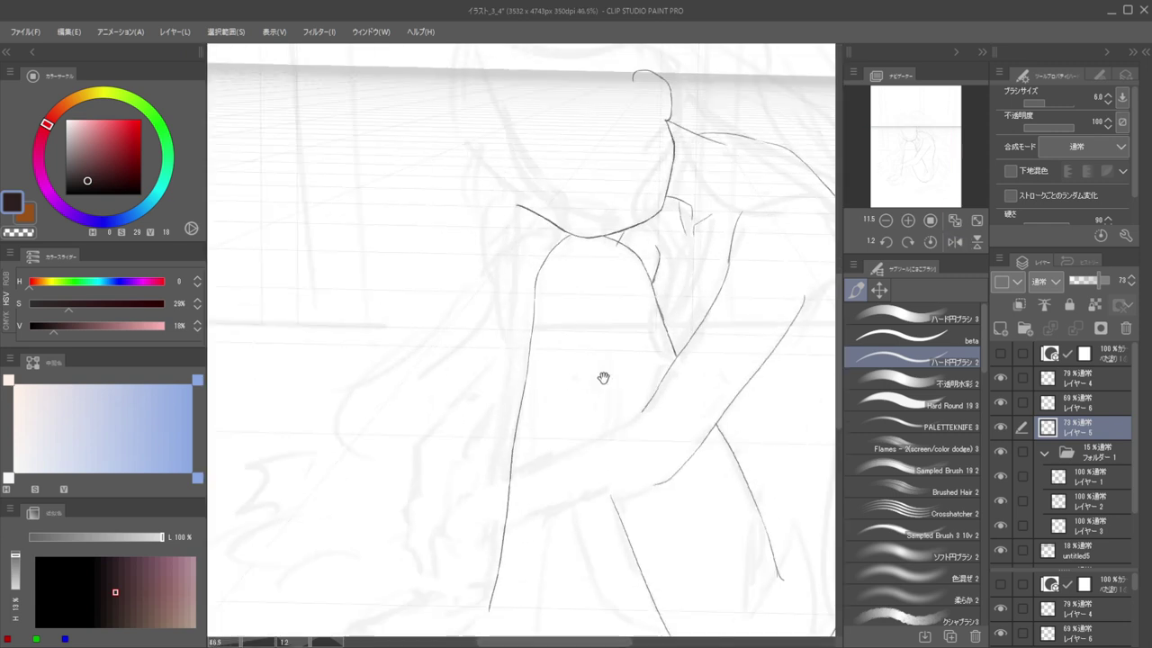
scroll(589, 376, "down", 3)
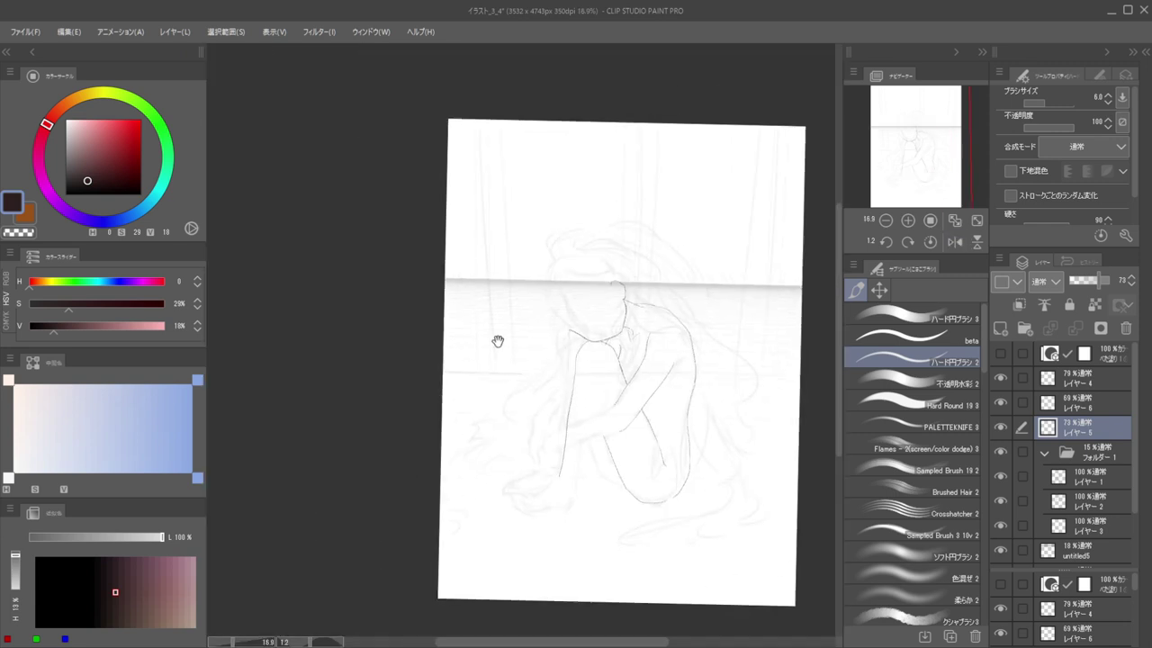
scroll(609, 404, "up", 2)
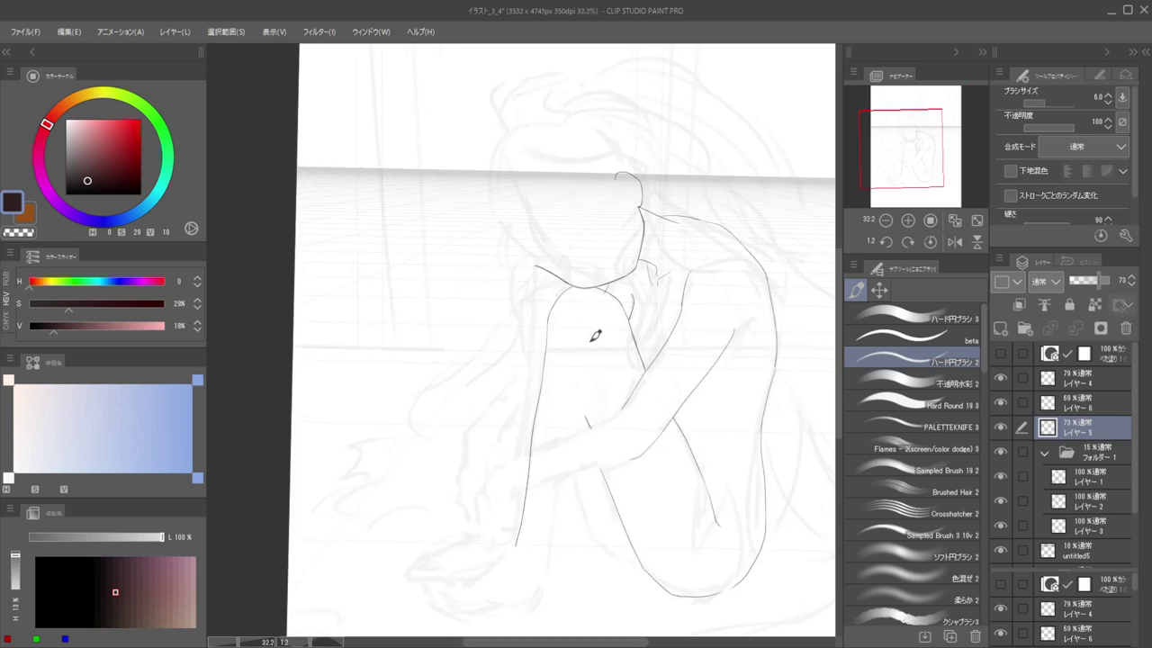
left_click_drag(595, 347, 588, 404)
key("ctrl+z")
mouse_move(594, 349)
left_mouse_down()
mouse_move(601, 392)
mouse_move(585, 421)
left_mouse_up()
key("ctrl+z")
key("ctrl+z")
left_click_drag(593, 361, 587, 419)
scroll(572, 350, "down", 2)
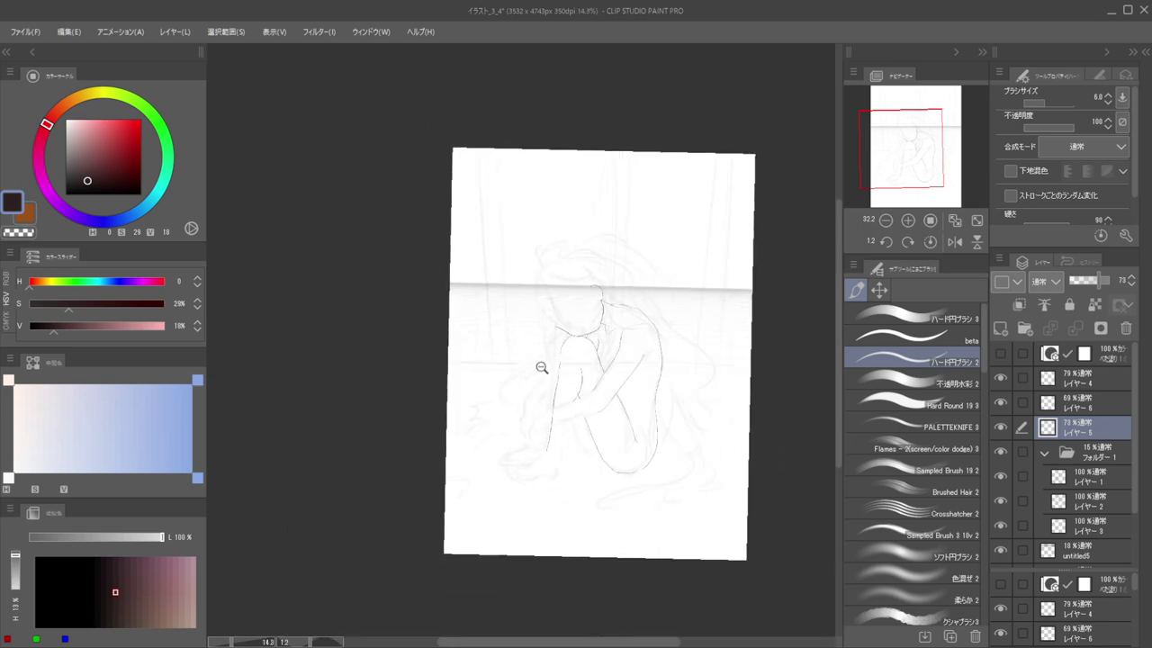
scroll(540, 365, "up", 2)
key("ctrl+z")
scroll(588, 354, "down", 1)
left_click_drag(587, 355, 624, 345)
Lasso the front shin line, move it up and rotate it slightly about its top corner
left_click(879, 291)
left_click(879, 334)
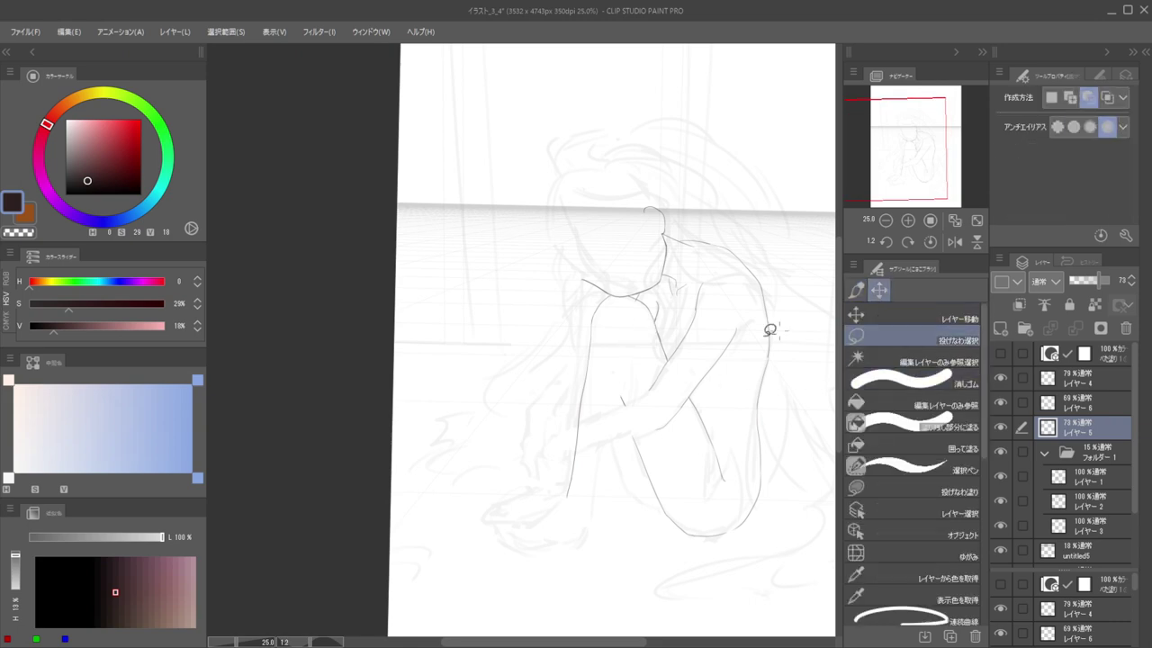
mouse_move(571, 316)
left_mouse_down()
mouse_move(617, 283)
mouse_move(655, 391)
mouse_move(627, 288)
mouse_move(638, 321)
mouse_move(624, 462)
mouse_move(583, 407)
mouse_move(625, 319)
left_mouse_up()
scroll(605, 290, "up", 3)
scroll(588, 317, "down", 4)
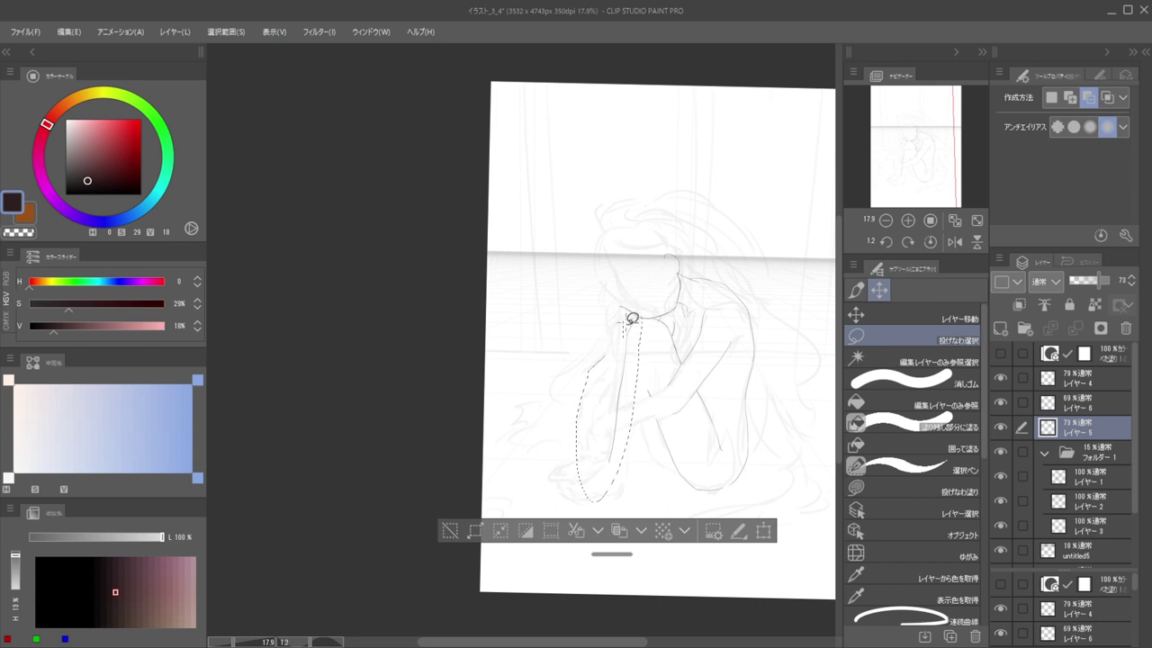
key("ctrl+t")
mouse_move(618, 424)
left_mouse_down()
mouse_move(632, 359)
mouse_move(619, 393)
left_mouse_up()
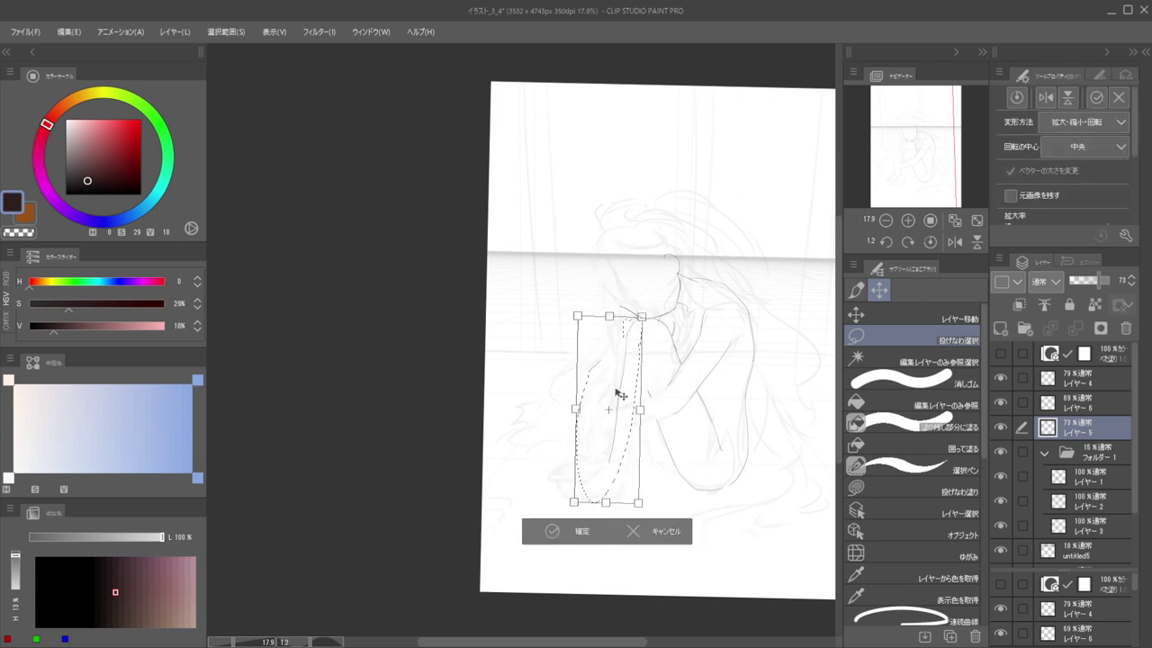
left_click_drag(629, 327, 661, 307)
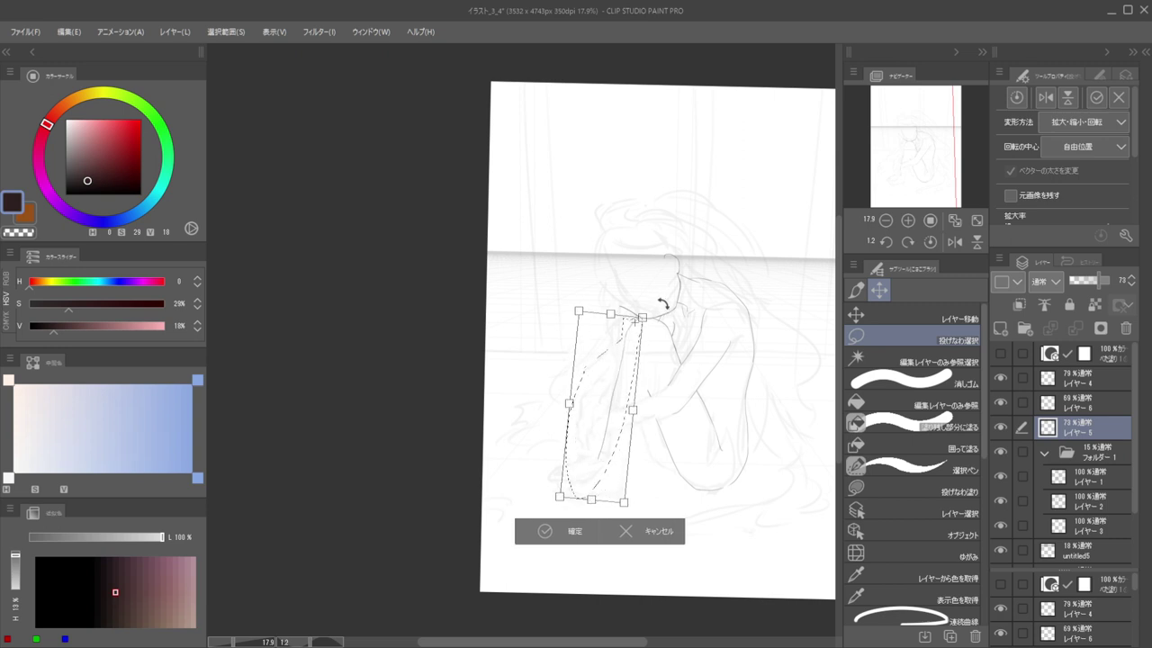
key("Return")
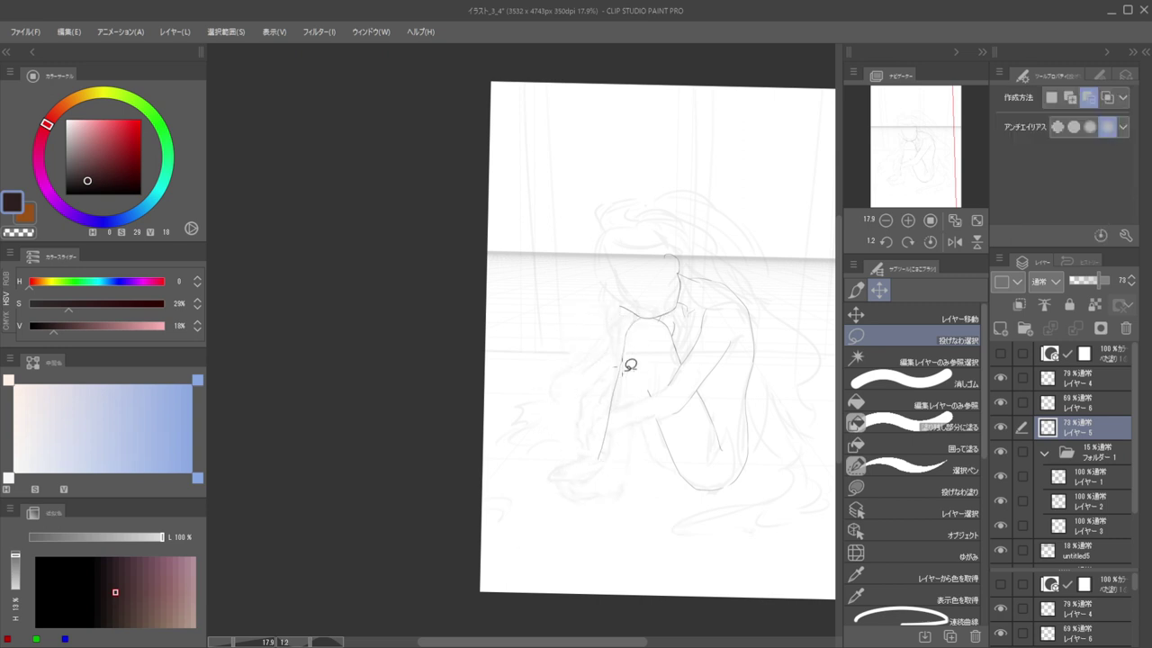
scroll(630, 385, "up", 2)
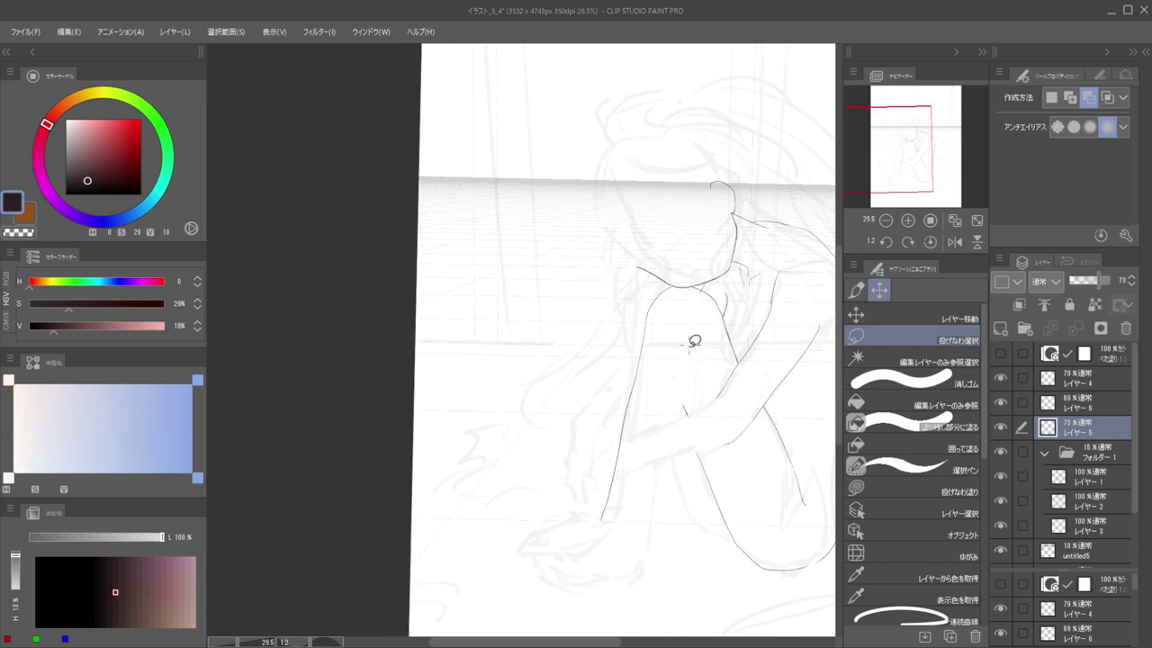
Redraw a short dark line down the front leg below the knee, then check it mirrored
key("p")
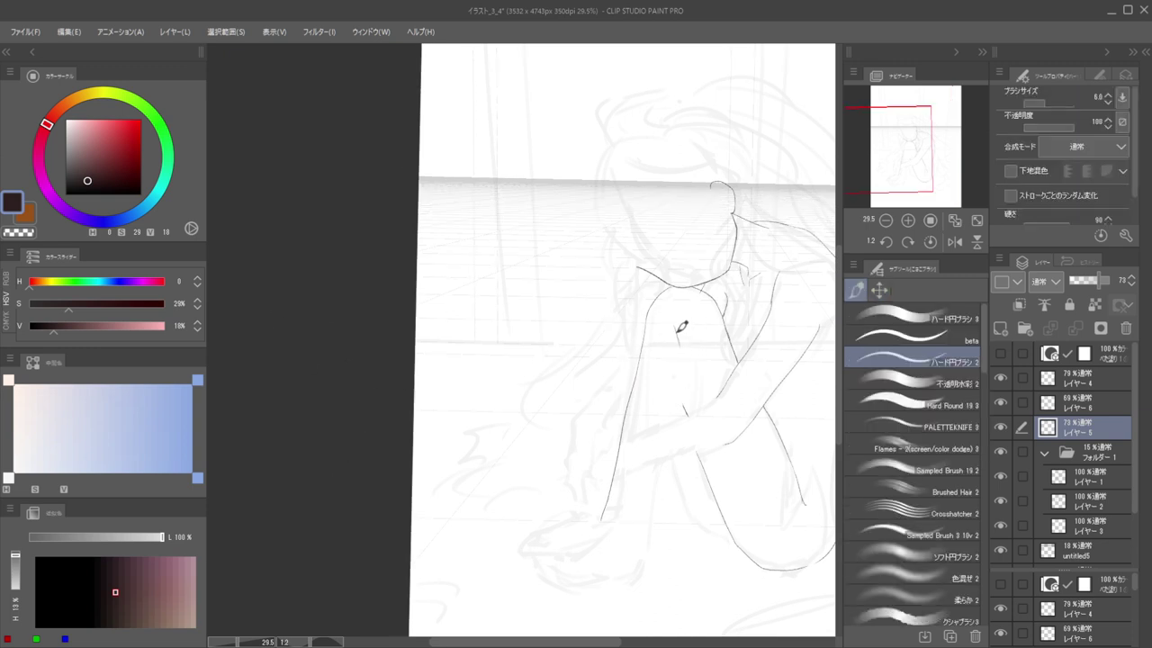
key("ctrl+z")
key("ctrl+z")
left_click_drag(684, 333, 694, 388)
key("h")
left_click_drag(582, 462, 641, 506)
key("h")
scroll(641, 506, "up", 1)
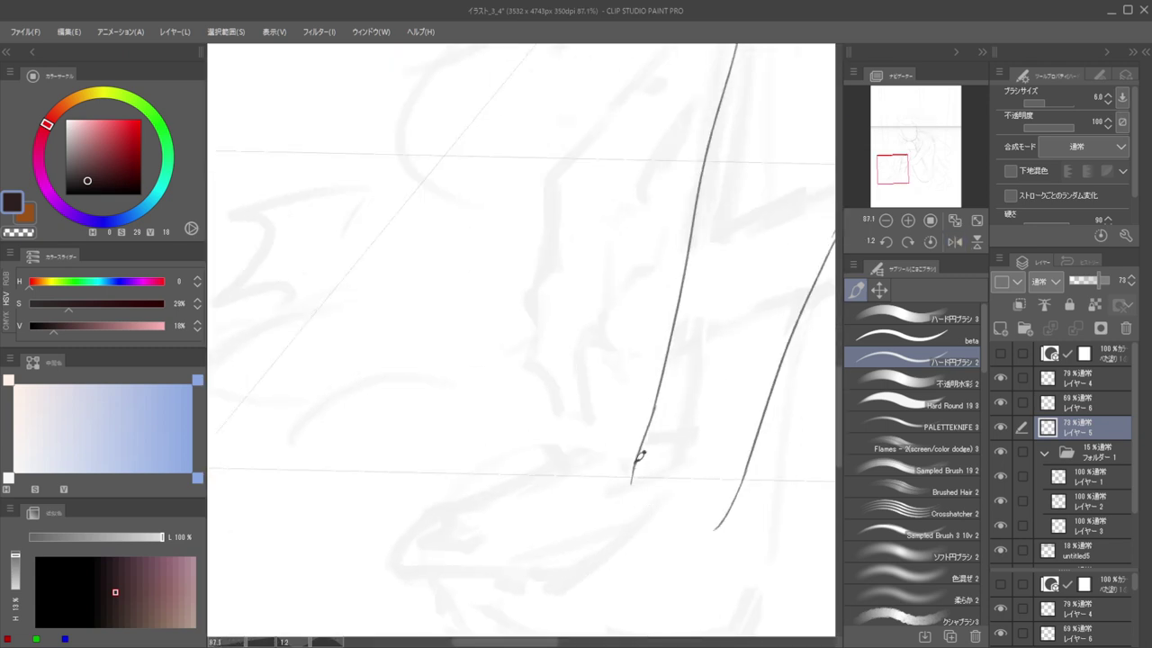
scroll(617, 409, "down", 5)
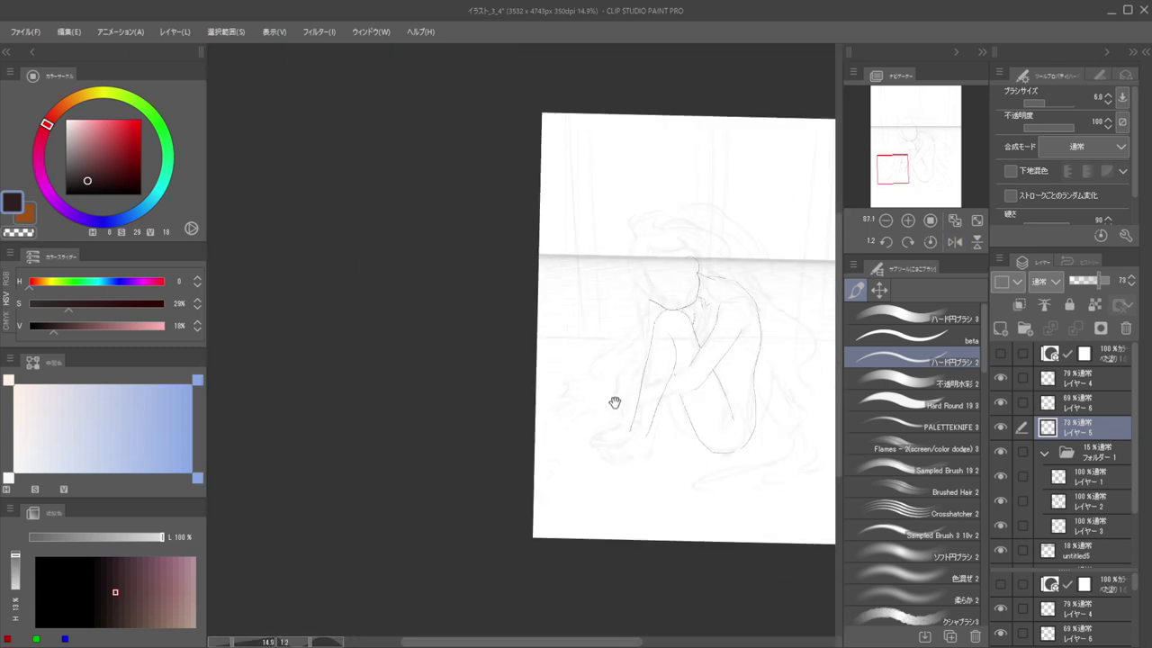
scroll(682, 391, "up", 3)
Bridge the gap between the knee curve and the leg line, checking in a flipped view
key("e")
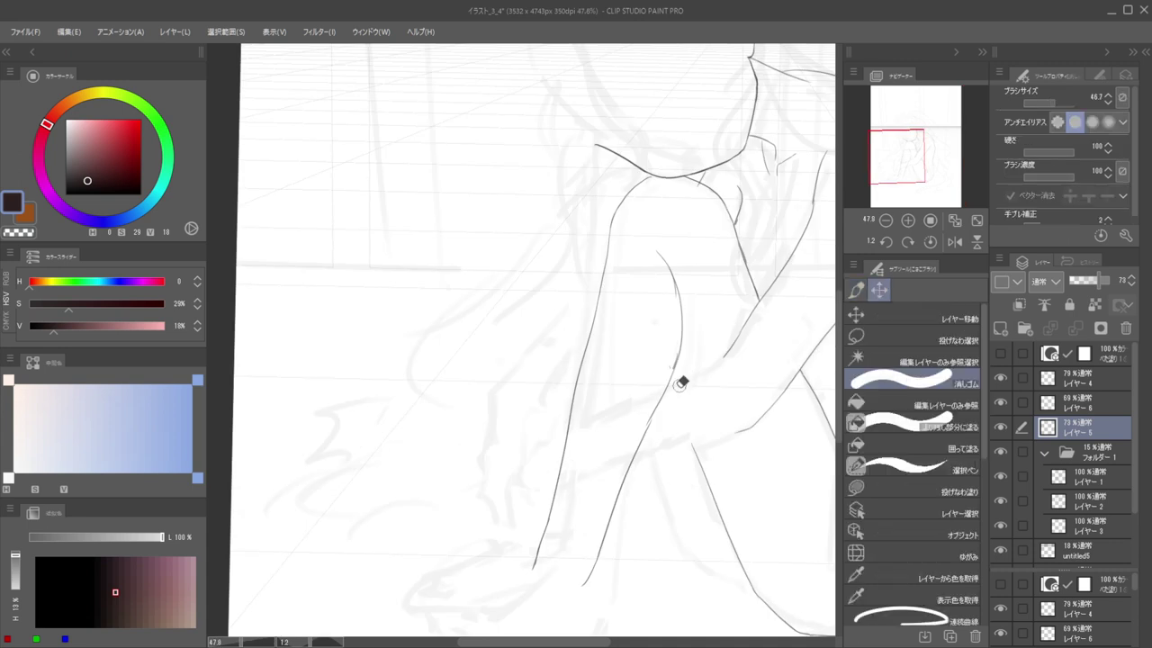
key("p")
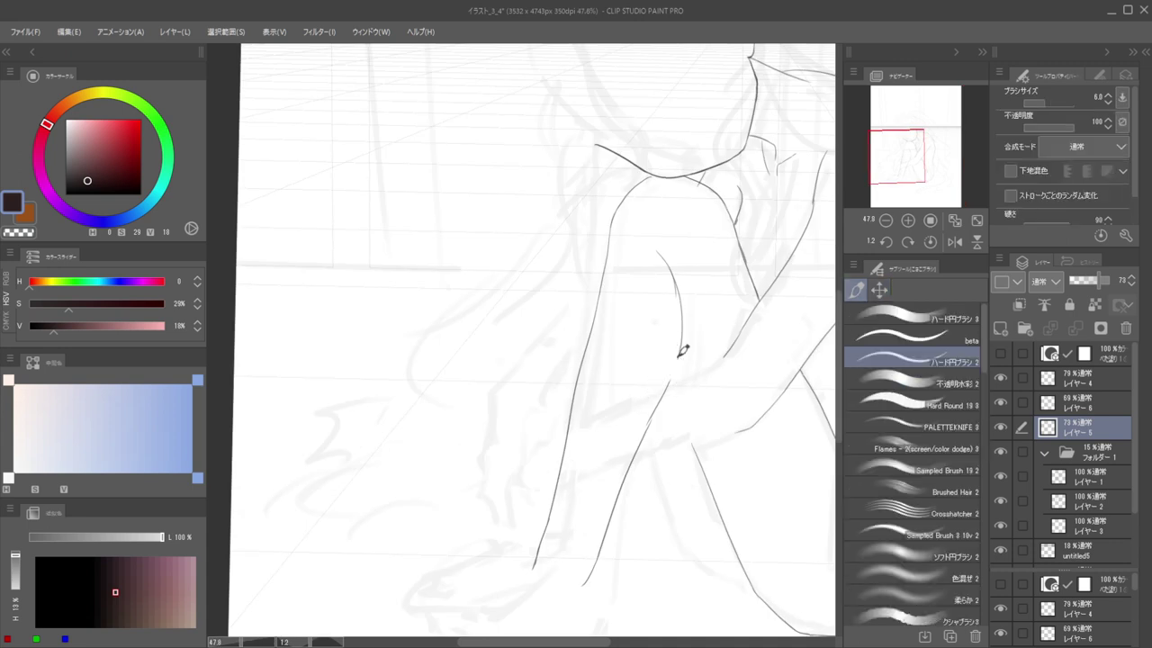
left_click_drag(681, 347, 670, 381)
scroll(592, 321, "down", 5)
key("h")
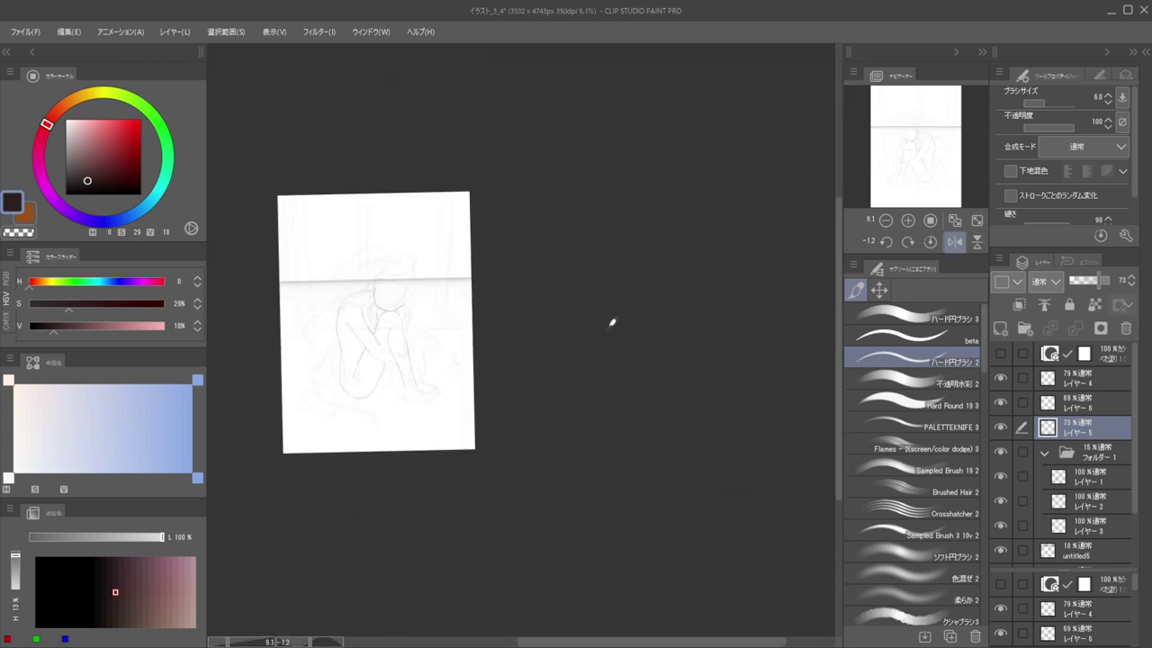
key("h")
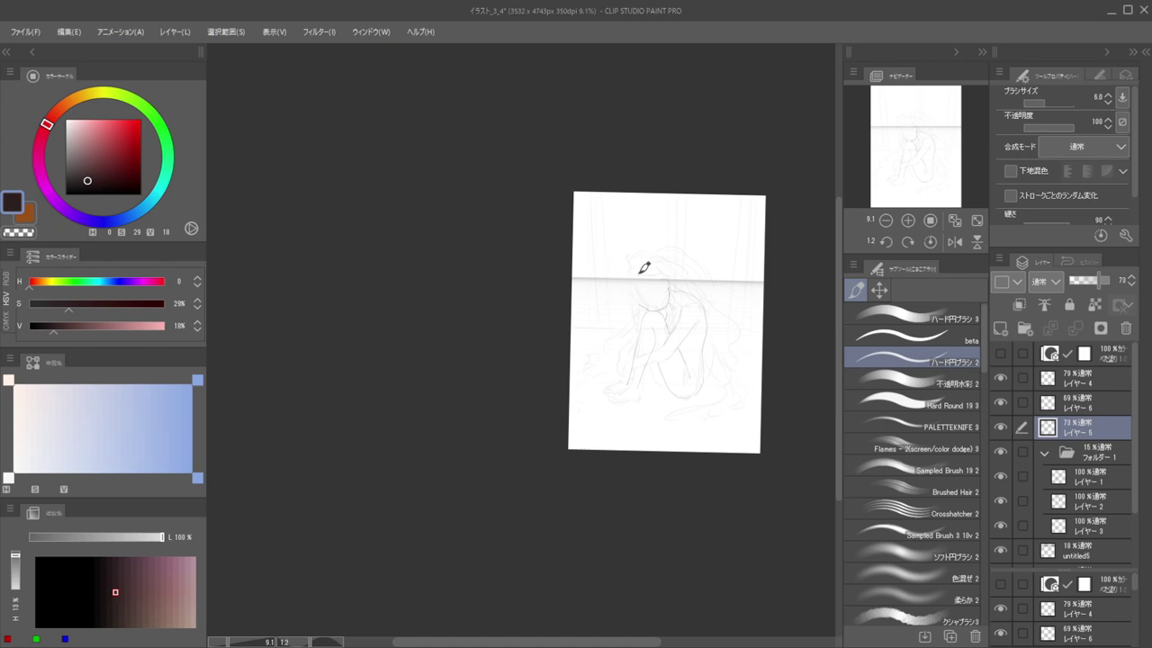
scroll(666, 314, "up", 8)
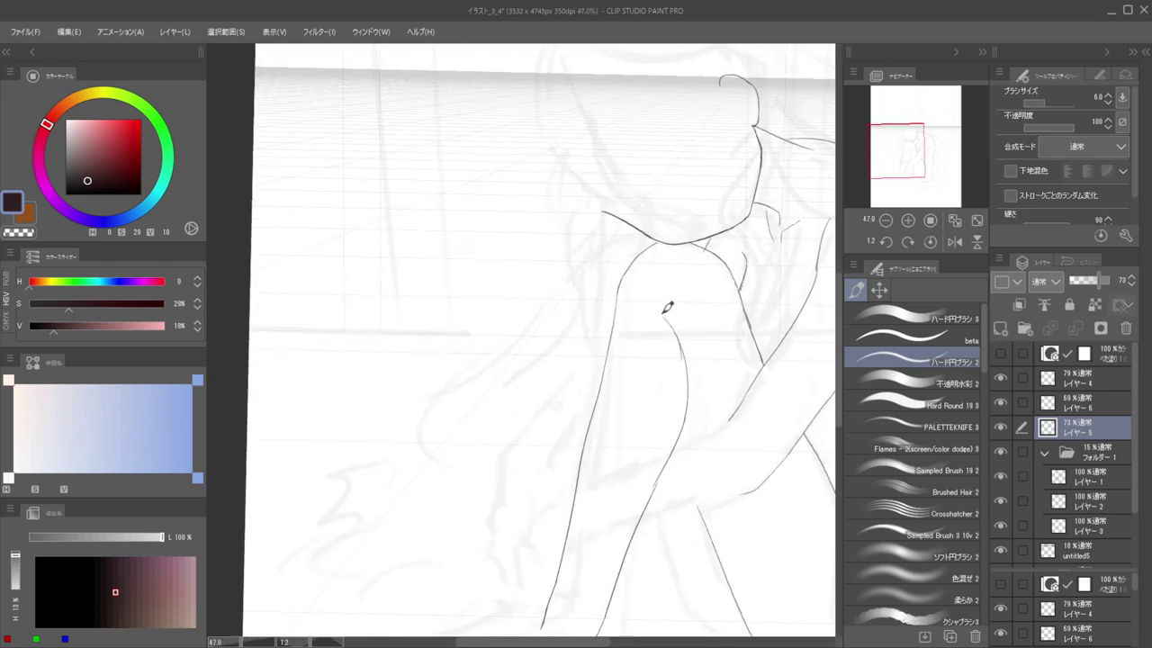
Redraw the stroke that closes the remaining gap beside the knee
mouse_move(681, 355)
left_mouse_down()
mouse_move(692, 338)
mouse_move(706, 414)
left_mouse_up()
key("ctrl+z")
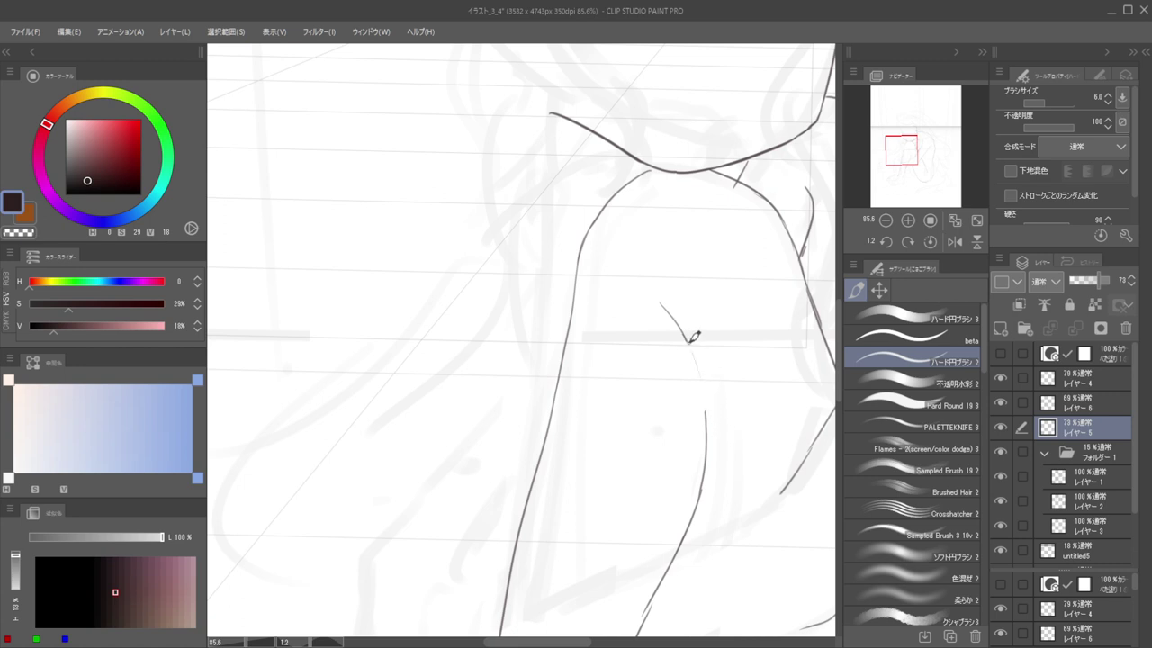
left_click_drag(688, 345, 709, 423)
scroll(669, 301, "down", 10)
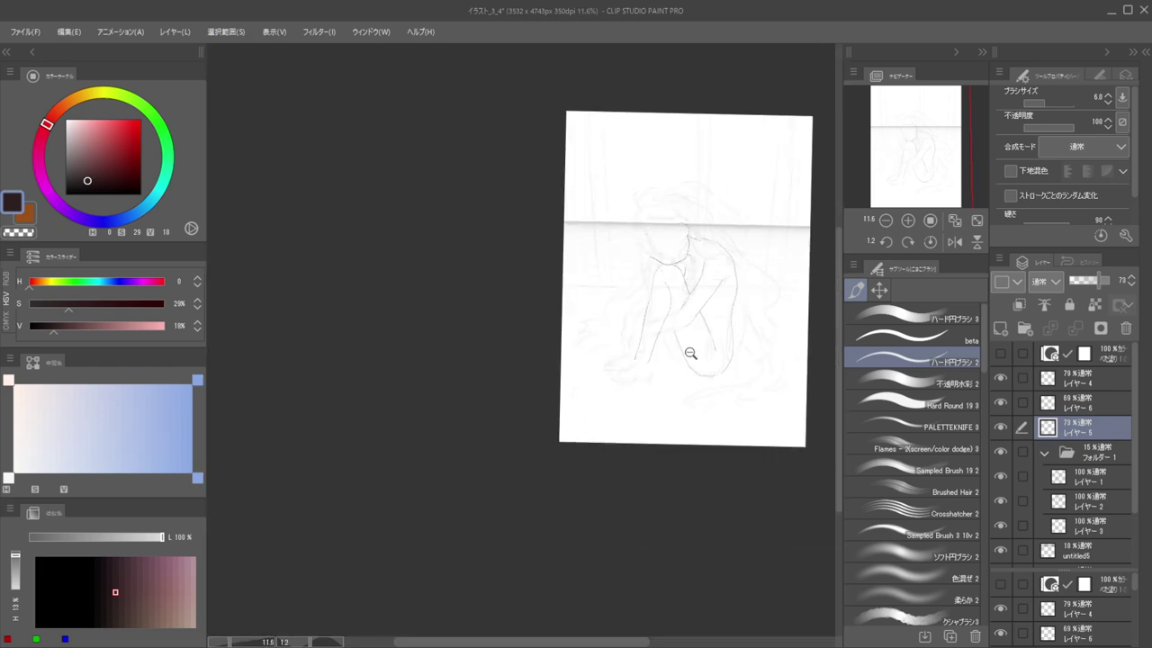
scroll(690, 353, "up", 7)
Ink the inner leg contour from beneath the knee down toward the shin, erasing a stray piece
left_click_drag(705, 315, 736, 422)
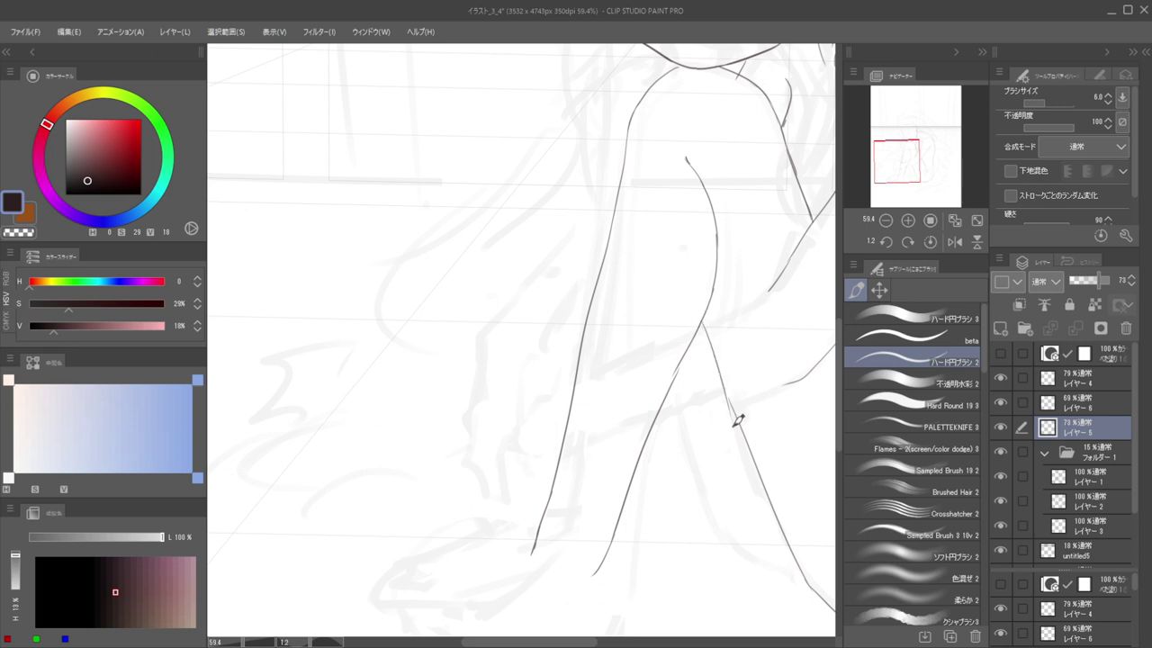
key("ctrl+z")
left_click_drag(706, 316, 738, 421)
key("ctrl+z")
left_click_drag(705, 315, 750, 429)
key("ctrl+z")
left_click_drag(703, 319, 746, 422)
key("e")
left_click_drag(684, 364, 669, 394)
key("p")
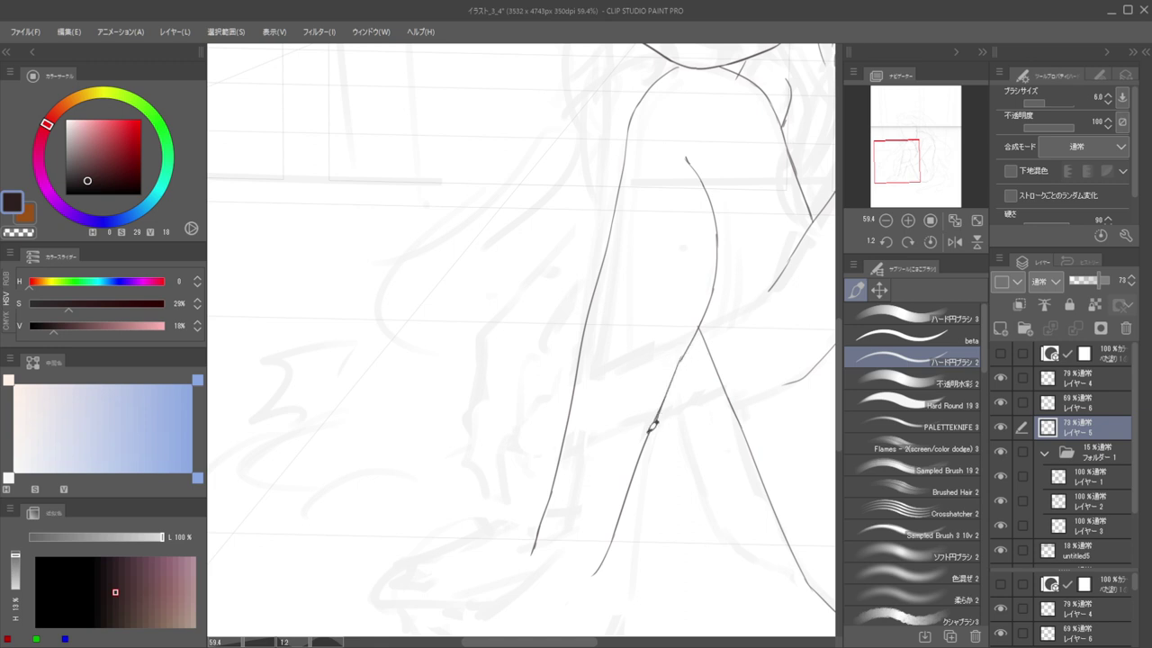
Fill the gap in the shin line and trim its lower end
left_click_drag(682, 360, 663, 407)
key("ctrl+z")
left_click_drag(683, 360, 655, 422)
left_click_drag(622, 337, 559, 340)
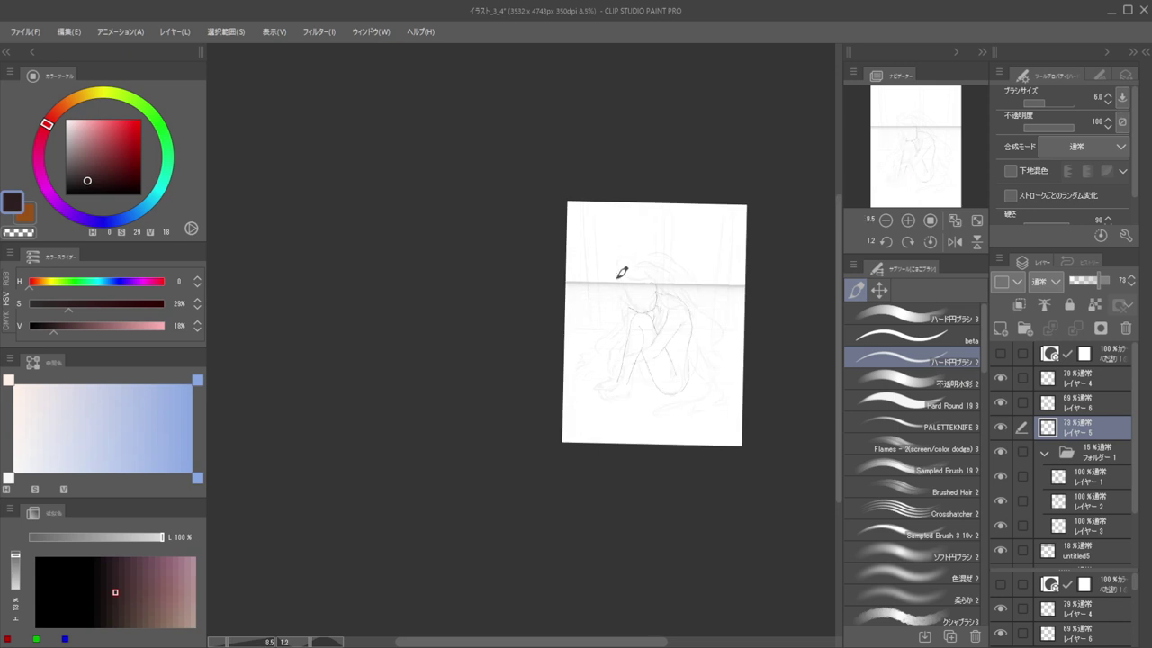
mouse_move(604, 385)
left_mouse_down()
mouse_move(655, 383)
mouse_move(677, 400)
mouse_move(697, 386)
mouse_move(635, 406)
mouse_move(651, 390)
left_mouse_up()
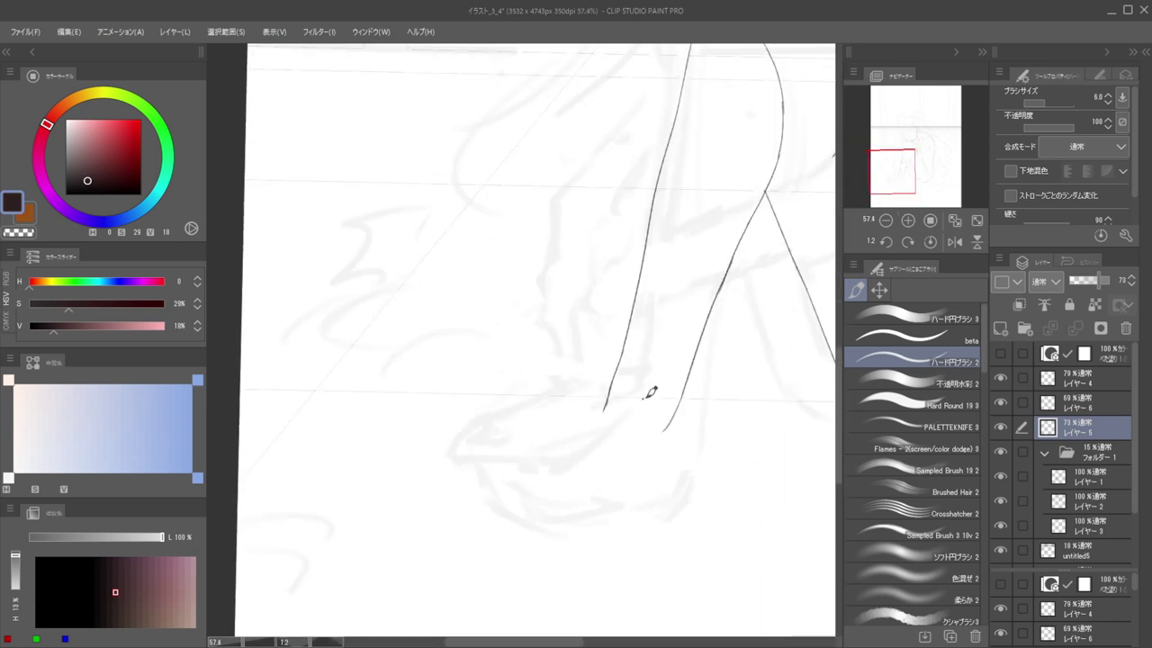
key("e")
mouse_move(667, 438)
left_mouse_down()
mouse_move(689, 380)
mouse_move(675, 449)
left_mouse_up()
Extend the shin line down toward the ankle
key("b")
key("ctrl+z")
key("ctrl+z")
mouse_move(685, 387)
left_mouse_down()
mouse_move(672, 482)
mouse_move(653, 494)
left_mouse_up()
key("ctrl+z")
left_click_drag(688, 386, 670, 477)
mouse_move(678, 454)
left_mouse_down()
mouse_move(676, 477)
mouse_move(648, 507)
left_mouse_up()
key("ctrl+z")
key("ctrl+z")
Draw the heel curving left into the sole of the foot
mouse_move(680, 455)
left_mouse_down()
mouse_move(674, 480)
mouse_move(631, 496)
mouse_move(572, 478)
mouse_move(531, 431)
mouse_move(599, 438)
left_mouse_up()
scroll(607, 461, "up", 3)
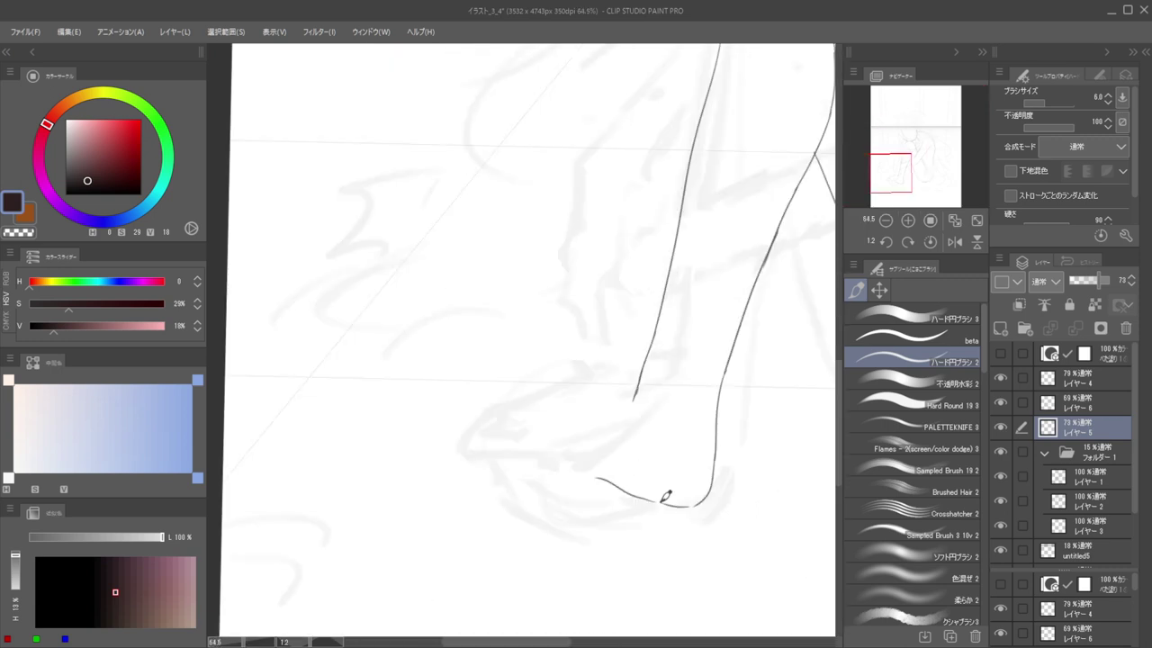
key("ctrl+z")
mouse_move(659, 502)
left_mouse_down()
mouse_move(616, 489)
mouse_move(641, 495)
mouse_move(569, 451)
left_mouse_up()
key("ctrl+z")
scroll(535, 440, "down", 3)
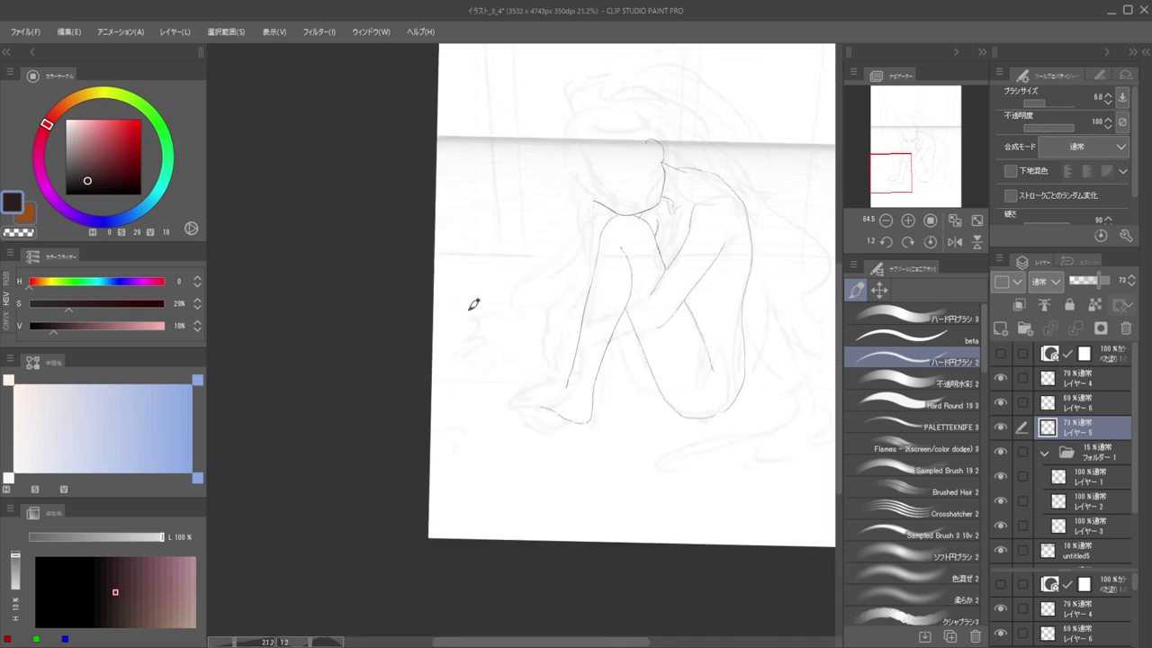
scroll(555, 367, "up", 3)
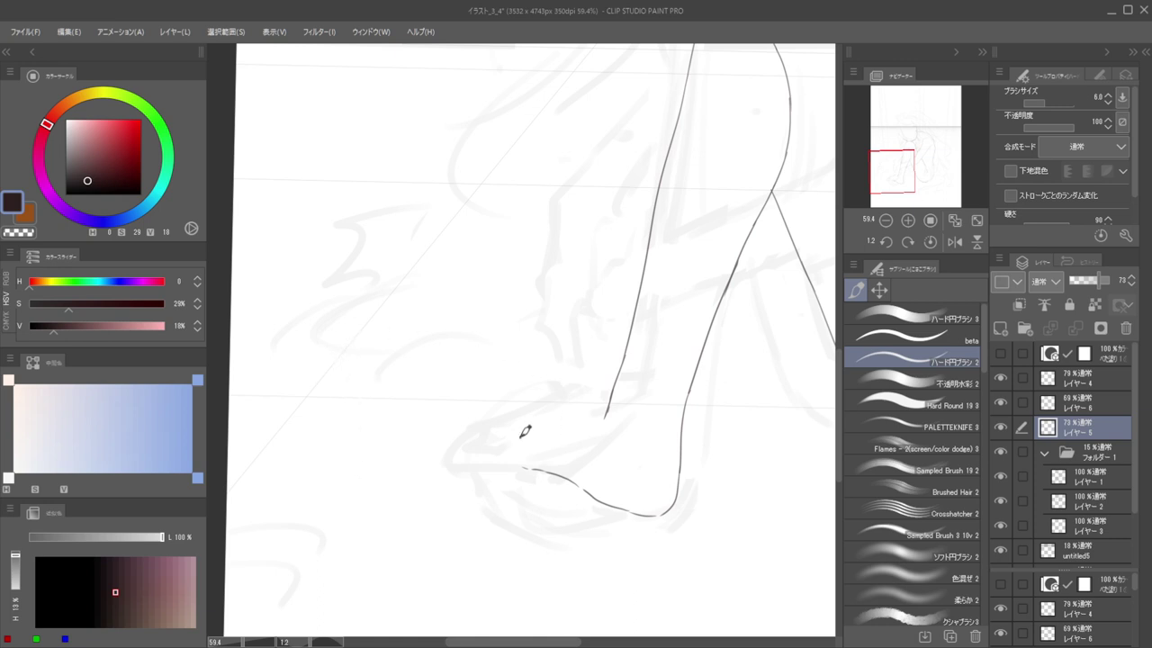
Erase the rough lower part of the shin line
mouse_move(617, 394)
left_mouse_down()
mouse_move(637, 289)
mouse_move(627, 372)
left_mouse_up()
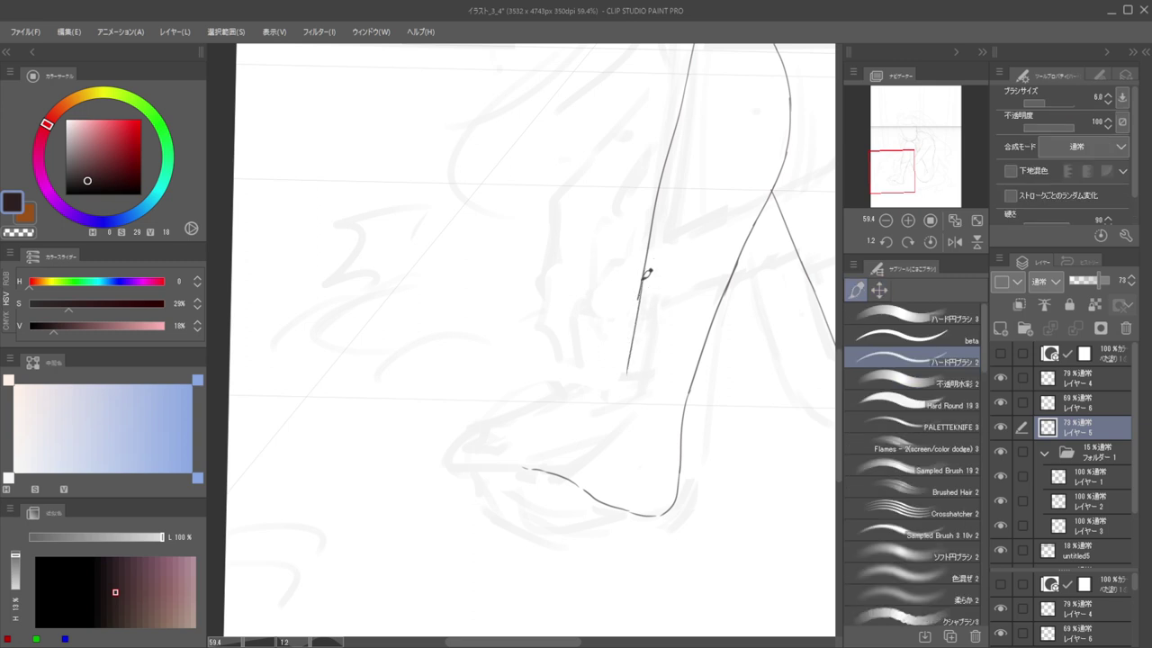
left_click(647, 250, "alt")
left_click_drag(644, 241, 611, 294)
key("e")
left_click_drag(606, 387, 622, 282)
key("b")
key("e")
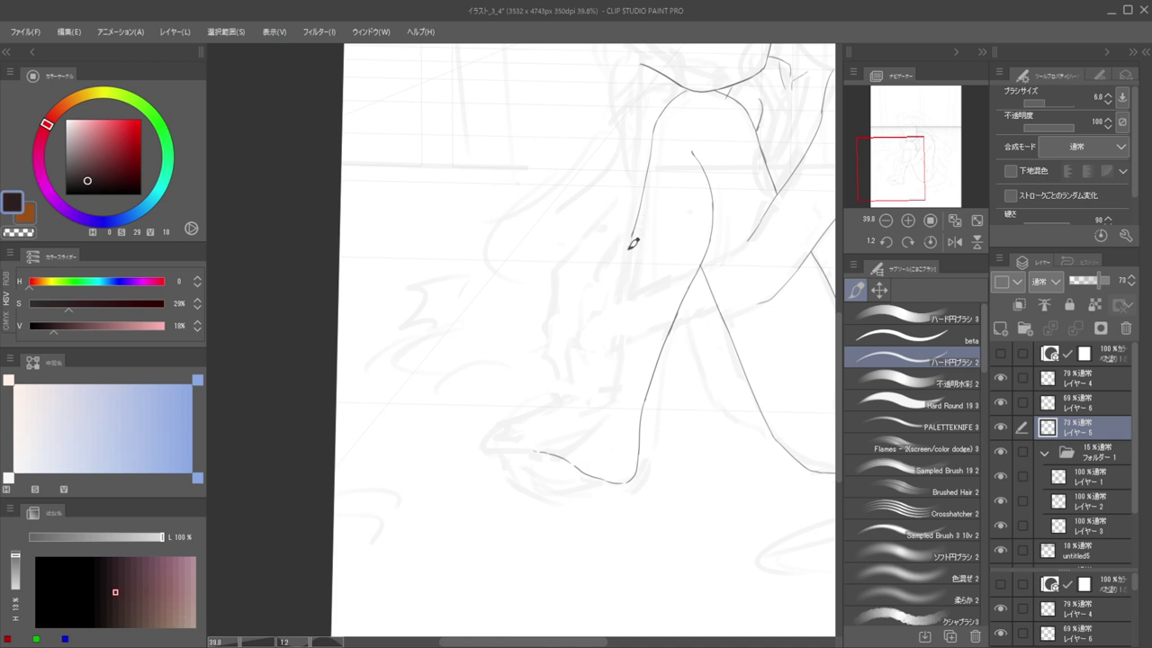
Redraw a smooth, longer shin line down toward the foot
left_click_drag(632, 235, 611, 331)
key("ctrl+z")
left_click_drag(634, 232, 611, 353)
key("ctrl+z")
left_click_drag(635, 226, 604, 374)
key("ctrl+z")
left_click_drag(635, 246, 611, 366)
Close the remaining leg-line gap and add the instep stroke along the top of the foot
left_click_drag(578, 318, 638, 215)
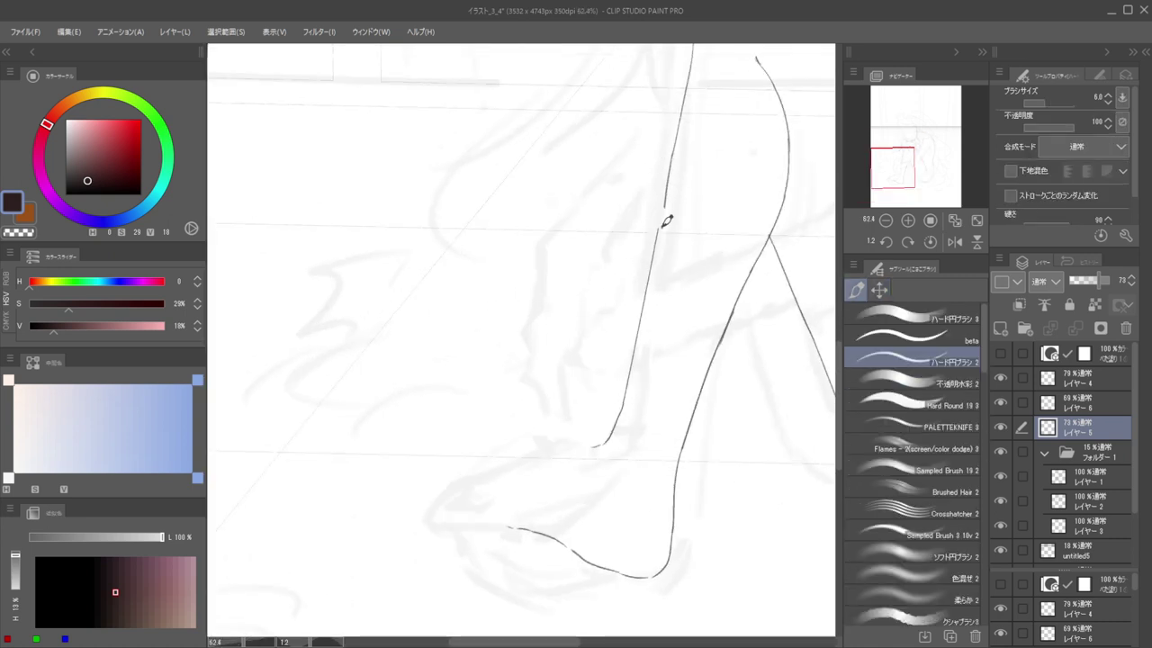
mouse_move(673, 154)
left_mouse_down()
mouse_move(657, 230)
mouse_move(579, 206)
left_mouse_up()
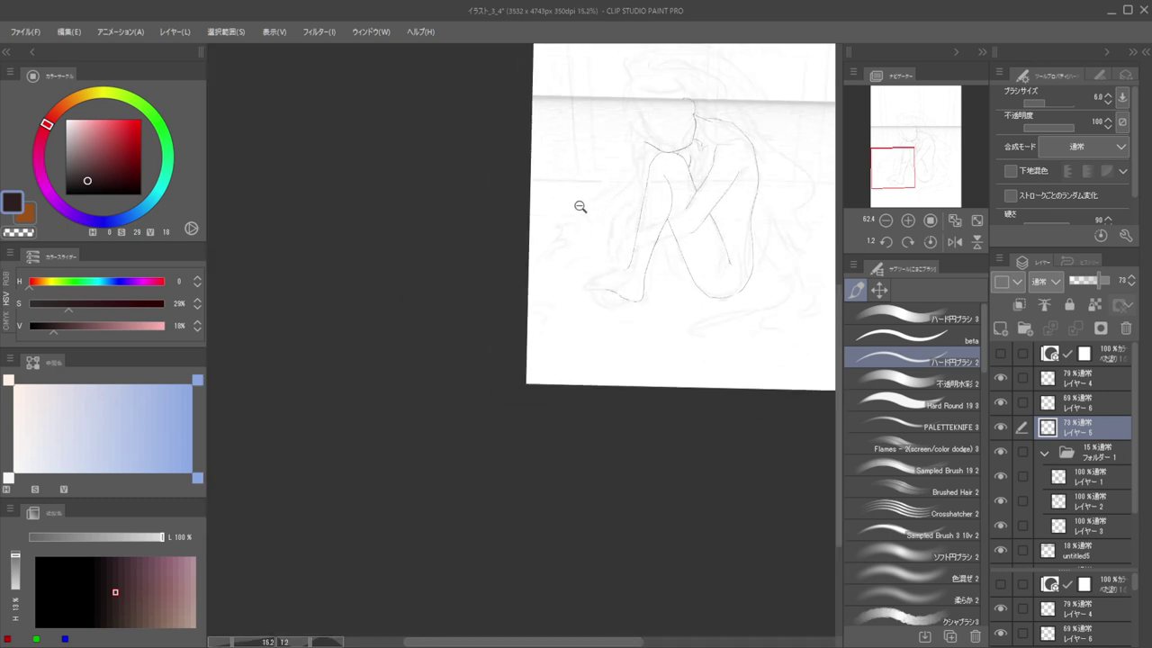
left_click_drag(632, 267, 624, 325)
scroll(603, 347, "up", 4)
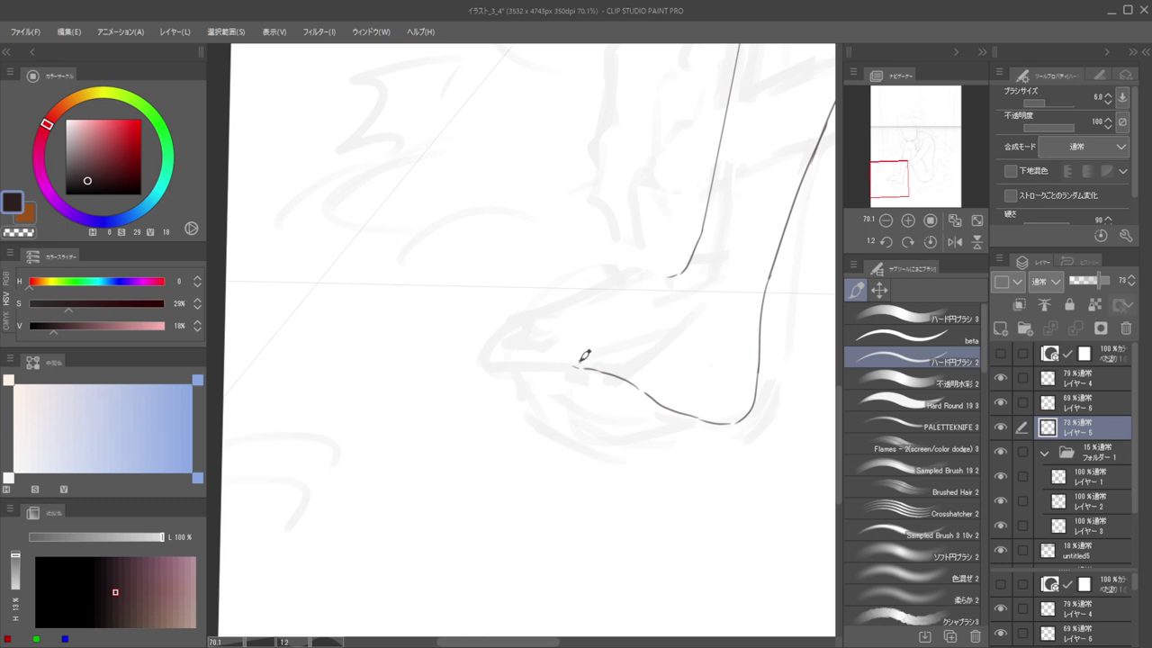
mouse_move(581, 365)
left_mouse_down()
mouse_move(533, 351)
mouse_move(525, 303)
mouse_move(570, 301)
left_mouse_up()
mouse_move(576, 306)
left_mouse_down()
mouse_move(603, 317)
mouse_move(614, 282)
mouse_move(593, 312)
mouse_move(521, 310)
left_mouse_up()
key("b")
key("ctrl+z")
scroll(542, 319, "down", 2)
scroll(546, 318, "up", 2)
Bring the figure's arm into view, trying and discarding a stroke beside the shoulder
key("e")
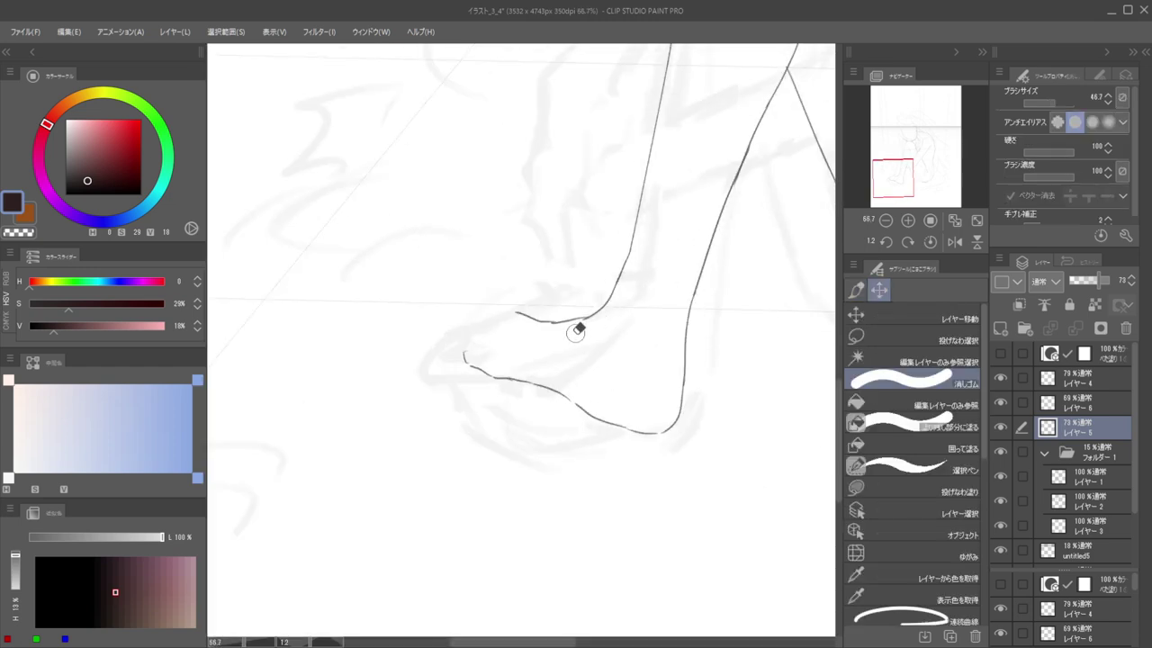
key("b")
mouse_move(565, 312)
left_mouse_down()
mouse_move(517, 296)
mouse_move(519, 322)
left_mouse_up()
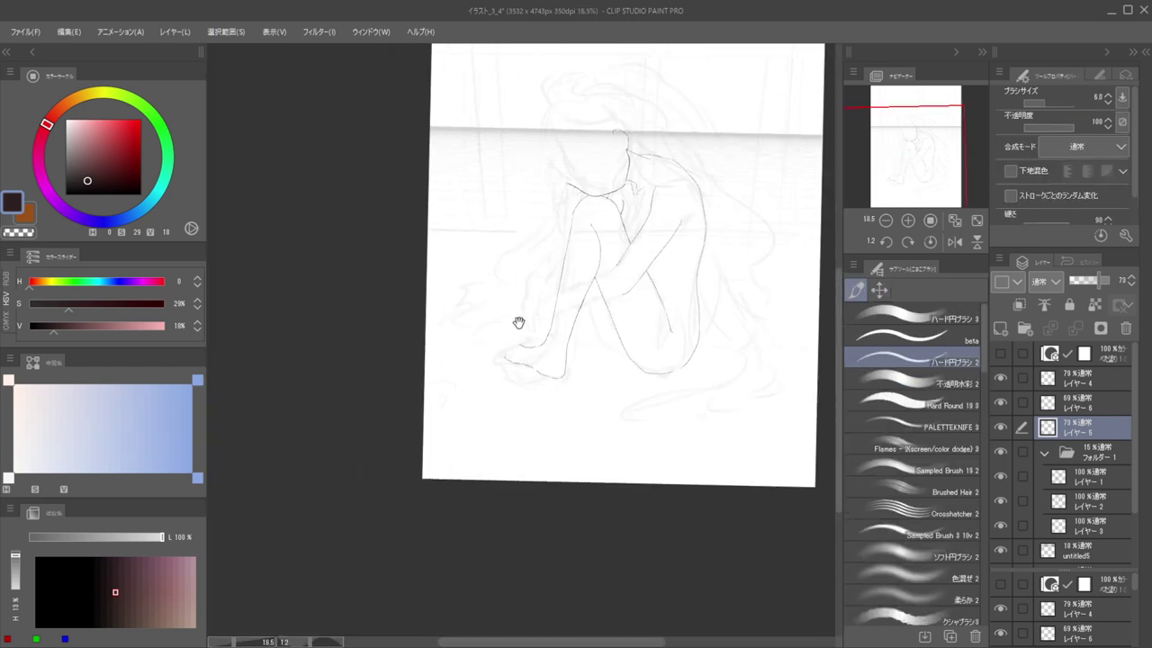
scroll(518, 322, "up", 2)
key("e")
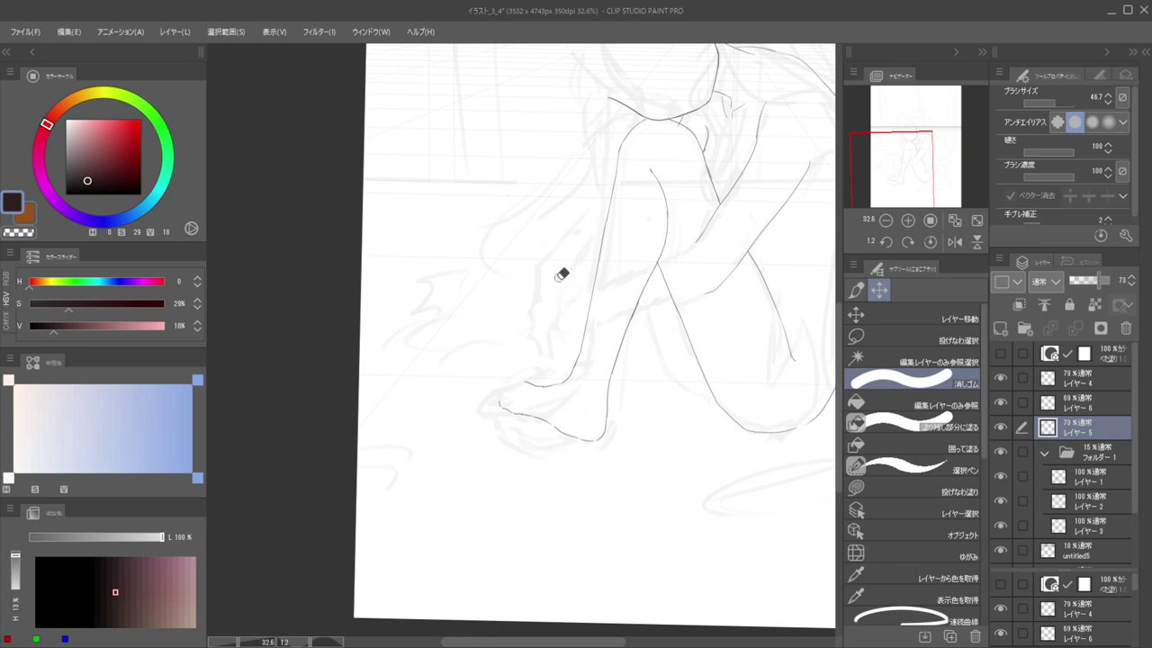
key("b")
scroll(611, 291, "down", 2)
scroll(617, 222, "up", 2)
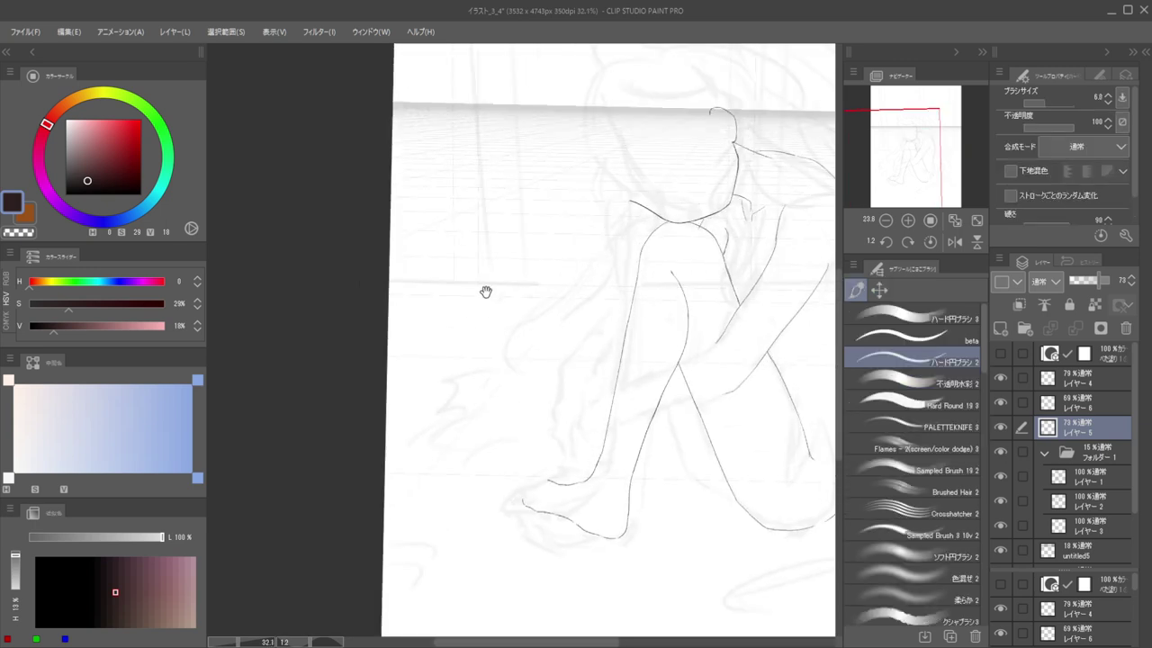
scroll(630, 224, "up", 2)
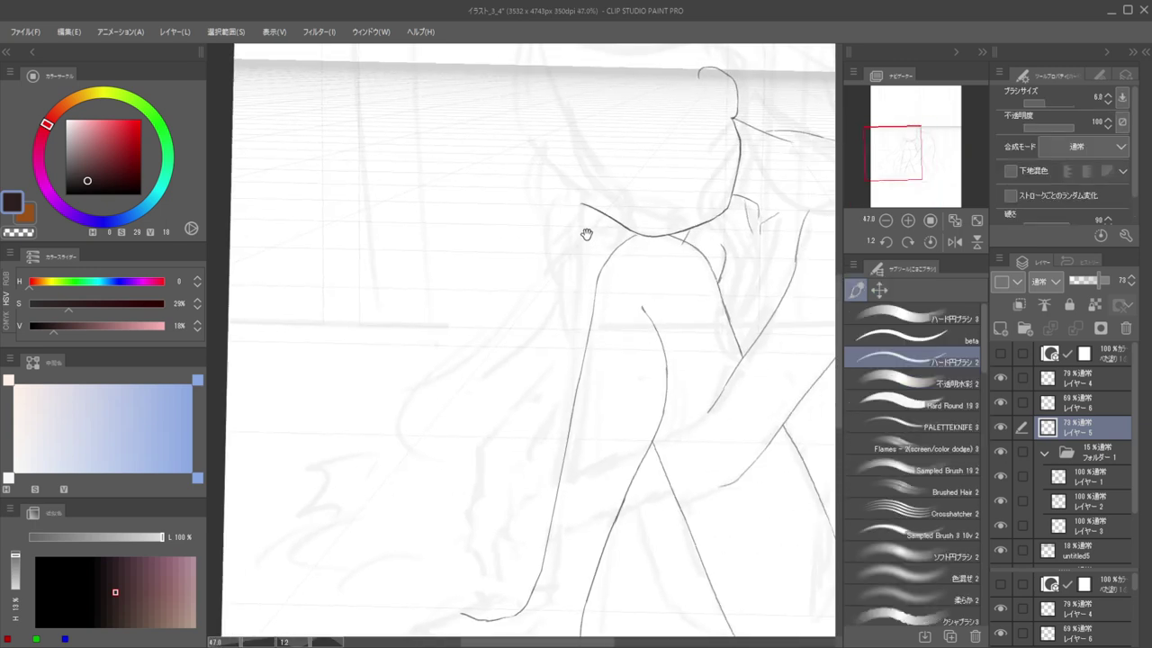
mouse_move(609, 216)
left_mouse_down()
mouse_move(581, 256)
mouse_move(607, 222)
mouse_move(577, 280)
mouse_move(584, 256)
mouse_move(578, 269)
mouse_move(585, 247)
mouse_move(558, 417)
left_mouse_up()
key("ctrl+z")
mouse_move(548, 340)
left_mouse_down()
mouse_move(577, 284)
mouse_move(577, 437)
left_mouse_up()
Ink the arm's outer edge down toward the wrist, redrawing until it fits
key("ctrl+z")
key("ctrl+z")
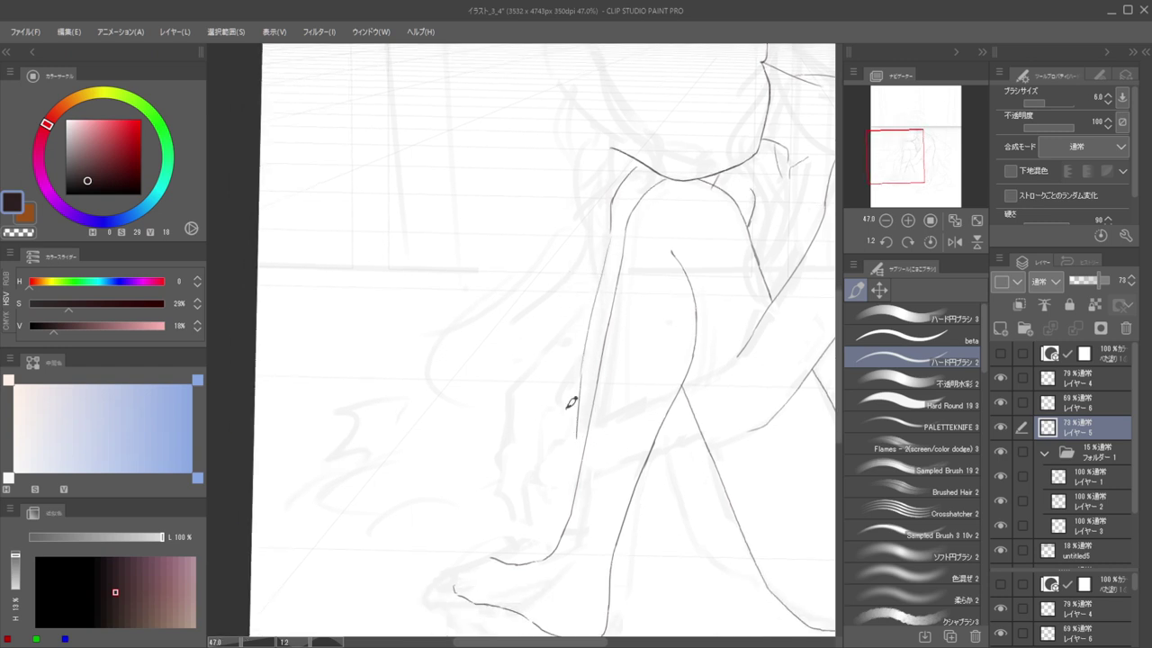
key("ctrl+z")
left_click_drag(584, 366, 567, 451)
key("ctrl+z")
left_click_drag(586, 359, 558, 478)
key("ctrl+z")
mouse_move(583, 365)
left_mouse_down()
mouse_move(561, 486)
mouse_move(520, 514)
left_mouse_up()
Redraw the wrist end of the line toward the hand
scroll(513, 457, "down", 2)
scroll(504, 430, "up", 5)
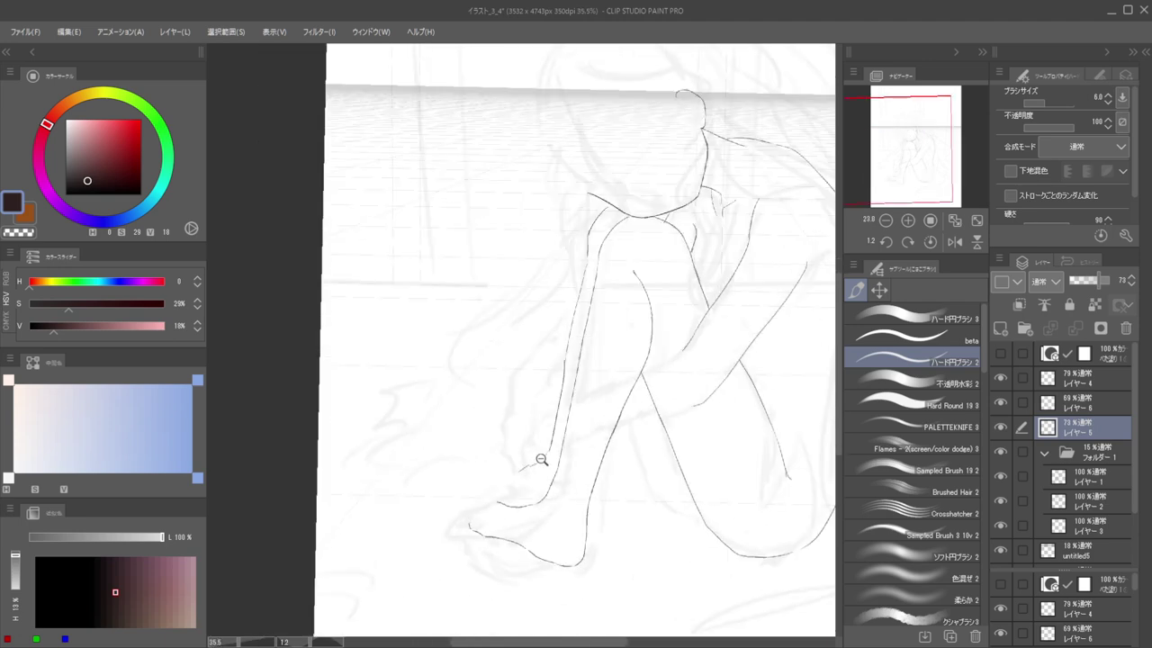
key("ctrl+z")
left_click_drag(581, 435, 517, 473)
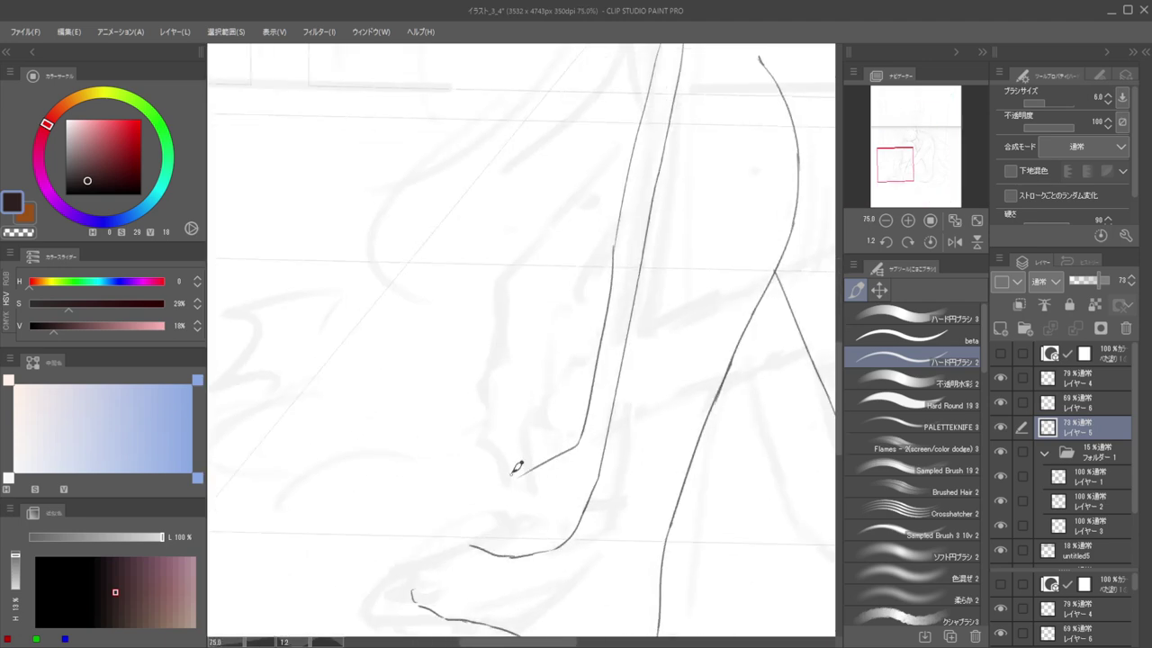
scroll(514, 450, "down", 6)
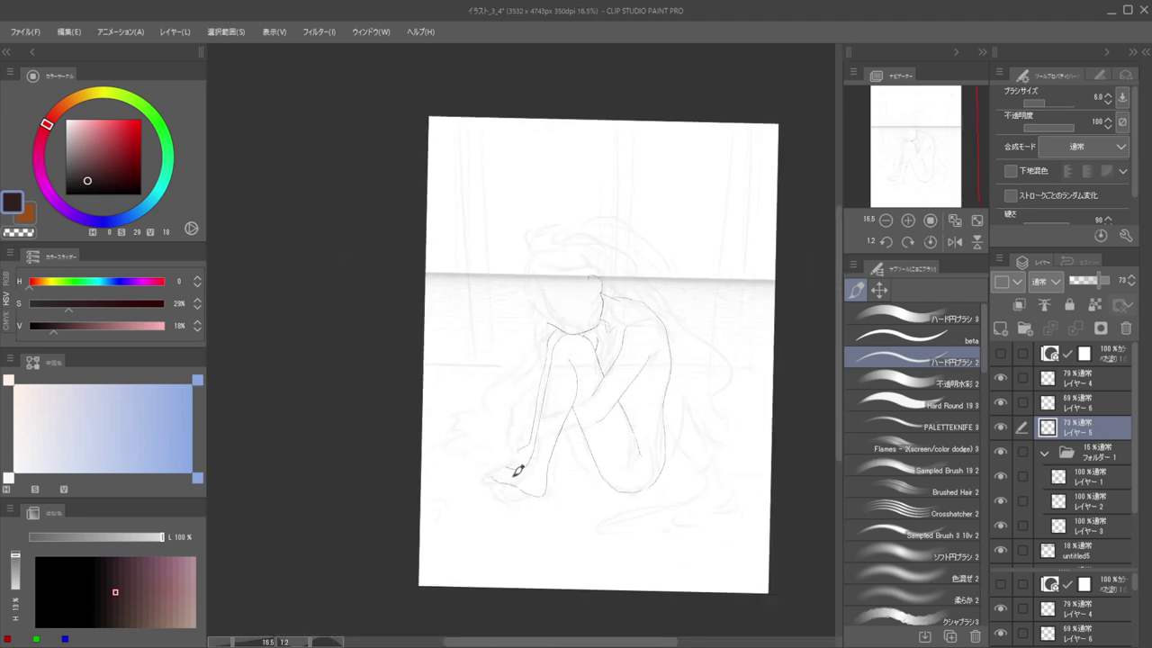
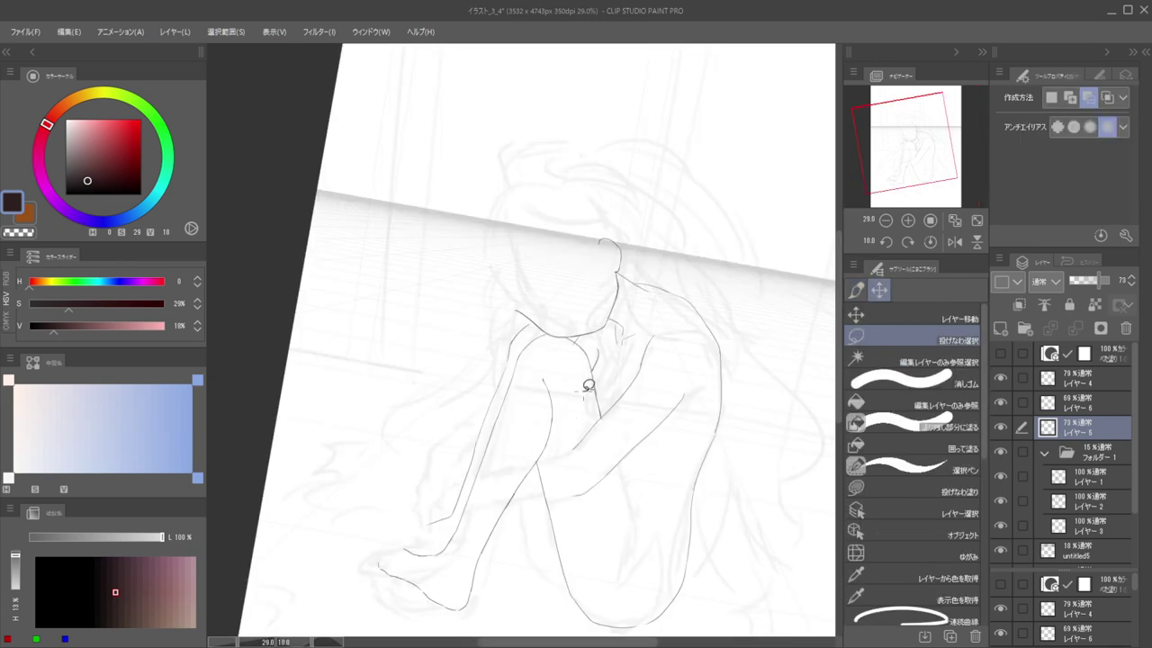
Zoom in on the figure's legs, then back out to frame them
left_click(624, 447)
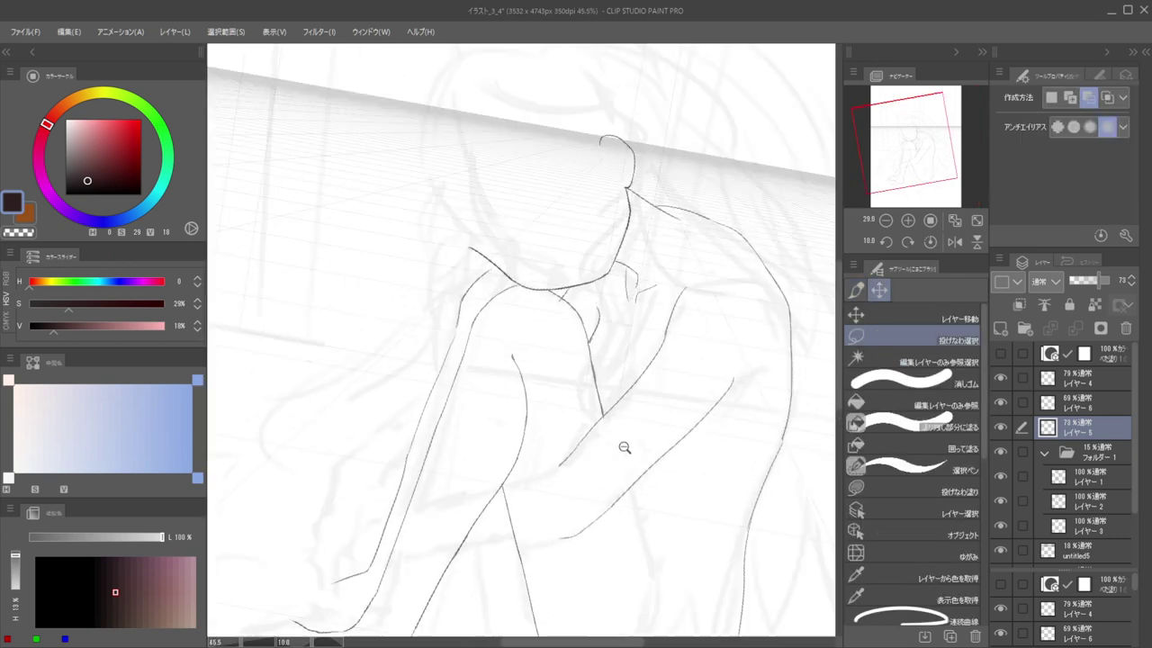
left_click(601, 415)
left_click_drag(615, 423, 576, 384)
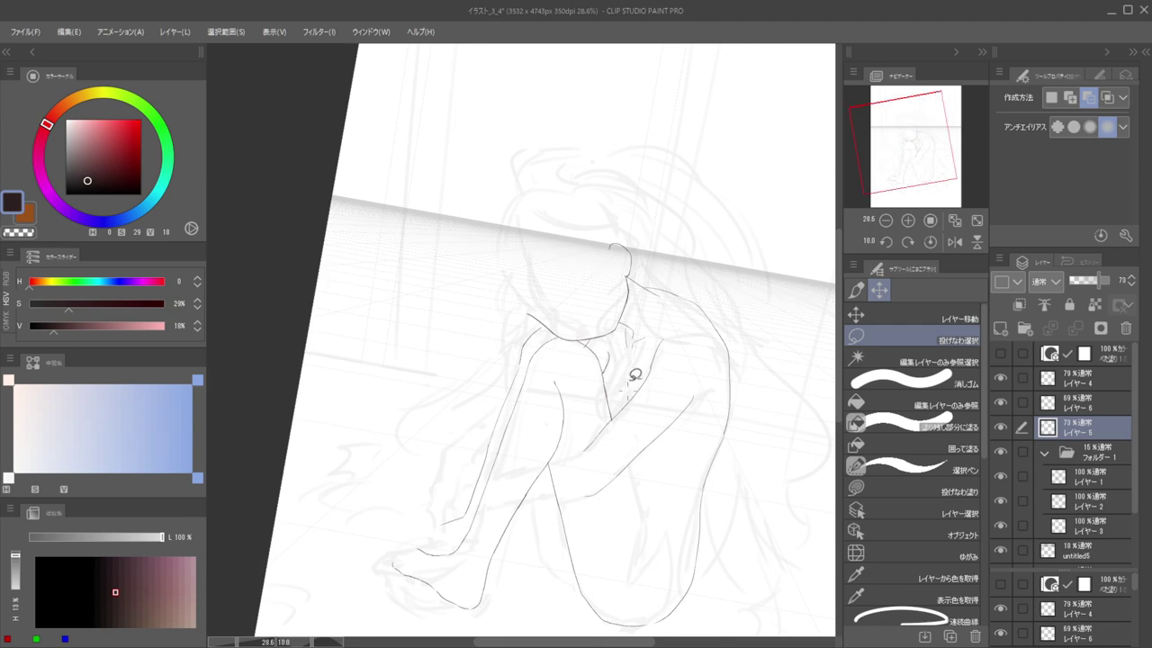
With the pen, ink the shin line from the knee down, redrawing until it fits
key("p")
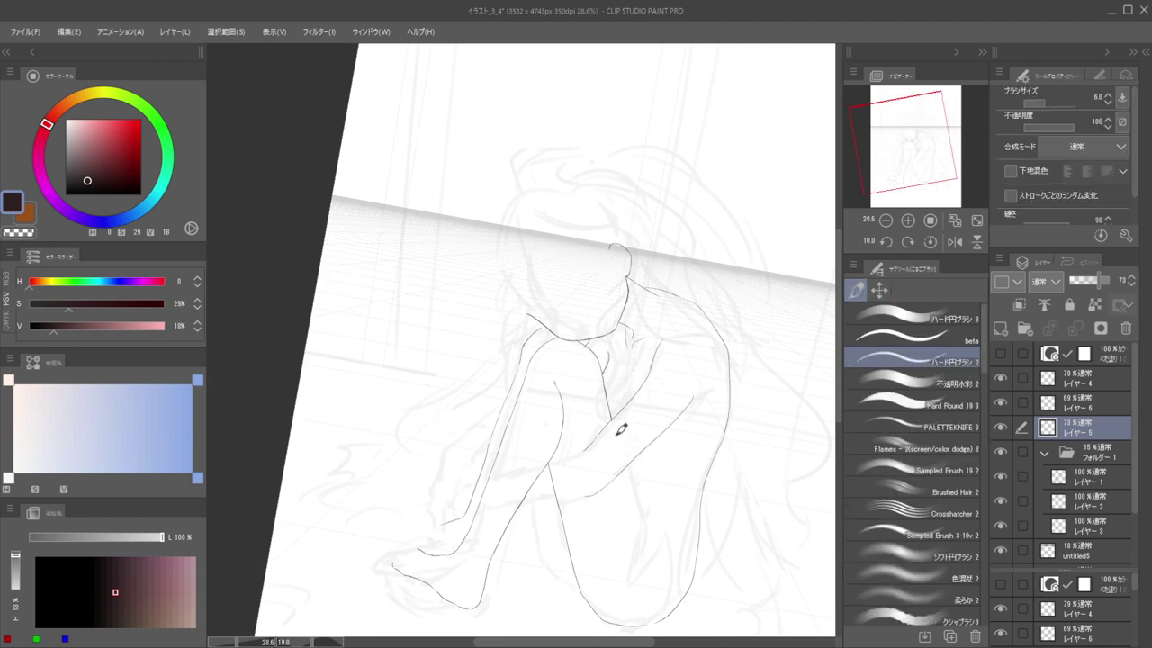
left_click_drag(617, 436, 632, 487)
key("ctrl+z")
left_click_drag(613, 420, 647, 547)
key("ctrl+z")
left_click_drag(612, 394, 654, 534)
left_click_drag(647, 494, 657, 547)
Erase the stray line below the knee and zoom out to view the whole figure
mouse_move(594, 386)
left_mouse_down()
mouse_move(634, 383)
mouse_move(621, 454)
left_mouse_up()
key("e")
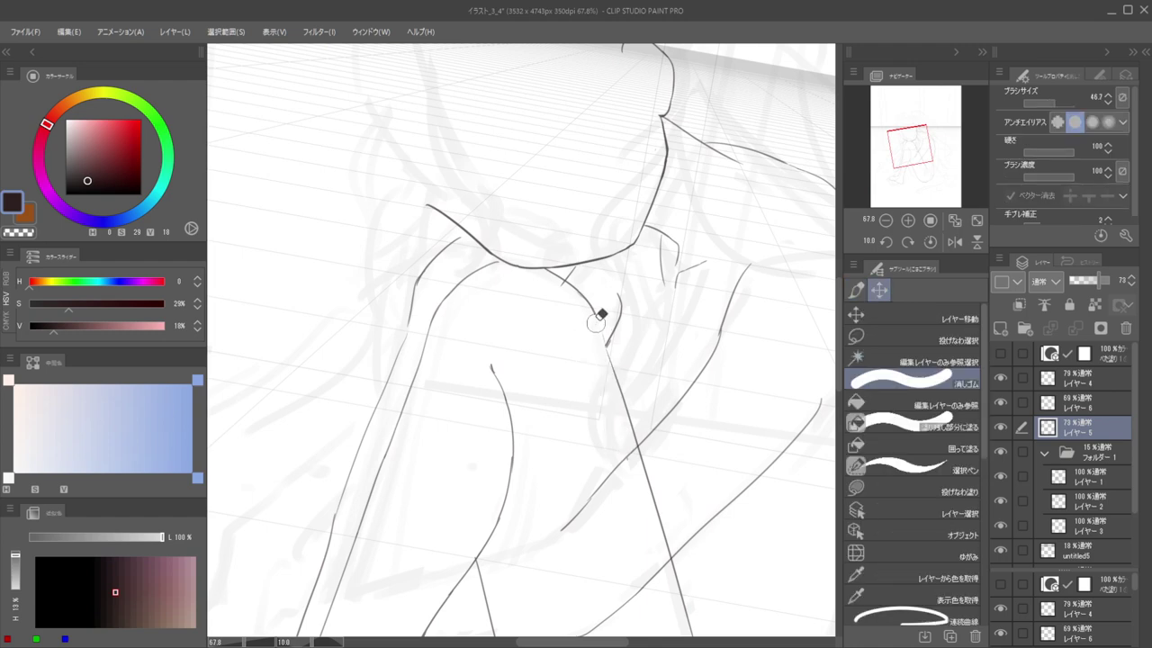
key("p")
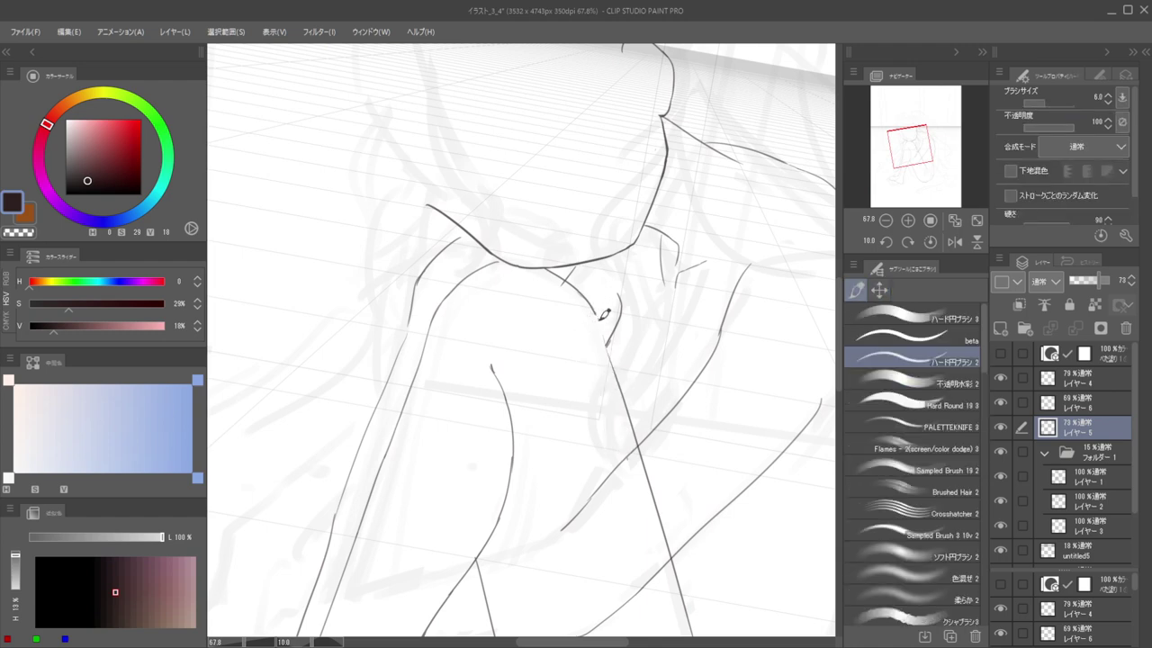
left_click_drag(624, 386, 693, 352)
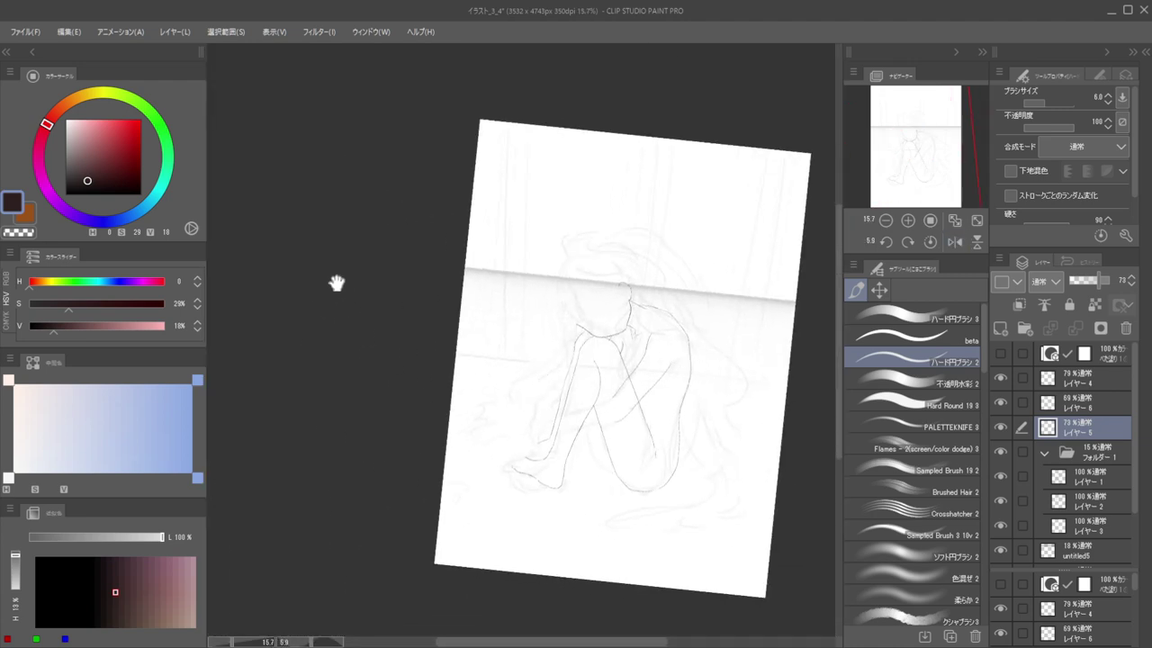
Zoom to the shoulder and redraw its stroke down to join the lower arm line
mouse_move(589, 326)
left_mouse_down()
mouse_move(591, 340)
mouse_move(560, 344)
mouse_move(554, 334)
mouse_move(591, 327)
mouse_move(595, 295)
left_mouse_up()
key("e")
key("b")
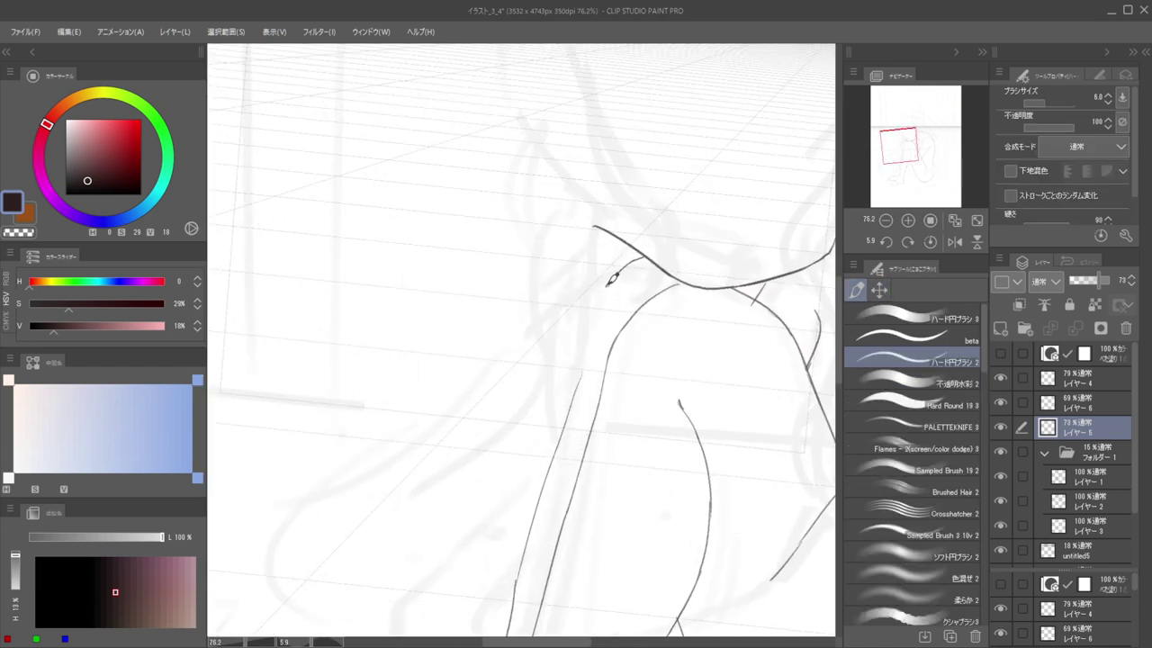
key("ctrl+z")
left_click_drag(610, 283, 586, 374)
key("ctrl+z")
mouse_move(594, 331)
left_mouse_down()
mouse_move(571, 405)
mouse_move(583, 387)
mouse_move(580, 419)
left_mouse_up()
Erase the doubled arm line, darken the left arm contour, then zoom out to the page
key("e")
mouse_move(577, 339)
left_mouse_down()
mouse_move(529, 329)
mouse_move(602, 374)
left_mouse_up()
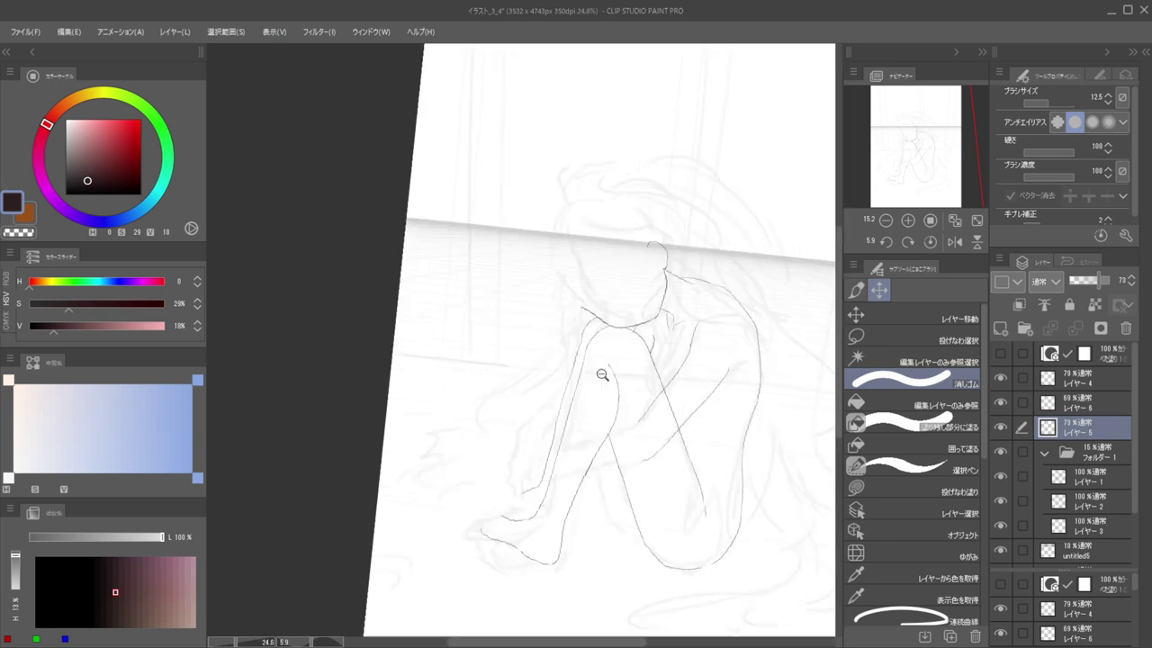
scroll(602, 374, "up", 5)
key("p")
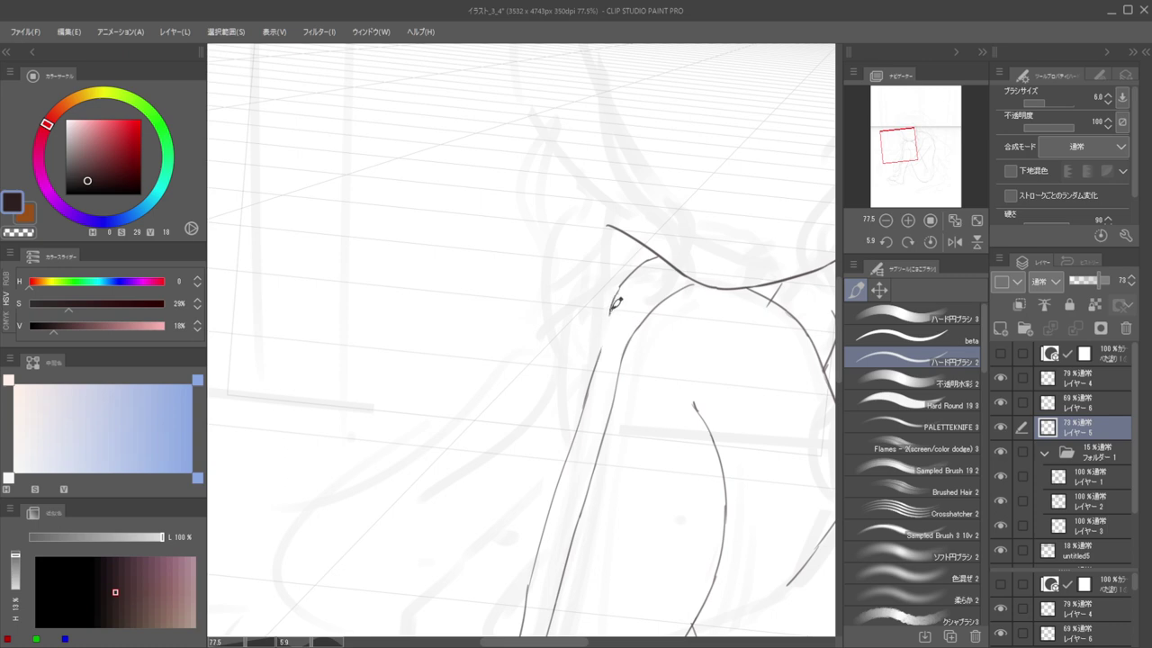
left_click_drag(615, 302, 606, 355)
key("e")
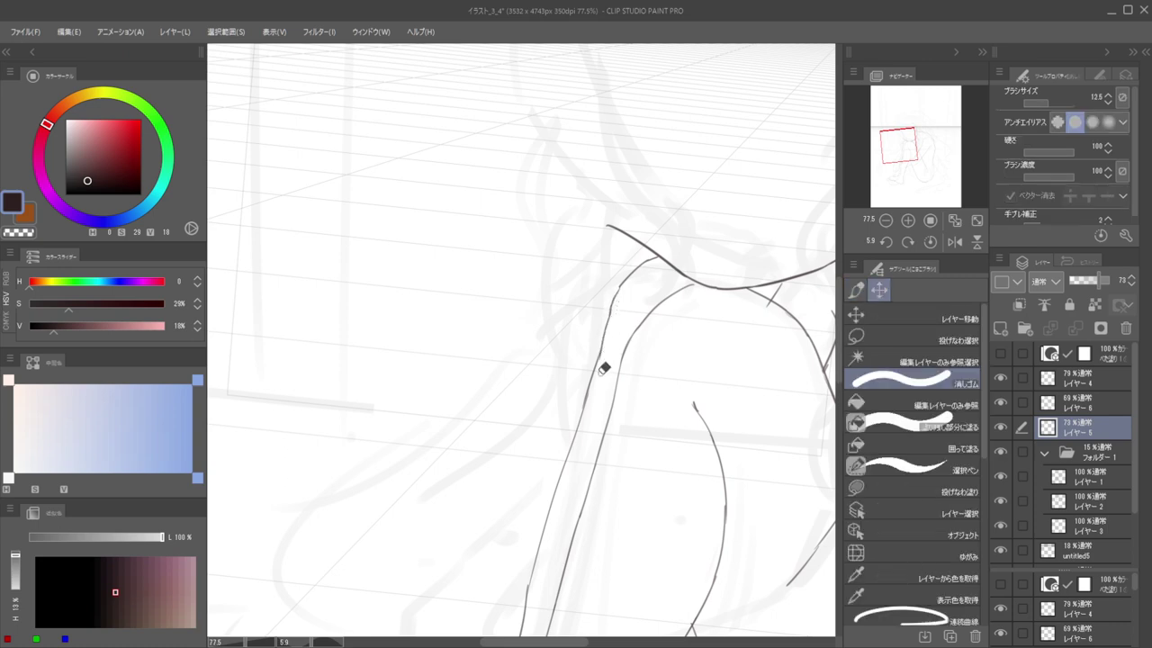
left_click_drag(591, 326, 538, 241)
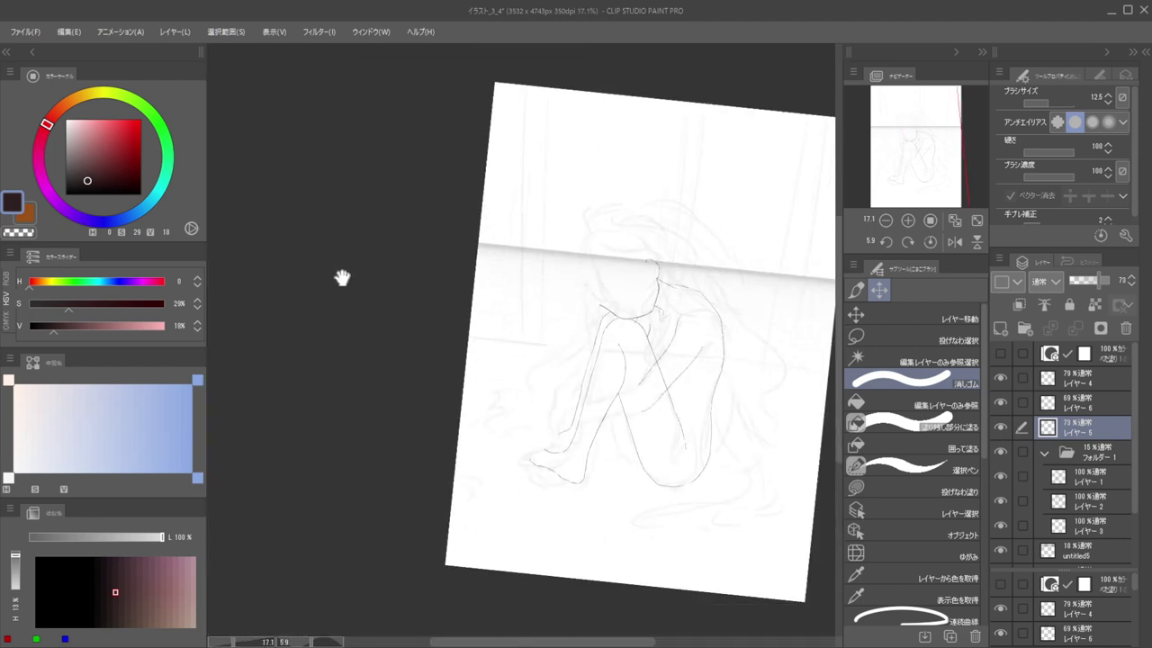
Trim the ankle line's left tip and ink a longer stroke from the ankle toward the foot
scroll(544, 441, "up", 4)
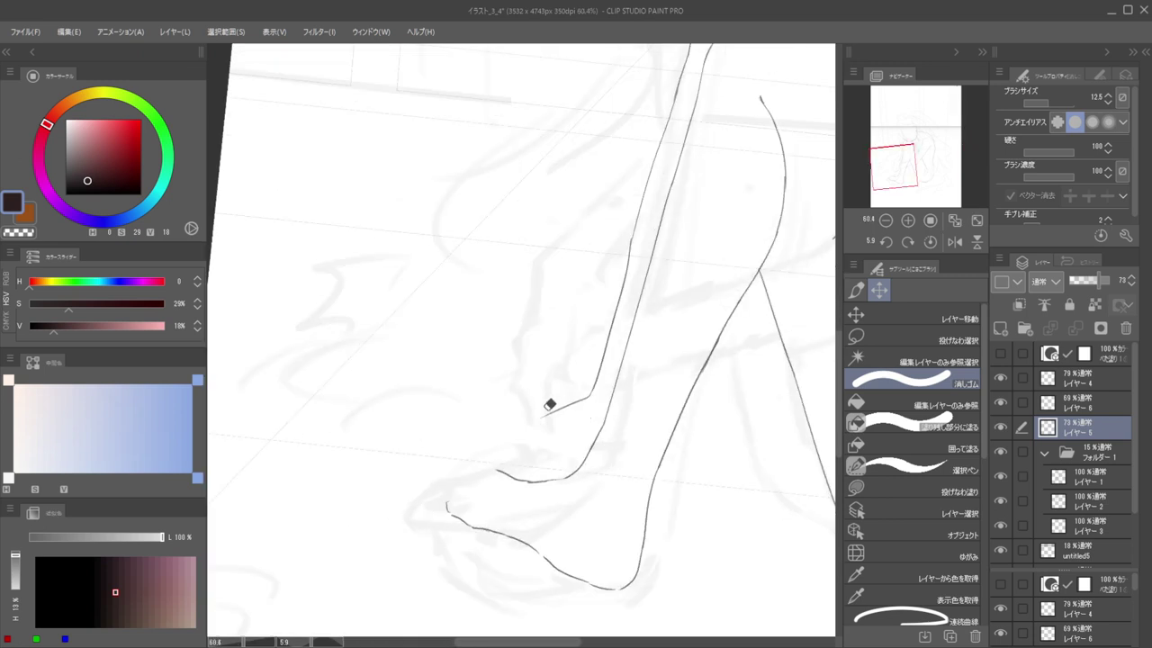
key("p")
key("e")
mouse_move(538, 419)
left_mouse_down()
mouse_move(587, 401)
mouse_move(541, 422)
left_mouse_up()
key("b")
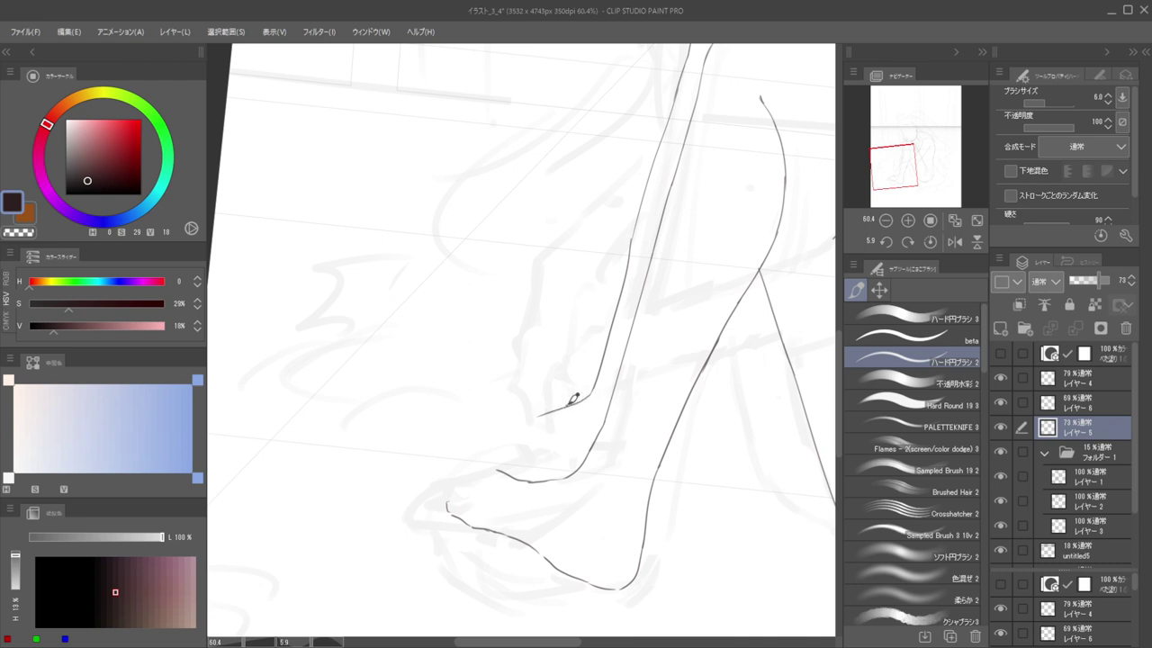
mouse_move(590, 396)
left_mouse_down()
mouse_move(533, 415)
mouse_move(507, 407)
left_mouse_up()
key("ctrl+z")
key("ctrl+z")
mouse_move(589, 395)
left_mouse_down()
mouse_move(470, 445)
mouse_move(452, 426)
mouse_move(534, 420)
left_mouse_up()
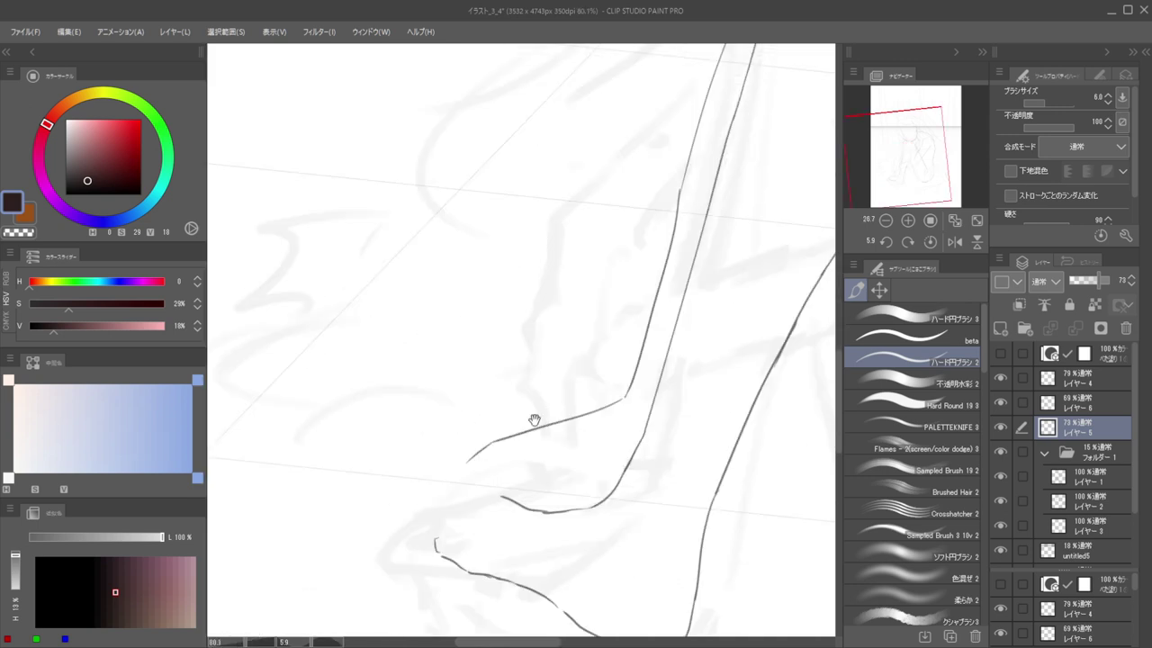
key("ctrl+z")
mouse_move(622, 399)
left_mouse_down()
mouse_move(564, 423)
mouse_move(511, 425)
left_mouse_up()
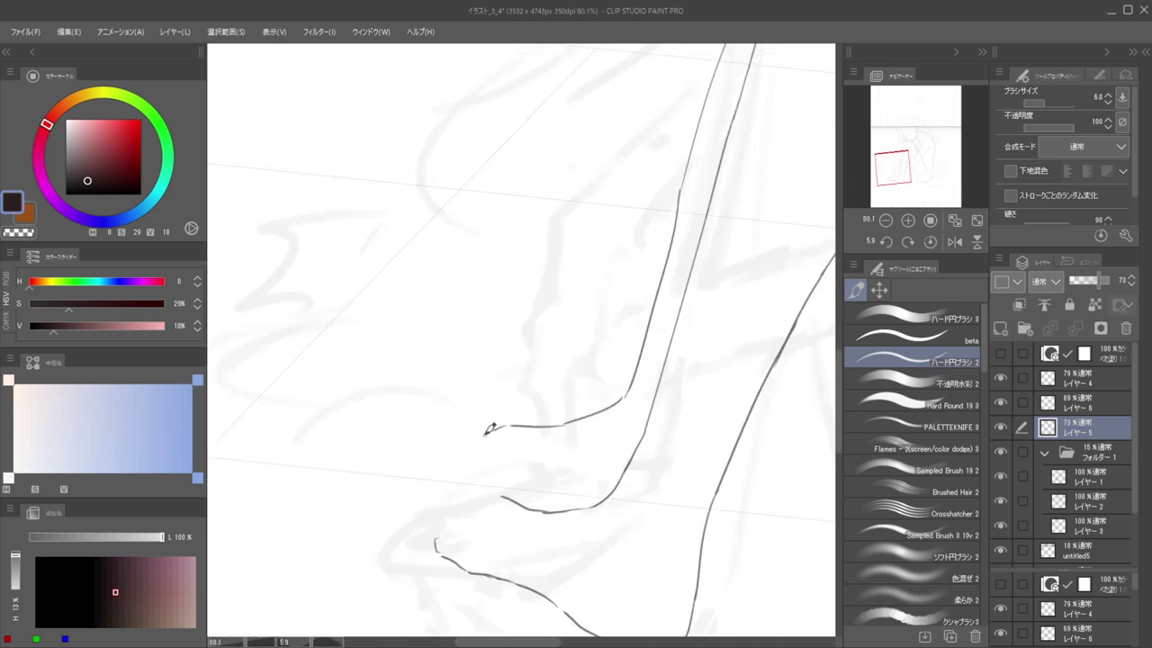
key("ctrl+z")
key("ctrl+z")
left_click_drag(624, 396, 473, 449)
Review the ankle, then ink a short stroke along the toes
left_click_drag(474, 444, 445, 444)
scroll(499, 441, "down", 2)
scroll(476, 452, "up", 4)
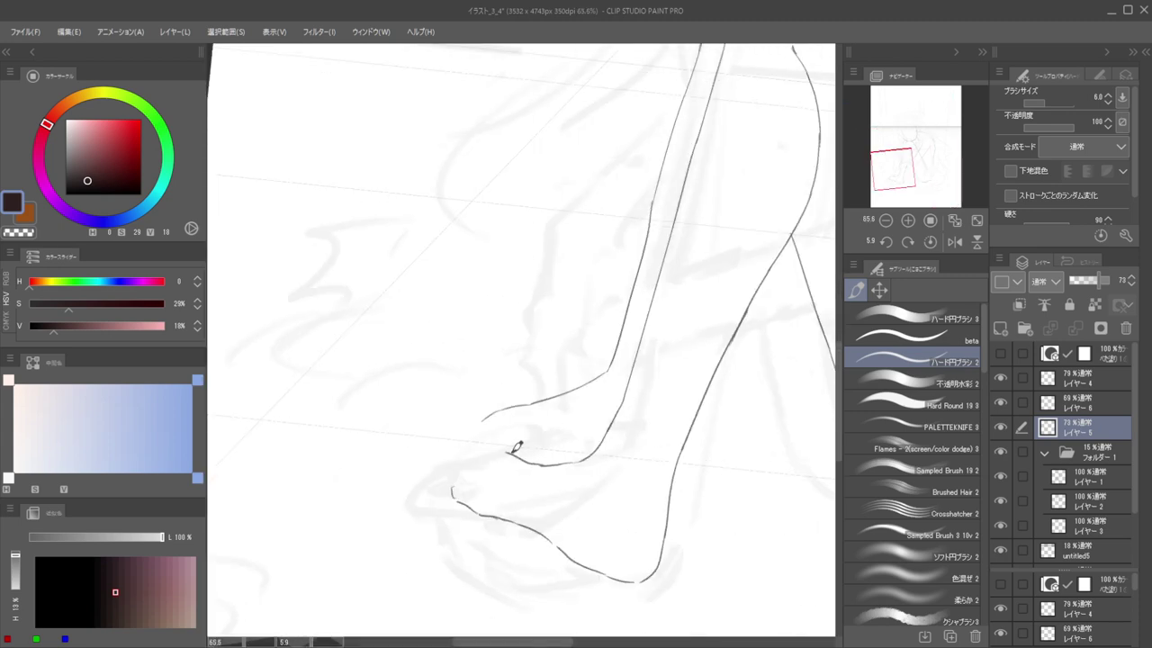
key("e")
key("p")
key("ctrl+z")
left_click_drag(571, 463, 505, 462)
key("ctrl+z")
Erase the left part of the upper toe line and redraw a longer toe stroke leftward
key("ctrl+z")
left_click_drag(559, 460, 491, 463)
key("e")
mouse_move(468, 419)
left_mouse_down()
mouse_move(547, 400)
mouse_move(518, 417)
mouse_move(565, 382)
mouse_move(496, 414)
mouse_move(564, 397)
mouse_move(554, 404)
mouse_move(505, 416)
left_mouse_up()
key("p")
key("e")
key("p")
key("ctrl+z")
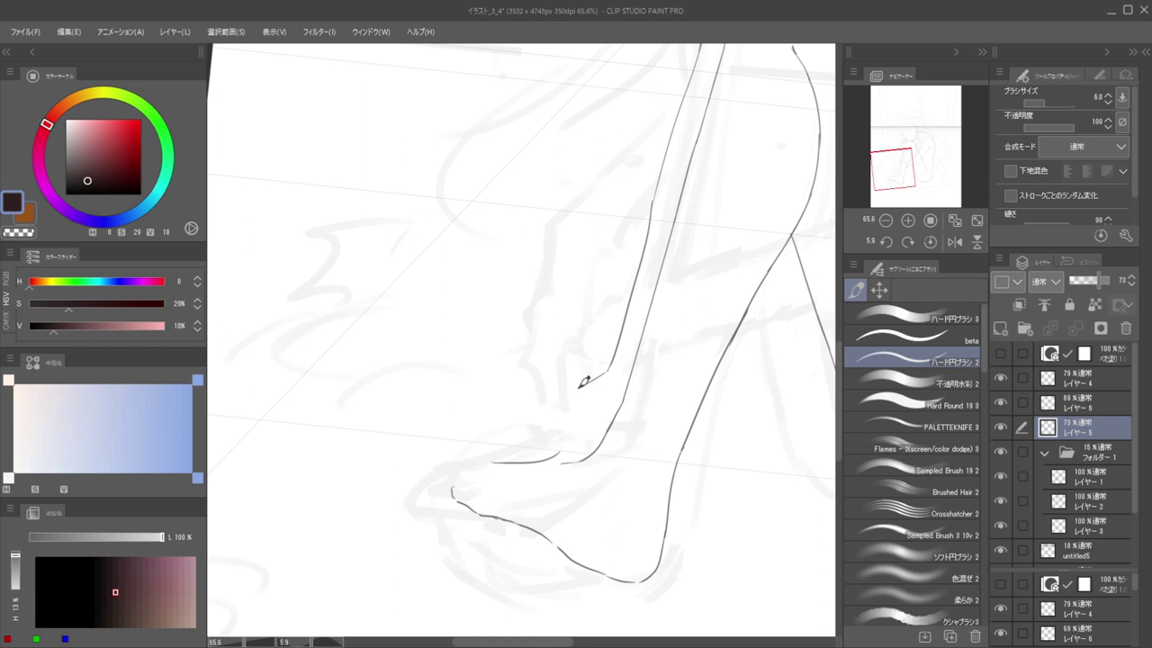
left_click_drag(576, 389, 478, 428)
Erase the short lower curve of the foot and redraw the line along the foot's underside
scroll(475, 419, "down", 4)
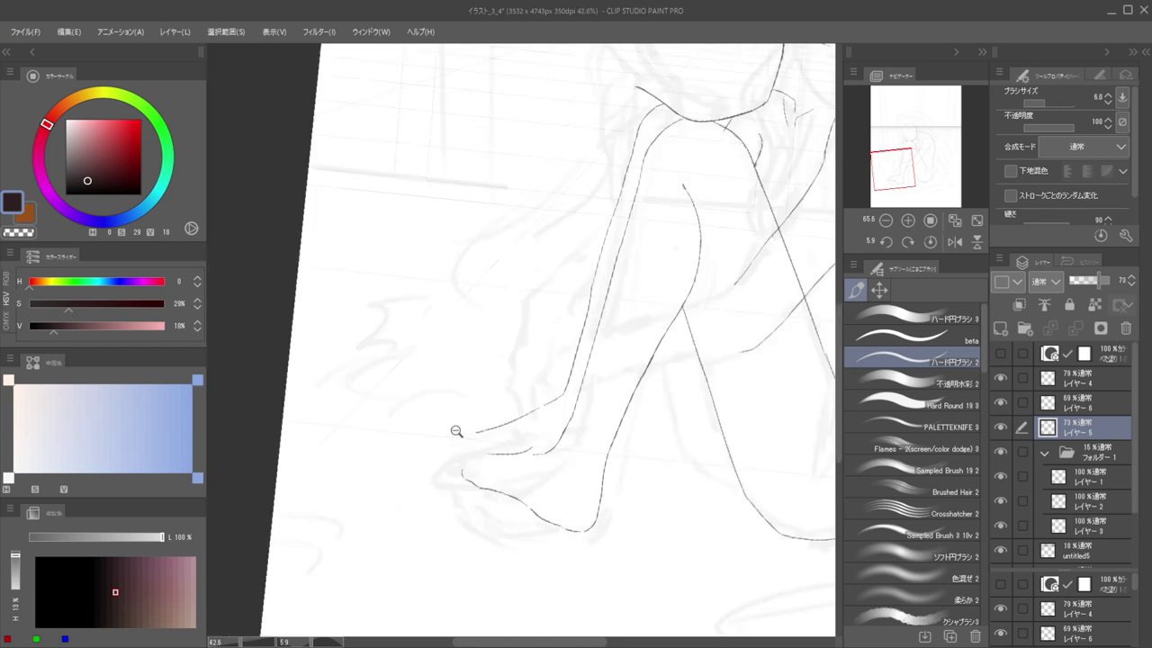
scroll(463, 401, "up", 6)
key("e")
left_click_drag(500, 502, 605, 487)
key("p")
left_click_drag(527, 501, 612, 498)
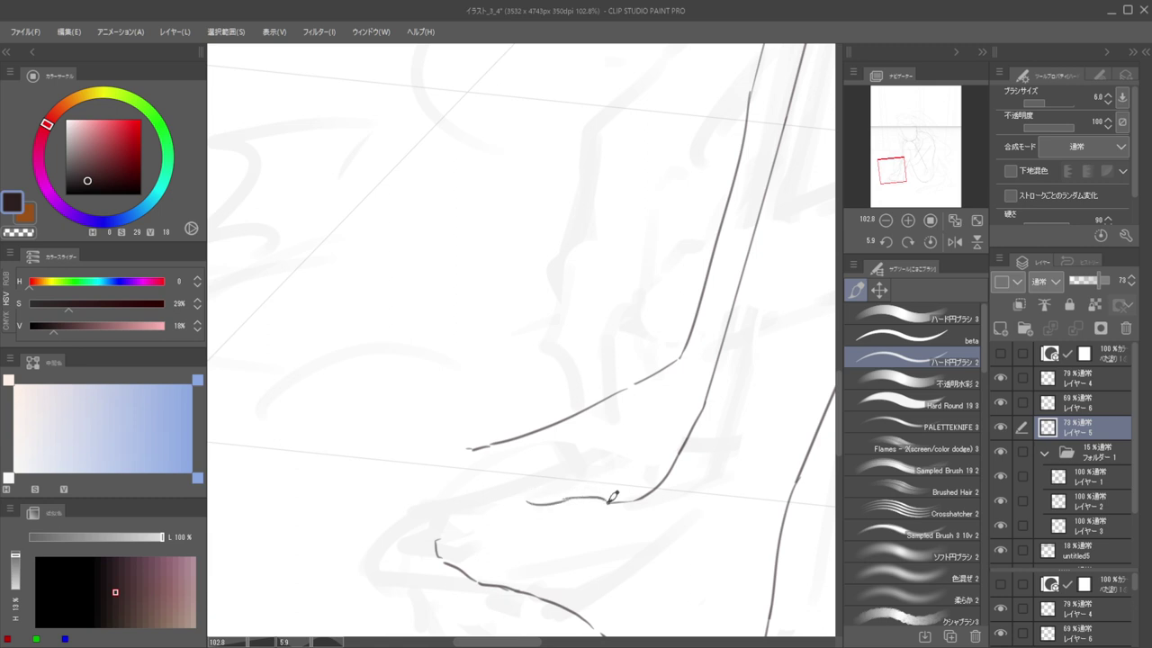
key("ctrl+z")
left_click_drag(610, 501, 533, 497)
key("ctrl+z")
mouse_move(608, 503)
left_mouse_down()
mouse_move(473, 494)
mouse_move(454, 479)
mouse_move(490, 452)
left_mouse_up()
Try inking the toe tip's edge and curve, undoing attempts, then zoom out to the legs
key("e")
key("p")
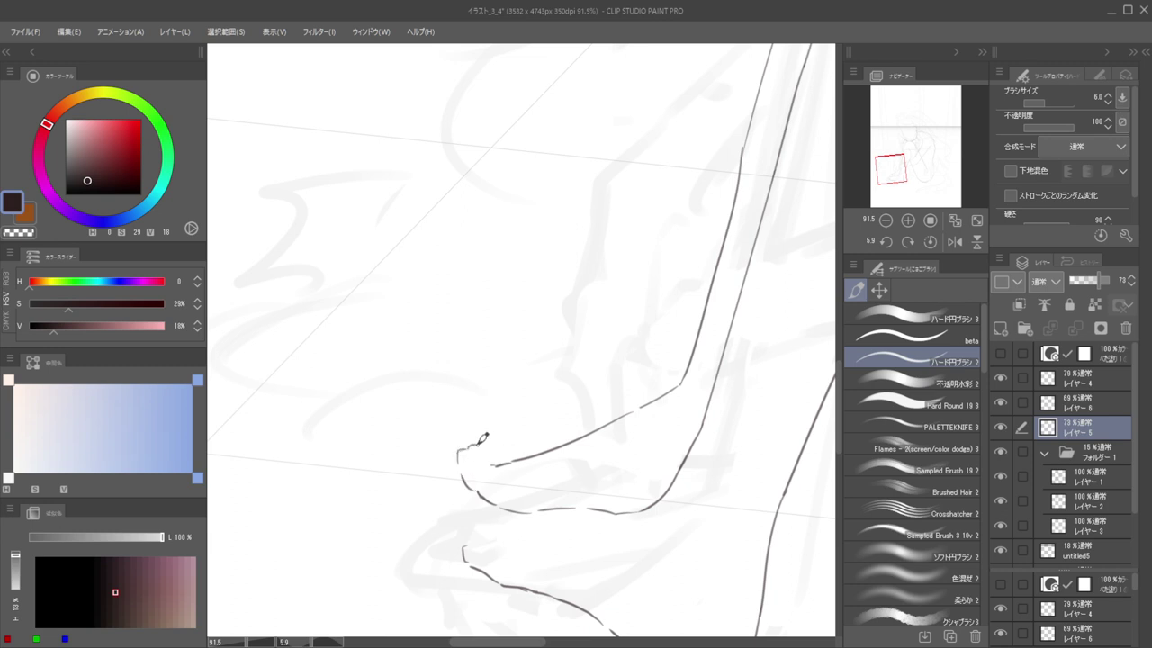
key("ctrl+z")
left_click_drag(459, 459, 491, 500)
key("ctrl+z")
key("ctrl+z")
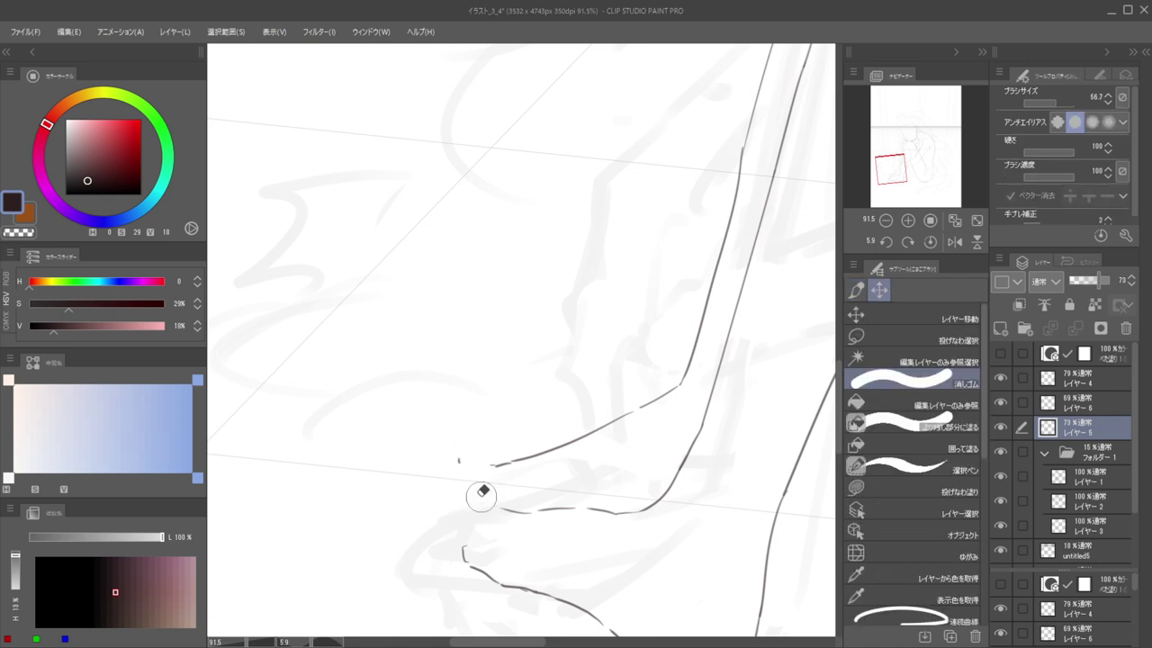
mouse_move(456, 472)
left_mouse_down()
mouse_move(471, 436)
mouse_move(464, 484)
mouse_move(489, 497)
mouse_move(467, 468)
mouse_move(545, 450)
left_mouse_up()
key("ctrl+z")
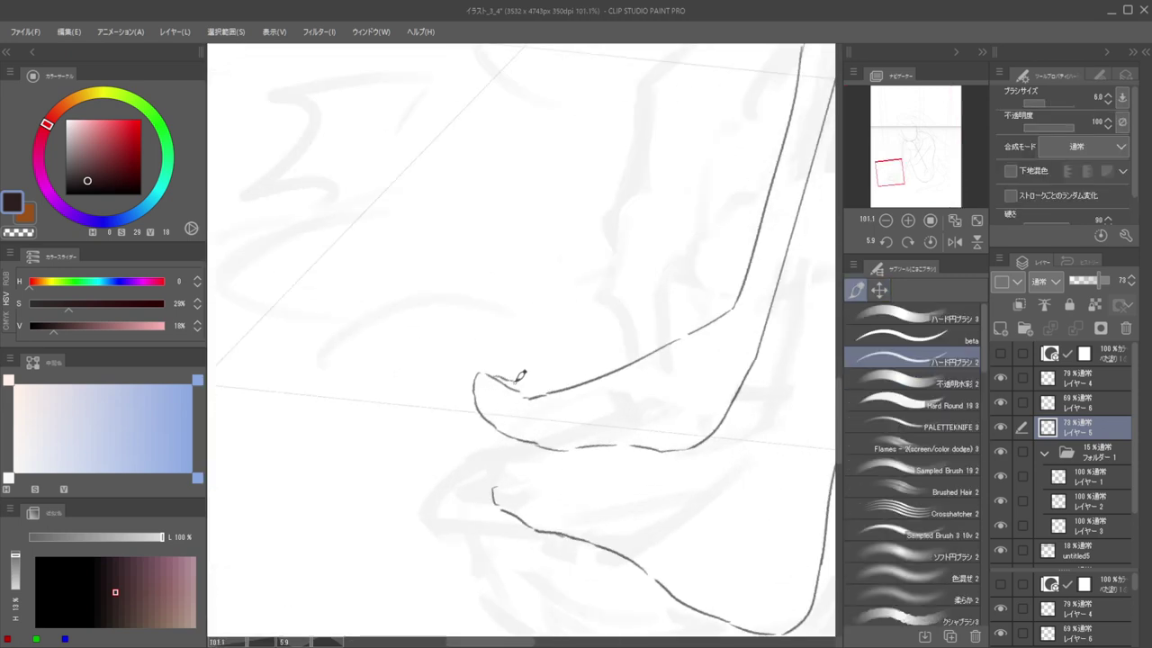
left_click_drag(540, 388, 548, 389)
key("ctrl+z")
left_click_drag(547, 365, 604, 378, "ctrl")
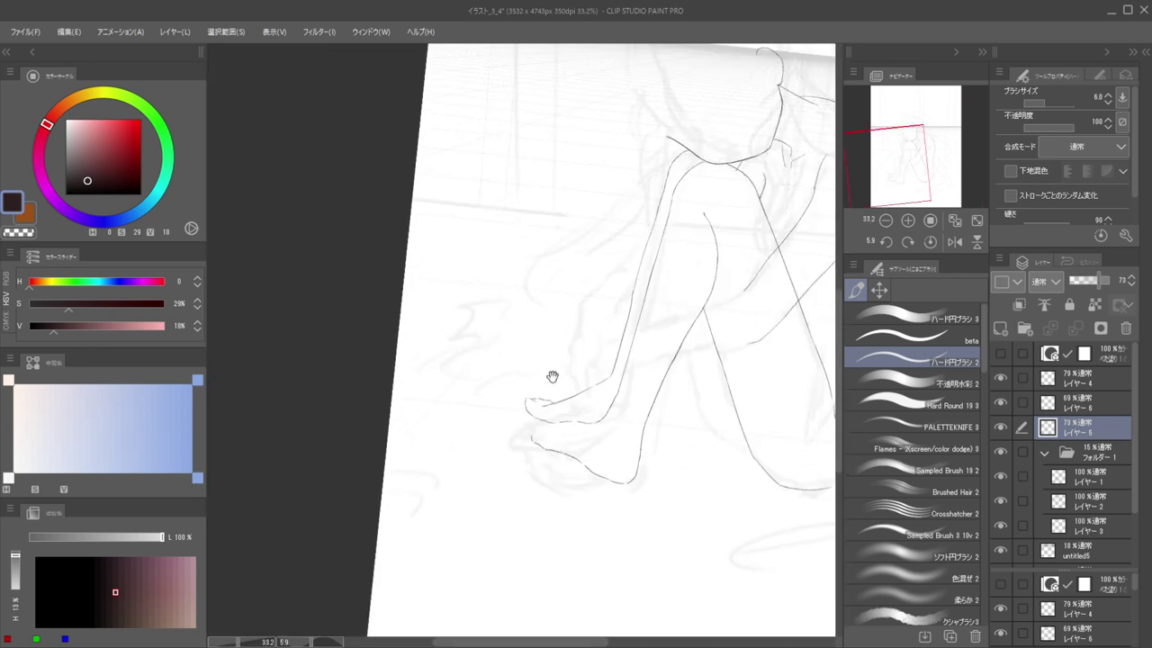
Rotate the canvas around the foot, trim the foot line's left end and redraw it down the foot
scroll(537, 395, "up", 3)
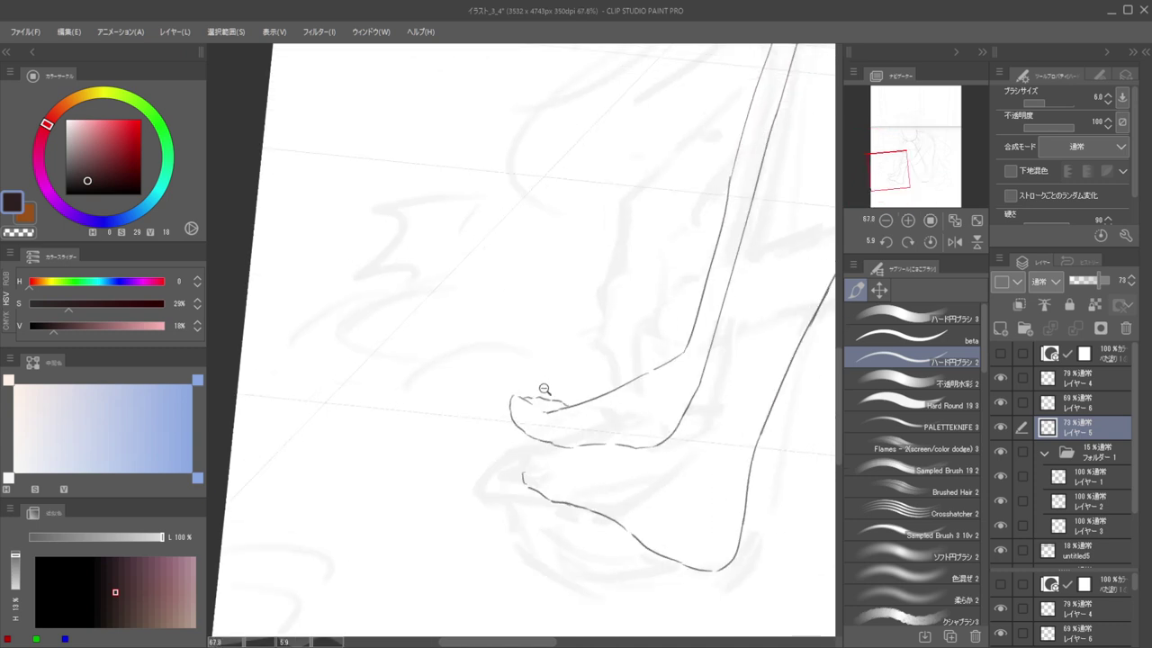
scroll(544, 388, "up", 2)
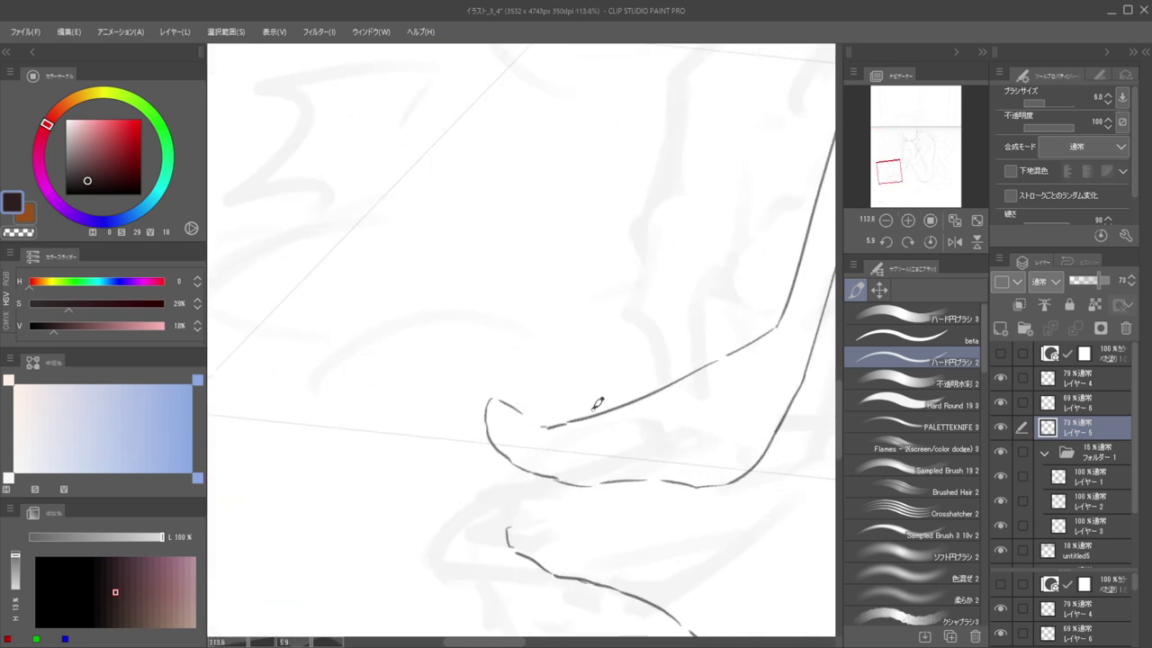
key("e")
left_click_drag(543, 429, 612, 404)
key("b")
scroll(608, 356, "down", 3)
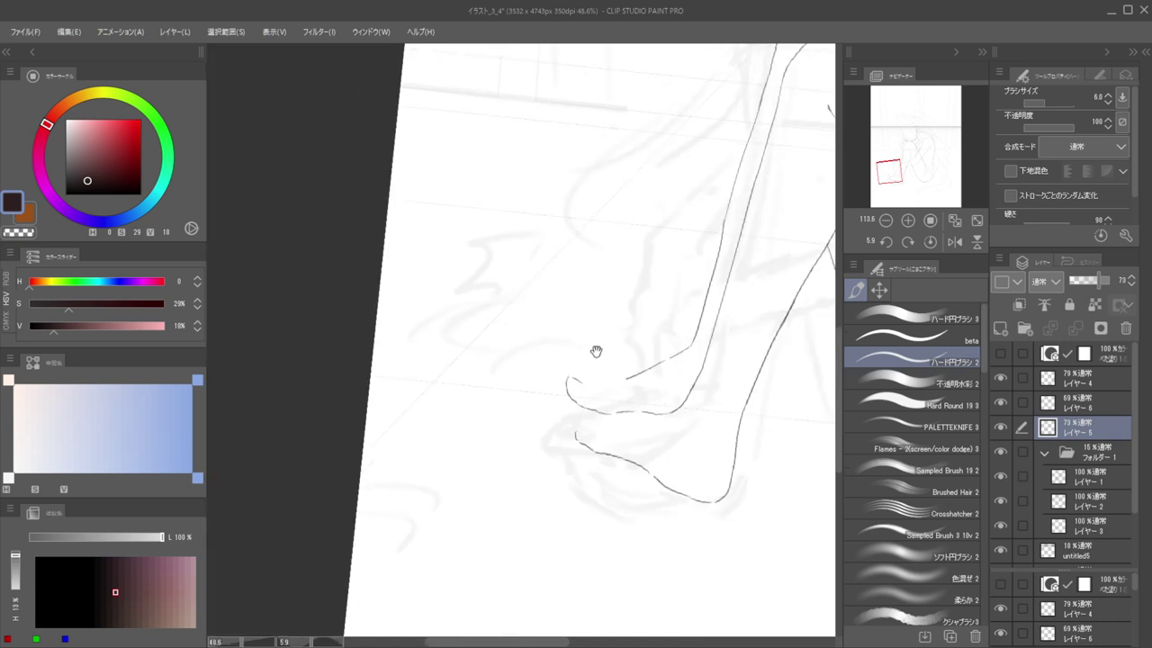
left_click_drag(595, 351, 579, 382)
left_click_drag(655, 354, 666, 333)
key("e")
mouse_move(628, 396)
left_mouse_down()
mouse_move(657, 396)
mouse_move(679, 365)
mouse_move(604, 381)
left_mouse_up()
key("p")
key("ctrl+z")
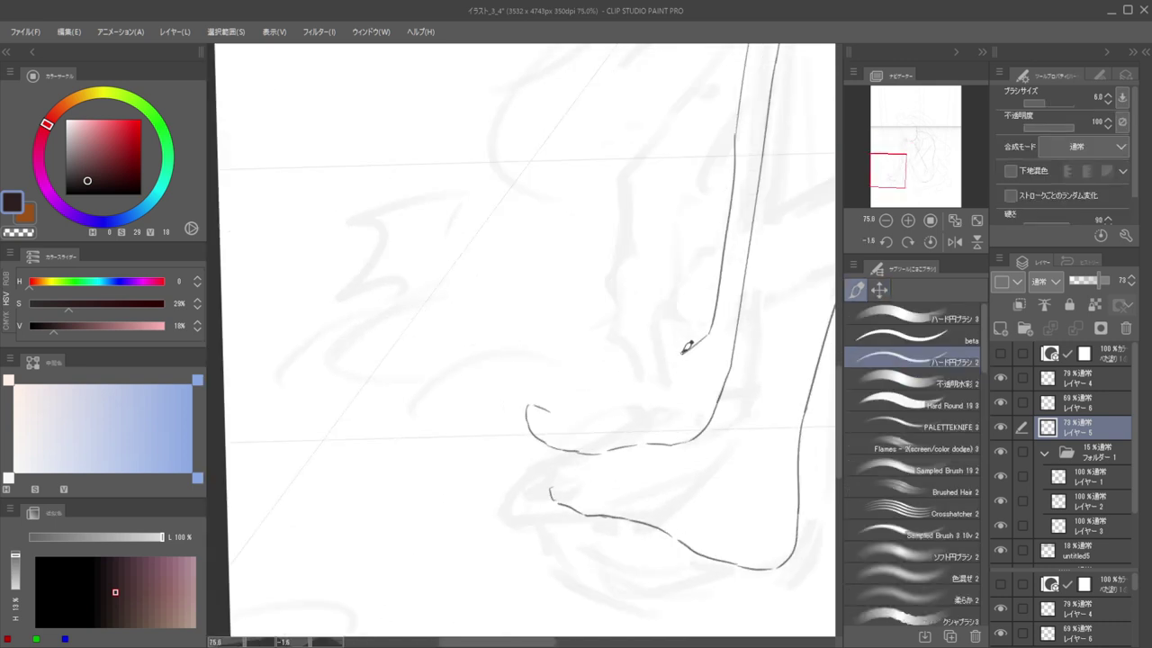
left_click_drag(683, 352, 576, 396)
Erase the loose left end of the toe stroke
scroll(536, 362, "down", 3)
scroll(575, 360, "up", 2)
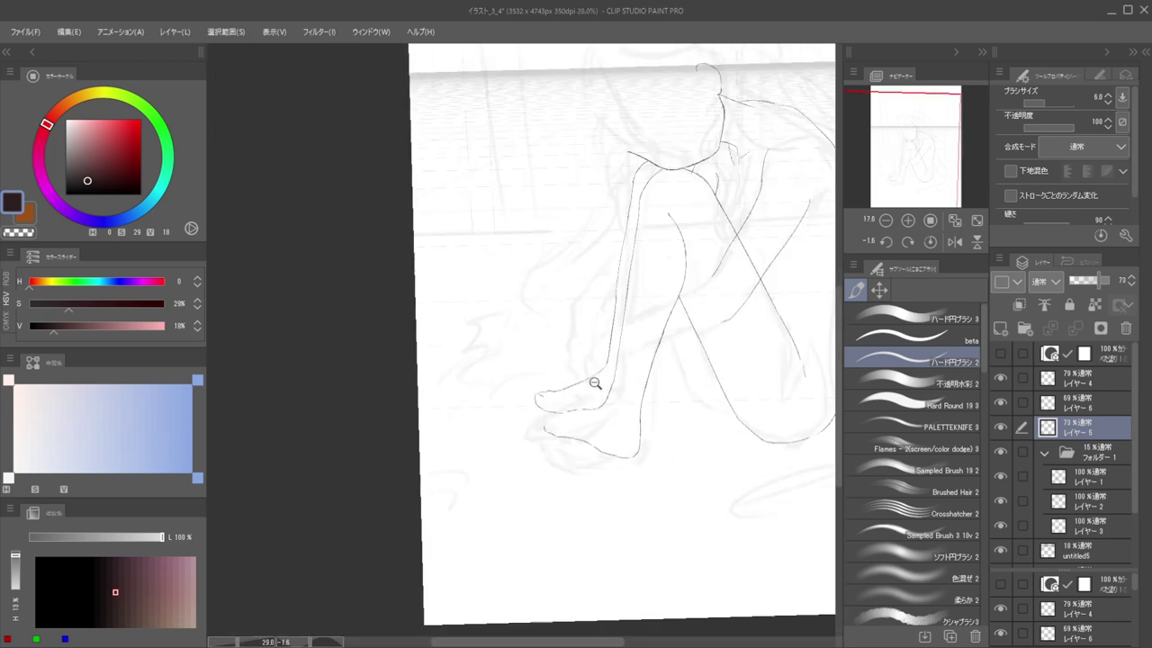
scroll(564, 343, "up", 5)
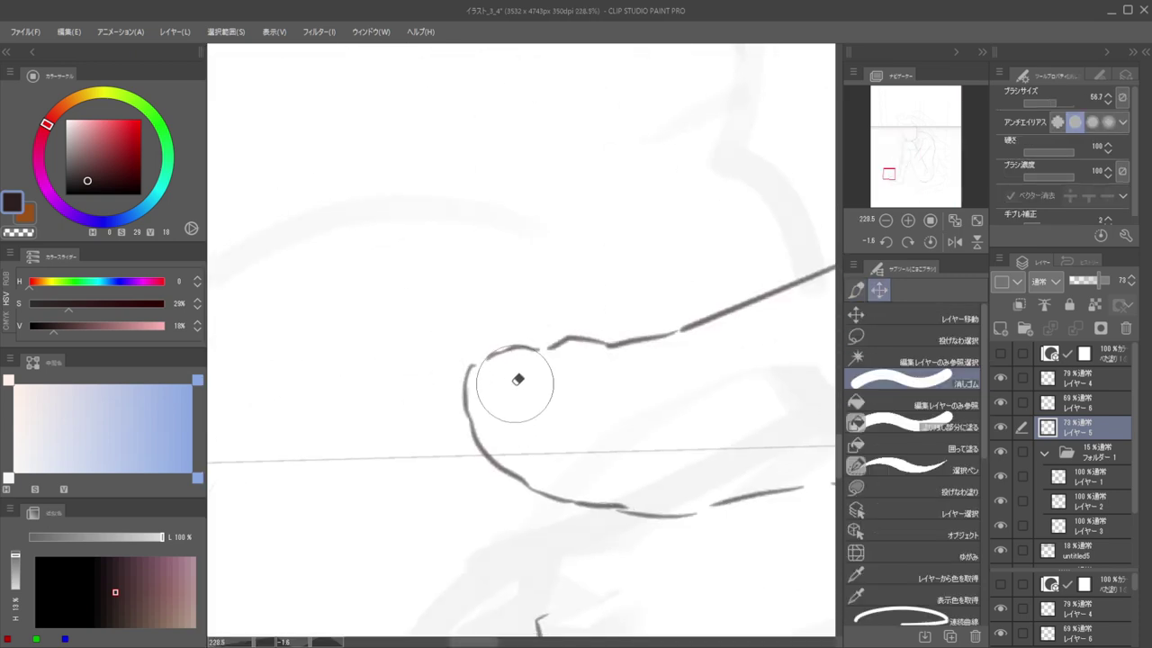
key("e")
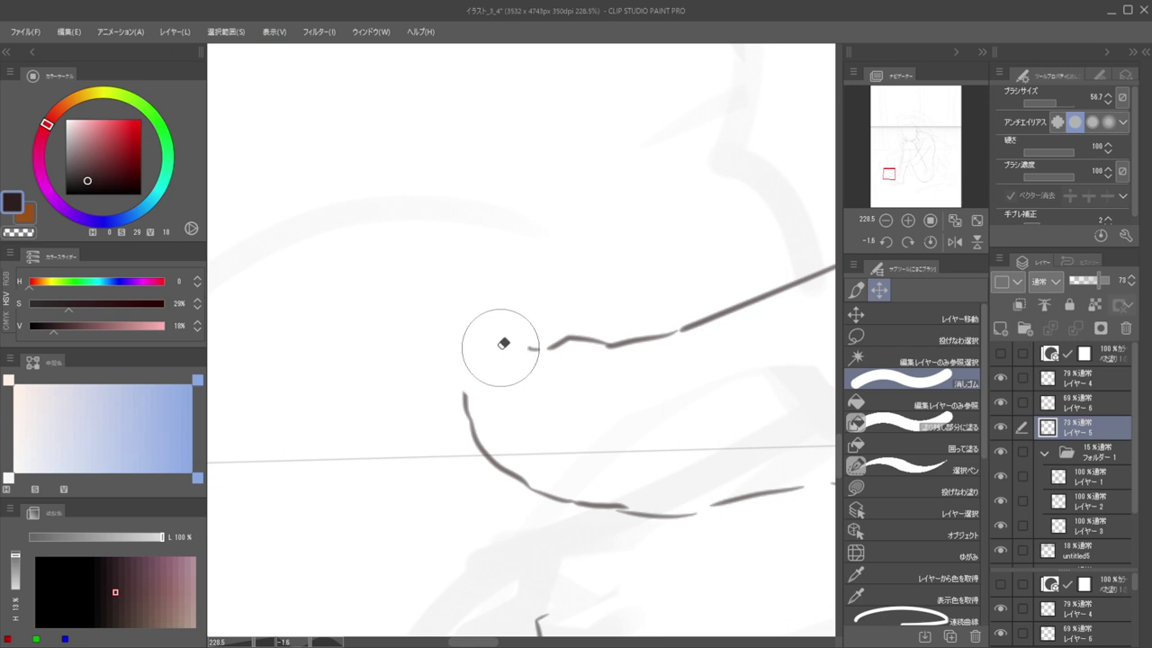
mouse_move(488, 377)
left_mouse_down()
mouse_move(491, 354)
mouse_move(503, 360)
mouse_move(480, 355)
mouse_move(527, 352)
mouse_move(529, 333)
left_mouse_up()
key("p")
key("e")
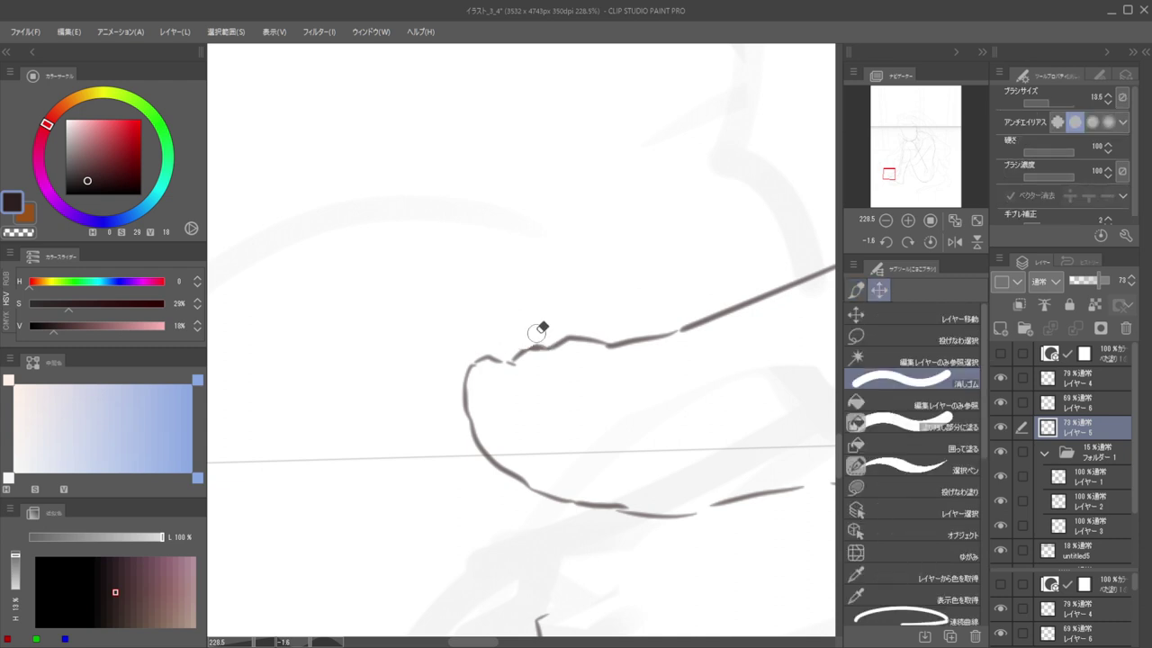
scroll(557, 338, "down", 10)
scroll(556, 339, "up", 10)
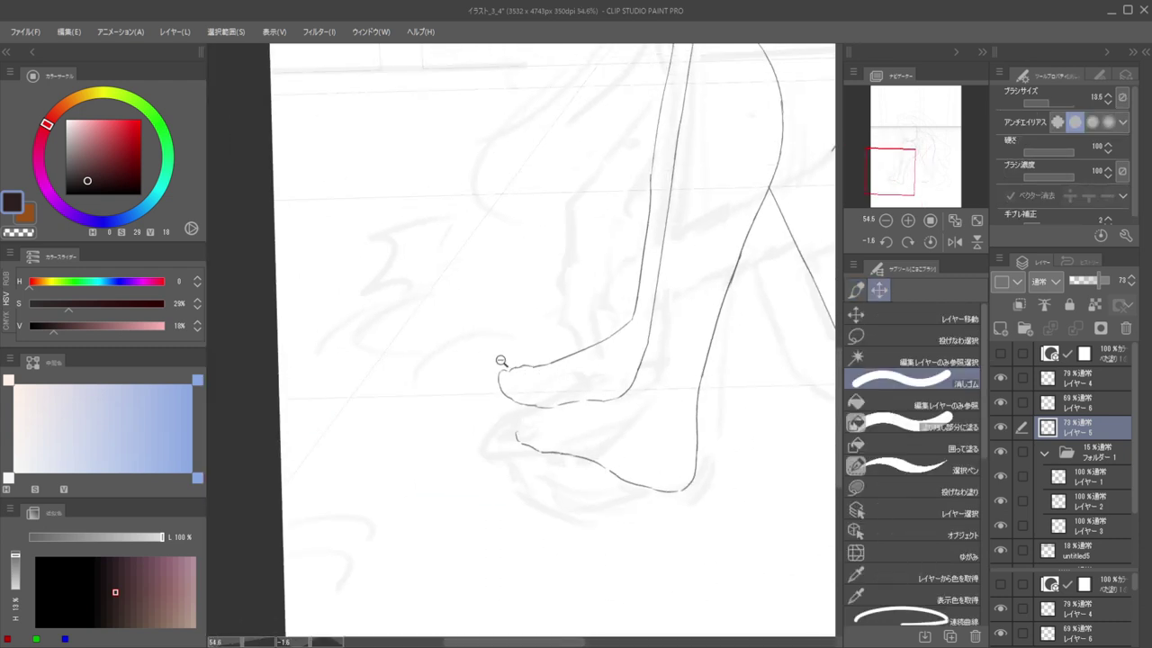
key("p")
Ink a short curved line inside the toe and a short crease stroke beneath it
mouse_move(549, 396)
left_mouse_down()
mouse_move(592, 413)
mouse_move(517, 378)
left_mouse_up()
scroll(517, 378, "up", 5)
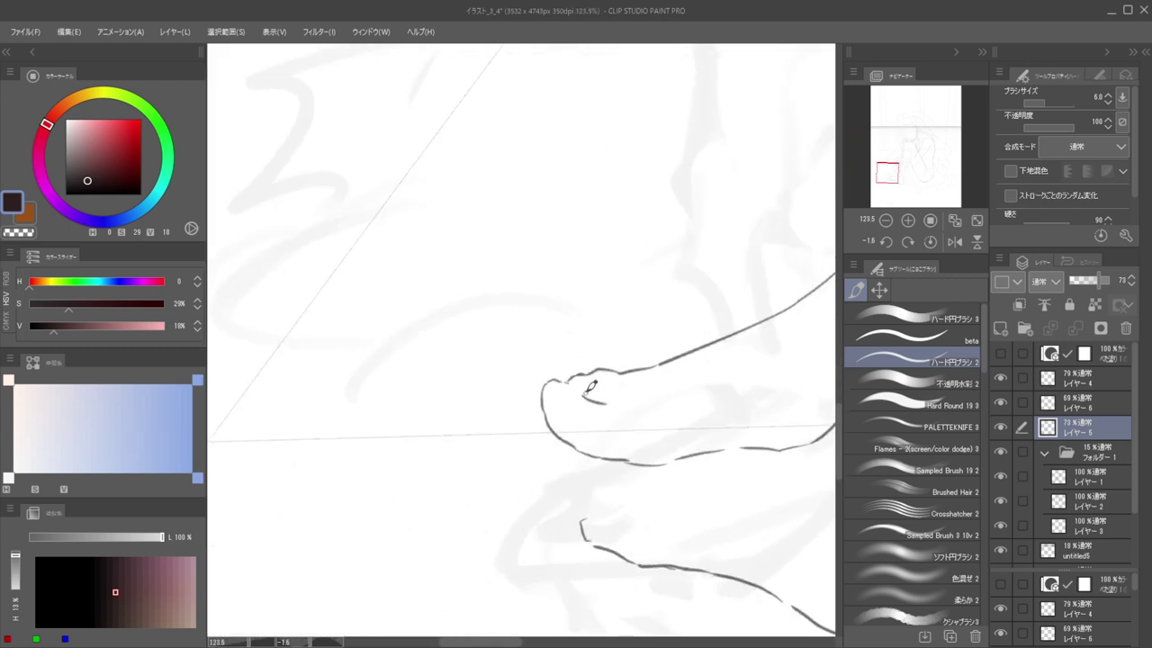
scroll(540, 369, "down", 4)
scroll(531, 357, "up", 3)
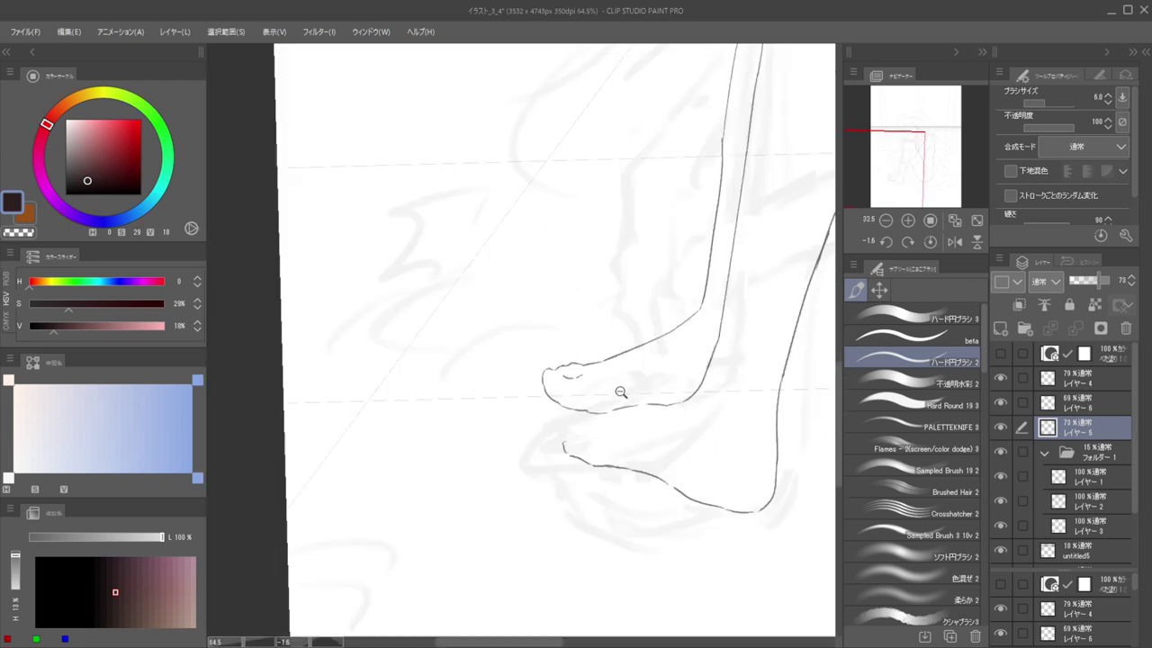
mouse_move(549, 372)
left_mouse_down()
mouse_move(578, 374)
mouse_move(604, 356)
mouse_move(556, 371)
mouse_move(490, 352)
mouse_move(513, 348)
mouse_move(512, 333)
mouse_move(579, 379)
mouse_move(679, 338)
left_mouse_up()
key("ctrl+z")
key("ctrl+z")
Mirror the view, lasso the misplaced toe stroke and move it, then deselect
key("h")
key("h")
left_click(879, 292)
left_click(875, 342)
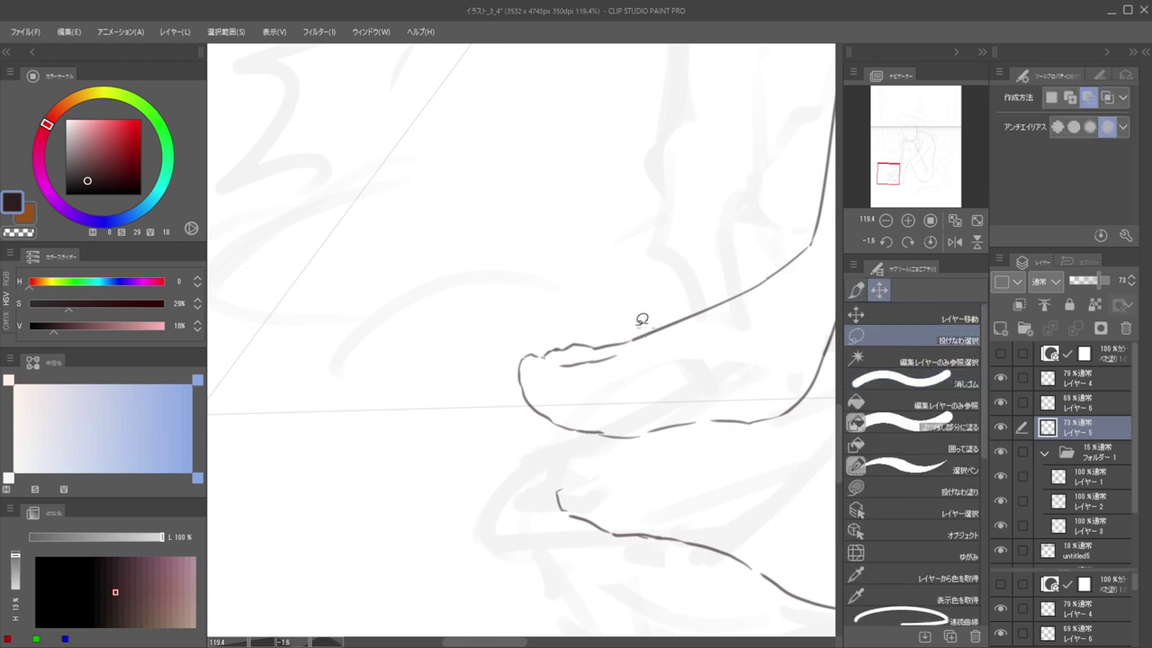
scroll(603, 325, "up", 2)
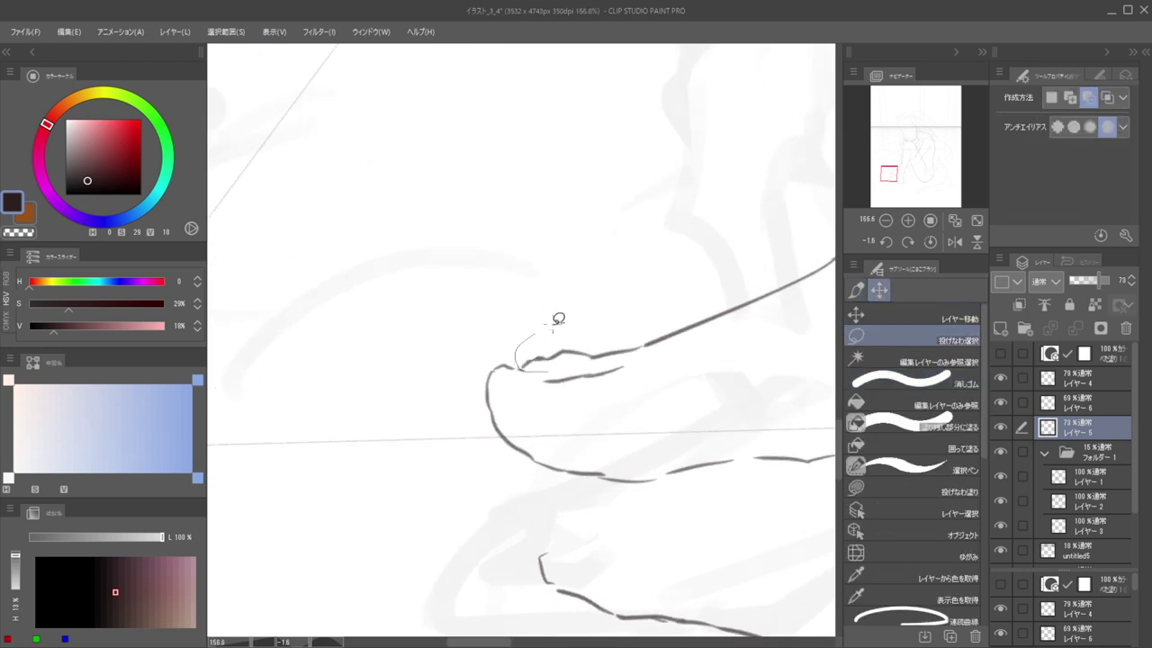
mouse_move(557, 318)
left_mouse_down()
mouse_move(635, 332)
mouse_move(531, 365)
mouse_move(604, 347)
left_mouse_up()
left_click(860, 315)
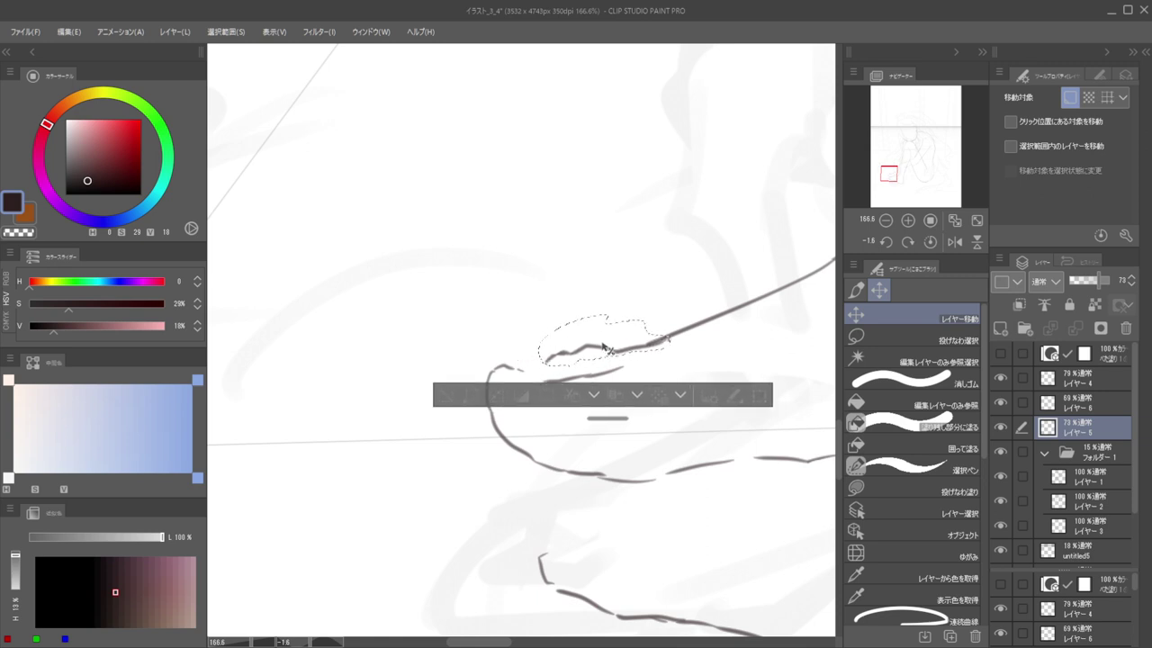
key("ctrl+d")
Try extending the toe curve to join the foot's upper line, undoing the attempt
key("p")
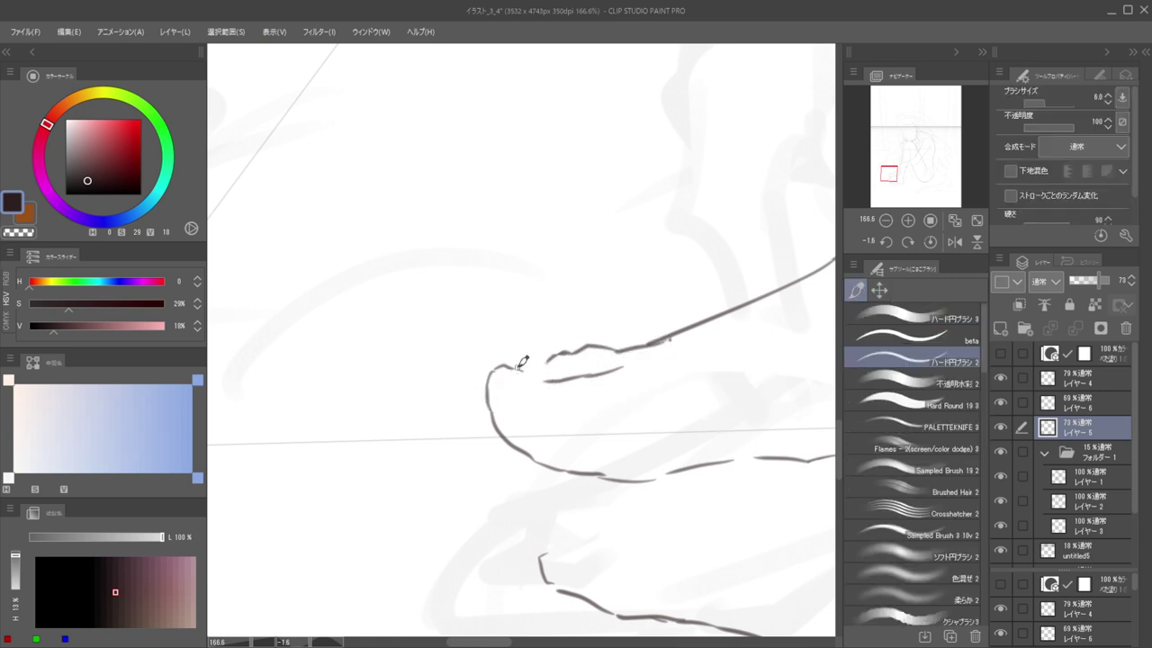
mouse_move(517, 368)
left_mouse_down()
mouse_move(547, 373)
mouse_move(551, 360)
left_mouse_up()
key("ctrl+z")
scroll(504, 337, "down", 8)
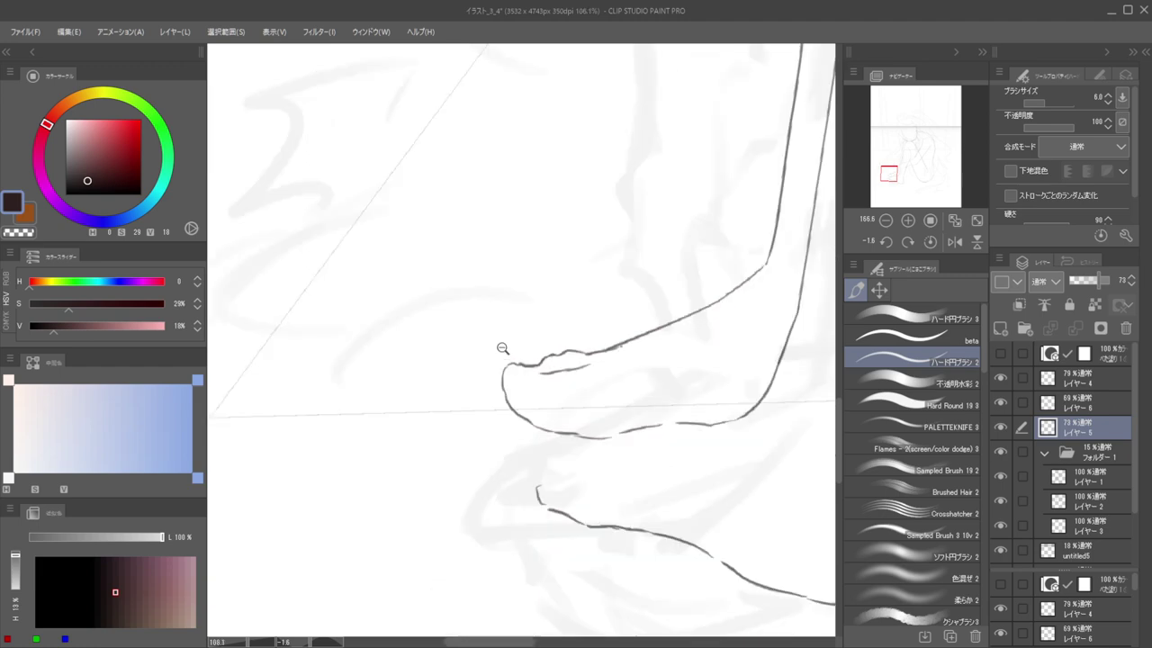
scroll(508, 331, "up", 8)
key("e")
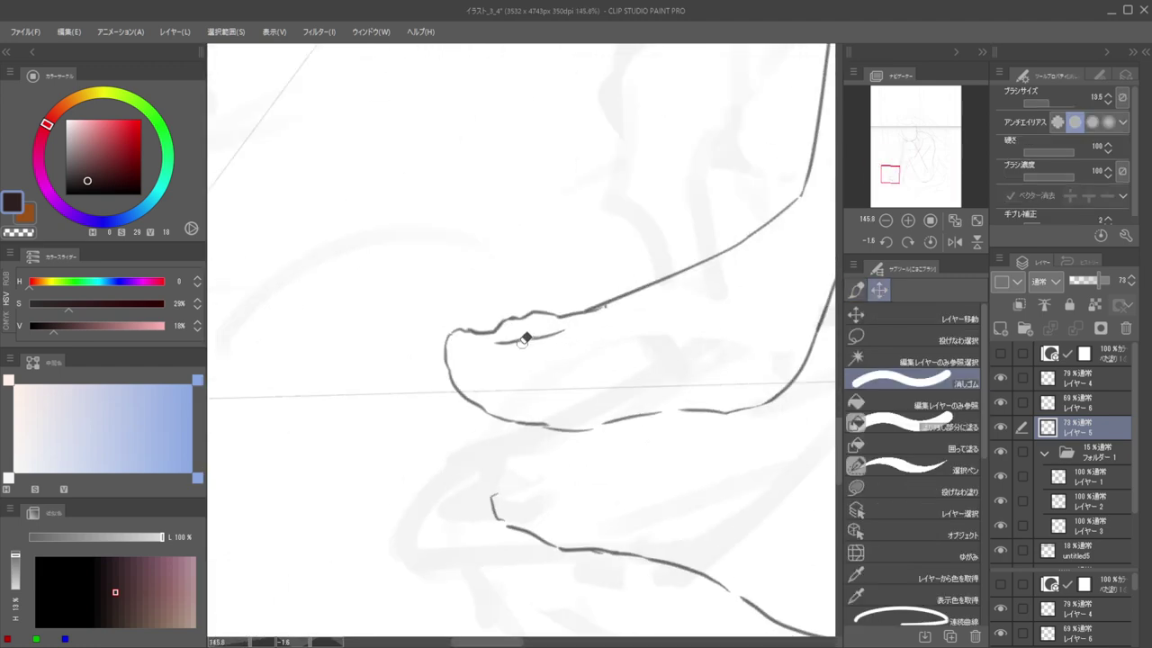
key("b")
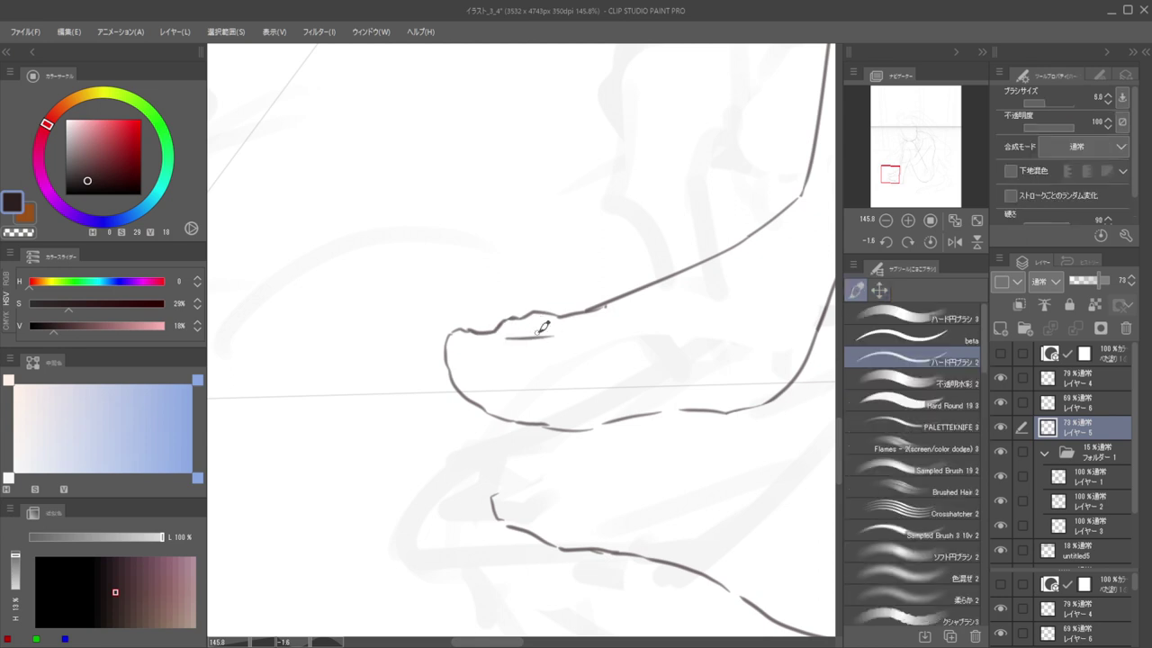
scroll(532, 360, "down", 6)
scroll(531, 394, "up", 5)
key("e")
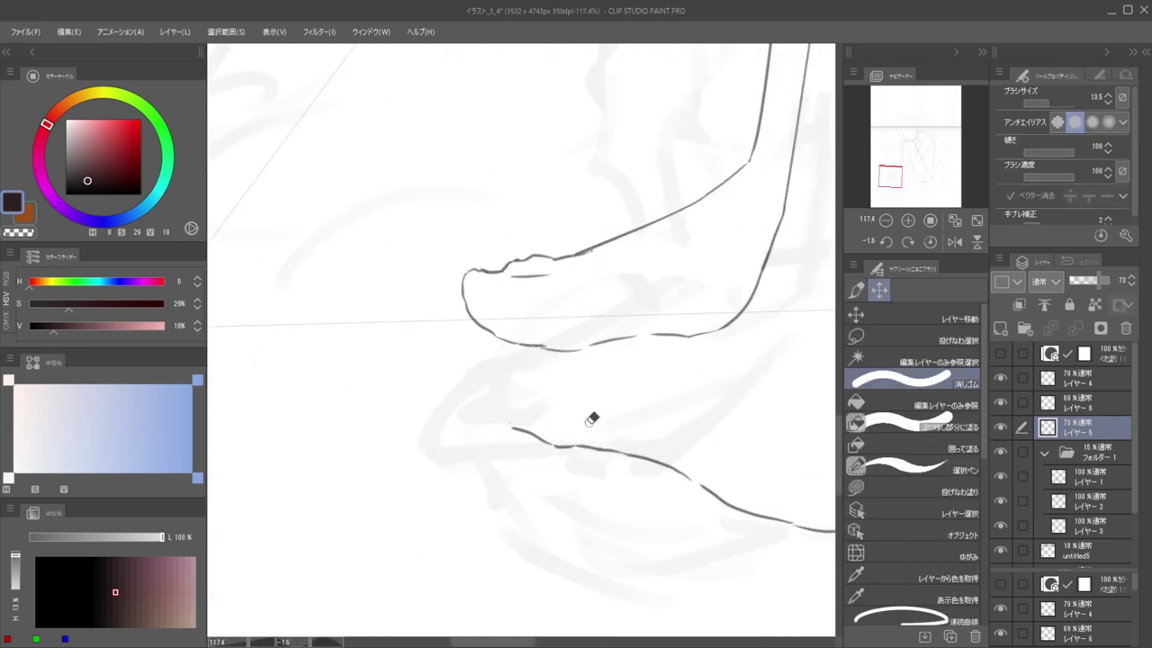
key("b")
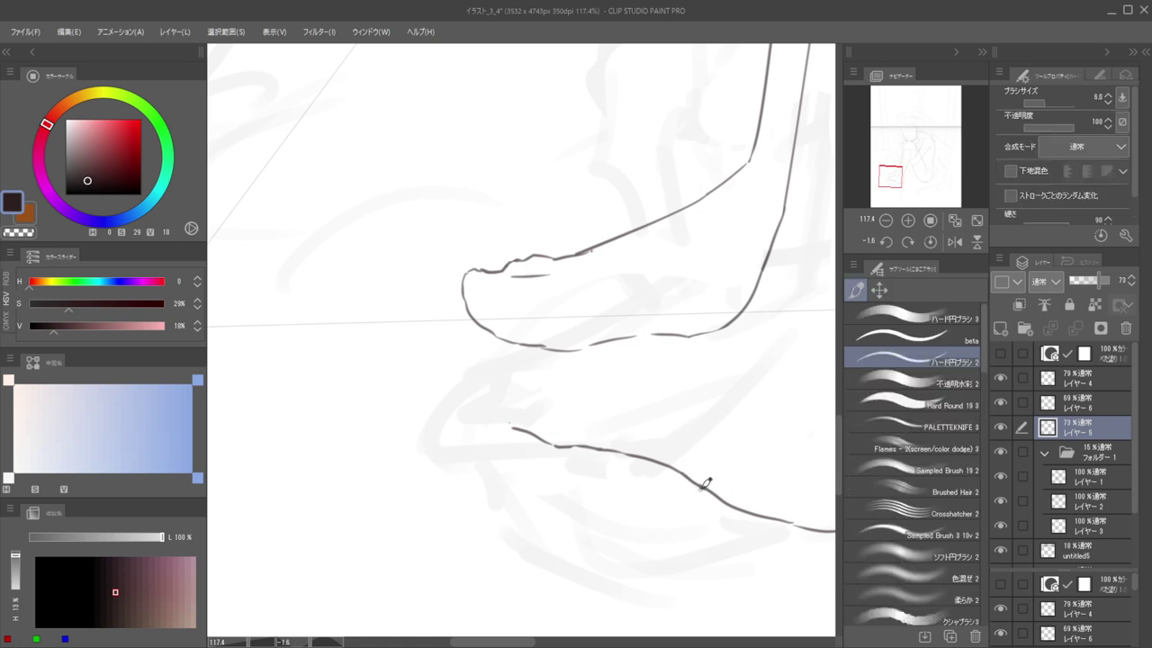
scroll(628, 378, "down", 4)
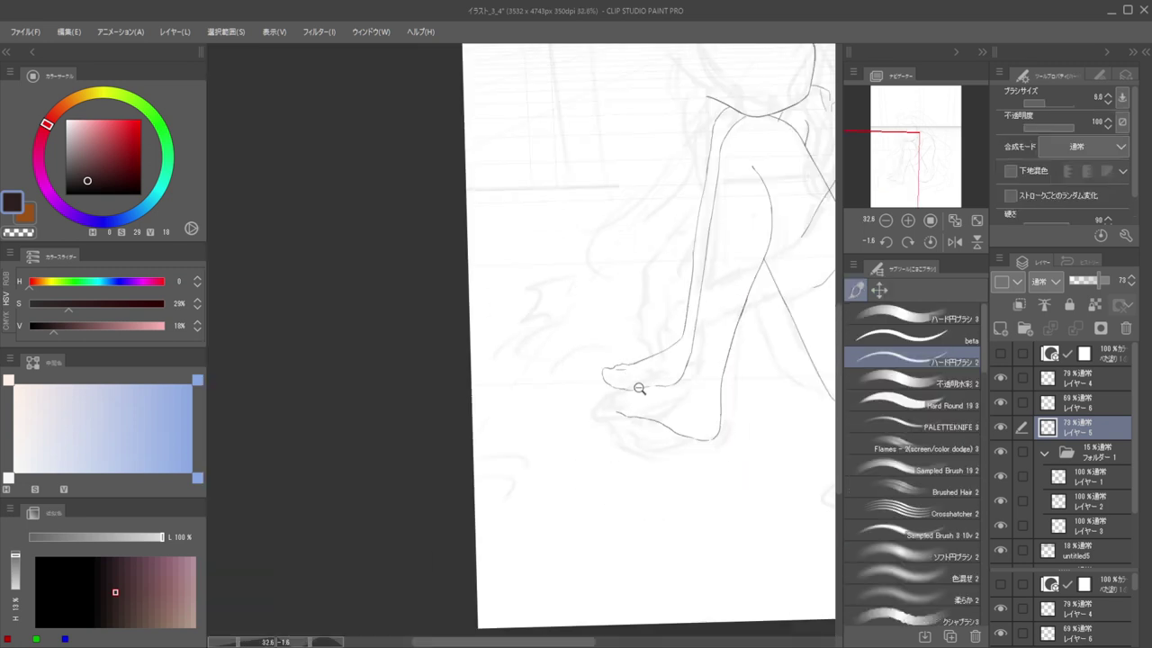
scroll(601, 374, "up", 2)
scroll(601, 374, "down", 2)
scroll(620, 391, "down", 2)
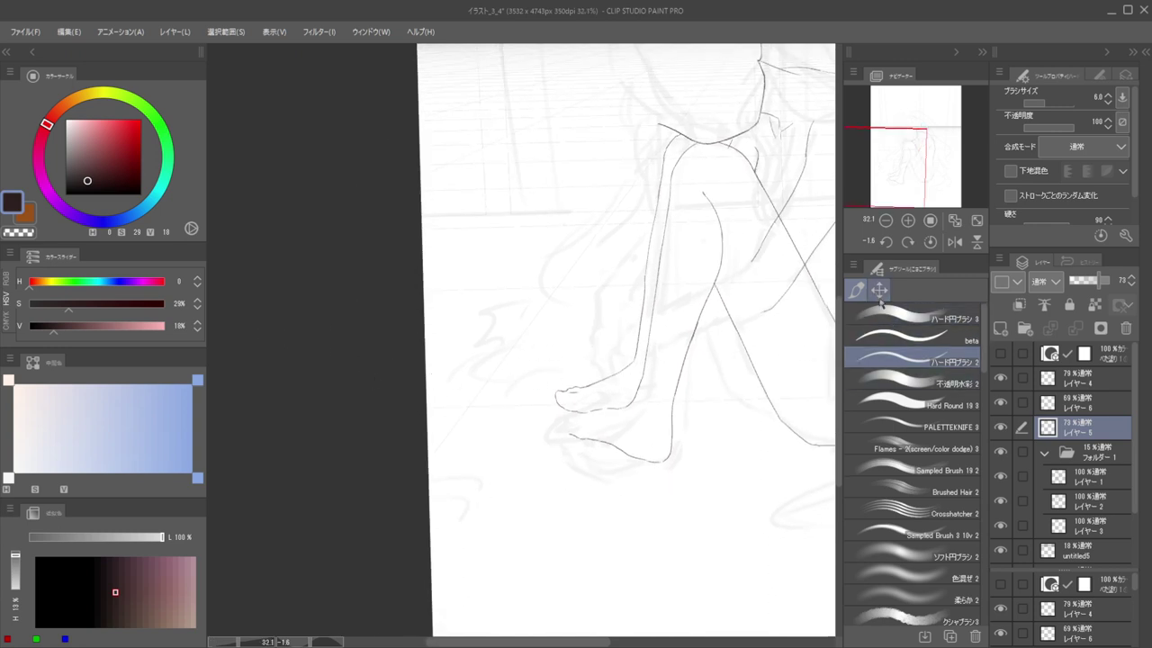
Lasso the front foot's toe outline, nudge it left and down, deselect, and join it to the upper outline
left_click(879, 289)
left_click(908, 338)
scroll(538, 393, "up", 3)
mouse_move(540, 432)
left_mouse_down()
mouse_move(550, 341)
mouse_move(617, 355)
mouse_move(654, 388)
mouse_move(653, 443)
left_mouse_up()
left_click(887, 316)
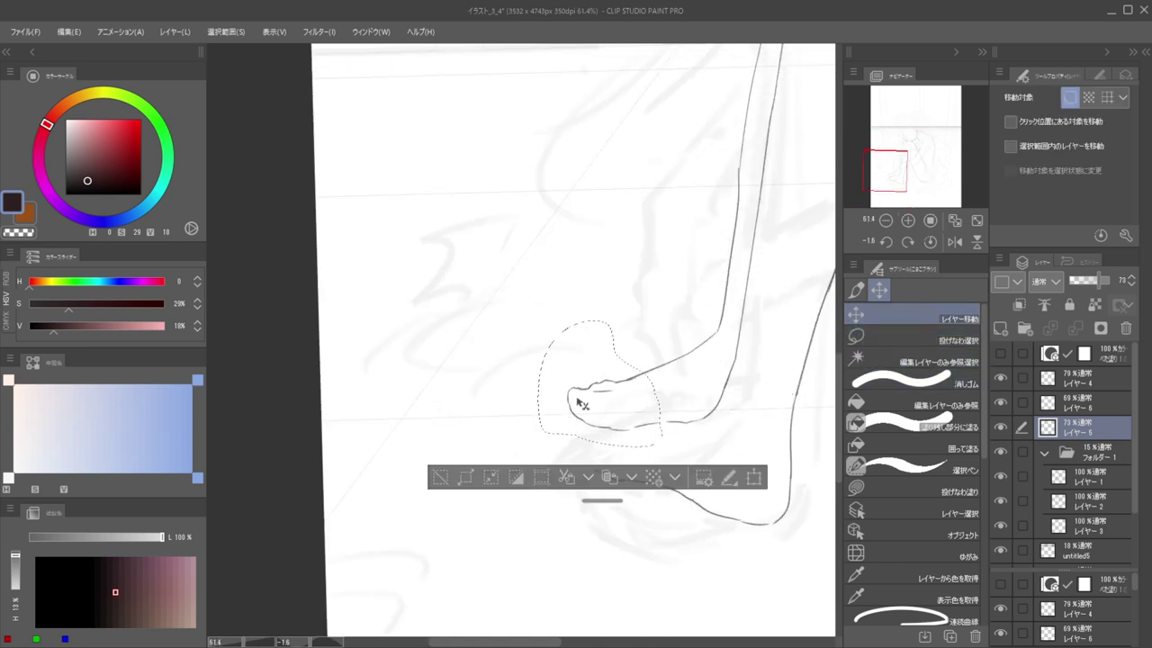
mouse_move(586, 412)
left_mouse_down()
mouse_move(563, 419)
mouse_move(602, 404)
left_mouse_up()
scroll(558, 373, "down", 3)
scroll(561, 386, "up", 2)
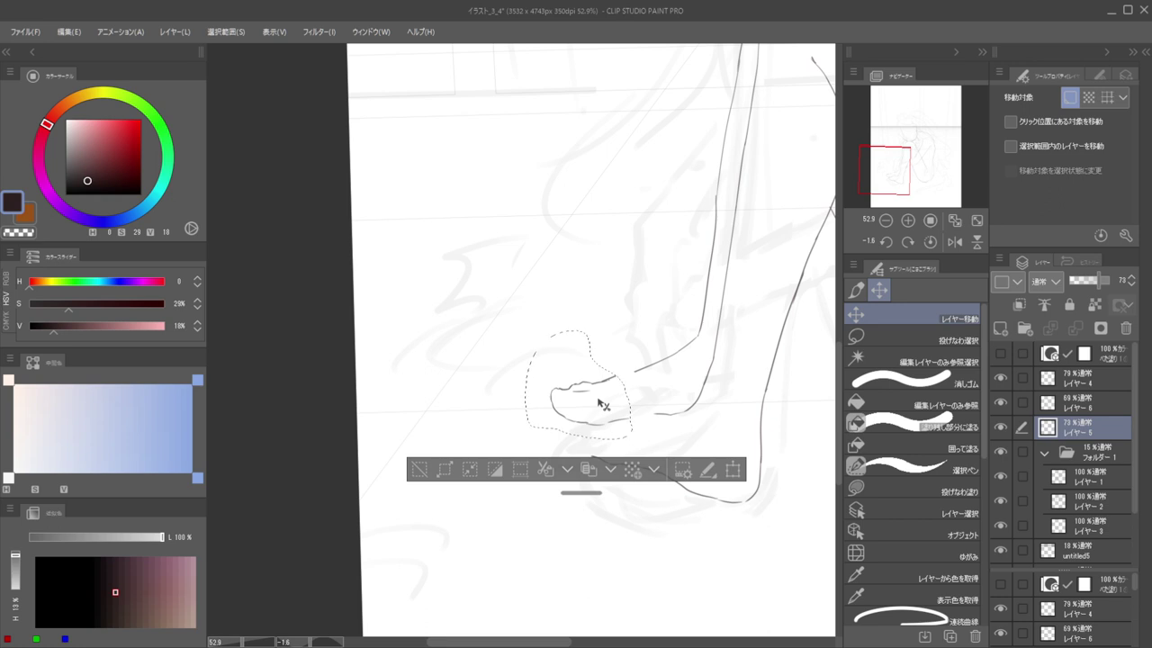
key("ctrl+d")
mouse_move(625, 367)
left_mouse_down()
mouse_move(594, 399)
mouse_move(661, 364)
left_mouse_up()
Redo the pen stroke bridging the gap on the front foot's top edge
key("b")
key("ctrl+z")
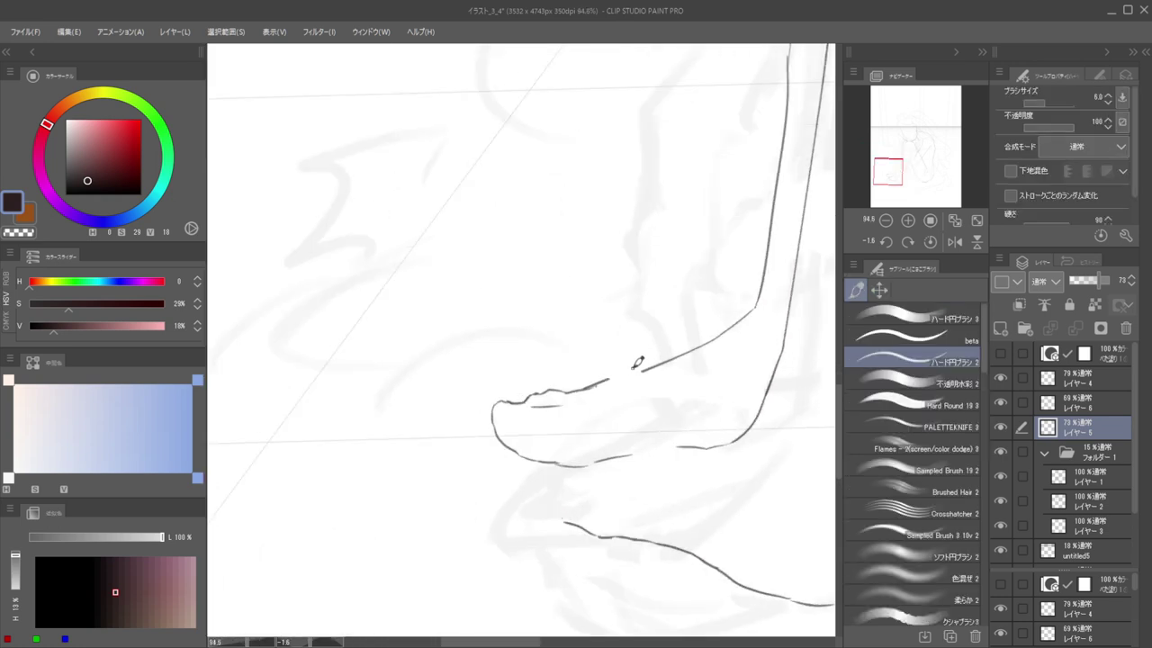
key("e")
key("p")
mouse_move(592, 386)
left_mouse_down()
mouse_move(648, 370)
mouse_move(587, 388)
left_mouse_up()
key("ctrl+z")
key("ctrl+z")
Erase the old lower foot outline and the lower tip of the toe outline
key("e")
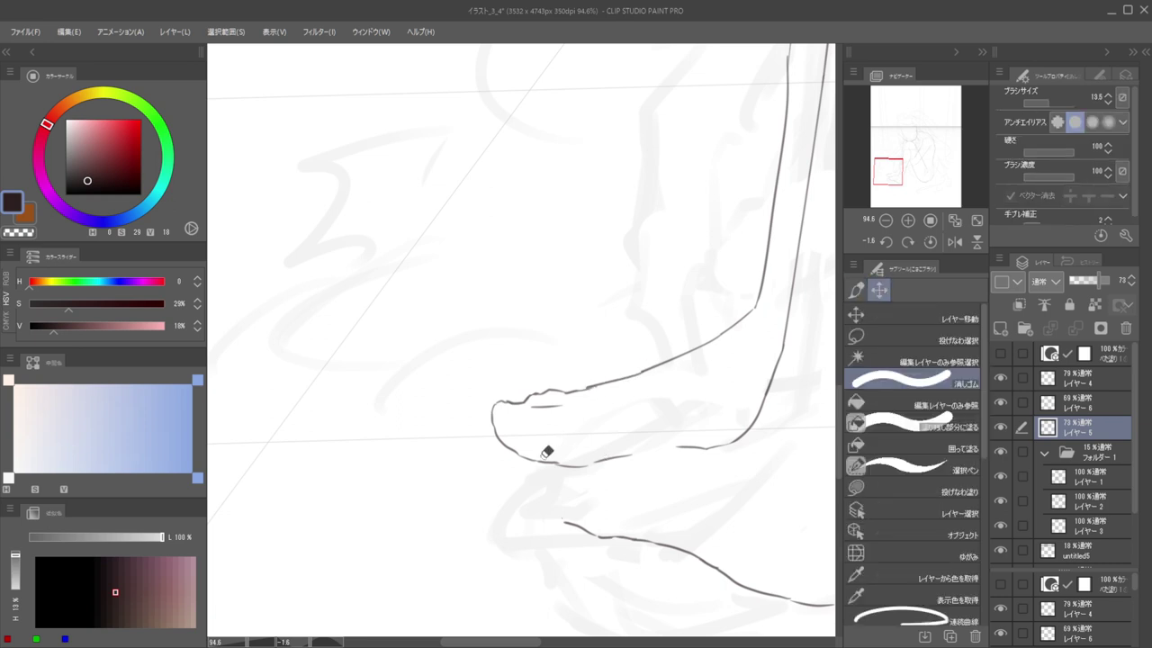
mouse_move(548, 455)
left_mouse_down()
mouse_move(515, 455)
mouse_move(619, 453)
left_mouse_up()
key("p")
key("e")
left_click_drag(515, 449, 504, 440)
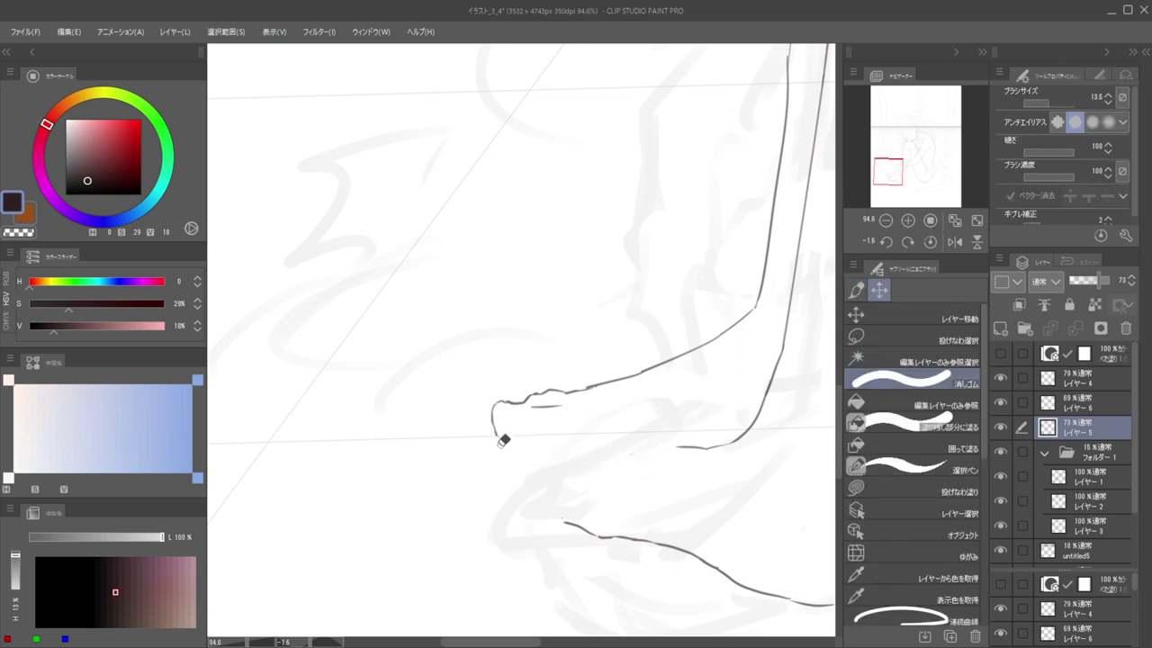
key("p")
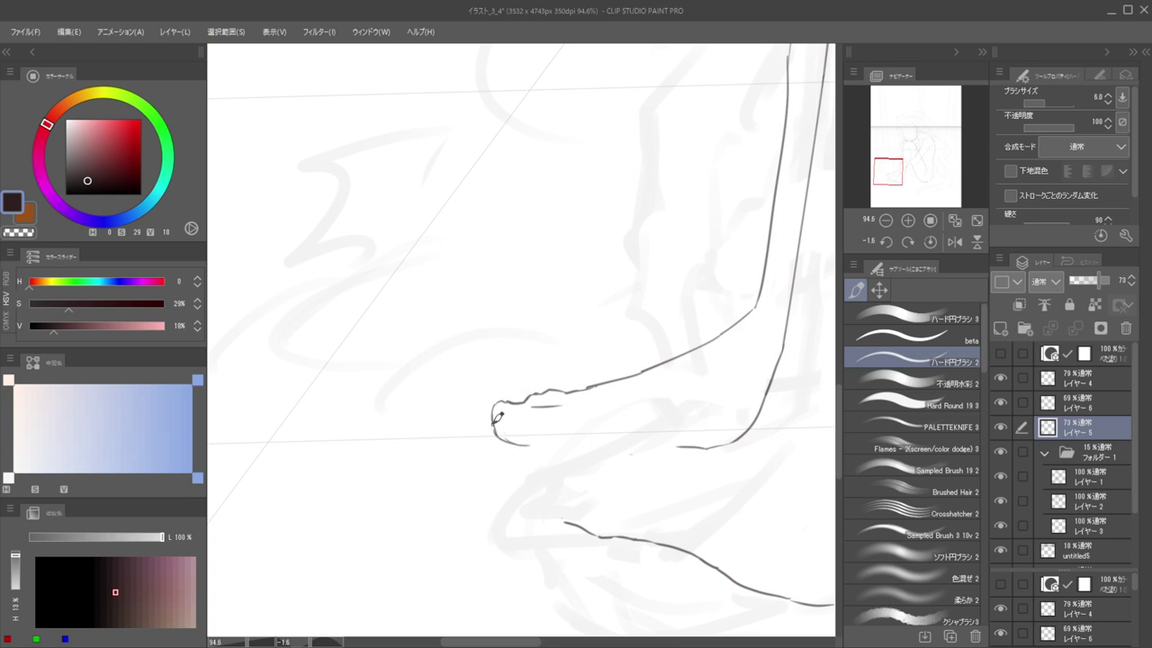
Extend the heel outline down and around, then try the sole line toward the heel
mouse_move(495, 420)
left_mouse_down()
mouse_move(510, 443)
mouse_move(529, 440)
left_mouse_up()
mouse_move(530, 439)
left_mouse_down()
mouse_move(561, 458)
mouse_move(537, 438)
mouse_move(563, 458)
mouse_move(618, 448)
mouse_move(572, 459)
mouse_move(644, 446)
left_mouse_up()
key("ctrl+z")
key("ctrl+z")
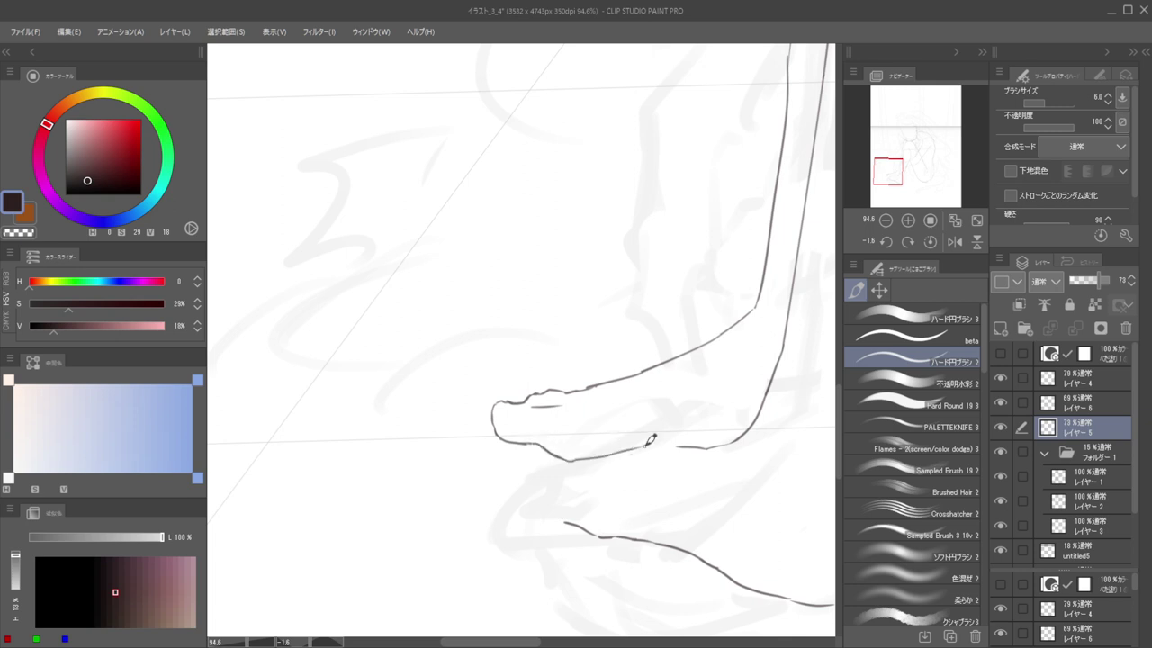
key("h")
left_click_drag(544, 450, 698, 463)
key("h")
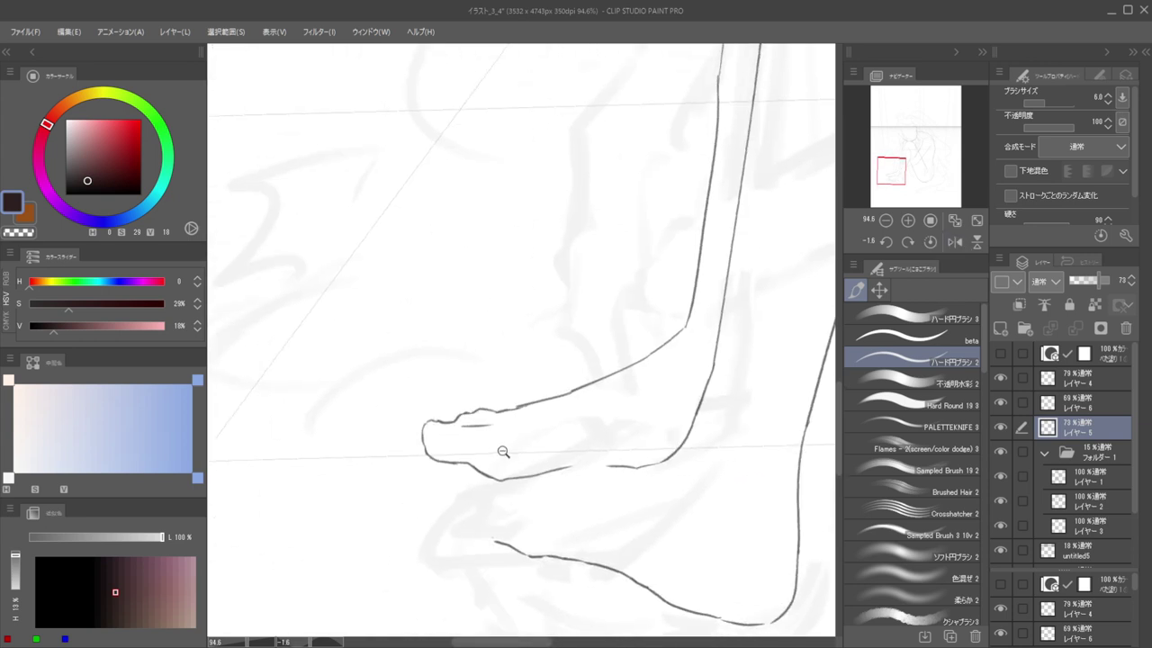
scroll(481, 464, "up", 2)
key("ctrl+z")
Redraw the sole line under the toes, undoing the extra and failed joining strokes
key("e")
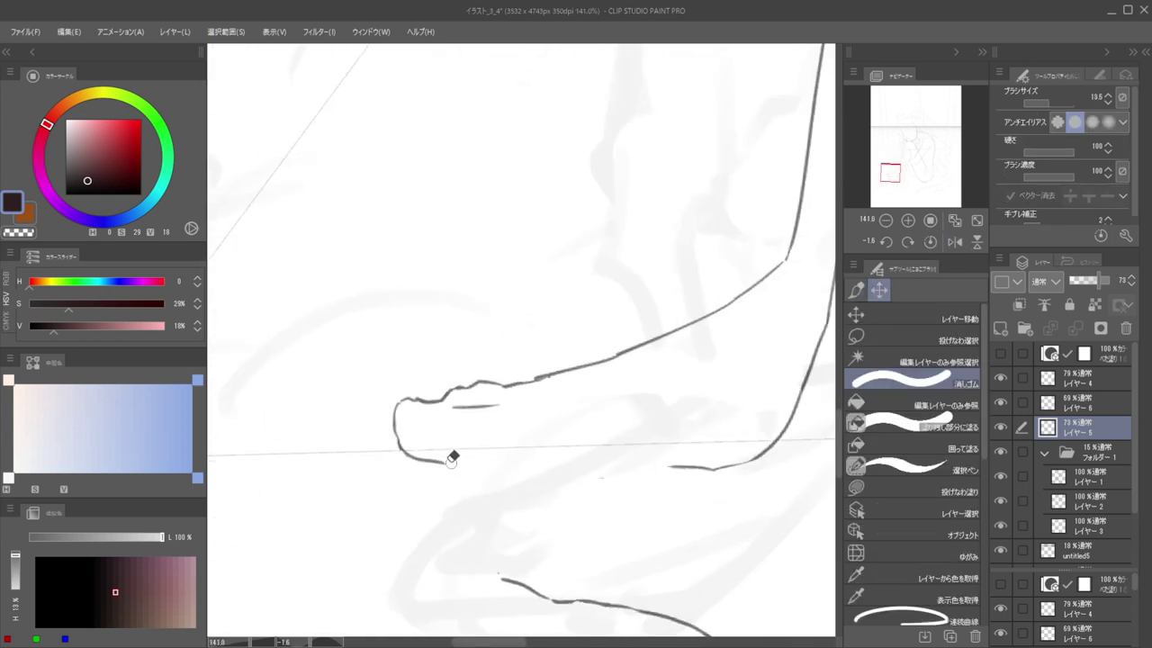
key("b")
mouse_move(454, 458)
left_mouse_down()
mouse_move(443, 462)
mouse_move(486, 484)
left_mouse_up()
left_click_drag(492, 485, 553, 469)
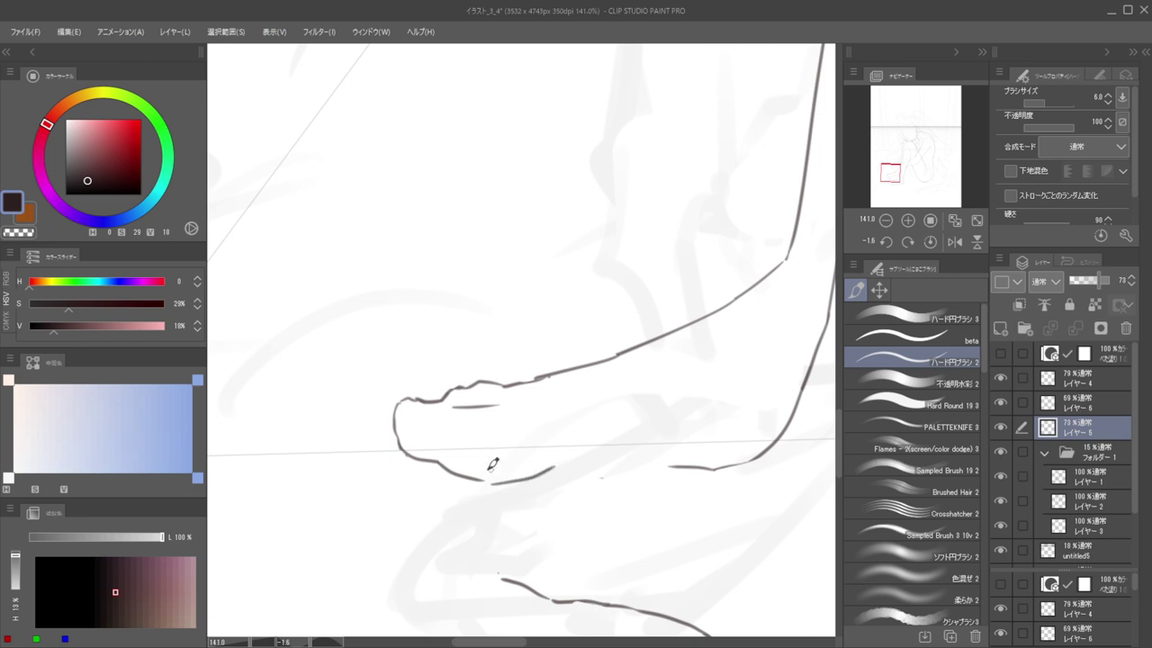
key("ctrl+z")
key("ctrl+z")
mouse_move(437, 462)
left_mouse_down()
mouse_move(483, 488)
mouse_move(532, 488)
mouse_move(599, 460)
mouse_move(683, 461)
mouse_move(558, 459)
mouse_move(613, 481)
mouse_move(560, 462)
mouse_move(608, 481)
mouse_move(576, 469)
left_mouse_up()
key("ctrl+z")
key("ctrl+z")
key("ctrl+z")
Check the mirrored foot, enlarge the eraser, and return to a thin pen
key("h")
key("h")
key("e")
key("p")
key("e")
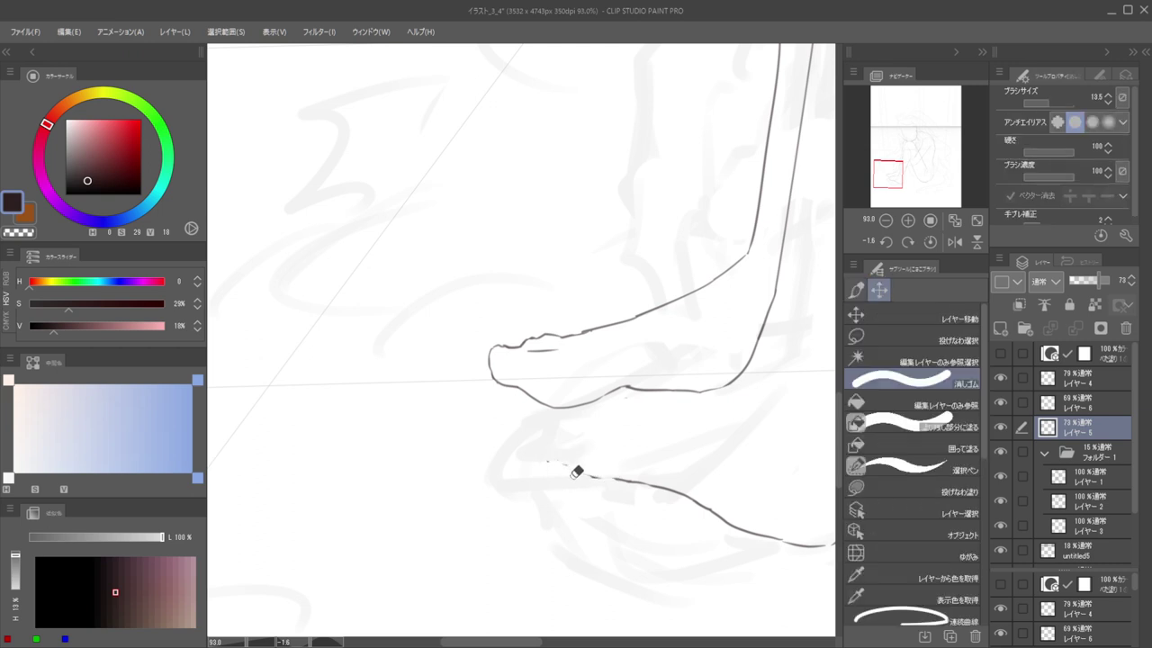
key("bracketright")
key("p")
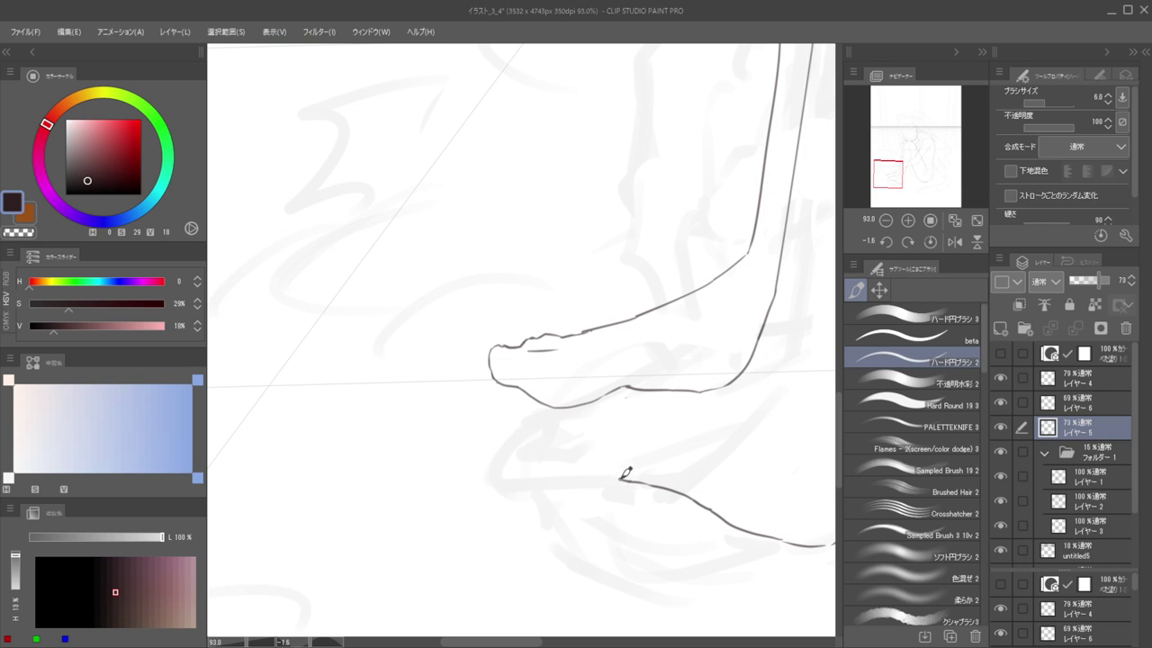
Trim the start of the lower foot line, then undo the trim
left_click_drag(580, 456, 620, 474)
key("e")
mouse_move(548, 461)
left_mouse_down()
mouse_move(617, 473)
mouse_move(579, 475)
mouse_move(595, 479)
left_mouse_up()
key("p")
key("ctrl+z")
key("ctrl+z")
Erase the small loop below the toes and draw a longer curve in its place
key("e")
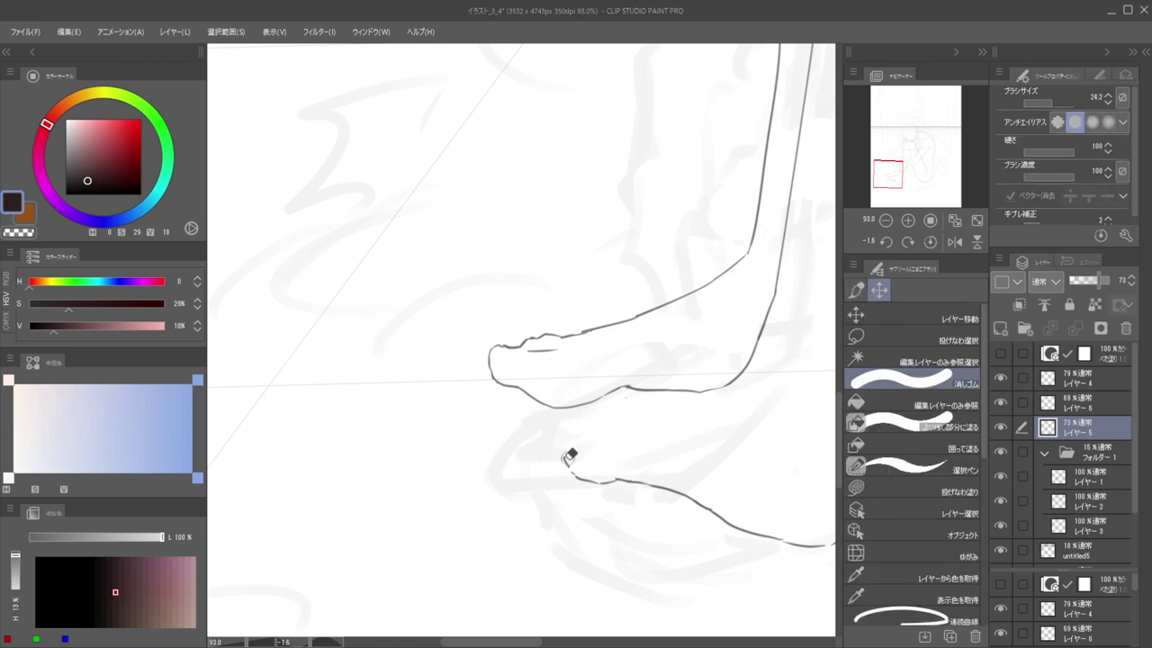
left_click_drag(567, 455, 621, 481)
left_click_drag(570, 453, 576, 431)
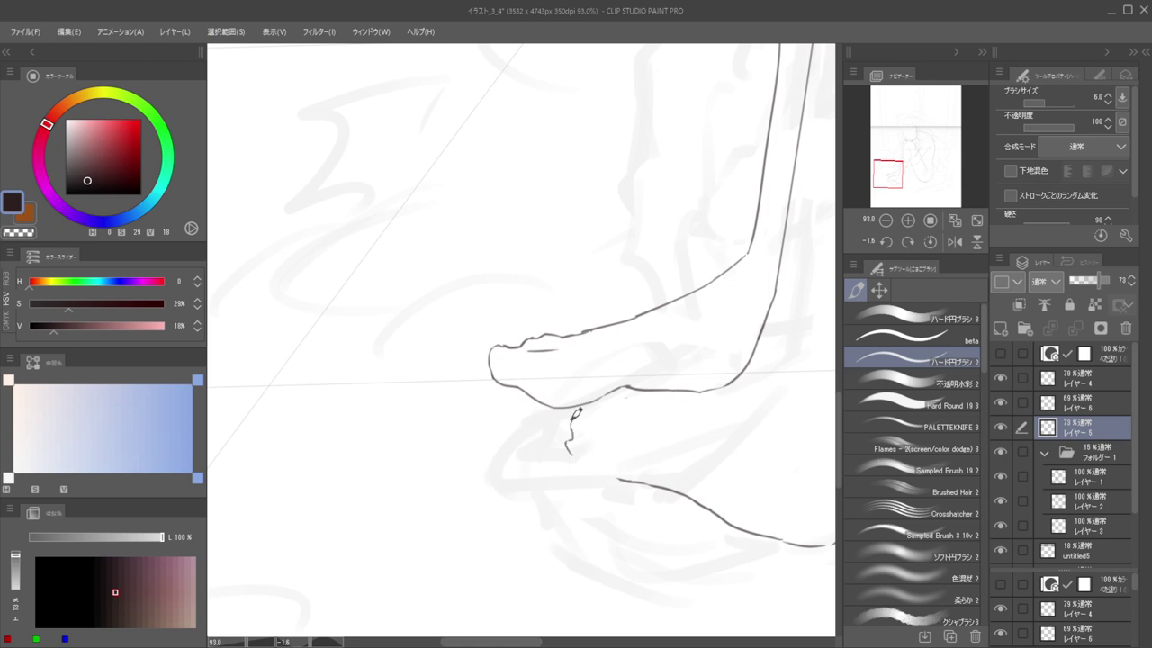
key("ctrl+z")
left_click_drag(574, 458, 574, 434)
left_click_drag(614, 392, 555, 365)
key("h")
key("h")
scroll(604, 384, "up", 5)
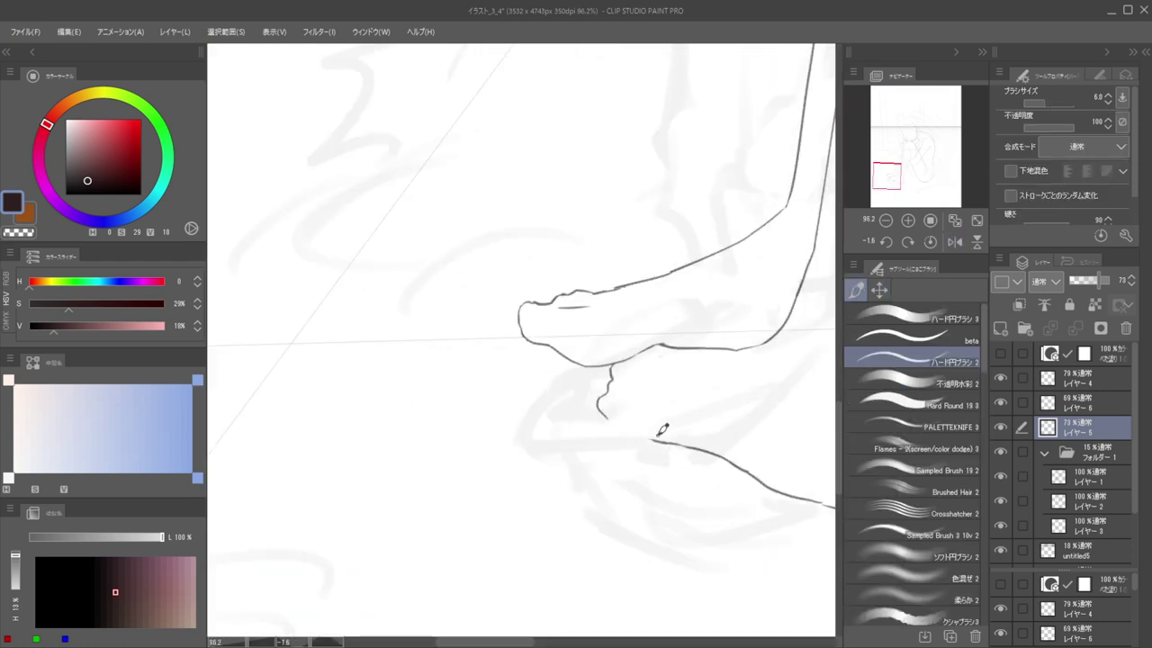
Erase the hooked start of the ankle line and undo the stray upward stroke
scroll(603, 380, "down", 4)
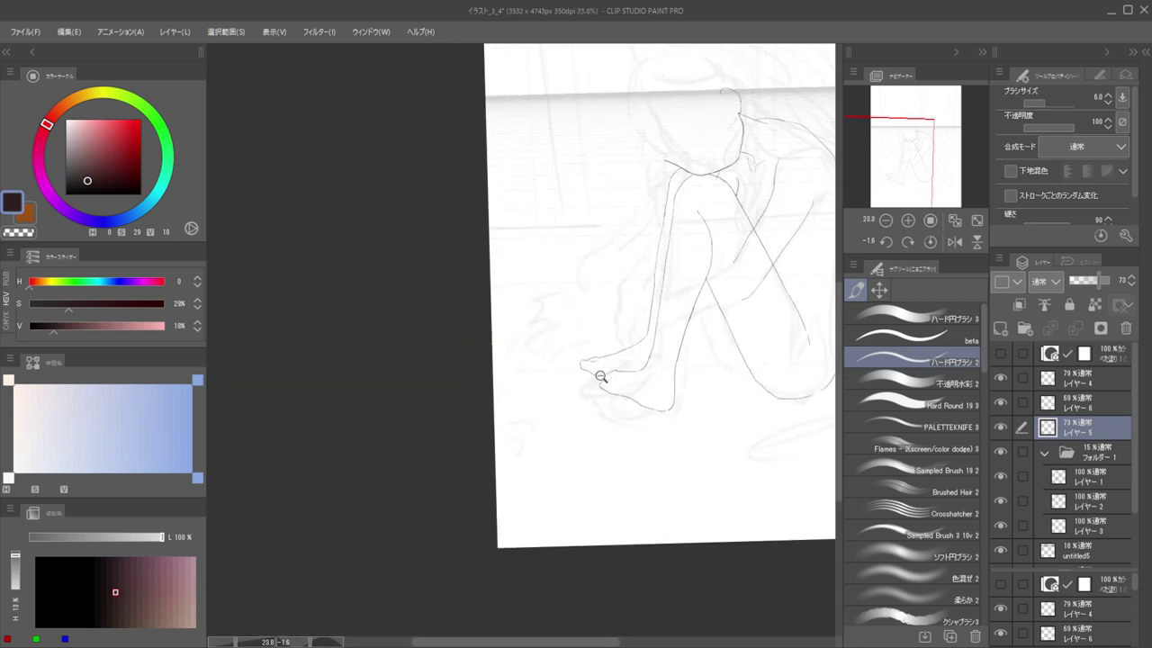
scroll(599, 378, "up", 5)
key("e")
mouse_move(602, 417)
left_mouse_down()
mouse_move(629, 455)
mouse_move(603, 433)
mouse_move(614, 413)
mouse_move(612, 437)
mouse_move(603, 427)
mouse_move(641, 446)
mouse_move(633, 453)
mouse_move(600, 430)
mouse_move(612, 405)
mouse_move(618, 441)
mouse_move(607, 405)
left_mouse_up()
key("b")
key("ctrl+z")
key("e")
key("b")
key("ctrl+z")
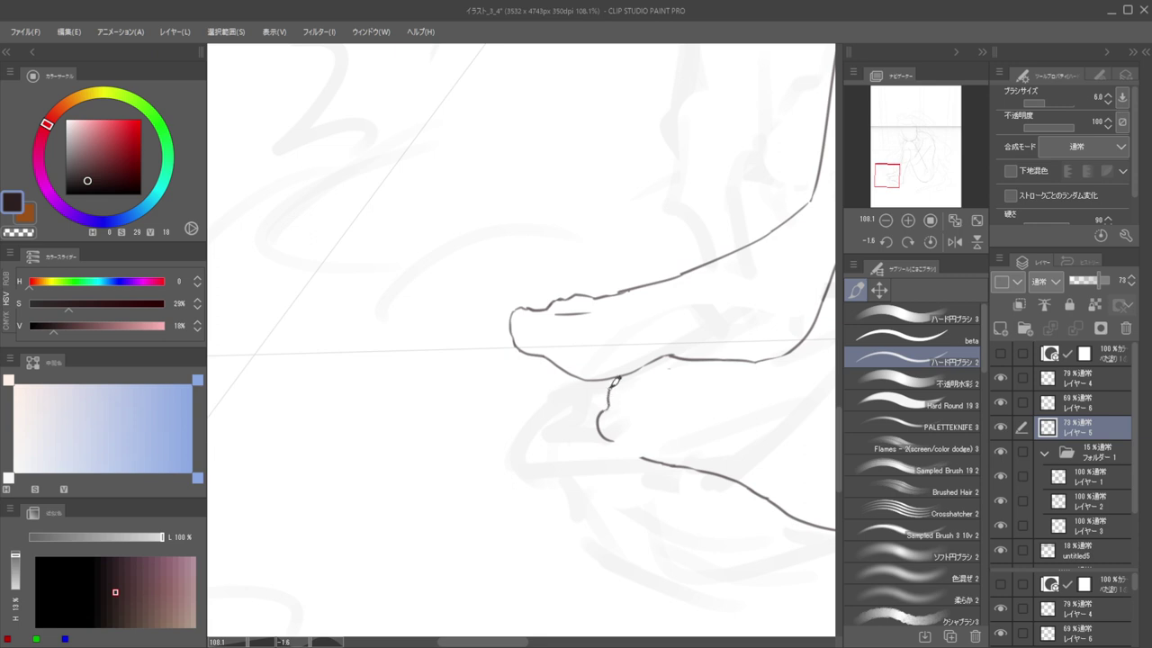
Zoom in on the lower foot in the mirrored view and undo the short toe stroke
scroll(576, 342, "down", 5)
key("h")
left_click_drag(573, 345, 648, 372)
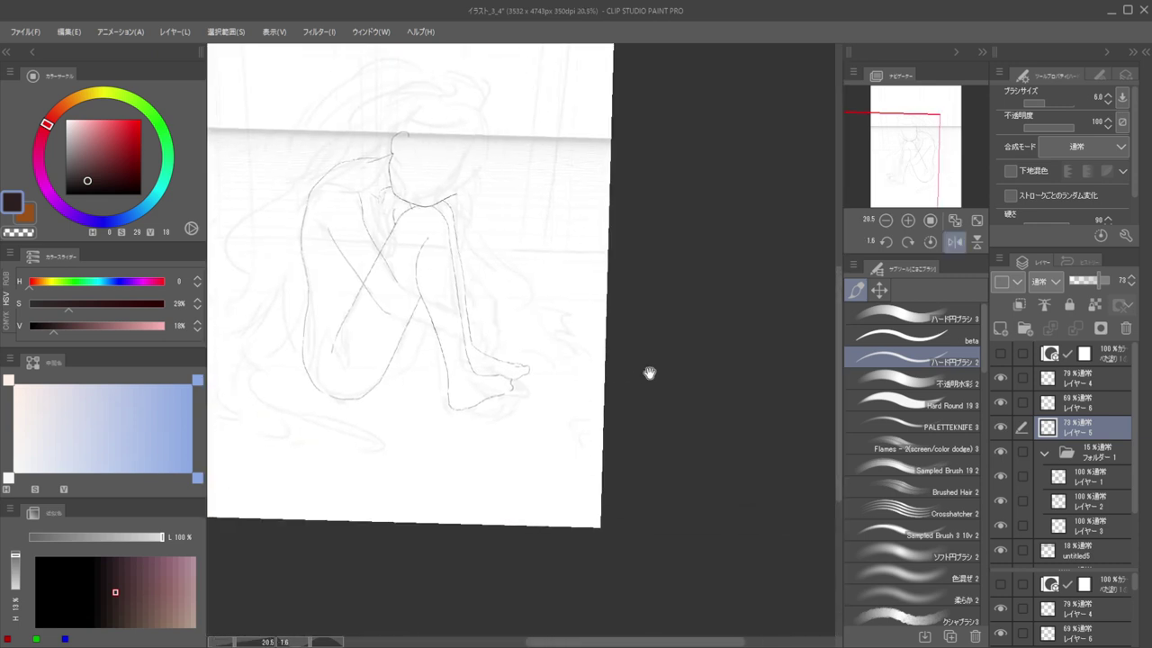
mouse_move(494, 384)
left_mouse_down()
mouse_move(570, 372)
mouse_move(601, 382)
mouse_move(585, 391)
left_mouse_up()
key("e")
key("b")
key("ctrl+z")
key("e")
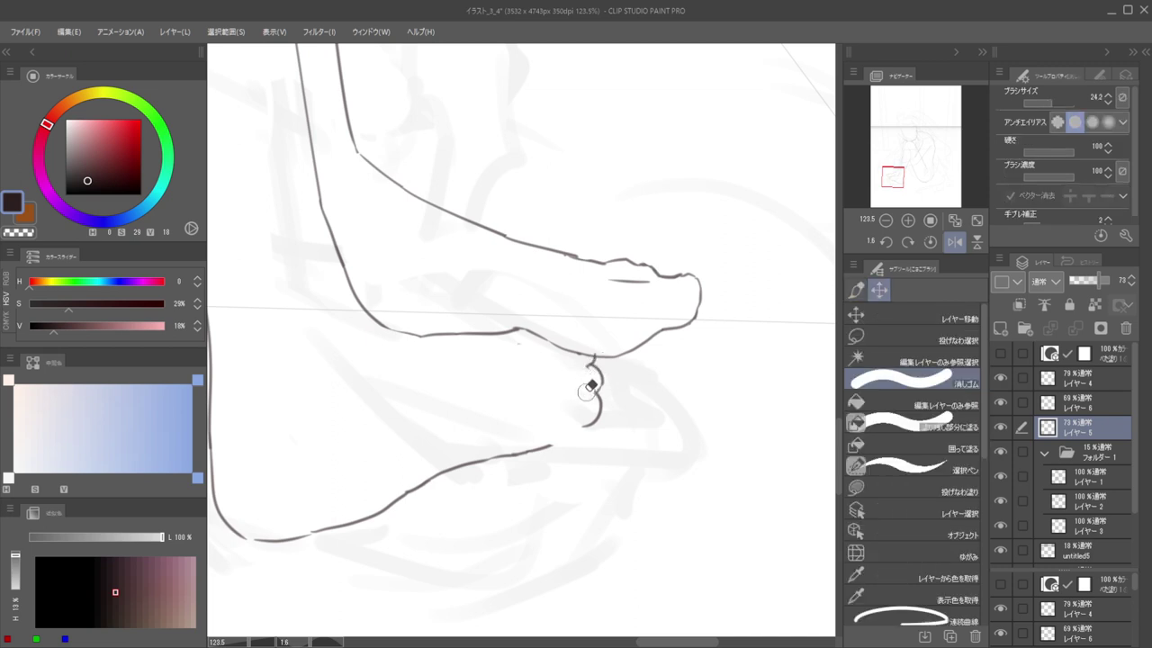
Trim back the heel stroke on the lower foot
key("h")
scroll(576, 371, "down", 4)
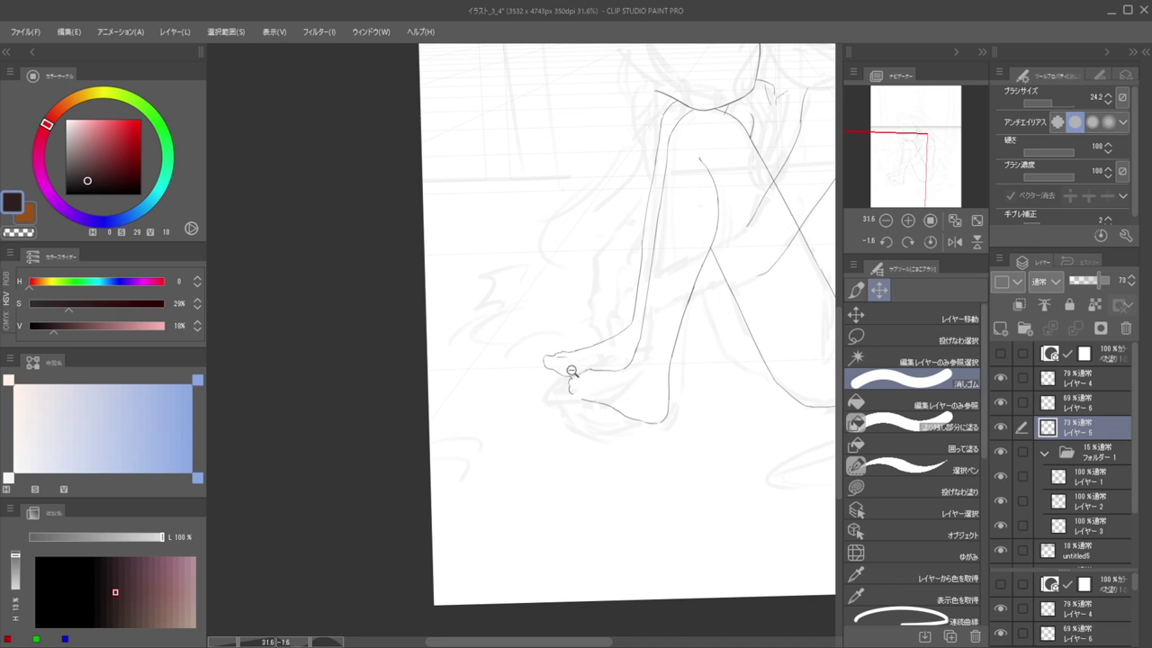
scroll(560, 379, "up", 5)
key("p")
key("ctrl+z")
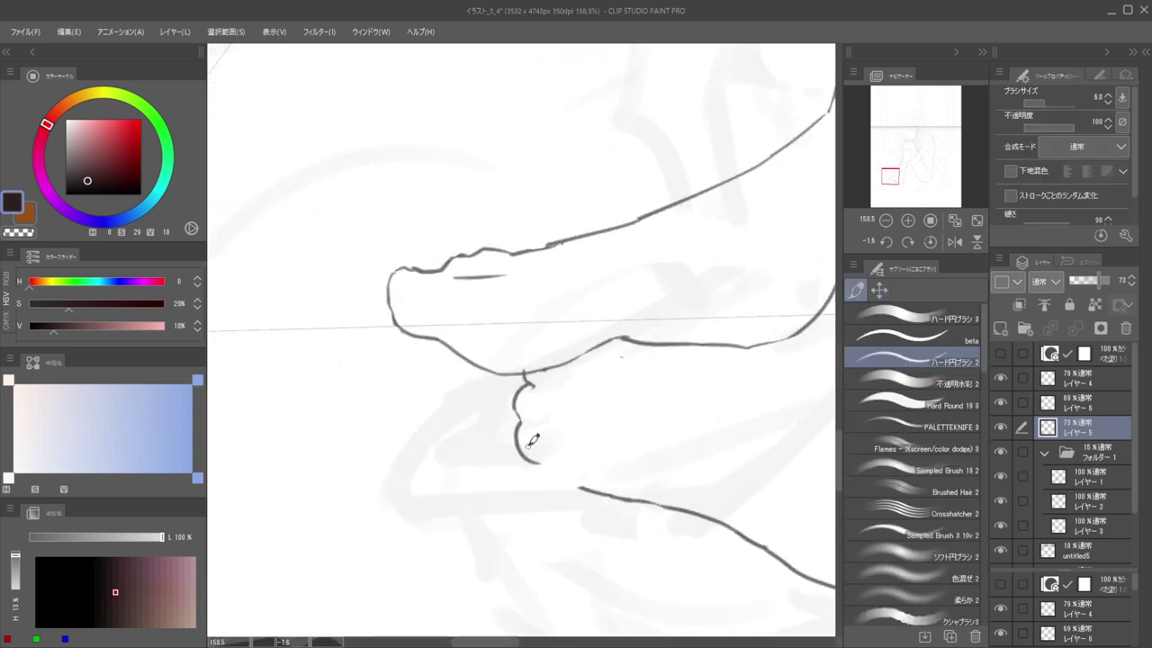
key("e")
mouse_move(528, 442)
left_mouse_down()
mouse_move(528, 455)
mouse_move(519, 427)
mouse_move(602, 488)
left_mouse_up()
key("p")
Extend the foot outline toward the sole and erase the overlap near the toes
key("h")
scroll(629, 444, "down", 2)
left_click_drag(630, 445, 747, 398)
key("e")
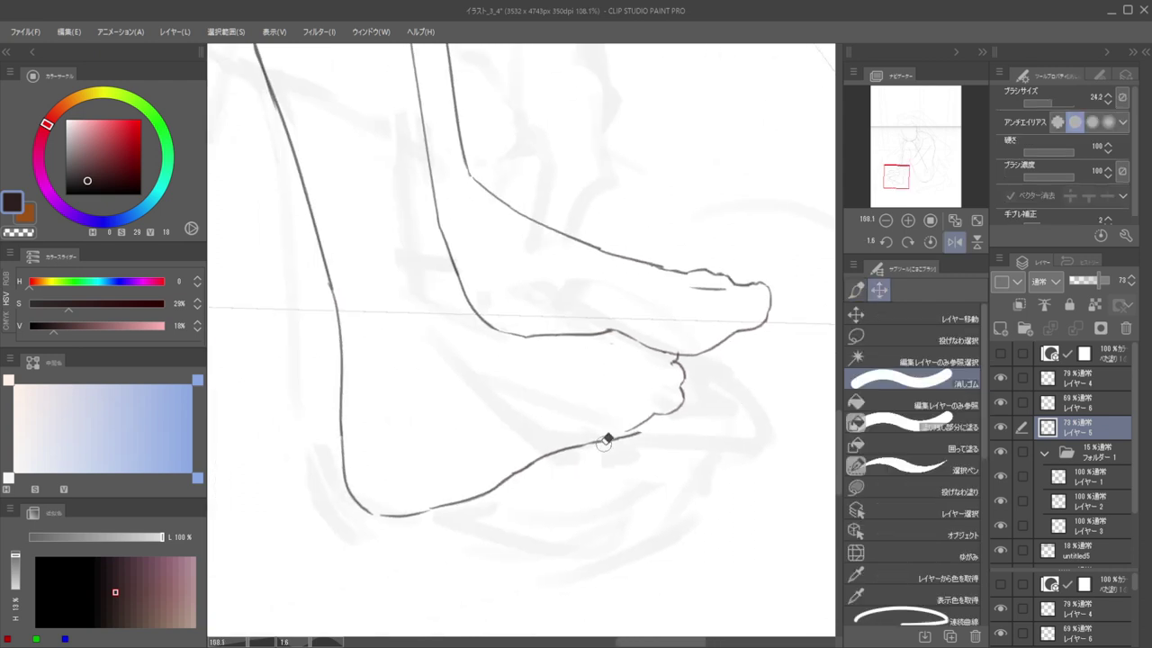
mouse_move(606, 441)
left_mouse_down()
mouse_move(646, 422)
mouse_move(592, 442)
mouse_move(535, 414)
mouse_move(639, 436)
left_mouse_up()
key("p")
scroll(591, 426, "down", 9)
Erase the top end of the lower foot's toe line
key("h")
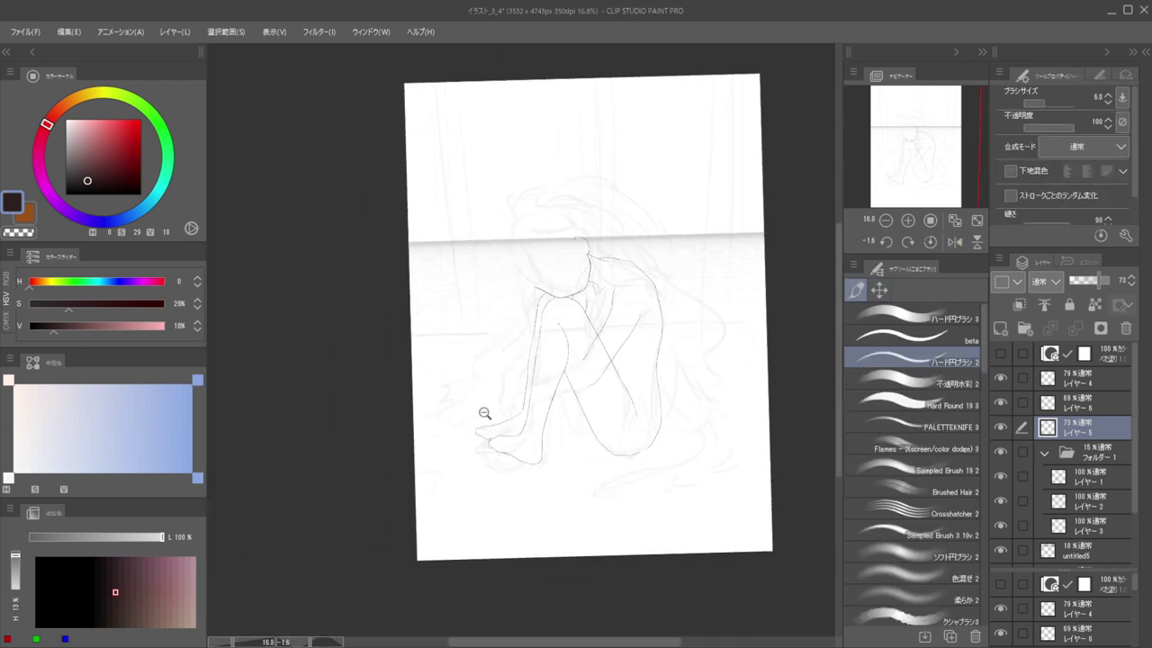
scroll(506, 442, "up", 6)
left_click_drag(449, 465, 527, 457)
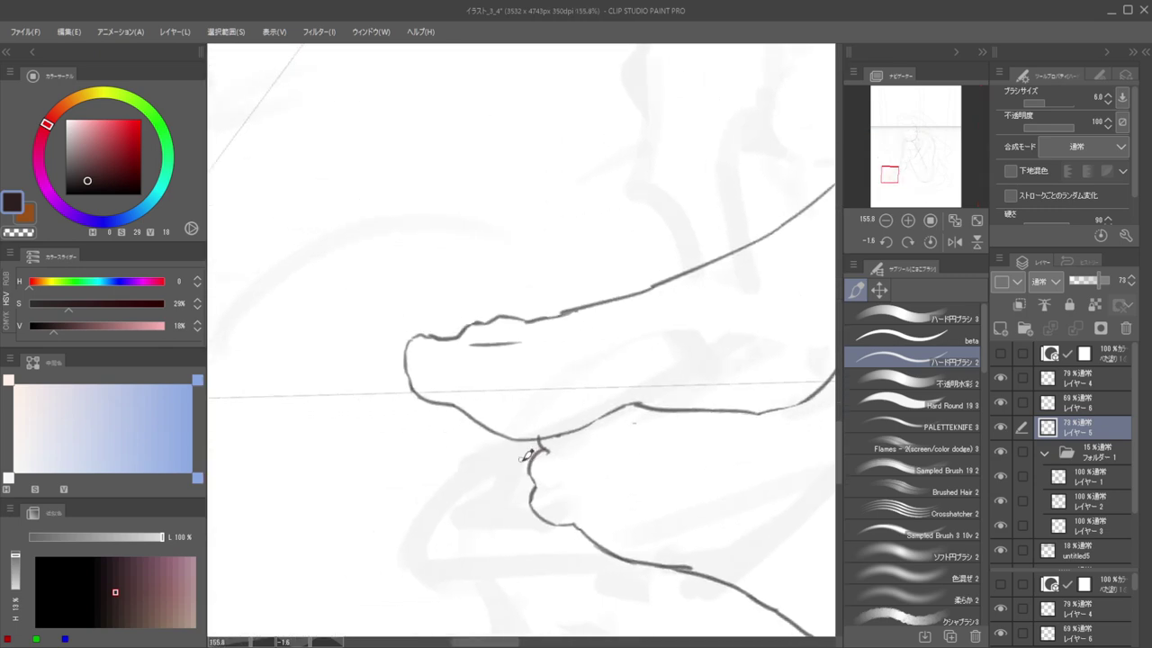
key("e")
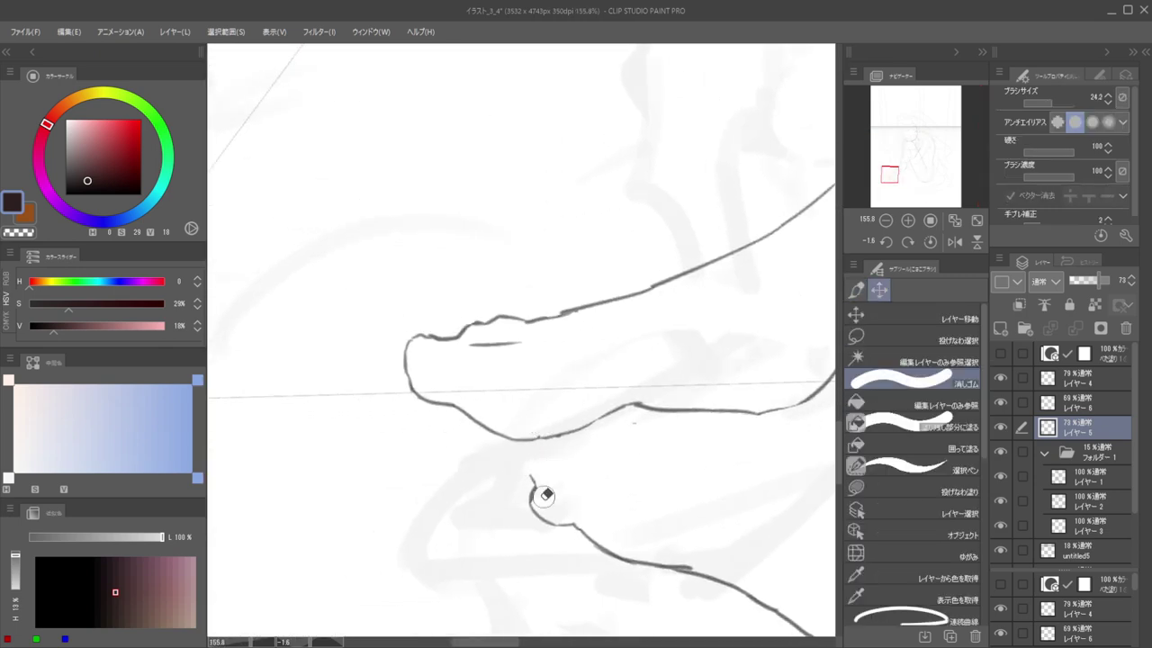
key("b")
left_click_drag(544, 495, 529, 493)
key("e")
key("b")
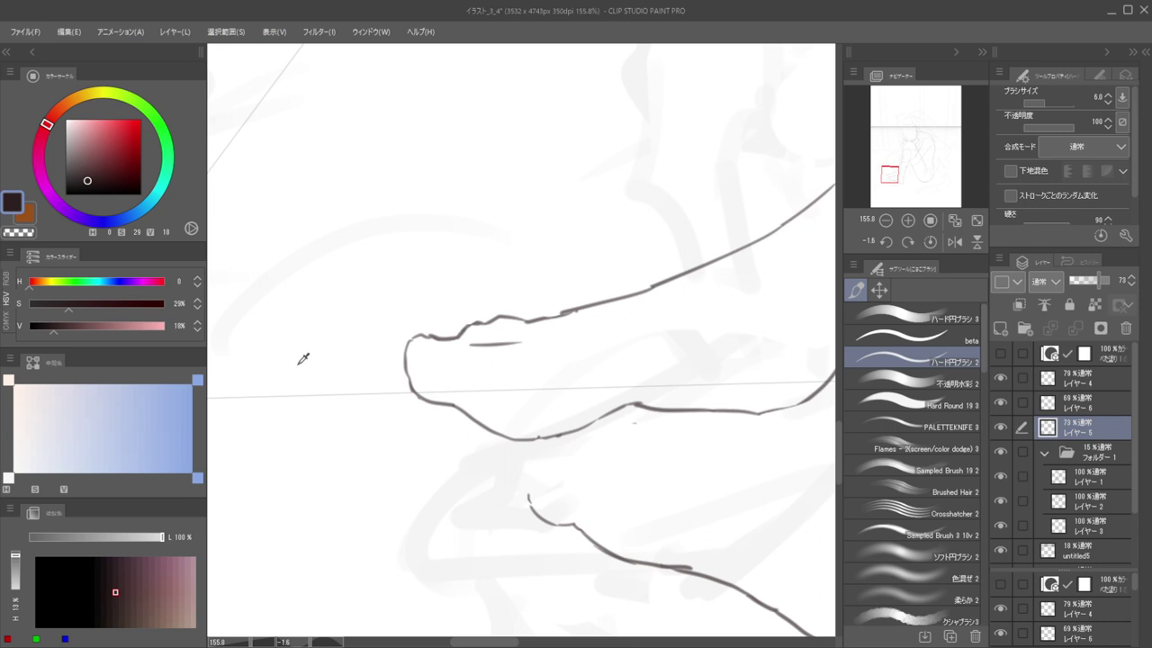
Extend the toe line up-left and join the lower contour to the upper line
key("e")
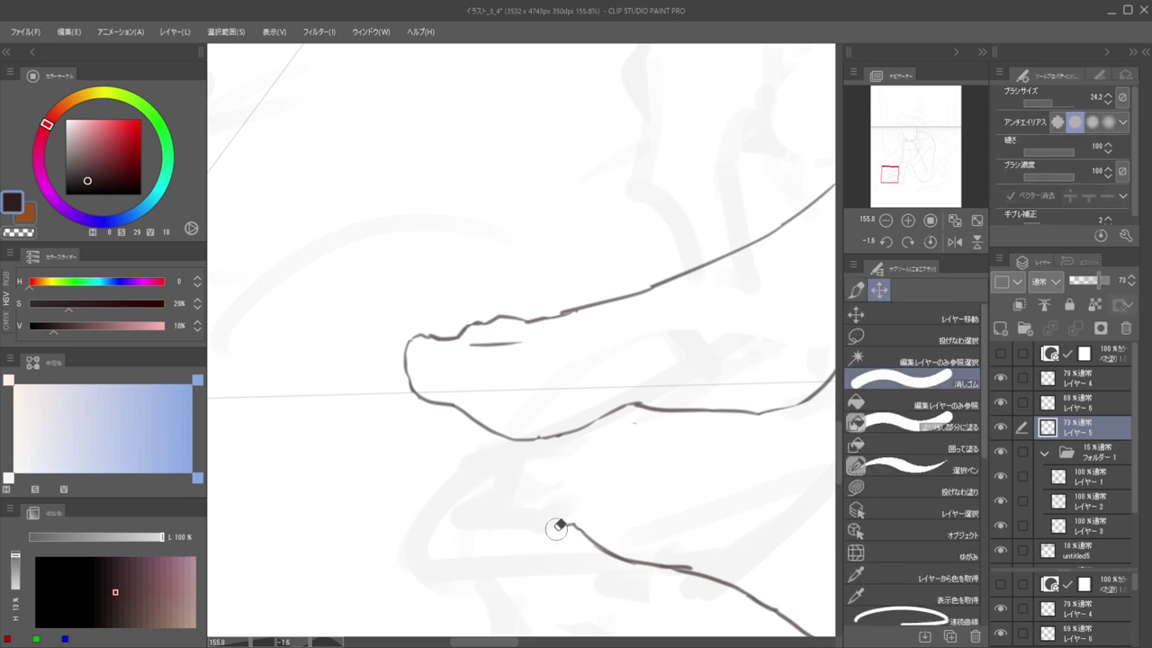
key("b")
mouse_move(570, 517)
left_mouse_down()
mouse_move(541, 497)
mouse_move(566, 525)
mouse_move(546, 509)
left_mouse_up()
key("e")
key("b")
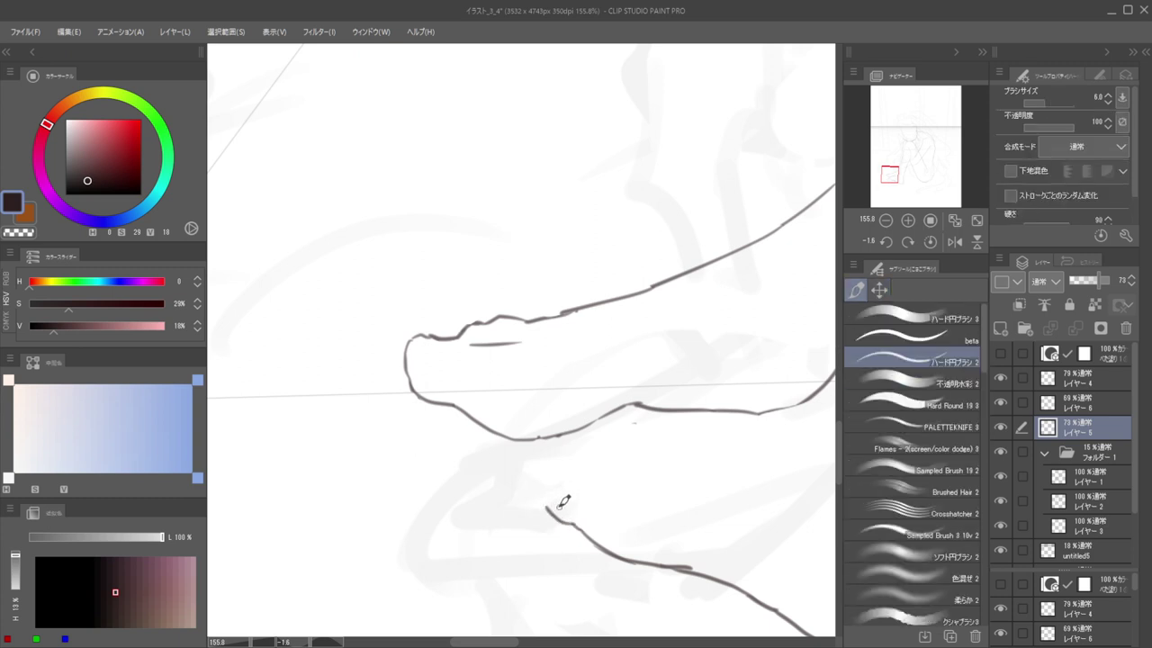
left_click_drag(546, 503, 543, 439)
key("ctrl+z")
left_click_drag(540, 464, 544, 437)
mouse_move(544, 387)
left_mouse_down()
mouse_move(481, 386)
mouse_move(538, 373)
left_mouse_up()
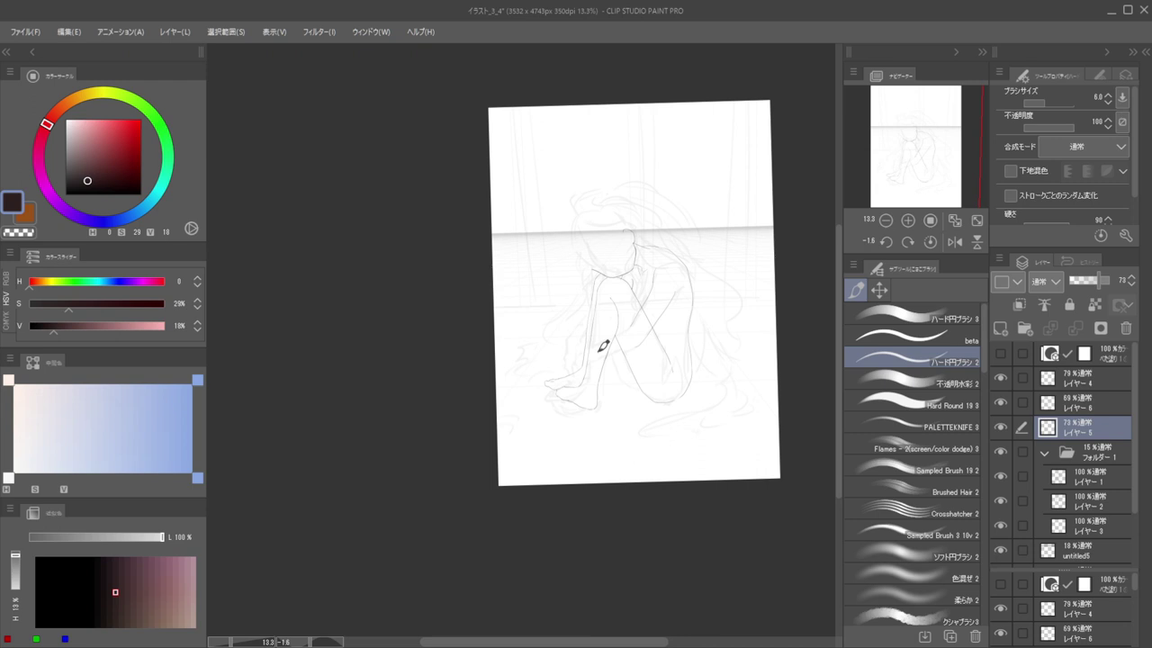
On レイヤー 6, continue the long diagonal line down from the knee
scroll(648, 276, "up", 3)
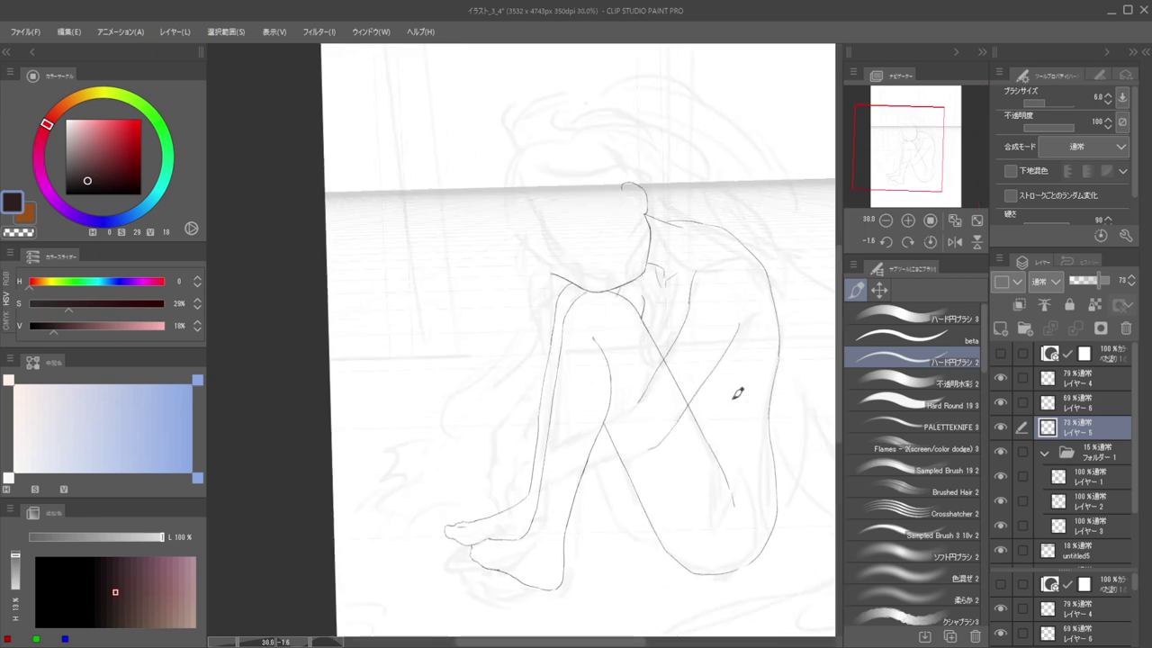
left_click(1077, 393)
scroll(623, 414, "up", 4)
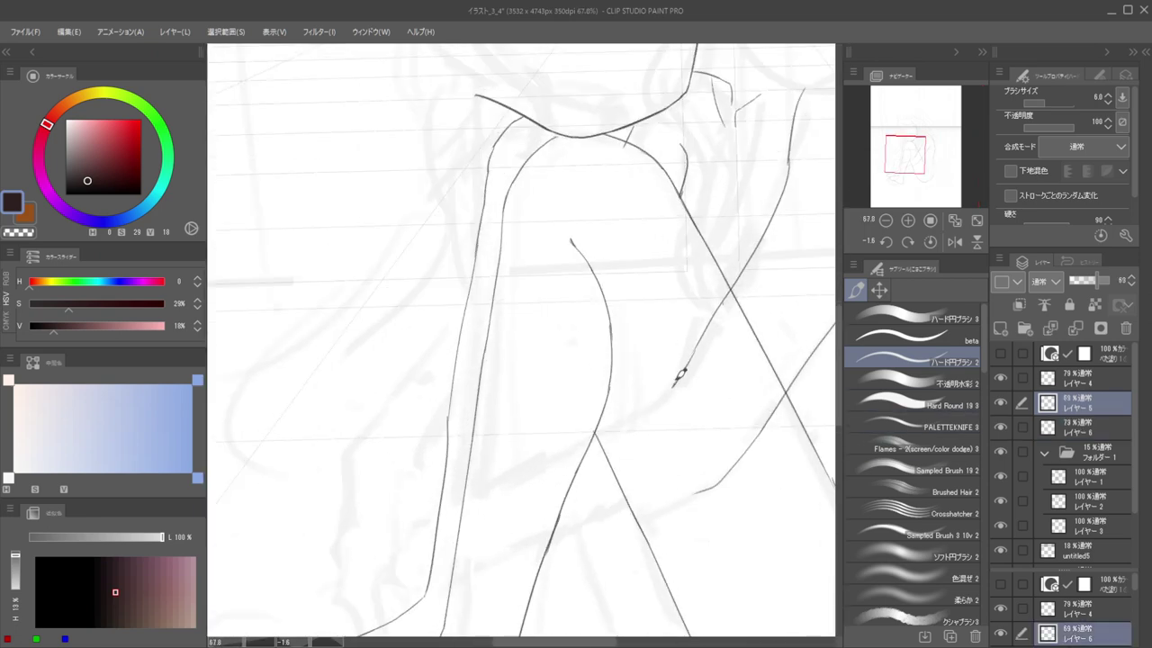
left_click_drag(671, 390, 629, 414)
key("ctrl+z")
left_click_drag(675, 385, 635, 413)
scroll(609, 421, "down", 5)
scroll(617, 412, "up", 2)
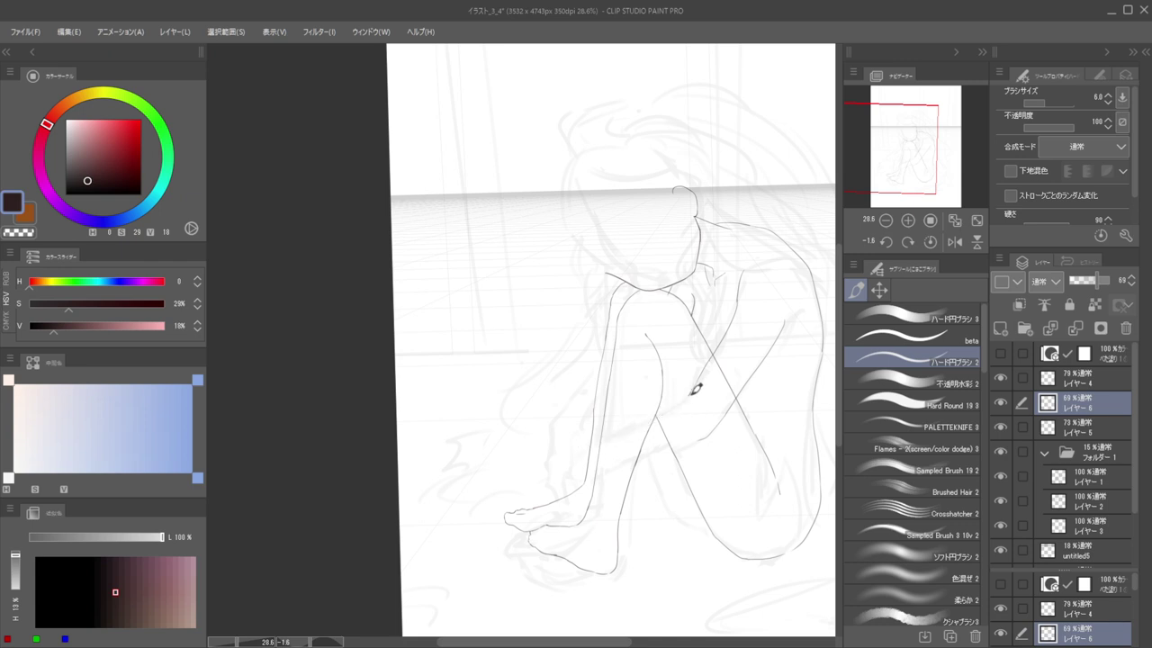
Fade レイヤー 5 to 19% opacity and go back to レイヤー 6
left_click(1084, 427)
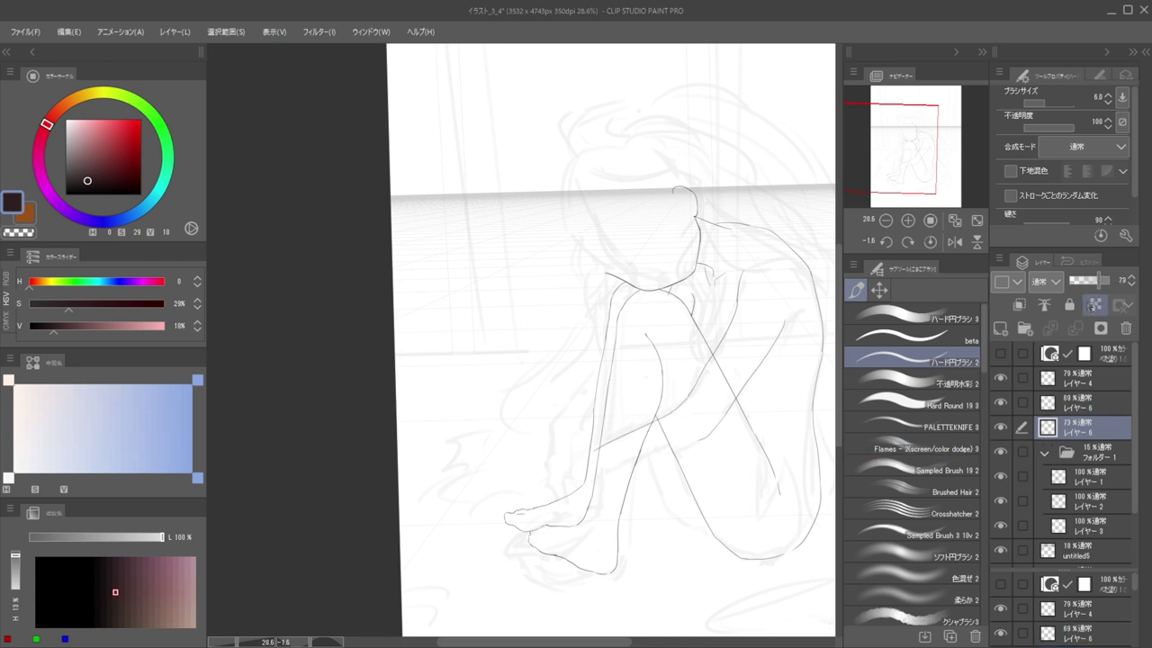
left_click_drag(1080, 285, 1088, 286)
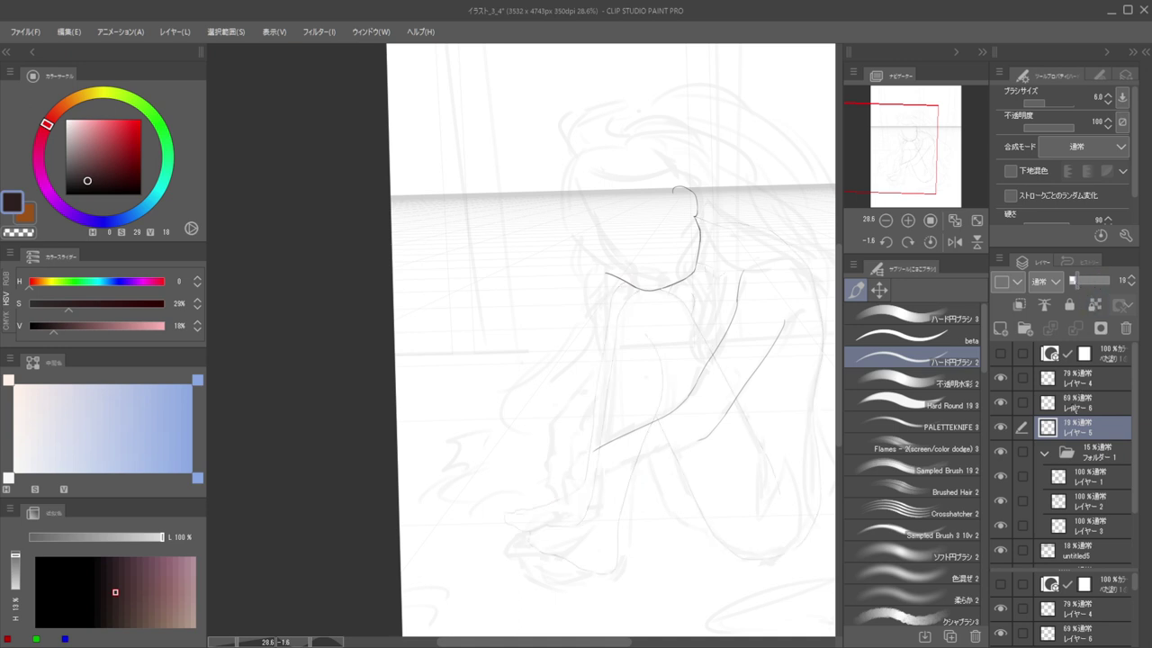
left_click(1074, 409)
mouse_move(676, 441)
left_mouse_down()
mouse_move(710, 421)
mouse_move(721, 433)
mouse_move(762, 400)
mouse_move(693, 438)
left_mouse_up()
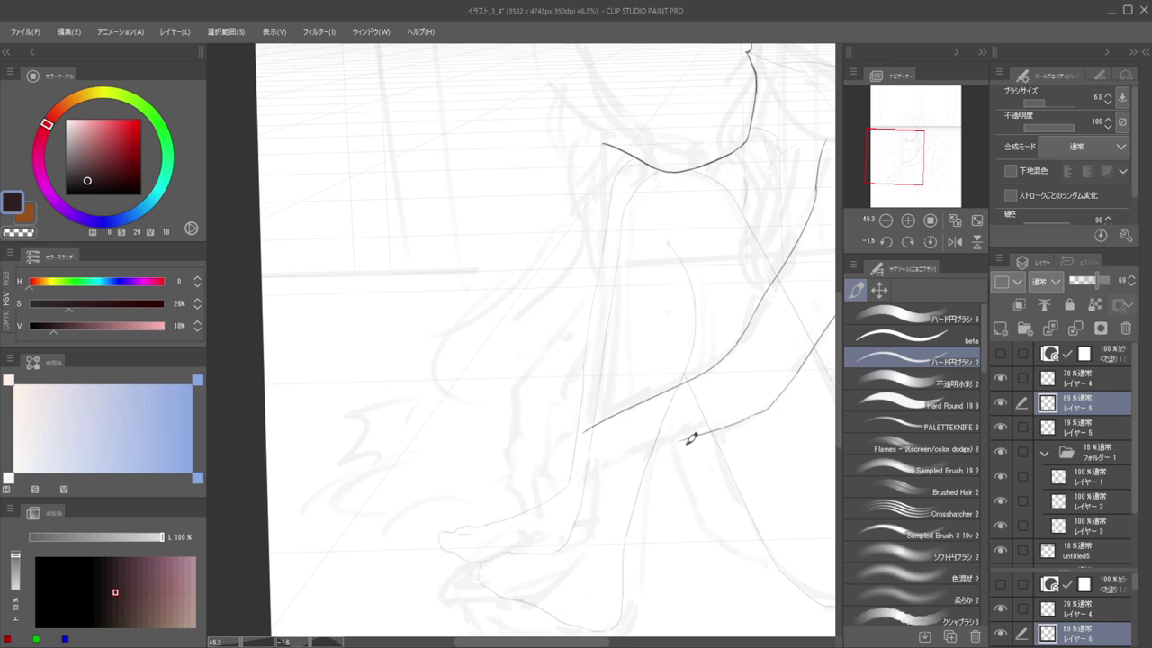
Extend the long diagonal forearm line's tail leftward, retrying the extension several times
left_click_drag(689, 437, 677, 441)
key("e")
key("p")
key("ctrl+z")
left_click_drag(679, 440, 600, 467)
key("ctrl+z")
left_click_drag(677, 441, 592, 458)
key("ctrl+z")
left_click_drag(679, 441, 572, 462)
key("ctrl+z")
Attempt the lower parallel forearm line across the shins, undoing each unsatisfactory try
left_click_drag(563, 478, 661, 451)
key("ctrl+z")
left_click_drag(563, 477, 683, 447)
key("ctrl+z")
left_click_drag(563, 478, 685, 443)
key("ctrl+z")
left_click_drag(552, 477, 686, 440)
key("ctrl+z")
left_click_drag(561, 470, 689, 425)
key("ctrl+z")
left_click_drag(570, 469, 681, 441)
key("ctrl+z")
mouse_move(552, 476)
left_mouse_down()
mouse_move(690, 435)
mouse_move(553, 476)
left_mouse_up()
key("ctrl+z")
Rotate the view about 104 degrees and replace the doubled strokes with one clean stroke
mouse_move(653, 439)
left_mouse_down()
mouse_move(723, 485)
mouse_move(541, 520)
mouse_move(750, 480)
mouse_move(691, 566)
mouse_move(545, 435)
mouse_move(578, 468)
mouse_move(550, 506)
mouse_move(558, 518)
mouse_move(571, 515)
mouse_move(547, 413)
mouse_move(569, 524)
left_mouse_up()
key("e")
key("b")
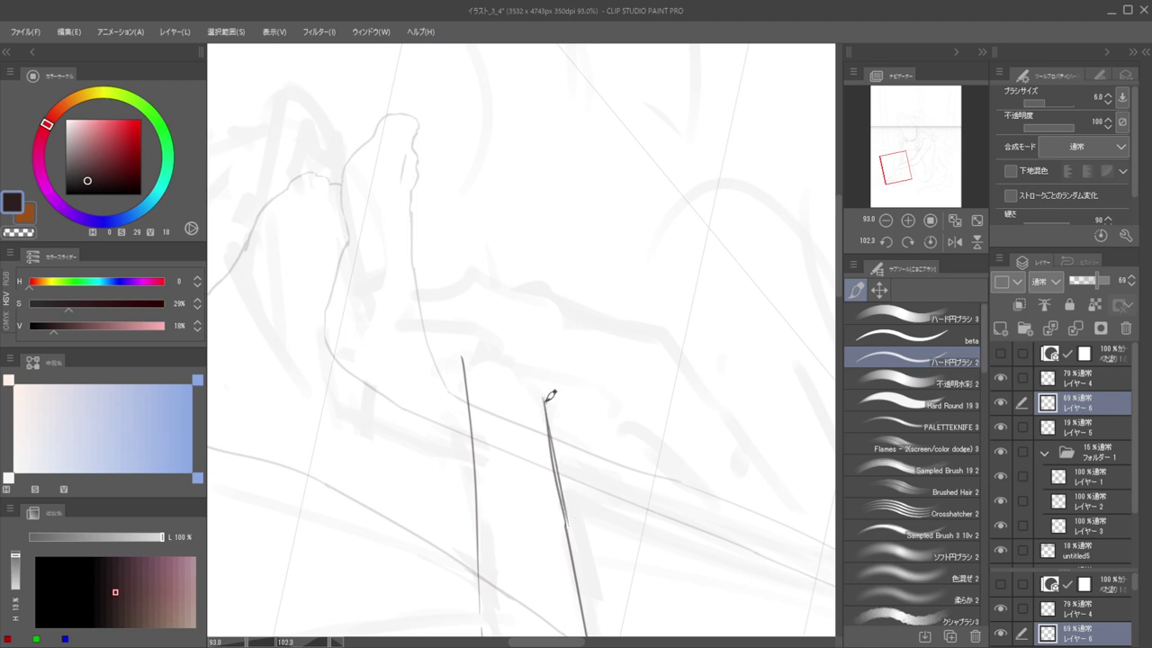
key("ctrl+z")
key("ctrl+z")
left_click_drag(540, 361, 570, 540)
key("ctrl+z")
left_click_drag(540, 359, 574, 538)
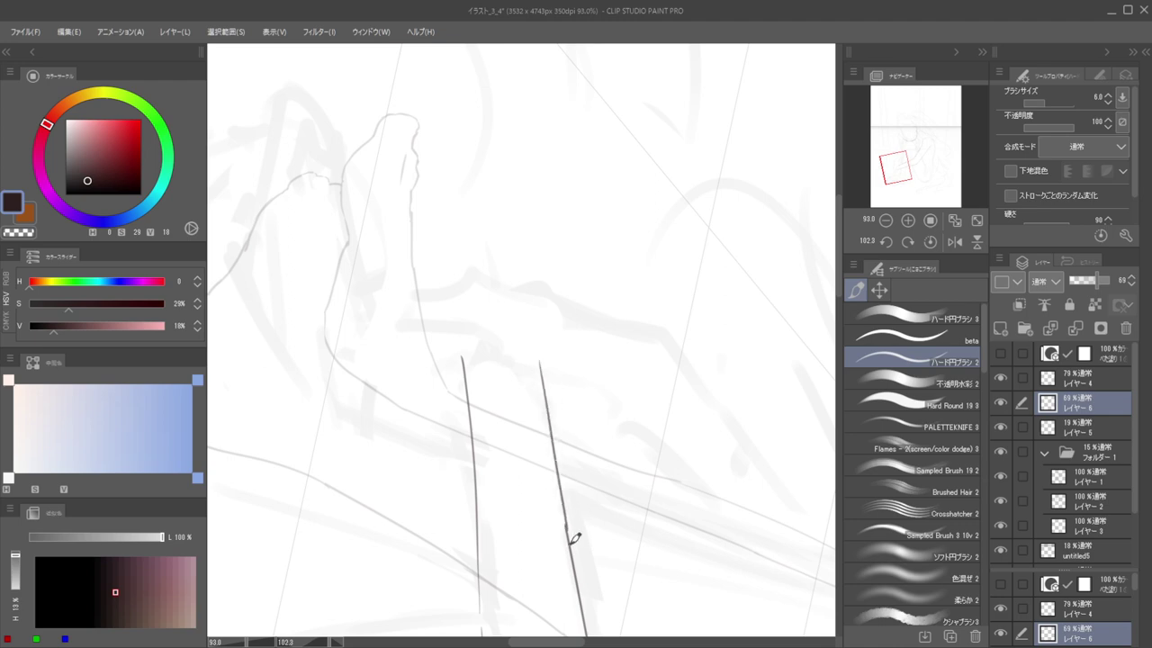
Reframe the view on the legs and bridge the gap in the lower forearm line
left_click_drag(545, 416, 472, 417)
left_click_drag(603, 383, 441, 478)
left_click_drag(647, 367, 599, 350)
scroll(599, 350, "up", 5)
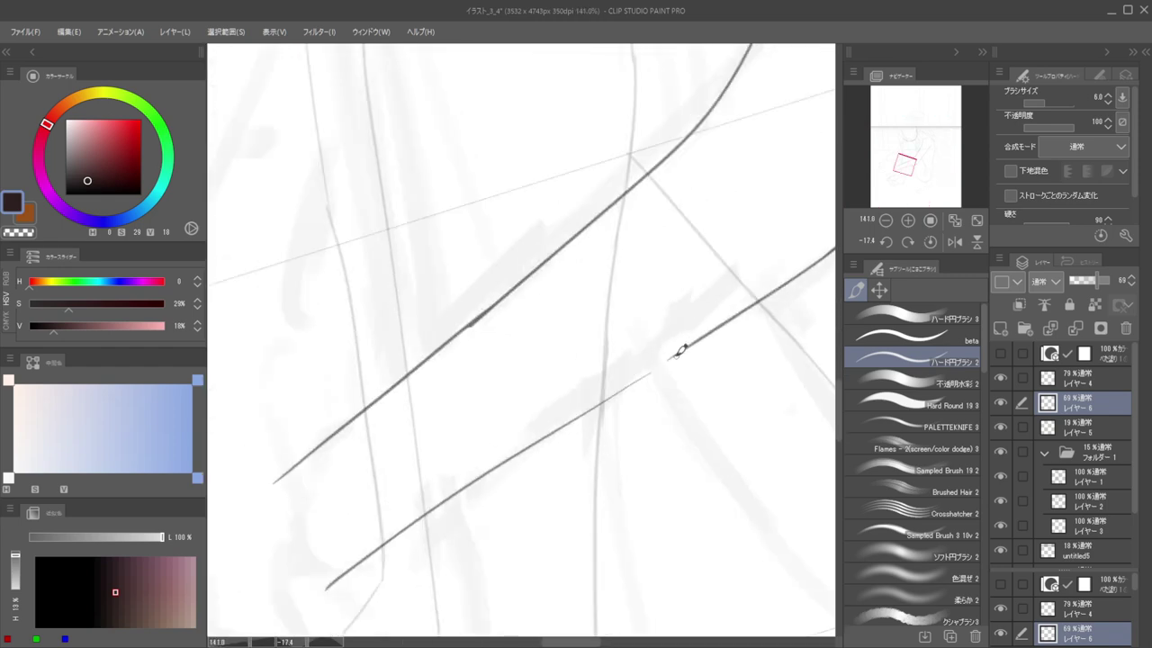
left_click_drag(677, 355, 617, 393)
key("ctrl+z")
left_click_drag(673, 354, 634, 380)
left_click_drag(684, 348, 618, 391)
key("^")
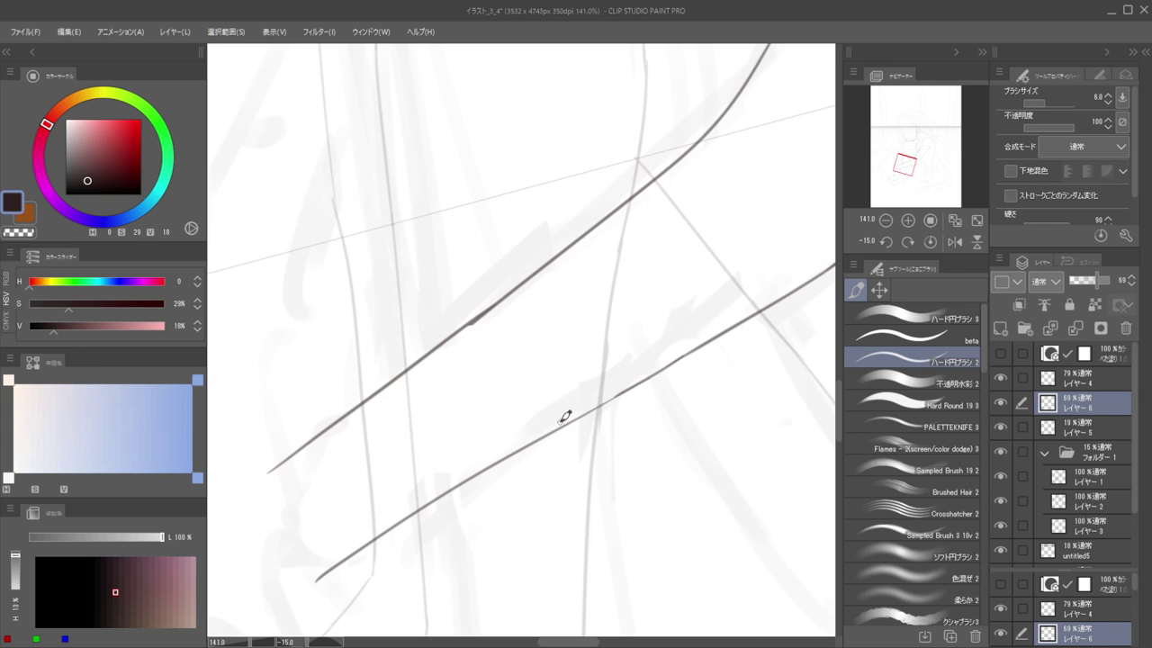
scroll(637, 335, "down", 7)
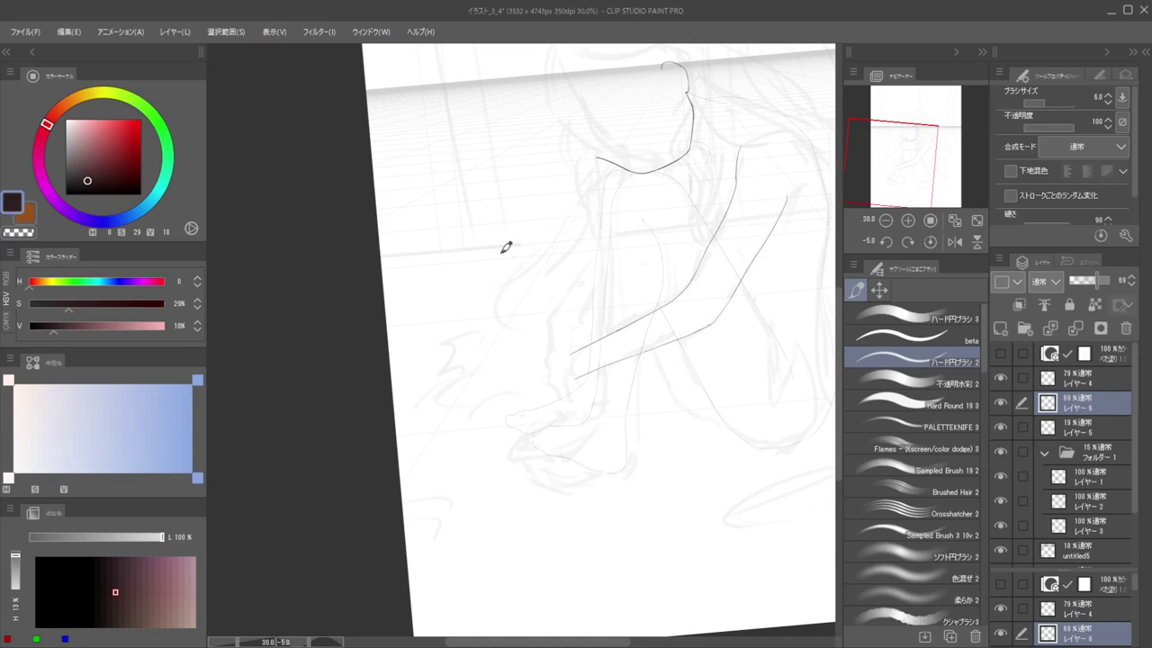
Straighten and zoom out to the whole page, keeping the inking layer active rather than the 19% sketch
key("asciicircum")
key("asciicircum")
key("asciicircum")
key("asciicircum")
key("asciicircum")
key("asciicircum")
key("minus")
key("minus")
key("minus")
key("minus")
key("minus")
key("minus")
key("minus")
key("minus")
key("minus")
key("minus")
key("minus")
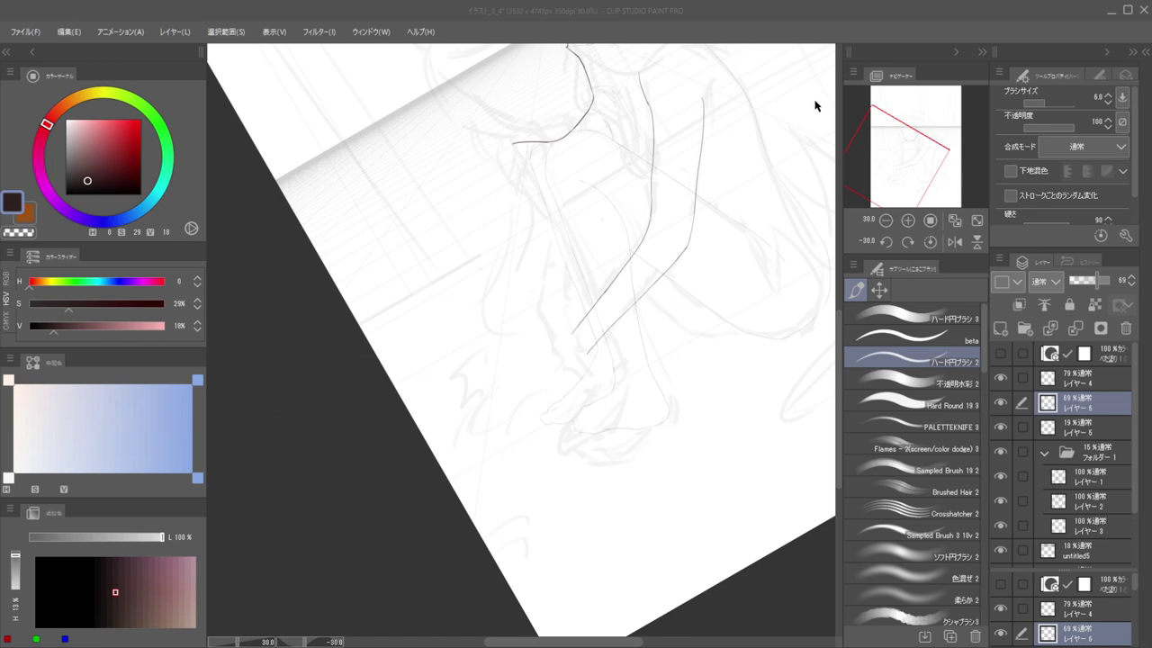
left_click_drag(494, 355, 459, 364)
left_click_drag(635, 309, 650, 357)
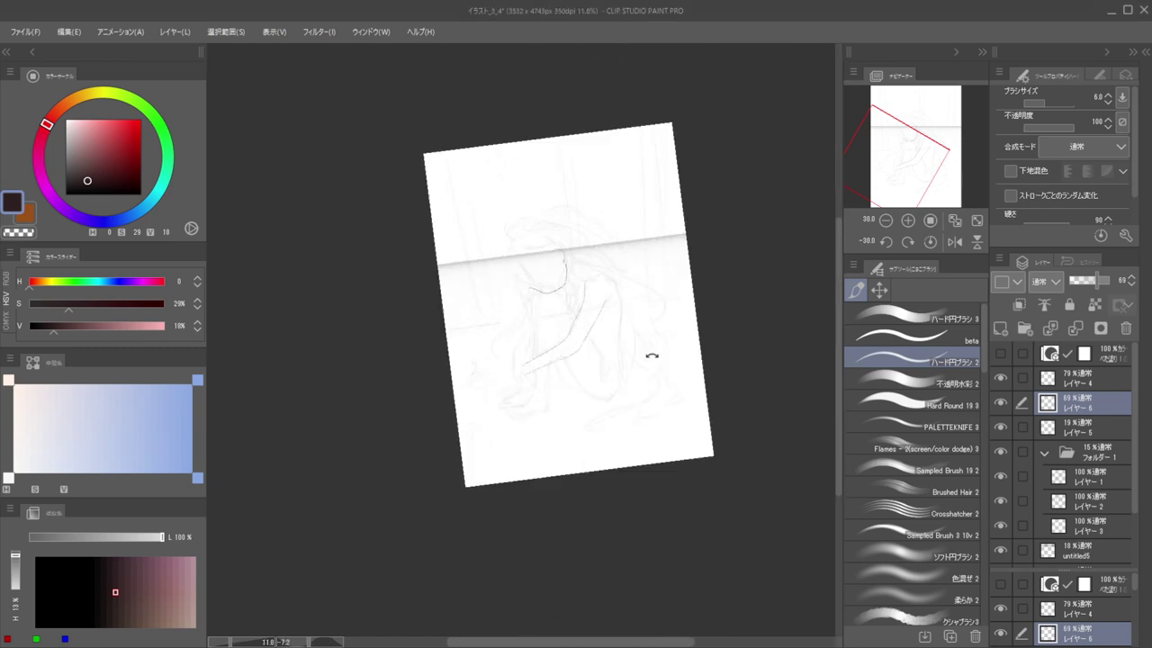
left_click_drag(602, 323, 654, 341)
scroll(654, 341, "up", 4)
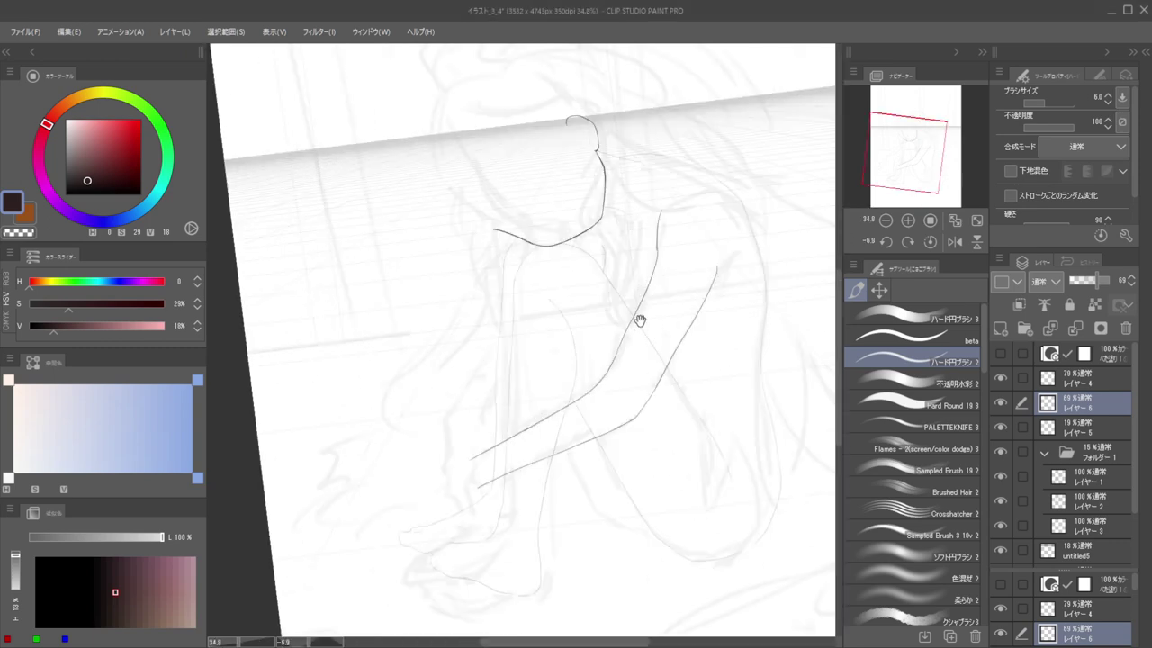
left_click(1076, 427)
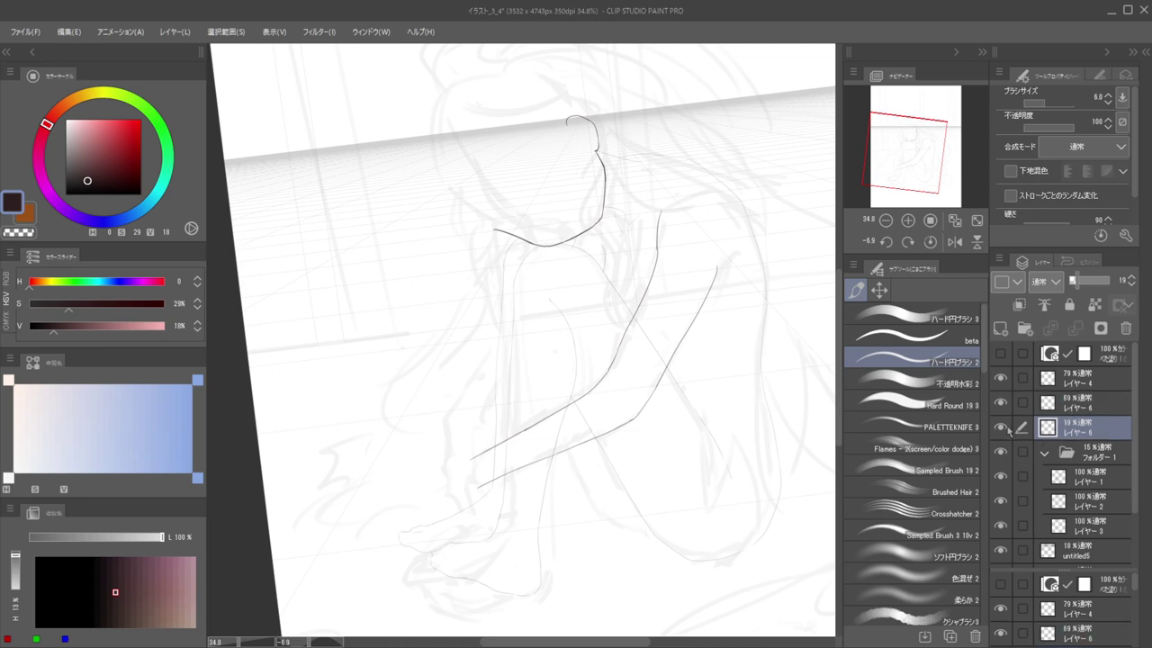
left_click(1076, 401)
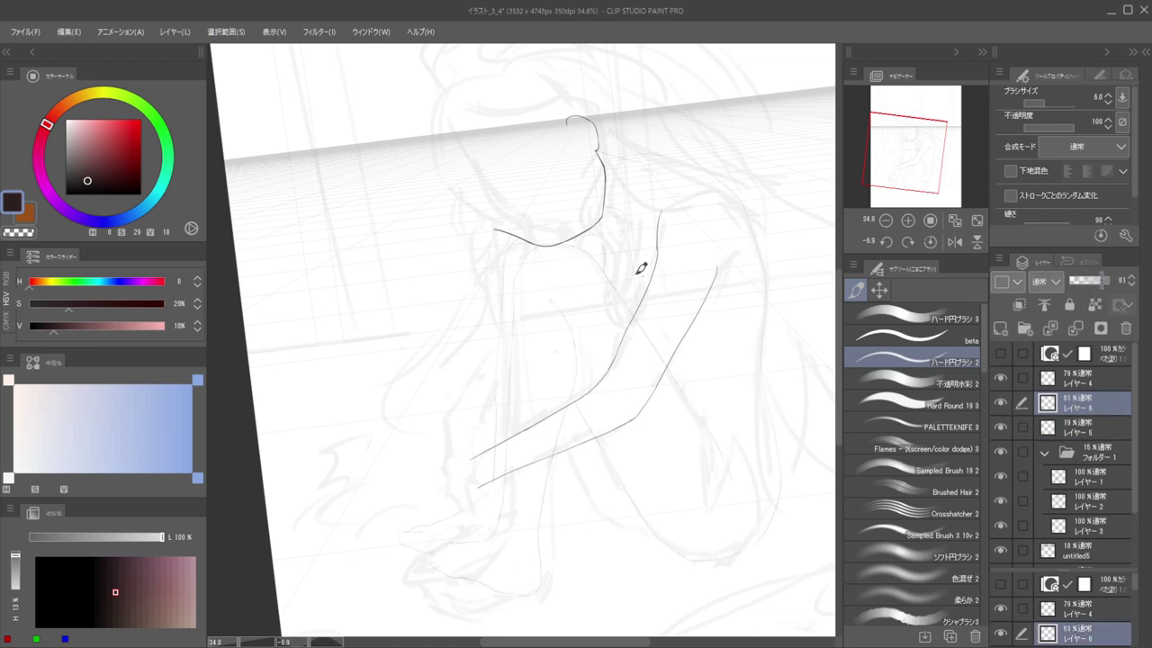
scroll(640, 267, "up", 6)
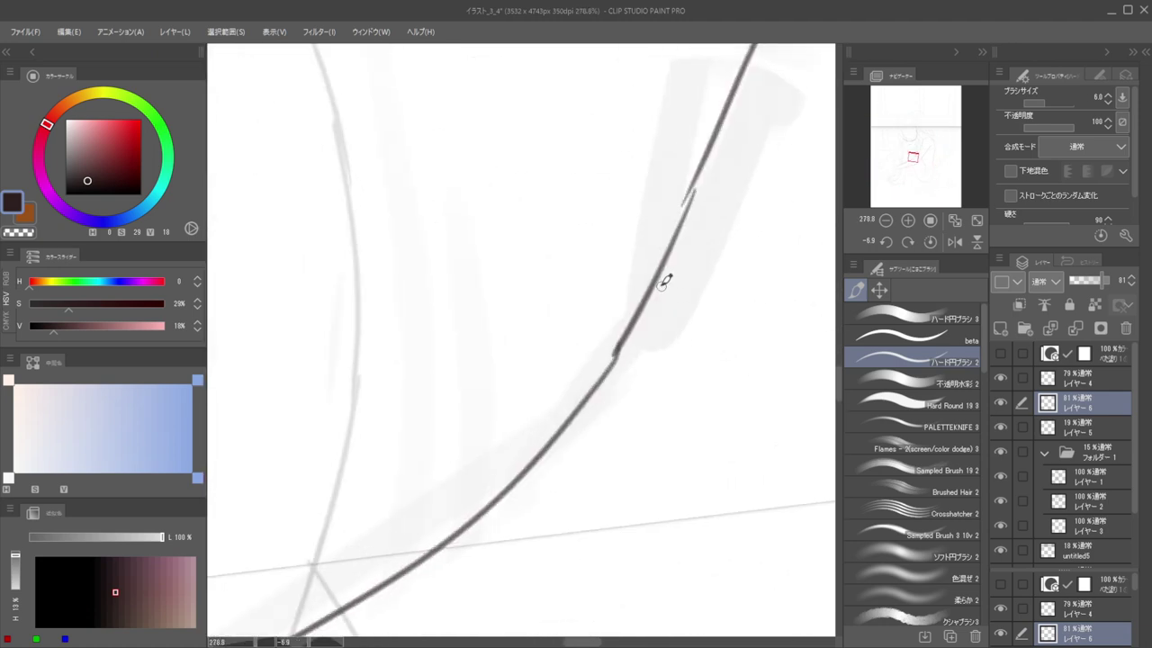
Erase the rough outer arm line with transparent colour and redraw it toward the elbow
key("c")
left_click_drag(690, 203, 633, 322)
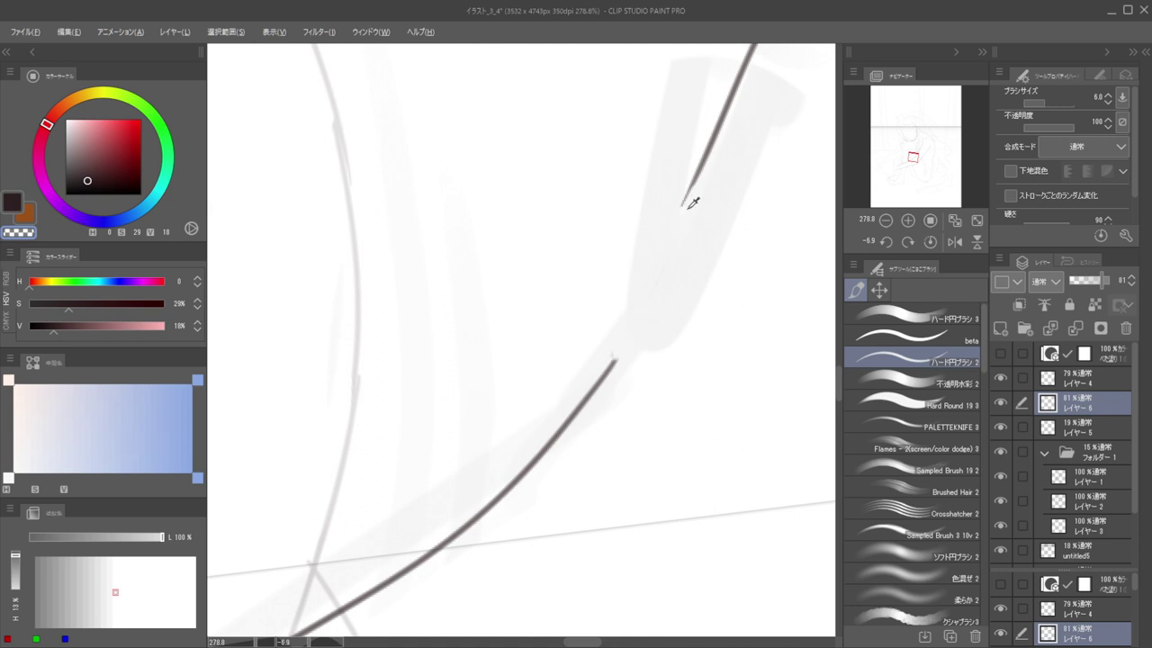
key("c")
left_click_drag(697, 171, 642, 326)
key("ctrl+z")
left_click_drag(706, 162, 610, 362)
key("ctrl+z")
left_click_drag(702, 170, 599, 364)
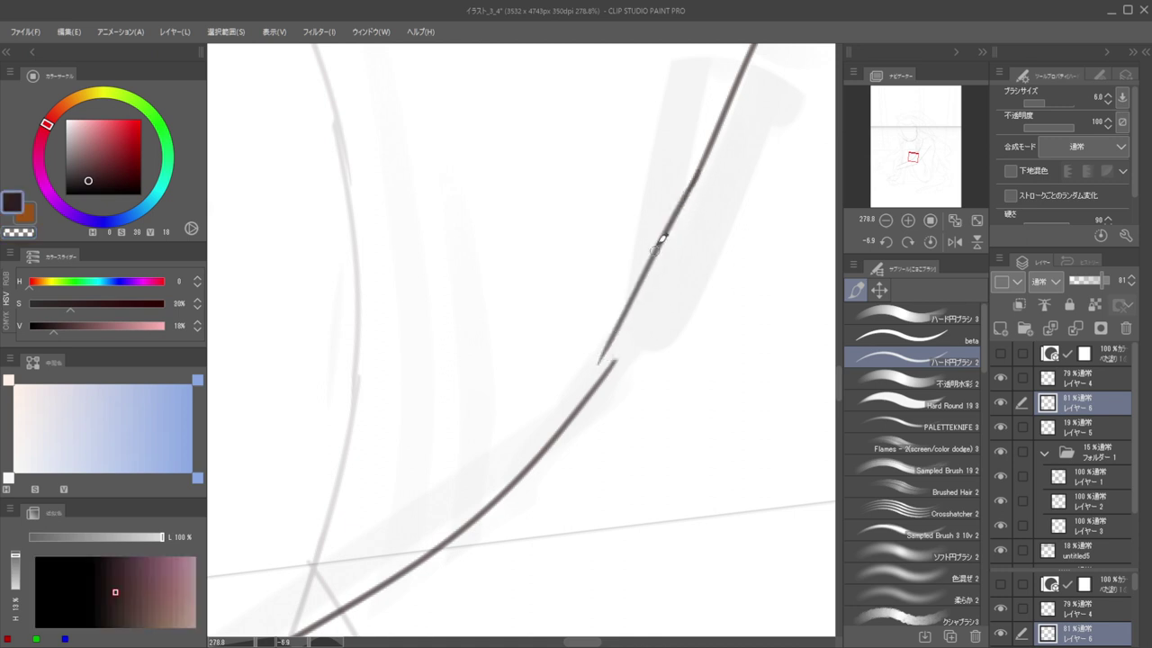
key("ctrl+z")
left_click_drag(707, 159, 597, 375)
Zoom in on the arm and redraw the arm line from the shoulder down
key("ctrl+0")
left_click(581, 346, "ctrl")
left_click(616, 334, "ctrl")
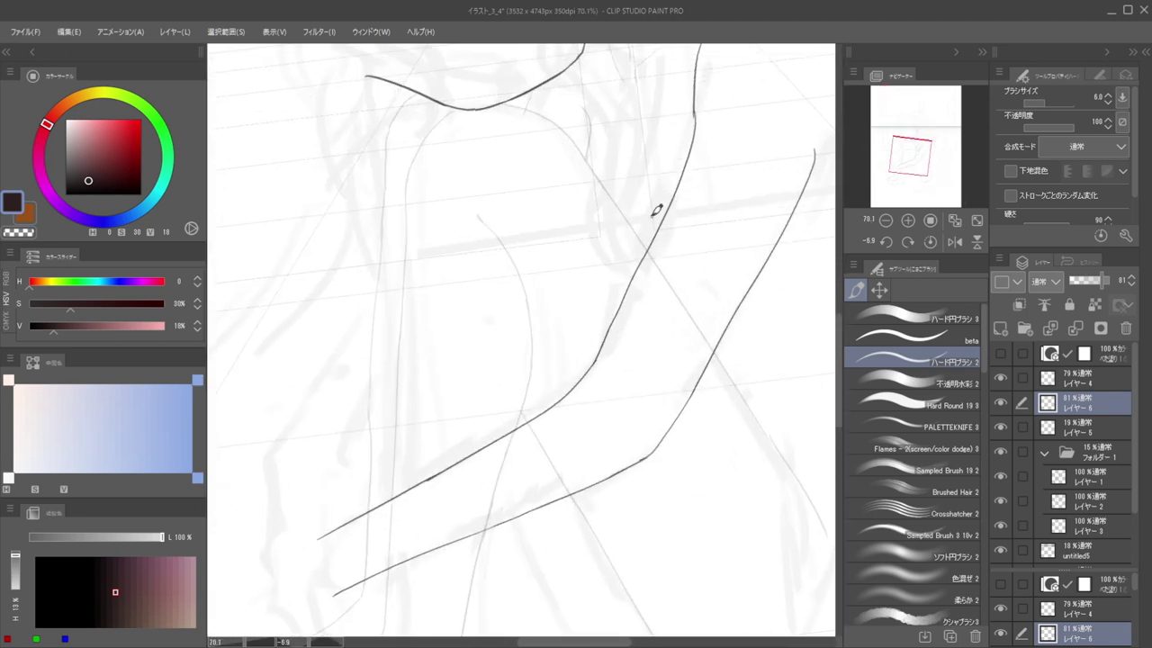
key("ctrl+z")
key("ctrl+z")
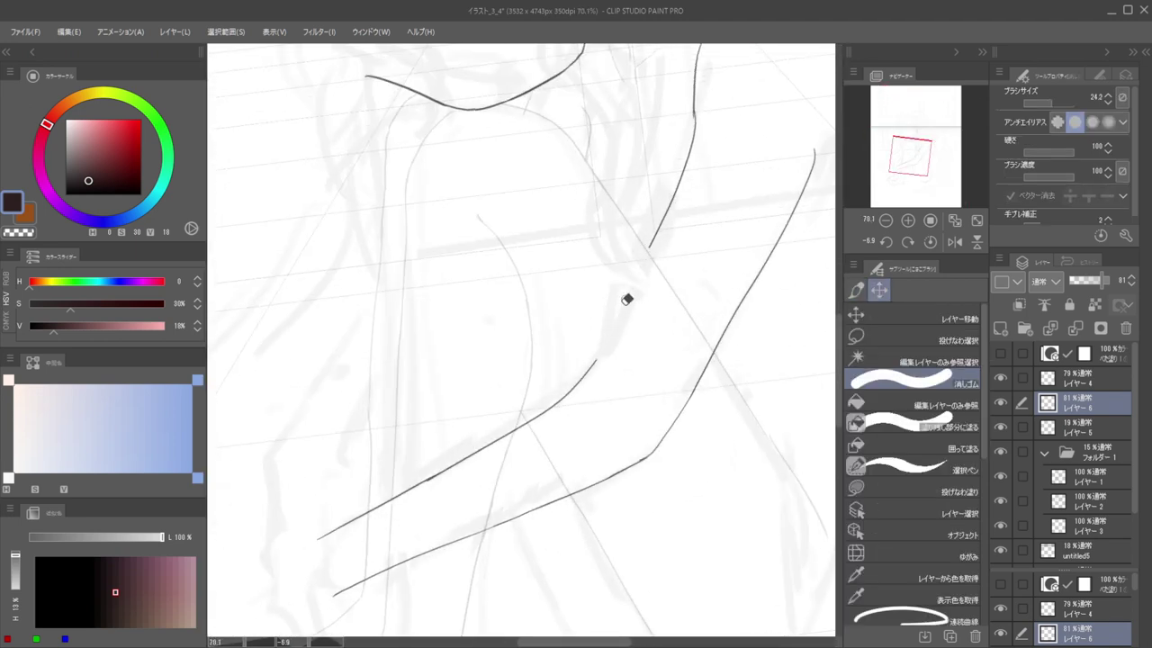
key("ctrl+z")
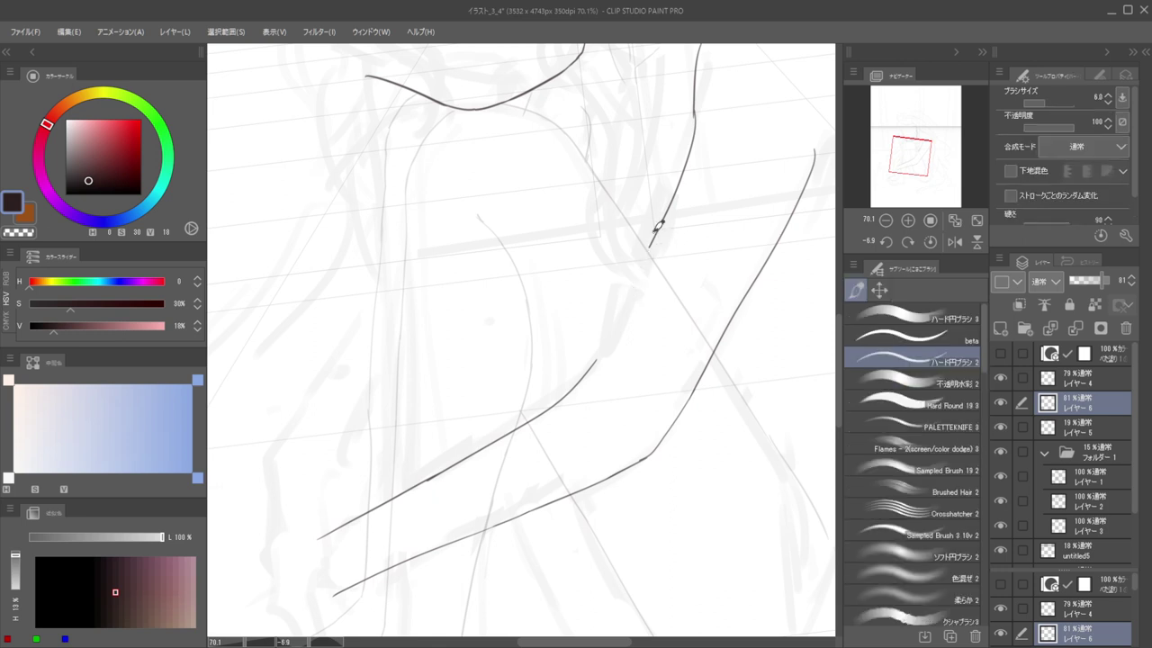
left_click_drag(663, 221, 621, 322)
key("ctrl+z")
left_click_drag(663, 221, 608, 339)
Zoom and rotate to the lower legs, then ink a curve from the ankle toward the foot
left_click_drag(592, 313, 548, 336)
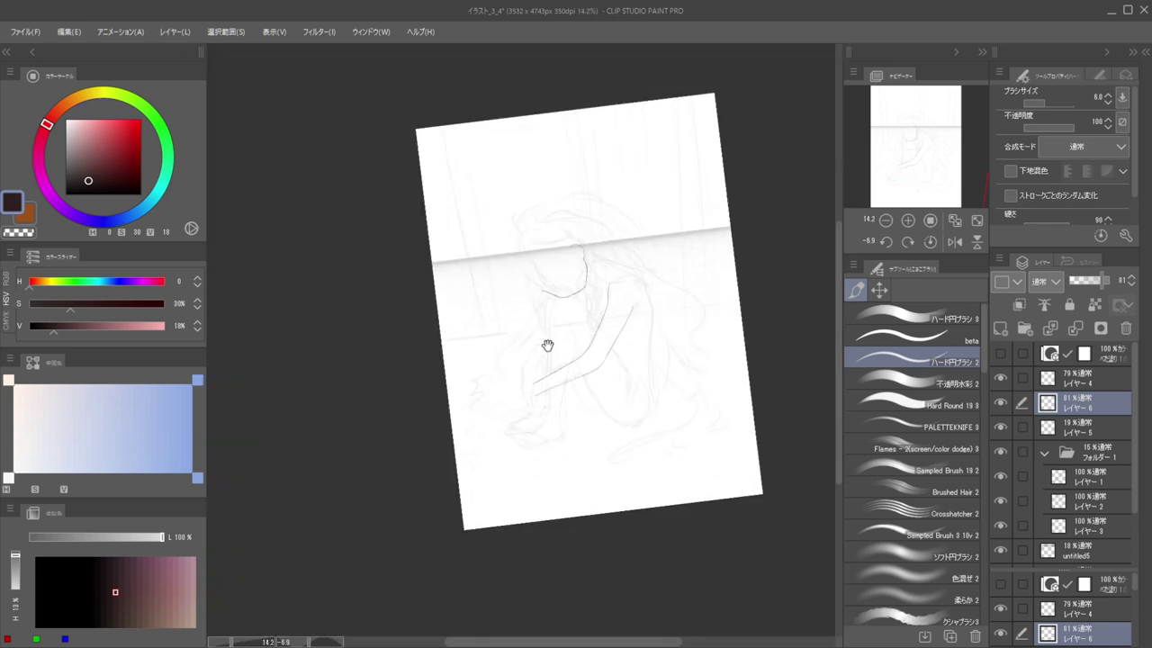
left_click_drag(530, 387, 566, 386)
left_click_drag(661, 351, 489, 368)
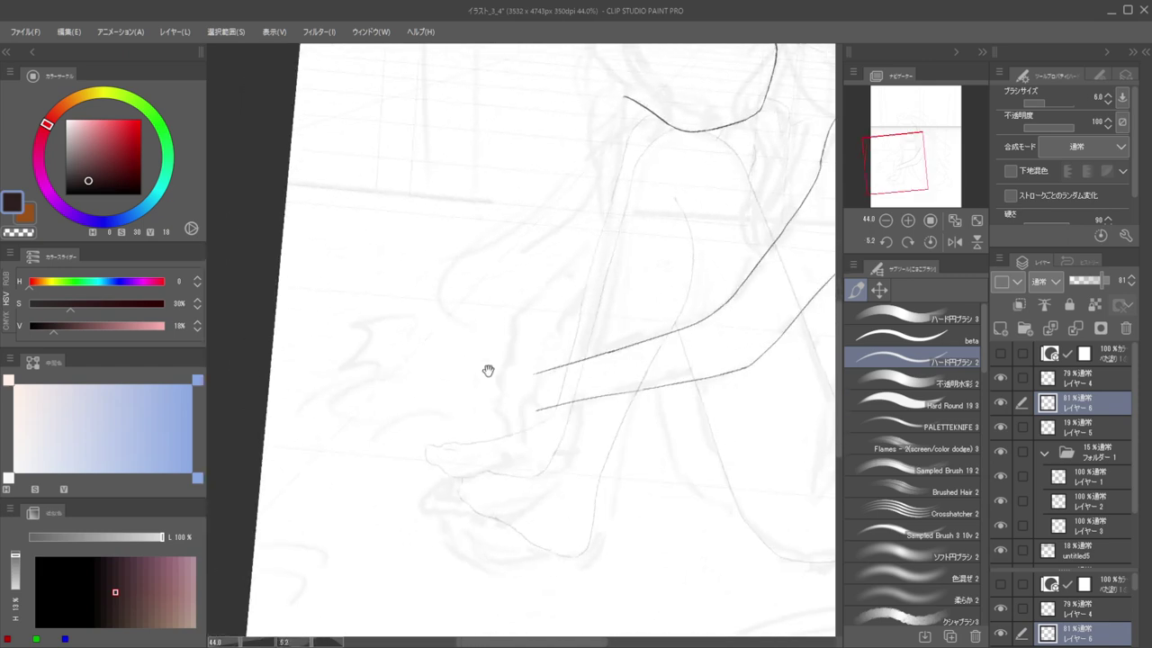
left_click_drag(673, 315, 509, 464)
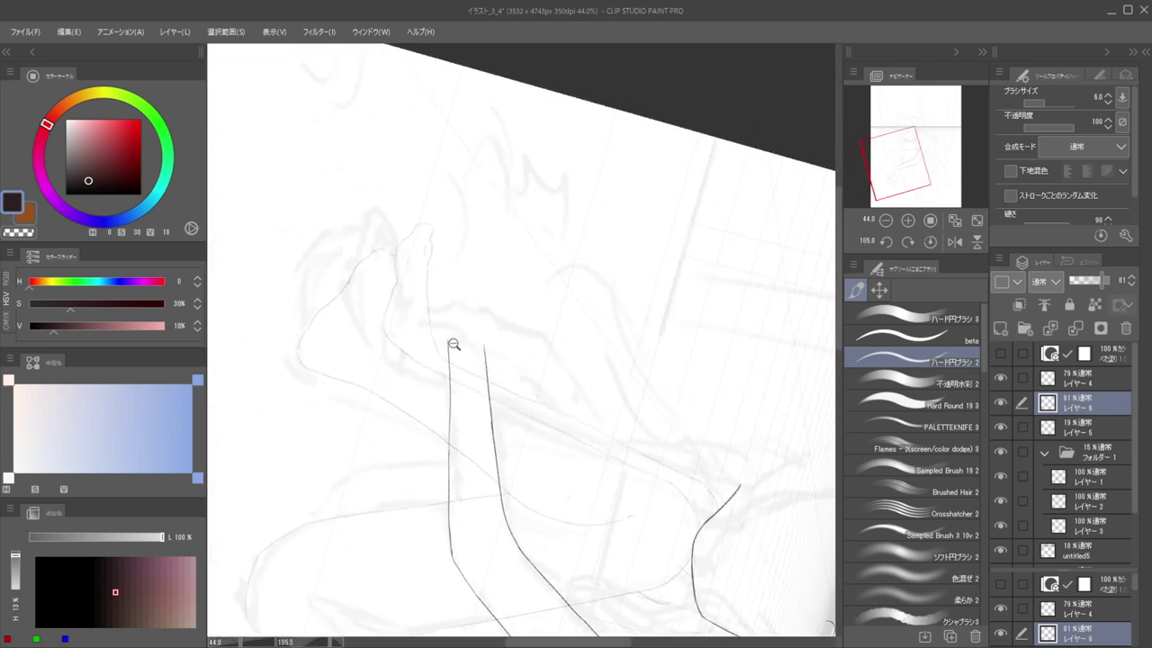
mouse_move(452, 345)
left_mouse_down()
mouse_move(474, 327)
mouse_move(453, 325)
mouse_move(467, 336)
mouse_move(457, 353)
mouse_move(473, 288)
mouse_move(458, 305)
mouse_move(562, 381)
mouse_move(568, 431)
left_mouse_up()
key("ctrl+z")
mouse_move(594, 394)
left_mouse_down()
mouse_move(580, 443)
mouse_move(554, 452)
mouse_move(598, 391)
mouse_move(583, 435)
left_mouse_up()
key("ctrl+z")
key("ctrl+z")
left_click_drag(594, 396, 531, 459)
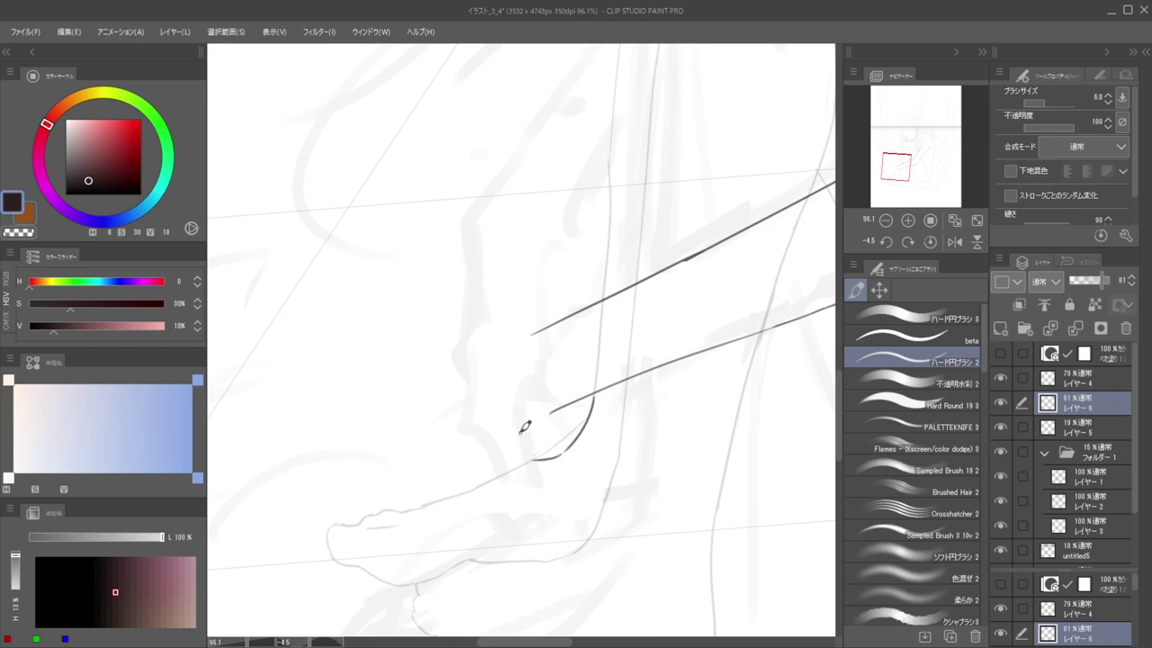
Reset the canvas rotation to level and ink short strokes at the top of the hand
mouse_move(621, 351)
left_mouse_down()
mouse_move(620, 387)
mouse_move(513, 400)
mouse_move(555, 420)
mouse_move(576, 339)
left_mouse_up()
left_click_drag(538, 357, 450, 362)
mouse_move(562, 310)
left_mouse_down()
mouse_move(504, 296)
mouse_move(479, 314)
left_mouse_up()
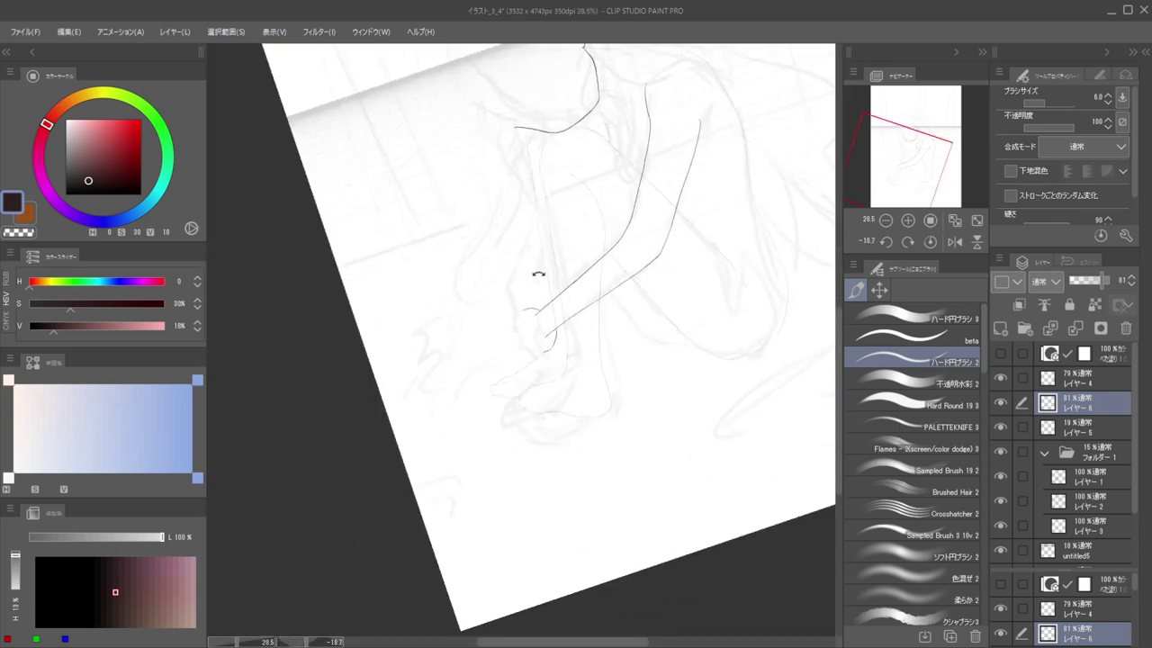
mouse_move(534, 276)
left_mouse_down()
mouse_move(558, 321)
mouse_move(578, 327)
mouse_move(550, 316)
mouse_move(558, 324)
mouse_move(617, 283)
left_mouse_up()
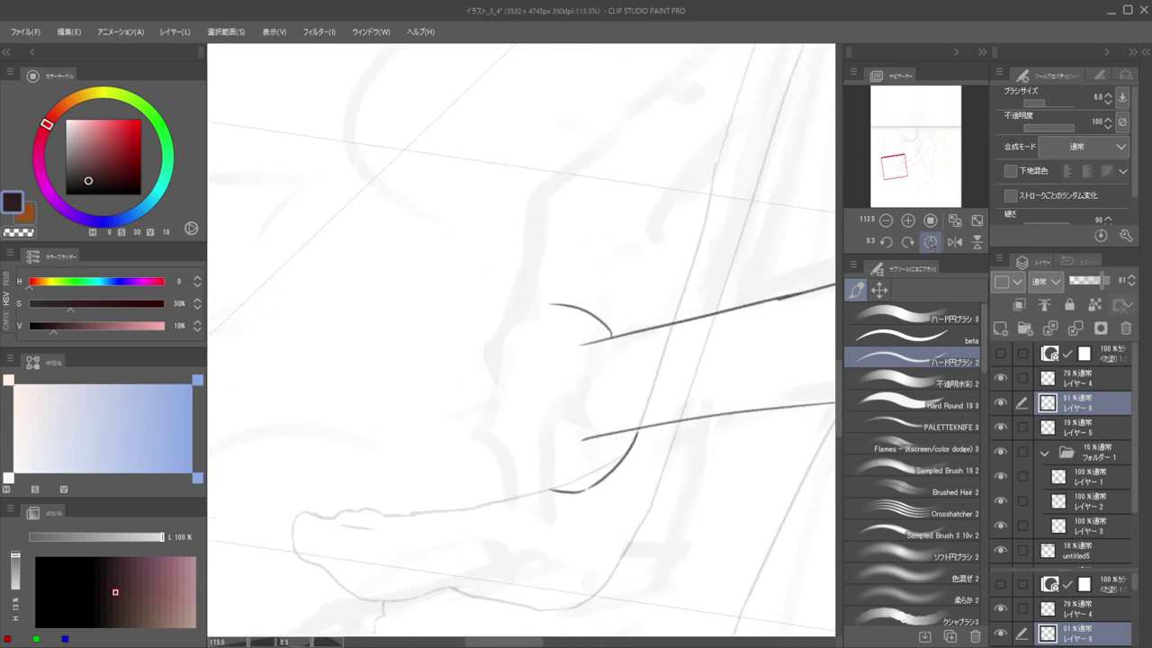
left_click(930, 242)
key("ctrl+z")
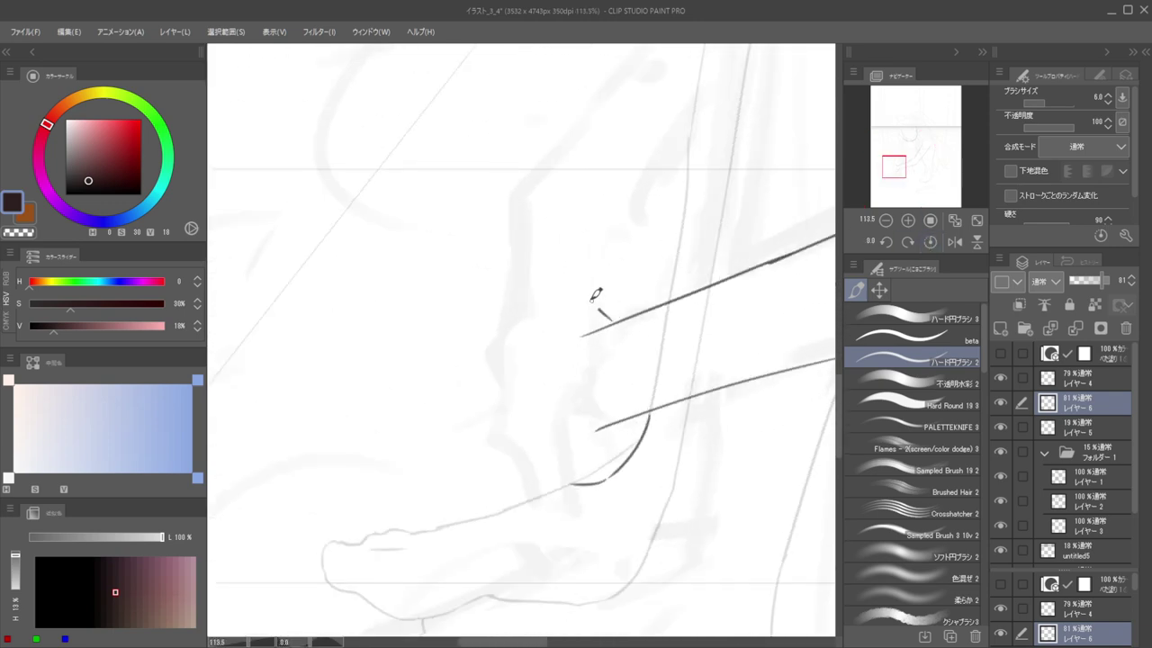
left_click_drag(578, 291, 610, 317)
Erase the stray curved stroke and ink the diagonal line along the hand's lower edge
key("e")
mouse_move(653, 428)
left_mouse_down()
mouse_move(609, 476)
mouse_move(571, 489)
left_mouse_up()
key("p")
left_click_drag(643, 415, 613, 464)
key("ctrl+z")
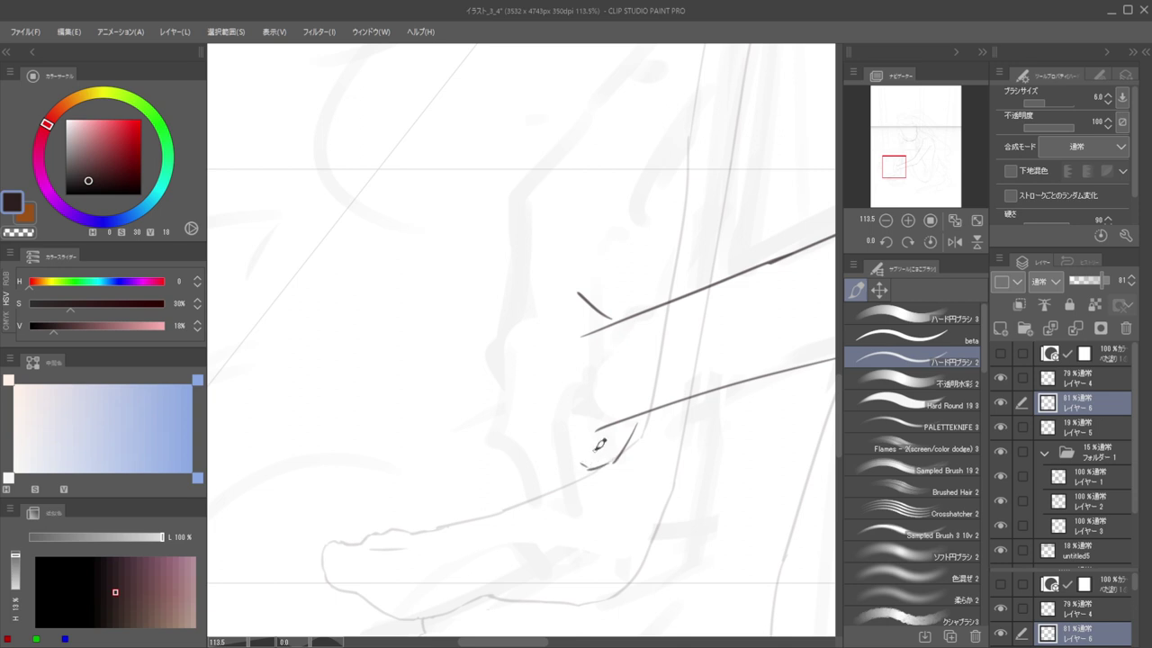
key("ctrl+z")
key("ctrl+z")
left_click_drag(637, 420, 614, 456)
key("ctrl+z")
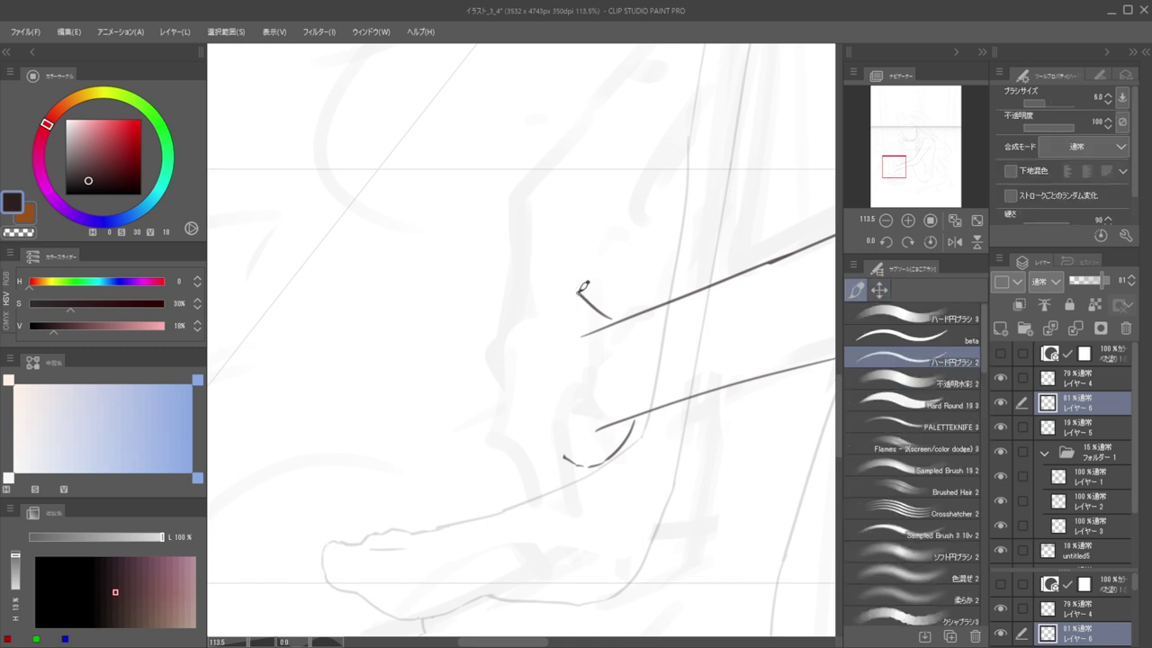
Darken the hand's top curve and draw its left edge downward, retrying the stroke
mouse_move(541, 304)
left_mouse_down()
mouse_move(536, 392)
mouse_move(534, 350)
left_mouse_up()
key("ctrl+z")
key("ctrl+z")
mouse_move(577, 288)
left_mouse_down()
mouse_move(547, 293)
mouse_move(537, 349)
left_mouse_up()
key("ctrl+z")
left_click_drag(537, 310, 536, 359)
key("ctrl+z")
key("ctrl+z")
mouse_move(537, 307)
left_mouse_down()
mouse_move(538, 425)
mouse_move(532, 365)
mouse_move(529, 405)
mouse_move(531, 369)
mouse_move(534, 402)
left_mouse_up()
Trim the hooked stroke end and add a short stroke down the hand's left side
key("ctrl+z")
key("e")
key("b")
key("ctrl+z")
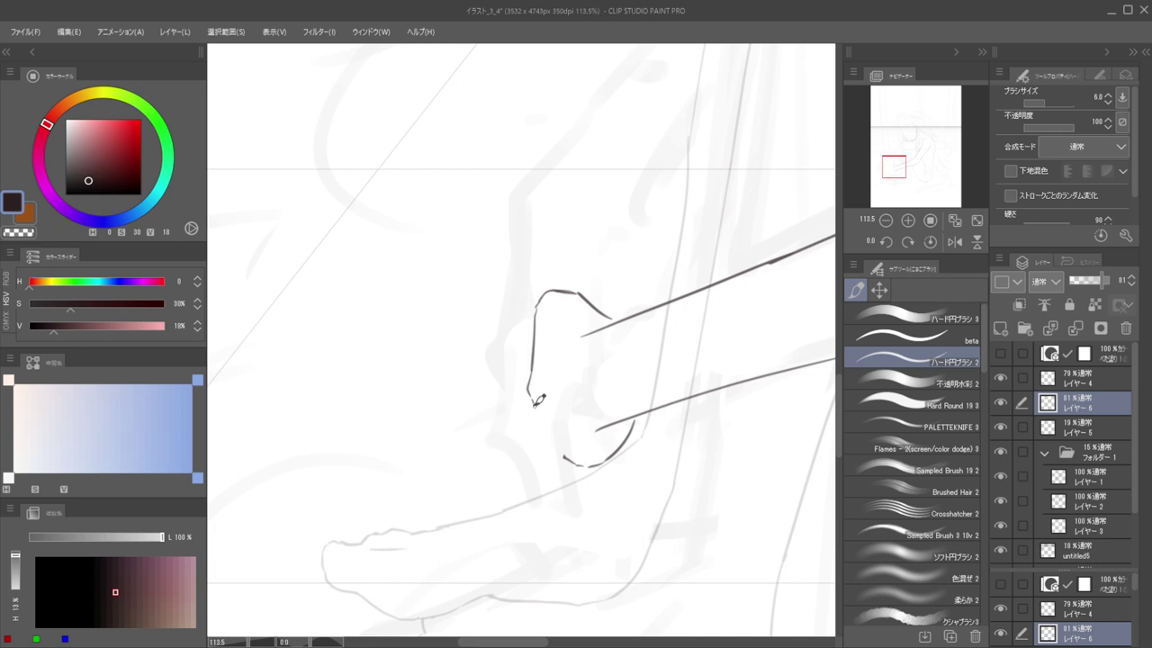
key("ctrl+z")
key("e")
left_click_drag(546, 407, 551, 441)
key("b")
key("ctrl+z")
Rotate and zoom the view onto the clasped hand, then level the canvas rotation
key("e")
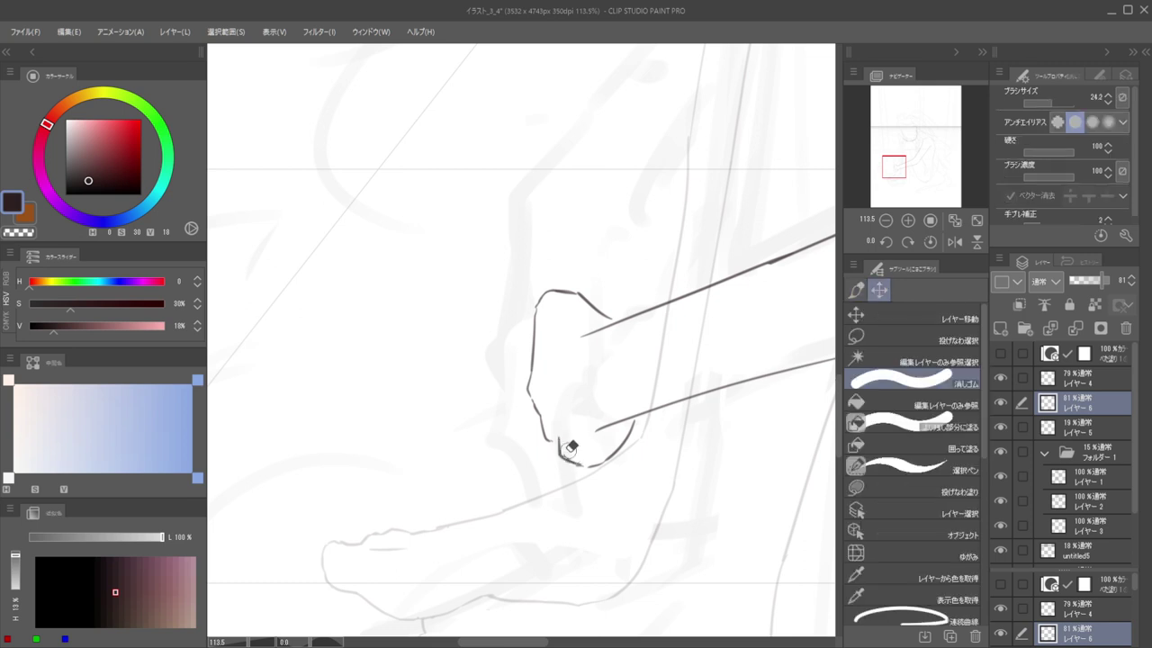
key("p")
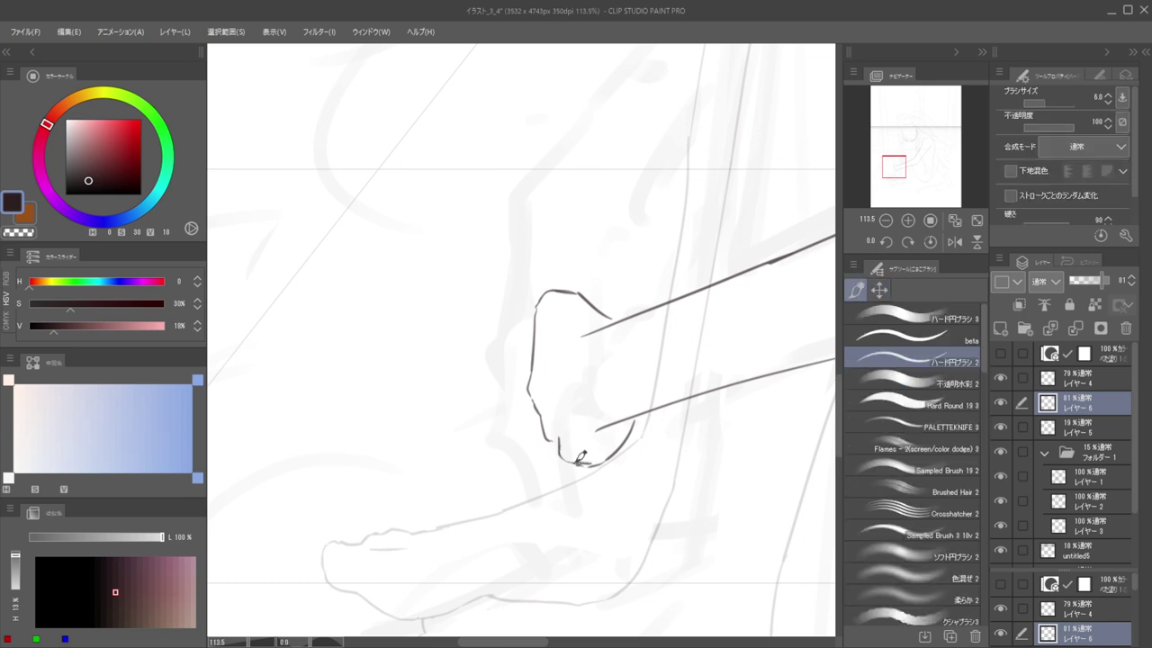
left_click_drag(584, 350, 515, 428)
left_click_drag(515, 428, 630, 402)
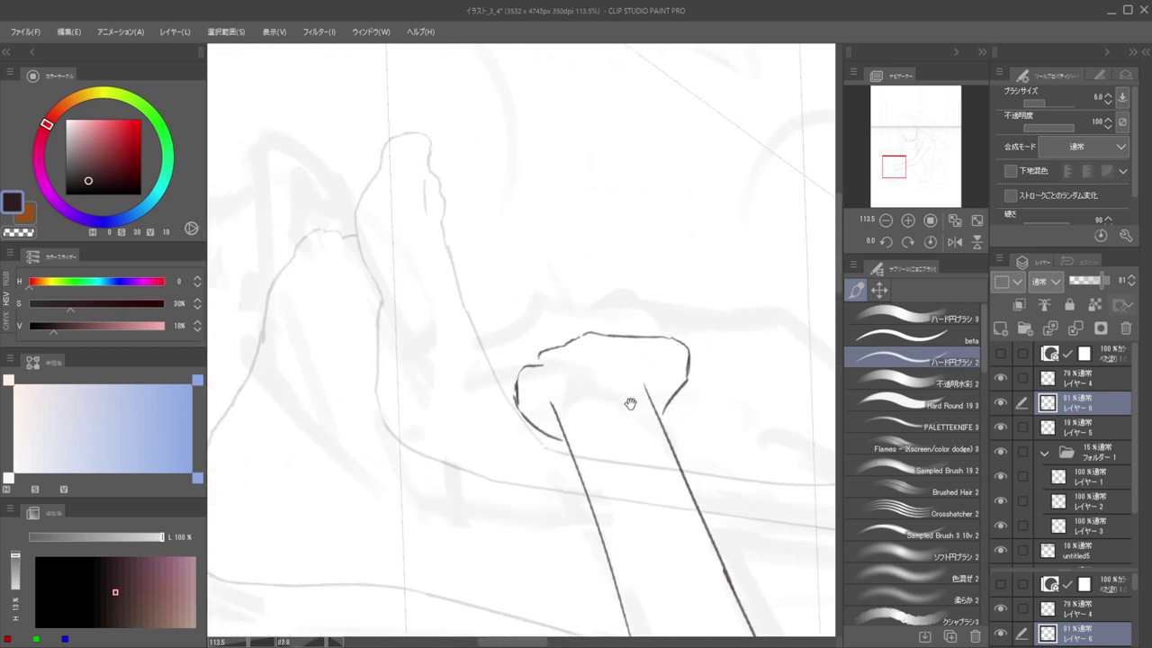
left_click_drag(533, 352, 547, 357)
key("e")
key("p")
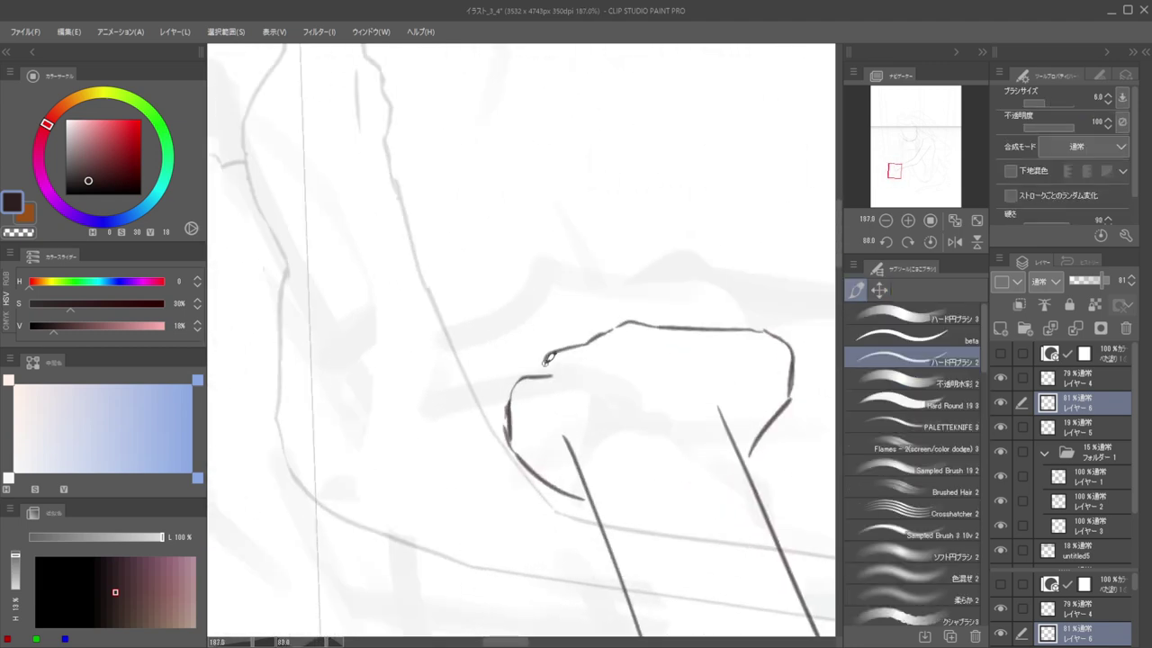
left_click_drag(589, 349, 495, 298)
left_click_drag(576, 233, 594, 233)
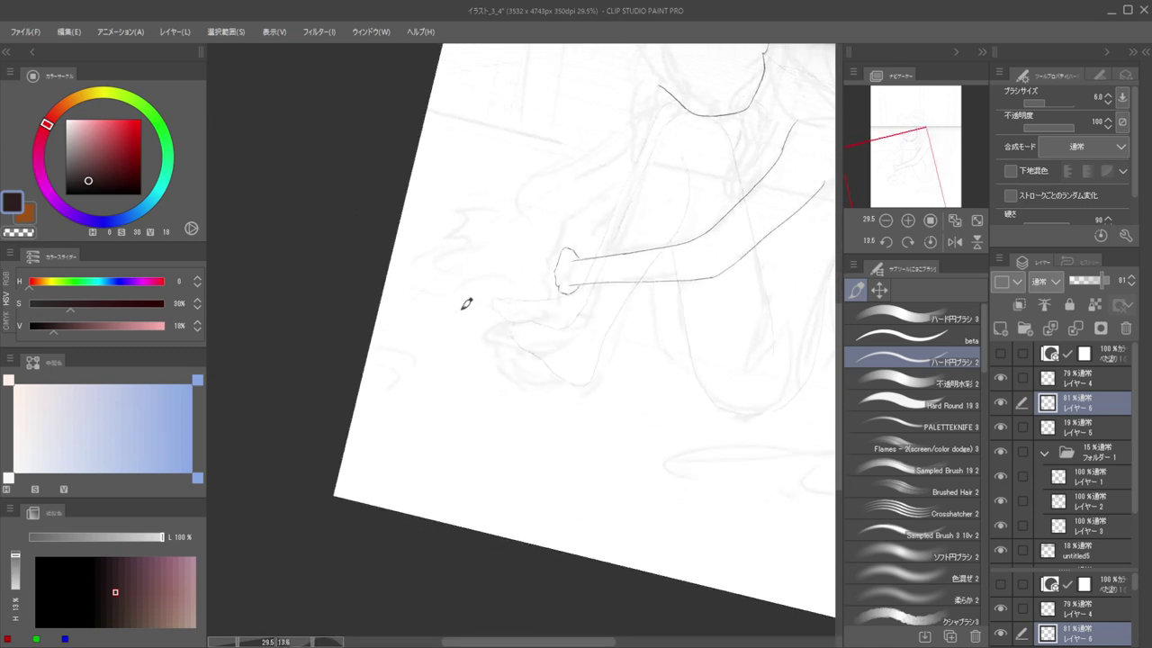
left_click_drag(568, 282, 624, 292)
left_click_drag(604, 273, 629, 268)
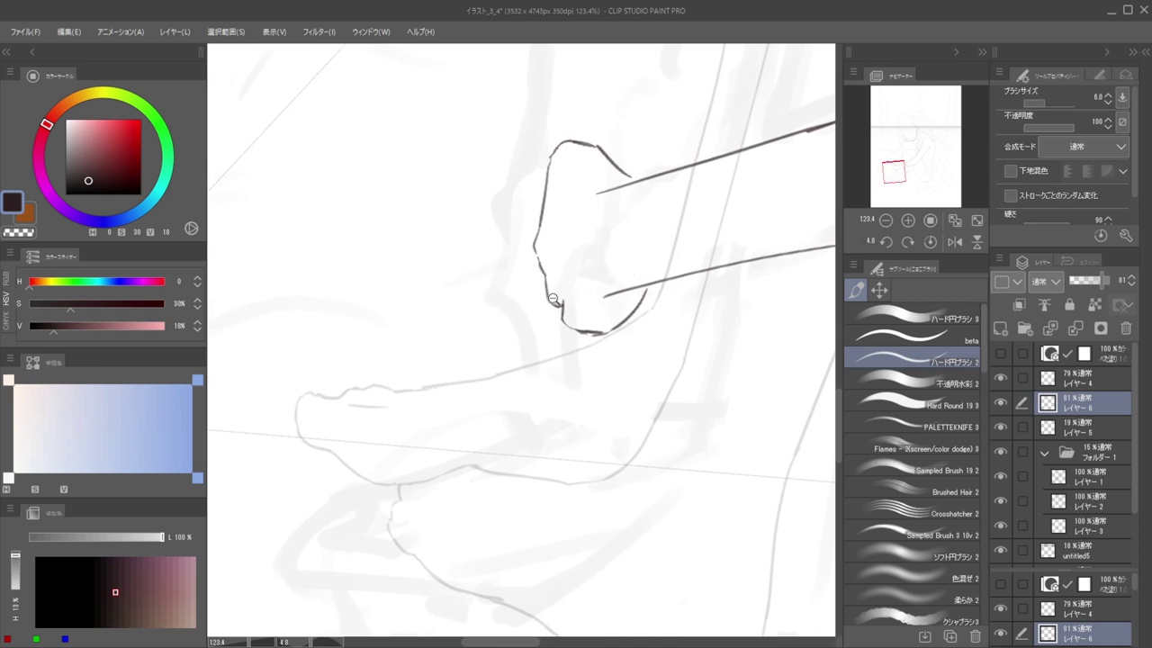
mouse_move(554, 299)
left_mouse_down()
mouse_move(596, 294)
mouse_move(626, 271)
mouse_move(566, 294)
mouse_move(587, 345)
left_mouse_up()
left_click(931, 242)
Try redrawing the diagonal line down the hand, undoing the attempts
key("e")
key("b")
key("ctrl+z")
mouse_move(557, 301)
left_mouse_down()
mouse_move(600, 347)
mouse_move(646, 349)
mouse_move(600, 345)
mouse_move(622, 348)
mouse_move(614, 352)
mouse_move(664, 331)
left_mouse_up()
key("ctrl+z")
key("c")
key("e")
key("b")
key("c")
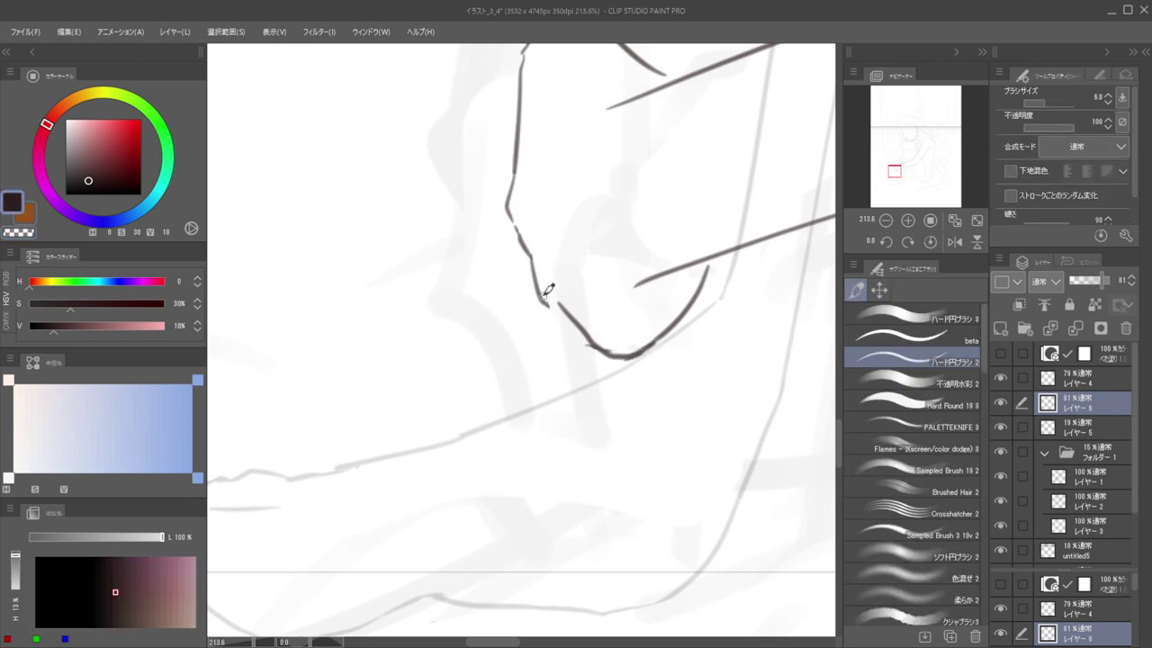
Trim the stroke on the hand's left side, erasing its lower part
key("e")
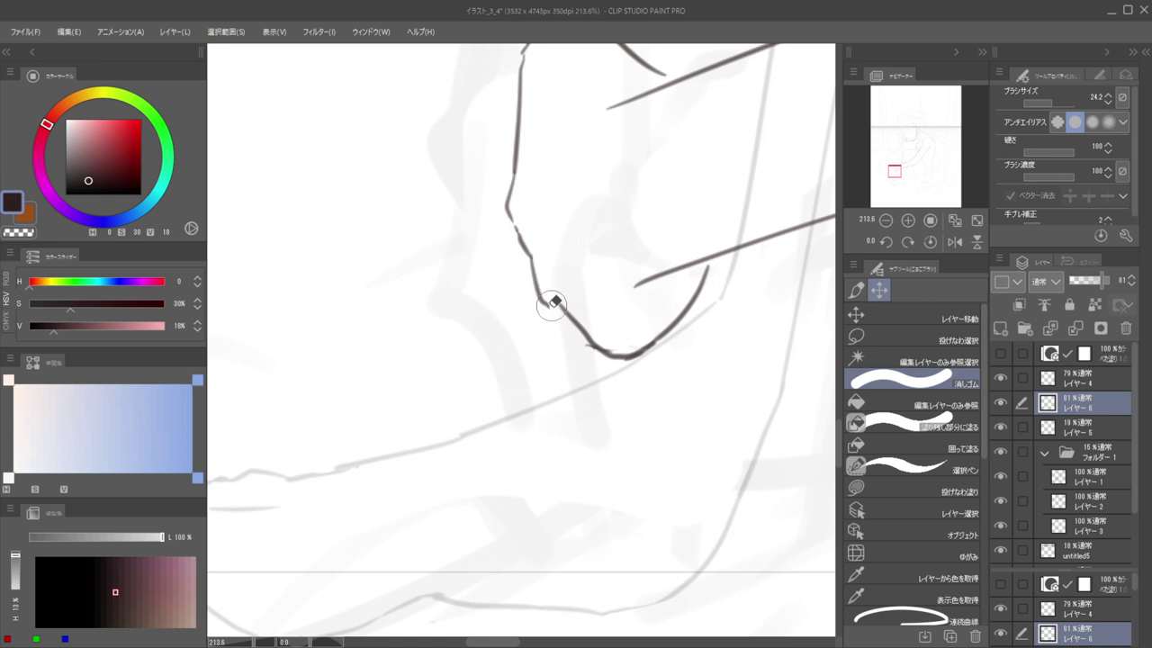
mouse_move(544, 306)
left_mouse_down()
mouse_move(580, 334)
mouse_move(594, 383)
left_mouse_up()
key("p")
key("e")
mouse_move(552, 314)
left_mouse_down()
mouse_move(561, 333)
mouse_move(548, 240)
mouse_move(567, 198)
left_mouse_up()
key("p")
key("ctrl+z")
key("e")
mouse_move(571, 154)
left_mouse_down()
mouse_move(561, 180)
mouse_move(552, 134)
mouse_move(538, 261)
mouse_move(569, 359)
left_mouse_up()
key("p")
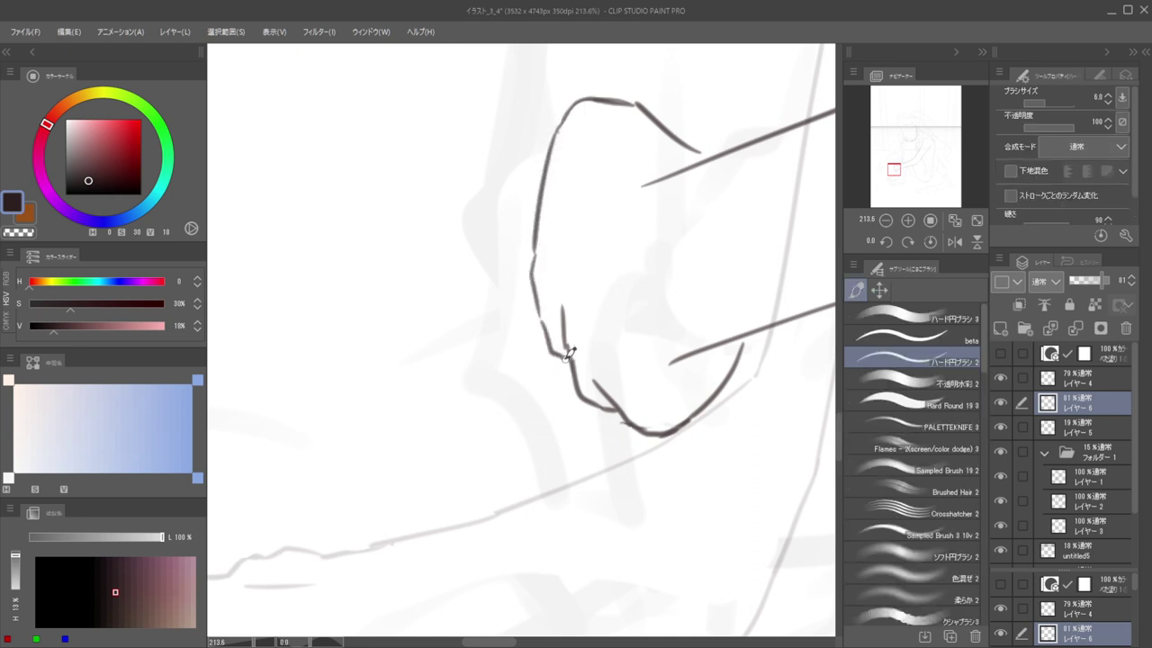
Zoom out with the scroll wheel to view the whole page
scroll(562, 293, "down", 3)
scroll(504, 298, "down", 4)
scroll(527, 360, "up", 3)
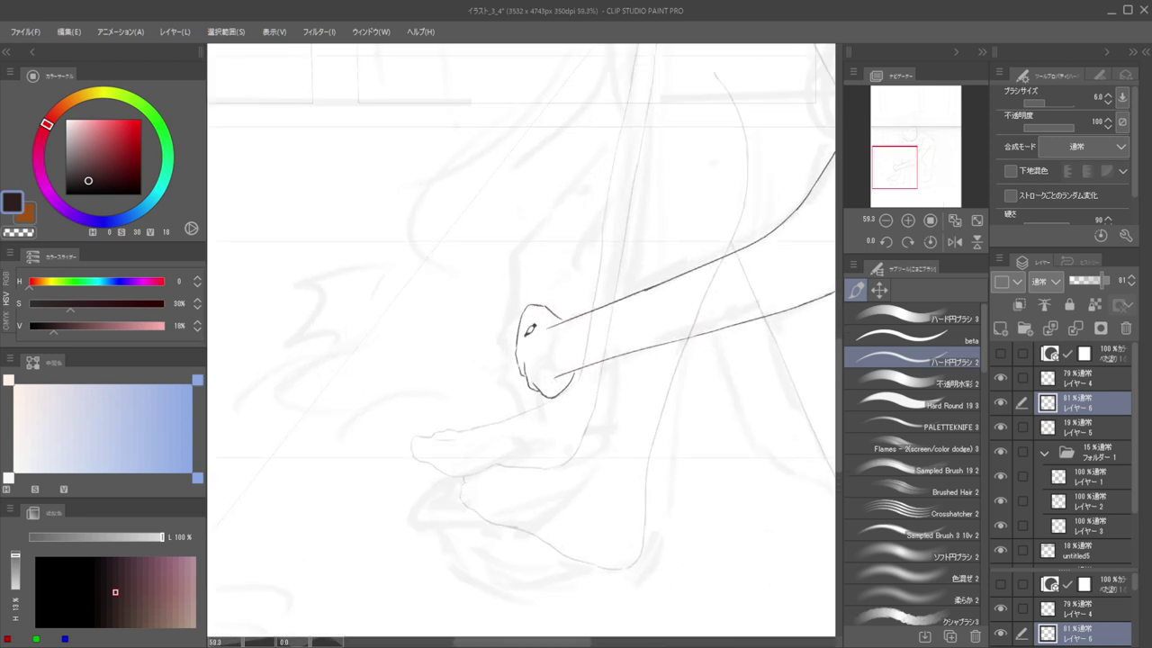
scroll(529, 342, "down", 1)
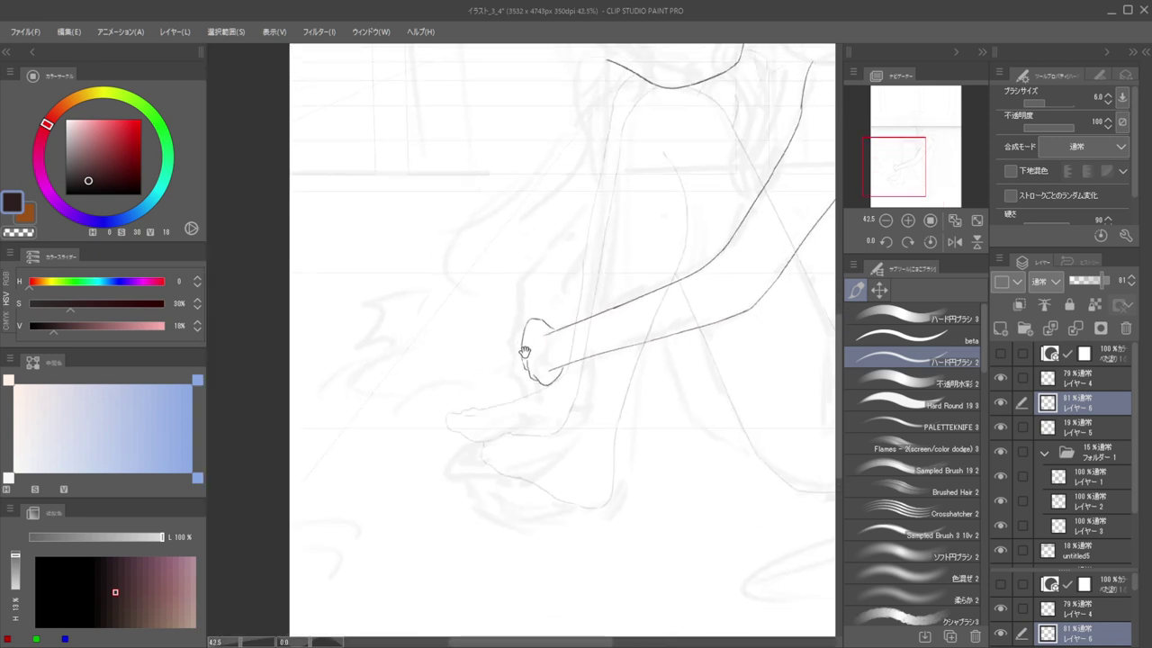
scroll(535, 349, "down", 2)
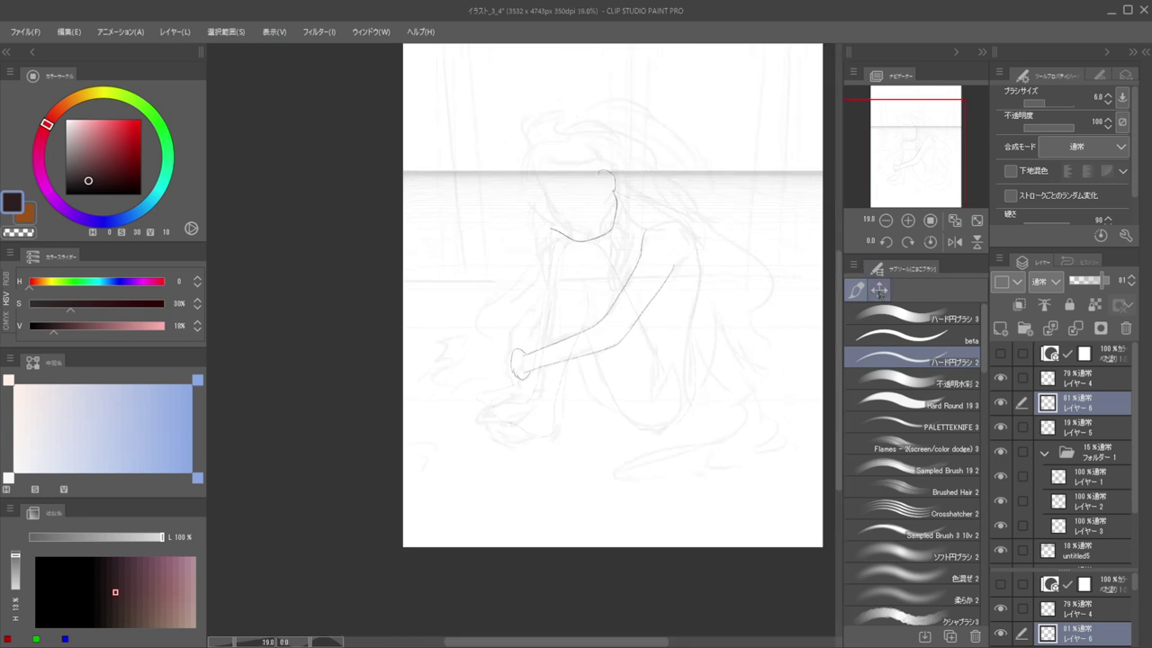
Lasso the inked hand at the wrist, nudge it with Layer Move, and deselect
left_click(879, 289)
left_click(869, 345)
scroll(528, 339, "up", 2)
mouse_move(529, 428)
left_mouse_down()
mouse_move(494, 331)
mouse_move(549, 385)
mouse_move(547, 399)
left_mouse_up()
left_click(869, 318)
scroll(527, 399, "up", 3)
key("ctrl+d")
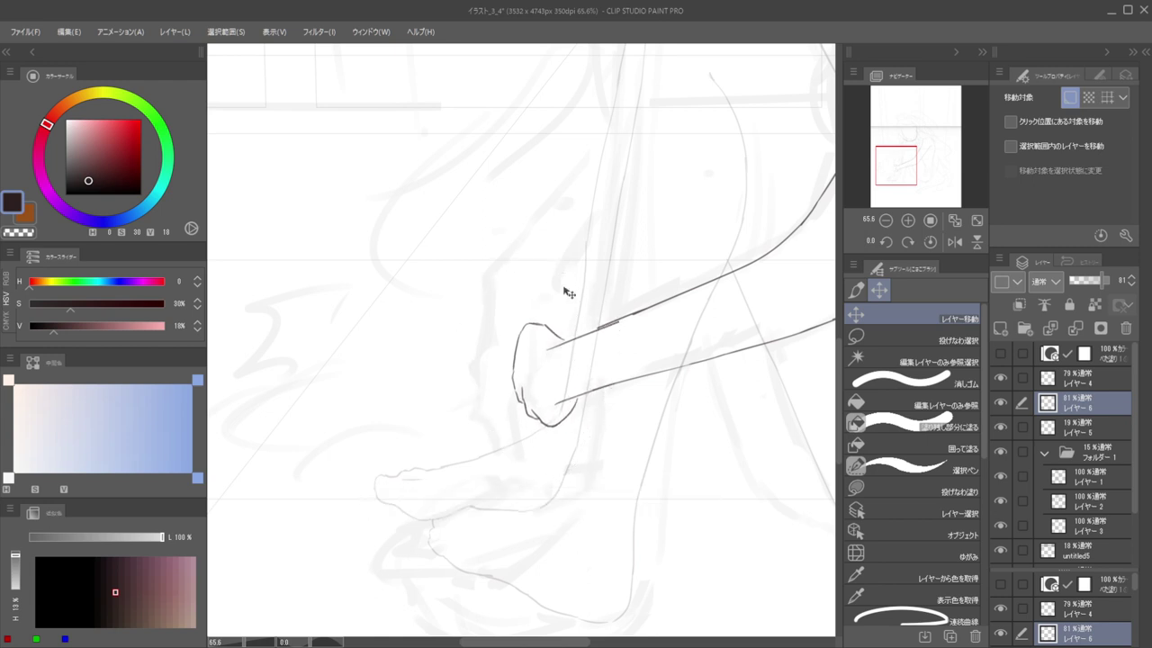
key("p")
Erase the left end of the upper arm line
scroll(610, 302, "up", 4)
key("e")
mouse_move(642, 309)
left_mouse_down()
mouse_move(566, 333)
mouse_move(581, 316)
mouse_move(663, 290)
mouse_move(518, 346)
left_mouse_up()
key("p")
key("ctrl+z")
Redraw the upper forearm line toward the wrist, retrying until smooth
left_click_drag(676, 281, 529, 343)
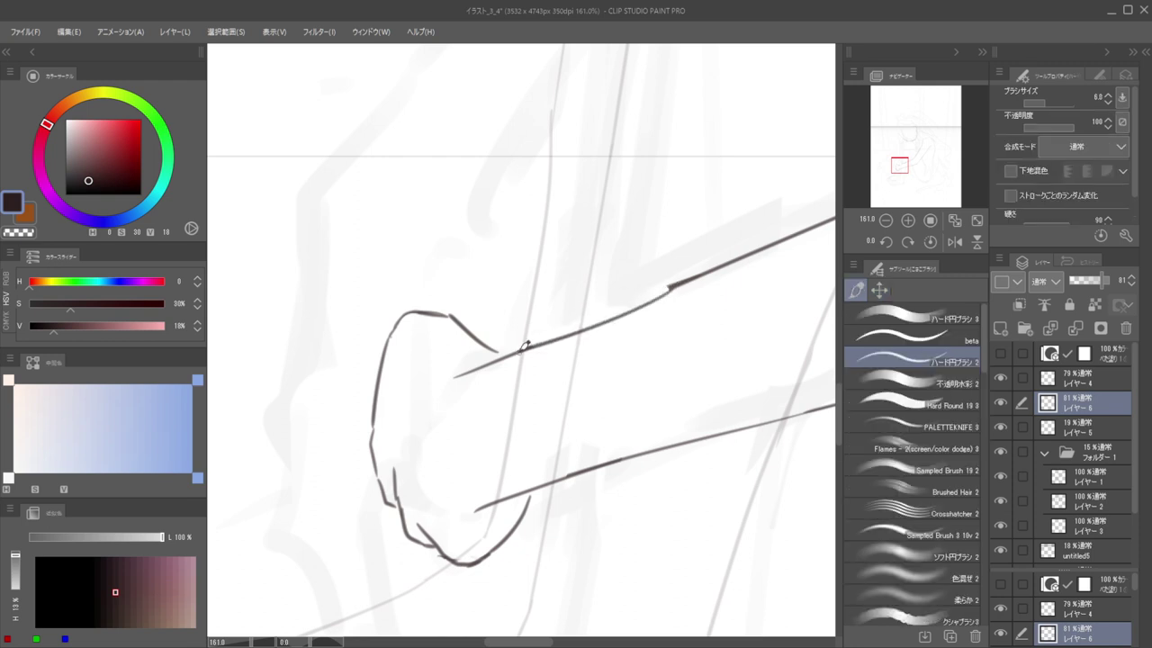
key("ctrl+z")
left_click_drag(676, 279, 529, 343)
key("ctrl+z")
left_click_drag(676, 278, 528, 343)
key("ctrl+z")
left_click_drag(675, 280, 528, 344)
key("ctrl+z")
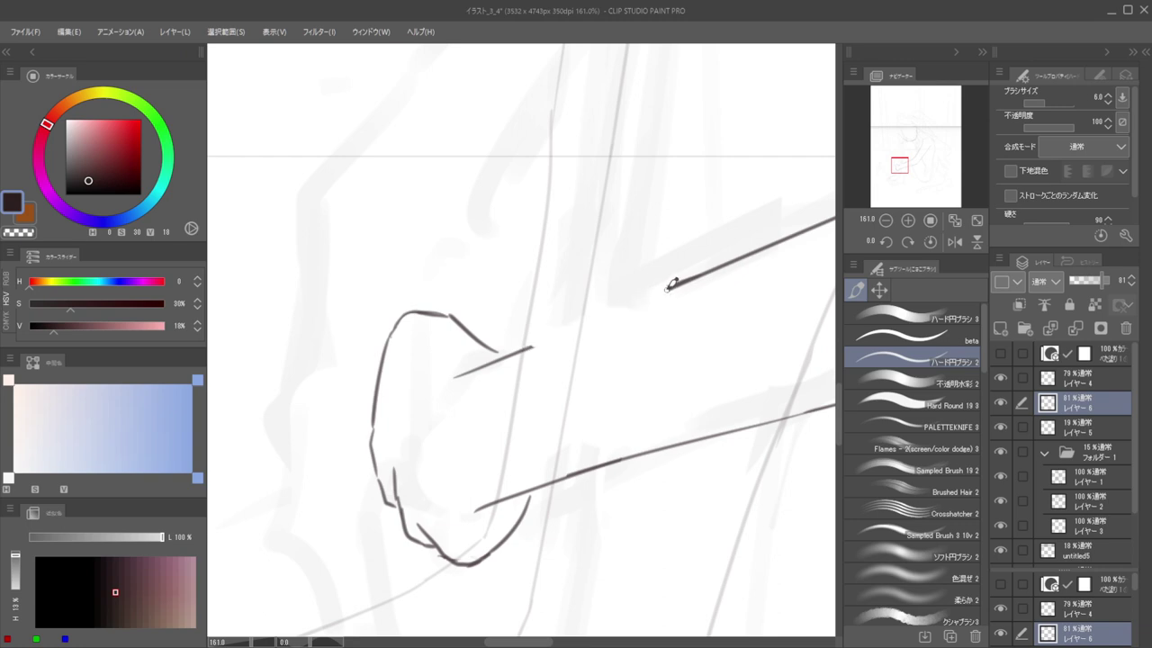
mouse_move(674, 279)
left_mouse_down()
mouse_move(533, 342)
mouse_move(457, 333)
left_mouse_up()
Close the gap in the forearm's outer line with a clean stroke
mouse_move(601, 333)
left_mouse_down()
mouse_move(570, 437)
mouse_move(472, 385)
mouse_move(574, 342)
left_mouse_up()
mouse_move(581, 319)
left_mouse_down()
mouse_move(537, 305)
mouse_move(568, 450)
left_mouse_up()
key("ctrl+z")
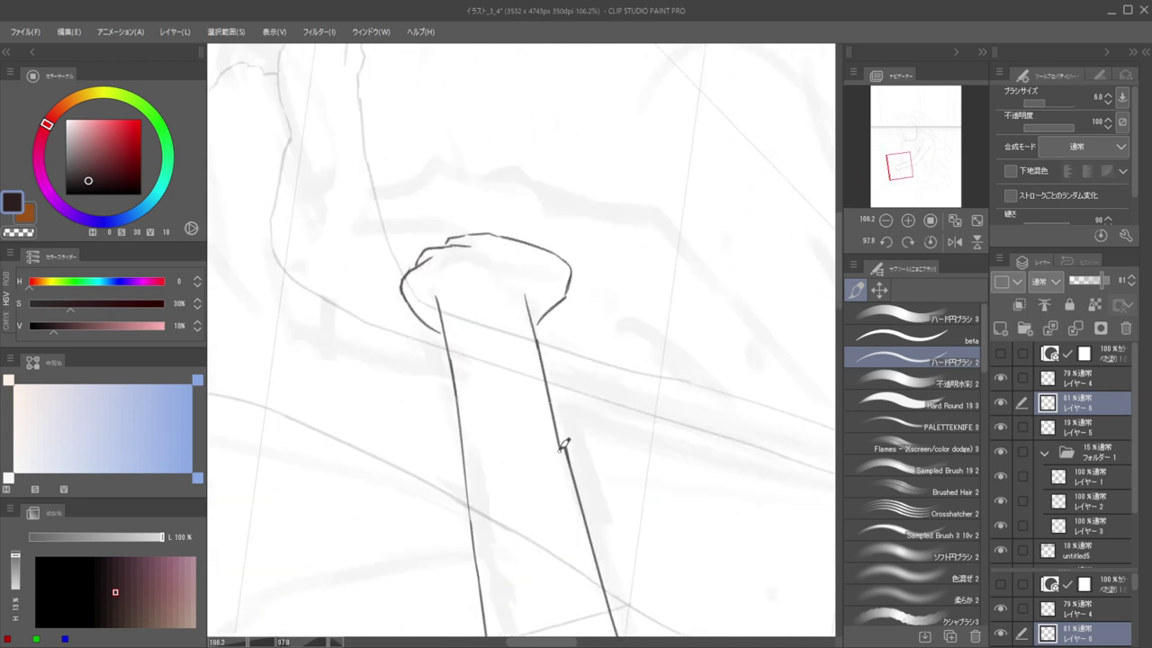
key("ctrl+z")
left_click_drag(545, 379, 564, 440)
key("c")
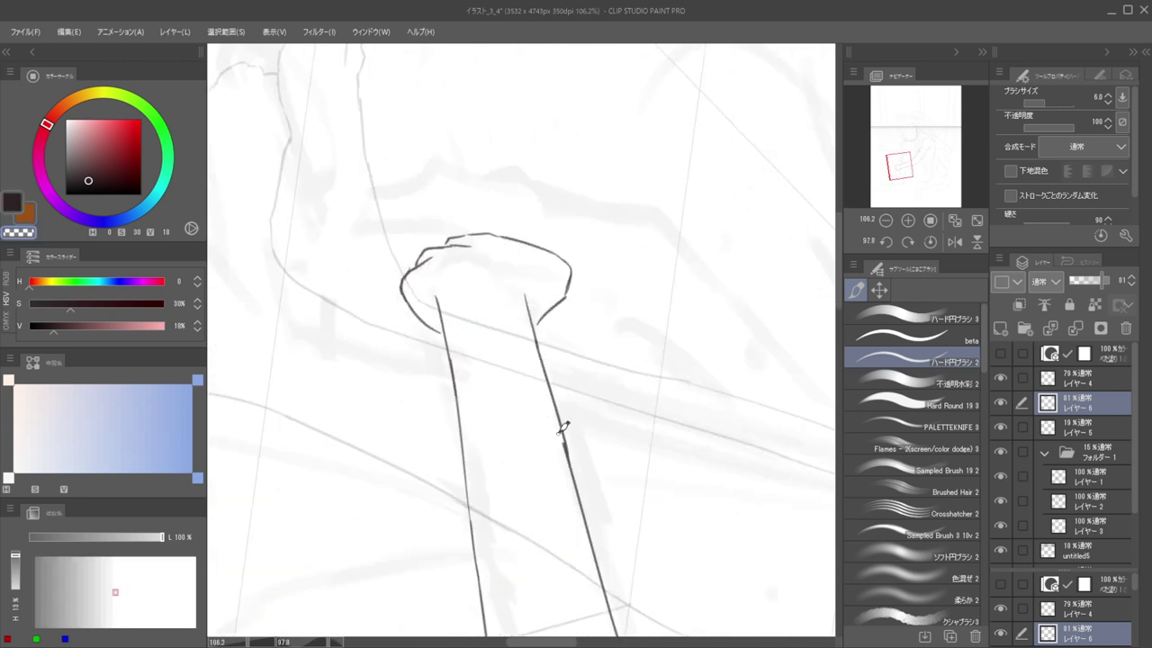
key("c")
left_click_drag(565, 440, 573, 484)
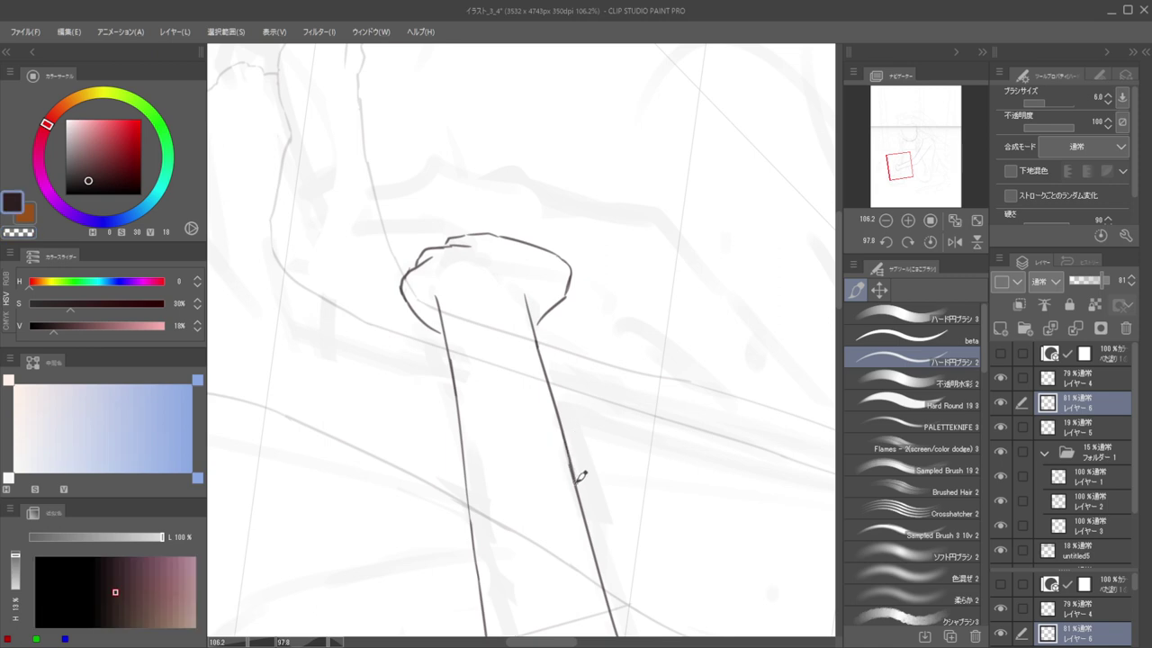
Check the whole figure, then frame the view upright on the arm and feet
left_click_drag(531, 382, 425, 374)
left_click_drag(503, 305, 478, 337)
left_click_drag(536, 289, 497, 335)
left_click_drag(575, 343, 606, 373)
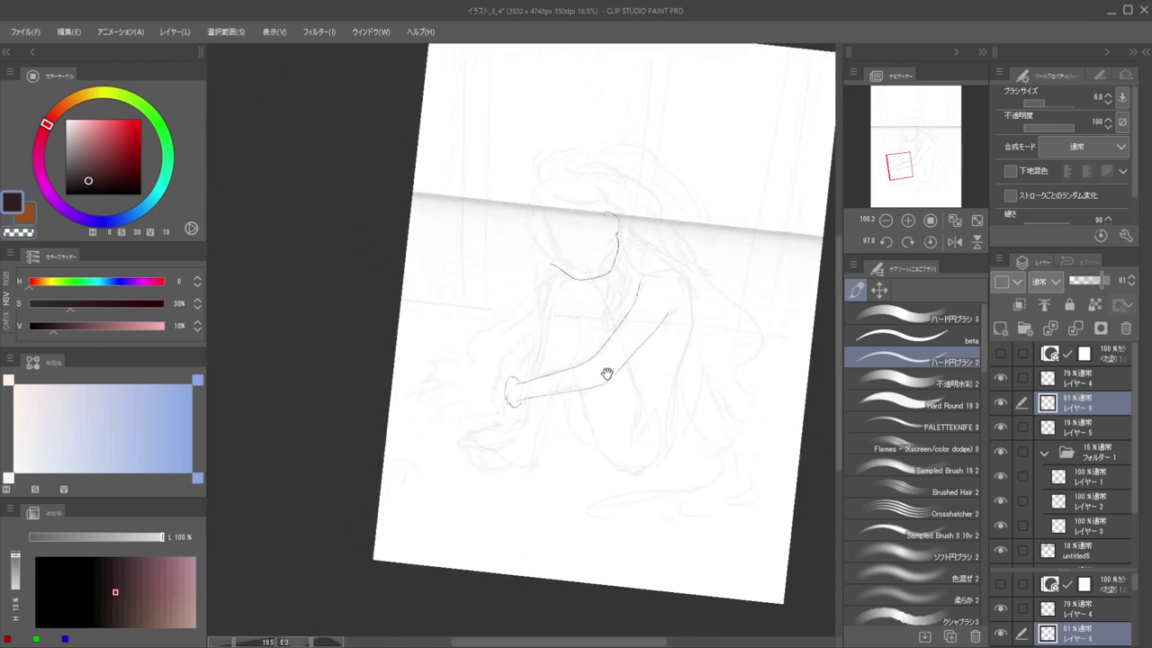
left_click_drag(504, 370, 560, 378)
left_click_drag(596, 342, 550, 352)
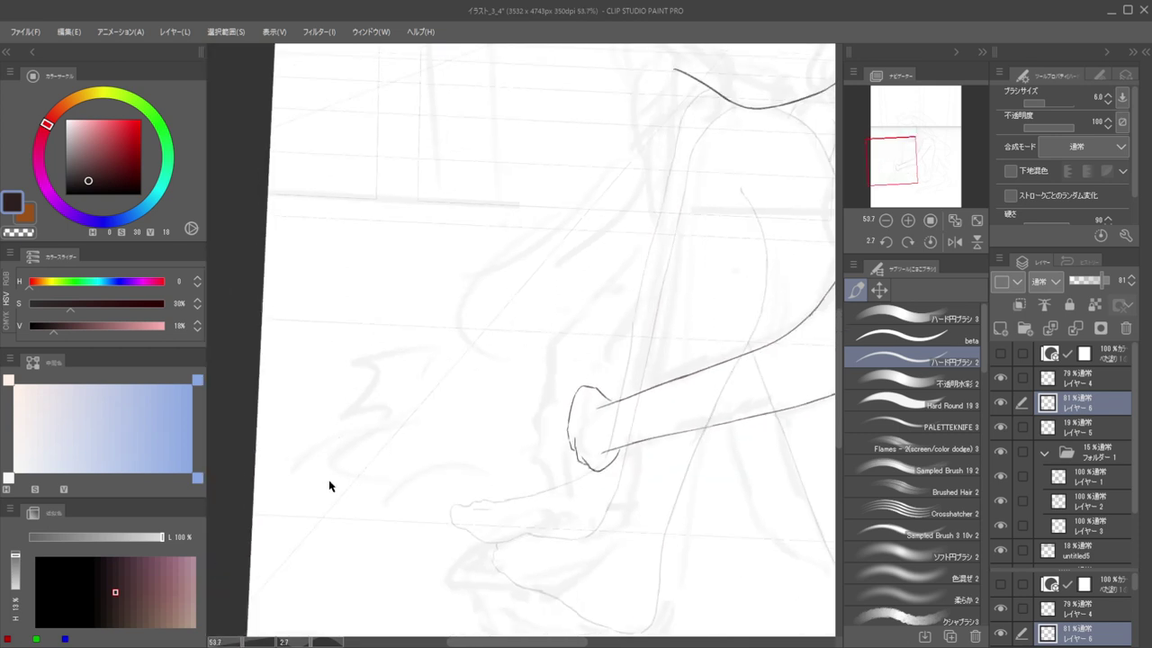
Raise Layer 5's opacity from 19% to 63% and keep it selected
left_click(1071, 428)
left_click(1095, 282)
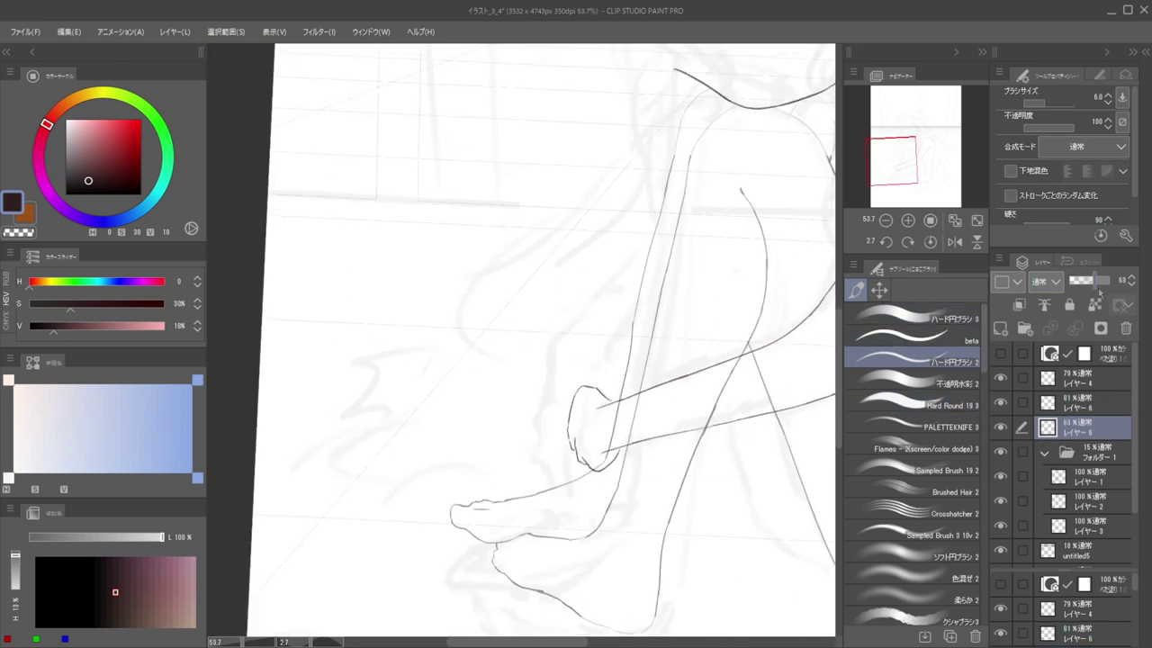
left_click(1072, 406)
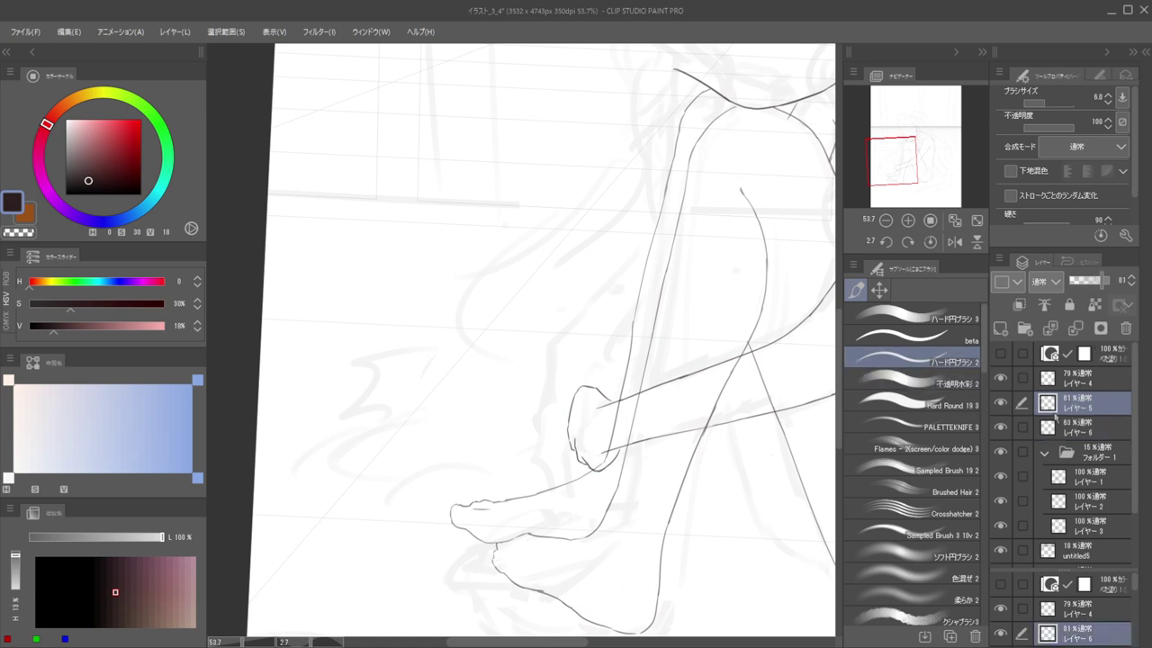
left_click(1076, 429)
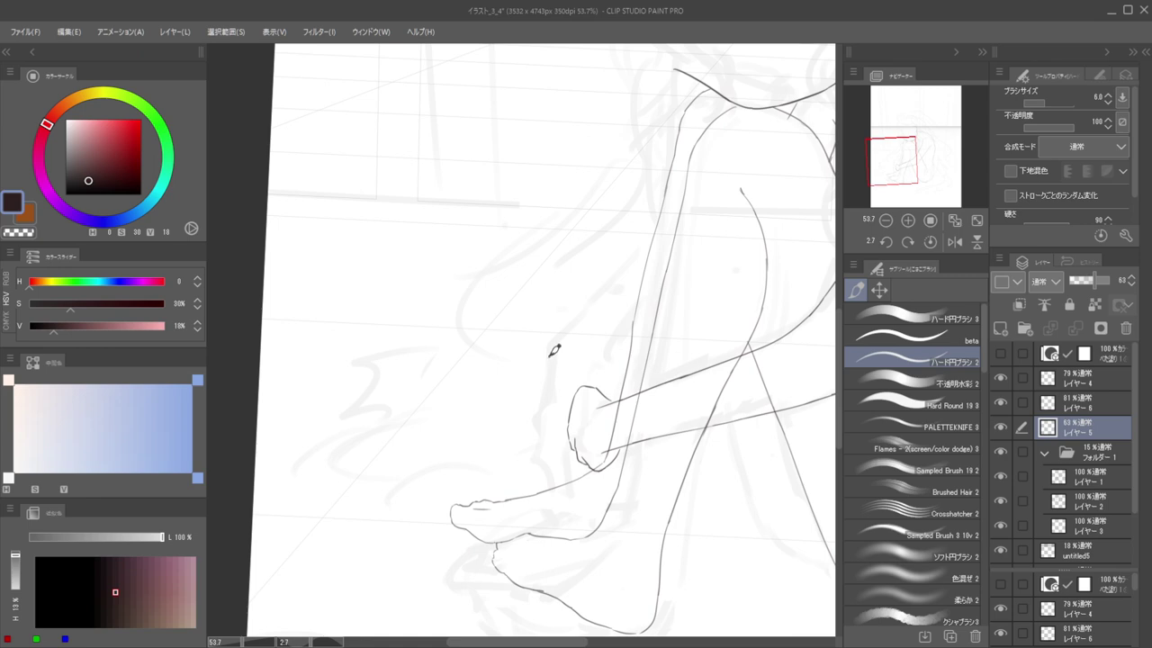
Enlarge the view of the legs and add a short shin stroke
scroll(601, 365, "up", 1)
mouse_move(643, 334)
left_mouse_down()
mouse_move(650, 296)
mouse_move(605, 298)
mouse_move(657, 317)
mouse_move(630, 261)
mouse_move(640, 376)
left_mouse_up()
scroll(640, 320, "up", 1)
scroll(641, 305, "down", 1)
left_click(645, 319, "ctrl+shift")
key("c")
key("ctrl+z")
Redraw the vertical leg line and return to the 81% ink layer
left_click_drag(651, 259, 644, 387)
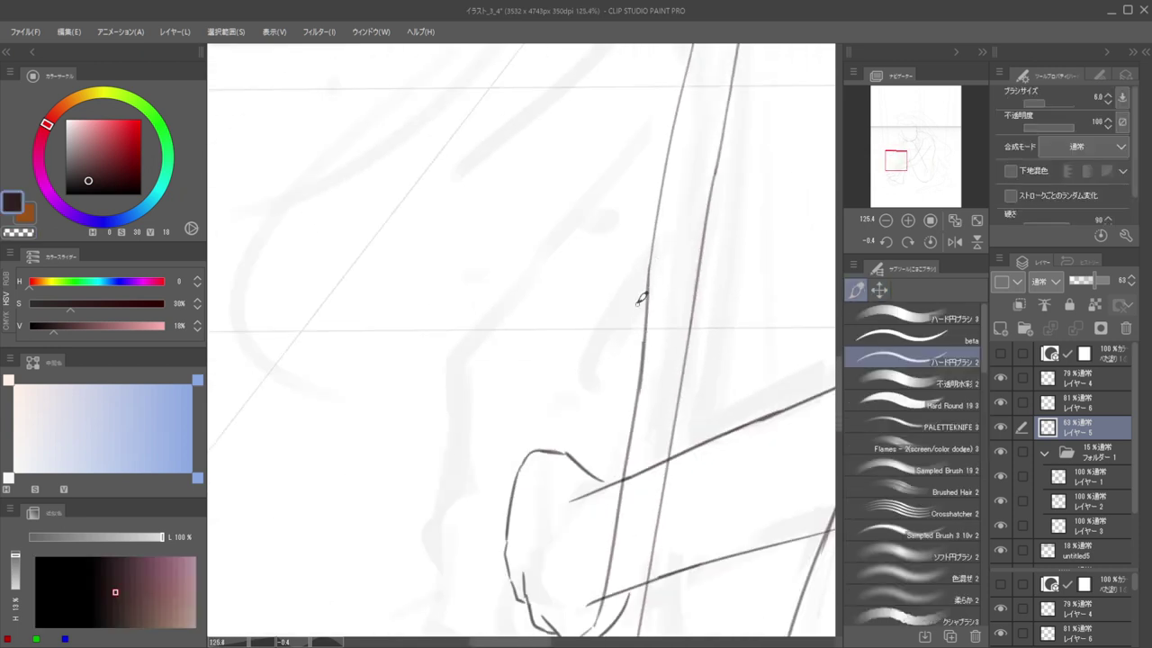
mouse_move(633, 333)
left_mouse_down()
mouse_move(596, 365)
mouse_move(600, 390)
left_mouse_up()
left_click(598, 393, "ctrl+shift")
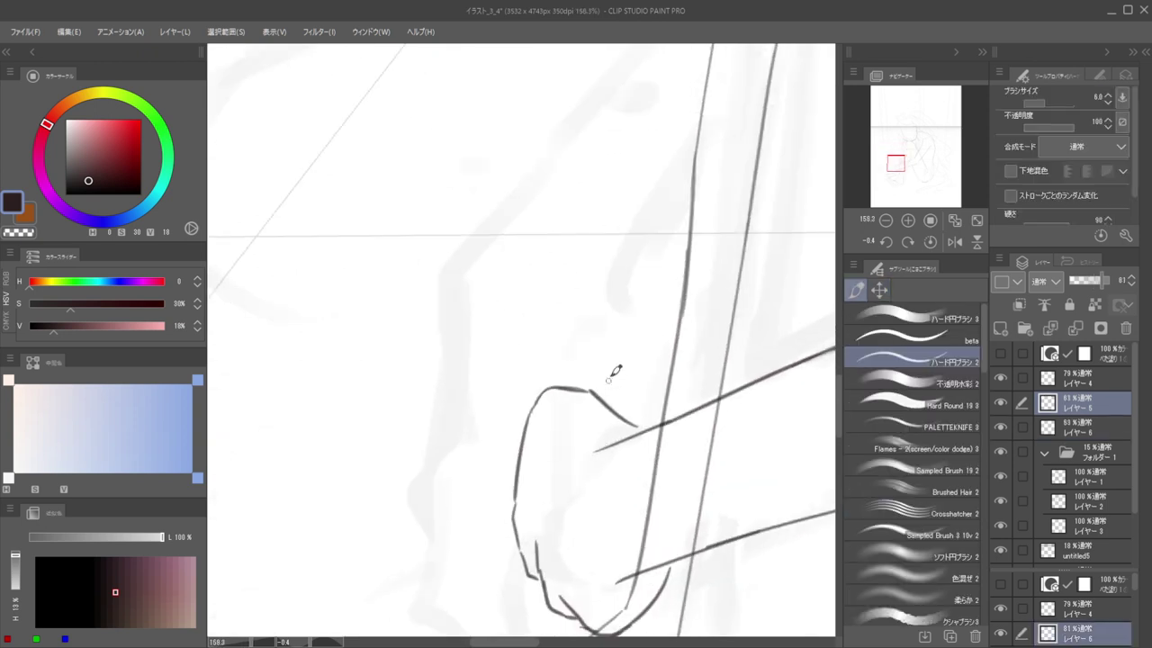
mouse_move(657, 250)
left_mouse_down()
mouse_move(631, 289)
mouse_move(676, 298)
mouse_move(648, 291)
mouse_move(624, 322)
left_mouse_up()
scroll(649, 306, "down", 2)
key("ctrl+z")
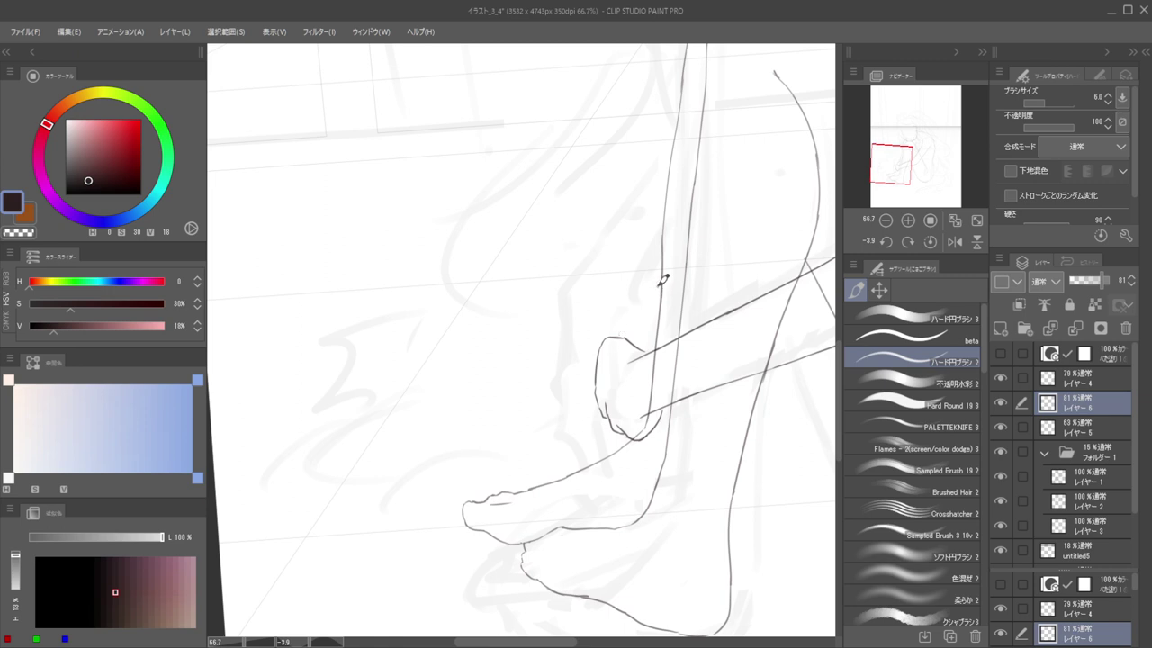
Draw the finger lines beside the leg line and the curled fingertip curve
left_click_drag(658, 286, 633, 316)
left_click_drag(661, 214, 619, 251)
key("ctrl+z")
left_click_drag(663, 209, 619, 261)
key("ctrl+z")
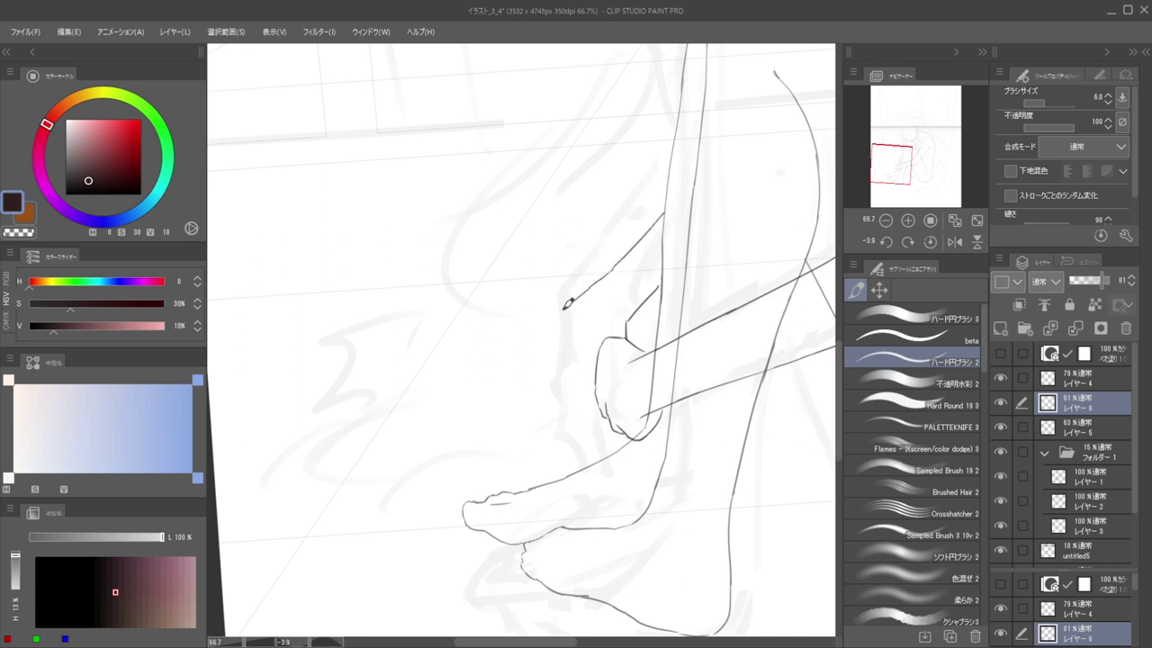
left_click_drag(566, 305, 555, 350)
key("ctrl+z")
left_click_drag(557, 318, 564, 360)
Draw the finger outline down the hand, extending the hand outline lower
left_click_drag(621, 316, 601, 356)
mouse_move(554, 386)
left_mouse_down()
mouse_move(550, 331)
mouse_move(550, 407)
left_mouse_up()
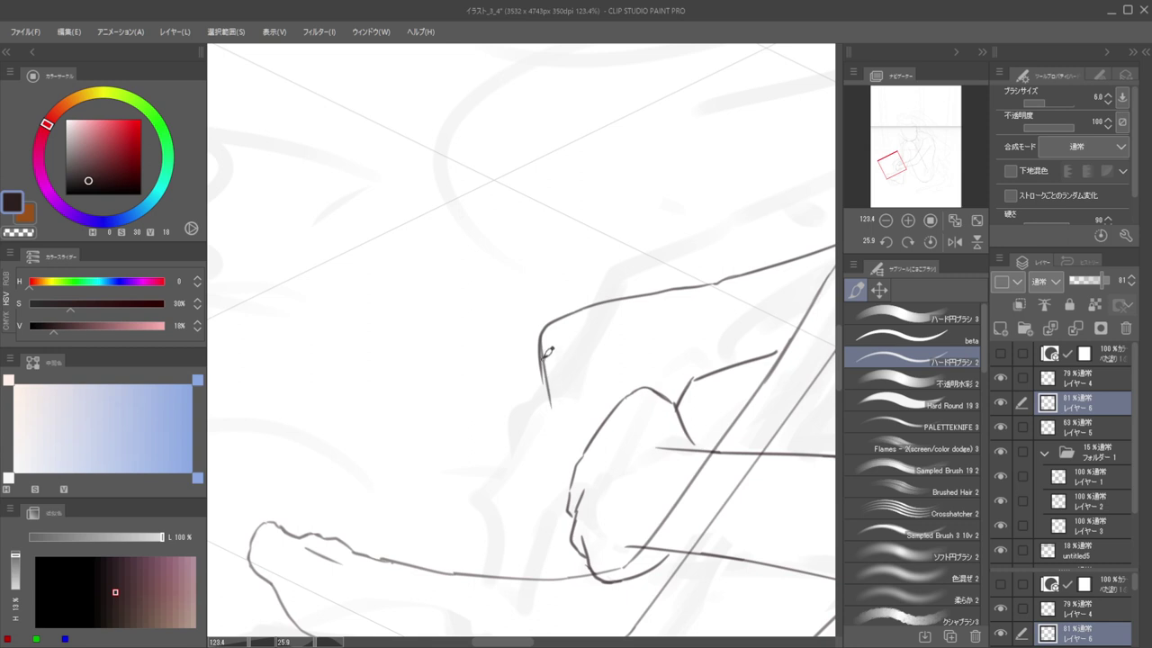
key("ctrl+z")
key("ctrl+z")
mouse_move(581, 303)
left_mouse_down()
mouse_move(543, 336)
mouse_move(545, 414)
left_mouse_up()
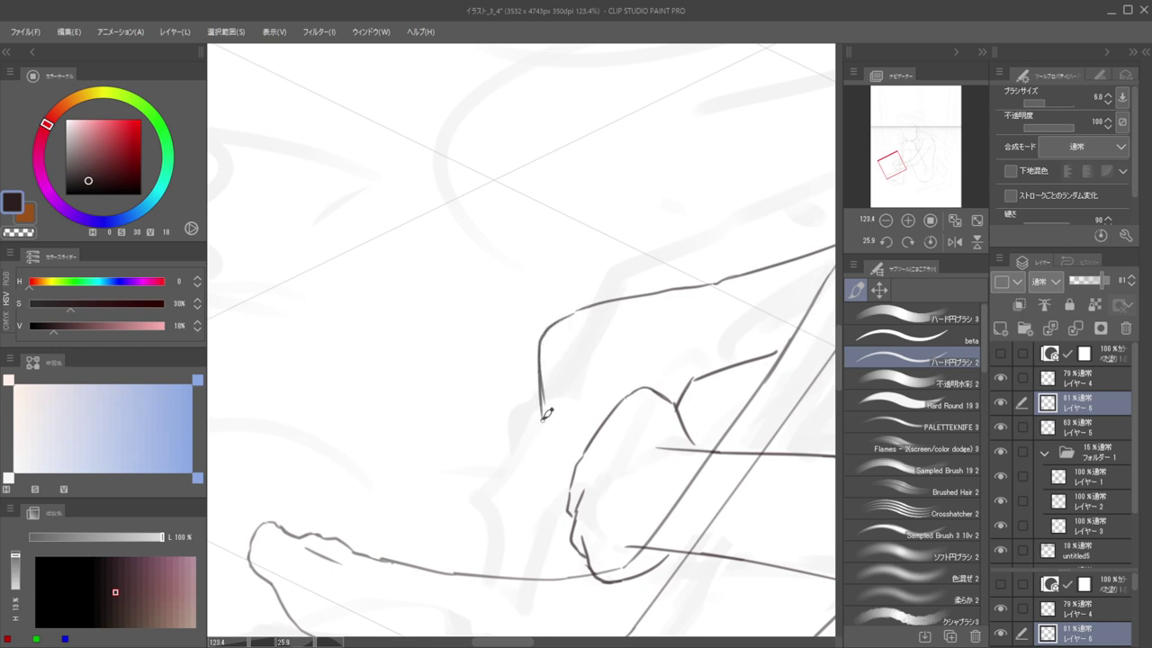
key("ctrl+z")
mouse_move(576, 306)
left_mouse_down()
mouse_move(543, 330)
mouse_move(551, 463)
left_mouse_up()
key("ctrl+z")
key("ctrl+z")
left_click_drag(541, 391, 401, 357)
left_click_drag(609, 329, 642, 289)
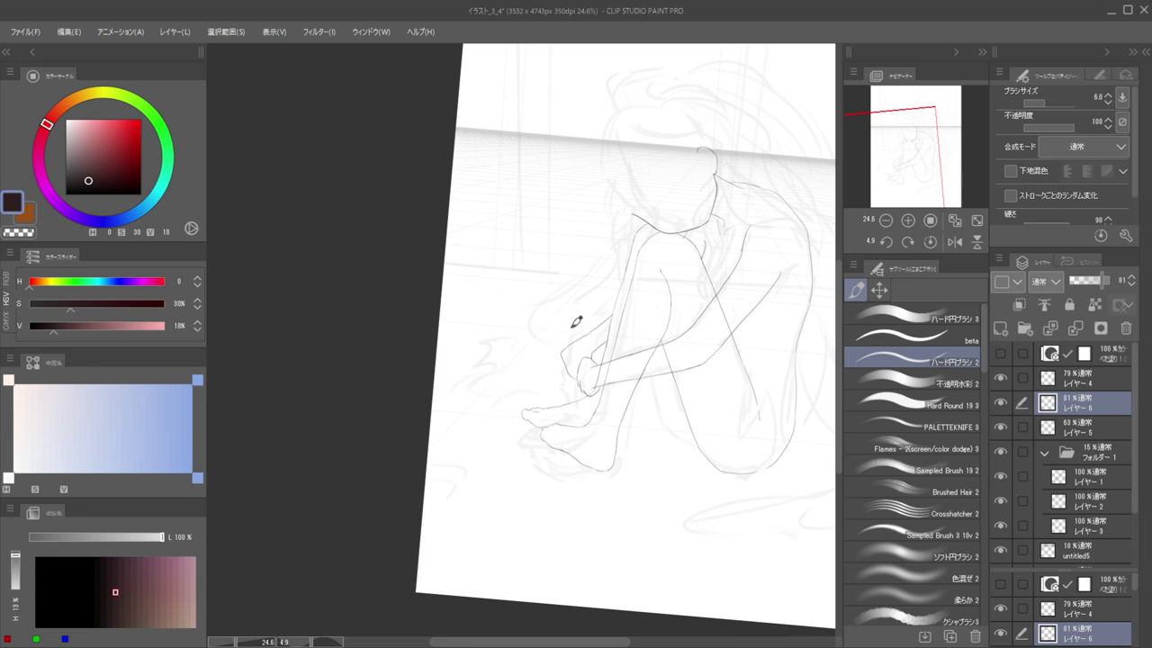
Erase the stray short stroke near the hand and the diagonal leg line's lower end
scroll(577, 366, "up", 5)
key("e")
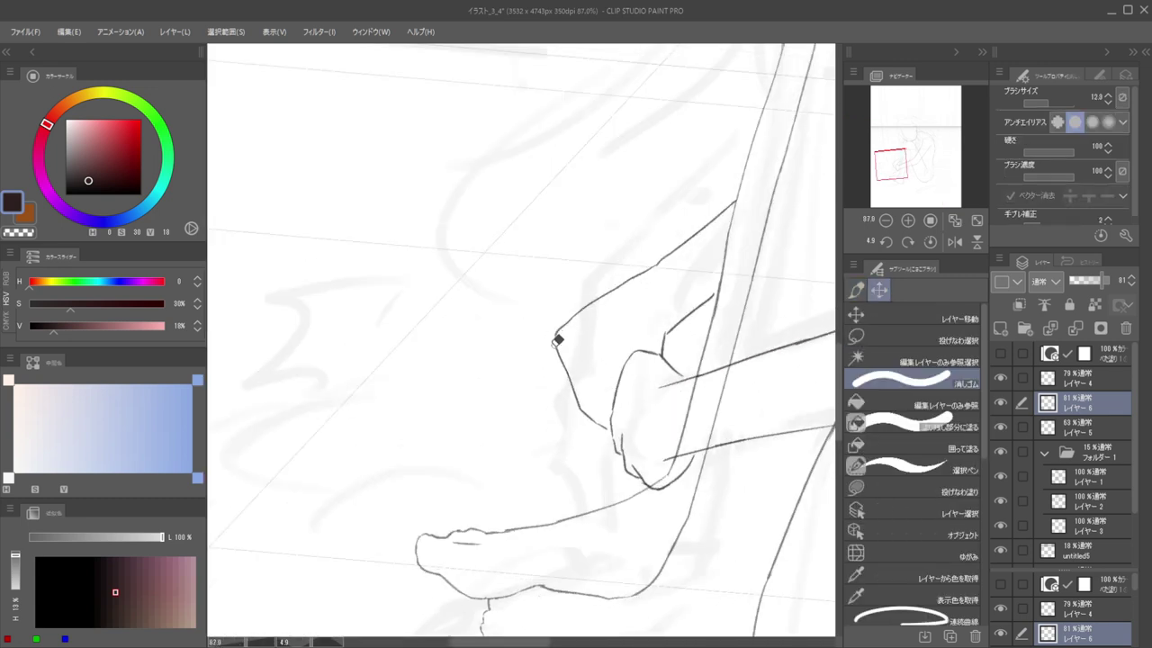
left_click_drag(589, 416, 608, 429)
mouse_move(621, 284)
left_mouse_down()
mouse_move(545, 349)
mouse_move(543, 339)
left_mouse_up()
key("b")
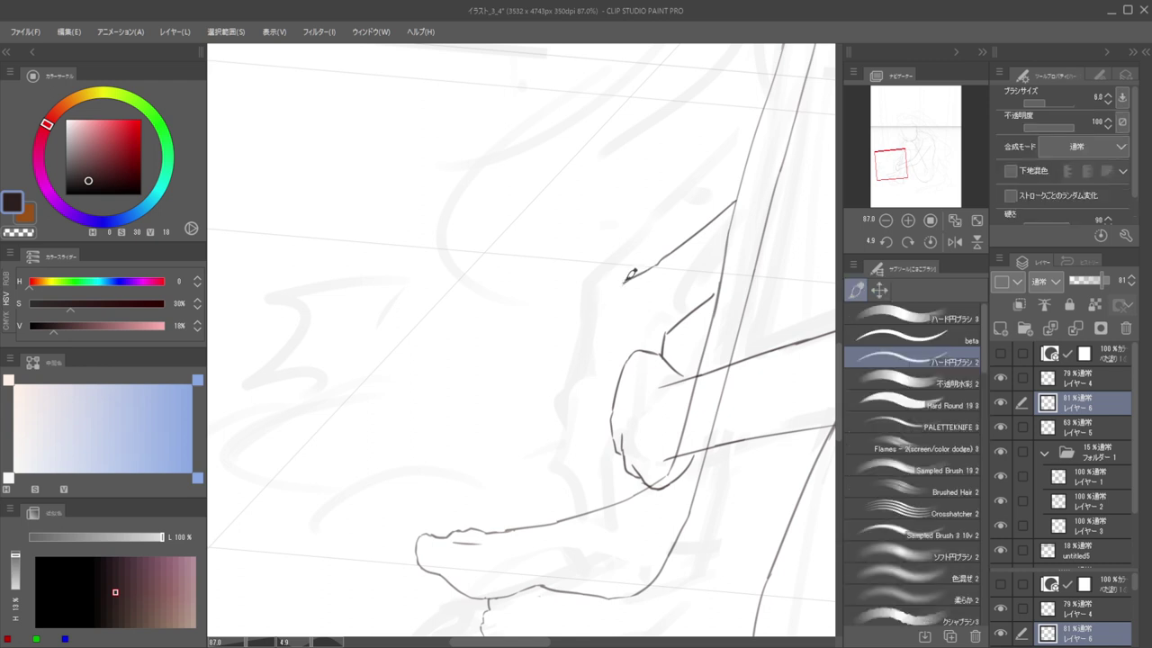
Redraw the finger curve running down-left
left_click_drag(628, 270, 592, 311)
key("ctrl+z")
key("e")
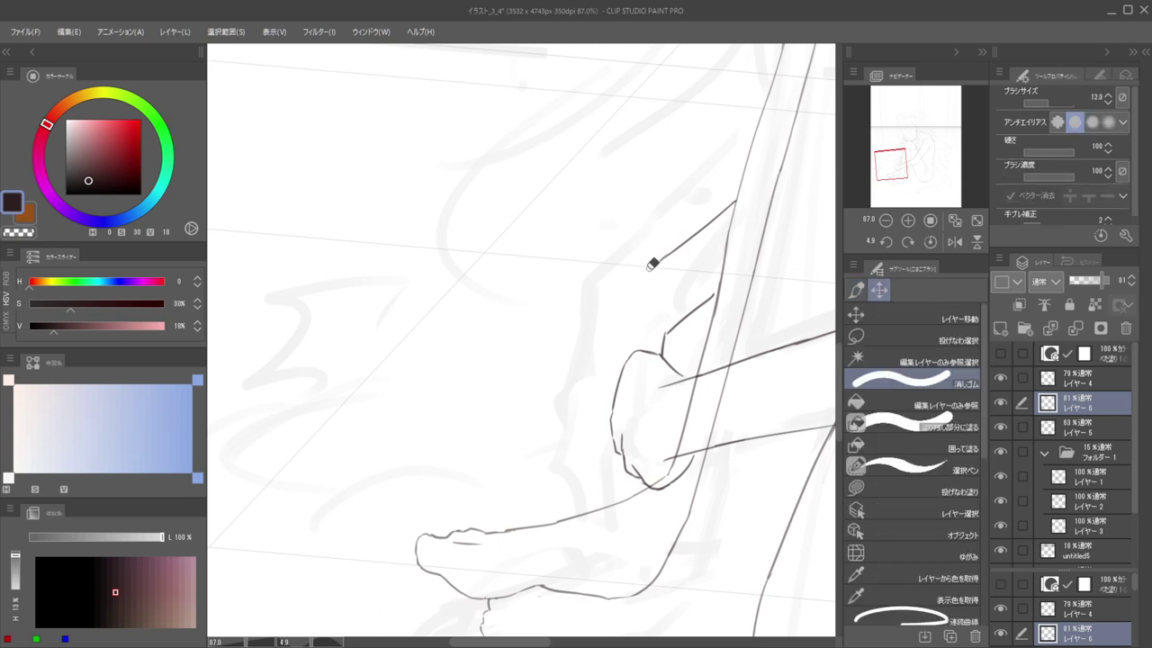
key("b")
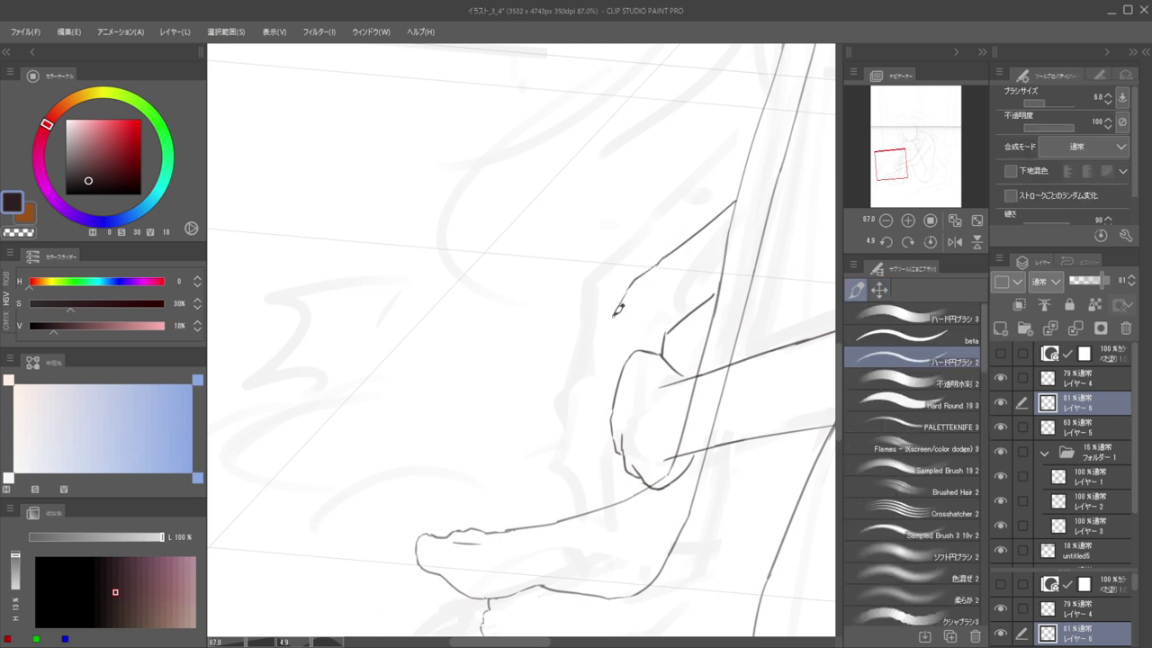
mouse_move(657, 253)
left_mouse_down()
mouse_move(624, 278)
mouse_move(612, 316)
left_mouse_up()
key("ctrl+z")
Draw the hand's lower contour down toward the fingertips, retrying several lengths
left_click_drag(624, 275, 578, 410)
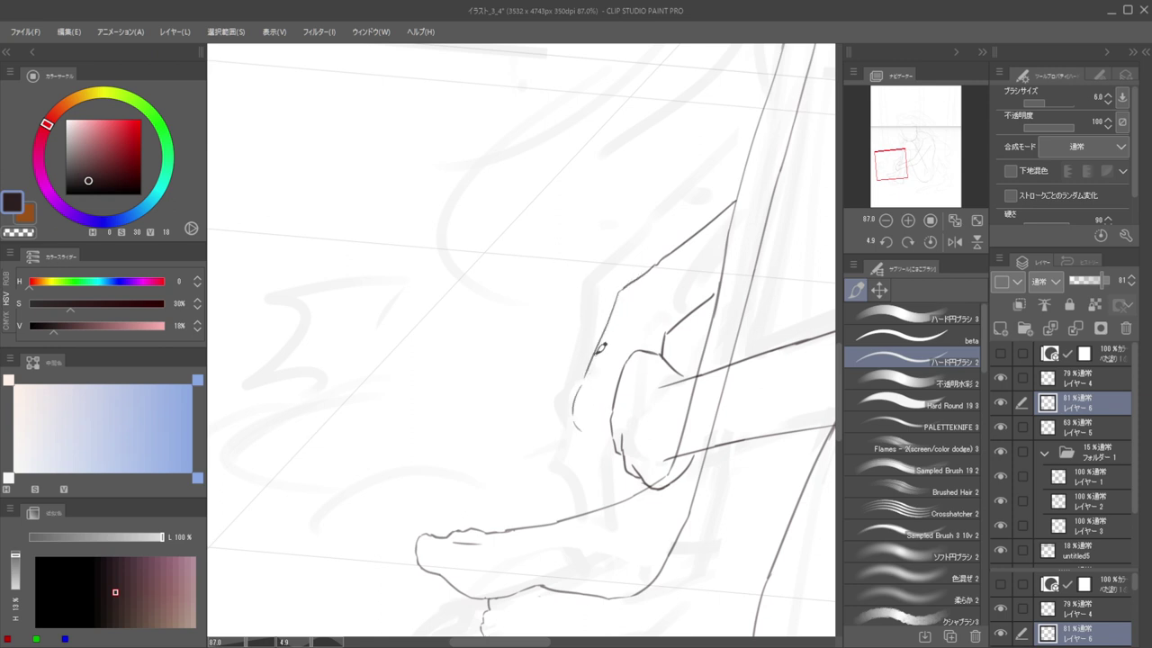
key("ctrl+z")
key("ctrl+z")
left_click_drag(621, 286, 587, 374)
key("ctrl+z")
mouse_move(621, 286)
left_mouse_down()
mouse_move(588, 366)
mouse_move(589, 416)
left_mouse_up()
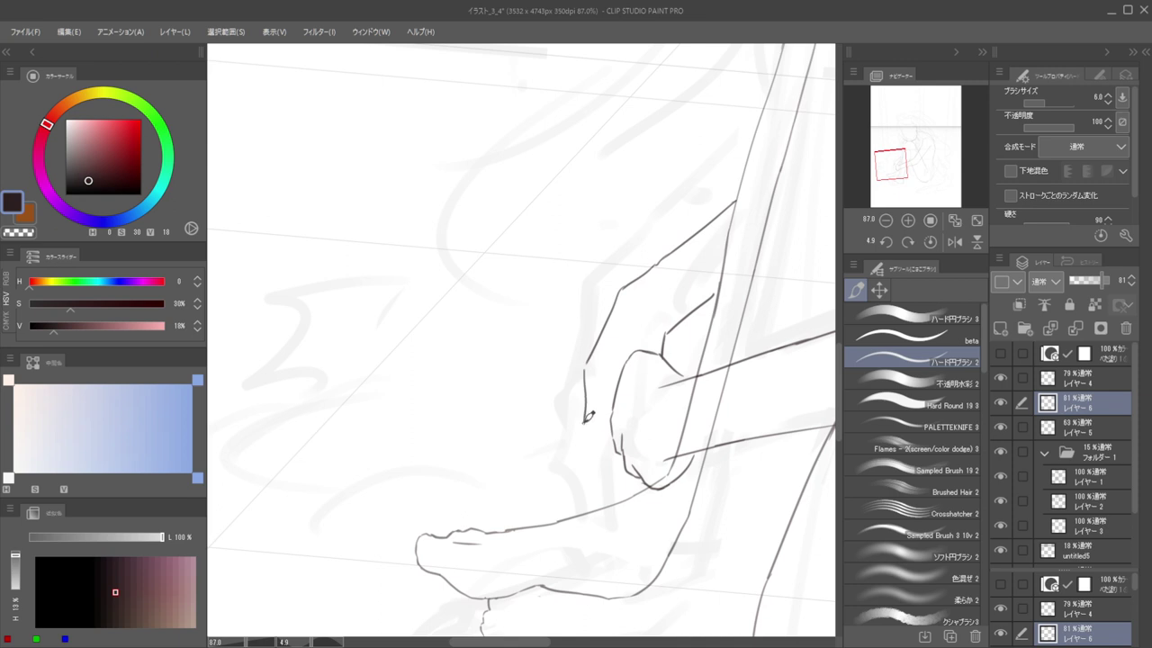
key("ctrl+z")
mouse_move(589, 360)
left_mouse_down()
mouse_move(601, 457)
mouse_move(615, 477)
left_mouse_up()
key("ctrl+z")
Rework the hand contour with a bend down to the fingertips
key("ctrl+z")
key("ctrl+z")
left_click_drag(590, 357, 594, 454)
key("ctrl+z")
mouse_move(588, 354)
left_mouse_down()
mouse_move(583, 400)
mouse_move(607, 453)
mouse_move(619, 449)
mouse_move(592, 461)
mouse_move(633, 500)
left_mouse_up()
scroll(605, 424, "up", 2)
key("ctrl+z")
key("ctrl+z")
key("ctrl+z")
key("ctrl+z")
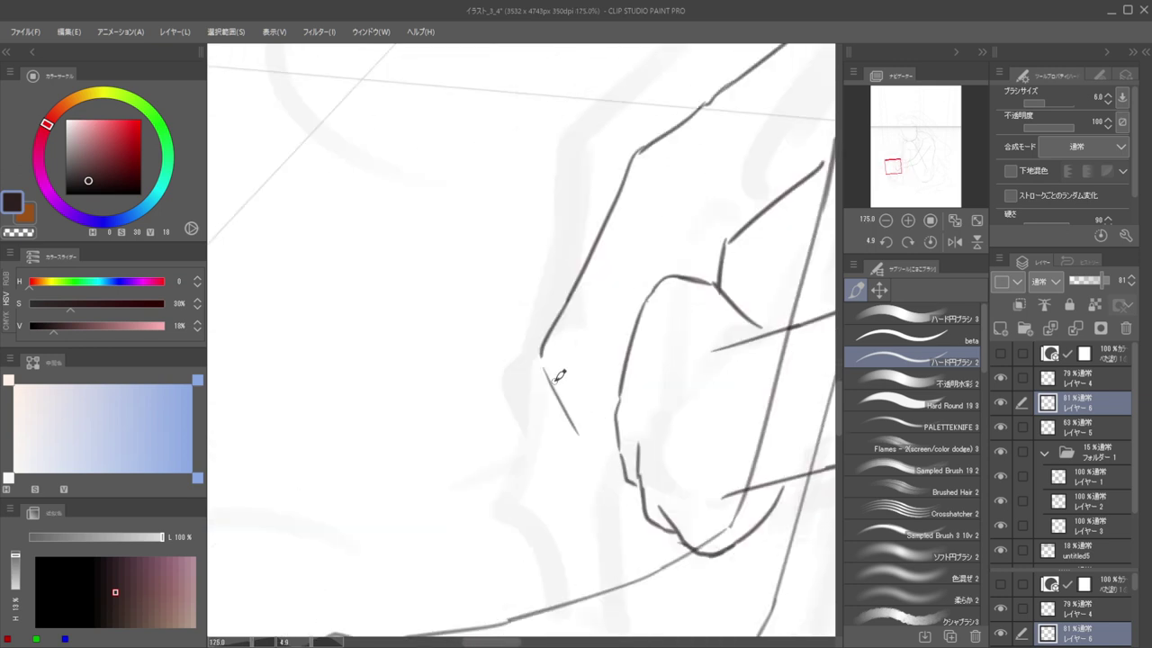
mouse_move(541, 359)
left_mouse_down()
mouse_move(584, 465)
mouse_move(647, 539)
mouse_move(664, 541)
mouse_move(633, 521)
mouse_move(669, 541)
left_mouse_up()
key("ctrl+z")
Erase part of the inner hand contour beside the feet
left_click_drag(589, 382, 522, 381)
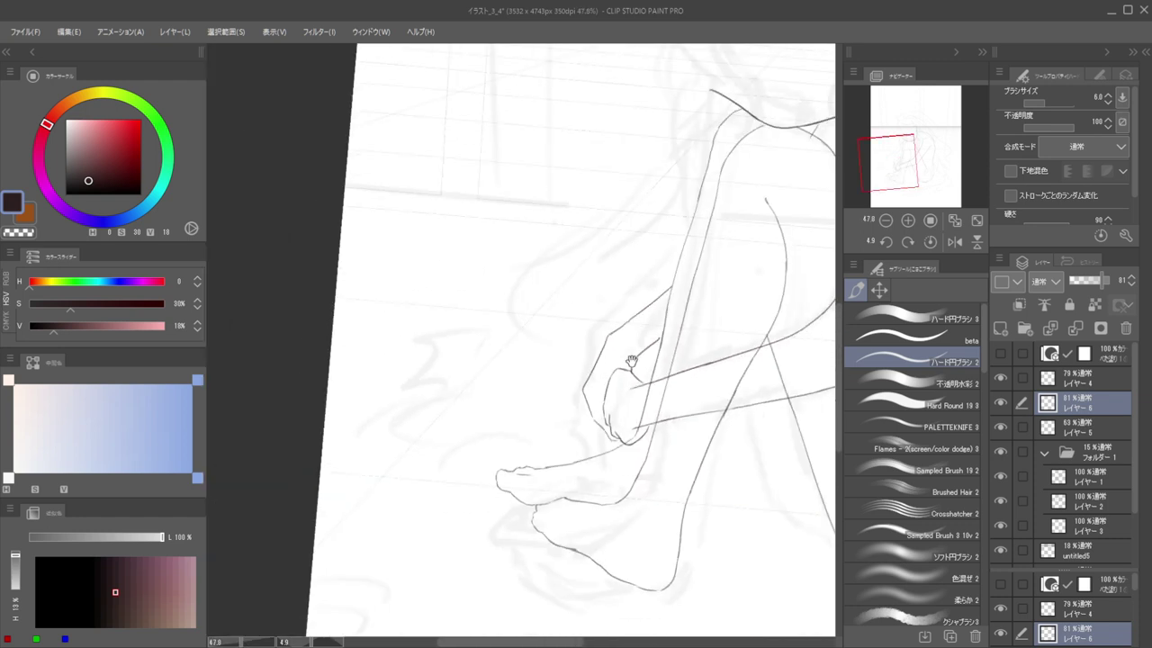
mouse_move(673, 365)
left_mouse_down()
mouse_move(680, 335)
mouse_move(674, 347)
mouse_move(610, 357)
mouse_move(679, 351)
left_mouse_up()
key("e")
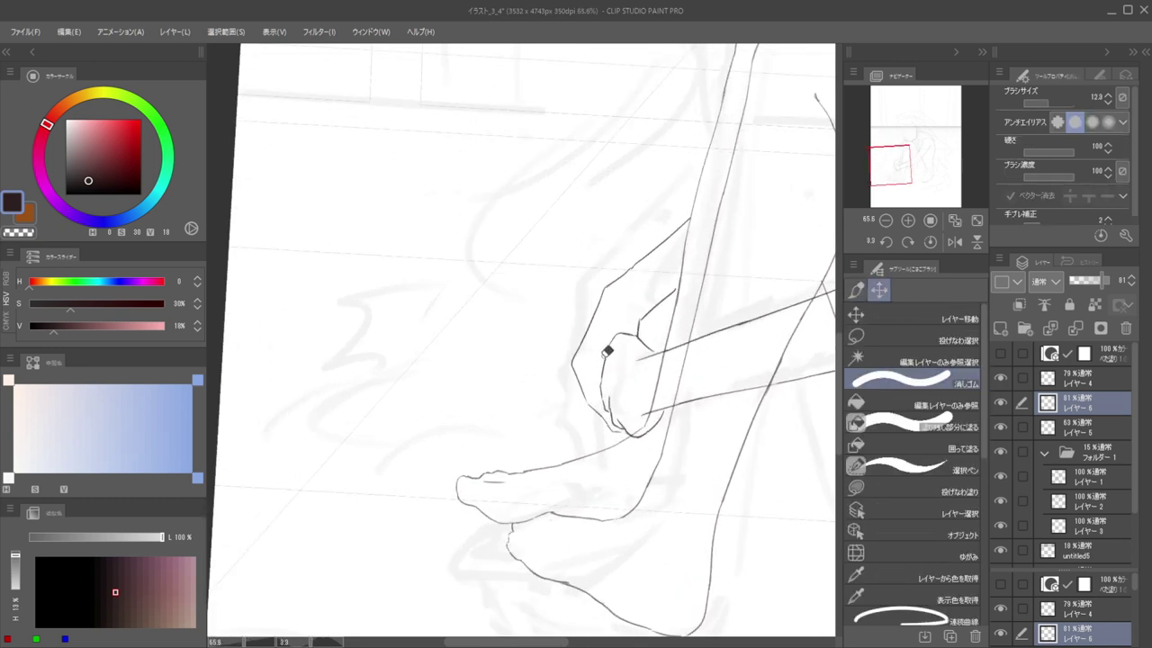
mouse_move(609, 352)
left_mouse_down()
mouse_move(628, 422)
mouse_move(665, 425)
mouse_move(644, 339)
mouse_move(652, 345)
mouse_move(620, 337)
mouse_move(646, 344)
mouse_move(622, 319)
mouse_move(595, 334)
mouse_move(579, 323)
mouse_move(602, 367)
mouse_move(651, 353)
mouse_move(644, 343)
mouse_move(613, 374)
left_mouse_up()
Lasso the inked hand, shift it slightly down-left on the shin, and deselect
left_click(856, 337)
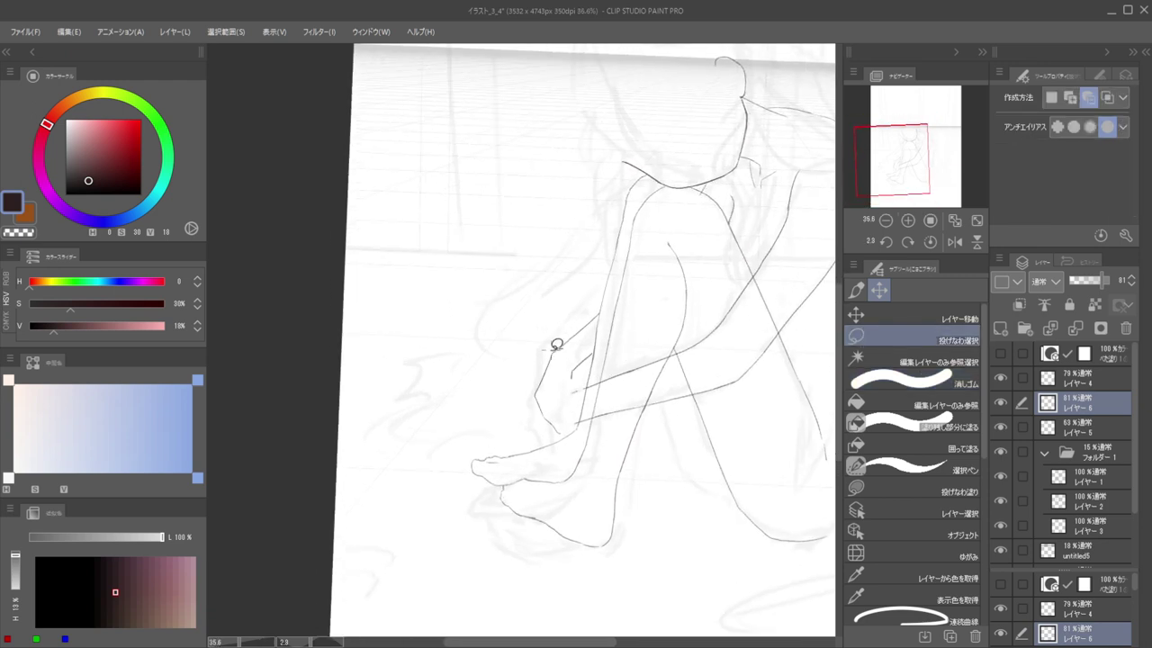
mouse_move(523, 358)
left_mouse_down()
mouse_move(546, 340)
mouse_move(581, 369)
mouse_move(551, 446)
left_mouse_up()
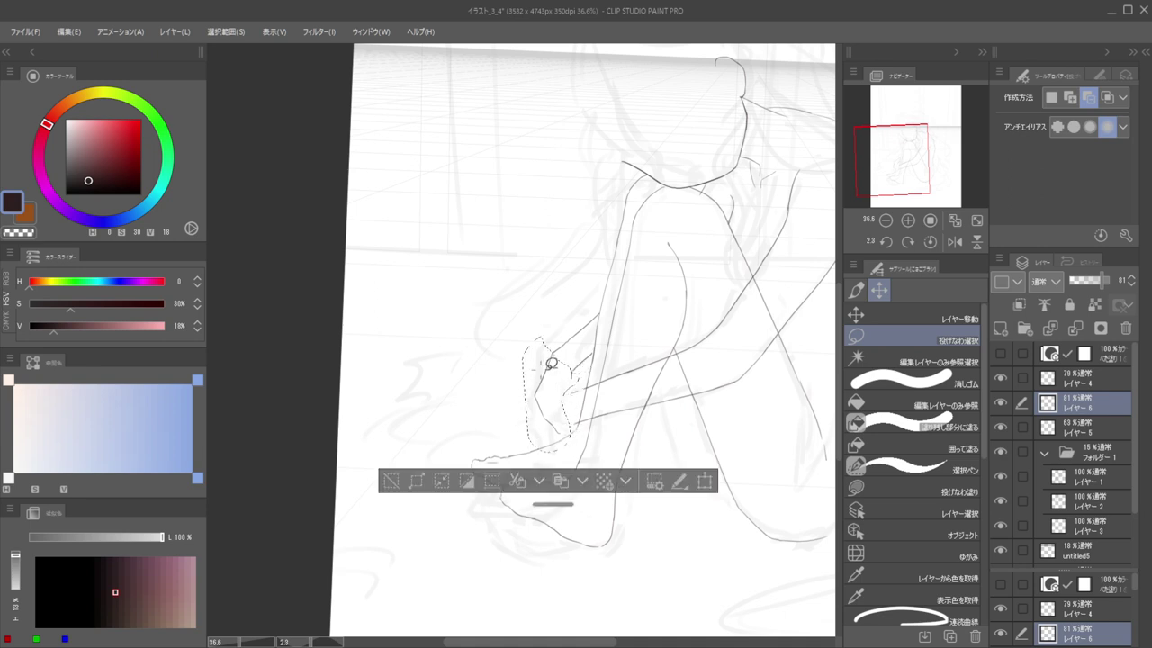
left_click(890, 317)
left_click_drag(543, 396, 538, 405)
key("ctrl+d")
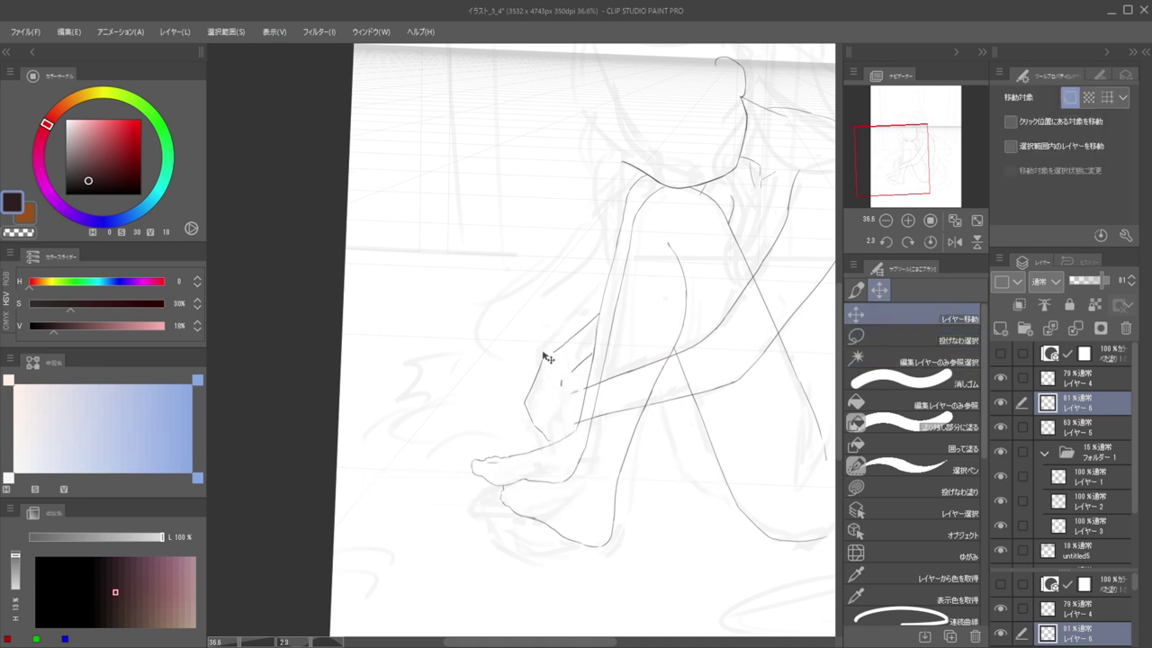
Try short finger lines on the hand, undoing the misplaced arc and strokes
scroll(551, 396, "up", 10)
key("d")
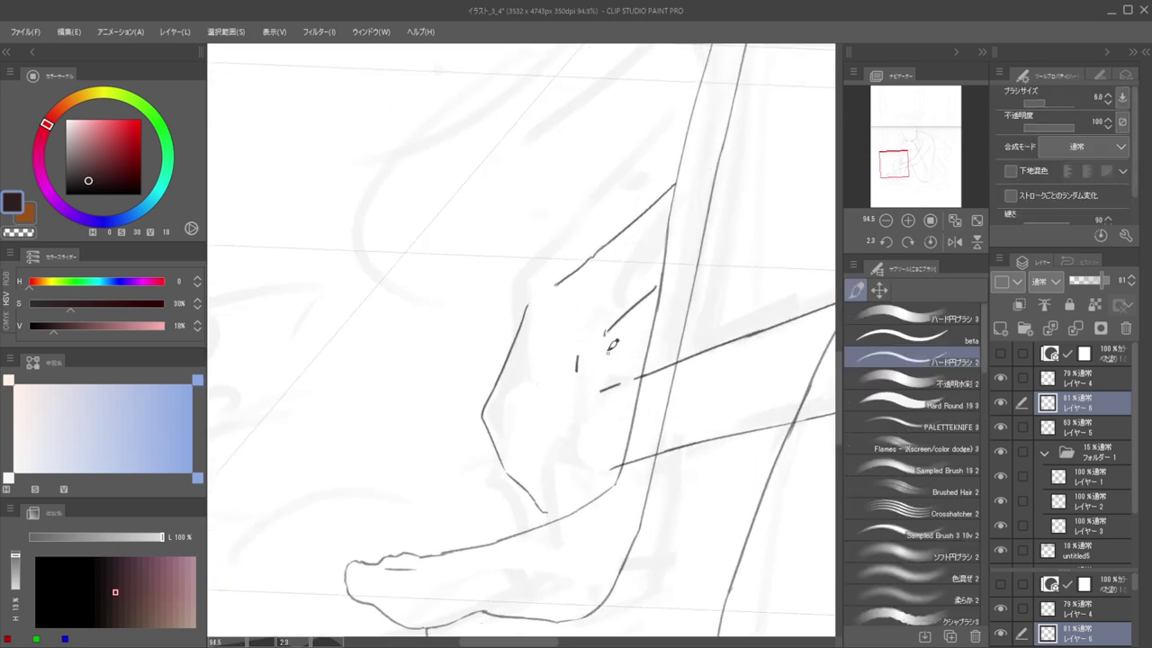
mouse_move(612, 345)
left_mouse_down()
mouse_move(616, 472)
mouse_move(550, 519)
mouse_move(633, 463)
mouse_move(551, 462)
mouse_move(529, 441)
mouse_move(539, 406)
mouse_move(567, 404)
left_mouse_up()
key("ctrl+z")
mouse_move(560, 404)
left_mouse_down()
mouse_move(525, 420)
mouse_move(528, 452)
mouse_move(526, 418)
mouse_move(580, 396)
mouse_move(533, 293)
mouse_move(515, 295)
left_mouse_up()
key("ctrl+z")
key("ctrl+z")
With the view upright and zoomed, ink a longer curved finger line after several retries
left_click_drag(601, 260, 608, 328)
key("ctrl+shift")
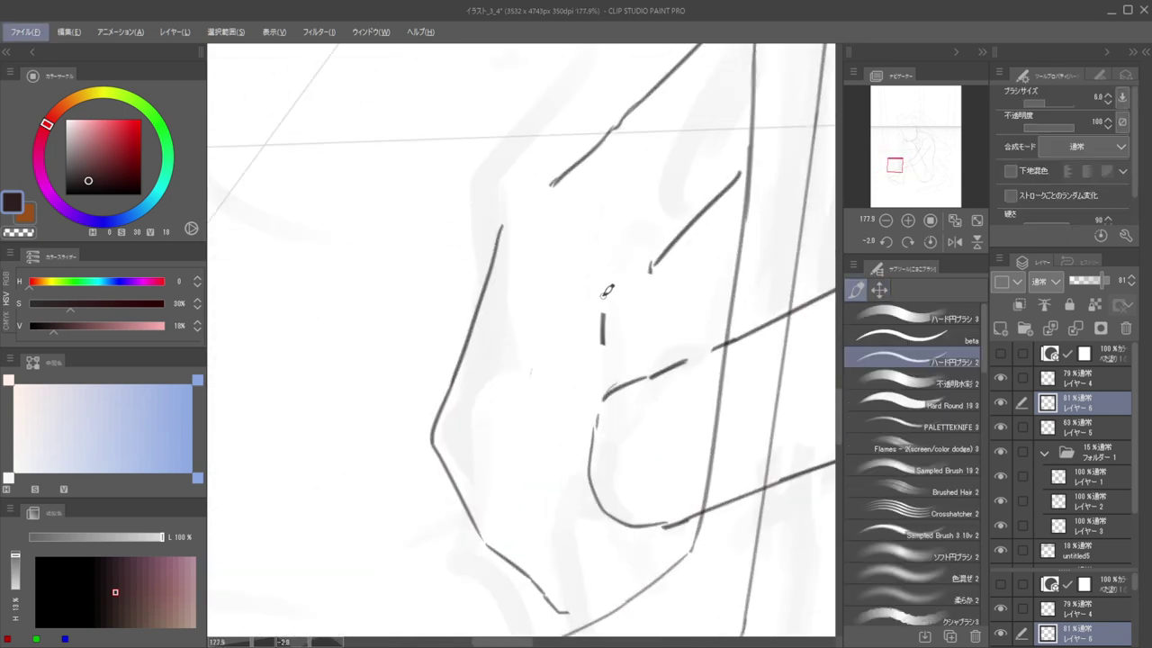
key("e")
key("p")
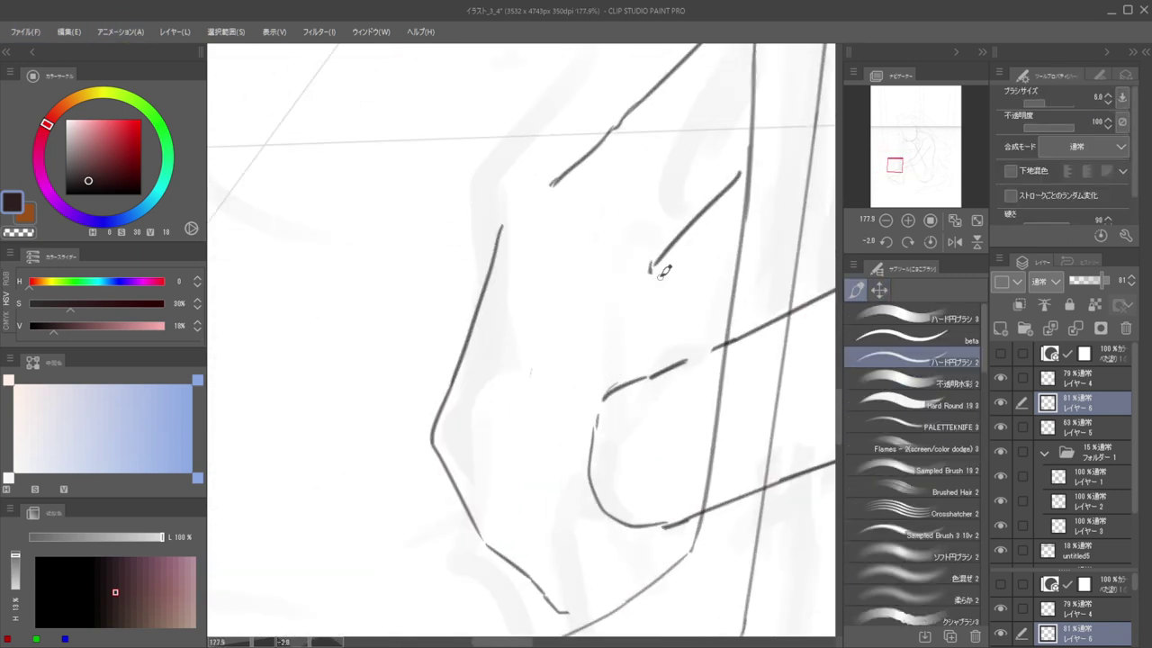
left_click_drag(651, 263, 670, 322)
key("ctrl+z")
left_click_drag(651, 264, 679, 324)
key("ctrl+z")
left_click_drag(653, 270, 689, 350)
Check the whole figure, then rework a corner of the hand lines, undoing the stray left-edge line
left_click_drag(667, 312, 609, 311)
scroll(630, 310, "down", 4)
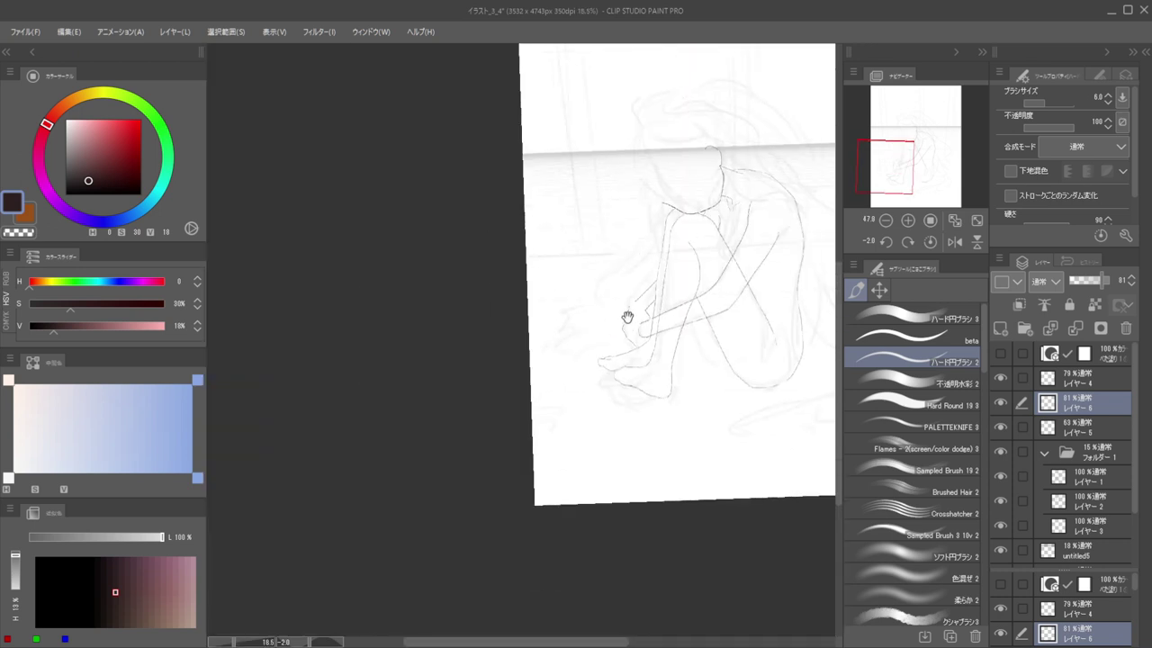
scroll(594, 329, "up", 5)
scroll(637, 338, "up", 4)
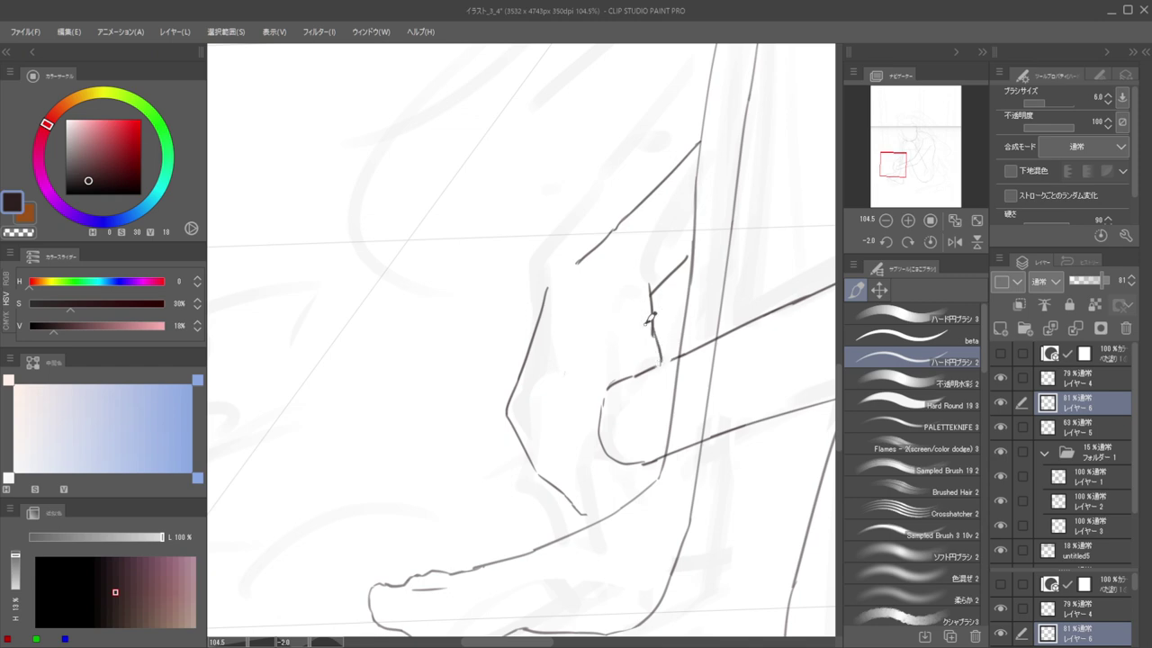
scroll(652, 320, "down", 5)
scroll(624, 329, "up", 5)
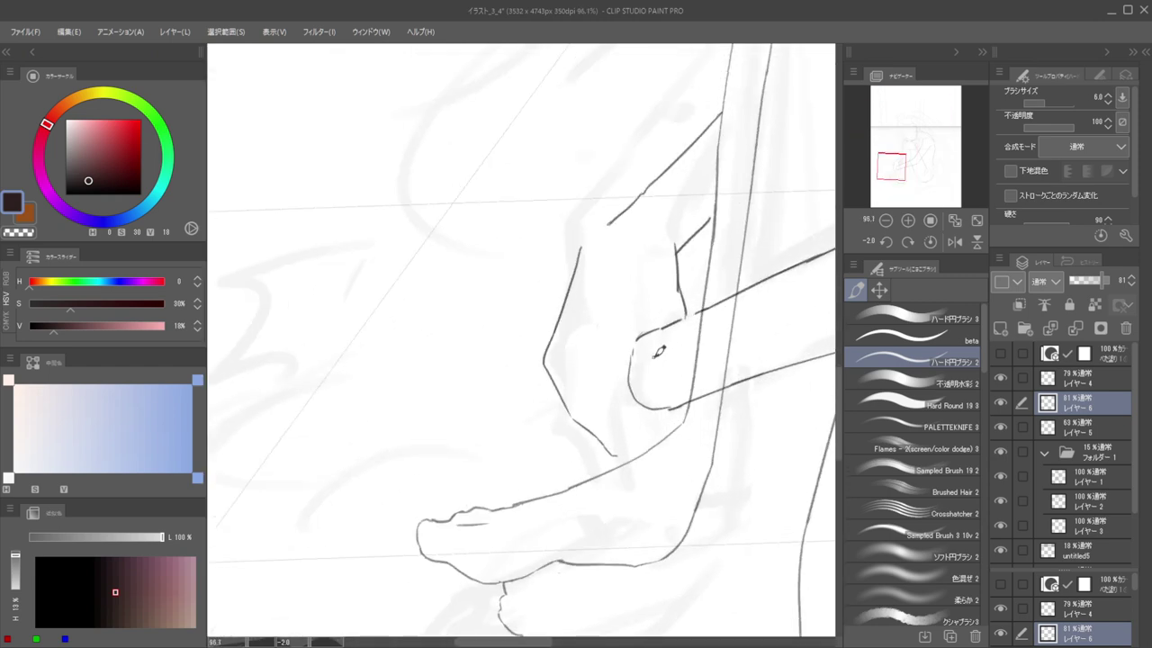
key("e")
key("b")
mouse_move(640, 333)
left_mouse_down()
mouse_move(635, 395)
mouse_move(624, 409)
mouse_move(615, 396)
left_mouse_up()
key("ctrl+z")
Attempt a left-edge line and a vertical finger line on the hand, undoing both
key("e")
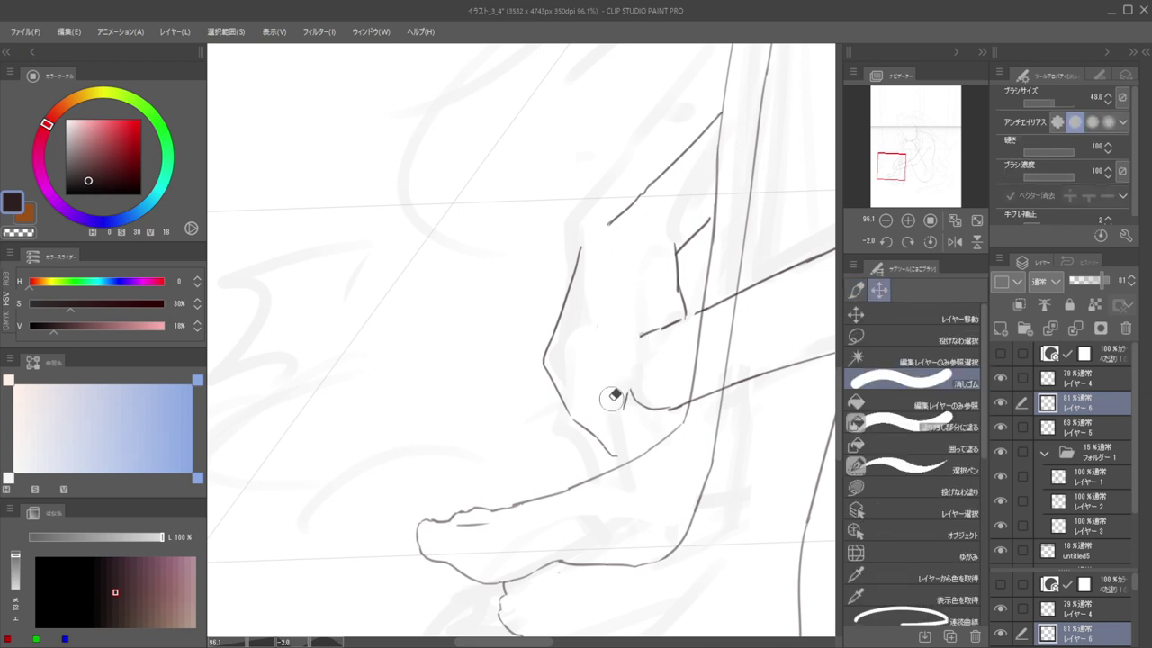
key("b")
left_click_drag(633, 359, 621, 409)
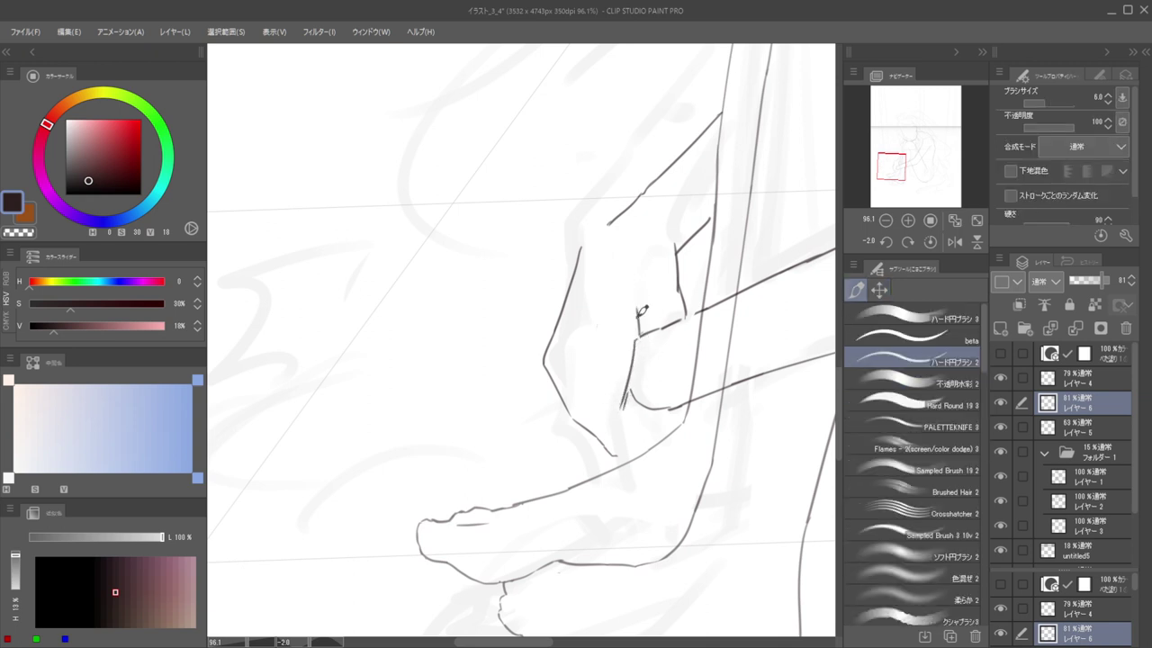
key("ctrl+z")
scroll(641, 306, "down", 5)
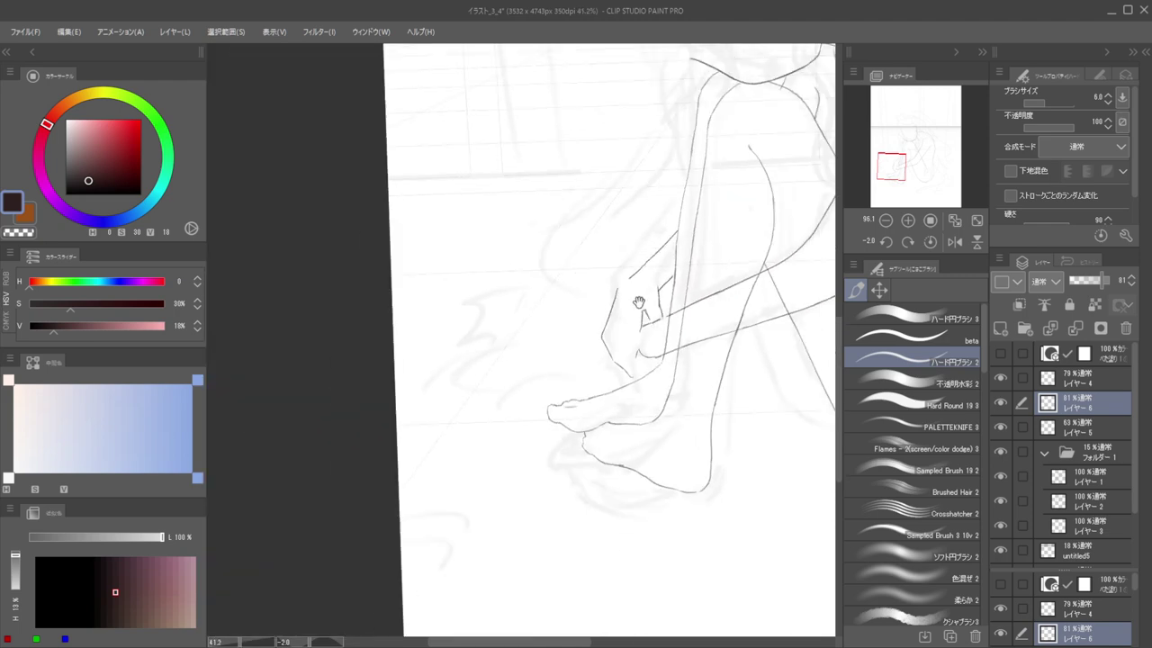
left_click_drag(640, 304, 649, 376)
scroll(651, 374, "up", 5)
scroll(636, 357, "up", 5)
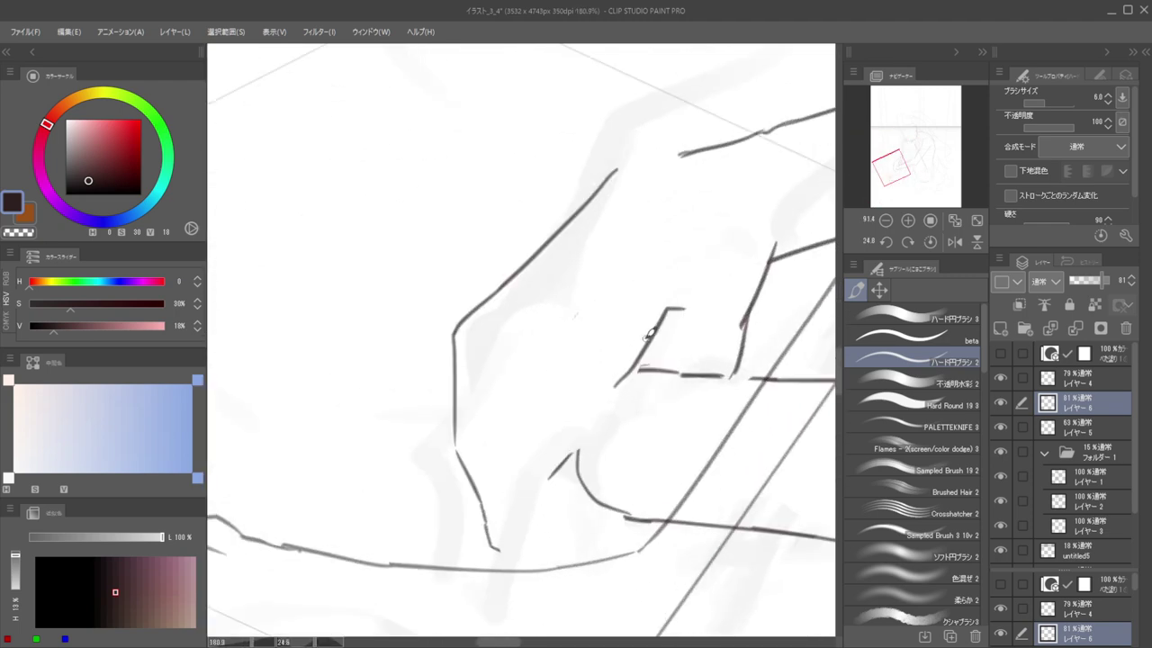
key("ctrl+z")
left_click_drag(671, 322, 668, 374)
key("ctrl+z")
key("ctrl+z")
key("ctrl+z")
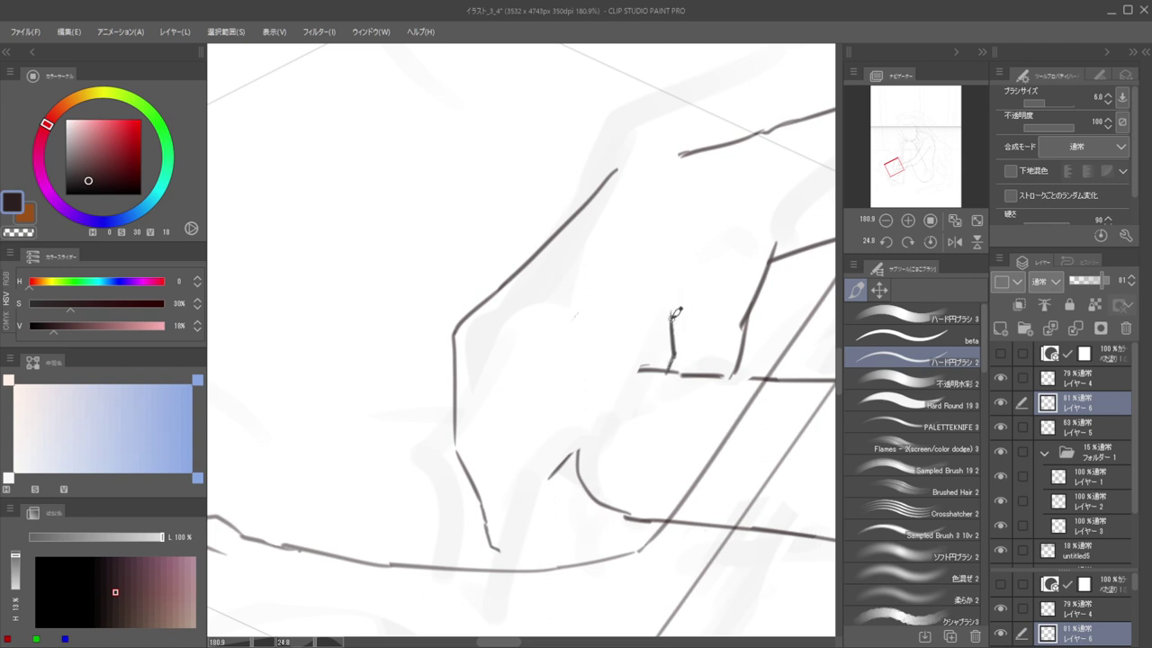
Ink a diagonal finger line down-left, erase stray strokes below, and add a line from its end
left_click_drag(671, 314, 611, 383)
key("ctrl+z")
left_click_drag(668, 313, 609, 402)
key("e")
mouse_move(580, 451)
left_mouse_down()
mouse_move(553, 483)
mouse_move(581, 495)
left_mouse_up()
mouse_move(590, 439)
left_mouse_down()
mouse_move(598, 415)
mouse_move(615, 500)
left_mouse_up()
key("b")
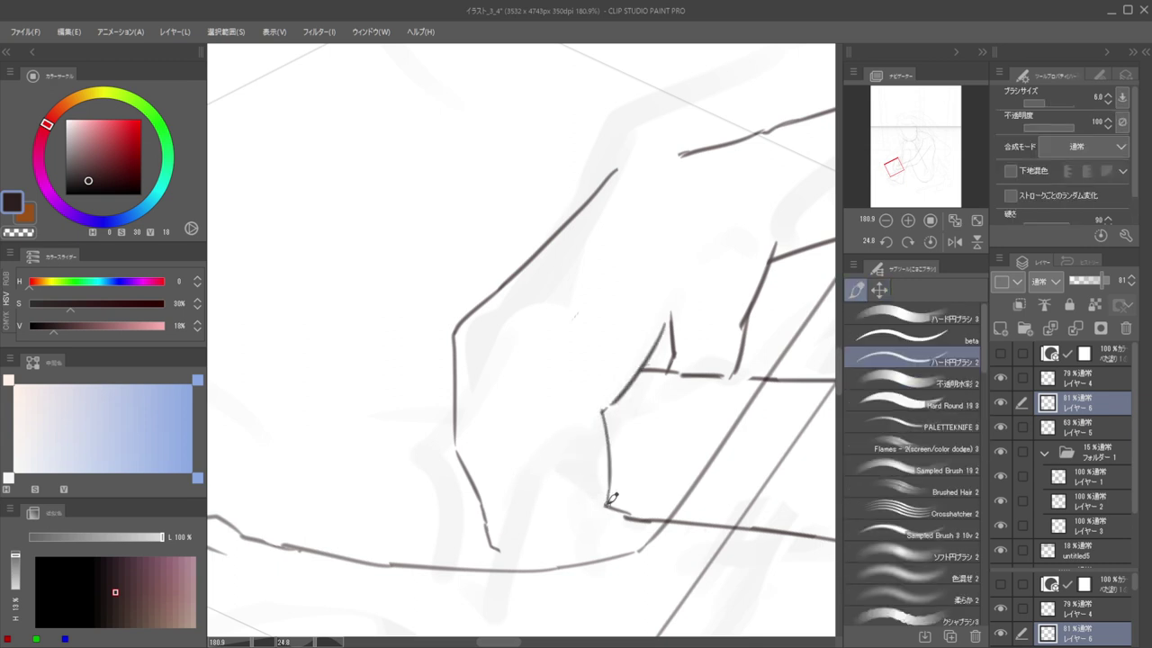
mouse_move(588, 401)
left_mouse_down()
mouse_move(532, 419)
mouse_move(599, 341)
mouse_move(549, 360)
left_mouse_up()
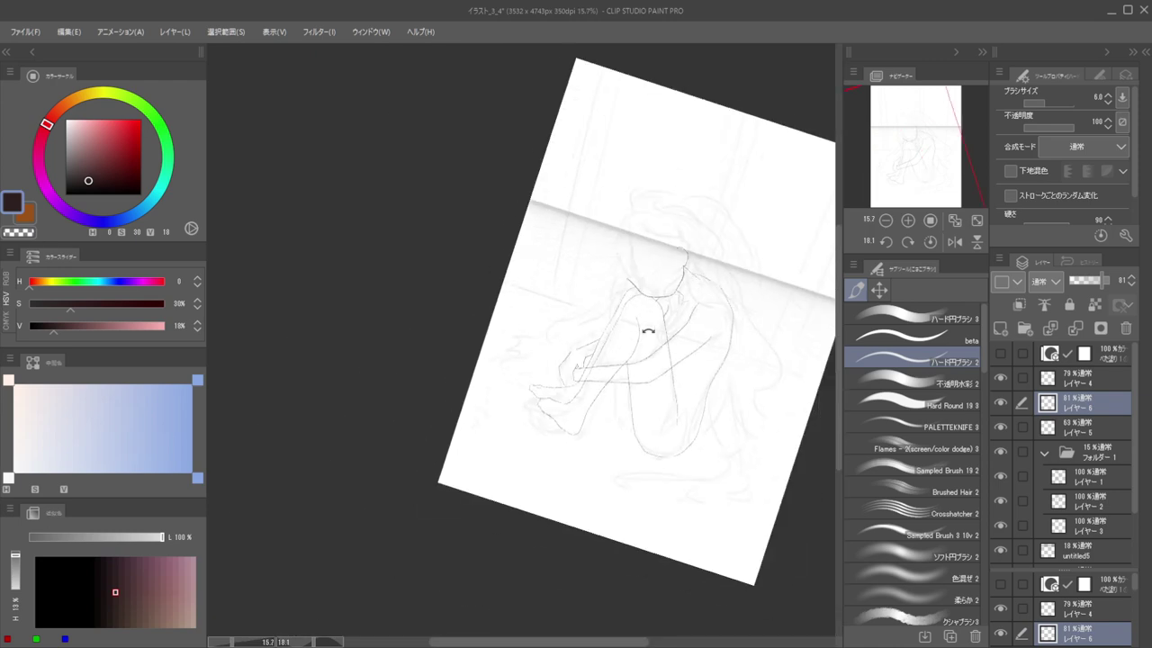
Extend the finger base line across to close the gap at the forearm
left_click_drag(648, 330, 645, 315)
left_click_drag(577, 359, 594, 346)
scroll(591, 342, "up", 8)
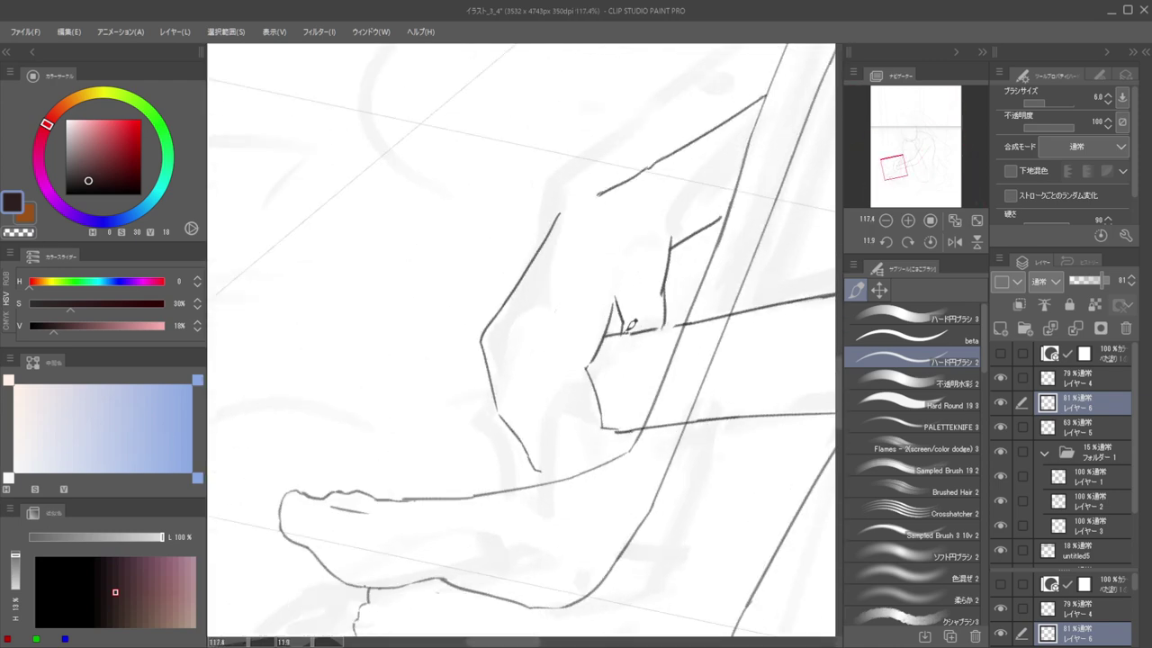
key("e")
key("p")
left_click_drag(655, 334, 712, 331)
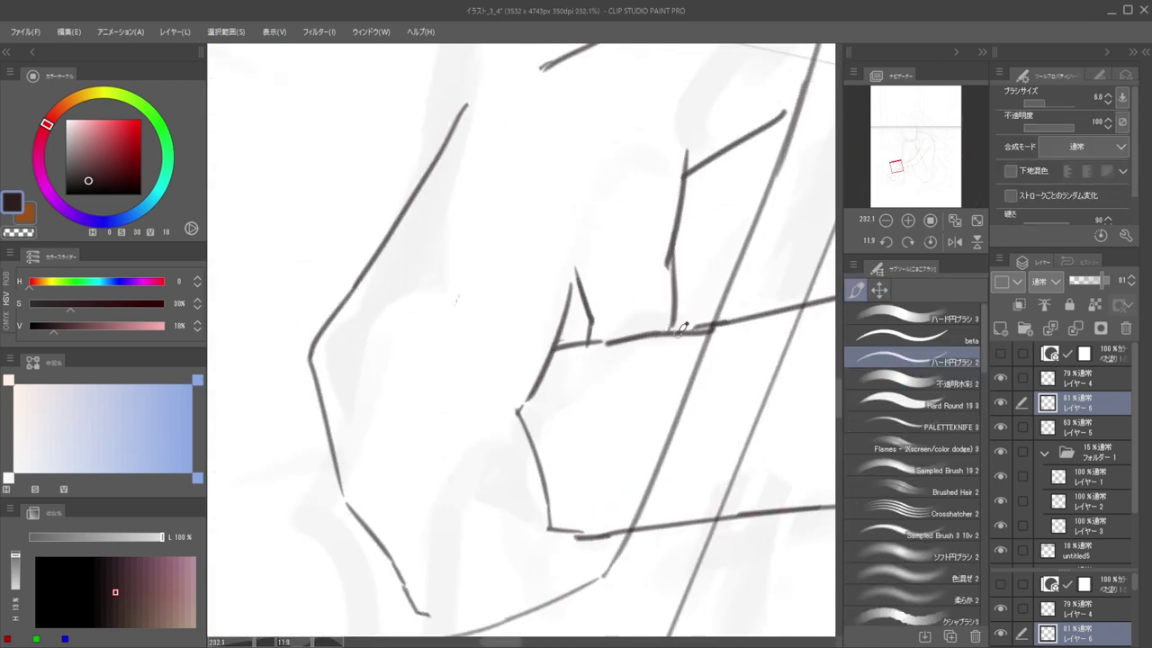
scroll(609, 330, "down", 10)
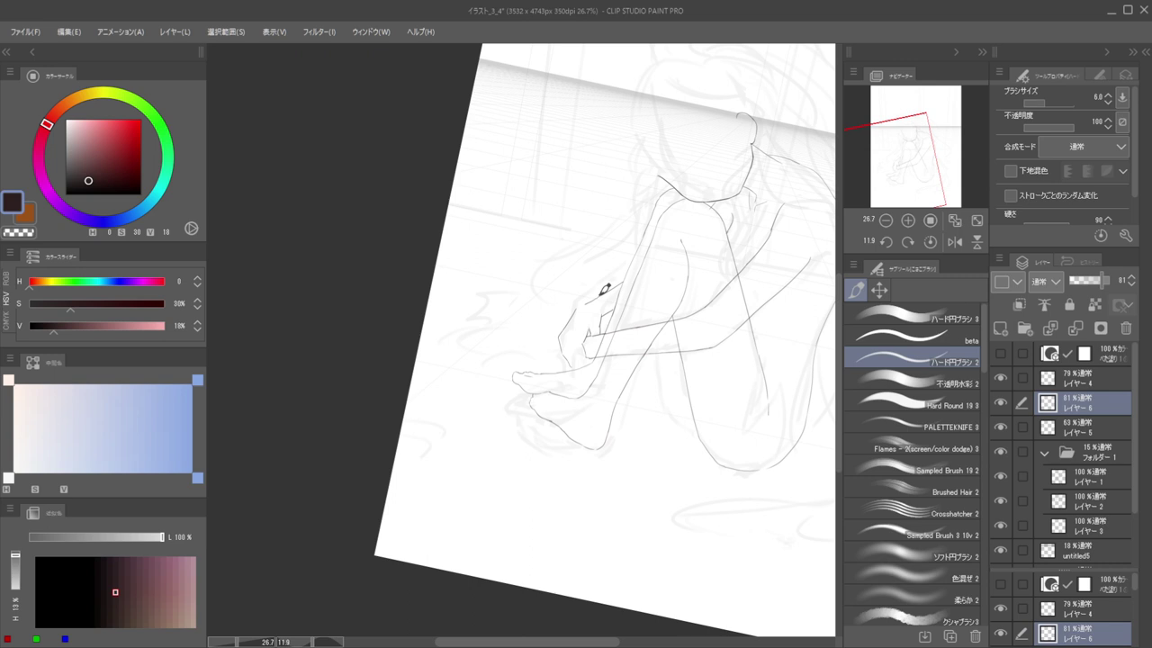
Lasso the hand, nudge it slightly up and right, and deselect
left_click(879, 289)
mouse_move(553, 314)
left_mouse_down()
mouse_move(683, 256)
mouse_move(673, 237)
left_mouse_up()
left_click_drag(571, 291, 597, 293)
mouse_move(537, 298)
left_mouse_down()
mouse_move(664, 262)
mouse_move(621, 332)
left_mouse_up()
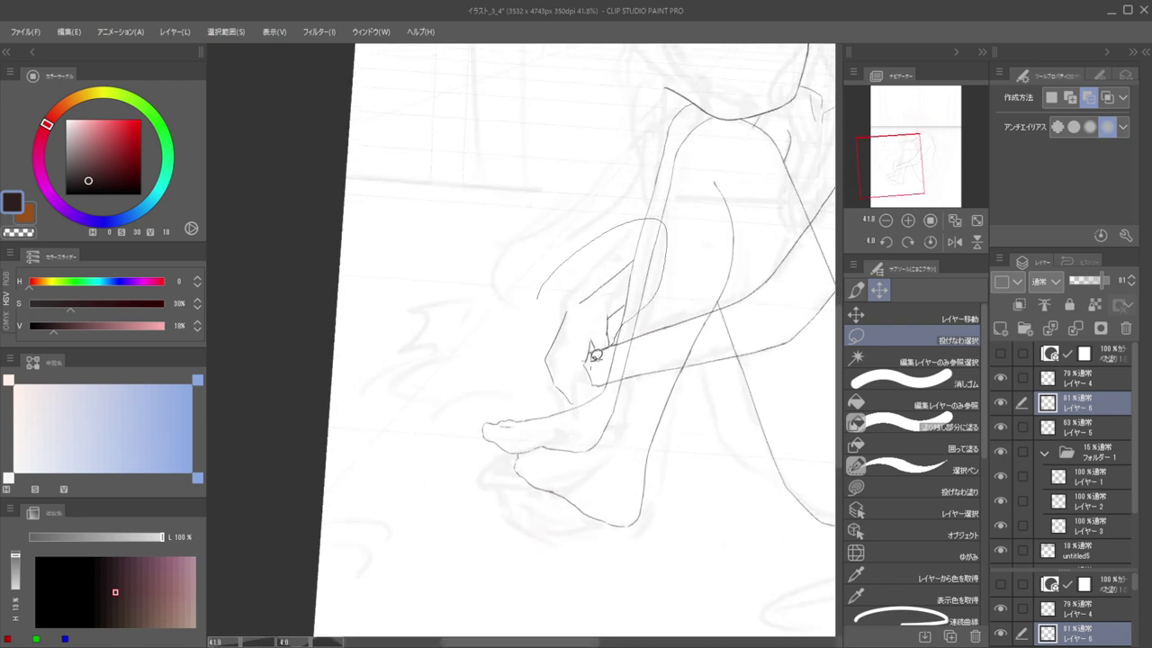
left_click_drag(598, 393, 564, 268)
left_click(899, 317)
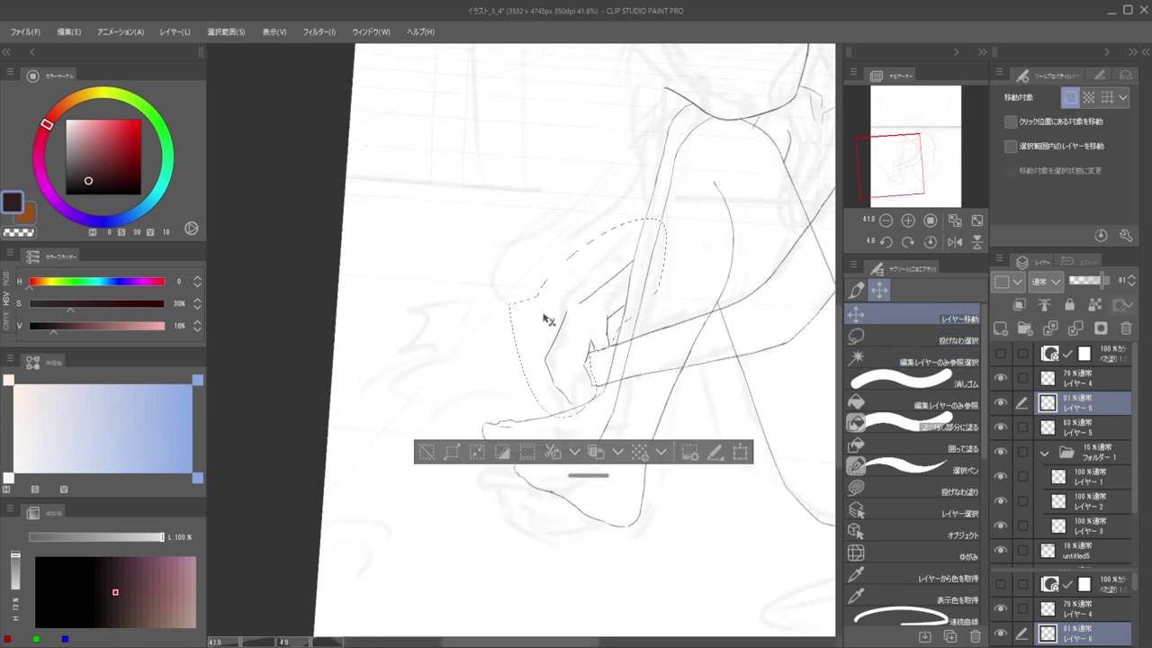
left_click_drag(593, 322, 596, 311)
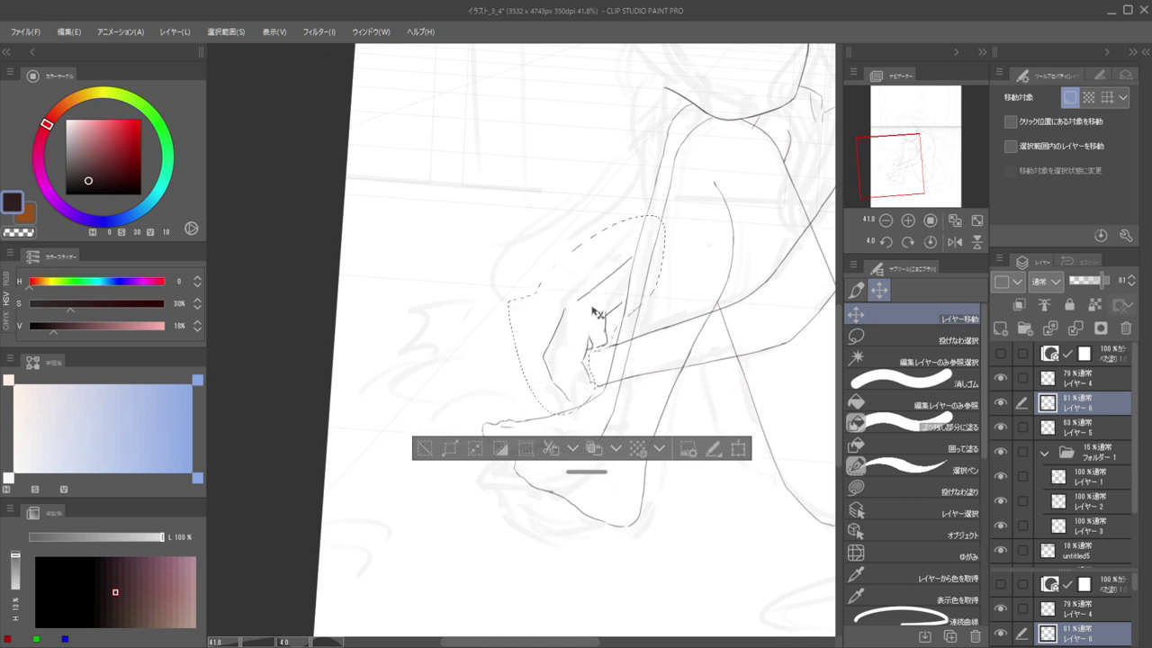
key("ctrl+d")
Erase the line segment across the hand with transparent colour, then return to the dark main colour
scroll(623, 269, "up", 5)
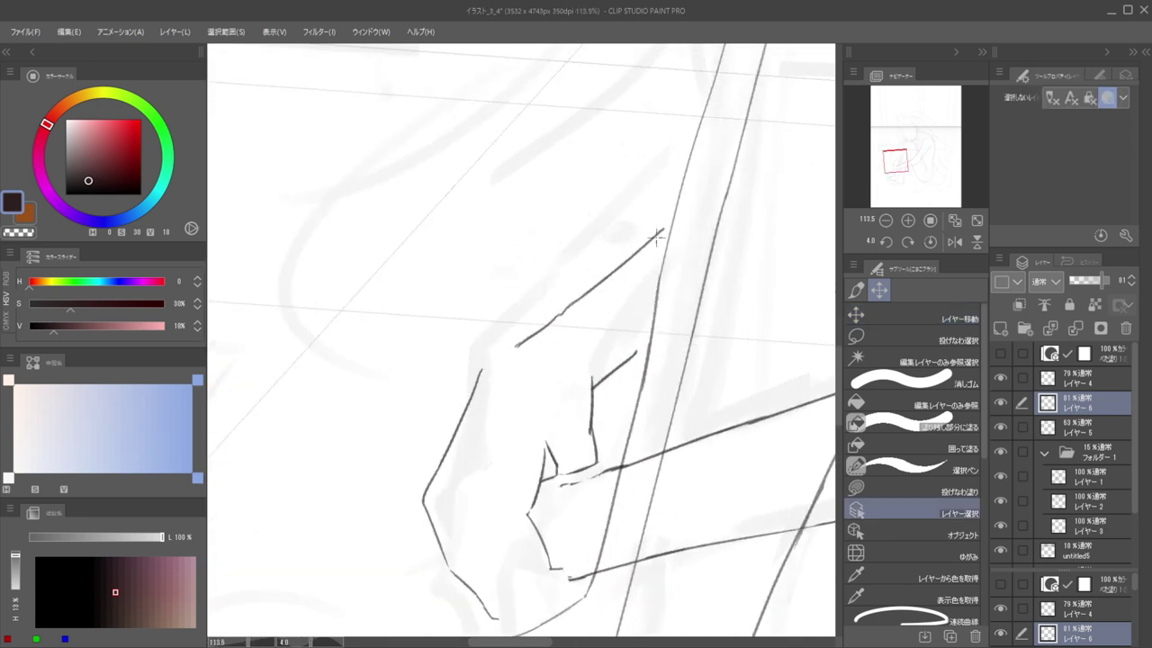
key("p")
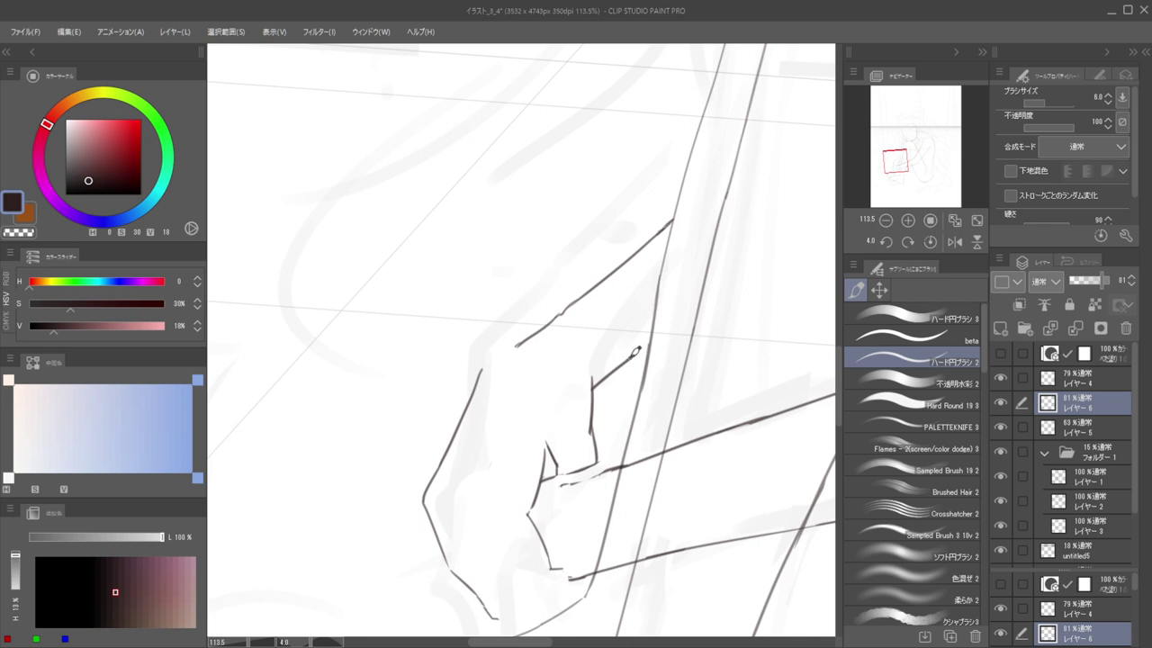
key("c")
mouse_move(537, 339)
left_mouse_down()
mouse_move(600, 292)
mouse_move(512, 345)
left_mouse_up()
key("e")
key("p")
key("c")
key("ctrl+z")
Redraw the hand's left contour down-left, settling on a shorter line
left_click_drag(580, 302, 500, 349)
key("ctrl+z")
mouse_move(583, 292)
left_mouse_down()
mouse_move(501, 349)
mouse_move(452, 440)
left_mouse_up()
key("ctrl+z")
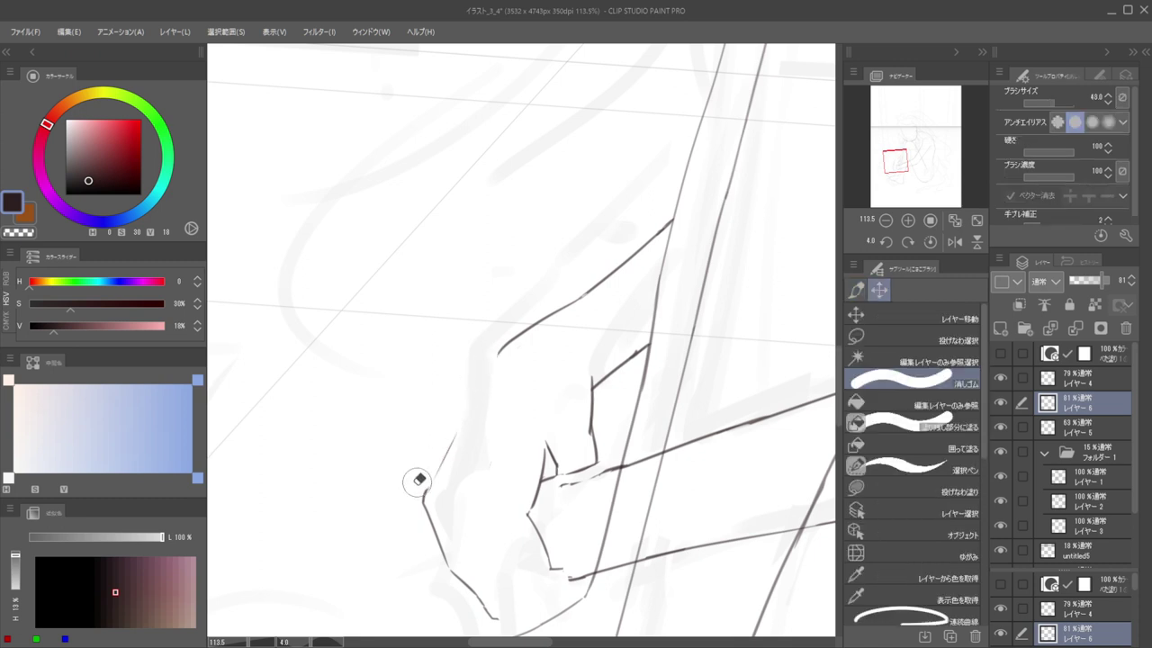
left_click_drag(499, 351, 449, 465)
key("ctrl+z")
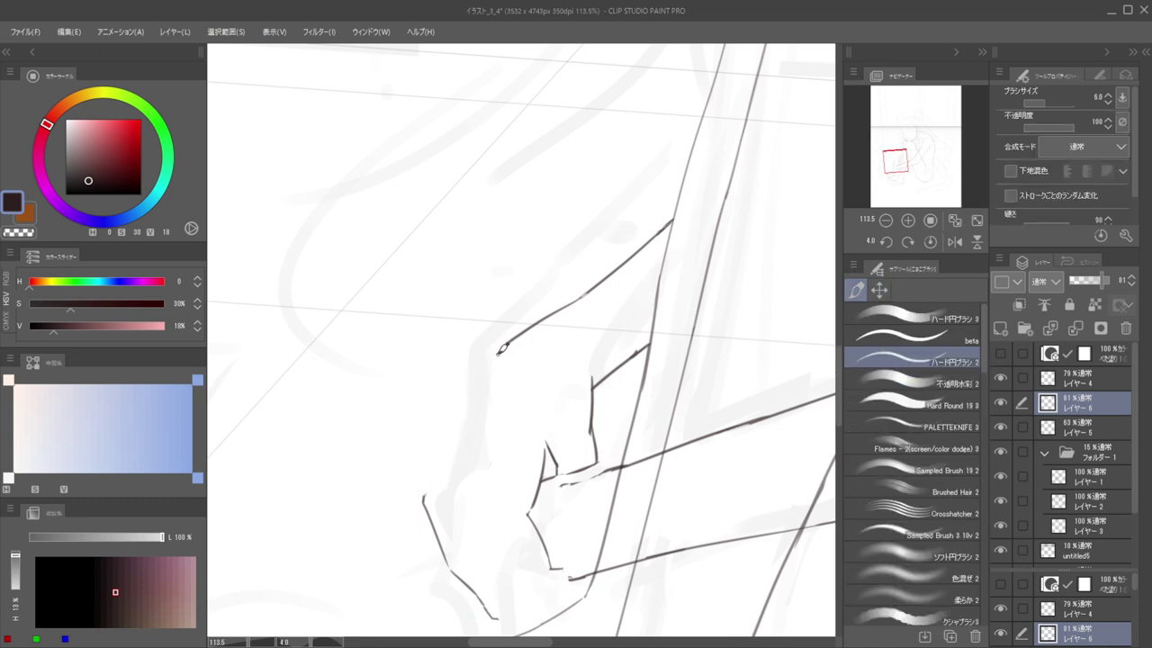
left_click_drag(495, 356, 437, 472)
key("ctrl+z")
mouse_move(499, 351)
left_mouse_down()
mouse_move(438, 448)
mouse_move(414, 432)
mouse_move(481, 402)
mouse_move(585, 440)
left_mouse_up()
Erase the stray short lines inside and near the hand
scroll(585, 439, "up", 3)
key("e")
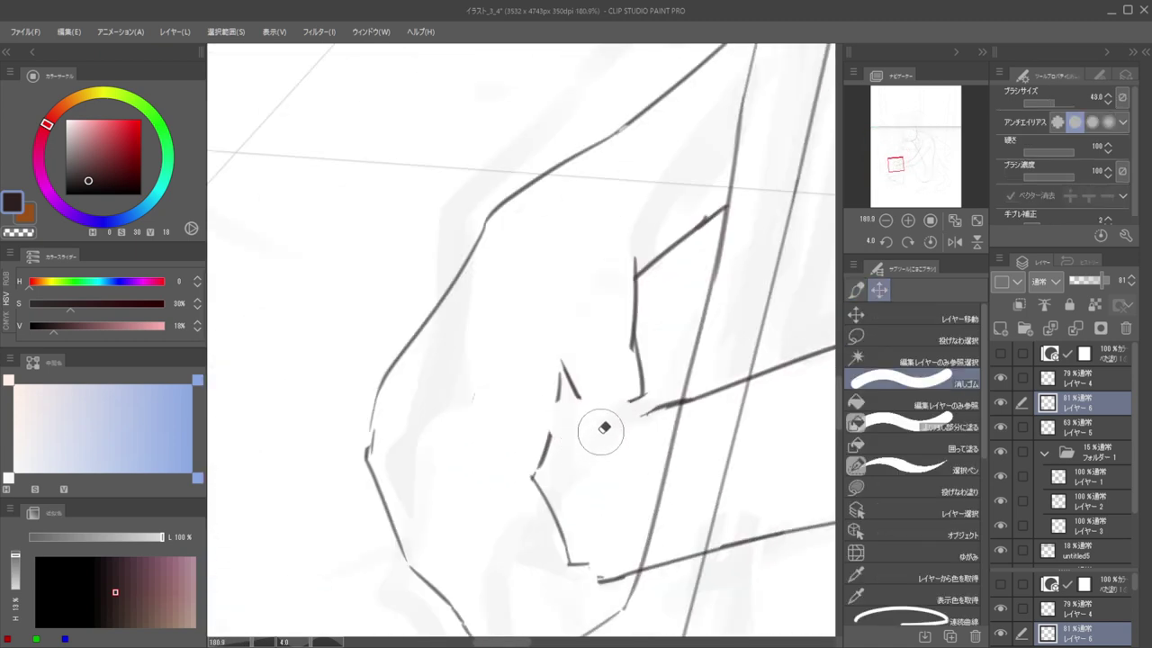
mouse_move(625, 397)
left_mouse_down()
mouse_move(607, 356)
mouse_move(621, 405)
mouse_move(624, 375)
mouse_move(585, 415)
mouse_move(584, 376)
mouse_move(614, 299)
left_mouse_up()
scroll(614, 300, "down", 3)
scroll(648, 314, "up", 2)
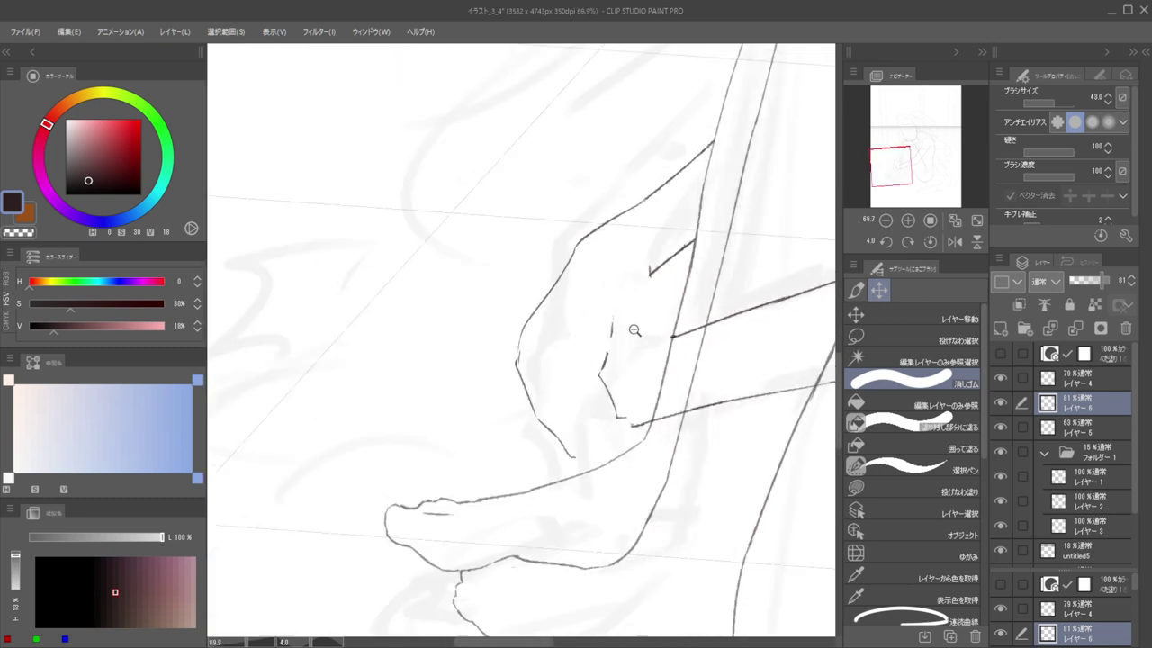
left_click_drag(612, 360, 618, 429)
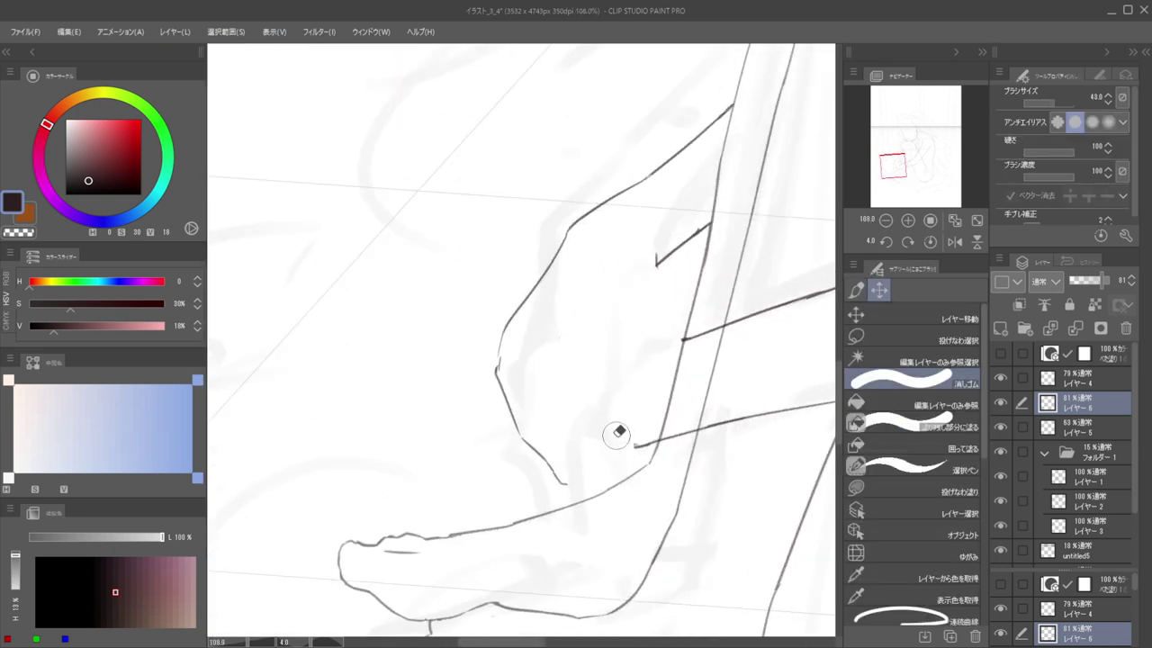
key("p")
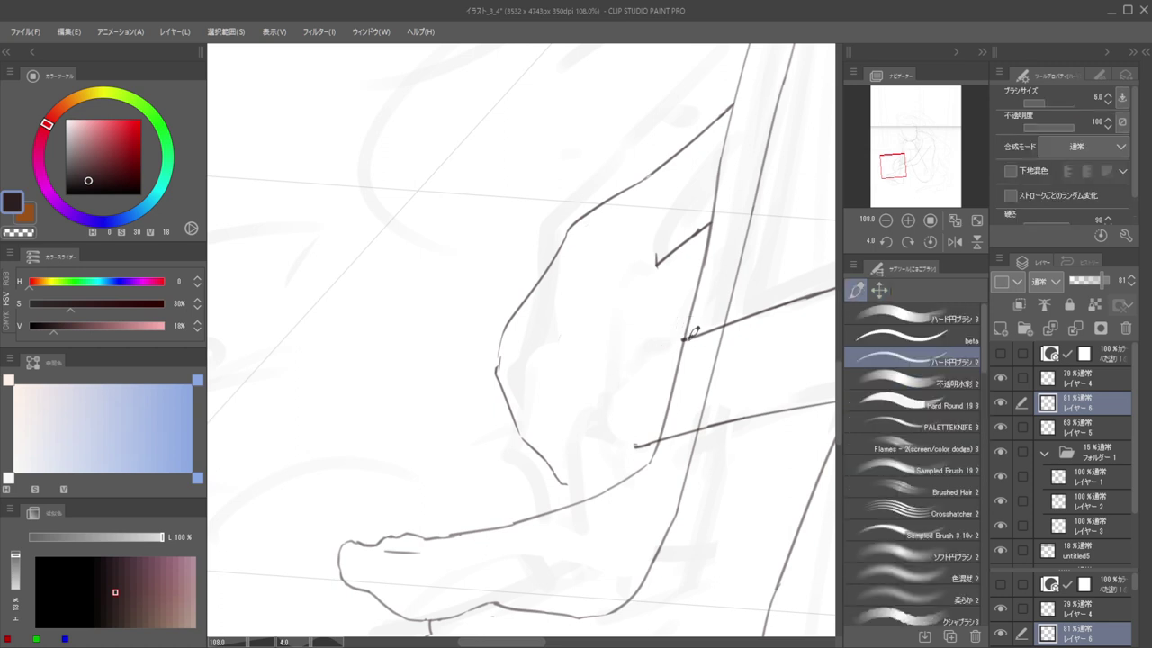
Ink a short diagonal knuckle line and a longer finger line down the hand
key("ctrl+z")
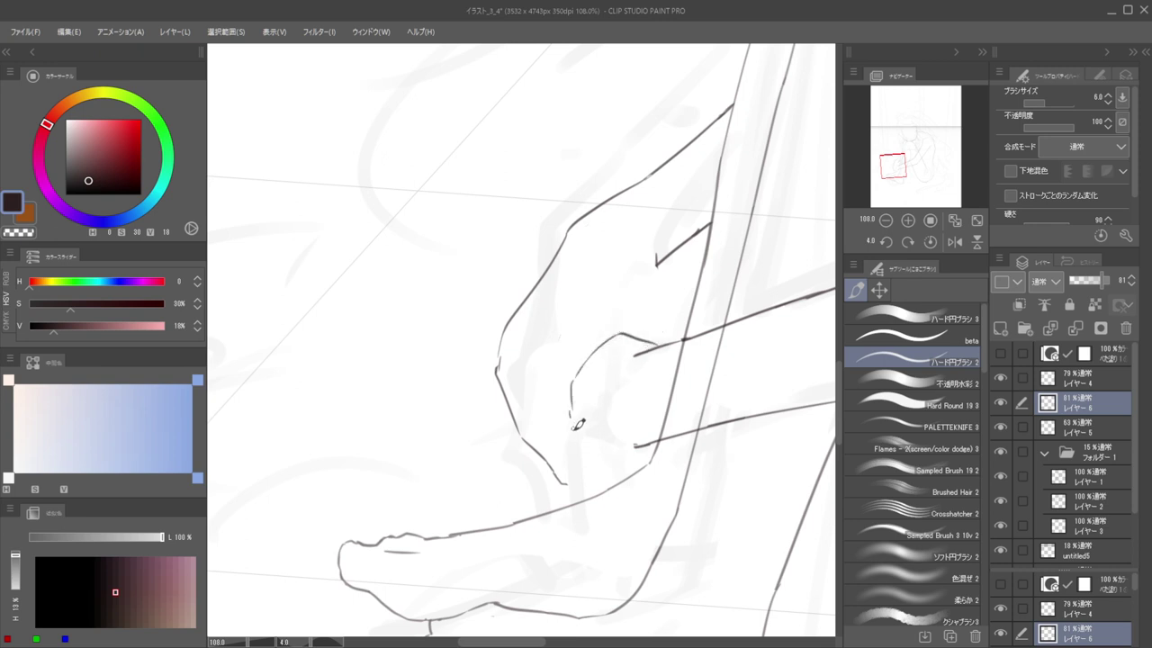
key("ctrl+z")
left_click_drag(576, 377, 591, 353)
key("ctrl+z")
key("ctrl+z")
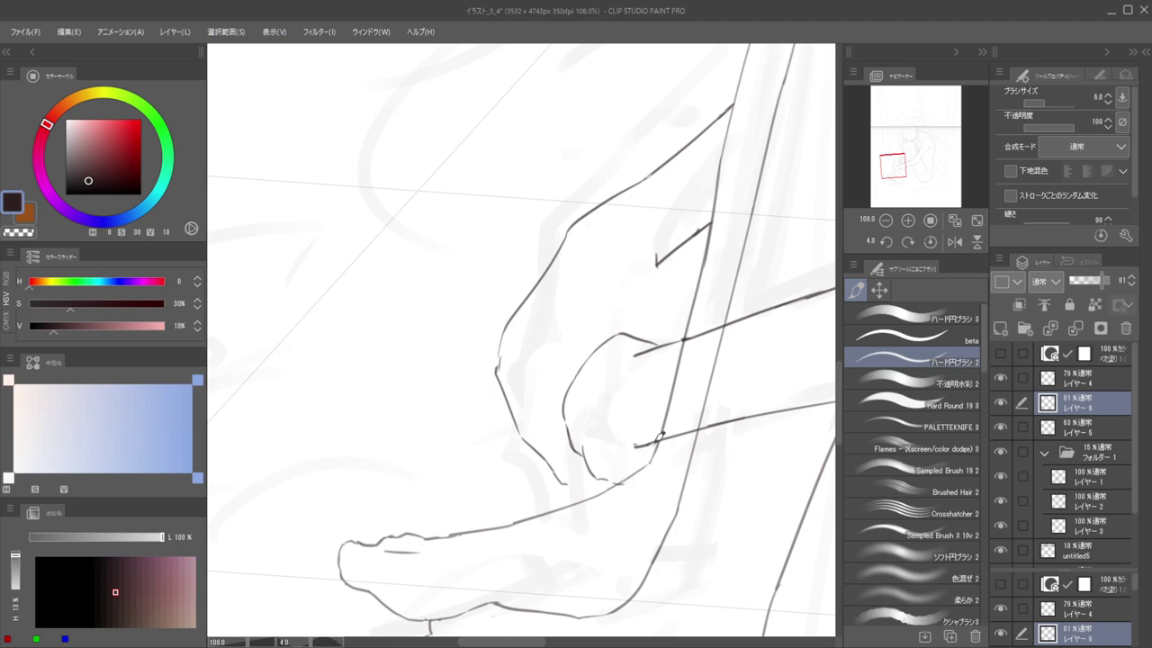
mouse_move(604, 432)
left_mouse_down()
mouse_move(540, 433)
mouse_move(683, 445)
mouse_move(612, 435)
left_mouse_up()
left_click_drag(693, 405, 612, 427)
mouse_move(543, 453)
left_mouse_down()
mouse_move(576, 450)
mouse_move(547, 465)
mouse_move(560, 420)
mouse_move(541, 491)
left_mouse_up()
scroll(561, 420, "up", 2)
key("ctrl+z")
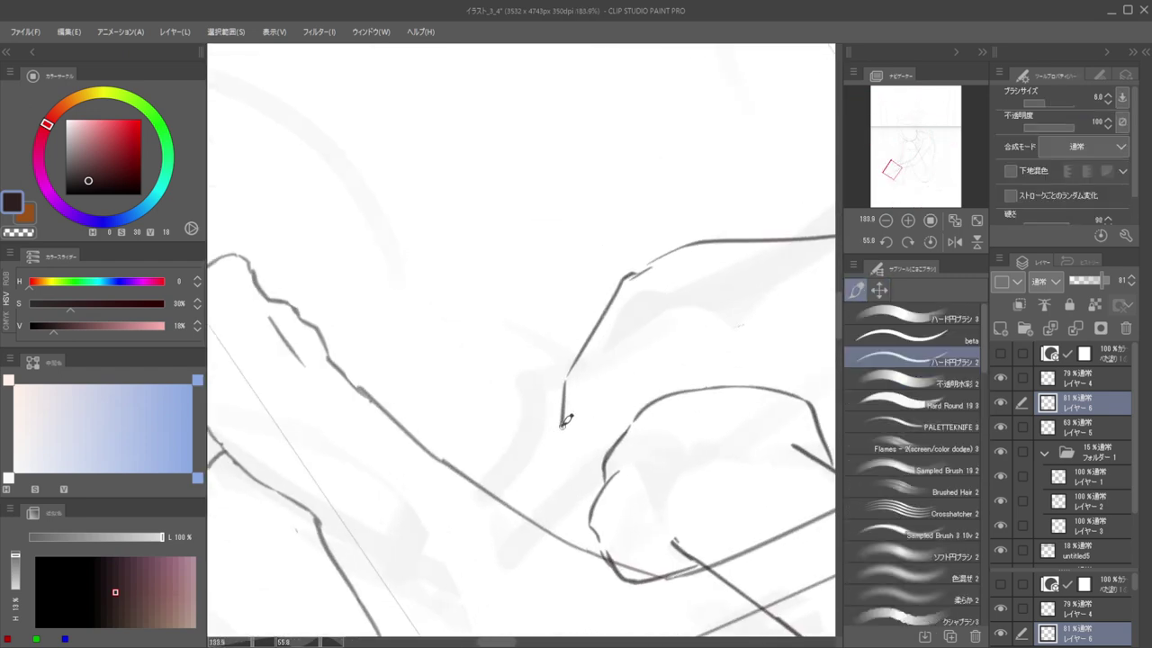
mouse_move(562, 405)
left_mouse_down()
mouse_move(550, 496)
mouse_move(564, 537)
mouse_move(599, 542)
left_mouse_up()
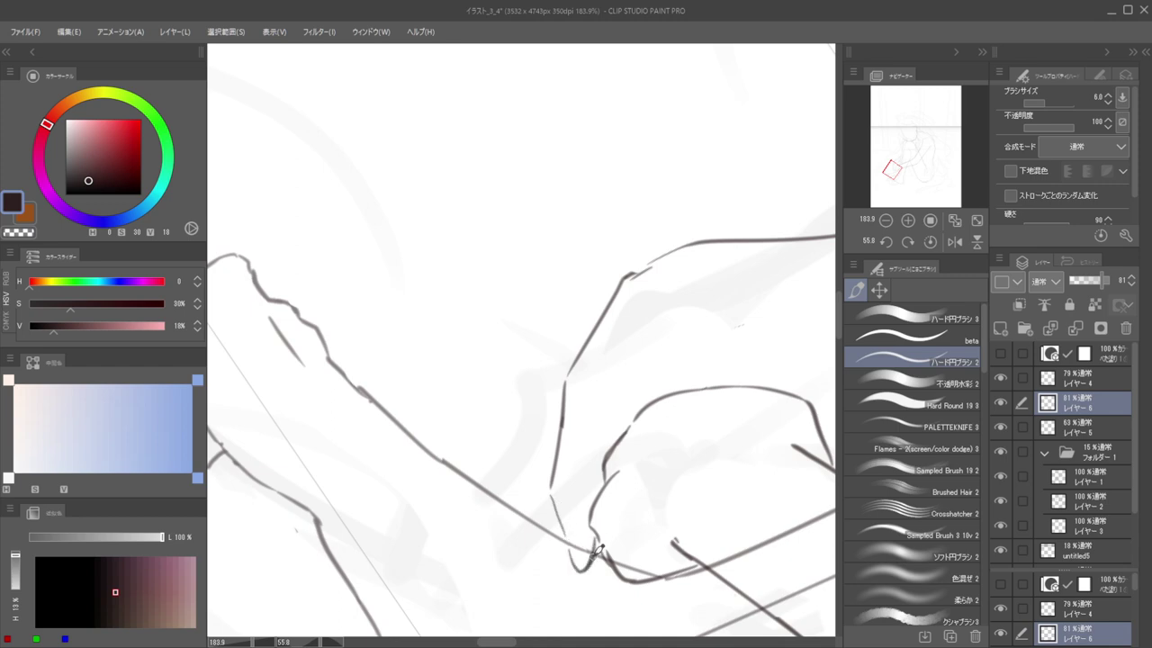
Ink the lower finger line down to the right and finish the inner finger stroke
scroll(580, 425, "down", 8)
left_click_drag(574, 408, 559, 439)
mouse_move(482, 448)
left_mouse_down()
mouse_move(537, 429)
mouse_move(538, 483)
mouse_move(565, 546)
left_mouse_up()
key("ctrl+z")
key("ctrl+z")
key("ctrl+z")
key("ctrl+z")
key("ctrl+z")
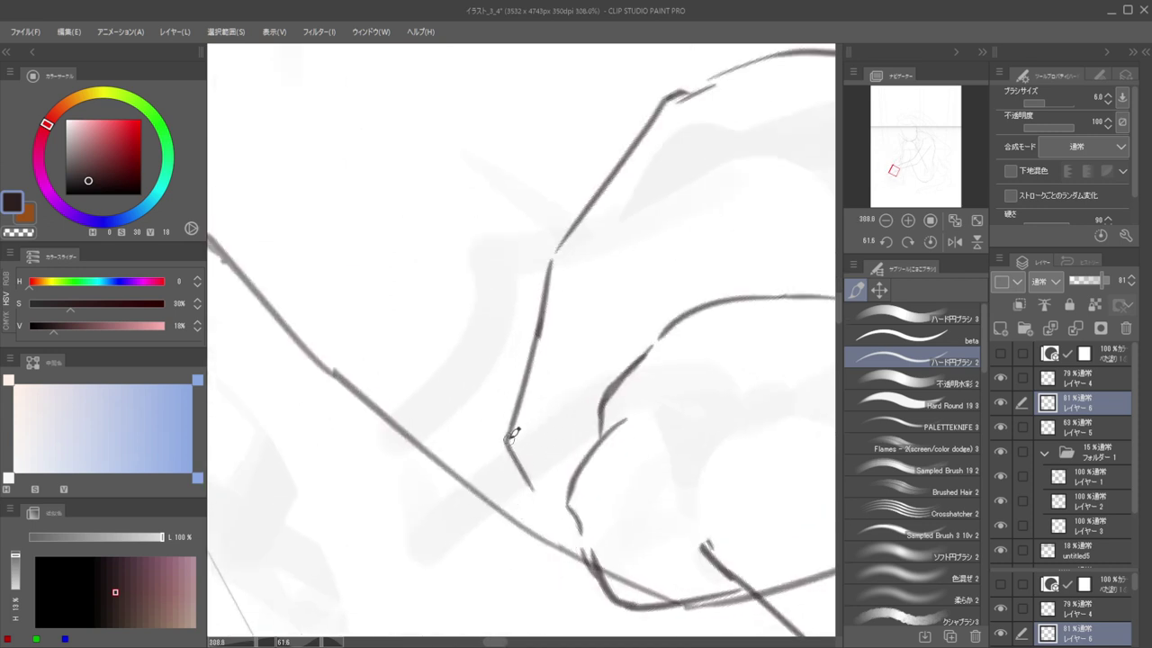
mouse_move(507, 439)
left_mouse_down()
mouse_move(564, 529)
mouse_move(590, 547)
mouse_move(578, 520)
mouse_move(587, 555)
left_mouse_up()
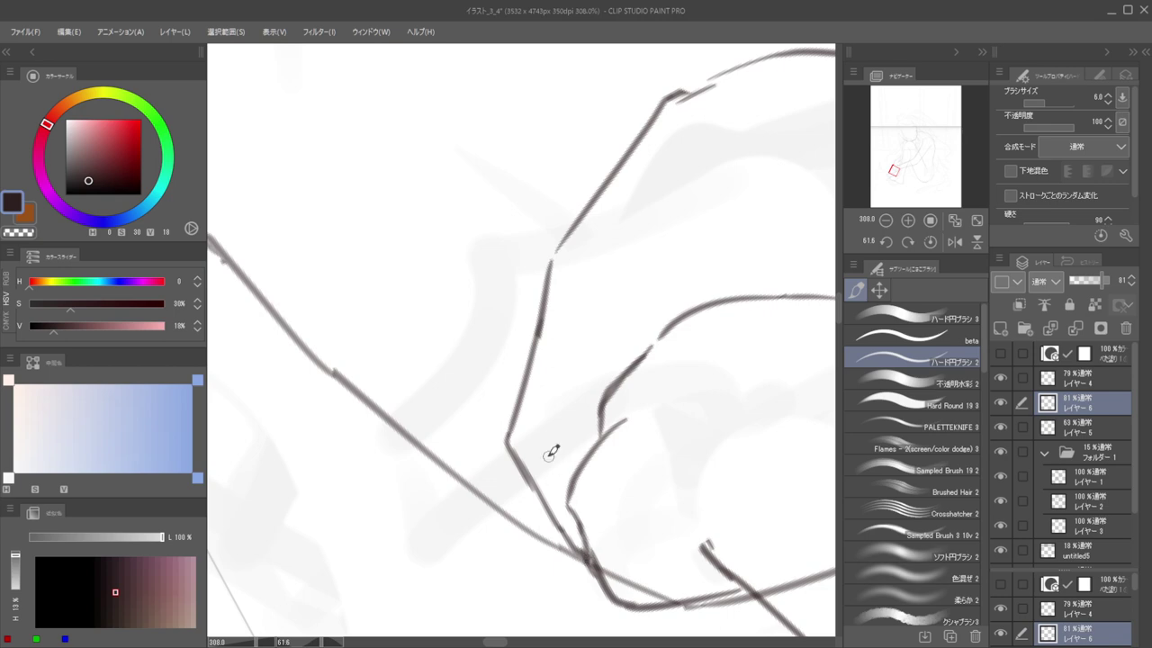
left_click_drag(551, 453, 467, 453)
left_click_drag(655, 386, 635, 244)
scroll(635, 243, "up", 4)
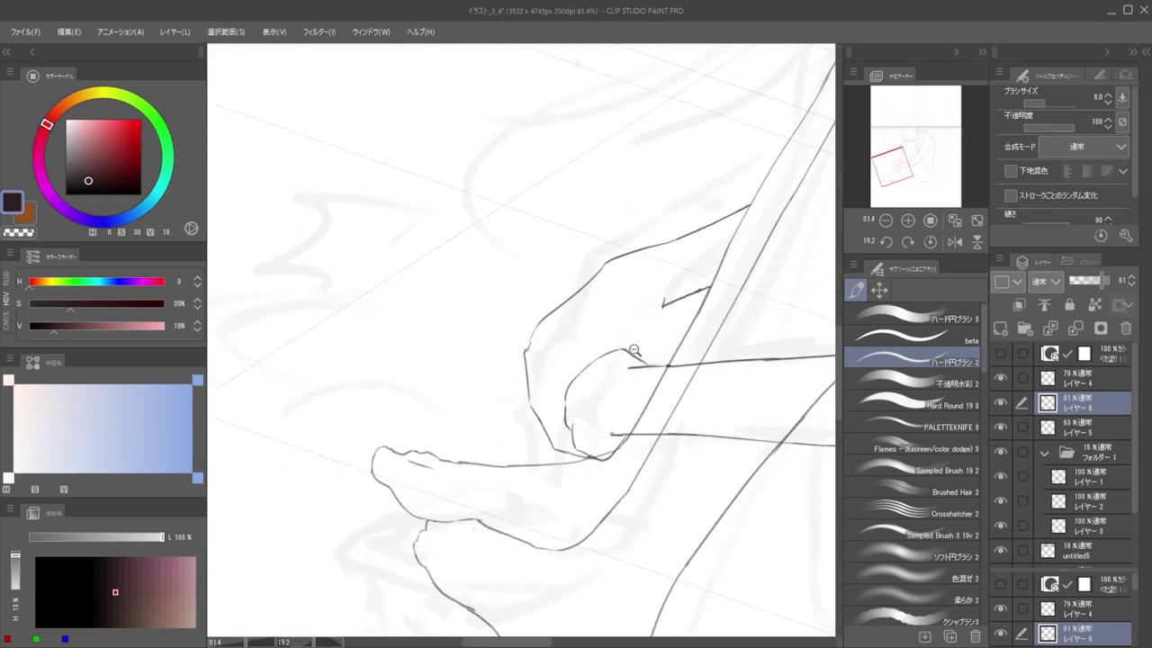
Draw a finger line from the knuckle down to the crossing after several retries
left_click_drag(731, 262, 738, 351)
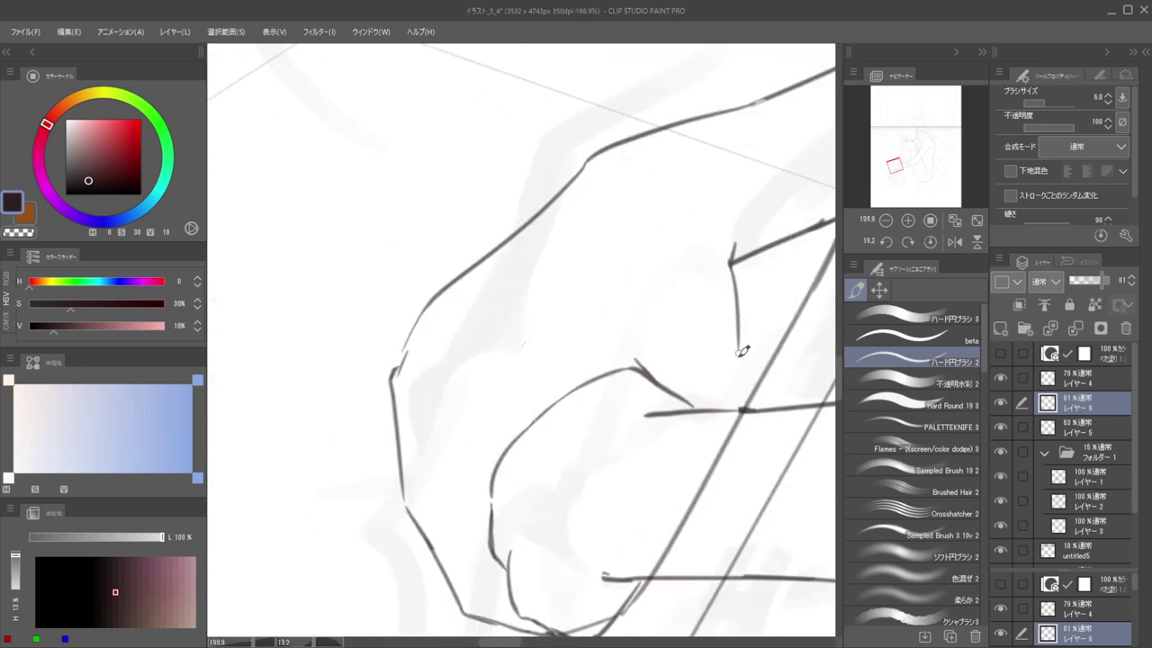
key("ctrl+z")
left_click_drag(731, 262, 743, 407)
key("ctrl+z")
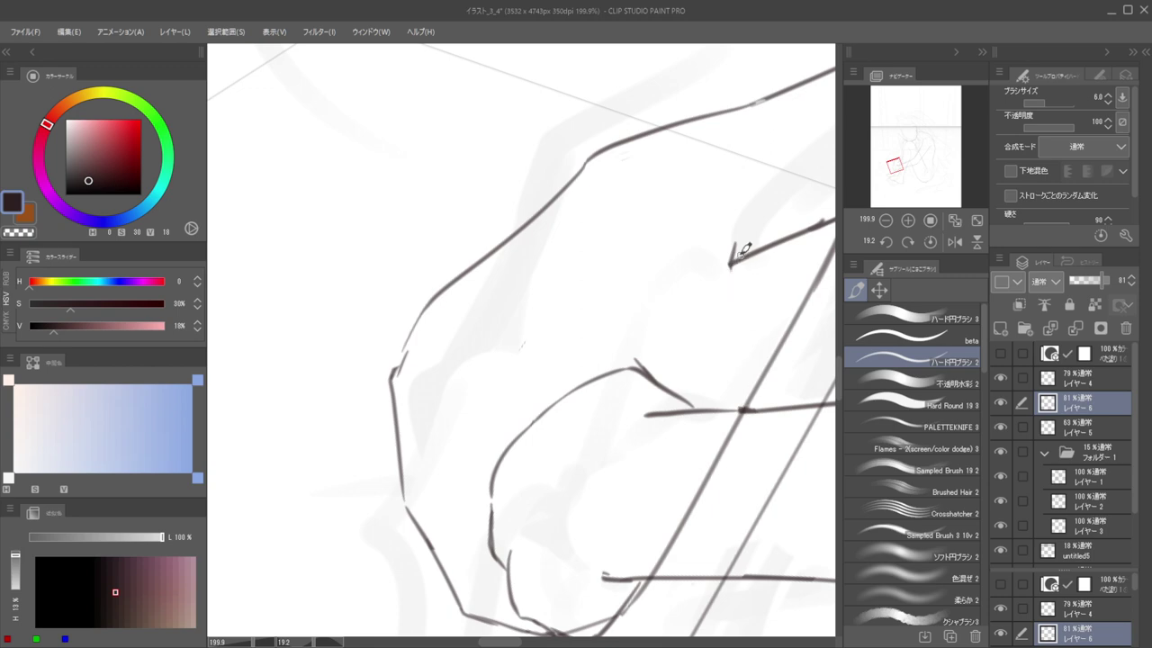
left_click_drag(732, 270, 738, 371)
key("ctrl+z")
mouse_move(728, 250)
left_mouse_down()
mouse_move(745, 402)
mouse_move(599, 329)
mouse_move(701, 370)
left_mouse_up()
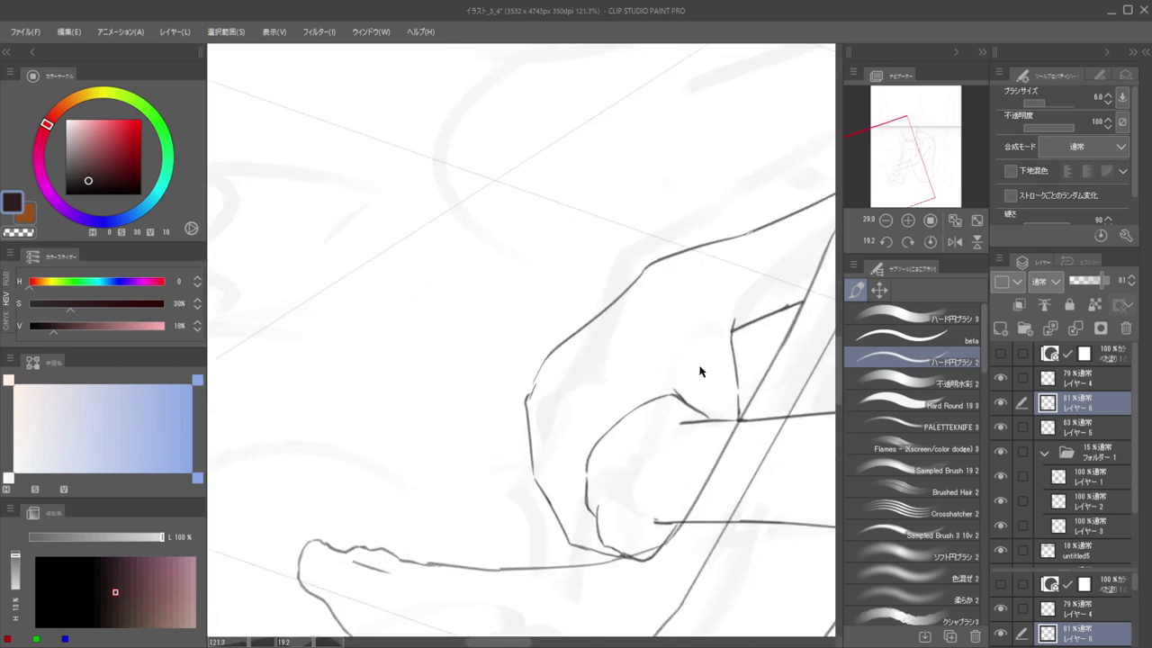
scroll(653, 375, "down", 3)
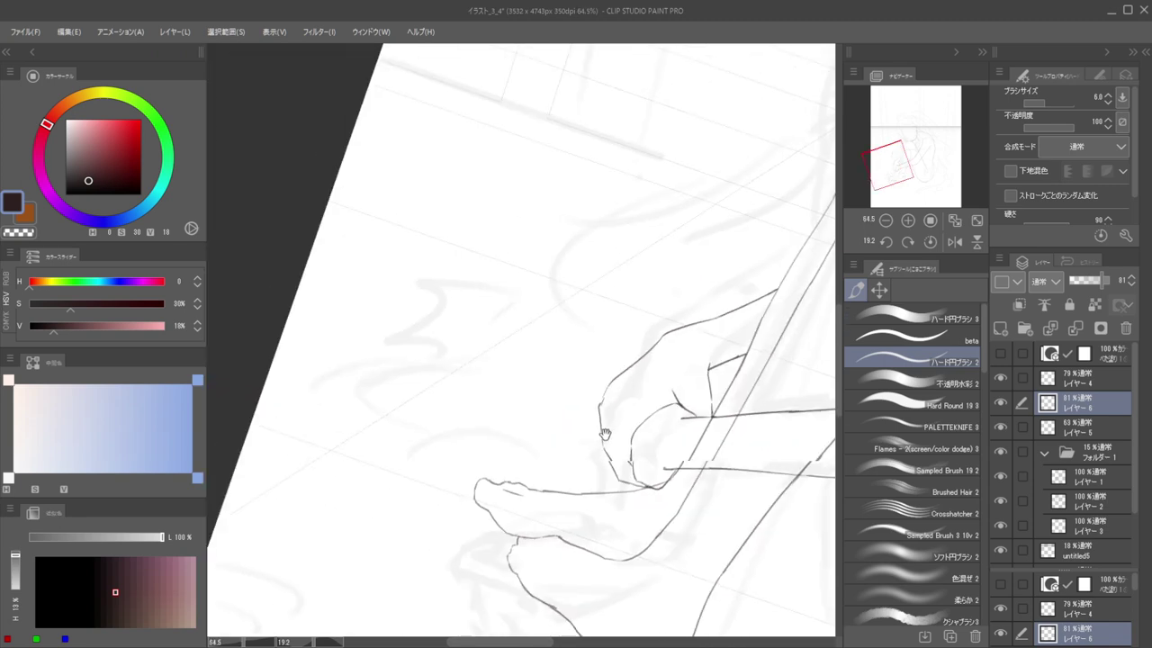
scroll(650, 455, "up", 5)
Redraw the near-vertical finger strokes along the clasped hand's left side
left_click_drag(615, 531, 611, 410)
left_click_drag(610, 385, 613, 475)
left_click_drag(608, 418, 552, 401)
left_click_drag(624, 344, 623, 330)
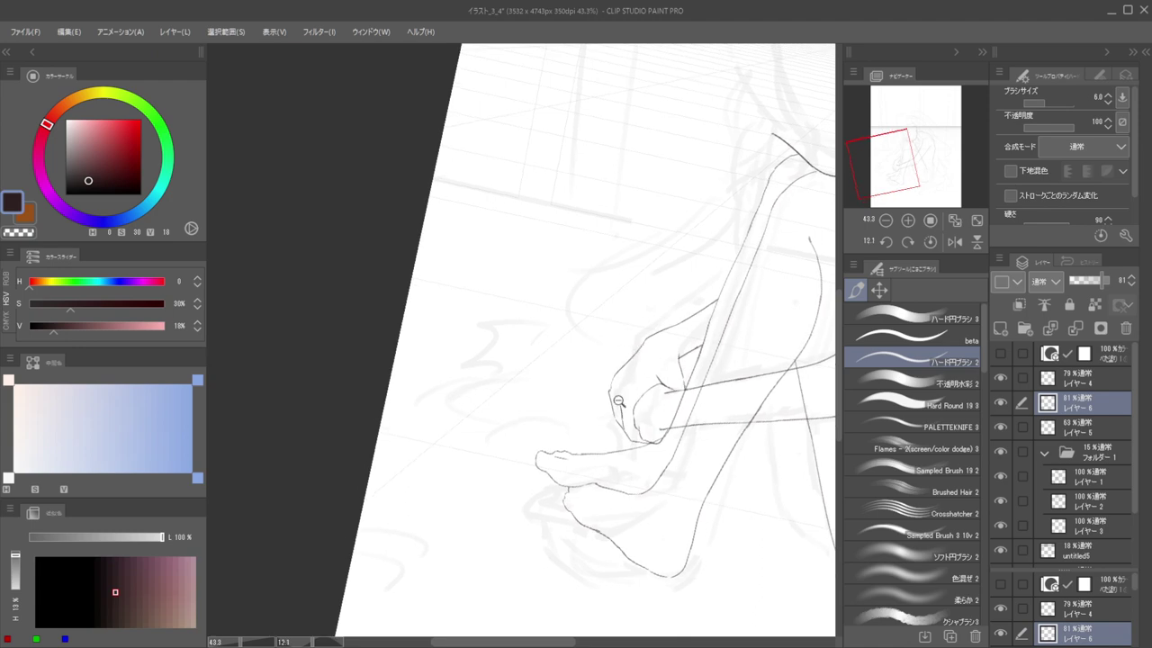
mouse_move(620, 405)
left_mouse_down()
mouse_move(669, 412)
mouse_move(643, 498)
left_mouse_up()
key("ctrl+z")
key("ctrl+z")
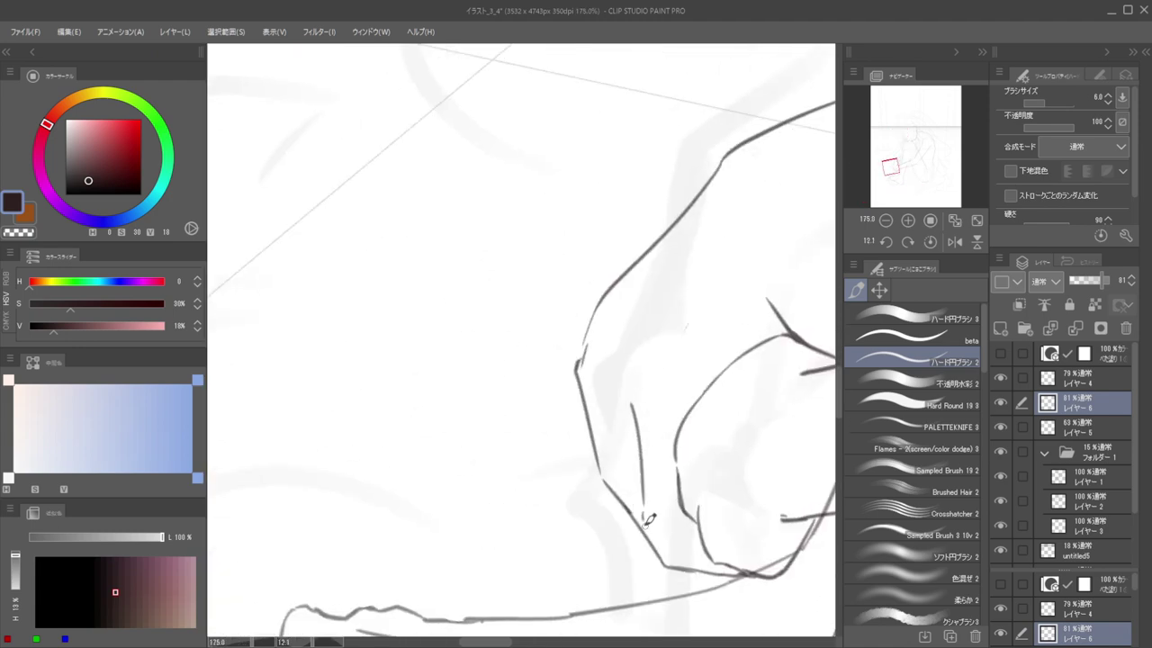
left_click_drag(593, 377, 612, 484)
key("ctrl+z")
left_click_drag(595, 399, 542, 392)
mouse_move(642, 358)
left_mouse_down()
mouse_move(660, 352)
mouse_move(635, 354)
left_mouse_up()
mouse_move(635, 355)
left_mouse_down()
mouse_move(576, 359)
mouse_move(584, 347)
mouse_move(576, 356)
mouse_move(658, 426)
left_mouse_up()
Erase a segment of the hand outline and redraw it cleaner
key("e")
left_click_drag(601, 338, 595, 367)
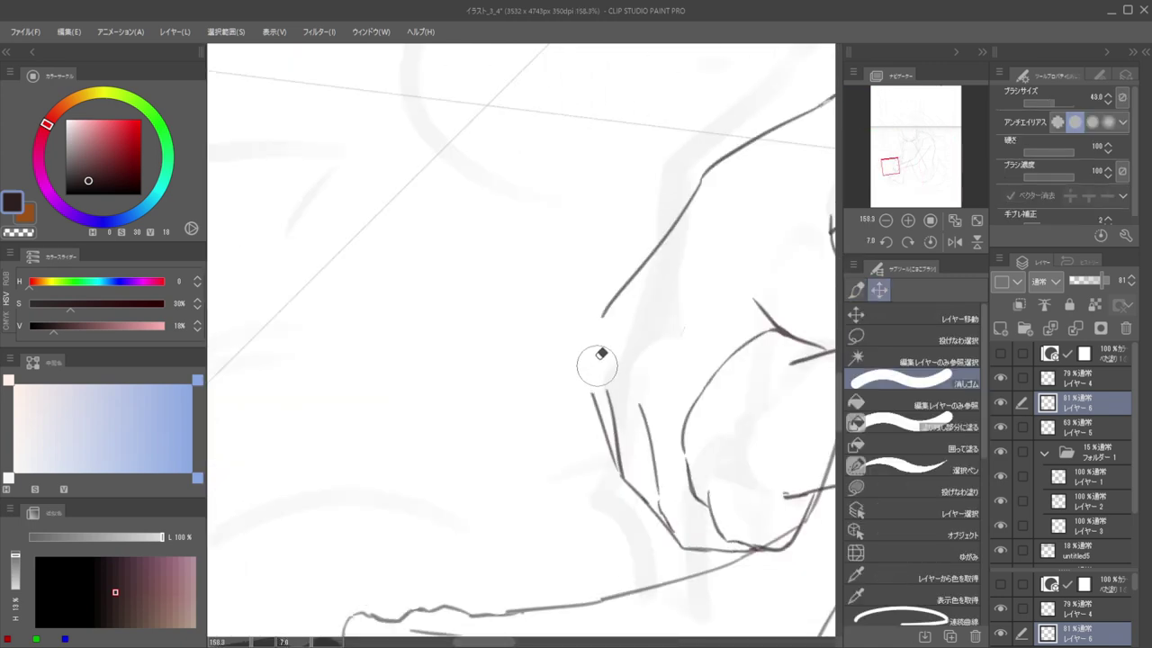
key("b")
left_click_drag(603, 315, 587, 372)
scroll(598, 360, "down", 4)
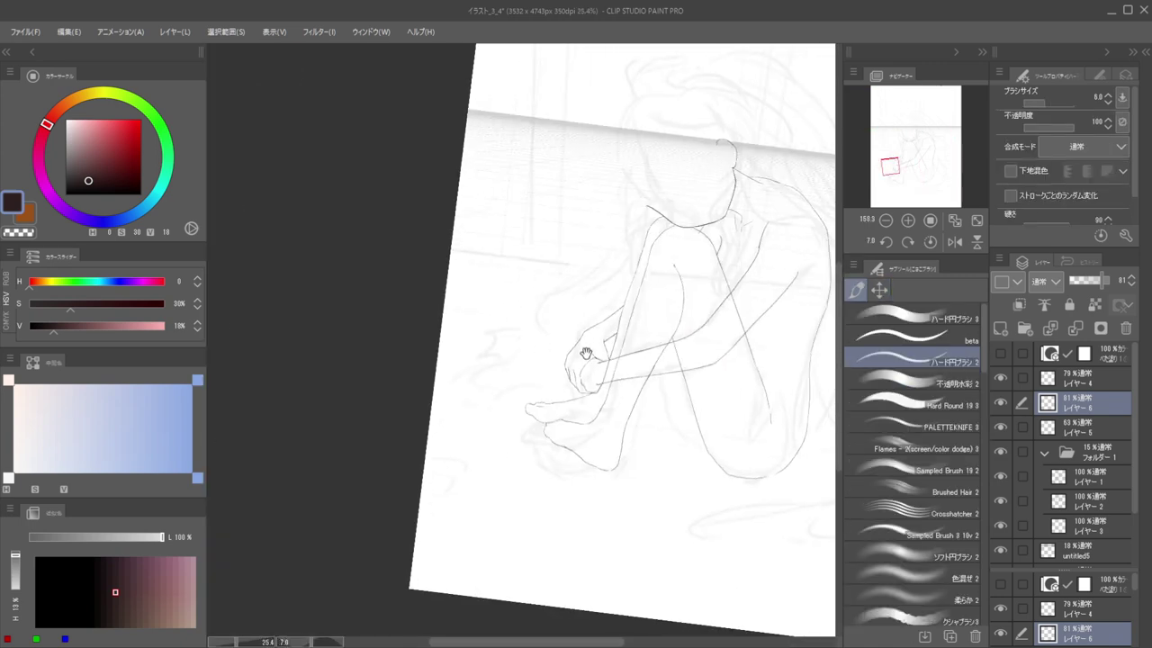
scroll(591, 347, "up", 4)
scroll(565, 412, "up", 2)
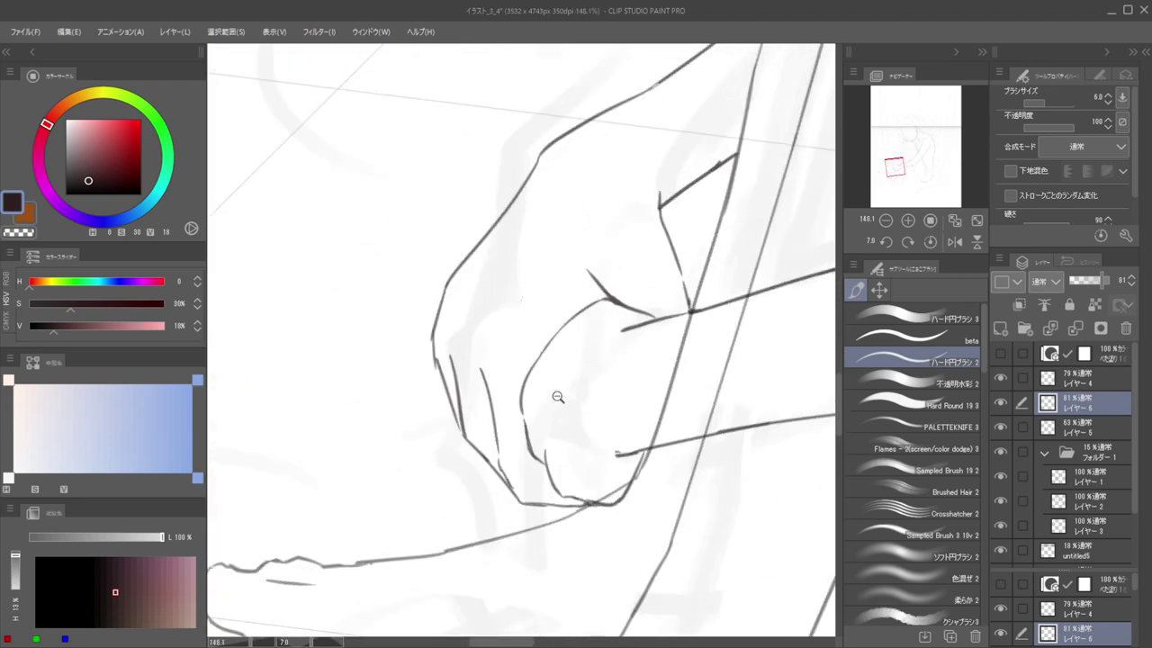
scroll(558, 396, "down", 3)
scroll(570, 411, "up", 4)
scroll(603, 422, "down", 4)
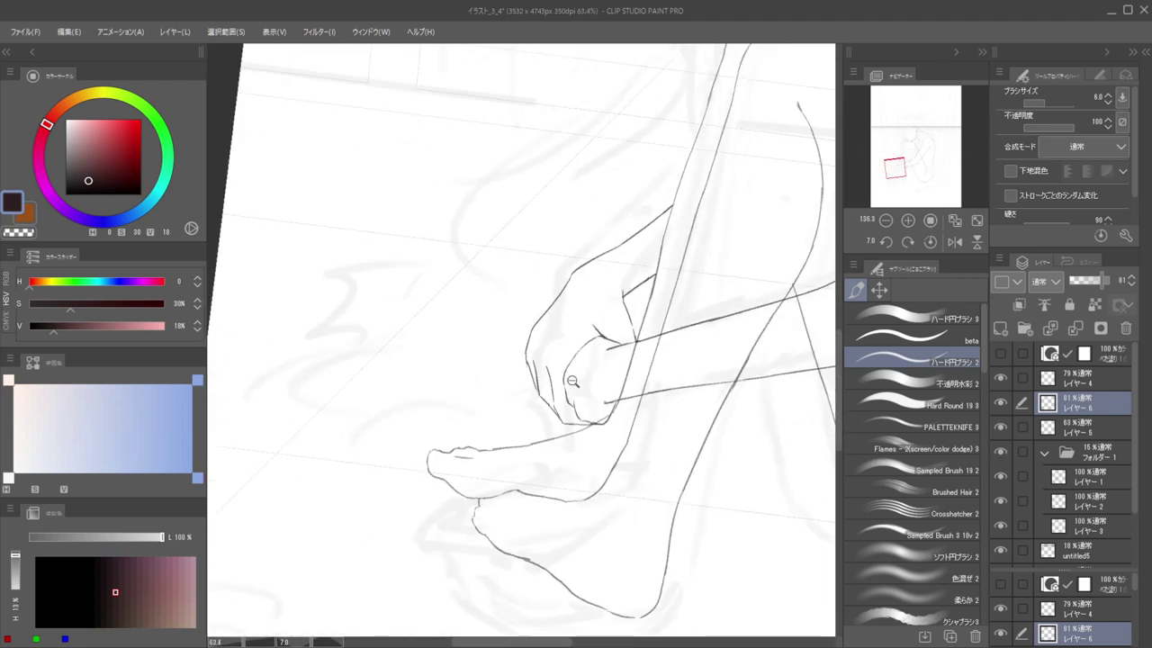
scroll(740, 333, "up", 2)
Fade the sketch layer (Layer 5) to 30% opacity and trim the foot line
left_click(1077, 430)
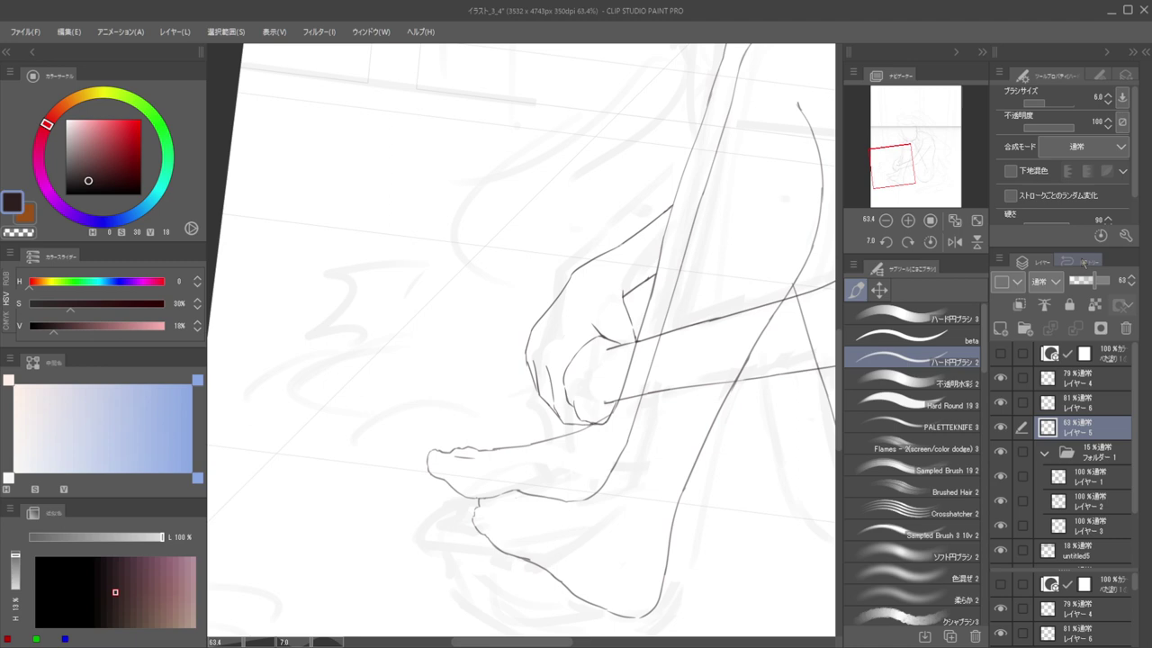
left_click(1091, 282)
left_click_drag(582, 319, 639, 392)
left_click_drag(539, 418, 570, 347)
key("e")
mouse_move(545, 397)
left_mouse_down()
mouse_move(578, 401)
mouse_move(582, 430)
mouse_move(563, 334)
mouse_move(581, 308)
mouse_move(571, 284)
mouse_move(565, 335)
left_mouse_up()
On the line art layer, ink the thumb curving along the bottom of the hand
left_click(551, 410, "ctrl+shift")
mouse_move(569, 295)
left_mouse_down()
mouse_move(559, 375)
mouse_move(572, 369)
mouse_move(595, 402)
left_mouse_up()
key("ctrl+z")
key("ctrl+z")
mouse_move(595, 315)
left_mouse_down()
mouse_move(581, 210)
mouse_move(656, 330)
mouse_move(543, 329)
mouse_move(648, 307)
mouse_move(646, 366)
left_mouse_up()
key("ctrl+z")
left_click_drag(638, 380, 600, 418)
key("ctrl+z")
key("ctrl+z")
left_click_drag(654, 337, 601, 419)
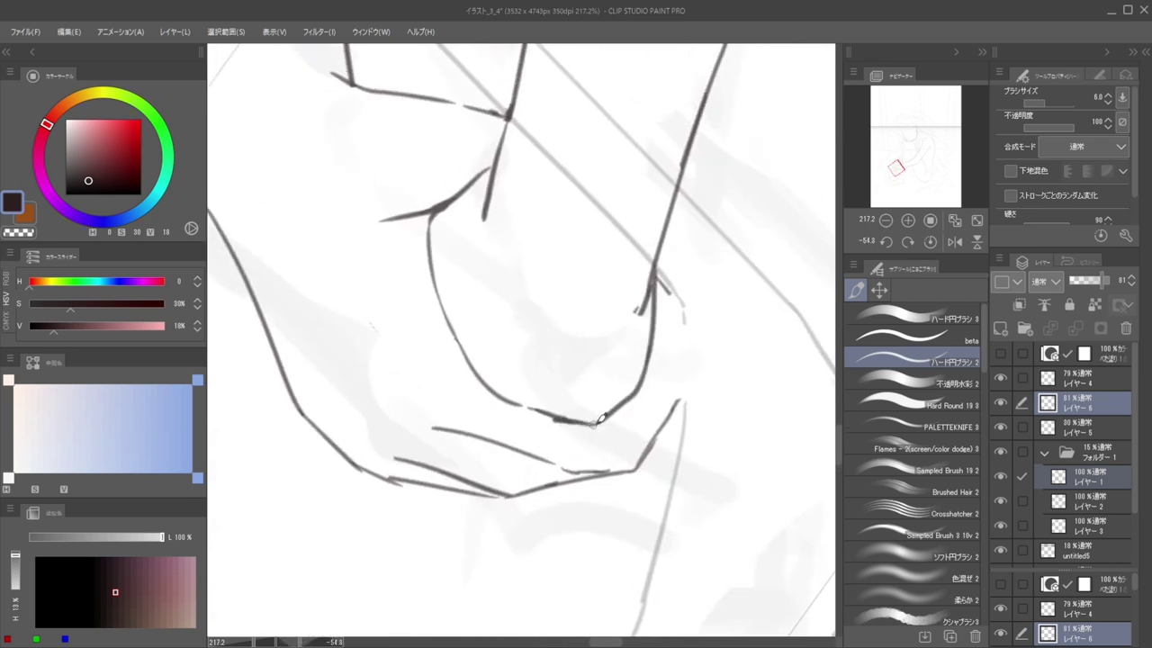
Erase and redraw the lower-right stroke, then add a short finger stroke
key("e")
mouse_move(684, 394)
left_mouse_down()
mouse_move(655, 457)
mouse_move(670, 386)
left_mouse_up()
key("b")
mouse_move(667, 375)
left_mouse_down()
mouse_move(654, 350)
mouse_move(666, 384)
mouse_move(652, 365)
left_mouse_up()
mouse_move(671, 360)
left_mouse_down()
mouse_move(642, 434)
mouse_move(601, 472)
left_mouse_up()
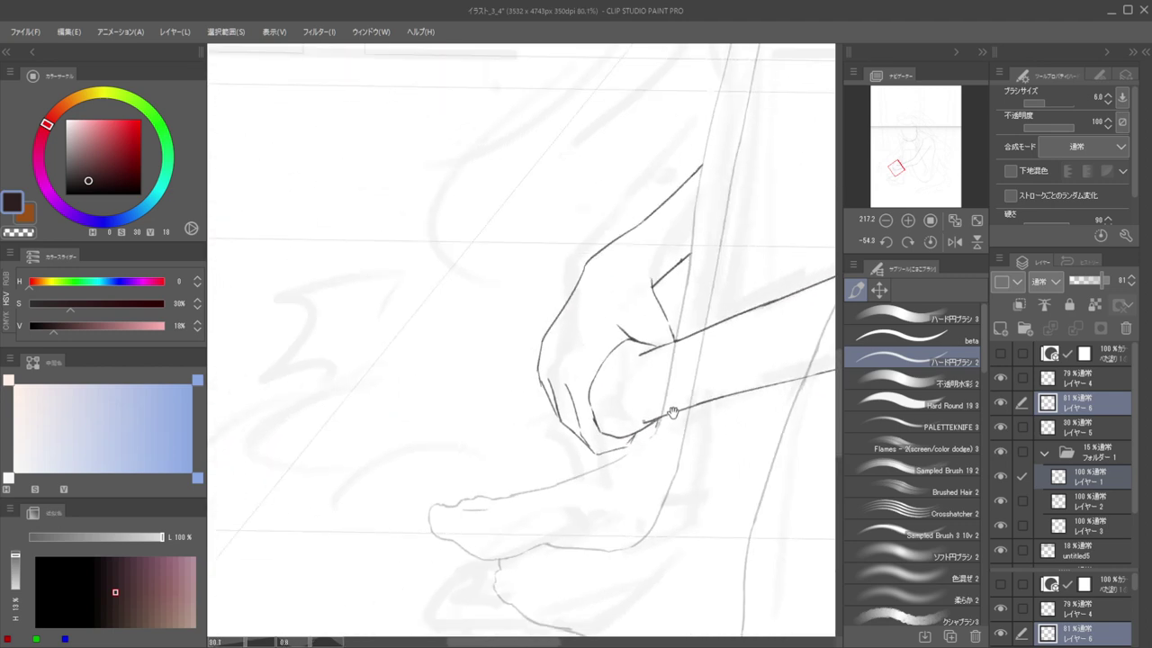
Erase the diagonal line above the vertex and finish the short finger line
left_click_drag(674, 411, 629, 400)
mouse_move(648, 388)
left_mouse_down()
mouse_move(591, 385)
mouse_move(662, 389)
left_mouse_up()
left_click_drag(663, 389, 585, 463)
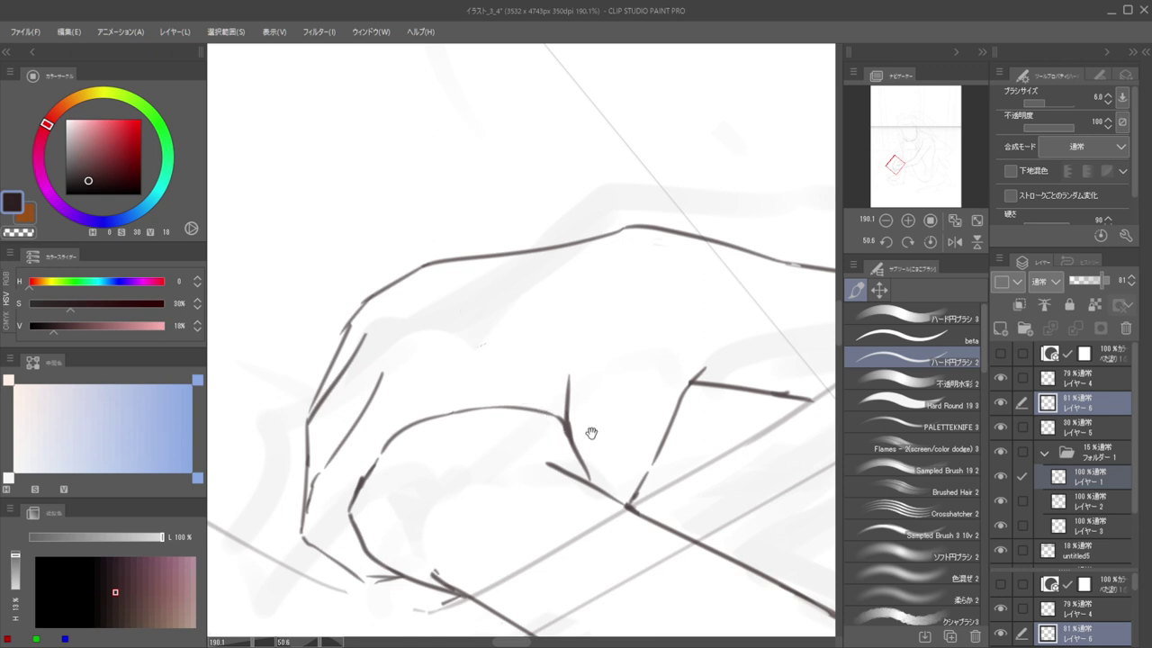
mouse_move(622, 403)
left_mouse_down()
mouse_move(602, 355)
mouse_move(648, 387)
mouse_move(621, 430)
left_mouse_up()
left_click_drag(588, 456, 665, 409)
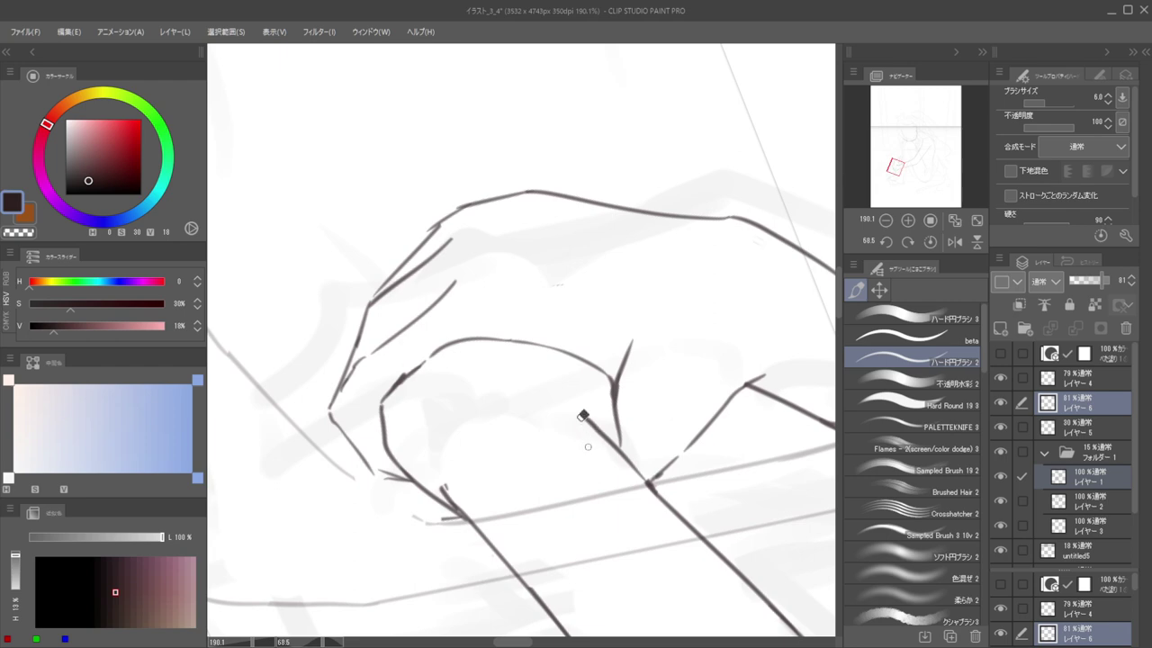
key("e")
mouse_move(581, 414)
left_mouse_down()
mouse_move(630, 465)
mouse_move(638, 454)
mouse_move(600, 394)
mouse_move(622, 441)
mouse_move(518, 396)
left_mouse_up()
key("b")
mouse_move(590, 330)
left_mouse_down()
mouse_move(586, 314)
mouse_move(495, 279)
left_mouse_up()
Remove the short finger segment and draw a stroke joining the two line ends
mouse_move(631, 263)
left_mouse_down()
mouse_move(633, 370)
mouse_move(476, 486)
left_mouse_up()
scroll(514, 442, "up", 5)
key("e")
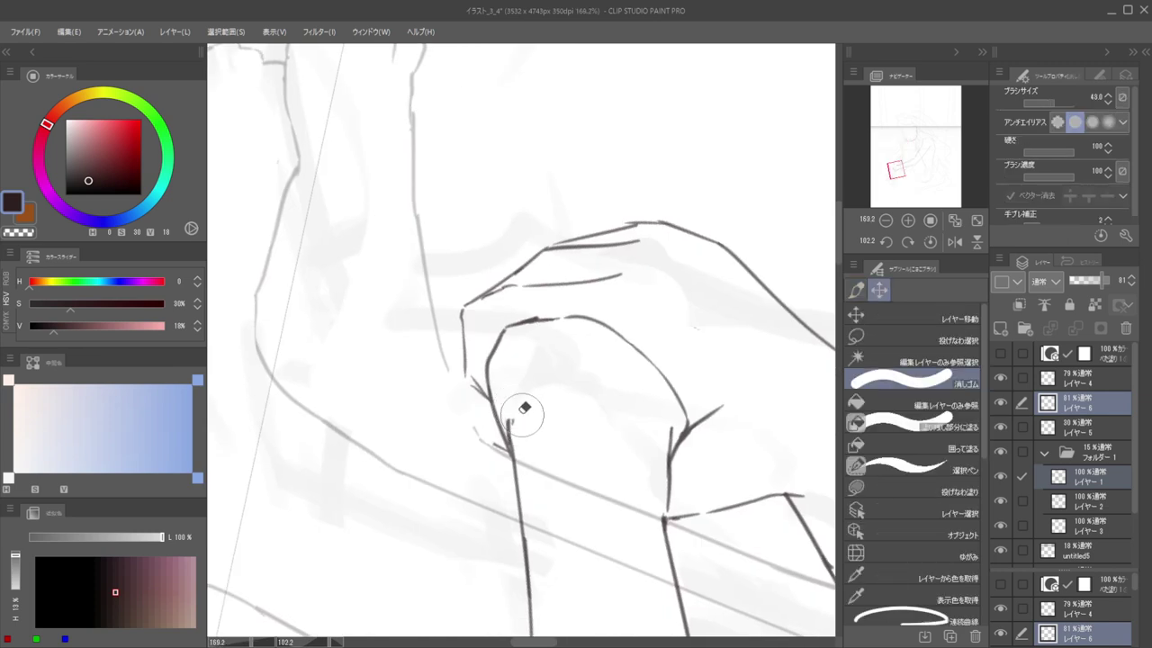
mouse_move(524, 407)
left_mouse_down()
mouse_move(507, 386)
mouse_move(519, 419)
left_mouse_up()
key("p")
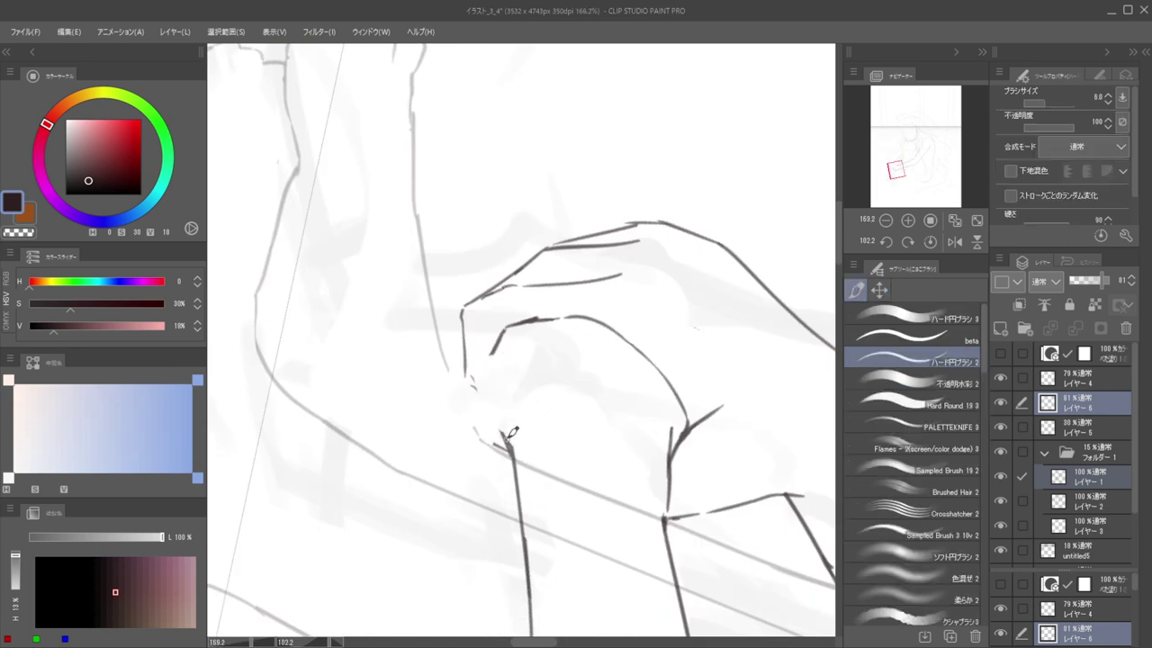
left_click_drag(495, 350, 505, 403)
key("ctrl+z")
left_click_drag(494, 349, 514, 461)
Darken the crease along the thumb line and check the whole page
left_click_drag(502, 409, 443, 387)
mouse_move(547, 295)
left_mouse_down()
mouse_move(514, 311)
mouse_move(548, 303)
mouse_move(546, 265)
left_mouse_up()
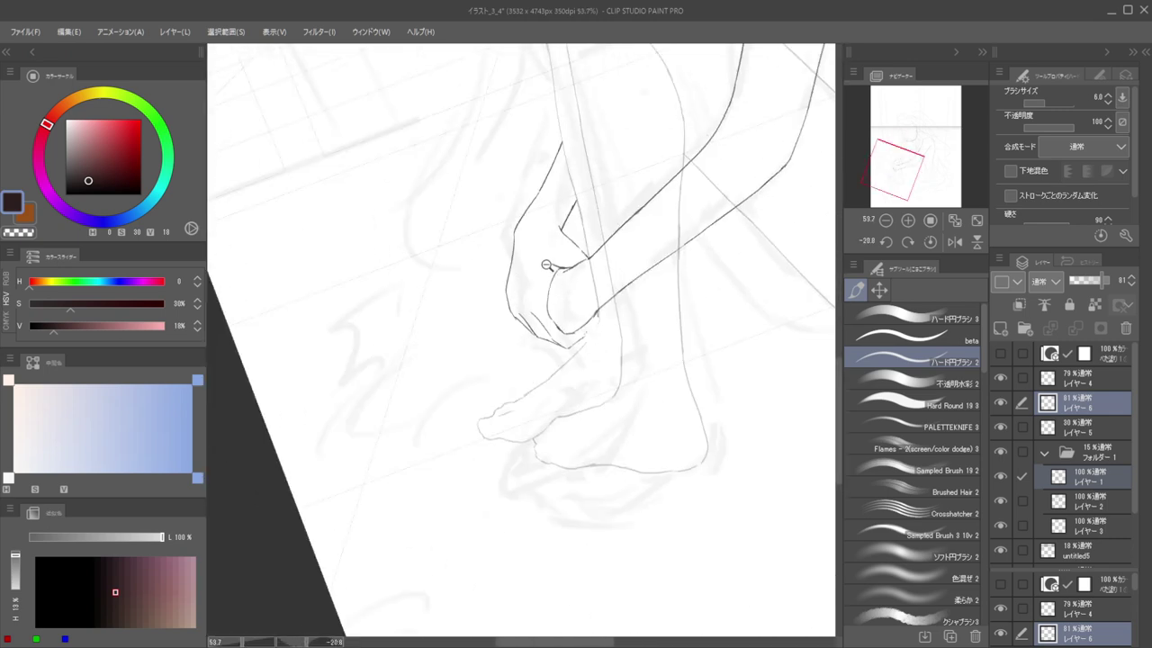
scroll(546, 265, "up", 5)
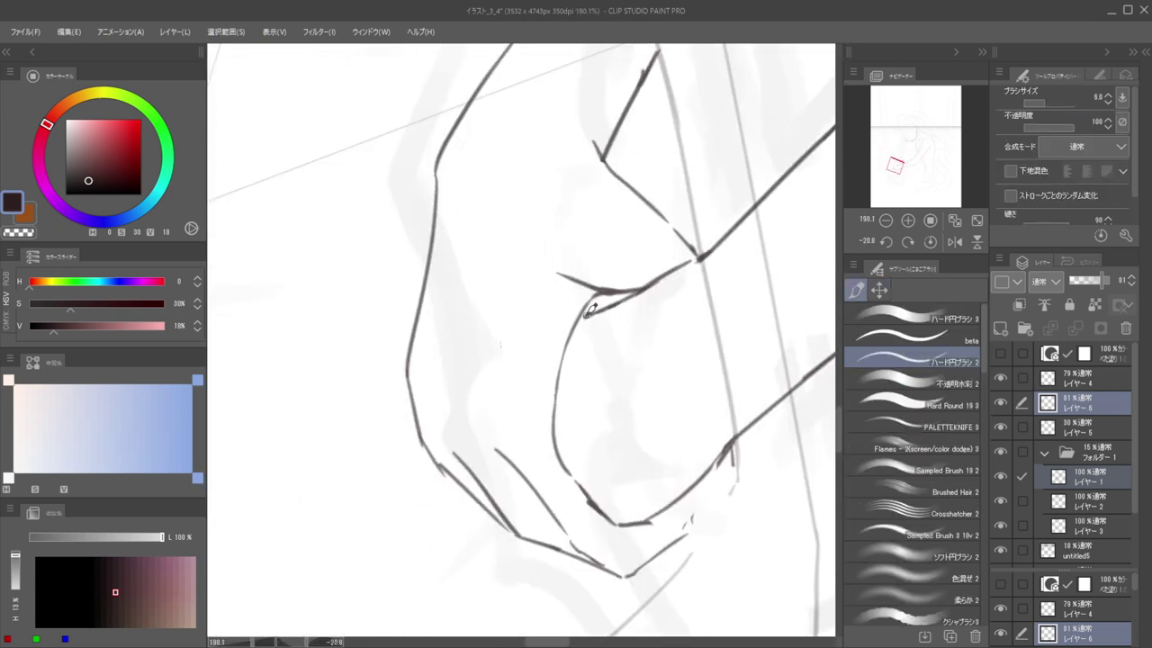
mouse_move(598, 300)
left_mouse_down()
mouse_move(629, 285)
mouse_move(592, 307)
mouse_move(527, 300)
left_mouse_up()
mouse_move(619, 317)
left_mouse_down()
mouse_move(602, 308)
mouse_move(636, 309)
left_mouse_up()
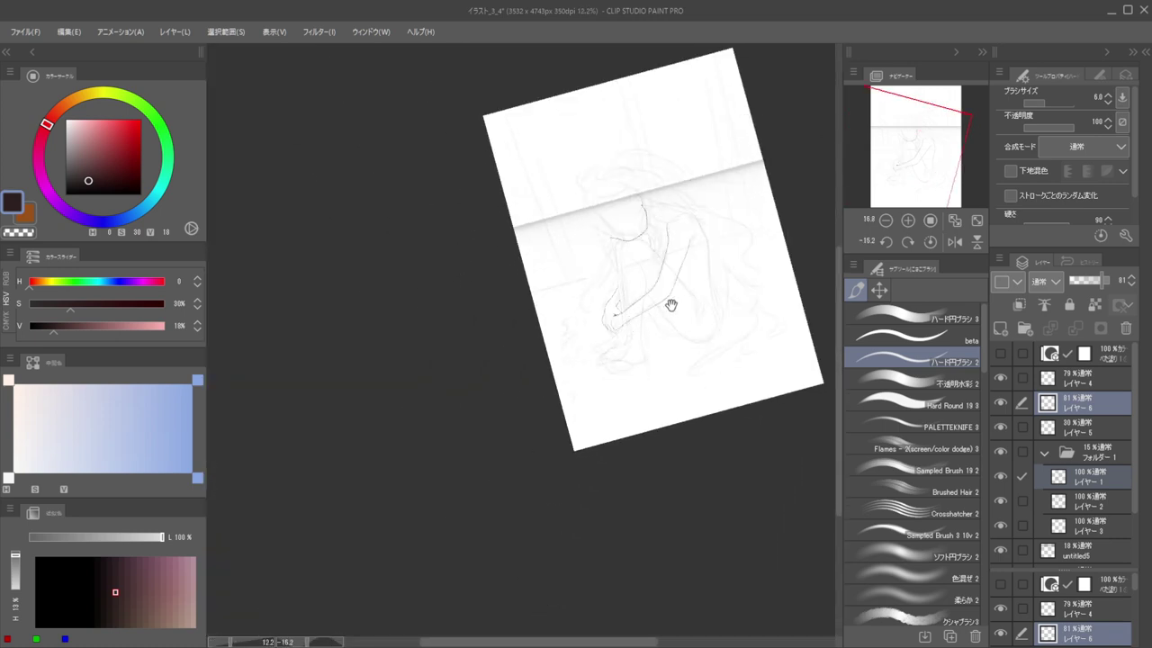
Check the drawing mirrored, erase the stray stroke near the hand, and tick the foot line
key("h")
key("h")
scroll(609, 327, "up", 7)
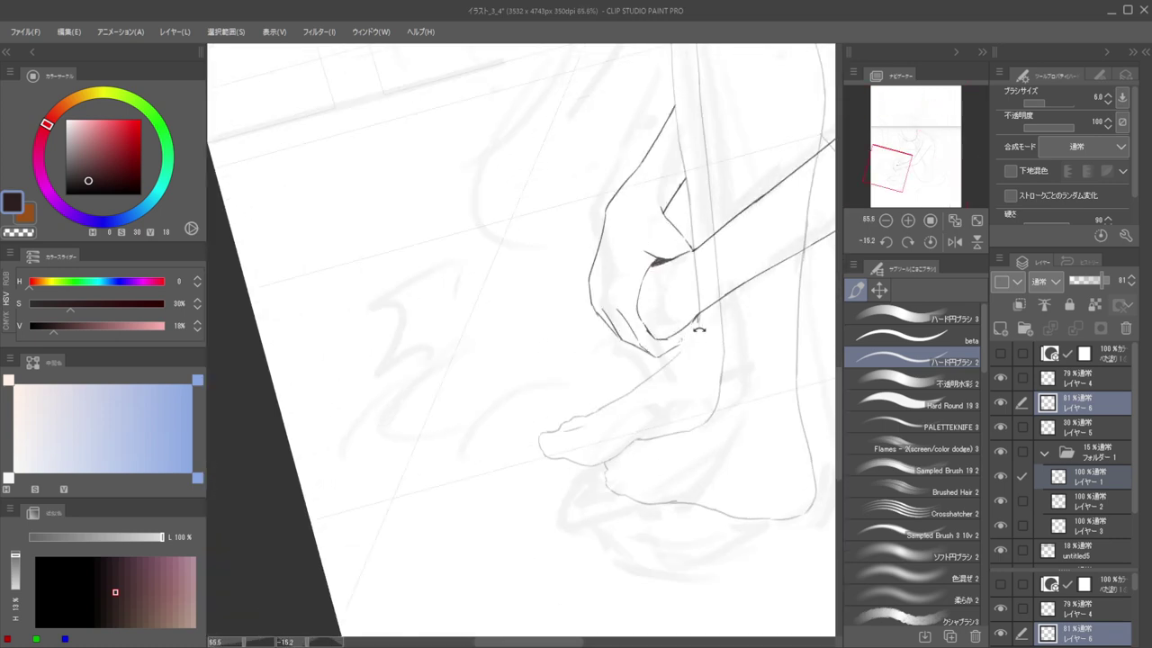
scroll(681, 356, "up", 4)
key("e")
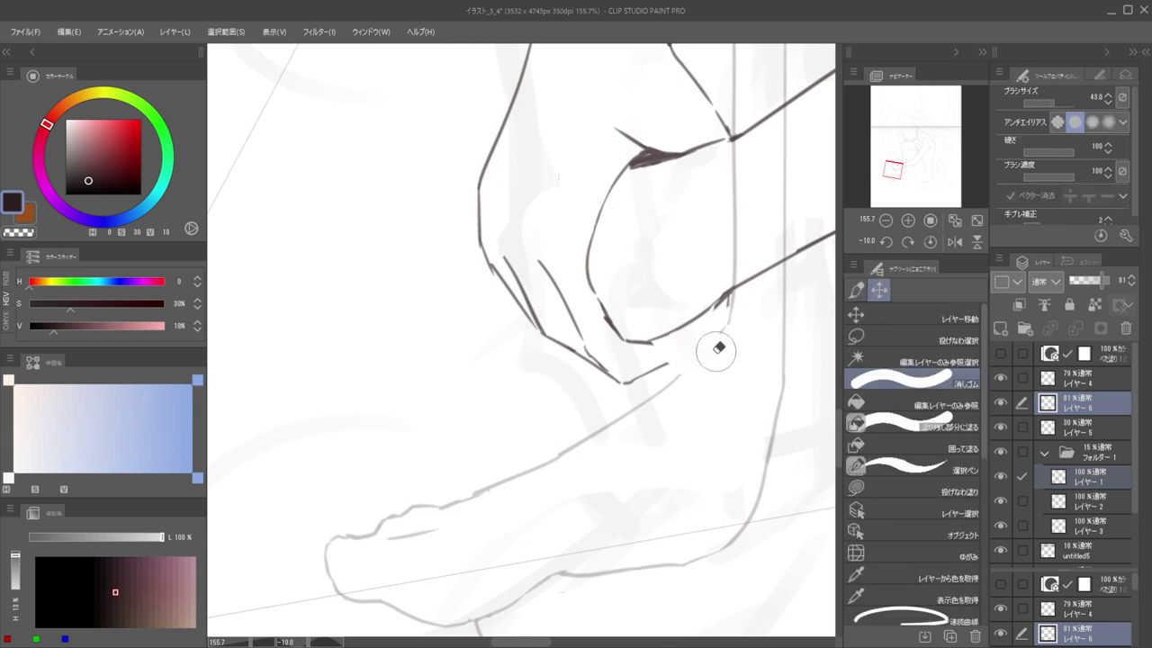
key("b")
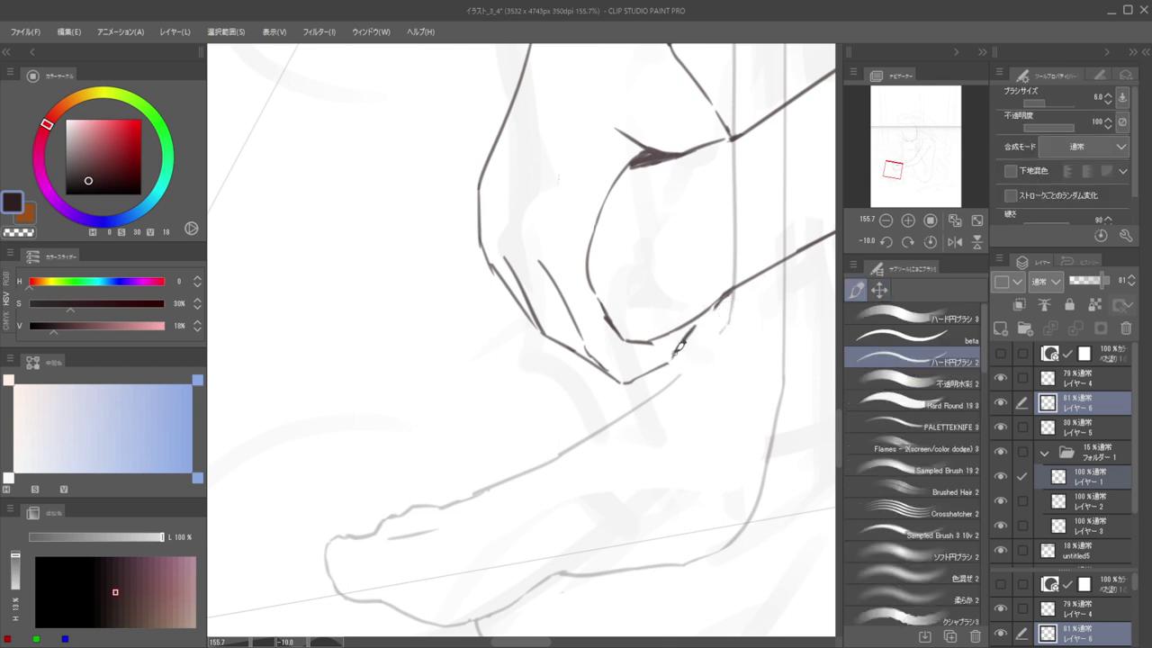
key("e")
mouse_move(673, 363)
left_mouse_down()
mouse_move(624, 378)
mouse_move(586, 318)
mouse_move(640, 396)
left_mouse_up()
key("b")
left_click_drag(650, 371, 610, 432)
Try several finger lines running down from the fingertip, undoing the failed ones
left_click_drag(570, 392, 589, 464)
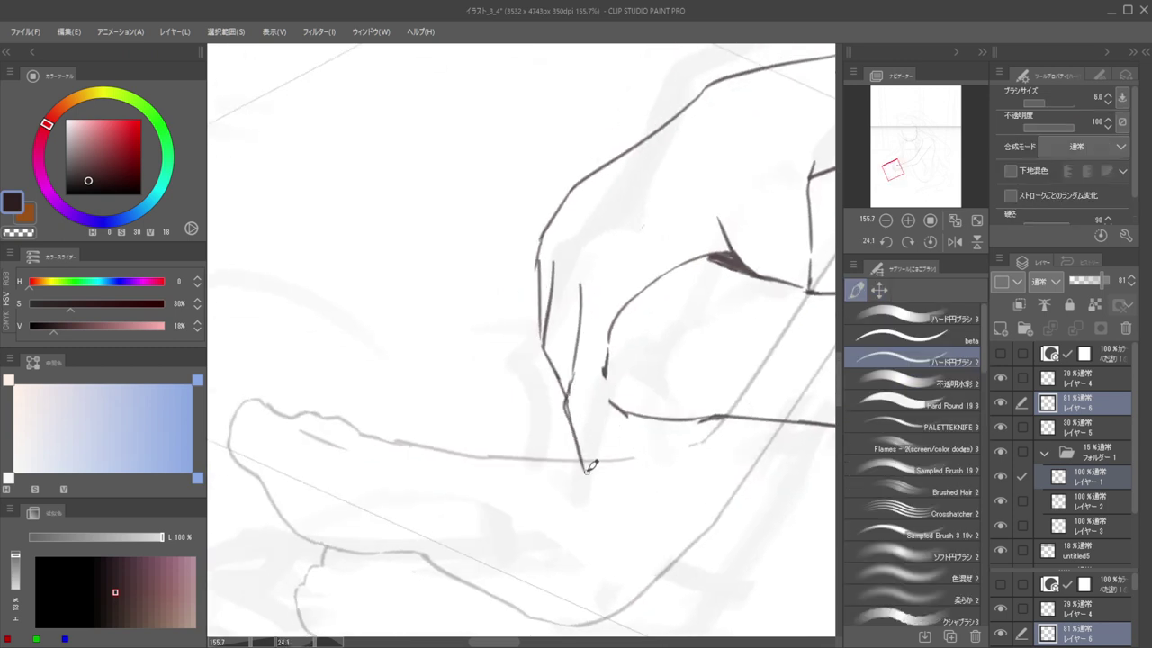
key("ctrl+z")
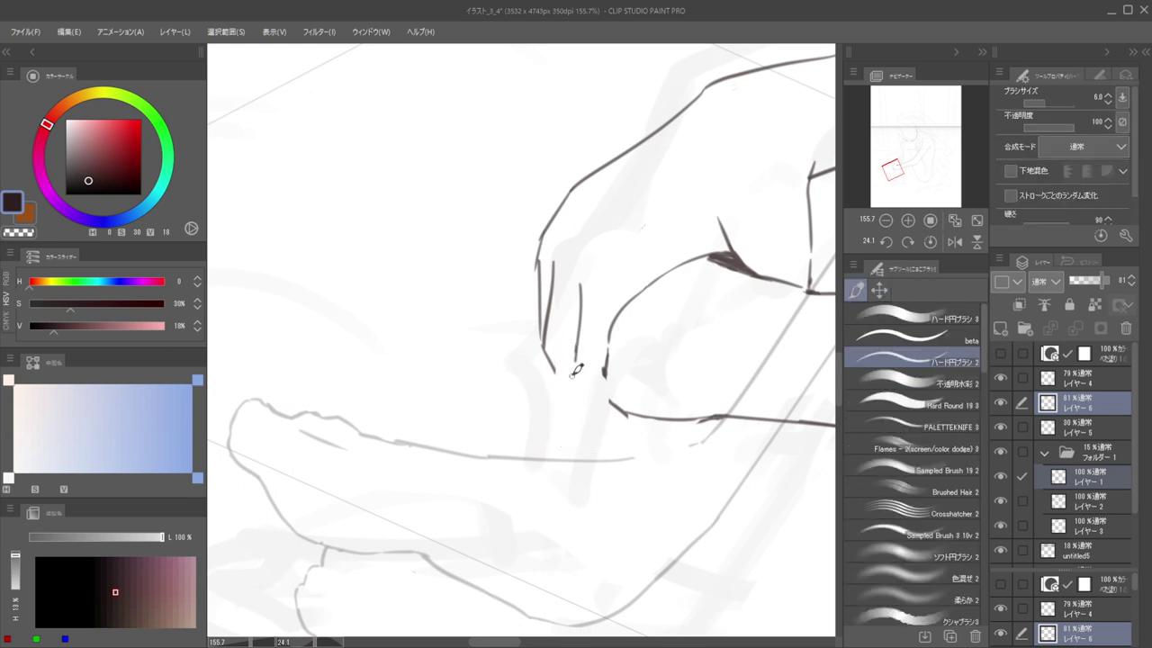
mouse_move(574, 362)
left_mouse_down()
mouse_move(591, 461)
mouse_move(636, 521)
left_mouse_up()
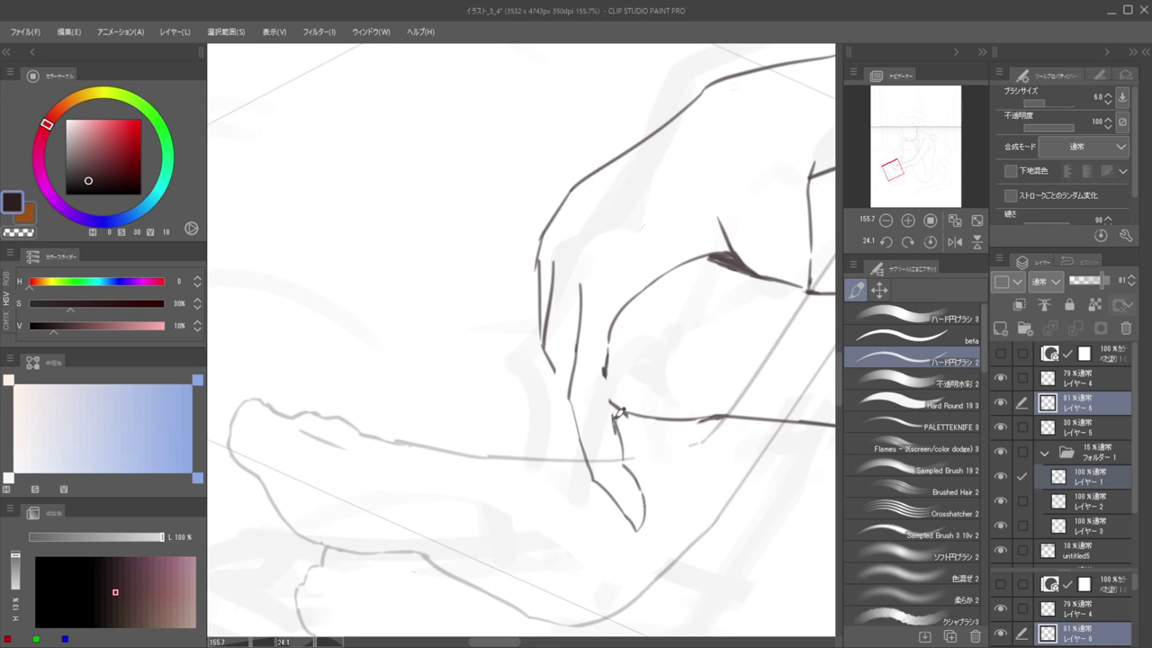
key("ctrl+z")
left_click_drag(605, 354, 610, 398)
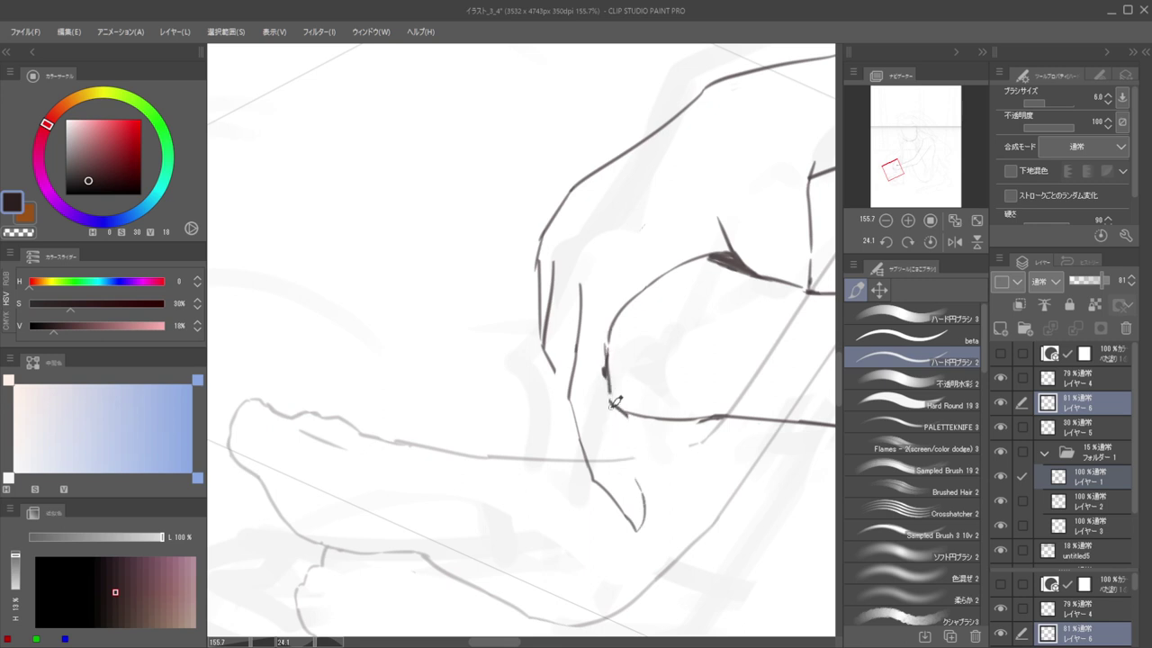
key("ctrl+z")
mouse_move(613, 343)
left_mouse_down()
mouse_move(617, 407)
mouse_move(642, 467)
left_mouse_up()
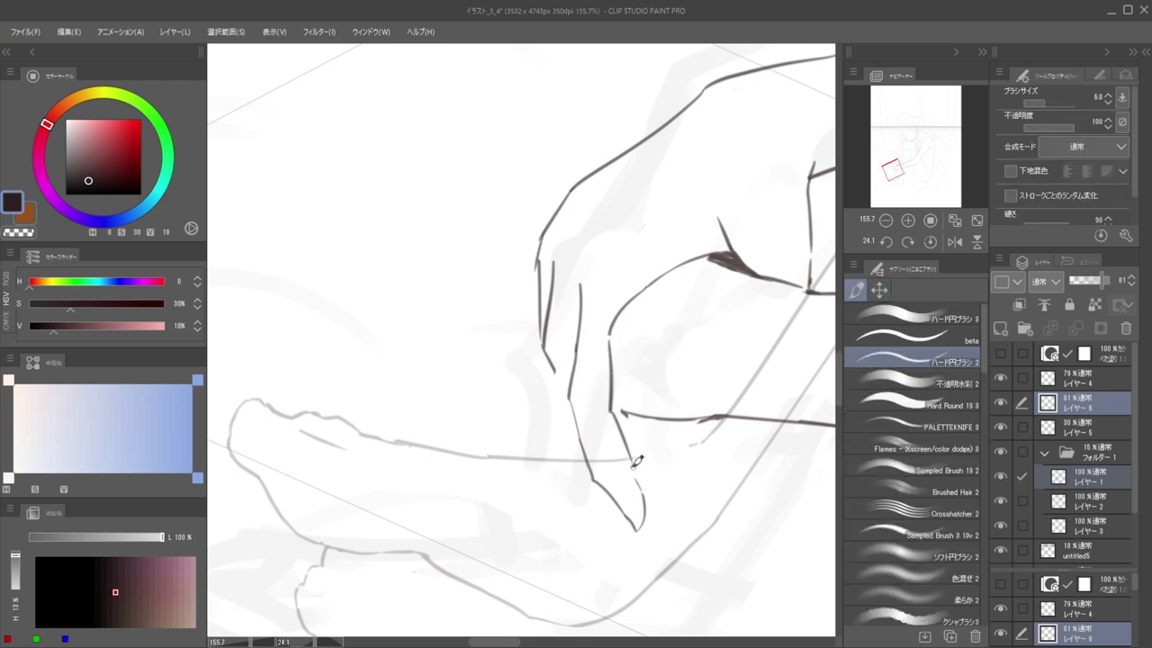
key("ctrl+z")
mouse_move(620, 414)
left_mouse_down()
mouse_move(640, 477)
mouse_move(629, 469)
left_mouse_up()
key("ctrl+z")
key("ctrl+z")
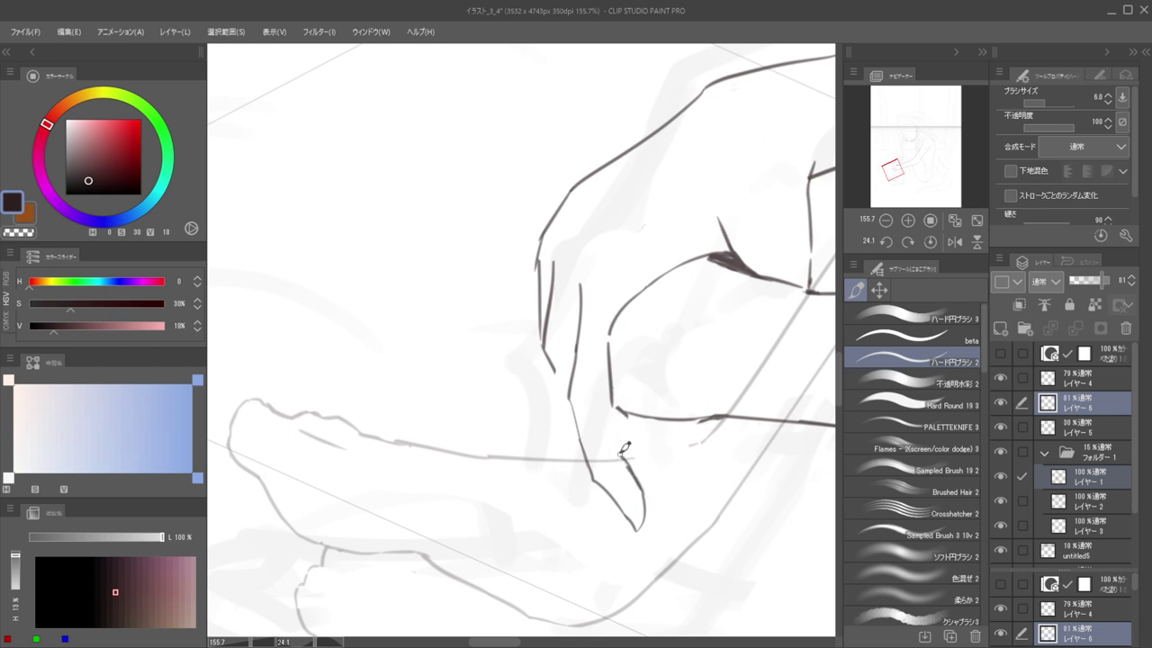
Erase the finger-joint line and redraw the finger line running downward
key("e")
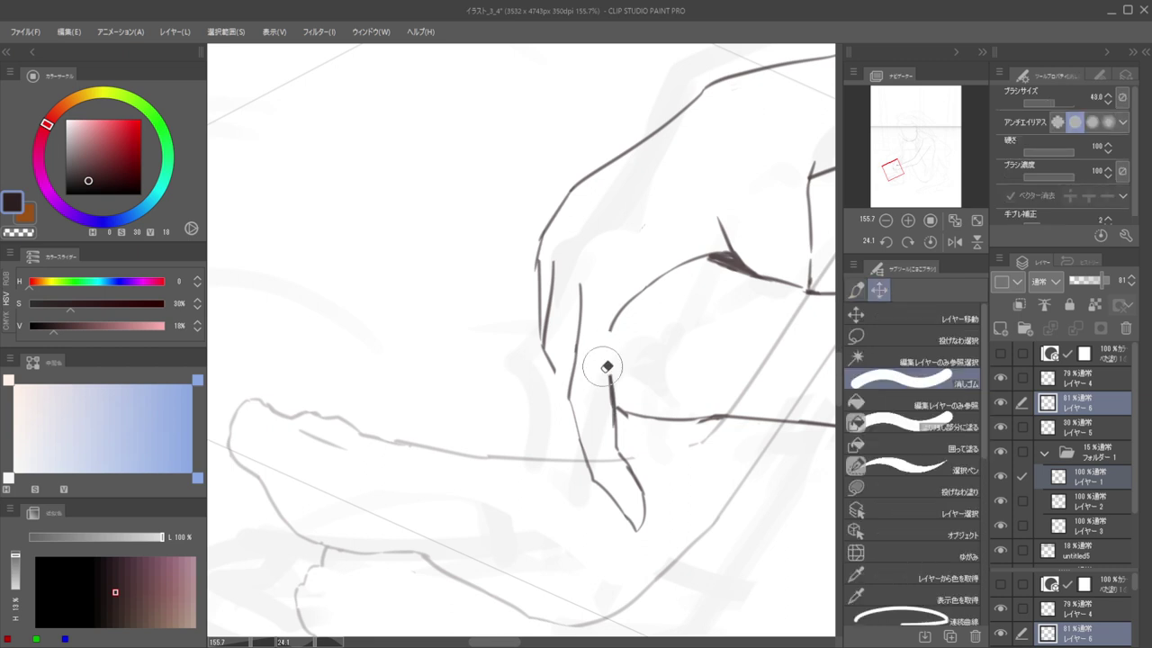
left_click_drag(608, 353, 606, 389)
key("b")
left_click_drag(613, 315, 620, 378)
key("e")
key("b")
key("ctrl+z")
left_click_drag(622, 308, 614, 378)
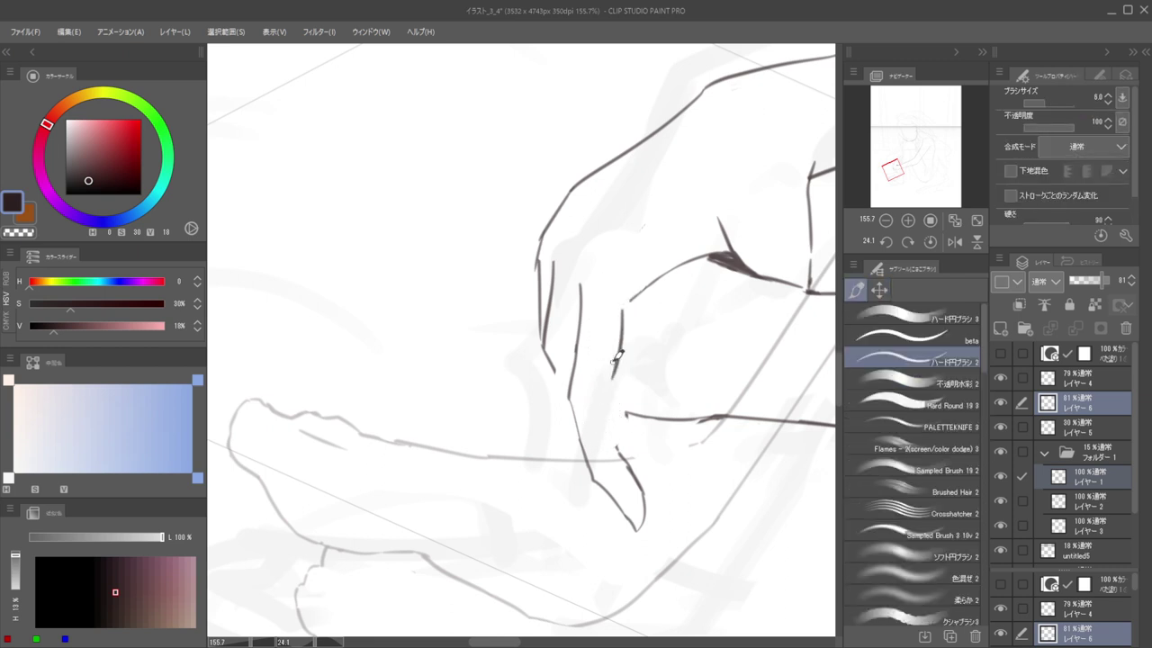
key("ctrl+z")
mouse_move(632, 298)
left_mouse_down()
mouse_move(610, 391)
mouse_move(619, 439)
left_mouse_up()
key("ctrl+z")
key("ctrl+z")
mouse_move(624, 299)
left_mouse_down()
mouse_move(622, 442)
mouse_move(607, 436)
mouse_move(629, 458)
left_mouse_up()
Draw a longer finger line to the fingertip and reinforce it
key("e")
key("p")
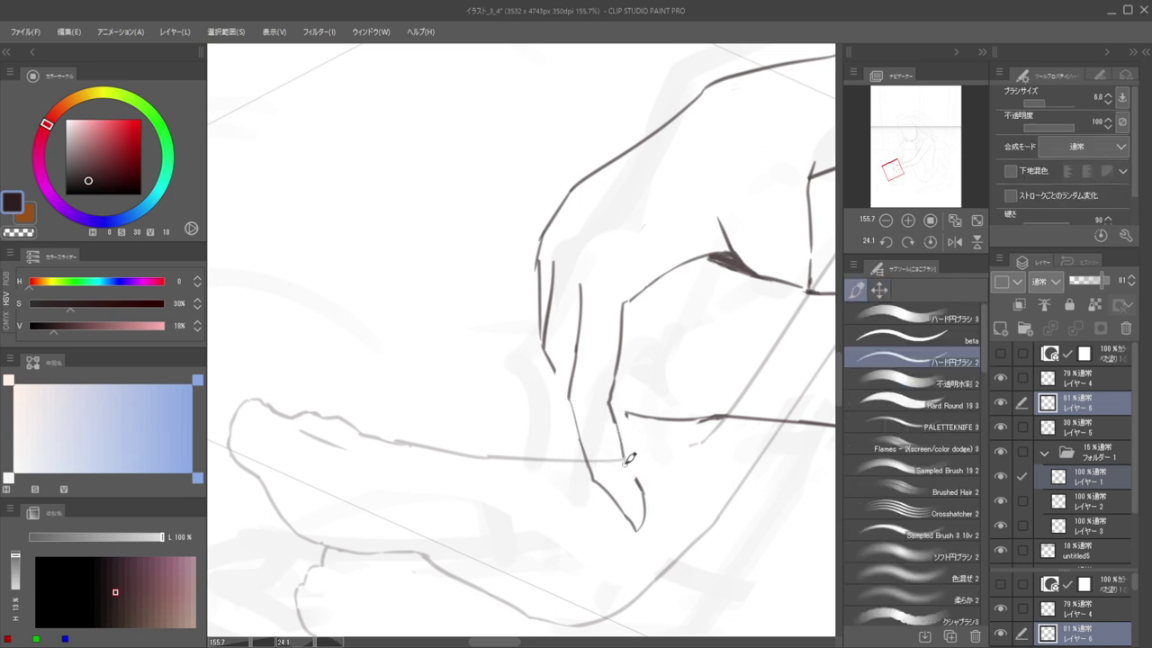
key("ctrl+z")
mouse_move(610, 407)
left_mouse_down()
mouse_move(648, 500)
mouse_move(636, 472)
mouse_move(527, 387)
left_mouse_up()
left_click_drag(628, 360, 622, 347)
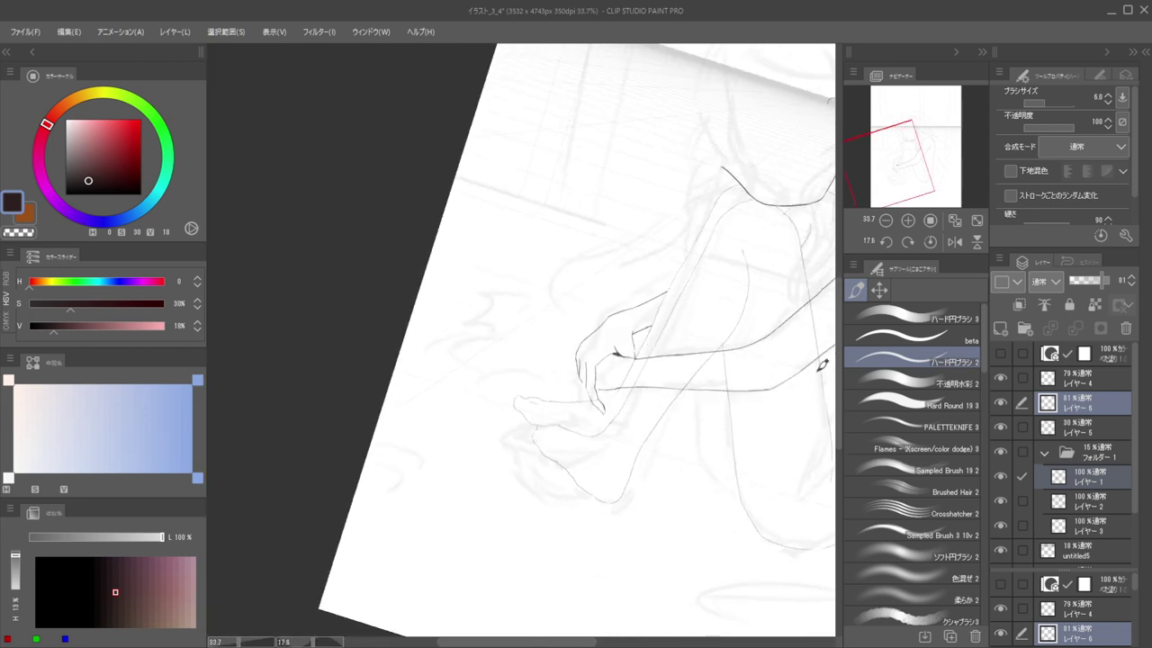
Lasso the fingertip, nudge it up slightly with Layer Move, and deselect
key("m")
scroll(635, 401, "up", 3)
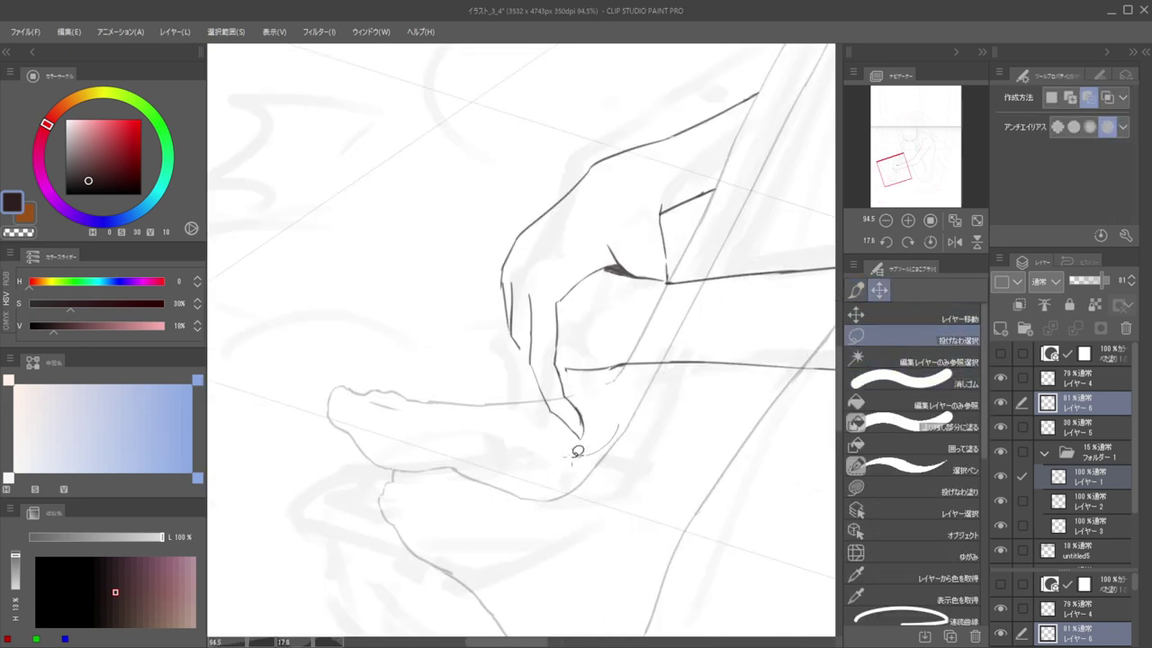
mouse_move(578, 450)
left_mouse_down()
mouse_move(529, 354)
mouse_move(588, 386)
mouse_move(604, 446)
left_mouse_up()
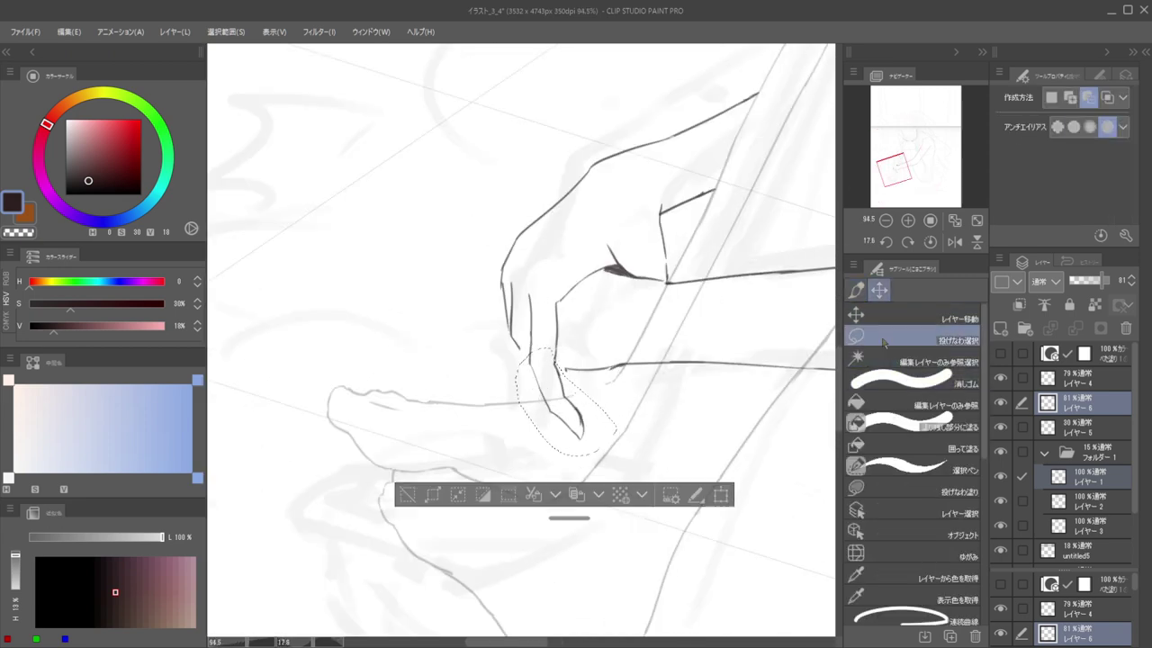
key("k")
left_click_drag(560, 401, 568, 383)
key("ctrl+d")
Erase the old fingertip lines and draw a new stroke across the fingertip
key("p")
key("e")
left_click_drag(634, 351, 504, 436)
left_click_drag(504, 434, 597, 412)
left_click_drag(563, 342, 617, 319)
key("p")
key("e")
key("p")
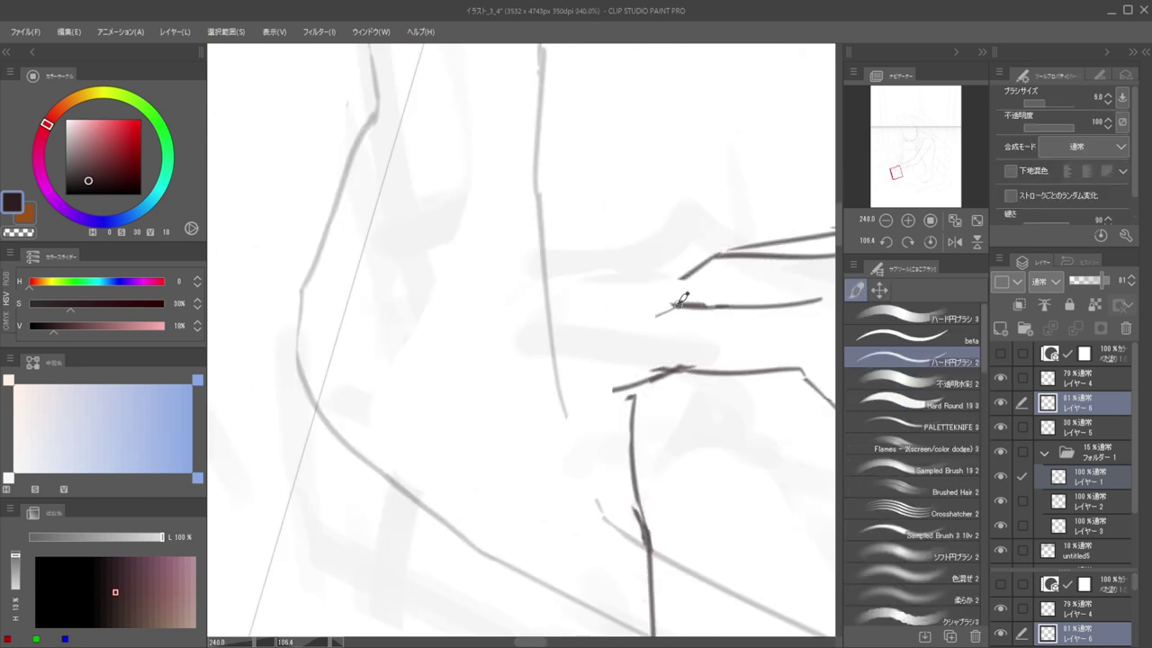
mouse_move(681, 298)
left_mouse_down()
mouse_move(598, 344)
mouse_move(599, 378)
mouse_move(622, 376)
mouse_move(612, 385)
mouse_move(656, 373)
mouse_move(613, 379)
mouse_move(597, 338)
mouse_move(583, 380)
left_mouse_up()
Redraw the fingertip stroke longer down the finger
key("e")
key("p")
key("e")
key("p")
key("ctrl+z")
mouse_move(601, 336)
left_mouse_down()
mouse_move(561, 430)
mouse_move(605, 438)
mouse_move(632, 415)
mouse_move(625, 433)
mouse_move(610, 417)
mouse_move(586, 442)
mouse_move(621, 422)
left_mouse_up()
Redraw a thinner thumb curve and erase stray line ends near the finger
key("ctrl+z")
key("ctrl+z")
key("ctrl+z")
left_click_drag(623, 424, 633, 385)
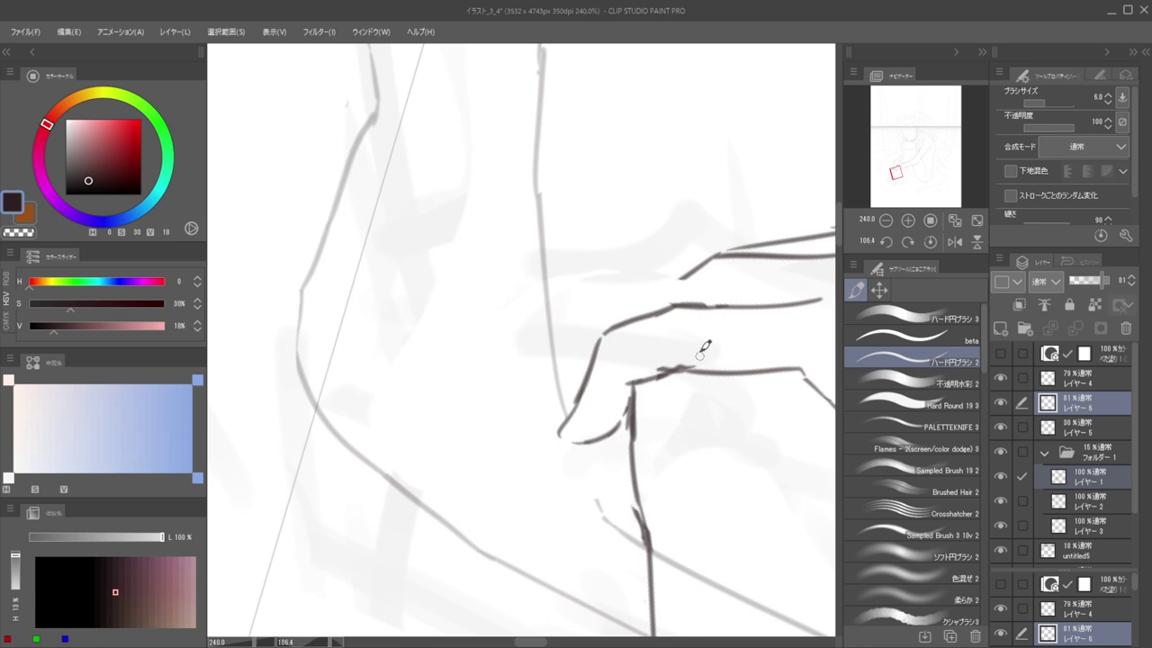
key("e")
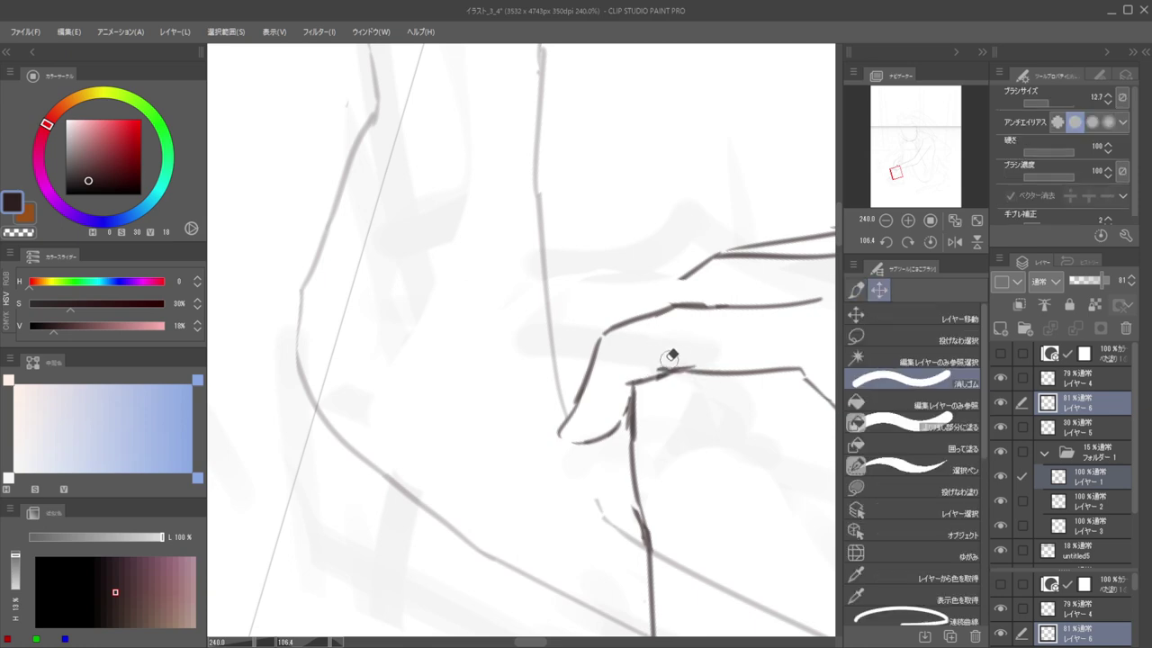
mouse_move(682, 362)
left_mouse_down()
mouse_move(651, 365)
mouse_move(569, 316)
left_mouse_up()
mouse_move(655, 282)
left_mouse_down()
mouse_move(627, 239)
mouse_move(554, 207)
left_mouse_up()
mouse_move(559, 244)
left_mouse_down()
mouse_move(523, 402)
mouse_move(556, 303)
left_mouse_up()
Erase the middle of the finger line and draw a curved stroke from the arm's top
scroll(581, 324, "up", 3)
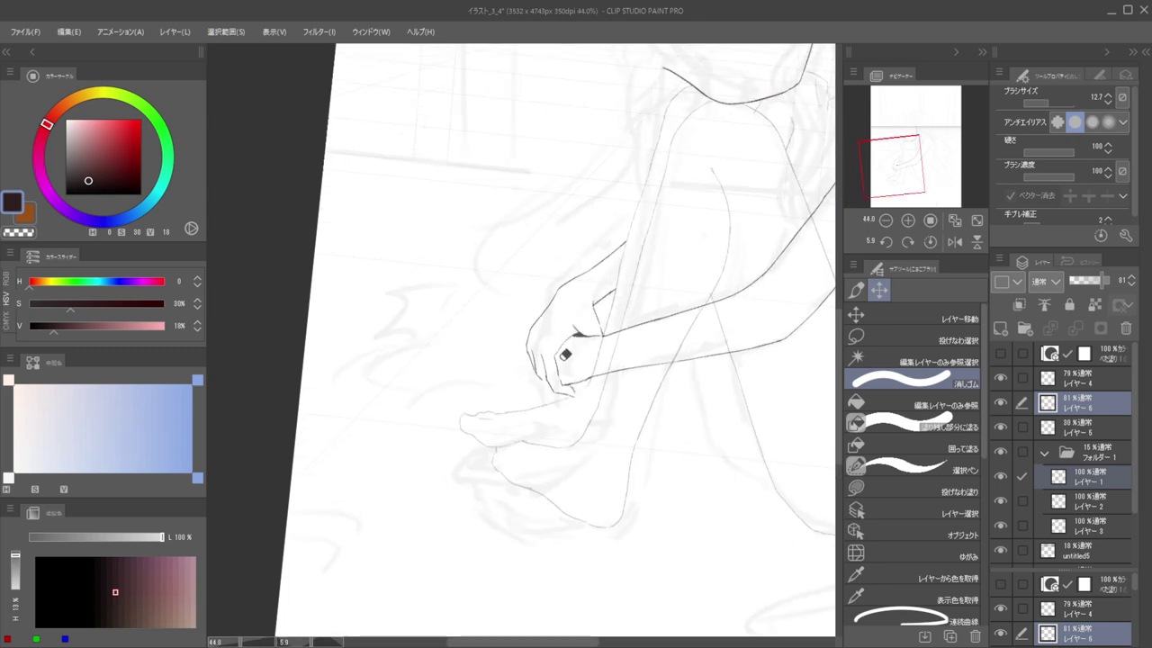
scroll(570, 347, "up", 3)
left_click_drag(656, 303, 601, 405)
left_click_drag(555, 373, 579, 396)
left_click_drag(533, 337, 640, 361)
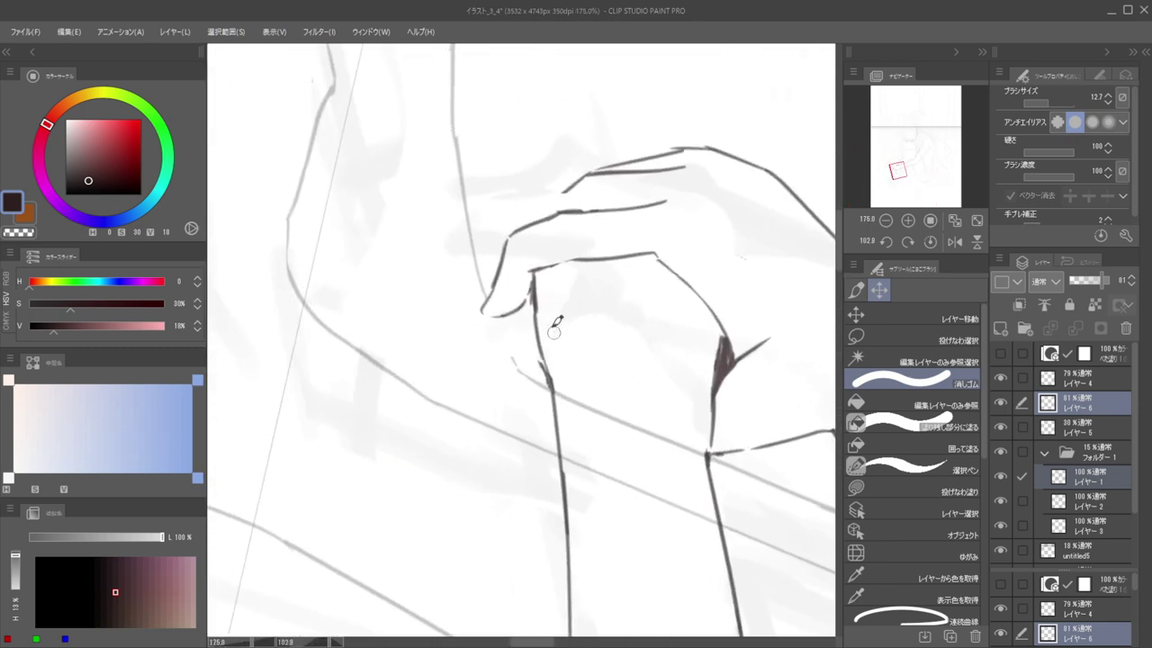
key("p")
key("e")
mouse_move(540, 292)
left_mouse_down()
mouse_move(551, 425)
mouse_move(529, 301)
left_mouse_up()
key("p")
key("ctrl+z")
key("ctrl+z")
key("ctrl+z")
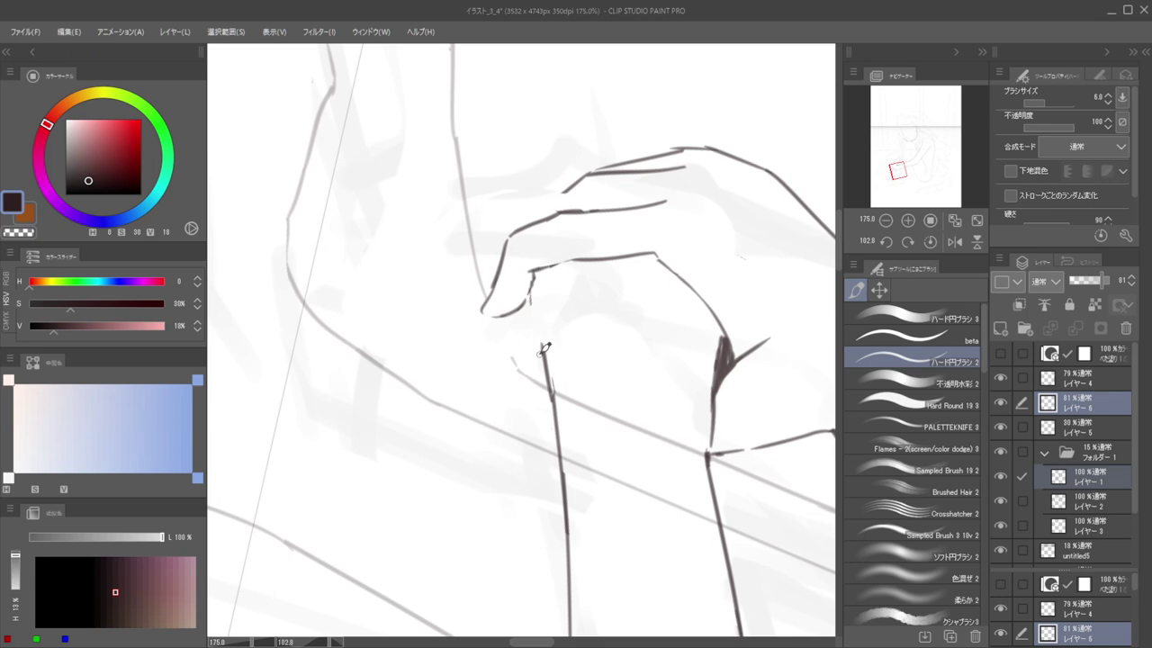
mouse_move(543, 361)
left_mouse_down()
mouse_move(524, 342)
mouse_move(523, 310)
mouse_move(520, 333)
mouse_move(477, 317)
left_mouse_up()
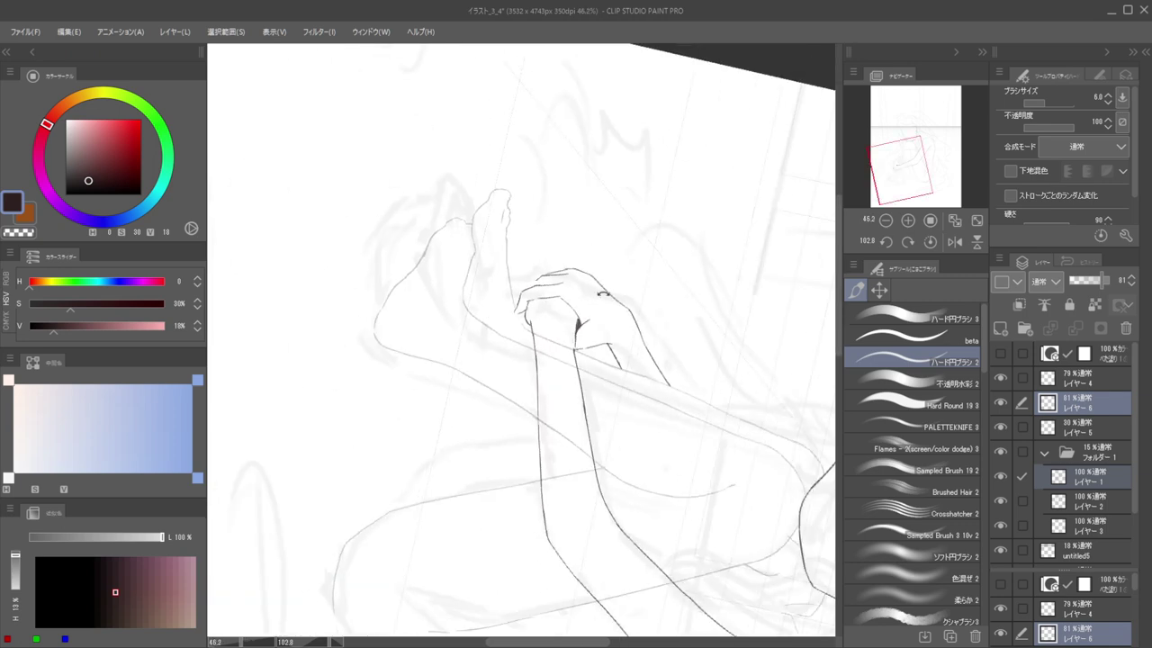
Erase the dark thumb patch and draw a new thumb-to-wrist line
mouse_move(599, 295)
left_mouse_down()
mouse_move(486, 270)
mouse_move(548, 332)
mouse_move(553, 353)
mouse_move(569, 351)
mouse_move(542, 324)
mouse_move(572, 330)
mouse_move(614, 379)
mouse_move(569, 427)
left_mouse_up()
key("e")
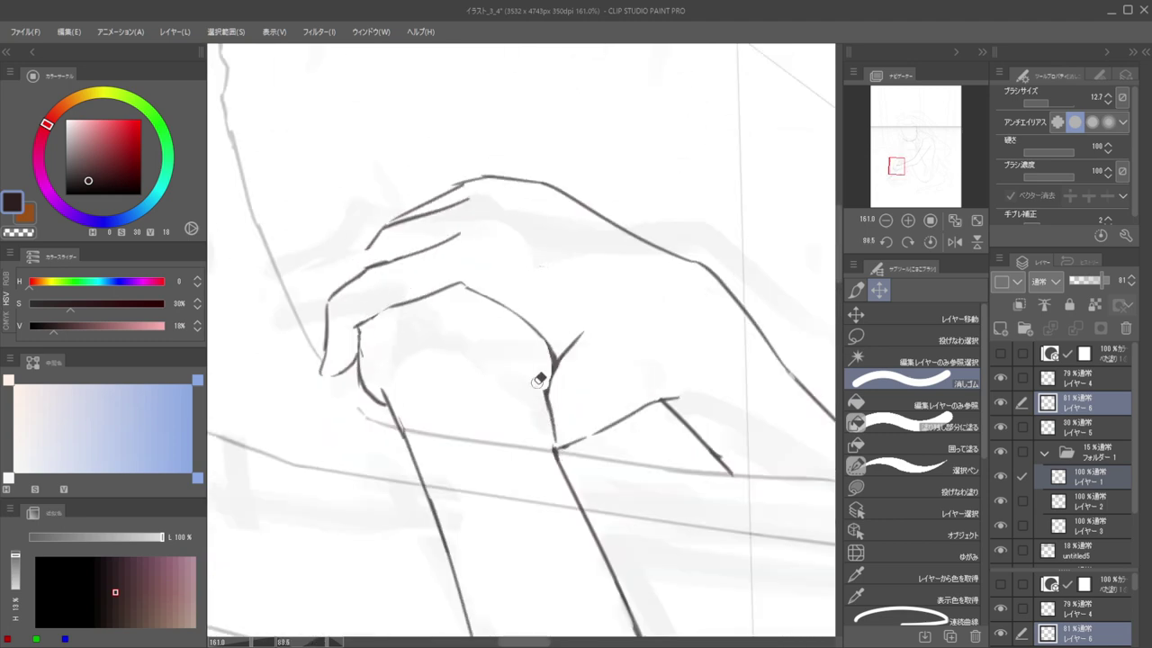
key("b")
left_click_drag(540, 361, 554, 452)
key("e")
key("b")
Slightly darken the fingertip, then zoom out to the full page
left_click_drag(529, 358, 490, 358)
left_click_drag(587, 331, 467, 354)
left_click_drag(584, 320, 544, 404)
left_click_drag(500, 335, 540, 349)
scroll(589, 387, "up", 8)
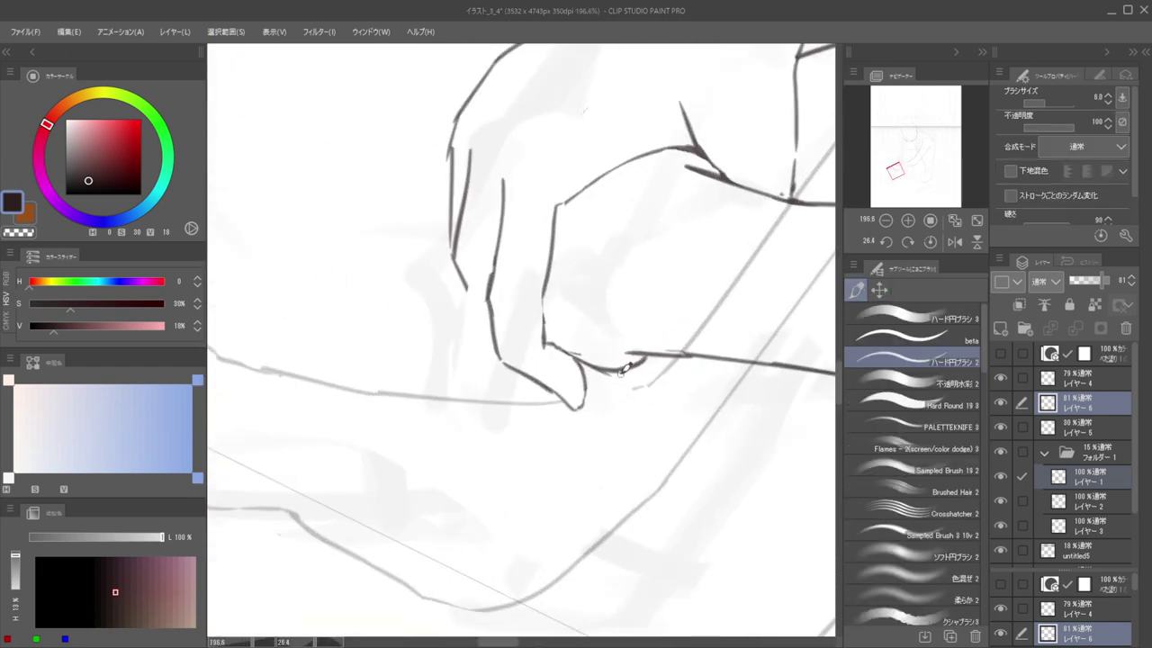
mouse_move(645, 366)
left_mouse_down()
mouse_move(628, 399)
mouse_move(605, 381)
mouse_move(636, 374)
mouse_move(596, 370)
mouse_move(651, 390)
mouse_move(649, 359)
mouse_move(650, 374)
mouse_move(646, 357)
mouse_move(625, 371)
mouse_move(645, 378)
mouse_move(647, 357)
mouse_move(644, 378)
mouse_move(605, 369)
mouse_move(540, 323)
mouse_move(521, 348)
left_mouse_up()
key("ctrl+z")
key("ctrl+z")
key("ctrl+z")
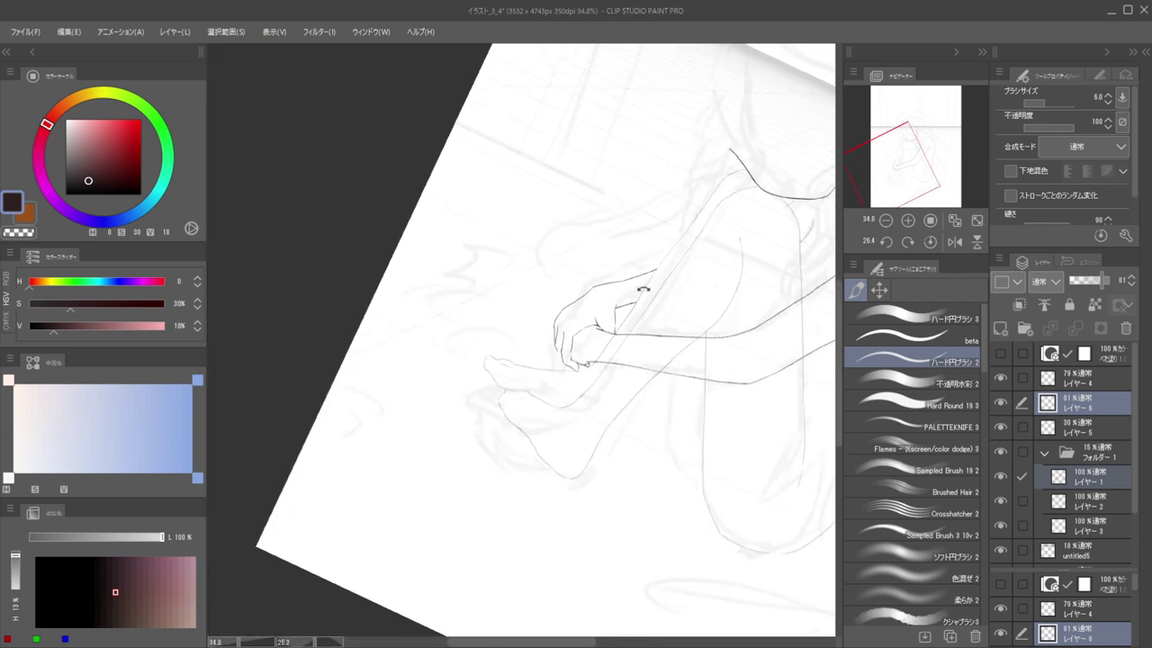
left_click_drag(643, 288, 628, 264)
scroll(633, 287, "down", 3)
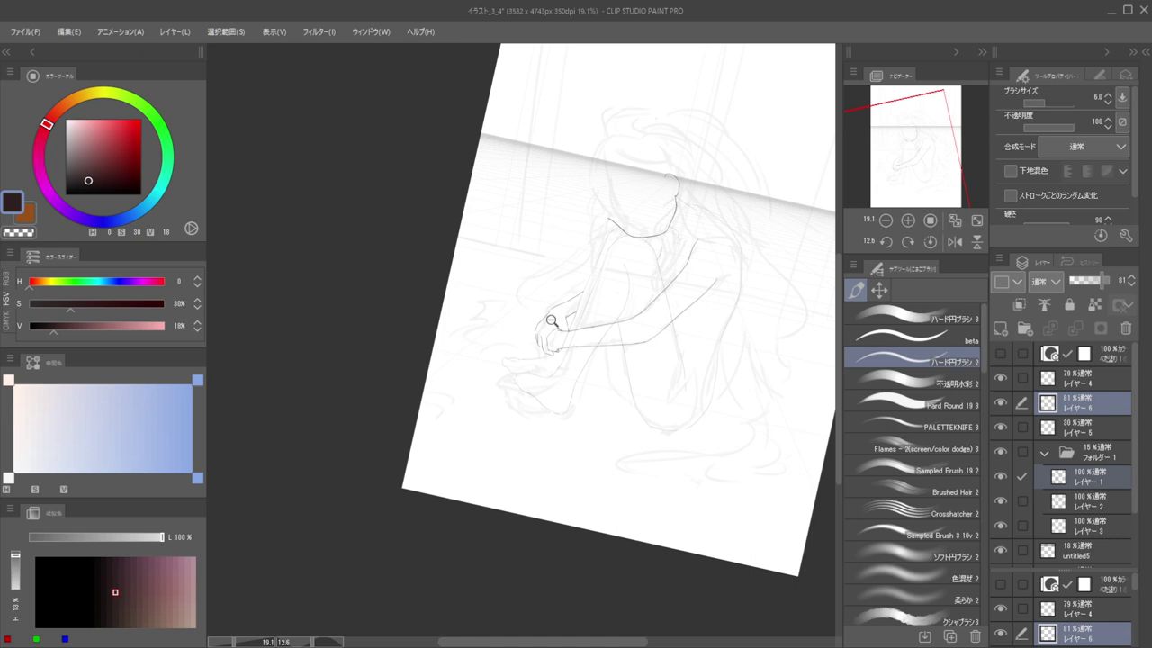
Zoom in on the clasped hand, erase stray thumb-side strokes and add a small stroke beside the thumb
left_click_drag(551, 320, 609, 340)
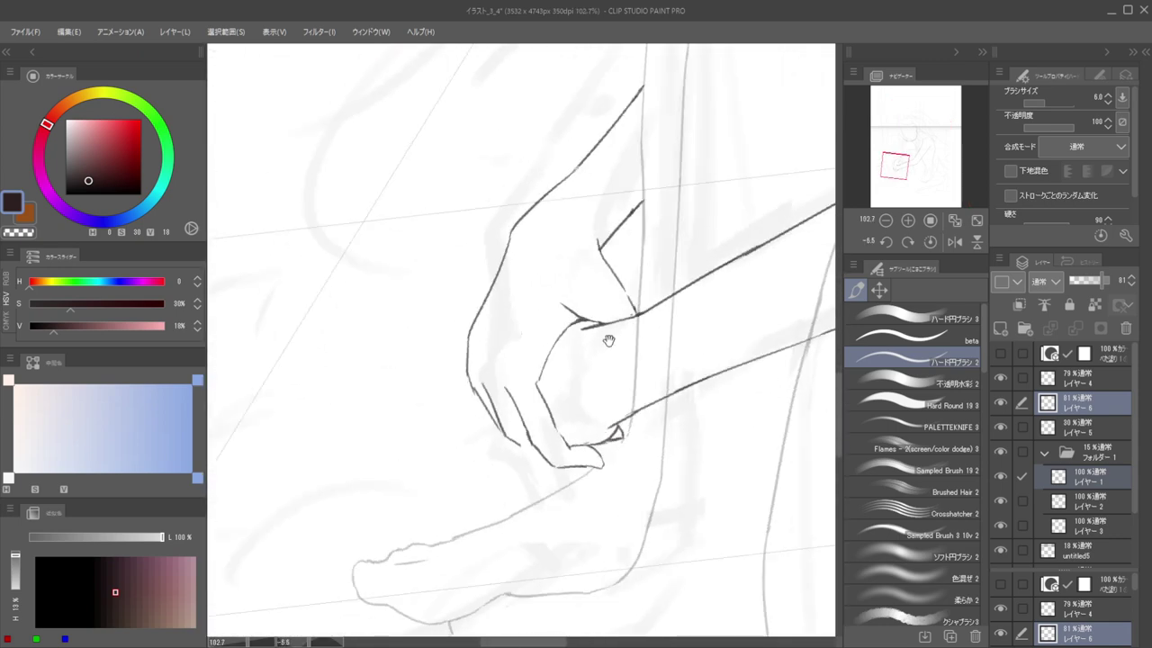
mouse_move(604, 382)
left_mouse_down()
mouse_move(571, 363)
mouse_move(603, 382)
left_mouse_up()
key("e")
left_click_drag(609, 432, 614, 431)
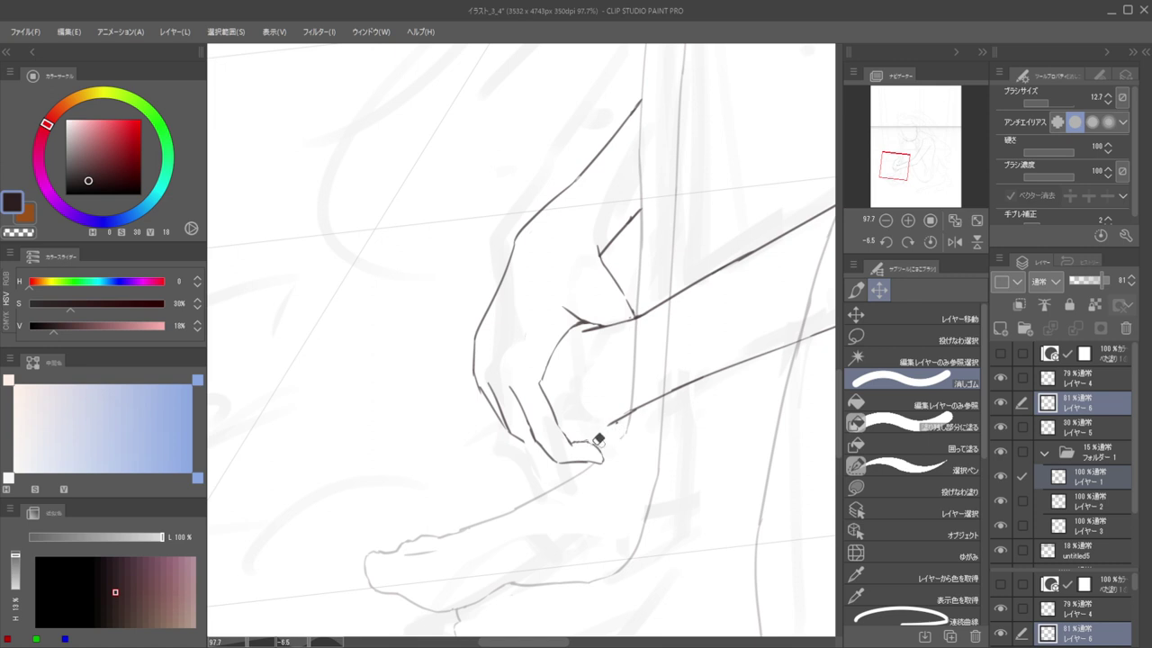
key("p")
mouse_move(596, 440)
left_mouse_down()
mouse_move(631, 434)
mouse_move(638, 414)
mouse_move(590, 434)
left_mouse_up()
Draw a dark line running down-left below the wrist, undoing two failed tries
key("e")
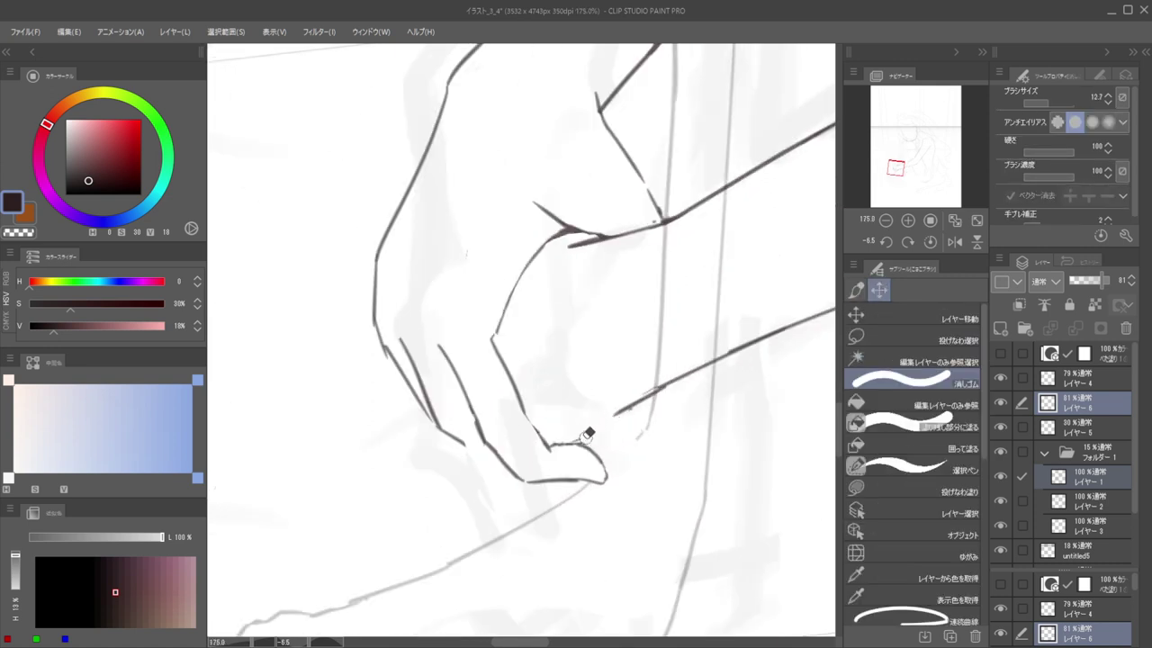
key("p")
mouse_move(642, 397)
left_mouse_down()
mouse_move(645, 439)
mouse_move(645, 419)
mouse_move(623, 457)
left_mouse_up()
key("ctrl+z")
key("ctrl+z")
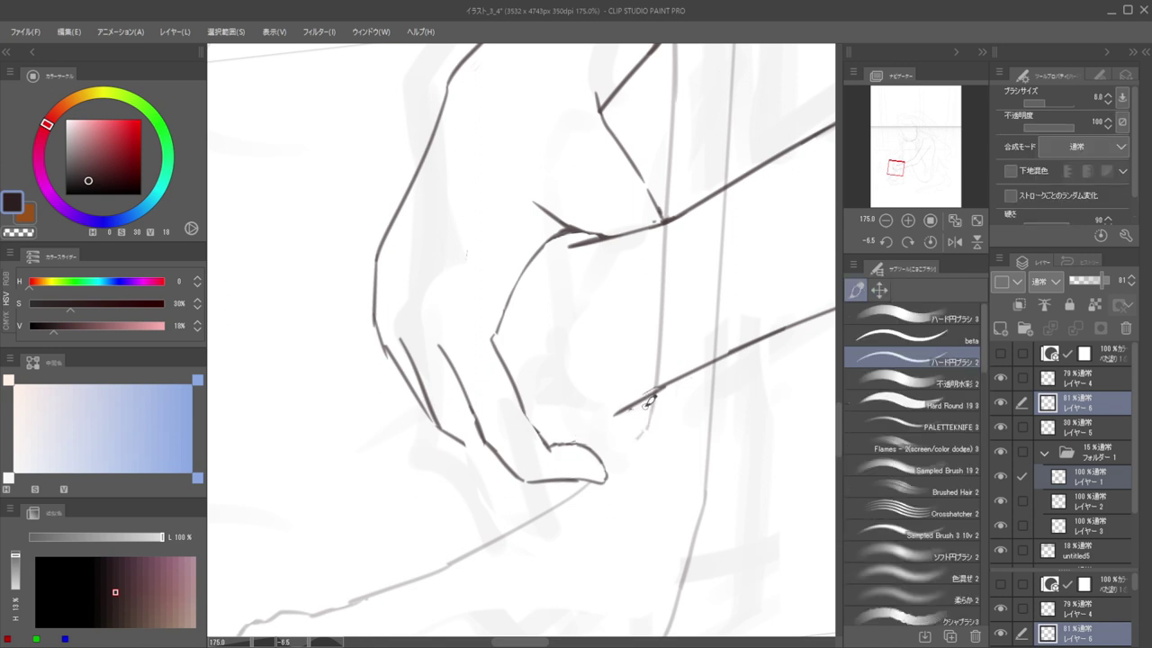
left_click_drag(654, 393, 633, 449)
key("ctrl+z")
key("ctrl+z")
mouse_move(655, 393)
left_mouse_down()
mouse_move(568, 507)
mouse_move(522, 456)
mouse_move(465, 488)
left_mouse_up()
Rotate and zoom in, then erase the line at the thumb base and add a short stroke below the fingertip
scroll(610, 450, "down", 7)
left_click_drag(465, 489, 537, 476)
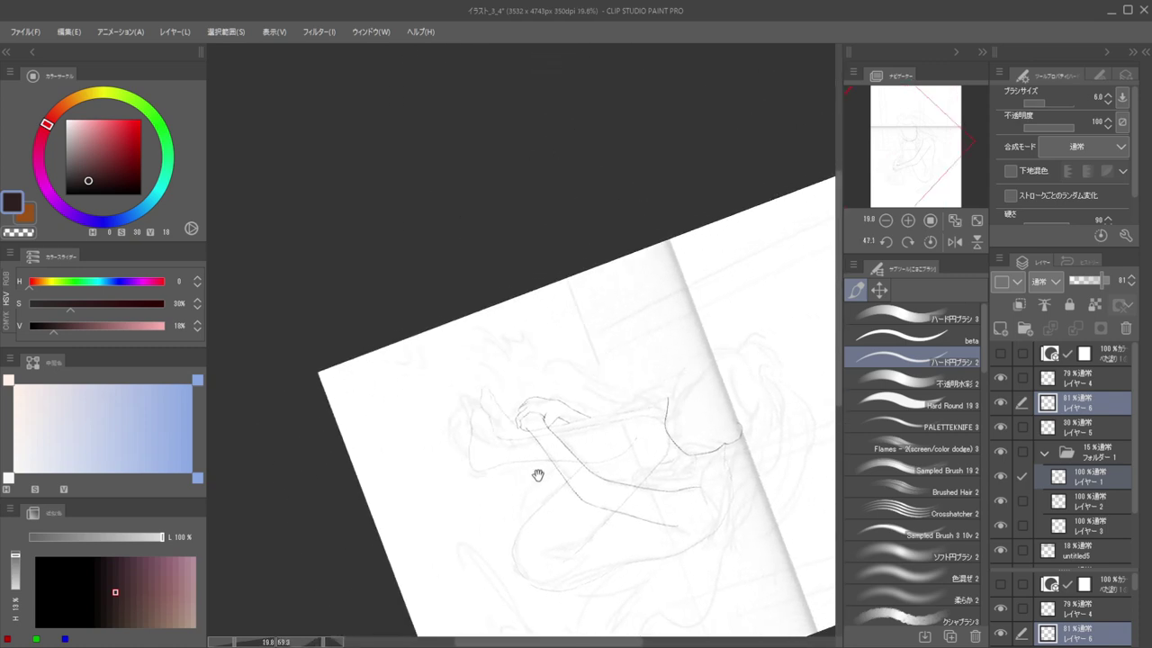
left_click_drag(515, 425, 568, 438)
mouse_move(537, 489)
left_mouse_down()
mouse_move(494, 496)
mouse_move(532, 491)
left_mouse_up()
mouse_move(527, 401)
left_mouse_down()
mouse_move(575, 457)
mouse_move(557, 436)
mouse_move(622, 467)
left_mouse_up()
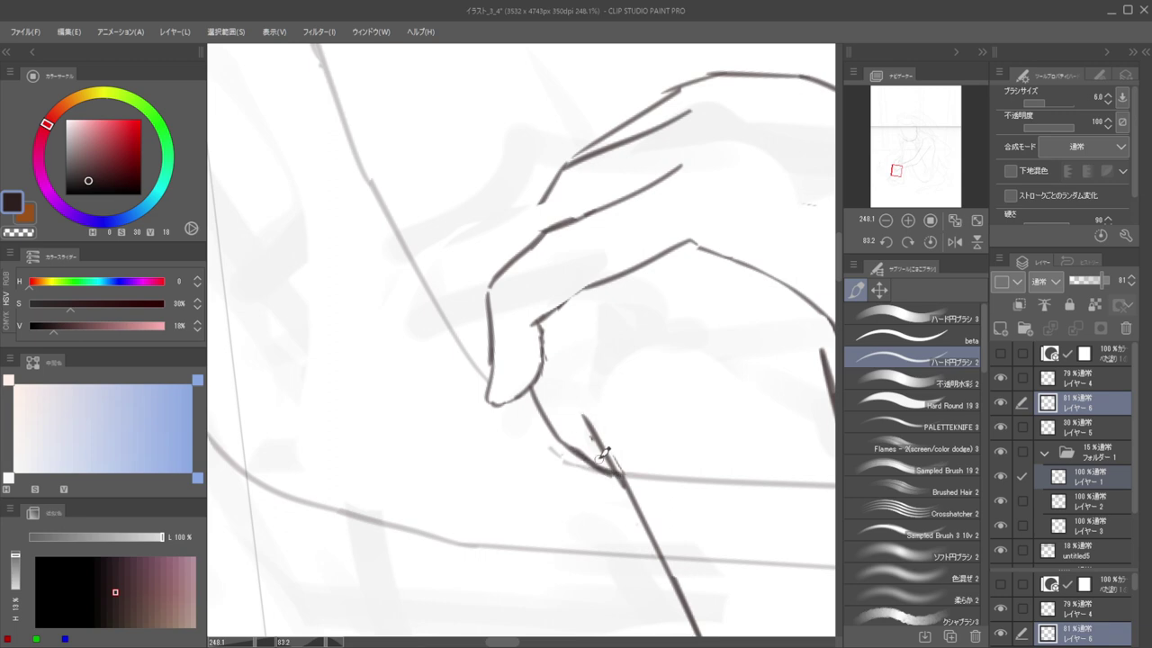
key("e")
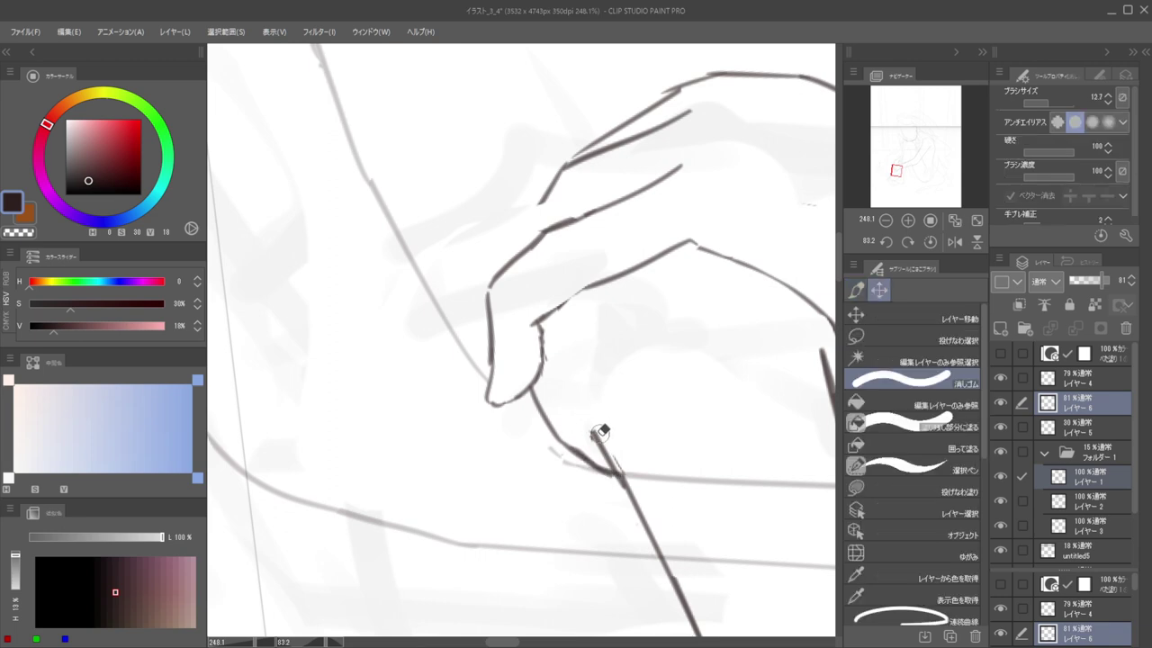
Reframe the view on the hands and draw, then erase, a short line near the wrist
left_click_drag(591, 411, 498, 378)
left_click_drag(563, 306, 477, 315)
left_click_drag(540, 317, 517, 427)
mouse_move(531, 382)
left_mouse_down()
mouse_move(595, 364)
mouse_move(567, 410)
left_mouse_up()
key("b")
key("e")
key("b")
Zoom out, rotate the page nearly upright, then rotate clockwise and zoom closely on the hand
left_click_drag(571, 362, 477, 382)
left_click_drag(619, 371, 589, 407)
left_click_drag(587, 397, 494, 368)
scroll(493, 367, "up", 3)
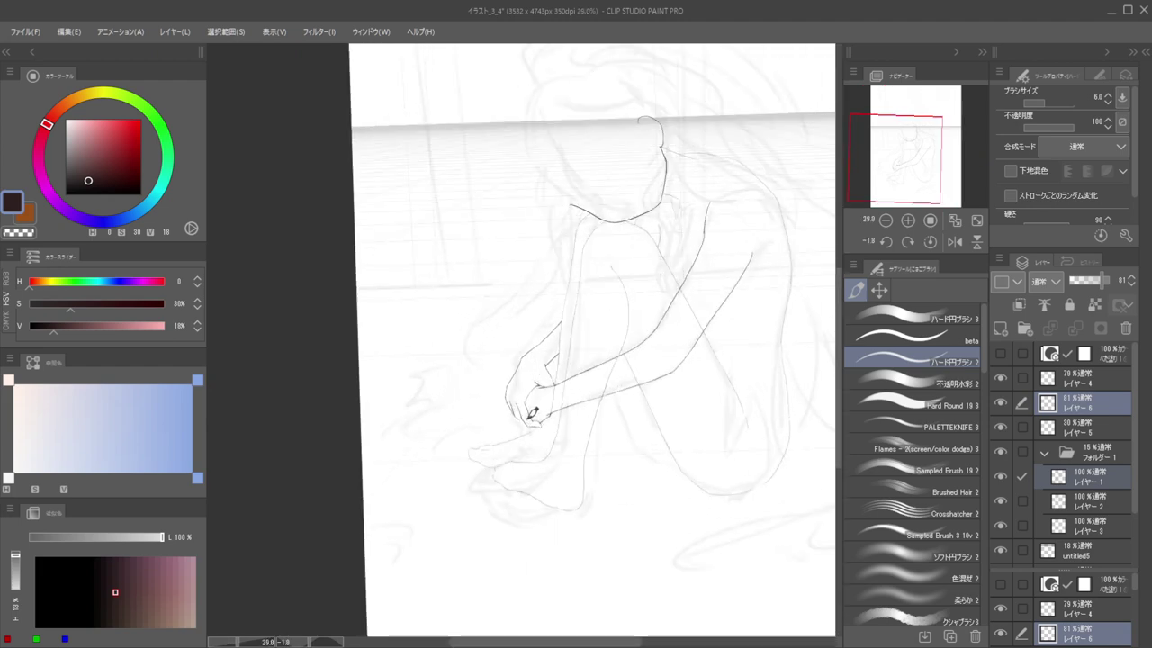
left_click_drag(529, 414, 509, 457)
mouse_move(457, 386)
left_mouse_down()
mouse_move(506, 403)
mouse_move(540, 483)
left_mouse_up()
scroll(527, 438, "down", 4)
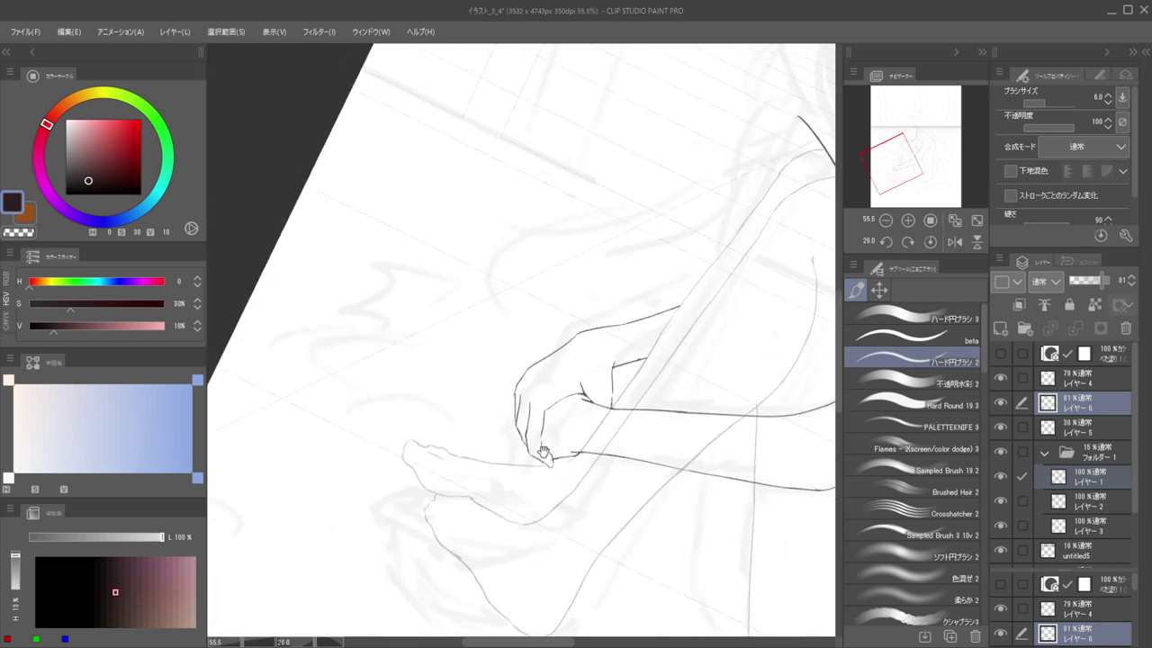
scroll(539, 455, "up", 3)
scroll(527, 483, "up", 3)
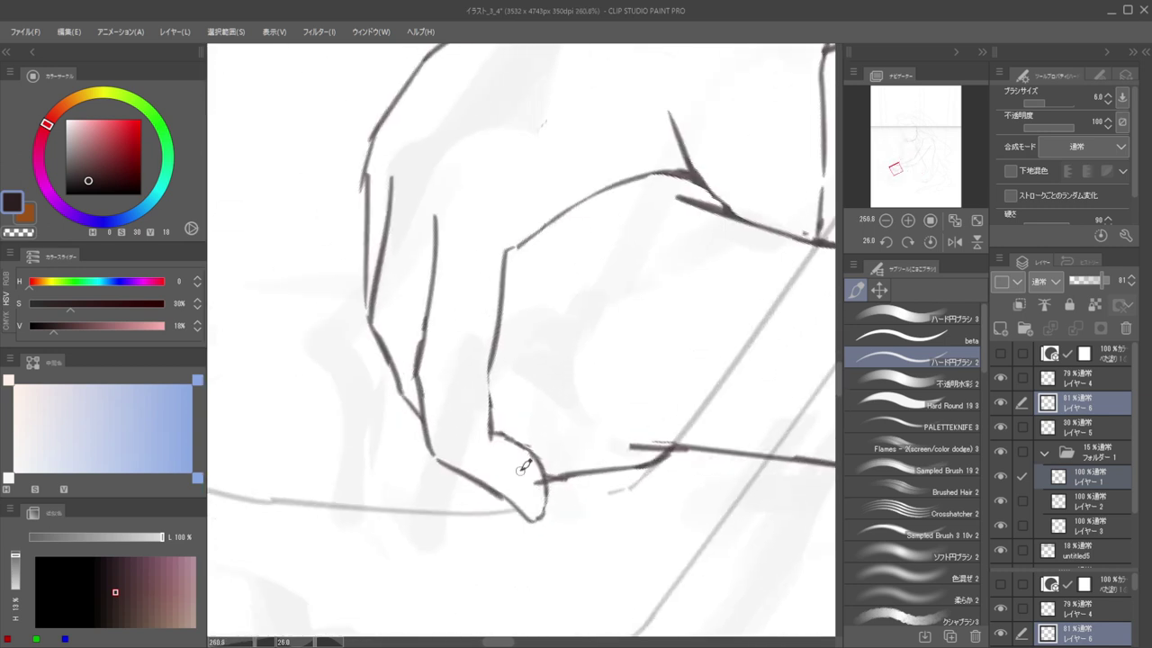
Rotate the page back nearly upright and check the figure at a closer zoom
key("e")
scroll(527, 438, "down", 10)
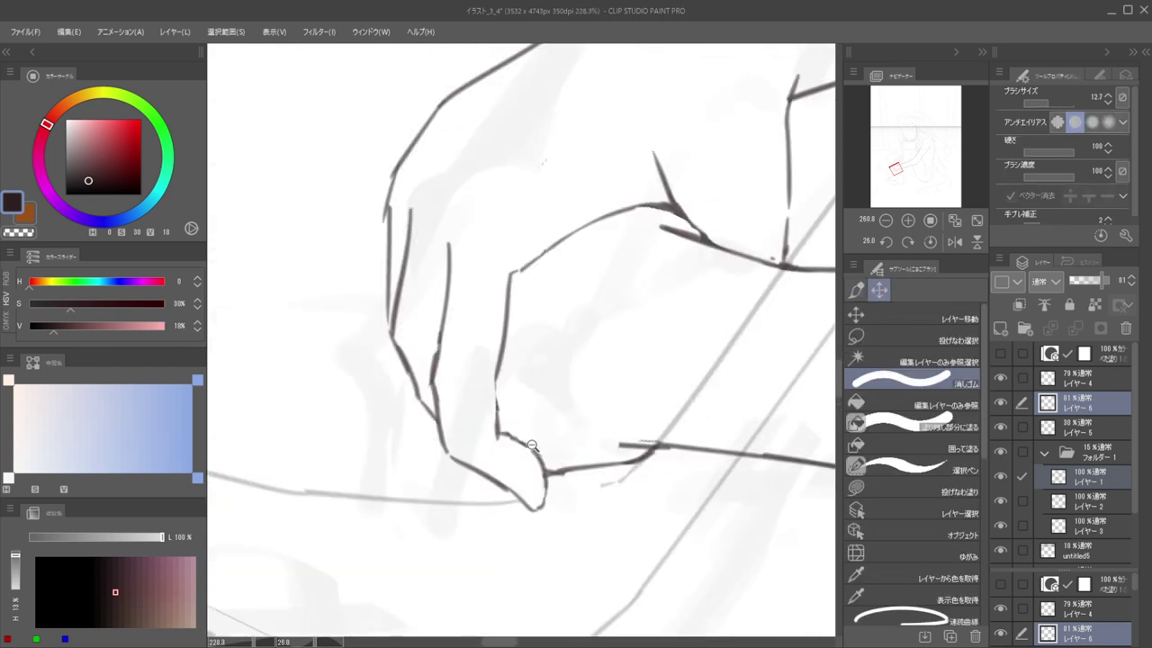
left_click_drag(545, 345, 528, 364)
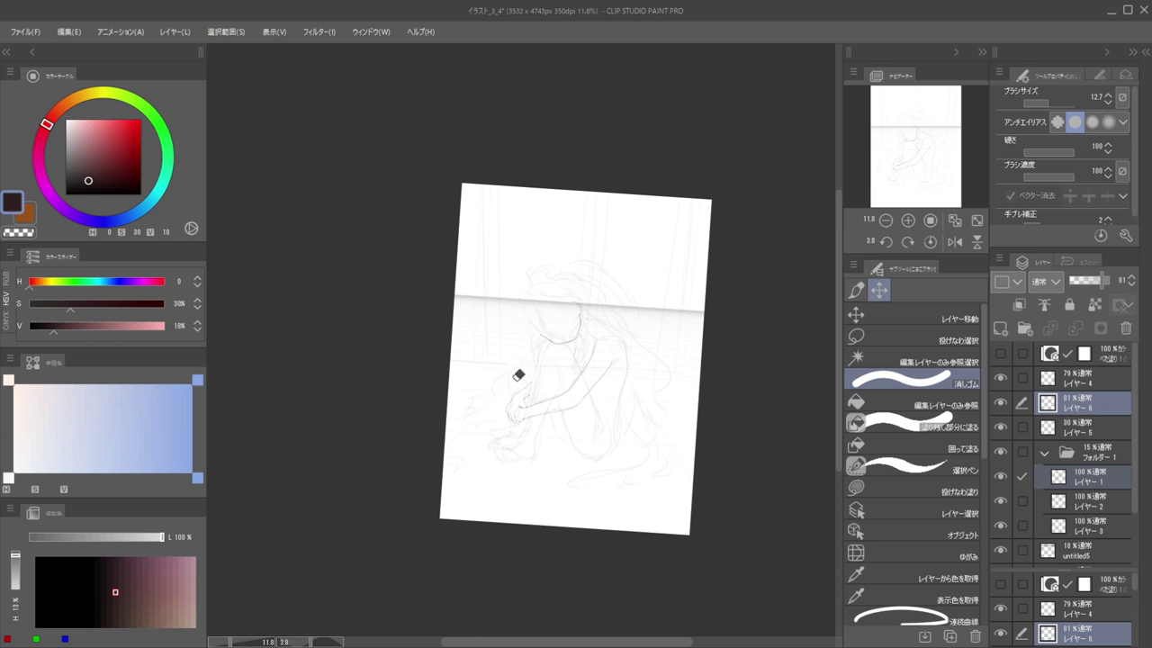
mouse_move(505, 405)
left_mouse_down()
mouse_move(537, 398)
mouse_move(494, 382)
mouse_move(583, 405)
mouse_move(600, 398)
left_mouse_up()
key("p")
key("e")
key("p")
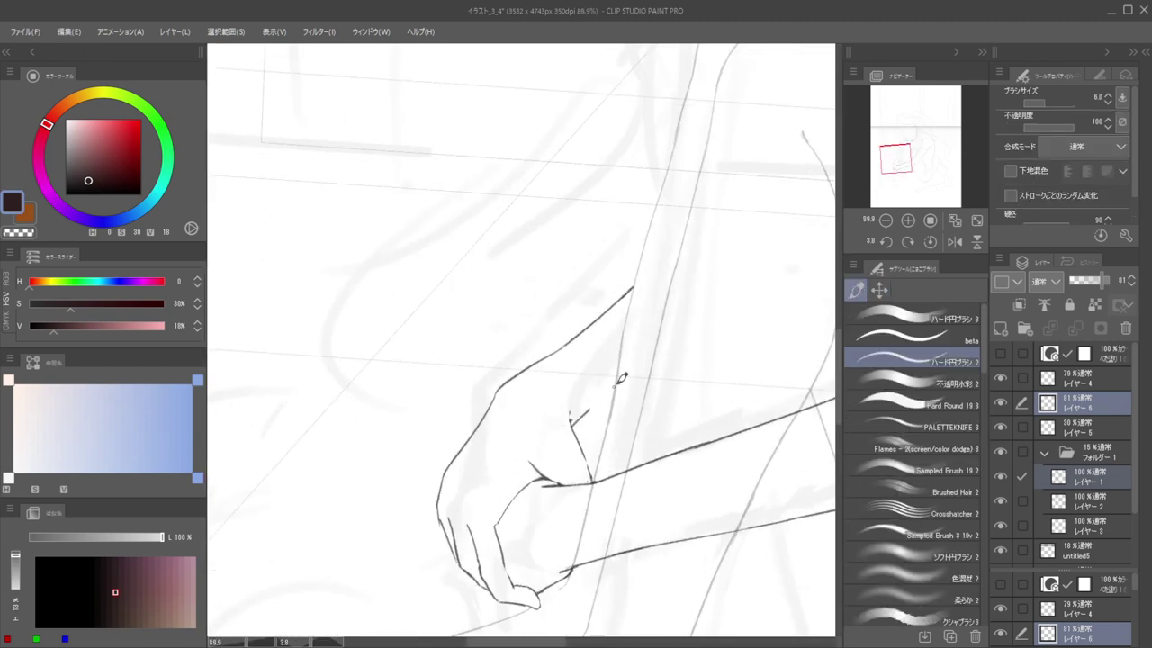
Draw a line from the knuckle up to the right, undoing the extra attempt
left_click_drag(569, 423, 619, 391)
left_click_drag(571, 423, 620, 390)
key("ctrl+z")
scroll(524, 368, "down", 8)
scroll(548, 386, "up", 4)
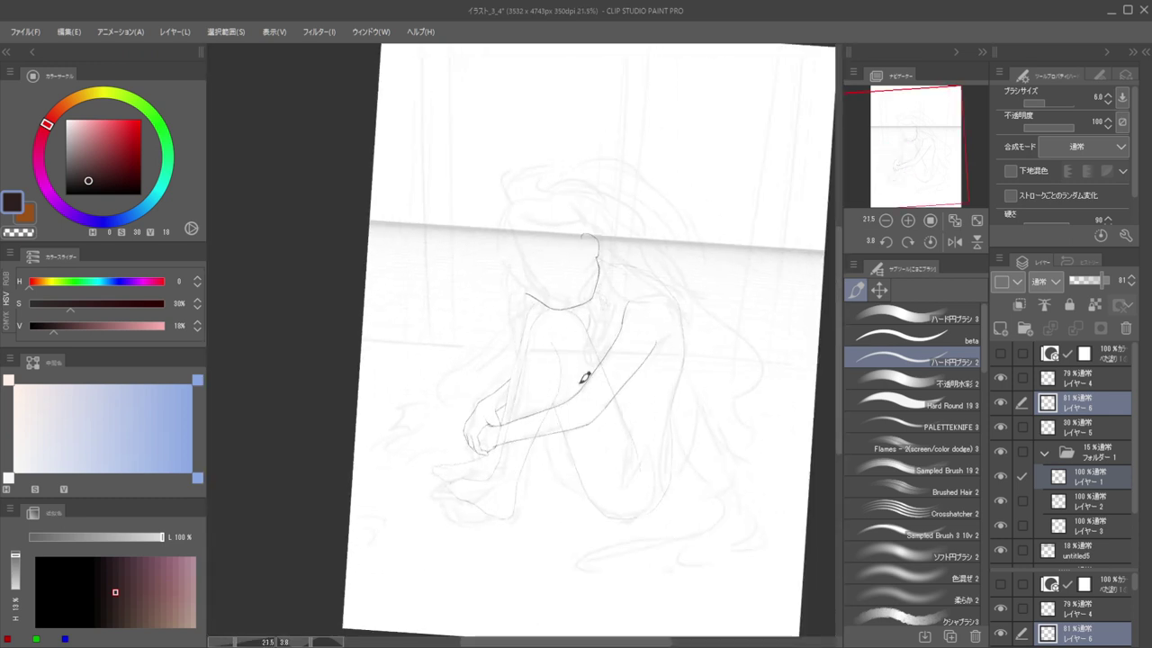
scroll(584, 378, "down", 2)
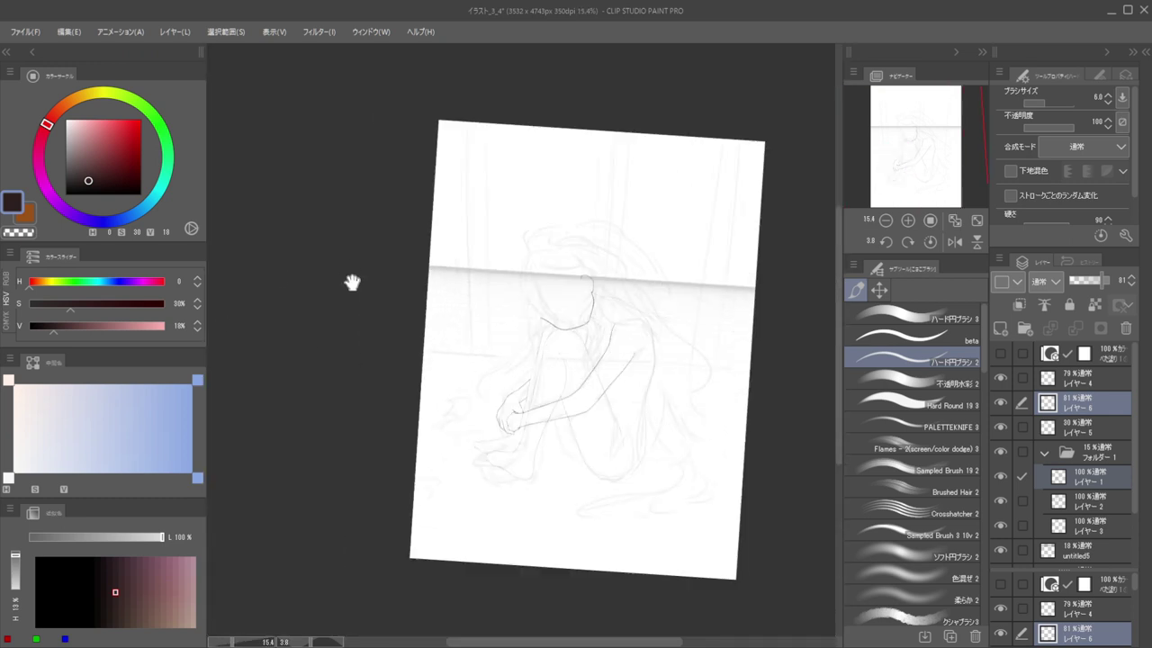
scroll(684, 368, "up", 6)
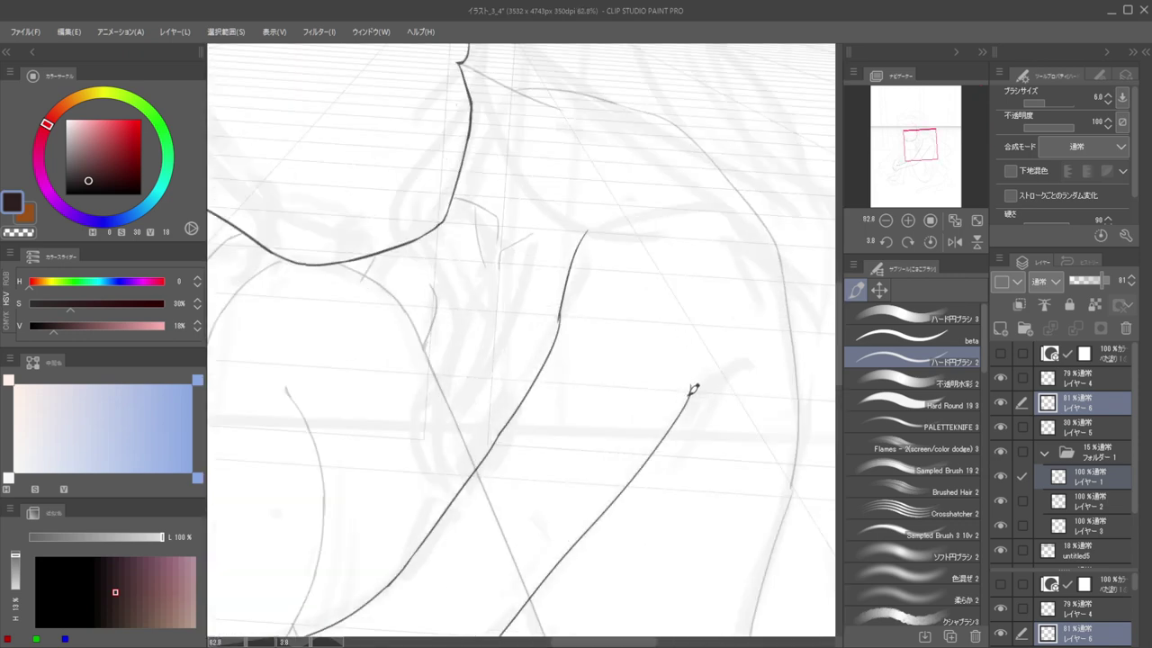
Extend the shoulder line up to the right and undo the extra short dashes
left_click_drag(692, 392, 725, 364)
left_click_drag(699, 387, 709, 383)
mouse_move(708, 384)
left_mouse_down()
mouse_move(721, 372)
mouse_move(692, 404)
mouse_move(691, 392)
left_mouse_up()
key("ctrl+z")
key("ctrl+z")
Add two short strokes along the upper shoulder contour, then zoom toward the hands
left_click_drag(665, 202, 676, 201)
left_click_drag(694, 207, 719, 221)
scroll(663, 236, "down", 3)
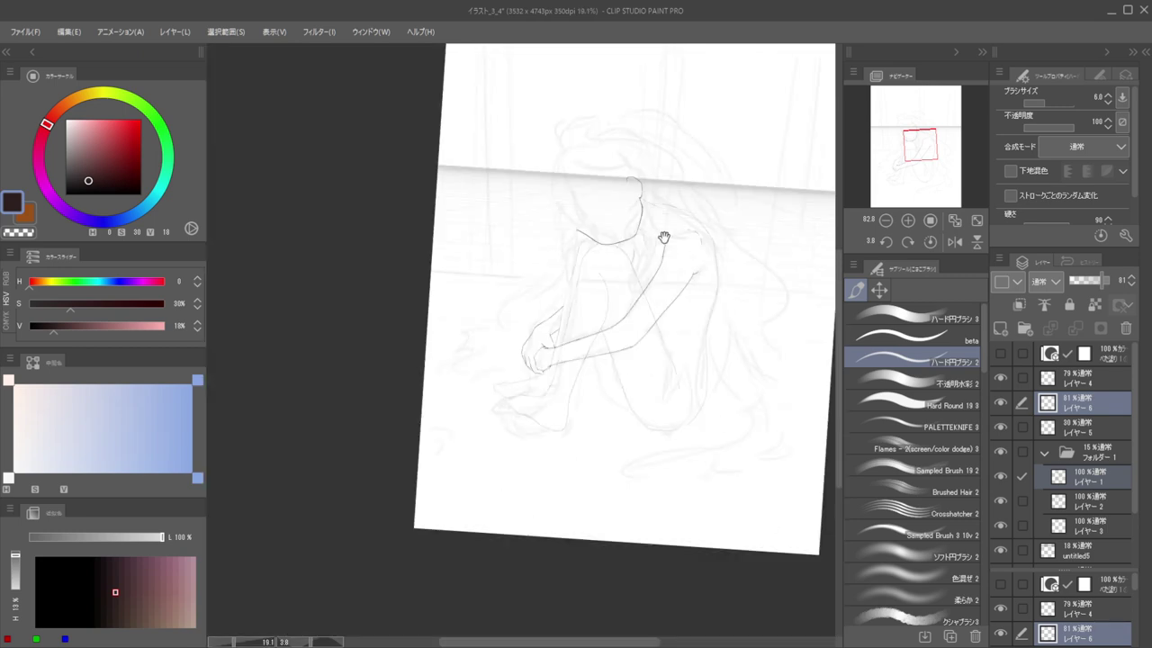
scroll(663, 232, "down", 3)
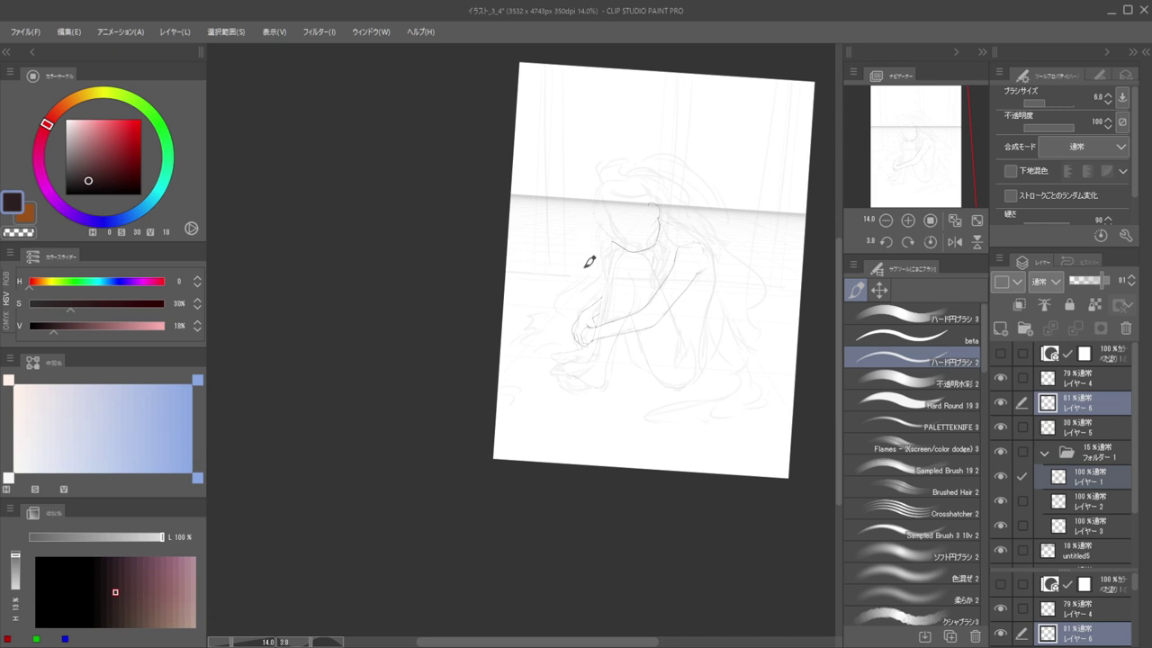
left_click_drag(582, 312, 627, 332)
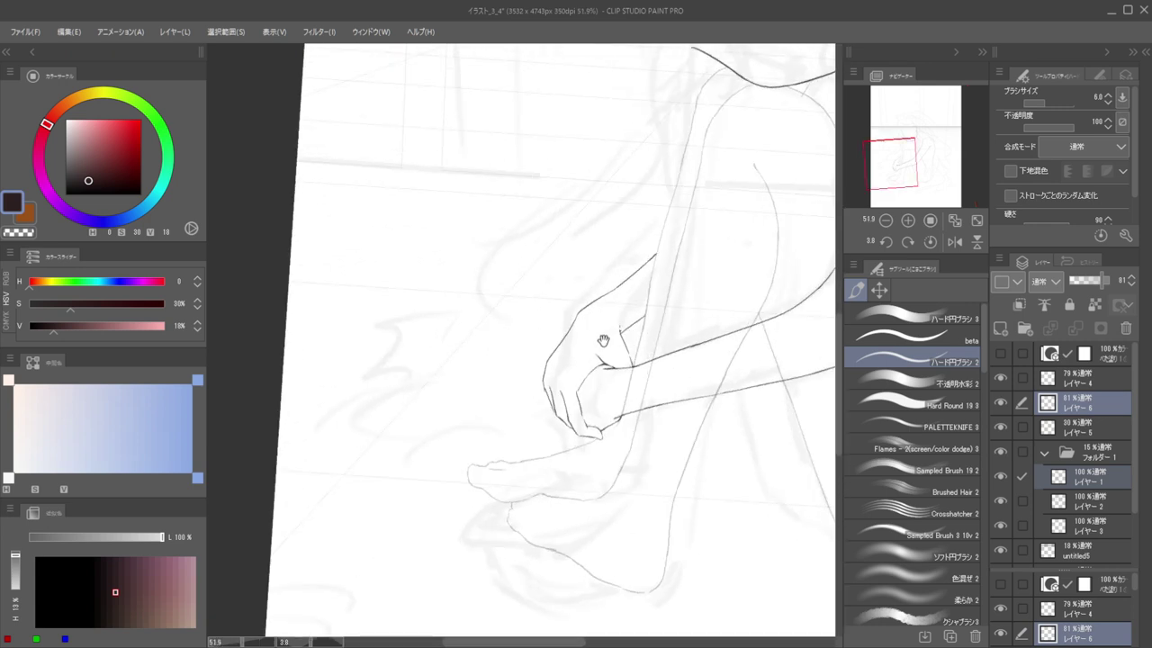
Lasso the thumb strokes on the clasped hand and reposition them with Ctrl+T
scroll(585, 318, "down", 2)
scroll(612, 360, "up", 5)
key("e")
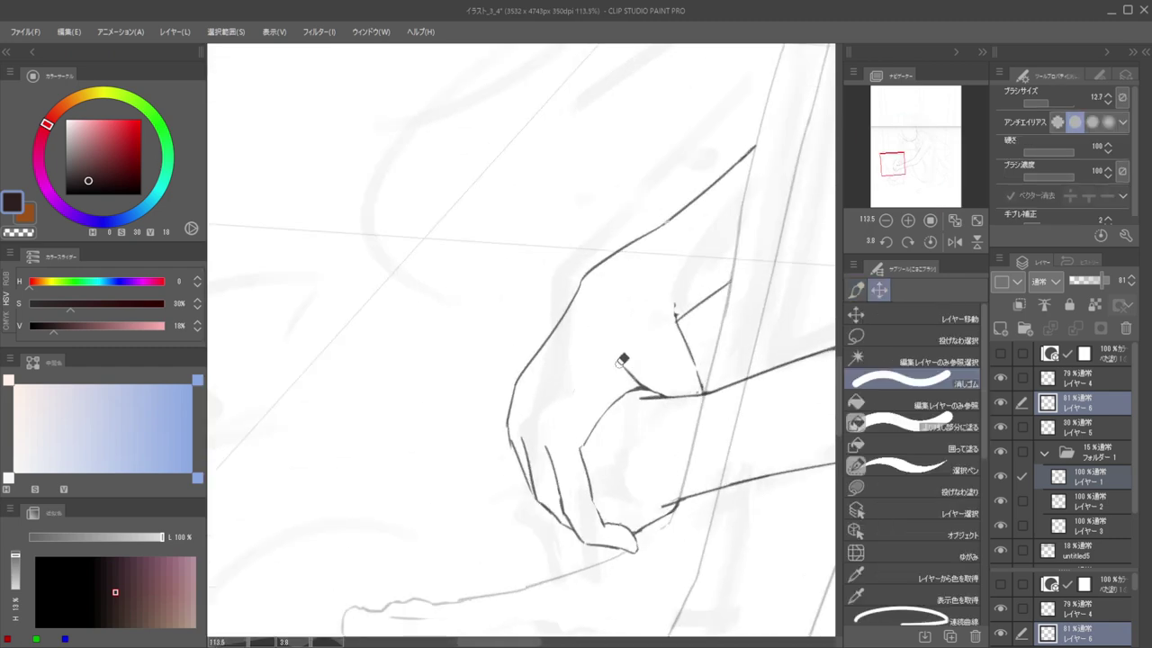
scroll(618, 325, "down", 2)
mouse_move(619, 325)
left_mouse_down()
mouse_move(585, 322)
mouse_move(585, 310)
mouse_move(620, 321)
left_mouse_up()
left_click(864, 338)
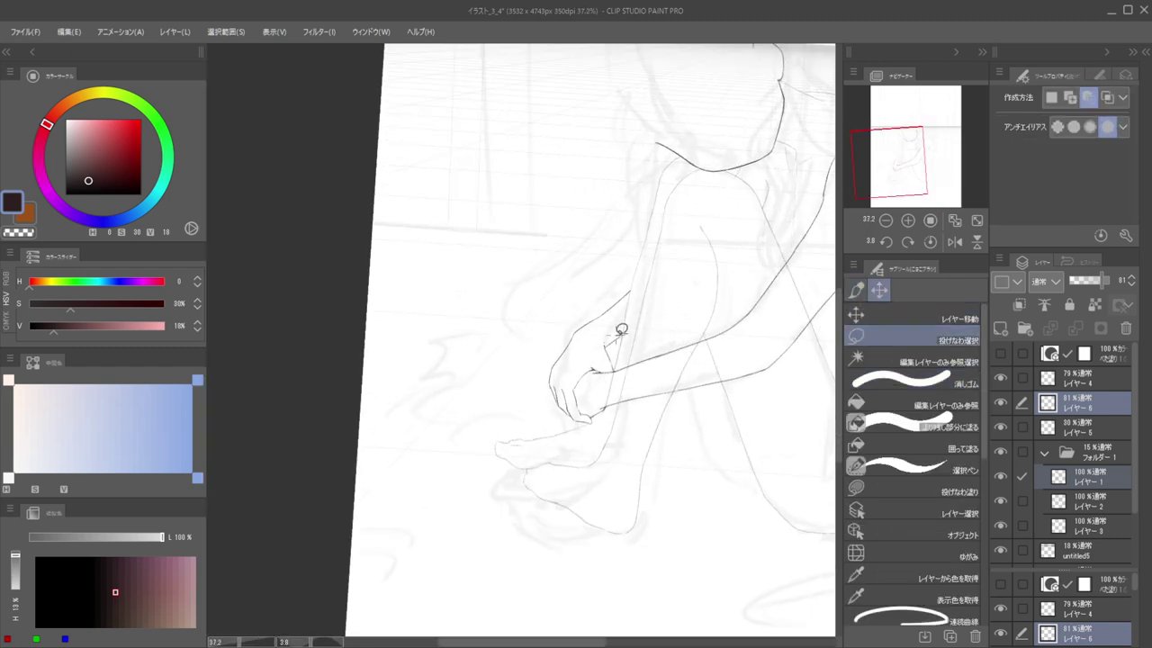
scroll(618, 329, "up", 3)
mouse_move(581, 438)
left_mouse_down()
mouse_move(557, 403)
mouse_move(627, 371)
mouse_move(640, 388)
mouse_move(577, 423)
left_mouse_up()
key("ctrl+t")
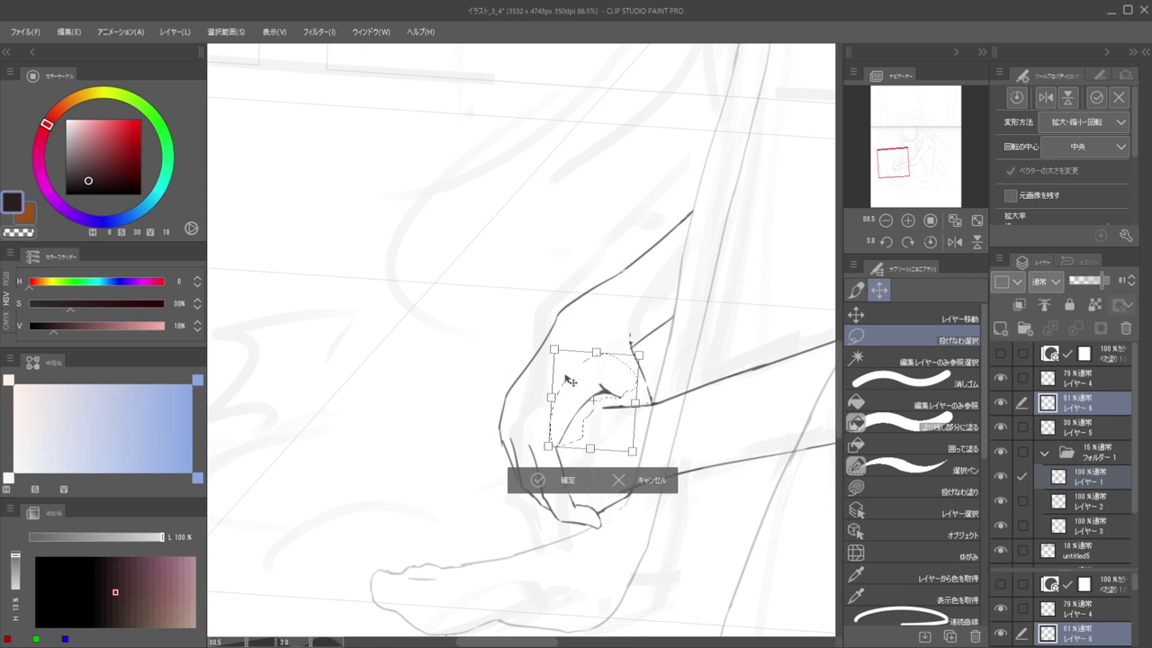
key("Return")
Retry the thumb-to-wrist line, trim the short vertical mark, then reframe on the seated figure
key("p")
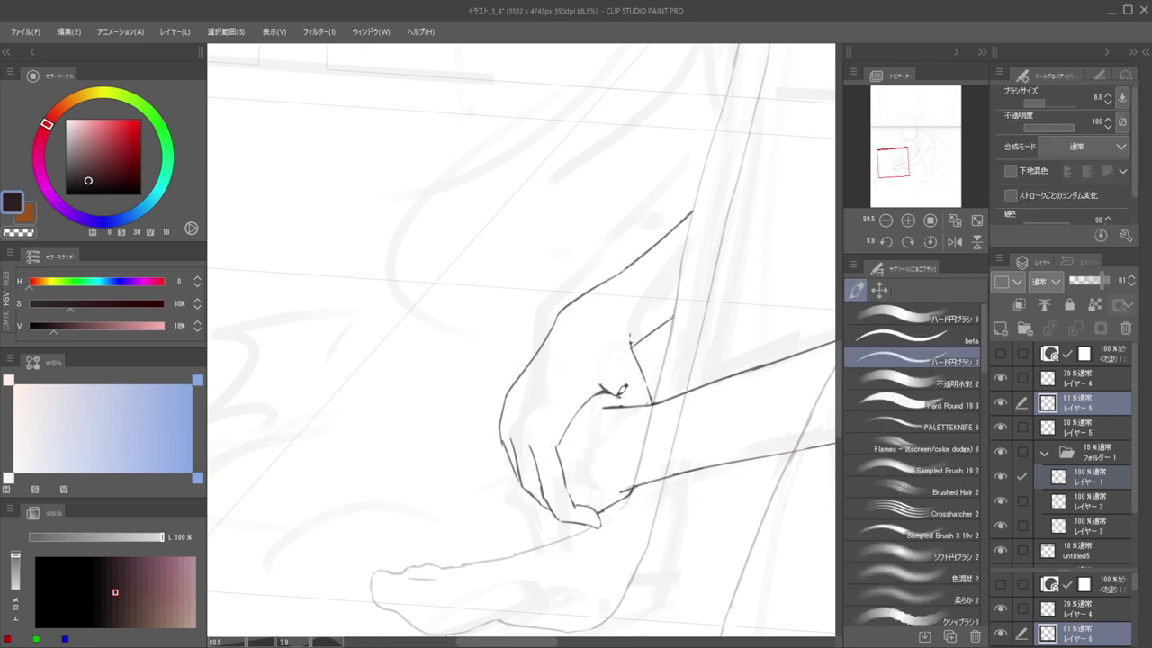
mouse_move(618, 395)
left_mouse_down()
mouse_move(625, 404)
mouse_move(617, 383)
left_mouse_up()
key("ctrl+z")
key("ctrl+z")
key("e")
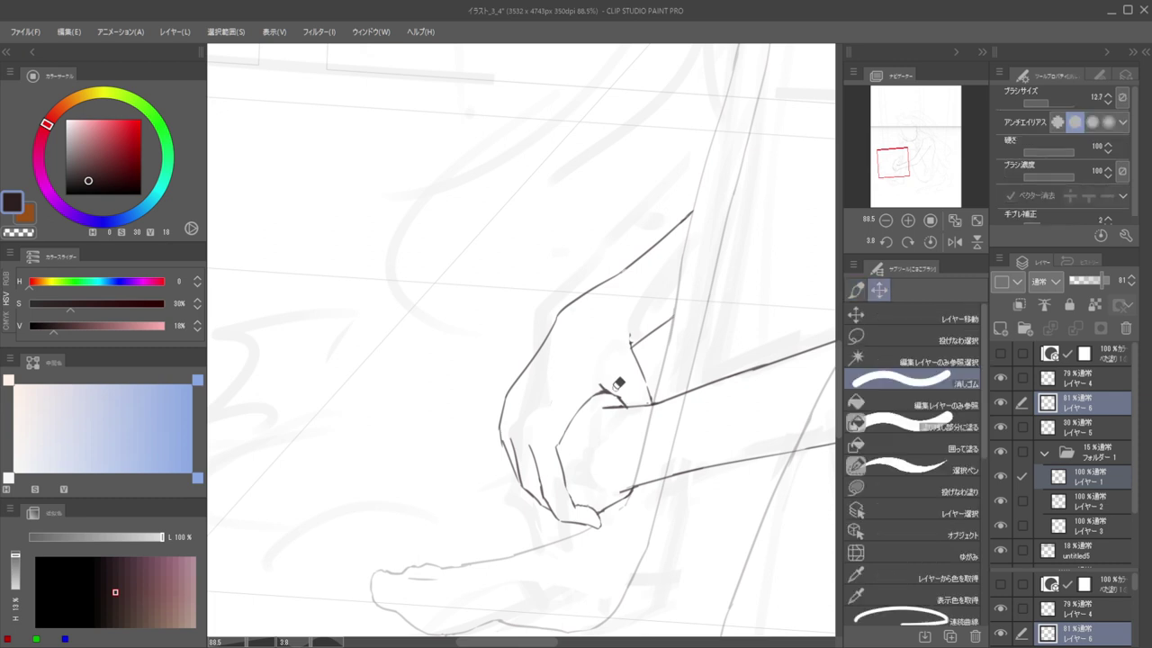
left_click_drag(633, 327, 647, 403)
key("p")
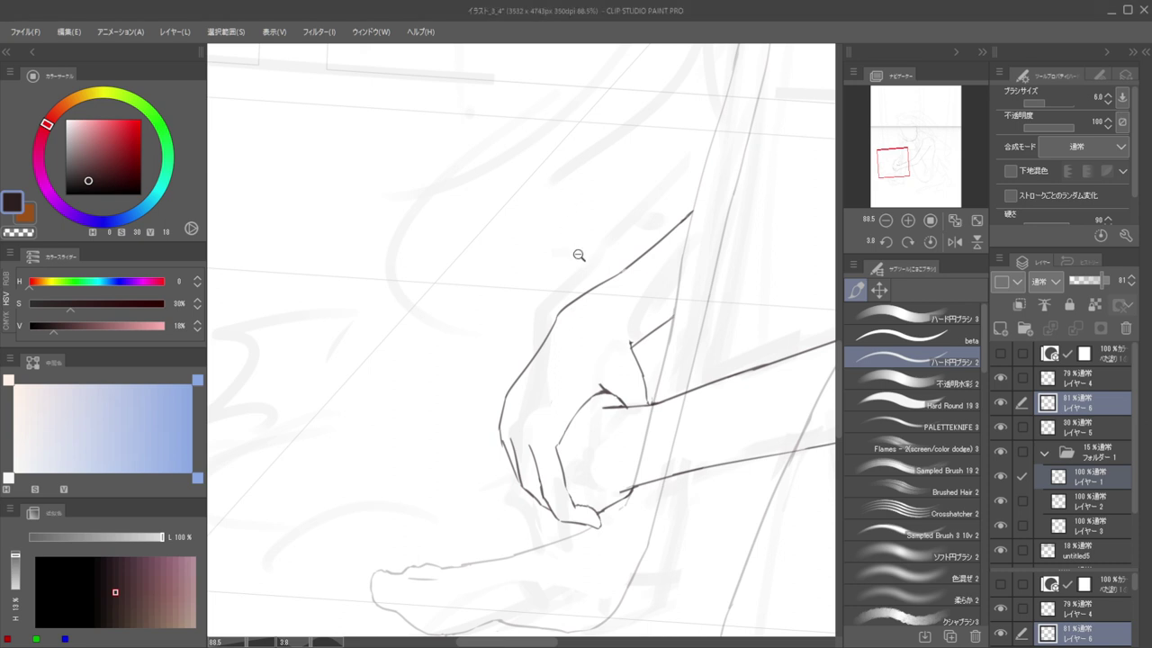
left_click_drag(580, 254, 481, 256)
left_click_drag(567, 236, 452, 273)
left_click_drag(604, 242, 635, 241)
left_click_drag(557, 253, 622, 257)
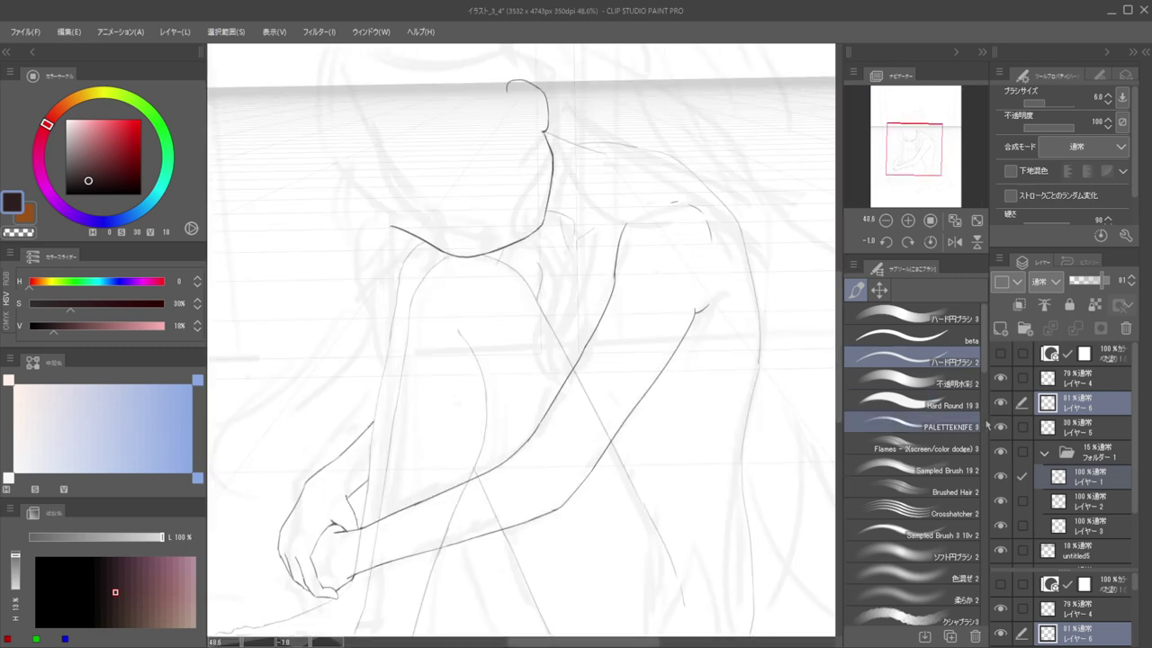
Set Layer 5 to 100% opacity and erase the lines crossing the forearm
left_click(1075, 426)
left_click_drag(1091, 283, 1102, 284)
left_click_drag(681, 343, 817, 249)
left_click_drag(504, 443, 562, 444)
key("e")
mouse_move(478, 441)
left_mouse_down()
mouse_move(568, 405)
mouse_move(470, 506)
mouse_move(522, 484)
mouse_move(468, 507)
left_mouse_up()
Erase the leg lines showing through the forearm and the stray line inside the arm
scroll(473, 486, "down", 4)
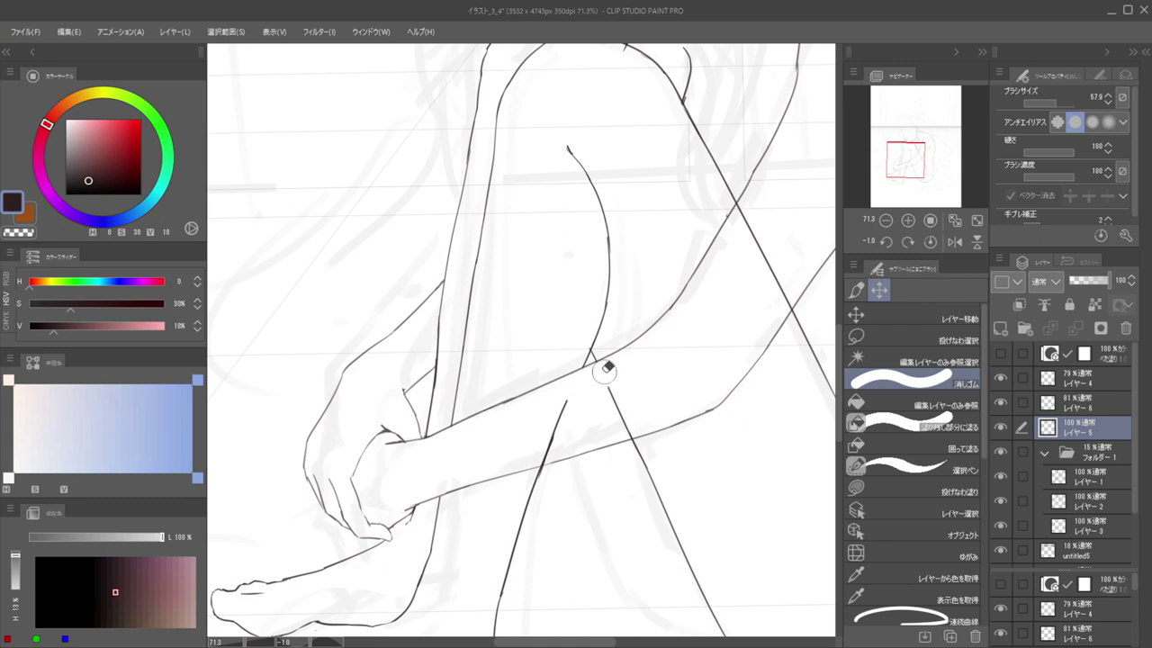
mouse_move(606, 369)
left_mouse_down()
mouse_move(595, 398)
mouse_move(540, 437)
mouse_move(610, 422)
mouse_move(537, 454)
mouse_move(629, 426)
left_mouse_up()
scroll(620, 414, "up", 6)
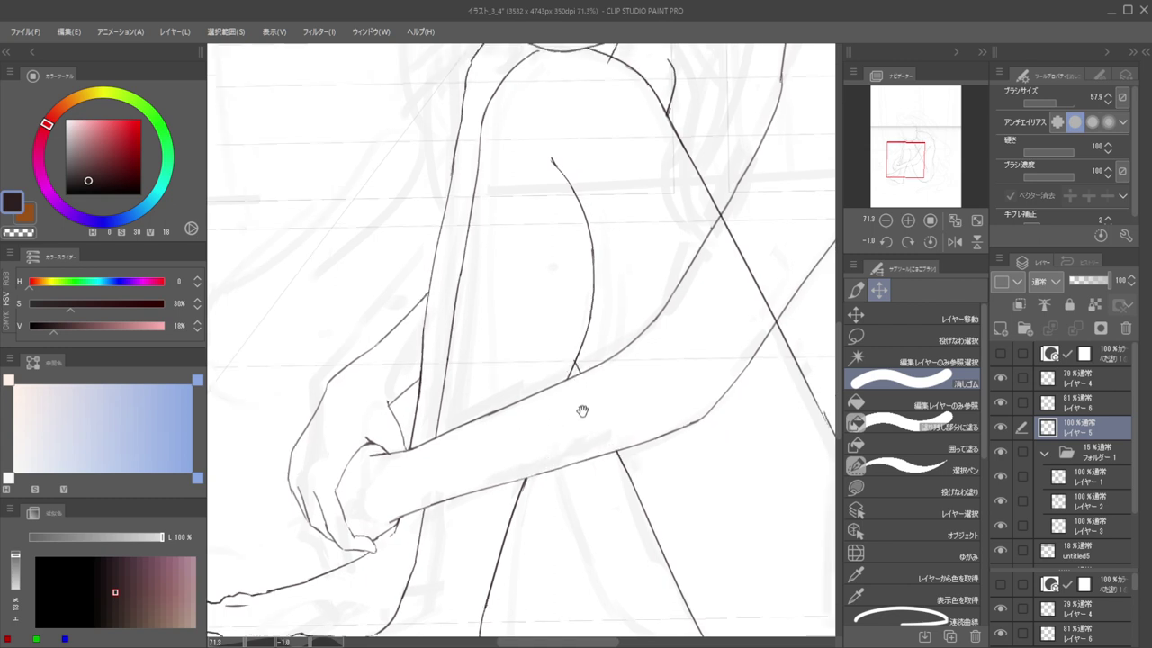
key("d")
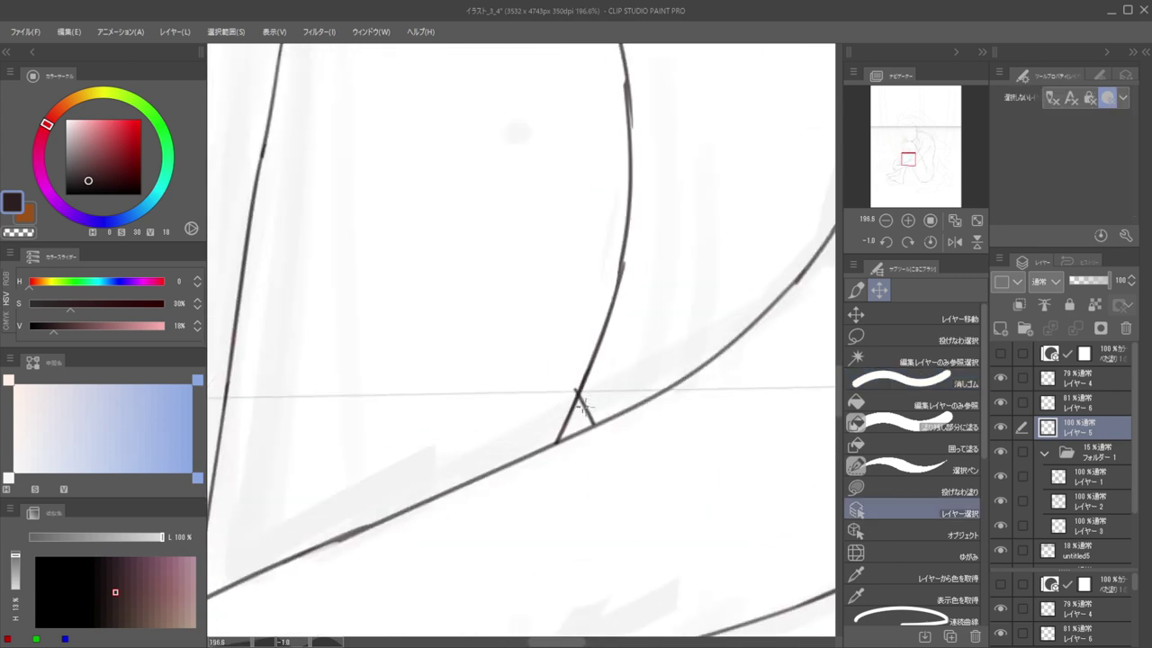
key("p")
key("c")
key("e")
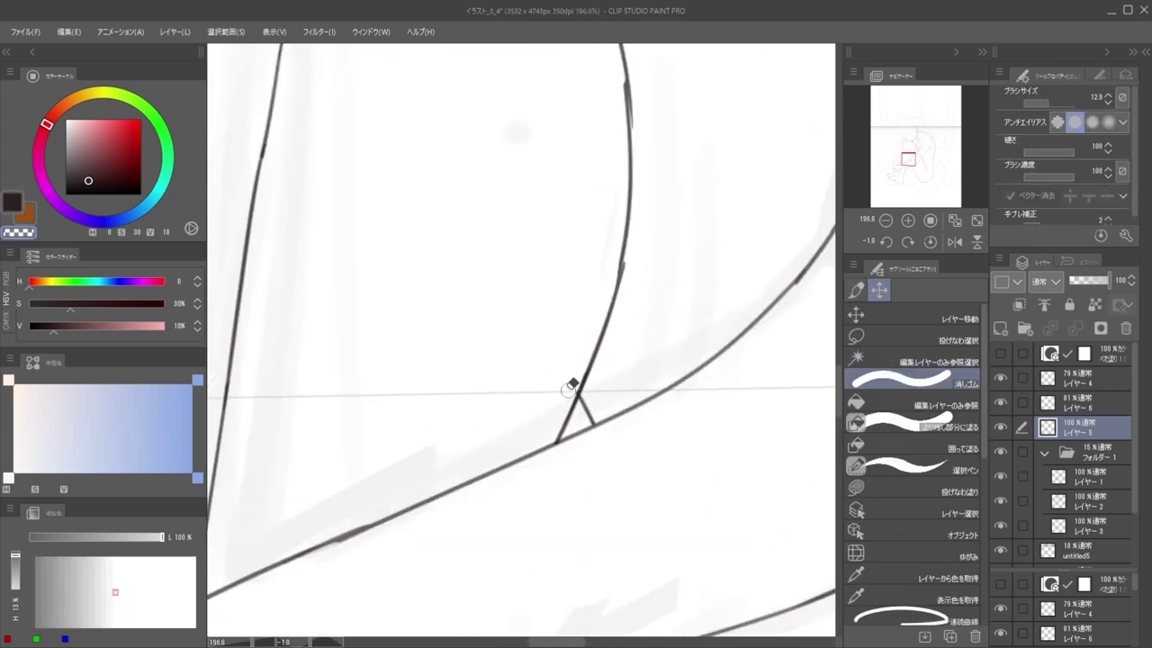
scroll(579, 354, "down", 8)
scroll(600, 348, "up", 4)
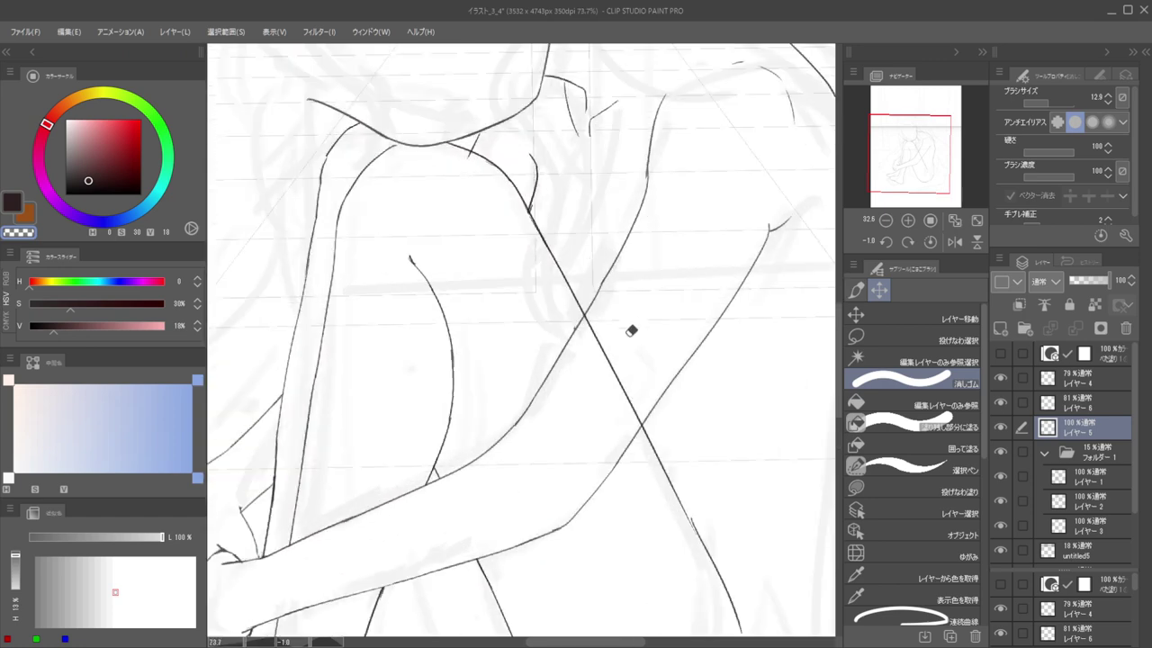
key("b")
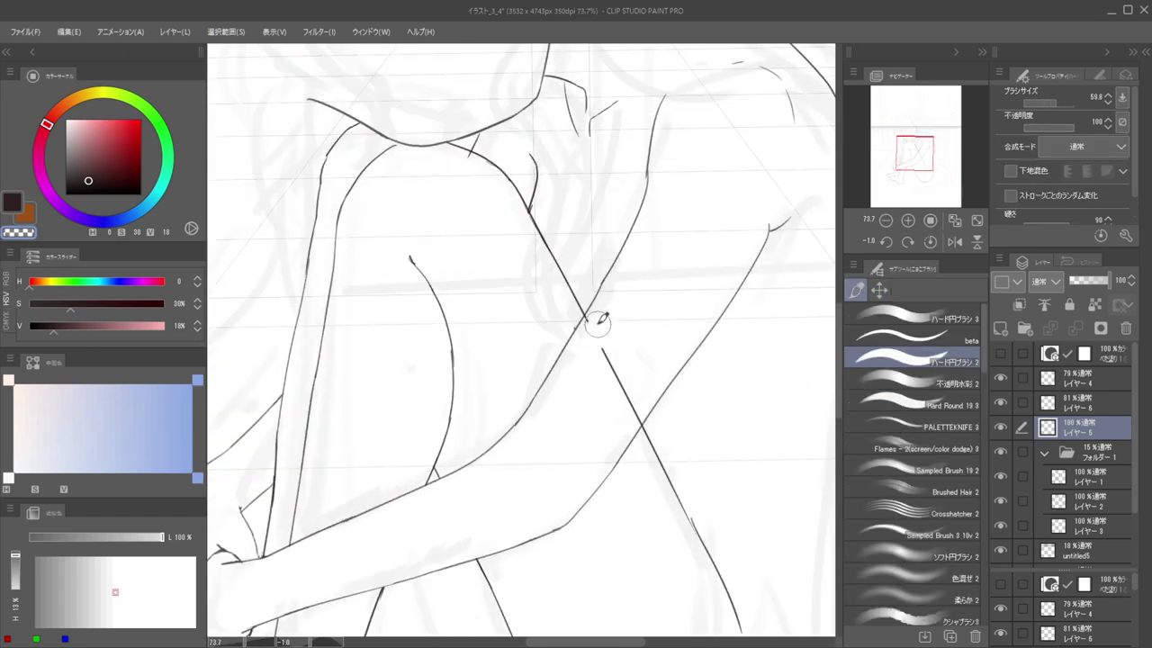
mouse_move(610, 371)
left_mouse_down()
mouse_move(639, 427)
mouse_move(511, 358)
mouse_move(571, 392)
mouse_move(631, 403)
mouse_move(622, 374)
left_mouse_up()
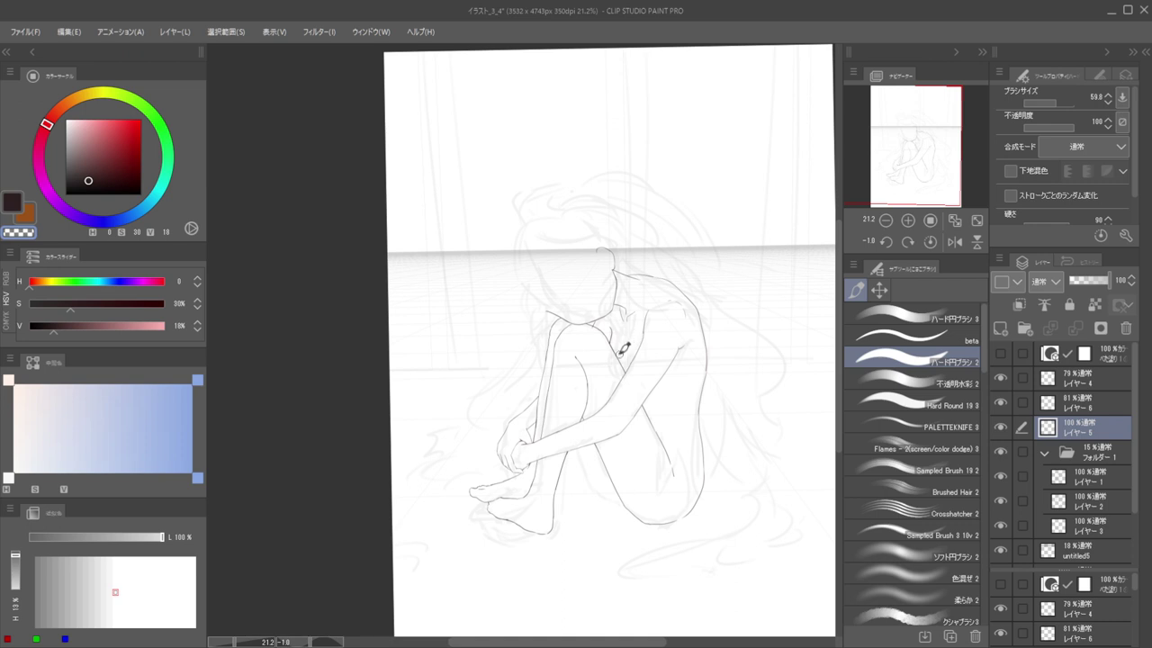
Lasso the feet and enlarge them slightly with a free-pivot transform, then confirm
left_click(879, 290)
left_click(876, 340)
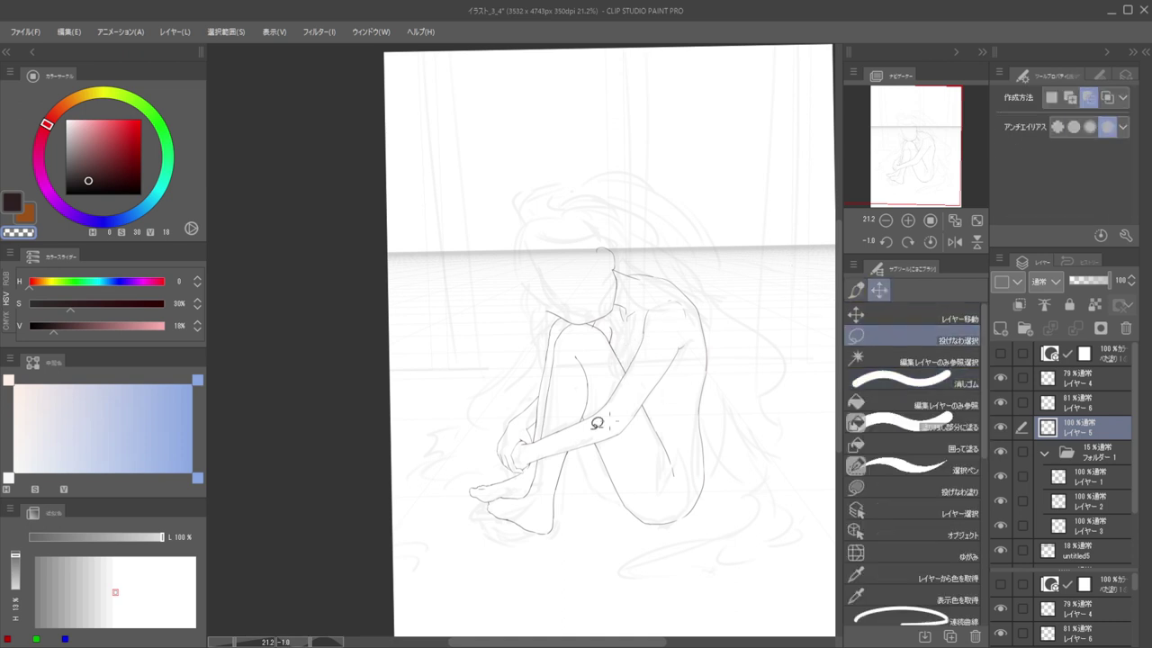
left_click_drag(464, 512, 495, 523)
mouse_move(454, 525)
left_mouse_down()
mouse_move(450, 470)
mouse_move(530, 409)
mouse_move(609, 427)
mouse_move(600, 460)
mouse_move(582, 469)
mouse_move(639, 503)
mouse_move(674, 491)
mouse_move(677, 468)
mouse_move(676, 572)
mouse_move(553, 586)
left_mouse_up()
scroll(545, 483, "down", 3)
key("ctrl+t")
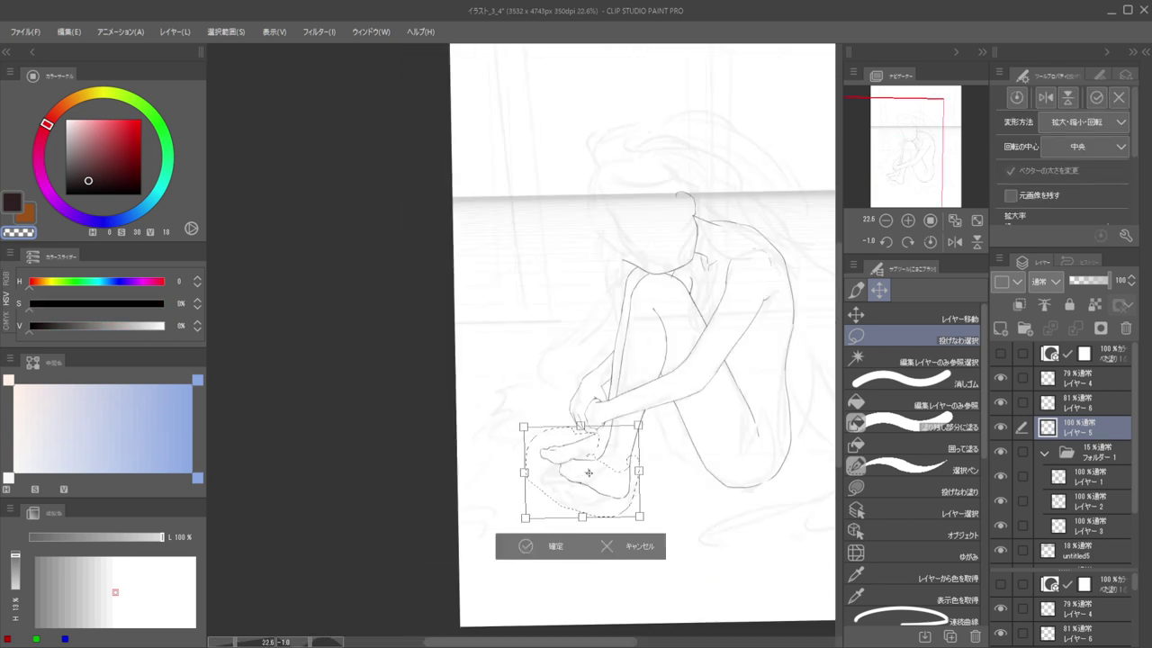
left_click_drag(606, 458, 646, 473)
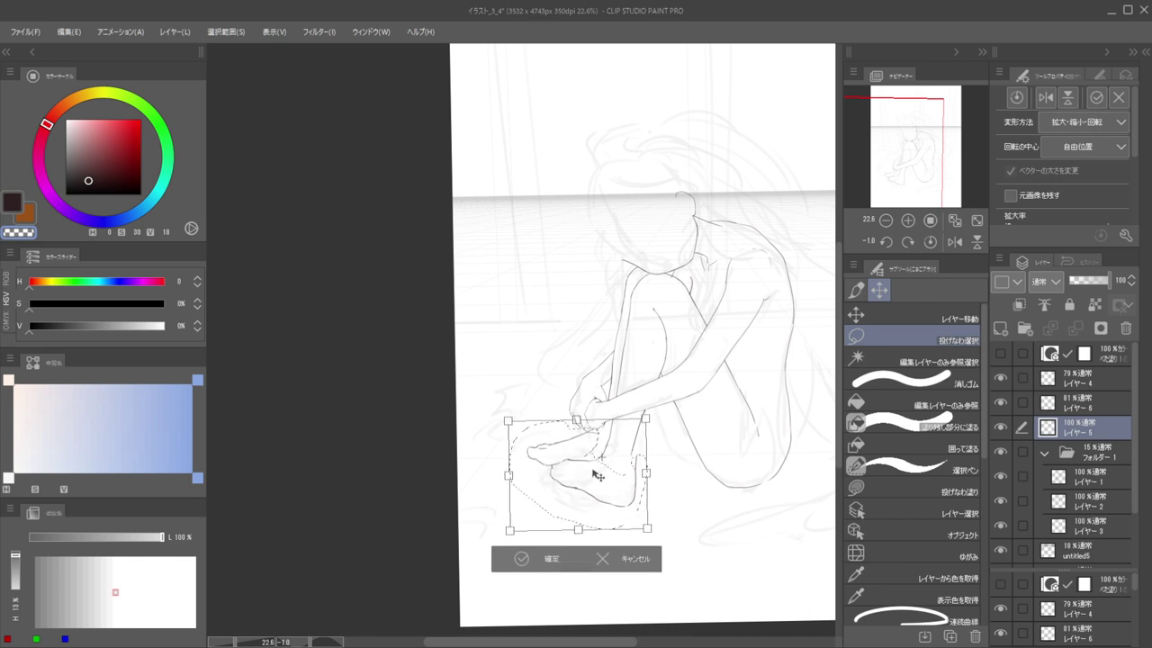
key("Left")
key("Left")
key("Left")
key("Left")
key("Left")
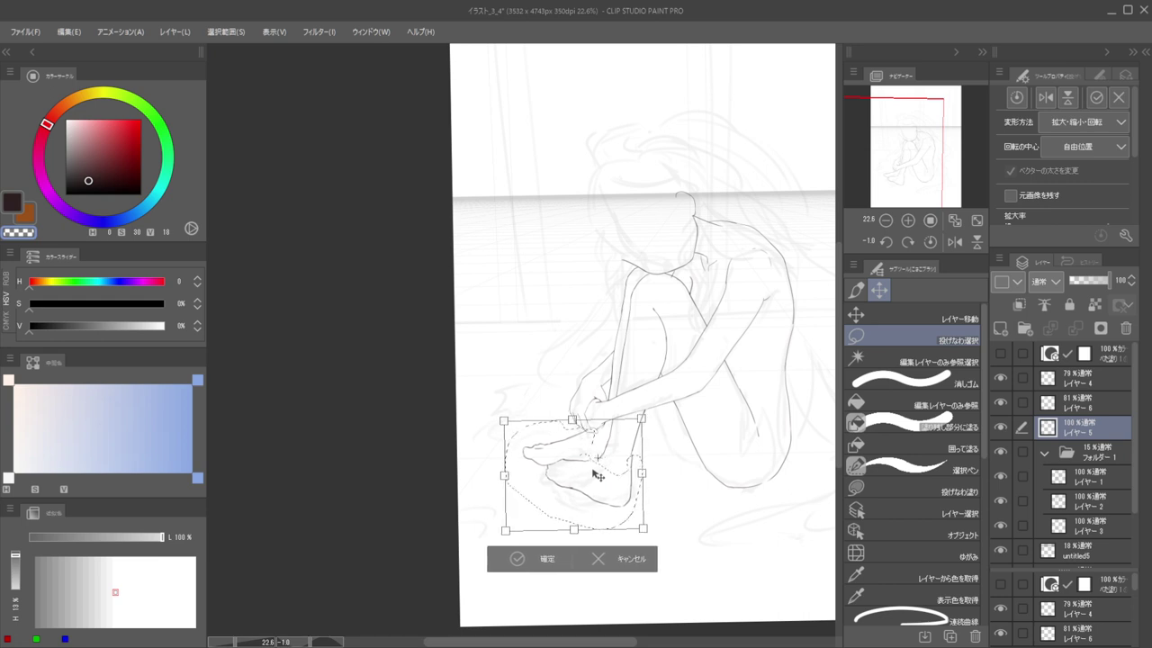
key("ctrl+z")
key("ctrl+z")
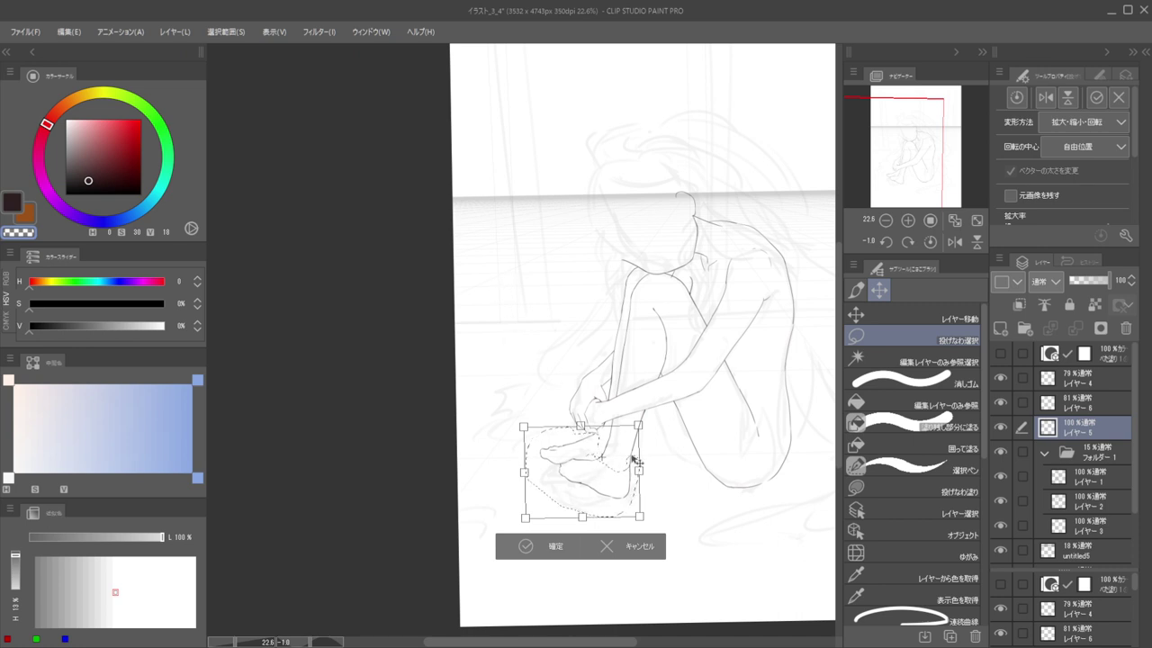
left_click_drag(639, 470, 644, 469)
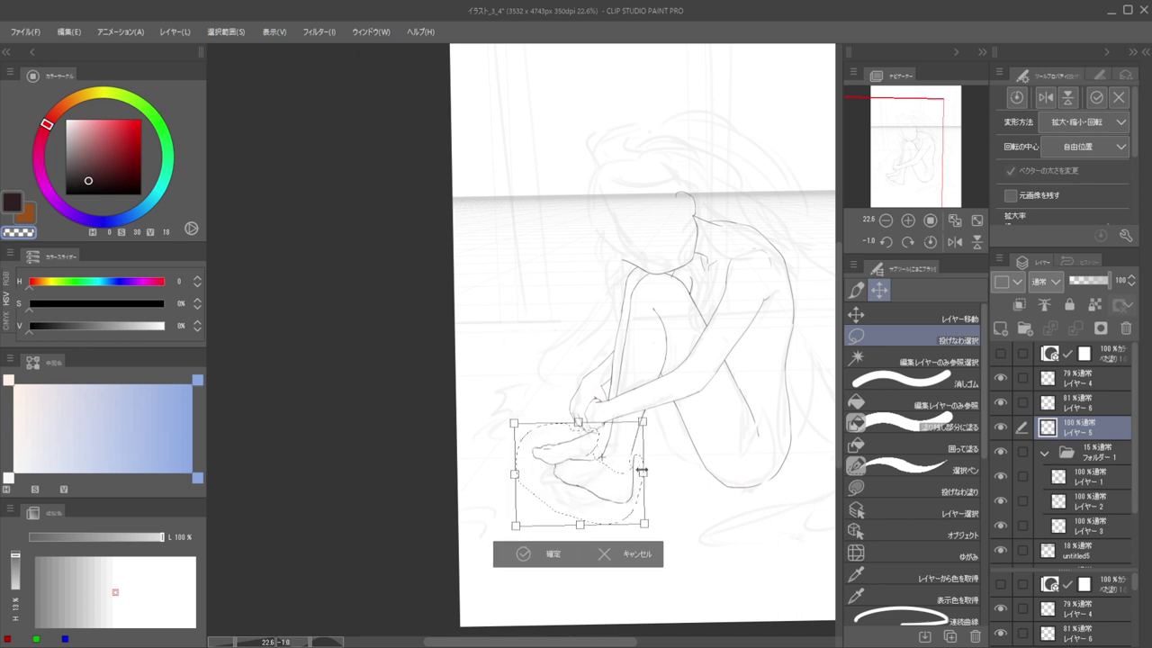
key("Return")
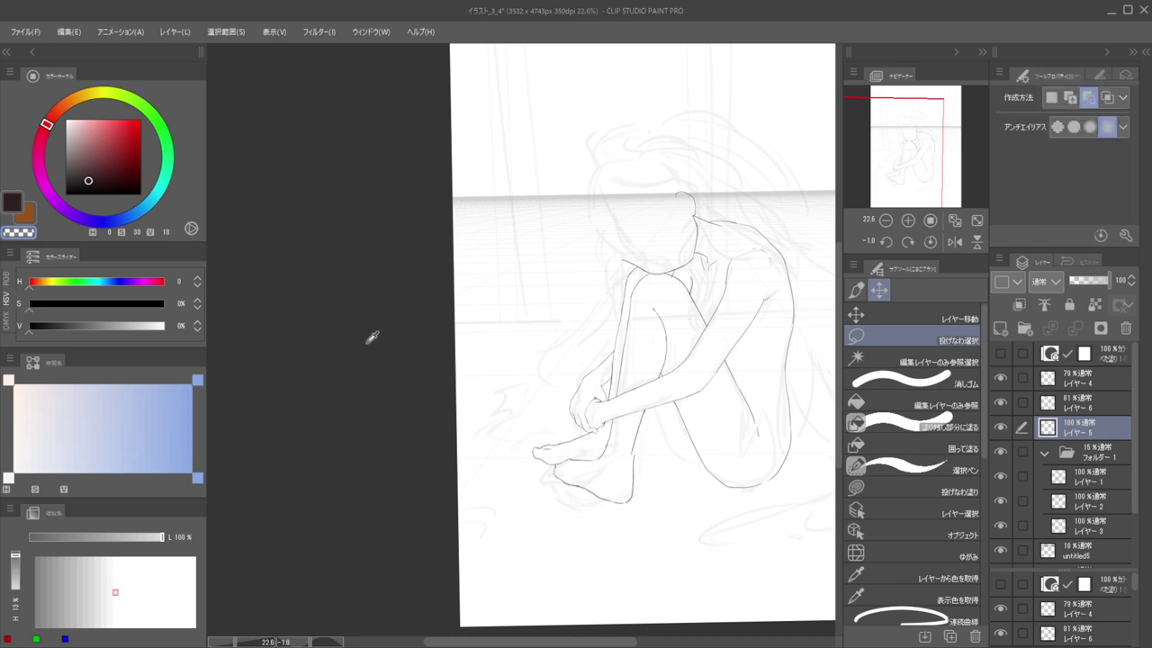
Lasso the lower leg's ankle line, nudge it left three steps, then deselect
scroll(630, 445, "up", 5)
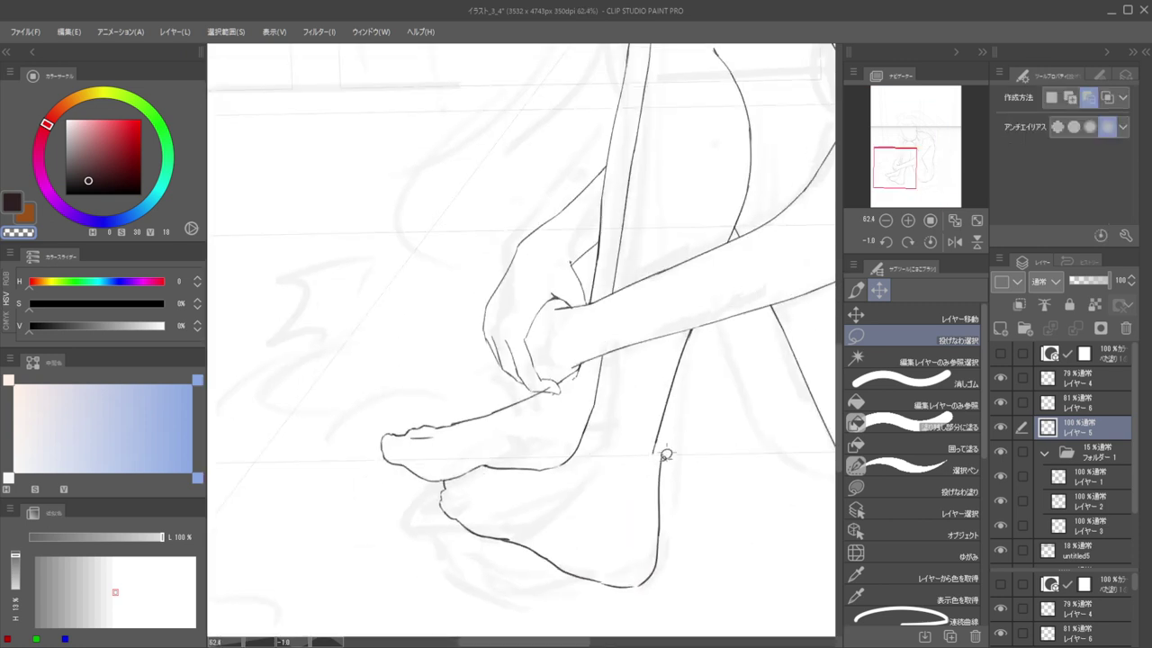
key("b")
key("m")
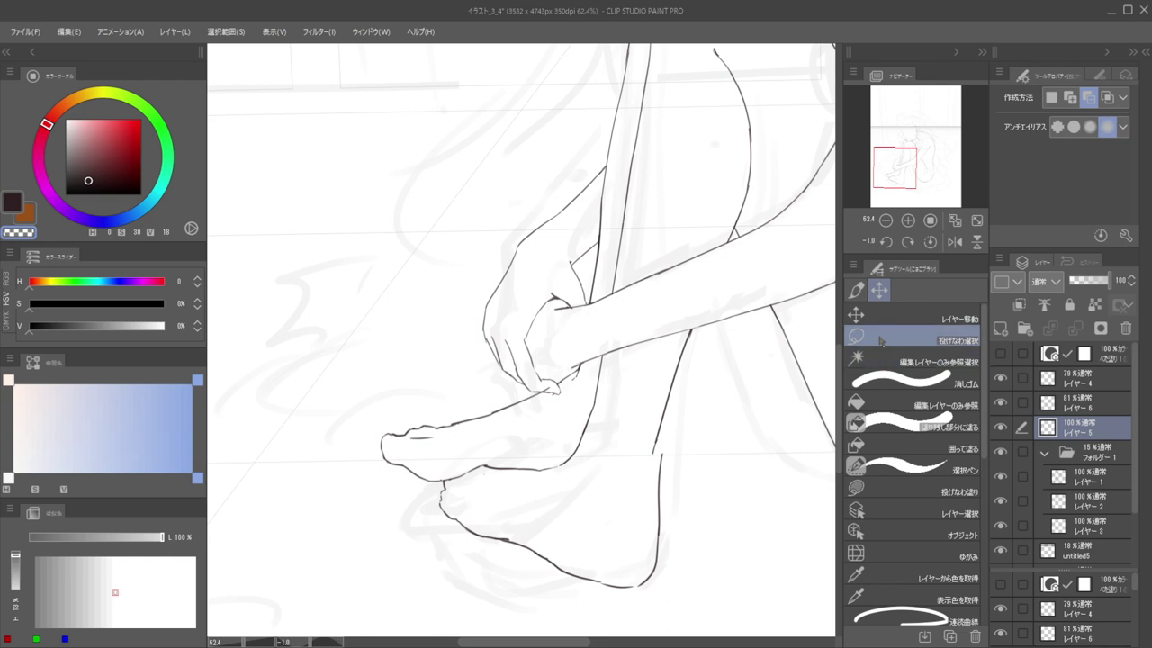
mouse_move(699, 497)
left_mouse_down()
mouse_move(645, 573)
mouse_move(619, 540)
mouse_move(661, 448)
left_mouse_up()
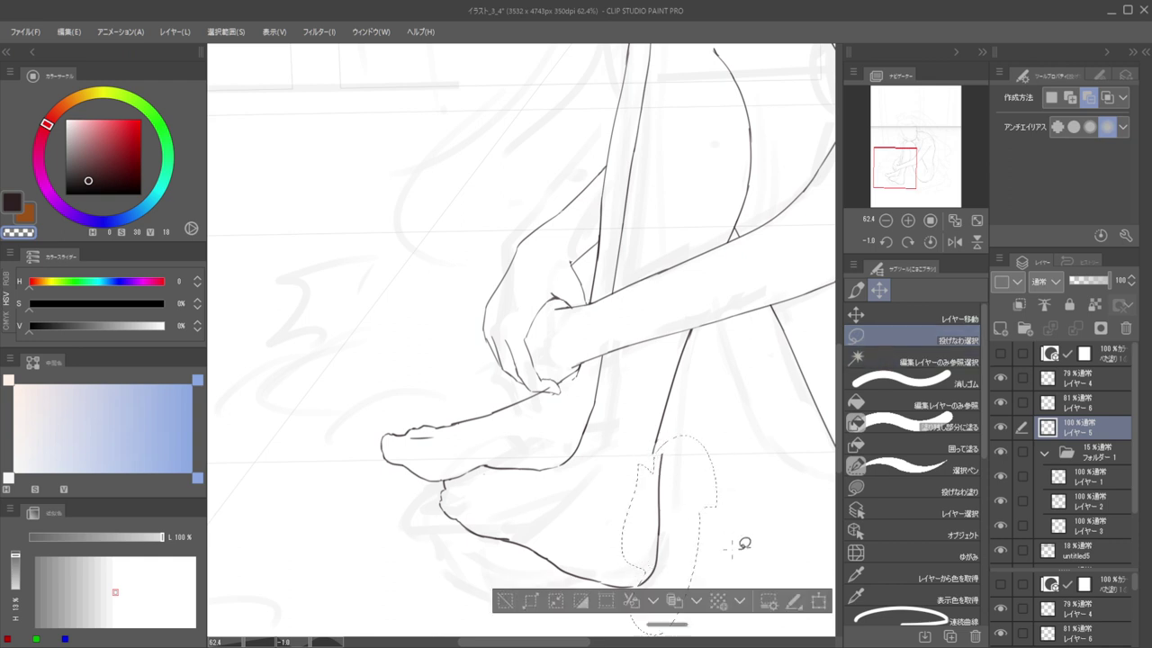
left_click(856, 320)
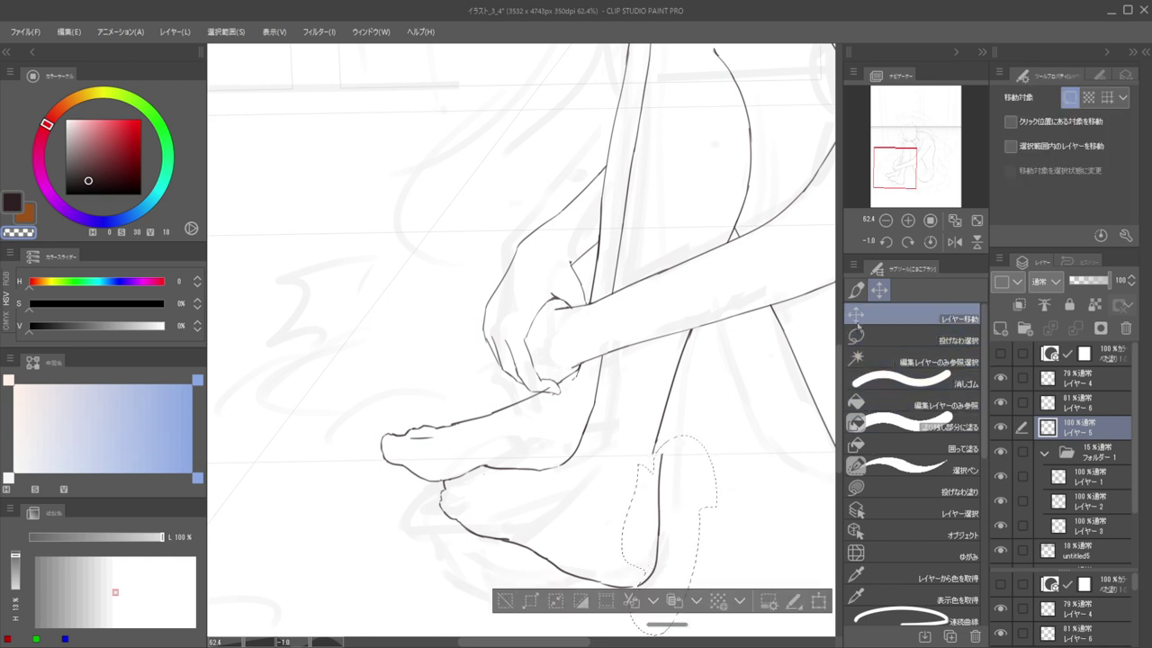
key("Left")
key("Left")
key("Left")
key("Left")
key("Left")
key("Left")
key("Left")
key("Left")
key("Left")
key("Left")
key("Left")
key("Left")
key("Left")
key("Left")
key("Left")
key("Left")
key("Left")
key("Left")
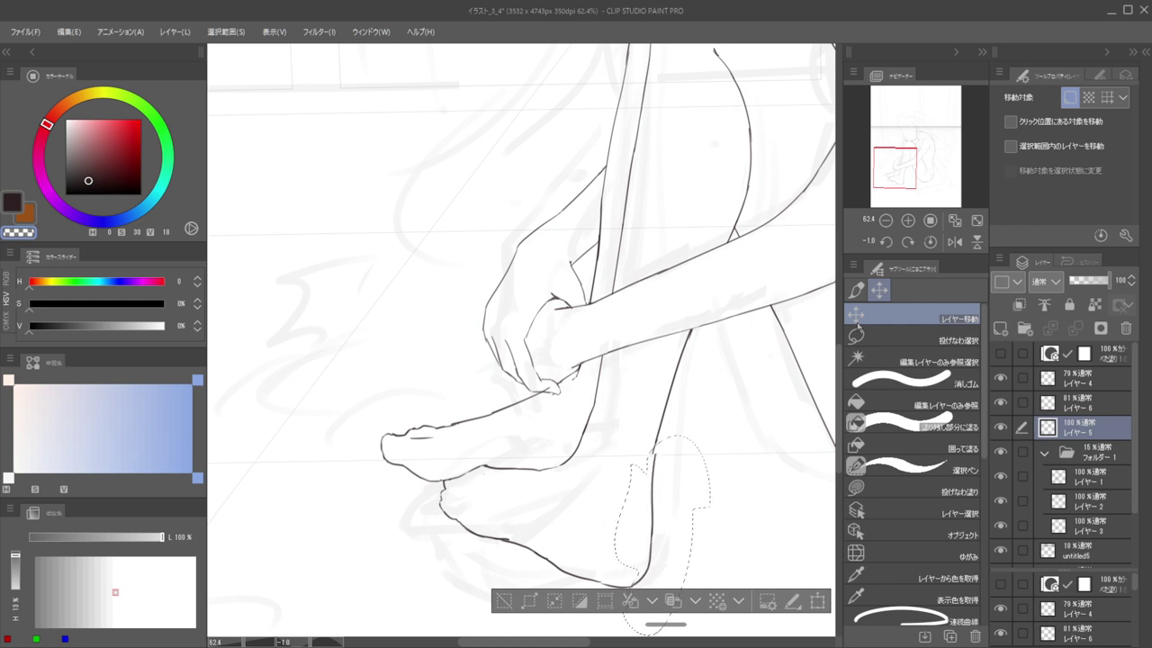
key("Left")
key("Left")
key("Left")
key("Left")
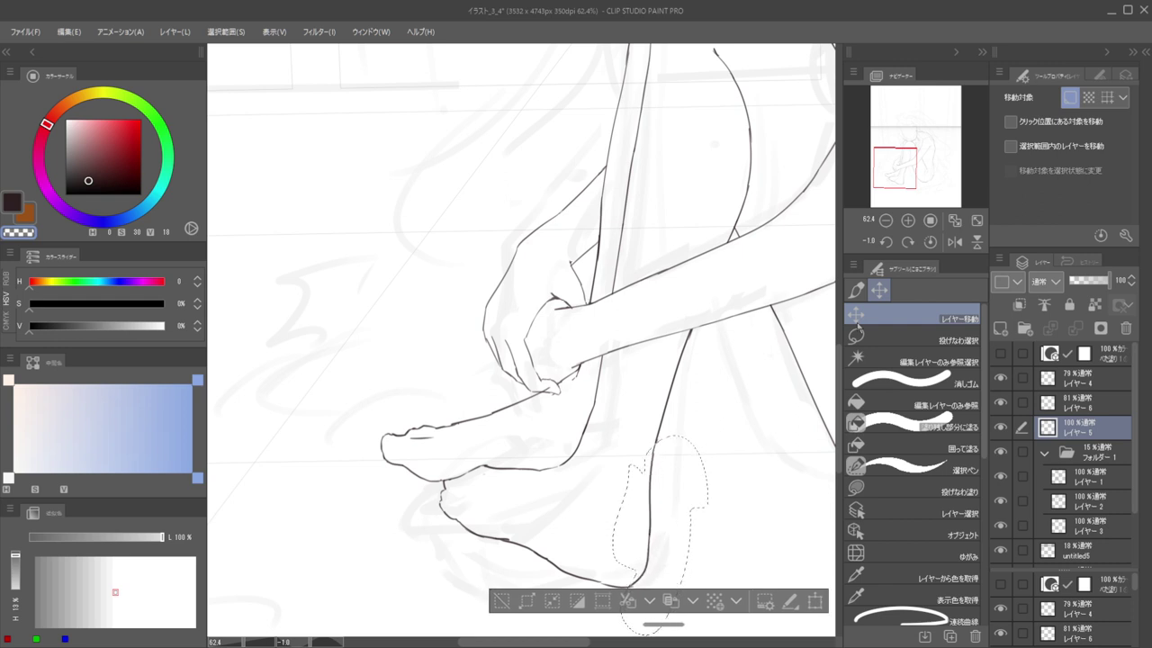
key("Left")
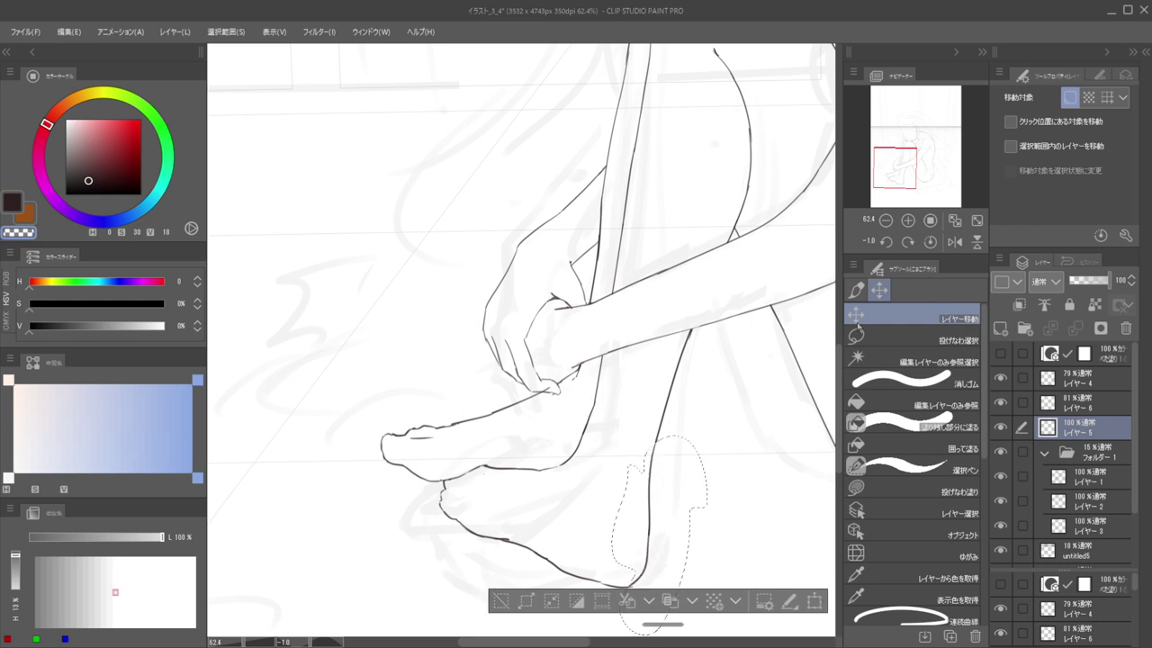
key("ctrl+d")
key("p")
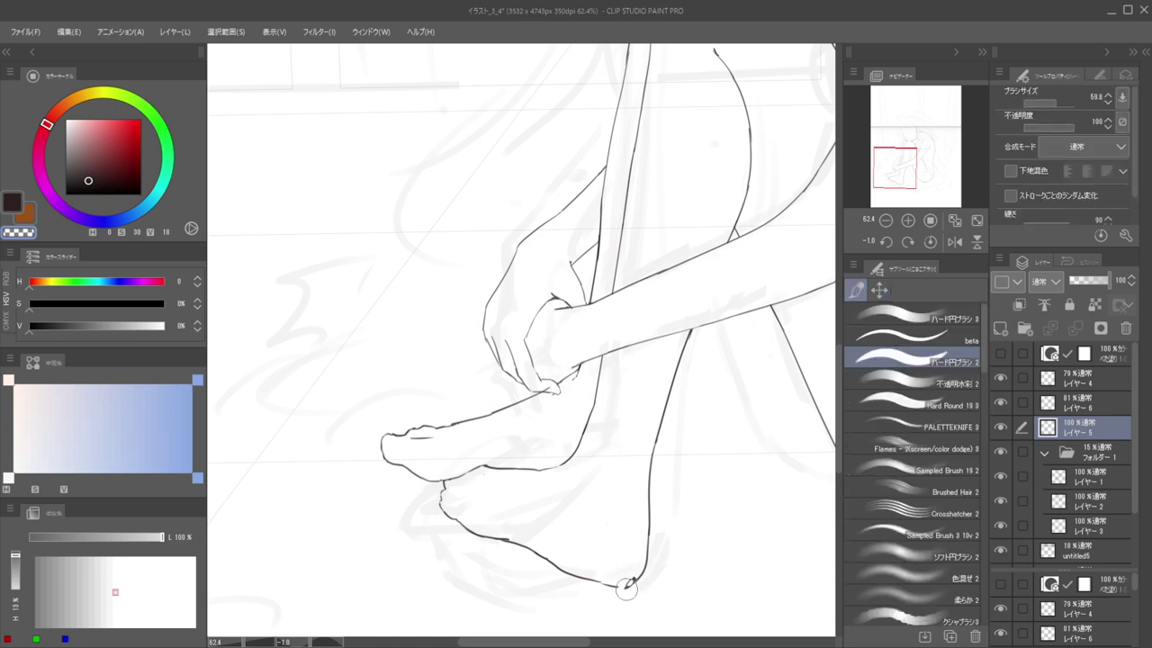
Erase the heel outline, drop the brush size to 8.4 and try redrawing the heel in the dark colour
left_click_drag(626, 589, 639, 580)
key("e")
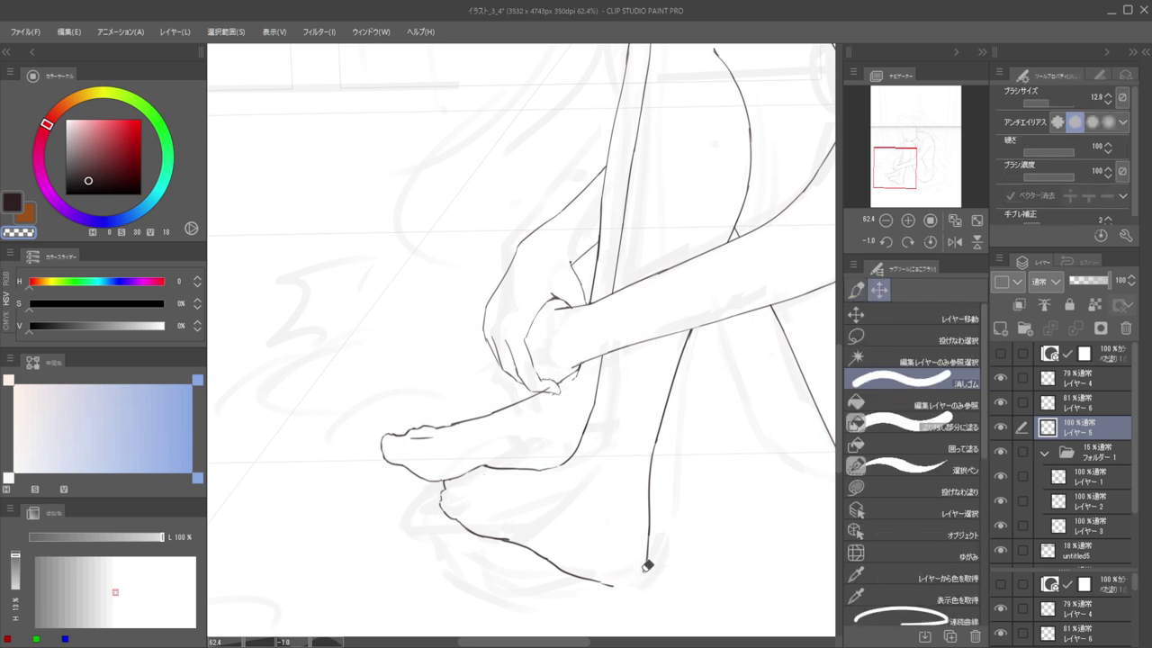
key("b")
key("e")
key("b")
key("bracketleft")
key("bracketleft")
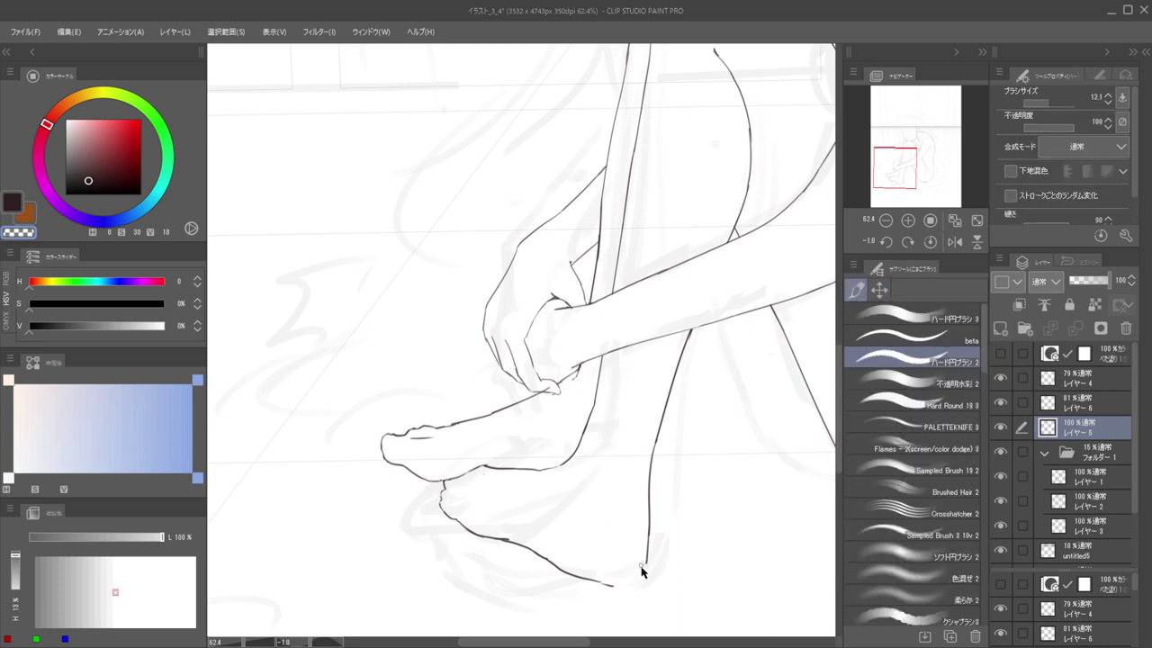
key("bracketleft")
key("c")
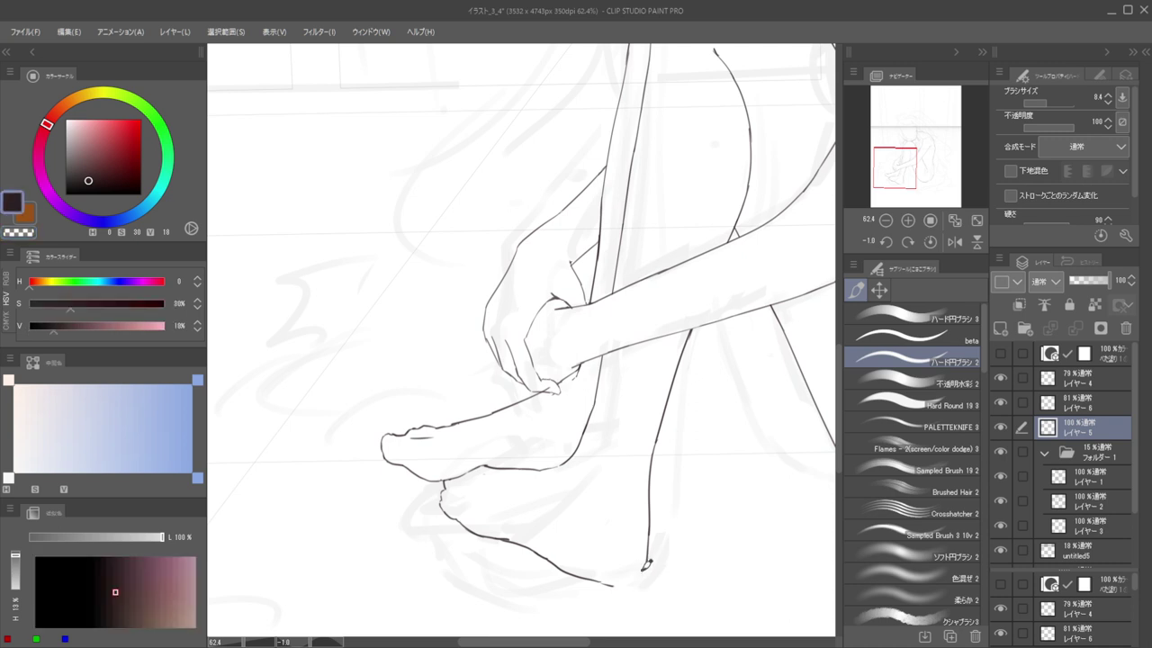
left_click_drag(646, 562, 636, 583)
key("ctrl+z")
With the canvas flipped horizontally, erase and re-ink the toe outline, then flip back
left_click_drag(564, 519, 595, 517)
key("h")
scroll(595, 517, "up", 5)
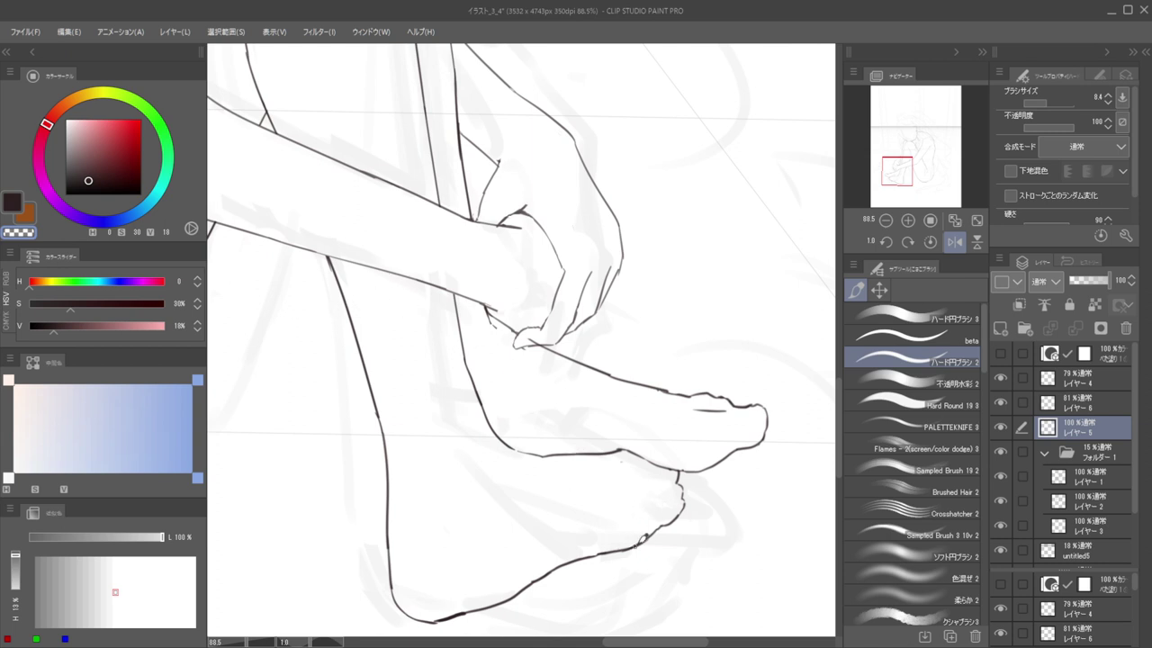
key("e")
mouse_move(666, 531)
left_mouse_down()
mouse_move(664, 511)
mouse_move(685, 501)
left_mouse_up()
key("b")
key("c")
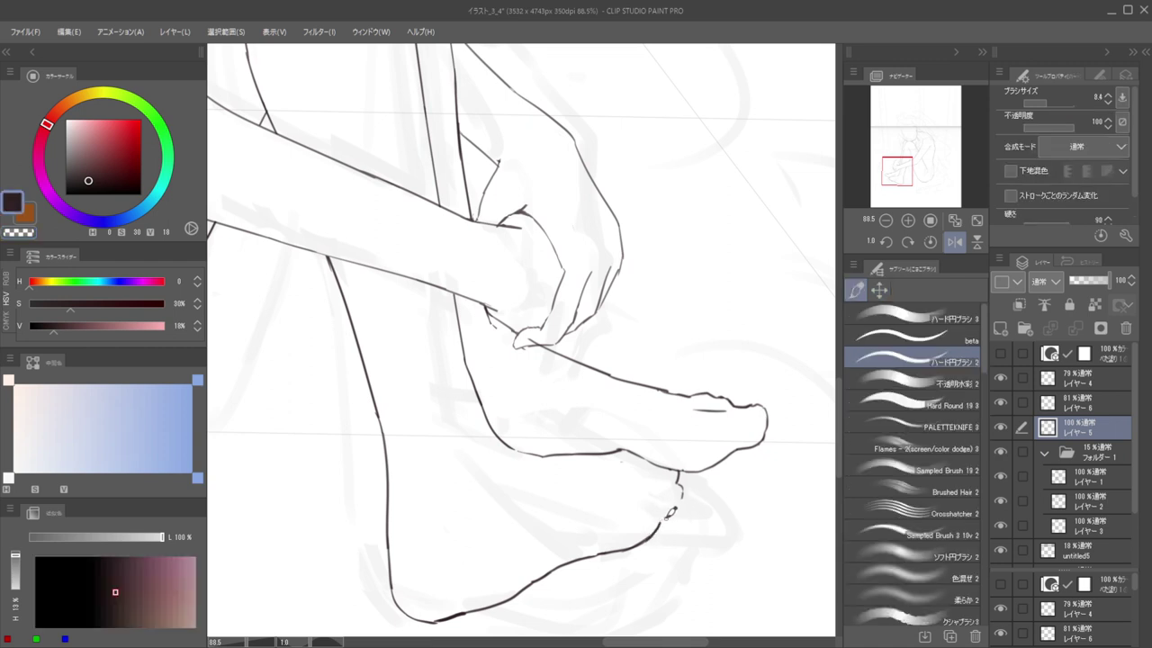
left_click_drag(667, 511, 692, 502)
key("e")
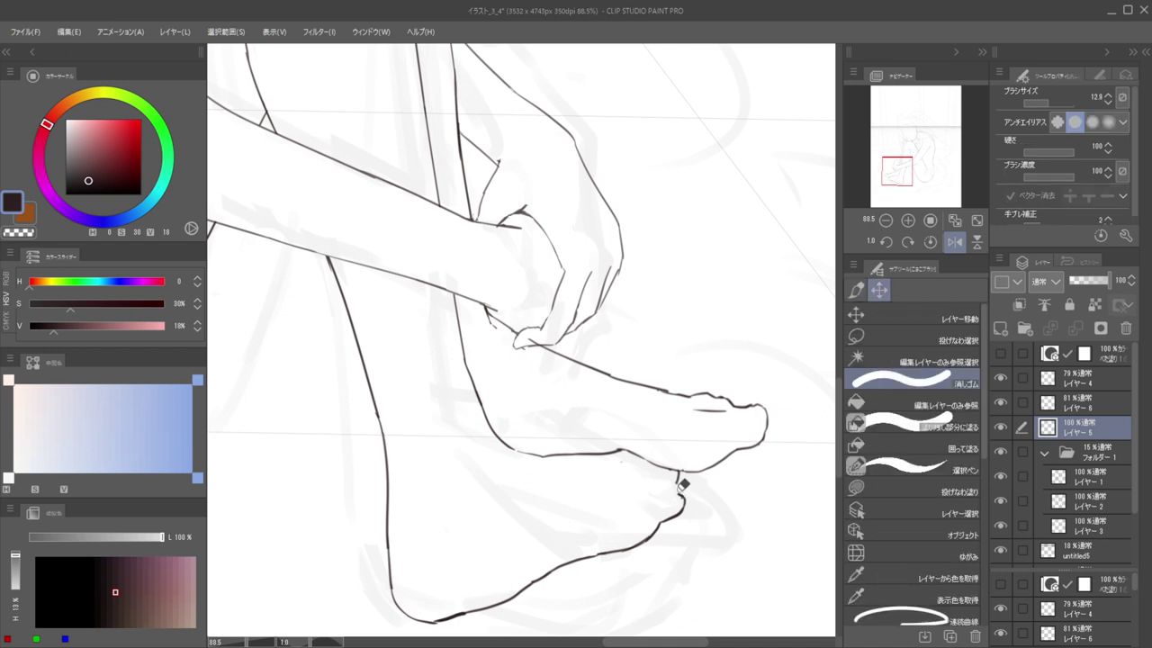
key("b")
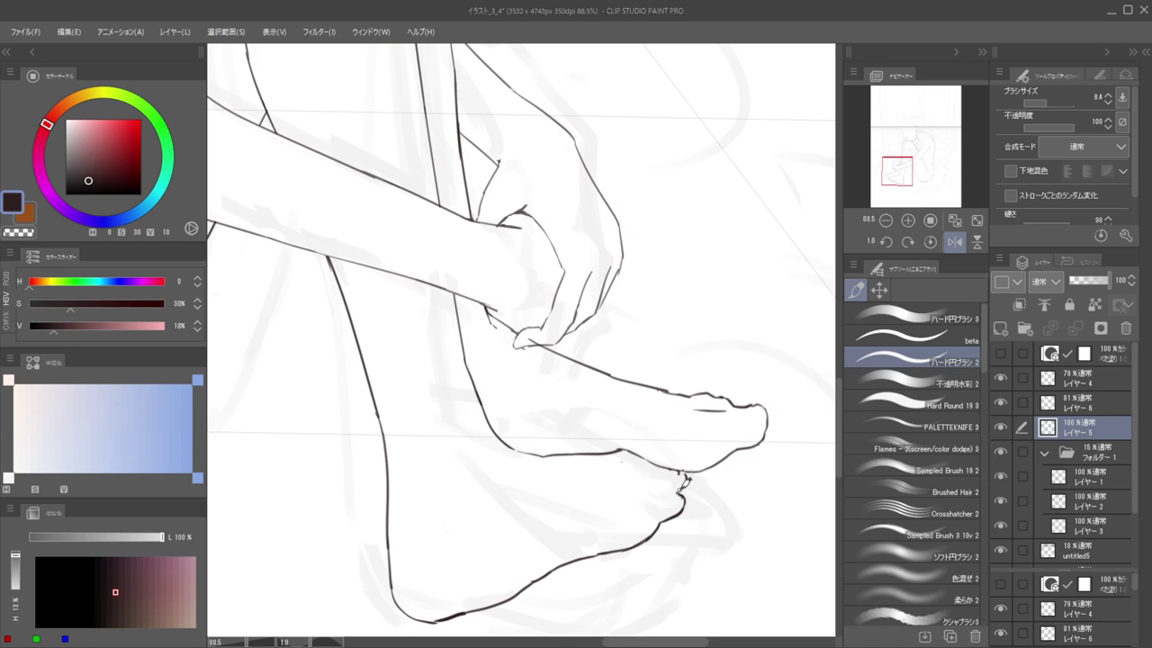
mouse_move(641, 468)
left_mouse_down()
mouse_move(576, 459)
mouse_move(662, 459)
left_mouse_up()
key("h")
scroll(648, 464, "down", 2)
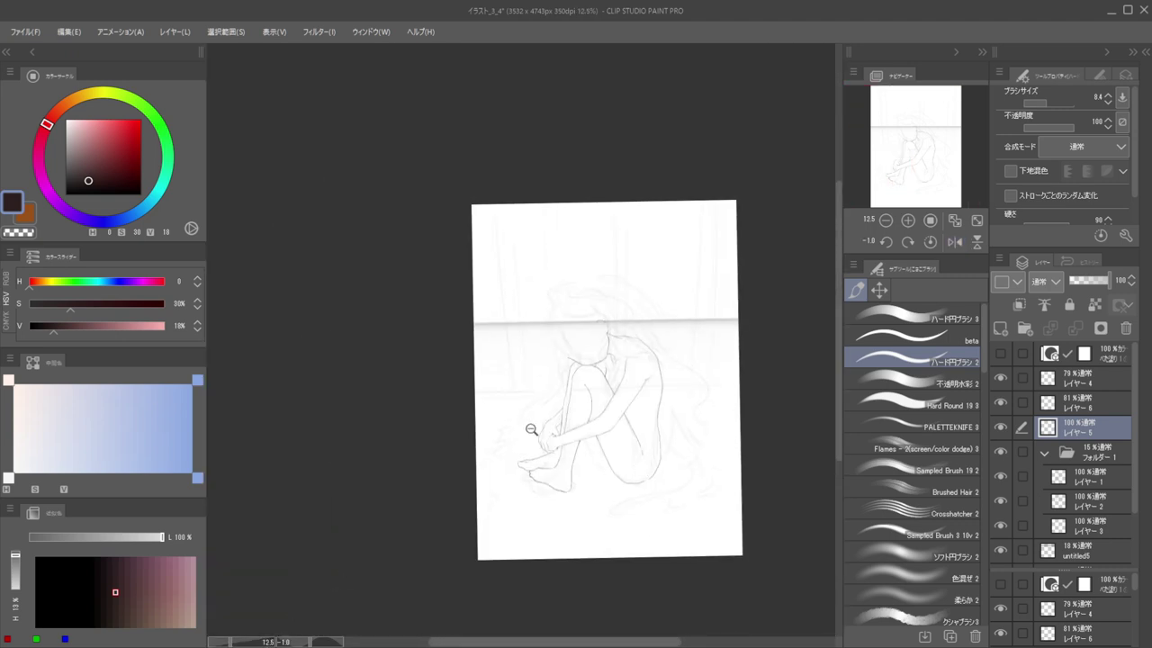
Zoom in on the forearm, try a short curve under it, and undo it
scroll(531, 430, "up", 4)
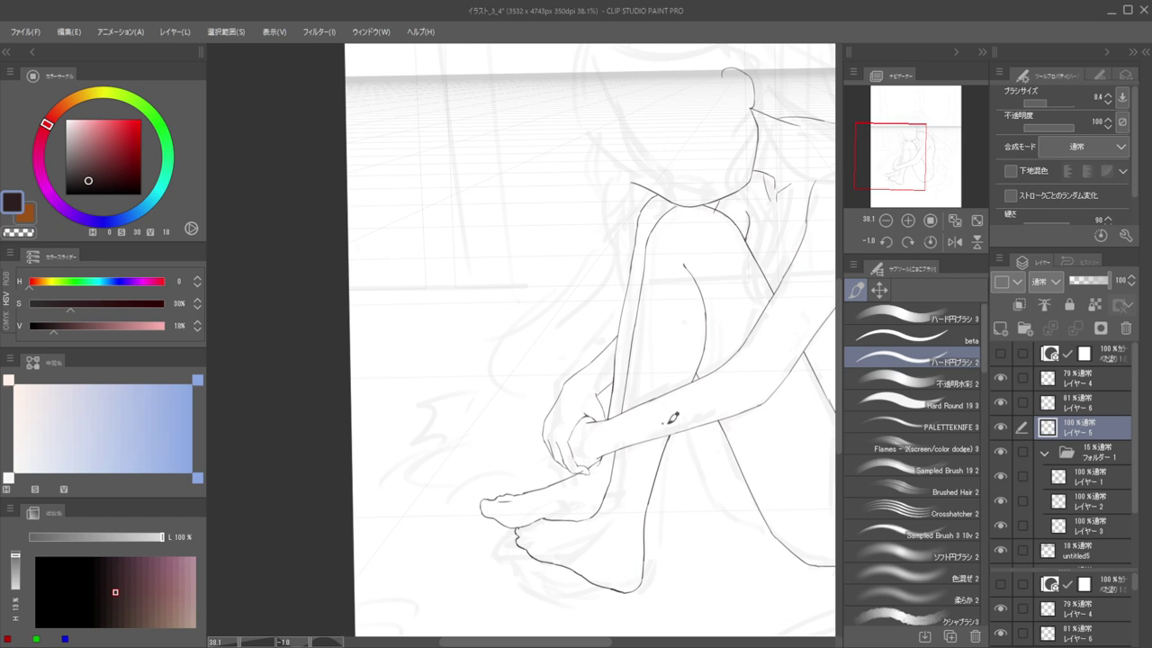
left_click_drag(683, 330, 698, 309)
left_click_drag(699, 310, 618, 264)
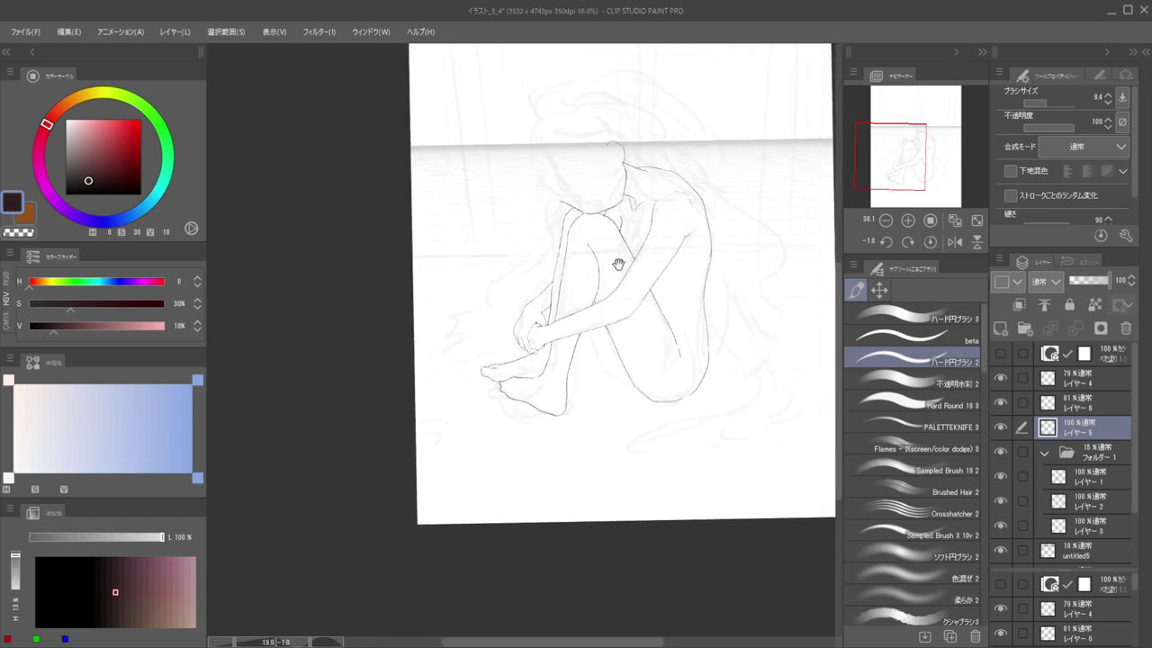
left_click_drag(659, 308, 638, 314)
left_click_drag(612, 275, 627, 291)
left_click_drag(627, 291, 704, 327)
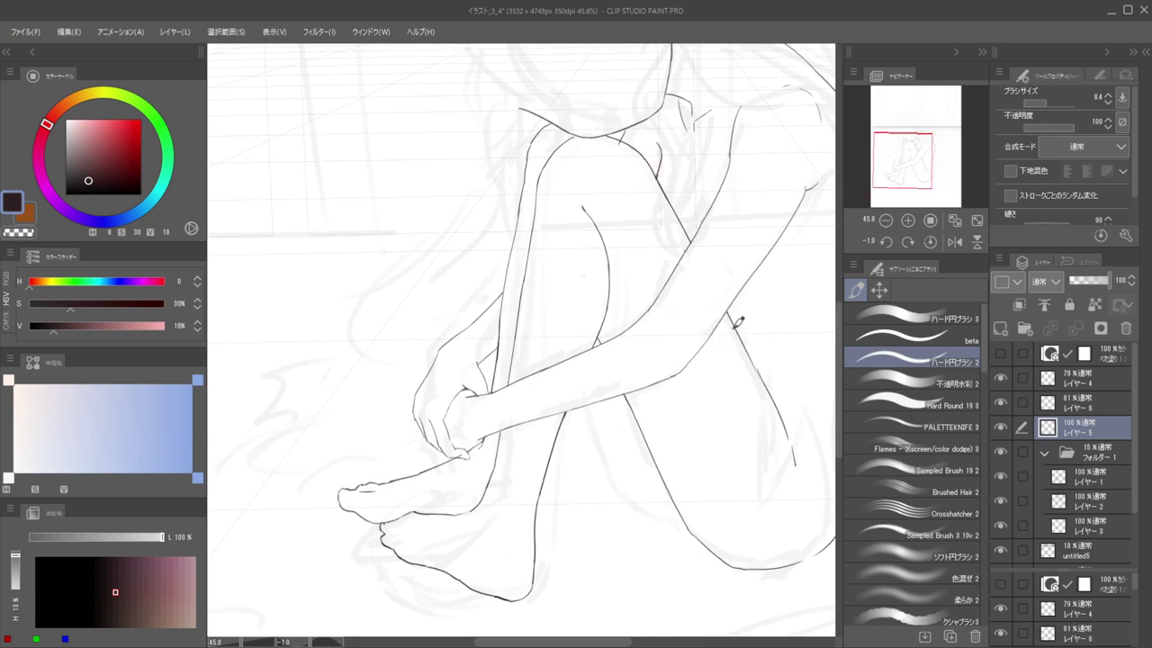
left_click_drag(735, 326, 693, 358)
key("ctrl+z")
Redraw the forearm's lower edge as one longer line running down toward the knee
key("e")
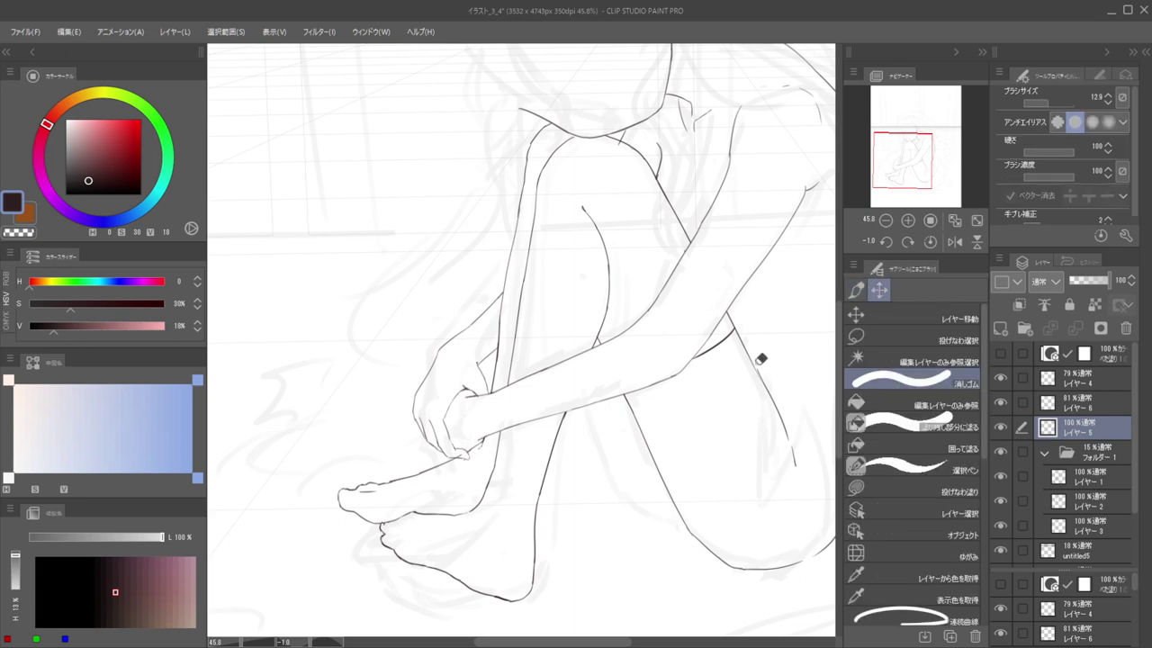
left_click_drag(709, 343, 743, 333)
scroll(738, 327, "down", 4)
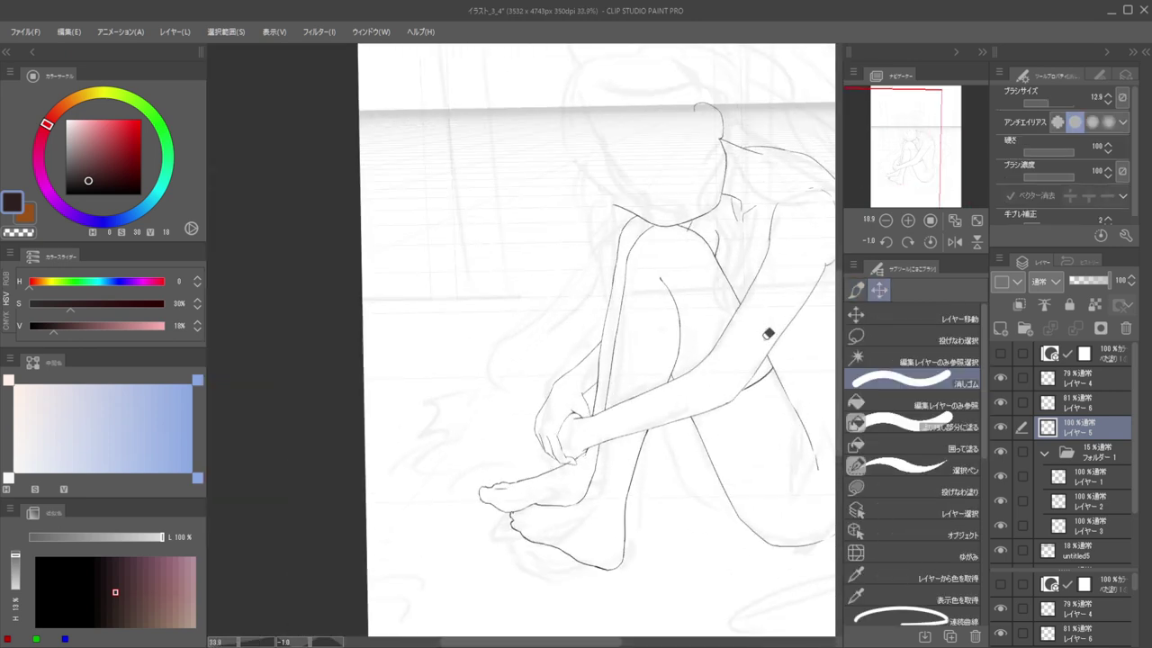
scroll(771, 334, "up", 3)
scroll(781, 369, "up", 3)
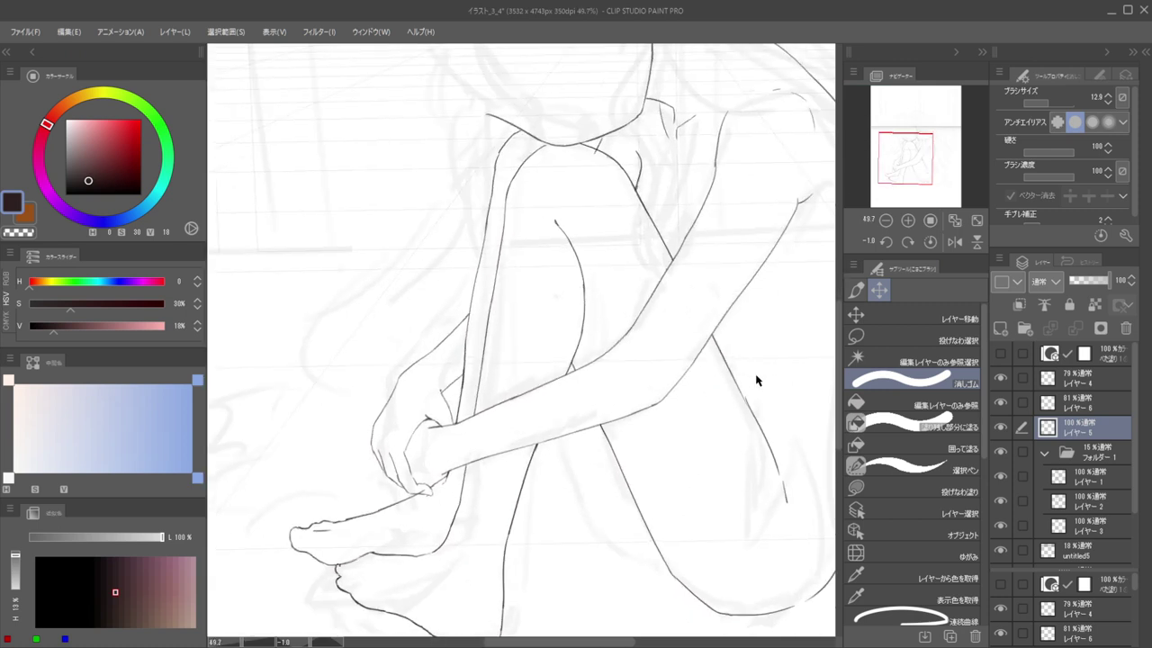
key("p")
key("e")
key("p")
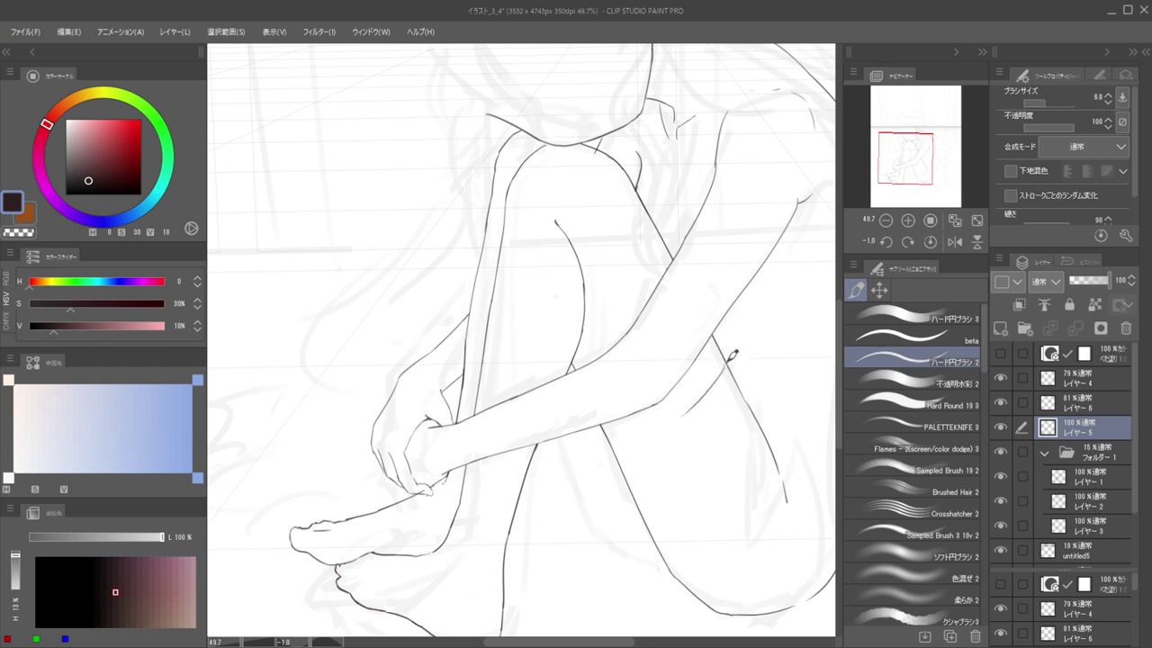
mouse_move(709, 382)
left_mouse_down()
mouse_move(724, 369)
mouse_move(662, 414)
left_mouse_up()
key("ctrl+z")
mouse_move(725, 342)
left_mouse_down()
mouse_move(697, 394)
mouse_move(622, 427)
left_mouse_up()
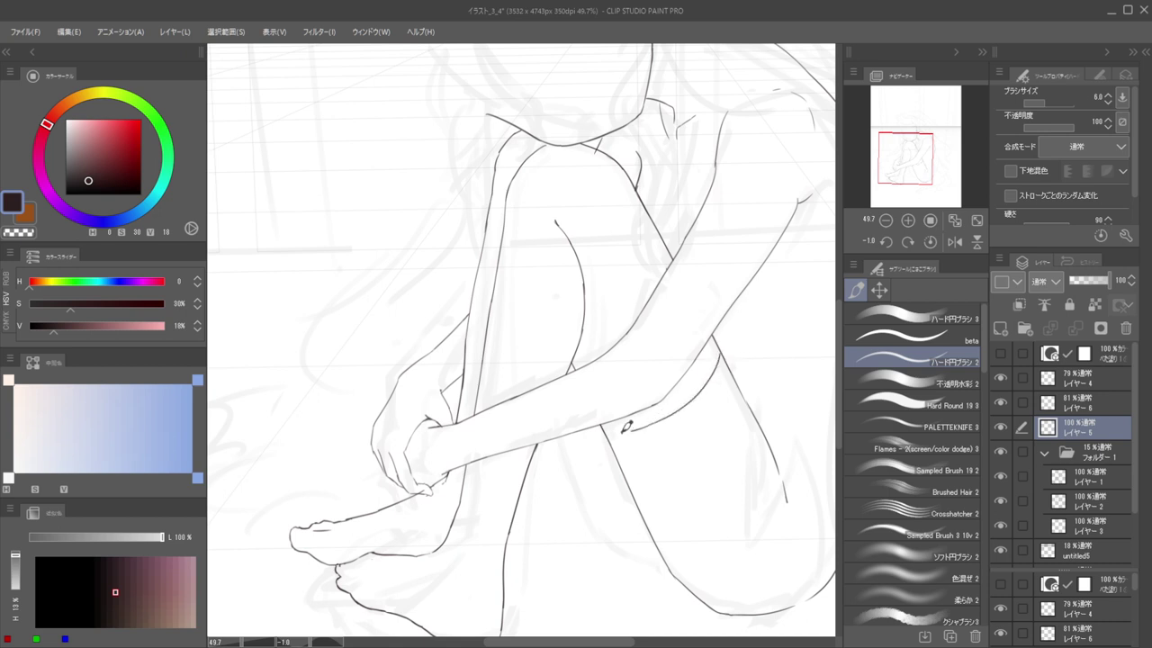
key("ctrl+z")
Extend the forearm's lower edge and redraw the shin as a longer line
mouse_move(667, 406)
left_mouse_down()
mouse_move(618, 424)
mouse_move(556, 399)
mouse_move(666, 404)
left_mouse_up()
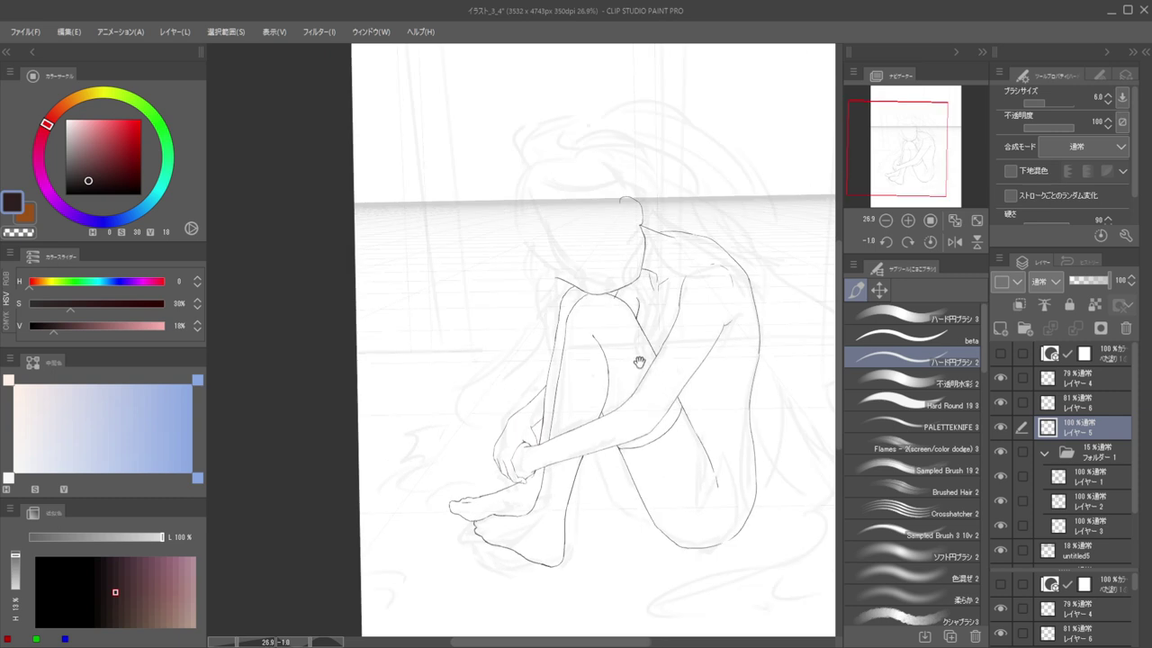
mouse_move(599, 444)
left_mouse_down()
mouse_move(625, 416)
mouse_move(652, 430)
mouse_move(649, 484)
left_mouse_up()
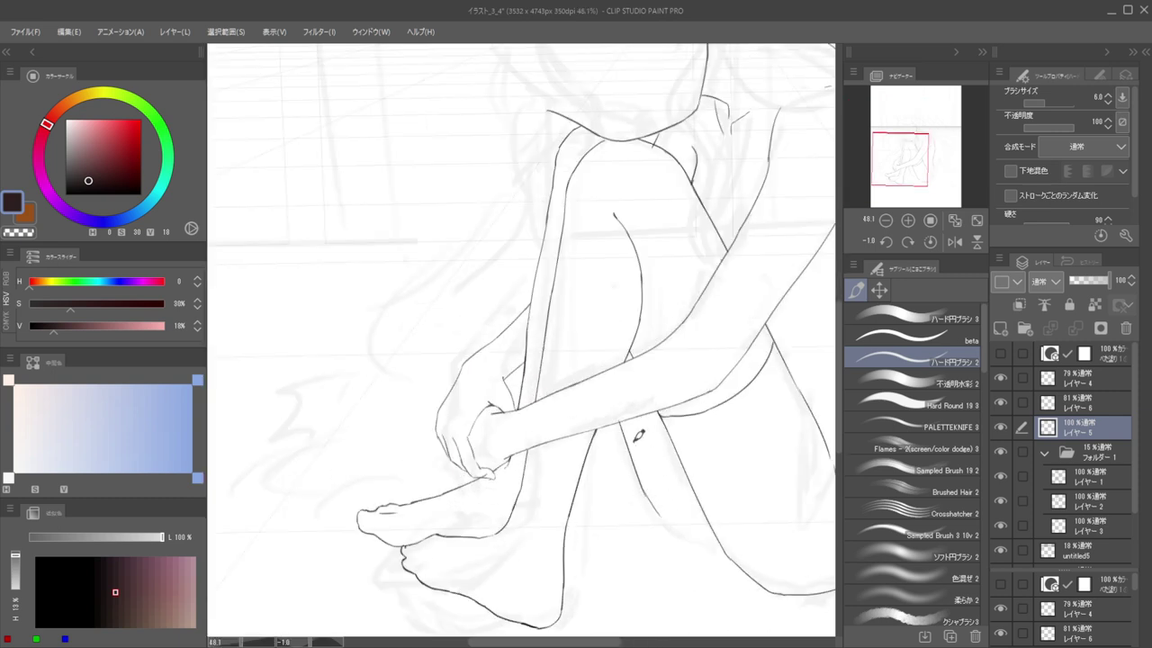
key("ctrl+z")
mouse_move(626, 432)
left_mouse_down()
mouse_move(679, 530)
mouse_move(724, 548)
mouse_move(694, 547)
left_mouse_up()
Flip the canvas horizontally to check the lines, undo stray end strokes, then flip back
key("h")
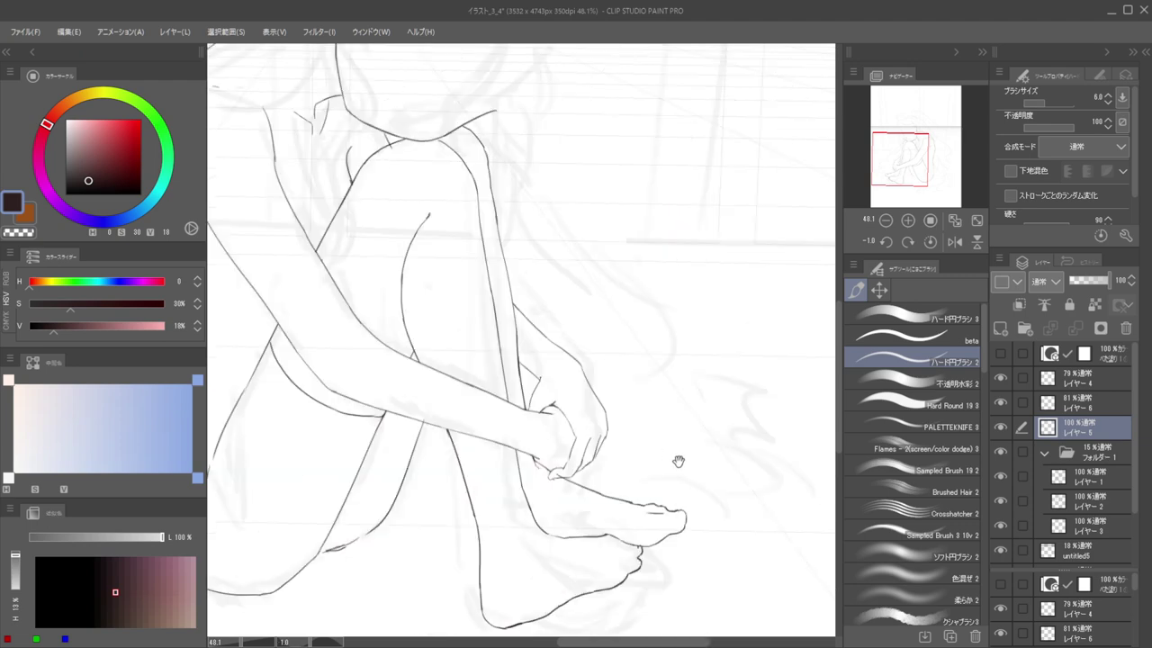
mouse_move(678, 462)
left_mouse_down()
mouse_move(788, 408)
mouse_move(887, 382)
left_mouse_up()
left_click_drag(653, 414, 694, 412)
mouse_move(630, 426)
left_mouse_down()
mouse_move(656, 438)
mouse_move(706, 399)
mouse_move(675, 446)
mouse_move(720, 422)
mouse_move(649, 455)
mouse_move(647, 424)
left_mouse_up()
key("ctrl+z")
key("ctrl+z")
key("ctrl+z")
key("h")
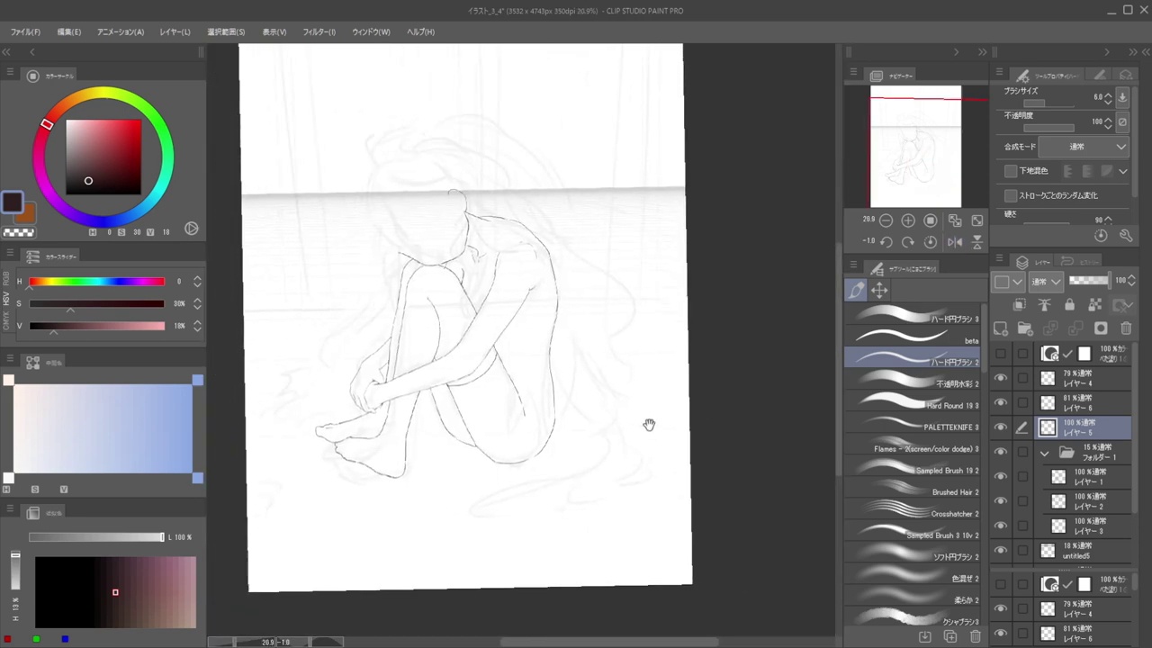
left_click_drag(599, 451, 683, 462)
left_click_drag(546, 427, 560, 441)
scroll(559, 441, "up", 2)
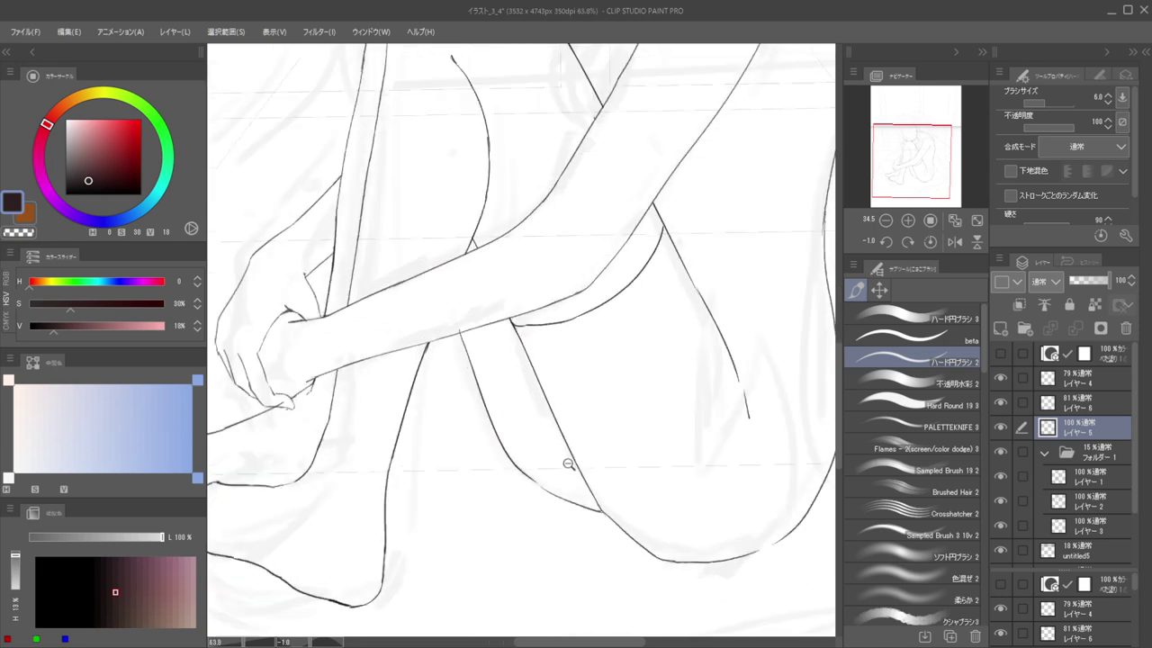
Erase the broken leg line and redraw it as one long curve toward the knee
scroll(546, 414, "up", 2)
key("e")
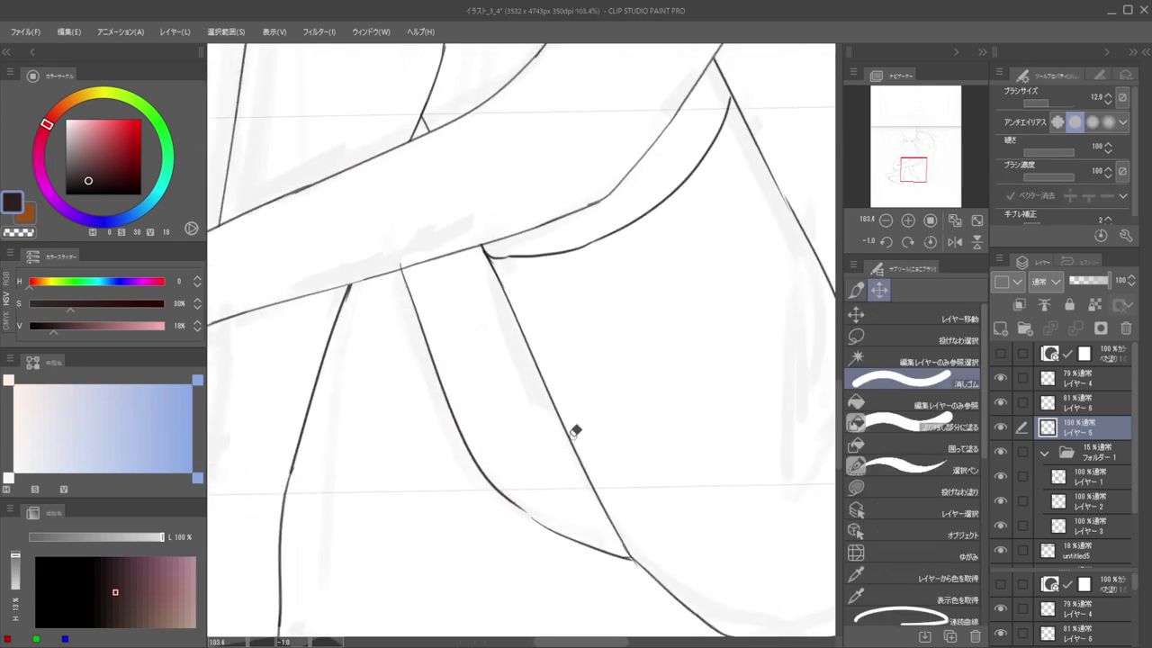
mouse_move(574, 419)
left_mouse_down()
mouse_move(615, 525)
mouse_move(609, 510)
mouse_move(654, 577)
left_mouse_up()
key("b")
left_click_drag(569, 426, 621, 531)
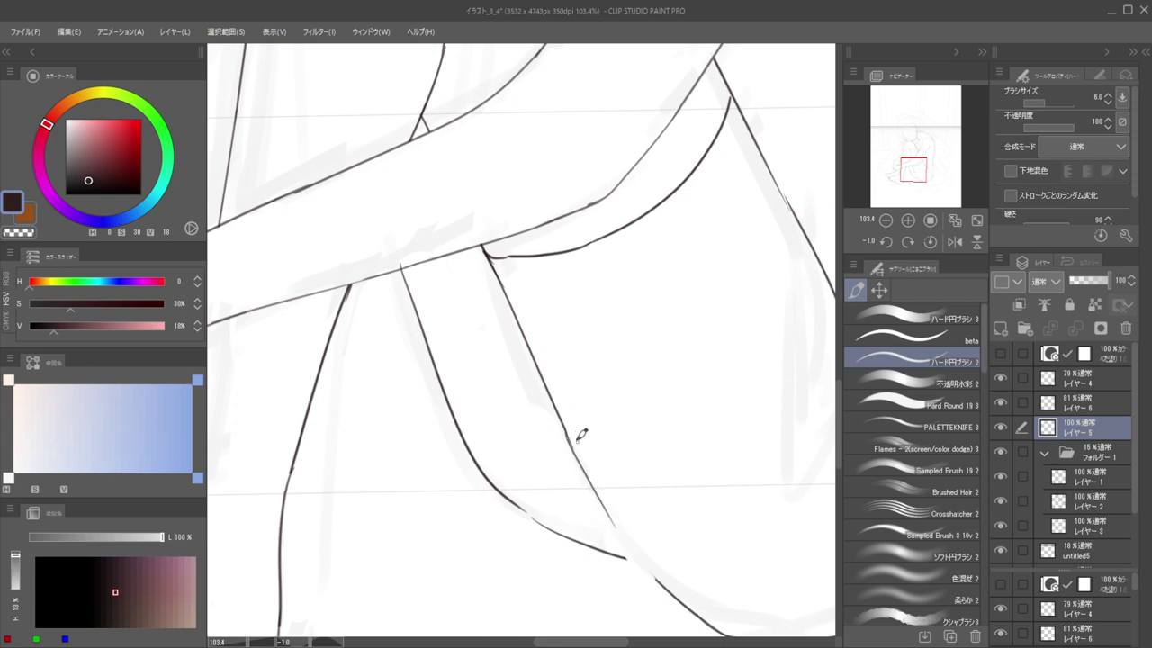
key("ctrl+z")
left_click_drag(569, 419, 615, 523)
key("ctrl+z")
left_click_drag(567, 417, 655, 572)
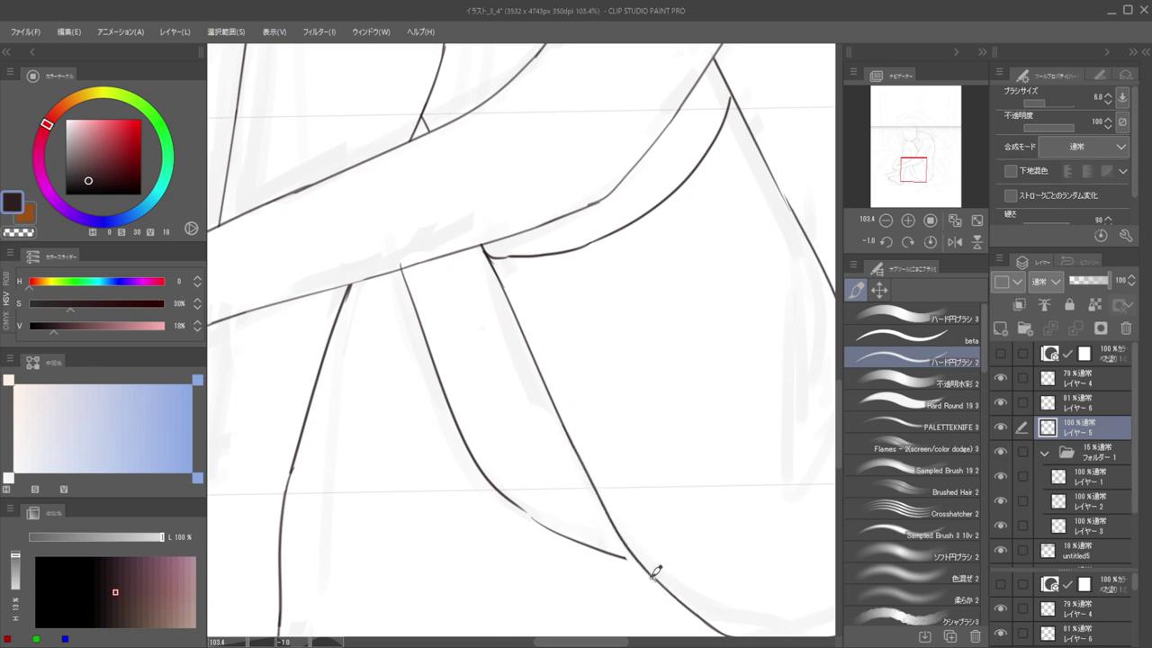
Check the thigh in a mirrored view, then try and undo a new lower-leg curve
left_click_drag(626, 486, 576, 482)
key("h")
left_click_drag(687, 399, 540, 387)
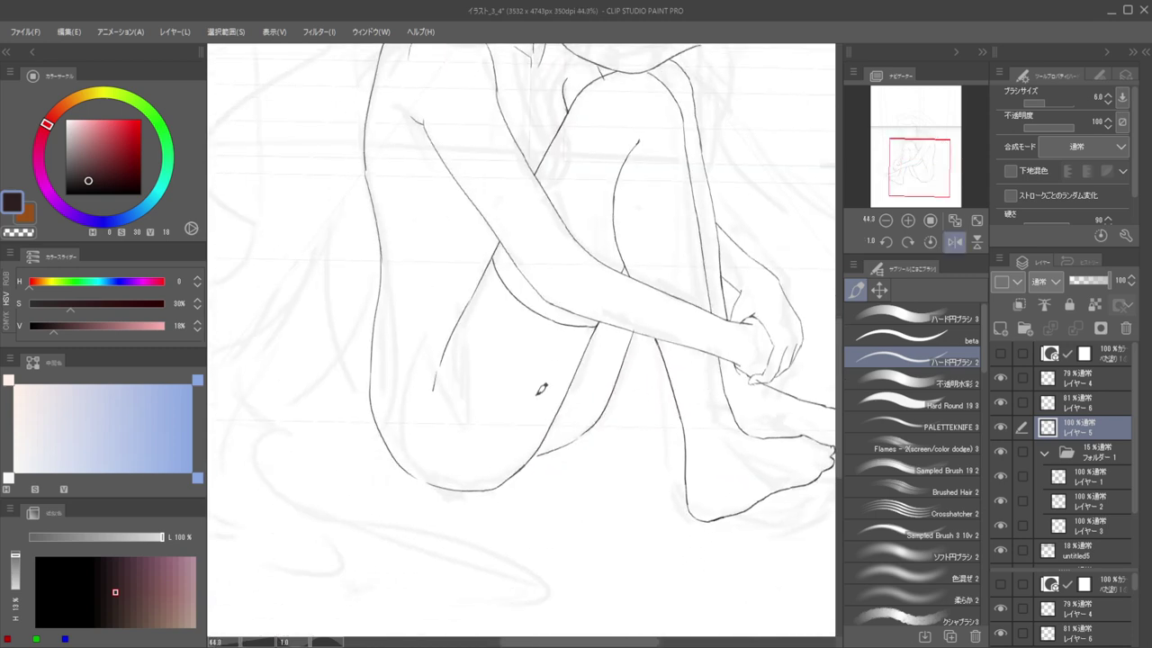
left_click_drag(549, 432, 576, 439)
mouse_move(577, 439)
left_mouse_down()
mouse_move(660, 426)
mouse_move(630, 455)
mouse_move(612, 456)
left_mouse_up()
key("e")
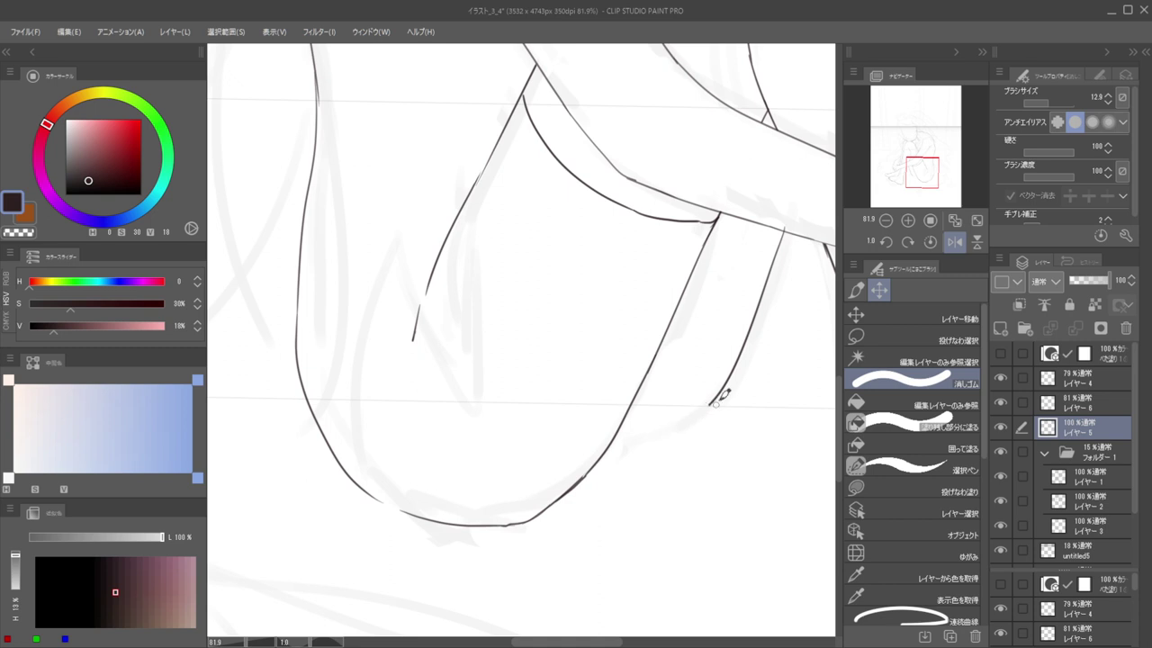
key("p")
mouse_move(715, 397)
left_mouse_down()
mouse_move(604, 463)
mouse_move(583, 410)
mouse_move(586, 469)
mouse_move(607, 449)
mouse_move(722, 475)
left_mouse_up()
key("ctrl+z")
key("h")
left_click_drag(529, 457, 567, 464)
key("e")
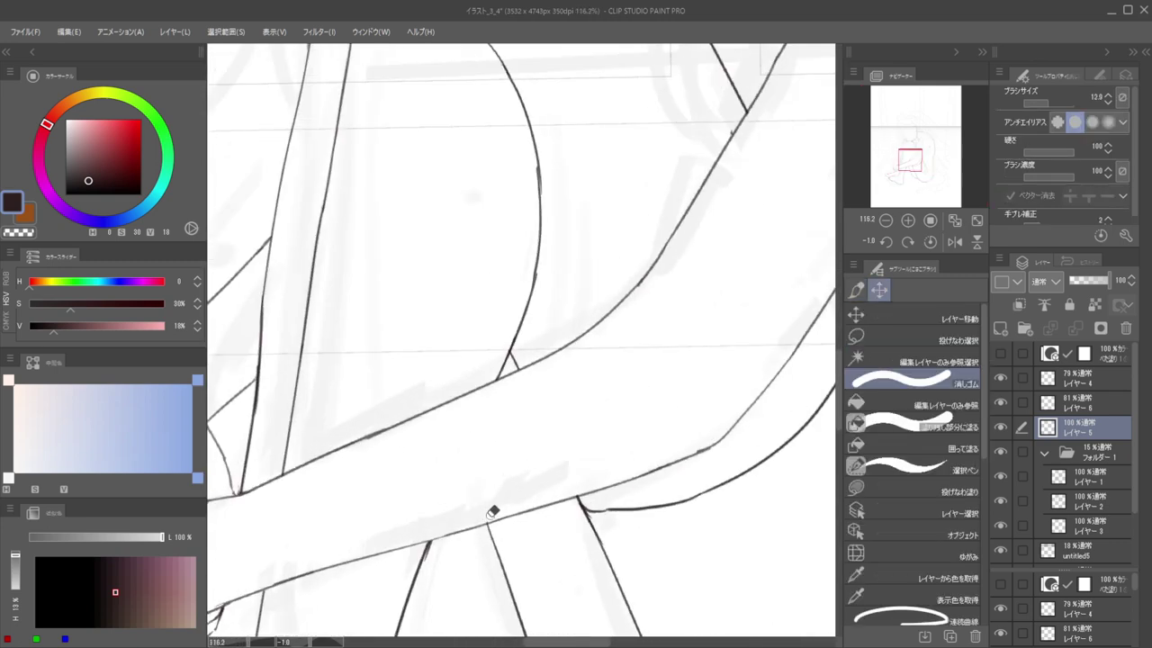
scroll(494, 517, "down", 8)
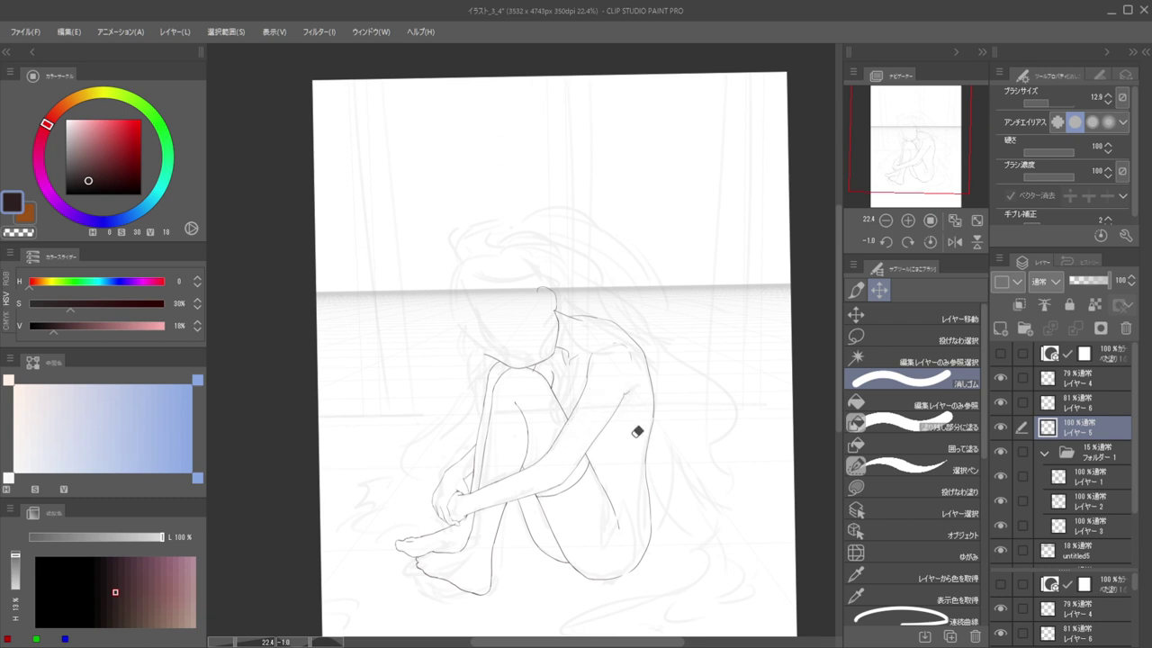
mouse_move(640, 448)
left_mouse_down()
mouse_move(617, 437)
mouse_move(655, 443)
left_mouse_up()
mouse_move(637, 455)
left_mouse_down()
mouse_move(662, 467)
mouse_move(636, 453)
left_mouse_up()
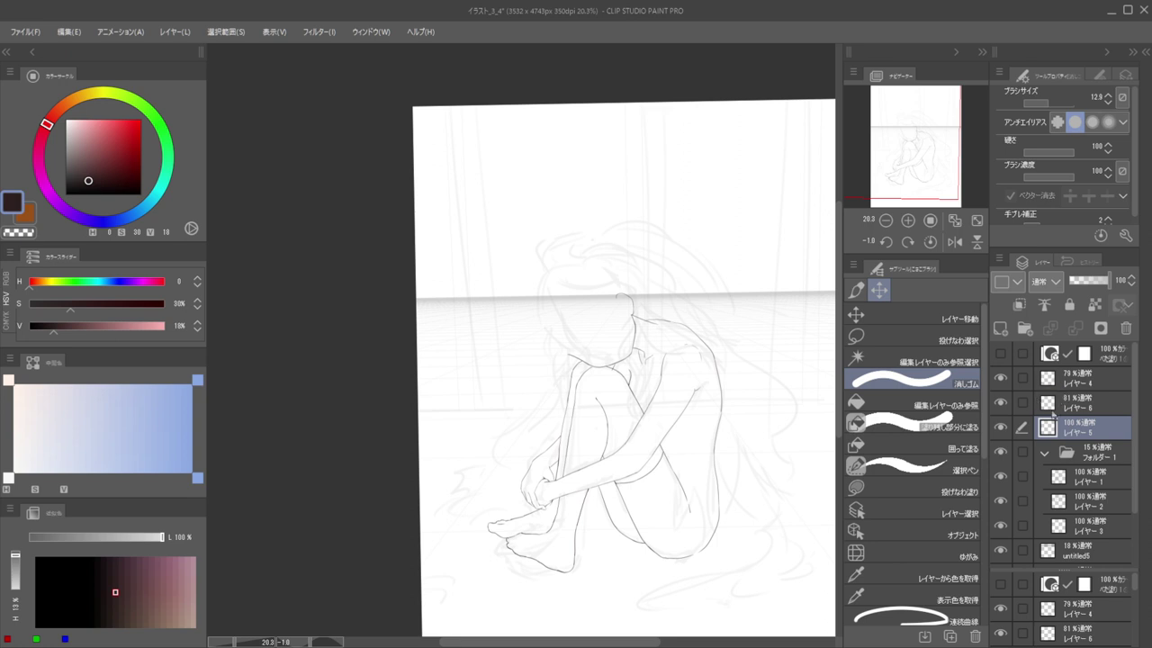
key("h")
key("h")
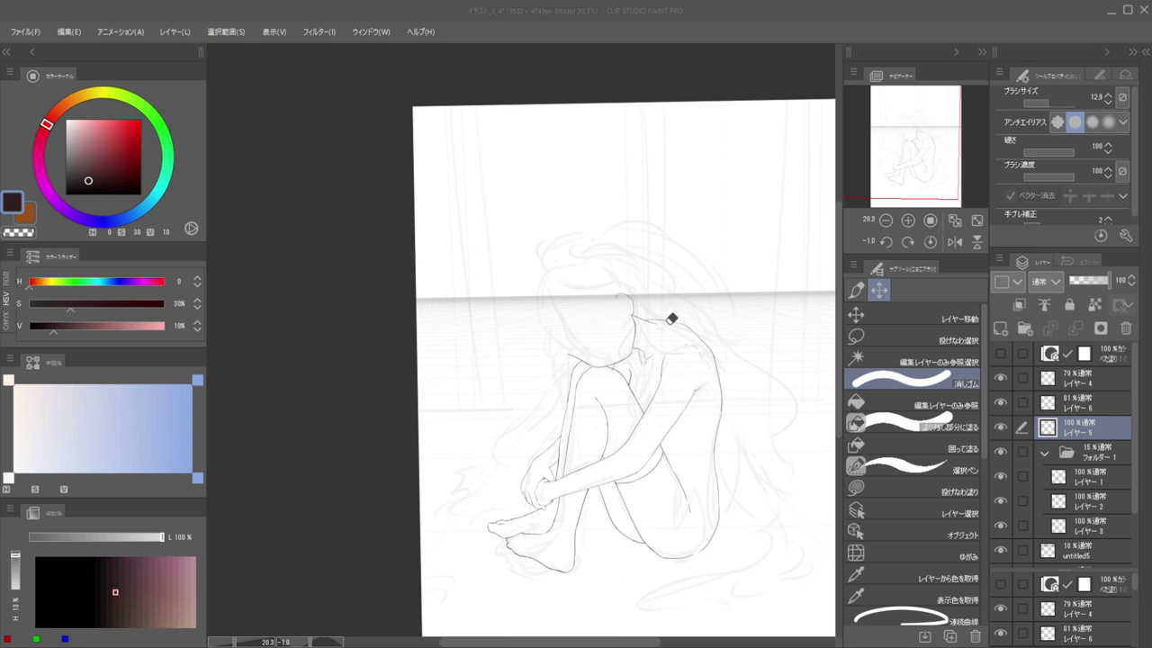
scroll(669, 333, "up", 5)
Discard a trial shoulder stroke and lower the ink layer's opacity to 60
key("b")
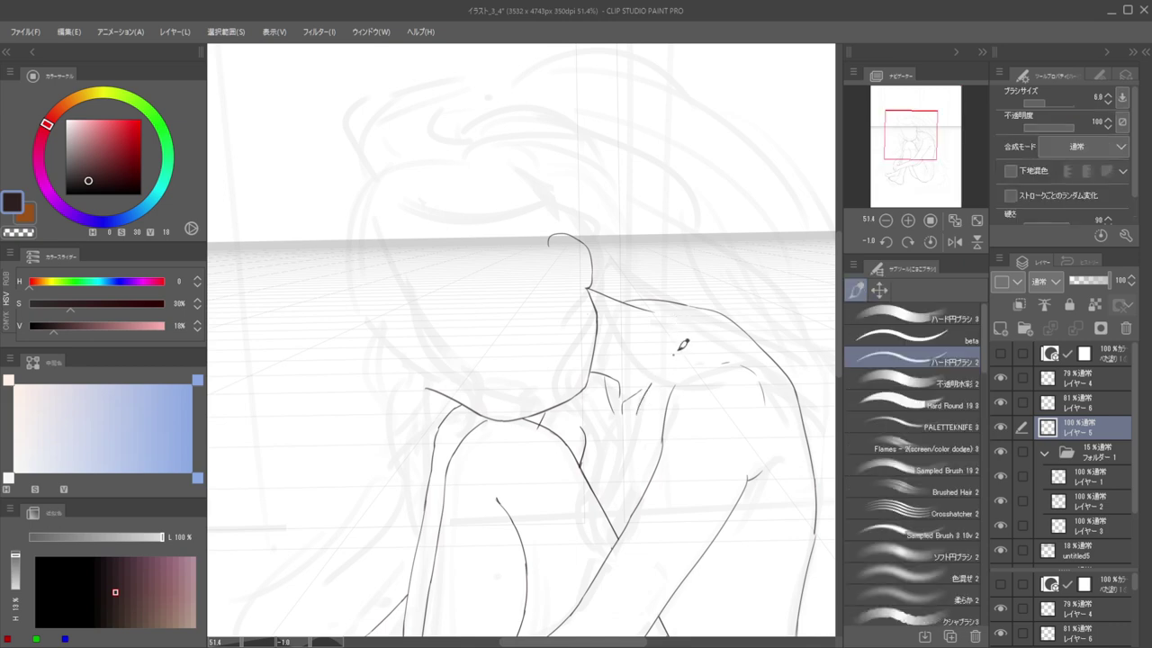
left_click_drag(679, 350, 713, 338)
key("ctrl+z")
left_click(1093, 280)
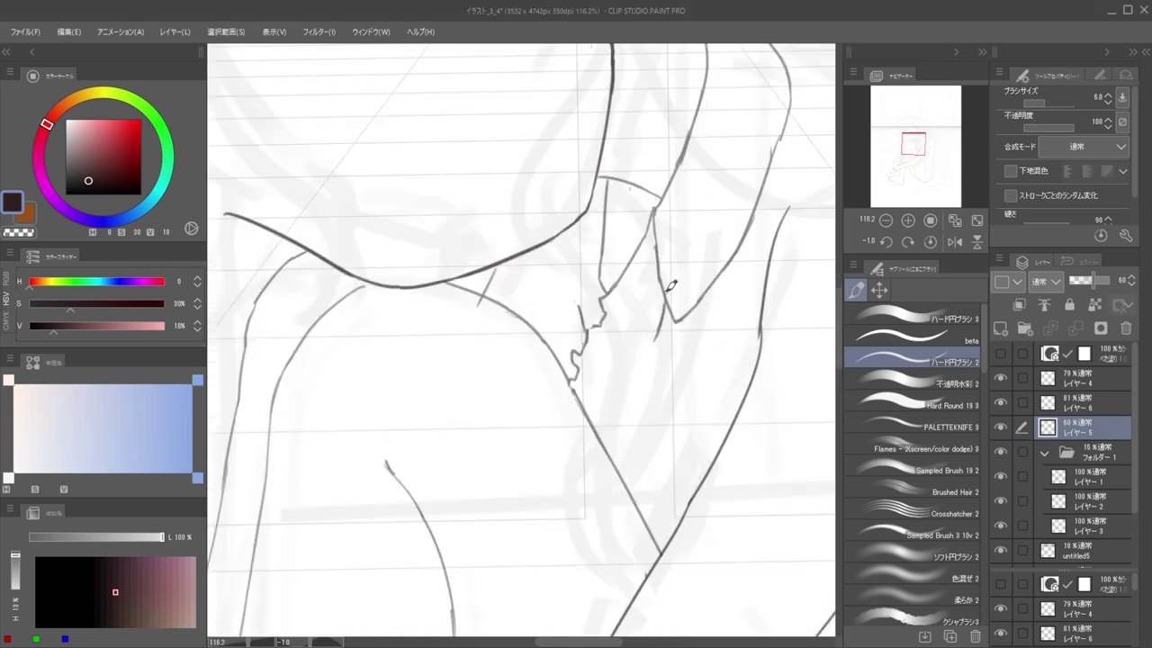
Draw two jagged hair strands hanging down from the neck
left_click_drag(659, 312, 636, 384)
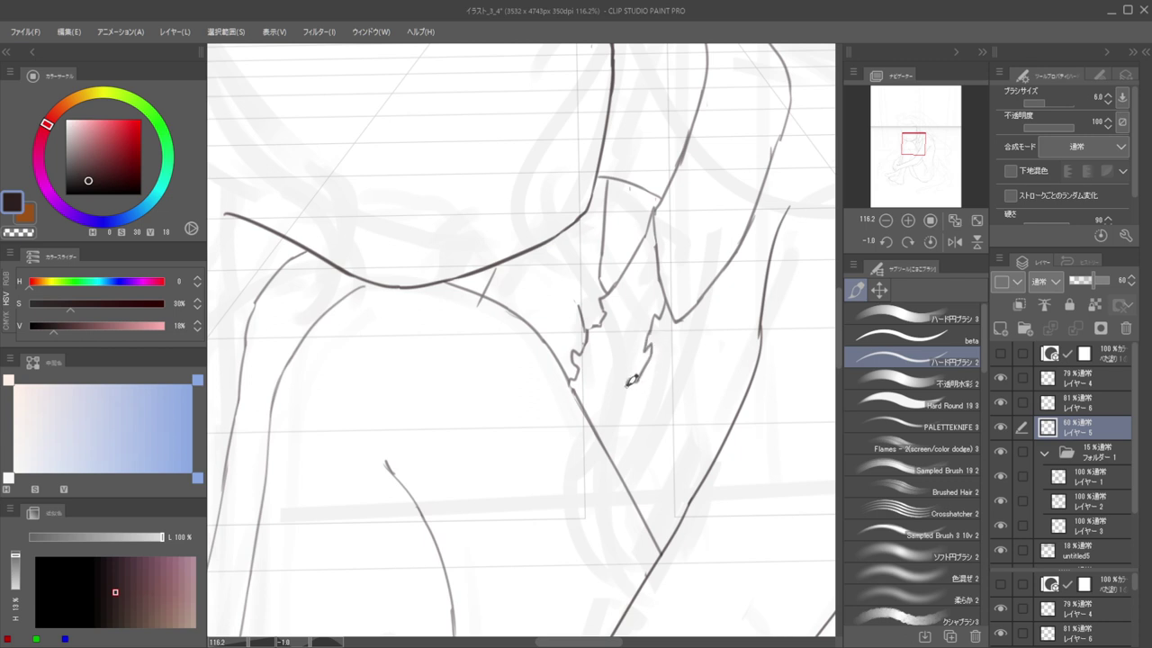
mouse_move(631, 379)
left_mouse_down()
mouse_move(634, 399)
mouse_move(603, 429)
left_mouse_up()
mouse_move(594, 361)
left_mouse_down()
mouse_move(523, 365)
mouse_move(651, 396)
mouse_move(621, 424)
mouse_move(634, 429)
left_mouse_up()
key("ctrl+z")
key("ctrl+z")
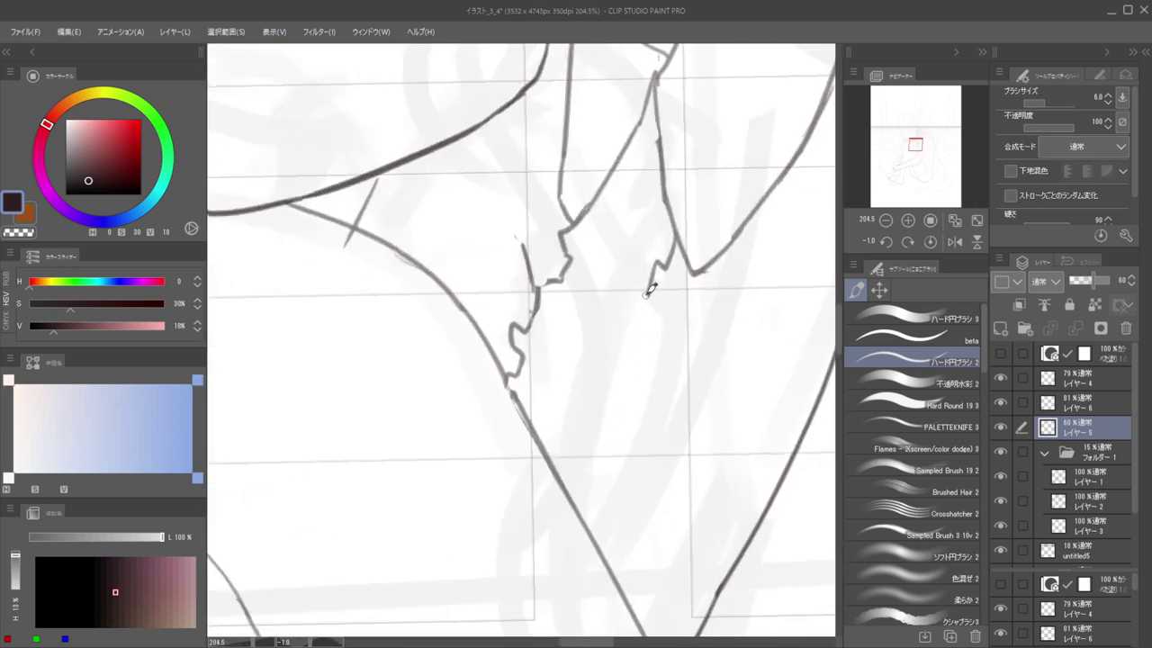
left_click_drag(650, 290, 637, 349)
left_click_drag(566, 270, 536, 293)
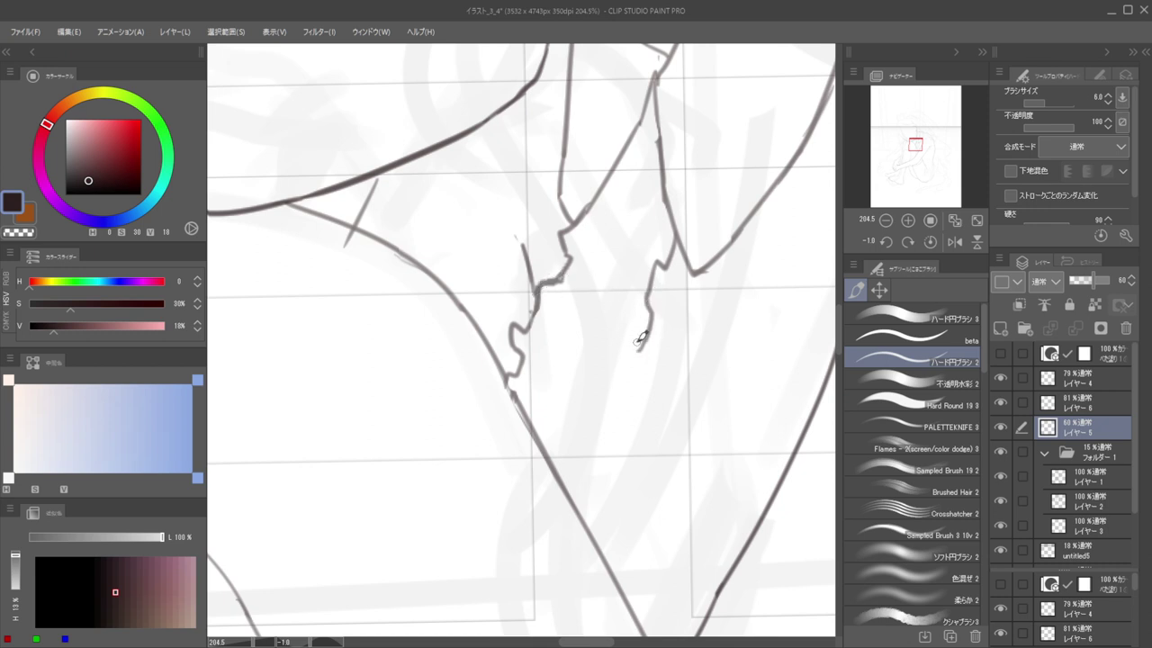
mouse_move(640, 339)
left_mouse_down()
mouse_move(636, 354)
mouse_move(621, 340)
mouse_move(596, 418)
mouse_move(601, 479)
mouse_move(583, 521)
left_mouse_up()
Trim the overlong wavy strand and continue it slightly down-left
key("e")
mouse_move(594, 418)
left_mouse_down()
mouse_move(599, 457)
mouse_move(585, 529)
left_mouse_up()
key("p")
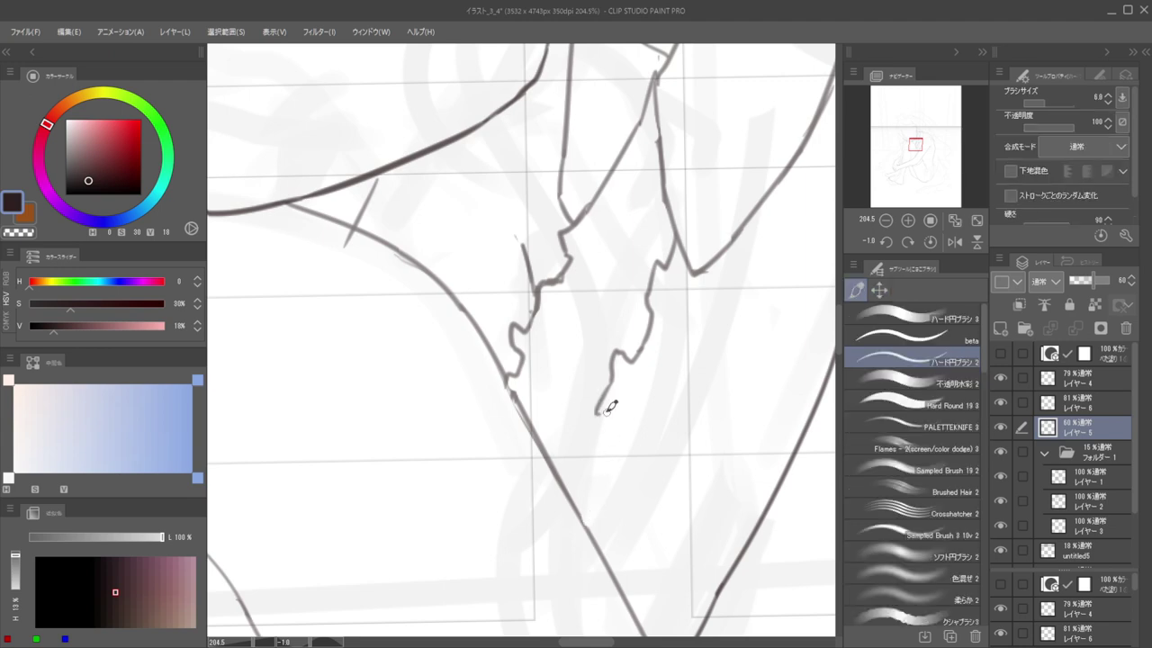
left_click_drag(609, 407, 607, 447)
left_click_drag(587, 487, 577, 507)
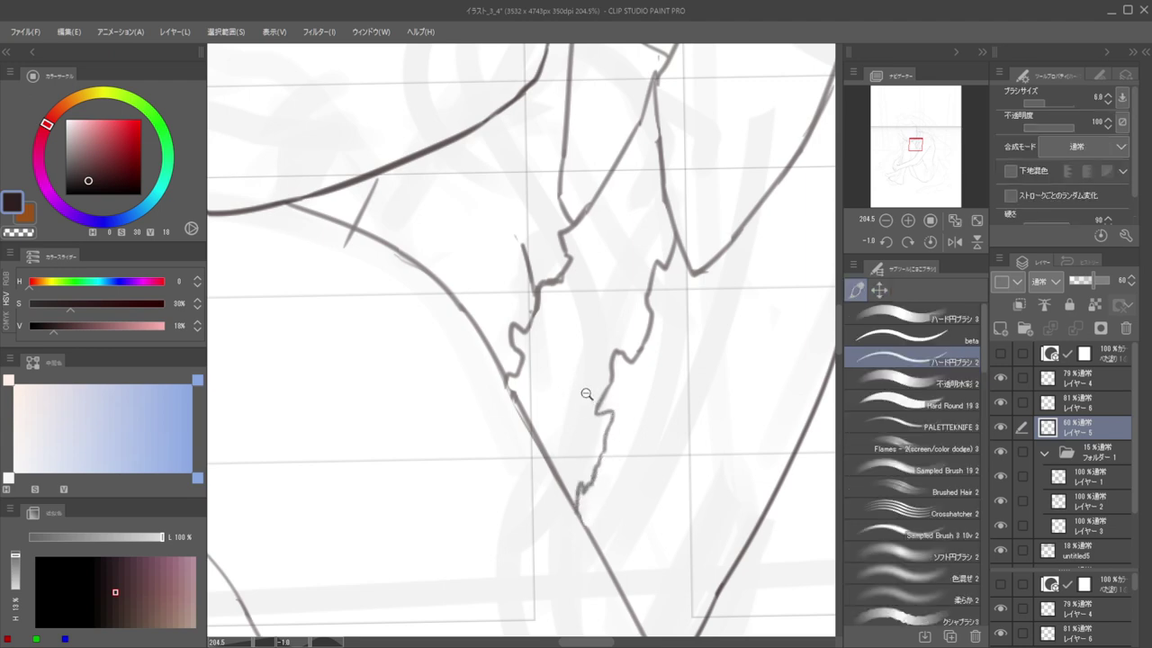
left_click_drag(586, 393, 549, 370)
scroll(597, 396, "up", 5)
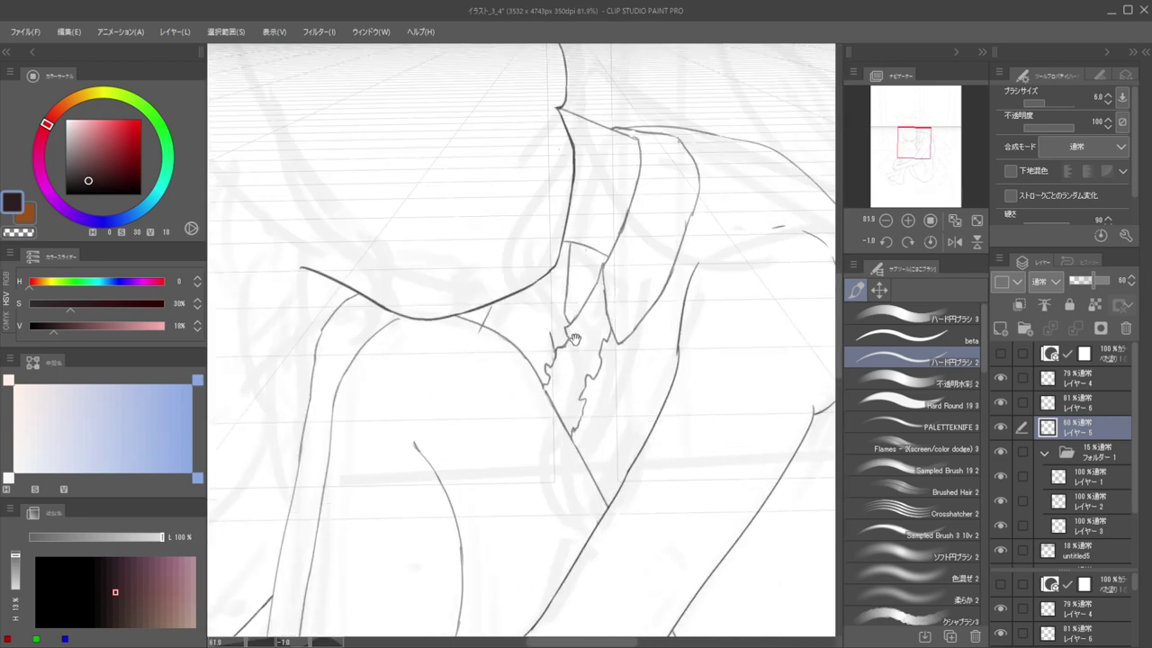
scroll(564, 359, "up", 4)
Erase the rough neck strands and redraw a cleaner short strand along the contour
key("e")
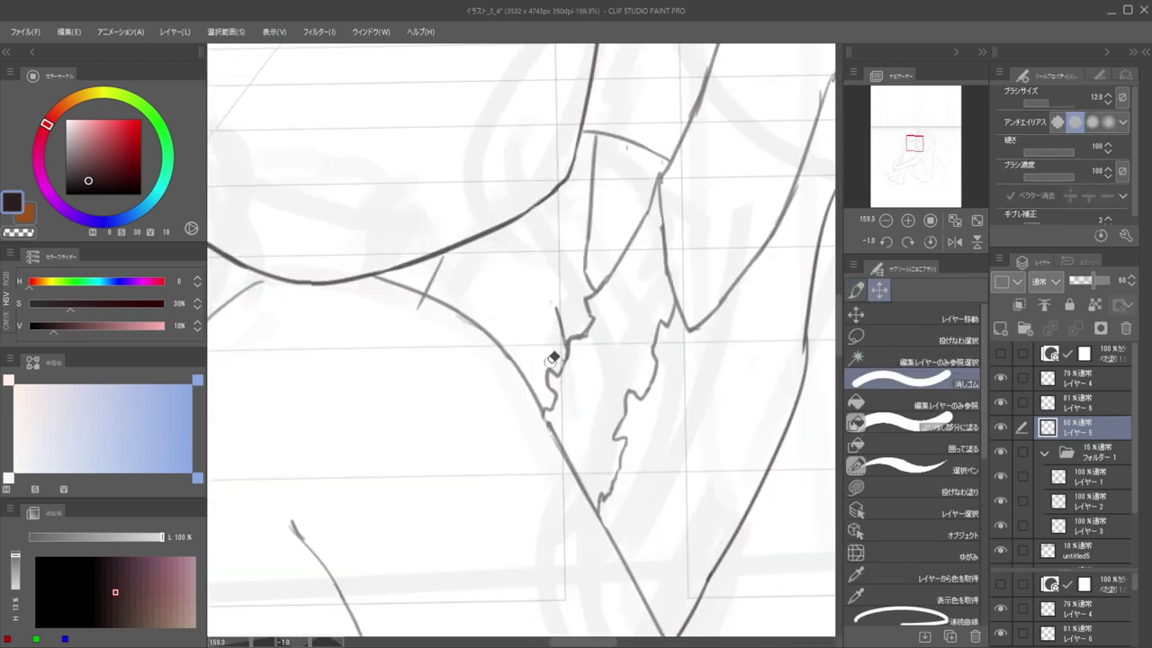
mouse_move(552, 345)
left_mouse_down()
mouse_move(550, 416)
mouse_move(571, 378)
mouse_move(577, 318)
mouse_move(589, 327)
mouse_move(591, 315)
mouse_move(588, 403)
mouse_move(588, 374)
mouse_move(576, 387)
mouse_move(566, 378)
mouse_move(561, 441)
left_mouse_up()
key("b")
key("ctrl+z")
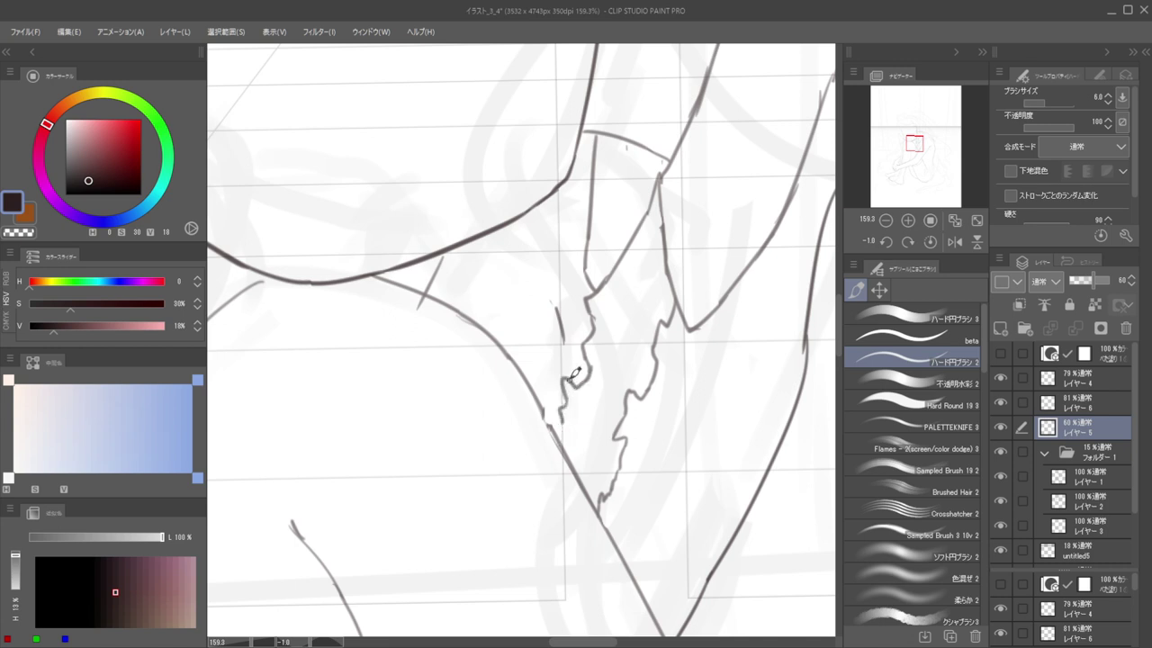
key("ctrl+z")
mouse_move(589, 375)
left_mouse_down()
mouse_move(558, 435)
mouse_move(538, 396)
mouse_move(559, 441)
left_mouse_up()
key("e")
key("b")
key("ctrl+z")
key("ctrl+z")
left_click_drag(539, 402, 564, 450)
key("ctrl+z")
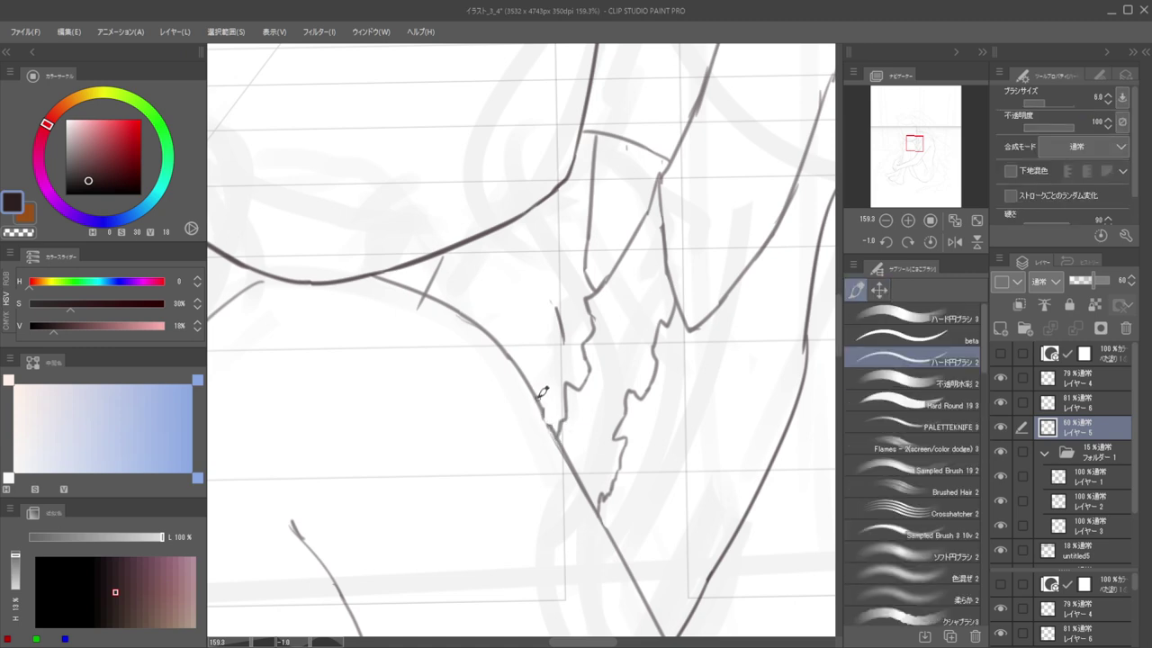
left_click_drag(544, 410, 563, 450)
left_click_drag(544, 390, 511, 365)
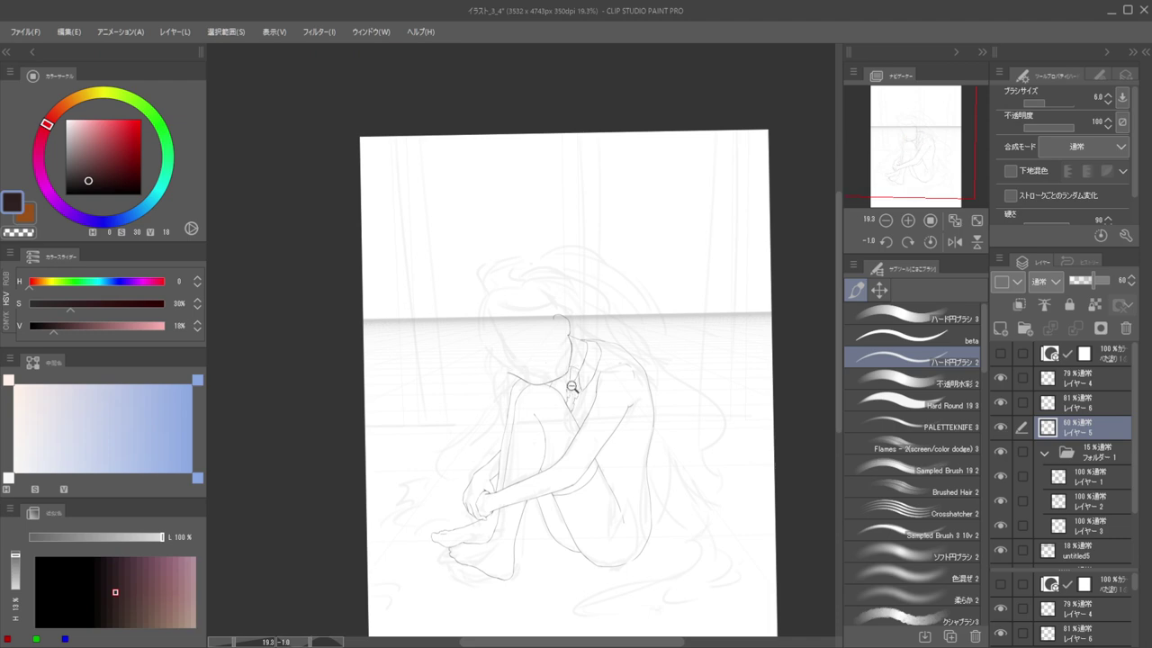
Bring the shoulder into view and undo the stray inner shoulder line
left_click_drag(573, 387, 638, 391)
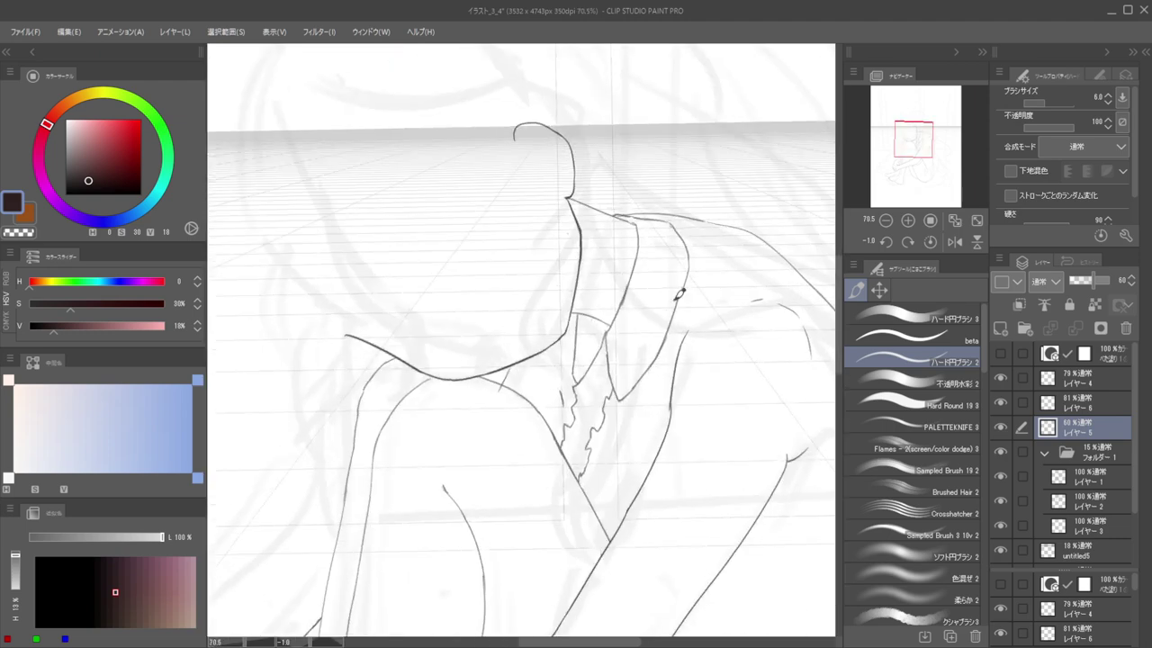
key("ctrl+0")
scroll(710, 302, "up", 4)
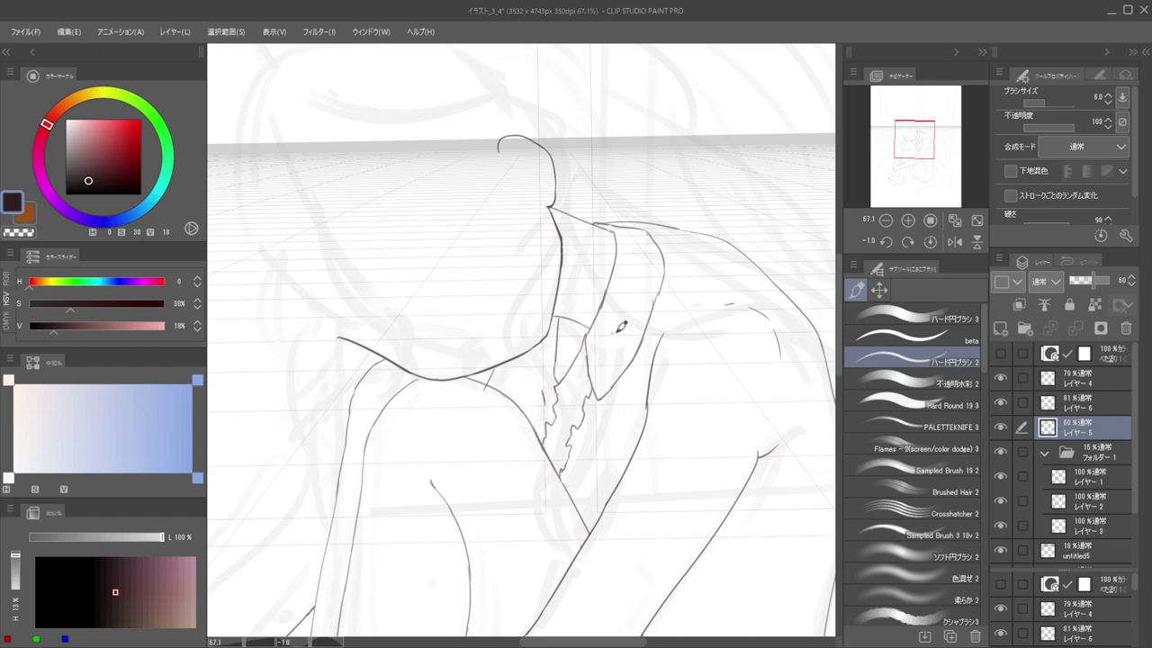
mouse_move(777, 459)
left_mouse_down()
mouse_move(640, 326)
mouse_move(574, 411)
left_mouse_up()
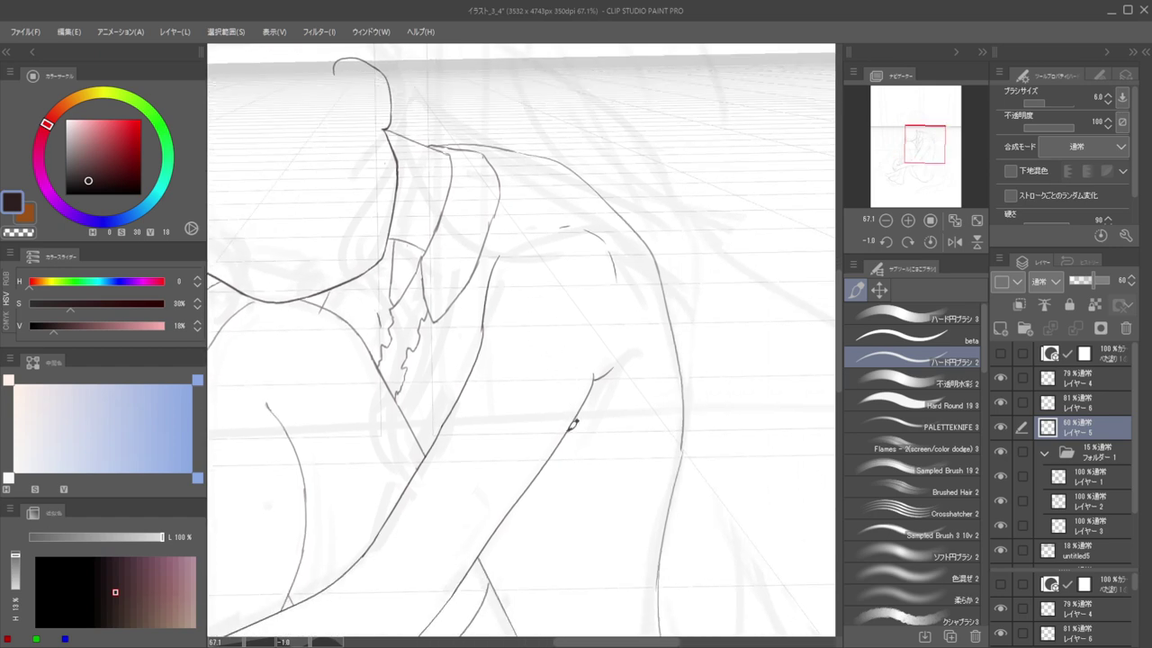
scroll(594, 375, "up", 4)
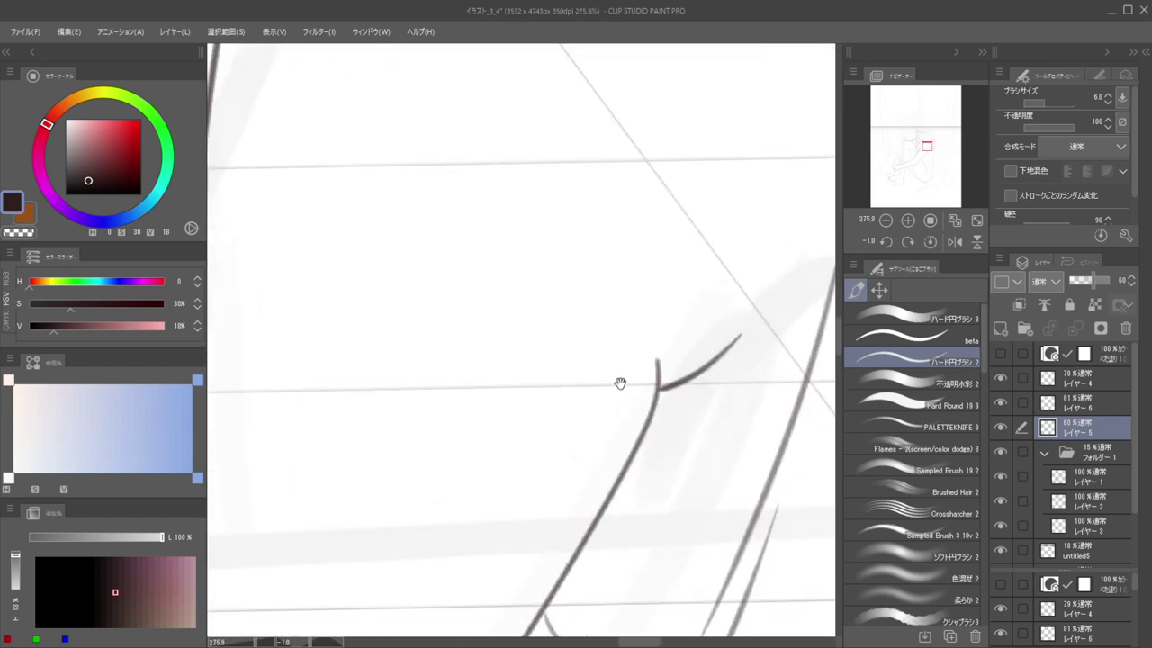
scroll(620, 383, "down", 6)
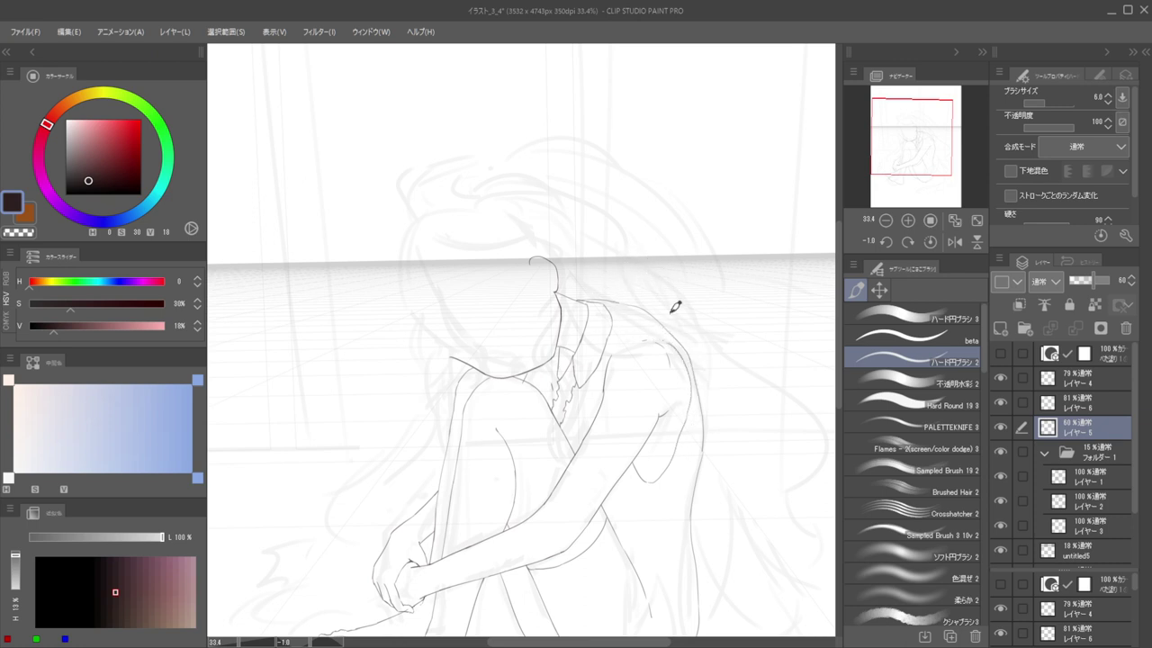
key("ctrl+z")
Extend the shoulder contour with a short stroke and touch it up in a mirrored view
scroll(606, 360, "up", 3)
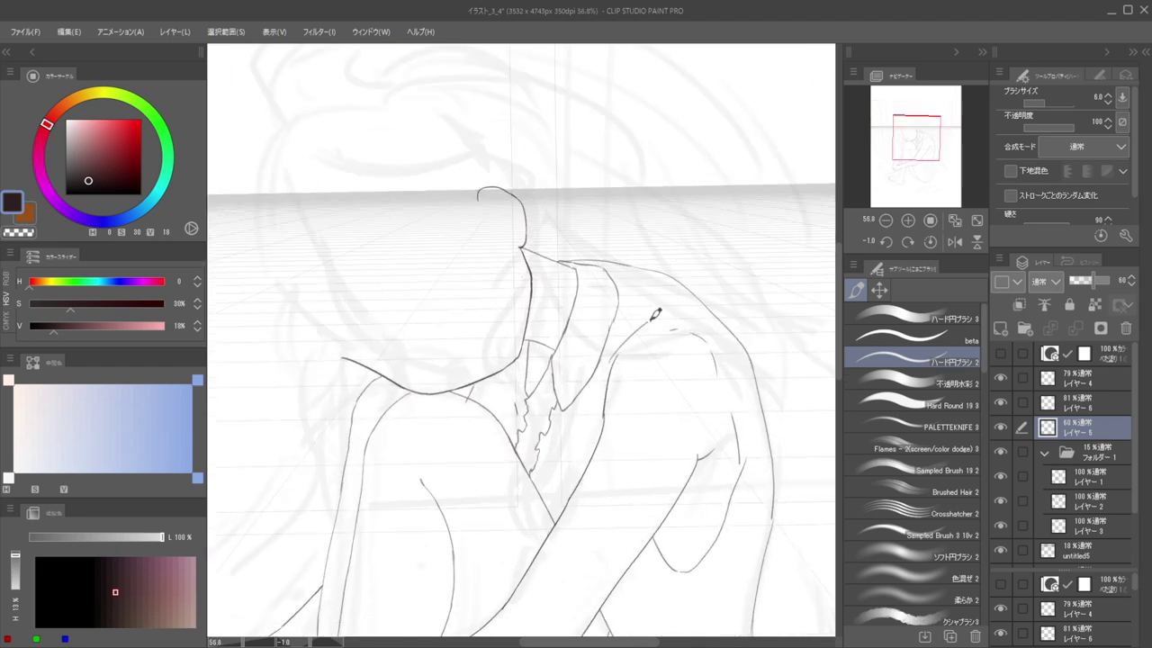
left_click_drag(617, 355, 660, 321)
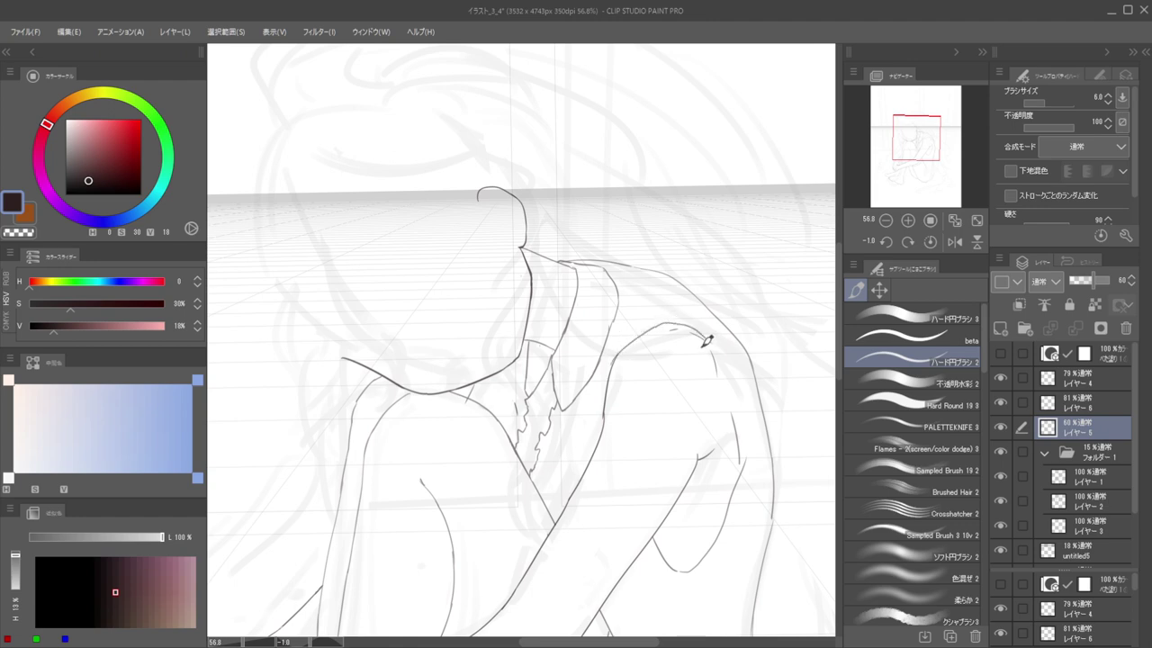
key("e")
key("h")
left_click_drag(491, 334, 651, 344)
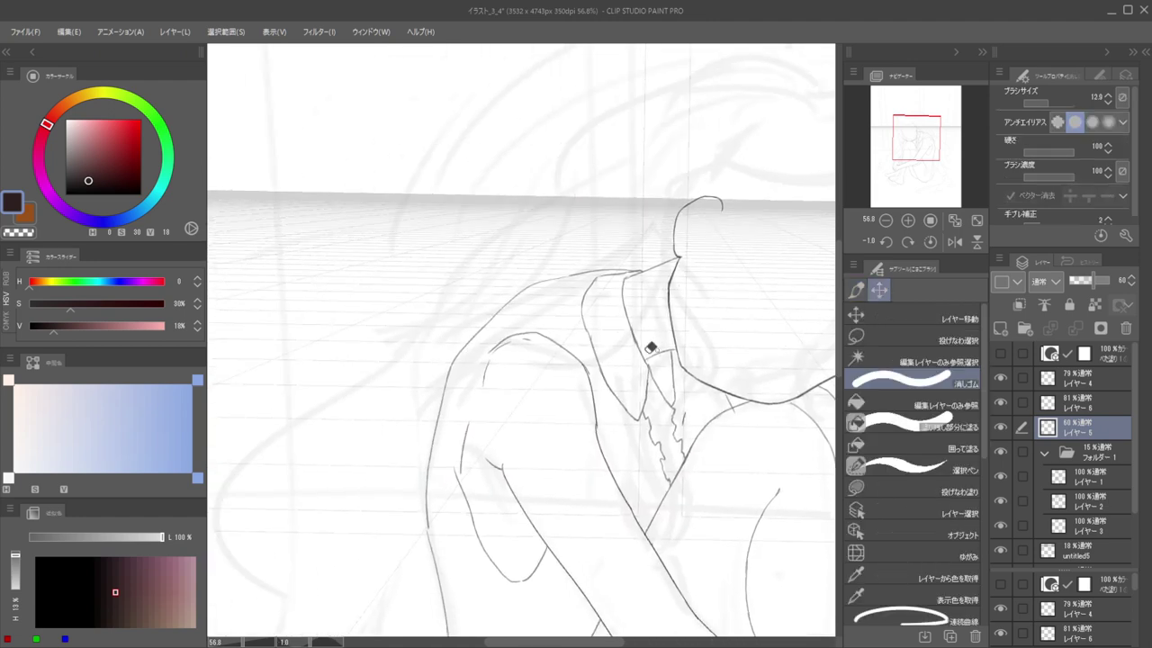
Erase the top of the old rough shoulder line with an enlarged eraser
key("p")
key("e")
mouse_move(501, 357)
left_mouse_down()
mouse_move(513, 344)
mouse_move(488, 392)
left_mouse_up()
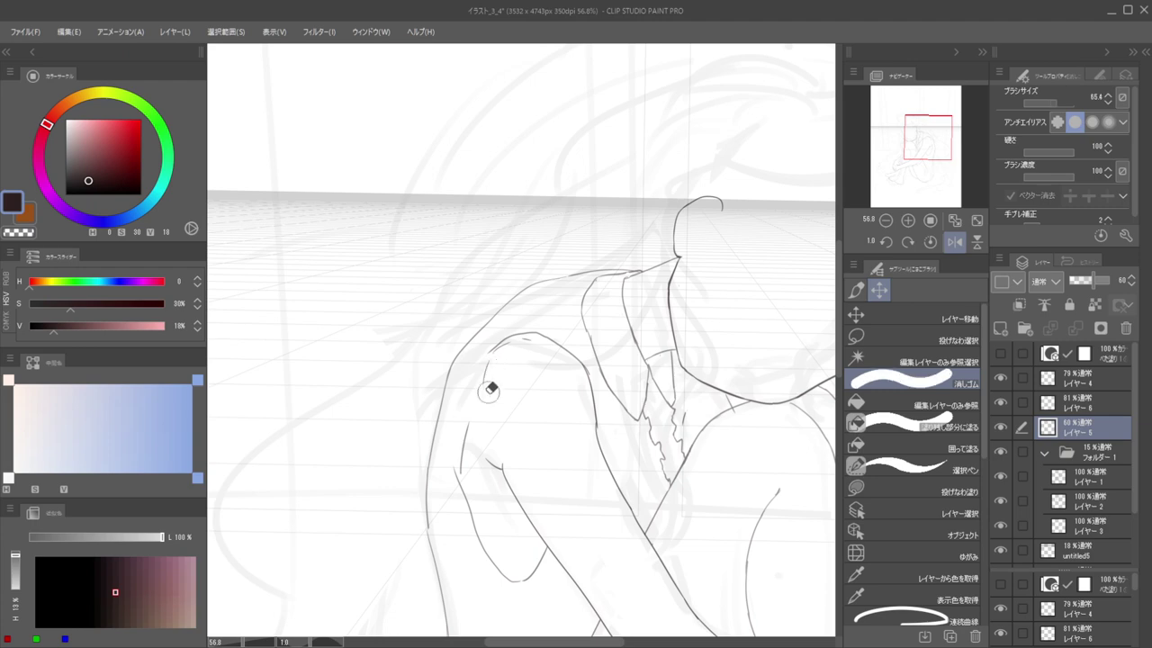
mouse_move(517, 349)
left_mouse_down()
mouse_move(525, 337)
mouse_move(500, 352)
mouse_move(478, 399)
left_mouse_up()
On the 81% layer, ink a new shoulder curve running down the arm
left_click(511, 341, "ctrl+shift")
key("p")
key("e")
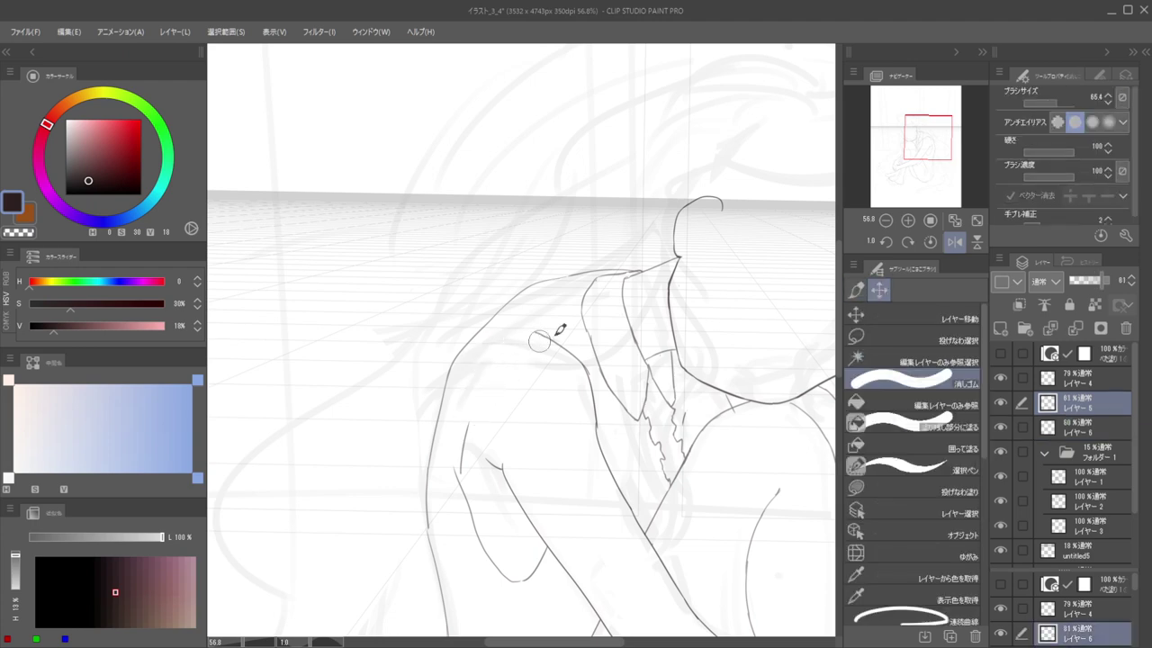
key("p")
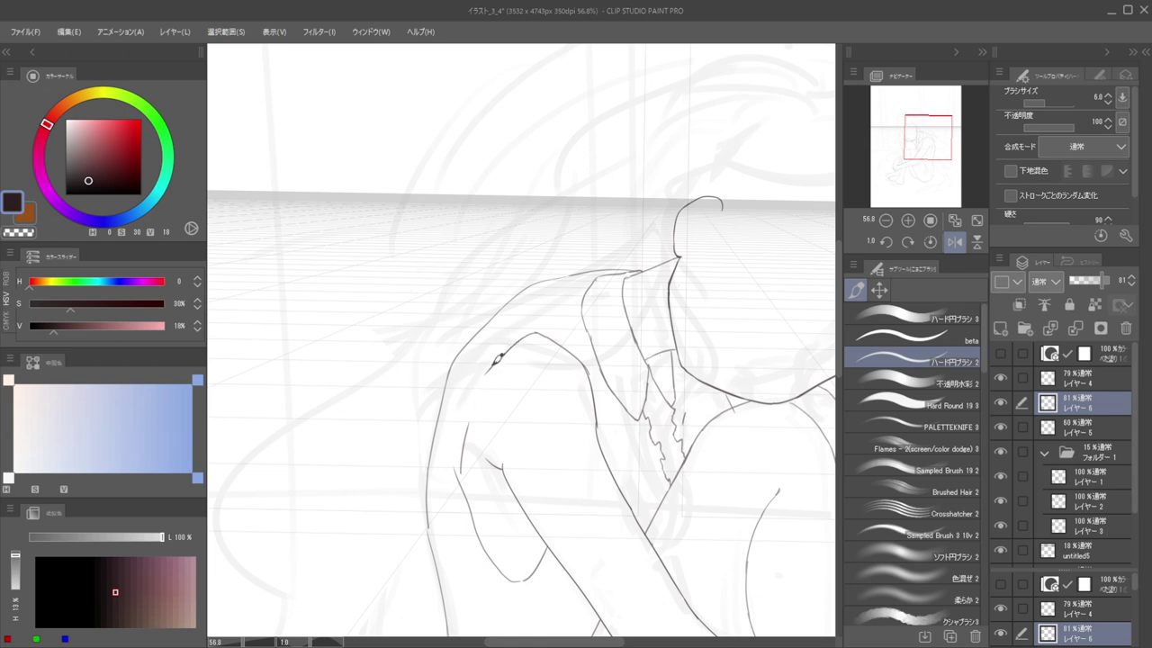
mouse_move(527, 330)
left_mouse_down()
mouse_move(470, 392)
mouse_move(463, 425)
mouse_move(470, 386)
mouse_move(465, 478)
mouse_move(457, 419)
left_mouse_up()
Pick line layers from the canvas until the 81% layer is active
key("e")
key("d")
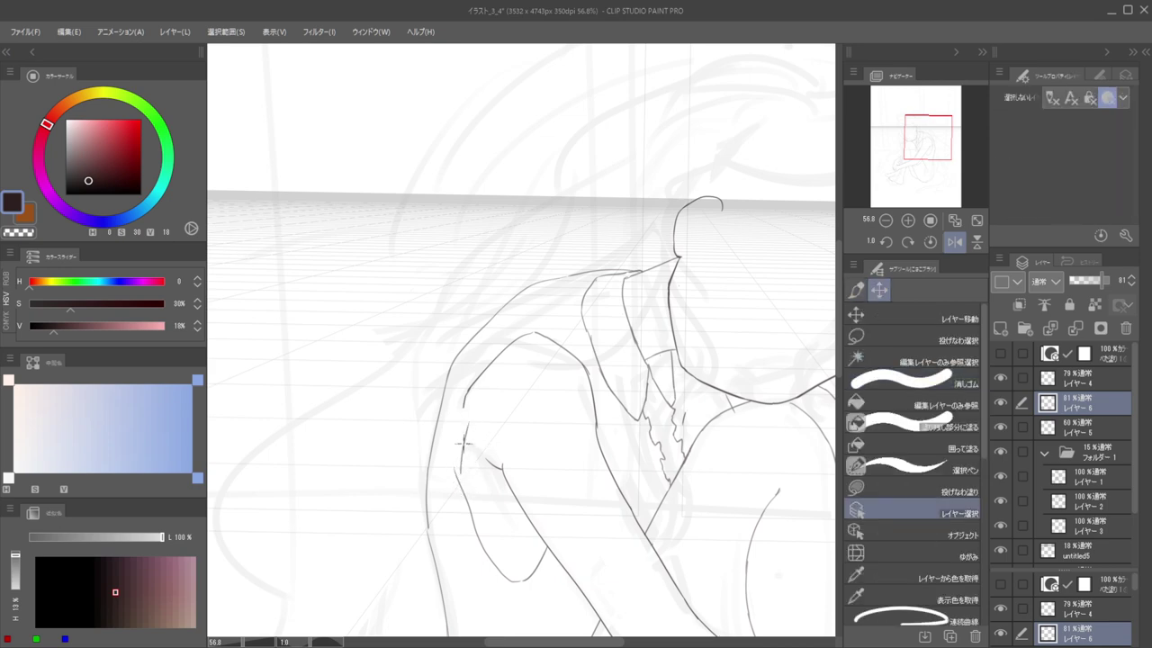
left_click(464, 439)
key("b")
key("e")
key("d")
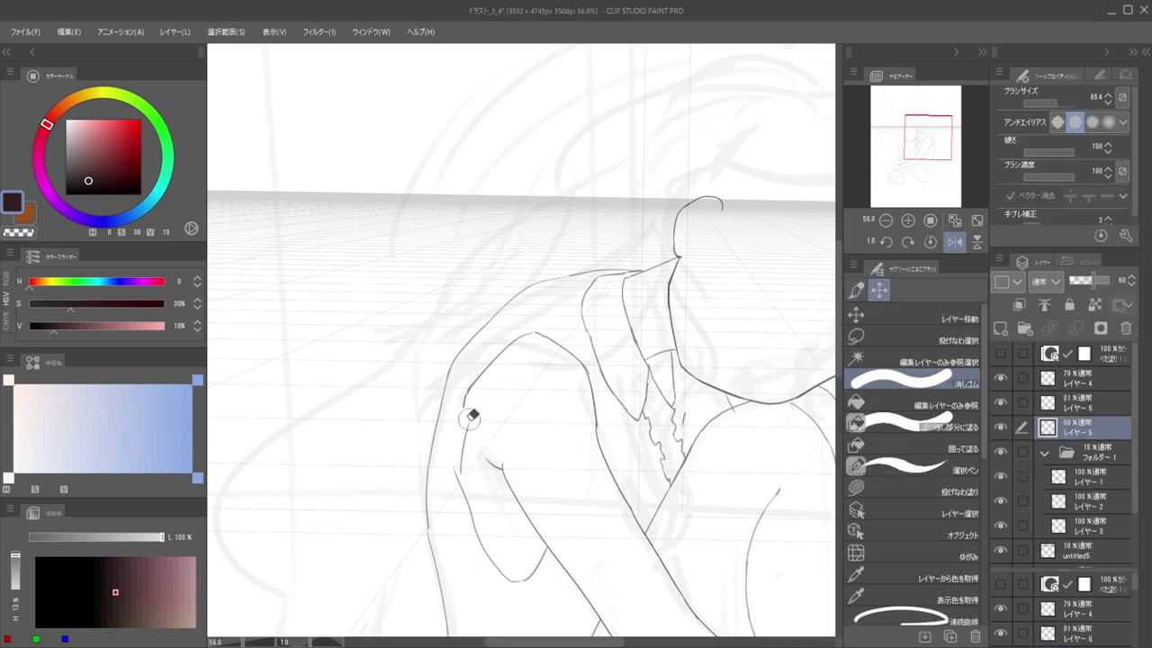
left_click(468, 393, "ctrl")
left_click(465, 398)
Draw the arm's outer contour line downward, redoing a trial stroke
key("b")
key("e")
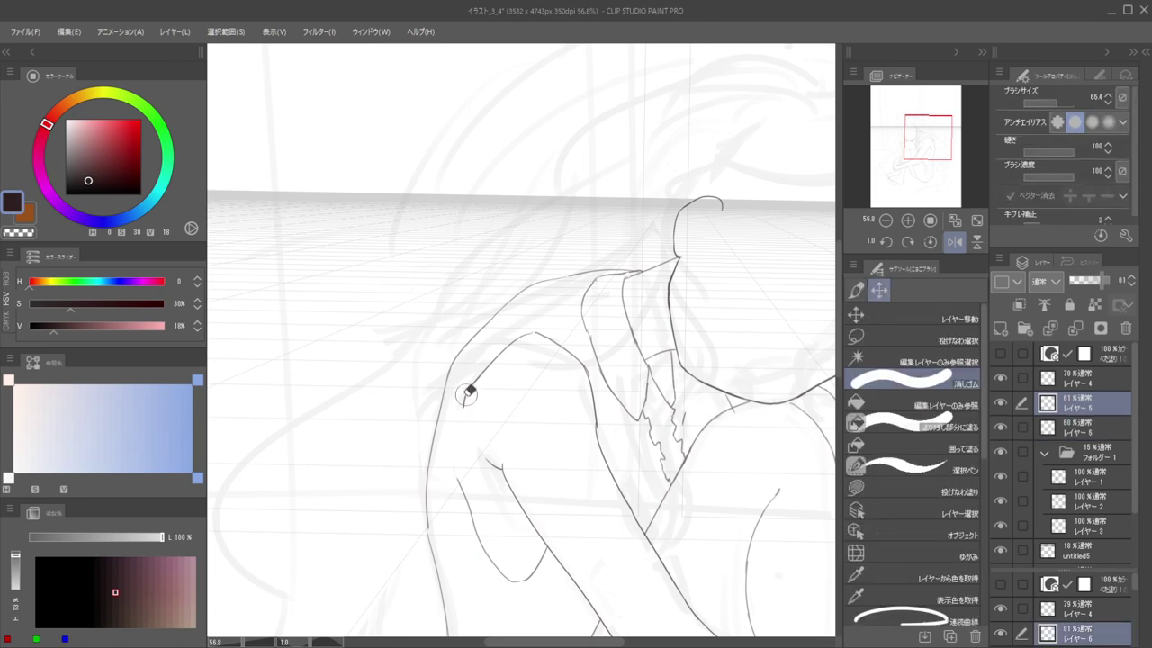
key("b")
left_click_drag(464, 399, 463, 452)
key("ctrl+z")
left_click_drag(470, 385, 457, 457)
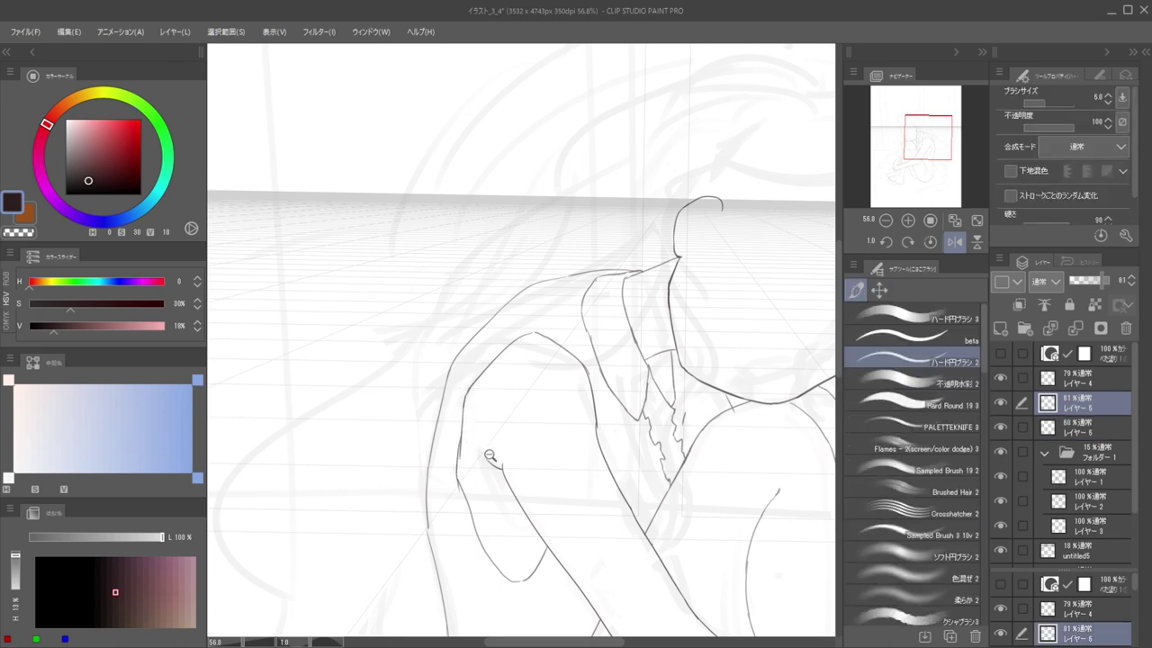
Erase the left side of the arm-opening line and redraw it down the arm contour
left_click(489, 456, "ctrl+alt")
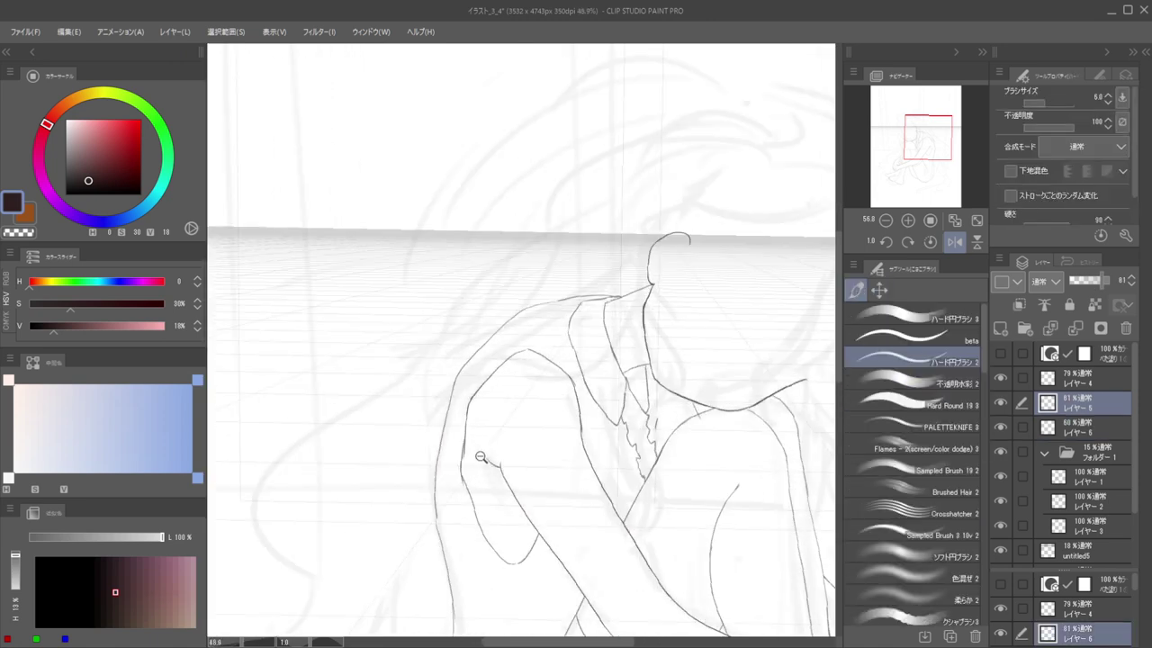
left_click(472, 501, "ctrl+shift")
key("e")
left_click_drag(463, 474, 489, 541)
key("b")
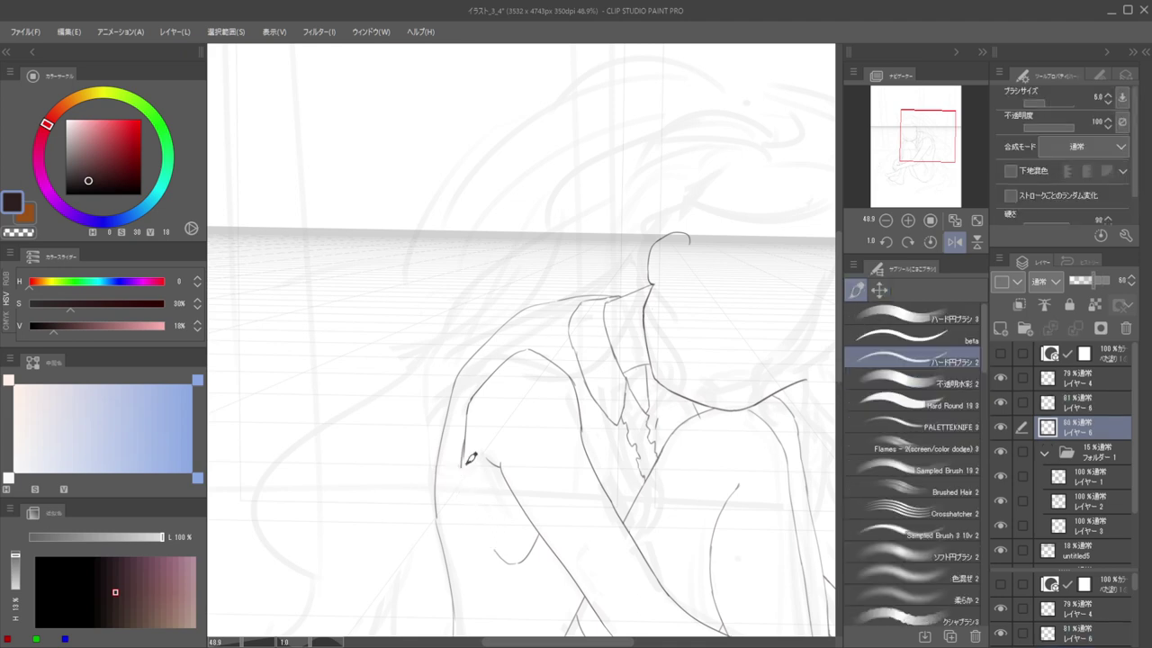
left_click_drag(462, 465, 482, 522)
key("ctrl+z")
left_click_drag(467, 467, 486, 531)
Add a short curve at the lower arm contour, then reselect the 81% layer
key("e")
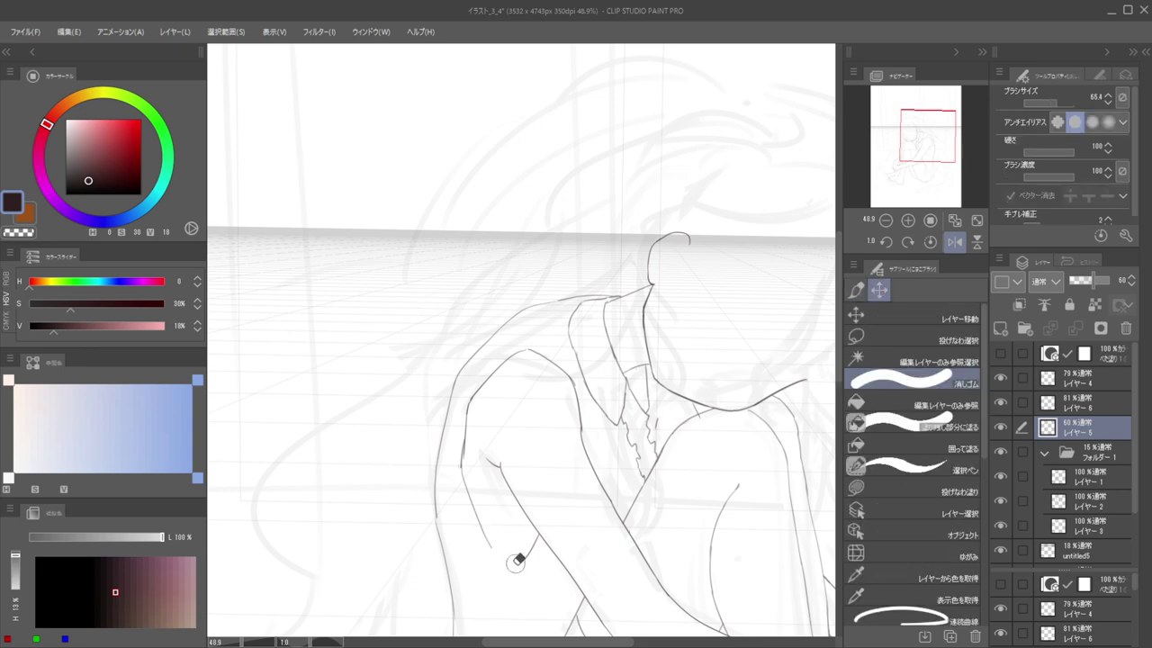
key("p")
left_click_drag(492, 544, 496, 545)
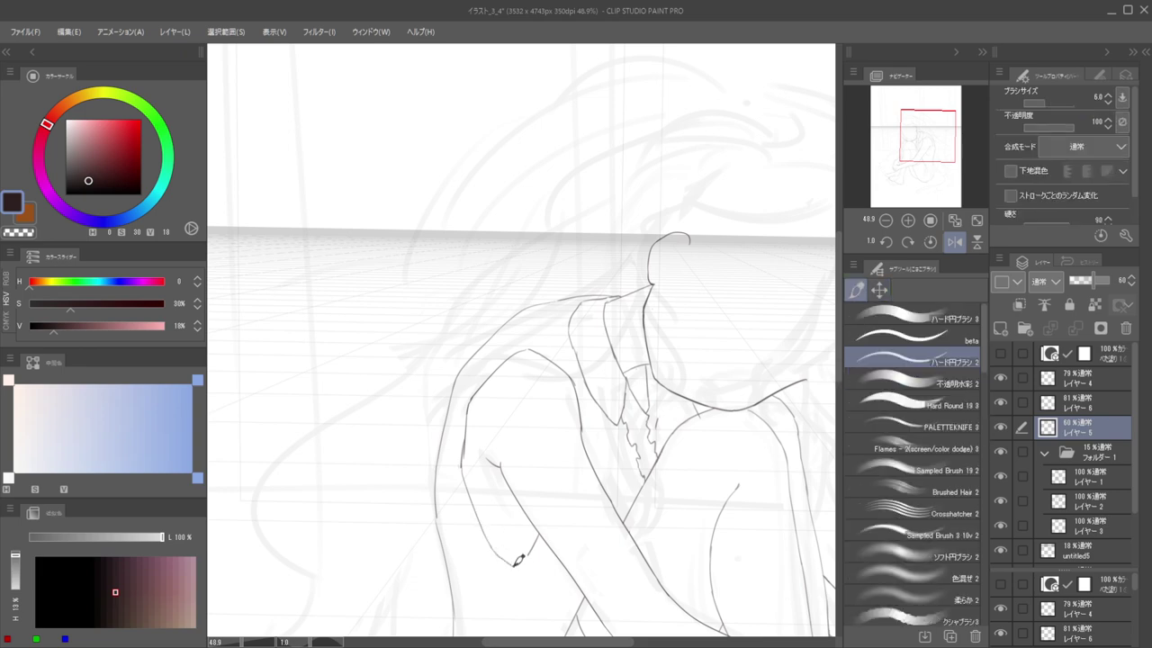
key("e")
key("p")
left_click(466, 443, "ctrl+shift")
key("e")
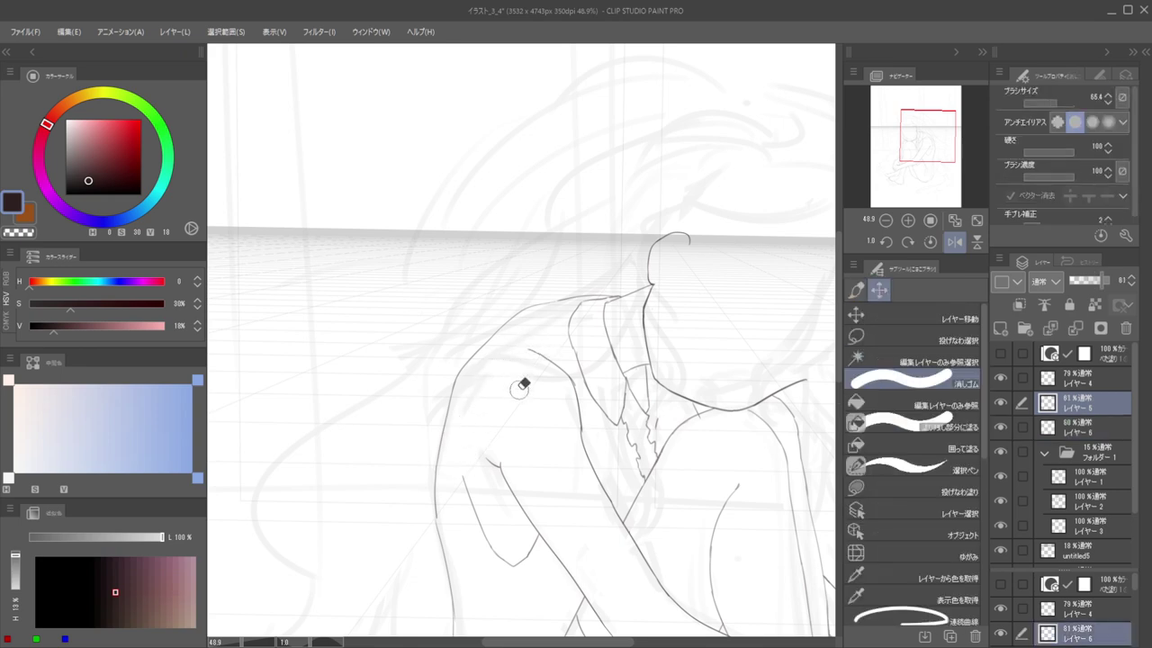
Draw the arm's inner contour below the shoulder after a few undone trial strokes
key("ctrl+shift")
left_click(532, 350, "ctrl+shift")
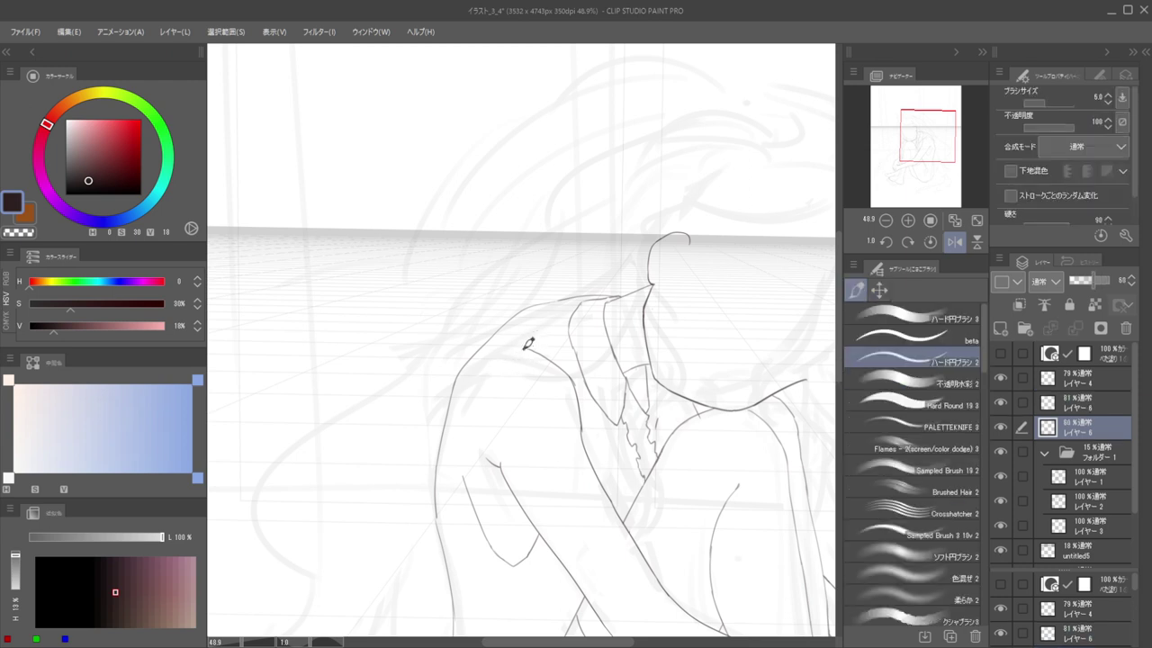
mouse_move(551, 360)
left_mouse_down()
mouse_move(475, 389)
mouse_move(464, 479)
left_mouse_up()
key("ctrl+z")
left_click_drag(473, 393, 468, 487)
key("ctrl+z")
mouse_move(475, 389)
left_mouse_down()
mouse_move(460, 438)
mouse_move(475, 495)
left_mouse_up()
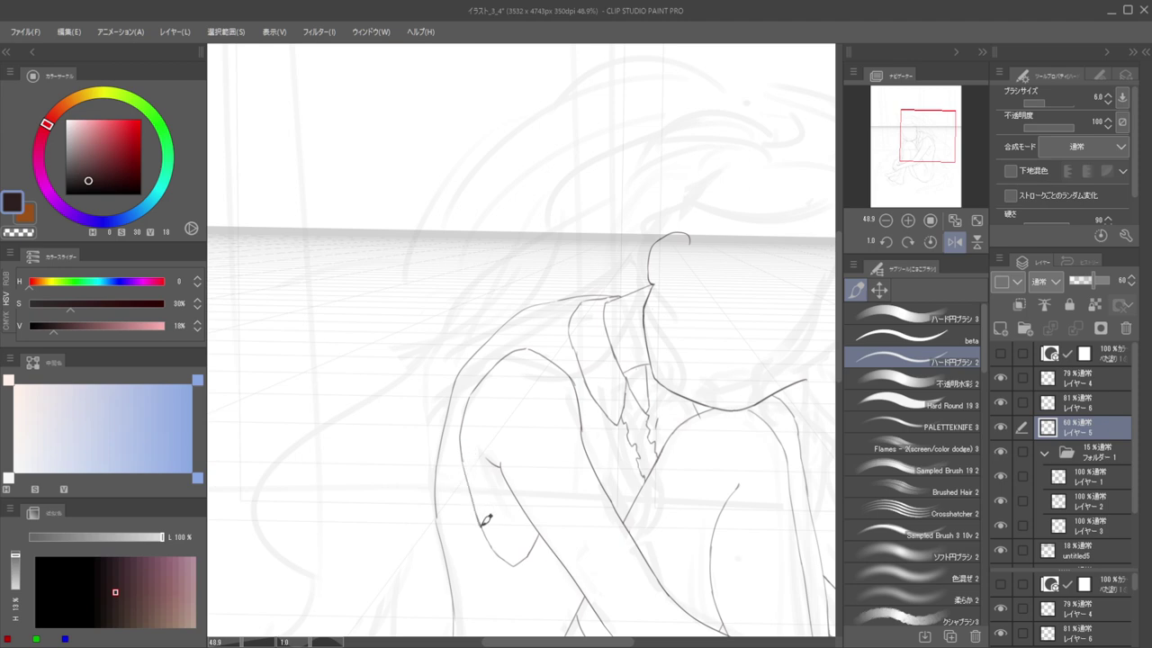
Turn off the mirrored view and zoom out to see the whole page
left_click_drag(475, 423, 416, 410)
key("h")
left_click_drag(526, 387, 578, 391)
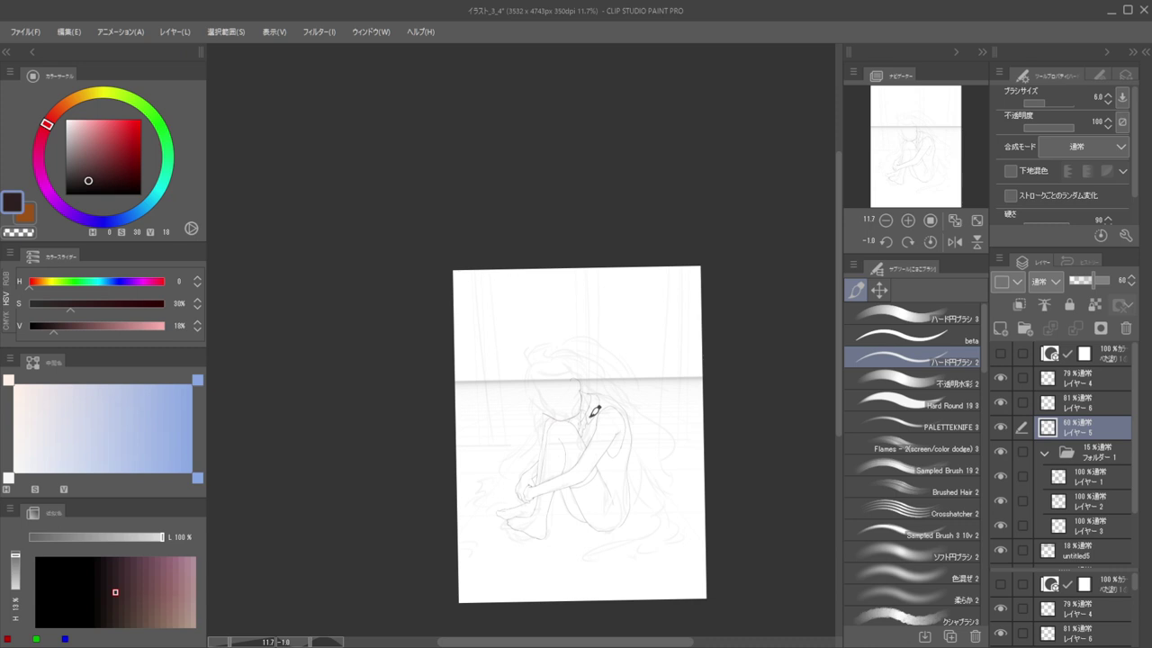
Erase part of the leg line and redraw the collar edge beside the chin as one line
left_click_drag(604, 424, 684, 422)
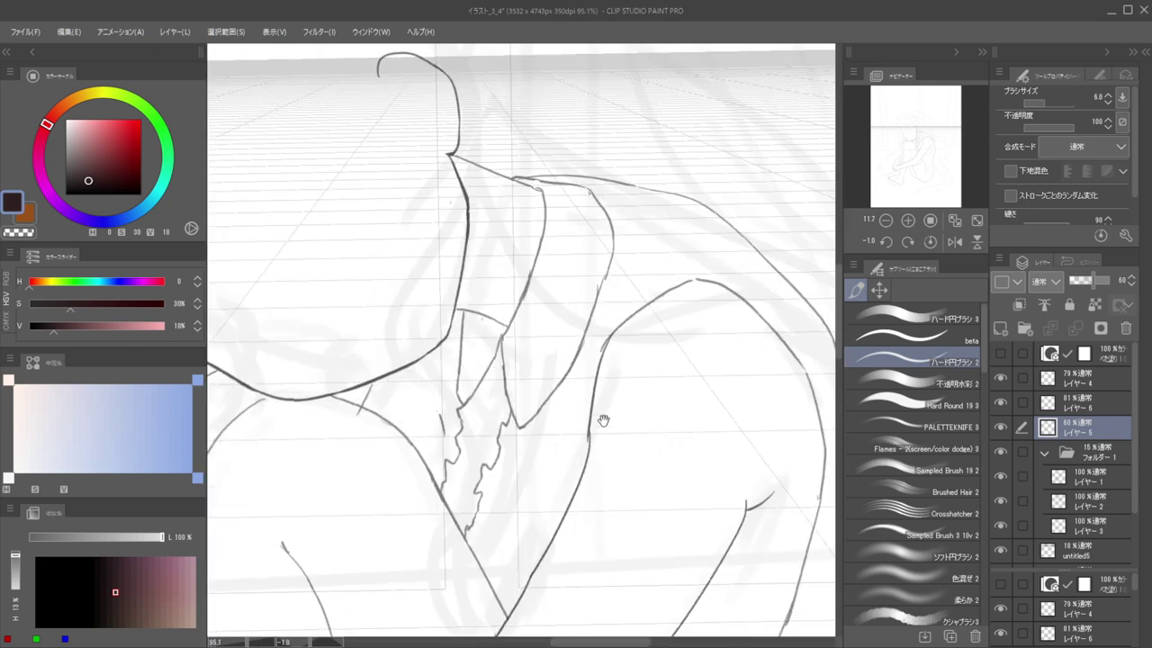
key("e")
left_click(595, 394, "ctrl+shift")
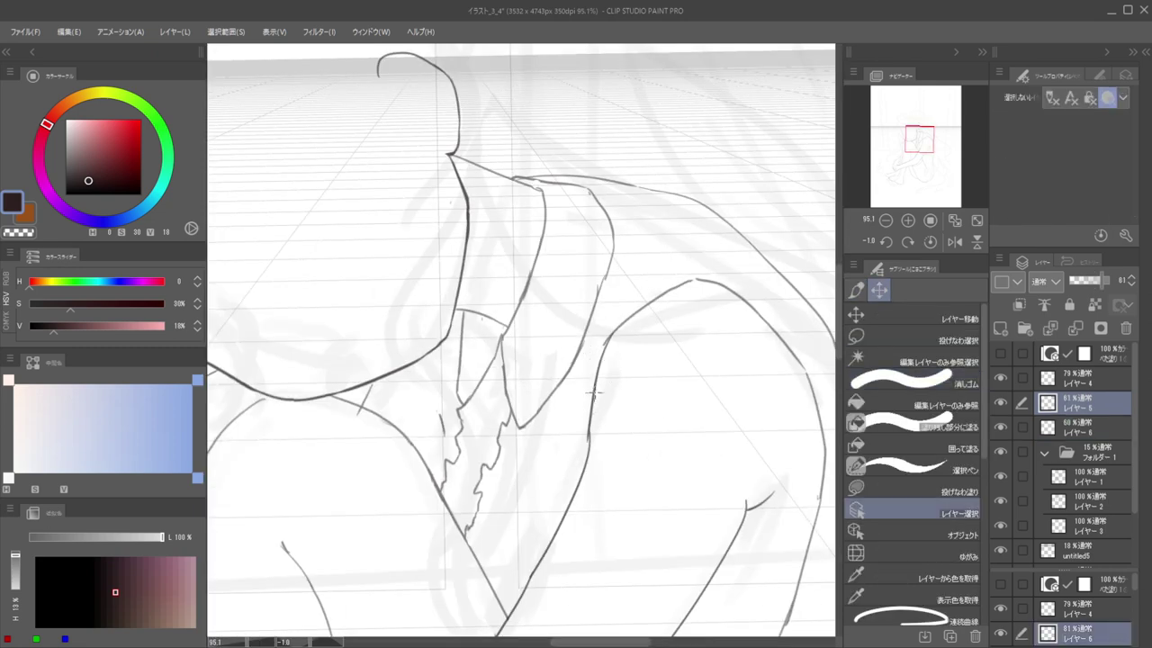
key("e")
mouse_move(601, 364)
left_mouse_down()
mouse_move(584, 409)
mouse_move(595, 367)
mouse_move(572, 421)
mouse_move(577, 461)
left_mouse_up()
key("b")
key("ctrl+z")
key("ctrl+z")
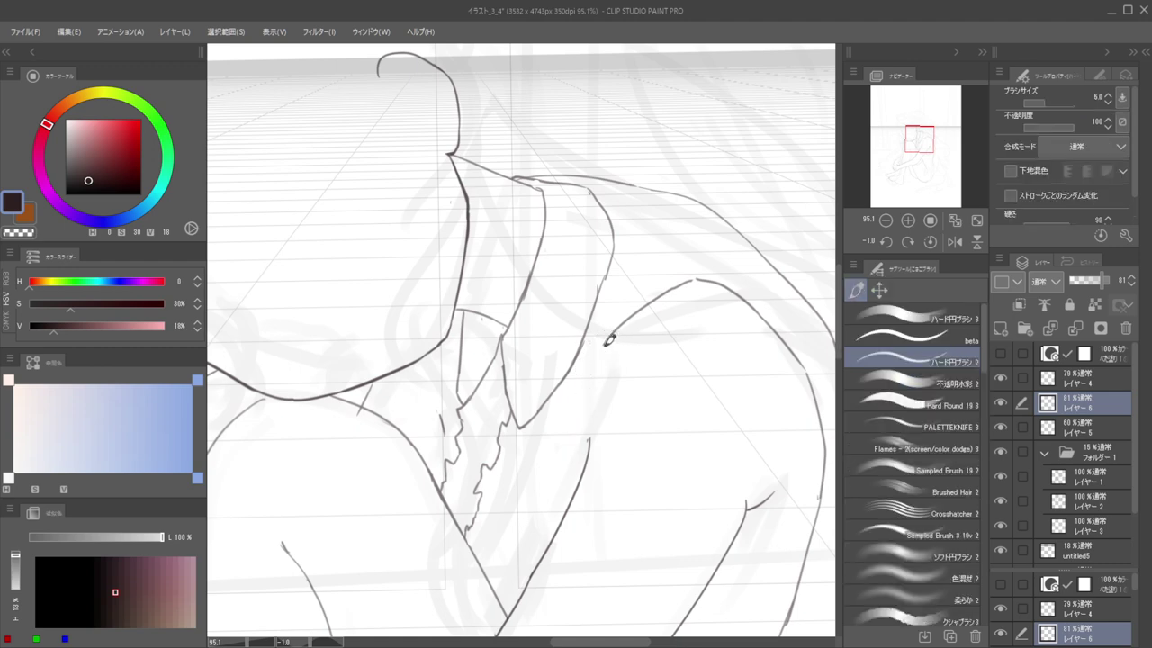
left_click_drag(612, 335, 585, 463)
key("ctrl+0")
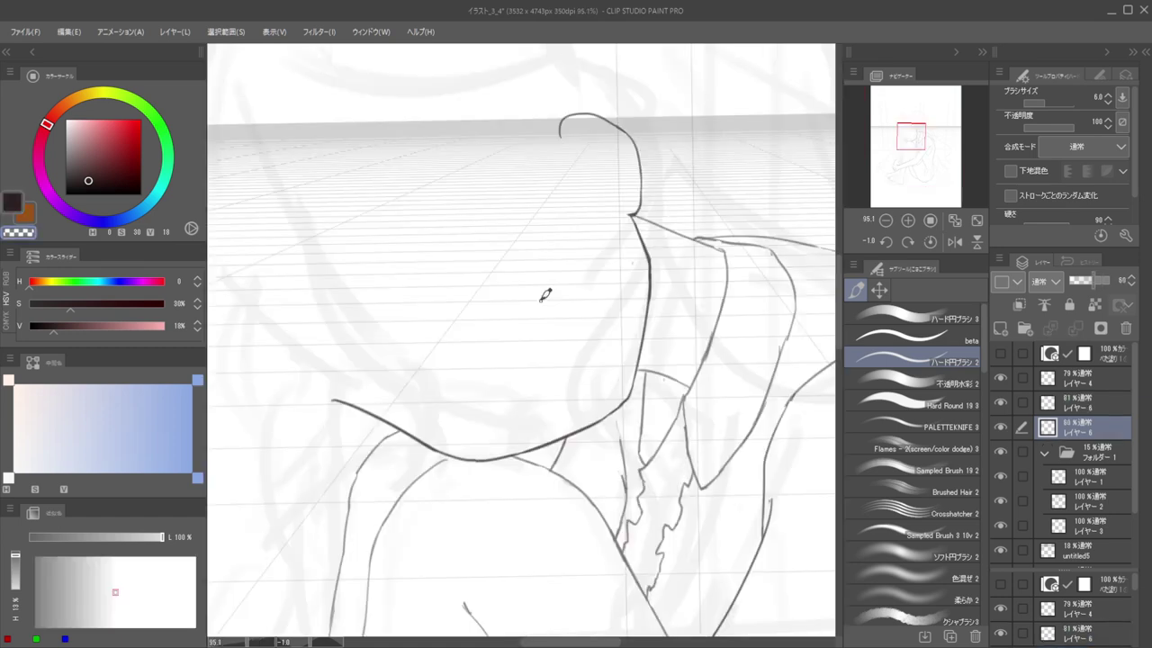
scroll(609, 408, "up", 2)
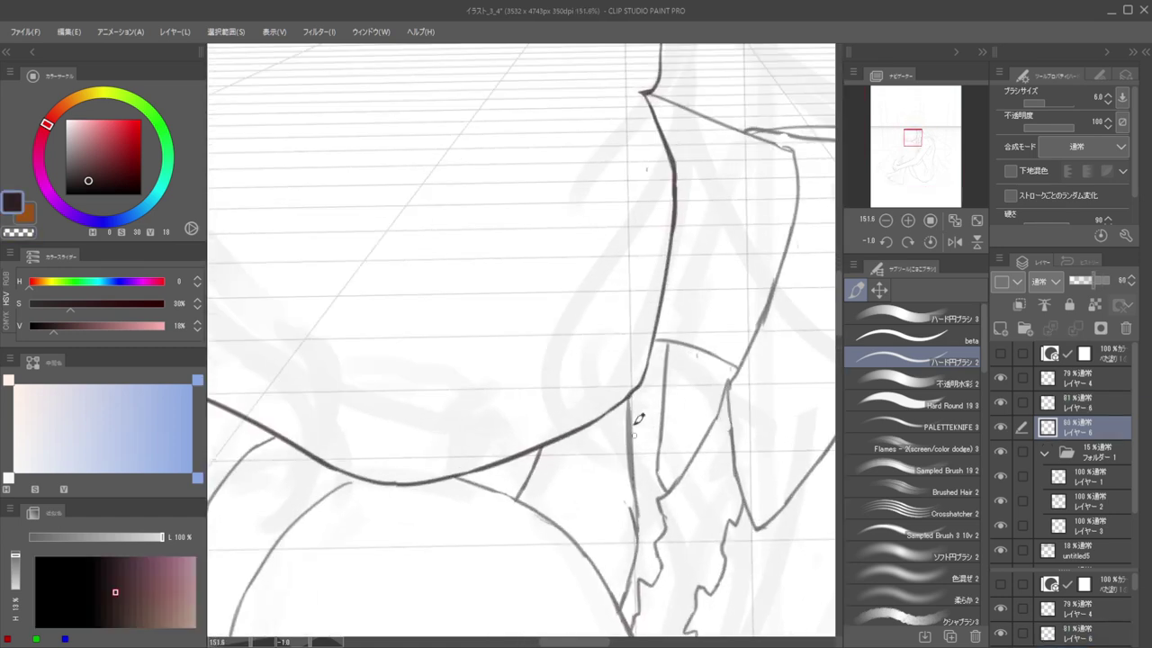
scroll(558, 385, "down", 6)
scroll(559, 385, "down", 1)
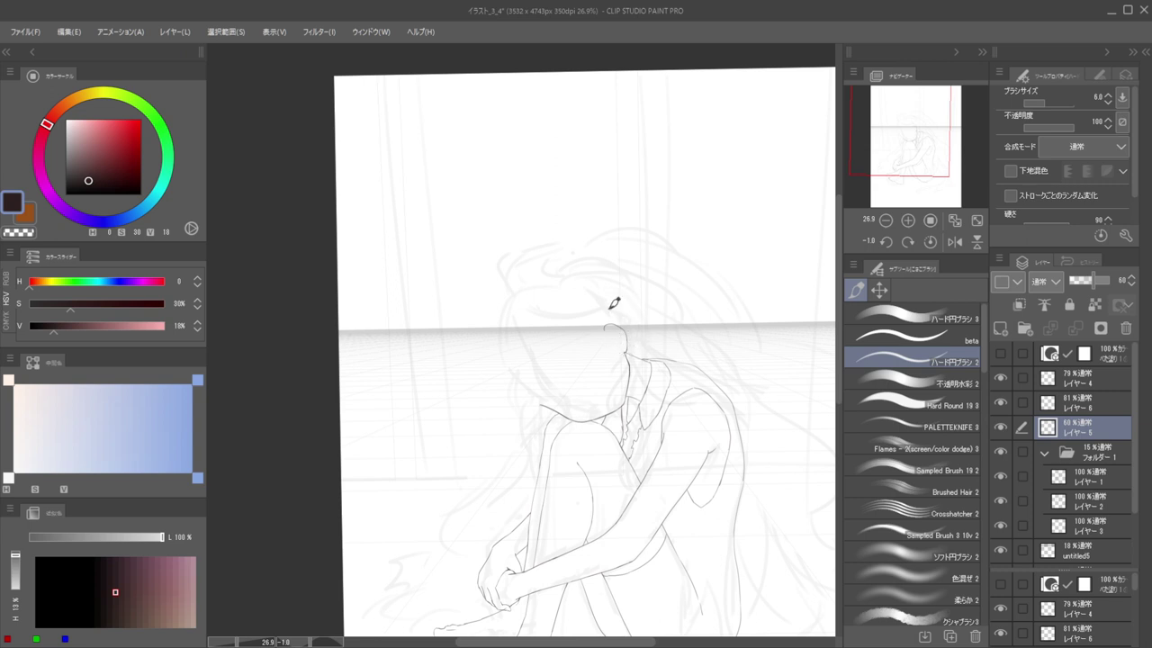
Draw a short stroke down from the chin line, redo it once, then mirror the view to check
left_click_drag(616, 429, 653, 430)
key("e")
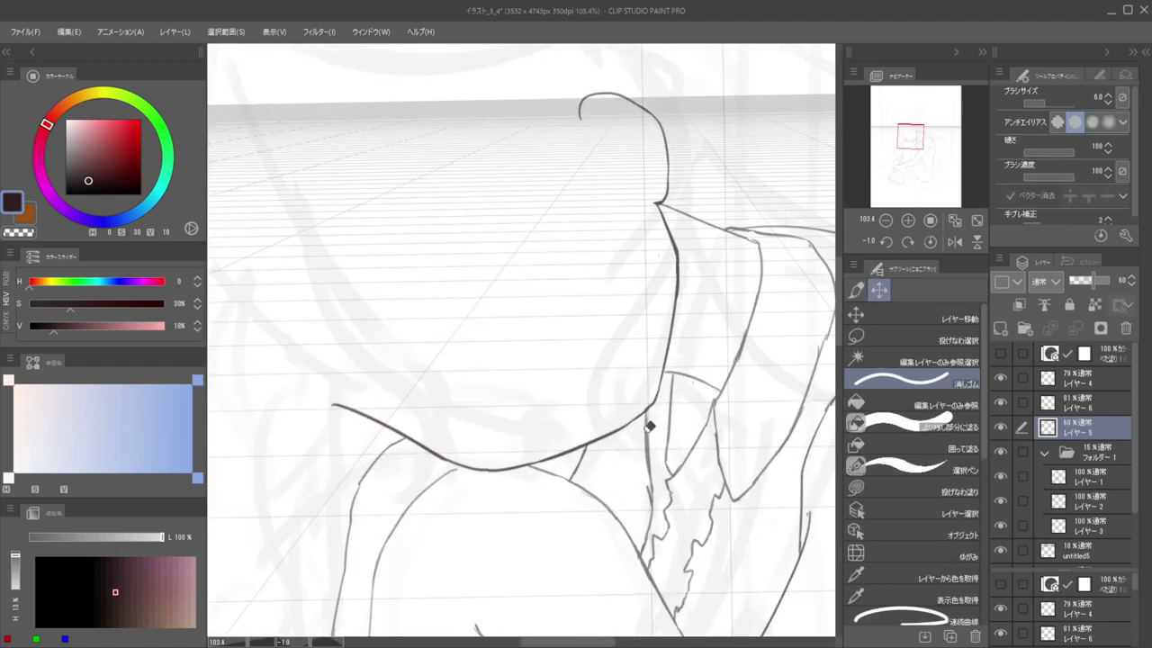
key("b")
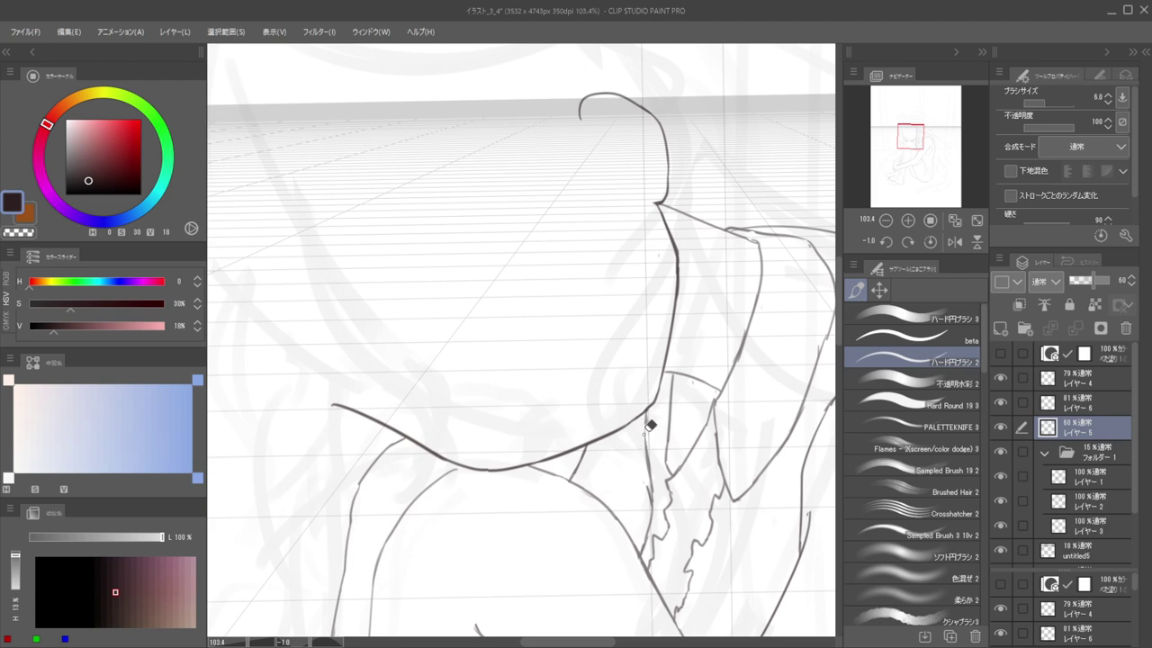
key("e")
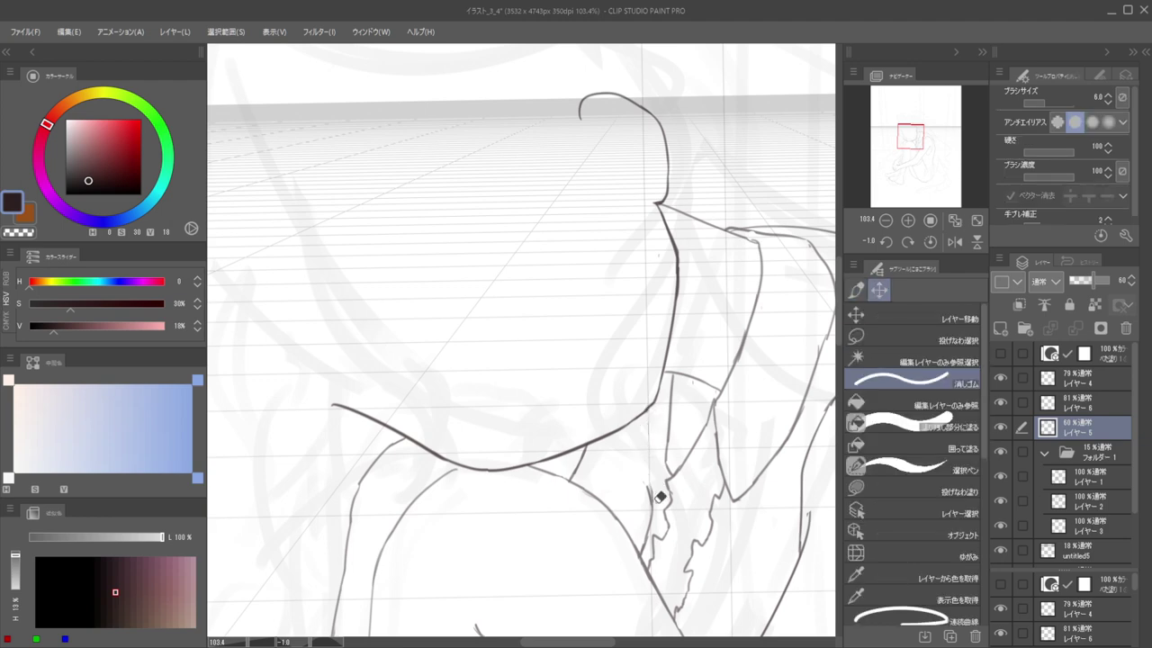
key("b")
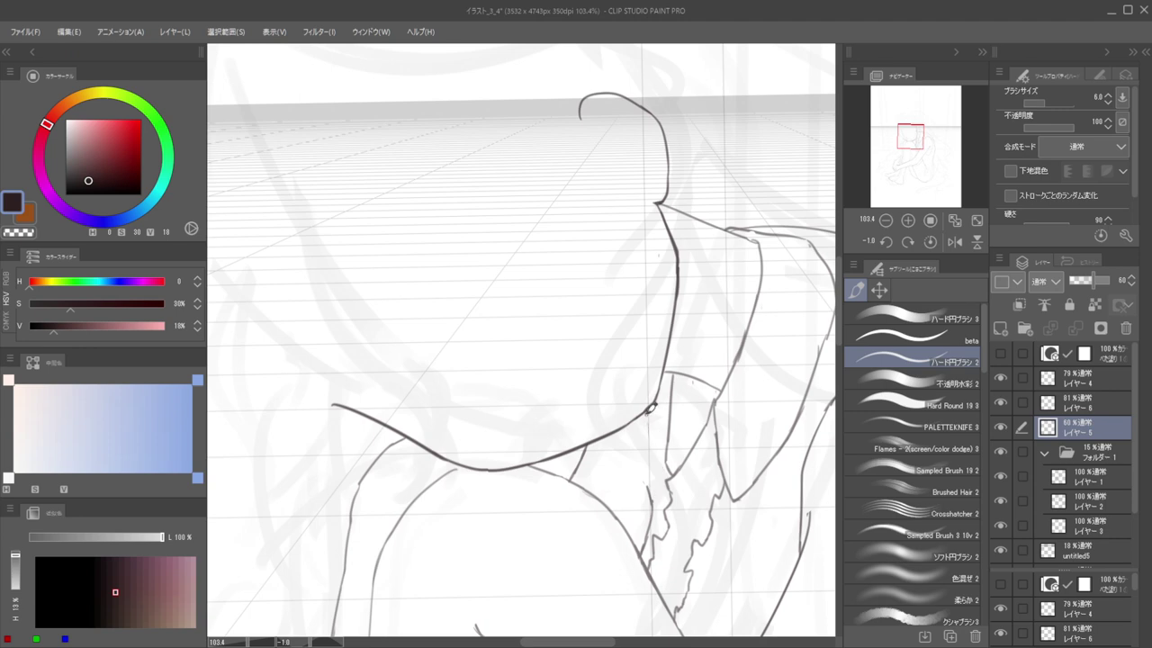
left_click_drag(647, 412, 652, 488)
key("ctrl+z")
left_click_drag(646, 411, 652, 491)
left_click_drag(645, 425, 653, 396)
key("h")
key("h")
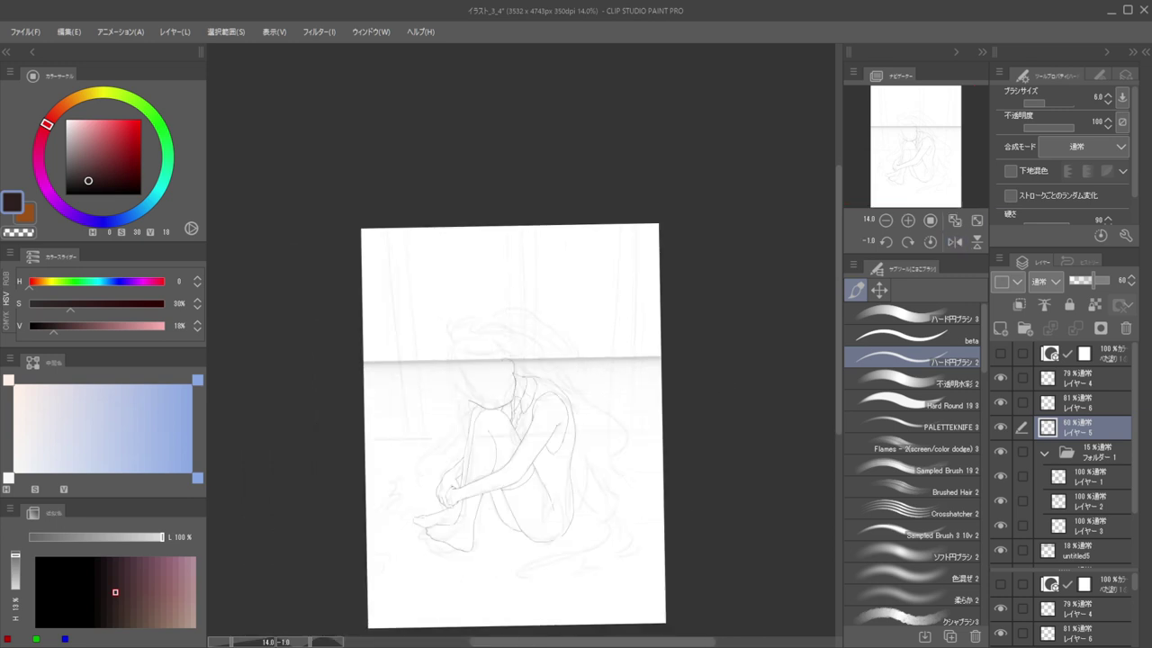
Erase the old elbow curve and ink the arm outline down from the shoulder
scroll(545, 458, "up", 5)
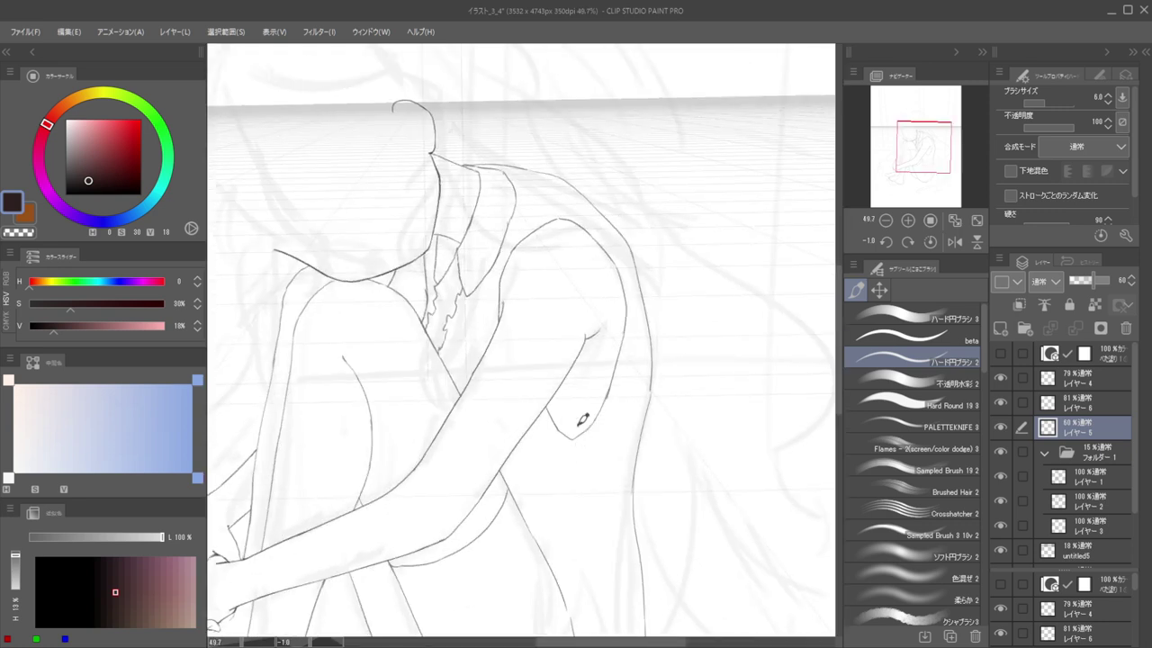
key("e")
mouse_move(587, 420)
left_mouse_down("ctrl+alt")
mouse_move(578, 433)
mouse_move(610, 394)
mouse_move(623, 337)
left_mouse_up("ctrl+alt")
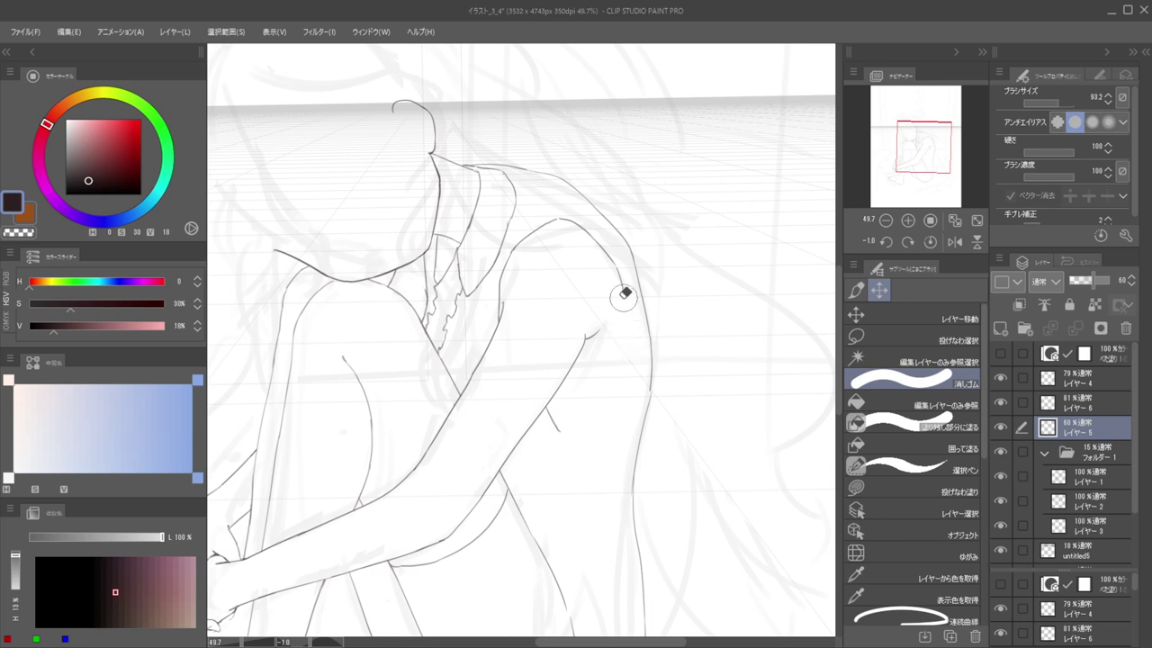
key("p")
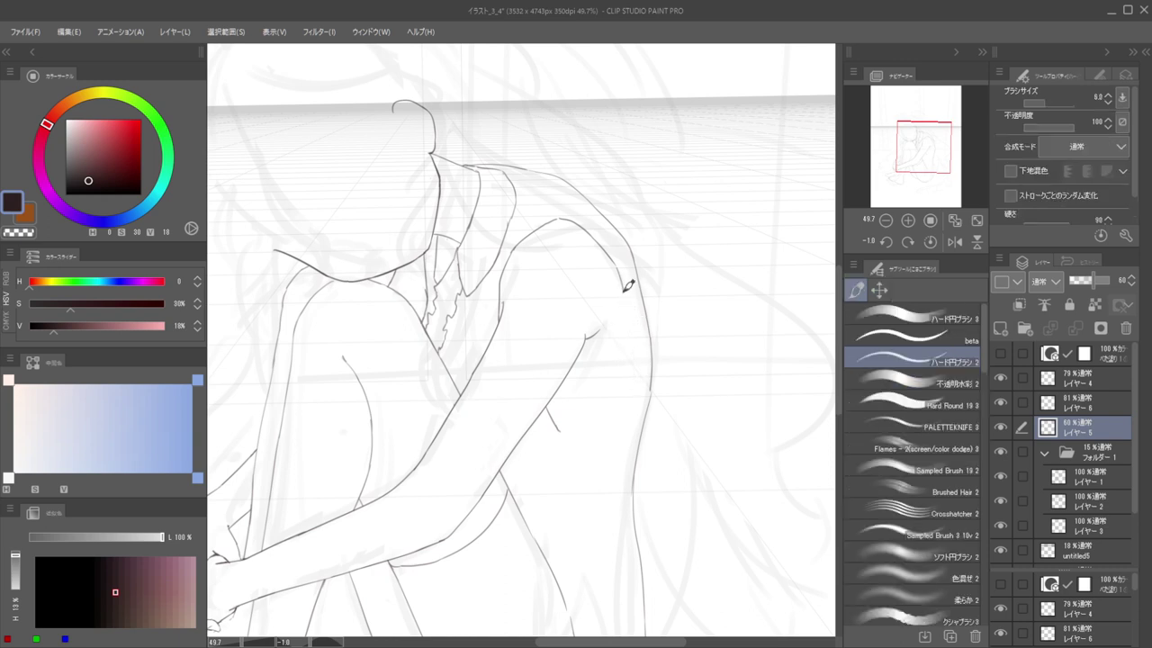
mouse_move(627, 286)
left_mouse_down()
mouse_move(628, 429)
mouse_move(610, 468)
mouse_move(628, 416)
mouse_move(600, 475)
left_mouse_up()
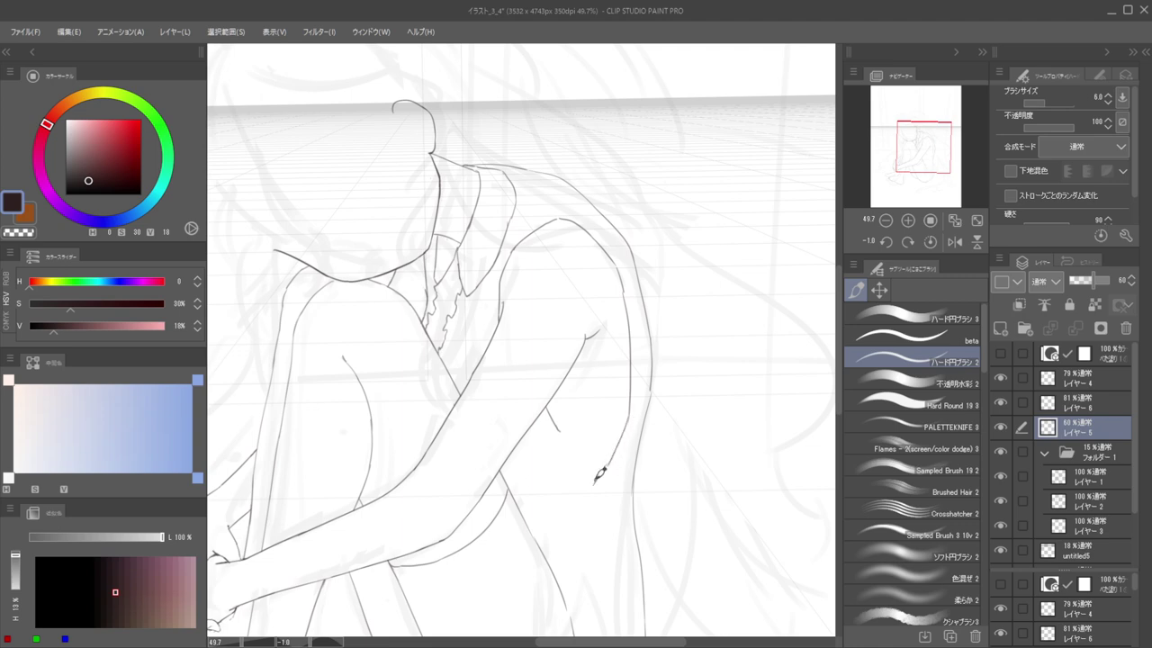
key("ctrl+z")
left_click_drag(628, 414, 590, 491)
Redraw the arm outline from mid-arm down to the elbow
key("e")
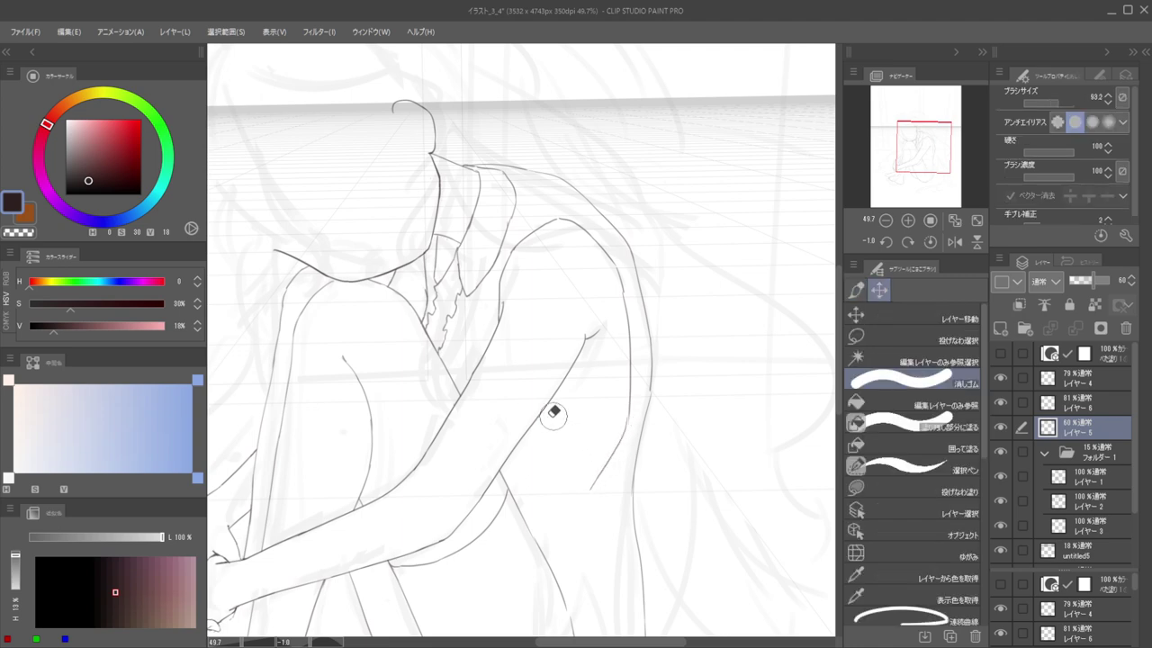
left_click_drag(537, 419, 587, 485)
key("ctrl+z")
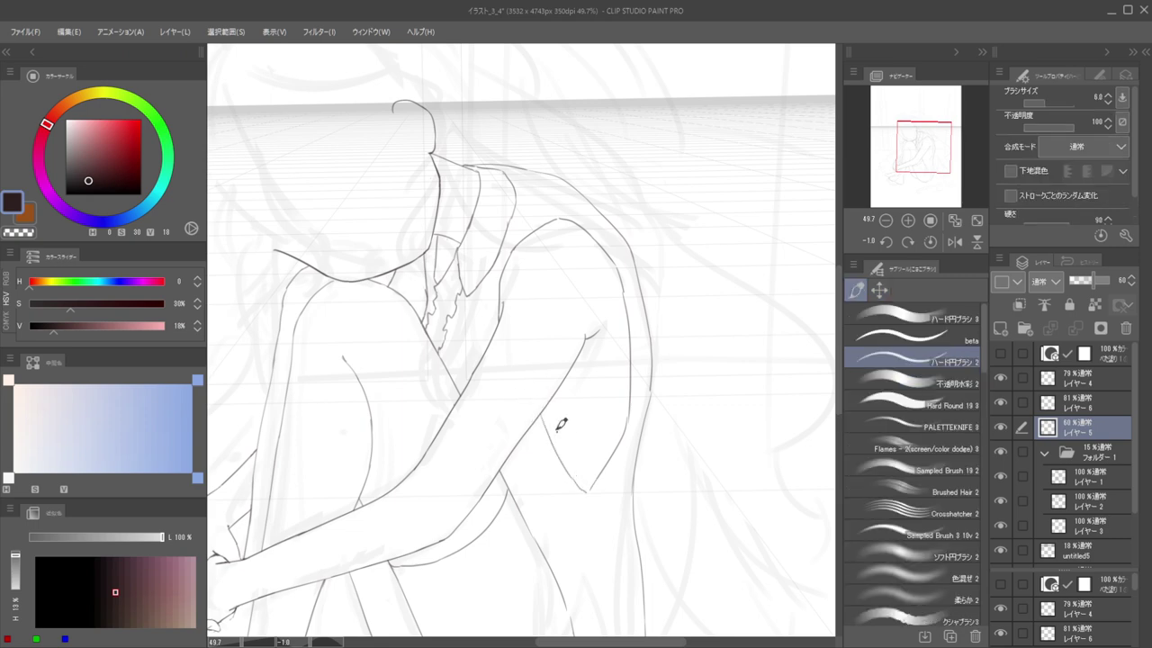
key("ctrl+z")
left_click_drag(540, 415, 590, 489)
scroll(573, 400, "down", 10)
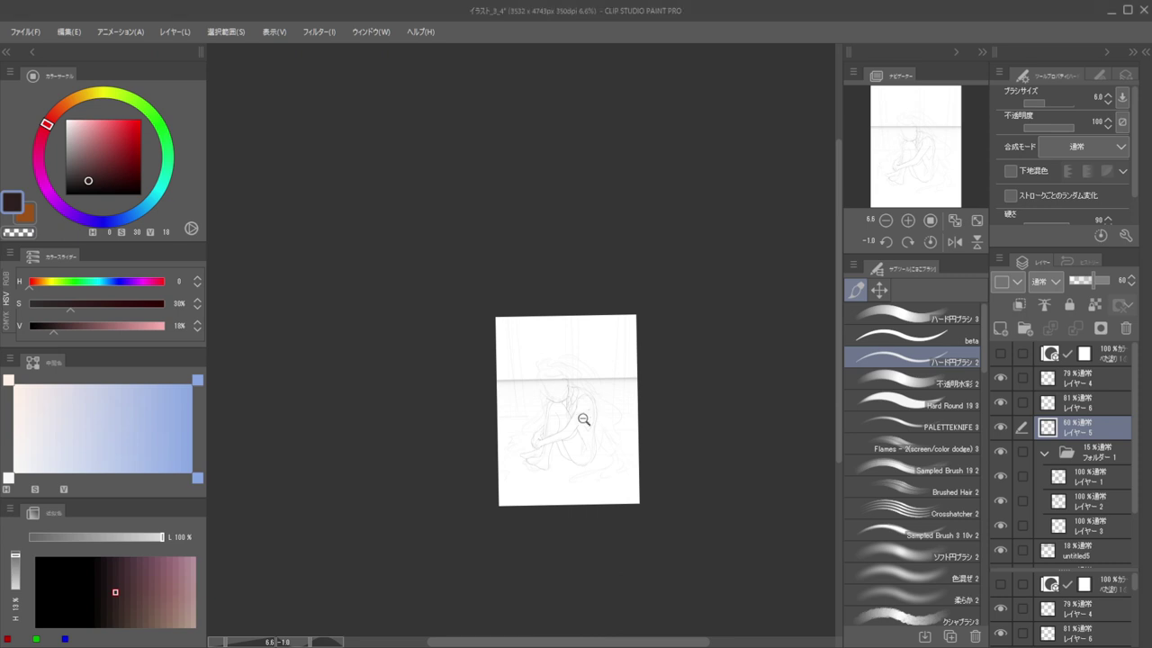
Trim the torso line and draw a thin line down the back of the arm
mouse_move(583, 420)
left_mouse_down()
mouse_move(640, 452)
mouse_move(592, 445)
mouse_move(607, 439)
mouse_move(630, 463)
left_mouse_up()
key("e")
key("b")
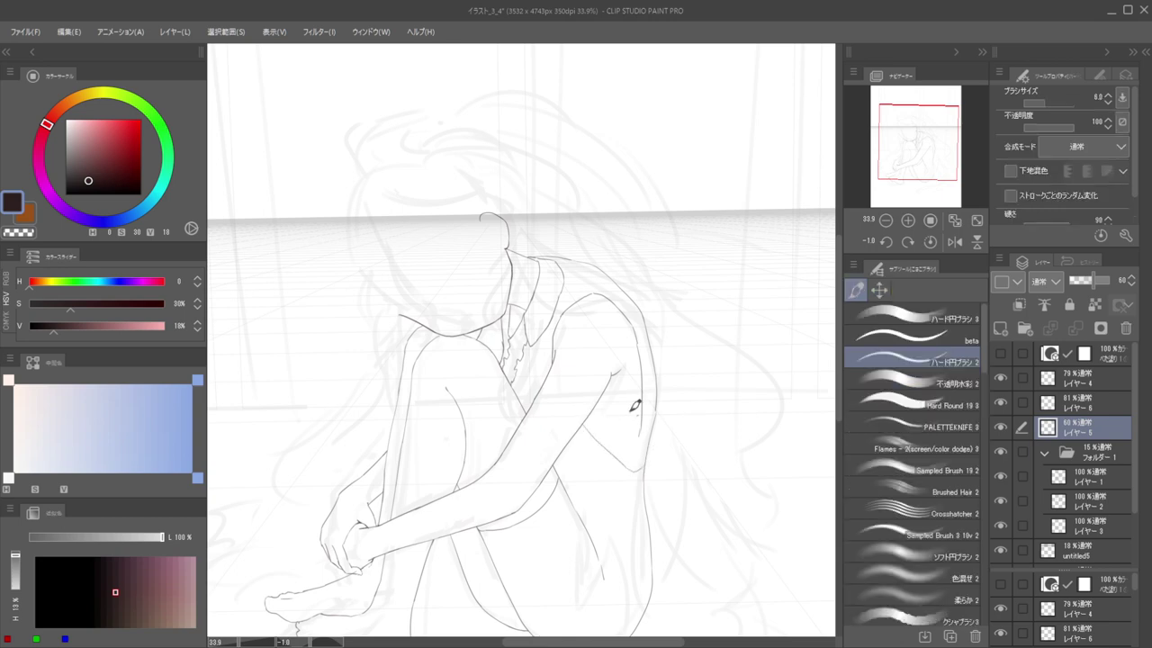
key("e")
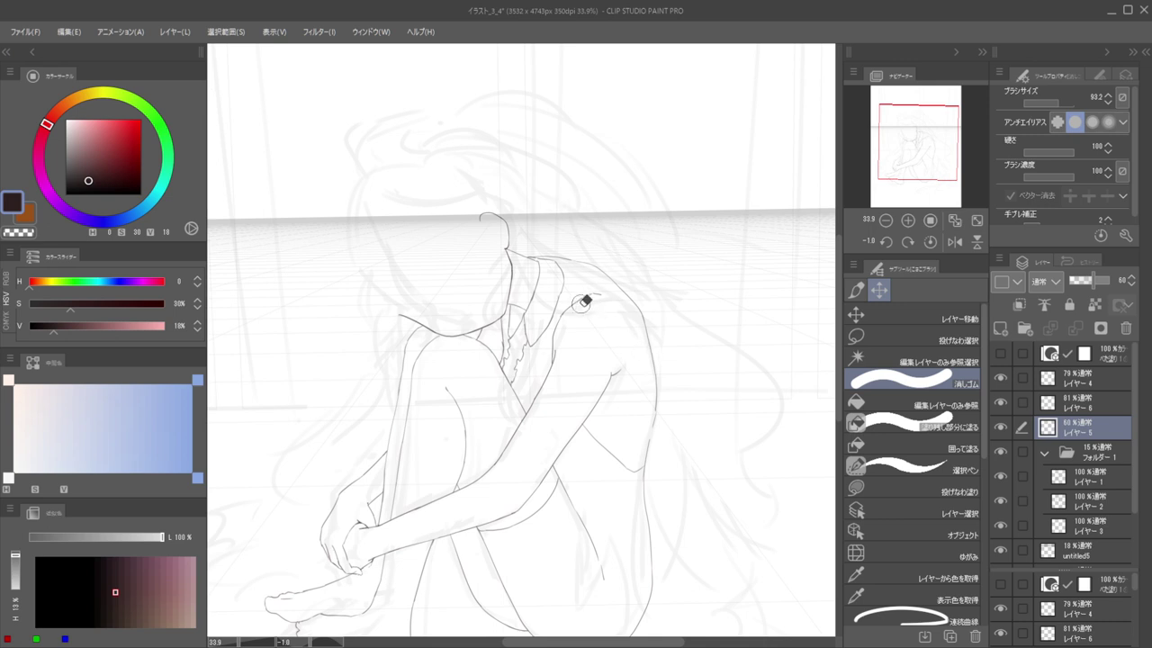
key("p")
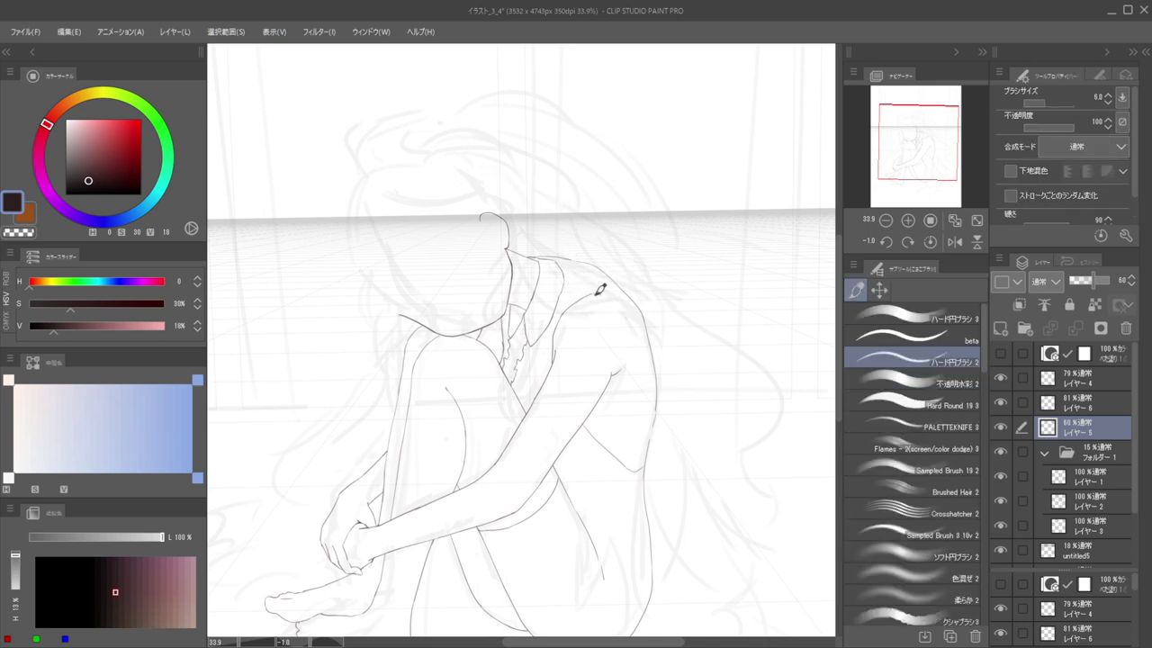
mouse_move(610, 300)
left_mouse_down()
mouse_move(642, 328)
mouse_move(638, 393)
left_mouse_up()
key("ctrl+z")
left_click_drag(641, 333, 637, 428)
key("e")
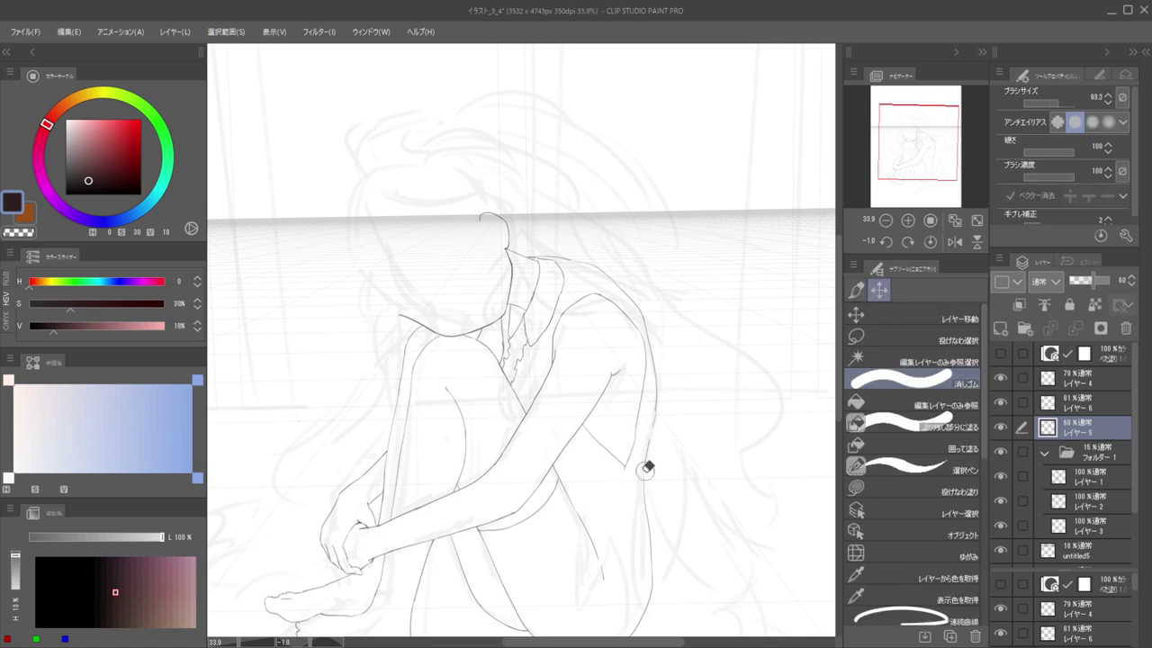
key("p")
scroll(623, 379, "up", 3)
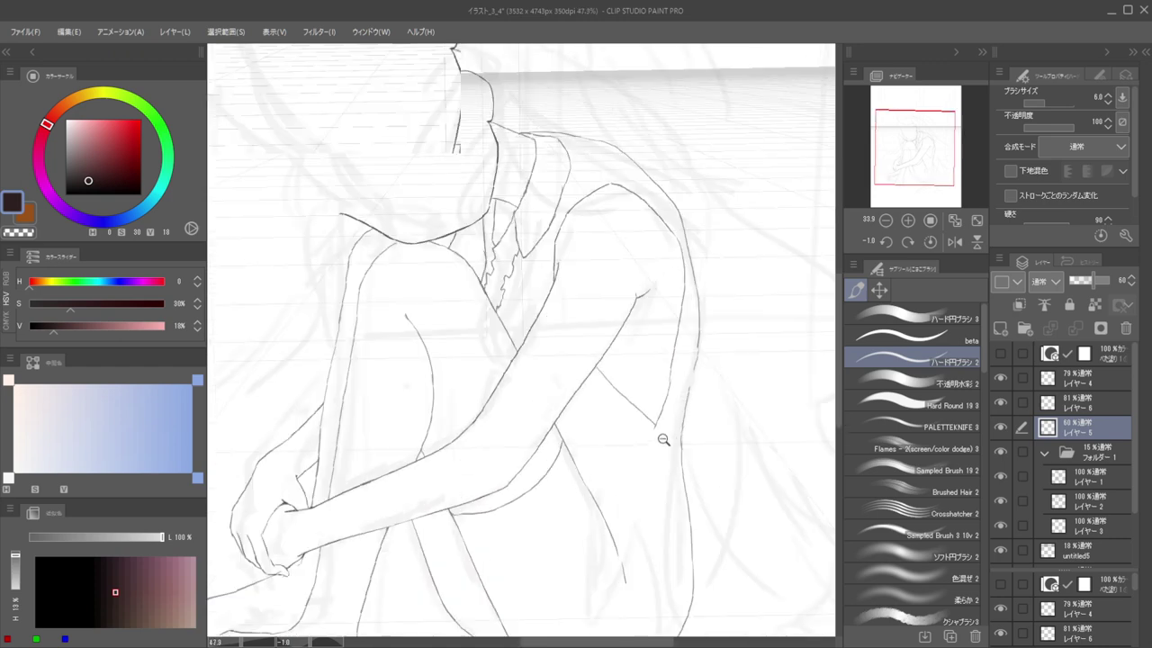
Extend the arm line downward toward the elbow
key("e")
key("p")
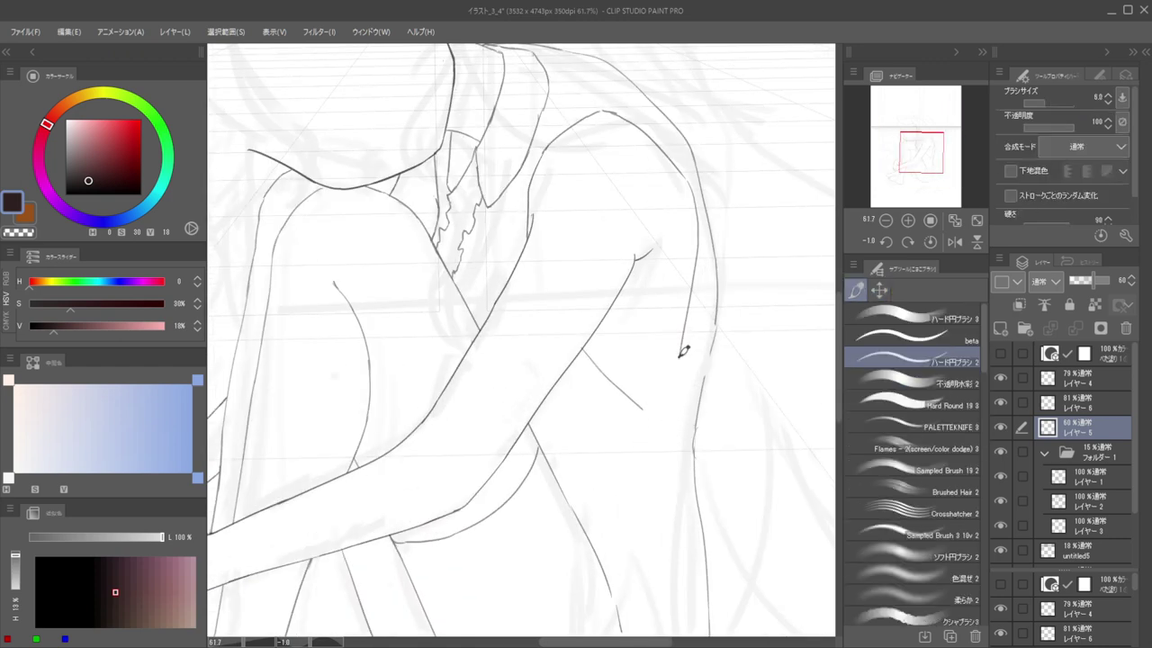
mouse_move(682, 349)
left_mouse_down()
mouse_move(675, 383)
mouse_move(632, 392)
mouse_move(635, 406)
left_mouse_up()
key("e")
key("p")
left_click_drag(644, 340, 654, 385)
Redraw the short elbow stroke so it runs down to the bend
scroll(630, 389, "up", 3)
key("e")
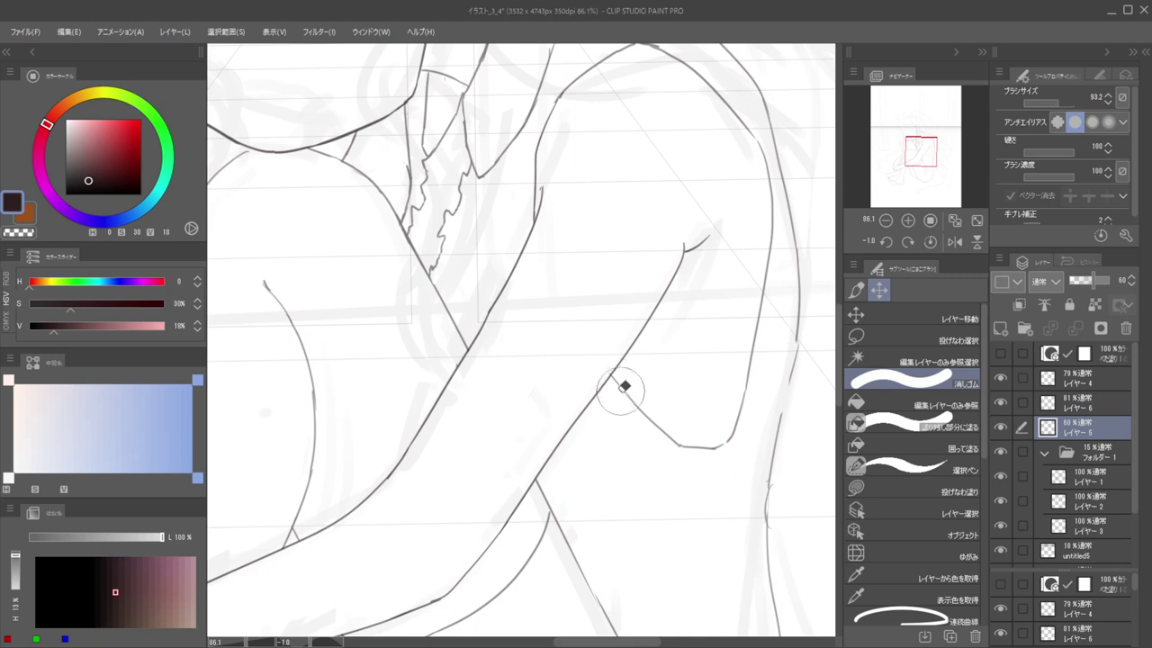
key("b")
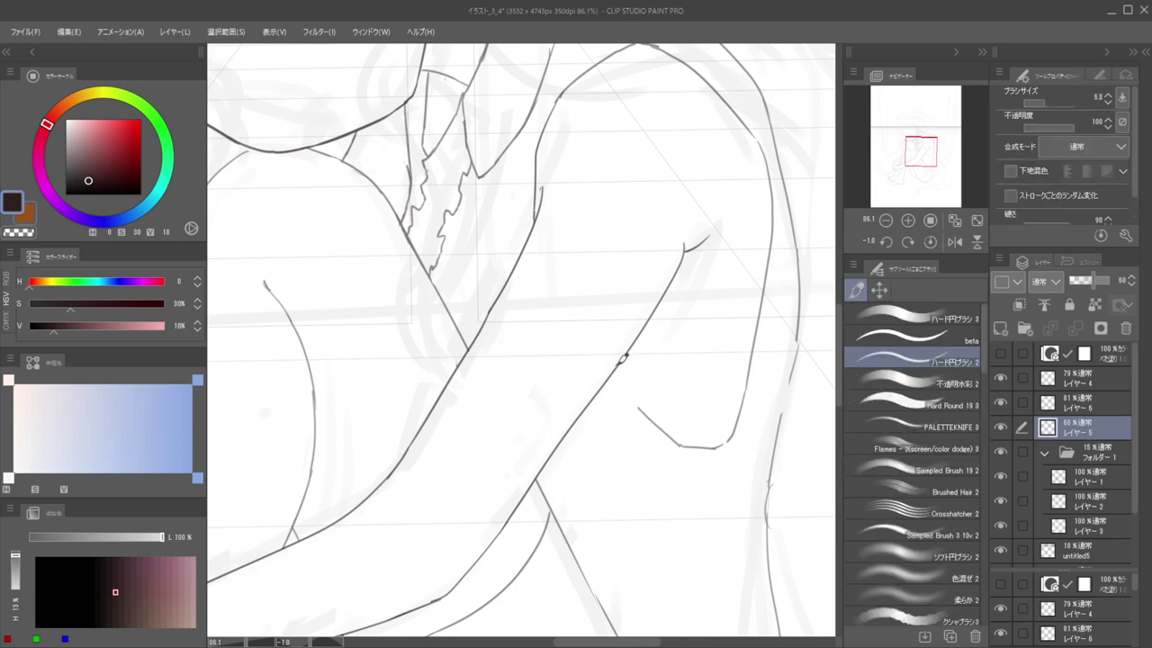
mouse_move(622, 352)
left_mouse_down()
mouse_move(672, 429)
mouse_move(641, 401)
mouse_move(633, 417)
mouse_move(657, 446)
mouse_move(648, 391)
mouse_move(641, 400)
mouse_move(675, 432)
left_mouse_up()
key("e")
key("b")
key("ctrl+z")
left_click_drag(641, 397, 687, 443)
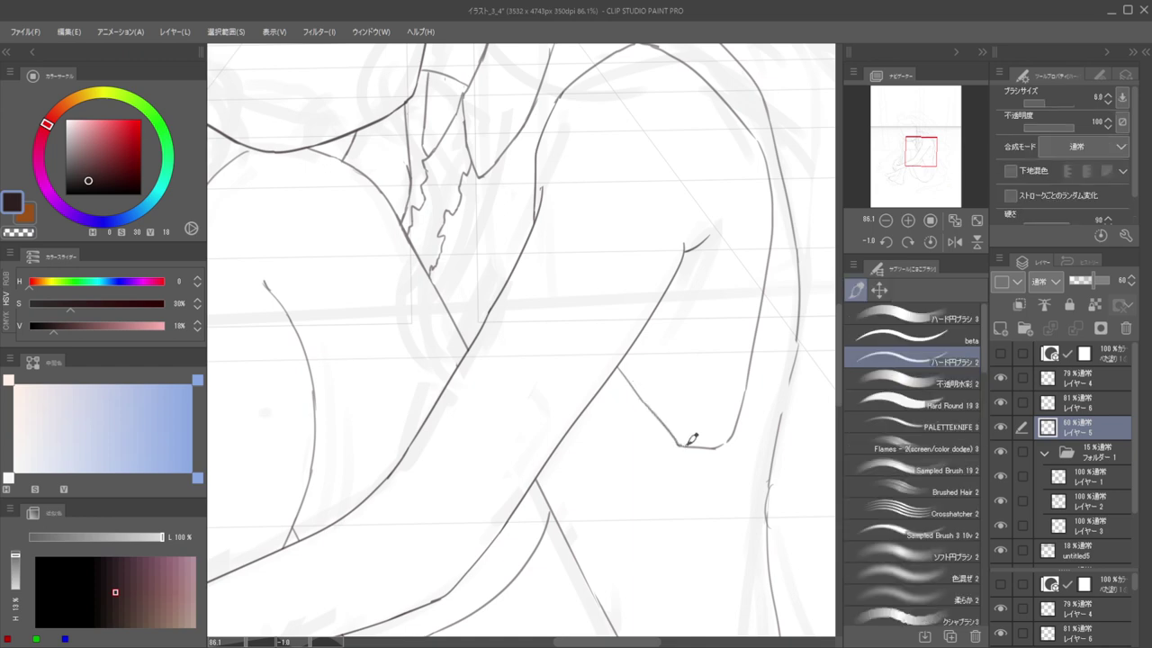
left_click_drag(662, 350, 607, 331)
scroll(621, 324, "down", 1)
scroll(599, 365, "up", 3)
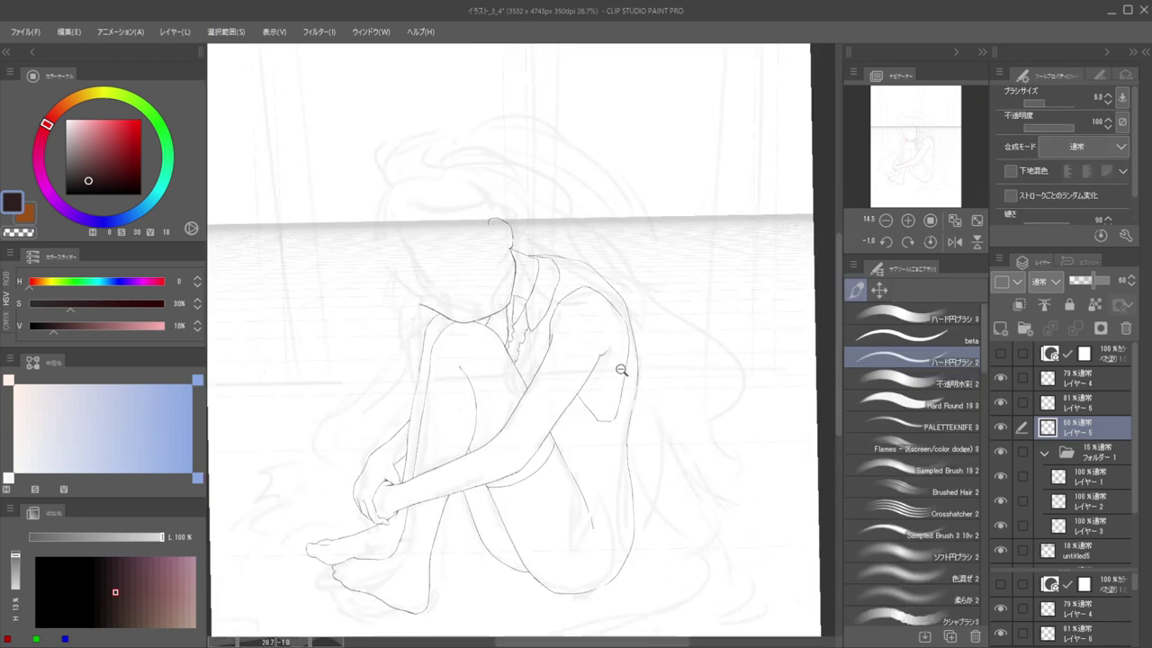
scroll(610, 360, "up", 3)
Draw a short segment joining the body outline to the arm
key("e")
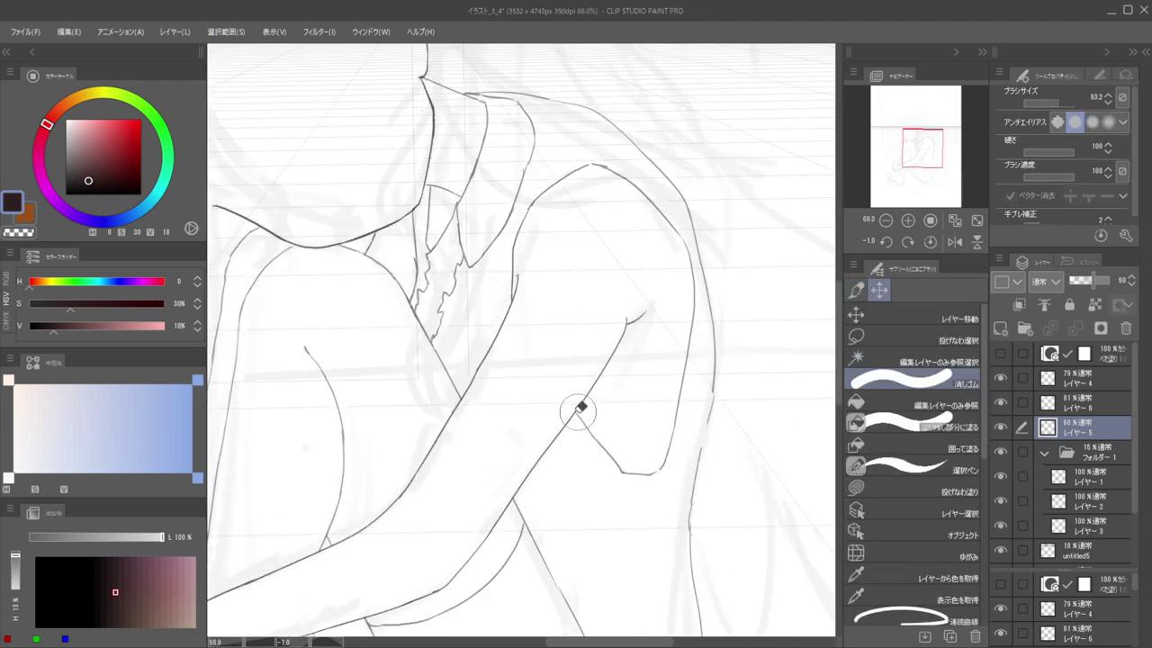
key("p")
mouse_move(589, 424)
left_mouse_down()
mouse_move(583, 404)
mouse_move(603, 450)
left_mouse_up()
key("ctrl+z")
key("ctrl+z")
left_click_drag(581, 405, 600, 442)
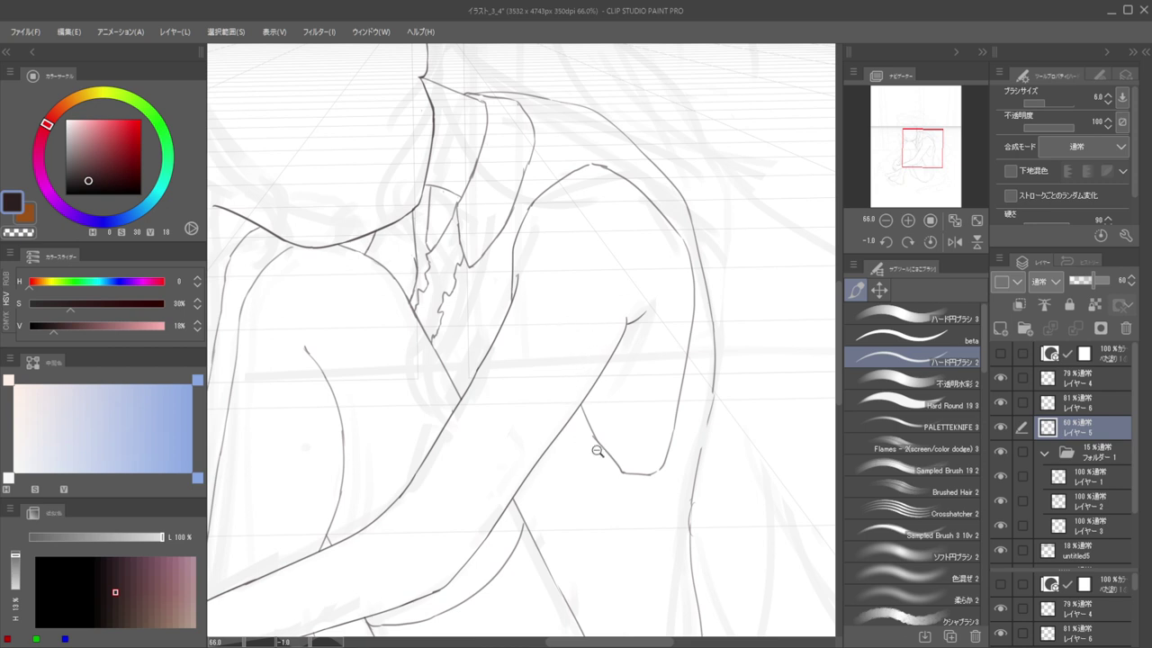
scroll(591, 444, "up", 5)
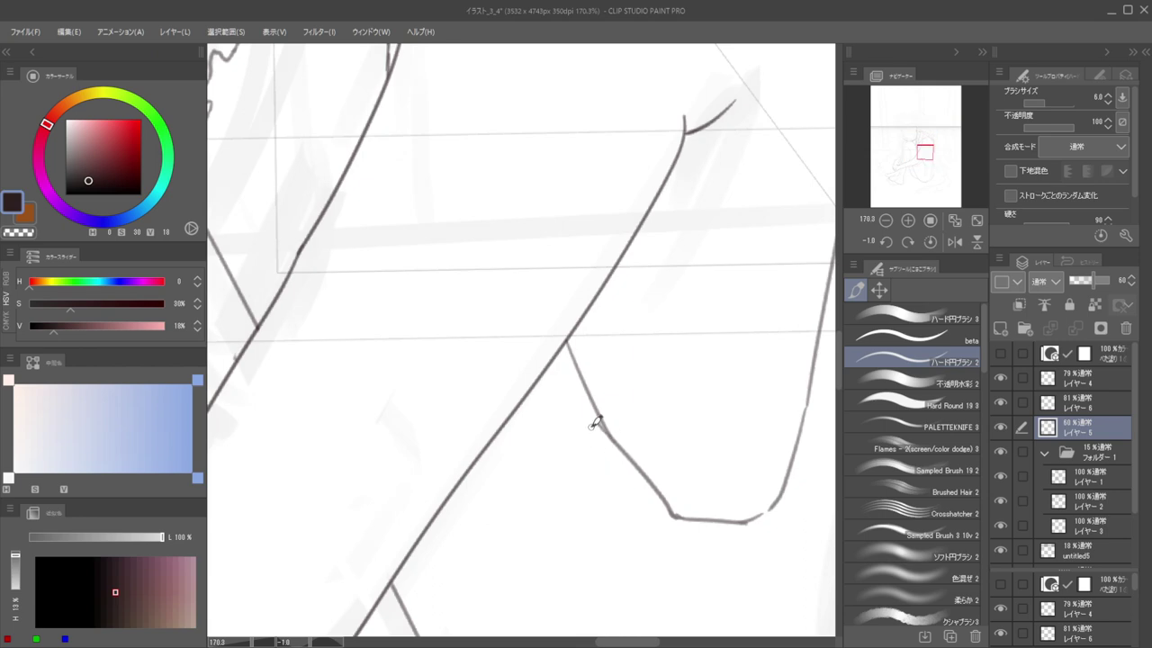
Erase part of the back outline beside the upper arm
key("e")
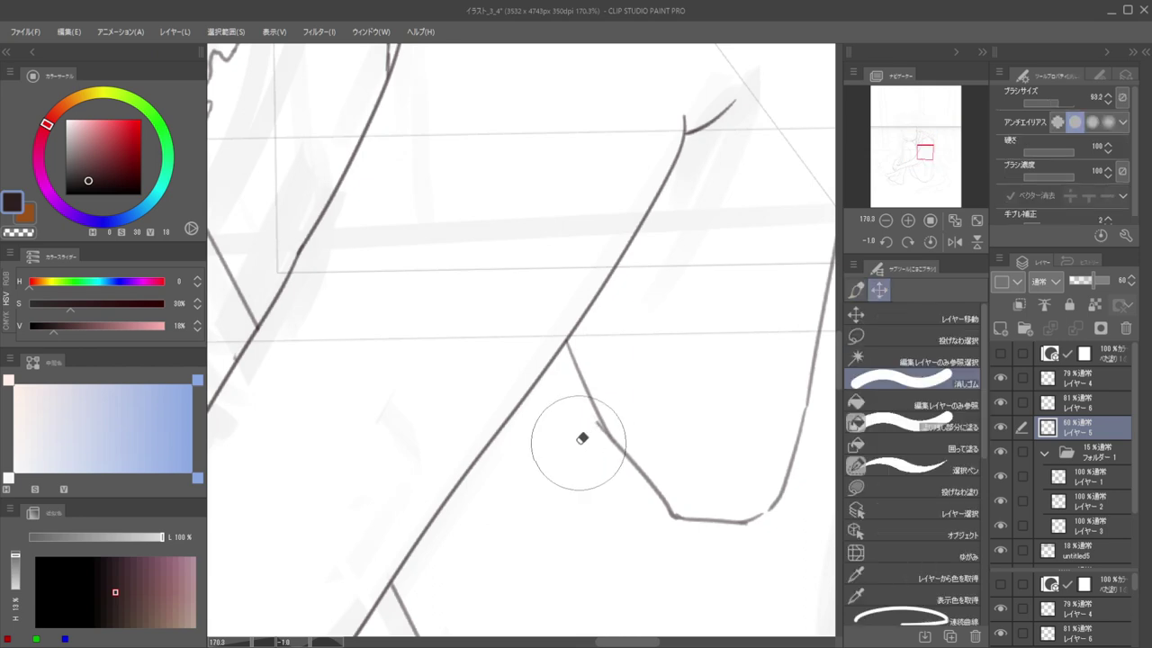
key("ctrl+0")
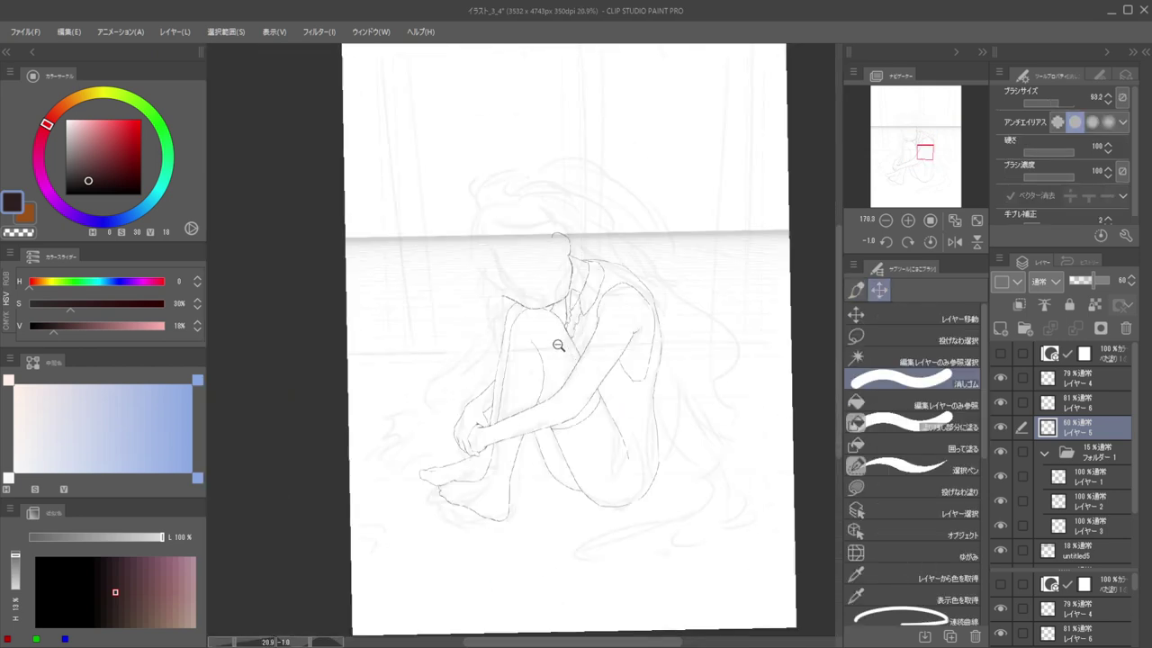
scroll(642, 381, "up", 3)
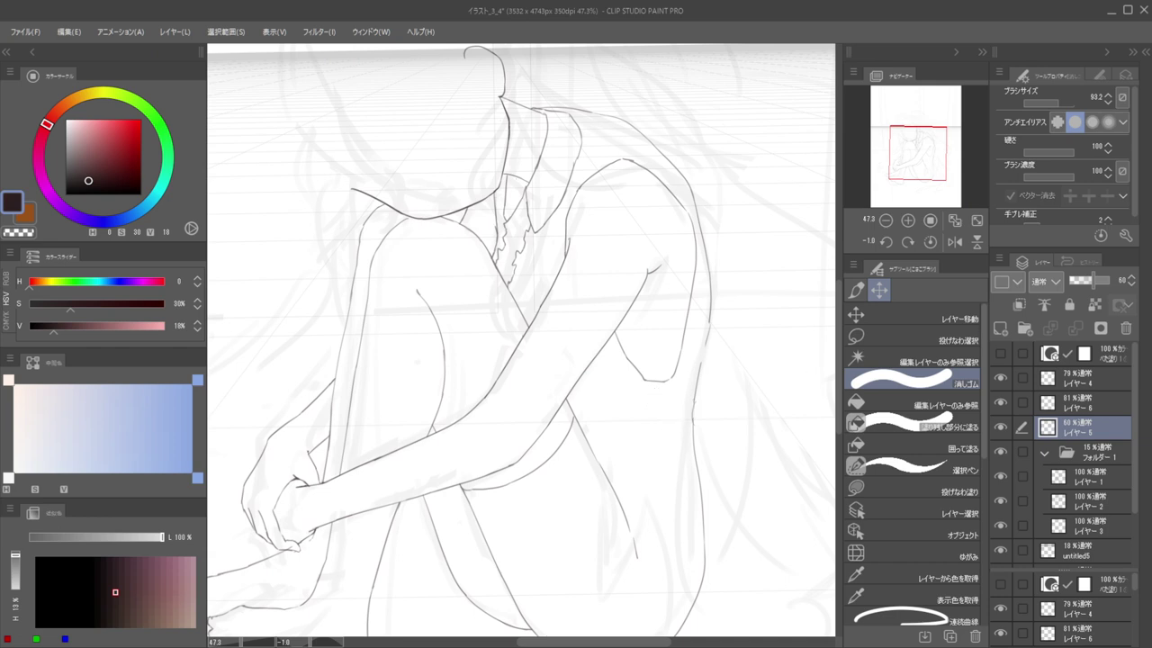
key("p")
key("e")
left_click_drag(709, 328, 706, 351)
Erase the contour below the arm, replacing the hooked stroke with a straighter one
key("b")
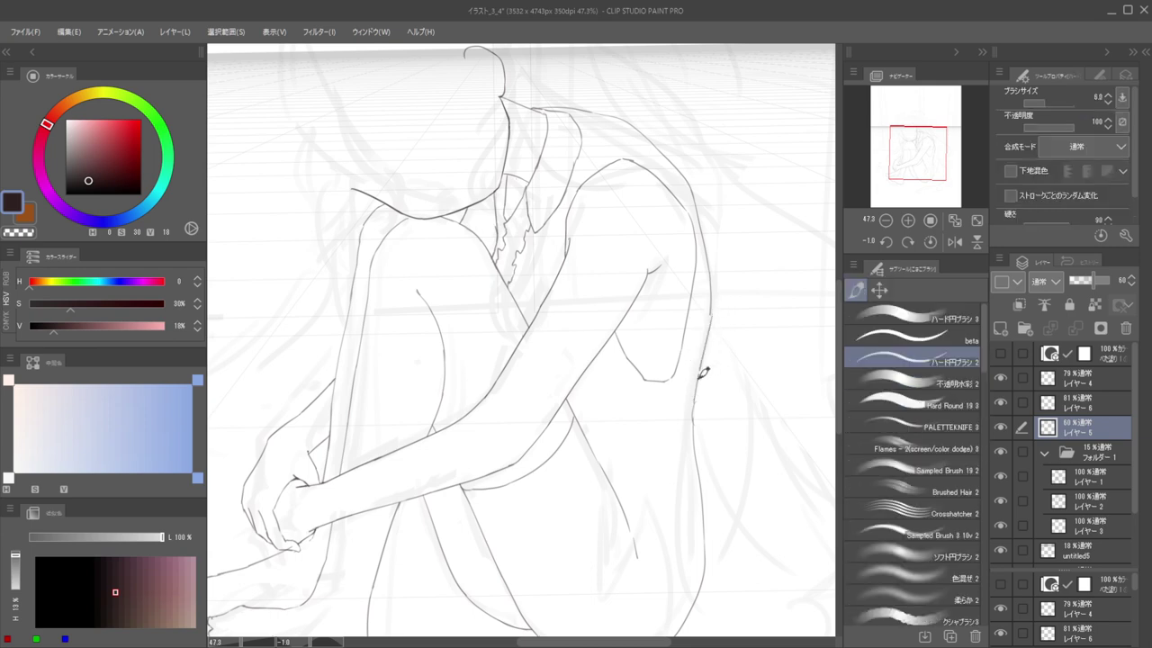
key("e")
left_click_drag(689, 387, 690, 412)
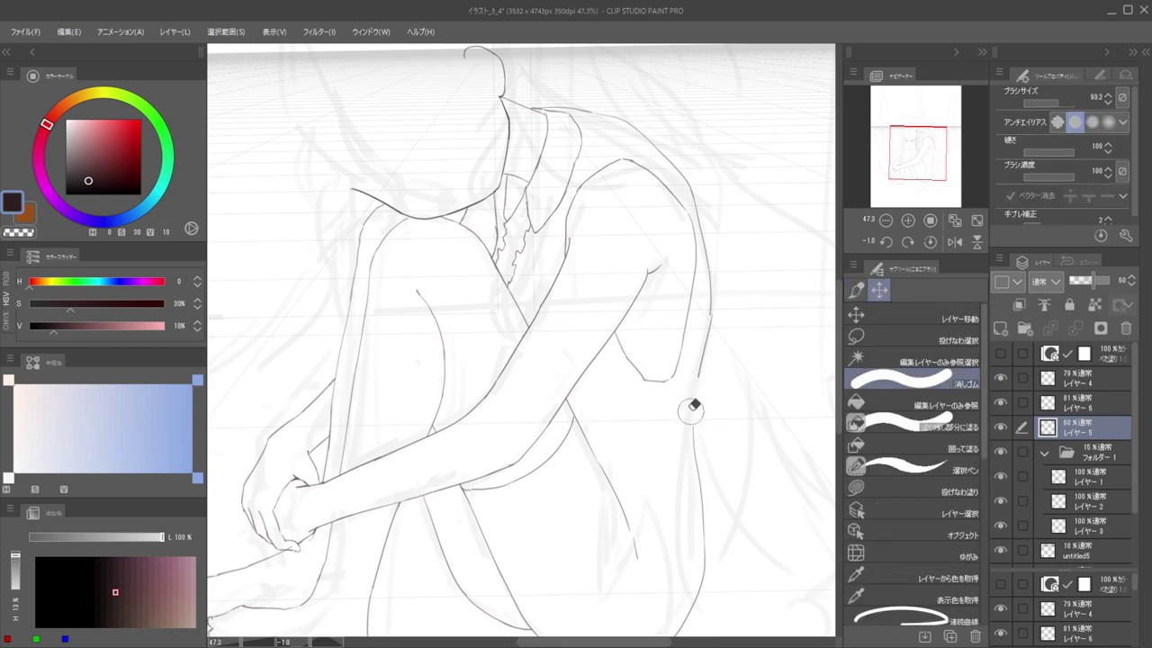
key("b")
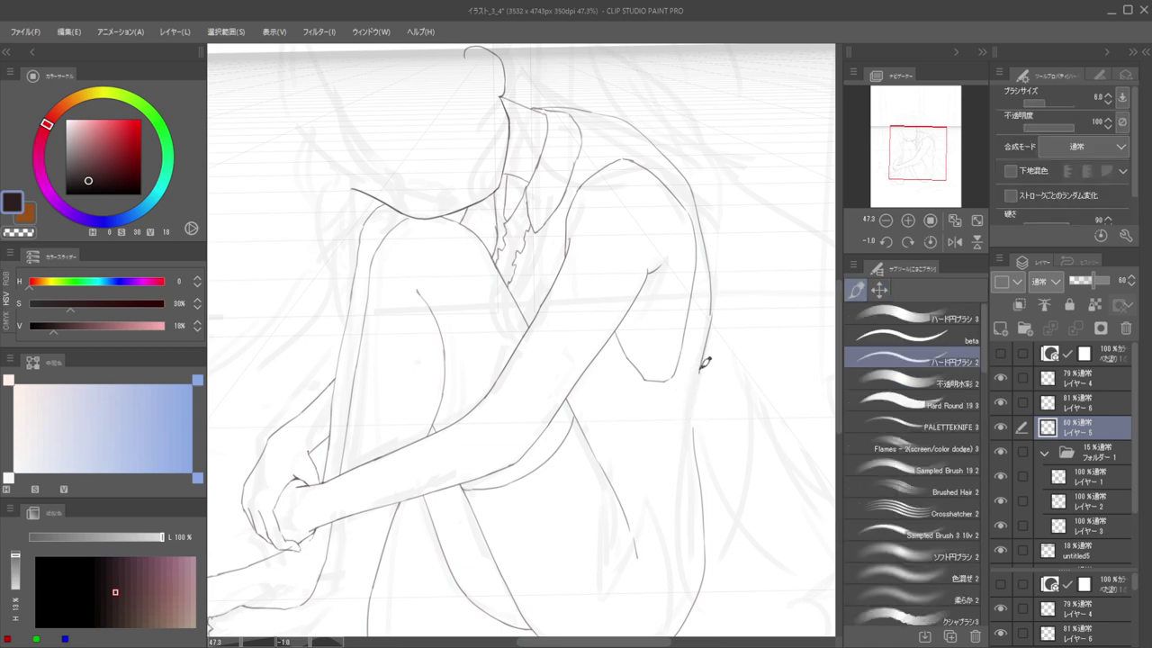
key("ctrl+z")
left_click_drag(700, 369, 697, 401)
key("ctrl+z")
Lasso the upper arm outline, scale/rotate it into place, and erase the small overshoot
left_click(879, 290)
left_click(886, 337)
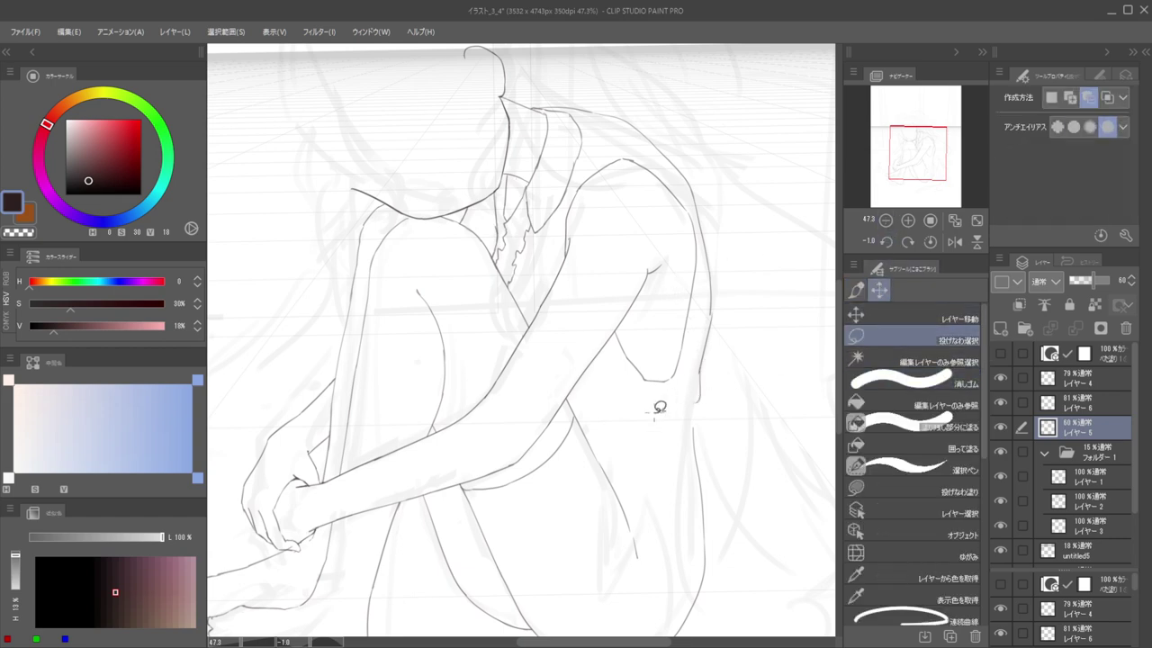
mouse_move(661, 406)
left_mouse_down()
mouse_move(604, 367)
mouse_move(613, 326)
mouse_move(675, 257)
mouse_move(699, 276)
mouse_move(700, 334)
mouse_move(653, 391)
left_mouse_up()
key("ctrl+t")
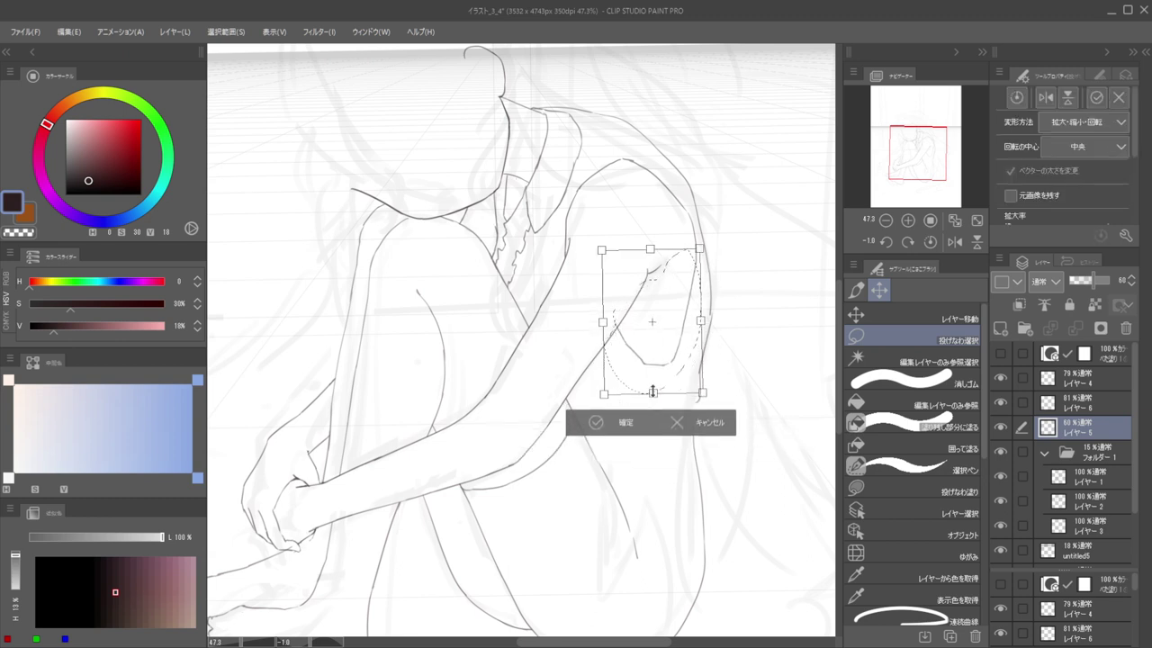
key("Return")
key("ctrl+d")
key("p")
key("e")
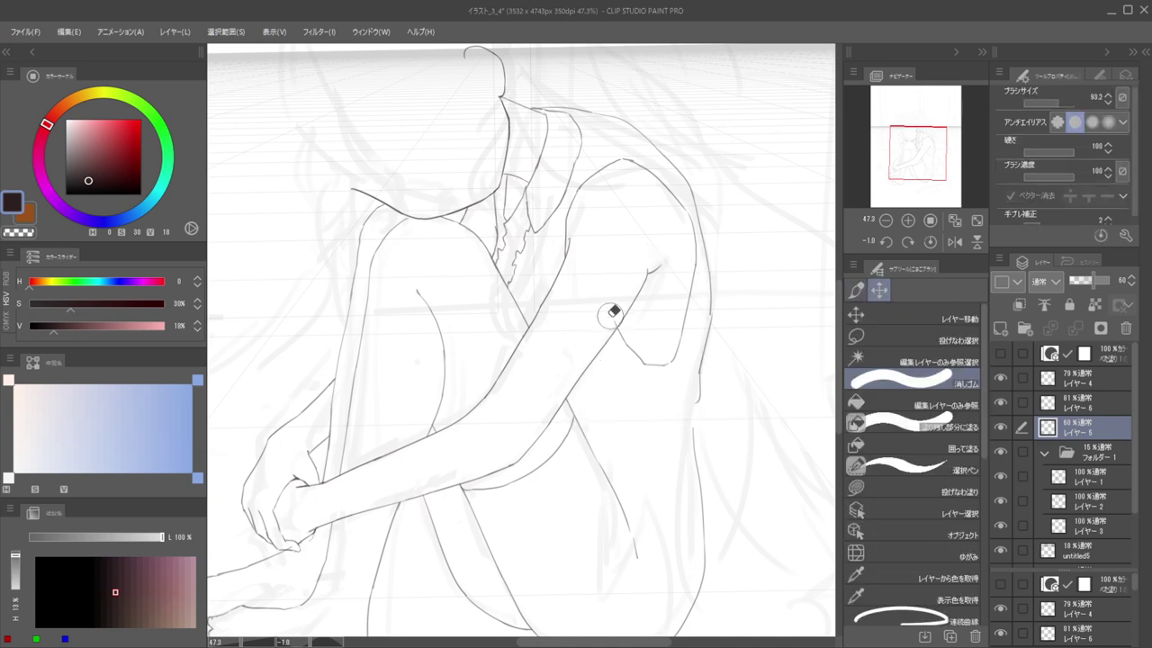
left_click_drag(610, 316, 607, 317)
key("p")
key("e")
Redraw the back outline below the arm as one continuous line with ハード円ブラシ 2
key("b")
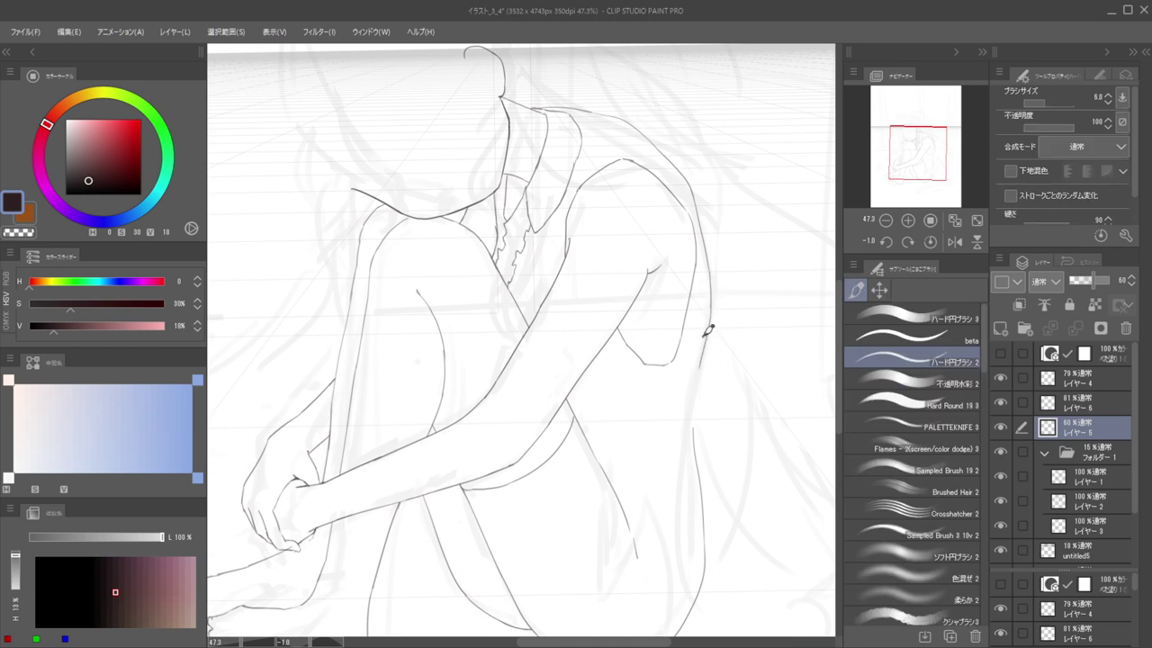
left_click_drag(716, 300, 693, 380)
key("ctrl+z")
left_click_drag(702, 362, 698, 396)
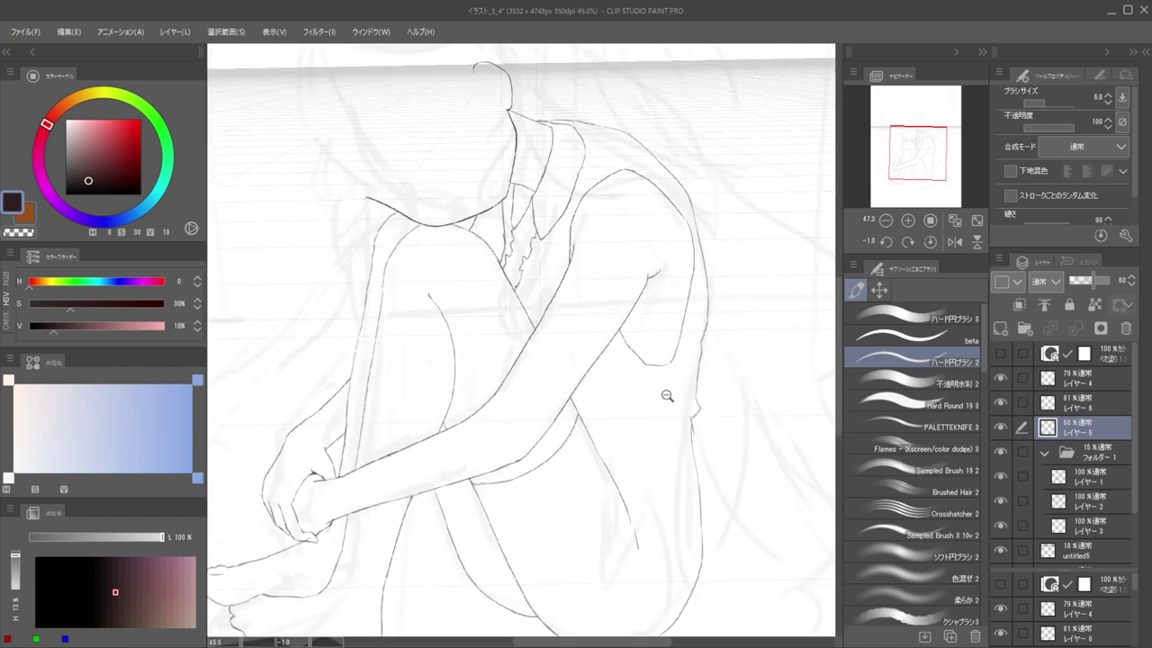
scroll(675, 370, "up", 2)
key("e")
left_click_drag(681, 396, 692, 405)
key("b")
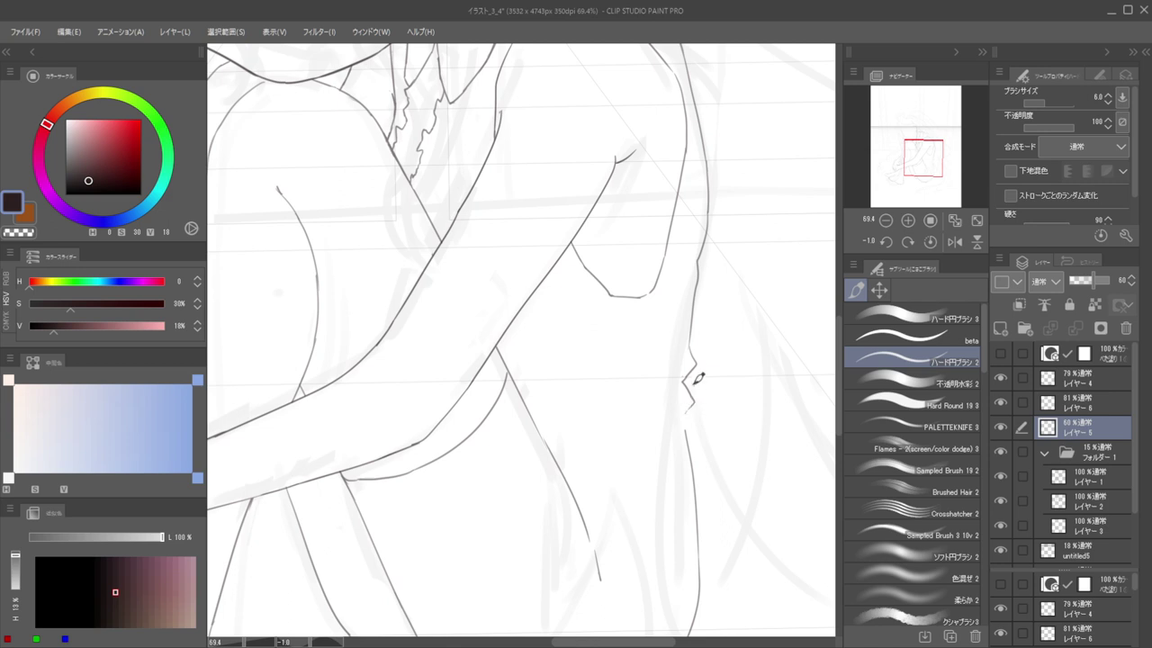
key("ctrl+z")
left_click_drag(678, 389, 698, 401)
scroll(678, 384, "down", 5)
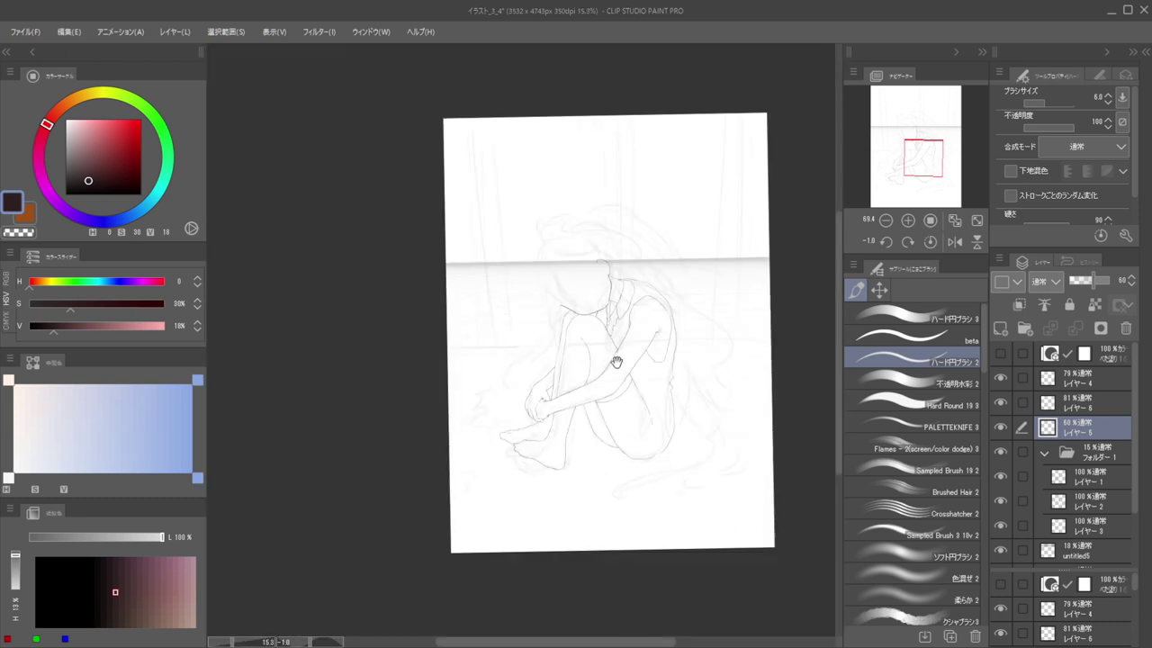
Try and undo strokes across the thigh and waist, then flip the view toward the shoulder corner
scroll(620, 369, "up", 4)
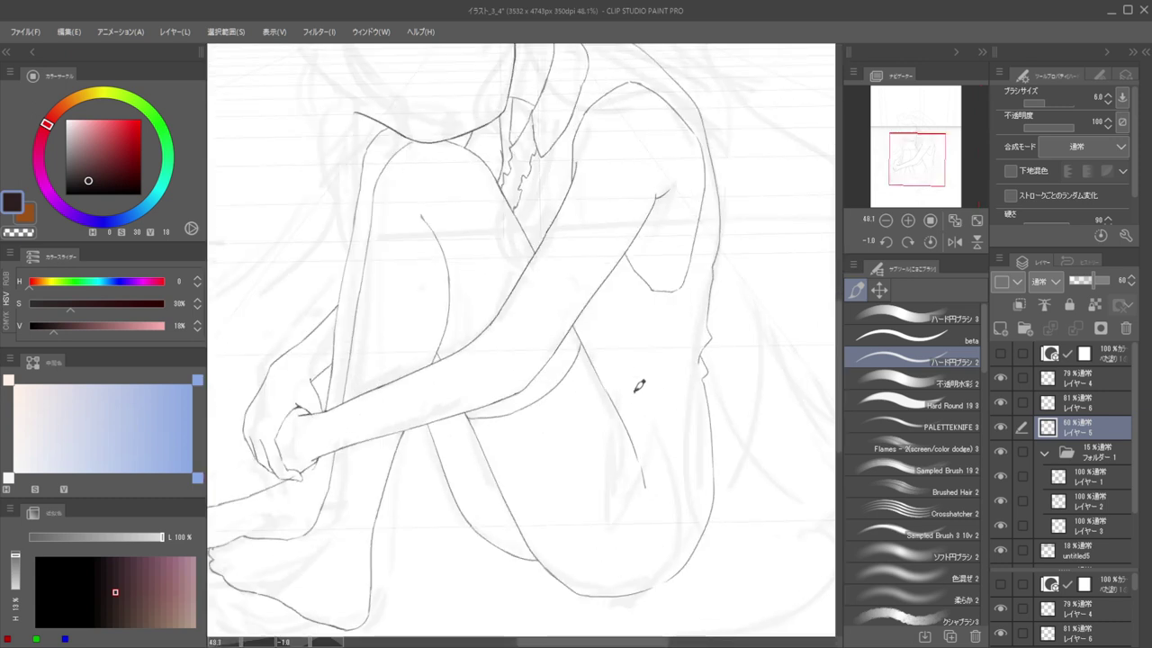
left_click_drag(606, 383, 646, 395)
key("ctrl+z")
mouse_move(668, 398)
left_mouse_down()
mouse_move(691, 383)
mouse_move(631, 397)
mouse_move(610, 391)
mouse_move(620, 369)
mouse_move(673, 389)
mouse_move(560, 462)
left_mouse_up()
key("ctrl+z")
key("h")
scroll(466, 305, "up", 8)
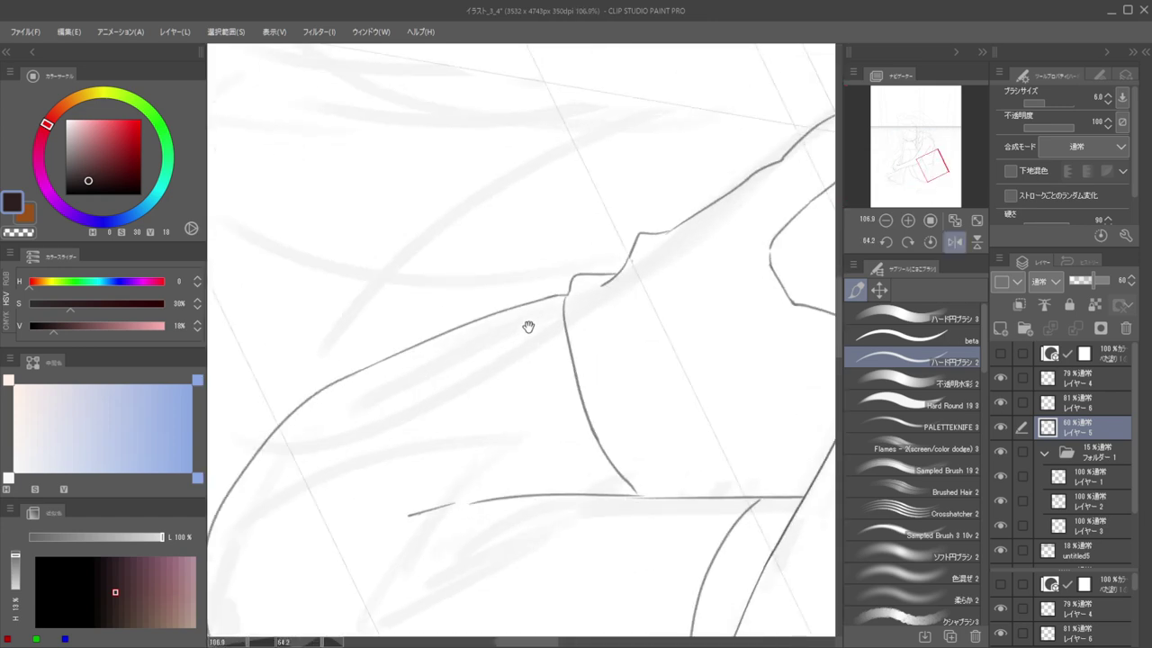
key("e")
mouse_move(557, 294)
left_mouse_down()
mouse_move(538, 309)
mouse_move(561, 294)
mouse_move(559, 364)
left_mouse_up()
key("ctrl+z")
Redraw the sleeve line running down from the shoulder, retrying until it fits
key("p")
key("ctrl+z")
mouse_move(552, 291)
left_mouse_down()
mouse_move(549, 339)
mouse_move(571, 413)
left_mouse_up()
key("ctrl+z")
mouse_move(548, 301)
left_mouse_down()
mouse_move(566, 411)
mouse_move(594, 447)
left_mouse_up()
scroll(560, 337, "up", 2)
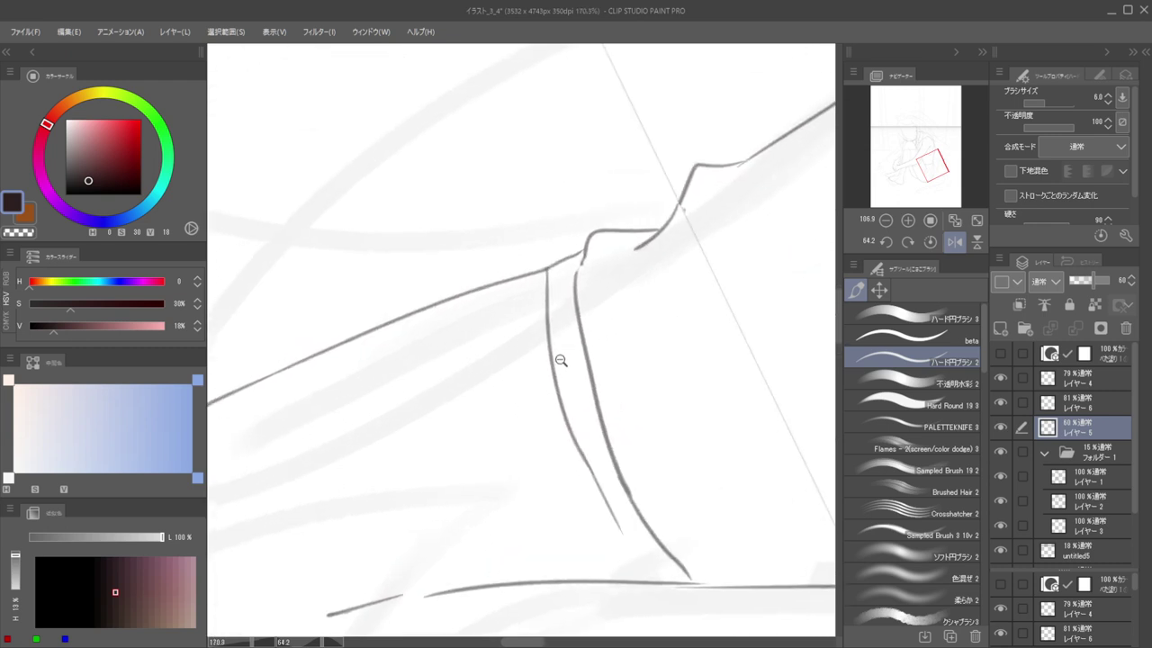
key("ctrl+z")
mouse_move(581, 261)
left_mouse_down()
mouse_move(546, 380)
mouse_move(551, 403)
left_mouse_up()
key("ctrl+z")
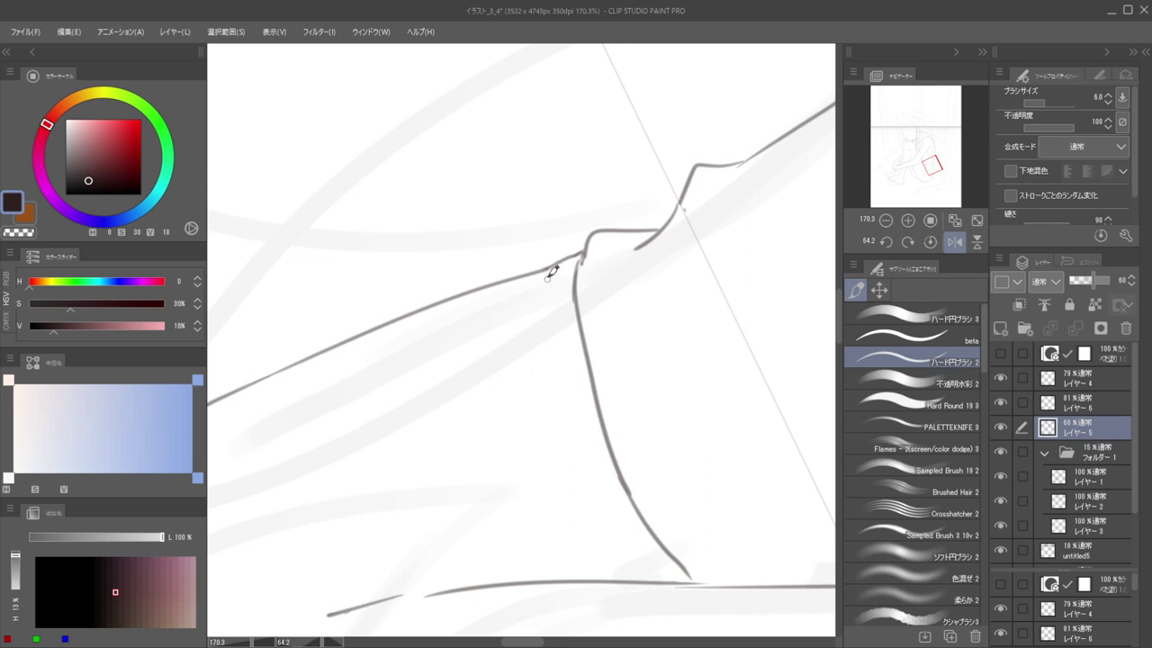
left_click_drag(547, 269, 563, 430)
key("ctrl+z")
mouse_move(543, 268)
left_mouse_down()
mouse_move(542, 349)
mouse_move(567, 446)
mouse_move(558, 421)
mouse_move(626, 559)
left_mouse_up()
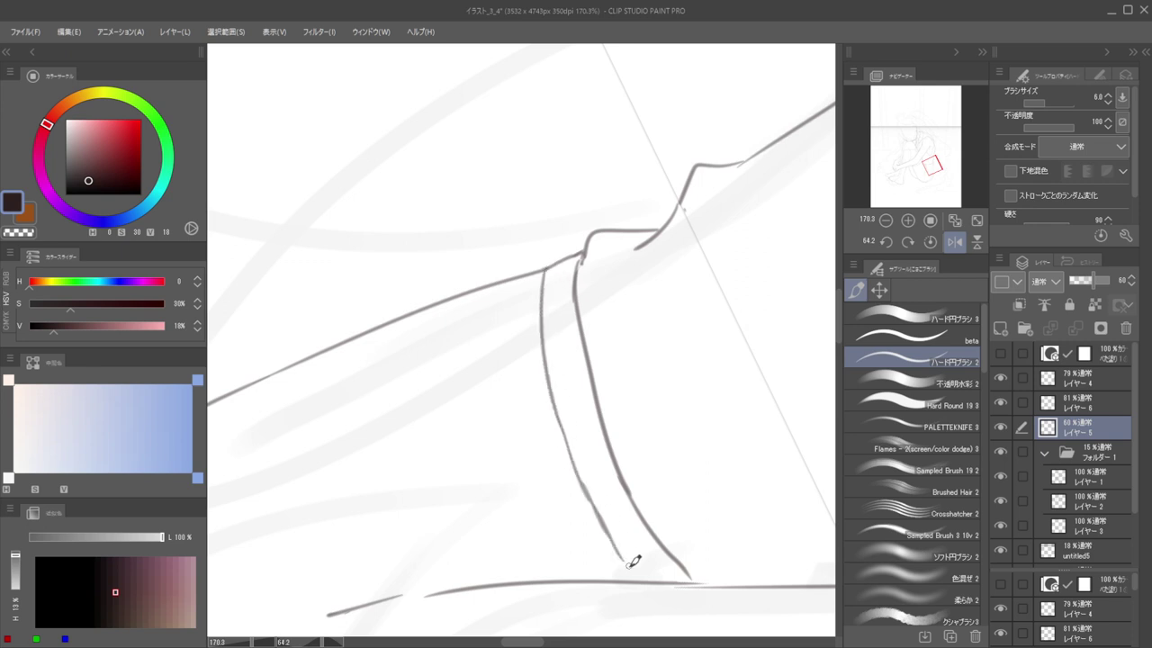
At the lower sleeve, trim the overshooting line tip and rejoin it with a new stroke
left_click_drag(513, 396, 491, 397)
left_click_drag(618, 343, 612, 311)
key("h")
left_click_drag(559, 344, 728, 342)
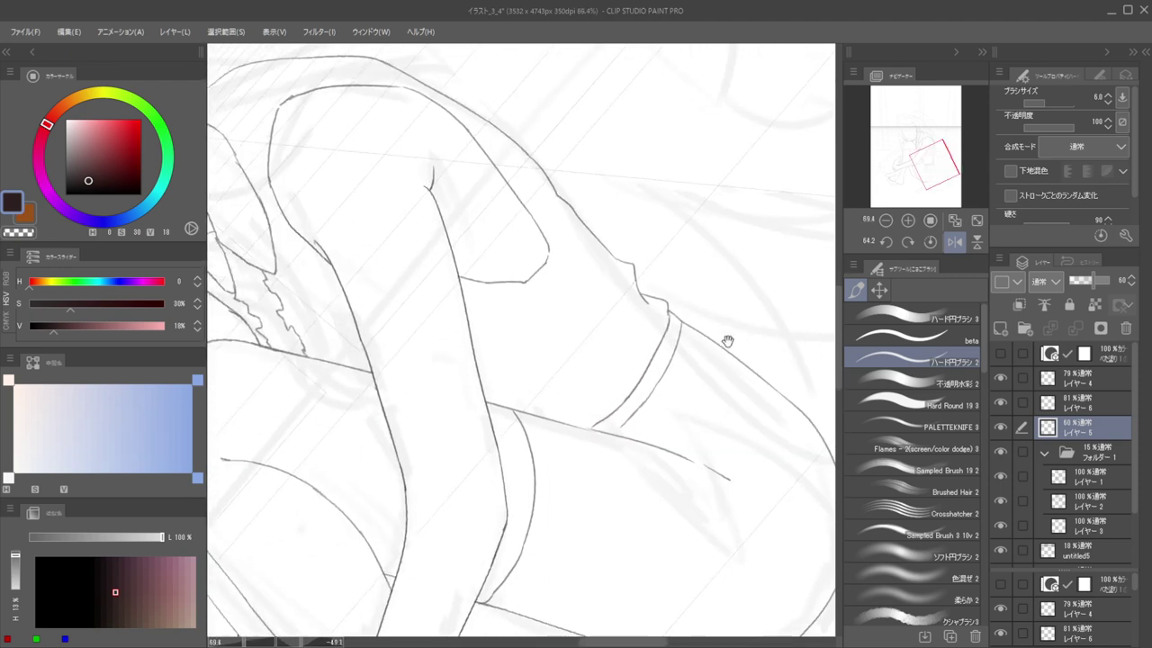
mouse_move(612, 434)
left_mouse_down()
mouse_move(650, 418)
mouse_move(625, 419)
mouse_move(594, 444)
mouse_move(622, 327)
mouse_move(675, 304)
left_mouse_up()
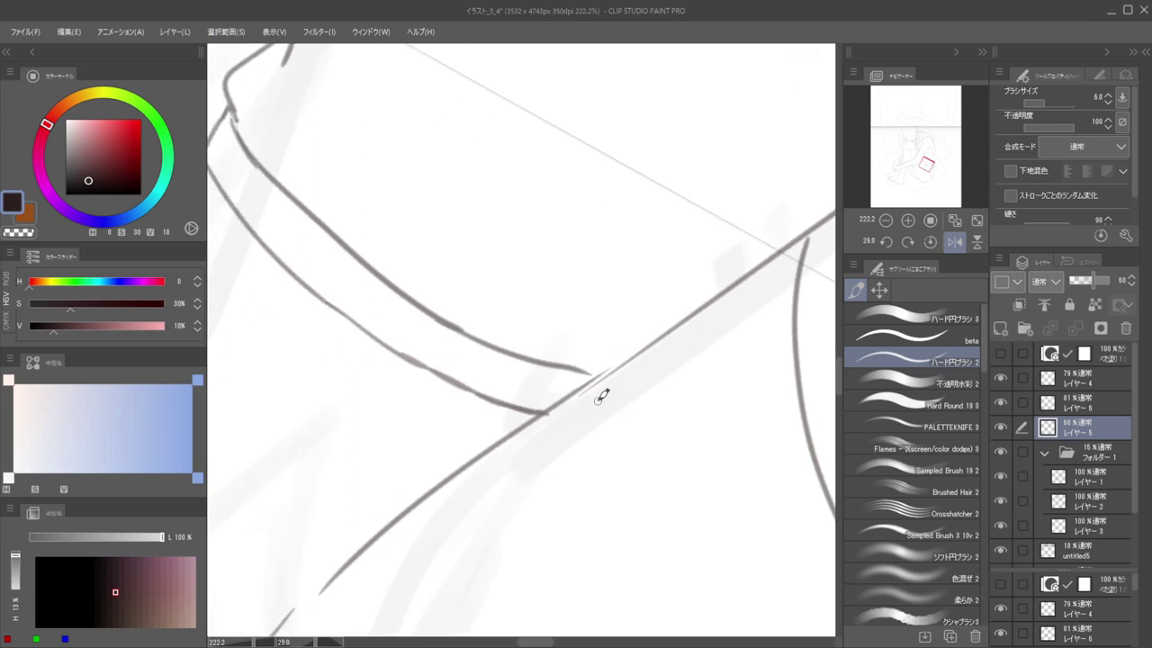
key("e")
left_click_drag(590, 404, 606, 381)
key("b")
mouse_move(654, 343)
left_mouse_down()
mouse_move(566, 394)
mouse_move(558, 350)
mouse_move(538, 360)
left_mouse_up()
Erase the old skirt line below the hip band and draw a short stroke from its corner
key("h")
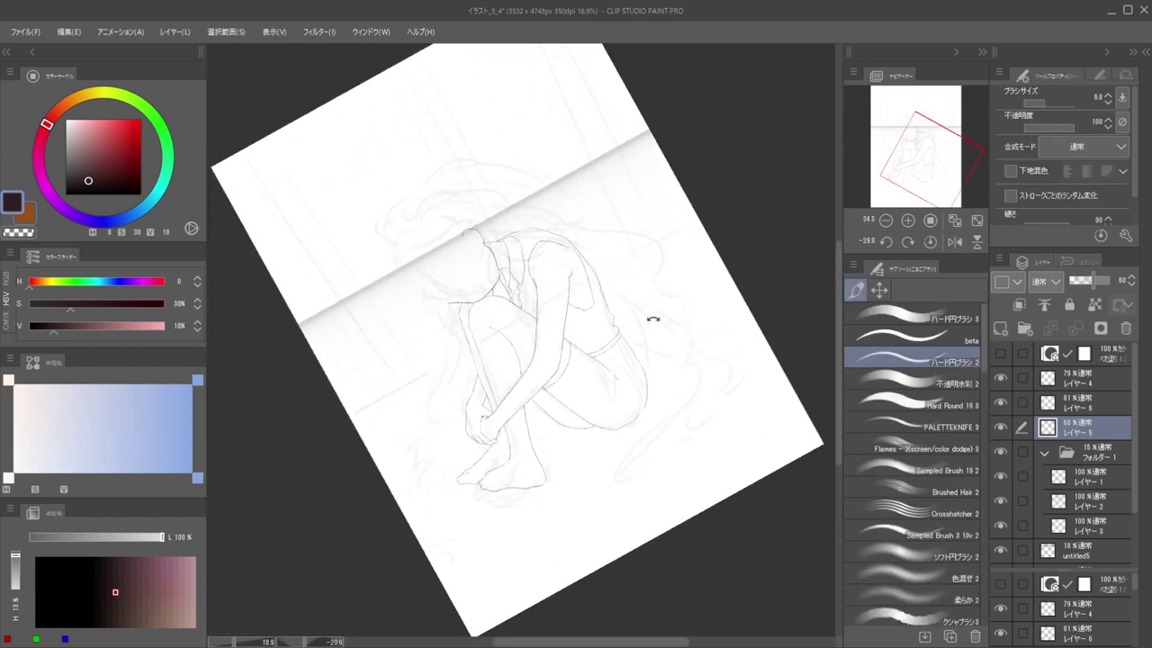
mouse_move(653, 319)
left_mouse_down()
mouse_move(629, 354)
mouse_move(645, 406)
mouse_move(667, 410)
left_mouse_up()
mouse_move(623, 368)
left_mouse_down()
mouse_move(648, 373)
mouse_move(634, 409)
left_mouse_up()
key("e")
key("b")
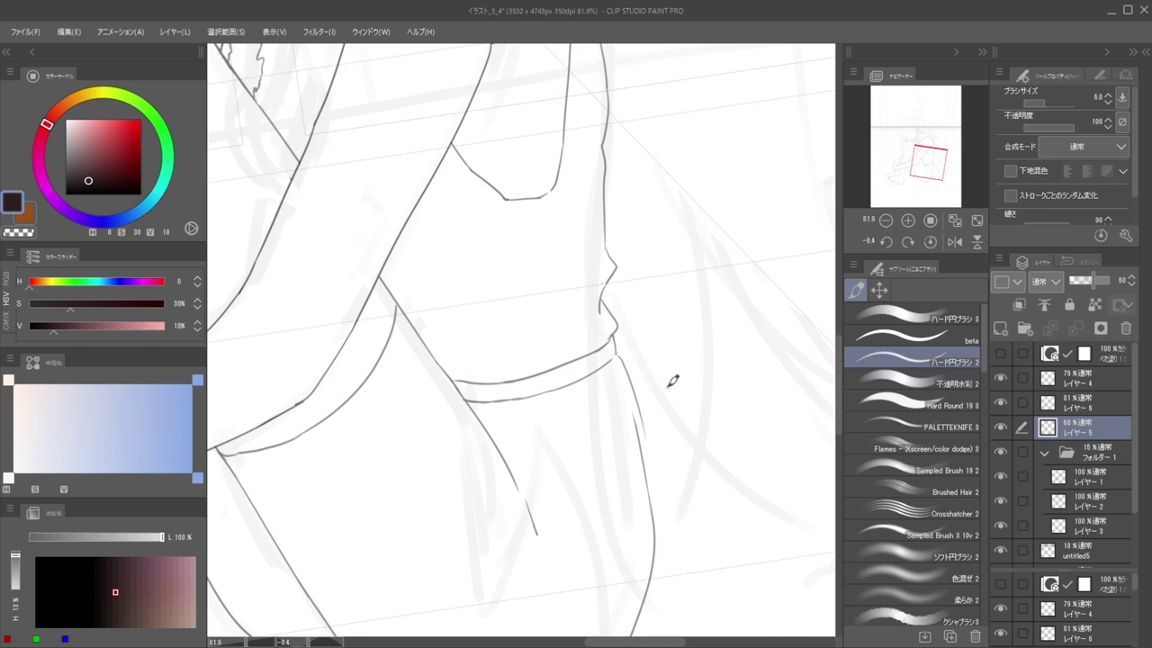
key("e")
left_click_drag(627, 328, 645, 442)
key("p")
mouse_move(624, 361)
left_mouse_down()
mouse_move(636, 408)
mouse_move(623, 353)
left_mouse_up()
left_click_drag(620, 355, 640, 420)
key("ctrl+z")
left_click_drag(620, 354, 627, 370)
Draw a new line down the outer thigh, redrawing it once
scroll(630, 369, "down", 5)
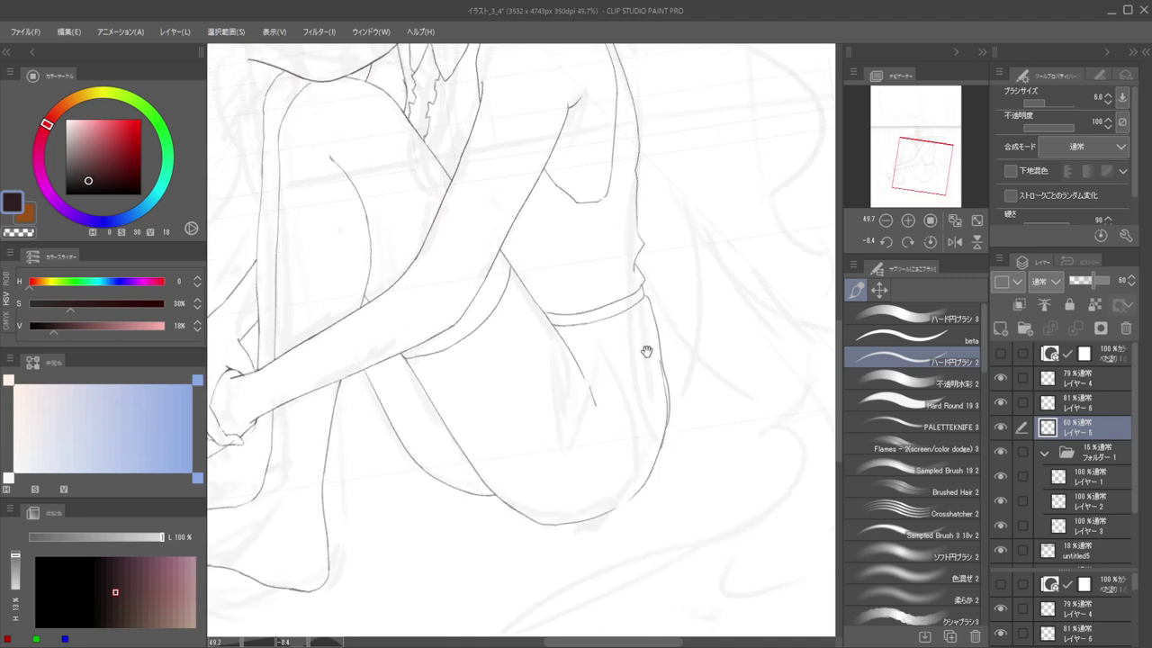
scroll(642, 344, "up", 5)
key("e")
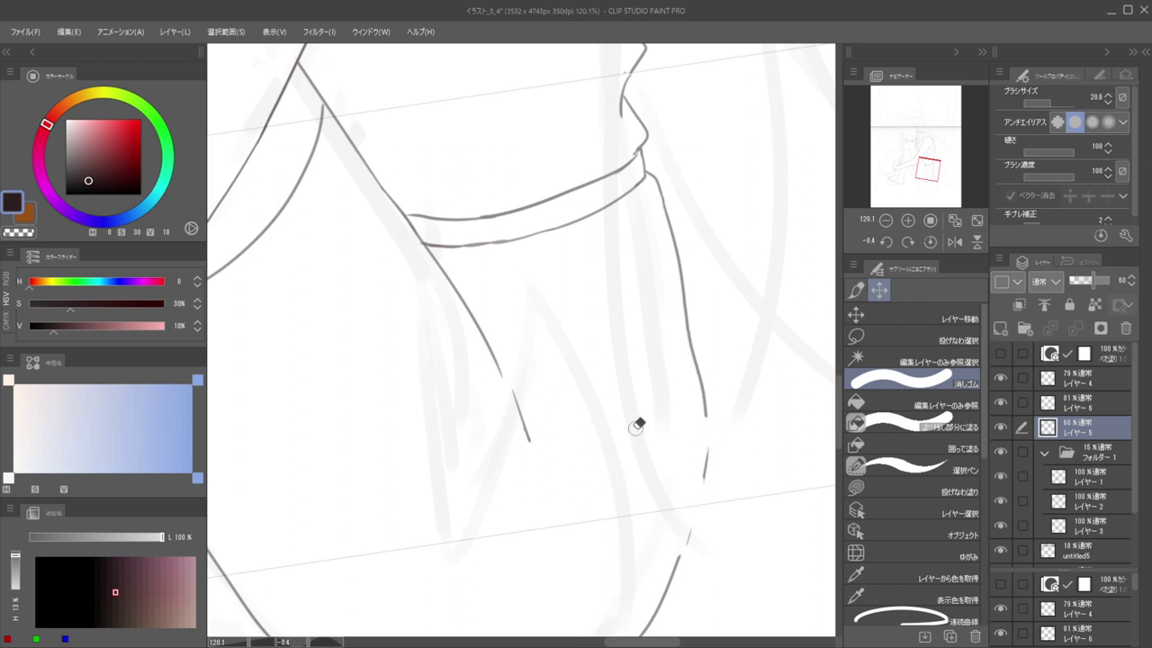
scroll(647, 396, "down", 3)
scroll(738, 396, "down", 3)
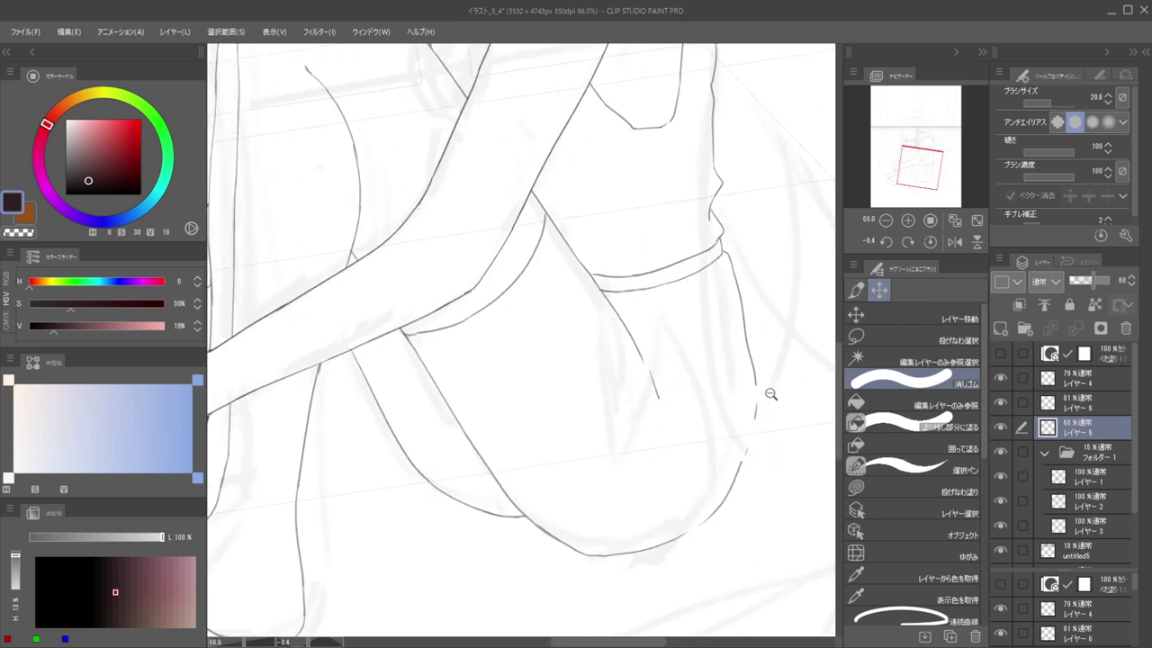
left_click_drag(786, 417, 768, 460)
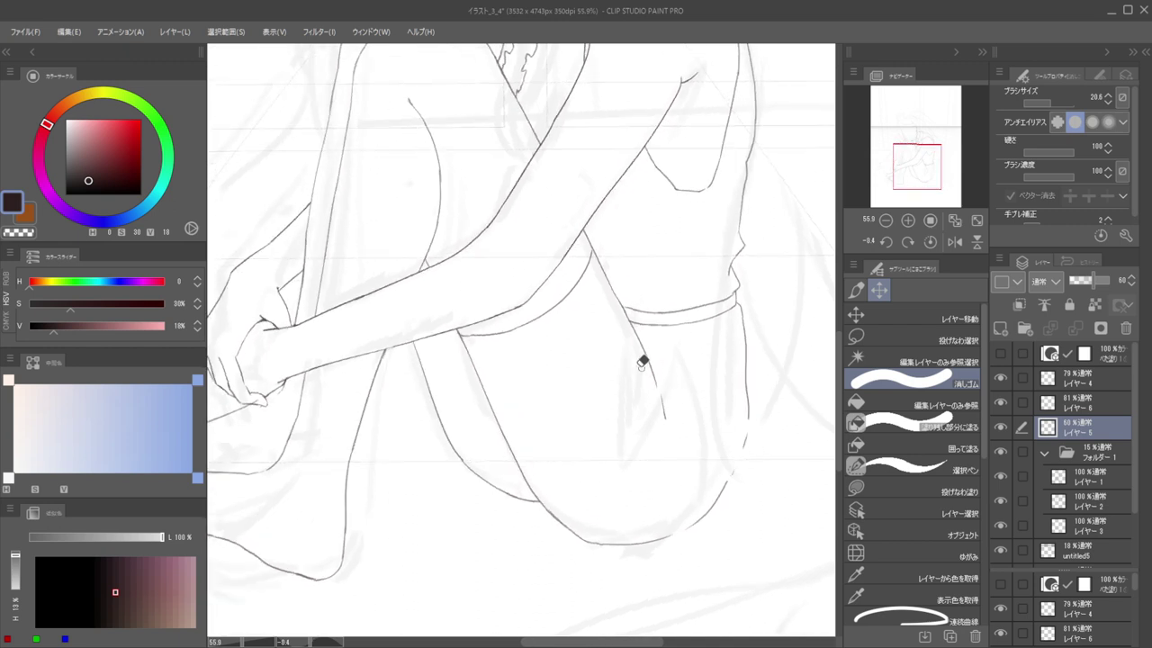
key("b")
left_click_drag(716, 352, 711, 497)
key("ctrl+z")
key("ctrl+z")
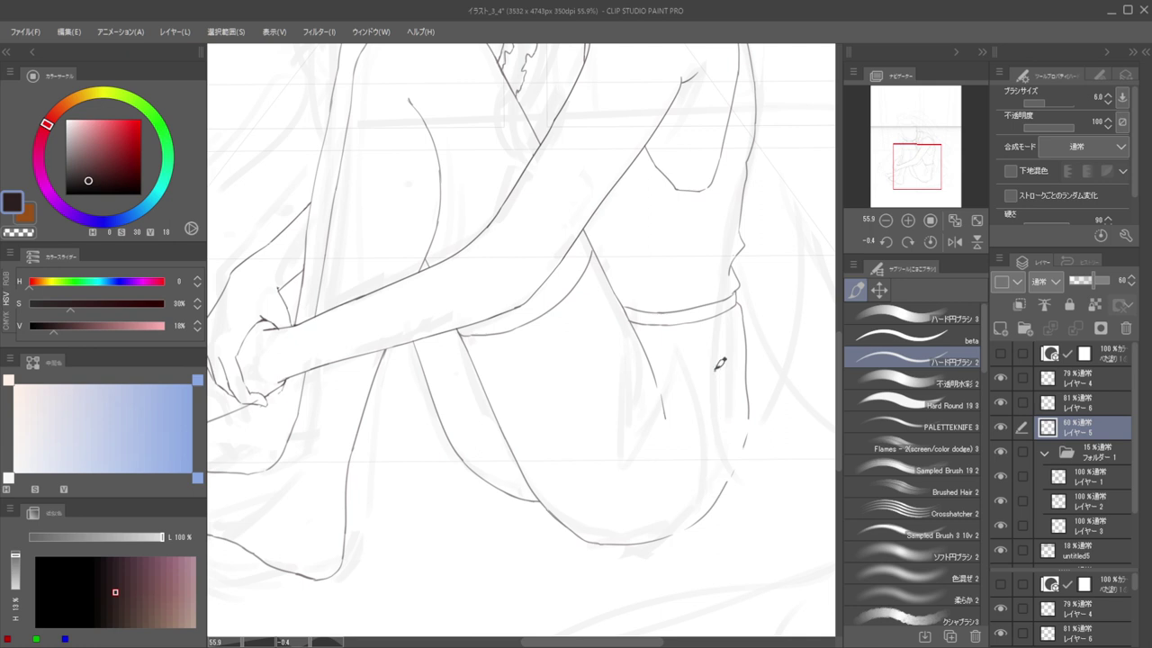
left_click_drag(719, 361, 713, 493)
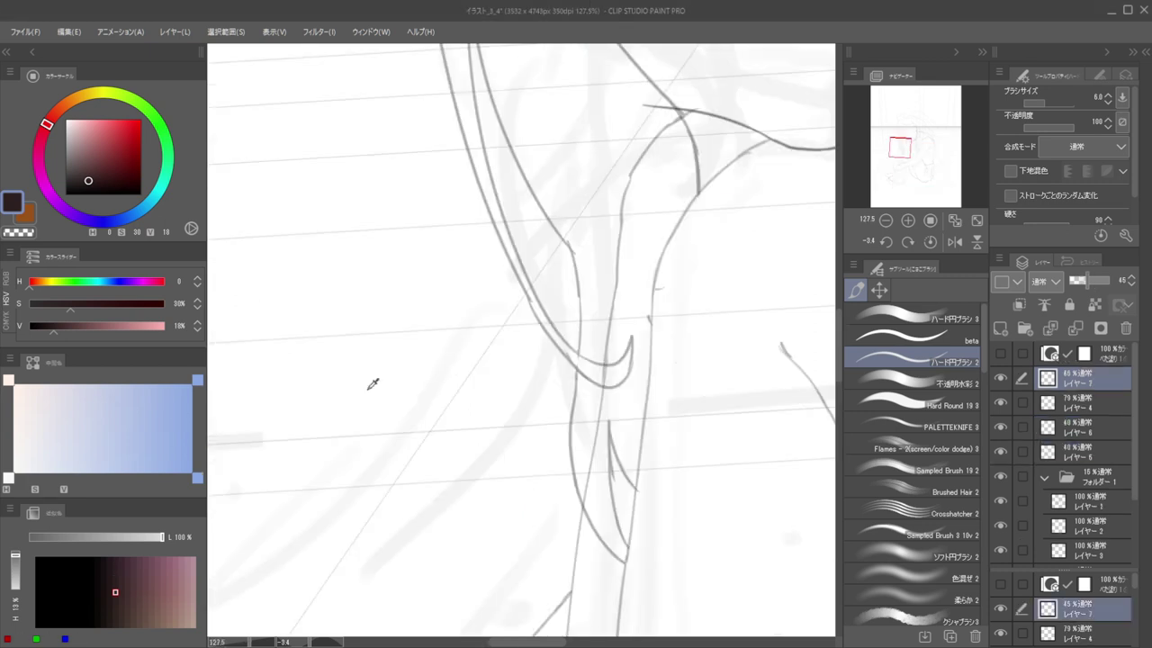
Set the eraser to size 12 and try short strokes beside the arm's right contour
key("e")
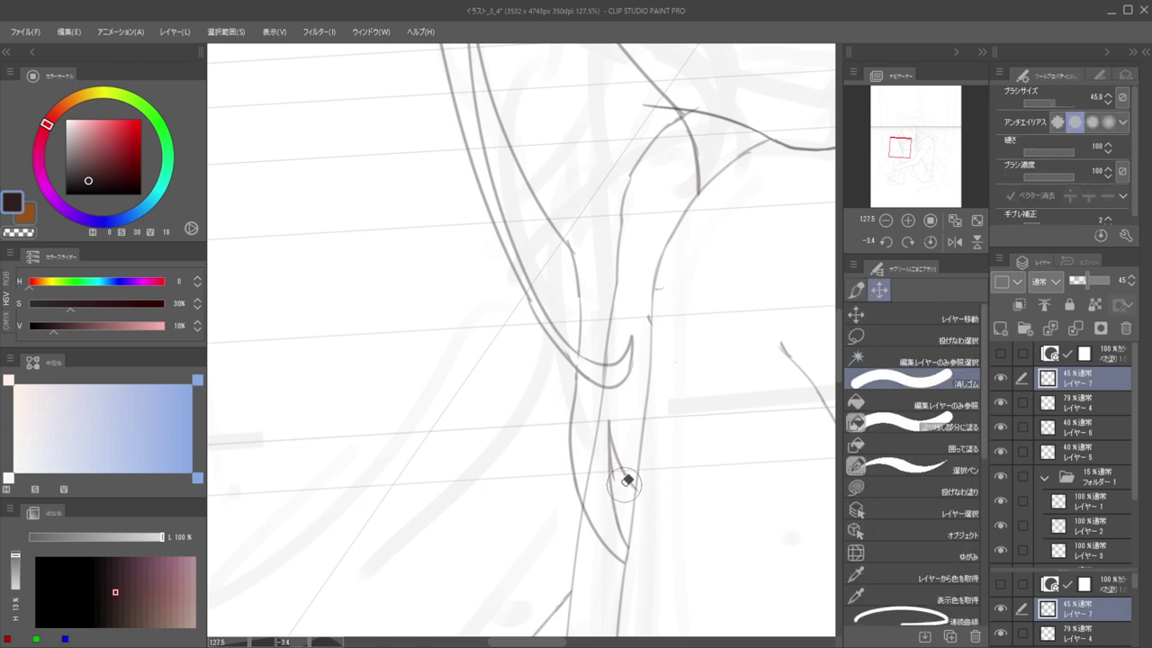
mouse_move(624, 482)
left_mouse_down()
mouse_move(613, 467)
mouse_move(615, 478)
left_mouse_up()
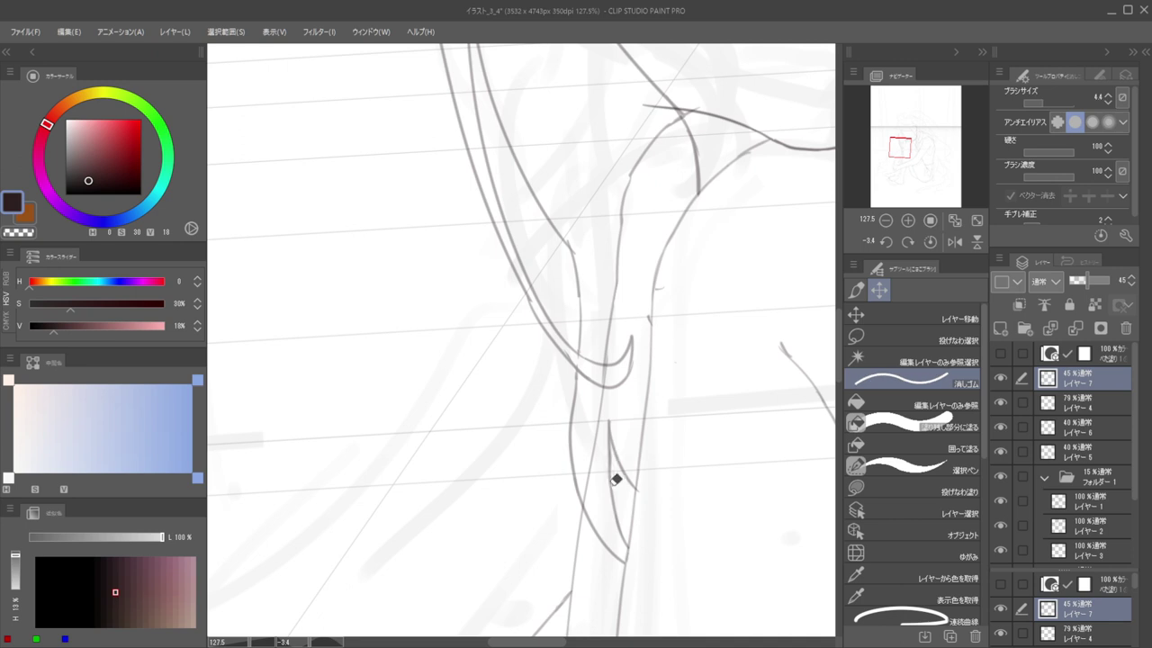
key("b")
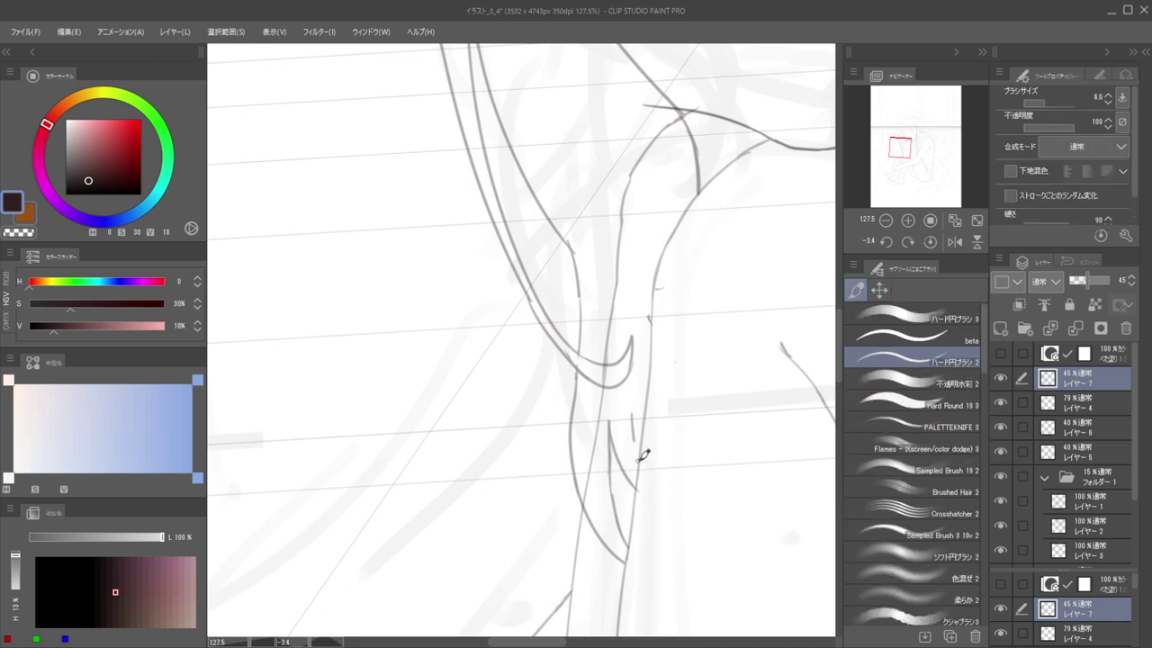
key("ctrl+z")
left_click_drag(640, 404, 641, 452)
key("ctrl+z")
mouse_move(637, 411)
left_mouse_down()
mouse_move(641, 441)
mouse_move(647, 361)
left_mouse_up()
key("ctrl+z")
Draw the long hair strand from the neck down beside the arm, then zoom out
mouse_move(666, 235)
left_mouse_down()
mouse_move(633, 310)
mouse_move(632, 357)
left_mouse_up()
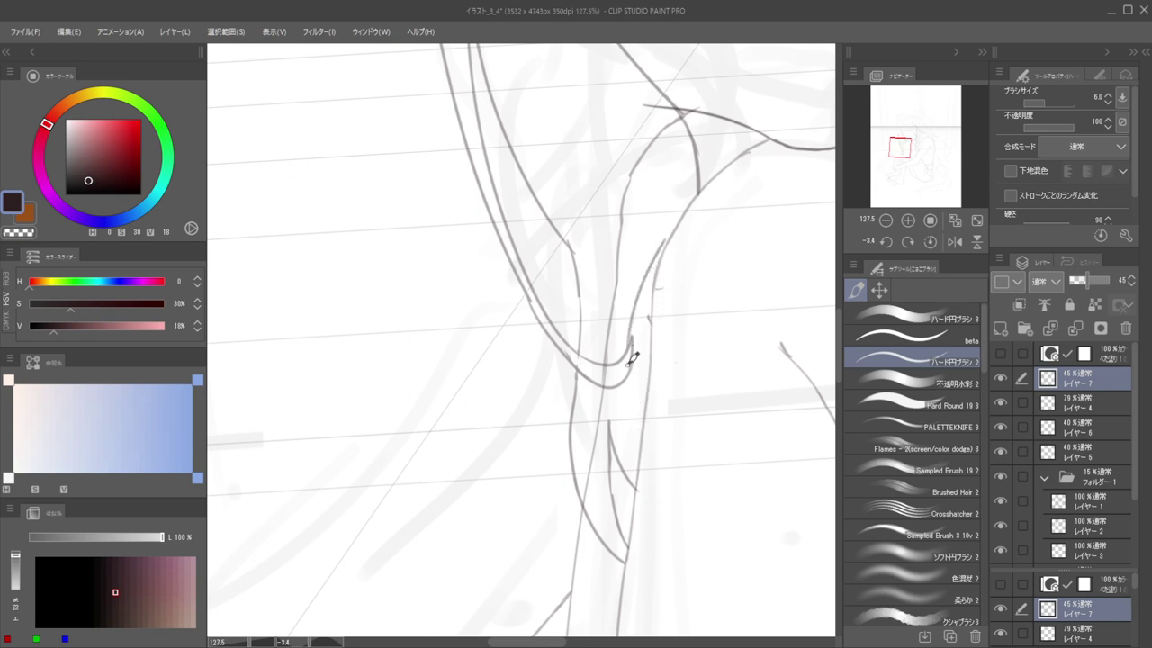
key("ctrl+z")
left_click_drag(636, 266, 621, 358)
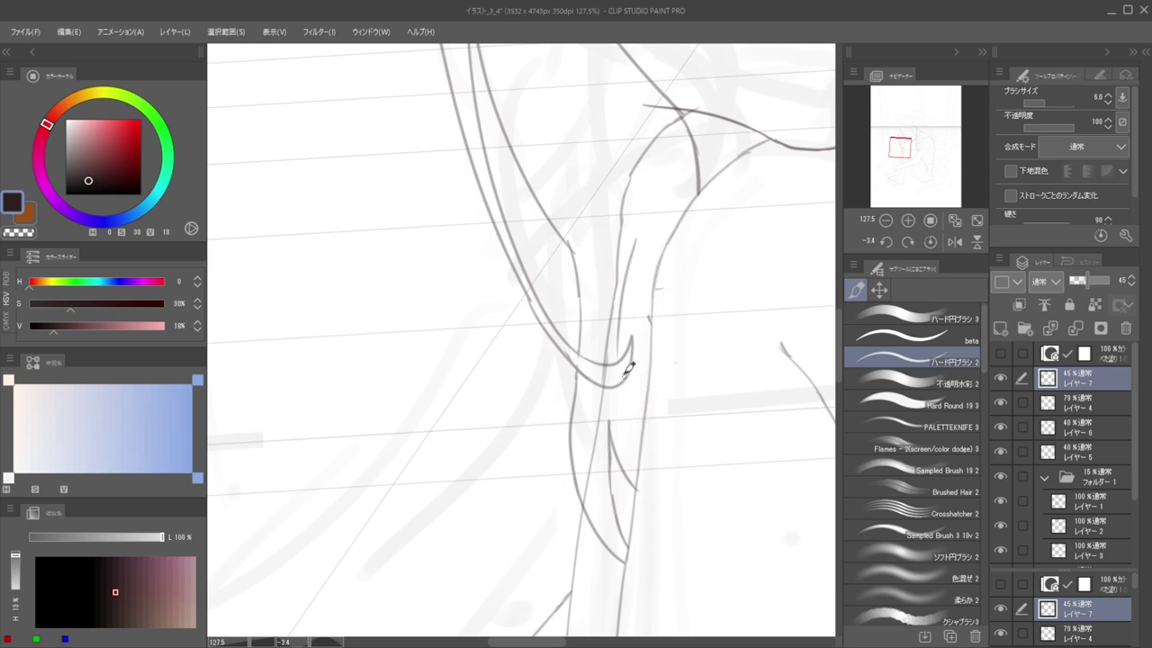
key("ctrl+z")
mouse_move(645, 236)
left_mouse_down()
mouse_move(621, 368)
mouse_move(621, 342)
mouse_move(637, 434)
left_mouse_up()
key("ctrl+z")
mouse_move(624, 387)
left_mouse_down()
mouse_move(635, 431)
mouse_move(589, 398)
mouse_move(545, 407)
left_mouse_up()
mouse_move(613, 362)
left_mouse_down()
mouse_move(602, 422)
mouse_move(619, 378)
left_mouse_up()
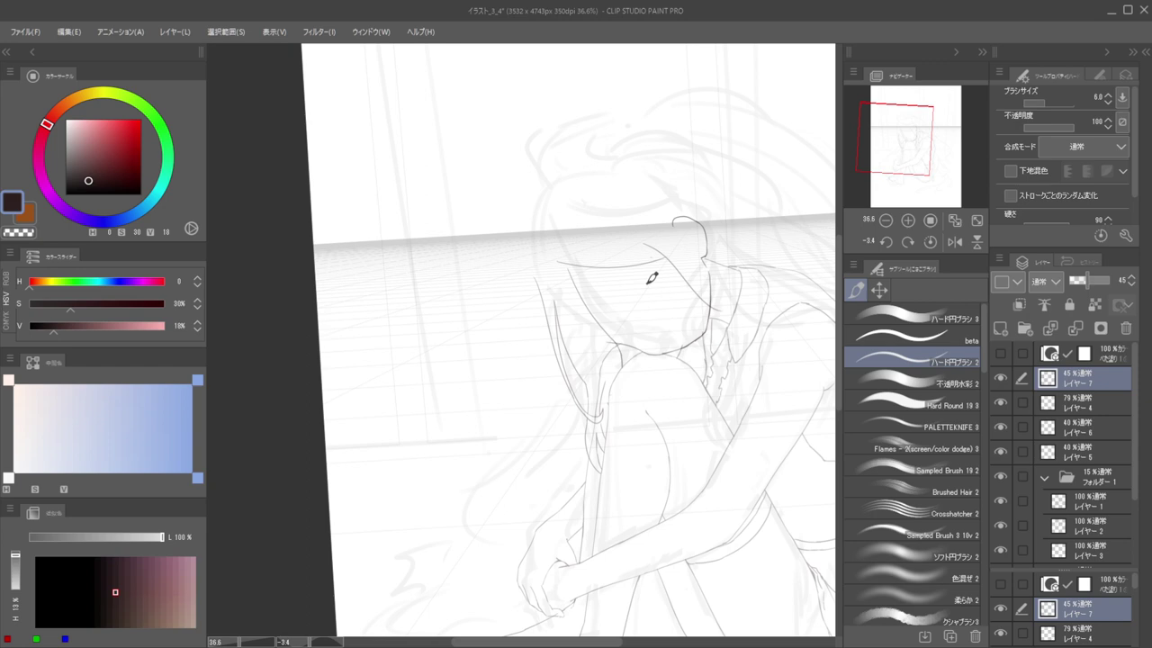
Draw the curved hair strand tip hanging down from the trunk line beside the neck
scroll(608, 325, "up", 2)
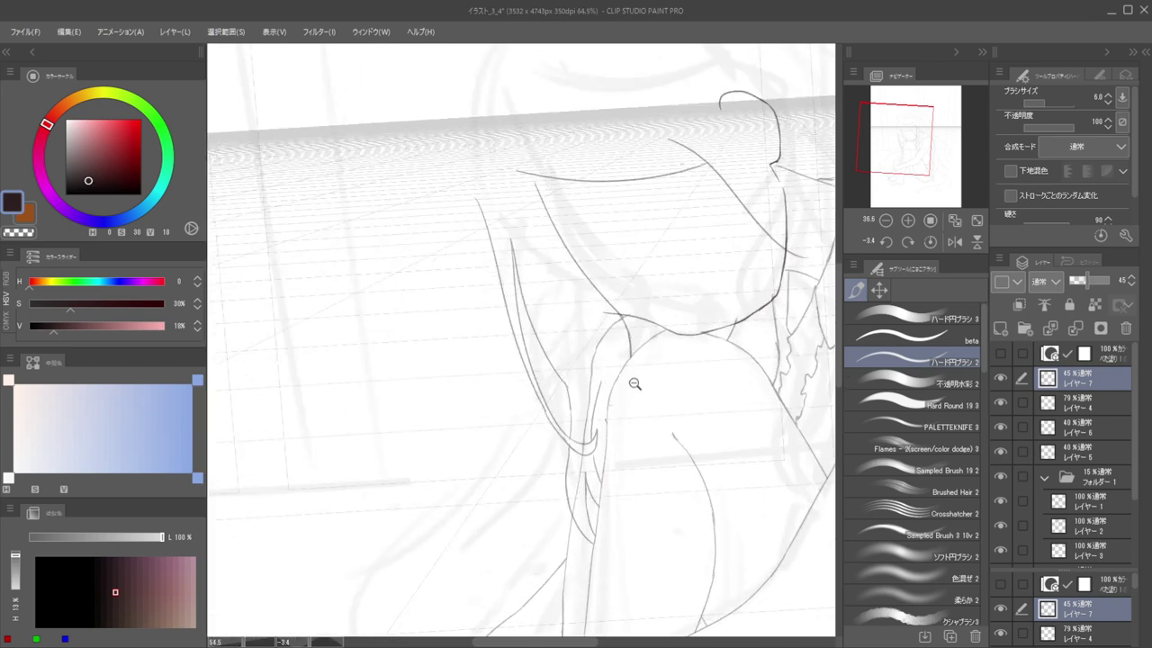
scroll(622, 371, "up", 3)
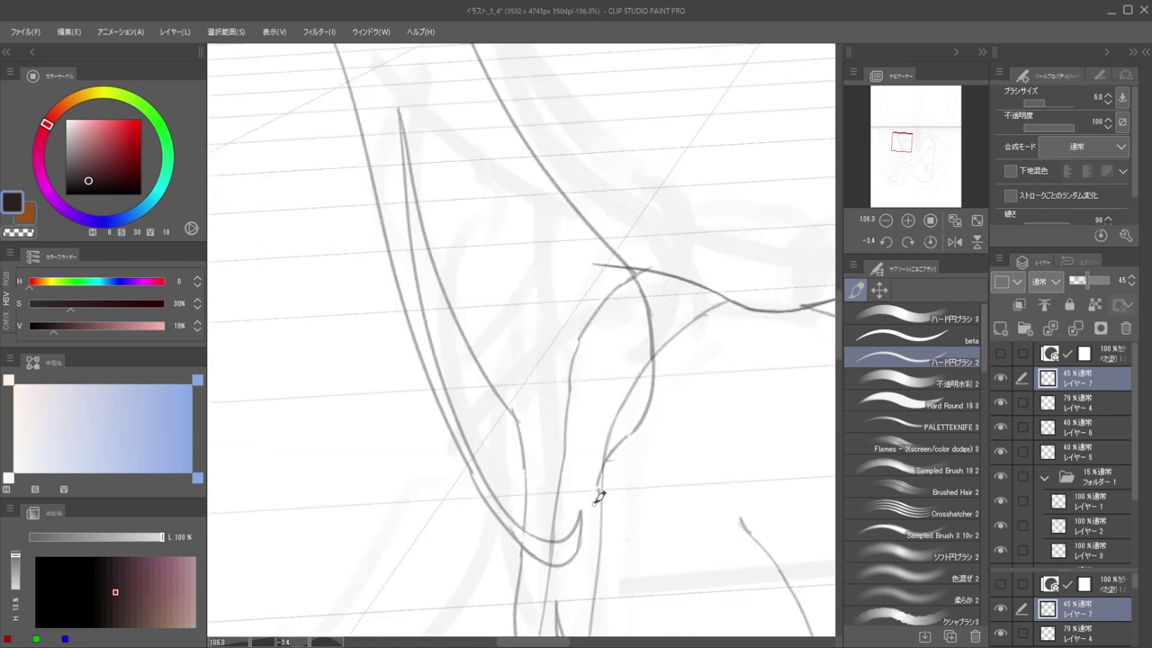
scroll(596, 488, "down", 3)
scroll(597, 404, "up", 2)
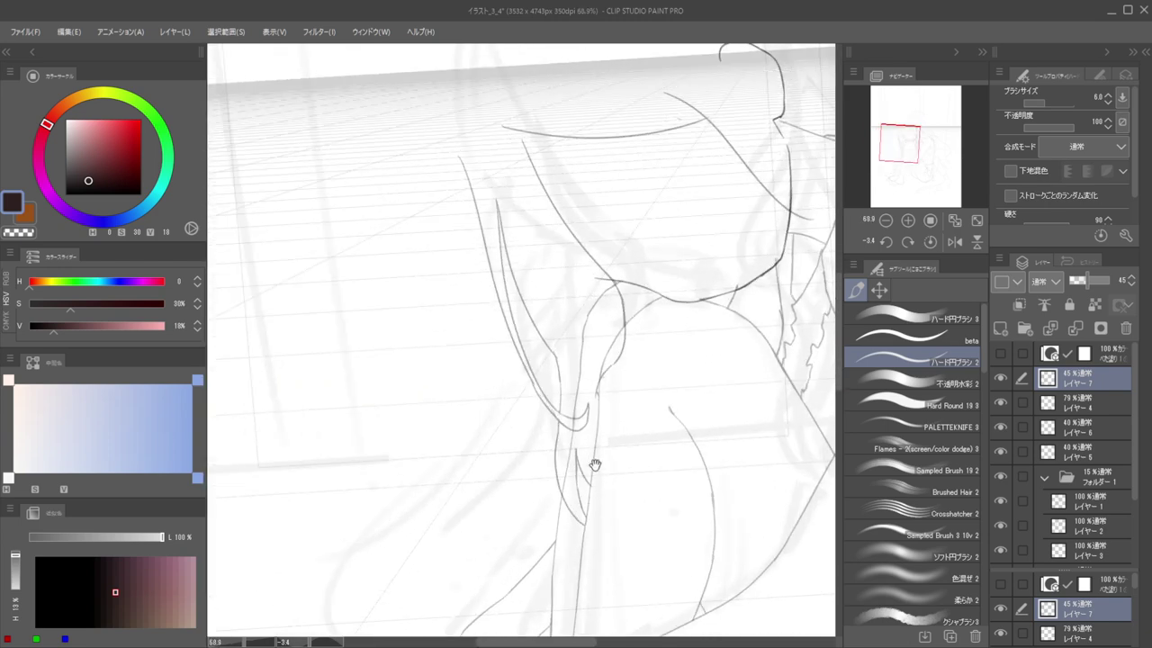
scroll(619, 488, "up", 2)
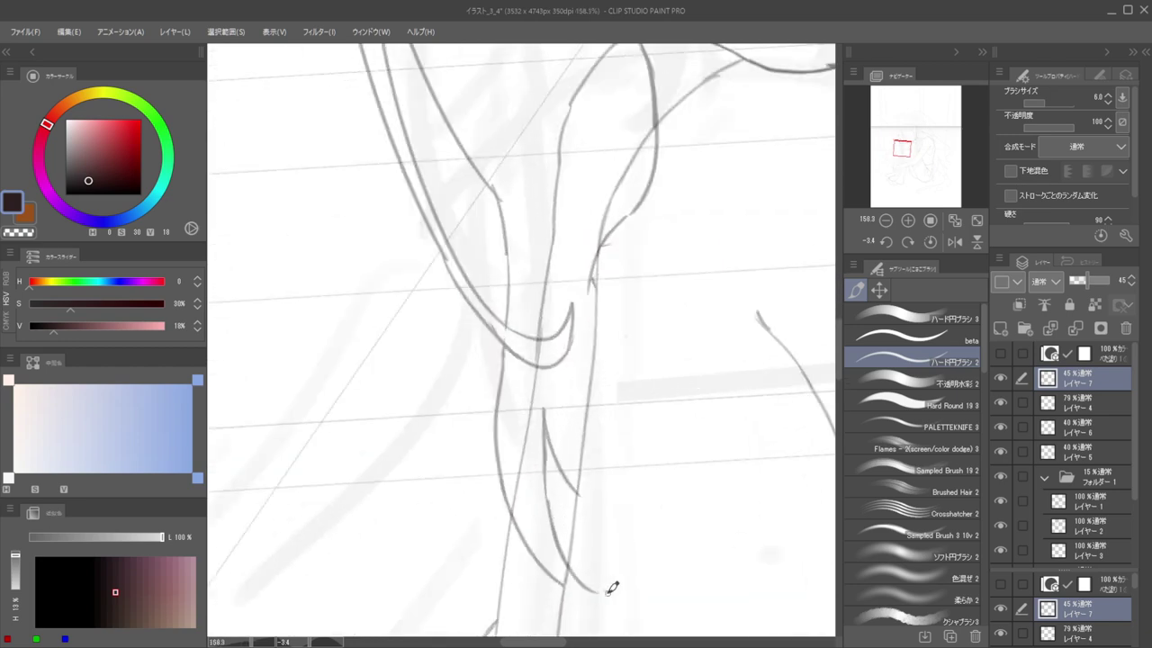
mouse_move(560, 455)
left_mouse_down()
mouse_move(631, 531)
mouse_move(588, 468)
mouse_move(586, 378)
left_mouse_up()
key("ctrl+z")
left_click_drag(596, 262, 585, 438)
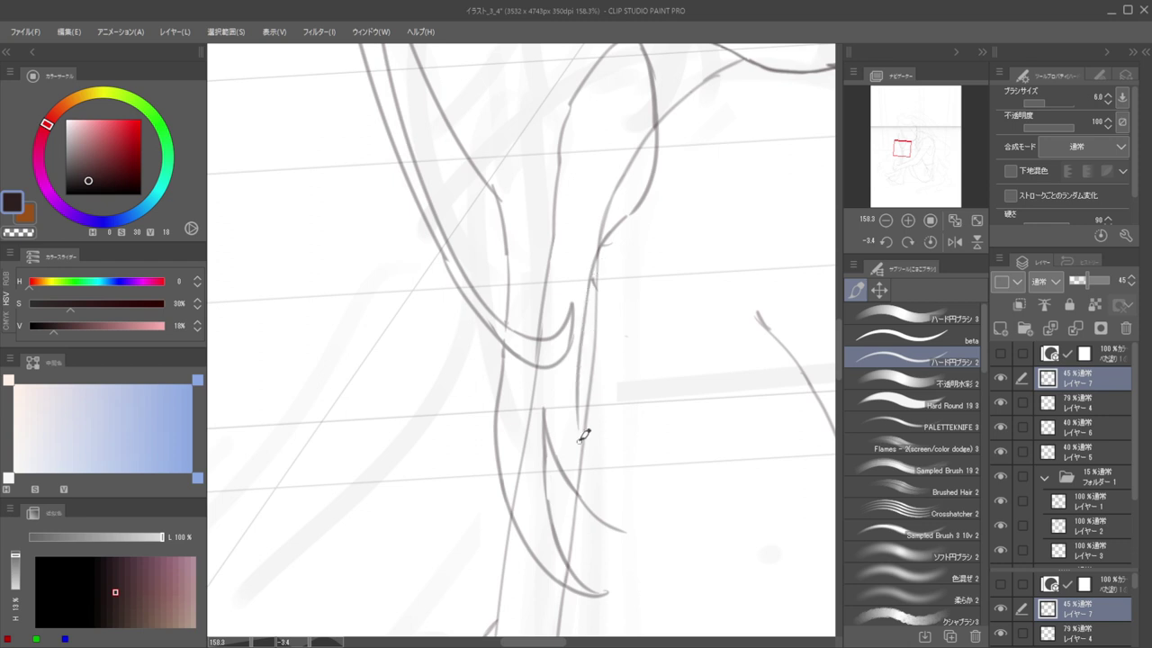
mouse_move(581, 380)
left_mouse_down()
mouse_move(598, 509)
mouse_move(628, 529)
left_mouse_up()
key("ctrl+z")
left_click_drag(576, 404, 630, 519)
key("ctrl+z")
mouse_move(581, 375)
left_mouse_down()
mouse_move(582, 452)
mouse_move(635, 527)
left_mouse_up()
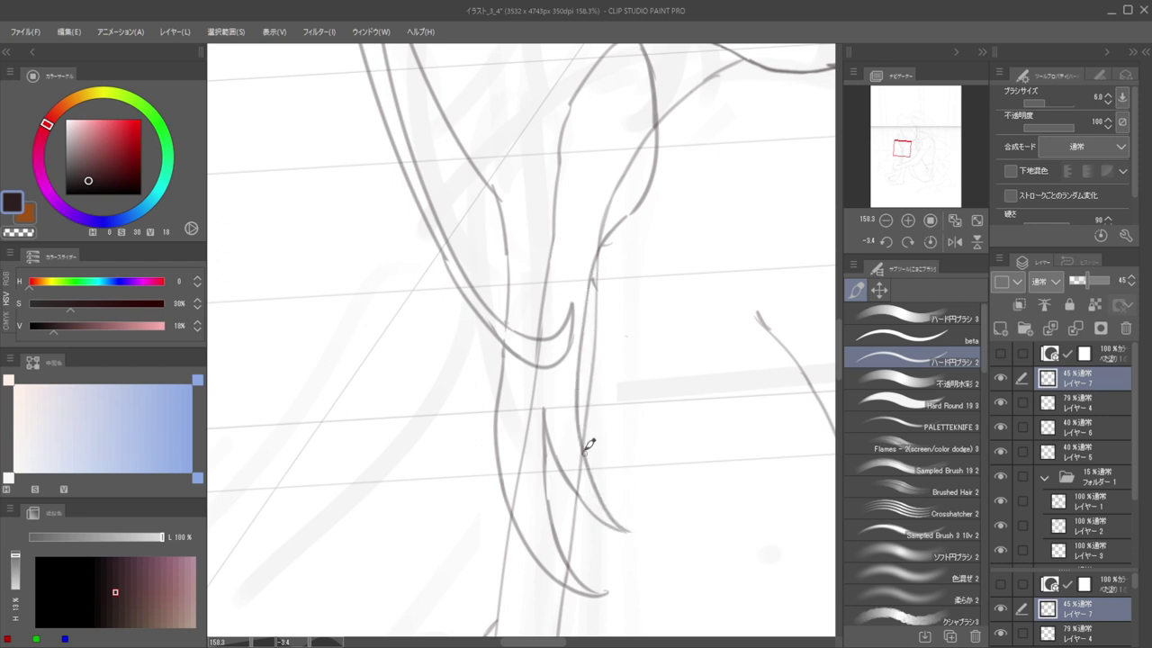
Mirror the view to check the new strand, then flip back and zoom to the neck
left_click_drag(592, 444, 490, 449)
key("h")
left_click_drag(589, 410, 697, 441)
left_click_drag(590, 441, 625, 435)
left_click_drag(577, 405, 767, 373)
key("h")
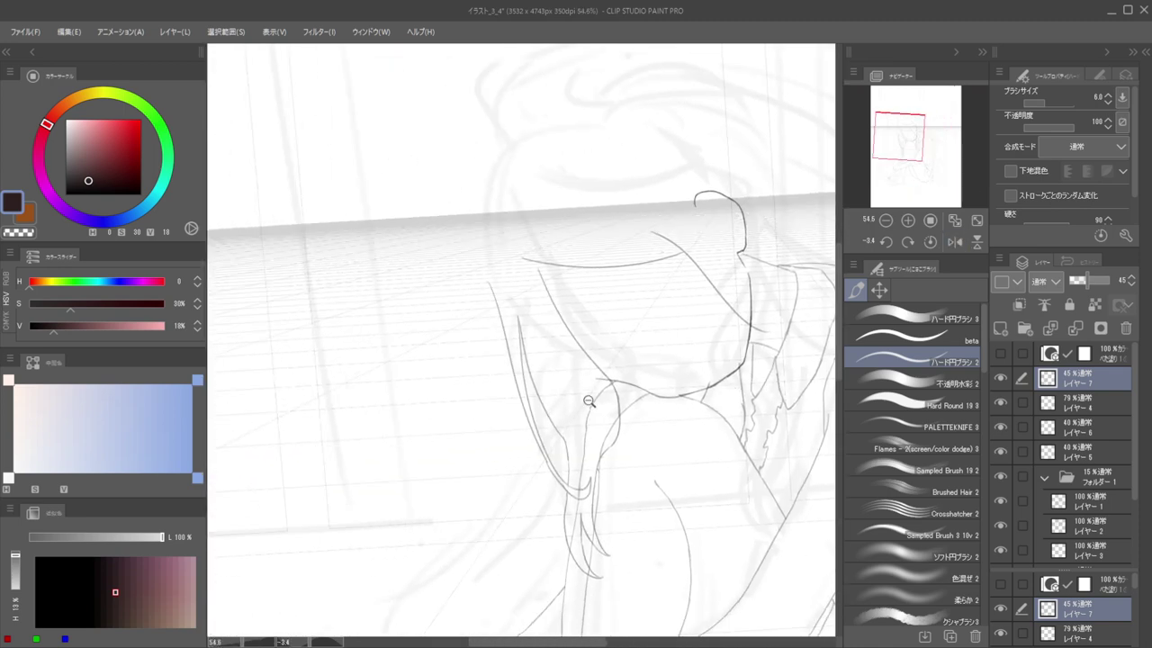
scroll(607, 398, "up", 4)
scroll(588, 394, "down", 2)
scroll(588, 394, "down", 3)
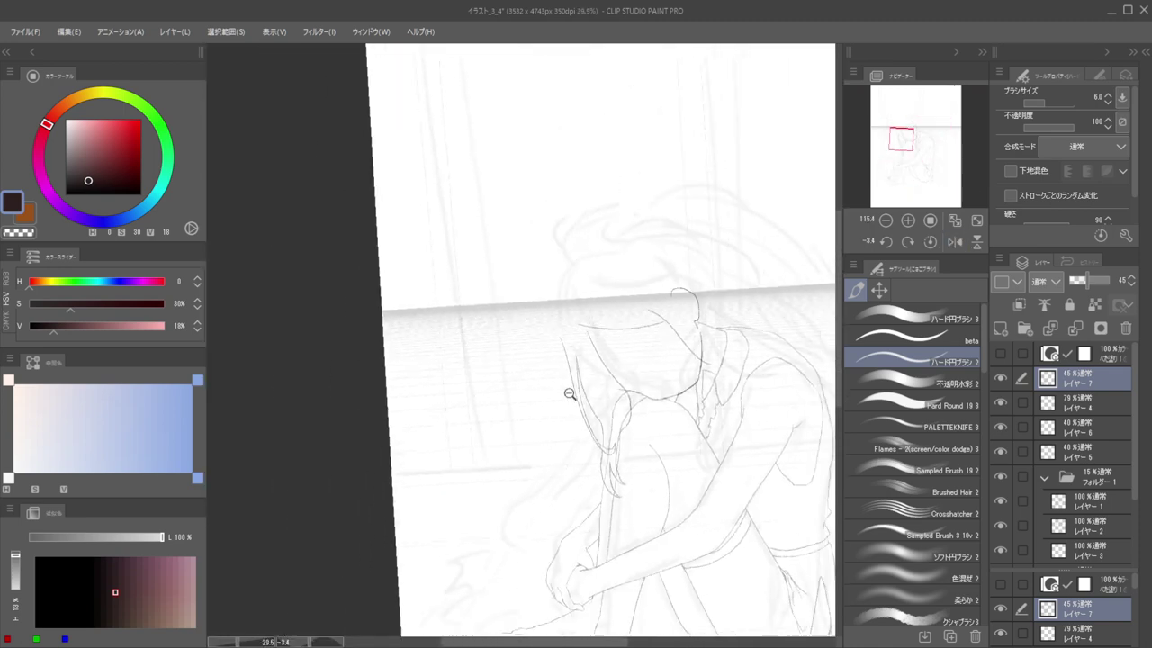
scroll(599, 406, "up", 5)
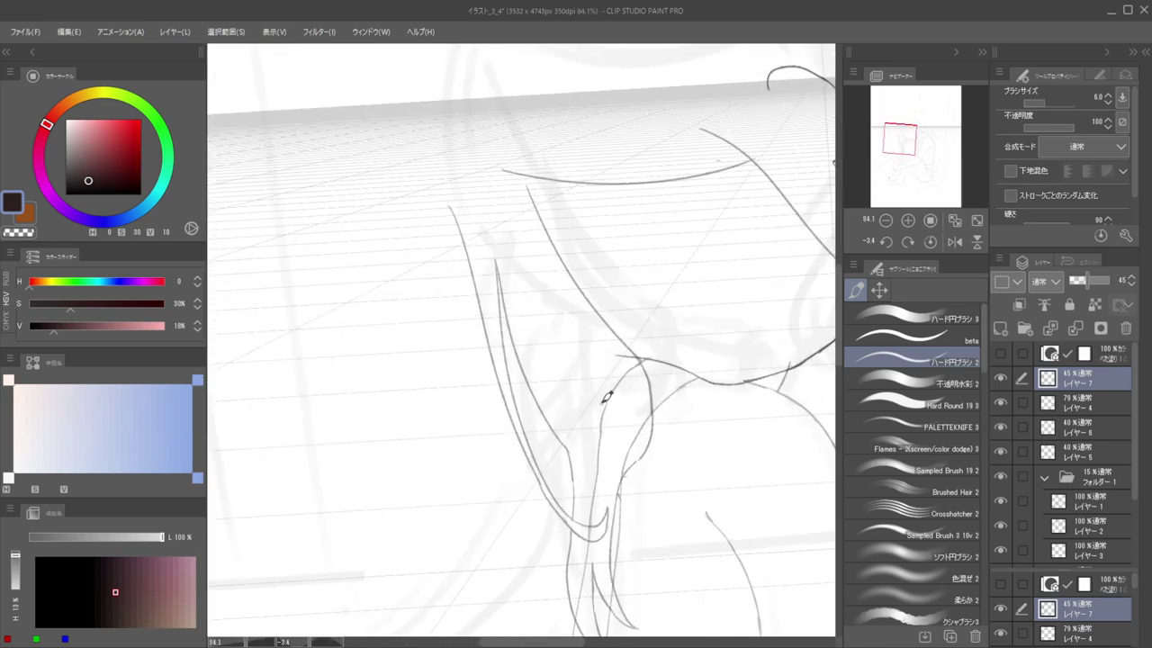
On レイヤー5, erase the rough sketch line beneath the strand and review the result
left_click(611, 393, "ctrl+shift")
key("e")
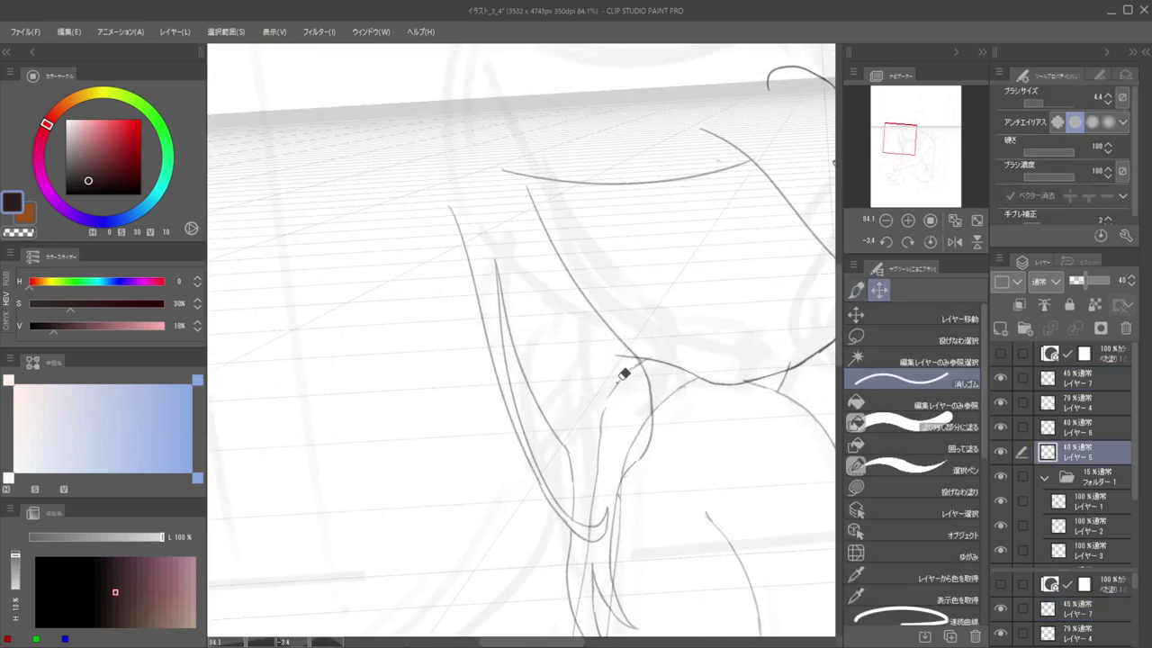
mouse_move(599, 434)
left_mouse_down()
mouse_move(604, 421)
mouse_move(601, 457)
mouse_move(627, 372)
mouse_move(646, 361)
left_mouse_up()
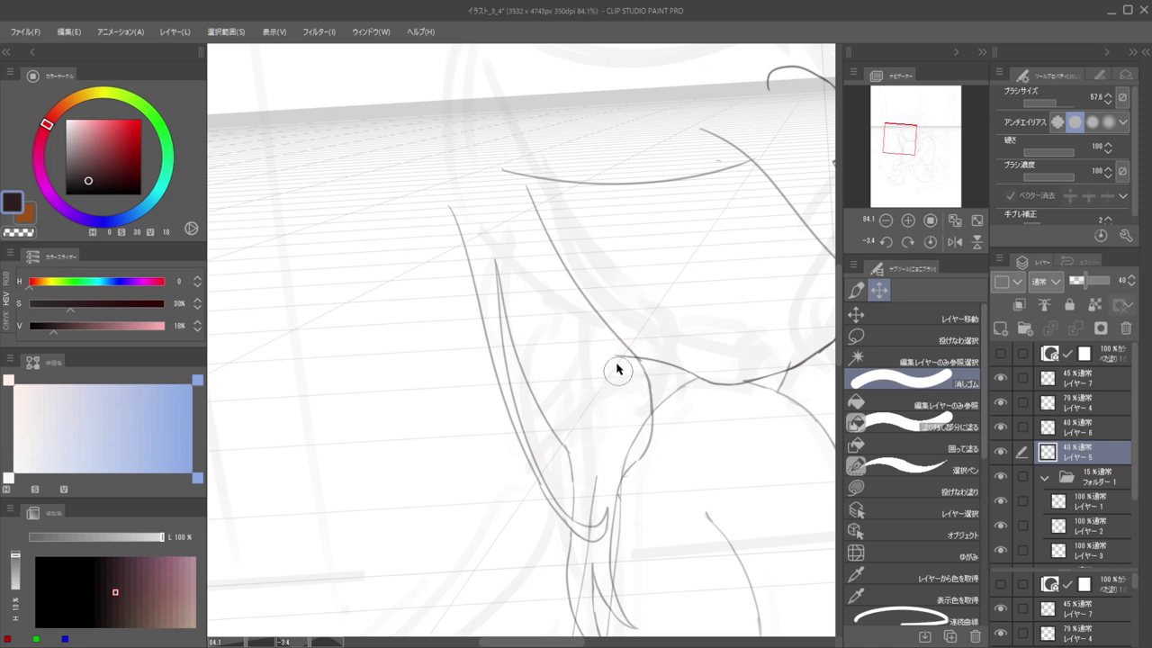
mouse_move(617, 395)
left_mouse_down()
mouse_move(586, 386)
mouse_move(607, 429)
left_mouse_up()
left_click_drag(610, 486, 605, 479)
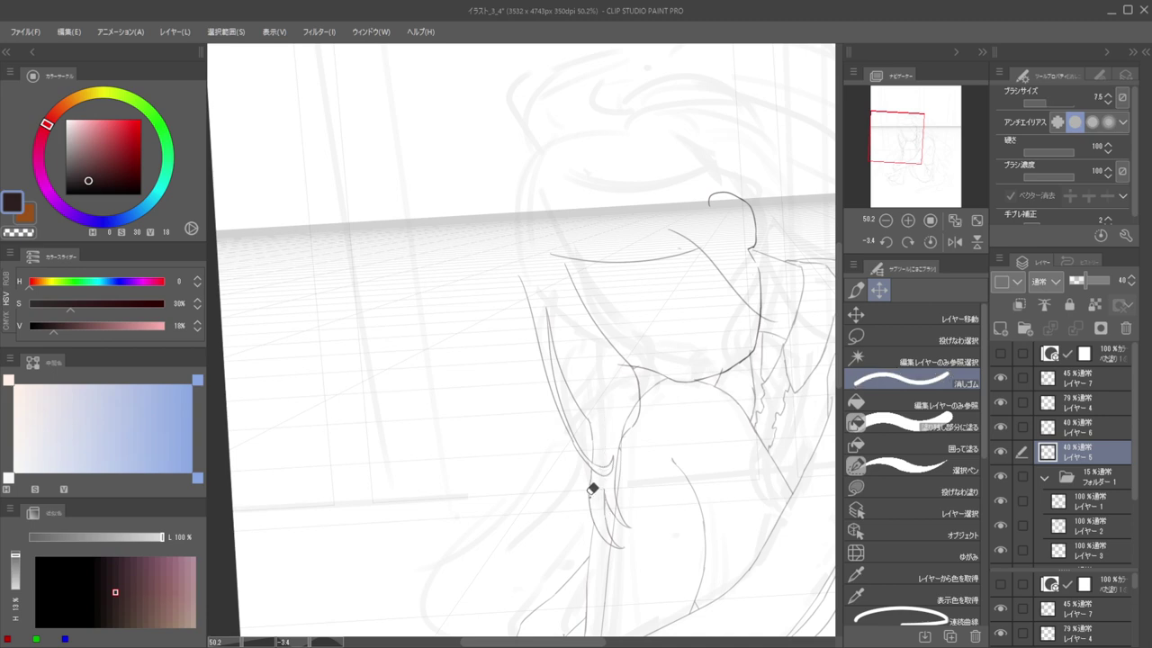
left_click_drag(636, 429, 579, 404)
scroll(594, 442, "up", 9)
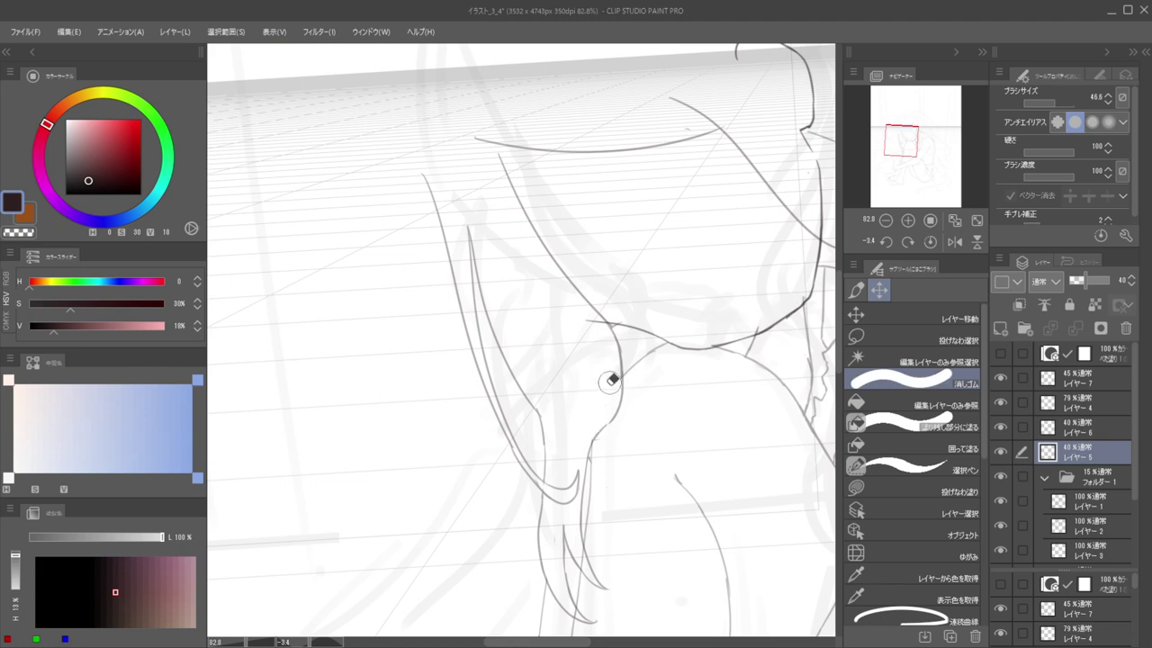
Zoom in on the neck strands and cut a gap in the contour on レイヤー7 with transparent colour
left_click(589, 435, "ctrl+alt")
left_click_drag(592, 431, 623, 452)
left_click(620, 417, "ctrl+shift")
key("b")
key("]")
key("bracketleft")
key("bracketleft")
key("bracketleft")
key("bracketleft")
key("bracketleft")
key("bracketleft")
key("bracketleft")
key("bracketleft")
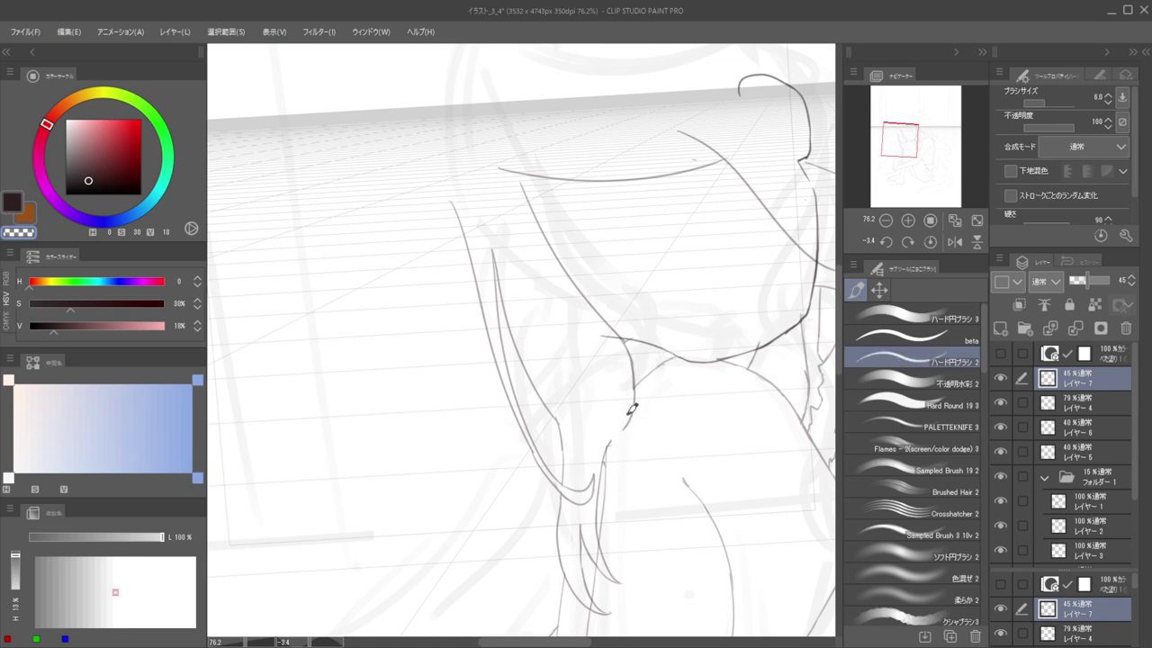
Try dark-colour strokes for a strand curving down by the neck, undoing each attempt
key("c")
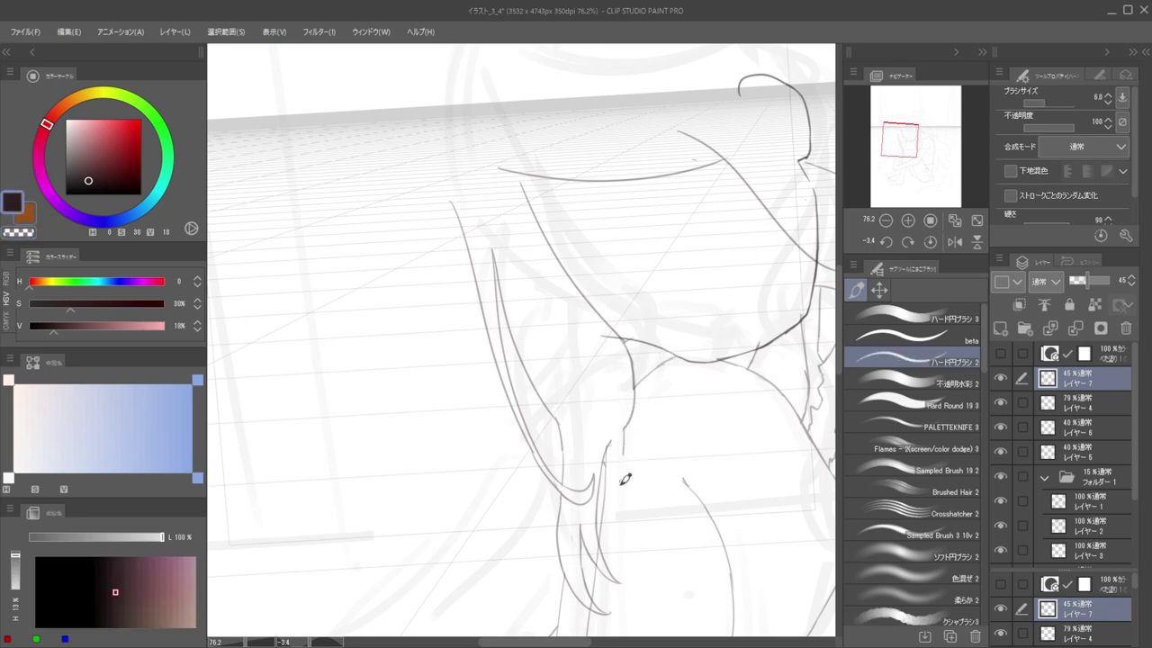
left_click_drag(620, 461, 649, 533)
key("ctrl+z")
left_click_drag(621, 461, 650, 535)
key("ctrl+z")
left_click_drag(620, 433, 640, 546)
key("ctrl+z")
Redraw the hair strand from its top down, finishing it with a right-curving tip
key("e")
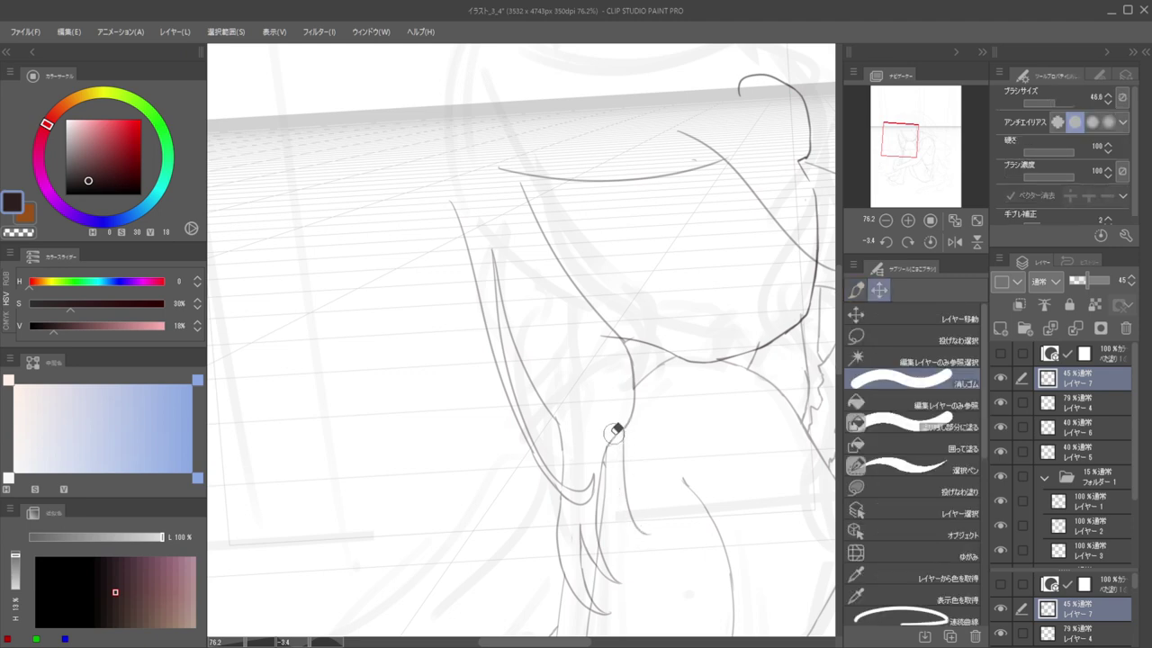
key("b")
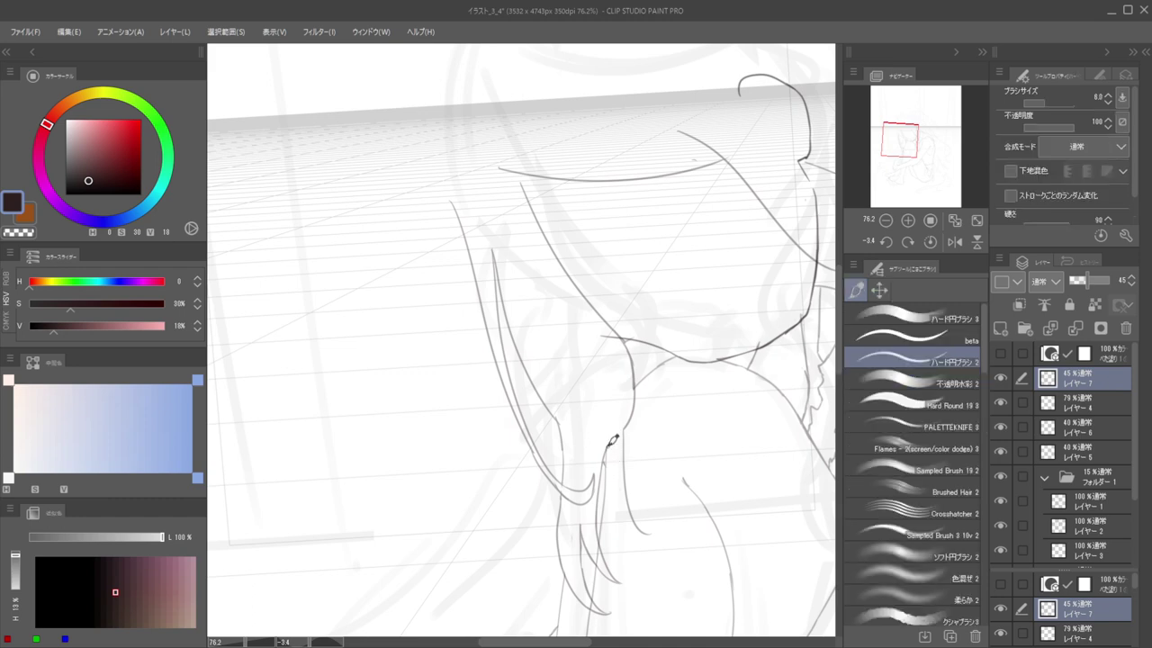
key("e")
key("b")
mouse_move(607, 447)
left_mouse_down()
mouse_move(615, 439)
mouse_move(629, 528)
mouse_move(650, 534)
left_mouse_up()
left_click_drag(609, 448, 577, 461)
Mirror the view to check the drawing, then recentre and zoom in on the strand tips
key("h")
mouse_move(623, 426)
left_mouse_down()
mouse_move(708, 450)
mouse_move(727, 440)
left_mouse_up()
key("h")
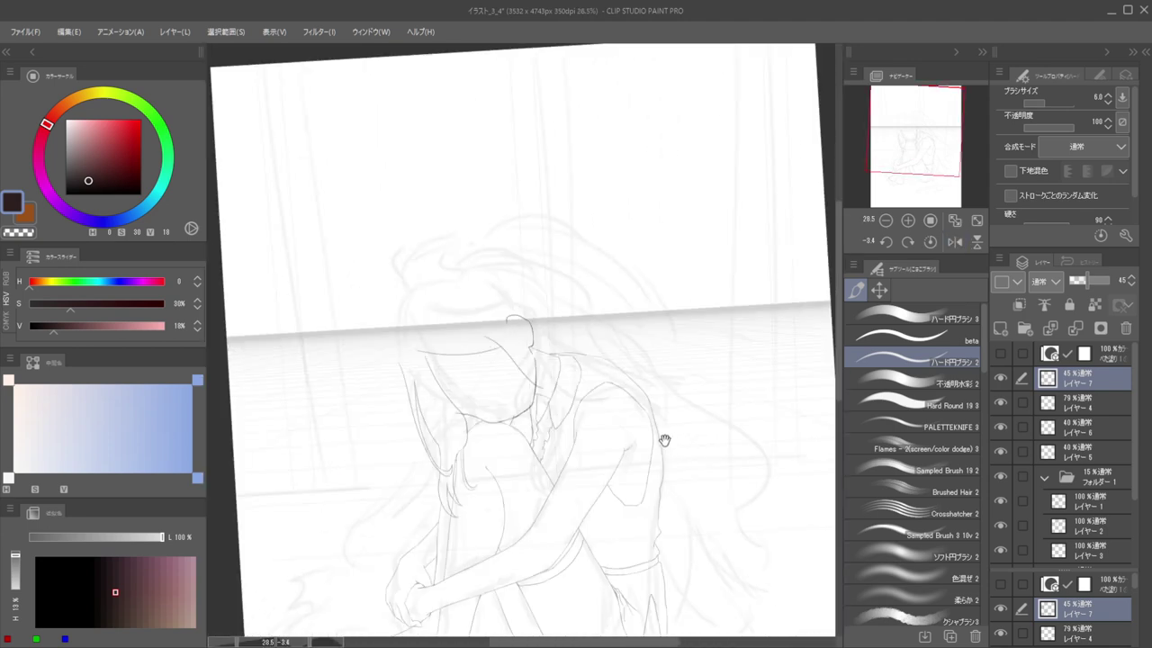
left_click_drag(605, 459, 753, 437)
scroll(620, 479, "up", 5)
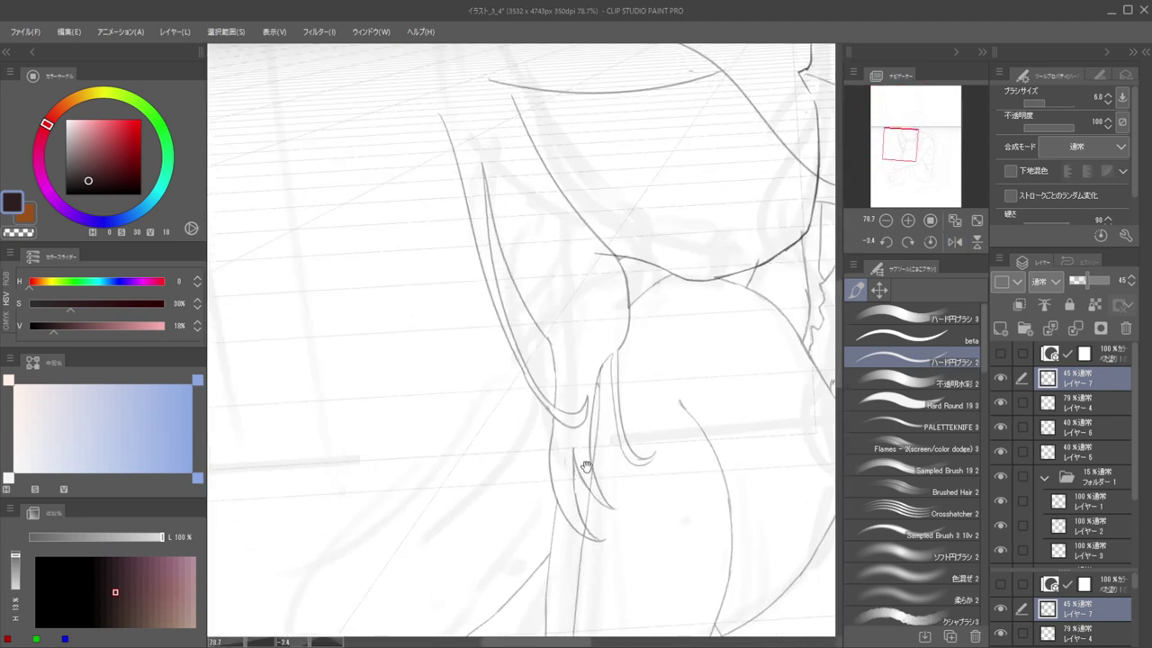
left_click_drag(587, 473, 598, 473)
Erase the stray stroke tip beside the neck on レイヤー5
left_click(593, 470, "ctrl+shift")
key("e")
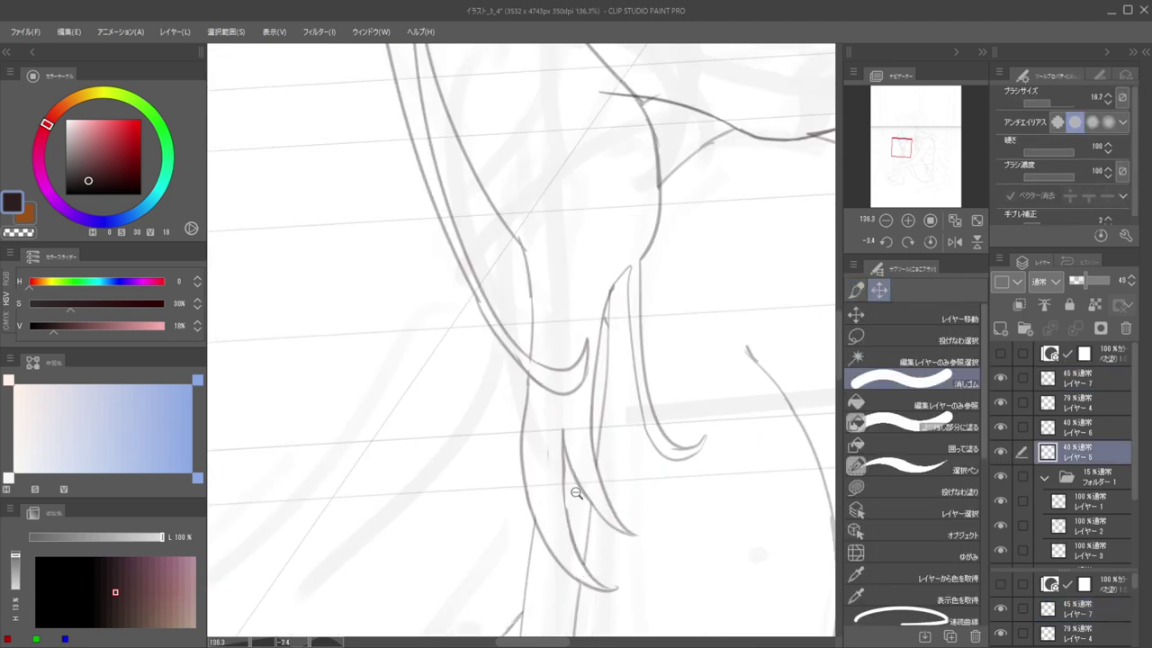
scroll(577, 493, "down", 10)
scroll(582, 458, "up", 7)
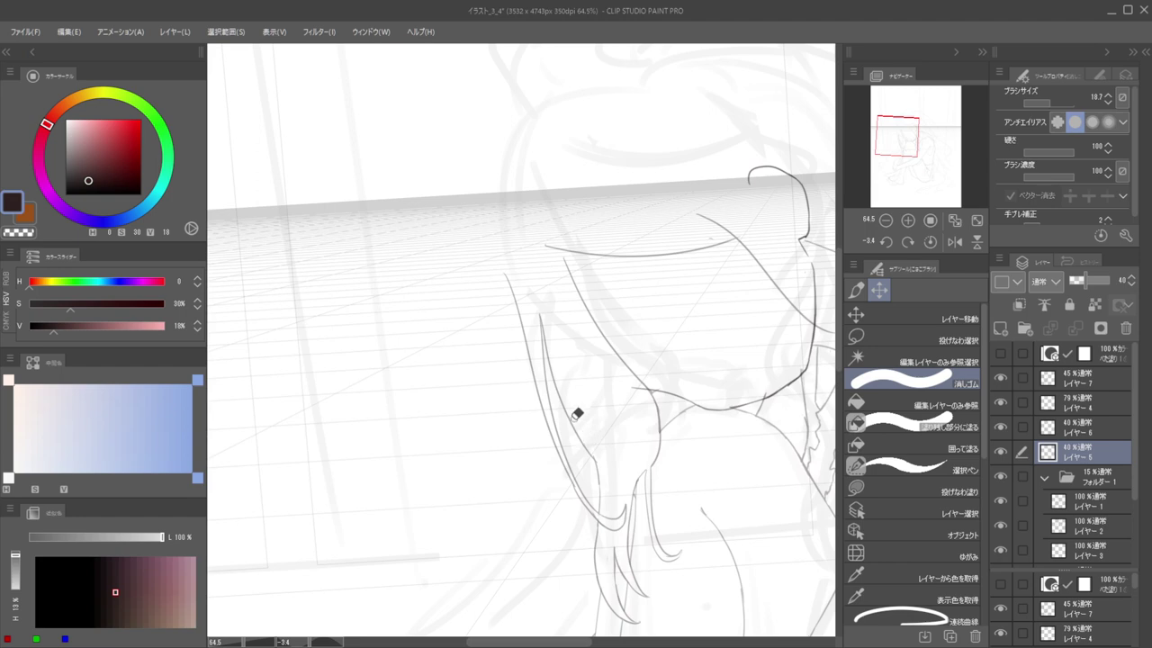
key("p")
key("e")
mouse_move(603, 525)
left_mouse_down()
mouse_move(612, 514)
mouse_move(598, 497)
left_mouse_up()
Return to レイヤー7 with the line-art drawing brush active
left_click(609, 516, "ctrl+shift")
key("p")
key("e")
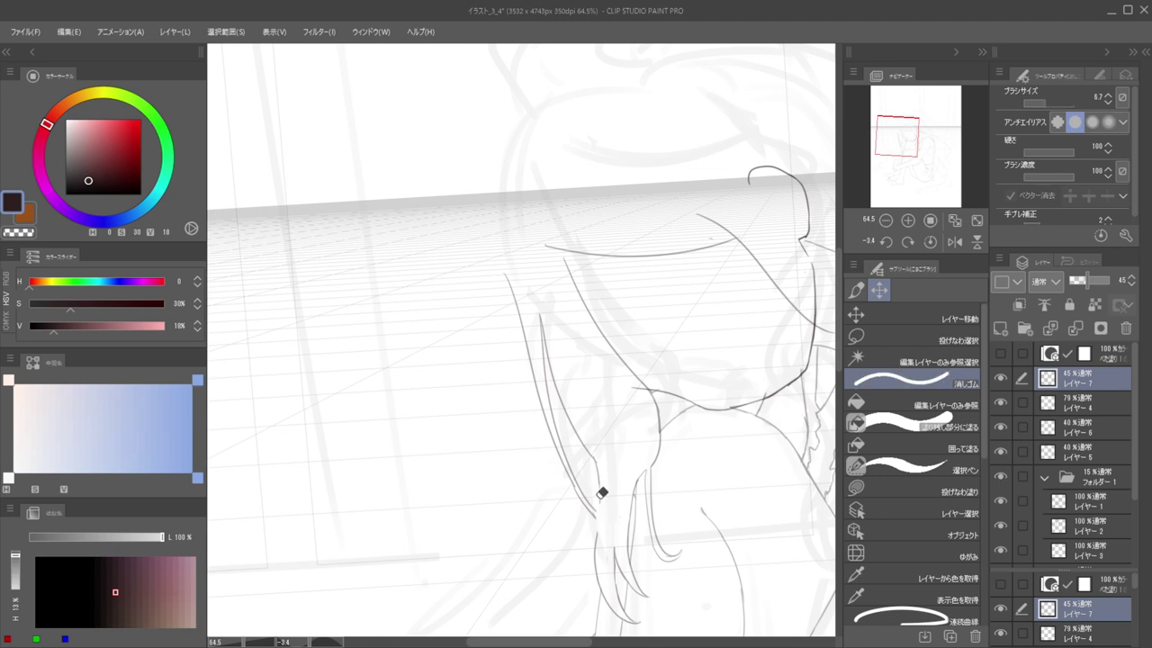
key("b")
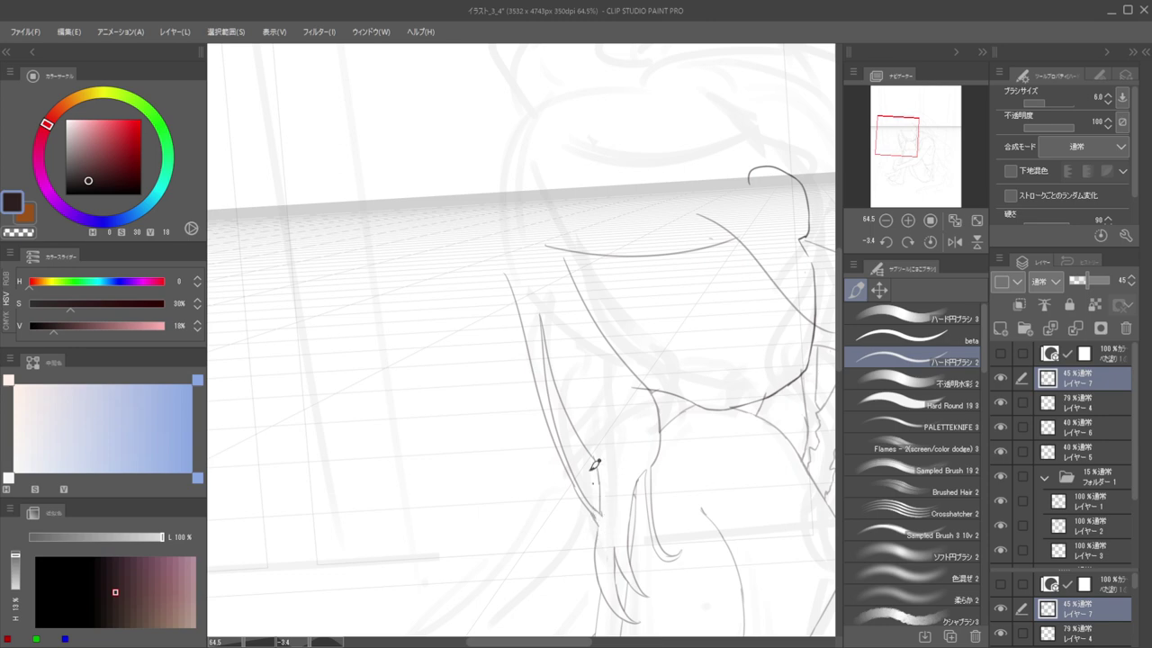
Ink two hair strokes along the left strand, erase stray bits, and add a curved contour below
mouse_move(594, 466)
left_mouse_down()
mouse_move(534, 423)
mouse_move(612, 441)
mouse_move(626, 463)
left_mouse_up()
mouse_move(559, 389)
left_mouse_down()
mouse_move(561, 497)
mouse_move(587, 552)
left_mouse_up()
mouse_move(582, 481)
left_mouse_down()
mouse_move(571, 475)
mouse_move(566, 394)
mouse_move(599, 410)
mouse_move(591, 419)
left_mouse_up()
key("e")
left_click_drag(591, 465, 588, 417)
key("b")
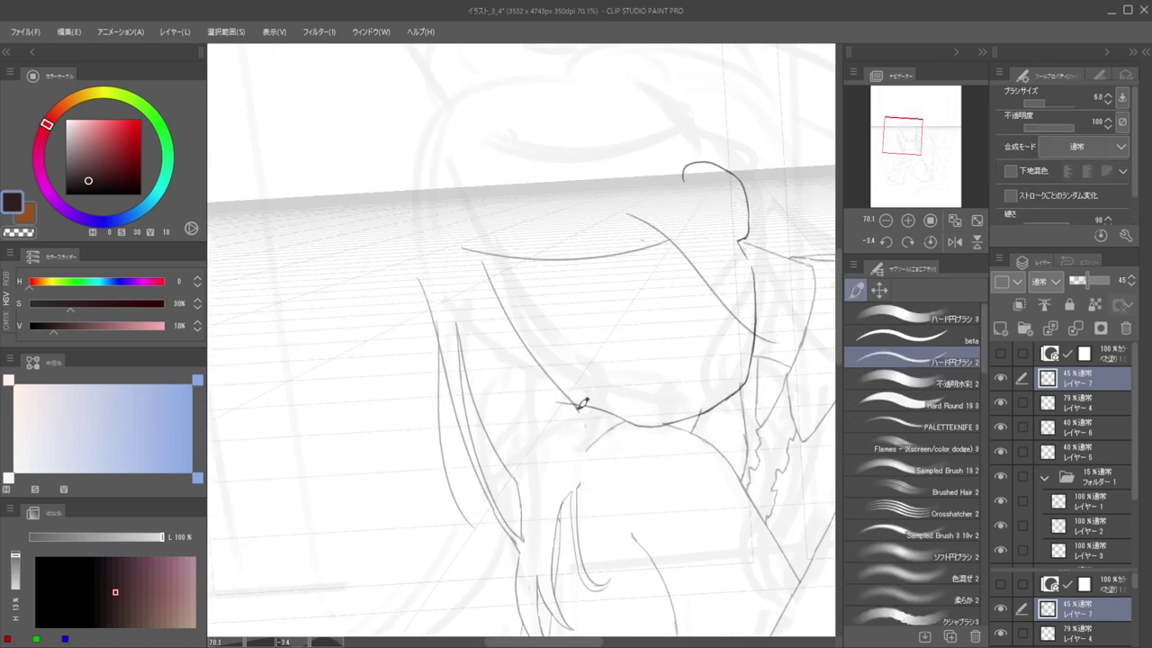
left_click_drag(587, 408, 610, 473)
Check the mirrored view, undo a stray stroke and redraw a curved line by the face
key("h")
left_click_drag(588, 453, 715, 487)
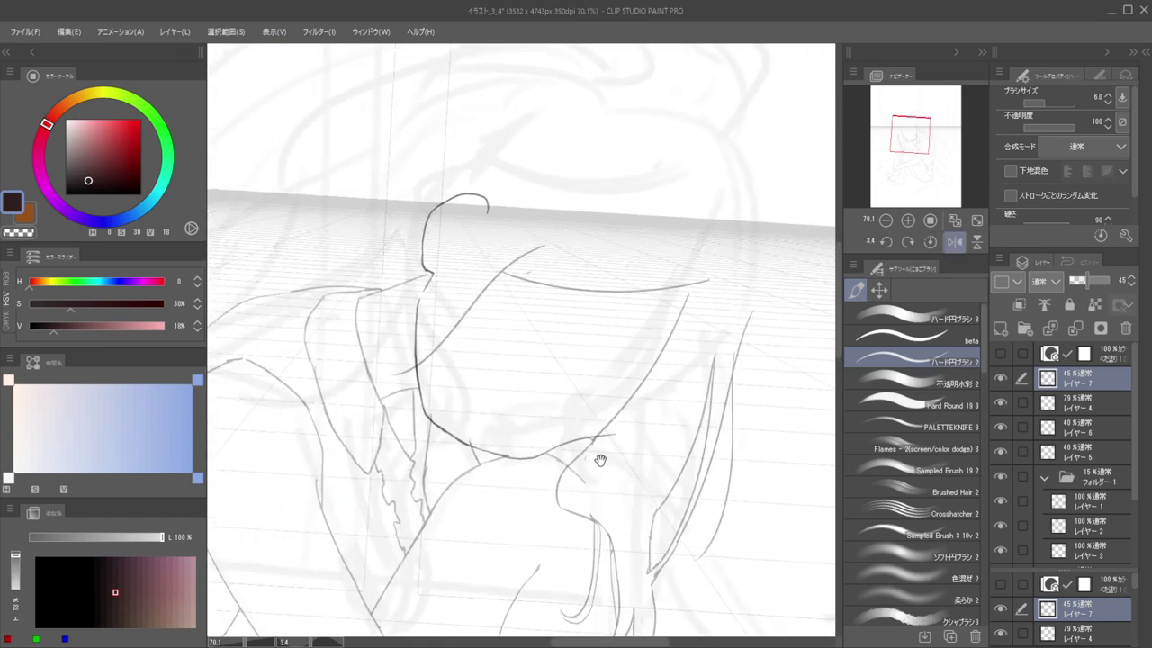
left_click_drag(623, 457, 609, 444)
scroll(571, 467, "up", 5)
key("ctrl+z")
mouse_move(573, 466)
left_mouse_down()
mouse_move(552, 519)
mouse_move(633, 538)
mouse_move(567, 495)
left_mouse_up()
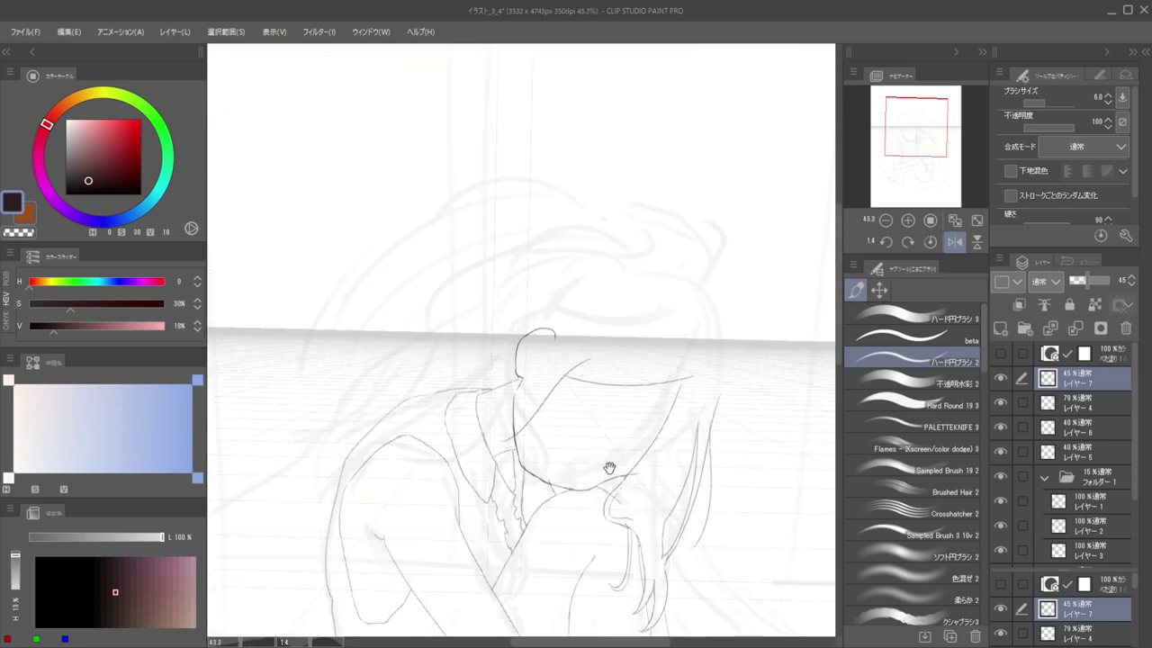
key("h")
left_click_drag(486, 505, 617, 472)
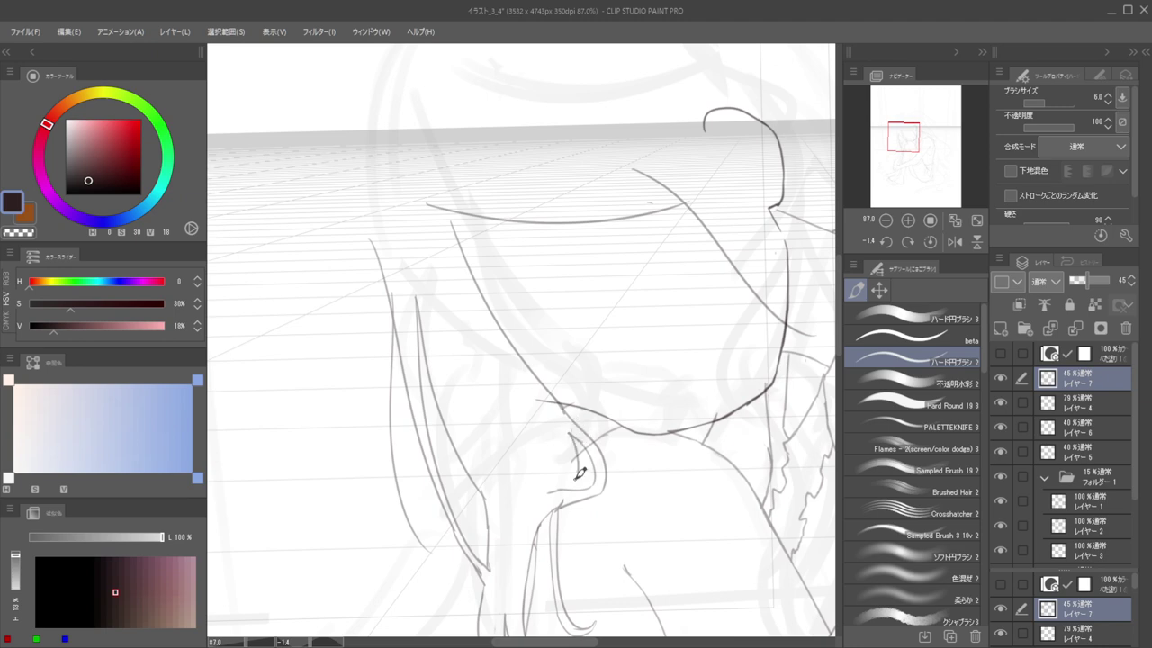
Select Layer 5 from its line on the canvas and leave the eraser active
key("e")
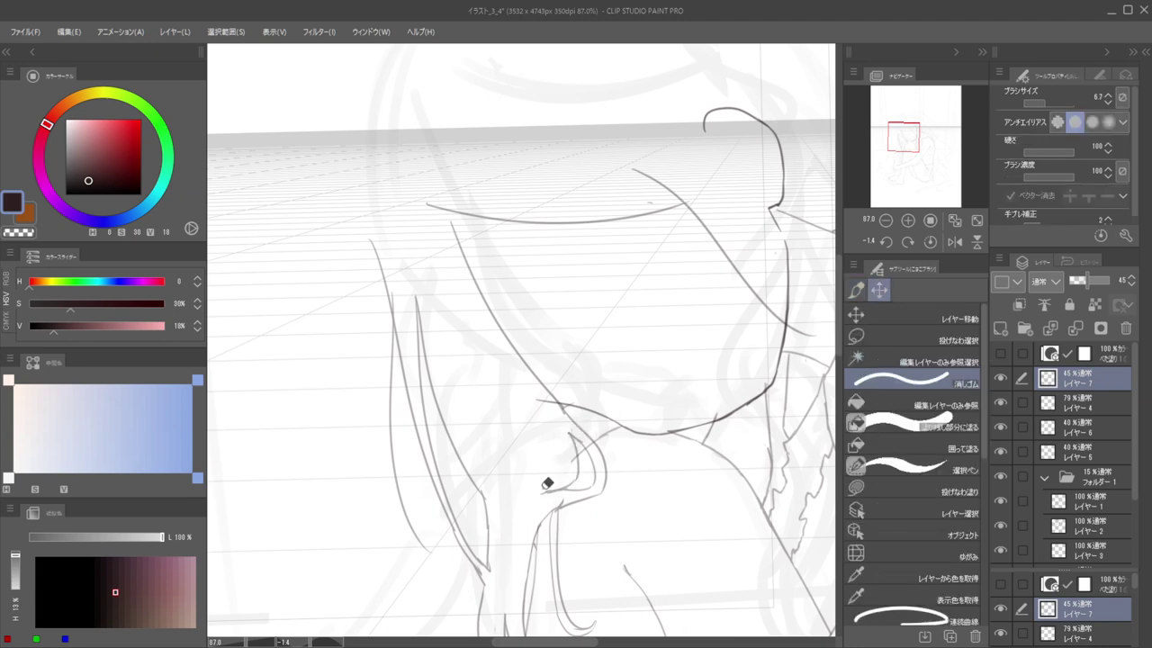
scroll(576, 441, "up", 2)
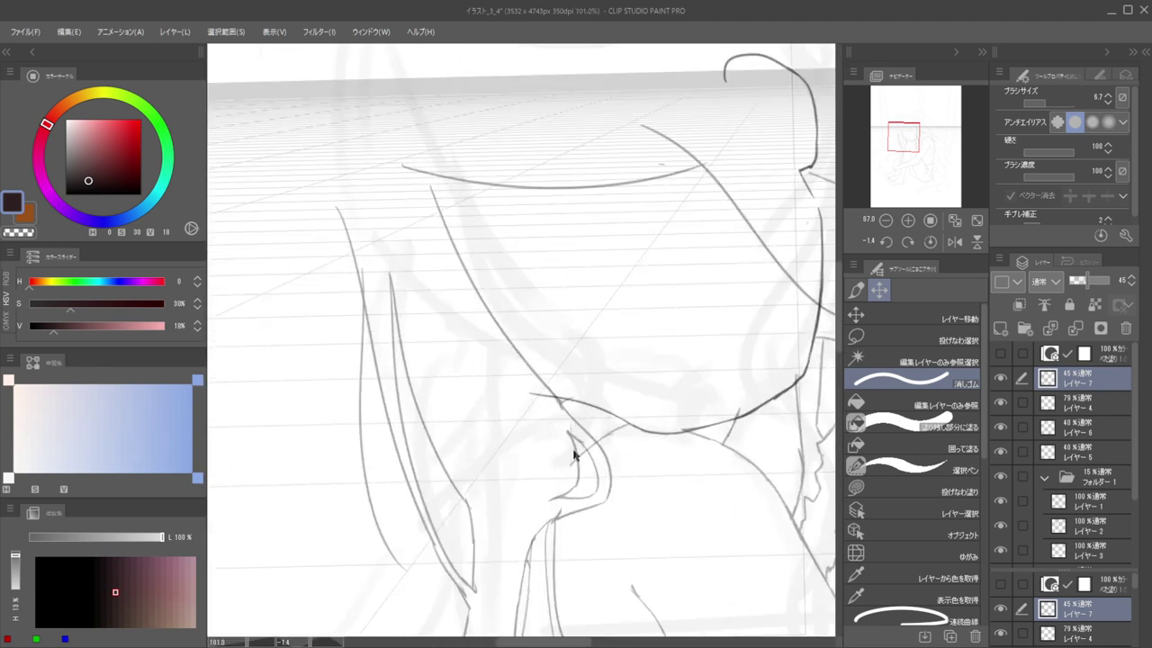
key("p")
key("e")
key("b")
key("e")
key("b")
left_click(572, 460, "ctrl+shift")
key("e")
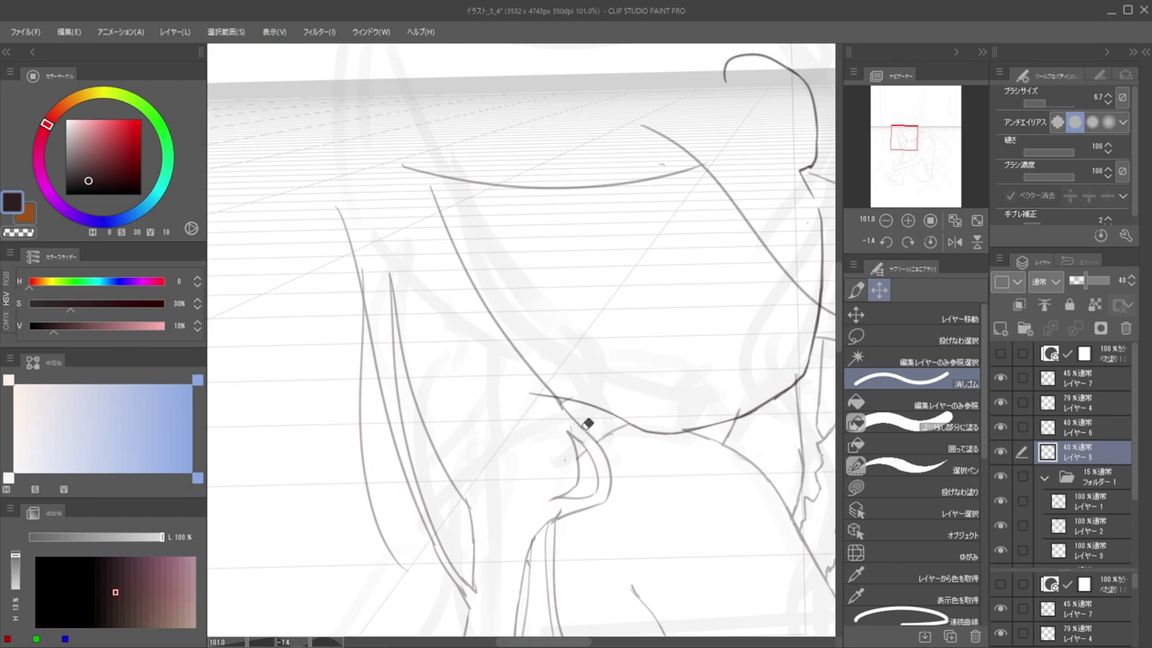
scroll(583, 416, "down", 5)
scroll(585, 405, "down", 1)
Check the mirrored view, zoom in, and select Layer 7 from its line on the canvas
key("h")
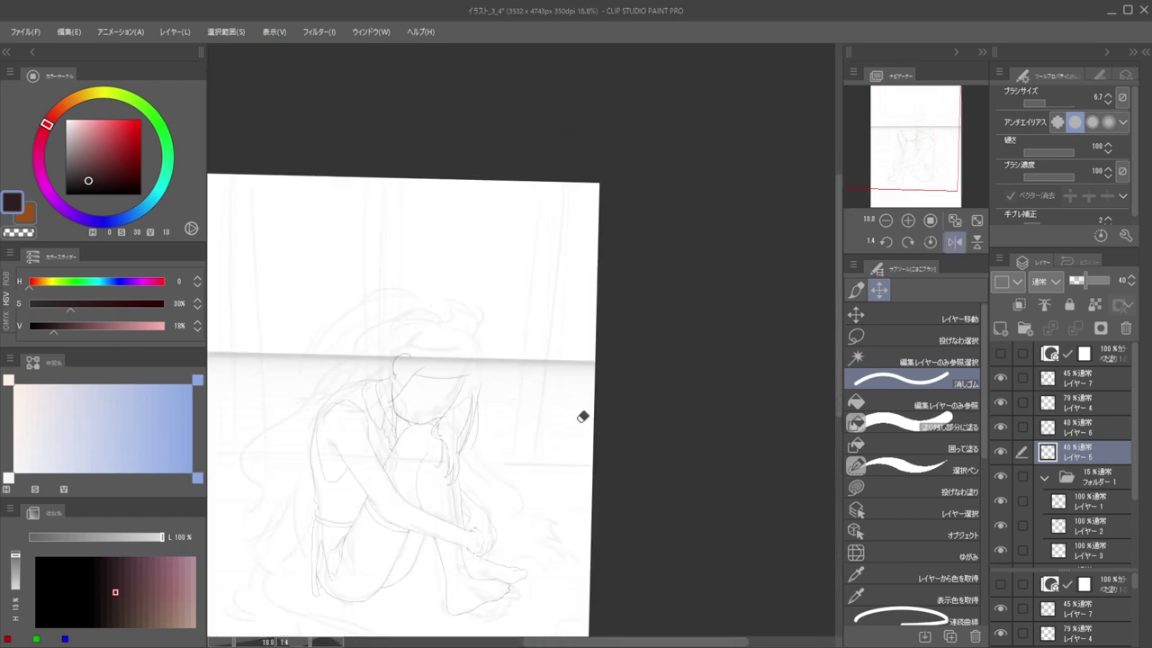
key("h")
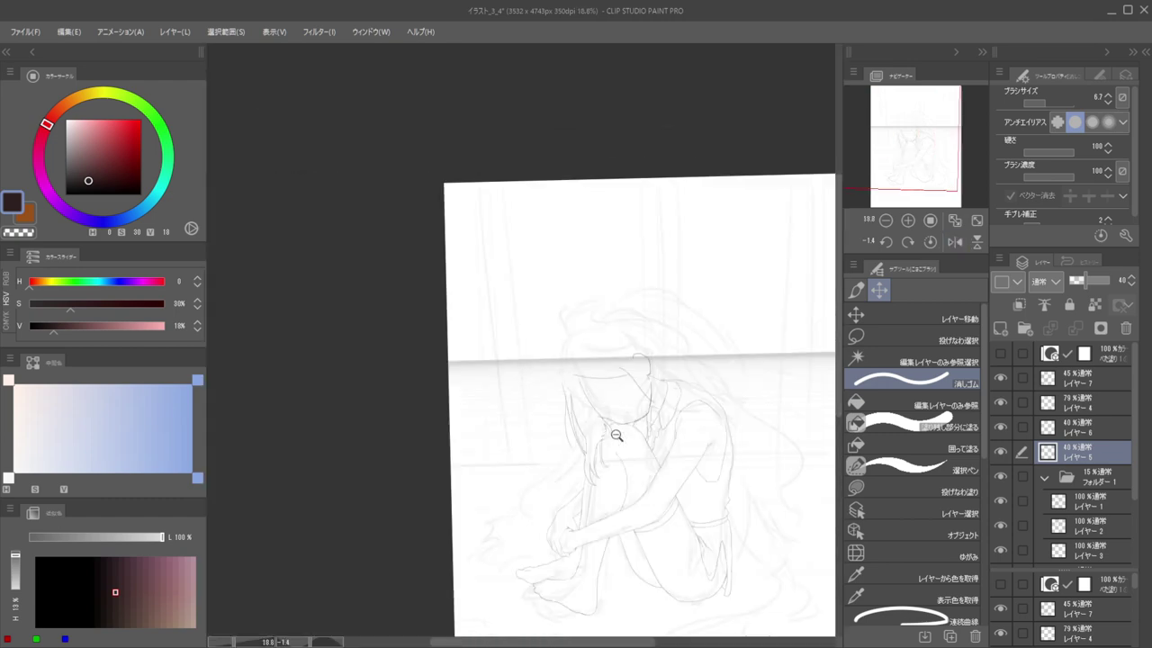
scroll(621, 435, "up", 5)
scroll(655, 441, "up", 2)
left_click(650, 446, "ctrl+shift")
key("b")
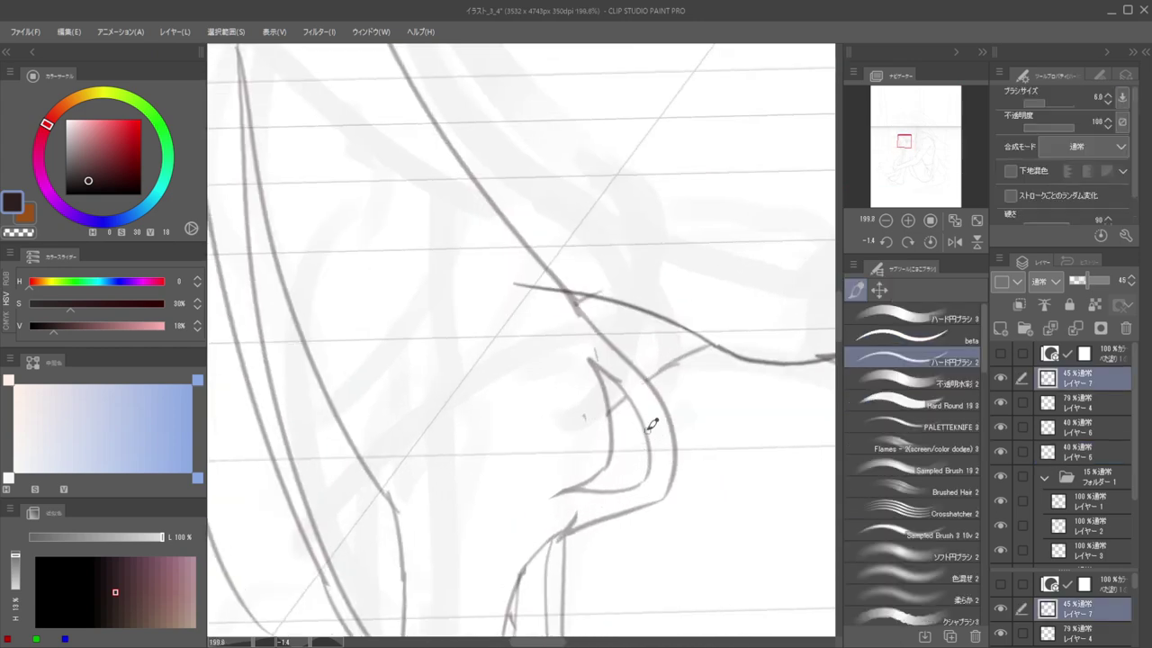
key("e")
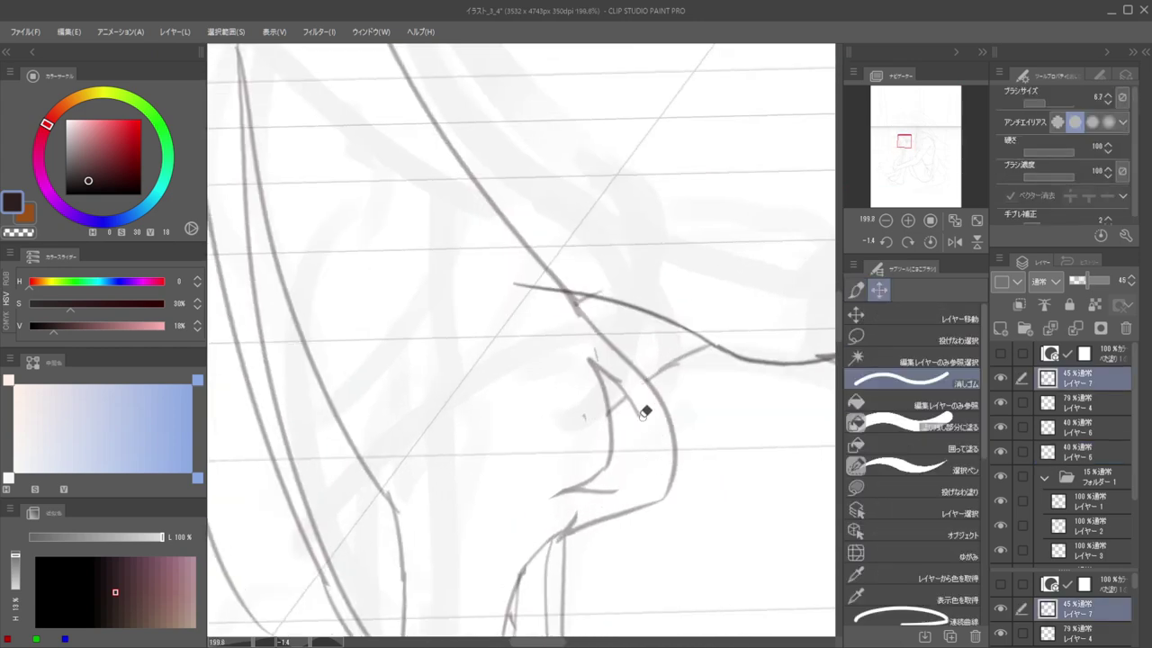
key("b")
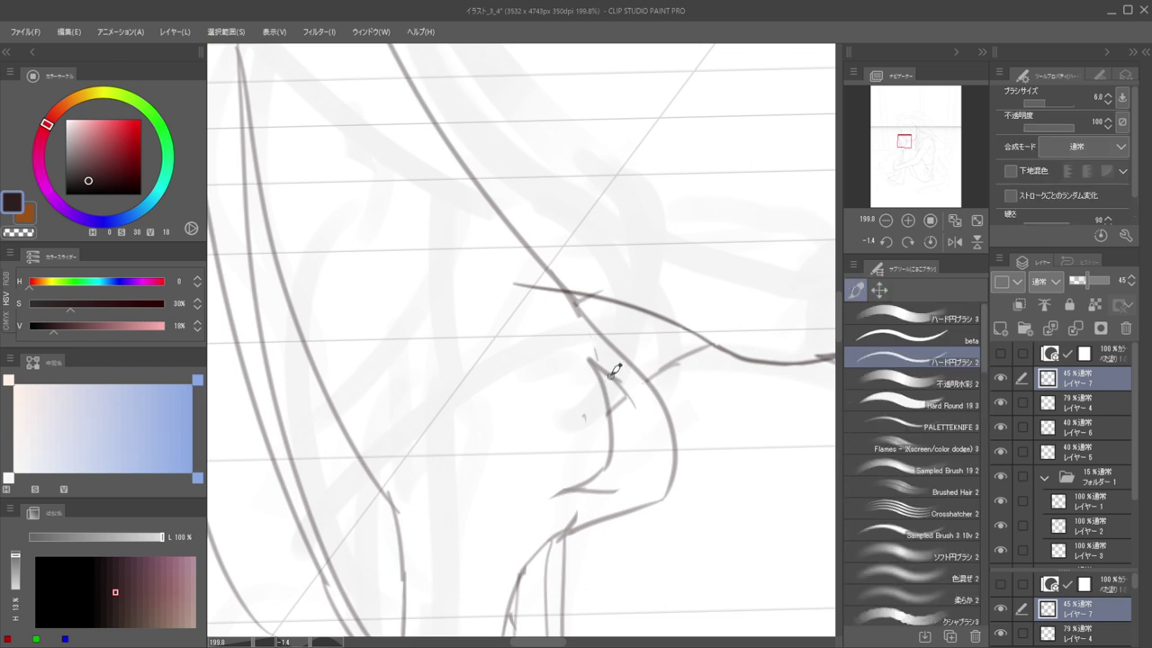
Redraw the line down the hooked curve and close the gap in its lower curve
left_click_drag(619, 376, 648, 424)
key("e")
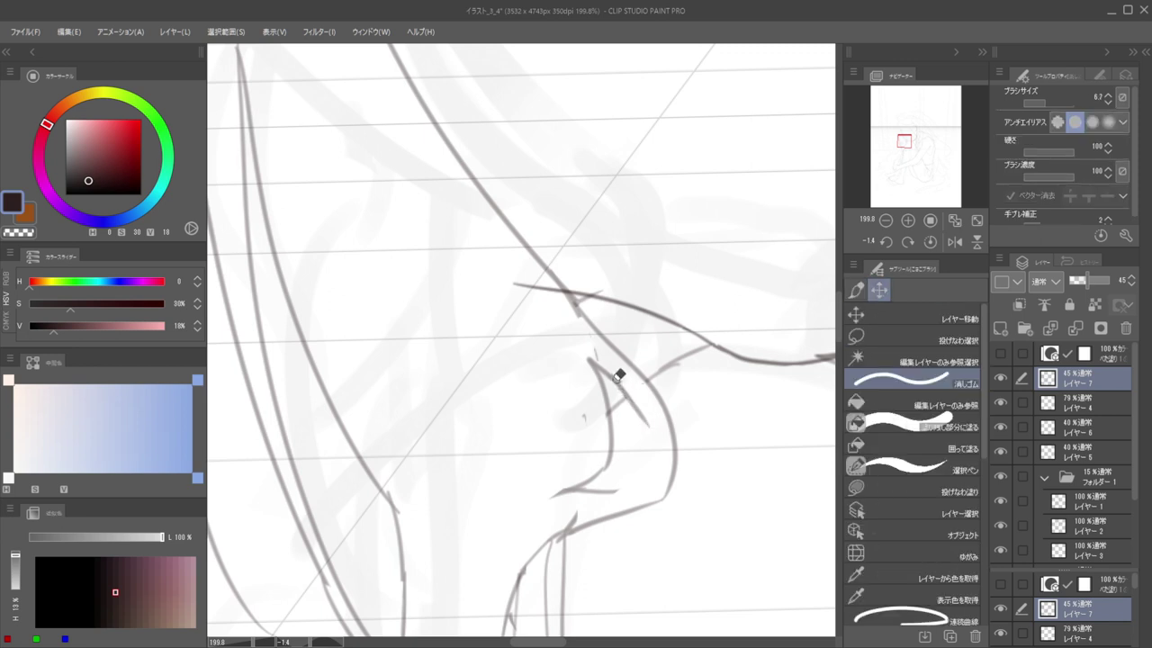
key("b")
key("e")
left_click_drag(619, 379, 646, 421)
key("b")
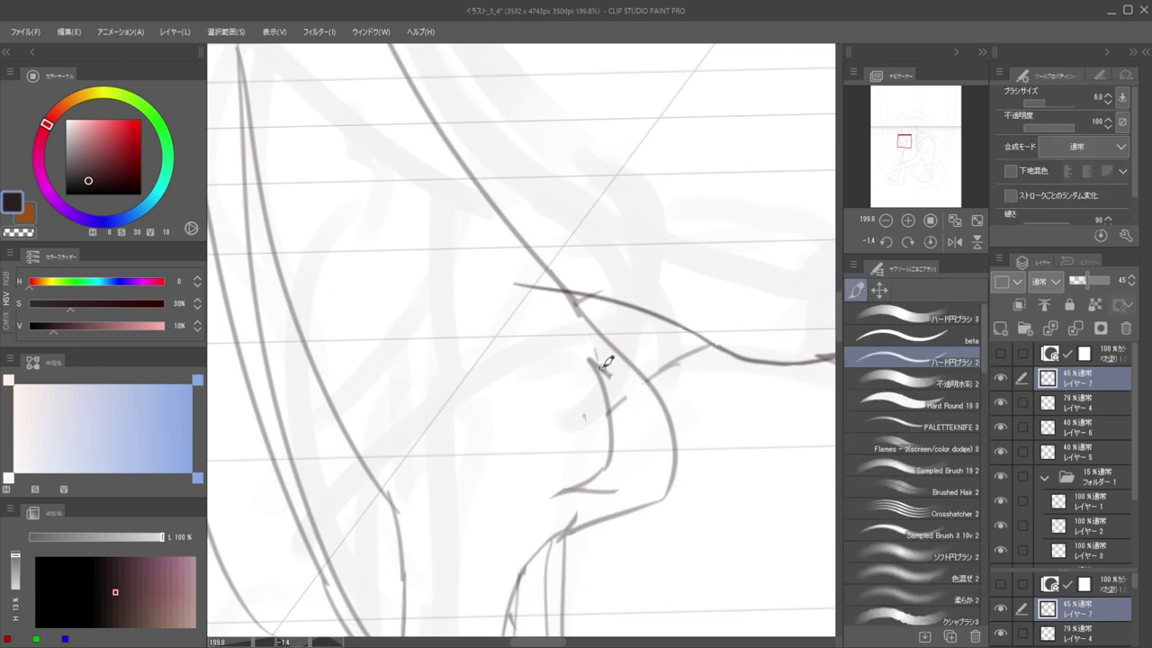
mouse_move(608, 371)
left_mouse_down()
mouse_move(665, 448)
mouse_move(634, 489)
mouse_move(657, 478)
mouse_move(573, 490)
left_mouse_up()
key("ctrl+z")
mouse_move(655, 479)
left_mouse_down()
mouse_move(551, 495)
mouse_move(635, 498)
left_mouse_up()
Erase the hook's left tail
key("e")
key("b")
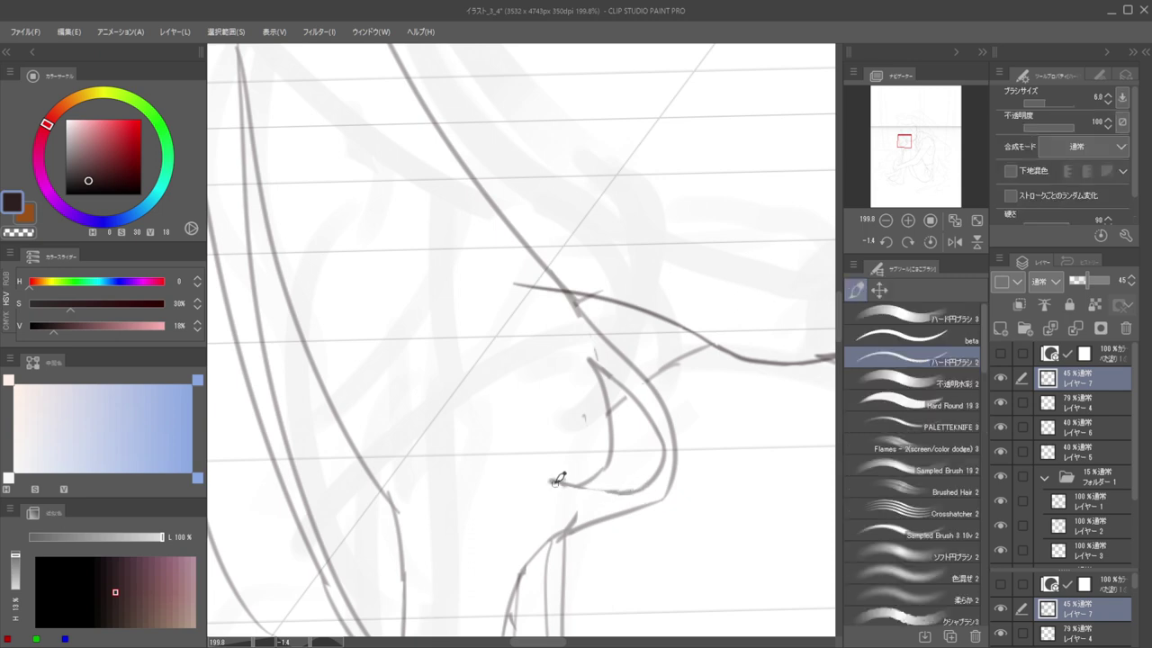
key("e")
mouse_move(554, 495)
left_mouse_down()
mouse_move(574, 475)
mouse_move(507, 468)
left_mouse_up()
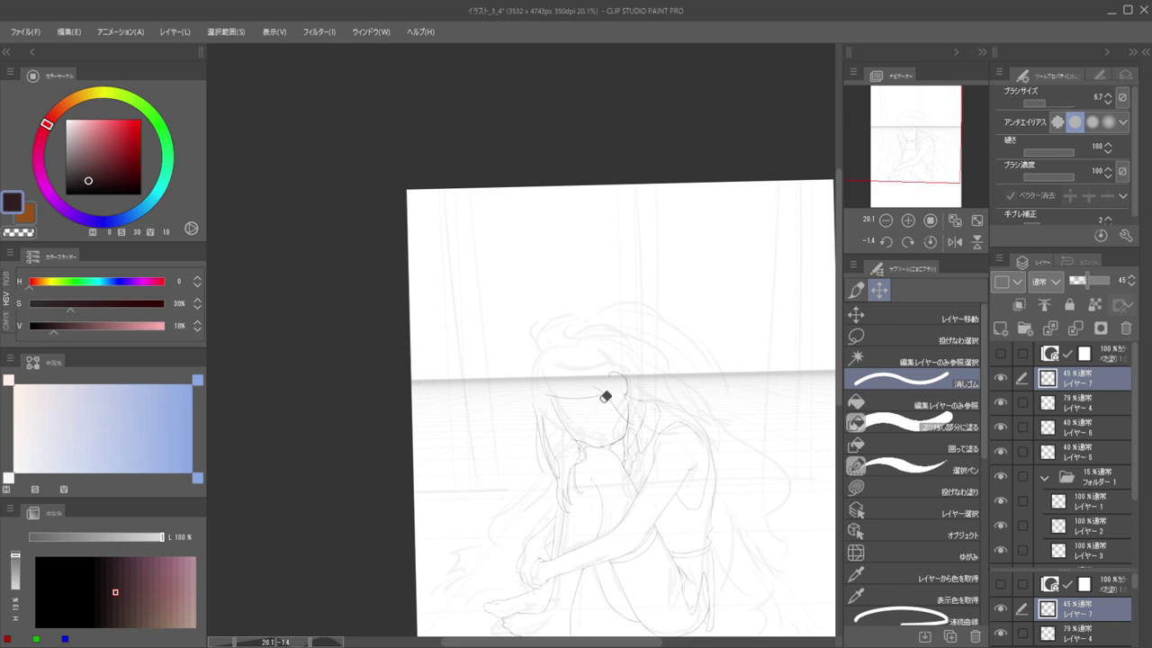
scroll(546, 455, "up", 6)
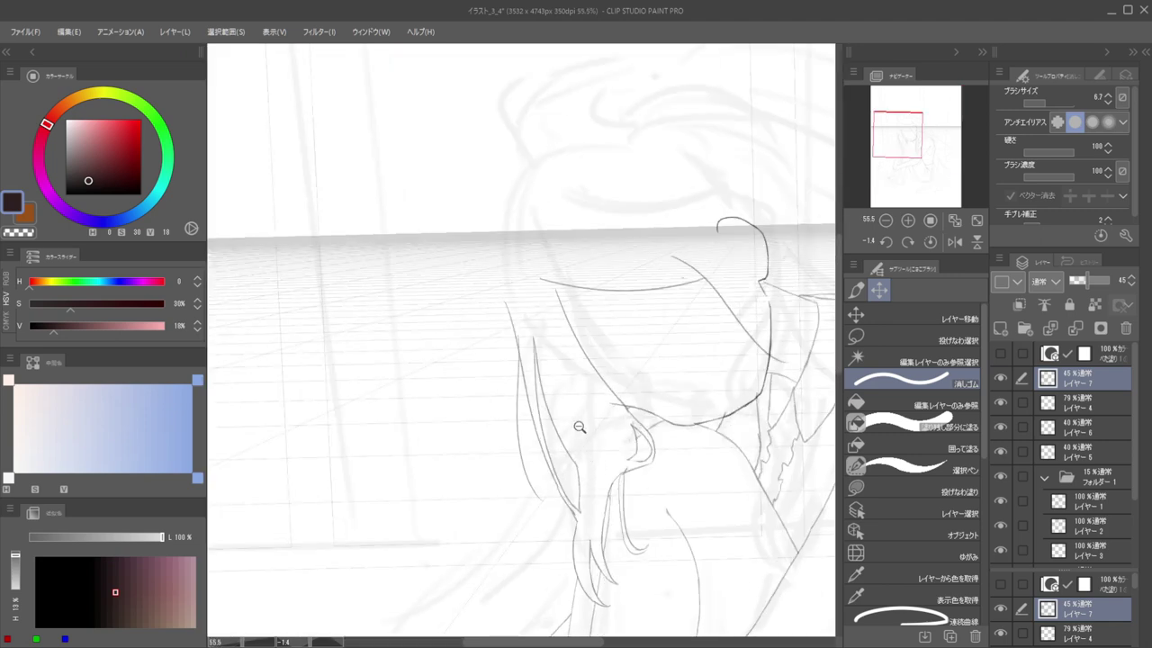
Draw two curves beside the hair meeting in a pointed tip, erasing the leftover below it
key("b")
left_click_drag(582, 437, 585, 495)
key("ctrl+z")
left_click_drag(582, 421, 586, 486)
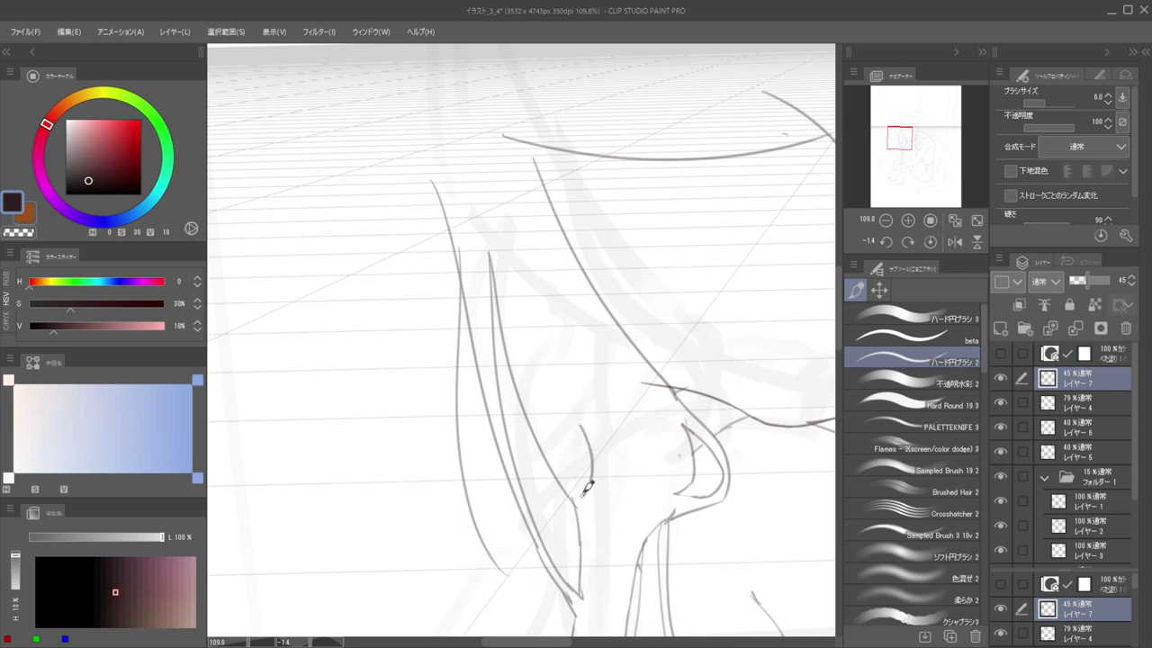
left_click_drag(585, 419, 581, 598)
key("e")
left_click_drag(579, 558, 579, 576)
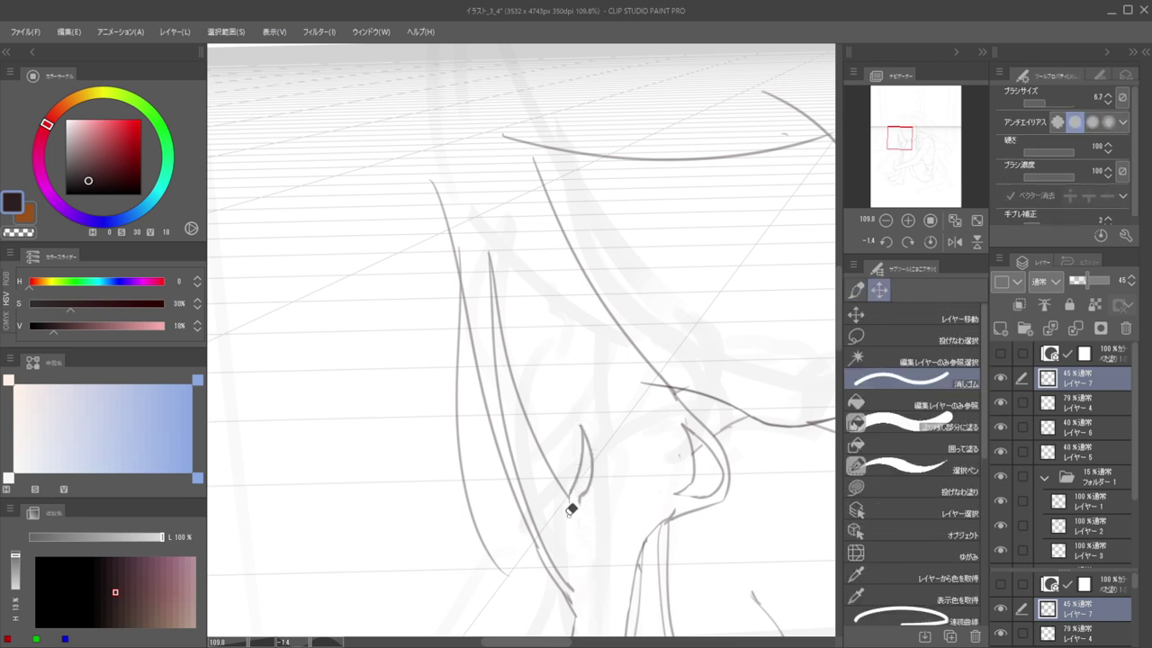
Draw a long strand line down the hair, then check the whole page
key("b")
left_click_drag(549, 457, 557, 528)
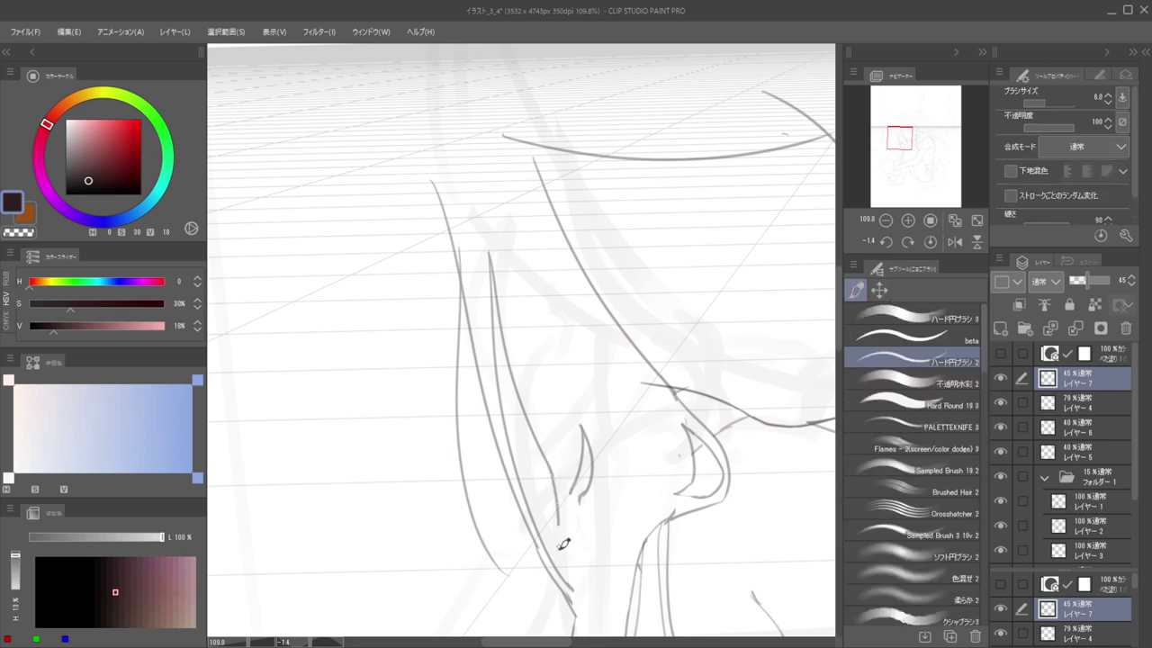
key("ctrl+z")
left_click_drag(551, 459, 573, 584)
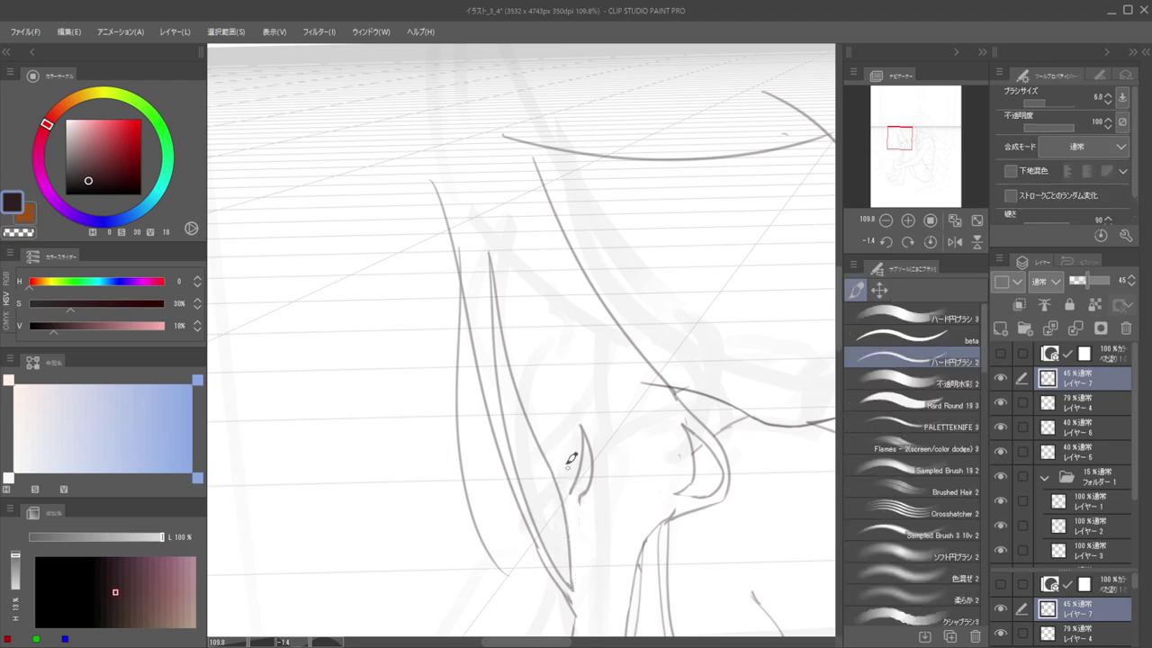
left_click_drag(591, 500, 585, 473)
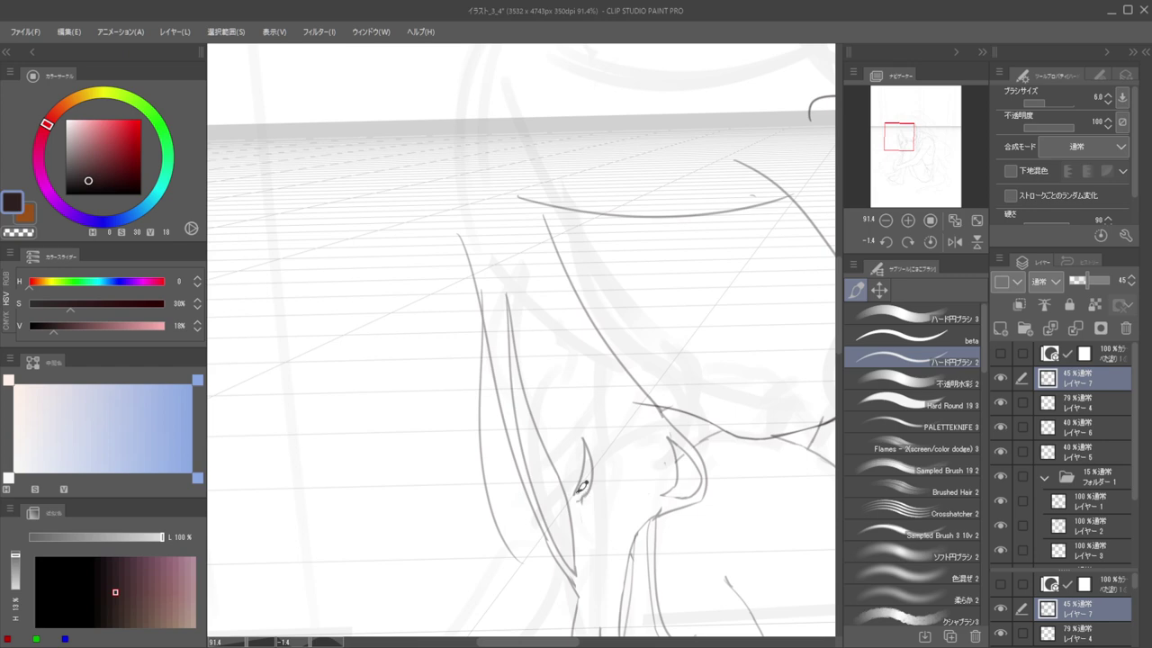
key("e")
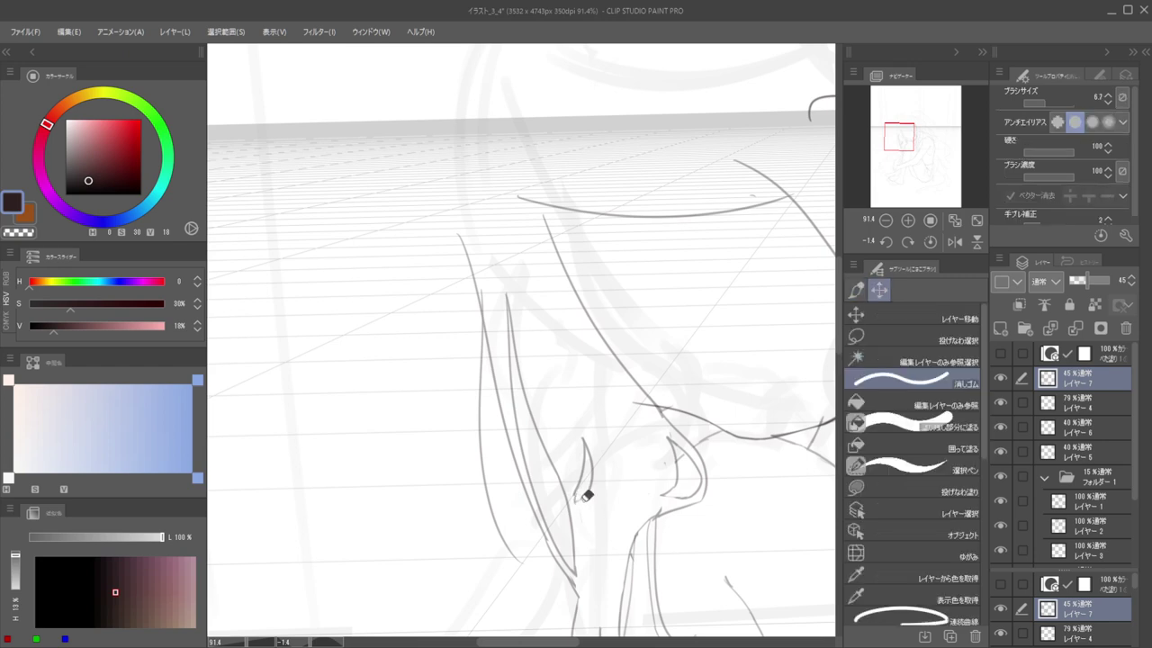
key("b")
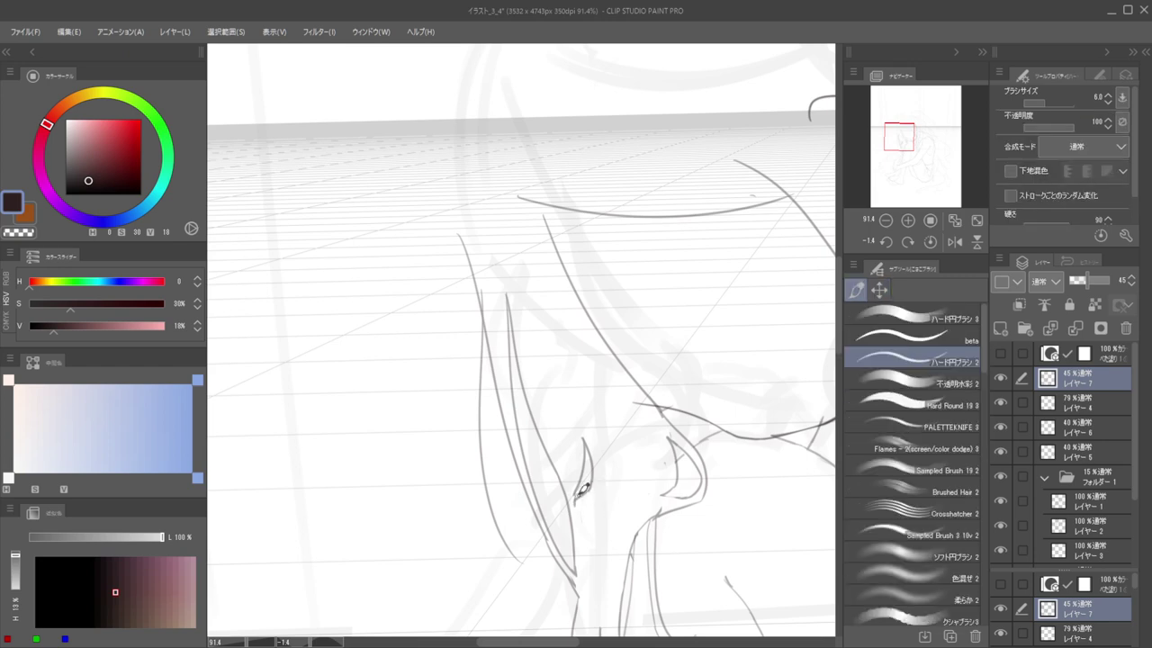
scroll(580, 474, "down", 5)
scroll(570, 390, "up", 6)
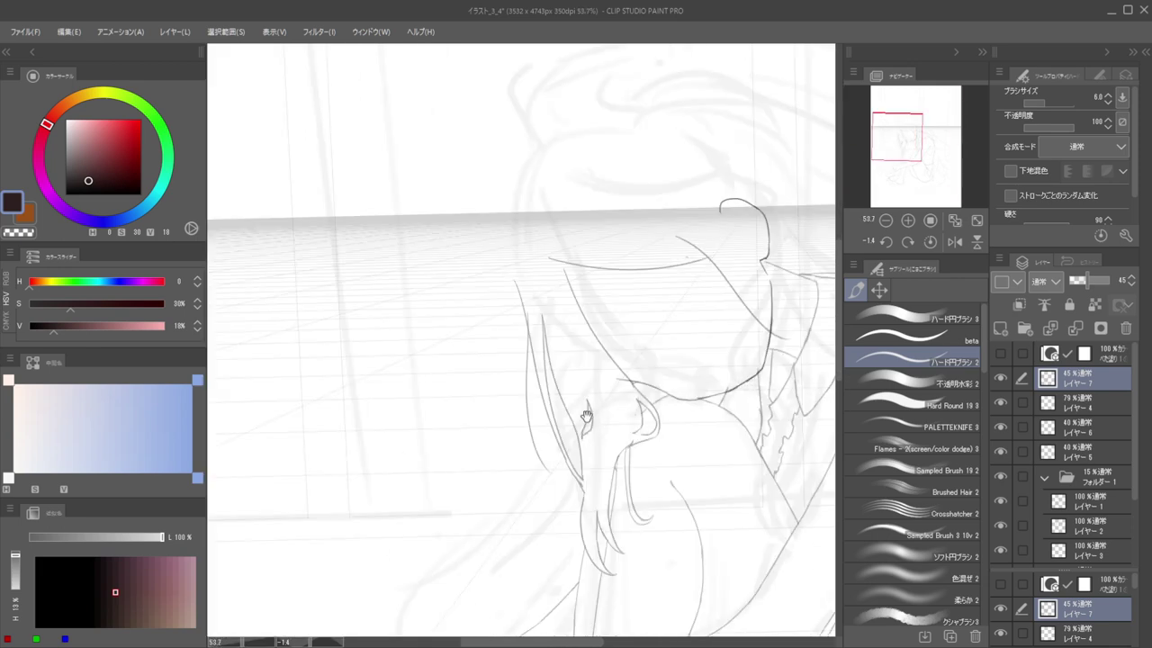
Erase the short stroke beside the hook and redraw the curve down-left from the hair
key("e")
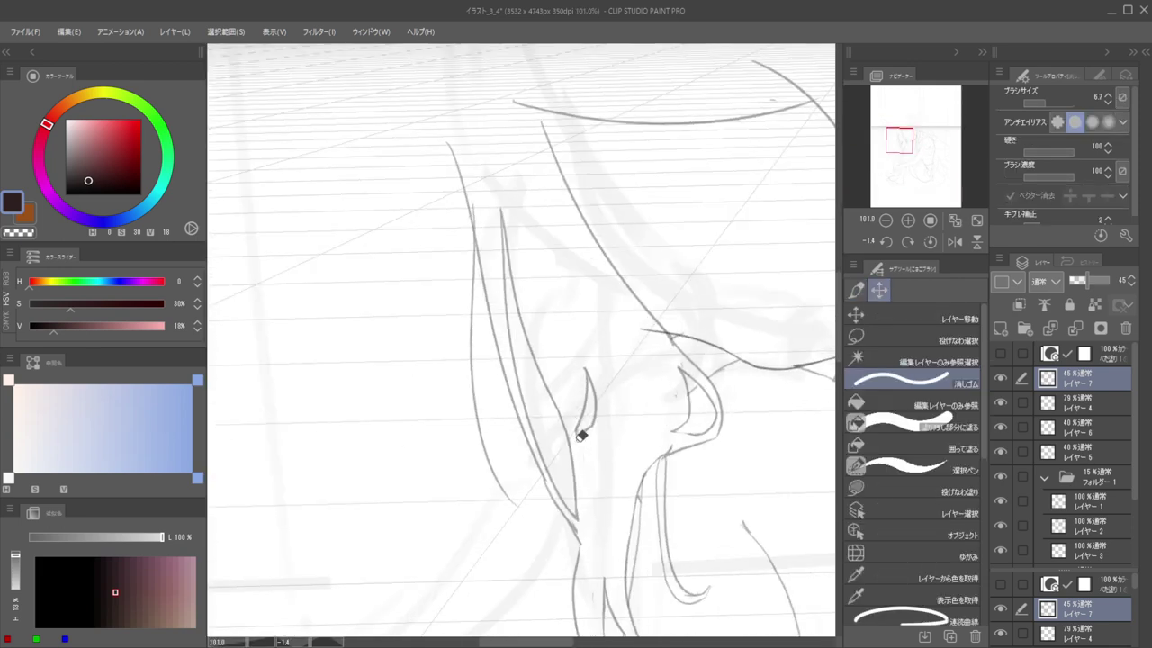
left_click_drag(586, 397, 585, 417)
mouse_move(591, 369)
left_mouse_down()
mouse_move(594, 429)
mouse_move(597, 384)
mouse_move(579, 438)
mouse_move(610, 380)
mouse_move(578, 436)
left_mouse_up()
key("b")
key("ctrl+z")
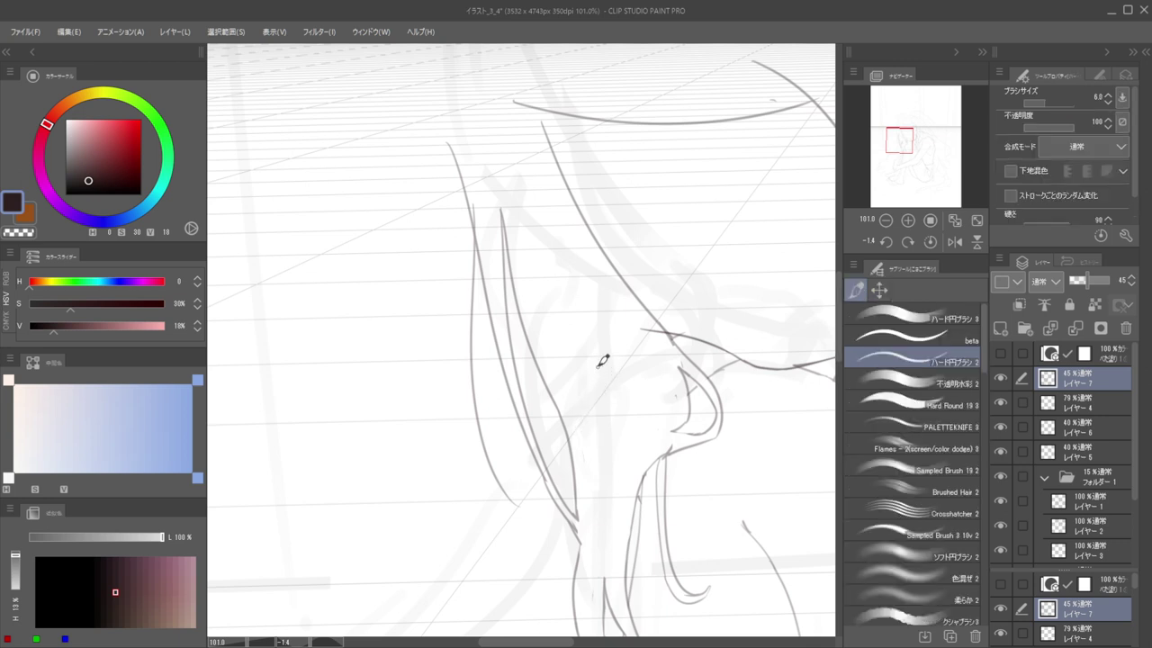
left_click_drag(602, 363, 577, 440)
key("ctrl+z")
left_click_drag(604, 363, 580, 436)
Close the small diamond shape near the hook with a short stroke
left_click_drag(563, 385, 561, 349)
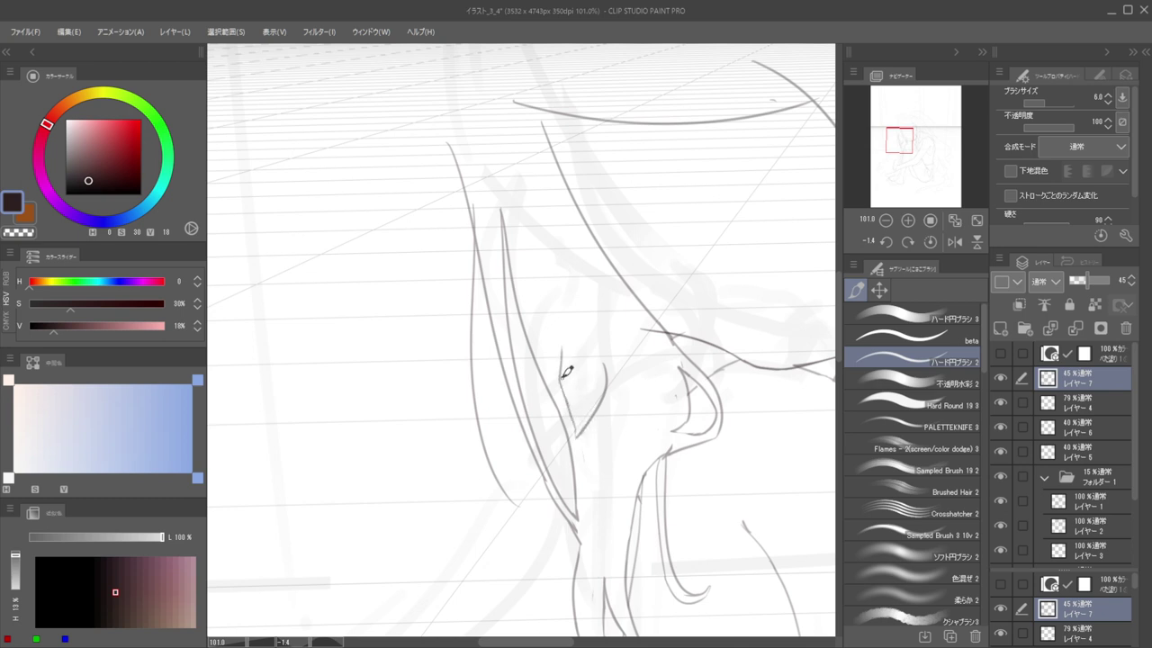
key("ctrl+z")
mouse_move(562, 382)
left_mouse_down()
mouse_move(594, 340)
mouse_move(562, 389)
left_mouse_up()
key("ctrl+z")
mouse_move(593, 339)
left_mouse_down()
mouse_move(609, 384)
mouse_move(598, 338)
left_mouse_up()
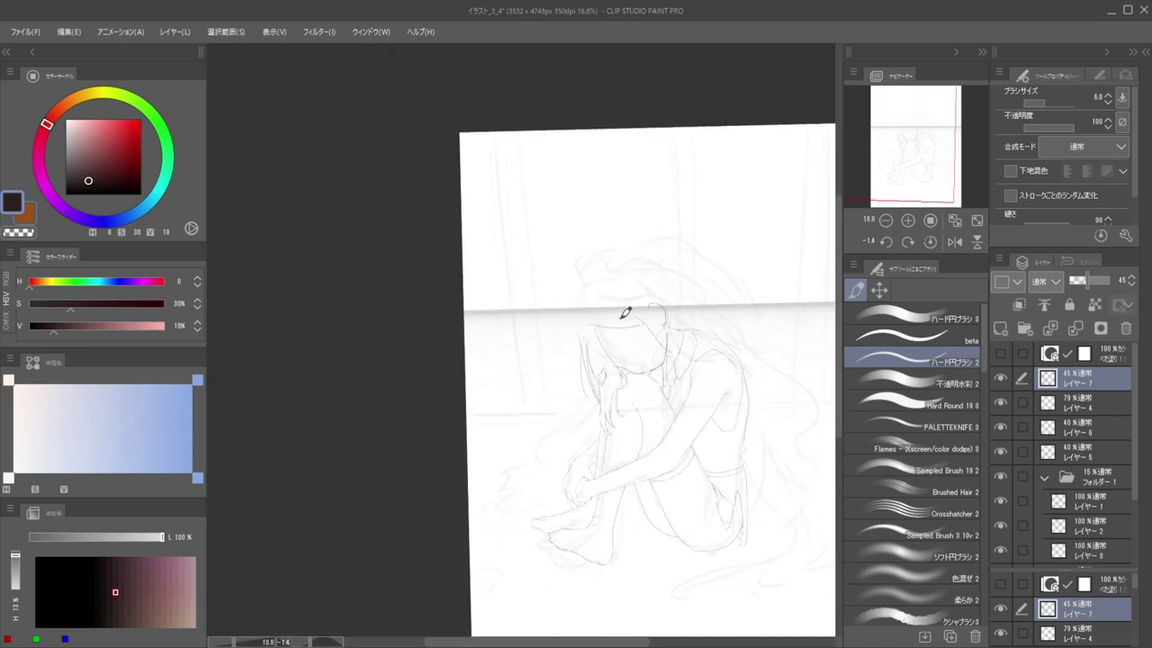
Redraw a longer curve beside the ear and a longer curving stroke below the hair line
scroll(624, 313, "up", 4)
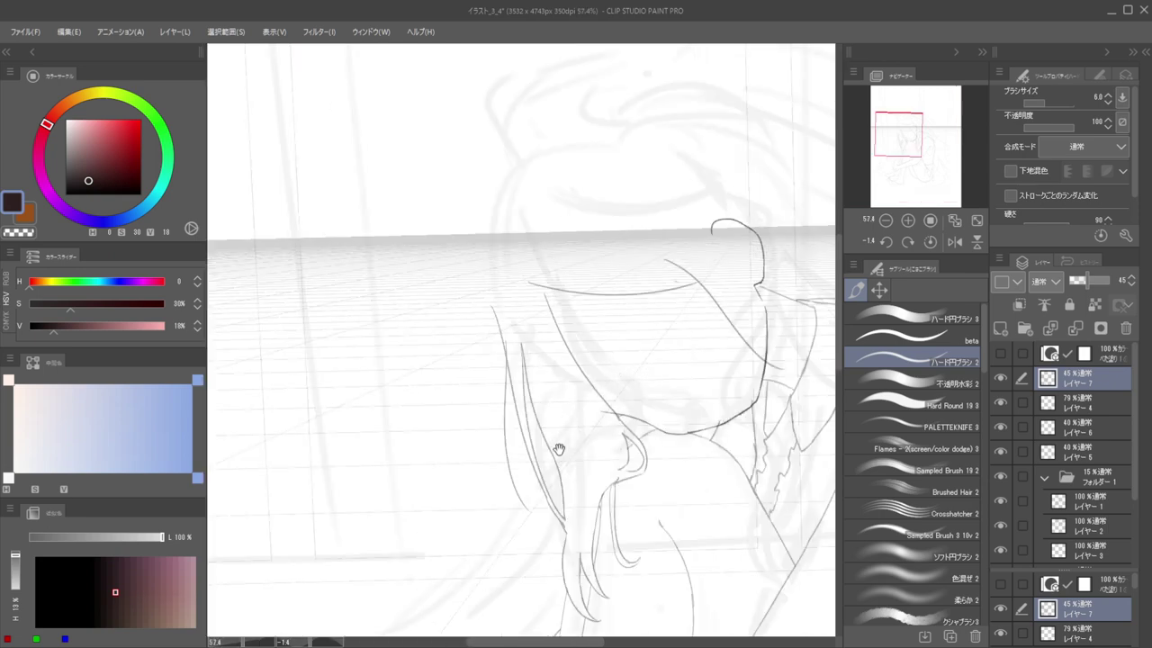
scroll(581, 455, "up", 3)
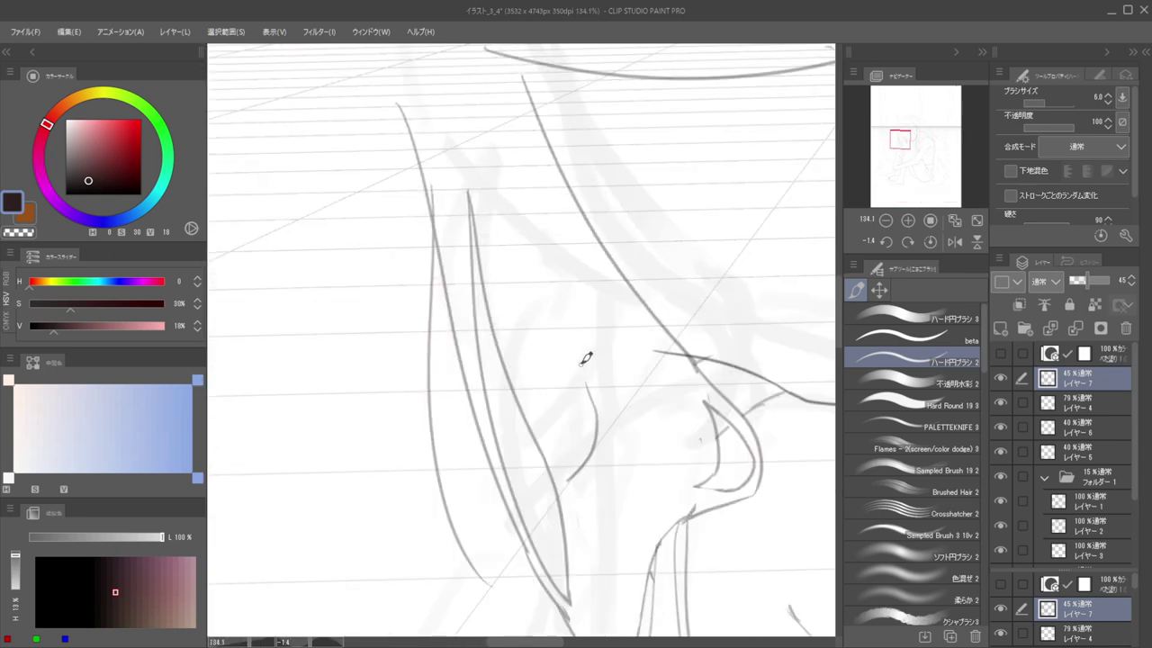
mouse_move(581, 364)
left_mouse_down()
mouse_move(595, 430)
mouse_move(576, 459)
left_mouse_up()
key("ctrl+z")
left_click_drag(586, 368, 567, 486)
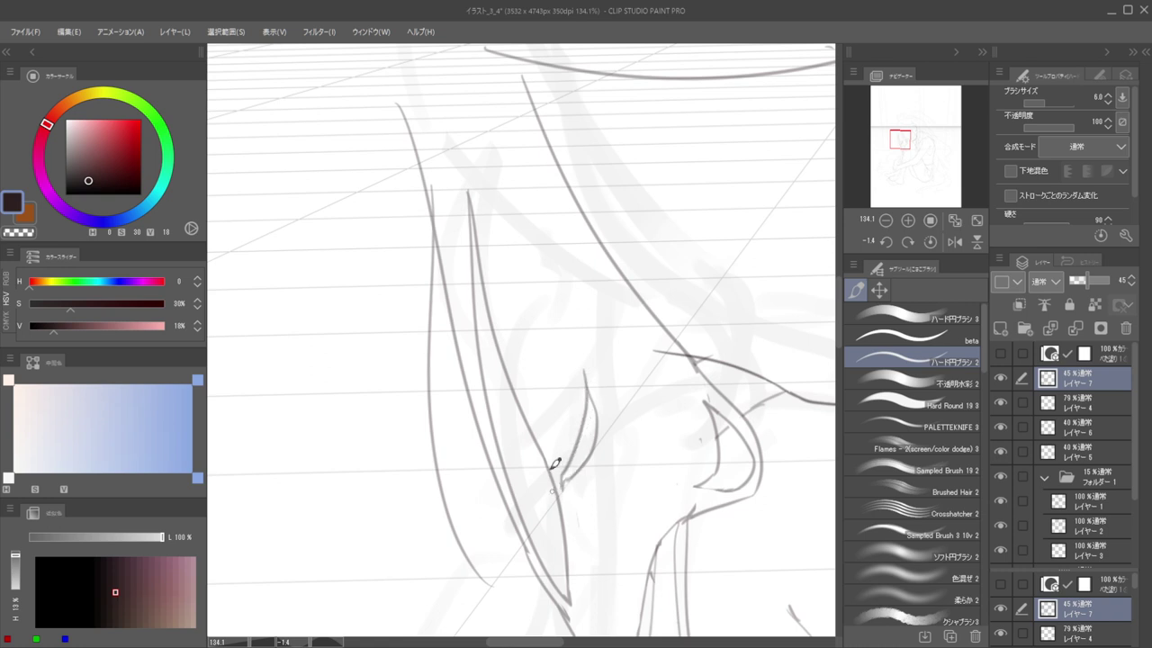
key("e")
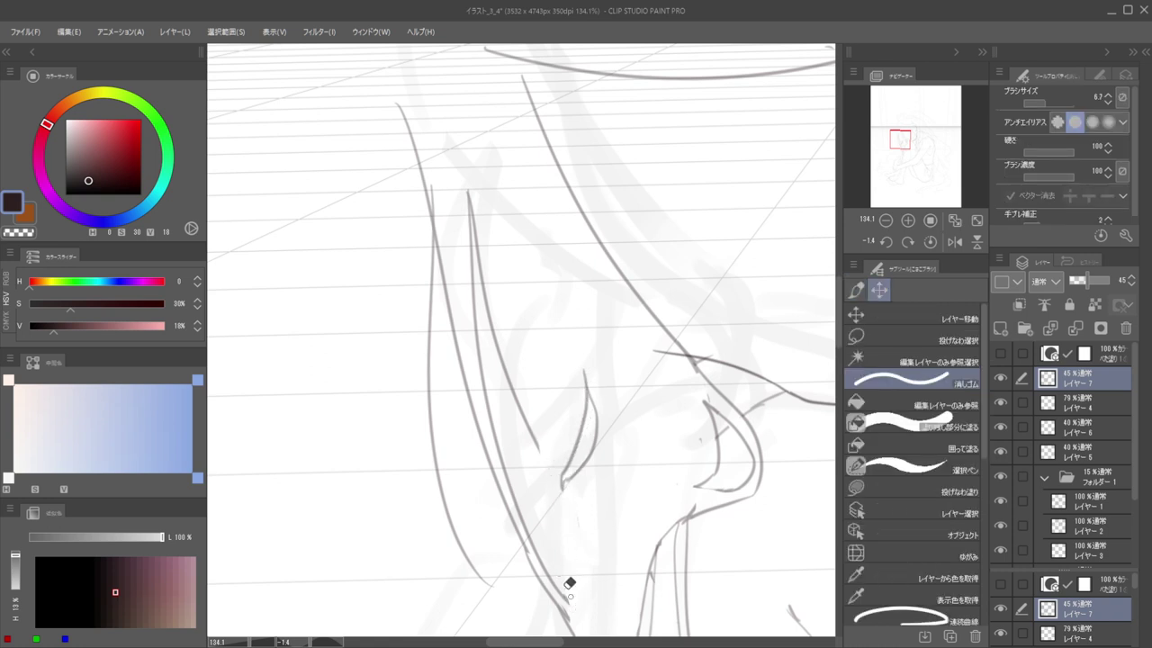
key("b")
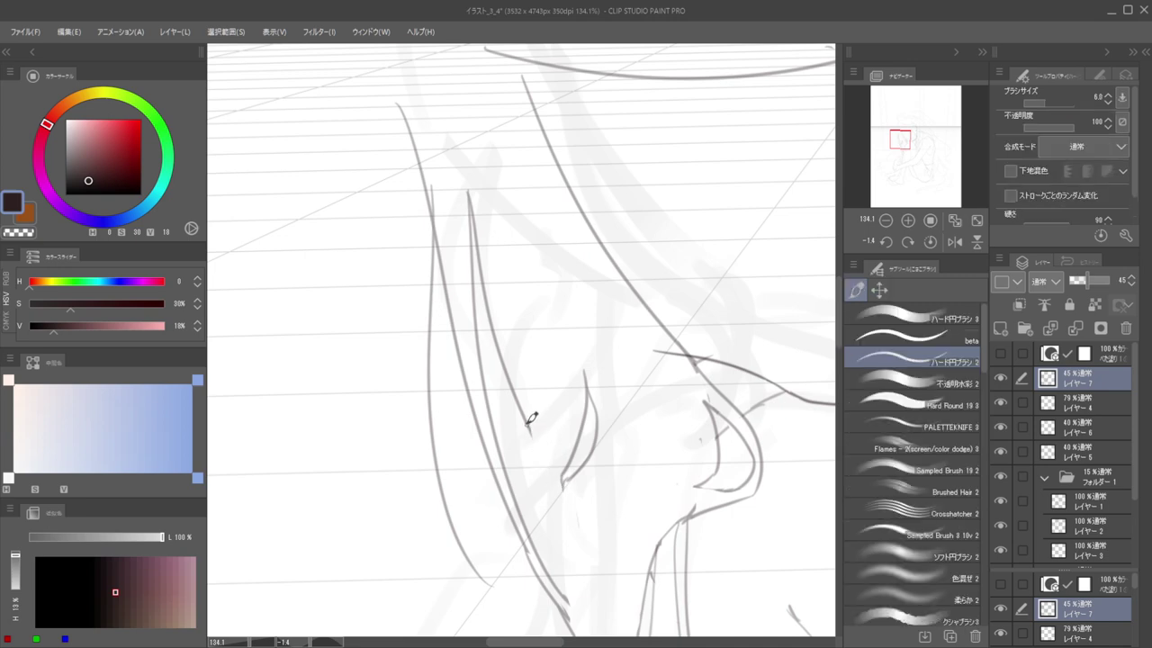
left_click_drag(529, 429, 533, 508)
key("ctrl+z")
mouse_move(529, 425)
left_mouse_down()
mouse_move(536, 527)
mouse_move(522, 497)
mouse_move(548, 536)
mouse_move(554, 443)
mouse_move(567, 494)
left_mouse_up()
Retry the lower tail of the hair line, then undo the attempt
scroll(544, 535, "down", 3)
scroll(545, 534, "up", 2)
key("e")
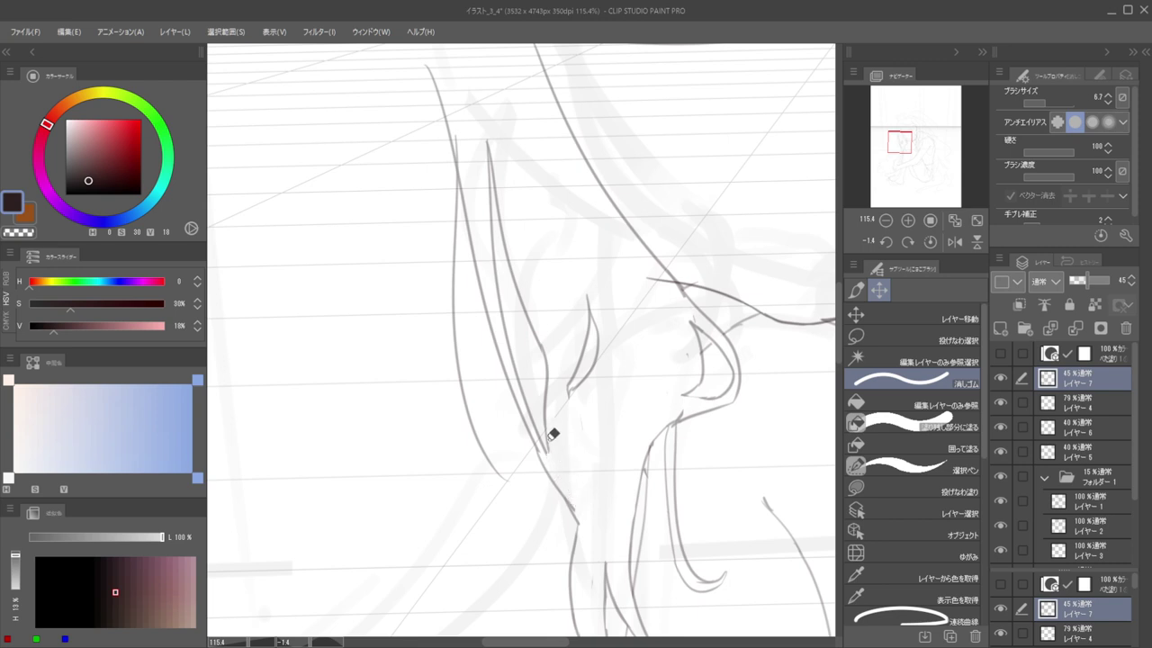
key("p")
key("e")
key("p")
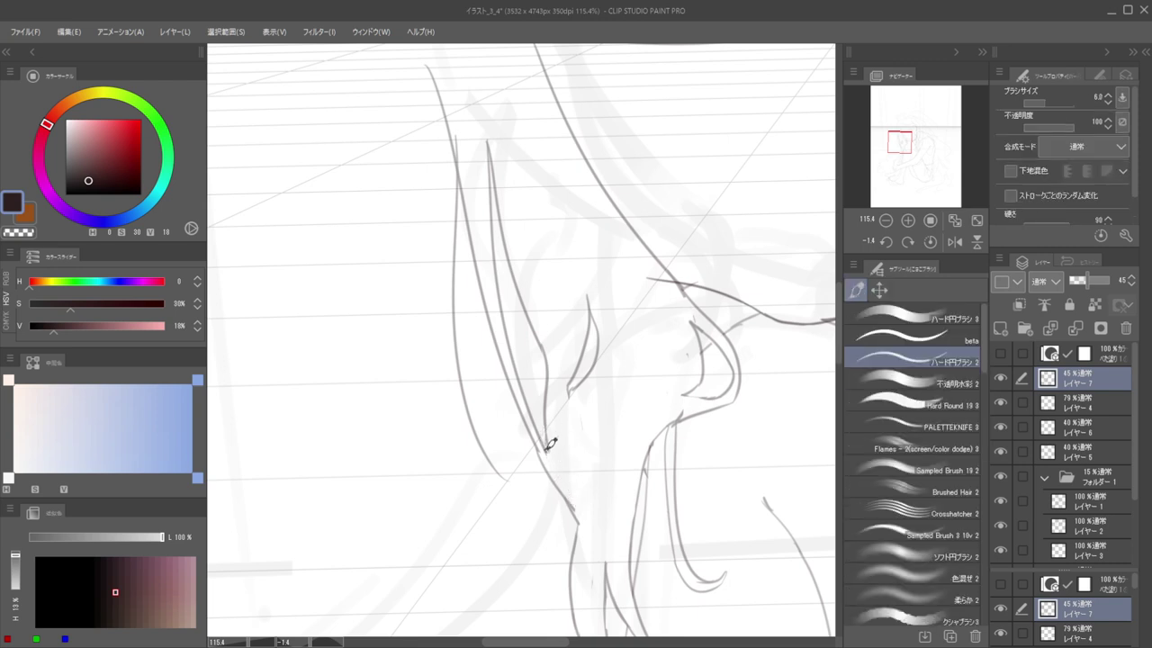
key("ctrl+z")
left_click_drag(545, 426, 550, 464)
key("ctrl+z")
Move the view up toward the head to work on the hair by the ear
scroll(551, 421, "down", 5)
scroll(586, 380, "down", 2)
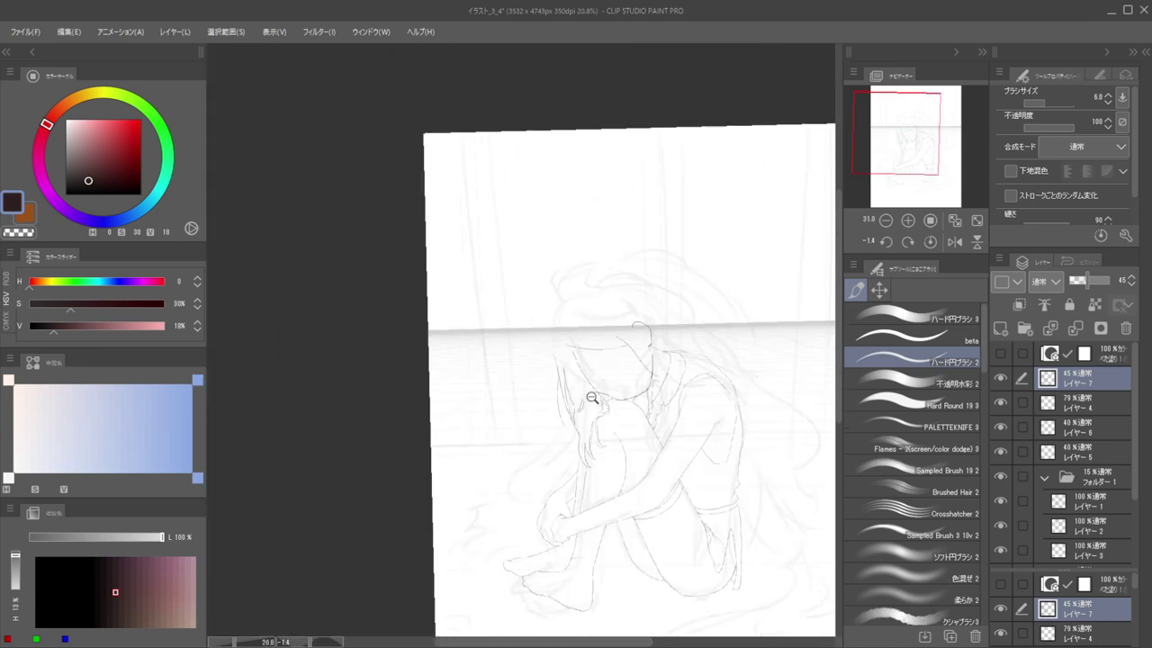
scroll(581, 399, "up", 7)
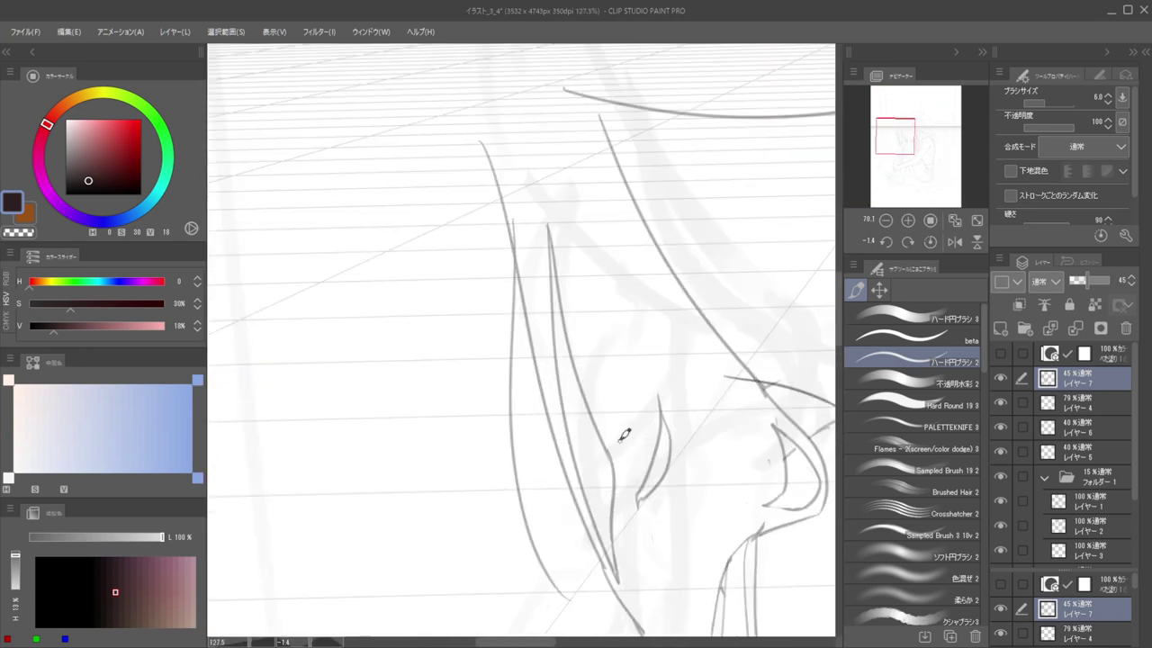
key("e")
scroll(606, 494, "down", 2)
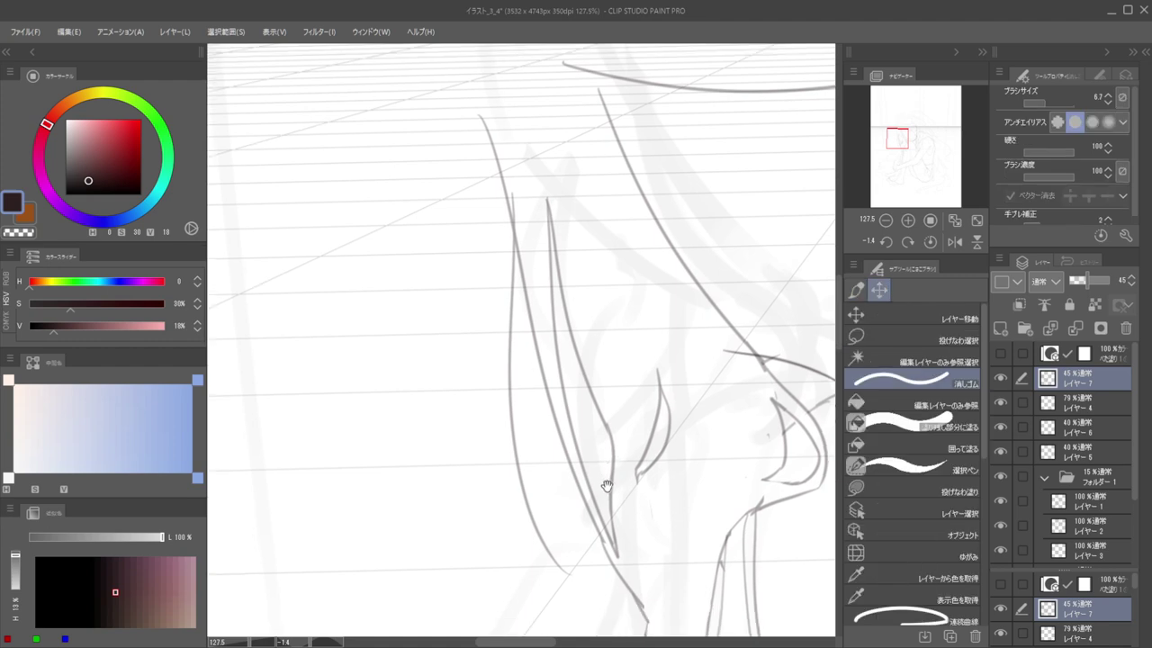
scroll(576, 425, "down", 1)
left_click_drag(566, 427, 549, 380)
scroll(563, 417, "up", 2)
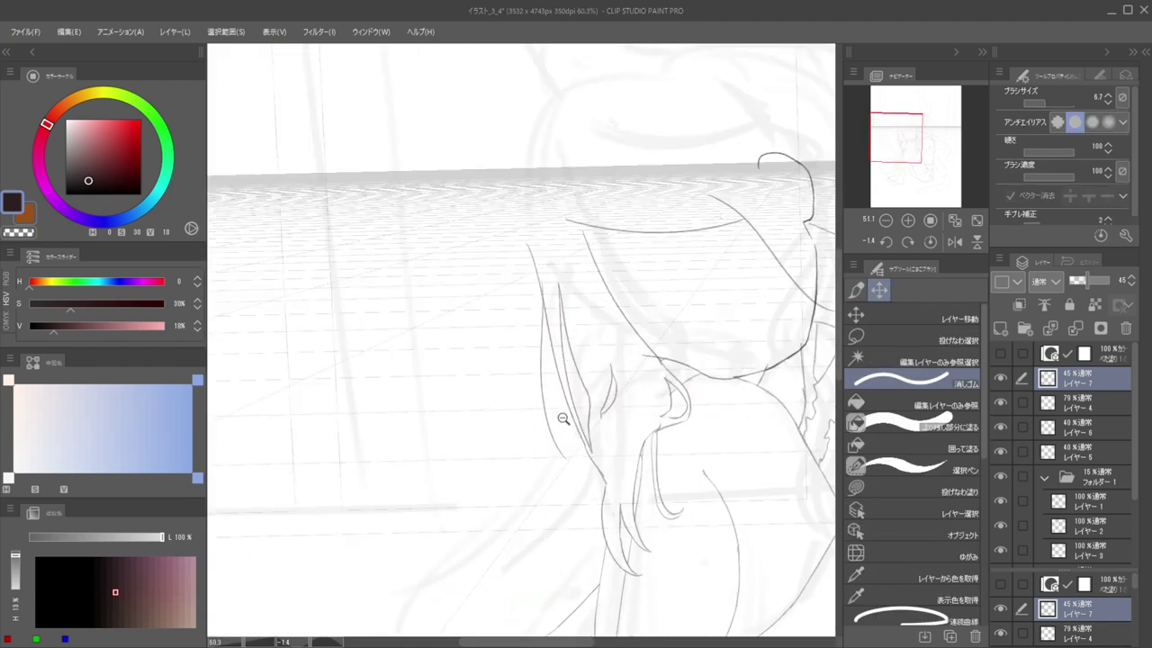
key("b")
Erase the left-hand hair lines beside the ear with the eraser
key("e")
key("b")
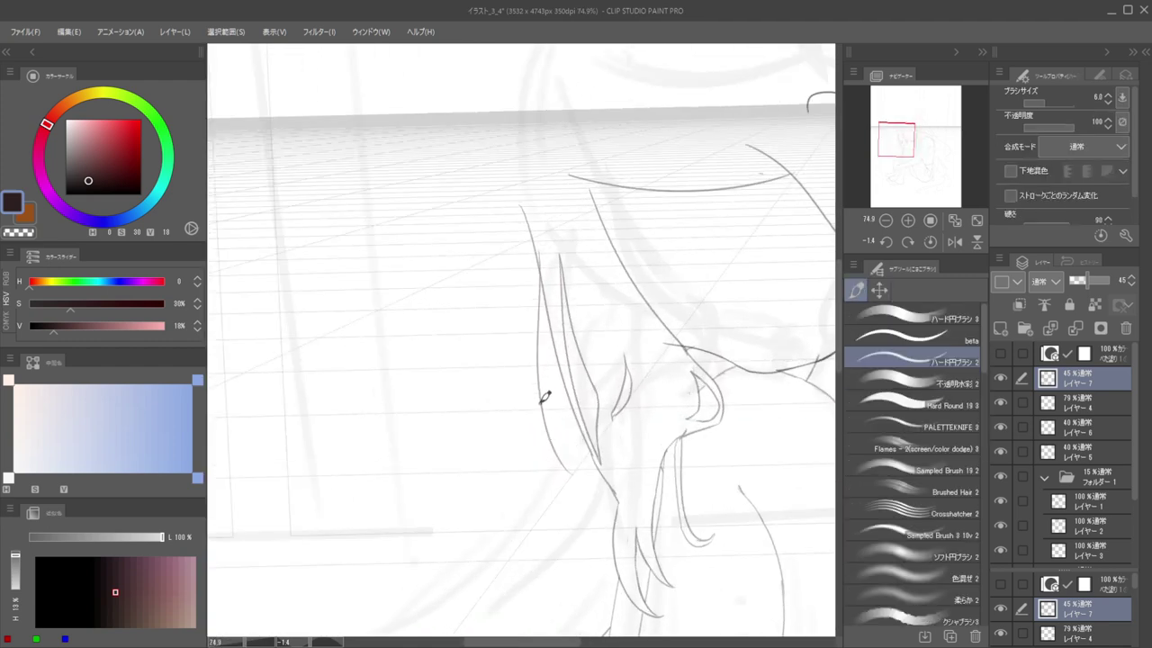
key("e")
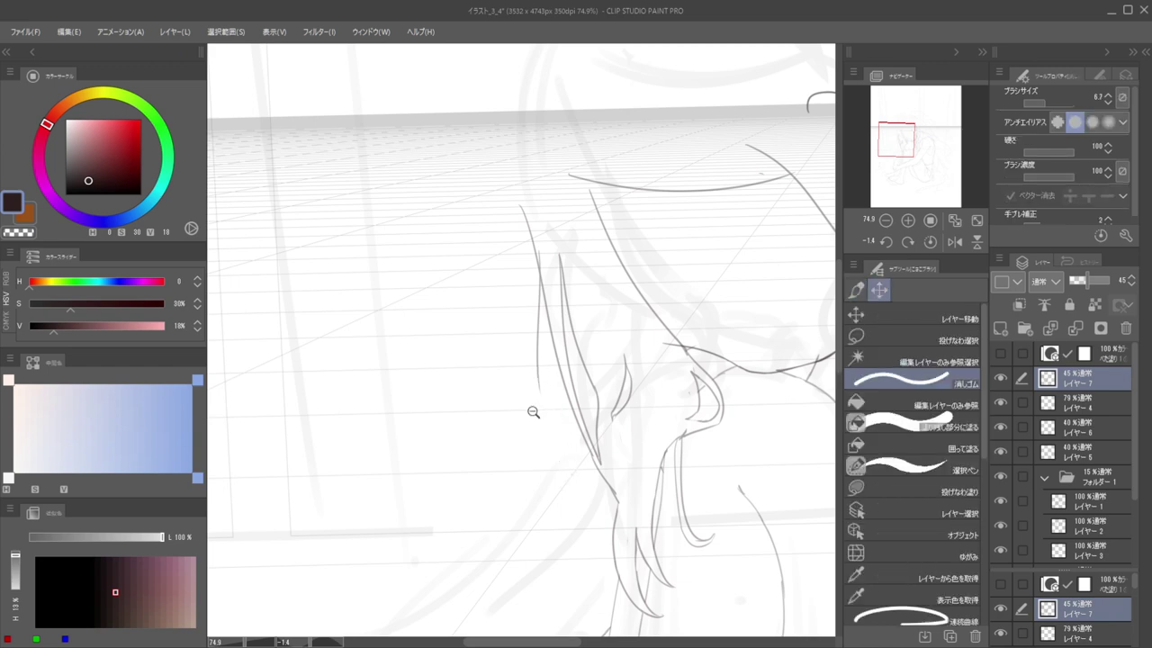
scroll(530, 411, "down", 5)
scroll(566, 391, "up", 4)
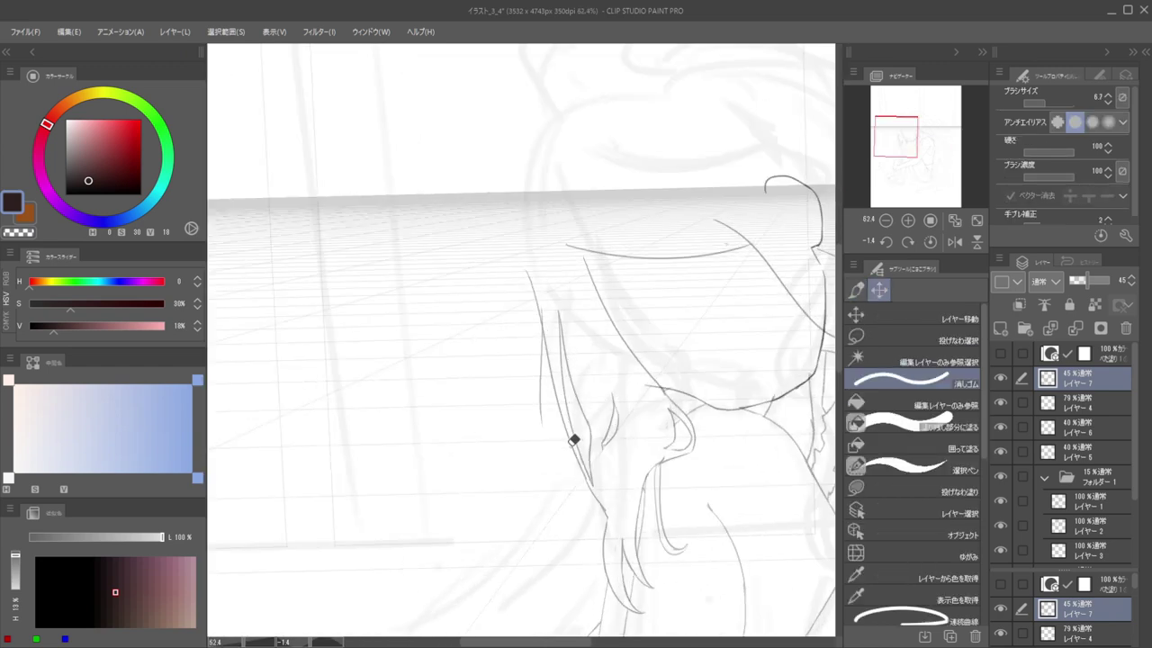
key("b")
key("e")
left_click_drag(555, 379, 546, 328)
left_click_drag(535, 266, 534, 400)
left_click_drag(535, 312, 547, 443)
mouse_move(545, 378)
left_mouse_down()
mouse_move(562, 419)
mouse_move(563, 481)
left_mouse_up()
Restore the erased hair lines, shrink the eraser, and erase the outer hair strand instead
key("ctrl+z")
key("ctrl+z")
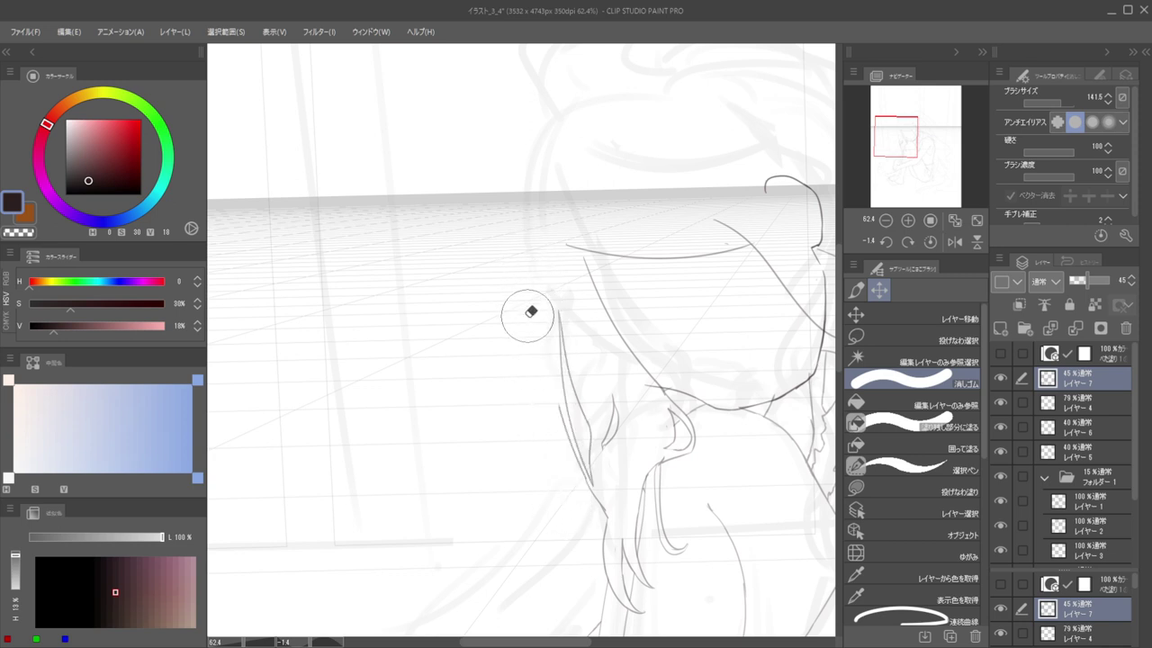
mouse_move(545, 351)
left_mouse_down()
mouse_move(521, 260)
mouse_move(548, 404)
left_mouse_up()
key("ctrl+z")
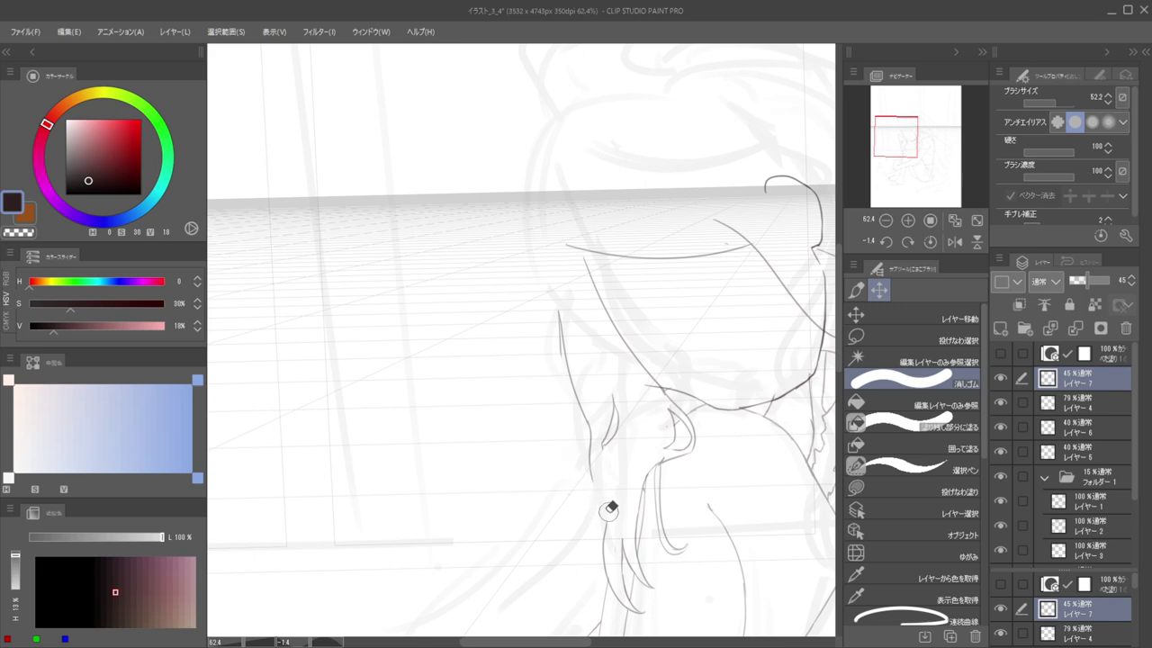
left_click_drag(603, 521, 613, 594)
Erase the short tail of the hair strand
scroll(566, 459, "down", 5)
mouse_move(565, 460)
left_mouse_down()
mouse_move(520, 400)
mouse_move(528, 464)
left_mouse_up()
scroll(549, 419, "up", 4)
key("b")
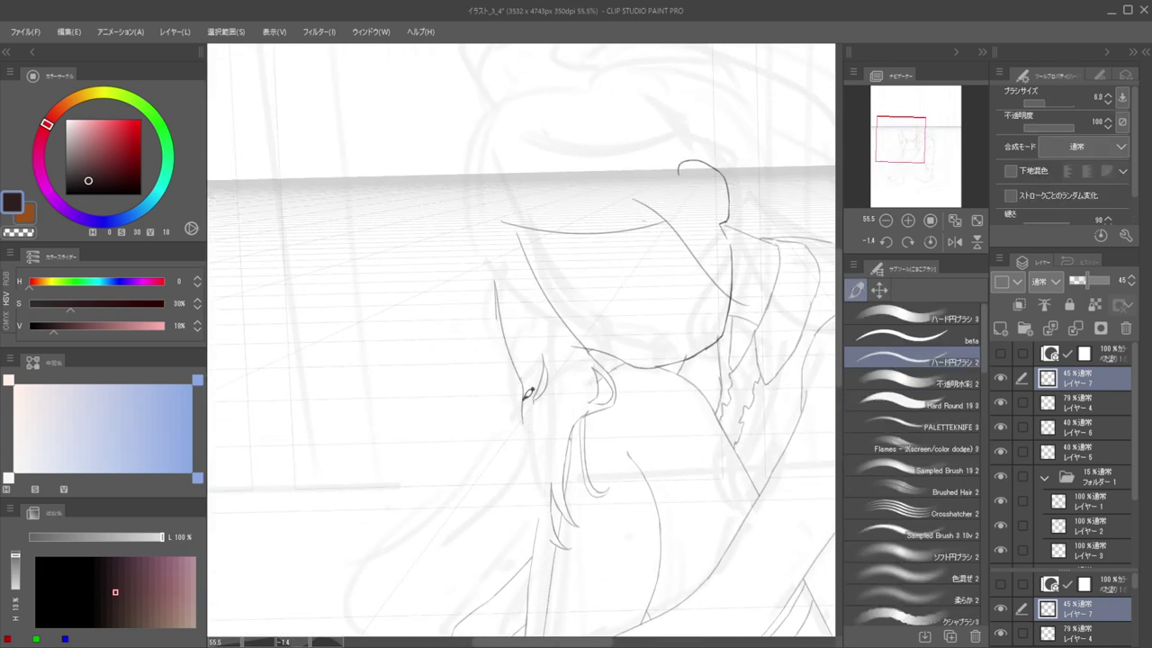
key("e")
key("b")
key("e")
left_click_drag(522, 389, 522, 421)
key("b")
Try extending and darkening the lower hair strand, then undo those strokes
key("ctrl+z")
left_click_drag(518, 414, 528, 472)
left_click_drag(527, 416, 538, 468)
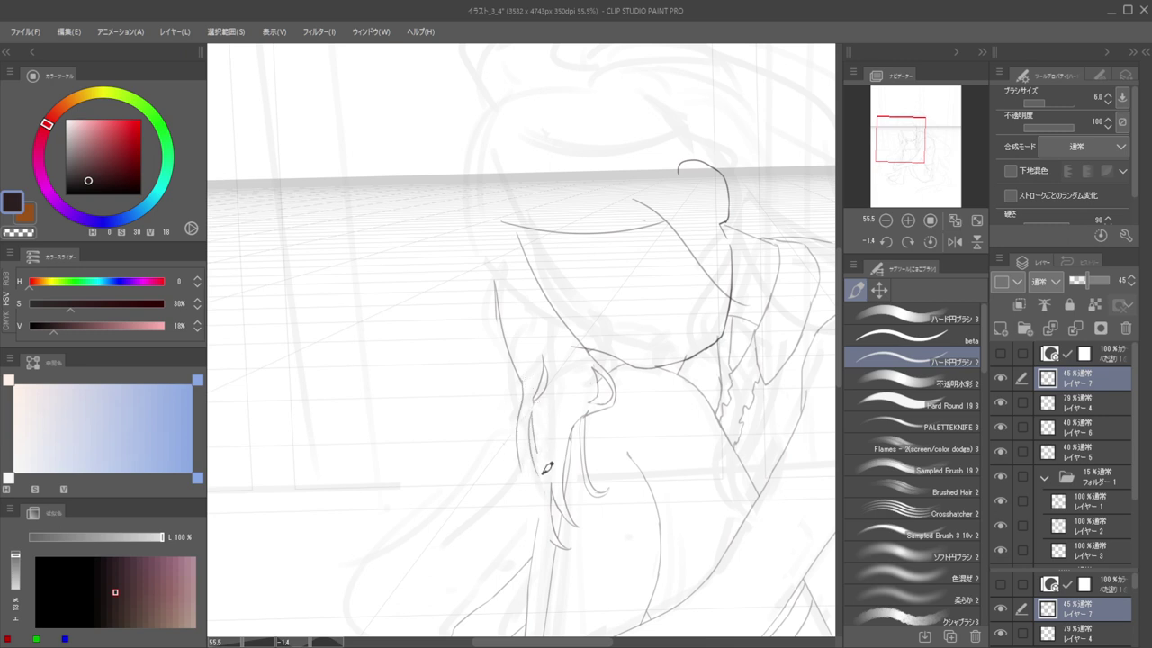
mouse_move(508, 402)
left_mouse_down()
mouse_move(493, 385)
mouse_move(567, 455)
mouse_move(563, 410)
left_mouse_up()
key("ctrl+z")
key("ctrl+z")
Erase the strand line below the ear and draw a long hair strand downward
scroll(540, 389, "down", 5)
scroll(549, 378, "up", 6)
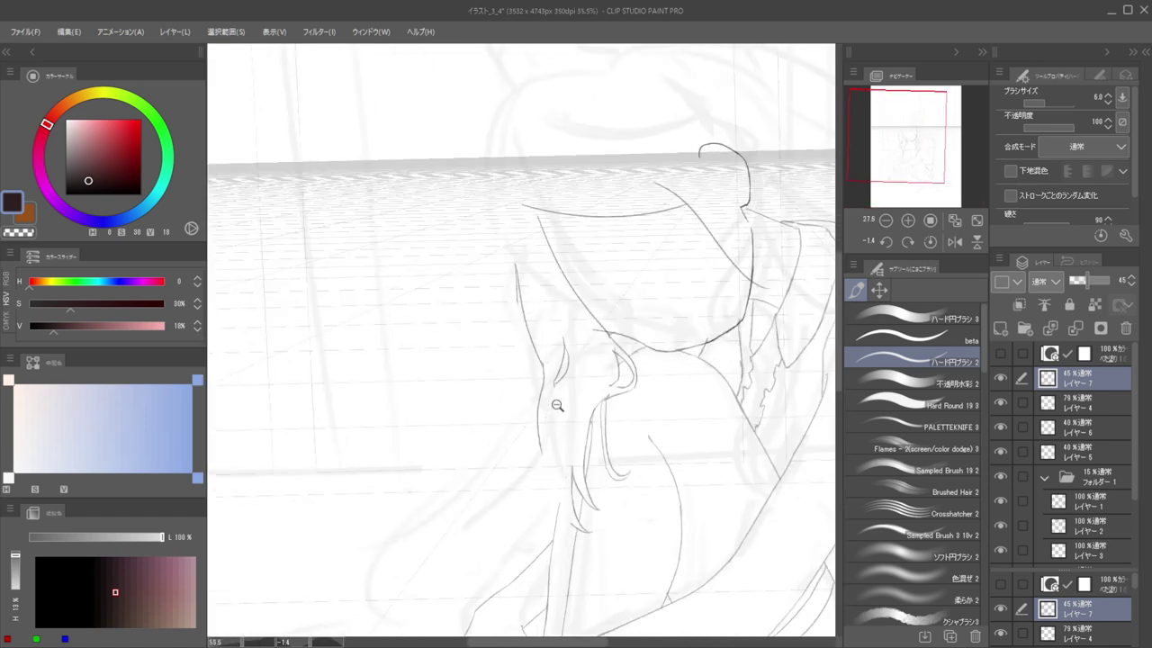
key("e")
left_click_drag(540, 360, 545, 430)
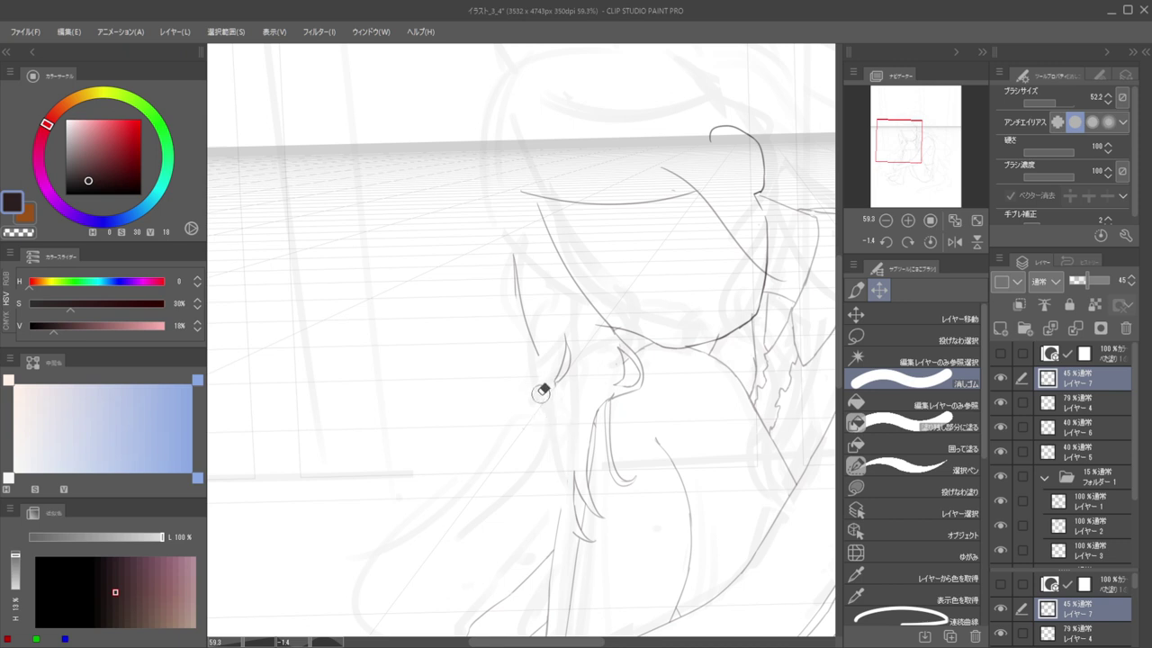
key("p")
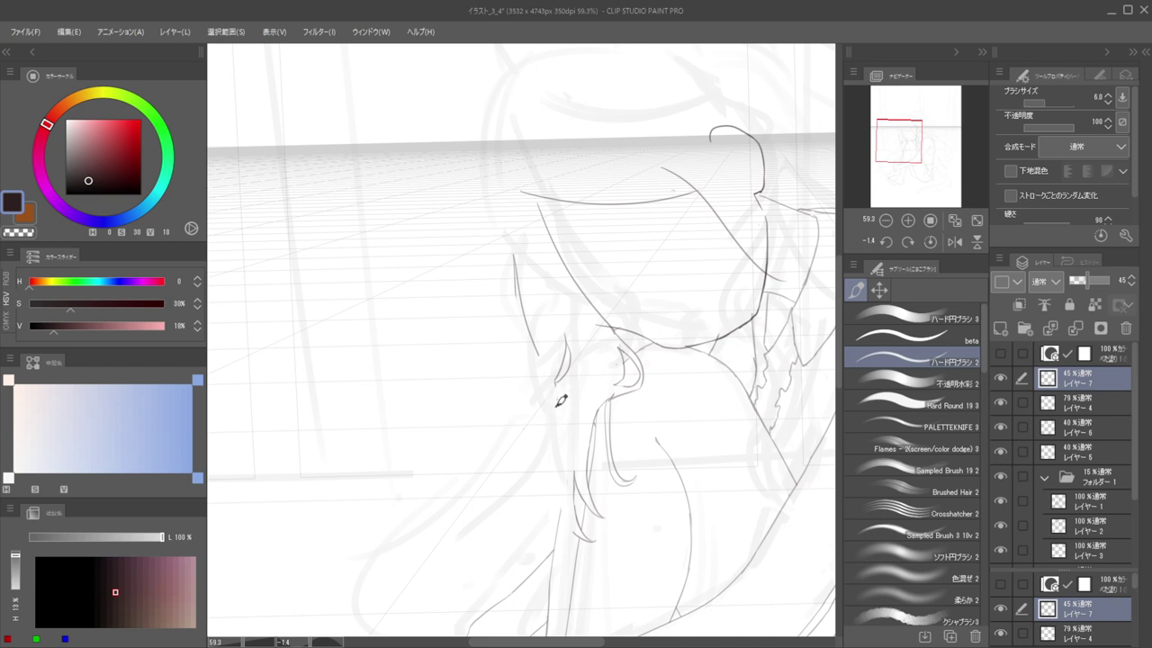
mouse_move(544, 371)
left_mouse_down()
mouse_move(533, 471)
mouse_move(558, 523)
left_mouse_up()
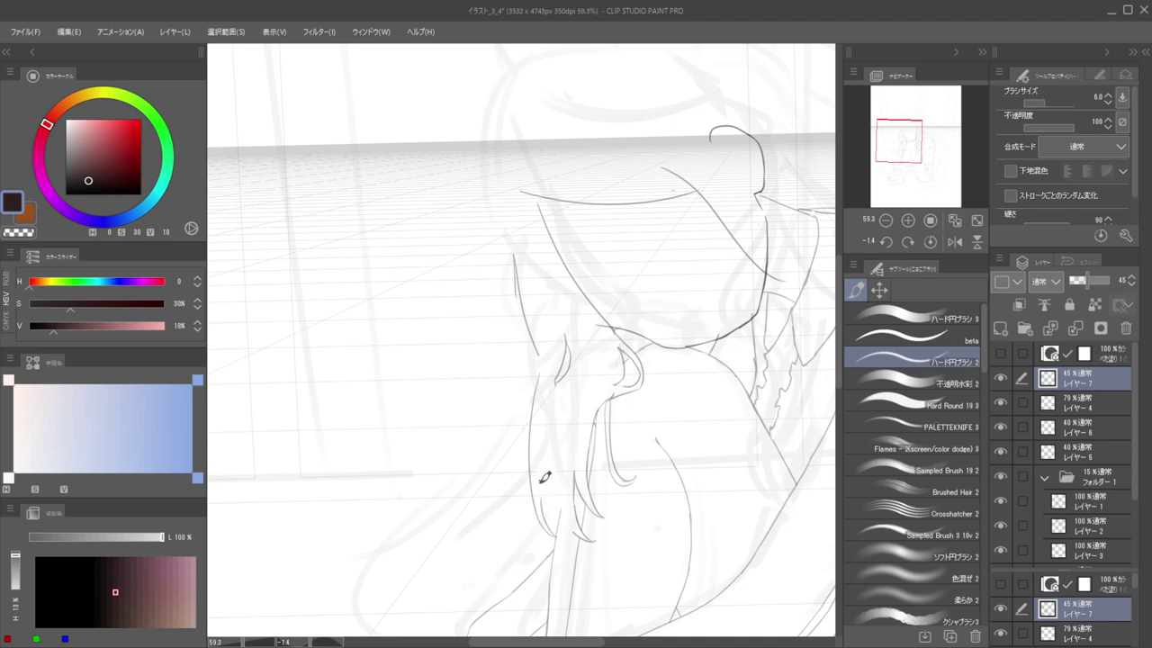
Check the hair on a mirrored canvas, trimming a strand tip, then flip back
key("h")
left_click_drag(581, 458, 692, 462)
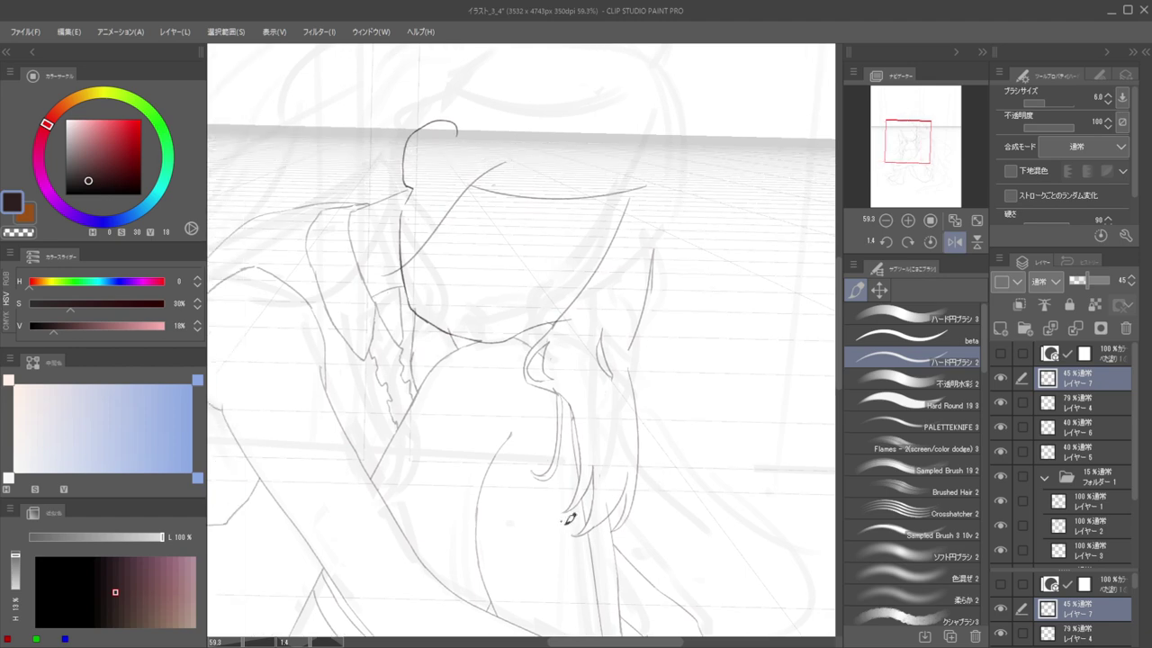
key("e")
mouse_move(586, 527)
left_mouse_down()
mouse_move(574, 542)
mouse_move(592, 516)
left_mouse_up()
key("b")
key("ctrl+z")
key("h")
mouse_move(572, 472)
left_mouse_down()
mouse_move(537, 454)
mouse_move(525, 471)
mouse_move(537, 465)
left_mouse_up()
Fade sketch layers 4, 6 and 5 to 30% opacity
left_click(1076, 407)
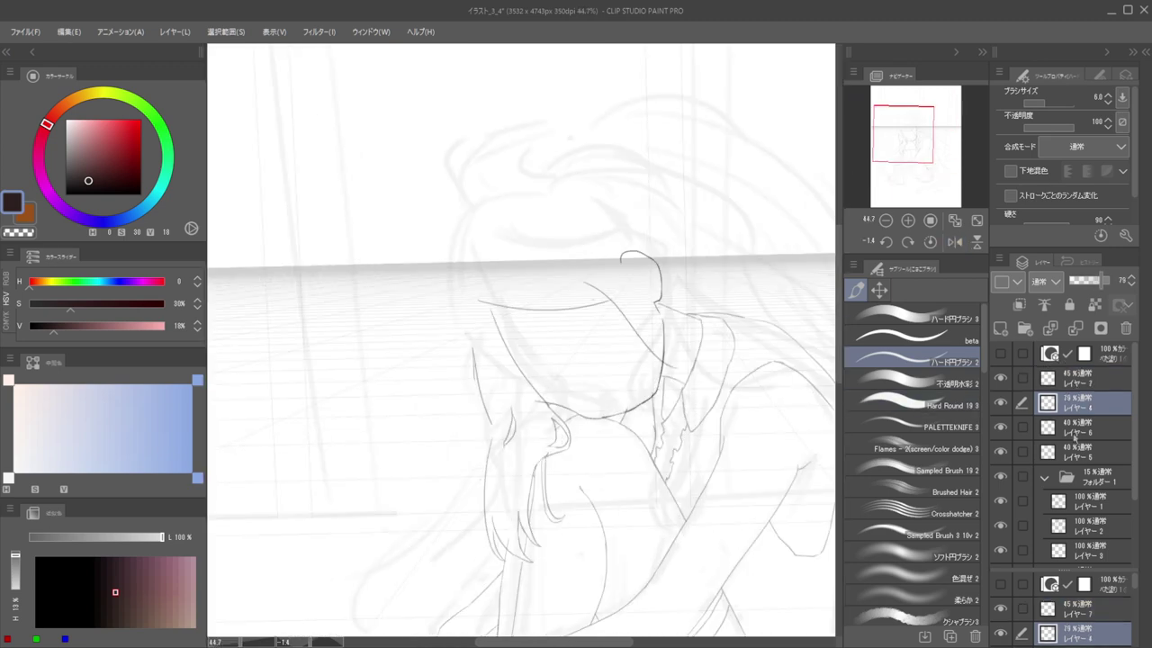
left_click(1076, 454, "shift")
left_click_drag(1084, 282, 1084, 285)
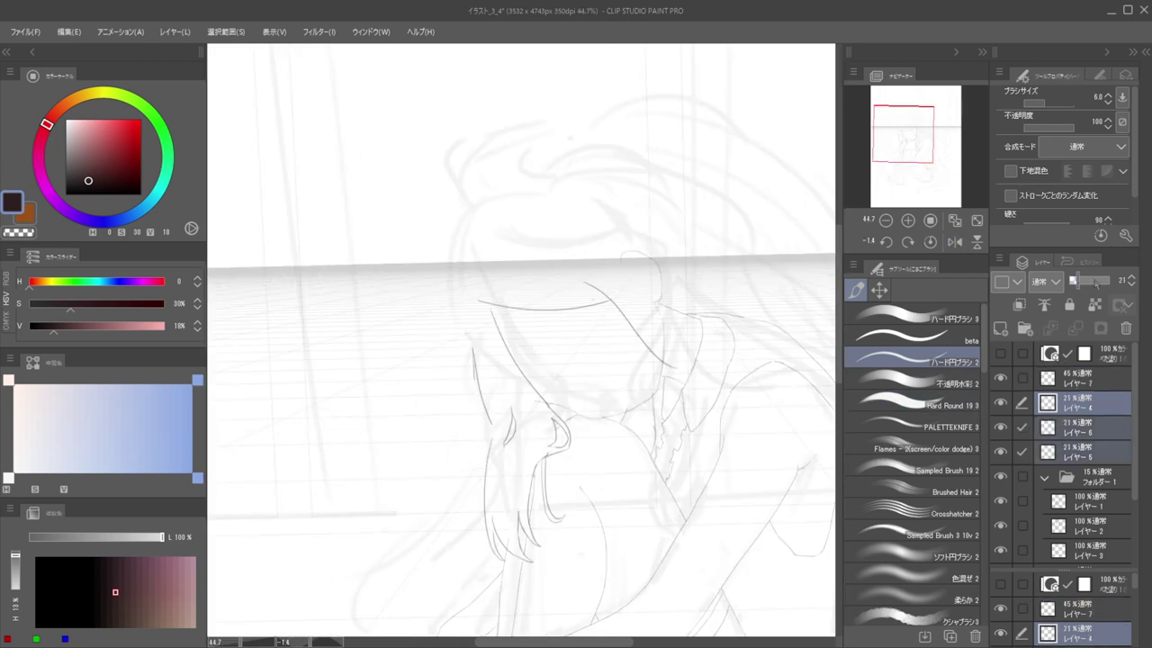
left_click(1096, 285)
left_click(1081, 284)
On line art layer 7, draw a small hooked stroke below the ear
left_click_drag(583, 401, 545, 350)
left_click_drag(573, 409, 628, 447)
key("e")
left_click(591, 495, "ctrl+shift")
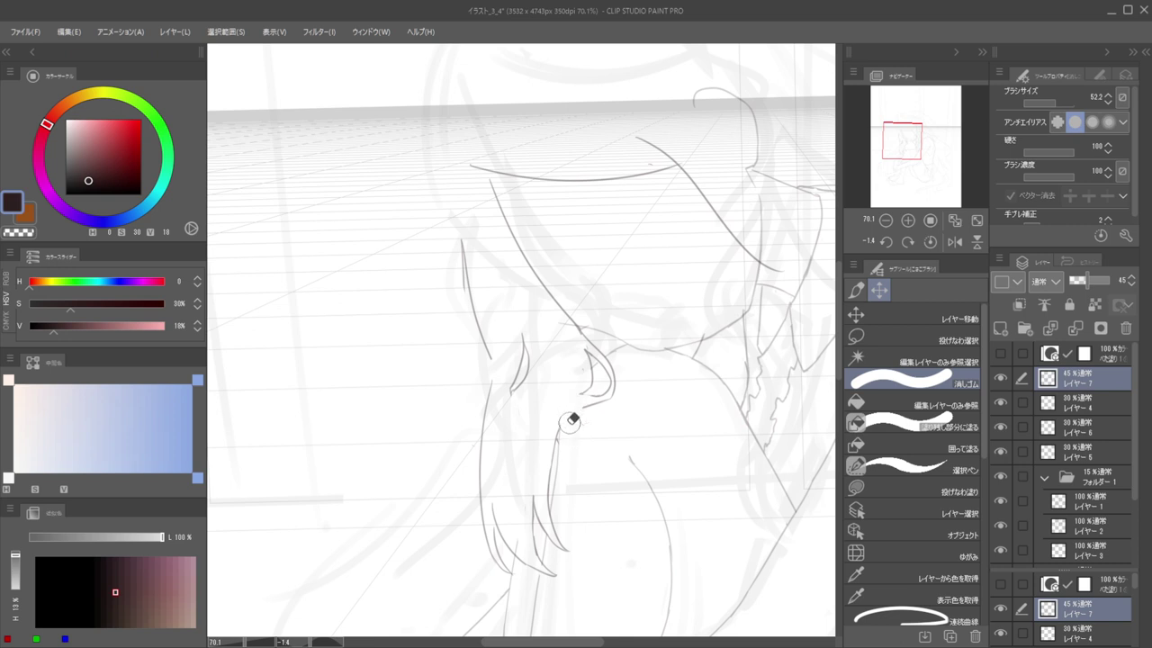
key("b")
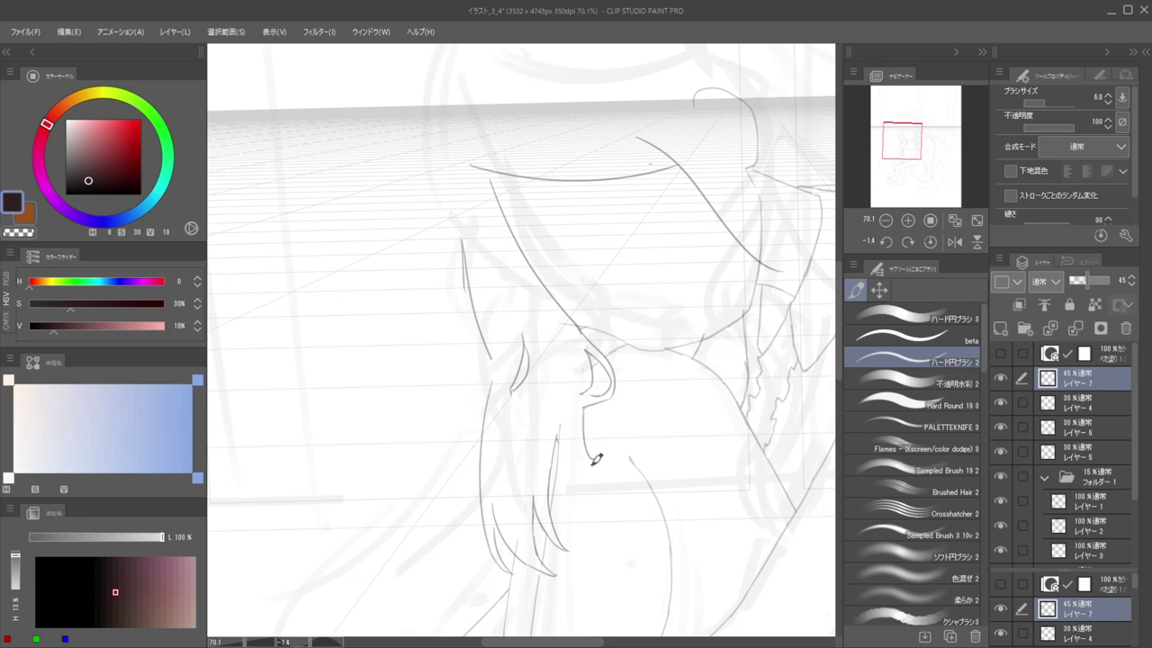
left_click_drag(594, 460, 581, 403)
key("e")
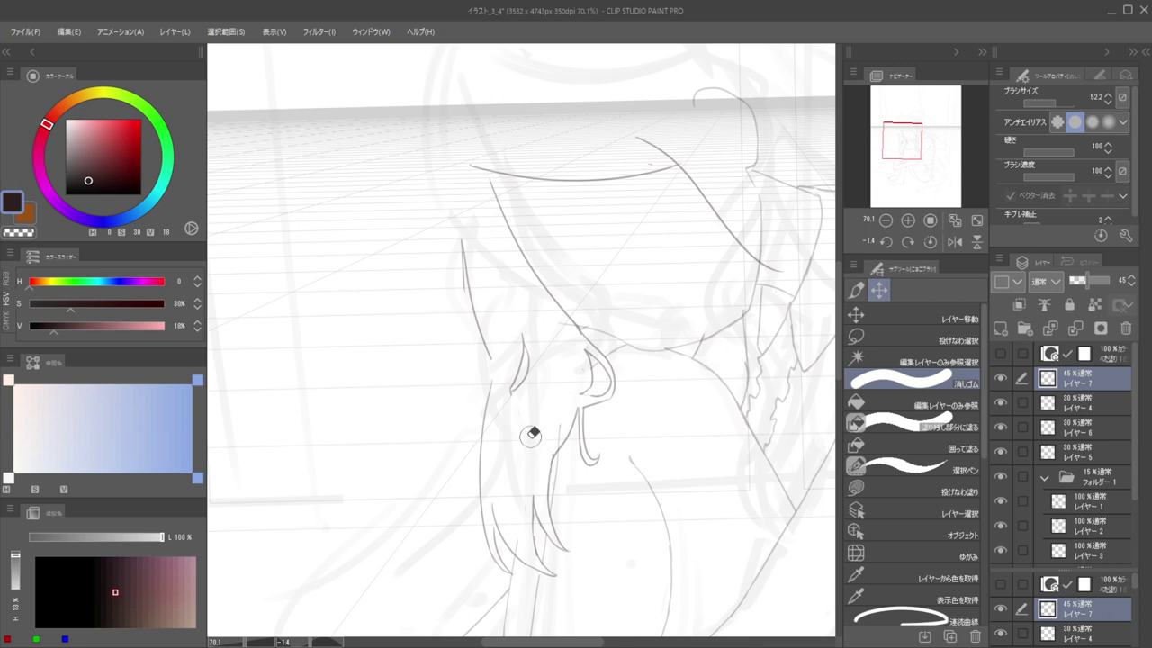
left_click_drag(538, 427, 502, 393)
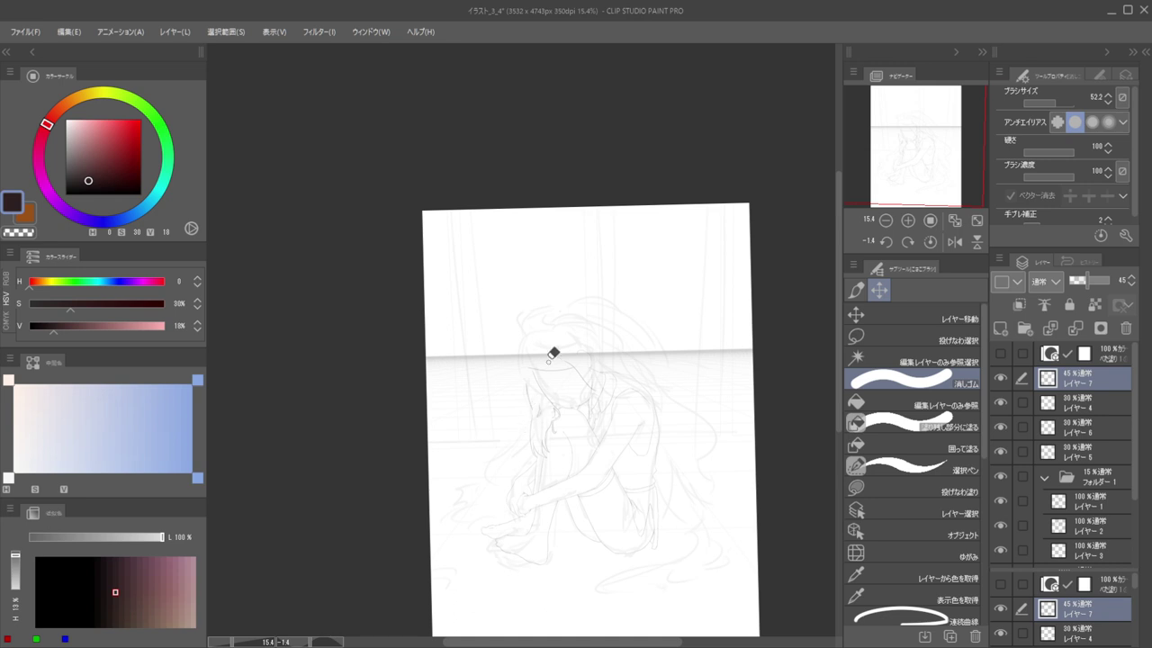
Draw the long hair line down the left side of the face, retrying until it fits
scroll(515, 386, "up", 5)
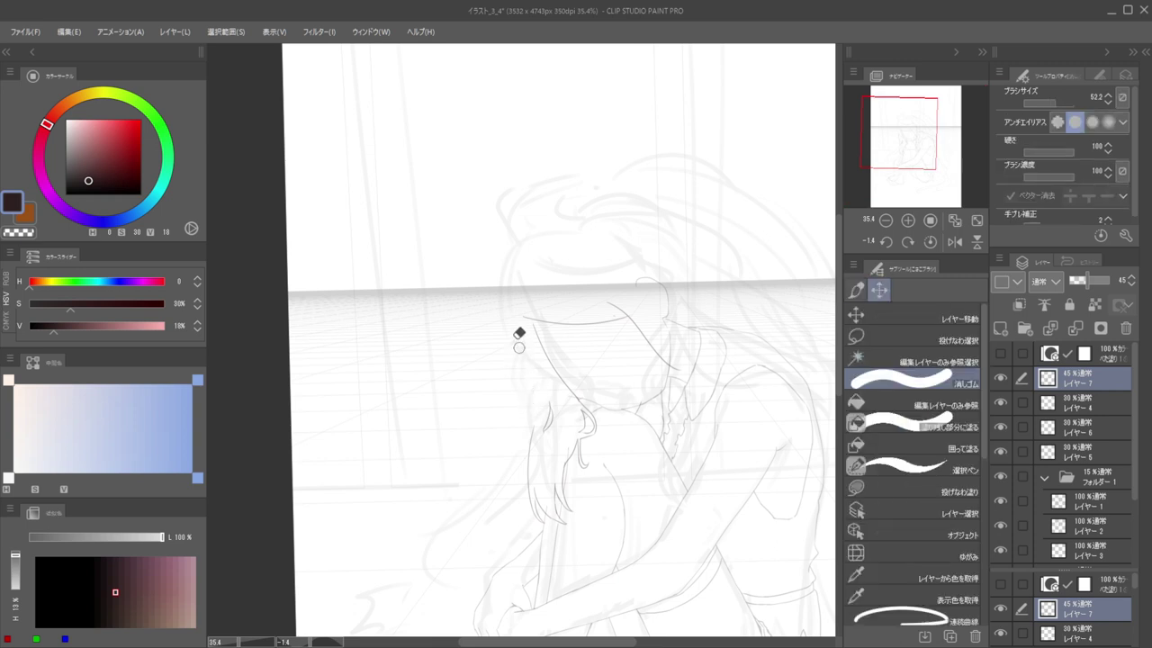
key("b")
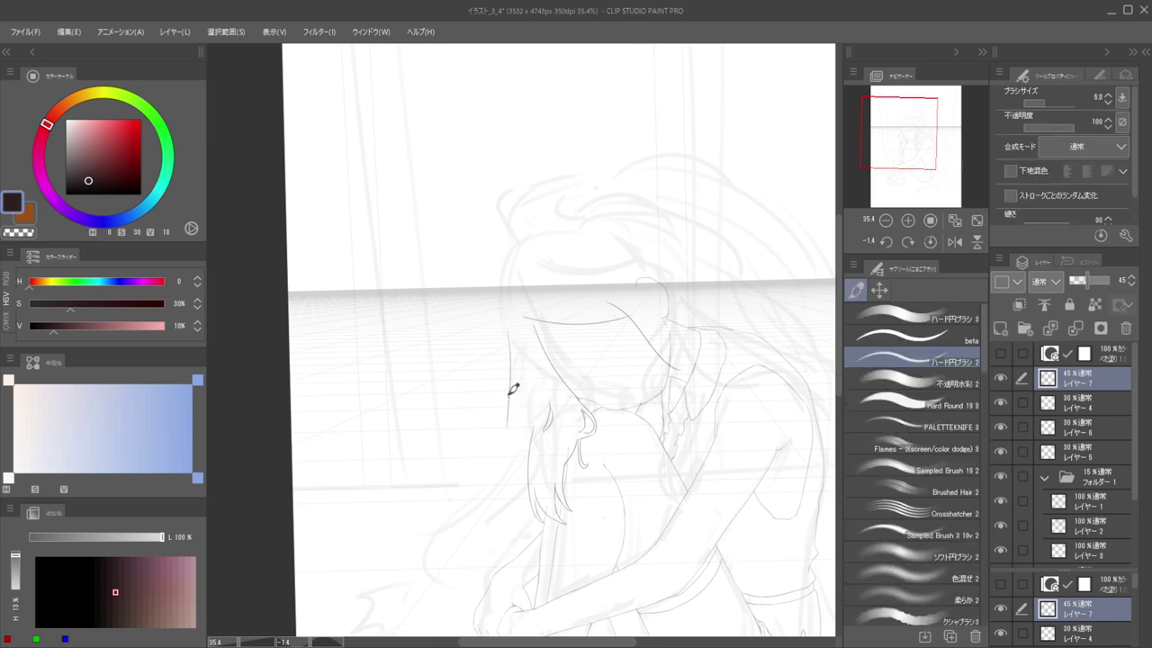
left_click_drag(510, 341, 524, 493)
key("ctrl+z")
left_click_drag(512, 337, 504, 492)
key("ctrl+z")
mouse_move(510, 326)
left_mouse_down()
mouse_move(509, 417)
mouse_move(528, 470)
left_mouse_up()
key("ctrl+z")
left_click_drag(512, 319, 524, 469)
Trim the hair line's end and add a thin strand and short stroke beside the face
left_click_drag(518, 417, 540, 426)
key("e")
left_click_drag(533, 466, 537, 439)
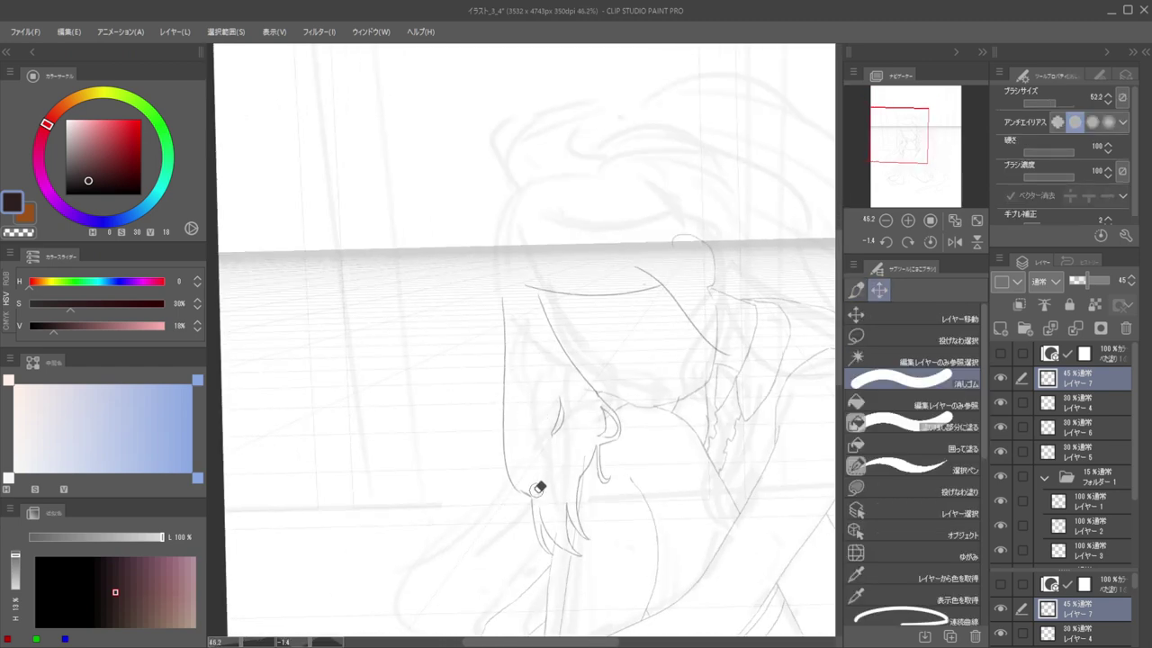
key("p")
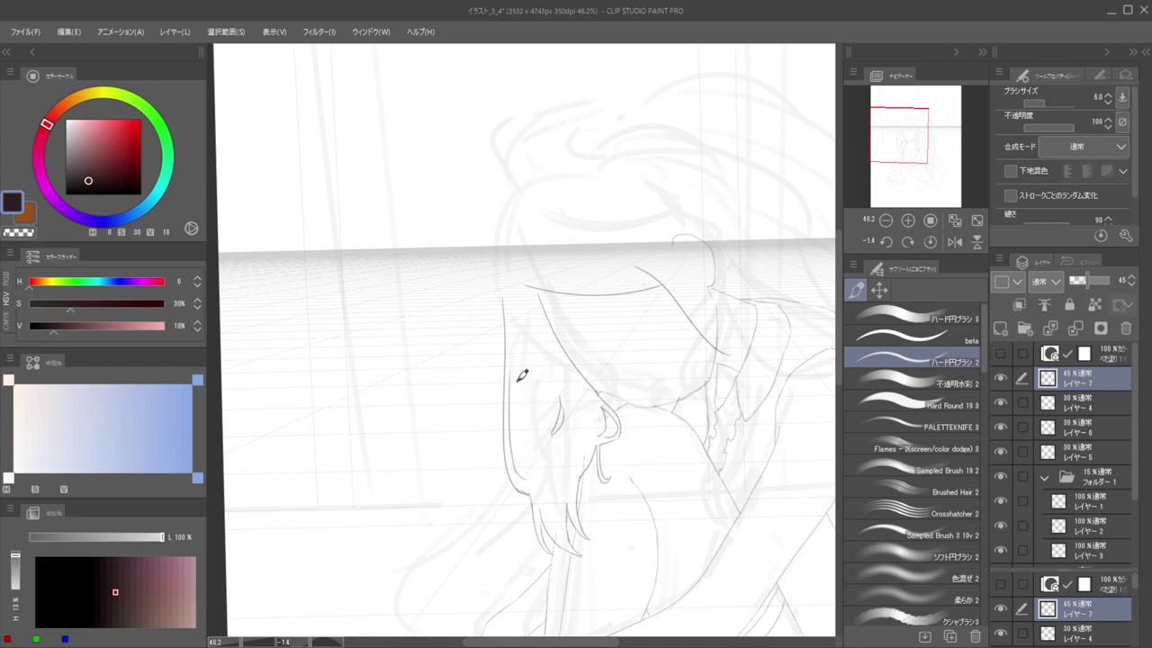
left_click_drag(520, 349, 528, 459)
left_click_drag(515, 325, 508, 388)
key("ctrl+z")
left_click_drag(514, 323, 510, 378)
mouse_move(516, 324)
left_mouse_down()
mouse_move(508, 382)
mouse_move(476, 315)
left_mouse_up()
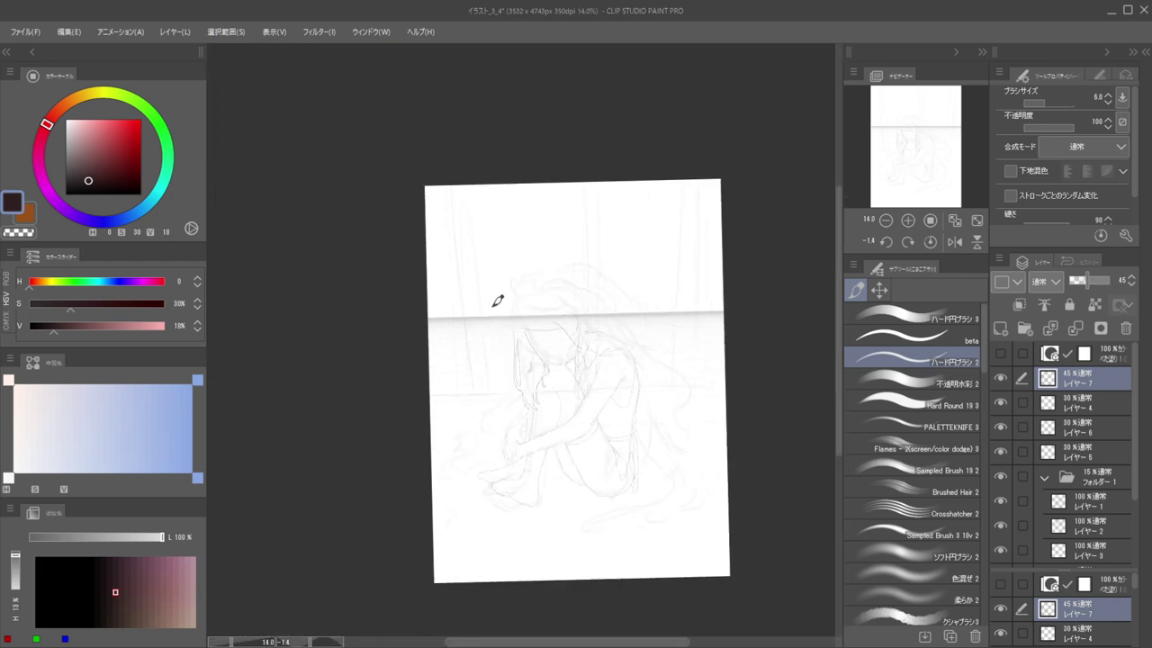
key("h")
key("h")
scroll(522, 373, "up", 6)
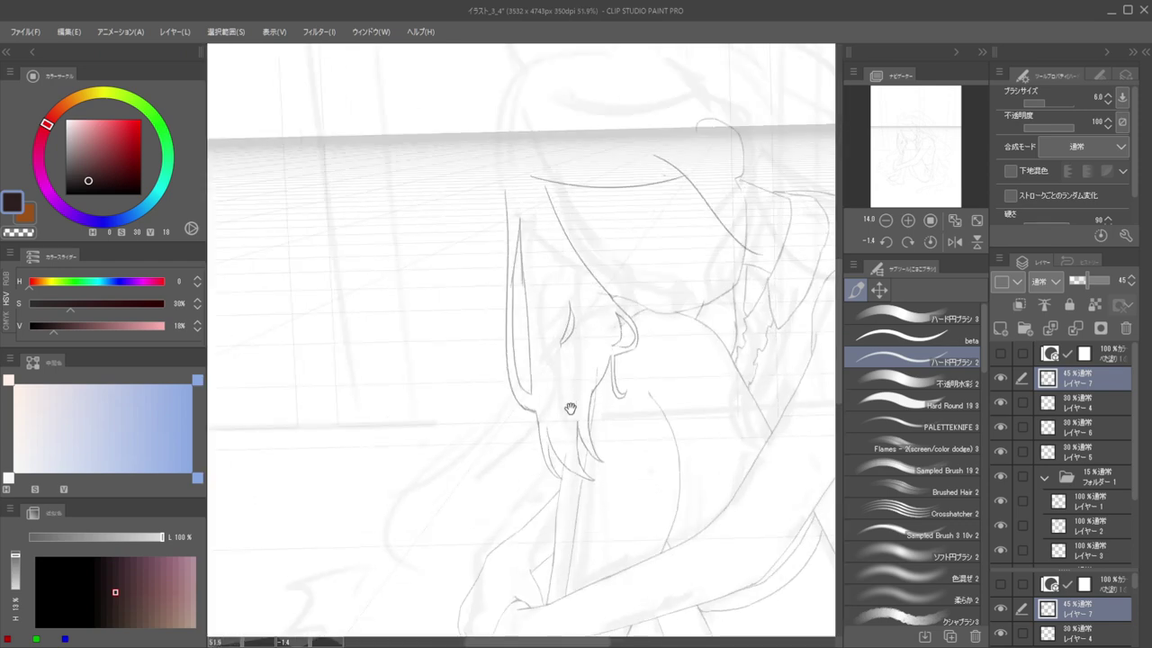
Redraw a smoother curve near the ear tip, then check it in mirrored view
scroll(519, 435, "up", 3)
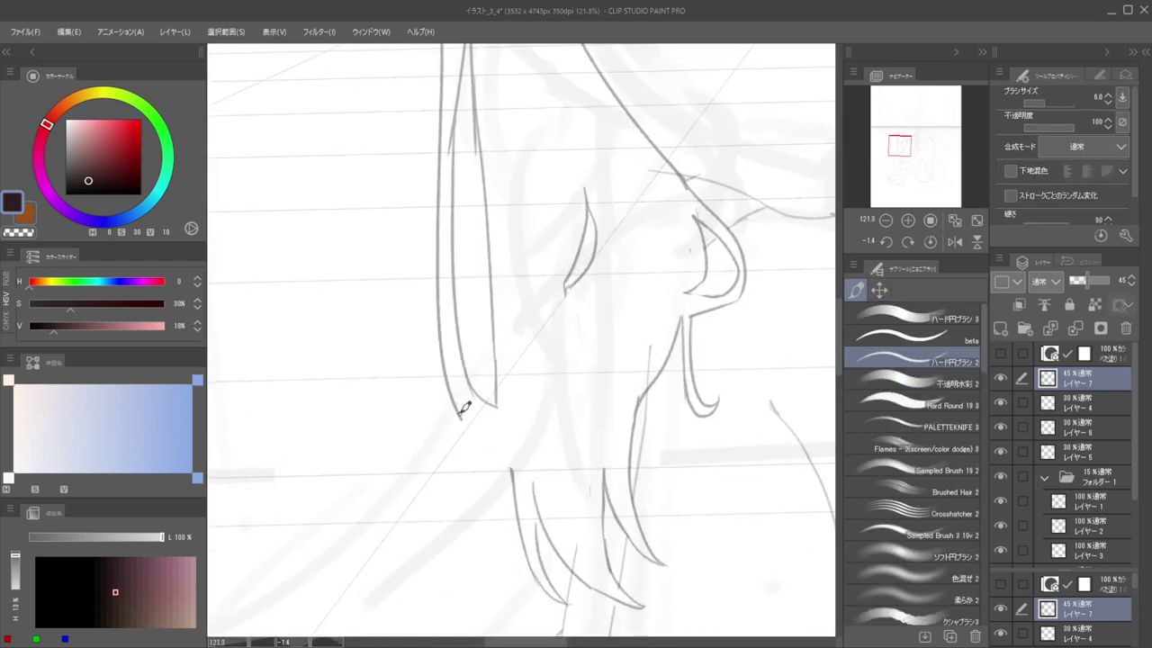
key("ctrl+z")
left_click_drag(457, 410, 508, 448)
scroll(510, 448, "down", 8)
key("h")
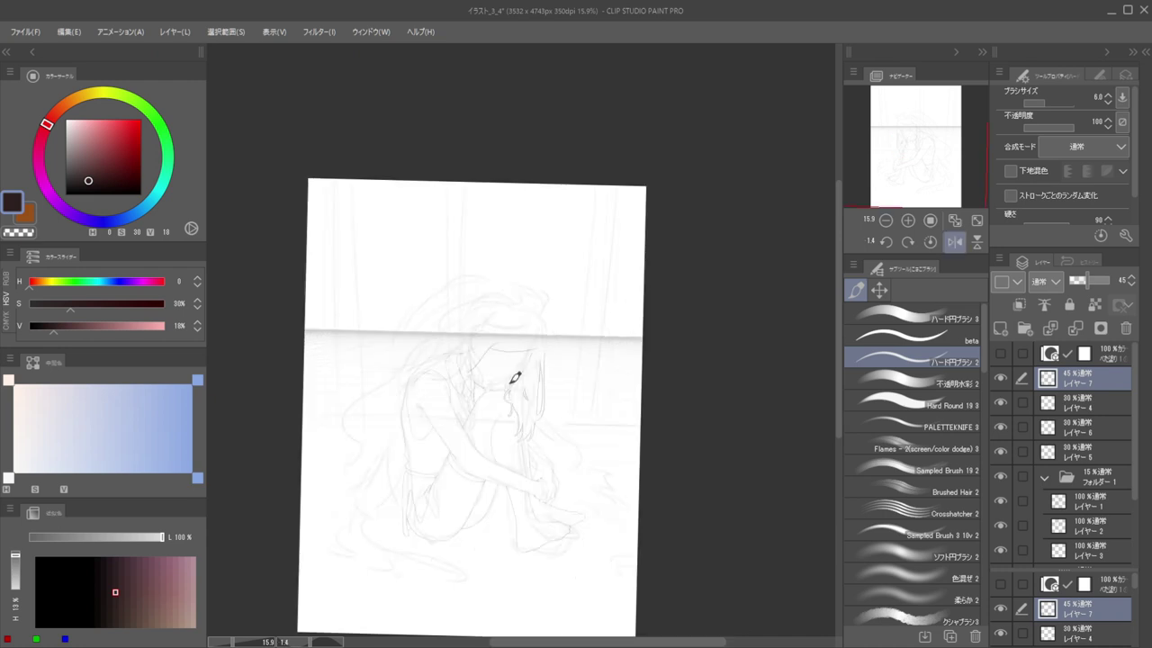
key("h")
scroll(495, 396, "up", 8)
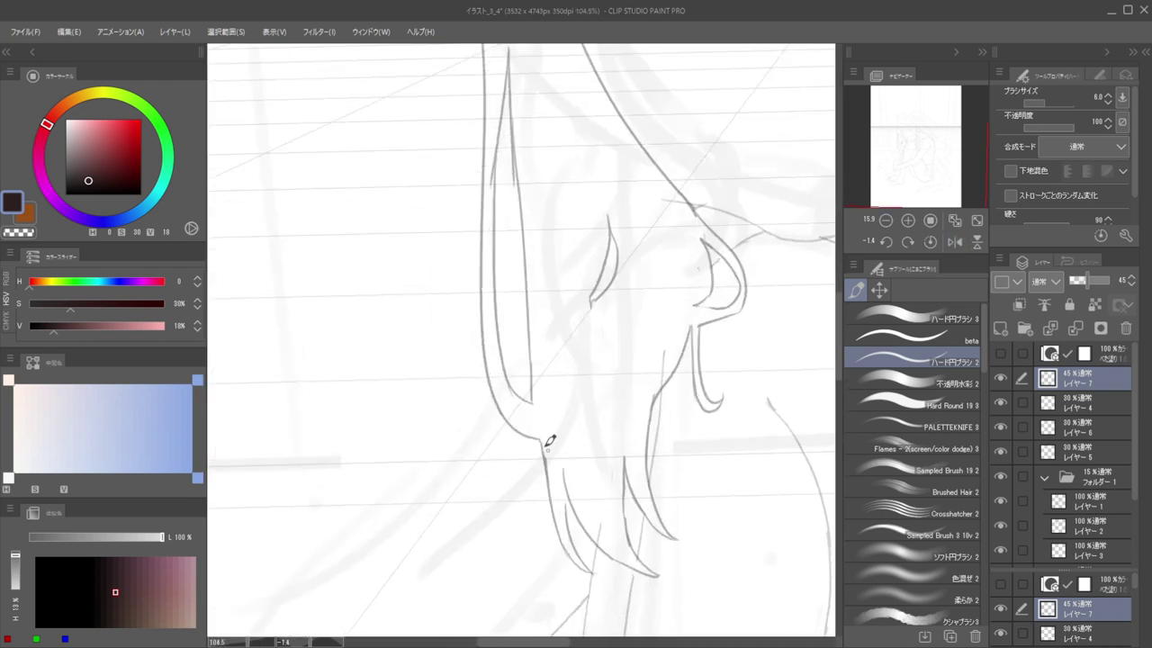
Erase part of the ear outline and redraw its lower outline darker, extending it further down
key("e")
mouse_move(513, 369)
left_mouse_down()
mouse_move(522, 393)
mouse_move(514, 348)
mouse_move(517, 411)
left_mouse_up()
key("p")
key("ctrl+z")
left_click_drag(497, 338, 520, 415)
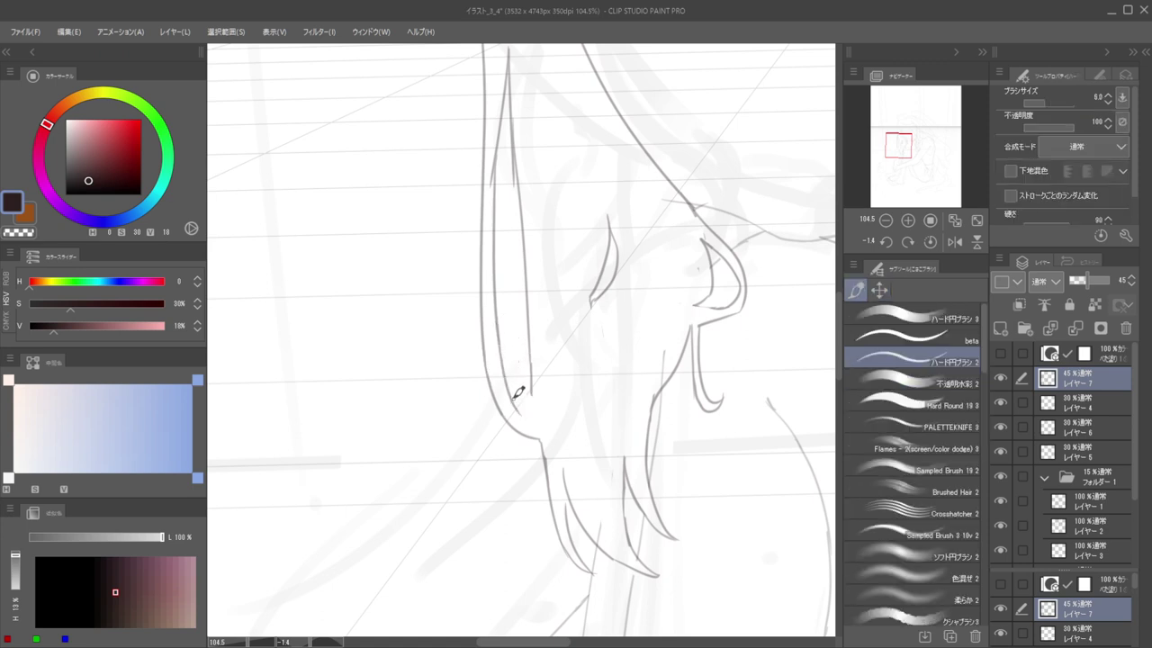
key("ctrl+z")
left_click_drag(499, 336, 523, 420)
key("ctrl+z")
left_click_drag(501, 336, 521, 406)
key("ctrl+z")
left_click_drag(501, 330, 532, 422)
left_click_drag(537, 381, 580, 571)
Continue the hair outline below the ear, curving right down to the strand tip
key("e")
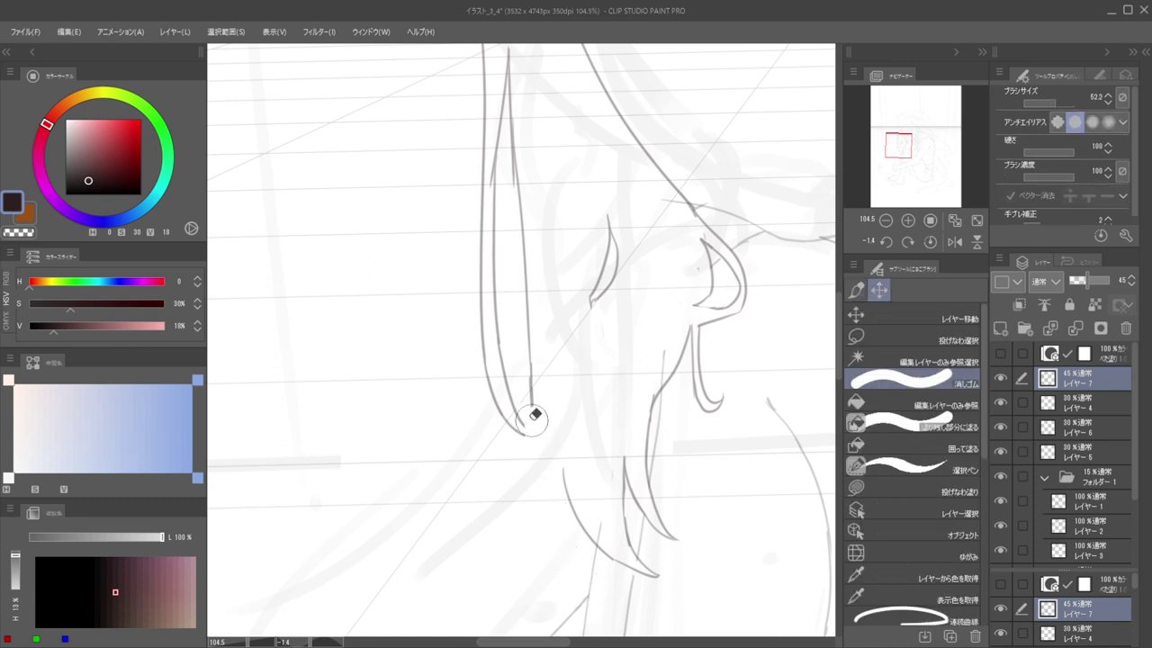
key("p")
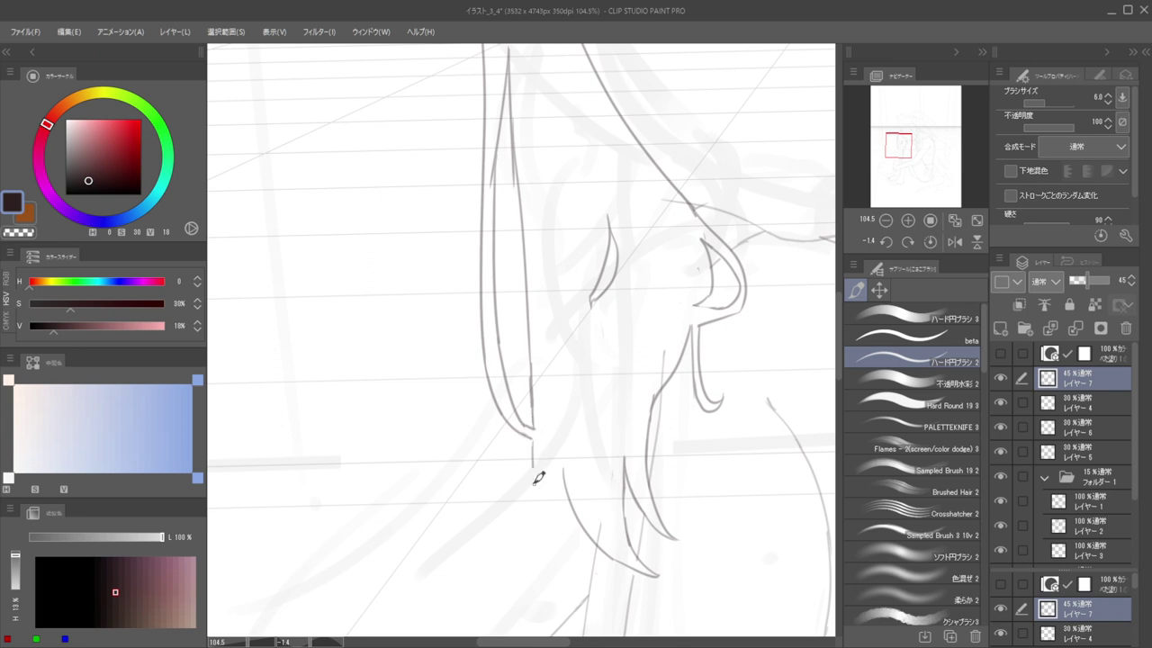
mouse_move(534, 461)
left_mouse_down()
mouse_move(530, 436)
mouse_move(538, 504)
left_mouse_up()
mouse_move(538, 483)
left_mouse_down()
mouse_move(558, 536)
mouse_move(548, 445)
mouse_move(557, 525)
left_mouse_up()
key("ctrl+z")
key("ctrl+z")
left_click_drag(551, 454, 557, 531)
key("ctrl+z")
left_click_drag(548, 464, 557, 533)
Retry the downward curving stroke until it reaches the hair tip
scroll(537, 407, "down", 8)
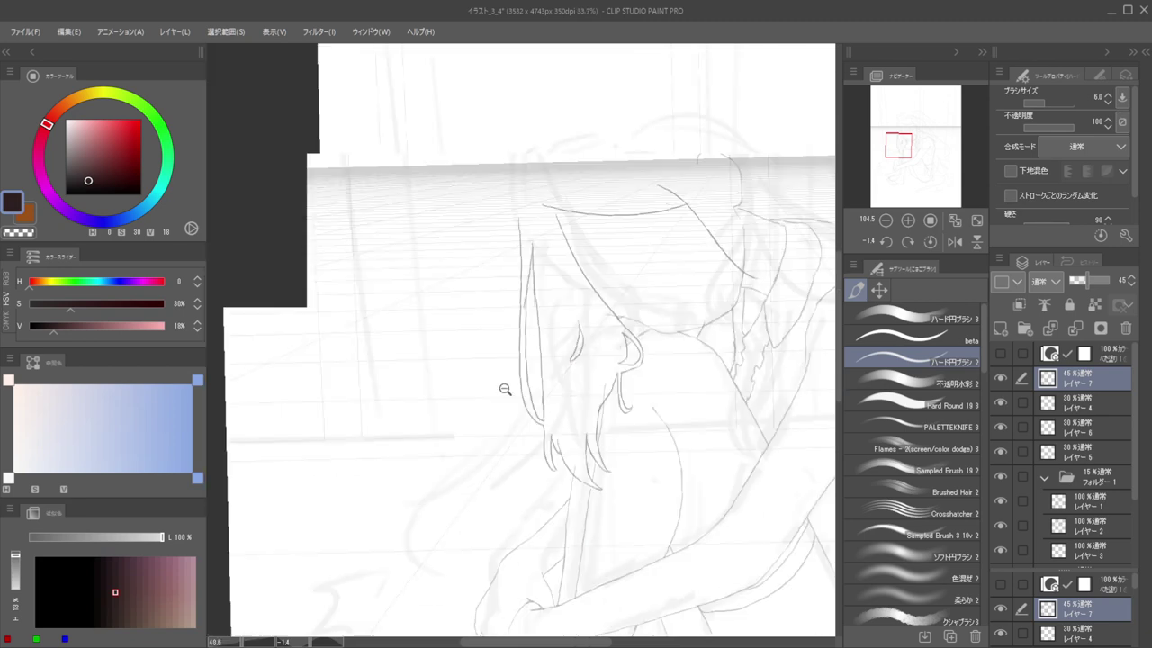
scroll(547, 406, "up", 6)
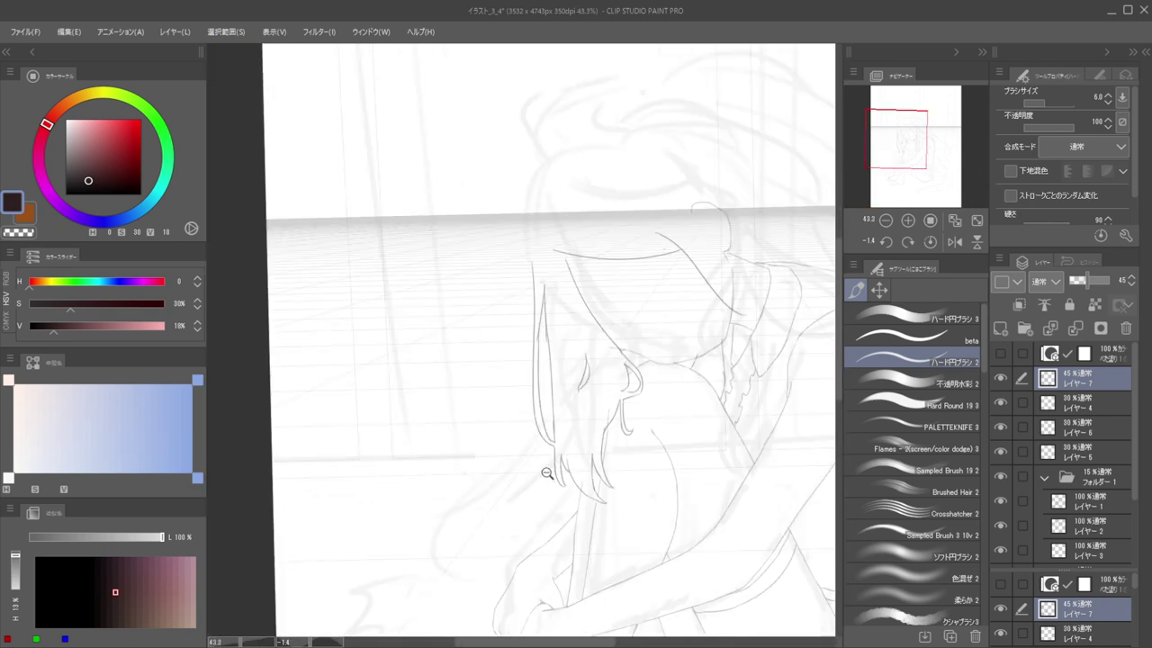
scroll(550, 415, "up", 3)
scroll(553, 409, "up", 2)
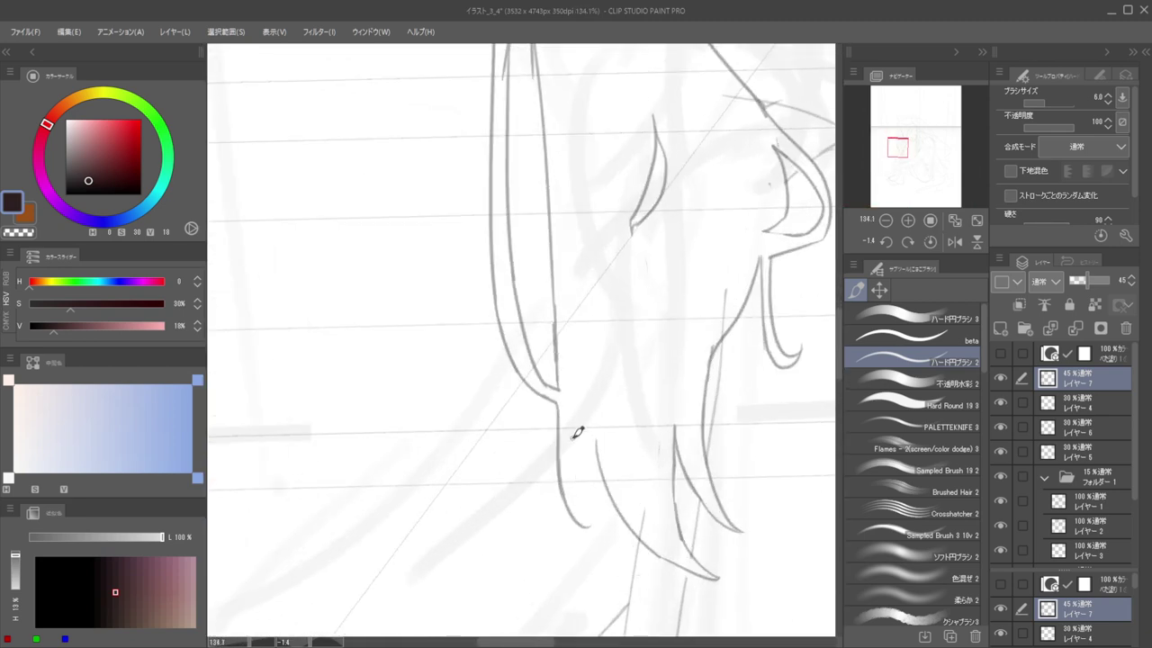
key("ctrl+z")
key("ctrl+z")
left_click_drag(560, 405, 585, 538)
key("ctrl+z")
key("ctrl+z")
left_click_drag(578, 425, 585, 538)
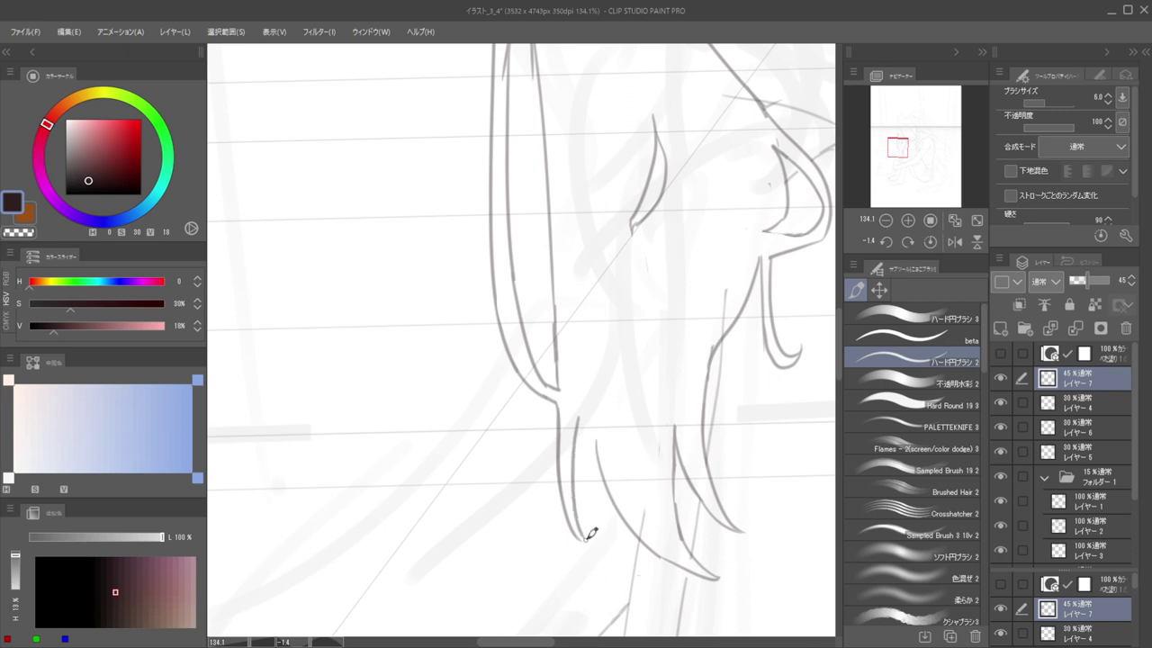
key("ctrl+z")
mouse_move(578, 430)
left_mouse_down()
mouse_move(590, 539)
mouse_move(524, 431)
mouse_move(481, 427)
mouse_move(603, 438)
left_mouse_up()
Check the drawing mirrored, touch up with the eraser, and ink a line along the hair strand
key("h")
key("h")
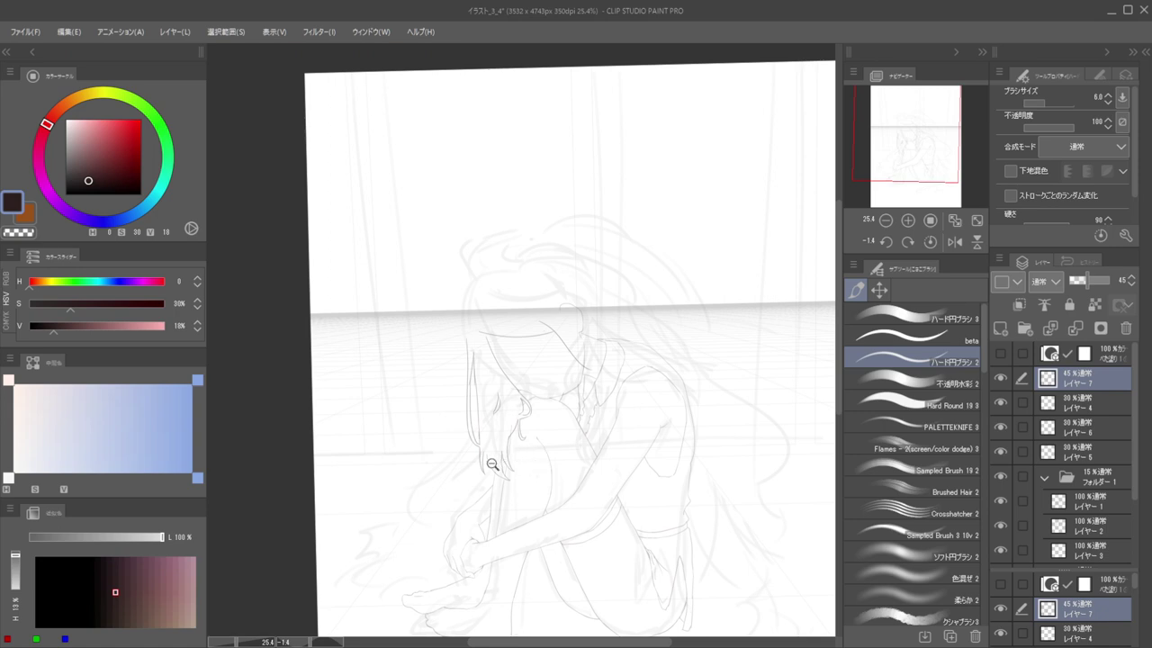
scroll(492, 464, "up", 3)
key("e")
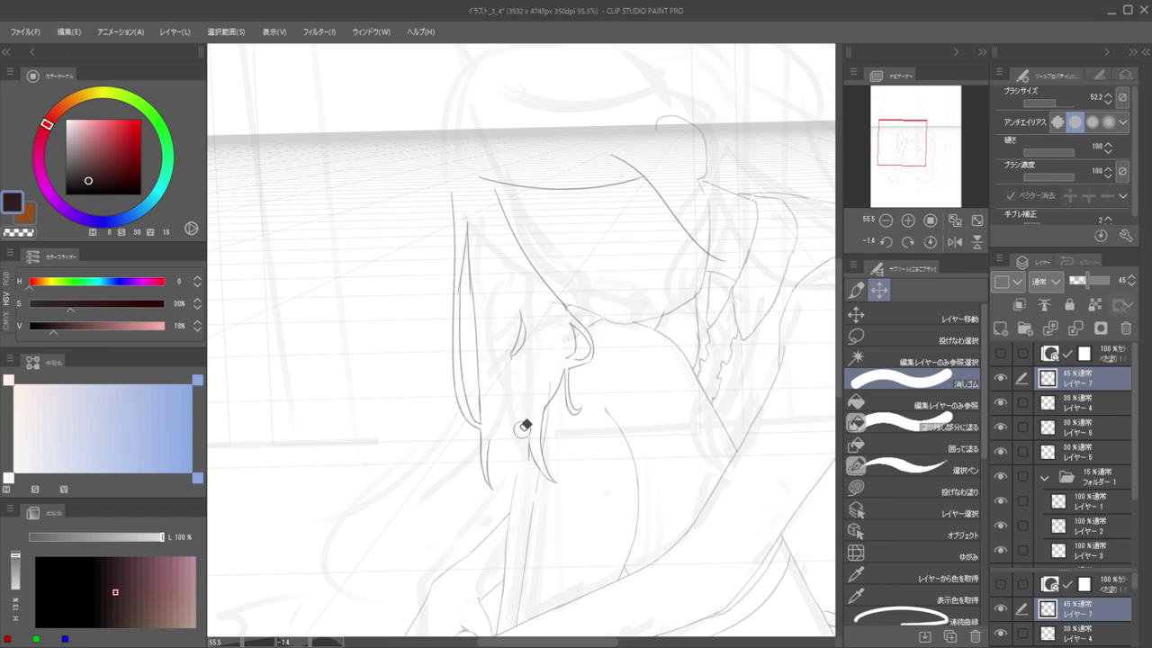
key("p")
scroll(495, 423, "up", 2)
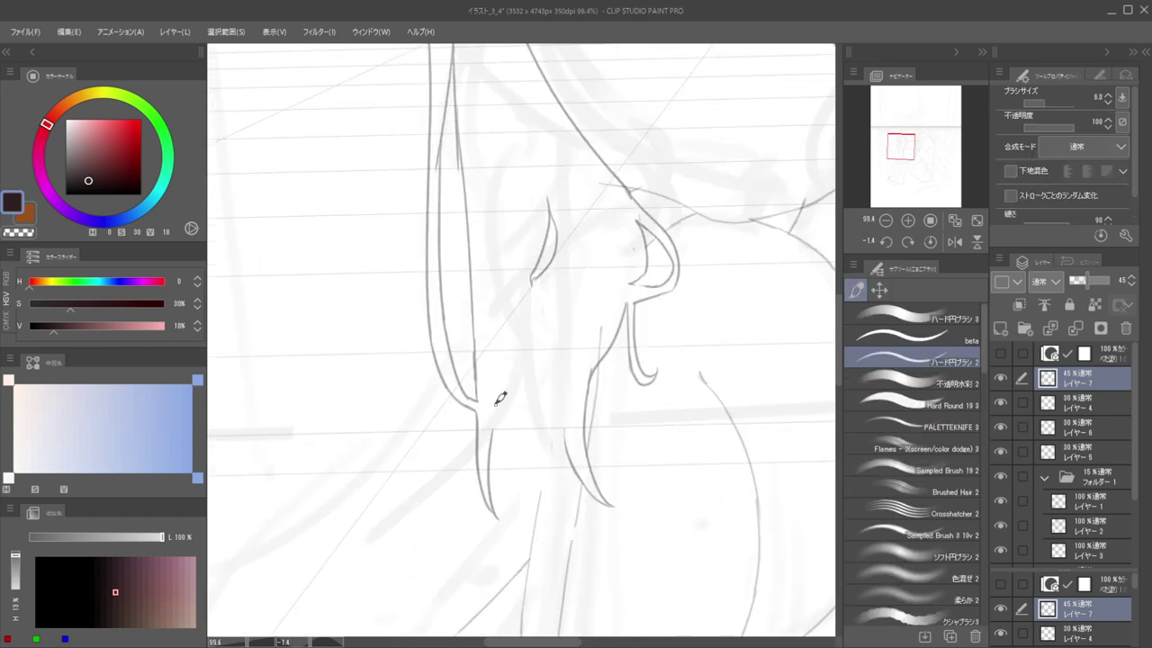
mouse_move(497, 403)
left_mouse_down()
mouse_move(499, 446)
mouse_move(527, 537)
left_mouse_up()
key("ctrl+z")
left_click_drag(497, 441, 532, 522)
Replace the strand line with a new one and add a curved hair strand
key("ctrl+z")
left_click_drag(497, 427, 529, 540)
key("ctrl+z")
mouse_move(506, 398)
left_mouse_down()
mouse_move(524, 530)
mouse_move(571, 554)
left_mouse_up()
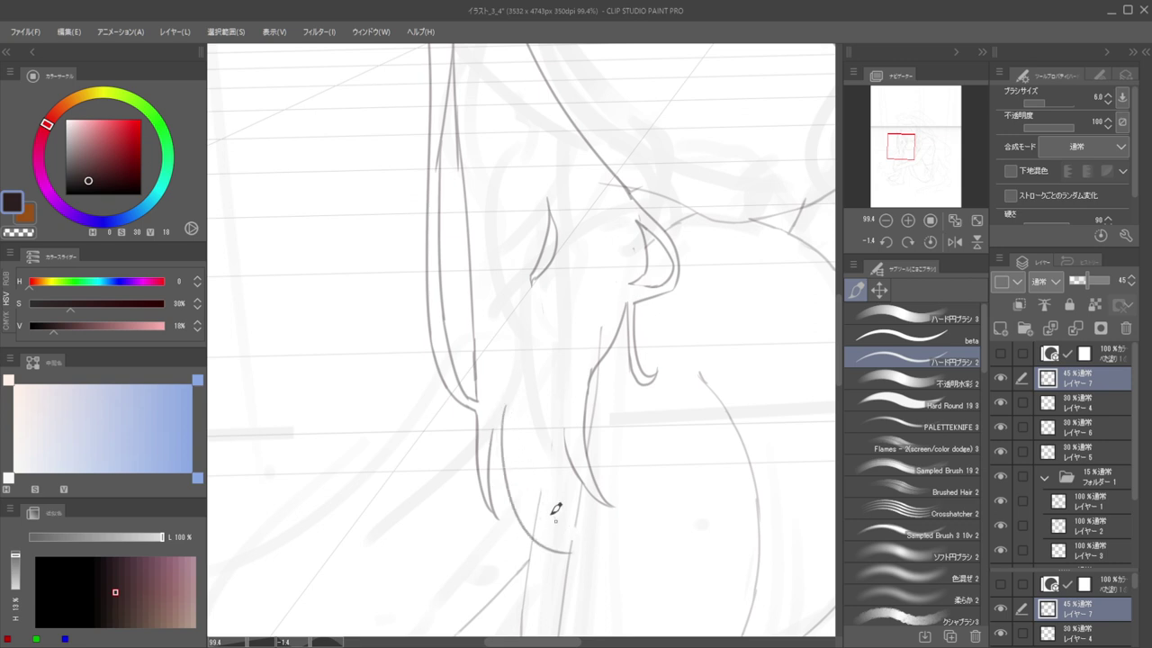
mouse_move(555, 510)
left_mouse_down()
mouse_move(529, 455)
mouse_move(623, 503)
left_mouse_up()
Draw a hair strand curving to a tip in mirrored view, then rotate the canvas for stroking
key("h")
scroll(555, 527, "up", 4)
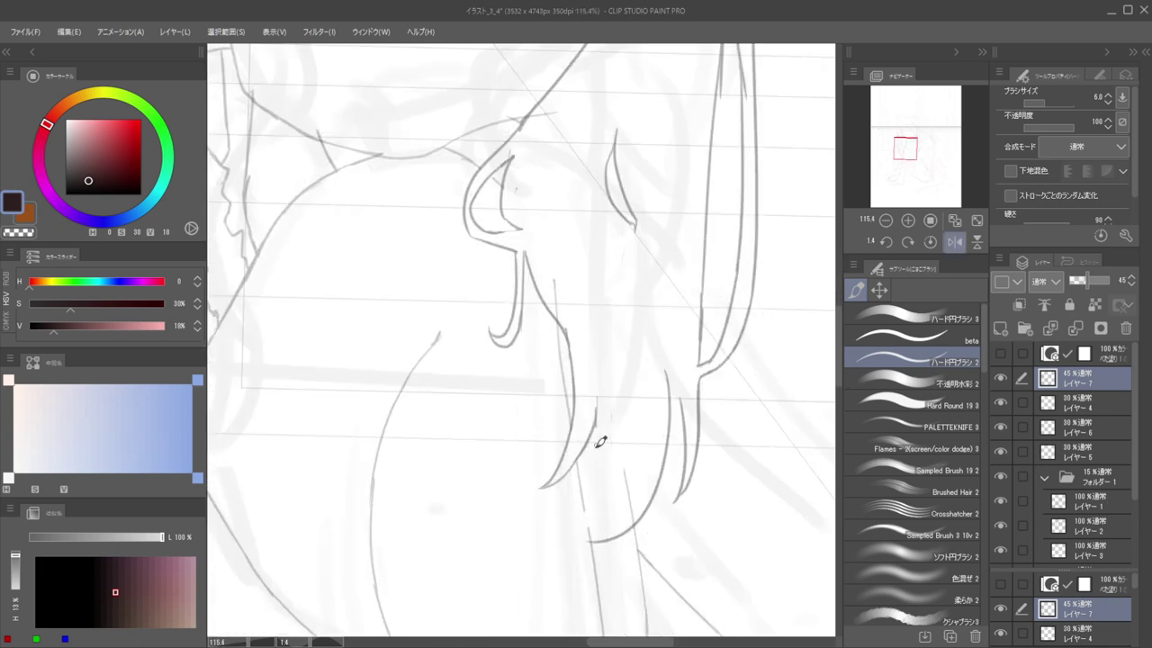
mouse_move(602, 442)
left_mouse_down()
mouse_move(557, 534)
mouse_move(593, 528)
left_mouse_up()
key("h")
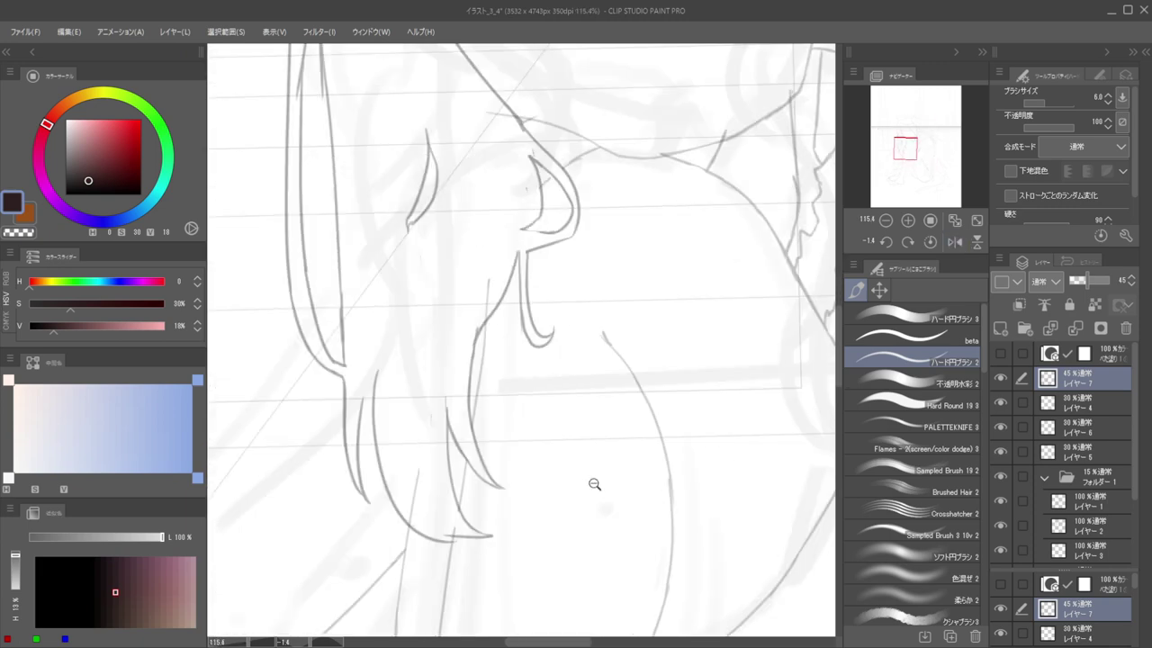
left_click_drag(592, 481, 560, 425)
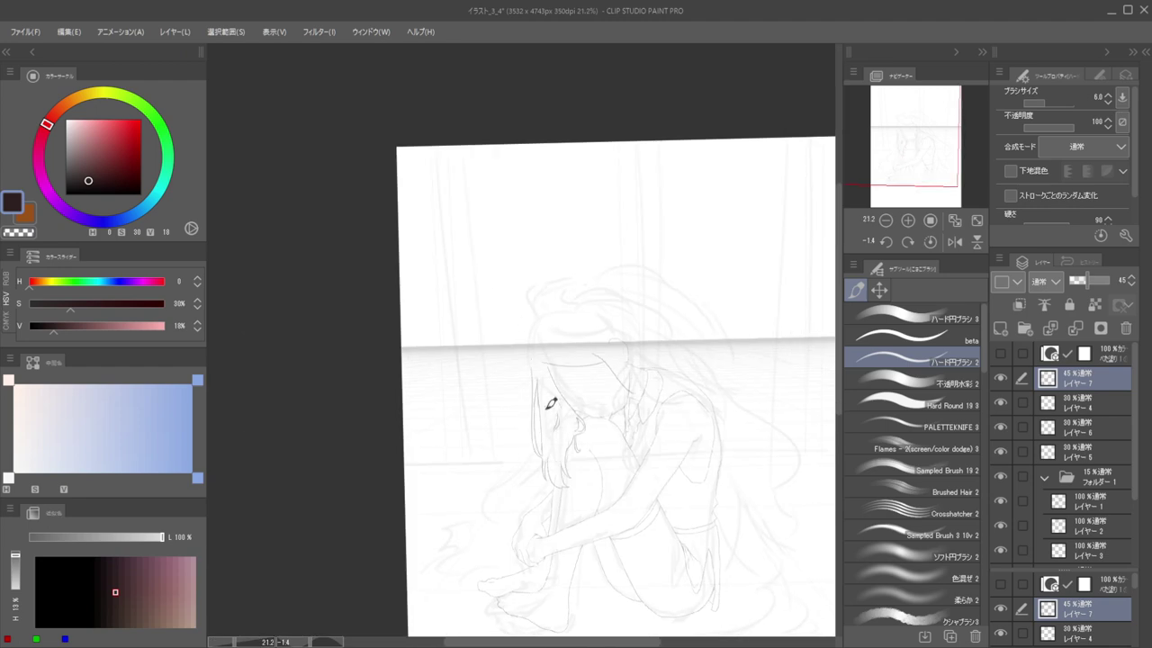
scroll(558, 468, "up", 3)
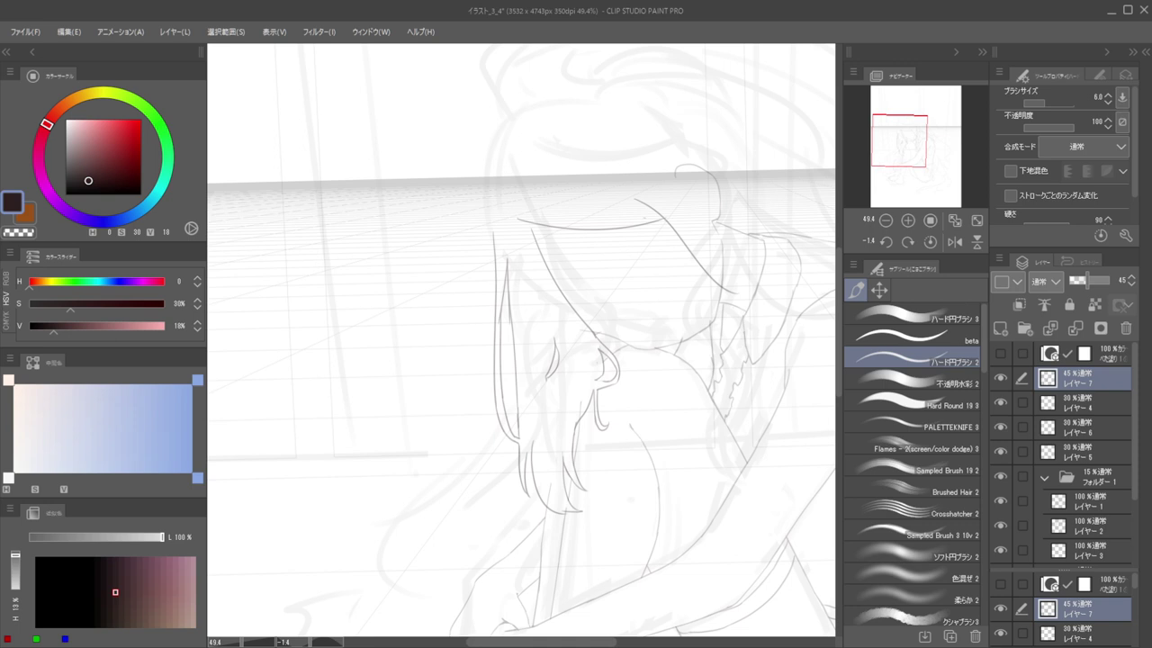
left_click_drag(610, 440, 575, 505)
mouse_move(458, 447)
left_mouse_down()
mouse_move(548, 478)
mouse_move(560, 517)
left_mouse_up()
Erase the strand tip's stray ends and draw a new curved strand from the left hair
key("e")
left_click_drag(558, 453, 545, 483)
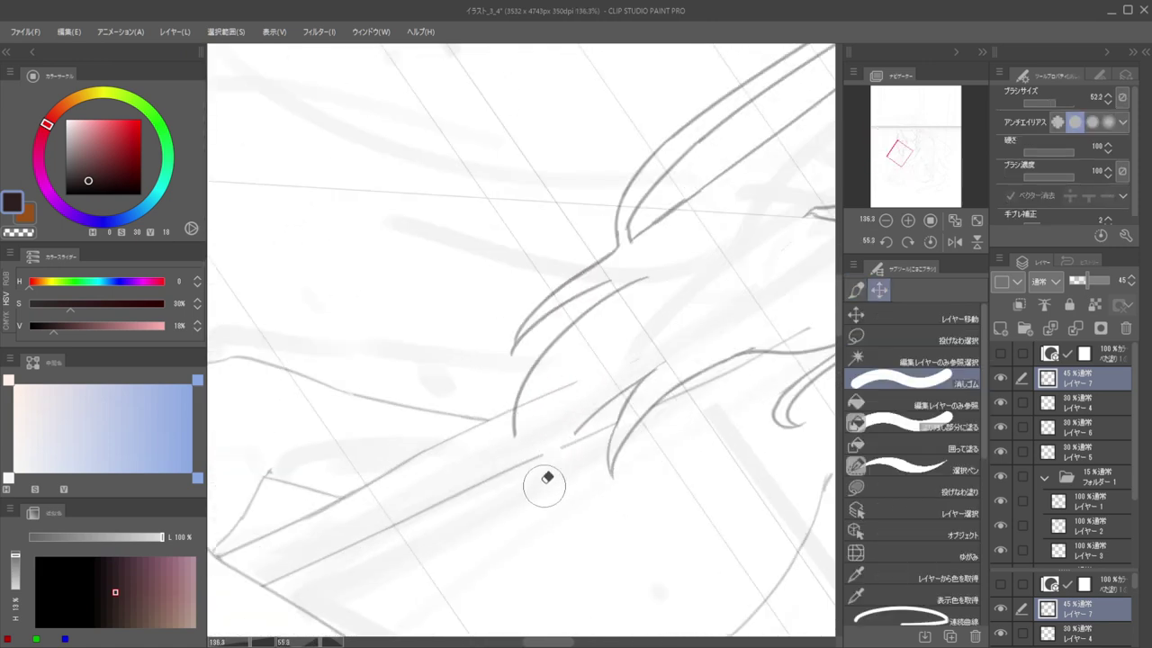
mouse_move(580, 304)
left_mouse_down()
mouse_move(543, 295)
mouse_move(490, 342)
mouse_move(558, 406)
mouse_move(555, 437)
mouse_move(572, 421)
mouse_move(558, 369)
mouse_move(585, 369)
mouse_move(581, 458)
mouse_move(600, 477)
left_mouse_up()
key("b")
left_click_drag(500, 414, 590, 477)
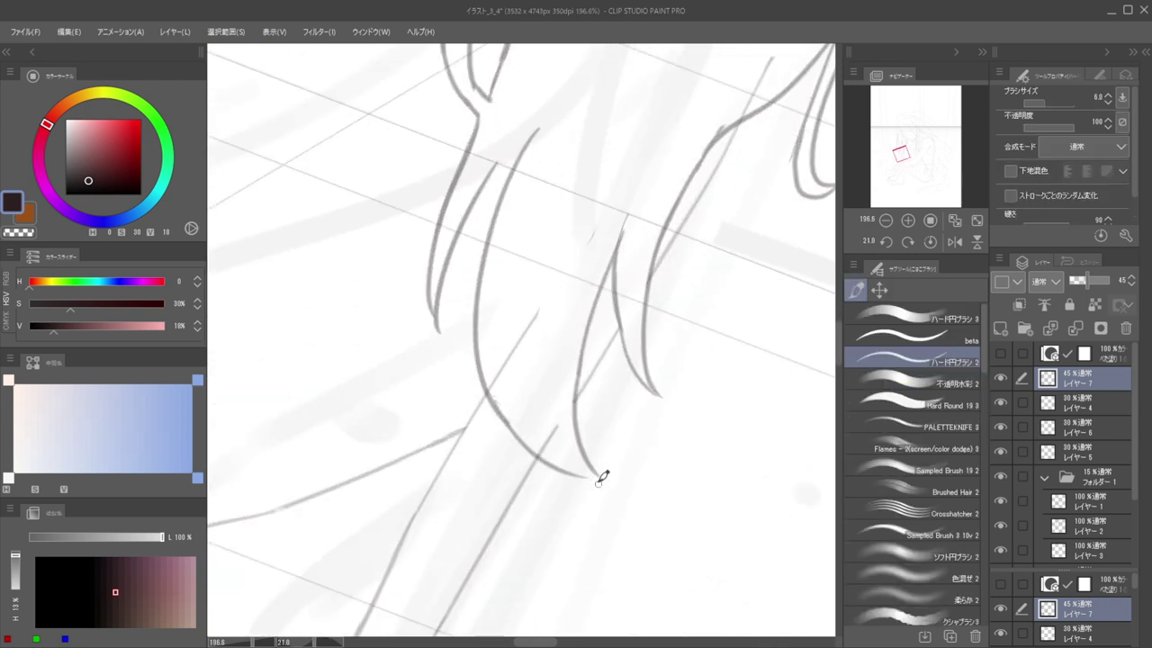
key("ctrl+z")
key("ctrl+z")
mouse_move(587, 339)
left_mouse_down()
mouse_move(576, 446)
mouse_move(611, 479)
mouse_move(594, 484)
mouse_move(515, 446)
mouse_move(475, 374)
mouse_move(507, 411)
left_mouse_up()
key("ctrl+z")
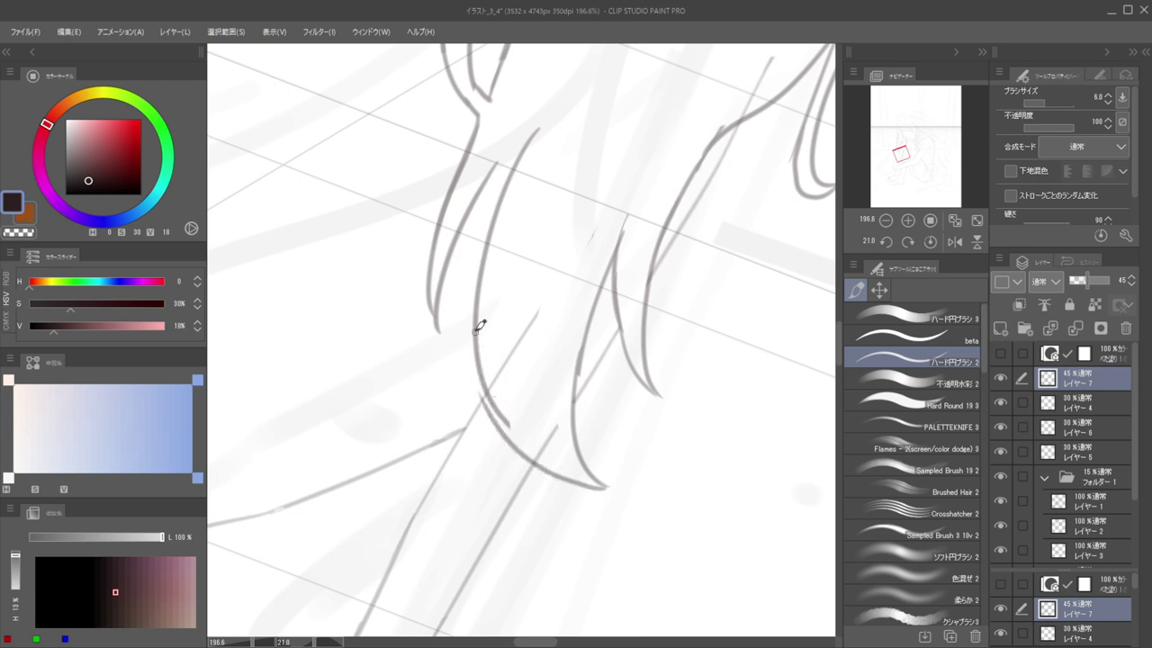
left_click_drag(478, 326, 512, 423)
Rotate the canvas back upright, check it mirrored, and erase the rough left strand lines
key("e")
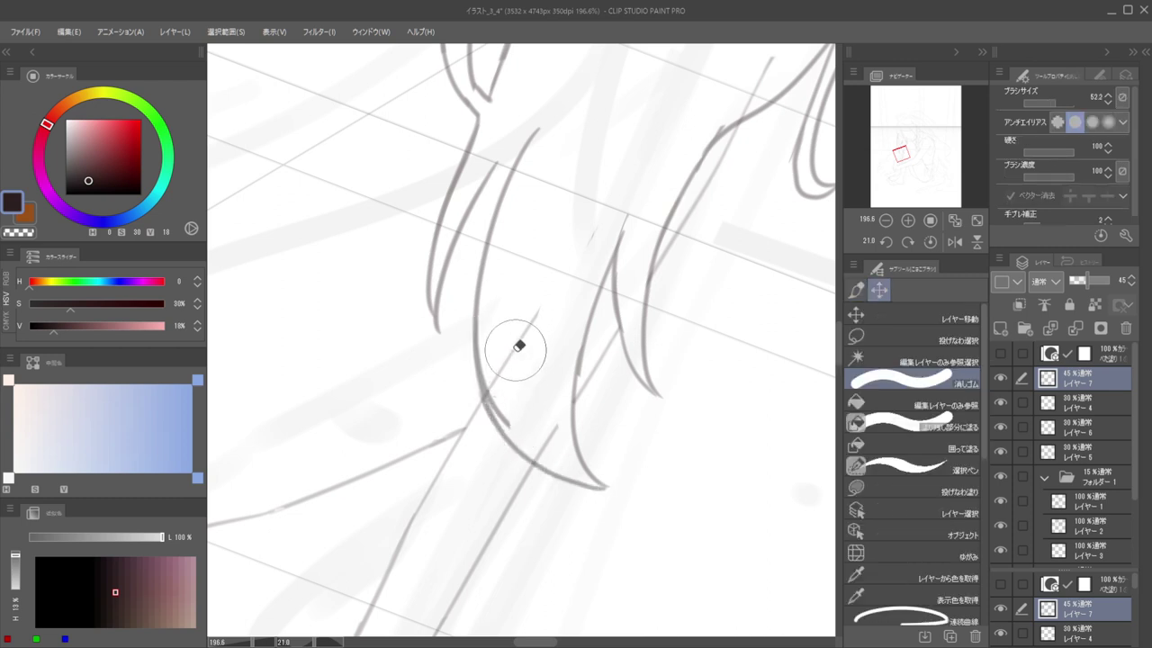
left_click_drag(544, 361, 480, 357)
mouse_move(579, 336)
left_mouse_down()
mouse_move(571, 301)
mouse_move(645, 346)
left_mouse_up()
key("h")
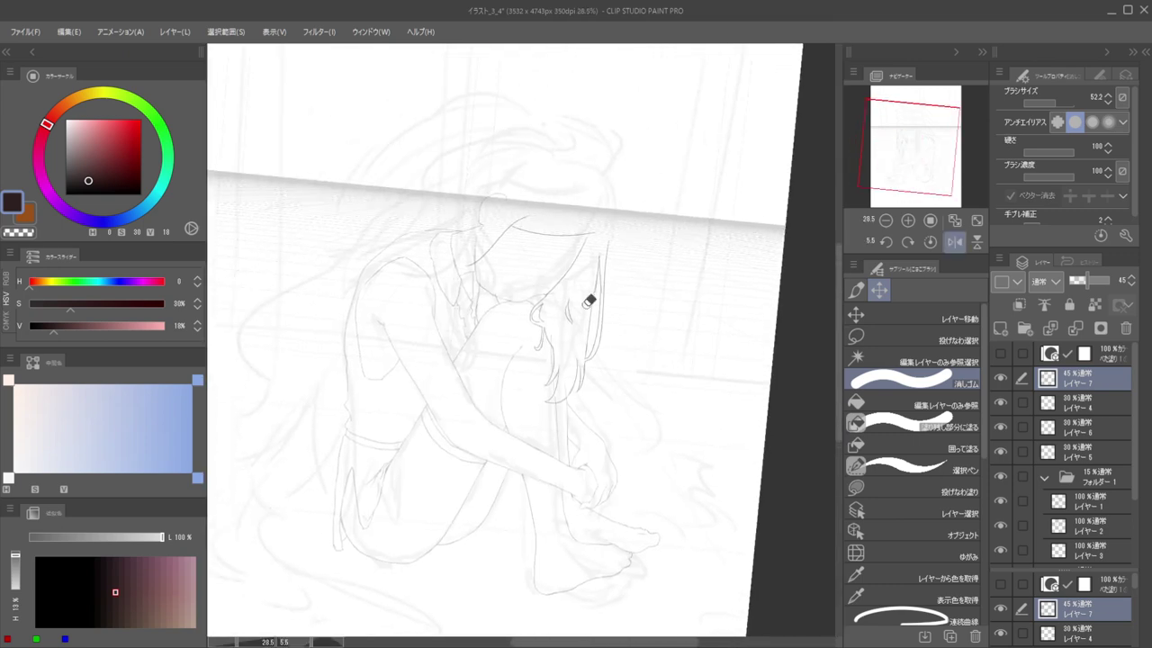
key("h")
scroll(478, 355, "up", 6)
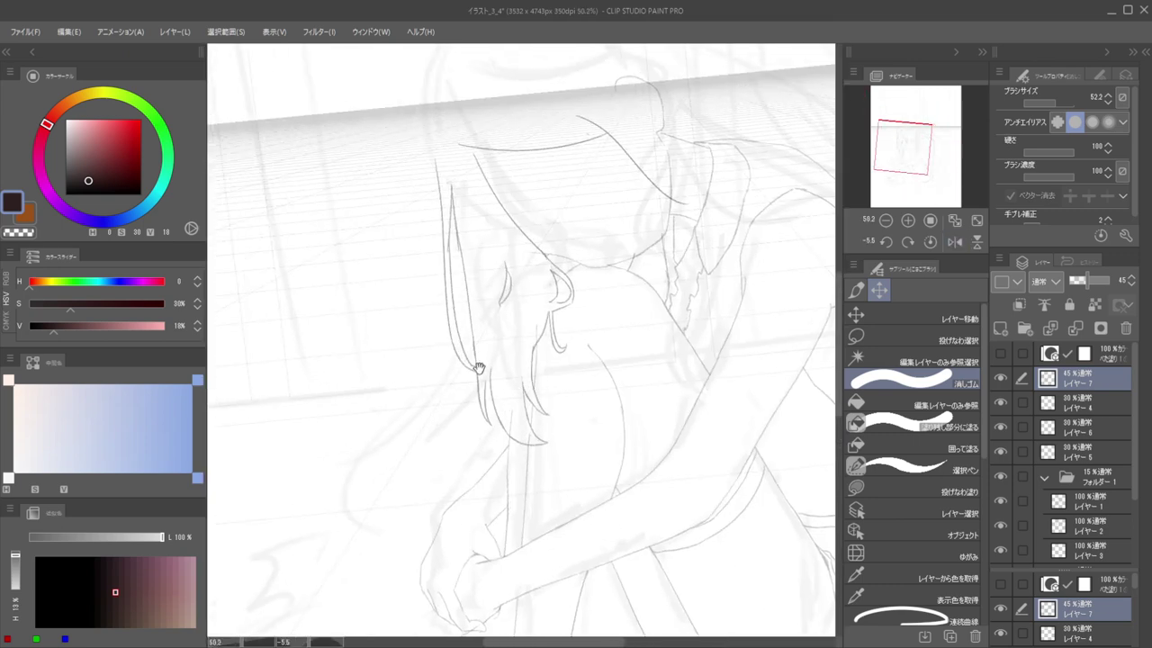
key("p")
key("e")
left_click_drag(483, 381, 496, 465)
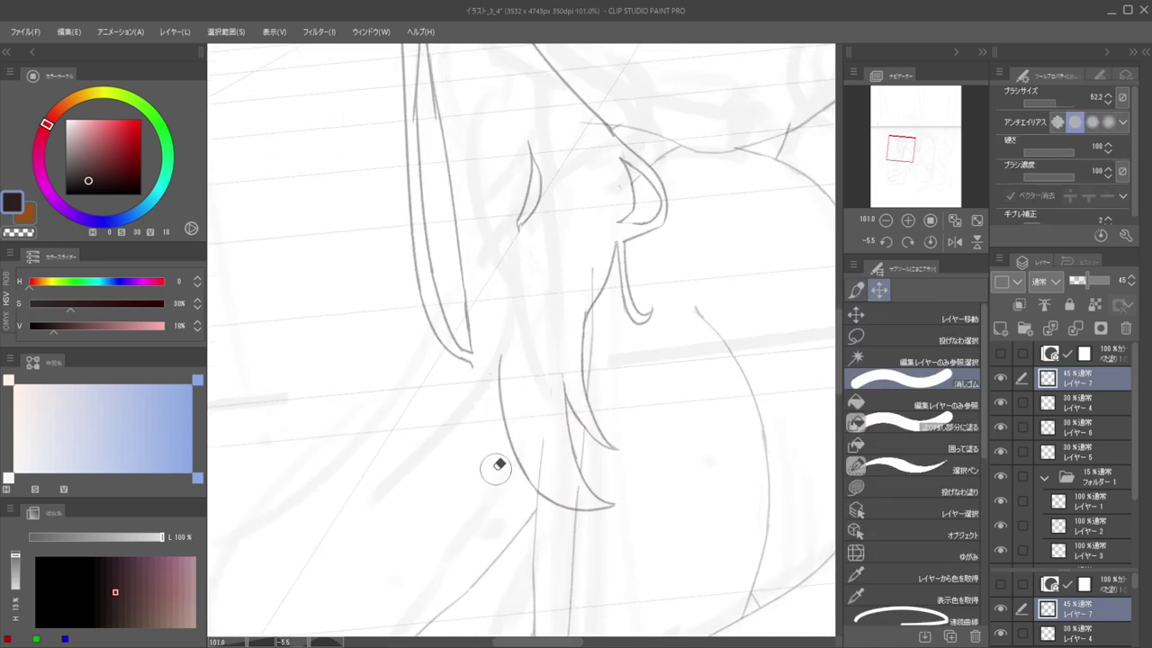
Redraw the hair line downward from the strand and join its top with a second stroke
key("p")
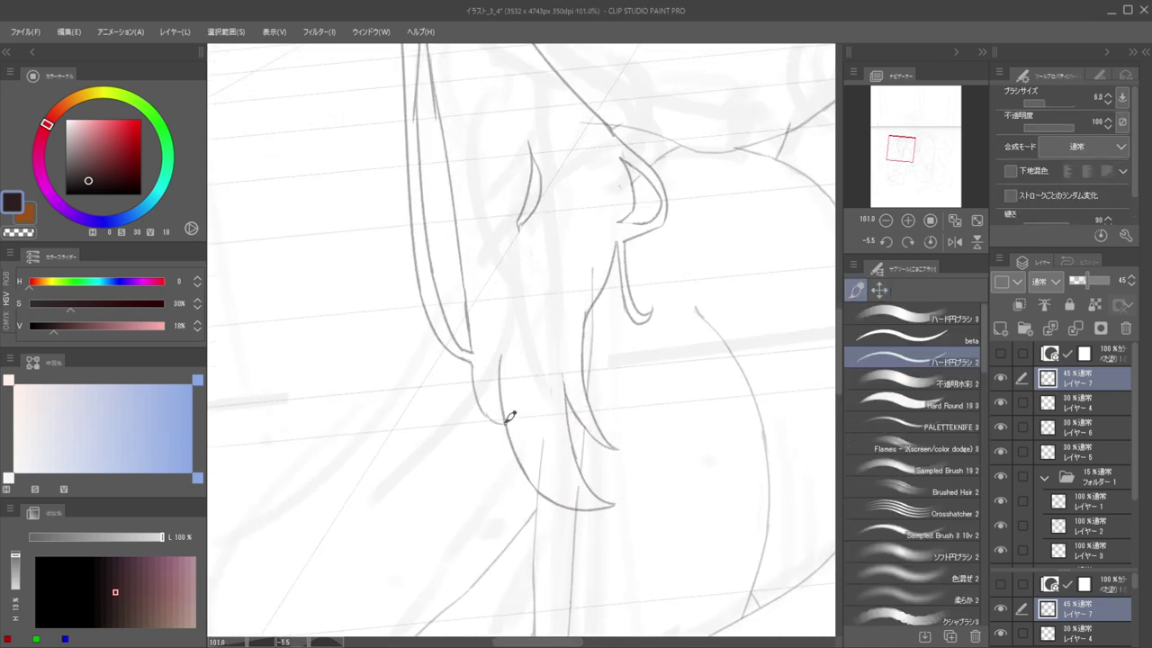
mouse_move(474, 369)
left_mouse_down()
mouse_move(512, 437)
mouse_move(495, 417)
mouse_move(499, 347)
mouse_move(490, 409)
mouse_move(517, 436)
left_mouse_up()
key("ctrl+z")
scroll(486, 376, "down", 5)
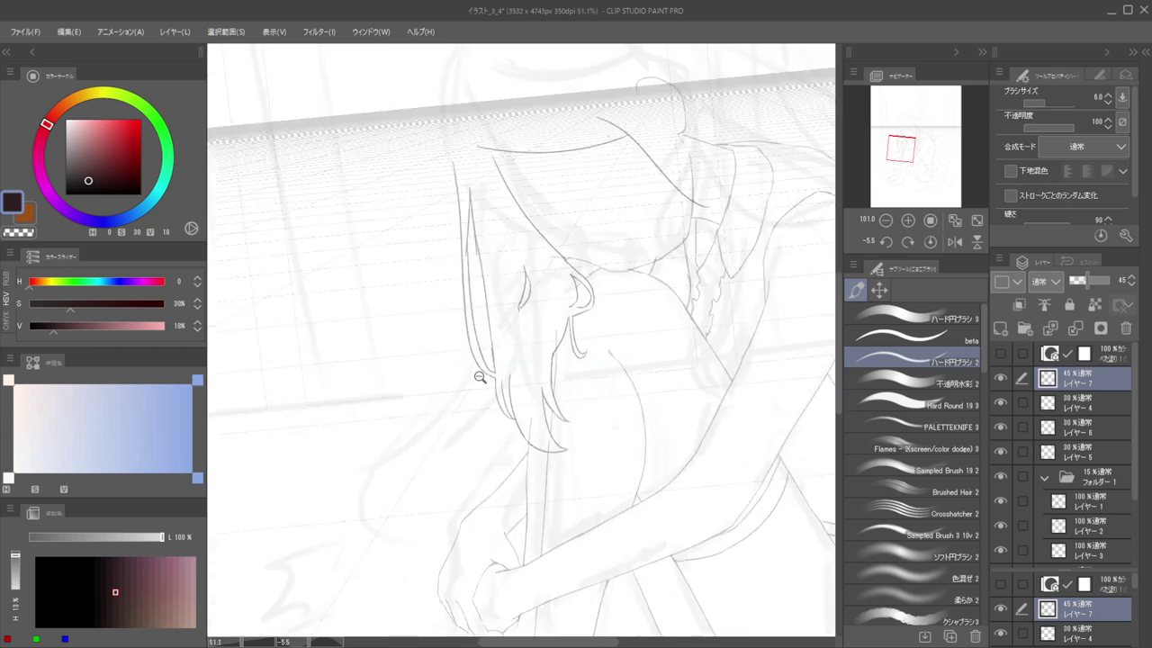
scroll(481, 379, "up", 6)
key("e")
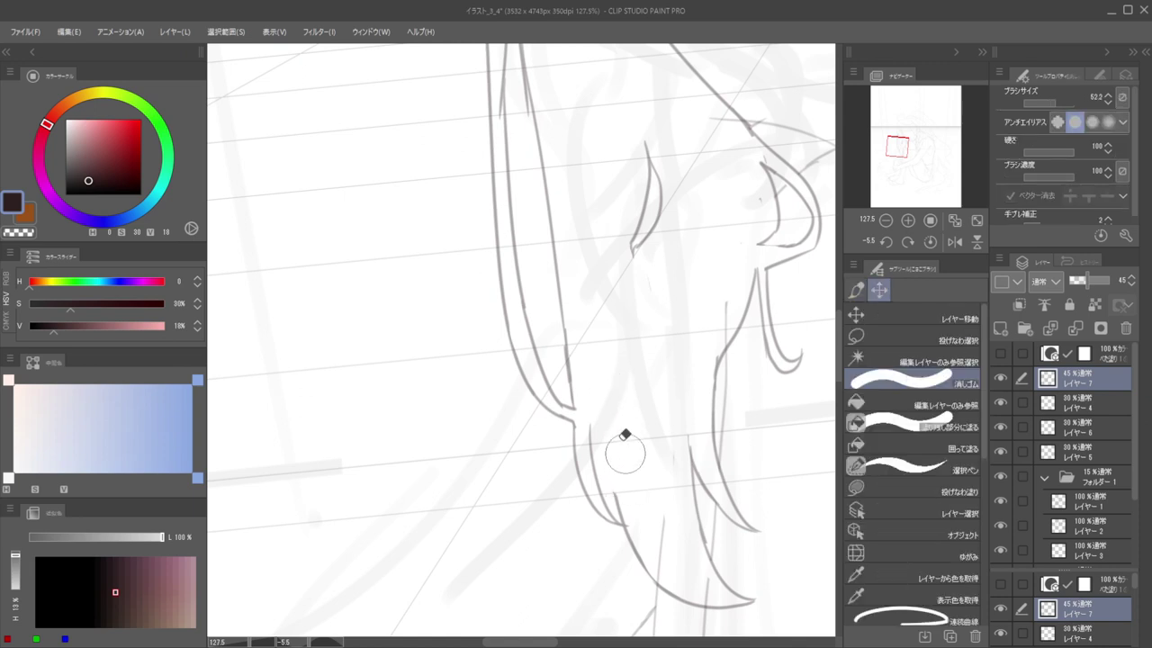
key("b")
key("ctrl+z")
left_click_drag(601, 372, 621, 518)
left_click_drag(591, 437, 602, 369)
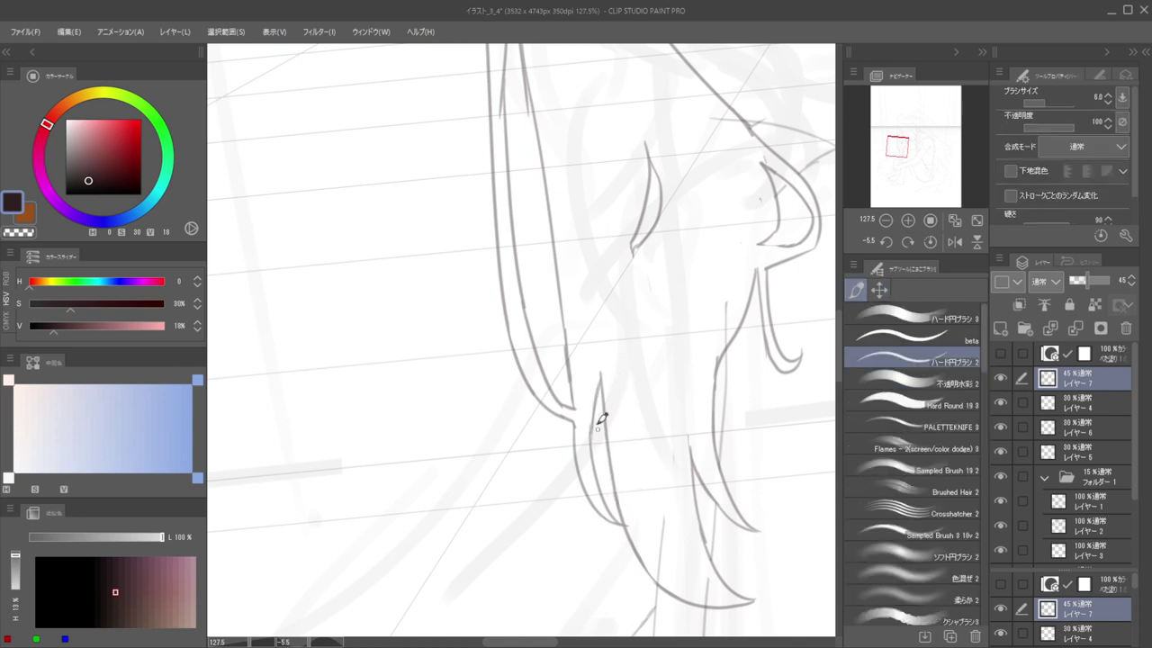
scroll(599, 411, "down", 5)
mouse_move(525, 337)
left_mouse_down()
mouse_move(607, 399)
mouse_move(671, 369)
mouse_move(561, 432)
left_mouse_up()
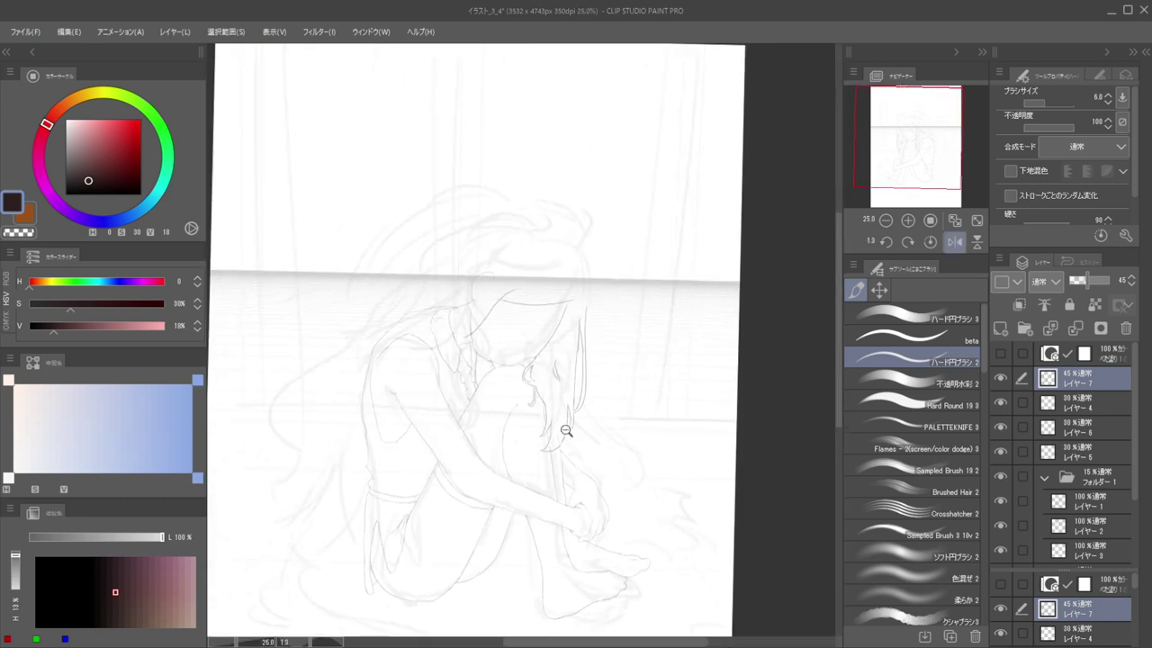
Touch up around the hanging strand with the eraser, then flip the view to show the strands
scroll(561, 432, "up", 5)
key("e")
key("p")
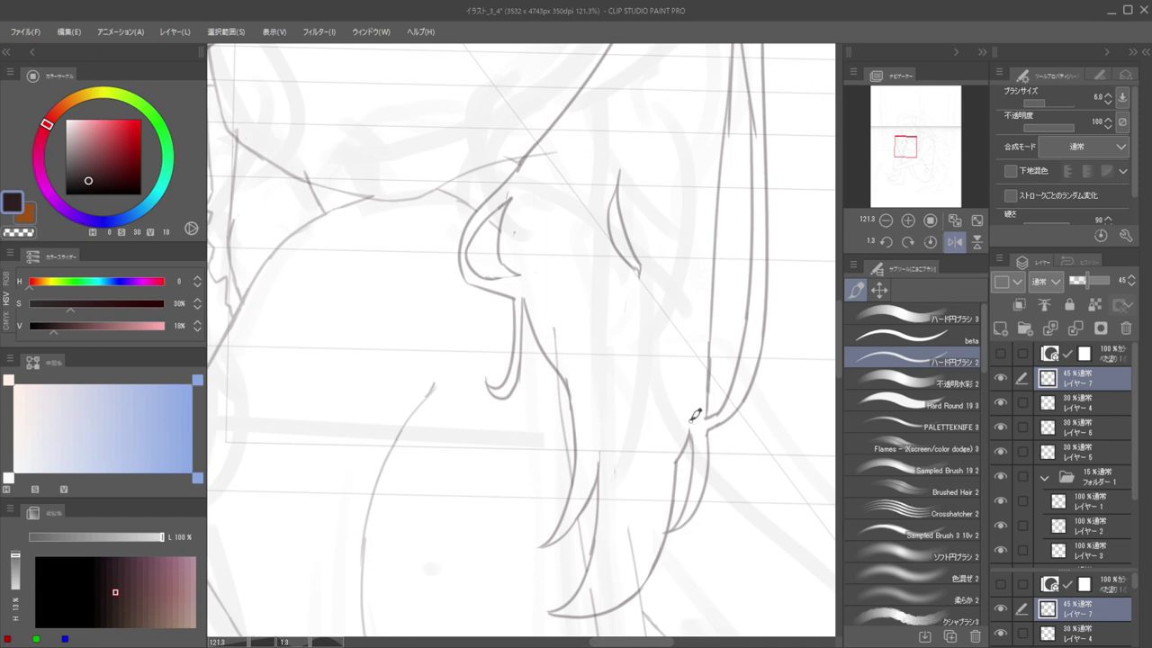
key("e")
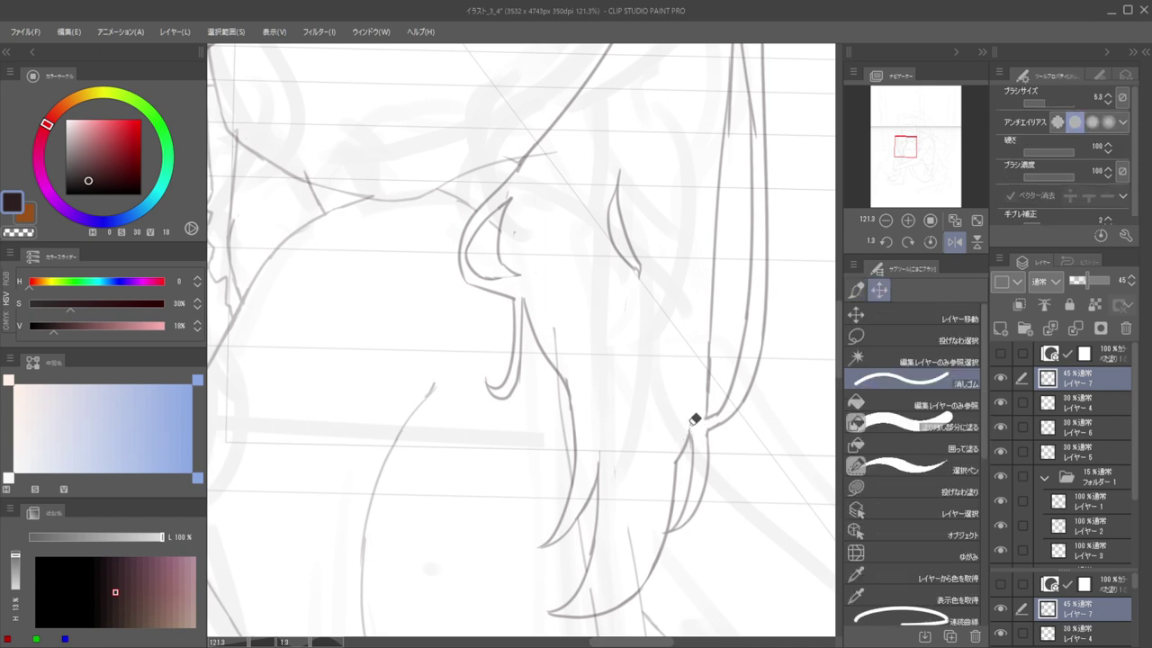
key("b")
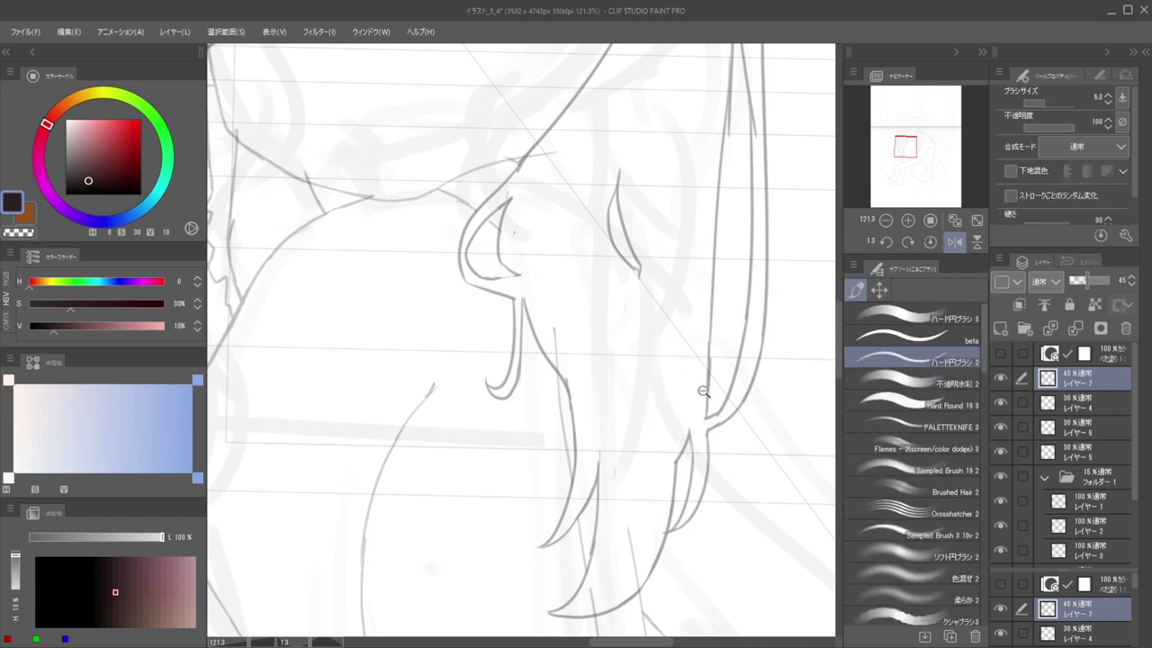
scroll(697, 396, "down", 6)
key("h")
left_click_drag(719, 427, 814, 428)
scroll(462, 473, "up", 4)
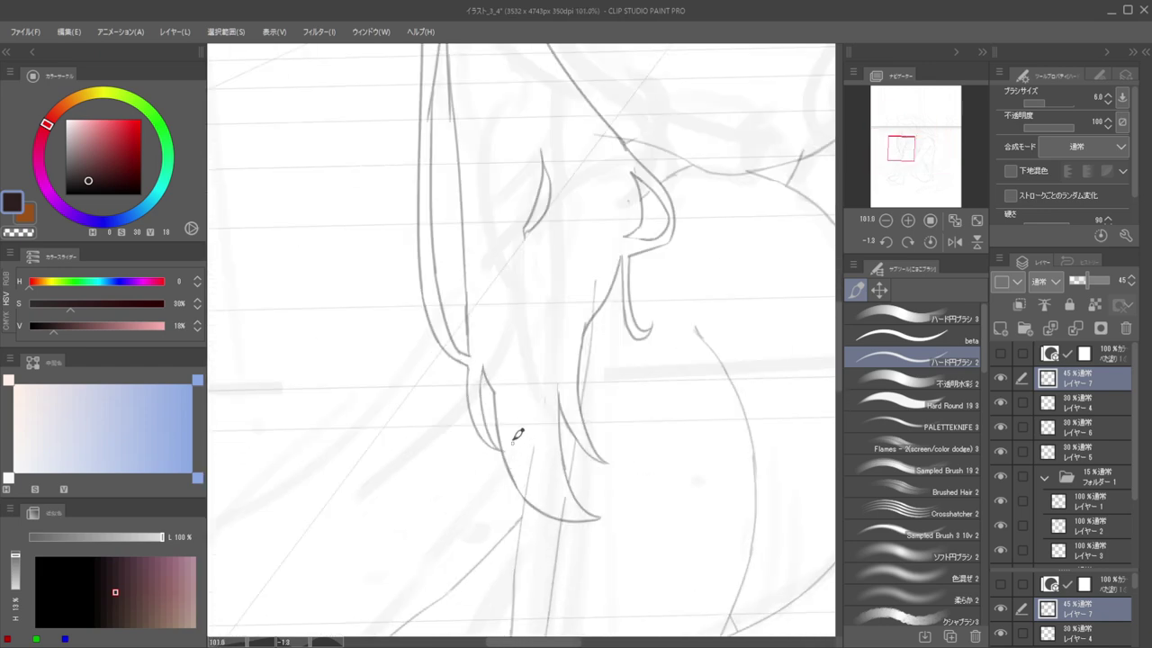
scroll(513, 448, "up", 3)
Extend the strand lines to the tip, clean up with transparent colour, and fit the page to the window
key("e")
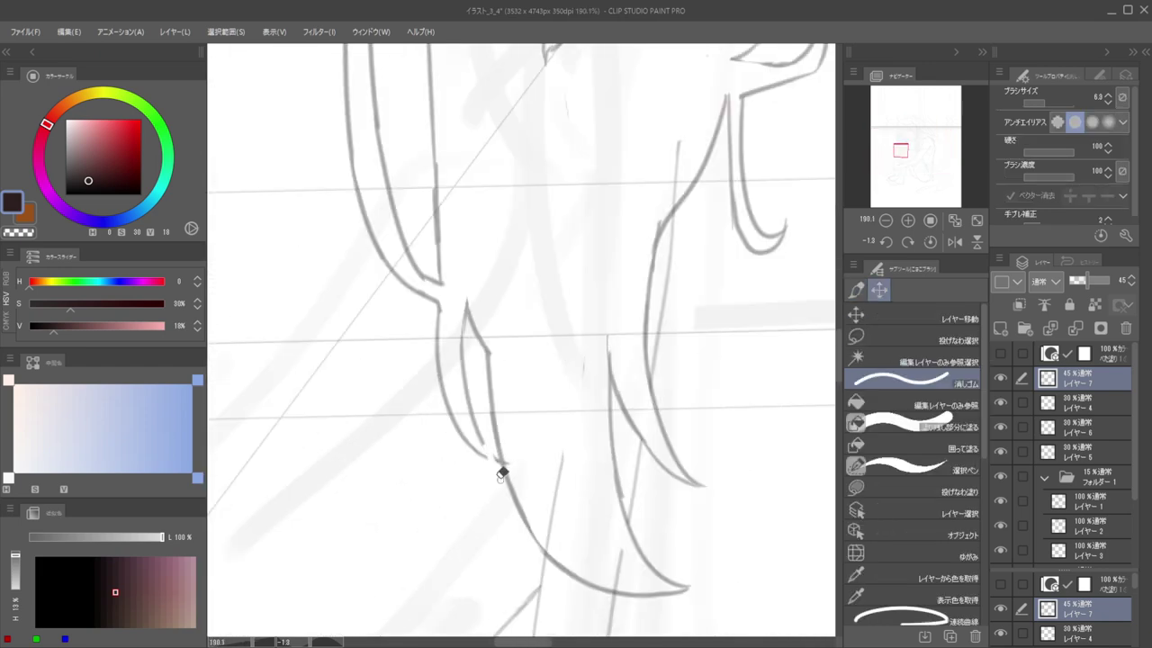
key("b")
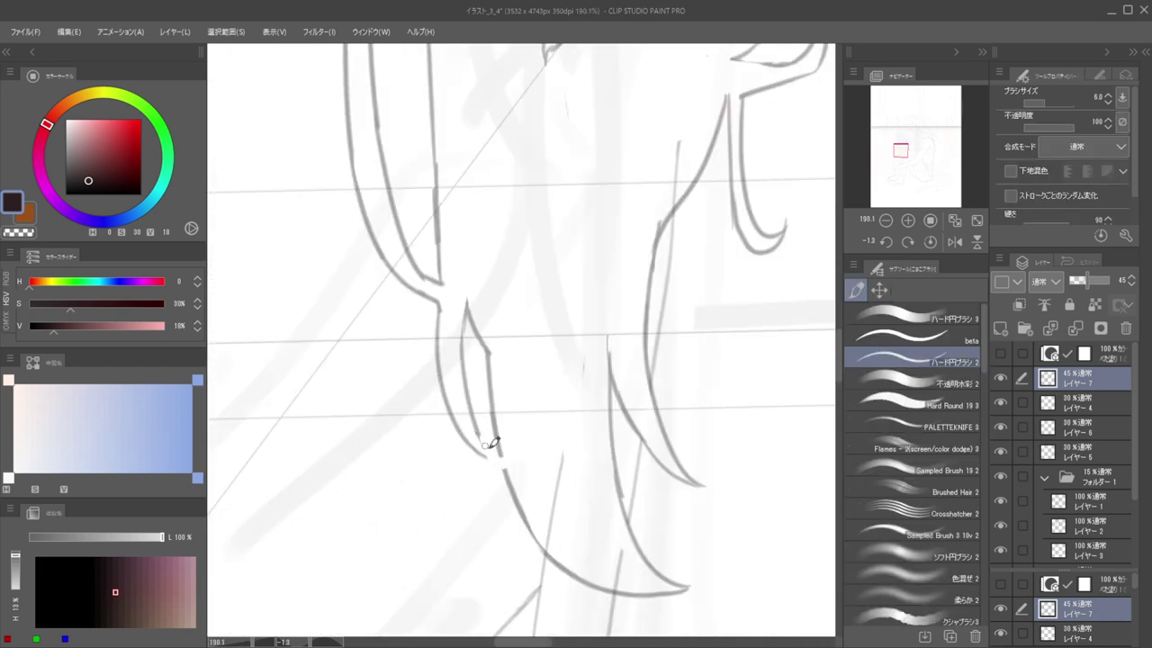
left_click_drag(481, 422, 505, 448)
key("e")
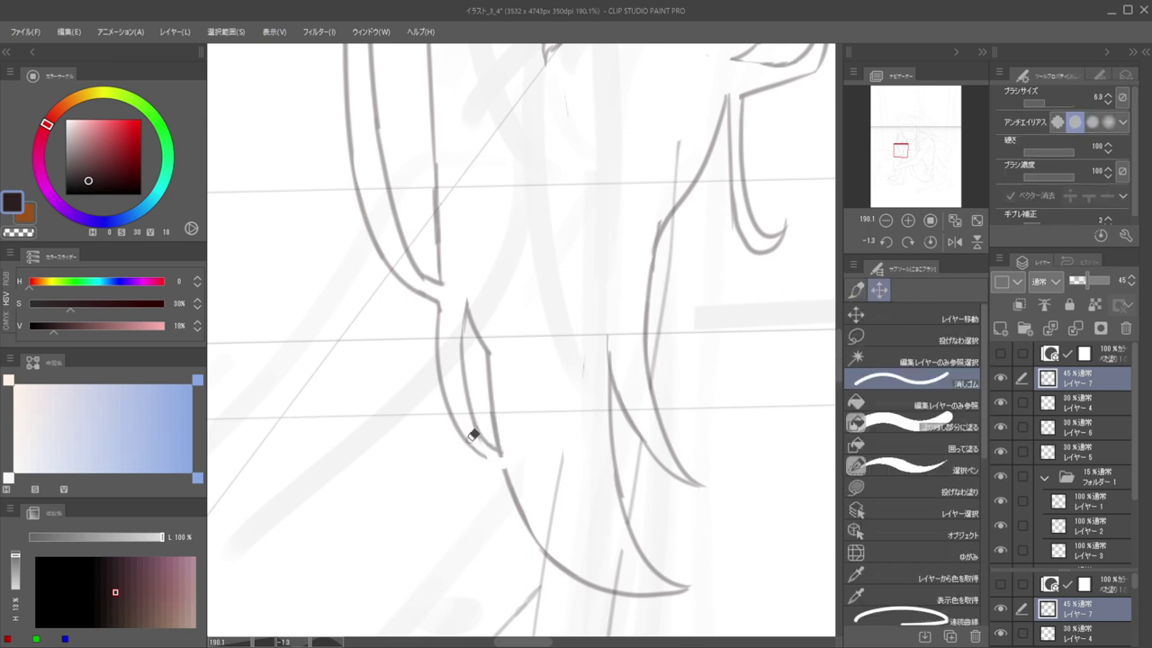
key("b")
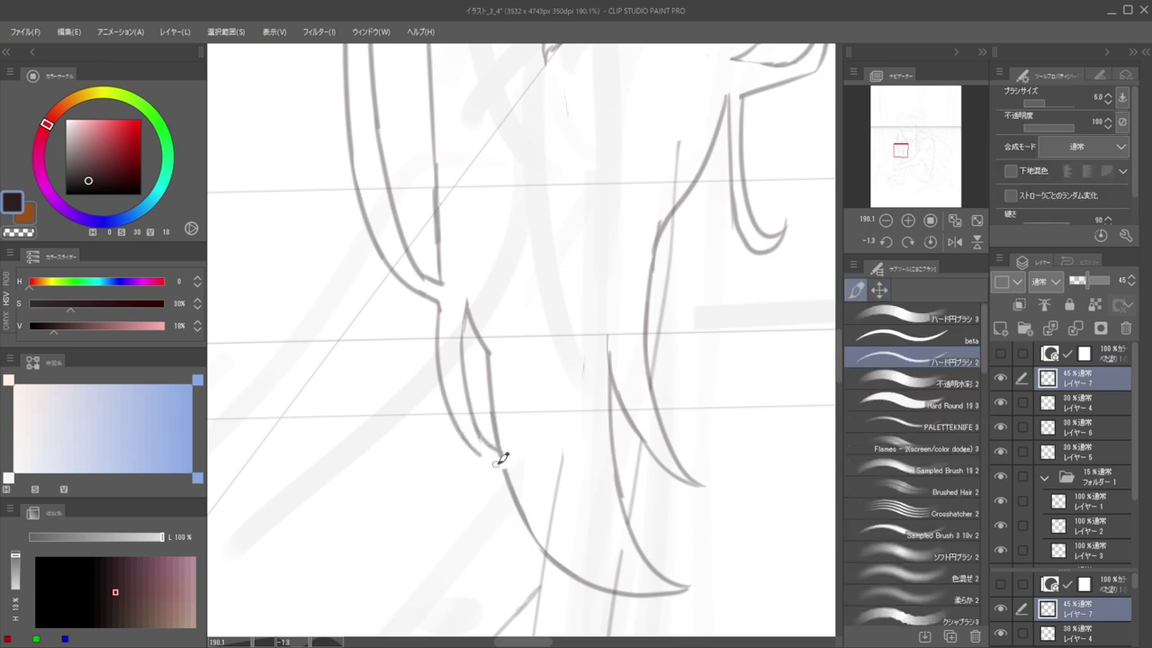
key("c")
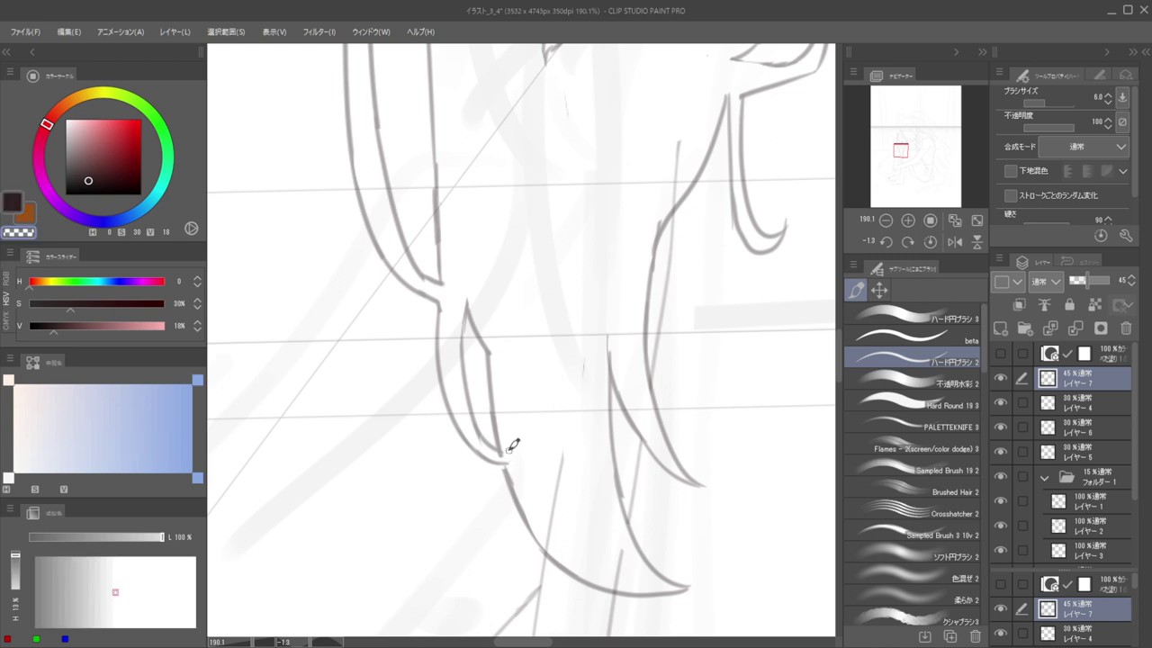
key("c")
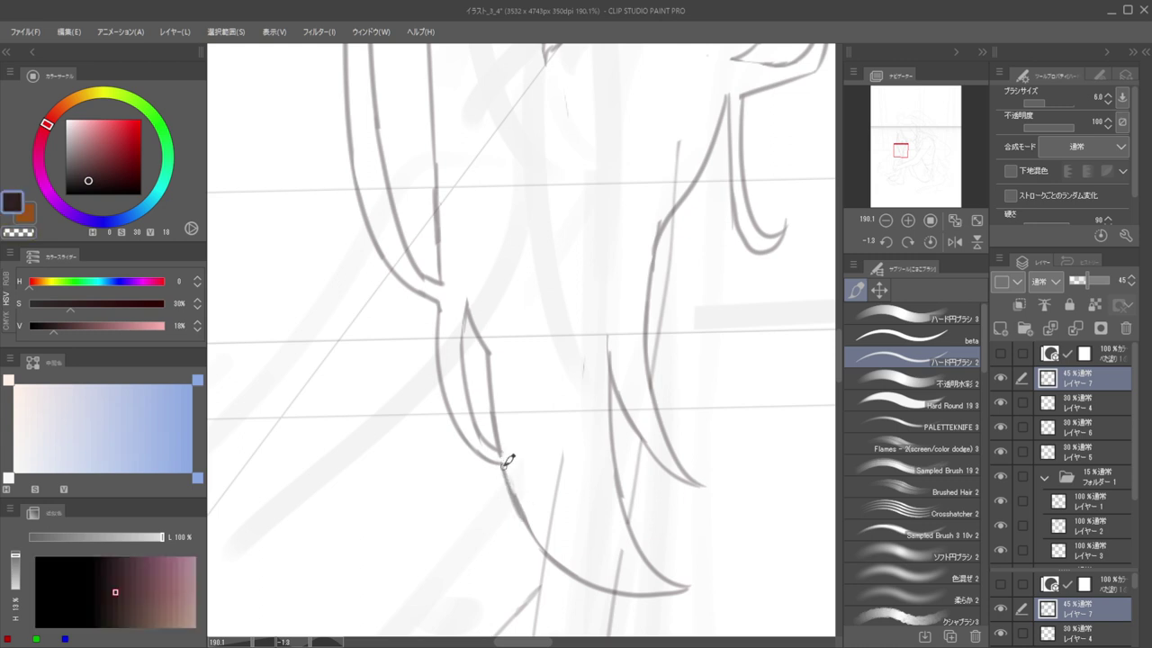
key("ctrl+0")
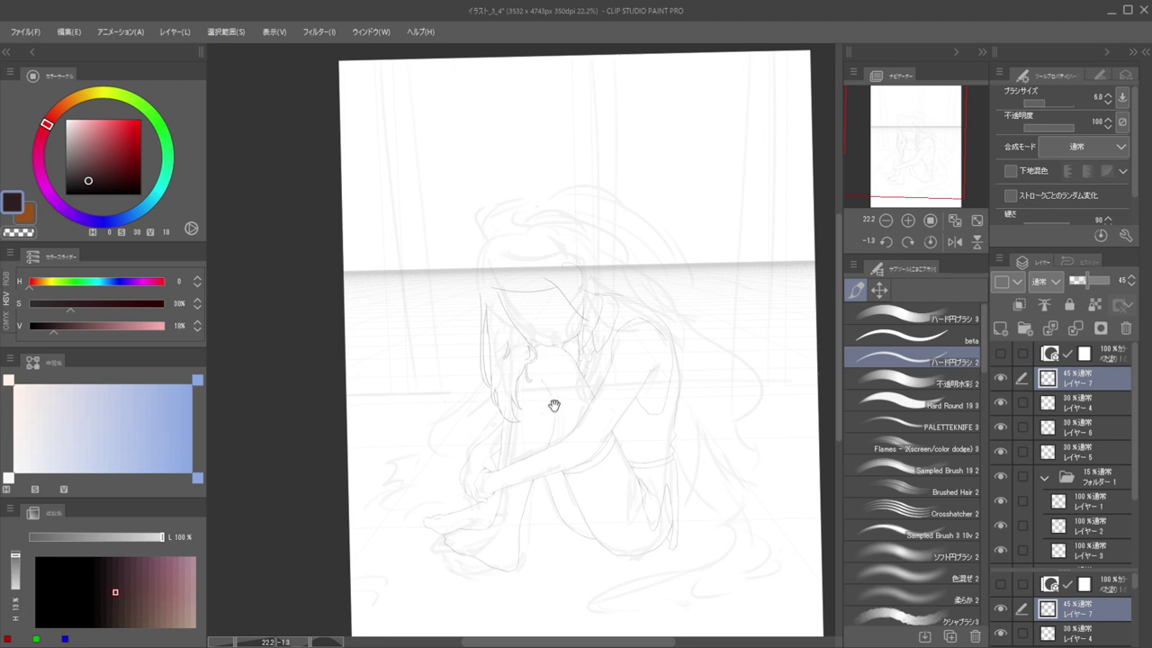
Flip the canvas horizontally and bring the hair draped over the knee into view
key("h")
mouse_move(566, 419)
left_mouse_down()
mouse_move(615, 426)
mouse_move(606, 419)
mouse_move(593, 444)
left_mouse_up()
key("e")
key("p")
key("e")
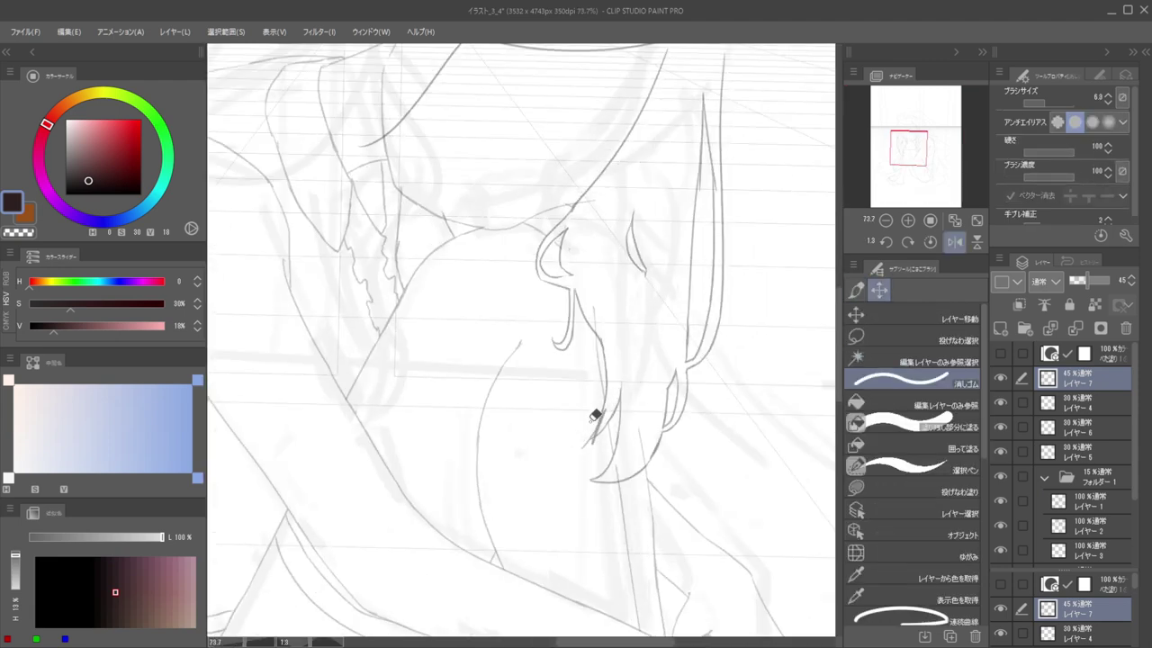
key("p")
key("e")
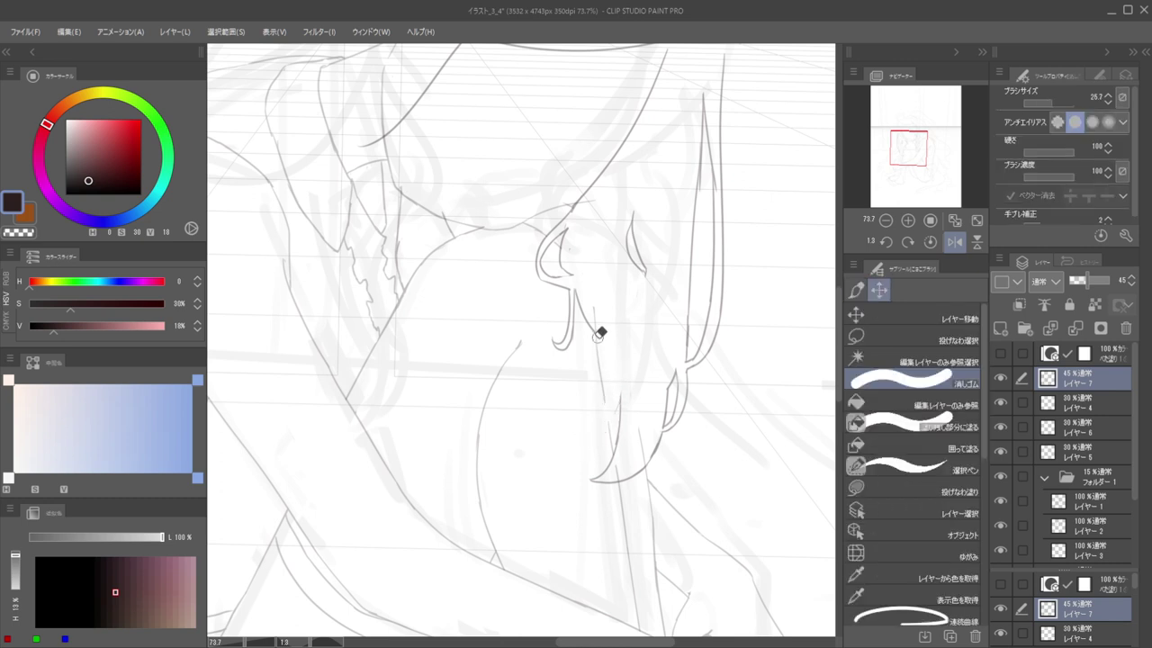
key("p")
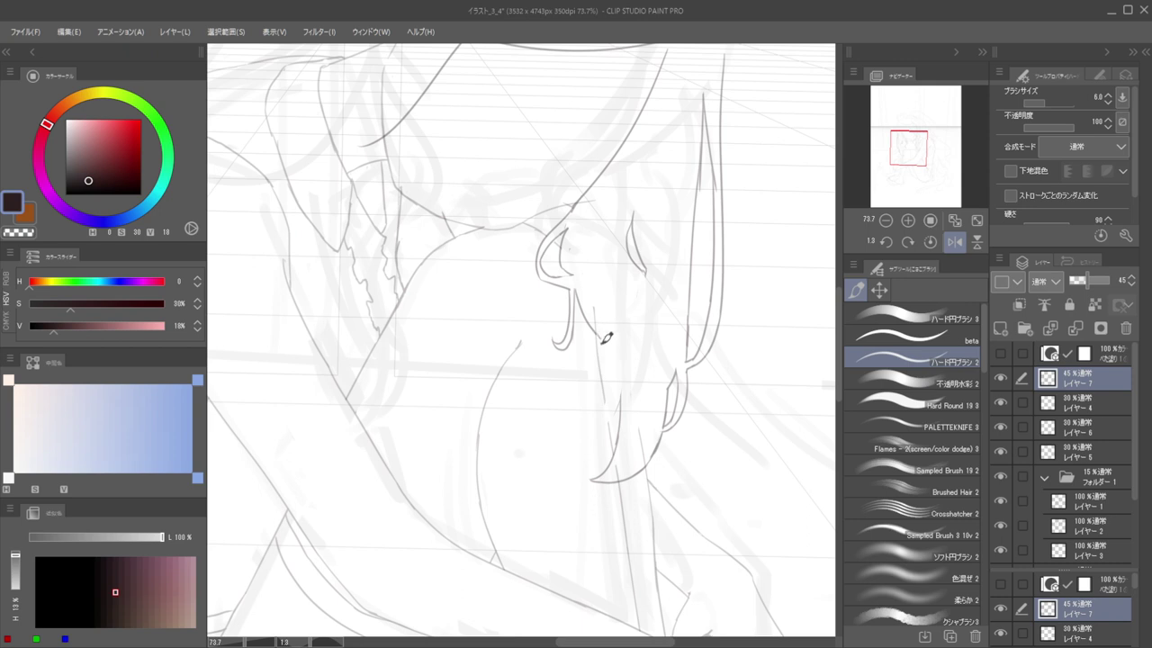
Draw curved strand lines down the hair over the knee, redoing them until one sits right
left_click_drag(603, 334, 601, 424)
key("ctrl+z")
left_click_drag(613, 374, 600, 419)
key("ctrl+z")
key("ctrl+z")
left_click_drag(614, 367, 591, 437)
key("ctrl+z")
mouse_move(601, 328)
left_mouse_down()
mouse_move(605, 358)
mouse_move(591, 429)
left_mouse_up()
key("ctrl+z")
left_click_drag(607, 344, 591, 434)
key("ctrl+z")
left_click_drag(602, 329, 590, 435)
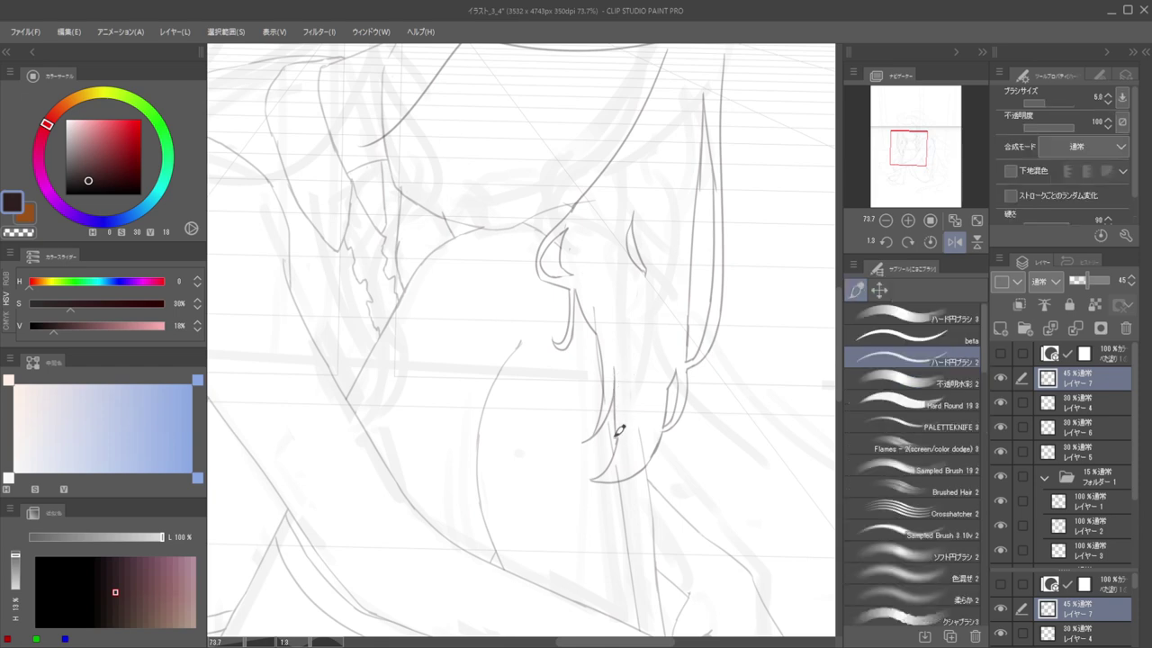
key("ctrl+z")
left_click_drag(614, 392, 616, 447)
Flip the view back, zoom in and draw a longer replacement strand curve down the hair
mouse_move(604, 382)
left_mouse_down()
mouse_move(552, 348)
mouse_move(622, 401)
mouse_move(587, 386)
left_mouse_up()
key("h")
scroll(522, 390, "up", 8)
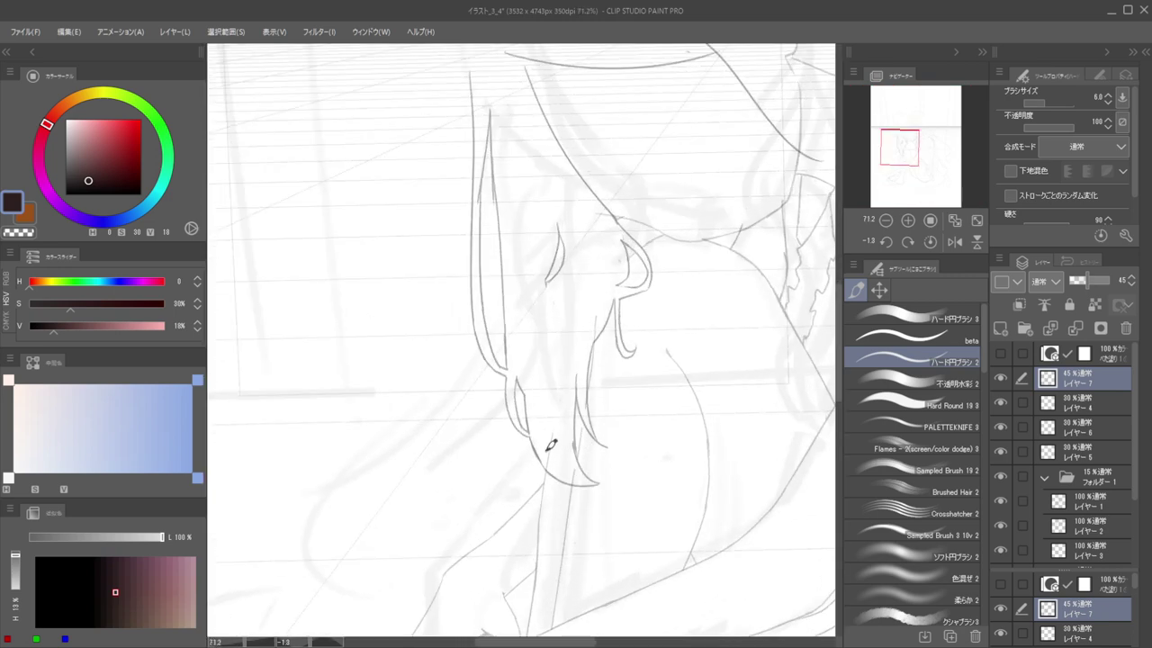
key("e")
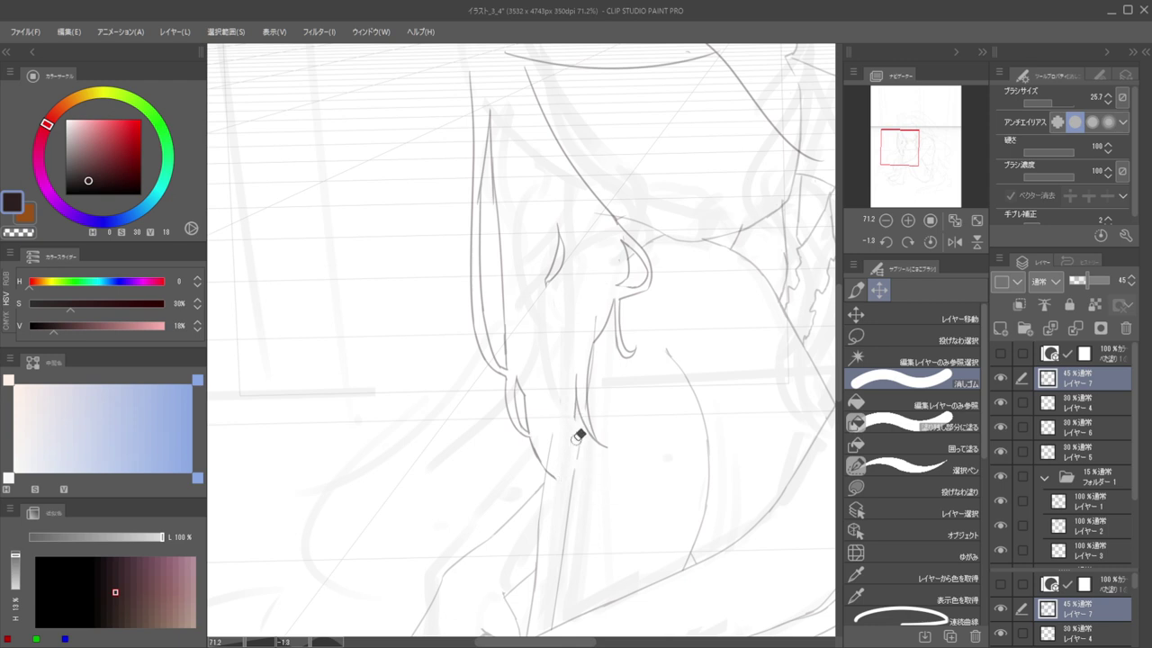
key("b")
left_click_drag(578, 404, 581, 448)
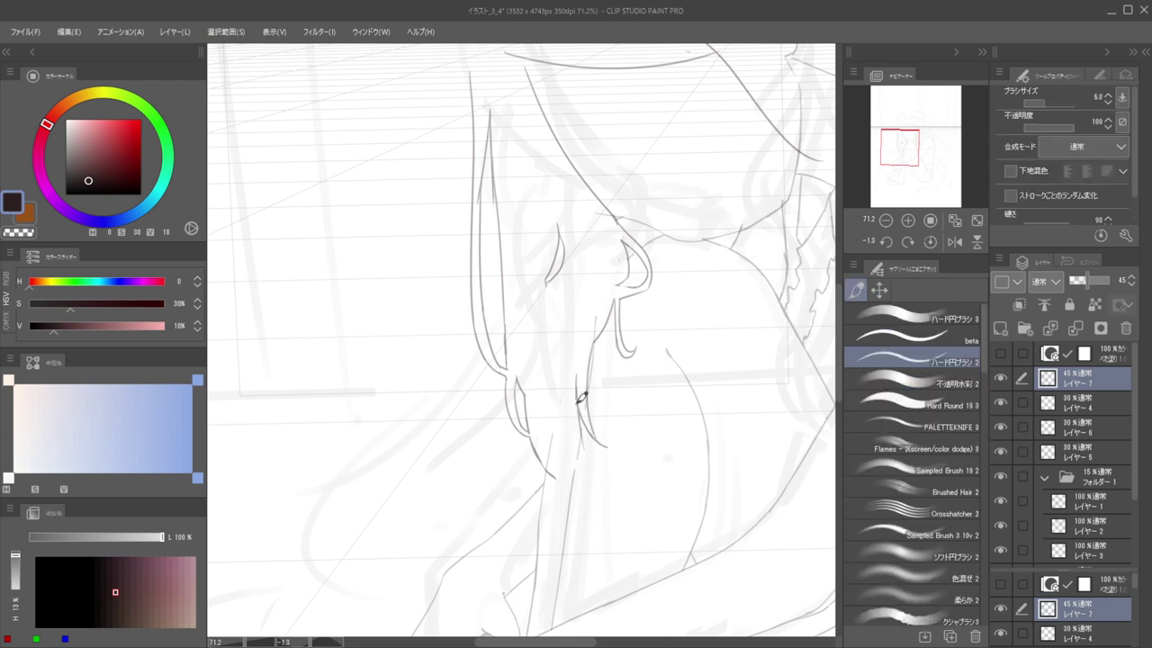
key("ctrl+z")
mouse_move(577, 374)
left_mouse_down()
mouse_move(586, 469)
mouse_move(600, 515)
left_mouse_up()
In the mirrored view, draw a long stroke down the hair strand past the knee
key("h")
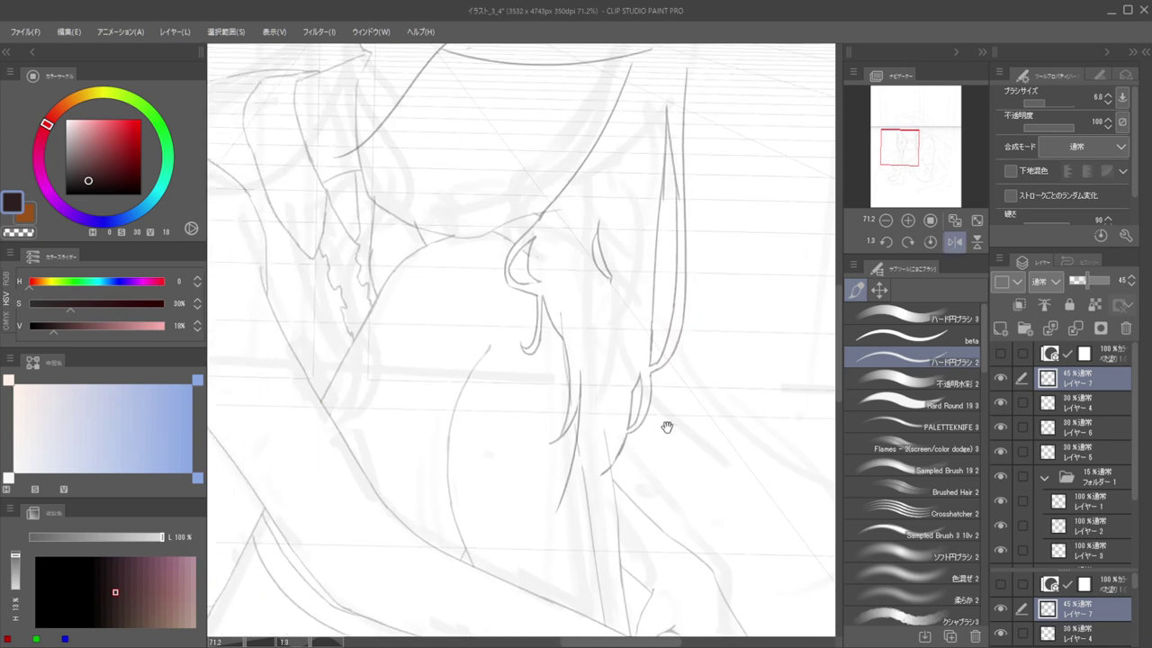
scroll(666, 426, "down", 6)
scroll(651, 433, "up", 4)
scroll(649, 449, "up", 3)
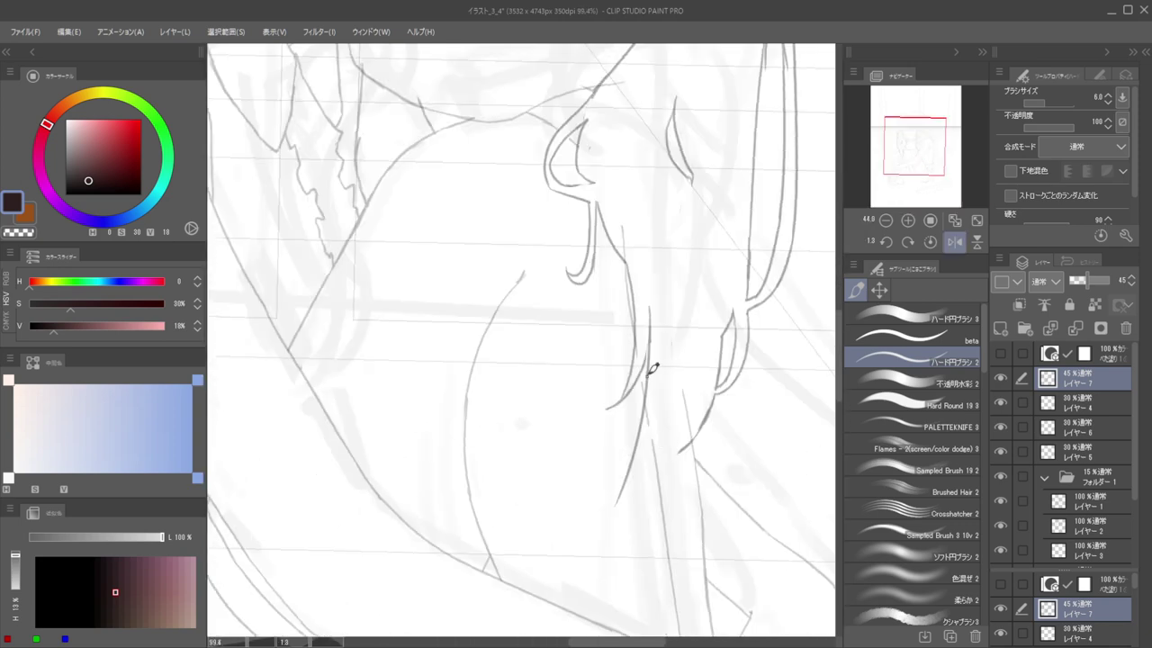
mouse_move(655, 326)
left_mouse_down()
mouse_move(644, 398)
mouse_move(607, 513)
mouse_move(614, 490)
mouse_move(650, 462)
left_mouse_up()
scroll(604, 396, "down", 6)
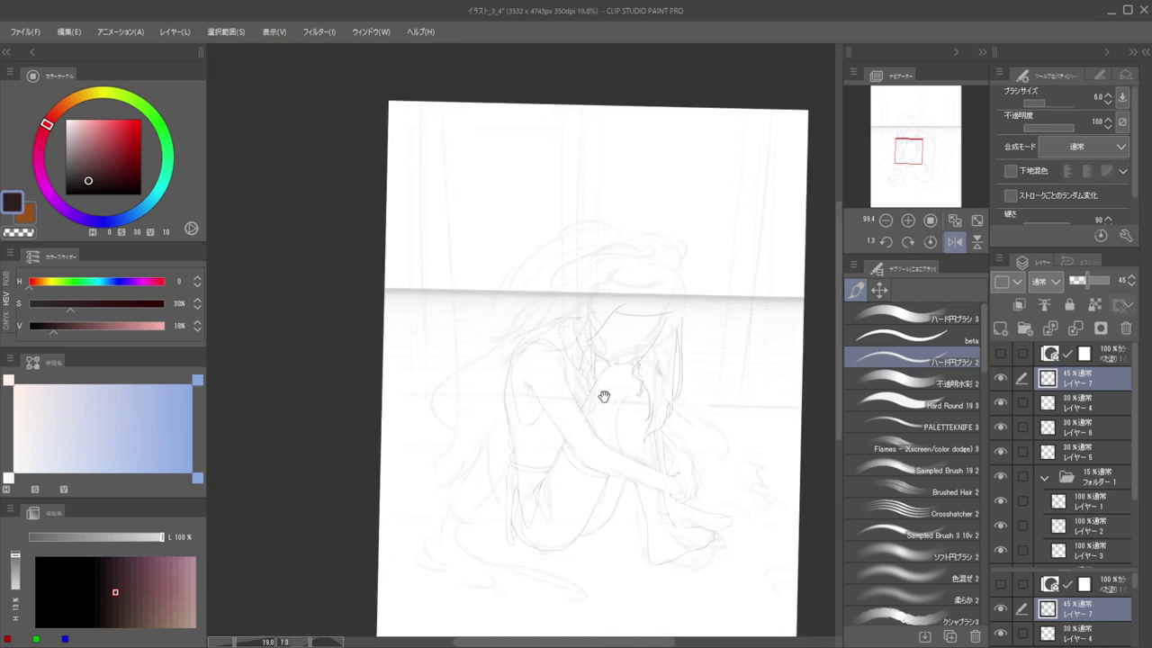
Rotate the view onto the knees and erase stray leg-sketch line ends on Layer 5 near the hair
key("h")
left_click_drag(491, 420, 611, 427)
scroll(610, 427, "up", 10)
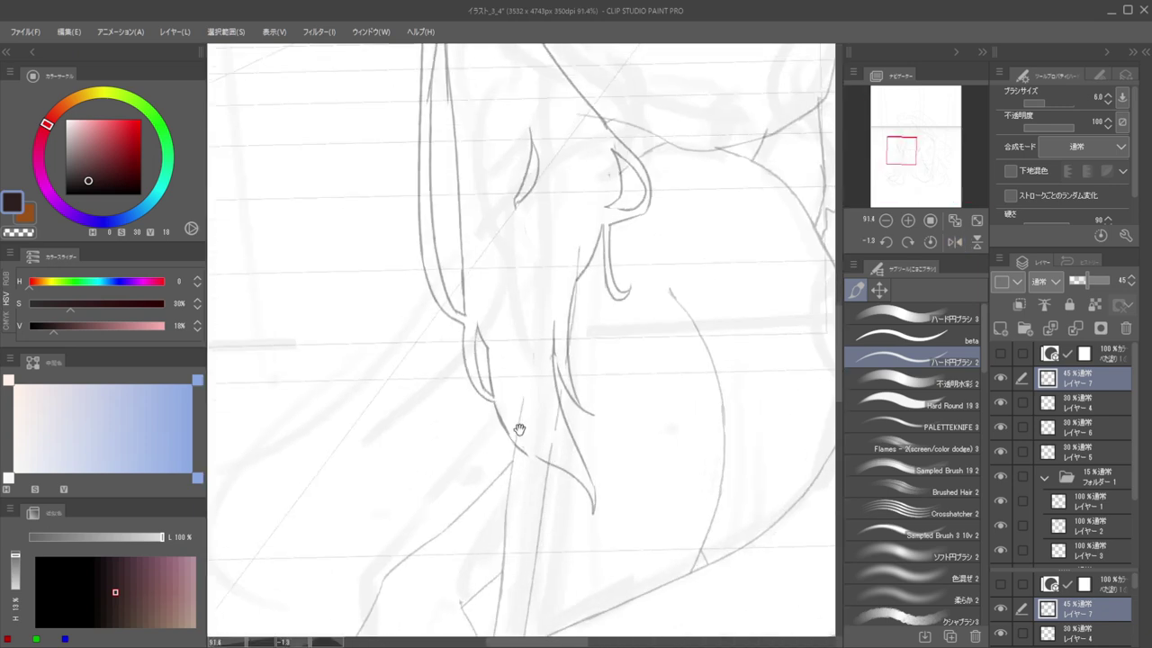
mouse_move(576, 504)
left_mouse_down()
mouse_move(528, 424)
mouse_move(585, 474)
left_mouse_up()
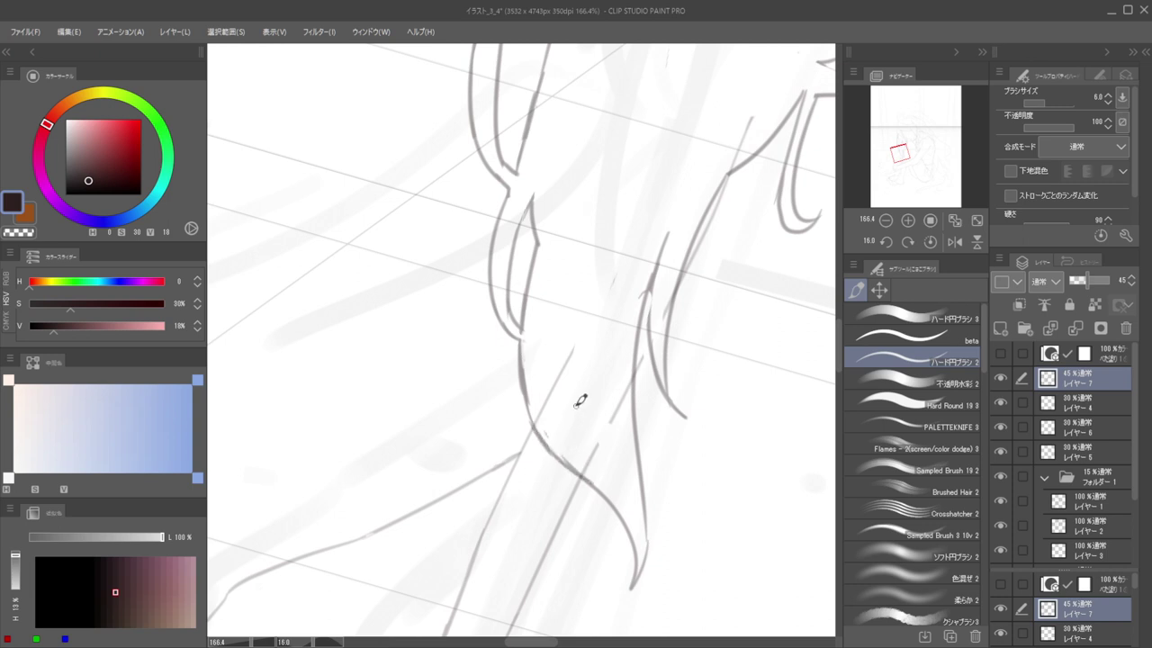
left_click(620, 405, "ctrl+shift")
key("e")
mouse_move(618, 385)
left_mouse_down()
mouse_move(612, 446)
mouse_move(613, 434)
mouse_move(591, 450)
left_mouse_up()
left_click_drag(569, 353, 552, 411)
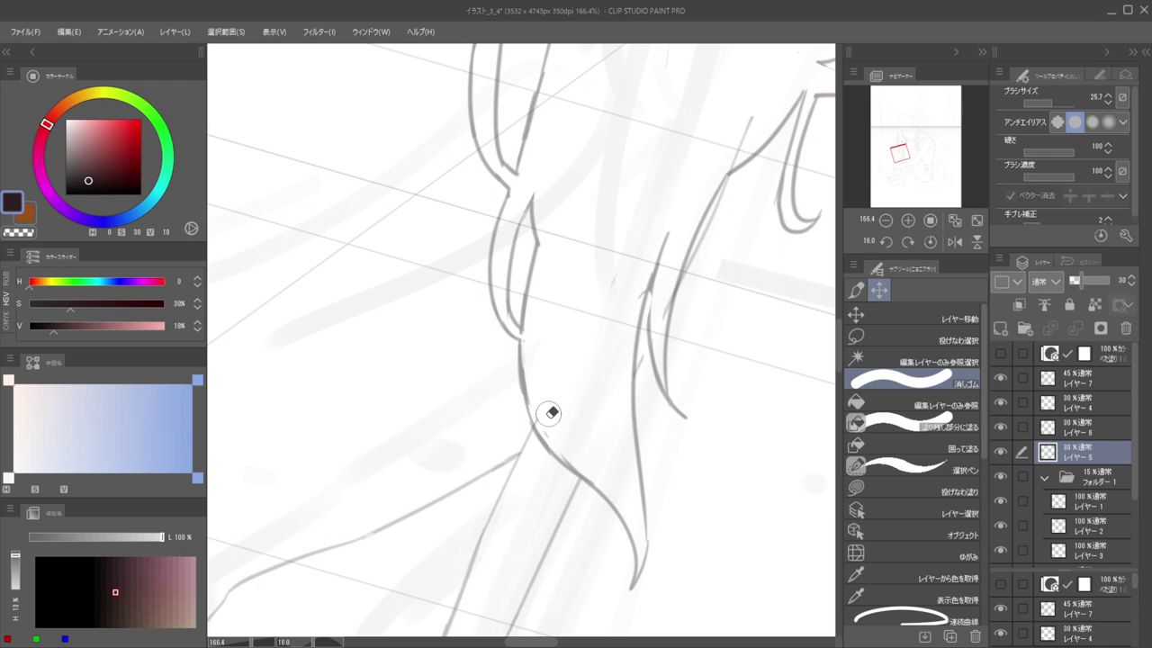
Return to line art Layer 7, undo the stray short stroke and align the view with the strand
key("p")
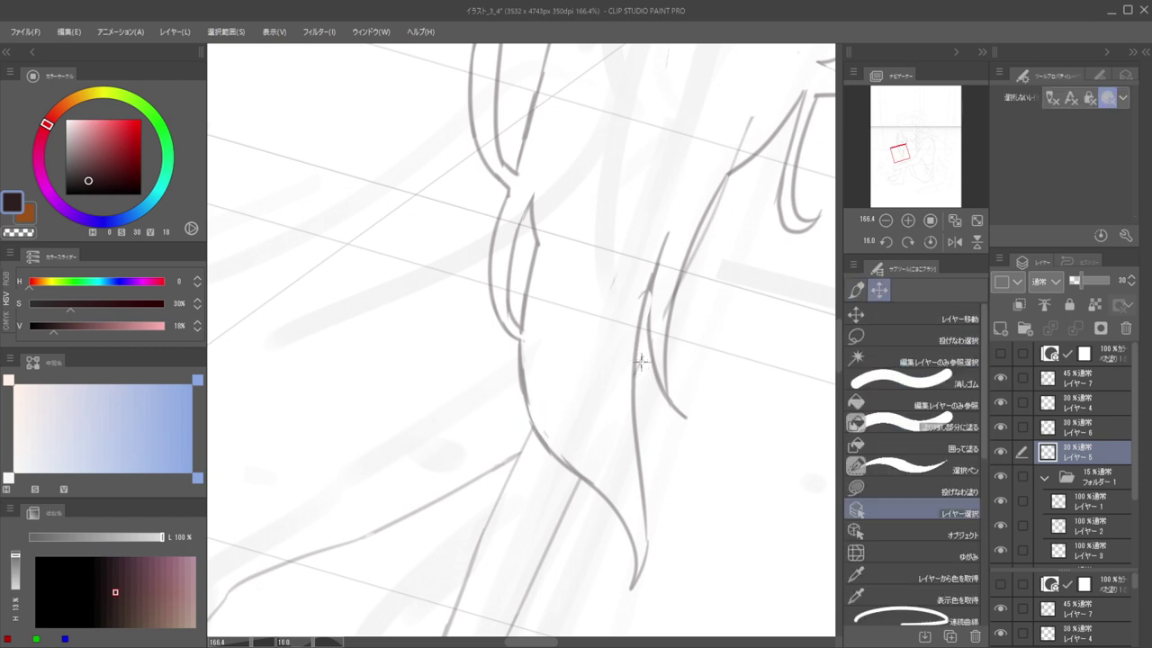
left_click_drag(653, 338, 638, 364)
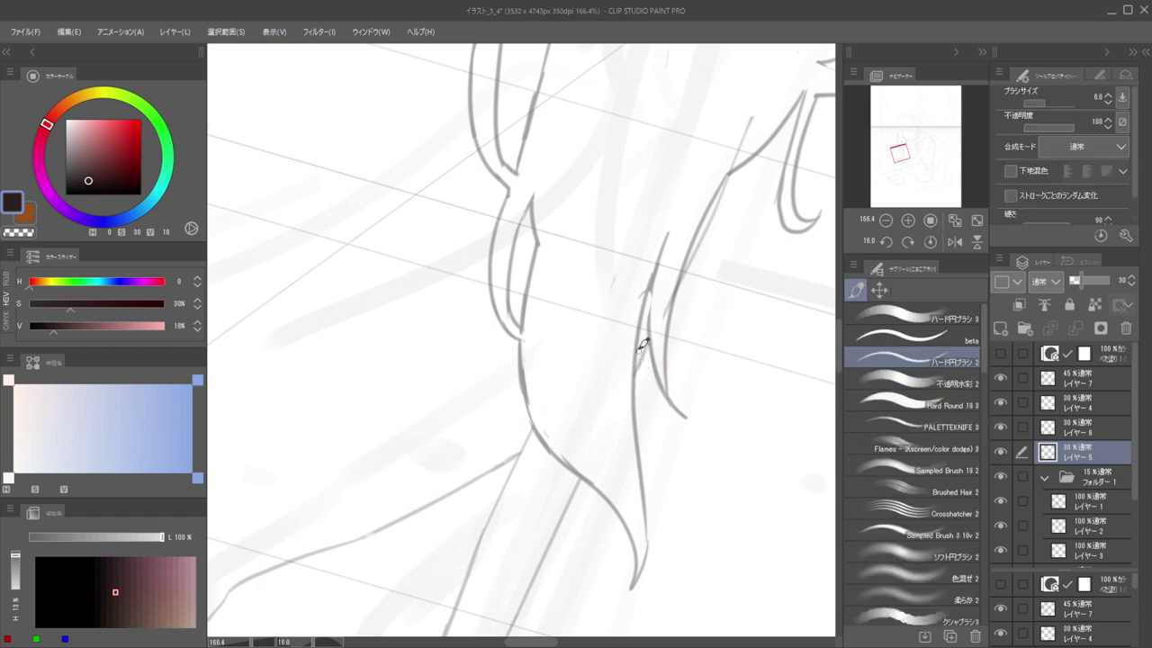
mouse_move(638, 318)
left_mouse_down()
mouse_move(609, 318)
mouse_move(668, 307)
mouse_move(623, 352)
mouse_move(568, 307)
mouse_move(606, 264)
mouse_move(599, 407)
left_mouse_up()
left_click(629, 304, "ctrl+shift")
key("ctrl+z")
left_click_drag(567, 414, 585, 414)
scroll(586, 414, "up", 3)
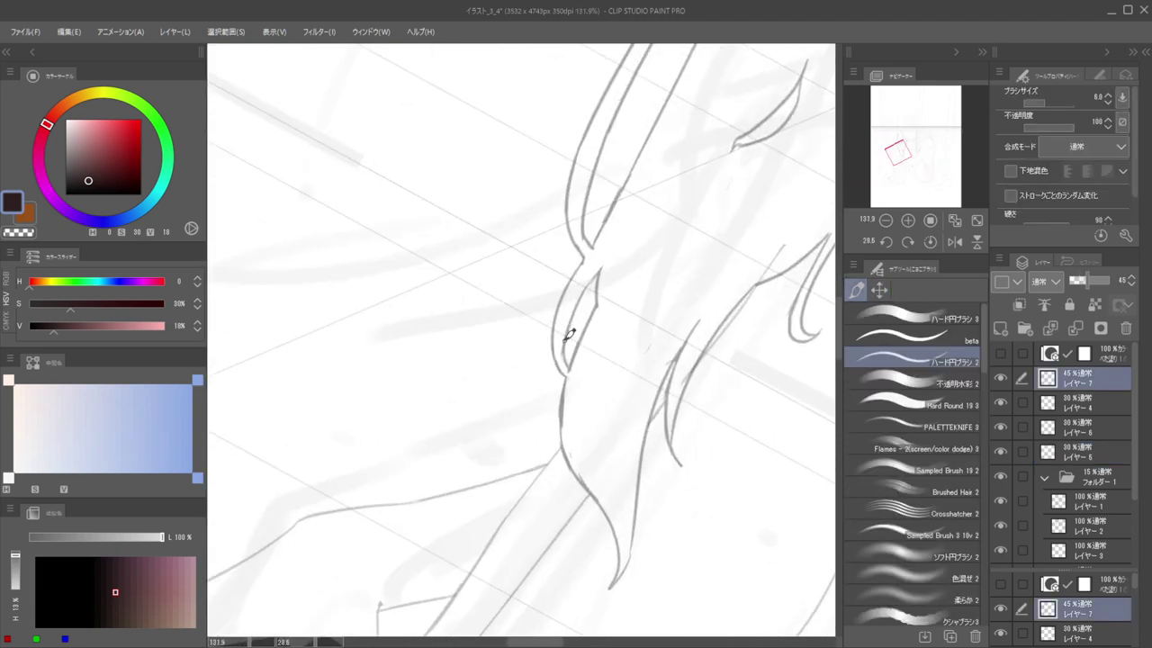
Erase the sketch line beside the strand and redraw the strand as a longer downward curve
key("e")
mouse_move(590, 278)
left_mouse_down()
mouse_move(562, 354)
mouse_move(568, 380)
mouse_move(551, 374)
mouse_move(562, 315)
mouse_move(595, 288)
mouse_move(591, 315)
mouse_move(555, 363)
mouse_move(581, 342)
mouse_move(555, 414)
left_mouse_up()
key("b")
key("ctrl+z")
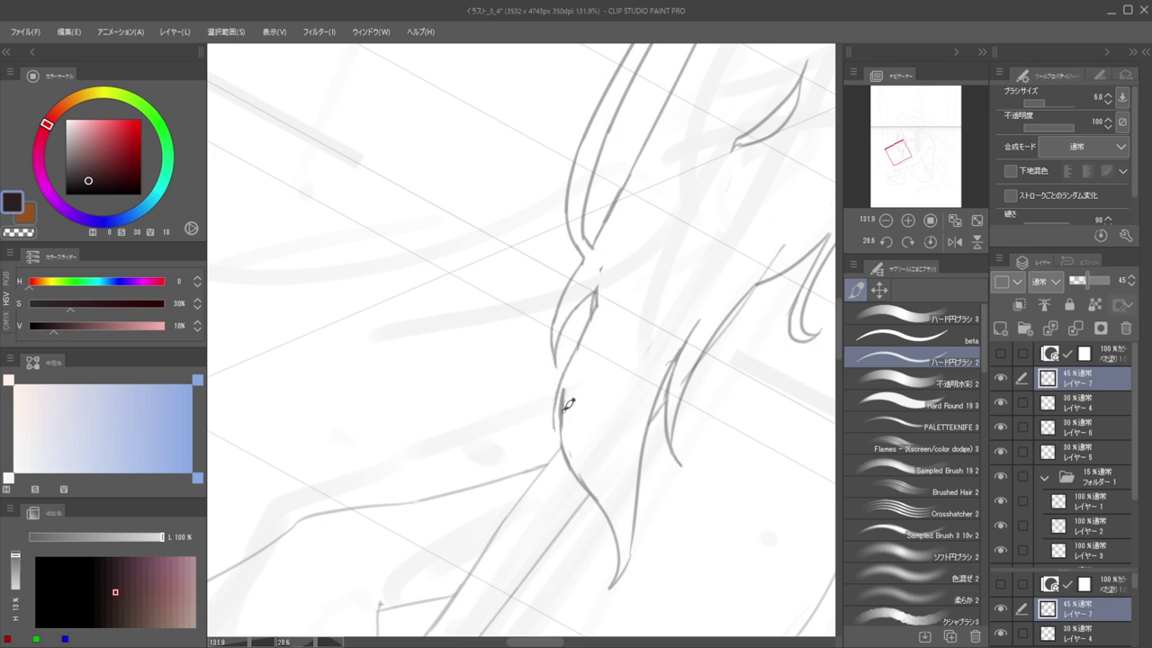
key("ctrl+z")
mouse_move(578, 346)
left_mouse_down()
mouse_move(550, 438)
mouse_move(560, 407)
left_mouse_up()
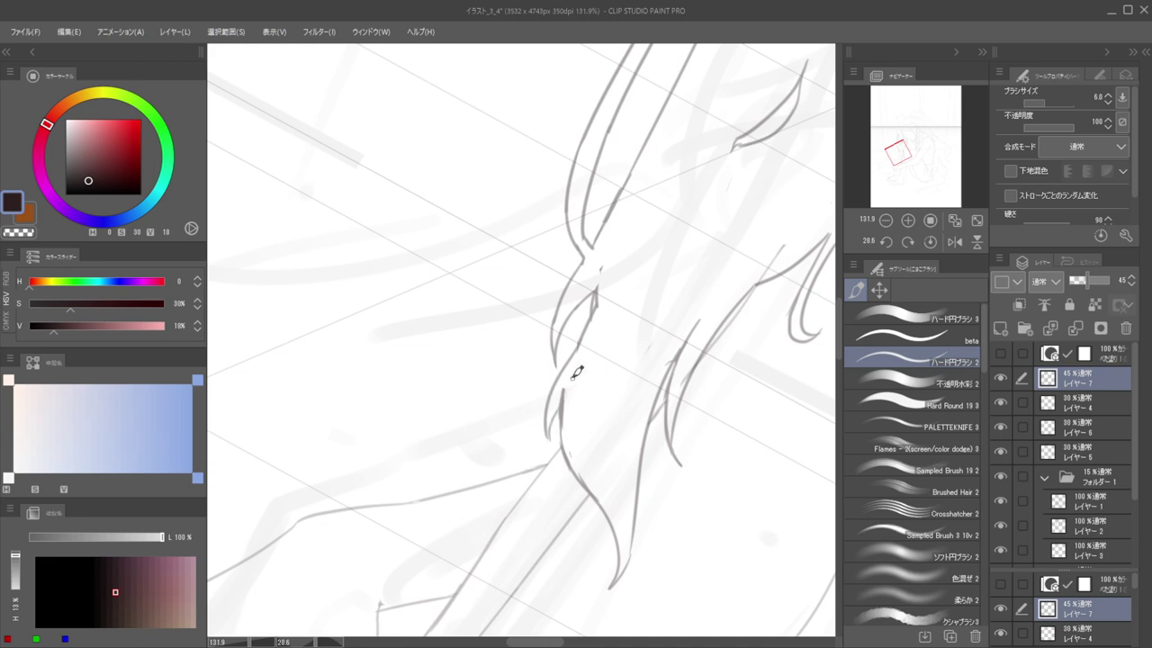
scroll(578, 363, "down", 5)
mouse_move(615, 333)
left_mouse_down()
mouse_move(612, 299)
mouse_move(558, 362)
left_mouse_up()
scroll(589, 333, "up", 5)
Erase leftover bits along the neck, redraw the neck line cleanly and stroke the hair outline
key("e")
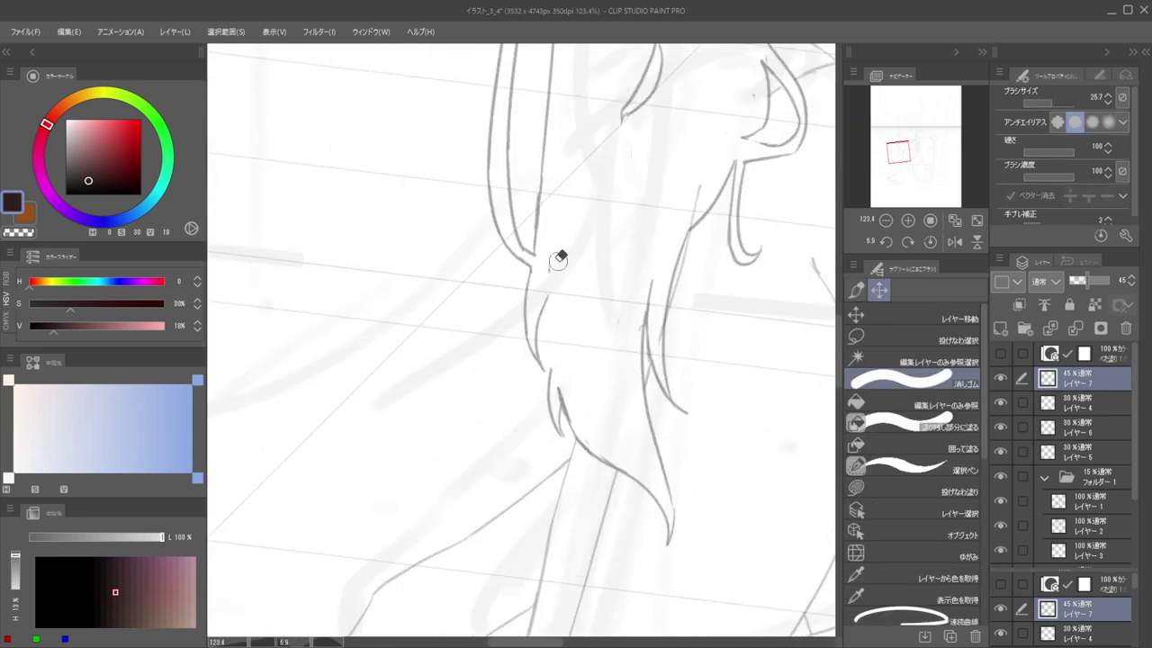
left_click_drag(557, 263, 549, 385)
key("b")
key("ctrl+z")
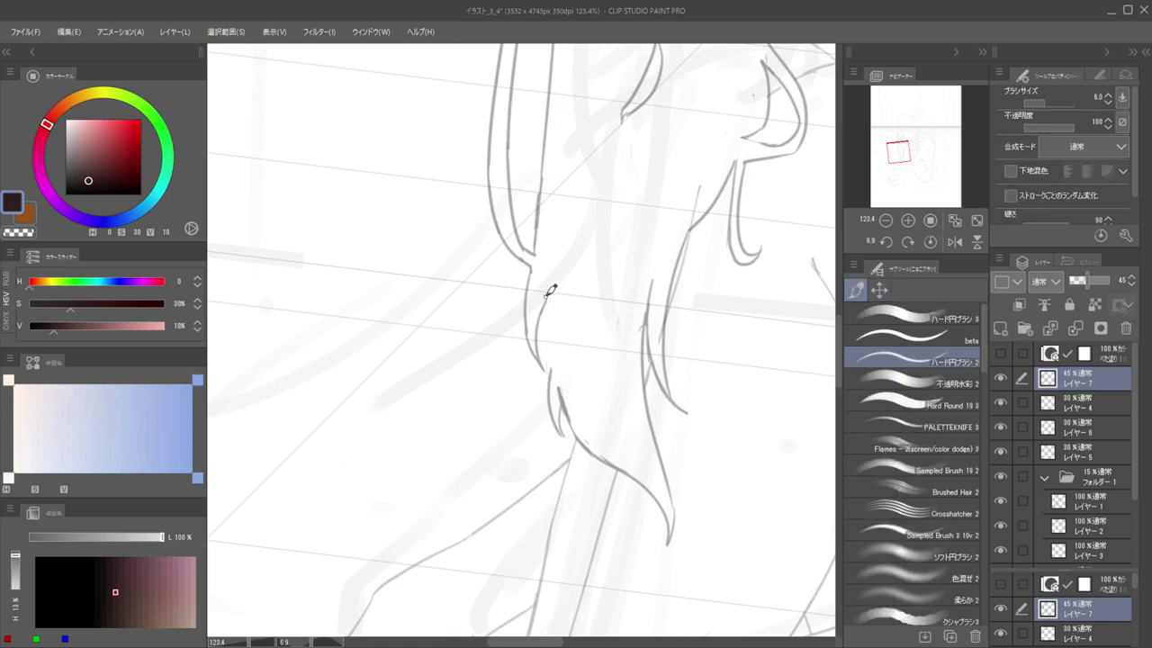
mouse_move(554, 296)
left_mouse_down()
mouse_move(554, 358)
mouse_move(532, 321)
mouse_move(531, 349)
left_mouse_up()
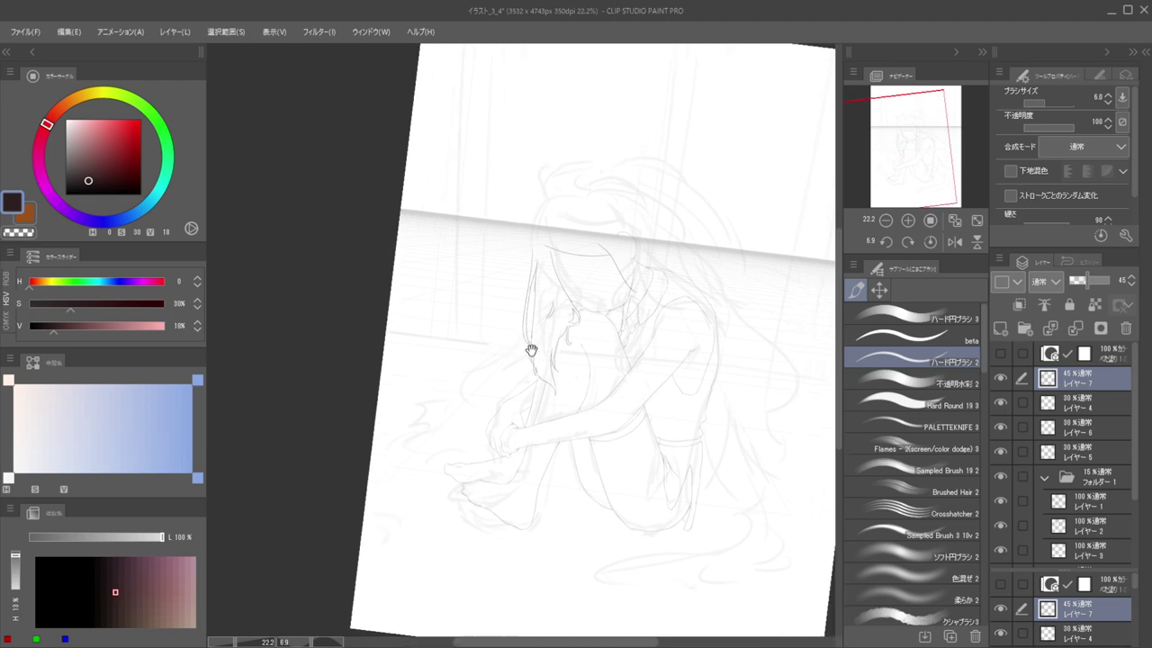
scroll(539, 351, "up", 6)
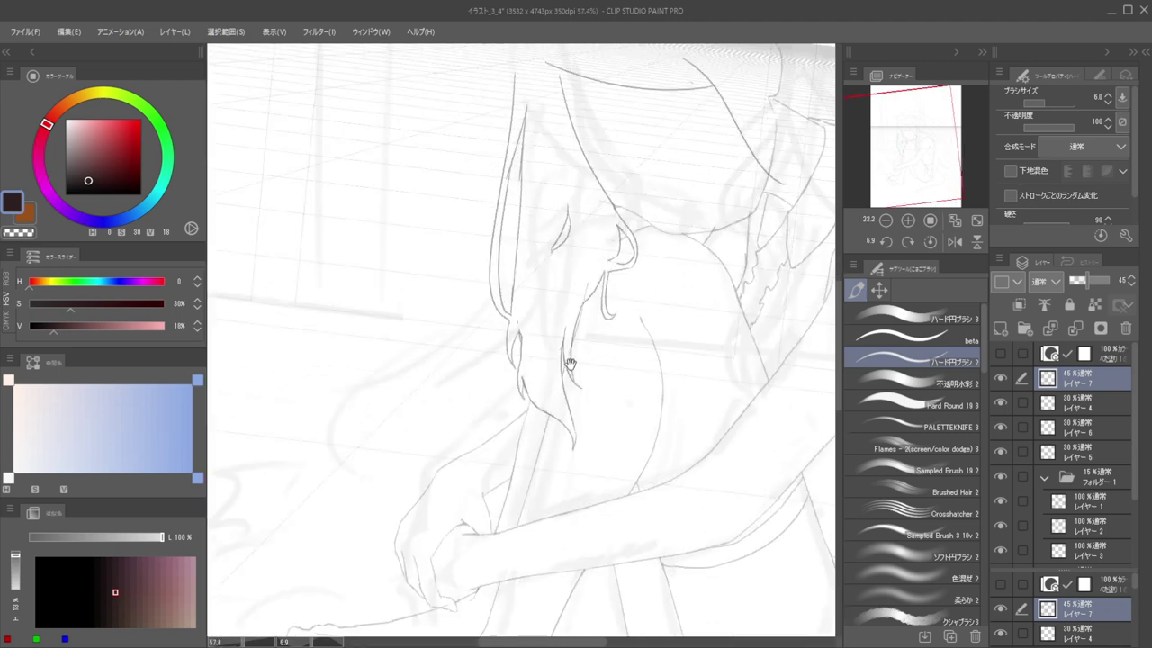
scroll(527, 311, "up", 2)
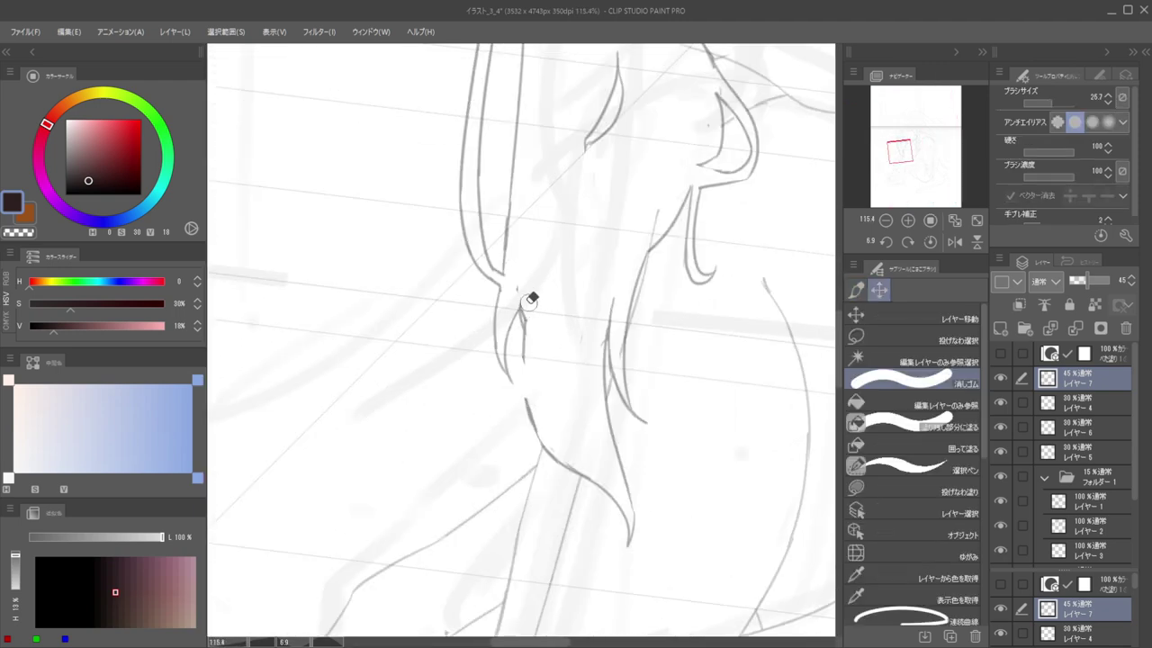
left_click_drag(518, 314, 537, 412)
Flip the view back and erase the inner vertical line of the strand
mouse_move(551, 363)
left_mouse_down()
mouse_move(543, 336)
mouse_move(525, 346)
mouse_move(619, 358)
mouse_move(622, 282)
mouse_move(535, 355)
left_mouse_up()
key("h")
key("h")
scroll(535, 355, "up", 4)
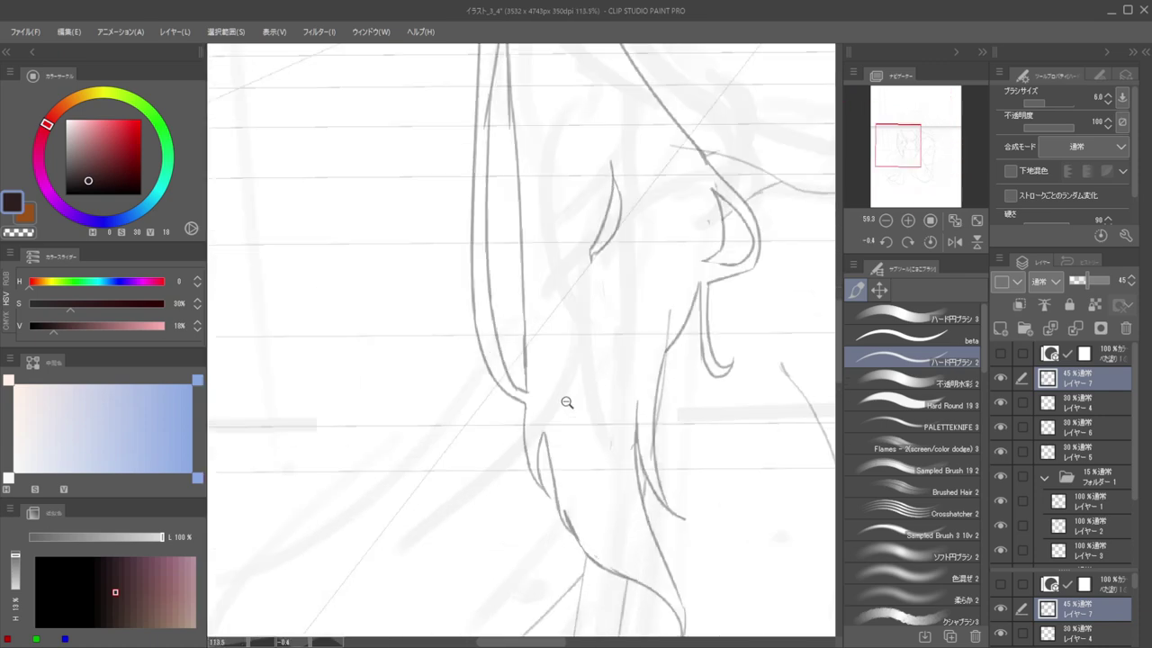
key("e")
mouse_move(540, 310)
left_mouse_down()
mouse_move(563, 442)
mouse_move(541, 336)
mouse_move(545, 264)
mouse_move(538, 348)
mouse_move(535, 293)
left_mouse_up()
Redraw the inner strand line with a joined curved lower end, then check the mirrored whole figure
key("b")
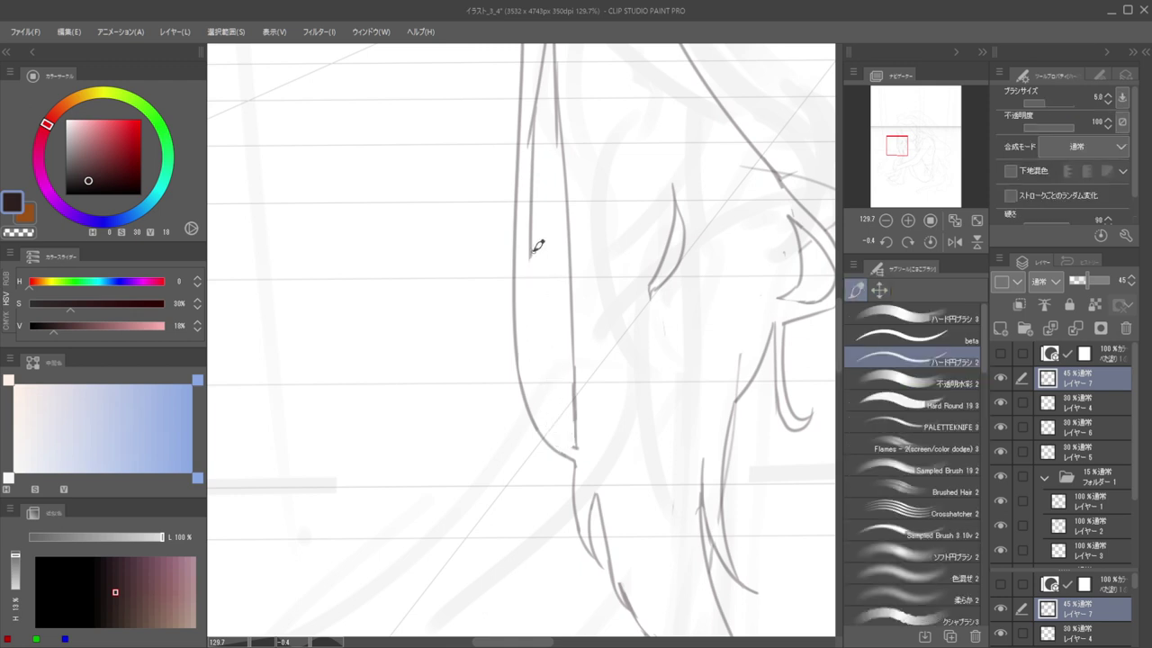
left_click_drag(531, 253, 530, 367)
key("ctrl+z")
mouse_move(531, 253)
left_mouse_down()
mouse_move(536, 412)
mouse_move(558, 440)
left_mouse_up()
key("ctrl+z")
mouse_move(534, 394)
left_mouse_down()
mouse_move(560, 441)
mouse_move(580, 438)
mouse_move(541, 405)
left_mouse_up()
left_click_drag(576, 378, 642, 404)
key("h")
key("h")
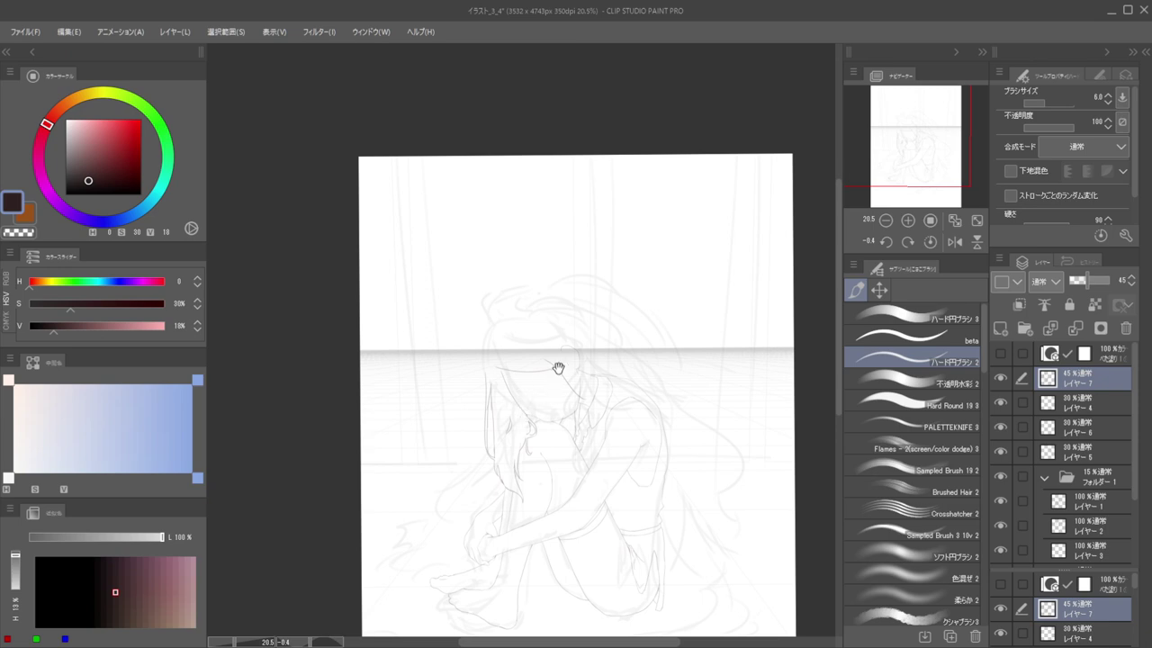
Draw a new curve for the face contour, then undo and redraw it
scroll(564, 383, "up", 5)
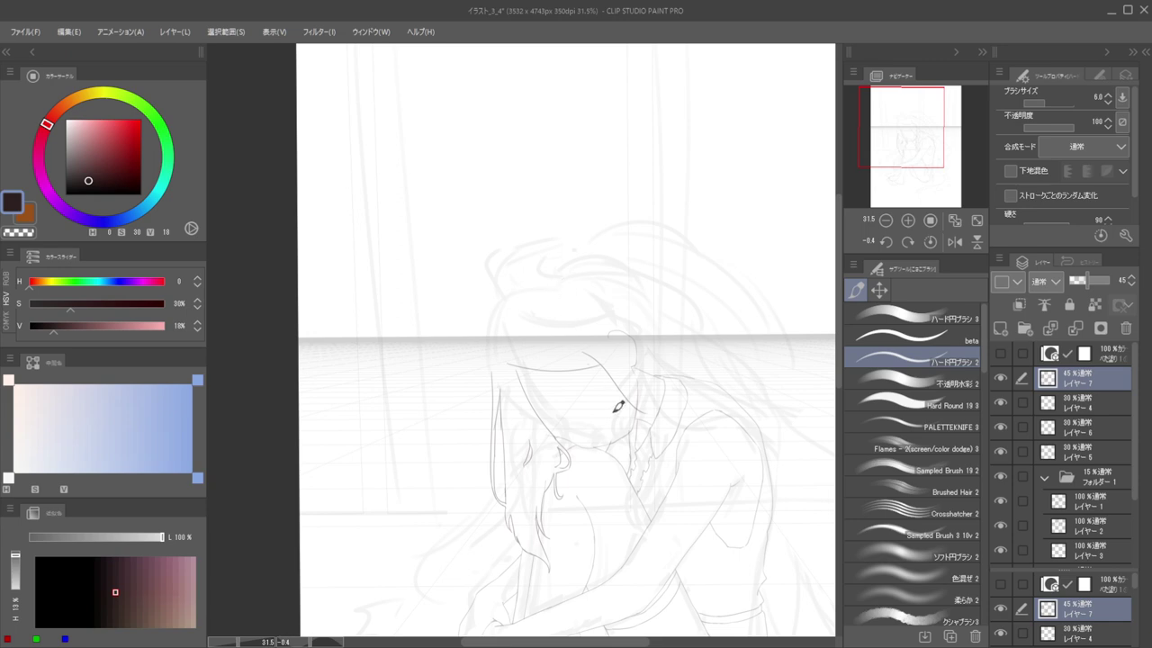
scroll(618, 407, "up", 2)
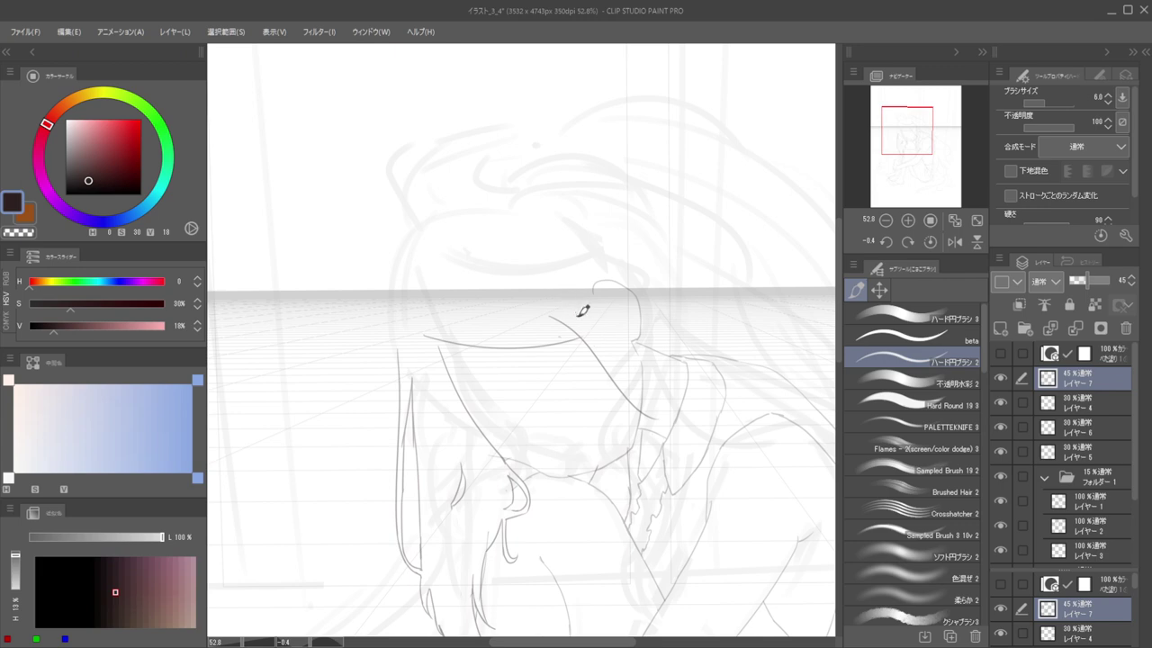
left_click_drag(580, 314, 591, 410)
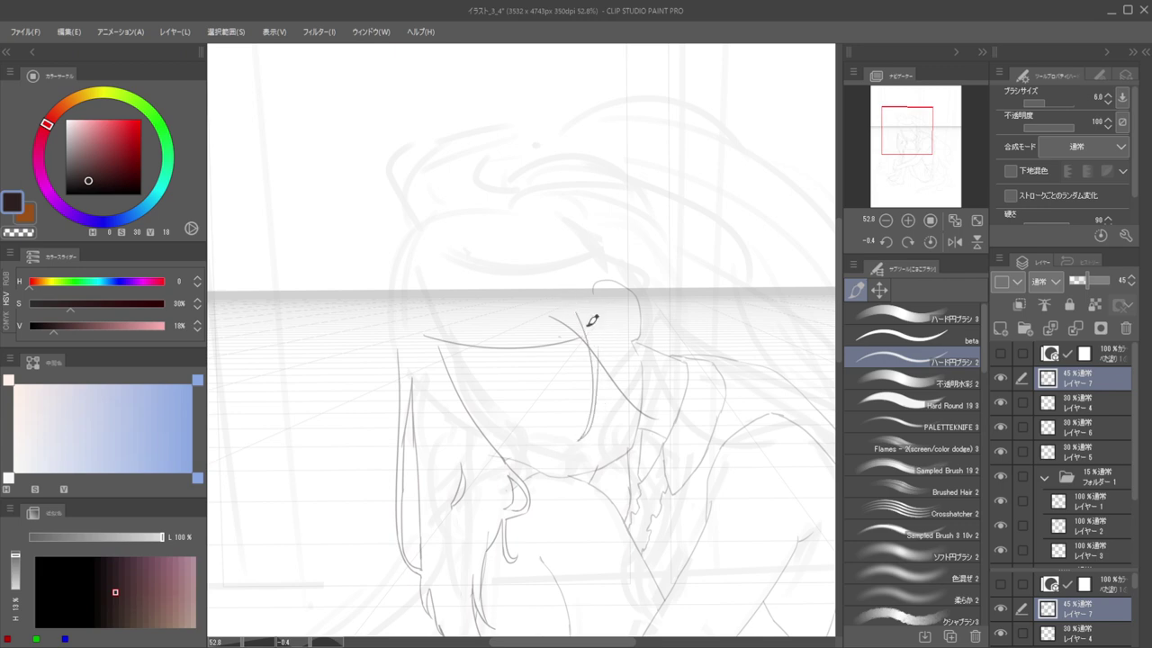
scroll(589, 322, "down", 3)
scroll(574, 352, "up", 3)
key("ctrl+z")
key("ctrl+z")
left_click_drag(598, 293, 592, 410)
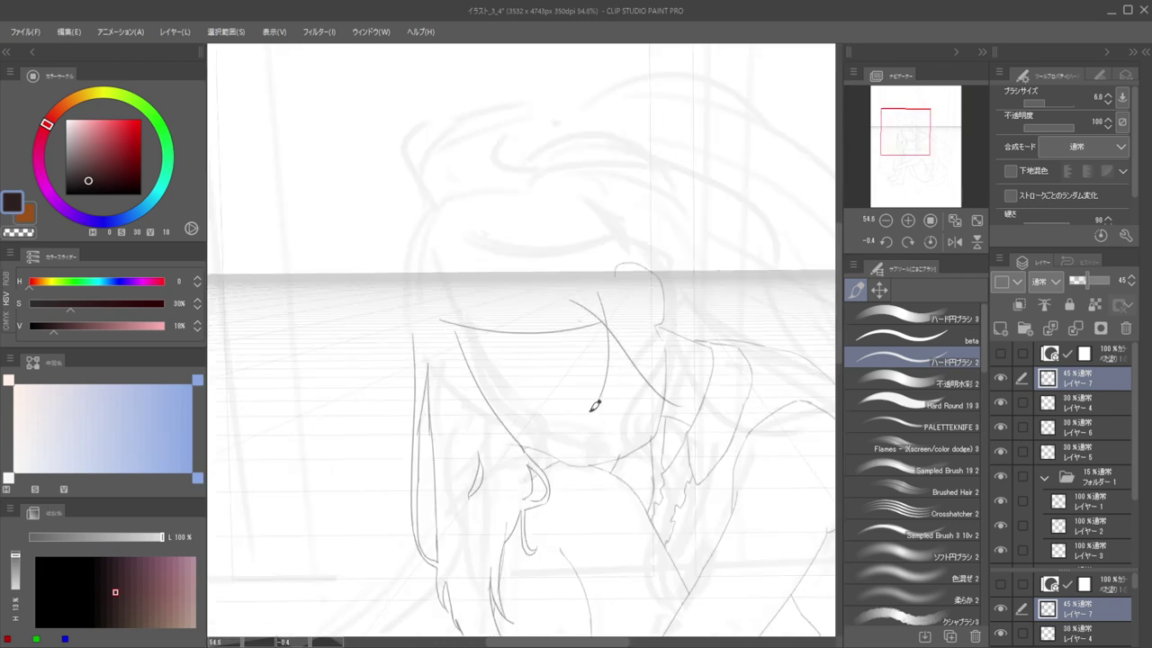
Retry the curve down the side of the face, settling on one beside the older line
key("ctrl+z")
mouse_move(612, 313)
left_mouse_down()
mouse_move(620, 353)
mouse_move(592, 407)
left_mouse_up()
key("ctrl+z")
left_click_drag(617, 323, 594, 407)
scroll(604, 409, "up", 3)
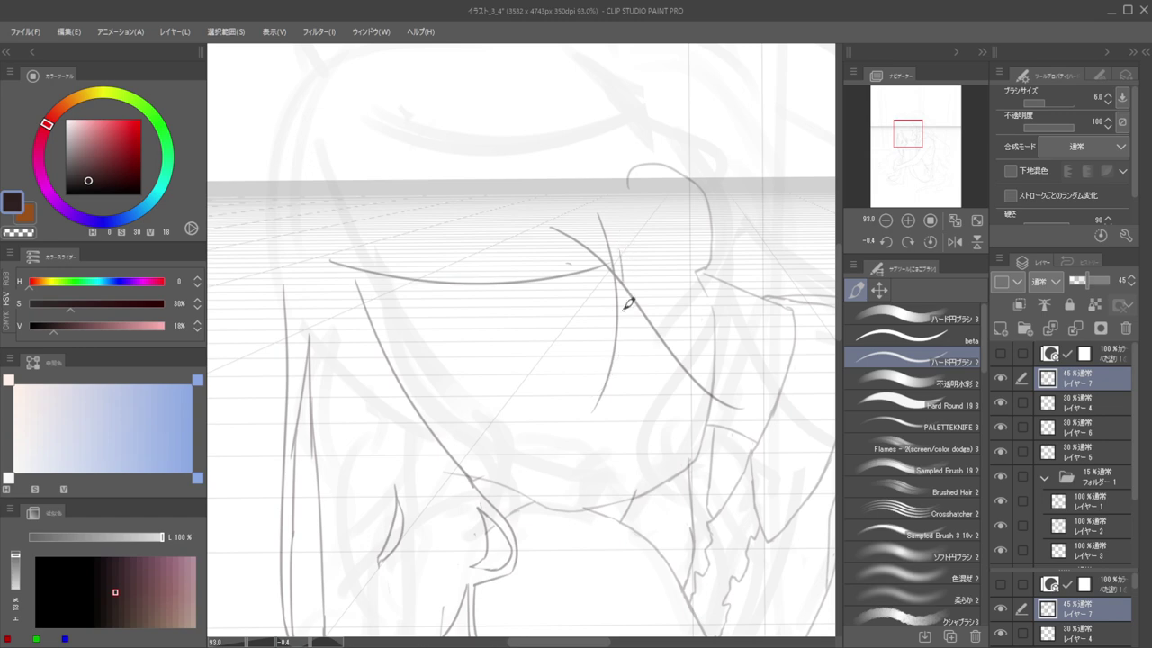
left_click_drag(625, 309, 583, 410)
key("ctrl+z")
mouse_move(621, 252)
left_mouse_down()
mouse_move(590, 410)
mouse_move(543, 375)
left_mouse_up()
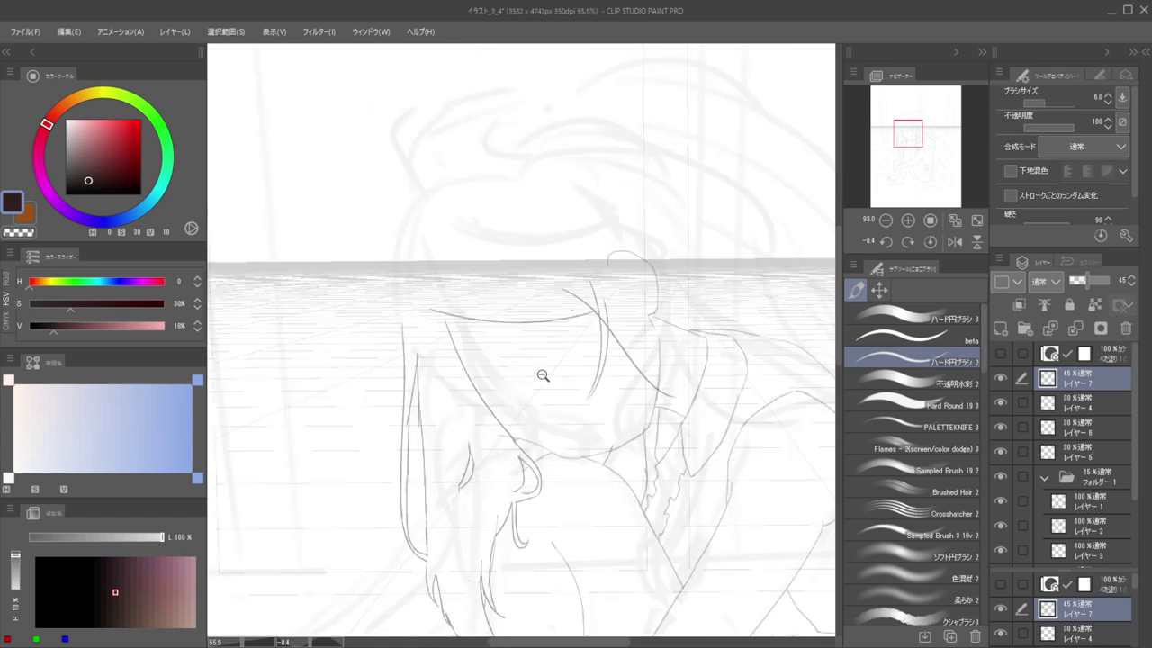
scroll(542, 375, "down", 3)
scroll(595, 350, "up", 5)
Erase the diagonal stroke's lower tip and the short lines at the crossing with a smaller eraser
key("e")
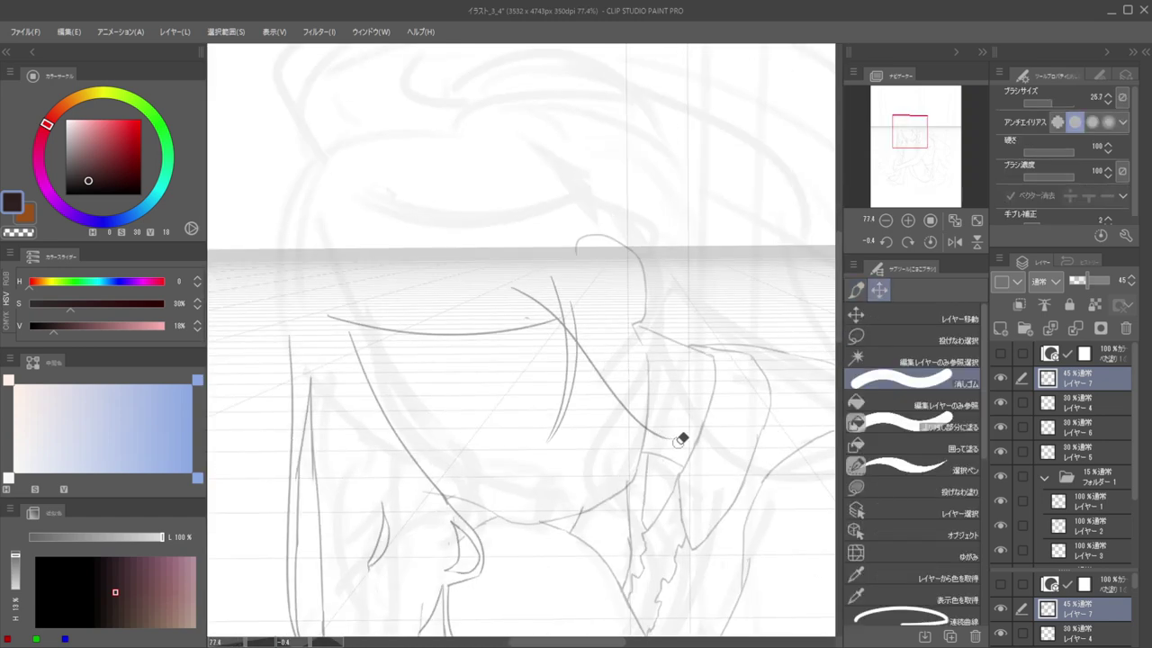
mouse_move(604, 378)
left_mouse_down()
mouse_move(628, 406)
mouse_move(609, 381)
left_mouse_up()
key("[")
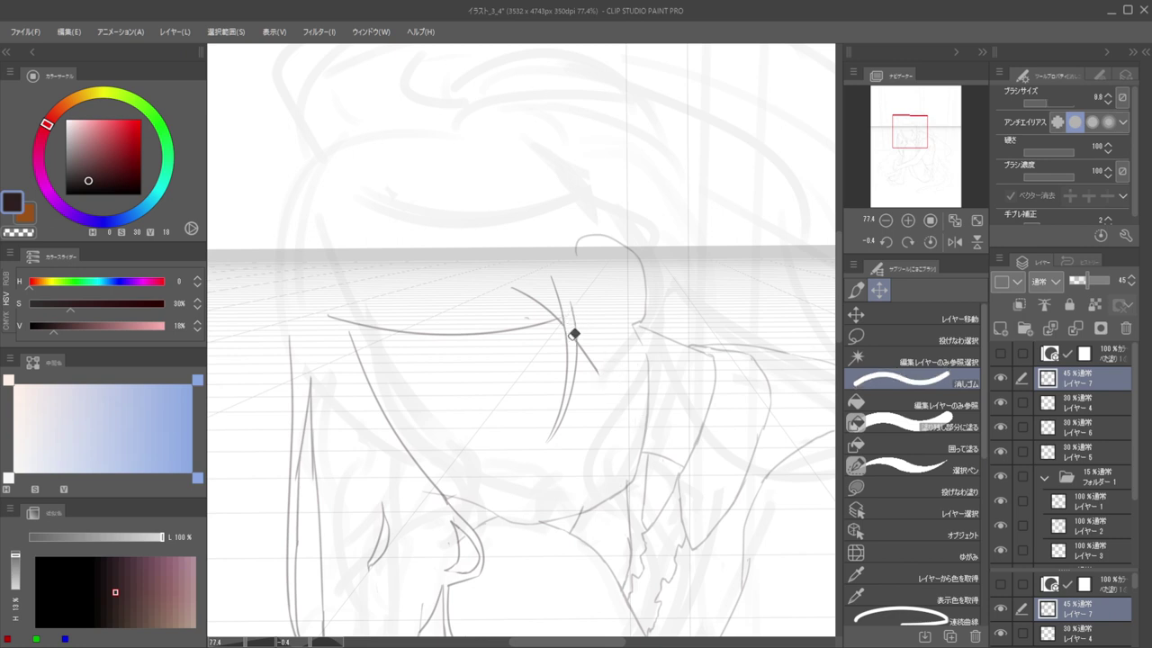
key("b")
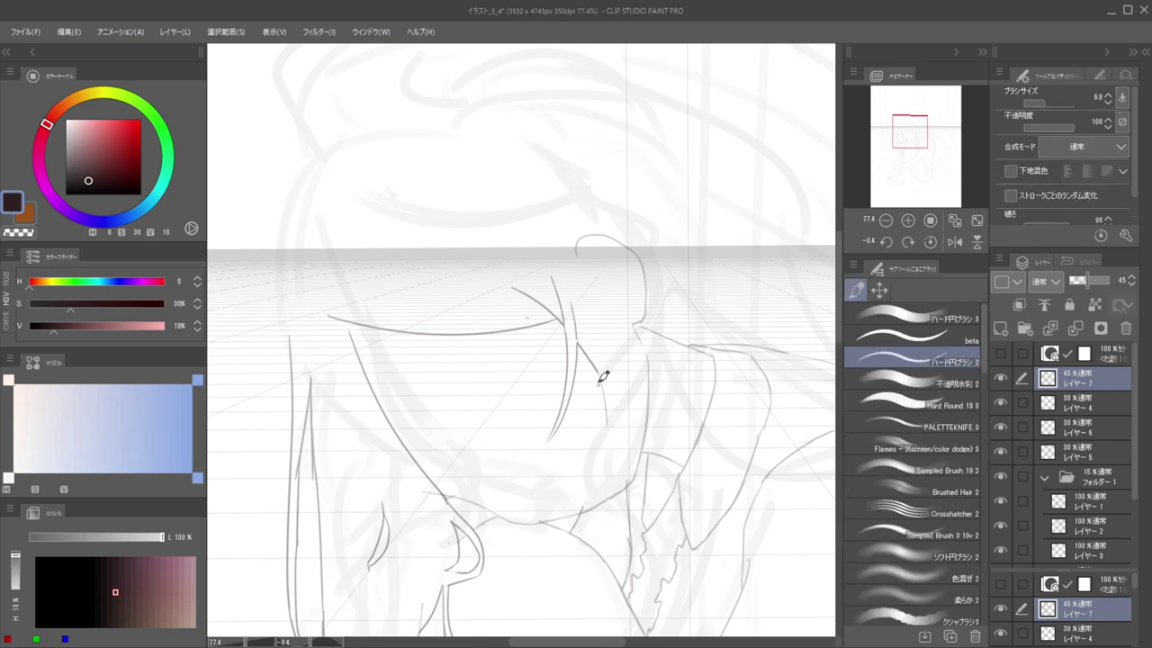
key("ctrl+z")
key("e")
mouse_move(571, 304)
left_mouse_down()
mouse_move(576, 336)
mouse_move(565, 318)
left_mouse_up()
scroll(576, 317, "down", 4)
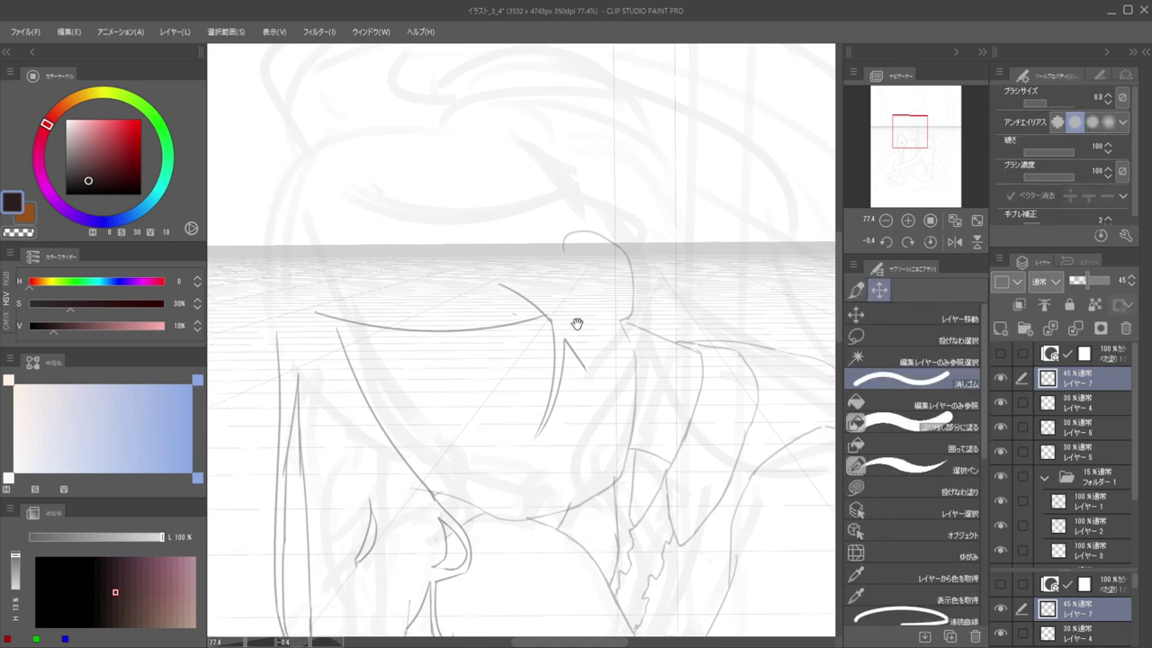
scroll(643, 341, "up", 5)
key("b")
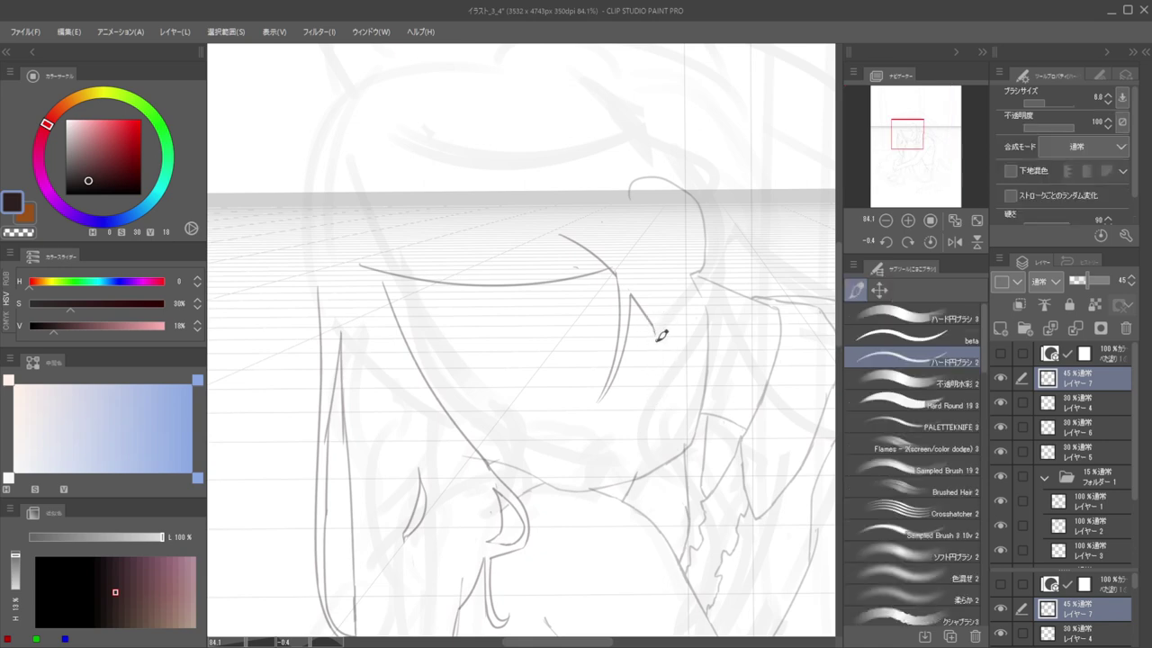
Draw a long curved contour stroke, replacing an overly long extension with a shorter one
scroll(663, 365, "down", 3)
scroll(660, 367, "up", 3)
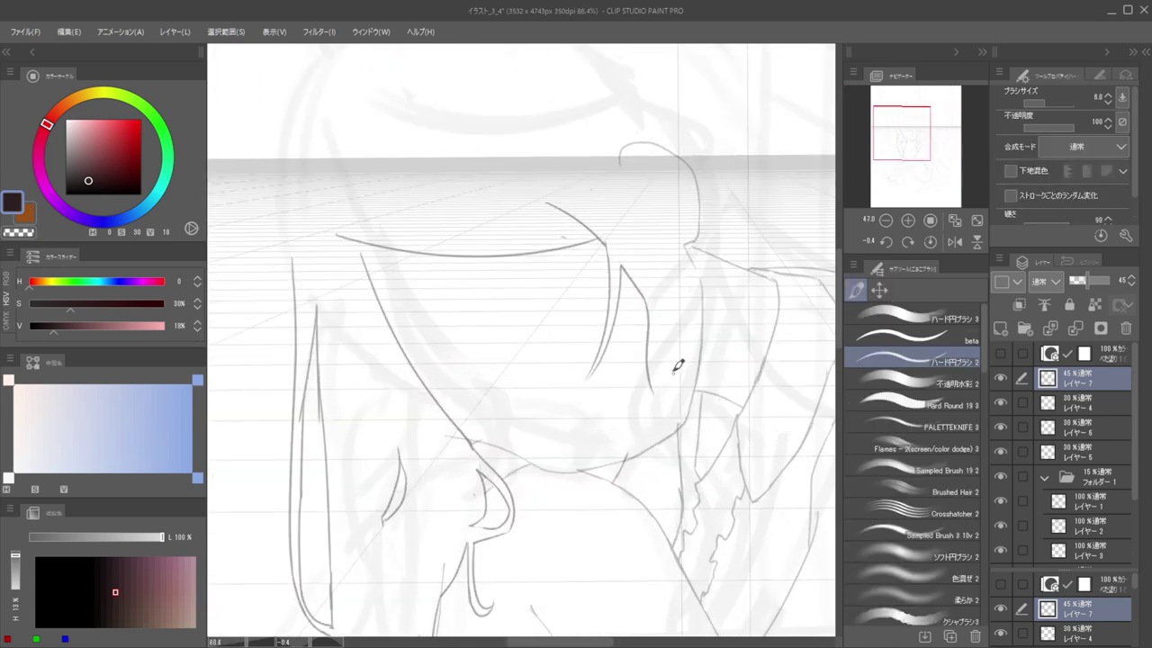
left_click_drag(652, 293, 665, 339)
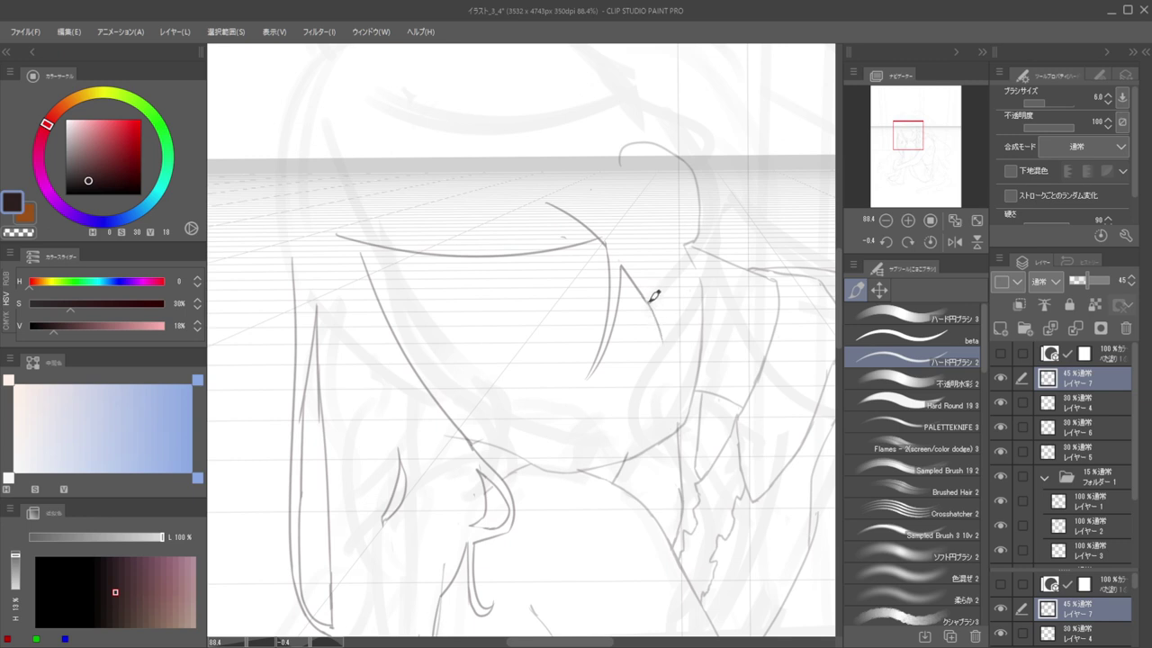
mouse_move(650, 295)
left_mouse_down()
mouse_move(661, 334)
mouse_move(657, 454)
left_mouse_up()
key("ctrl+z")
left_click_drag(643, 291, 664, 389)
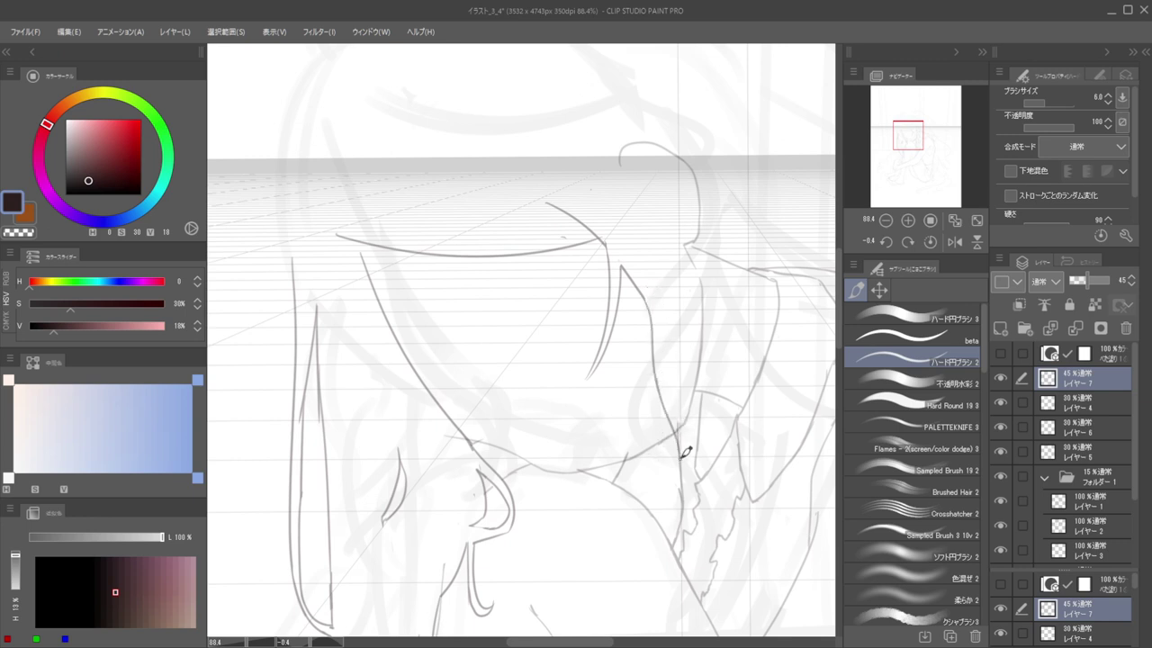
Select sketch Layers 4, 6 and 5 together and set their opacity to 15%
left_click(1070, 407)
left_click(1072, 459, "shift")
left_click_drag(1089, 281, 1073, 281)
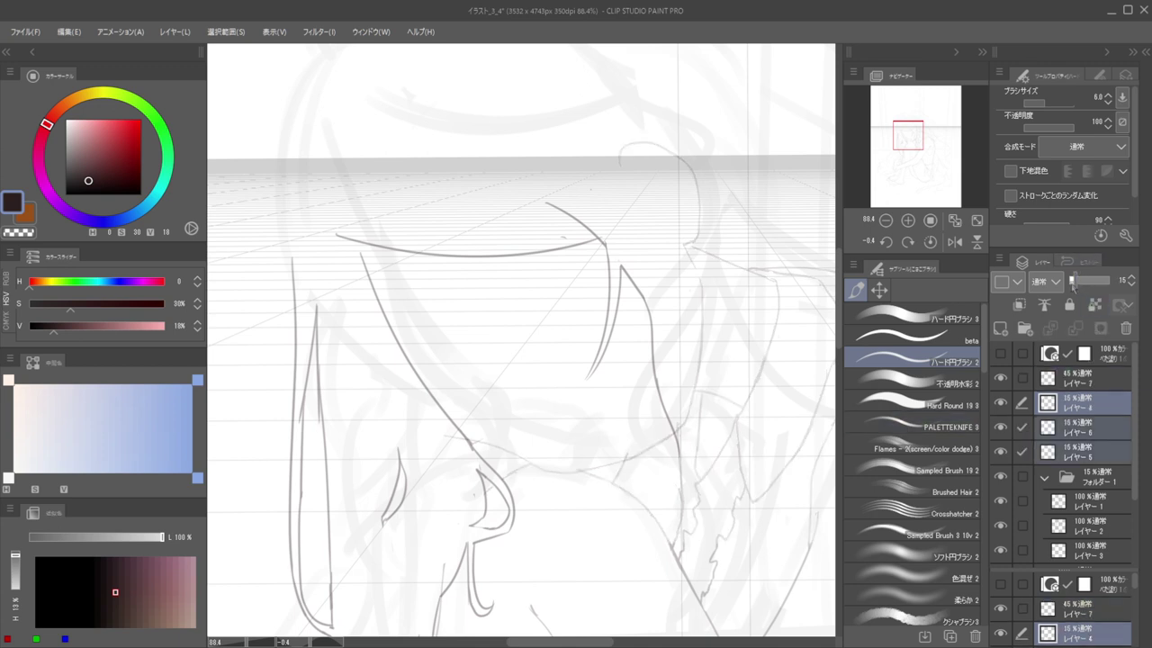
Reselect line art Layer 7 and raise its opacity to about 65%
left_click(1078, 378)
scroll(638, 312, "down", 5)
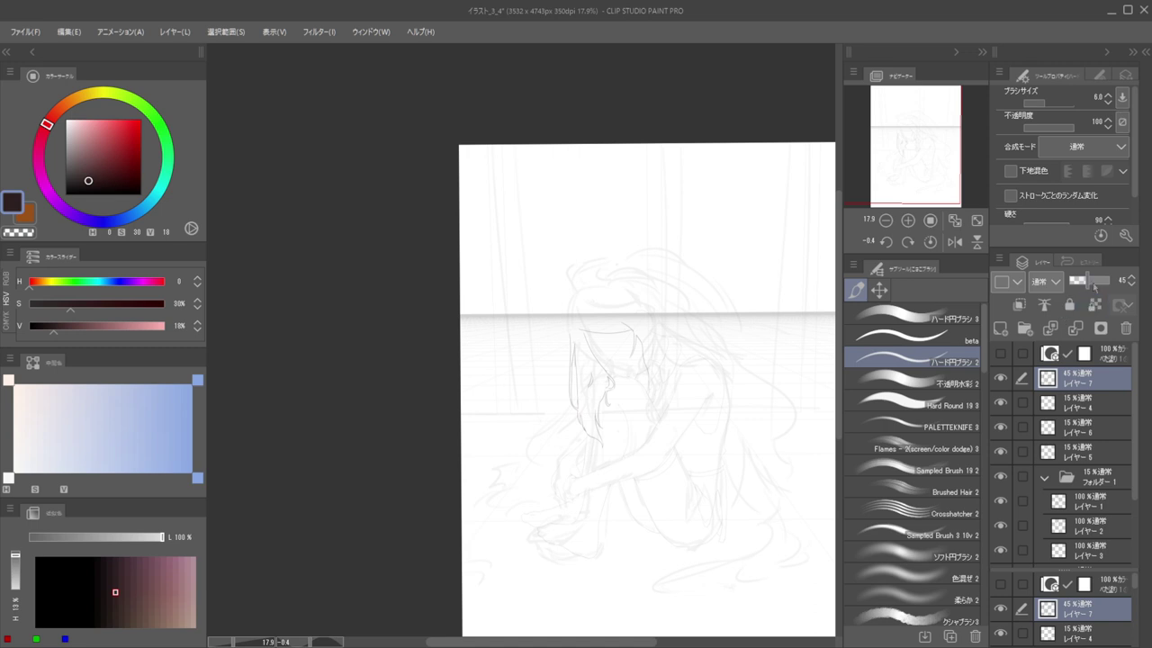
left_click(1094, 284)
scroll(640, 350, "up", 4)
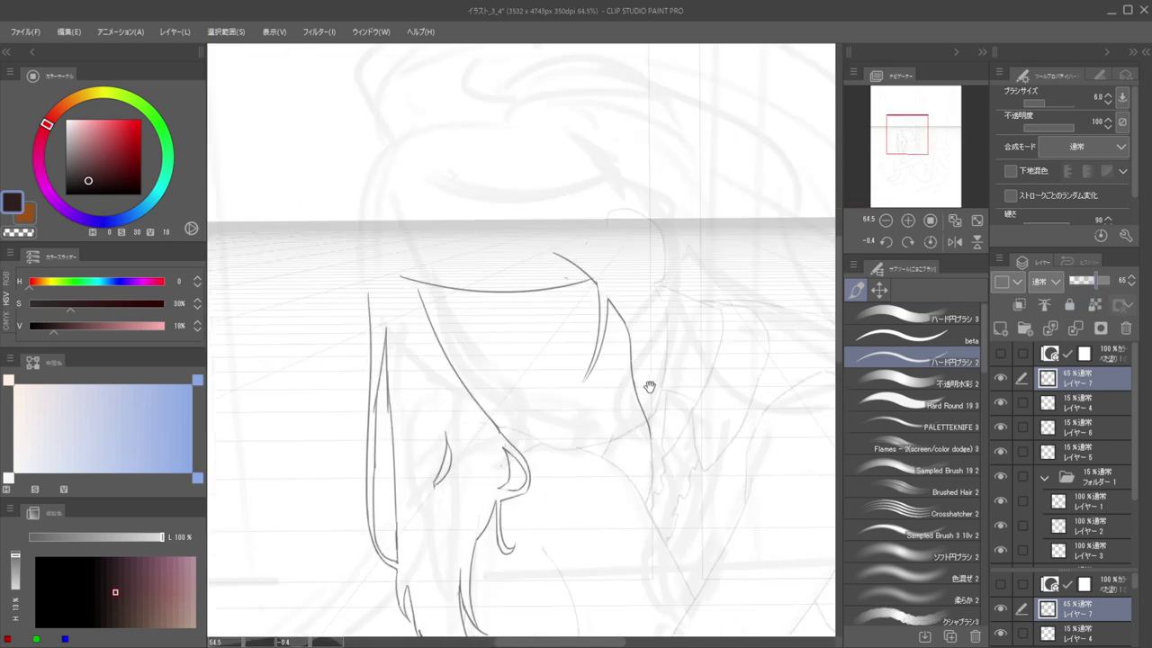
scroll(644, 372, "down", 2)
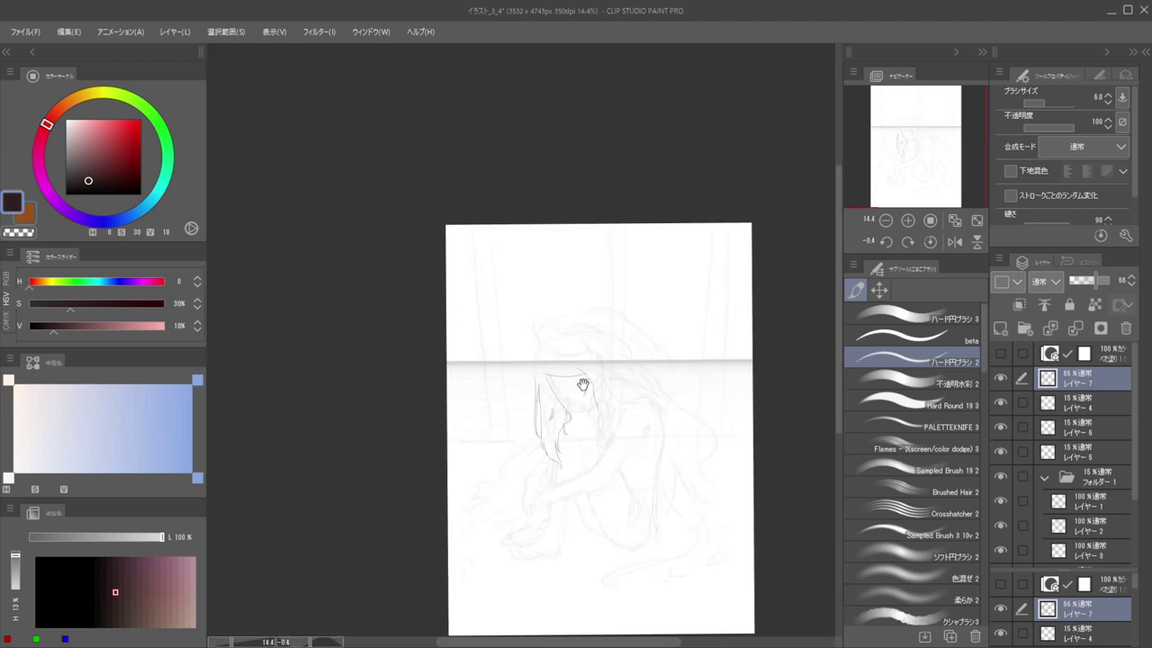
Add a short stroke beside the nose and erase a small curved strand near the face
mouse_move(579, 387)
left_mouse_down()
mouse_move(607, 391)
mouse_move(581, 479)
mouse_move(556, 483)
mouse_move(584, 380)
left_mouse_up()
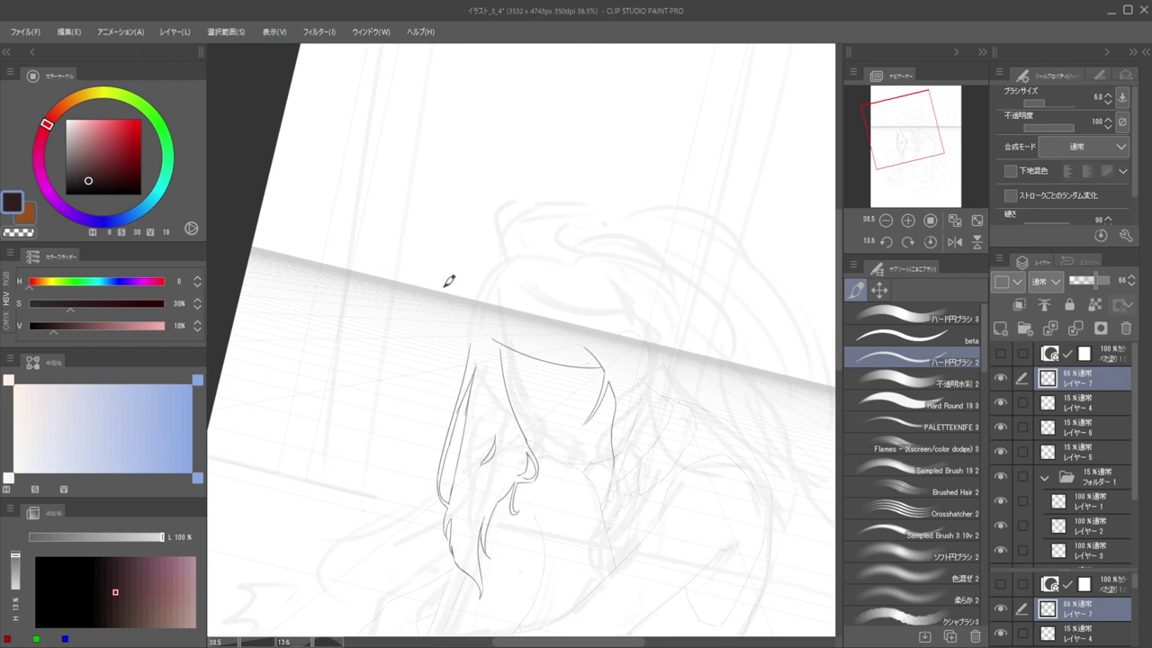
left_click_drag(556, 371, 565, 422)
scroll(529, 388, "up", 5)
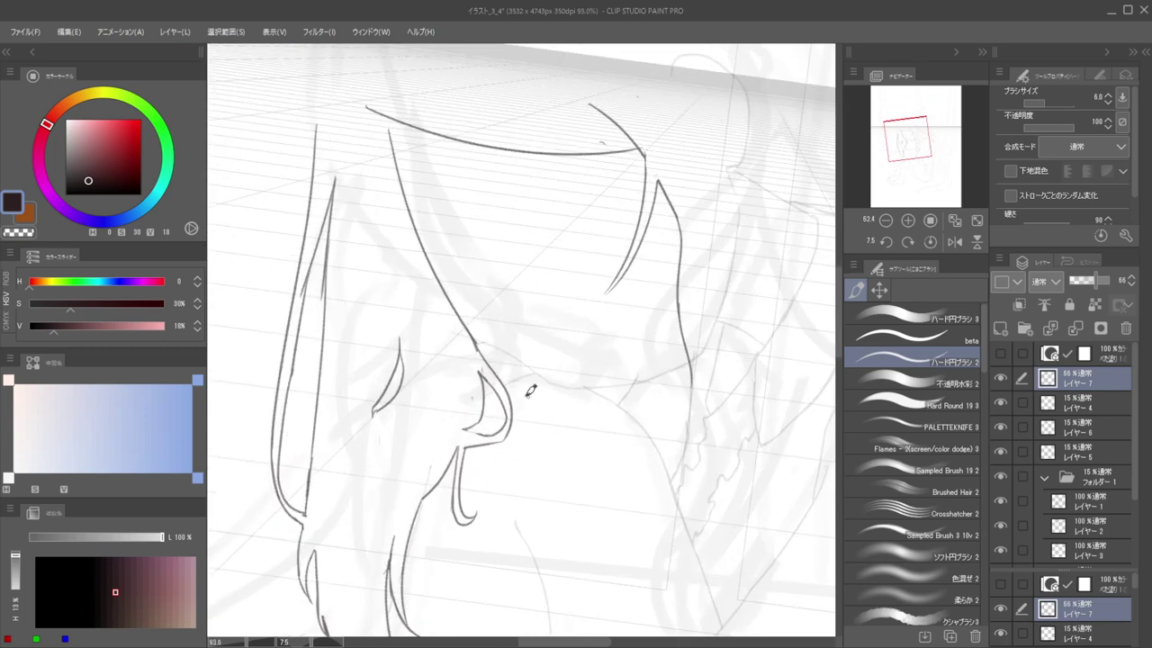
scroll(519, 364, "up", 3)
left_click_drag(501, 342, 511, 416)
scroll(519, 394, "down", 6)
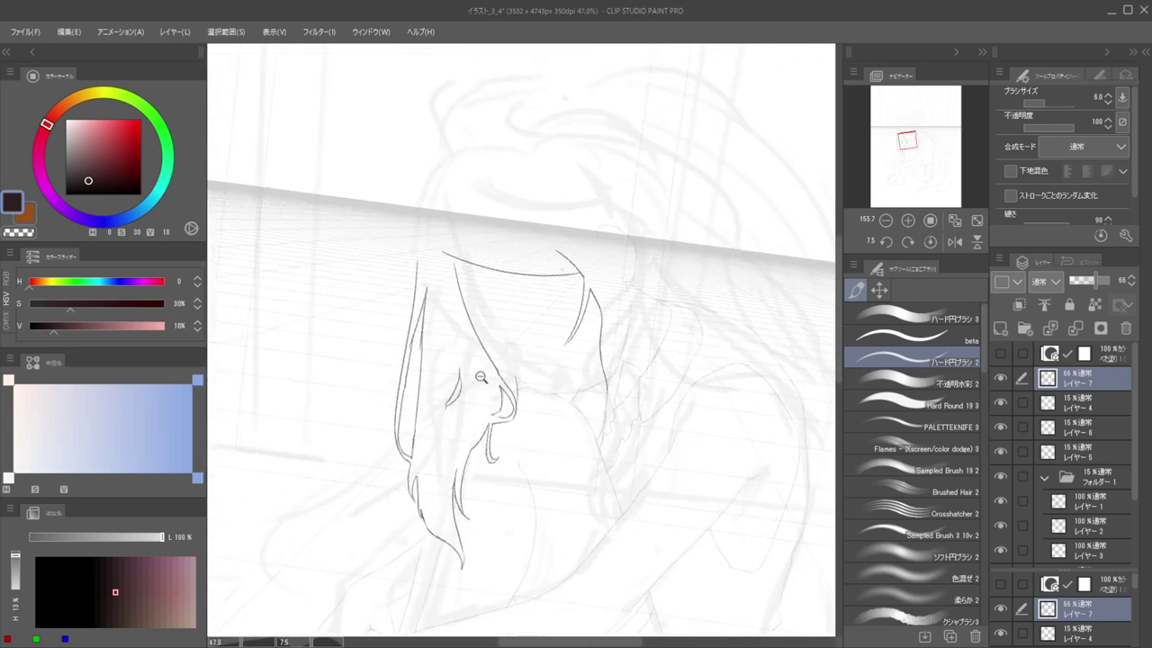
left_click_drag(552, 380, 669, 377)
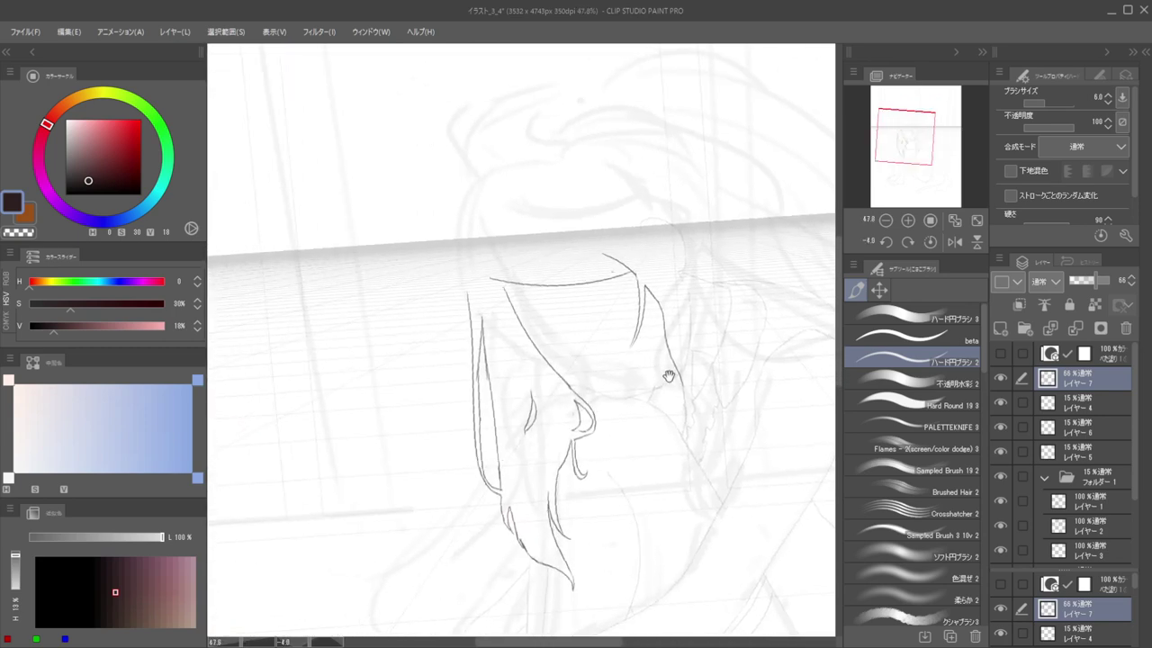
scroll(591, 434, "down", 6)
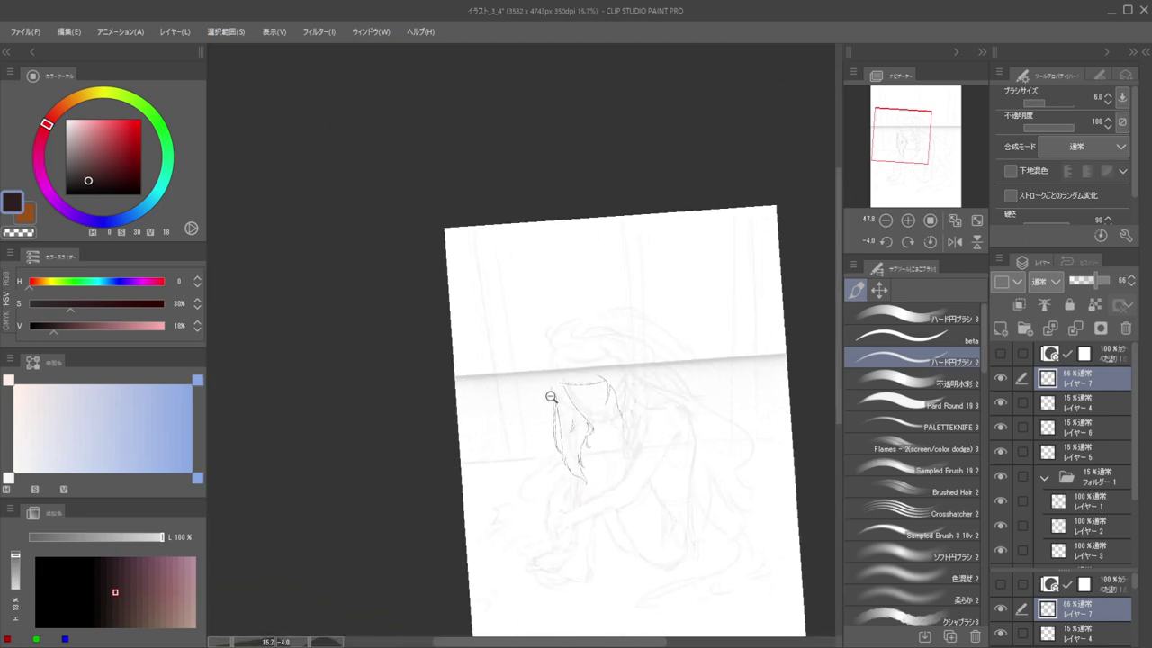
scroll(586, 426, "up", 7)
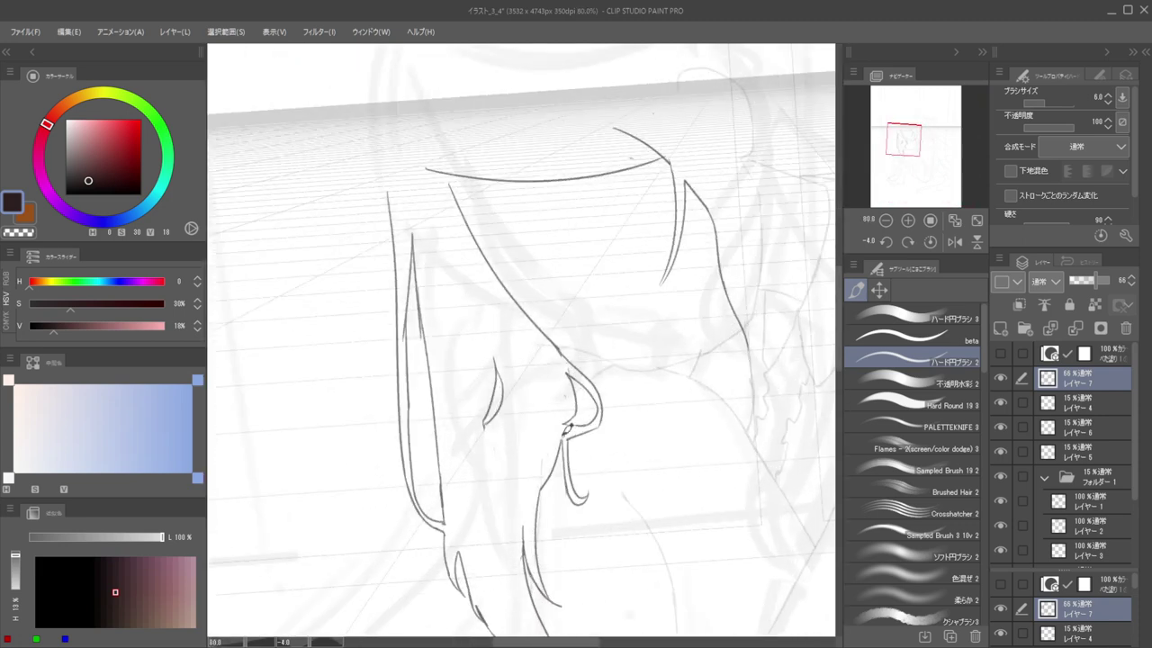
key("e")
mouse_move(571, 469)
left_mouse_down()
mouse_move(585, 468)
mouse_move(592, 514)
mouse_move(574, 447)
left_mouse_up()
scroll(576, 427, "down", 5)
scroll(557, 405, "up", 7)
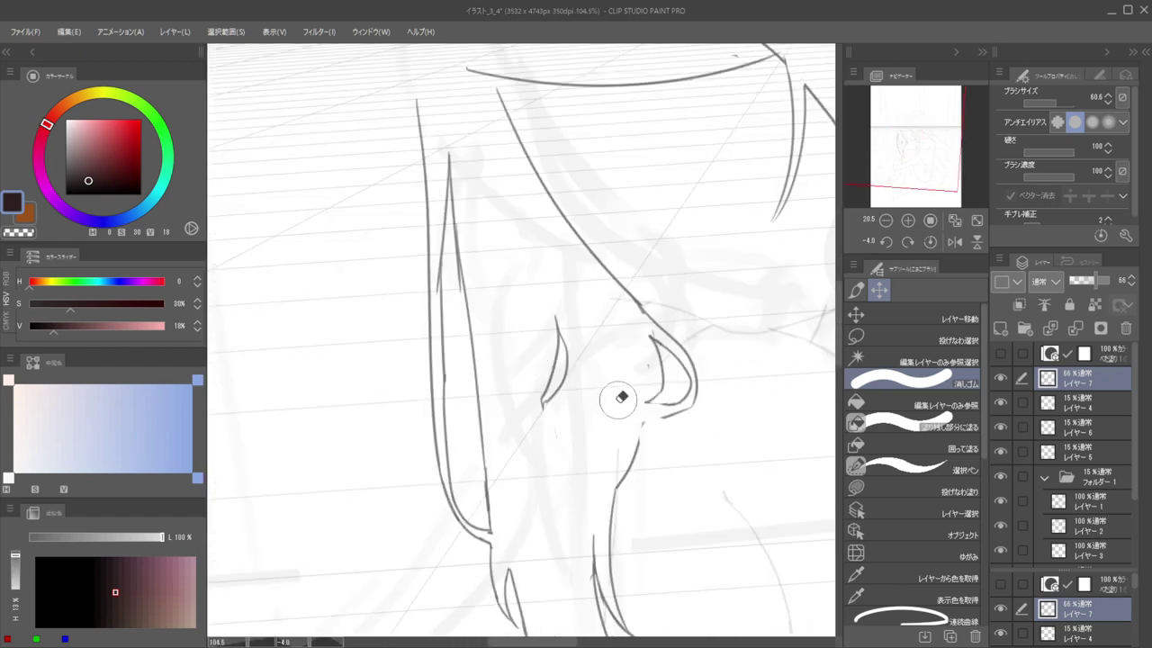
Restore the nose-to-lip line and erase a stray dot near the nose with a size-30 eraser
key("b")
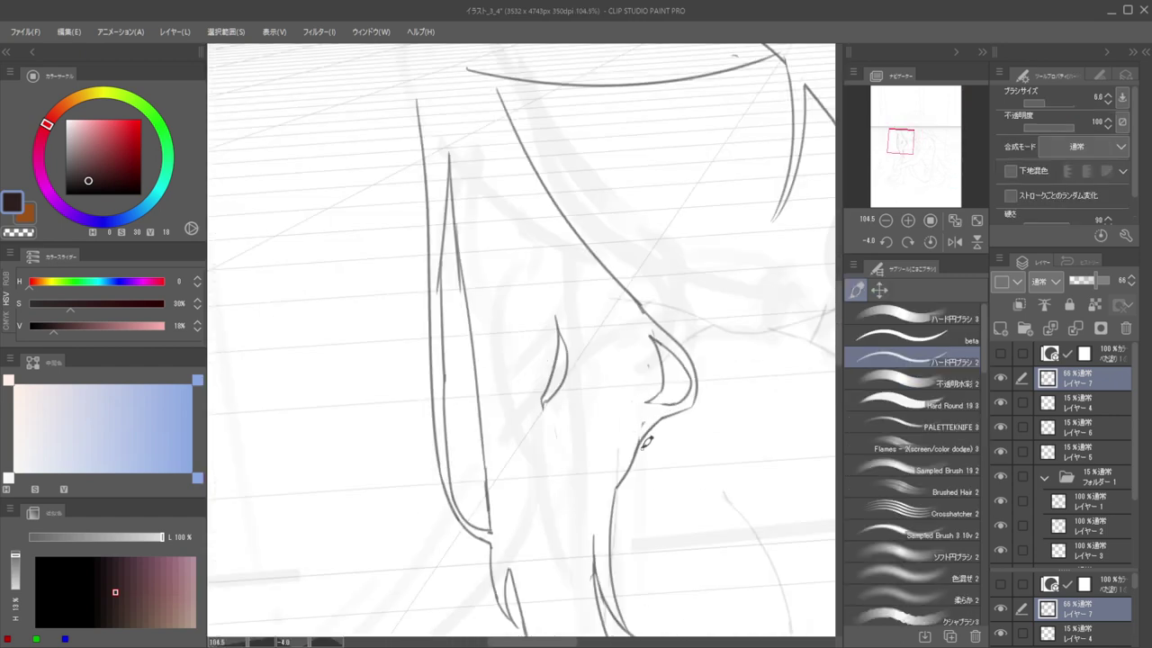
key("e")
key("ctrl+z")
left_click_drag(635, 427, 629, 418)
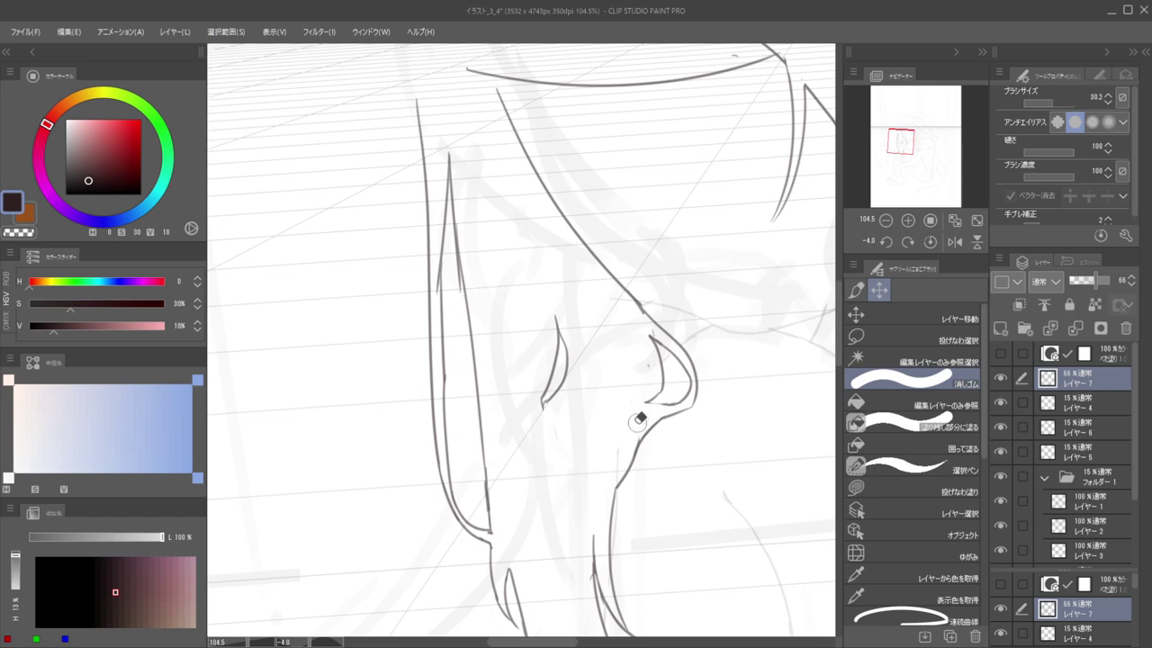
left_click_drag(645, 362, 634, 363)
scroll(621, 360, "down", 8)
scroll(599, 367, "up", 4)
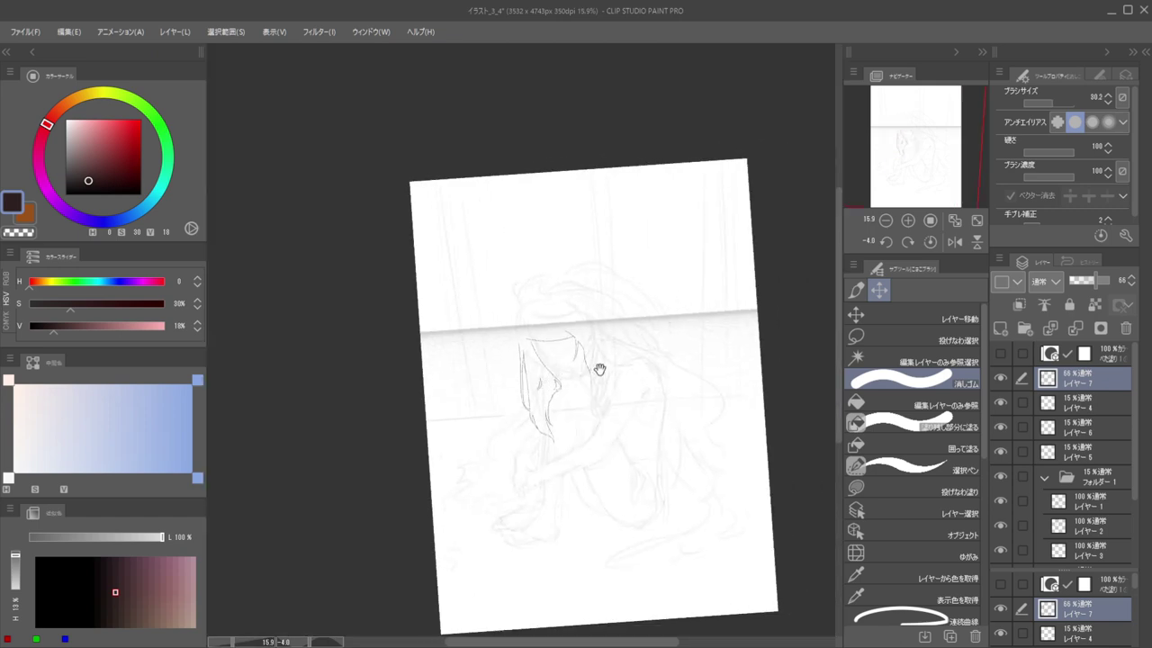
Redraw the nose line downward and join it to the lower curve
left_click_drag(578, 398, 523, 452)
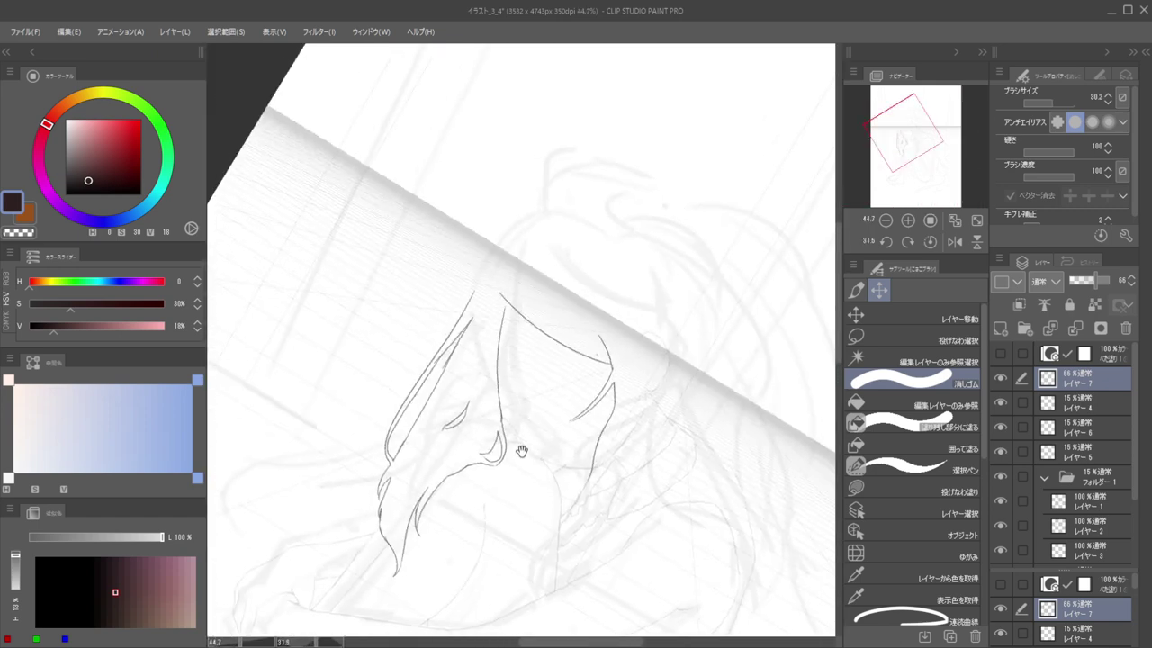
mouse_move(484, 419)
left_mouse_down()
mouse_move(508, 447)
mouse_move(513, 320)
mouse_move(523, 416)
left_mouse_up()
scroll(526, 453, "up", 5)
key("b")
key("e")
key("b")
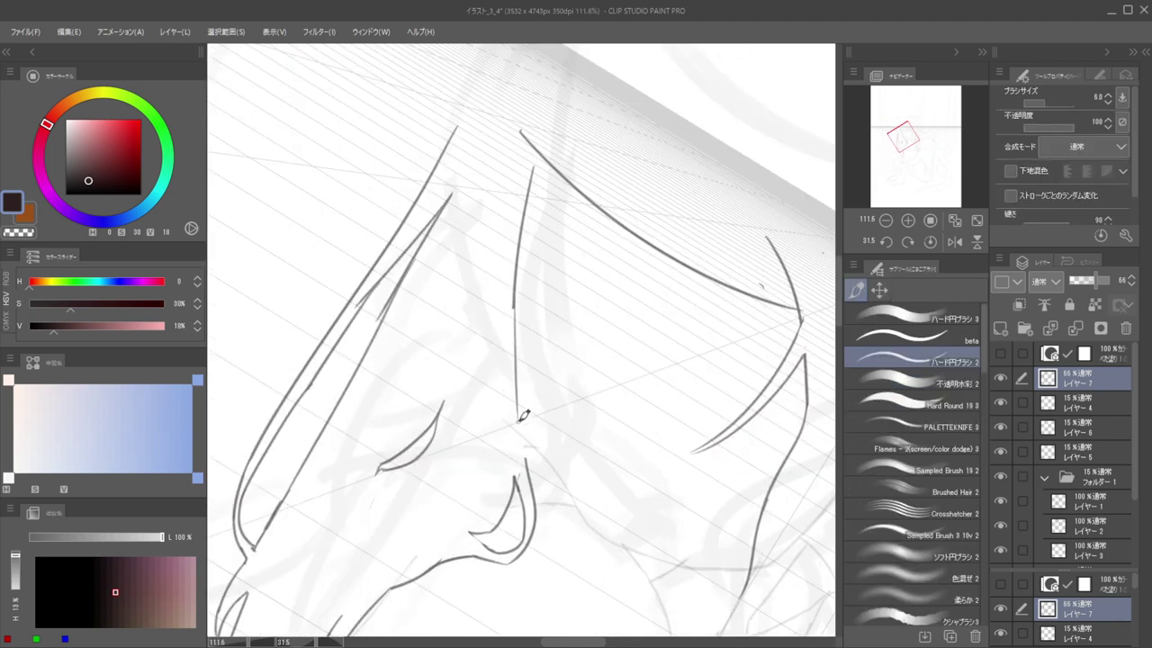
key("ctrl+z")
left_click_drag(519, 333, 525, 437)
left_click_drag(515, 386, 527, 463)
left_click_drag(514, 411, 442, 409)
left_click_drag(552, 375, 641, 393)
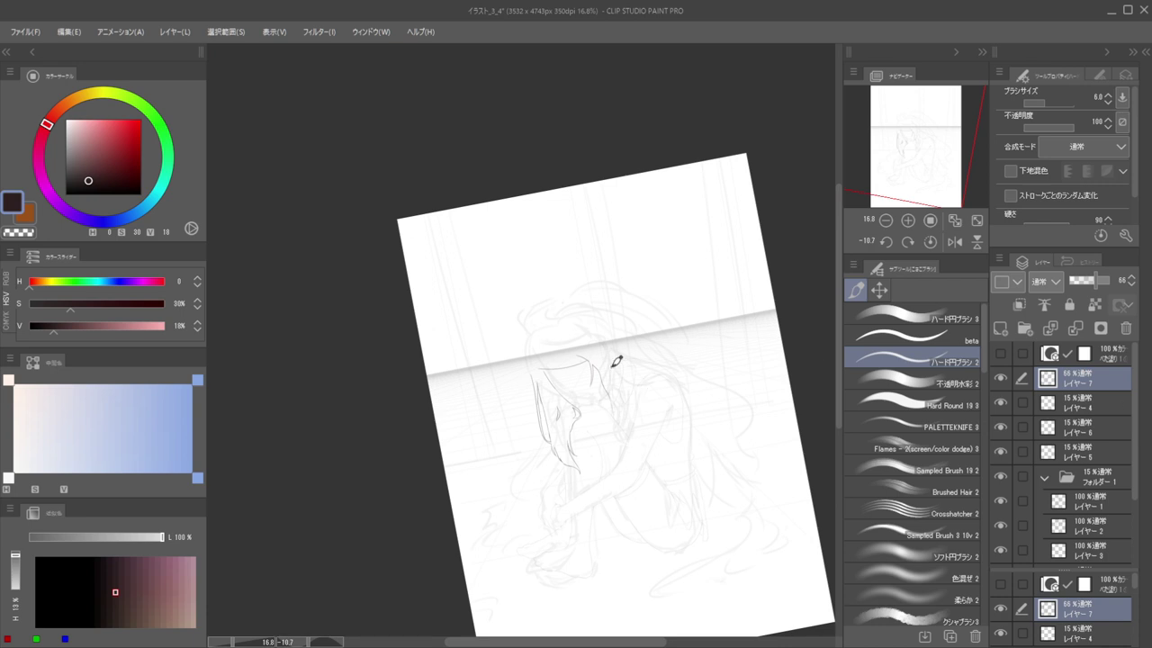
Set sketch Layer 4 to 100%, then fade it to 34%, and reselect Layer 7
left_click(1077, 408)
left_click(1108, 279)
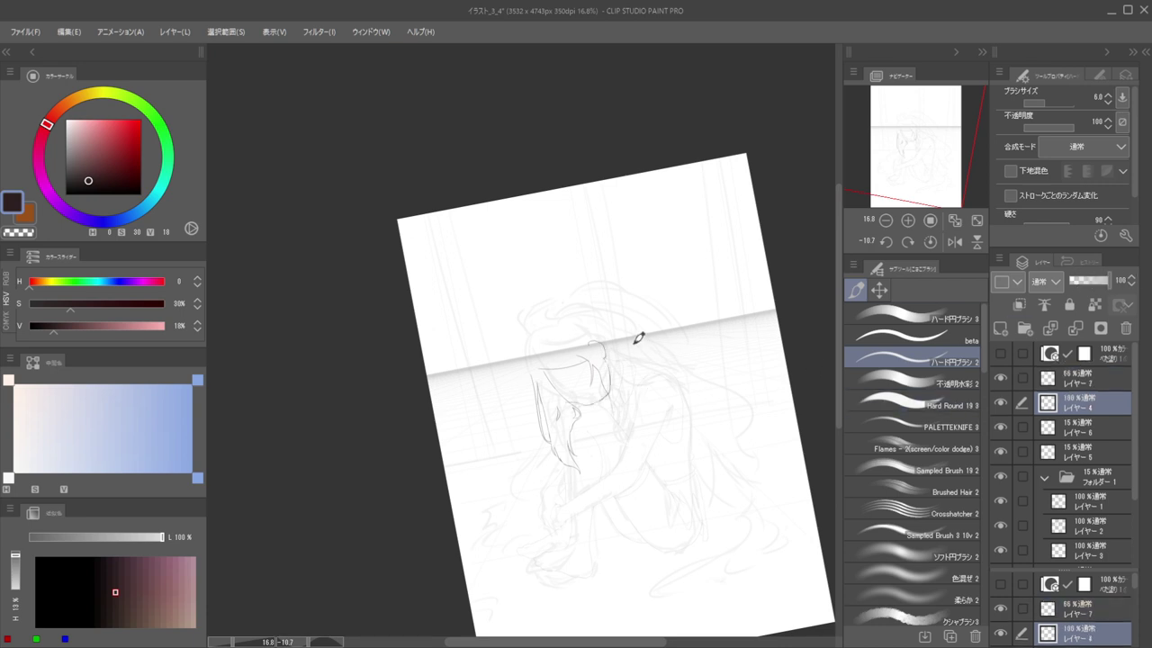
left_click_drag(624, 350, 594, 453)
left_click_drag(548, 386, 617, 367)
left_click_drag(619, 354, 587, 328)
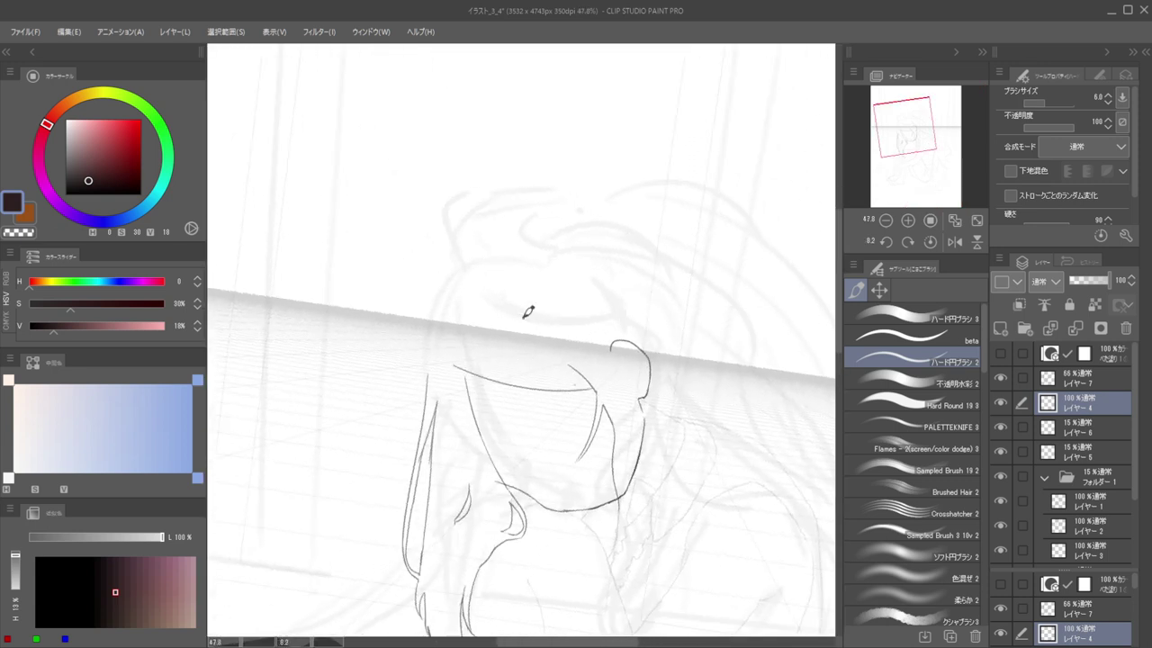
left_click_drag(650, 341, 626, 357)
left_click_drag(1092, 282, 1080, 282)
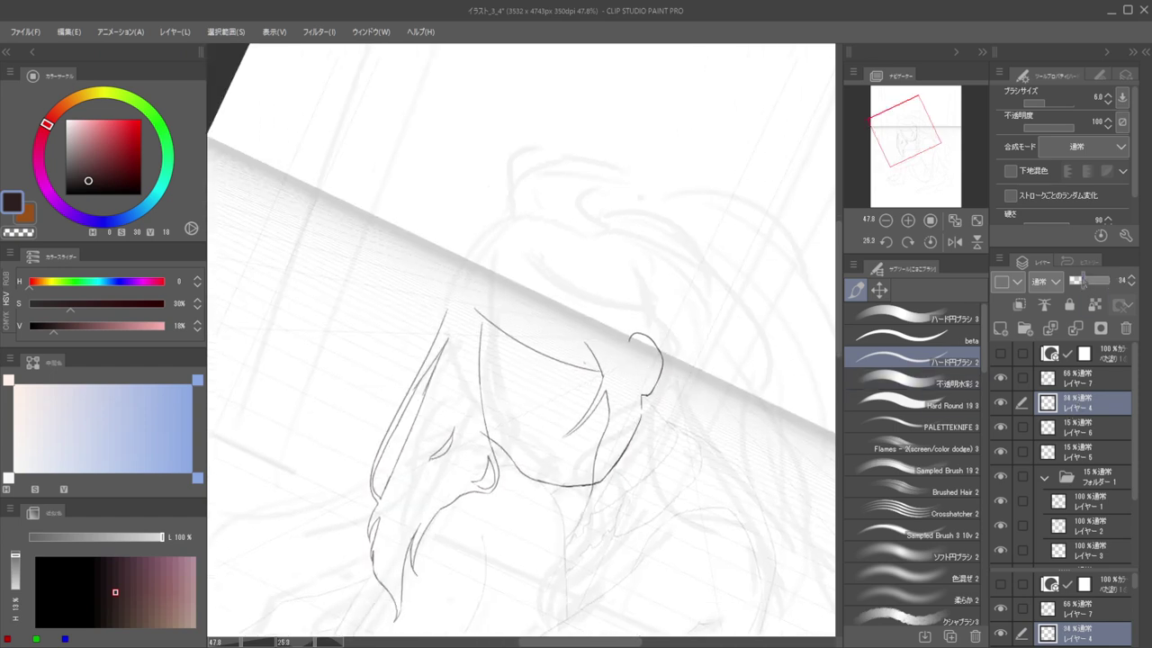
left_click(601, 373, "ctrl+shift")
key("e")
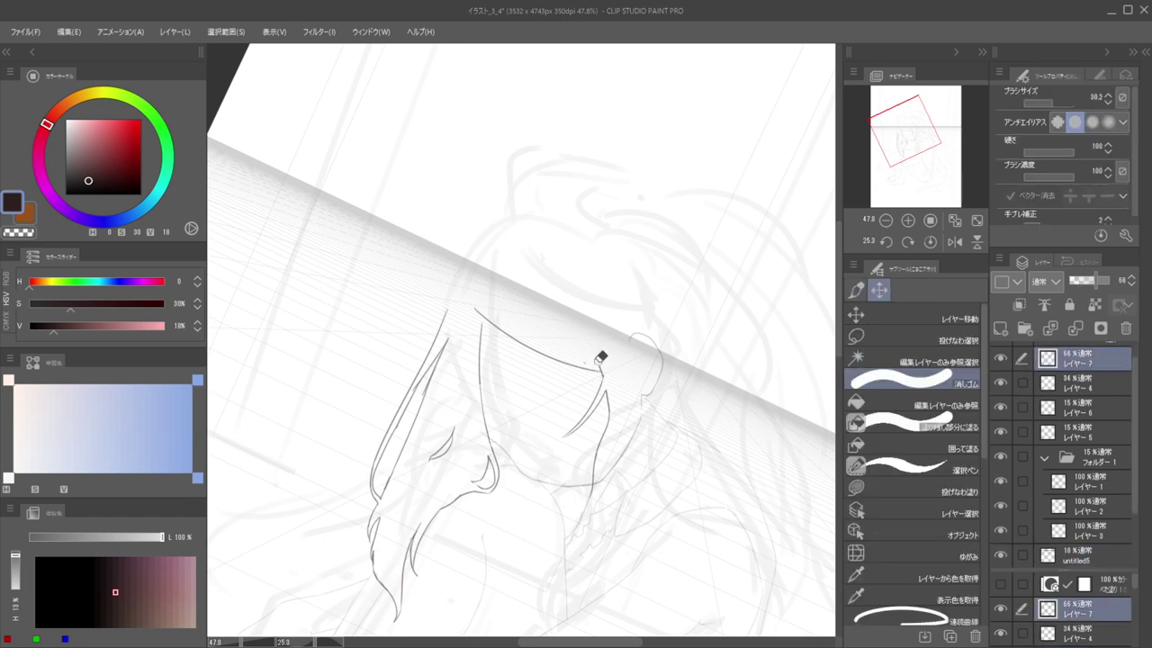
scroll(597, 311, "down", 5)
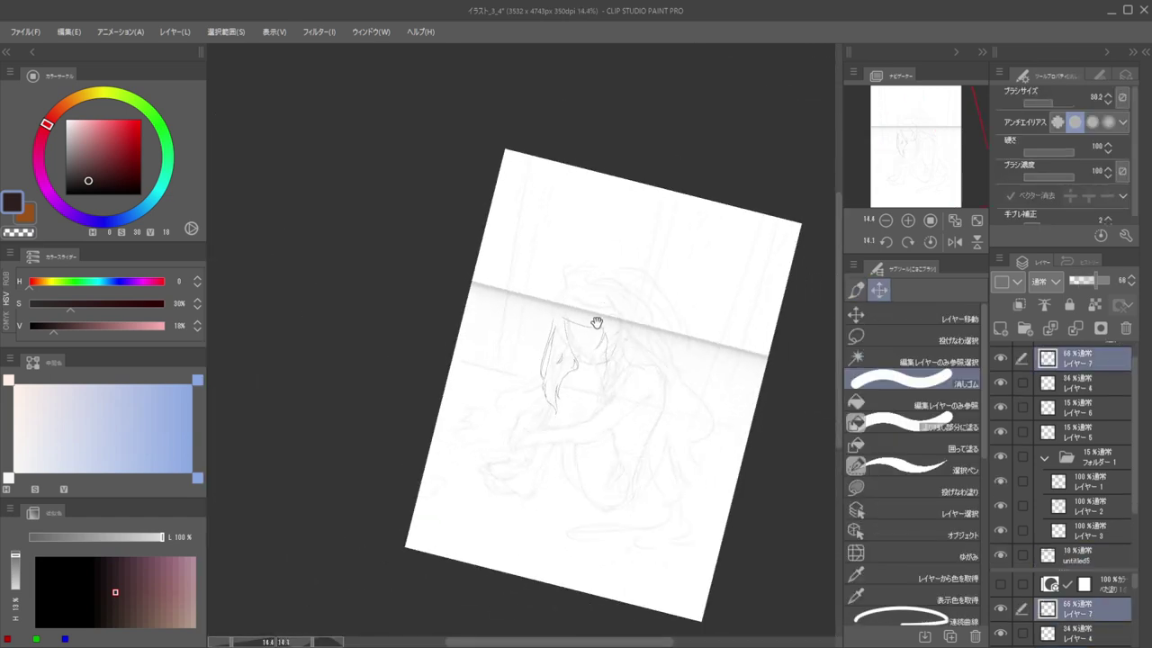
Try cheek-line strokes down from the eye, undoing them and lightening the line near the hairline
mouse_move(627, 315)
left_mouse_down()
mouse_move(617, 304)
mouse_move(638, 347)
mouse_move(621, 335)
left_mouse_up()
scroll(621, 335, "up", 2)
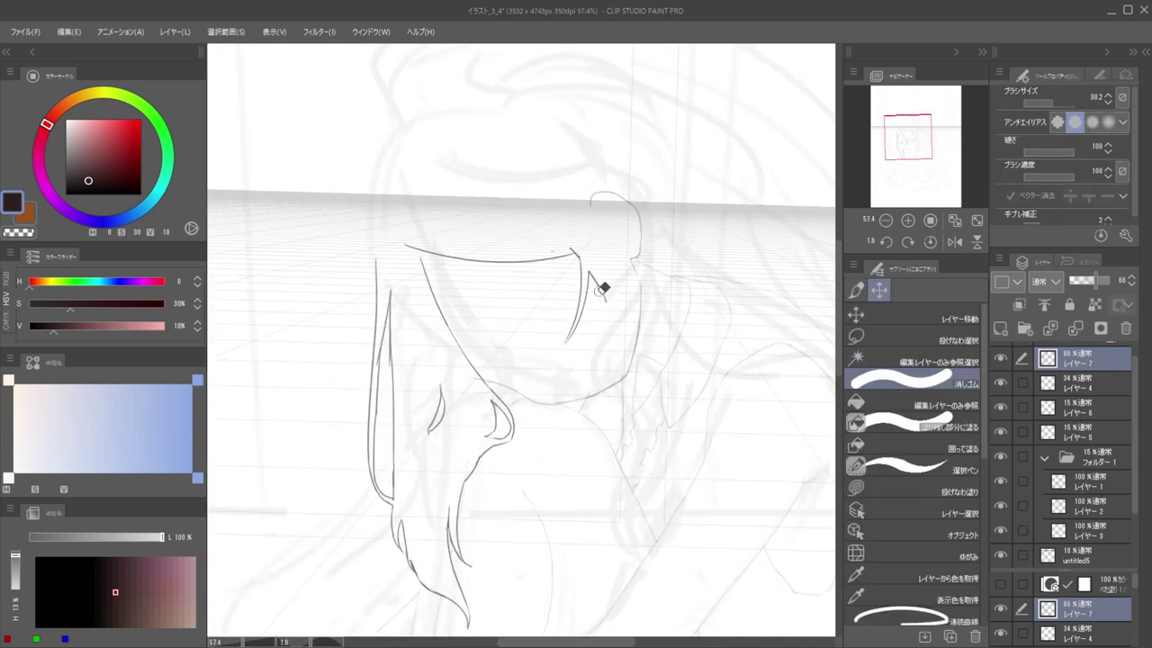
key("p")
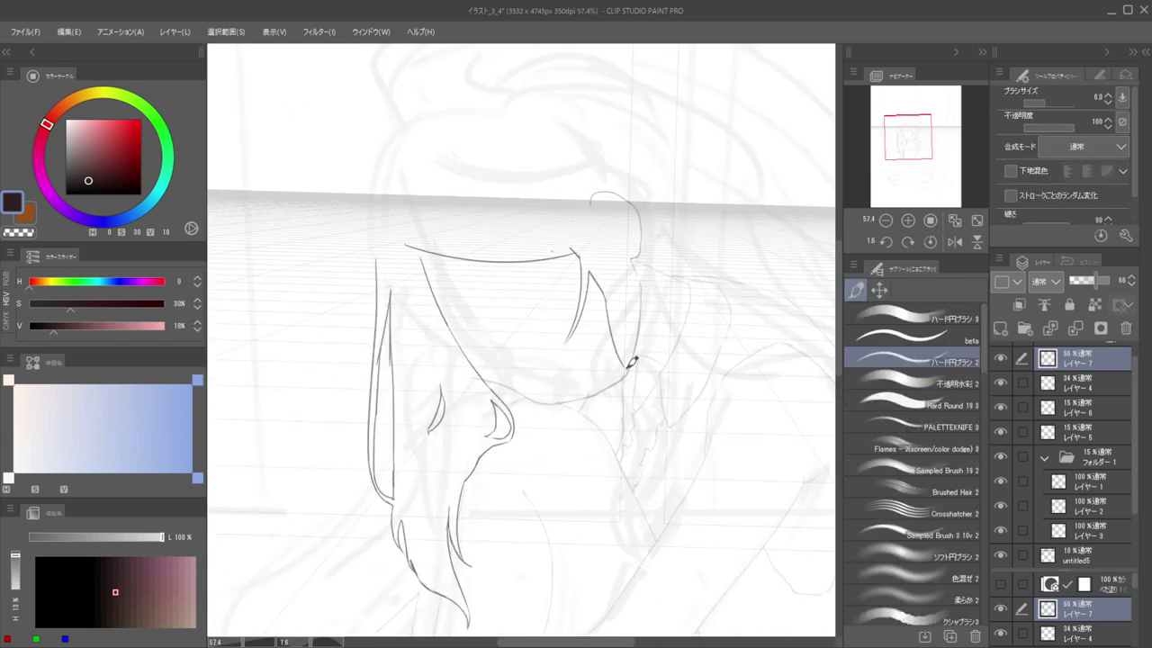
left_click_drag(609, 290, 634, 362)
key("ctrl+z")
key("e")
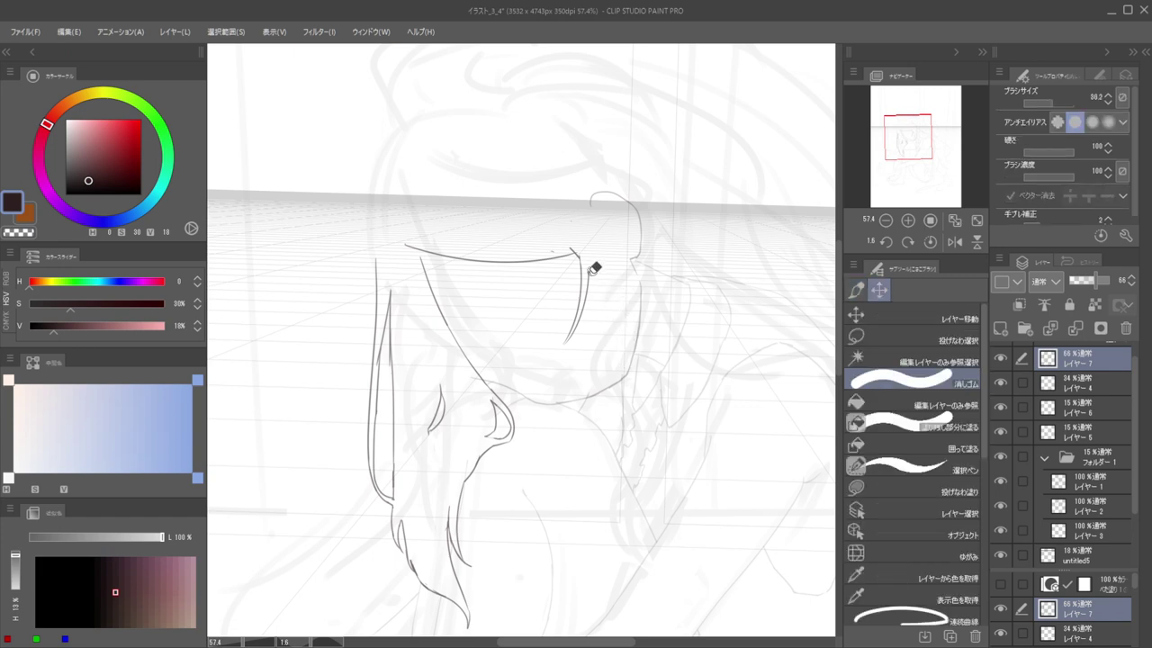
key("b")
left_click_drag(592, 275, 621, 311)
key("ctrl+z")
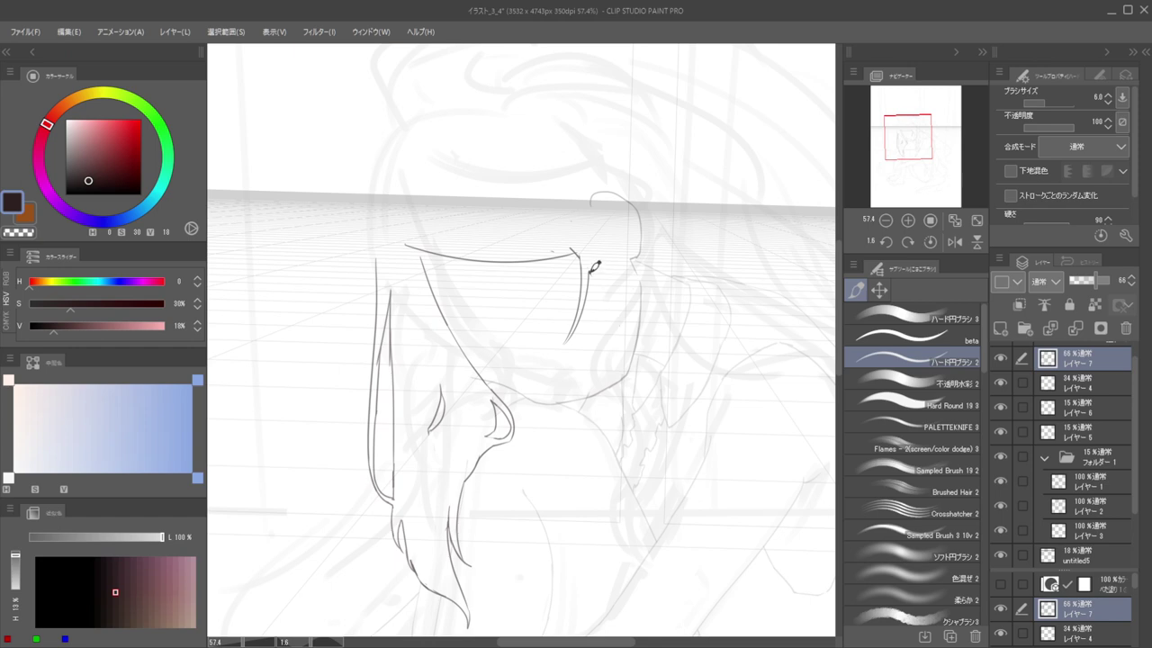
left_click_drag(592, 268, 625, 371)
key("ctrl+z")
left_click_drag(591, 268, 646, 438)
mouse_move(634, 397)
left_mouse_down()
mouse_move(620, 378)
mouse_move(642, 387)
left_mouse_up()
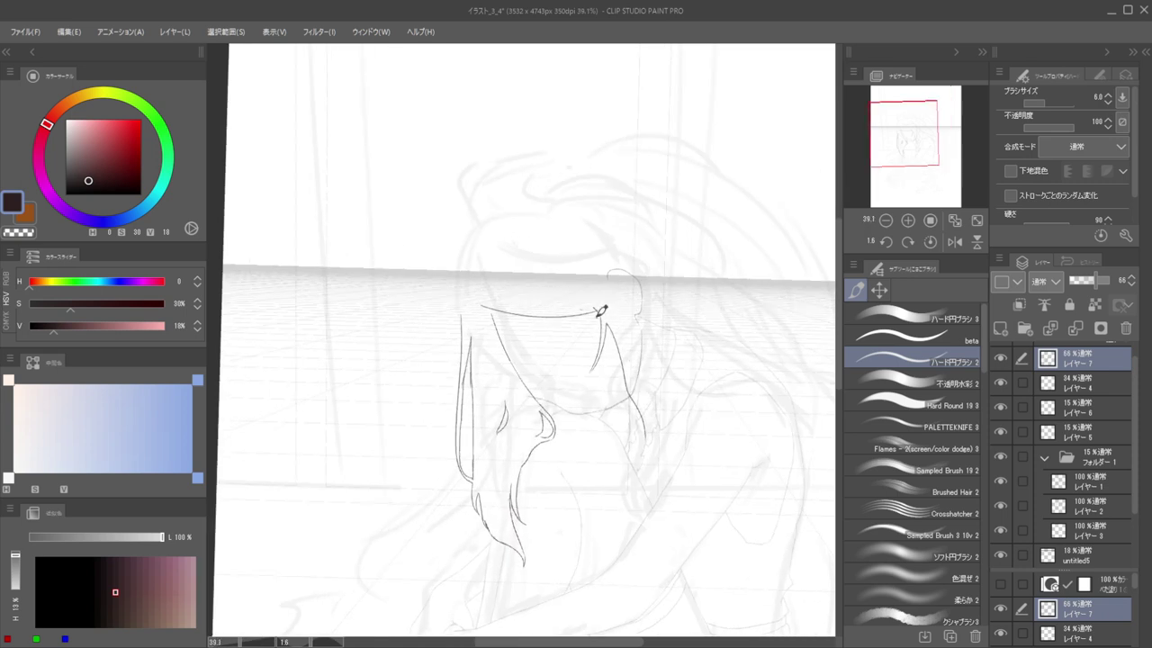
key("ctrl+z")
key("ctrl+z")
key("e")
mouse_move(639, 286)
left_mouse_down()
mouse_move(628, 274)
mouse_move(657, 344)
left_mouse_up()
key("p")
Draw a hair strand curving down from the hairline, redrawing it several times with a short strand below
key("ctrl+z")
left_click_drag(630, 273, 658, 358)
key("ctrl+z")
mouse_move(630, 267)
left_mouse_down()
mouse_move(664, 357)
mouse_move(655, 403)
left_mouse_up()
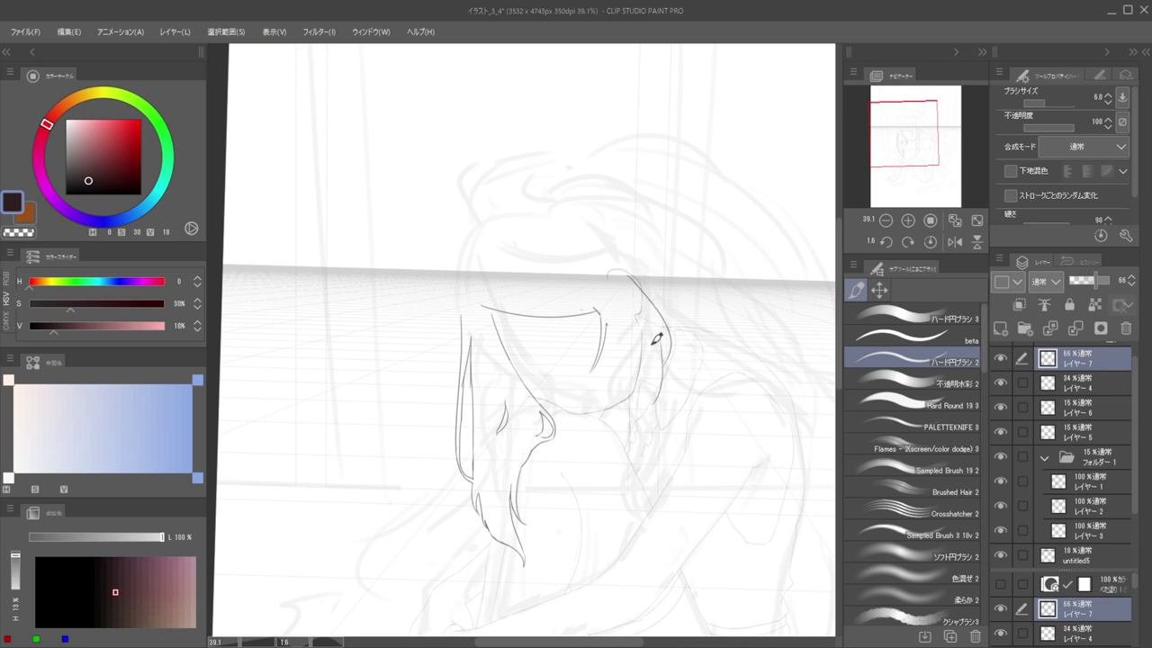
key("ctrl+z")
mouse_move(653, 318)
left_mouse_down()
mouse_move(641, 444)
mouse_move(660, 396)
mouse_move(646, 450)
left_mouse_up()
key("ctrl+z")
key("ctrl+z")
mouse_move(653, 318)
left_mouse_down()
mouse_move(665, 364)
mouse_move(648, 446)
left_mouse_up()
scroll(630, 360, "up", 2)
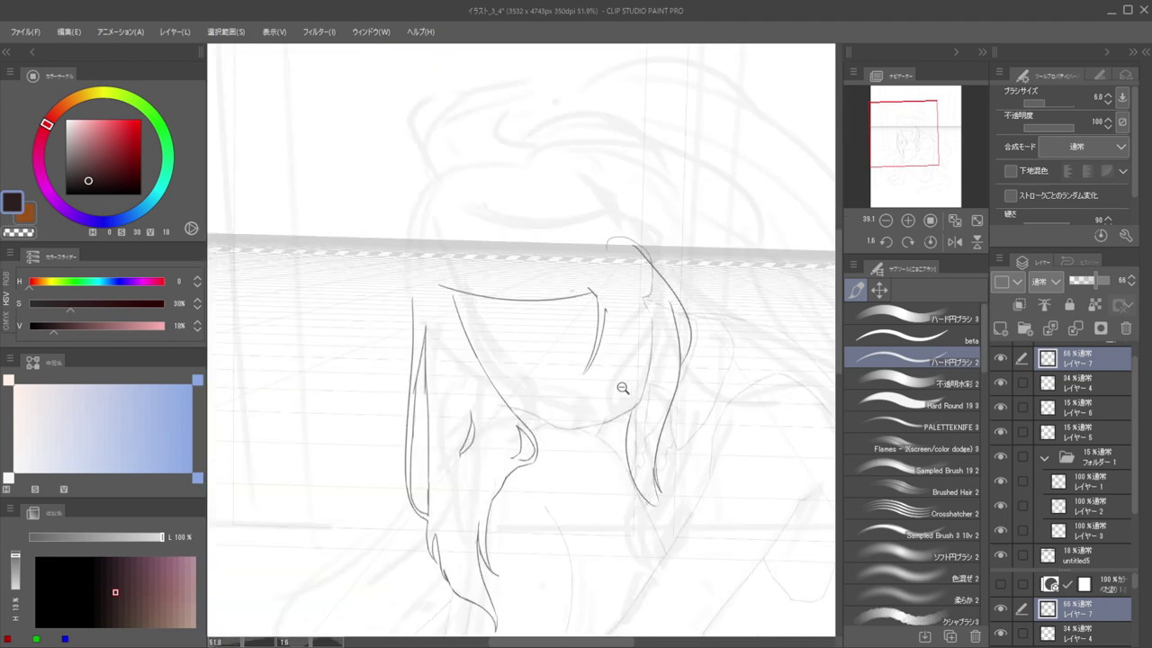
key("ctrl+z")
mouse_move(680, 310)
left_mouse_down()
mouse_move(664, 463)
mouse_move(677, 498)
left_mouse_up()
key("ctrl+z")
left_click_drag(662, 459, 676, 499)
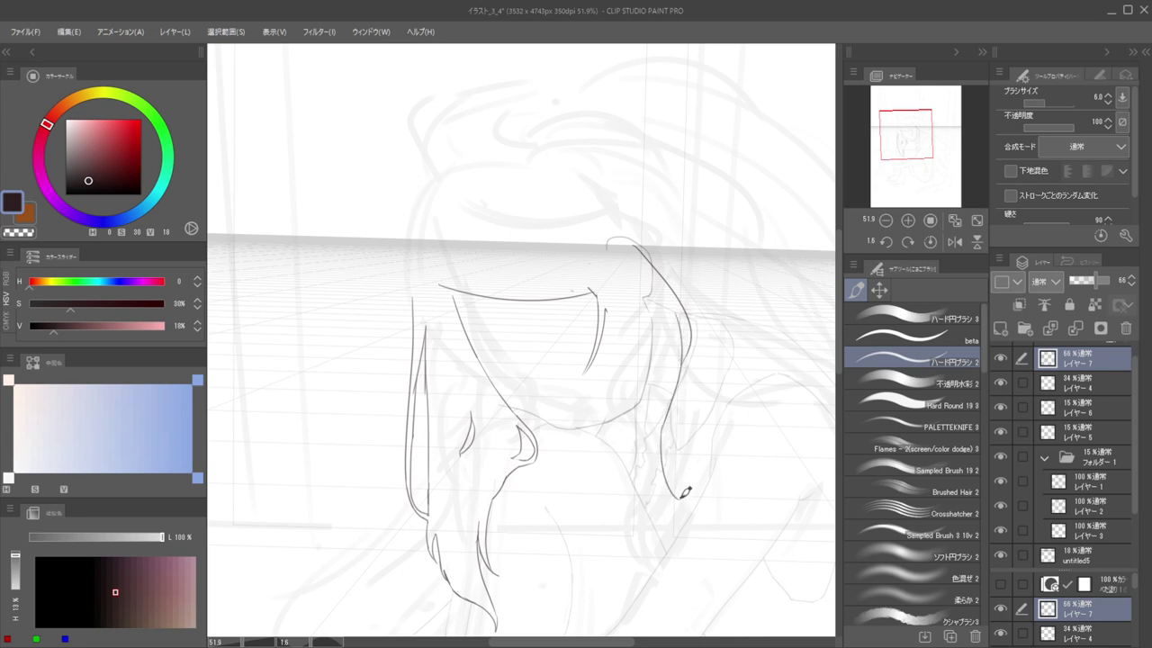
Draw a line down the right side of the hair beside the face
scroll(610, 377, "down", 5)
scroll(638, 393, "up", 4)
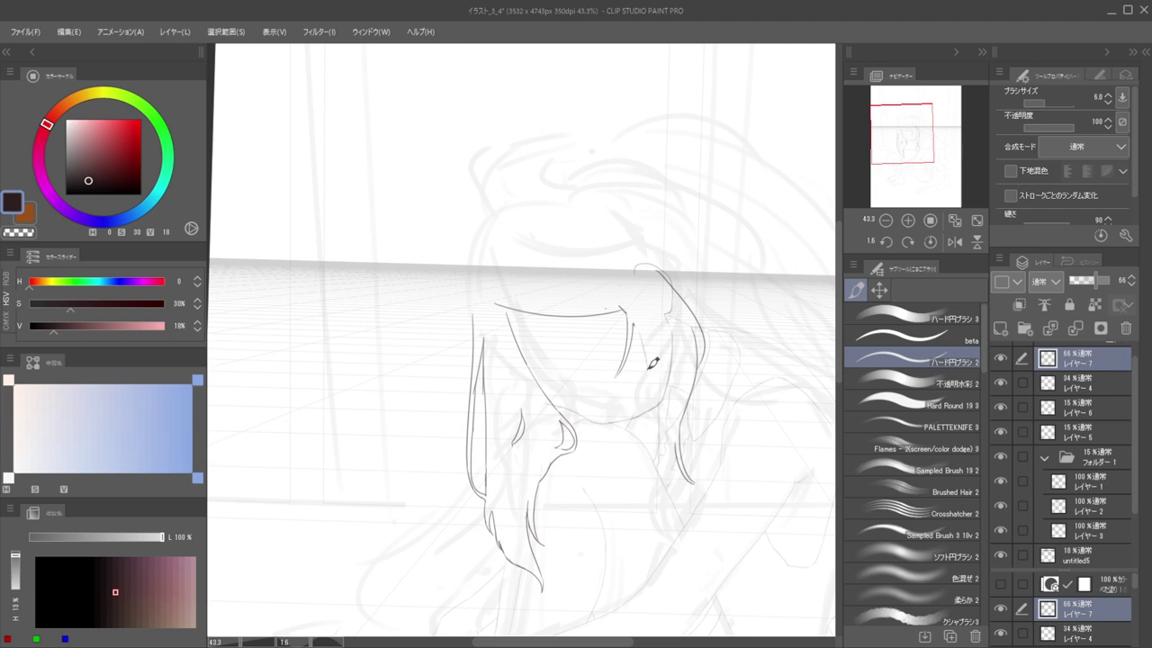
left_click_drag(634, 335, 639, 316)
left_click_drag(635, 318, 658, 400)
key("ctrl+z")
mouse_move(637, 319)
left_mouse_down()
mouse_move(656, 393)
mouse_move(608, 353)
mouse_move(681, 398)
left_mouse_up()
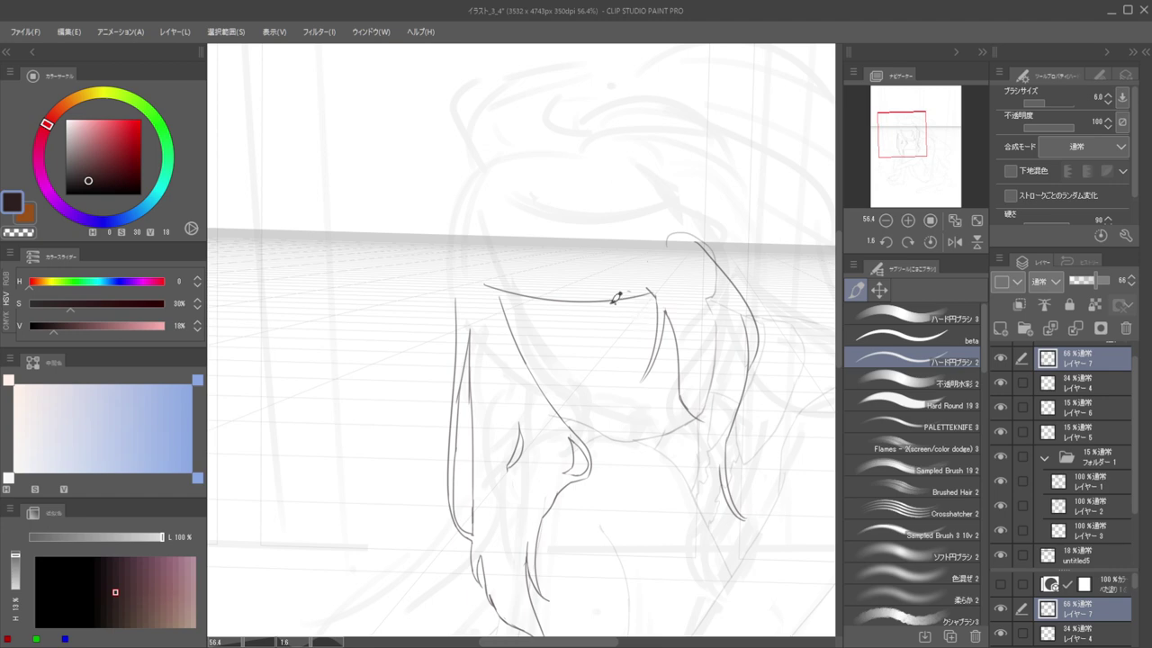
Draw and redraw a vertical strand in the hair beside the face until it sits right
key("e")
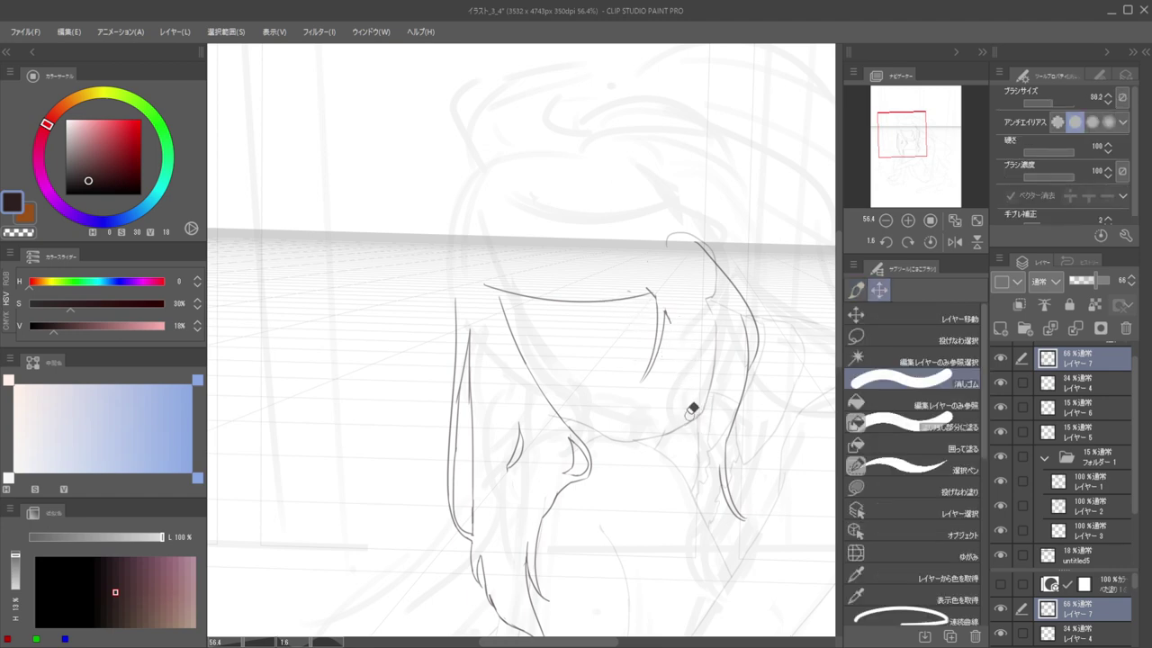
key("p")
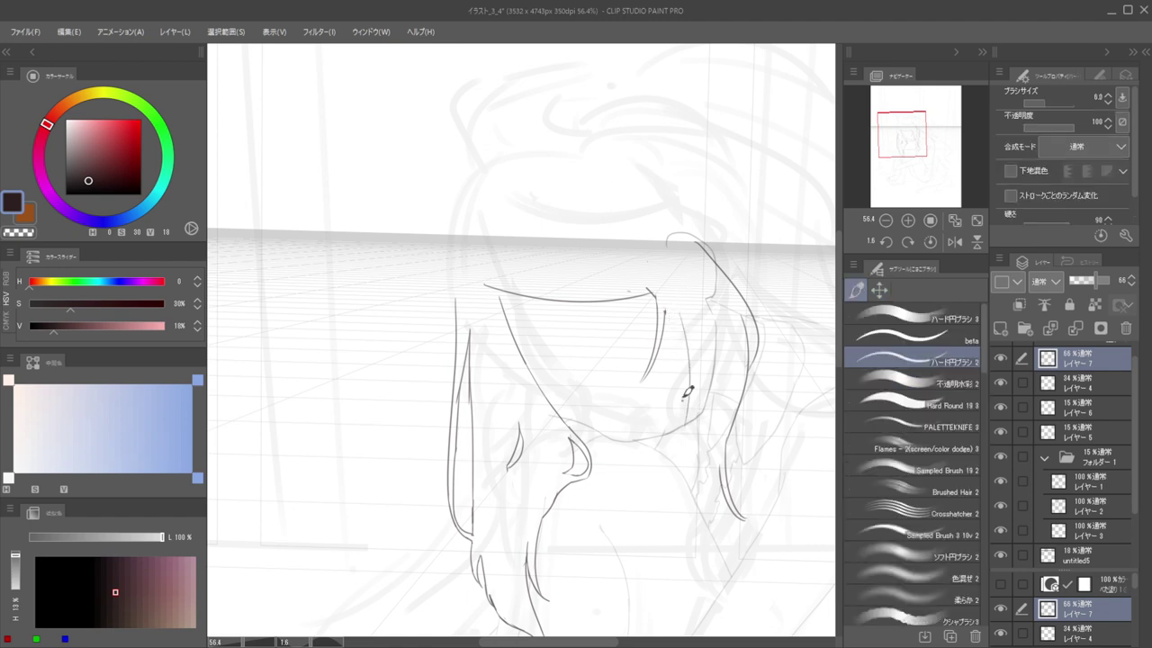
left_click_drag(695, 315, 688, 436)
key("ctrl+z")
left_click_drag(699, 314, 691, 433)
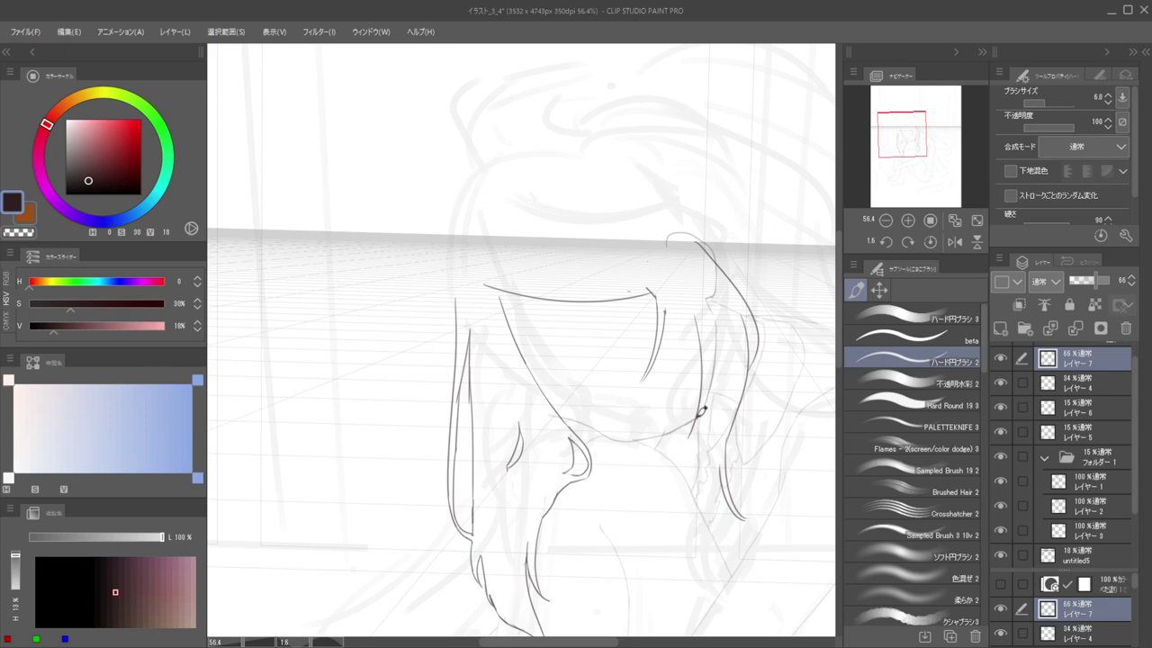
key("ctrl+z")
left_click_drag(695, 317, 687, 435)
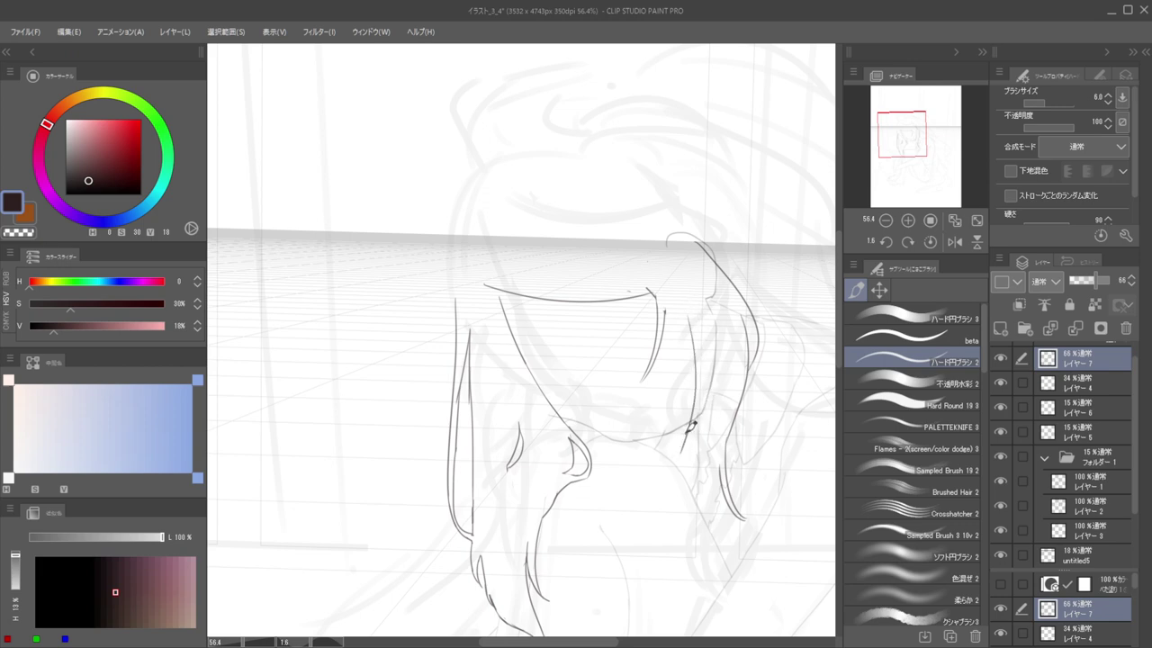
key("ctrl+z")
left_click_drag(684, 313, 681, 452)
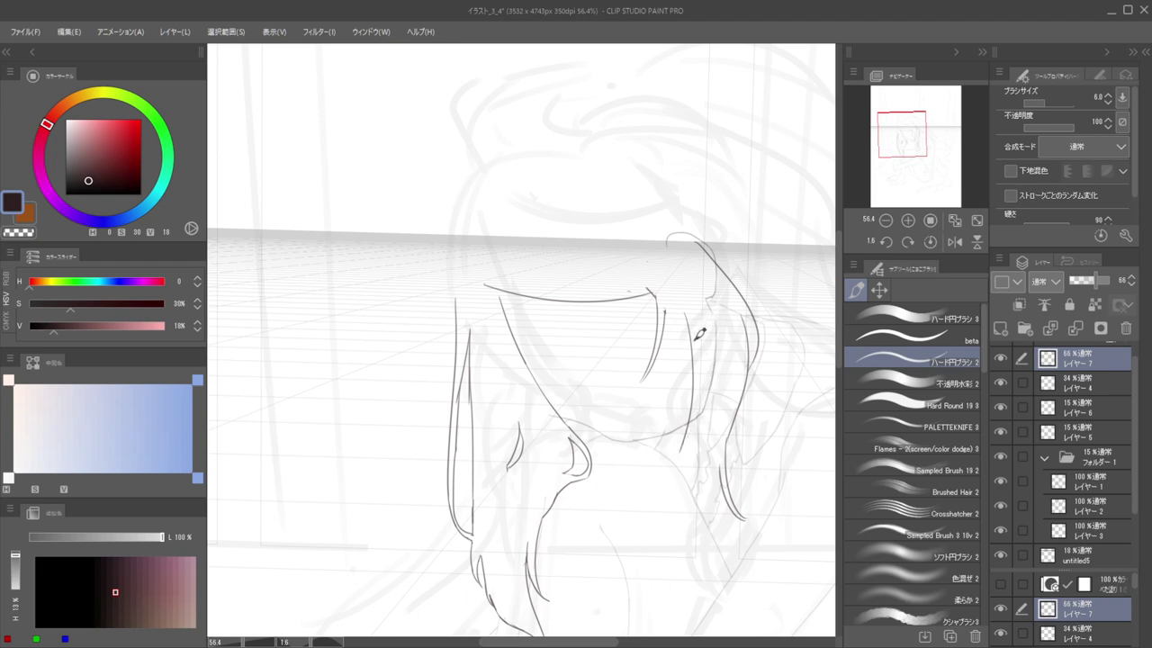
key("ctrl+z")
left_click_drag(703, 306, 689, 443)
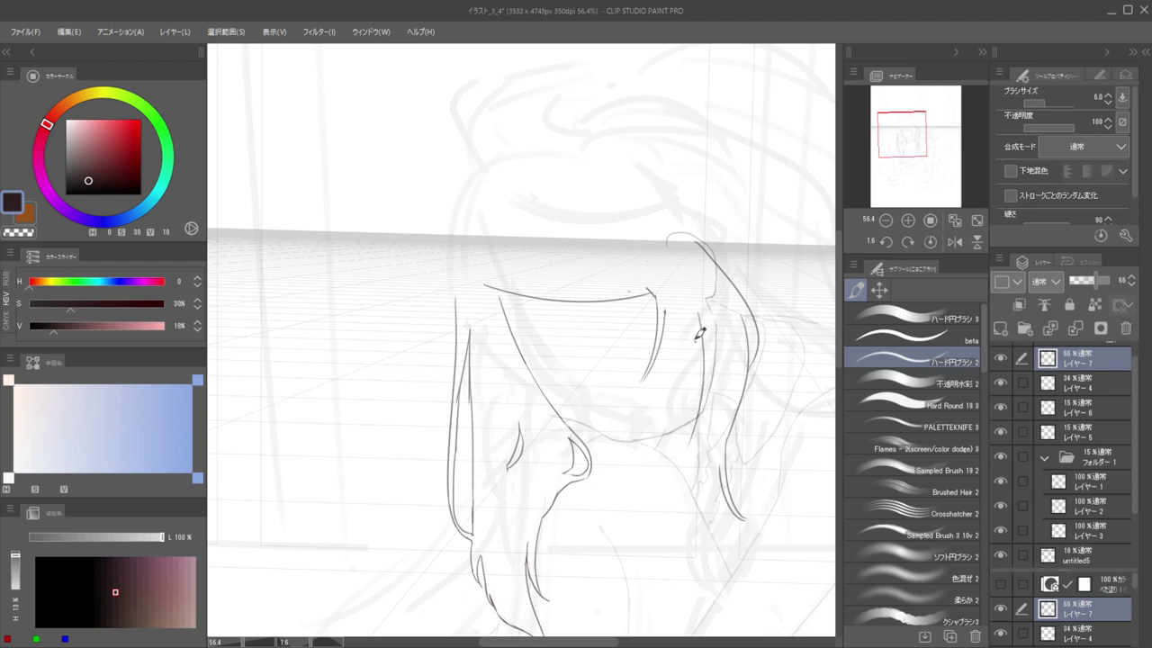
left_click_drag(681, 309, 682, 410)
key("ctrl+z")
mouse_move(667, 311)
left_mouse_down()
mouse_move(682, 348)
mouse_move(690, 343)
left_mouse_up()
key("ctrl+z")
key("ctrl+z")
left_click_drag(667, 305, 700, 378)
Draw a strand curving down the right side of the face
key("ctrl+z")
mouse_move(681, 315)
left_mouse_down()
mouse_move(674, 432)
mouse_move(702, 408)
mouse_move(678, 454)
left_mouse_up()
key("ctrl+z")
mouse_move(681, 381)
left_mouse_down()
mouse_move(662, 457)
mouse_move(574, 438)
left_mouse_up()
key("ctrl+z")
left_click_drag(654, 361, 706, 250)
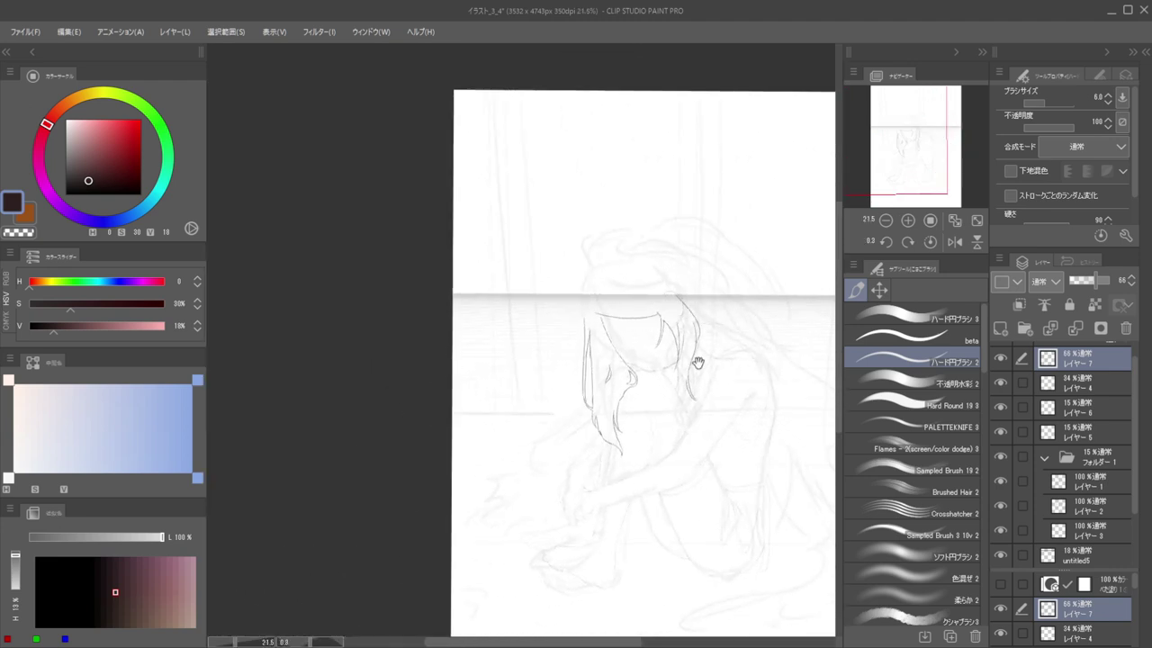
scroll(698, 362, "up", 5)
key("e")
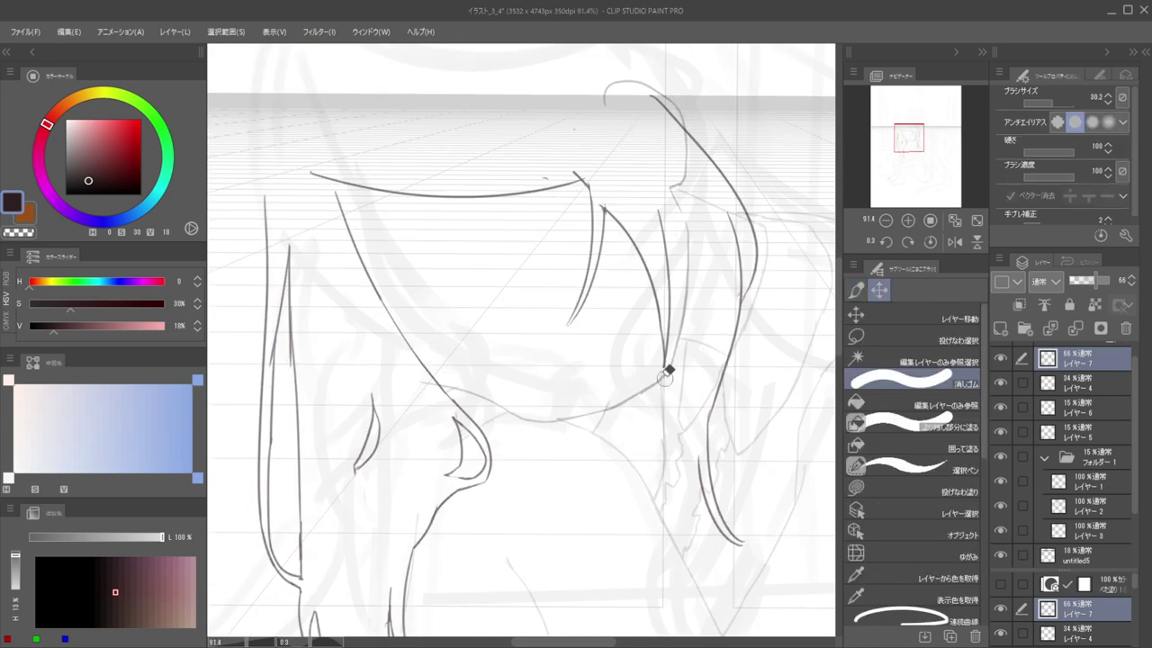
key("p")
left_click_drag(666, 358, 627, 450)
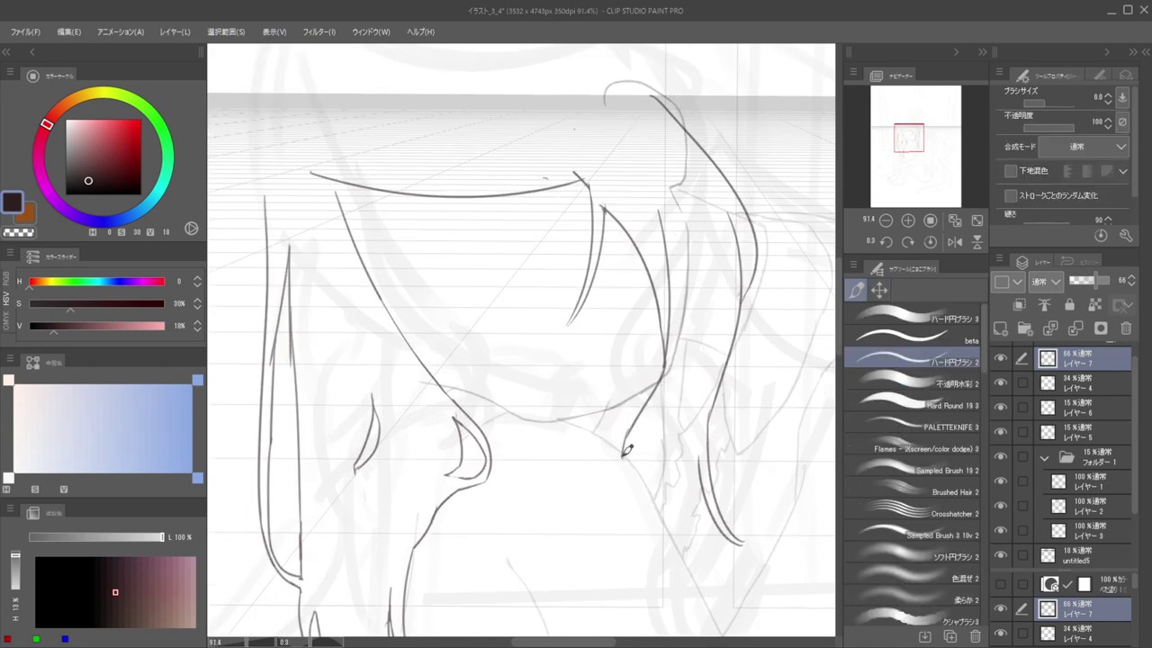
scroll(594, 396, "down", 5)
scroll(658, 437, "up", 4)
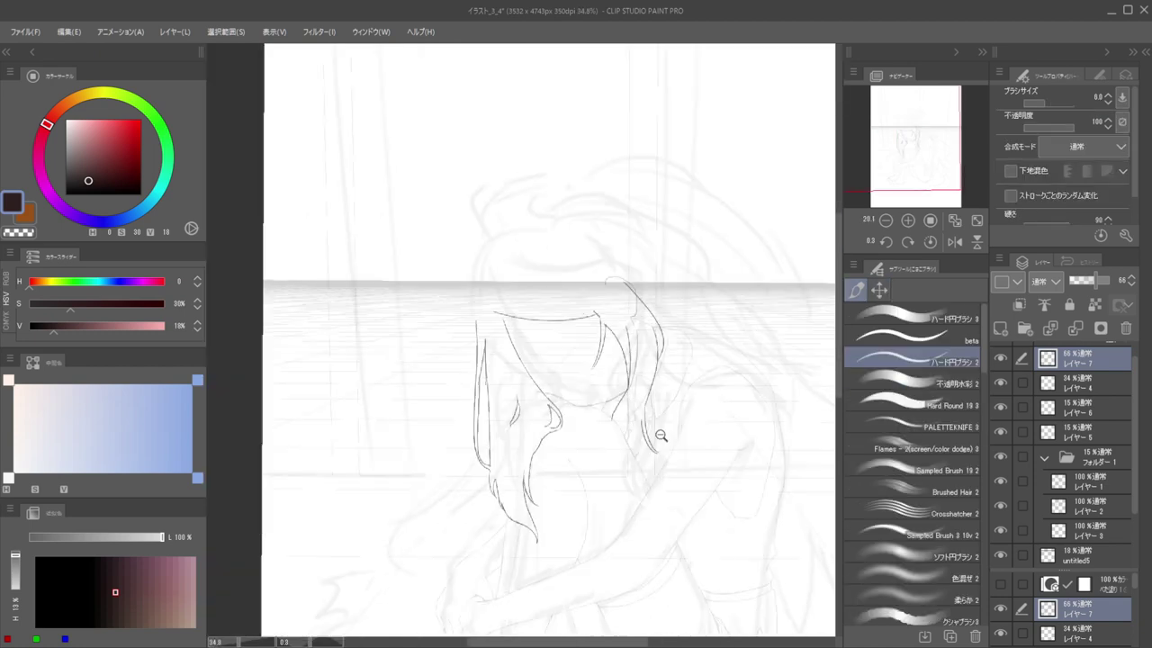
Trim the strand's lower end and redraw its tail down the right hair side
key("e")
left_click_drag(657, 440, 678, 483)
key("p")
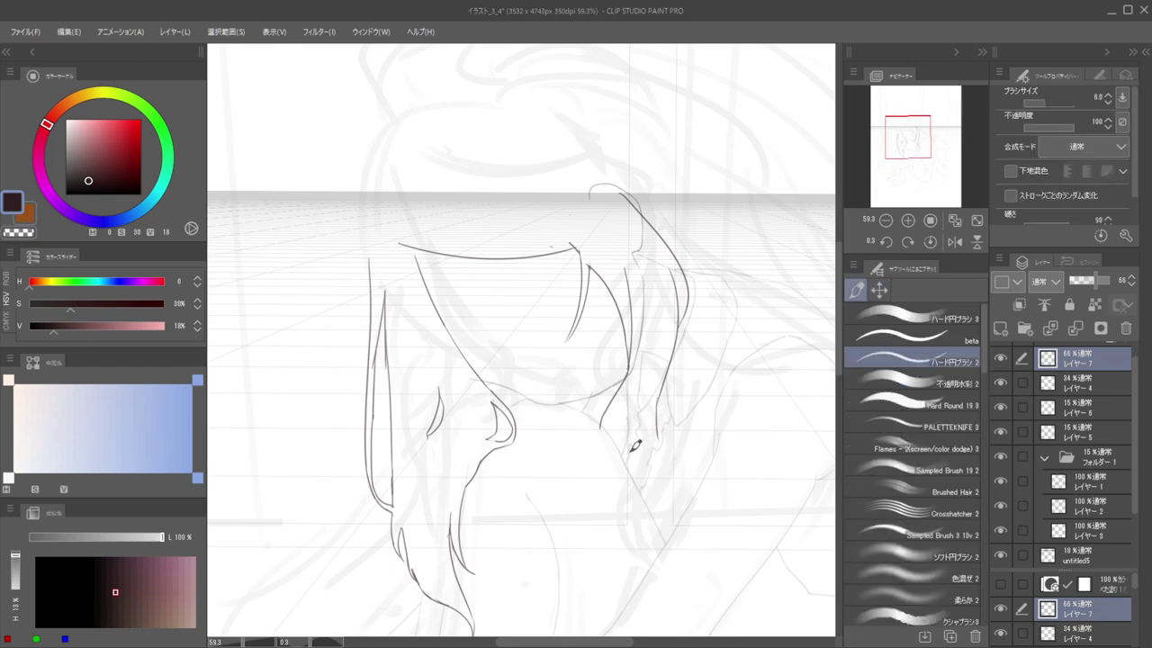
key("e")
mouse_move(657, 440)
left_mouse_down()
mouse_move(662, 395)
mouse_move(655, 446)
left_mouse_up()
key("p")
mouse_move(655, 403)
left_mouse_down()
mouse_move(648, 469)
mouse_move(668, 493)
mouse_move(677, 482)
left_mouse_up()
key("ctrl+z")
key("ctrl+z")
key("ctrl+z")
key("ctrl+z")
Draw a darker strand down from the top of the hair beside the face
key("e")
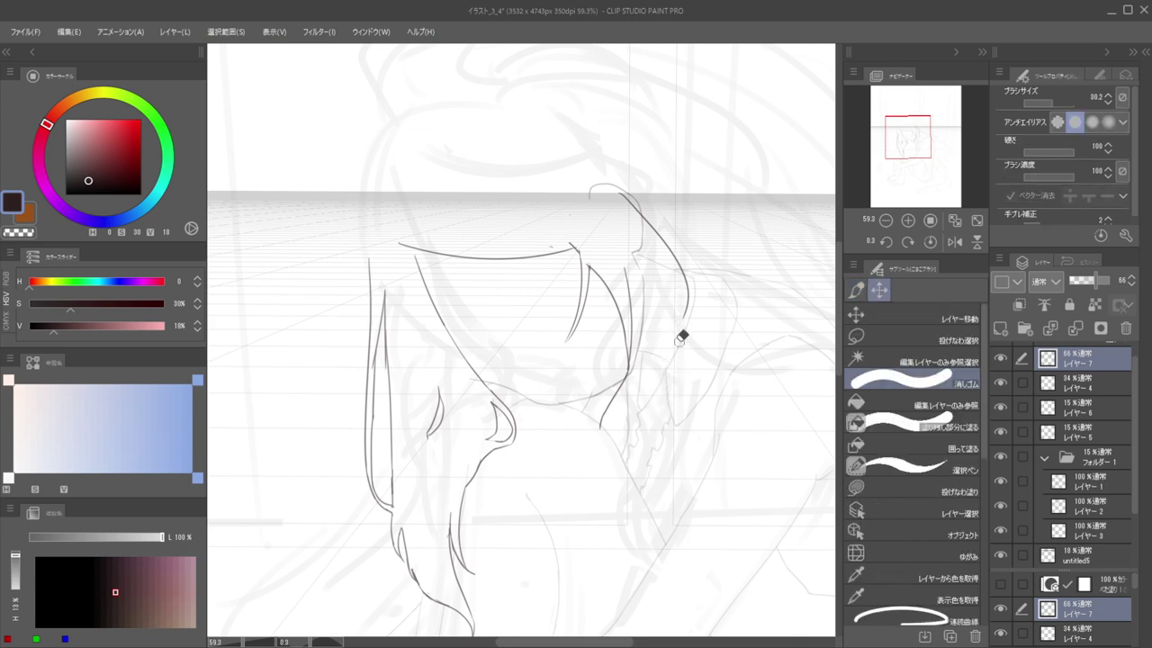
key("p")
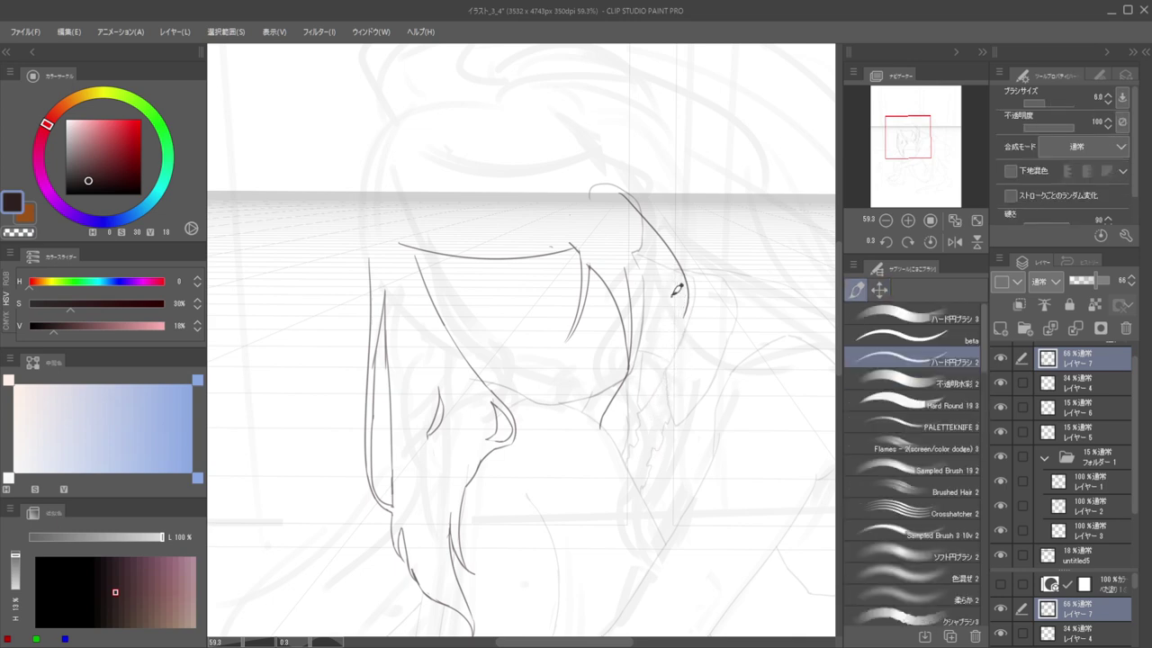
mouse_move(677, 289)
left_mouse_down()
mouse_move(690, 346)
mouse_move(674, 386)
left_mouse_up()
key("ctrl+z")
mouse_move(677, 289)
left_mouse_down()
mouse_move(680, 394)
mouse_move(616, 375)
left_mouse_up()
left_click_drag(668, 346, 661, 383)
scroll(604, 403, "up", 3)
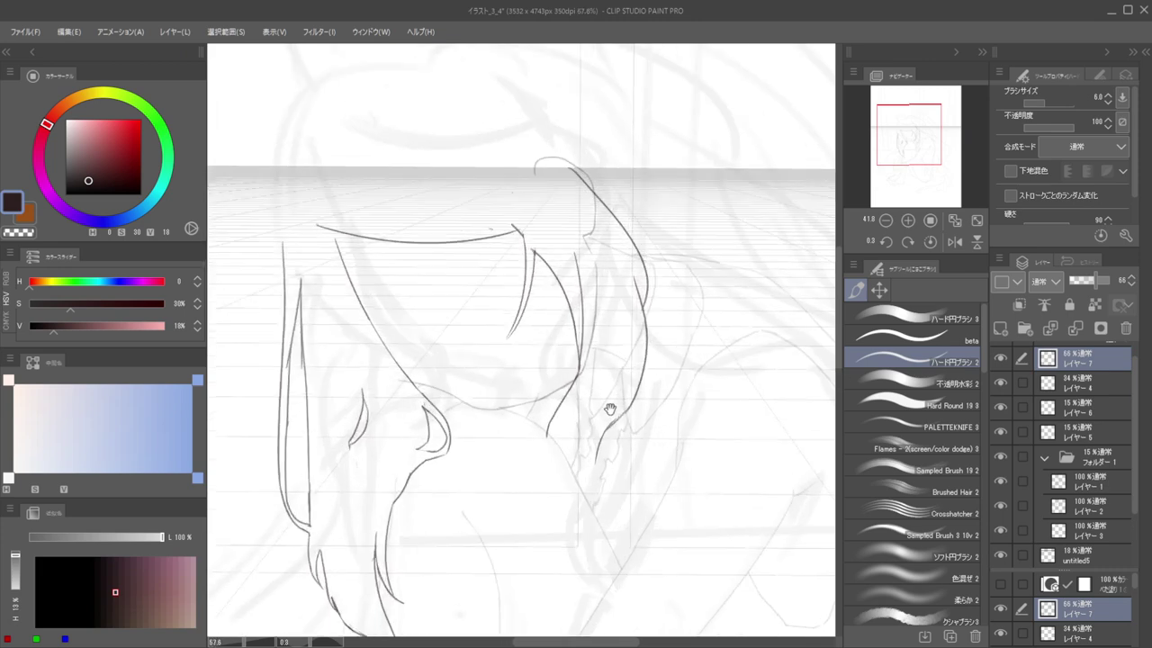
scroll(634, 359, "down", 4)
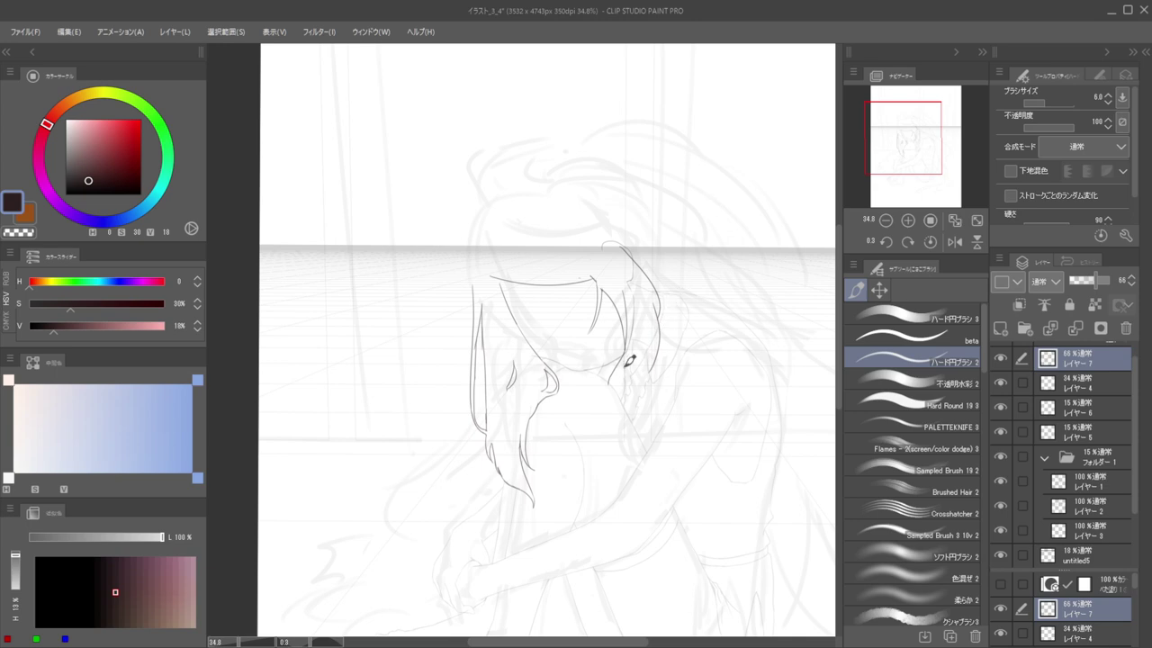
scroll(630, 360, "up", 2)
scroll(616, 376, "up", 4)
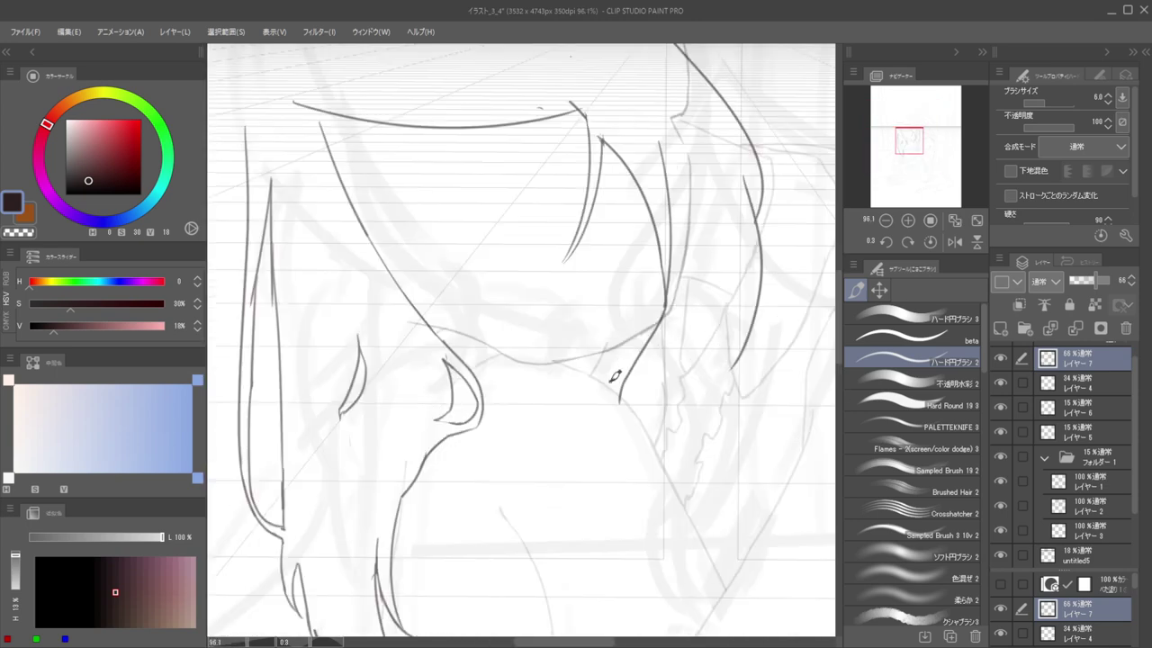
Erase the lower part of the right hair outline with the Eraser
mouse_move(615, 376)
left_mouse_down()
mouse_move(619, 423)
mouse_move(668, 290)
left_mouse_up()
key("e")
left_click_drag(671, 262, 663, 367)
left_click_drag(654, 225, 663, 263)
key("b")
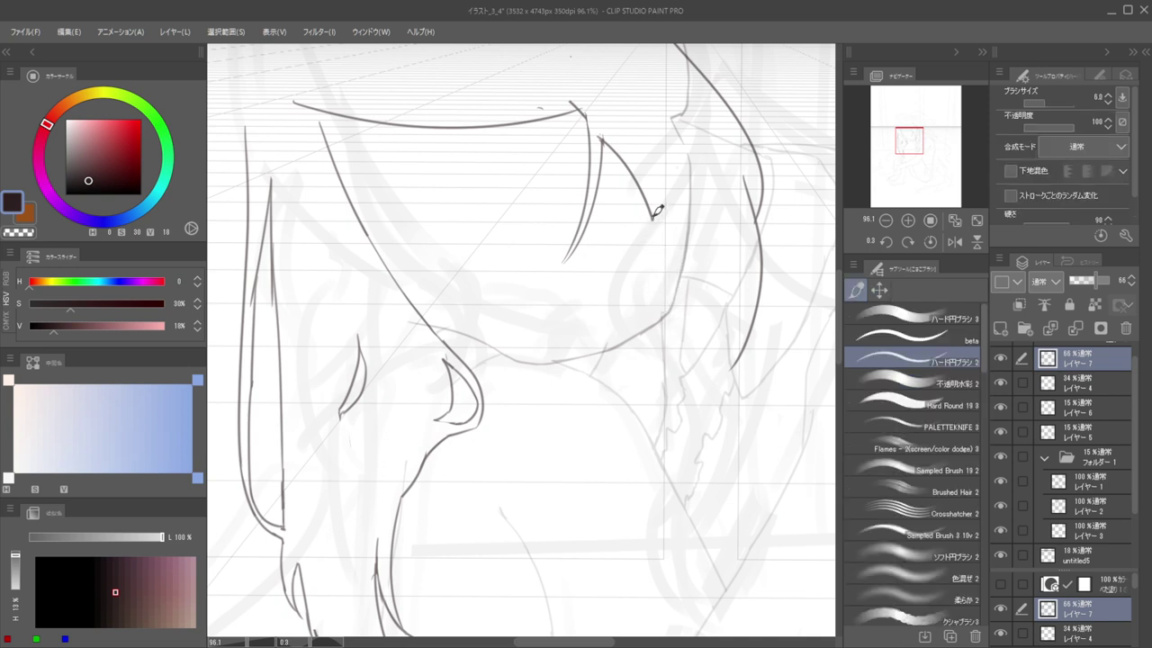
Redraw the right hair line as a longer stroke extending down to chin level
left_click_drag(657, 218, 660, 318)
key("ctrl+z")
left_click_drag(655, 238, 647, 362)
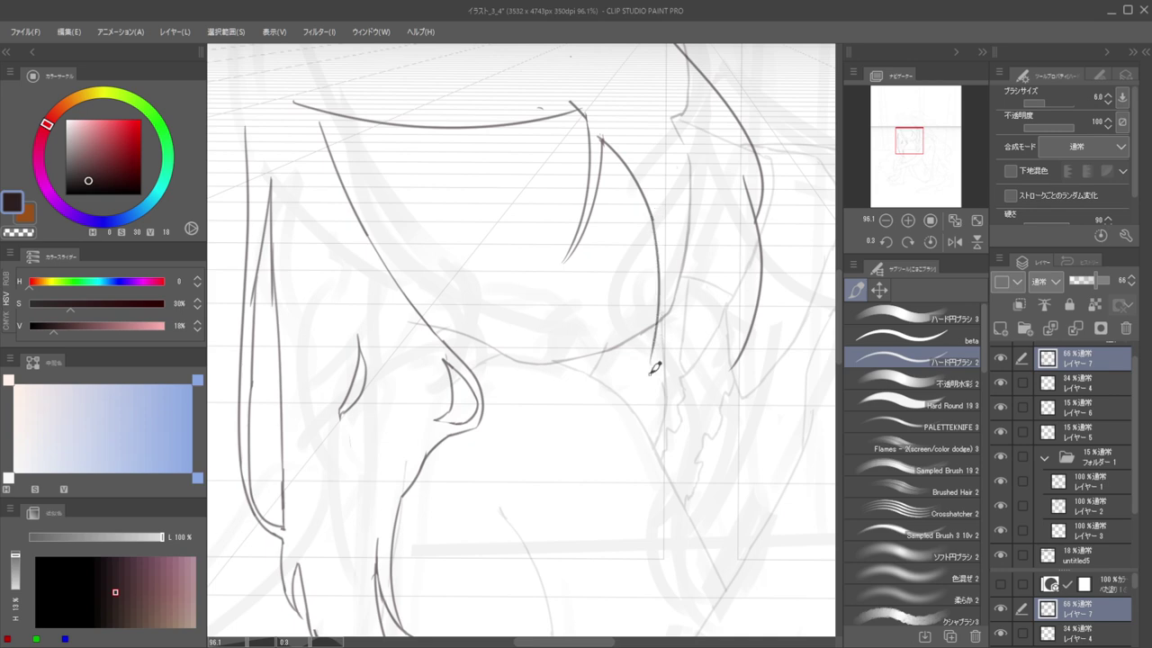
scroll(657, 341, "down", 5)
scroll(657, 347, "up", 4)
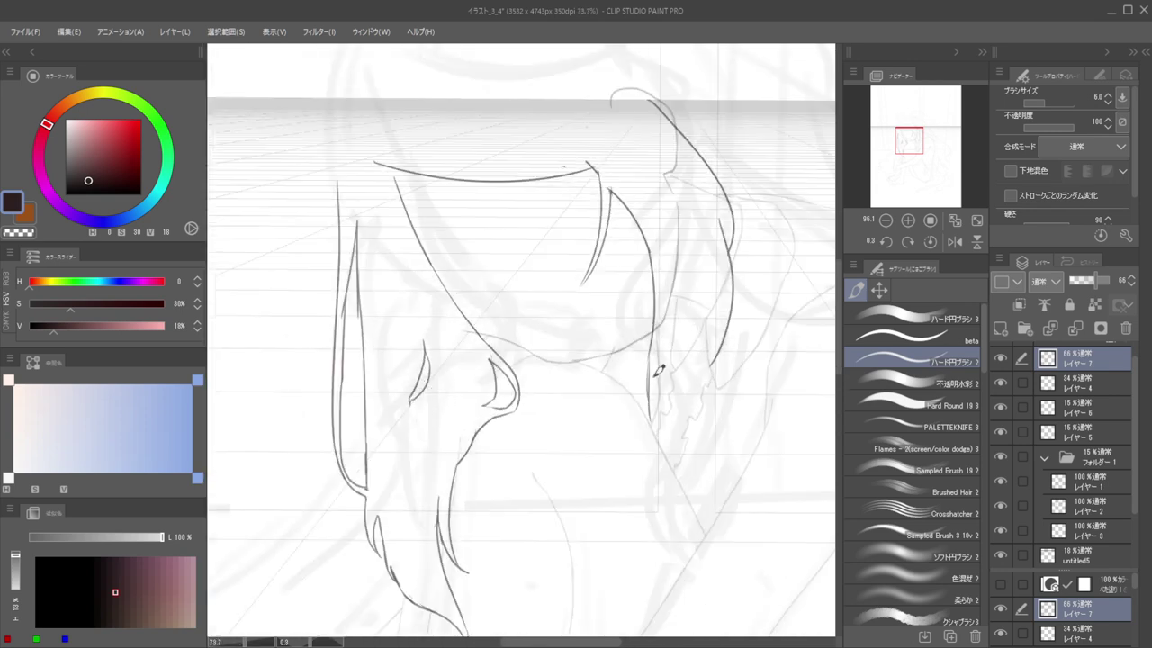
scroll(552, 337, "down", 5)
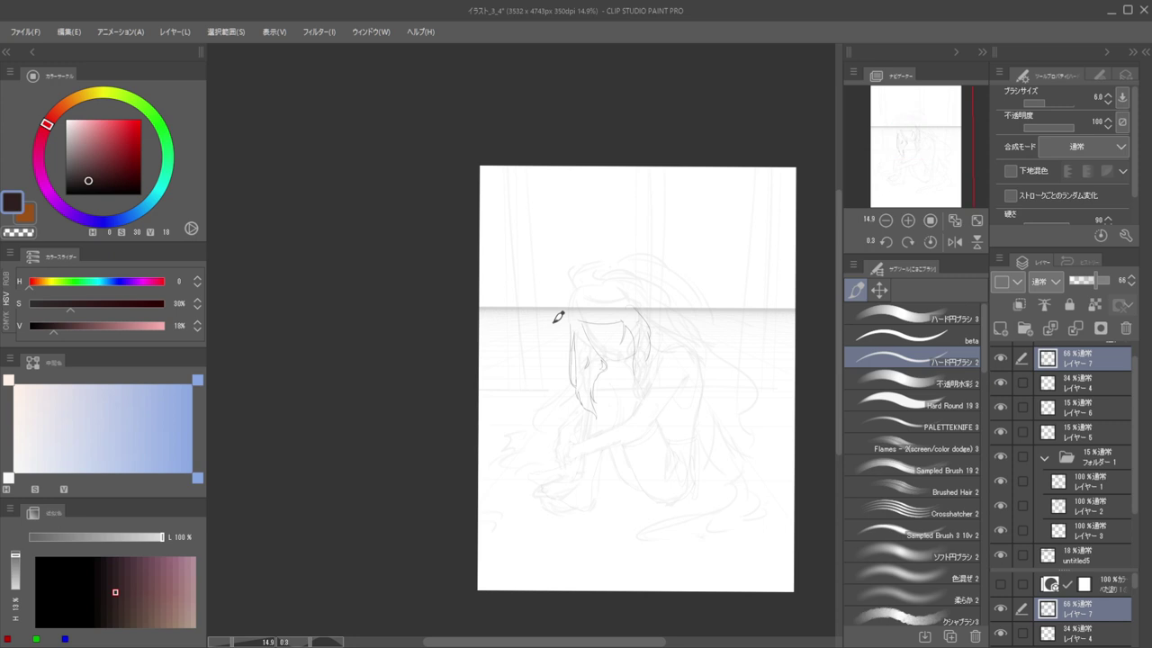
scroll(638, 295, "up", 2)
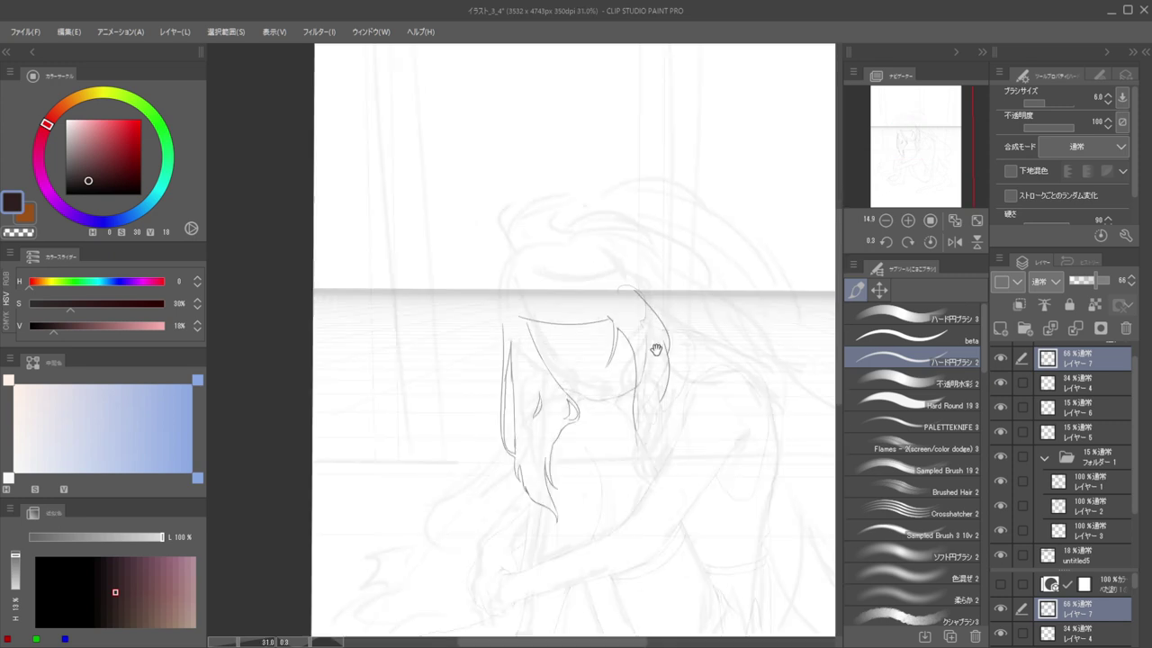
scroll(666, 342, "up", 2)
Erase a stray stroke segment on the hair and return to the pen
key("e")
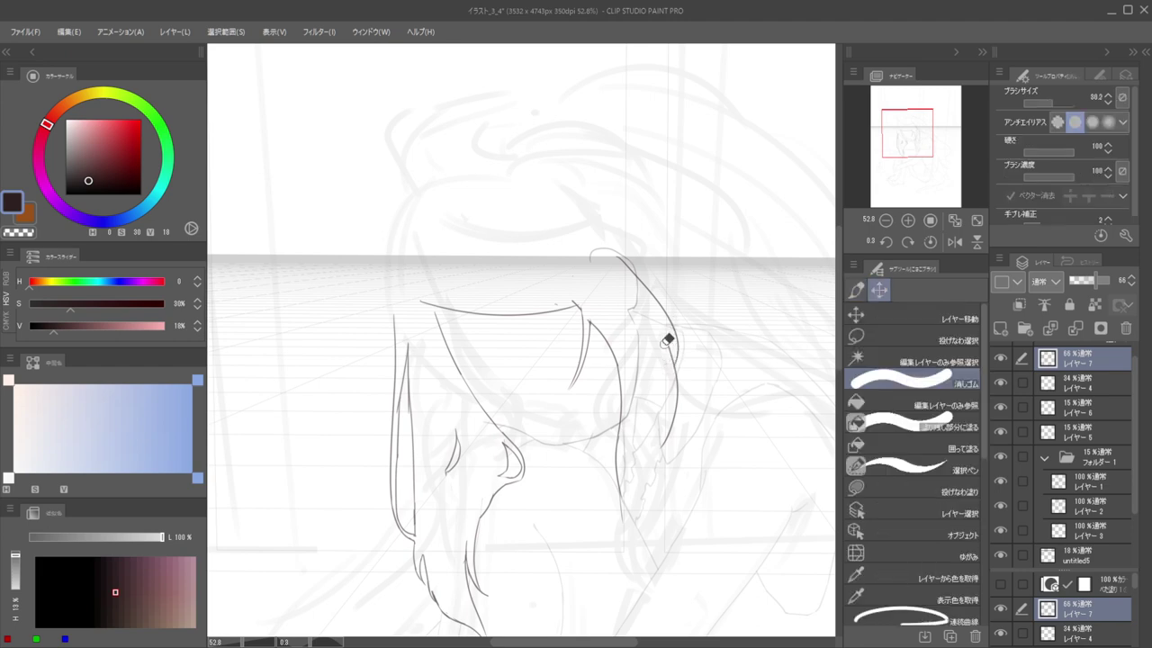
mouse_move(665, 333)
left_mouse_down()
mouse_move(674, 452)
mouse_move(663, 463)
left_mouse_up()
key("b")
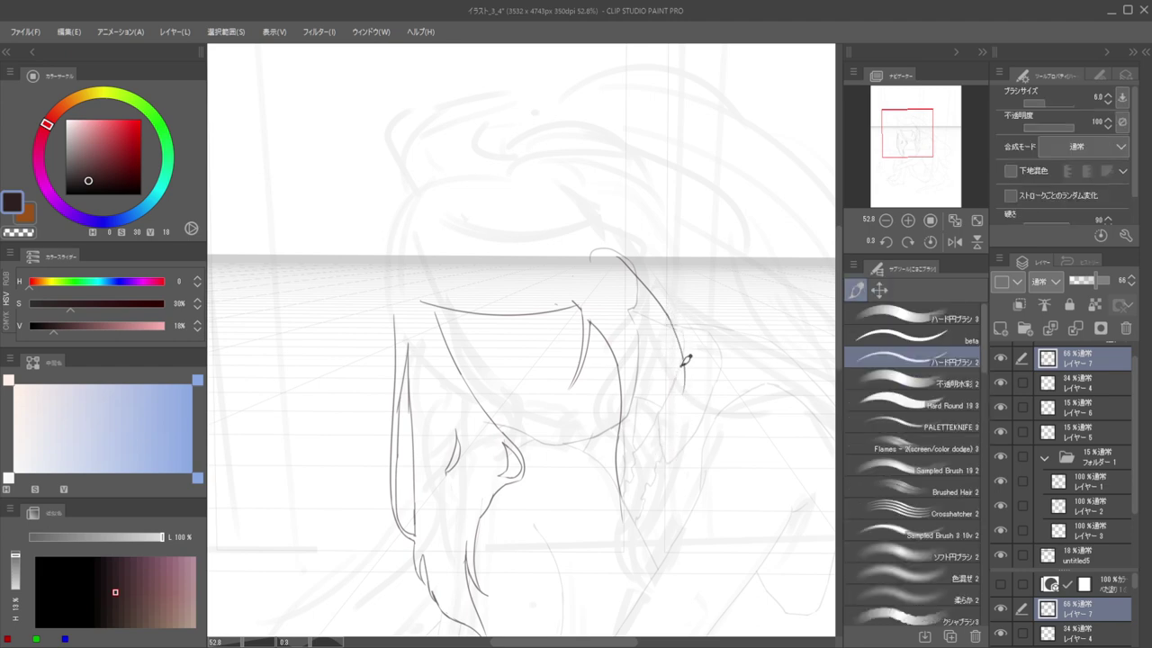
left_click_drag(669, 326, 689, 380)
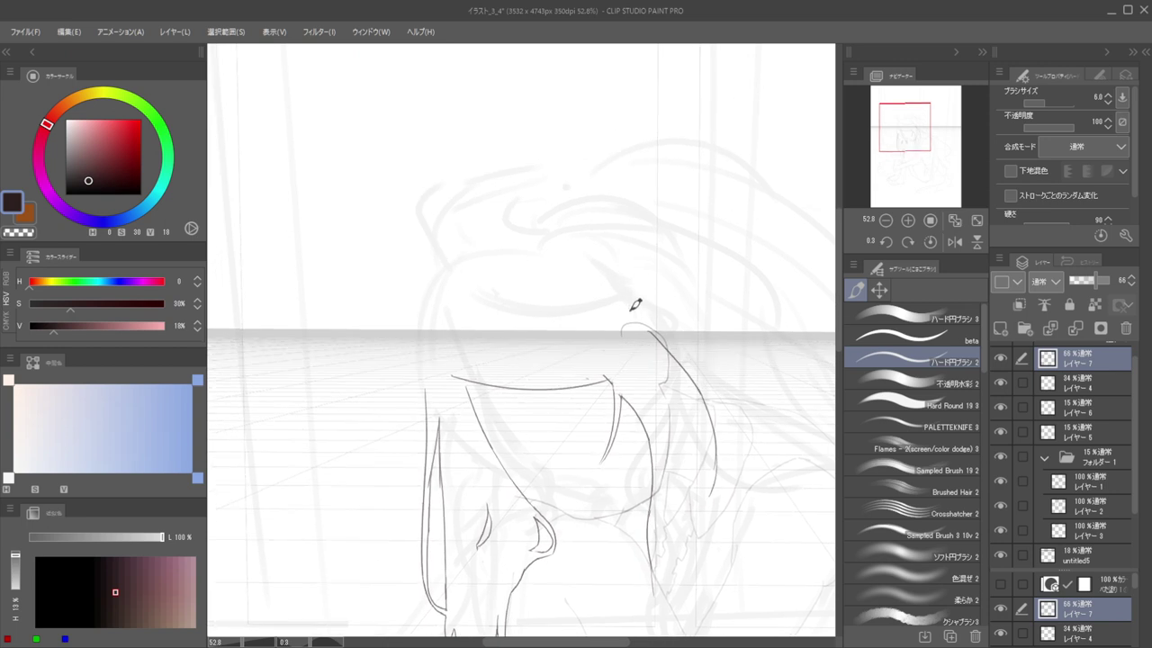
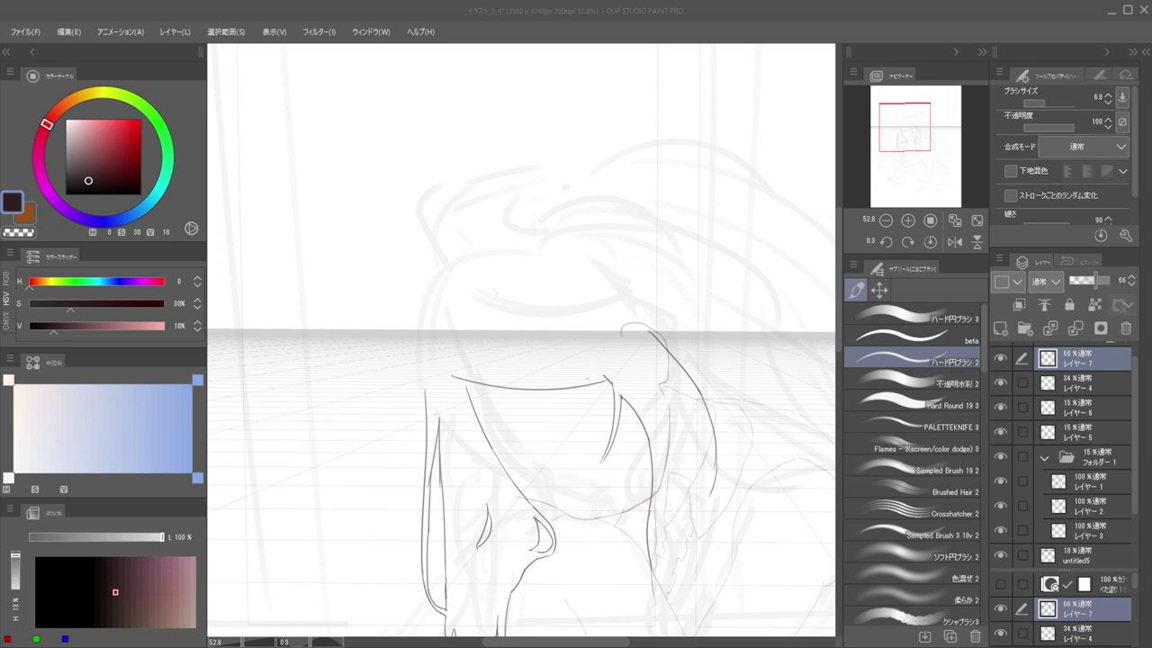
Check the drawing mirrored, then erase the stray segment, top hook and upper stroke end by the hair
left_click_drag(594, 279, 607, 313)
key("h")
key("h")
left_click(1084, 383)
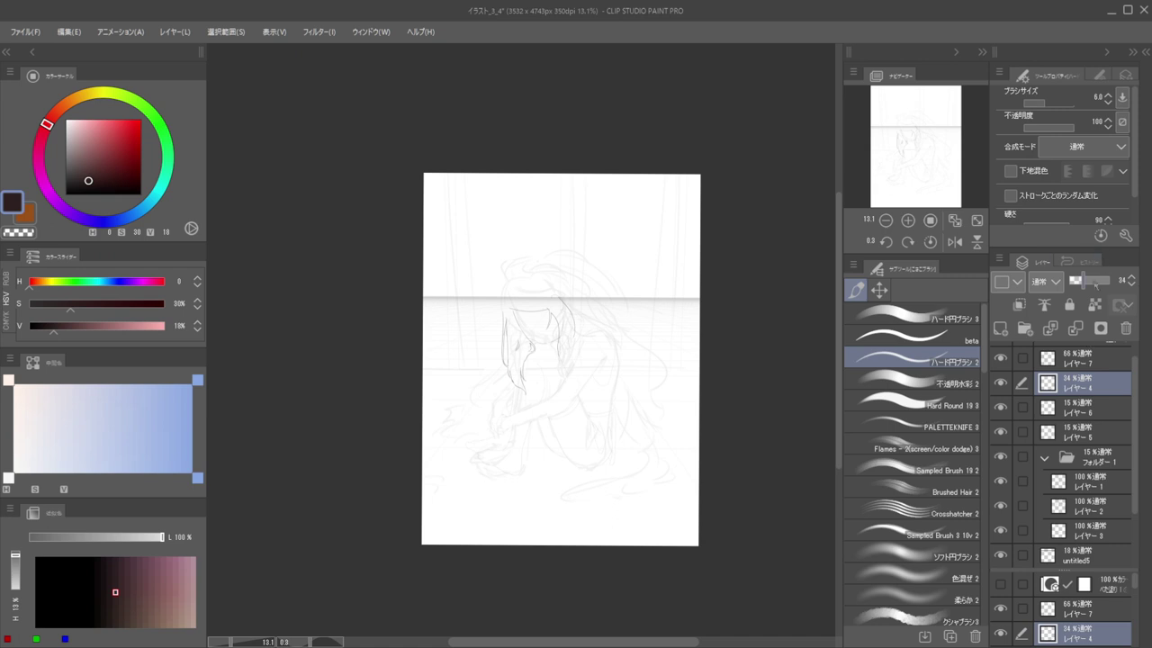
scroll(539, 274, "up", 6)
key("e")
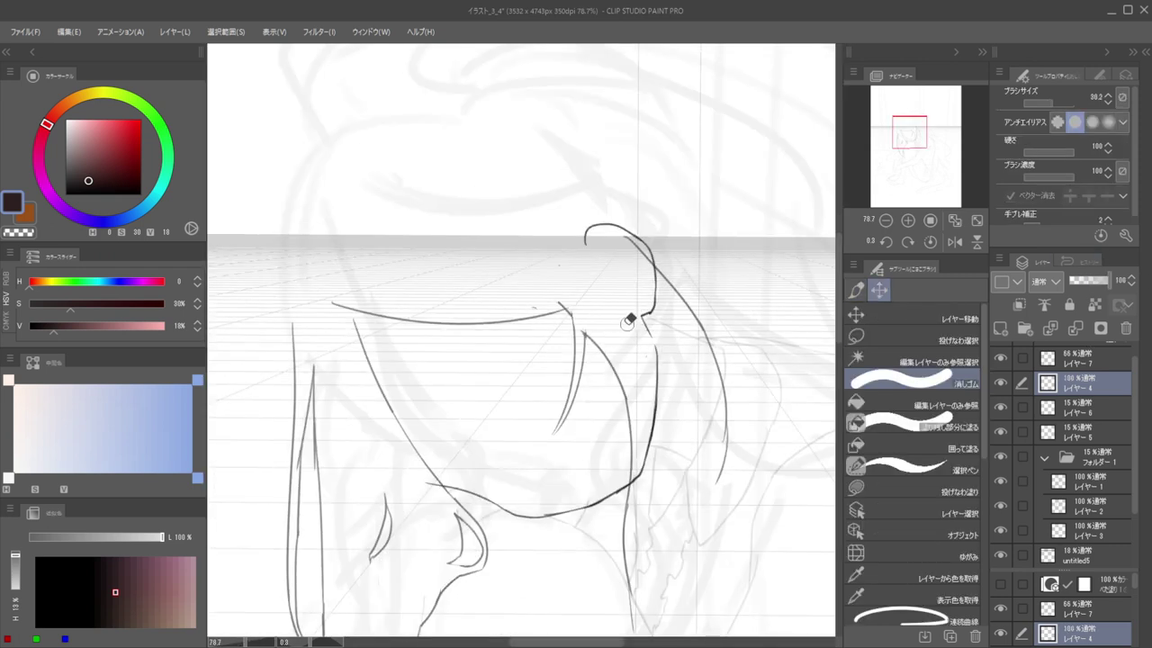
mouse_move(637, 310)
left_mouse_down()
mouse_move(648, 308)
mouse_move(648, 276)
left_mouse_up()
mouse_move(586, 239)
left_mouse_down()
mouse_move(588, 228)
mouse_move(624, 258)
left_mouse_up()
mouse_move(662, 346)
left_mouse_down()
mouse_move(660, 462)
mouse_move(666, 374)
left_mouse_up()
key("ctrl+z")
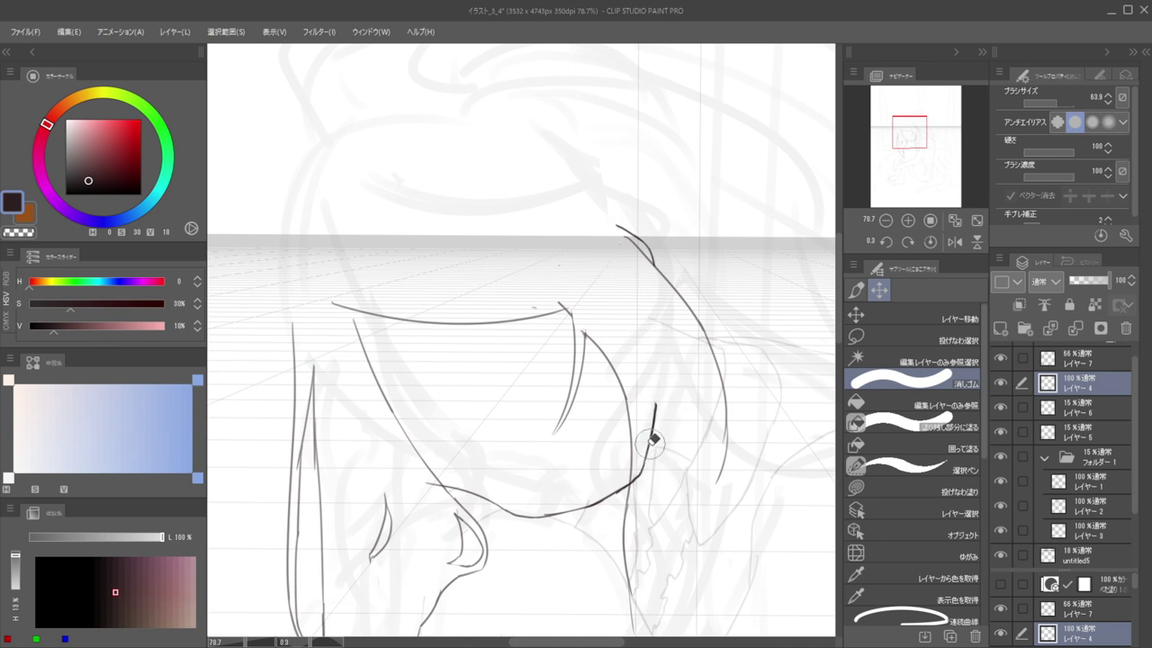
left_click_drag(642, 443, 711, 395)
left_click_drag(713, 345, 710, 459)
Try erasing the curved stroke's lower tail, then undo it and return to the brush
scroll(690, 429, "down", 6)
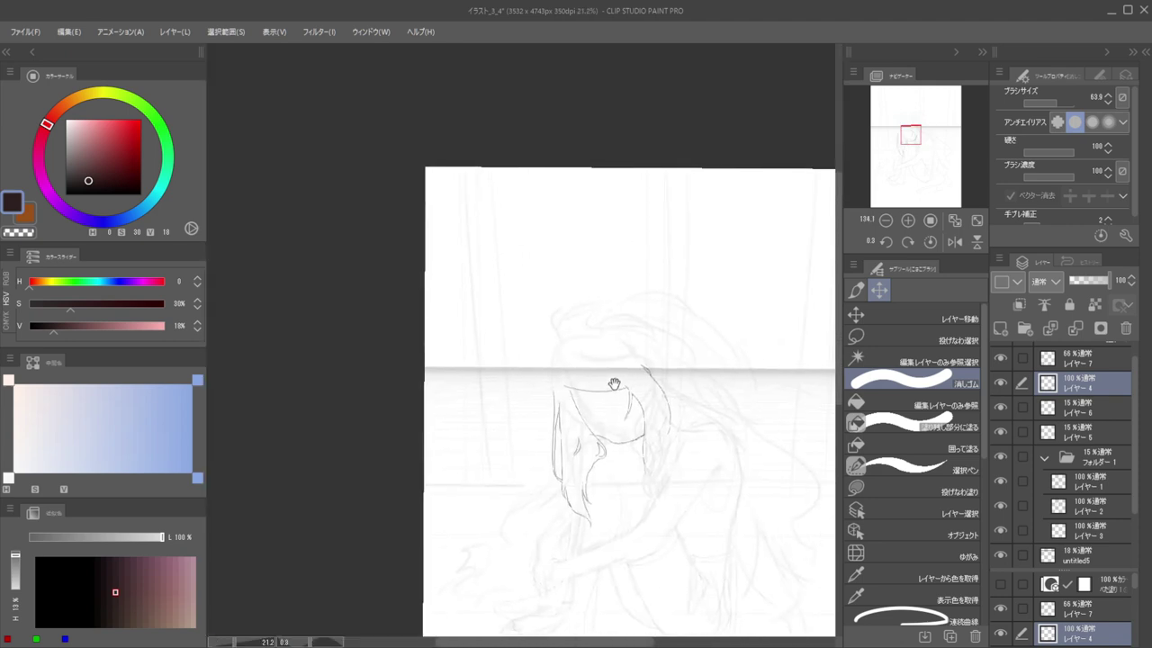
left_click_drag(645, 402, 561, 547)
mouse_move(601, 492)
left_mouse_down()
mouse_move(696, 426)
mouse_move(729, 368)
mouse_move(651, 291)
mouse_move(642, 252)
mouse_move(635, 326)
mouse_move(674, 360)
mouse_move(628, 437)
mouse_move(614, 429)
mouse_move(606, 378)
mouse_move(616, 357)
left_mouse_up()
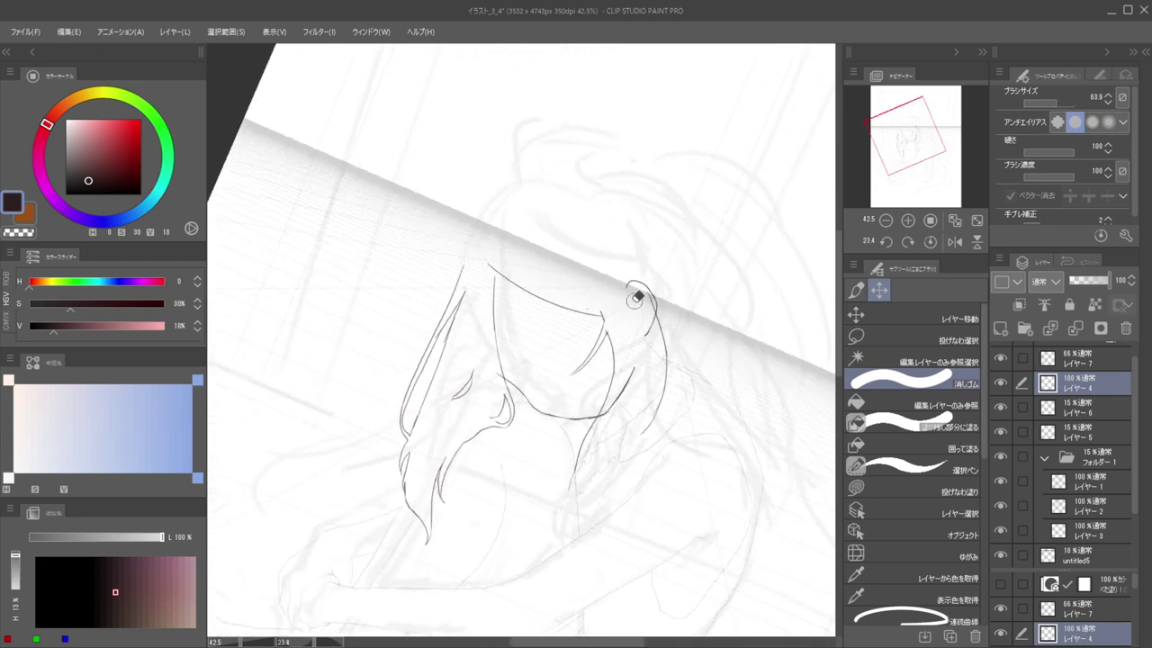
scroll(637, 296, "up", 4)
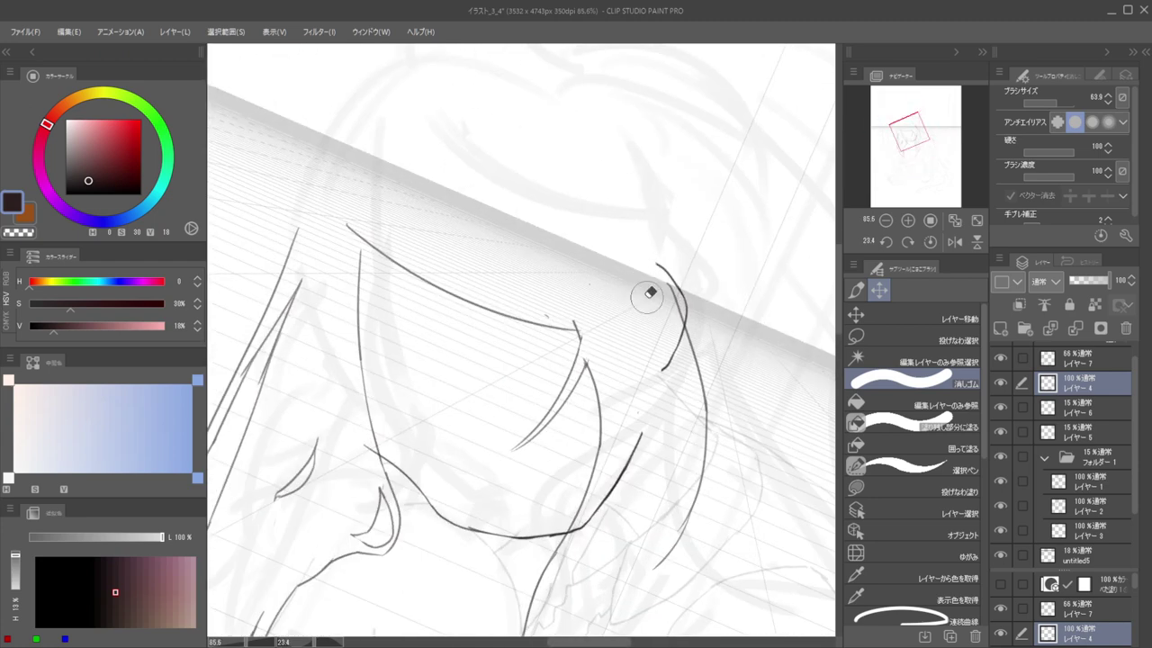
left_click_drag(665, 332, 671, 349)
key("ctrl+z")
key("b")
left_click(666, 360, "ctrl+shift")
left_click(667, 360, "alt")
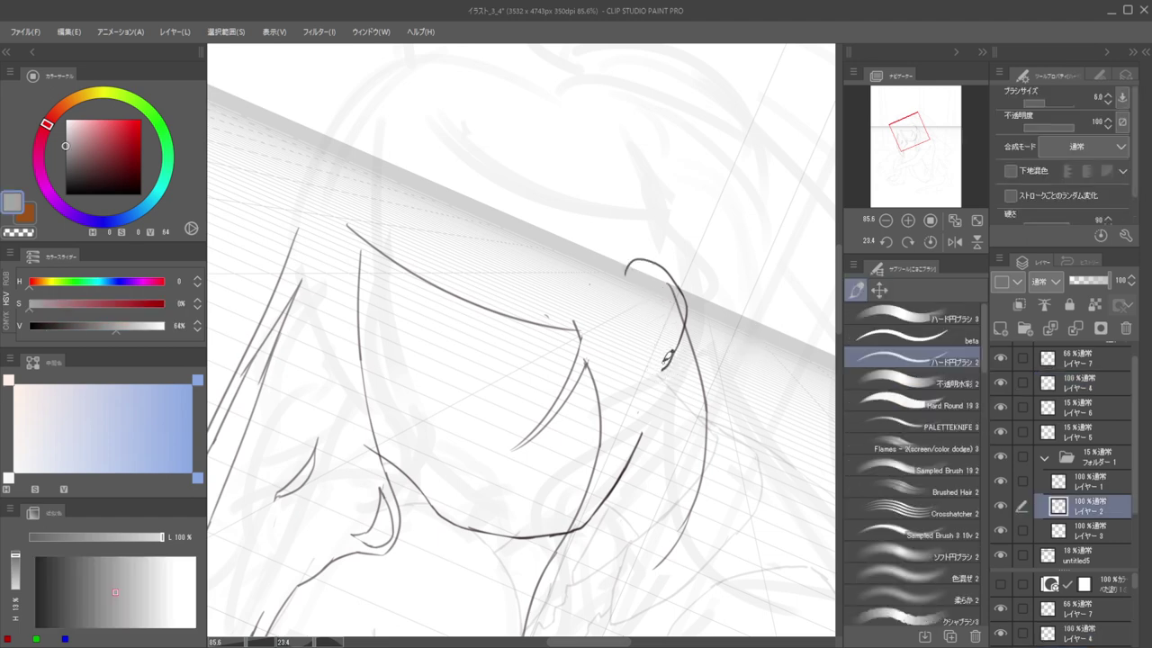
key("ctrl+z")
key("ctrl+z")
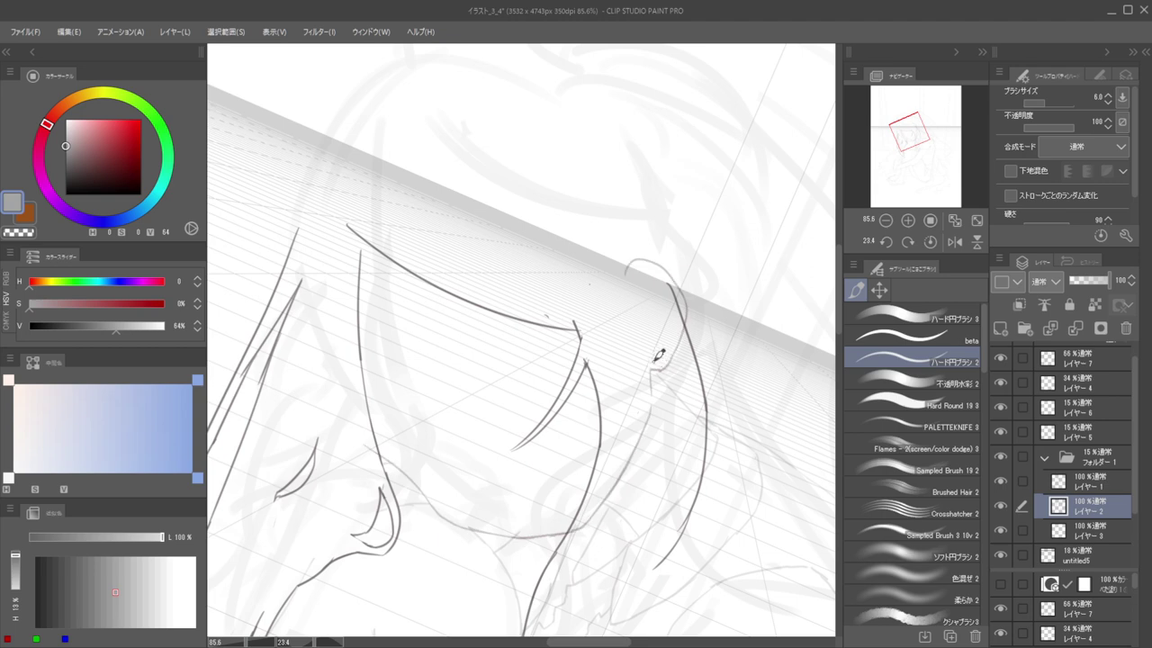
Collapse Folder 1 and raise the faint sketch layer (Layer 4) opacity to 37
left_click(1078, 533)
left_click(1045, 458)
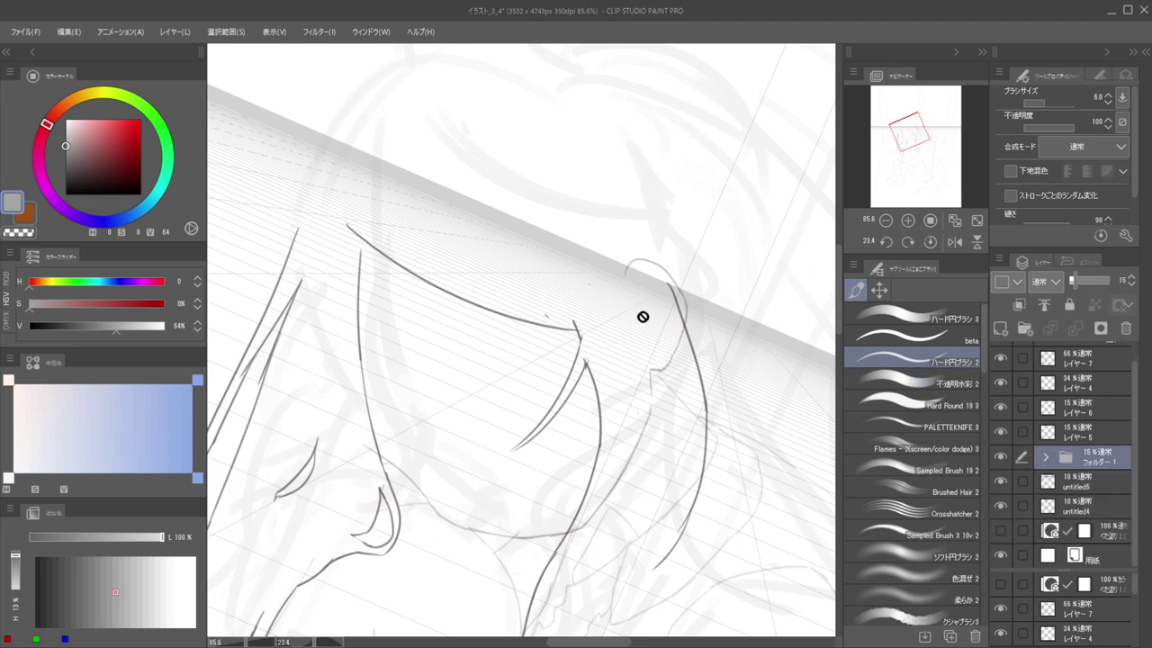
left_click(1072, 383)
left_click(1002, 357)
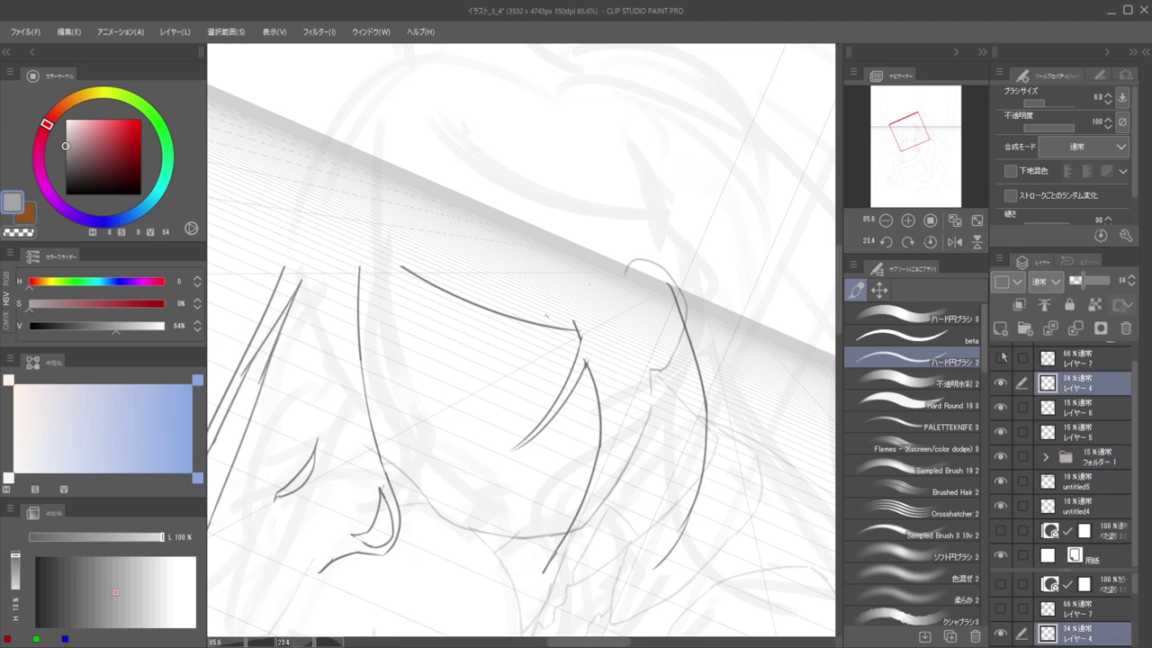
left_click(1002, 357)
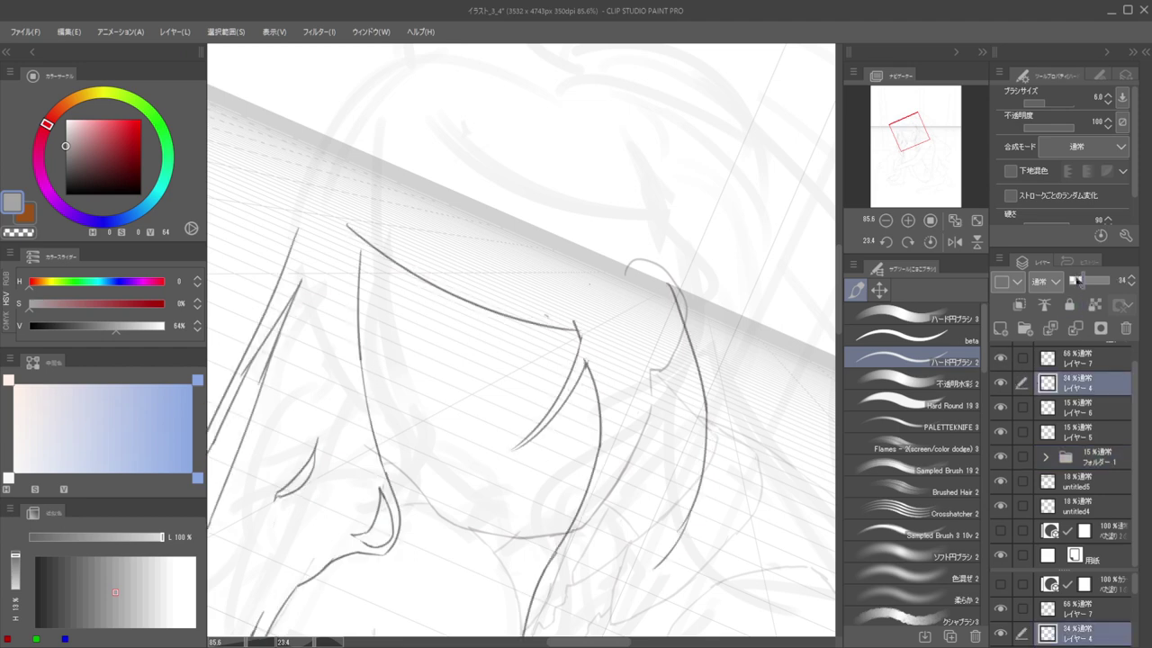
left_click_drag(1078, 279, 1078, 286)
scroll(675, 342, "down", 5)
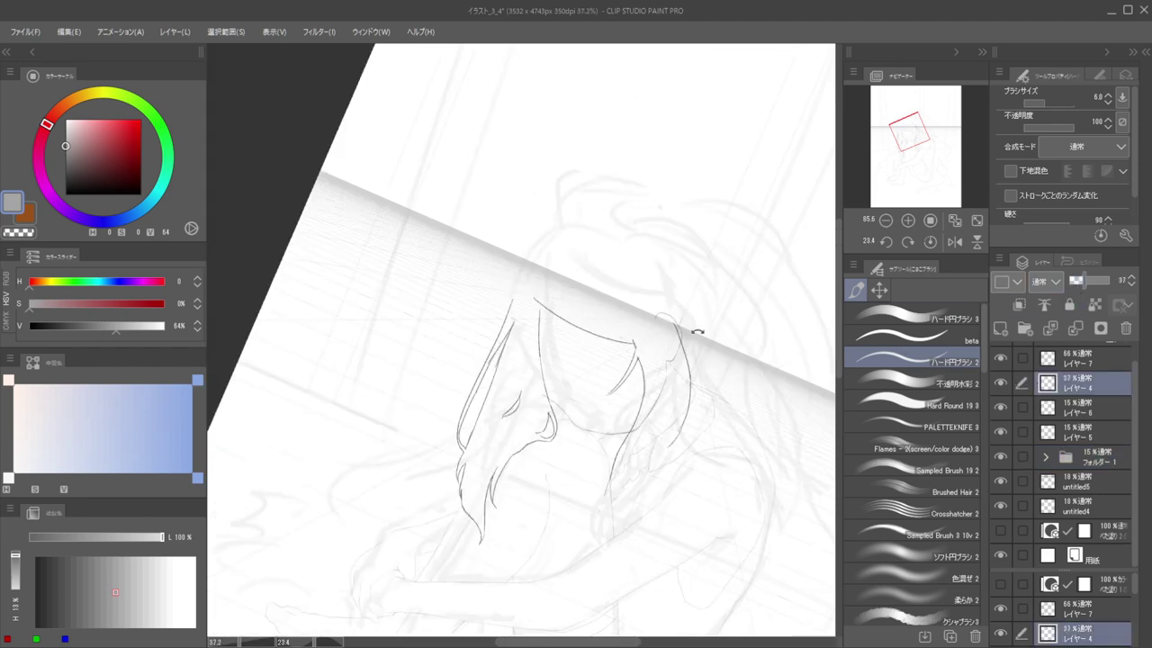
Pick the dark line-art layer from the canvas and reframe the view on the hair
left_click_drag(676, 391, 660, 353)
scroll(655, 374, "up", 7)
key("ctrl+shift")
left_click(625, 474, "ctrl+shift")
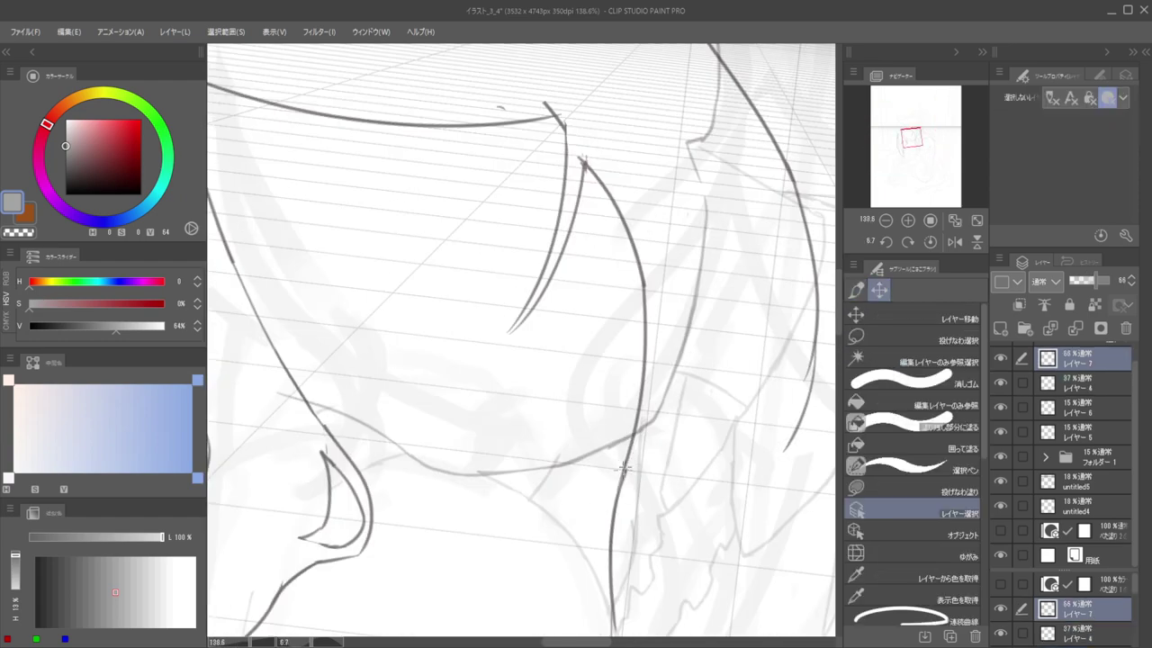
mouse_move(633, 444)
left_mouse_down()
mouse_move(629, 412)
mouse_move(645, 431)
left_mouse_up()
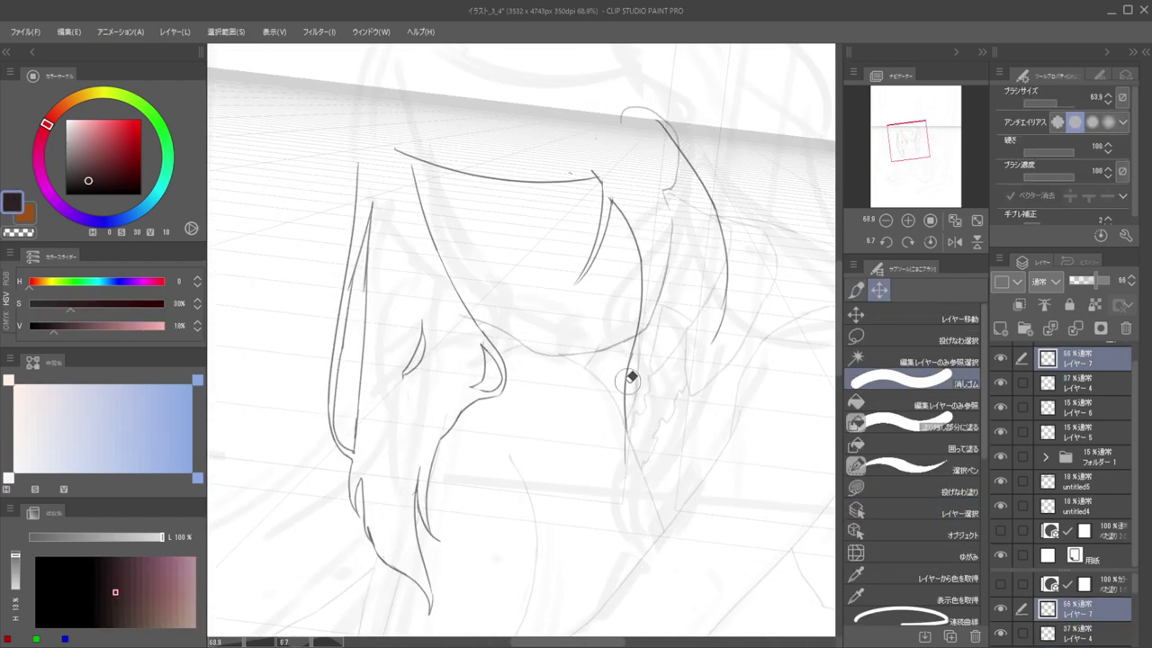
scroll(619, 386, "down", 4)
left_click_drag(619, 386, 663, 326)
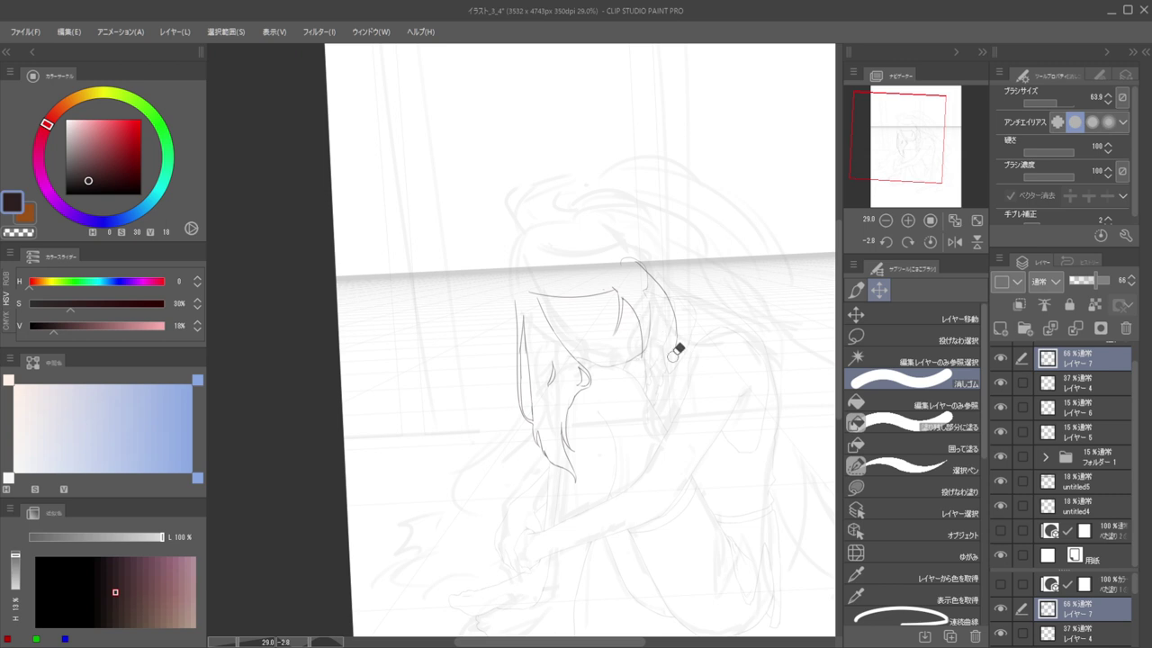
scroll(680, 326, "down", 3)
scroll(681, 322, "up", 2)
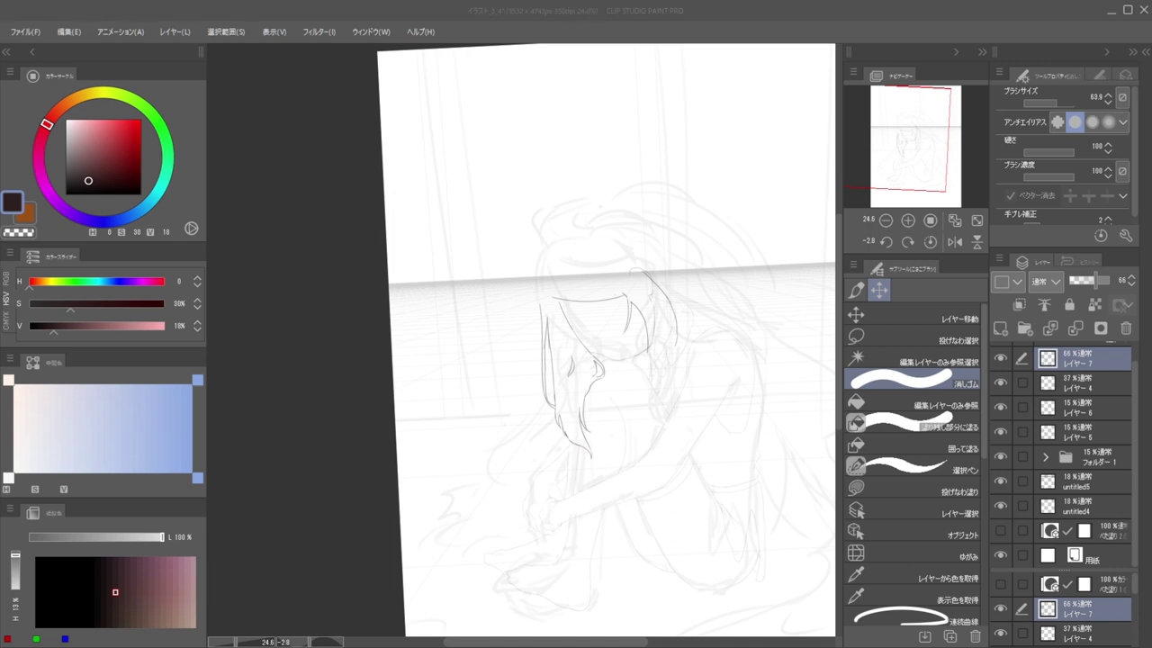
left_click_drag(642, 335, 509, 530)
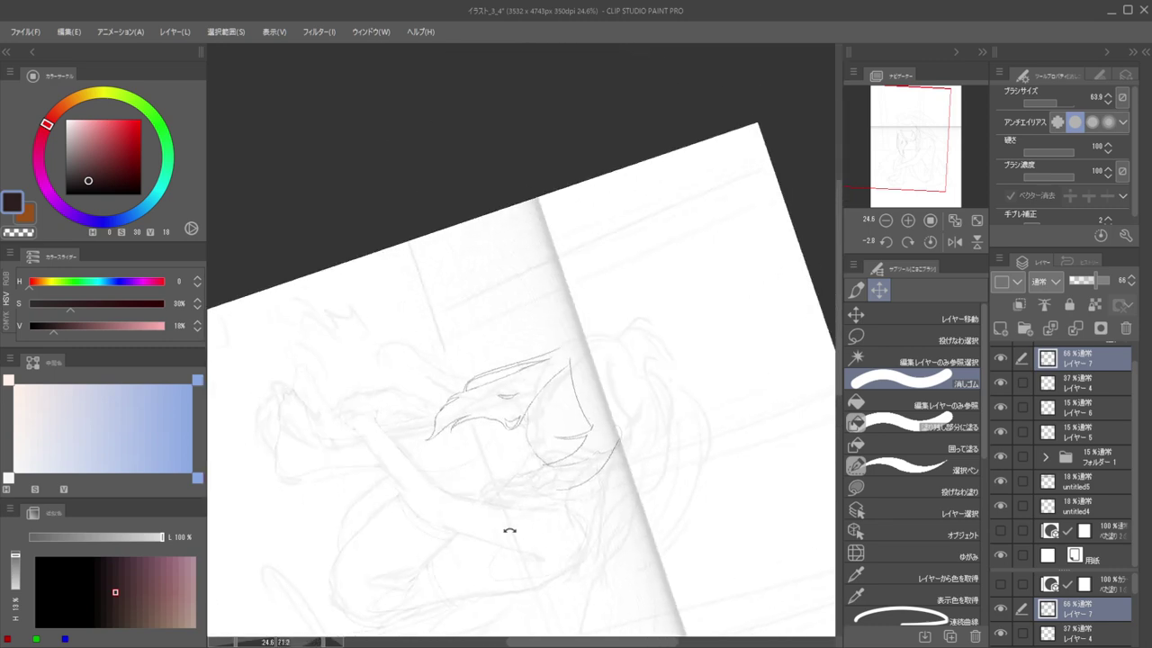
Select the faint sketch layer and set the brush to the dark drawing colour
left_click_drag(520, 442, 559, 472)
left_click(527, 426, "ctrl+shift")
key("b")
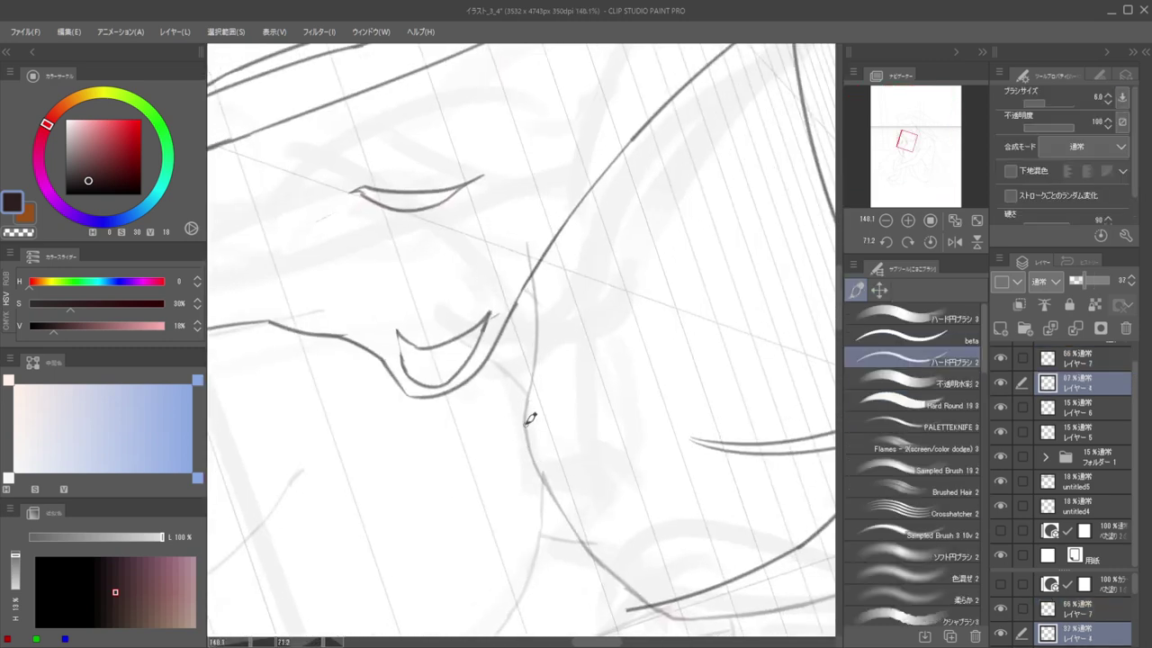
key("alt")
key("a")
left_click(525, 420)
key("e")
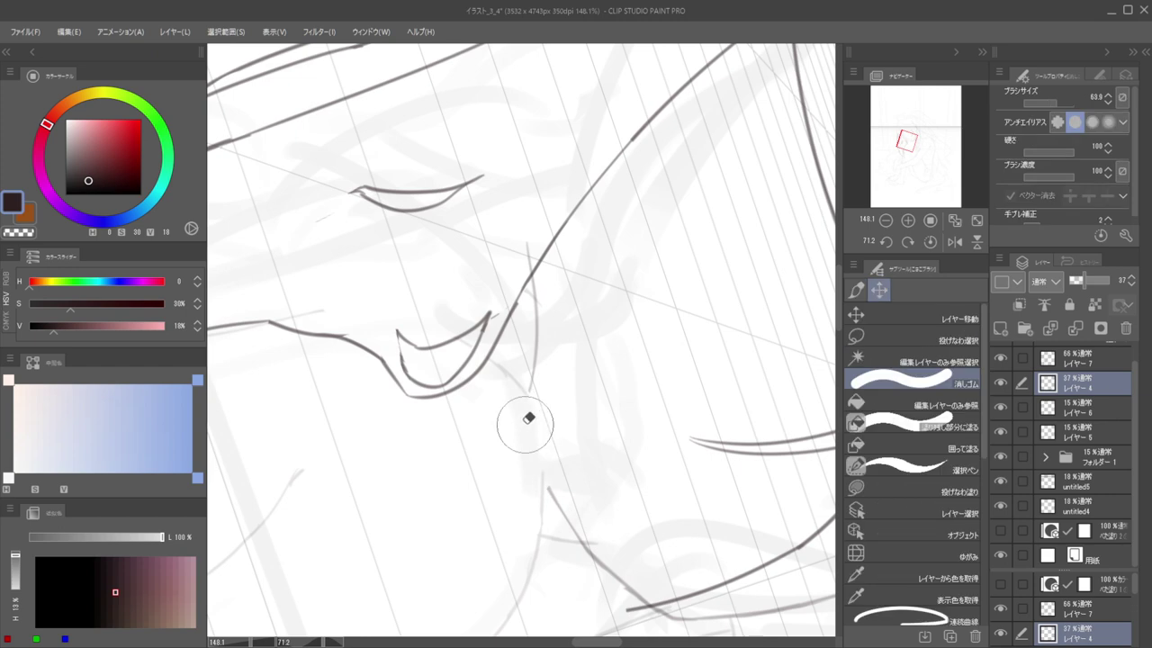
key("b")
key("c")
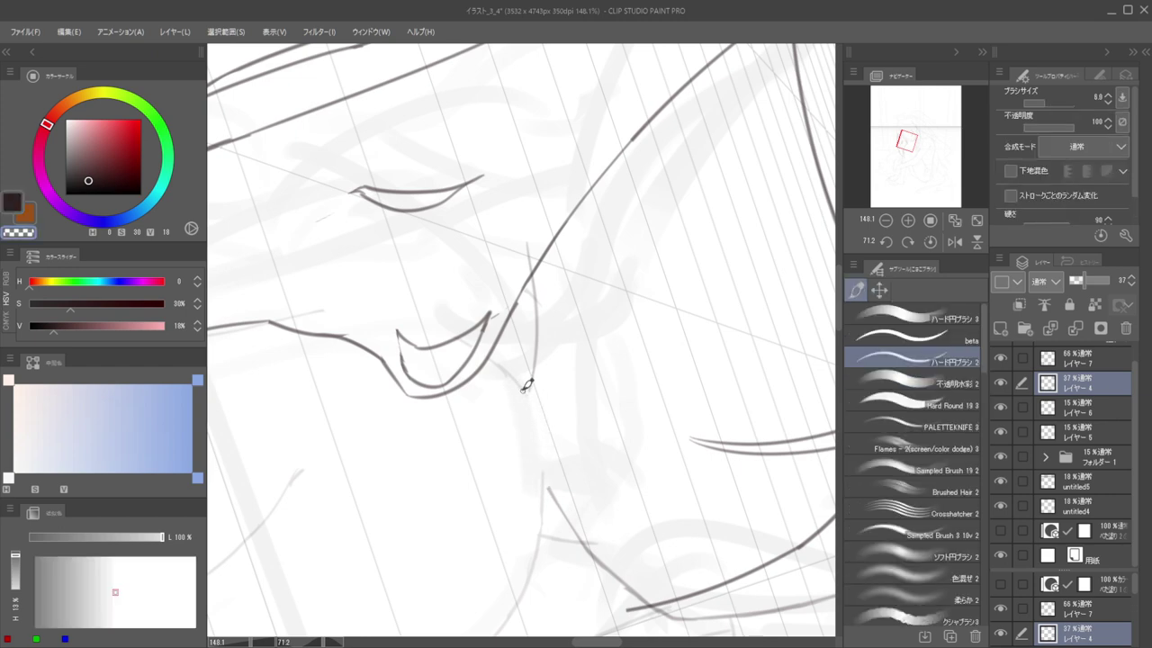
left_click(524, 392, "ctrl+shift")
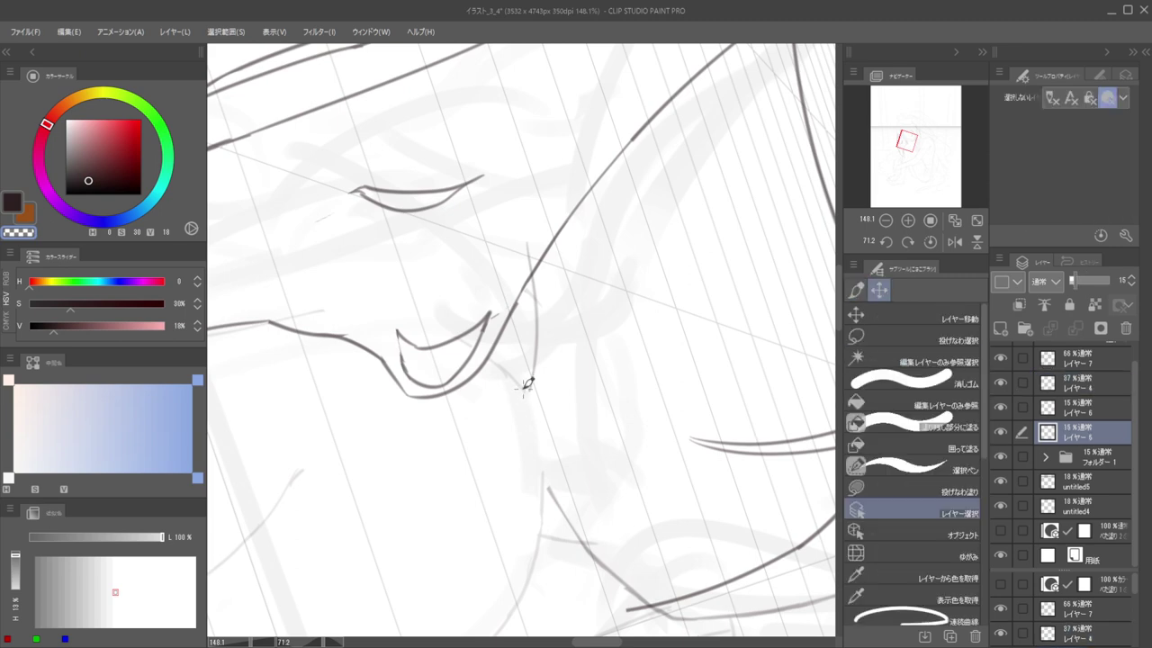
key("c")
Draw a short faint stroke beside the face below the hair, redrawing it once
mouse_move(525, 391)
left_mouse_down()
mouse_move(541, 431)
mouse_move(460, 449)
left_mouse_up()
left_click_drag(461, 346, 463, 374)
left_click_drag(560, 329, 582, 312)
left_click_drag(661, 339, 488, 516)
left_click_drag(447, 460, 531, 450)
left_click(498, 422, "ctrl+shift")
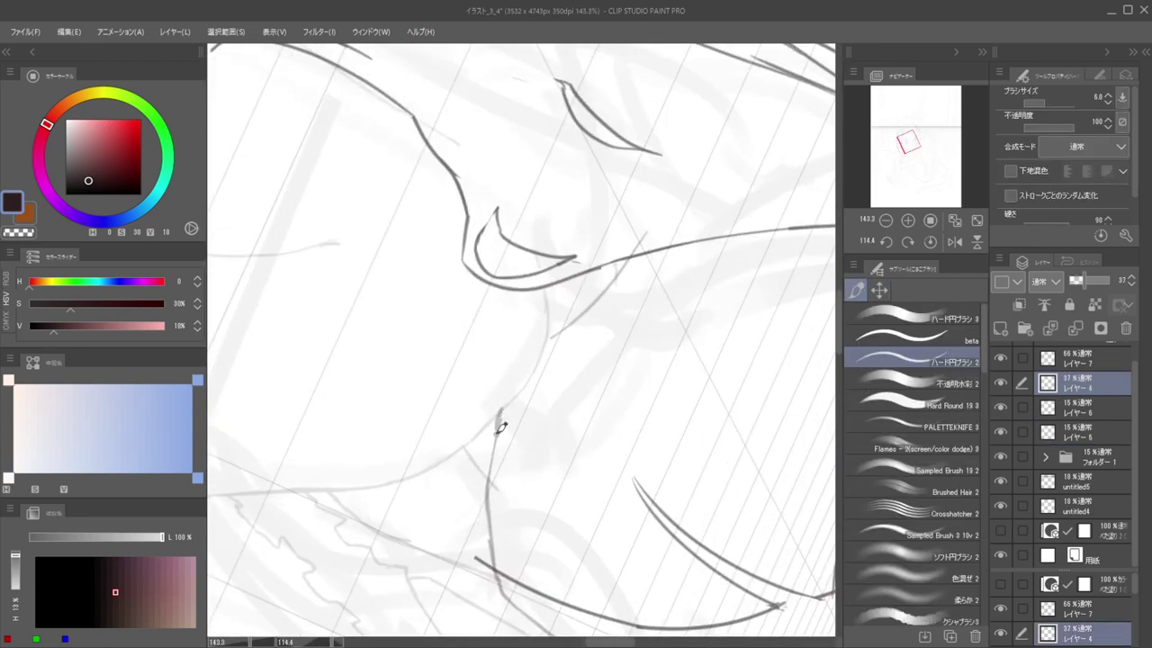
key("ctrl+z")
mouse_move(511, 400)
left_mouse_down()
mouse_move(494, 441)
mouse_move(422, 421)
mouse_move(537, 316)
left_mouse_up()
mouse_move(666, 294)
left_mouse_down()
mouse_move(675, 383)
mouse_move(692, 331)
left_mouse_up()
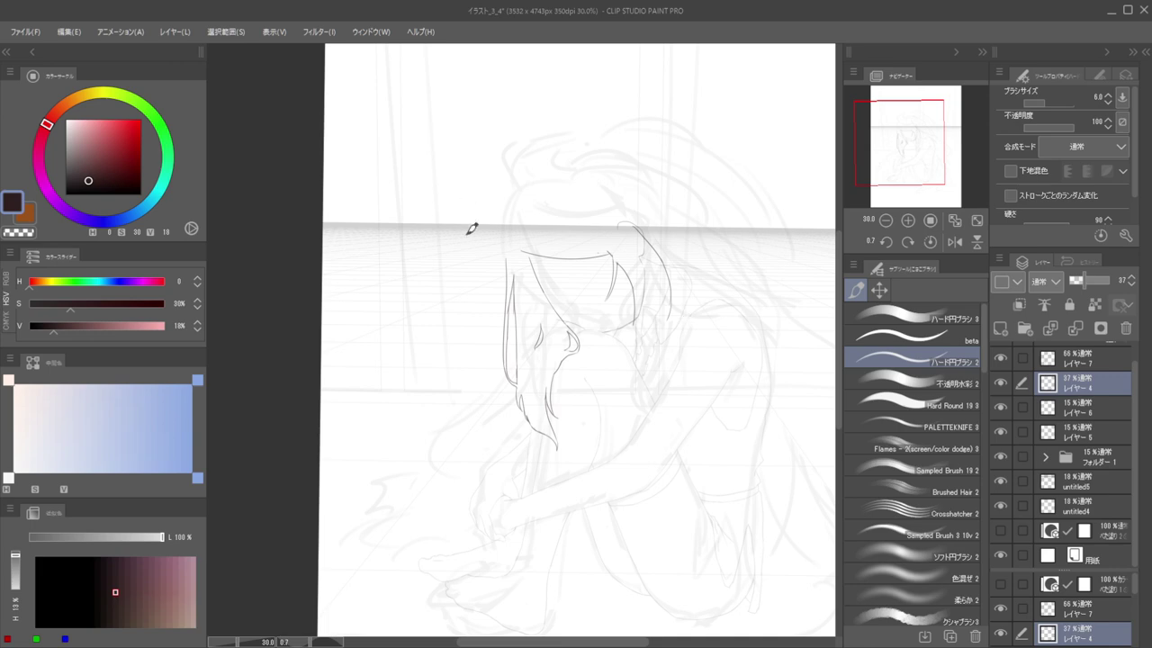
scroll(635, 310, "up", 5)
On Layer 7, extend the right hair line downward over several redrawn strokes
left_click(631, 319, "ctrl+shift")
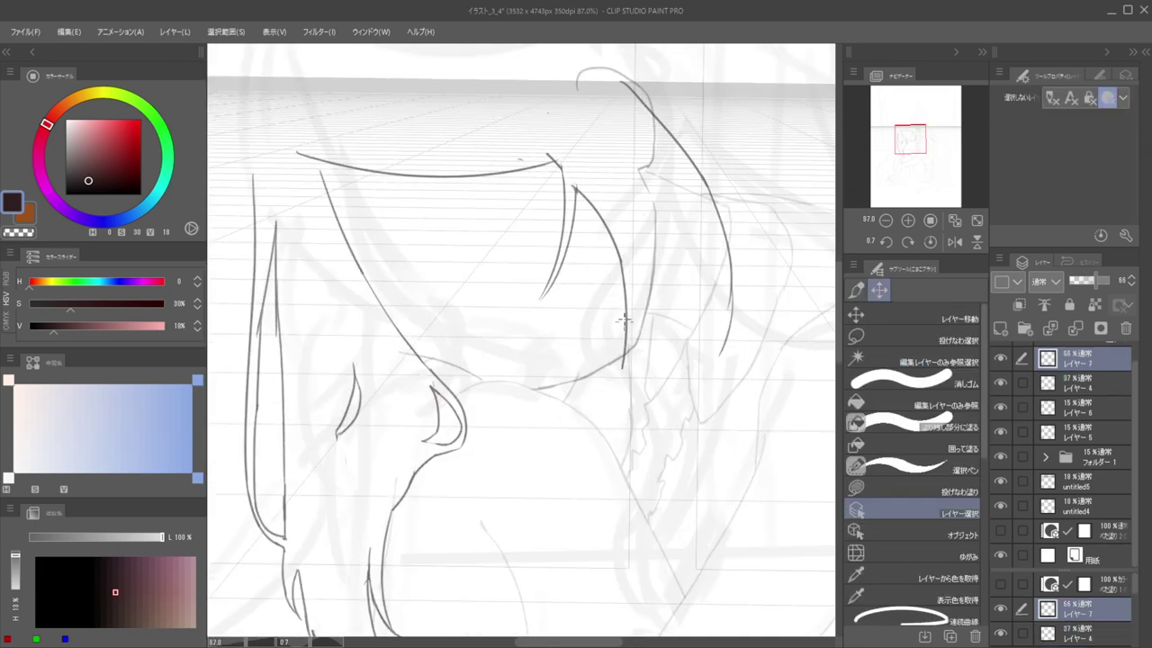
left_click_drag(624, 336, 615, 386)
left_click_drag(630, 345, 614, 436)
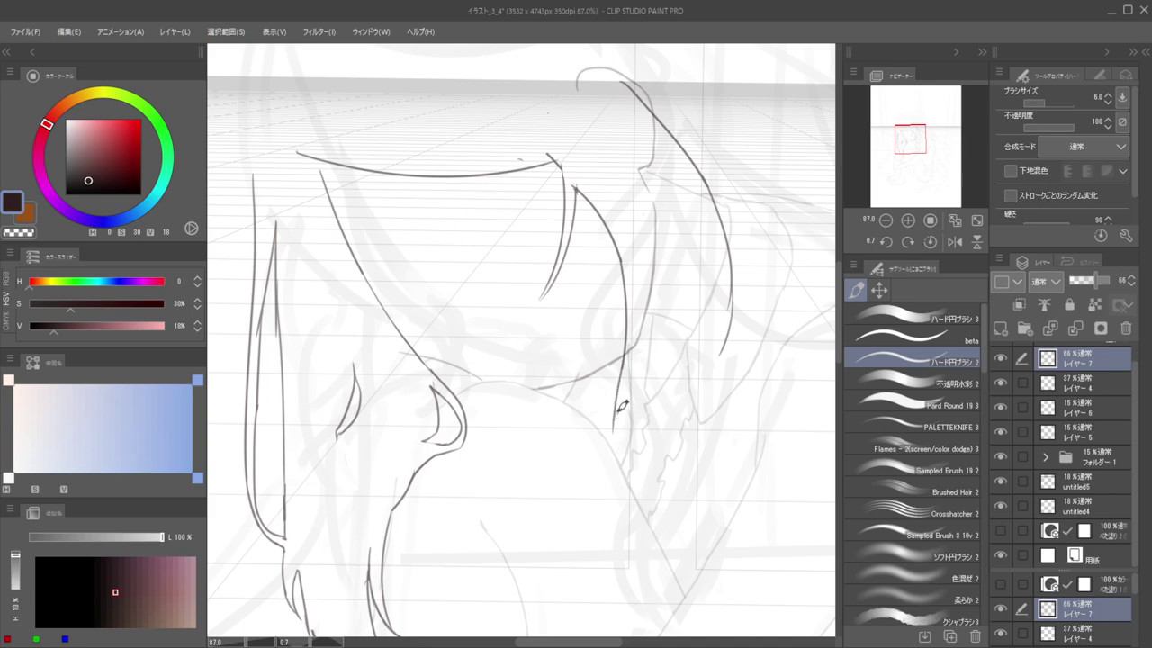
key("ctrl+z")
left_click_drag(624, 350, 619, 440)
left_click_drag(646, 235, 633, 370)
key("ctrl+z")
left_click_drag(634, 218, 623, 414)
Redraw the hair strand from the top and rework its lower end
key("ctrl+z")
left_click_drag(634, 345, 651, 516)
key("ctrl+z")
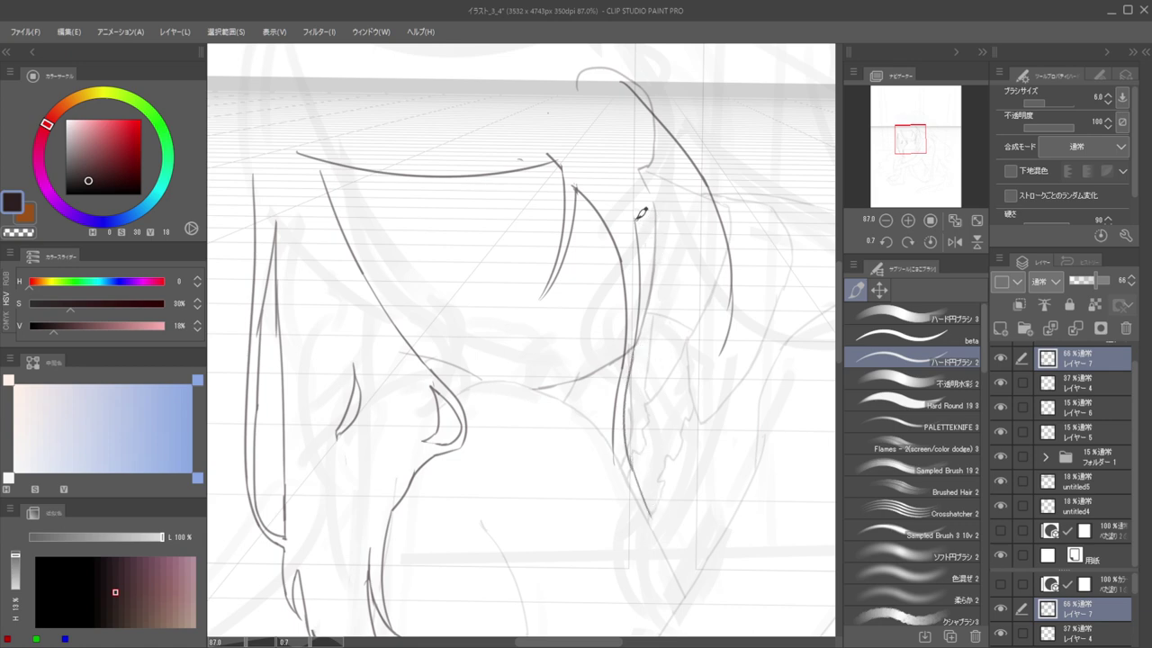
left_click_drag(642, 212, 657, 365)
key("ctrl+z")
mouse_move(638, 210)
left_mouse_down()
mouse_move(653, 331)
mouse_move(647, 500)
left_mouse_up()
key("ctrl+z")
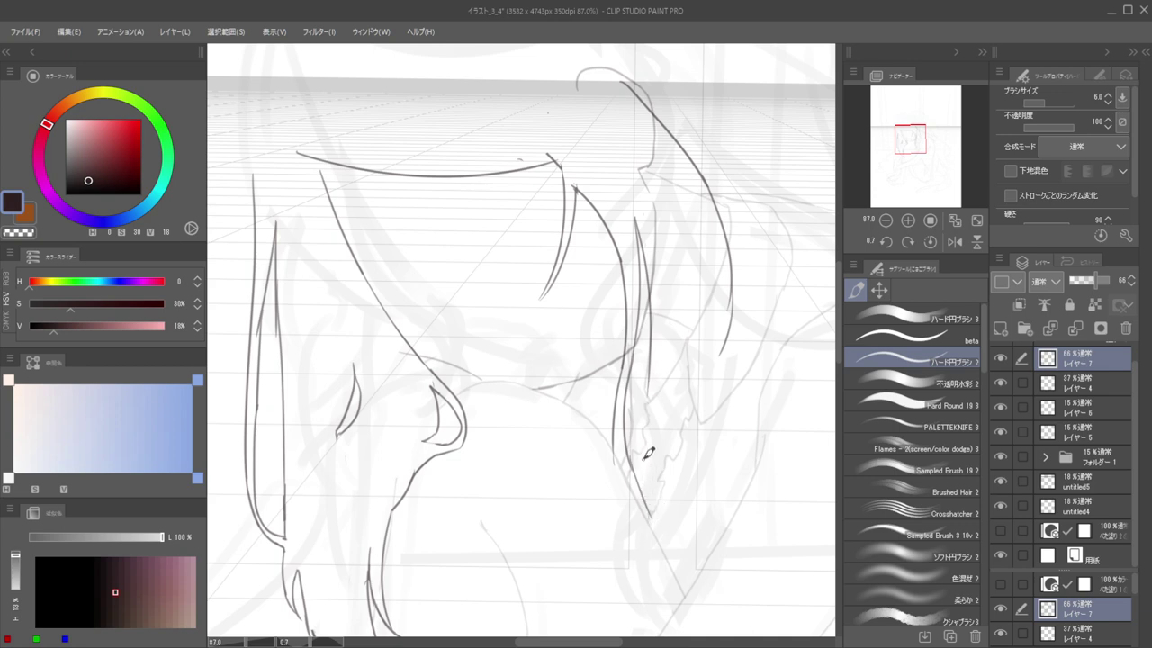
left_click_drag(647, 412, 653, 504)
Lengthen the right hair line's tip with a new downward stroke after several retries
left_click_drag(725, 274, 714, 376)
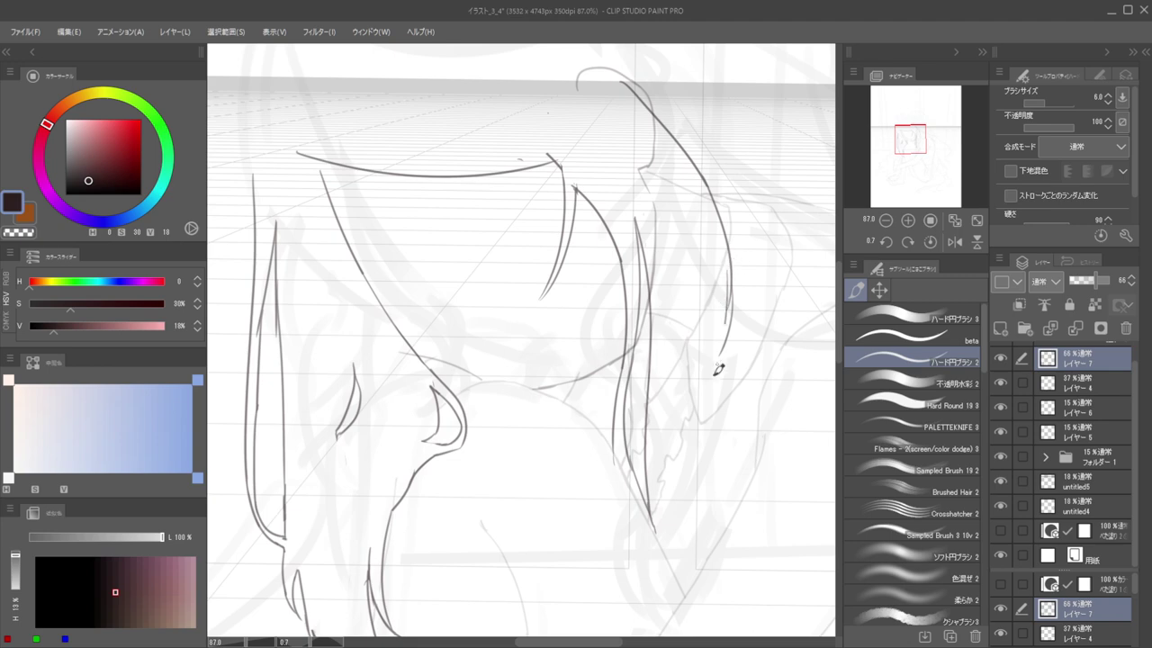
key("ctrl+z")
left_click_drag(731, 335, 702, 418)
key("ctrl+z")
mouse_move(714, 375)
left_mouse_down()
mouse_move(730, 459)
mouse_move(701, 339)
mouse_move(719, 431)
left_mouse_up()
key("ctrl+z")
key("ctrl+z")
left_click_drag(718, 348, 727, 442)
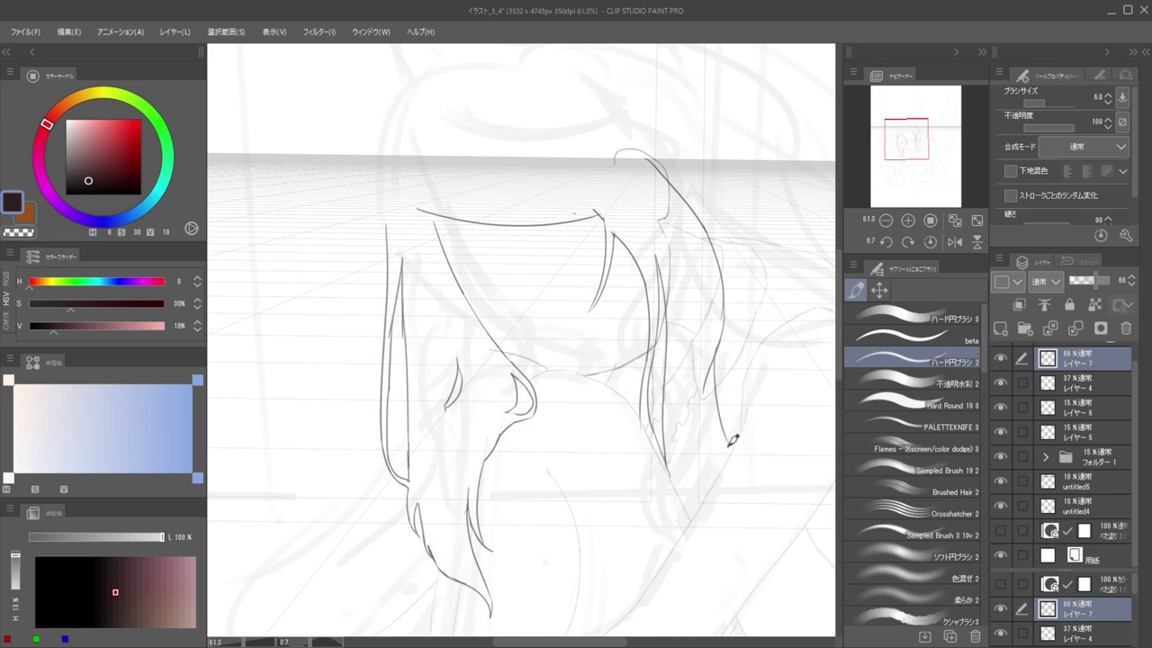
key("ctrl+z")
left_click_drag(720, 341, 709, 495)
key("ctrl+z")
left_click_drag(718, 349, 722, 476)
mouse_move(707, 380)
left_mouse_down()
mouse_move(684, 367)
mouse_move(686, 337)
left_mouse_up()
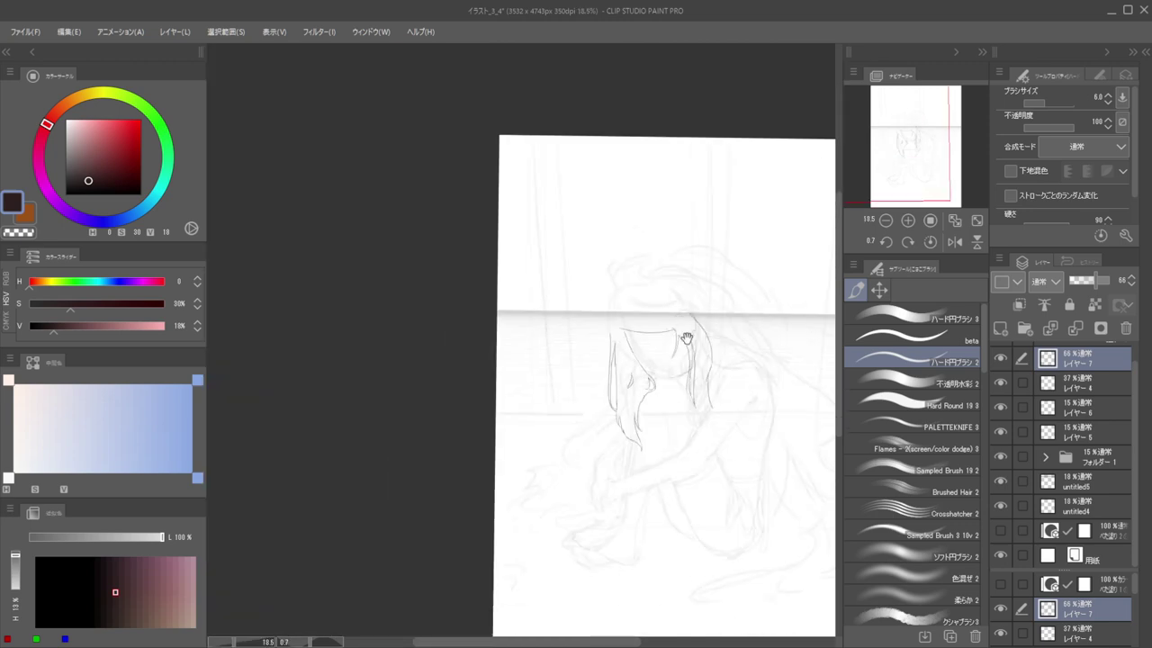
scroll(719, 393, "up", 5)
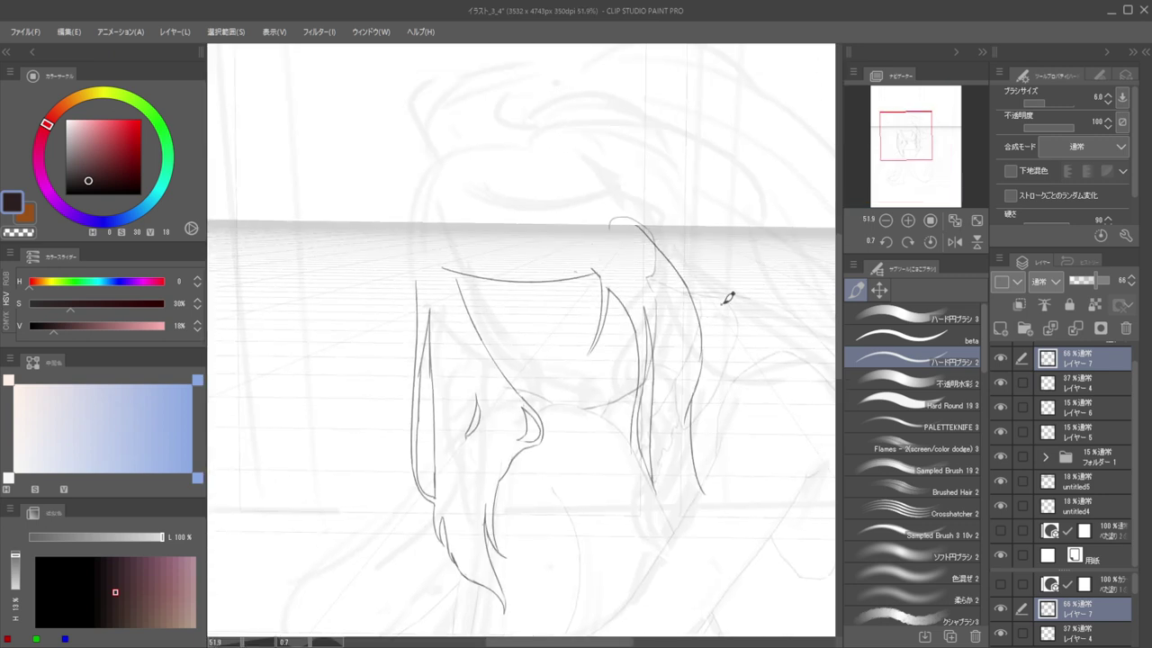
Lasso the right hair strands, shift them slightly up with Layer Move, and deselect
left_click(879, 291)
left_click(881, 353)
left_click(882, 340)
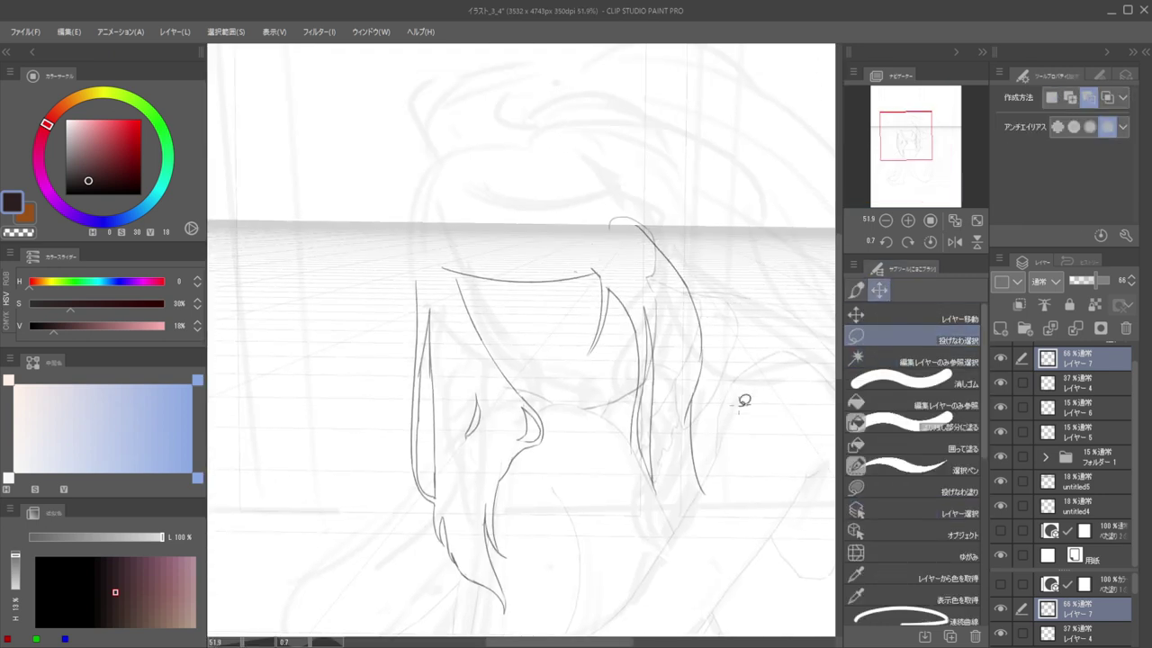
mouse_move(757, 414)
left_mouse_down()
mouse_move(655, 422)
mouse_move(677, 365)
left_mouse_up()
mouse_move(771, 387)
left_mouse_down()
mouse_move(679, 389)
mouse_move(604, 225)
left_mouse_up()
key("k")
mouse_move(696, 316)
left_mouse_down()
mouse_move(698, 301)
mouse_move(694, 406)
left_mouse_up()
key("ctrl+d")
Flip and rotate the view to zoom in closely on the faint curve beside the hair
key("h")
key("h")
mouse_move(716, 289)
left_mouse_down()
mouse_move(591, 489)
mouse_move(539, 502)
left_mouse_up()
left_click_drag(653, 461, 694, 413)
key("b")
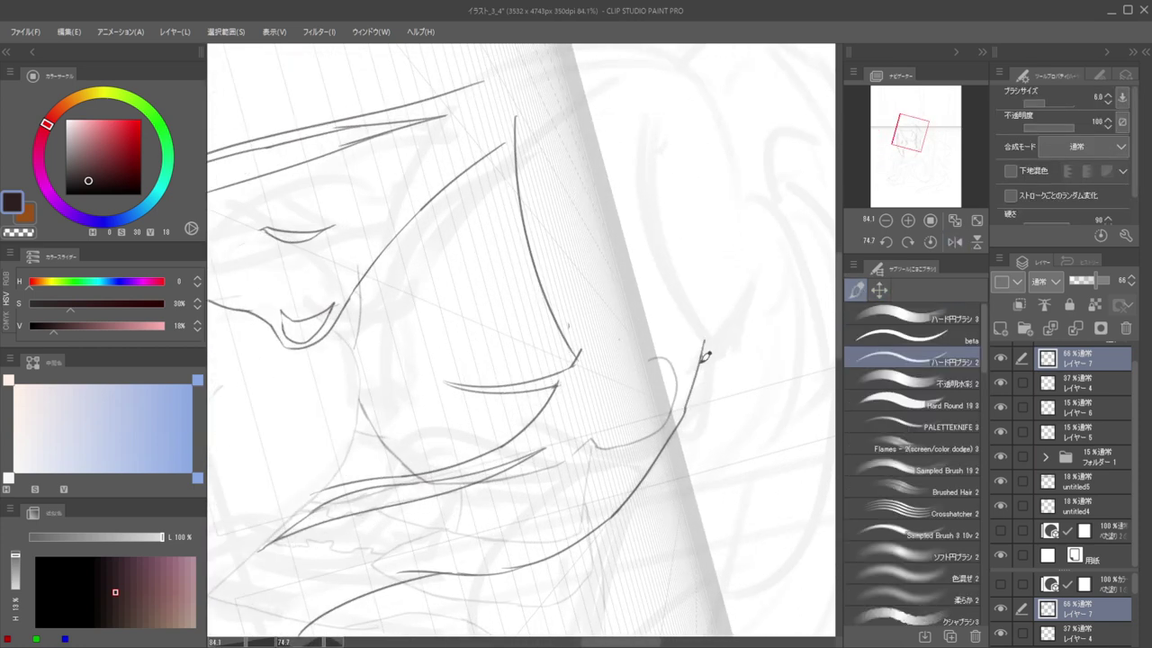
scroll(693, 364, "down", 6)
left_click_drag(638, 360, 635, 386)
scroll(639, 382, "up", 4)
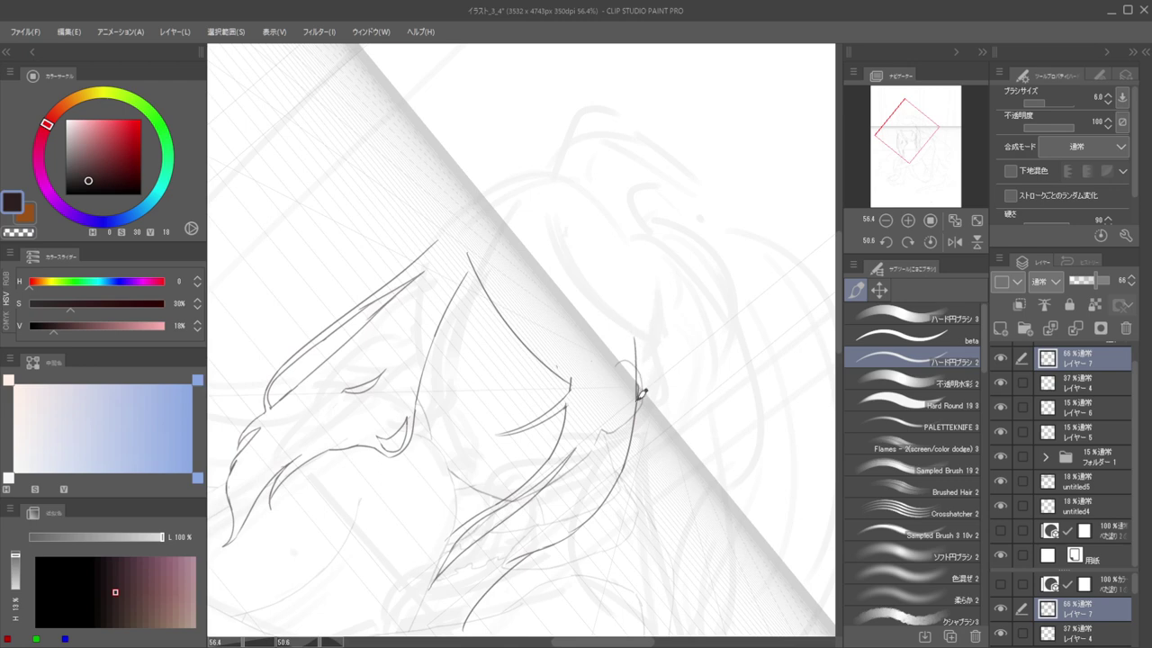
mouse_move(673, 340)
left_mouse_down()
mouse_move(642, 332)
mouse_move(643, 279)
mouse_move(654, 352)
left_mouse_up()
left_click_drag(647, 388, 676, 392)
left_click_drag(634, 346, 649, 377)
mouse_move(598, 300)
left_mouse_down()
mouse_move(601, 322)
mouse_move(627, 300)
mouse_move(630, 325)
left_mouse_up()
Erase the faint curve and a leftover stroke from Layer 4
left_click(595, 307, "ctrl+shift")
key("c")
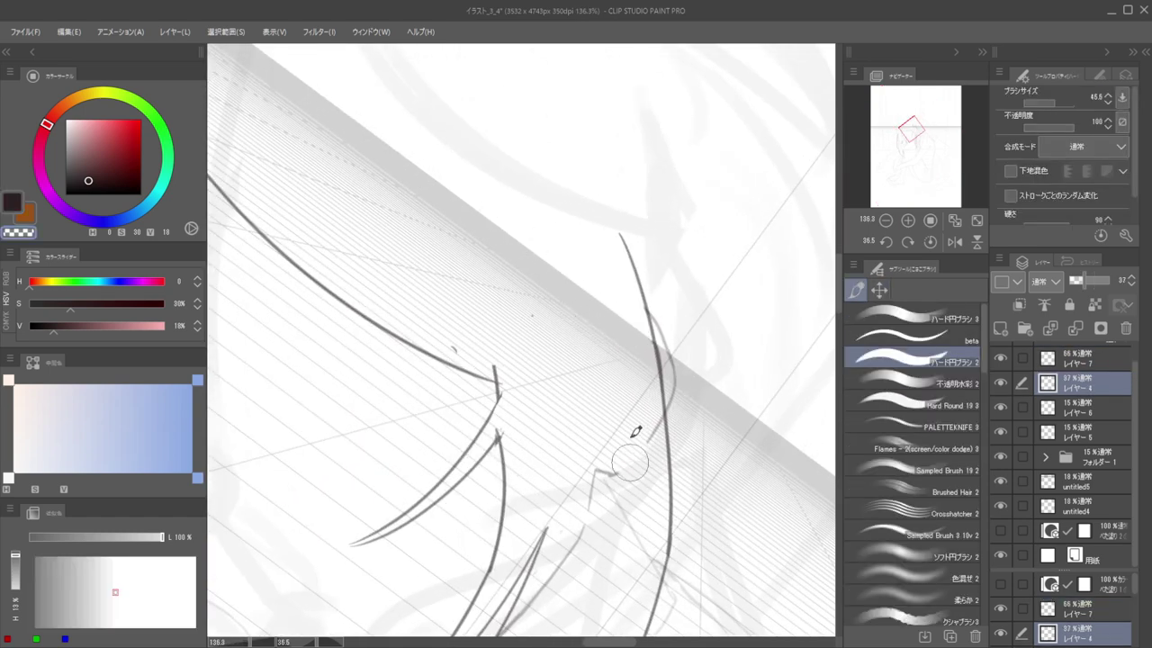
mouse_move(630, 462)
left_mouse_down()
mouse_move(641, 422)
mouse_move(606, 468)
left_mouse_up()
left_click_drag(651, 376, 622, 349)
left_click_drag(623, 342, 633, 283)
left_click_drag(681, 340, 652, 354)
scroll(652, 353, "up", 2)
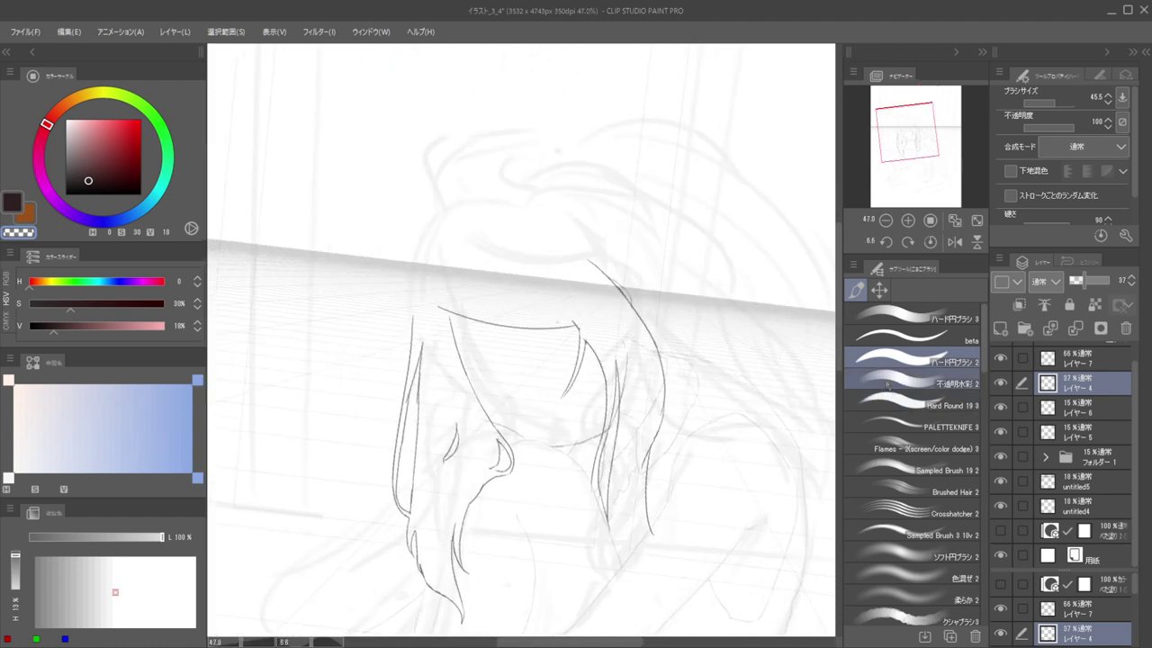
left_click(879, 290)
left_click(909, 339)
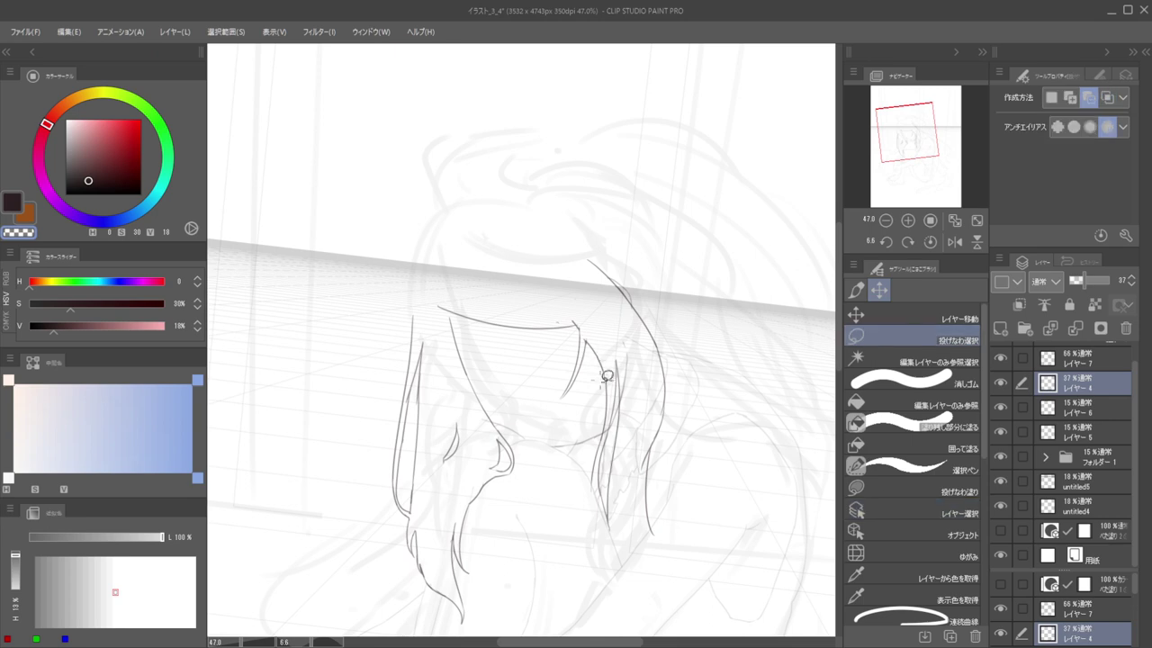
Lasso the right hair strands on Layer 7, nudge them left, and deselect
mouse_move(643, 462)
left_mouse_down()
mouse_move(562, 423)
mouse_move(547, 321)
mouse_move(624, 358)
left_mouse_up()
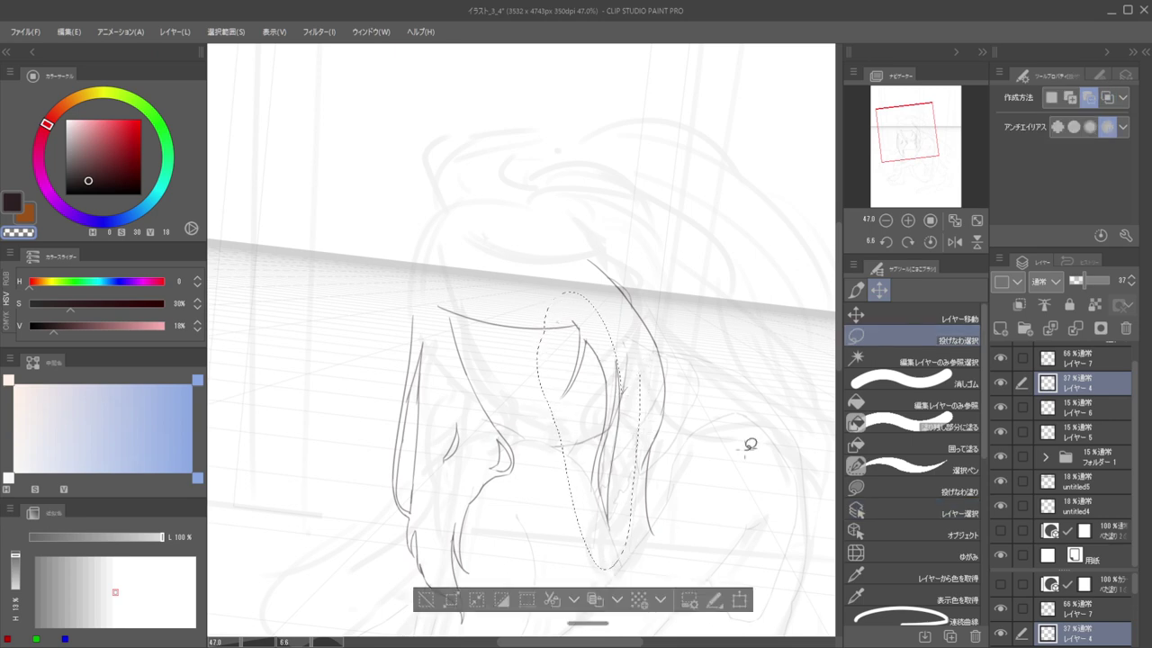
left_click(865, 318)
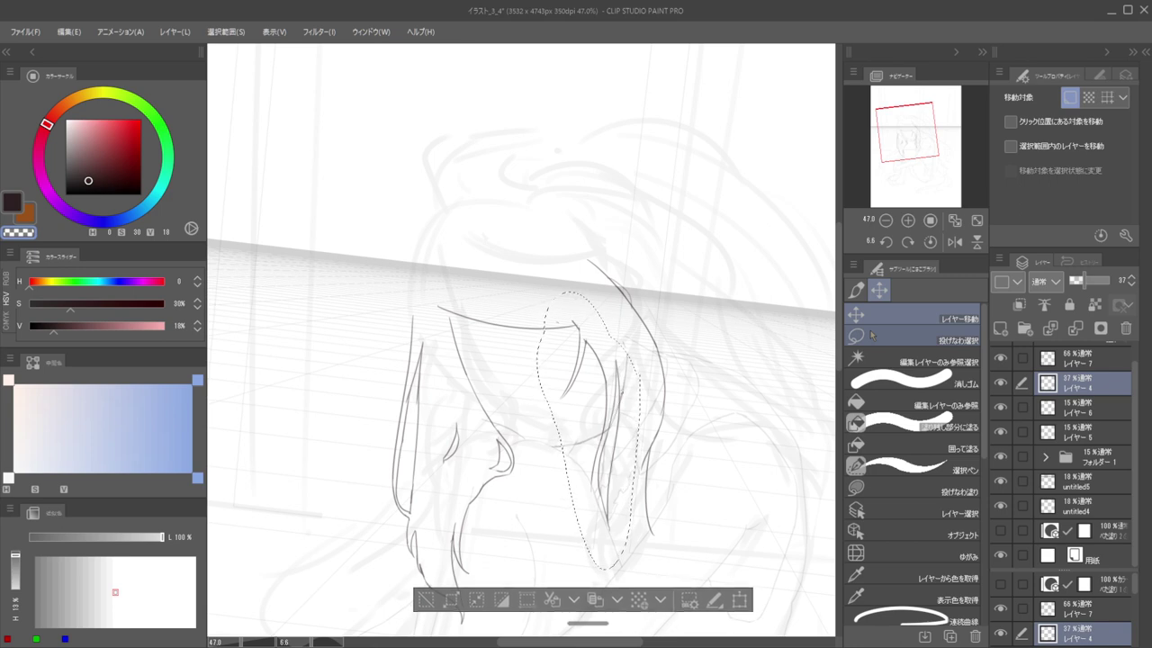
left_click(1052, 363)
key("Left")
key("Left")
key("Left")
key("Left")
key("Left")
key("Left")
key("Left")
key("Left")
key("Left")
key("Left")
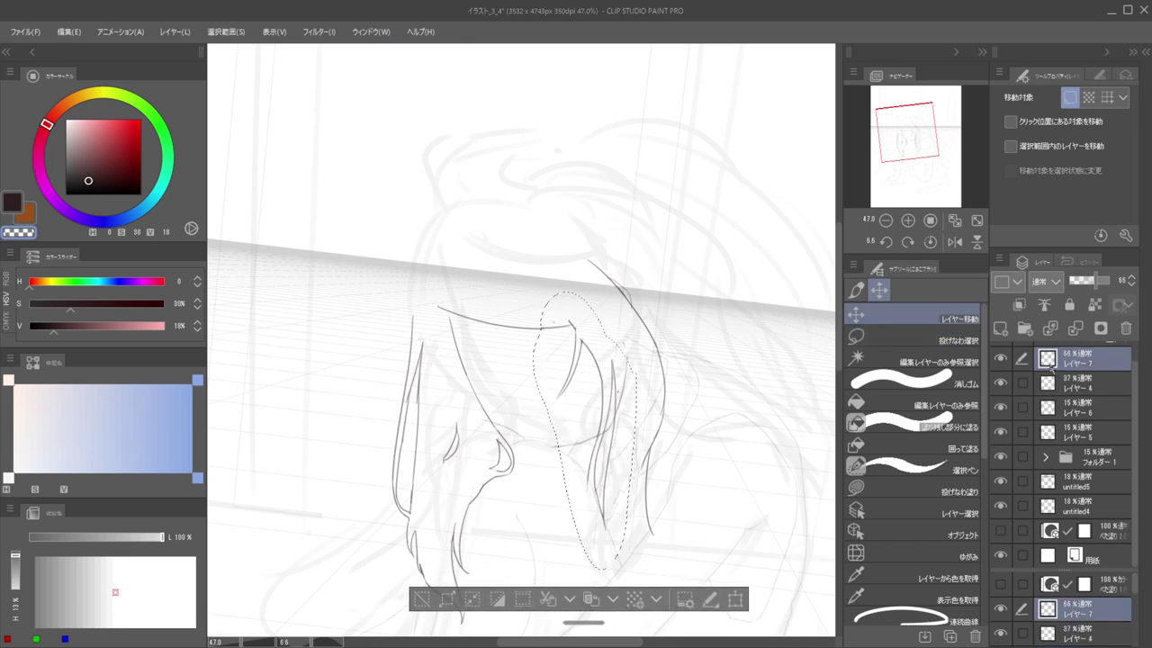
key("ctrl+d")
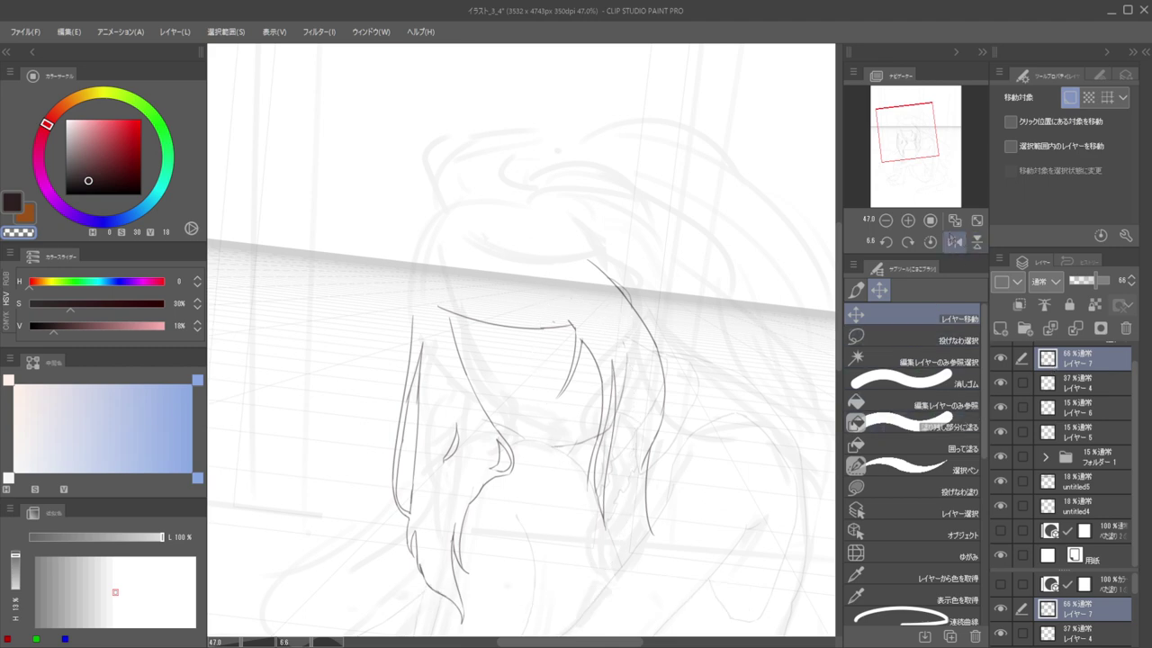
Reset the view rotation, zoom out to the whole page, and return to the pen
left_click(930, 241)
left_click_drag(601, 346, 578, 322)
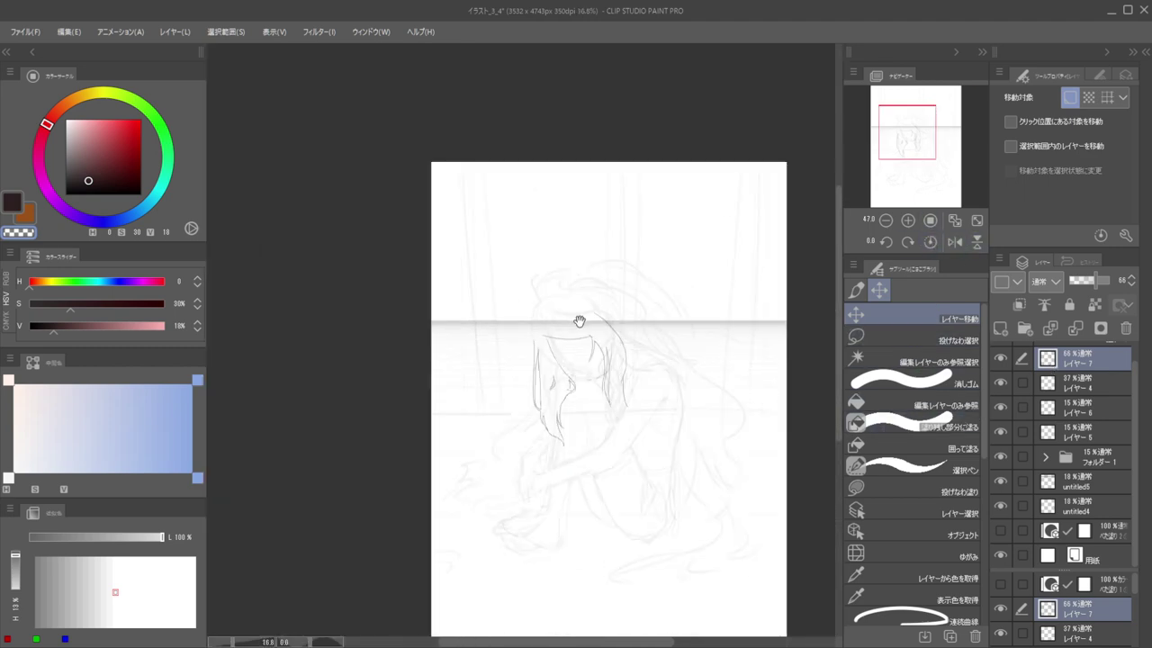
scroll(619, 392, "up", 3)
key("b")
key("b")
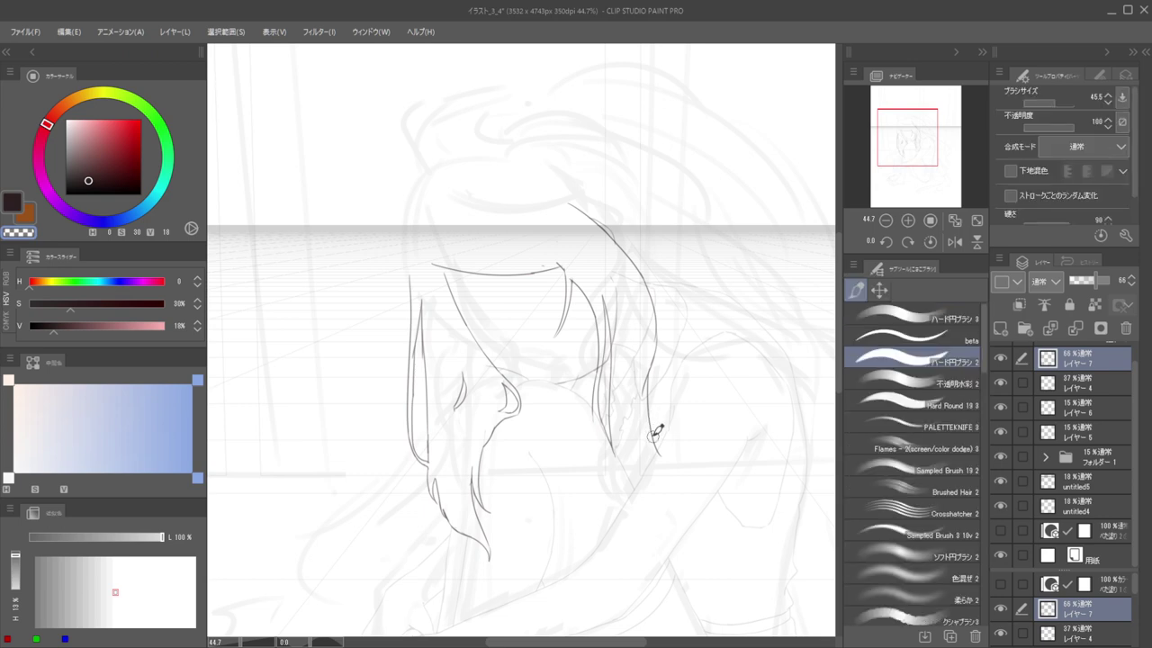
key("e")
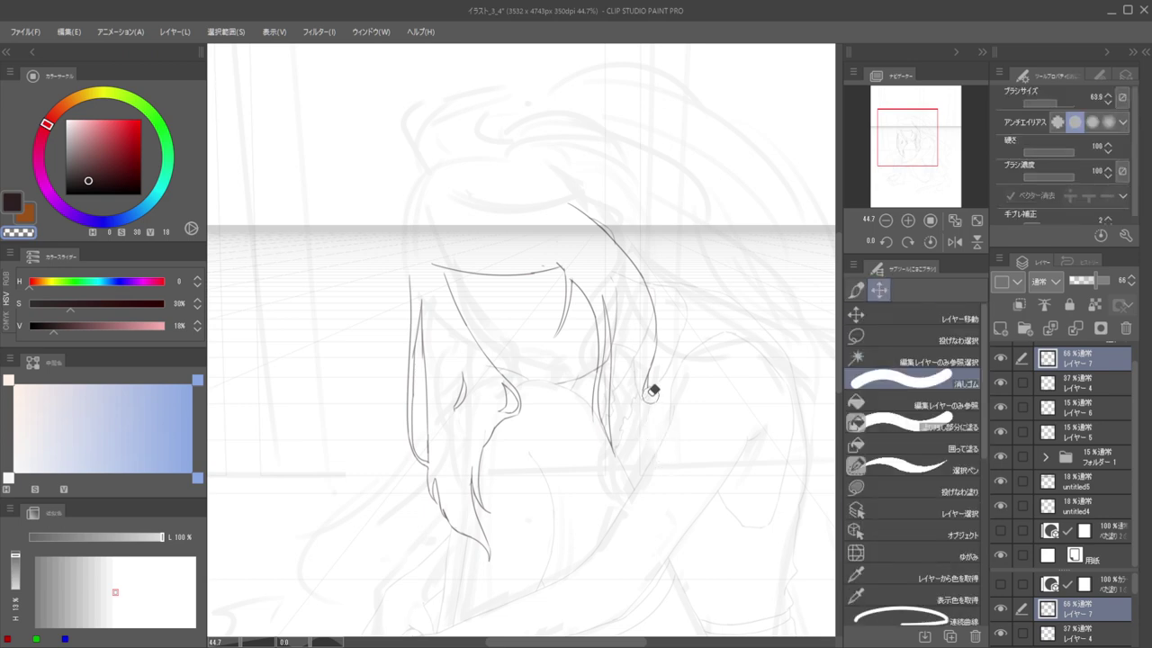
key("b")
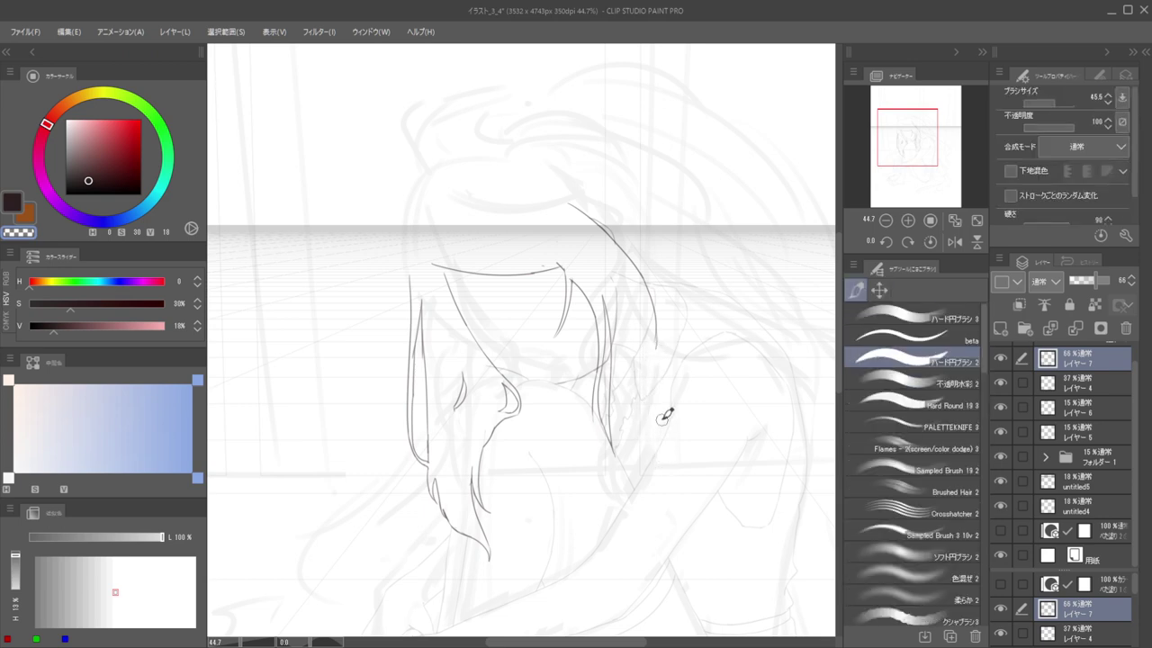
key("e")
key("b")
Set both the pen and the eraser to about 6.8 px
key("bracketleft")
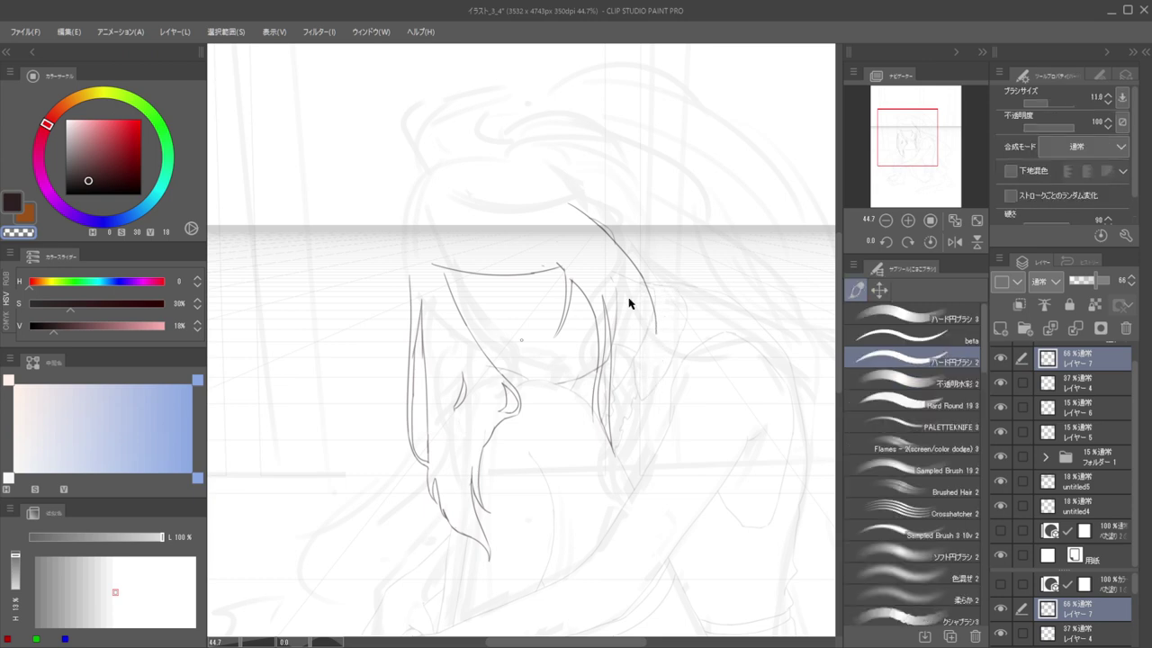
left_click_drag(682, 274, 648, 328)
key("e")
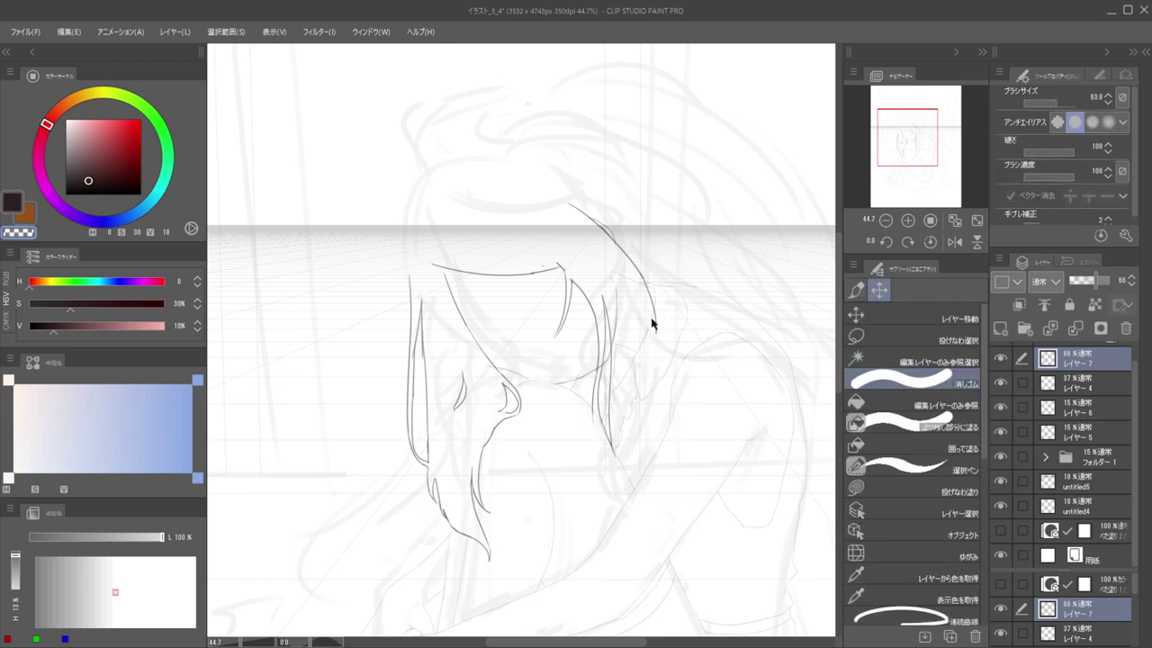
left_click_drag(679, 284, 691, 269)
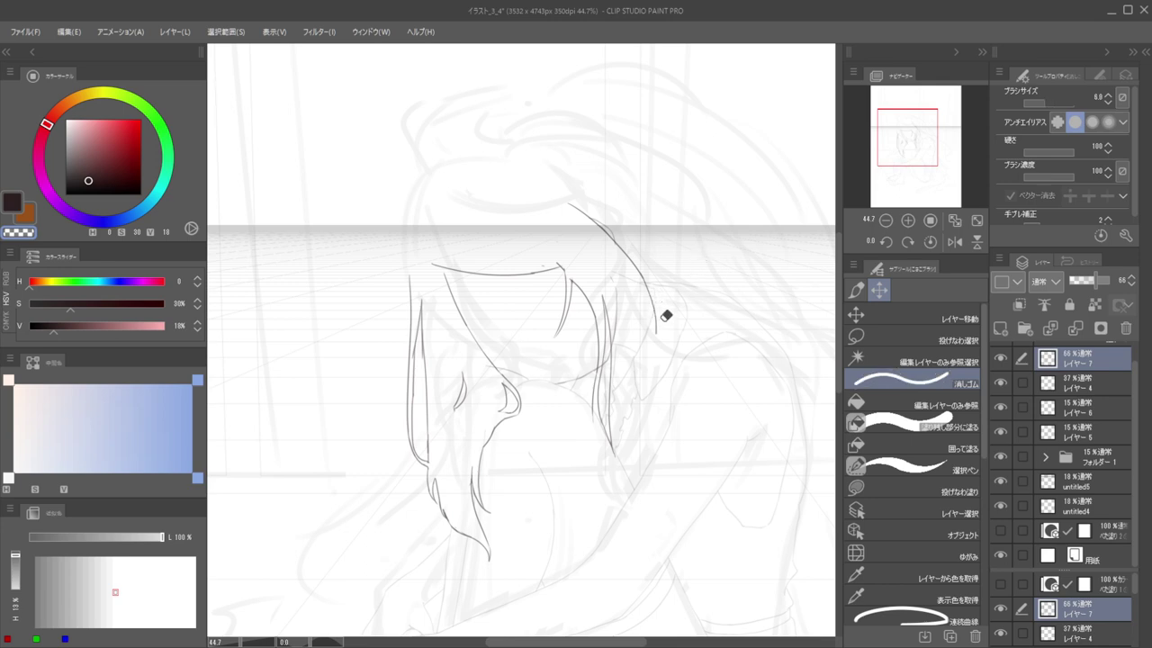
key("b")
Extend the right curved hair line downward with a longer continuation, undoing the trial strokes
left_click_drag(653, 345, 664, 315)
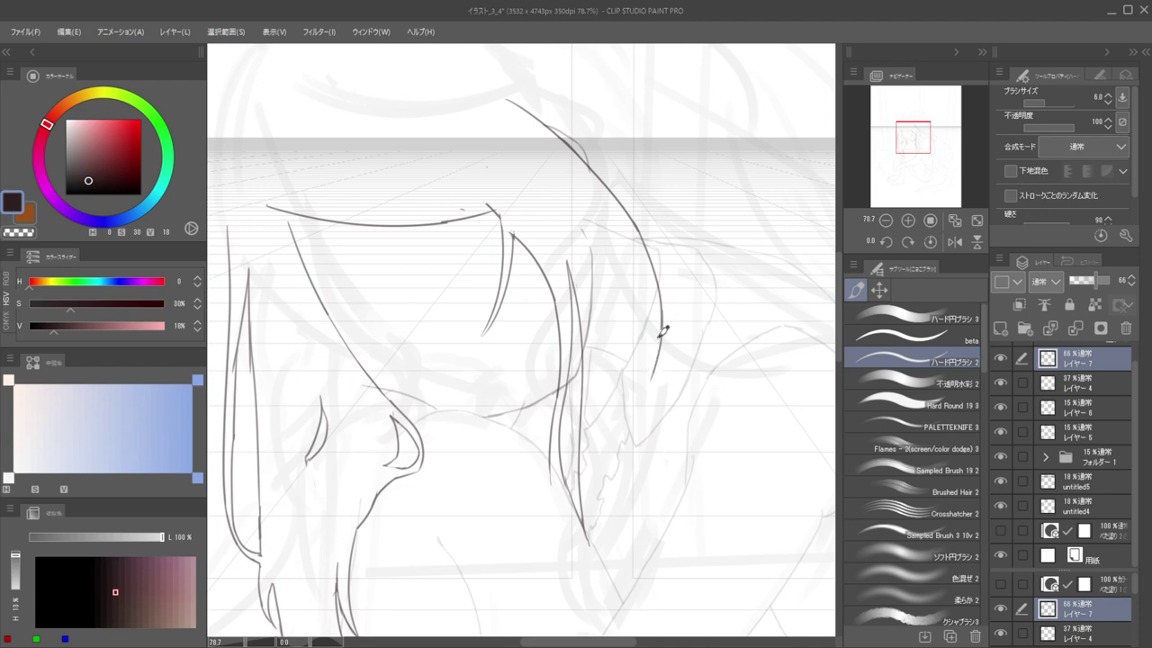
left_click_drag(661, 326, 650, 370)
key("ctrl+z")
left_click_drag(662, 306, 630, 425)
left_click_drag(655, 369, 662, 488)
mouse_move(661, 382)
left_mouse_down()
mouse_move(650, 379)
mouse_move(666, 354)
mouse_move(650, 459)
left_mouse_up()
key("ctrl+z")
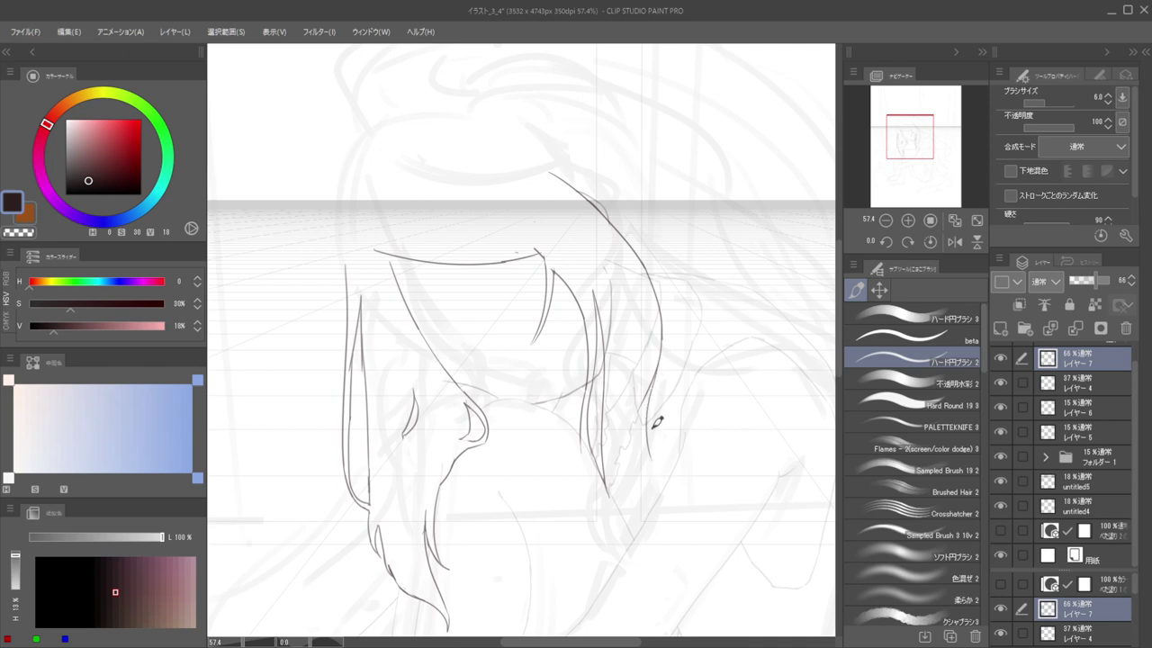
key("ctrl+z")
Redraw the lower end of the right hair curve so it sweeps down-right
left_click_drag(641, 404, 639, 459)
key("ctrl+z")
left_click_drag(647, 394, 650, 460)
key("ctrl+z")
left_click_drag(644, 405, 671, 470)
scroll(656, 410, "down", 4)
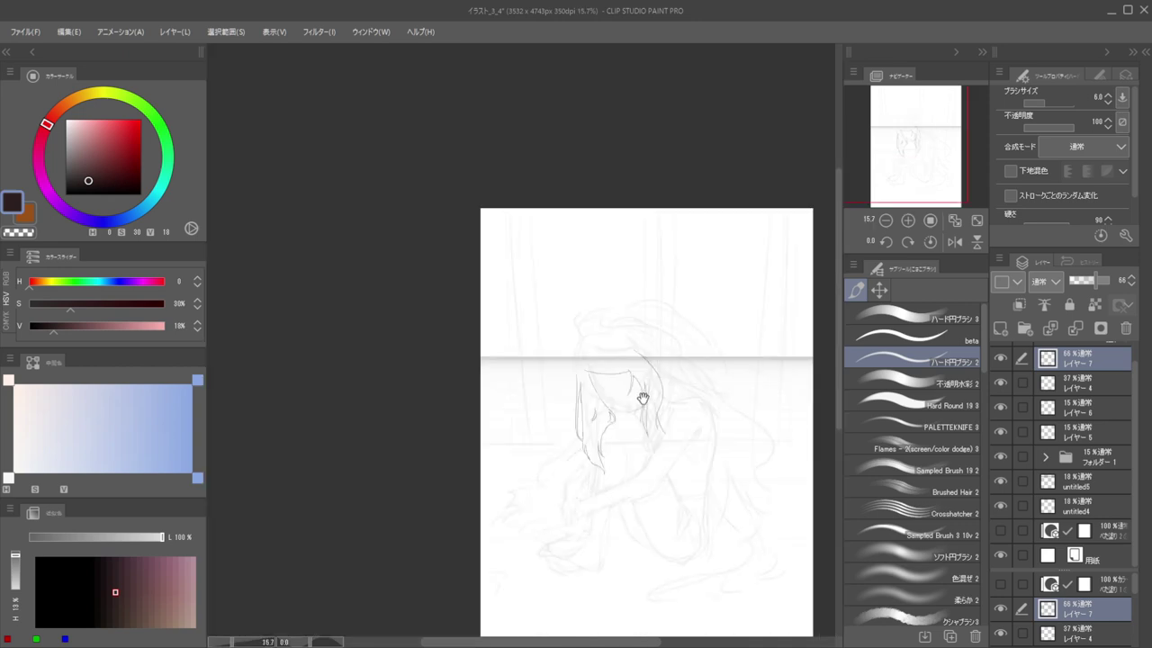
scroll(643, 399, "up", 3)
scroll(632, 414, "up", 2)
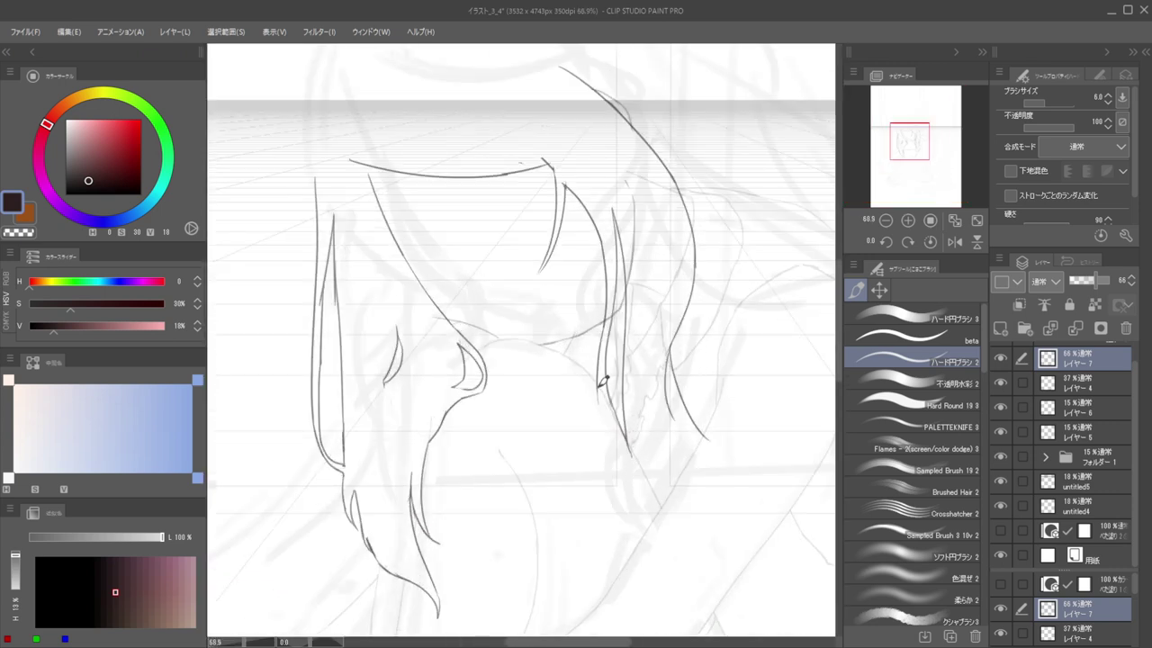
Extend the inner hair line beside the arm, then erase its dark section
left_click_drag(597, 389, 620, 456)
scroll(603, 391, "down", 3)
scroll(594, 393, "up", 4)
key("e")
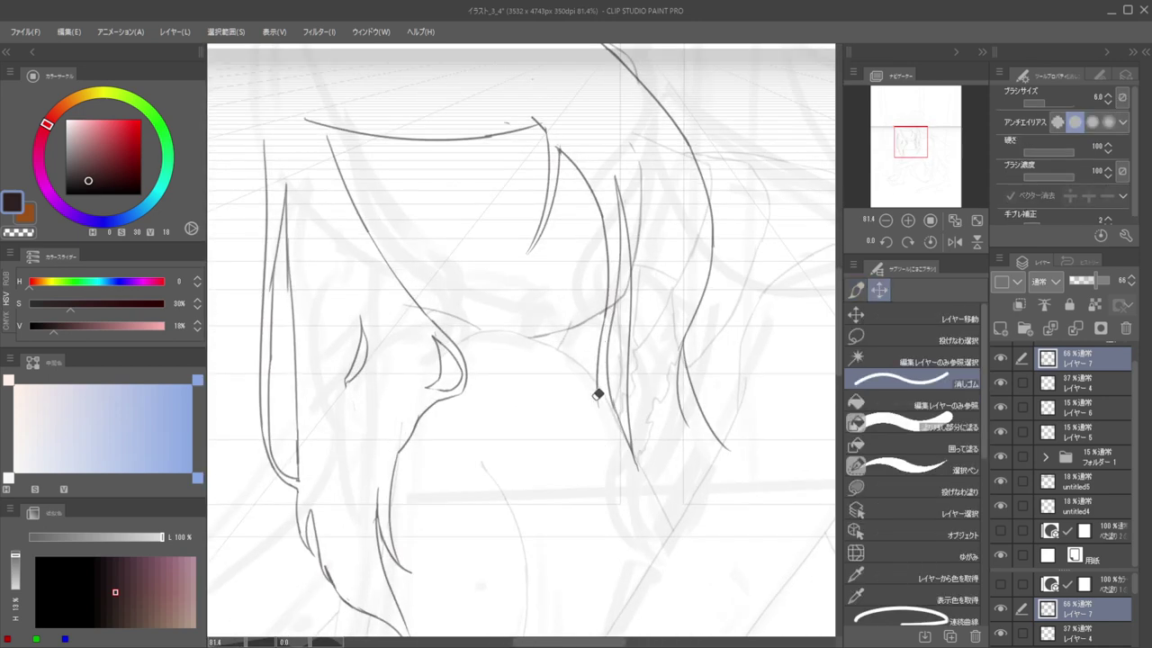
left_click_drag(602, 348, 602, 407)
key("p")
Redraw the inner hair strand longer, running down toward the arm
left_click_drag(604, 324, 598, 412)
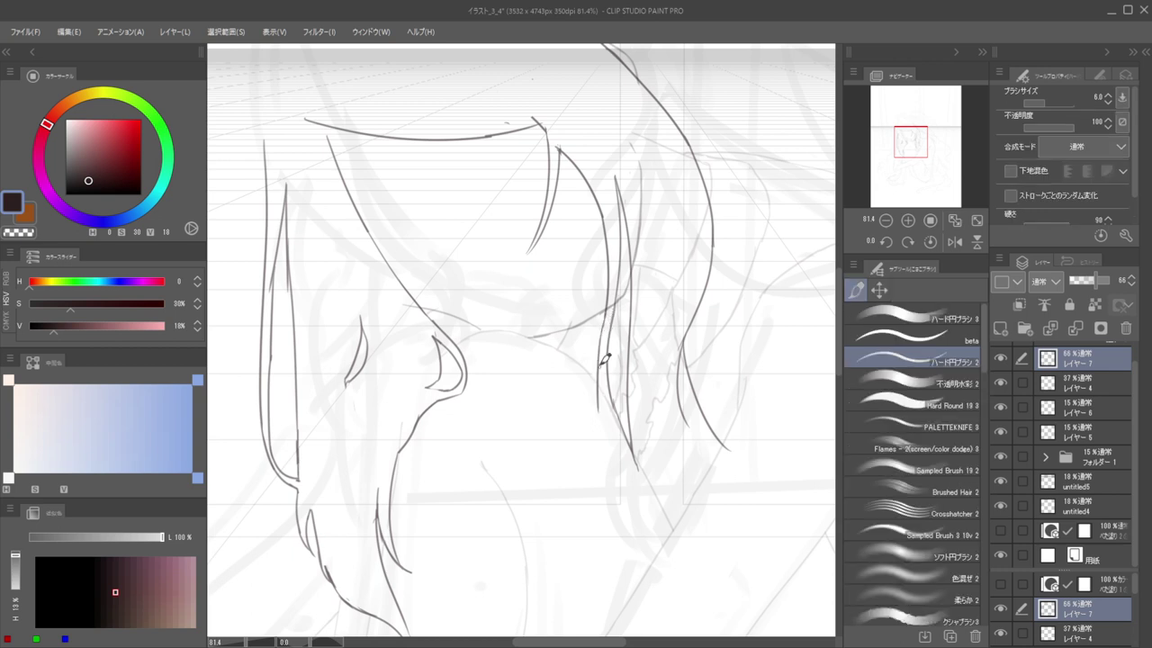
key("ctrl+z")
left_click_drag(602, 327, 608, 453)
key("ctrl+z")
mouse_move(606, 335)
left_mouse_down()
mouse_move(609, 443)
mouse_move(637, 487)
left_mouse_up()
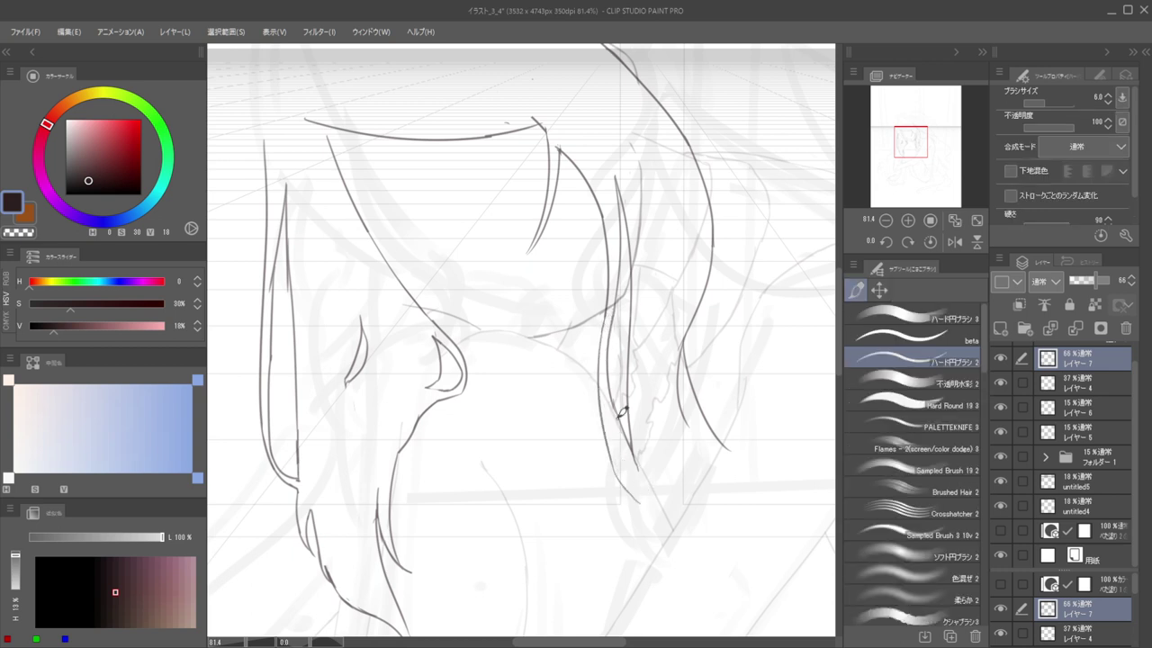
key("e")
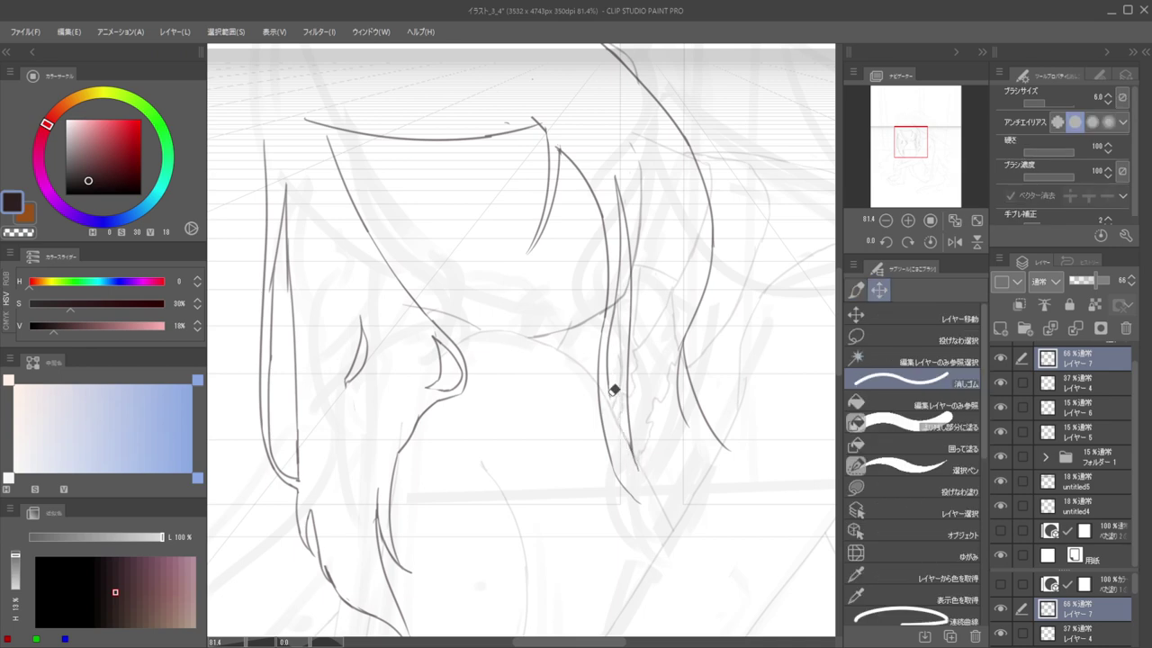
key("p")
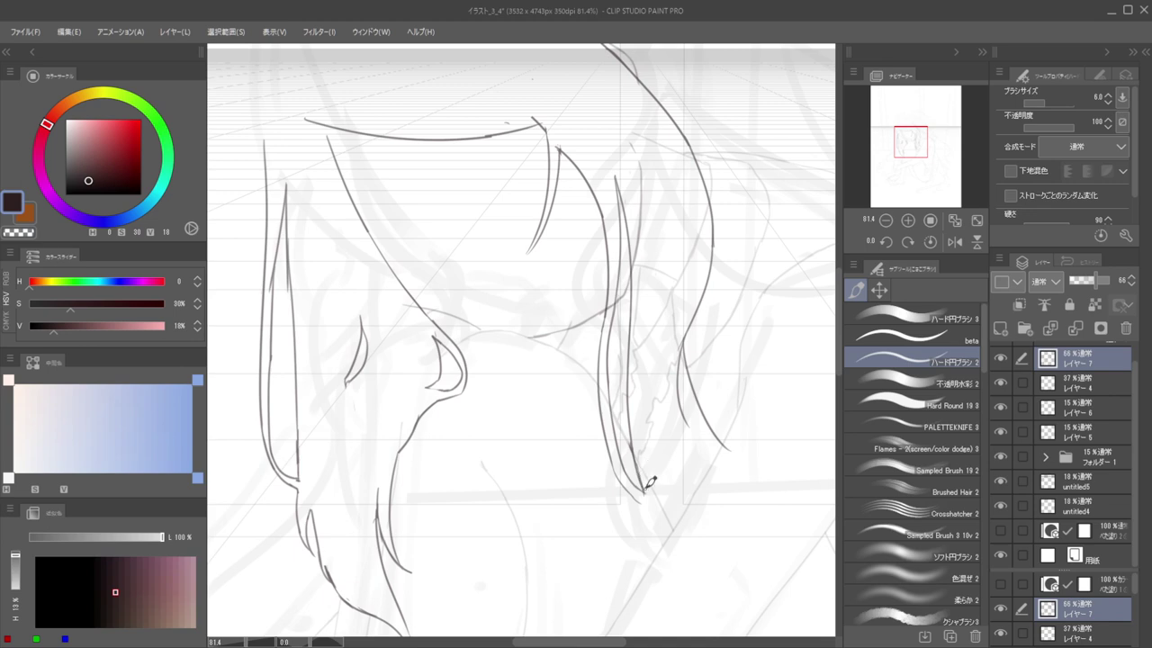
left_click_drag(684, 362, 523, 387)
In mirrored view, extend the hair strand beside the face down to the left
key("h")
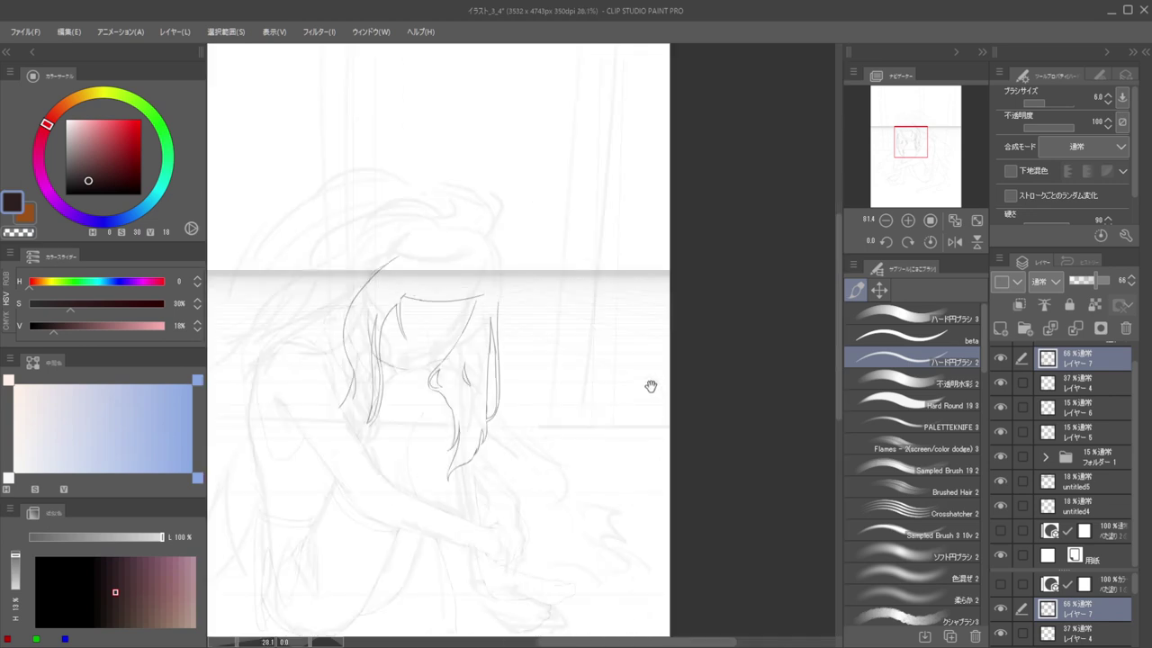
left_click_drag(649, 385, 813, 409)
left_click_drag(465, 440, 643, 425)
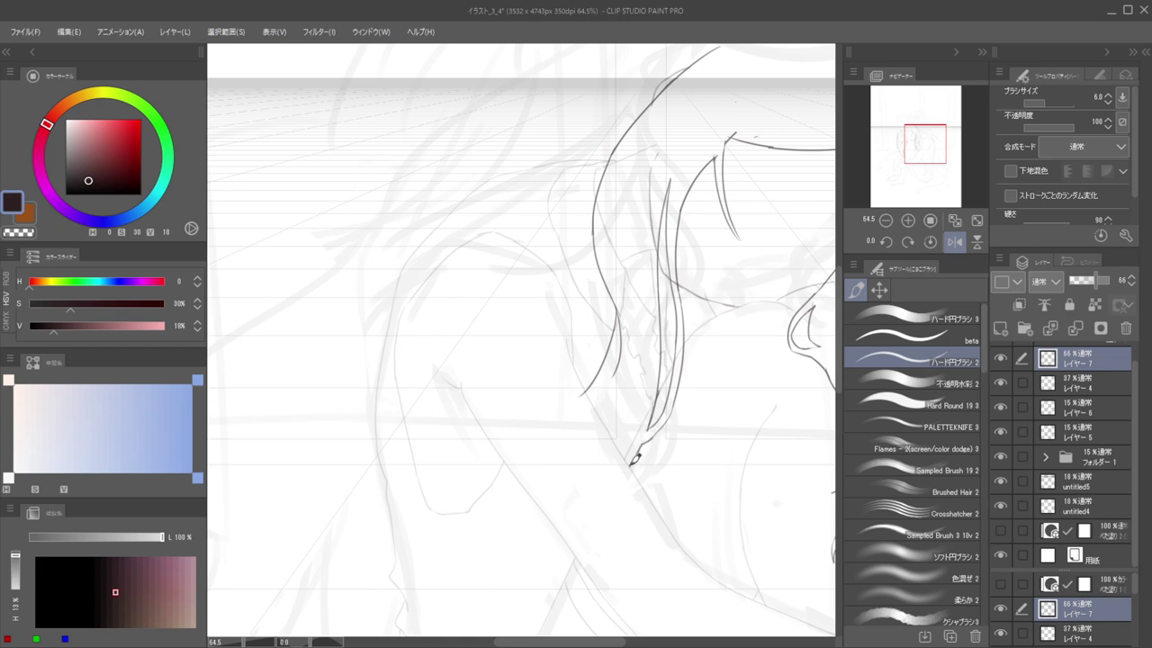
mouse_move(616, 480)
left_mouse_down()
mouse_move(586, 491)
mouse_move(472, 440)
left_mouse_up()
mouse_move(464, 440)
left_mouse_down()
mouse_move(537, 429)
mouse_move(619, 440)
left_mouse_up()
key("h")
Add a short tip to the end of the hair strand
scroll(531, 458, "up", 4)
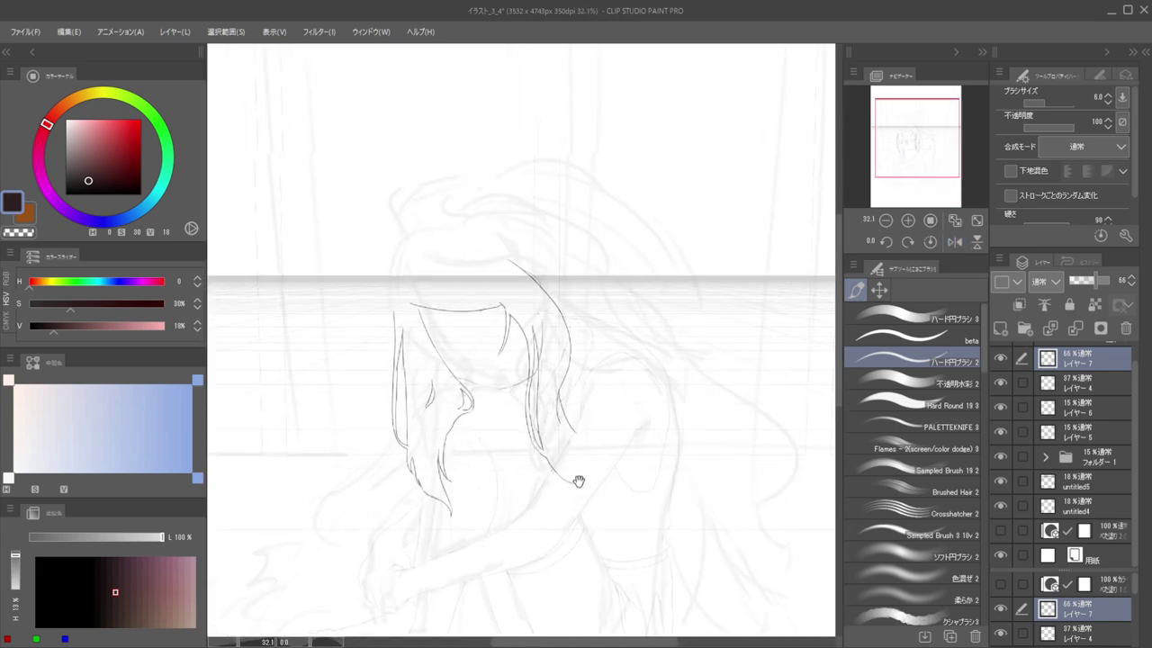
scroll(599, 495, "up", 1)
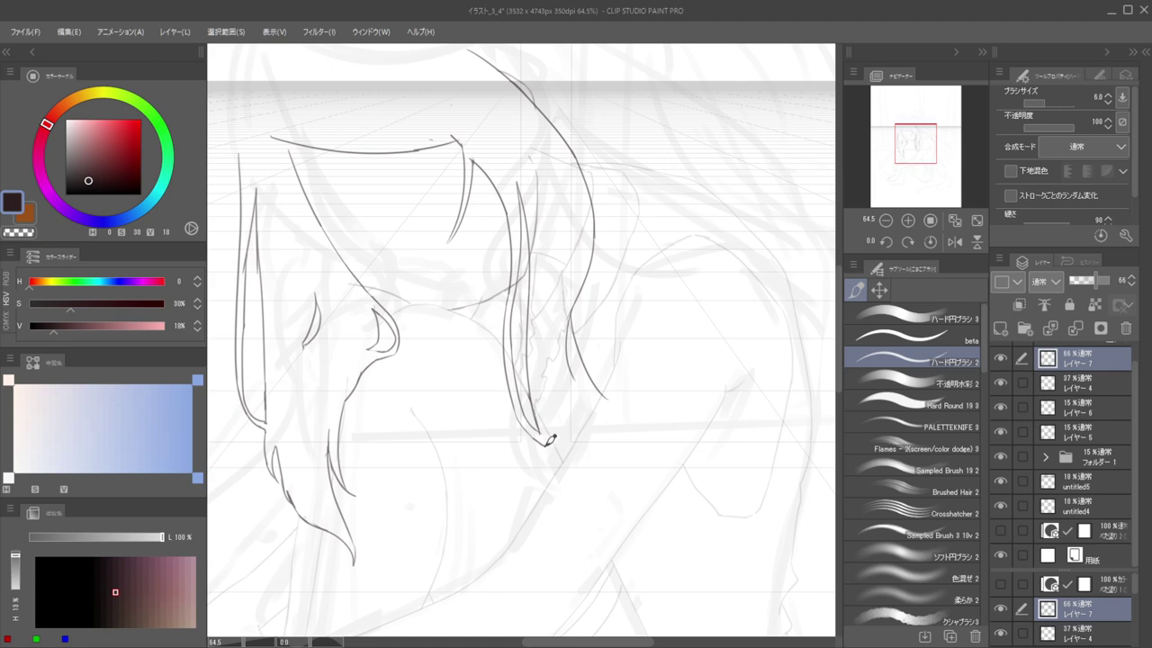
left_click_drag(546, 445, 551, 468)
key("h")
mouse_move(601, 436)
left_mouse_down()
mouse_move(539, 432)
mouse_move(585, 444)
mouse_move(586, 424)
left_mouse_up()
With an enlarged eraser, remove the lower end of the hair strand
key("e")
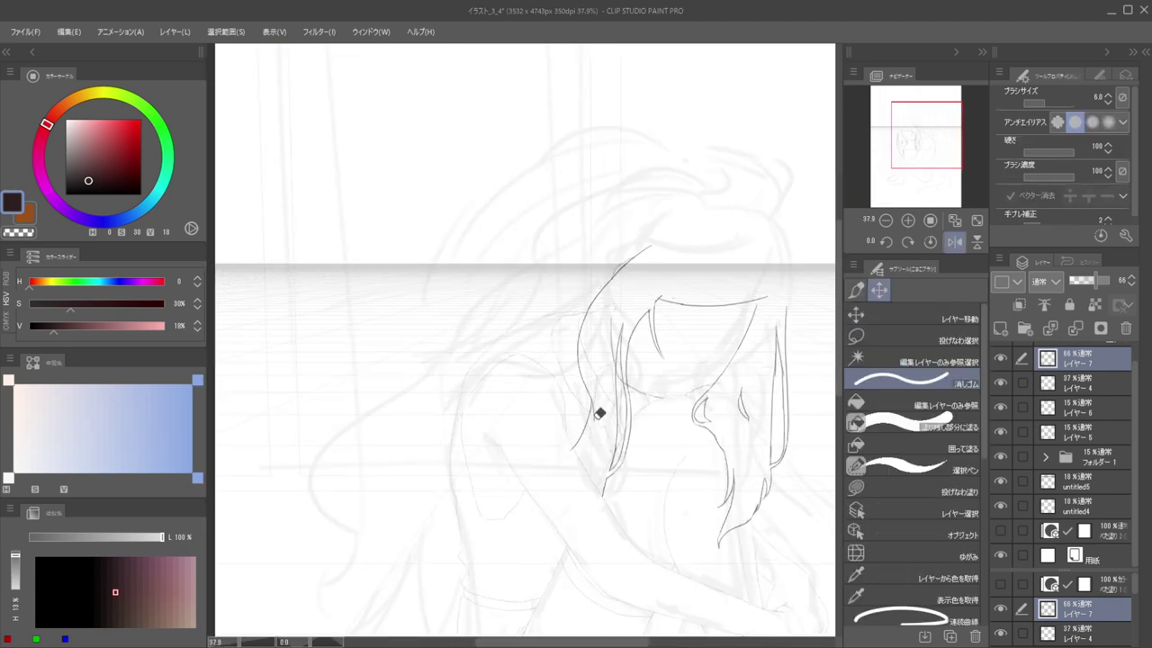
key("p")
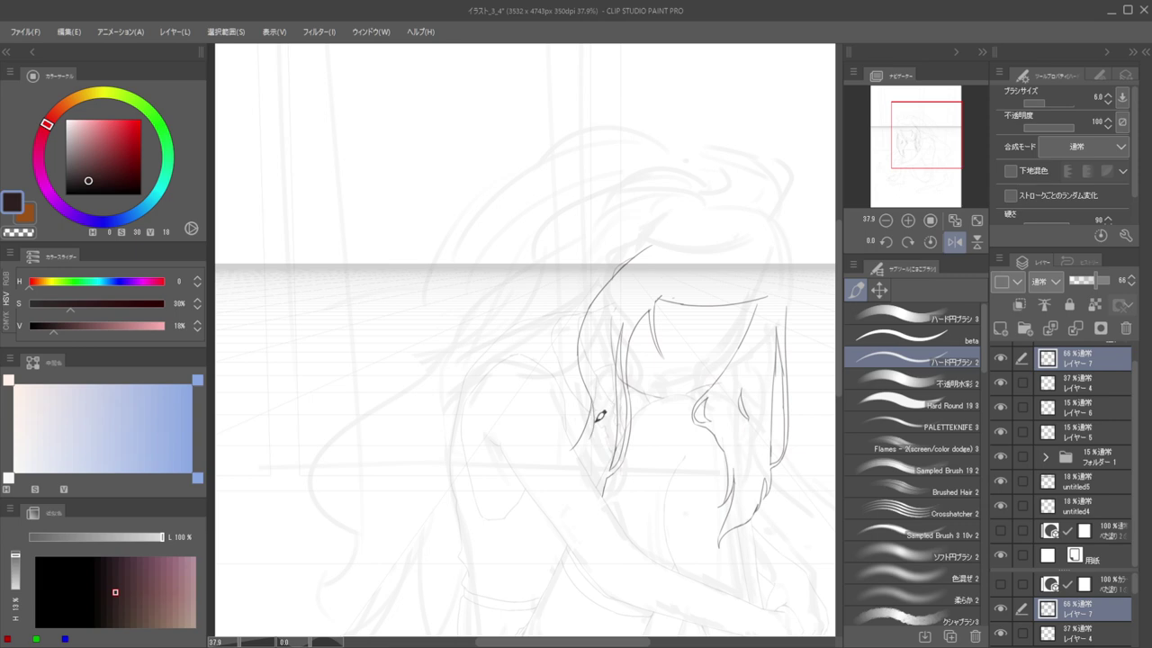
key("e")
left_click_drag(592, 424, 596, 419)
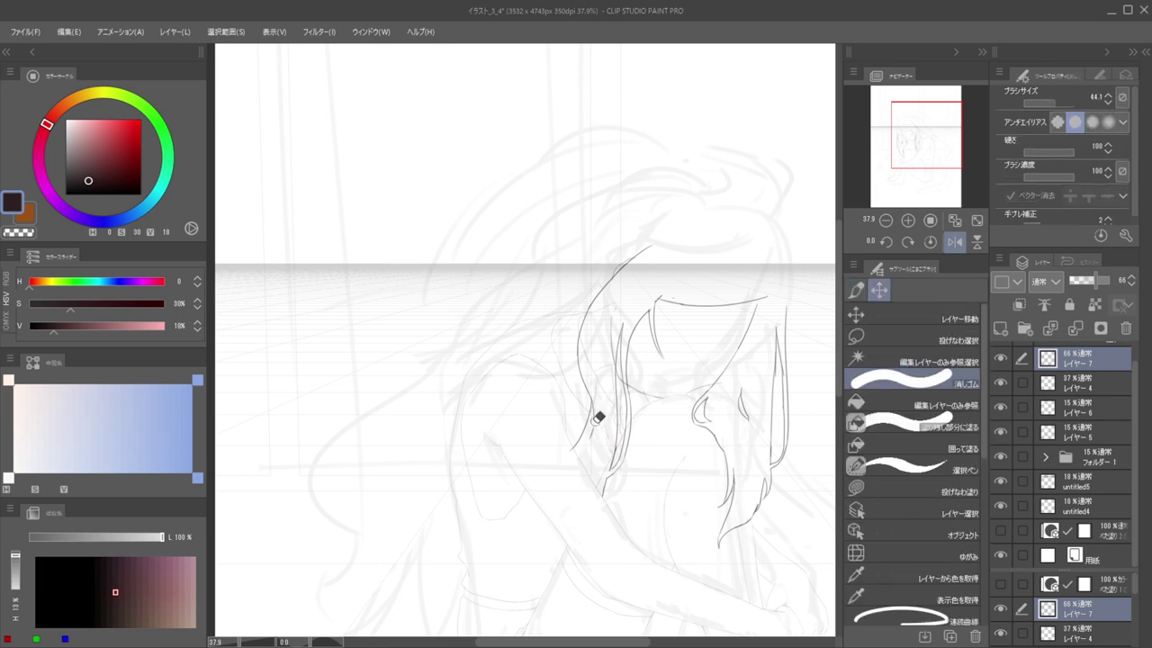
scroll(611, 416, "down", 1)
scroll(612, 415, "up", 1)
key("p")
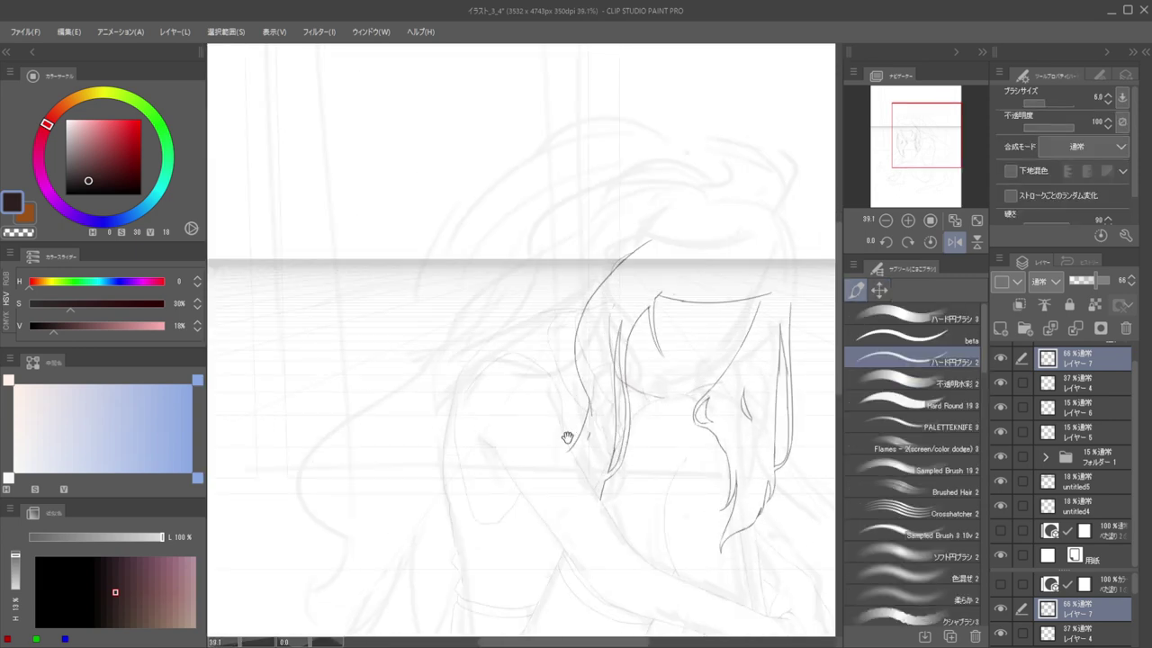
scroll(572, 441, "up", 3)
key("e")
left_click_drag(566, 456, 597, 372)
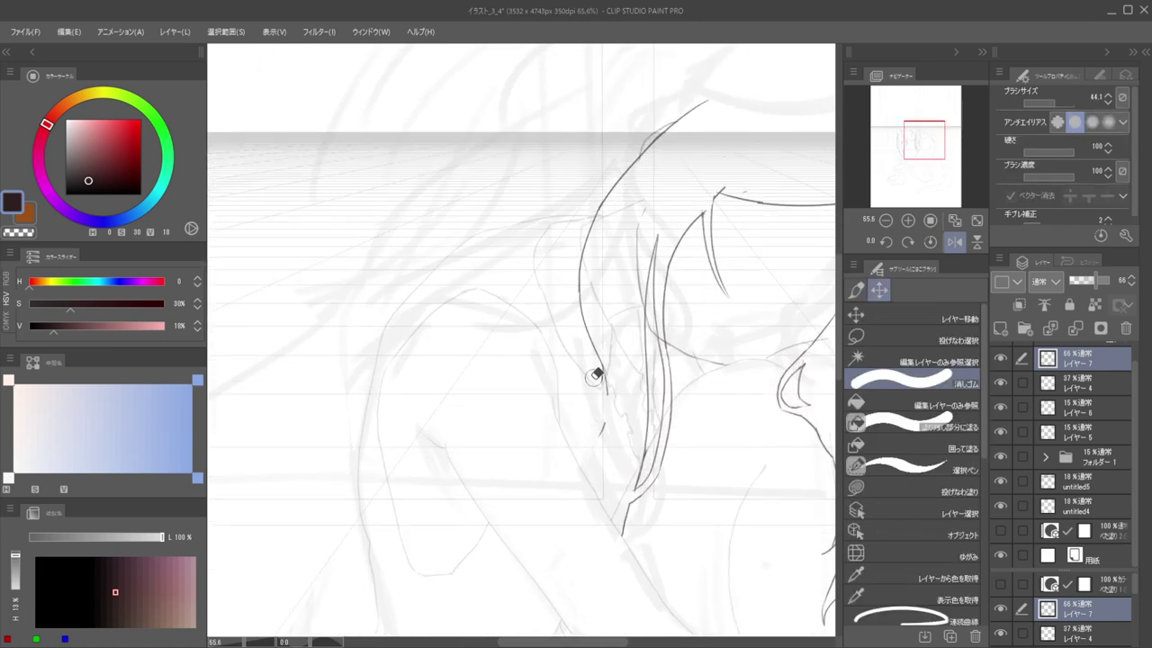
Redraw the strand's curved tip and check the figure in mirrored and normal views
key("p")
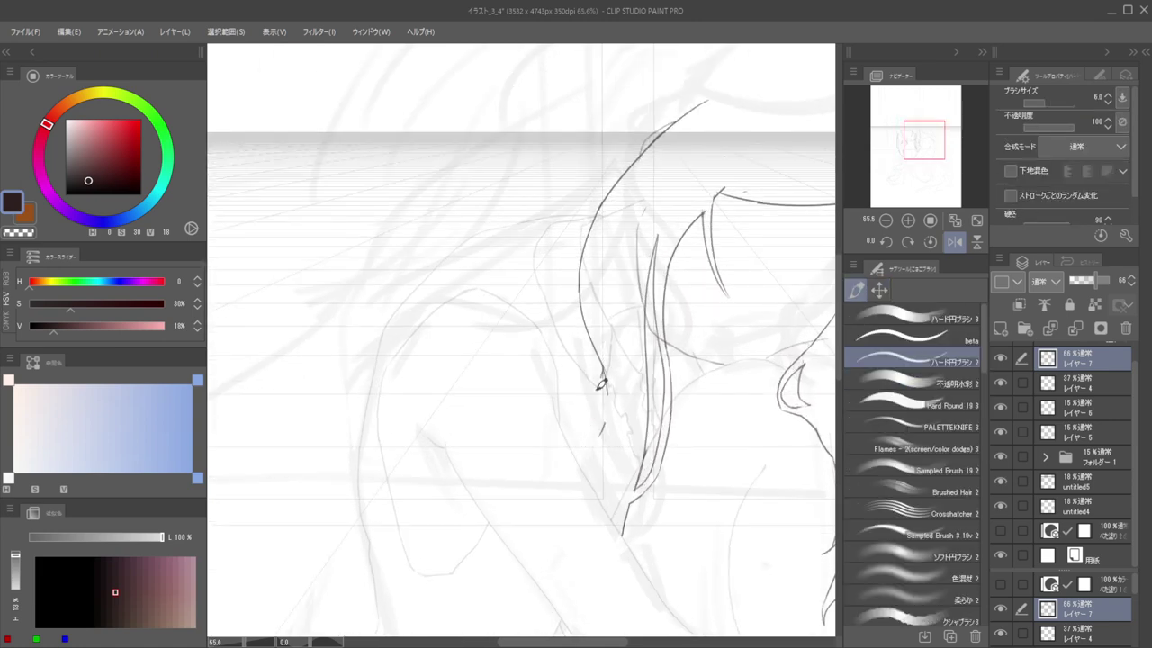
mouse_move(577, 441)
left_mouse_down()
mouse_move(605, 369)
mouse_move(581, 438)
mouse_move(583, 368)
mouse_move(676, 401)
left_mouse_up()
key("ctrl+z")
key("h")
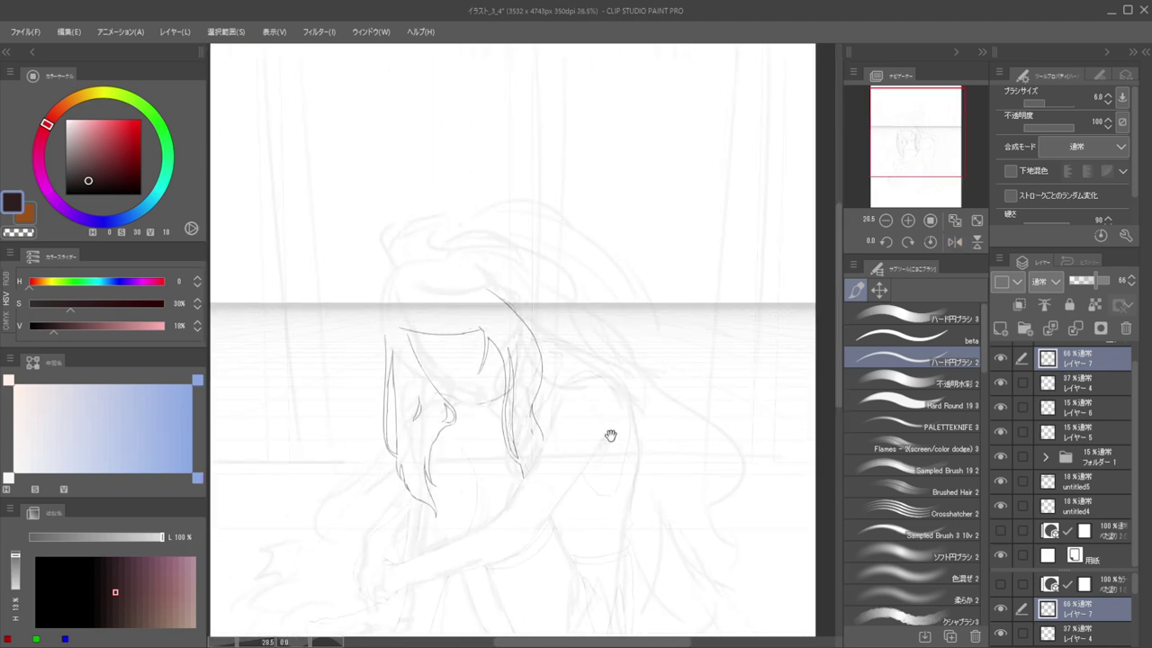
left_click_drag(610, 435, 673, 419)
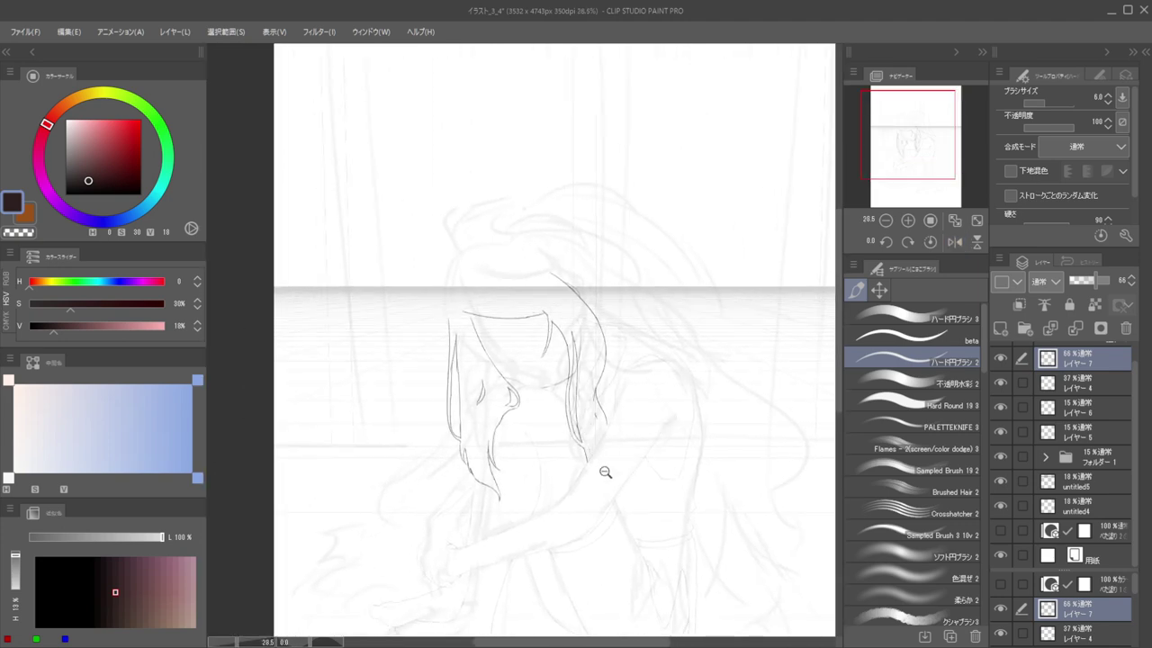
scroll(605, 472, "up", 2)
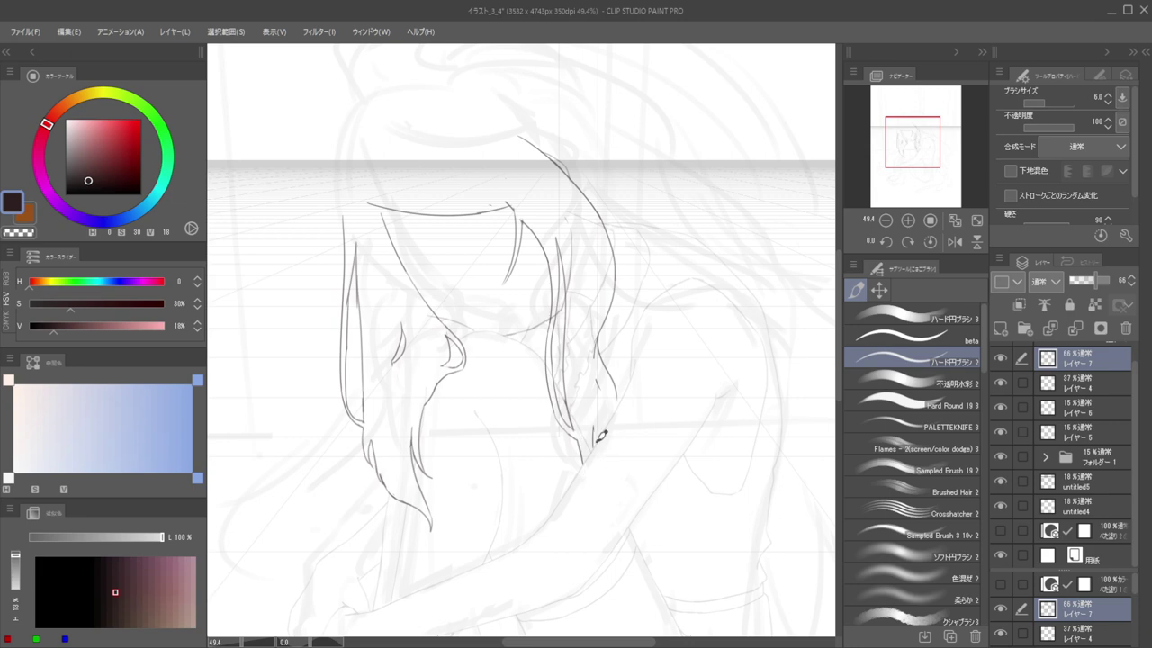
scroll(603, 400, "down", 3)
key("h")
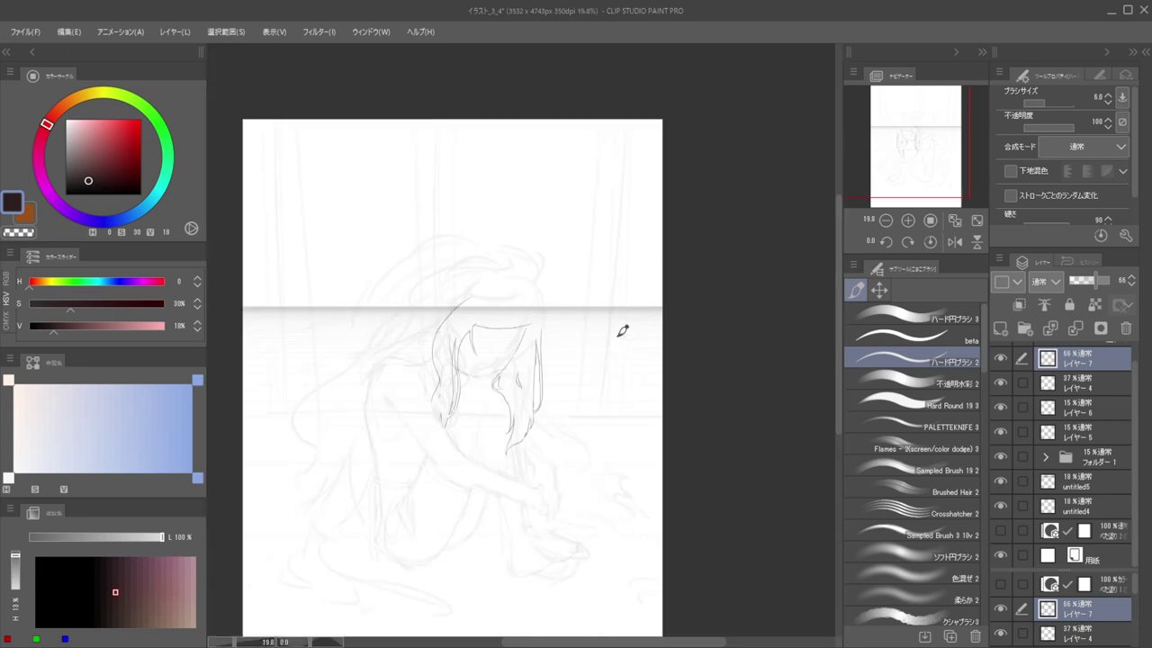
left_click_drag(593, 368, 689, 384)
key("h")
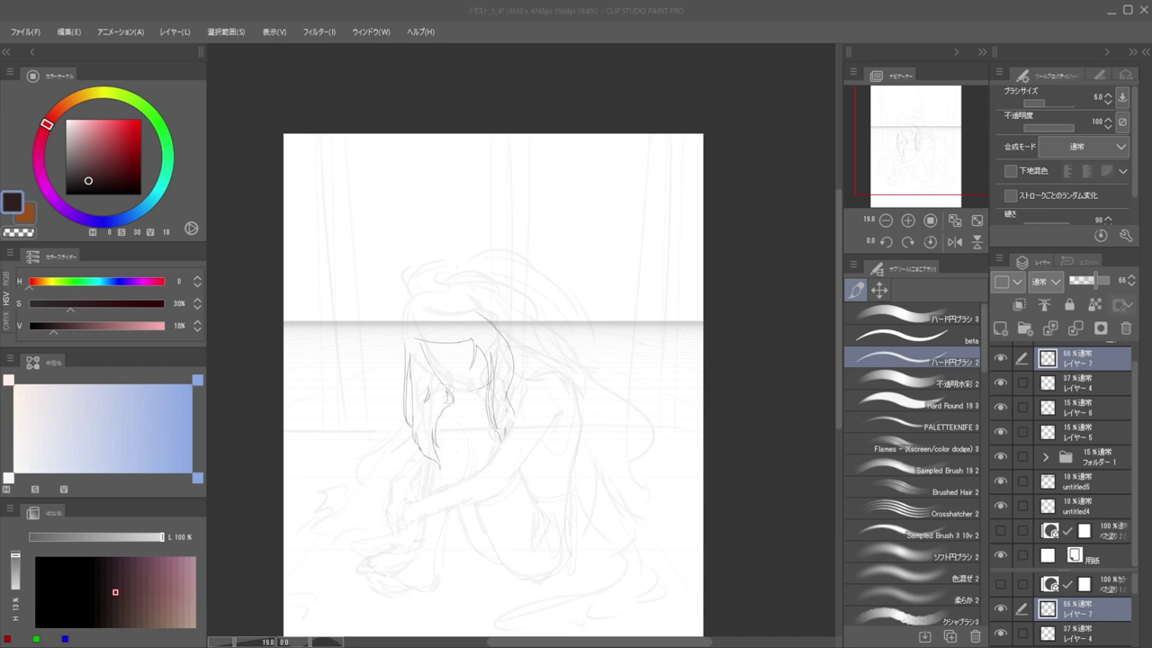
Pick レイヤー7 as the active layer by selecting its lines, with the ハード円ブラシ 2 brush
left_click_drag(565, 339, 532, 447)
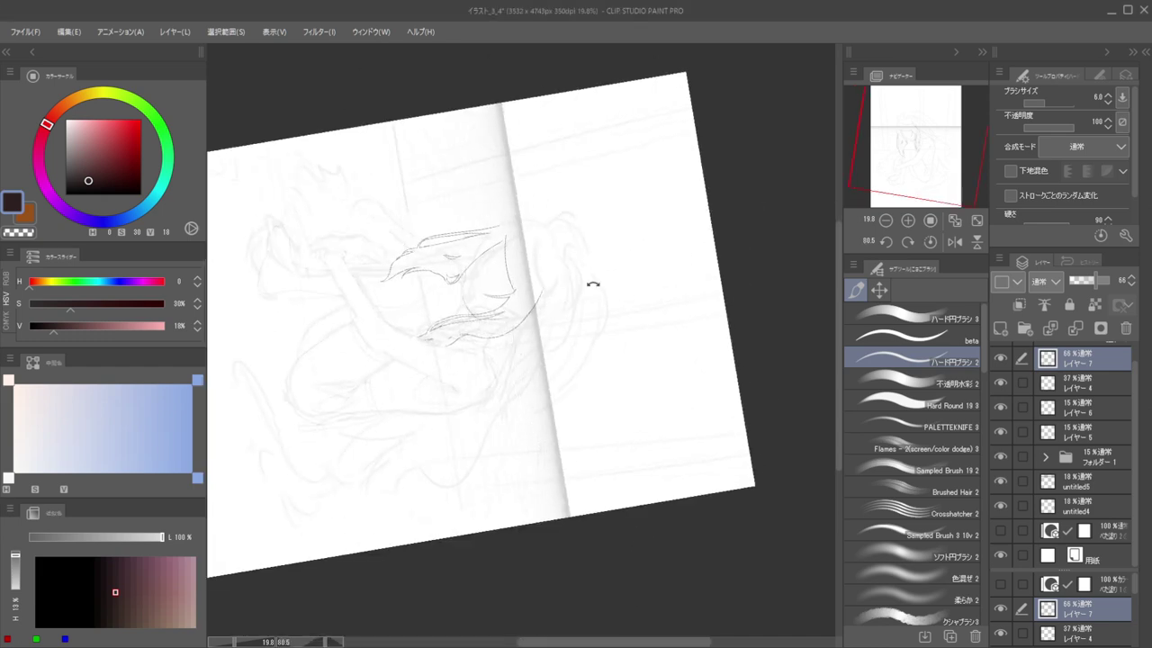
mouse_move(594, 284)
left_mouse_down()
mouse_move(528, 278)
mouse_move(516, 337)
mouse_move(560, 345)
mouse_move(507, 319)
mouse_move(519, 318)
mouse_move(506, 332)
mouse_move(481, 322)
left_mouse_up()
key("ctrl+shift")
left_click(505, 309, "ctrl+shift")
left_click(523, 312, "ctrl+shift")
key("b")
Draw a thin upper hair strand and extend it further down
left_click_drag(564, 313, 567, 345)
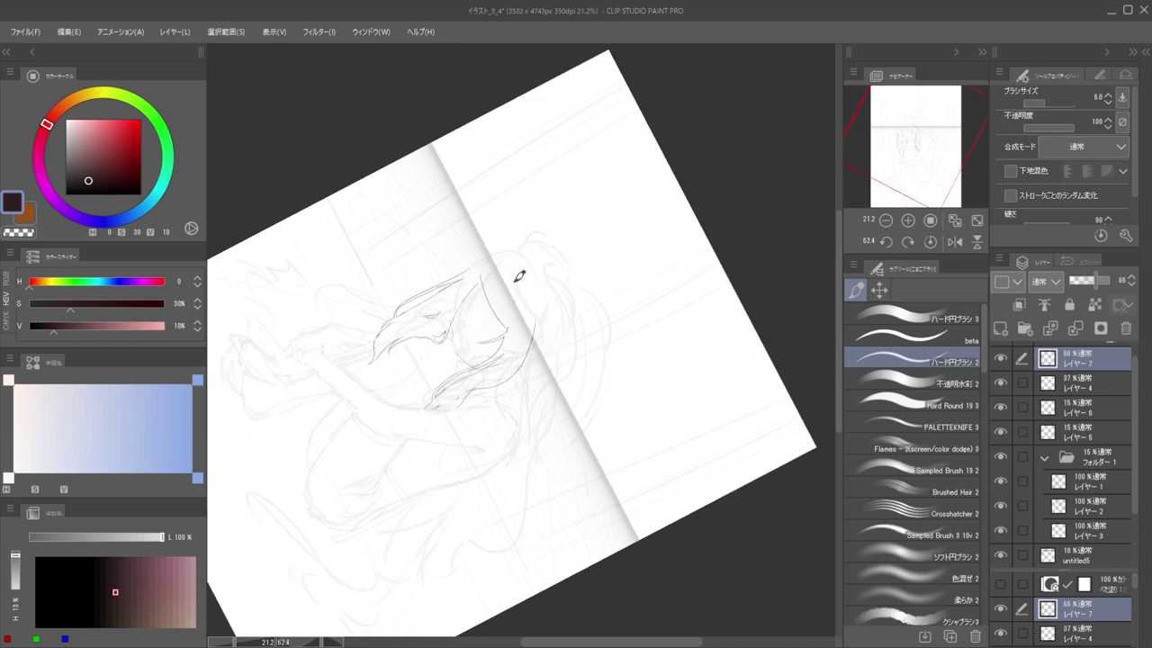
left_click_drag(512, 271, 536, 317)
mouse_move(550, 368)
left_mouse_down()
mouse_move(527, 257)
mouse_move(552, 270)
mouse_move(560, 413)
left_mouse_up()
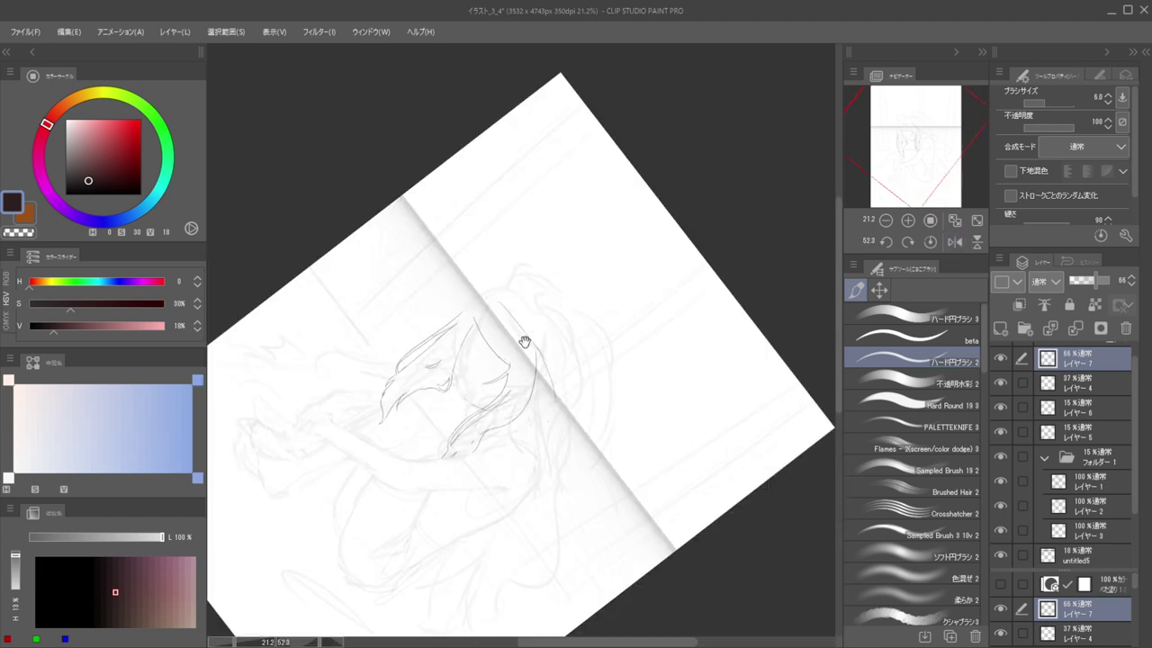
mouse_move(524, 342)
left_mouse_down()
mouse_move(563, 326)
mouse_move(564, 348)
left_mouse_up()
key("ctrl+z")
left_click_drag(507, 267, 543, 458)
mouse_move(522, 448)
left_mouse_down()
mouse_move(591, 334)
mouse_move(506, 322)
mouse_move(570, 301)
mouse_move(569, 389)
left_mouse_up()
scroll(528, 370, "up", 3)
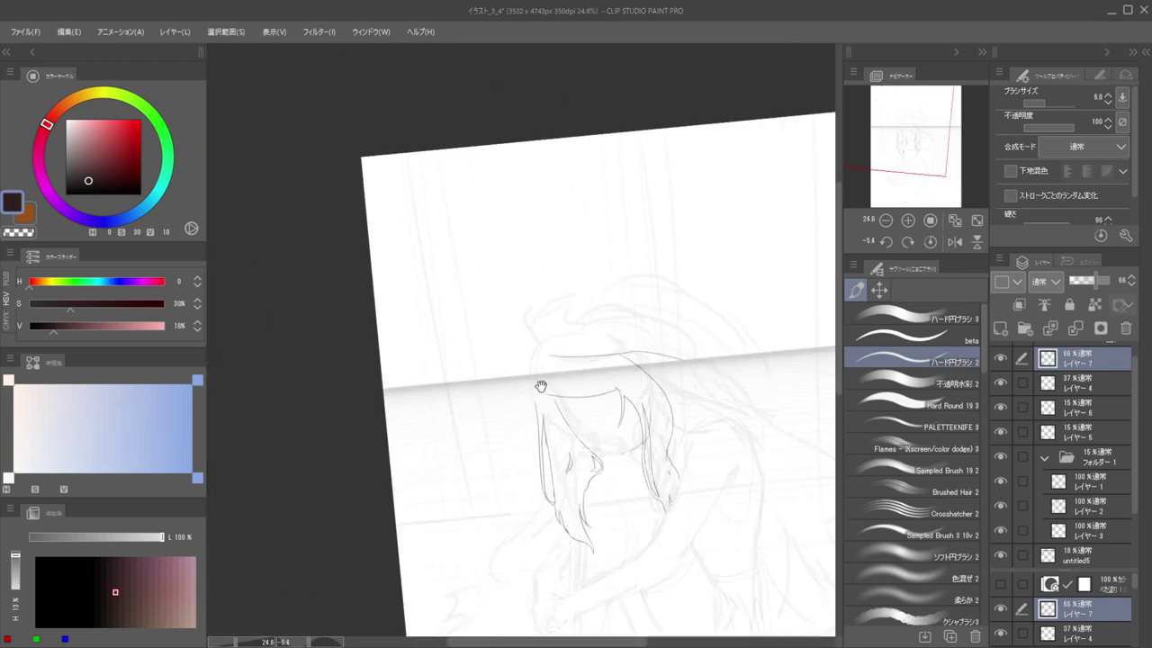
scroll(540, 365, "up", 2)
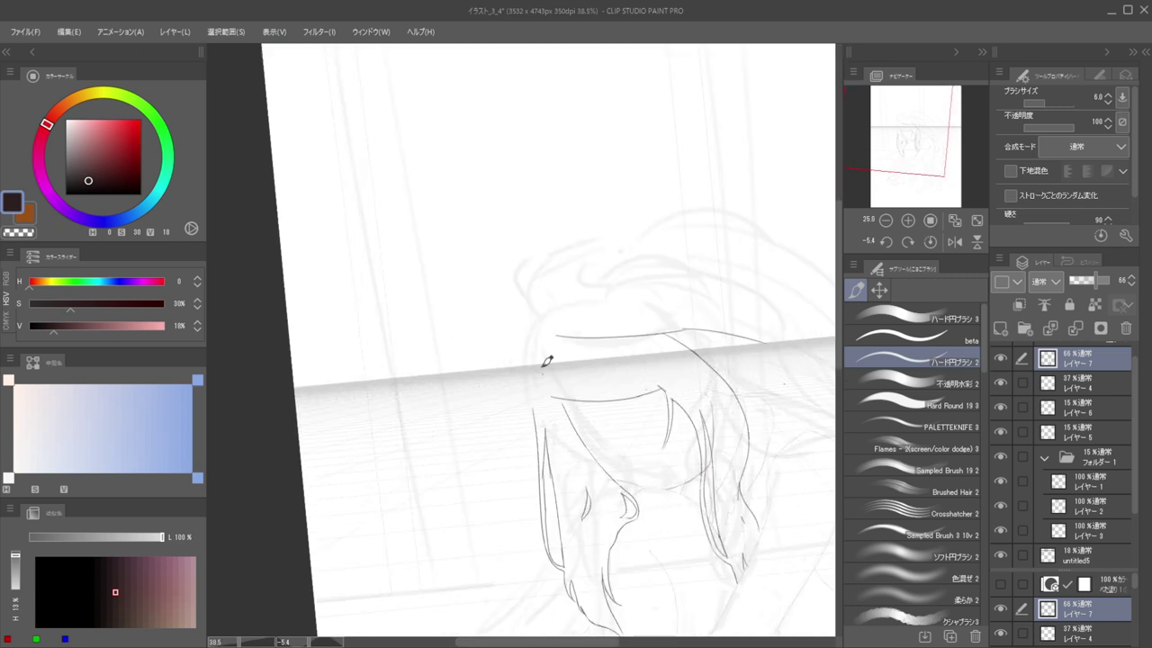
Redraw a cleaner line along the hair's outer edge
mouse_move(535, 370)
left_mouse_down()
mouse_move(543, 331)
mouse_move(539, 399)
left_mouse_up()
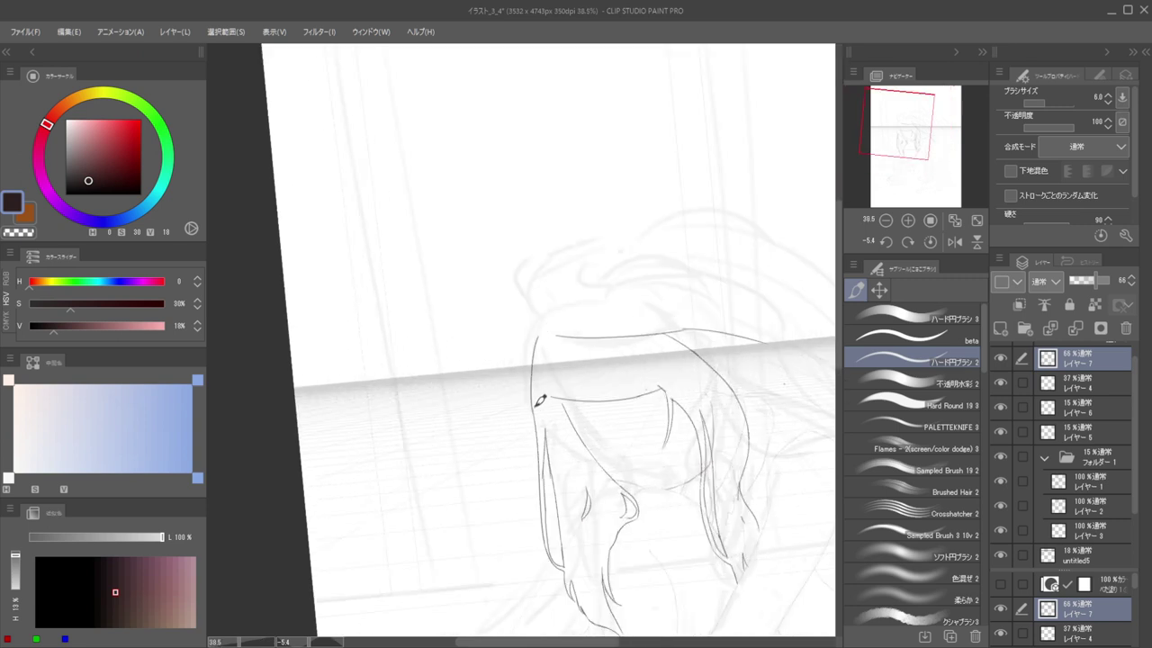
key("ctrl+z")
mouse_move(543, 336)
left_mouse_down()
mouse_move(531, 383)
mouse_move(539, 418)
mouse_move(500, 391)
left_mouse_up()
mouse_move(619, 358)
left_mouse_down()
mouse_move(605, 396)
mouse_move(513, 404)
left_mouse_up()
scroll(545, 384, "up", 3)
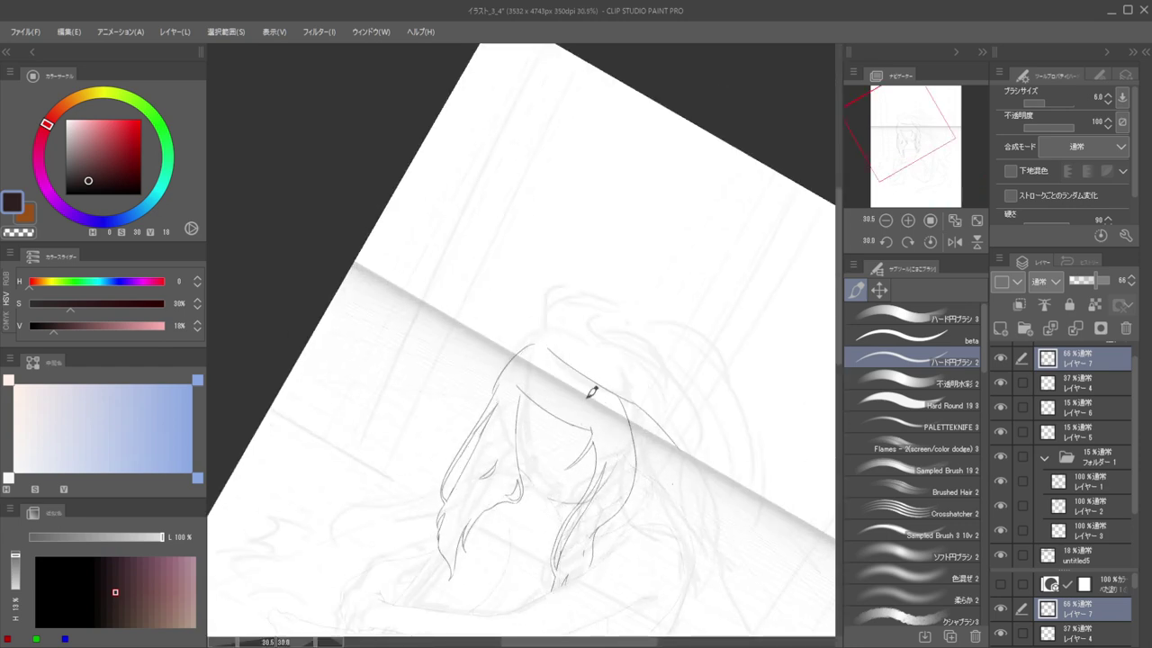
Draw a curved strand below the bangs and a short strand beneath it
left_click_drag(602, 399, 604, 448)
key("ctrl+z")
left_click_drag(603, 398, 606, 458)
mouse_move(583, 387)
left_mouse_down()
mouse_move(599, 424)
mouse_move(581, 376)
mouse_move(650, 404)
mouse_move(630, 377)
left_mouse_up()
mouse_move(616, 463)
left_mouse_down()
mouse_move(610, 416)
mouse_move(638, 348)
mouse_move(645, 458)
mouse_move(630, 411)
mouse_move(619, 452)
left_mouse_up()
key("e")
key("b")
key("ctrl+z")
left_click_drag(629, 401, 626, 446)
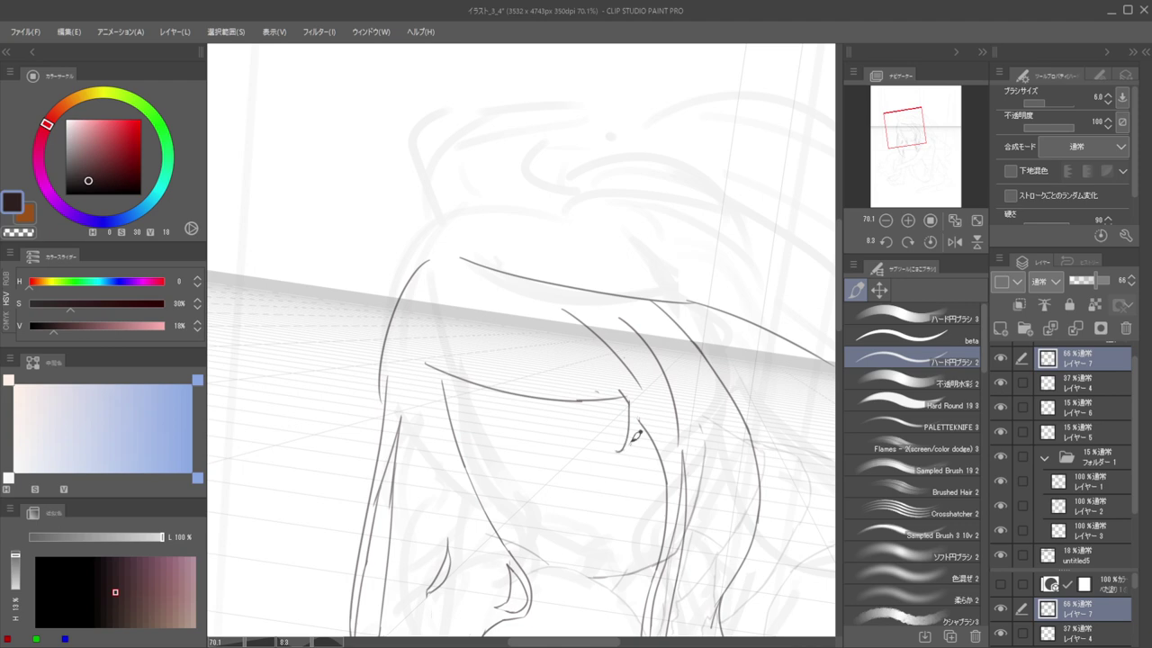
left_click_drag(623, 406, 635, 372)
mouse_move(621, 427)
left_mouse_down()
mouse_move(647, 406)
mouse_move(632, 480)
left_mouse_up()
Redraw the hooked strand smoothly and add another long curved strand under the bangs
key("ctrl+z")
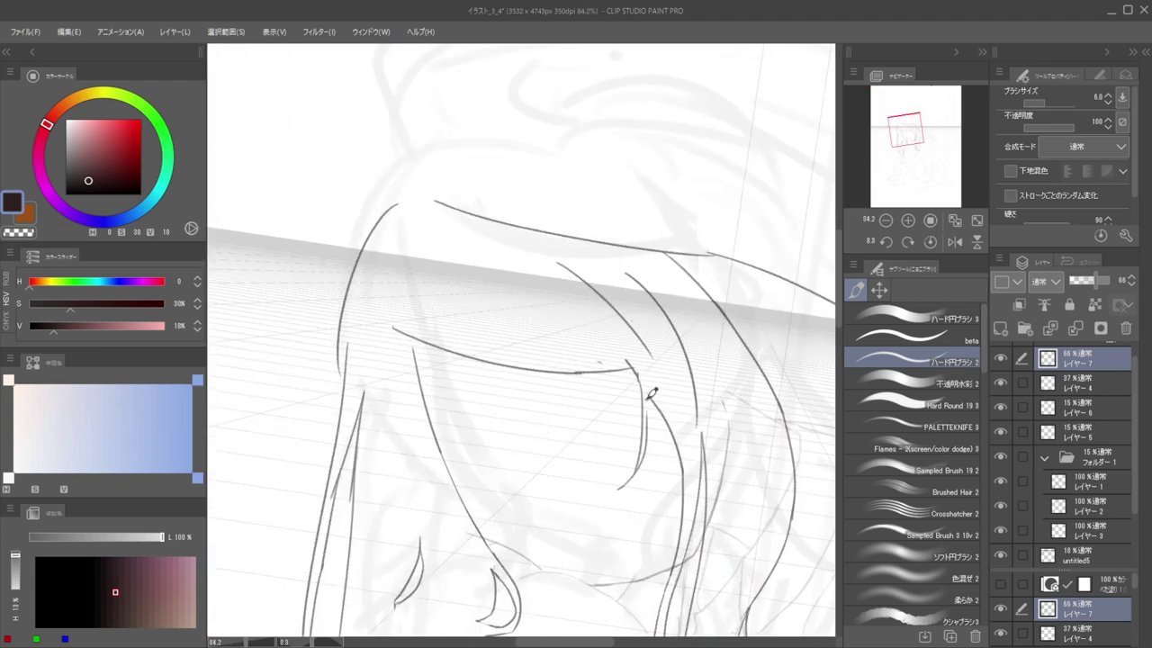
key("ctrl+z")
left_click_drag(641, 389, 634, 477)
left_click_drag(653, 390, 618, 494)
key("ctrl+z")
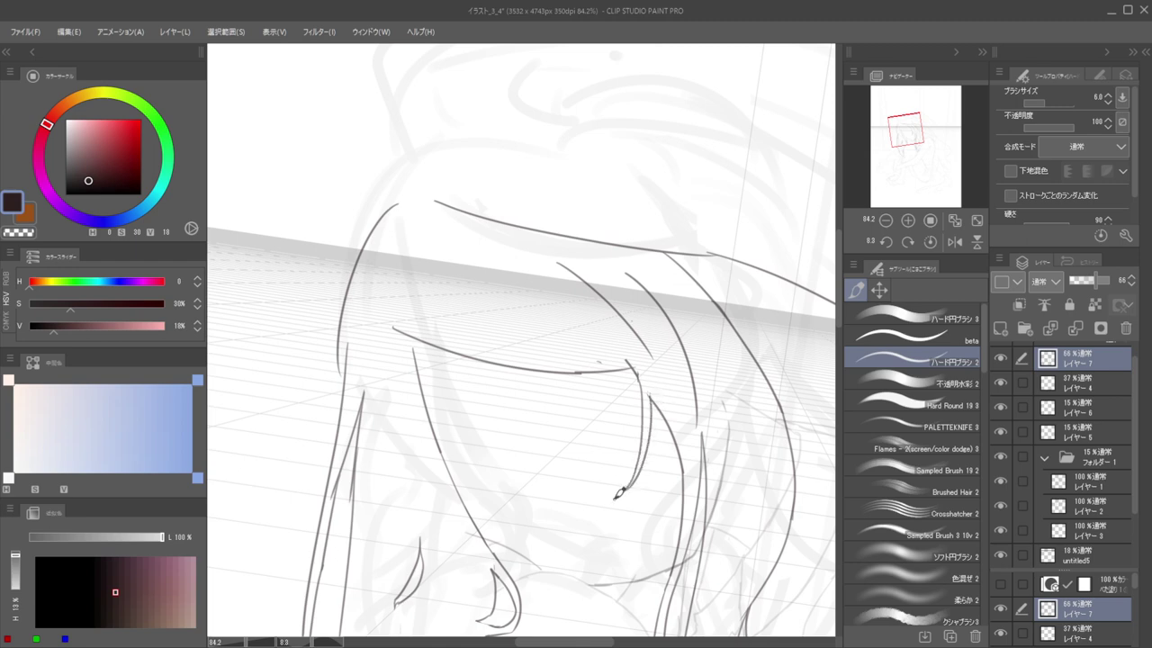
left_click_drag(599, 428, 531, 430)
left_click_drag(663, 362, 656, 368)
key("h")
key("h")
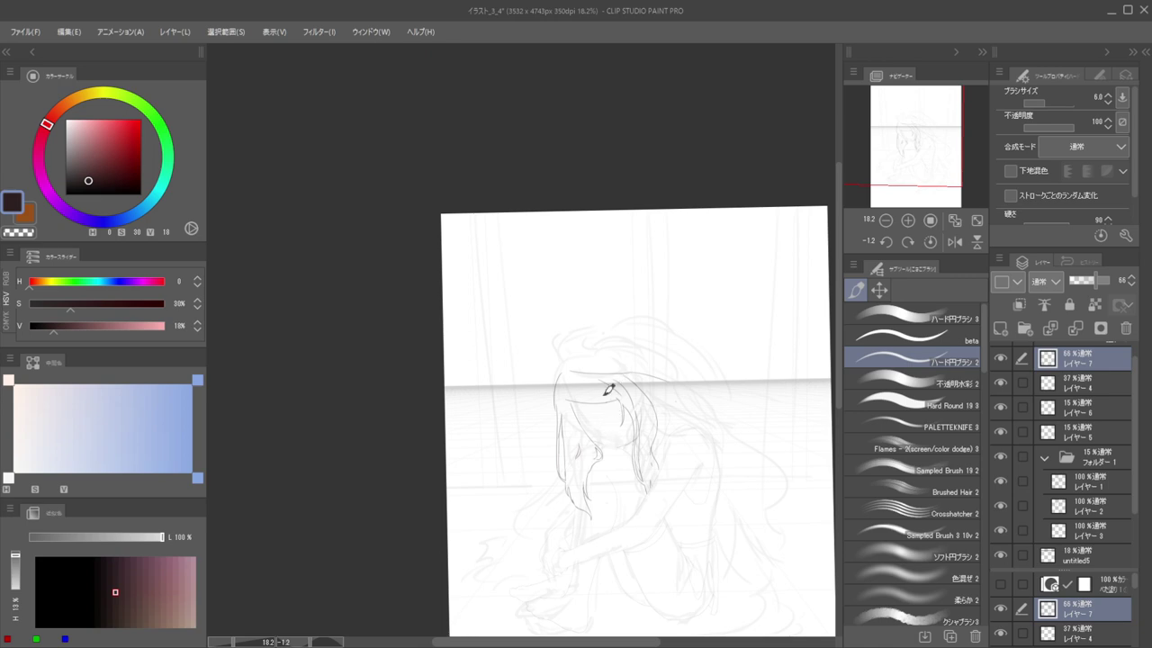
Zoom and rotate onto the strand tips by the arm and erase part of a strand line
left_click_drag(582, 428, 500, 455)
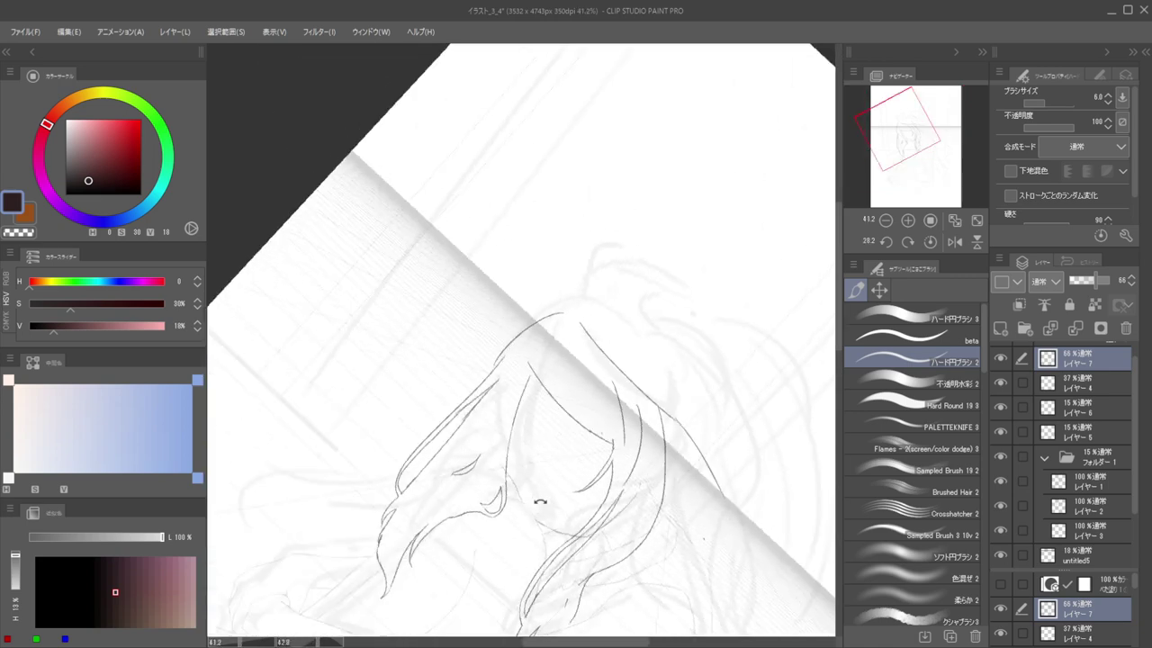
left_click_drag(556, 492, 637, 479)
mouse_move(543, 448)
left_mouse_down()
mouse_move(588, 427)
mouse_move(602, 399)
mouse_move(621, 435)
left_mouse_up()
left_click_drag(614, 387, 597, 352)
left_click_drag(597, 444, 630, 456)
key("e")
key("b")
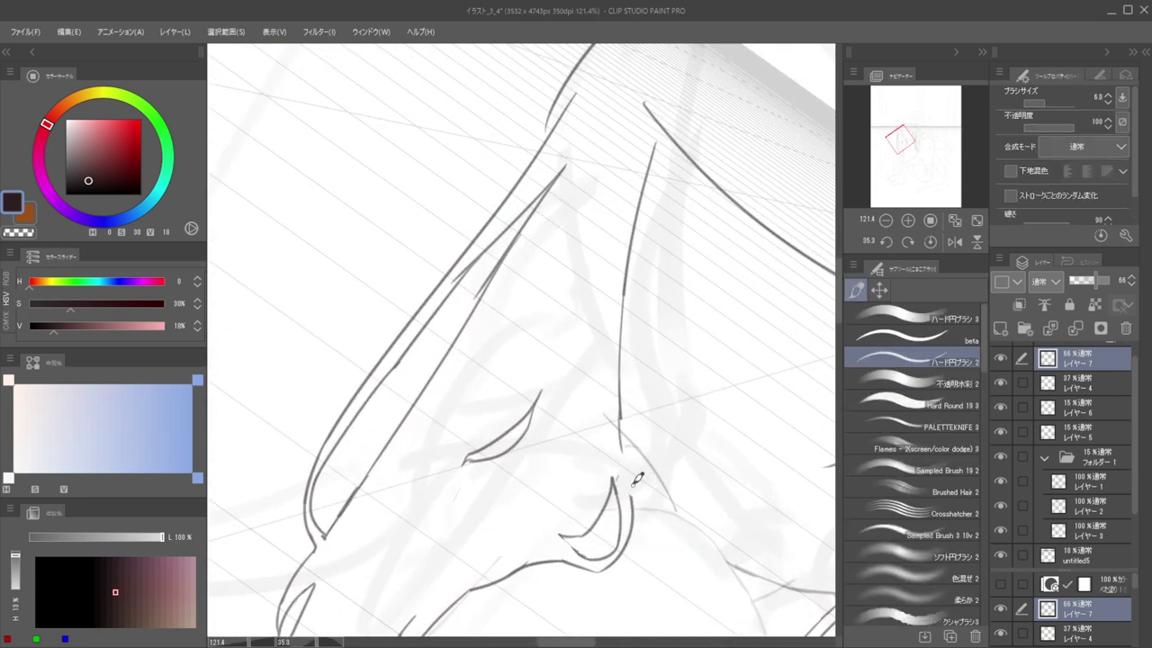
left_click_drag(681, 386, 681, 342)
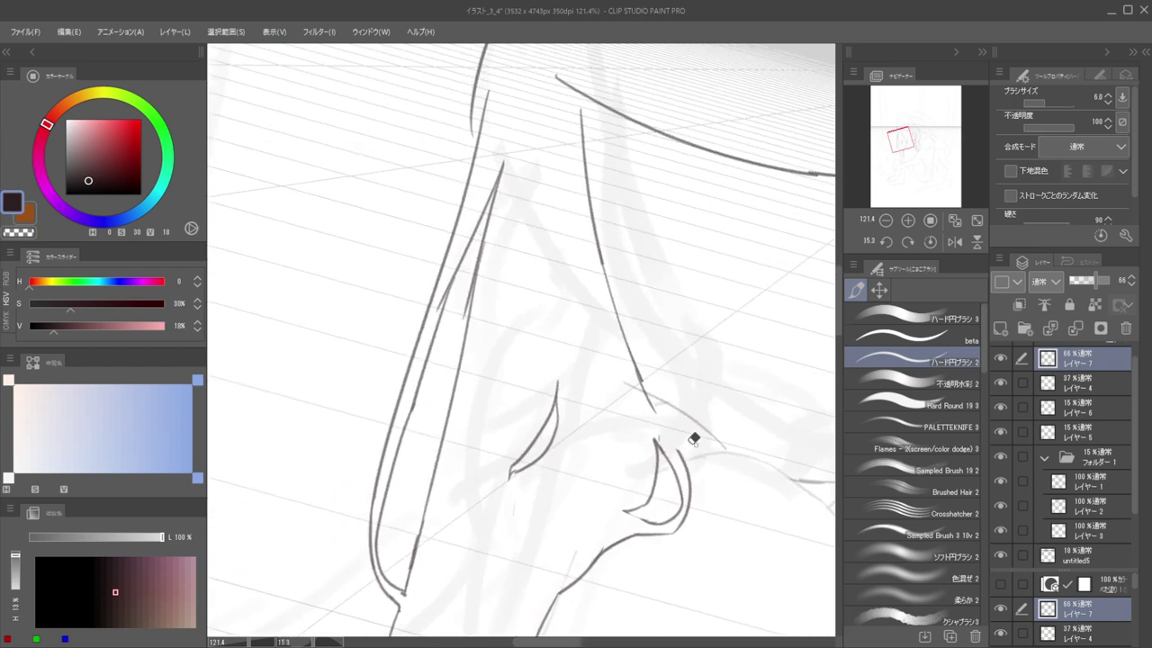
key("e")
key("b")
Draw a strand tip rising from the hair curve and retrace its end
mouse_move(690, 475)
left_mouse_down()
mouse_move(680, 411)
mouse_move(689, 462)
left_mouse_up()
left_click_drag(681, 411, 687, 460)
left_click_drag(675, 379, 621, 360)
left_click_drag(694, 320, 696, 285)
left_click_drag(699, 293, 615, 334)
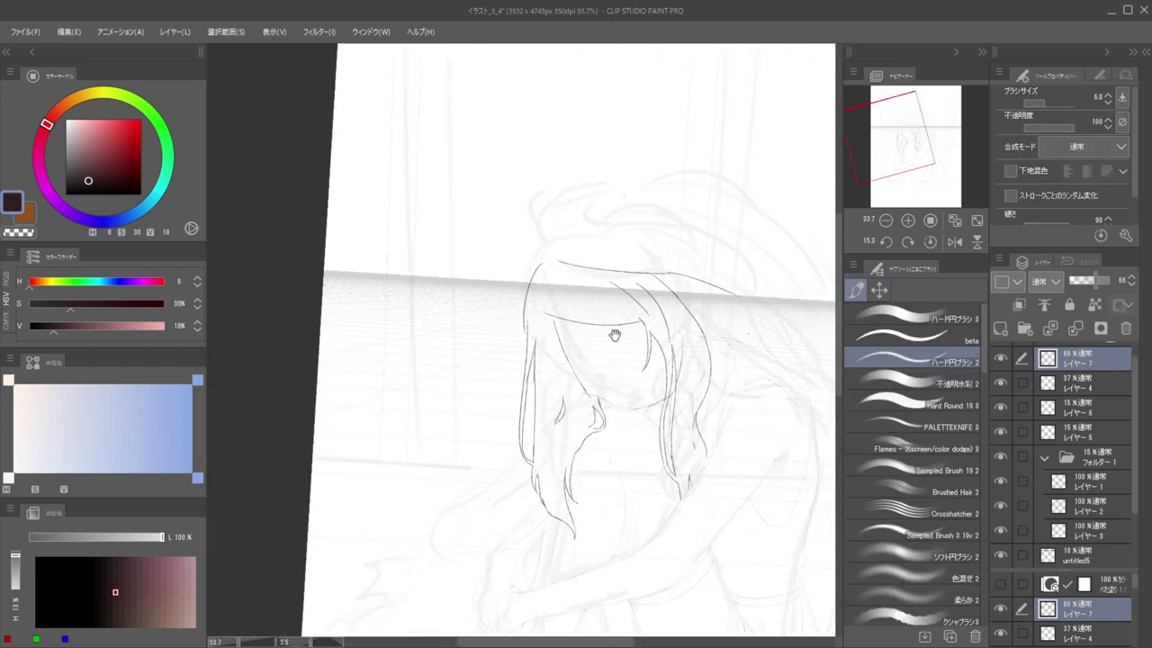
mouse_move(584, 383)
left_mouse_down()
mouse_move(630, 396)
mouse_move(631, 457)
left_mouse_up()
Redraw the line above the ear through several undone tries, ending with a curved line
key("ctrl+z")
key("ctrl+z")
left_click_drag(620, 404, 634, 454)
key("ctrl+z")
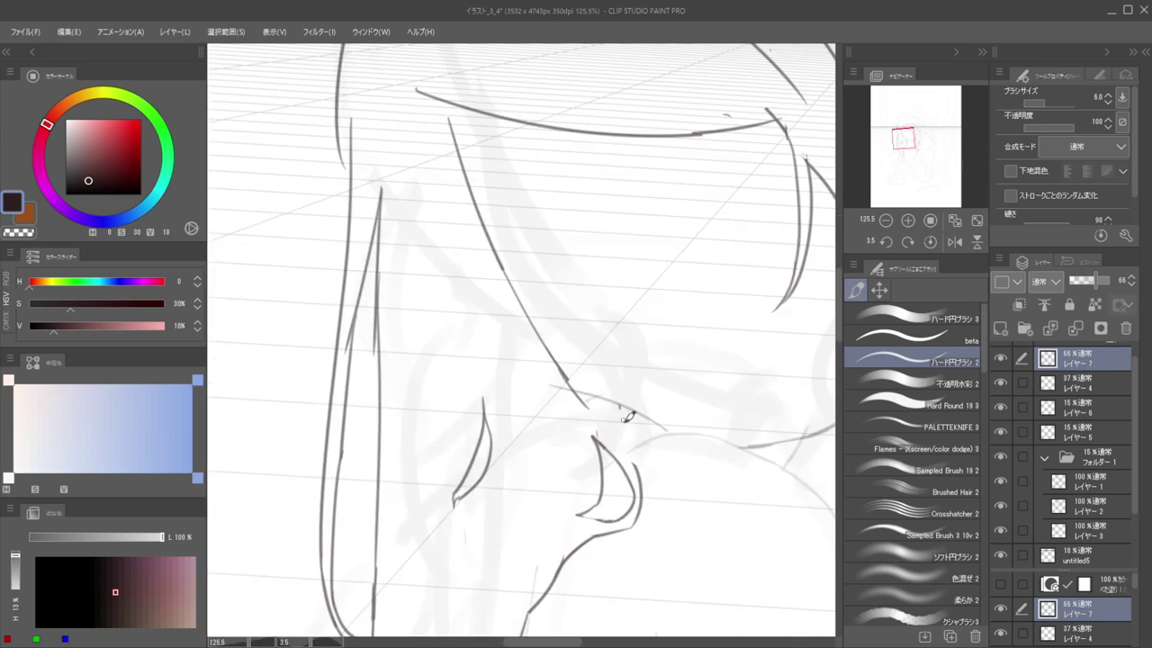
left_click_drag(620, 406, 642, 465)
key("ctrl+z")
mouse_move(617, 403)
left_mouse_down()
mouse_move(639, 495)
mouse_move(589, 387)
left_mouse_up()
mouse_move(669, 410)
left_mouse_down()
mouse_move(569, 432)
mouse_move(555, 421)
mouse_move(552, 458)
left_mouse_up()
key("ctrl+z")
mouse_move(542, 389)
left_mouse_down()
mouse_move(560, 465)
mouse_move(540, 434)
left_mouse_up()
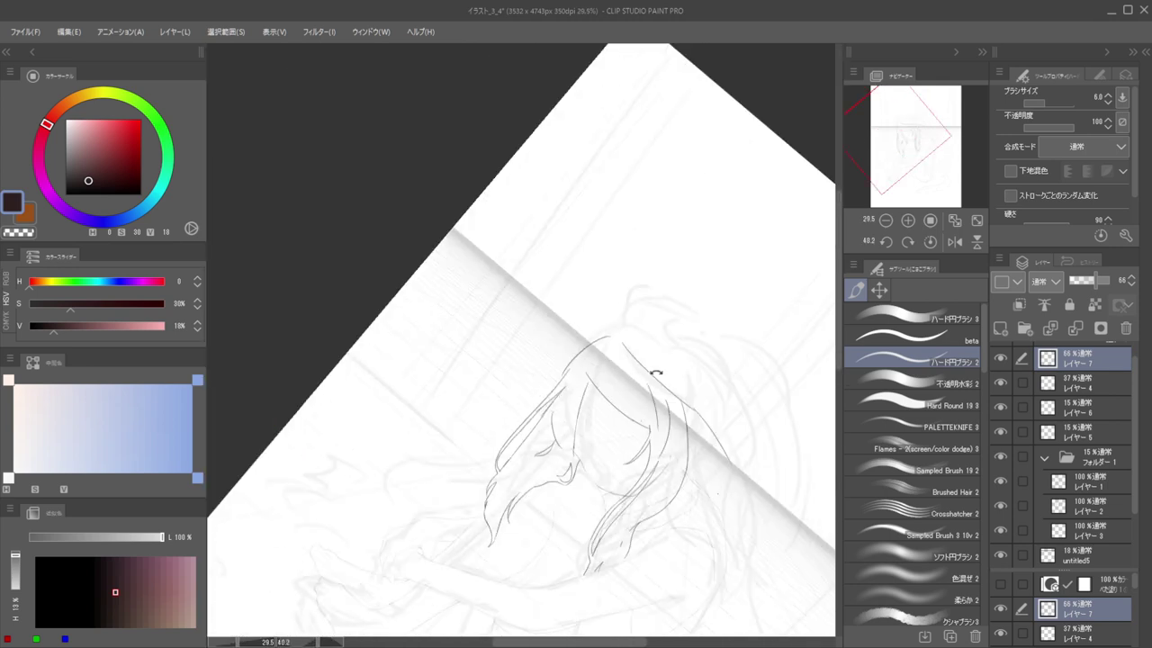
Draw a short strand on the hair beside the face after undoing trial strokes
left_click_drag(657, 382, 622, 301)
mouse_move(710, 367)
left_mouse_down()
mouse_move(709, 405)
mouse_move(685, 454)
left_mouse_up()
left_click_drag(579, 404, 601, 408)
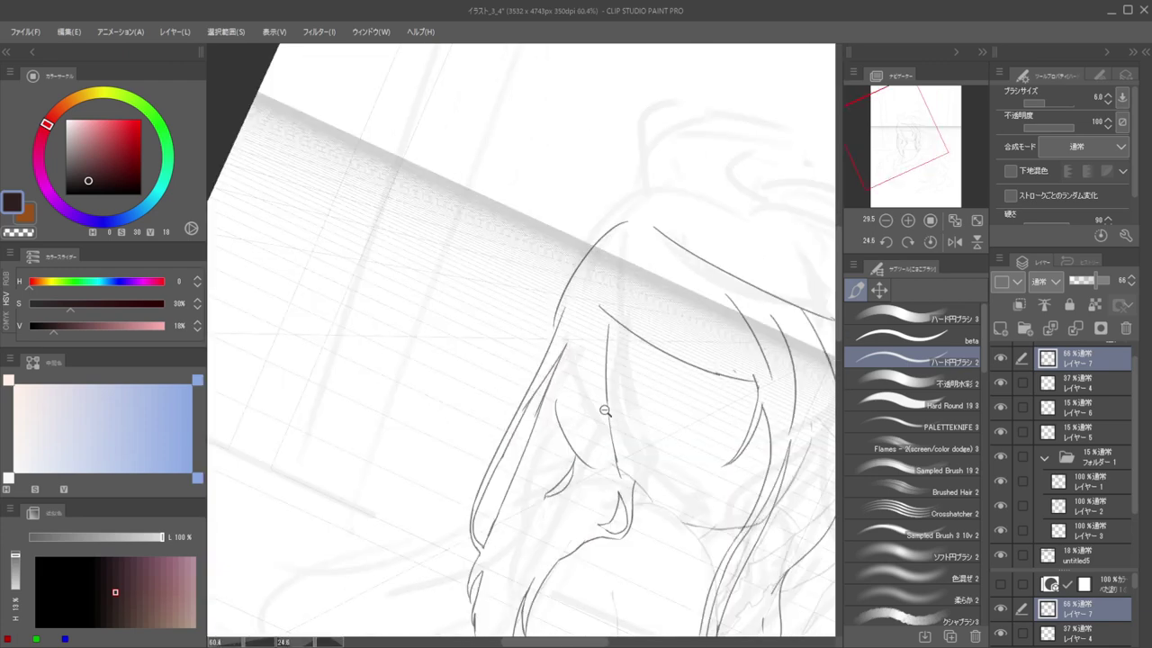
key("ctrl+z")
left_click_drag(576, 354, 587, 436)
key("ctrl+z")
left_click_drag(567, 393, 579, 446)
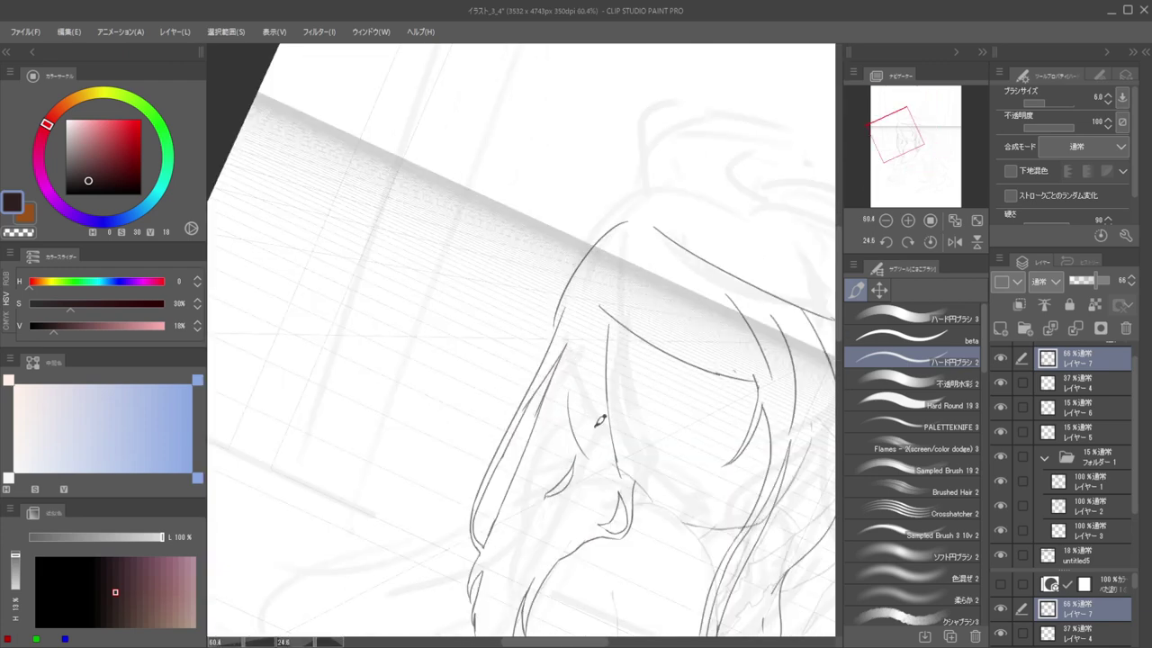
mouse_move(568, 345)
left_mouse_down()
mouse_move(582, 336)
mouse_move(570, 380)
left_mouse_up()
key("e")
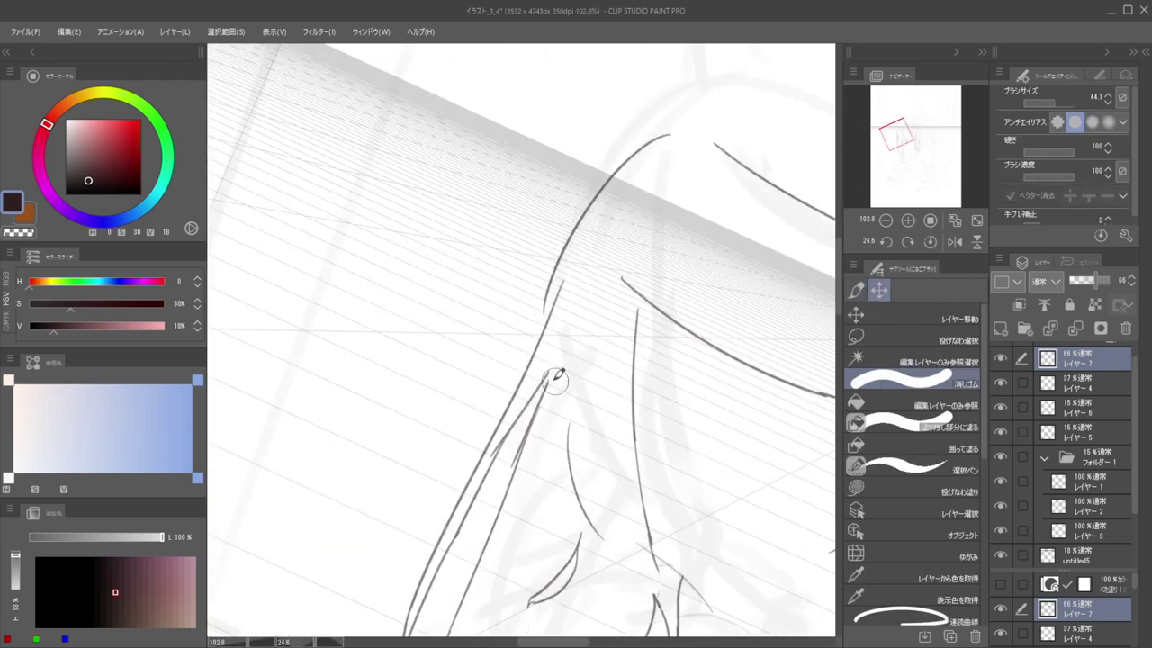
key("b")
Erase the lower stretch of the curved hair strand to trim its end
scroll(540, 351, "down", 4)
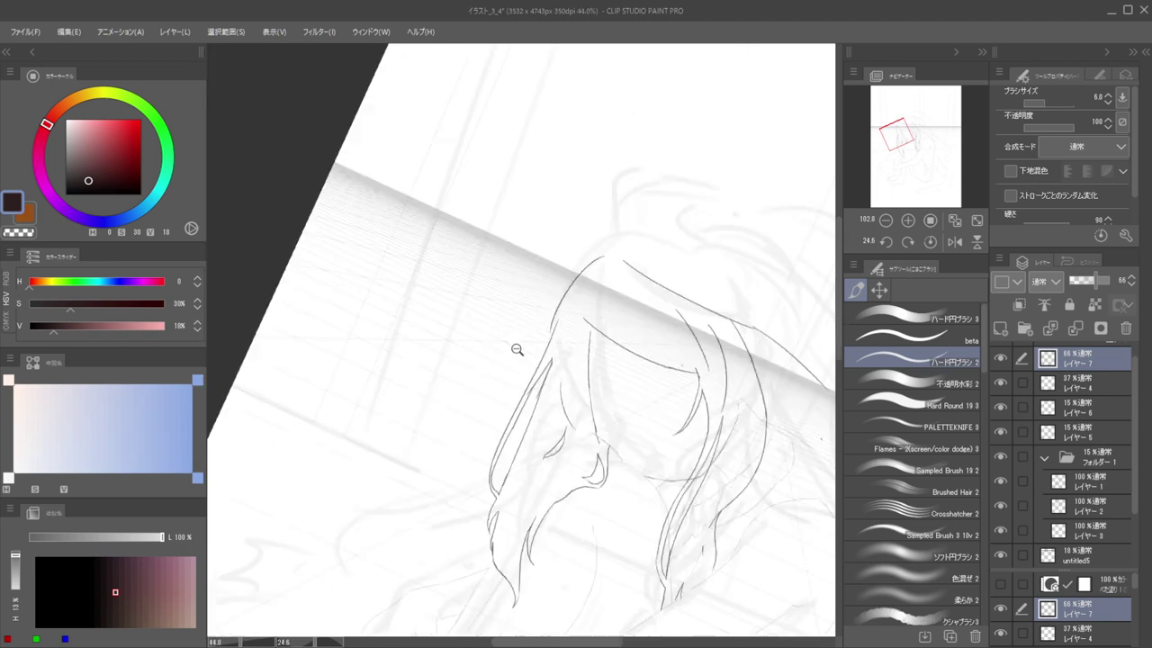
scroll(560, 330, "up", 4)
key("e")
mouse_move(583, 321)
left_mouse_down()
mouse_move(568, 300)
mouse_move(580, 284)
left_mouse_up()
left_click_drag(573, 345, 579, 279)
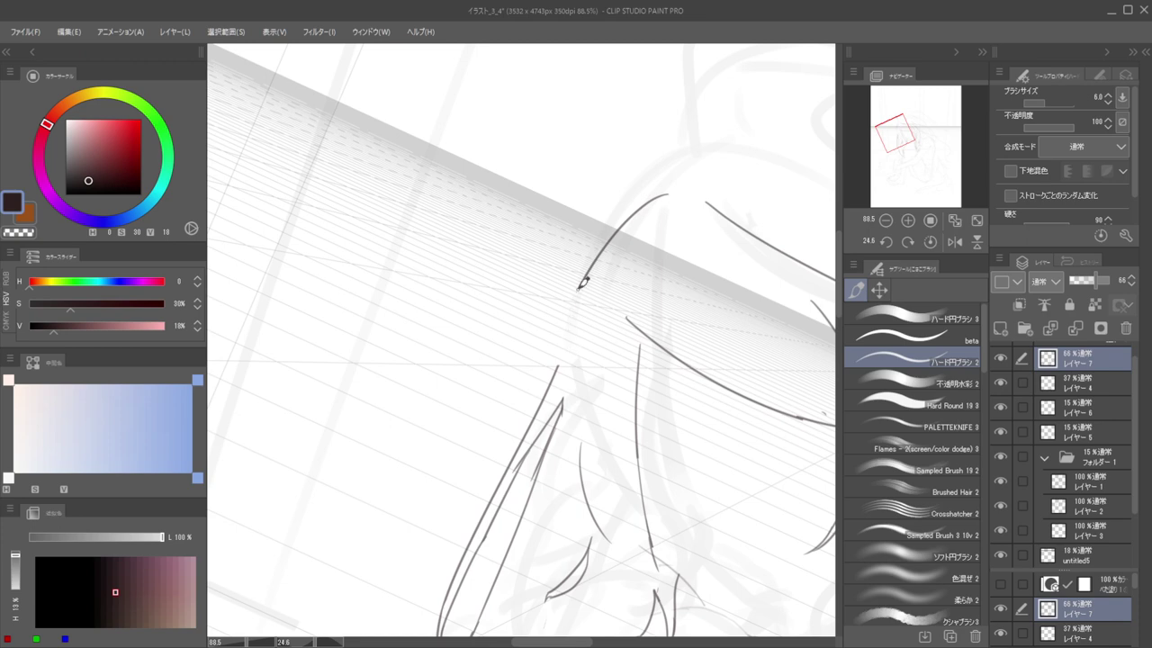
mouse_move(567, 342)
left_mouse_down()
mouse_move(533, 347)
mouse_move(604, 388)
left_mouse_up()
key("e")
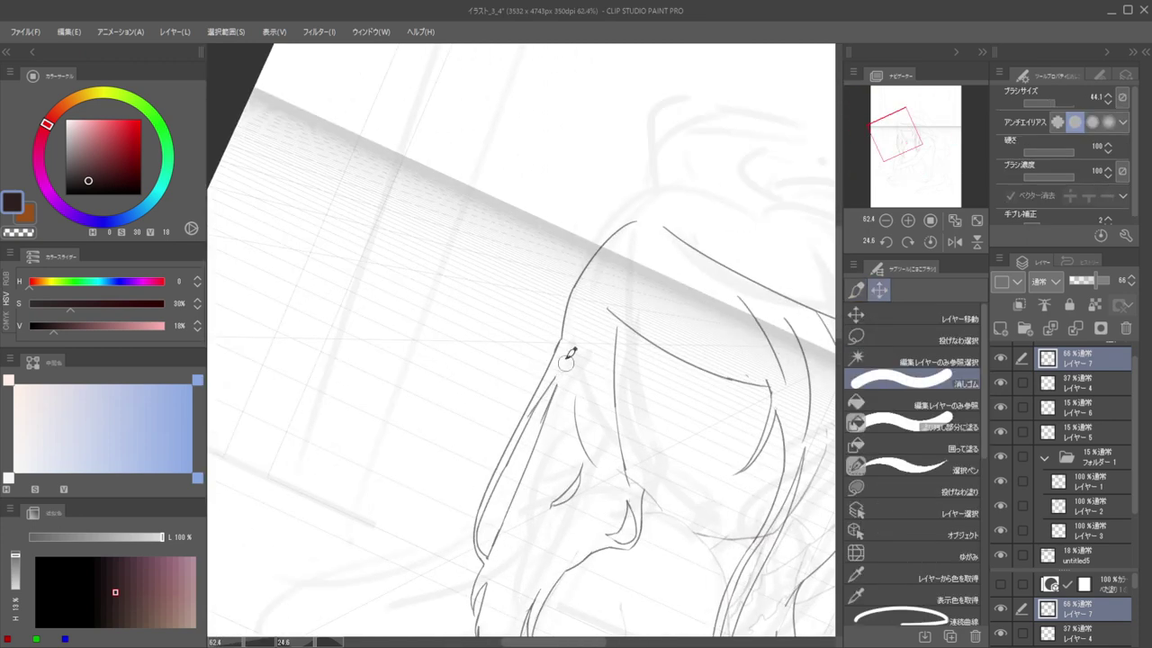
key("b")
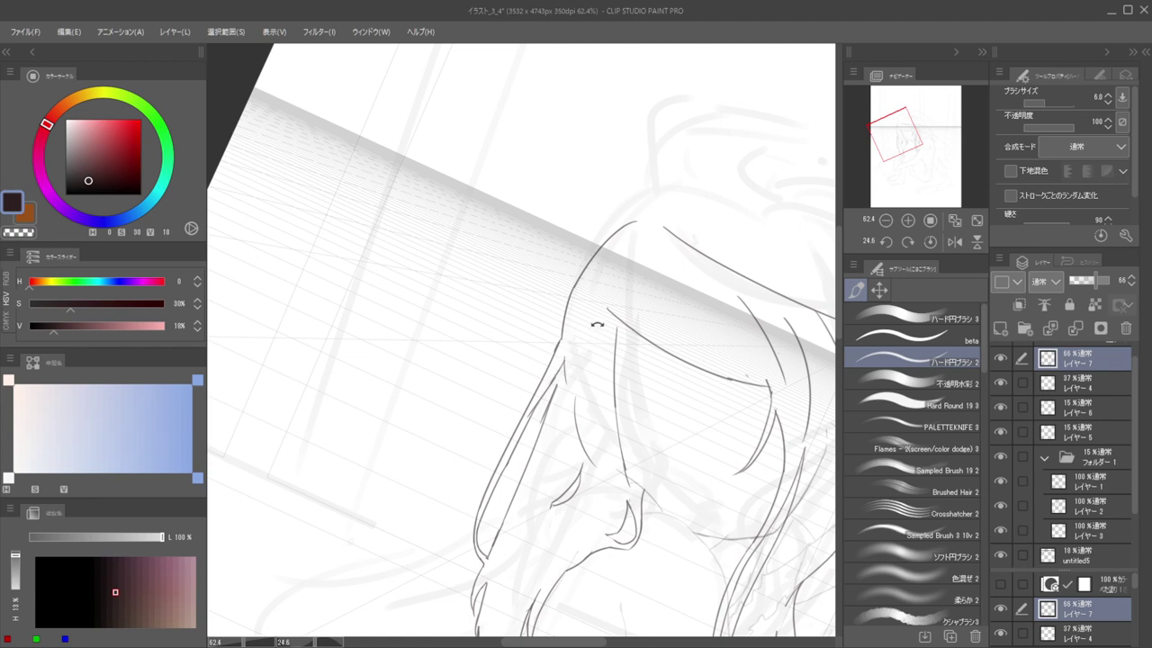
Redraw a near-vertical strand by the cheek and add a thin strand running down-right
mouse_move(597, 324)
left_mouse_down()
mouse_move(586, 314)
mouse_move(604, 322)
left_mouse_up()
left_click_drag(569, 363, 630, 356)
left_click_drag(564, 316, 561, 358)
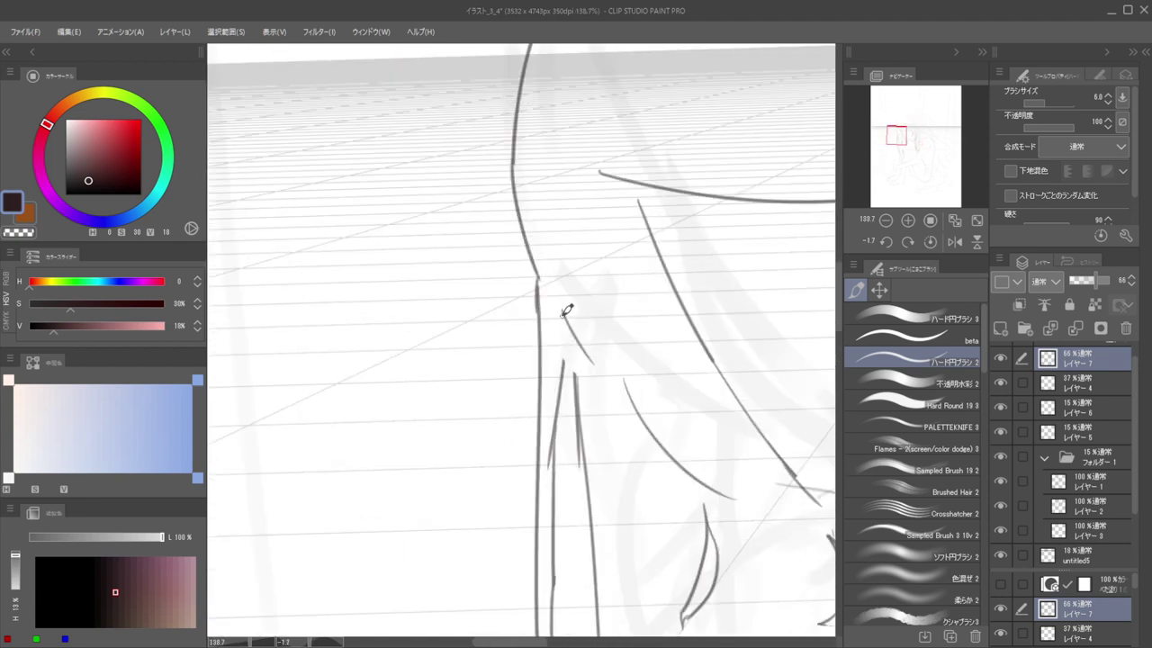
key("ctrl+z")
left_click_drag(565, 312, 564, 393)
key("ctrl+z")
left_click_drag(564, 311, 560, 394)
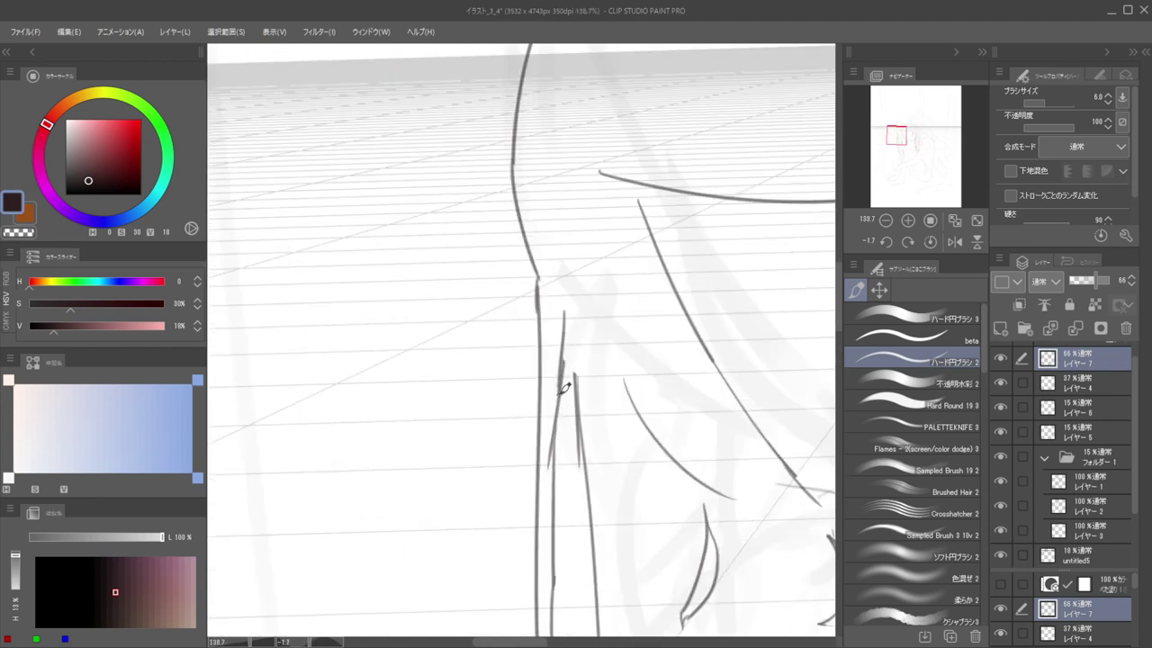
key("e")
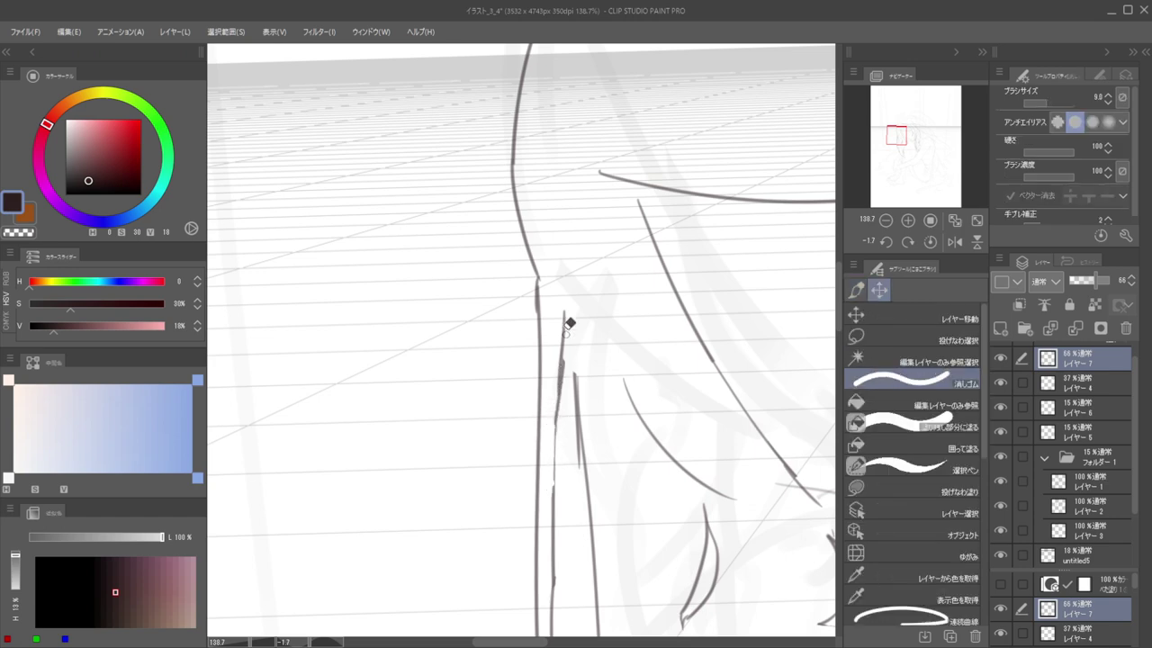
key("b")
left_click_drag(563, 304, 577, 360)
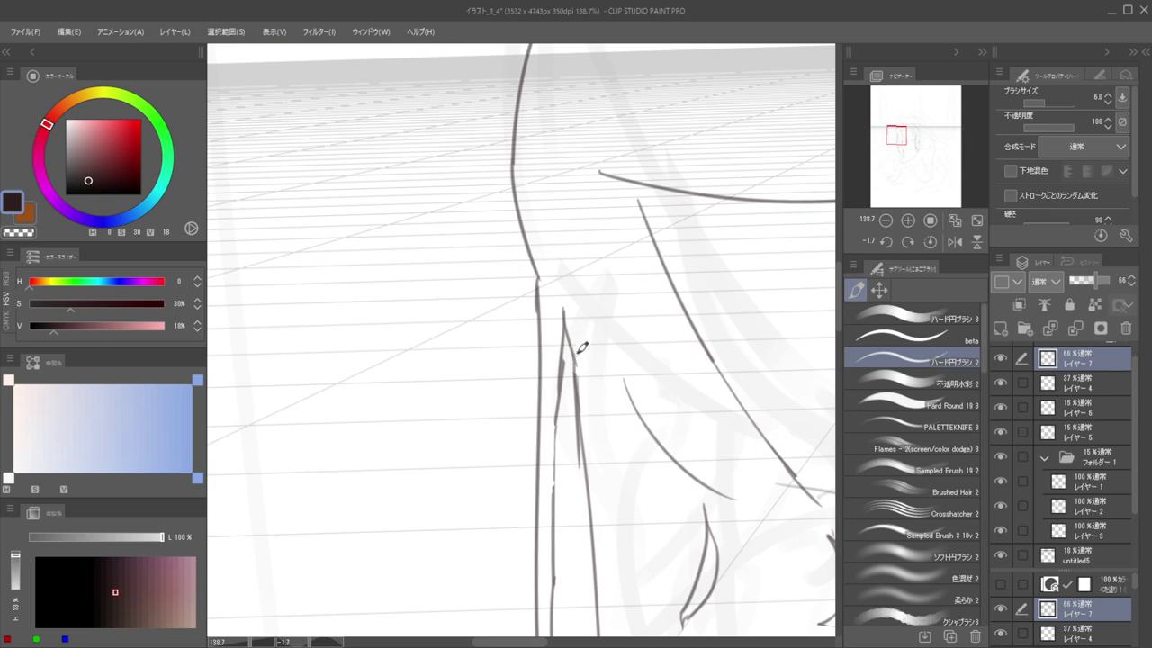
scroll(626, 365, "down", 10)
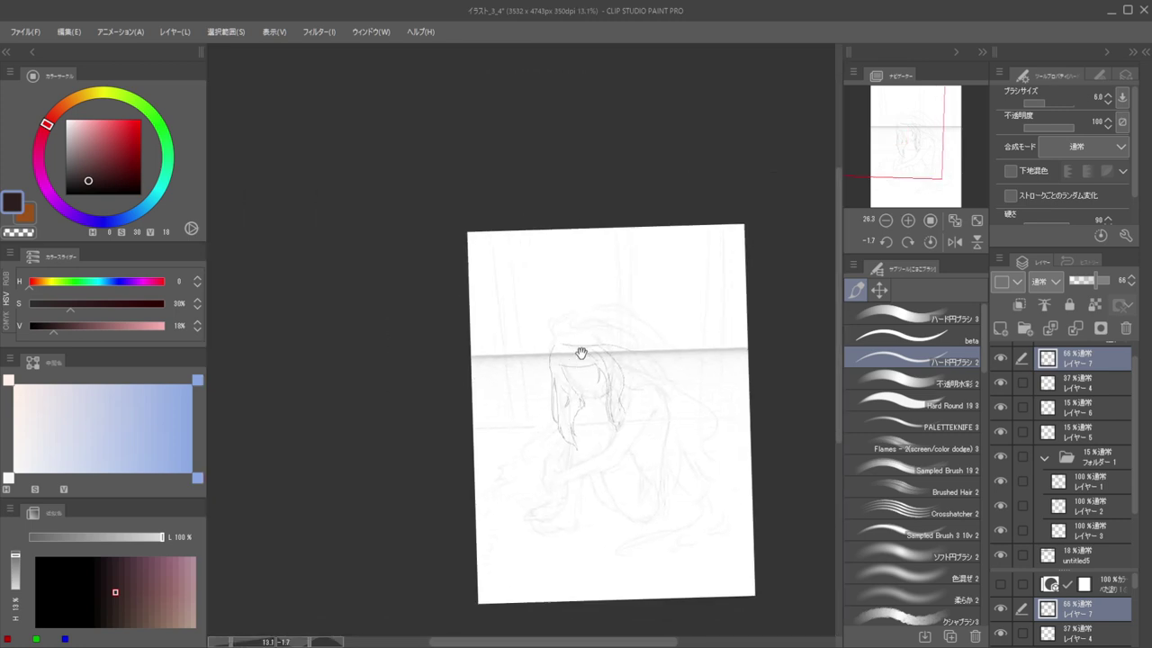
Extend the hair strand downward past the shoulder, checking it in a mirrored view
key("h")
key("h")
mouse_move(633, 348)
left_mouse_down()
mouse_move(652, 372)
mouse_move(595, 465)
mouse_move(556, 423)
mouse_move(630, 519)
left_mouse_up()
scroll(598, 465, "up", 6)
key("e")
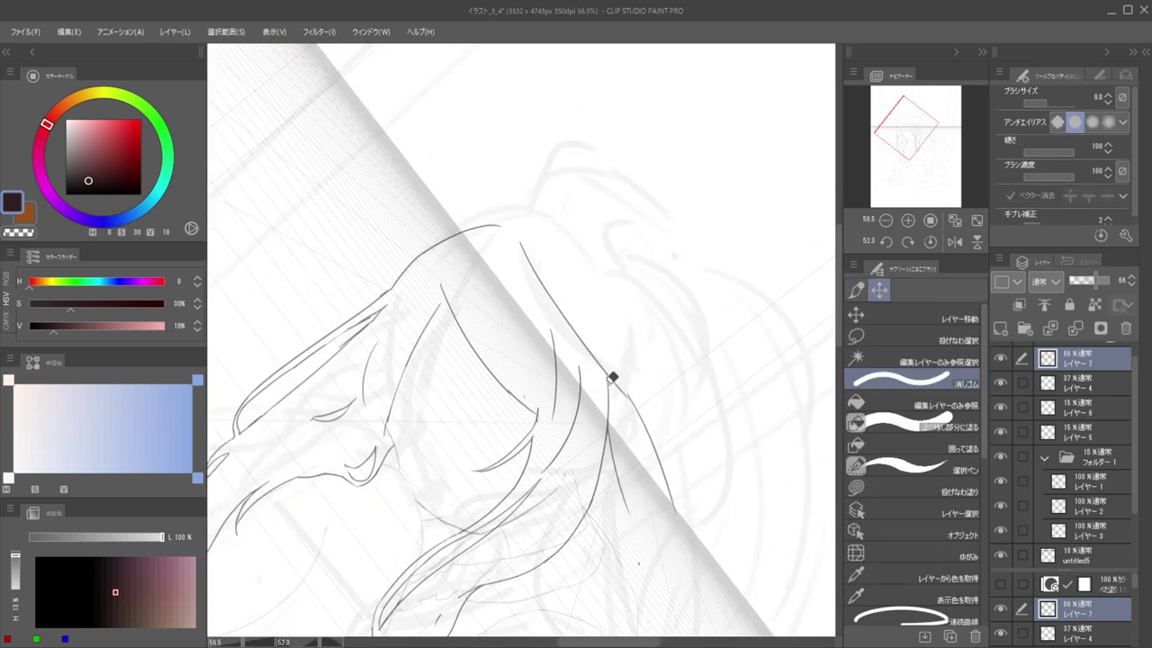
left_click_drag(570, 384, 526, 384)
left_click_drag(591, 358, 592, 320)
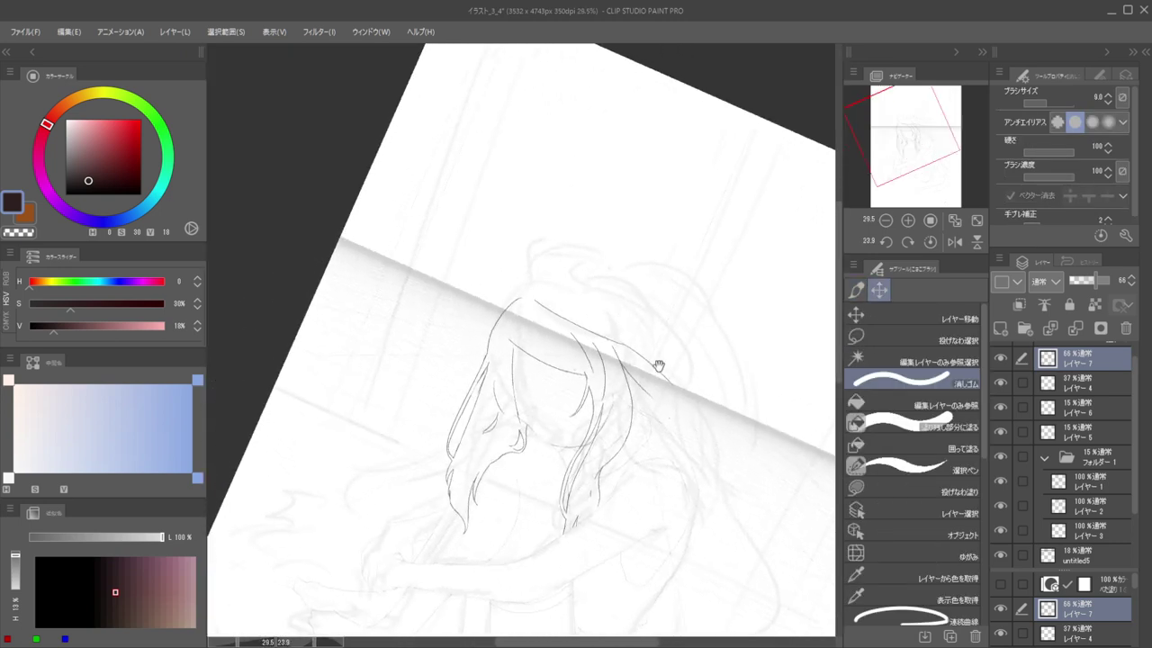
left_click_drag(677, 430, 591, 509)
mouse_move(605, 494)
left_mouse_down()
mouse_move(606, 406)
mouse_move(597, 492)
left_mouse_up()
key("b")
left_click_drag(561, 451, 505, 452)
Enlarge the eraser to clear the lower strand lines, then redraw one strand past the shoulder
mouse_move(588, 359)
left_mouse_down()
mouse_move(594, 330)
mouse_move(637, 303)
mouse_move(634, 294)
left_mouse_up()
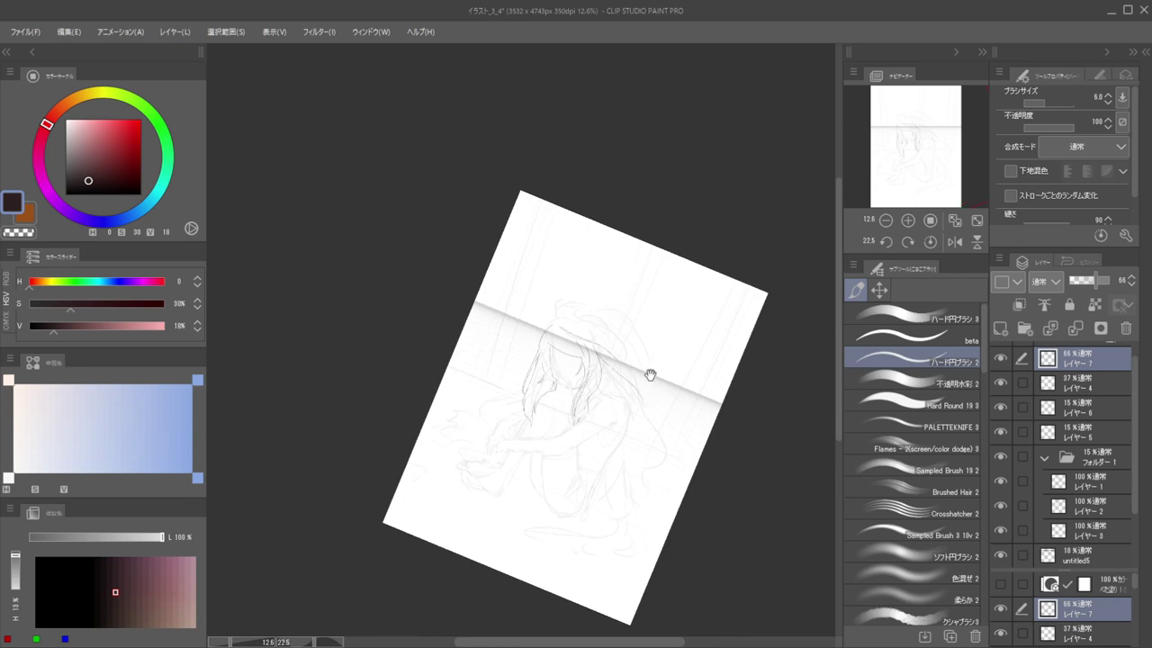
left_click_drag(610, 396, 567, 405)
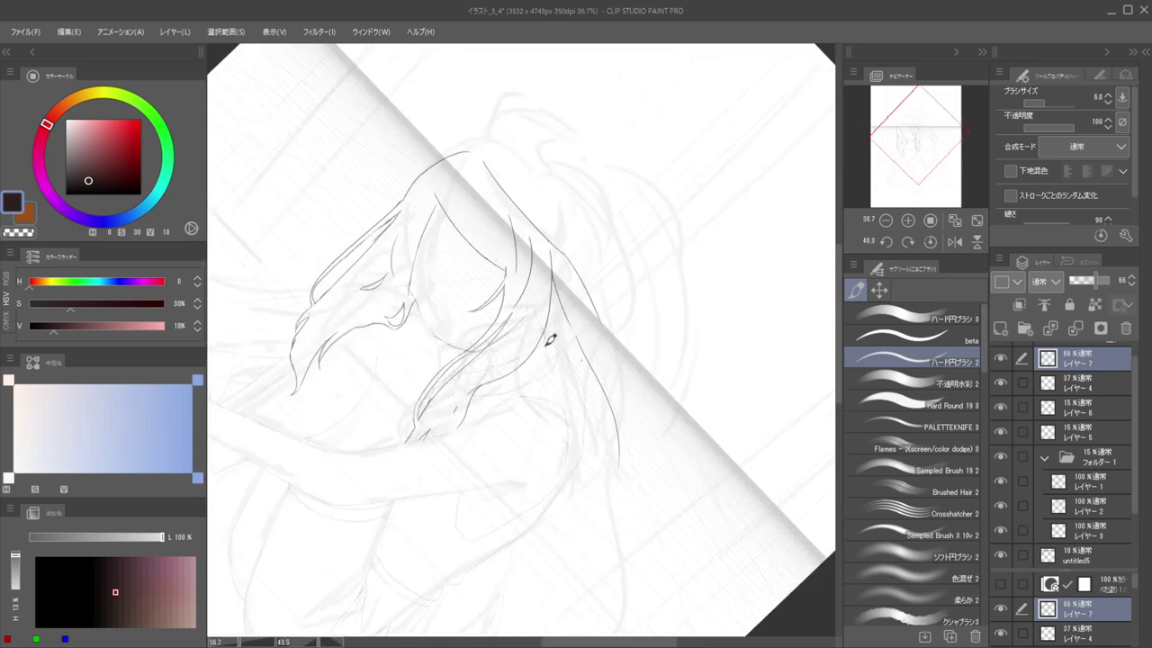
key("e")
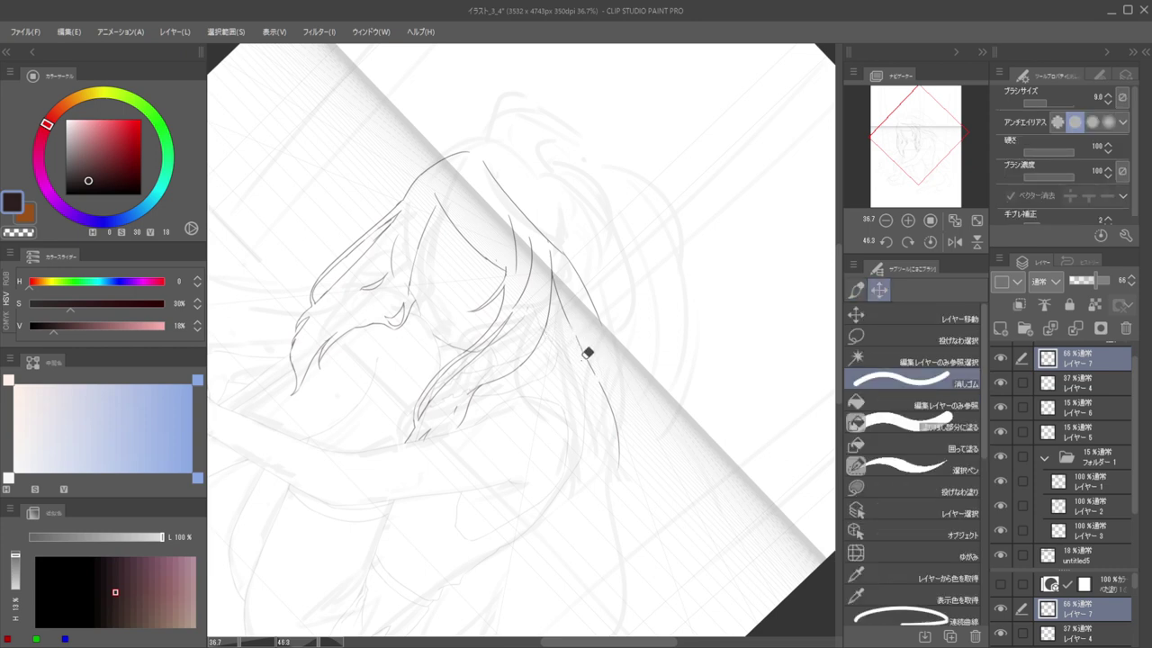
left_click_drag(583, 357, 597, 388)
mouse_move(577, 334)
left_mouse_down()
mouse_move(603, 418)
mouse_move(565, 283)
left_mouse_up()
key("p")
key("e")
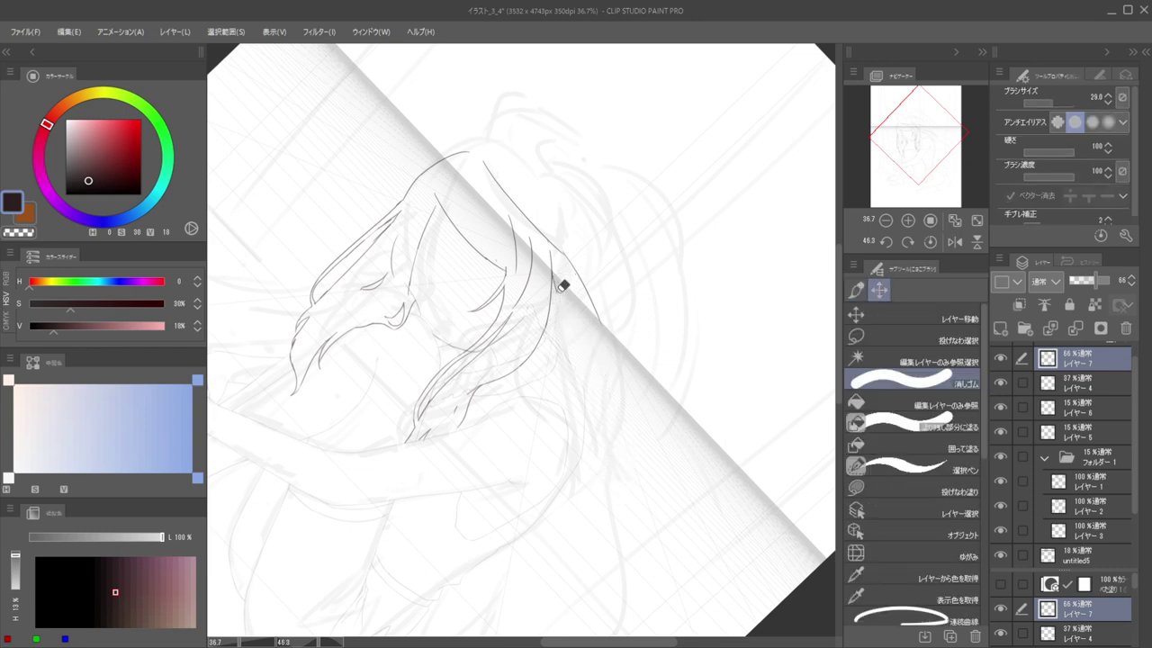
key("b")
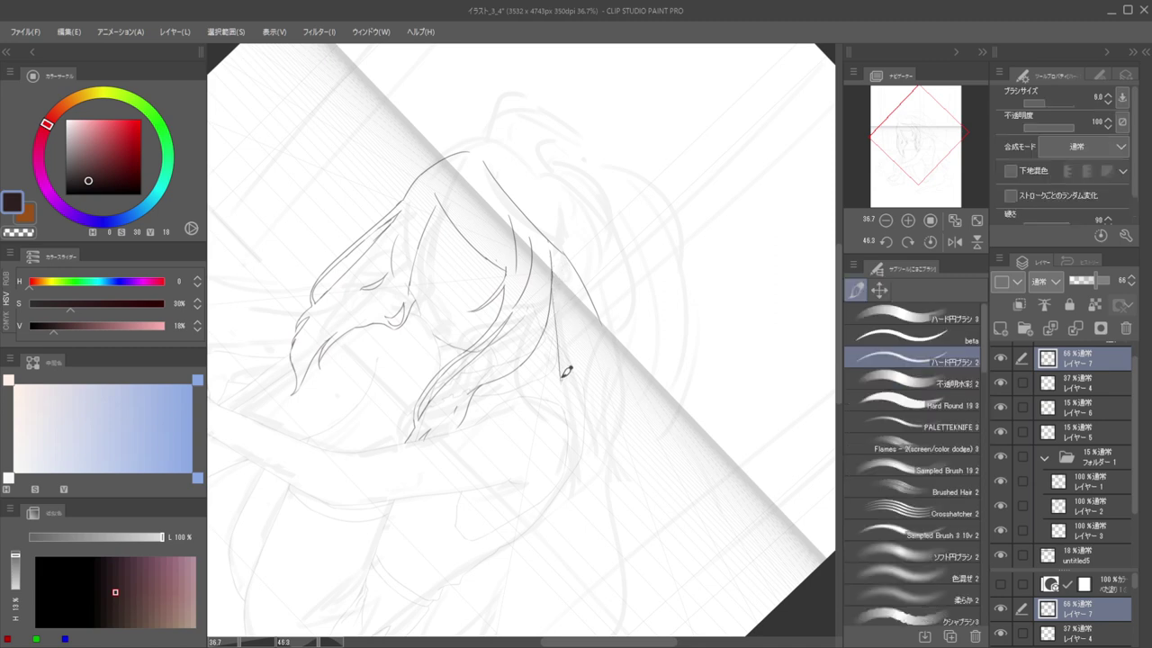
key("ctrl+z")
mouse_move(552, 315)
left_mouse_down()
mouse_move(572, 400)
mouse_move(514, 363)
left_mouse_up()
left_click_drag(627, 329, 555, 291)
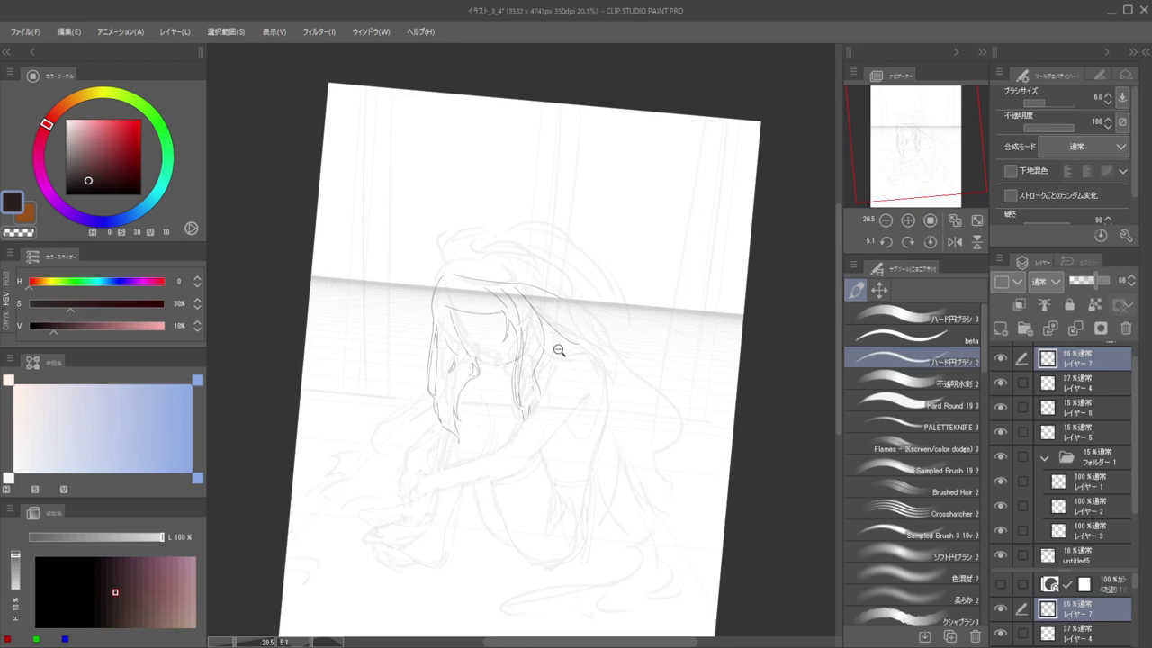
Draw curved strands over the shoulder, undoing hooked and overlong attempts before a down-left sweep
scroll(559, 350, "up", 4)
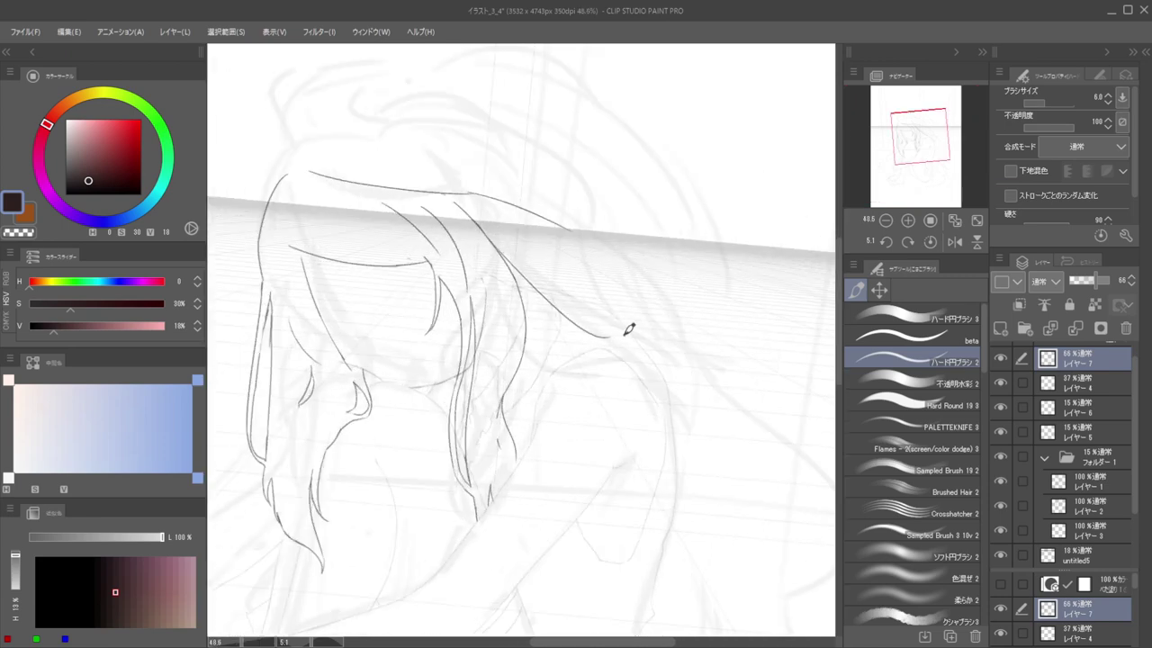
mouse_move(621, 334)
left_mouse_down()
mouse_move(712, 370)
mouse_move(633, 392)
mouse_move(611, 377)
mouse_move(726, 396)
left_mouse_up()
key("h")
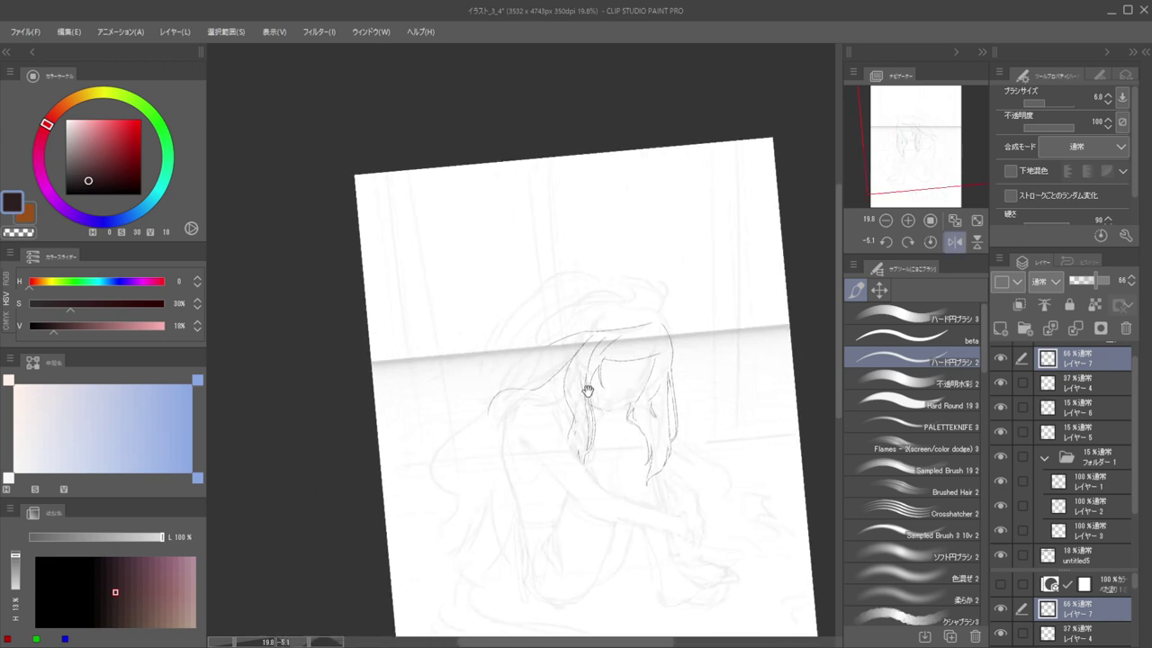
left_click_drag(586, 390, 595, 343)
scroll(594, 342, "up", 2)
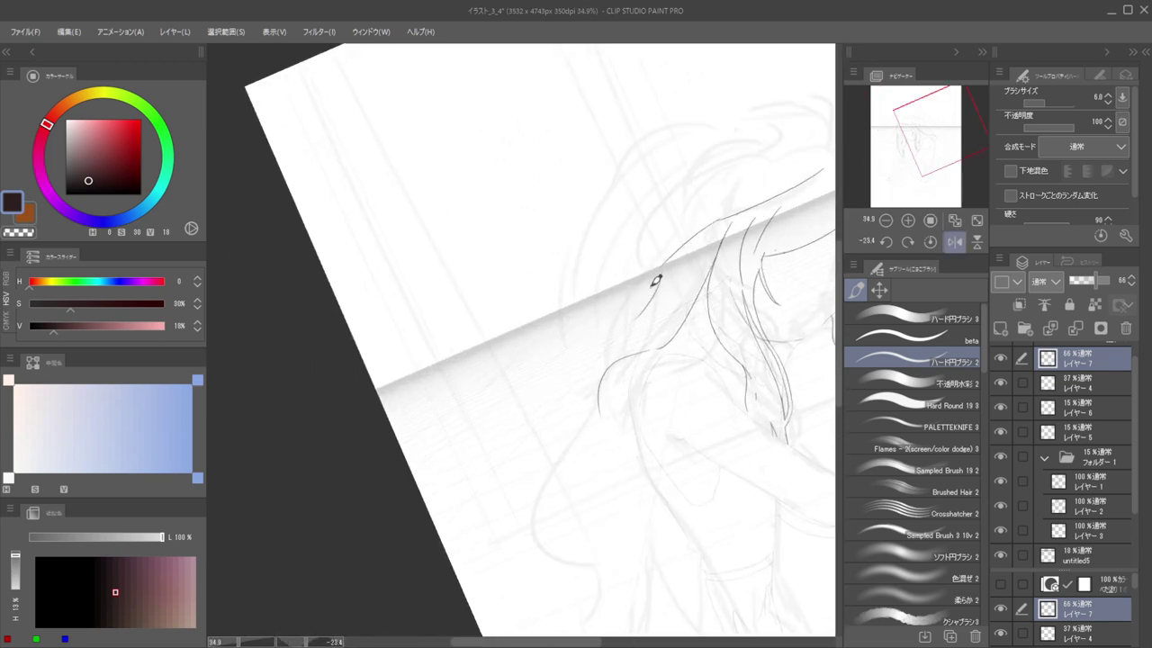
mouse_move(656, 278)
left_mouse_down()
mouse_move(568, 354)
mouse_move(584, 374)
mouse_move(598, 310)
mouse_move(558, 419)
left_mouse_up()
key("ctrl+z")
mouse_move(584, 331)
left_mouse_down()
mouse_move(547, 454)
mouse_move(596, 472)
left_mouse_up()
key("ctrl+z")
key("ctrl+z")
mouse_move(563, 350)
left_mouse_down()
mouse_move(551, 465)
mouse_move(590, 458)
left_mouse_up()
Reorient the view and try extending a strand downward, then undo it
left_click(569, 371, "ctrl+alt")
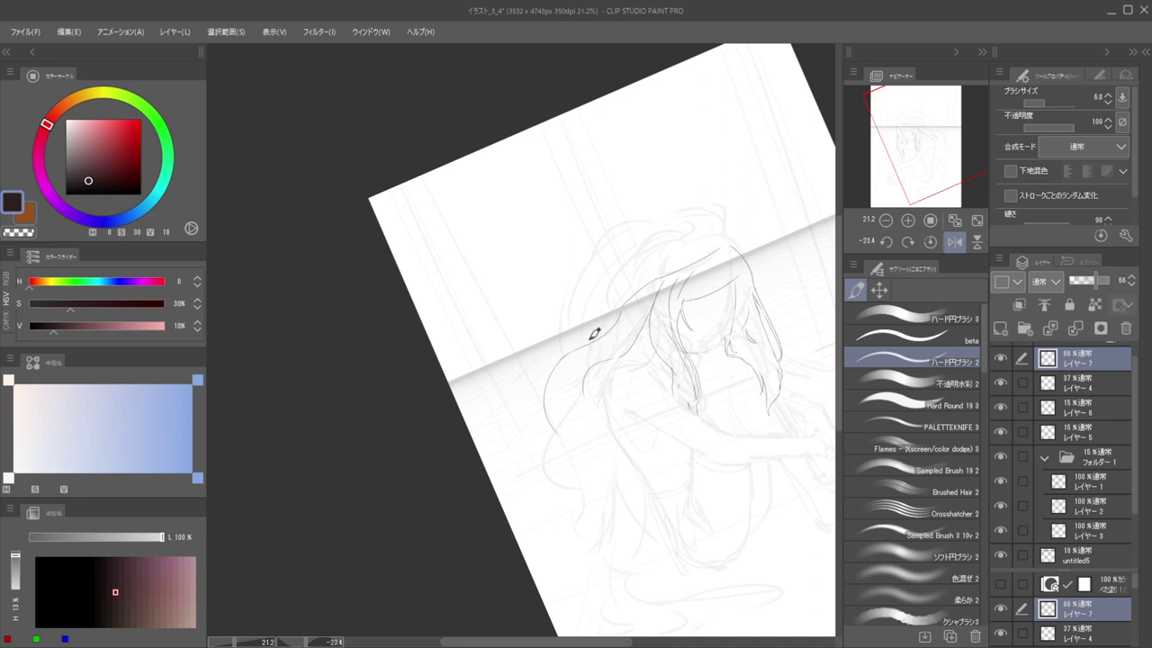
left_click_drag(594, 332, 724, 374)
mouse_move(570, 296)
left_mouse_down()
mouse_move(699, 362)
mouse_move(681, 383)
mouse_move(596, 342)
mouse_move(583, 362)
mouse_move(567, 309)
mouse_move(594, 430)
left_mouse_up()
mouse_move(607, 339)
left_mouse_down()
mouse_move(599, 258)
mouse_move(568, 259)
mouse_move(651, 305)
mouse_move(573, 327)
left_mouse_up()
key("ctrl+z")
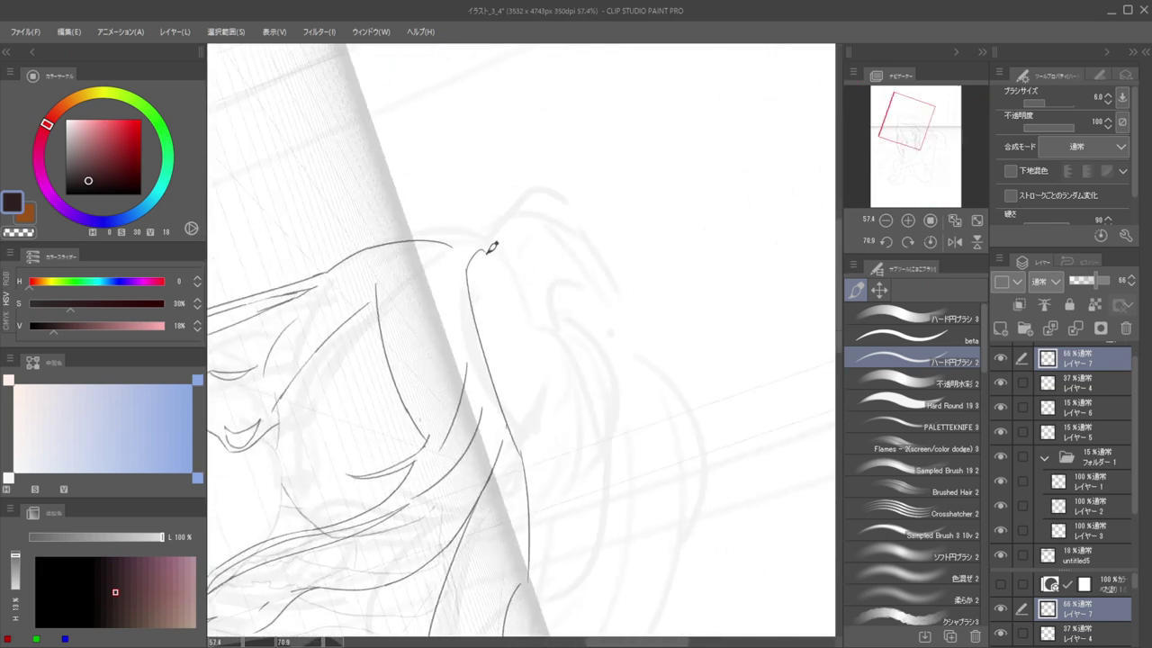
Erase the hooked top of the old strand at the crown
left_click_drag(488, 244, 681, 292)
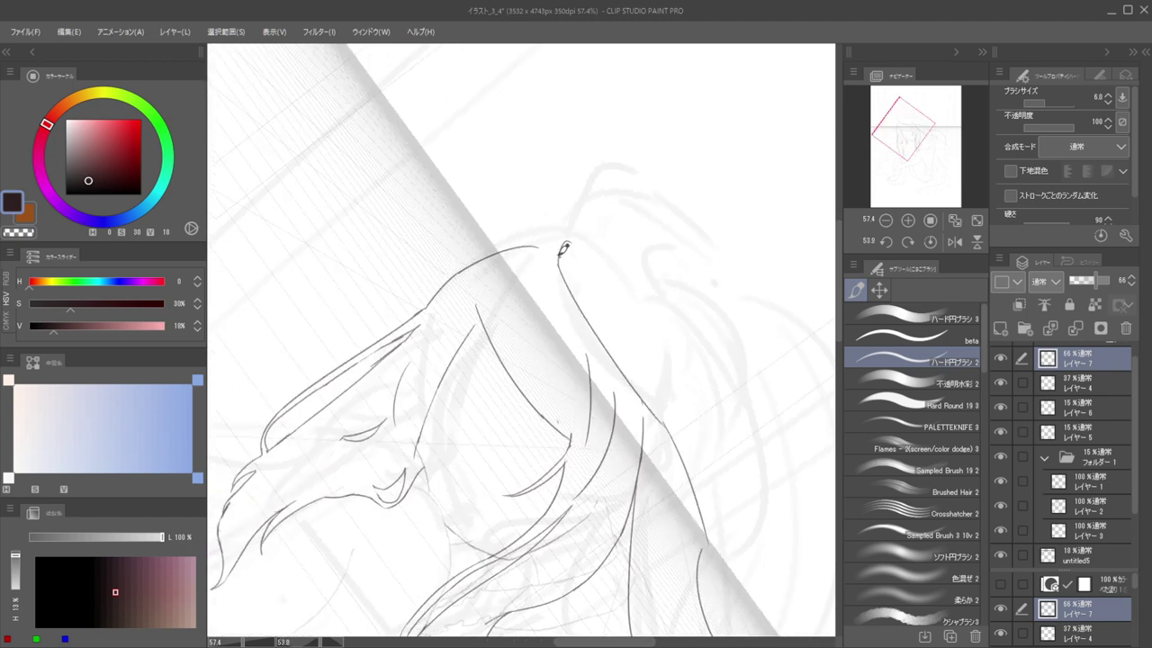
key("e")
mouse_move(567, 243)
left_mouse_down()
mouse_move(550, 286)
mouse_move(565, 279)
mouse_move(540, 249)
mouse_move(520, 261)
mouse_move(620, 266)
mouse_move(664, 282)
mouse_move(597, 301)
mouse_move(671, 319)
mouse_move(681, 354)
mouse_move(660, 305)
mouse_move(591, 314)
mouse_move(654, 326)
mouse_move(586, 303)
left_mouse_up()
key("b")
key("ctrl+z")
key("ctrl+z")
key("h")
key("h")
scroll(587, 303, "up", 5)
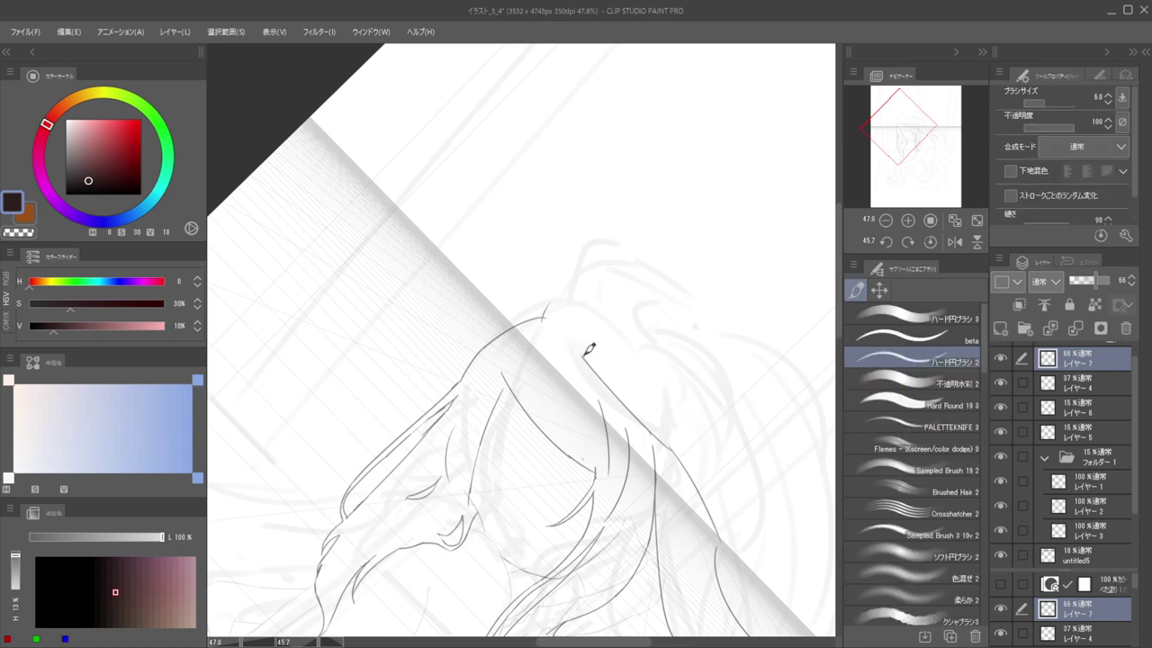
Draw the hair peak at the crown and add a short curved strand at the top
key("e")
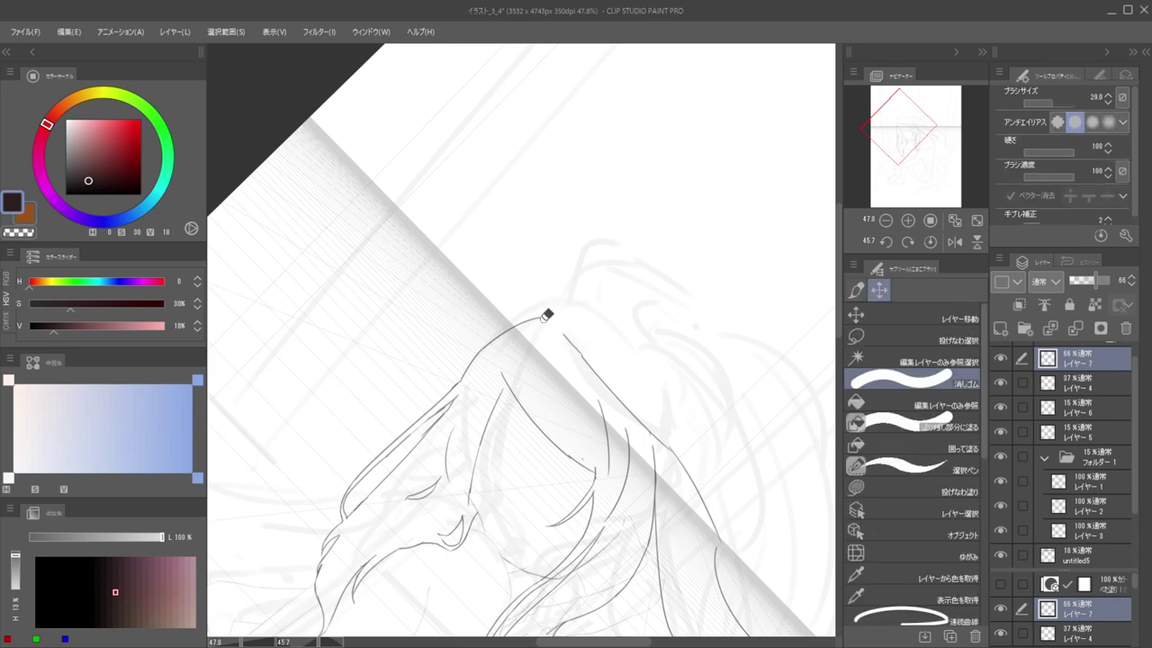
key("p")
mouse_move(544, 314)
left_mouse_down()
mouse_move(574, 284)
mouse_move(608, 328)
mouse_move(574, 334)
left_mouse_up()
key("h")
key("h")
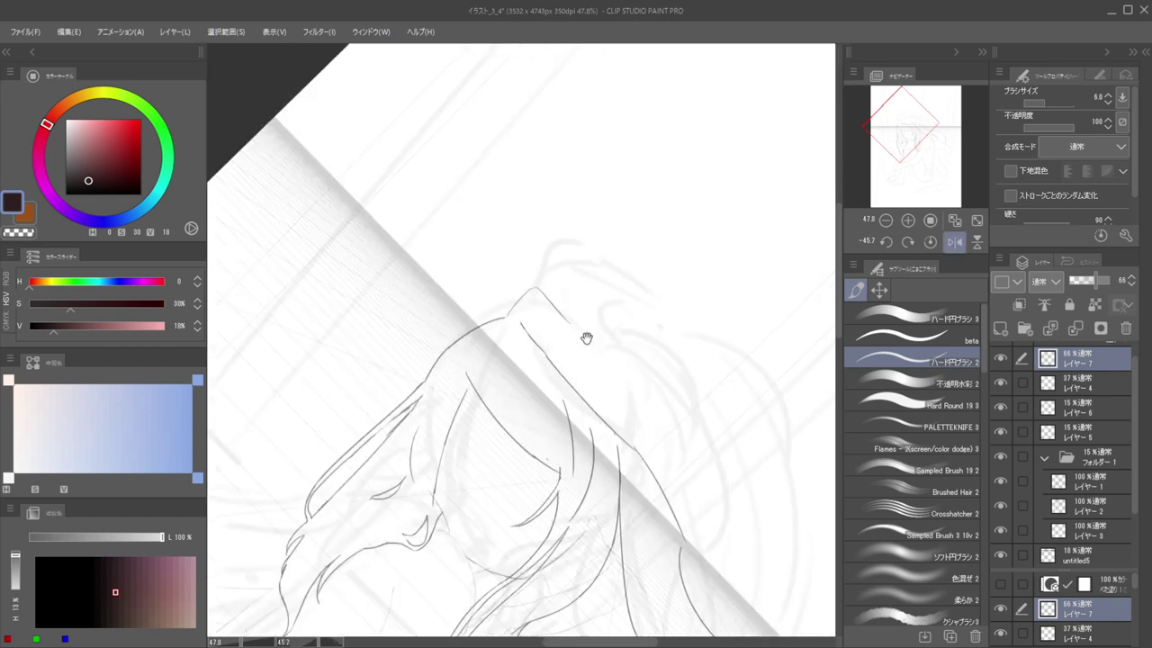
key("e")
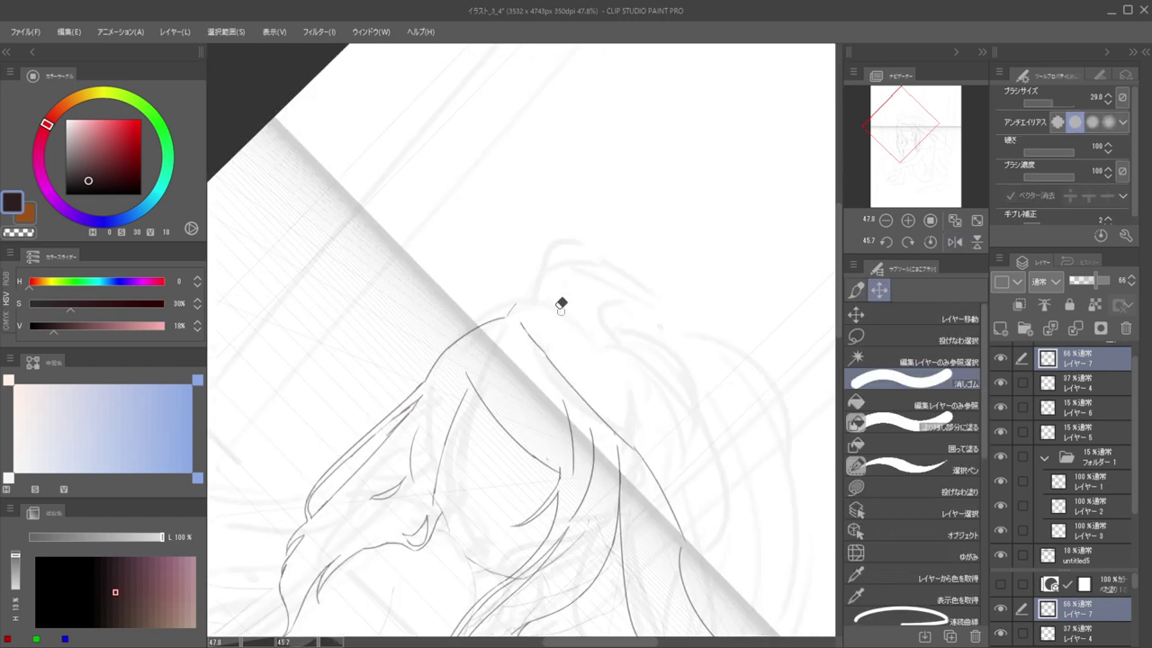
key("p")
mouse_move(545, 284)
left_mouse_down()
mouse_move(607, 340)
mouse_move(560, 295)
mouse_move(603, 304)
mouse_move(568, 312)
mouse_move(650, 340)
mouse_move(671, 332)
mouse_move(611, 328)
mouse_move(633, 308)
mouse_move(597, 322)
mouse_move(605, 343)
mouse_move(615, 315)
mouse_move(615, 332)
mouse_move(690, 306)
mouse_move(673, 315)
mouse_move(741, 345)
mouse_move(726, 312)
left_mouse_up()
Trim the old hair line with the eraser and review the crown in a mirrored, recentred view
key("h")
scroll(633, 308, "up", 3)
key("e")
scroll(655, 303, "down", 5)
scroll(671, 311, "up", 3)
key("h")
left_click_drag(647, 315, 740, 297)
left_click_drag(604, 258, 546, 273)
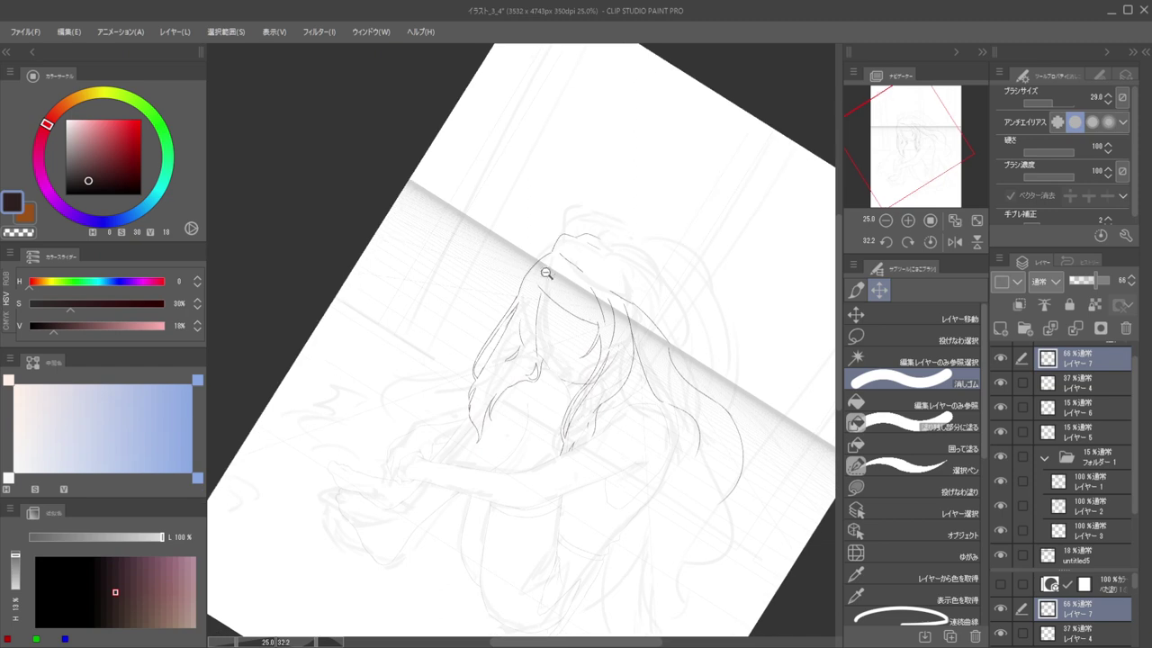
Draw a strand down beside the face and erase the stray strokes along the hair edge
scroll(513, 279, "up", 4)
key("b")
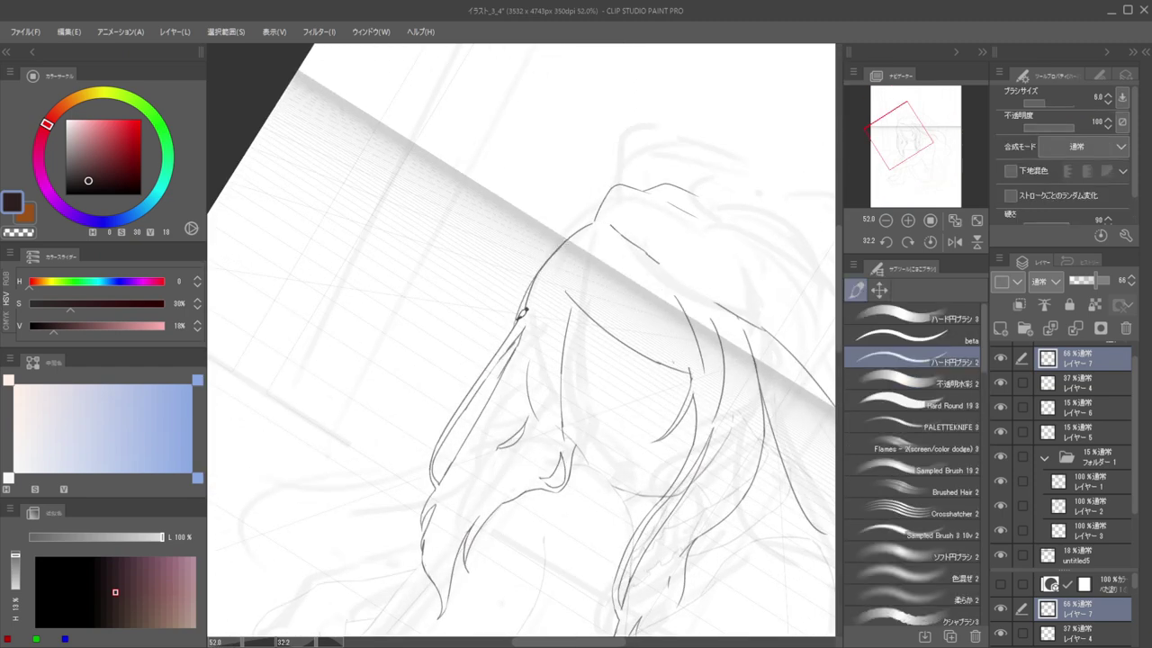
left_click_drag(538, 271, 518, 316)
key("ctrl+z")
mouse_move(586, 264)
left_mouse_down()
mouse_move(540, 255)
mouse_move(520, 326)
mouse_move(522, 339)
mouse_move(530, 315)
mouse_move(525, 385)
left_mouse_up()
scroll(508, 306, "up", 3)
key("e")
key("p")
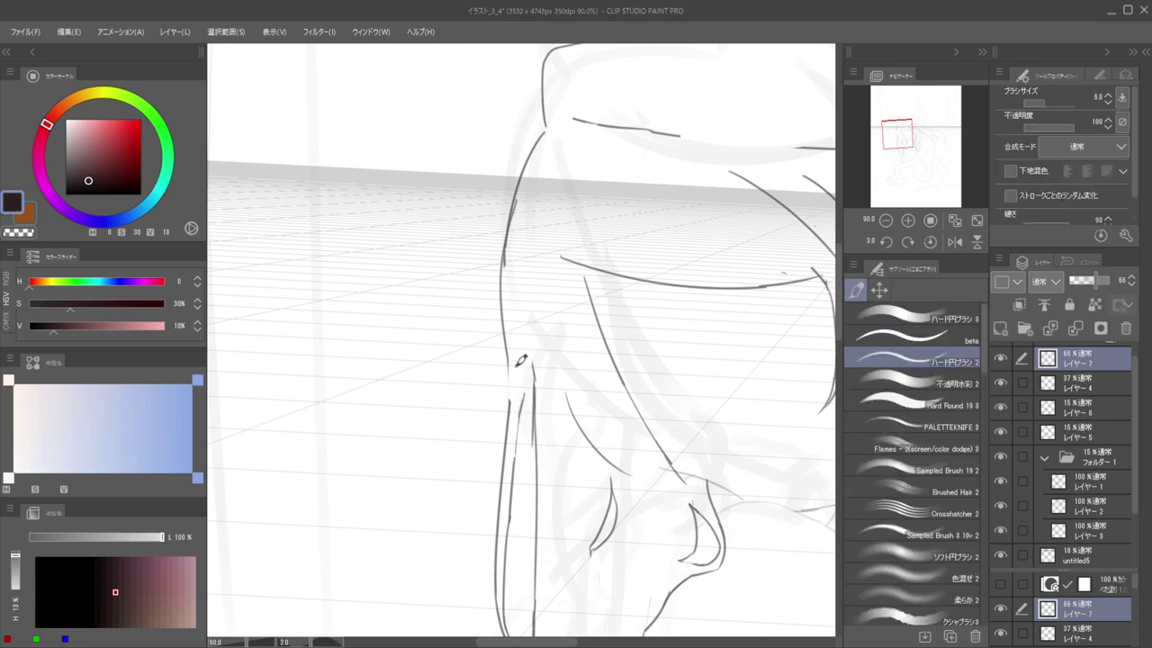
key("e")
mouse_move(522, 360)
left_mouse_down()
mouse_move(525, 414)
mouse_move(526, 315)
mouse_move(524, 400)
left_mouse_up()
key("p")
key("ctrl+z")
key("ctrl+z")
Redraw the strand beside the face and erase the doubled stub so one line remains
left_click_drag(522, 321, 523, 392)
mouse_move(553, 332)
left_mouse_down()
mouse_move(534, 380)
mouse_move(533, 450)
left_mouse_up()
key("e")
left_click_drag(533, 404, 532, 452)
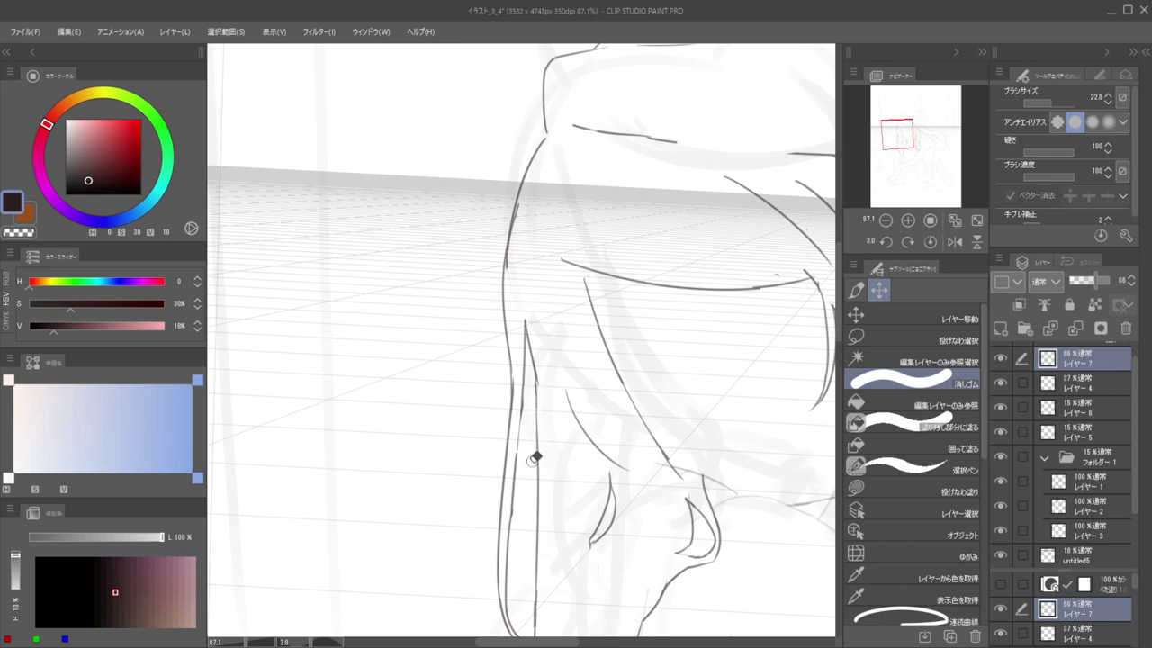
Zoom out and mirror the canvas to check the whole figure, then flip it back
left_click_drag(530, 394, 450, 364)
key("h")
left_click_drag(526, 331, 572, 325)
key("h")
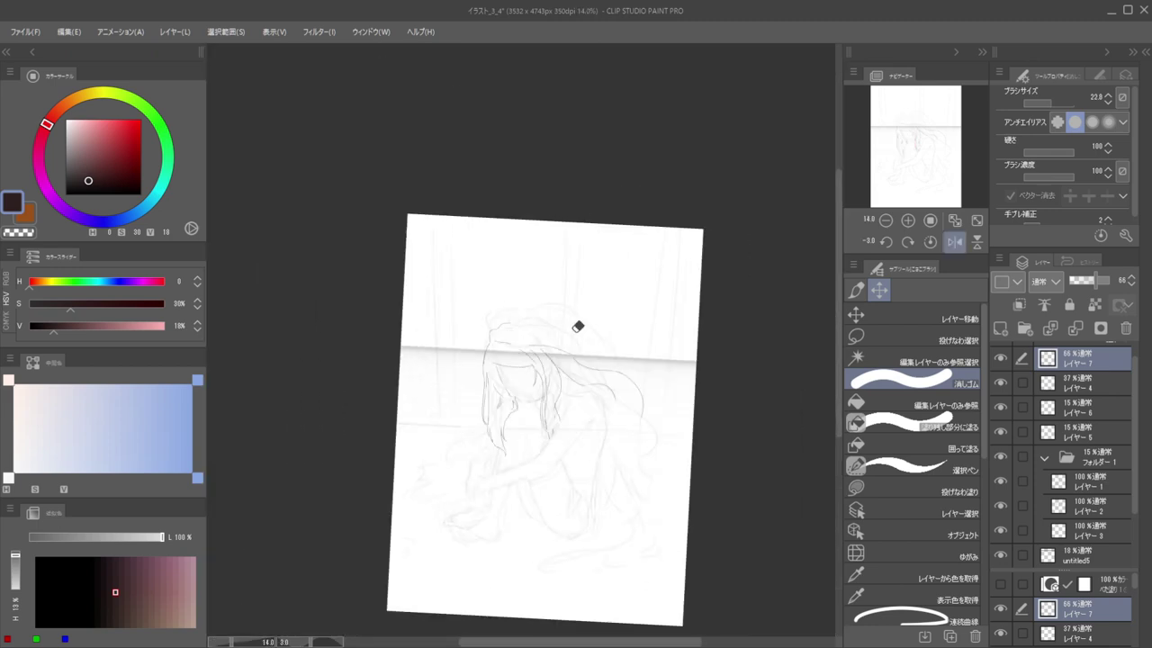
key("h")
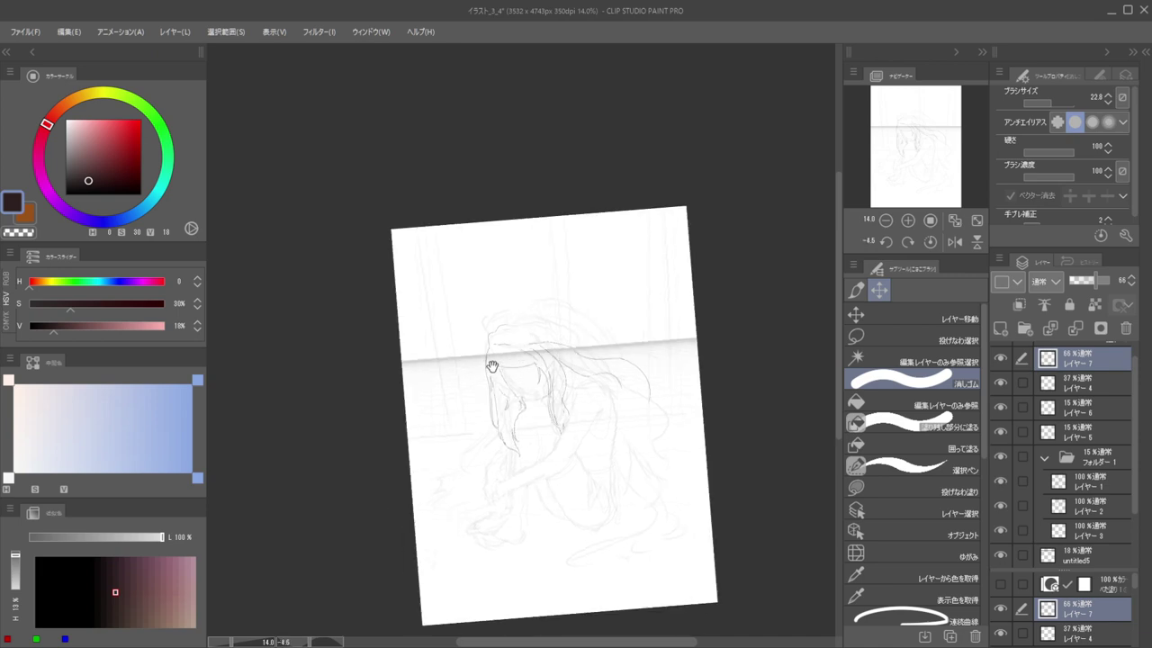
Draw another strand along the face's hairline and select the faint 37% sketch layer レイヤー 4
scroll(492, 366, "up", 8)
key("b")
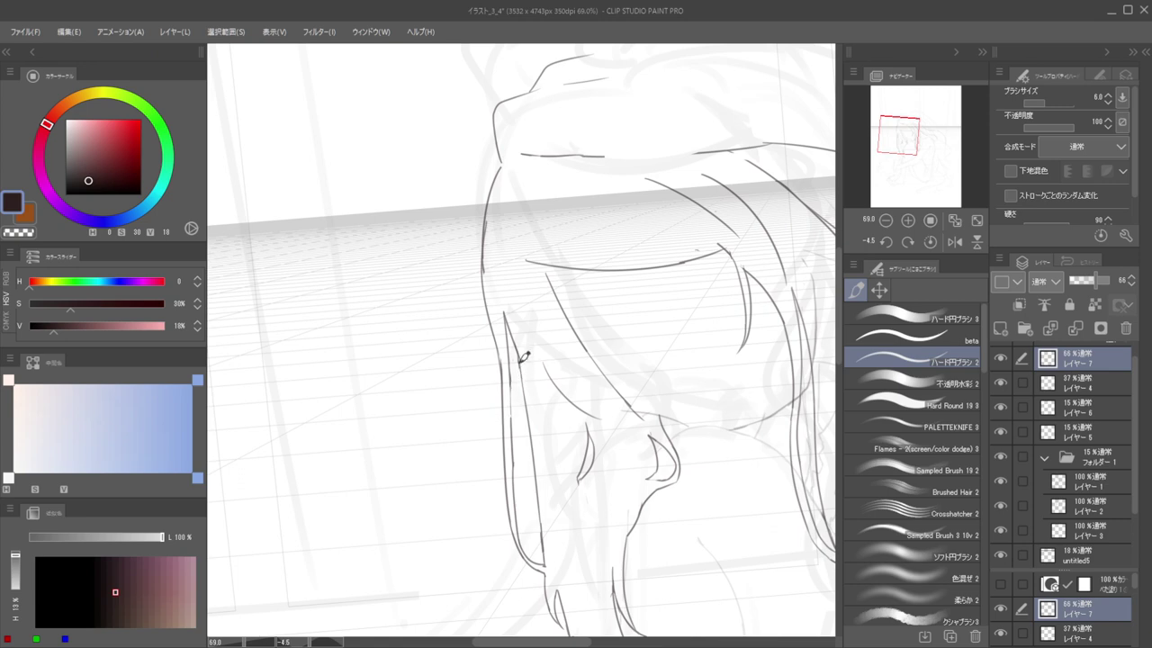
left_click_drag(522, 357, 502, 428)
scroll(468, 432, "down", 6)
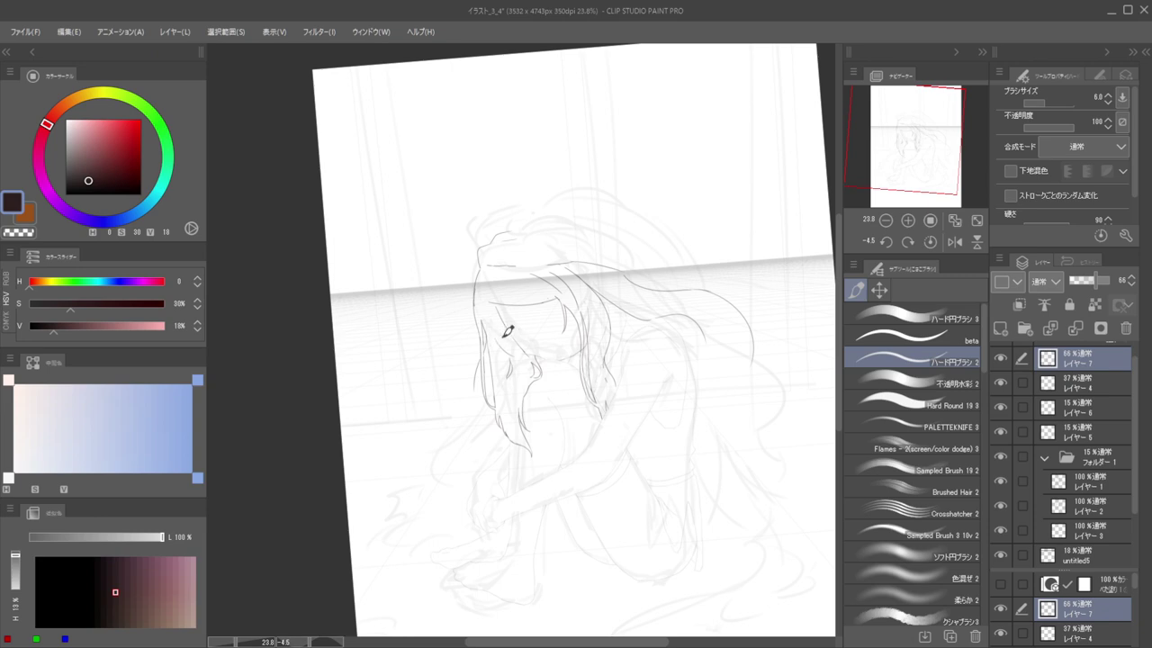
left_click_drag(507, 331, 666, 300)
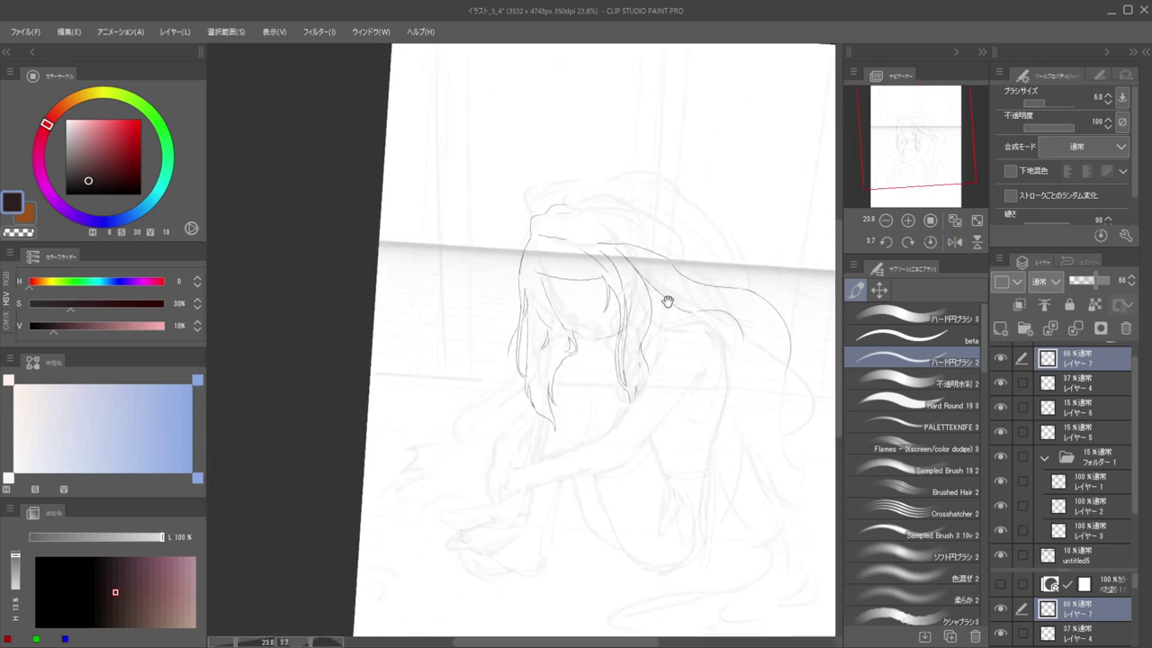
scroll(527, 356, "up", 5)
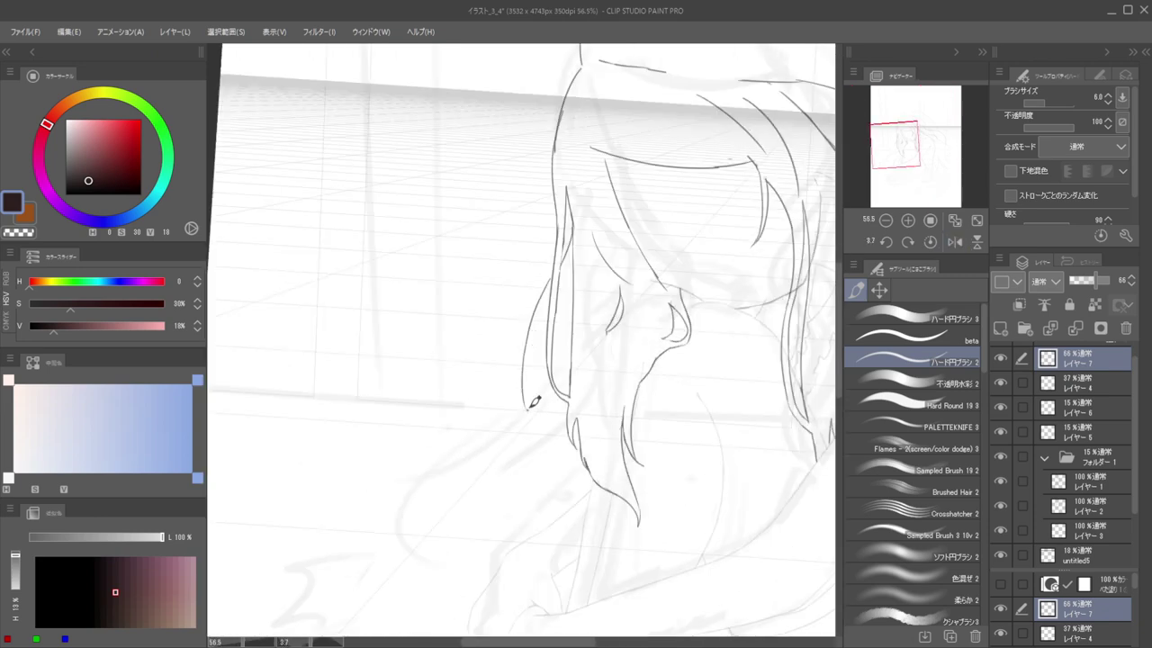
scroll(533, 402, "down", 2)
left_click(1076, 382)
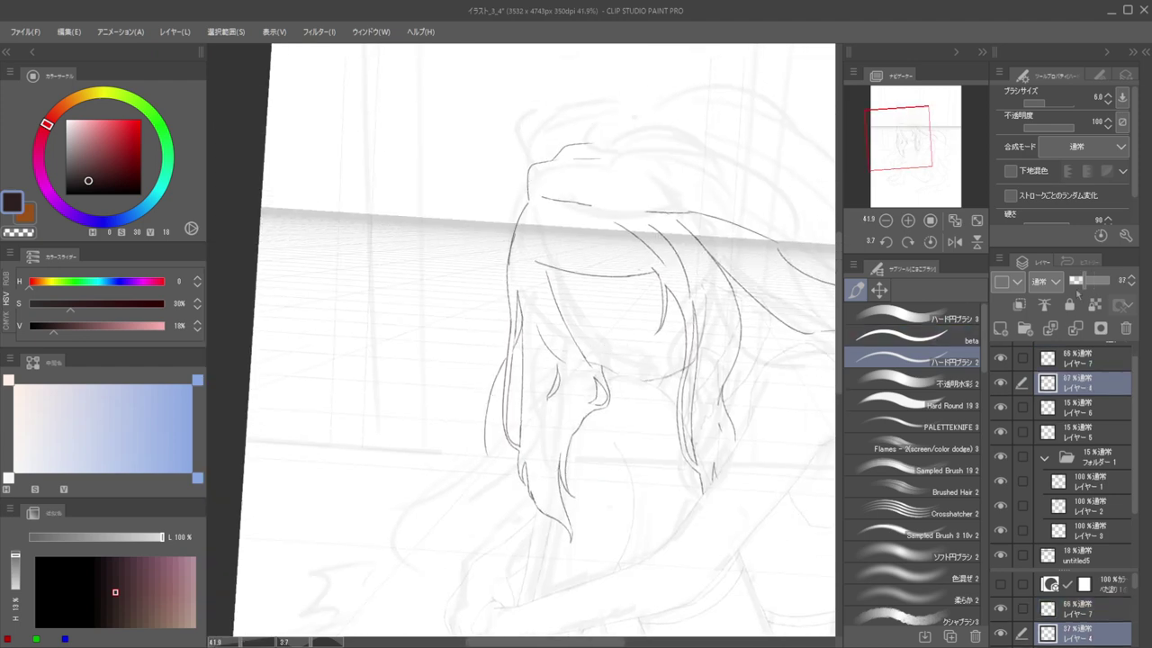
Raise レイヤー 4 to 100% opacity, extend its line with a short dark stroke and erase the tip
left_click(1112, 282)
left_click_drag(689, 322, 577, 409)
left_click_drag(542, 453, 621, 445)
key("ctrl+z")
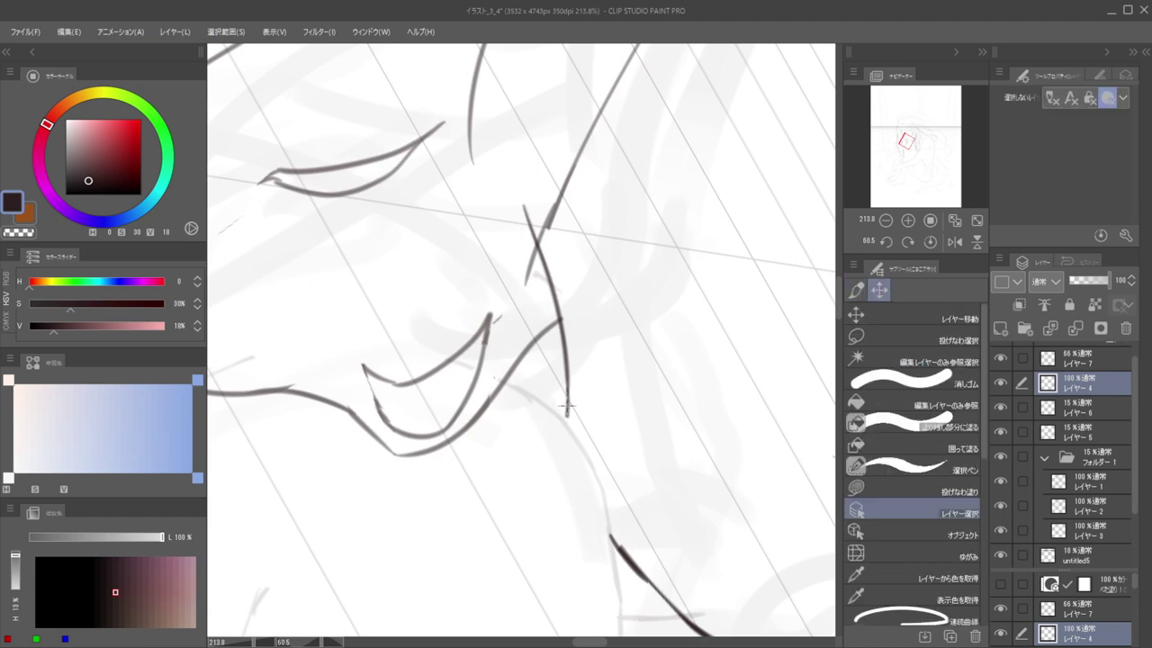
left_click_drag(567, 398, 568, 448)
key("]")
key("]")
key("]")
key("]")
key("]")
key("]")
key("]")
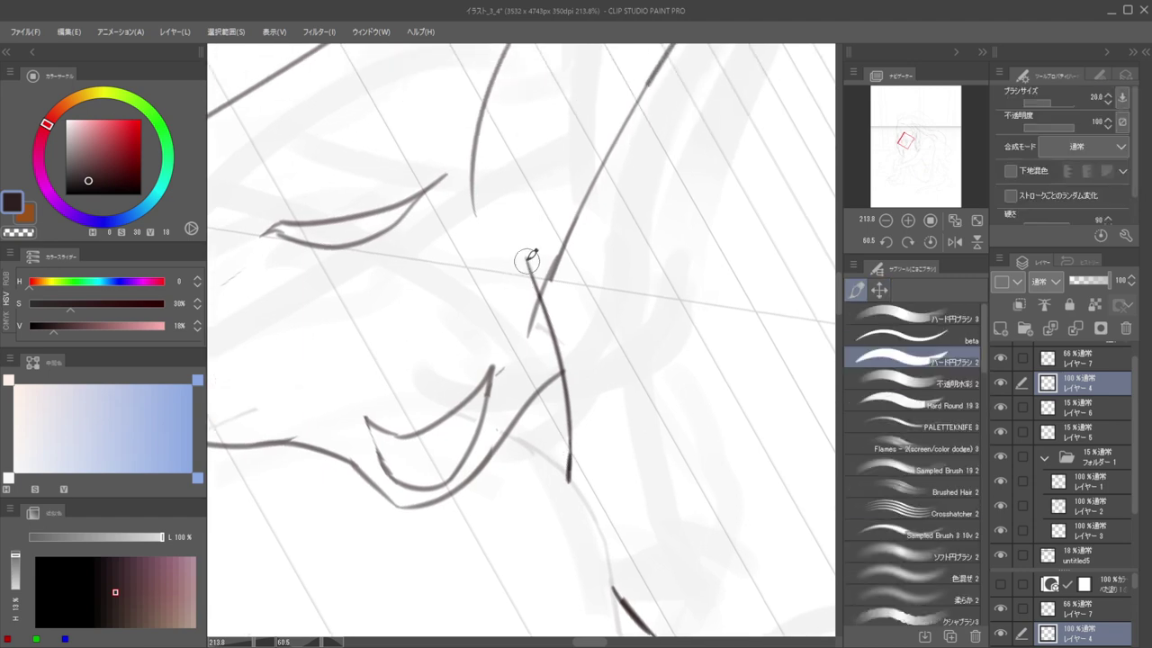
mouse_move(529, 256)
left_mouse_down()
mouse_move(522, 304)
mouse_move(459, 310)
left_mouse_up()
key("ctrl+z")
key("c")
mouse_move(614, 285)
left_mouse_down()
mouse_move(524, 276)
mouse_move(583, 296)
mouse_move(625, 336)
left_mouse_up()
On レイヤー 7, erase part of the right hair strand and redraw it downward at brush size 6
key("h")
key("h")
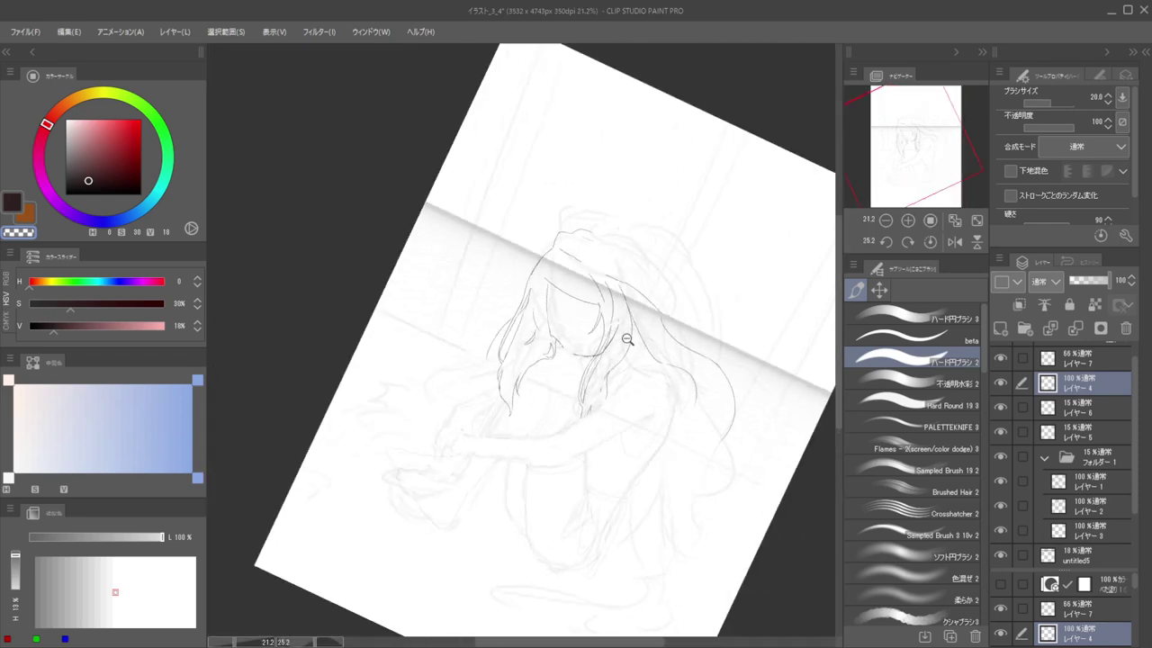
scroll(632, 319, "up", 5)
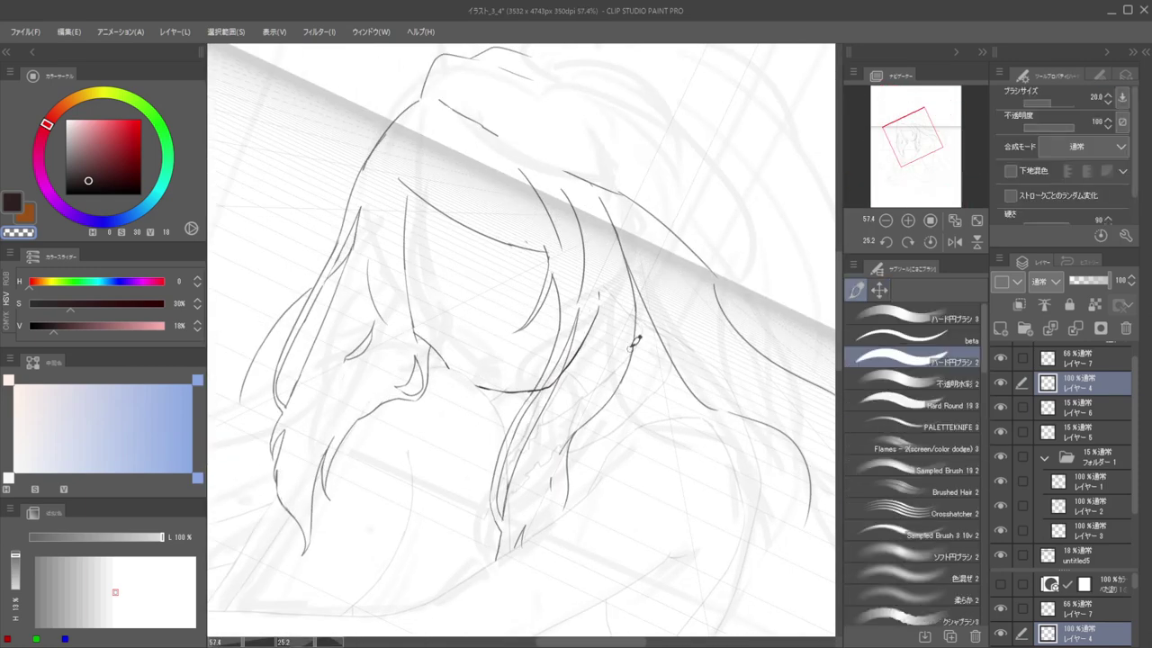
key("e")
left_click(631, 356, "ctrl+shift")
key("e")
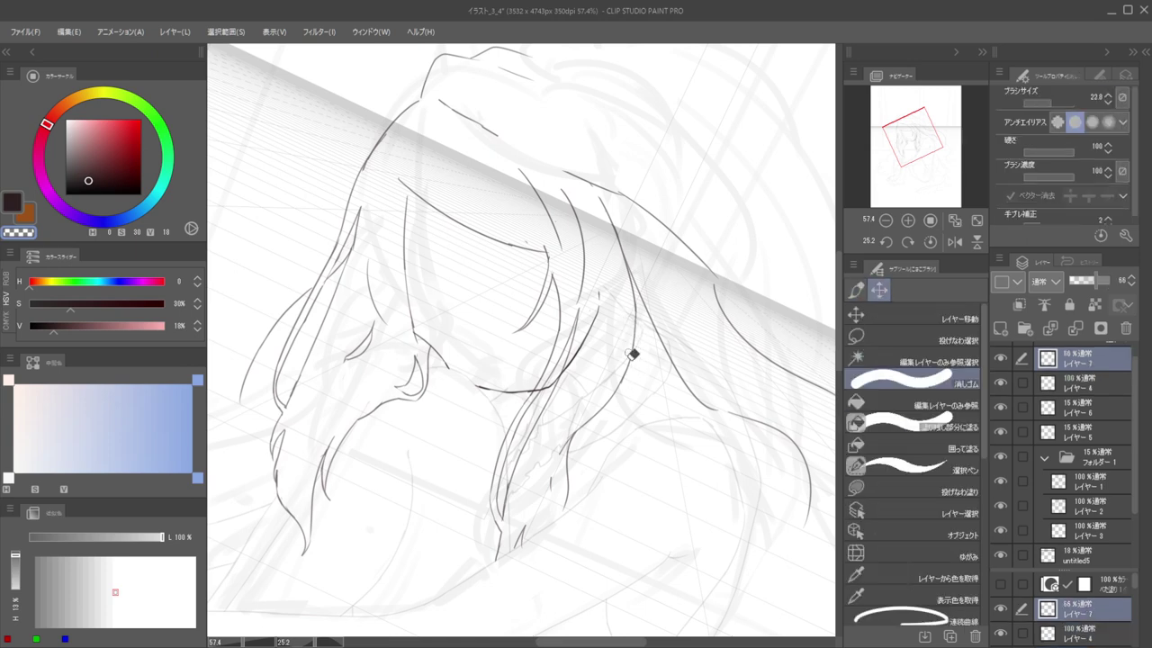
left_click_drag(634, 354, 636, 303)
key("p")
key("e")
key("p")
key("c")
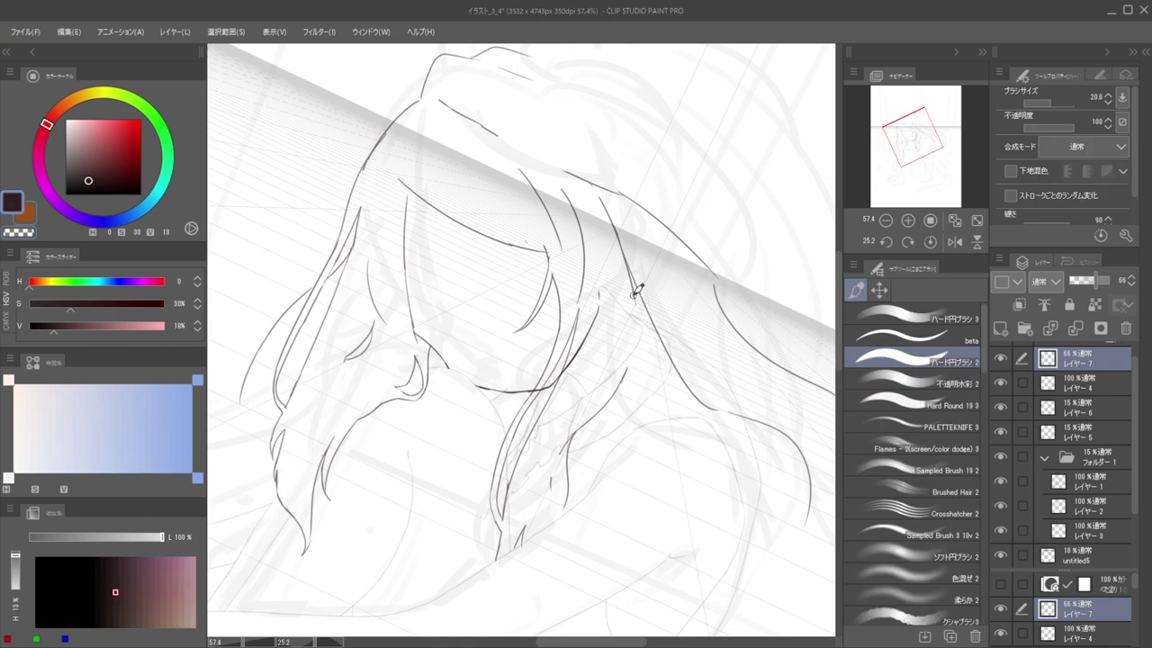
key("[")
key("[")
key("[")
key("[")
key("[")
key("[")
key("[")
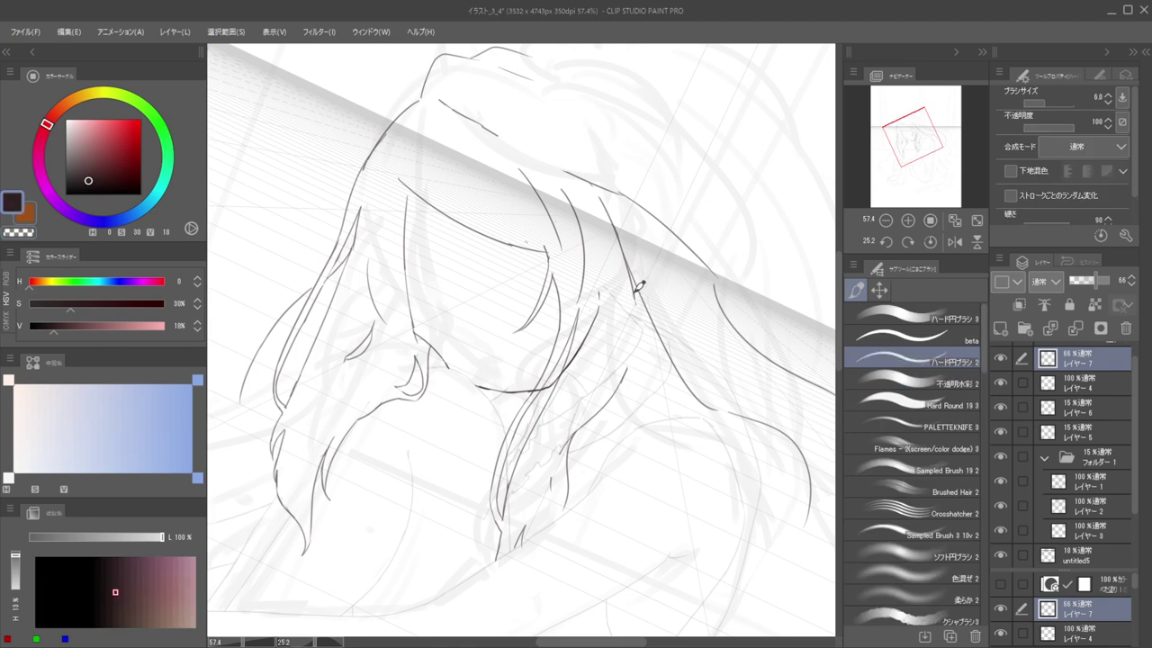
left_click_drag(643, 296, 649, 372)
Redraw the long hair strand curving down the right side toward the shoulder
scroll(625, 360, "down", 4)
scroll(662, 319, "up", 5)
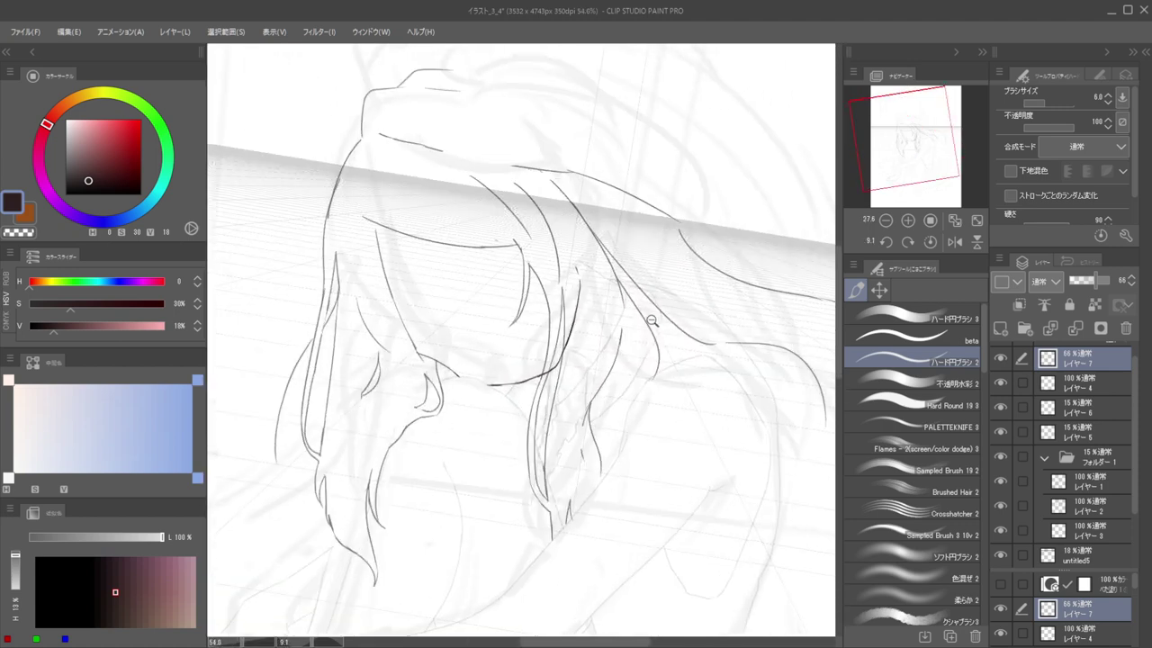
key("ctrl+z")
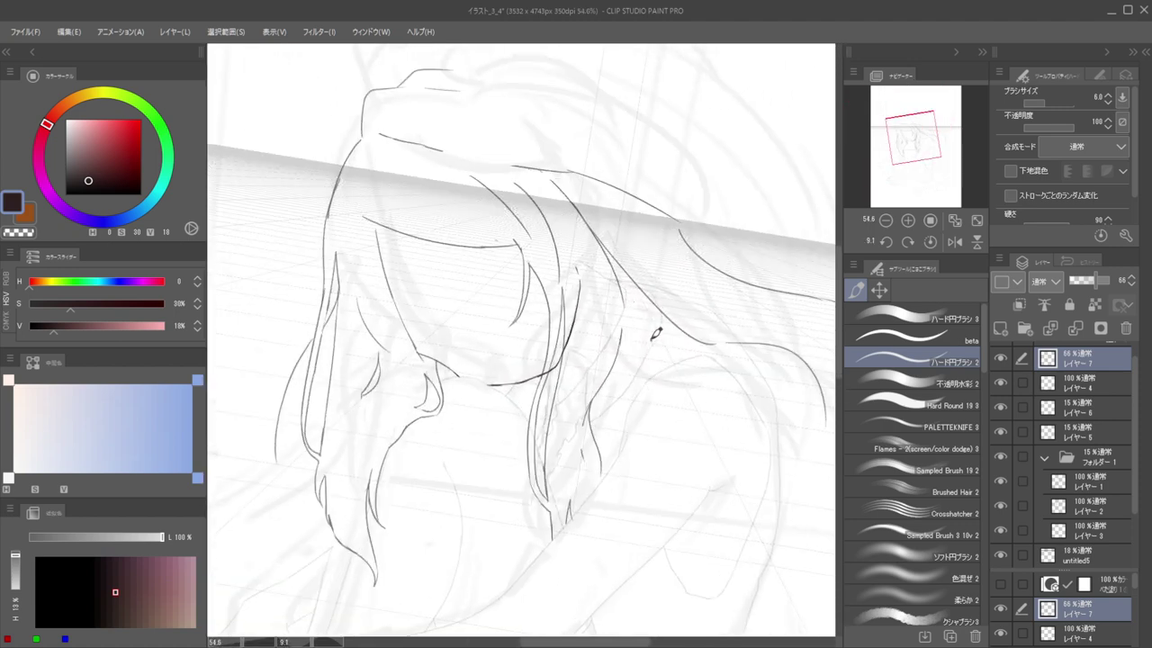
mouse_move(619, 279)
left_mouse_down()
mouse_move(655, 322)
mouse_move(647, 374)
left_mouse_up()
key("ctrl+z")
mouse_move(620, 268)
left_mouse_down()
mouse_move(651, 313)
mouse_move(659, 376)
left_mouse_up()
key("ctrl+z")
mouse_move(620, 263)
left_mouse_down()
mouse_move(668, 338)
mouse_move(666, 376)
left_mouse_up()
Add a curved strand tip below the hair, sweeping past the shoulder
mouse_move(604, 389)
left_mouse_down()
mouse_move(571, 357)
mouse_move(682, 418)
left_mouse_up()
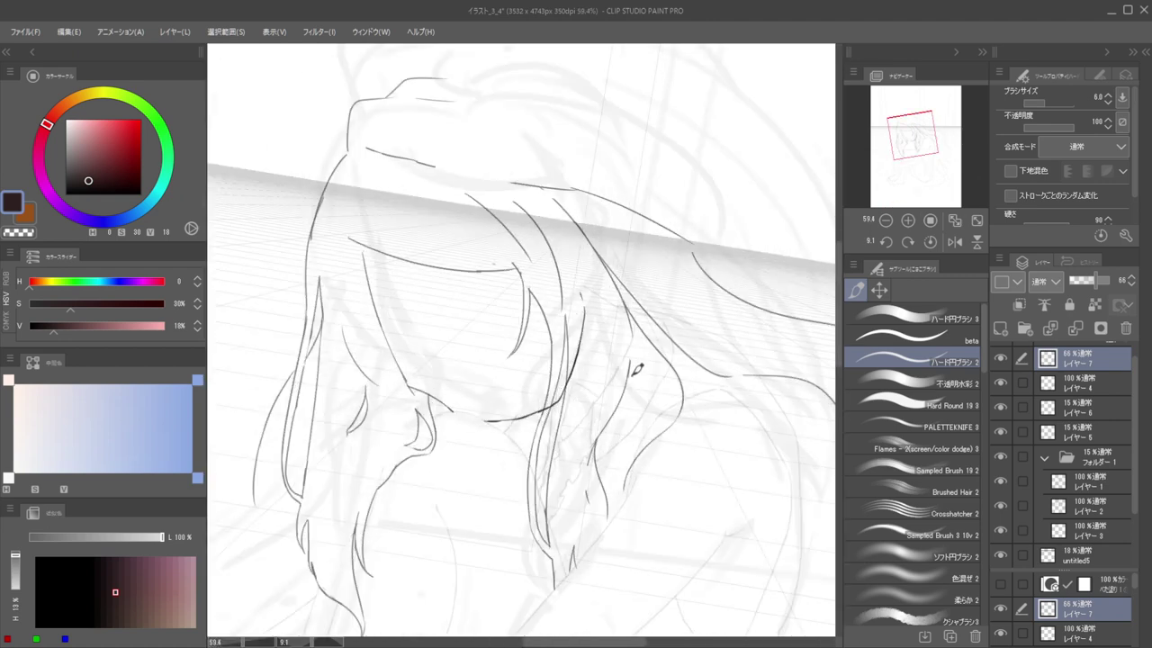
mouse_move(633, 362)
left_mouse_down()
mouse_move(644, 392)
mouse_move(621, 425)
left_mouse_up()
key("ctrl+z")
key("ctrl+z")
mouse_move(634, 365)
left_mouse_down()
mouse_move(637, 412)
mouse_move(607, 454)
left_mouse_up()
key("ctrl+z")
key("ctrl+z")
left_click_drag(637, 410, 597, 456)
scroll(566, 409, "down", 5)
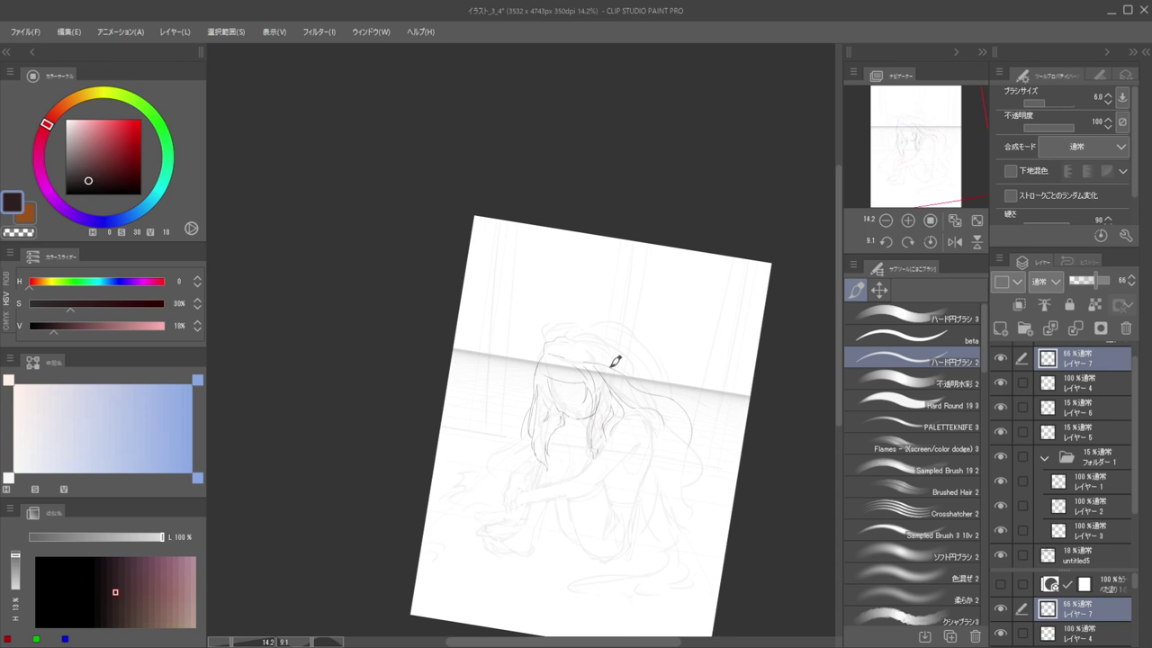
scroll(598, 432, "up", 5)
key("e")
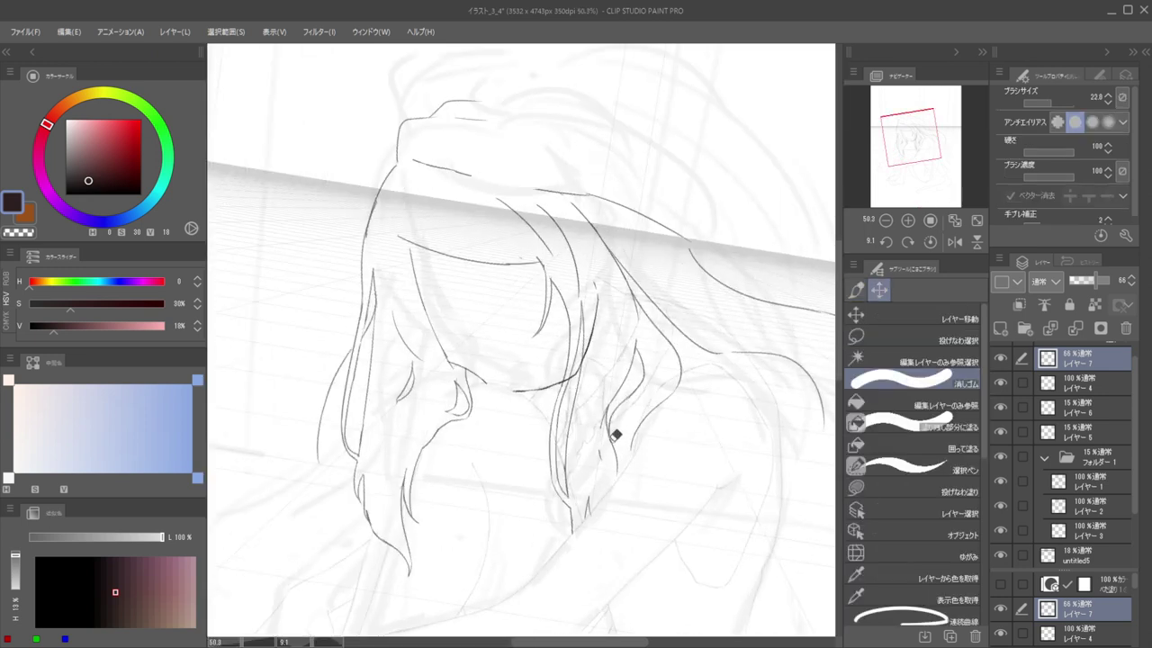
key("b")
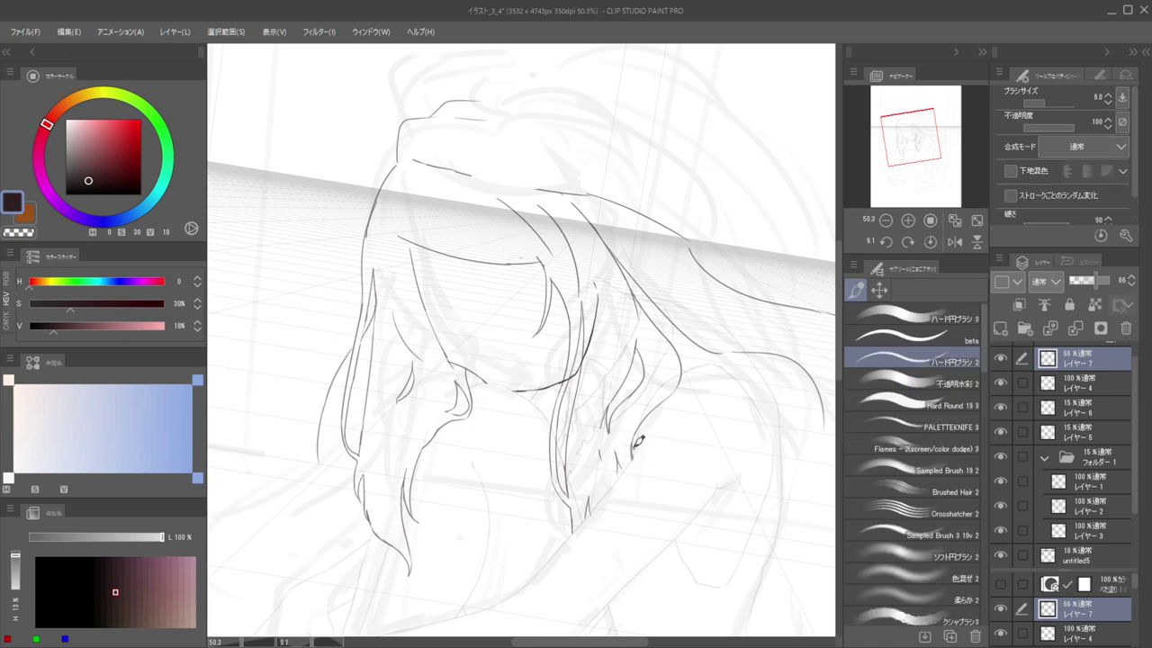
key("e")
key("b")
scroll(635, 417, "down", 3)
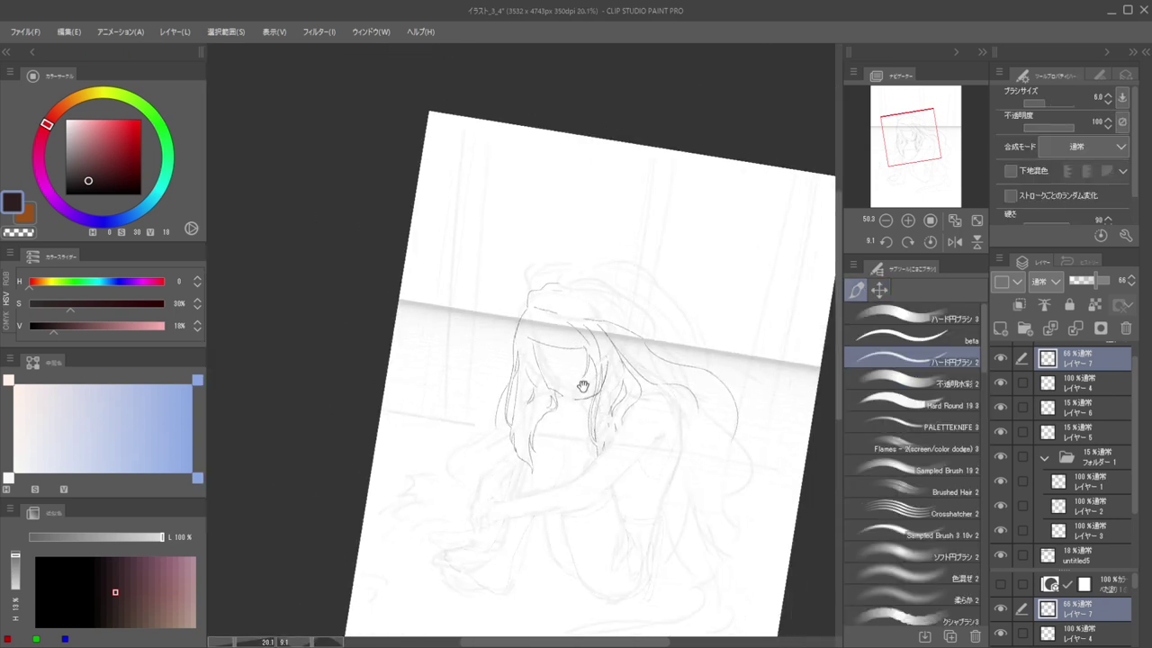
scroll(676, 360, "down", 2)
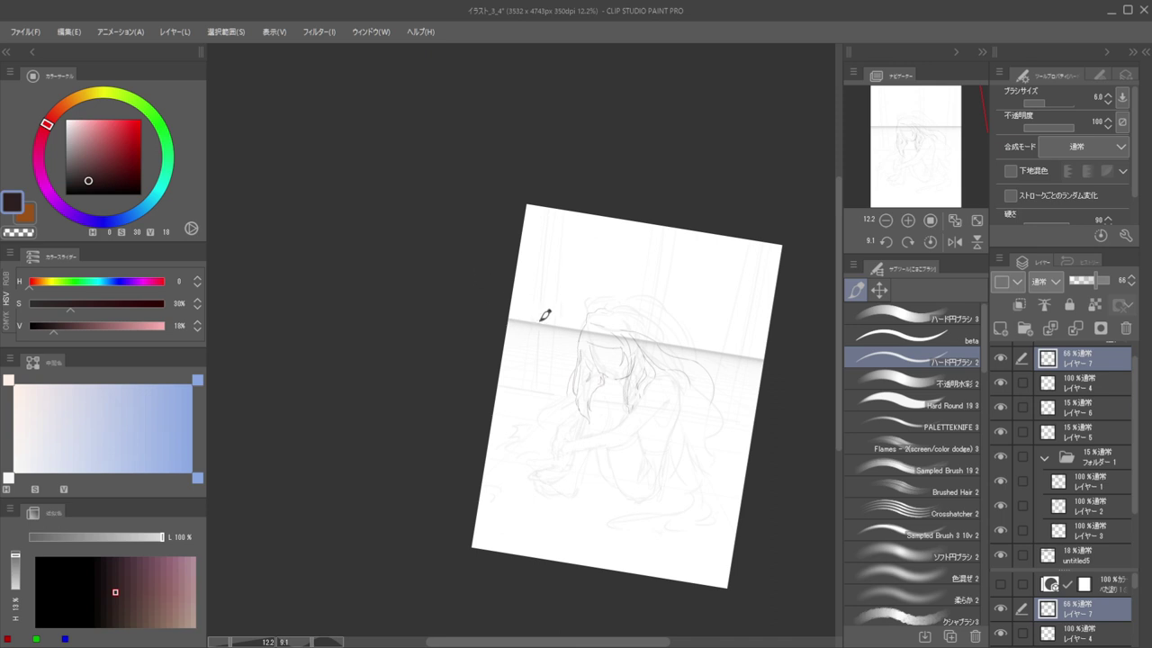
Zoom in on the hair beside the face and redraw its strand line ending lower
left_click_drag(657, 312, 637, 295)
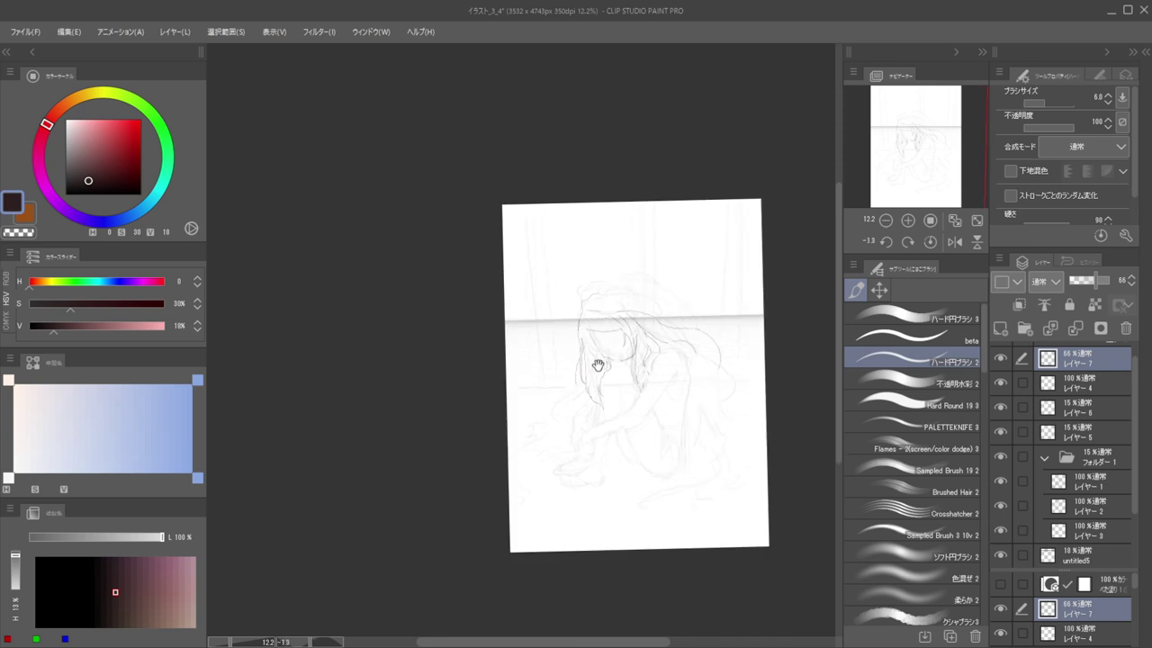
left_click_drag(596, 394, 597, 380)
key("e")
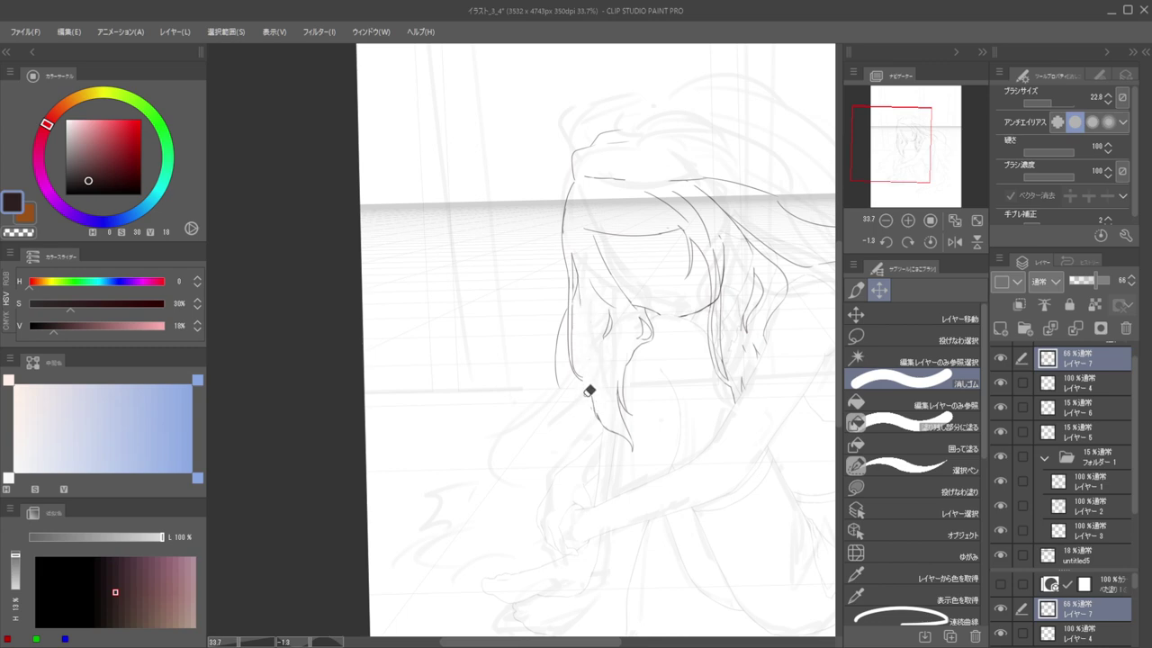
scroll(581, 300, "up", 2)
key("b")
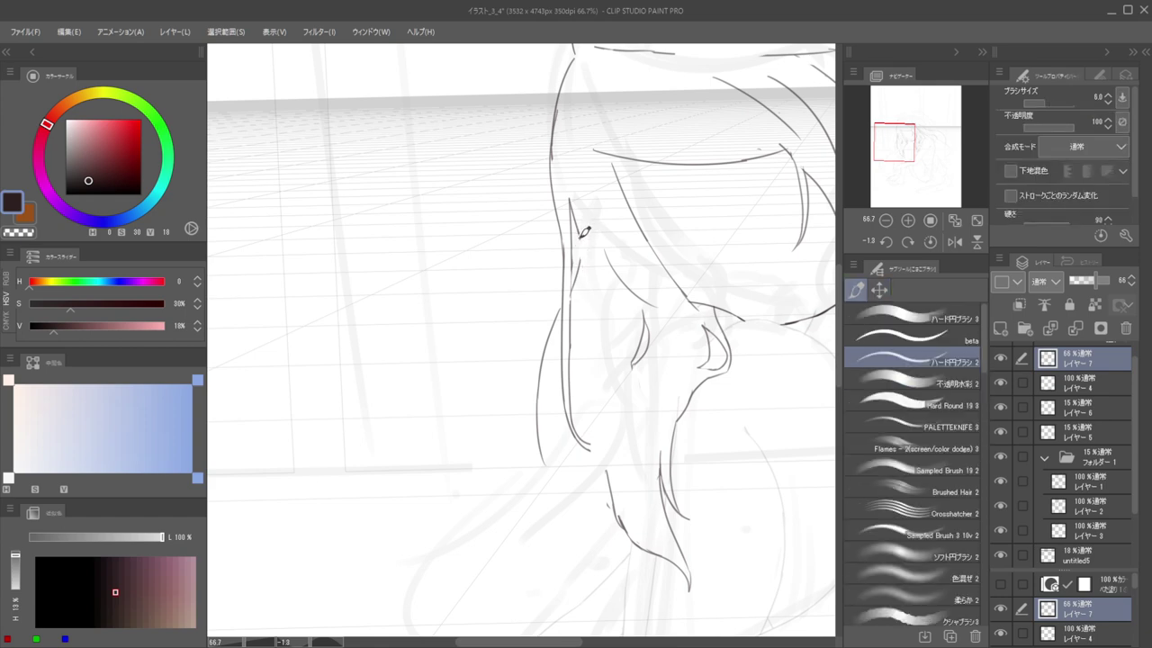
key("ctrl+z")
left_click_drag(581, 322, 614, 407)
key("ctrl+z")
left_click_drag(583, 322, 599, 381)
key("ctrl+z")
left_click_drag(583, 322, 607, 378)
key("ctrl+z")
mouse_move(583, 322)
left_mouse_down()
mouse_move(579, 351)
mouse_move(606, 390)
left_mouse_up()
Extend the hair strand with a longer line curving down toward the knees
scroll(598, 343, "down", 3)
scroll(586, 357, "up", 3)
key("e")
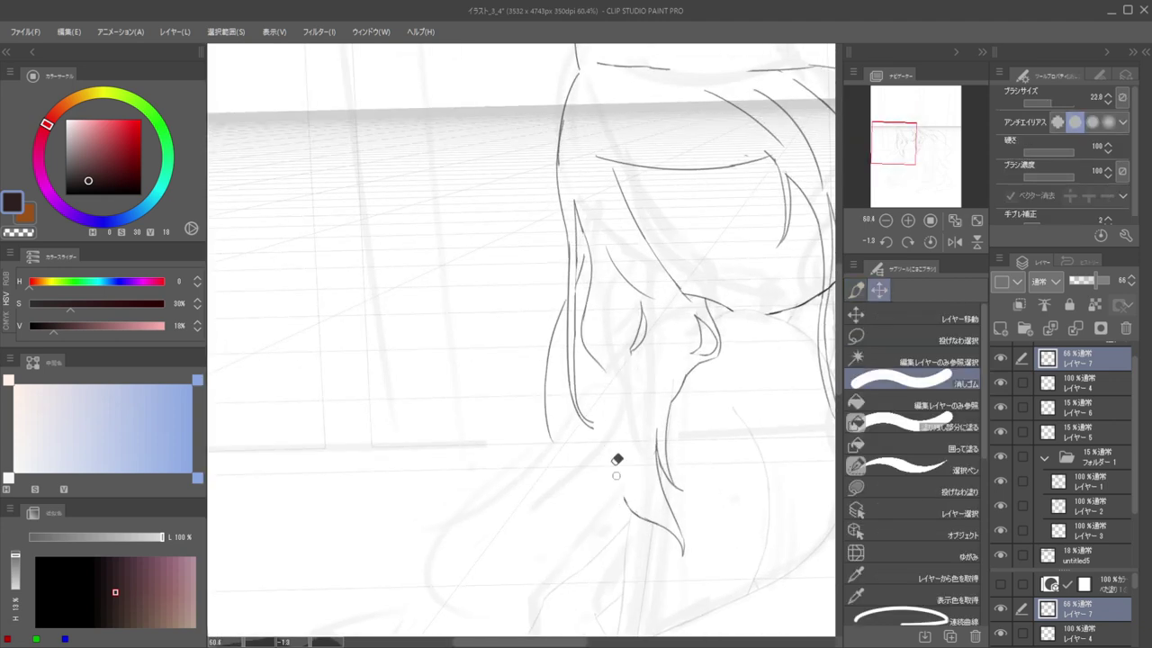
key("p")
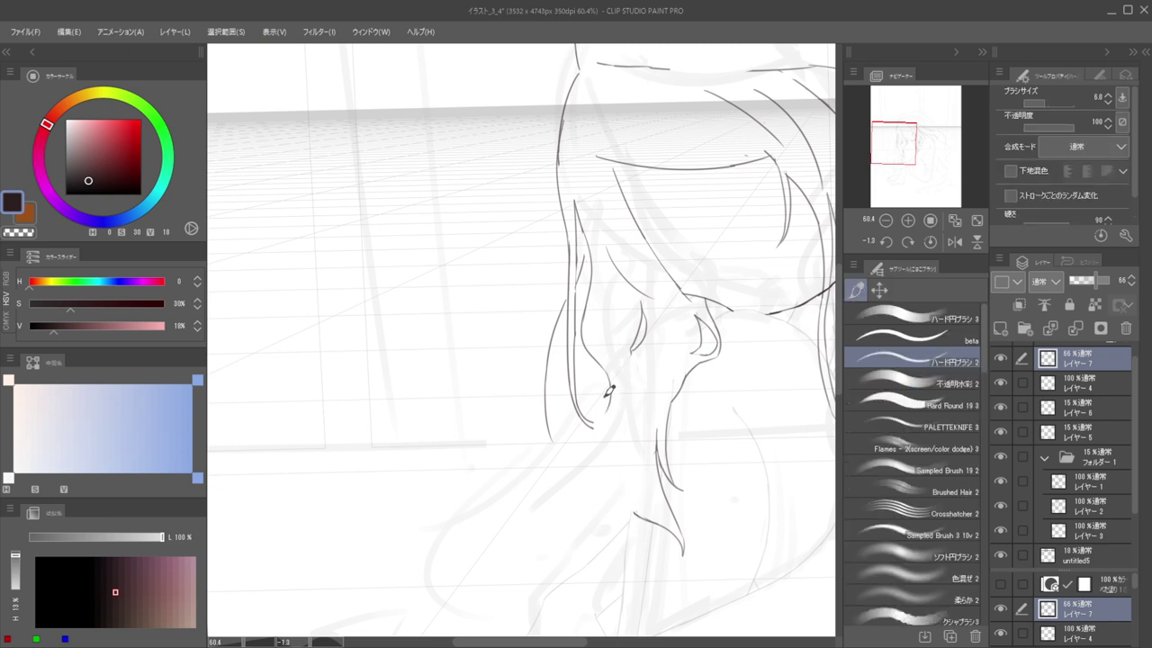
mouse_move(610, 361)
left_mouse_down()
mouse_move(610, 389)
mouse_move(592, 424)
left_mouse_up()
key("ctrl+z")
mouse_move(609, 362)
left_mouse_down()
mouse_move(609, 417)
mouse_move(580, 462)
mouse_move(586, 491)
mouse_move(609, 408)
mouse_move(608, 528)
left_mouse_up()
key("ctrl+z")
mouse_move(598, 439)
left_mouse_down()
mouse_move(582, 463)
mouse_move(601, 526)
left_mouse_up()
Check the drawing mirrored, undo the last stroke and erase the lower strand lines
key("h")
mouse_move(558, 430)
left_mouse_down()
mouse_move(687, 426)
mouse_move(700, 445)
left_mouse_up()
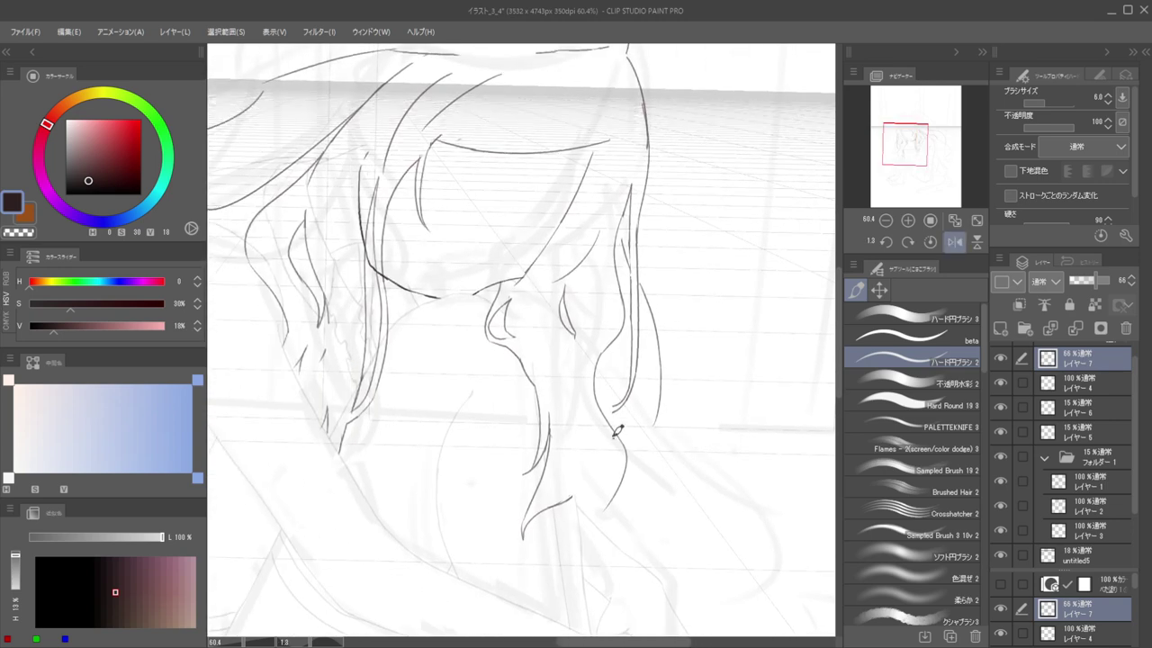
key("ctrl+z")
key("h")
left_click_drag(601, 437, 696, 443)
key("e")
mouse_move(549, 499)
left_mouse_down()
mouse_move(593, 532)
mouse_move(585, 473)
left_mouse_up()
Redraw the lower strand tips as short curving strokes from the hair's end
key("b")
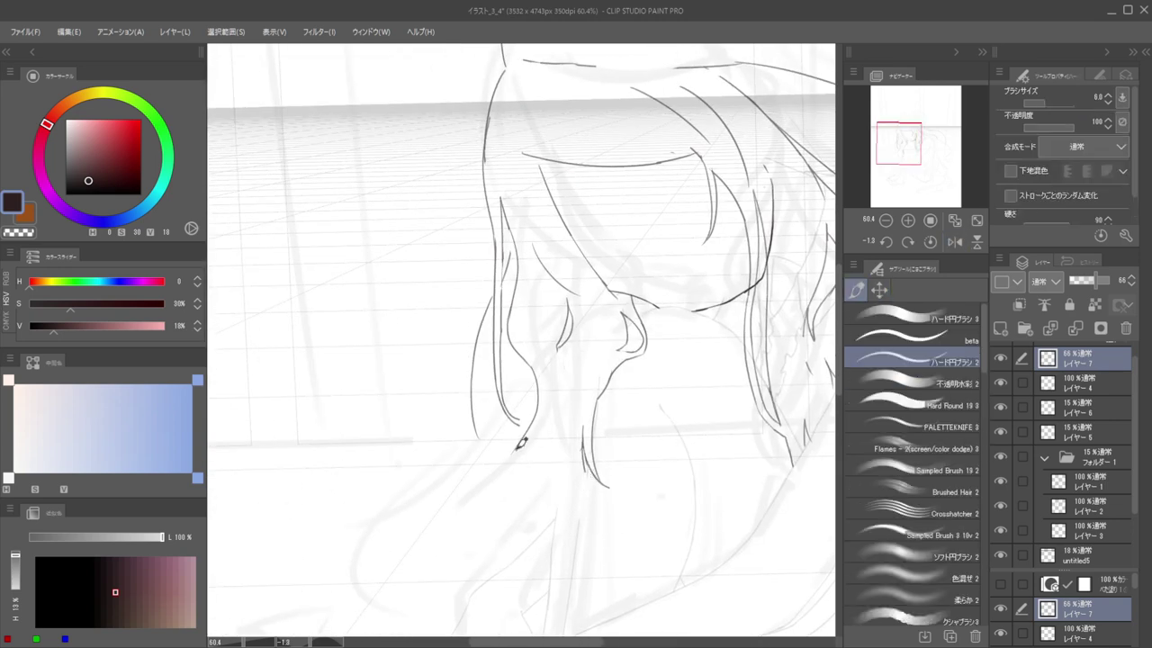
left_click_drag(514, 448, 540, 542)
mouse_move(556, 451)
left_mouse_down()
mouse_move(524, 441)
mouse_move(580, 514)
left_mouse_up()
scroll(523, 441, "up", 3)
key("ctrl+z")
key("ctrl+z")
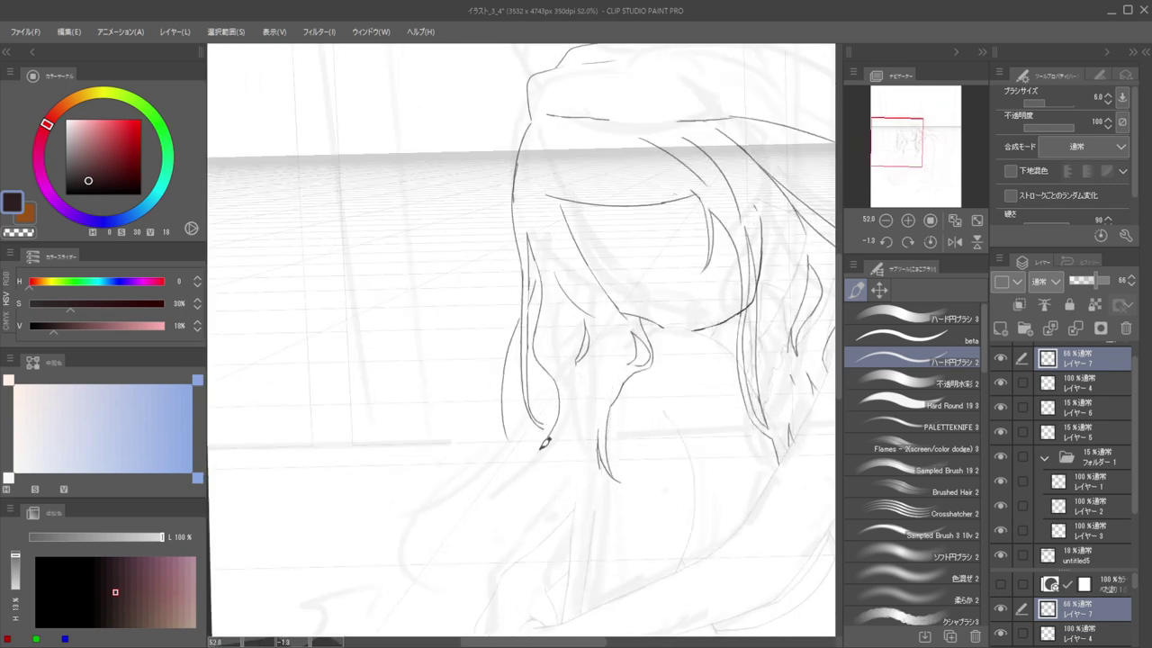
mouse_move(544, 443)
left_mouse_down()
mouse_move(572, 521)
mouse_move(599, 520)
left_mouse_up()
key("ctrl+z")
mouse_move(597, 435)
left_mouse_down()
mouse_move(604, 479)
mouse_move(587, 464)
mouse_move(614, 527)
mouse_move(568, 508)
mouse_move(551, 452)
left_mouse_up()
key("ctrl+z")
key("ctrl+z")
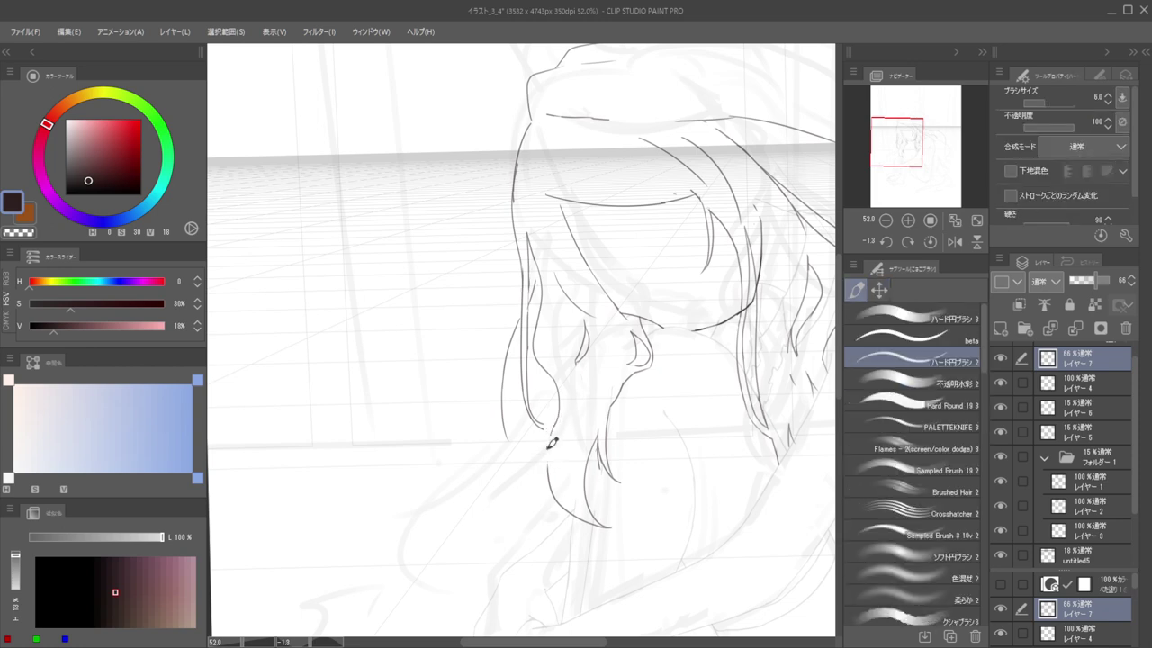
scroll(552, 441, "down", 3)
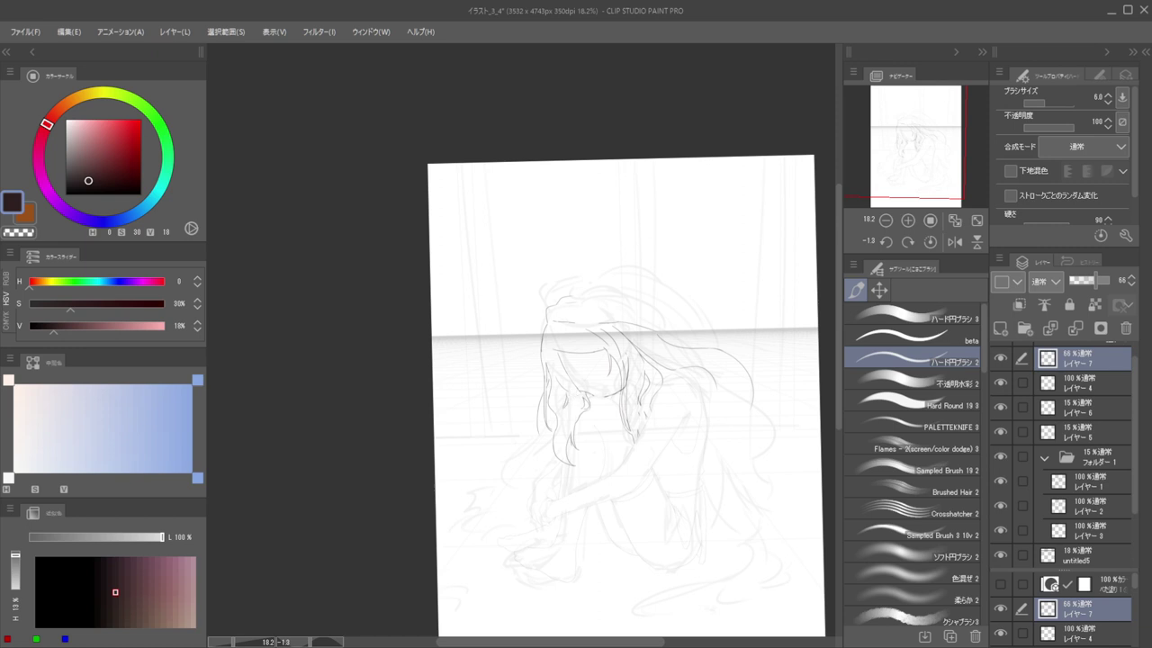
Draft short curved hair strokes down the strand beside the face, undoing failed attempts
scroll(546, 399, "up", 4)
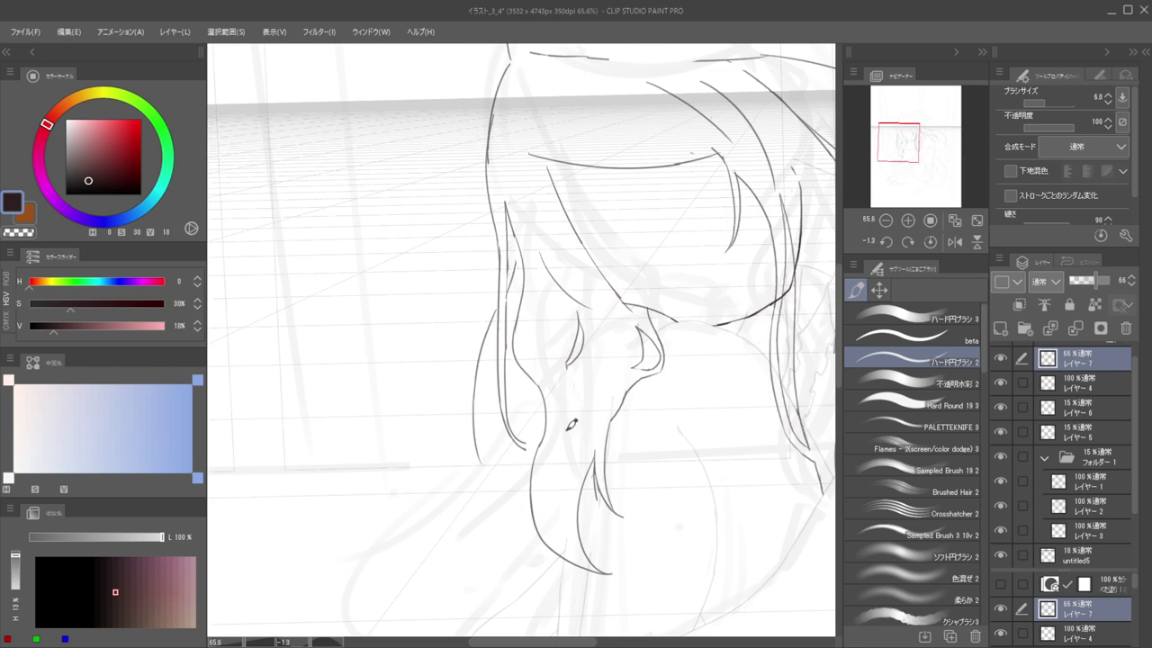
mouse_move(574, 376)
left_mouse_down()
mouse_move(597, 415)
mouse_move(593, 450)
mouse_move(593, 435)
left_mouse_up()
key("ctrl+z")
scroll(555, 405, "down", 2)
scroll(555, 405, "down", 2)
scroll(624, 452, "up", 5)
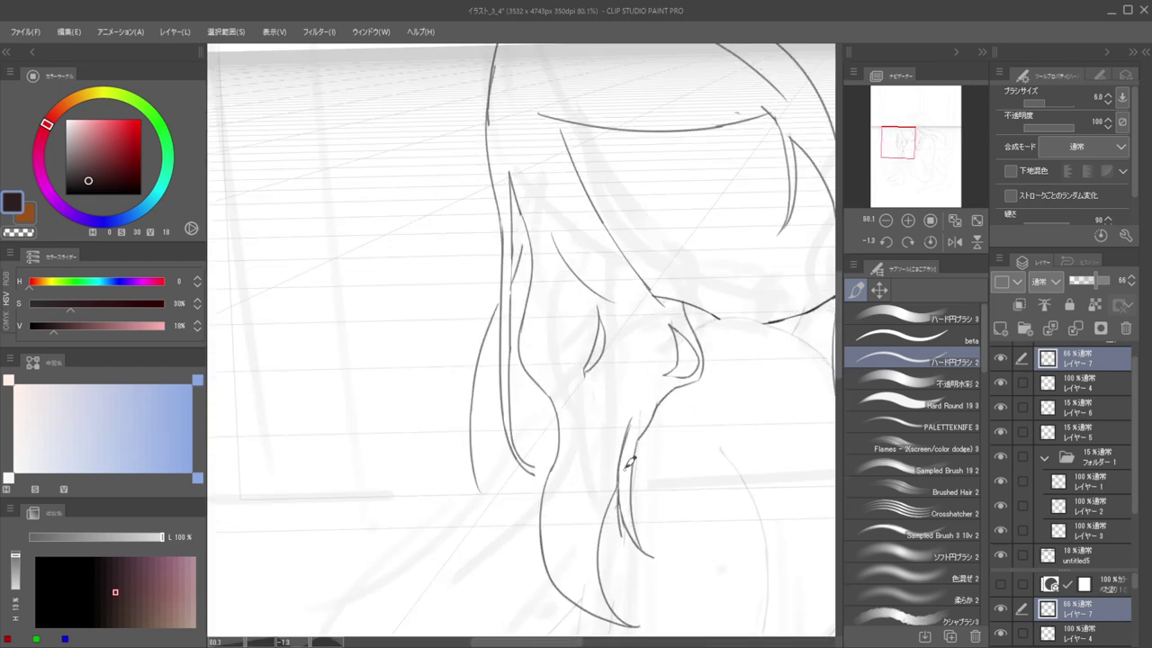
key("e")
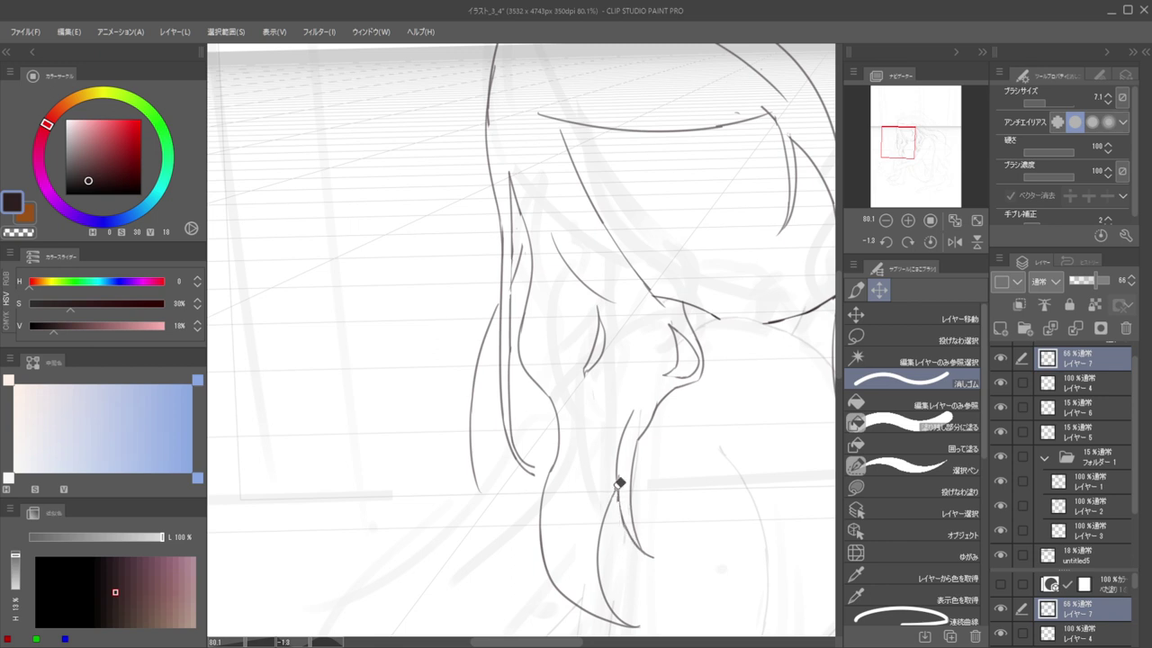
key("b")
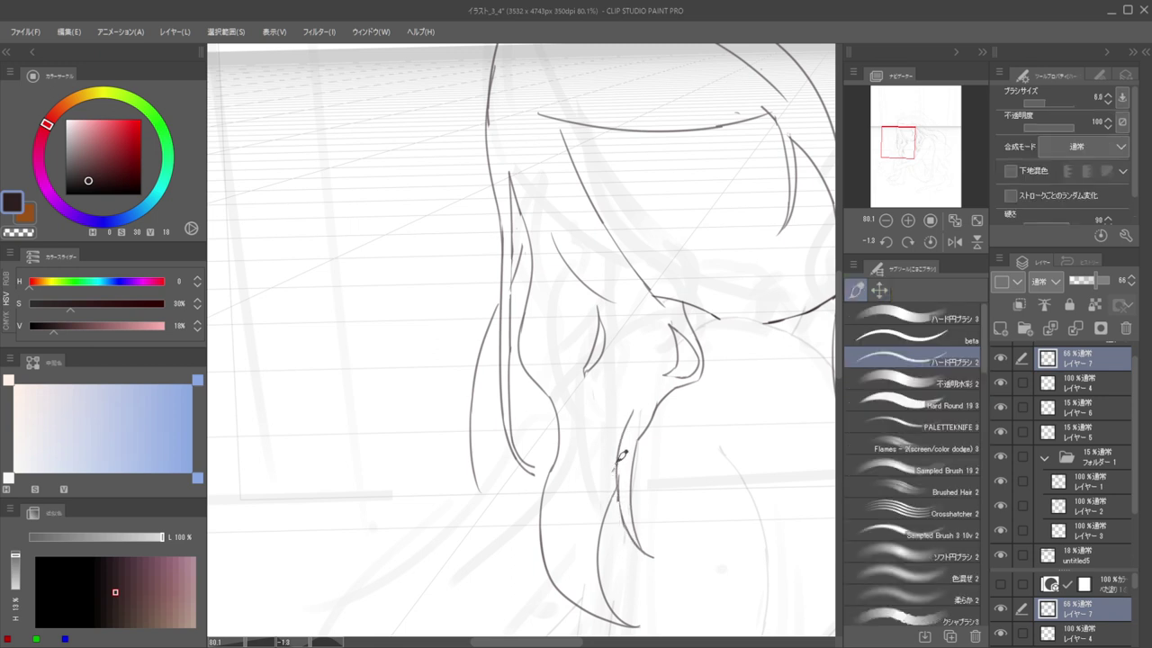
key("ctrl+z")
mouse_move(592, 385)
left_mouse_down()
mouse_move(621, 431)
mouse_move(619, 404)
mouse_move(629, 429)
mouse_move(578, 389)
mouse_move(643, 408)
mouse_move(607, 419)
mouse_move(645, 437)
left_mouse_up()
Mirror the canvas to check, then retry a short curved line below the strand under the eye
key("h")
key("h")
key("h")
key("h")
left_click_drag(533, 396, 609, 409)
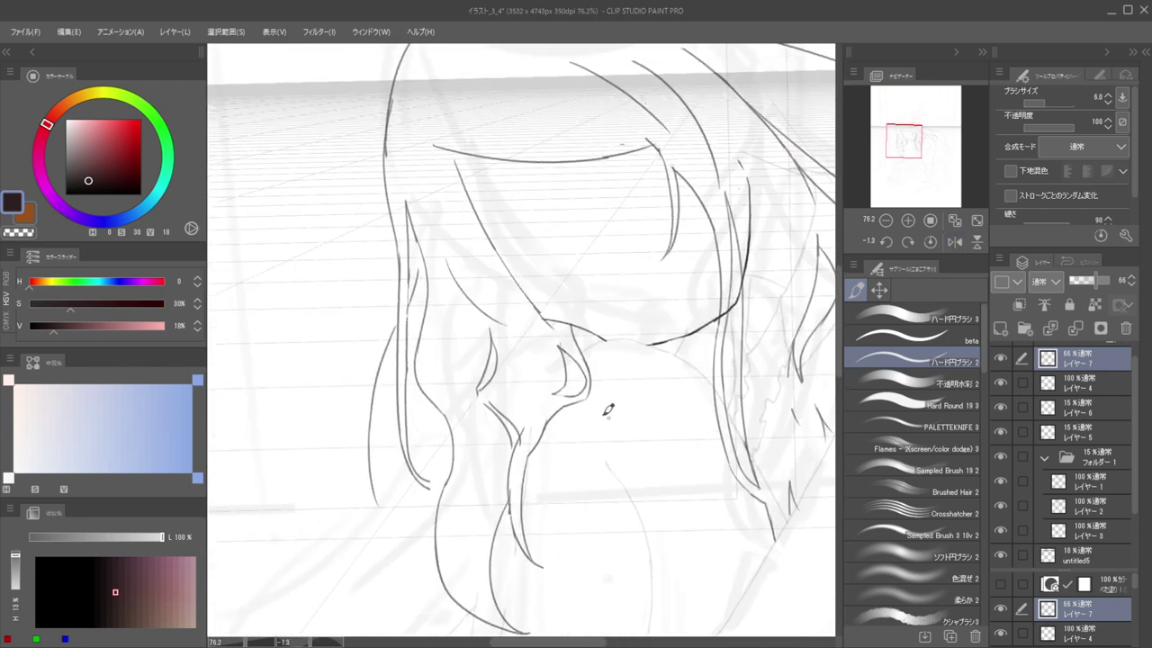
key("ctrl+z")
key("ctrl+z")
mouse_move(494, 408)
left_mouse_down()
mouse_move(519, 450)
mouse_move(511, 442)
left_mouse_up()
key("ctrl+z")
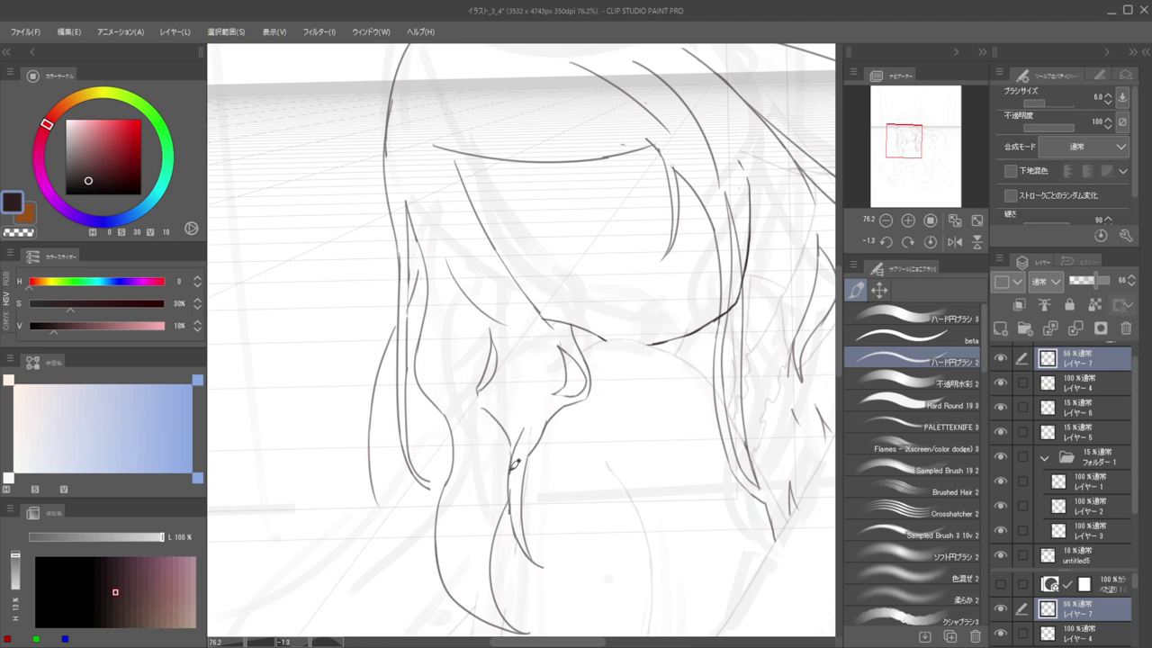
key("e")
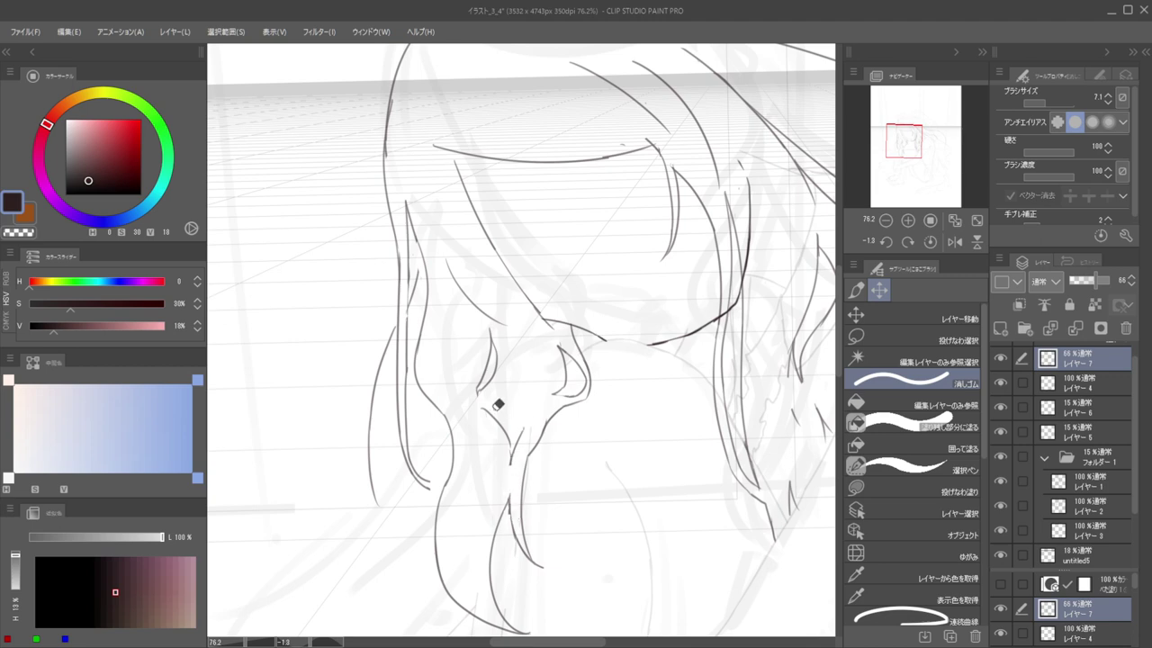
key("p")
left_click_drag(488, 403, 515, 434)
key("ctrl+z")
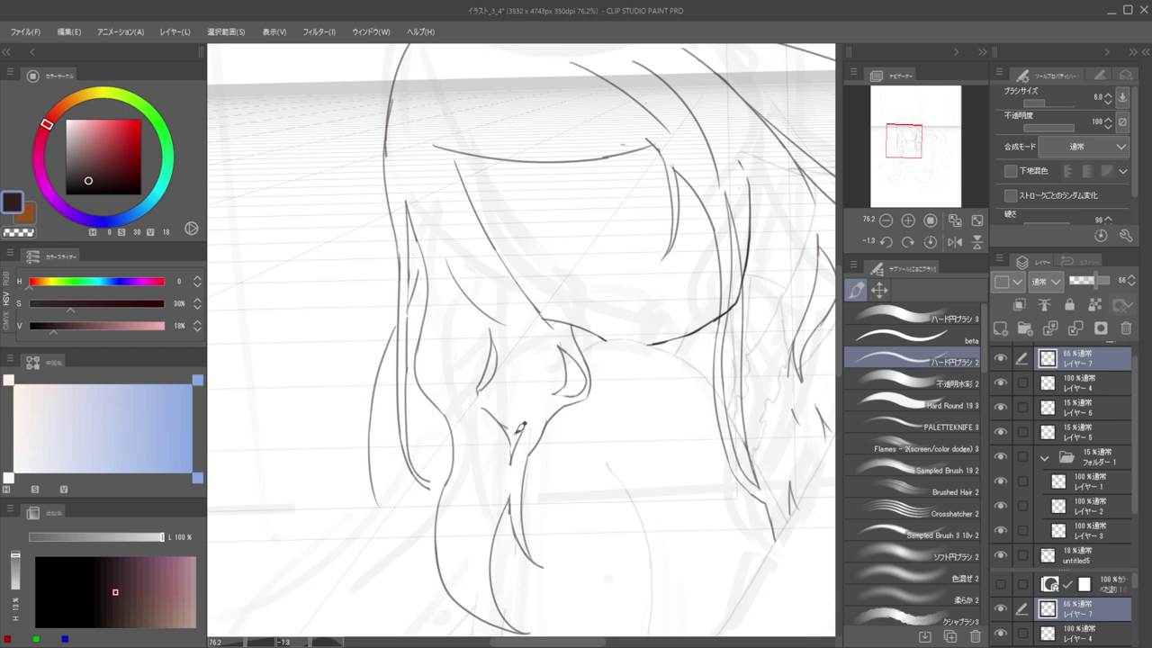
Erase the upper part of the eye line and redraw it as a new short stroke
key("e")
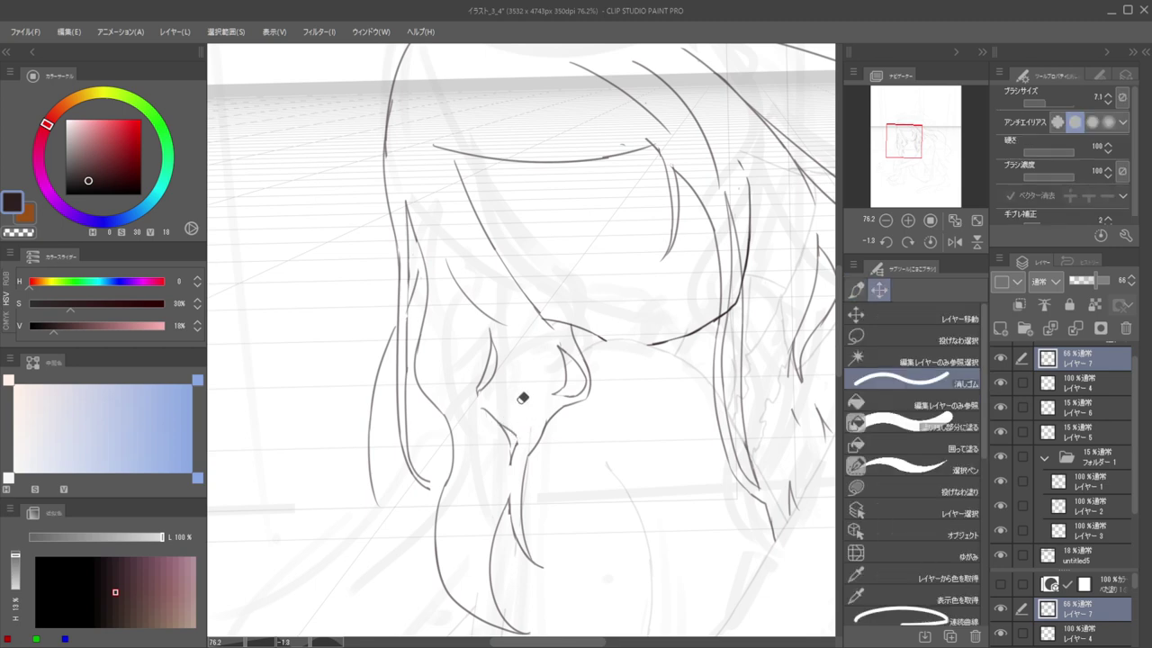
left_click_drag(510, 415, 604, 378)
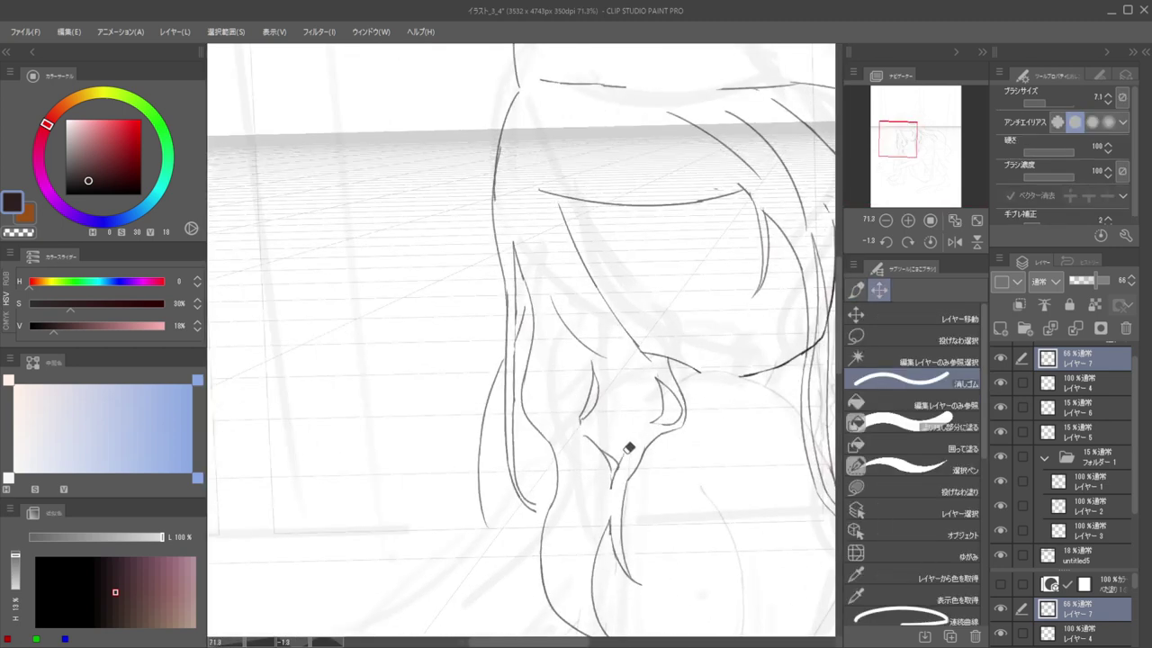
key("p")
key("e")
scroll(630, 423, "up", 2)
key("b")
key("e")
mouse_move(592, 362)
left_mouse_down()
mouse_move(596, 392)
mouse_move(590, 361)
mouse_move(577, 390)
mouse_move(575, 364)
mouse_move(574, 419)
left_mouse_up()
key("b")
key("e")
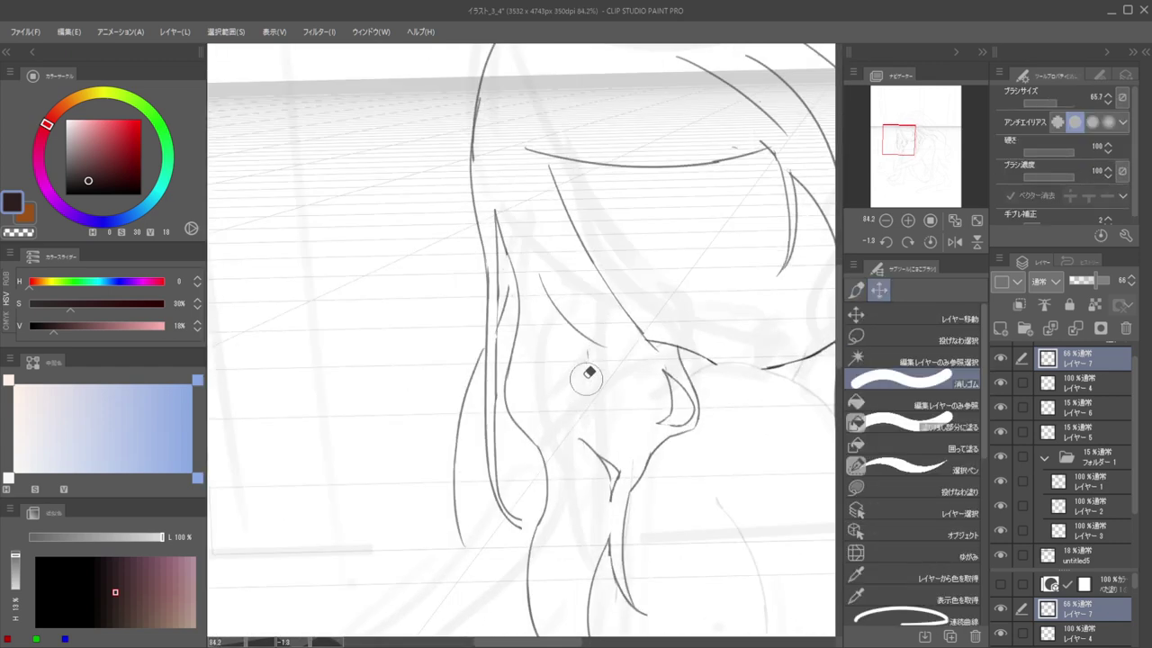
key("b")
left_click_drag(590, 358, 581, 403)
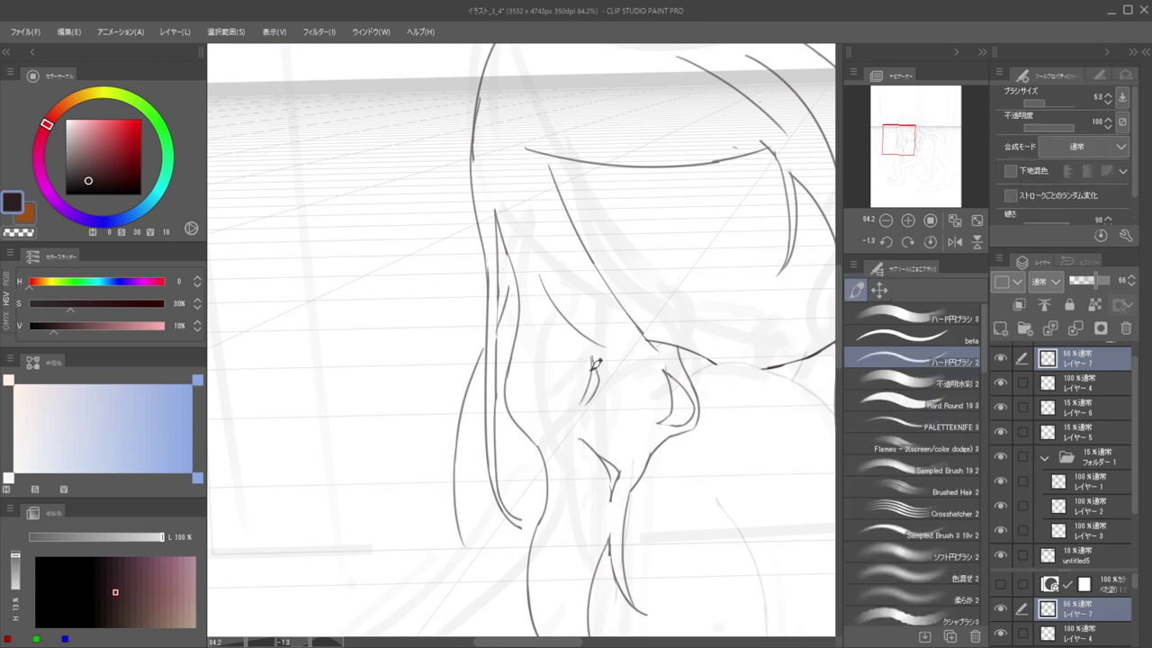
Extend the neck contour downward, then undo and redraw the line along the neck
scroll(527, 371, "down", 10)
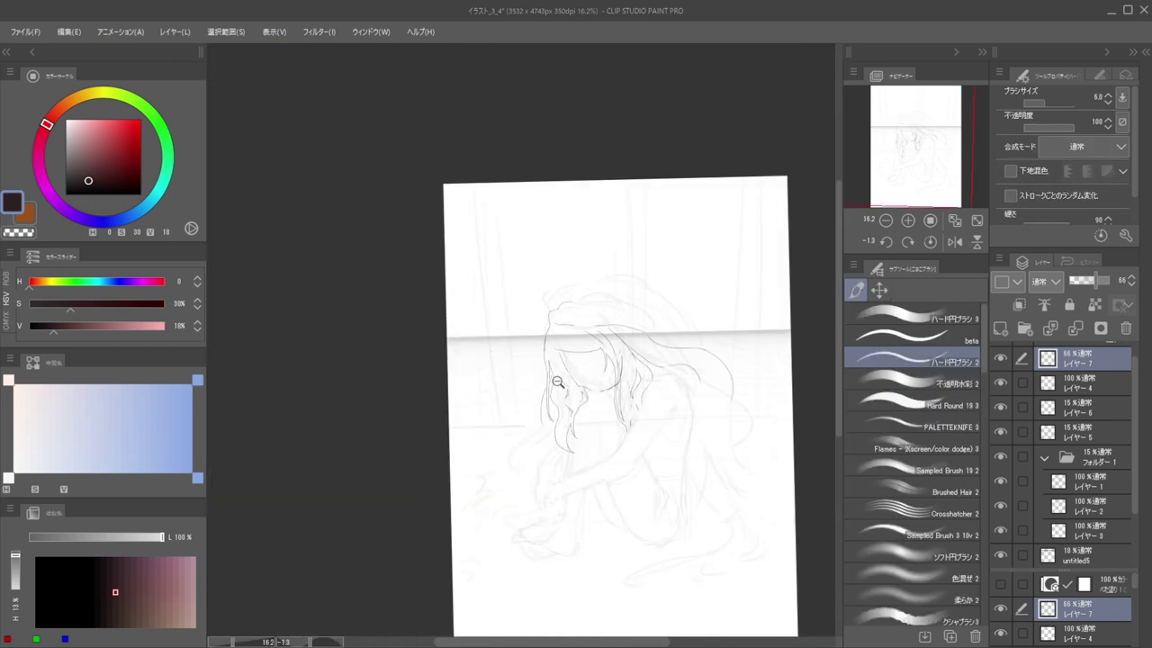
scroll(544, 377, "down", 3)
scroll(558, 376, "up", 7)
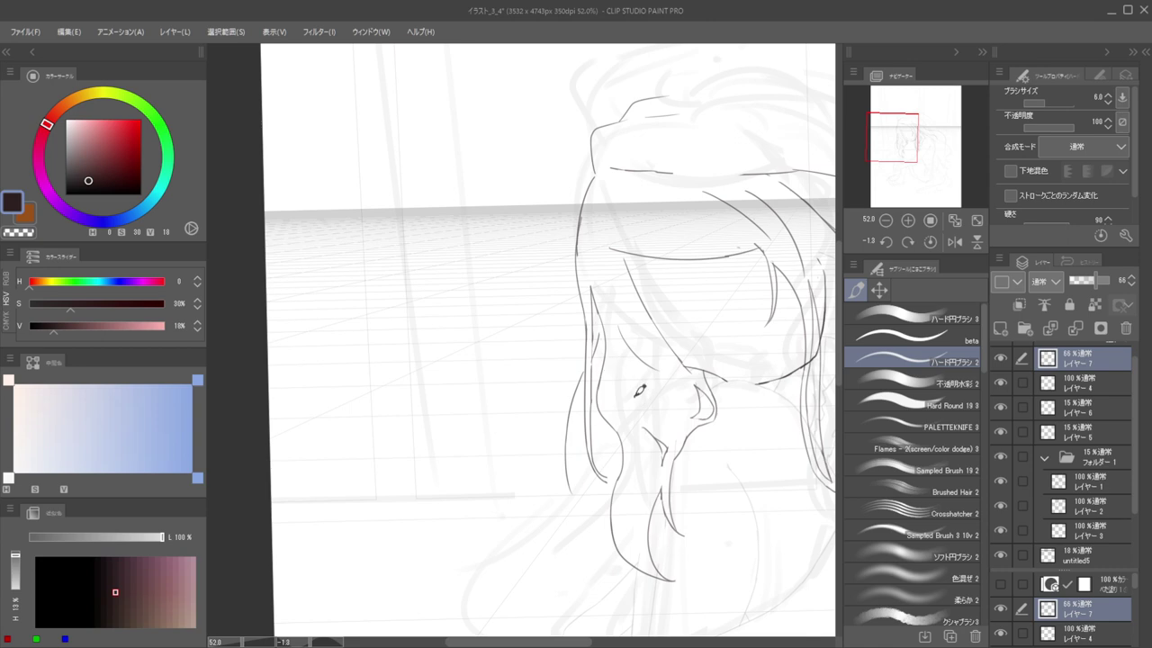
scroll(636, 383, "up", 3)
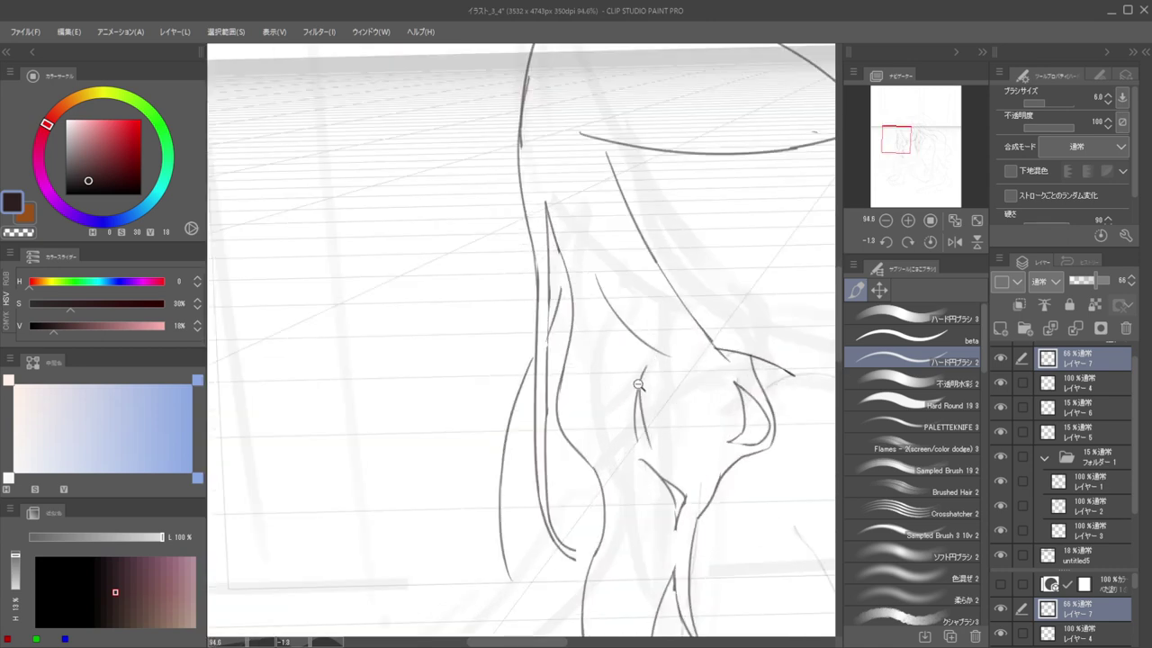
scroll(653, 391, "down", 4)
scroll(653, 391, "up", 3)
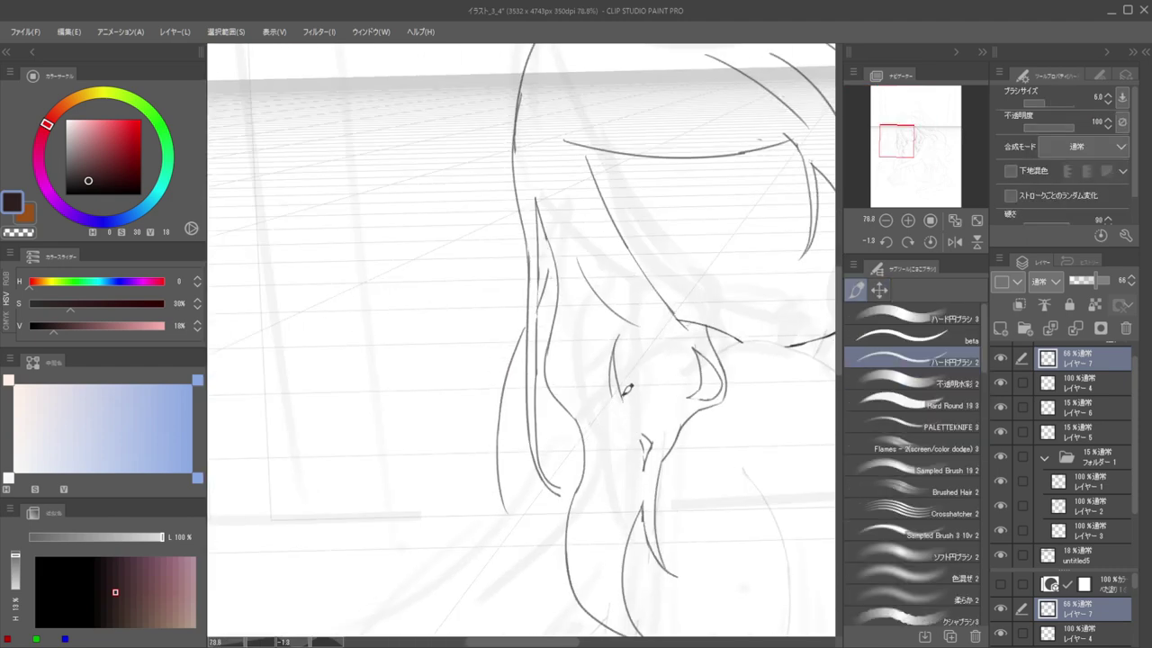
left_click_drag(627, 389, 654, 437)
key("ctrl+z")
left_click_drag(614, 394, 649, 432)
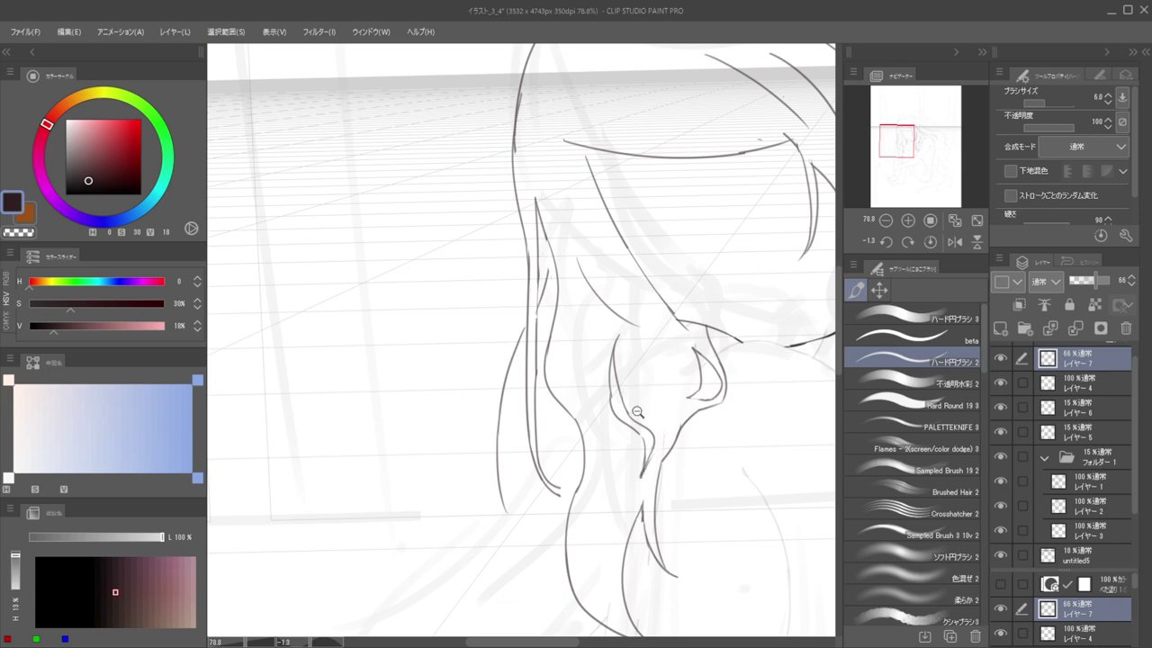
Erase part of the line near the neck and pull back to check the whole page
mouse_move(636, 413)
left_mouse_down()
mouse_move(577, 391)
mouse_move(637, 434)
mouse_move(614, 397)
mouse_move(628, 441)
left_mouse_up()
key("e")
key("b")
key("e")
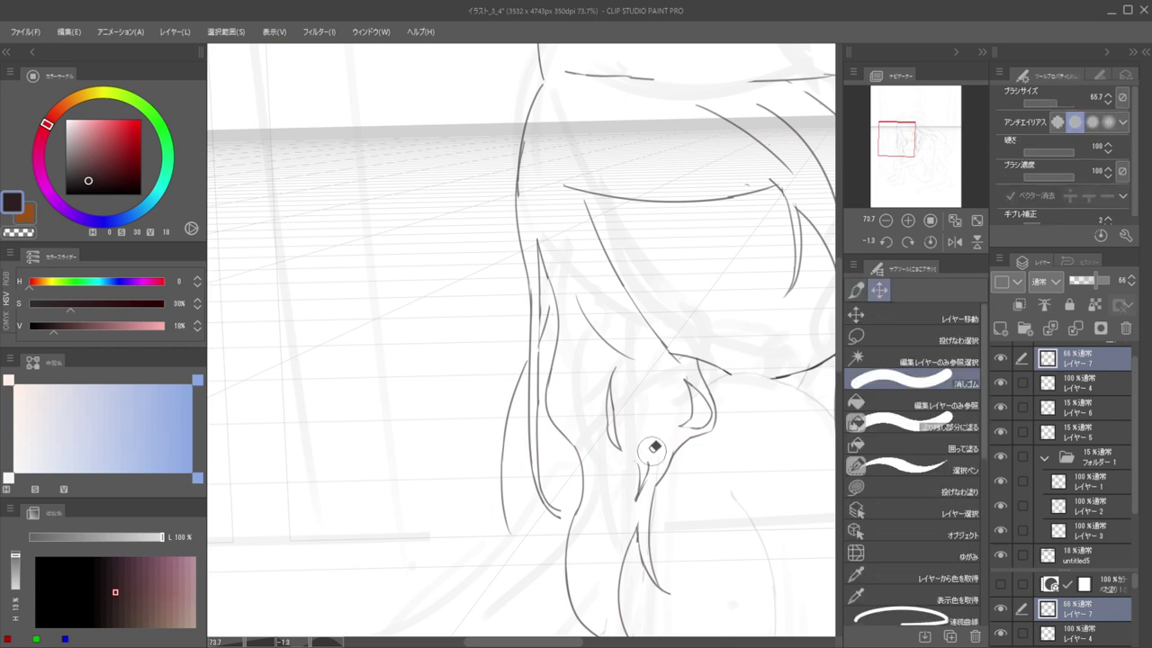
key("b")
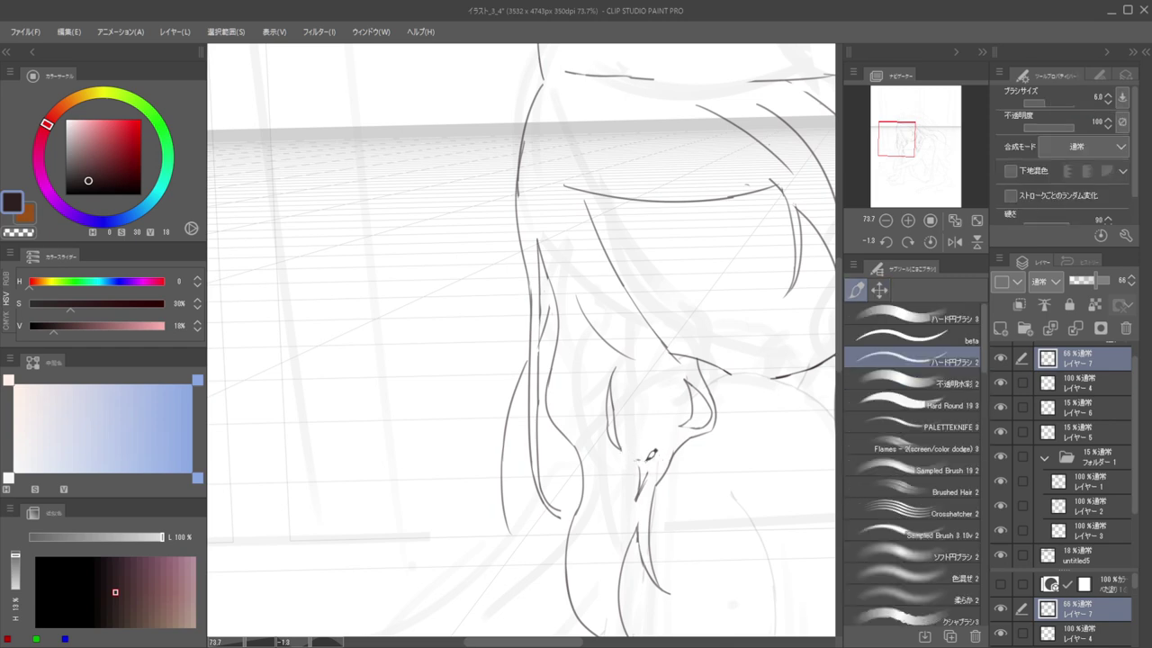
left_click_drag(625, 427, 663, 476)
Mirror the canvas, zoom to the strand tip beside the face, and try a downward stroke
key("h")
key("h")
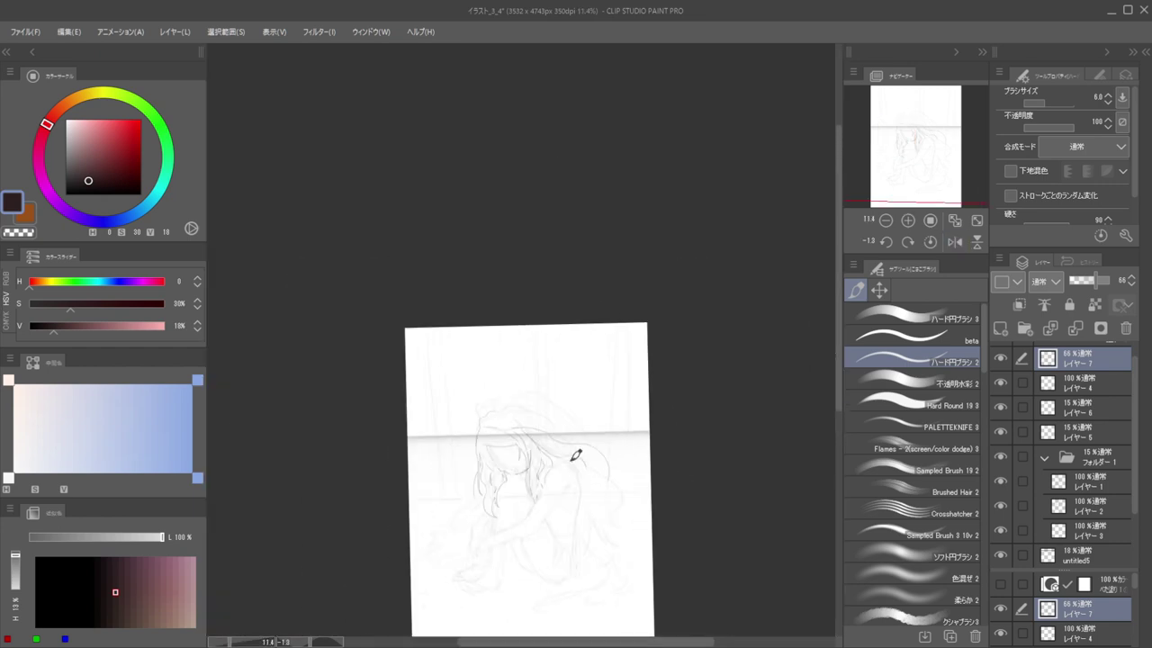
scroll(486, 463, "up", 5)
scroll(490, 477, "up", 5)
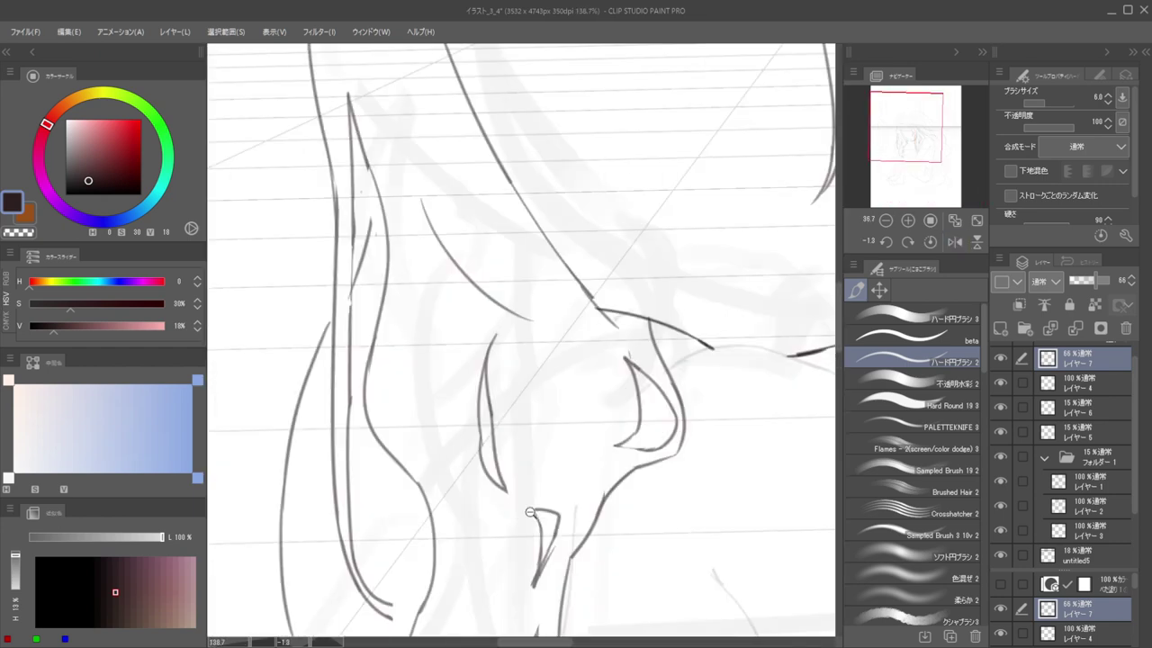
mouse_move(532, 474)
left_mouse_down()
mouse_move(519, 376)
mouse_move(551, 400)
mouse_move(553, 378)
left_mouse_up()
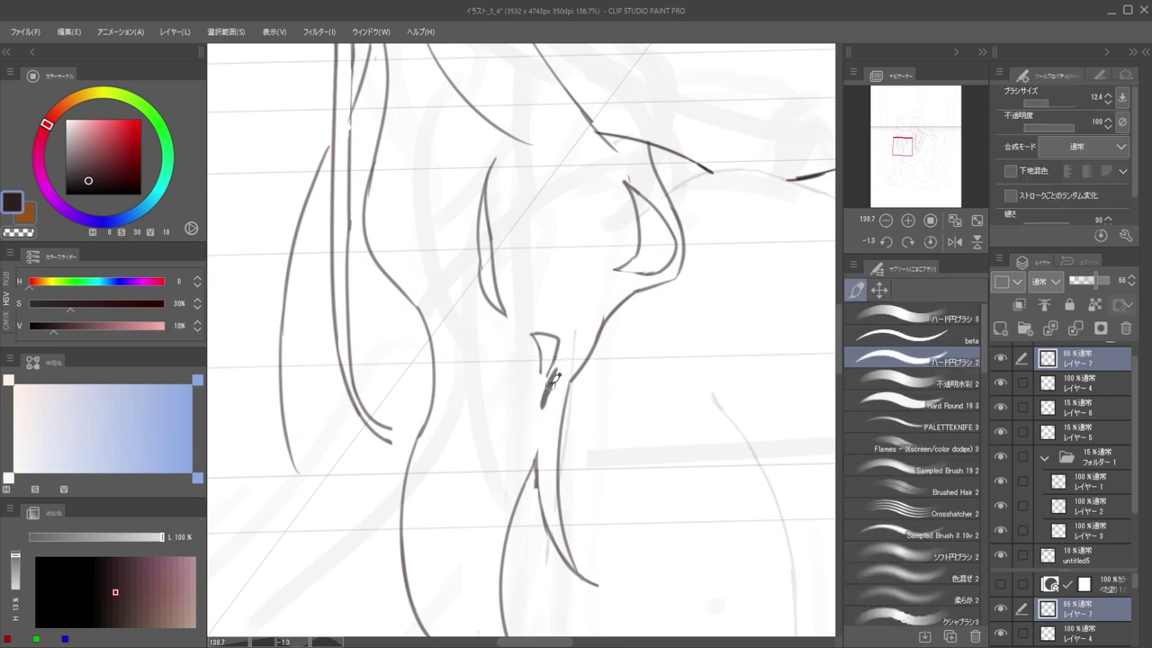
key("e")
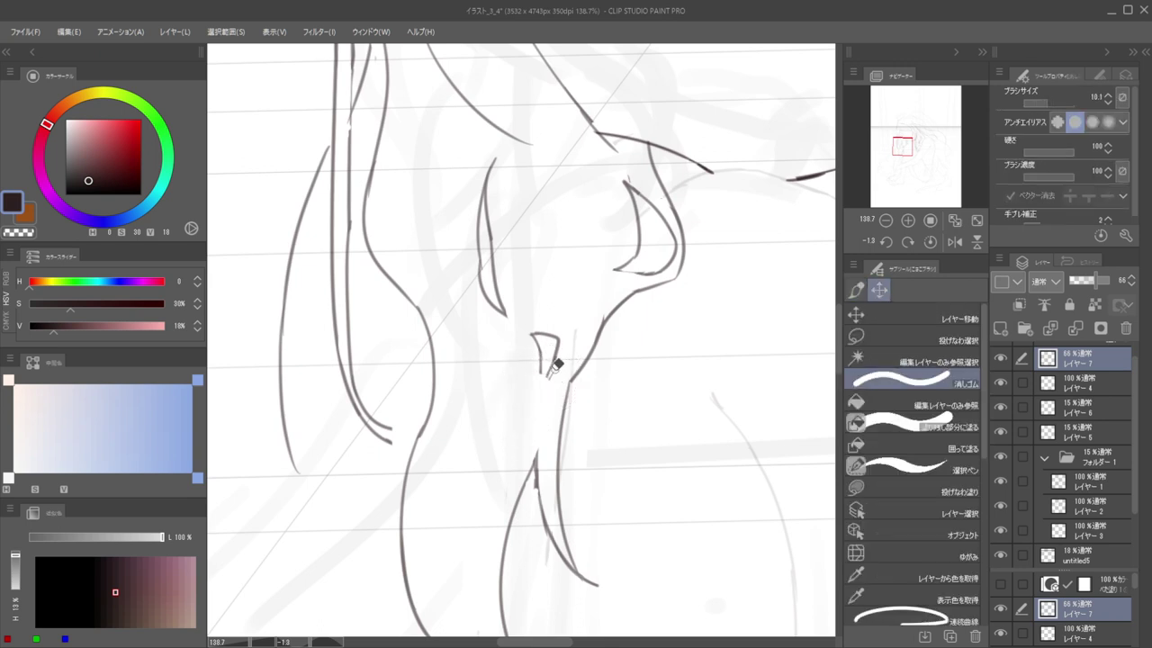
key("p")
left_click_drag(554, 361, 534, 431)
key("e")
key("ctrl+z")
key("p")
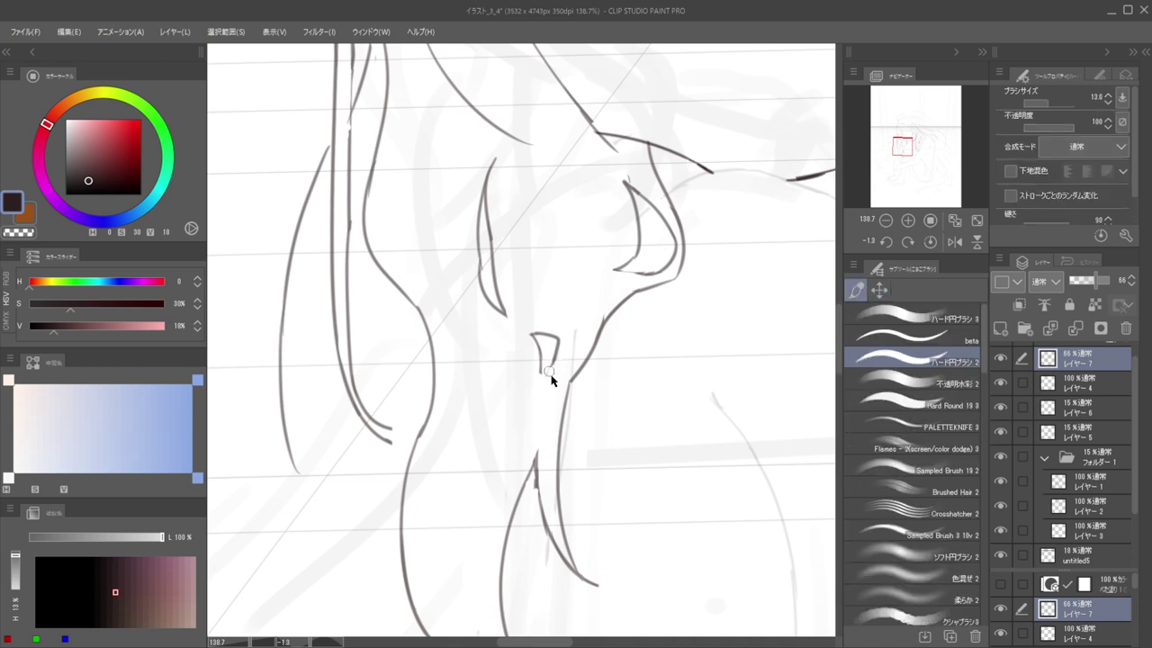
Enlarge the pen to 6.1 and try extending the strand wedge downward, undoing the result
key("]")
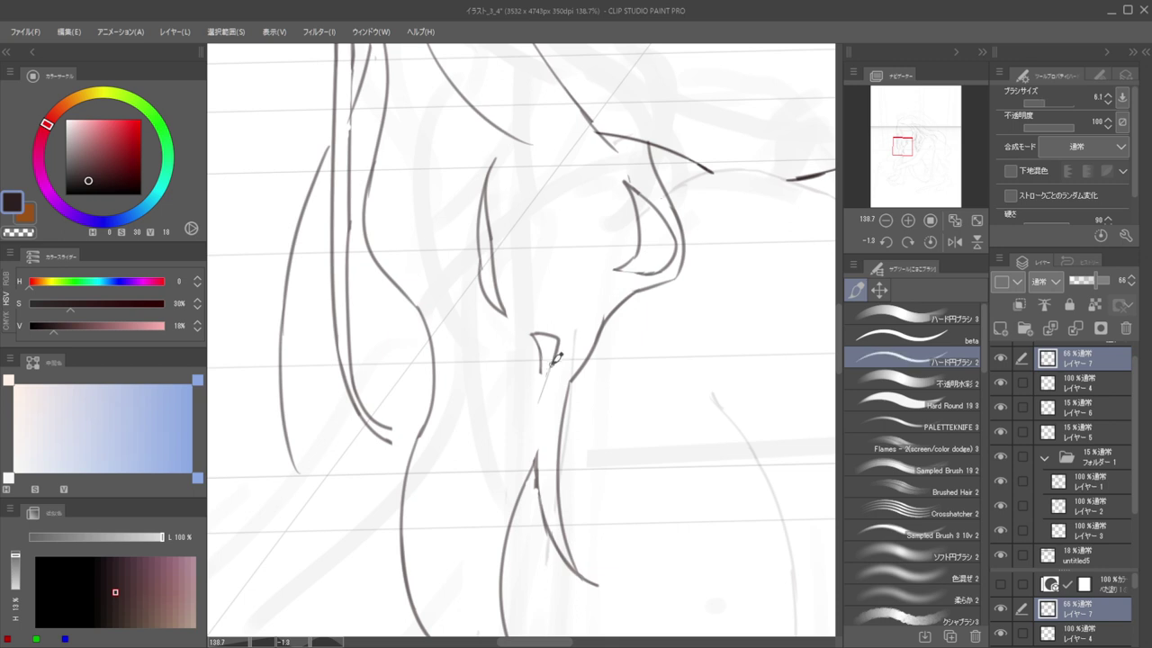
mouse_move(557, 347)
left_mouse_down()
mouse_move(533, 423)
mouse_move(541, 357)
mouse_move(533, 419)
left_mouse_up()
key("ctrl+z")
key("ctrl+z")
key("alt")
key("a")
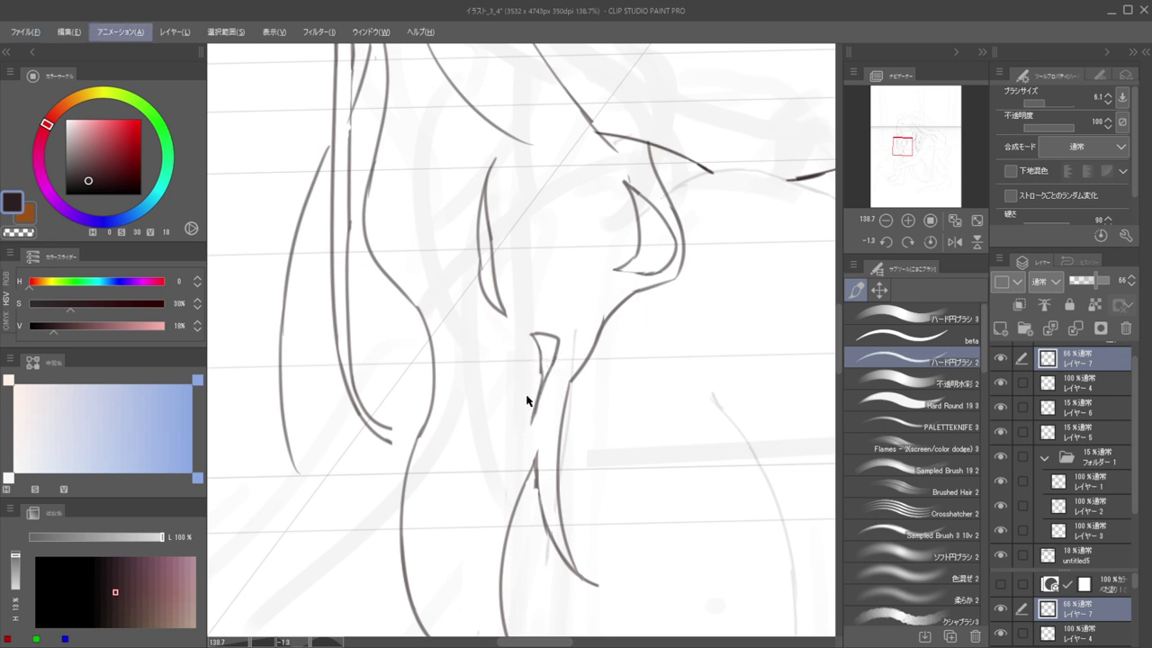
key("e")
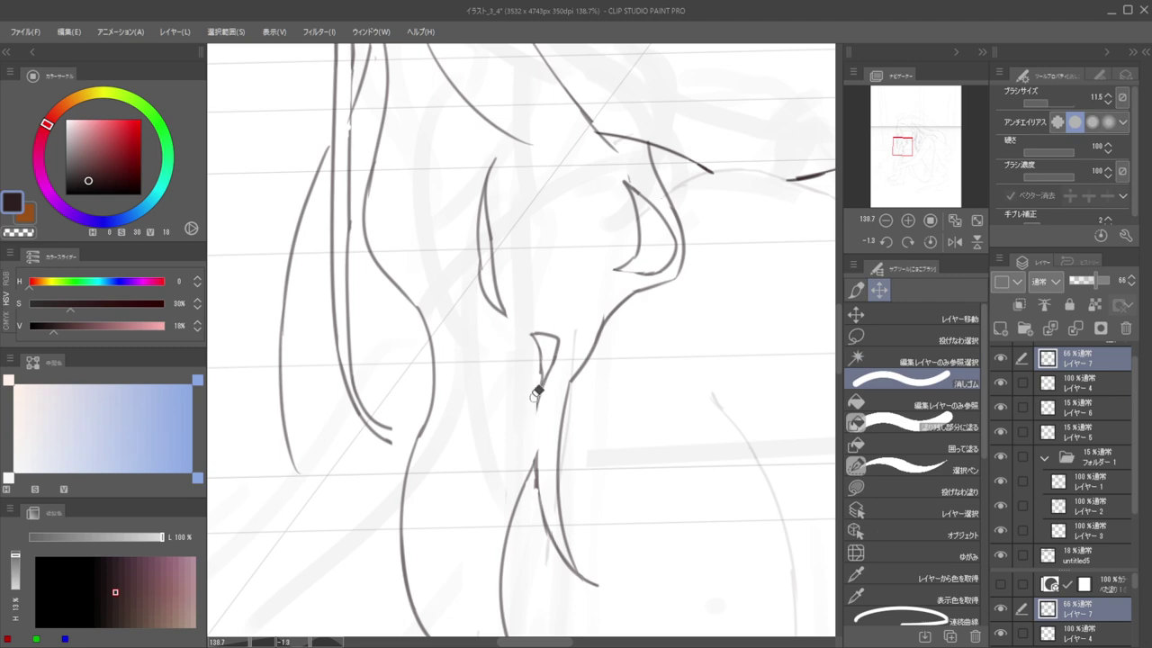
left_click_drag(531, 373, 491, 326)
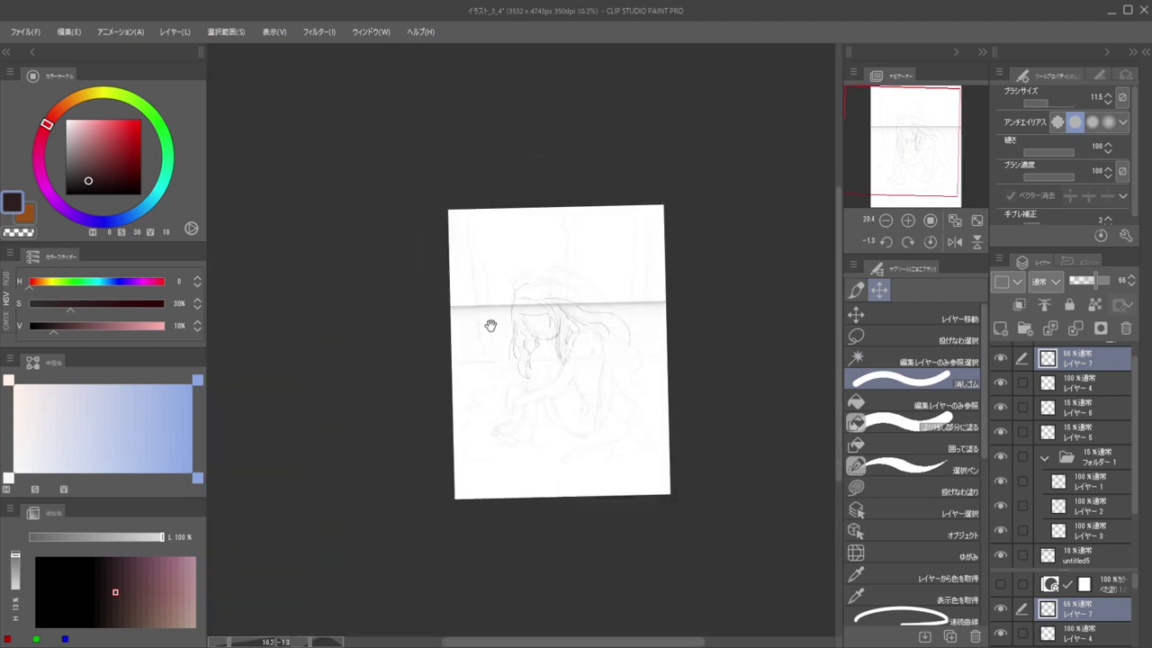
View the whole figure and flip the canvas horizontally and back to check proportions
scroll(532, 322, "up", 3)
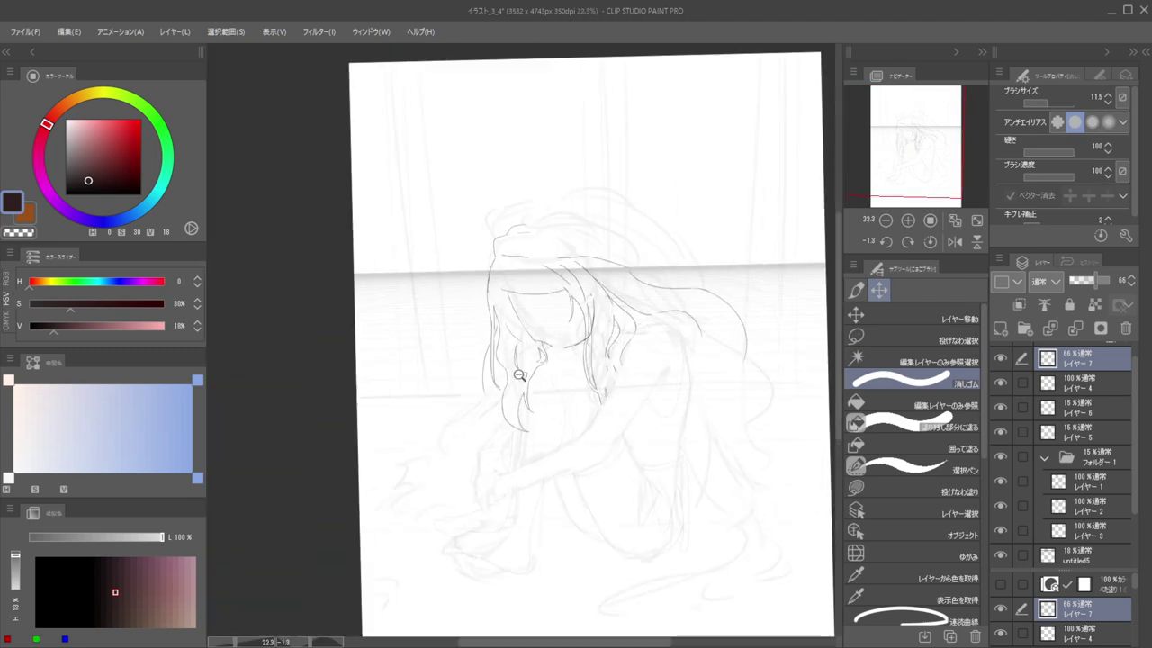
scroll(518, 374, "up", 3)
scroll(517, 384, "up", 3)
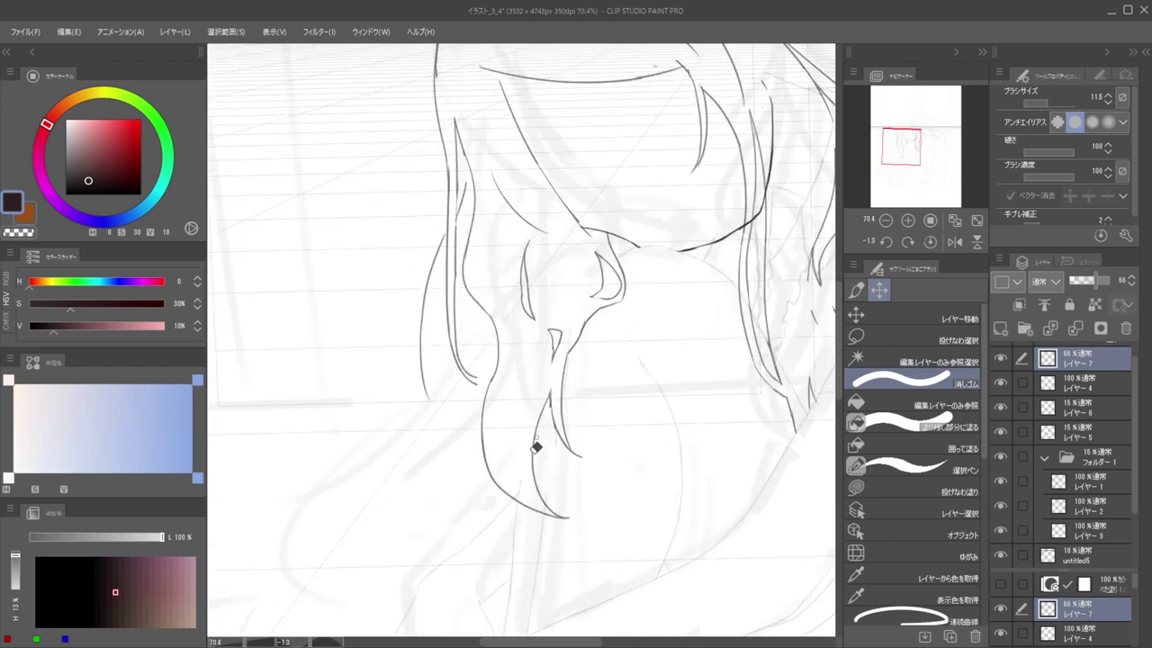
key("b")
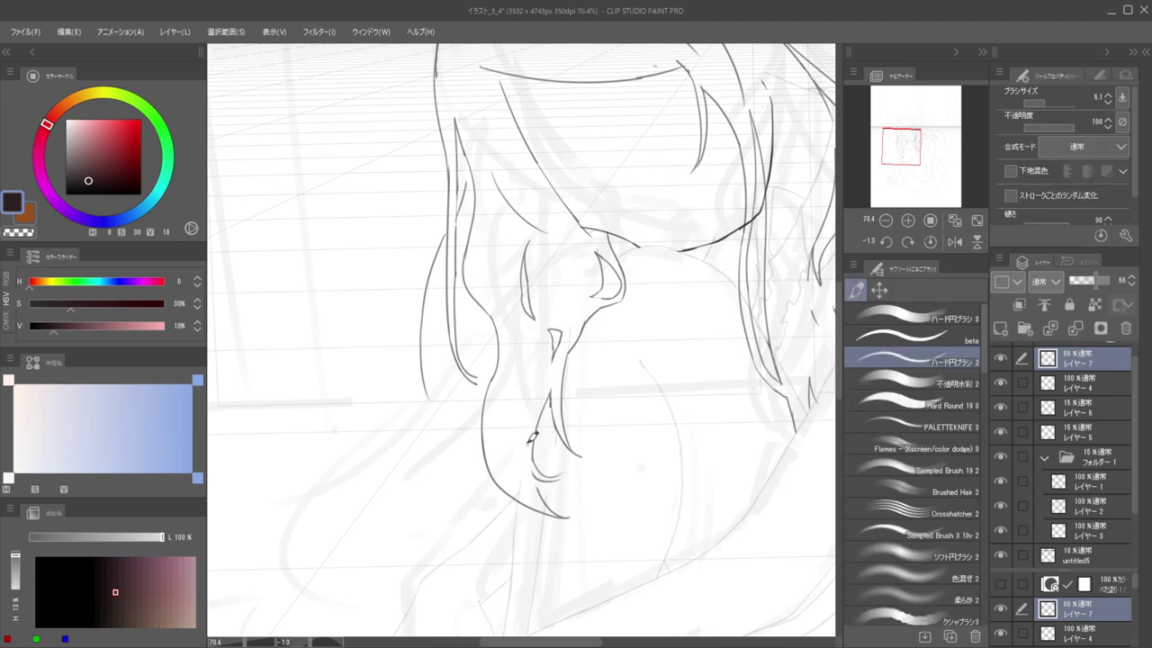
left_click_drag(526, 452, 583, 426)
key("h")
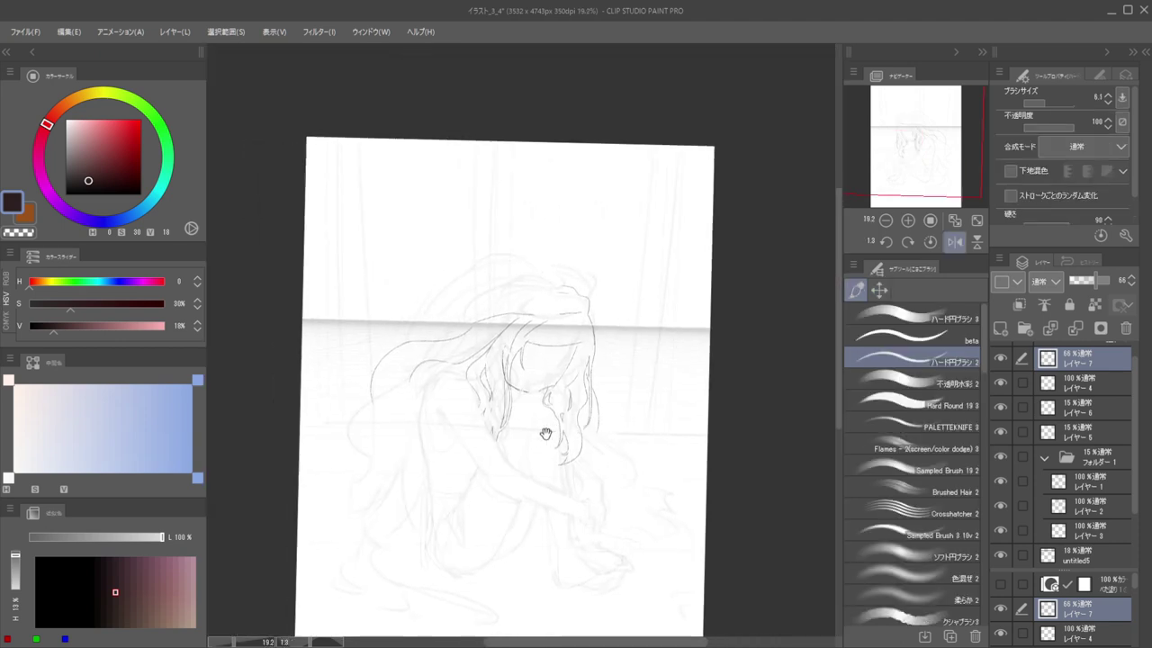
key("h")
Try a curved hair strand near the tip, then erase stray lines around the hair tip
scroll(544, 441, "up", 3)
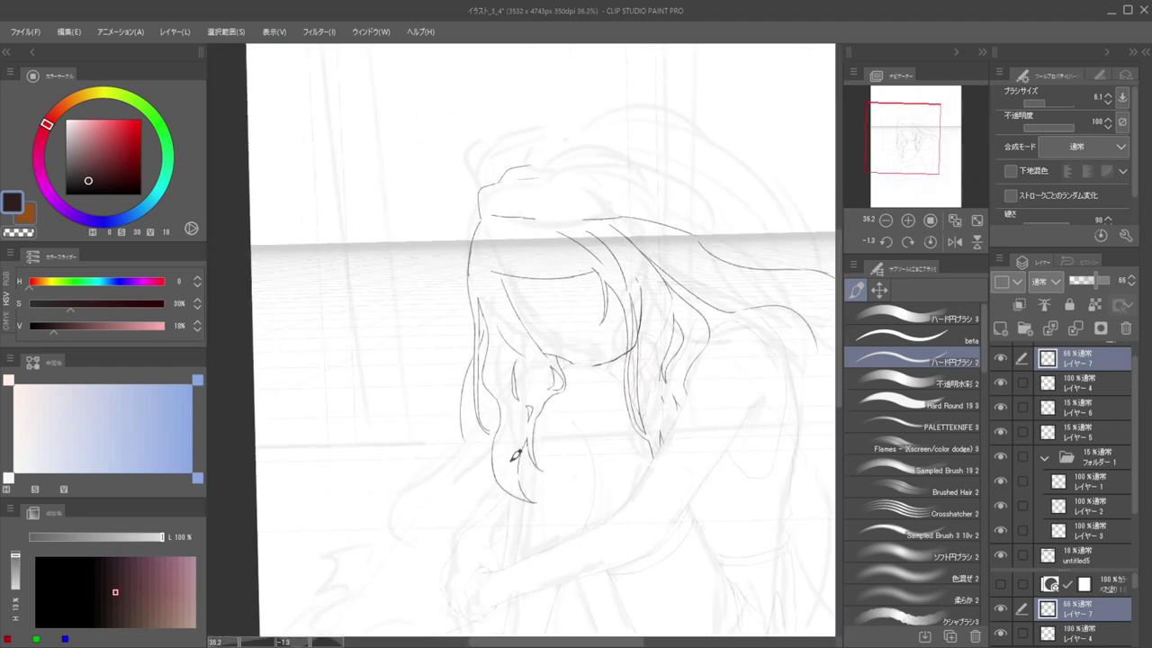
scroll(515, 462, "up", 3)
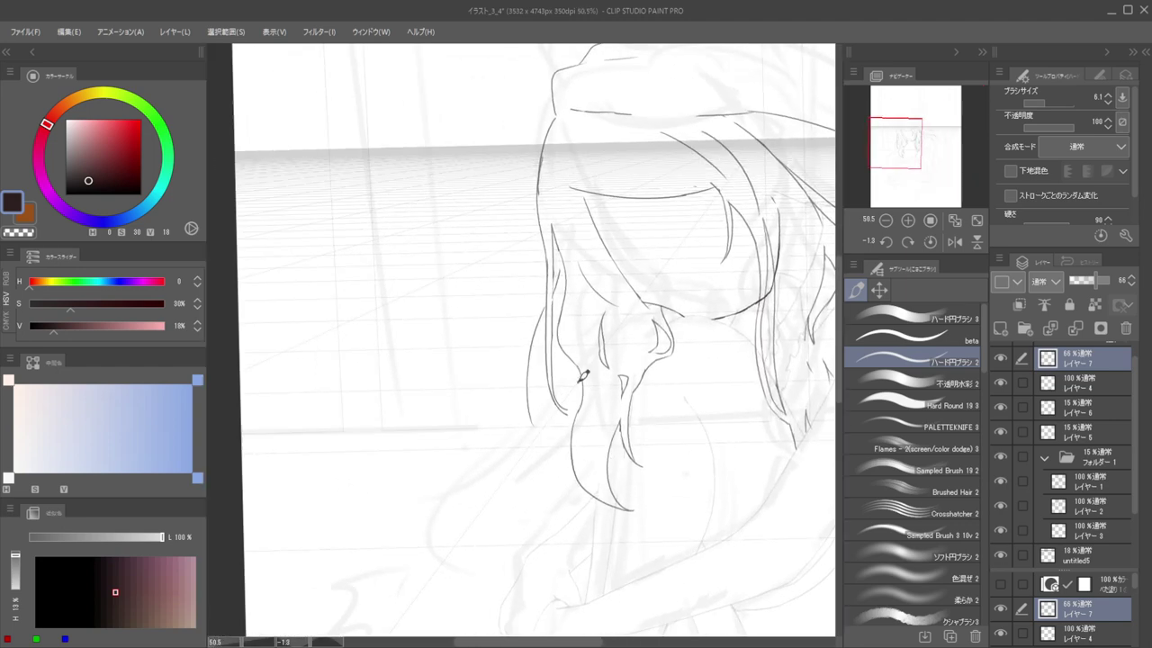
mouse_move(581, 383)
left_mouse_down()
mouse_move(550, 432)
mouse_move(542, 484)
left_mouse_up()
key("ctrl+z")
key("e")
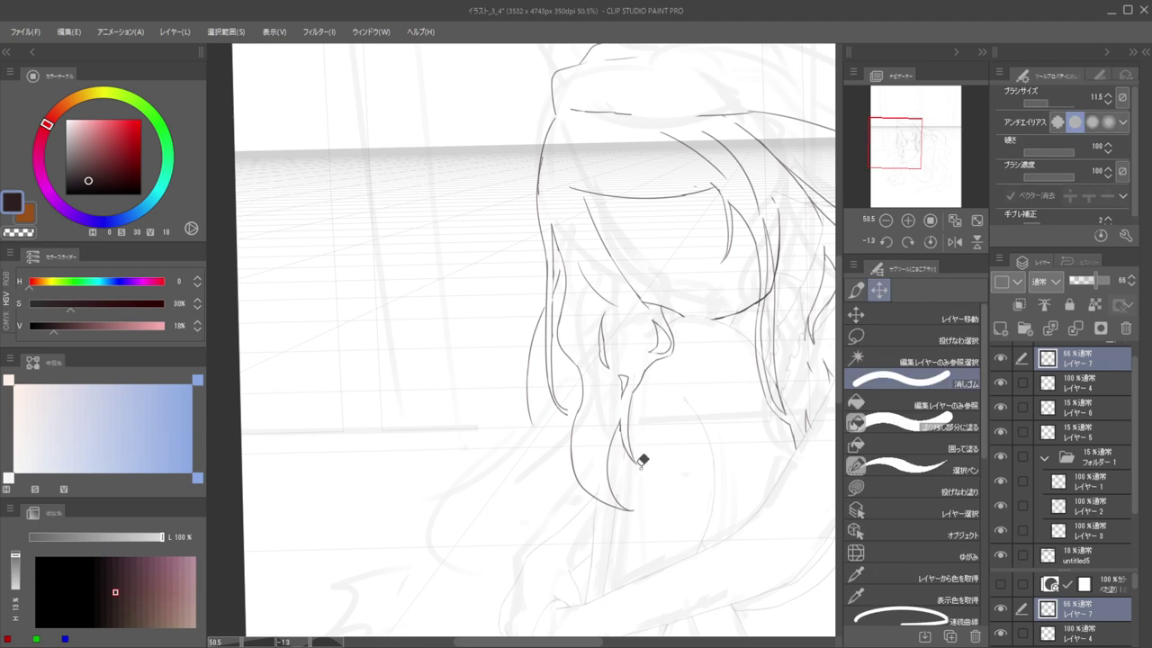
left_click_drag(633, 469, 643, 369)
Test short lines near the eye and below the chin, then mirror the canvas to check
key("b")
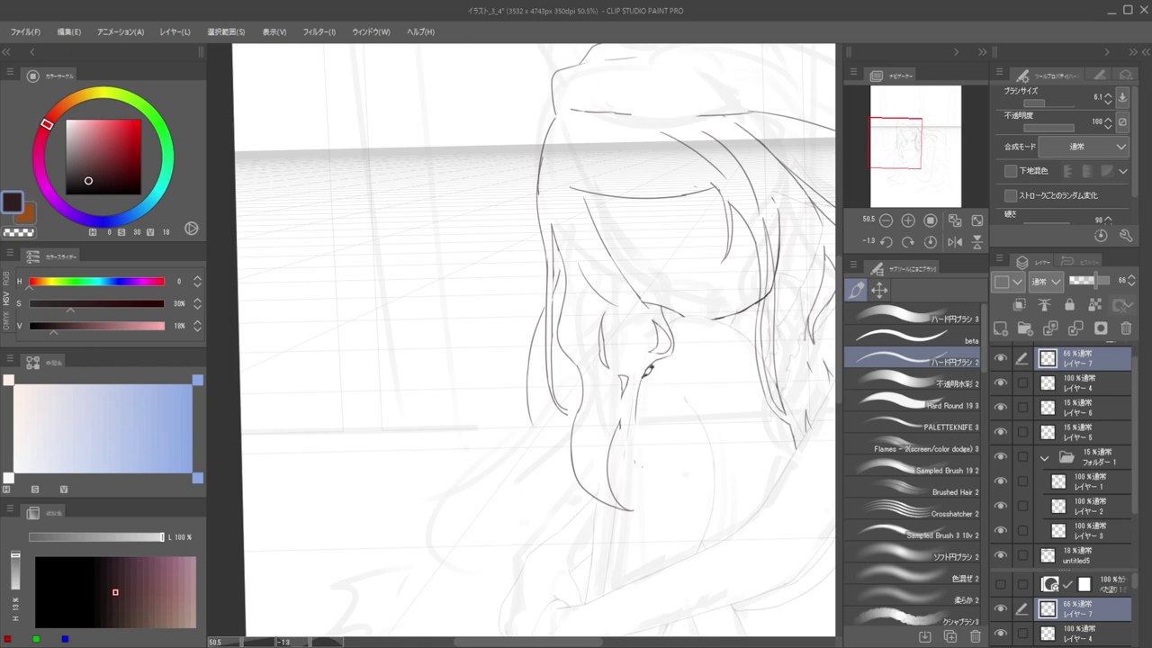
mouse_move(648, 364)
left_mouse_down()
mouse_move(659, 354)
mouse_move(633, 405)
left_mouse_up()
key("ctrl+z")
left_click_drag(637, 447, 662, 480)
key("ctrl+z")
scroll(621, 407, "down", 3)
key("h")
left_click_drag(585, 407, 653, 406)
Restore the normal view and draw a strand line down from the chin, undoing a stray eye stroke
key("h")
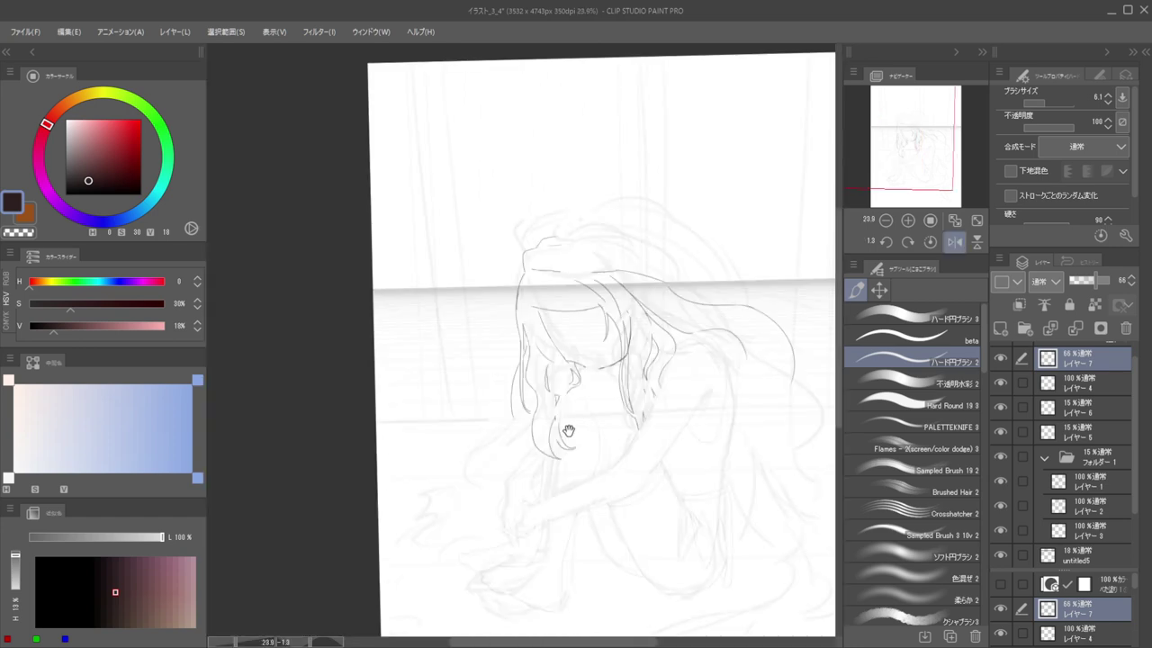
key("h")
scroll(556, 439, "up", 5)
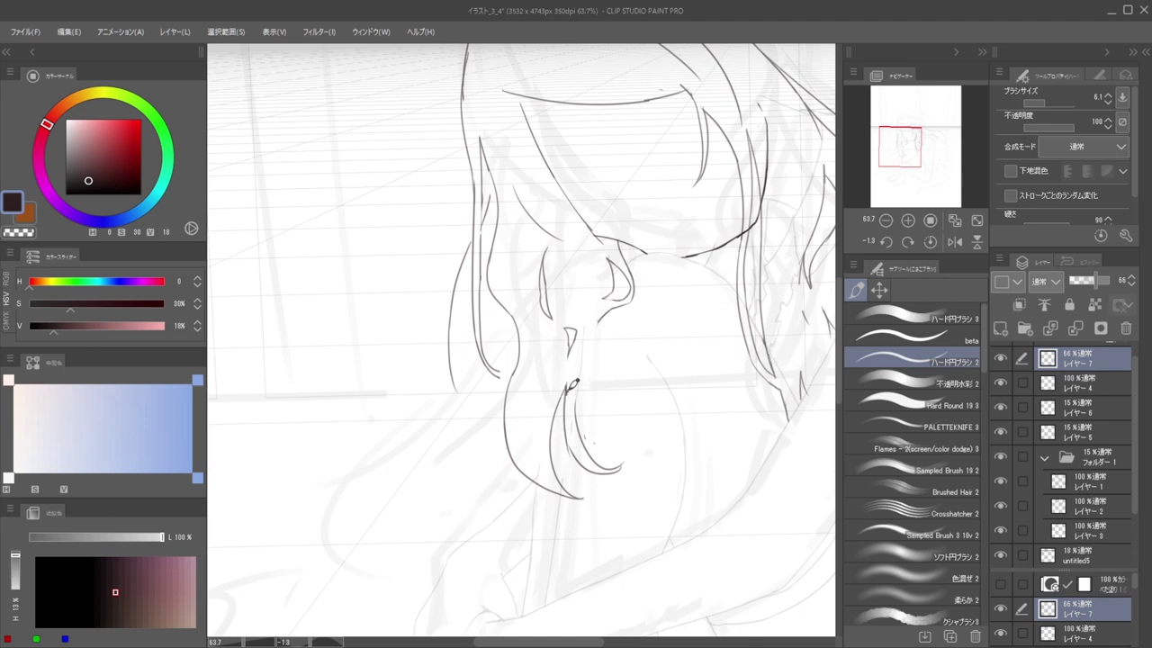
left_click_drag(567, 387, 579, 454)
key("e")
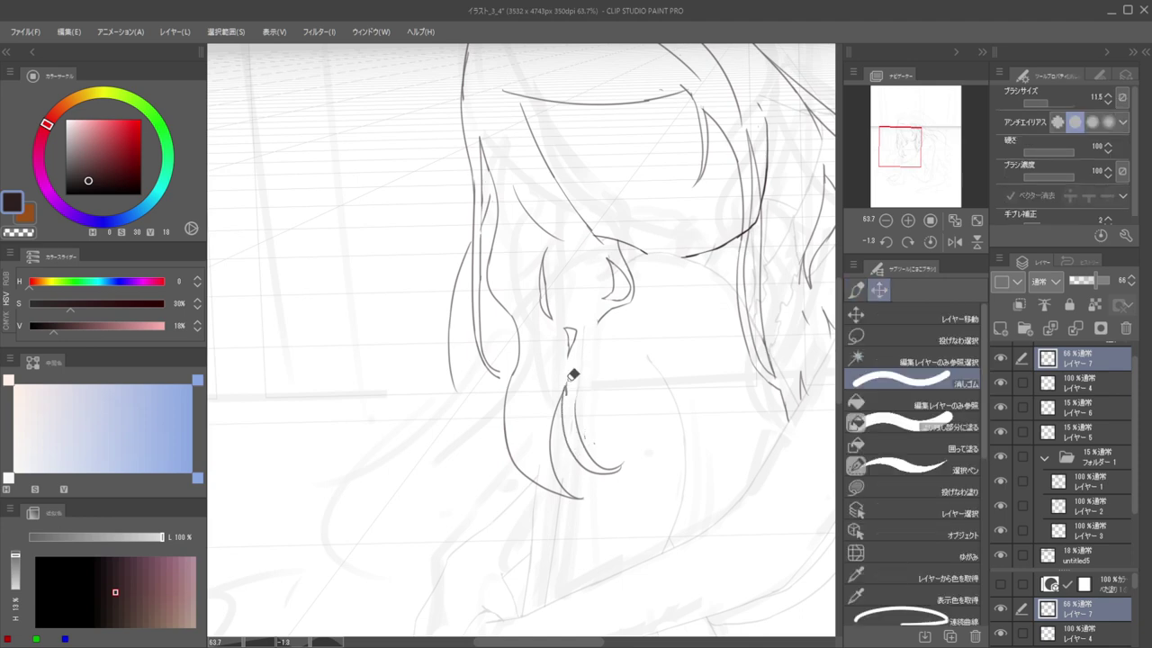
key("b")
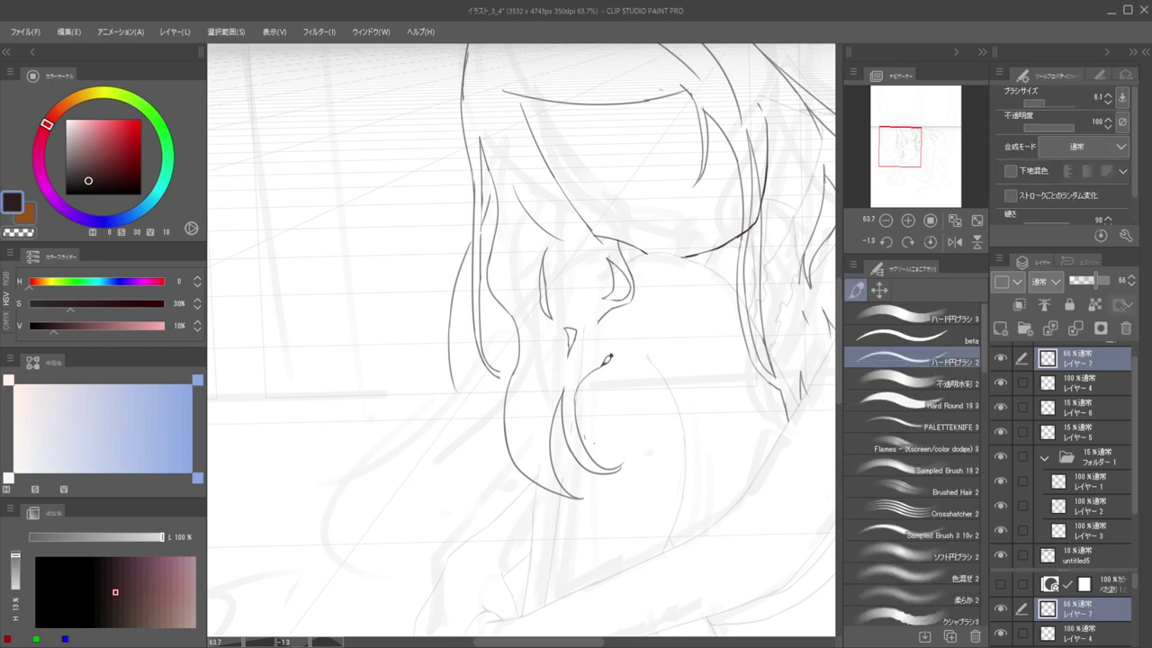
key("e")
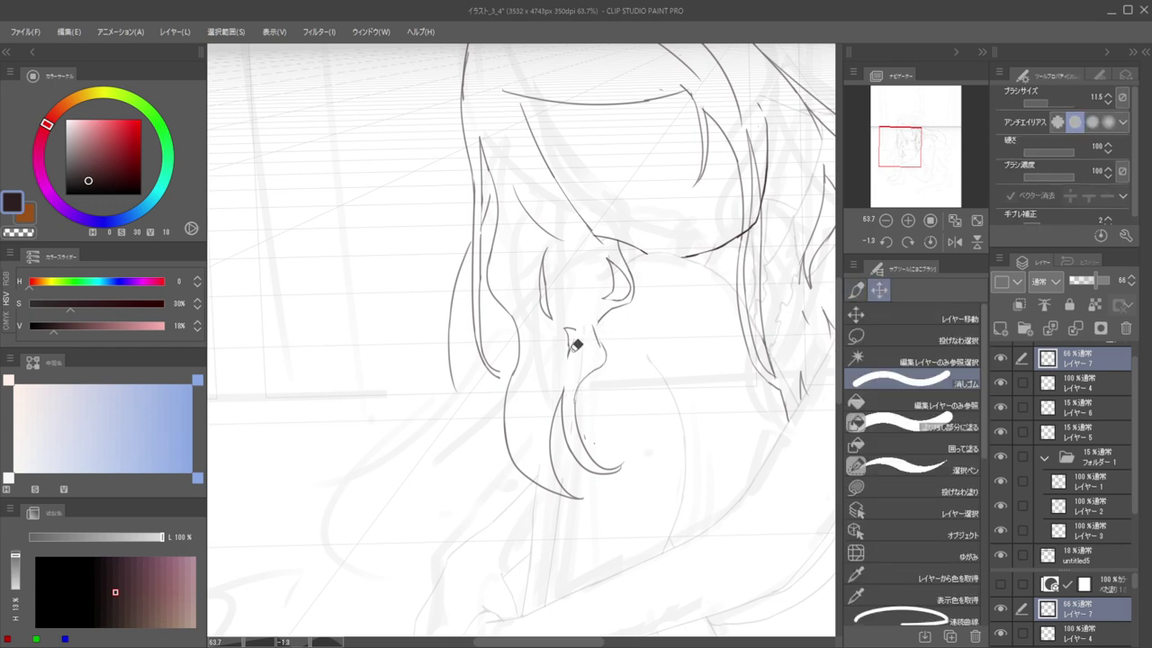
key("b")
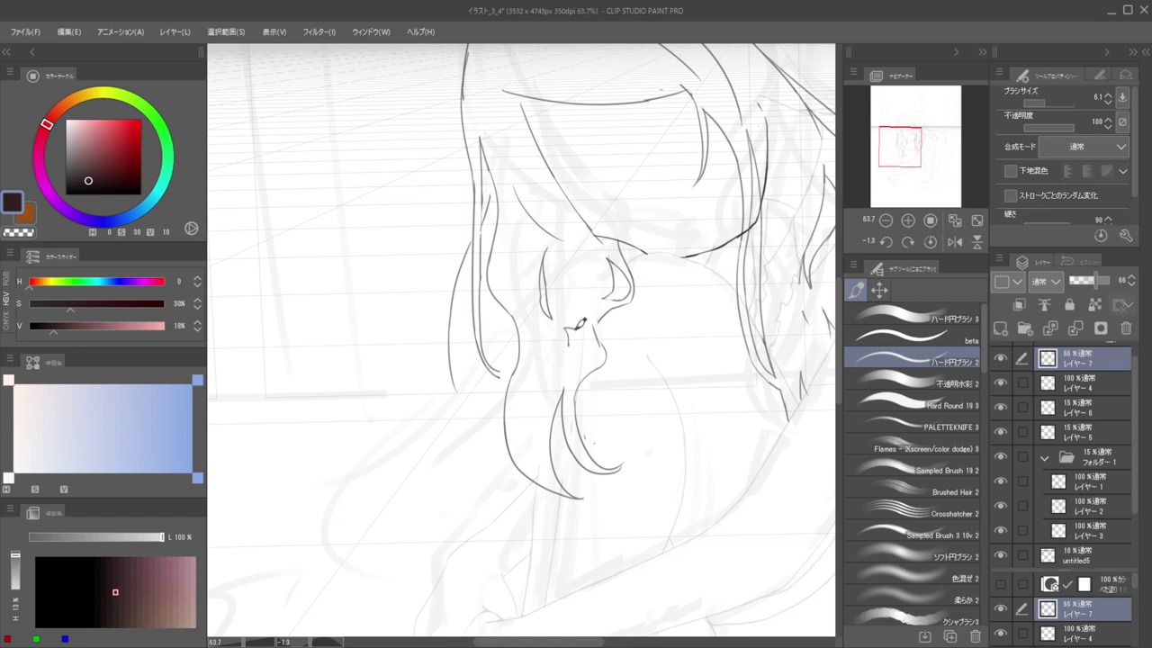
mouse_move(578, 321)
left_mouse_down()
mouse_move(578, 362)
mouse_move(567, 338)
mouse_move(579, 359)
left_mouse_up()
key("e")
key("b")
key("ctrl+z")
Zoom in on the hair lock and erase the old lower strand curve
scroll(576, 349, "down", 4)
scroll(581, 342, "up", 2)
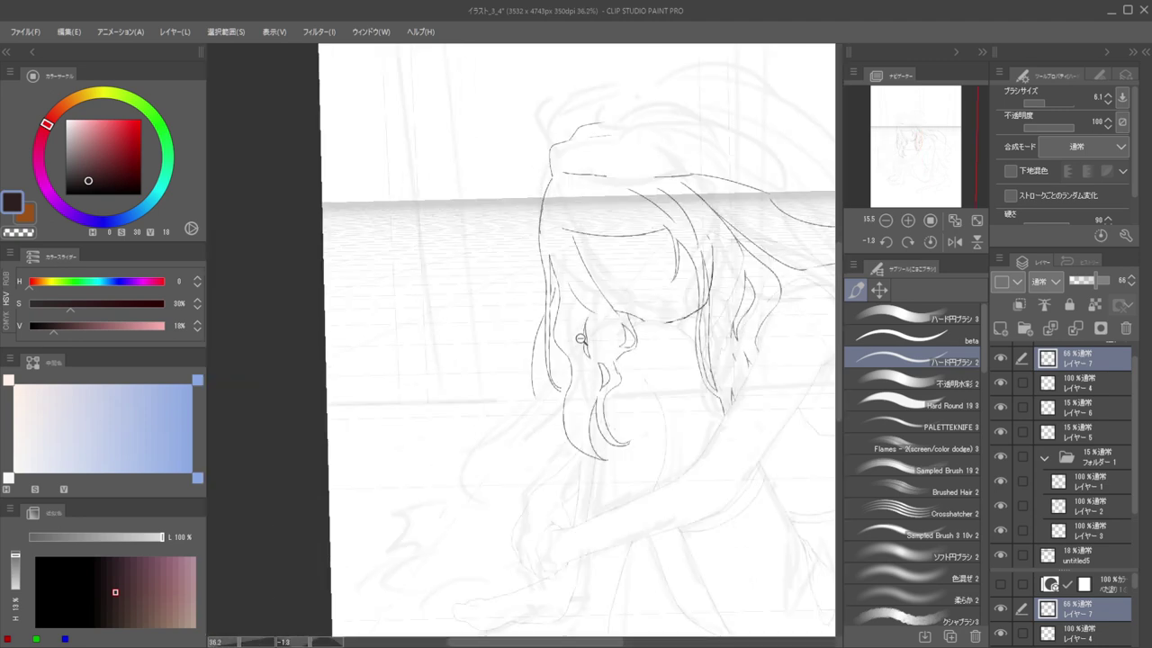
scroll(612, 358, "up", 2)
key("e")
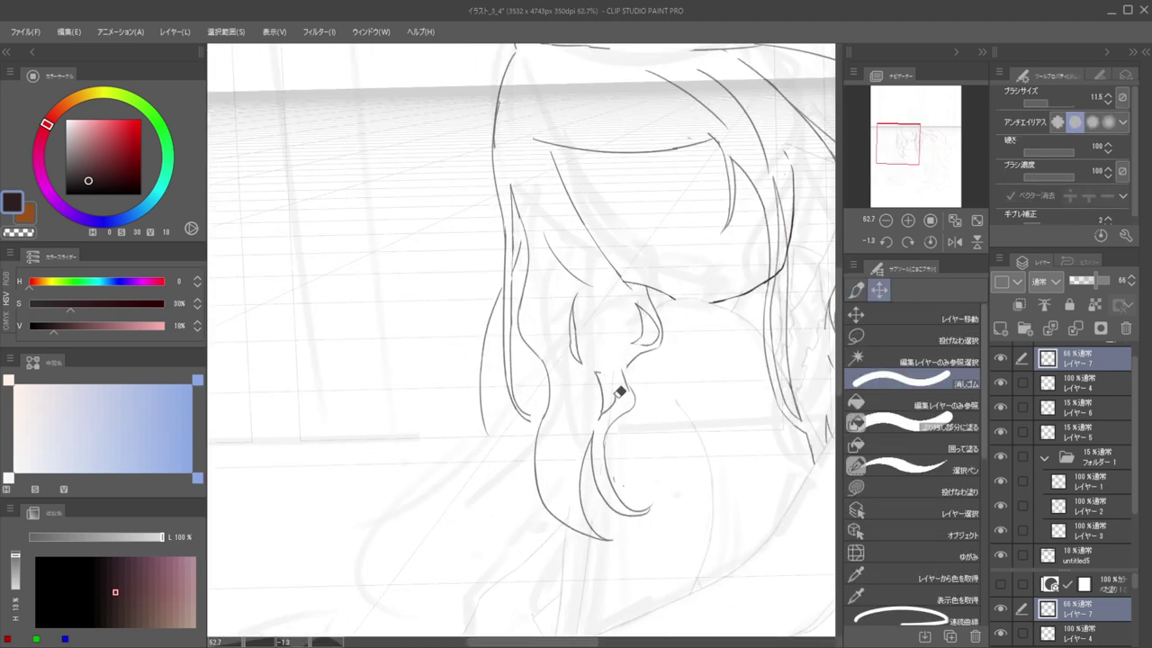
key("b")
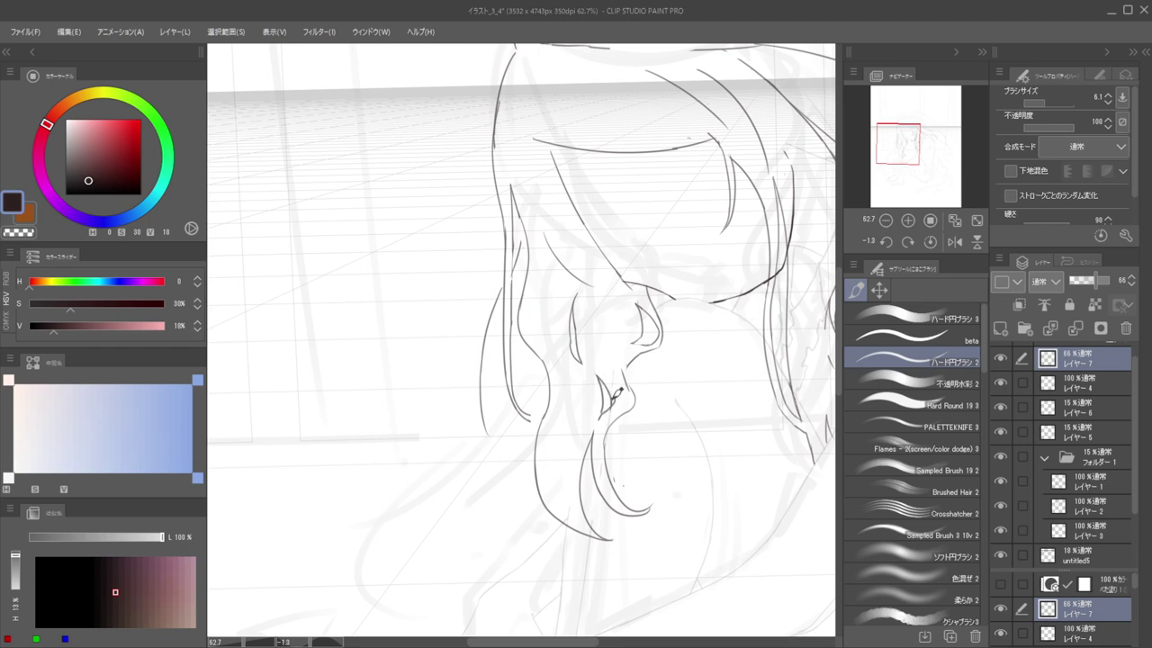
key("e")
scroll(605, 374, "down", 5)
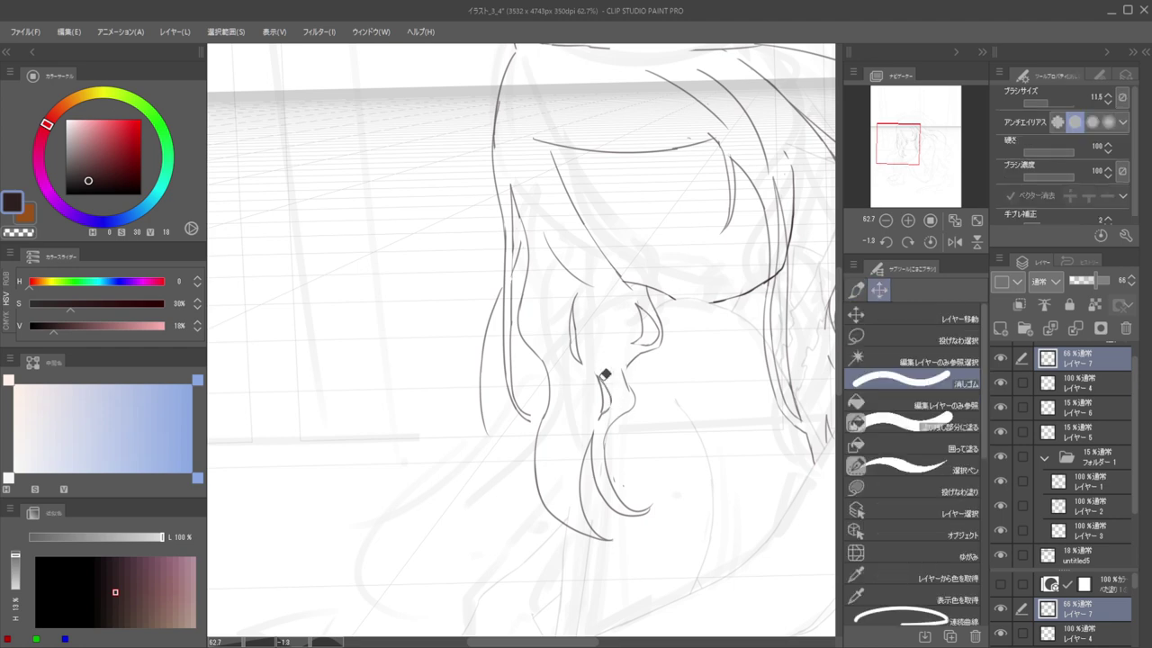
scroll(570, 365, "up", 3)
key("b")
key("e")
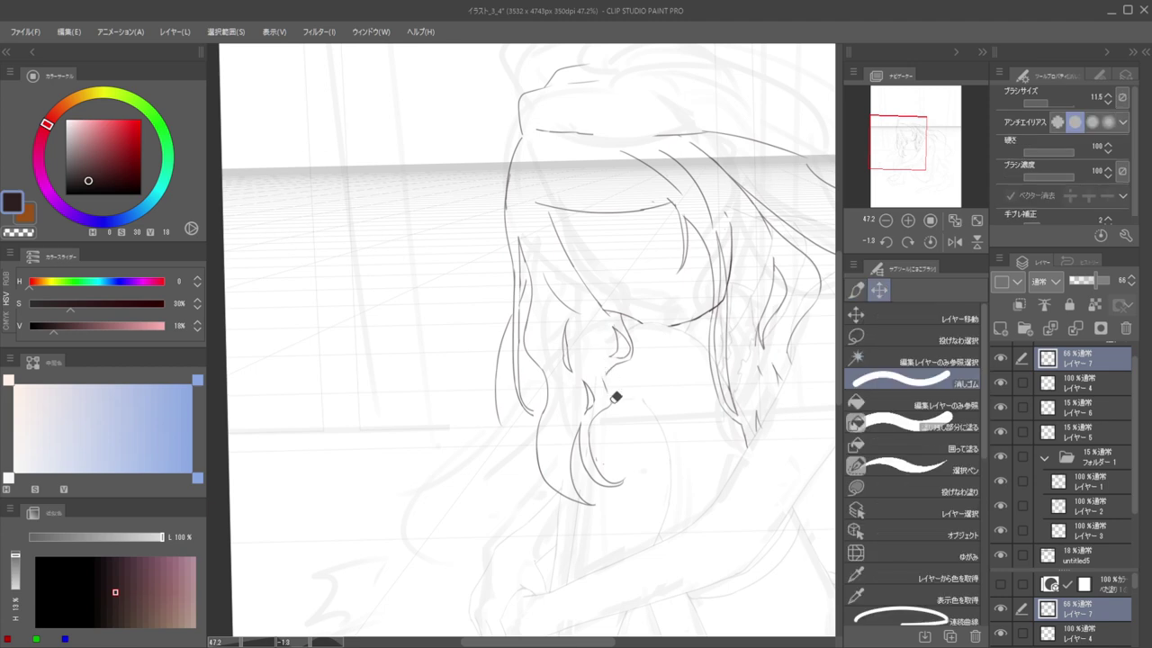
key("b")
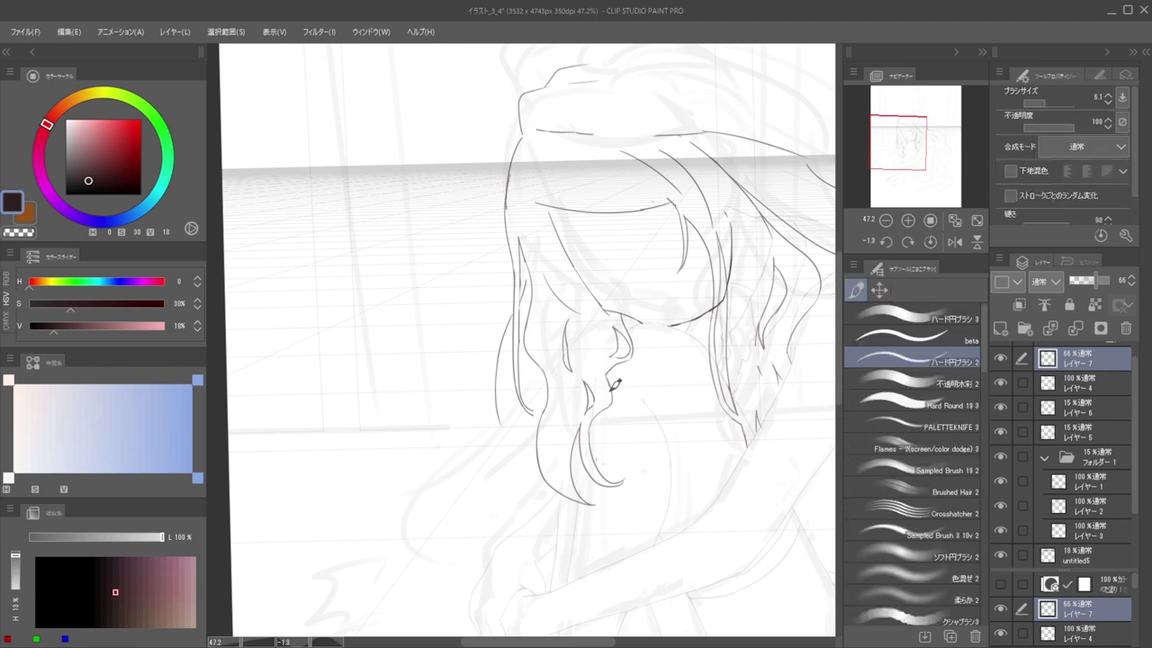
scroll(615, 384, "down", 5)
scroll(527, 381, "up", 3)
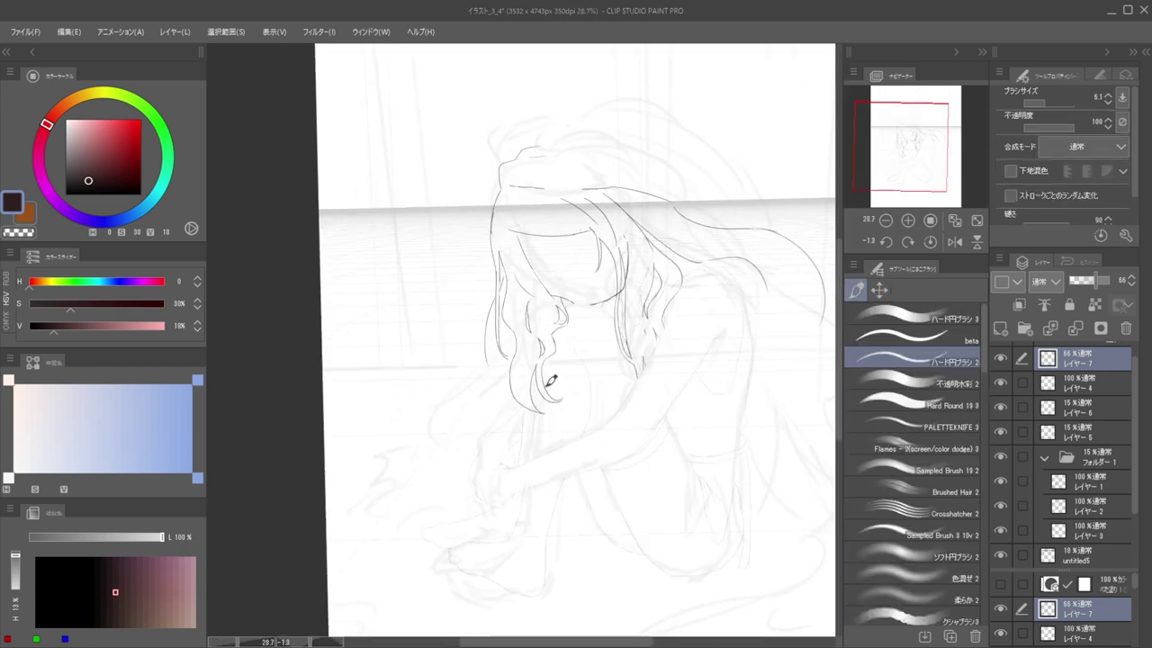
scroll(549, 408, "up", 4)
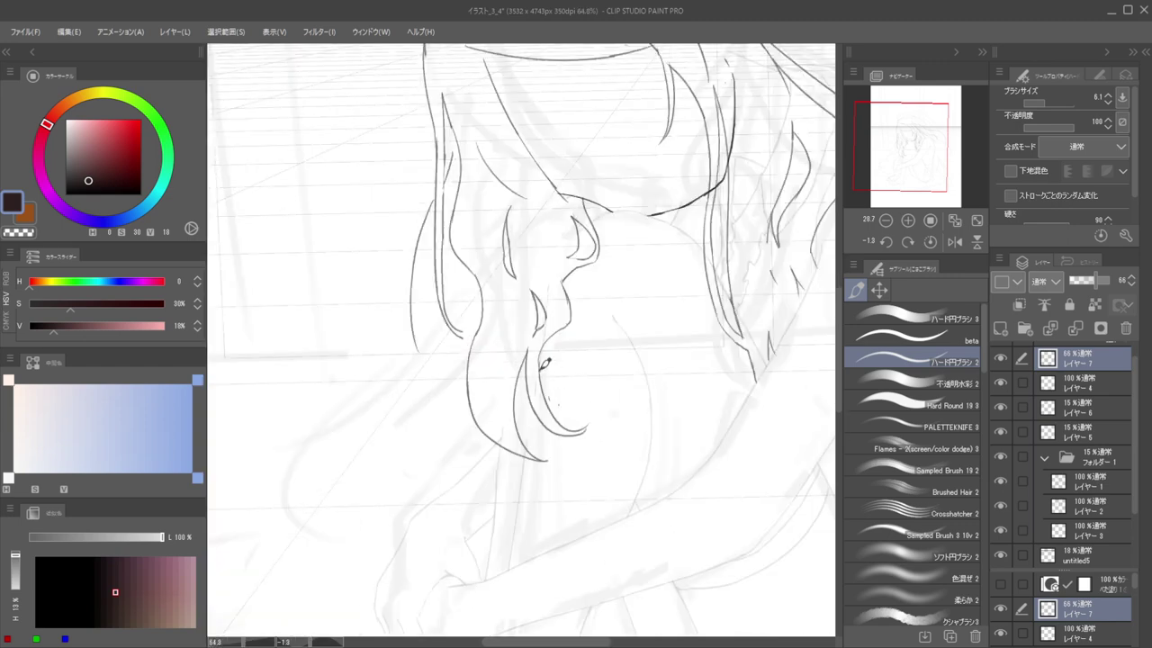
key("e")
mouse_move(536, 401)
left_mouse_down()
mouse_move(571, 437)
mouse_move(590, 426)
left_mouse_up()
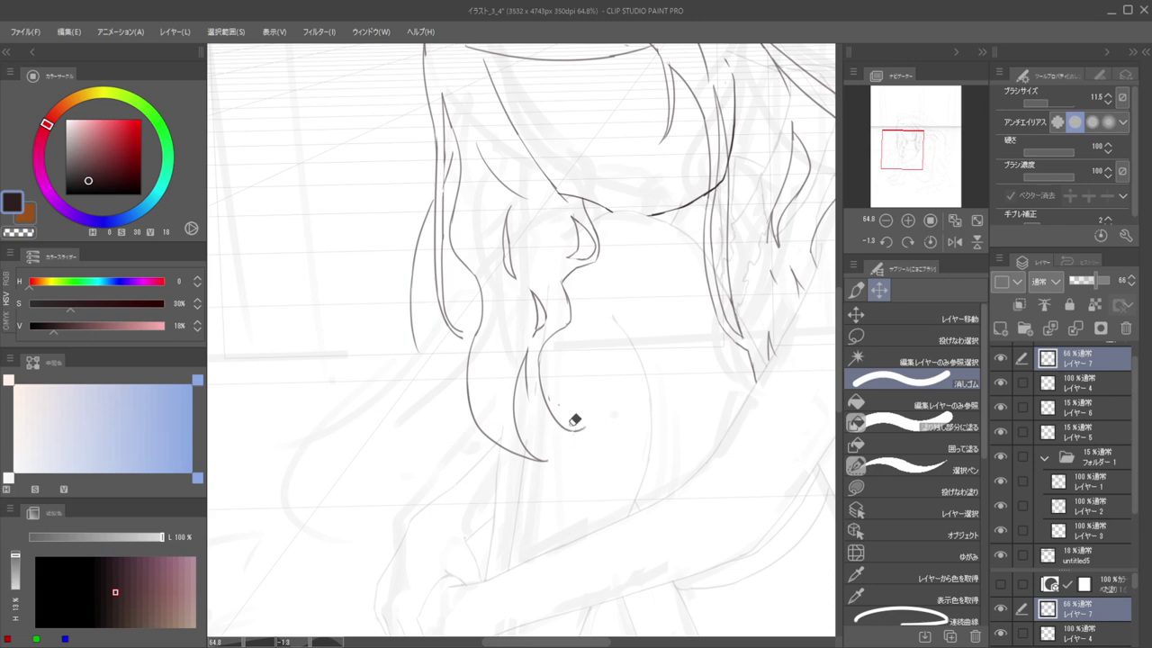
Redraw the outer strand with a hooked tail and trim the inner strand ends
key("b")
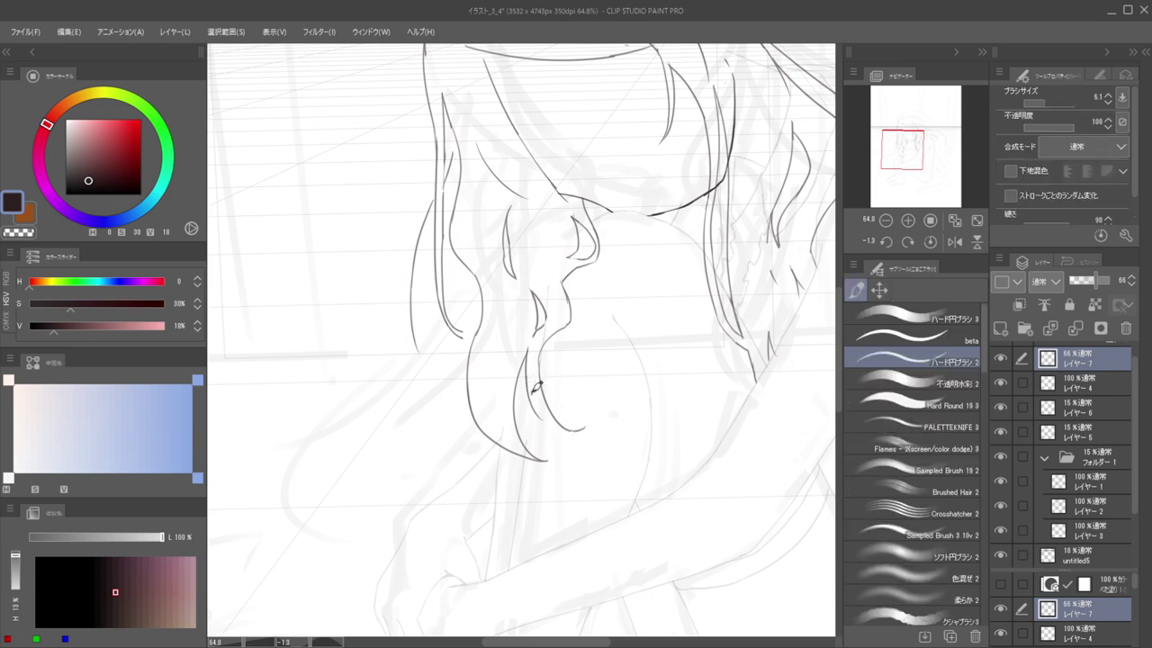
left_click_drag(528, 382, 573, 441)
key("ctrl+z")
mouse_move(529, 374)
left_mouse_down()
mouse_move(559, 431)
mouse_move(592, 428)
mouse_move(598, 399)
mouse_move(569, 434)
left_mouse_up()
mouse_move(610, 385)
left_mouse_down()
mouse_move(561, 456)
mouse_move(506, 435)
mouse_move(507, 407)
left_mouse_up()
key("e")
left_click_drag(584, 384, 535, 403)
mouse_move(550, 380)
left_mouse_down()
mouse_move(645, 355)
mouse_move(571, 285)
mouse_move(544, 374)
left_mouse_up()
key("b")
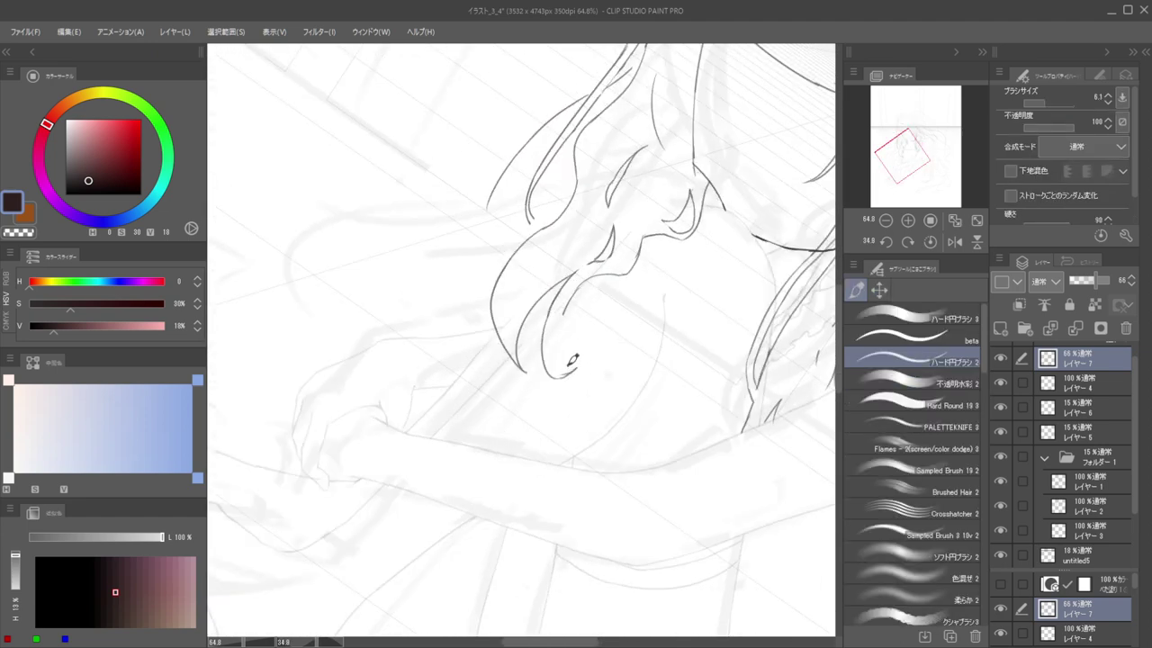
Draw the curled tip at the end of the lower hair strand beside the face
mouse_move(577, 367)
left_mouse_down()
mouse_move(558, 372)
mouse_move(583, 363)
left_mouse_up()
left_click_drag(565, 345, 590, 357)
left_click_drag(548, 303, 539, 350)
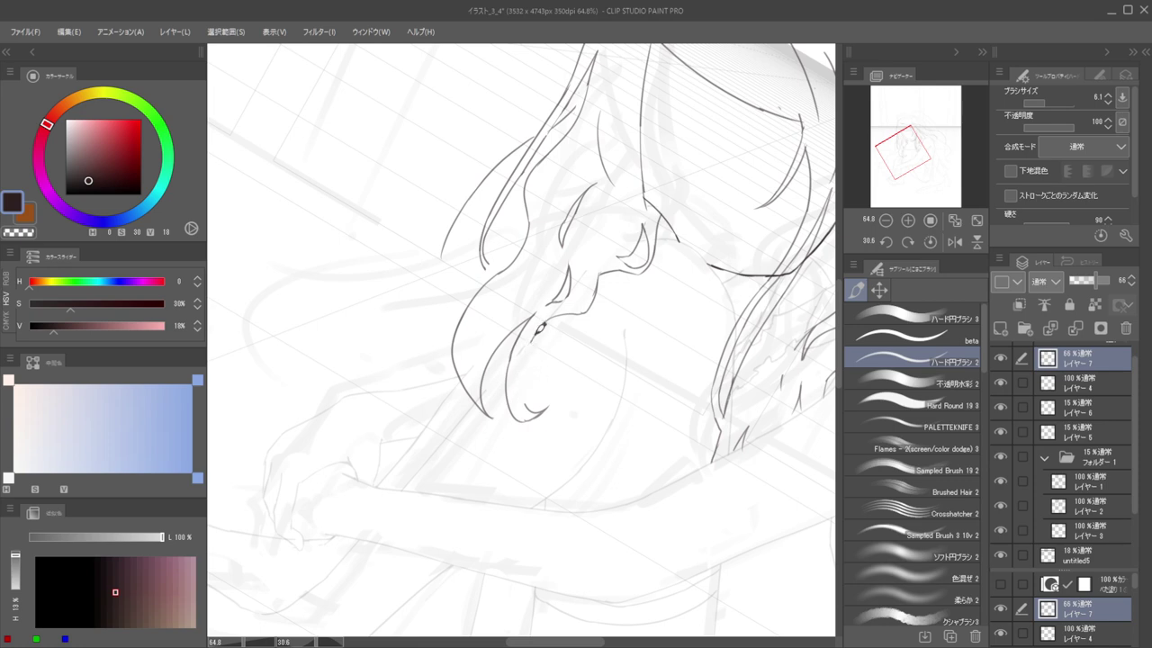
left_click_drag(527, 371, 531, 398)
Try a short stroke up the strand with the pen, then undo it
key("e")
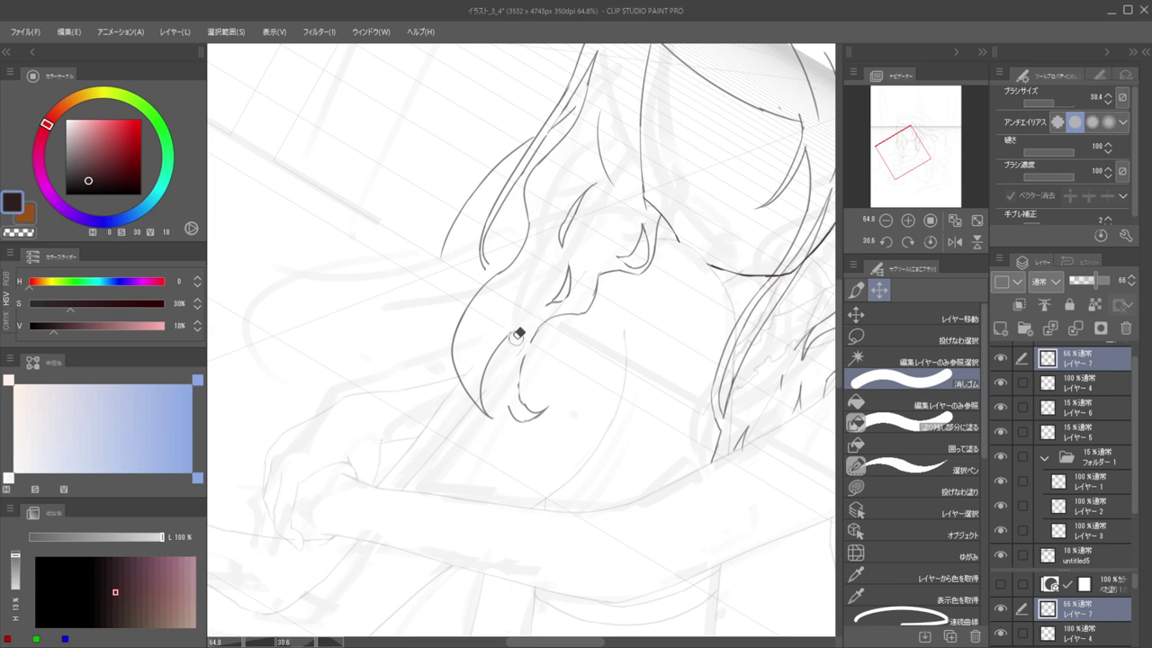
key("p")
mouse_move(515, 332)
left_mouse_down()
mouse_move(531, 313)
mouse_move(504, 390)
mouse_move(521, 420)
left_mouse_up()
key("e")
key("p")
key("ctrl+z")
key("ctrl+z")
key("e")
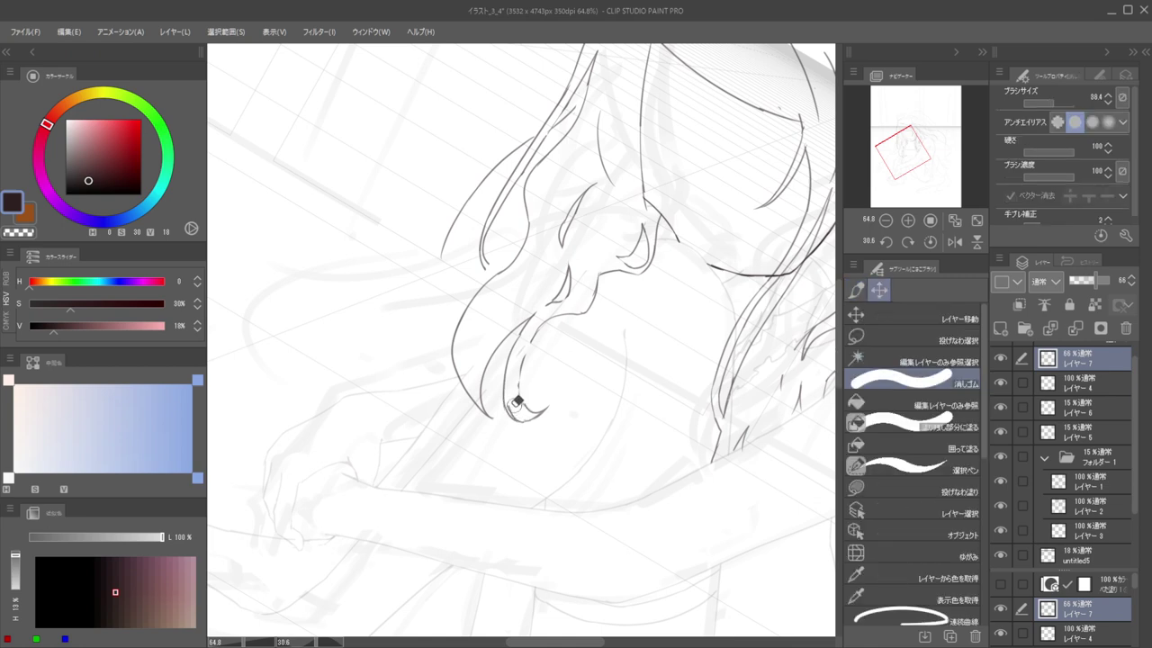
key("p")
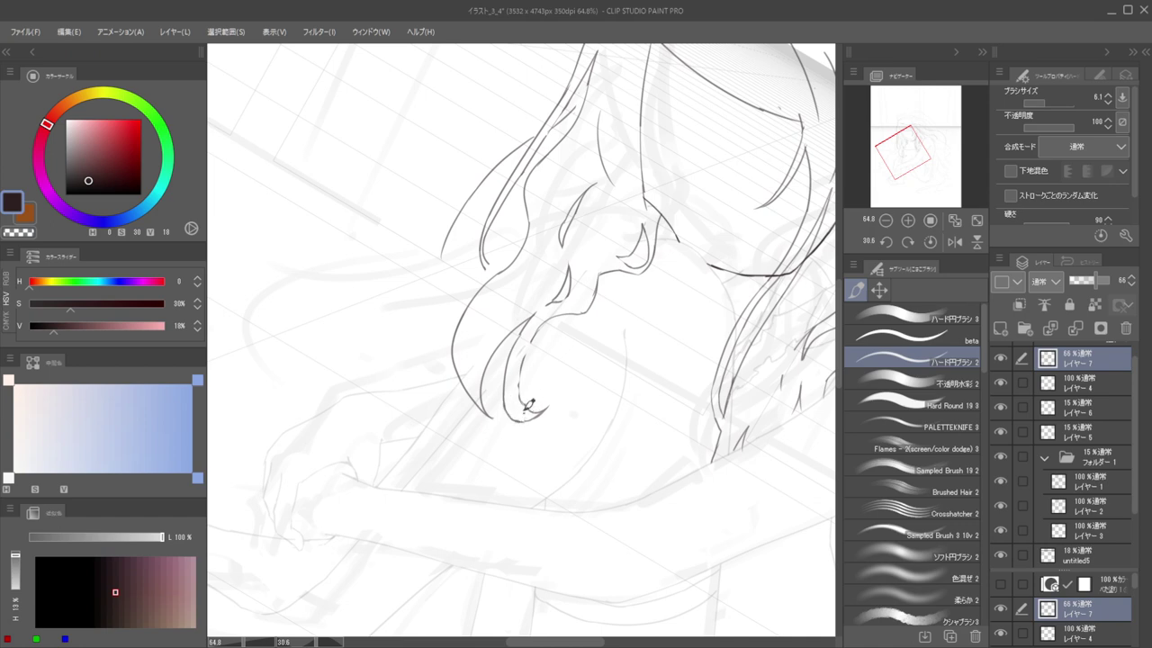
Erase the inner curl line of the strand with the Eraser
scroll(528, 407, "down", 4)
scroll(491, 380, "up", 4)
left_click_drag(553, 342, 537, 385)
key("e")
mouse_move(533, 381)
left_mouse_down()
mouse_move(534, 353)
mouse_move(551, 417)
left_mouse_up()
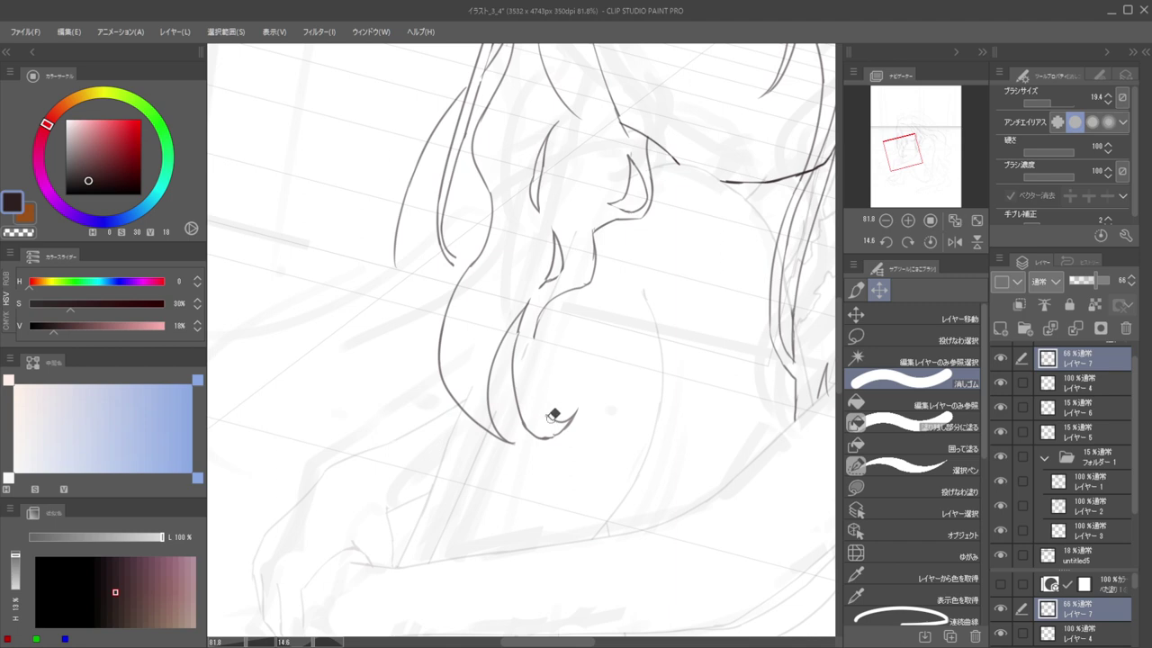
key("b")
key("e")
key("b")
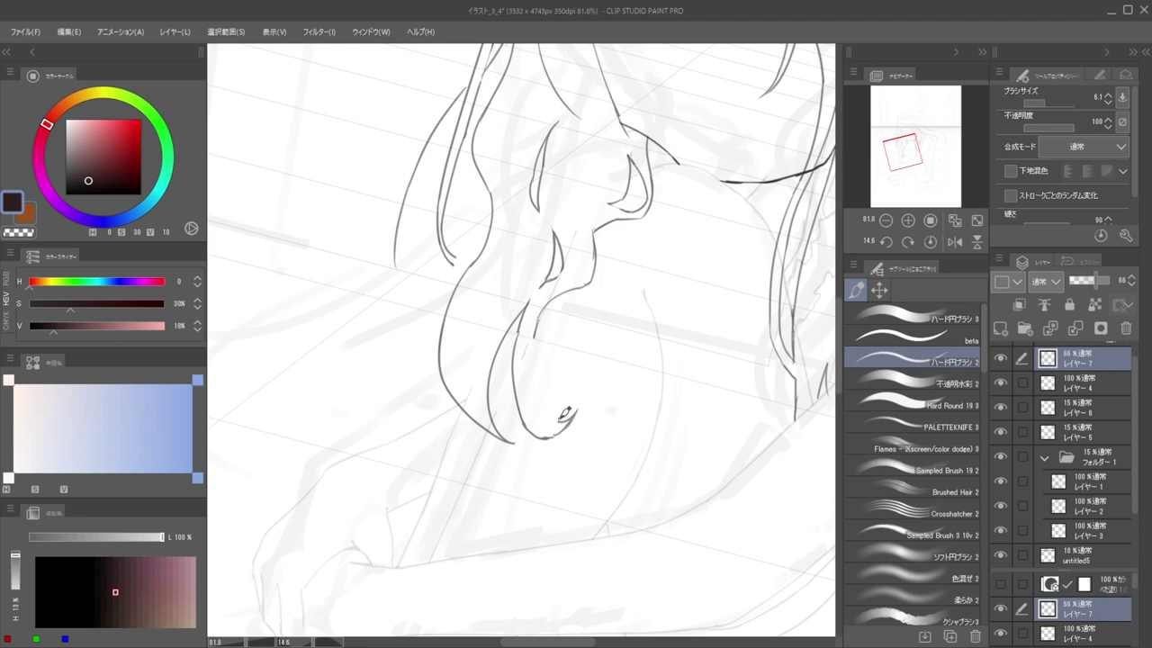
Draw new lines running up and down the hair strand from the hook
mouse_move(540, 434)
left_mouse_down()
mouse_move(526, 371)
mouse_move(541, 316)
left_mouse_up()
key("e")
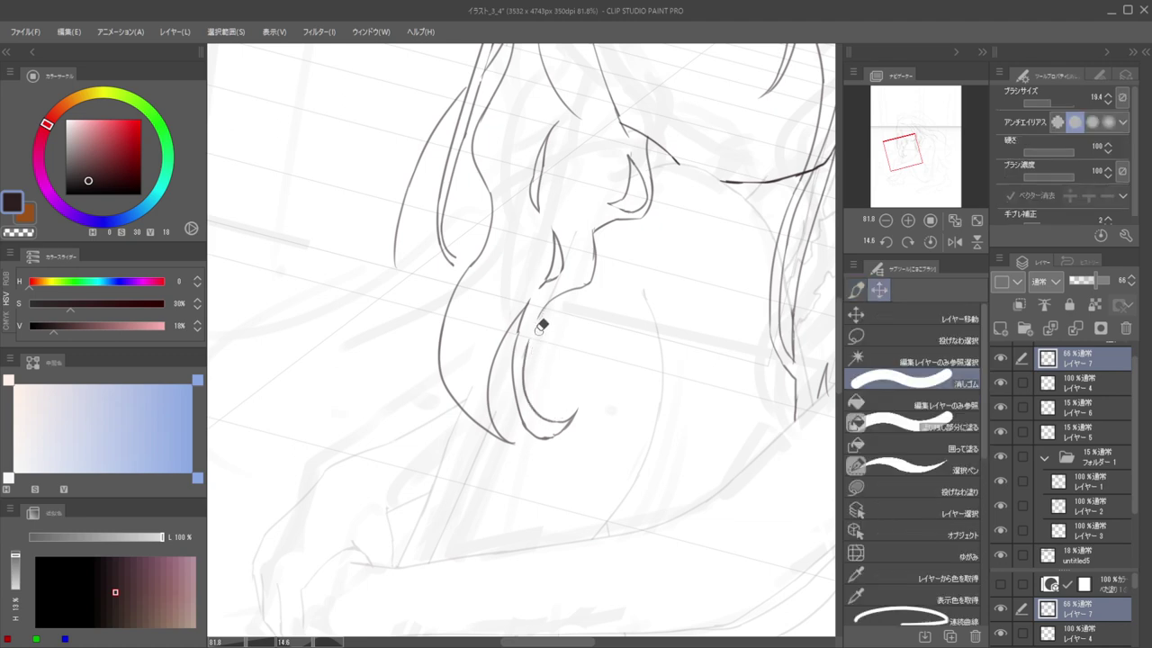
key("p")
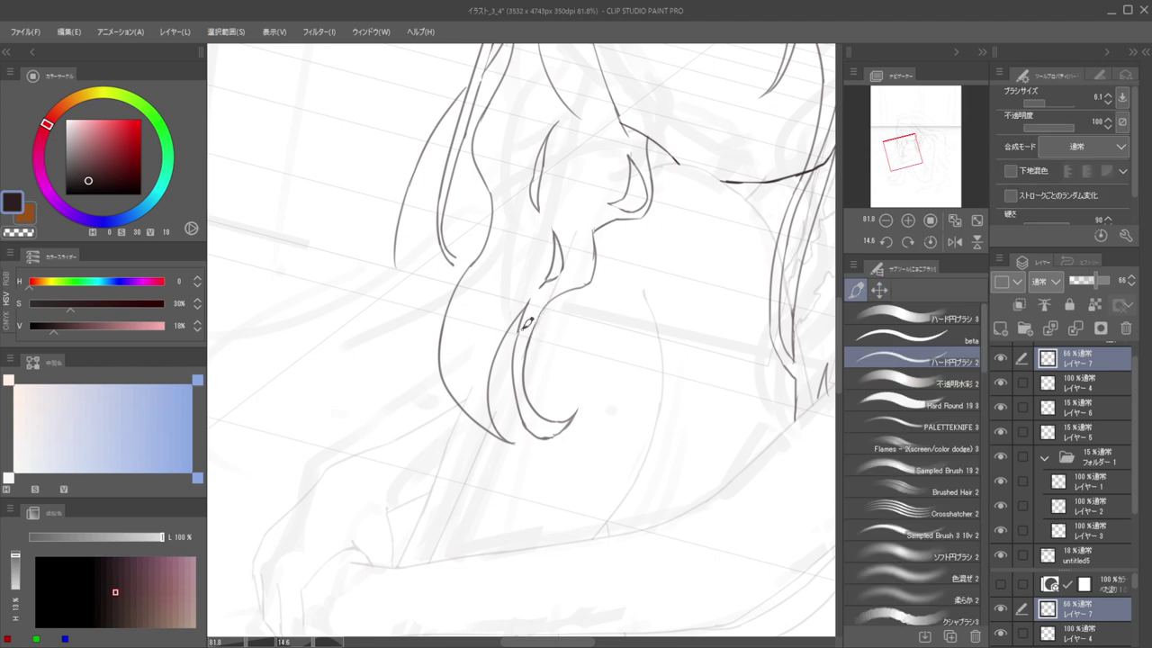
key("e")
key("p")
mouse_move(522, 315)
left_mouse_down()
mouse_move(525, 403)
mouse_move(513, 367)
mouse_move(515, 402)
mouse_move(525, 406)
mouse_move(518, 393)
mouse_move(527, 416)
mouse_move(521, 378)
mouse_move(527, 405)
left_mouse_up()
Erase the old hook stroke below the face and its lower tail
key("e")
scroll(513, 335, "down", 5)
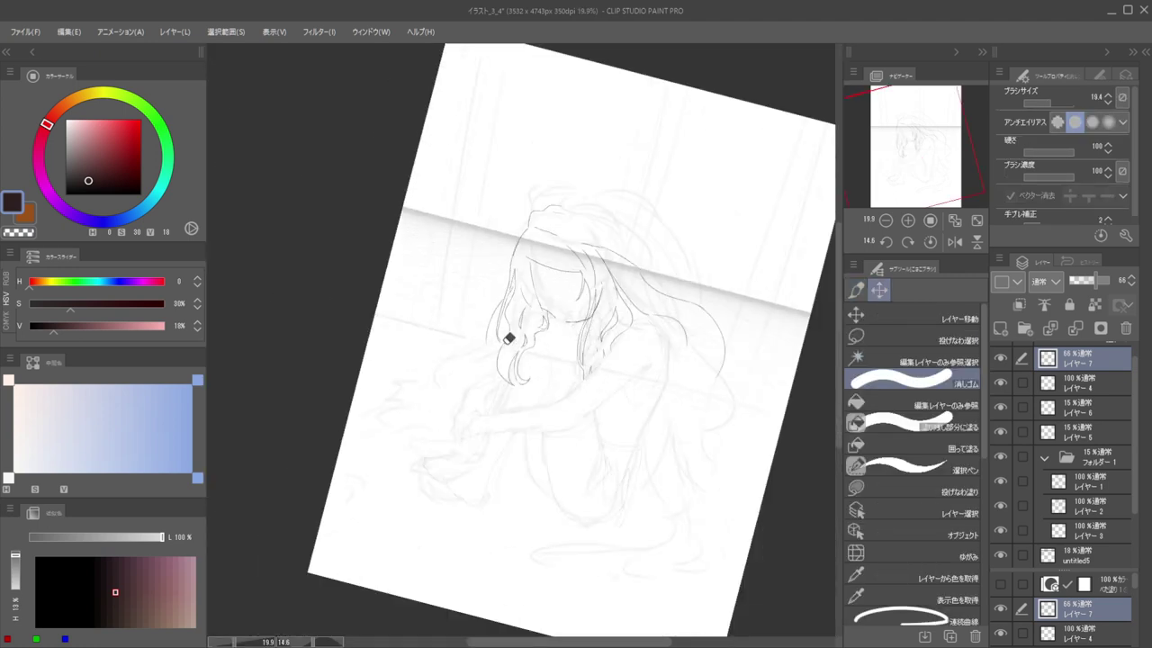
scroll(576, 328, "down", 3)
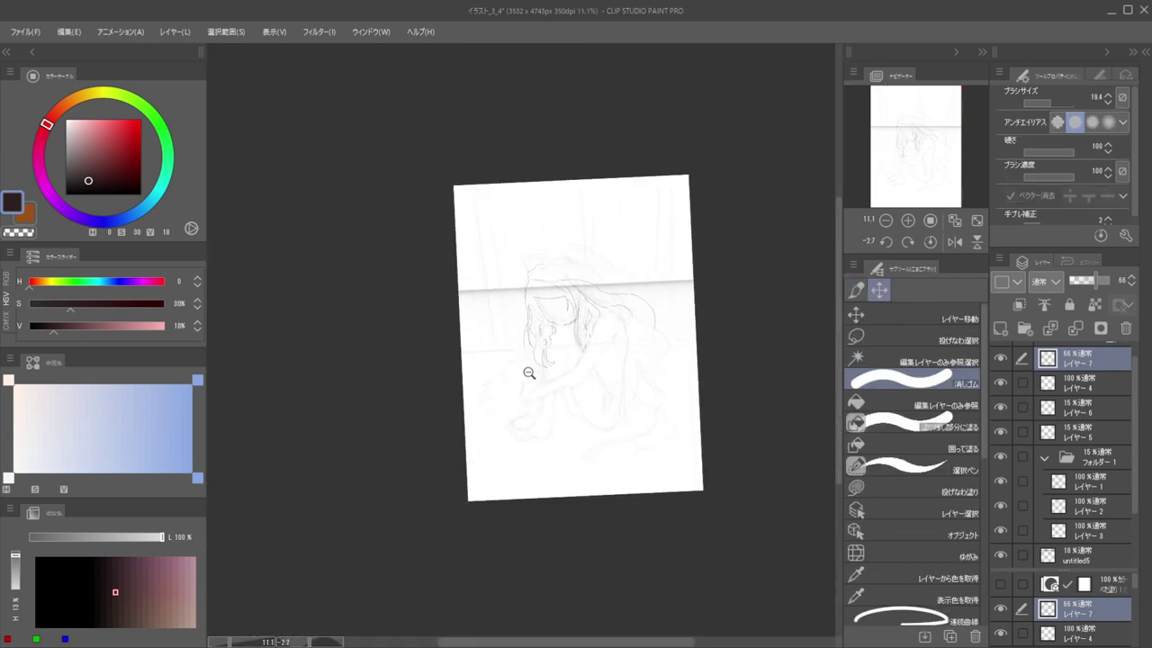
scroll(517, 378, "up", 5)
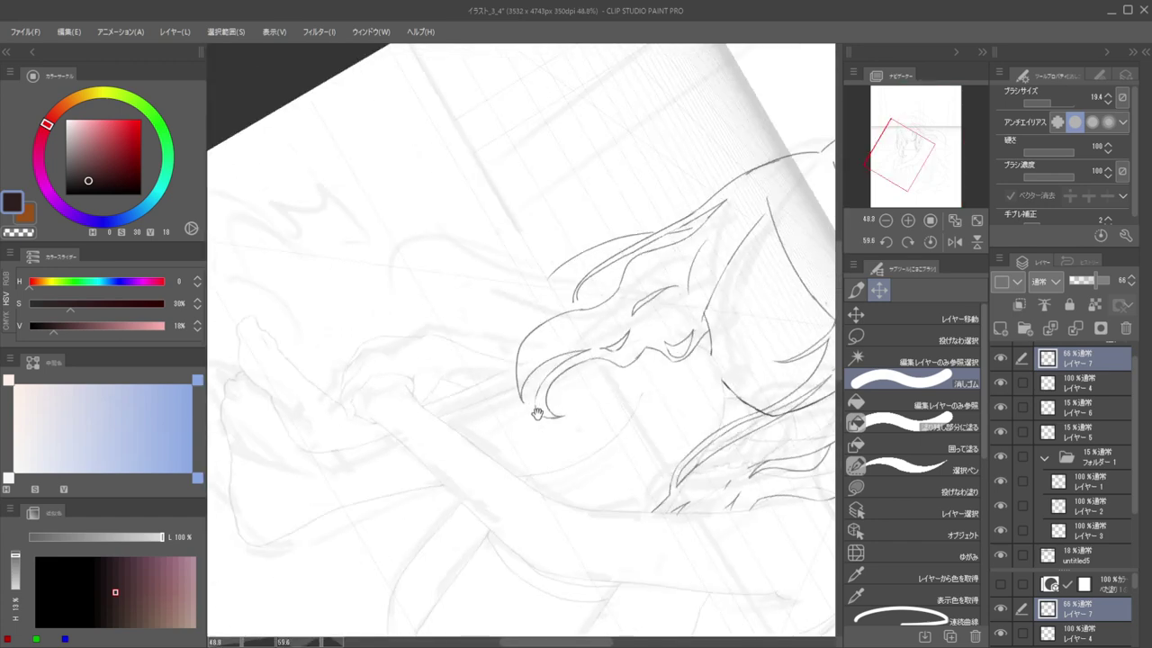
scroll(531, 378, "up", 3)
key("b")
key("e")
mouse_move(531, 364)
left_mouse_down()
mouse_move(542, 410)
mouse_move(528, 382)
left_mouse_up()
left_click_drag(533, 317, 542, 297)
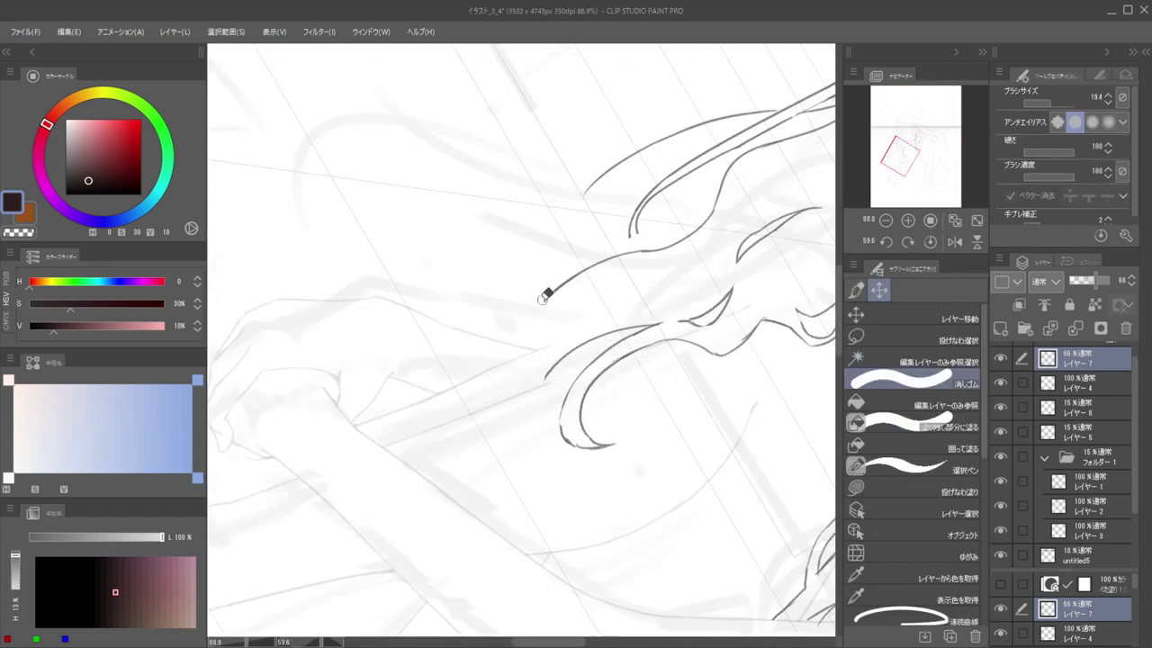
Trim the stroke's tail and redraw the hook stroke, undoing the extra strokes
key("b")
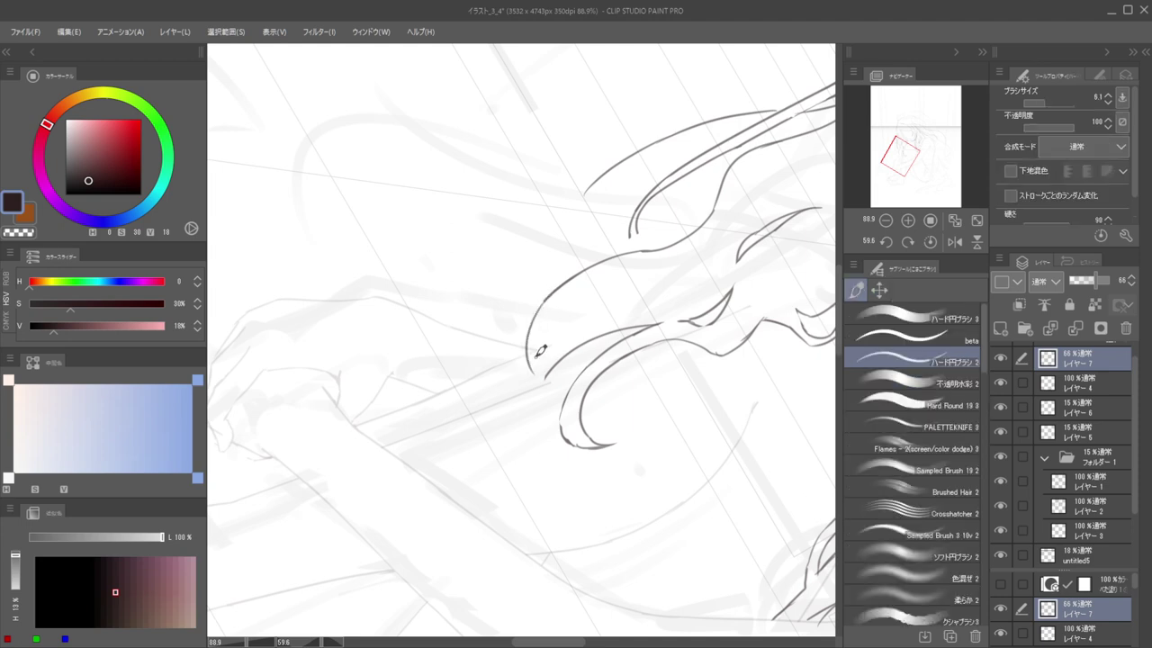
key("e")
mouse_move(547, 377)
left_mouse_down()
mouse_move(560, 359)
mouse_move(552, 401)
left_mouse_up()
key("b")
left_click_drag(566, 351, 551, 407)
mouse_move(516, 340)
left_mouse_down()
mouse_move(560, 361)
mouse_move(572, 407)
mouse_move(561, 409)
mouse_move(537, 356)
mouse_move(564, 413)
mouse_move(545, 407)
mouse_move(531, 361)
mouse_move(541, 342)
mouse_move(537, 370)
mouse_move(552, 303)
mouse_move(529, 350)
mouse_move(561, 293)
left_mouse_up()
key("ctrl+z")
key("ctrl+z")
key("ctrl+z")
key("ctrl+z")
key("ctrl+z")
key("e")
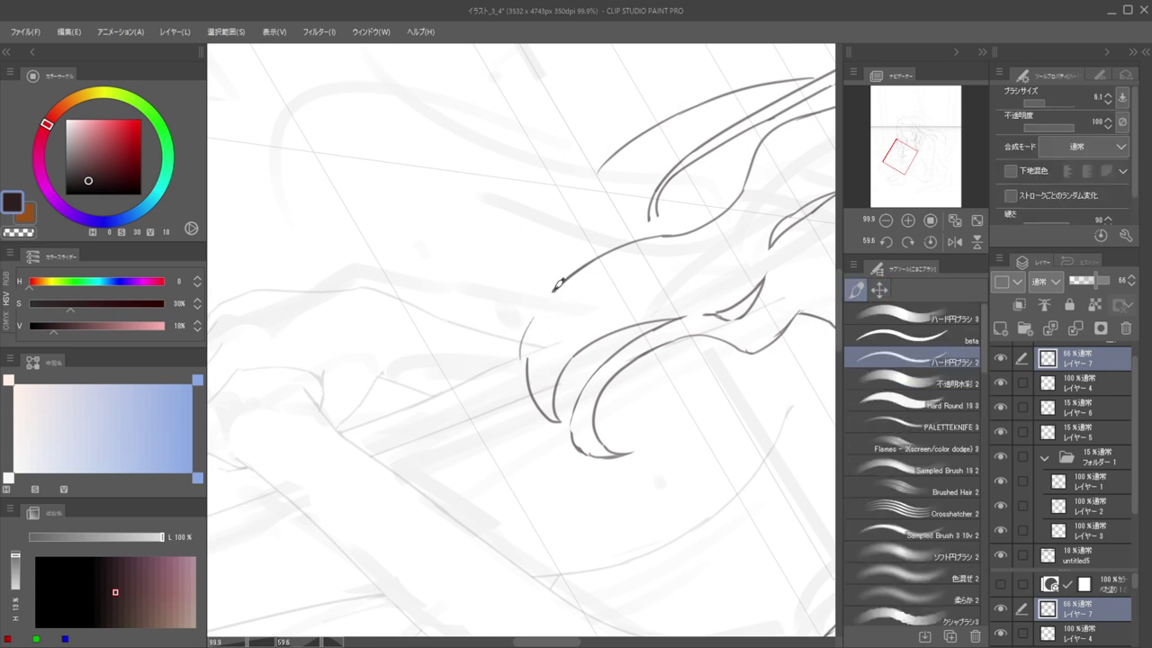
key("ctrl+z")
Redraw the upper hair strand as a longer curved hook above the arm
left_click_drag(585, 262, 523, 323)
key("ctrl+z")
mouse_move(586, 258)
left_mouse_down()
mouse_move(524, 313)
mouse_move(528, 369)
left_mouse_up()
key("ctrl+z")
mouse_move(585, 260)
left_mouse_down()
mouse_move(529, 323)
mouse_move(539, 387)
left_mouse_up()
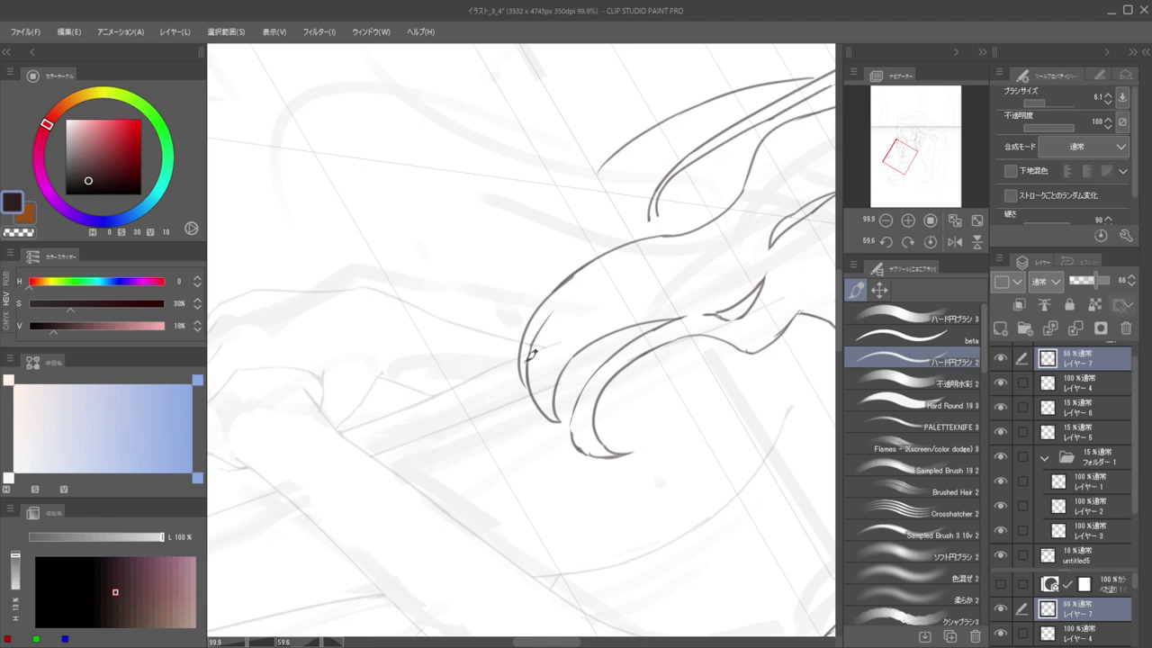
Erase the left outline of the hair curl
left_click_drag(488, 325, 395, 326)
left_click_drag(613, 275, 509, 243)
left_click_drag(533, 271, 471, 373)
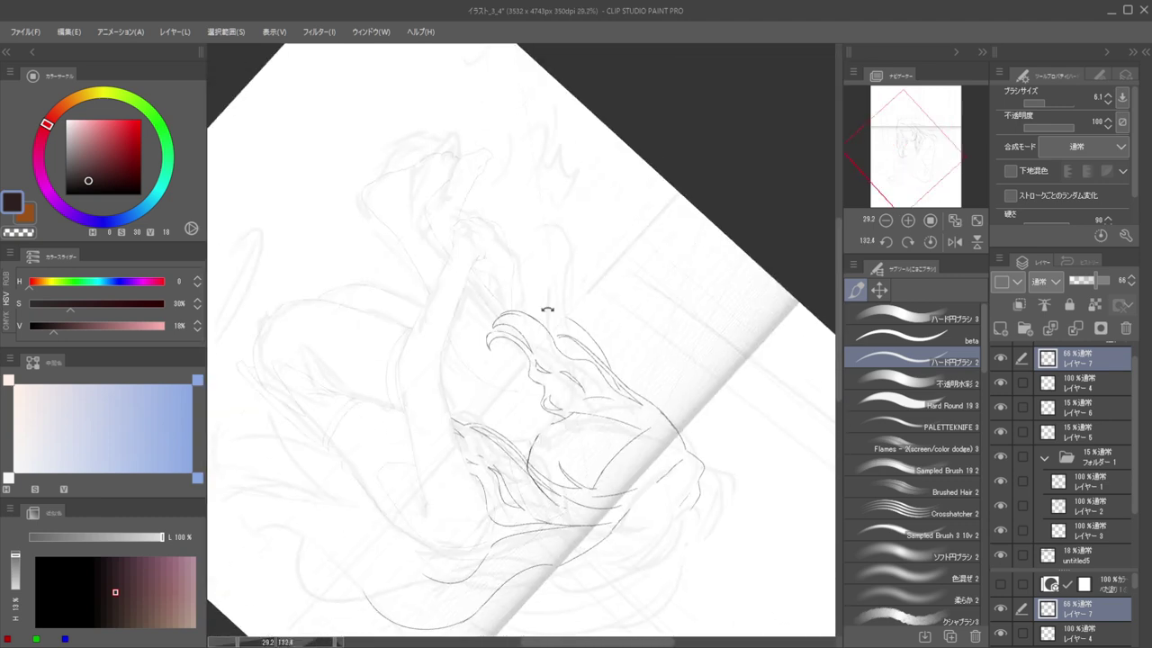
left_click_drag(547, 309, 467, 296)
mouse_move(485, 353)
left_mouse_down()
mouse_move(526, 333)
mouse_move(529, 295)
left_mouse_up()
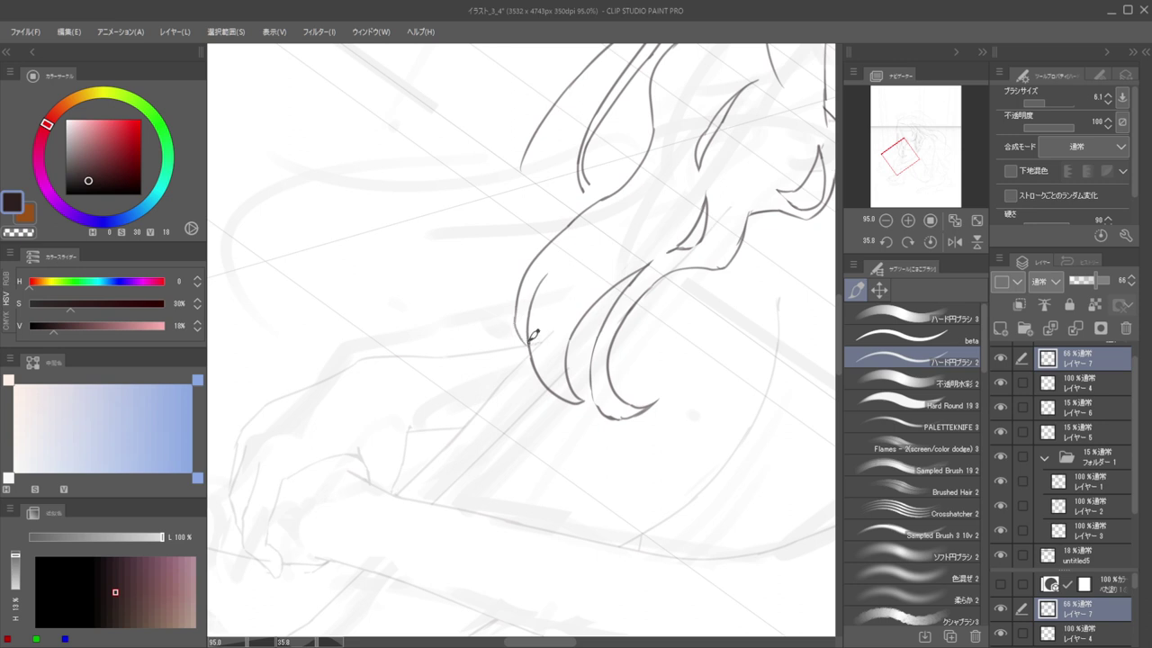
Redraw the lower hair strand so it bulges further to the left
key("ctrl+z")
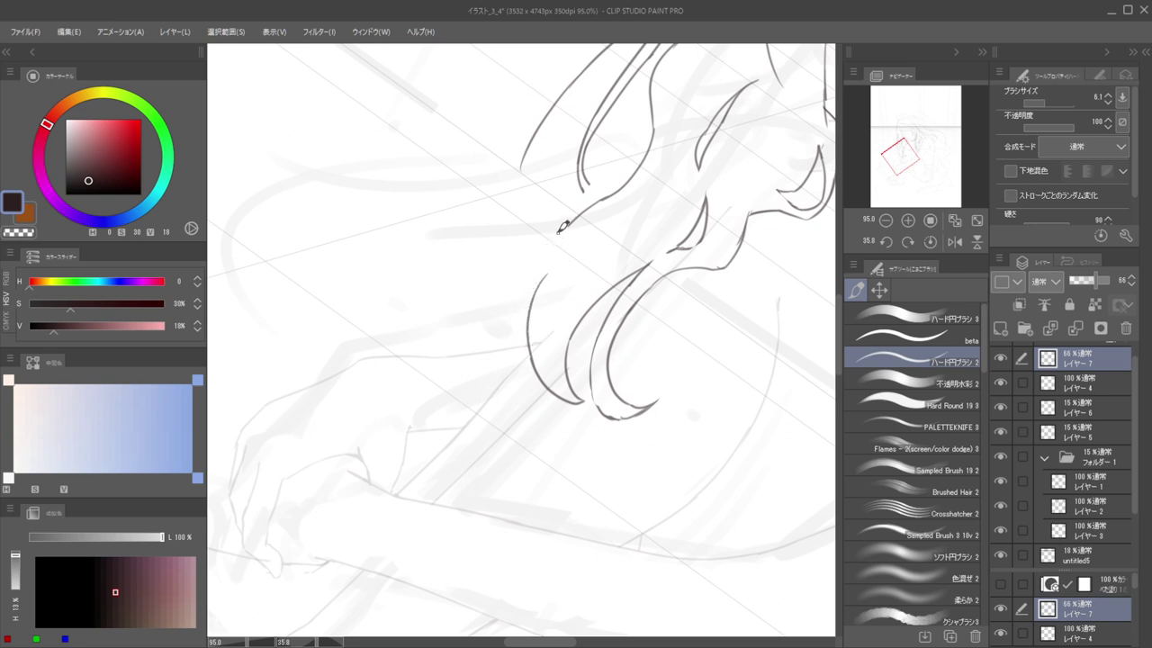
left_click_drag(573, 218, 519, 298)
key("ctrl+z")
mouse_move(569, 218)
left_mouse_down()
mouse_move(521, 274)
mouse_move(525, 340)
left_mouse_up()
Extend the hair strand down to join the lower strands
left_click_drag(525, 286, 543, 242)
left_click_drag(589, 271, 637, 300)
left_click_drag(621, 367, 558, 303)
scroll(530, 288, "up", 5)
left_click_drag(559, 306, 563, 342)
scroll(561, 325, "up", 1)
scroll(563, 342, "up", 2)
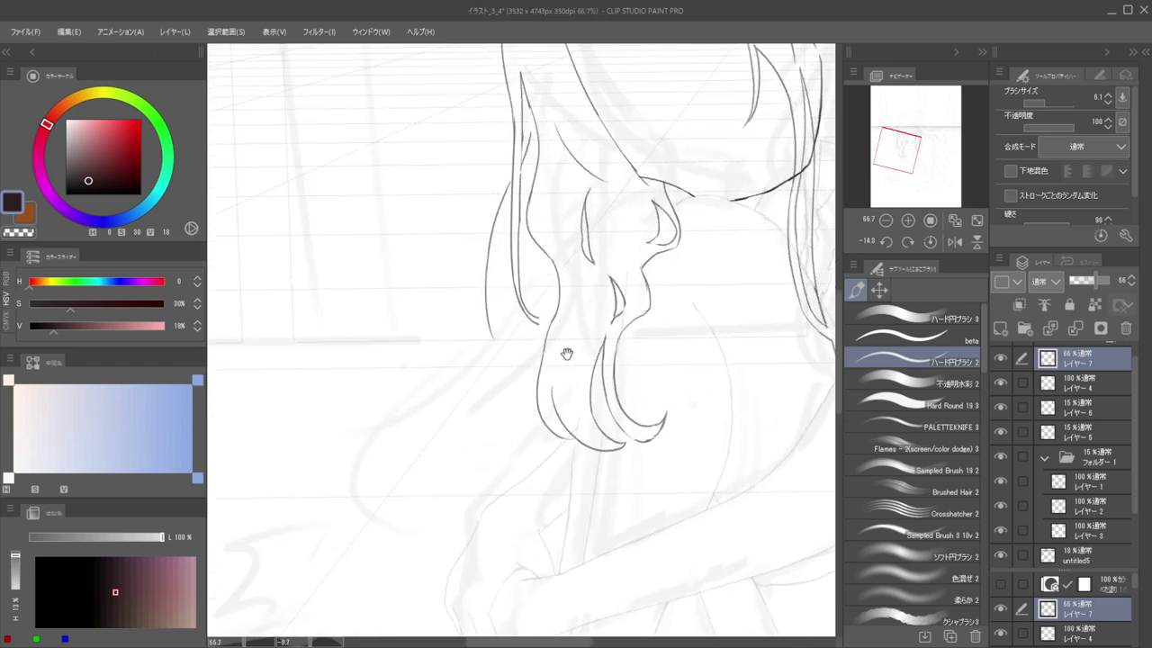
key("e")
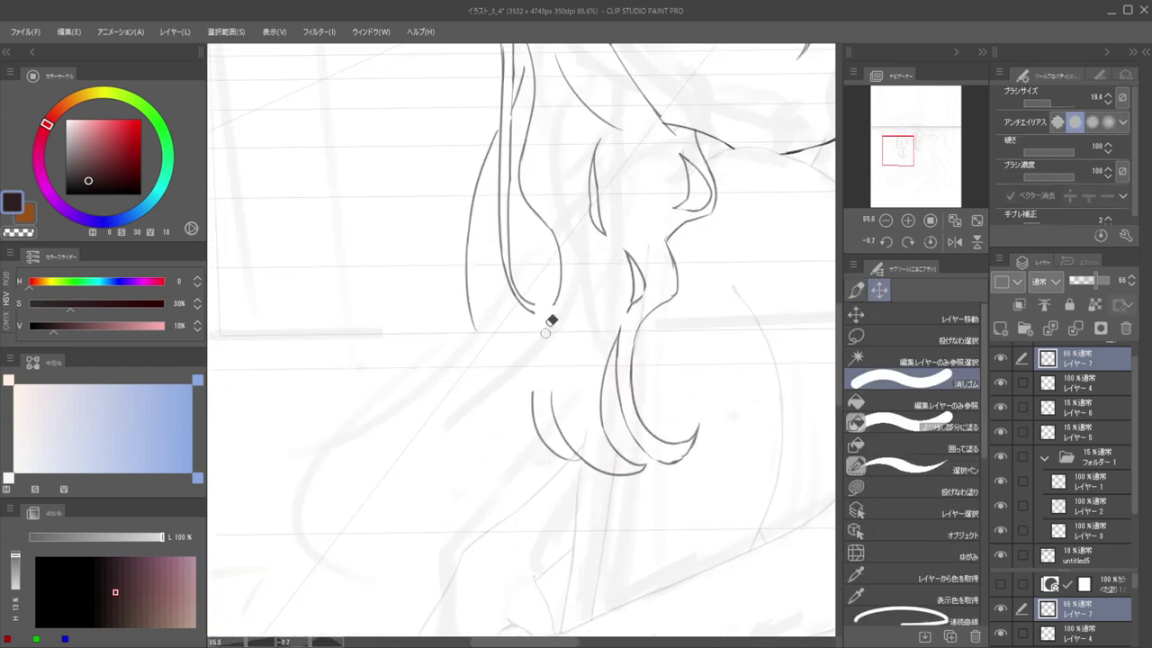
key("b")
mouse_move(560, 292)
left_mouse_down()
mouse_move(531, 354)
mouse_move(536, 384)
mouse_move(539, 330)
mouse_move(541, 409)
mouse_move(534, 353)
mouse_move(529, 366)
mouse_move(541, 417)
left_mouse_up()
Join the left strand's bottom to the right contour, erasing the junction overlap, then undo both
key("e")
scroll(534, 328, "down", 6)
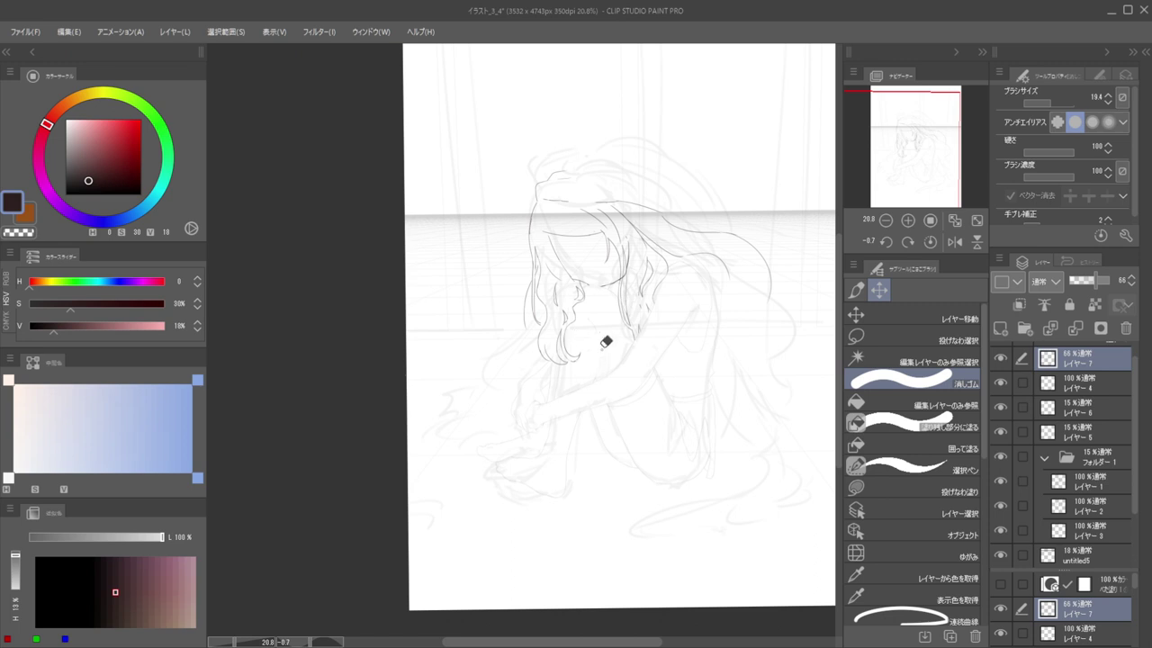
scroll(589, 357, "up", 7)
key("p")
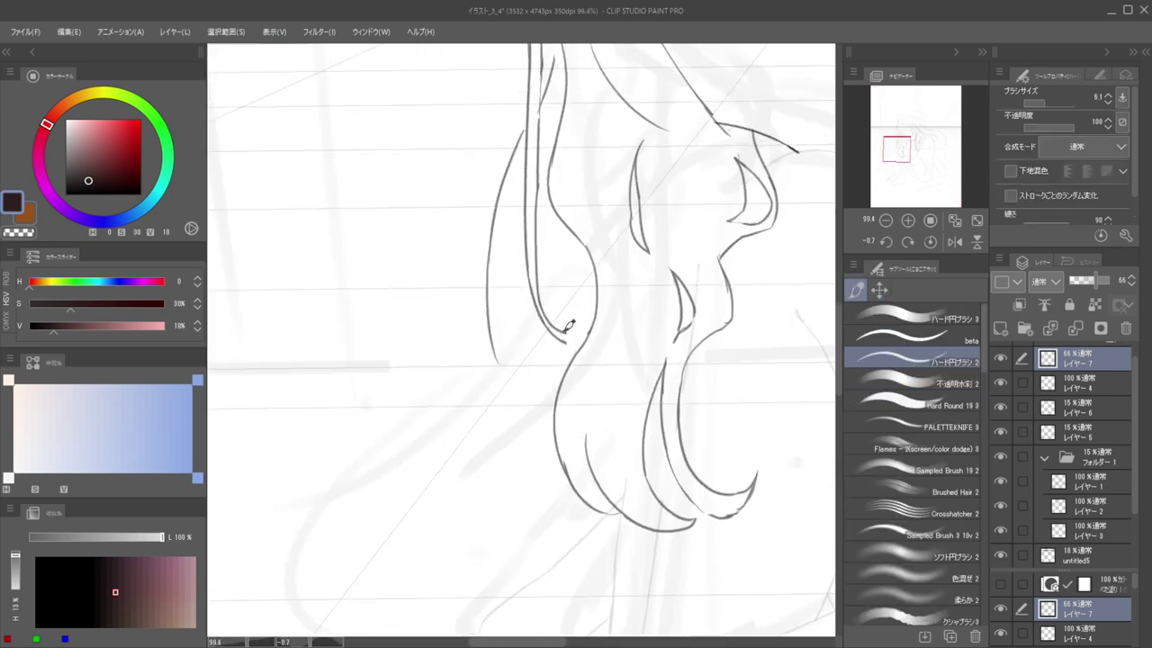
left_click_drag(567, 335, 601, 322)
key("e")
mouse_move(594, 330)
left_mouse_down()
mouse_move(604, 327)
mouse_move(546, 298)
mouse_move(586, 306)
mouse_move(608, 389)
mouse_move(594, 395)
left_mouse_up()
key("b")
key("ctrl+z")
key("ctrl+z")
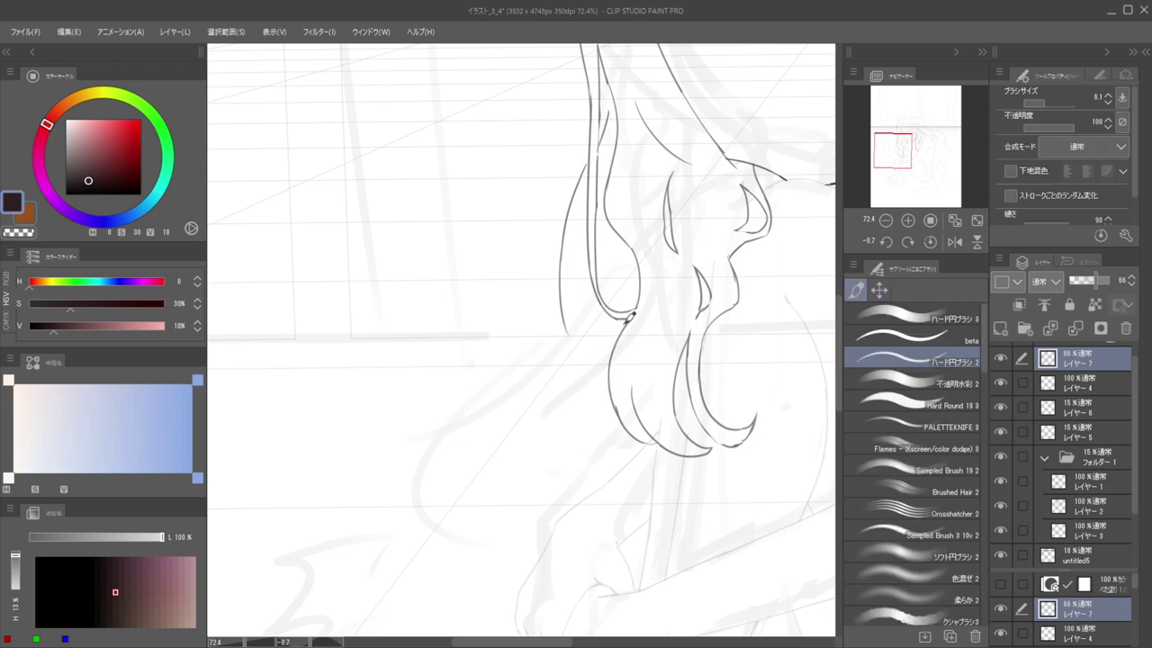
Redraw the curved hair strand running down the left edge
mouse_move(612, 331)
left_mouse_down()
mouse_move(586, 399)
mouse_move(617, 407)
left_mouse_up()
mouse_move(635, 354)
left_mouse_down()
mouse_move(670, 360)
mouse_move(643, 334)
left_mouse_up()
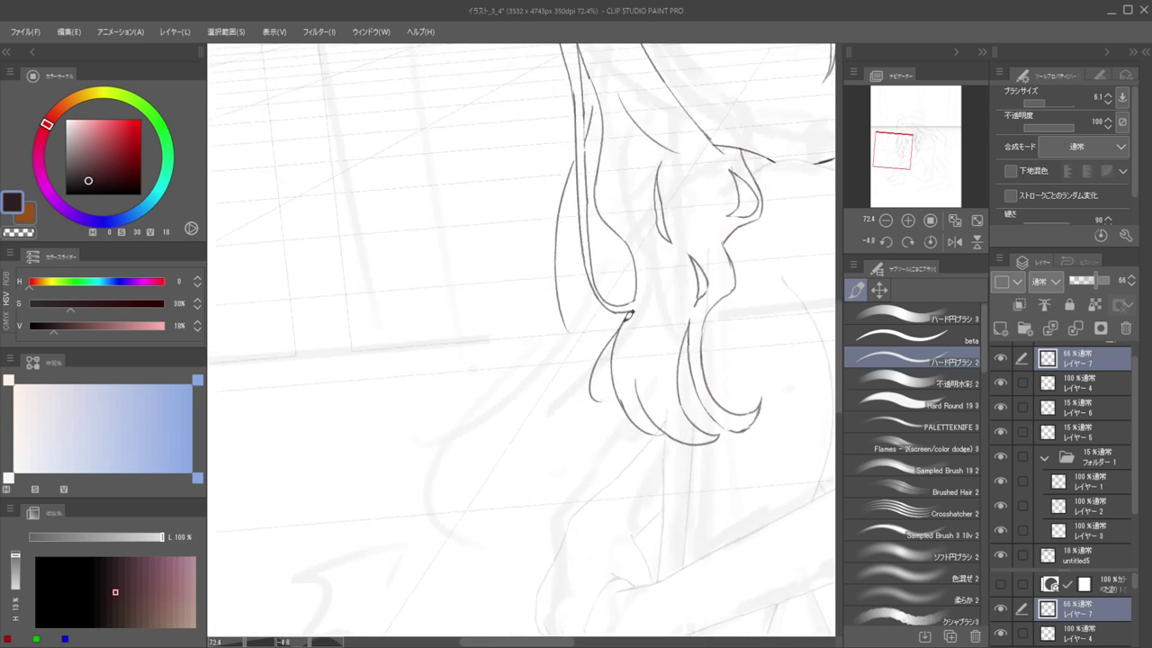
key("ctrl+z")
mouse_move(617, 335)
left_mouse_down()
mouse_move(623, 399)
mouse_move(587, 466)
mouse_move(571, 457)
left_mouse_up()
mouse_move(546, 402)
left_mouse_down()
mouse_move(550, 458)
mouse_move(558, 443)
mouse_move(576, 470)
left_mouse_up()
key("ctrl+z")
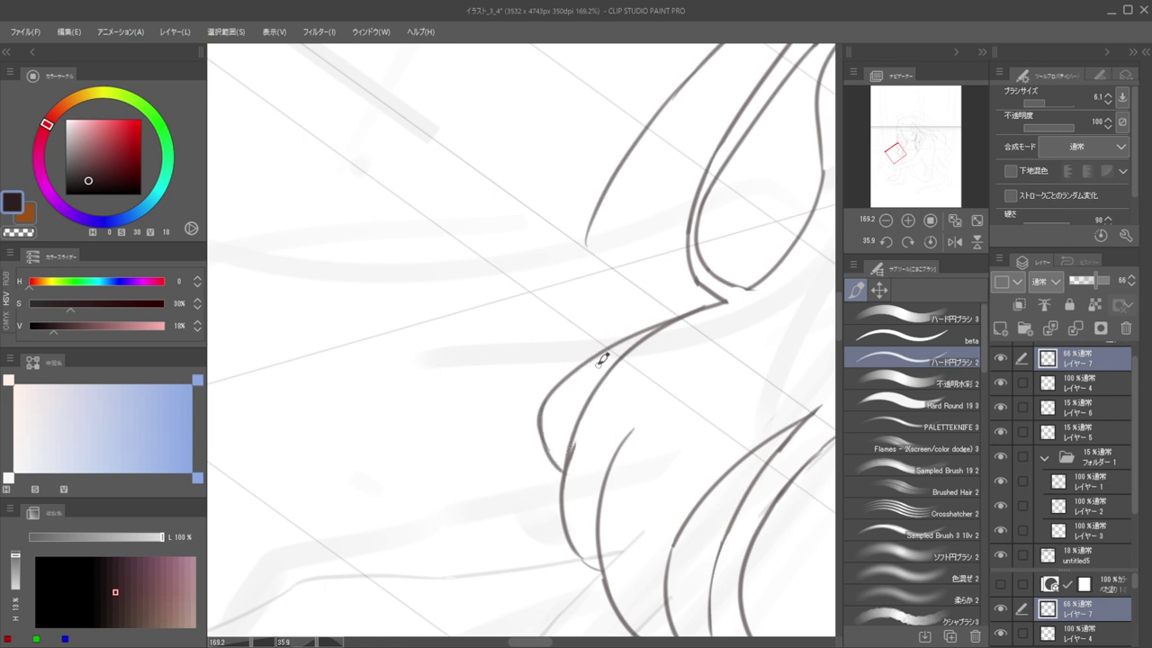
Ink a new inner hair strand reaching down to the curl after several retries
mouse_move(621, 353)
left_mouse_down()
mouse_move(575, 391)
mouse_move(581, 453)
left_mouse_up()
key("ctrl+z")
mouse_move(629, 340)
left_mouse_down()
mouse_move(570, 400)
mouse_move(580, 455)
left_mouse_up()
key("ctrl+z")
mouse_move(633, 339)
left_mouse_down()
mouse_move(577, 390)
mouse_move(581, 459)
left_mouse_up()
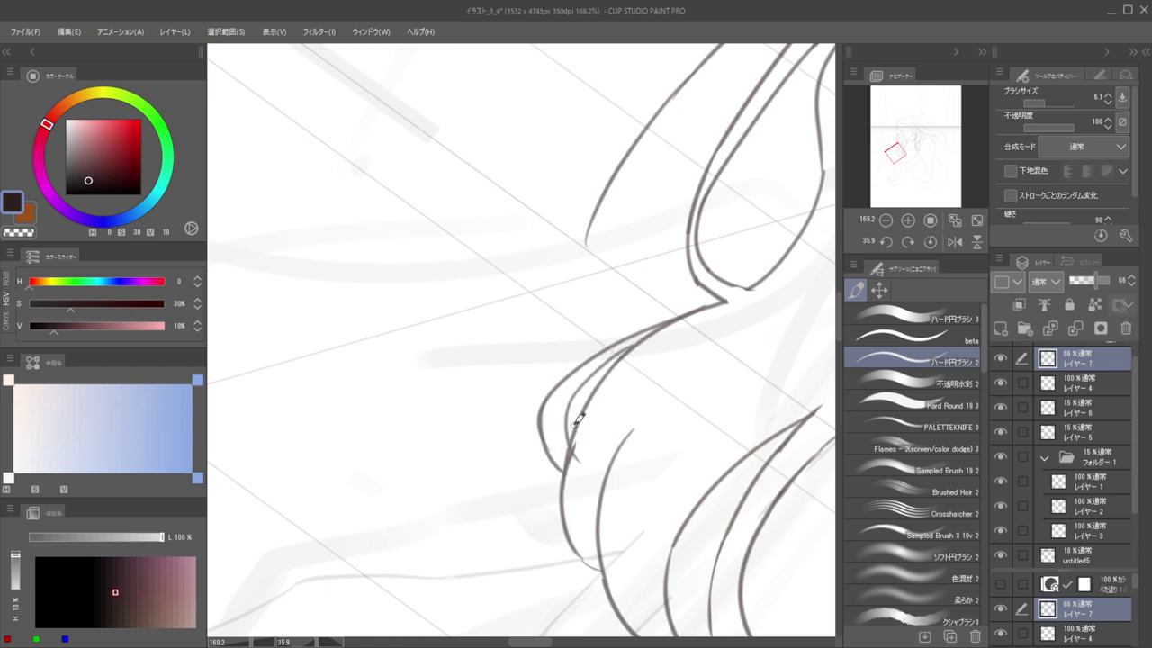
key("ctrl+z")
mouse_move(630, 345)
left_mouse_down()
mouse_move(570, 434)
mouse_move(569, 458)
mouse_move(530, 424)
mouse_move(602, 329)
mouse_move(543, 352)
mouse_move(637, 288)
left_mouse_up()
key("e")
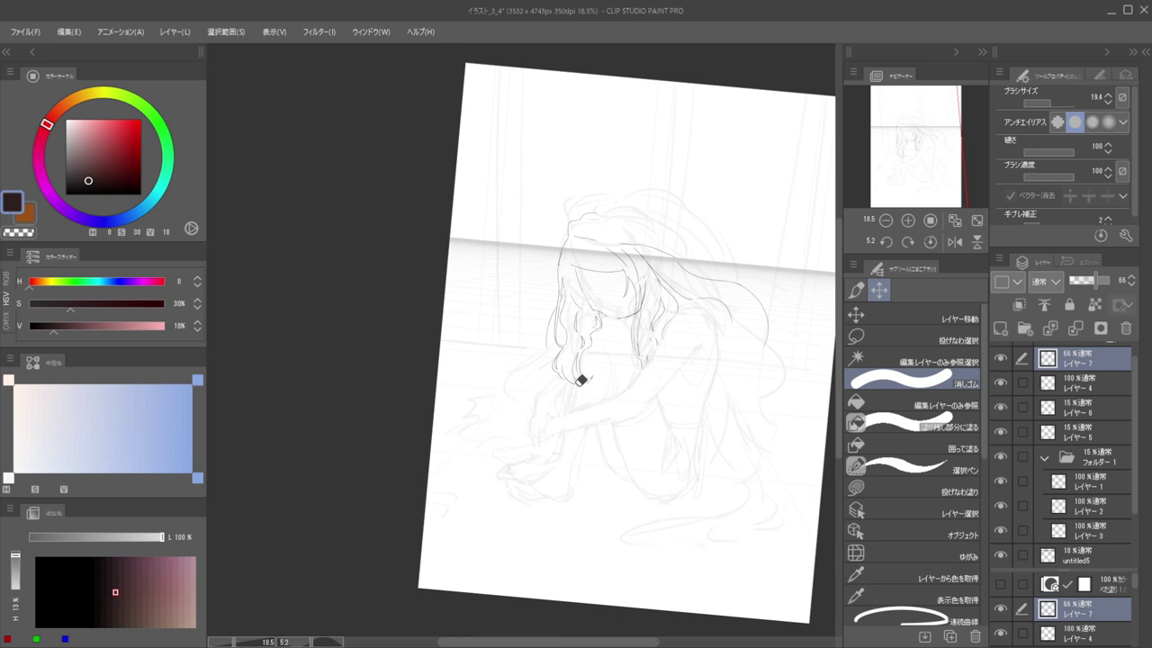
scroll(589, 354, "up", 3)
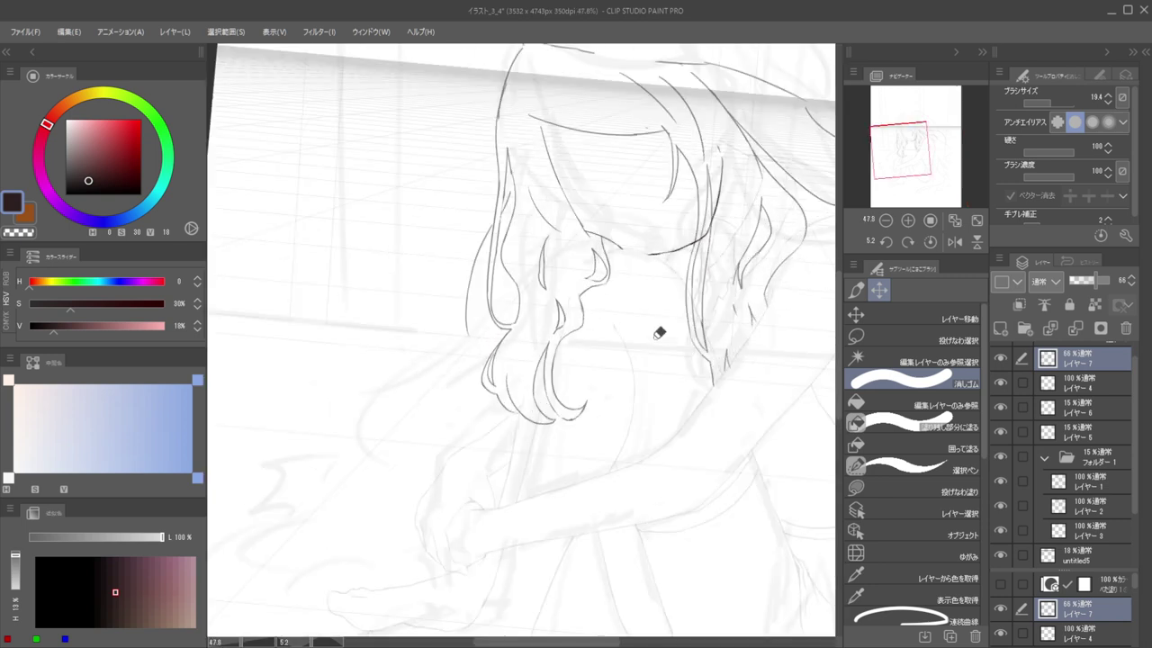
Lasso the bottom hair curl, scale it upward to shorten it, and deselect
left_click(891, 335)
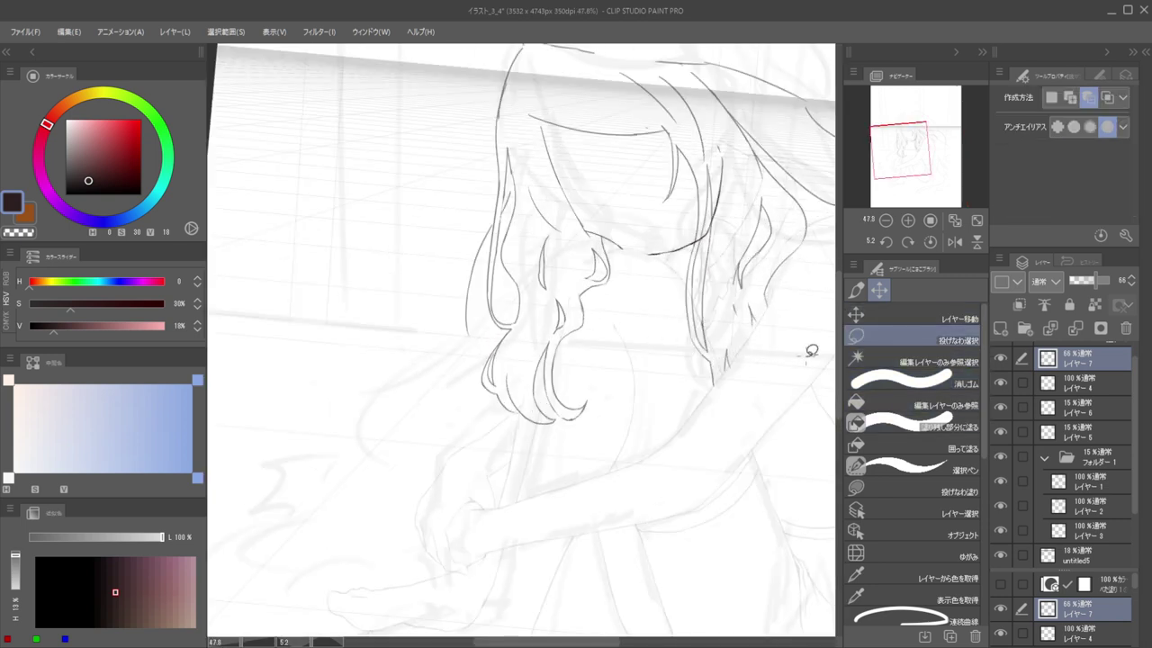
scroll(602, 381, "up", 2)
mouse_move(637, 378)
left_mouse_down()
mouse_move(573, 495)
mouse_move(506, 410)
mouse_move(502, 349)
mouse_move(604, 387)
left_mouse_up()
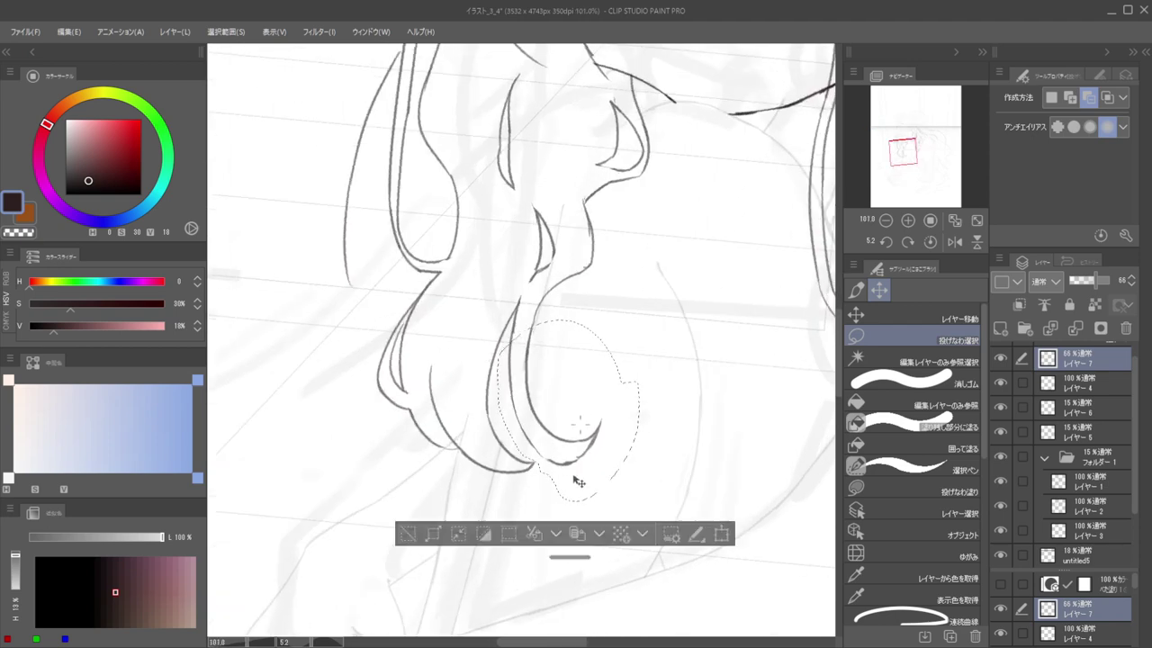
key("ctrl+t")
left_click_drag(560, 506, 552, 446)
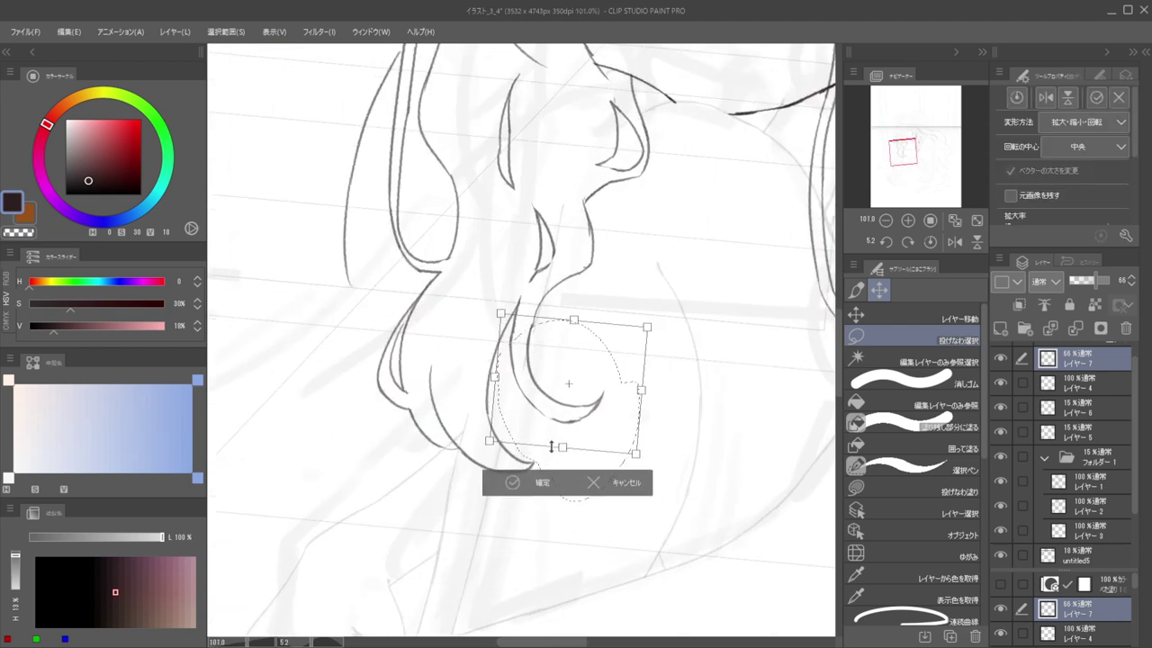
key("Return")
key("ctrl+d")
key("ctrl+minus")
key("ctrl+minus")
key("ctrl+minus")
key("ctrl+minus")
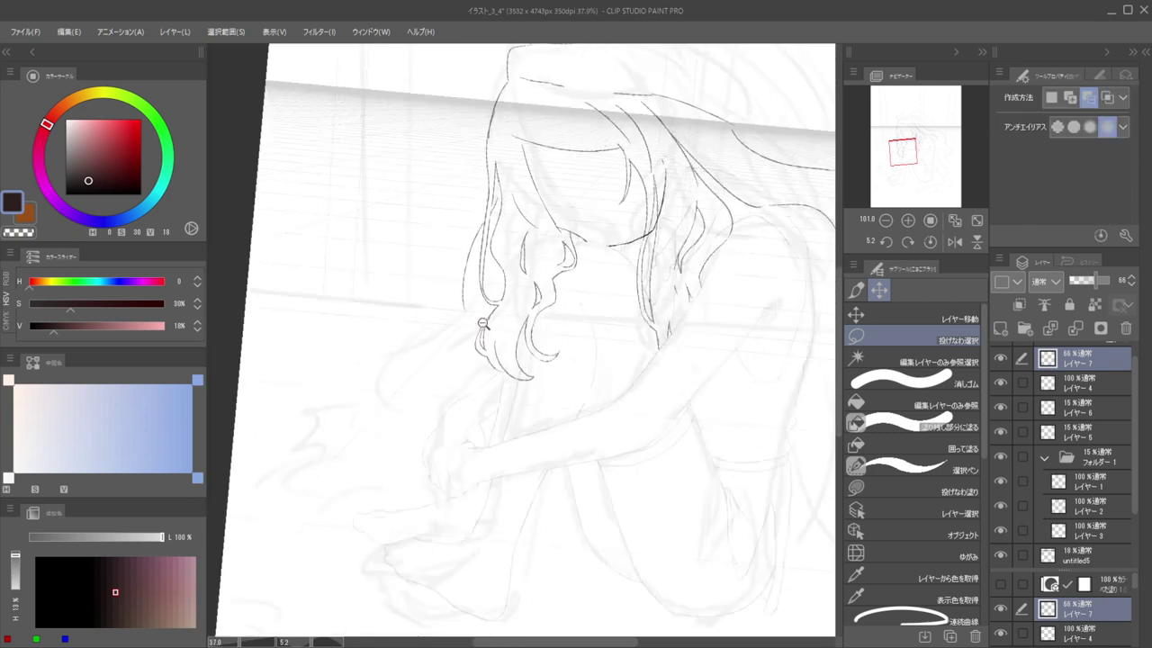
key("minus")
key("minus")
key("asciicircum")
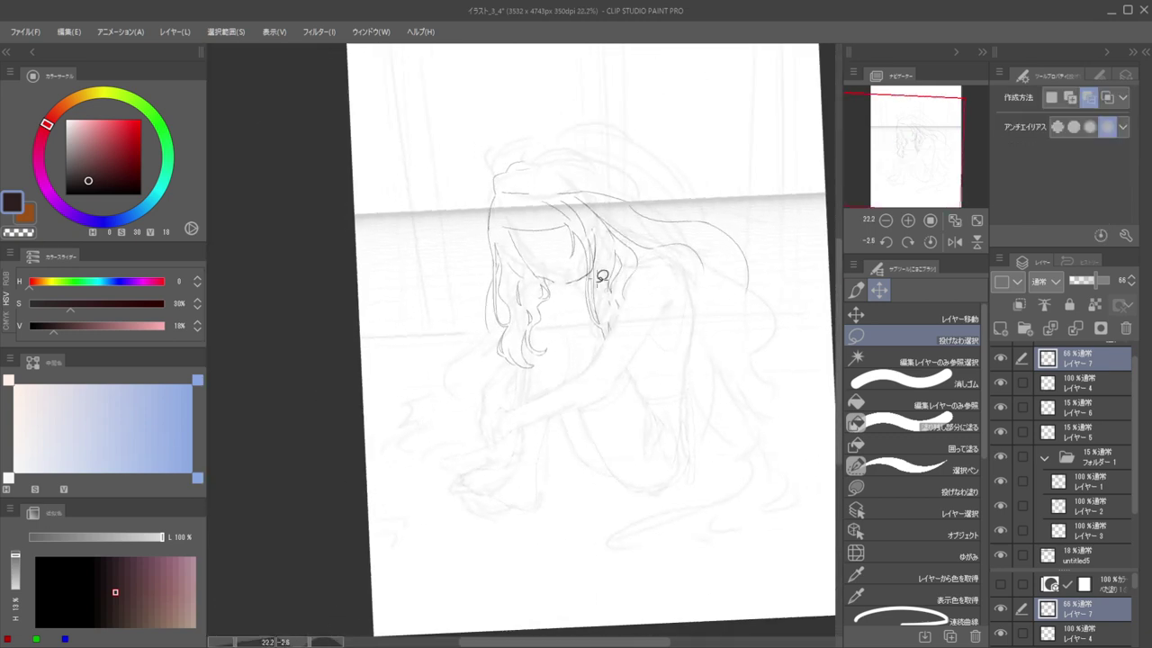
scroll(599, 262, "up", 5)
Erase the inner line of the hair strand beside the jaw
key("b")
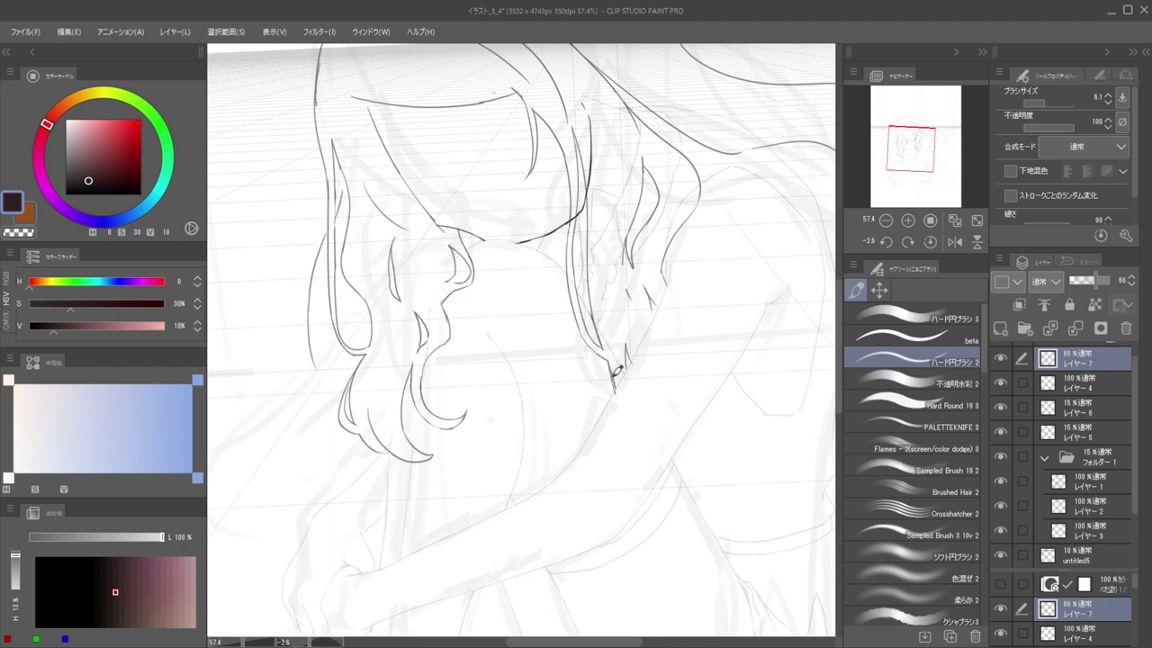
key("e")
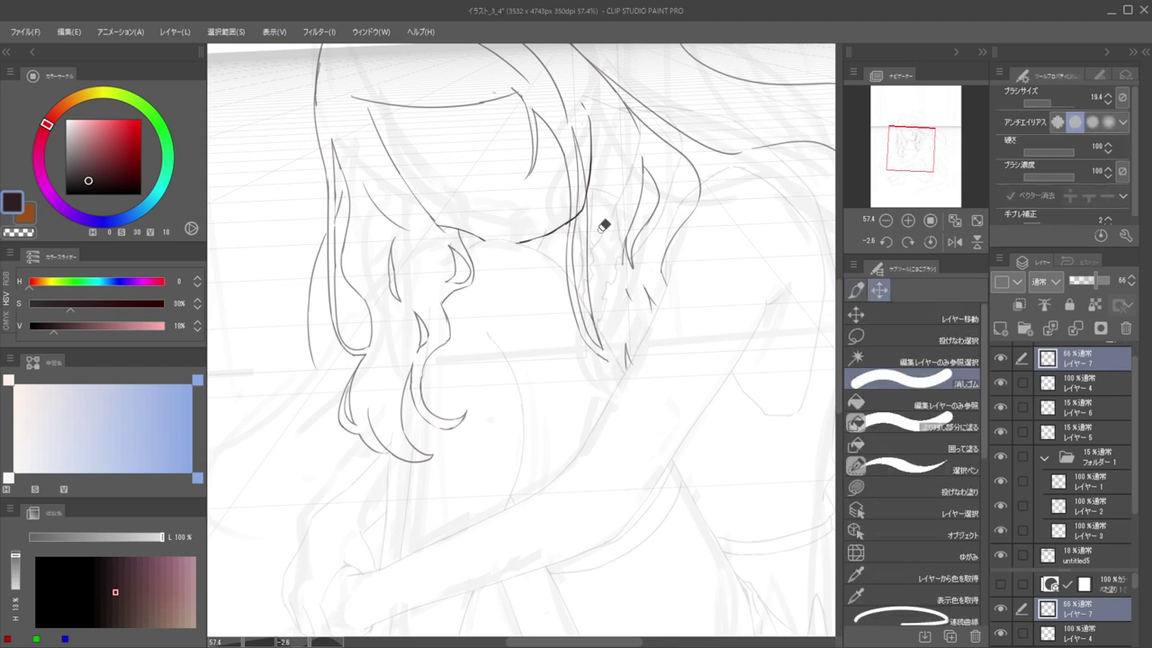
left_click_drag(591, 197, 593, 273)
left_click_drag(588, 225, 593, 312)
Ink a hair line curving down below the jaw after trial strokes
key("b")
left_click_drag(587, 197, 570, 257)
key("ctrl+z")
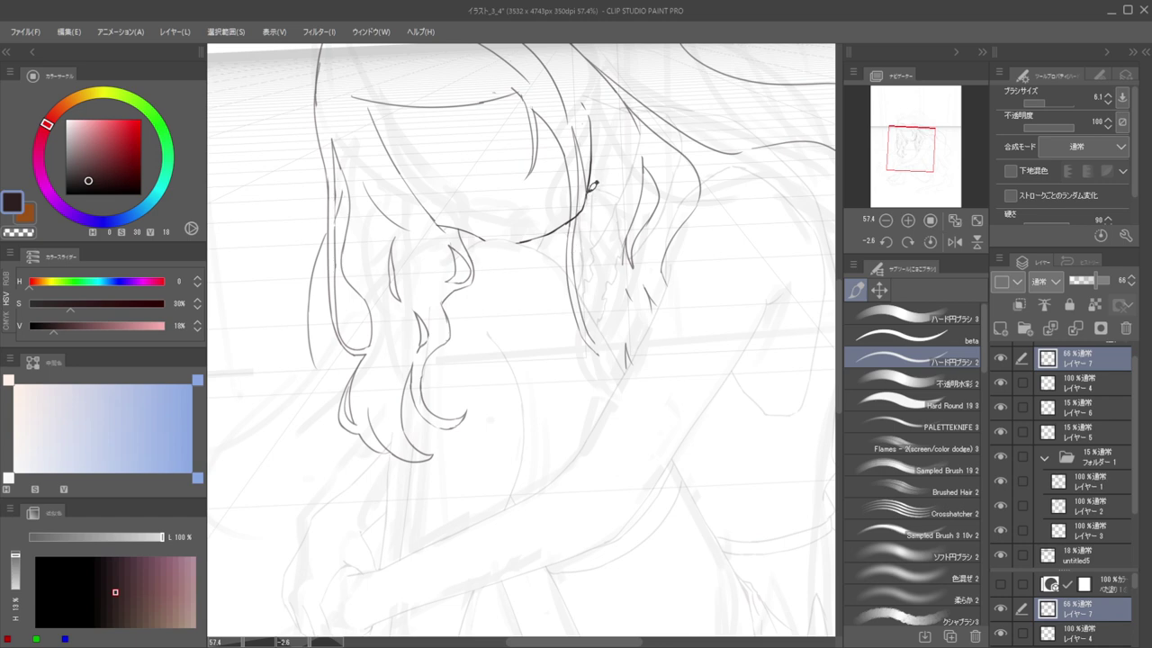
mouse_move(585, 194)
left_mouse_down()
mouse_move(565, 283)
mouse_move(576, 343)
left_mouse_up()
key("ctrl+z")
key("ctrl+z")
key("ctrl+z")
mouse_move(587, 197)
left_mouse_down()
mouse_move(560, 333)
mouse_move(561, 297)
mouse_move(561, 323)
mouse_move(578, 365)
left_mouse_up()
key("ctrl+z")
mouse_move(570, 278)
left_mouse_down()
mouse_move(569, 358)
mouse_move(594, 390)
left_mouse_up()
Flip the canvas to check the drawing, then add a short curved stroke below the jaw
key("e")
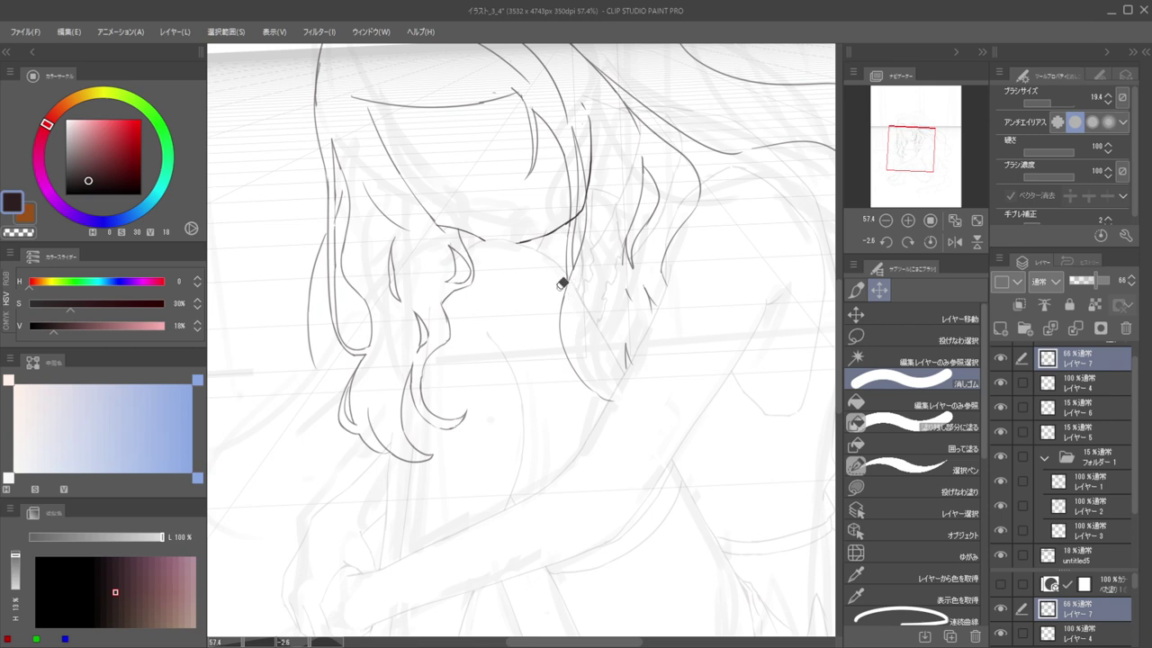
left_click(554, 329, "alt")
left_click_drag(554, 328, 532, 303)
key("h")
key("h")
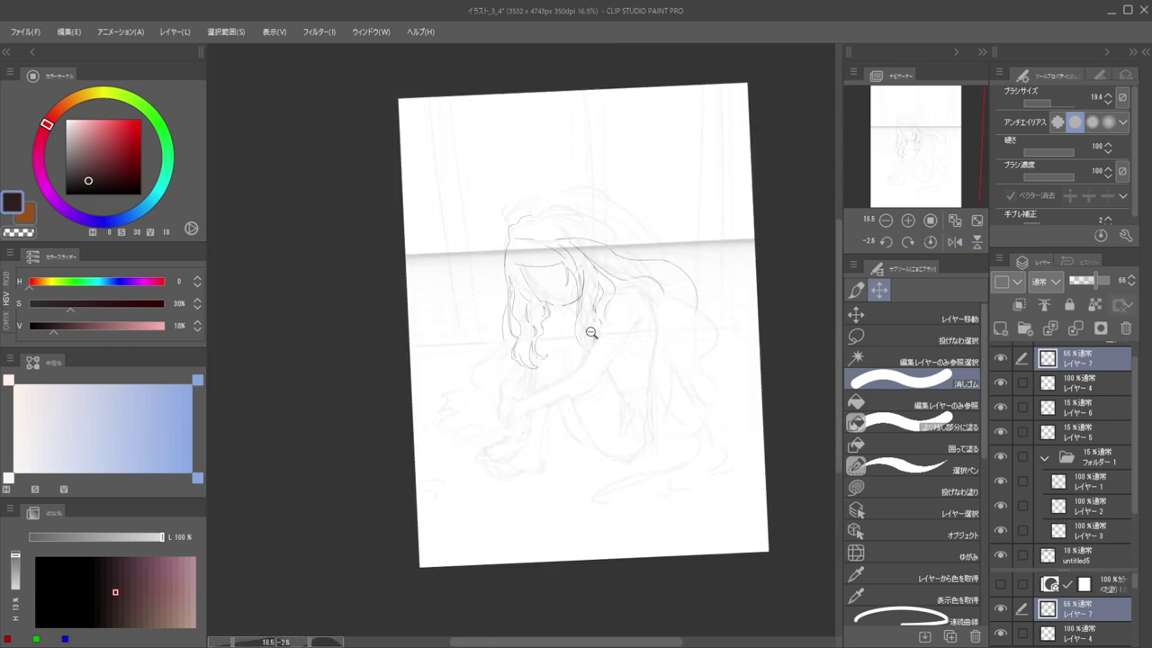
left_click_drag(591, 333, 621, 330)
key("b")
key("e")
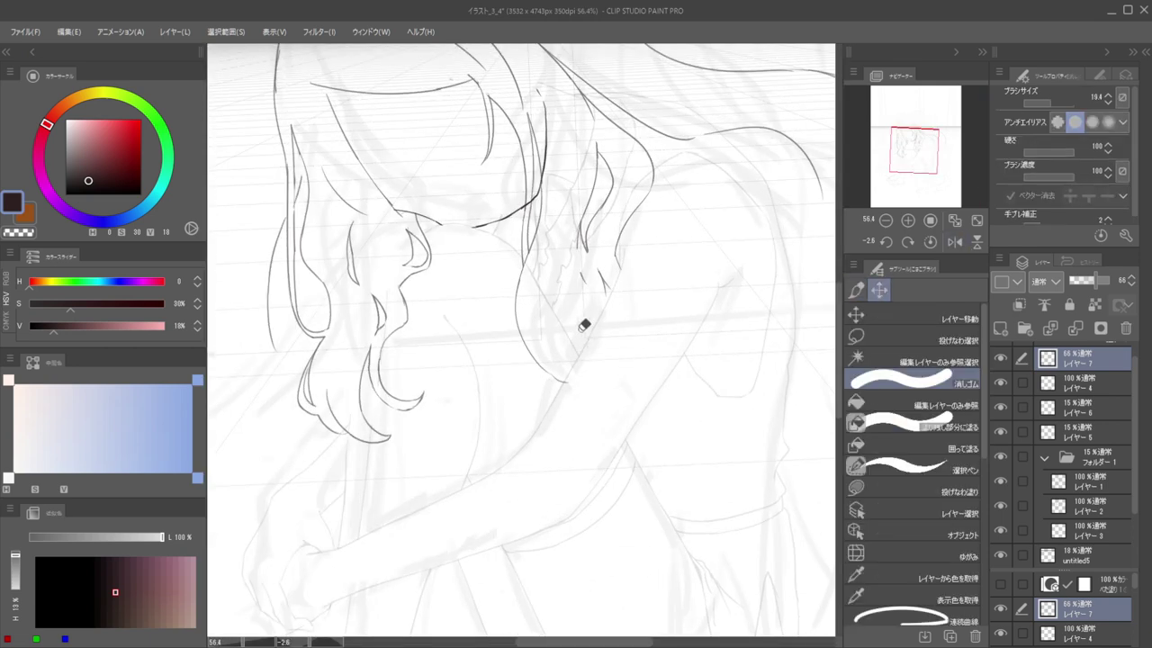
key("b")
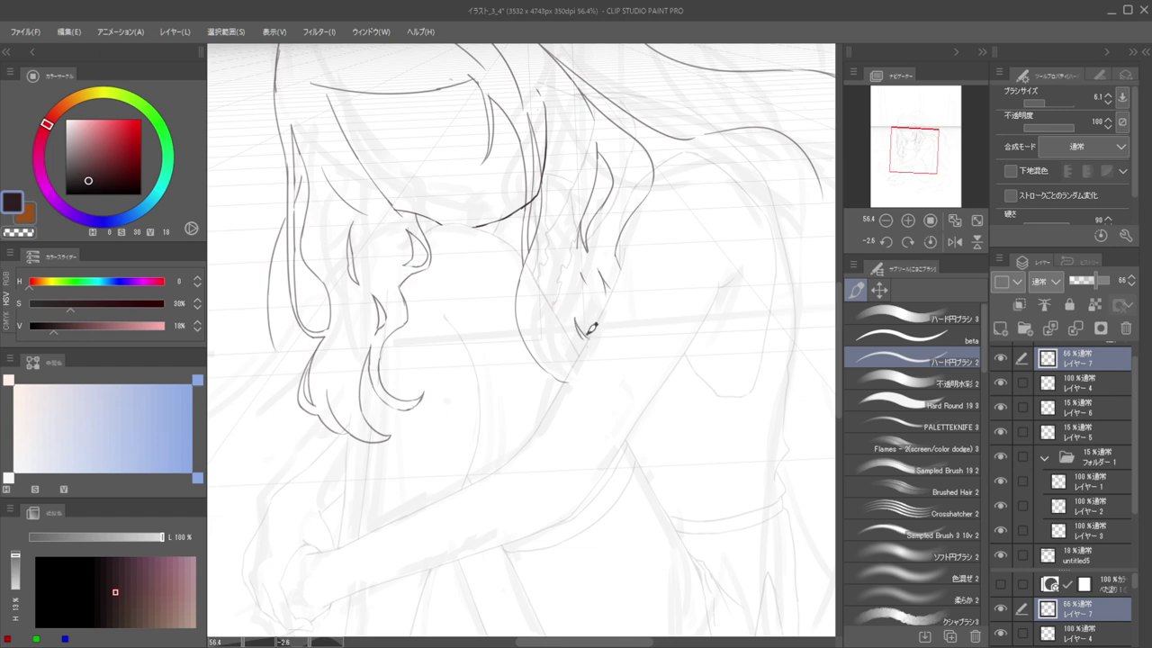
left_click_drag(575, 318, 590, 340)
Try a short hair stroke near the jaw and undo it
key("e")
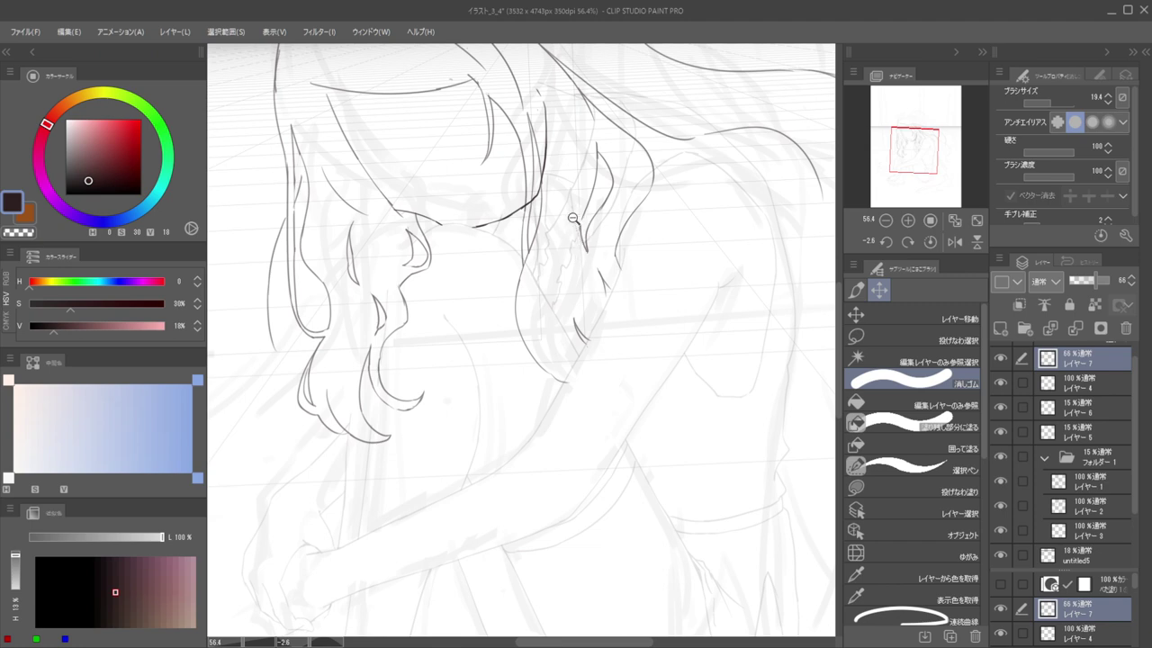
scroll(585, 223, "up", 4)
key("b")
key("ctrl+z")
left_click_drag(597, 219, 595, 259)
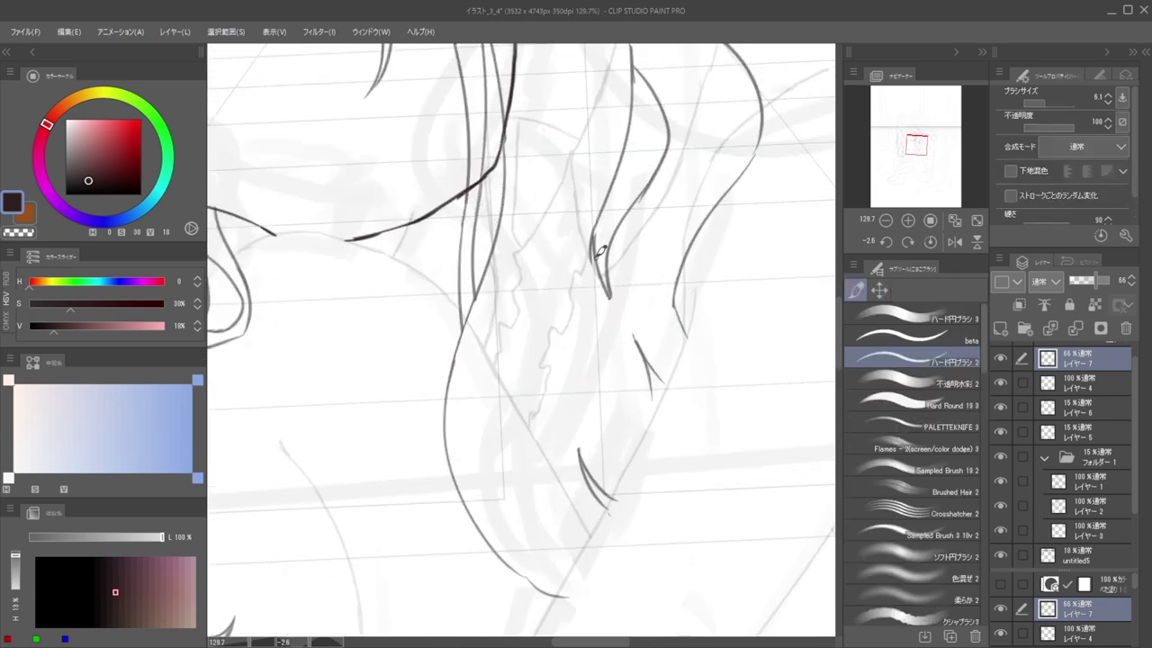
scroll(595, 226, "down", 4)
scroll(595, 225, "up", 5)
key("ctrl+z")
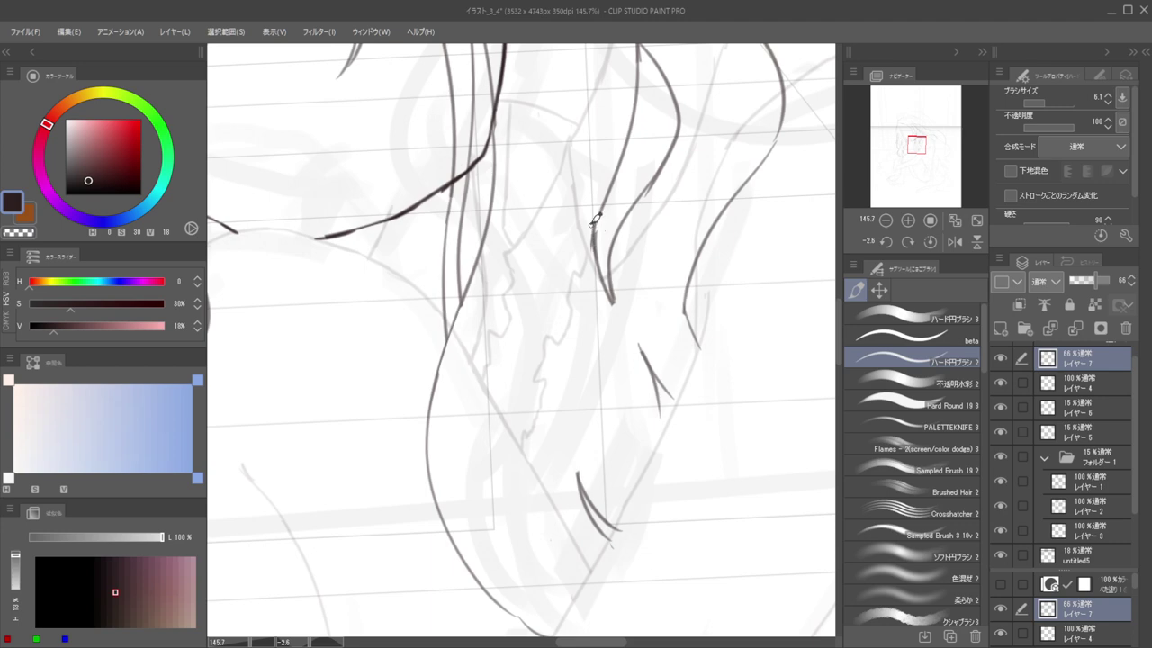
scroll(586, 226, "down", 1)
Draw a short stroke beside the hair strand, then undo it to redraw
key("e")
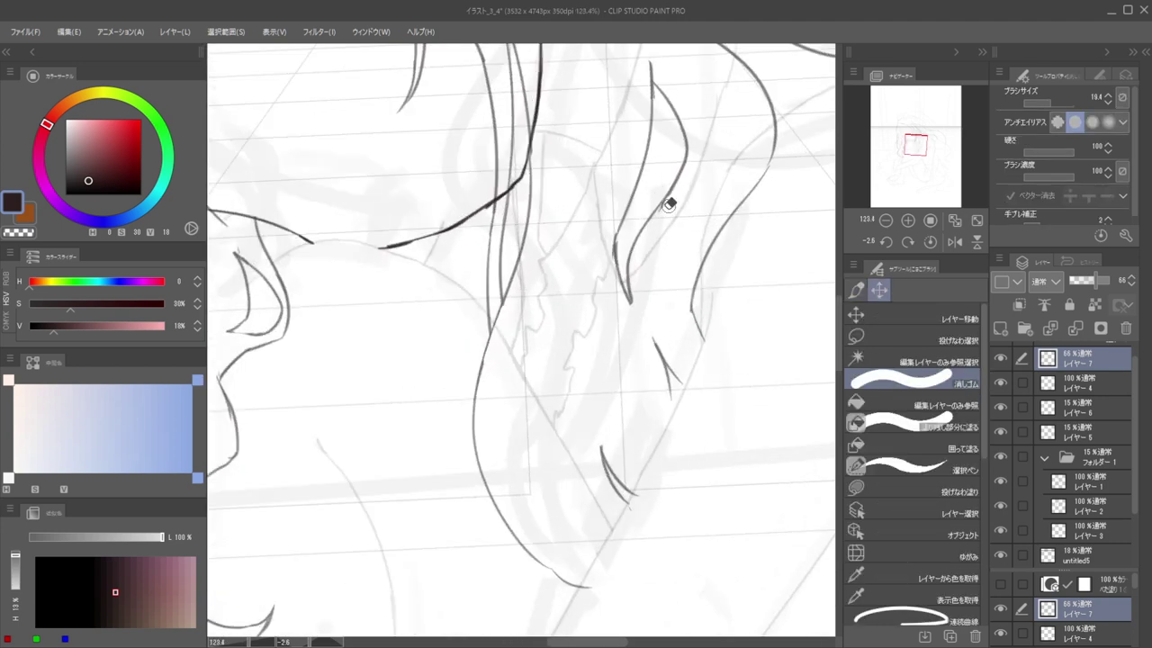
scroll(667, 189, "down", 10)
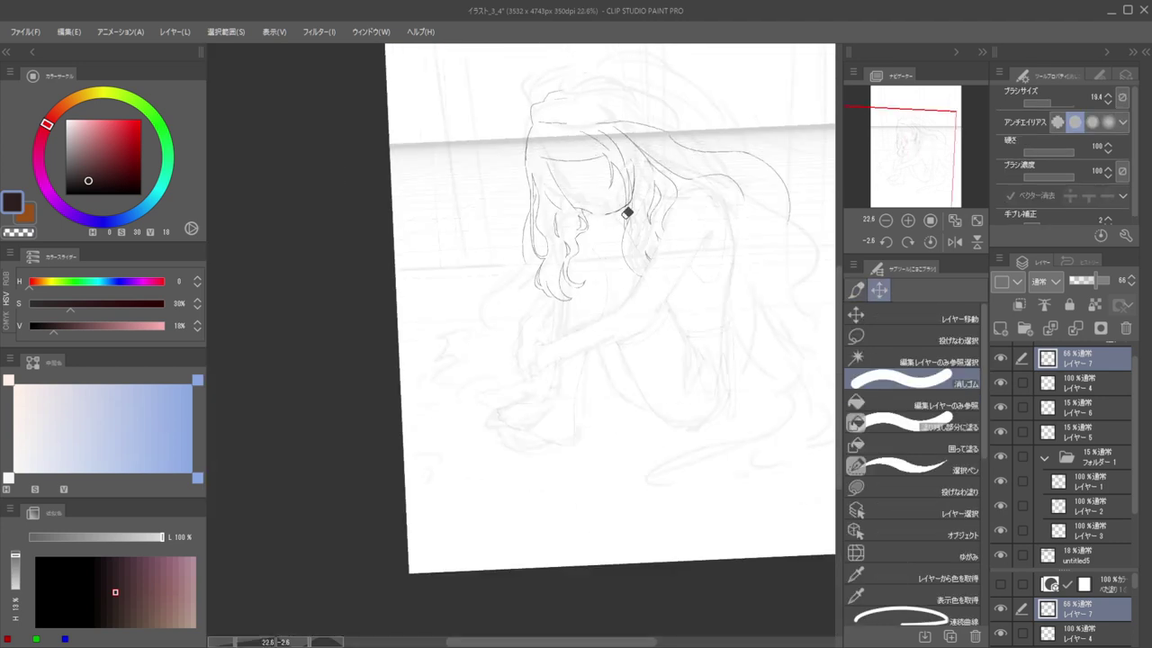
scroll(615, 232, "up", 7)
scroll(666, 261, "up", 2)
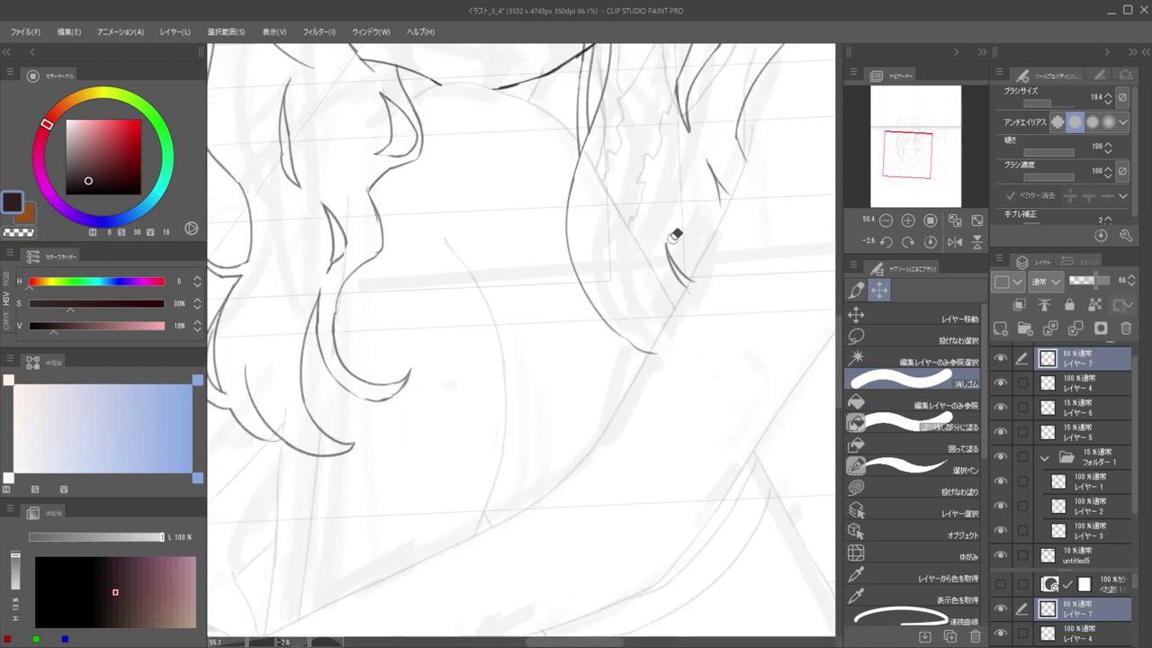
key("b")
key("e")
scroll(688, 248, "down", 4)
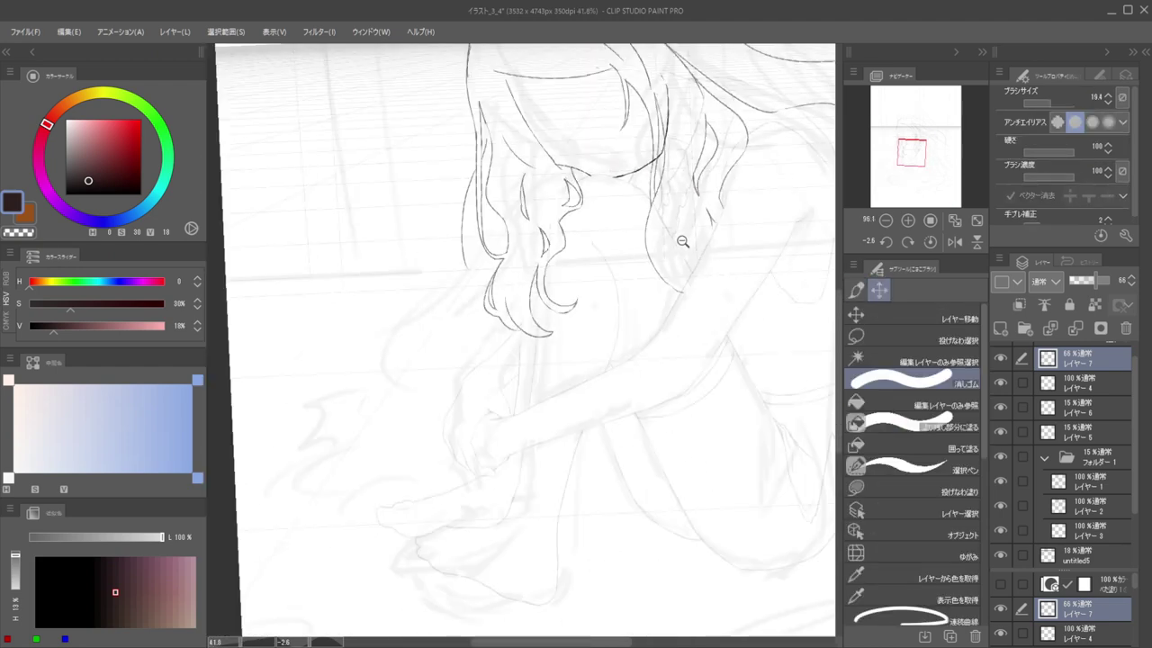
scroll(691, 248, "up", 4)
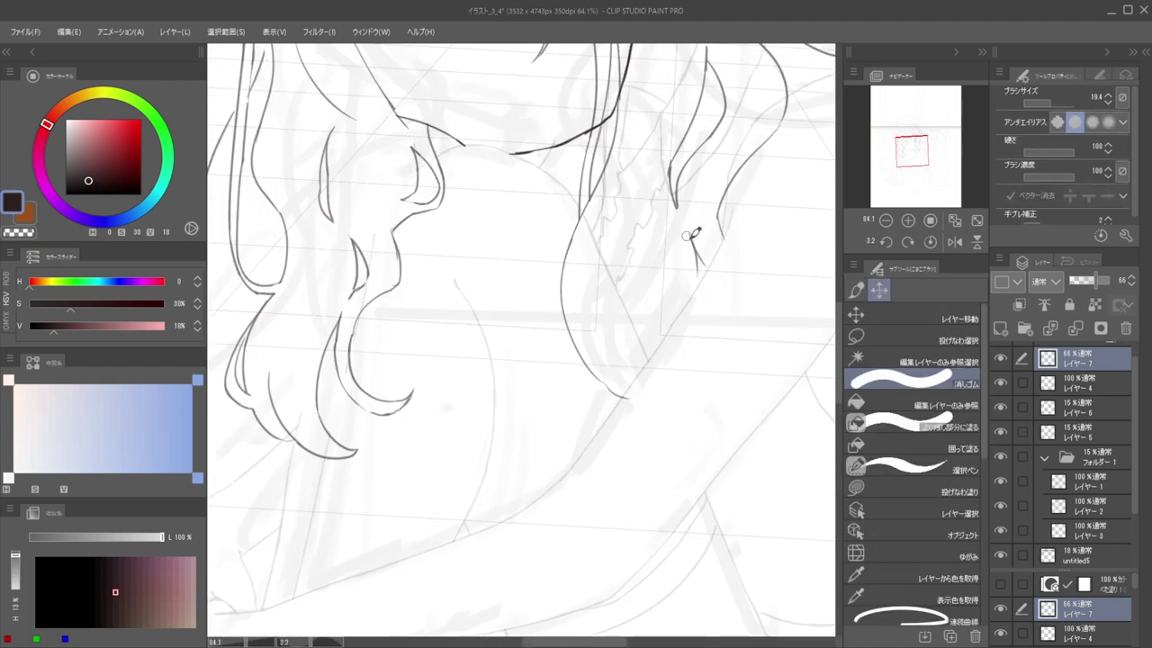
key("b")
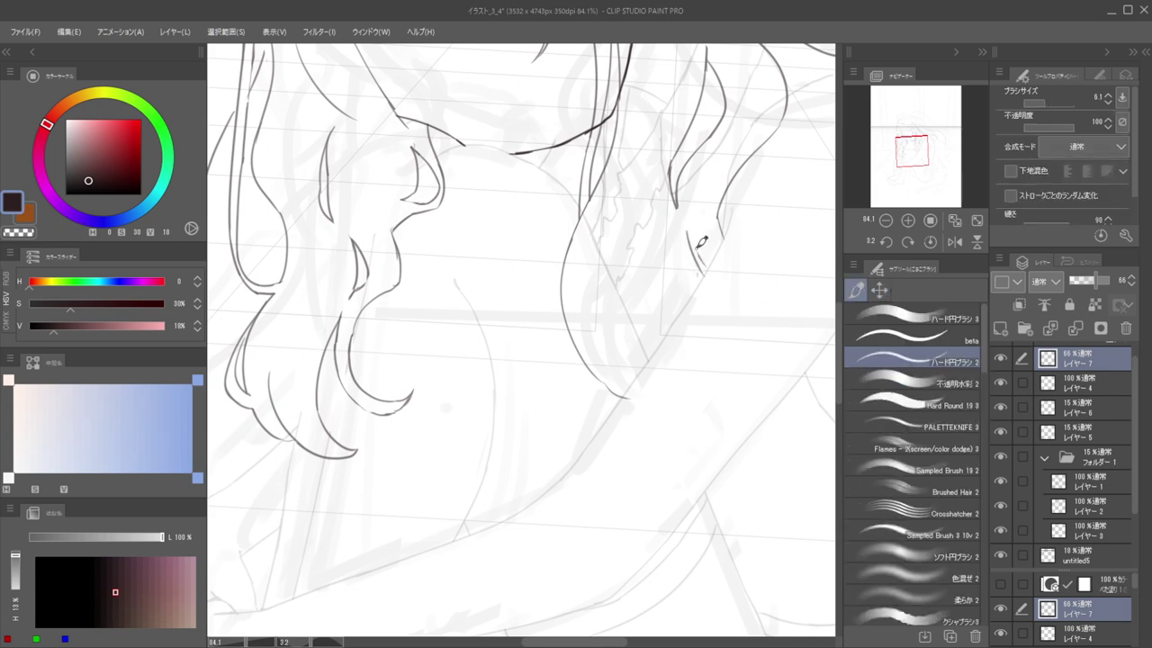
left_click_drag(689, 231, 712, 272)
key("ctrl+z")
scroll(727, 257, "down", 5)
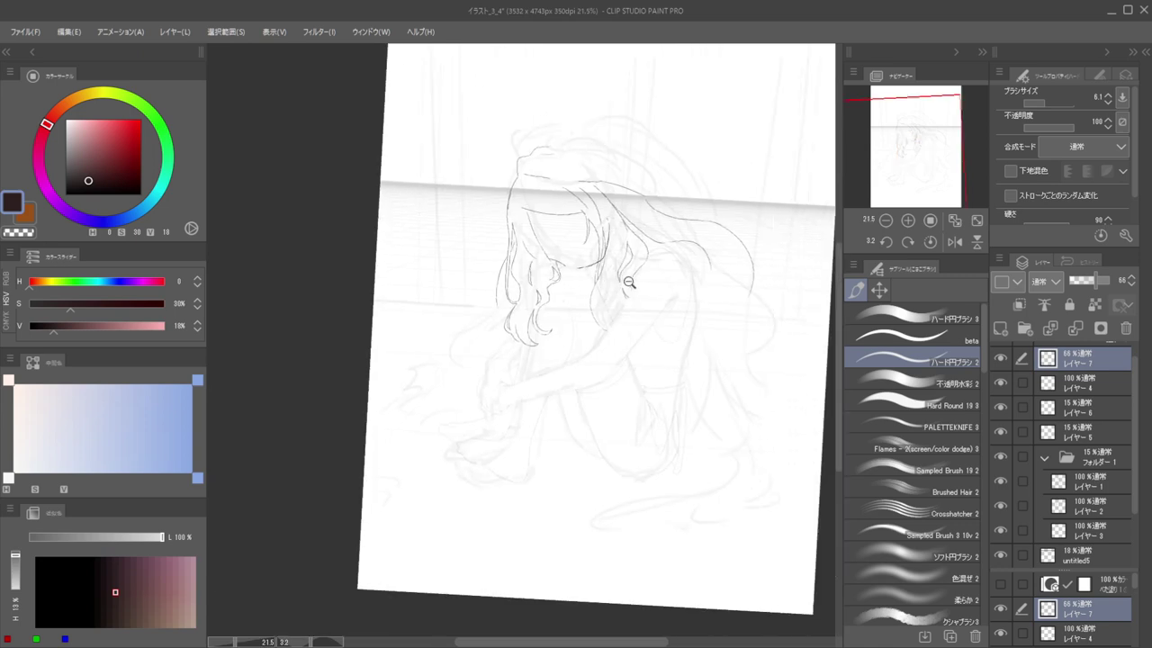
scroll(621, 281, "up", 4)
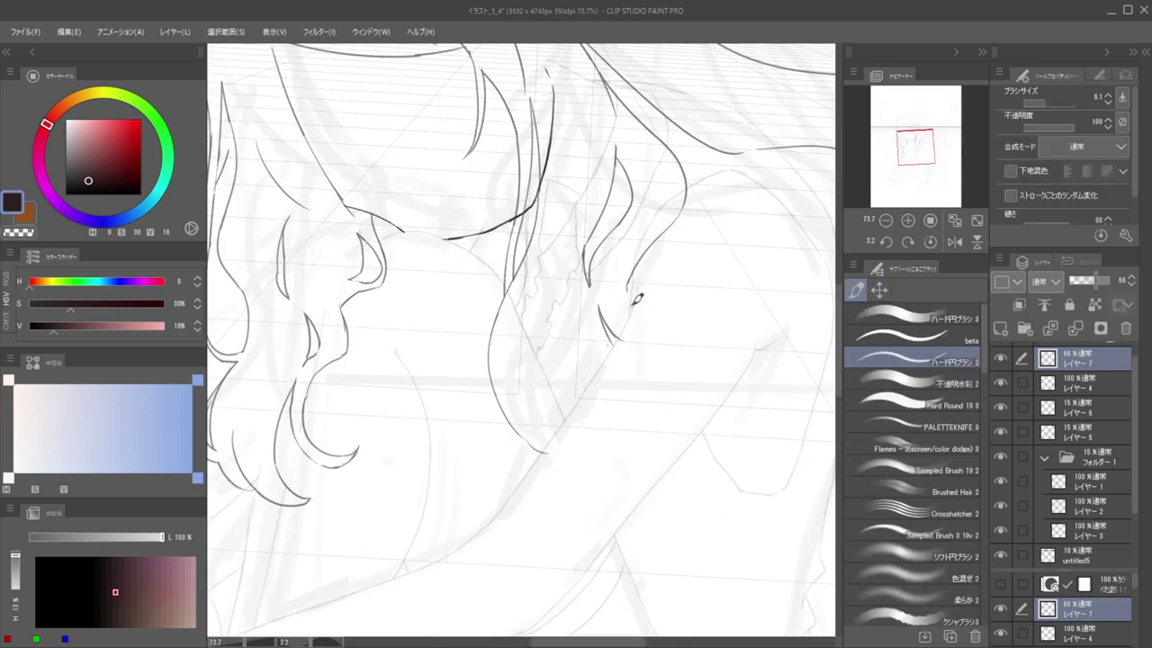
scroll(635, 289, "down", 5)
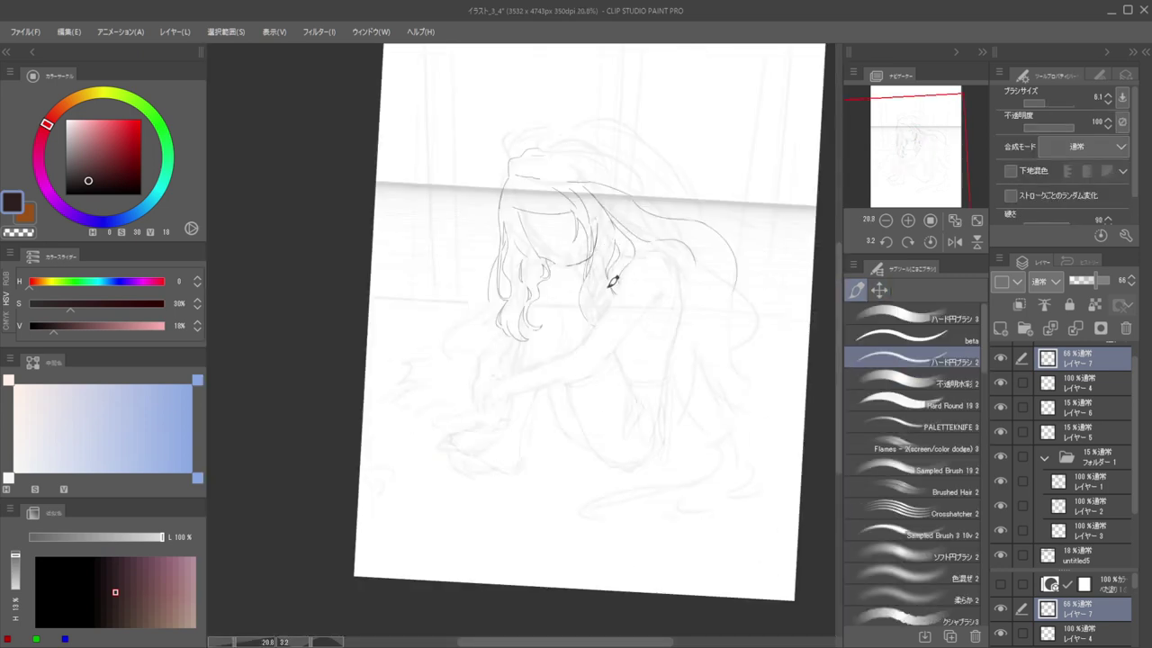
scroll(611, 282, "up", 5)
Ink a curved strand line beside the face, redrawing it longer after undoing
key("e")
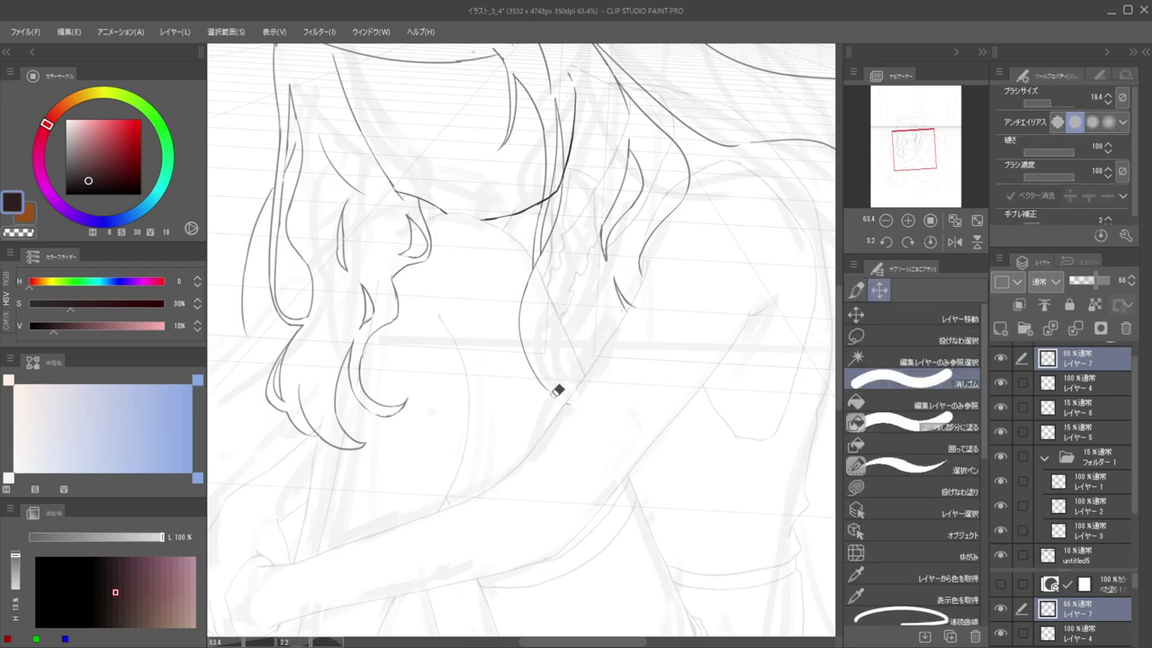
key("b")
left_click_drag(610, 283, 615, 326)
key("ctrl+z")
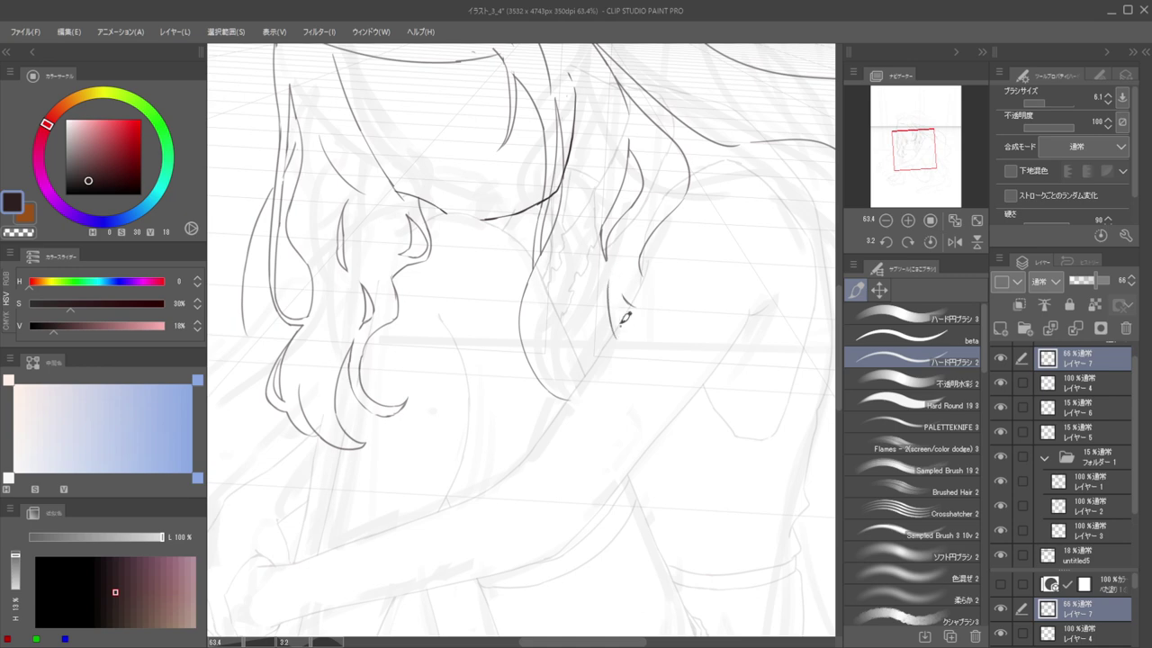
key("ctrl+z")
left_click_drag(609, 284, 620, 342)
key("e")
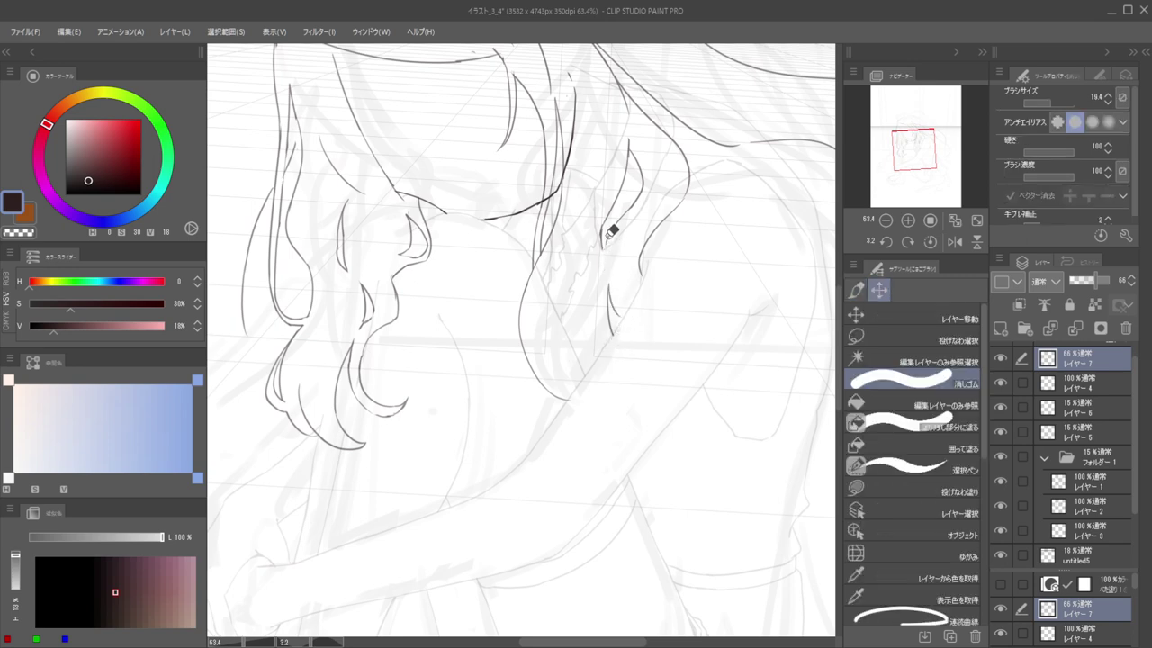
Extend the left hair strand down to its tip with the inking pen
key("p")
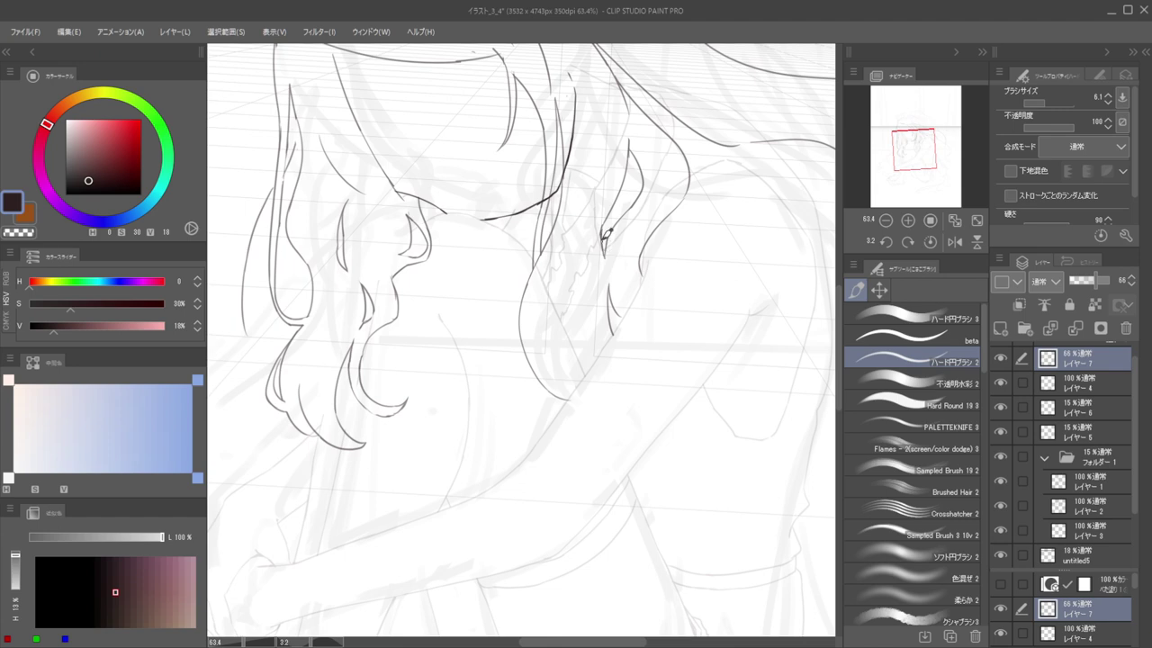
key("e")
key("p")
mouse_move(605, 222)
left_mouse_down()
mouse_move(605, 255)
mouse_move(607, 216)
mouse_move(605, 255)
mouse_move(609, 232)
mouse_move(572, 245)
mouse_move(582, 234)
mouse_move(574, 258)
mouse_move(624, 249)
left_mouse_up()
Zoom out, flip the canvas horizontally and bring the flowing hair strands into view
left_click_drag(624, 250, 682, 245)
scroll(689, 249, "down", 2)
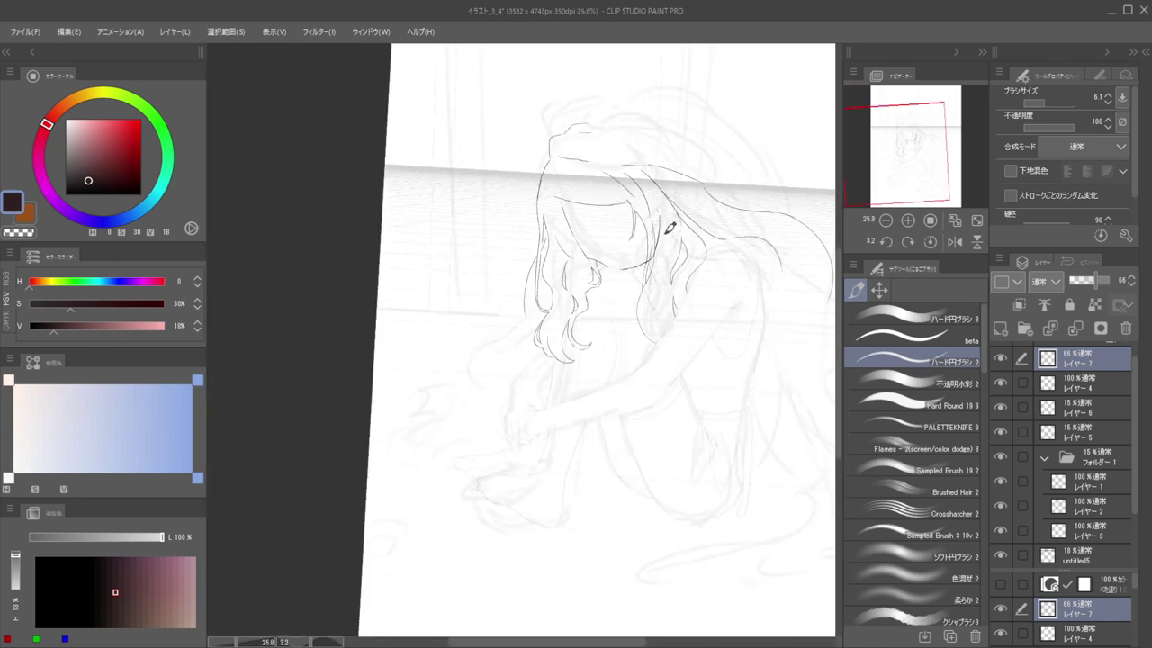
key("h")
left_click_drag(703, 231, 765, 247)
left_click_drag(393, 220, 519, 214)
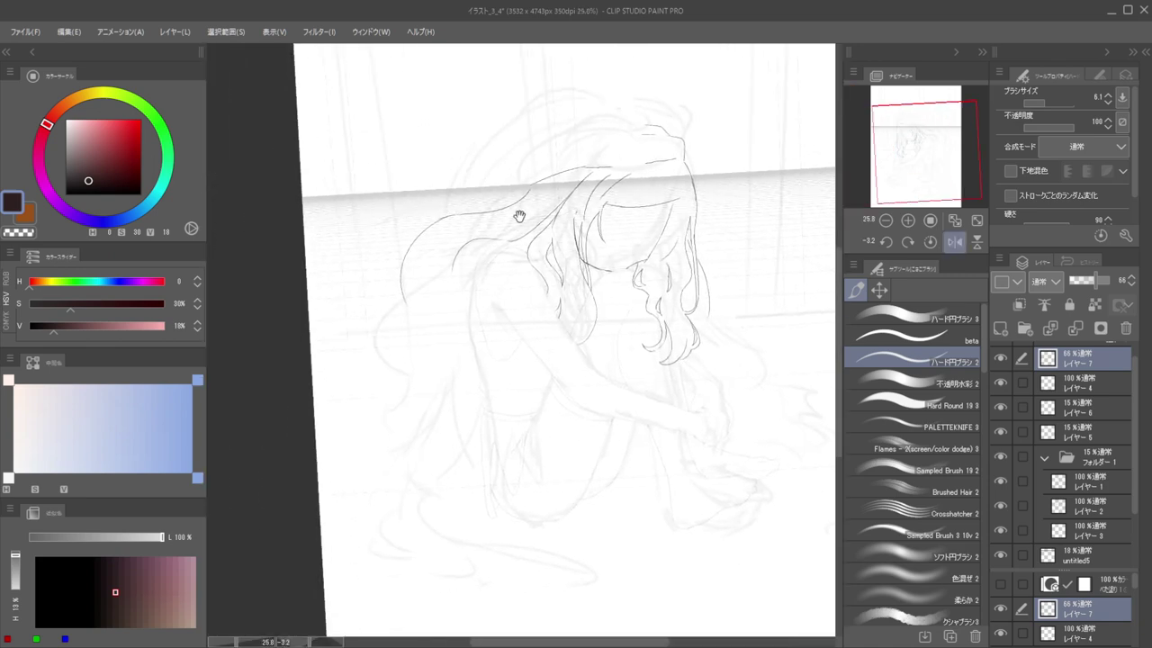
scroll(544, 223, "up", 5)
Redraw the curved hair strand as a longer curve and add short curved strokes
key("e")
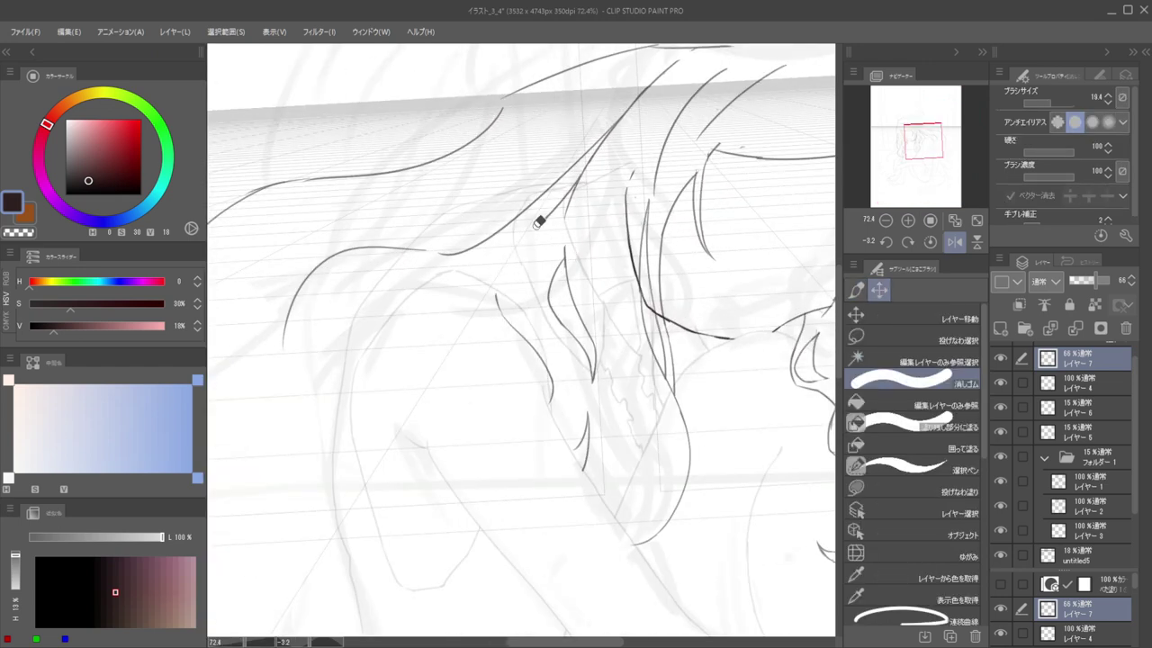
key("p")
key("ctrl+z")
left_click_drag(549, 216, 501, 283)
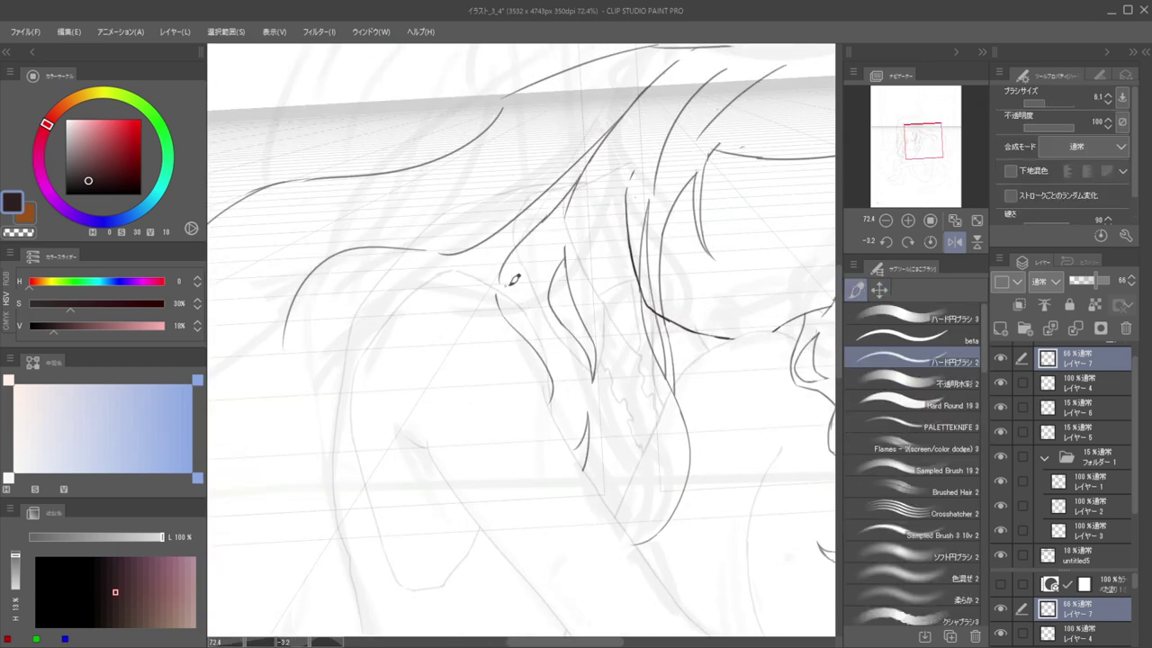
key("ctrl+z")
left_click_drag(552, 209, 500, 302)
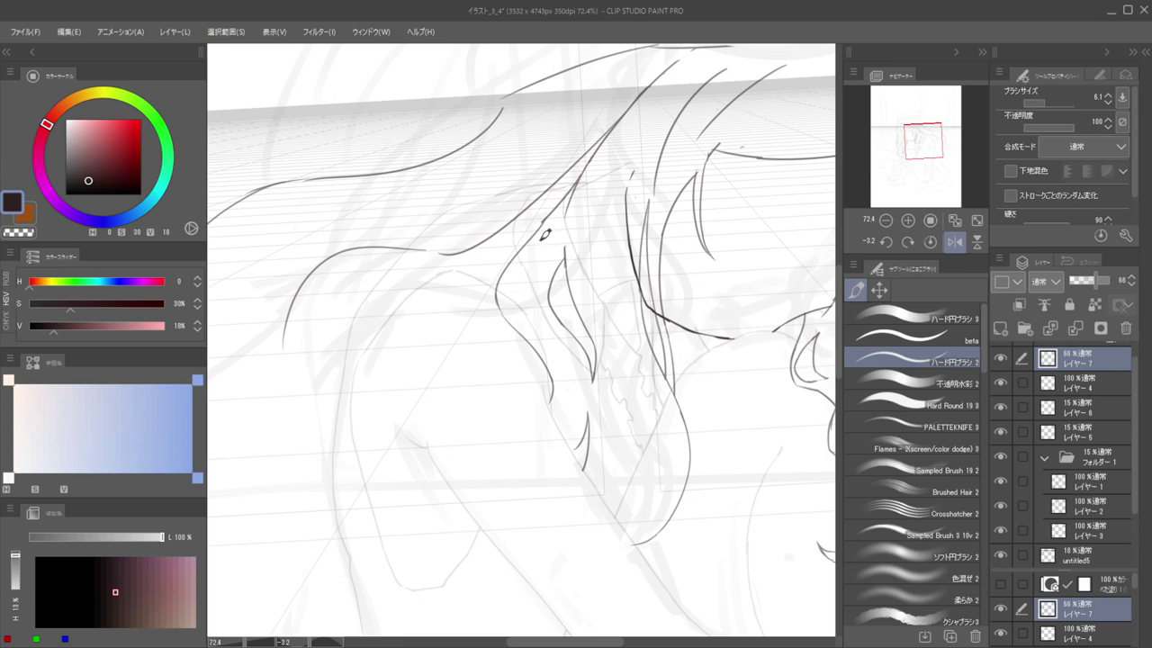
mouse_move(543, 237)
left_mouse_down()
mouse_move(514, 295)
mouse_move(520, 286)
left_mouse_up()
Redraw the inner hair stroke longer and add a strand beside the existing curve
scroll(517, 263, "down", 4)
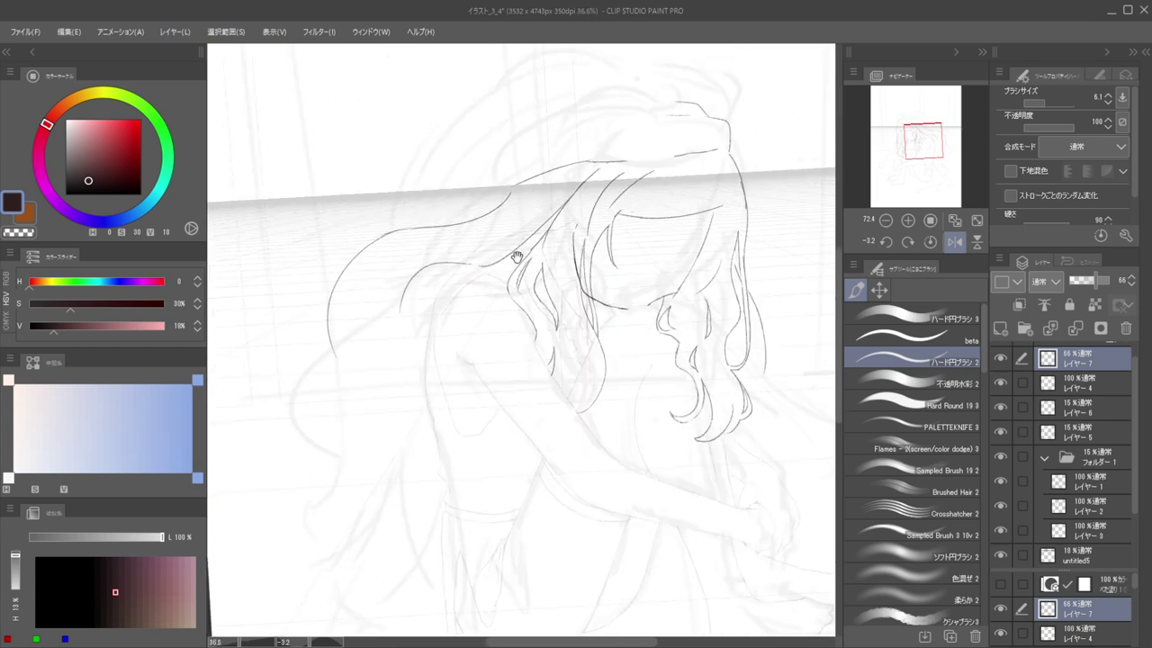
key("h")
scroll(584, 297, "up", 5)
key("ctrl+z")
key("ctrl+z")
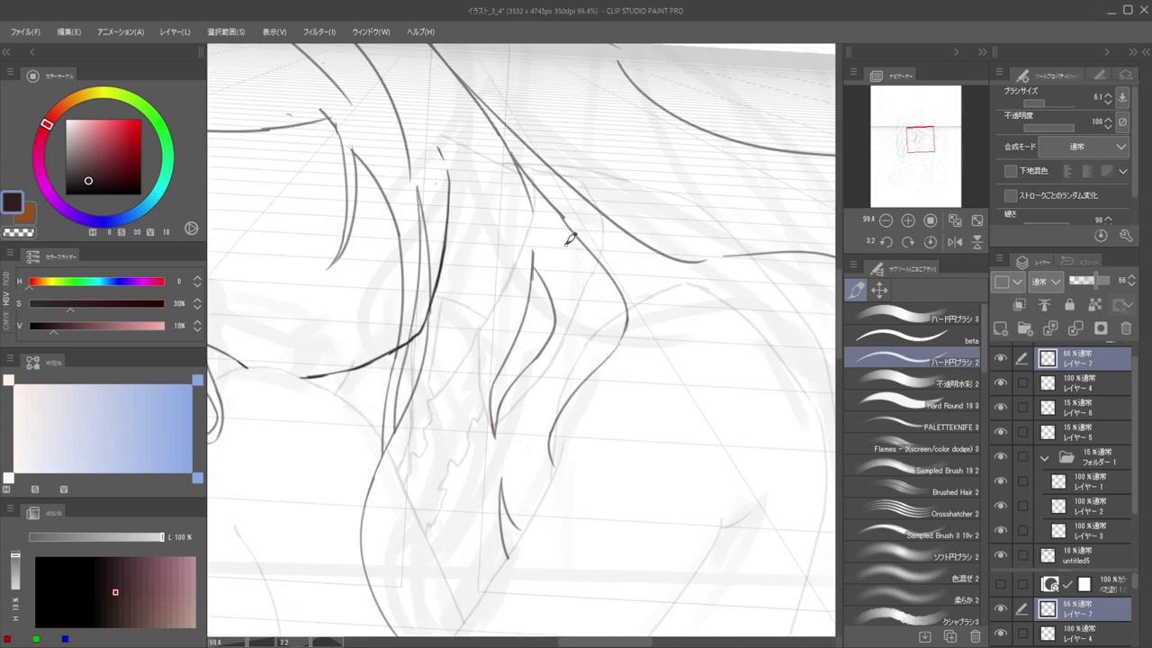
left_click_drag(568, 241, 581, 328)
key("ctrl+z")
left_click_drag(569, 242, 589, 345)
mouse_move(574, 243)
left_mouse_down()
mouse_move(600, 340)
mouse_move(529, 306)
mouse_move(590, 313)
mouse_move(598, 332)
mouse_move(636, 316)
left_mouse_up()
Replace the doubled hair-tip strokes with one longer strand and redraw its tip
scroll(673, 331, "up", 3)
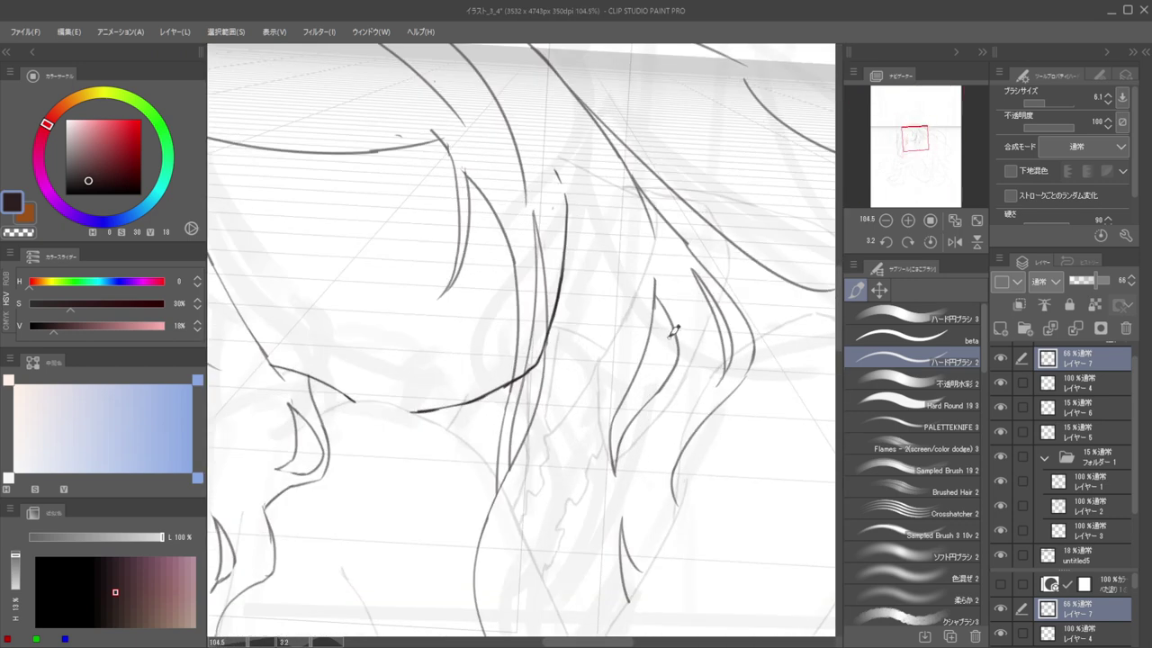
key("e")
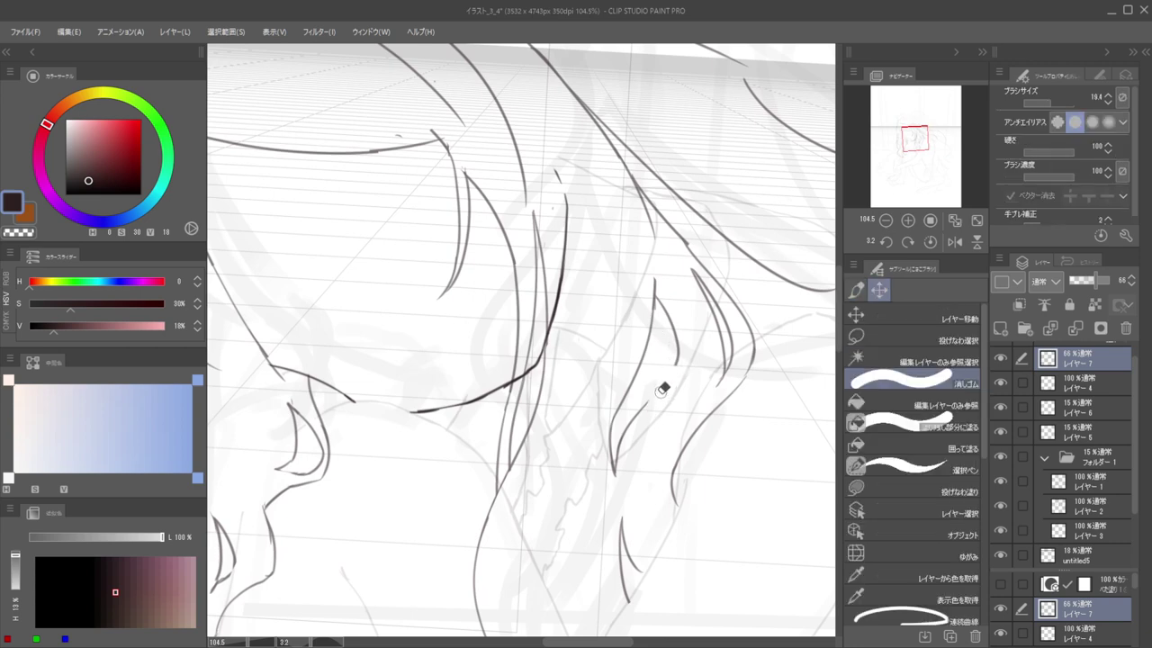
key("b")
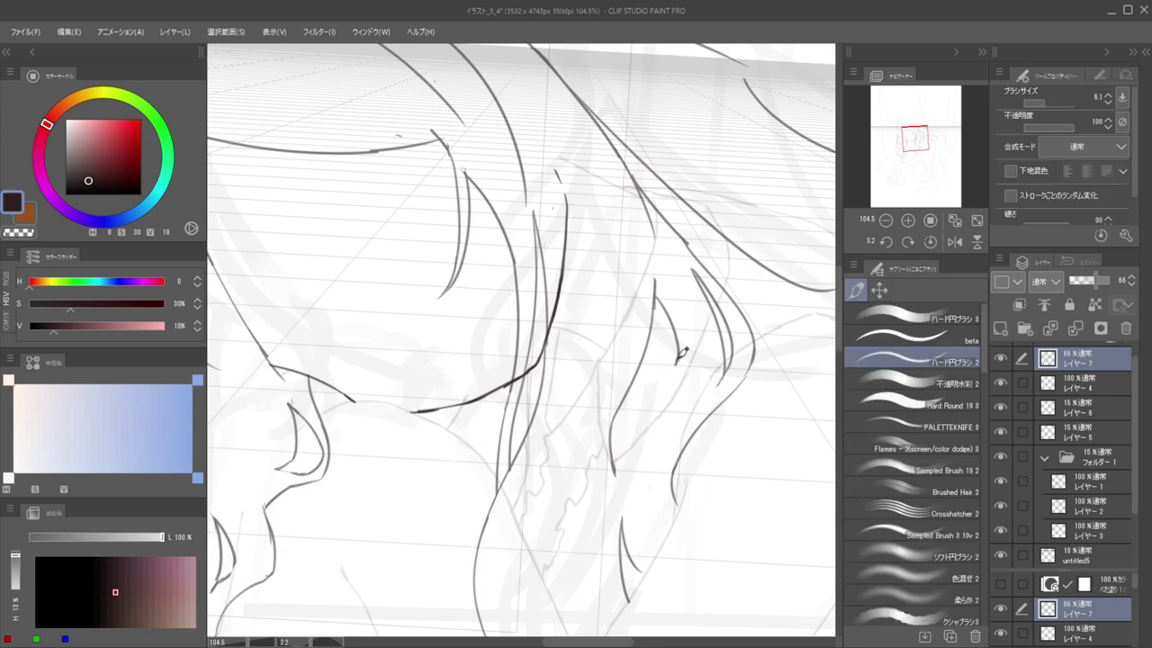
key("ctrl+z")
key("ctrl+z")
left_click_drag(678, 353, 628, 418)
key("ctrl+z")
mouse_move(681, 347)
left_mouse_down()
mouse_move(617, 411)
mouse_move(618, 436)
left_mouse_up()
key("e")
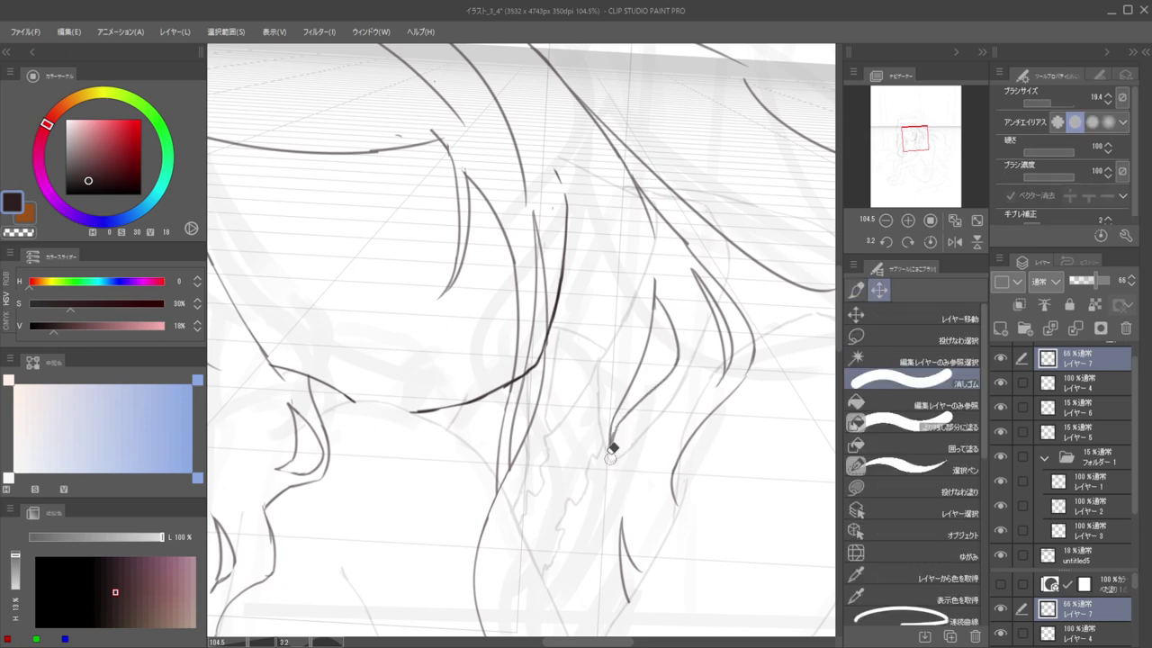
key("b")
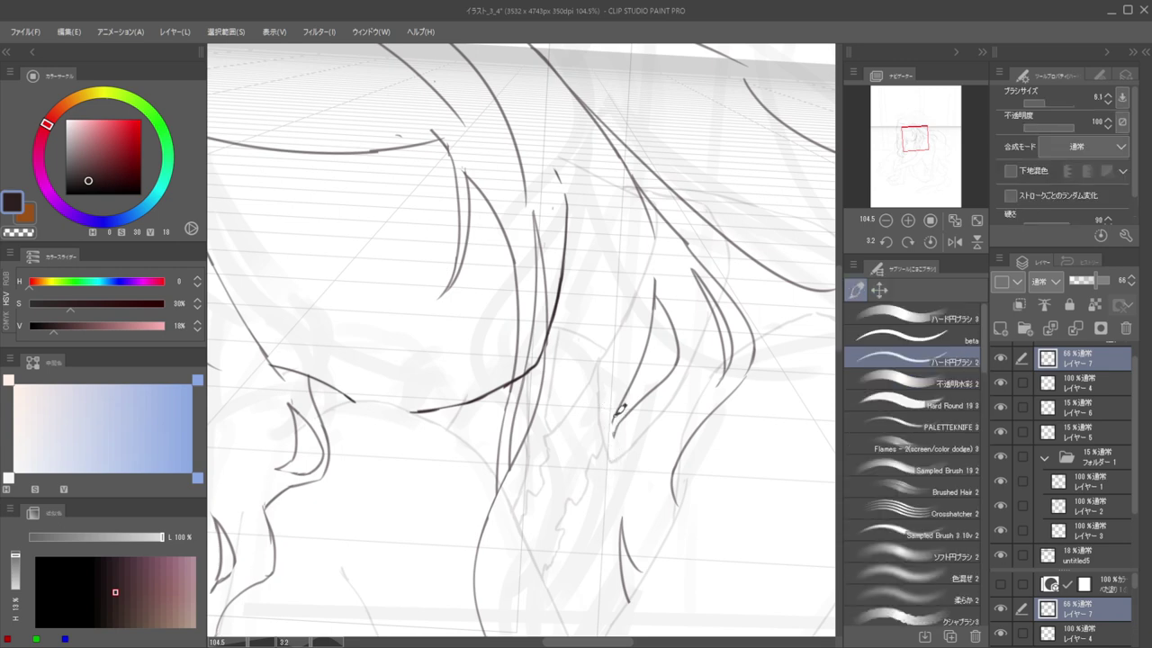
key("ctrl+z")
left_click_drag(616, 421, 614, 461)
Erase the faint strand tip beside the face and redraw it as a darker tapered stroke
left_click_drag(611, 401, 555, 345)
left_click_drag(608, 375, 601, 346)
scroll(634, 377, "up", 8)
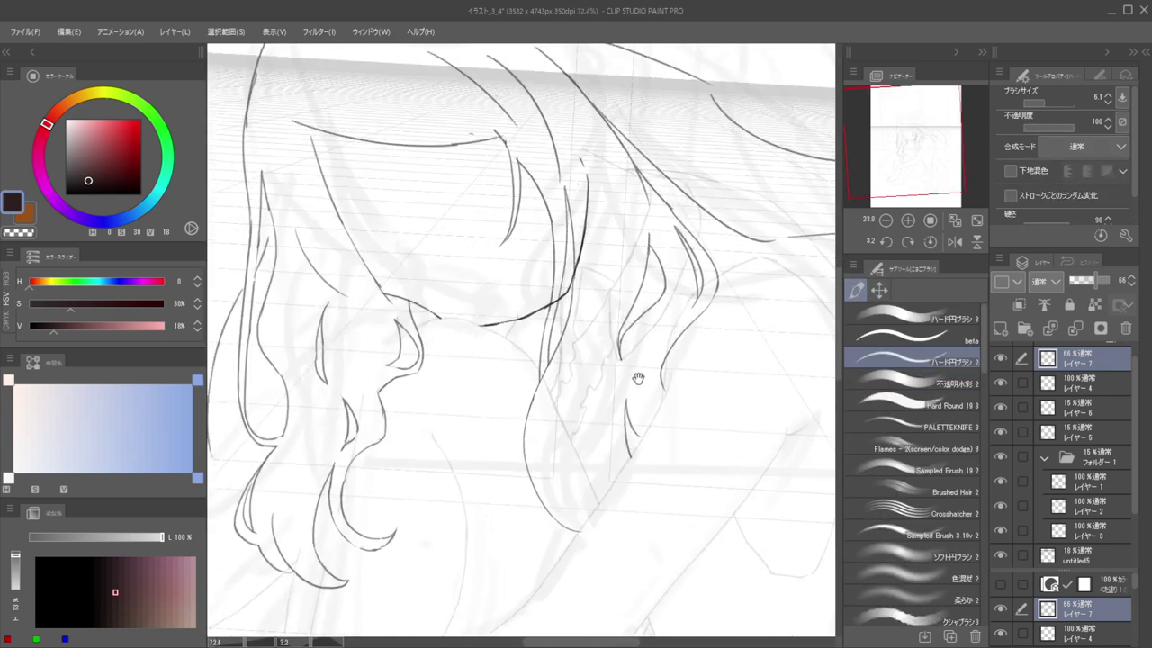
key("e")
left_click_drag(613, 293, 625, 375)
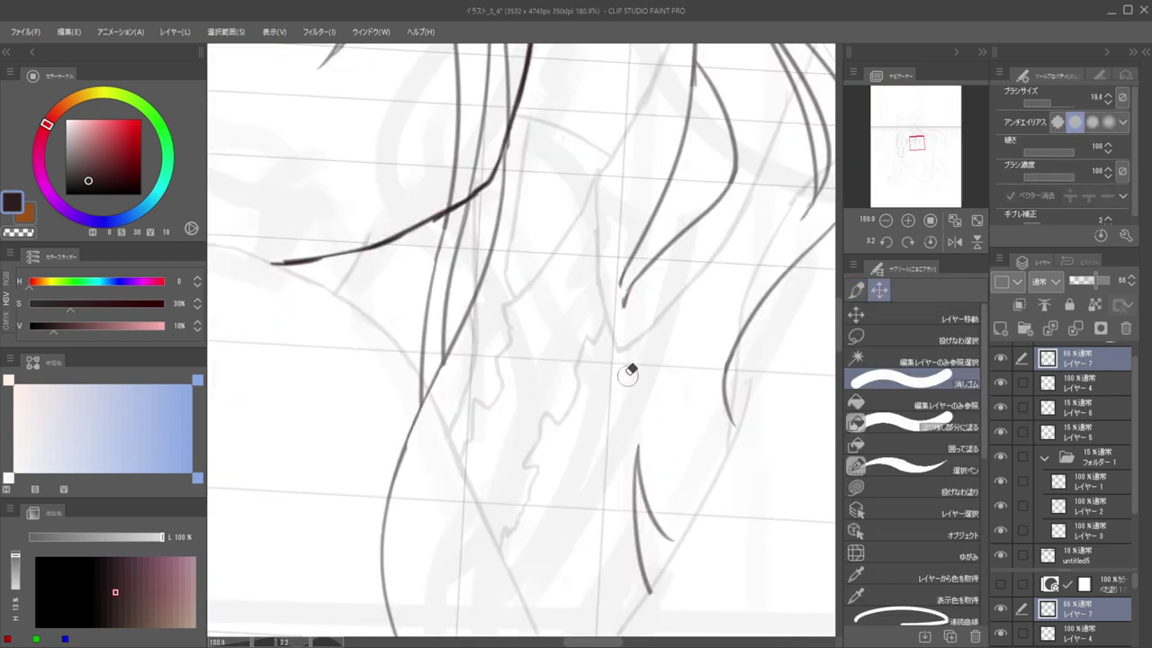
key("b")
mouse_move(627, 288)
left_mouse_down()
mouse_move(626, 356)
mouse_move(617, 341)
mouse_move(622, 373)
left_mouse_up()
key("ctrl+z")
key("ctrl+z")
left_click_drag(622, 281, 616, 327)
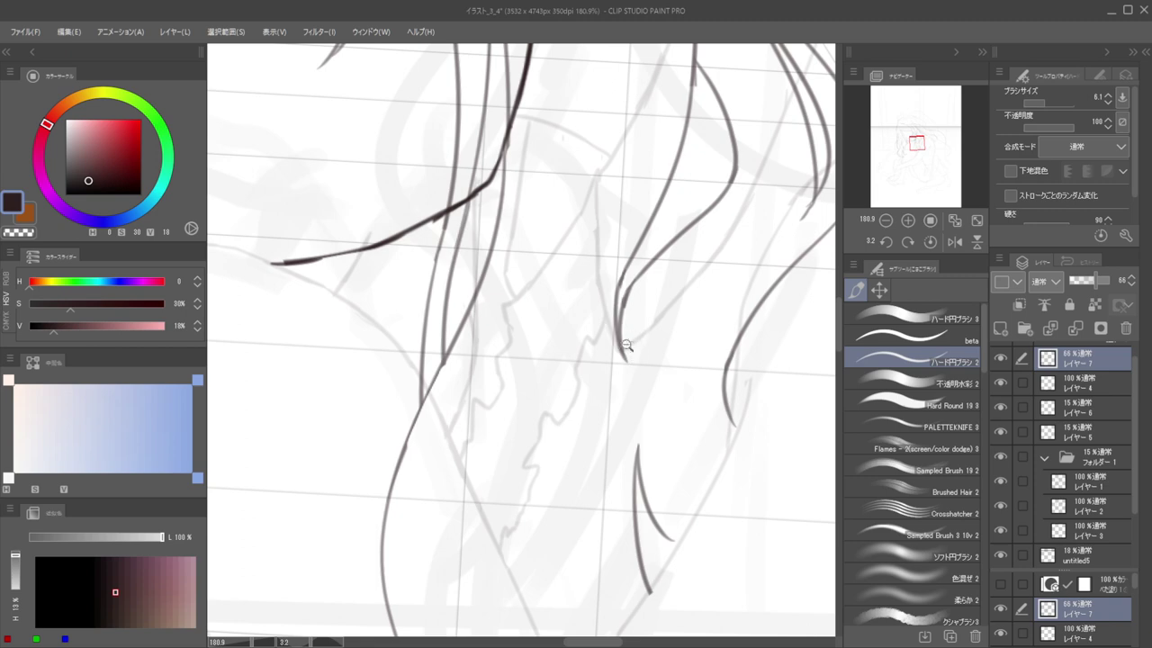
scroll(619, 324, "down", 8)
left_click_drag(628, 270, 628, 288, "ctrl+alt")
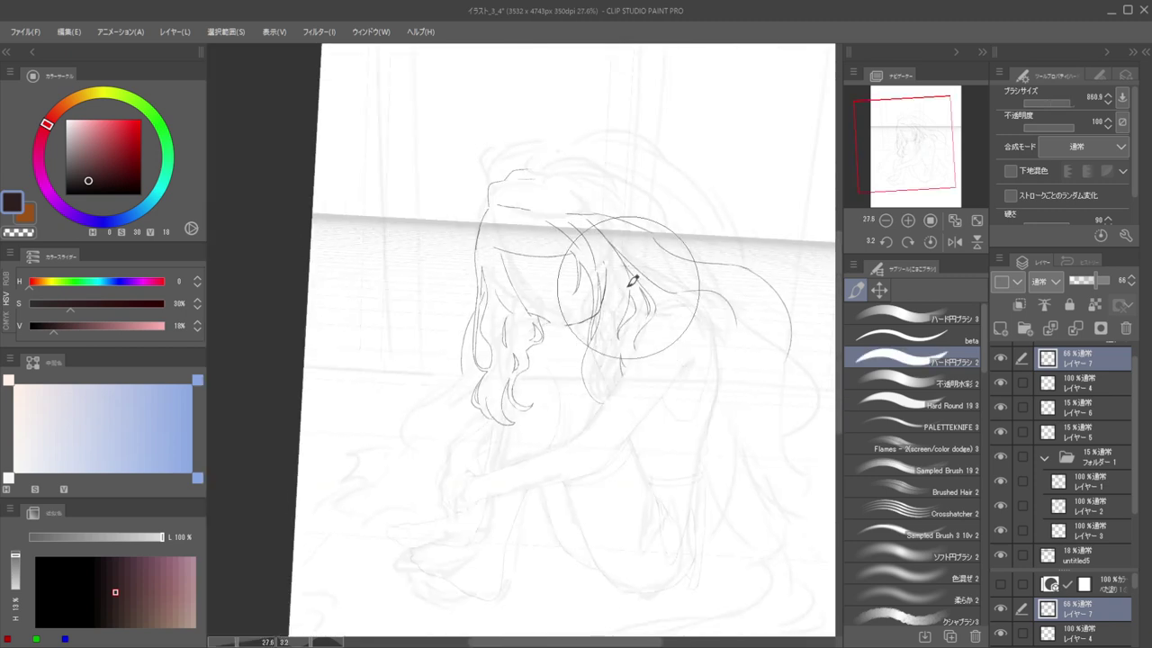
Shrink the brush to a fine line width, then make it slightly thicker
left_click_drag(644, 171, 635, 295)
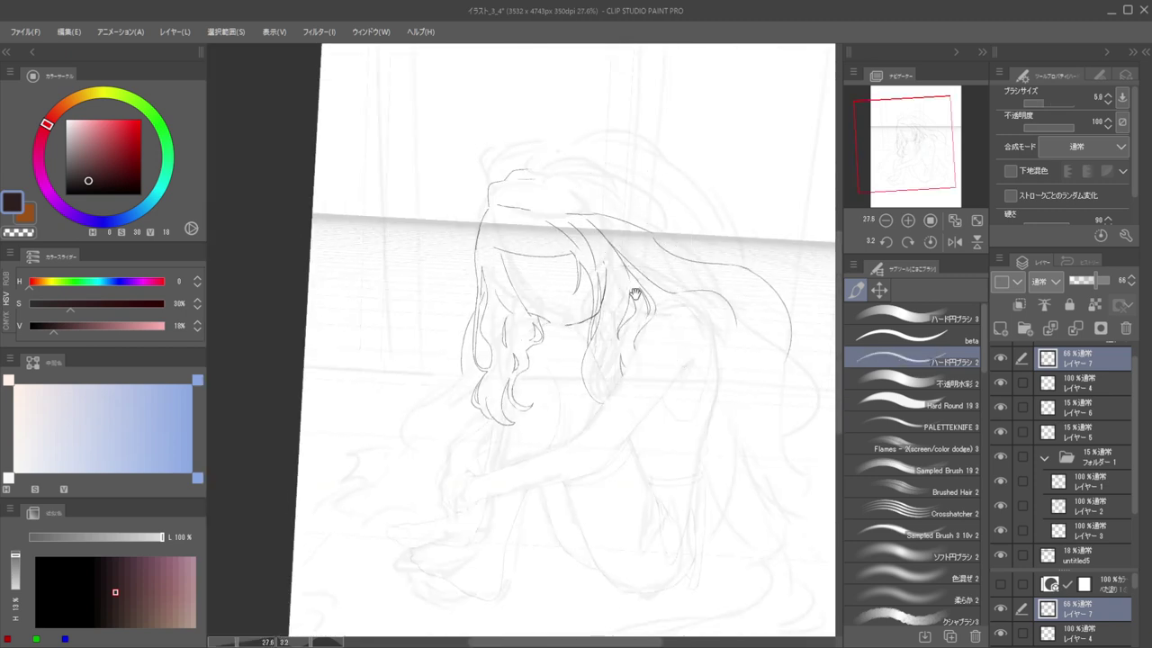
scroll(629, 284, "up", 4)
key("]")
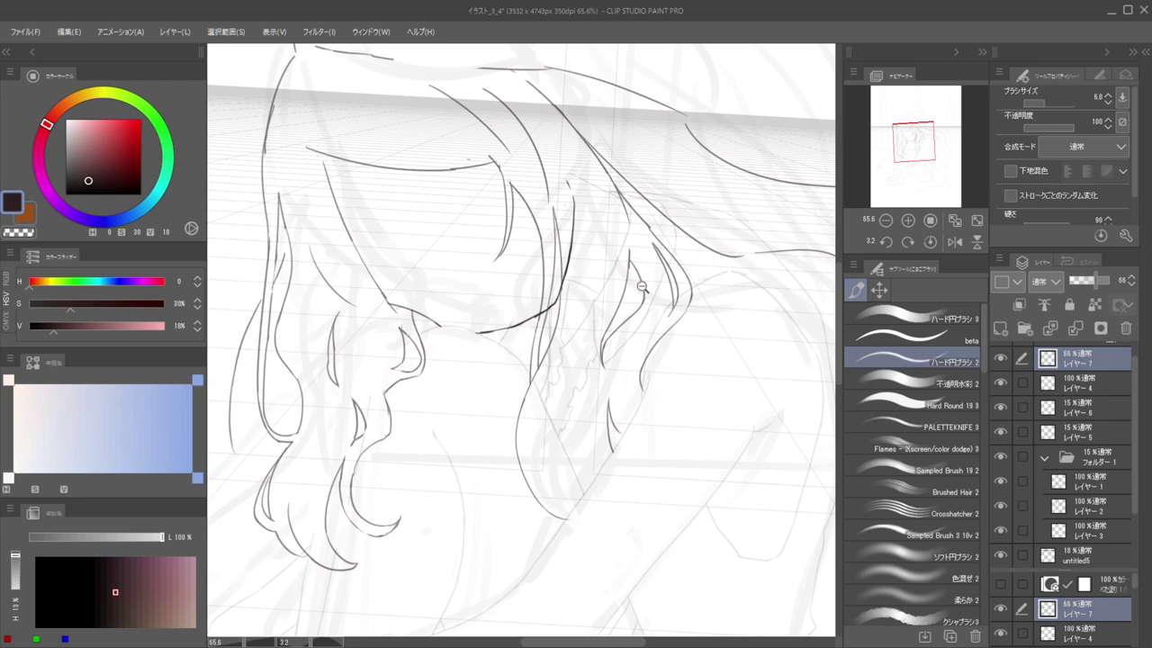
scroll(642, 287, "up", 3)
Redraw the strand line right of the face curving downward and erase its top
key("e")
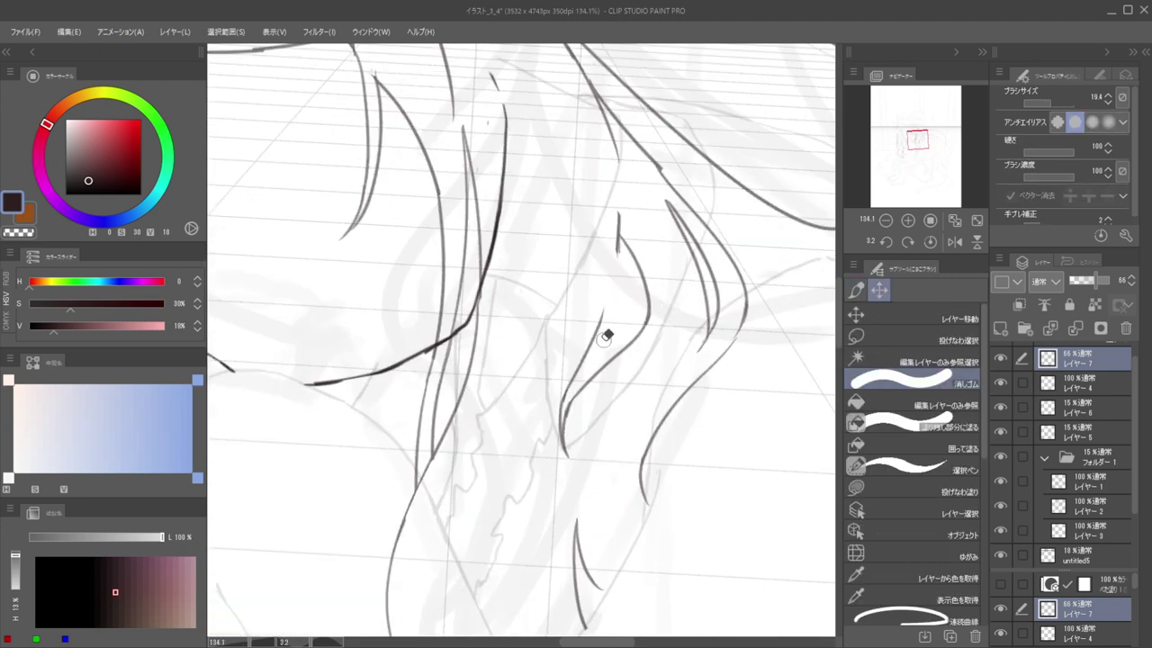
key("p")
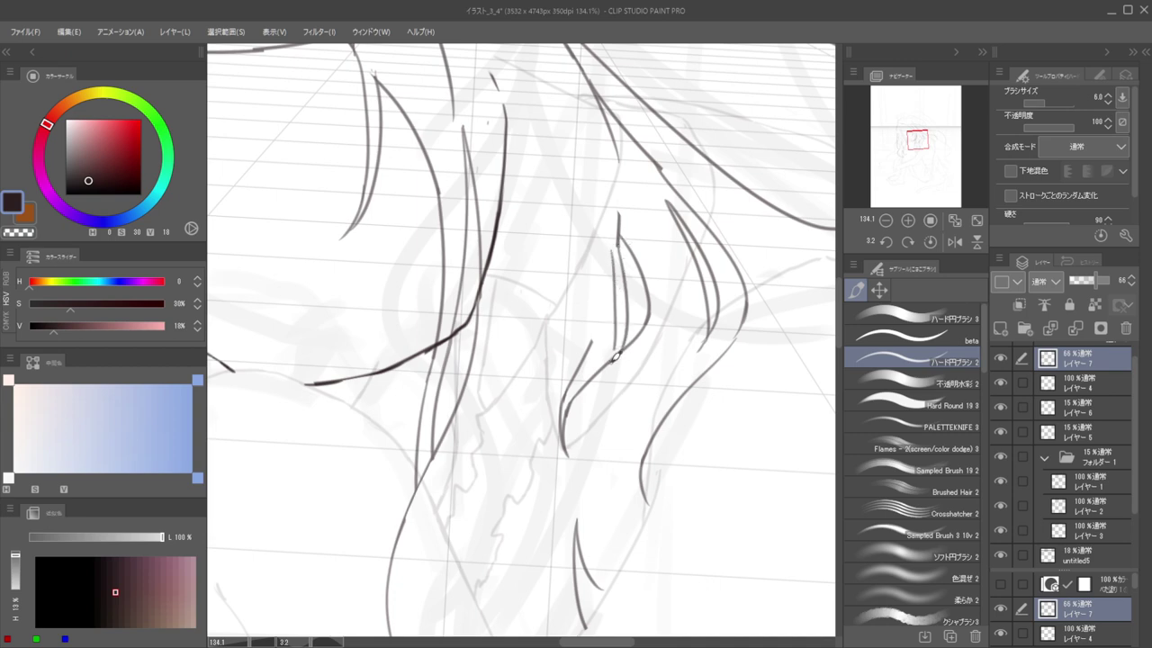
key("ctrl+z")
mouse_move(610, 257)
left_mouse_down()
mouse_move(603, 363)
mouse_move(587, 345)
mouse_move(610, 256)
left_mouse_up()
key("e")
key("p")
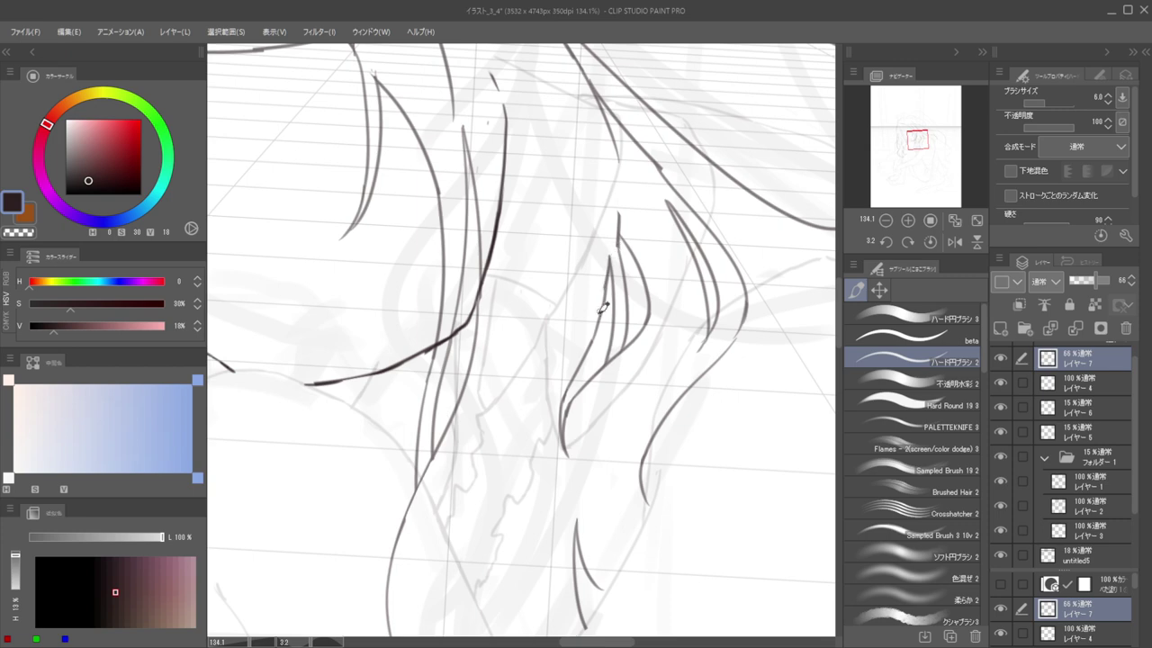
key("e")
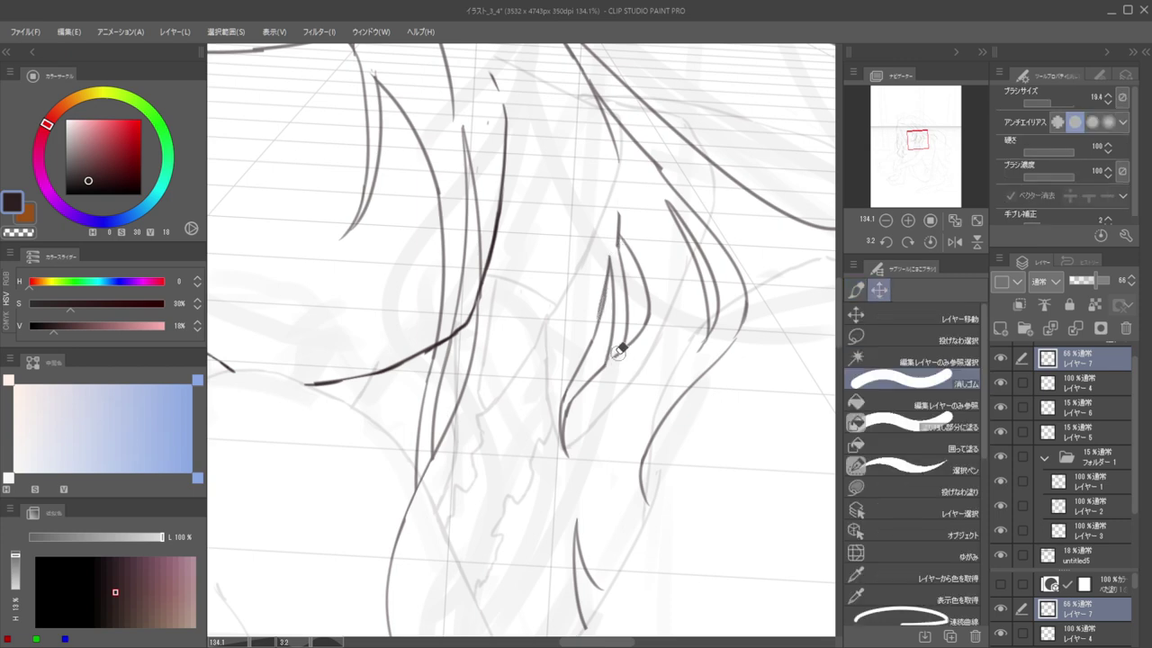
Zoom out and mirror the view to check the whole figure
left_click_drag(618, 318, 647, 338)
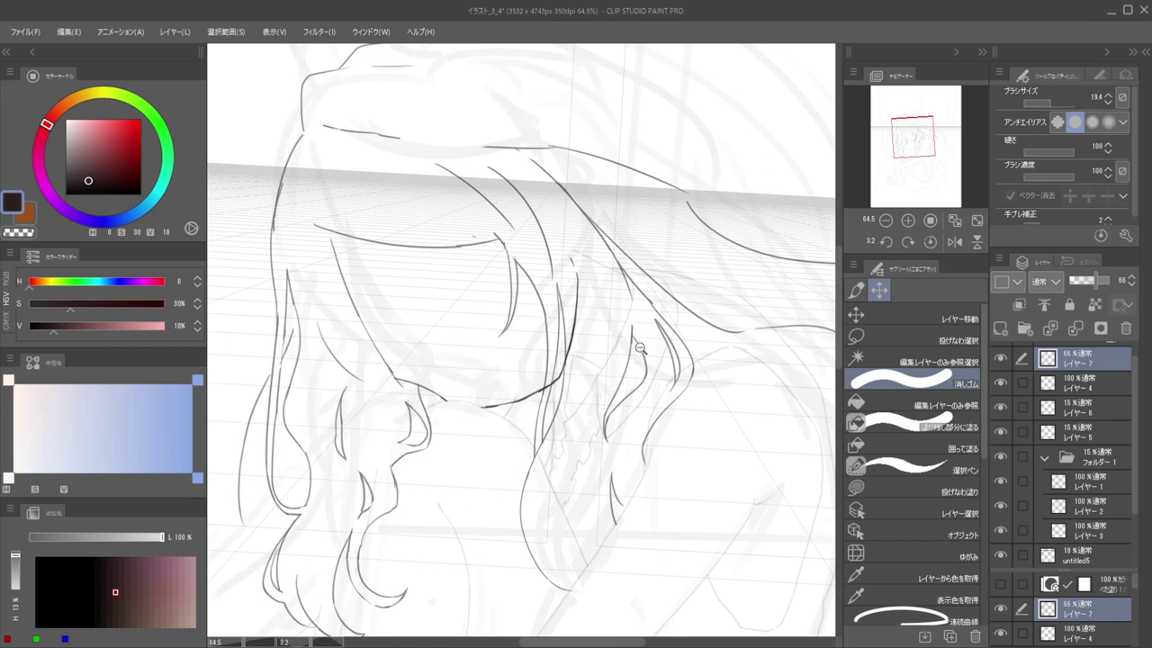
left_click_drag(640, 348, 755, 361)
key("h")
key("h")
left_click_drag(599, 376, 648, 386)
Touch up the strand tip into a small looped curl with the brush and eraser
key("p")
key("e")
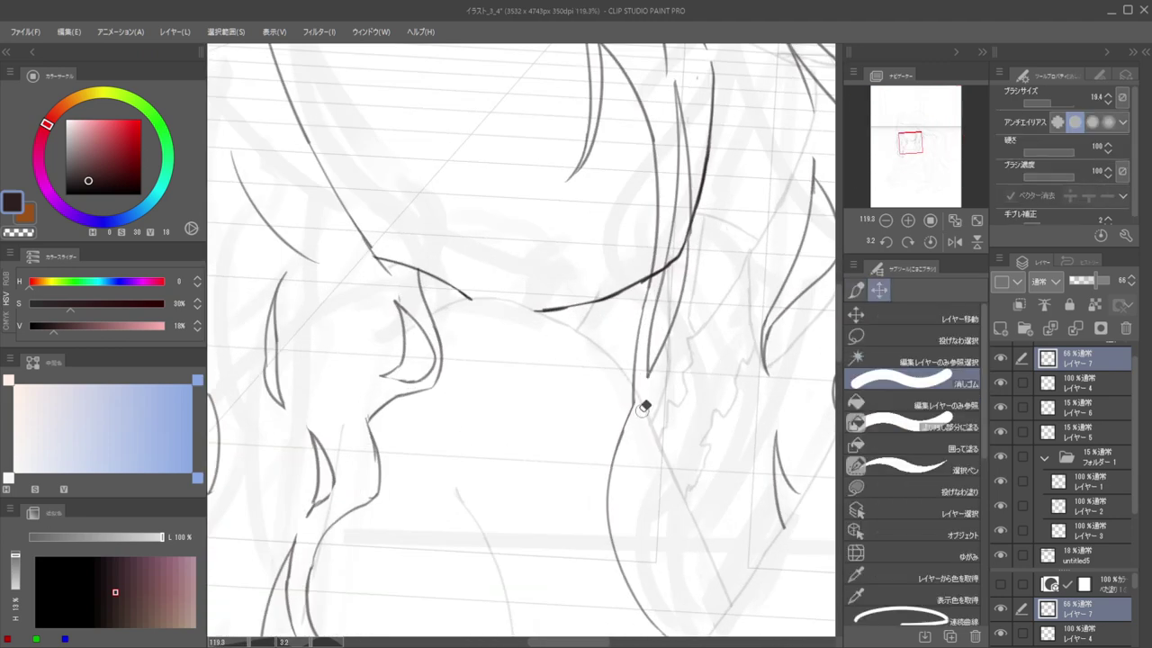
scroll(641, 354, "down", 5)
scroll(620, 314, "up", 3)
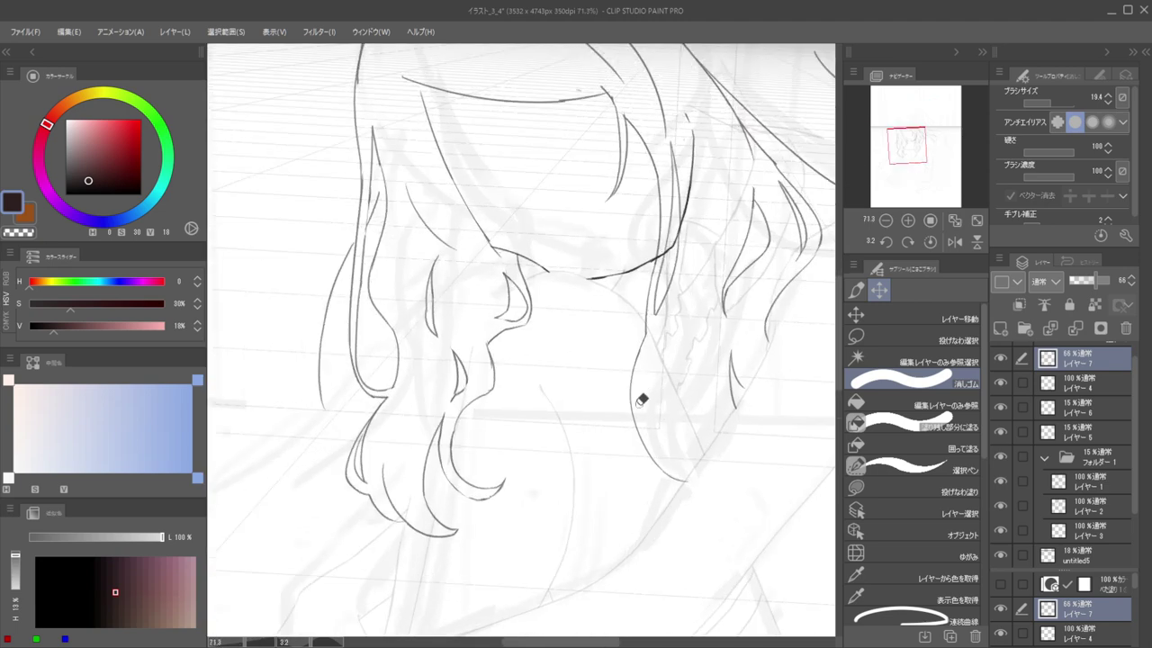
key("b")
key("e")
key("b")
scroll(630, 404, "down", 3)
scroll(646, 407, "up", 3)
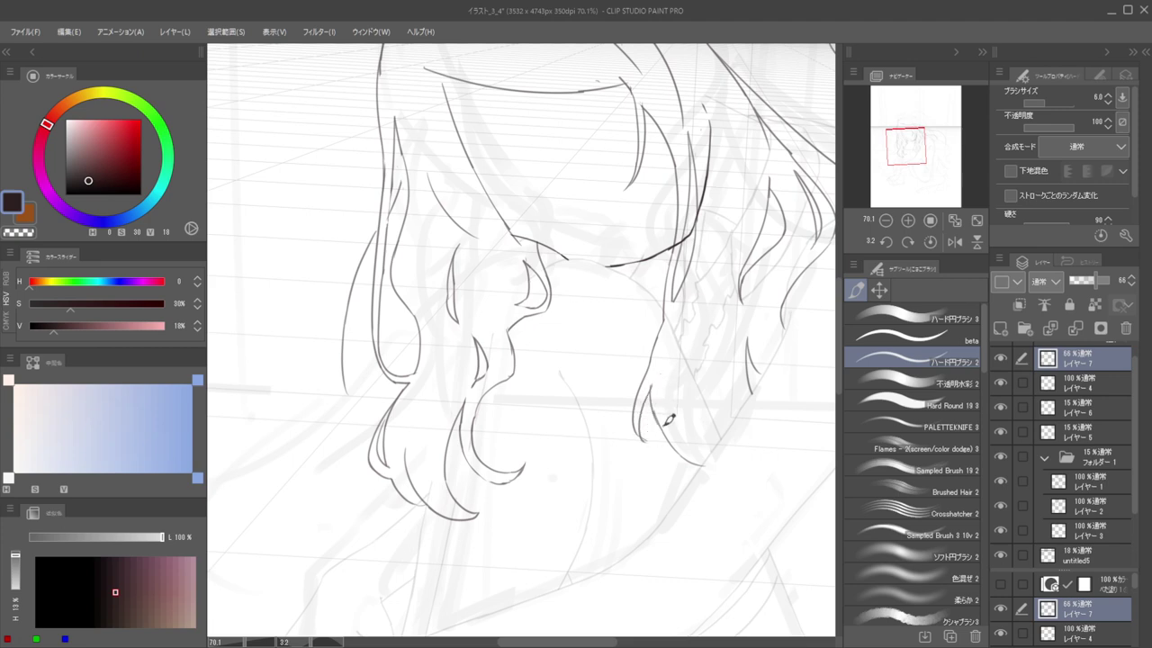
Zoom out and mirror the view to check the proportions
left_click_drag(650, 374, 607, 368)
key("h")
key("h")
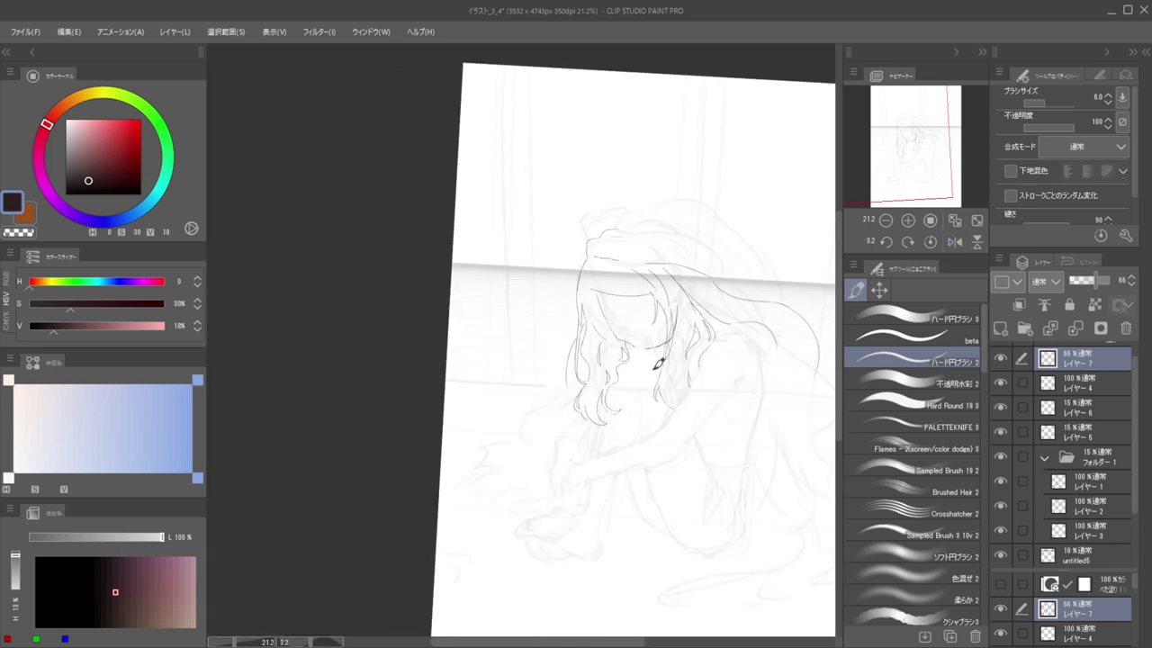
scroll(690, 373, "up", 3)
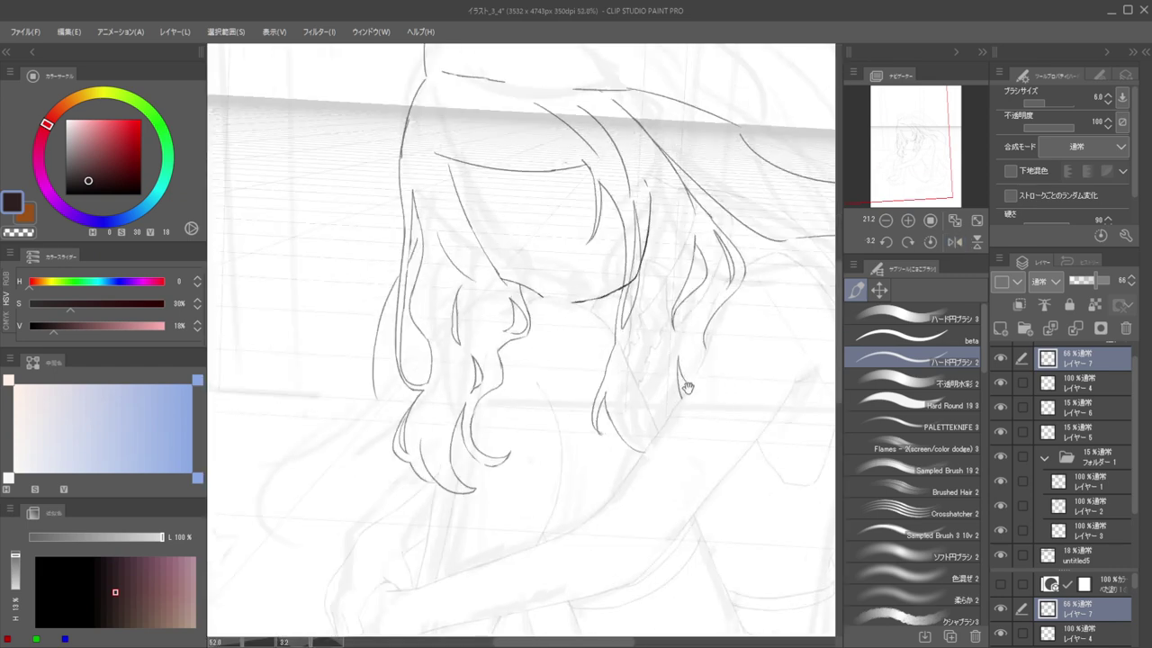
scroll(676, 355, "up", 2)
key("e")
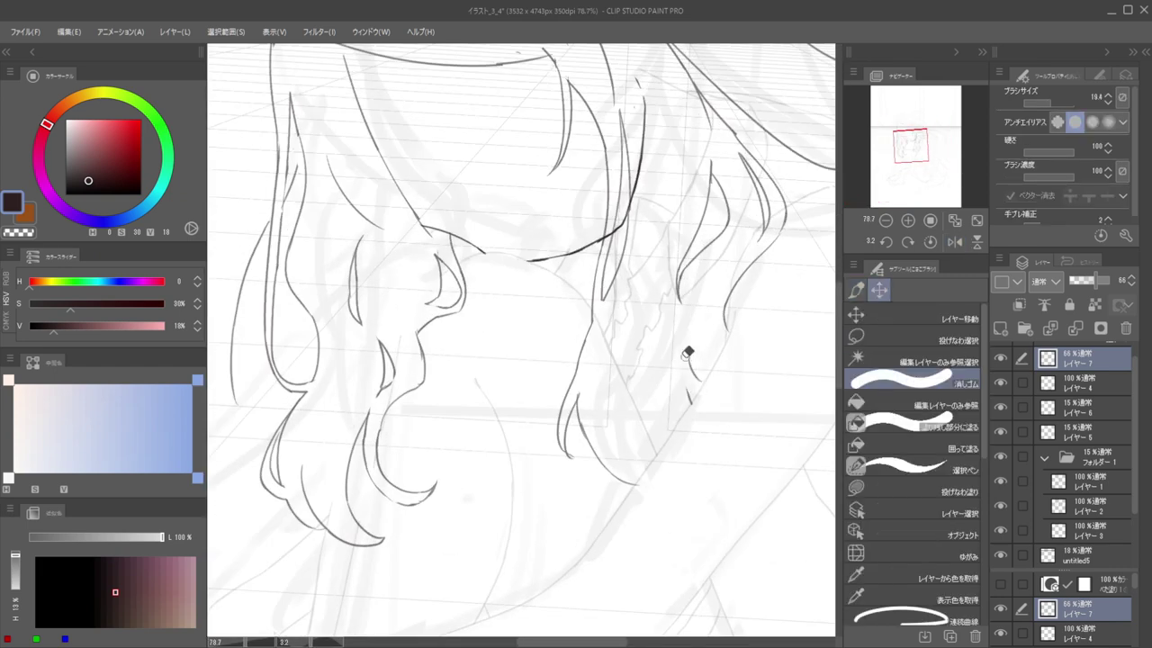
key("b")
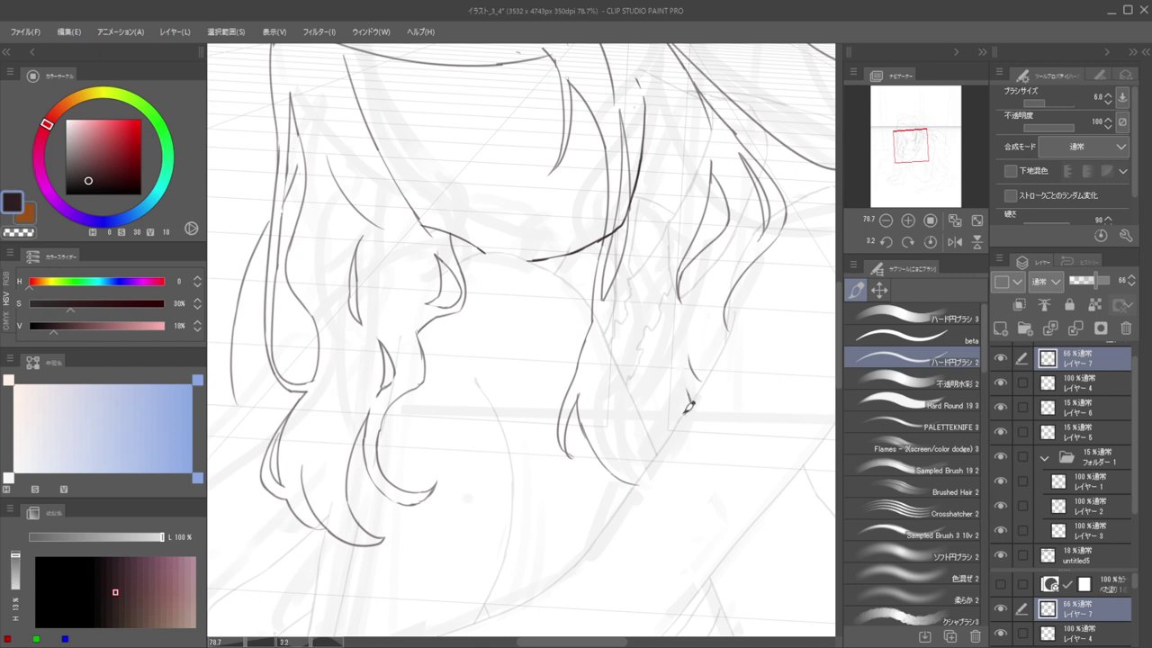
Redraw the hair strand line down the hair cleanly, discarding the rough short strokes
left_click_drag(684, 342, 696, 383)
left_click_drag(635, 418, 648, 451)
left_click_drag(671, 397, 704, 386)
key("ctrl+z")
key("ctrl+z")
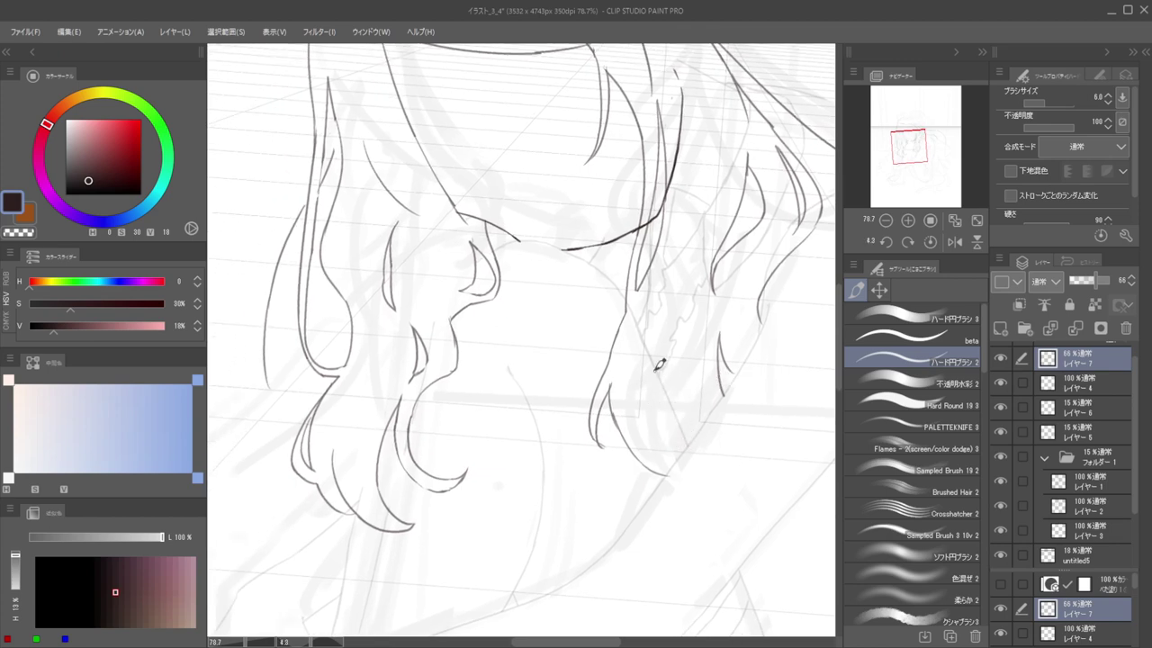
left_click_drag(658, 368, 690, 449)
left_click_drag(659, 364, 687, 443)
key("ctrl+z")
left_click_drag(657, 361, 680, 440)
Zoom out and flip the view back and forth to check the figure
left_click(673, 435, "alt")
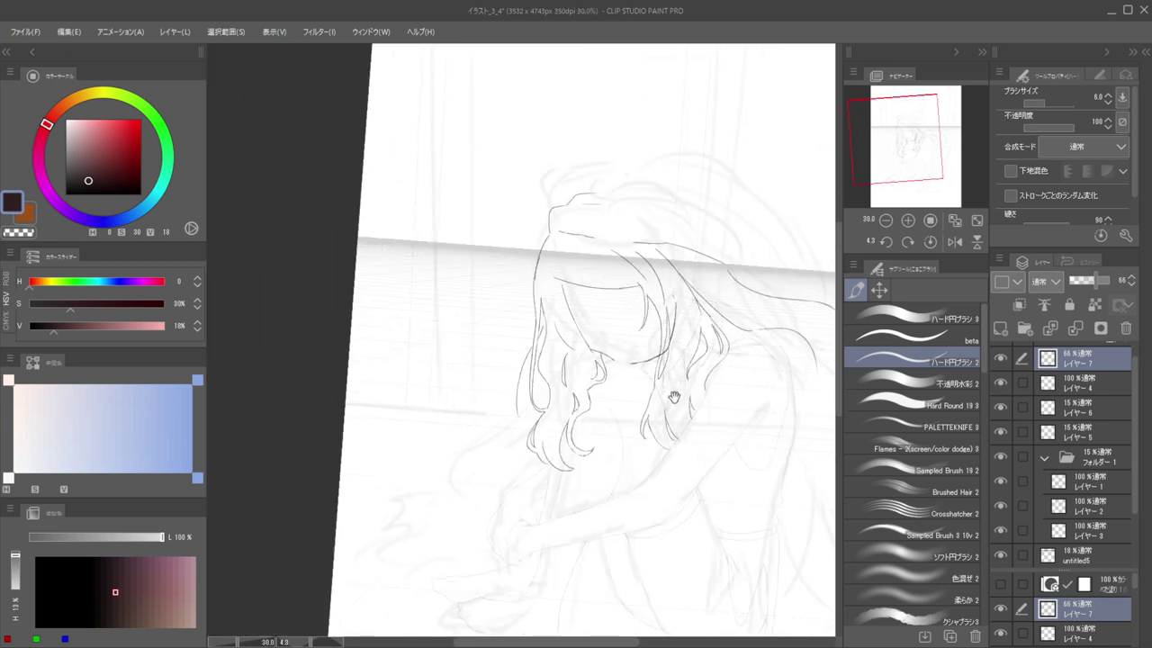
key("h")
left_click_drag(694, 401, 817, 410)
key("h")
left_click_drag(622, 433, 702, 438)
scroll(702, 438, "up", 4)
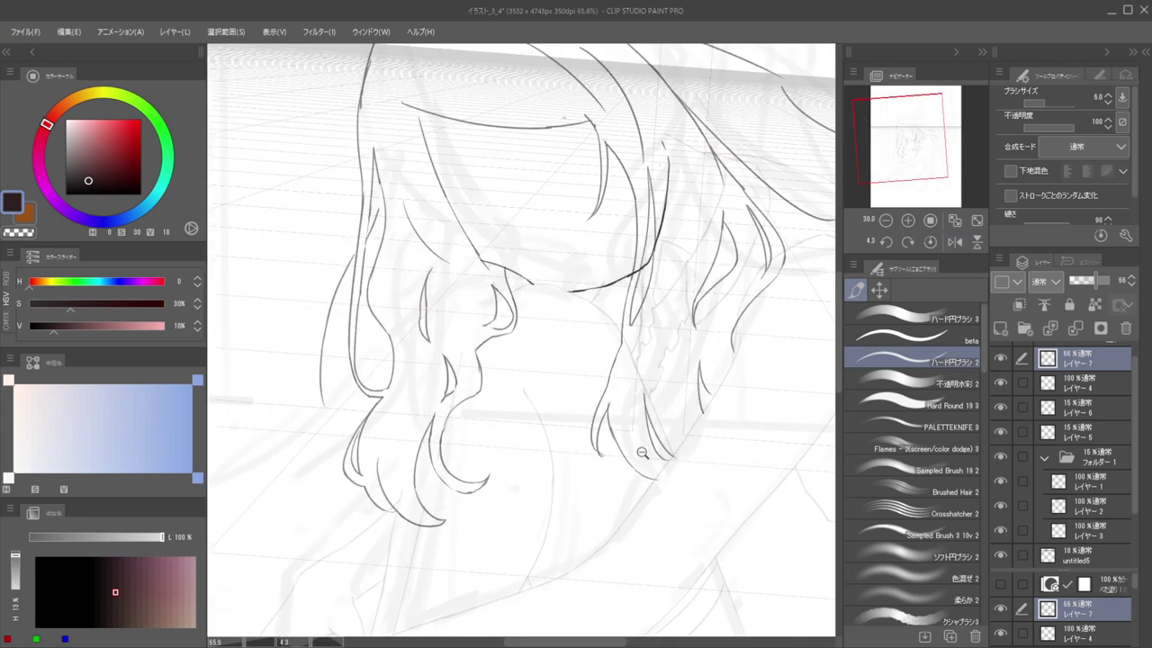
Erase the lower end of the hair strand and try a longer replacement strand line
key("e")
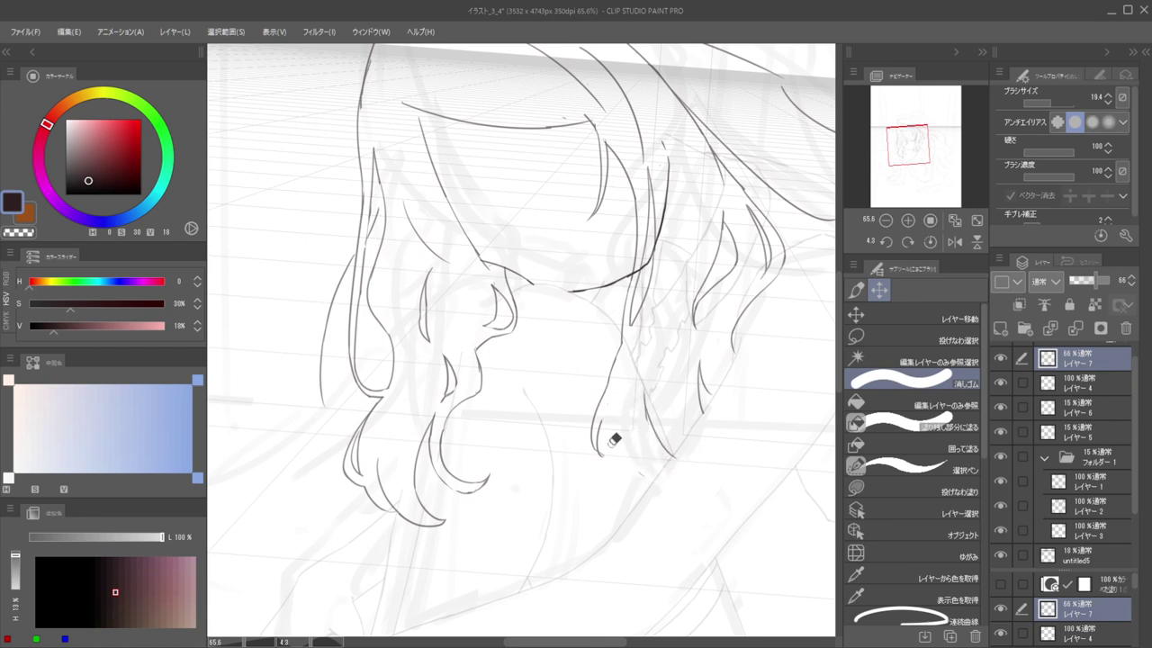
key("b")
key("e")
mouse_move(612, 381)
left_mouse_down()
mouse_move(626, 419)
mouse_move(651, 441)
left_mouse_up()
key("b")
left_click_drag(620, 401, 603, 378)
scroll(616, 405, "up", 4)
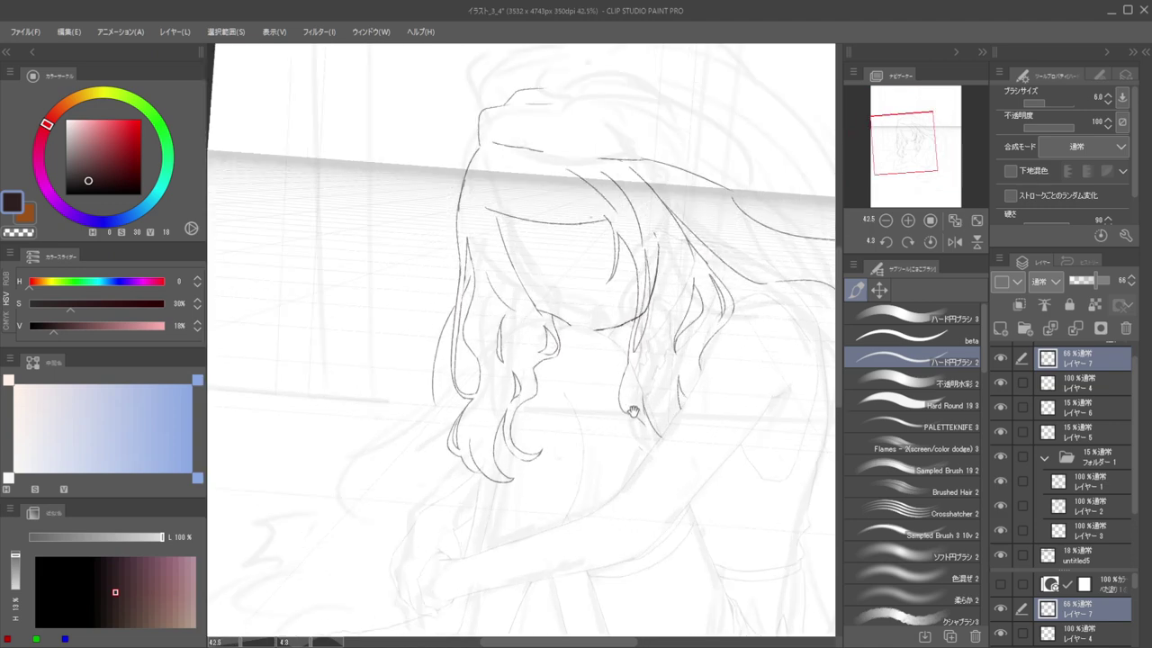
left_click_drag(618, 477, 654, 459)
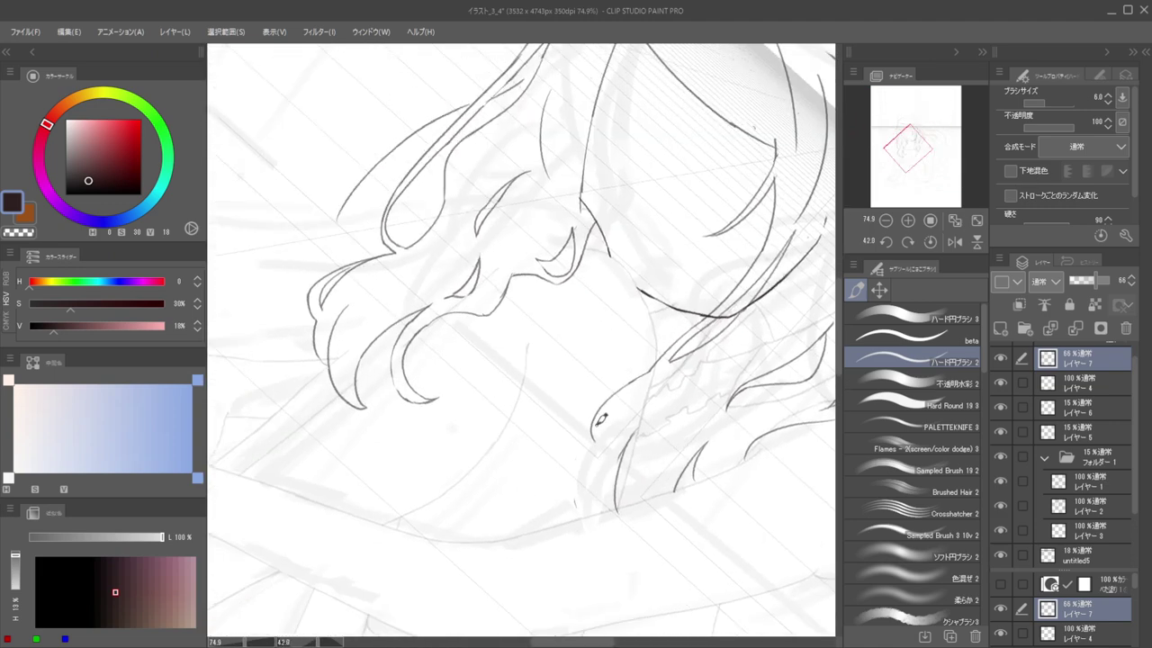
mouse_move(592, 434)
left_mouse_down()
mouse_move(613, 461)
mouse_move(608, 492)
left_mouse_up()
key("ctrl+z")
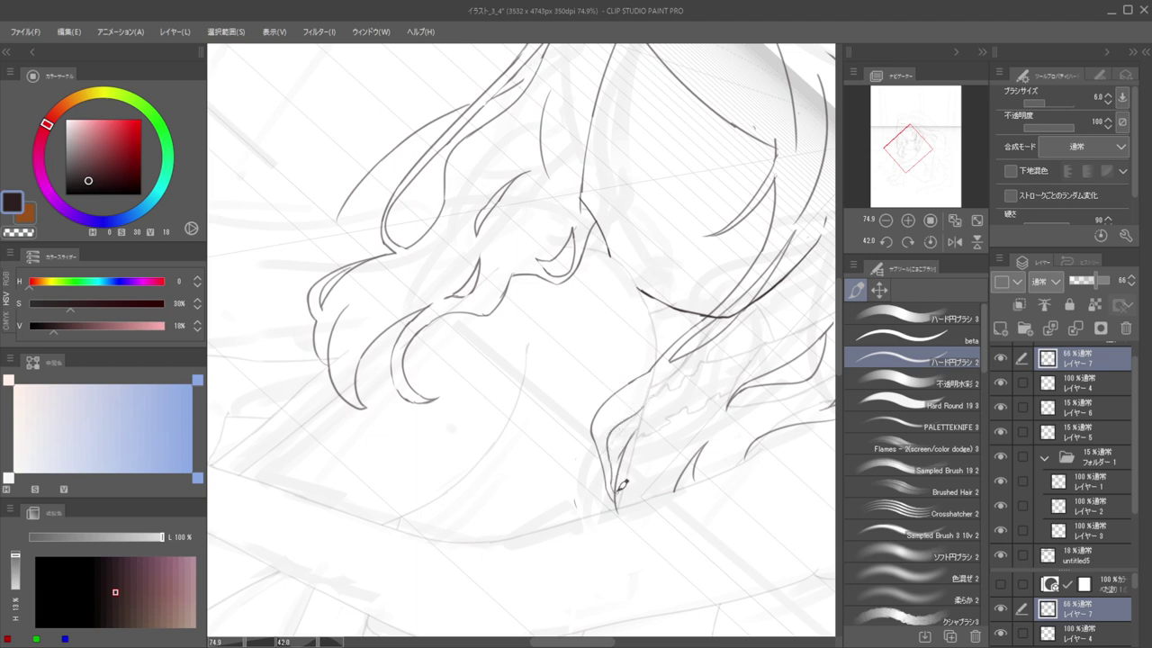
Rotate the canvas back nearly upright and zoom in on the hair
key("e")
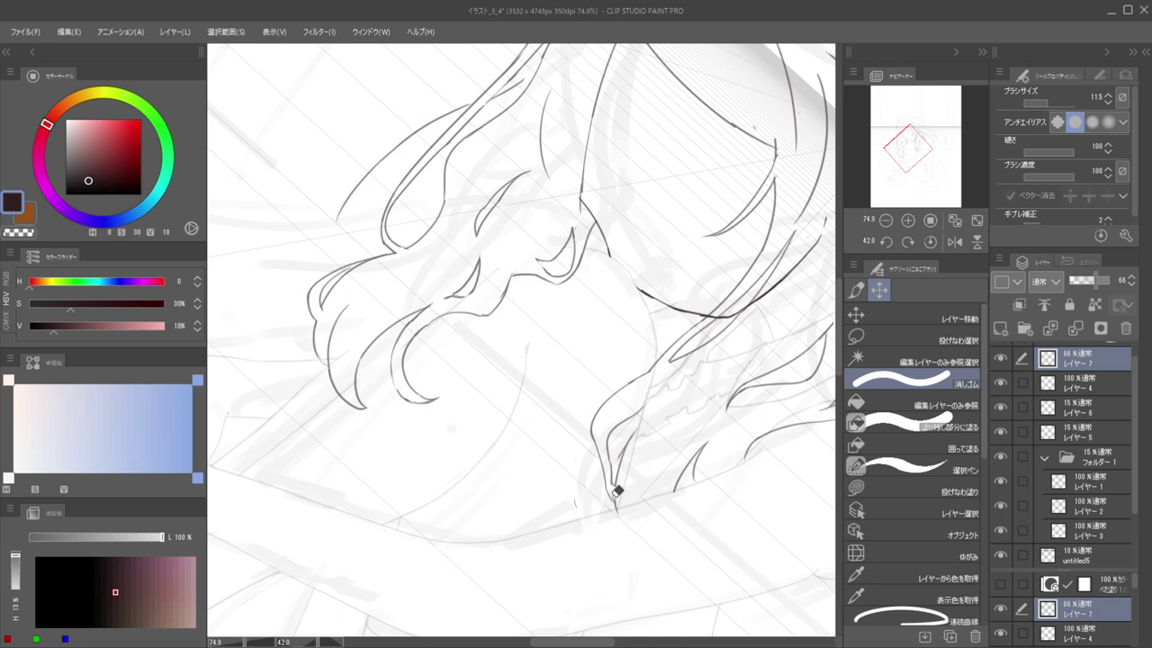
key("b")
key("e")
key("b")
scroll(617, 459, "down", 5)
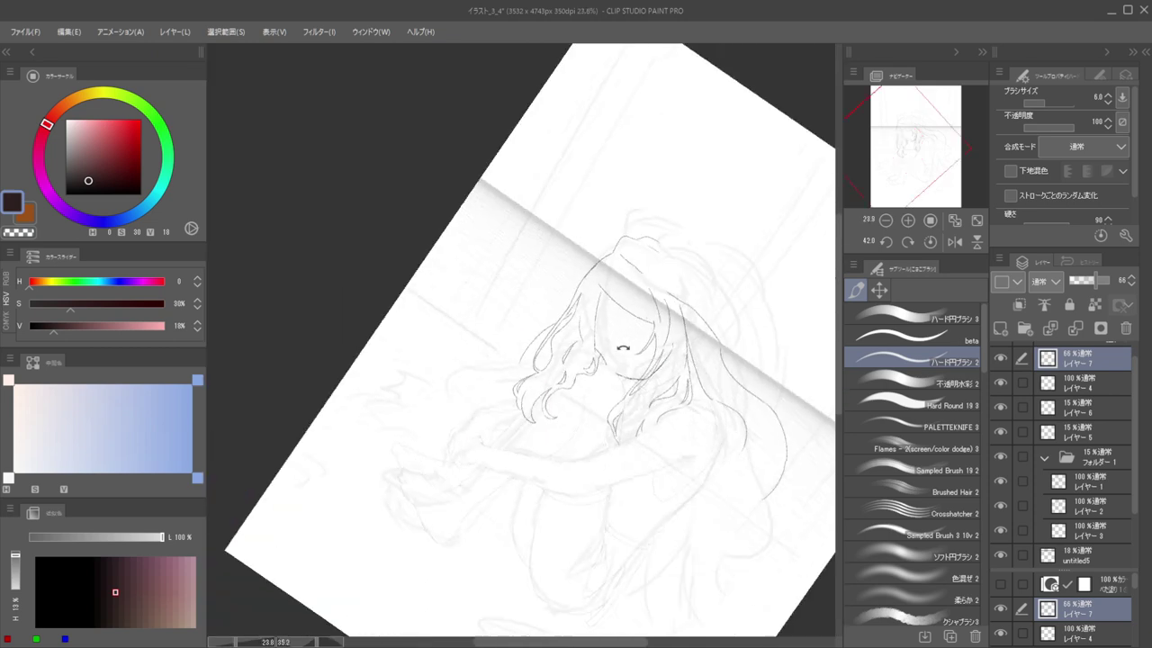
left_click_drag(623, 348, 638, 252)
left_click_drag(646, 315, 634, 412)
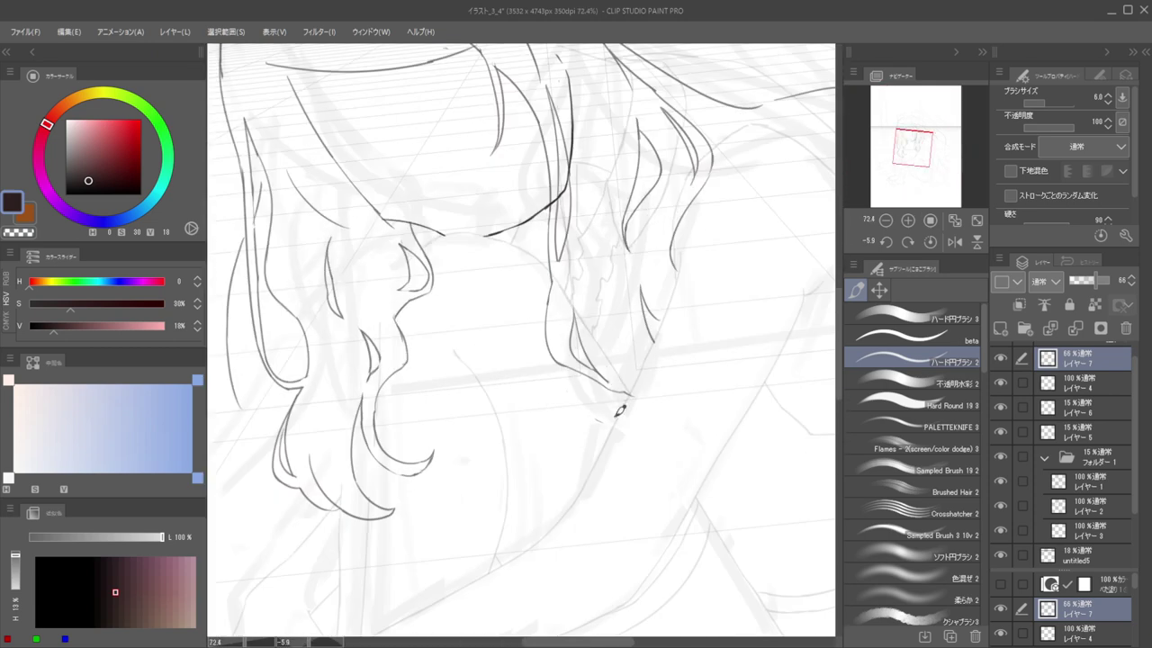
scroll(598, 423, "down", 3)
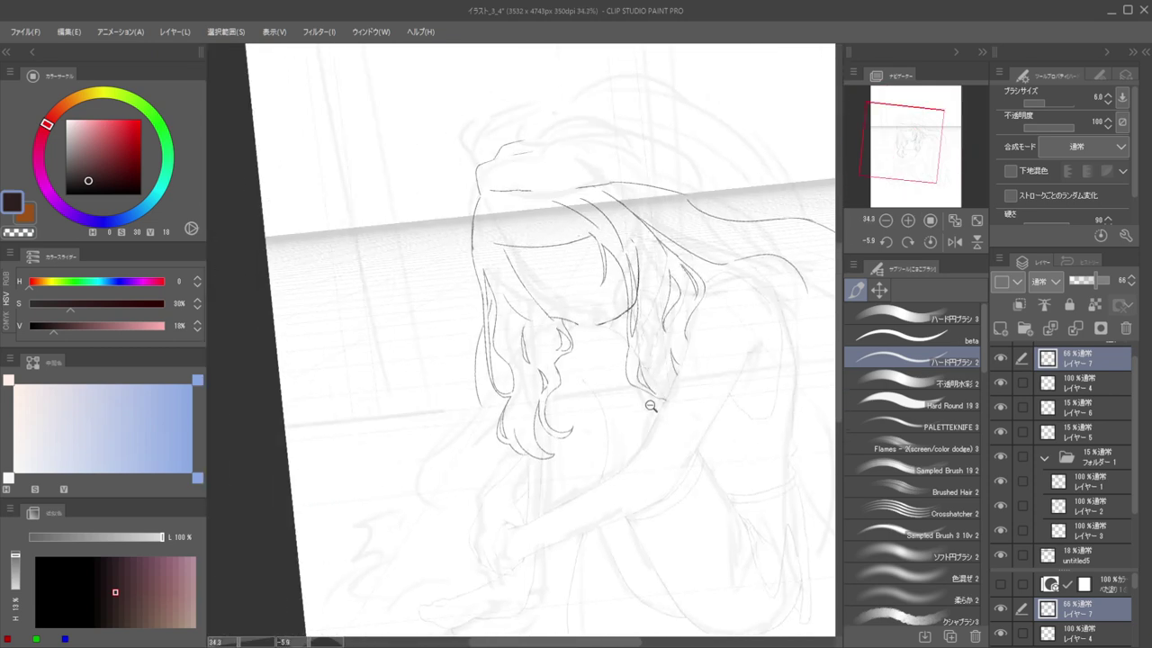
scroll(650, 405, "up", 3)
key("e")
key("b")
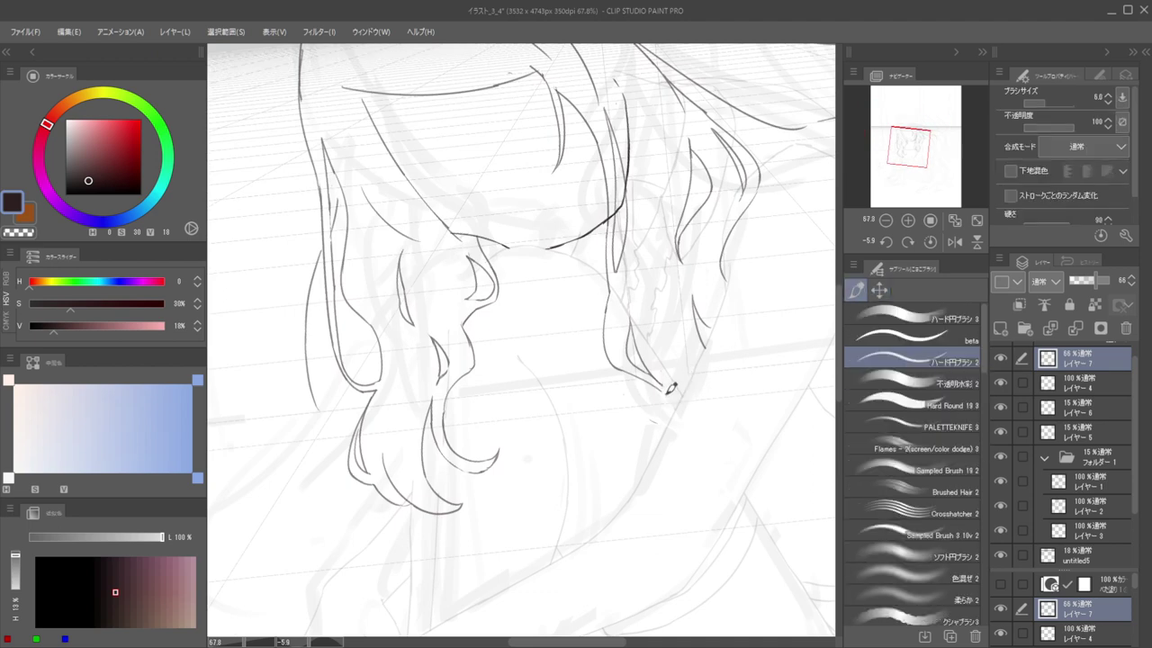
Check the mirrored view, then touch up the hair line near the cheek
key("h")
left_click_drag(633, 427, 776, 433)
key("h")
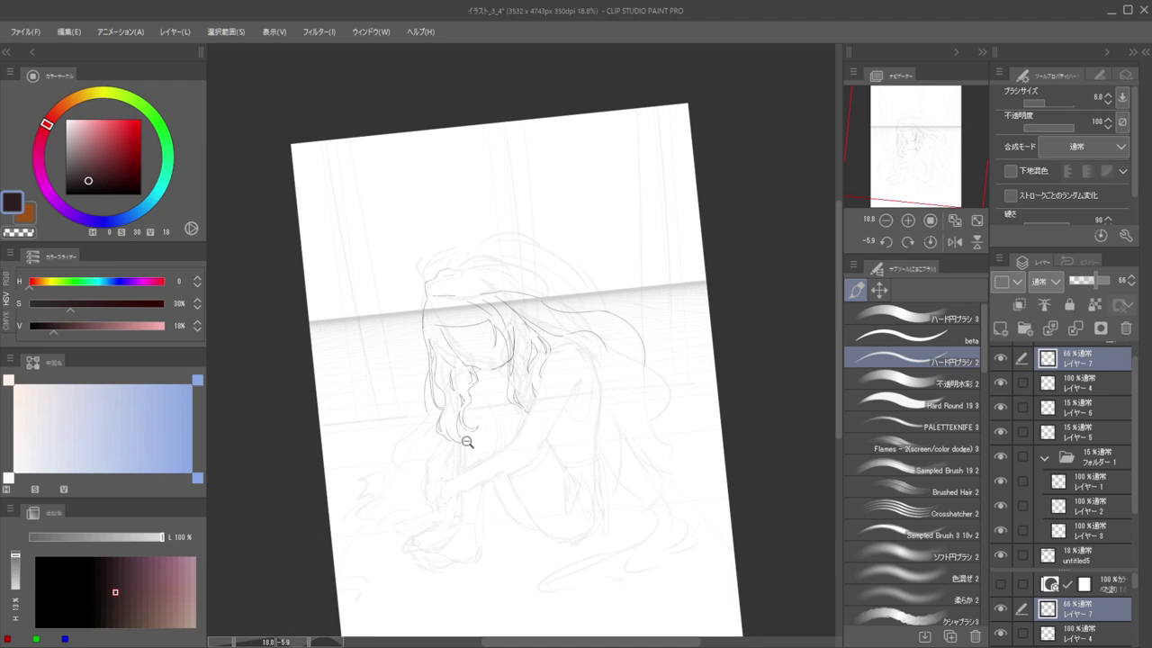
mouse_move(432, 429)
left_mouse_down()
mouse_move(496, 407)
mouse_move(539, 479)
left_mouse_up()
key("e")
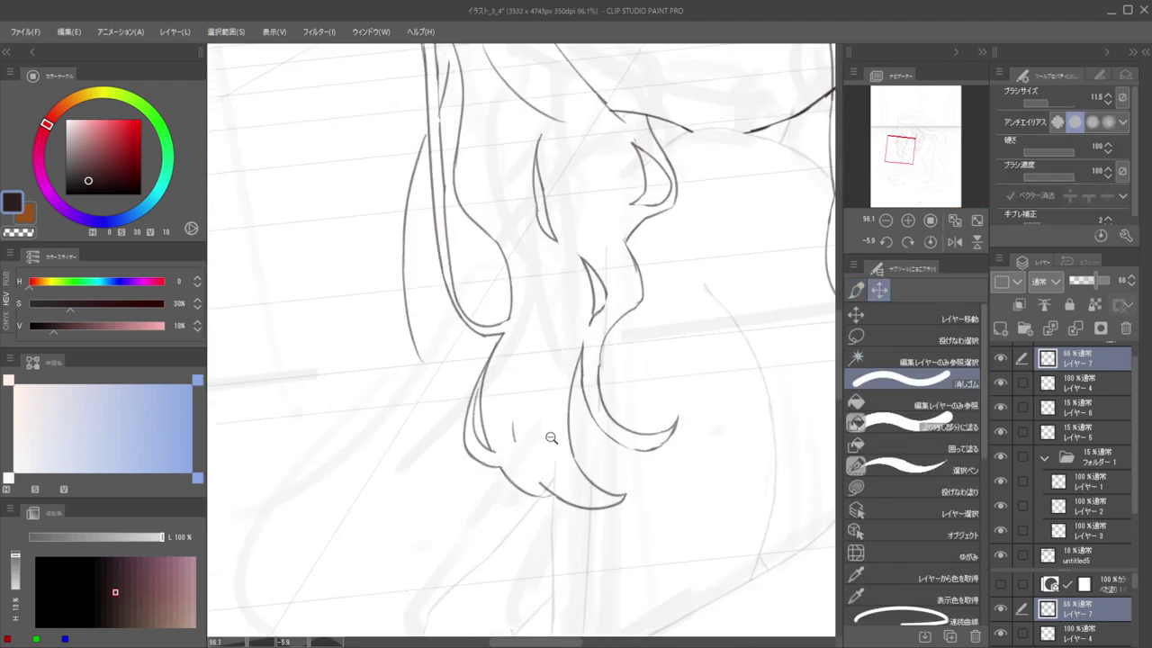
scroll(552, 437, "down", 5)
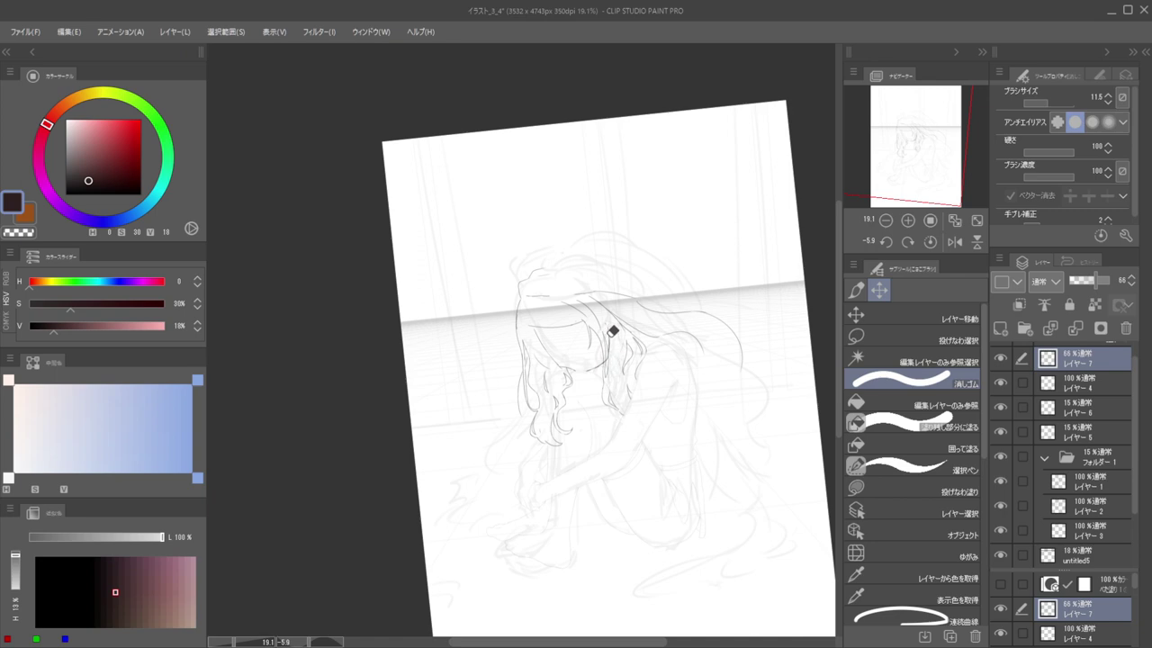
scroll(622, 374, "up", 4)
key("b")
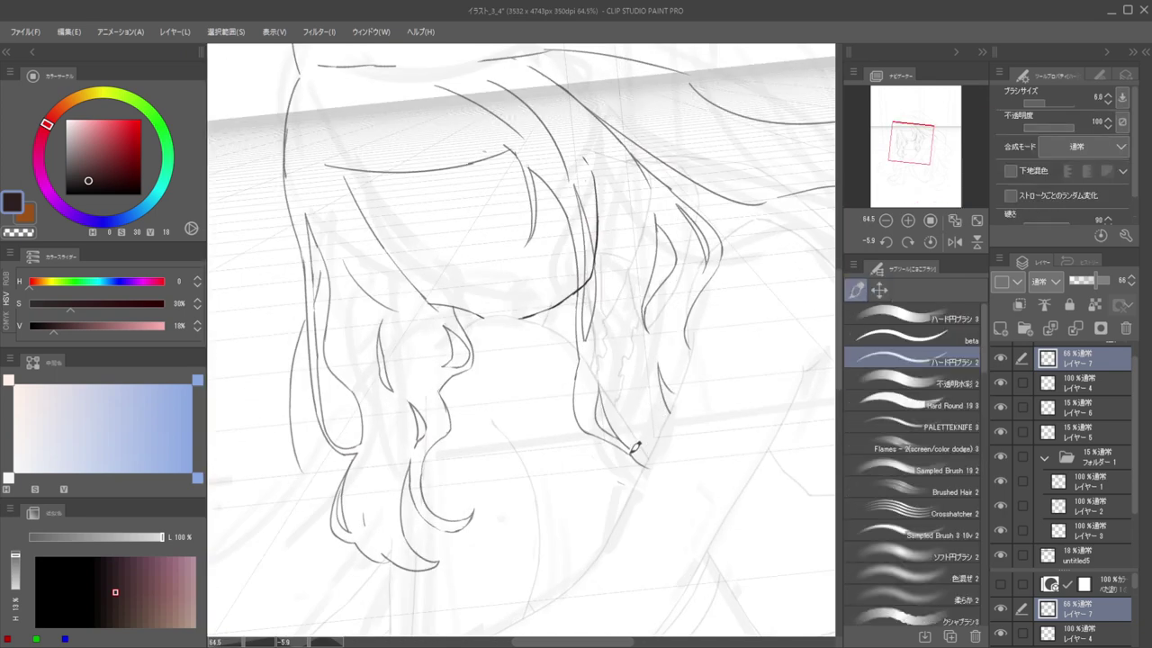
key("e")
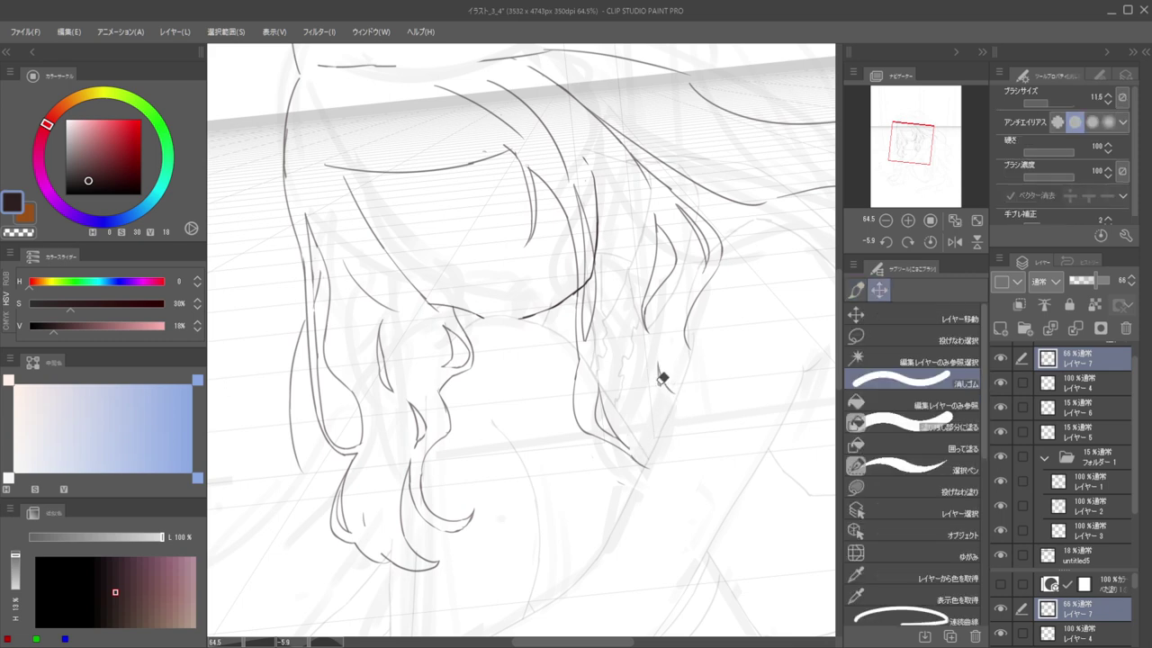
key("b")
left_click_drag(658, 367, 678, 401)
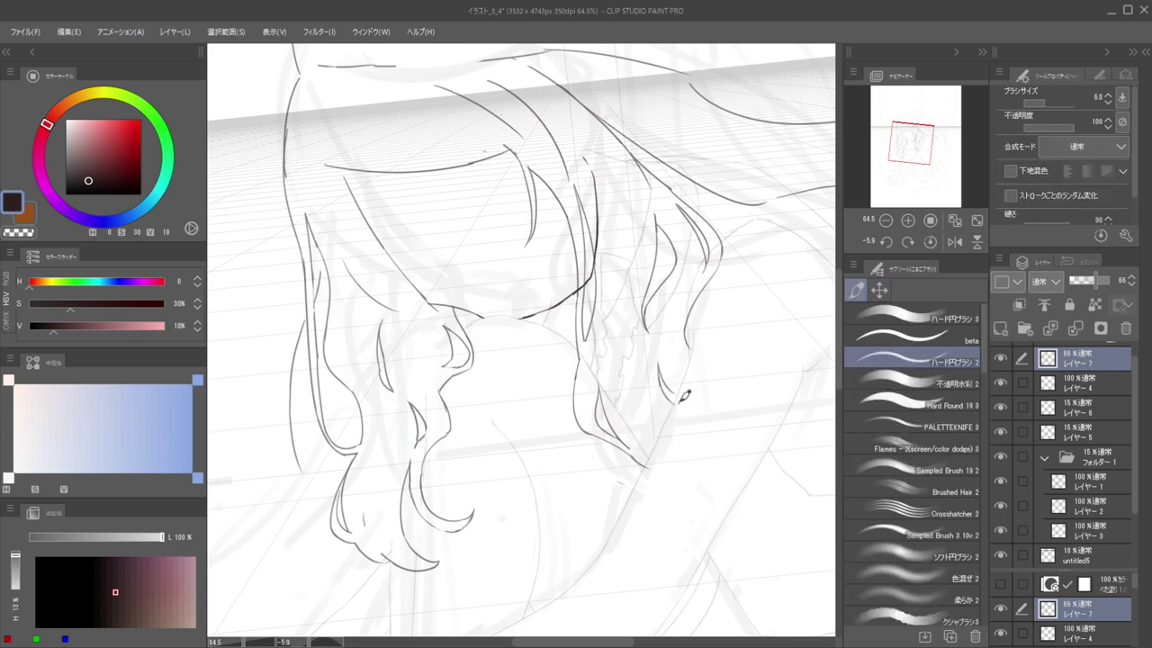
Select the layer holding the stray line and erase the upper part of the vertical hair stroke
scroll(676, 393, "down", 6)
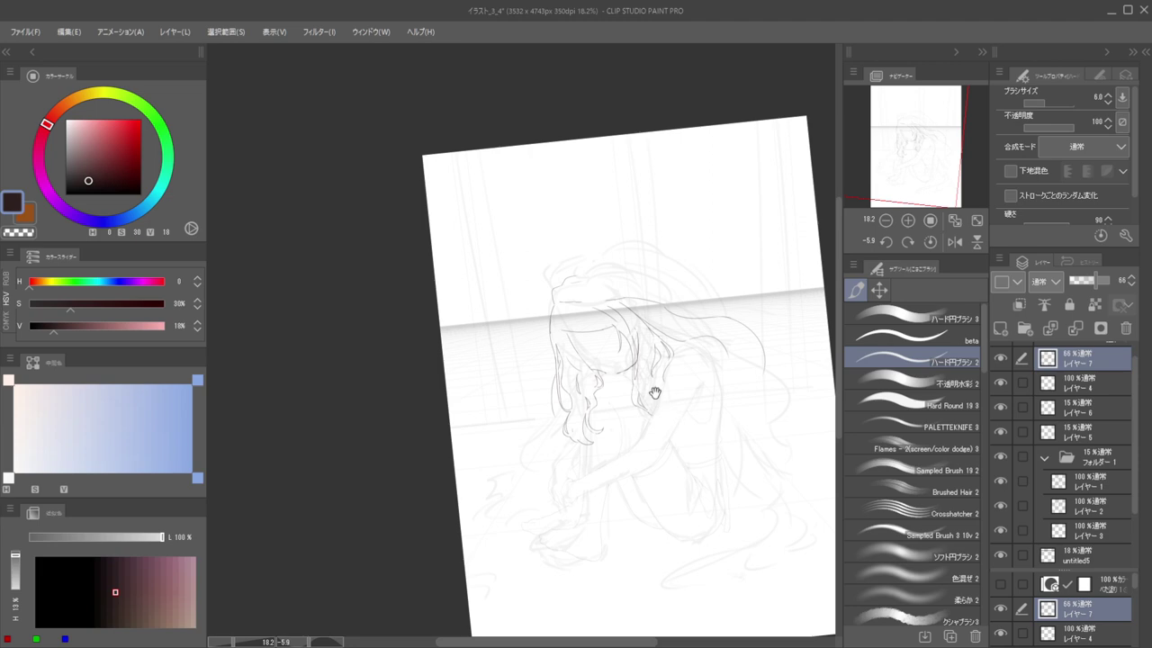
left_click_drag(643, 345, 658, 359)
scroll(648, 351, "up", 4)
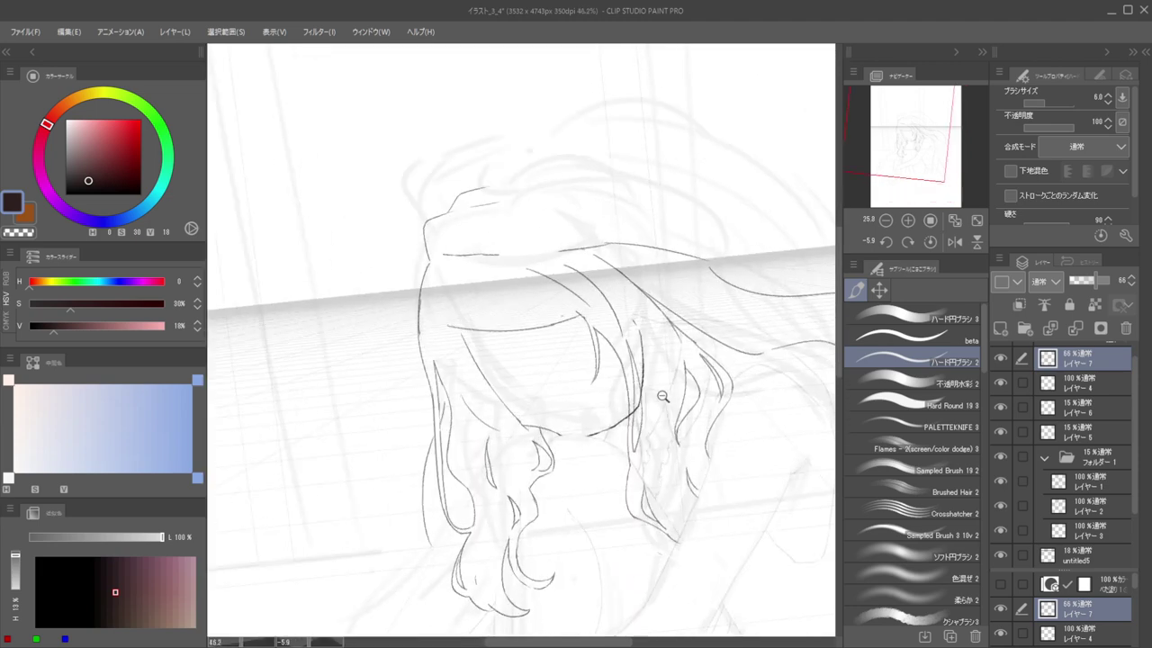
scroll(647, 336, "up", 3)
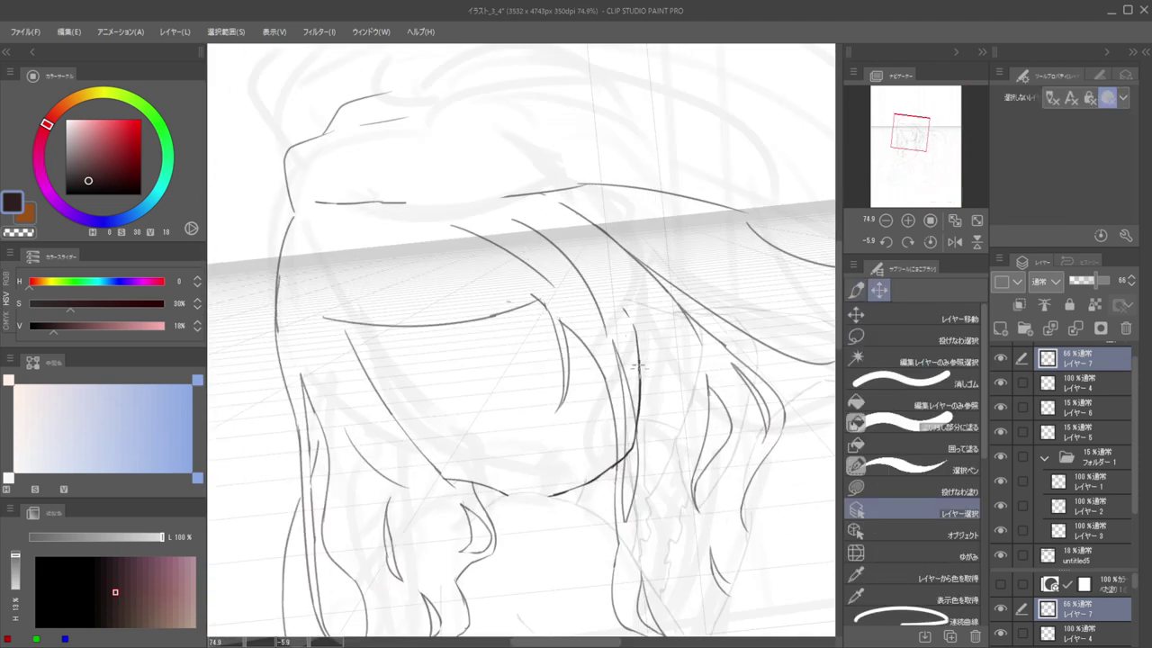
left_click(640, 366, "ctrl+shift")
key("e")
key("e")
mouse_move(635, 304)
left_mouse_down()
mouse_move(646, 435)
mouse_move(639, 405)
left_mouse_up()
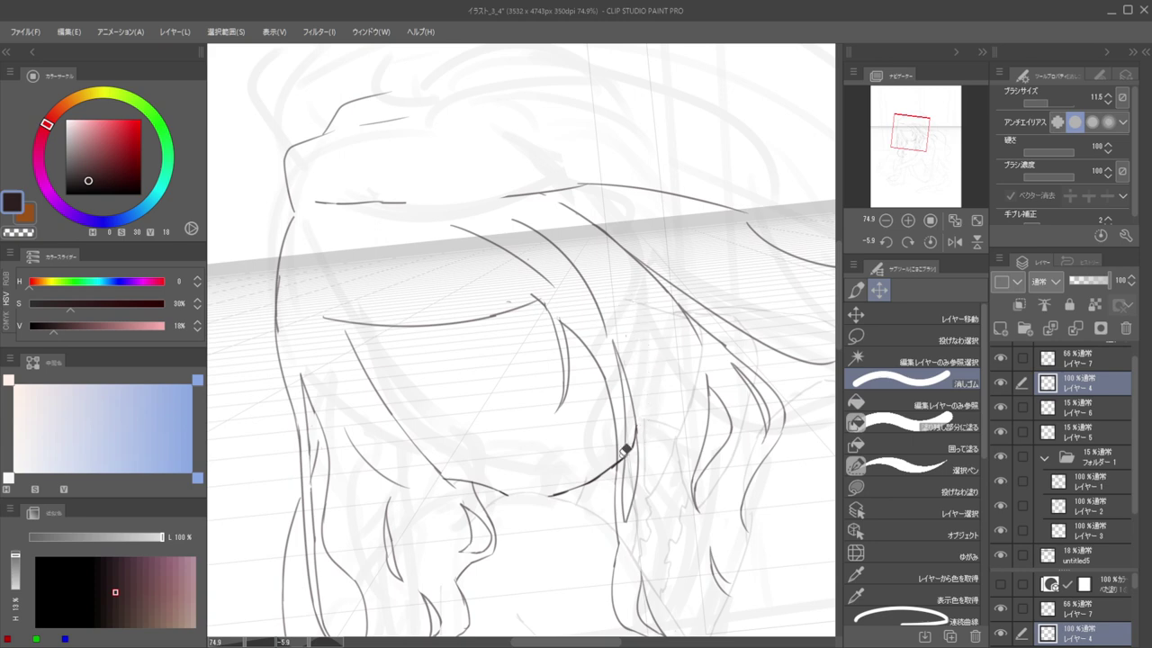
Return to the line art layer and rub out the upper-right hair curve with a larger eraser
left_click_drag(618, 403, 732, 414)
key("h")
key("h")
scroll(661, 409, "up", 3)
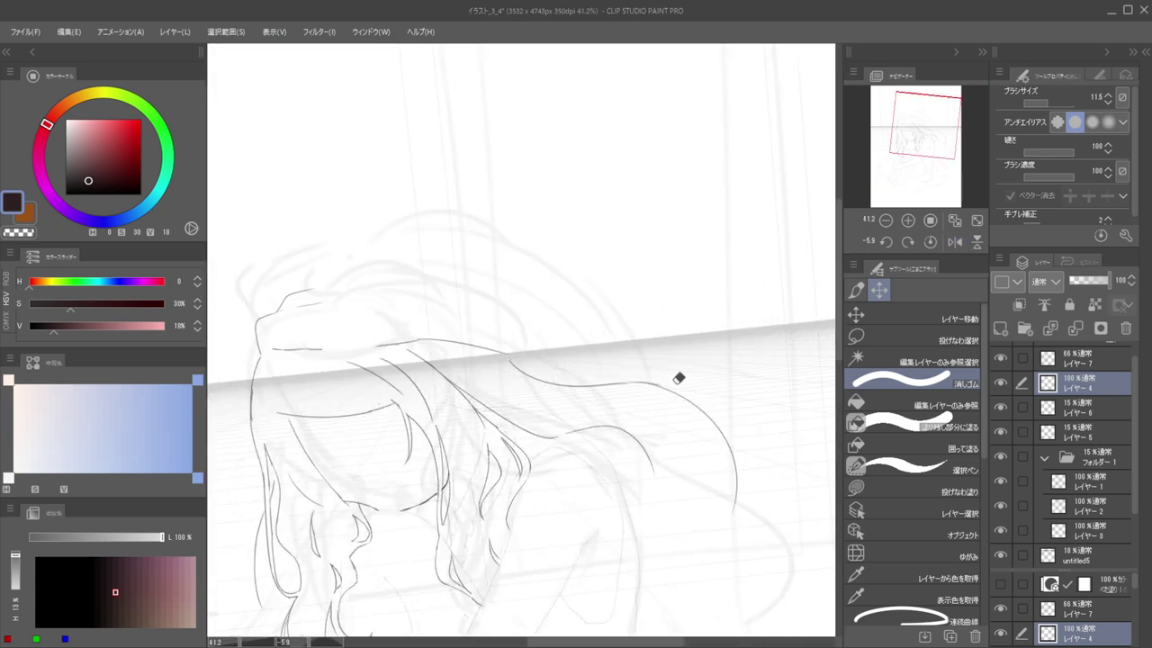
left_click(664, 371, "ctrl+shift")
key("p")
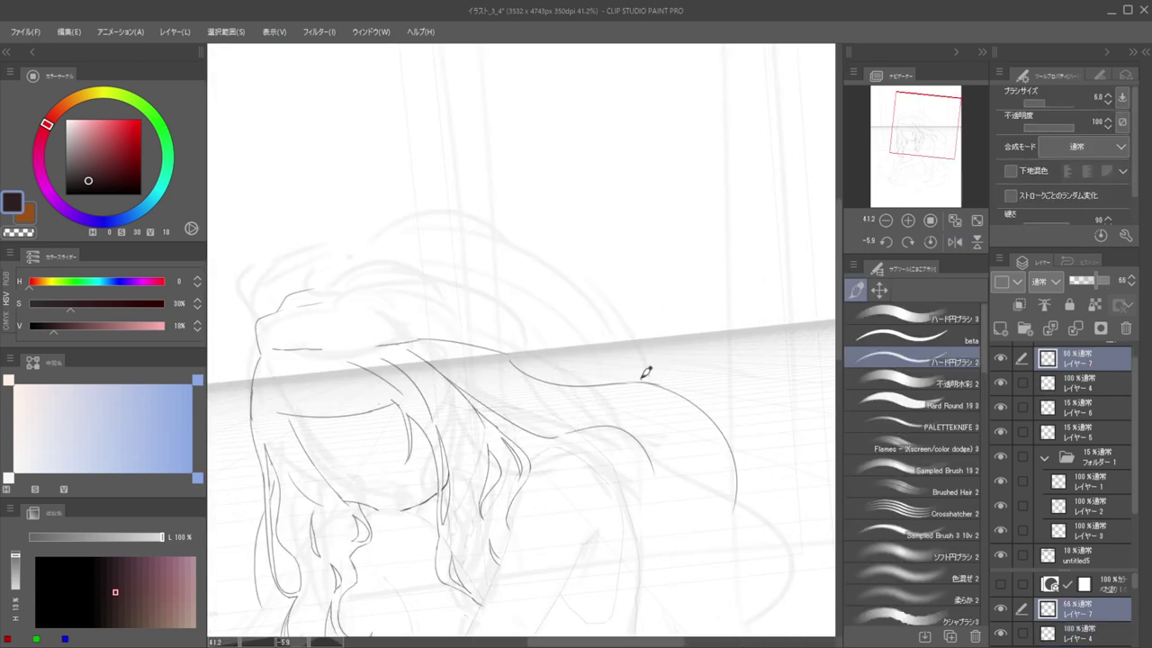
key("e")
left_click_drag(663, 401, 682, 418)
left_click_drag(640, 384, 715, 484)
scroll(690, 430, "down", 3)
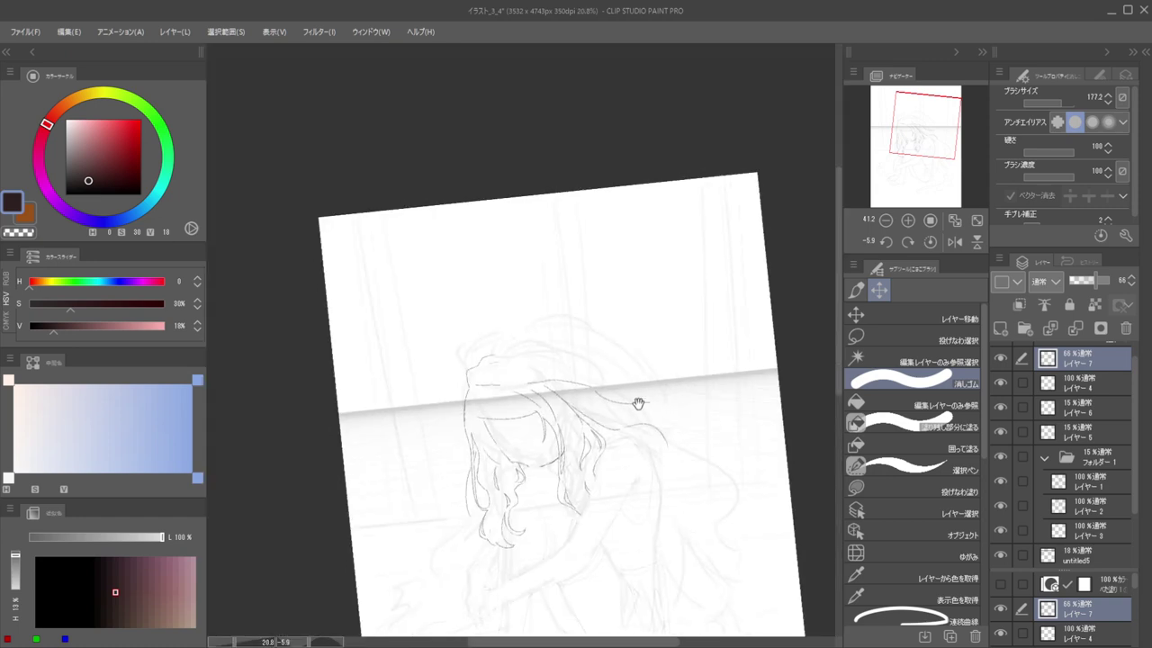
Start a new hair strand off to the right of the figure with a slightly thinner brush
key("h")
left_click_drag(577, 443, 799, 387)
scroll(588, 370, "up", 3)
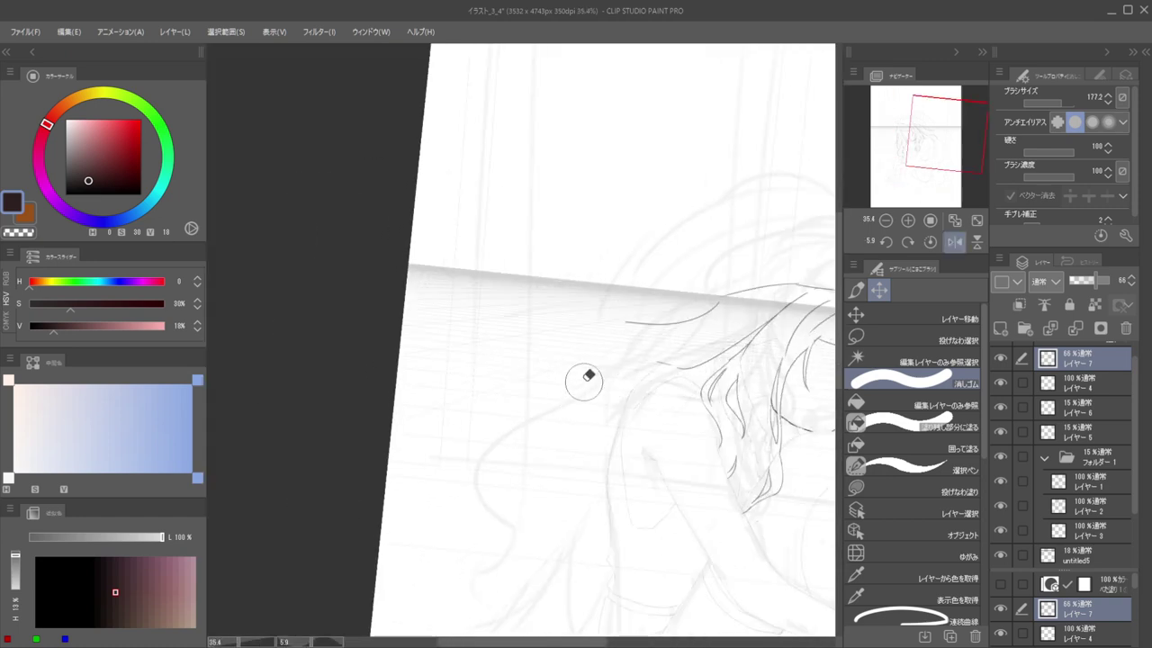
key("b")
left_click_drag(630, 316, 581, 338)
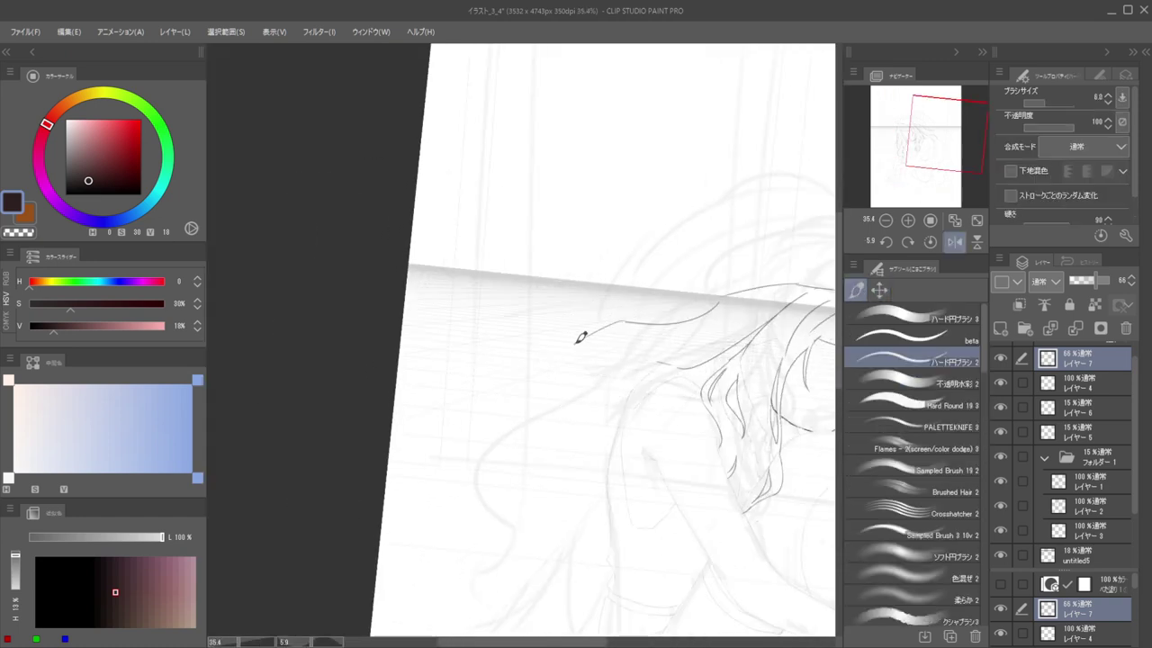
key("c")
key("bracketleft")
key("c")
Draw the long curving strand sweeping out to the right, redoing it until it sits right
key("h")
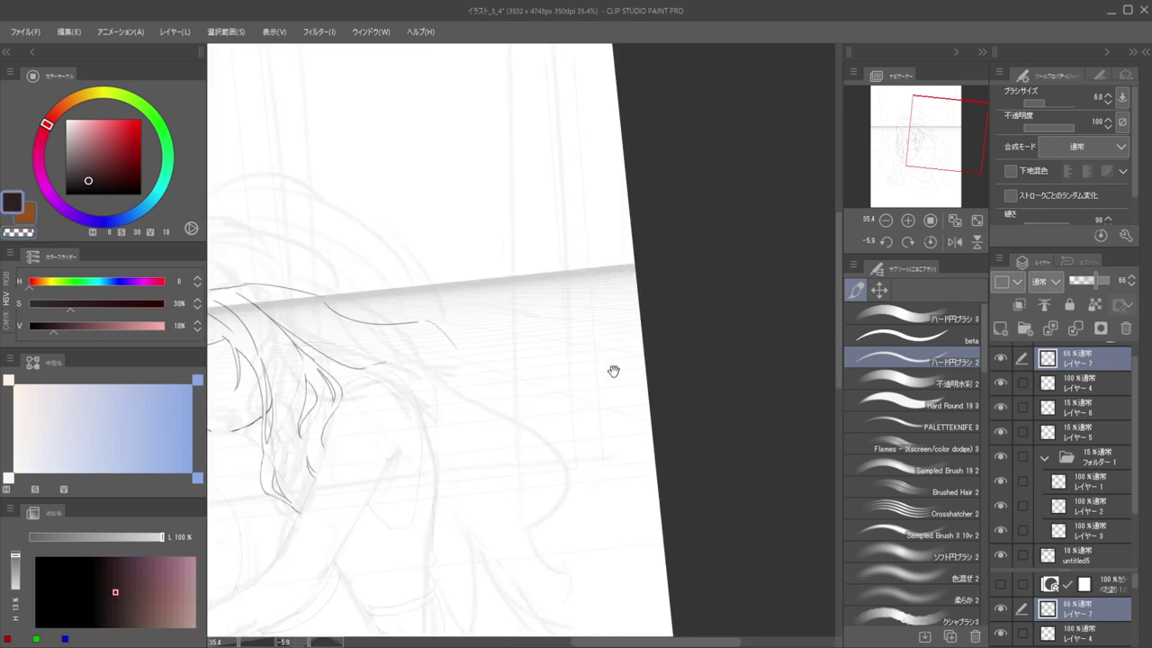
scroll(664, 370, "down", 5)
scroll(668, 373, "up", 3)
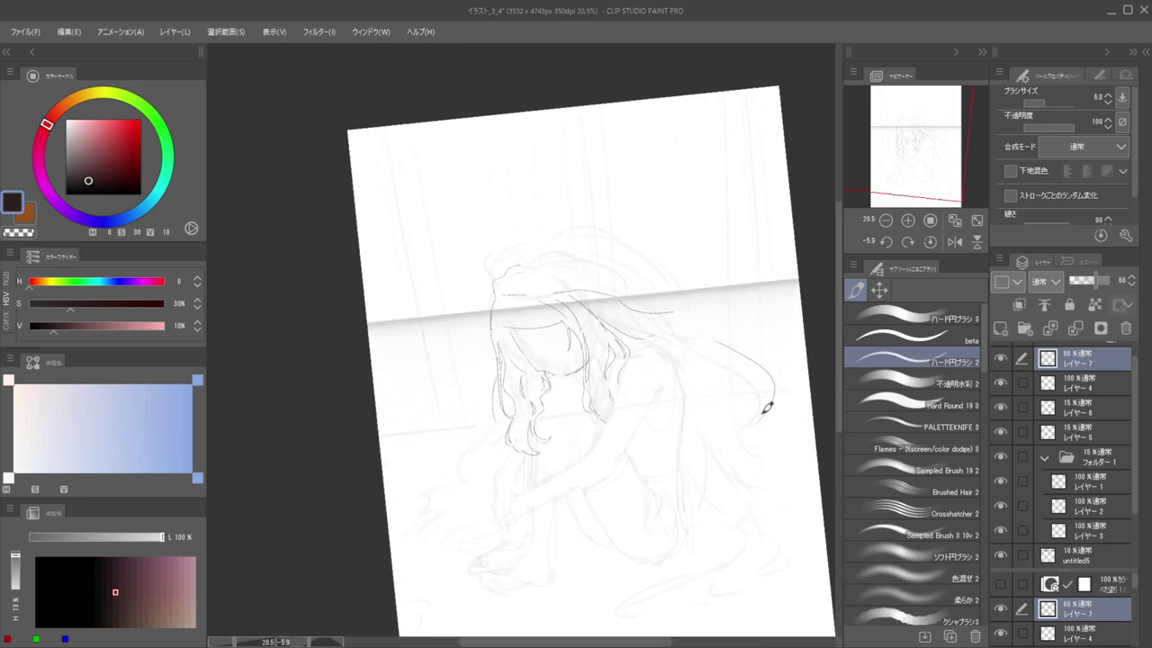
left_click_drag(720, 332, 778, 412)
key("ctrl+z")
left_click_drag(725, 345, 767, 426)
key("ctrl+z")
Add a hook at the strand's end, reworking it to sweep around to the right
mouse_move(733, 443)
left_mouse_down()
mouse_move(776, 460)
mouse_move(730, 475)
mouse_move(743, 429)
left_mouse_up()
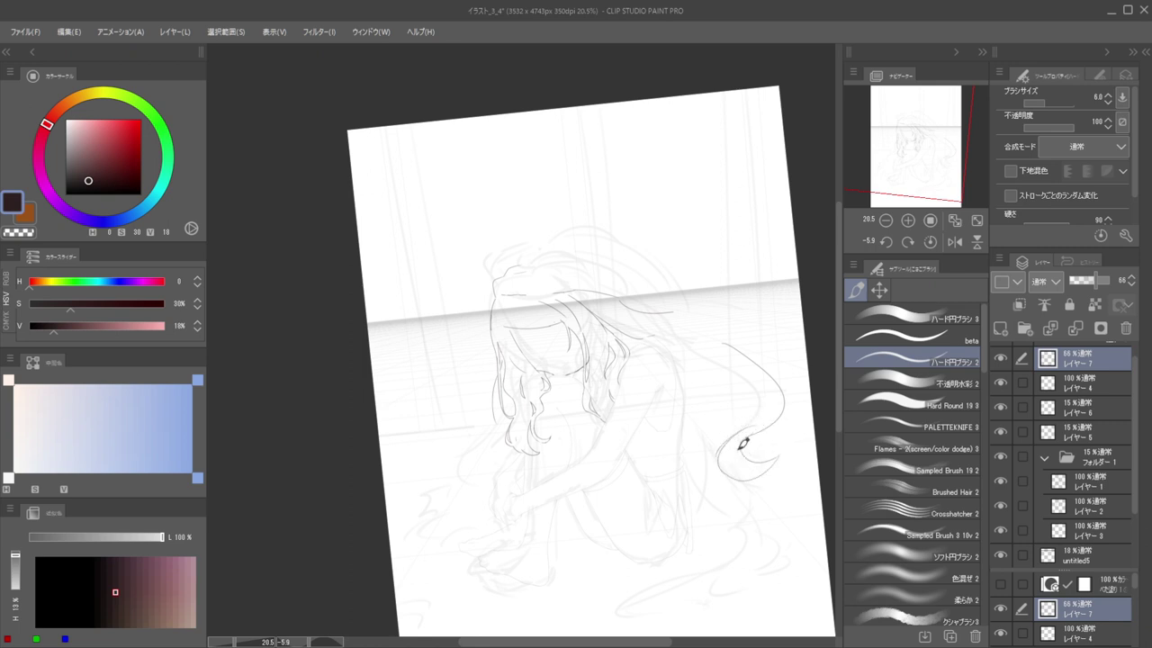
key("ctrl+z")
mouse_move(747, 424)
left_mouse_down()
mouse_move(766, 469)
mouse_move(777, 452)
mouse_move(727, 441)
mouse_move(771, 407)
left_mouse_up()
left_click_drag(723, 461, 806, 457)
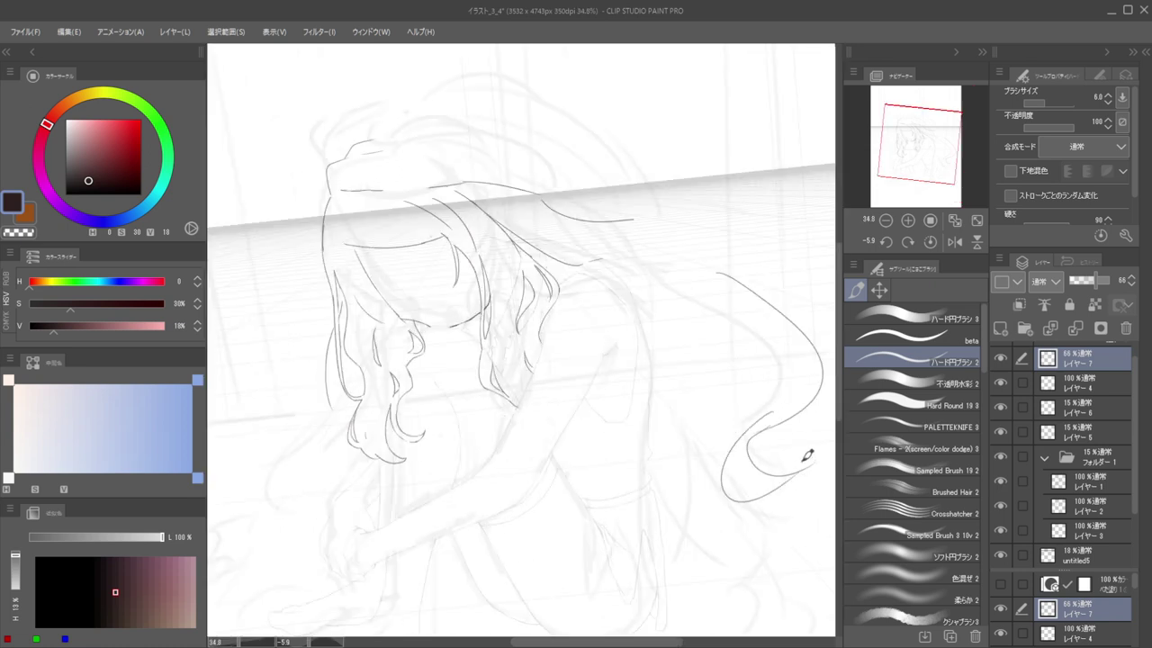
key("ctrl+z")
left_click_drag(762, 504, 803, 468)
Try extending the hook down to the left, then undo it and zoom out
key("e")
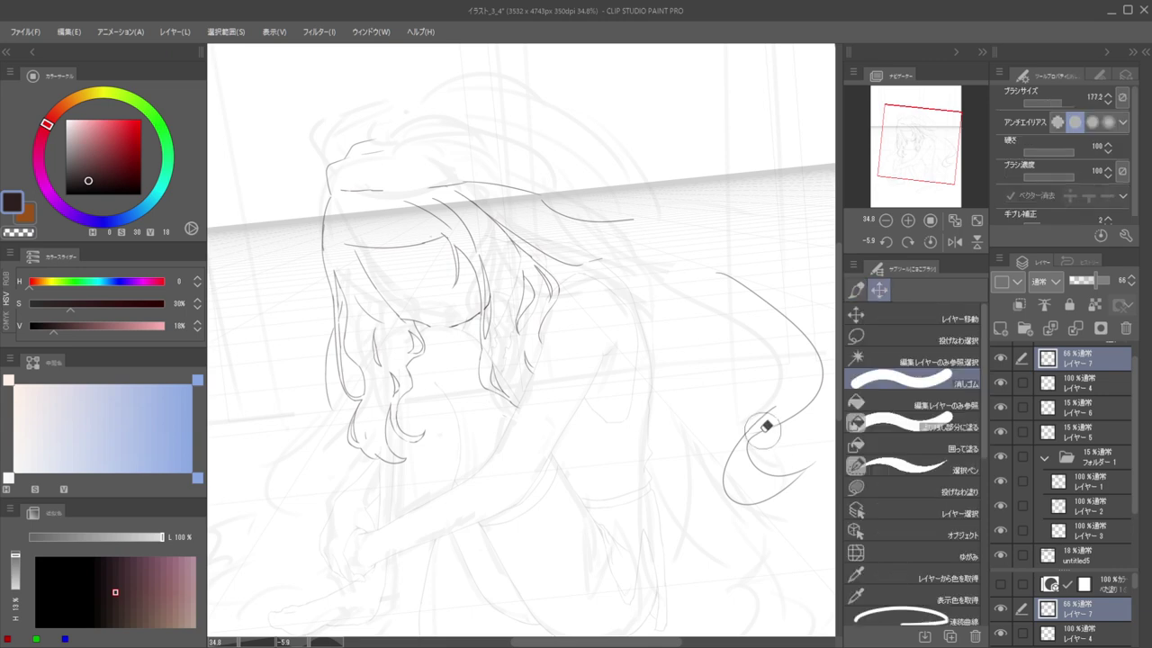
key("[")
key("p")
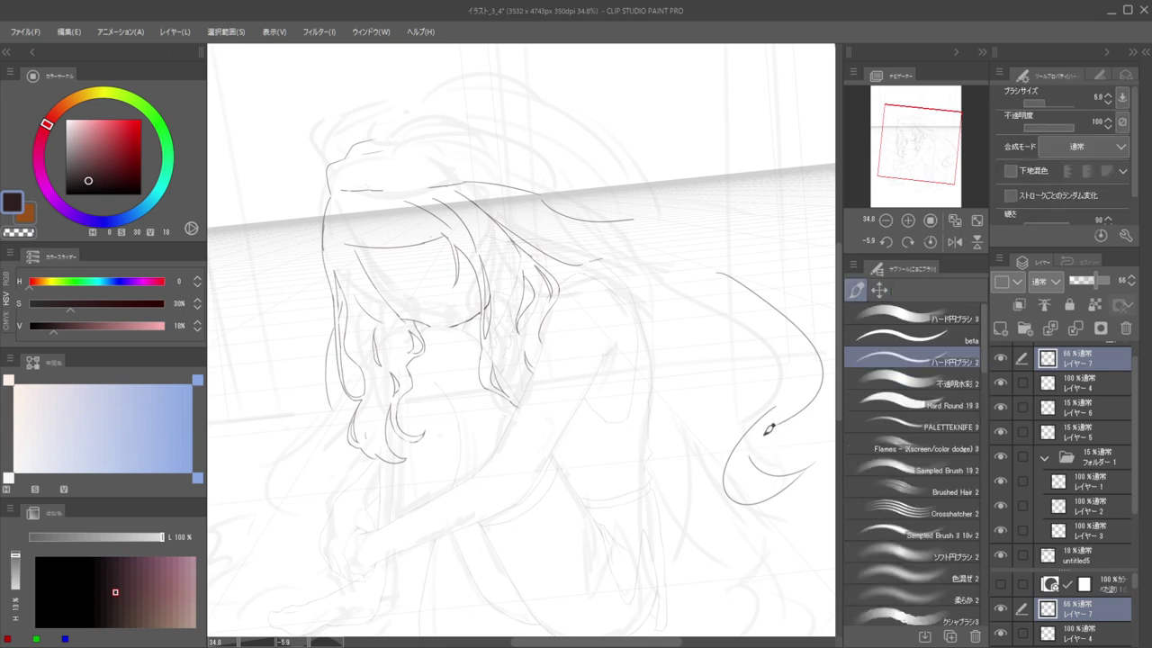
left_click_drag(781, 413, 758, 454)
key("ctrl+z")
key("e")
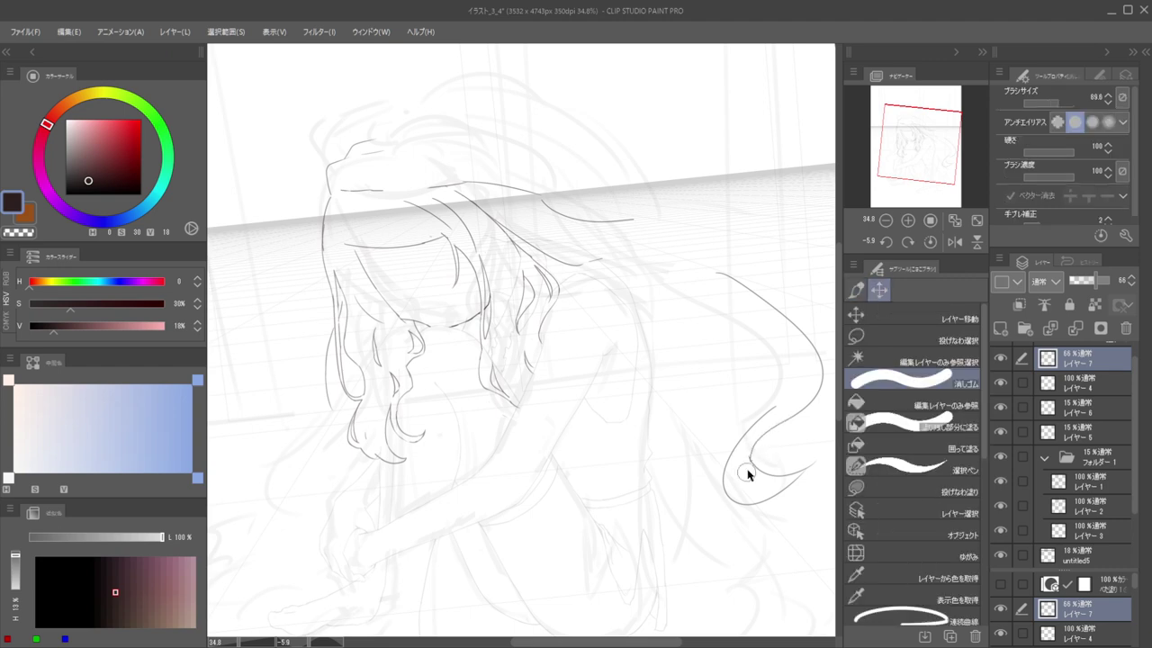
key("p")
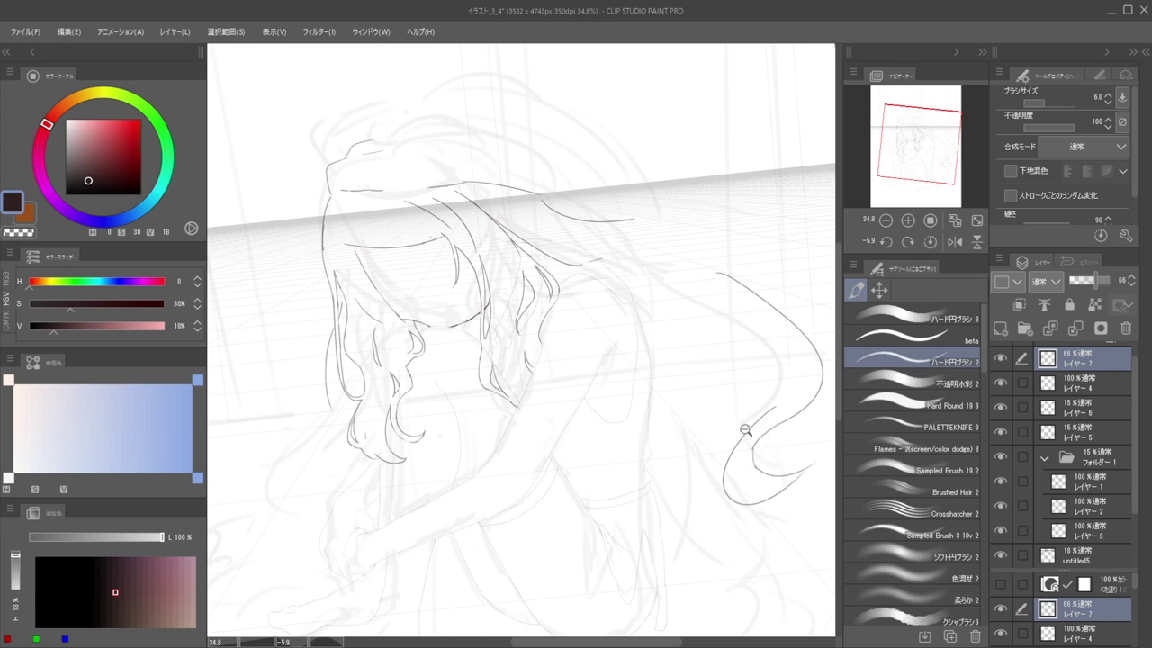
left_click_drag(745, 431, 708, 417)
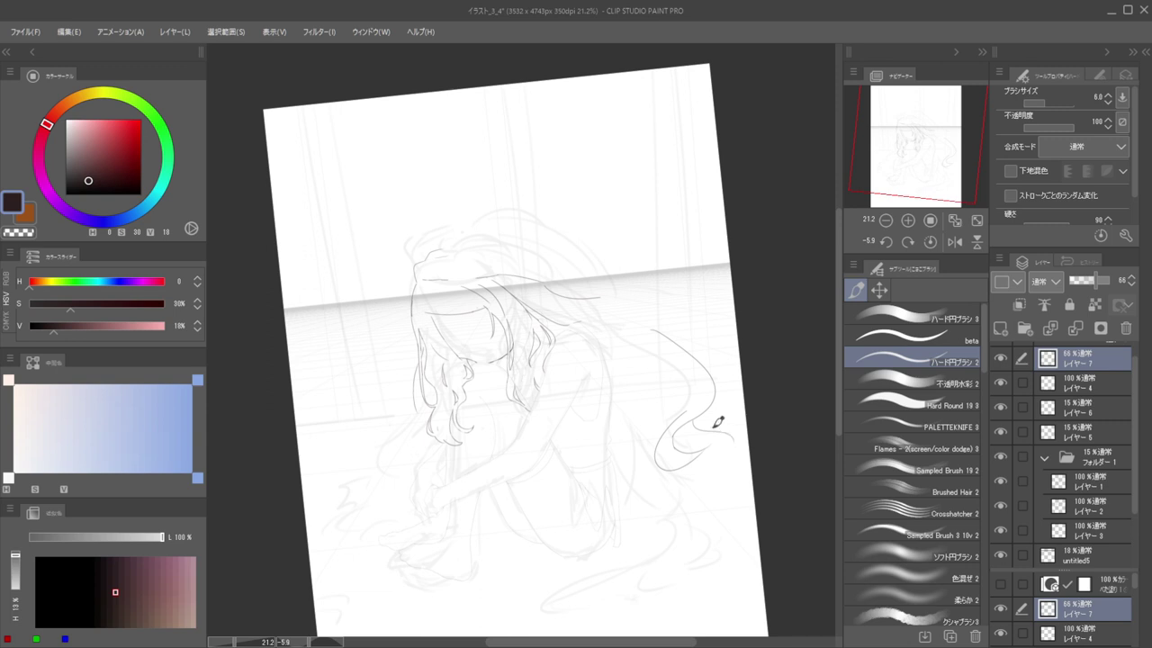
Redraw the hook's curling strokes, finishing with a lower-left line beneath the curl
key("ctrl+z")
left_click_drag(705, 431, 737, 483)
key("ctrl+z")
mouse_move(705, 431)
left_mouse_down()
mouse_move(718, 493)
mouse_move(740, 516)
mouse_move(720, 491)
mouse_move(710, 508)
mouse_move(738, 513)
left_mouse_up()
key("ctrl+z")
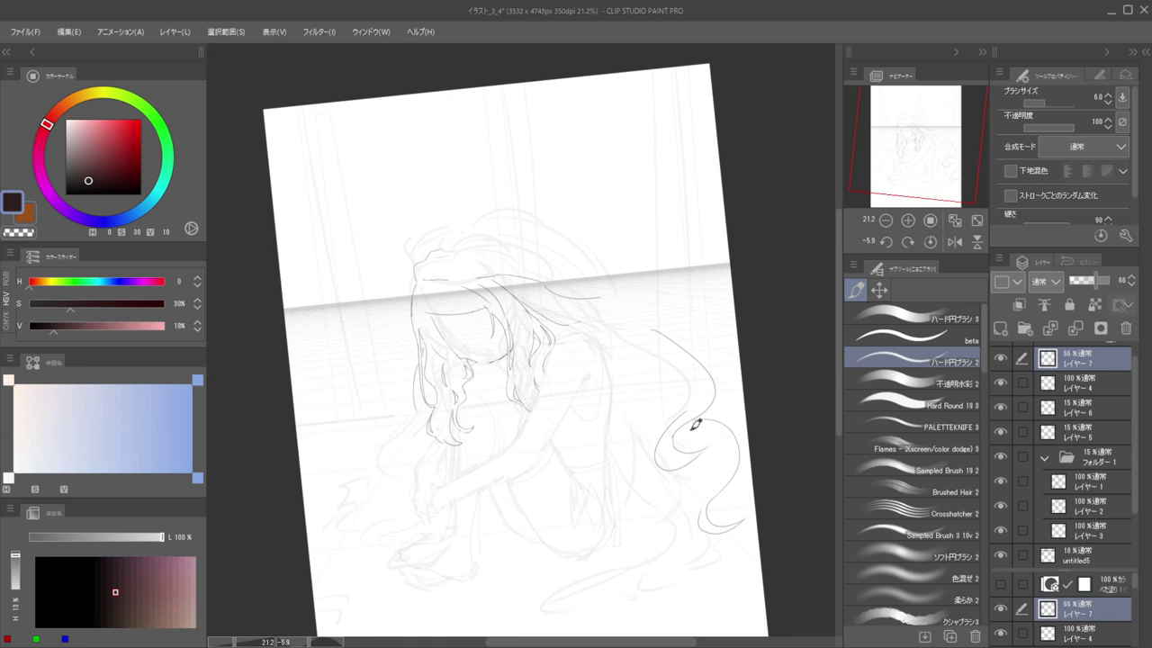
mouse_move(736, 446)
left_mouse_down()
mouse_move(690, 504)
mouse_move(742, 519)
left_mouse_up()
key("ctrl+z")
left_click_drag(679, 491, 702, 540)
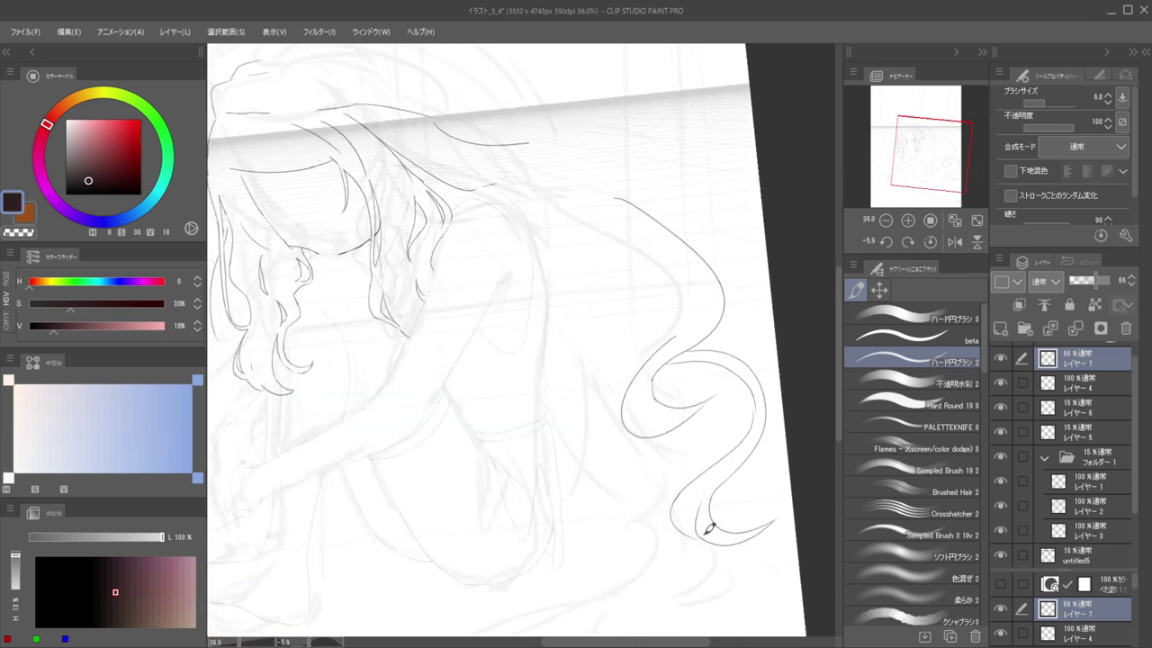
Add a thin strand inside the curl, then zoom in and erase a loose stroke end
key("e")
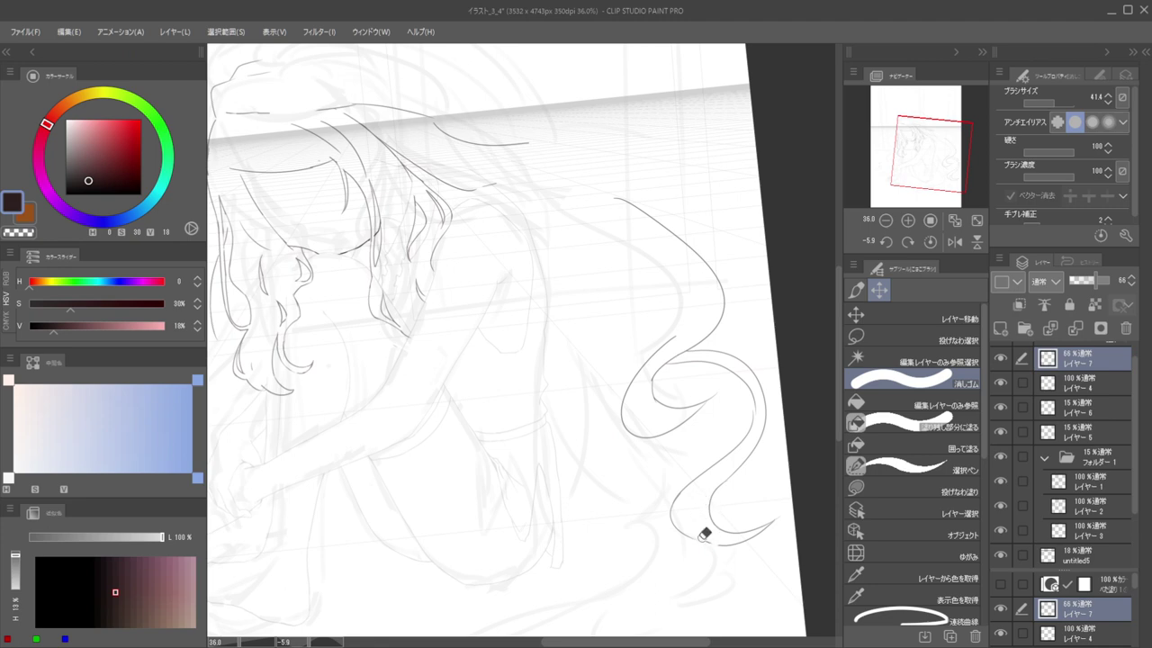
scroll(652, 469, "down", 6)
scroll(717, 450, "up", 7)
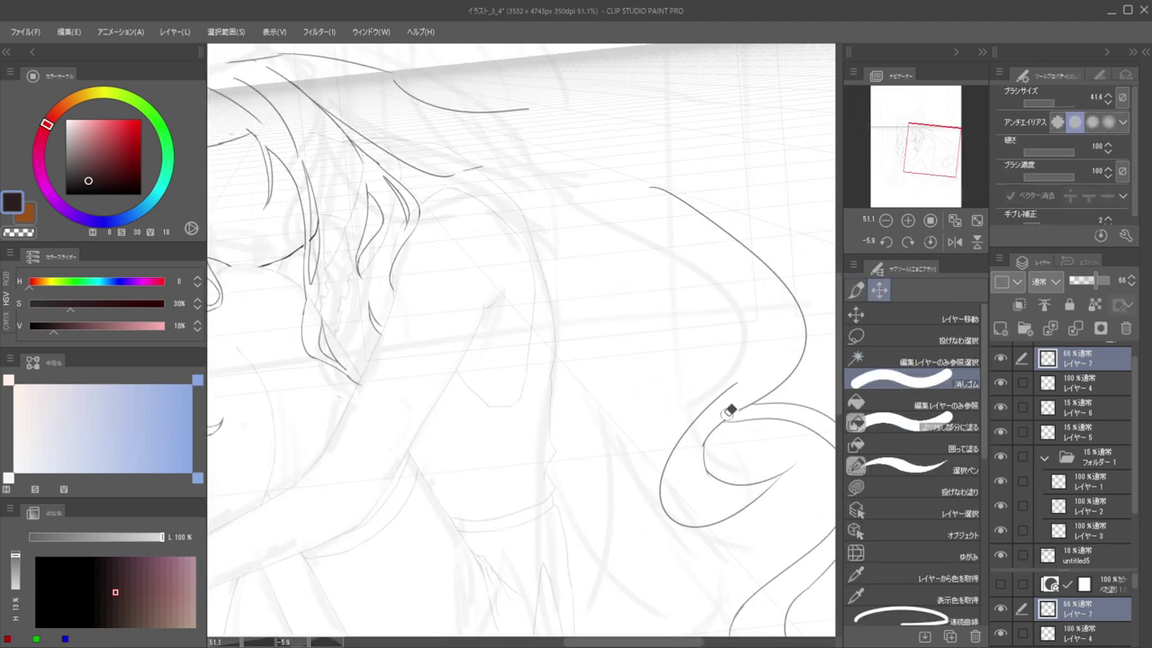
scroll(708, 399, "down", 6)
scroll(720, 426, "up", 3)
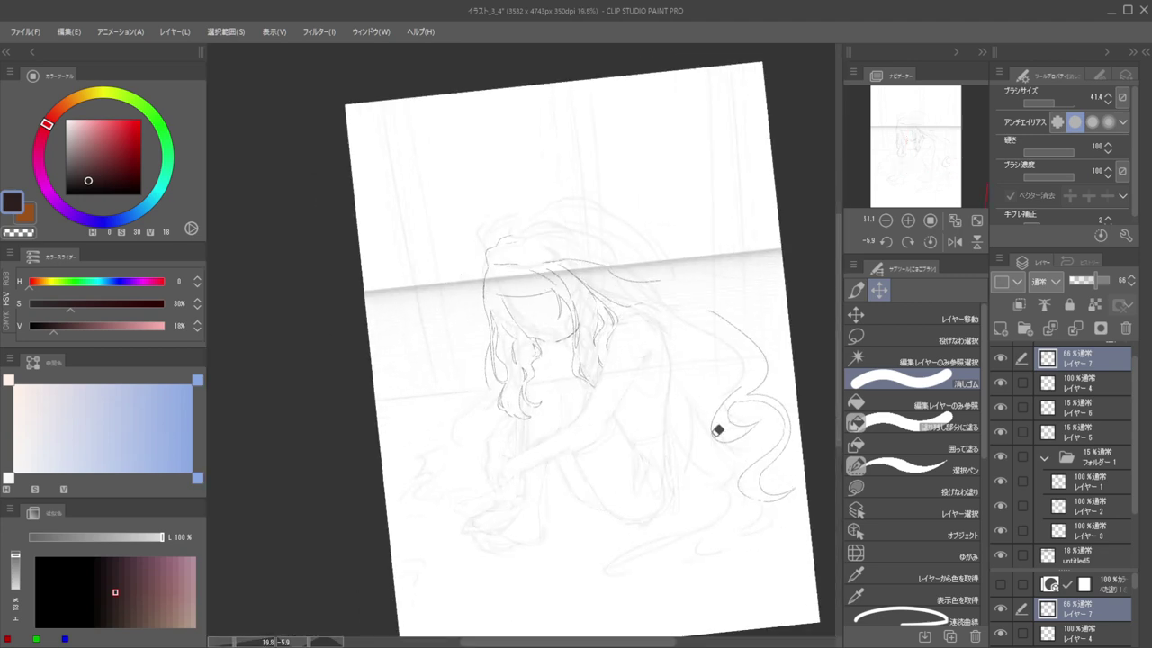
key("b")
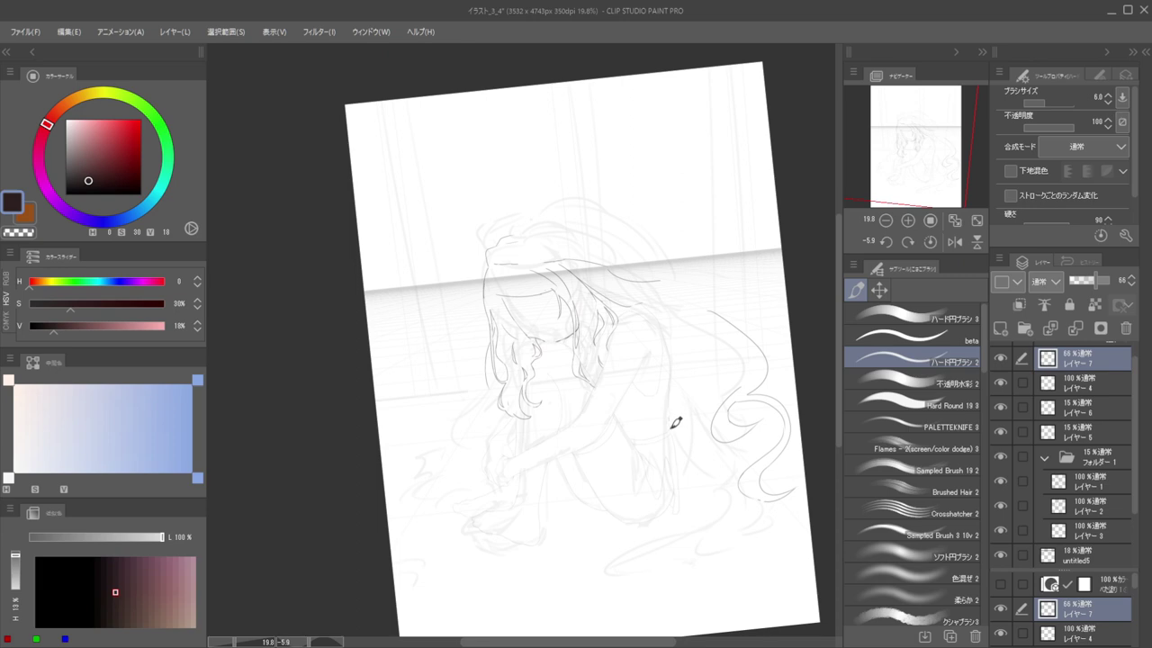
left_click_drag(673, 421, 699, 481)
left_click_drag(694, 396, 824, 360)
key("h")
key("h")
key("h")
mouse_move(611, 378)
left_mouse_down()
mouse_move(683, 378)
mouse_move(761, 356)
left_mouse_up()
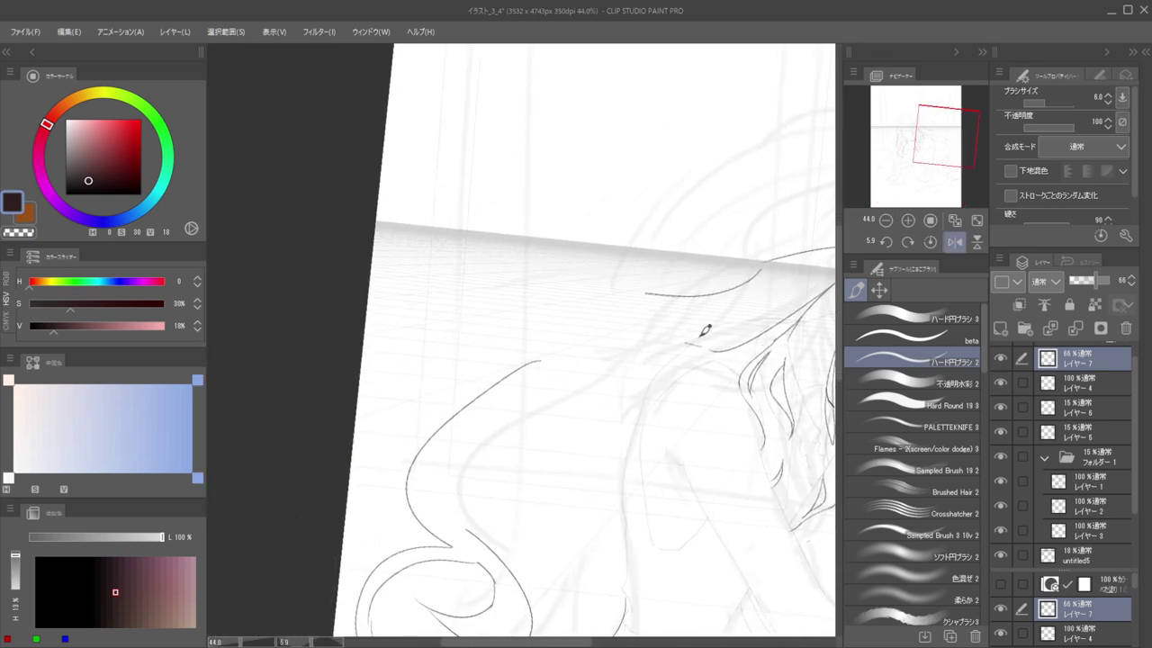
Erase the loose left end and redraw a curved hair strand flowing down-left
key("e")
mouse_move(681, 343)
left_mouse_down()
mouse_move(724, 349)
mouse_move(680, 361)
mouse_move(719, 353)
mouse_move(619, 407)
left_mouse_up()
key("b")
key("ctrl+z")
scroll(636, 403, "down", 4)
scroll(617, 390, "up", 3)
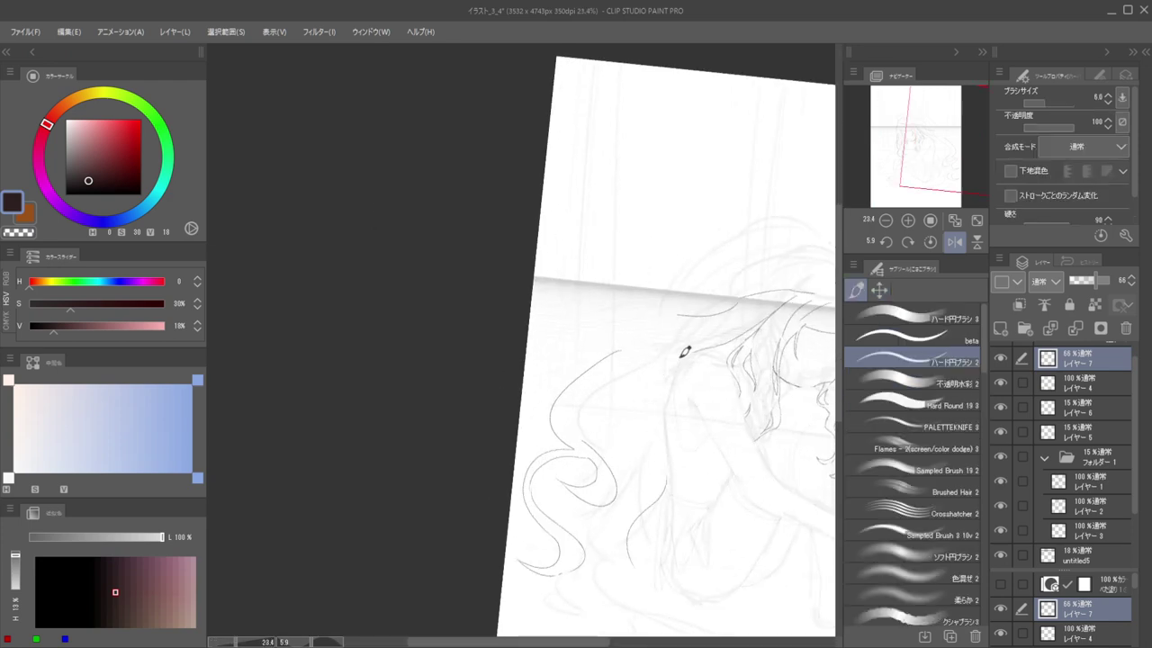
left_click_drag(681, 356, 660, 402)
key("ctrl+z")
mouse_move(716, 346)
left_mouse_down()
mouse_move(663, 359)
mouse_move(641, 414)
left_mouse_up()
Draw a curved strand near the shoulder
left_click_drag(664, 398, 585, 385)
key("h")
left_click_drag(586, 379, 783, 386)
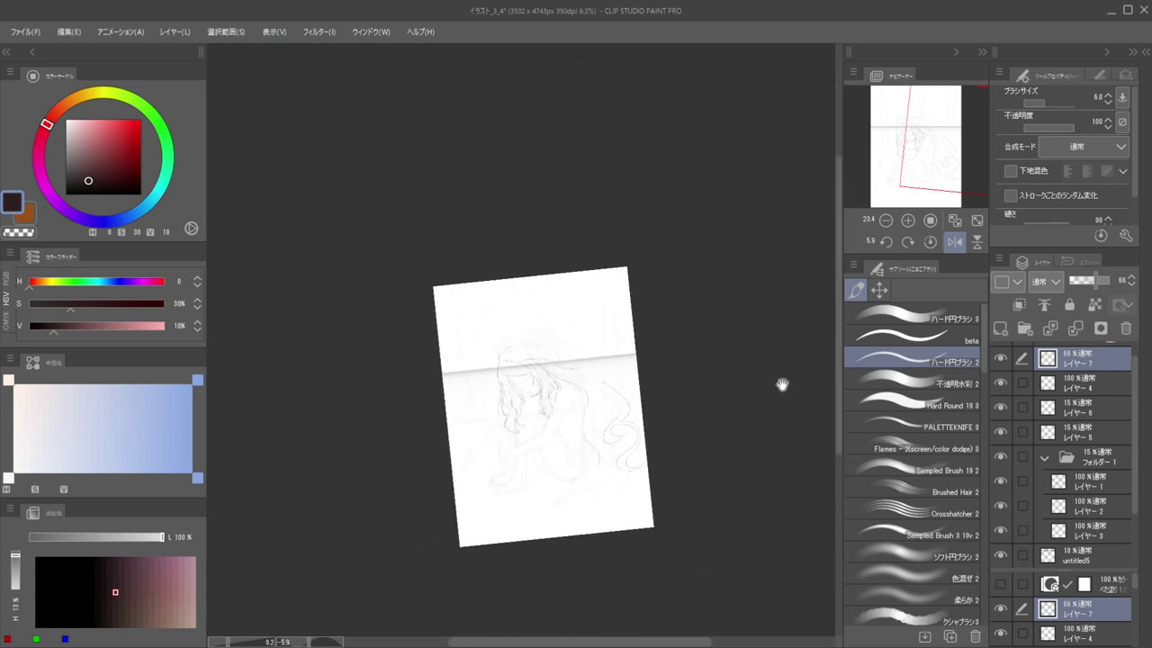
left_click_drag(525, 378, 661, 405)
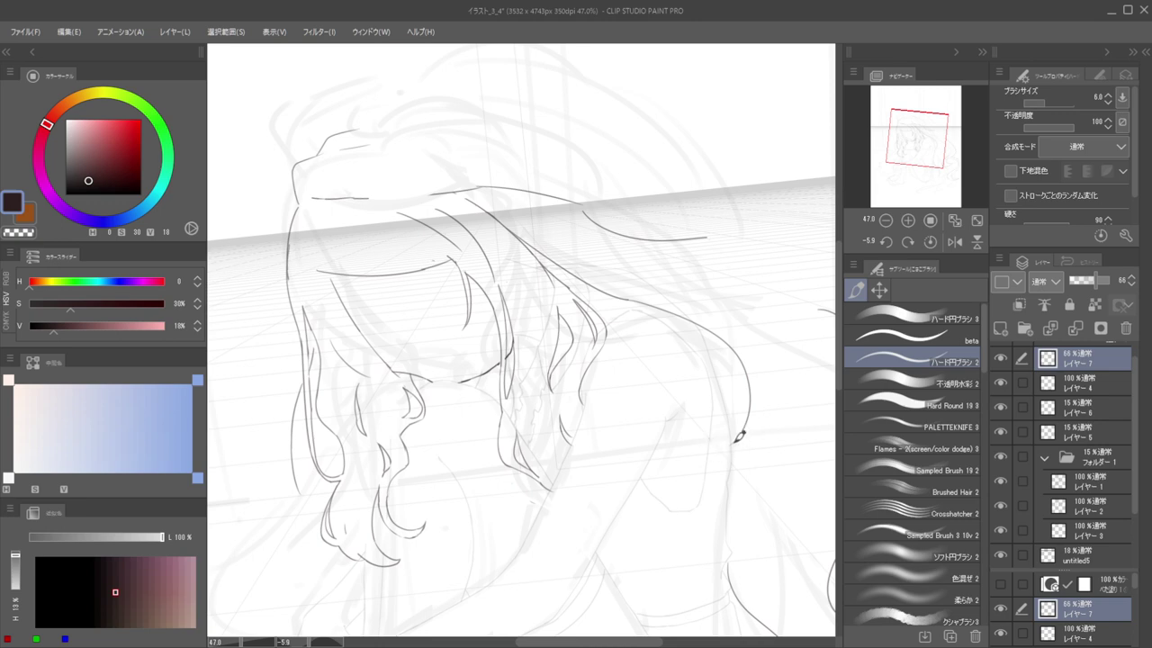
key("ctrl+z")
mouse_move(682, 444)
left_mouse_down()
mouse_move(697, 476)
mouse_move(731, 490)
left_mouse_up()
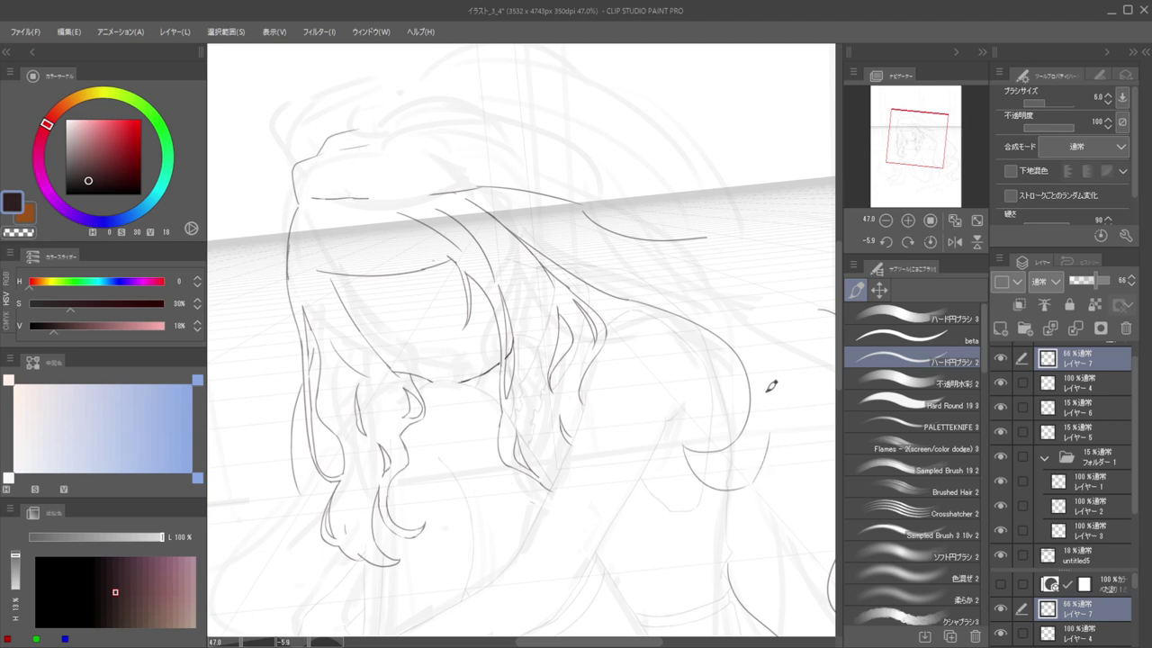
Add a strand right of the shoulder, redrawing it down to the lower curve
left_click_drag(765, 387, 750, 469)
key("ctrl+z")
left_click_drag(770, 388, 756, 486)
key("ctrl+z")
mouse_move(770, 369)
left_mouse_down()
mouse_move(778, 421)
mouse_move(747, 482)
left_mouse_up()
key("ctrl+z")
mouse_move(765, 359)
left_mouse_down()
mouse_move(784, 429)
mouse_move(730, 485)
left_mouse_up()
Rotate the canvas and draw hair strands curving down from the top of the head
key("h")
left_click_drag(717, 436, 746, 422)
left_click_drag(493, 405, 576, 410)
left_click_drag(521, 450, 547, 385)
left_click_drag(602, 378, 624, 299)
left_click_drag(710, 270, 612, 216)
left_click_drag(686, 155, 597, 272)
scroll(628, 272, "up", 2)
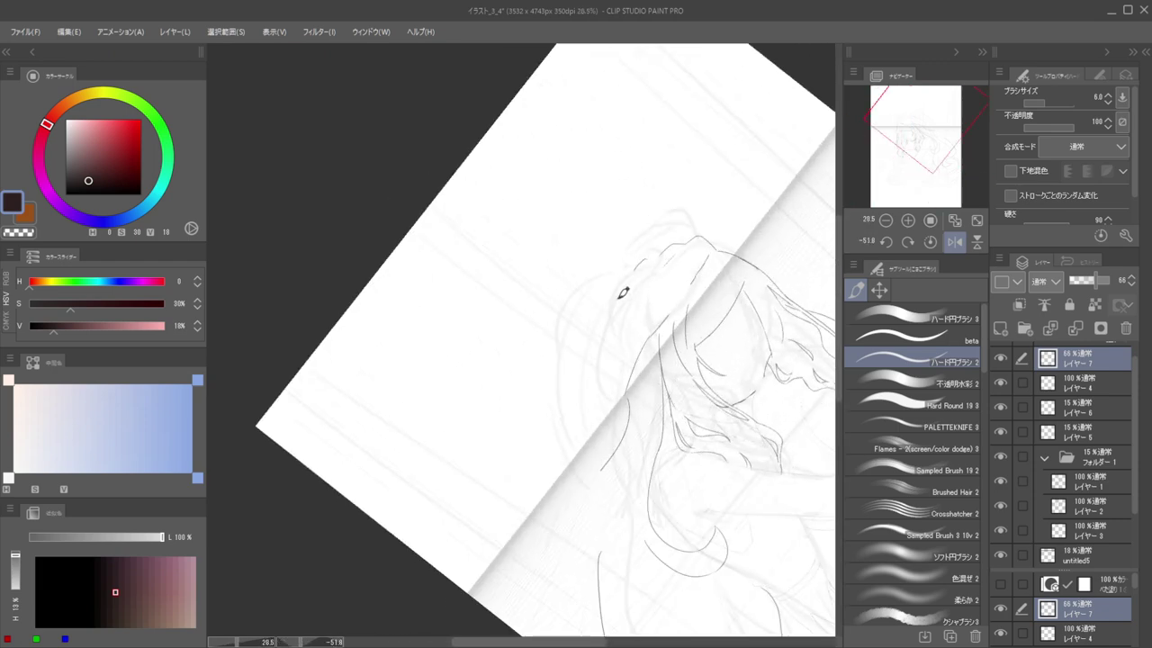
left_click_drag(657, 249, 603, 372)
key("ctrl+z")
left_click_drag(633, 299, 610, 366)
key("ctrl+z")
key("ctrl+z")
left_click_drag(631, 291, 602, 403)
scroll(603, 340, "down", 5)
Draw another curved hair strand at a steep canvas angle, then select the faded sketch layer
mouse_move(624, 337)
left_mouse_down()
mouse_move(662, 399)
mouse_move(732, 400)
left_mouse_up()
key("h")
left_click_drag(730, 369, 722, 296)
key("h")
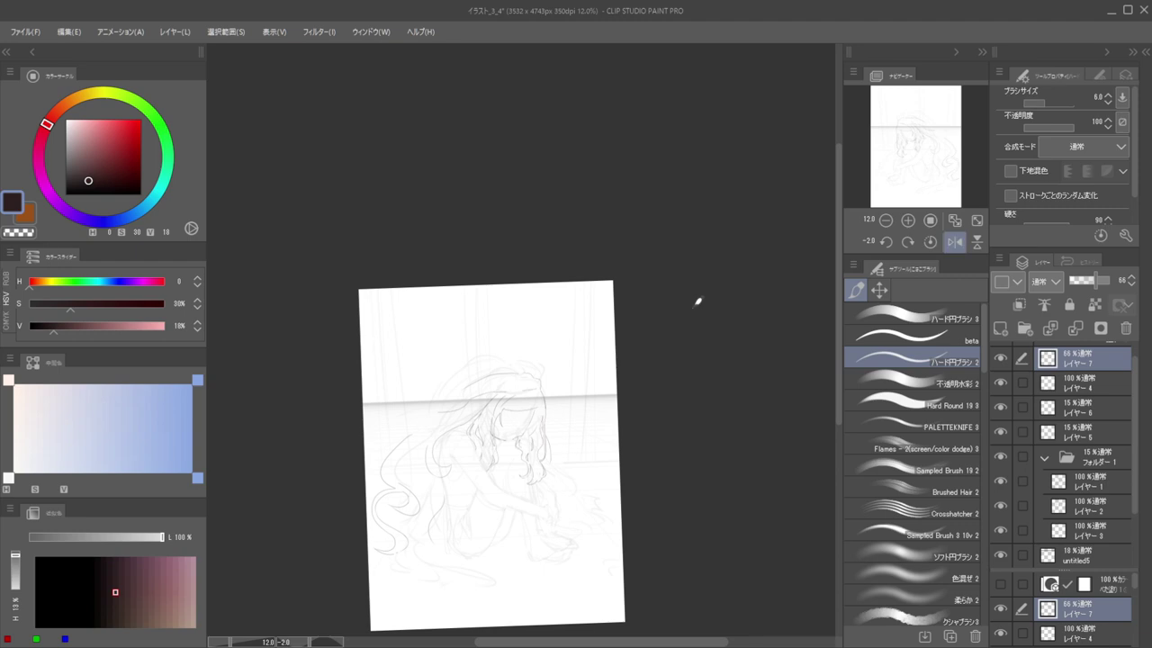
mouse_move(564, 330)
left_mouse_down()
mouse_move(596, 303)
mouse_move(520, 263)
left_mouse_up()
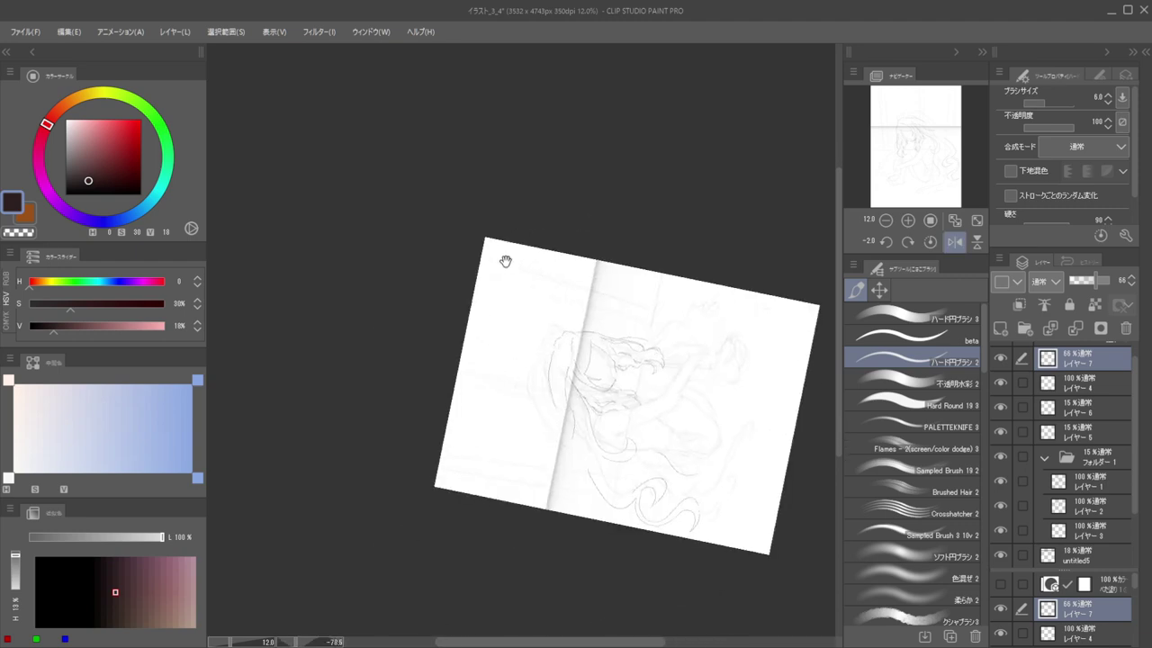
scroll(519, 352, "up", 5)
mouse_move(574, 360)
left_mouse_down()
mouse_move(541, 433)
mouse_move(555, 479)
left_mouse_up()
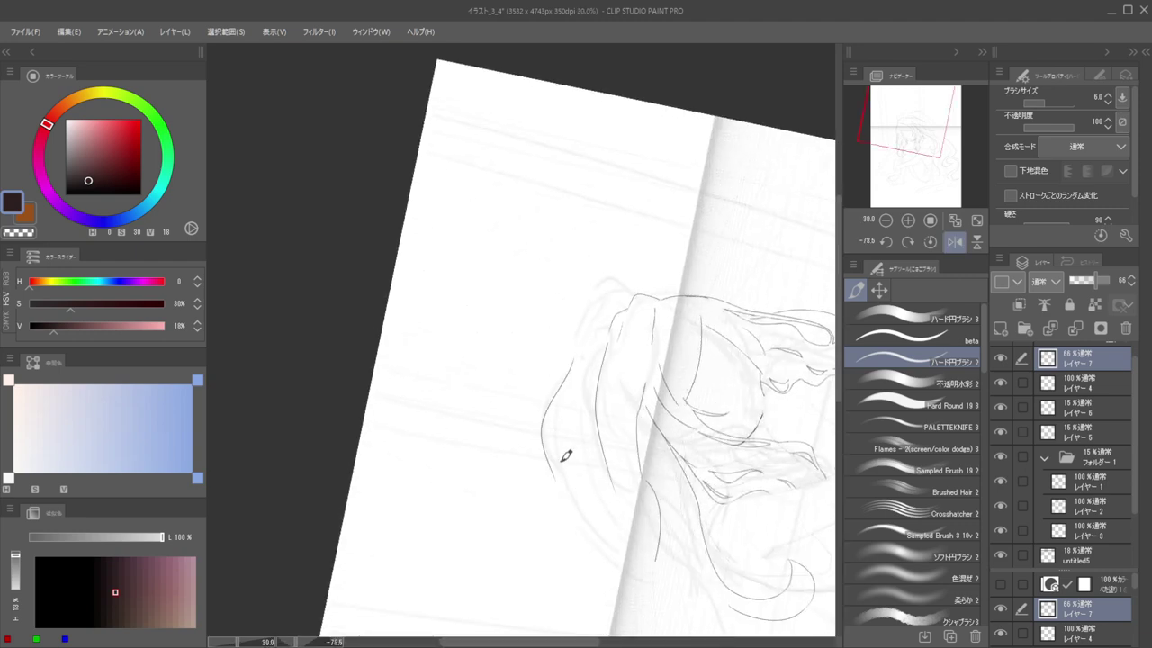
left_click_drag(663, 371, 548, 471)
scroll(594, 386, "down", 4)
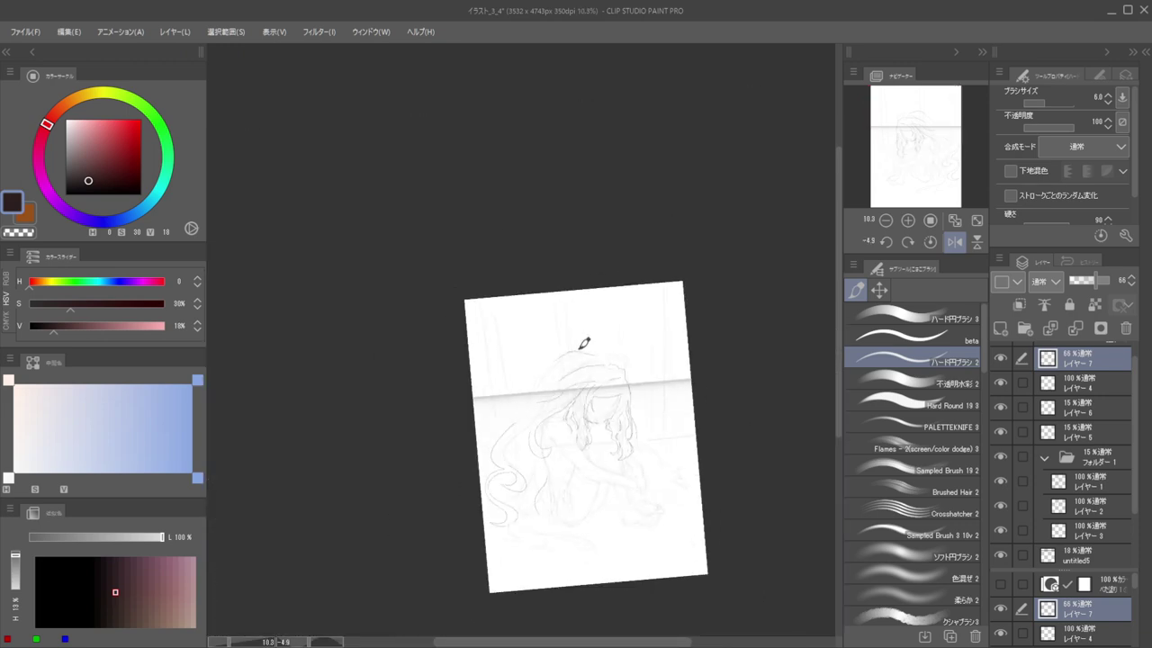
key("h")
scroll(580, 384, "up", 2)
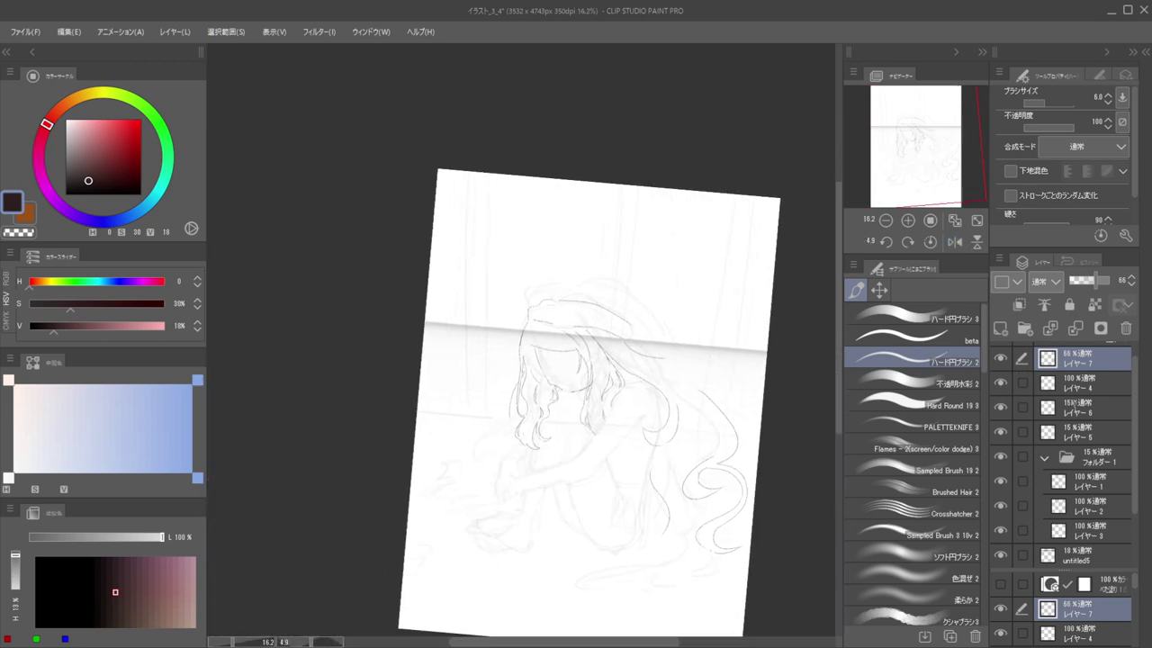
left_click(1074, 413)
Raise the sketch layers to 100% opacity and pick the stray line's layer from the canvas
left_click_drag(1086, 285, 1131, 286)
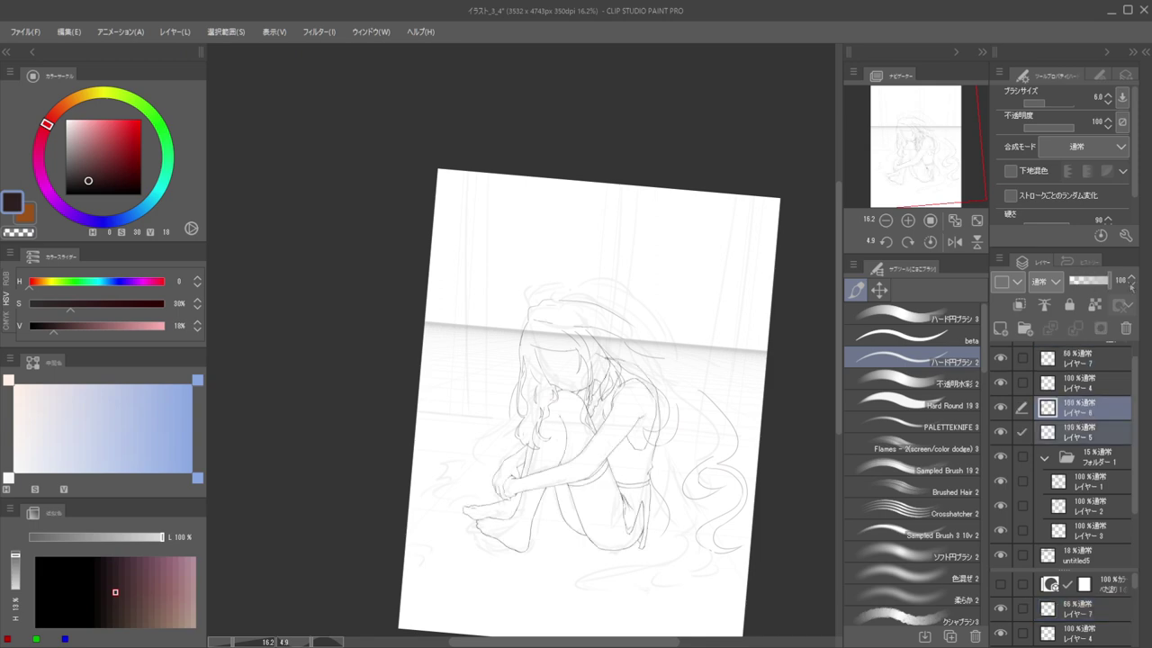
key("h")
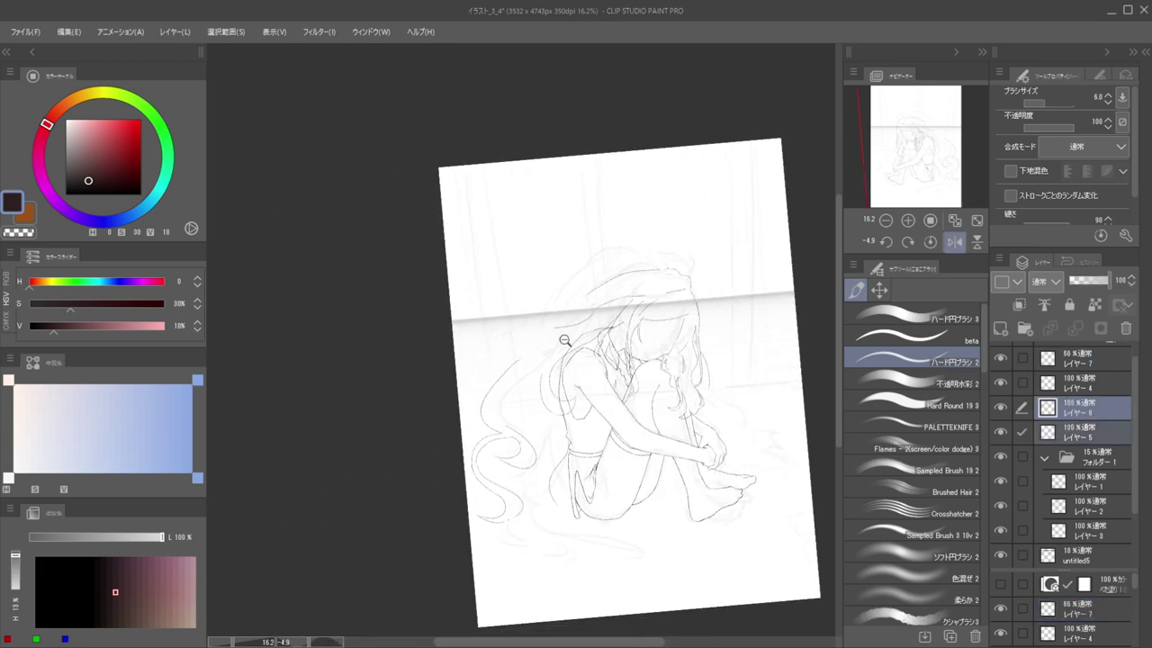
scroll(617, 346, "up", 4)
key("e")
key("d")
key("p")
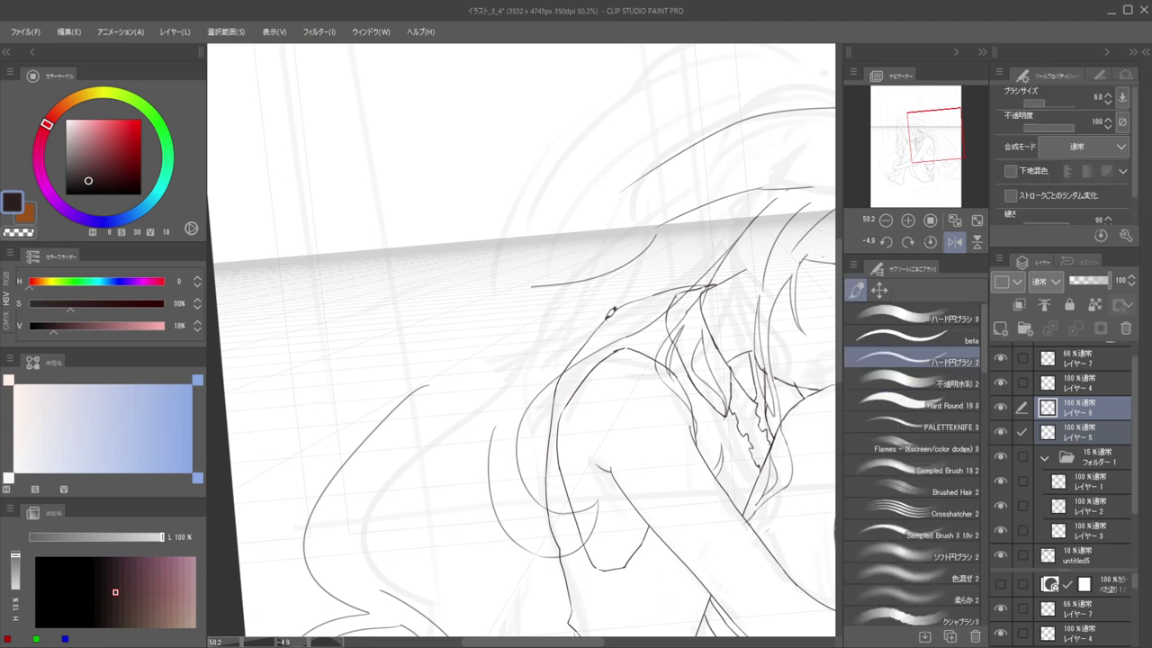
key("d")
left_click(596, 318)
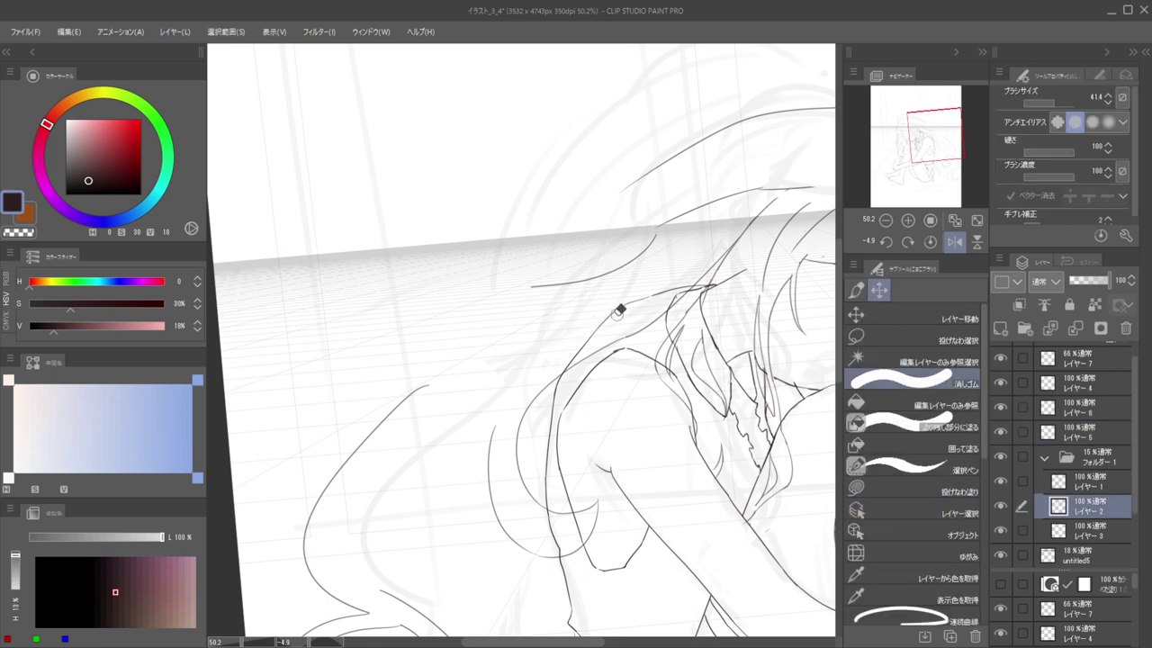
key("b")
key("e")
Erase the stray stroke segment by the shoulder
mouse_move(601, 338)
left_mouse_down()
mouse_move(612, 296)
mouse_move(474, 431)
mouse_move(508, 393)
left_mouse_up()
key("d")
left_click(601, 304)
key("e")
key("b")
key("e")
scroll(522, 360, "down", 8)
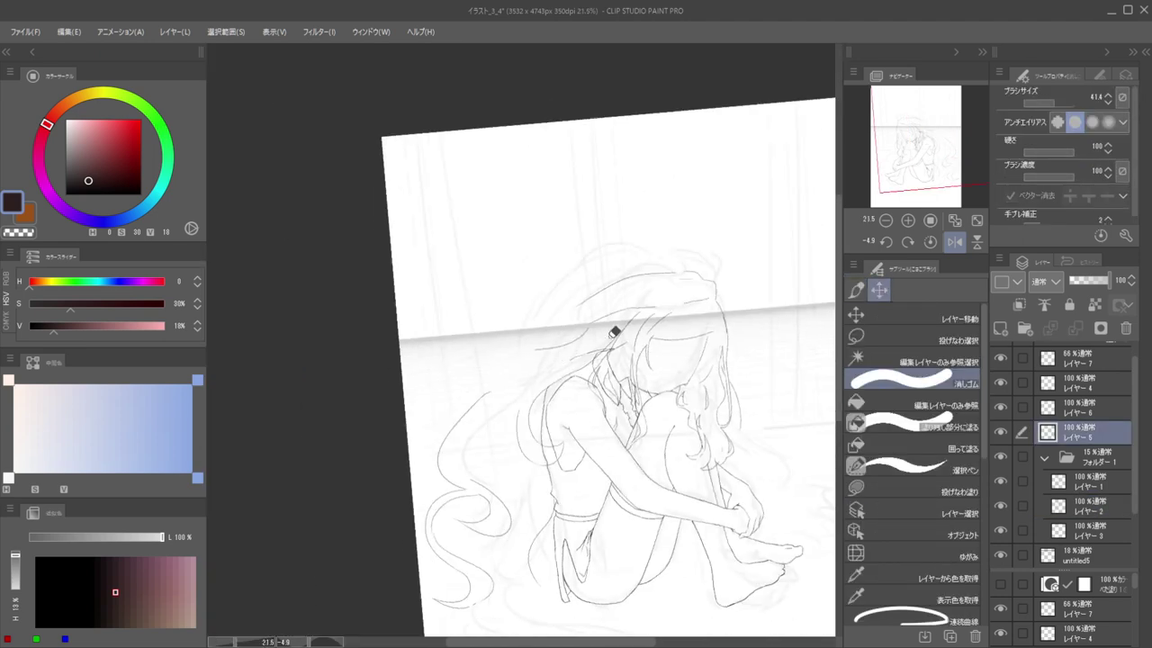
scroll(571, 362, "up", 4)
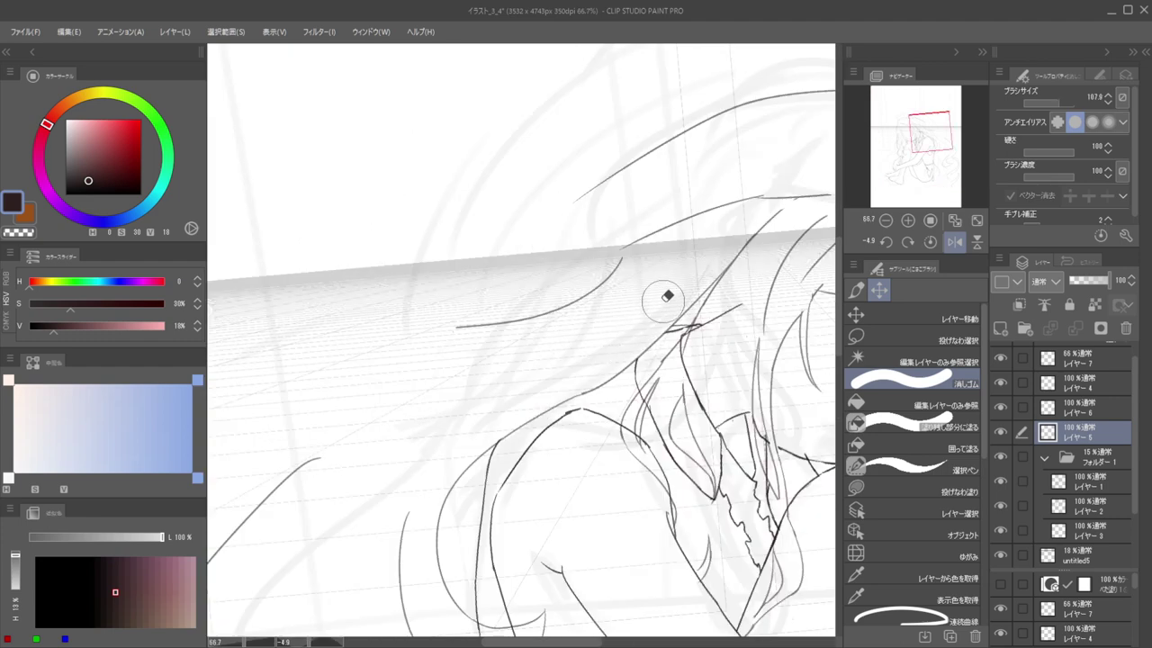
scroll(624, 318, "down", 5)
scroll(625, 317, "up", 4)
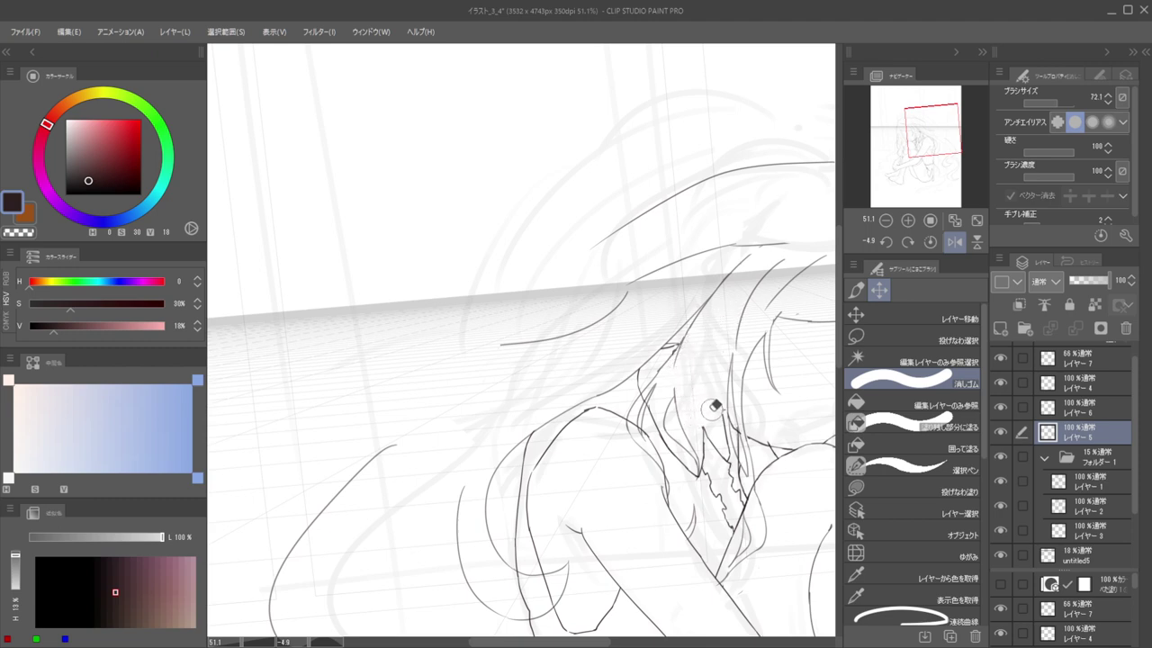
Set the line-art layer レイヤー 7 to 100% opacity
key("h")
left_click_drag(648, 368, 760, 381)
left_click_drag(642, 388, 618, 412)
scroll(616, 412, "up", 3)
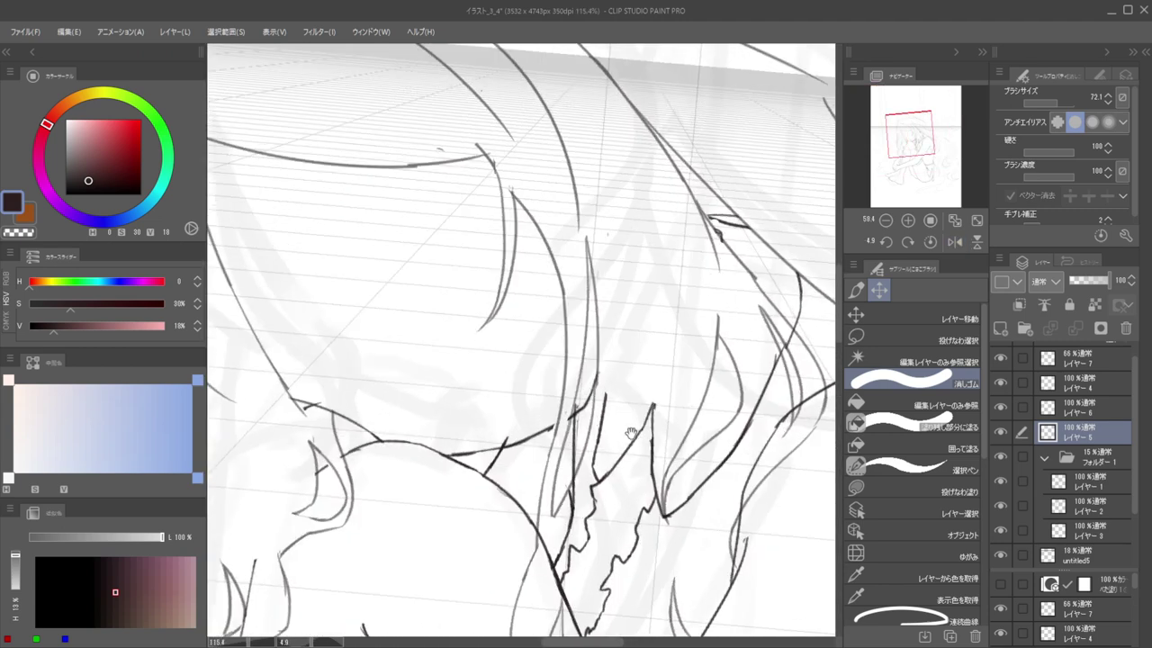
left_click(1080, 358)
left_click_drag(1092, 279, 1123, 280)
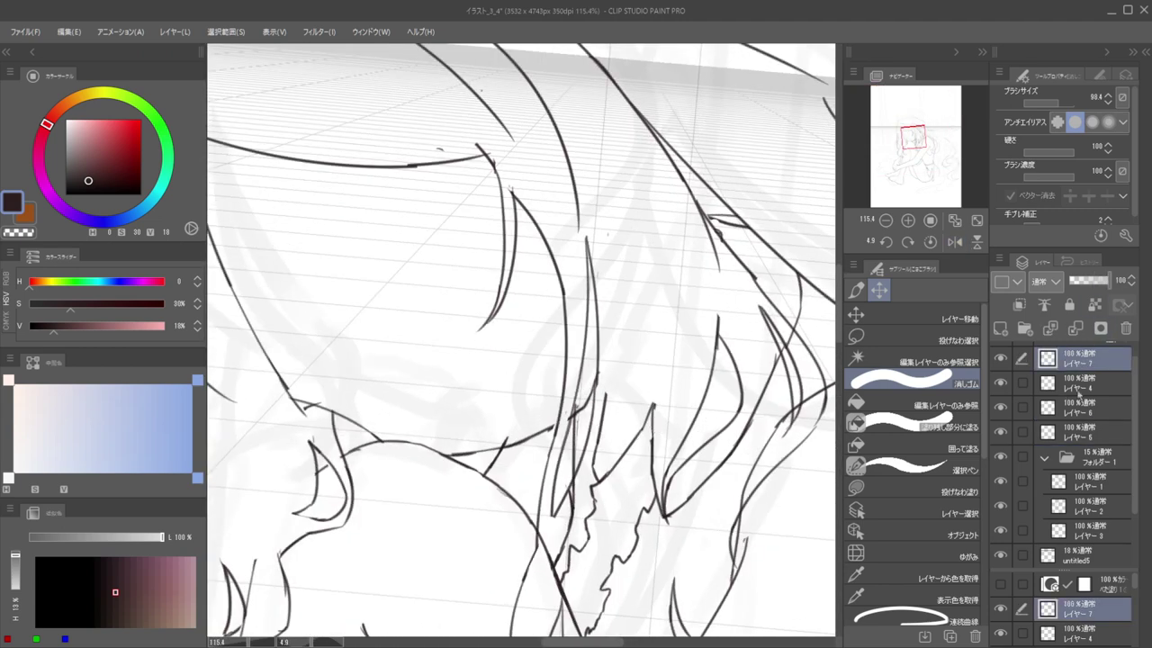
Fade both sketch layers, レイヤー 6 and 5, to 39% opacity
left_click(1078, 408)
left_click(1078, 431, "ctrl")
left_click(1086, 280)
left_click_drag(712, 310, 674, 309)
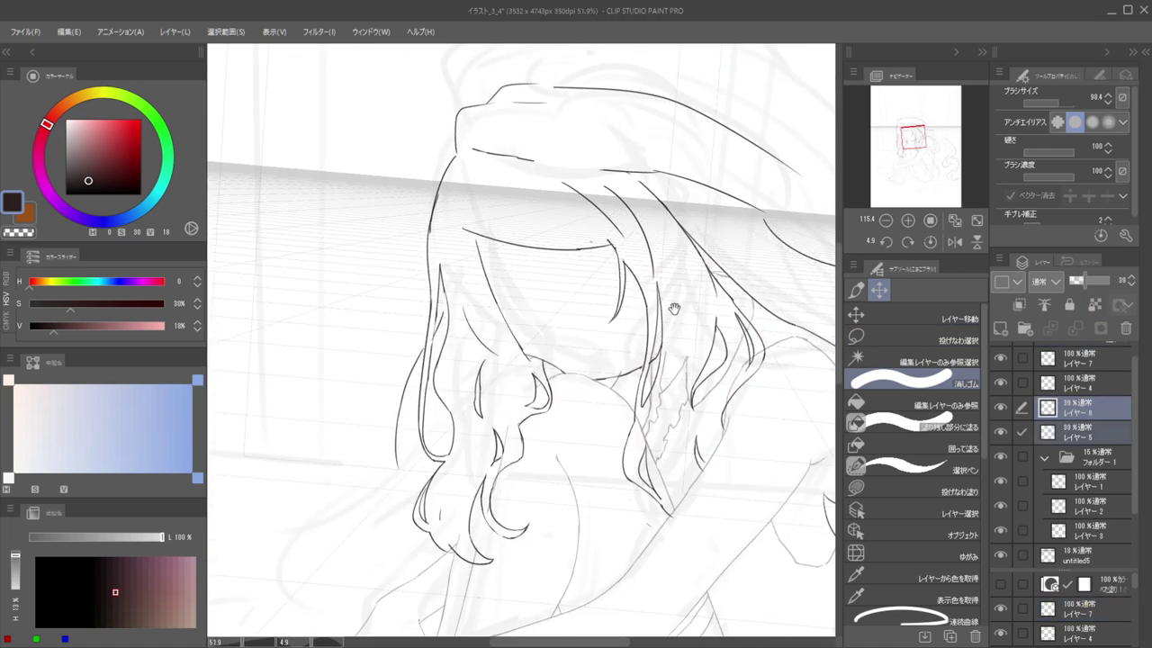
Pick the sketch layer from its stroke and erase the grey sketch lines beside the hair
scroll(680, 349, "up", 3)
scroll(682, 360, "down", 3)
scroll(671, 337, "up", 2)
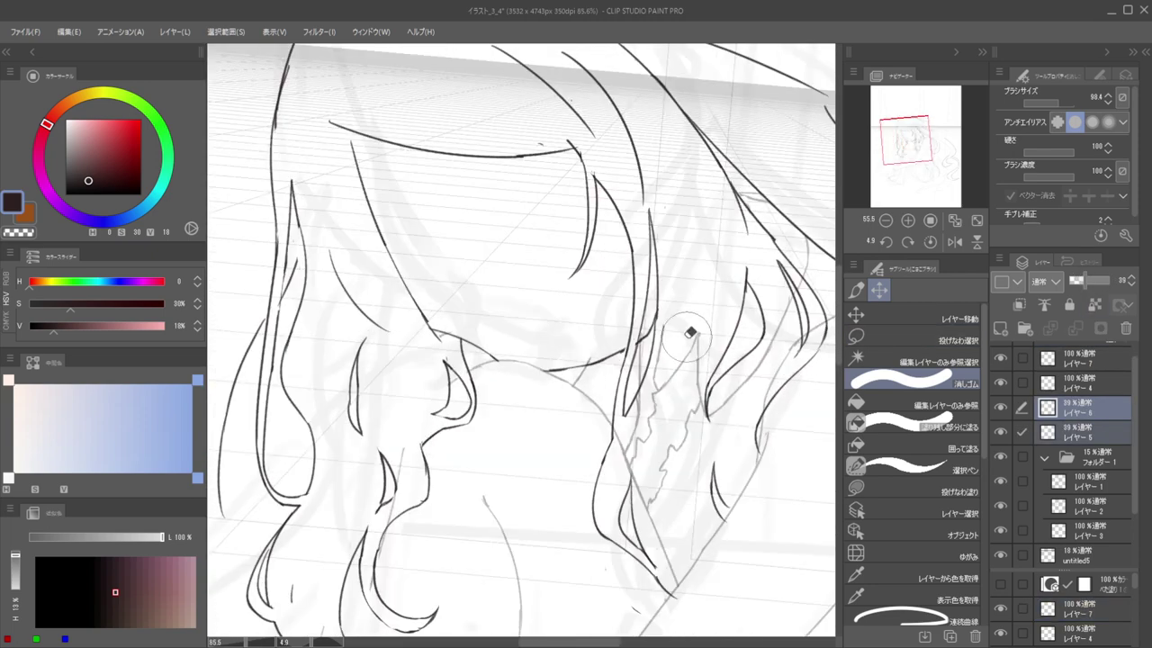
left_click(690, 348, "ctrl+shift")
key("b")
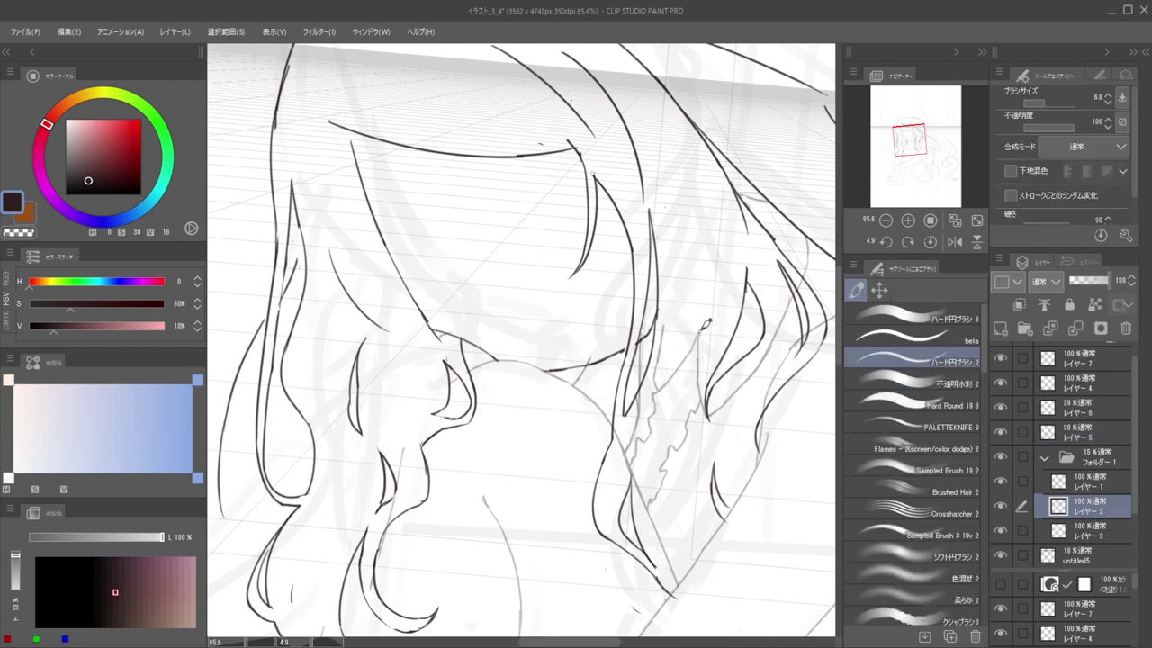
key("e")
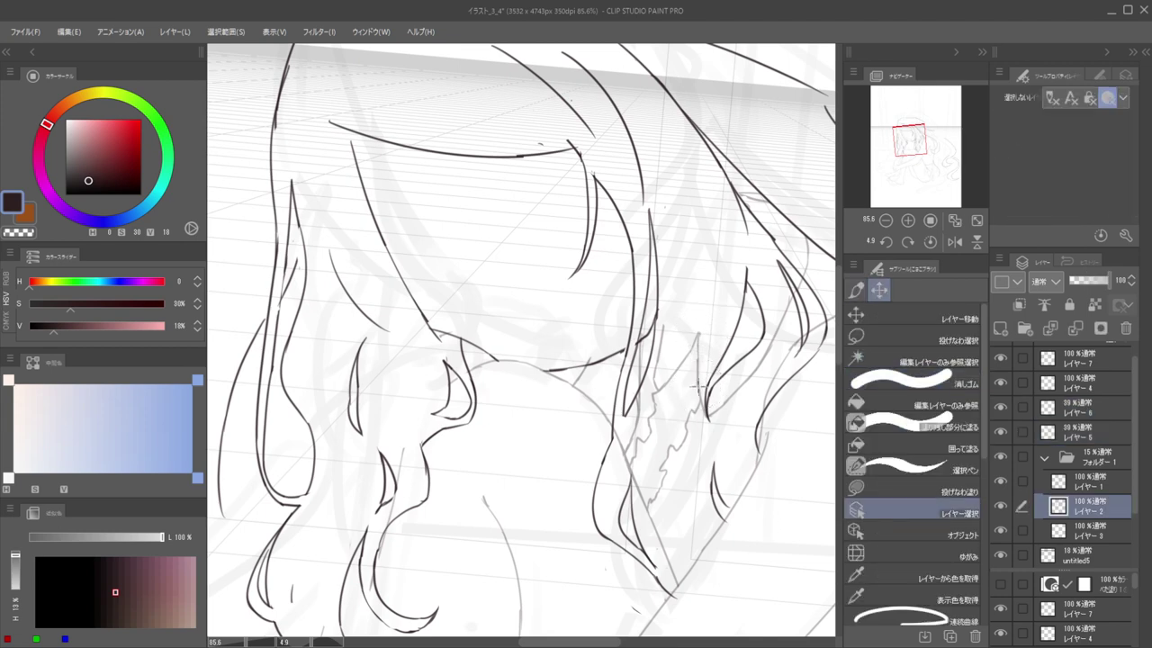
left_click(699, 388, "ctrl+shift")
mouse_move(700, 358)
left_mouse_down()
mouse_move(707, 319)
mouse_move(654, 442)
mouse_move(634, 456)
left_mouse_up()
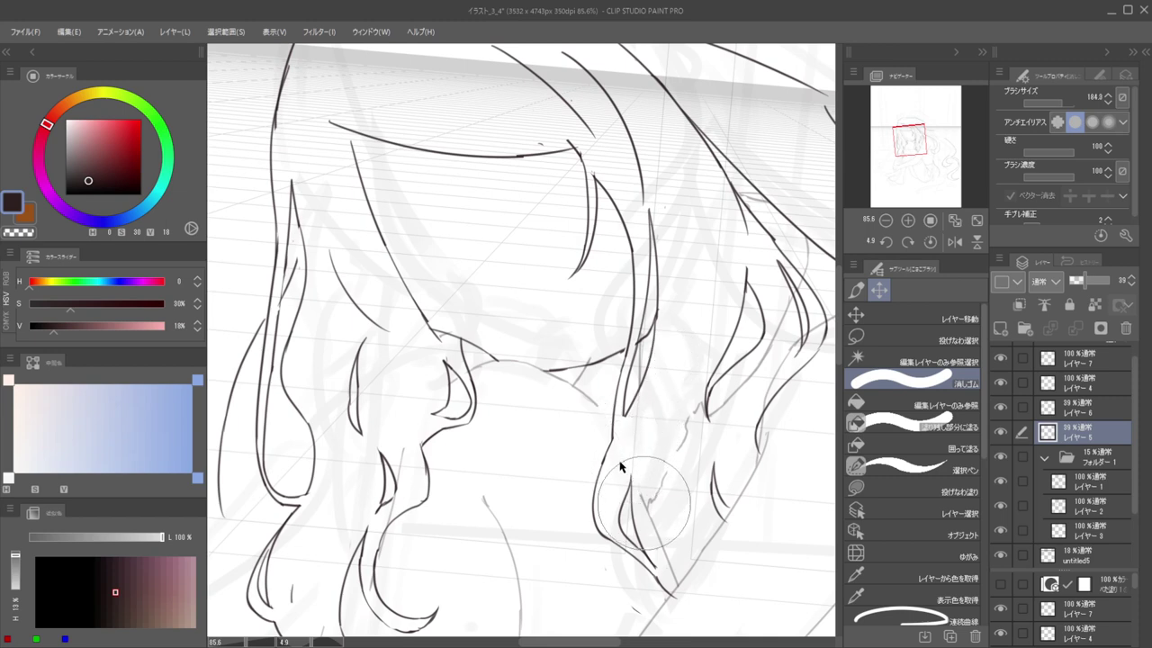
Erase the remaining grey sketch curve and strokes along the hair strands
mouse_move(644, 503)
left_mouse_down()
mouse_move(630, 424)
mouse_move(673, 579)
left_mouse_up()
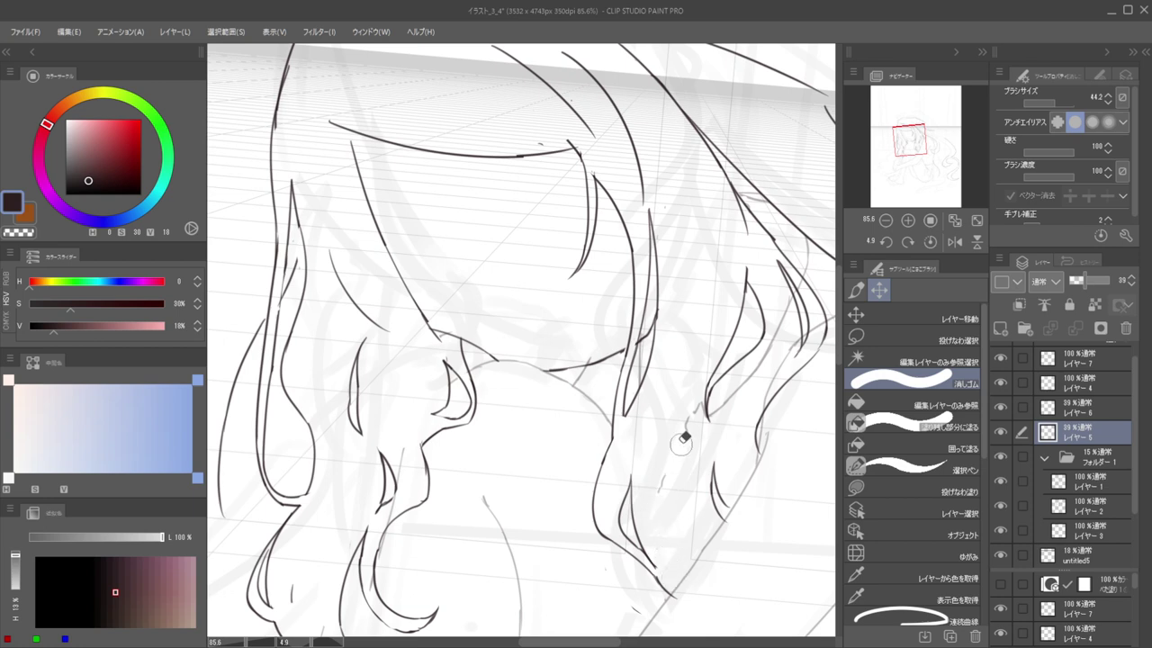
left_click_drag(682, 439, 661, 506)
left_click_drag(689, 422, 693, 410)
left_click_drag(732, 378, 653, 421)
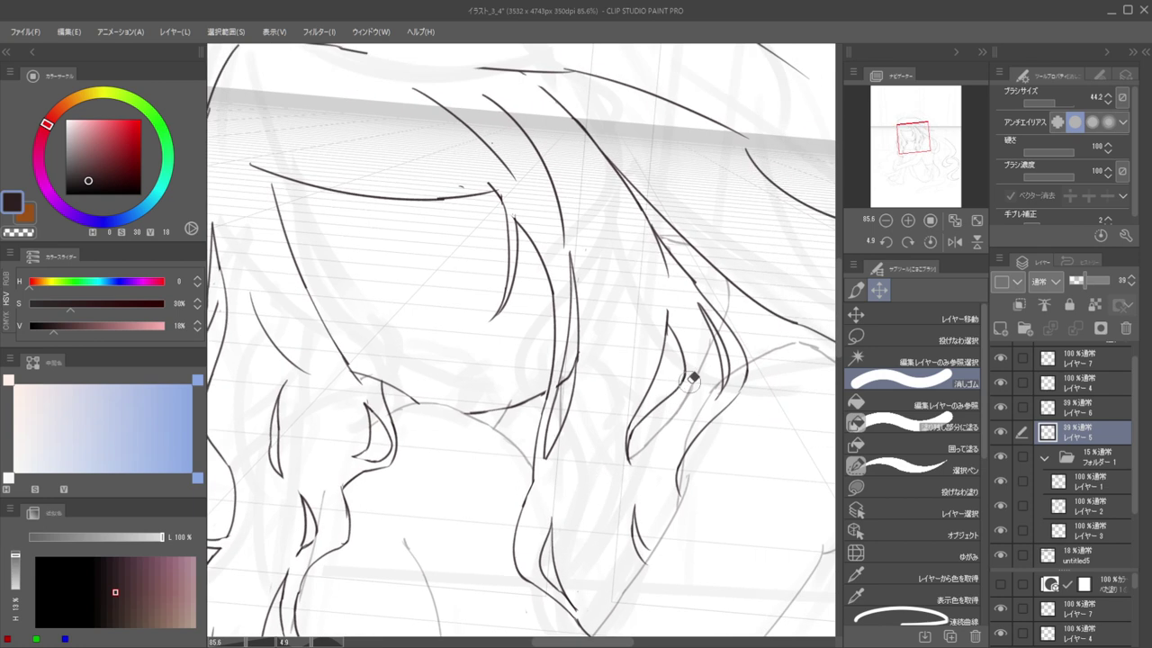
left_click_drag(695, 387, 653, 441)
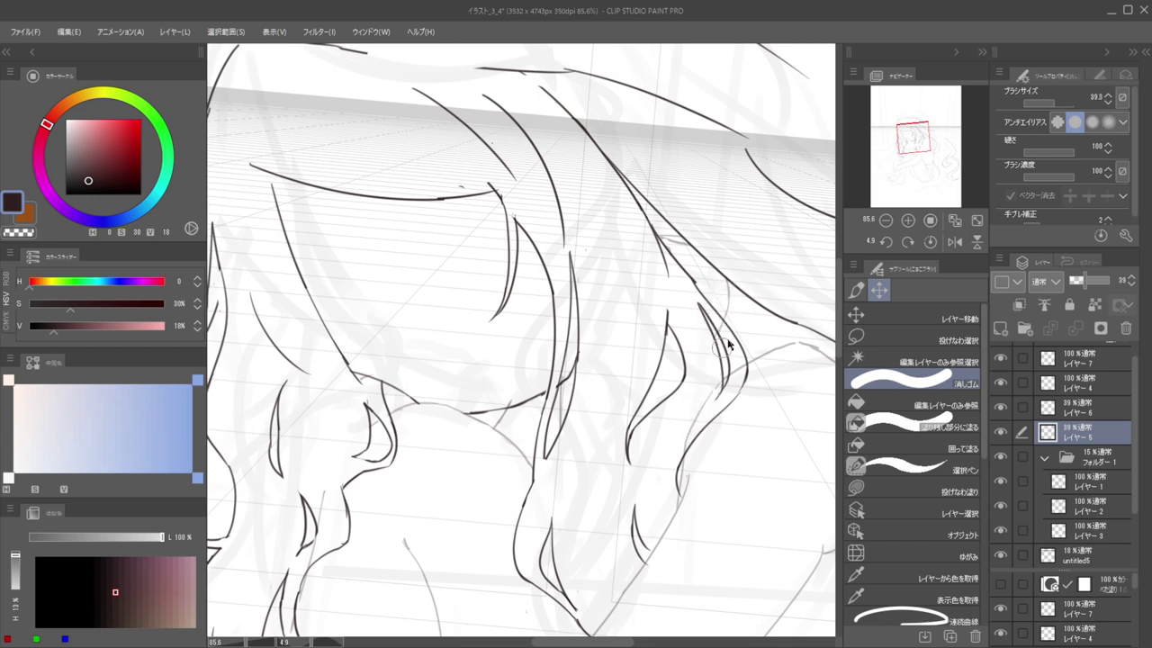
Shrink the eraser to about 9 and erase the faint grey stray segment on its layer
left_click_drag(723, 348, 706, 348, "ctrl+alt")
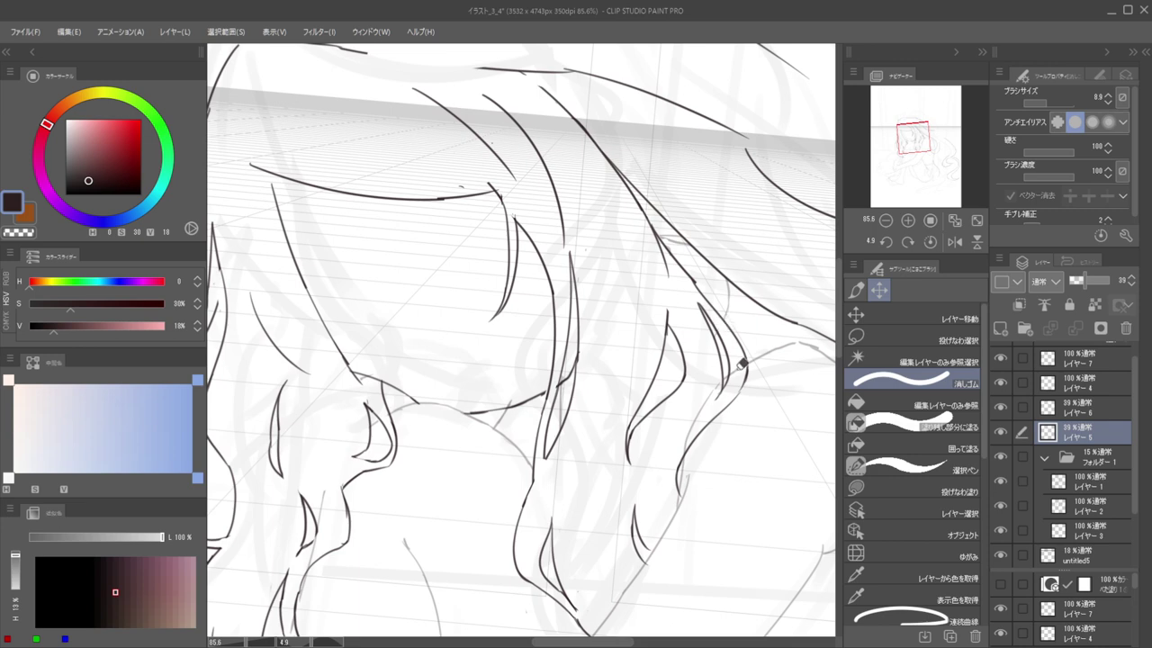
key("p")
key("e")
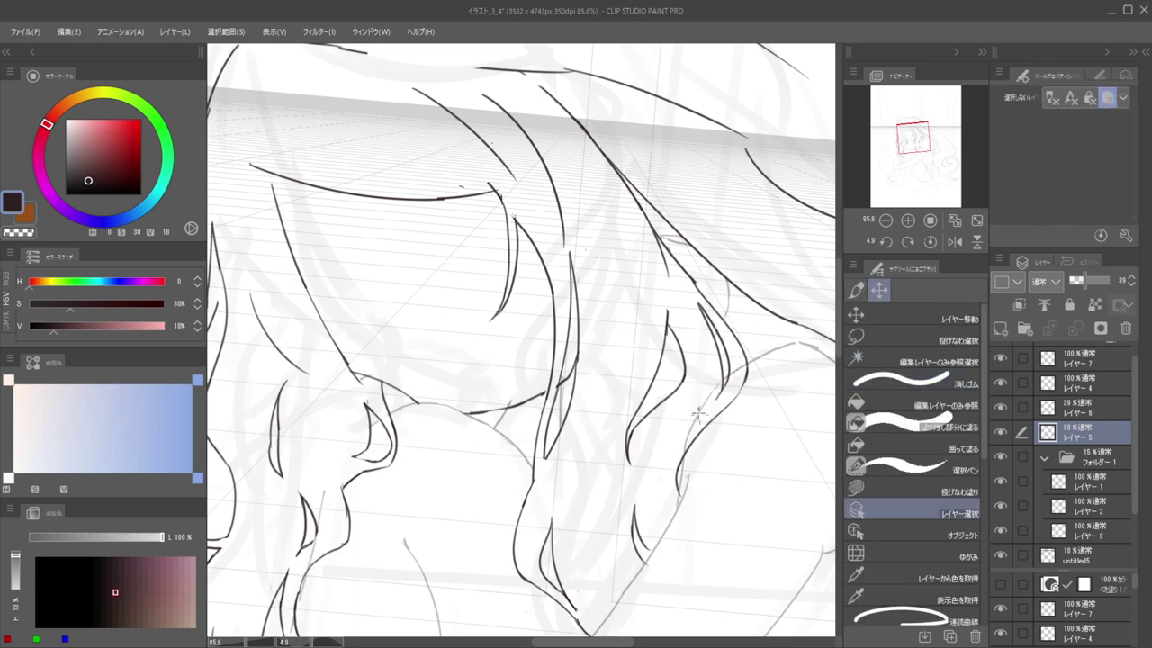
left_click(701, 410, "ctrl+shift")
left_click_drag(709, 393, 719, 386)
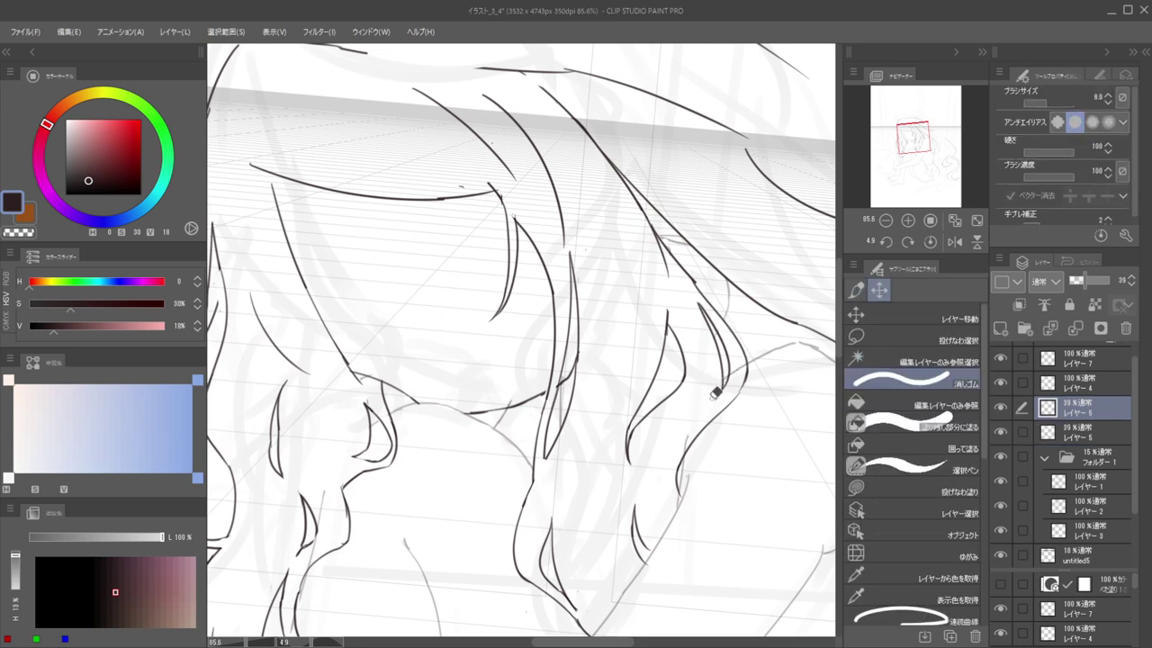
Pick layer 5 from its stroke, then the layer one row up, for further erasing
key("p")
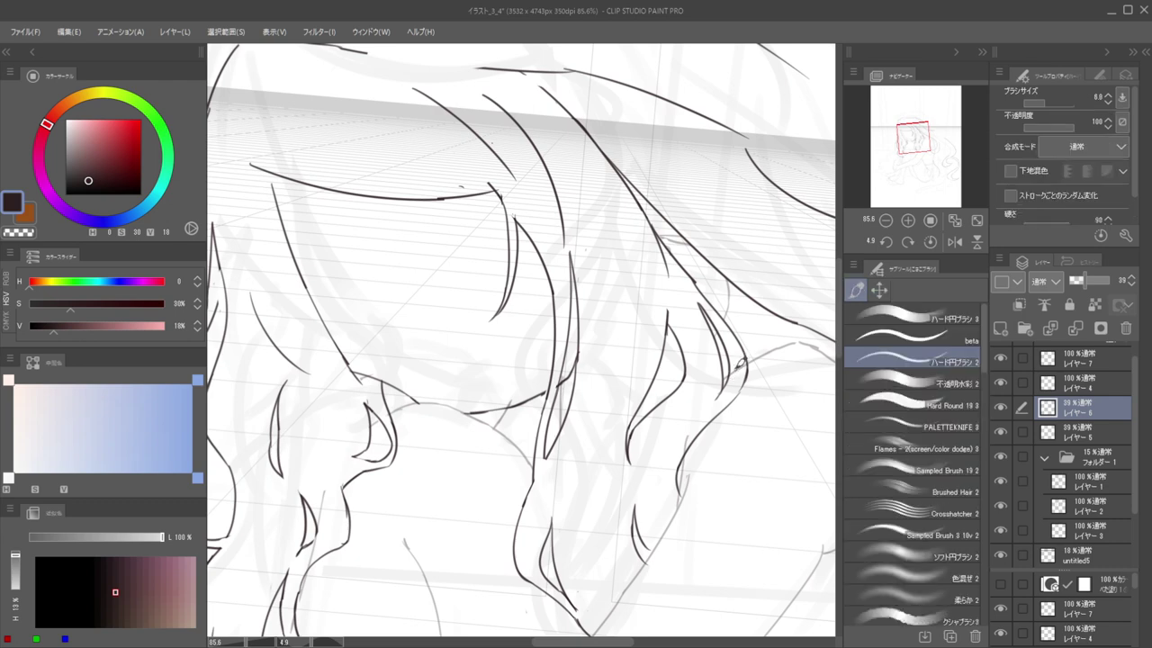
left_click(734, 366, "ctrl+shift")
key("e")
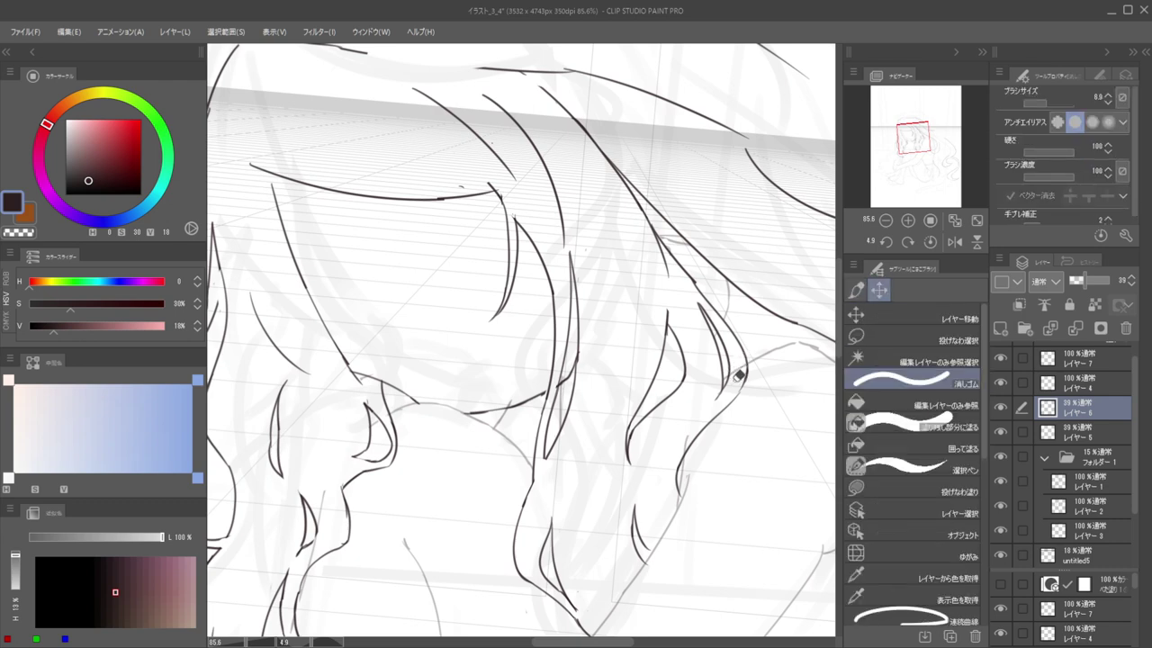
left_click(742, 363, "ctrl+shift")
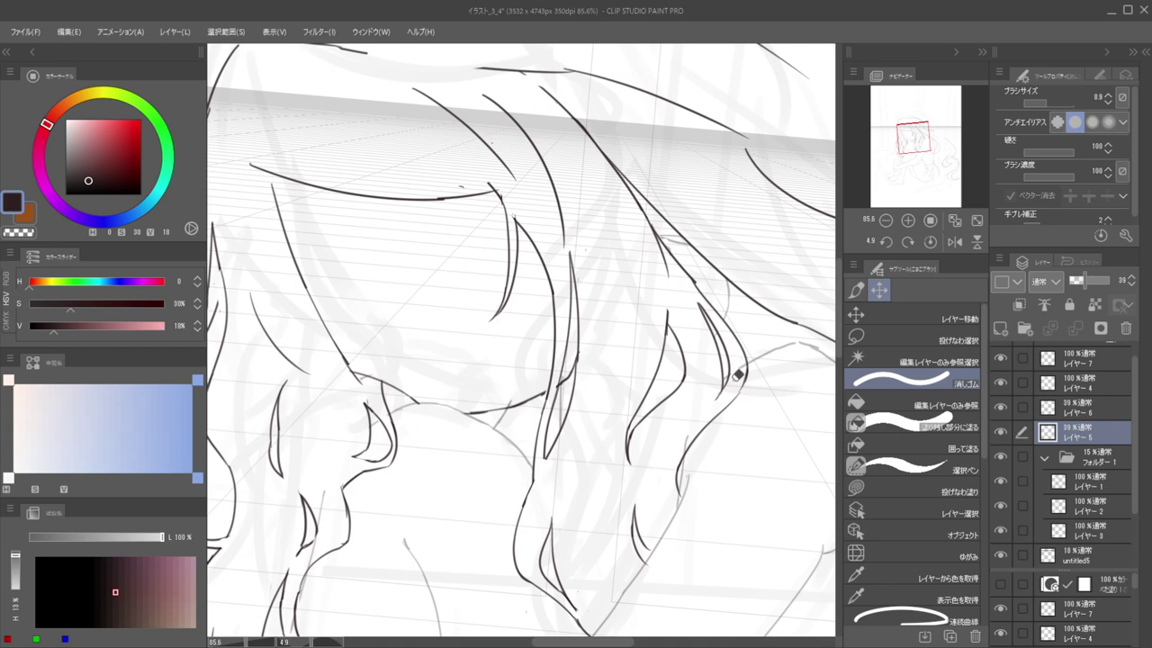
left_click(687, 435, "ctrl+shift")
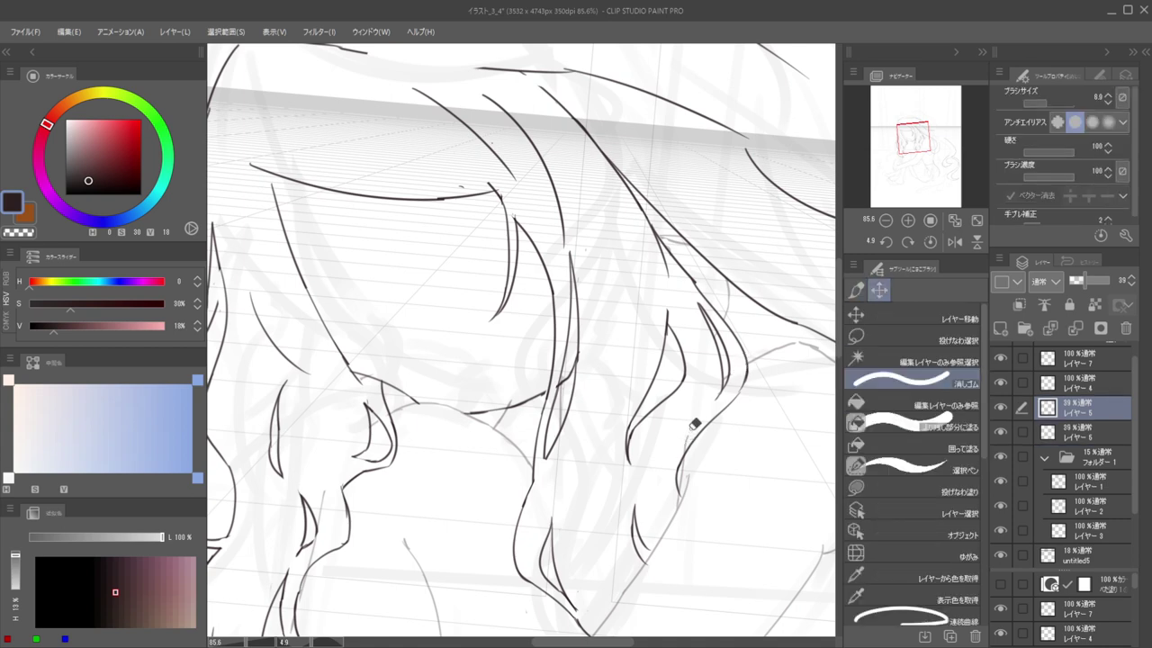
scroll(671, 426, "down", 8)
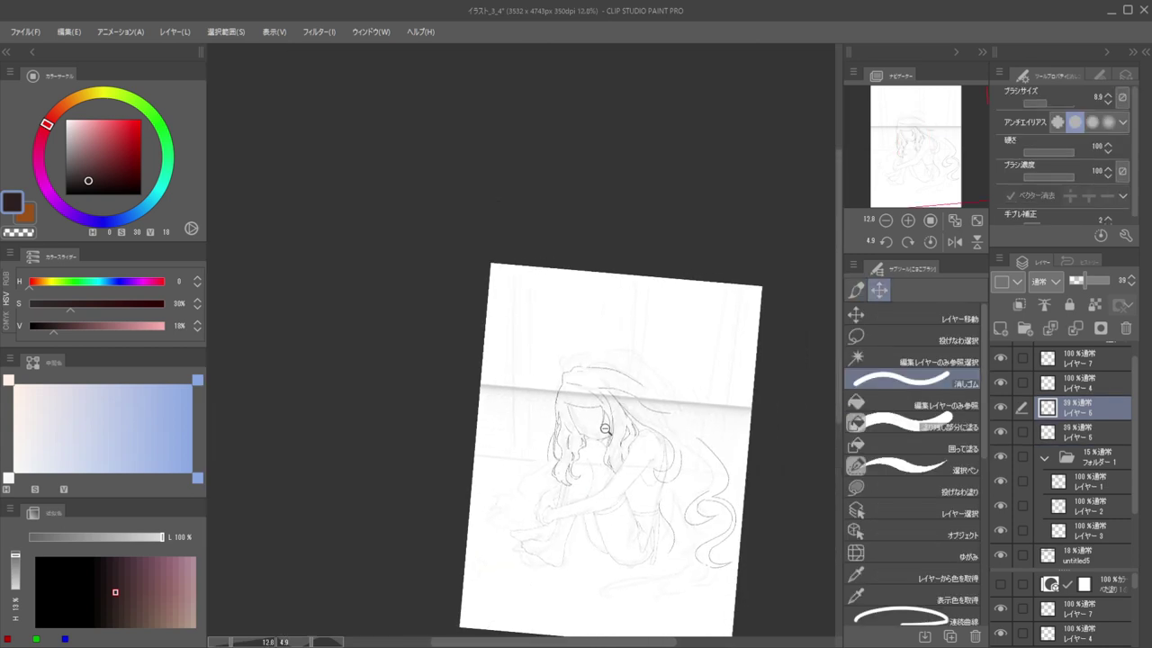
Pick layer 5 from its stroke and erase the grey stub above the ink line
left_click_drag(624, 419, 663, 417)
scroll(648, 430, "up", 10)
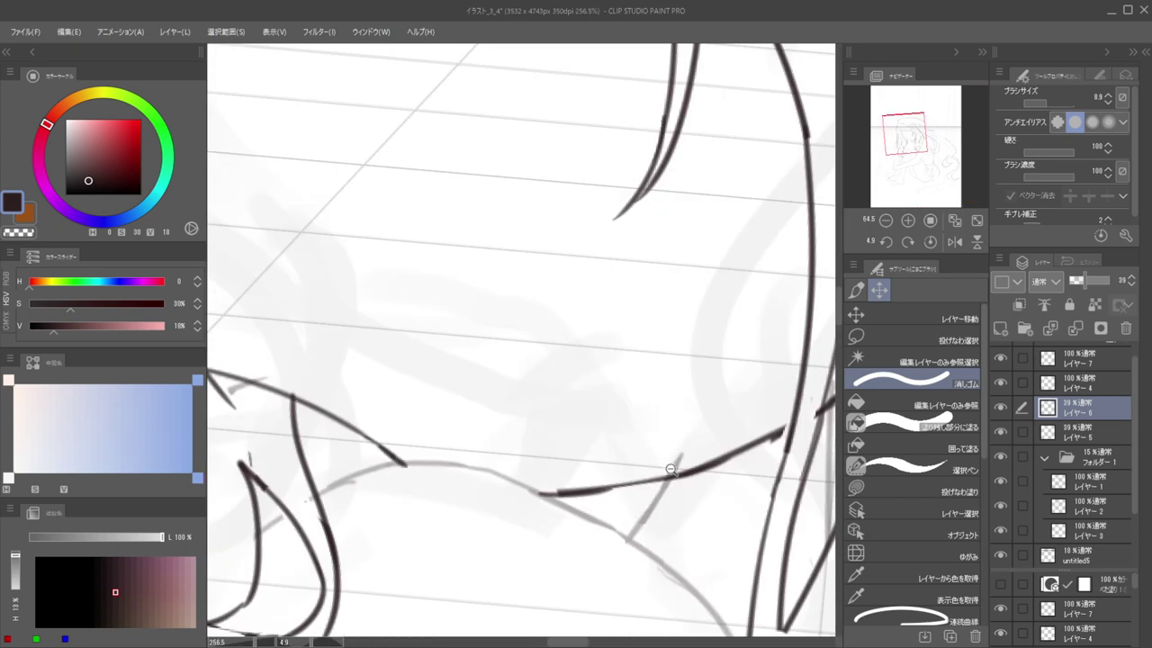
key("p")
key("e")
left_click(672, 472, "ctrl+shift")
key("p")
key("e")
mouse_move(684, 457)
left_mouse_down()
mouse_move(664, 471)
mouse_move(679, 467)
left_mouse_up()
Select the layer one row up and erase the end of the grey line
scroll(690, 417, "down", 8)
scroll(596, 366, "up", 1)
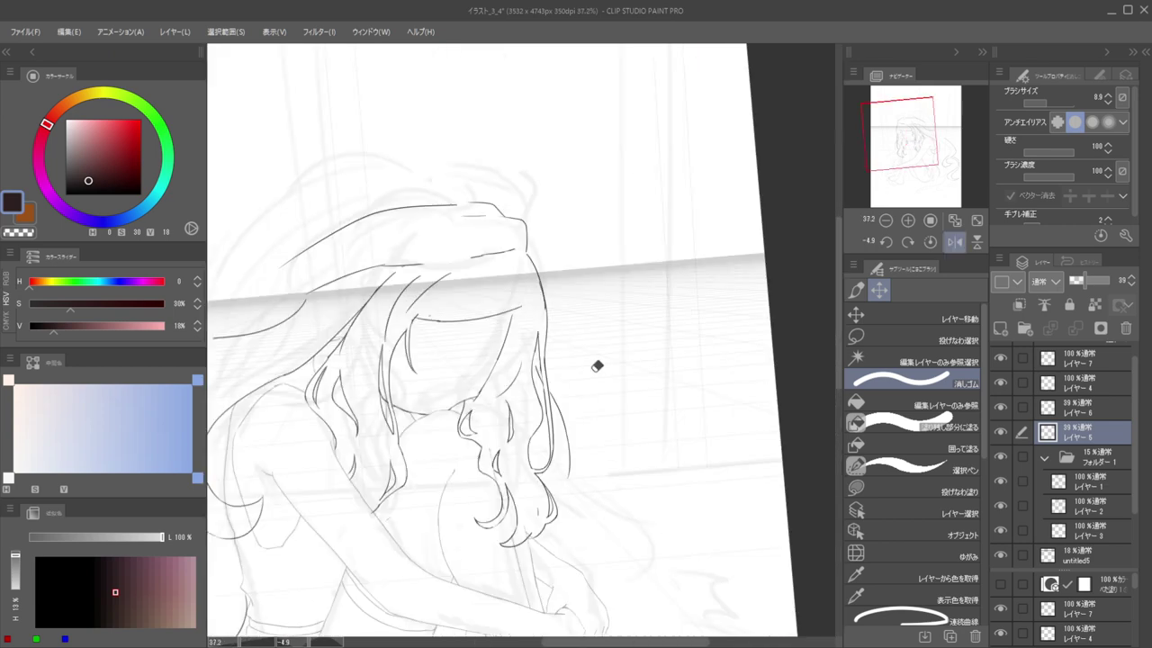
scroll(622, 391, "down", 3)
scroll(626, 388, "down", 1)
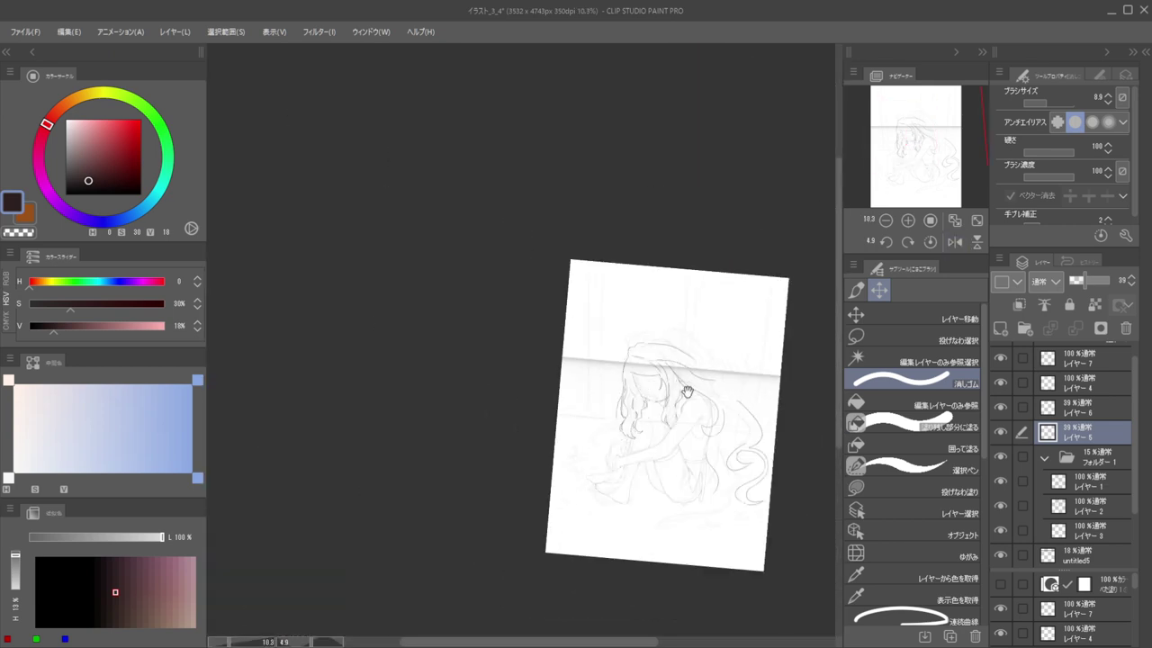
scroll(687, 385, "up", 5)
scroll(687, 419, "down", 2)
scroll(688, 418, "up", 6)
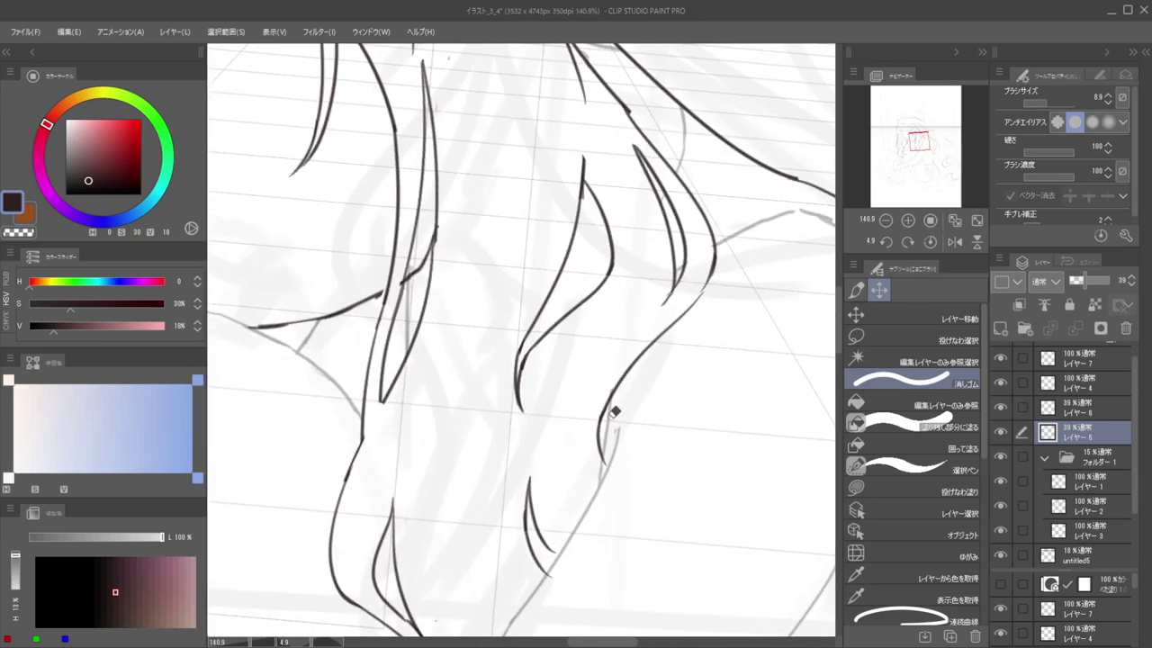
key("b")
key("e")
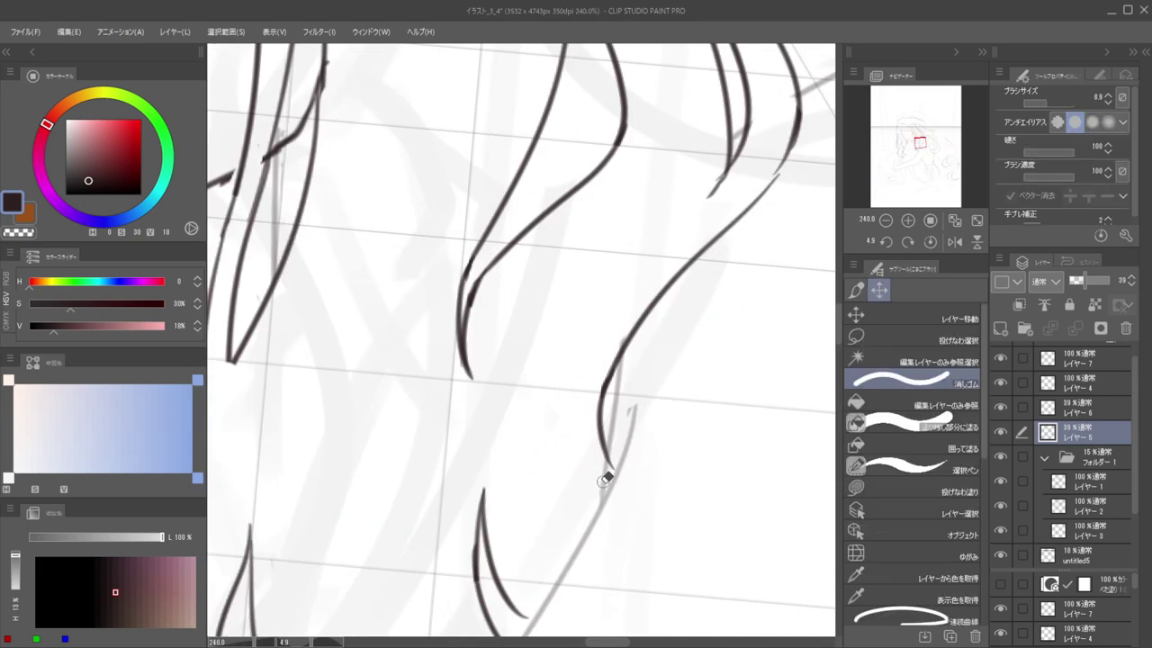
left_click(603, 475, "ctrl+shift")
key("b")
key("e")
left_click_drag(604, 480, 604, 473)
On layer 7 with the round brush, ink short curves on the arm, undoing the second curve
scroll(589, 459, "down", 7)
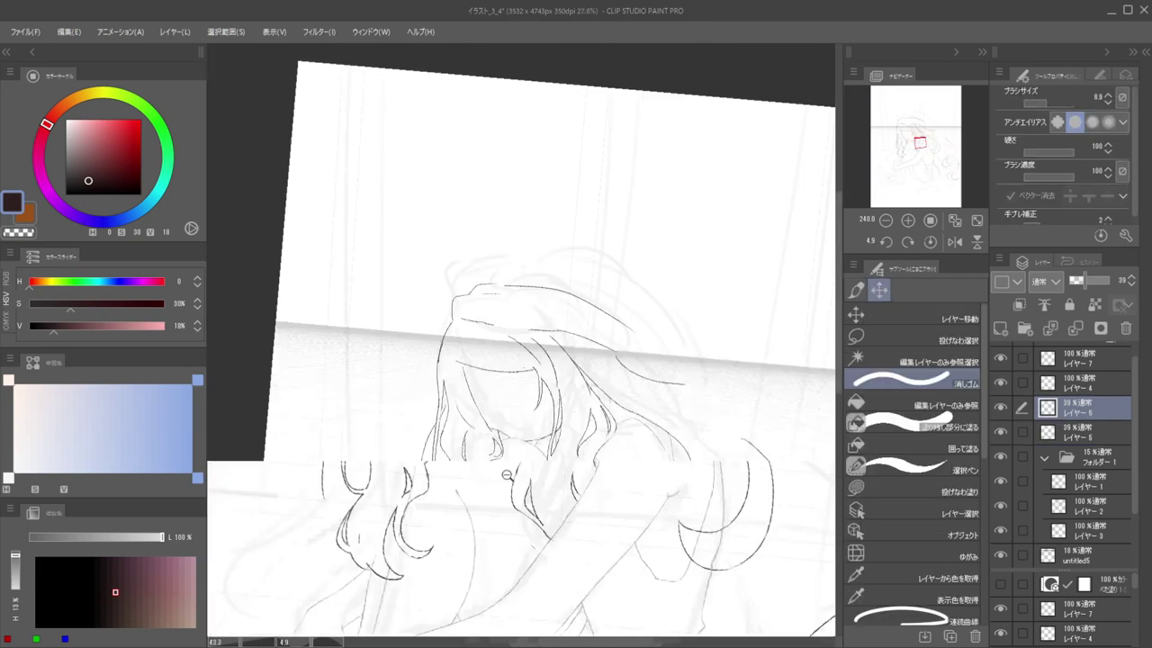
scroll(582, 438, "down", 1)
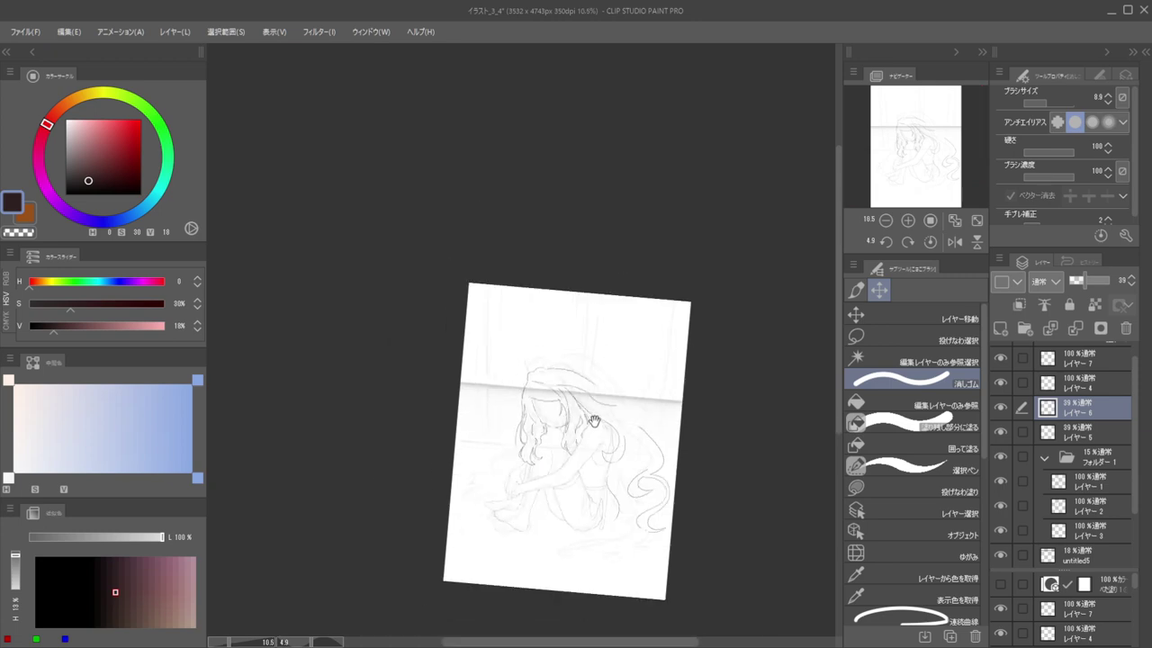
scroll(594, 419, "up", 3)
scroll(602, 427, "down", 2)
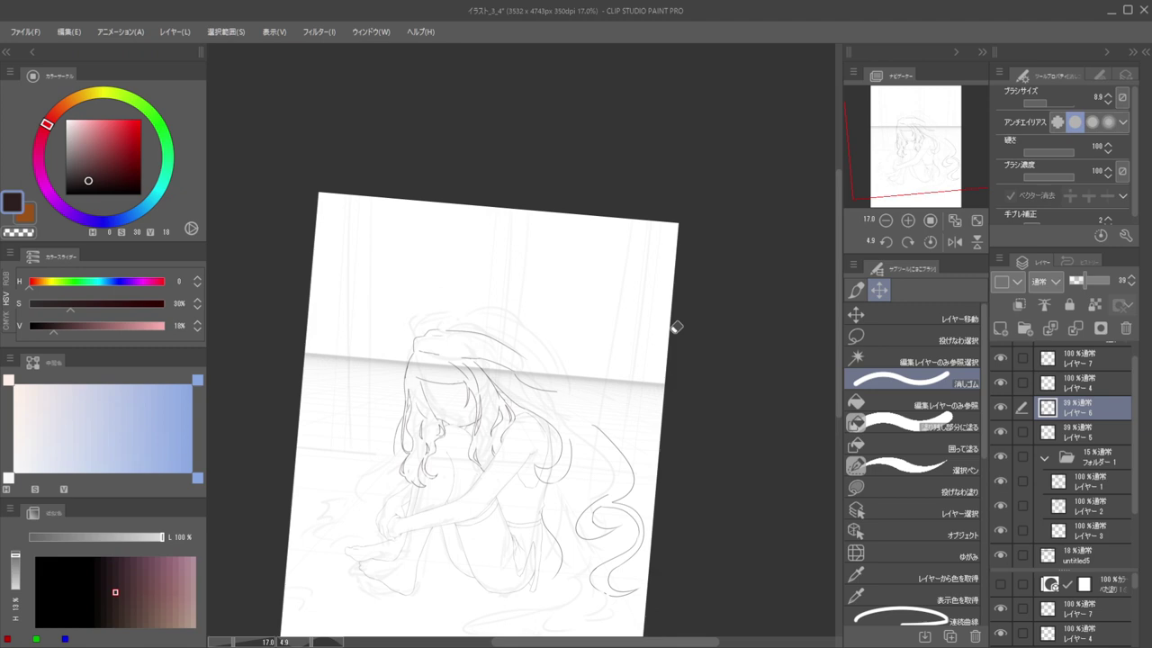
left_click_drag(520, 397, 632, 364)
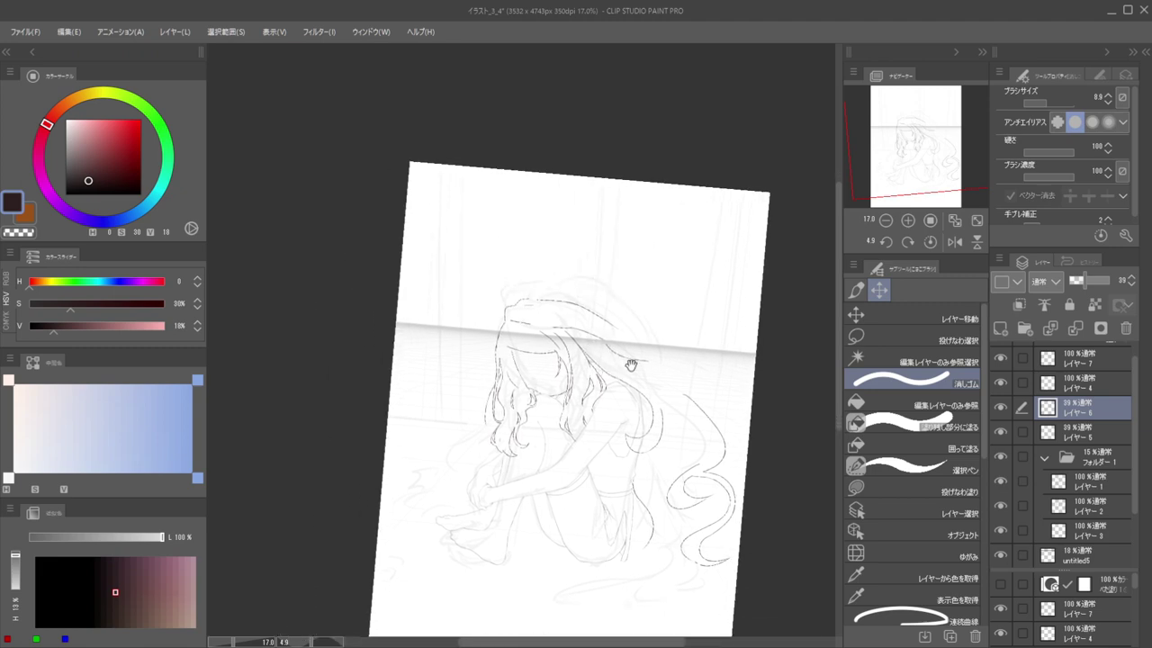
left_click_drag(587, 446, 591, 438)
left_click(548, 421, "ctrl+shift")
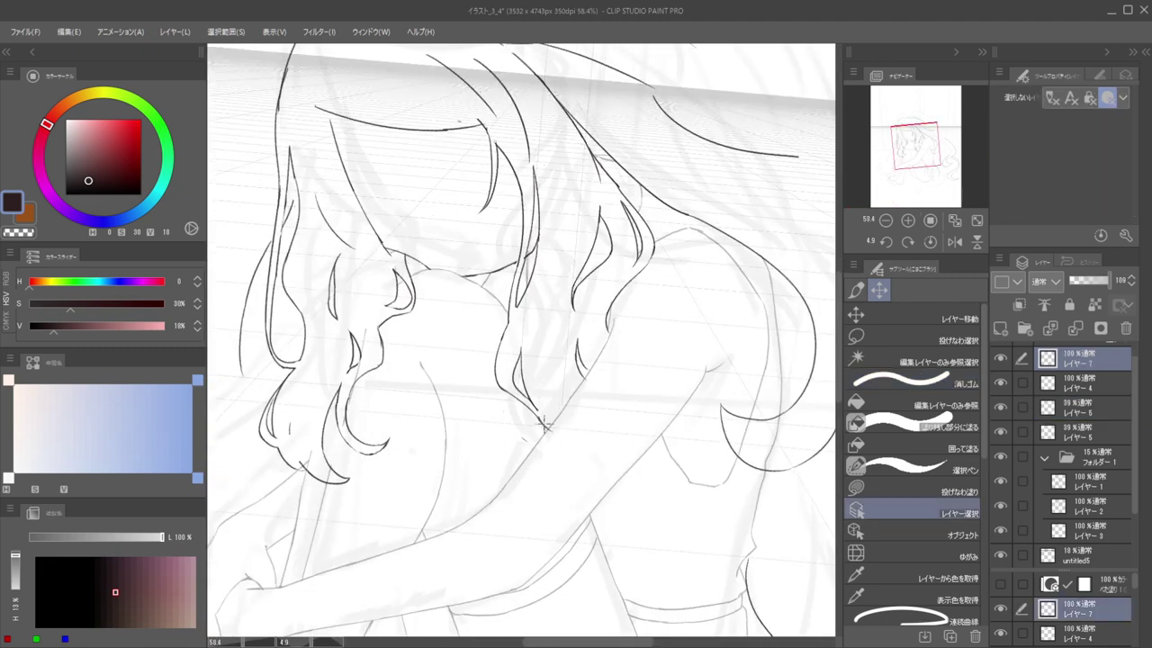
key("b")
left_click_drag(660, 446, 644, 485)
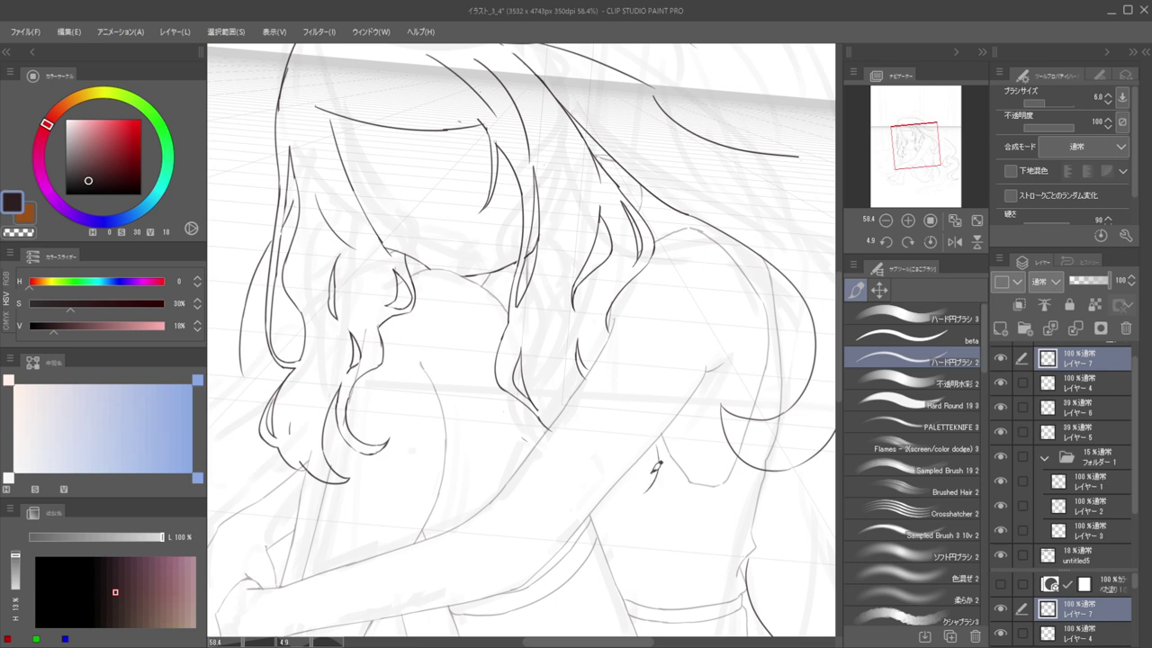
left_click_drag(658, 442, 637, 496)
left_click_drag(611, 439, 655, 435)
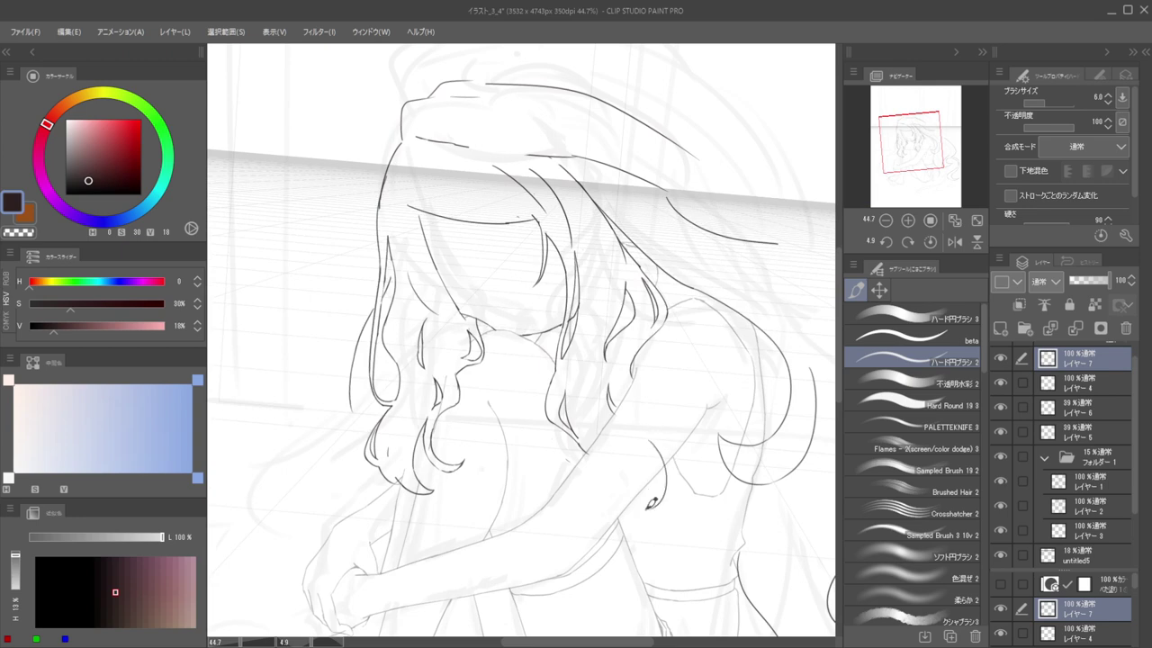
key("ctrl+z")
Ink a small curve and curl below the hair strands, then mirror the canvas to check
scroll(637, 445, "down", 3)
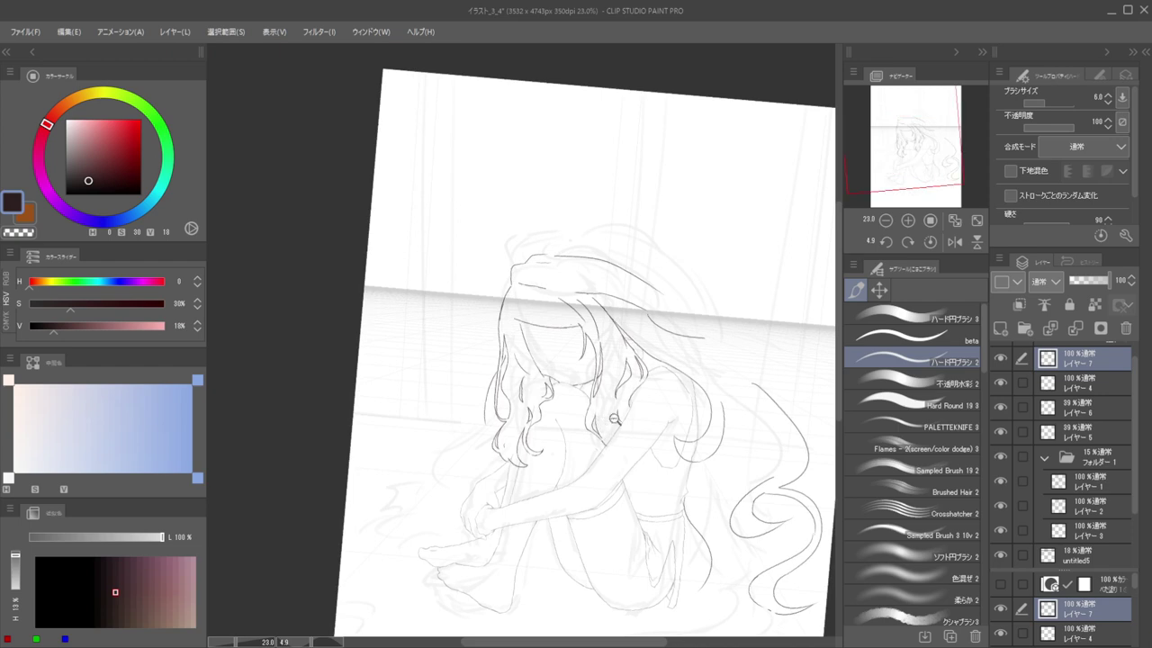
scroll(598, 437, "up", 4)
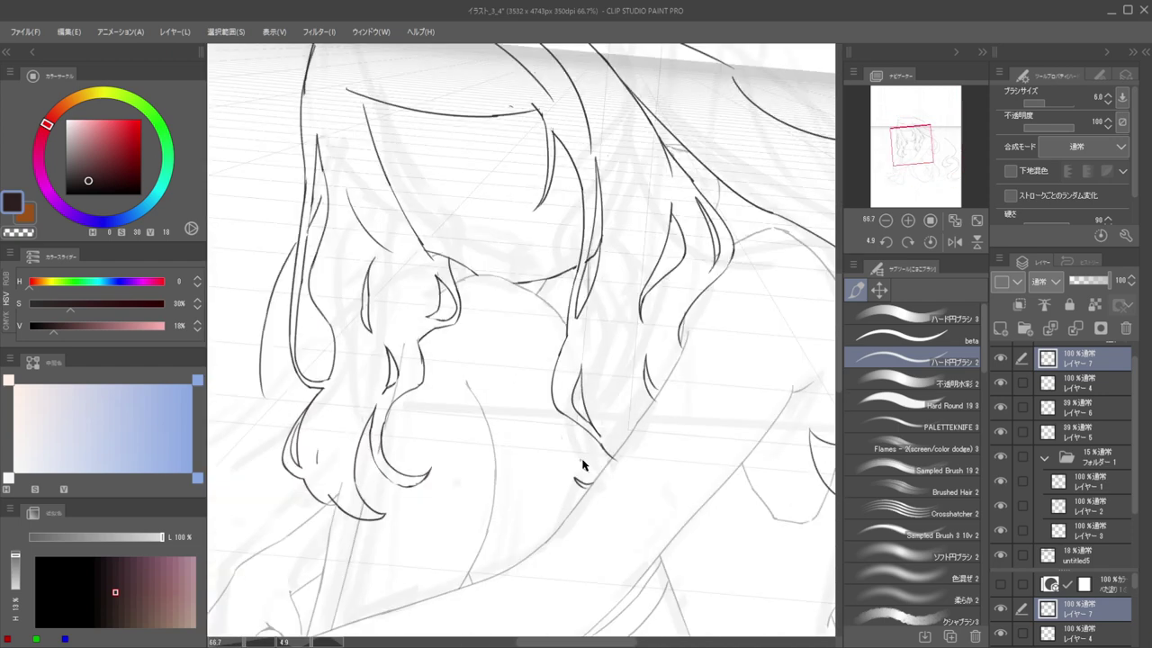
scroll(583, 466, "down", 4)
scroll(571, 463, "up", 5)
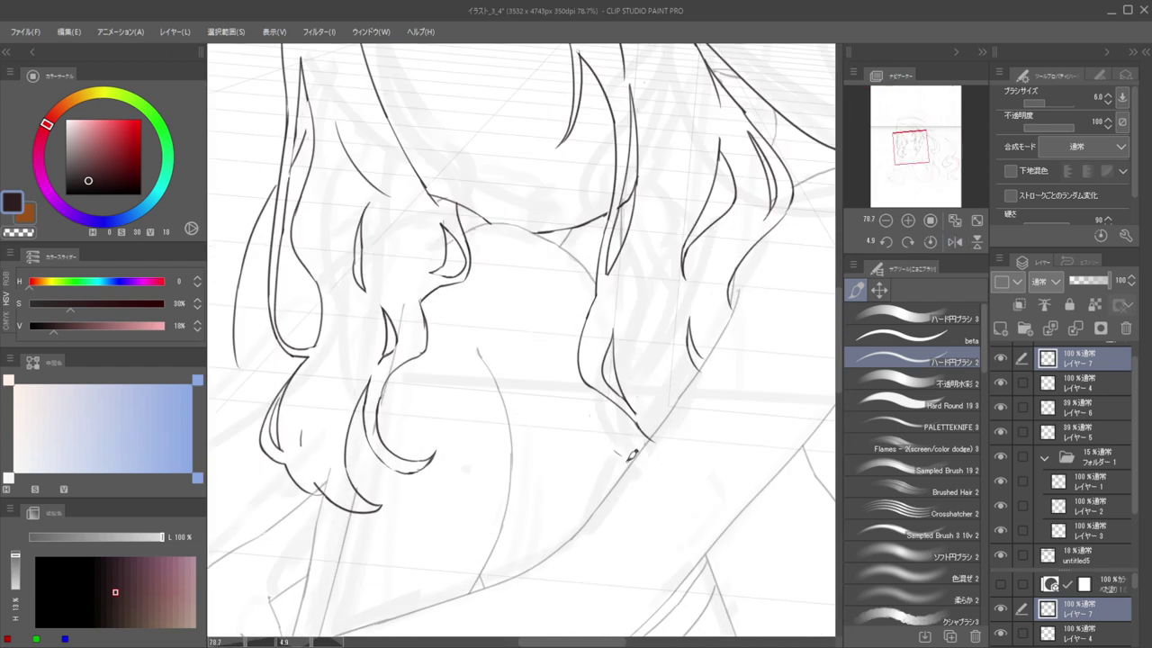
mouse_move(597, 463)
left_mouse_down()
mouse_move(640, 450)
mouse_move(598, 454)
left_mouse_up()
scroll(616, 471, "down", 4)
scroll(615, 471, "up", 5)
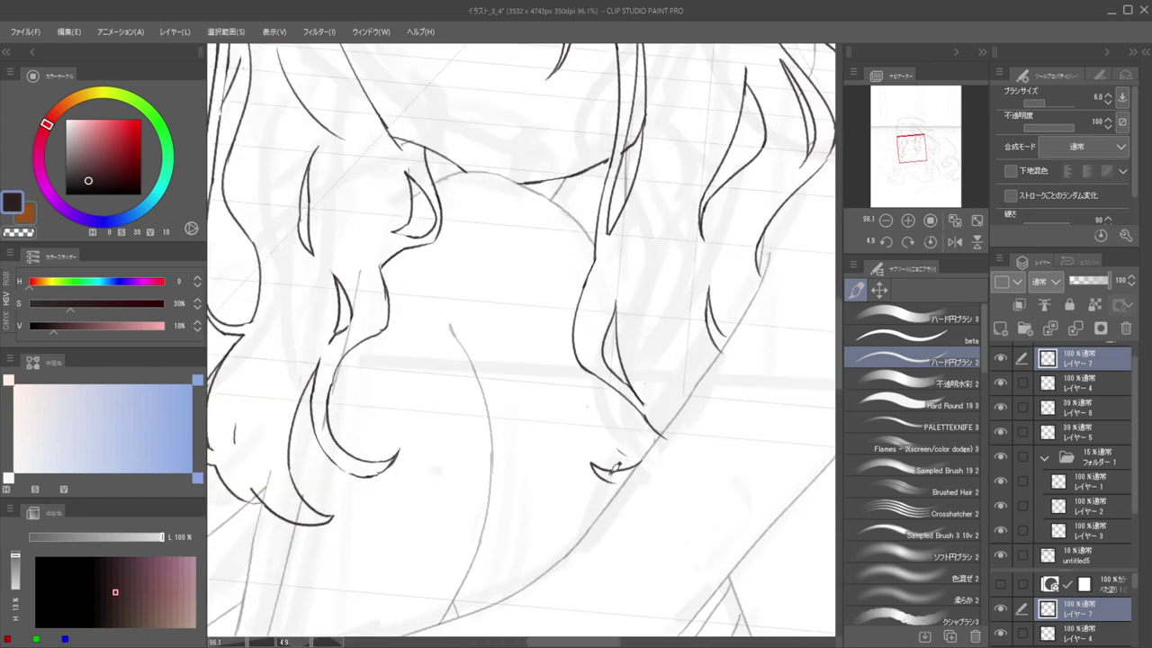
mouse_move(583, 475)
left_mouse_down()
mouse_move(630, 473)
mouse_move(579, 447)
mouse_move(681, 455)
mouse_move(627, 444)
mouse_move(708, 439)
left_mouse_up()
key("h")
key("h")
key("h")
left_click_drag(601, 402, 776, 391)
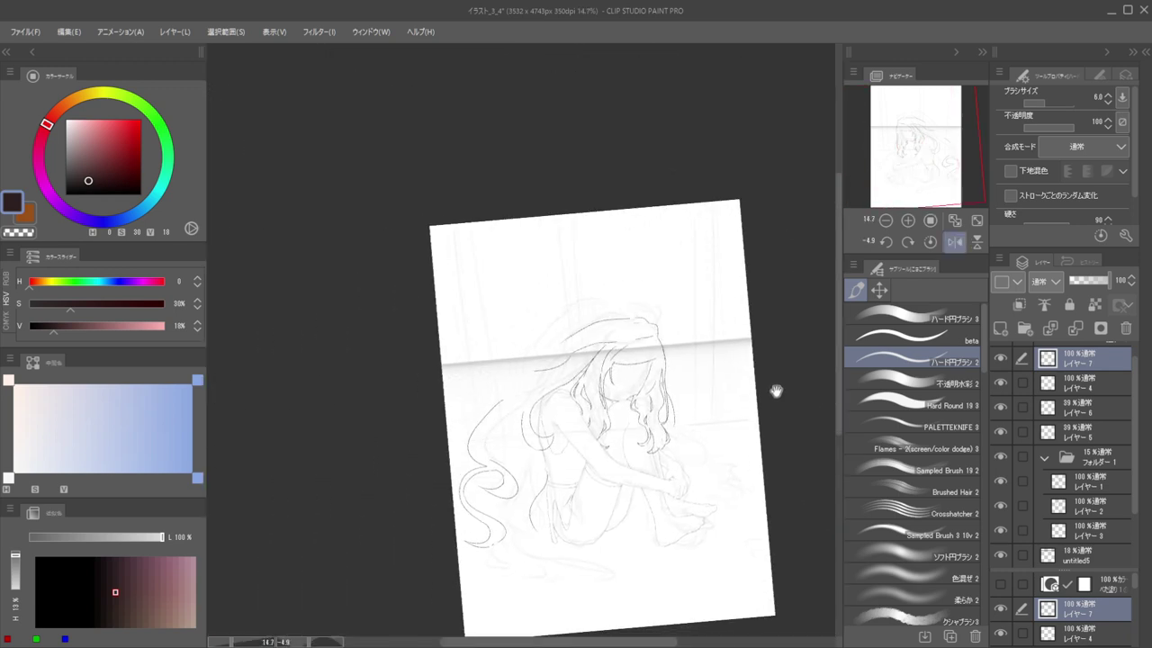
Zoom in on the hair strands, rotate the canvas, and erase the left tip of the line
left_click_drag(517, 401, 660, 370)
left_click(656, 361, "ctrl+shift")
key("e")
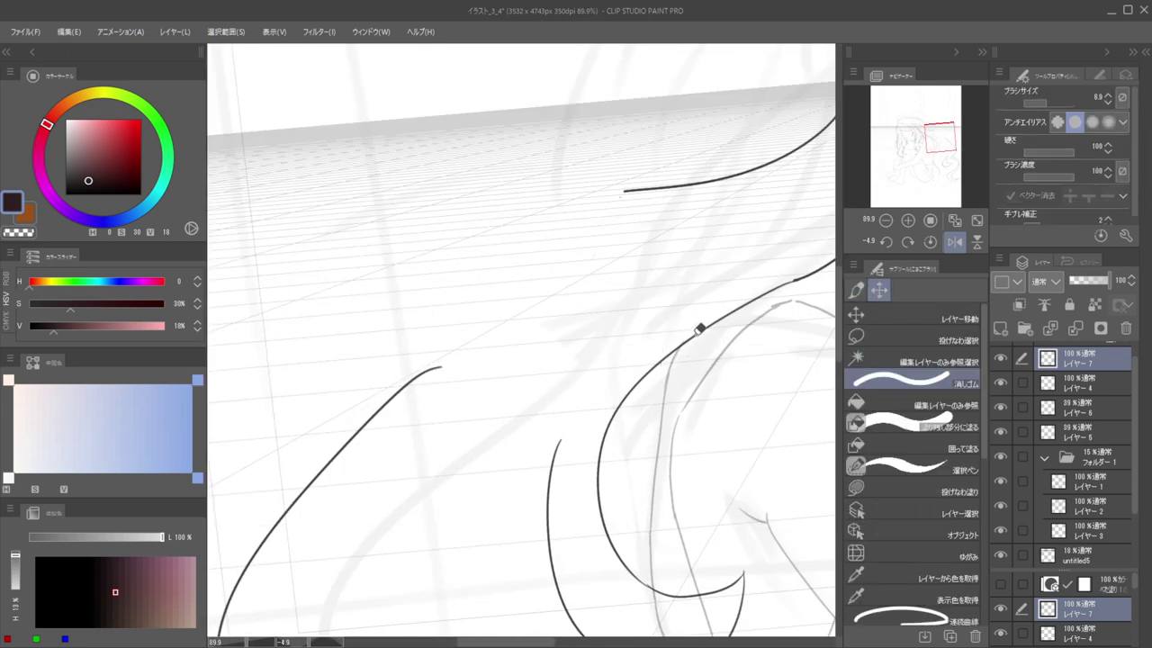
scroll(698, 326, "down", 3)
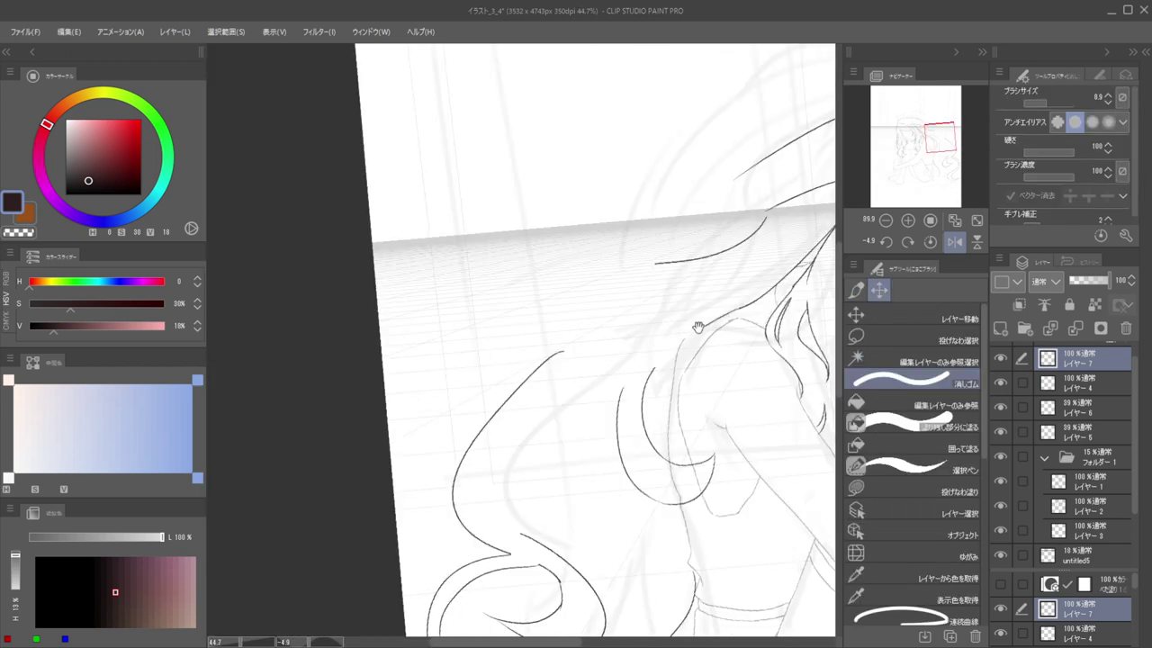
left_click_drag(698, 327, 767, 333)
key("p")
key("e")
left_click_drag(622, 379, 664, 362)
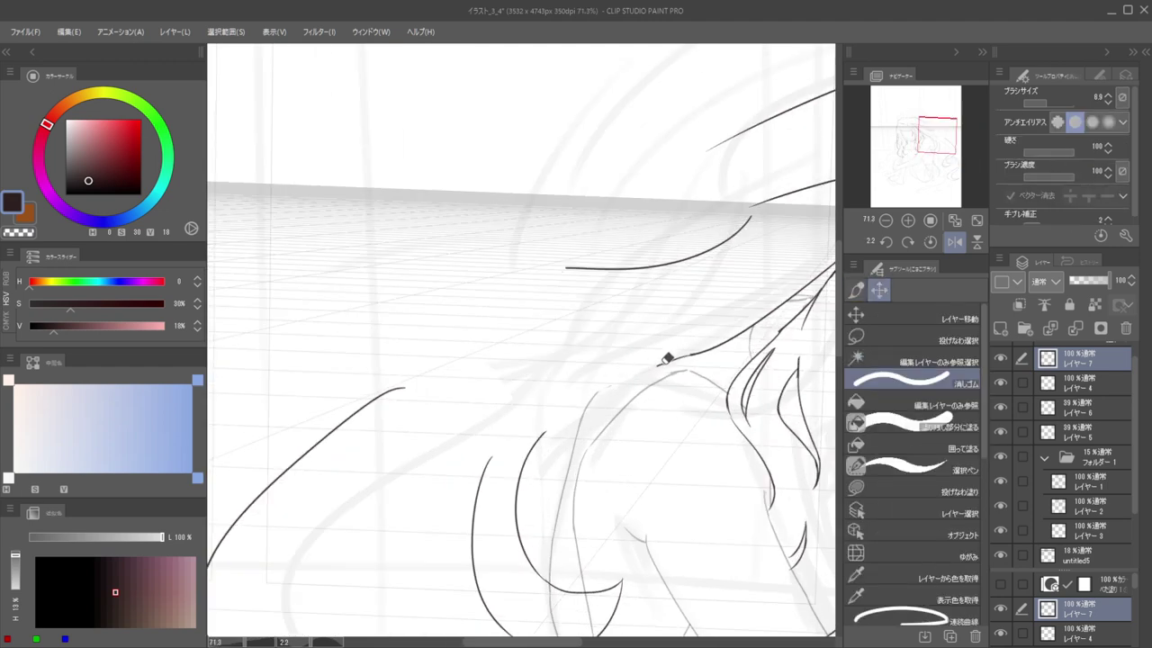
Draw the neck line down-left from the hair, undoing and retrying several lengths
key("p")
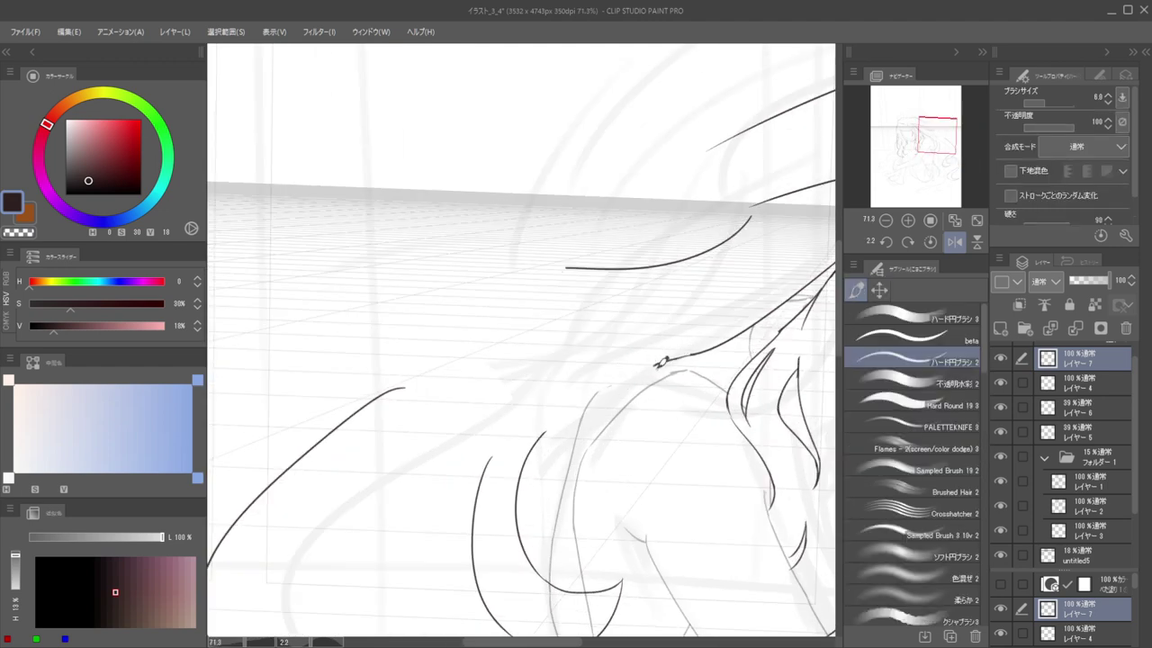
left_click_drag(649, 362, 581, 433)
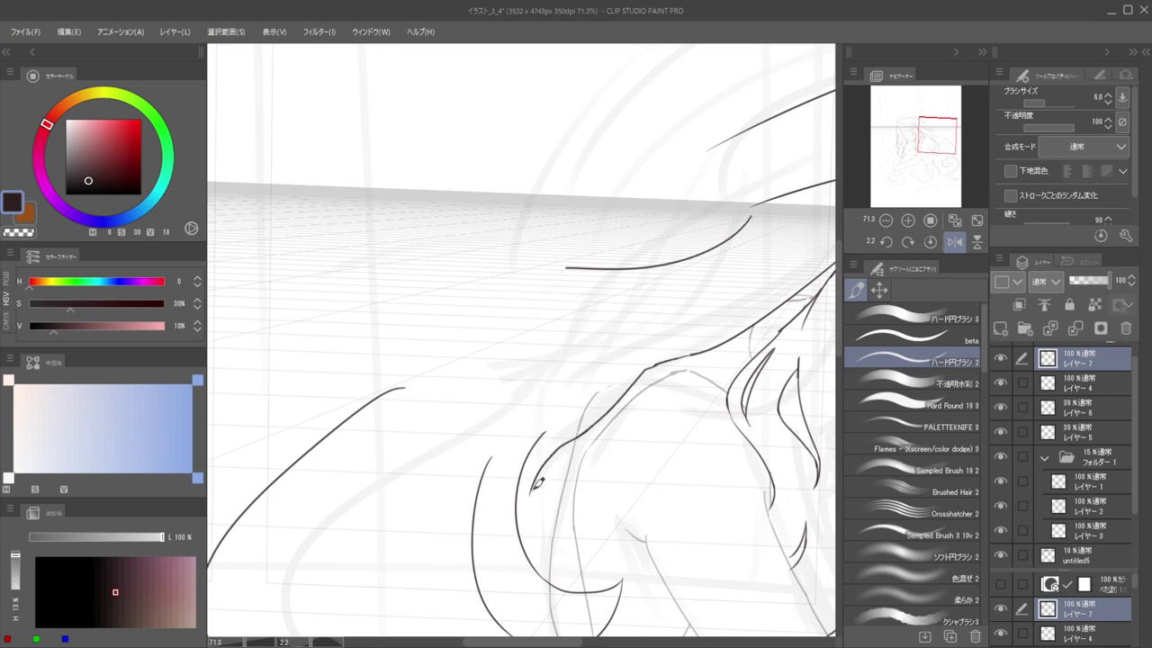
key("ctrl+z")
left_click_drag(655, 361, 538, 478)
key("ctrl+z")
mouse_move(653, 365)
left_mouse_down()
mouse_move(548, 448)
mouse_move(532, 510)
left_mouse_up()
key("ctrl+z")
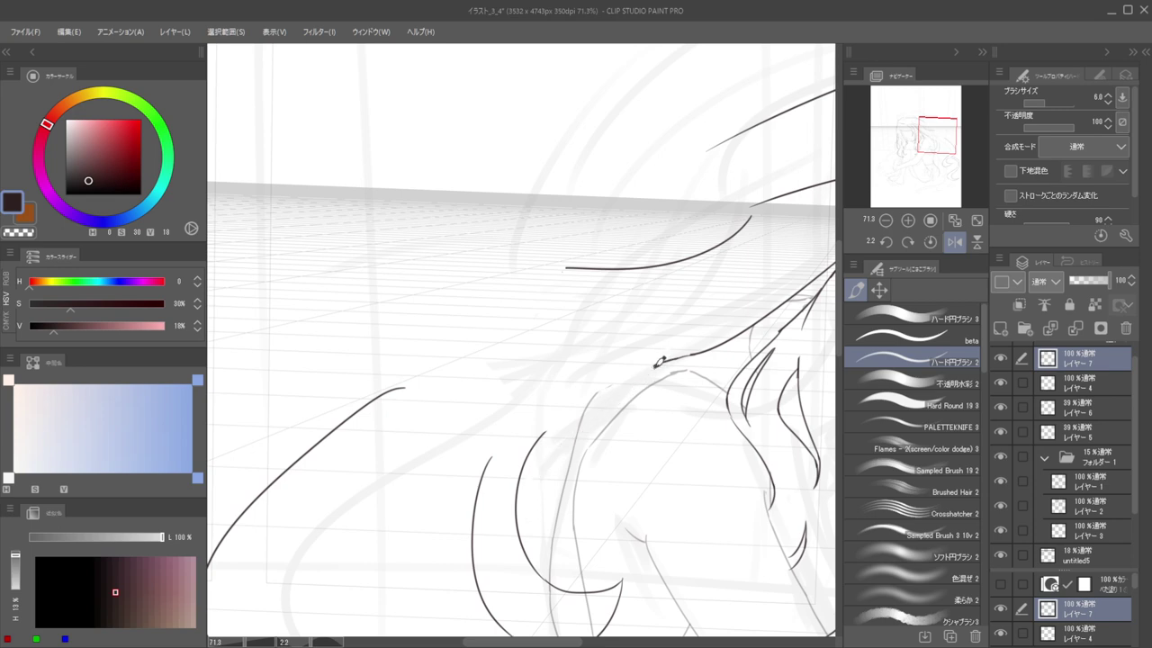
mouse_move(658, 361)
left_mouse_down()
mouse_move(545, 447)
mouse_move(522, 506)
mouse_move(528, 522)
left_mouse_up()
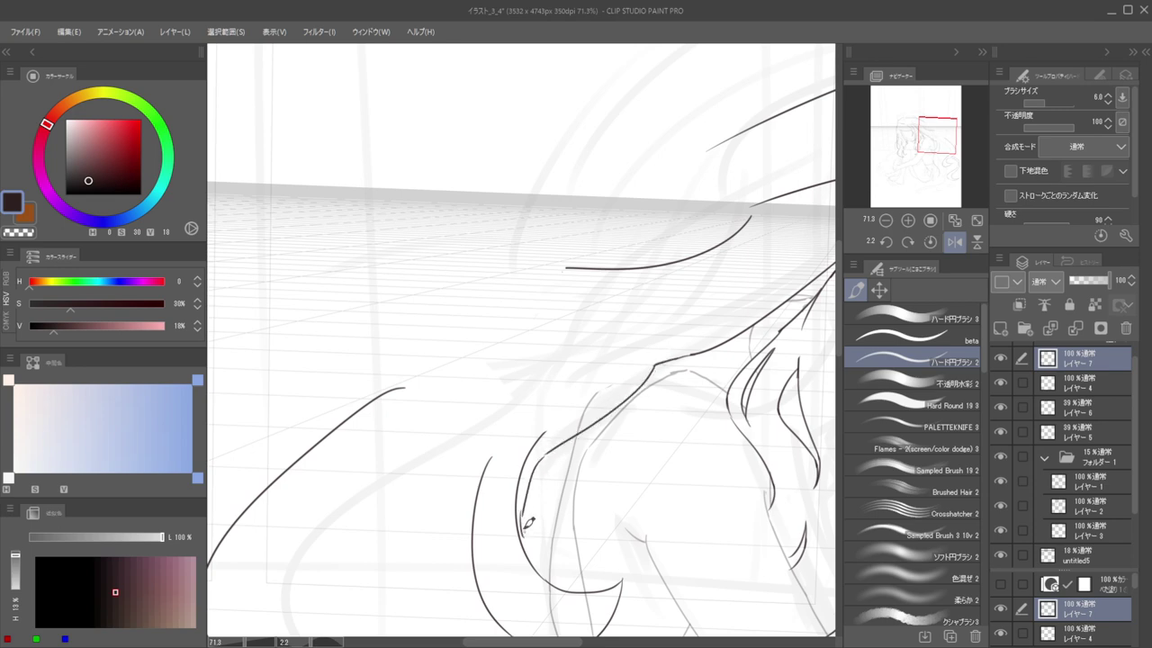
key("ctrl+z")
Erase part of the stroke near the neck, then try a new curve along the neck and undo it
key("e")
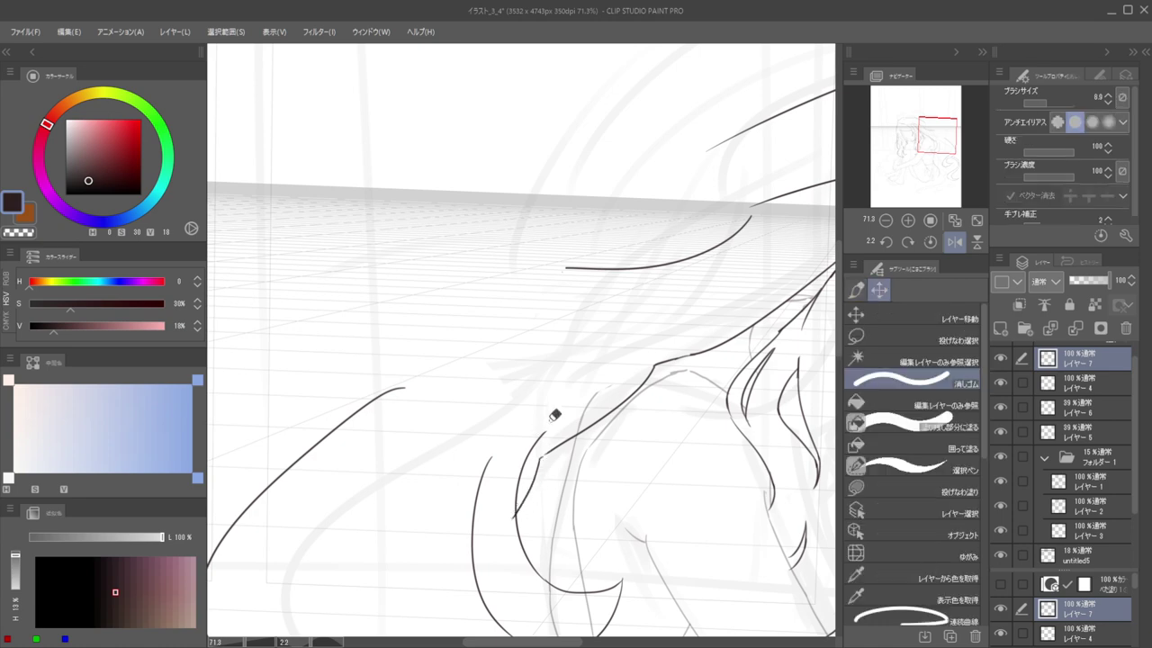
mouse_move(521, 470)
left_mouse_down()
mouse_move(549, 426)
mouse_move(513, 508)
mouse_move(498, 478)
mouse_move(450, 474)
mouse_move(604, 448)
mouse_move(597, 425)
mouse_move(618, 386)
mouse_move(628, 392)
left_mouse_up()
key("ctrl+z")
key("ctrl+z")
key("ctrl+z")
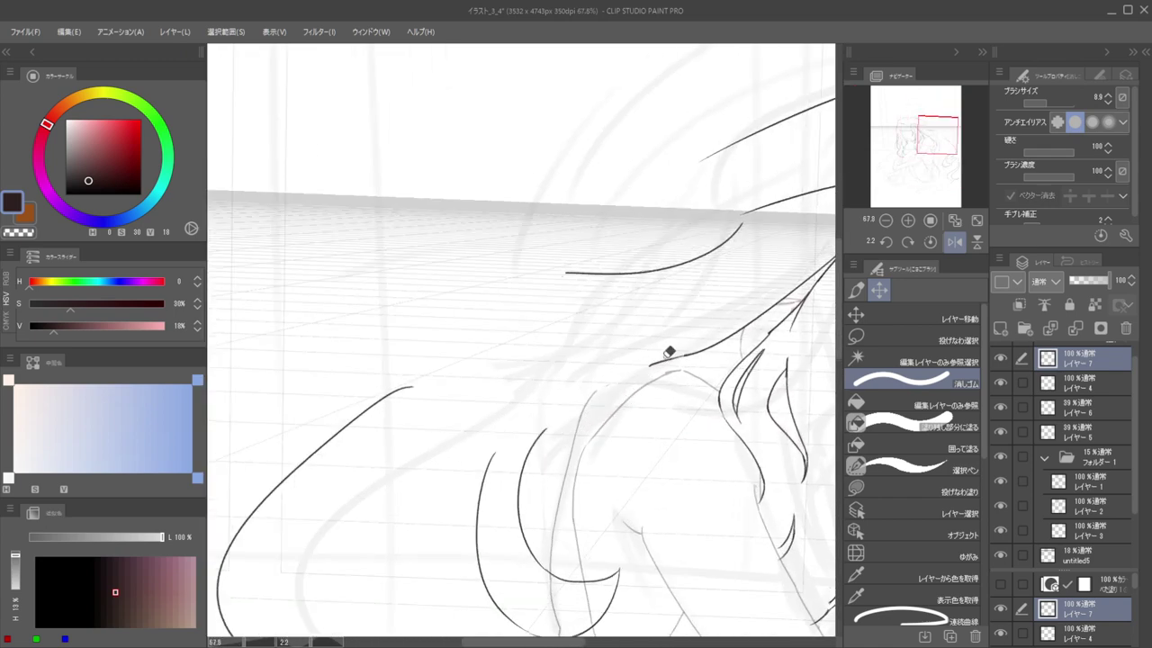
key("p")
mouse_move(666, 361)
left_mouse_down()
mouse_move(640, 417)
mouse_move(524, 482)
mouse_move(531, 471)
mouse_move(519, 490)
mouse_move(555, 455)
mouse_move(523, 490)
left_mouse_up()
key("ctrl+z")
key("ctrl+z")
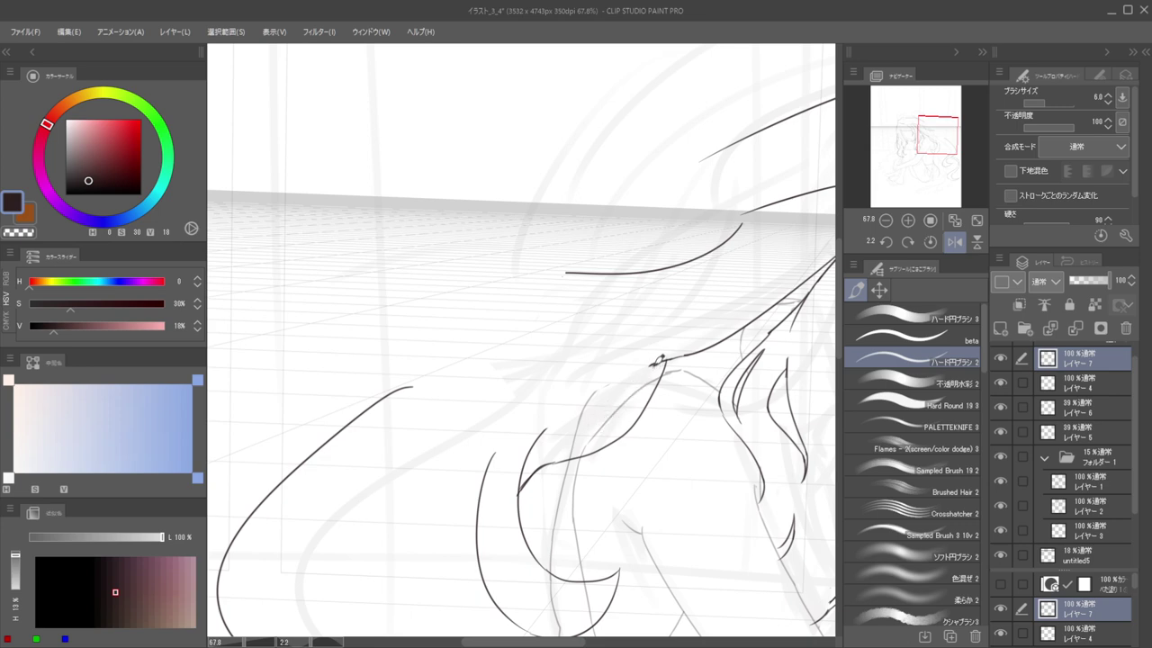
Redraw the neck stroke from the top of the neck line toward the shoulder
key("e")
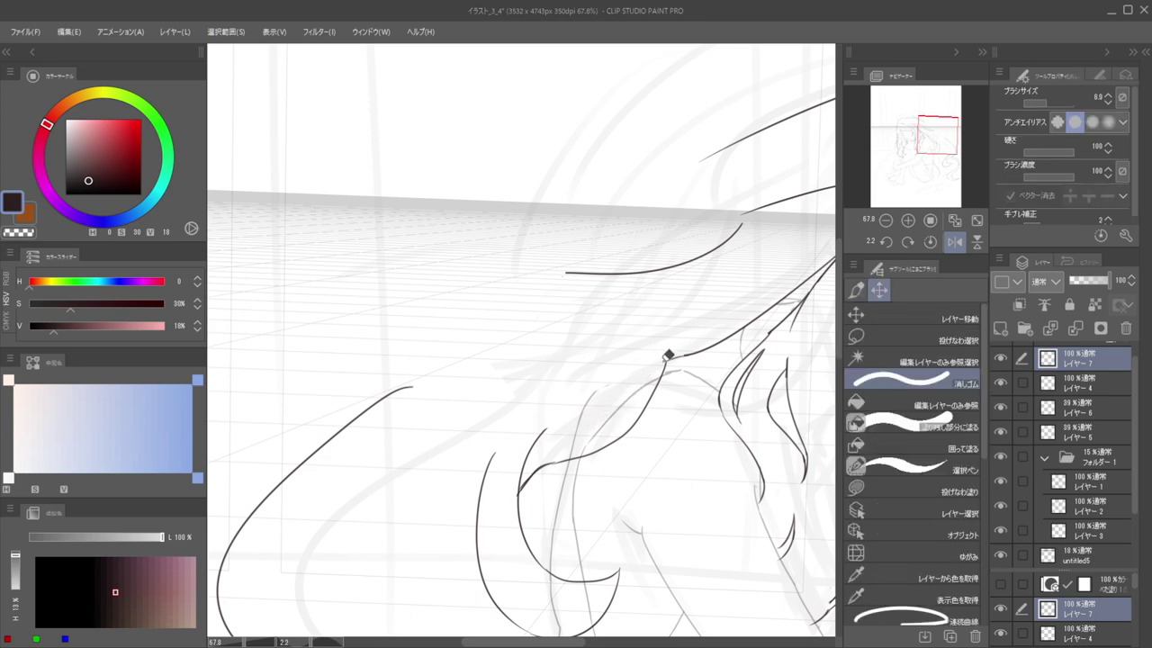
key("b")
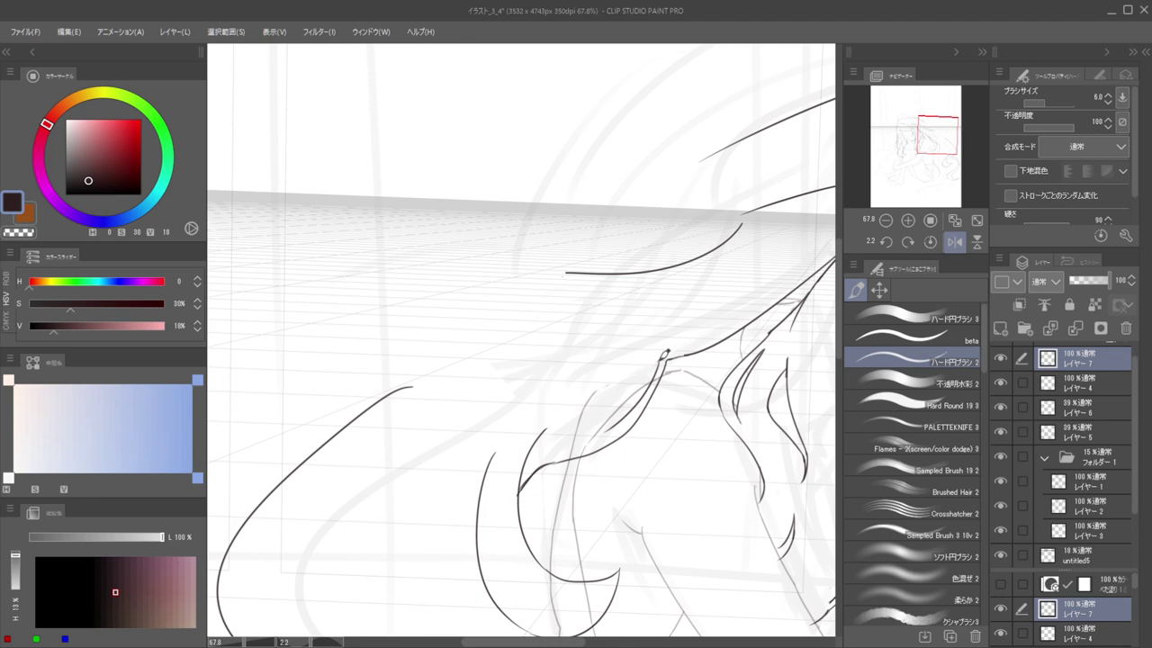
left_click_drag(658, 364, 571, 409)
key("ctrl+z")
key("ctrl+z")
mouse_move(661, 357)
left_mouse_down()
mouse_move(608, 377)
mouse_move(580, 412)
left_mouse_up()
key("ctrl+z")
mouse_move(663, 355)
left_mouse_down()
mouse_move(539, 433)
mouse_move(517, 420)
left_mouse_up()
Erase the doubled neck line and redraw a smoother stroke along the neck
scroll(560, 406, "up", 6)
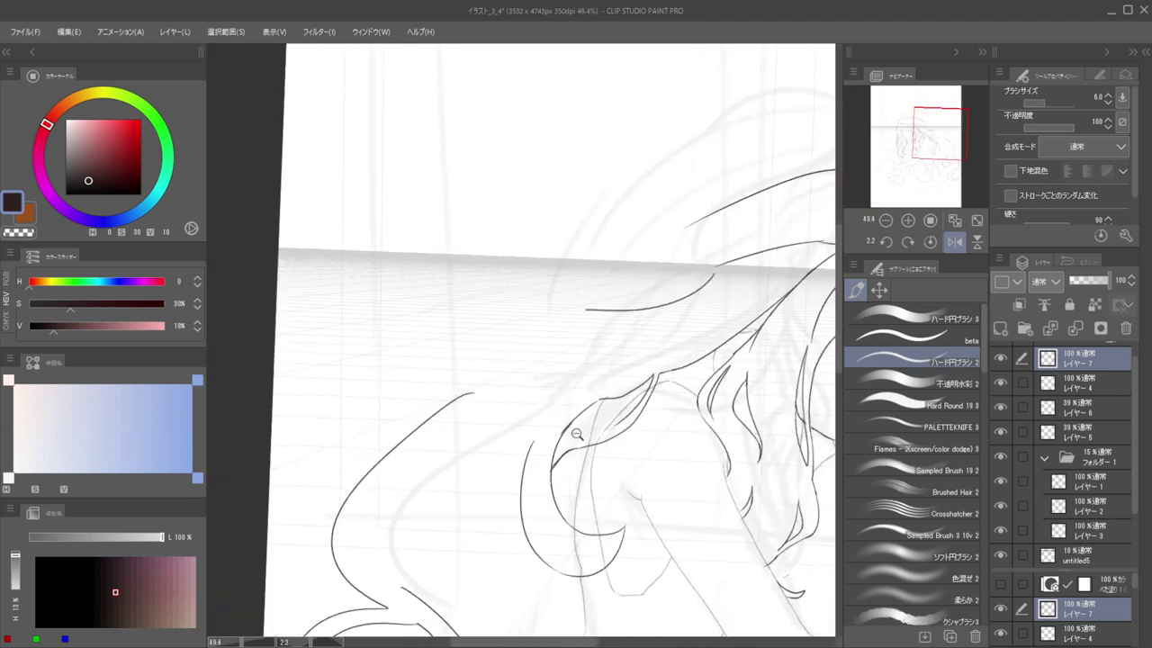
key("e")
left_click_drag(567, 401, 538, 448)
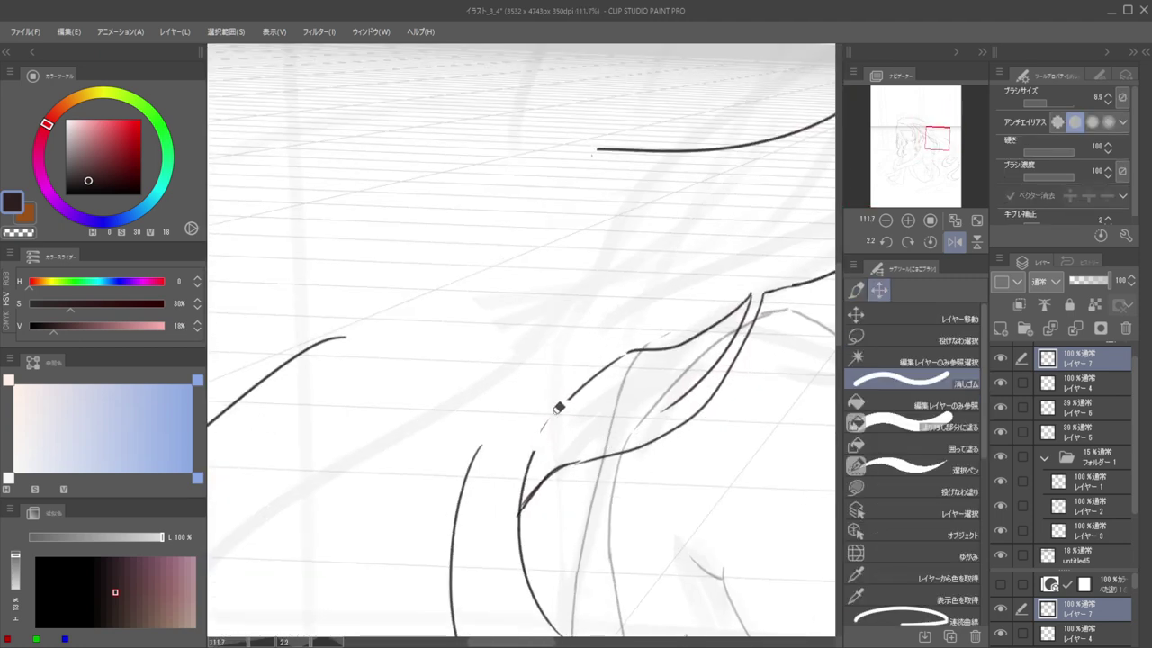
key("b")
left_click_drag(571, 396, 540, 437)
key("ctrl+z")
left_click_drag(570, 399, 527, 467)
Add a second, lower neck line and trim its stray doubled end
mouse_move(673, 401)
left_mouse_down()
mouse_move(559, 442)
mouse_move(524, 499)
left_mouse_up()
key("e")
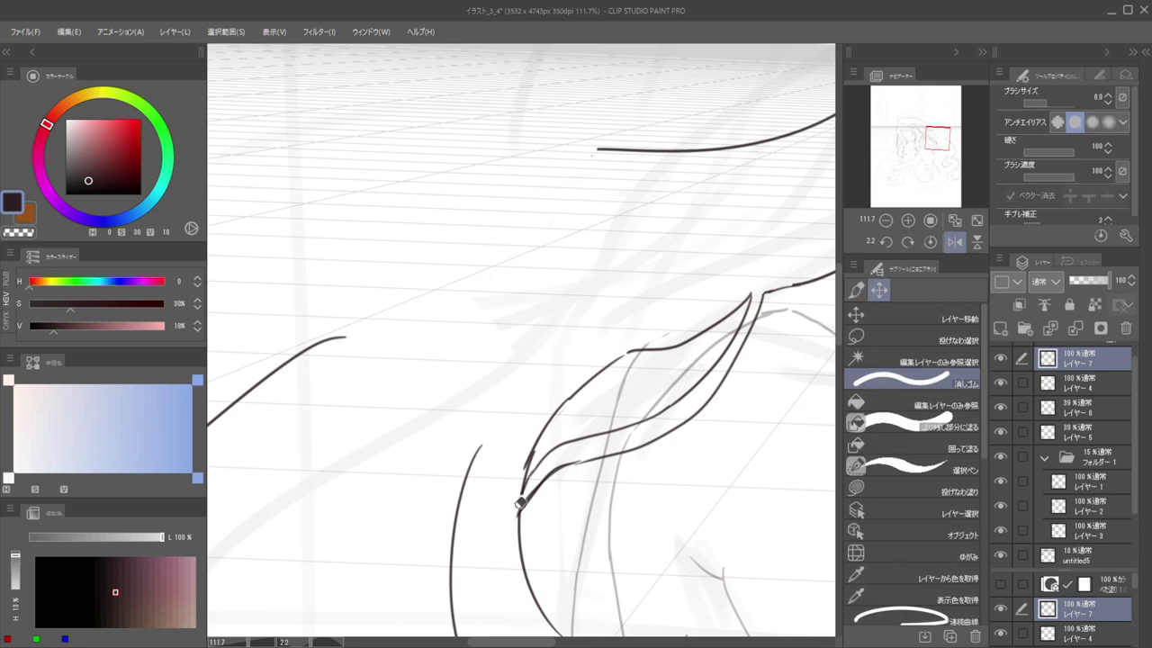
mouse_move(524, 449)
left_mouse_down()
mouse_move(520, 472)
mouse_move(524, 458)
left_mouse_up()
left_click_drag(750, 304, 753, 281)
key("ctrl+z")
Try extending the hair-edge stroke, undo it, and erase the line segment across the hair
key("b")
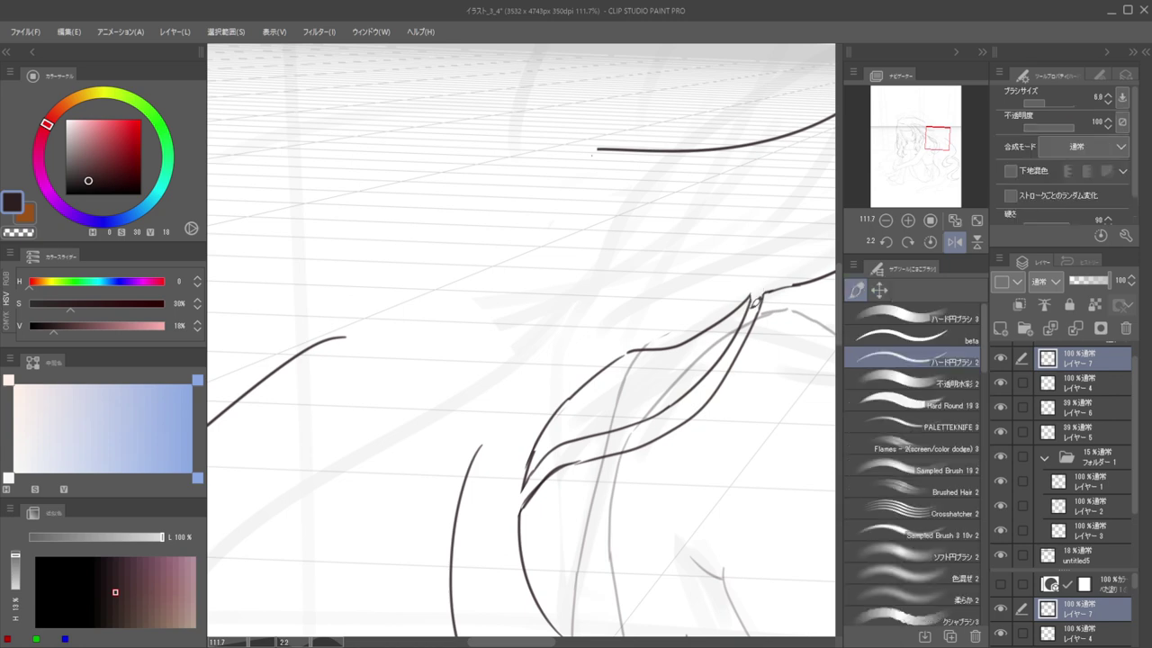
scroll(738, 306, "down", 4)
scroll(630, 321, "up", 3)
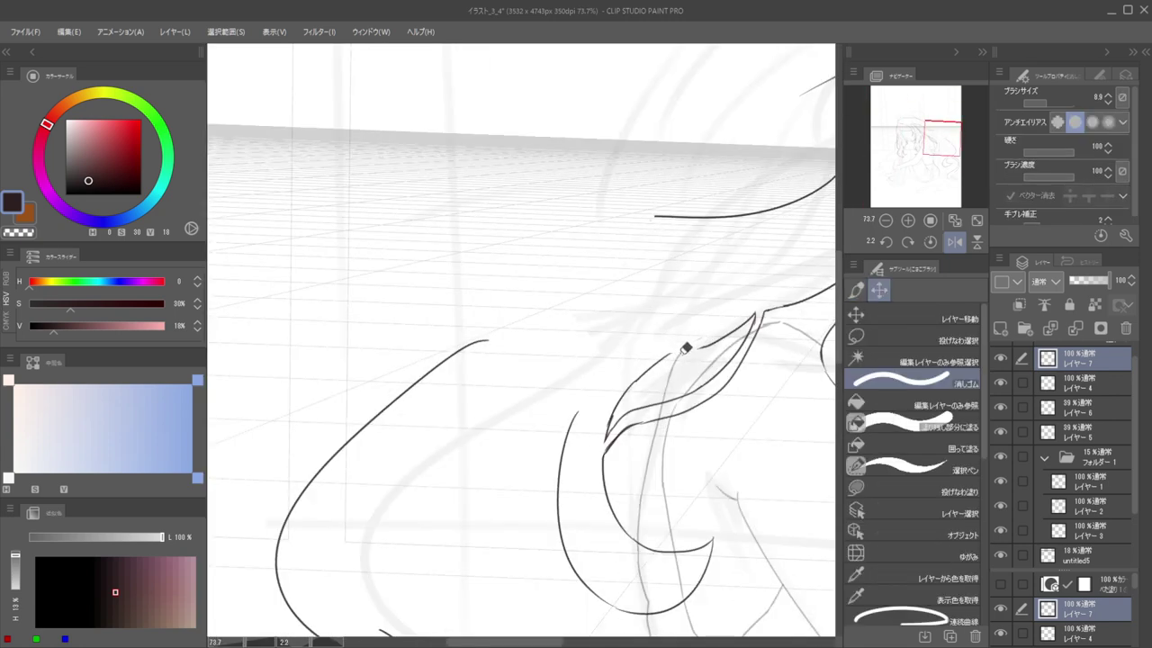
left_click_drag(719, 339, 664, 358)
key("ctrl+z")
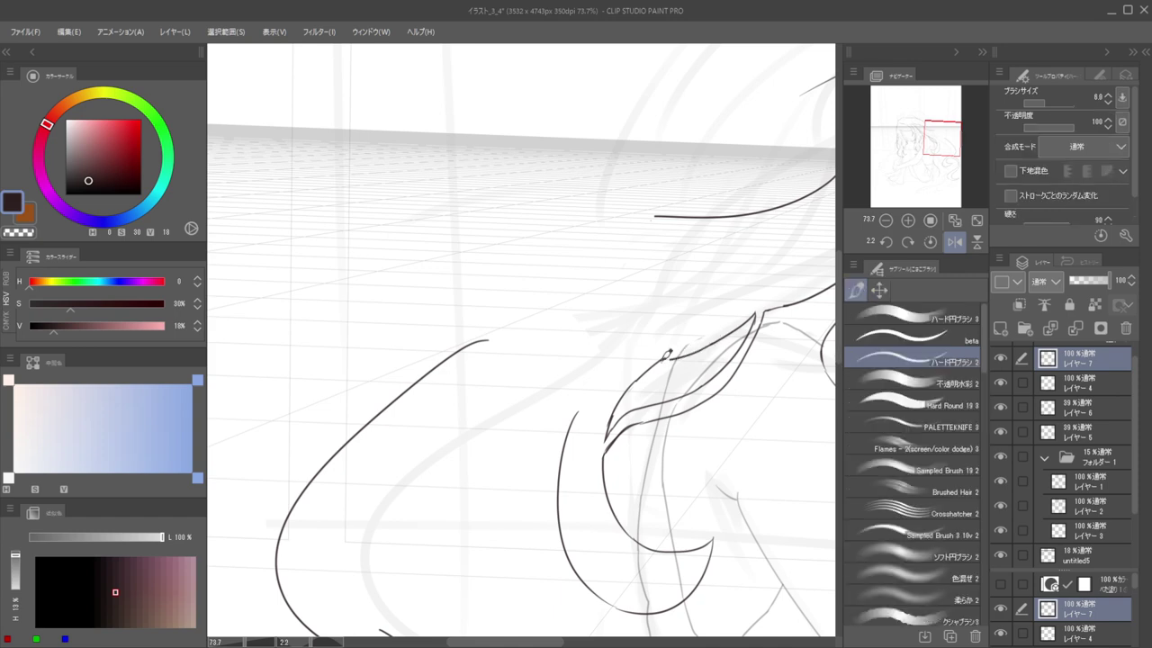
key("e")
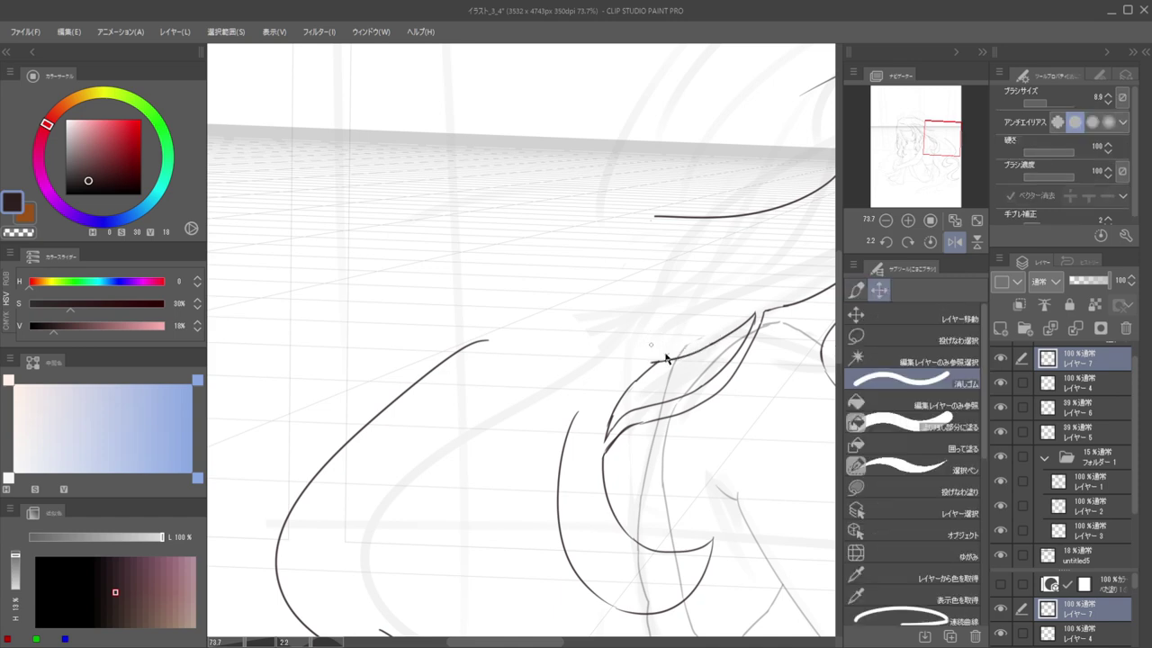
scroll(663, 360, "down", 5)
scroll(596, 368, "up", 4)
key("p")
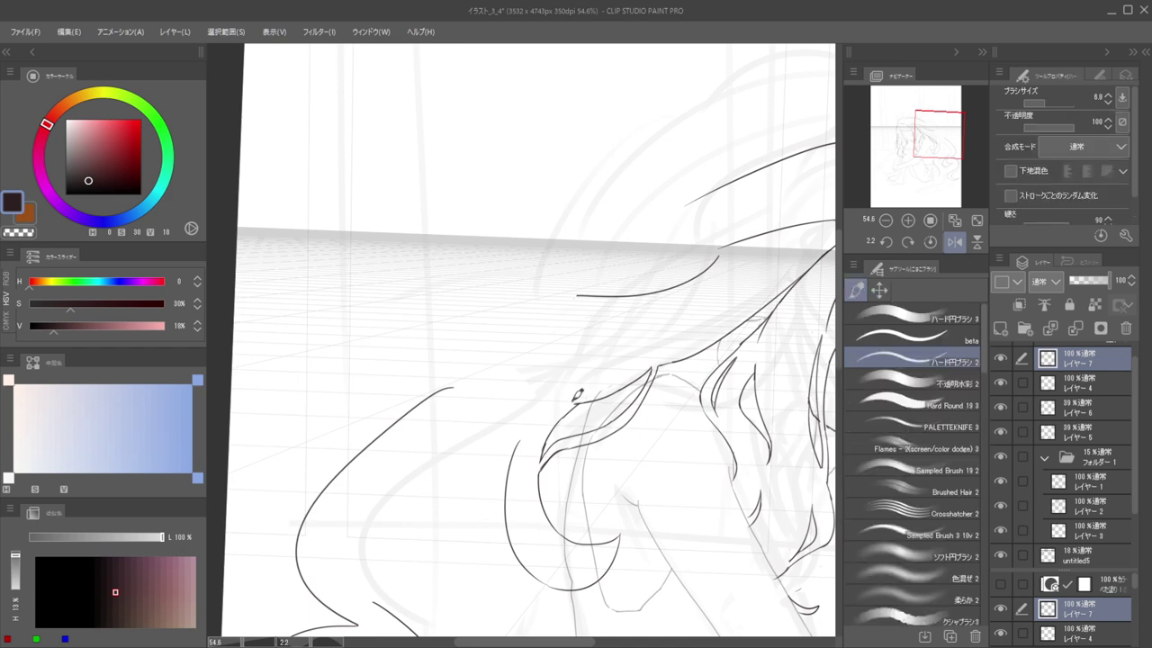
key("e")
left_click_drag(579, 403, 592, 399)
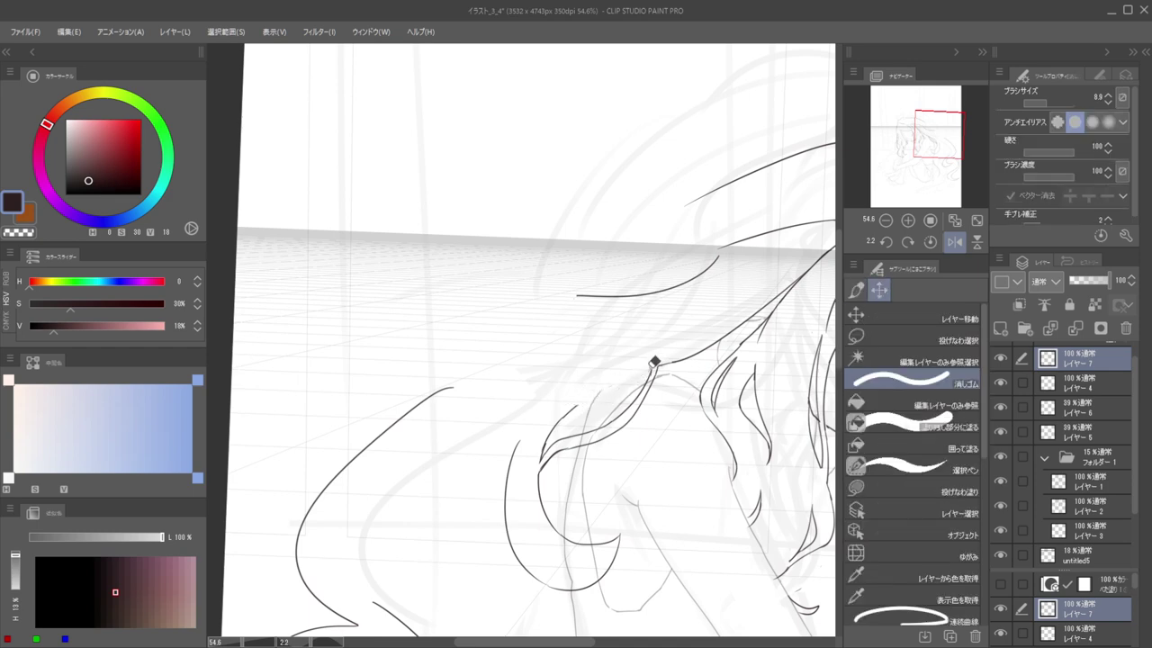
Redraw the upper hair-edge line as a smooth stroke running down-left
key("p")
left_click_drag(649, 373, 619, 390)
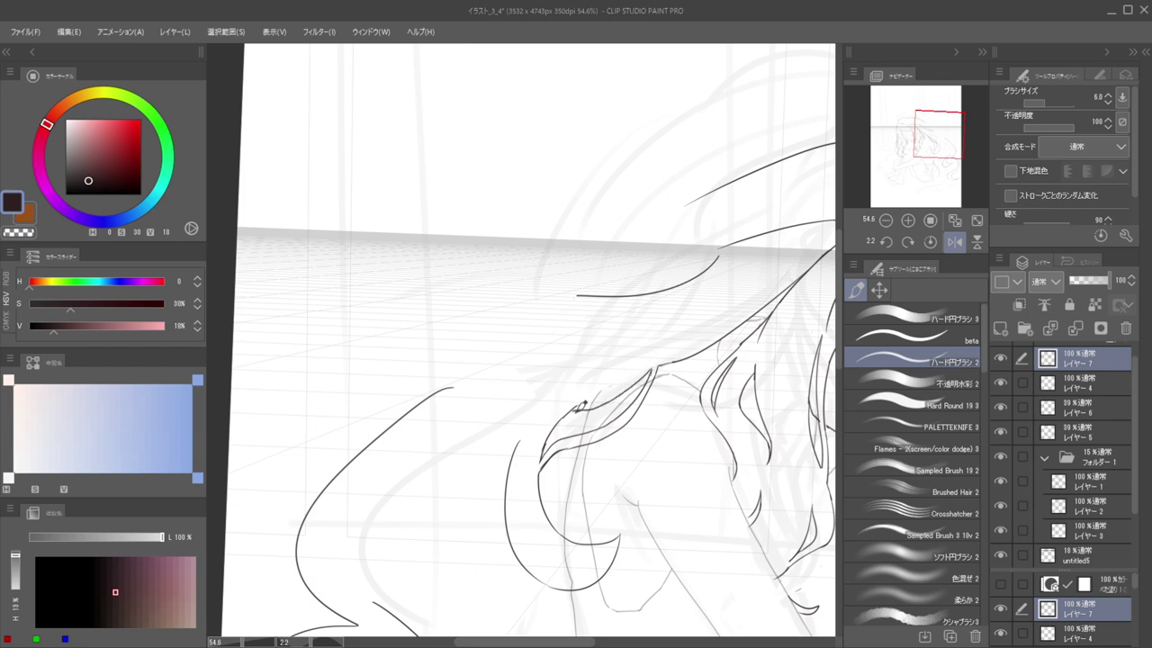
key("ctrl+z")
key("ctrl+z")
mouse_move(656, 361)
left_mouse_down()
mouse_move(619, 396)
mouse_move(571, 407)
left_mouse_up()
key("e")
scroll(586, 369, "down", 6)
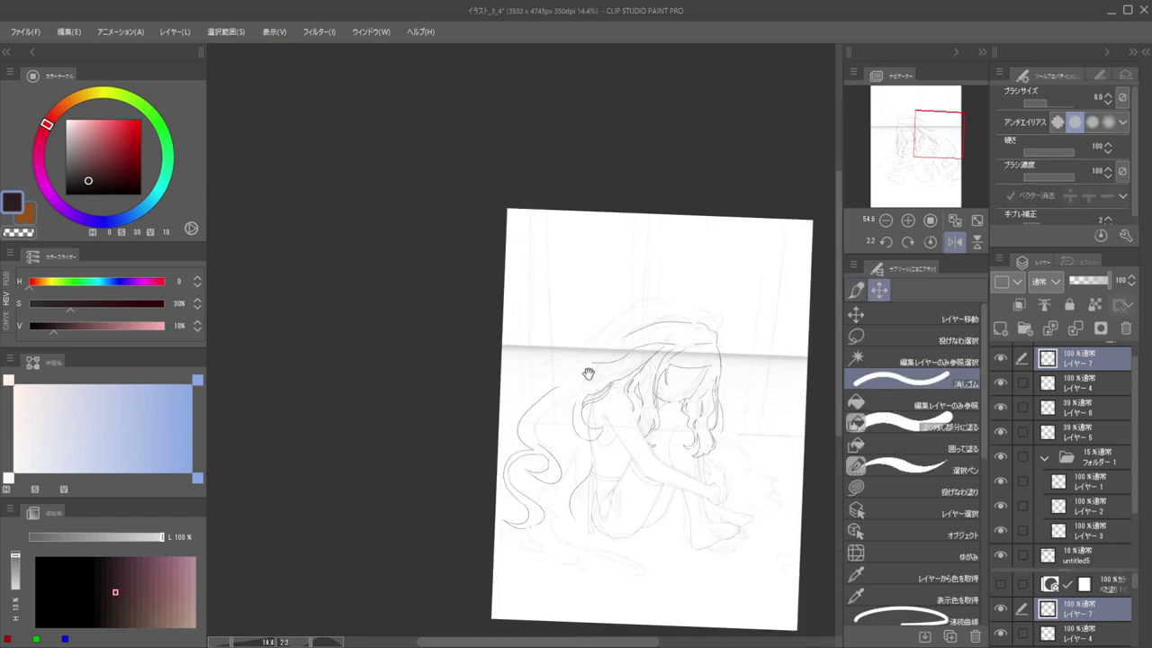
Mirror the canvas horizontally to check the hair line art, then flip it back
key("h")
left_click_drag(495, 402, 593, 416)
key("h")
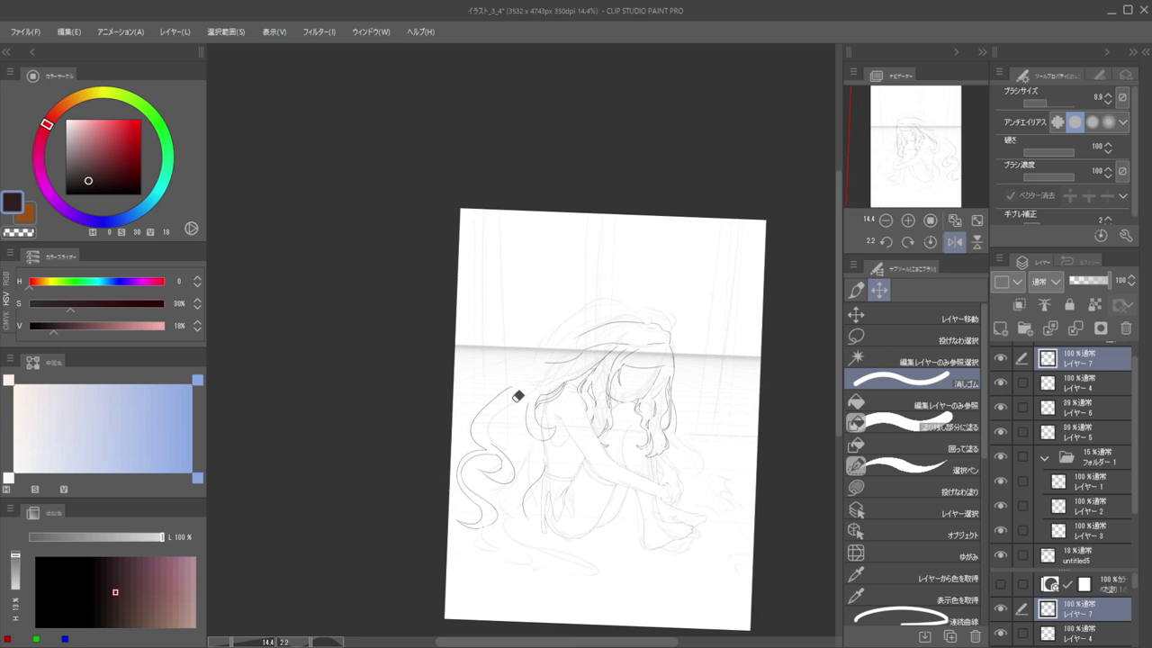
scroll(513, 417, "up", 3)
Erase the curved hair pencil line and the leftover curl beside the shoulder with an enlarged eraser
key("b")
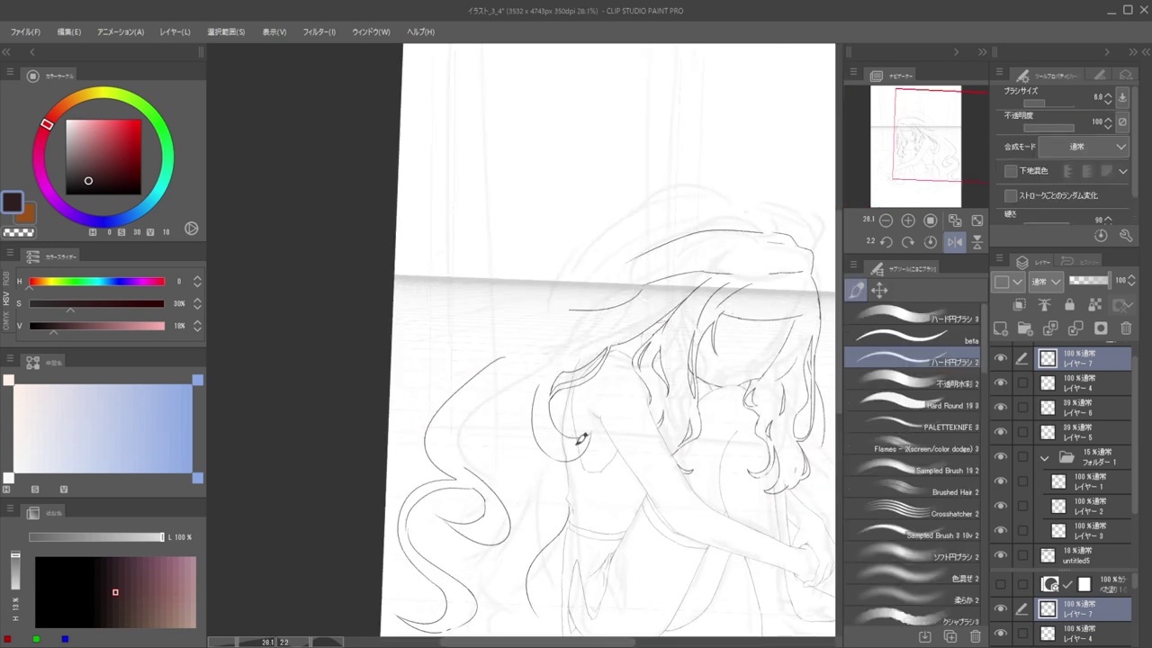
key("e")
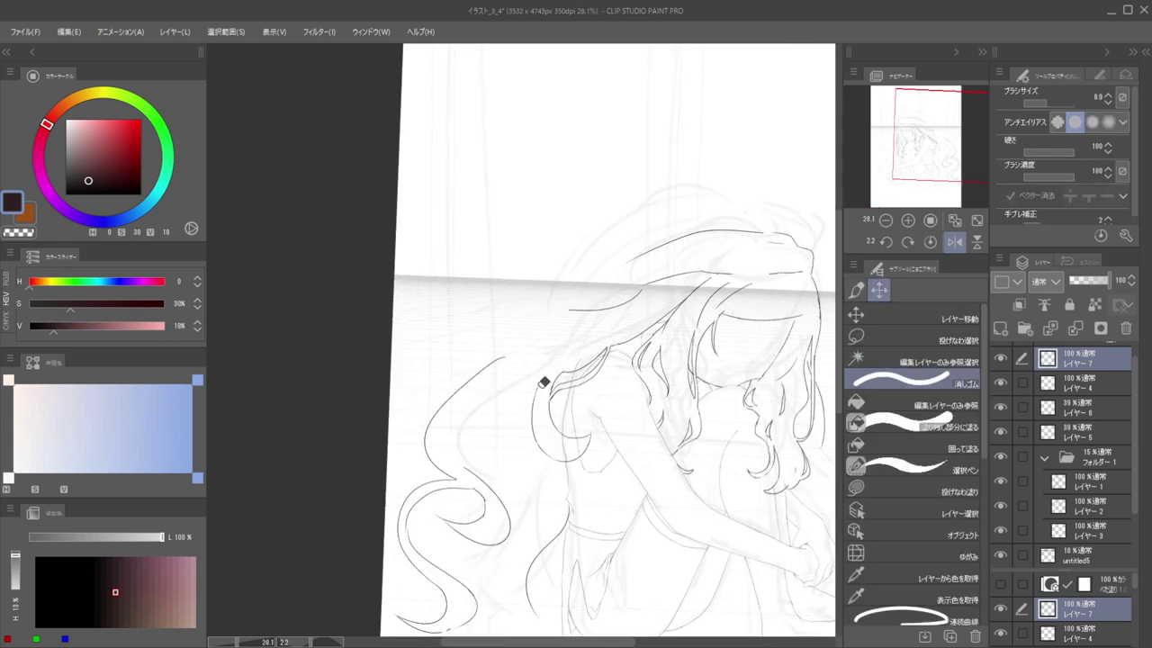
mouse_move(542, 377)
left_mouse_down()
mouse_move(535, 426)
mouse_move(532, 394)
left_mouse_up()
key("]")
mouse_move(534, 434)
left_mouse_down()
mouse_move(551, 459)
mouse_move(580, 455)
left_mouse_up()
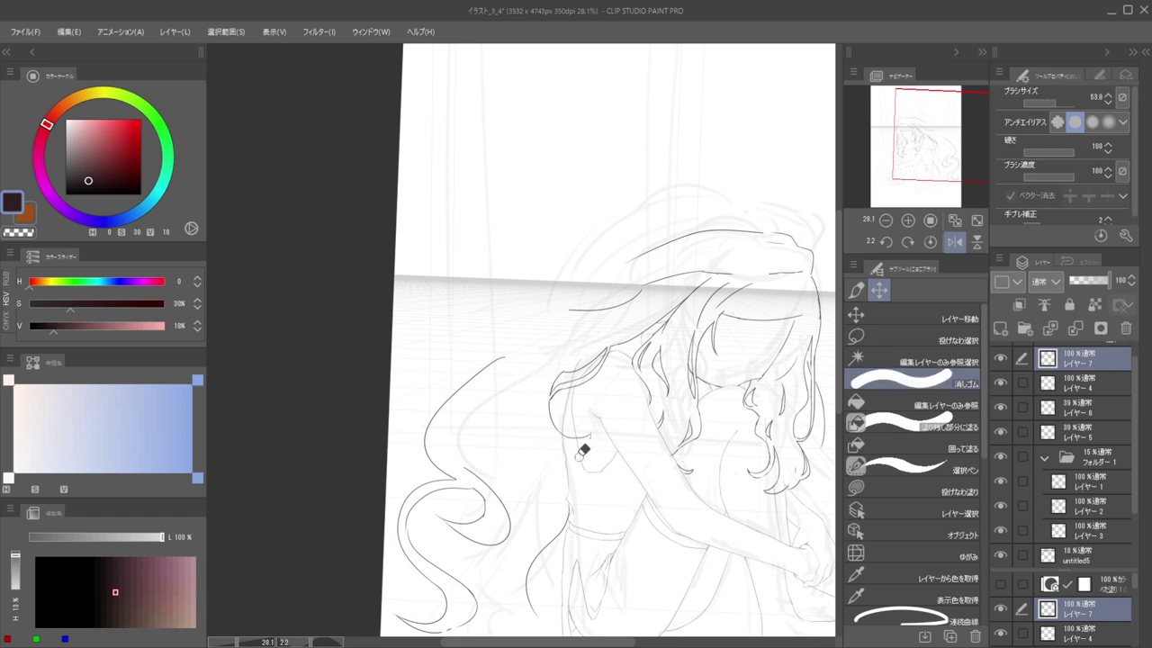
Recheck in mirrored view, erase the remaining curve near the shoulder, and return to the hard round brush
key("h")
left_click_drag(556, 412, 657, 417)
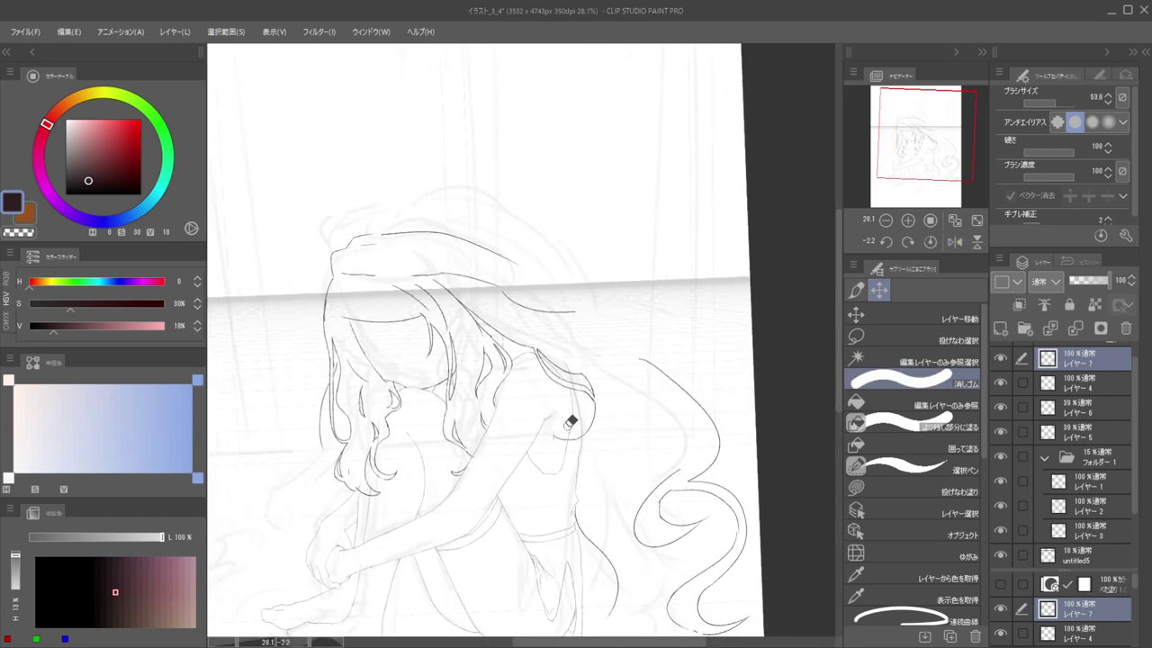
key("h")
scroll(546, 386, "up", 3)
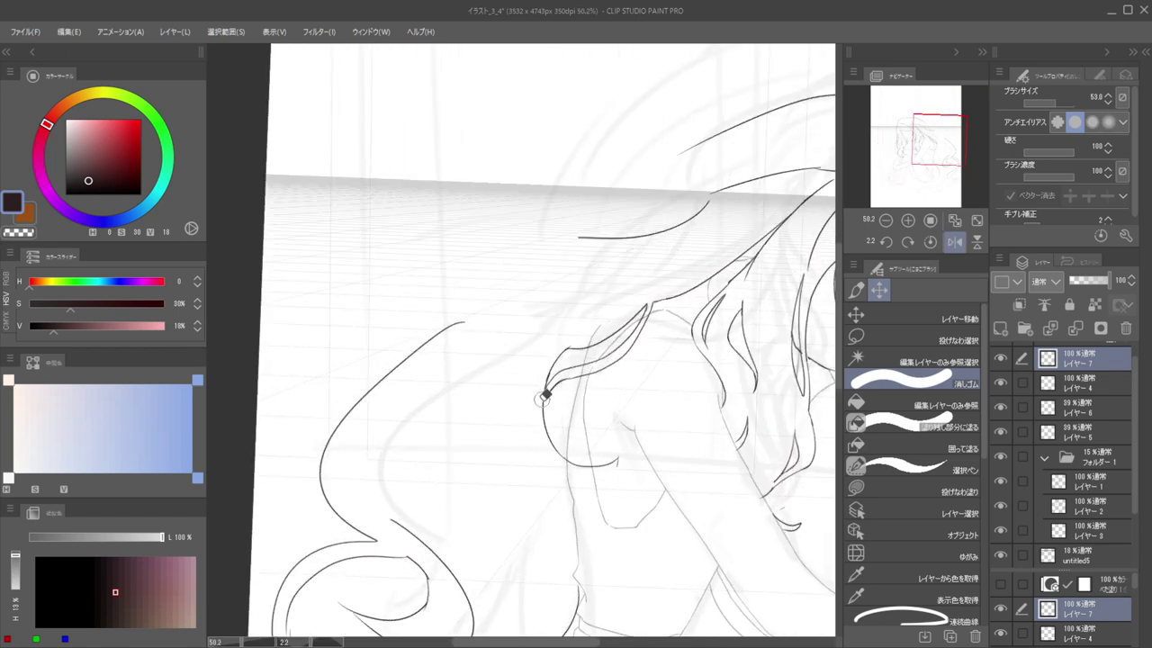
left_click_drag(544, 396, 551, 400)
key("p")
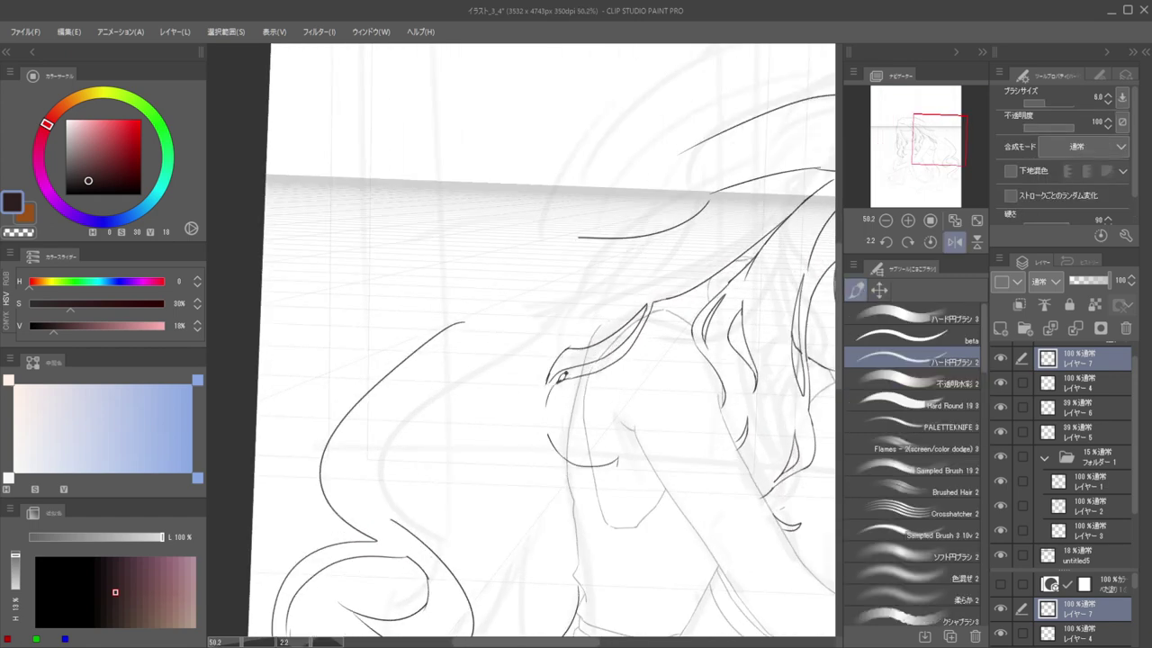
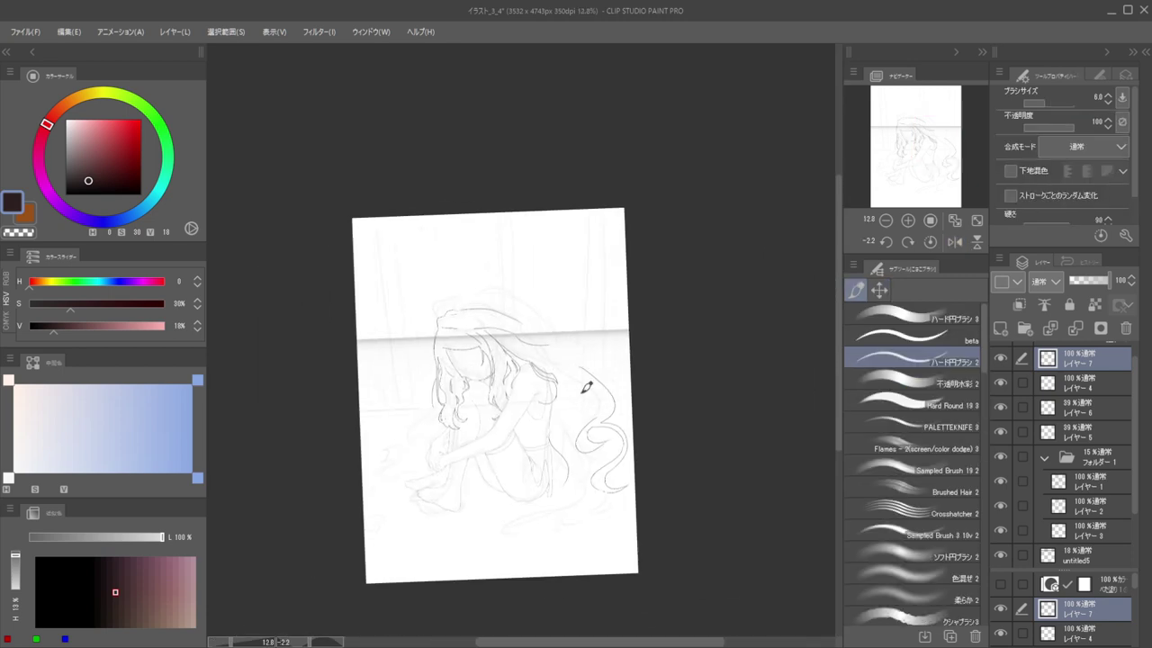
Ink a crescent-shaped hair lock near the shoulder, its lower stroke curving down-left
scroll(586, 380, "up", 5)
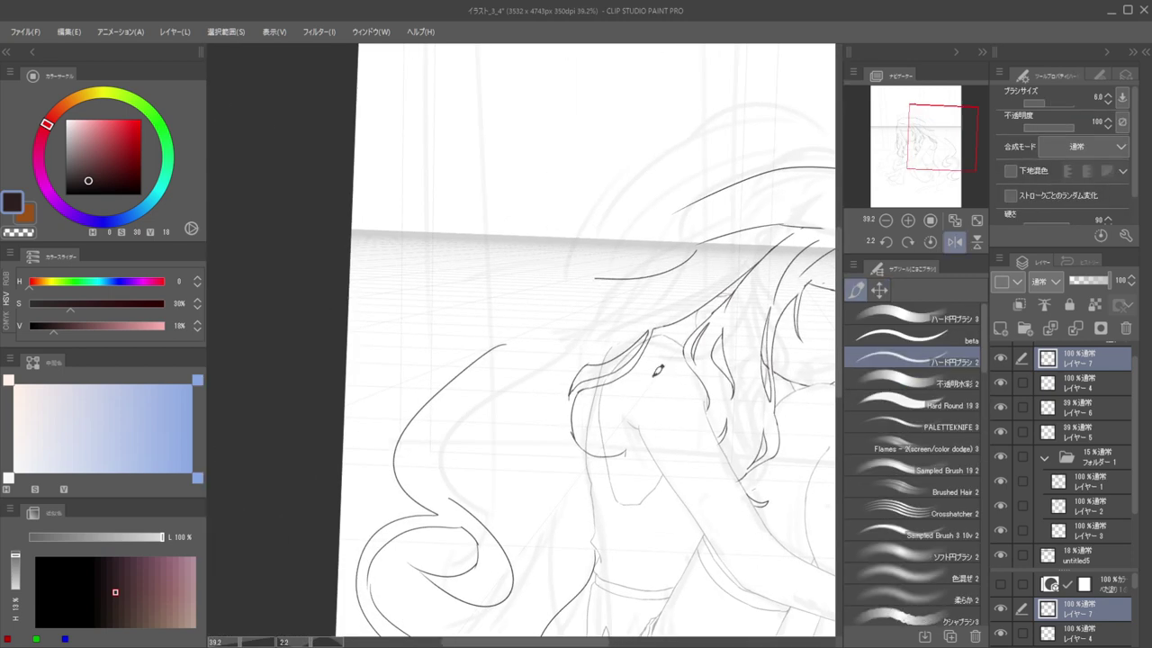
left_click_drag(550, 360, 554, 263)
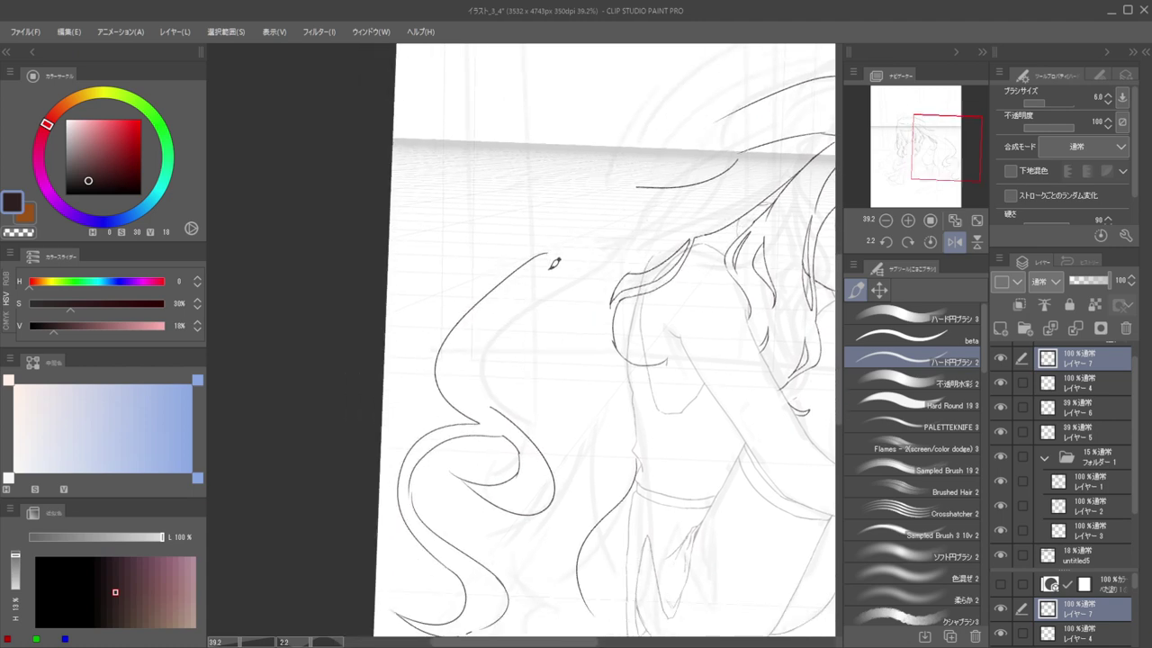
scroll(604, 334, "up", 2)
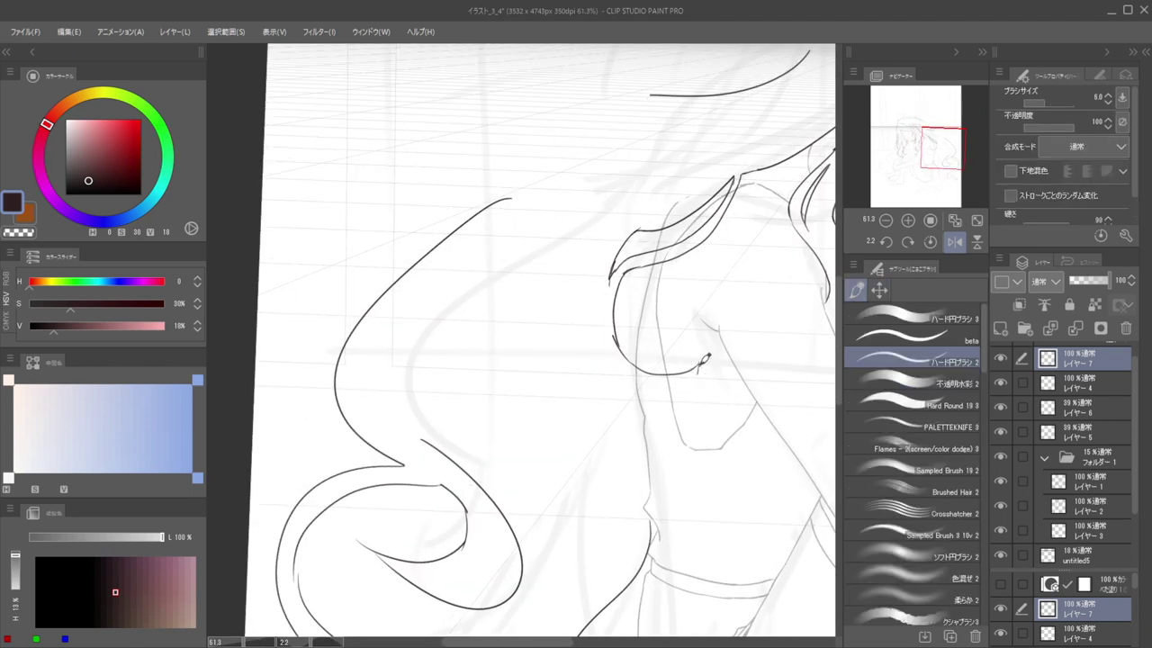
mouse_move(700, 359)
left_mouse_down()
mouse_move(677, 399)
mouse_move(646, 403)
left_mouse_up()
key("ctrl+z")
mouse_move(699, 364)
left_mouse_down()
mouse_move(670, 407)
mouse_move(647, 411)
mouse_move(687, 395)
mouse_move(683, 405)
mouse_move(582, 348)
mouse_move(545, 367)
mouse_move(605, 364)
left_mouse_up()
Check the mirrored view, then ink two strands below the shoulder curve and a longer strand to its right
key("h")
left_click_drag(601, 365, 676, 391, "alt")
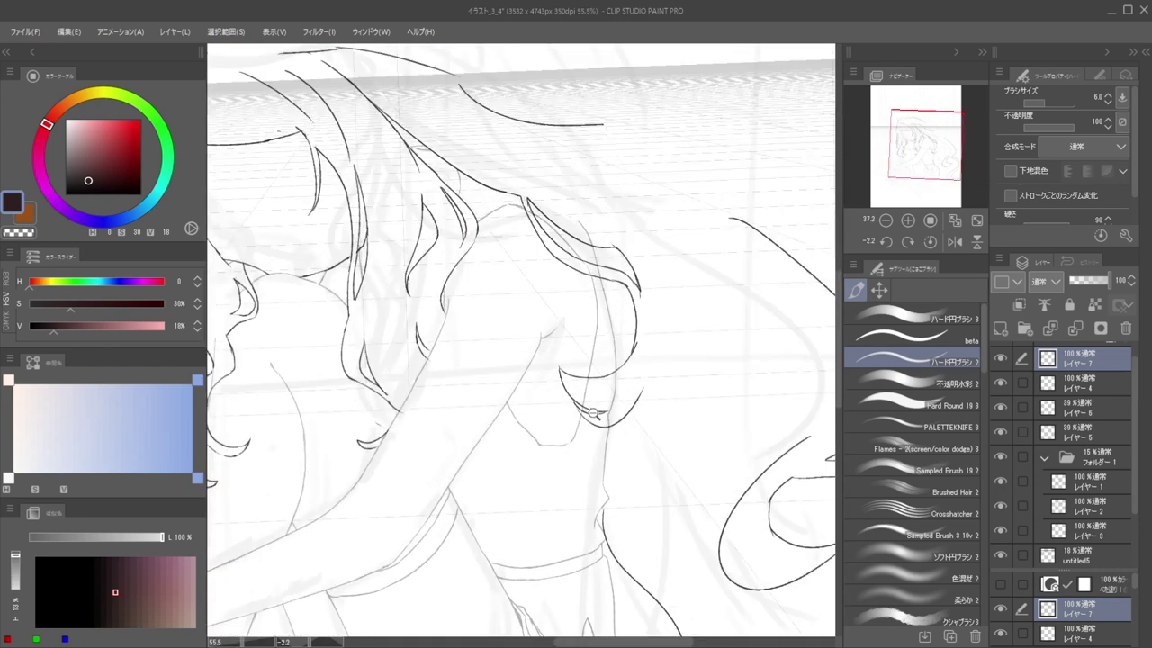
scroll(593, 412, "up", 1)
mouse_move(558, 365)
left_mouse_down()
mouse_move(599, 393)
mouse_move(628, 394)
mouse_move(599, 410)
left_mouse_up()
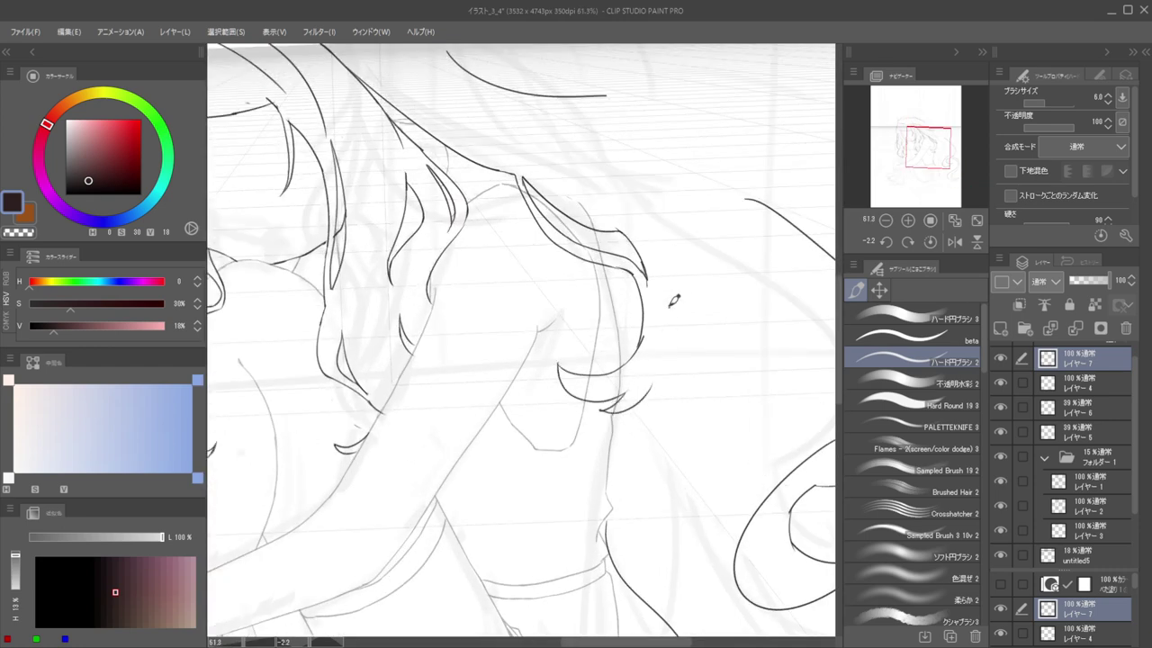
key("c")
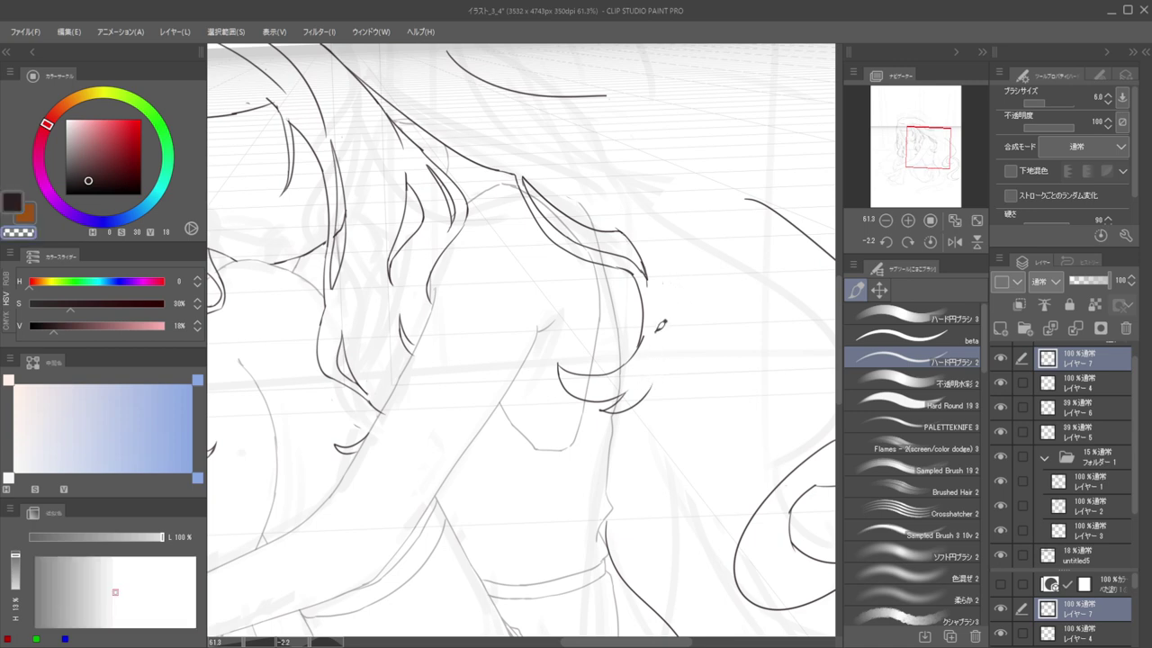
key("c")
left_click_drag(655, 296, 644, 381)
key("ctrl+z")
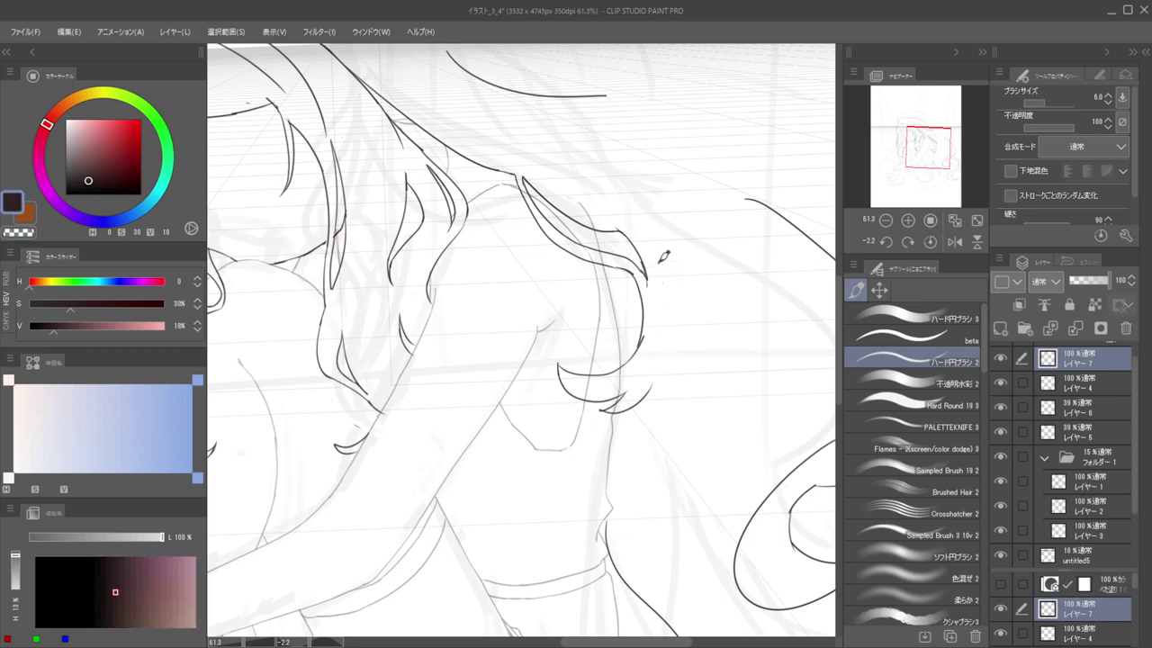
mouse_move(660, 263)
left_mouse_down()
mouse_move(665, 350)
mouse_move(639, 393)
left_mouse_up()
scroll(648, 316, "down", 5)
Recheck the hair lines in mirrored view and zoom out to see the whole page
key("h")
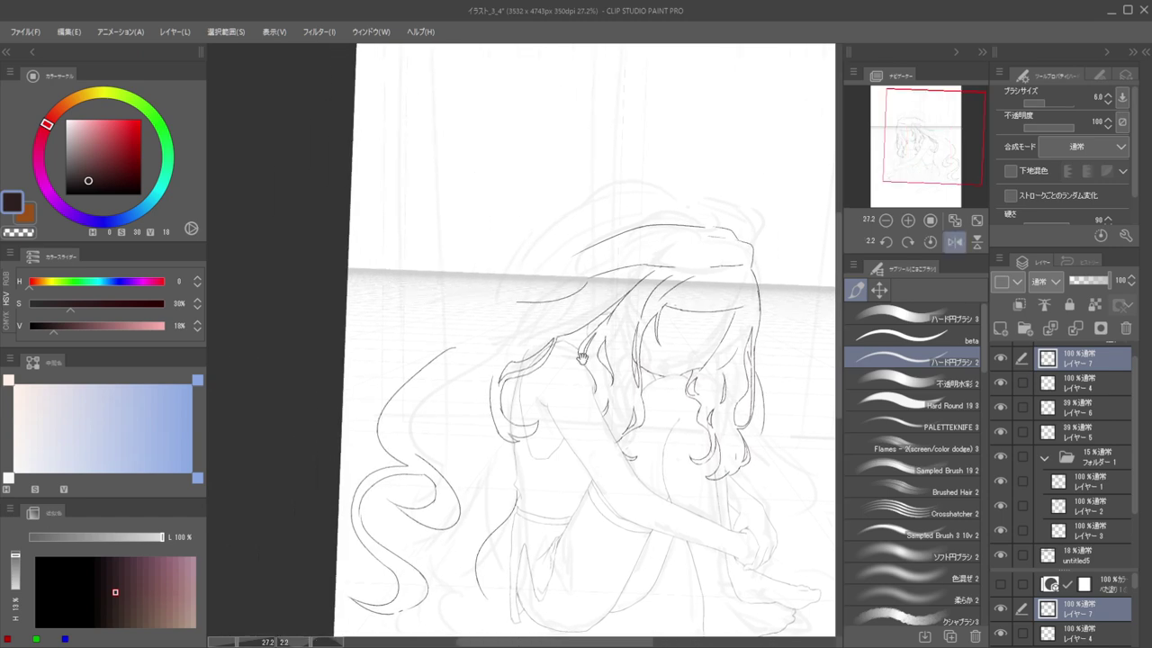
scroll(513, 364, "up", 5)
key("e")
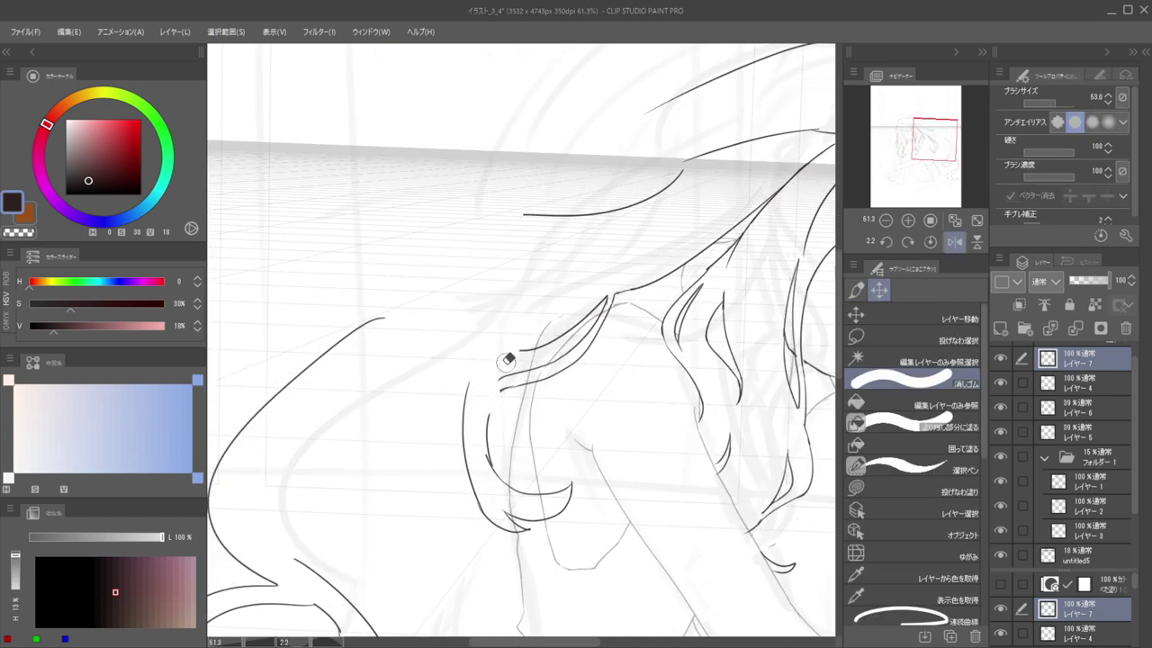
key("b")
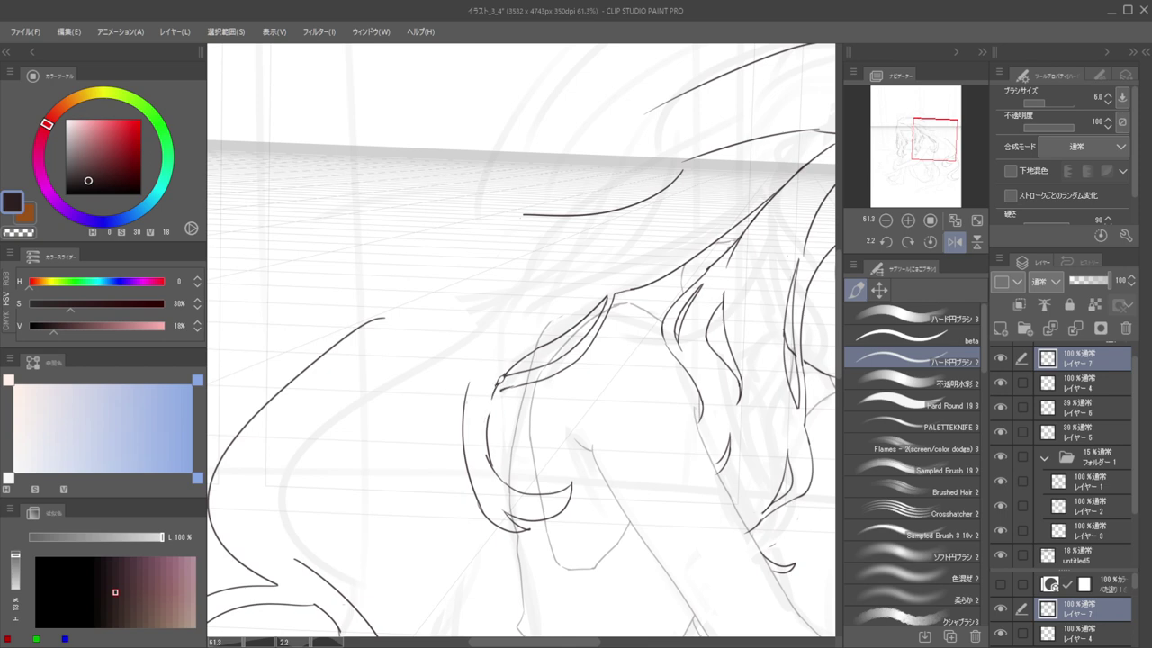
key("e")
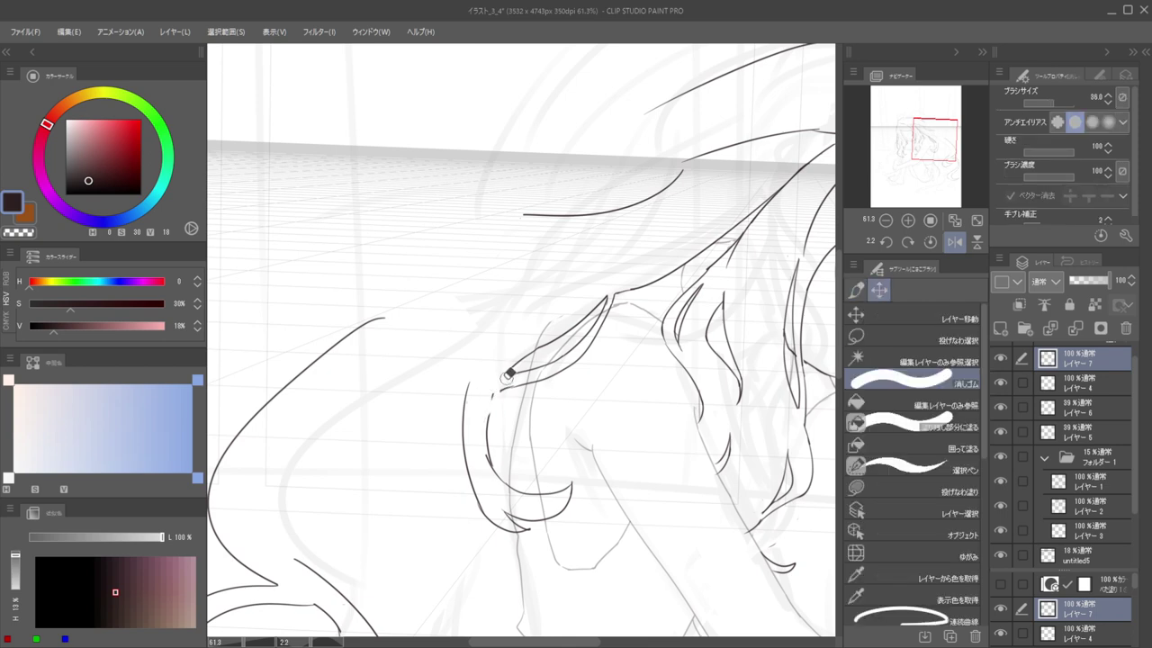
key("b")
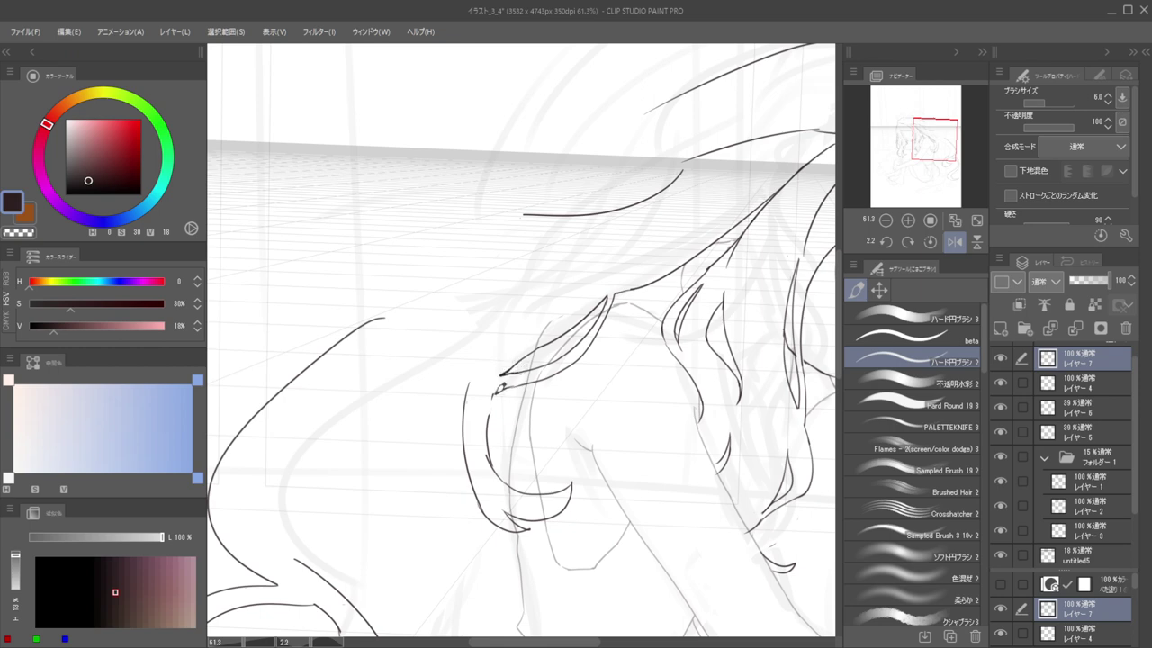
left_click_drag(488, 393, 435, 401, "alt")
After a mirrored check, ink a hooked hair lock beside the shoulder
key("h")
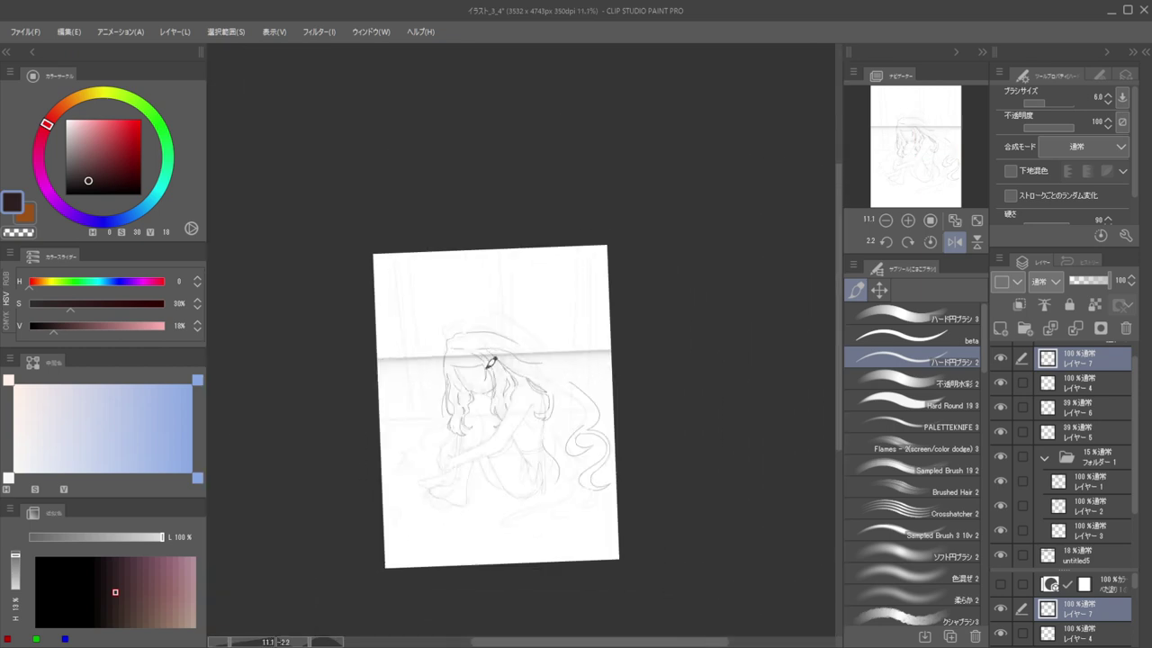
key("h")
scroll(479, 393, "up", 4)
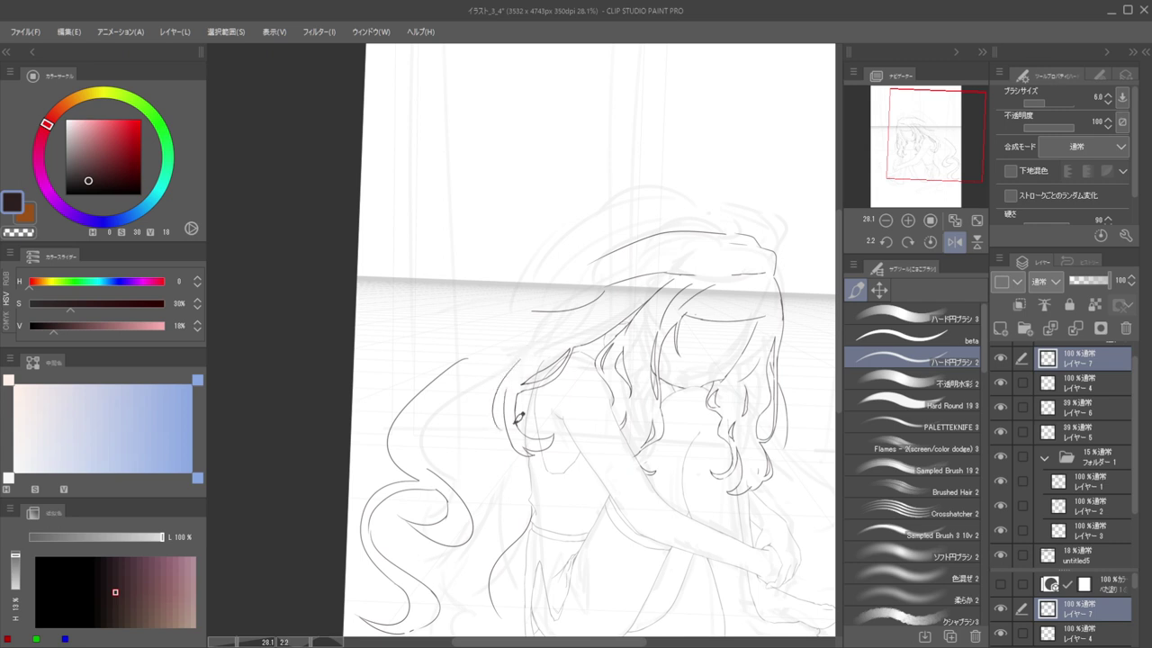
key("e")
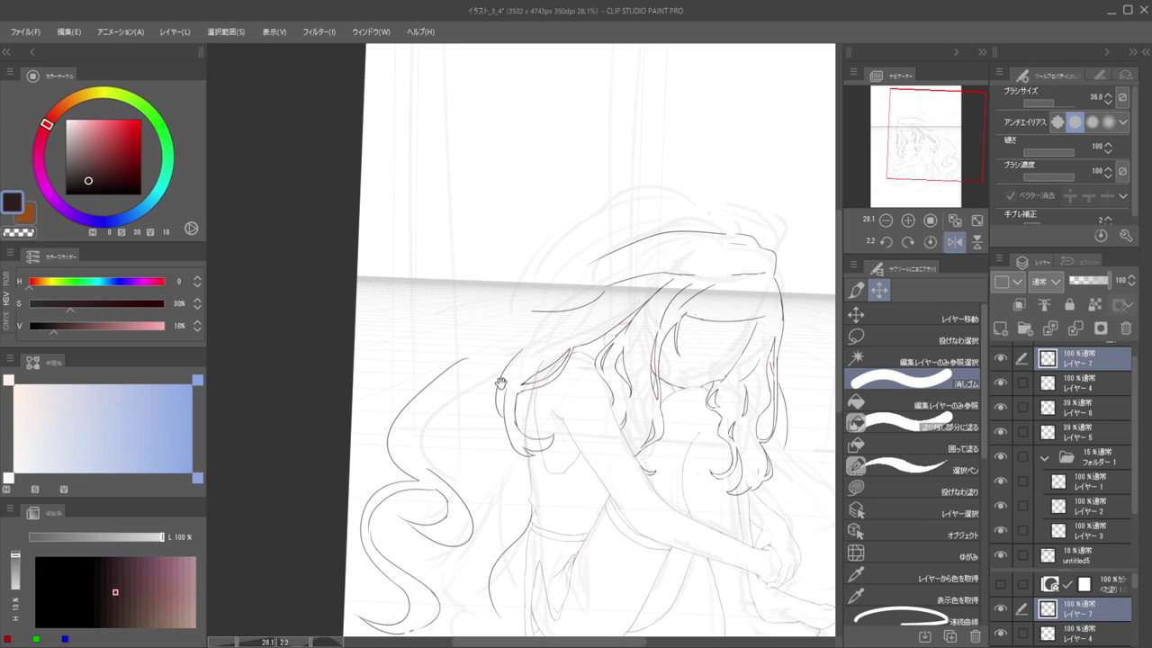
scroll(500, 382, "up", 4)
key("b")
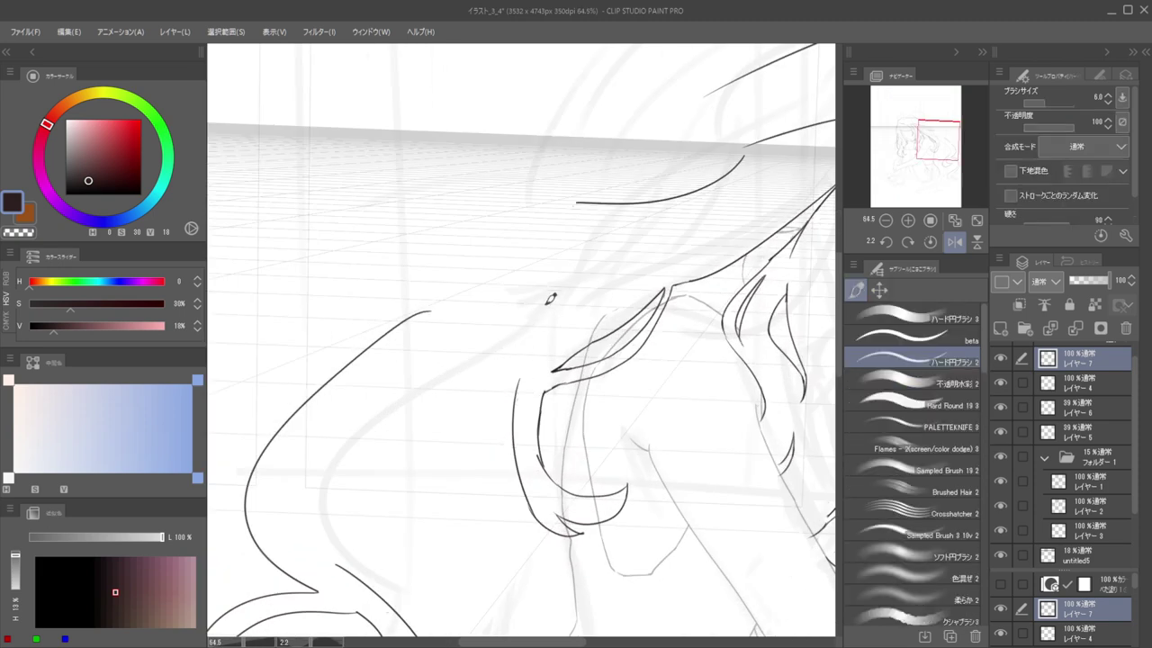
left_click_drag(547, 302, 511, 431)
Ink the hair contour curving down-left along the hair's edge, retrying until it sits right
key("e")
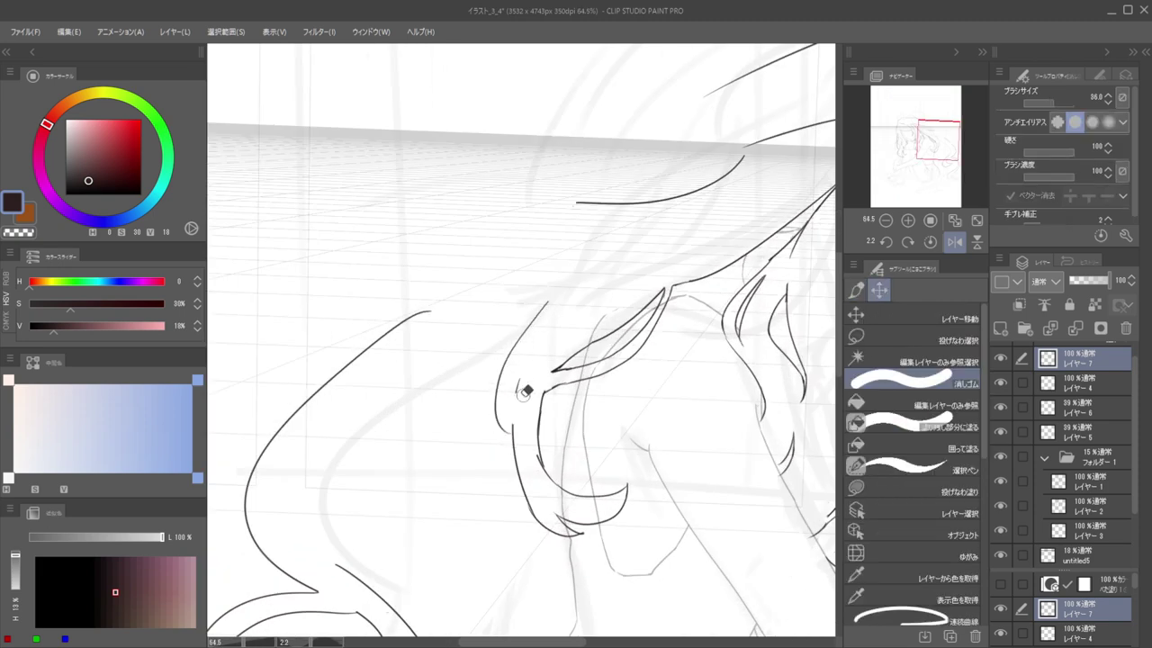
scroll(527, 362, "down", 2)
key("b")
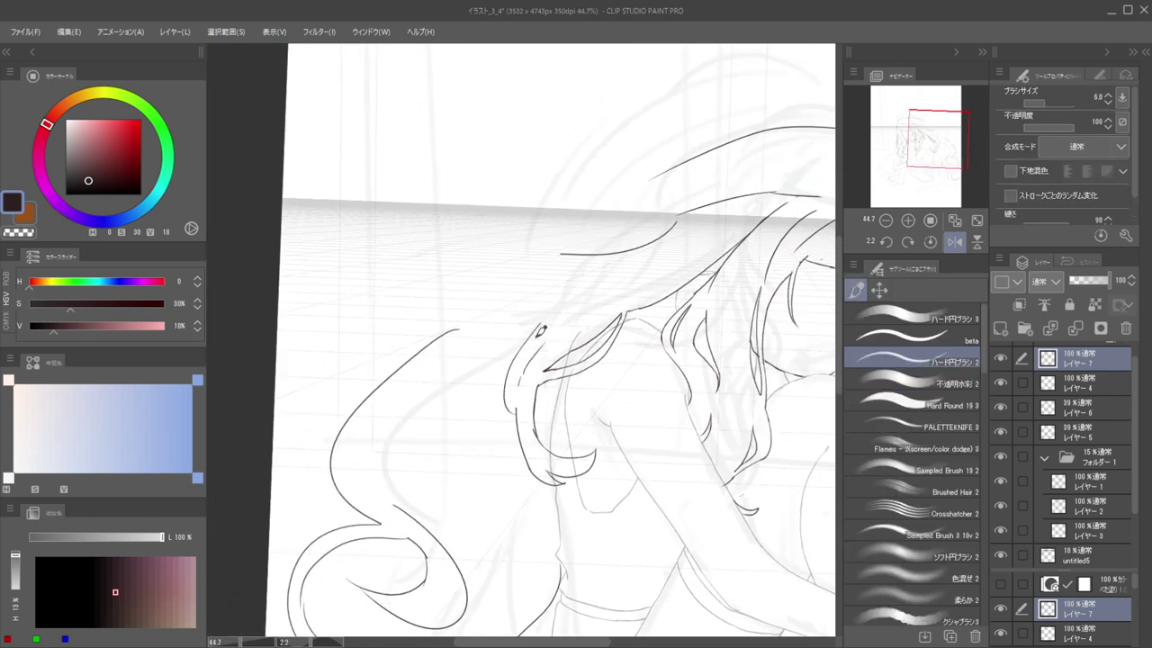
mouse_move(541, 321)
left_mouse_down()
mouse_move(579, 294)
mouse_move(522, 355)
left_mouse_up()
key("ctrl+z")
key("ctrl+z")
mouse_move(603, 270)
left_mouse_down()
mouse_move(541, 310)
mouse_move(517, 367)
left_mouse_up()
key("ctrl+z")
mouse_move(596, 272)
left_mouse_down()
mouse_move(523, 338)
mouse_move(516, 373)
left_mouse_up()
key("ctrl+z")
mouse_move(597, 275)
left_mouse_down()
mouse_move(530, 314)
mouse_move(507, 365)
left_mouse_up()
key("ctrl+z")
mouse_move(589, 273)
left_mouse_down()
mouse_move(527, 337)
mouse_move(537, 329)
mouse_move(506, 309)
left_mouse_up()
Clean up the contour with the eraser and ink a diagonal hair strand
key("e")
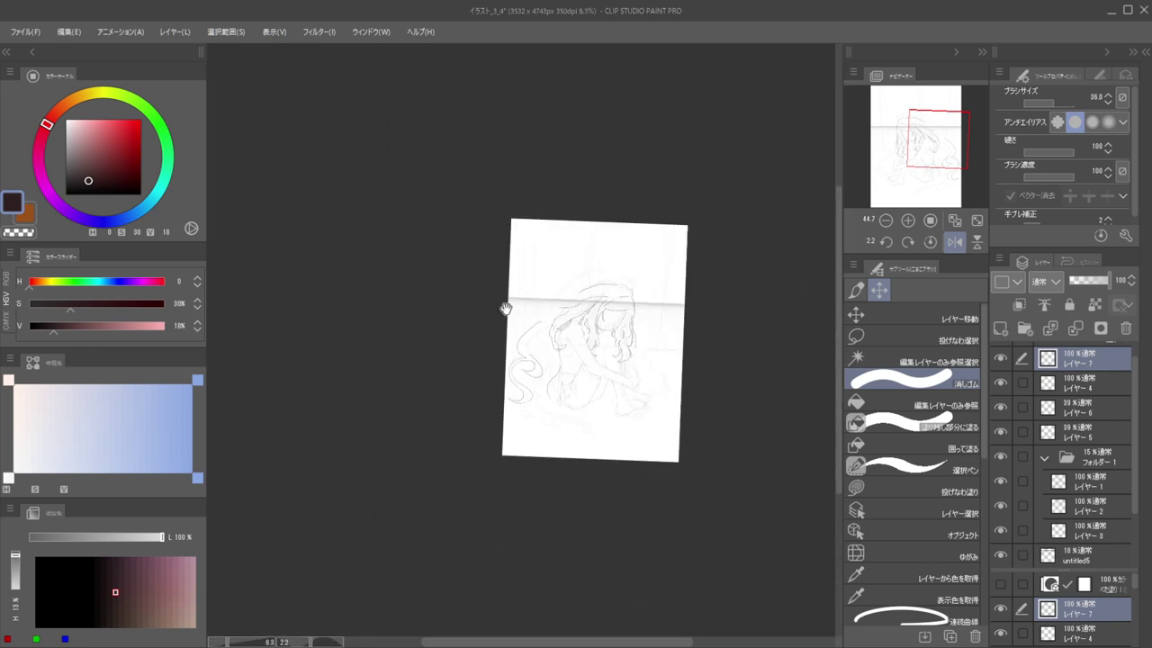
scroll(565, 299, "up", 3)
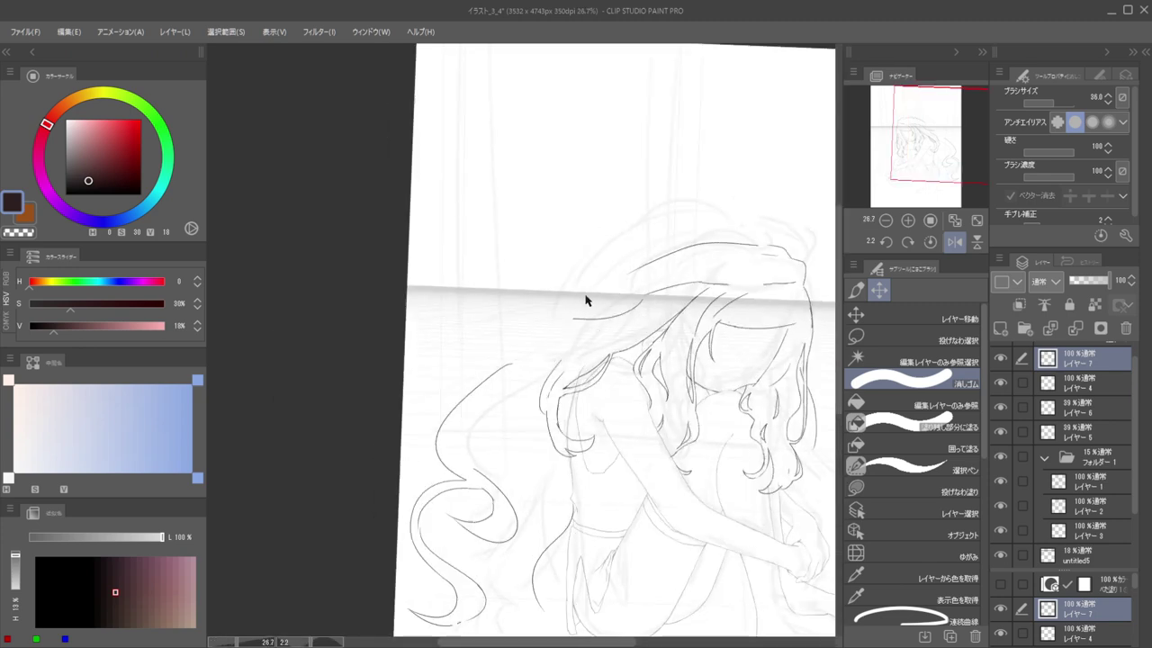
scroll(549, 376, "up", 3)
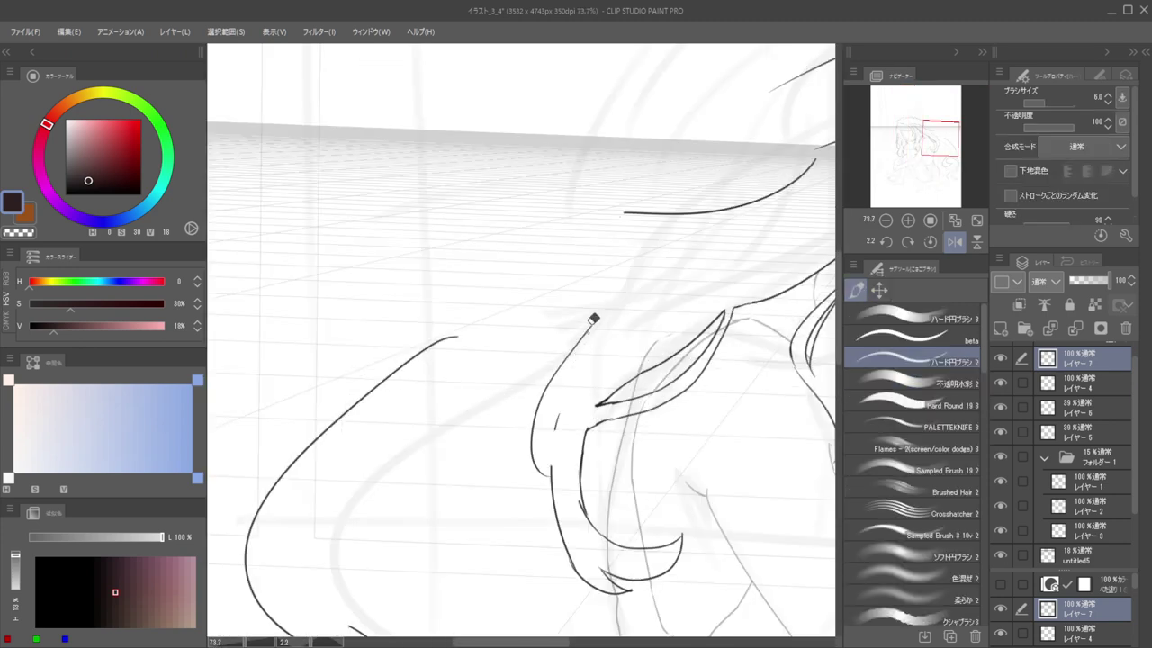
key("b")
left_click_drag(620, 273, 552, 340)
scroll(585, 306, "down", 4)
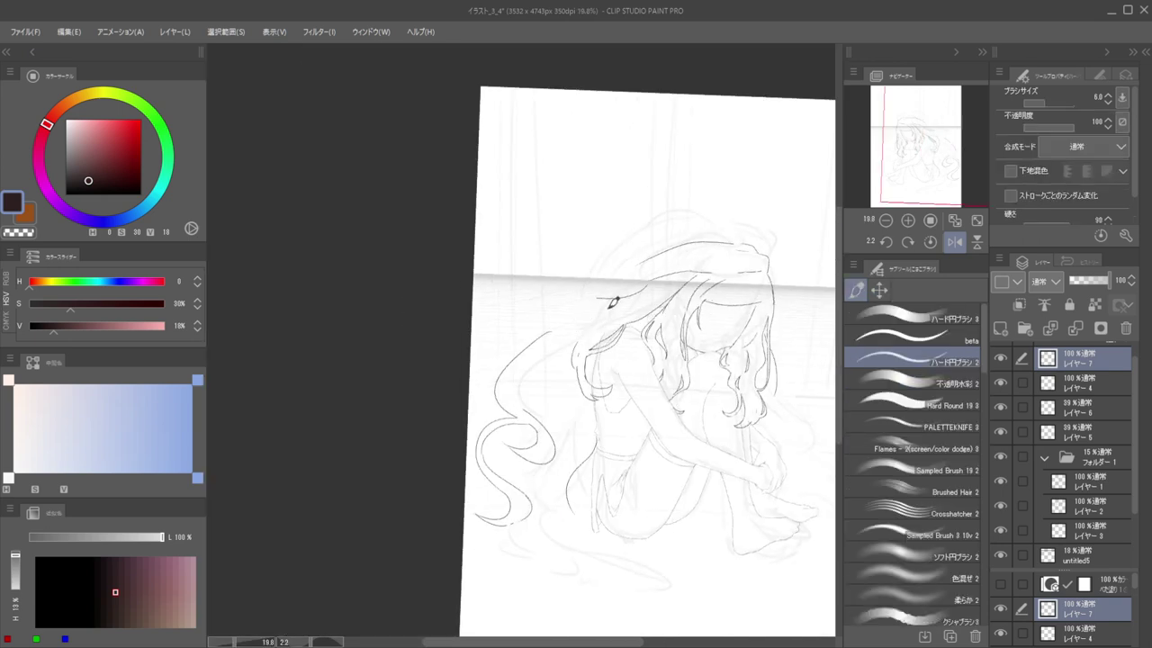
scroll(583, 325, "up", 2)
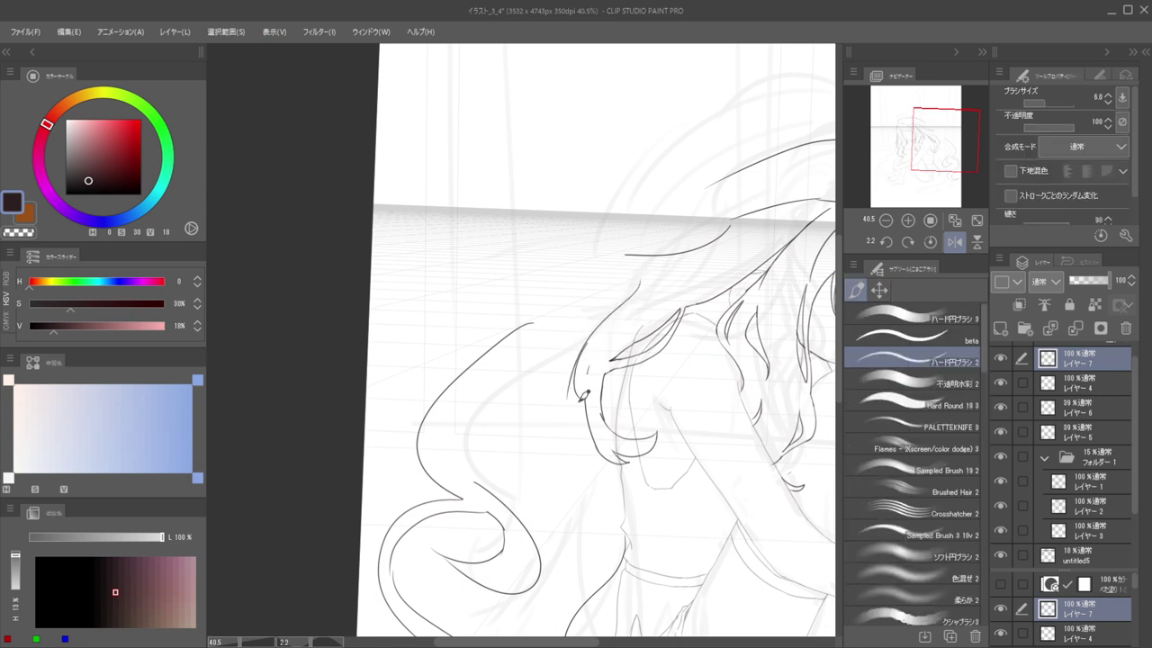
Ink a curved strand running down-left and a short inner strand slightly to its right
key("e")
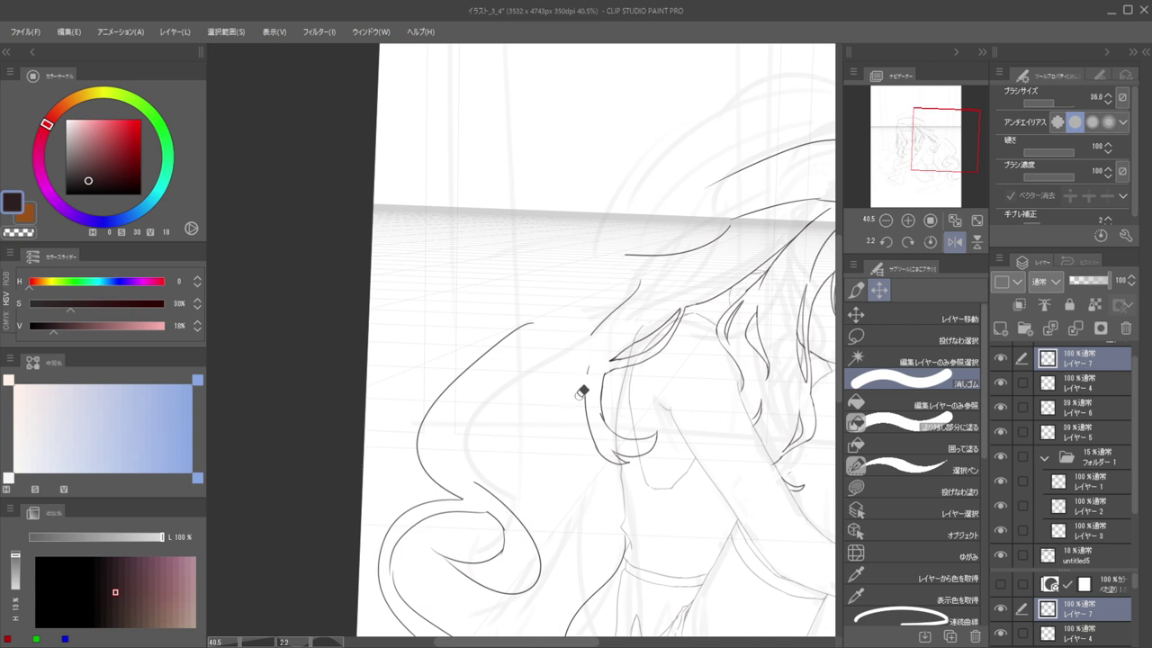
key("b")
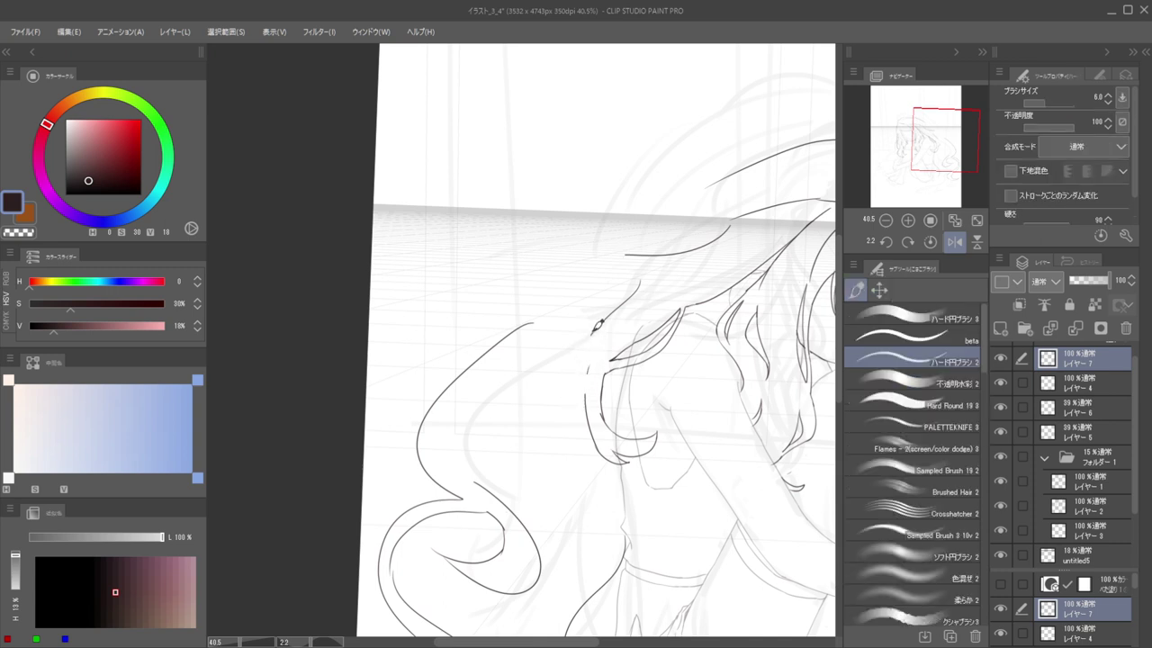
mouse_move(591, 334)
left_mouse_down()
mouse_move(563, 393)
mouse_move(583, 420)
mouse_move(570, 412)
mouse_move(584, 372)
mouse_move(571, 424)
left_mouse_up()
key("ctrl+z")
key("ctrl+z")
left_click_drag(577, 374, 578, 426)
Zoom out and mirror the canvas to check the drawing, then rotate the view for the next stroke
key("e")
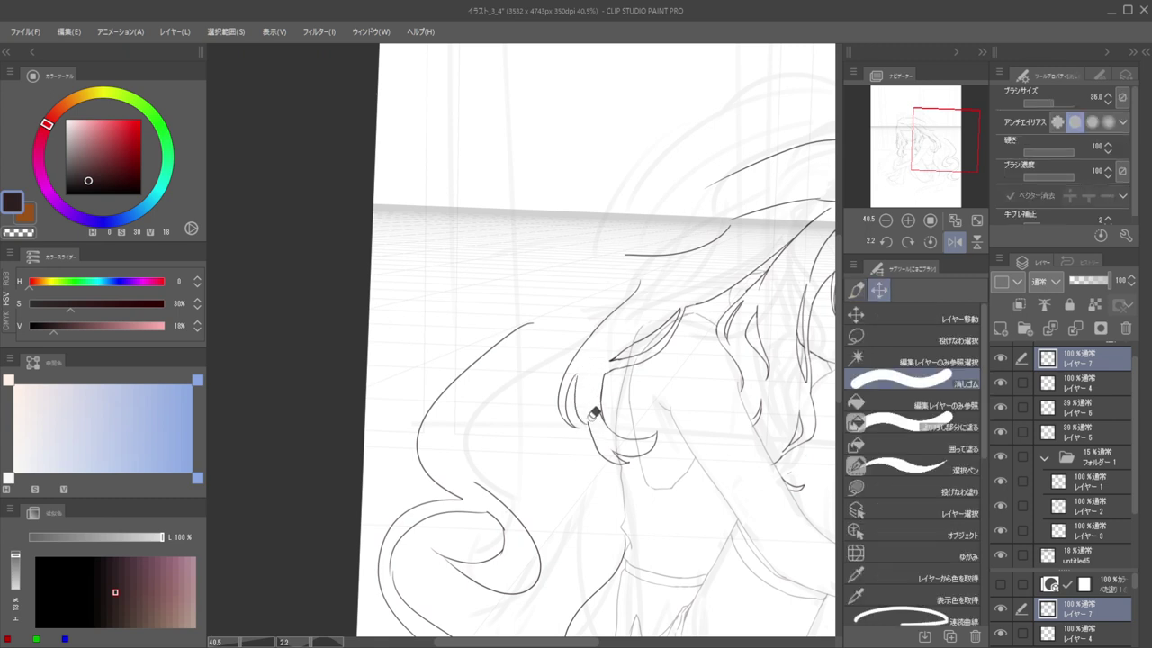
key("p")
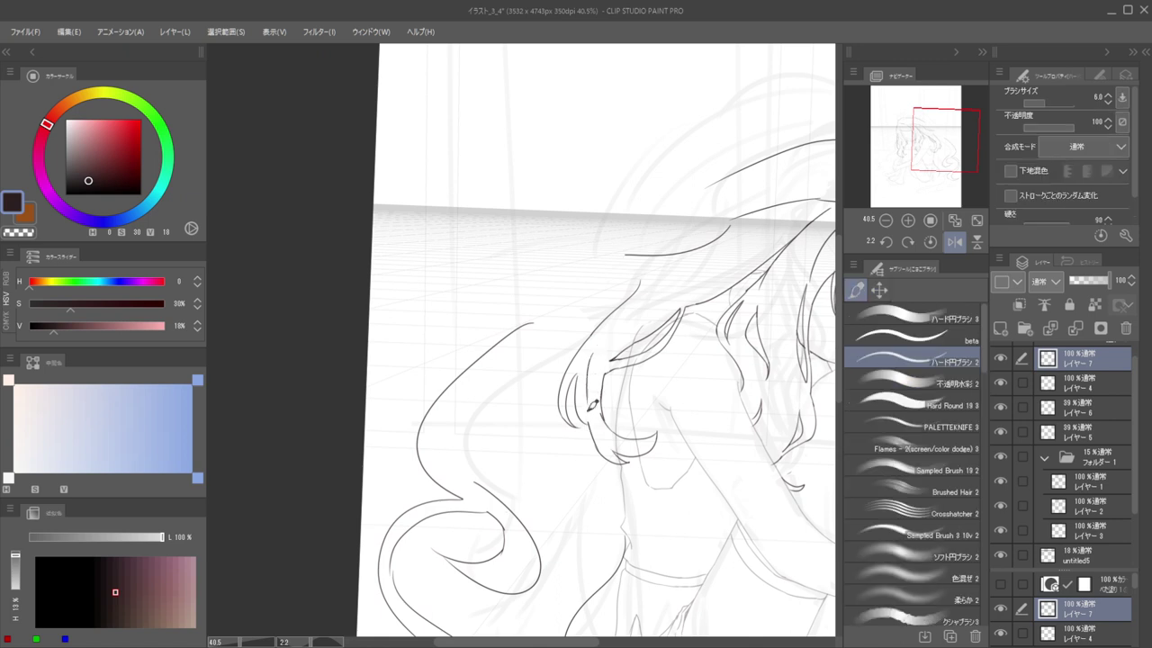
left_click_drag(573, 324, 656, 383)
key("h")
key("h")
left_click_drag(497, 393, 551, 367)
key("e")
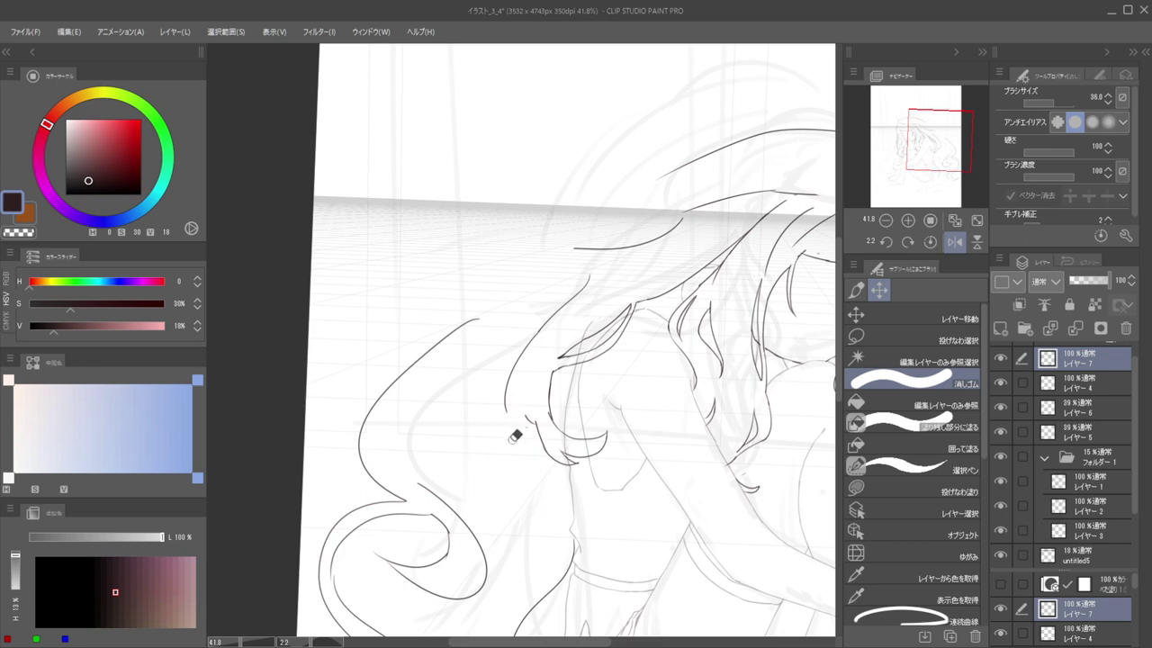
key("p")
key("e")
mouse_move(580, 407)
left_mouse_down()
mouse_move(525, 492)
mouse_move(571, 445)
mouse_move(545, 348)
mouse_move(539, 403)
left_mouse_up()
Redraw the hair lock curving down and right, plus short strokes at the hair tip and near the head
key("p")
key("ctrl+z")
left_click_drag(550, 335, 549, 442)
key("ctrl+z")
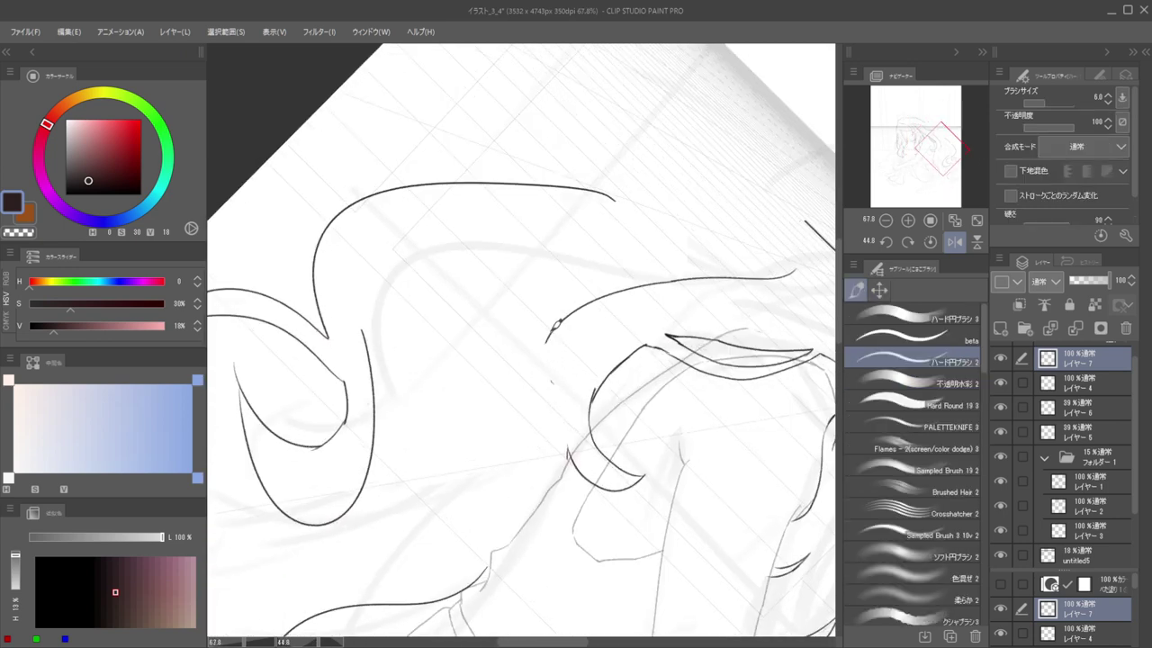
left_click_drag(550, 331, 551, 437)
key("ctrl+z")
mouse_move(552, 328)
left_mouse_down()
mouse_move(547, 451)
mouse_move(595, 478)
mouse_move(569, 471)
mouse_move(572, 440)
mouse_move(582, 485)
mouse_move(590, 479)
mouse_move(575, 440)
mouse_move(583, 489)
left_mouse_up()
key("ctrl+z")
key("ctrl+z")
left_click_drag(546, 384, 468, 387)
left_click_drag(609, 354, 610, 294)
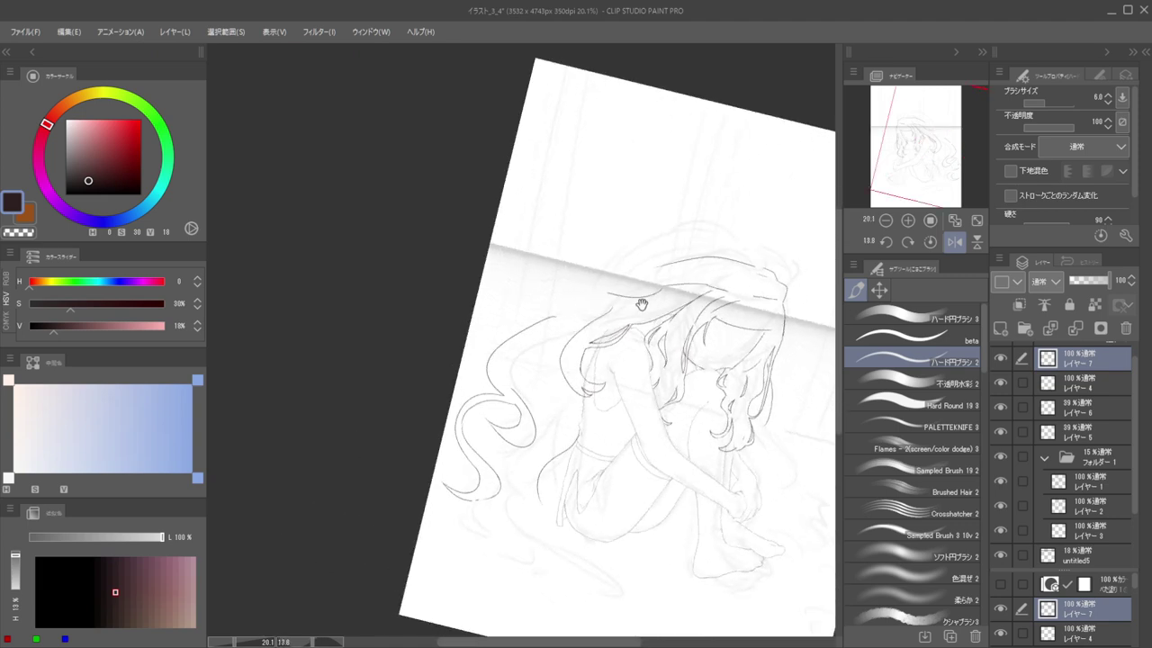
Erase the upper hair stroke and redraw the arc extending further down
mouse_move(583, 354)
left_mouse_down()
mouse_move(629, 347)
mouse_move(640, 325)
mouse_move(591, 352)
left_mouse_up()
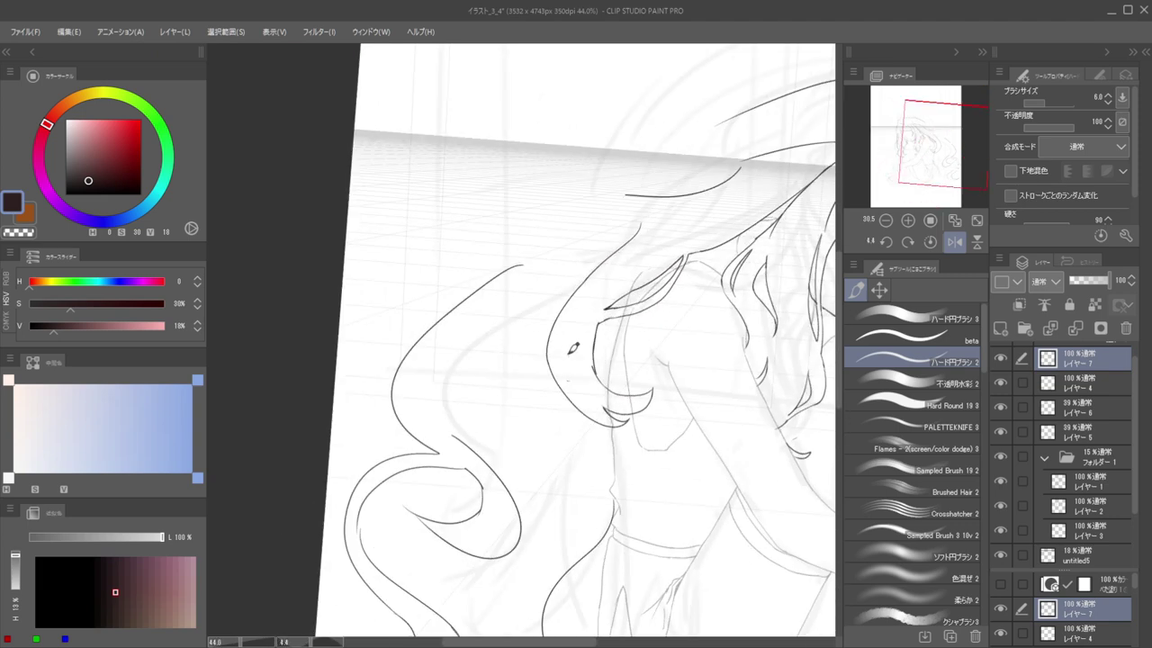
key("e")
mouse_move(646, 217)
left_mouse_down()
mouse_move(539, 341)
mouse_move(586, 276)
mouse_move(542, 343)
mouse_move(578, 409)
mouse_move(607, 426)
mouse_move(635, 422)
mouse_move(599, 415)
mouse_move(588, 388)
mouse_move(604, 417)
mouse_move(646, 411)
mouse_move(624, 341)
mouse_move(683, 371)
mouse_move(564, 465)
mouse_move(585, 433)
left_mouse_up()
scroll(599, 340, "down", 4)
key("p")
key("e")
key("p")
mouse_move(594, 371)
left_mouse_down()
mouse_move(578, 385)
mouse_move(572, 428)
left_mouse_up()
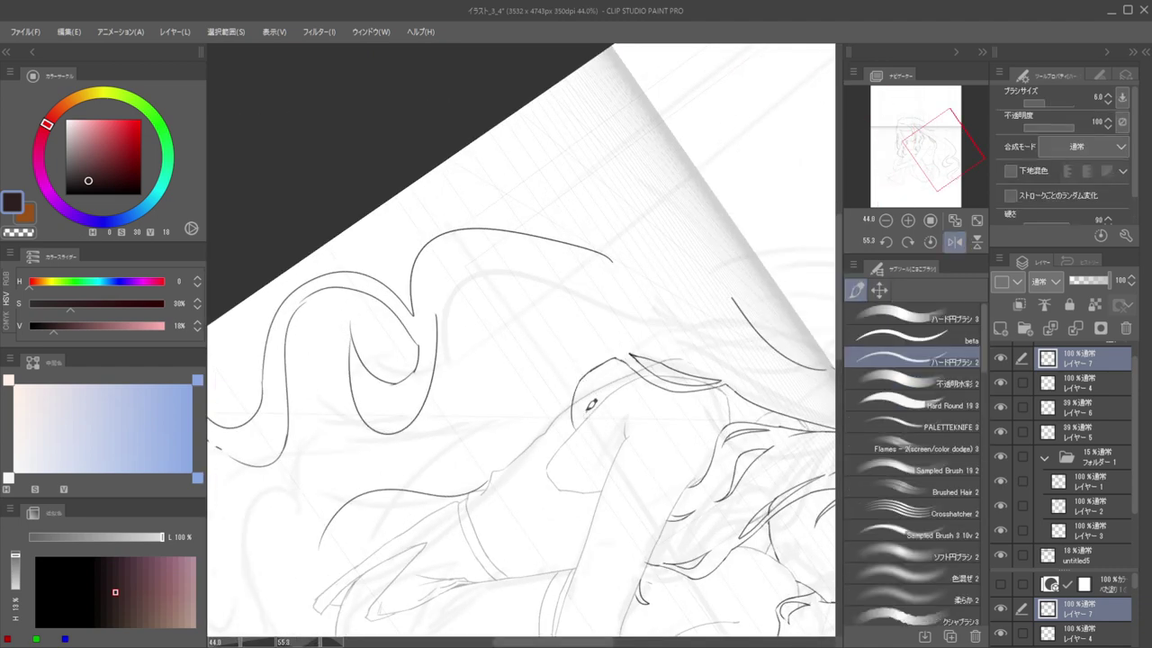
mouse_move(589, 371)
left_mouse_down()
mouse_move(578, 439)
mouse_move(588, 452)
left_mouse_up()
scroll(567, 403, "down", 4)
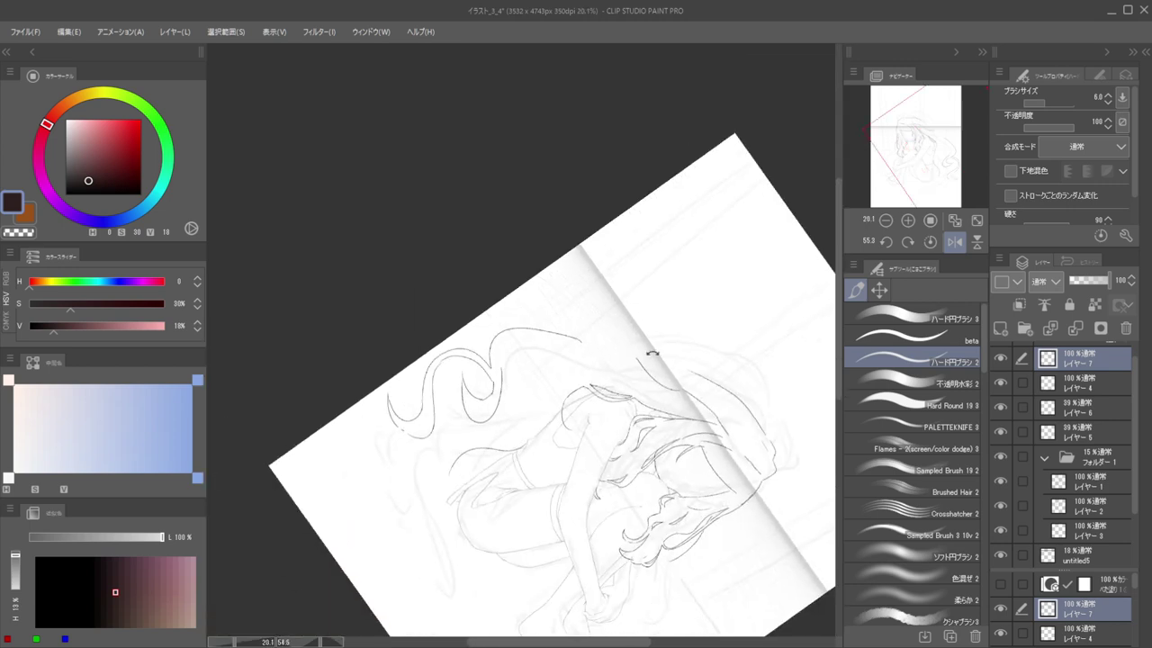
mouse_move(653, 352)
left_mouse_down()
mouse_move(550, 328)
mouse_move(650, 331)
mouse_move(593, 279)
left_mouse_up()
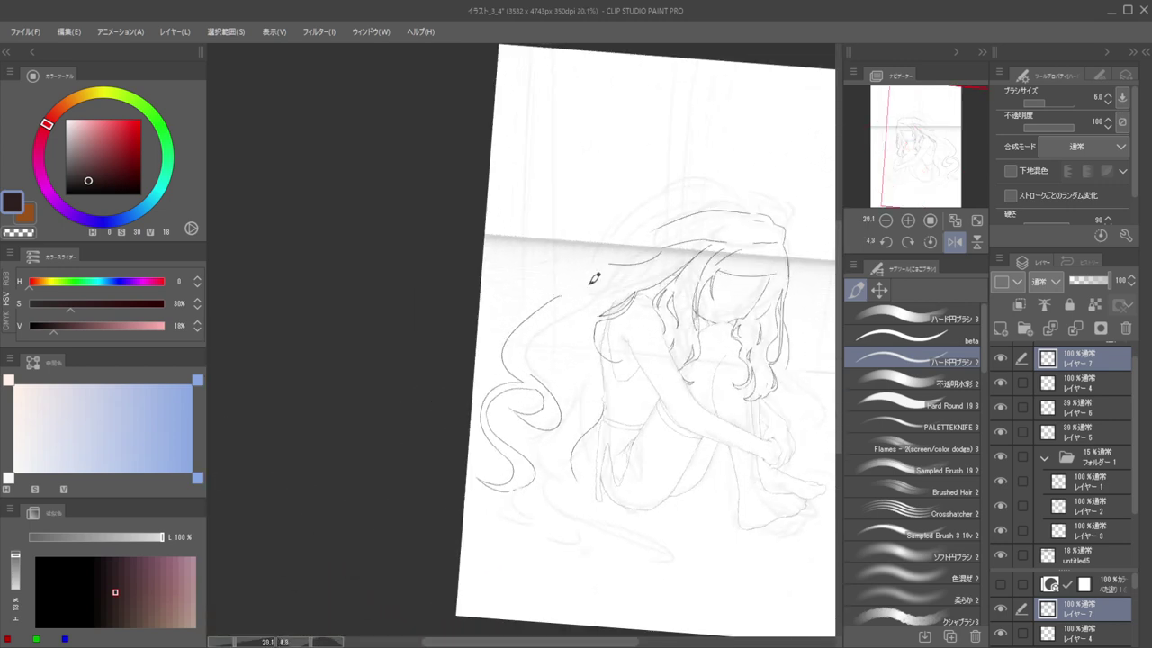
Ink short curved strands below the raised arm, settling on a short curve from the curl tip
scroll(609, 350, "up", 5)
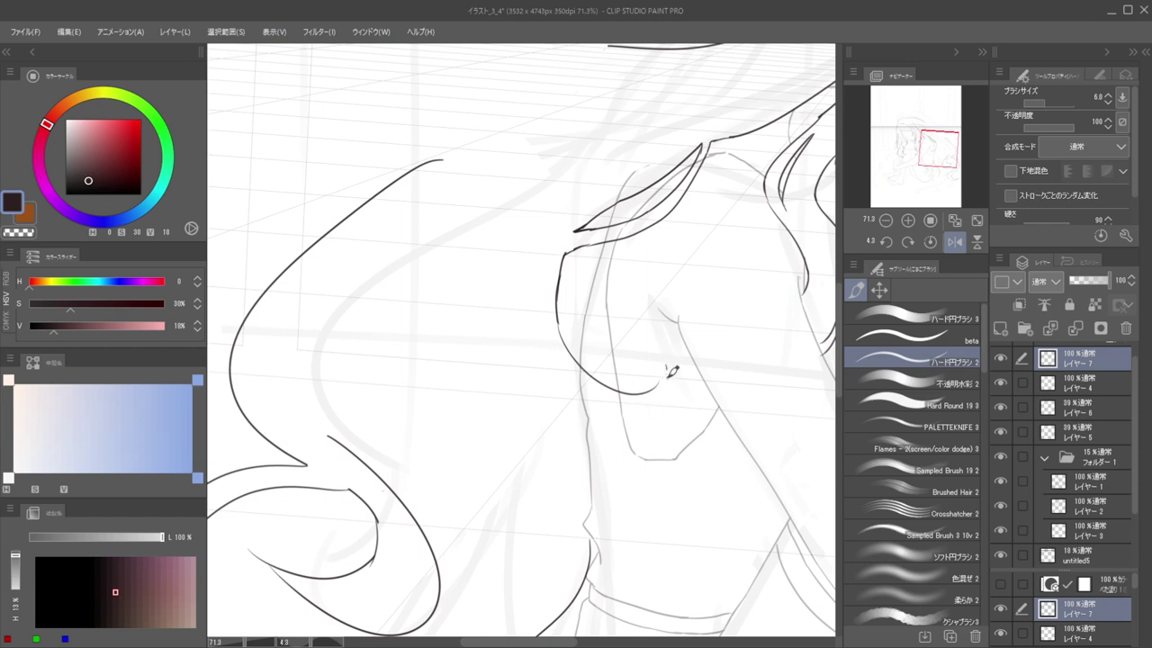
mouse_move(673, 367)
left_mouse_down()
mouse_move(632, 428)
mouse_move(570, 396)
left_mouse_up()
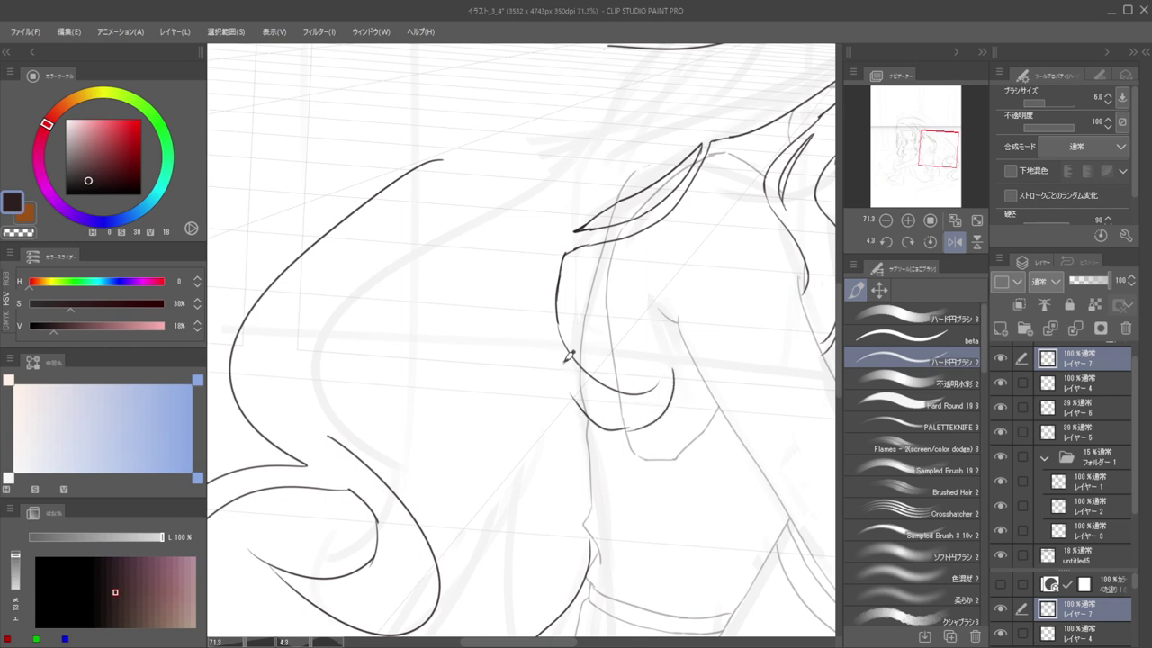
key("ctrl+z")
key("ctrl+z")
left_click_drag(541, 324, 640, 430)
key("ctrl+z")
left_click_drag(667, 340, 649, 418)
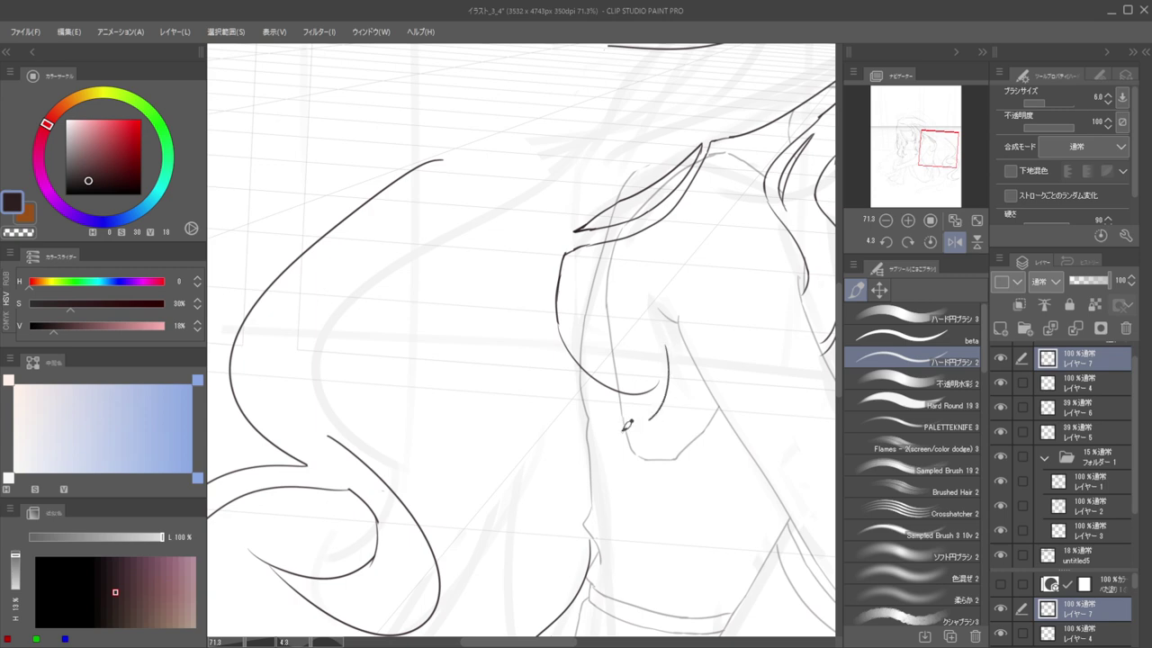
key("ctrl+z")
key("ctrl+z")
mouse_move(649, 390)
left_mouse_down()
mouse_move(670, 357)
mouse_move(642, 417)
left_mouse_up()
key("ctrl+z")
mouse_move(664, 365)
left_mouse_down()
mouse_move(659, 407)
mouse_move(585, 400)
mouse_move(553, 359)
mouse_move(568, 353)
mouse_move(596, 418)
mouse_move(629, 401)
left_mouse_up()
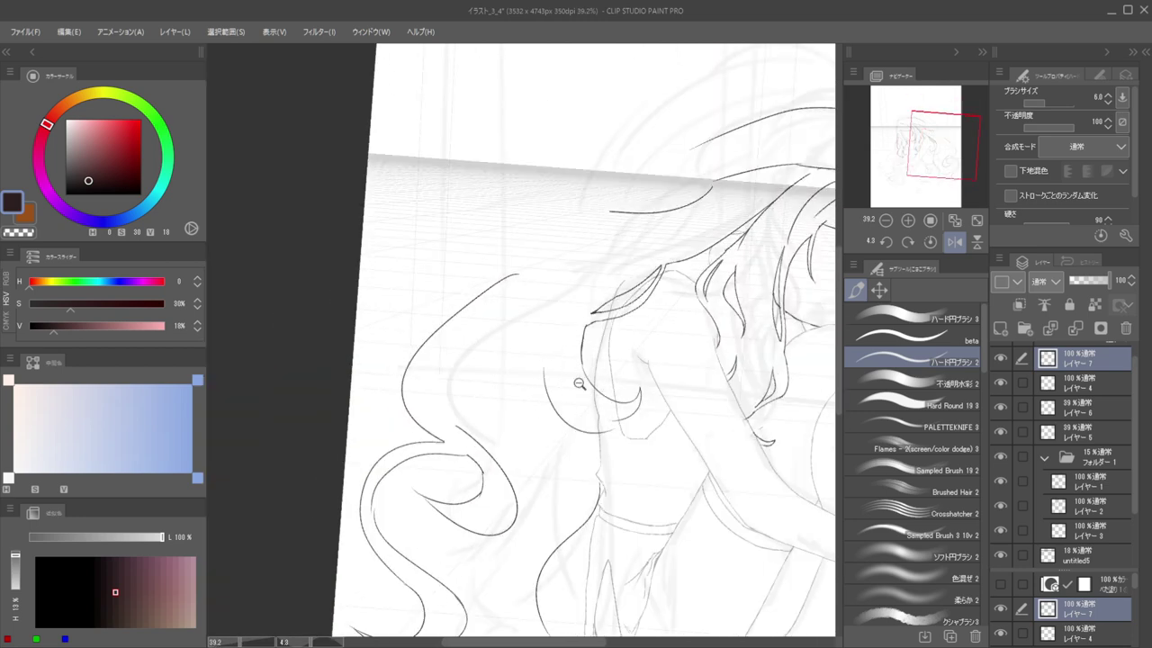
scroll(579, 383, "down", 3)
scroll(591, 391, "up", 6)
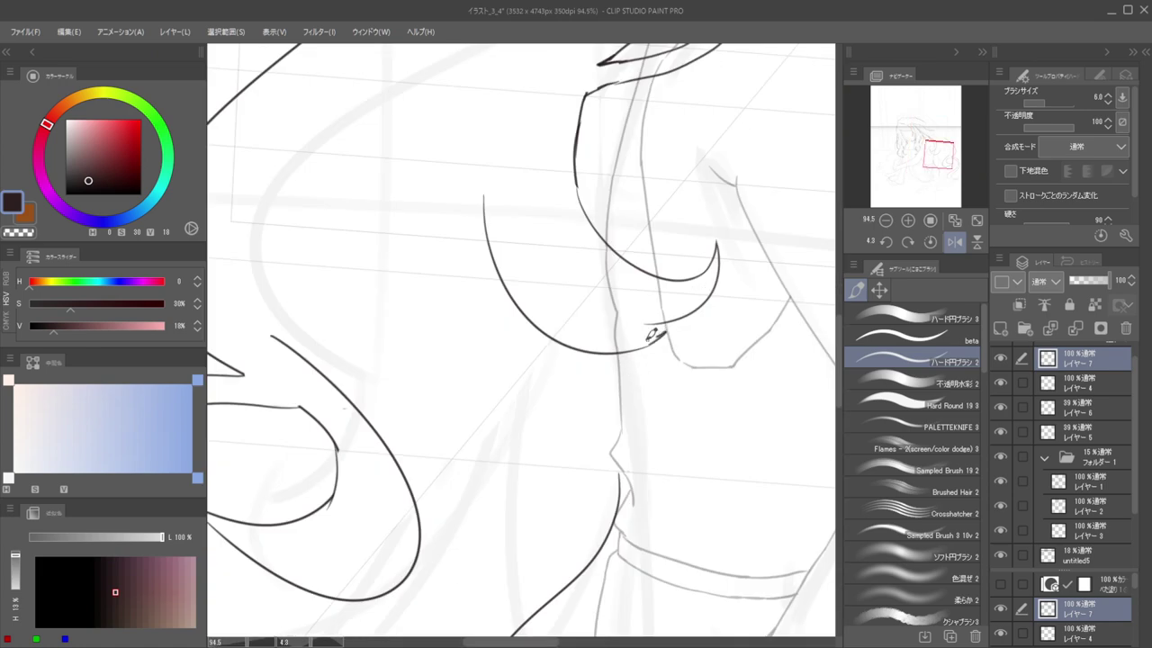
scroll(645, 301, "down", 4)
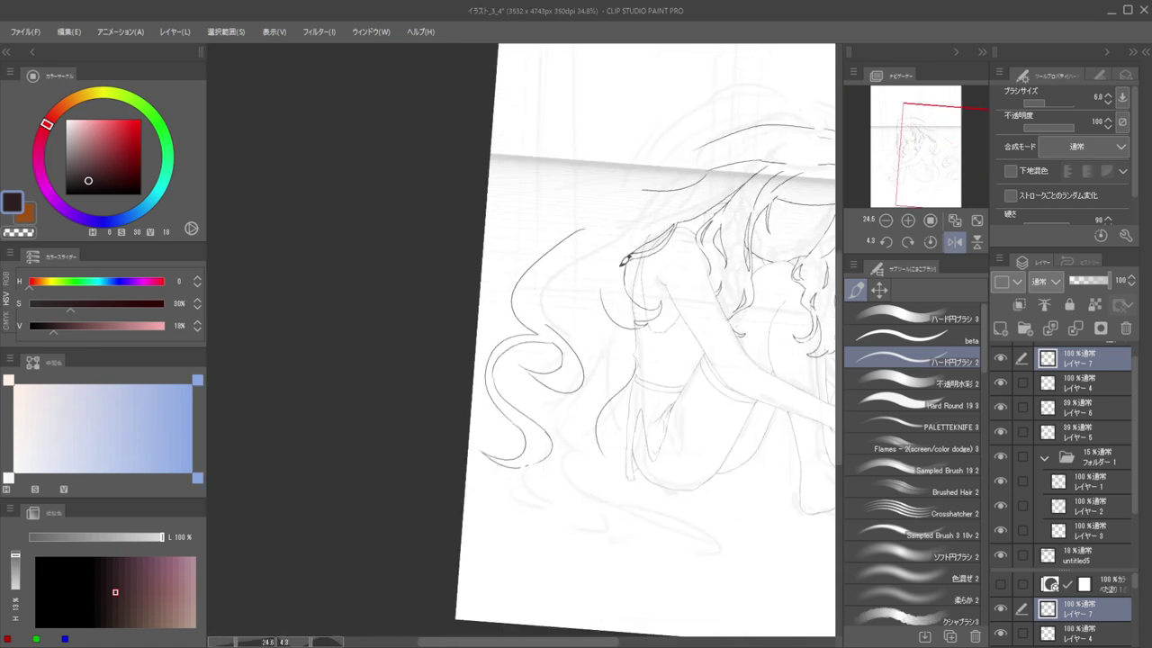
mouse_move(694, 302)
left_mouse_down()
mouse_move(613, 416)
mouse_move(531, 418)
mouse_move(586, 343)
mouse_move(531, 297)
mouse_move(627, 295)
mouse_move(594, 394)
mouse_move(583, 389)
mouse_move(626, 390)
mouse_move(578, 487)
mouse_move(611, 505)
mouse_move(613, 478)
mouse_move(634, 500)
mouse_move(604, 511)
left_mouse_up()
scroll(583, 389, "up", 3)
Add a hooked tail at the hair tip, a stroke down to the long curve, and a down-left curve
key("ctrl+z")
left_click_drag(669, 396, 628, 286)
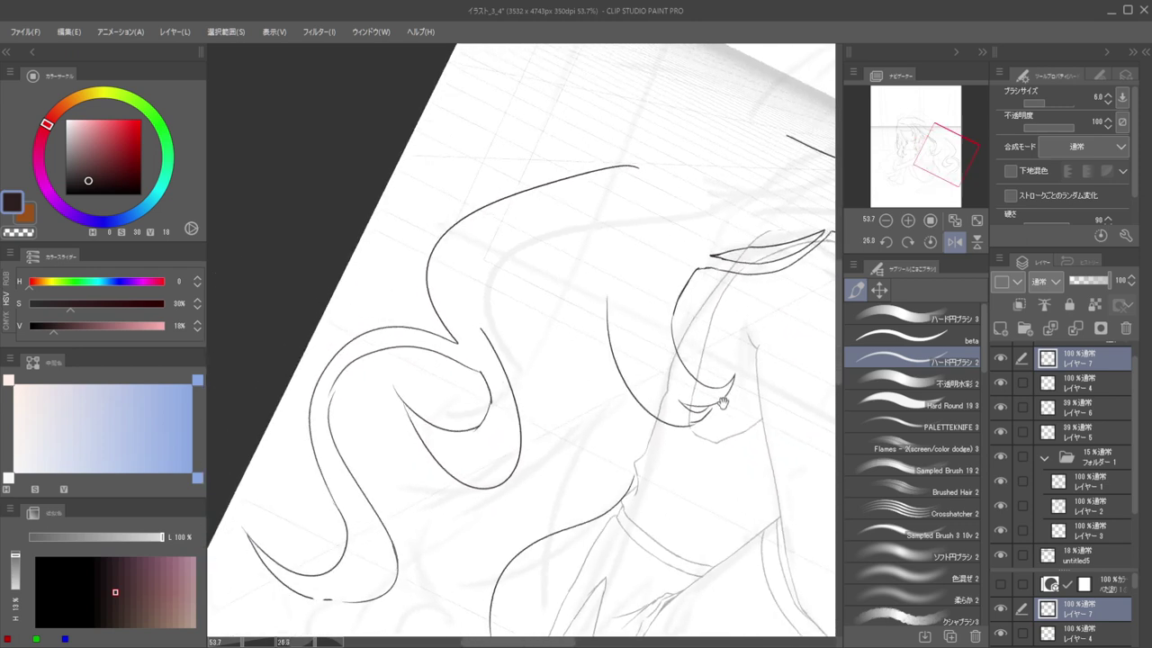
scroll(722, 402, "up", 4)
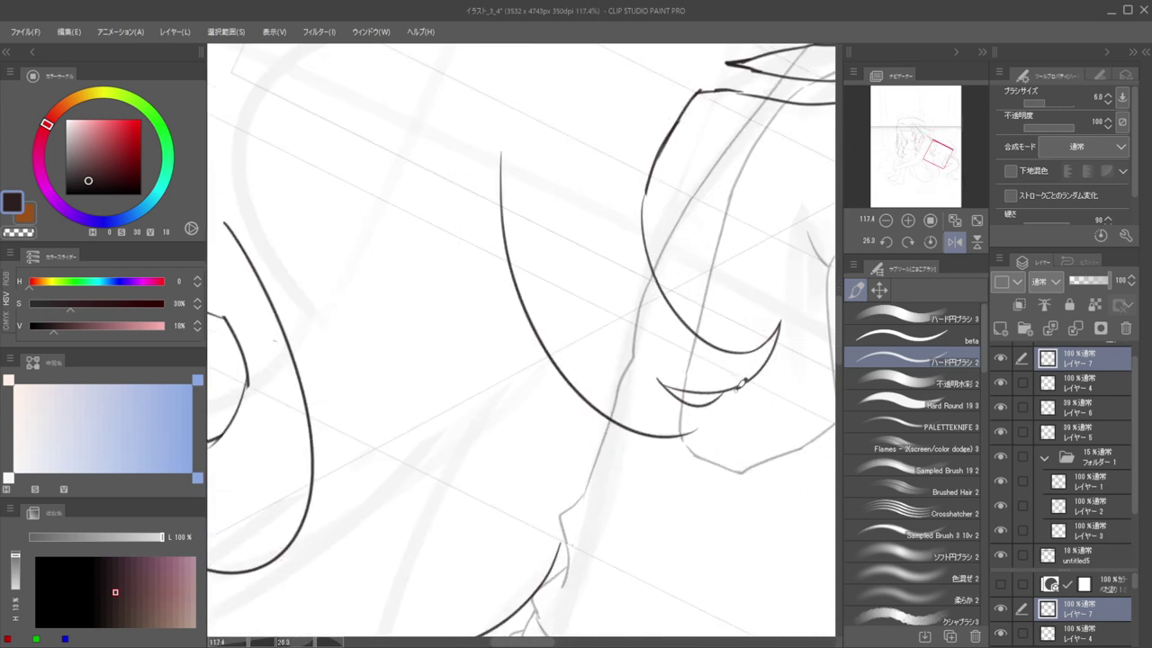
left_click_drag(741, 385, 678, 437)
scroll(654, 409, "down", 12)
mouse_move(712, 352)
left_mouse_down()
mouse_move(672, 309)
mouse_move(712, 284)
mouse_move(663, 298)
left_mouse_up()
scroll(670, 324, "up", 3)
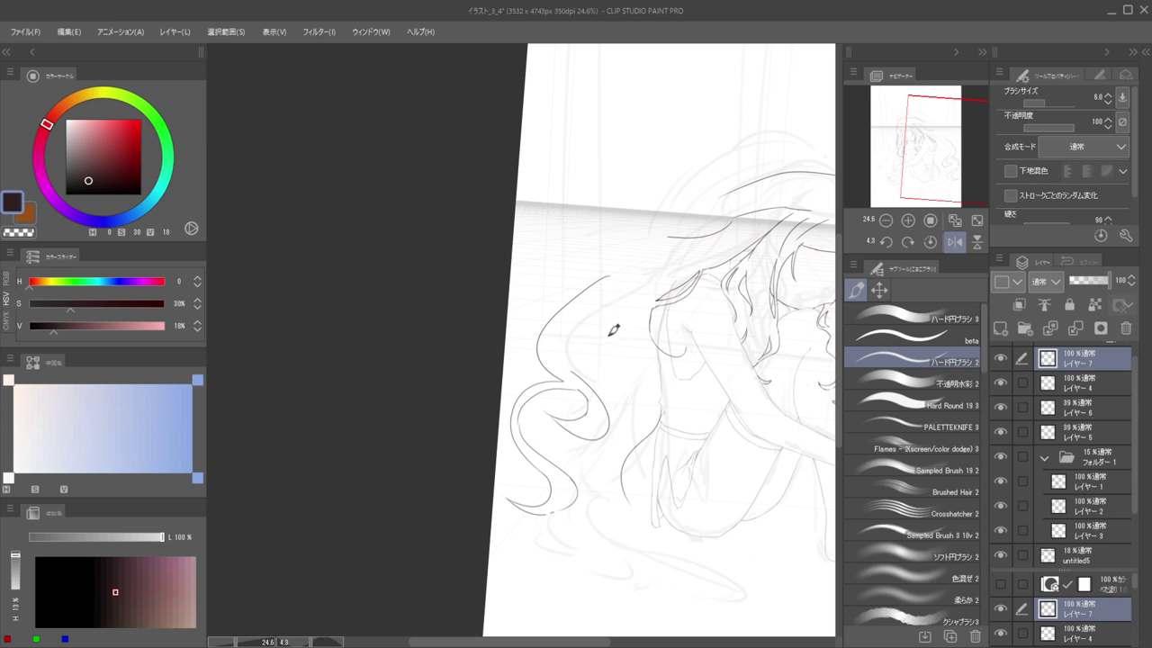
left_click_drag(630, 314, 607, 367)
Ink a short curved stroke and redraw the curl's continuation running downward
scroll(594, 486, "up", 2)
key("ctrl+z")
scroll(583, 469, "down", 6)
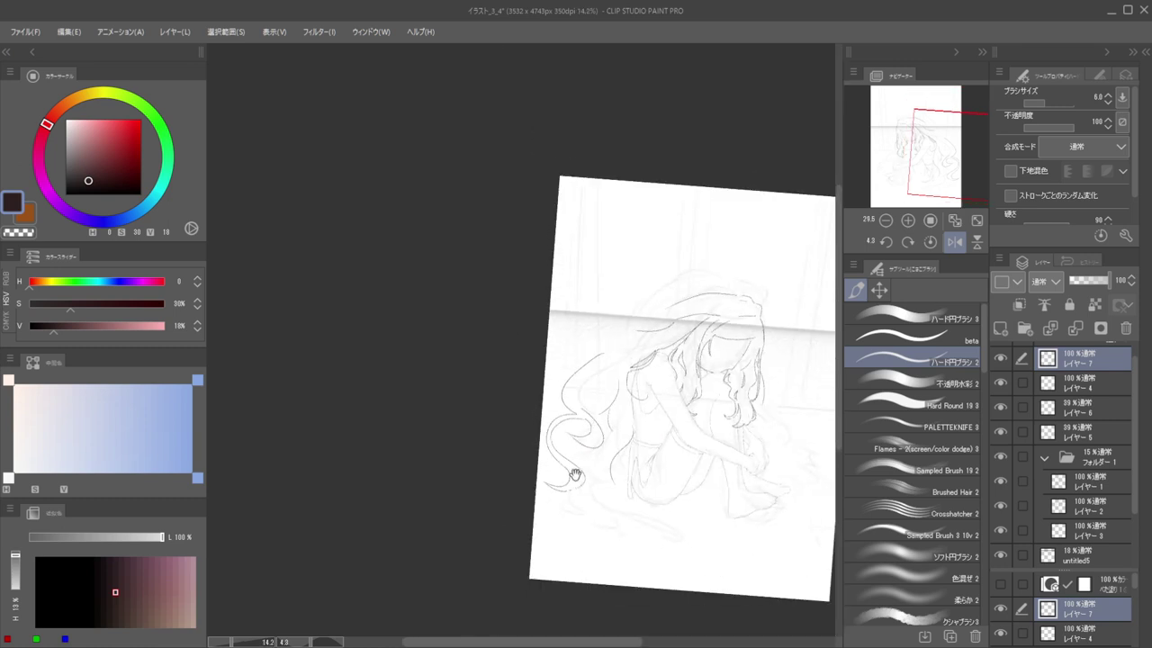
scroll(575, 475, "up", 5)
left_click_drag(584, 482, 568, 509)
mouse_move(585, 471)
left_mouse_down()
mouse_move(570, 522)
mouse_move(596, 545)
left_mouse_up()
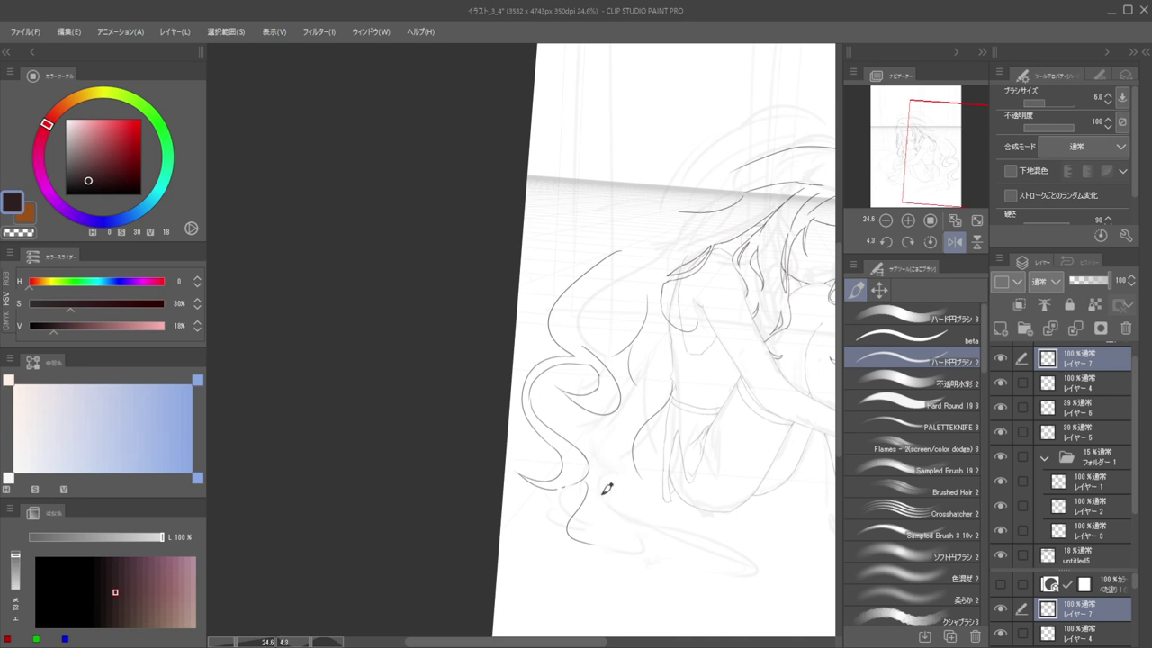
key("ctrl+z")
left_click_drag(569, 495, 632, 554)
scroll(601, 500, "down", 4)
Check the mirrored view and erase the stray lower hair-tail strokes
key("h")
mouse_move(596, 489)
left_mouse_down()
mouse_move(736, 492)
mouse_move(734, 510)
mouse_move(779, 479)
mouse_move(763, 433)
mouse_move(771, 453)
mouse_move(725, 469)
mouse_move(701, 454)
left_mouse_up()
key("e")
mouse_move(738, 411)
left_mouse_down()
mouse_move(726, 397)
mouse_move(698, 477)
left_mouse_up()
key("b")
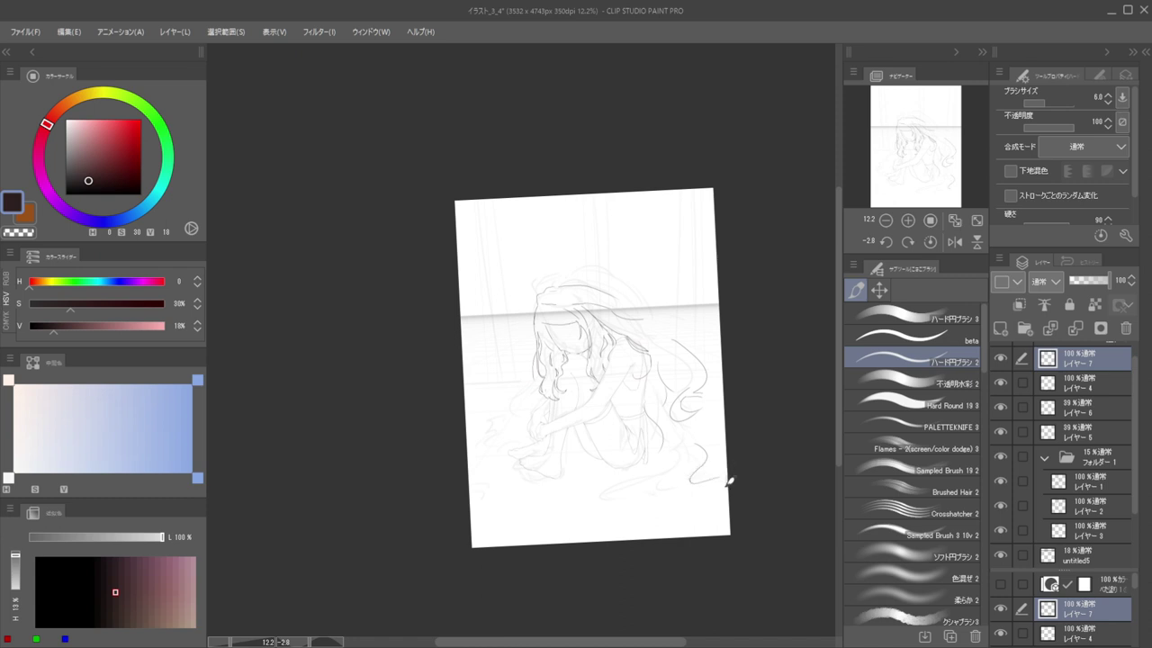
Draw the curved hair-tail stroke along the floor, extending it down and right with retries
mouse_move(702, 464)
left_mouse_down()
mouse_move(692, 478)
mouse_move(764, 442)
mouse_move(647, 468)
left_mouse_up()
key("ctrl+z")
left_click_drag(715, 452, 643, 480)
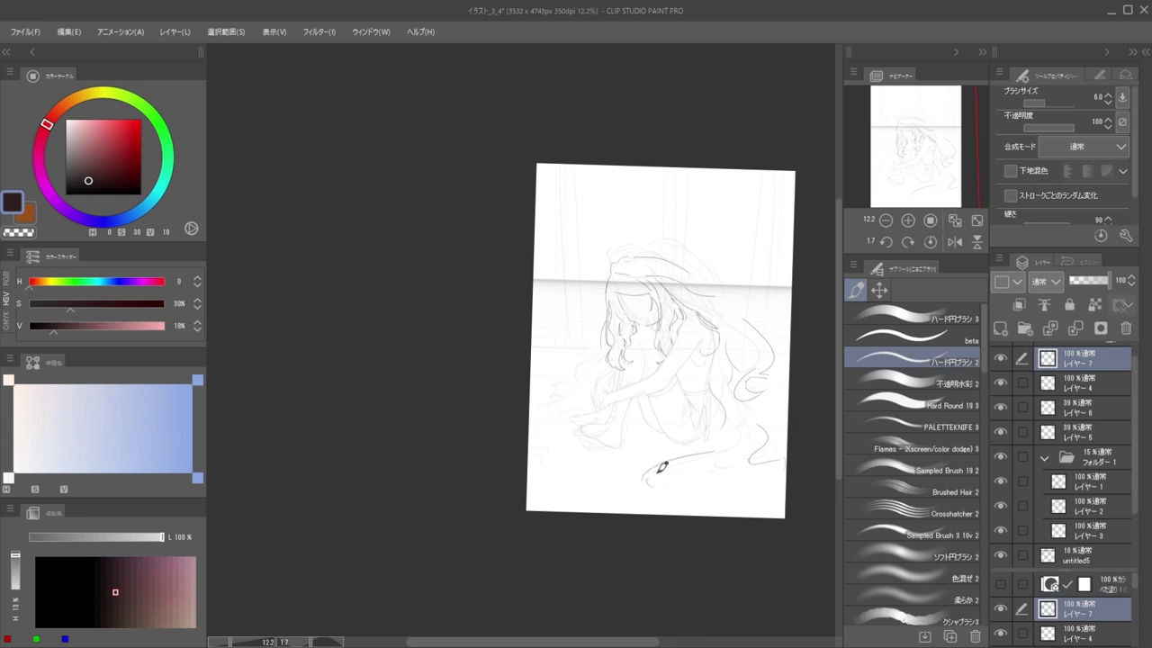
key("ctrl+z")
key("ctrl+z")
left_click_drag(718, 436, 653, 479)
scroll(693, 454, "up", 2)
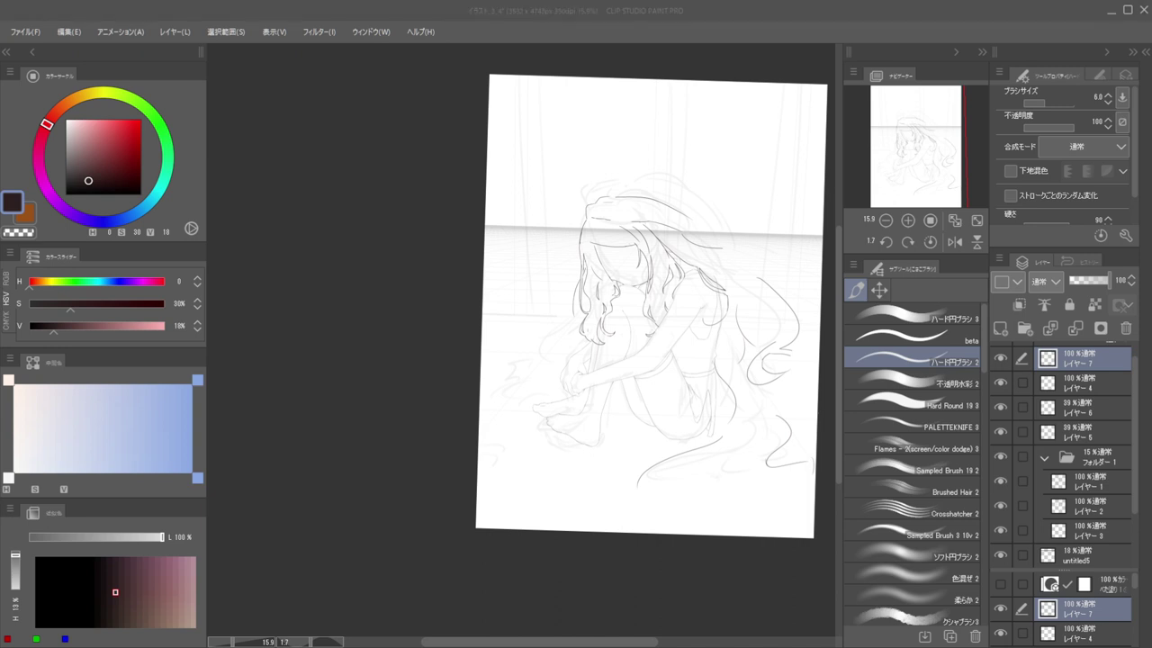
left_click(641, 483)
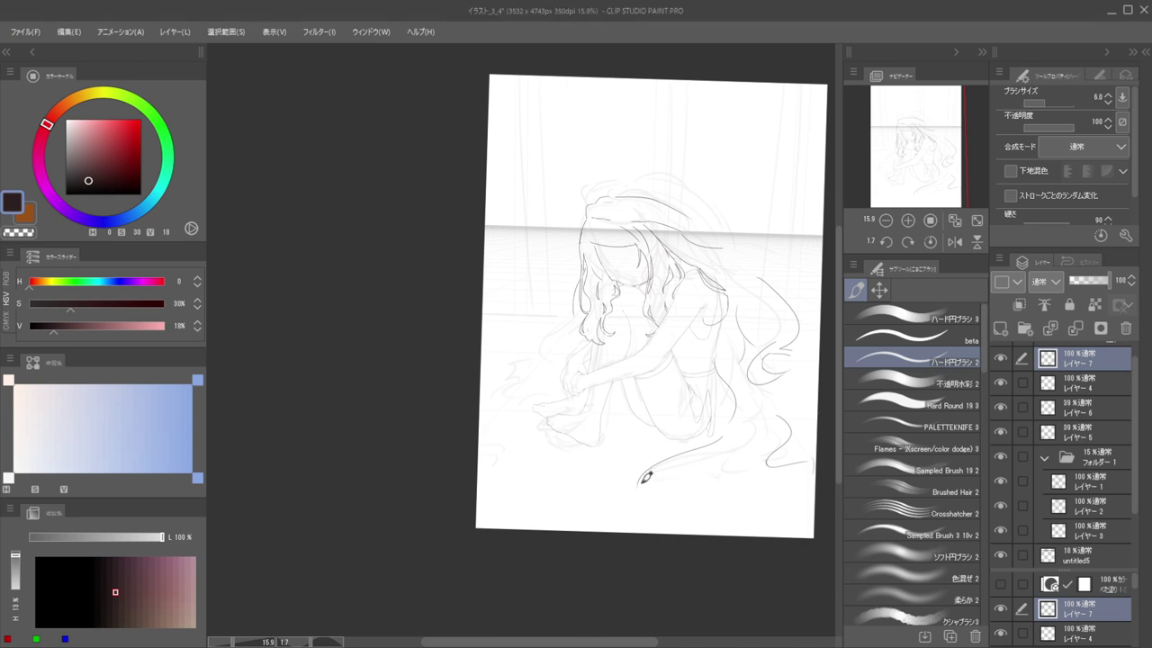
mouse_move(639, 484)
left_mouse_down()
mouse_move(666, 492)
mouse_move(648, 475)
mouse_move(650, 504)
mouse_move(684, 487)
mouse_move(680, 473)
mouse_move(672, 486)
mouse_move(694, 486)
mouse_move(686, 473)
mouse_move(672, 486)
mouse_move(738, 528)
left_mouse_up()
left_click_drag(738, 499, 731, 528)
scroll(643, 424, "down", 3)
scroll(620, 494, "up", 5)
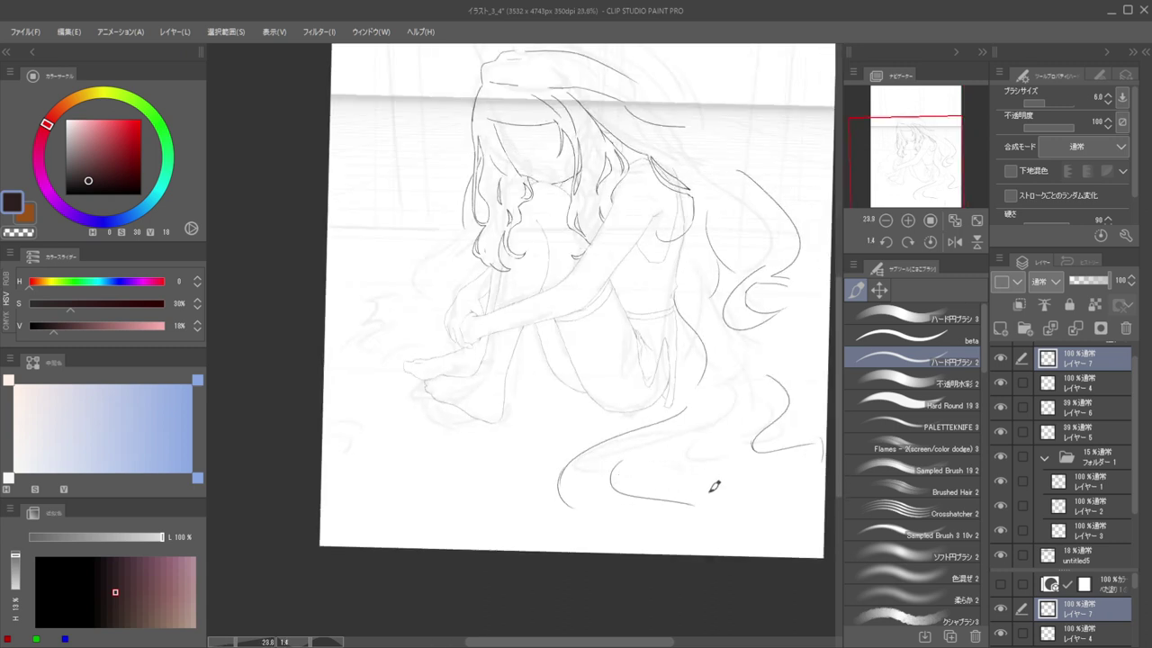
left_click_drag(714, 505, 730, 553)
key("ctrl+z")
left_click_drag(706, 509, 725, 567)
Extend the hair tail up and right, add a short stroke, and erase the overlapping line
left_click(621, 485)
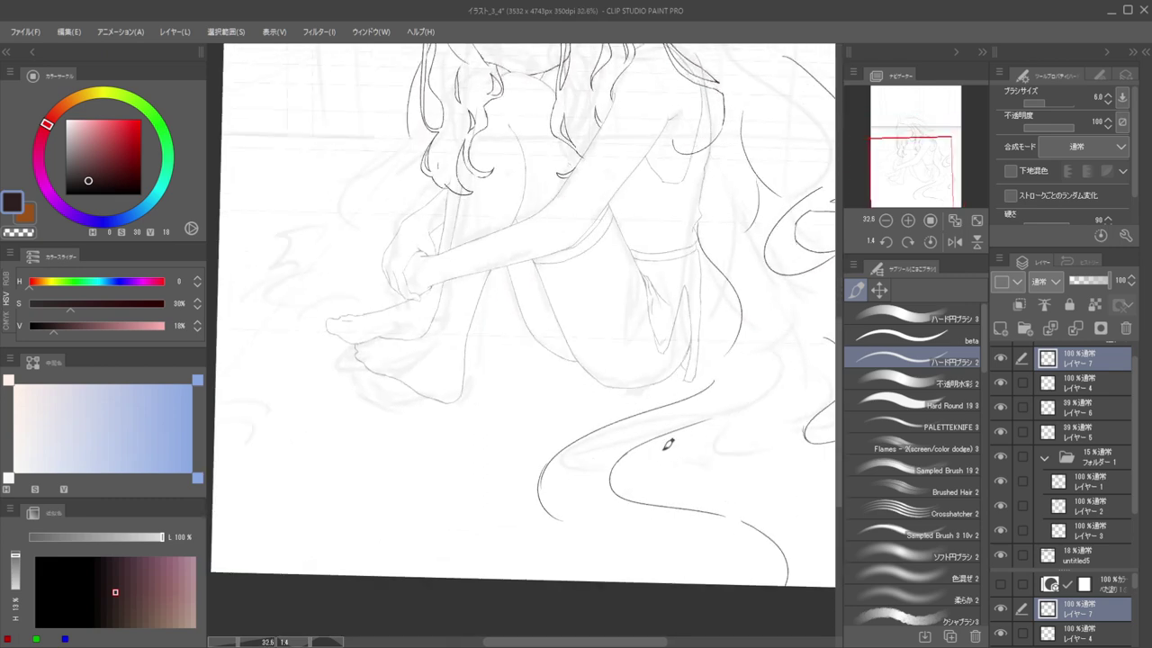
left_click_drag(684, 442, 788, 402)
scroll(643, 458, "down", 4)
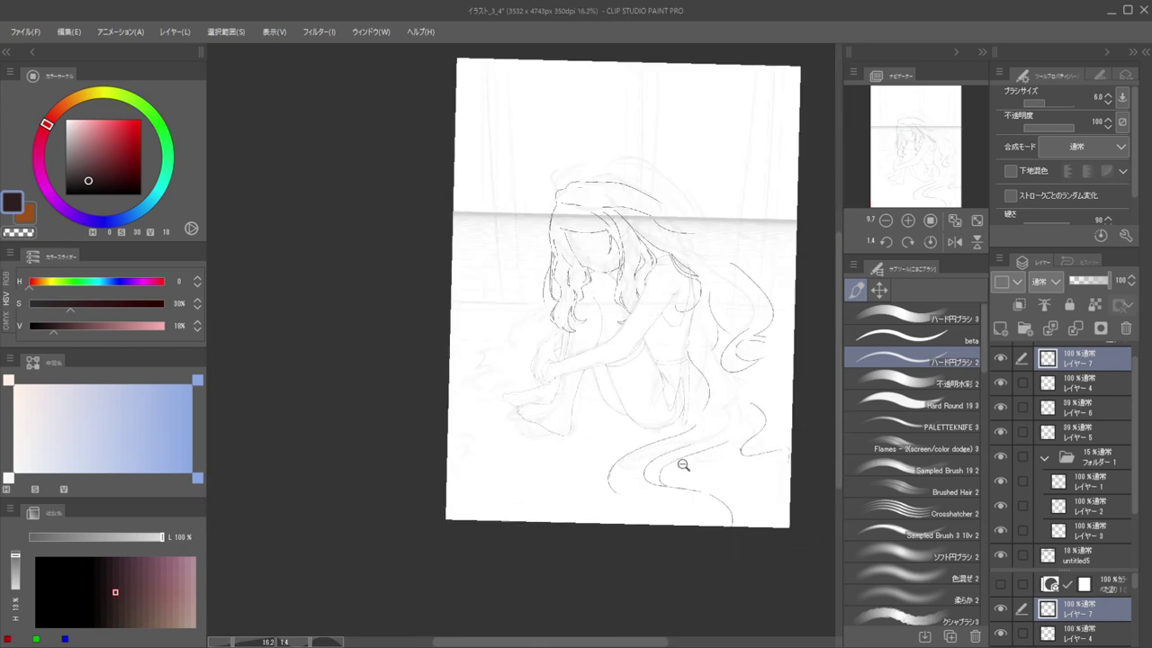
scroll(683, 463, "up", 5)
left_click_drag(695, 469, 680, 497)
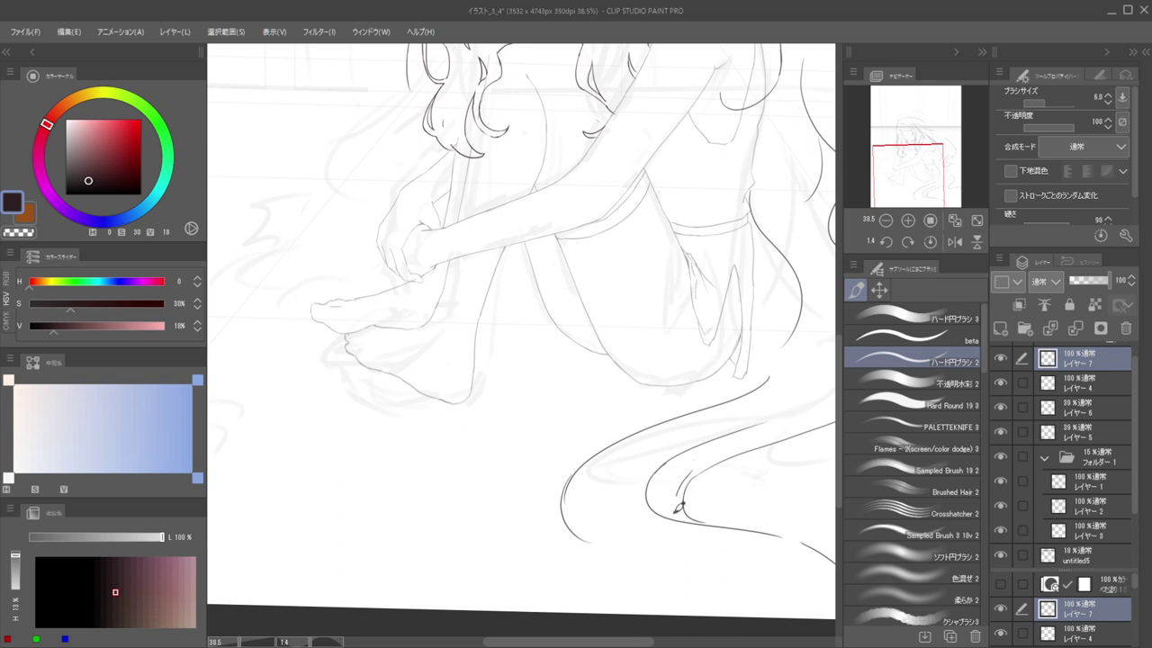
key("e")
mouse_move(701, 537)
left_mouse_down()
mouse_move(688, 535)
mouse_move(705, 531)
mouse_move(695, 521)
mouse_move(731, 525)
left_mouse_up()
key("b")
Draw the inner hair strand sweeping up and right, redoing it until the length fits
mouse_move(714, 470)
left_mouse_down()
mouse_move(635, 492)
mouse_move(682, 456)
left_mouse_up()
key("ctrl+z")
left_click_drag(612, 496, 698, 456)
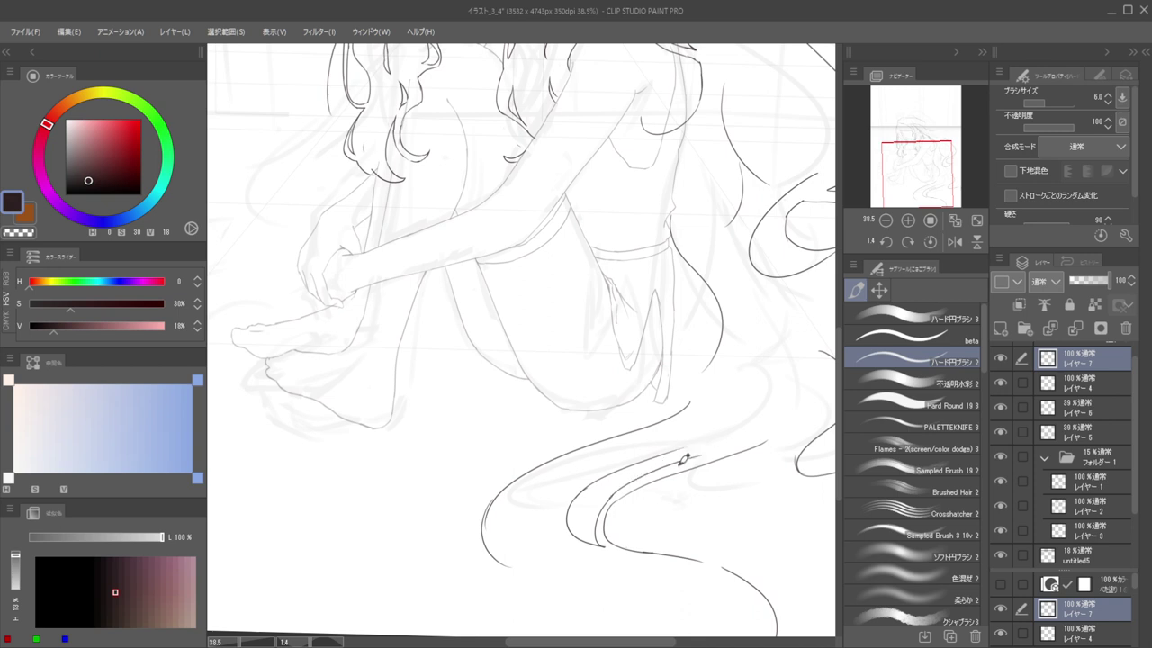
key("ctrl+z")
mouse_move(620, 491)
left_mouse_down()
mouse_move(688, 425)
mouse_move(754, 435)
left_mouse_up()
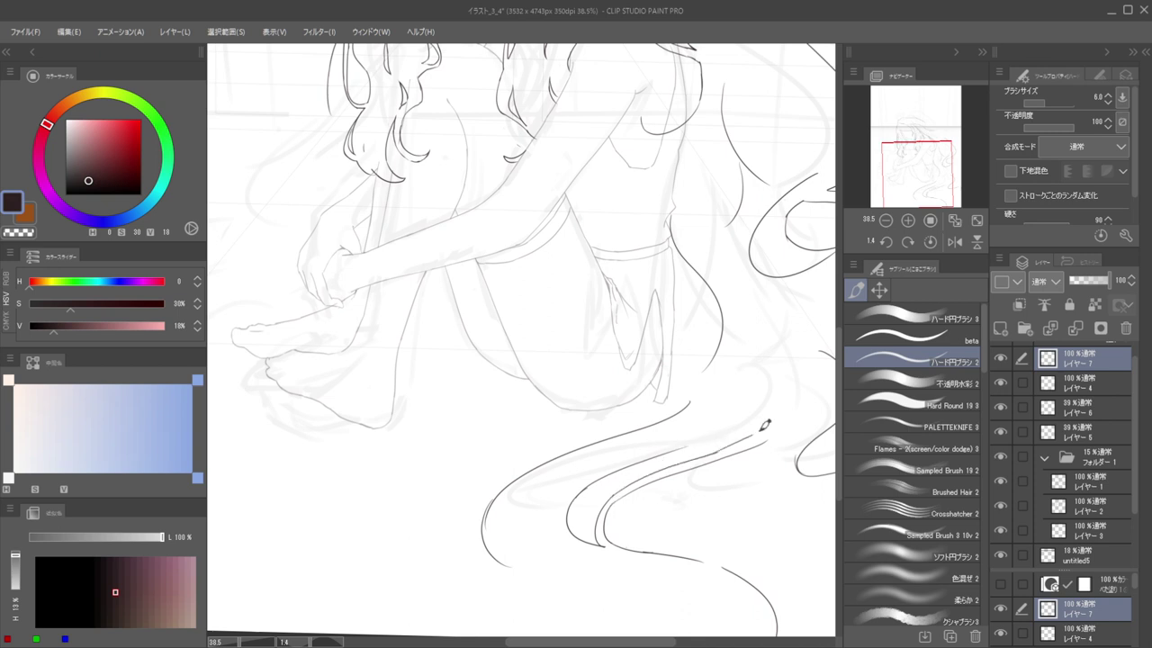
key("ctrl+z")
key("ctrl+z")
left_click_drag(612, 493, 763, 425)
key("ctrl+z")
mouse_move(612, 495)
left_mouse_down()
mouse_move(774, 428)
mouse_move(719, 430)
left_mouse_up()
left_click_drag(719, 430, 641, 442)
mouse_move(641, 442)
left_mouse_down()
mouse_move(701, 447)
mouse_move(691, 455)
left_mouse_up()
Redraw the thin strand tip so it joins the upper hair line
key("ctrl+z")
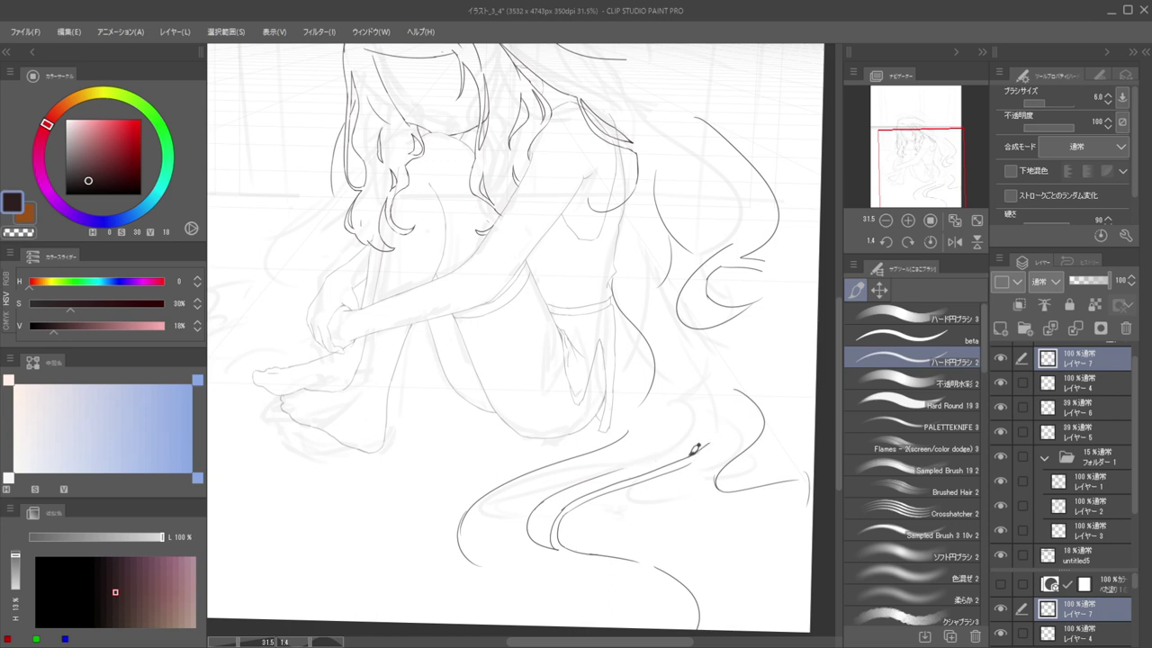
mouse_move(617, 467)
left_mouse_down()
mouse_move(711, 441)
mouse_move(598, 443)
left_mouse_up()
key("ctrl+z")
scroll(687, 441, "down", 5)
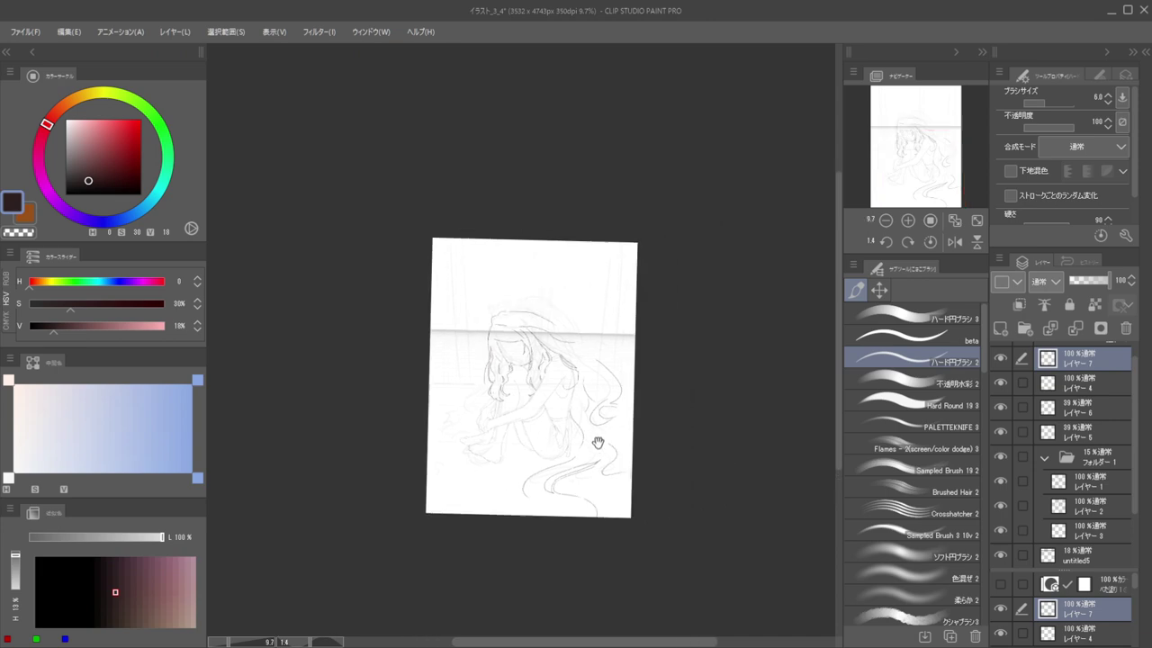
scroll(598, 445, "up", 5)
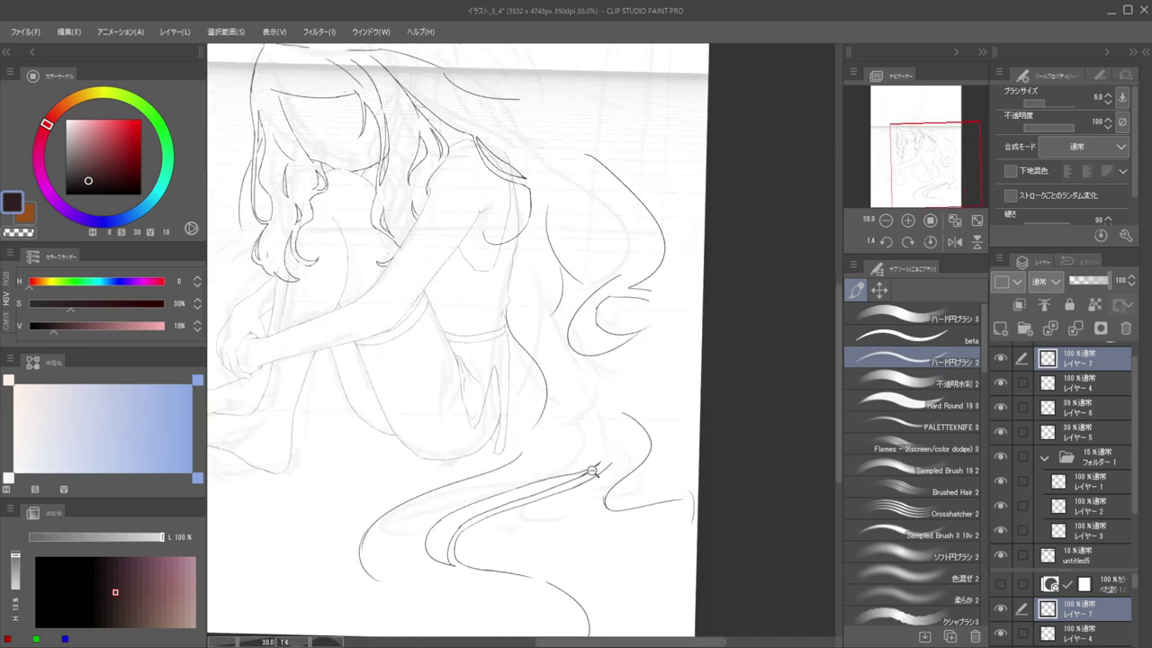
scroll(592, 470, "up", 3)
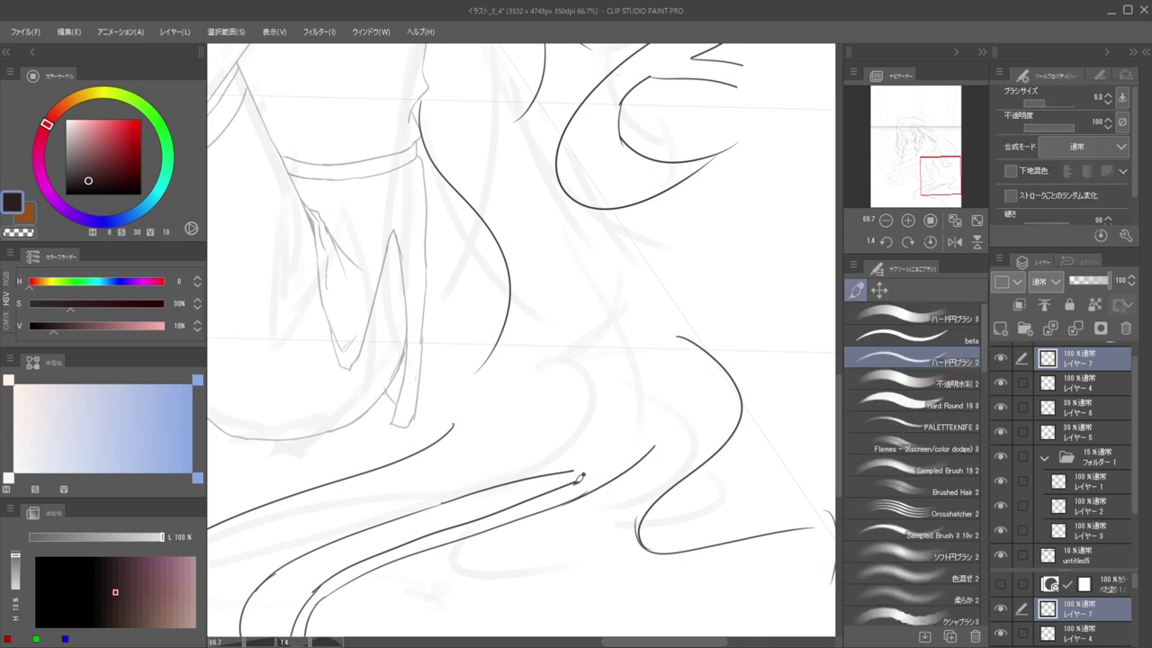
key("ctrl+z")
left_click_drag(576, 479, 620, 449)
key("ctrl+z")
mouse_move(576, 481)
left_mouse_down()
mouse_move(618, 451)
mouse_move(566, 471)
mouse_move(564, 397)
left_mouse_up()
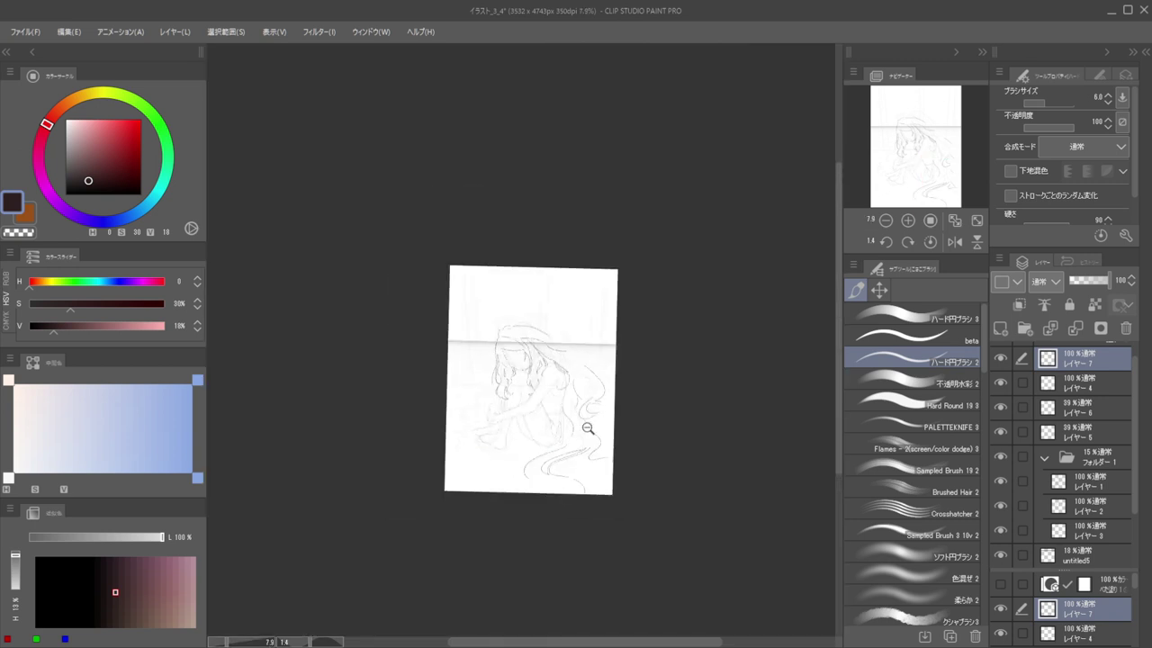
Erase the stray stroke near the hair tip and redraw a short curled tip extending down-right
scroll(588, 429, "up", 4)
key("e")
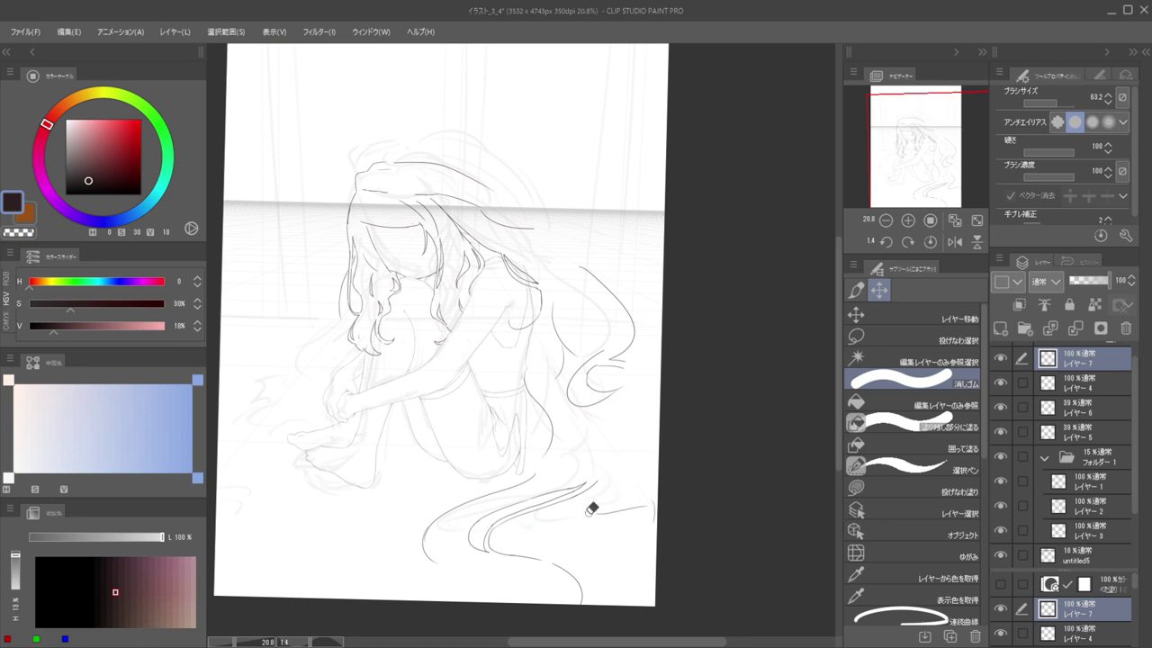
mouse_move(591, 509)
left_mouse_down()
mouse_move(648, 496)
mouse_move(648, 509)
left_mouse_up()
key("p")
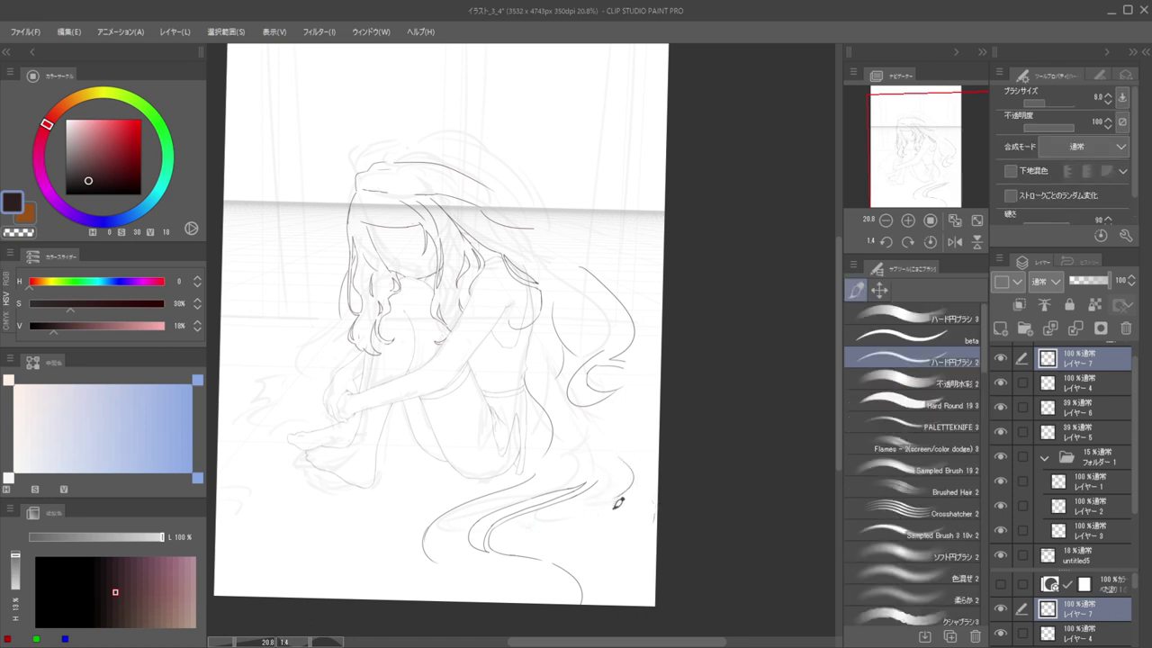
mouse_move(622, 461)
left_mouse_down()
mouse_move(623, 516)
mouse_move(658, 515)
left_mouse_up()
key("ctrl+z")
mouse_move(597, 482)
left_mouse_down()
mouse_move(601, 511)
mouse_move(630, 520)
left_mouse_up()
left_click_drag(597, 488, 617, 531)
Check the drawing in mirrored view, then draw a curled strand extending toward the page edge
mouse_move(631, 445)
left_mouse_down()
mouse_move(584, 432)
mouse_move(699, 451)
left_mouse_up()
key("h")
mouse_move(520, 424)
left_mouse_down()
mouse_move(606, 464)
mouse_move(613, 432)
mouse_move(586, 418)
left_mouse_up()
key("e")
scroll(576, 379, "down", 5)
key("h")
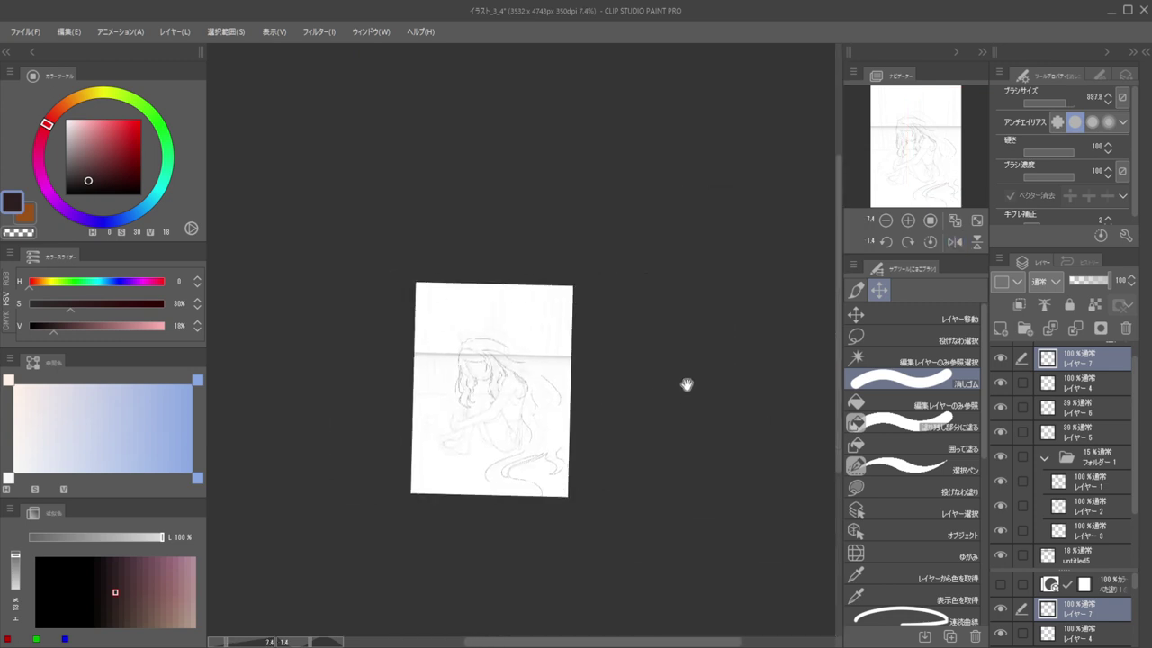
scroll(538, 392, "up", 4)
key("b")
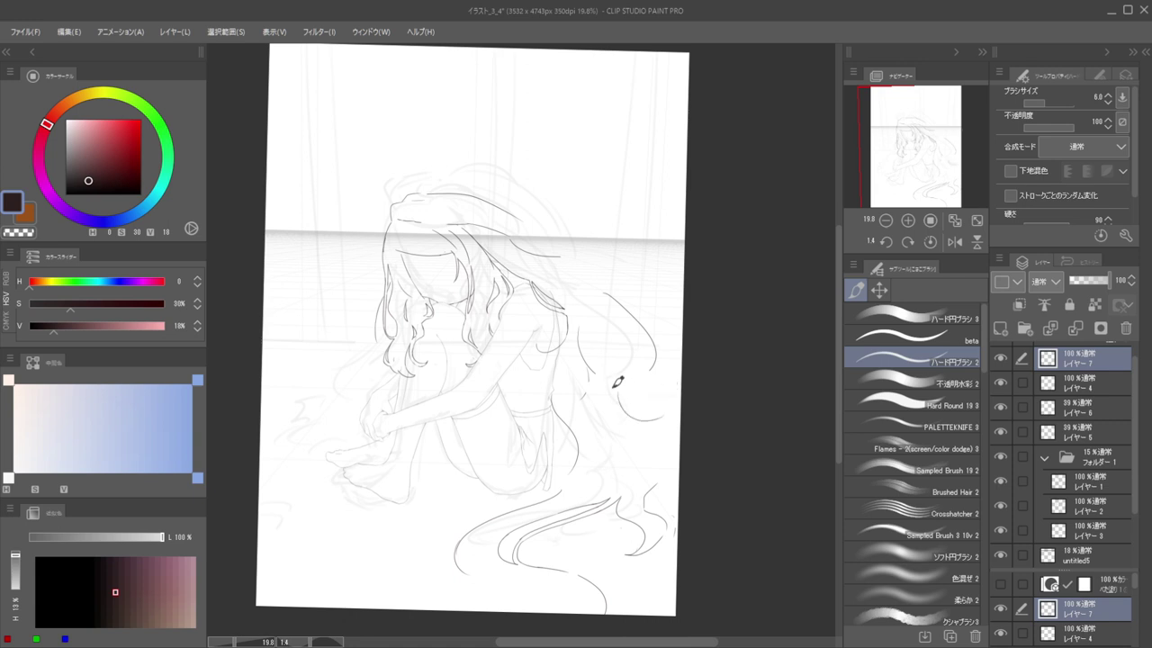
mouse_move(615, 385)
left_mouse_down()
mouse_move(641, 423)
mouse_move(659, 381)
mouse_move(637, 379)
mouse_move(618, 399)
mouse_move(666, 399)
left_mouse_up()
key("ctrl+z")
key("ctrl+z")
key("ctrl+z")
mouse_move(677, 431)
left_mouse_down()
mouse_move(679, 463)
mouse_move(591, 396)
mouse_move(606, 381)
mouse_move(633, 390)
mouse_move(575, 412)
mouse_move(608, 415)
mouse_move(591, 426)
mouse_move(603, 427)
left_mouse_up()
Set the pen back to size 6.0 and recheck the hair shape with a mirrored view
key("h")
key("h")
key("e")
scroll(587, 426, "up", 3)
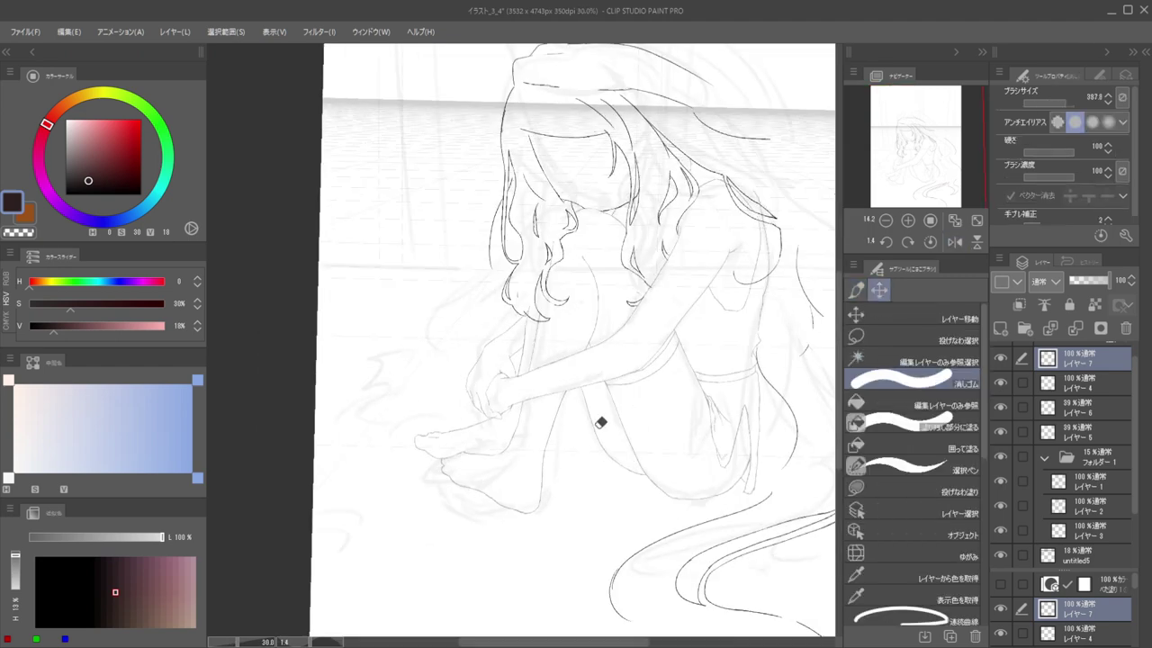
key("b")
left_click(648, 329)
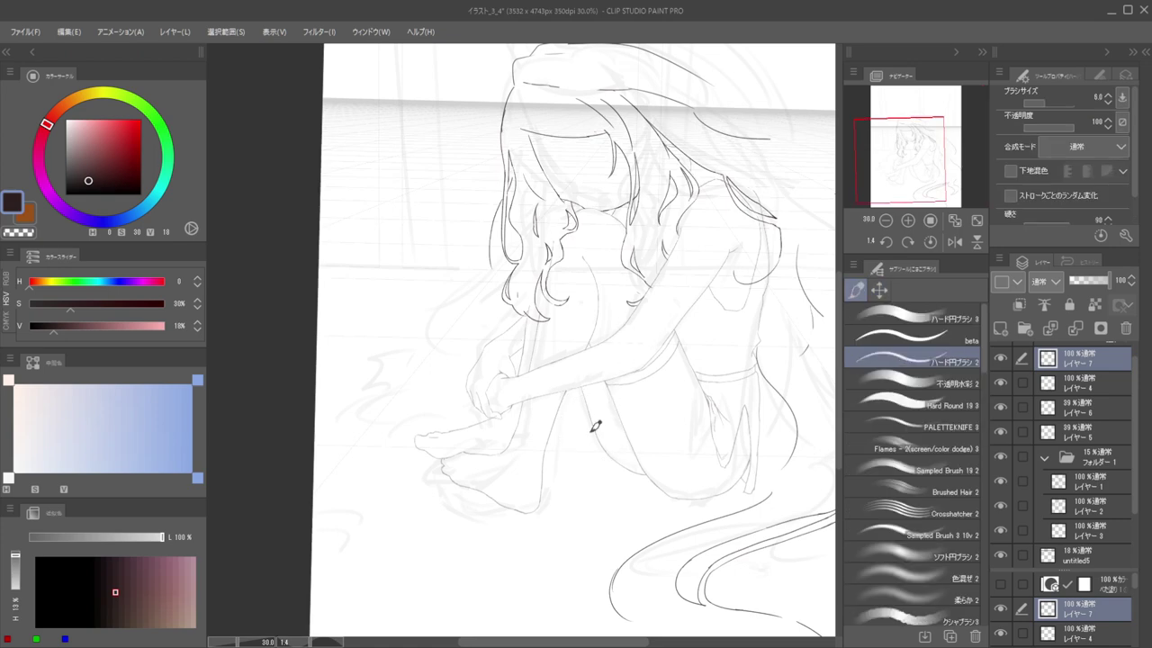
scroll(581, 416, "down", 5)
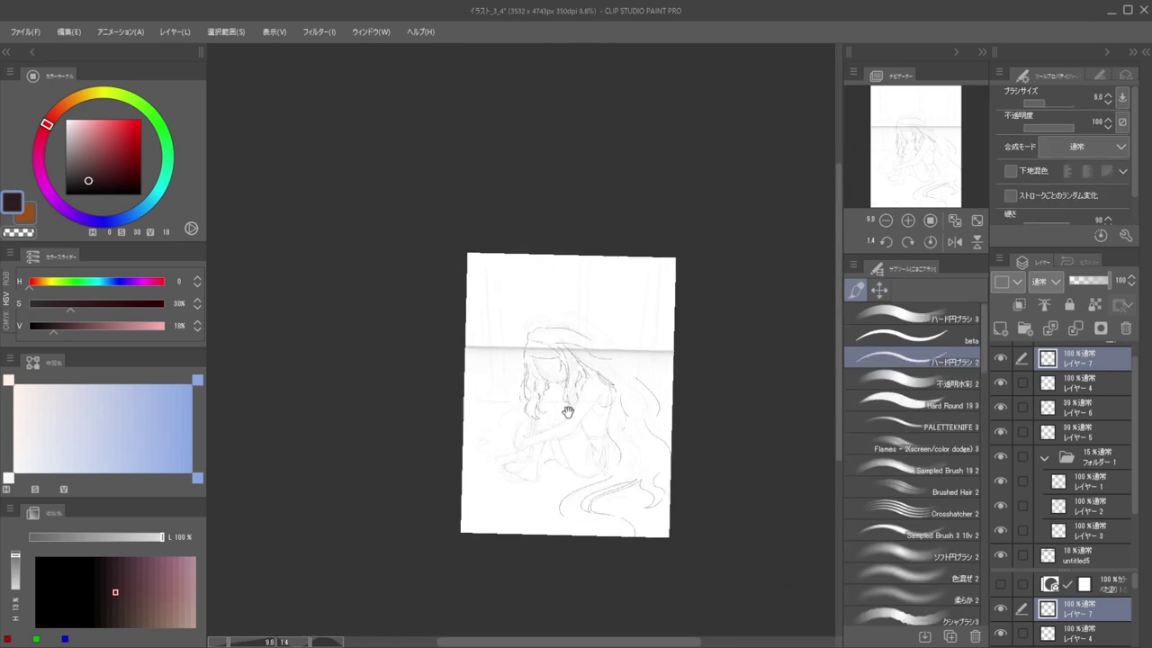
scroll(564, 382, "up", 3)
scroll(591, 387, "down", 3)
key("h")
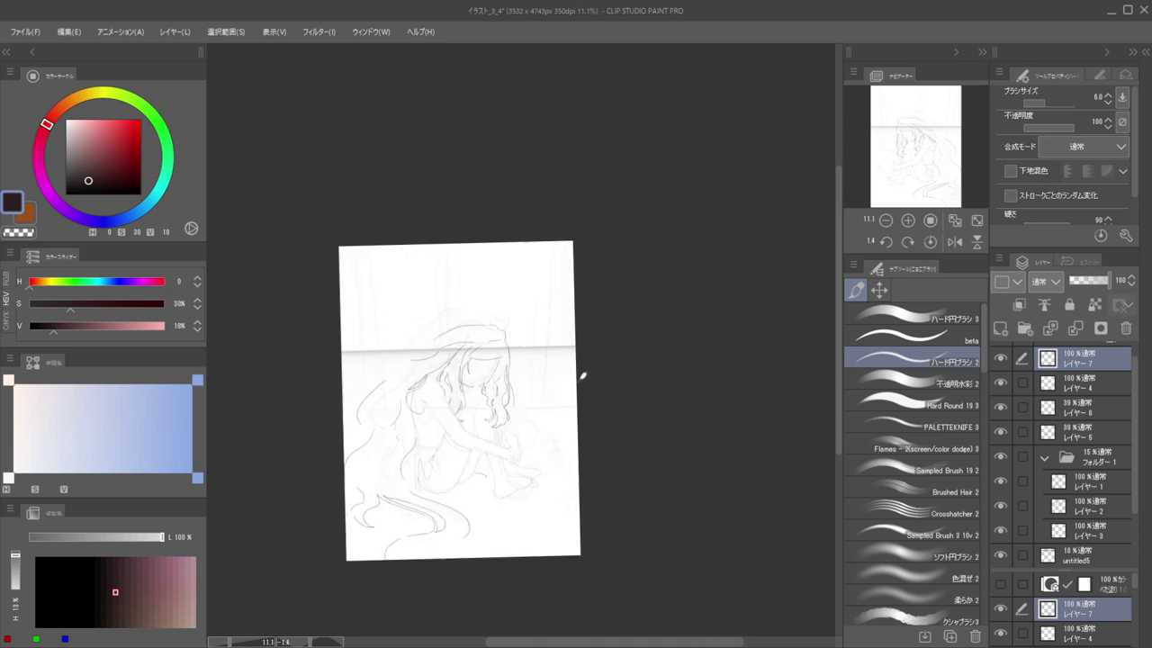
left_click_drag(553, 403, 625, 384)
key("h")
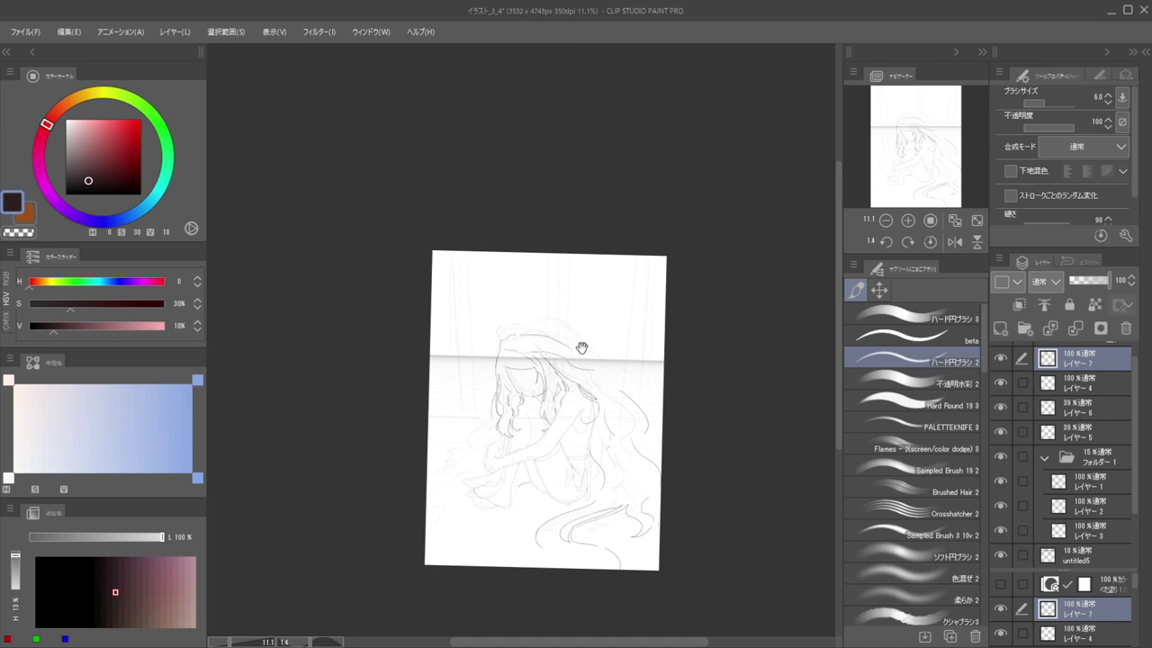
Shrink the eraser to about 106 and finish the outer hair stroke on the right edge
left_click_drag(581, 347, 535, 434)
left_click_drag(509, 385, 590, 383)
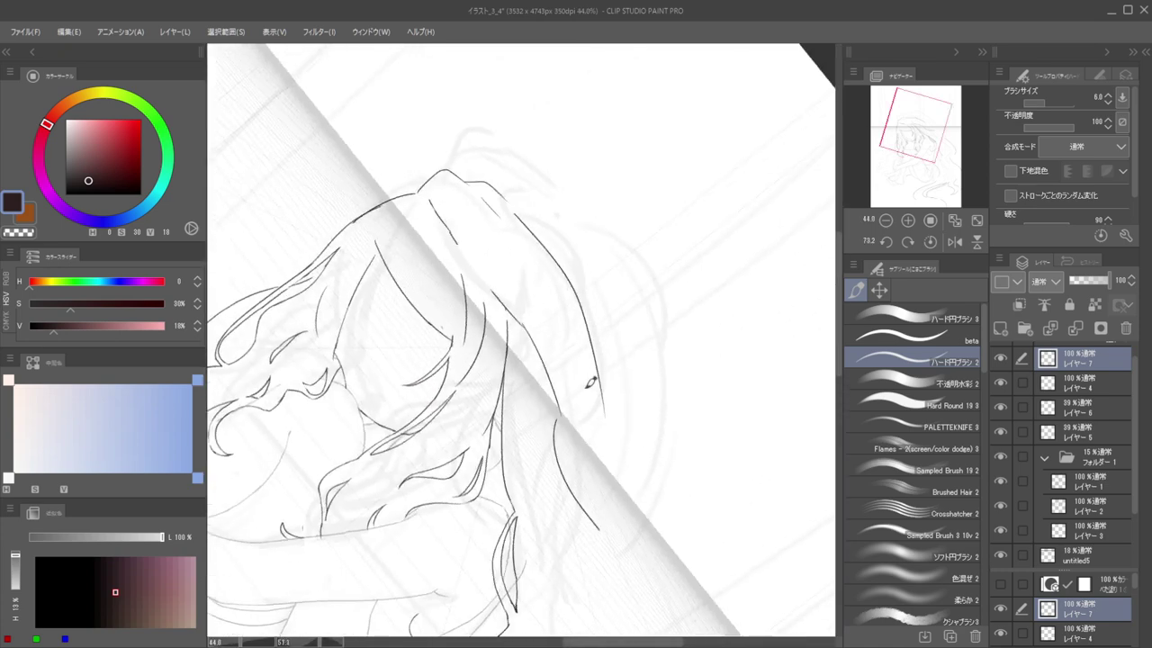
key("e")
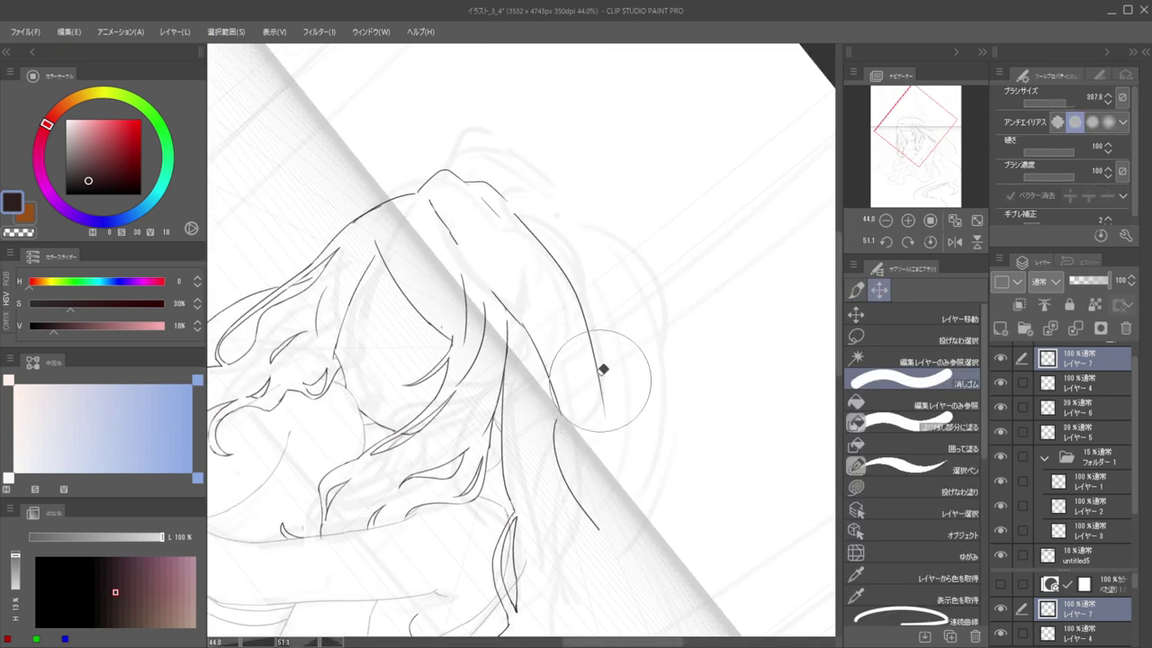
mouse_move(648, 347)
left_mouse_down()
mouse_move(594, 341)
mouse_move(632, 342)
left_mouse_up()
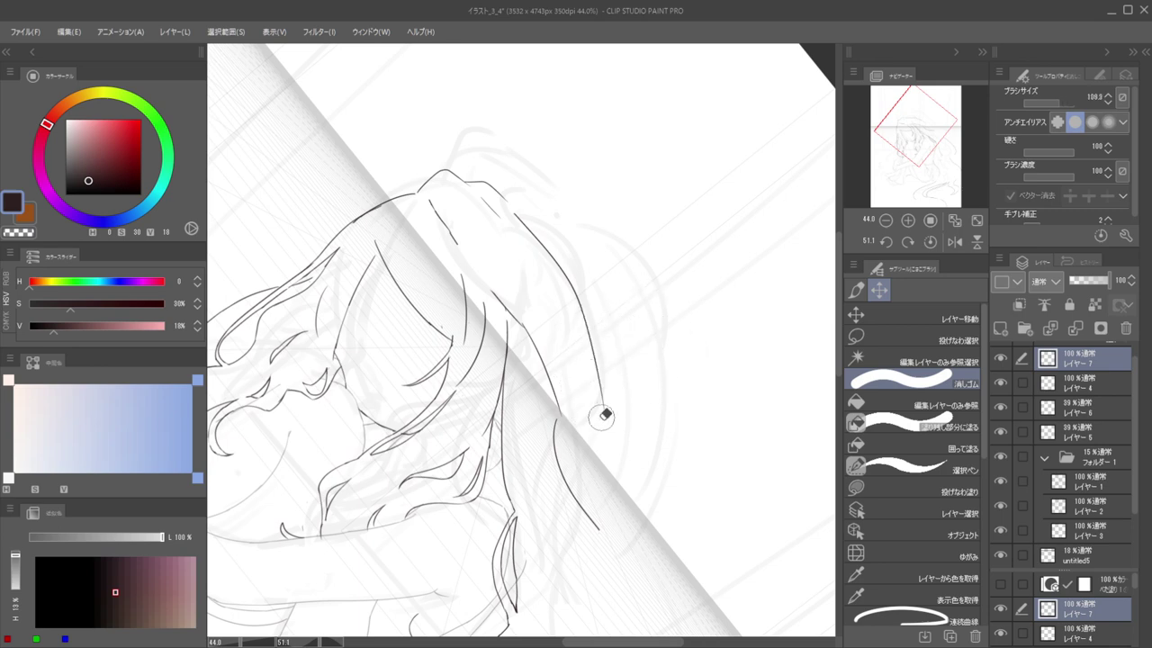
key("p")
left_click_drag(612, 434, 615, 476)
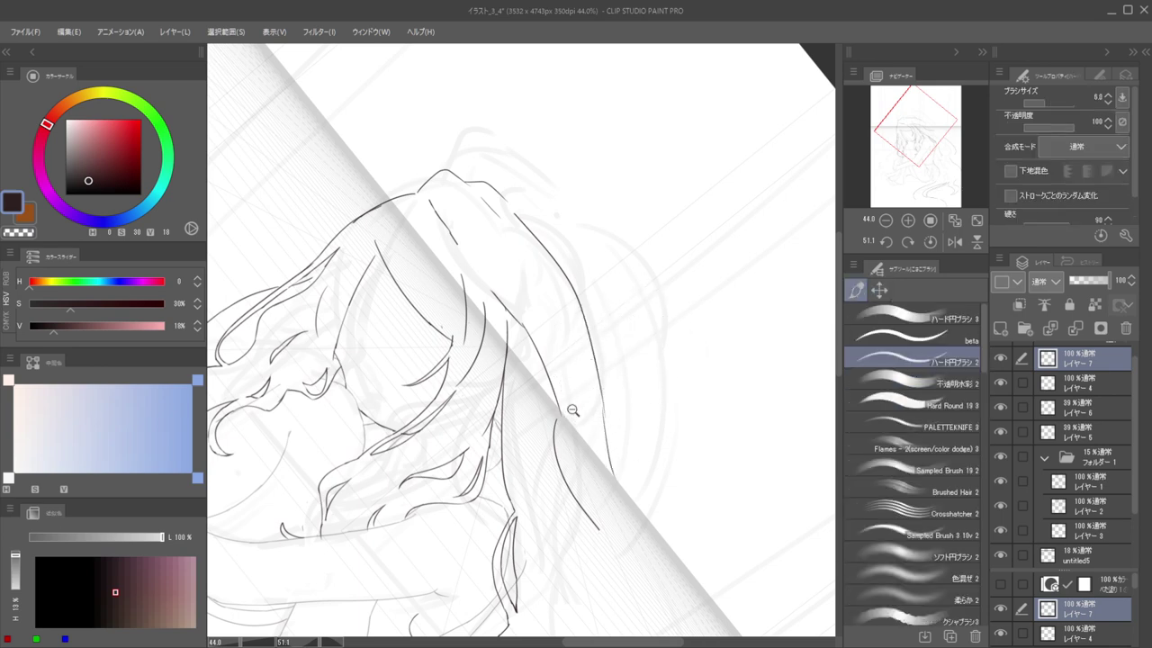
Erase the lower-right hair stroke from a rotated view
scroll(576, 402, "down", 4)
left_click_drag(589, 363, 593, 345)
scroll(586, 396, "up", 5)
key("c")
left_click_drag(583, 396, 664, 494)
left_click_drag(650, 403, 673, 432)
key("p")
key("p")
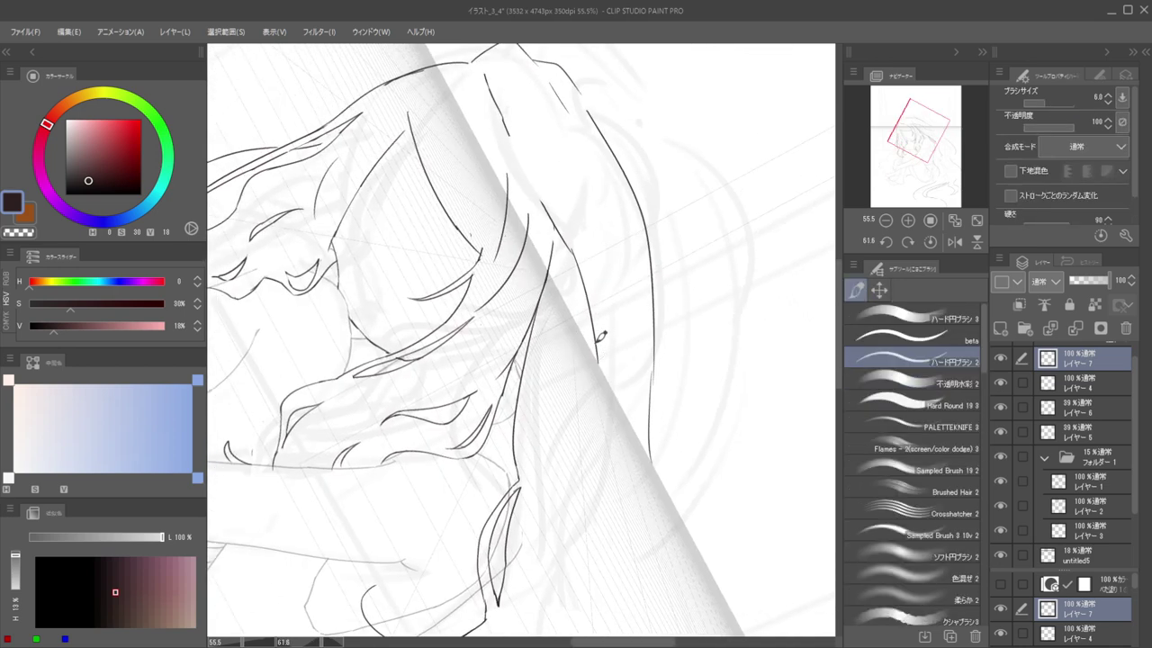
Redraw a hair line down the right side and extend another strand downward
key("ctrl+z")
left_click_drag(597, 331, 613, 445)
key("ctrl+z")
left_click_drag(599, 336, 615, 480)
left_click_drag(659, 353, 687, 530)
Extend the right-edge hair line further downward
key("e")
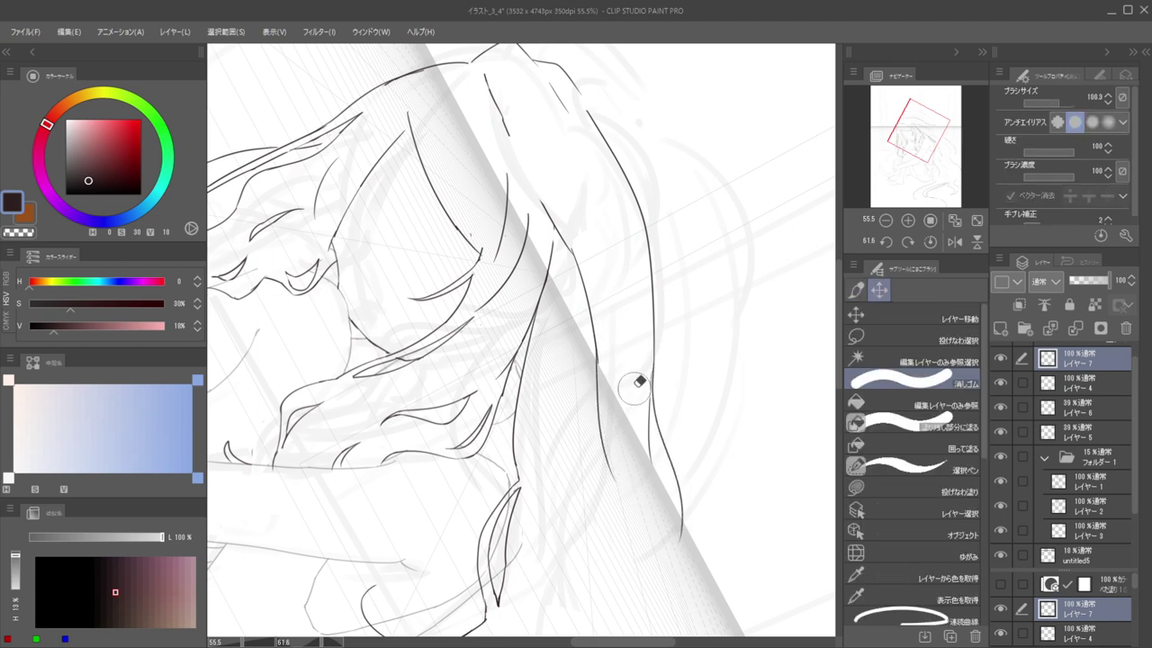
scroll(643, 402, "down", 4)
mouse_move(666, 404)
left_mouse_down()
mouse_move(674, 388)
mouse_move(685, 396)
left_mouse_up()
scroll(674, 388, "up", 3)
key("p")
mouse_move(656, 361)
left_mouse_down()
mouse_move(663, 391)
mouse_move(674, 365)
mouse_move(723, 466)
mouse_move(692, 465)
mouse_move(627, 368)
left_mouse_up()
scroll(686, 383, "down", 4)
scroll(680, 366, "up", 4)
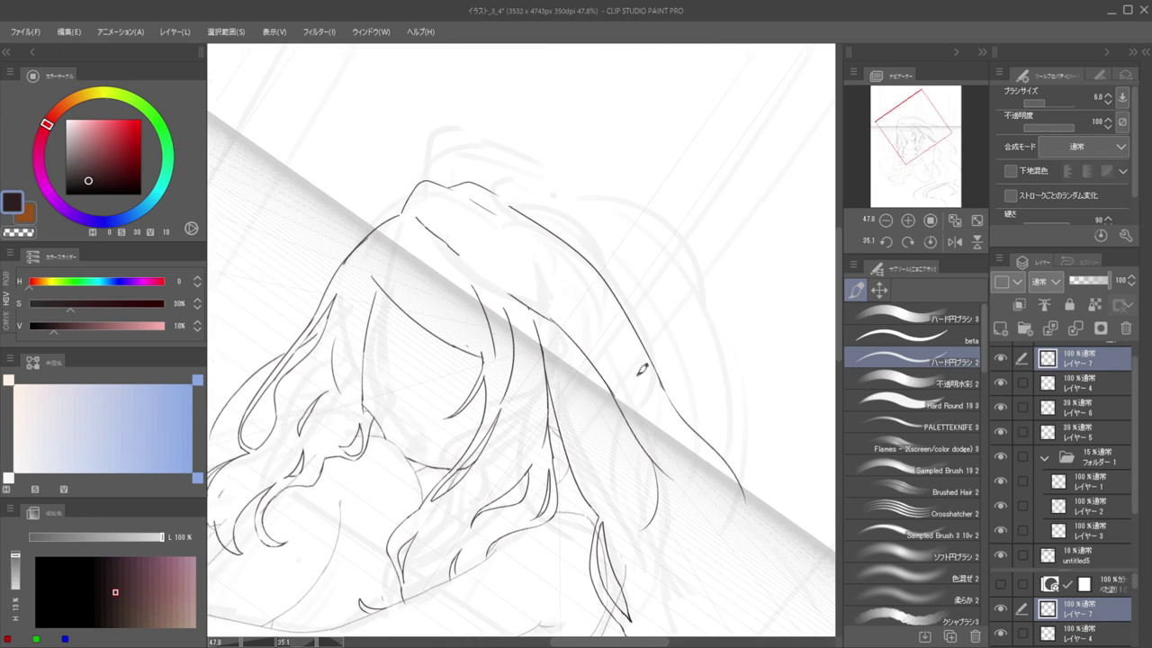
key("e")
key("b")
Tilt the canvas steeply and try a short hair strand, undoing both attempts
mouse_move(591, 367)
left_mouse_down()
mouse_move(696, 404)
mouse_move(630, 360)
mouse_move(627, 311)
left_mouse_up()
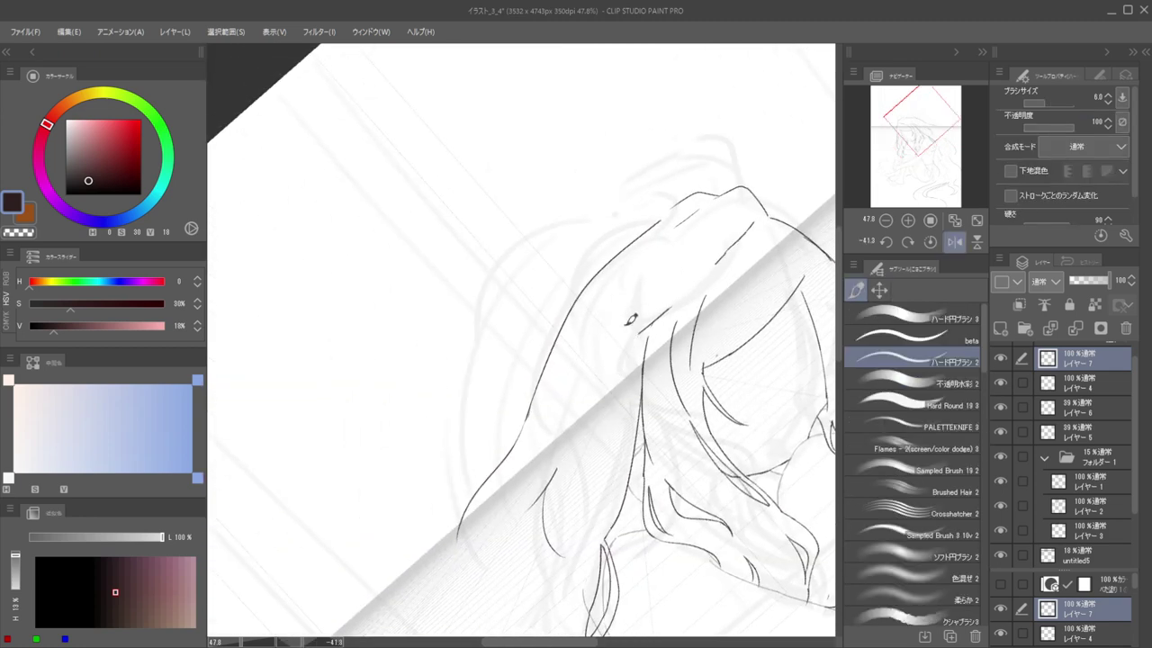
key("e")
key("b")
scroll(615, 443, "down", 5)
key("e")
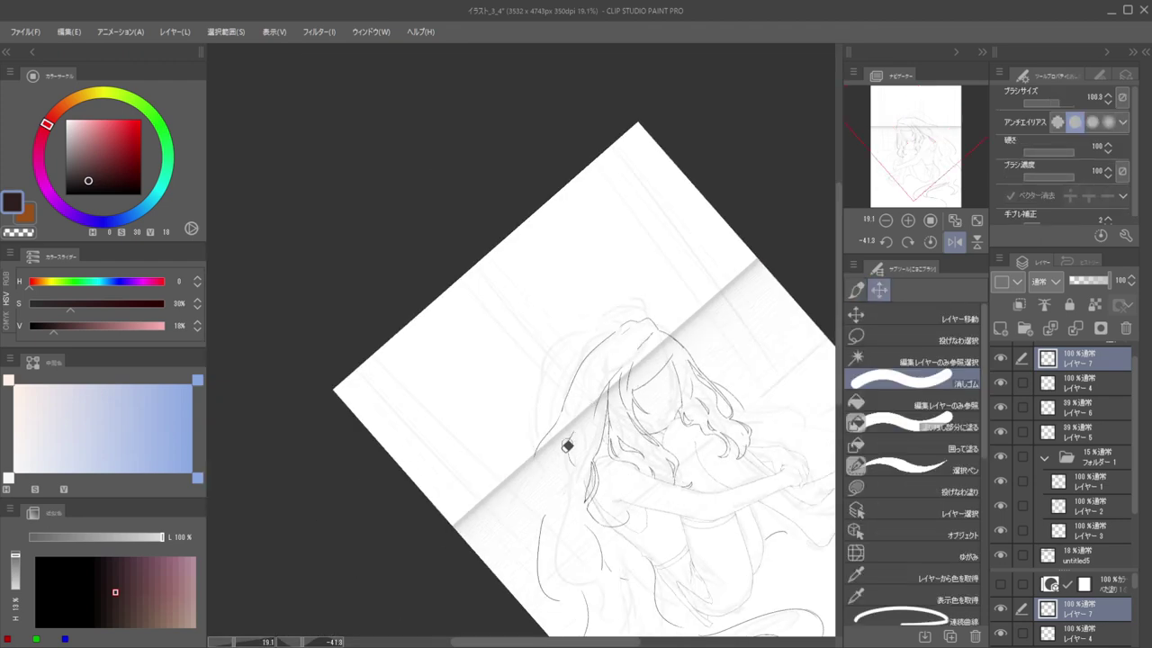
mouse_move(582, 458)
left_mouse_down()
mouse_move(576, 427)
mouse_move(609, 480)
left_mouse_up()
scroll(584, 441, "up", 4)
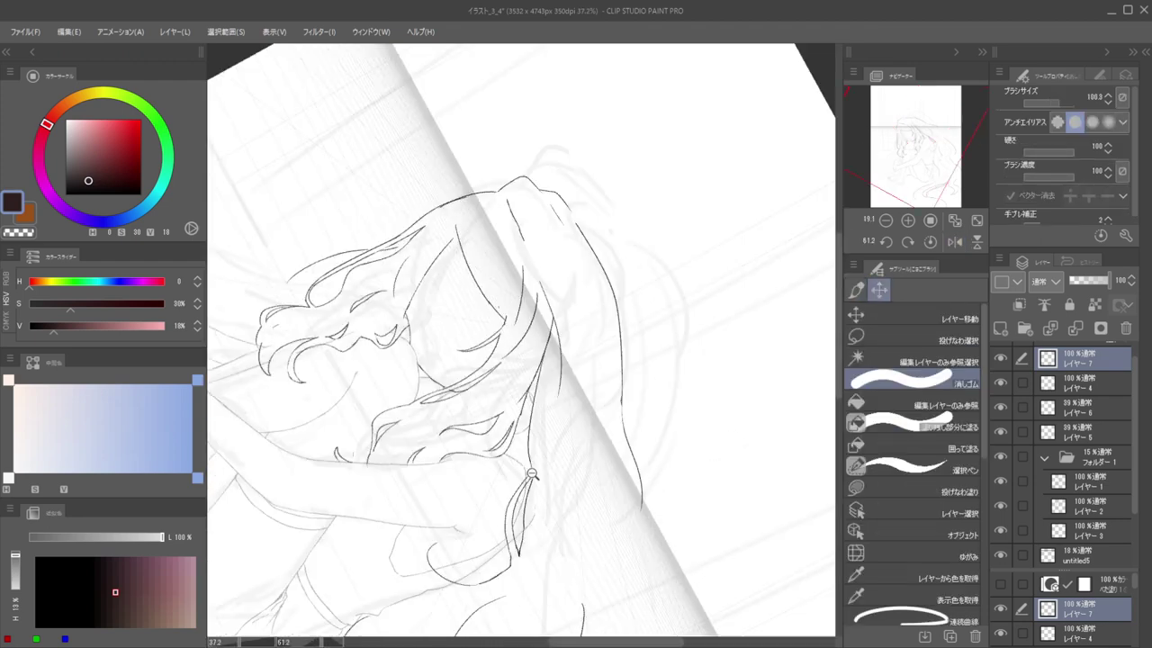
key("b")
left_click_drag(560, 430, 568, 466)
key("ctrl+z")
left_click_drag(561, 405, 573, 464)
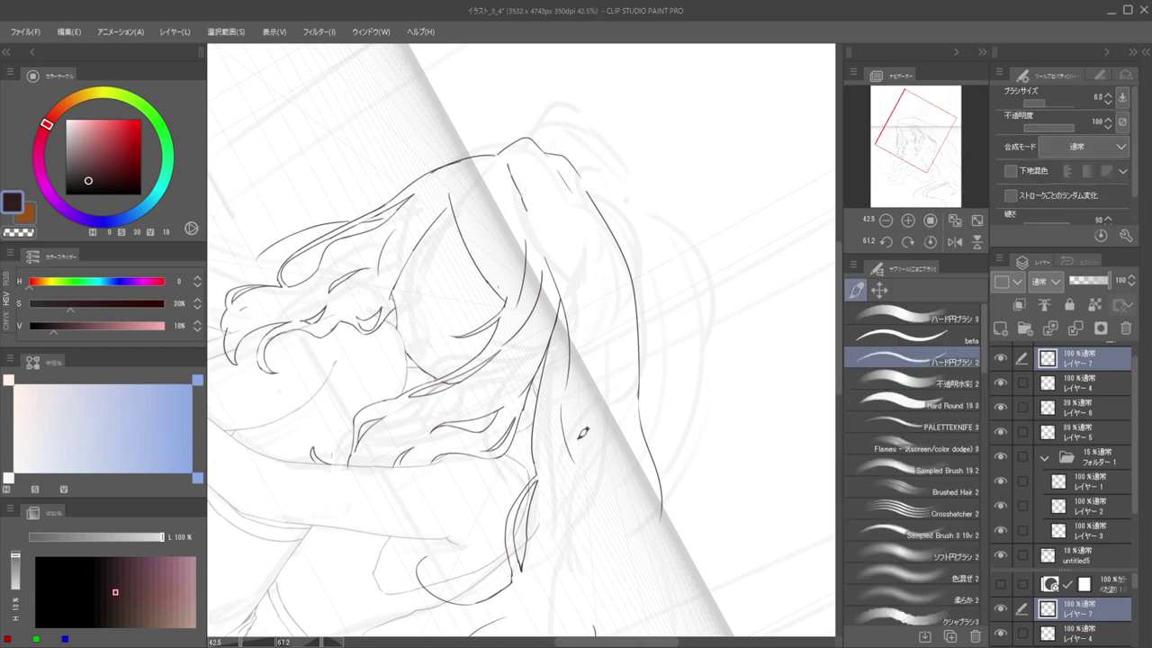
key("ctrl+z")
Draw a long strand down the hair's edge plus a second strand running further down
left_click_drag(565, 311, 568, 424)
key("ctrl+z")
left_click_drag(566, 317, 581, 511)
key("e")
key("p")
left_click_drag(573, 423, 574, 512)
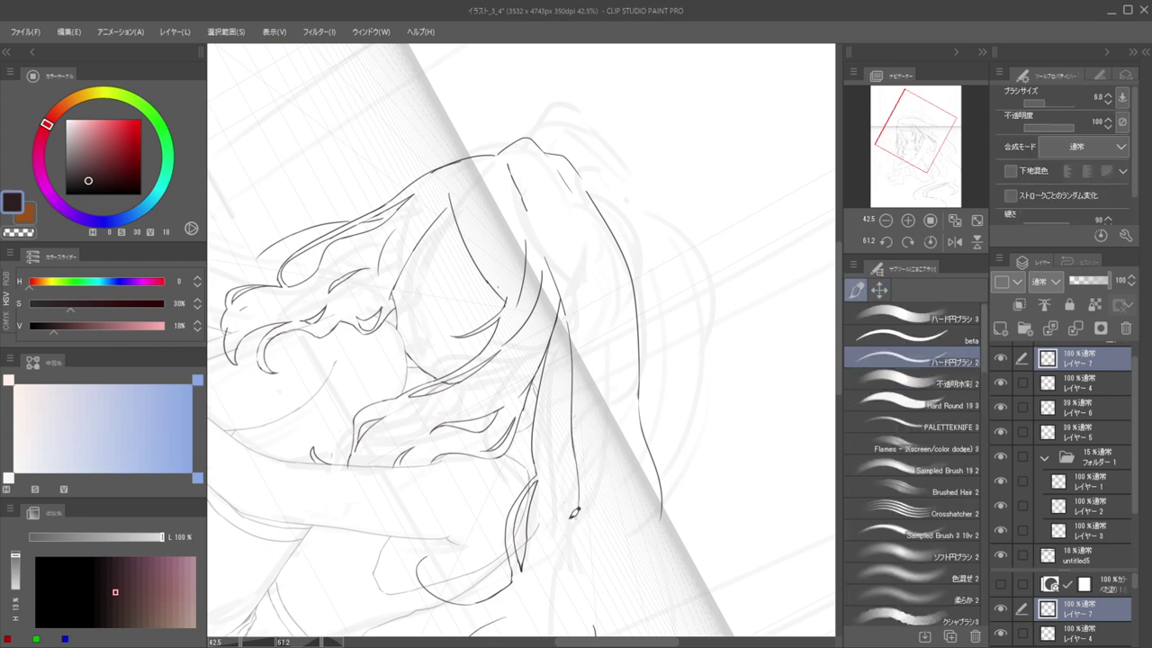
Erase the long outer hair line and redraw the stroke down the hair's right side
key("e")
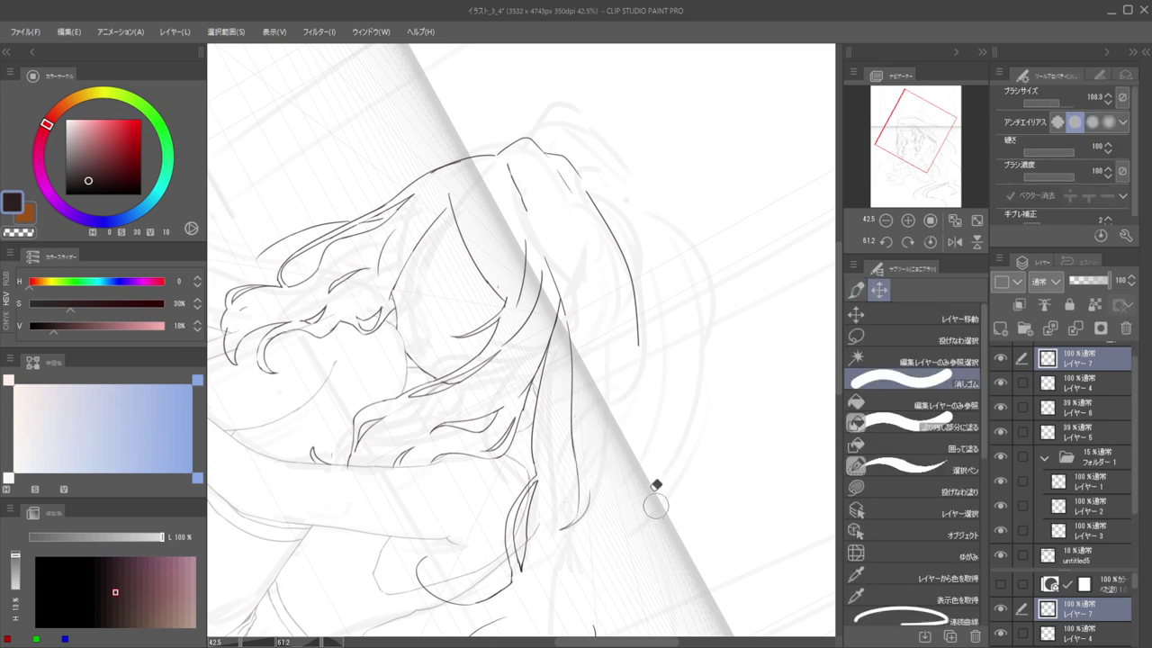
mouse_move(654, 483)
left_mouse_down()
mouse_move(637, 297)
mouse_move(622, 385)
left_mouse_up()
key("p")
key("ctrl+z")
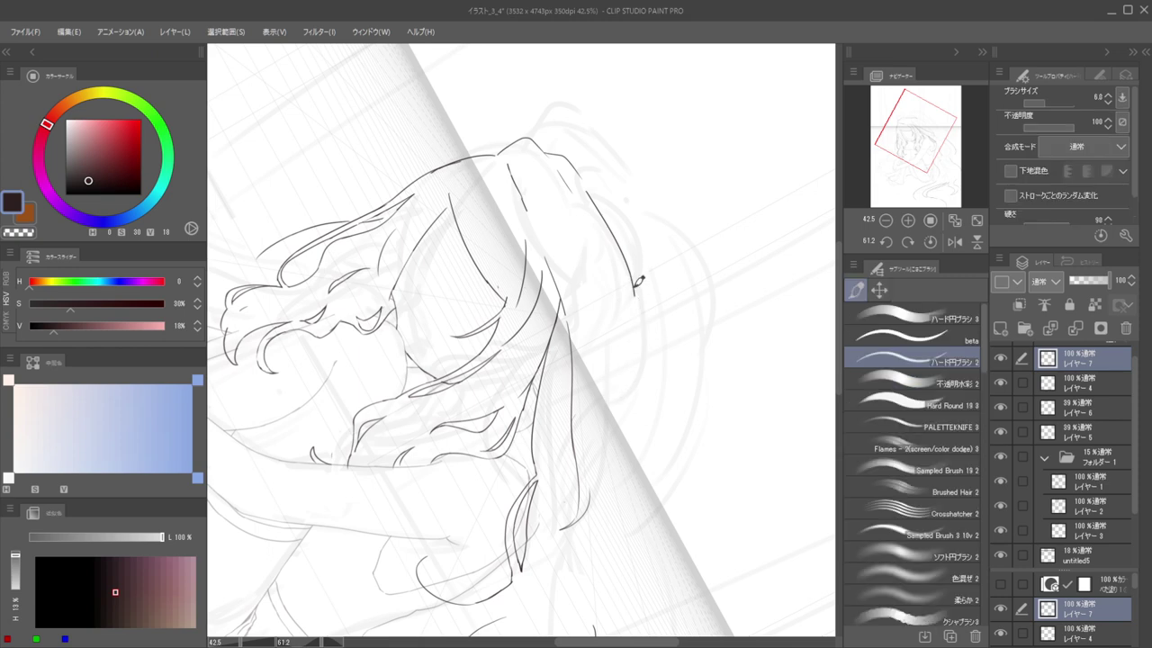
left_click_drag(635, 281, 620, 444)
Redraw the right-edge hair line so it ends in a curl
scroll(579, 474, "down", 1)
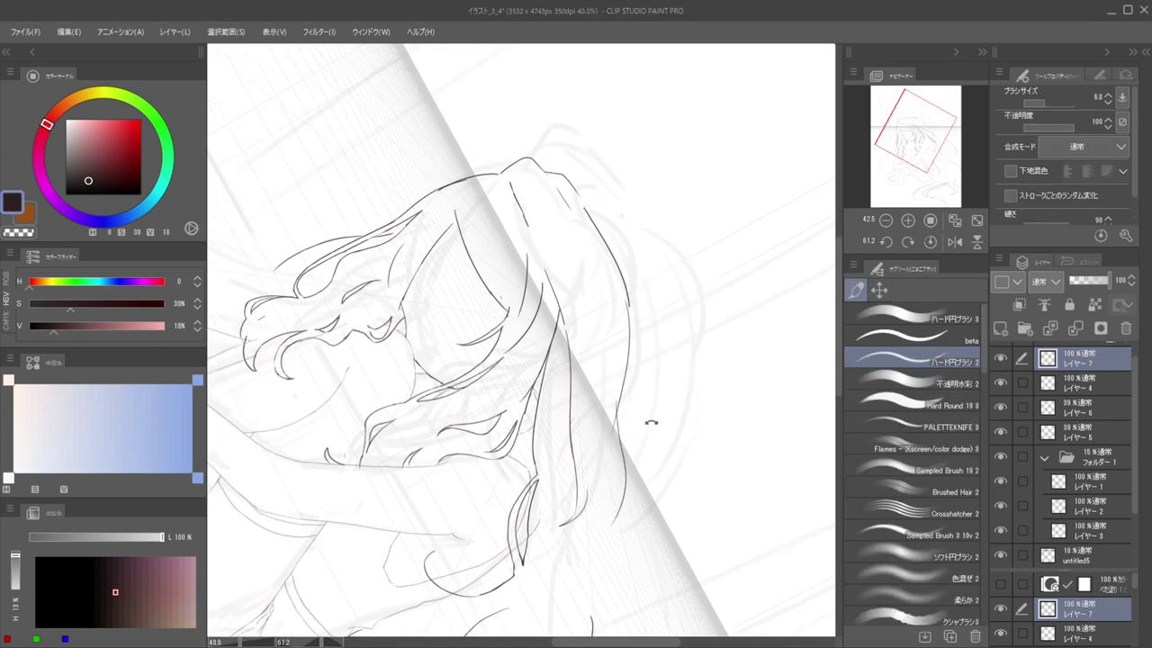
mouse_move(651, 424)
left_mouse_down()
mouse_move(622, 372)
mouse_move(635, 413)
left_mouse_up()
scroll(635, 413, "up", 2)
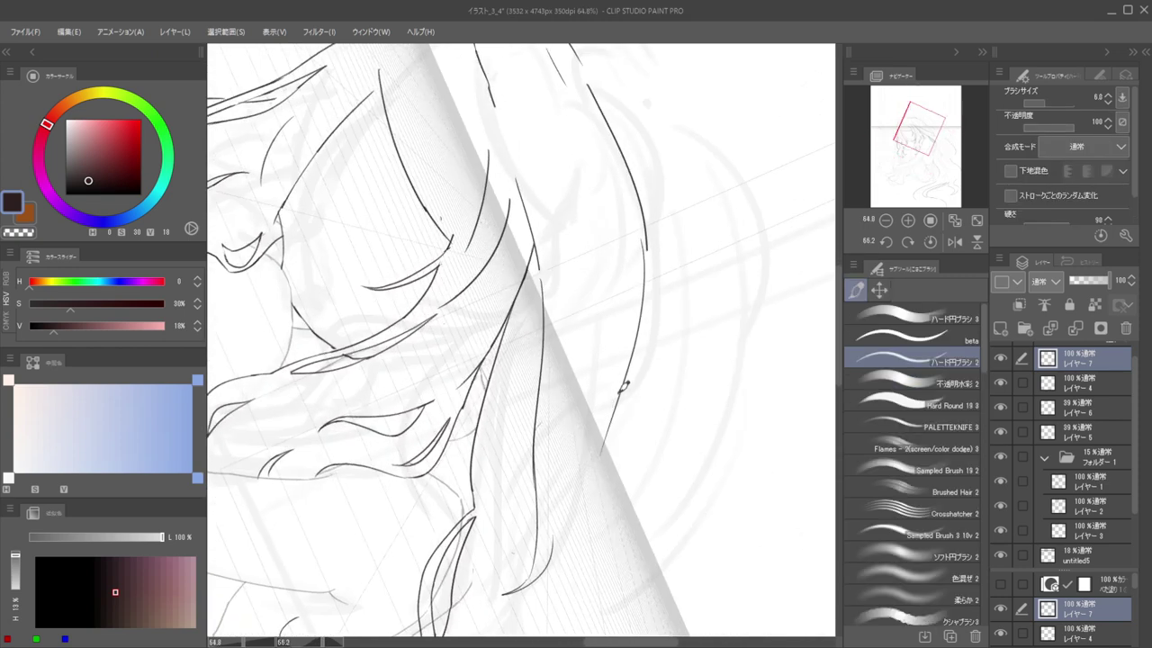
scroll(630, 409, "down", 4)
scroll(630, 409, "up", 3)
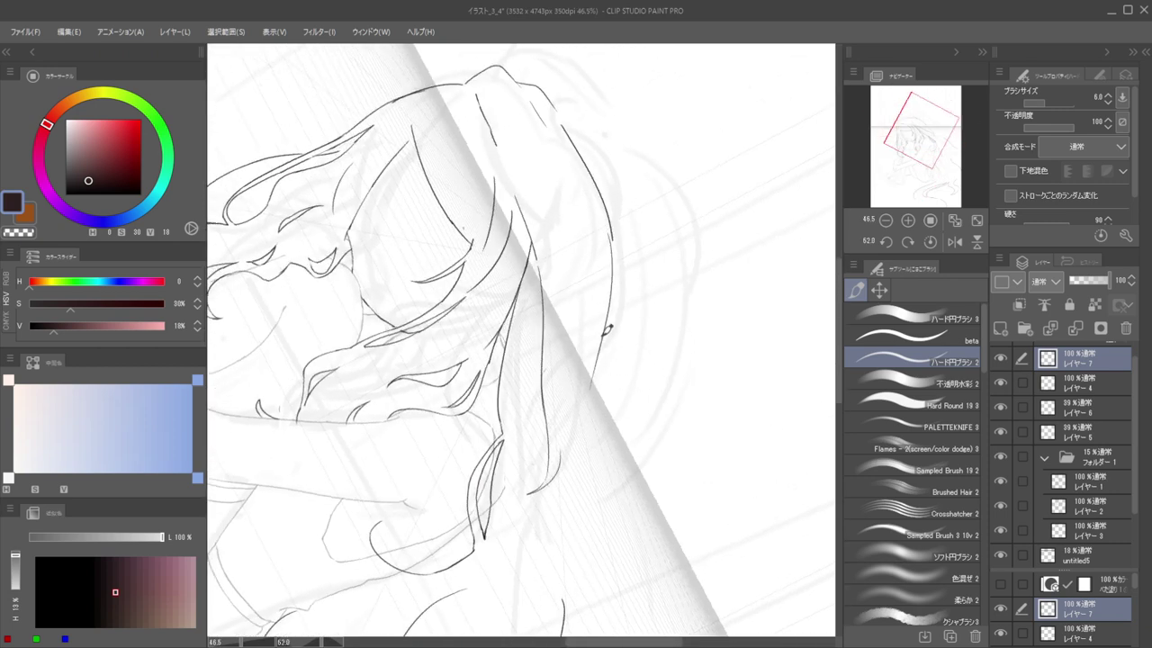
left_click_drag(607, 339, 626, 475)
key("ctrl+z")
mouse_move(610, 321)
left_mouse_down()
mouse_move(618, 417)
mouse_move(613, 499)
left_mouse_up()
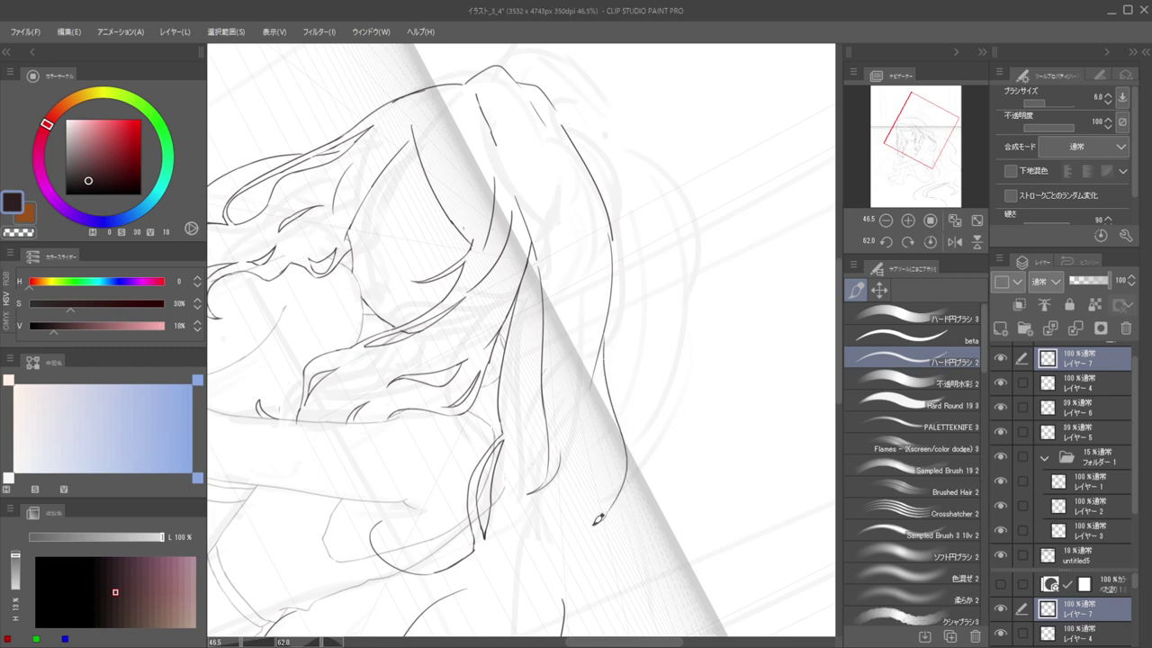
Replace the curl-tip stroke by extending the outer hair line downward
left_click_drag(592, 441, 536, 442)
left_click_drag(663, 401, 573, 327)
left_click_drag(659, 329, 644, 279)
mouse_move(693, 359)
left_mouse_down()
mouse_move(704, 394)
mouse_move(715, 367)
mouse_move(698, 435)
mouse_move(669, 421)
left_mouse_up()
key("ctrl+z")
mouse_move(658, 381)
left_mouse_down()
mouse_move(635, 434)
mouse_move(642, 392)
mouse_move(615, 344)
mouse_move(642, 396)
mouse_move(628, 428)
left_mouse_up()
Add two curved inner strands inside the outer hair curl
key("ctrl+z")
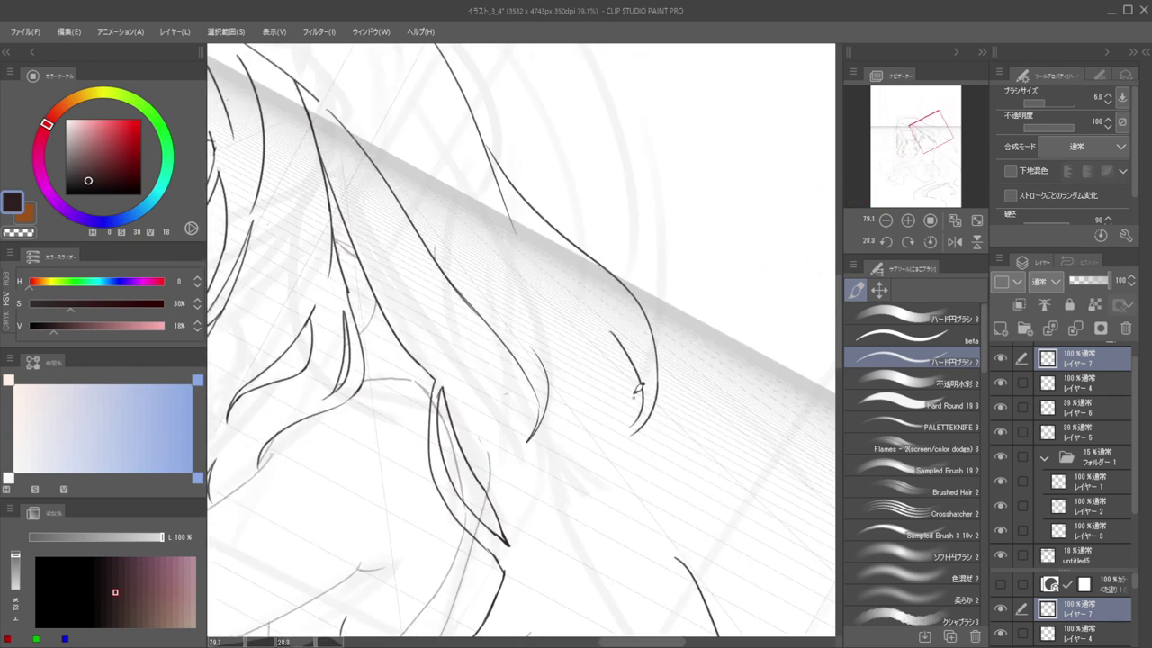
key("ctrl+z")
mouse_move(614, 339)
left_mouse_down()
mouse_move(638, 365)
mouse_move(619, 437)
left_mouse_up()
left_click_drag(641, 367, 630, 414)
mouse_move(648, 406)
left_mouse_down()
mouse_move(638, 453)
mouse_move(663, 451)
mouse_move(589, 445)
left_mouse_up()
left_click_drag(561, 384, 549, 488)
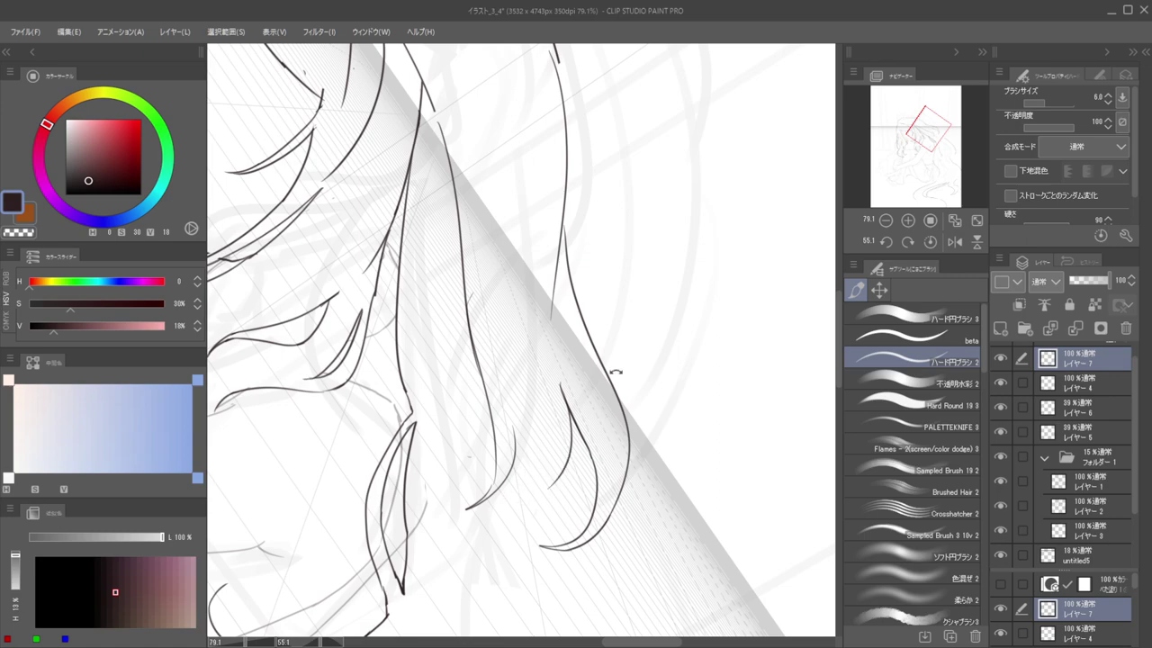
left_click_drag(616, 371, 570, 261)
mouse_move(617, 342)
left_mouse_down()
mouse_move(552, 346)
mouse_move(652, 367)
mouse_move(614, 448)
left_mouse_up()
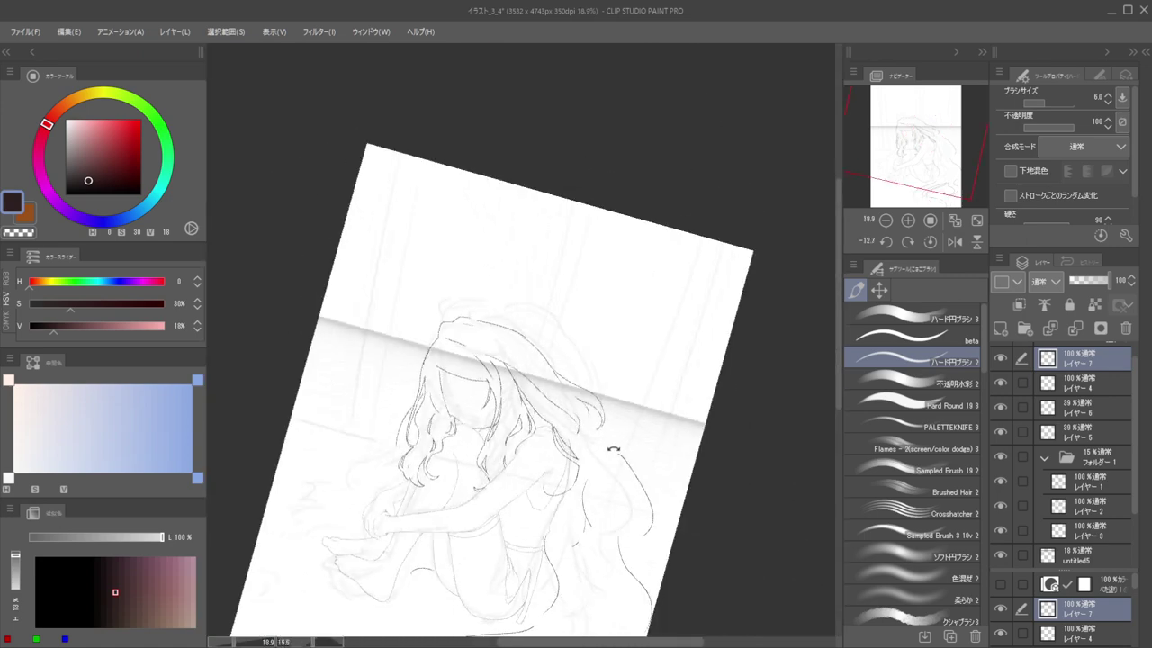
Try curved strands at the hair tip below the curl, undoing both attempts
scroll(572, 439, "up", 4)
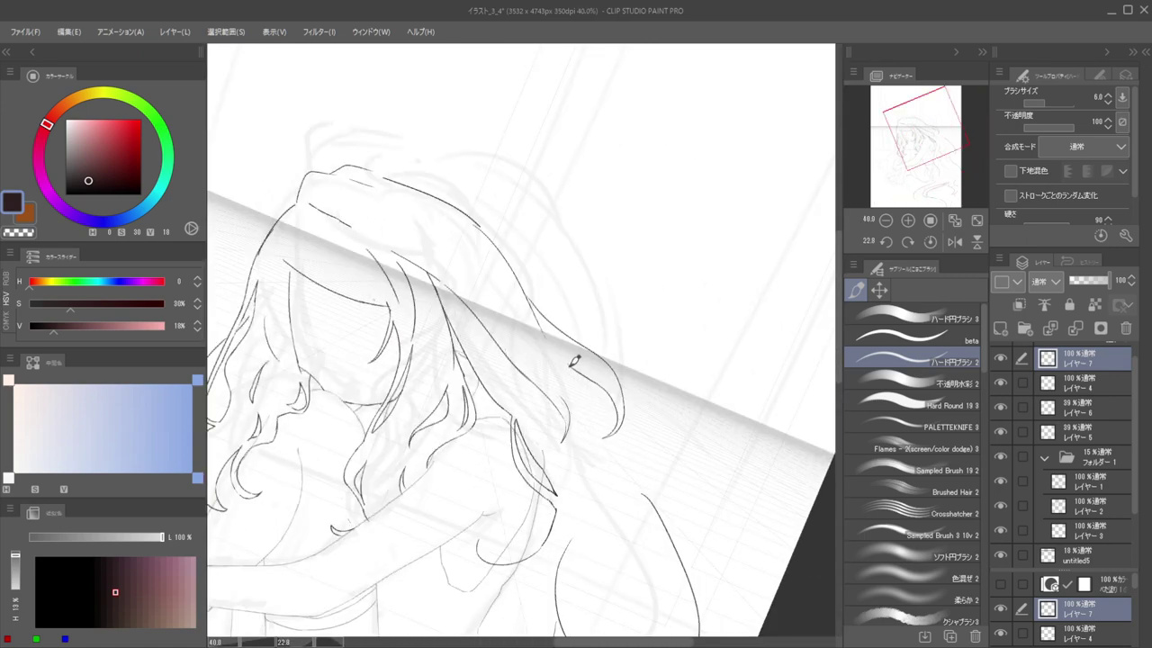
left_click_drag(578, 370, 586, 460)
key("ctrl+z")
key("ctrl+z")
mouse_move(570, 364)
left_mouse_down()
mouse_move(604, 409)
mouse_move(564, 459)
left_mouse_up()
Draw and undo a new hair-tip stroke from a view rotated closer to the tips
key("ctrl+z")
left_click_drag(612, 371, 621, 325)
mouse_move(612, 358)
left_mouse_down()
mouse_move(649, 396)
mouse_move(602, 481)
mouse_move(617, 427)
mouse_move(559, 474)
mouse_move(577, 422)
mouse_move(564, 484)
left_mouse_up()
key("ctrl+z")
key("ctrl+z")
key("ctrl+z")
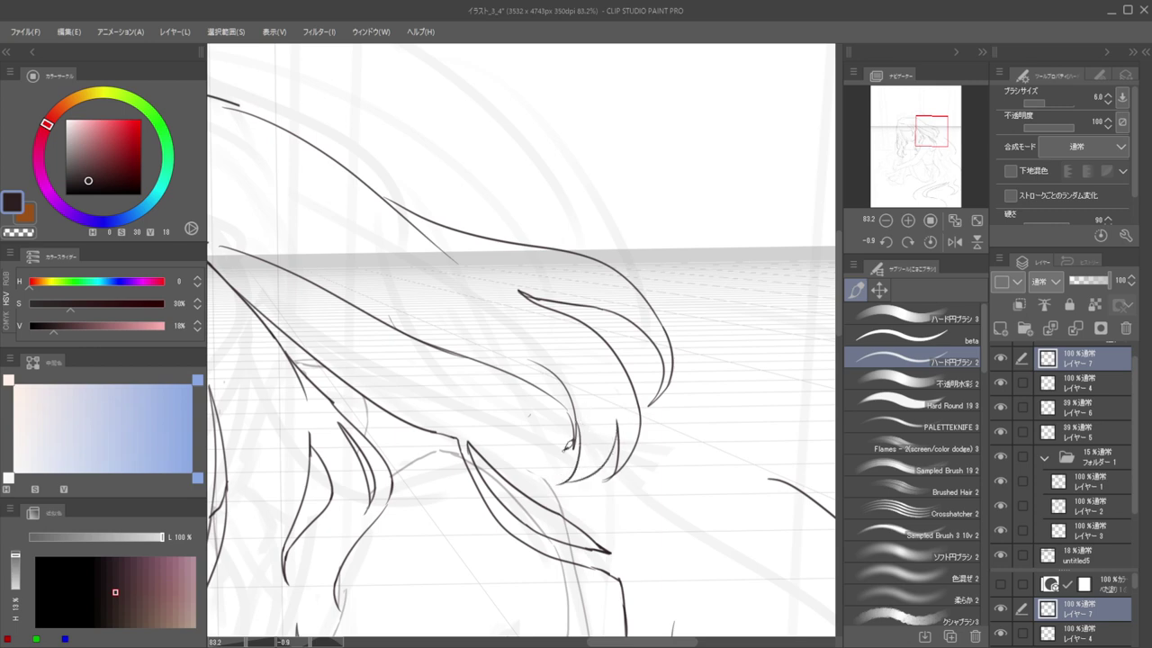
scroll(568, 445, "down", 5)
scroll(560, 437, "up", 3)
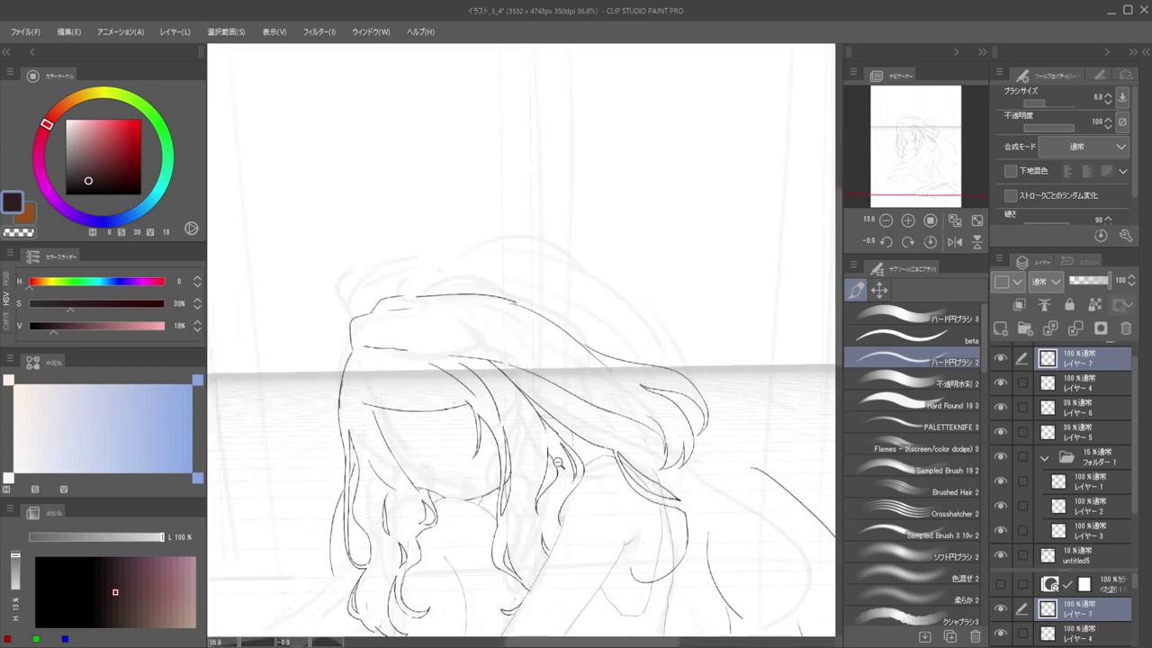
scroll(598, 419, "up", 3)
key("e")
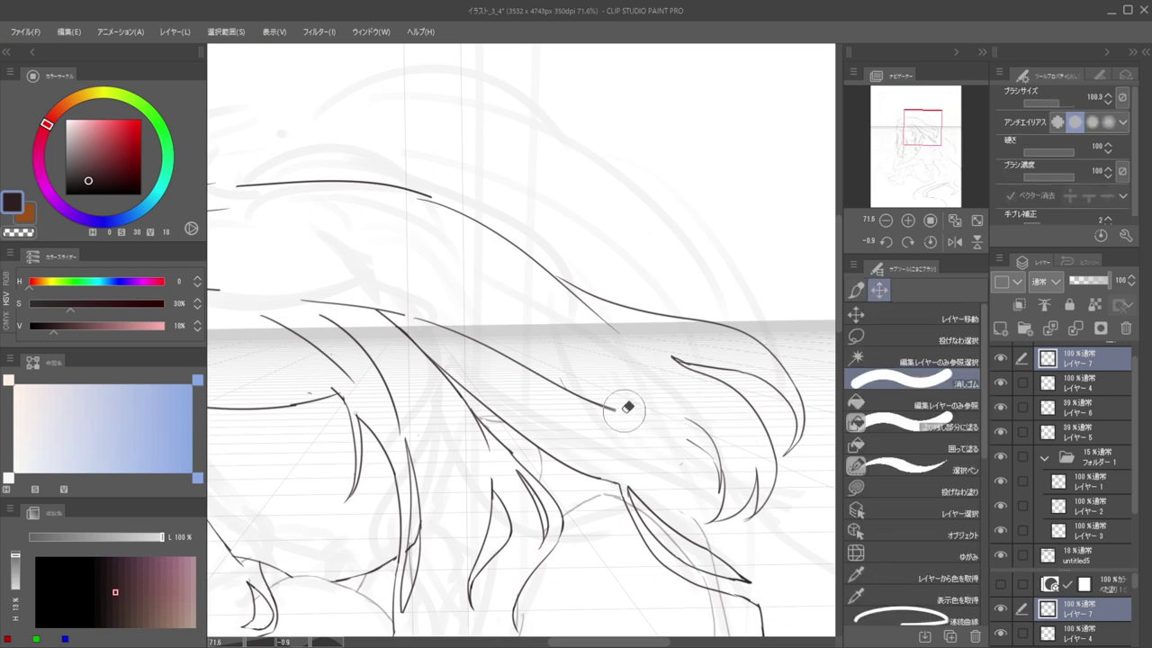
key("p")
Draw strands curving down at the hair tip and redraw the short strand line
left_click_drag(618, 404, 644, 473)
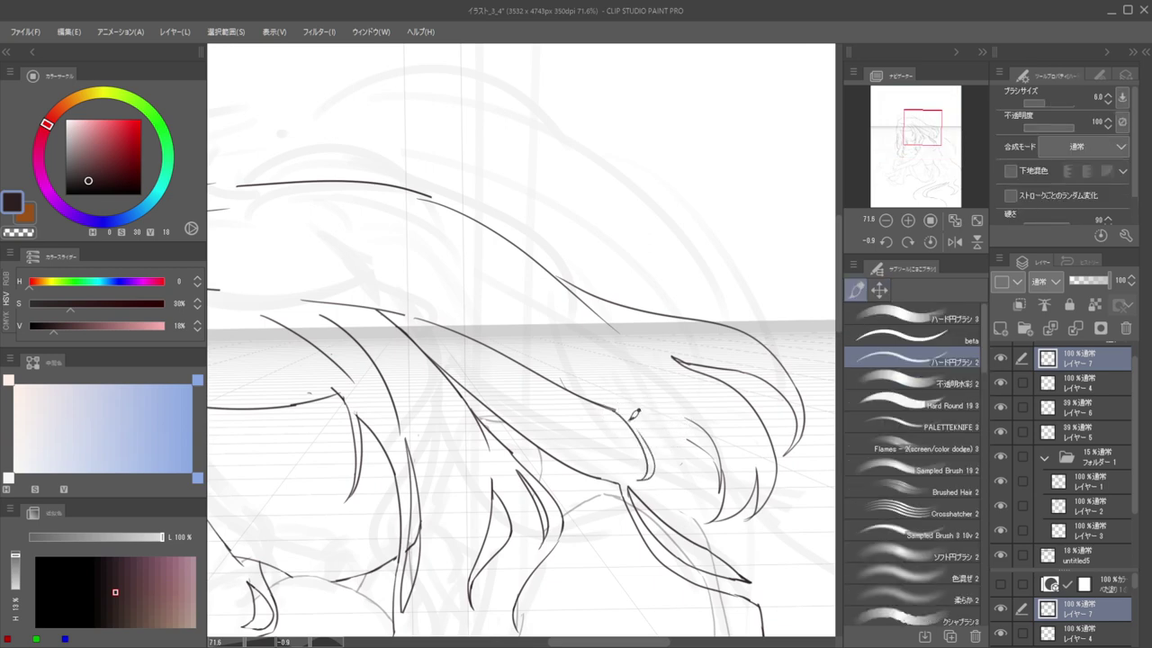
mouse_move(630, 411)
left_mouse_down()
mouse_move(673, 435)
mouse_move(574, 357)
mouse_move(529, 438)
left_mouse_up()
key("ctrl+z")
key("ctrl+z")
left_click_drag(580, 387, 528, 454)
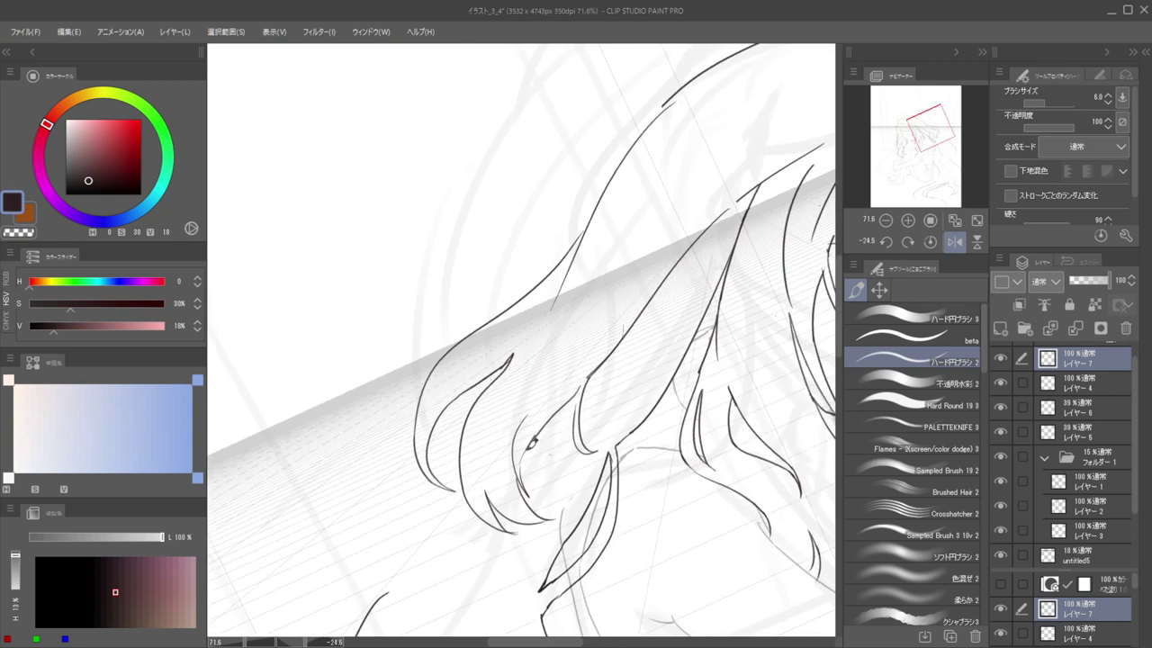
Erase the stray line at the strand end with a smaller eraser
key("e")
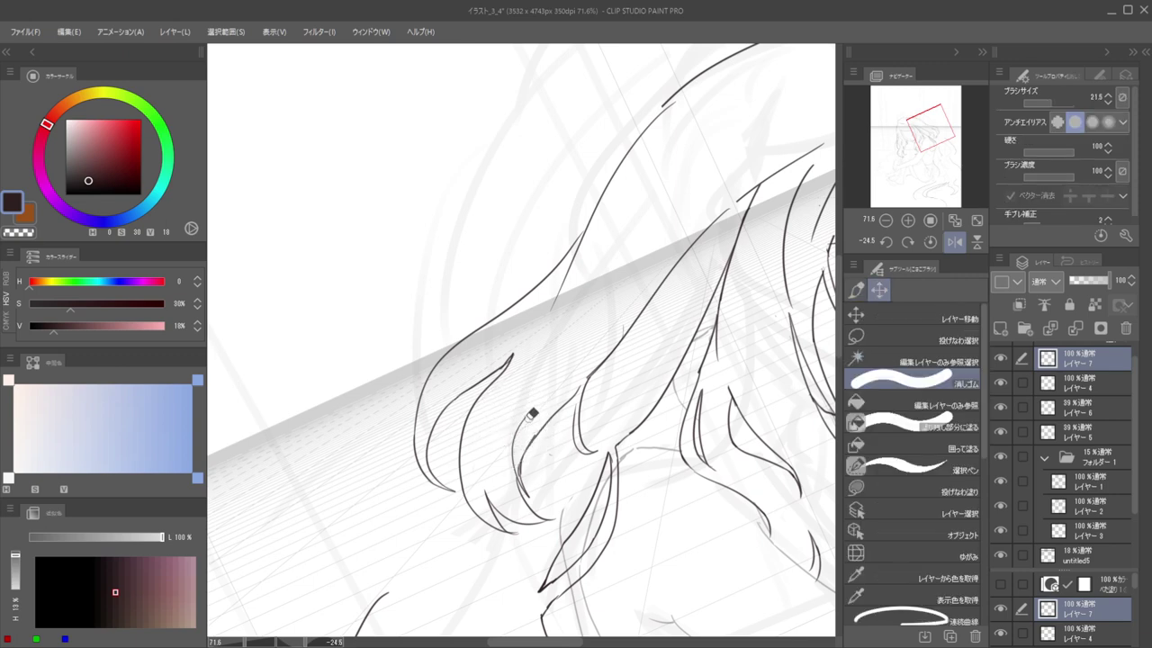
scroll(506, 432, "up", 3)
key("[")
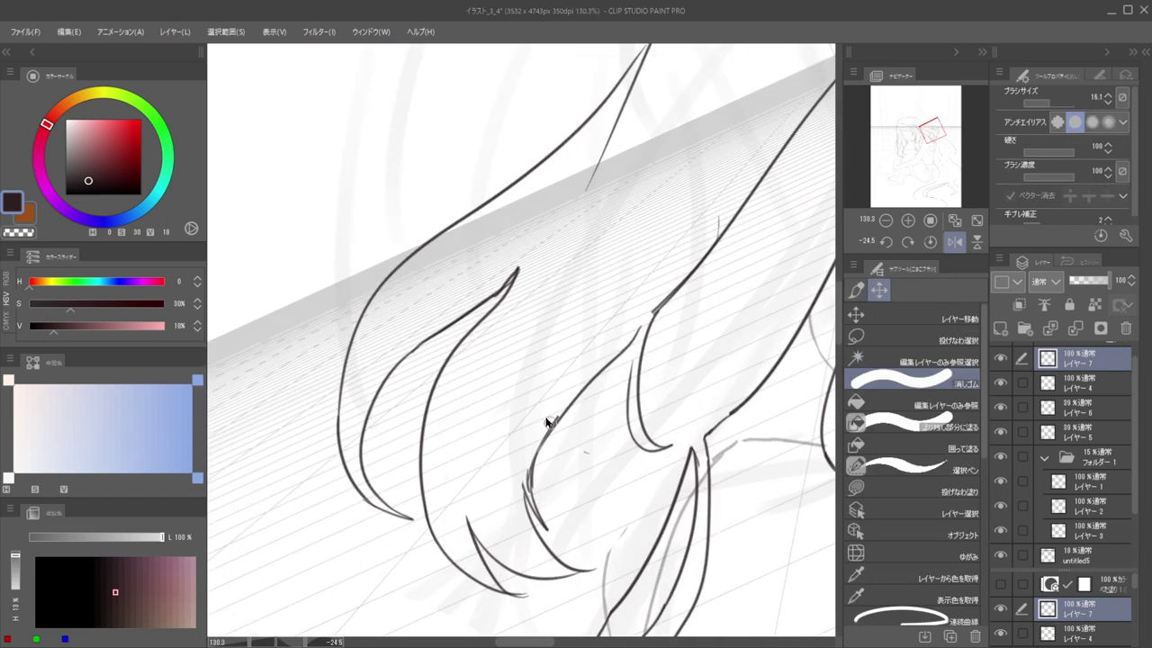
mouse_move(558, 404)
left_mouse_down()
mouse_move(529, 448)
mouse_move(554, 415)
mouse_move(529, 490)
left_mouse_up()
key("b")
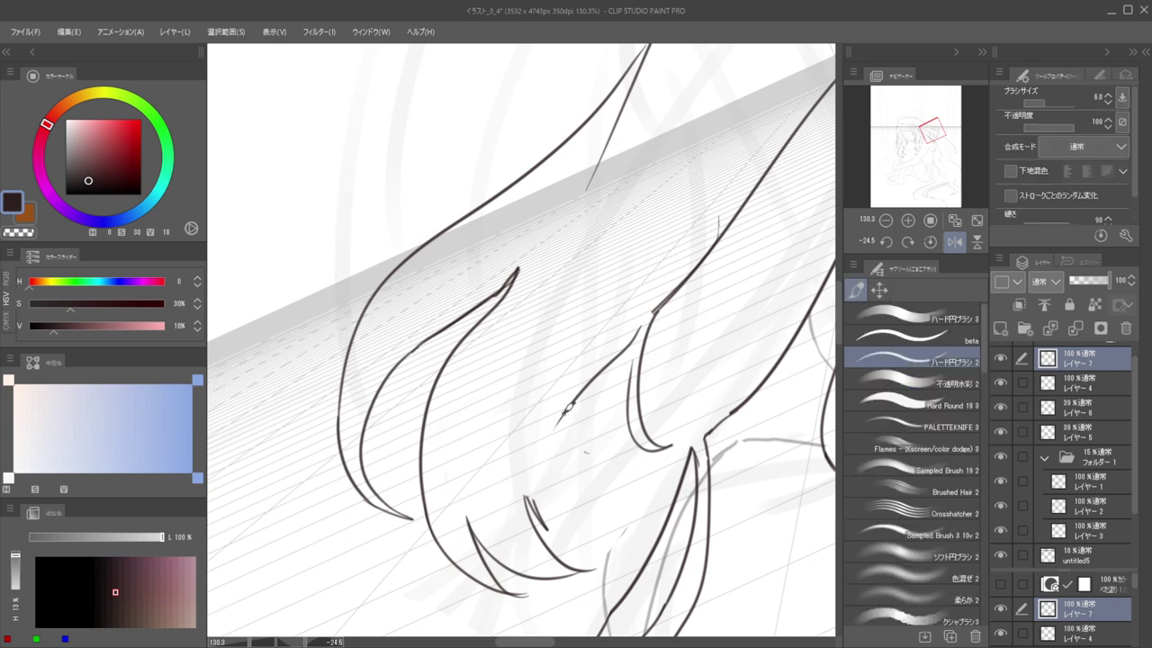
mouse_move(566, 410)
left_mouse_down()
mouse_move(546, 455)
mouse_move(550, 490)
mouse_move(549, 439)
mouse_move(552, 513)
left_mouse_up()
key("ctrl+z")
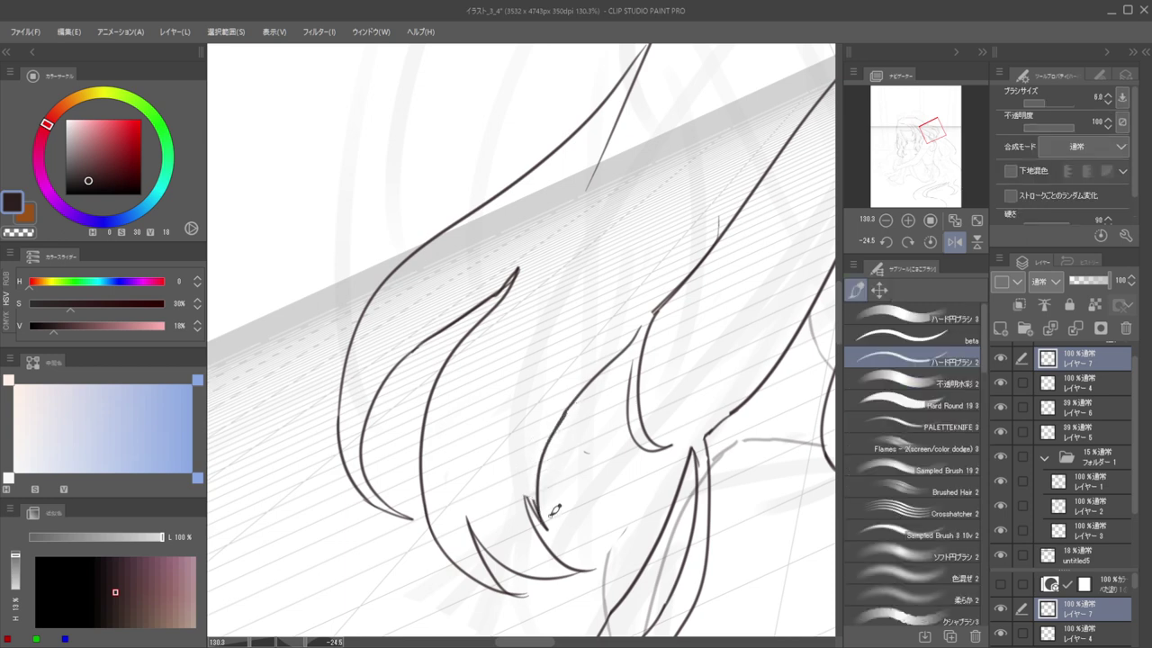
Flip the canvas horizontally to check the hair, then rotate the view to about -7°
left_click_drag(538, 465, 614, 466)
key("h")
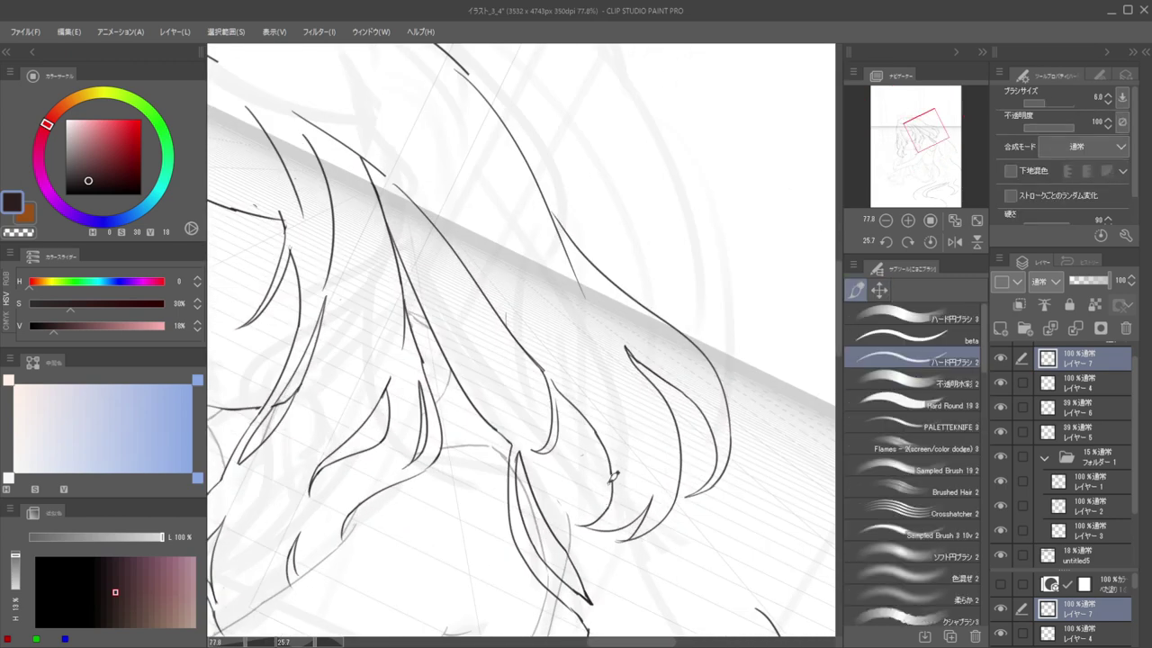
scroll(603, 468, "down", 5)
key("h")
left_click_drag(576, 434, 538, 468)
scroll(537, 447, "up", 5)
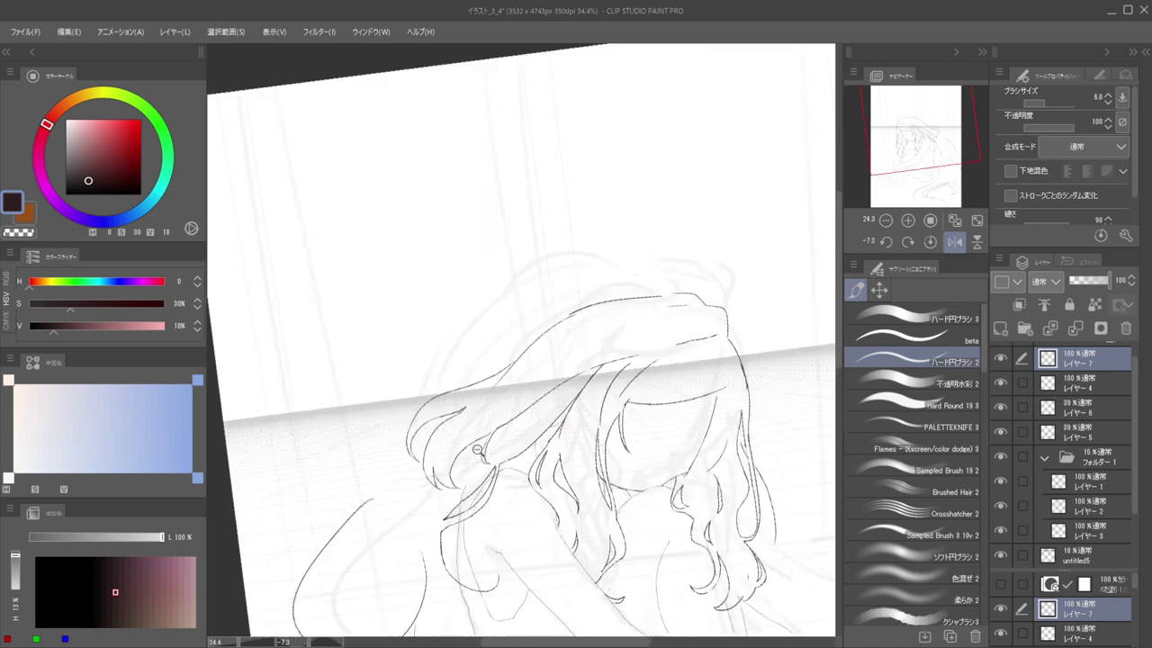
Draw a curved hair outline stroke, undo the extra stroke, and zoom out to the whole page
key("e")
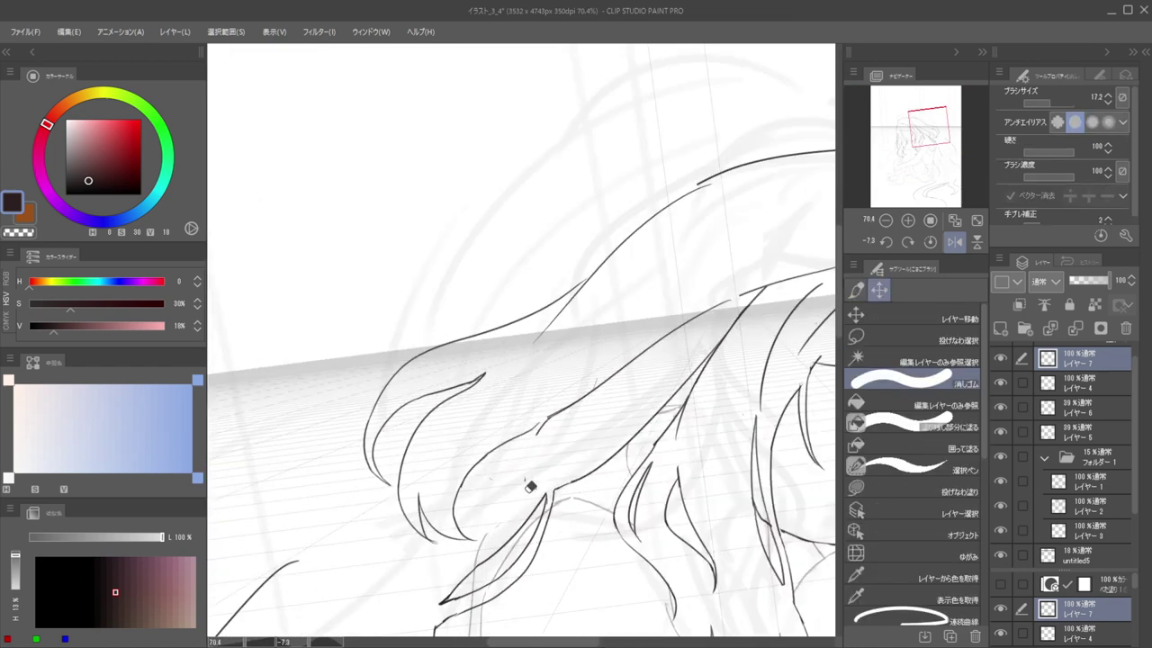
key("b")
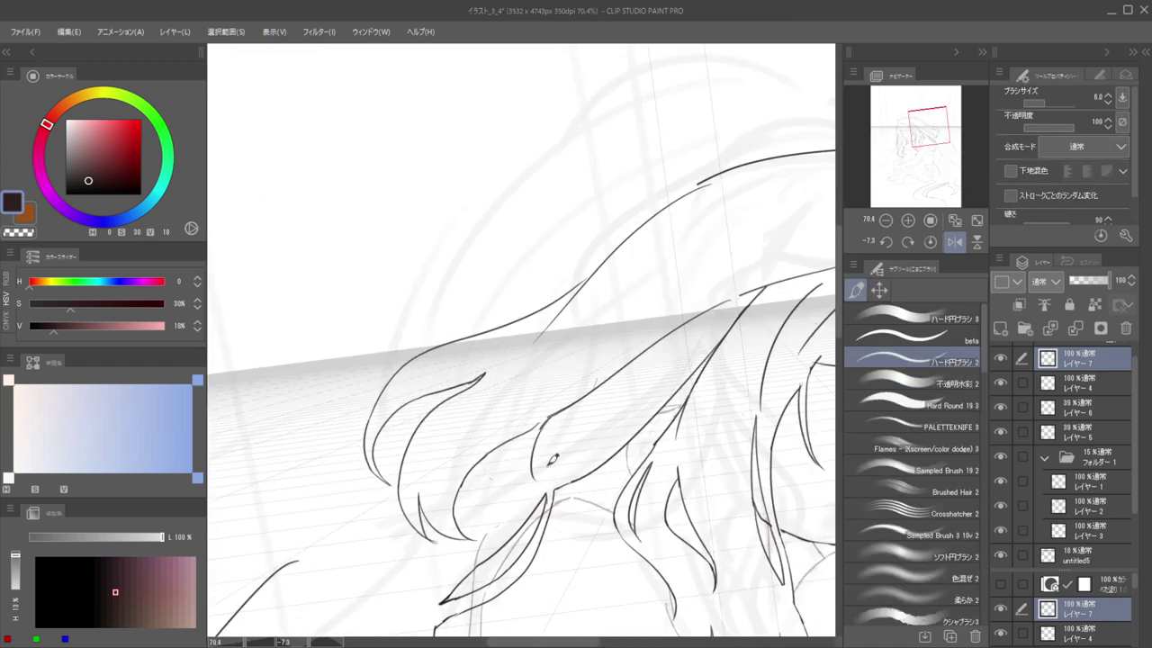
mouse_move(544, 416)
left_mouse_down()
mouse_move(536, 443)
mouse_move(555, 472)
mouse_move(537, 483)
mouse_move(520, 466)
mouse_move(541, 414)
mouse_move(597, 422)
mouse_move(576, 441)
mouse_move(589, 466)
mouse_move(593, 426)
mouse_move(578, 442)
mouse_move(584, 476)
mouse_move(556, 482)
mouse_move(581, 436)
mouse_move(555, 476)
left_mouse_up()
key("ctrl+z")
key("ctrl+z")
key("ctrl+z")
key("ctrl+z")
key("ctrl+z")
key("ctrl+z")
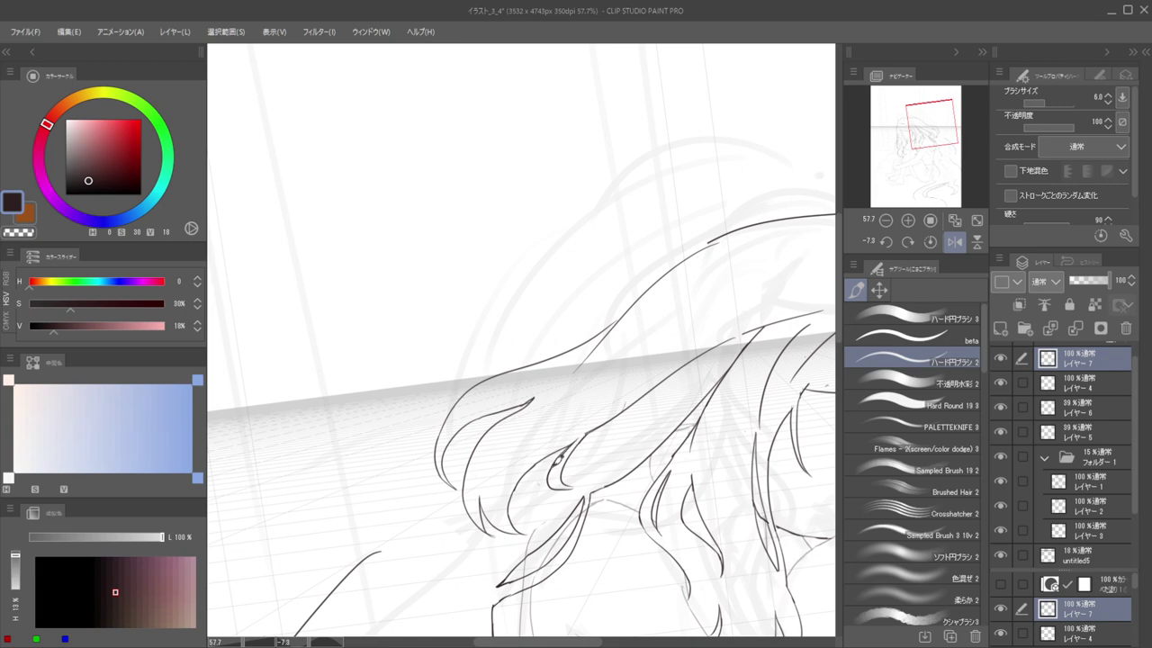
key("e")
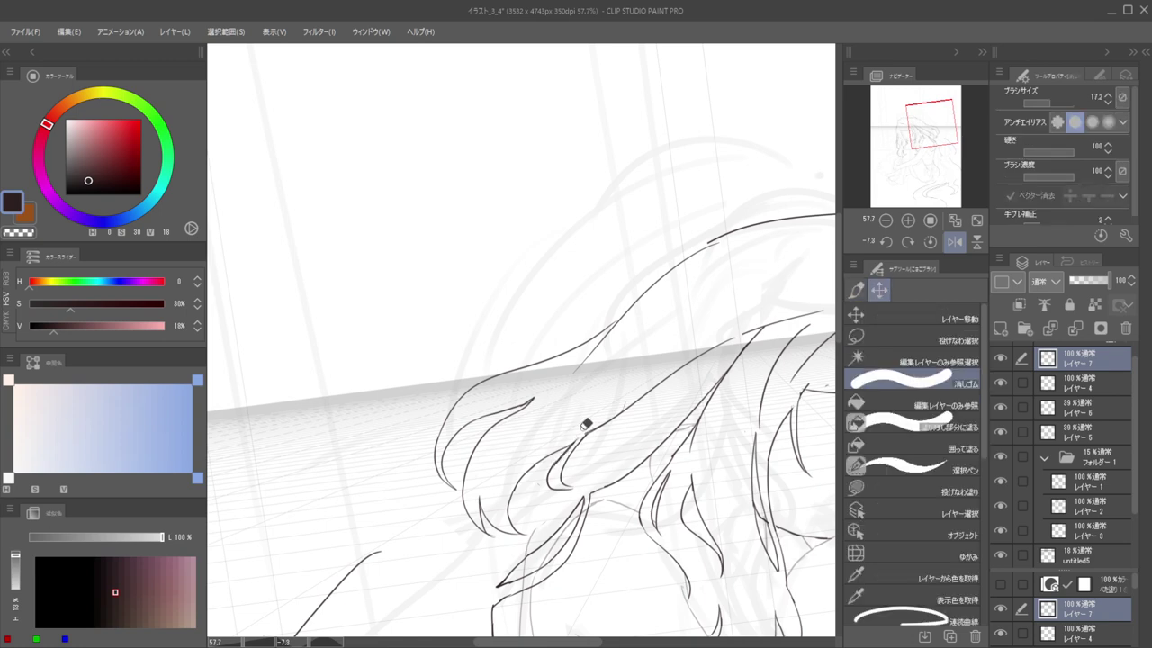
left_click_drag(619, 385, 510, 396)
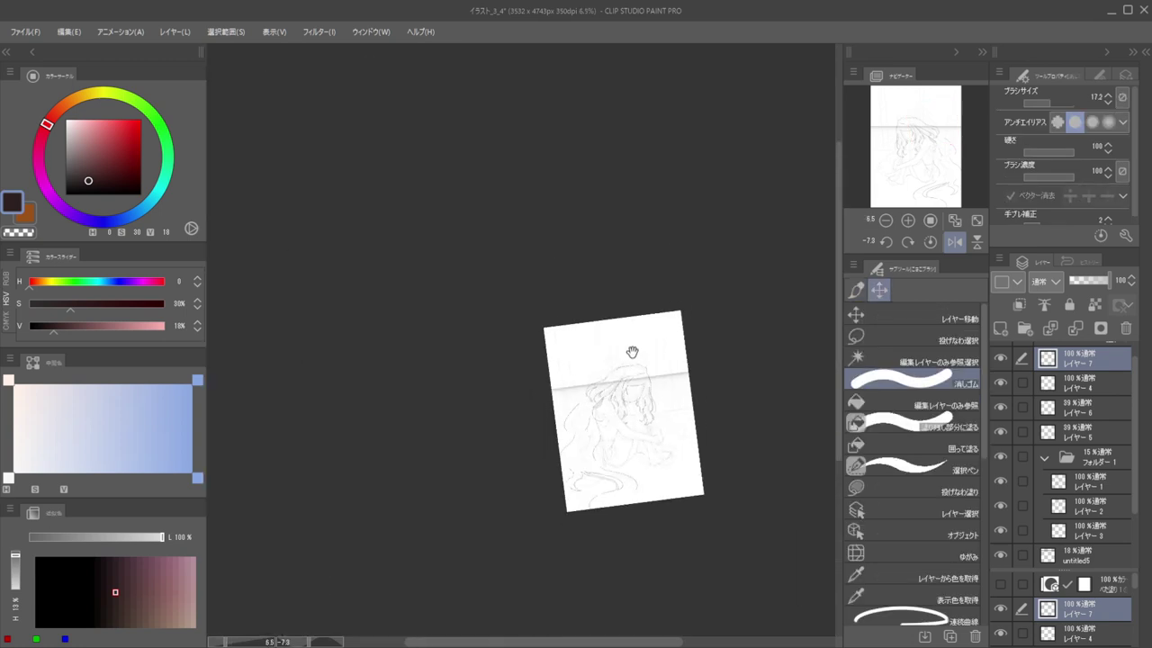
Ink a long curved strand along the left edge of the hair
key("h")
scroll(594, 396, "up", 6)
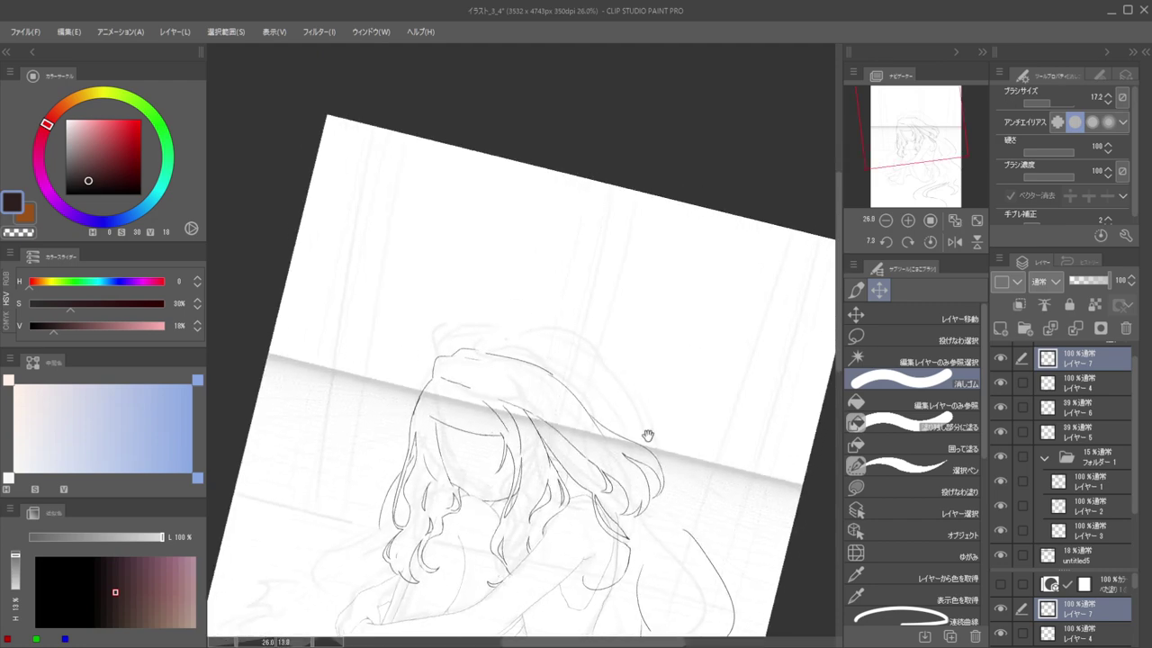
left_click_drag(640, 351, 623, 387)
mouse_move(604, 406)
left_mouse_down()
mouse_move(602, 355)
mouse_move(594, 386)
left_mouse_up()
key("b")
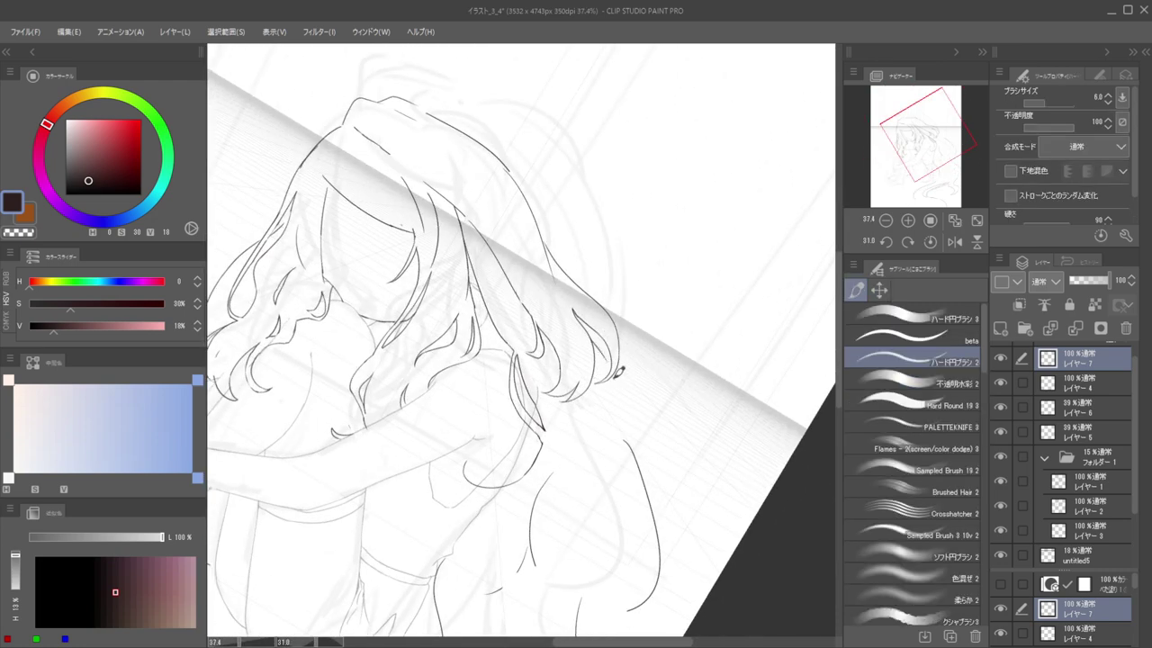
scroll(651, 386, "down", 4)
left_click_drag(650, 386, 758, 383)
left_click_drag(747, 354, 727, 317)
left_click_drag(542, 342, 573, 339)
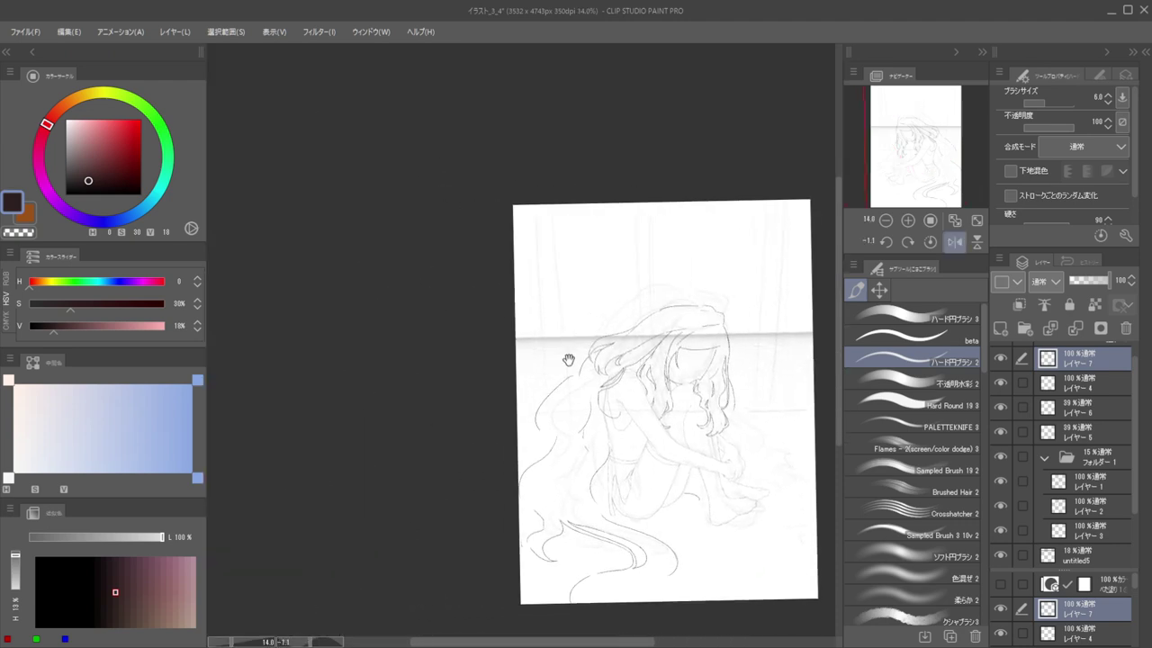
scroll(569, 360, "up", 3)
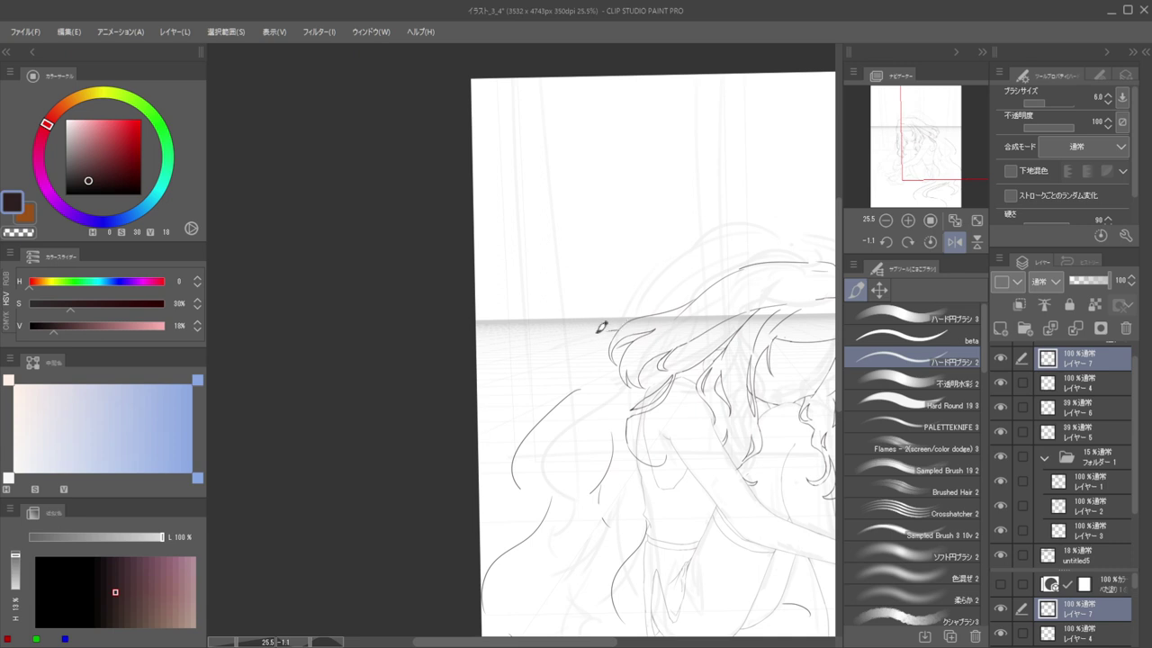
mouse_move(622, 318)
left_mouse_down()
mouse_move(564, 347)
mouse_move(556, 399)
left_mouse_up()
Redraw the curved strand rising over the left hair and running right, undoing earlier attempts
key("h")
left_click_drag(566, 370, 582, 337)
key("h")
mouse_move(649, 356)
left_mouse_down()
mouse_move(672, 329)
mouse_move(660, 289)
left_mouse_up()
mouse_move(612, 355)
left_mouse_down()
mouse_move(628, 375)
mouse_move(606, 342)
left_mouse_up()
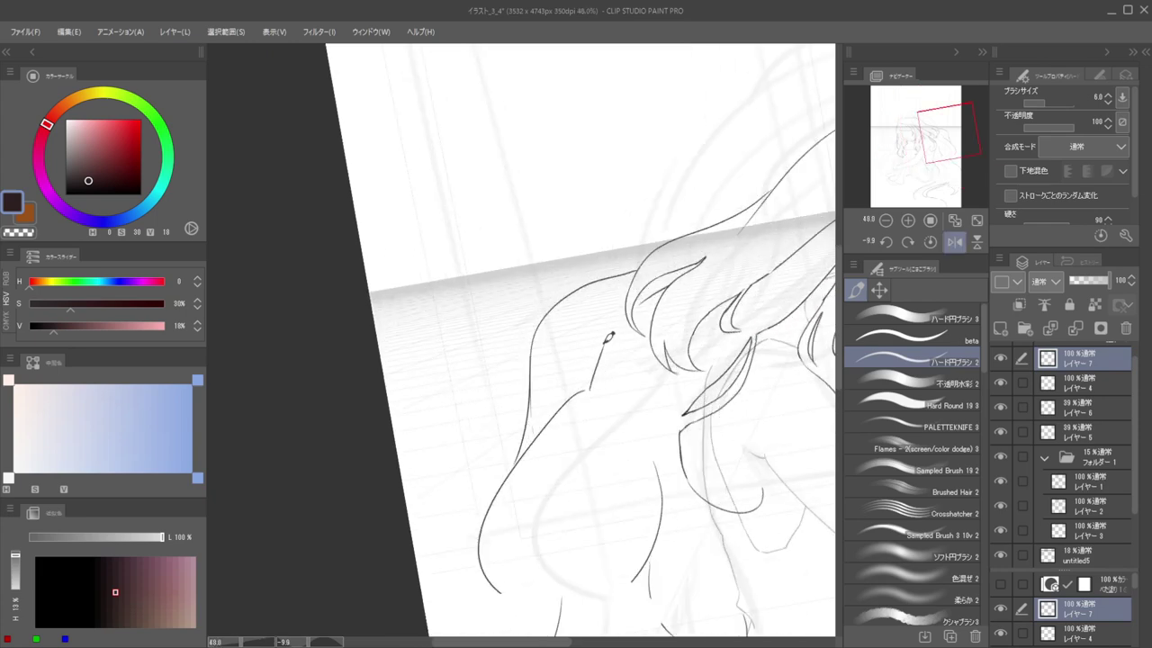
key("ctrl+z")
mouse_move(583, 391)
left_mouse_down()
mouse_move(608, 342)
mouse_move(634, 355)
left_mouse_up()
key("ctrl+z")
mouse_move(583, 392)
left_mouse_down()
mouse_move(599, 343)
mouse_move(648, 344)
left_mouse_up()
Try a short dark strand stroke along the hair, then undo it
key("e")
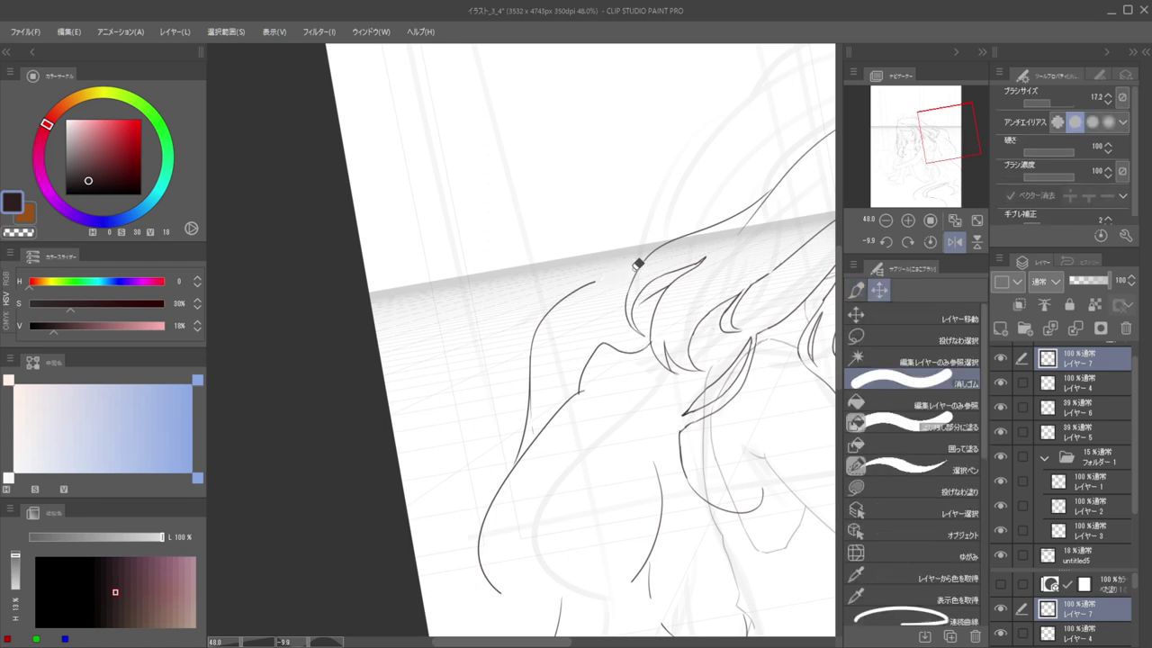
key("h")
mouse_move(603, 264)
left_mouse_down()
mouse_move(687, 347)
mouse_move(663, 253)
left_mouse_up()
left_click_drag(560, 301, 638, 298)
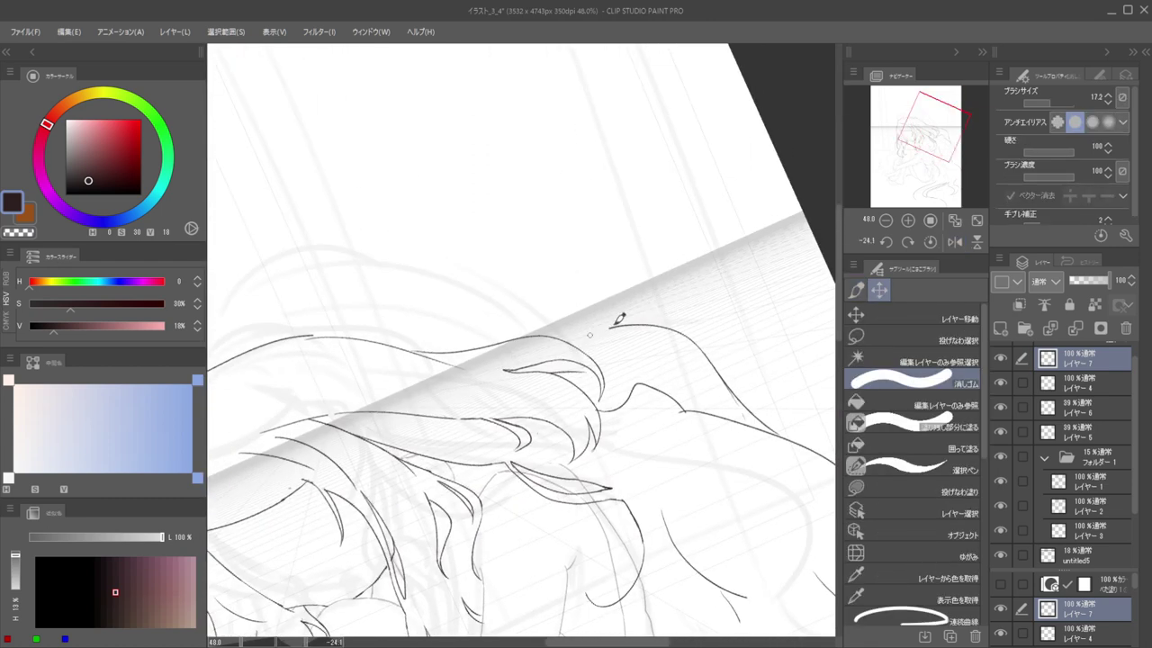
key("b")
mouse_move(590, 333)
left_mouse_down()
mouse_move(634, 321)
mouse_move(593, 327)
mouse_move(601, 359)
mouse_move(499, 478)
mouse_move(484, 475)
left_mouse_up()
key("e")
key("b")
key("ctrl+z")
Draw a short hair line and erase the narrow strand's inner line
left_click_drag(470, 387, 530, 387)
left_click_drag(506, 261, 506, 415)
key("e")
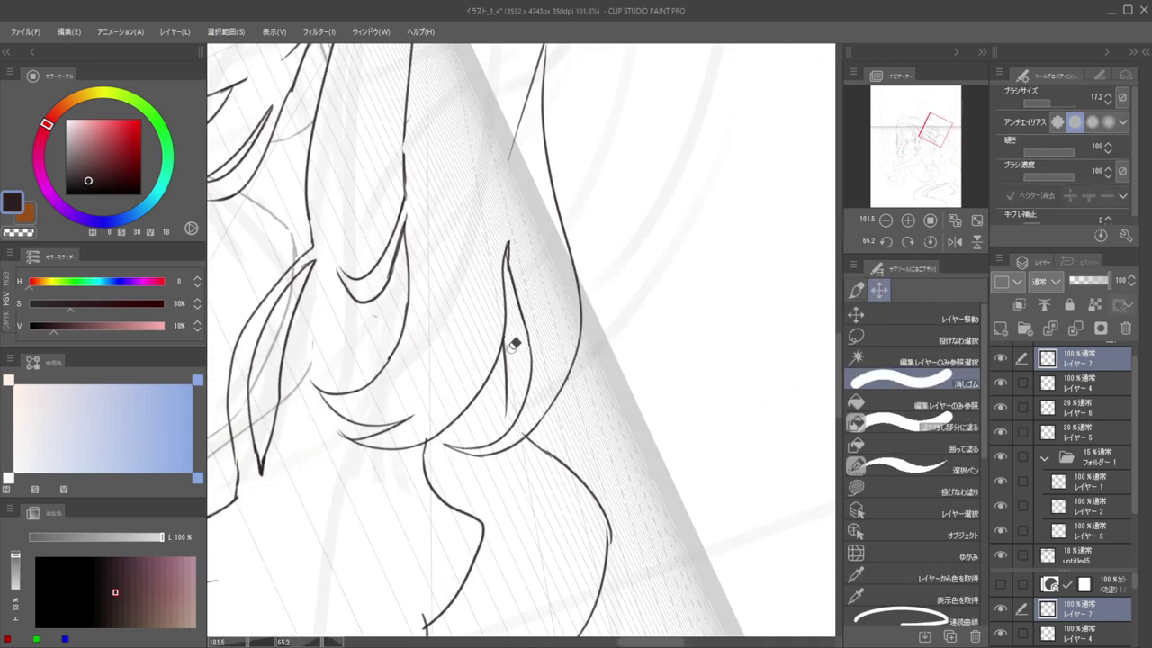
left_click_drag(513, 345, 507, 404)
key("p")
key("e")
key("p")
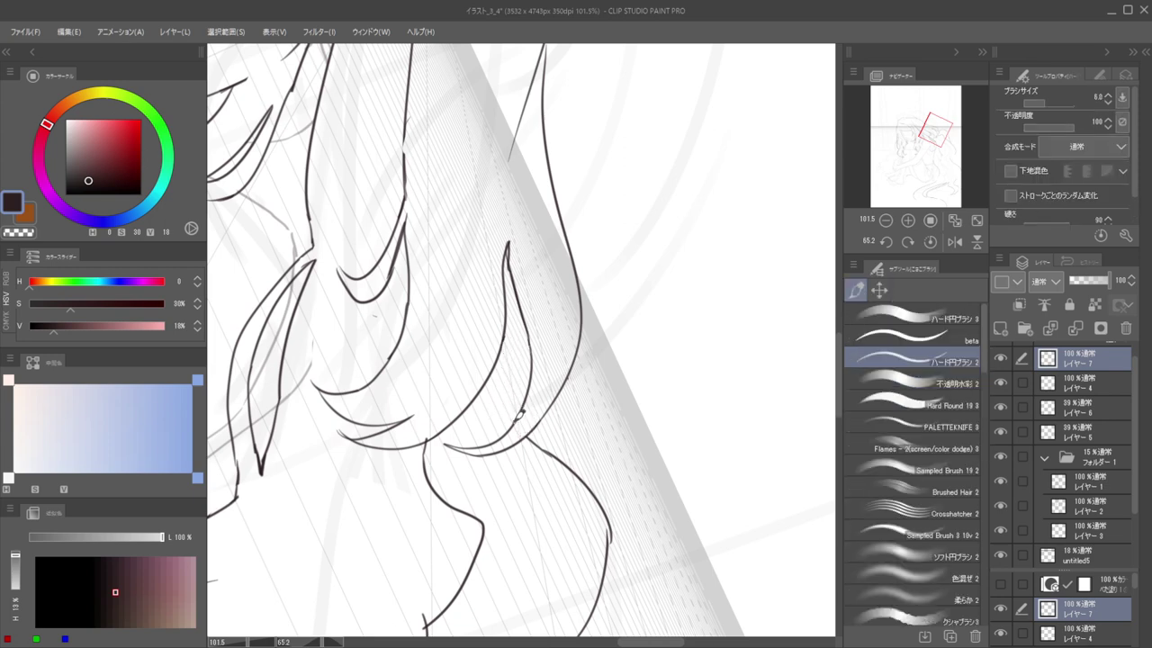
mouse_move(516, 419)
left_mouse_down()
mouse_move(508, 334)
mouse_move(516, 418)
left_mouse_up()
key("ctrl+z")
Ink a stroke up the strand toward the top outline, undoing an overshoot
scroll(520, 395, "down", 3)
left_click_drag(535, 368, 531, 342)
key("h")
key("h")
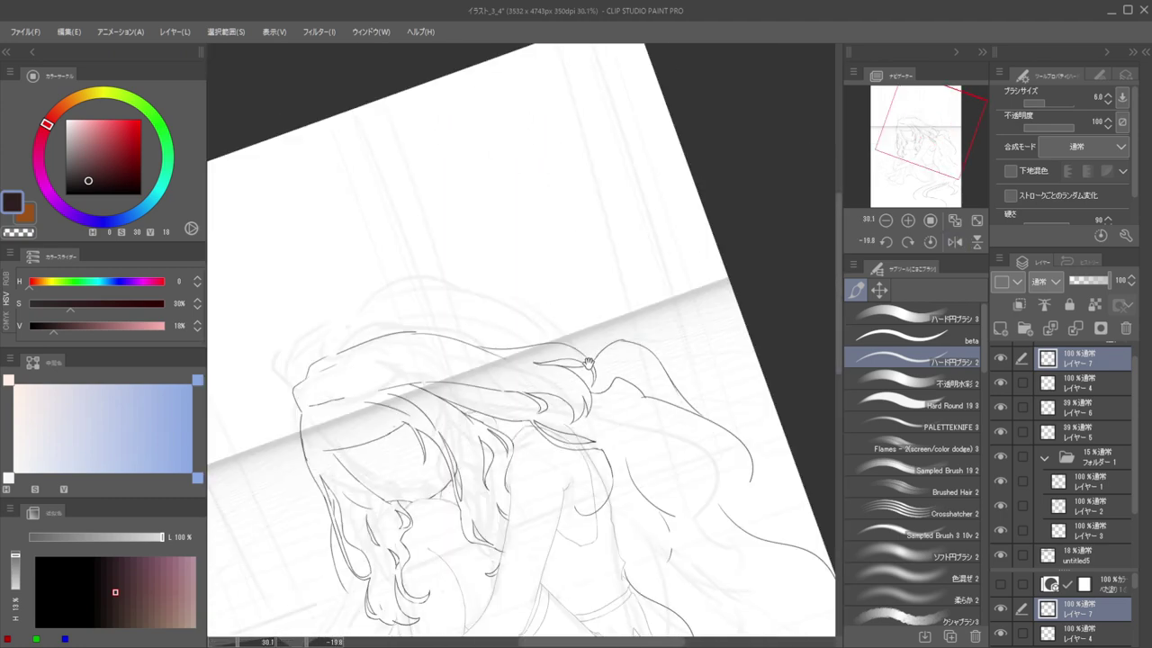
scroll(616, 381, "up", 3)
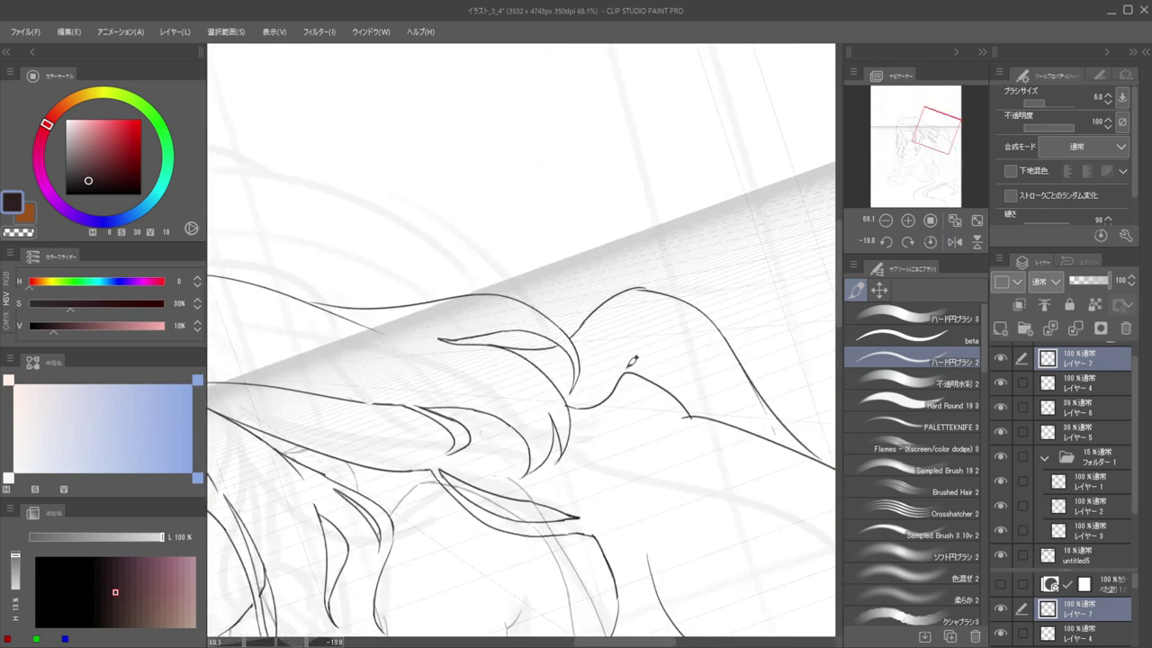
mouse_move(637, 370)
left_mouse_down()
mouse_move(605, 360)
mouse_move(670, 303)
left_mouse_up()
key("ctrl+z")
scroll(632, 330, "down", 3)
key("h")
left_click_drag(630, 344, 718, 361)
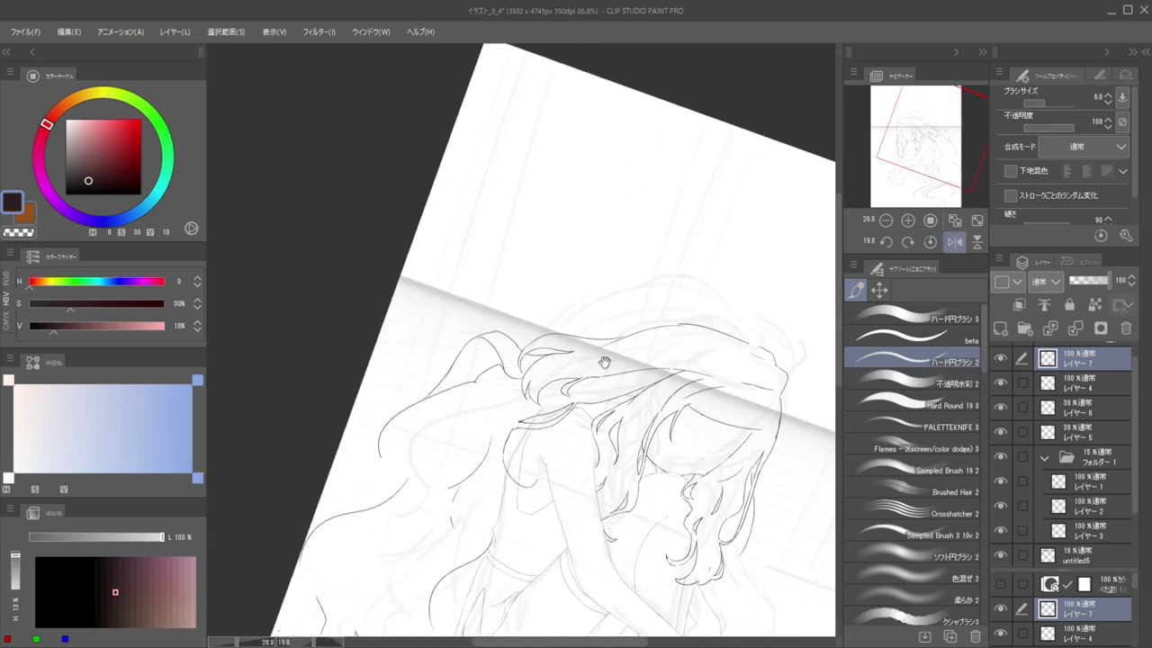
scroll(718, 360, "up", 3)
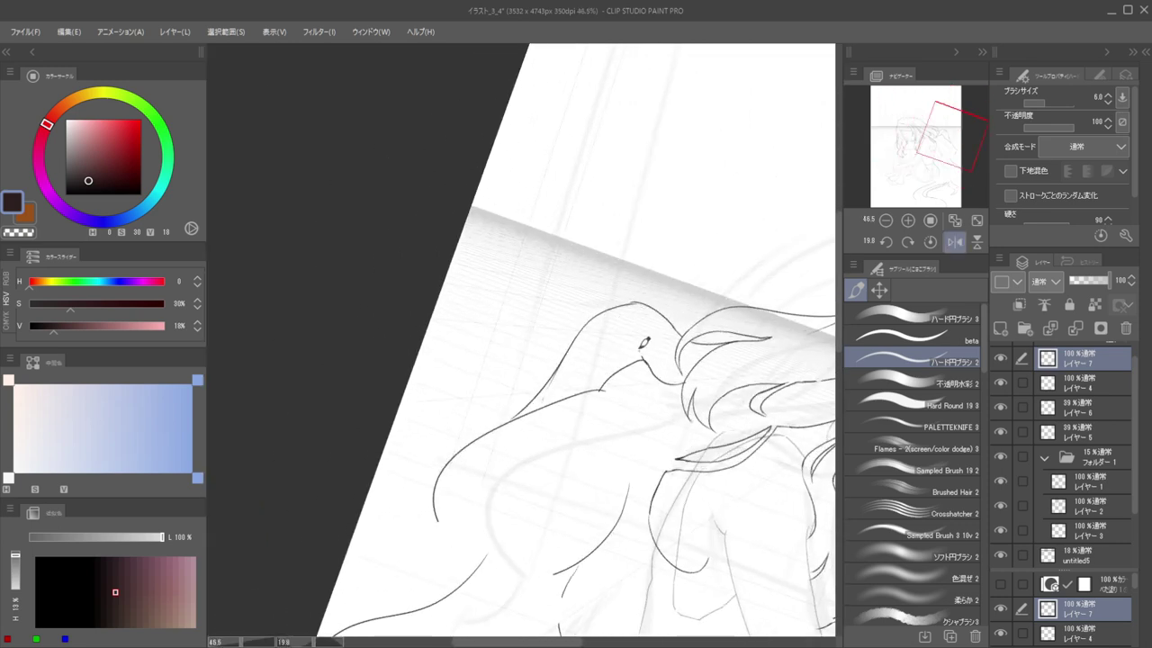
scroll(591, 333, "down", 3)
scroll(591, 333, "up", 4)
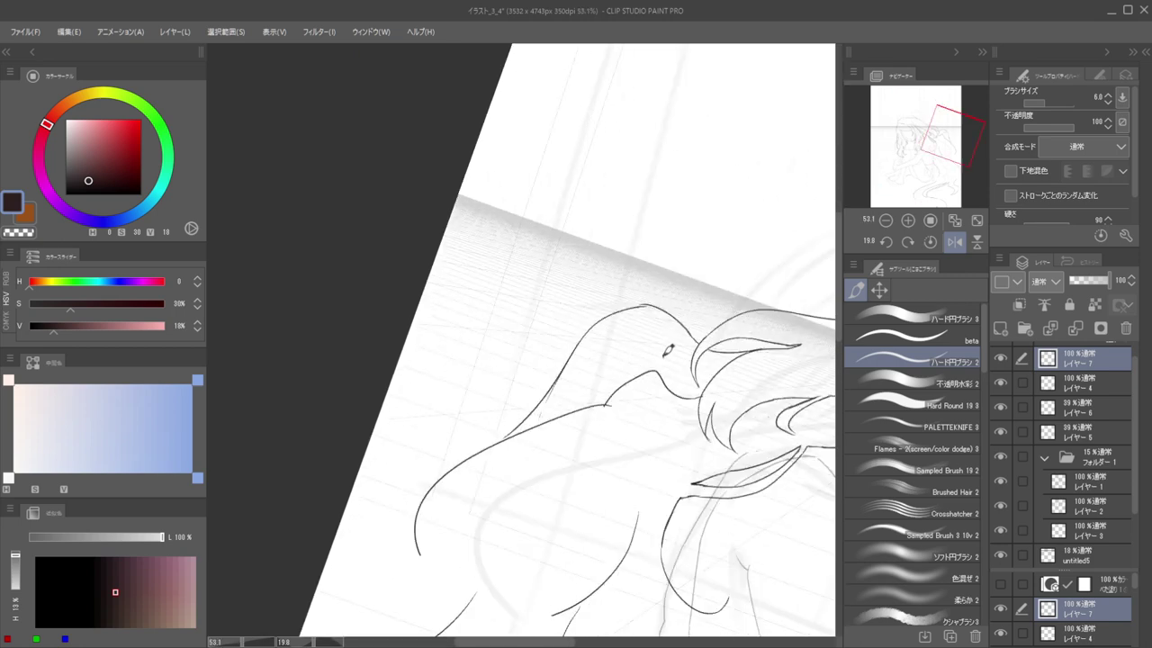
Draw the connecting shoulder stroke, then undo it and straighten the view to redo it
key("h")
left_click_drag(545, 375, 782, 375)
key("e")
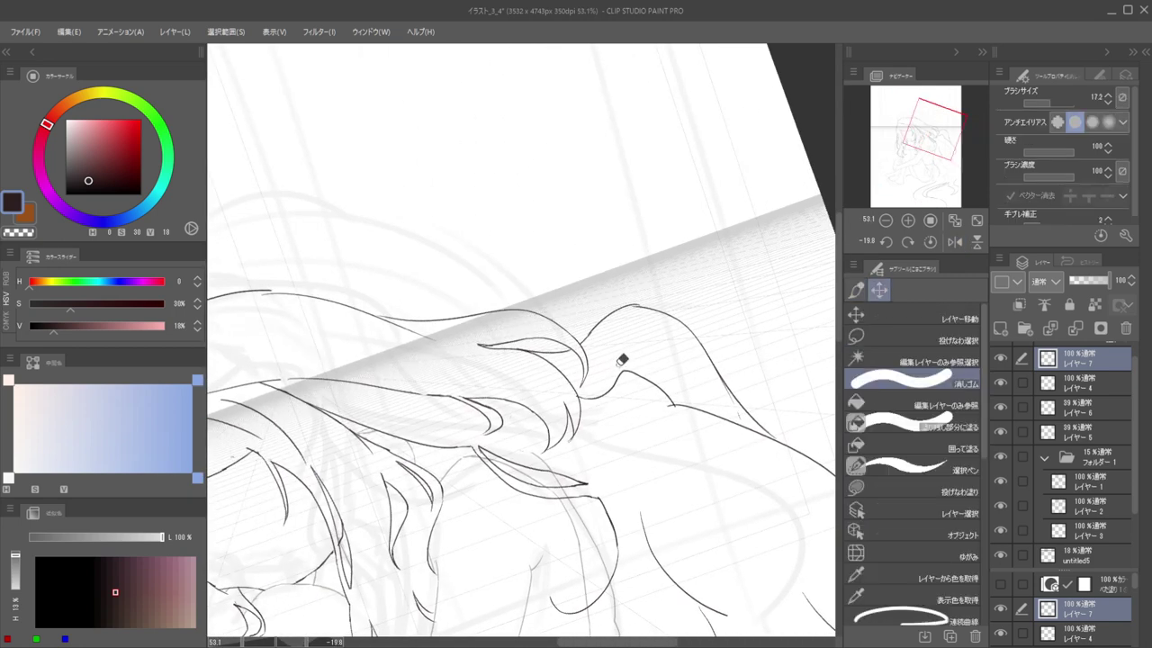
key("b")
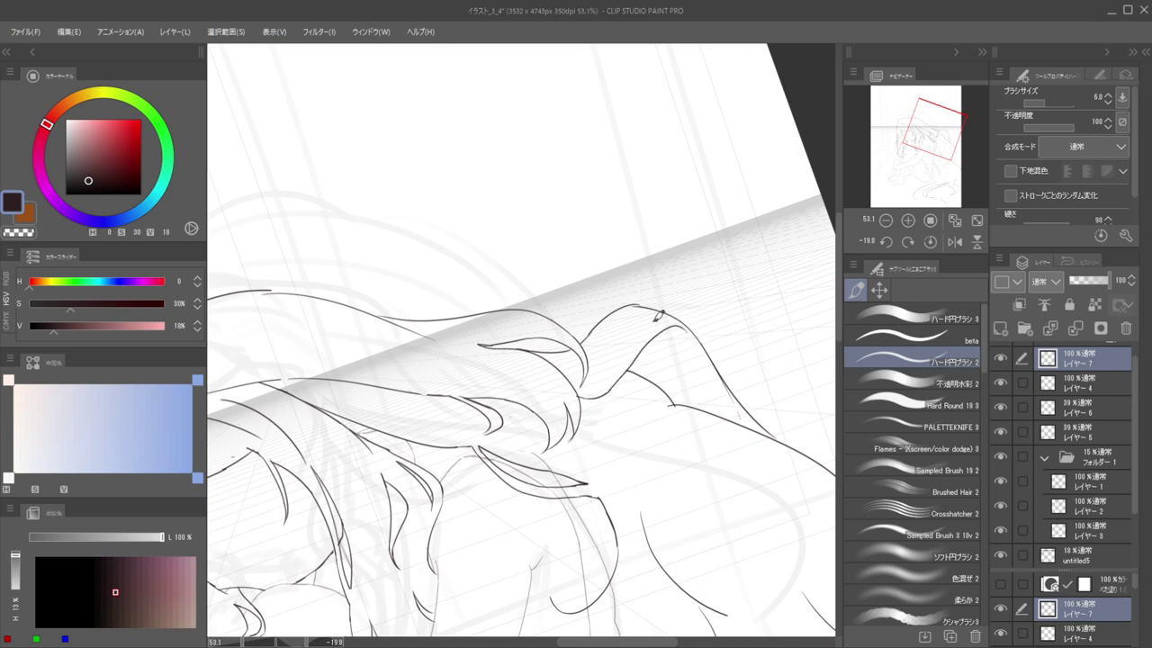
key("h")
left_click_drag(637, 322, 576, 265)
mouse_move(502, 316)
left_mouse_down()
mouse_move(558, 303)
mouse_move(591, 311)
mouse_move(574, 371)
left_mouse_up()
key("e")
key("b")
left_click_drag(599, 317, 551, 411)
key("ctrl+z")
scroll(556, 405, "down", 10)
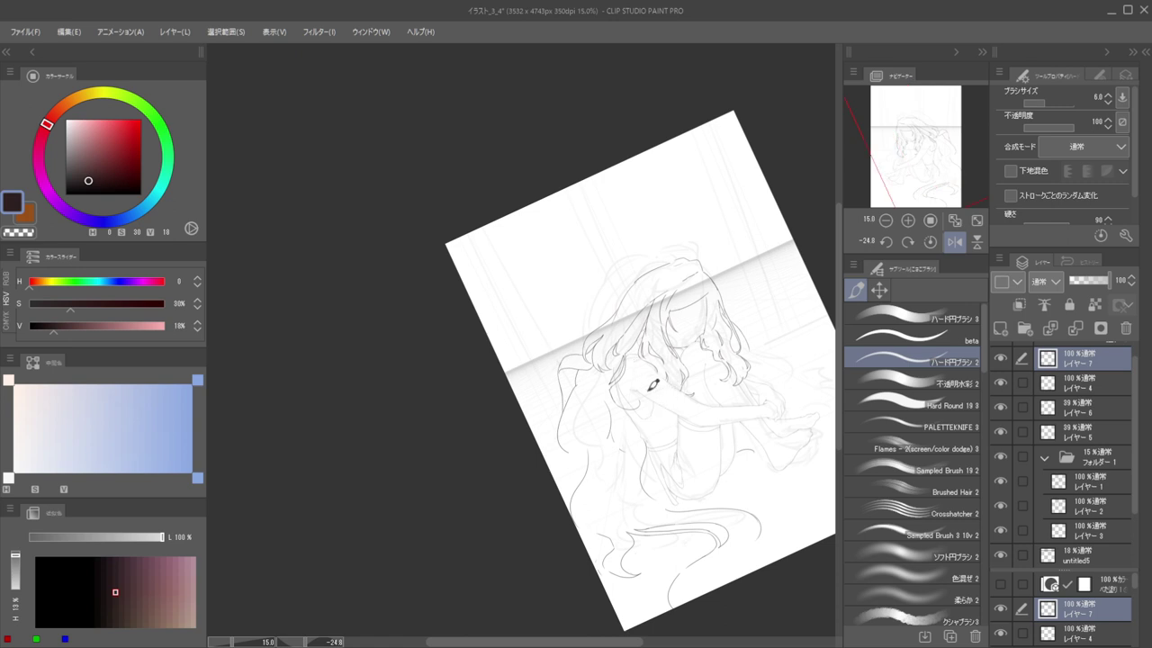
left_click_drag(654, 375, 681, 404)
left_click_drag(558, 403, 597, 420)
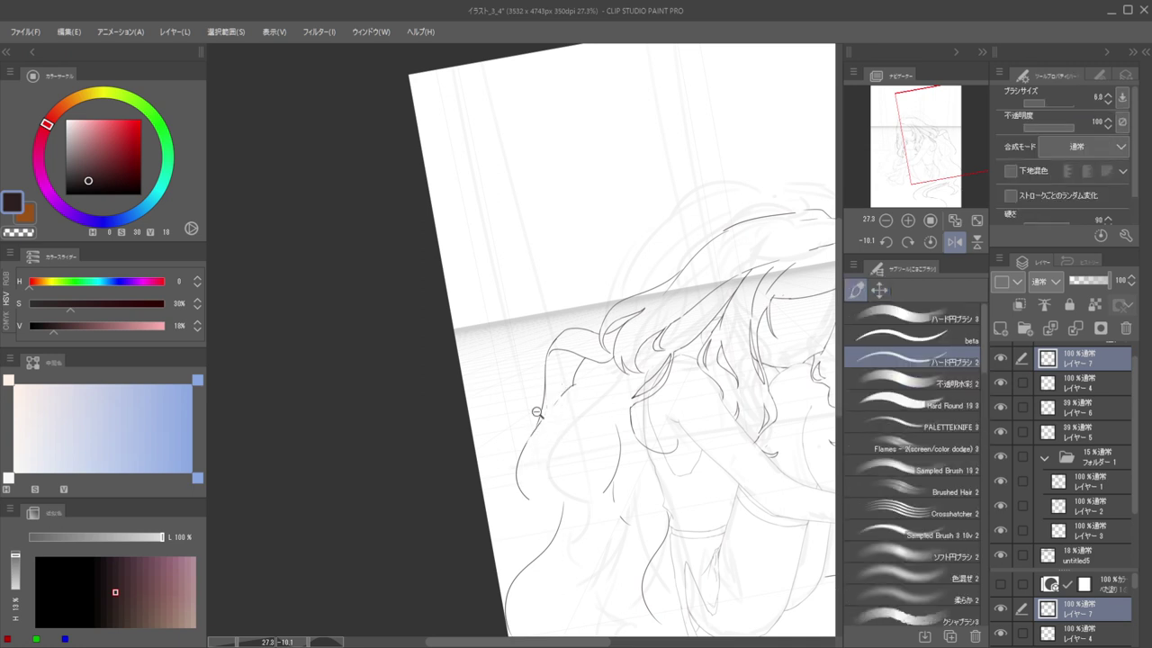
scroll(536, 412, "up", 3)
Erase leftover fragments below the armpit and ink a line running down-left from the head
key("e")
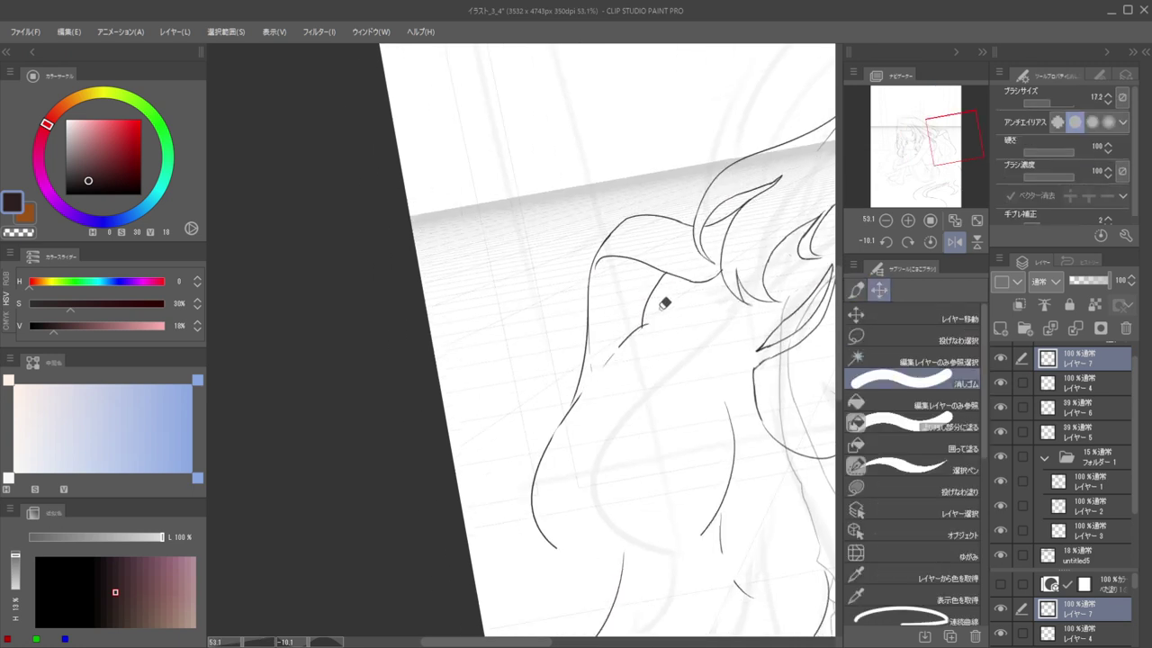
left_click_drag(646, 324, 588, 387)
key("b")
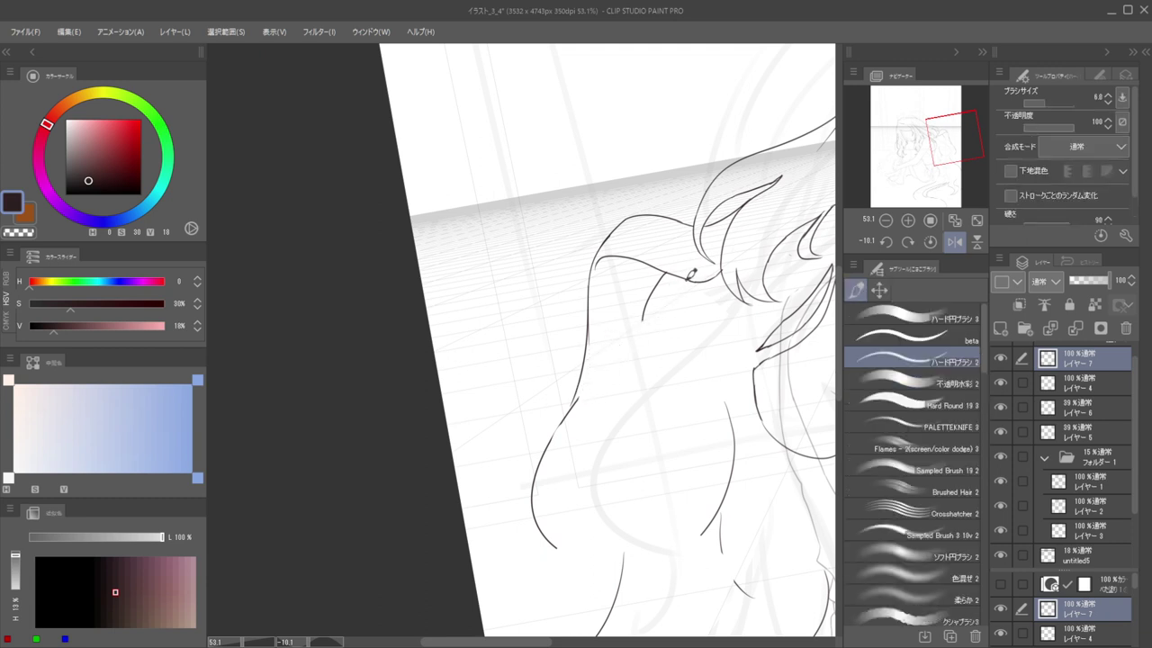
mouse_move(691, 275)
left_mouse_down()
mouse_move(567, 412)
mouse_move(548, 514)
left_mouse_up()
key("e")
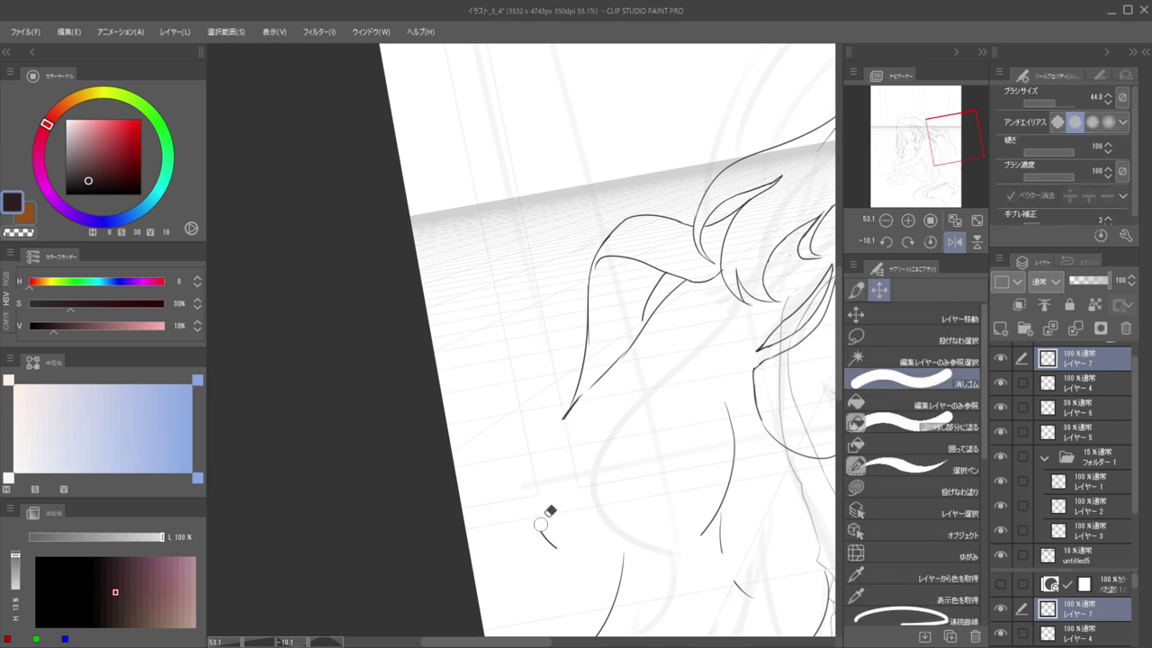
left_click_drag(585, 410, 578, 411)
key("b")
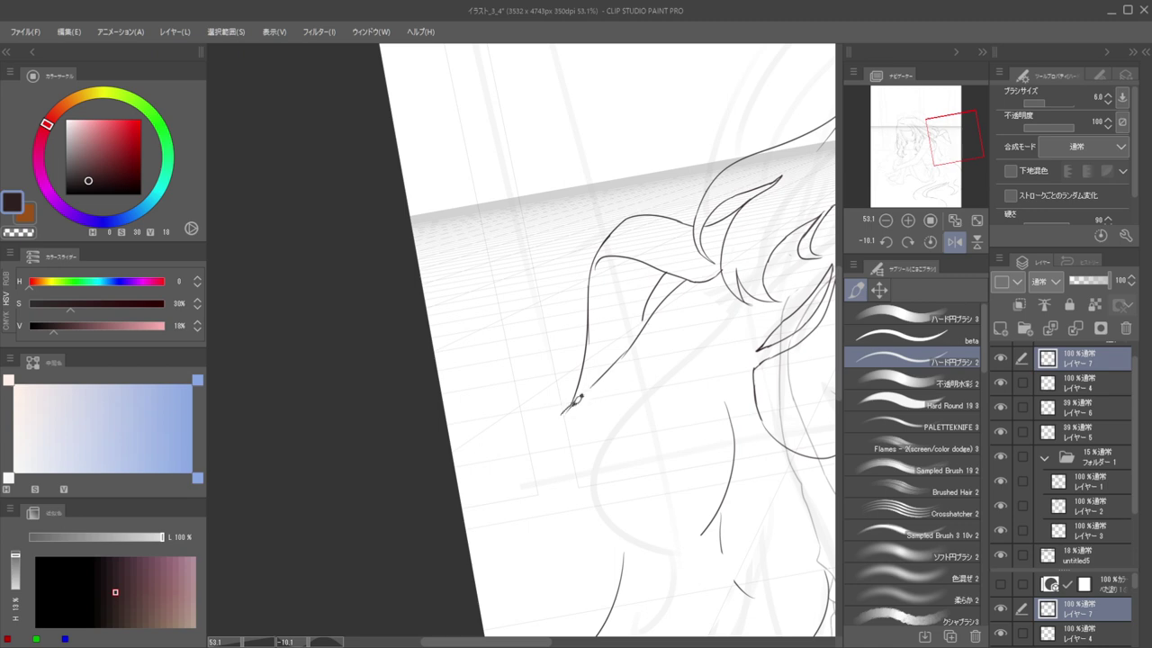
Continue the line down-left into a rounded curl, undoing extra strokes at the tip
mouse_move(576, 398)
left_mouse_down()
mouse_move(544, 475)
mouse_move(569, 496)
left_mouse_up()
mouse_move(554, 421)
left_mouse_down()
mouse_move(506, 417)
mouse_move(574, 454)
mouse_move(555, 463)
left_mouse_up()
scroll(573, 453, "up", 2)
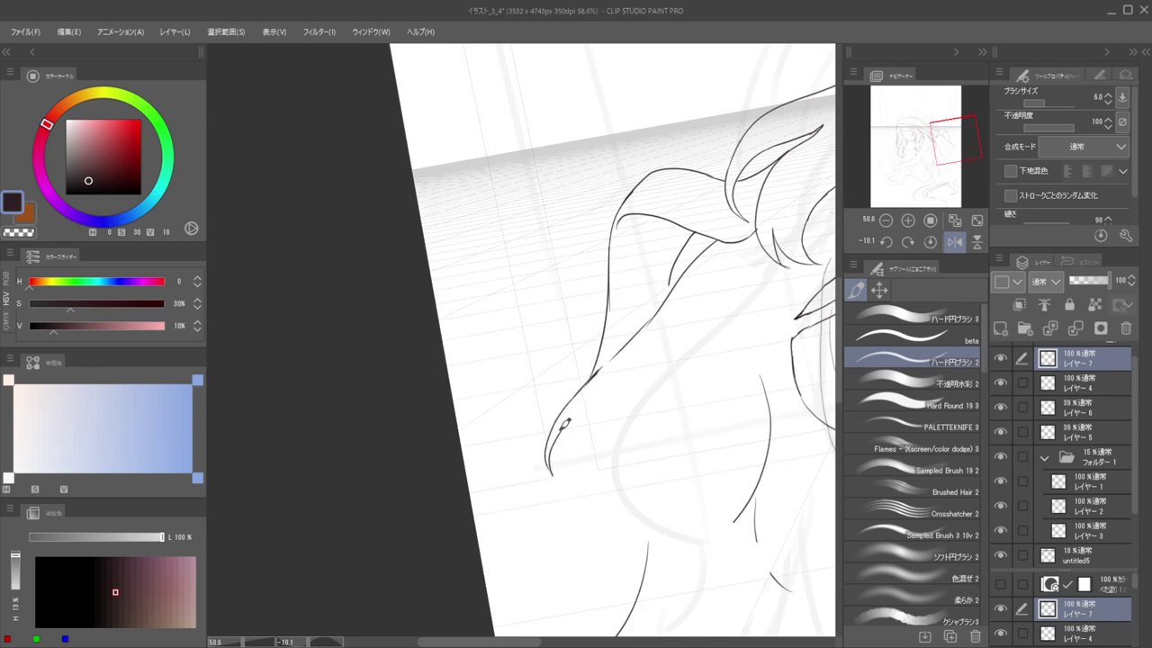
key("ctrl+z")
key("ctrl+z")
left_click_drag(578, 390, 597, 460)
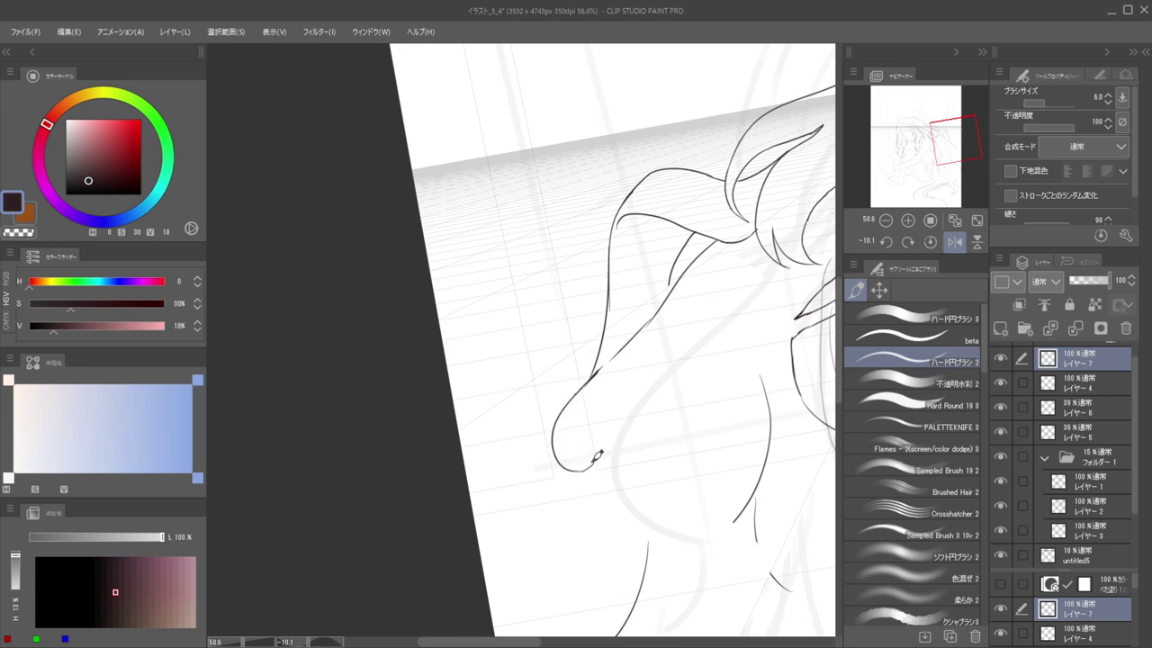
key("ctrl+z")
mouse_move(570, 432)
left_mouse_down()
mouse_move(598, 463)
mouse_move(594, 382)
mouse_move(563, 377)
mouse_move(618, 380)
mouse_move(606, 443)
left_mouse_up()
key("ctrl+z")
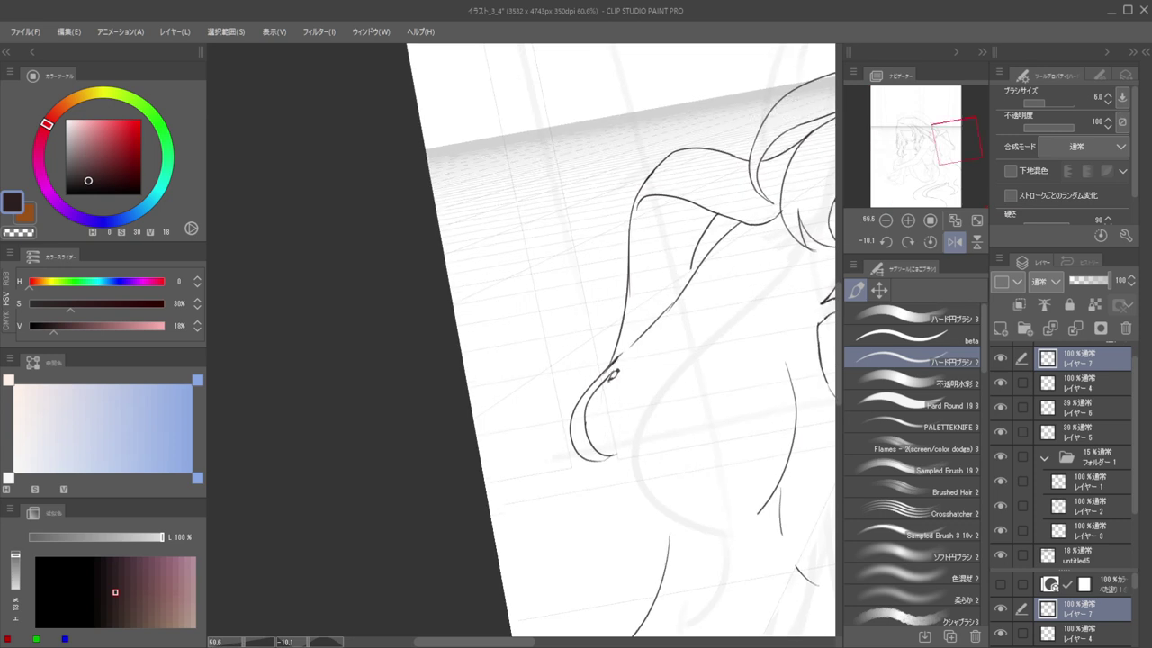
Add an inner line down inside the curl, keeping the shorter version
left_click_drag(615, 368, 601, 479)
key("ctrl+z")
left_click_drag(614, 369, 605, 449)
left_click_drag(619, 362, 593, 466)
scroll(534, 419, "down", 3)
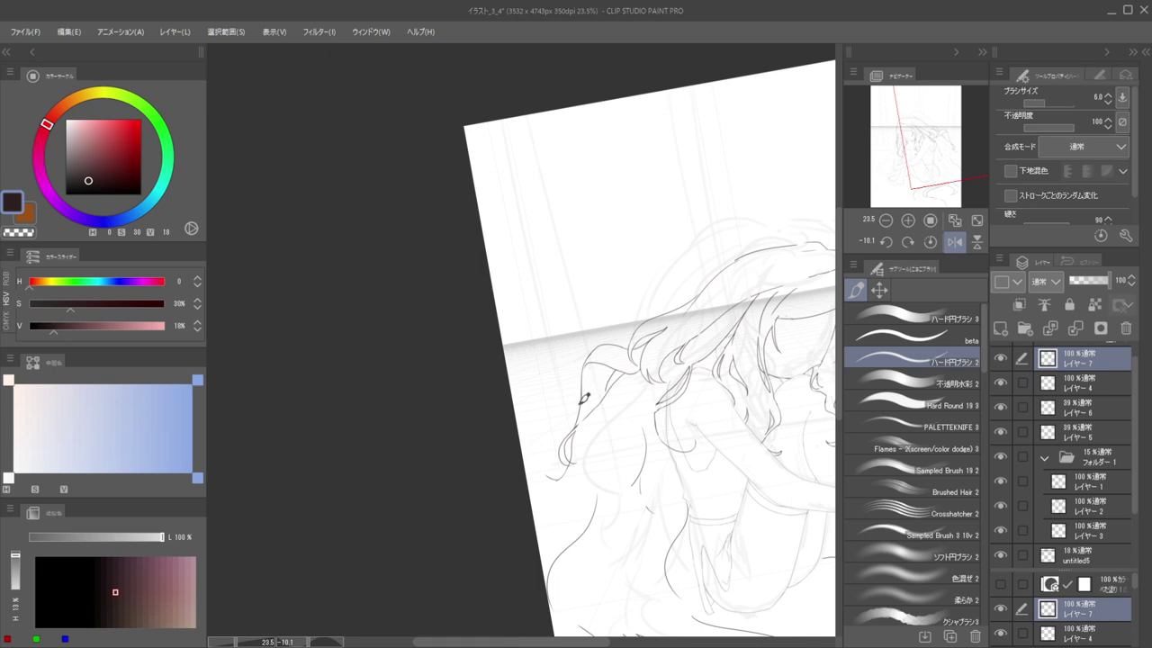
mouse_move(583, 409)
left_mouse_down()
mouse_move(538, 408)
mouse_move(594, 410)
left_mouse_up()
mouse_move(577, 442)
left_mouse_down()
mouse_move(588, 462)
mouse_move(608, 459)
mouse_move(571, 435)
mouse_move(589, 457)
mouse_move(559, 415)
left_mouse_up()
key("ctrl+z")
key("ctrl+z")
key("ctrl+z")
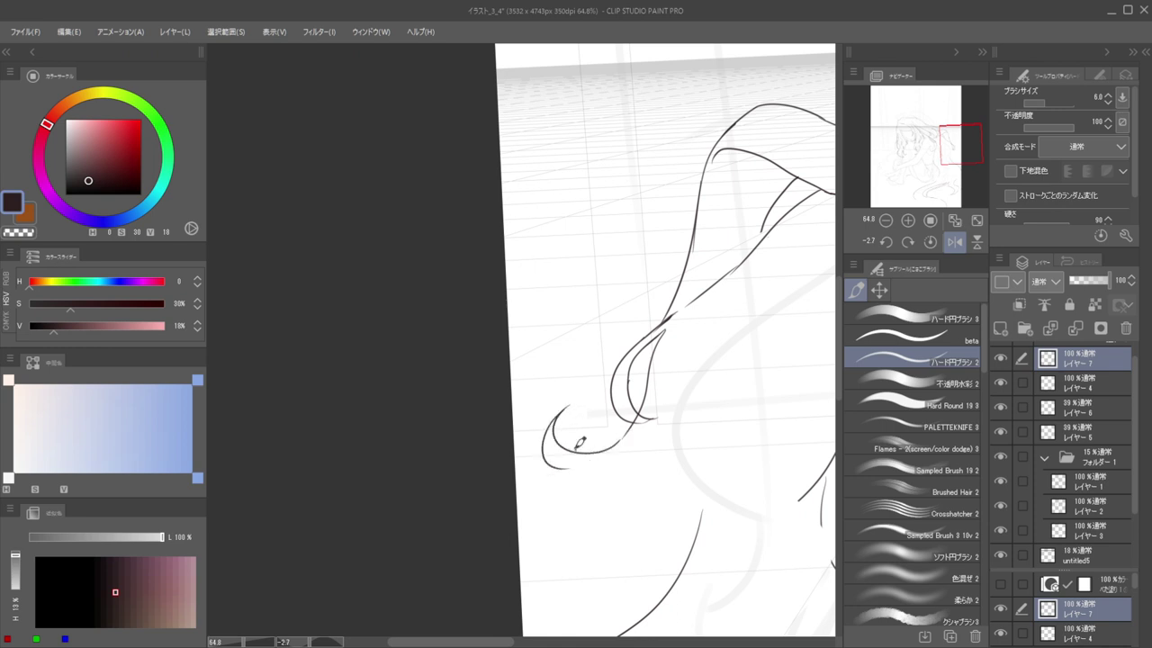
Extend the bottom of the hair loop rightward to close the curl
scroll(558, 441, "down", 5)
scroll(558, 441, "up", 3)
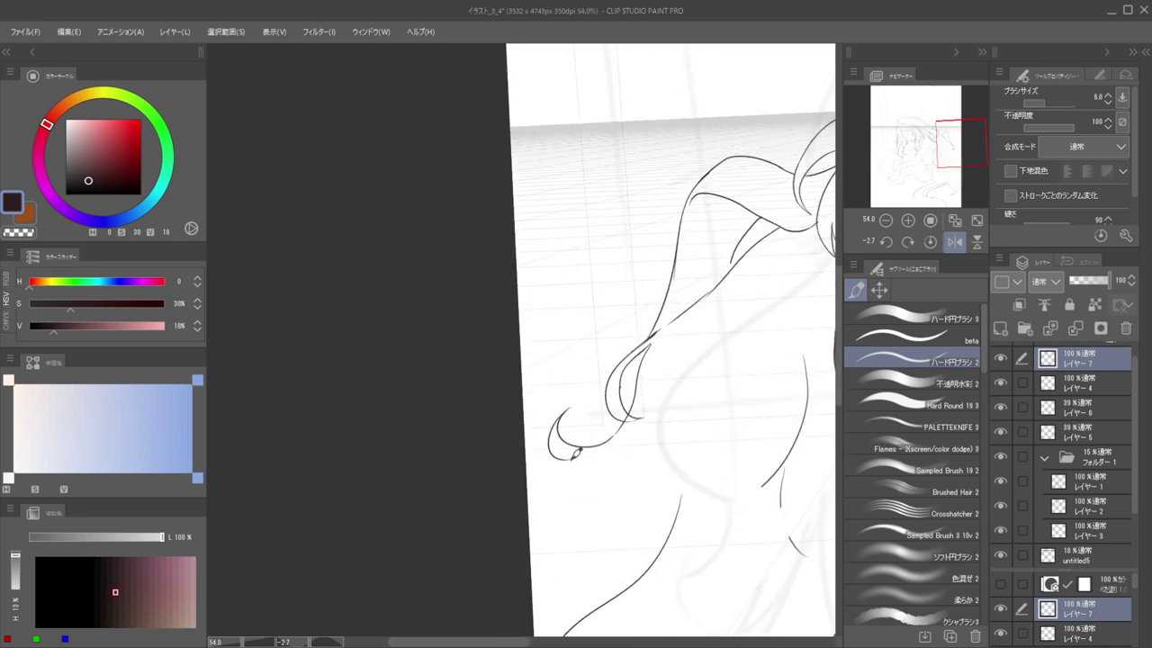
mouse_move(583, 455)
left_mouse_down()
mouse_move(626, 429)
mouse_move(591, 482)
left_mouse_up()
scroll(636, 417, "up", 3)
Trim part of the hair line beside the curl and undo its lower stroke
key("e")
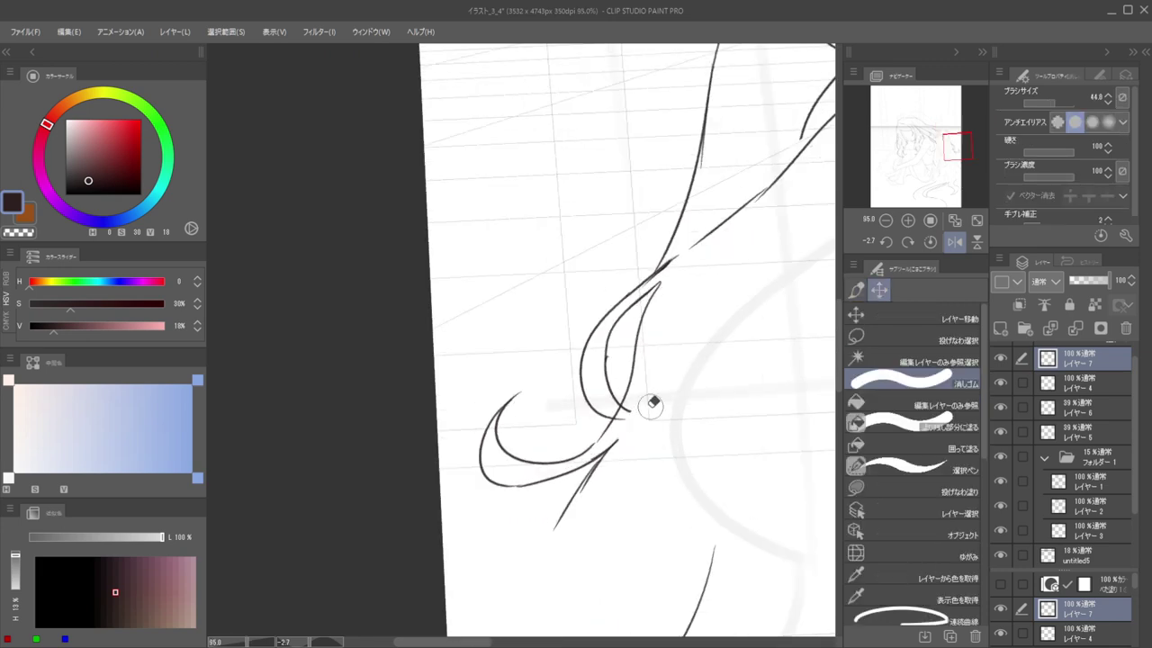
scroll(570, 399, "down", 10)
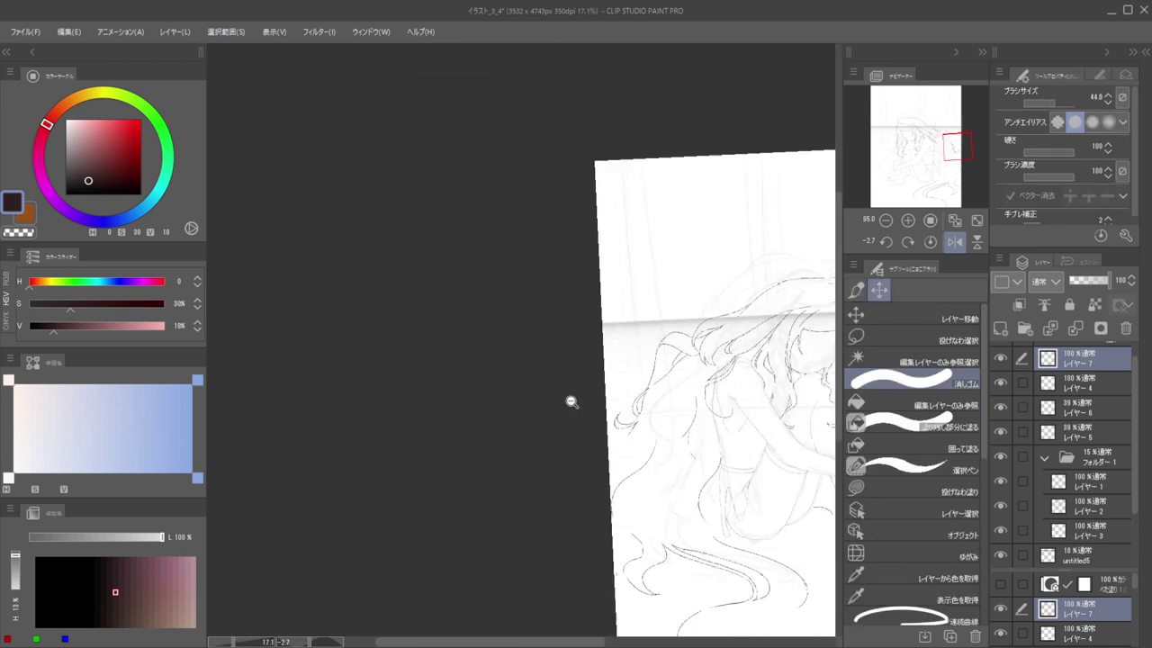
scroll(582, 396, "up", 7)
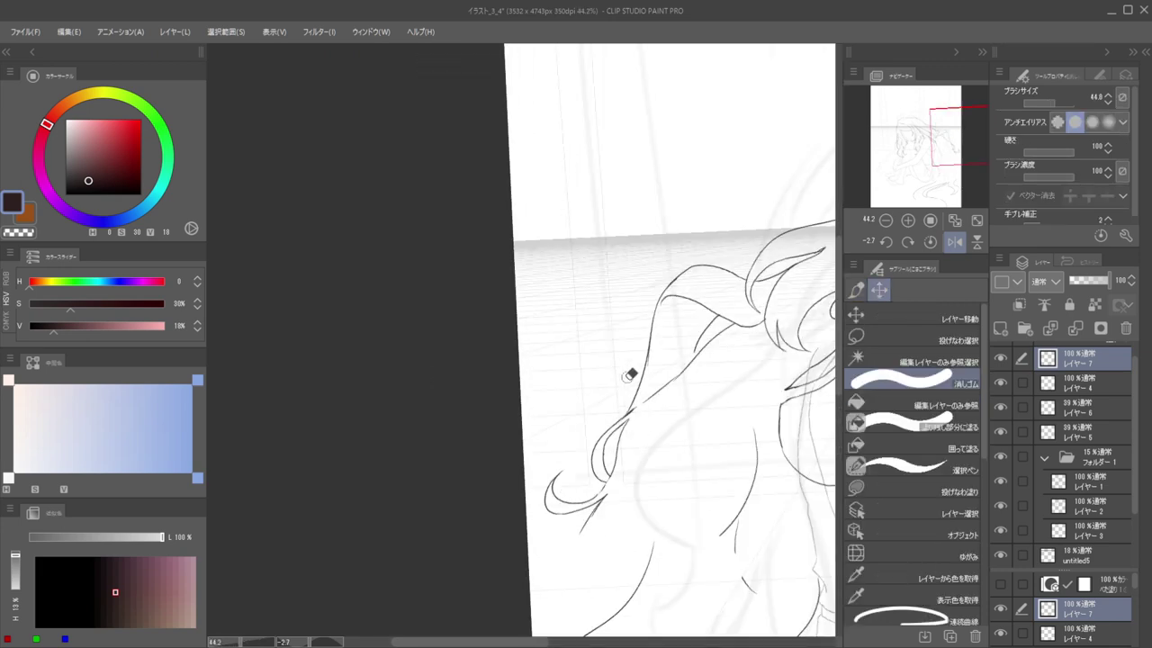
key("p")
key("e")
mouse_move(643, 369)
left_mouse_down()
mouse_move(625, 406)
mouse_move(658, 350)
mouse_move(654, 330)
mouse_move(649, 393)
left_mouse_up()
key("p")
key("ctrl+z")
key("ctrl+z")
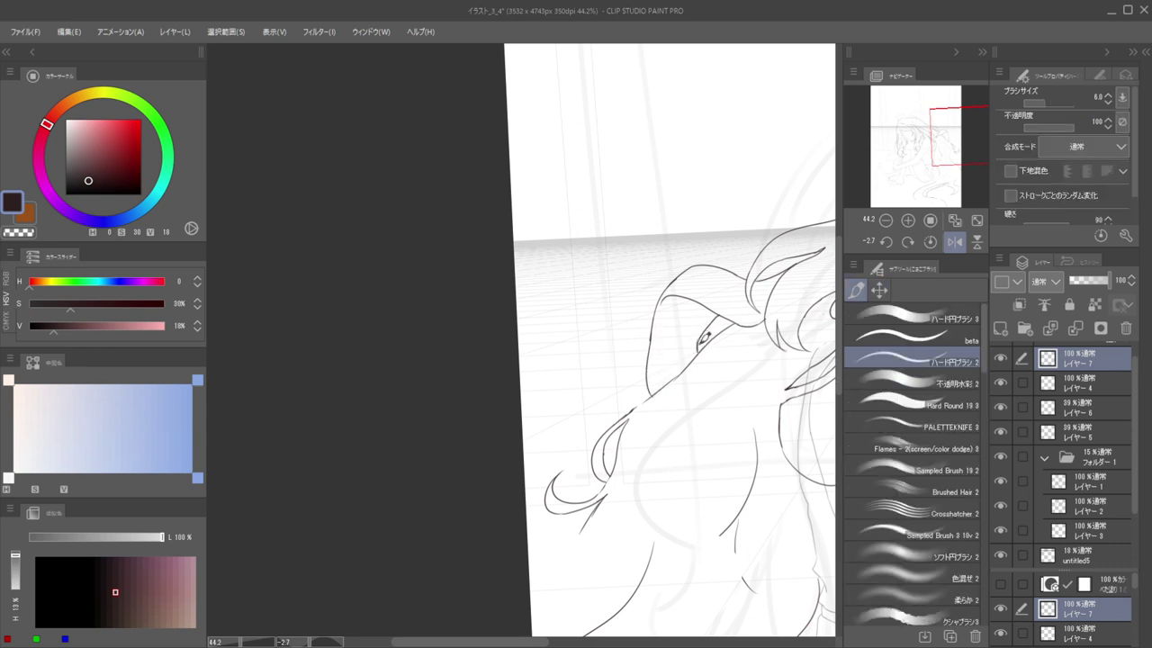
mouse_move(684, 337)
left_mouse_down()
mouse_move(619, 375)
mouse_move(653, 383)
left_mouse_up()
key("e")
key("p")
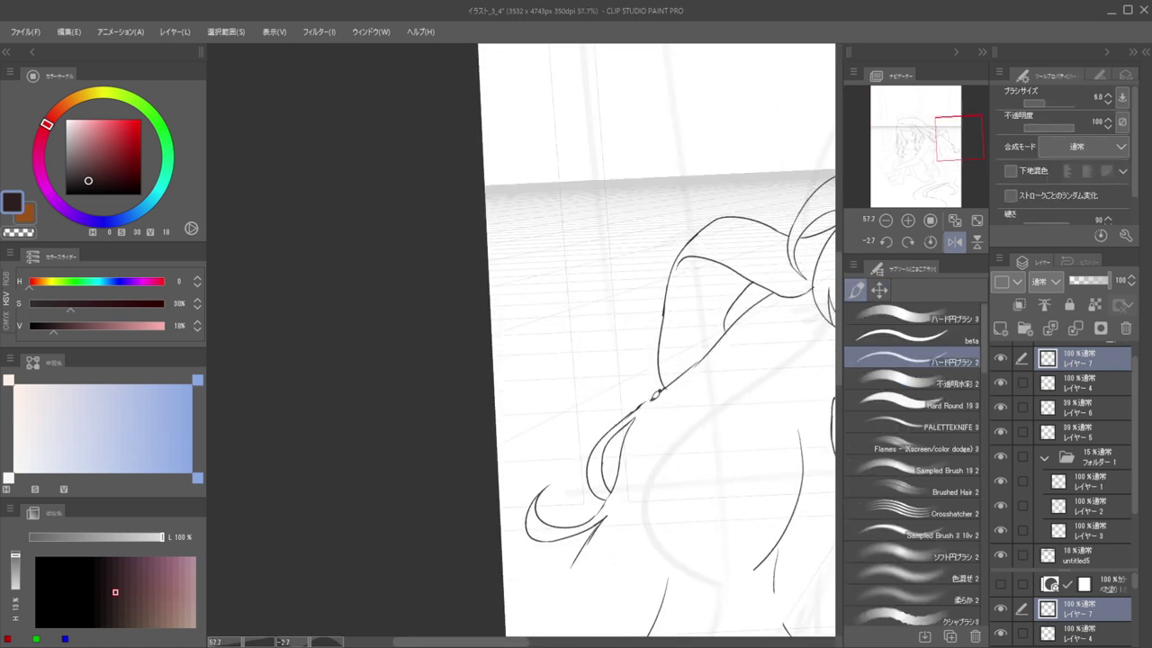
scroll(647, 385, "down", 3)
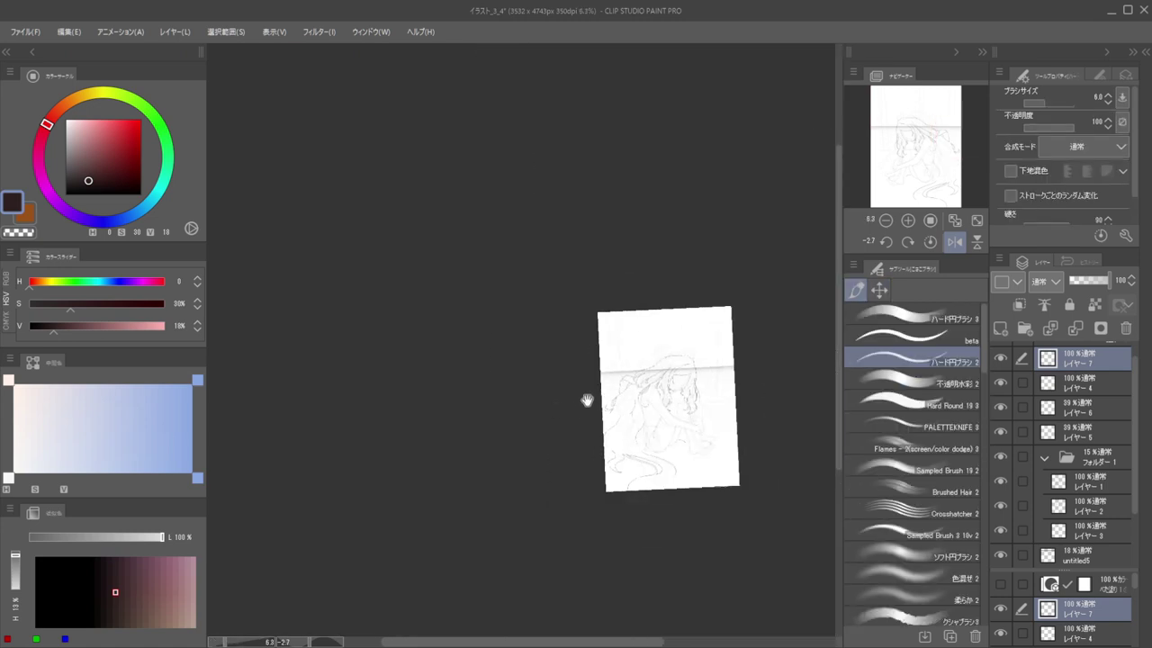
Trim the hair line and draw a stroke curving down from its left end
scroll(586, 398, "up", 4)
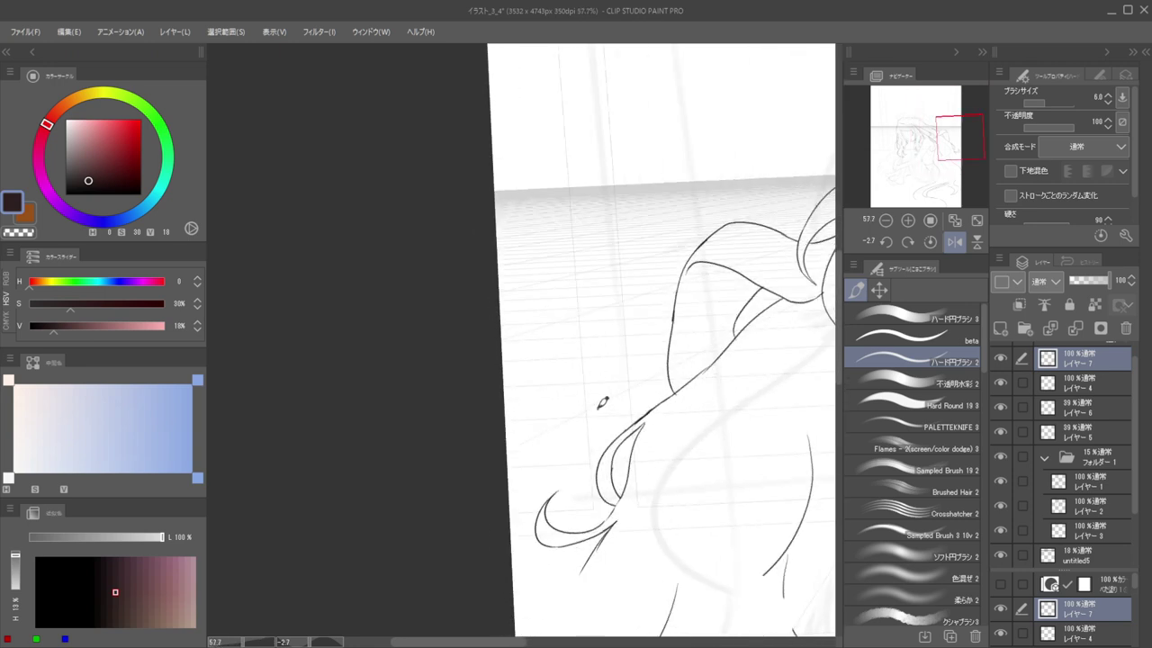
key("e")
mouse_move(664, 400)
left_mouse_down()
mouse_move(640, 408)
mouse_move(617, 387)
mouse_move(624, 399)
mouse_move(575, 443)
mouse_move(540, 417)
left_mouse_up()
key("p")
key("ctrl+z")
key("ctrl+z")
mouse_move(617, 404)
left_mouse_down()
mouse_move(506, 478)
mouse_move(572, 452)
mouse_move(566, 469)
left_mouse_up()
key("ctrl+z")
left_click_drag(584, 422, 565, 464)
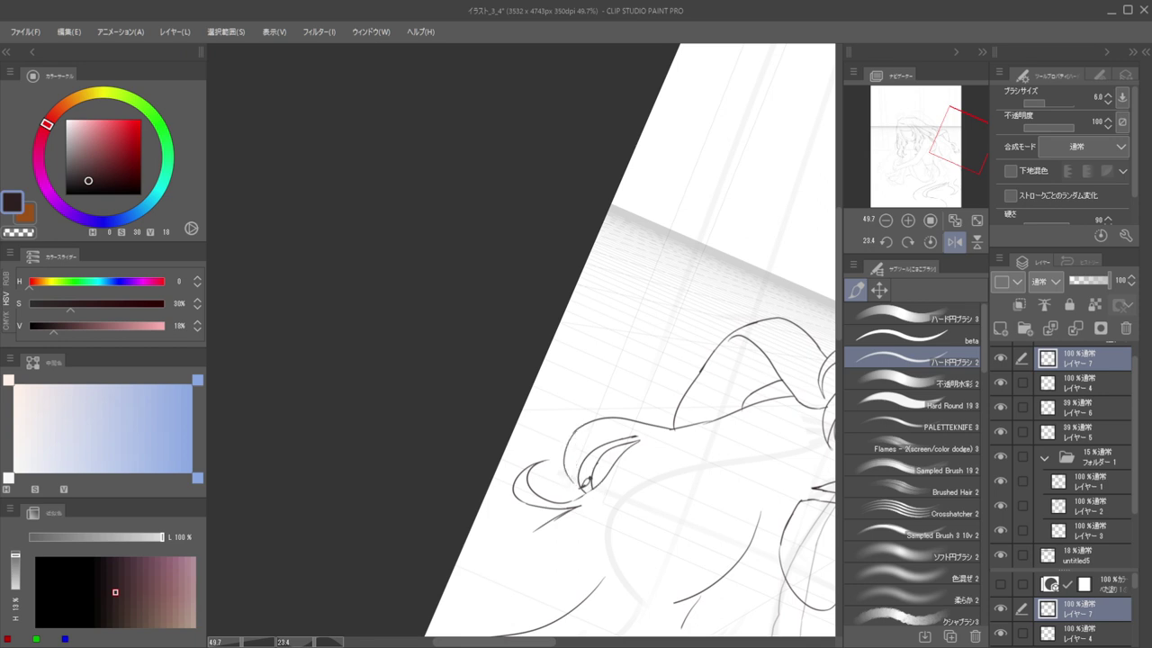
Extend the inner strand stroke downward and erase the hair lock's left outline
left_click_drag(633, 404, 675, 259)
mouse_move(658, 331)
left_mouse_down()
mouse_move(627, 360)
mouse_move(680, 354)
mouse_move(705, 313)
mouse_move(592, 441)
mouse_move(613, 486)
mouse_move(550, 543)
left_mouse_up()
mouse_move(565, 483)
left_mouse_down()
mouse_move(613, 447)
mouse_move(674, 445)
left_mouse_up()
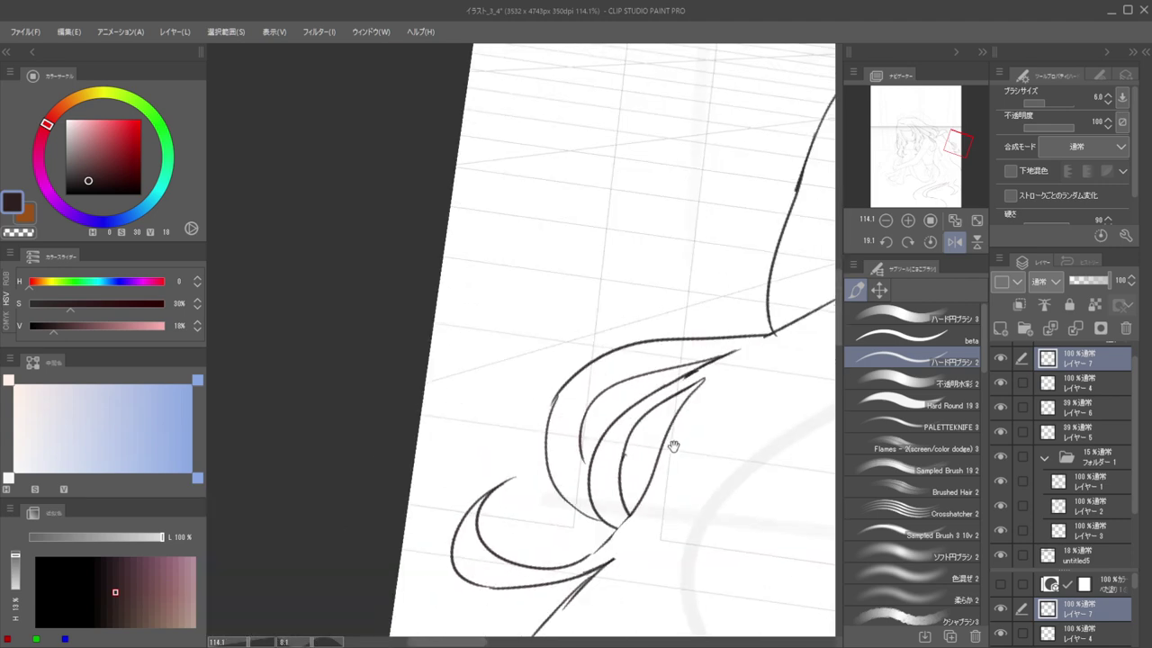
key("e")
mouse_move(550, 402)
left_mouse_down()
mouse_move(557, 479)
mouse_move(591, 525)
mouse_move(594, 473)
mouse_move(658, 432)
mouse_move(641, 393)
left_mouse_up()
key("p")
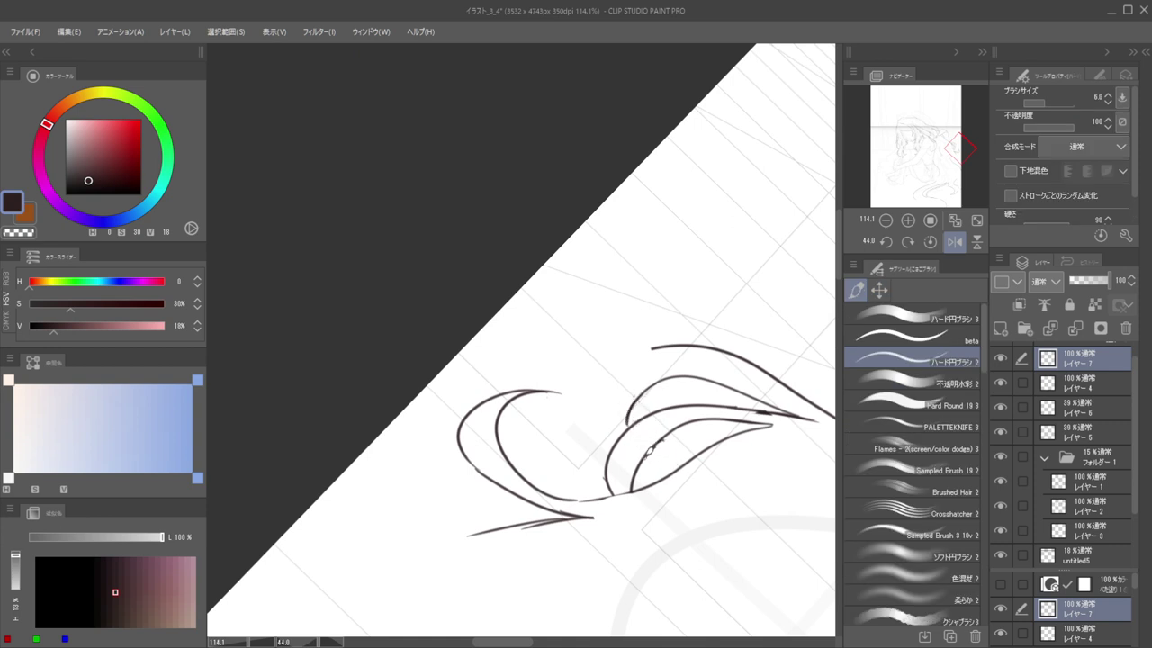
scroll(605, 405, "down", 6)
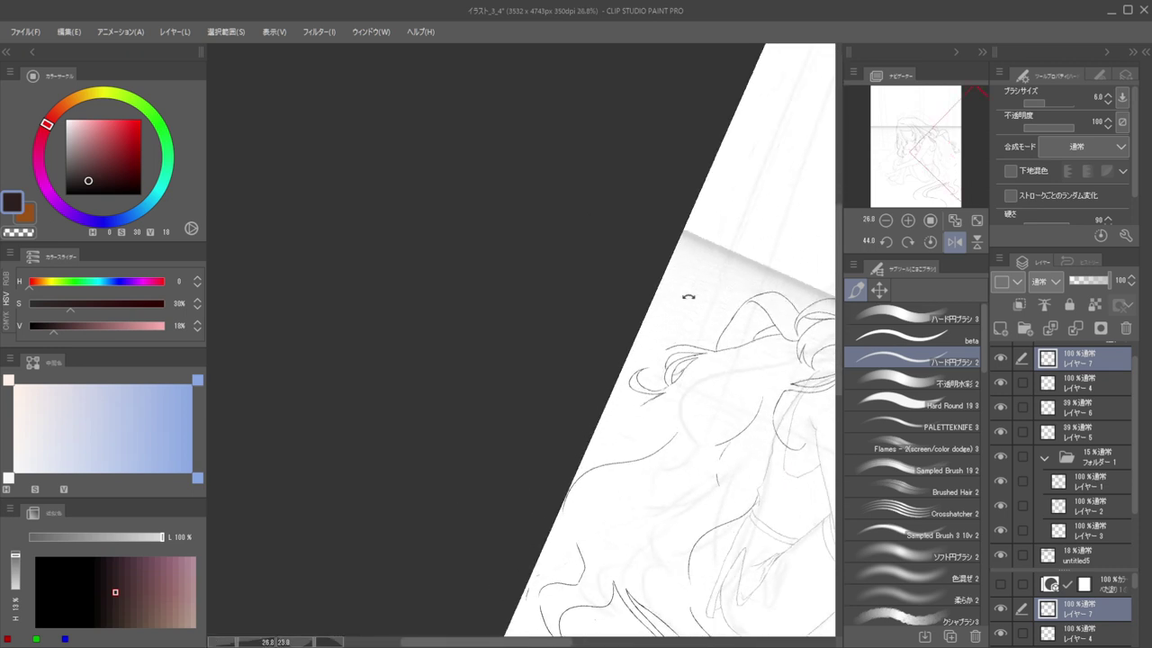
left_click_drag(689, 297, 594, 352)
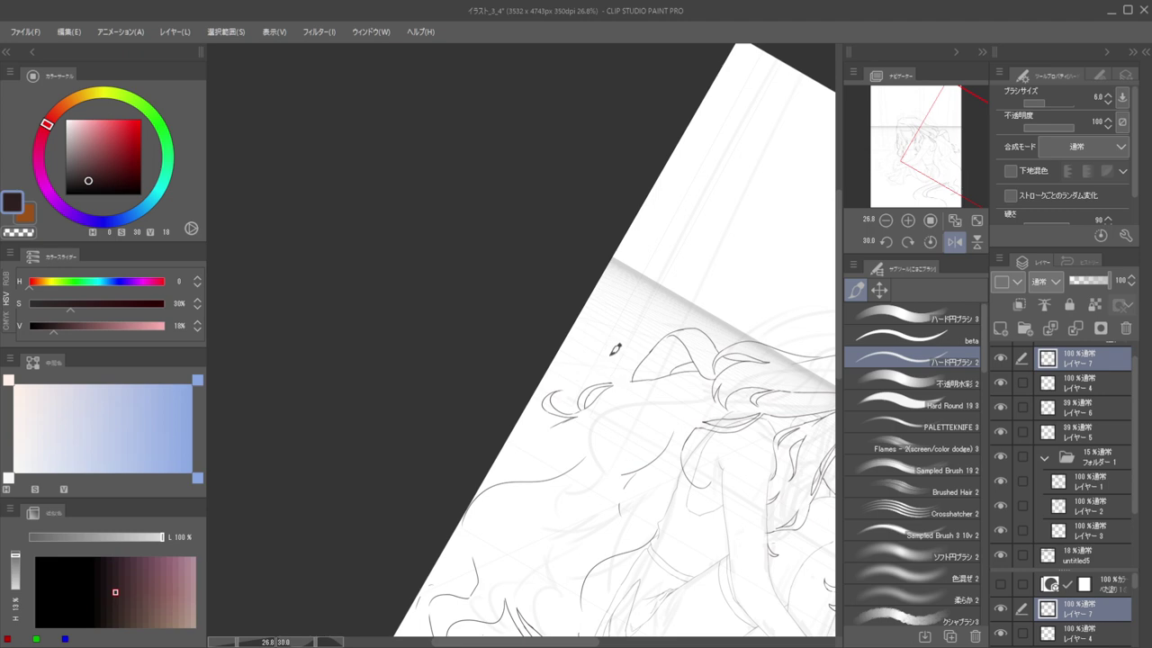
mouse_move(642, 352)
left_mouse_down()
mouse_move(610, 279)
mouse_move(642, 298)
mouse_move(622, 329)
left_mouse_up()
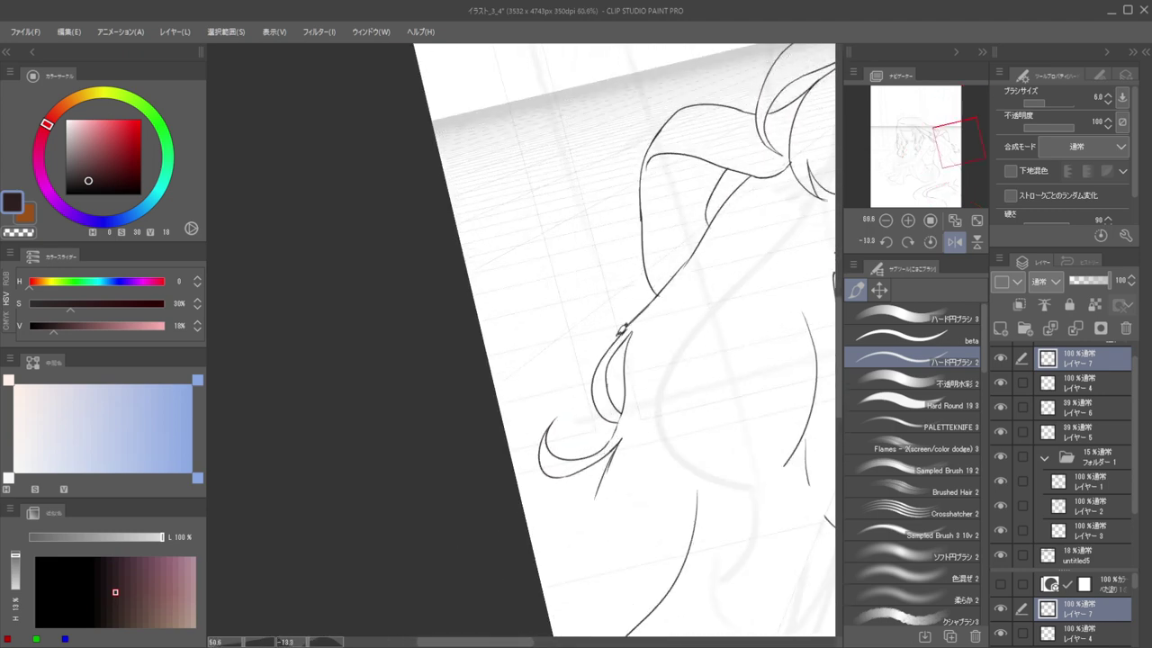
Erase part of the arm line and redraw a short stroke on it
key("e")
left_click_drag(696, 252, 680, 277)
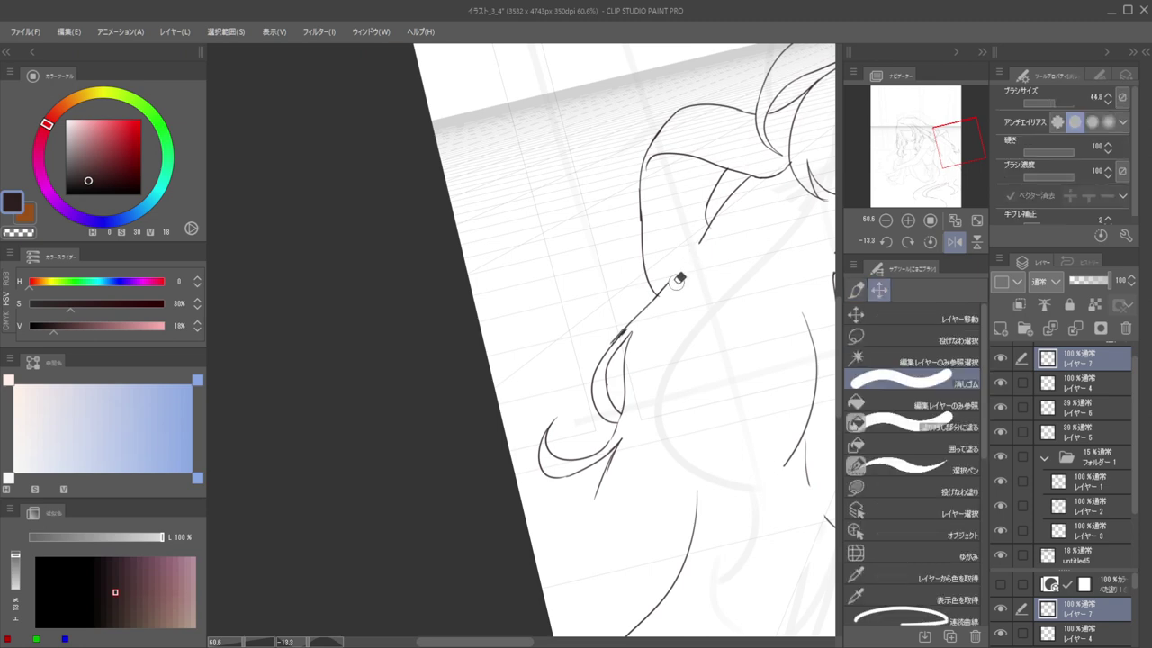
key("b")
mouse_move(714, 221)
left_mouse_down()
mouse_move(690, 256)
mouse_move(638, 265)
mouse_move(606, 291)
mouse_move(614, 316)
left_mouse_up()
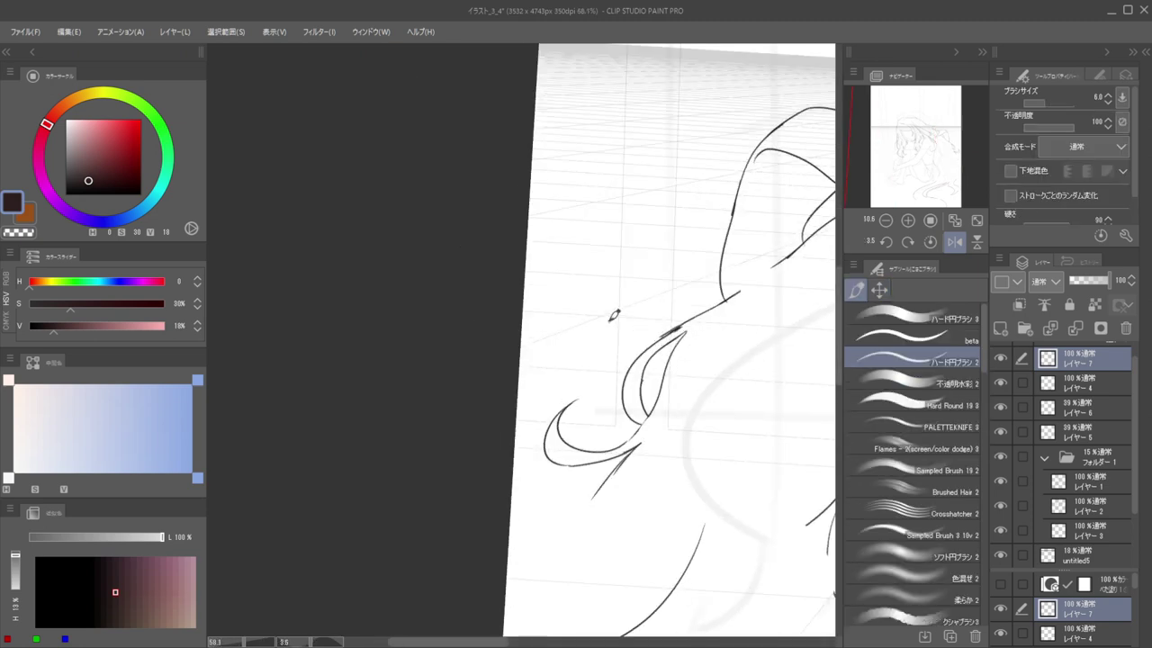
Try a contour from the arm line down, undo it, and erase stray lines on the hair strand
key("e")
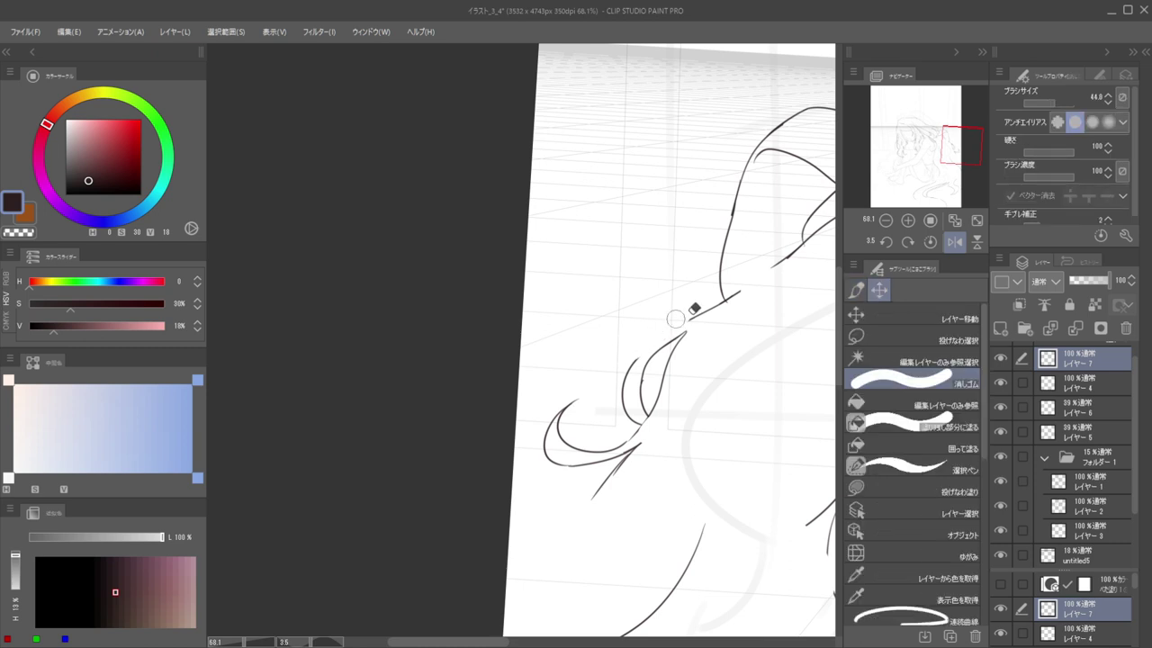
key("b")
mouse_move(696, 315)
left_mouse_down()
mouse_move(644, 341)
mouse_move(631, 372)
left_mouse_up()
key("ctrl+z")
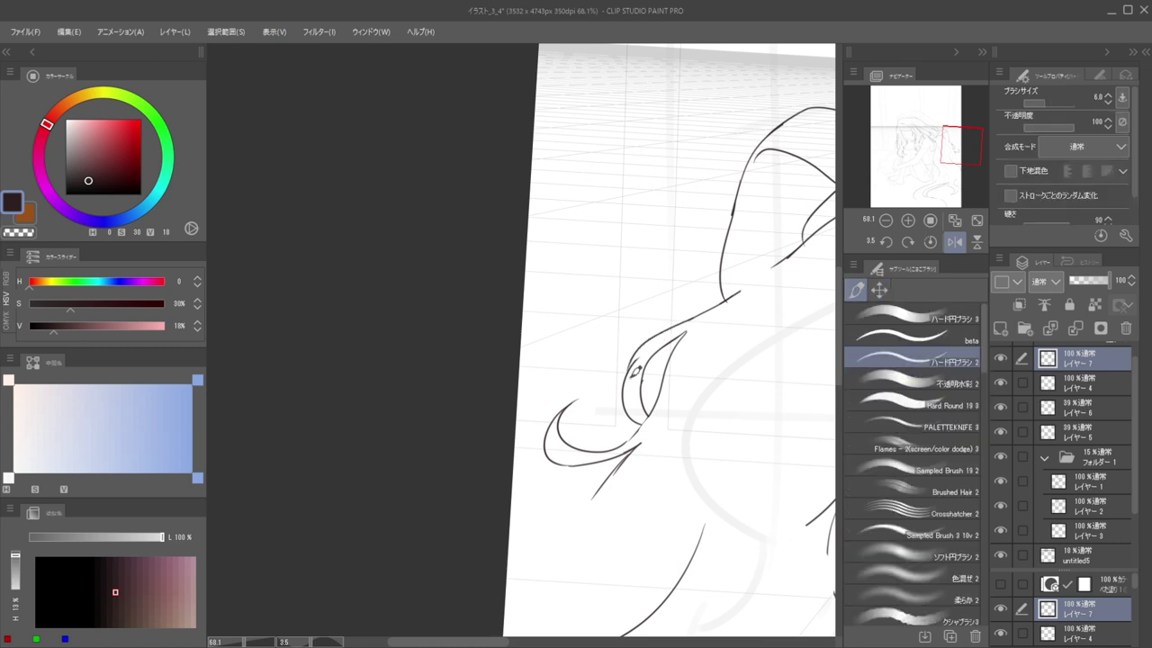
key("e")
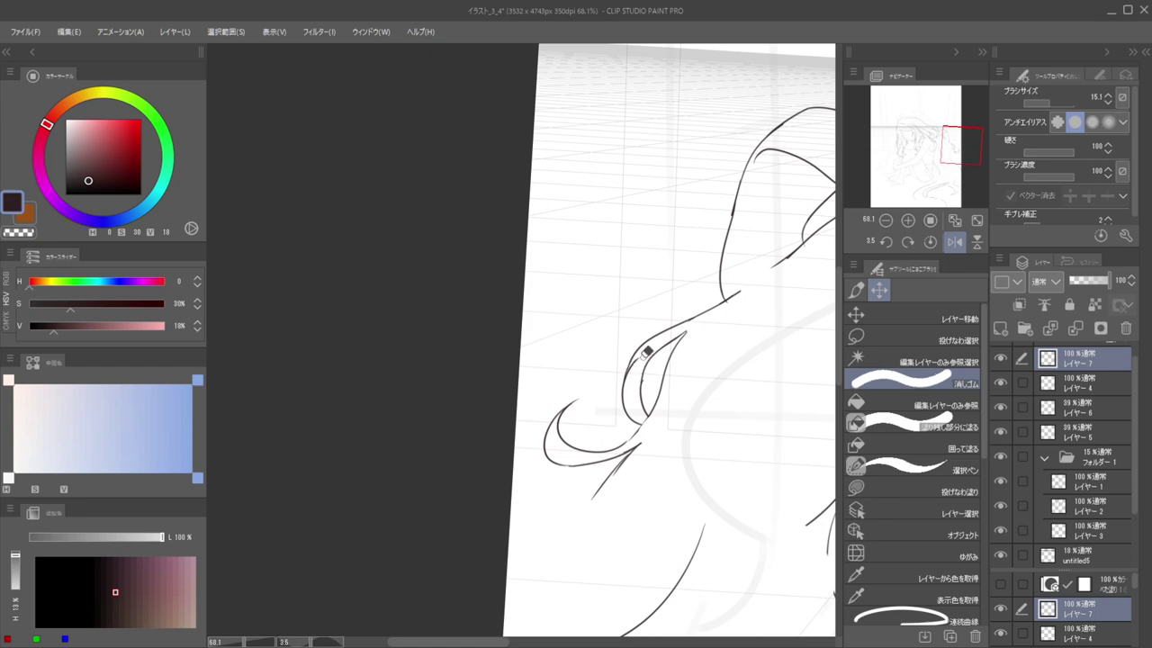
left_click_drag(640, 356, 632, 412)
Erase the strand's lower inner line, left outline and bottom curve
scroll(639, 364, "down", 10)
scroll(631, 411, "up", 5)
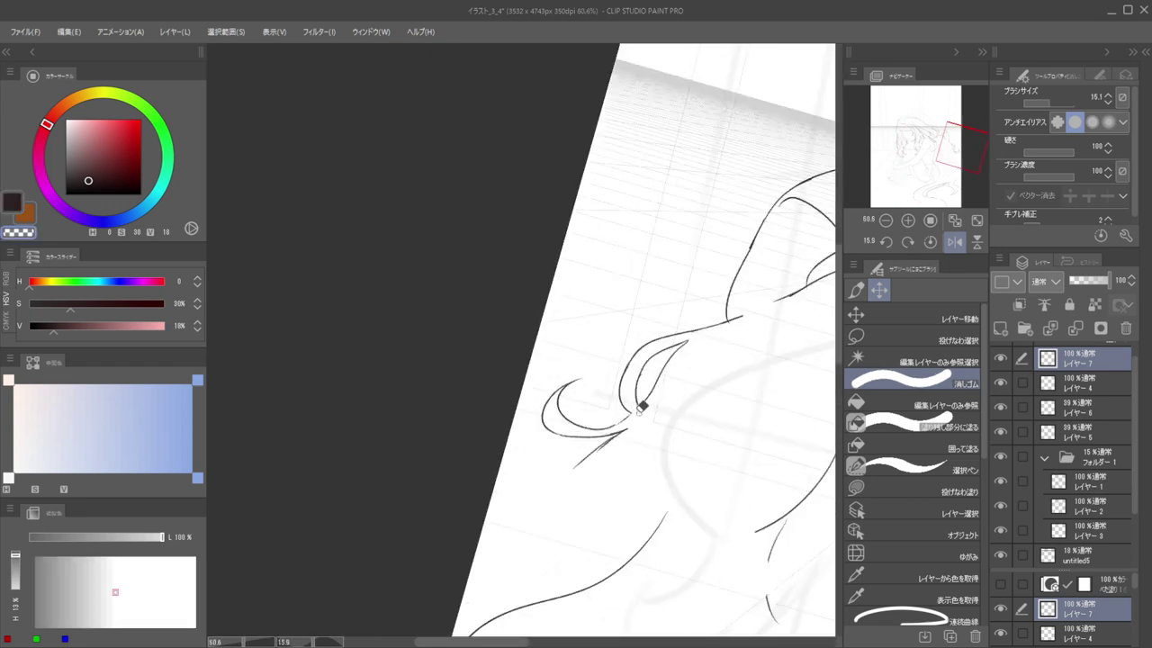
scroll(631, 394, "down", 5)
left_click_drag(584, 354, 630, 286, "shift")
scroll(611, 331, "up", 5)
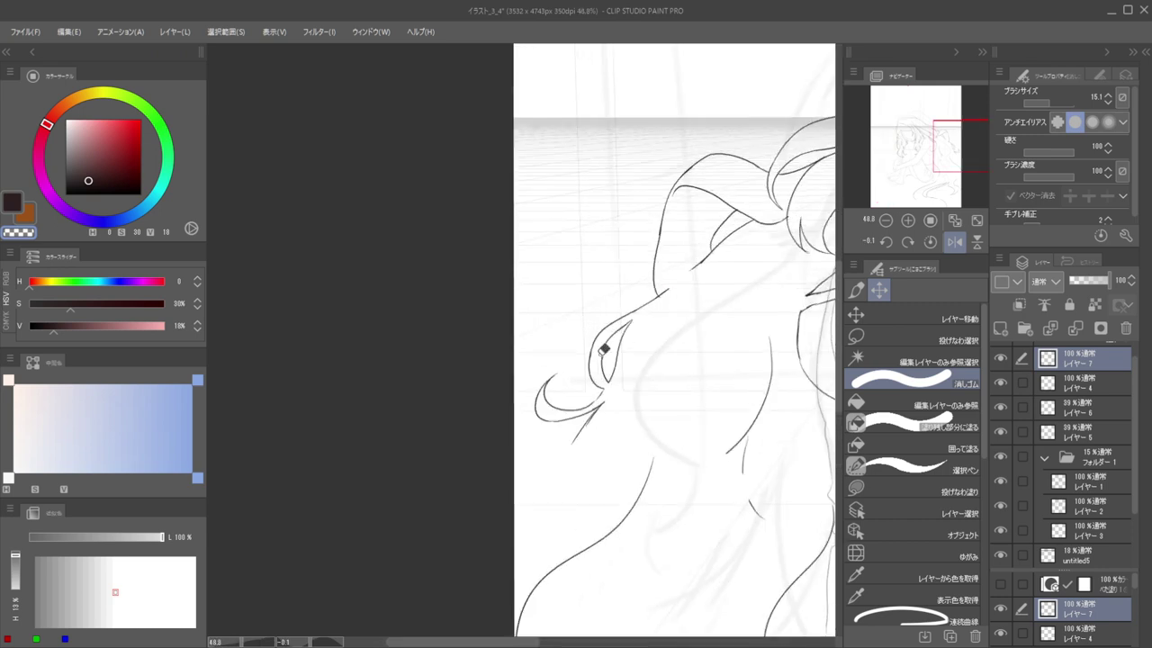
scroll(601, 352, "up", 3)
key("p")
key("e")
mouse_move(610, 342)
left_mouse_down()
mouse_move(613, 397)
mouse_move(591, 393)
mouse_move(604, 403)
left_mouse_up()
mouse_move(589, 341)
left_mouse_down()
mouse_move(622, 309)
mouse_move(612, 309)
mouse_move(601, 387)
left_mouse_up()
In dark ink, draw the curve down the lock's side and an inner teardrop line
key("p")
key("c")
key("ctrl+z")
mouse_move(610, 304)
left_mouse_down()
mouse_move(573, 385)
mouse_move(598, 405)
left_mouse_up()
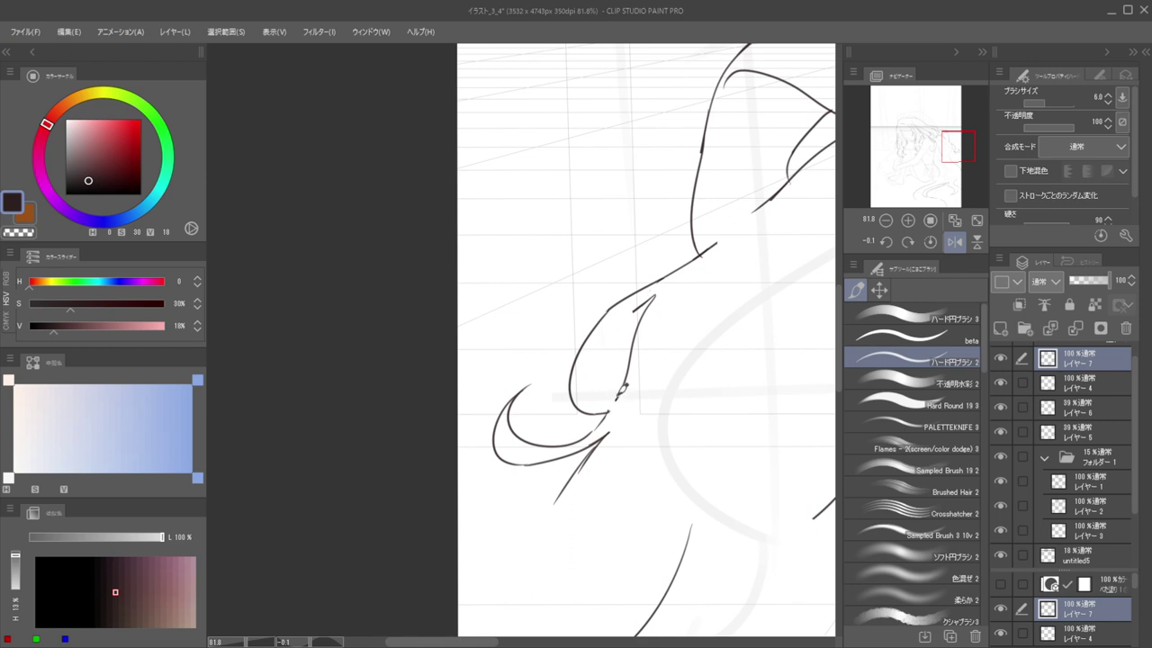
mouse_move(622, 389)
left_mouse_down()
mouse_move(590, 367)
mouse_move(606, 318)
mouse_move(596, 344)
mouse_move(663, 286)
left_mouse_up()
Draw the hair lock's outer contour, retrying the stroke after an undo
key("e")
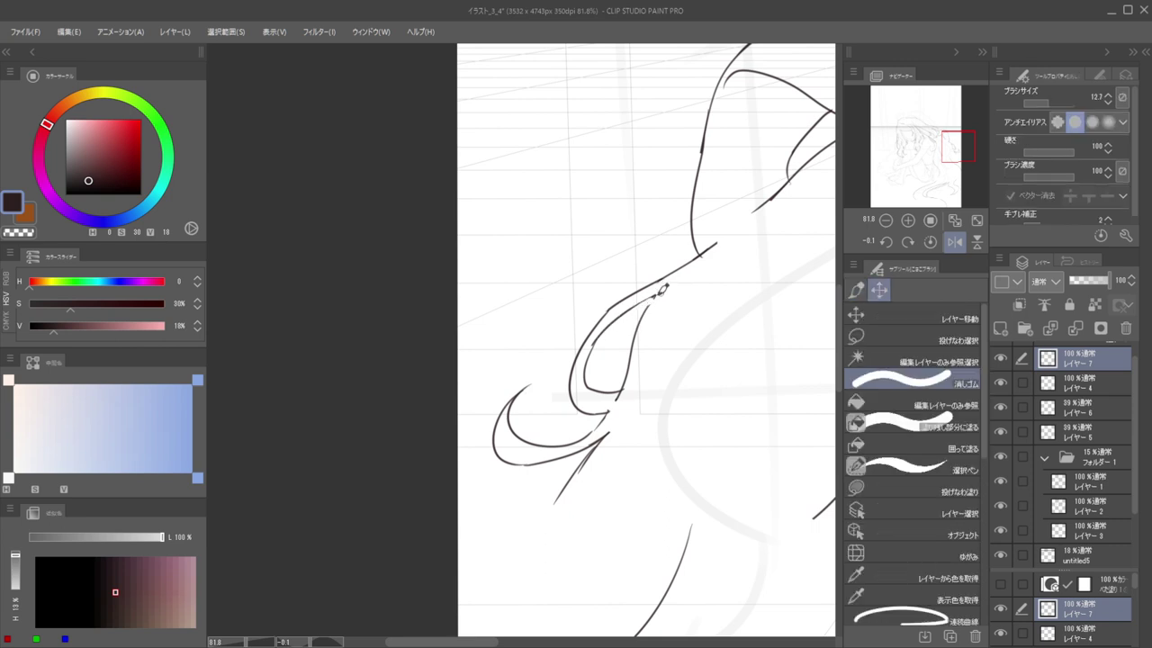
key("p")
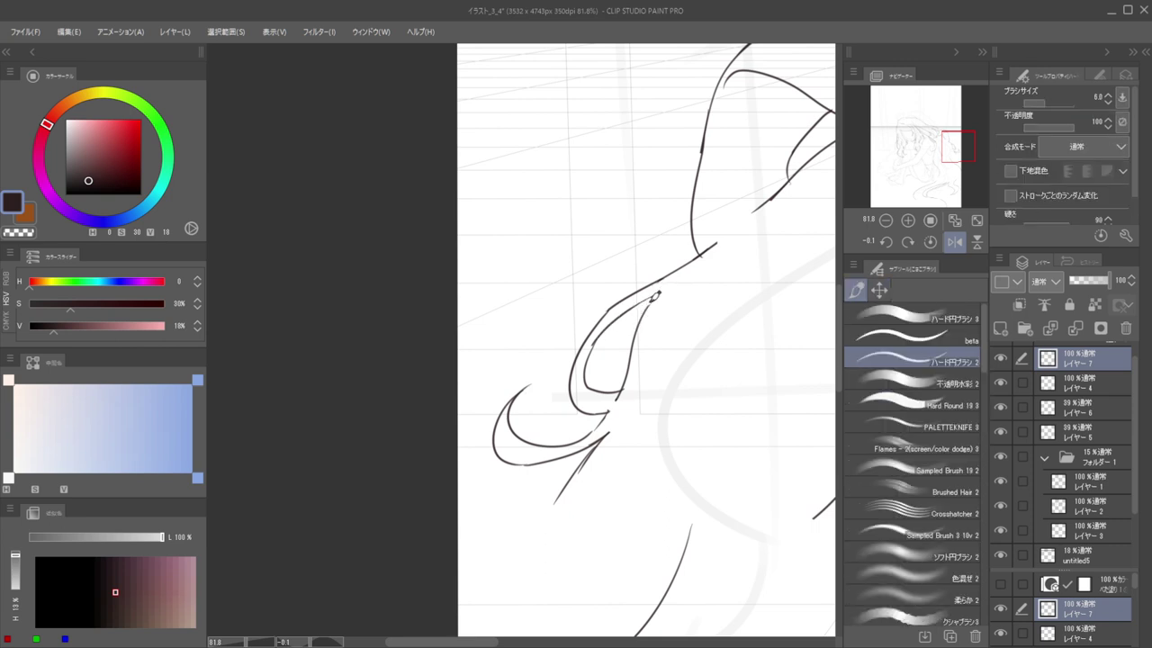
scroll(619, 331, "down", 5)
scroll(614, 322, "up", 6)
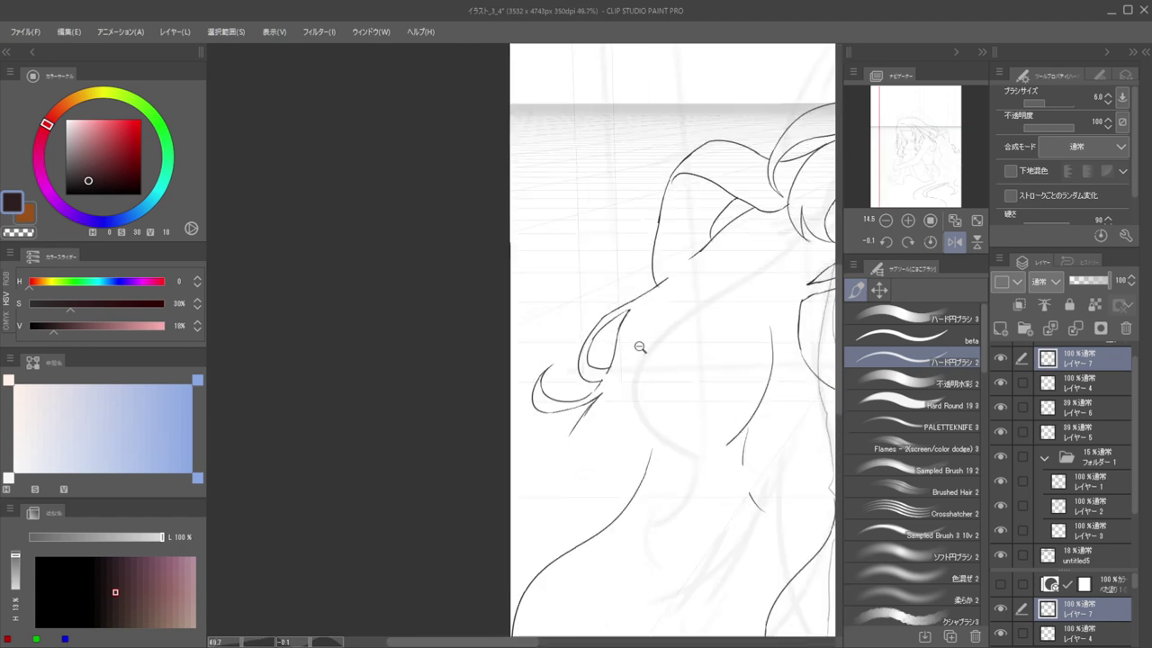
key("e")
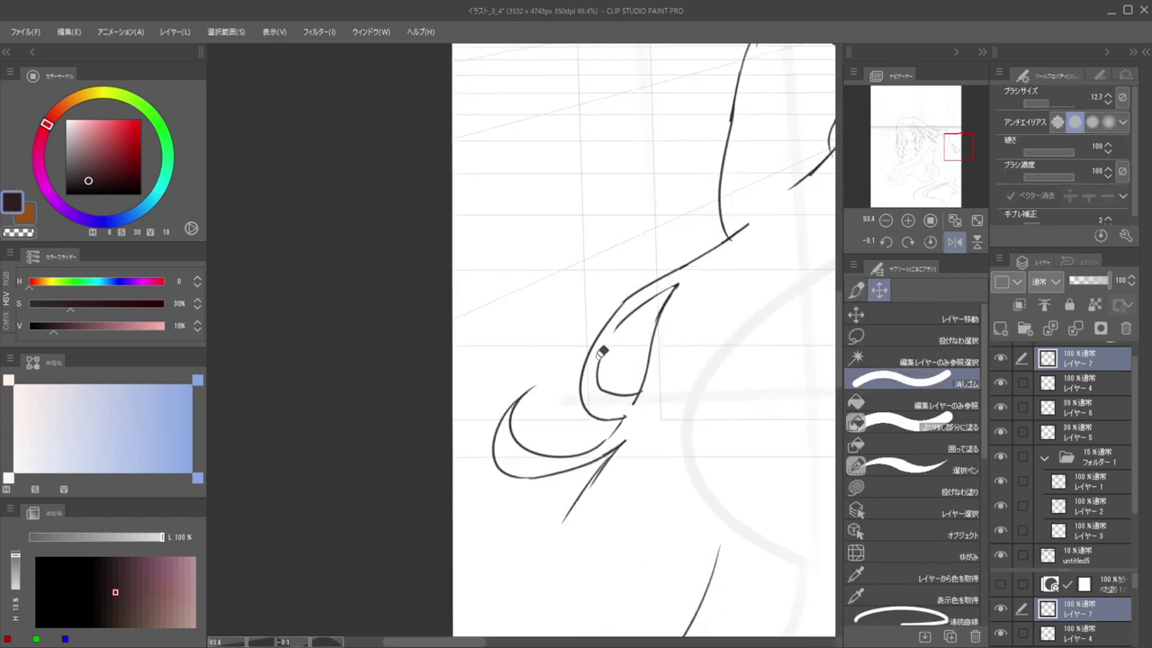
key("p")
key("e")
key("p")
mouse_move(626, 300)
left_mouse_down()
mouse_move(592, 347)
mouse_move(583, 387)
left_mouse_up()
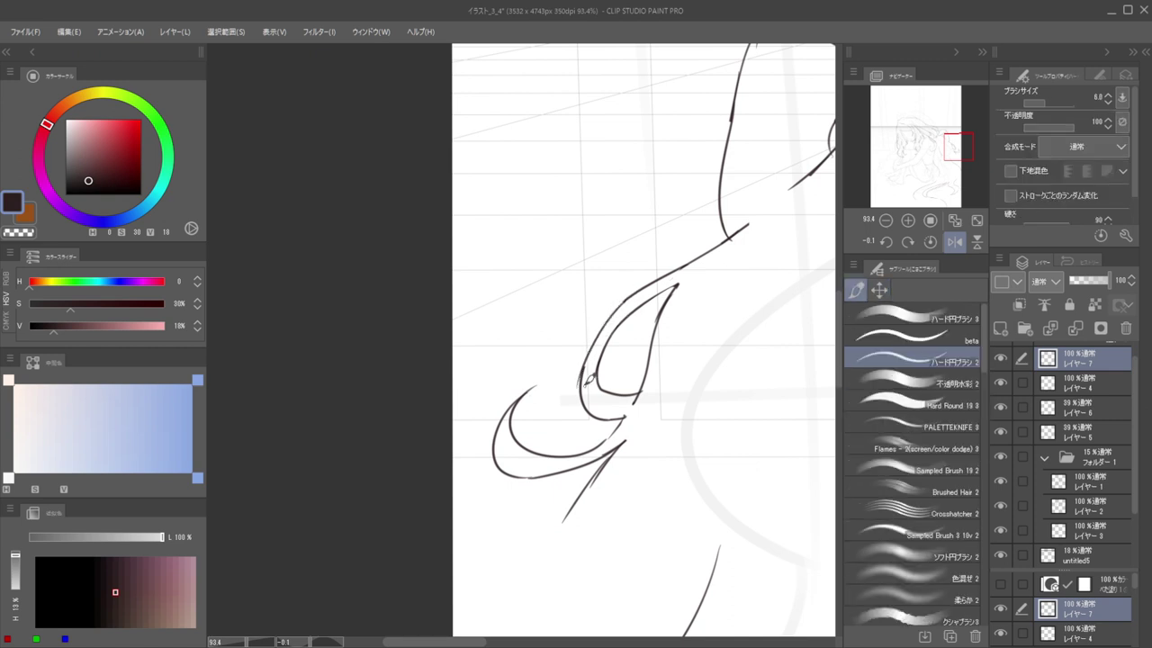
key("ctrl+z")
mouse_move(625, 299)
left_mouse_down()
mouse_move(604, 328)
mouse_move(583, 393)
left_mouse_up()
Redraw the teardrop's left edge several times until it reaches the bottom curve
key("ctrl+z")
mouse_move(625, 300)
left_mouse_down()
mouse_move(601, 328)
mouse_move(587, 391)
left_mouse_up()
key("ctrl+z")
mouse_move(627, 299)
left_mouse_down()
mouse_move(598, 335)
mouse_move(585, 393)
left_mouse_up()
key("ctrl+z")
mouse_move(633, 290)
left_mouse_down()
mouse_move(587, 394)
mouse_move(538, 355)
mouse_move(624, 356)
mouse_move(589, 405)
mouse_move(603, 409)
left_mouse_up()
Erase the inner contour's lower end and try a new inner stroke down the teardrop
key("e")
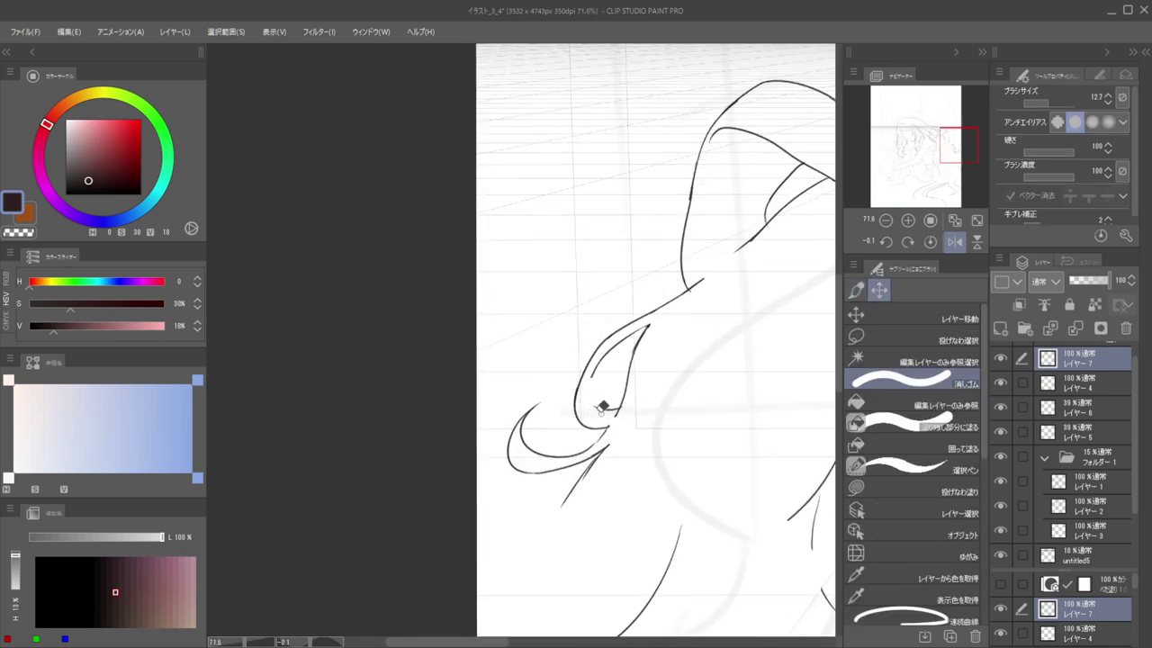
key("p")
key("e")
left_click_drag(600, 362, 593, 378)
key("b")
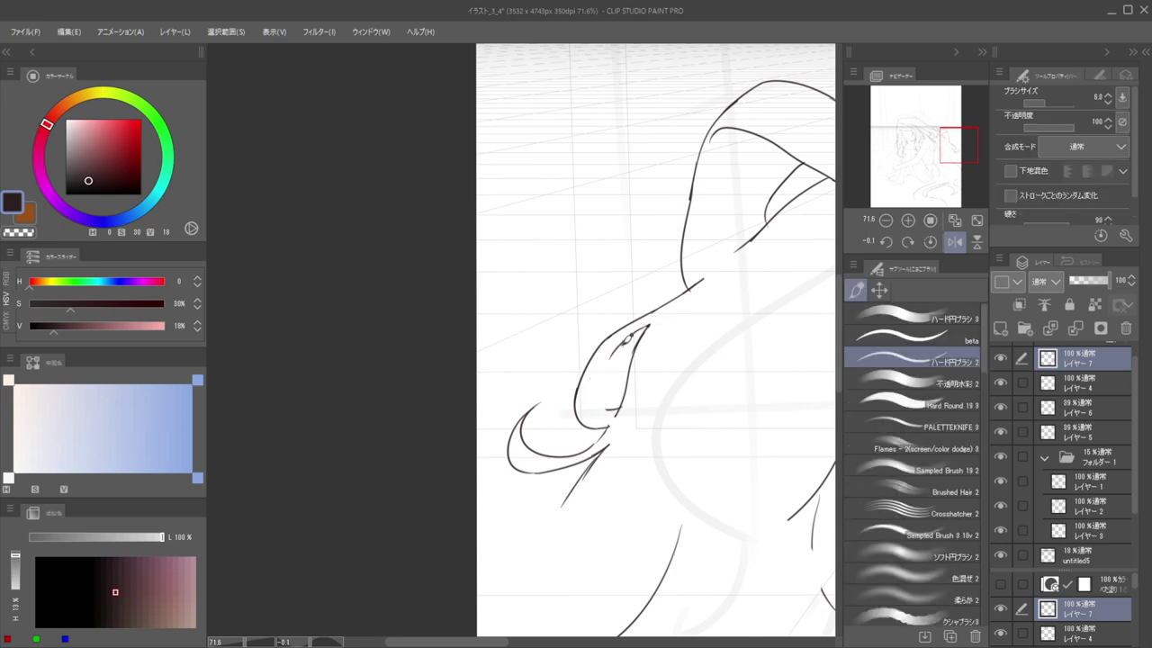
mouse_move(646, 320)
left_mouse_down()
mouse_move(624, 351)
mouse_move(641, 325)
mouse_move(616, 343)
mouse_move(605, 400)
left_mouse_up()
key("ctrl+z")
Recentre the hair lock and redraw the inner stroke from the upper tip
key("e")
left_click_drag(648, 383, 582, 394)
left_click_drag(582, 394, 637, 391)
key("ctrl+z")
mouse_move(612, 333)
left_mouse_down()
mouse_move(567, 373)
mouse_move(615, 327)
left_mouse_up()
Erase the diagonal hair line's lower end and try a replacement line
key("p")
key("e")
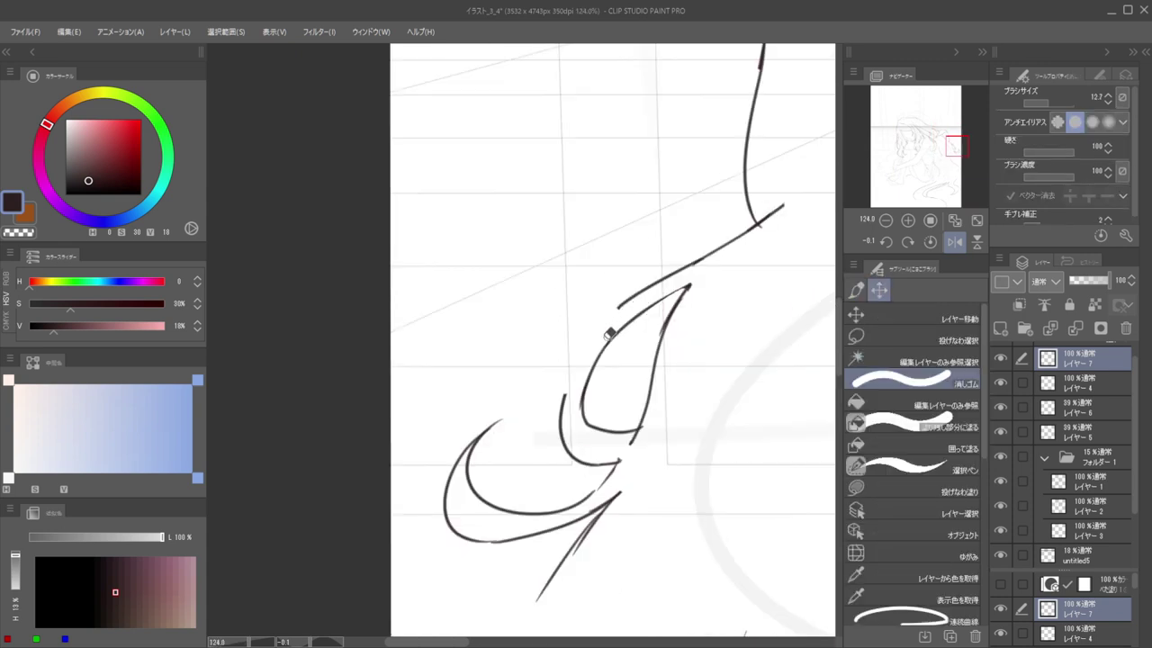
left_click_drag(686, 269, 600, 316)
key("p")
mouse_move(702, 259)
left_mouse_down()
mouse_move(598, 326)
mouse_move(702, 259)
mouse_move(647, 290)
left_mouse_up()
key("ctrl+z")
Draw the long hair curve down to the lock and darken the lock's left edge
key("ctrl+z")
key("e")
key("p")
key("ctrl+z")
mouse_move(713, 253)
left_mouse_down()
mouse_move(618, 319)
mouse_move(565, 399)
left_mouse_up()
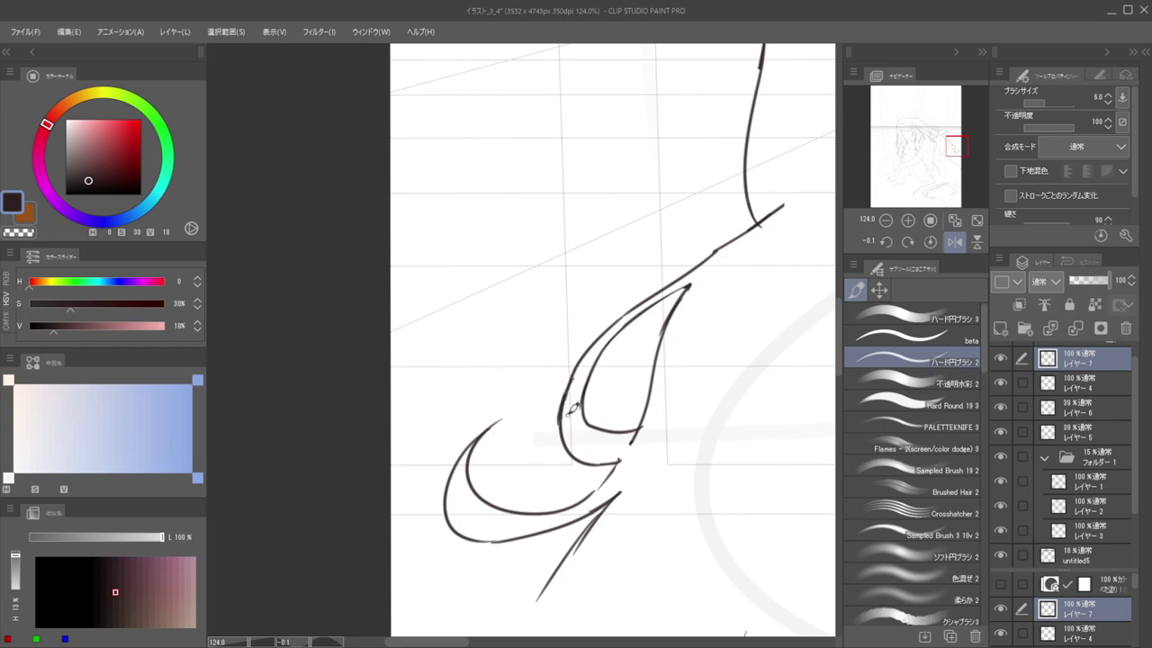
mouse_move(577, 366)
left_mouse_down()
mouse_move(561, 426)
mouse_move(529, 419)
mouse_move(561, 428)
left_mouse_up()
Zoom in and erase the doubled line below the loop's tail
scroll(562, 428, "up", 3)
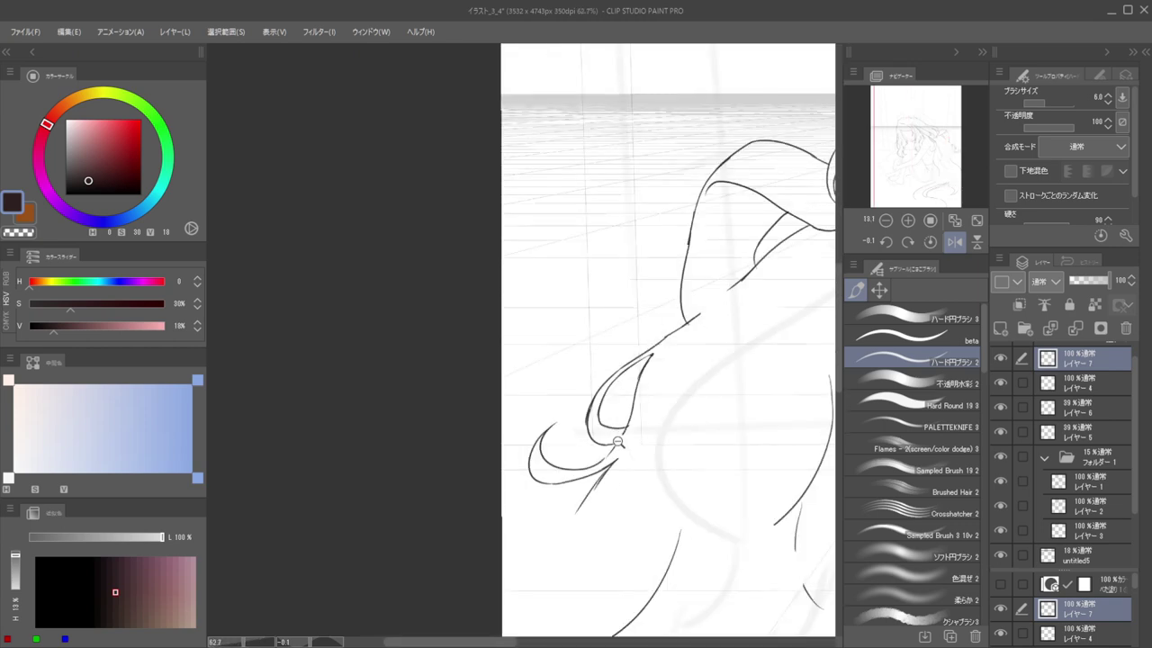
scroll(603, 435, "up", 3)
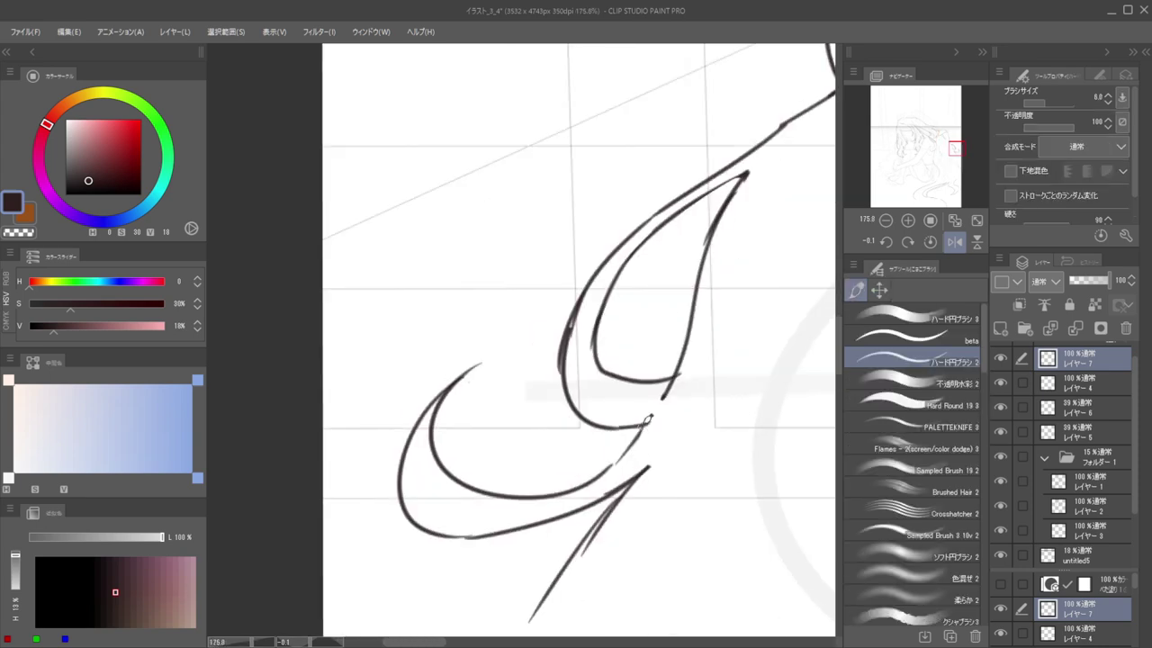
scroll(598, 459, "down", 3)
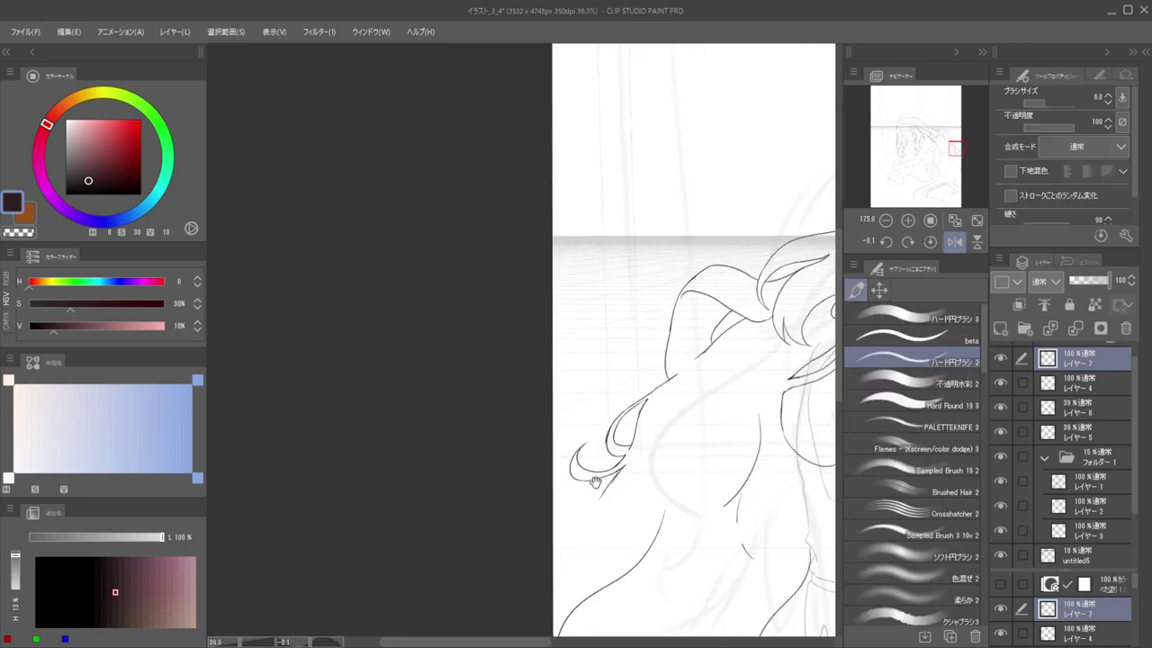
scroll(635, 458, "up", 3)
key("e")
left_click_drag(661, 441, 618, 513)
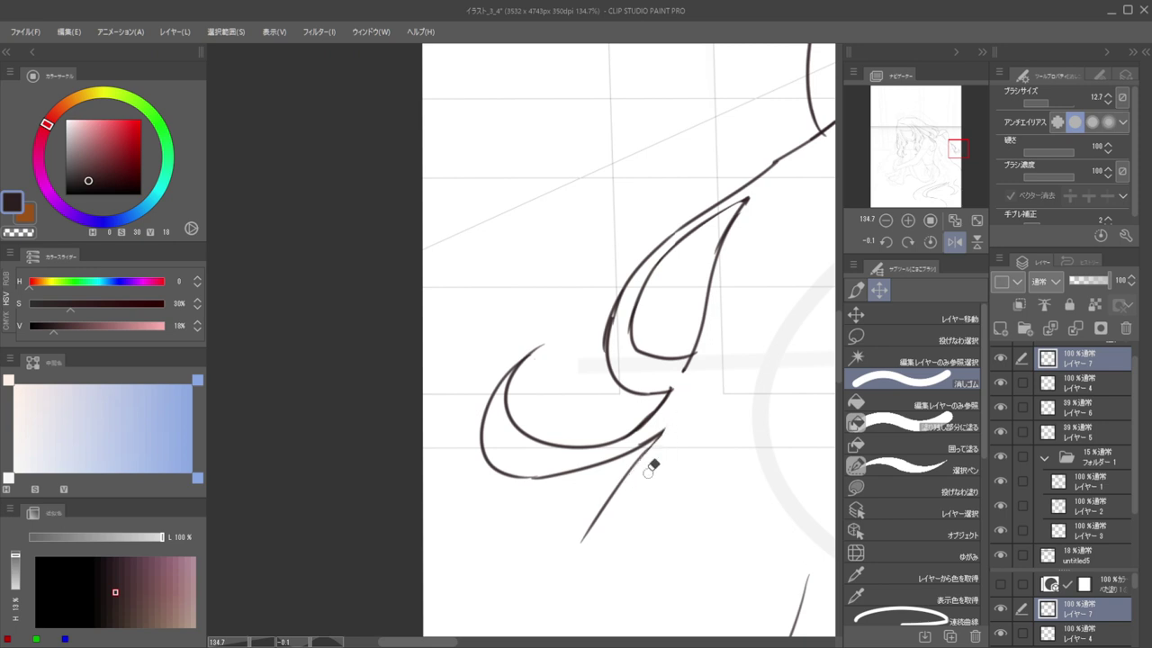
Undo the stray diagonal stroke and extend the hair line further down
scroll(647, 462, "down", 5)
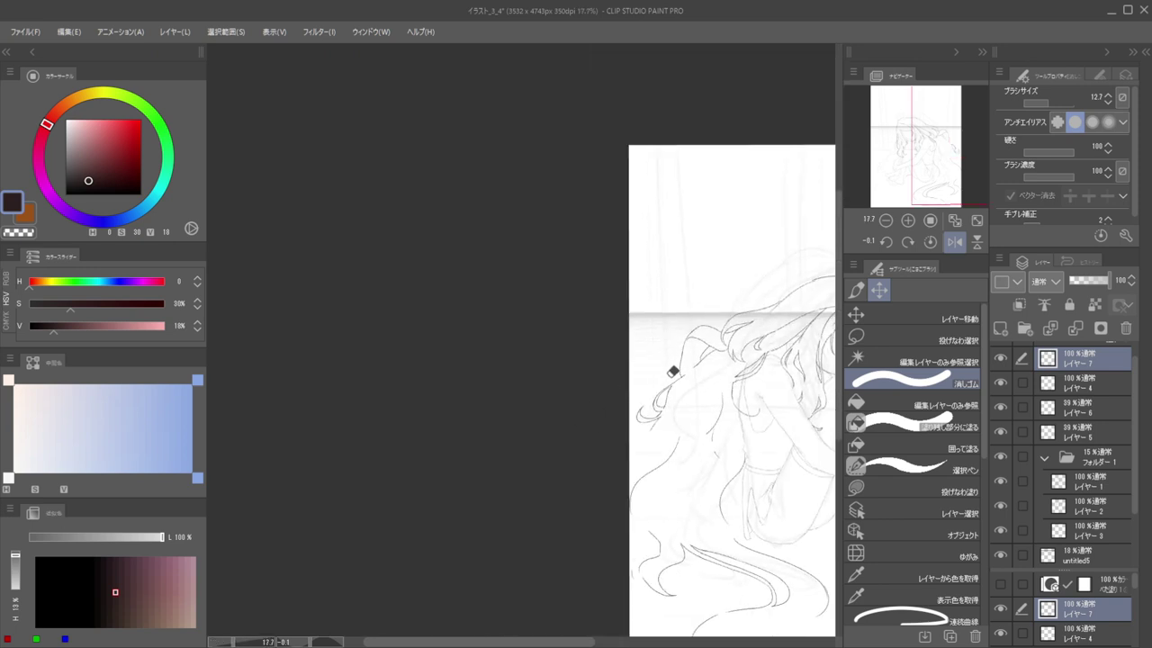
scroll(658, 423, "up", 4)
key("p")
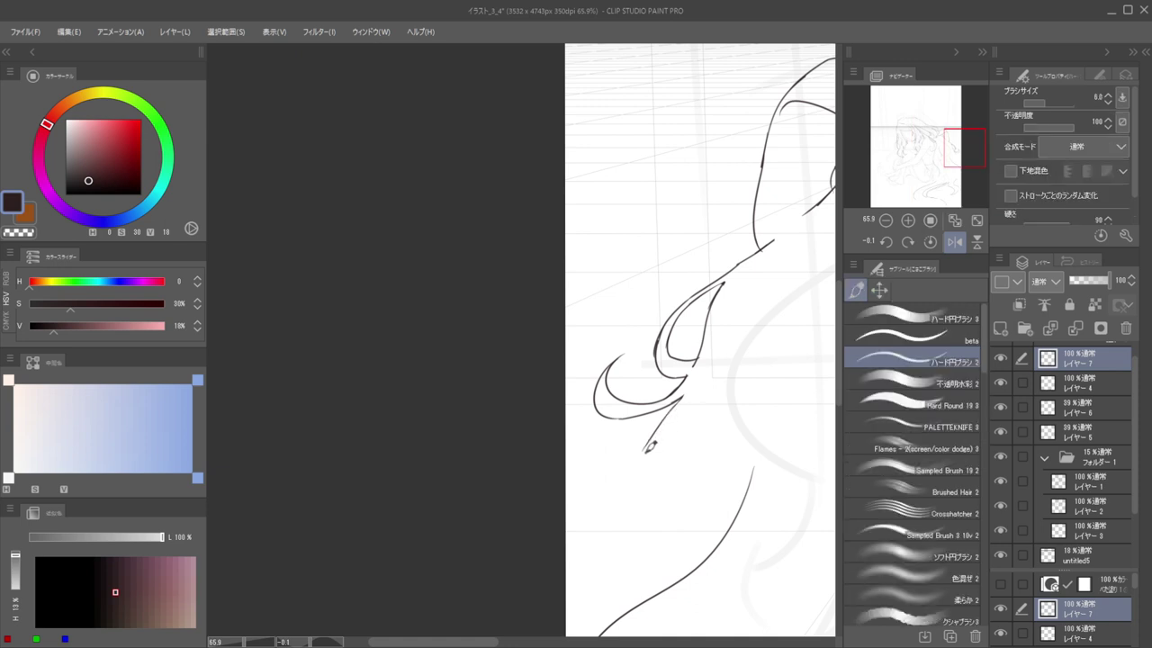
key("e")
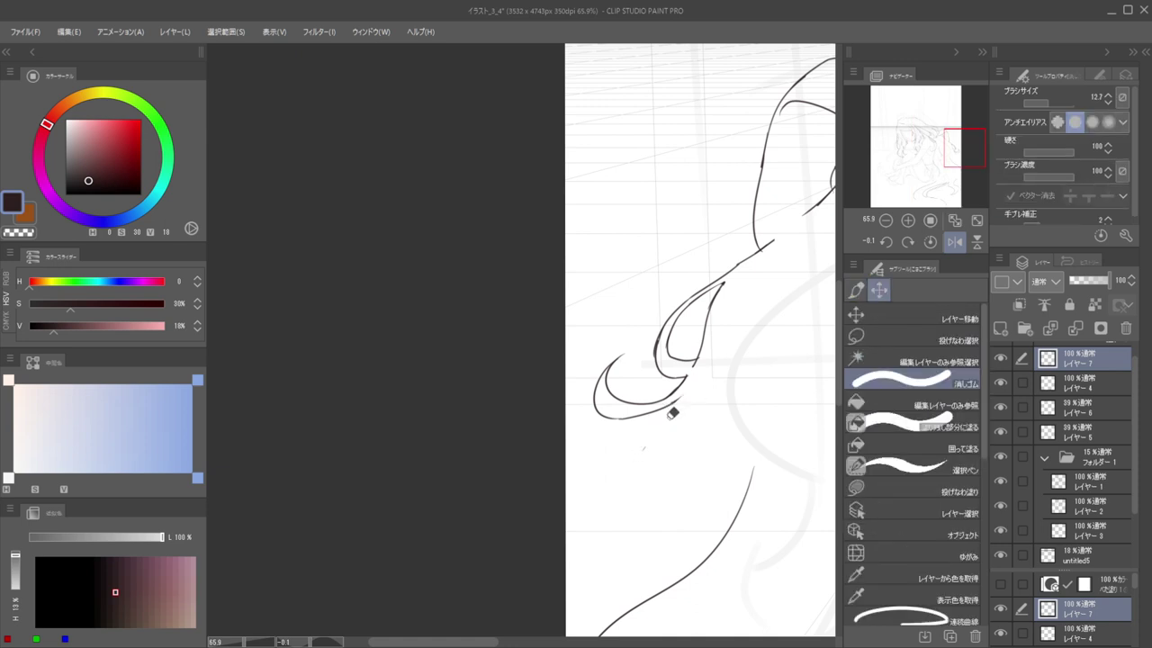
key("p")
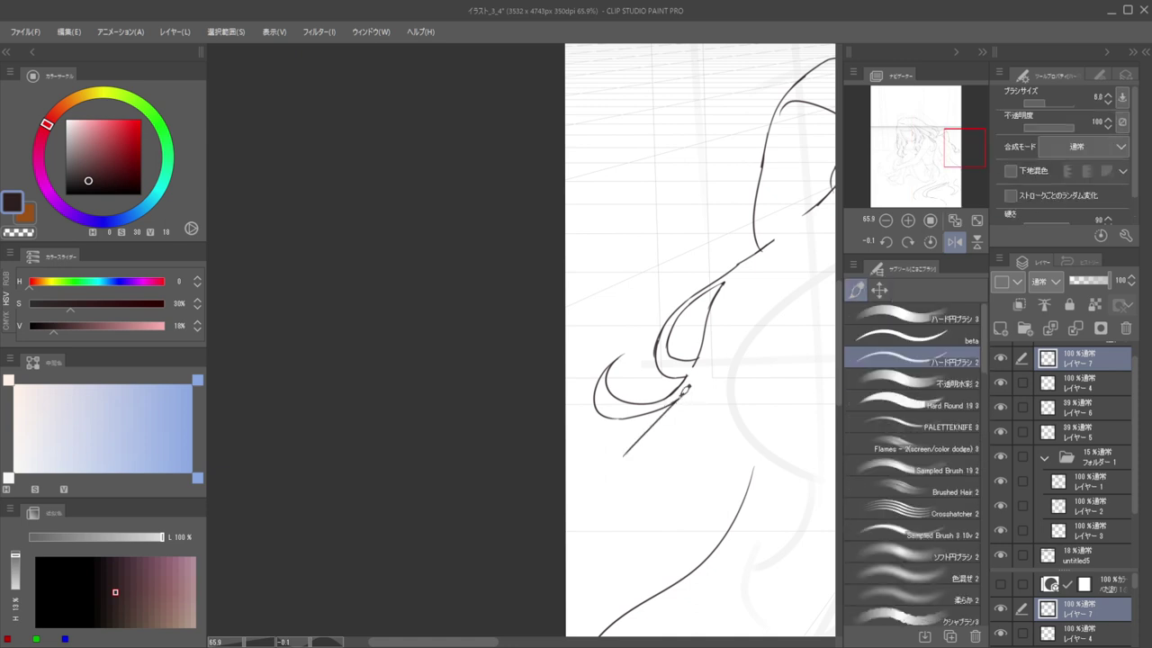
key("ctrl+z")
key("e")
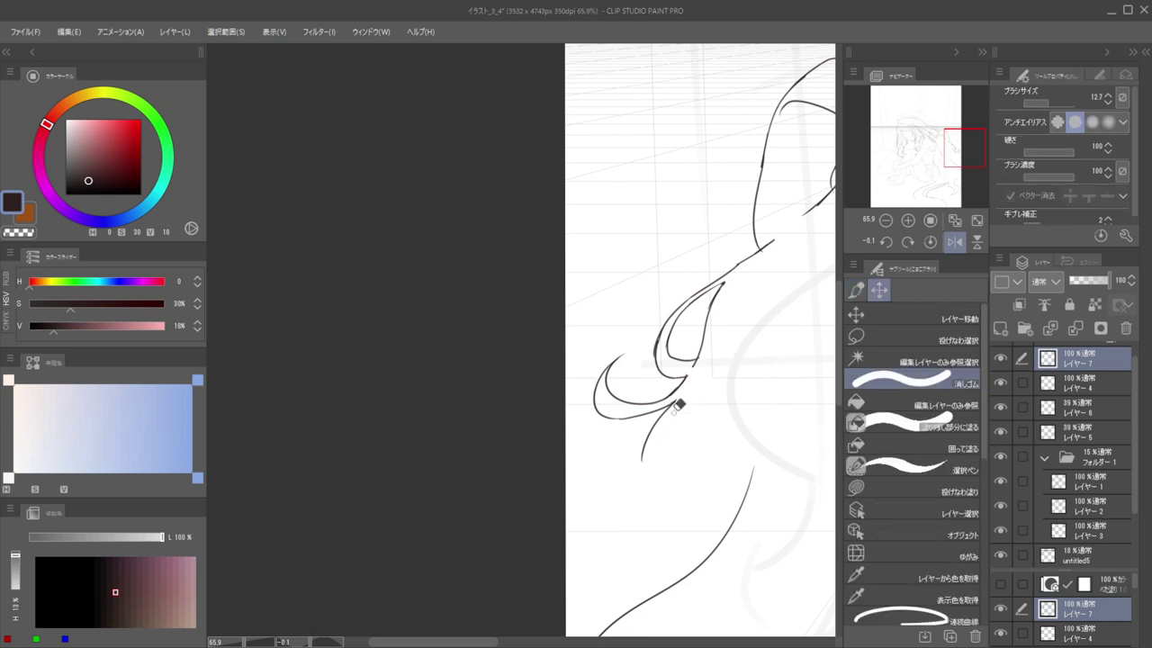
scroll(657, 448, "down", 3)
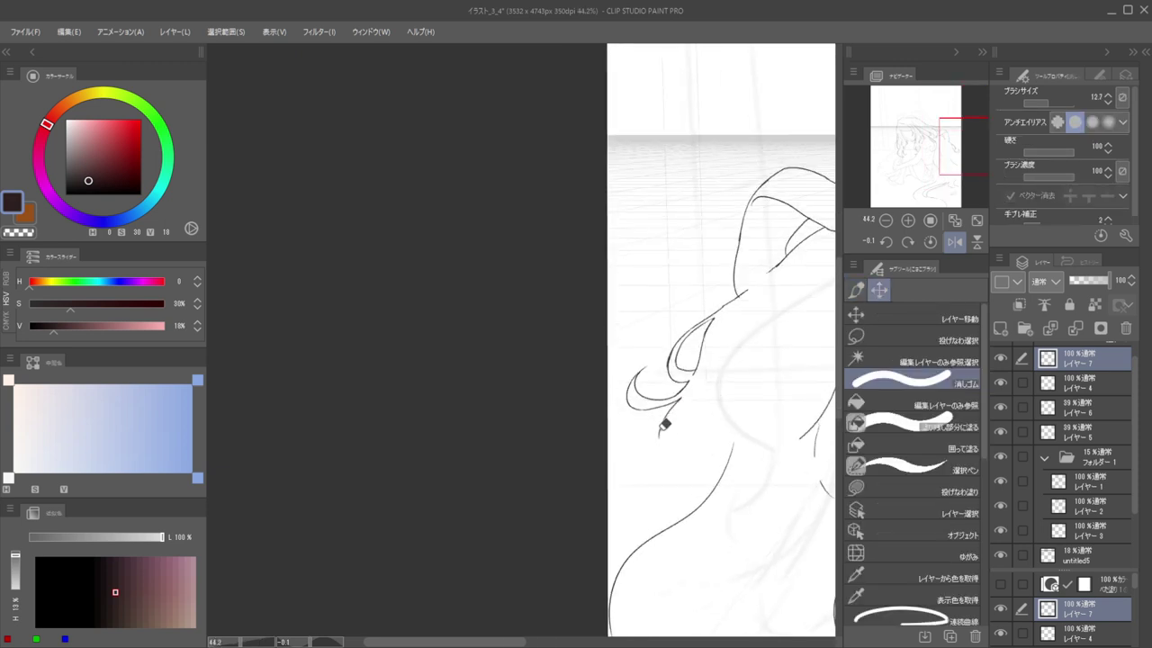
key("p")
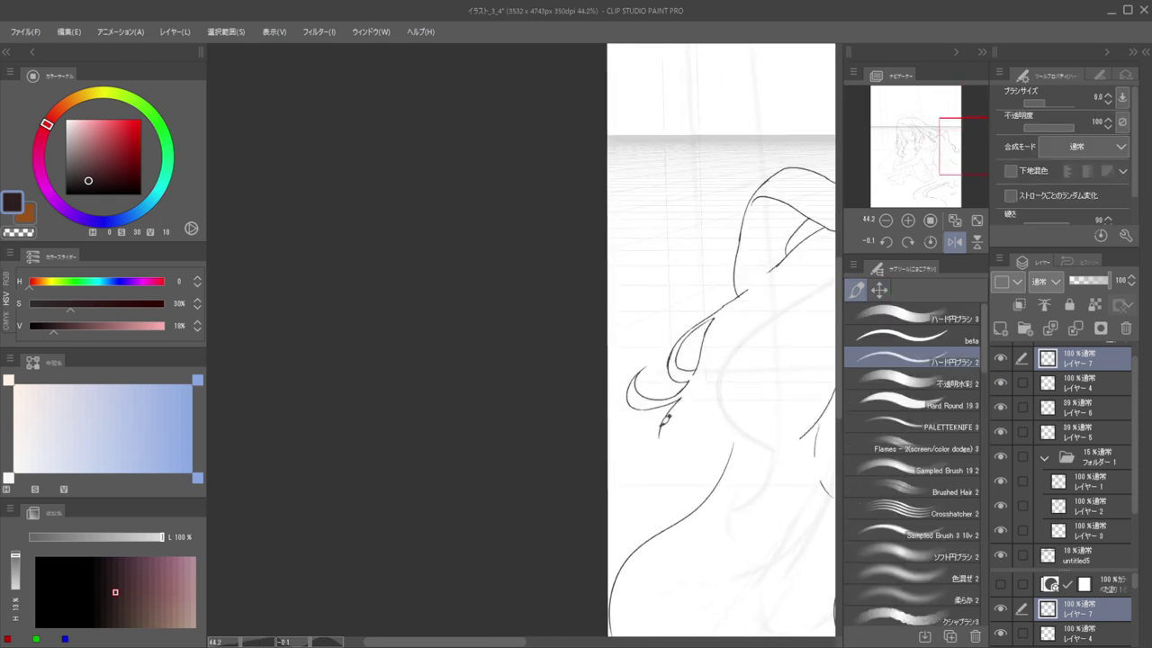
left_click_drag(667, 445, 648, 502)
Try a lower hair curve out to the left edge, undo it, and pan across the left hair
scroll(602, 431, "down", 4)
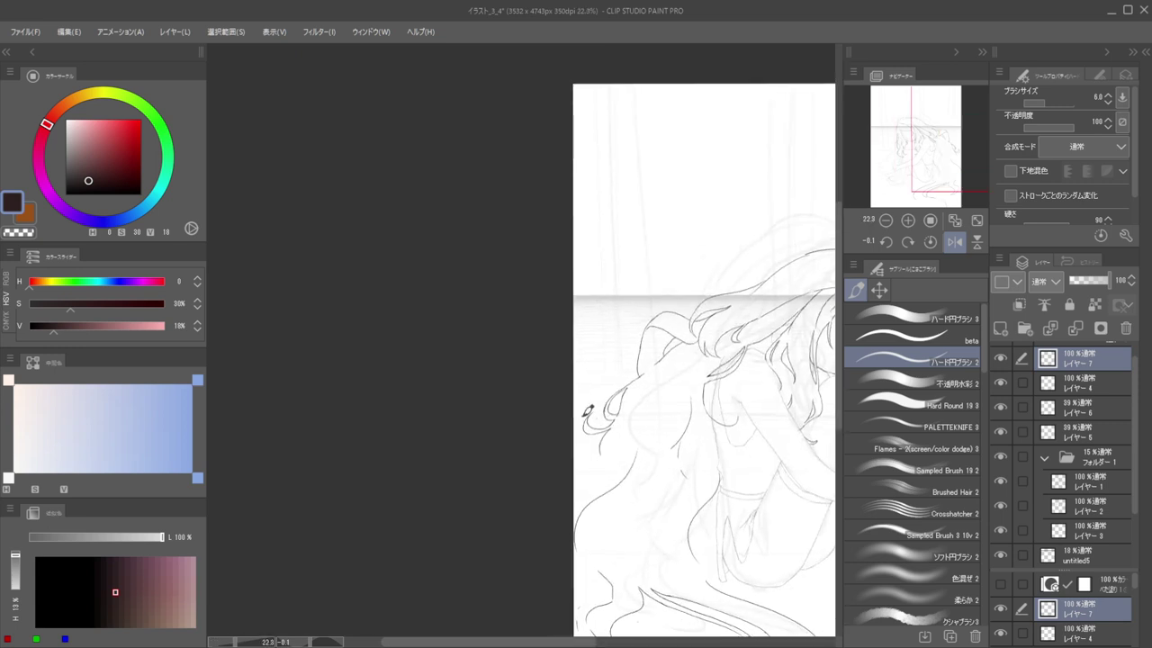
scroll(605, 432, "up", 2)
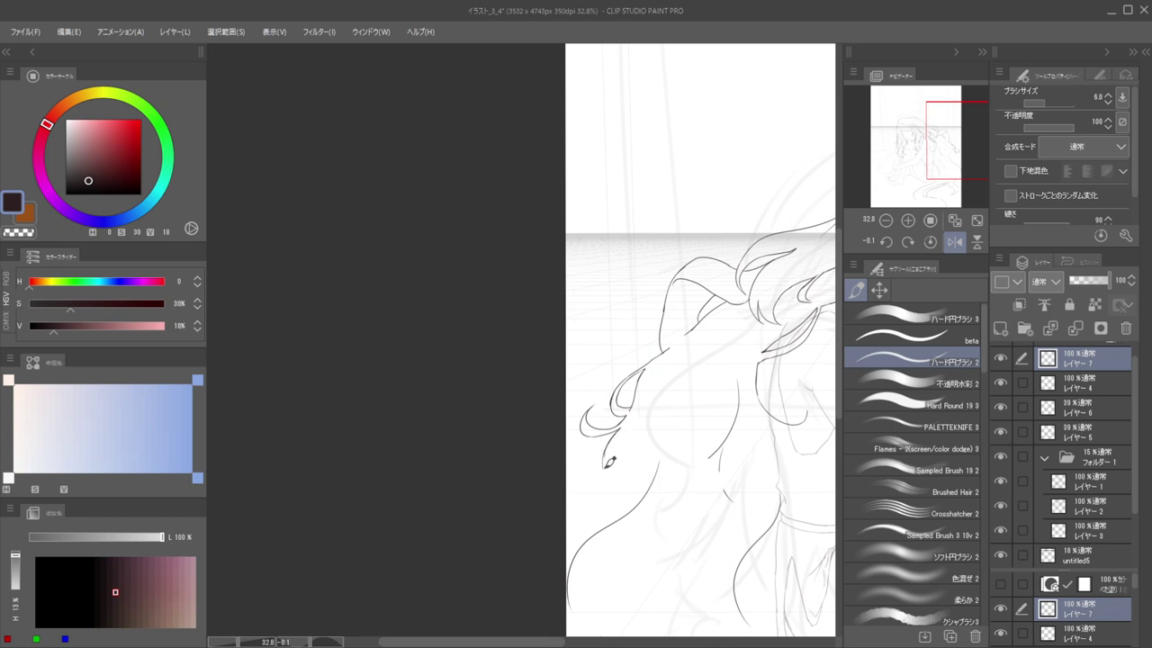
mouse_move(605, 465)
left_mouse_down()
mouse_move(606, 483)
mouse_move(563, 522)
left_mouse_up()
key("ctrl+z")
scroll(579, 506, "down", 4)
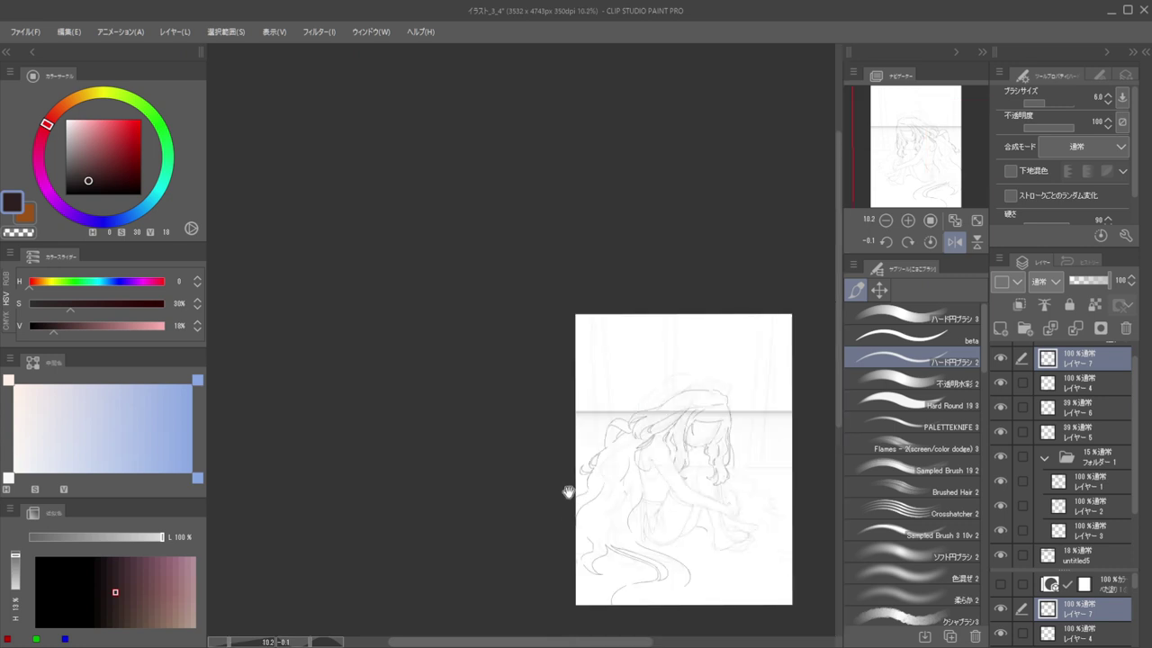
scroll(567, 491, "up", 3)
key("e")
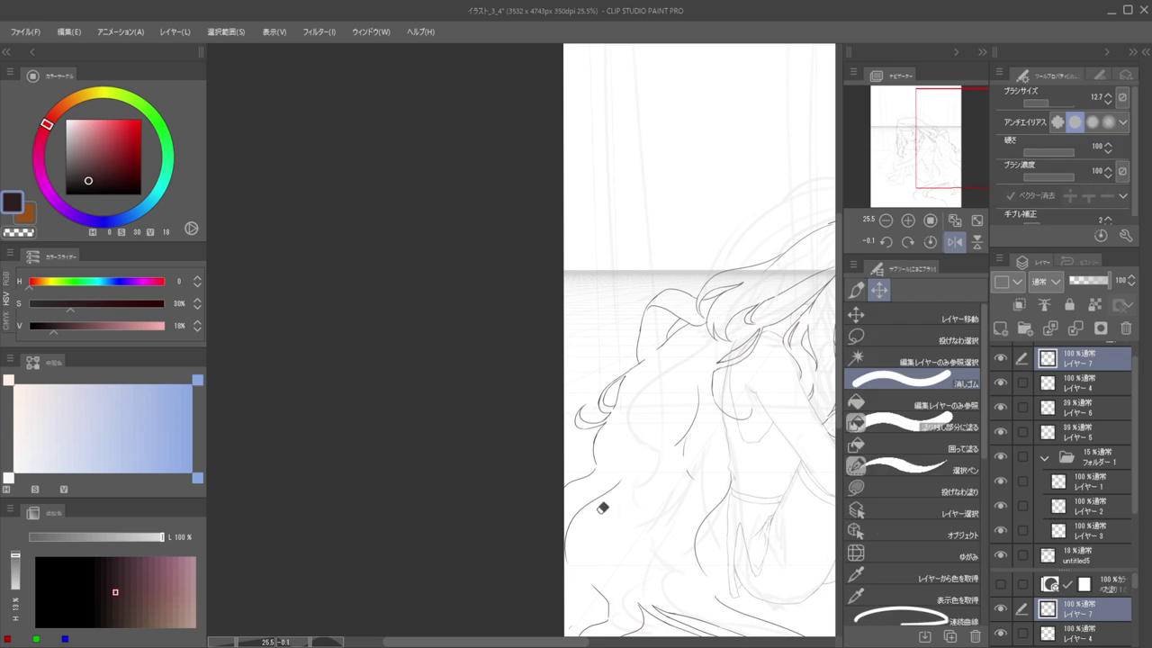
scroll(620, 469, "down", 4)
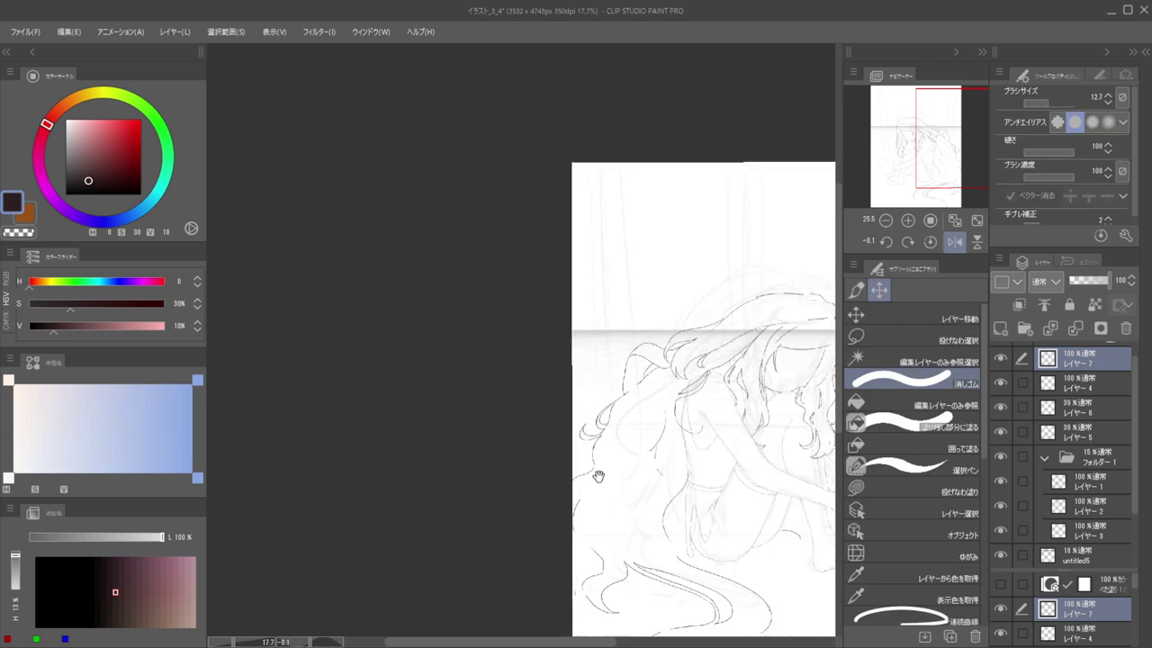
left_click_drag(599, 475, 568, 461)
scroll(581, 476, "up", 3)
Zoom in on the hair lock while alternating between the pen and eraser
key("p")
key("e")
key("p")
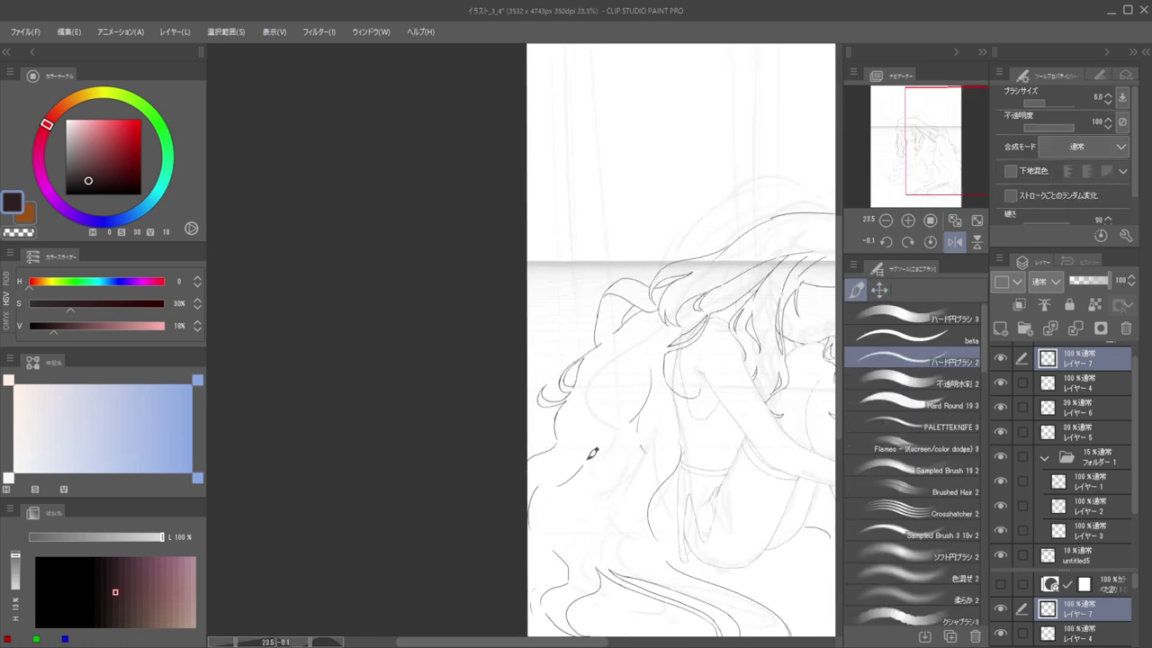
scroll(585, 488, "down", 3)
scroll(552, 441, "up", 3)
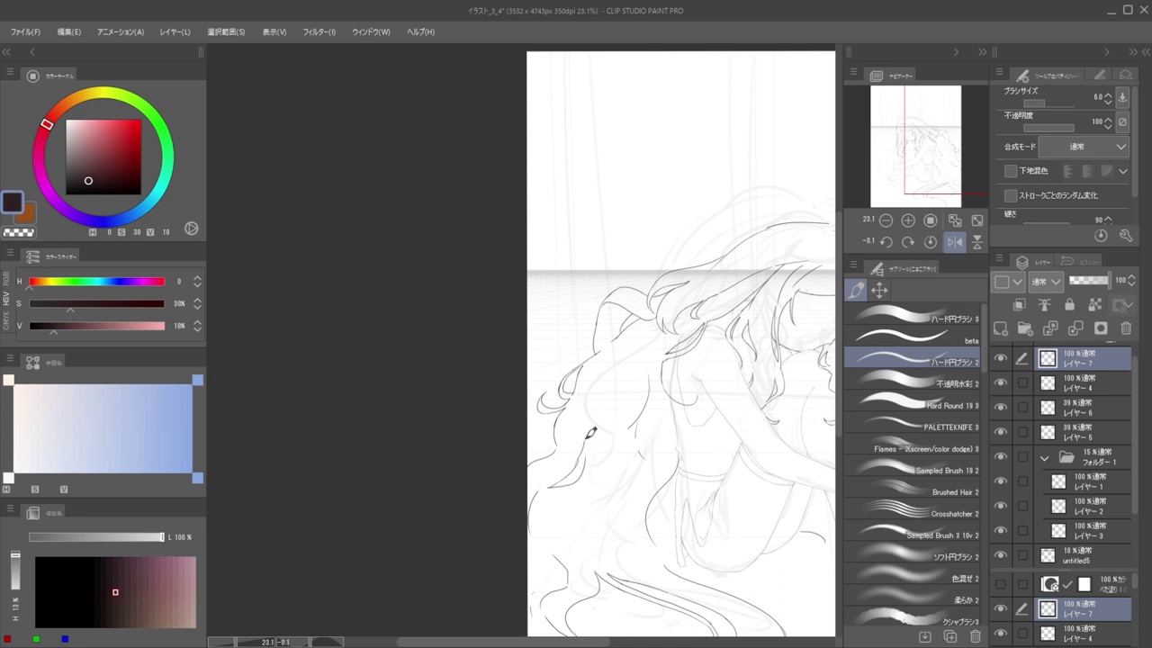
scroll(589, 433, "down", 3)
scroll(578, 437, "up", 2)
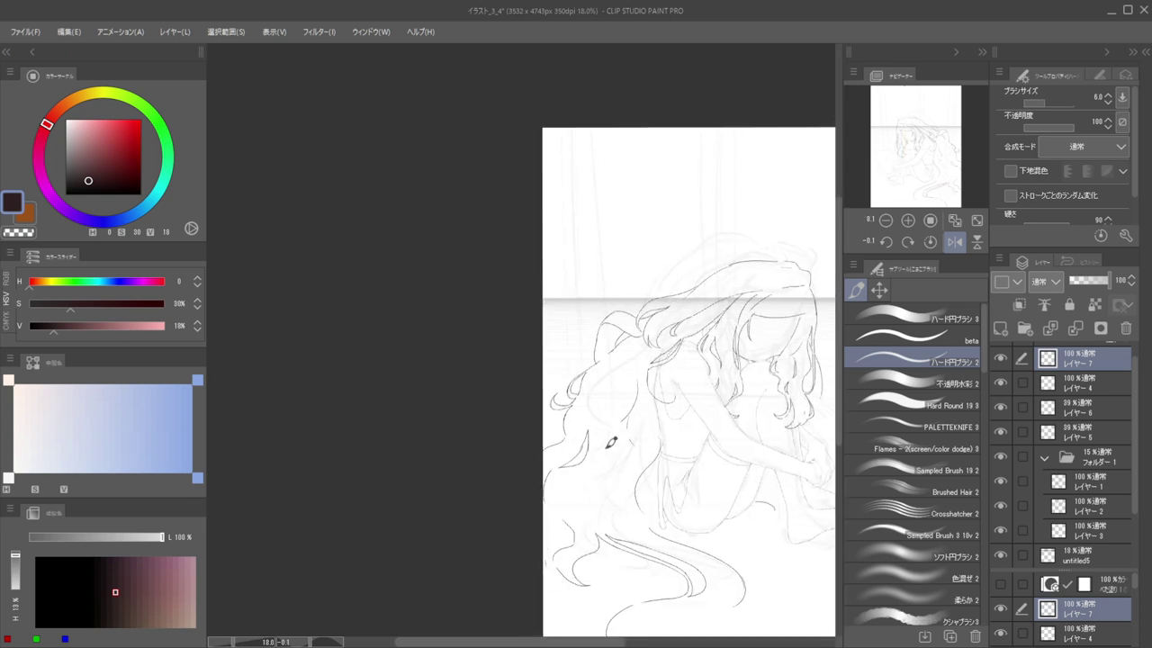
scroll(585, 441, "up", 3)
key("e")
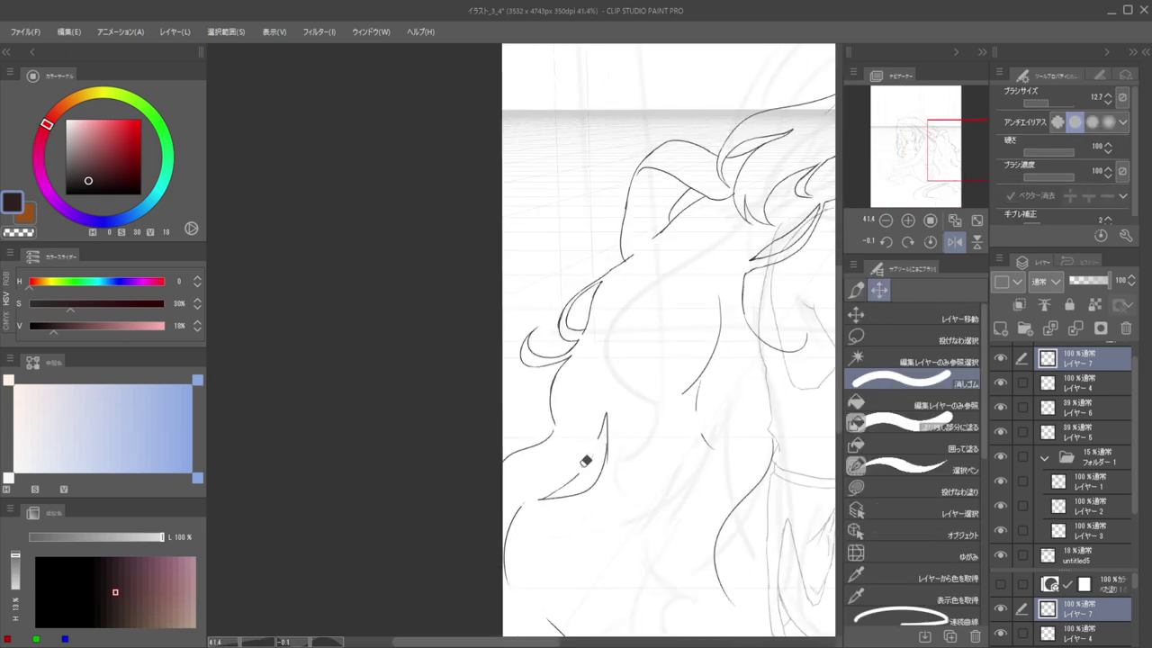
key("p")
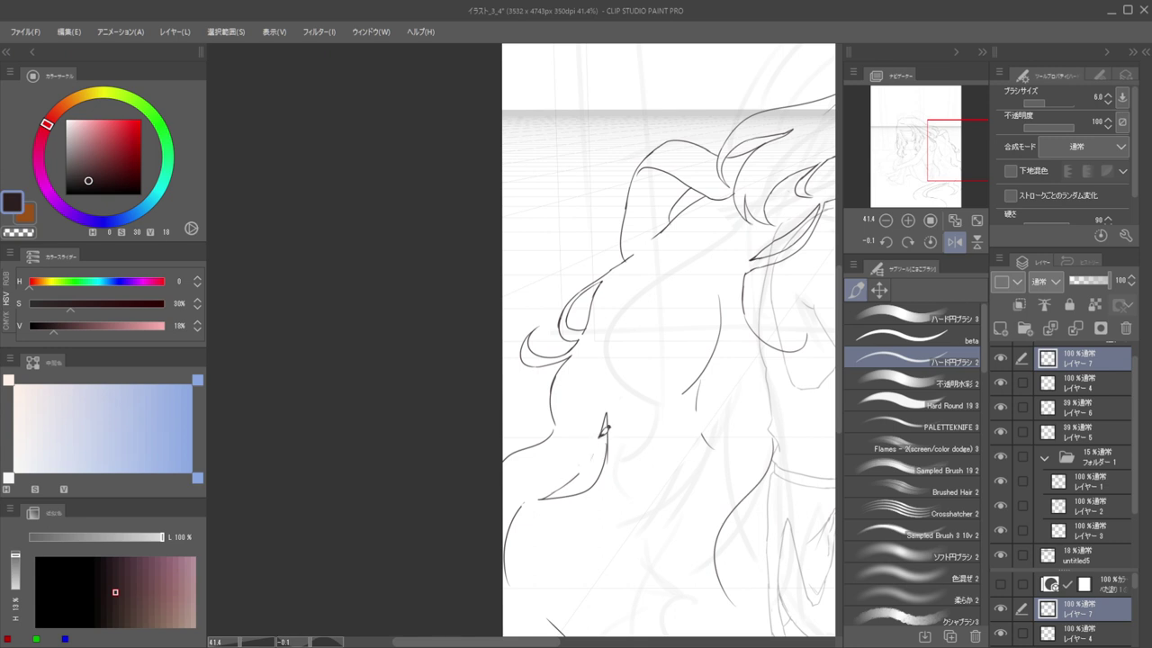
key("e")
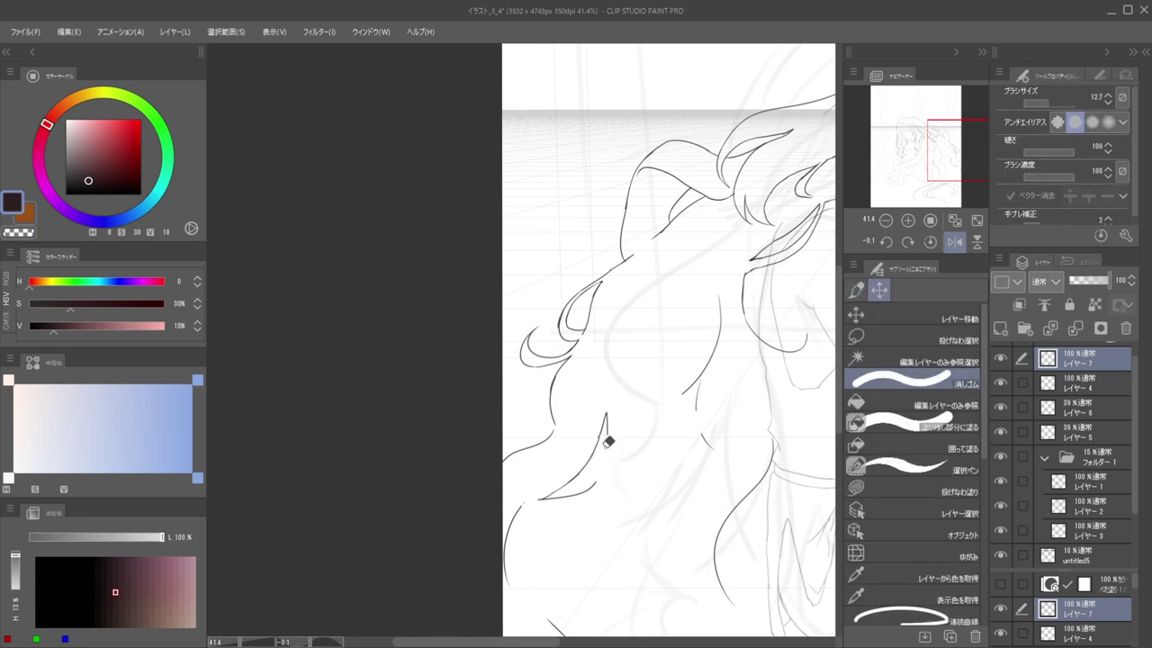
key("p")
Redraw the lock's right edge as a smoother curve, then mirror the canvas to check it
key("ctrl+z")
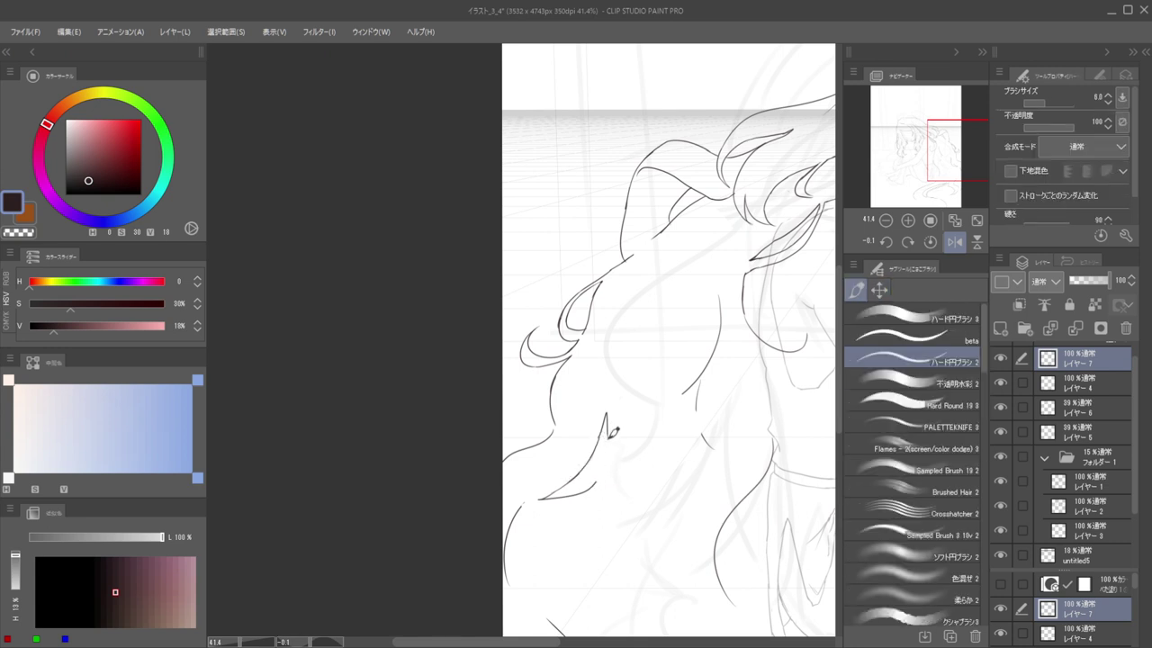
left_click_drag(607, 430, 591, 486)
key("ctrl+z")
mouse_move(609, 429)
left_mouse_down()
mouse_move(591, 485)
mouse_move(543, 446)
mouse_move(607, 465)
left_mouse_up()
key("h")
left_click_drag(498, 444, 653, 442)
Flip the canvas back to normal, then remove the accidental dark stroke and stray marks near the hair
key("h")
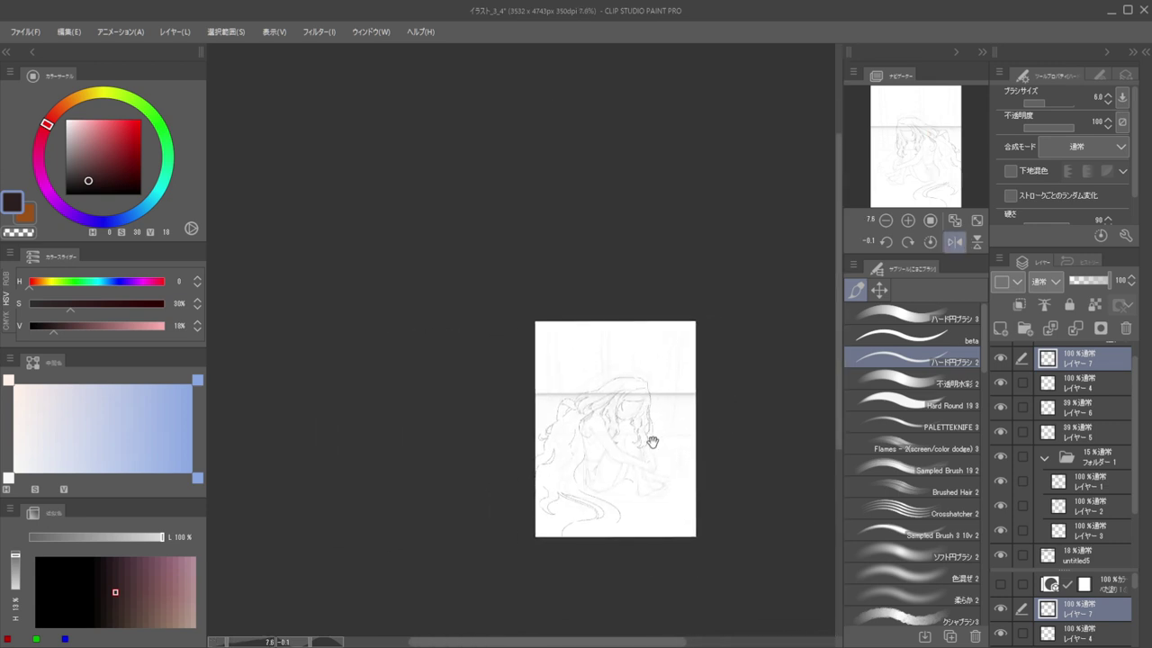
scroll(539, 440, "up", 3)
scroll(596, 403, "up", 3)
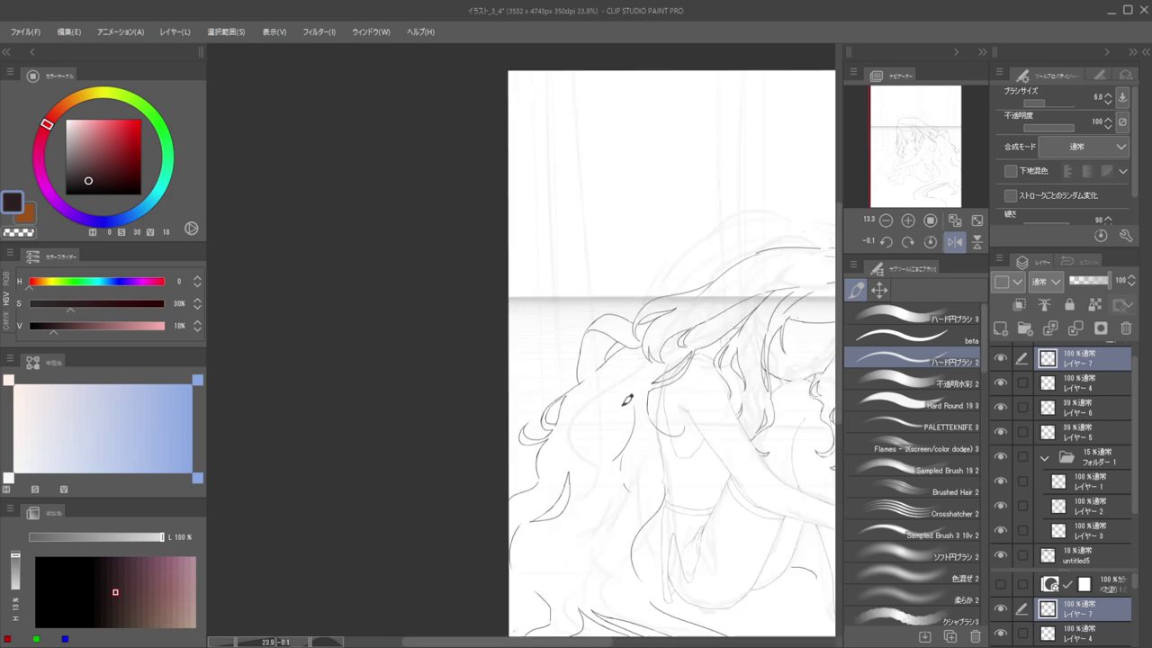
left_click_drag(624, 405, 619, 450)
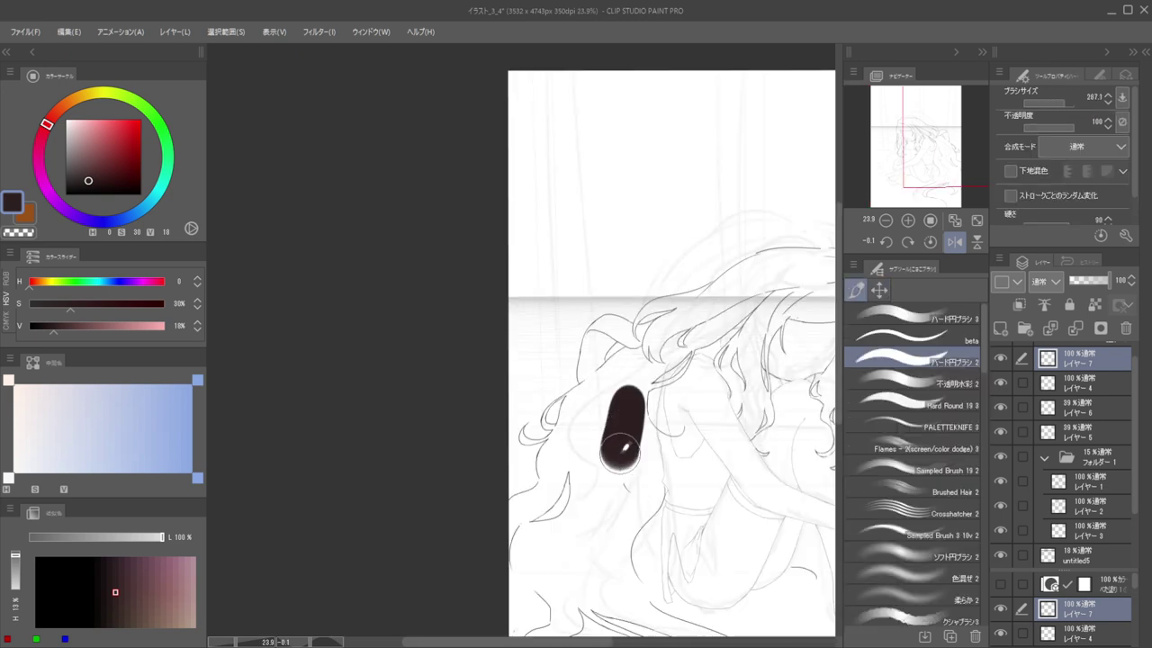
key("ctrl+z")
key("c")
left_click_drag(622, 404, 626, 457)
Alternate between eraser and pen while tidying the area beside the hair
scroll(618, 414, "down", 5)
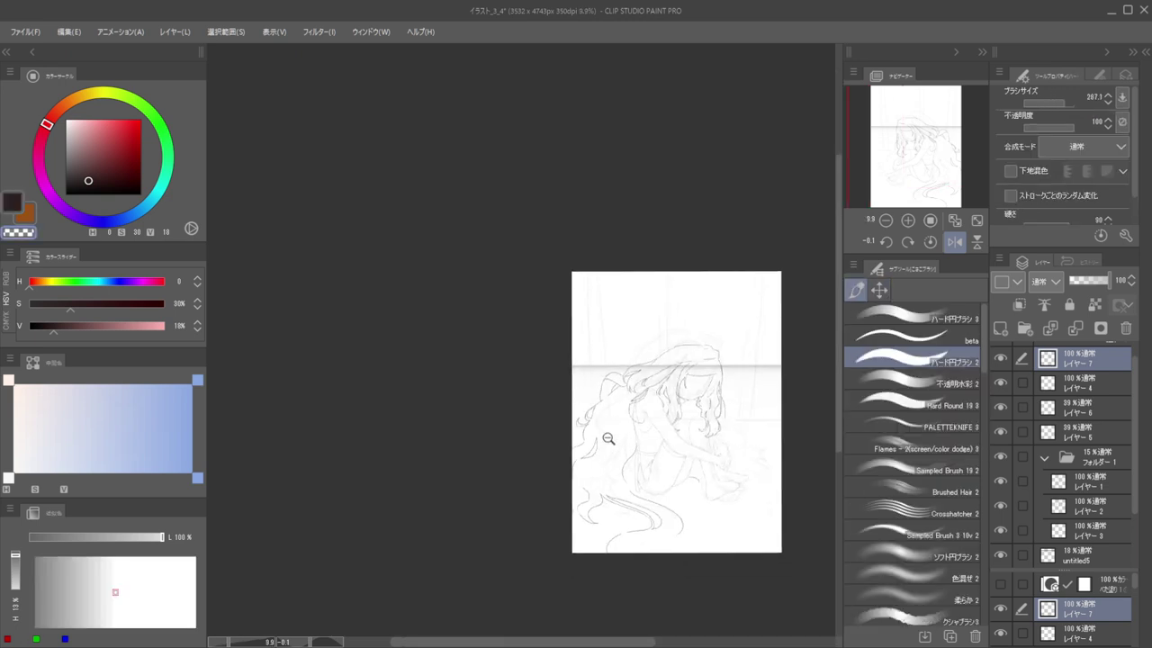
scroll(621, 441, "up", 1)
key("e")
scroll(643, 418, "up", 2)
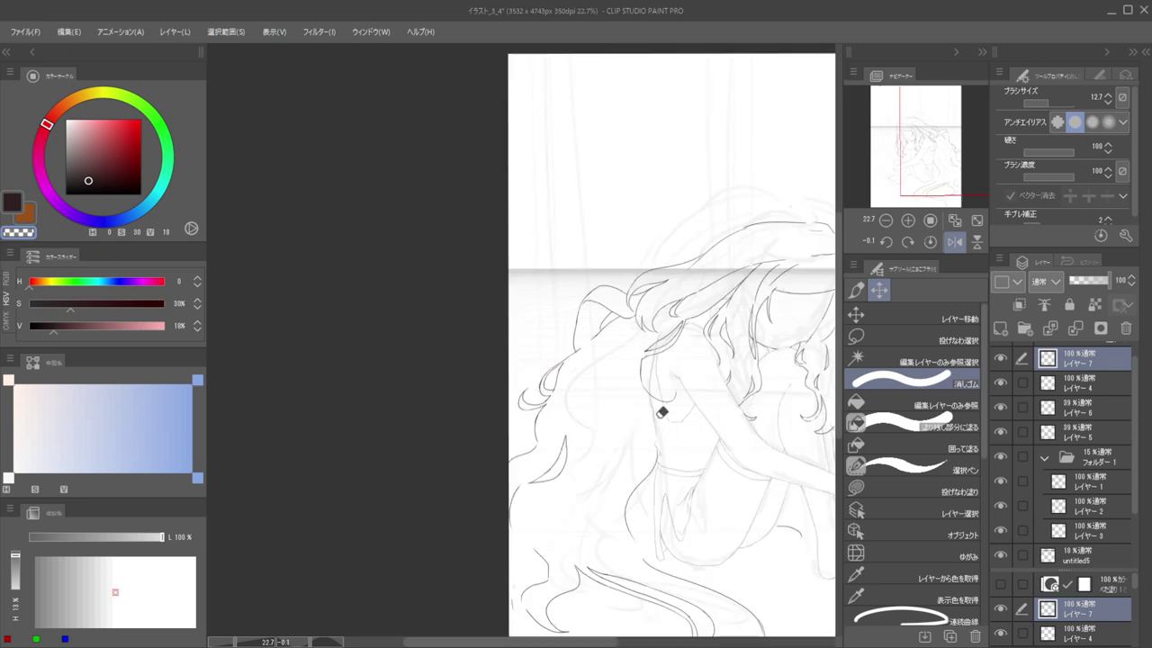
key("p")
key("e")
key("b")
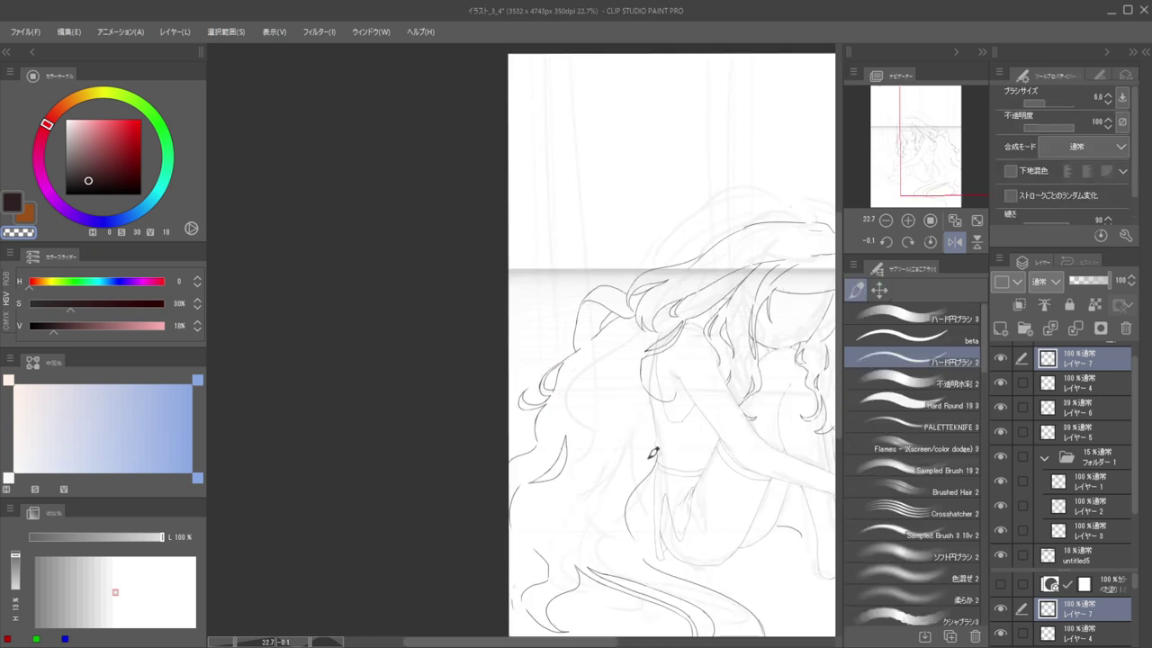
Return to the dark main colour and draw a first curved hair strand beside the back
key("e")
key("c")
key("b")
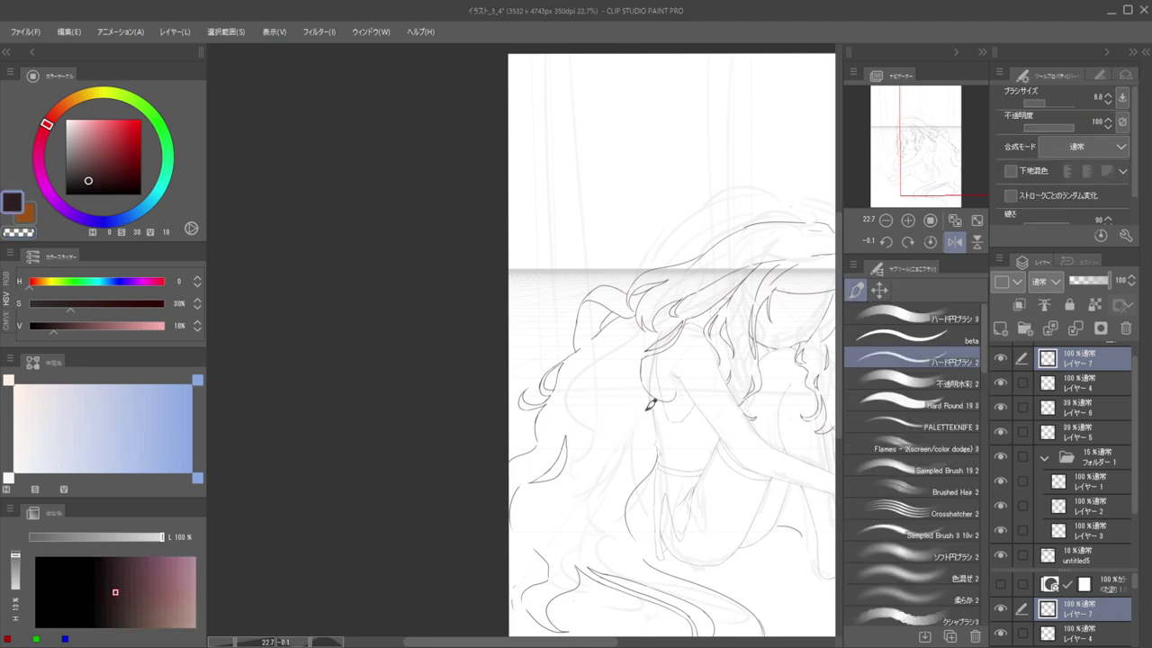
scroll(650, 440, "up", 2)
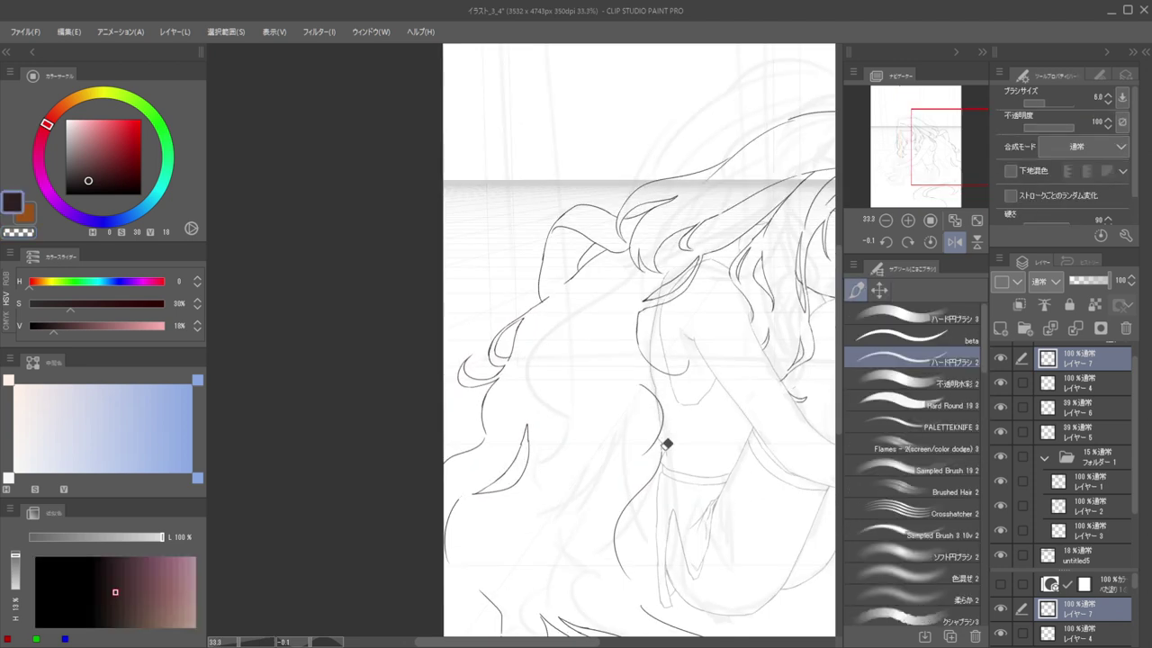
key("e")
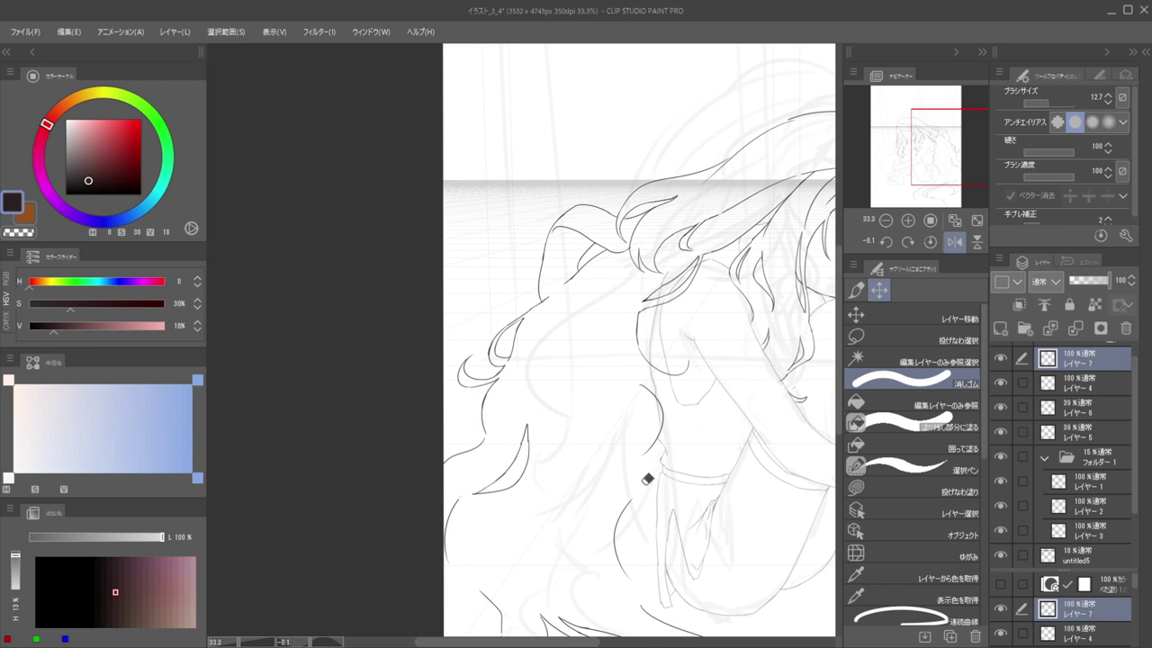
key("b")
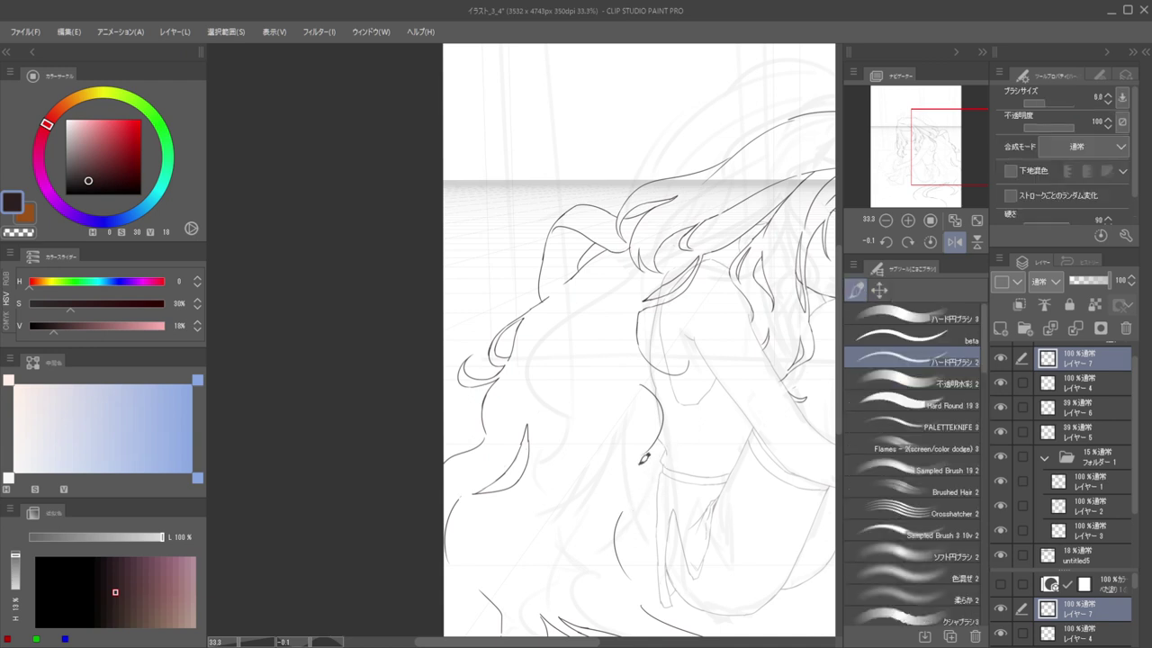
left_click_drag(644, 459, 633, 508)
Replace that strand with a longer curved hair line running down the back
key("e")
key("b")
scroll(621, 531, "down", 4)
scroll(627, 465, "up", 4)
key("e")
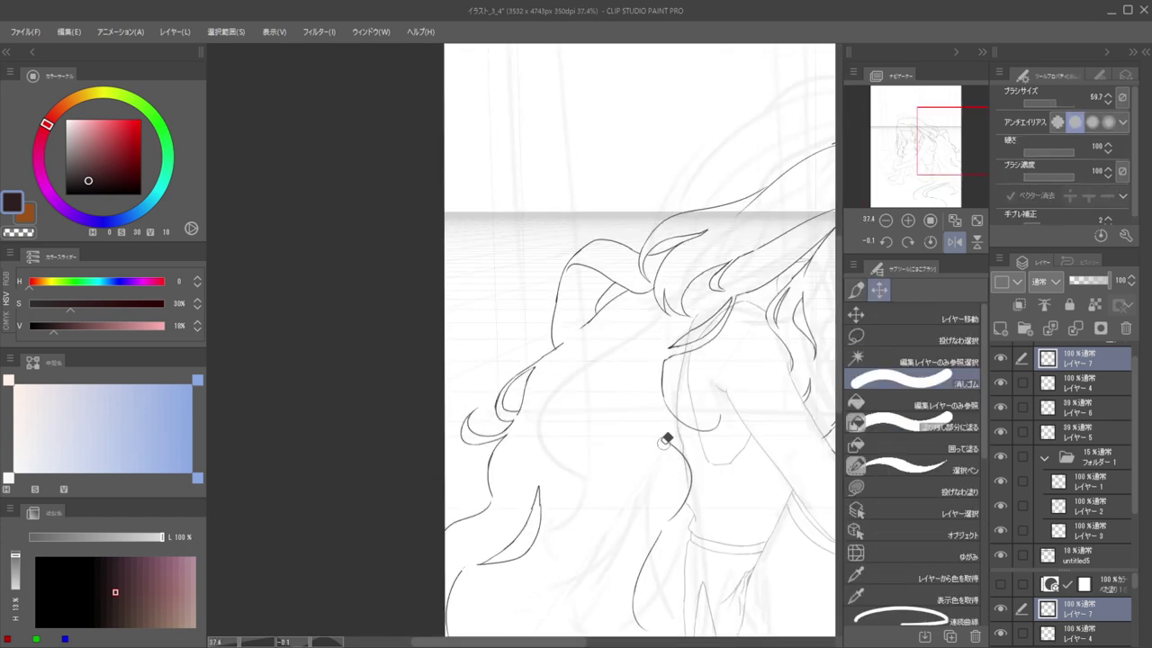
key("b")
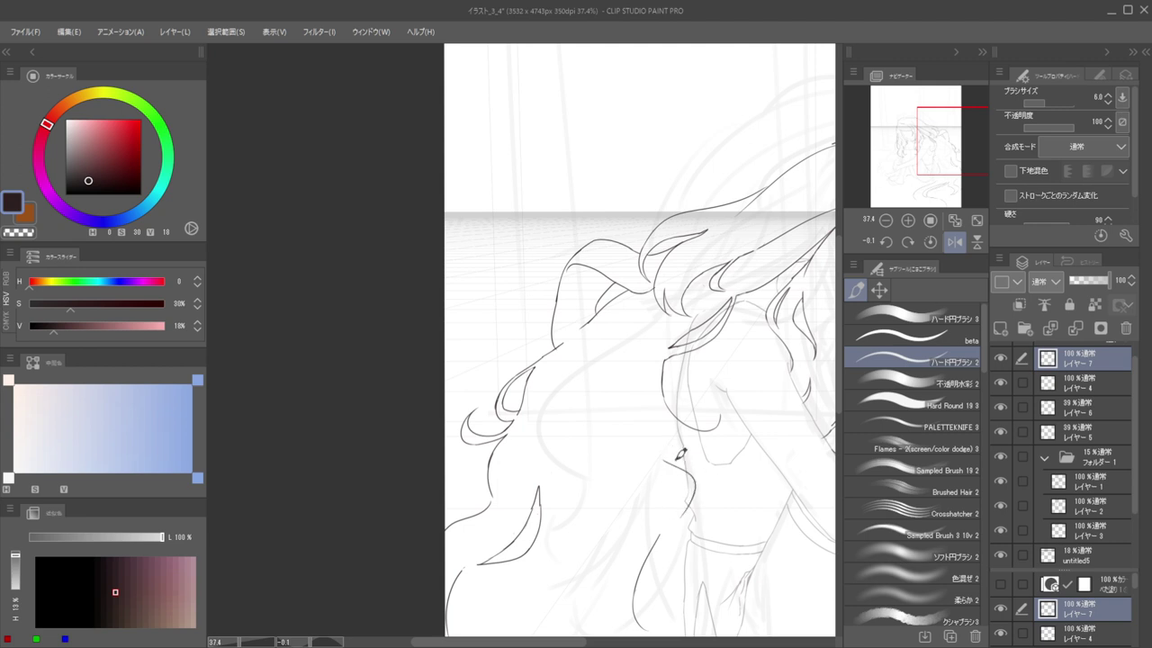
key("ctrl+z")
mouse_move(673, 438)
left_mouse_down()
mouse_move(664, 535)
mouse_move(647, 408)
mouse_move(621, 519)
mouse_move(649, 536)
left_mouse_up()
Retry the strand as a downward curve and a shorter lower-hair curve, undoing unwanted strokes
key("ctrl+z")
mouse_move(663, 442)
left_mouse_down()
mouse_move(635, 541)
mouse_move(654, 545)
mouse_move(604, 547)
mouse_move(622, 470)
left_mouse_up()
key("ctrl+z")
mouse_move(653, 544)
left_mouse_down()
mouse_move(592, 520)
mouse_move(597, 489)
left_mouse_up()
mouse_move(607, 471)
left_mouse_down()
mouse_move(669, 406)
mouse_move(595, 492)
left_mouse_up()
key("ctrl+z")
Draw one strand from the shoulder into the lower hair, then zoom out to view the whole figure
key("ctrl+z")
key("ctrl+z")
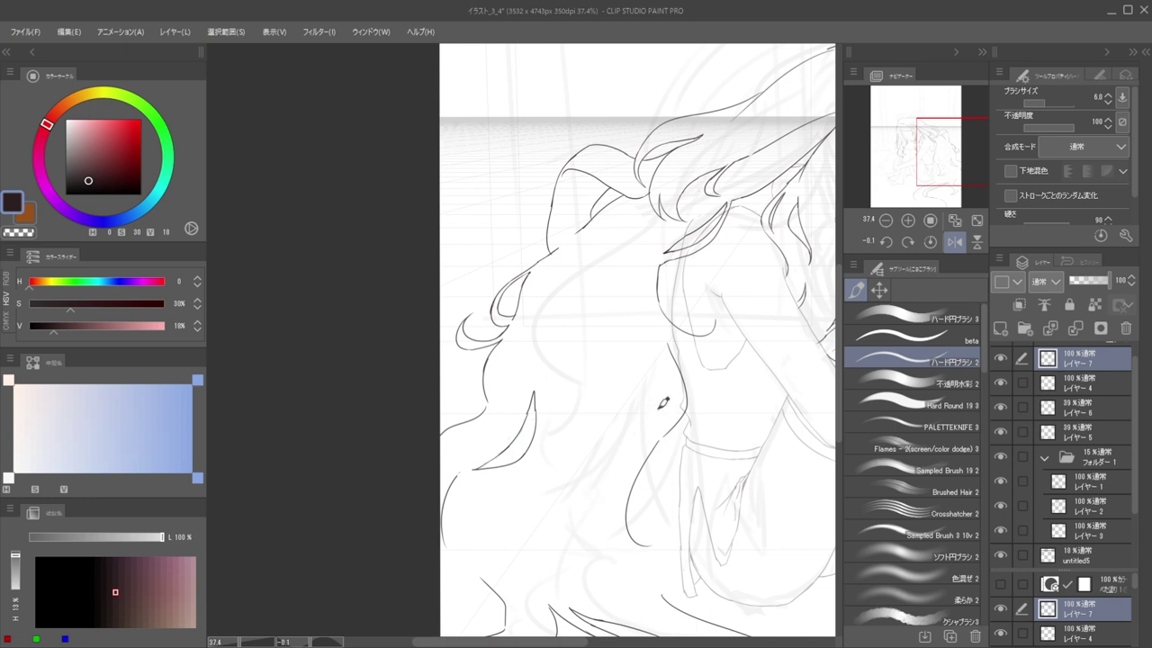
mouse_move(661, 408)
left_mouse_down()
mouse_move(599, 545)
mouse_move(651, 555)
mouse_move(602, 536)
mouse_move(654, 551)
left_mouse_up()
key("ctrl+z")
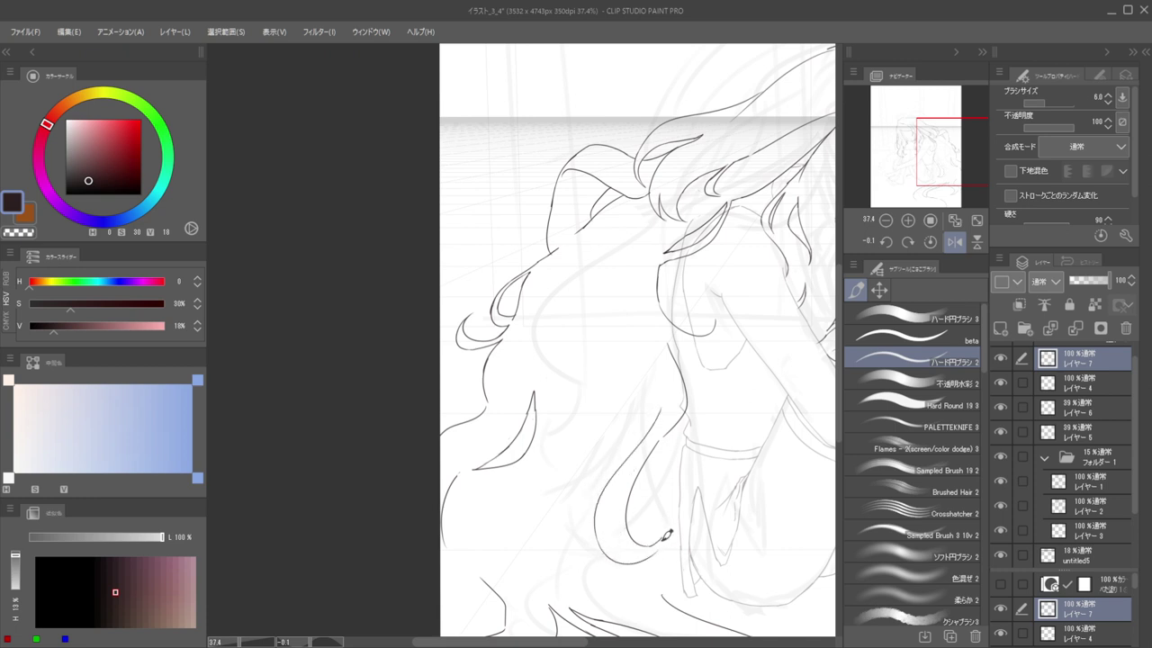
left_click_drag(628, 506, 667, 489)
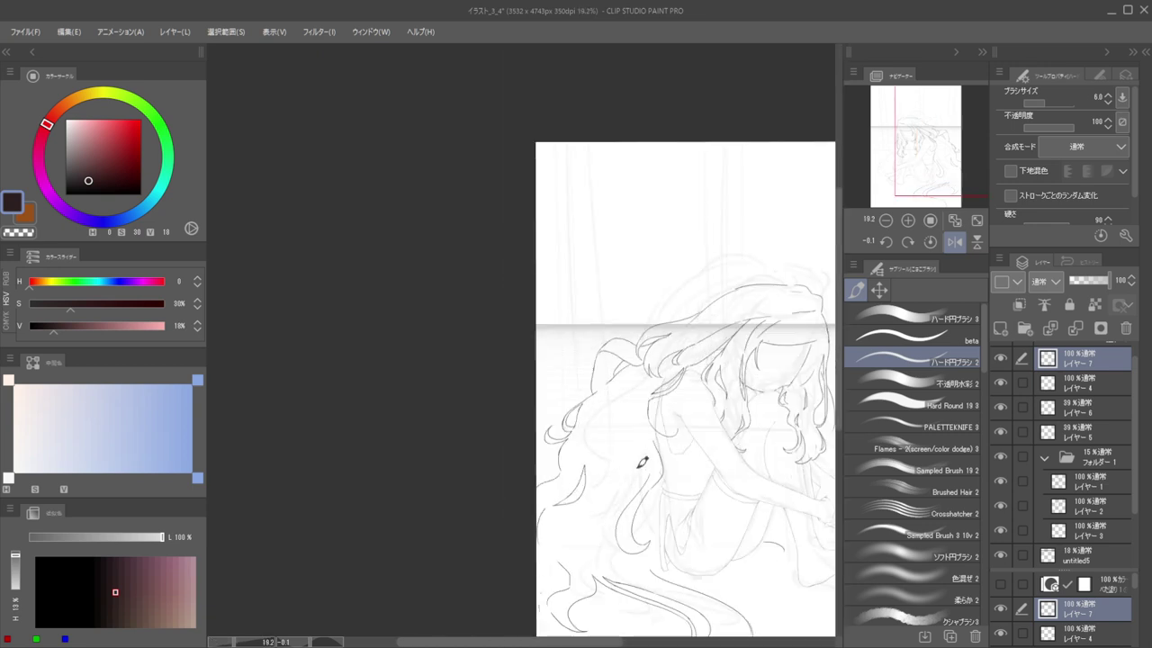
scroll(621, 423, "down", 2)
scroll(612, 405, "up", 1)
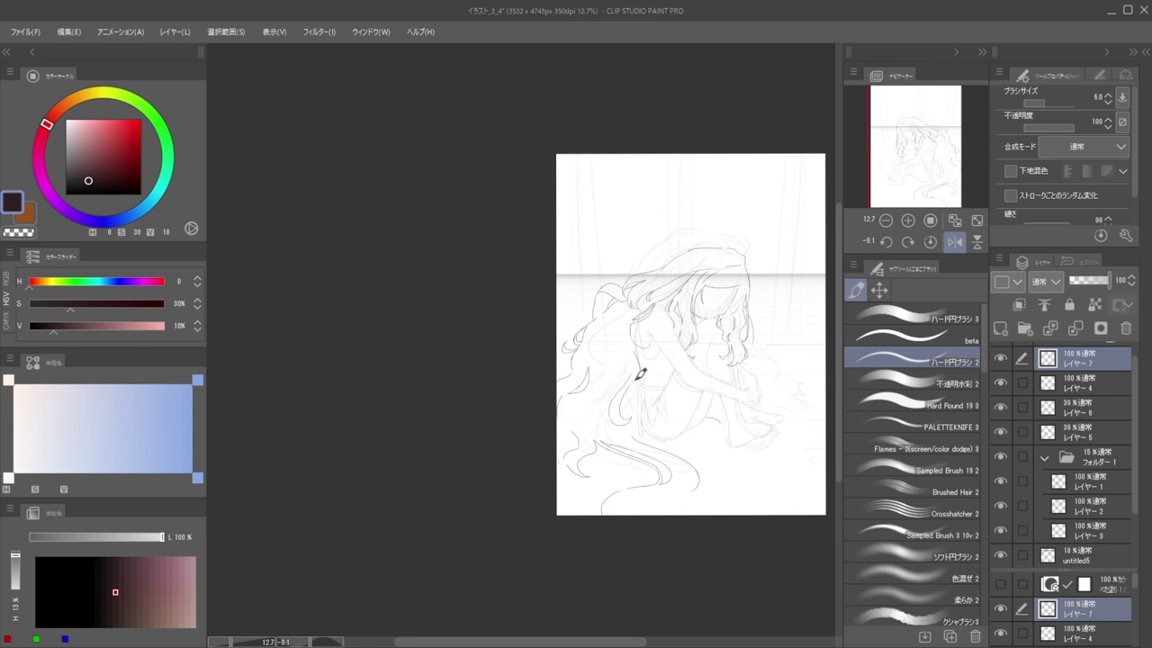
Erase the end of a lower-left hair strand and ink a curl at its tip
left_click_drag(603, 404, 624, 408)
key("e")
left_click_drag(645, 446, 658, 430)
key("b")
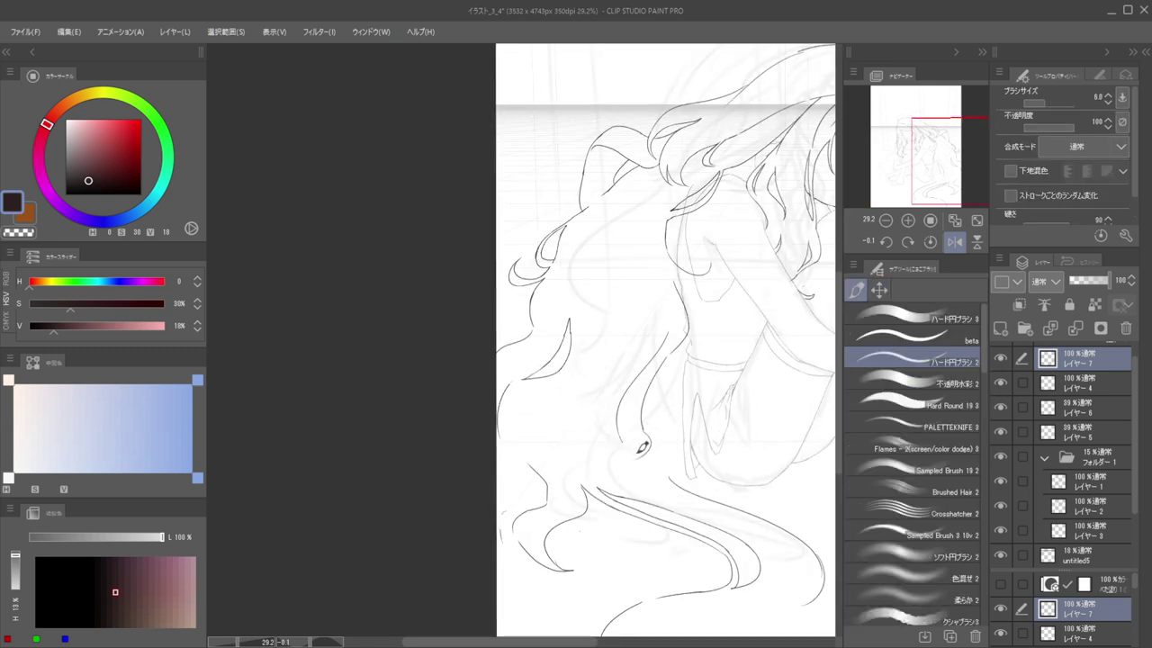
mouse_move(647, 419)
left_mouse_down()
mouse_move(633, 460)
mouse_move(615, 456)
left_mouse_up()
Mirror the view horizontally to check the new curl against the figure
scroll(632, 418, "down", 3)
scroll(641, 411, "up", 3)
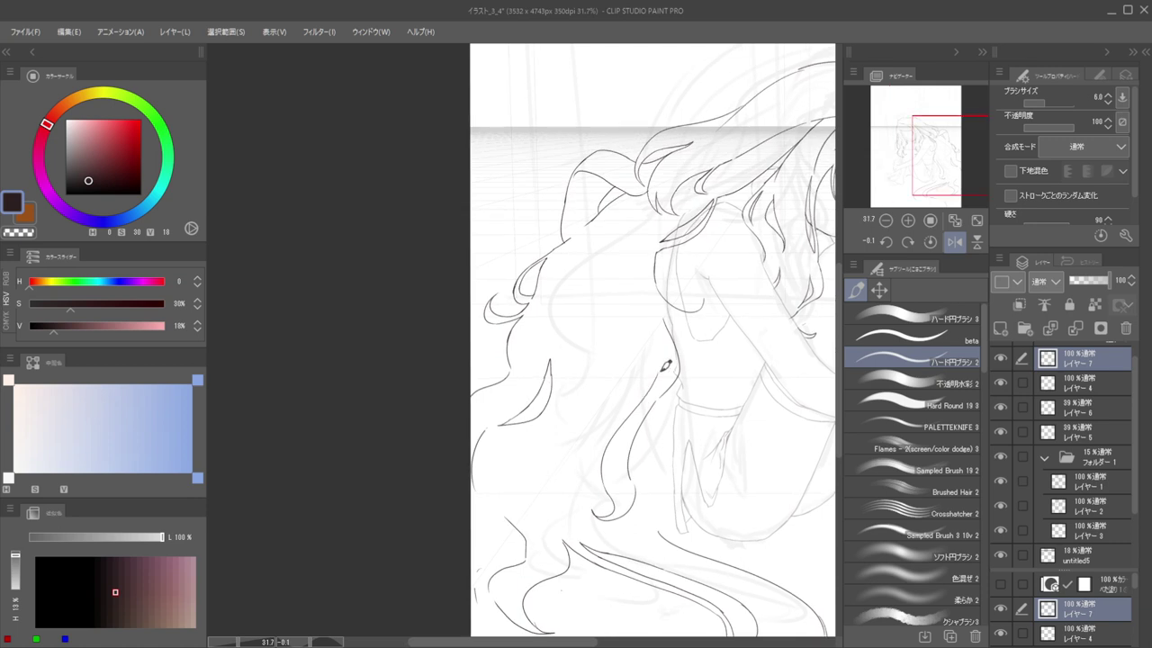
key("e")
key("p")
scroll(668, 387, "down", 4)
left_click_drag(640, 385, 595, 403)
key("h")
key("h")
scroll(619, 432, "up", 3)
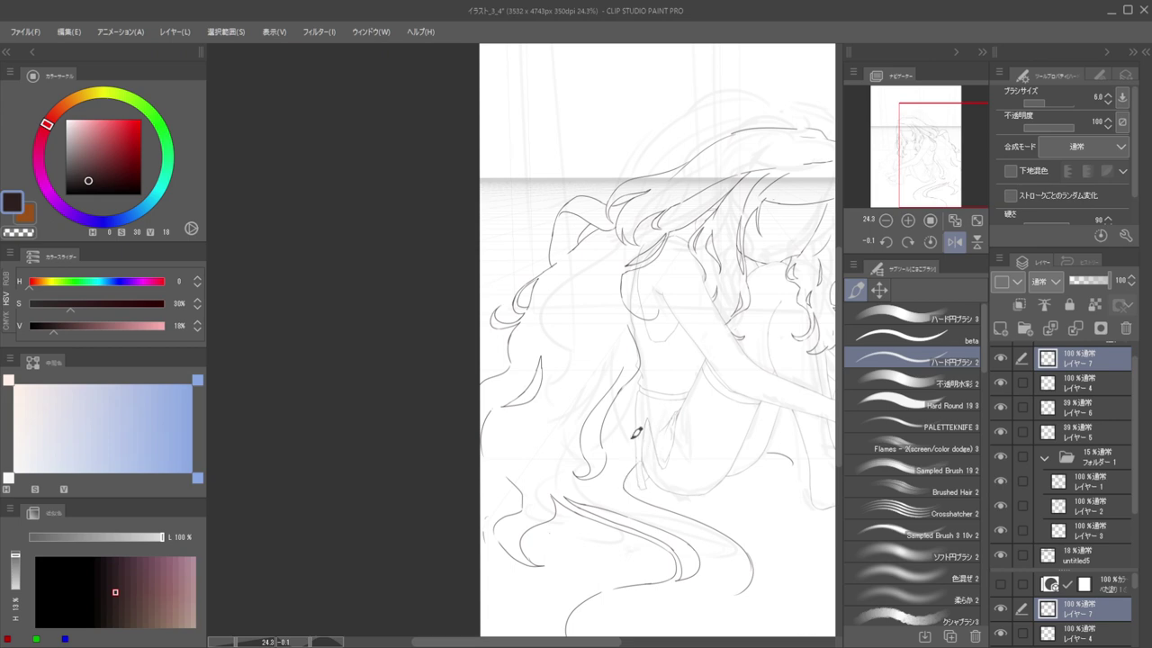
Mirror the view again, restore it, and reposition the page over the lower-left hair
scroll(630, 443, "down", 2)
scroll(647, 459, "up", 5)
key("e")
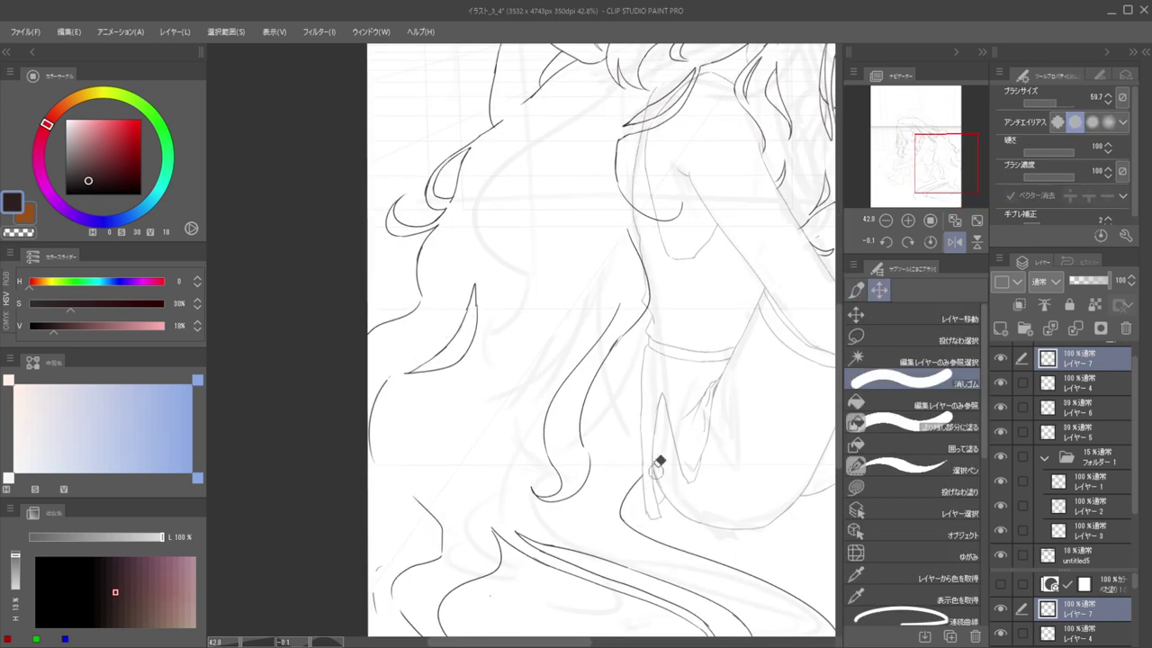
scroll(629, 448, "down", 6)
key("h")
left_click_drag(622, 430, 704, 435)
key("h")
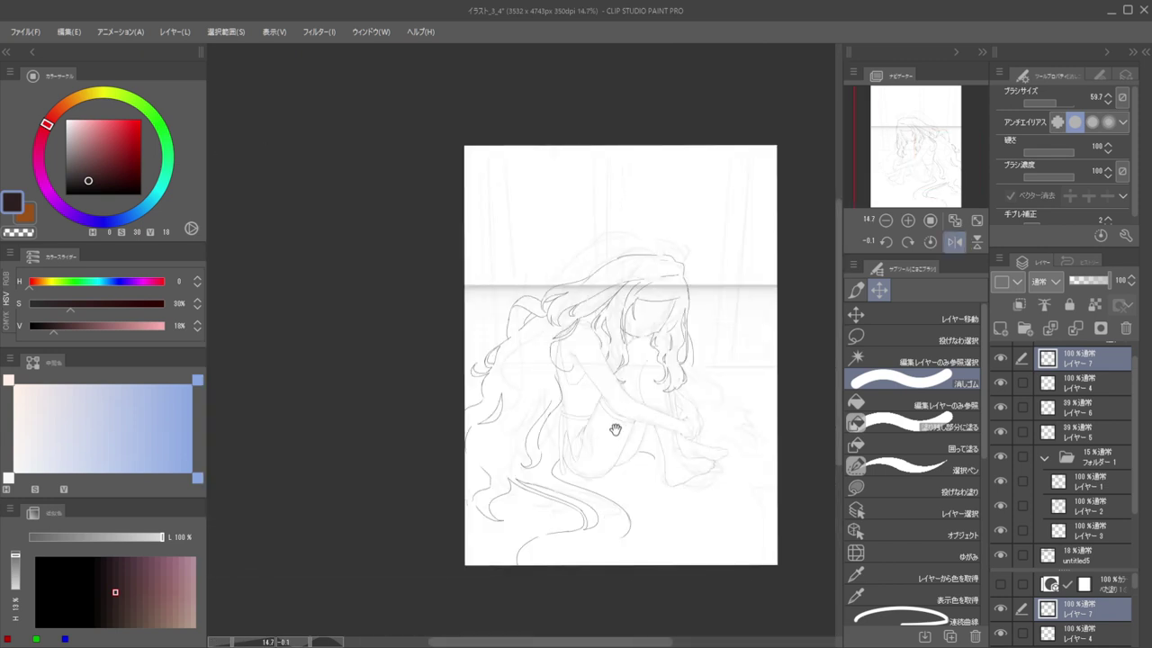
left_click_drag(614, 429, 713, 416)
key("b")
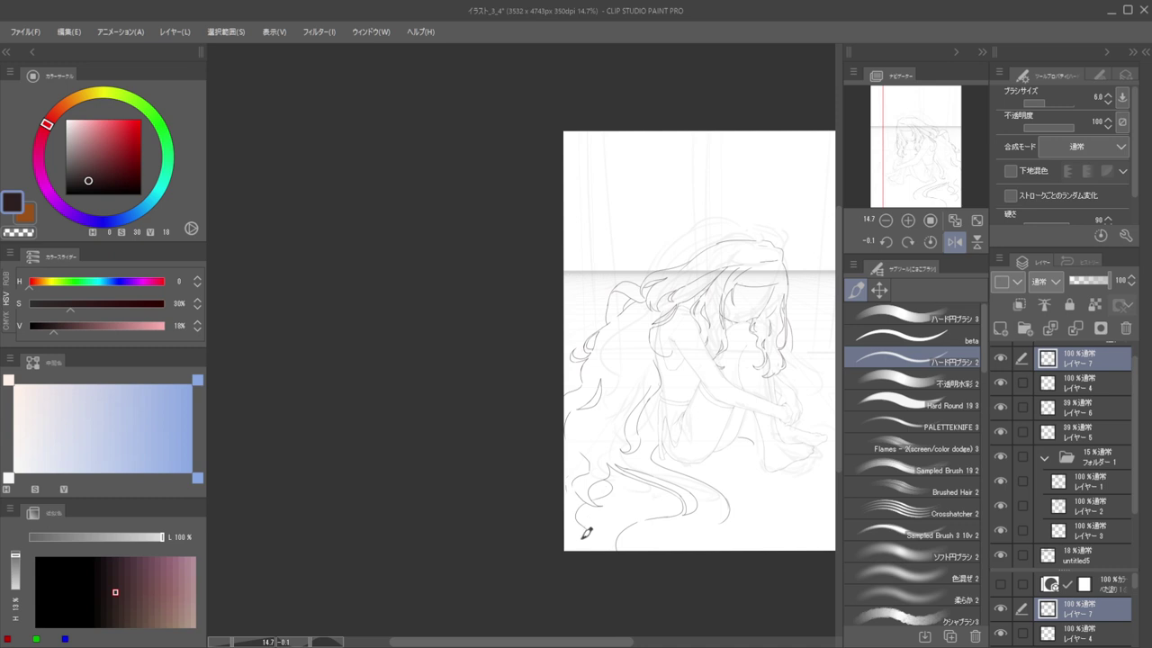
Ink wavy curved hair strands along the figure's lower left side
left_click_drag(581, 494, 567, 528)
scroll(571, 494, "up", 3)
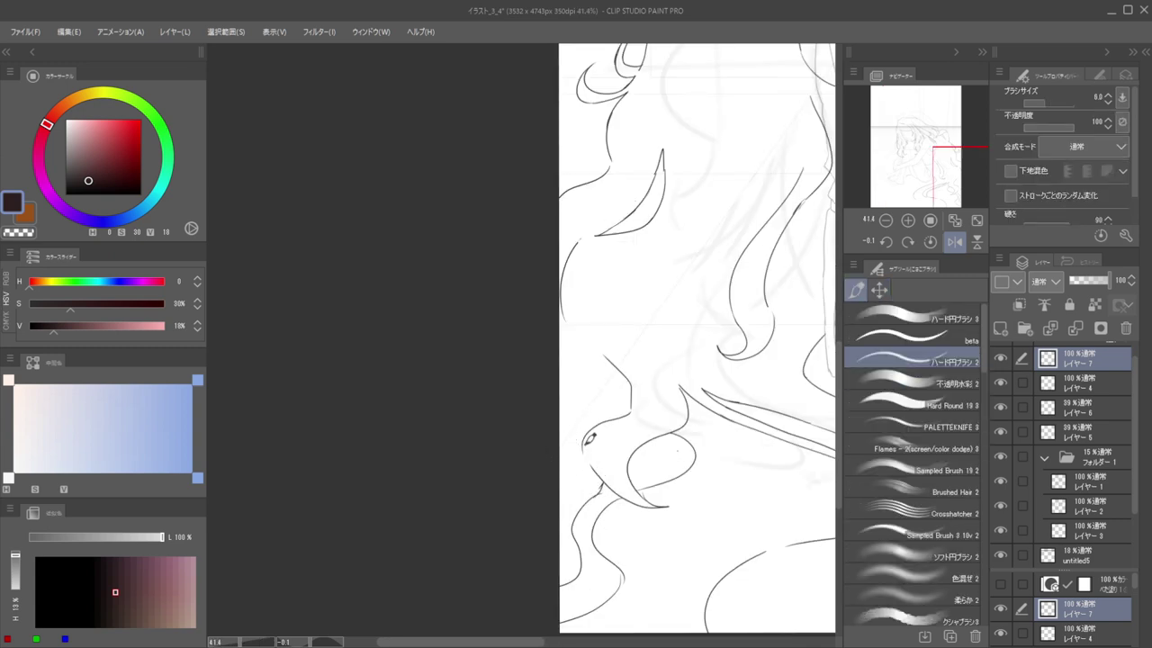
left_click_drag(598, 428, 601, 468)
scroll(586, 421, "up", 2)
mouse_move(629, 423)
left_mouse_down()
mouse_move(585, 393)
mouse_move(635, 432)
mouse_move(653, 430)
left_mouse_up()
Zoom out to see the whole figure, then zoom in on its lower half
key("e")
key("b")
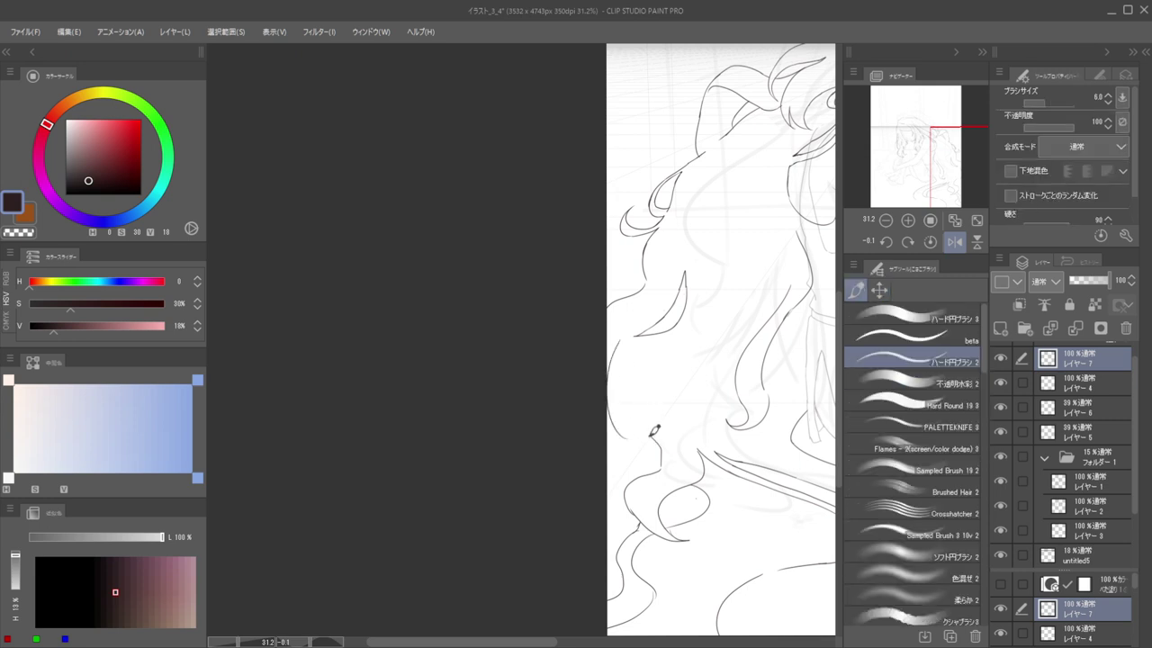
mouse_move(638, 398)
left_mouse_down()
mouse_move(630, 380)
mouse_move(650, 390)
mouse_move(659, 418)
mouse_move(615, 405)
left_mouse_up()
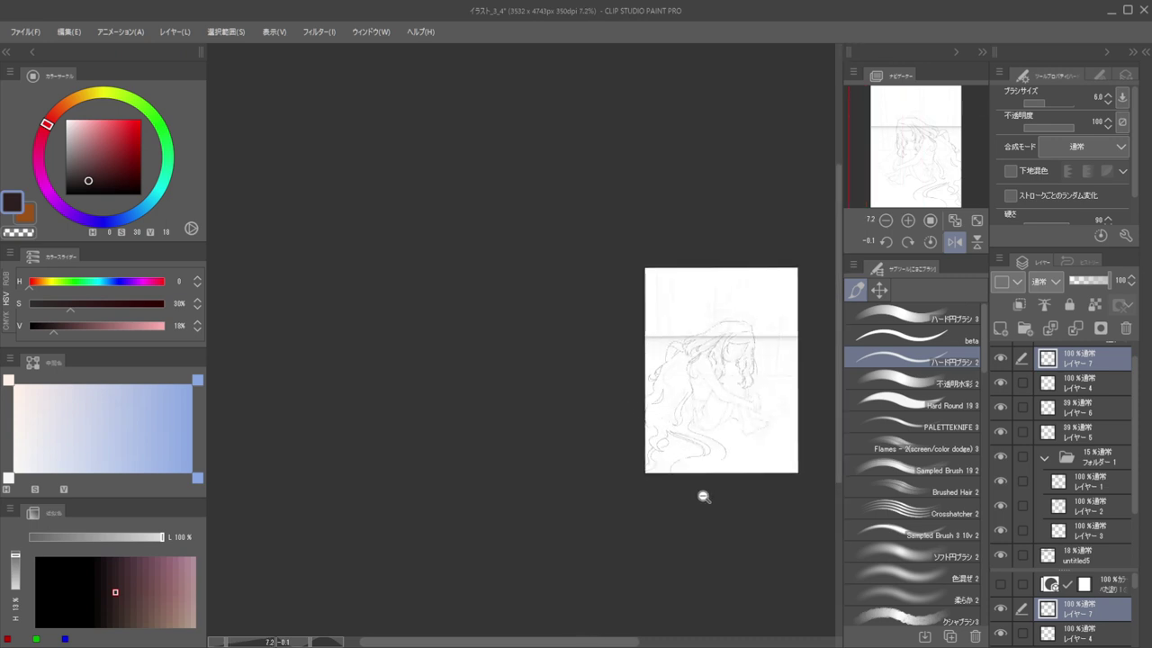
mouse_move(696, 479)
left_mouse_down()
mouse_move(645, 470)
mouse_move(680, 464)
left_mouse_up()
key("e")
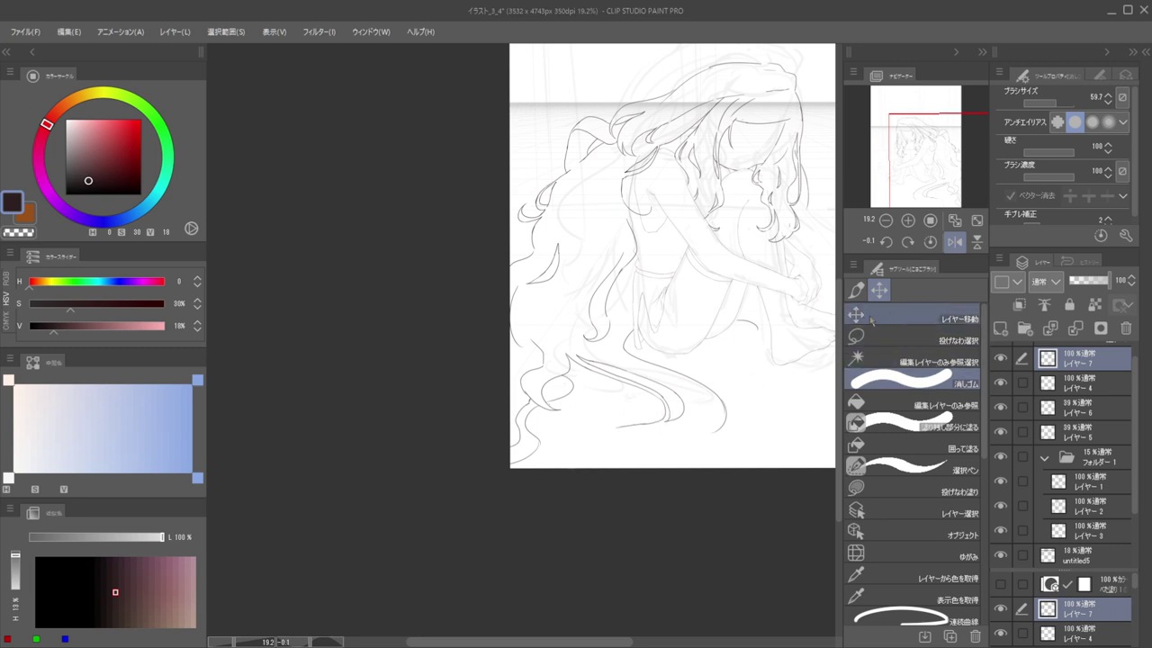
Lasso the hair tail on the floor and squash it vertically with Ctrl+T
left_click(935, 340)
mouse_move(720, 445)
left_mouse_down()
mouse_move(588, 415)
mouse_move(587, 371)
mouse_move(562, 347)
mouse_move(668, 357)
mouse_move(730, 439)
left_mouse_up()
key("ctrl+t")
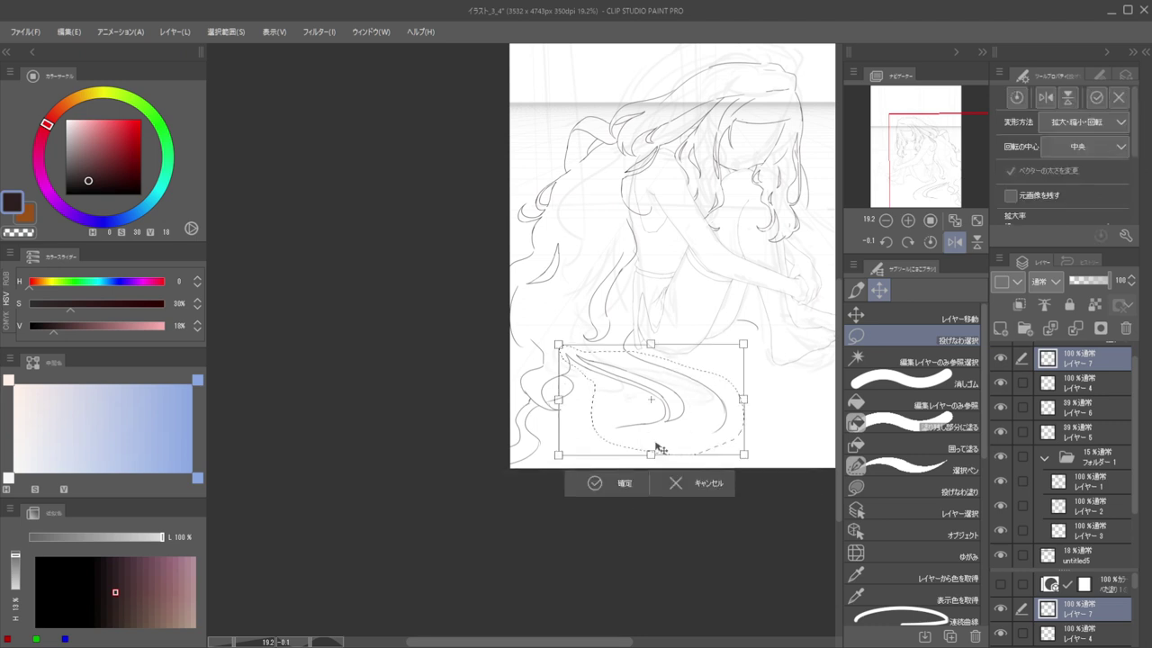
left_click_drag(650, 454, 649, 436)
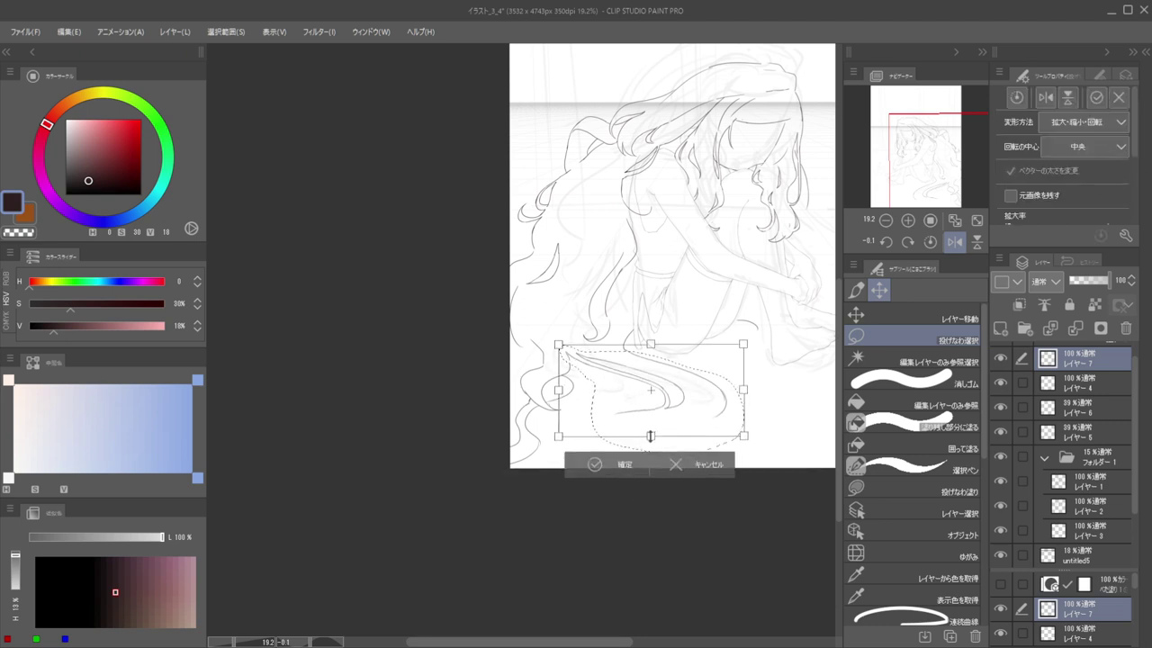
key("Return")
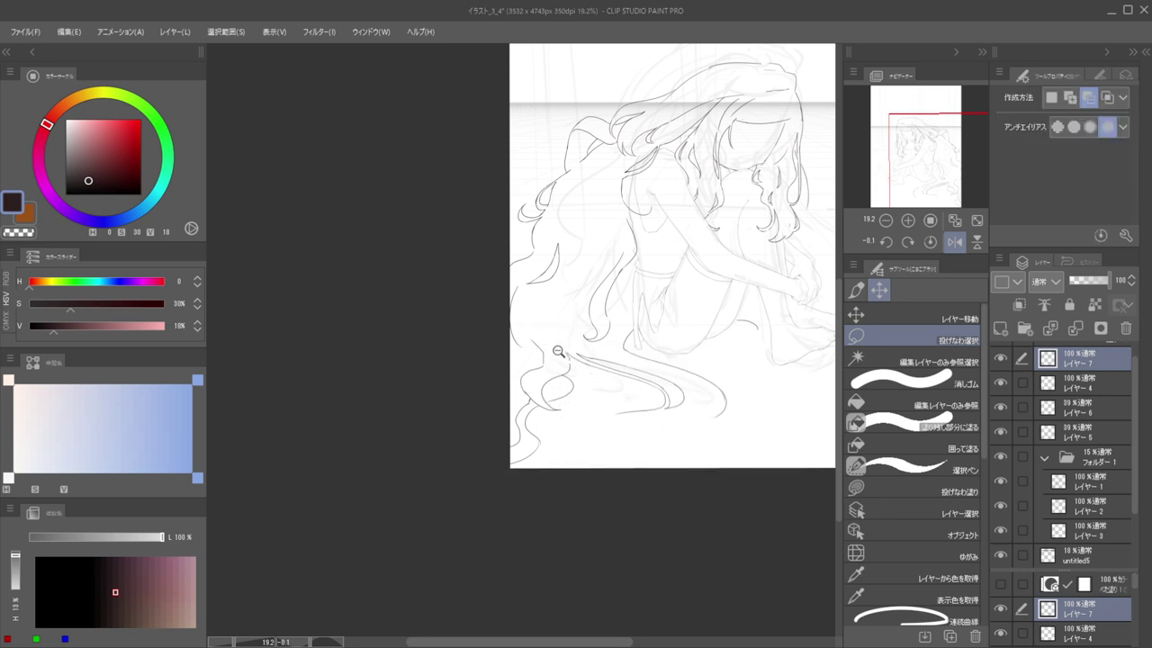
Ink a line along the neck outline and erase the stray upper neck stroke
scroll(559, 347, "up", 5)
key("p")
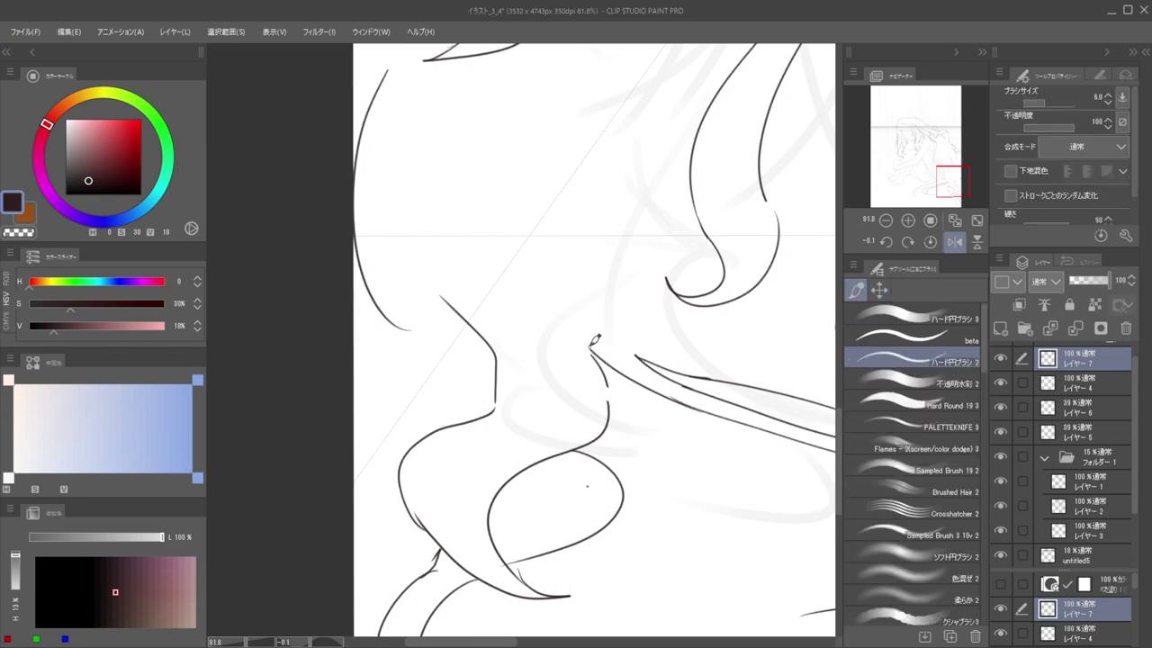
left_click_drag(597, 337, 612, 406)
key("e")
left_click_drag(586, 355, 609, 410)
key("p")
Erase the old lower-left hair curl lines
scroll(613, 360, "down", 5)
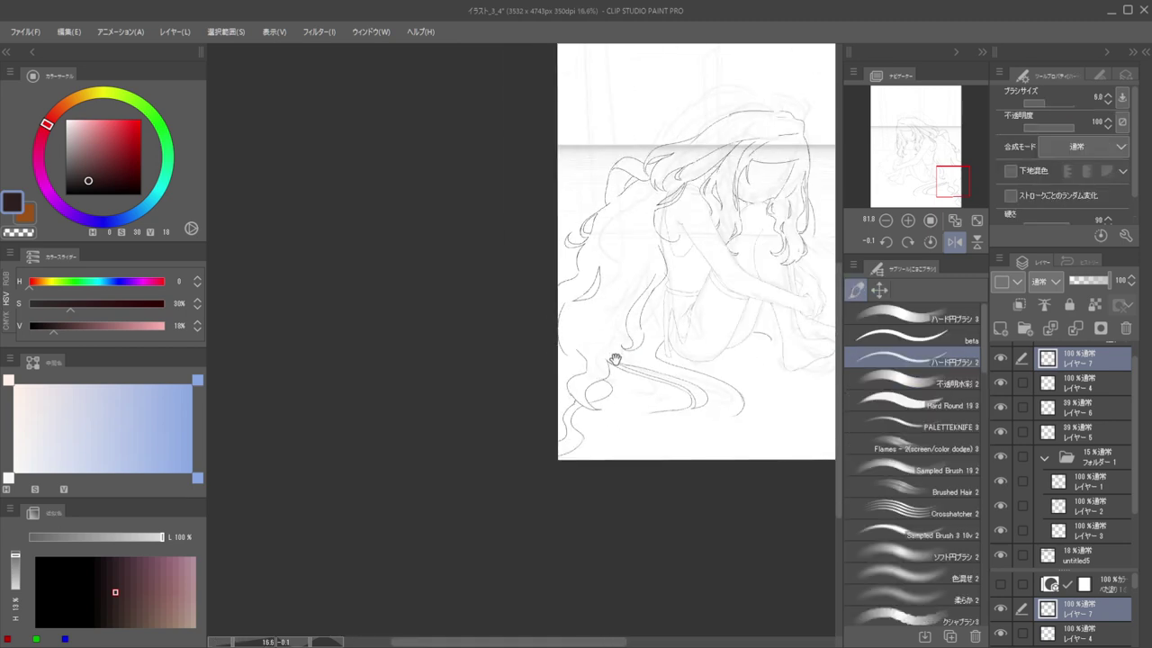
scroll(561, 399, "up", 3)
key("e")
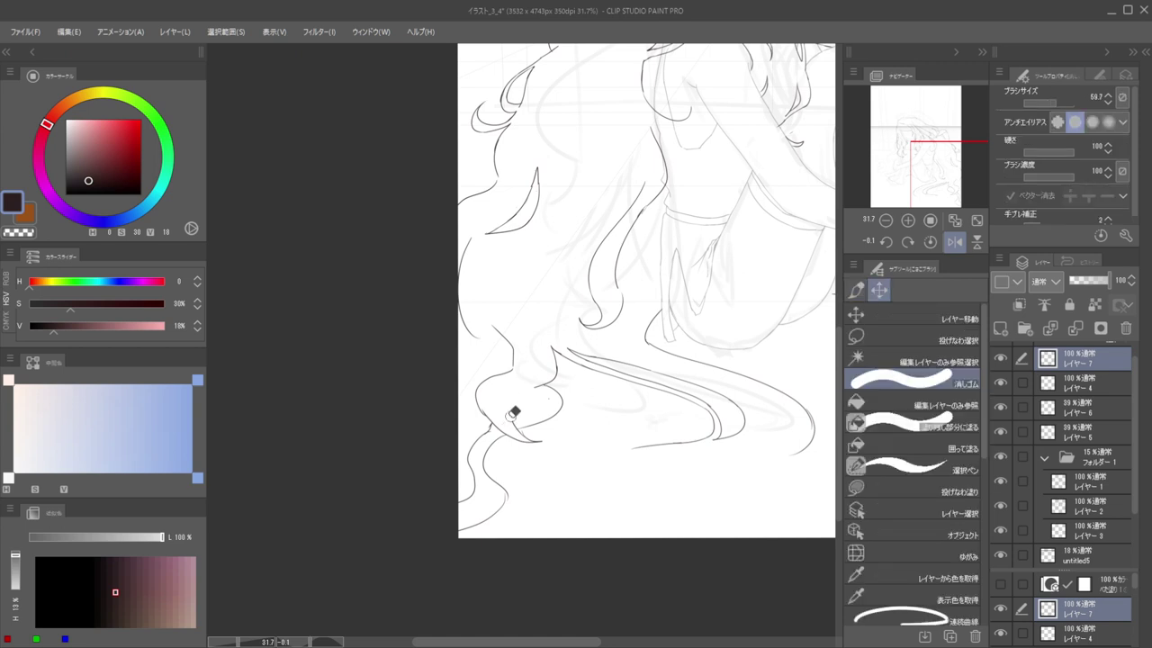
mouse_move(514, 412)
left_mouse_down()
mouse_move(543, 436)
mouse_move(475, 407)
mouse_move(479, 387)
mouse_move(499, 380)
mouse_move(509, 340)
mouse_move(523, 386)
mouse_move(474, 504)
mouse_move(531, 480)
left_mouse_up()
mouse_move(531, 479)
left_mouse_down()
mouse_move(466, 471)
mouse_move(459, 524)
mouse_move(536, 445)
left_mouse_up()
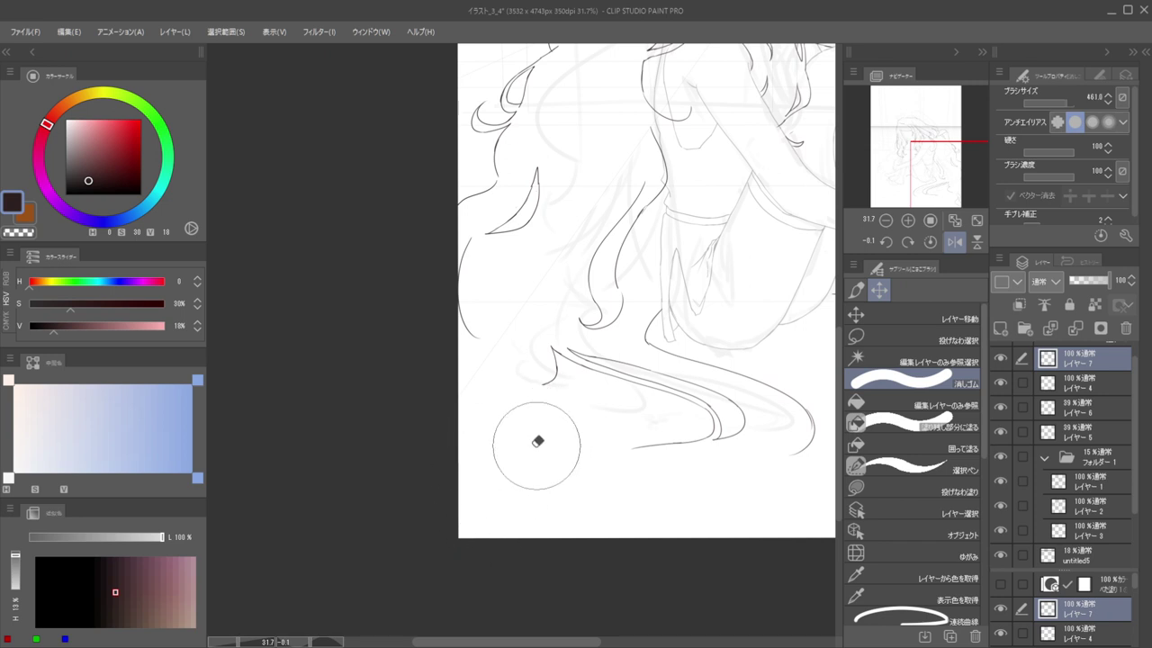
key("p")
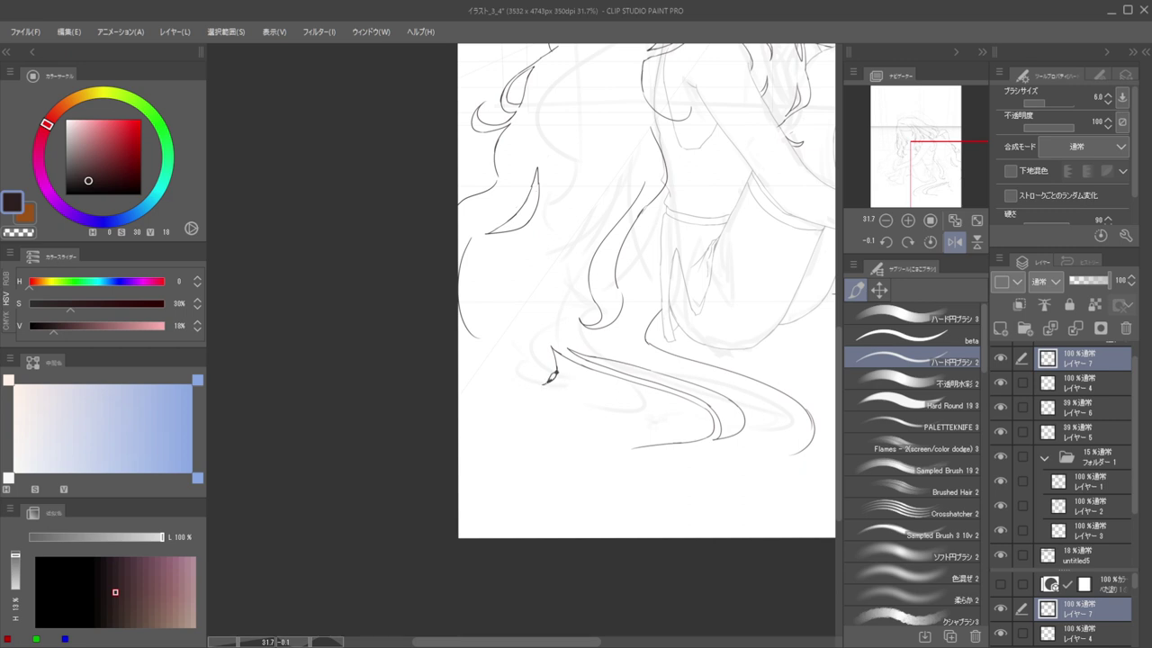
Redraw the hair line curving right along the bottom and extend it leftward along the floor
left_click_drag(534, 391, 558, 425)
key("ctrl+z")
mouse_move(532, 387)
left_mouse_down()
mouse_move(530, 419)
mouse_move(587, 421)
mouse_move(601, 432)
mouse_move(574, 422)
mouse_move(593, 446)
left_mouse_up()
left_click_drag(586, 443, 478, 425)
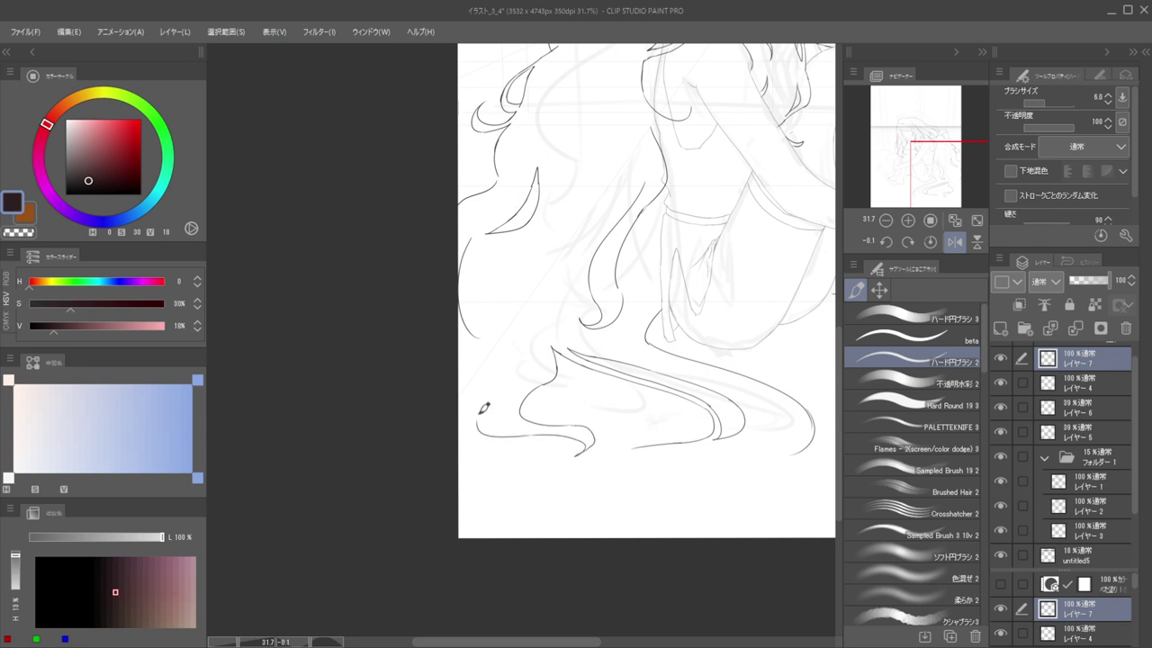
left_click_drag(521, 386, 582, 381)
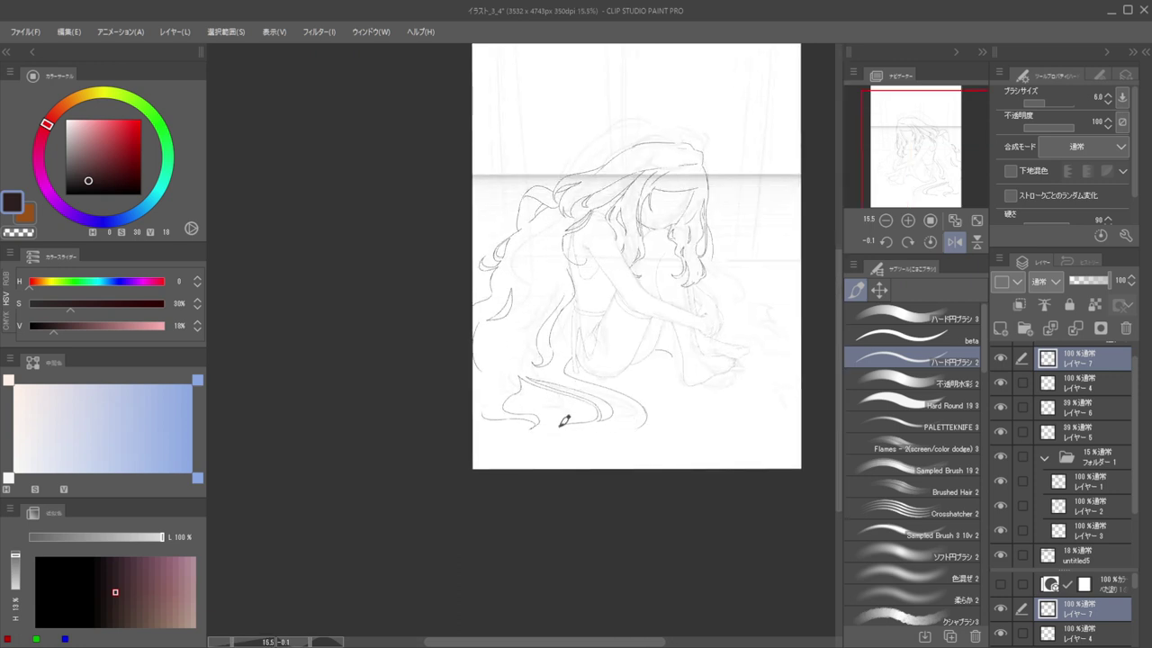
Draw a hair strand sweeping right below the figure, ending in a down-left curve
left_click_drag(559, 421, 617, 448)
scroll(611, 424, "up", 2)
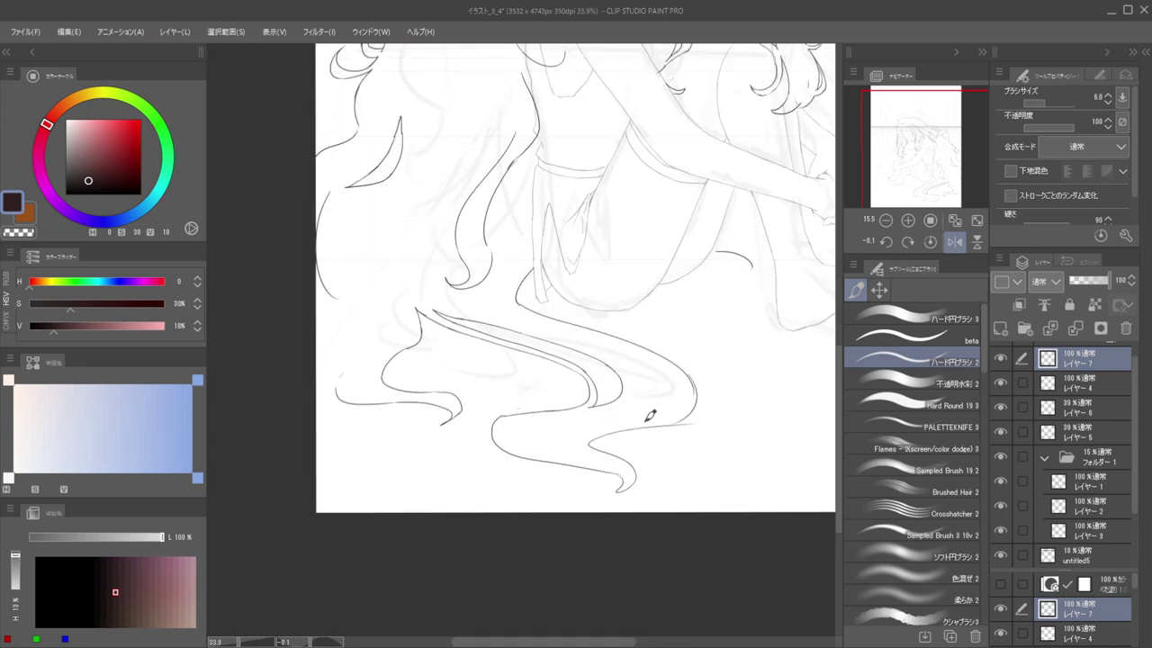
left_click_drag(681, 411, 621, 453)
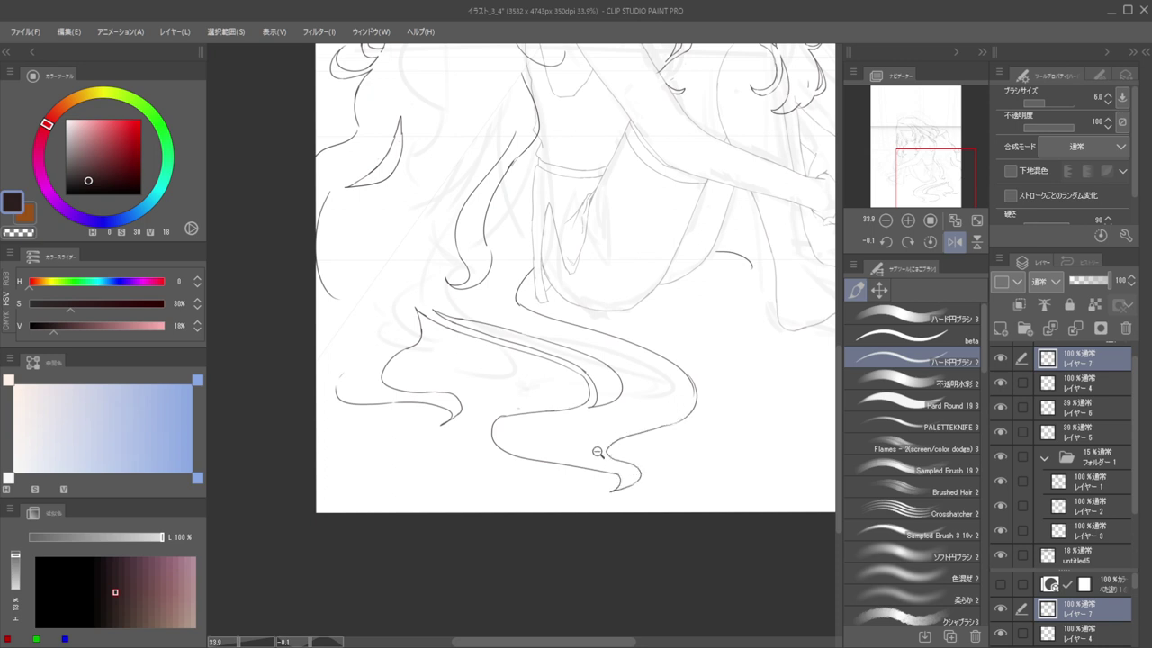
scroll(599, 463, "down", 5)
scroll(591, 403, "up", 1)
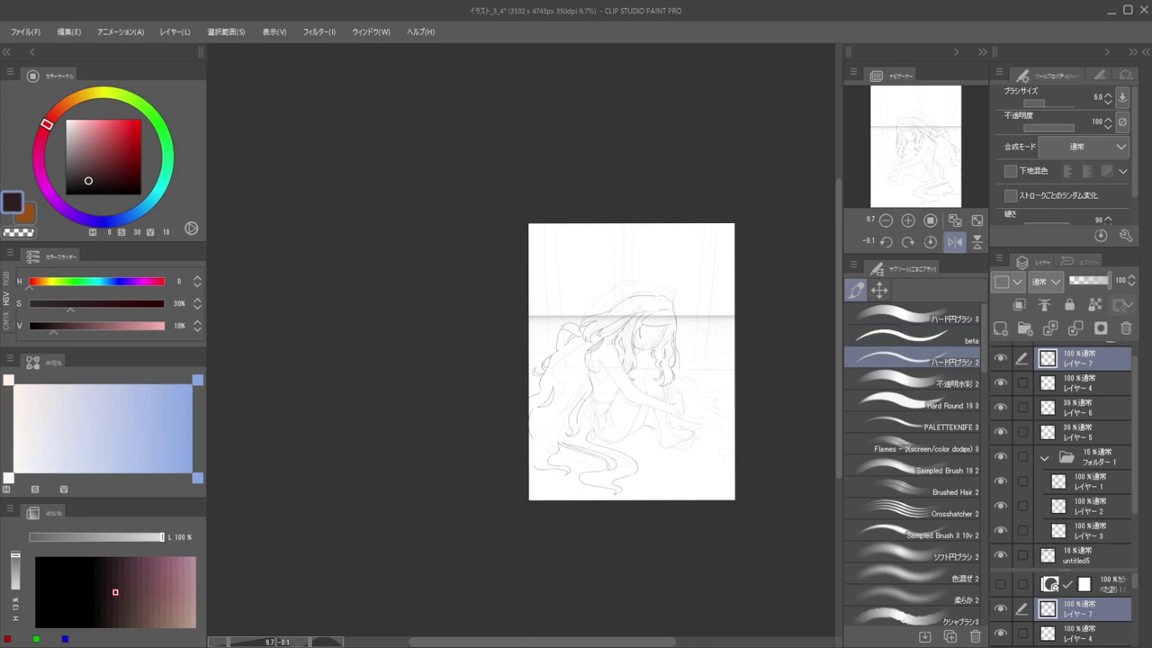
Zoom out and mirror the view to check the whole page, then zoom back in on the figure
scroll(592, 447, "up", 3)
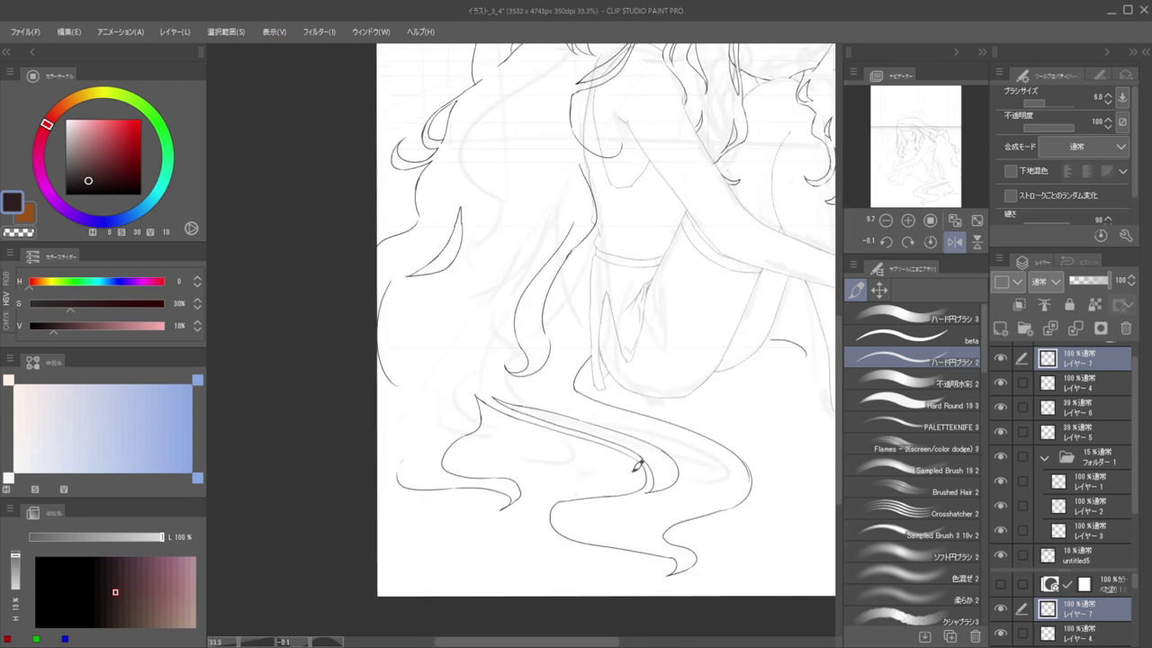
key("e")
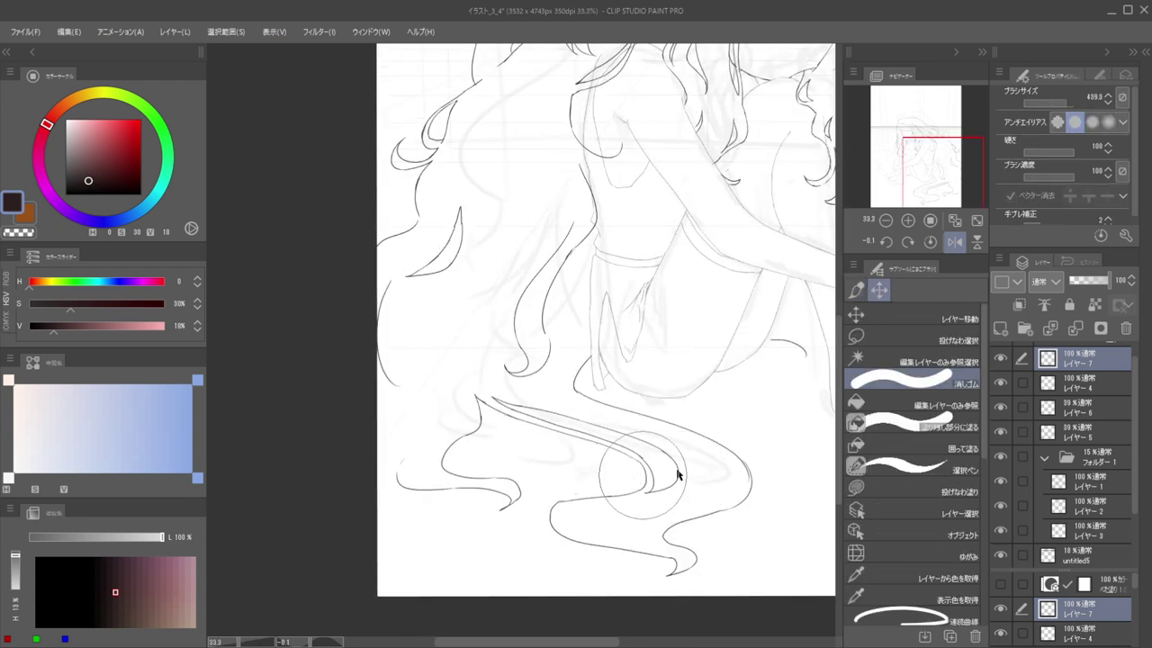
key("p")
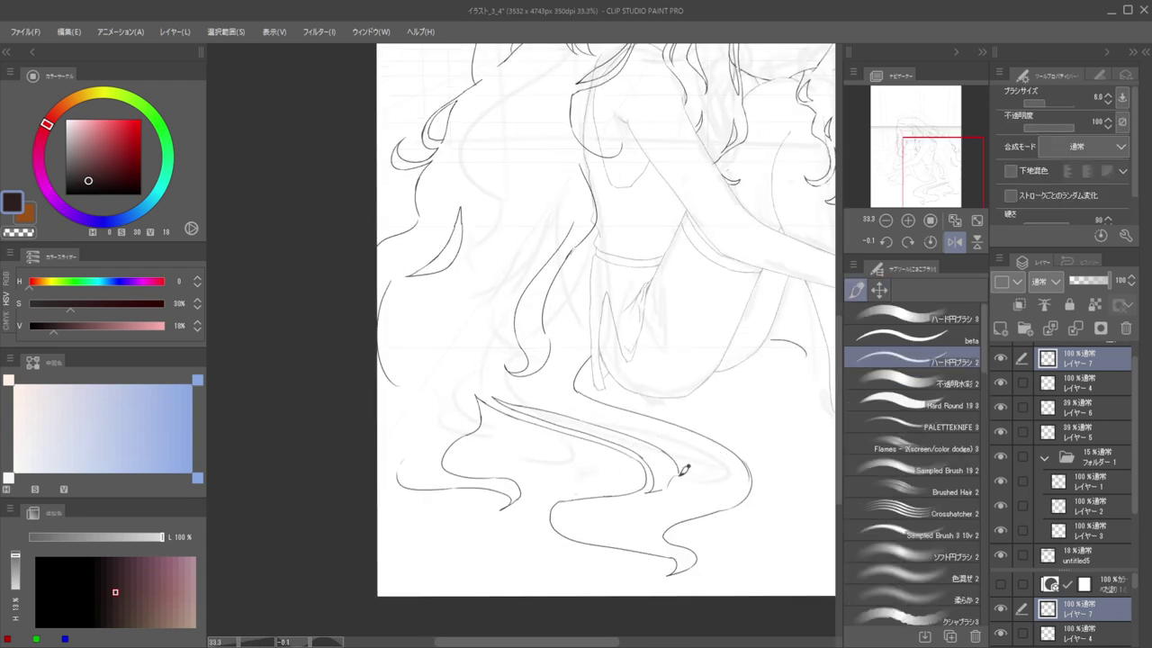
scroll(648, 461, "down", 5)
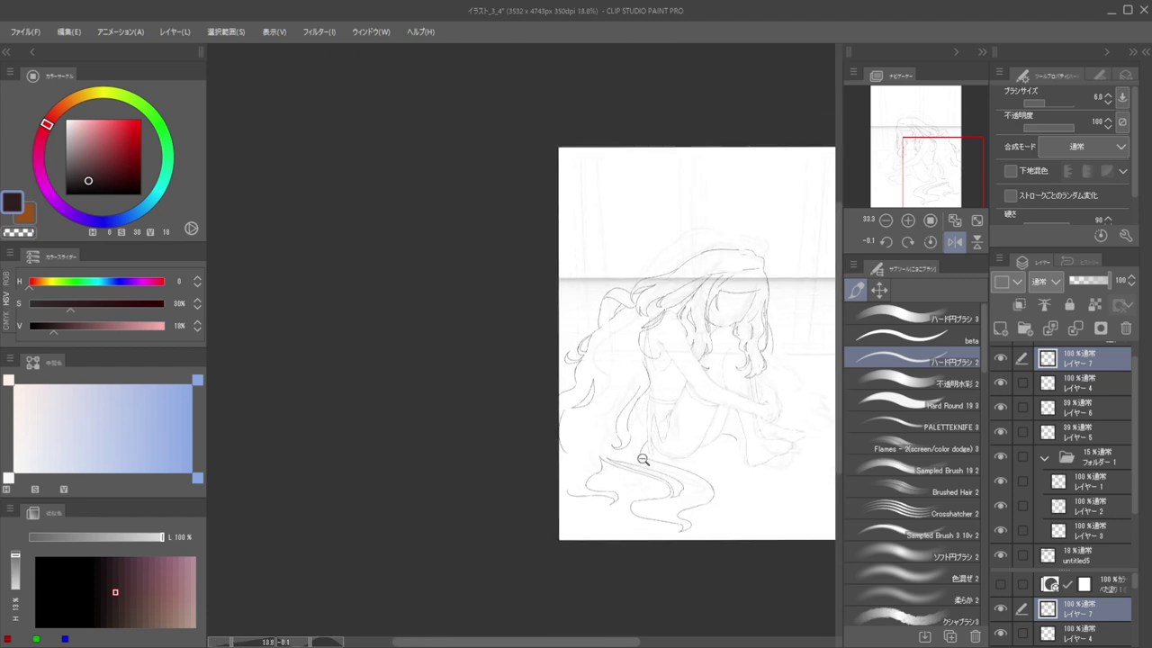
scroll(676, 462, "up", 4)
key("e")
key("p")
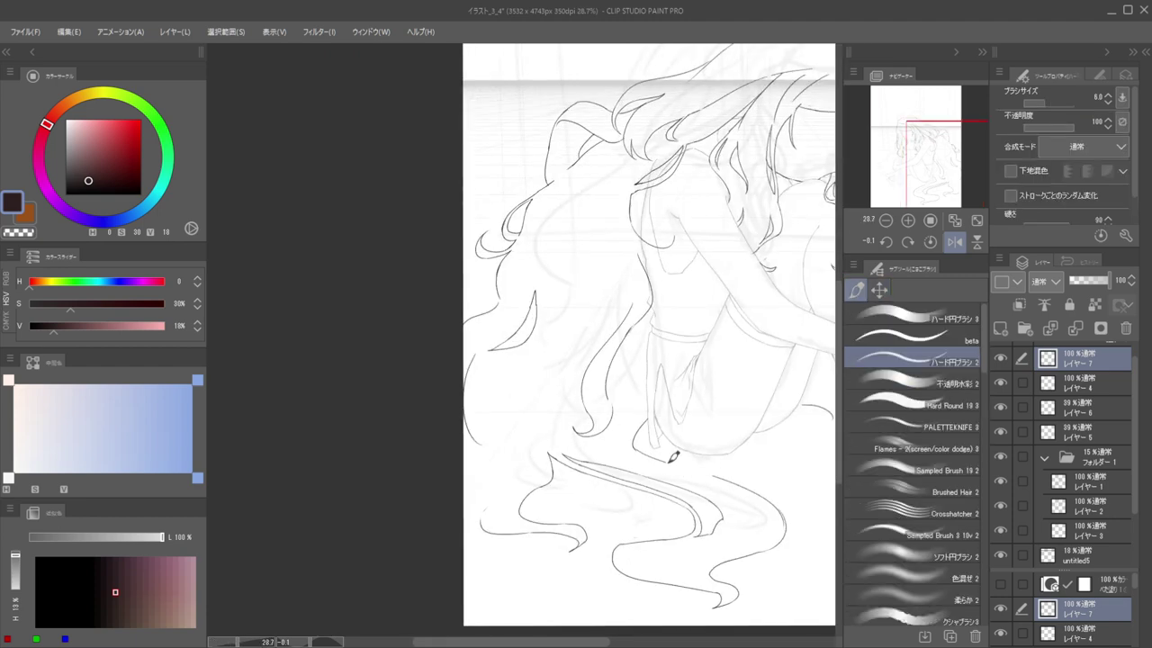
left_click_drag(697, 449, 640, 437)
key("h")
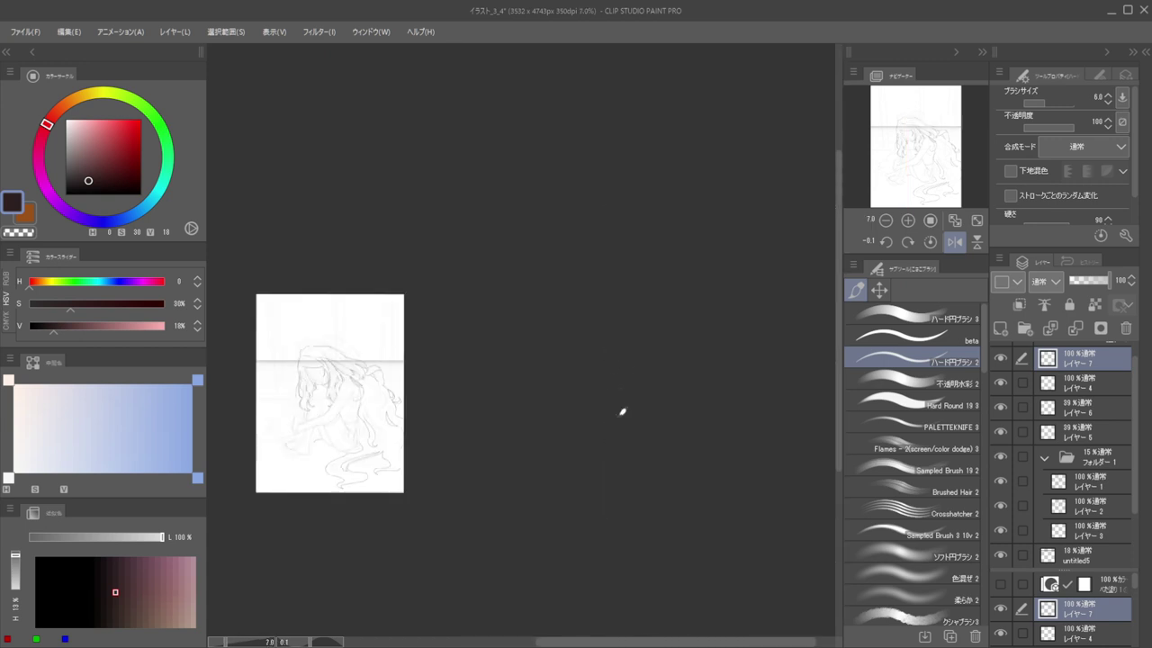
left_click_drag(511, 455, 752, 480)
key("h")
left_click_drag(541, 474, 656, 450)
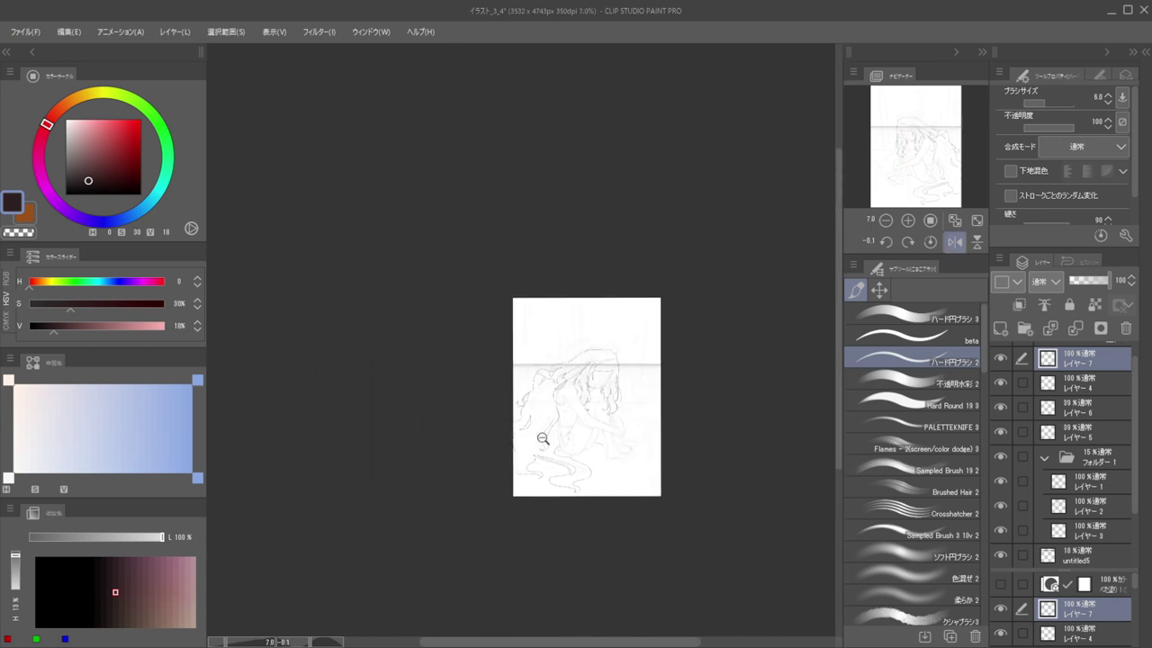
left_click_drag(545, 439, 610, 473)
key("e")
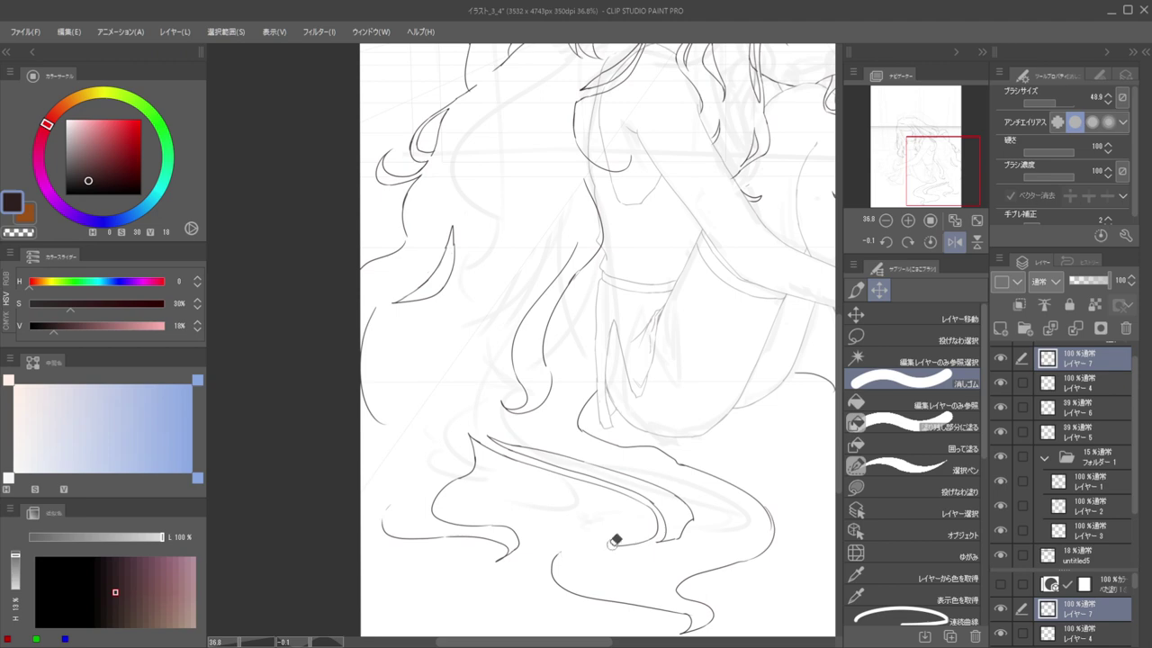
key("b")
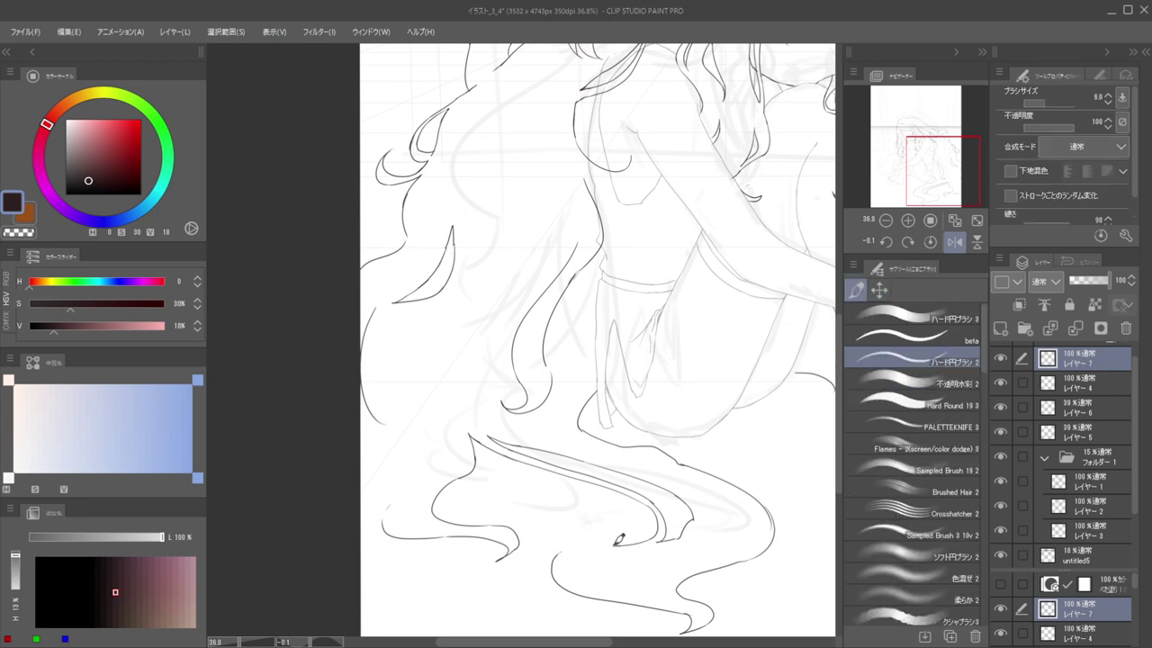
Extend the stroke to join the lower hair curve, undoing a stray short line at the tip
mouse_move(610, 546)
left_mouse_down()
mouse_move(558, 554)
mouse_move(544, 511)
mouse_move(580, 530)
left_mouse_up()
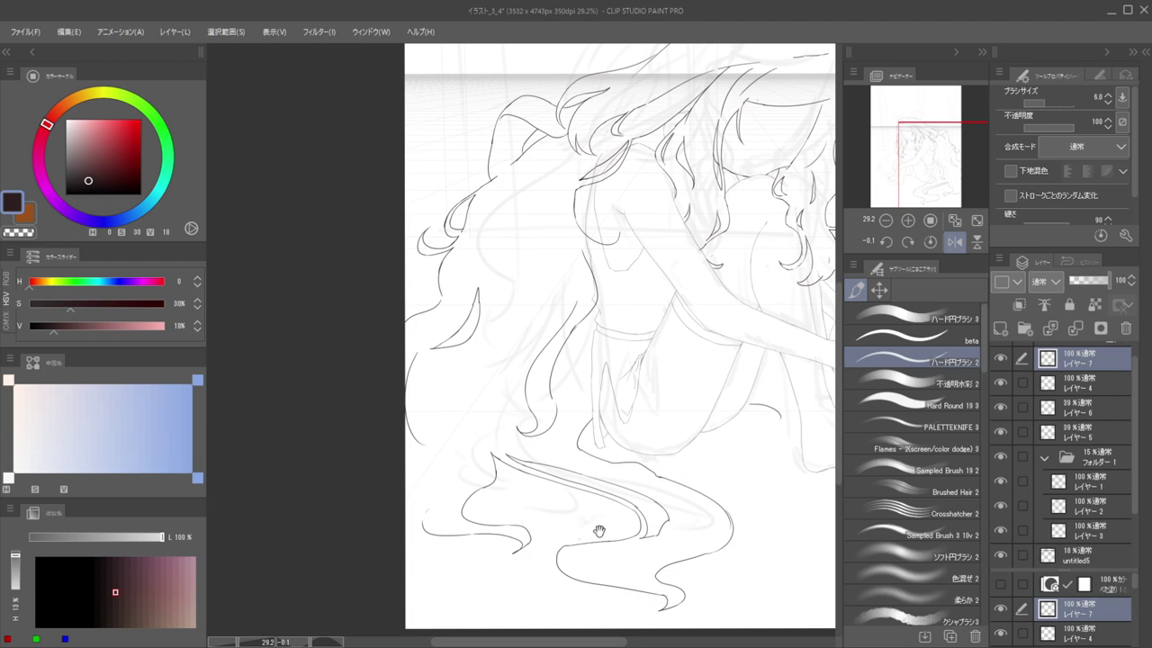
scroll(600, 527, "up", 2)
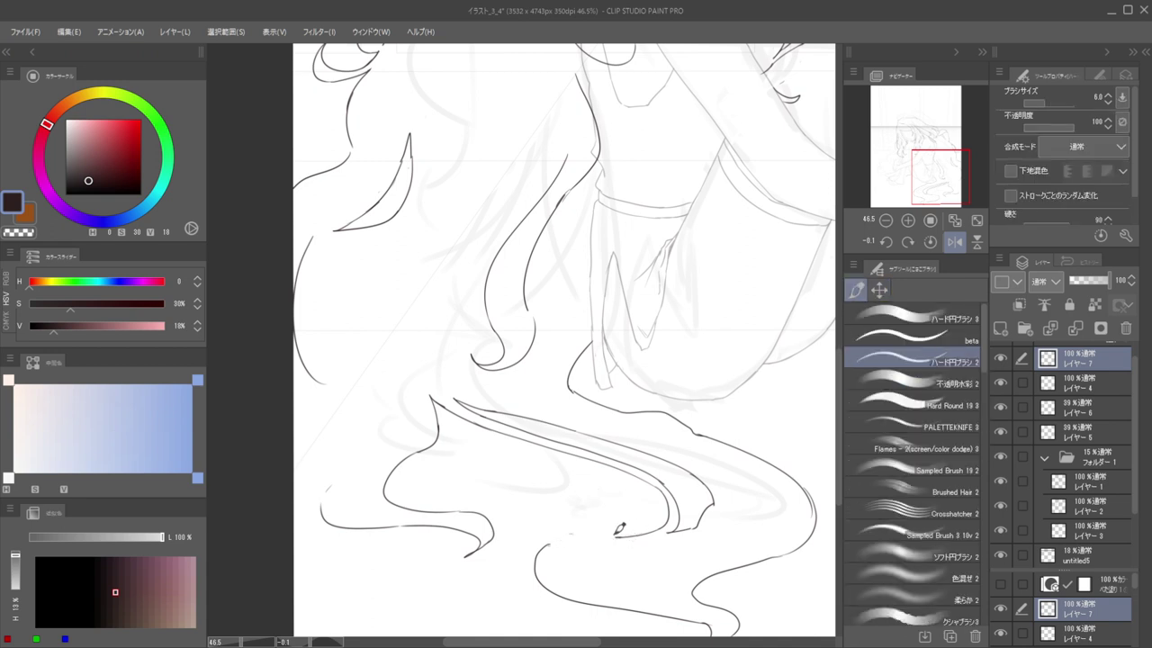
left_click_drag(583, 551, 612, 549)
key("ctrl+z")
mouse_move(618, 523)
left_mouse_down()
mouse_move(576, 499)
mouse_move(655, 526)
left_mouse_up()
scroll(647, 524, "up", 2)
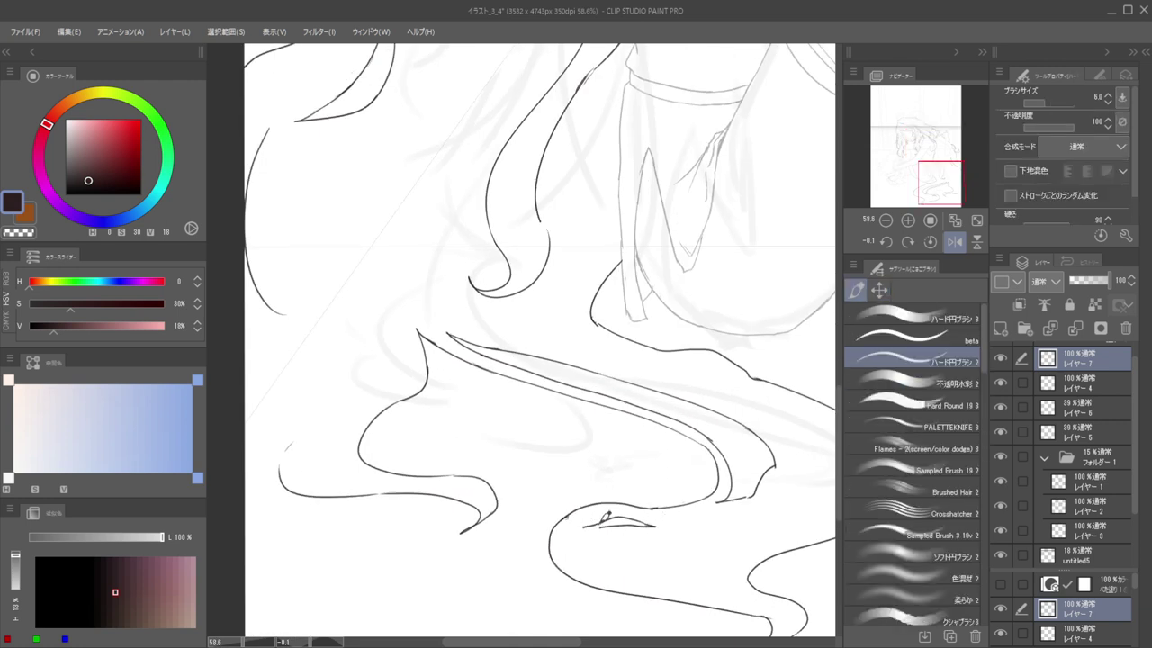
Add the small almond-shaped mark with a hook near the hair strand's tip
left_click_drag(586, 526, 595, 516)
scroll(614, 504, "down", 1)
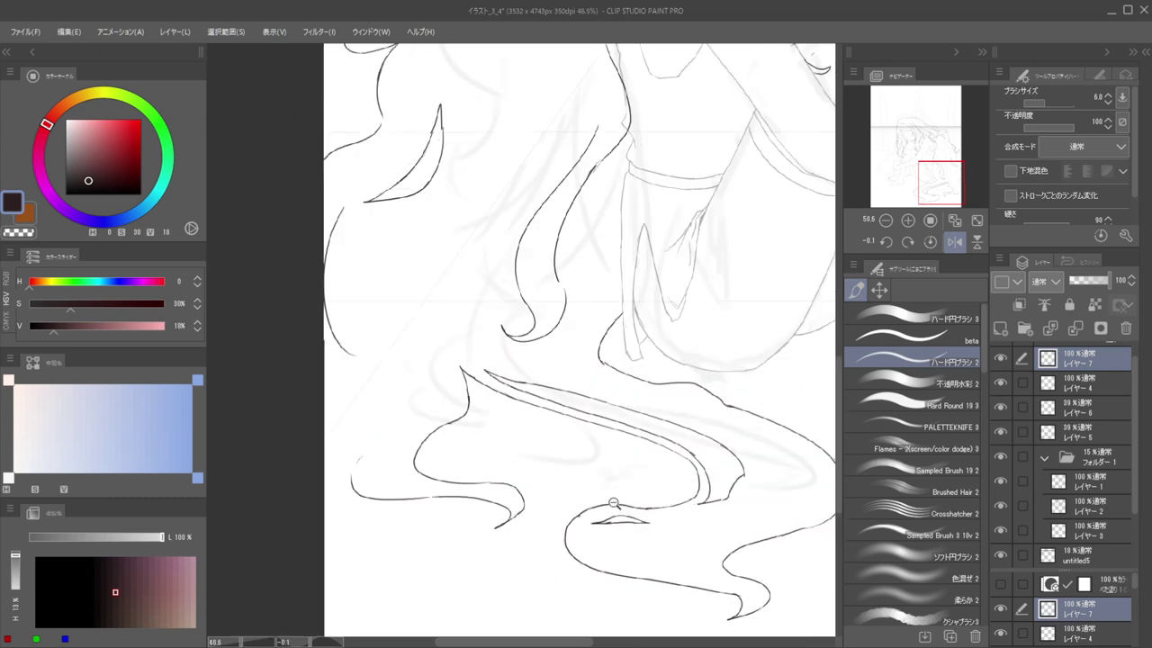
scroll(616, 502, "down", 3)
scroll(617, 501, "up", 5)
key("e")
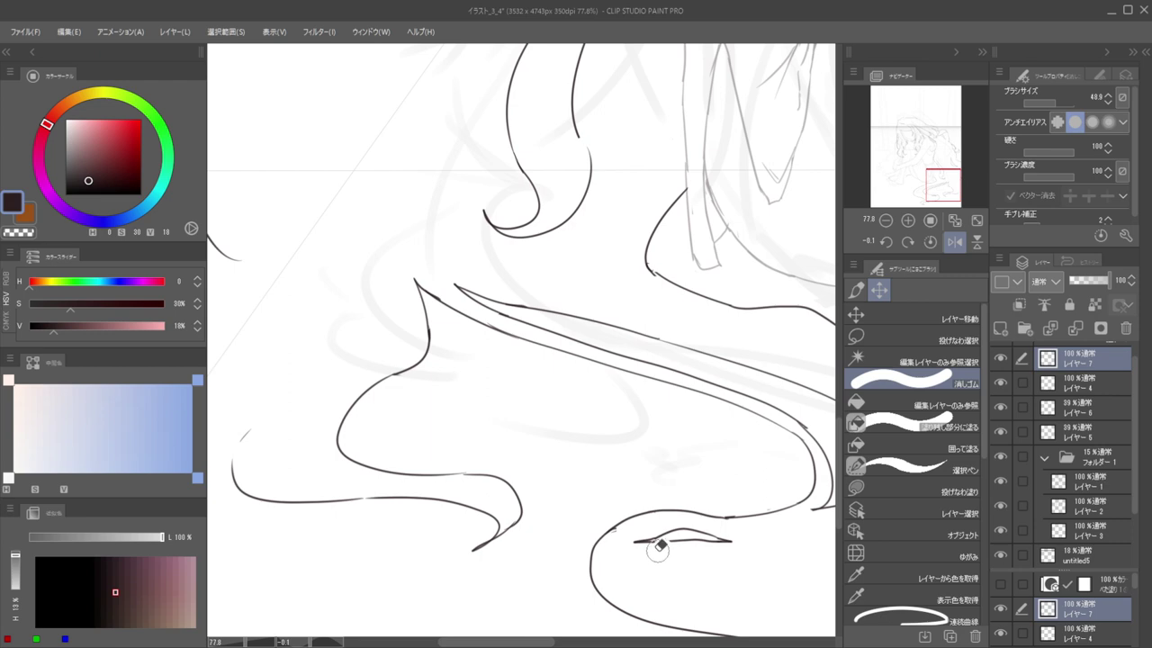
key("b")
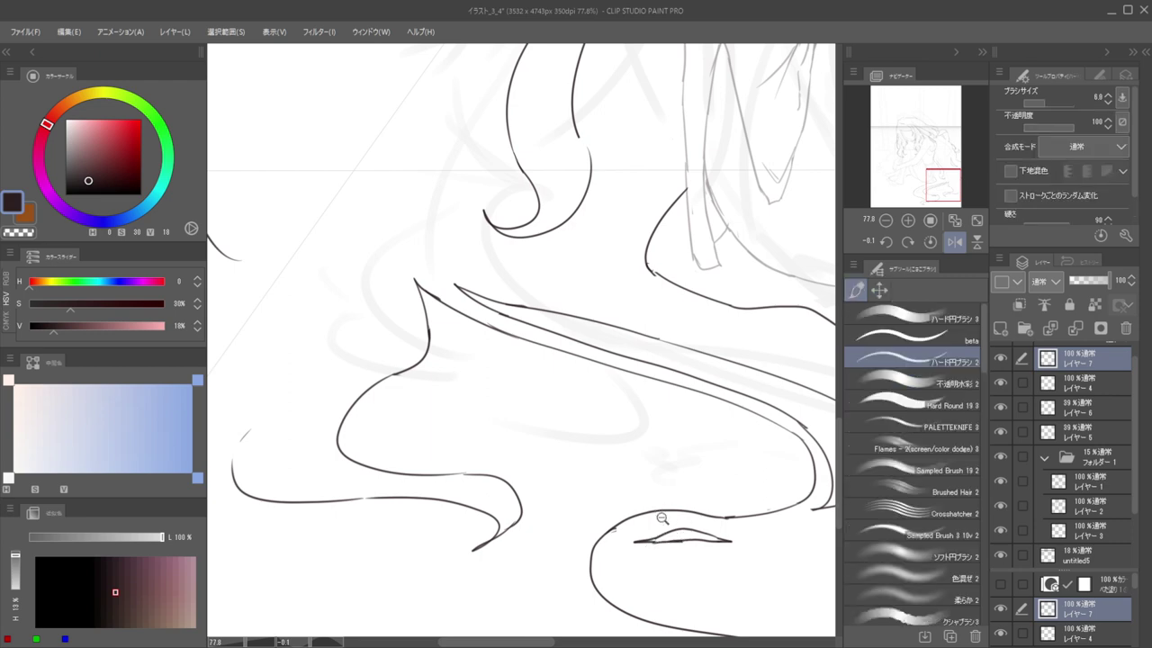
scroll(662, 518, "down", 5)
scroll(624, 488, "up", 1)
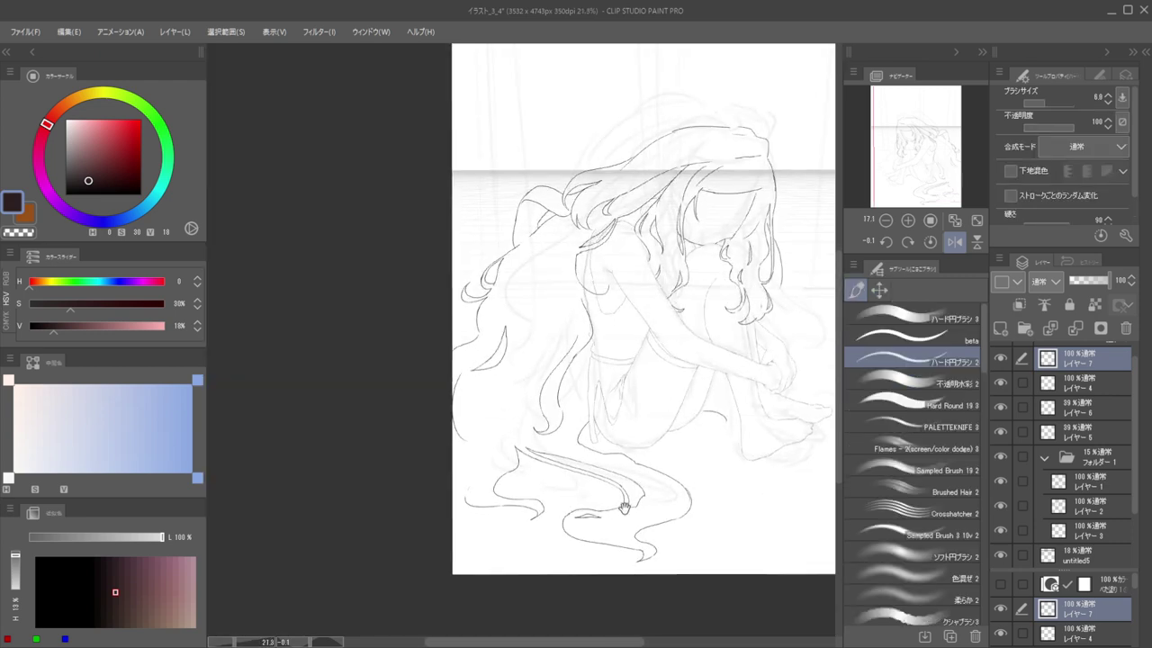
Redraw the right floor hair curve's end sweeping down and left, undoing overshooting strokes
scroll(624, 506, "up", 4)
key("e")
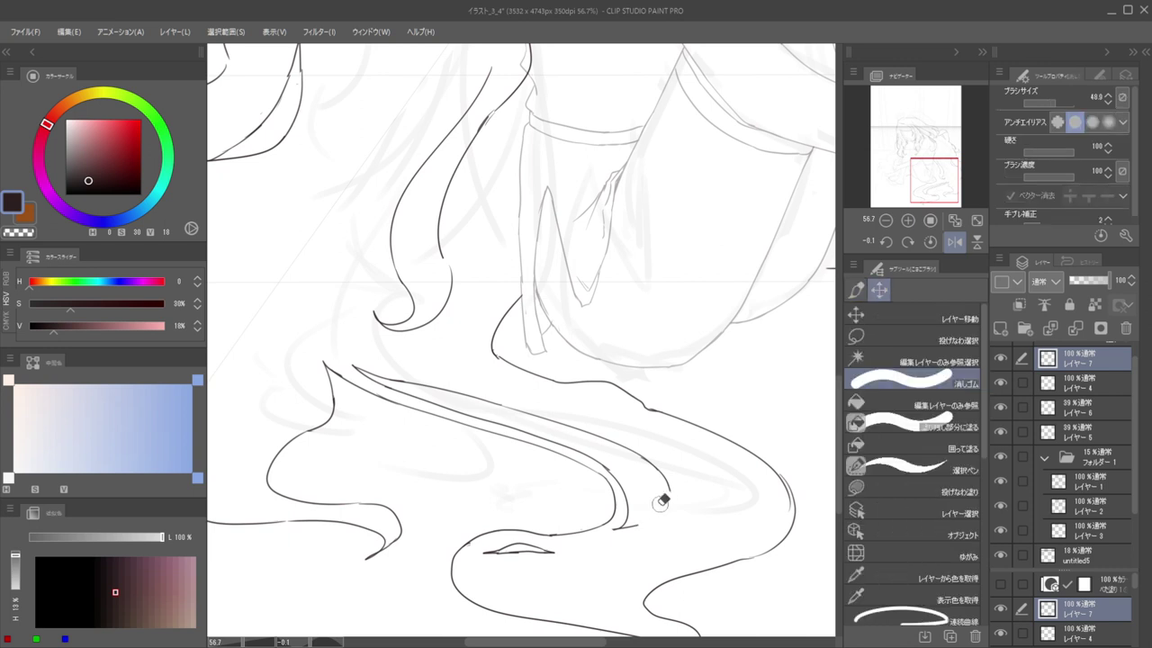
key("b")
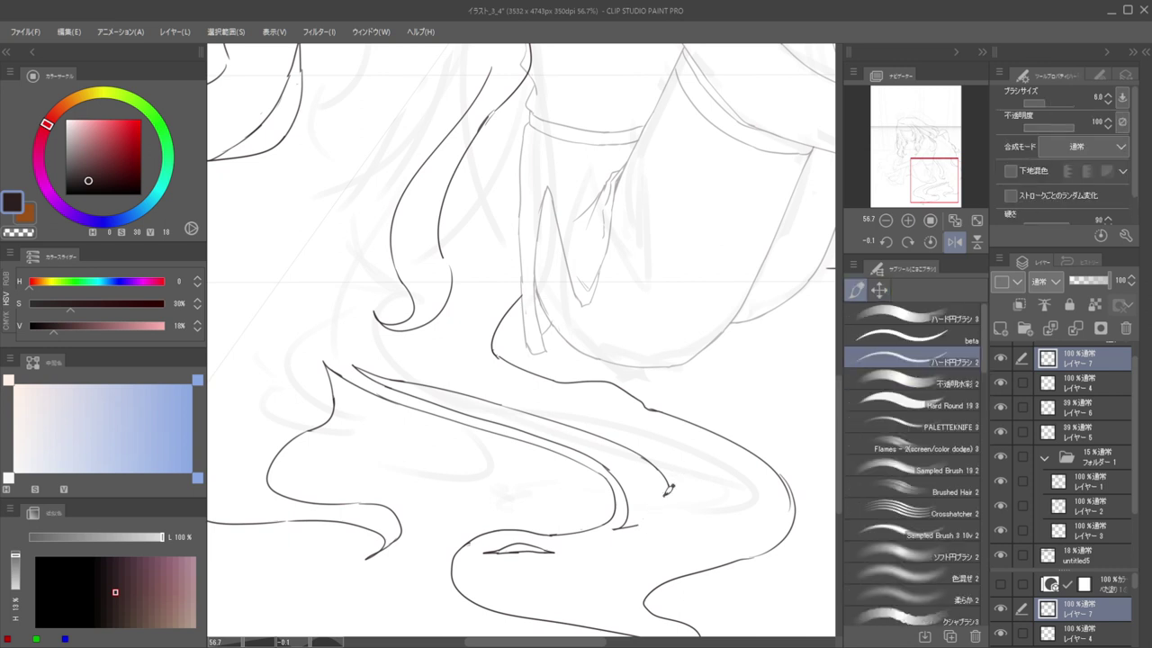
mouse_move(668, 491)
left_mouse_down()
mouse_move(663, 513)
mouse_move(632, 522)
mouse_move(613, 492)
mouse_move(585, 490)
left_mouse_up()
key("e")
mouse_move(699, 508)
left_mouse_down()
mouse_move(690, 466)
mouse_move(677, 507)
left_mouse_up()
key("b")
key("ctrl+z")
key("ctrl+z")
mouse_move(687, 462)
left_mouse_down()
mouse_move(678, 497)
mouse_move(685, 515)
mouse_move(660, 544)
left_mouse_up()
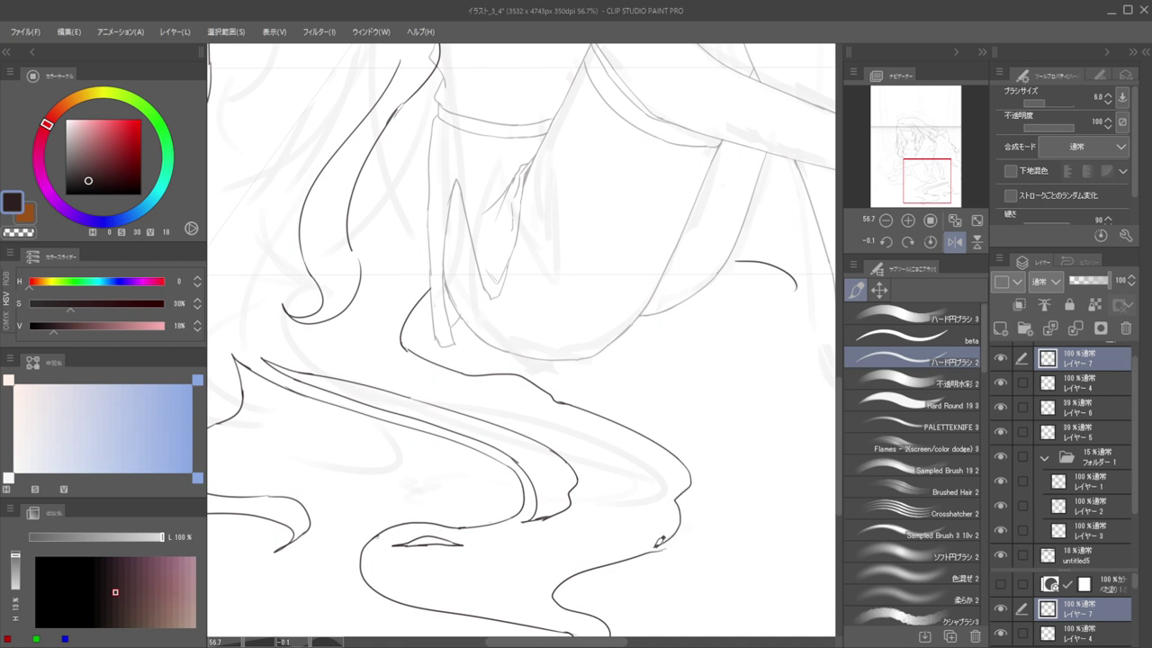
key("ctrl+z")
mouse_move(686, 457)
left_mouse_down()
mouse_move(679, 507)
mouse_move(689, 530)
mouse_move(642, 562)
mouse_move(628, 566)
mouse_move(656, 553)
mouse_move(613, 563)
left_mouse_up()
Try a further extension of the hair line's end, then undo it
key("e")
key("b")
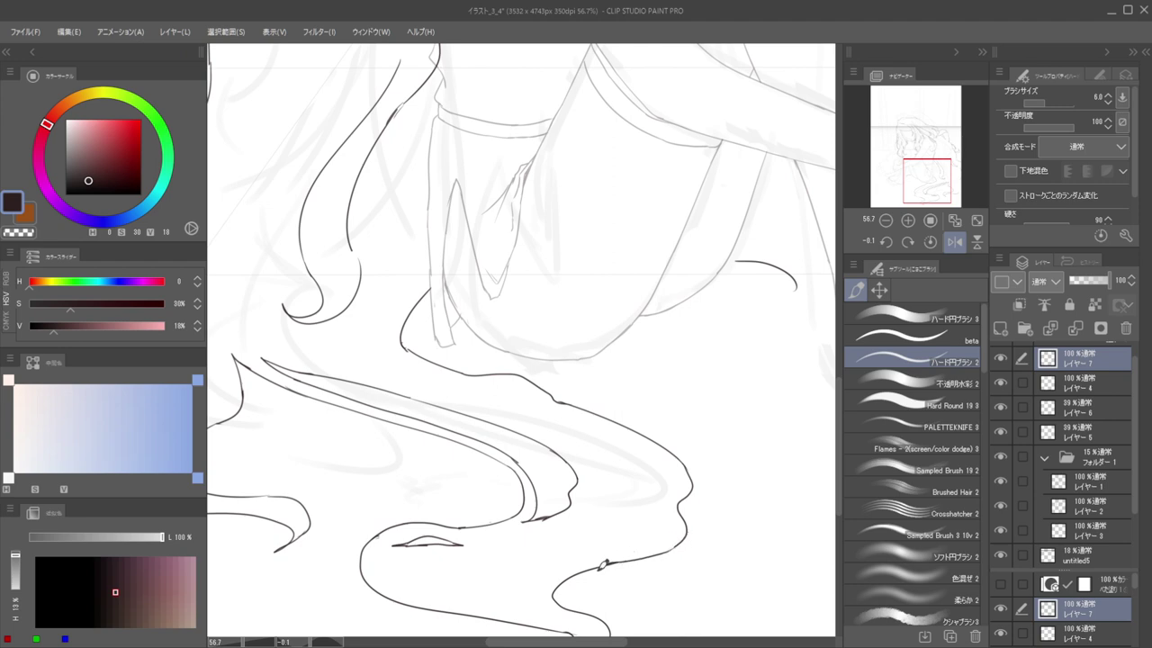
scroll(599, 560, "down", 5)
scroll(602, 434, "up", 6)
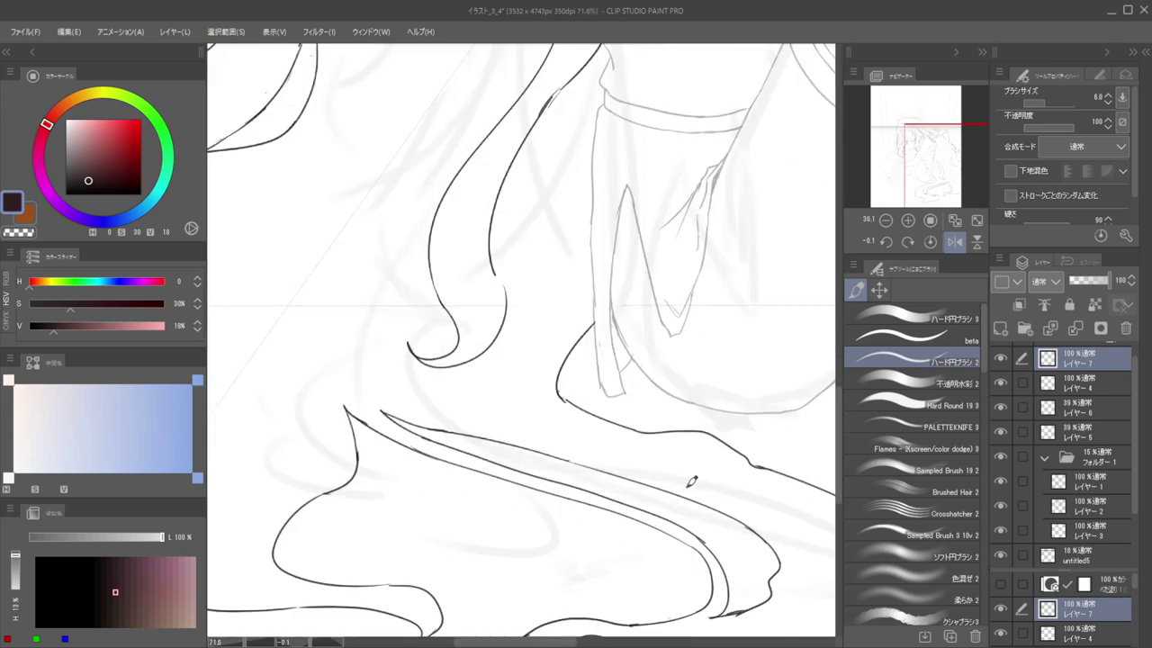
key("e")
key("b")
mouse_move(611, 474)
left_mouse_down()
mouse_move(675, 478)
mouse_move(664, 472)
mouse_move(717, 490)
mouse_move(642, 547)
mouse_move(689, 527)
mouse_move(693, 561)
mouse_move(714, 569)
left_mouse_up()
key("ctrl+z")
Rotate the canvas to try a short curve at the strand tip, then level it and zoom into the lower-left hair
key("e")
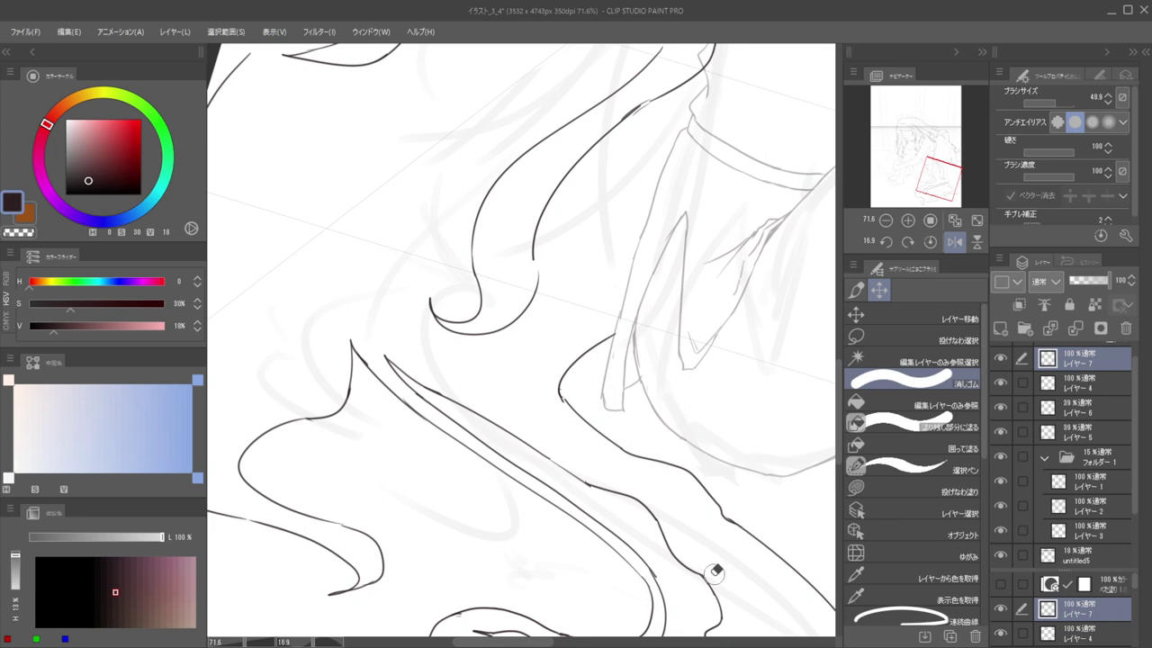
scroll(716, 439, "down", 6)
left_click_drag(715, 438, 622, 427)
scroll(624, 509, "up", 3)
scroll(622, 425, "up", 2)
key("b")
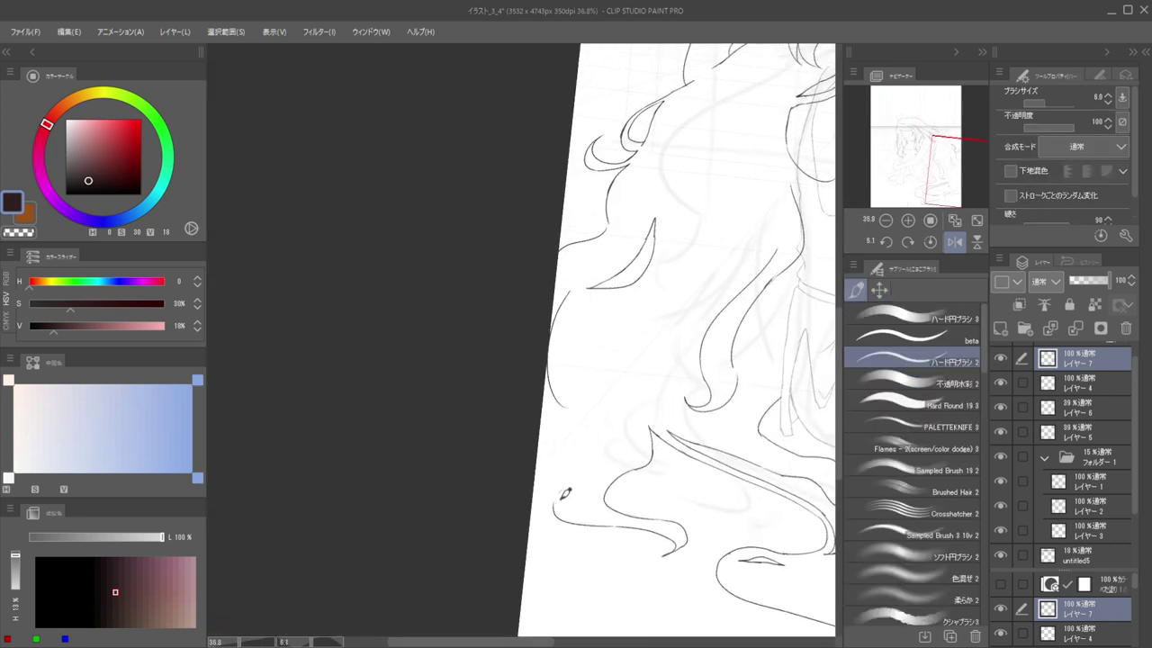
mouse_move(560, 496)
left_mouse_down()
mouse_move(576, 478)
mouse_move(543, 502)
mouse_move(555, 438)
left_mouse_up()
key("ctrl+z")
left_click_drag(643, 361, 649, 347)
mouse_move(636, 432)
left_mouse_down()
mouse_move(657, 432)
mouse_move(615, 488)
left_mouse_up()
Ink parallel down-left curves on the lower-left strand, trimming its tip with a smaller eraser
mouse_move(658, 441)
left_mouse_down()
mouse_move(637, 450)
mouse_move(649, 430)
mouse_move(612, 456)
left_mouse_up()
key("ctrl+z")
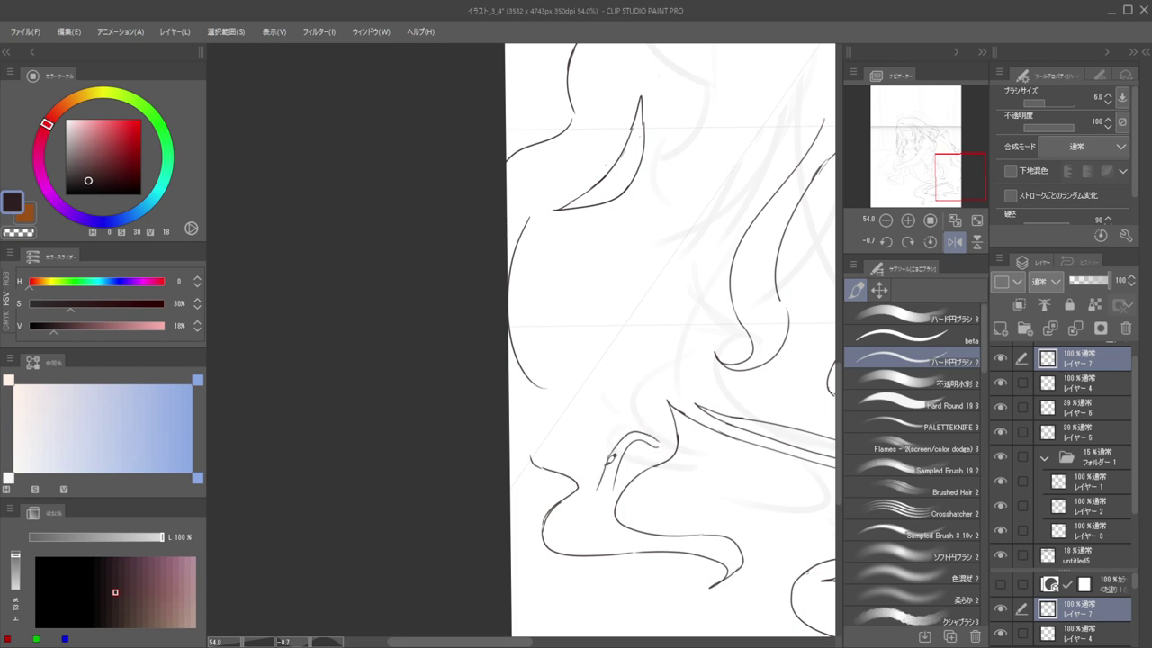
key("ctrl+z")
key("ctrl+z")
key("ctrl+z")
mouse_move(594, 462)
left_mouse_down()
mouse_move(555, 485)
mouse_move(547, 506)
mouse_move(551, 487)
mouse_move(543, 521)
left_mouse_up()
key("ctrl+z")
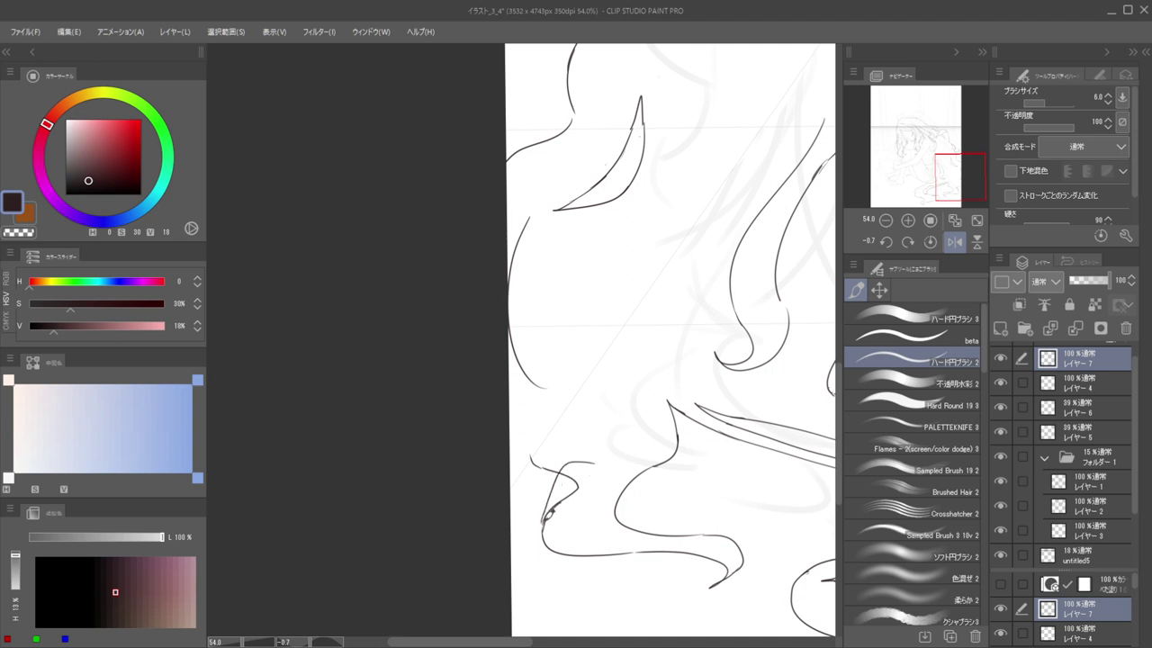
left_click_drag(595, 466, 546, 517)
key("e")
key("bracketleft")
key("bracketleft")
key("bracketleft")
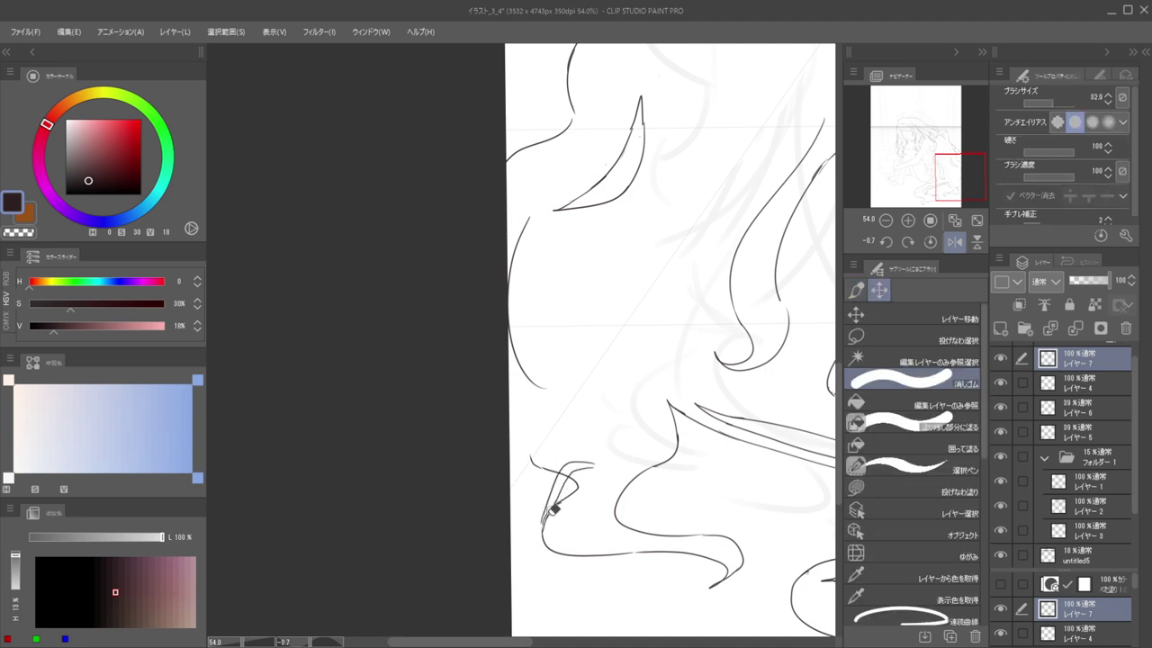
left_click_drag(554, 507, 548, 521)
key("p")
key("ctrl+z")
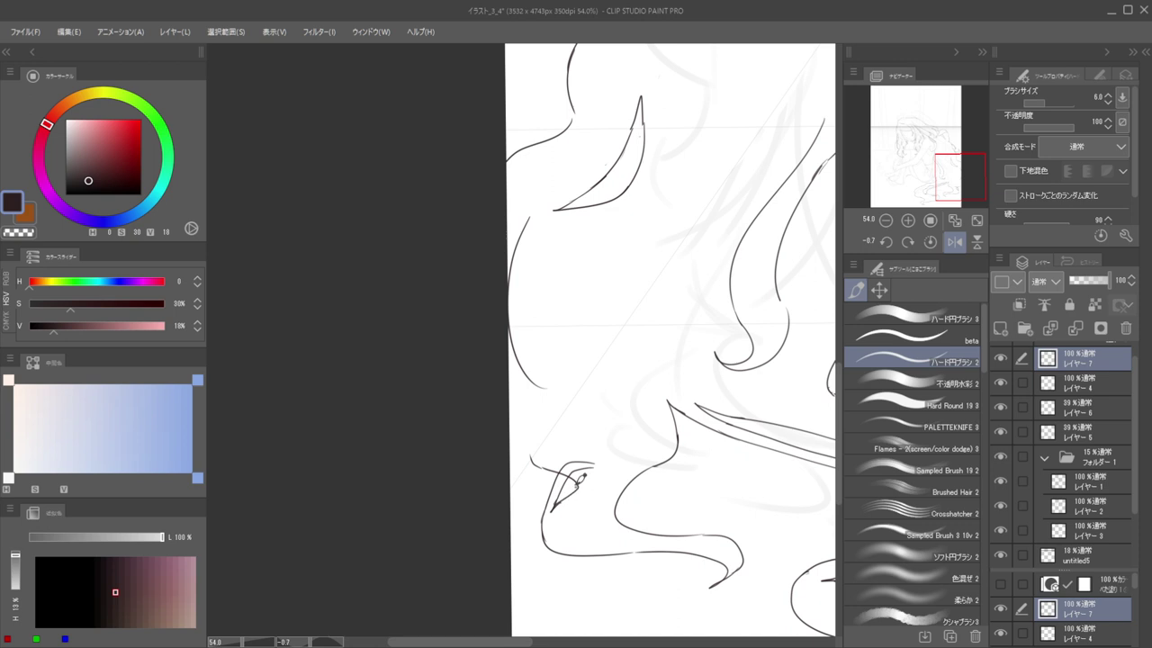
Extend the short stroke leftward to finish the small curled strand tip
key("e")
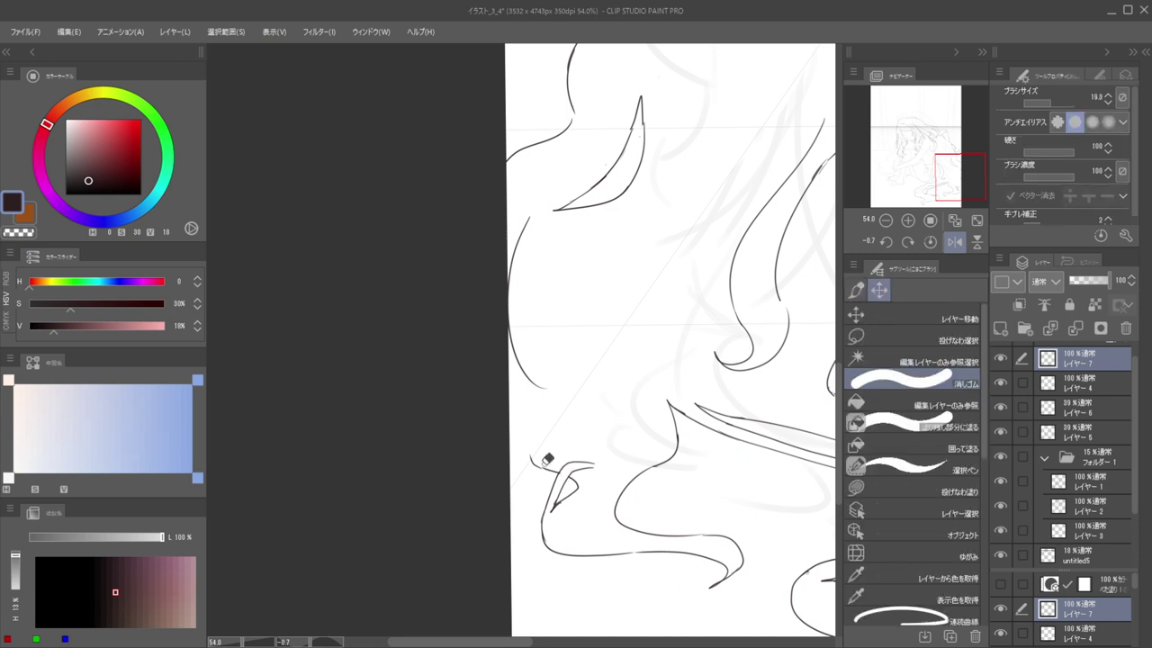
key("p")
key("e")
key("p")
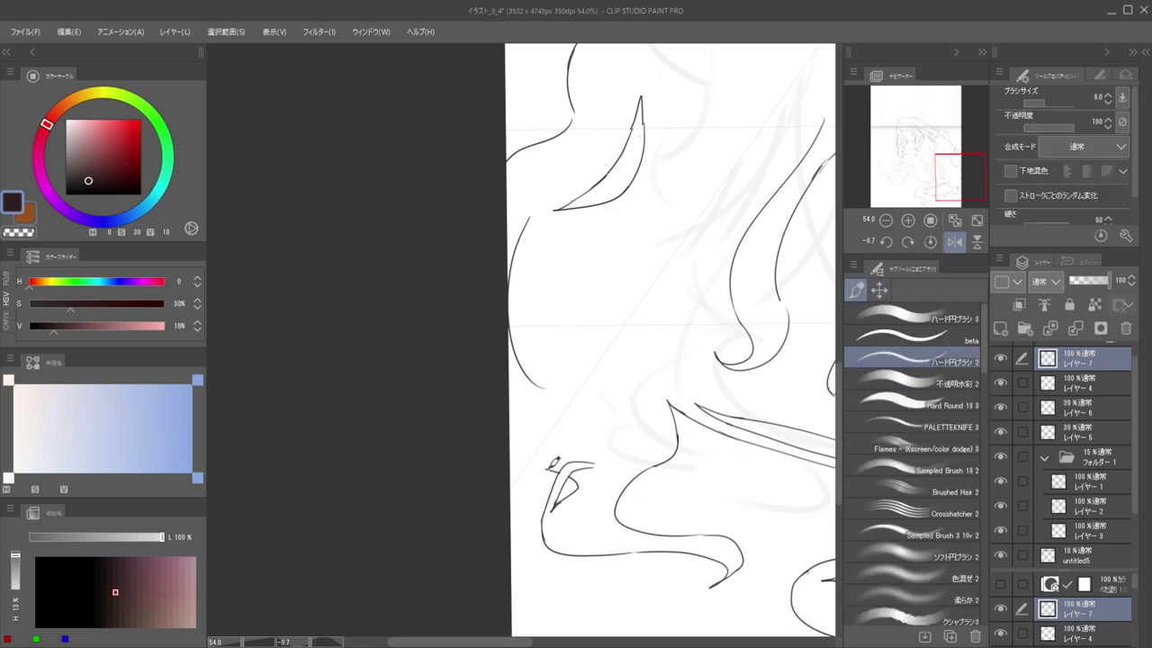
mouse_move(547, 469)
left_mouse_down()
mouse_move(511, 456)
mouse_move(477, 410)
left_mouse_up()
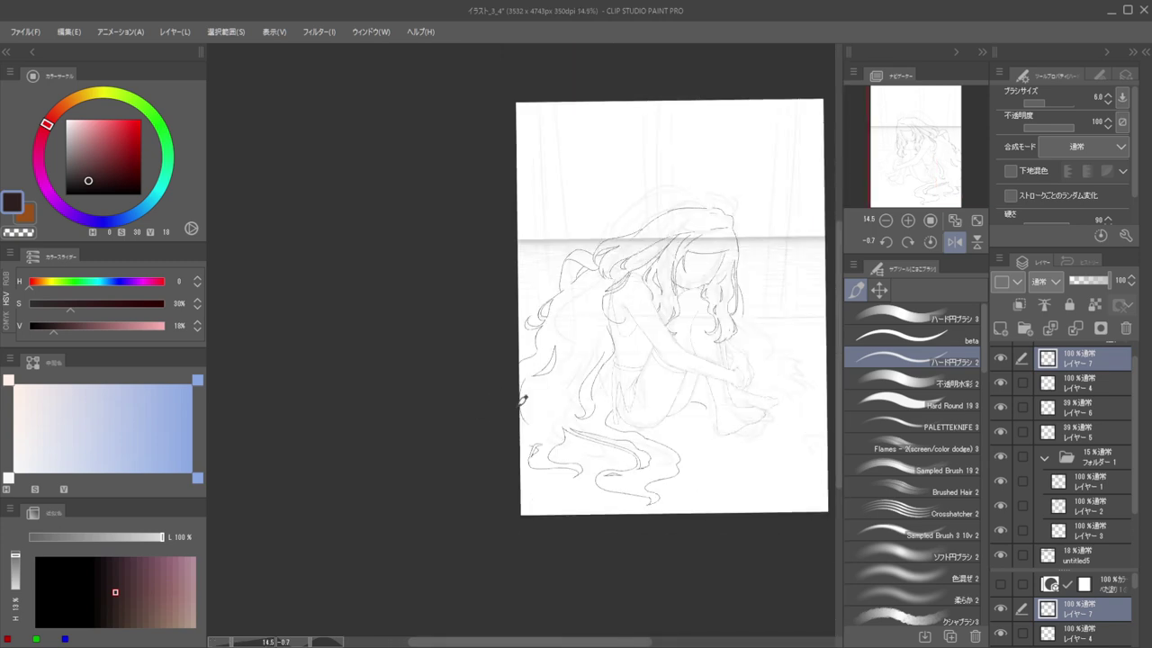
Ink short strokes along the lower-left hair curl, undoing and retrying the attempts
scroll(533, 442, "up", 2)
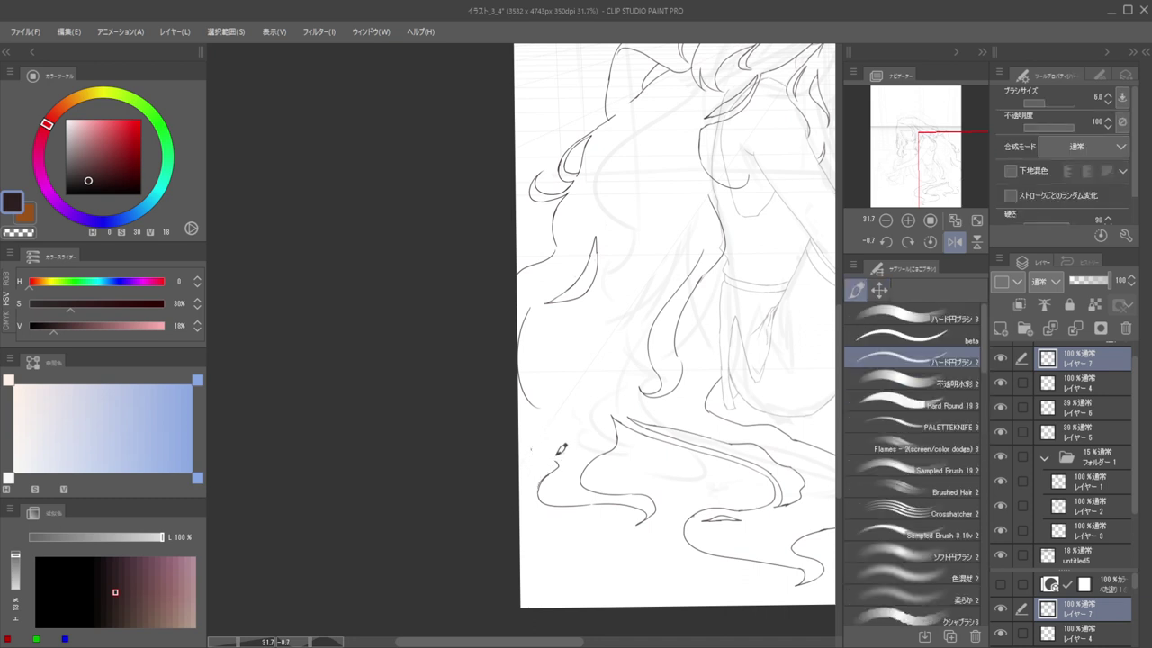
left_click_drag(559, 451, 523, 469)
key("ctrl+z")
key("ctrl+z")
key("ctrl+z")
left_click_drag(550, 453, 539, 416)
scroll(523, 381, "down", 5)
scroll(589, 404, "up", 4)
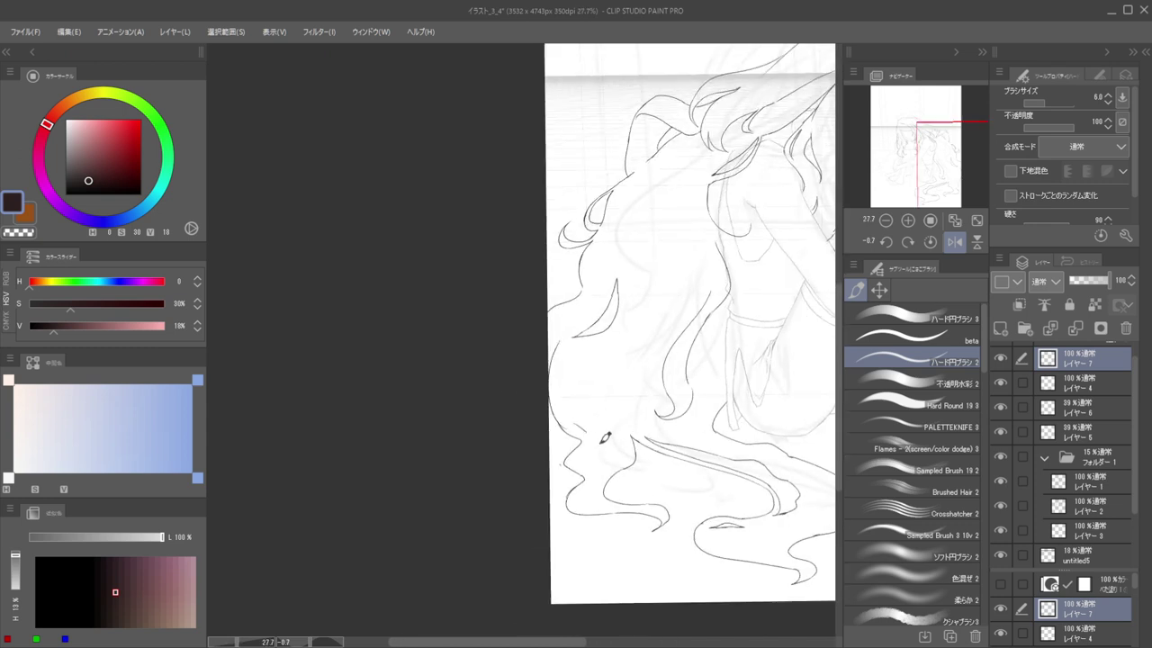
mouse_move(576, 426)
left_mouse_down()
mouse_move(598, 436)
mouse_move(590, 478)
left_mouse_up()
key("ctrl+z")
scroll(601, 484, "down", 5)
scroll(563, 399, "up", 4)
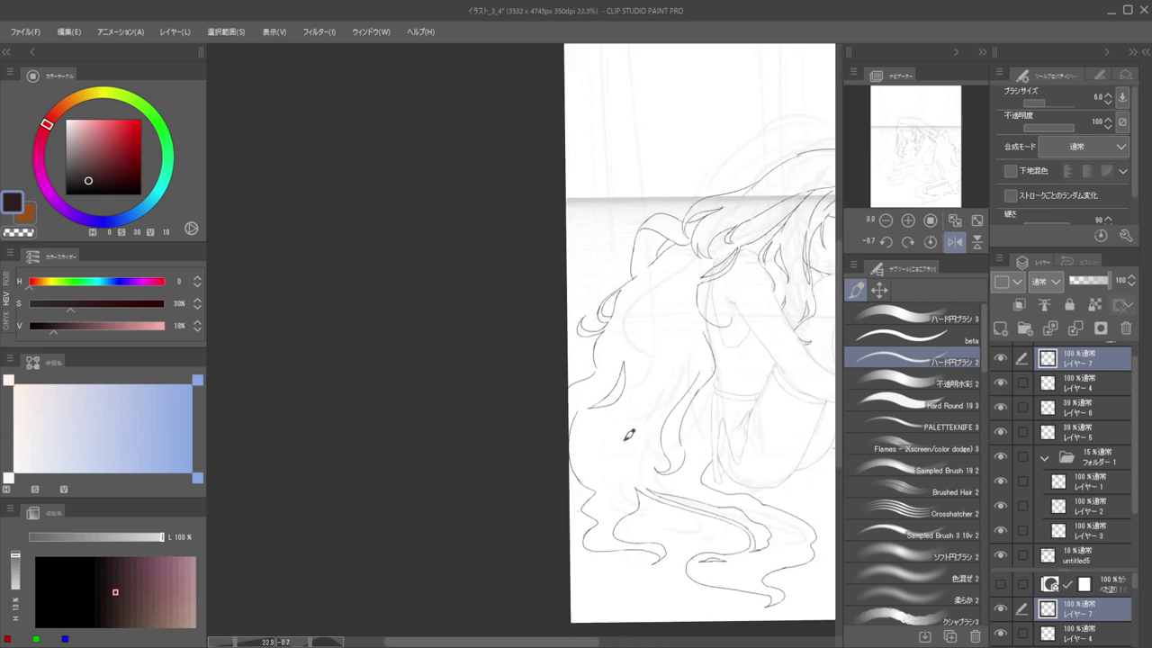
Toggle between the Eraser and the pen several times, ending on the pen
key("e")
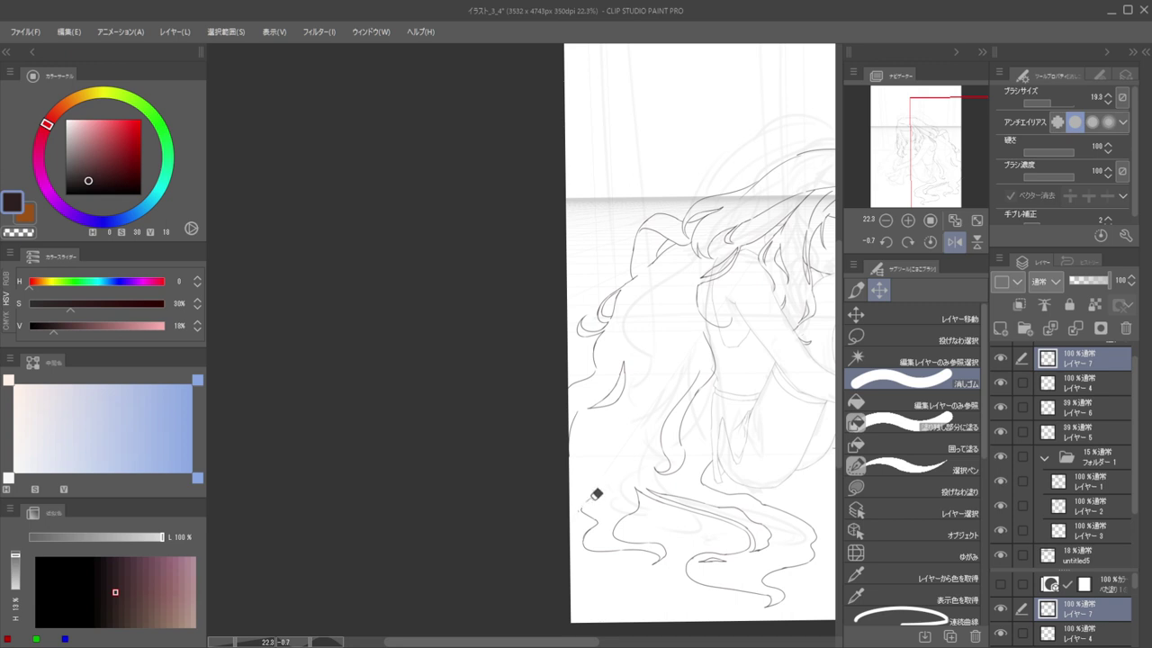
key("p")
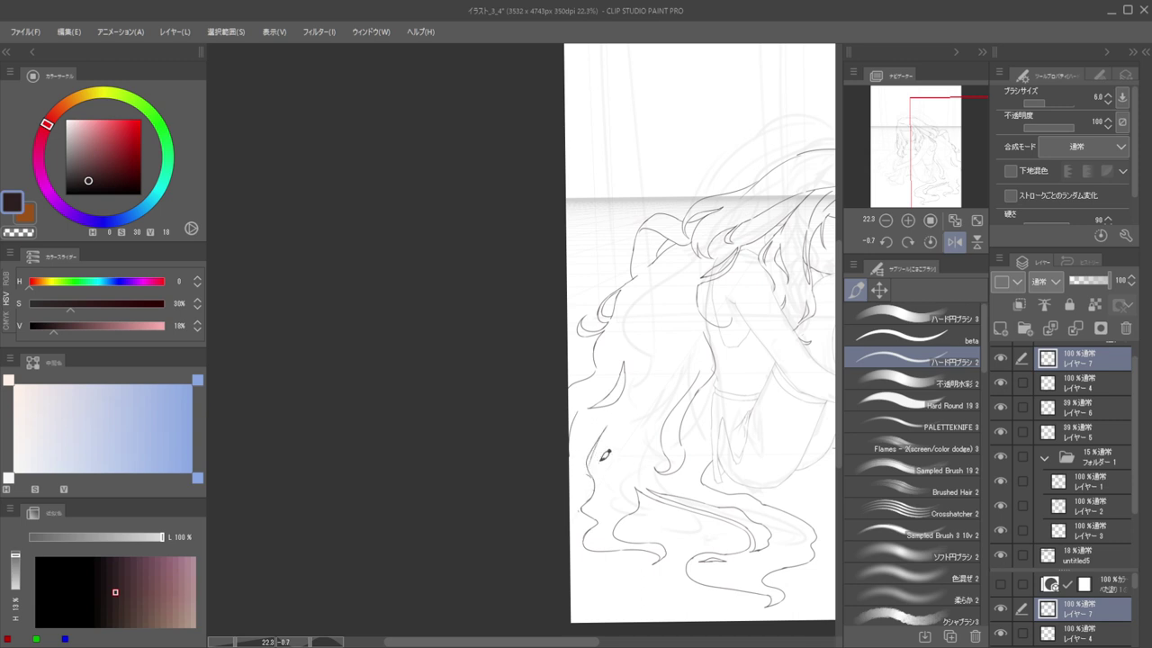
scroll(599, 441, "down", 6)
scroll(582, 416, "up", 7)
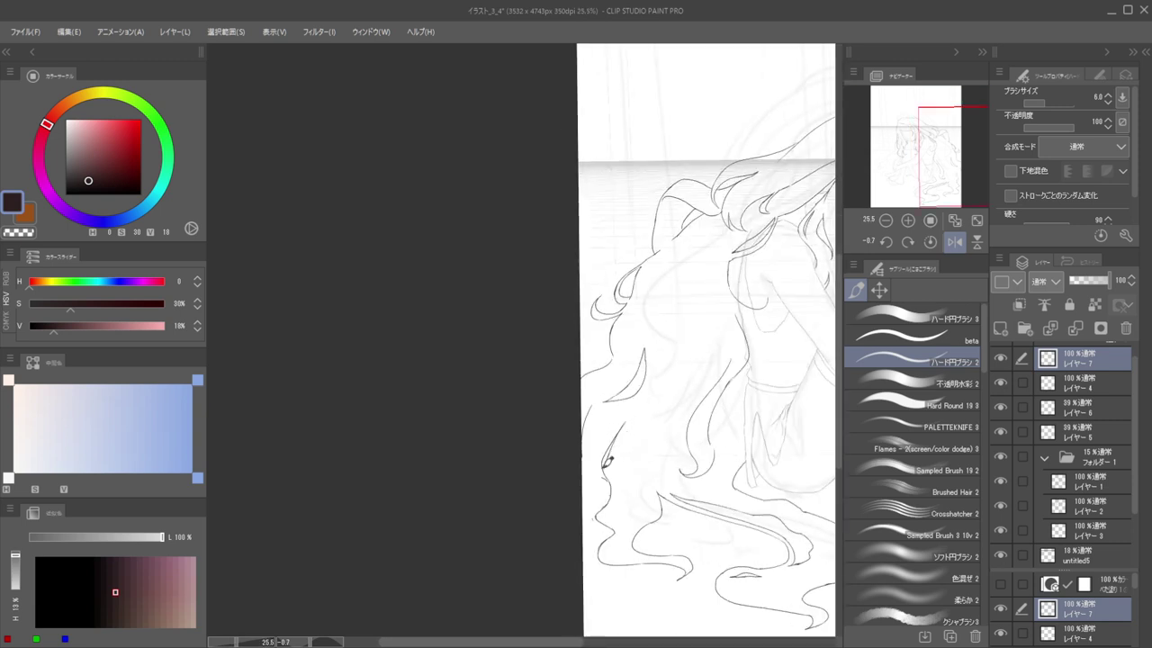
key("e")
key("p")
key("e")
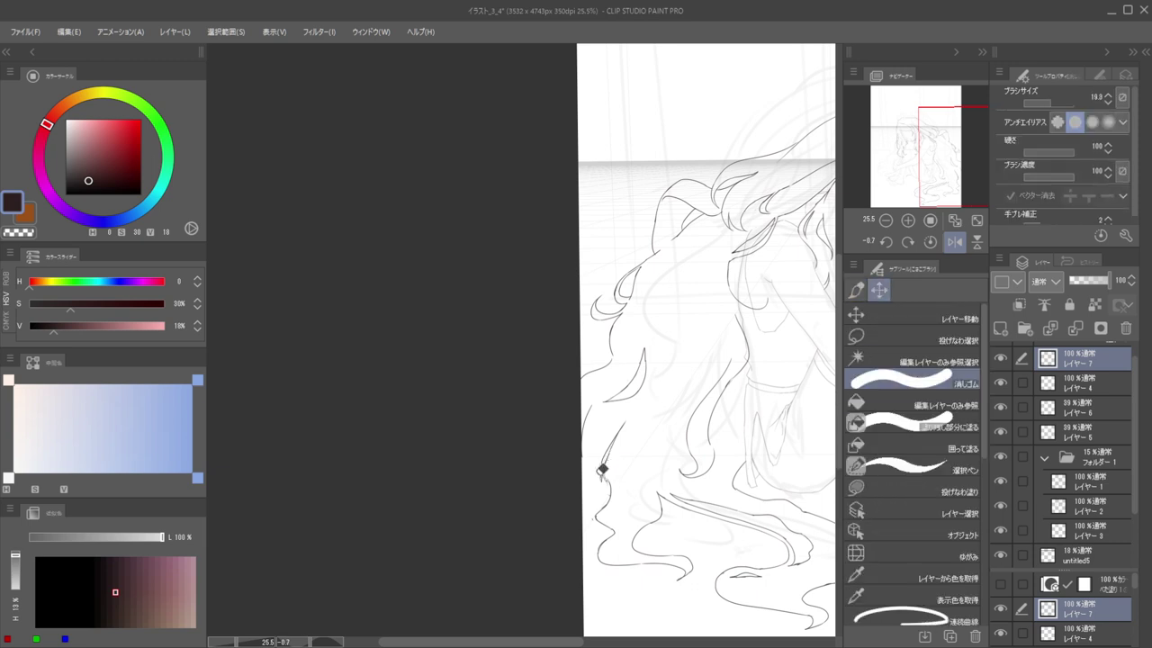
key("p")
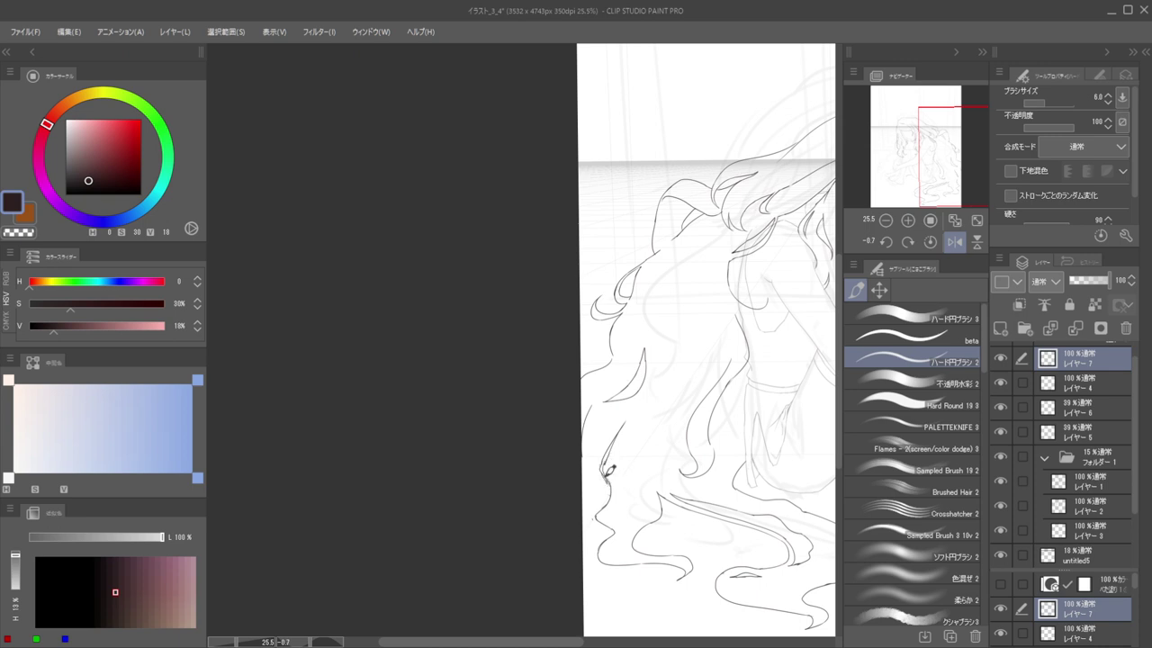
key("e")
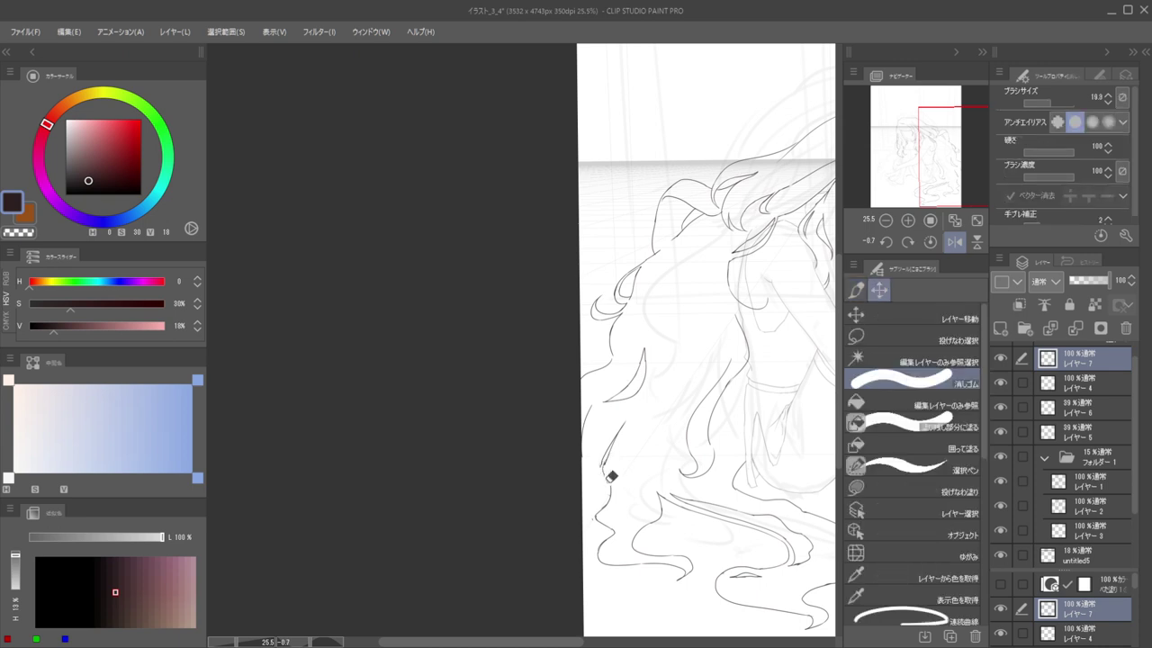
key("p")
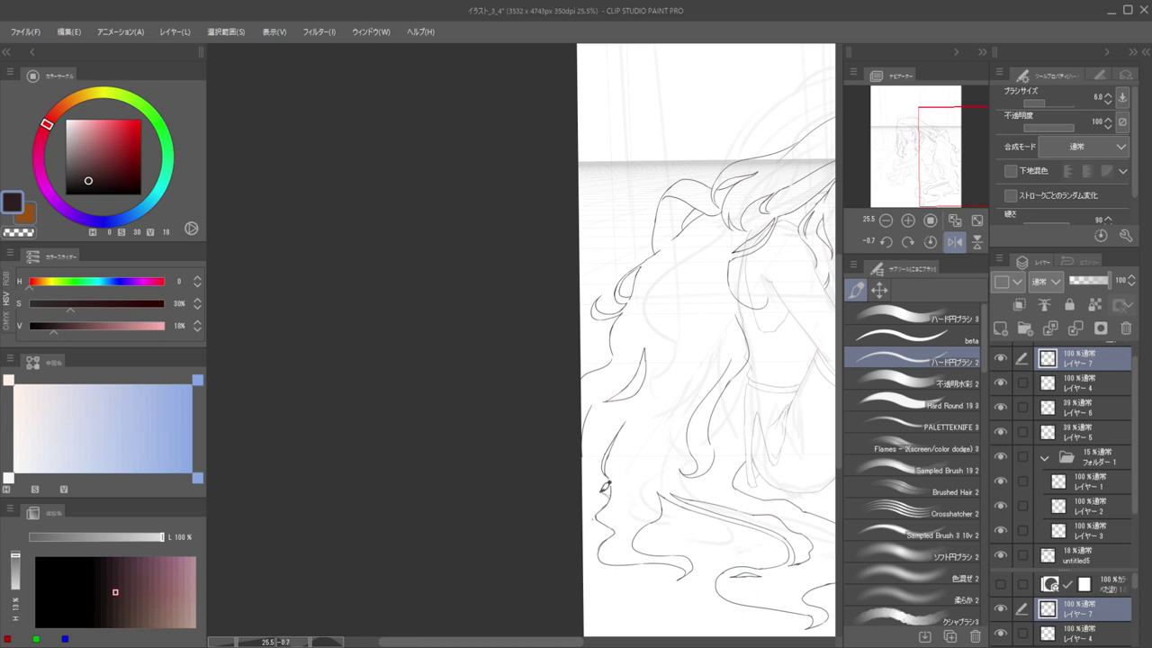
Zoom out to show the whole page
left_click_drag(599, 447, 531, 438)
left_click_drag(577, 427, 522, 429)
left_click_drag(544, 421, 585, 439)
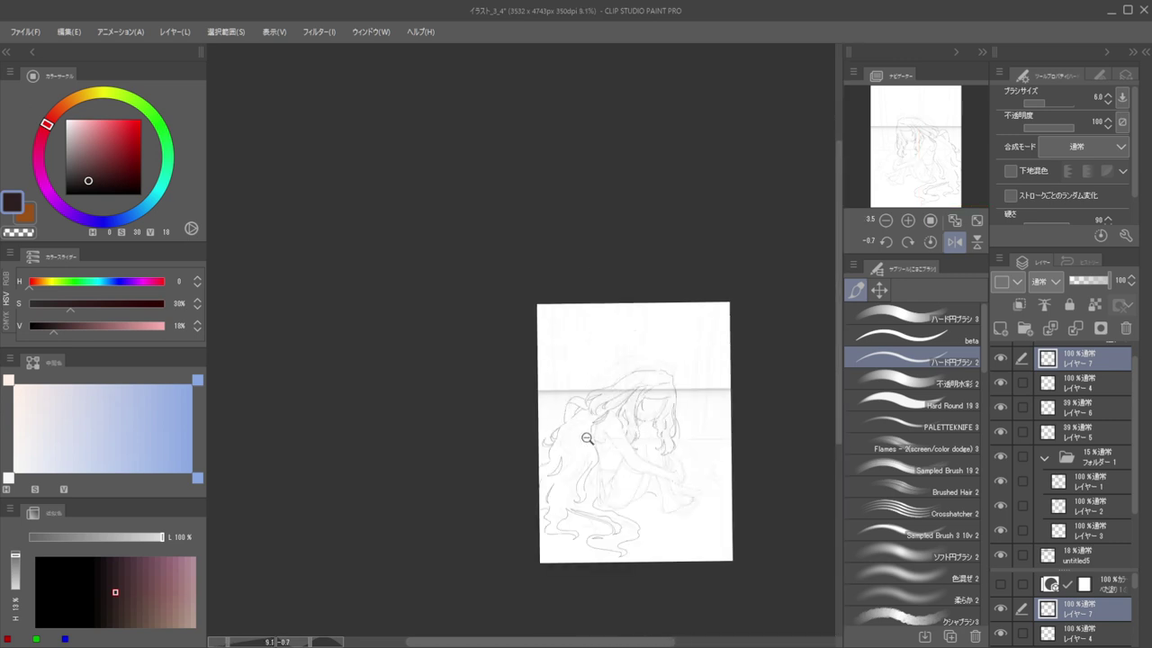
Zoom out to the full figure, briefly mirror the view, then restore it
left_click_drag(630, 504, 644, 500)
scroll(644, 499, "up", 1)
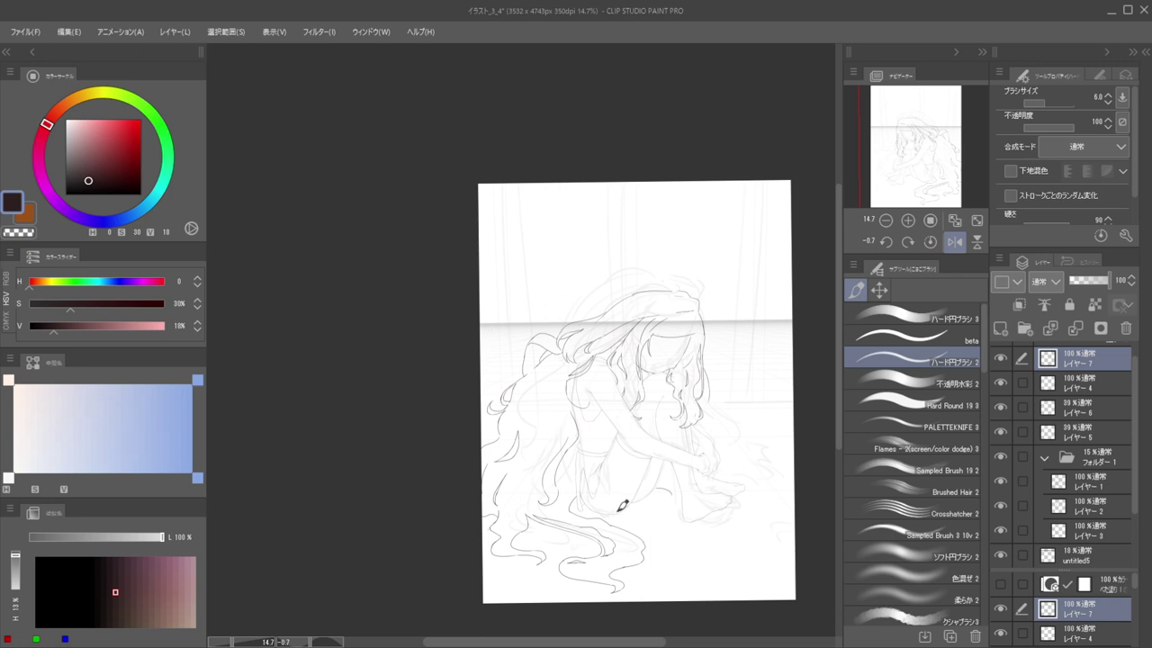
scroll(621, 505, "up", 1)
key("h")
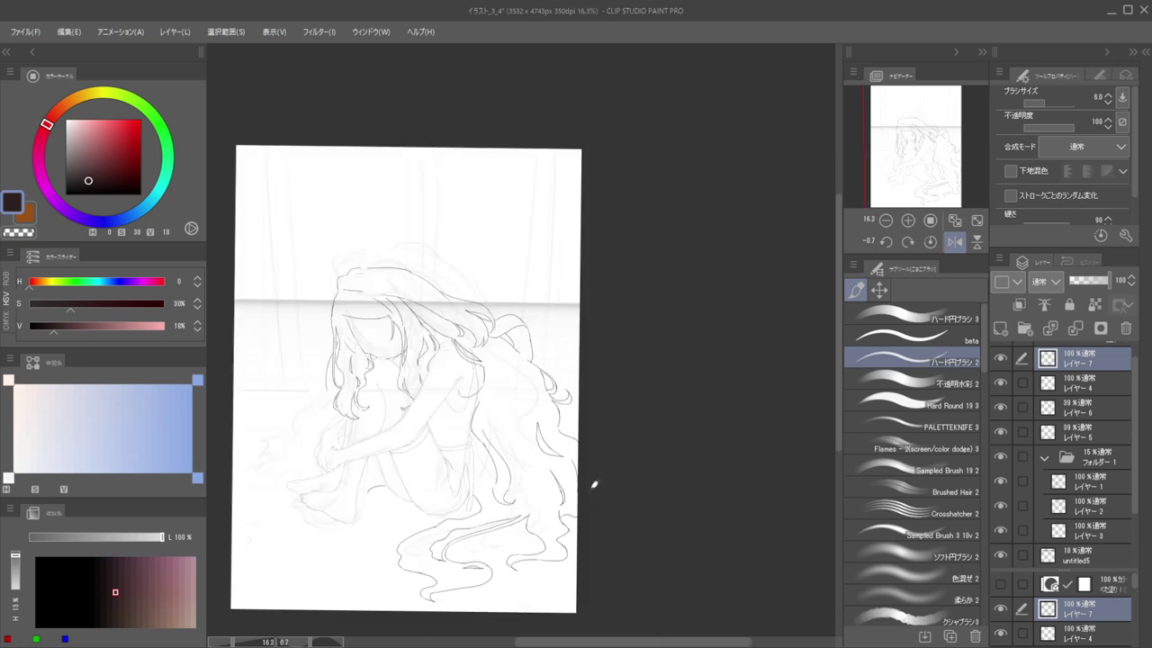
left_click_drag(600, 500, 657, 494)
key("h")
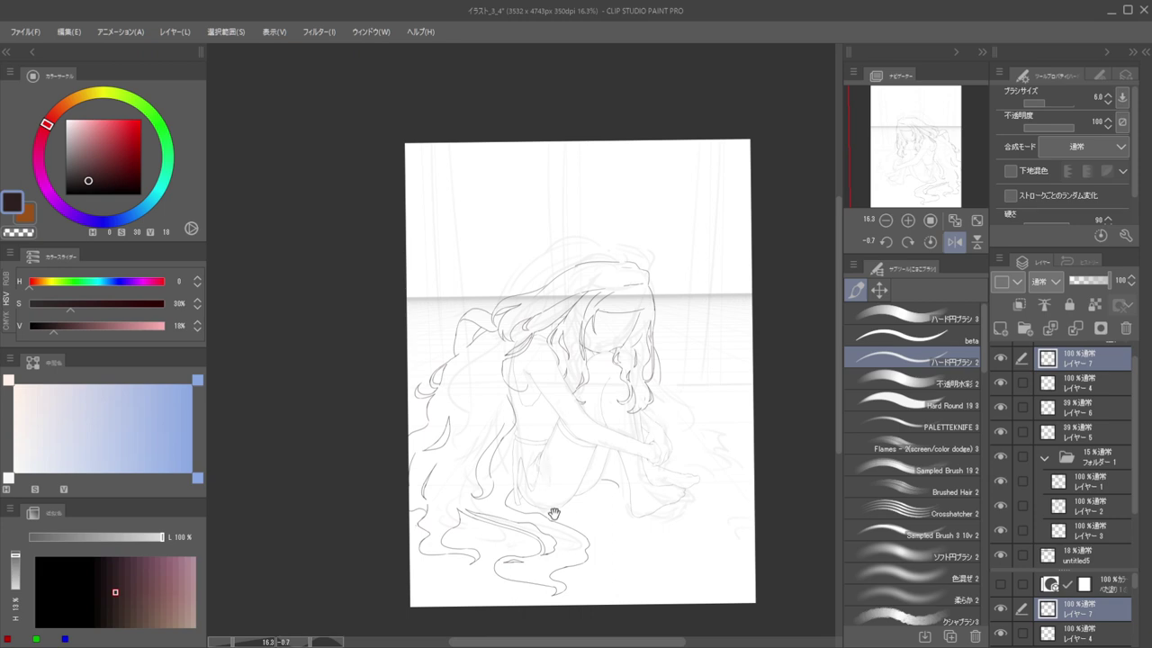
Zoom in, toggle between the Eraser and the brush, then zoom out to the whole page
scroll(548, 513, "up", 3)
scroll(535, 485, "up", 3)
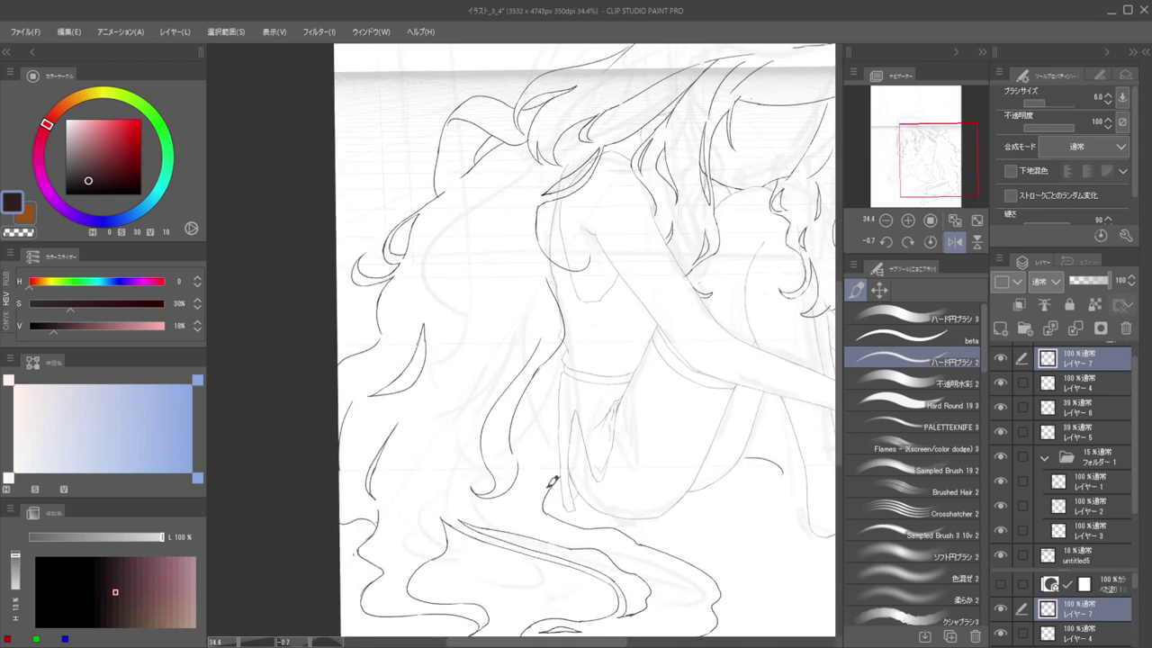
key("e")
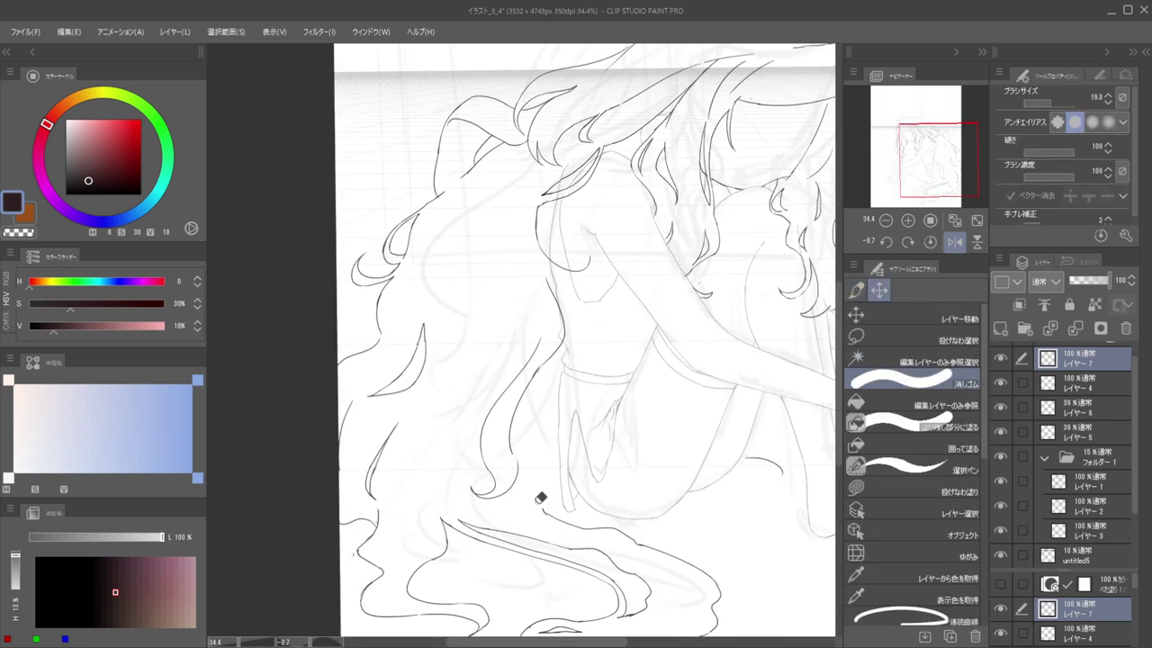
key("b")
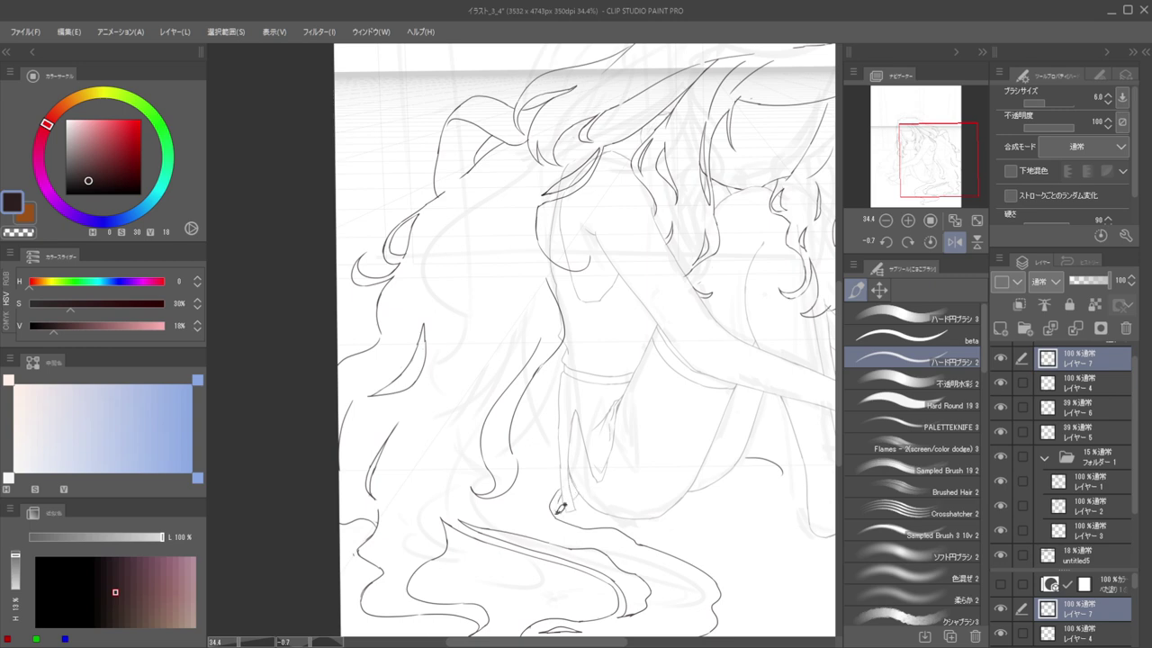
key("e")
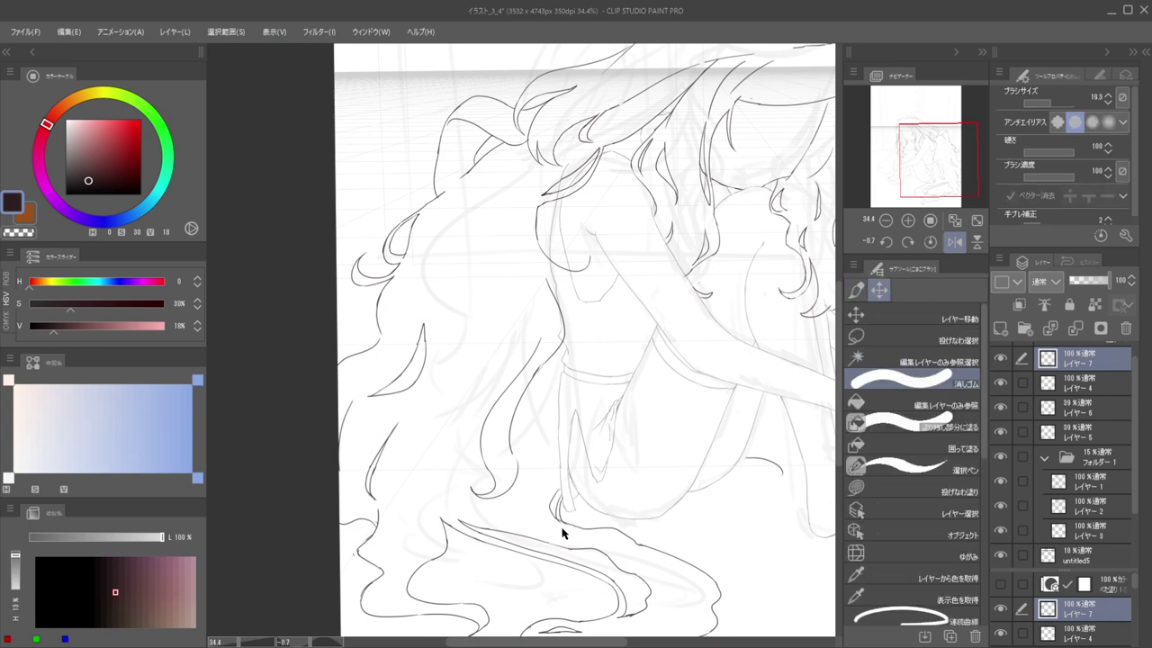
key("b")
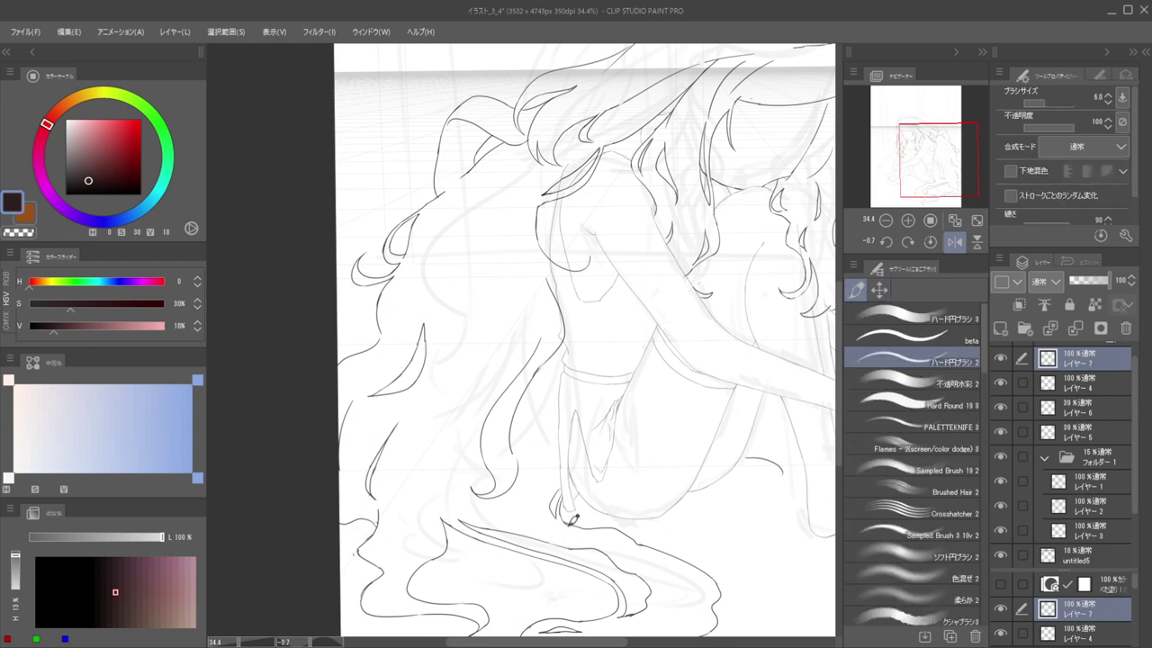
left_click_drag(569, 481, 632, 501)
With the view mirrored, try a short stroke near the feet, undo it, and pan right
key("h")
key("h")
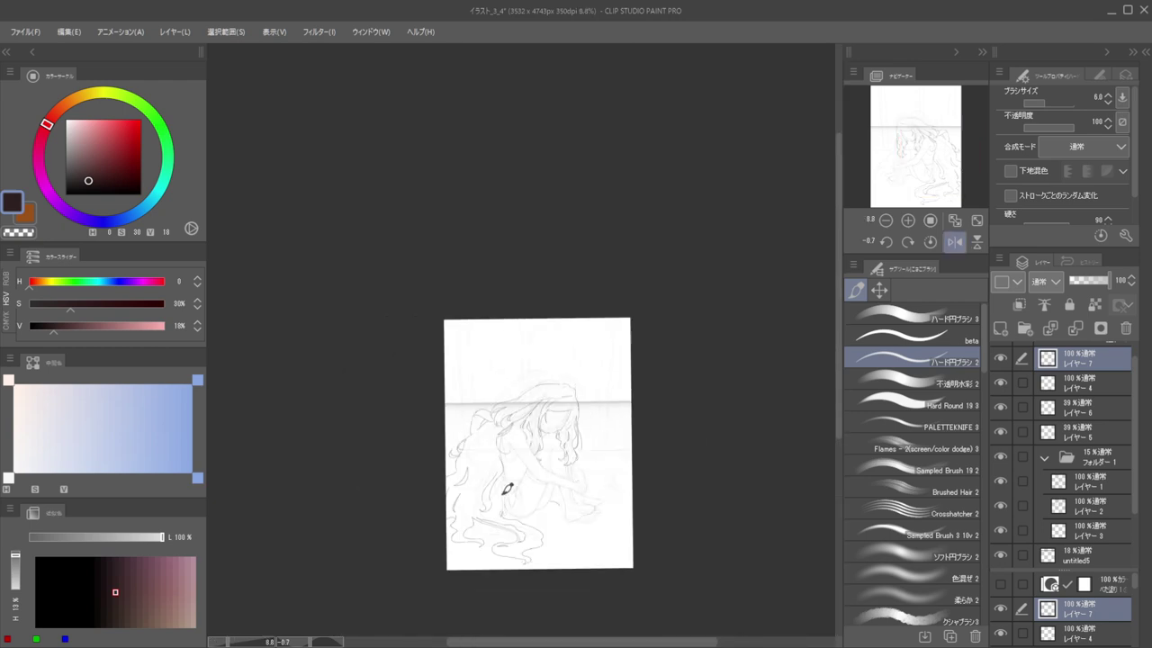
scroll(501, 483, "up", 2)
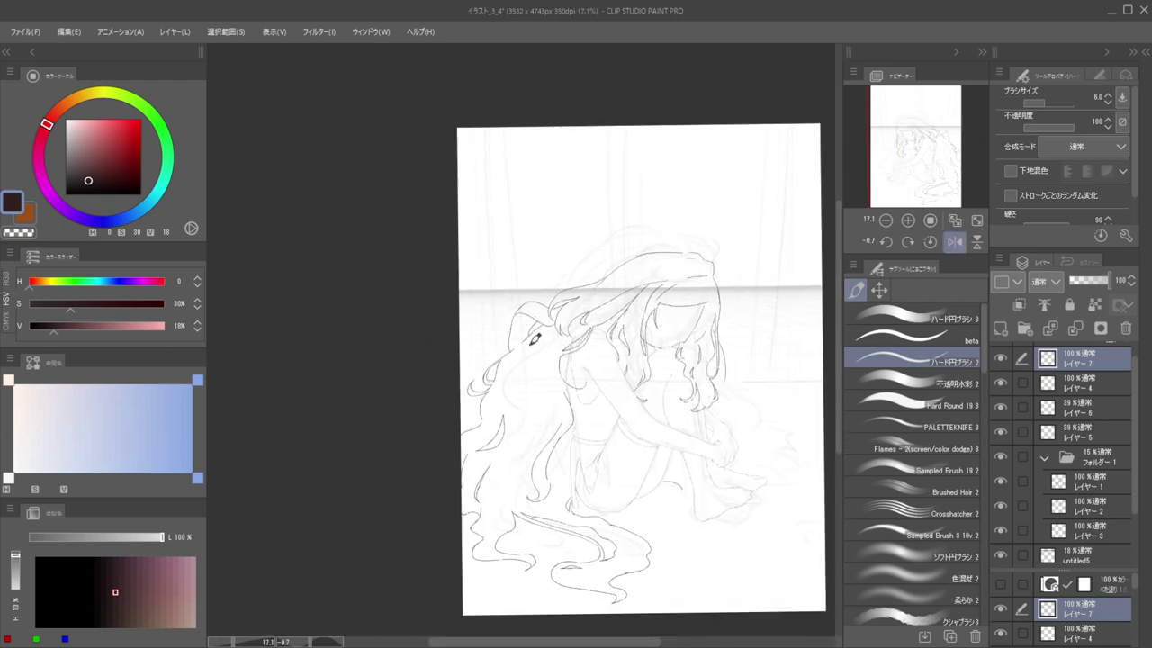
scroll(585, 405, "down", 1)
scroll(630, 446, "up", 2)
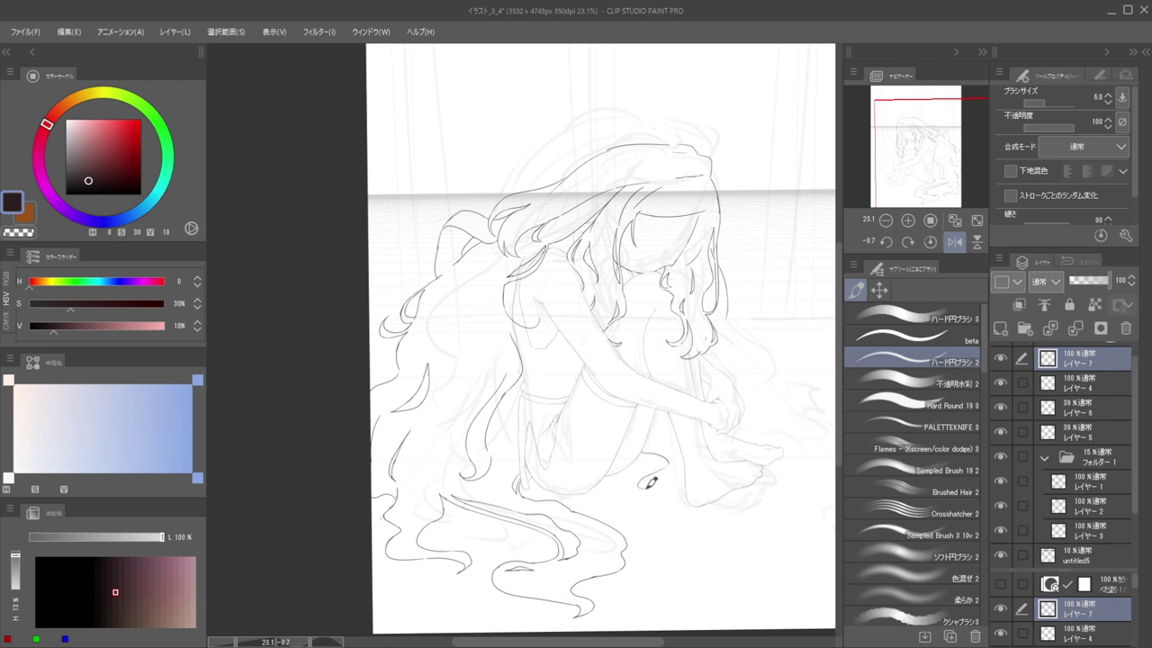
left_click_drag(640, 487, 679, 475)
key("ctrl+z")
key("h")
left_click_drag(626, 464, 782, 457)
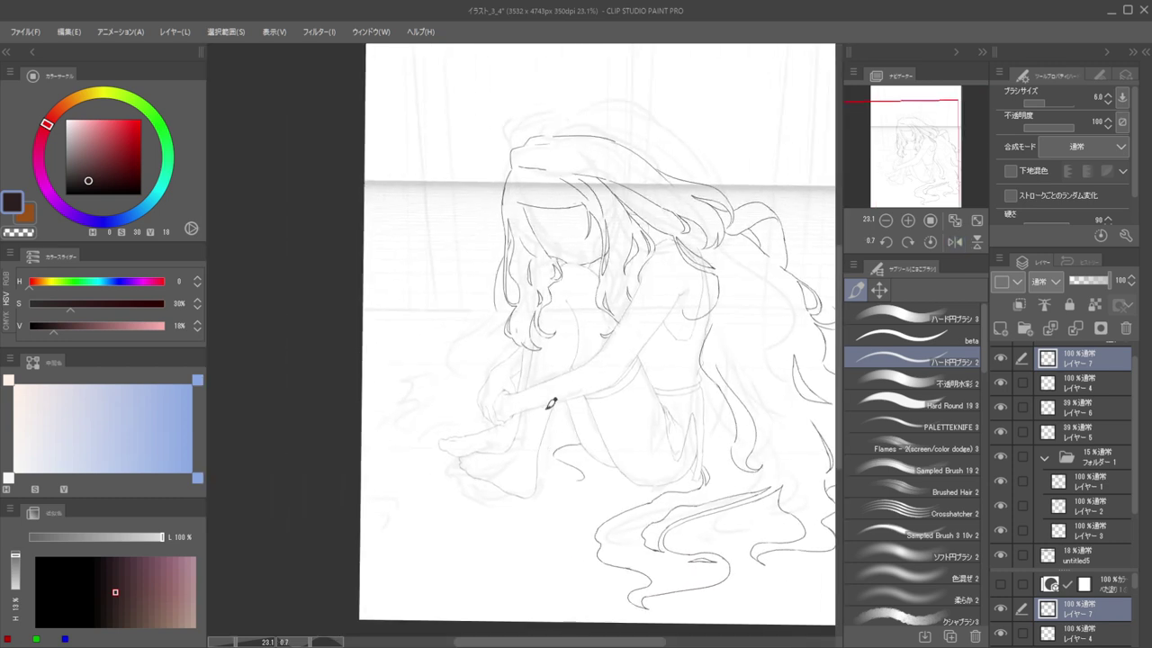
Mirror the view and erase the stray squiggle behind the foot
scroll(545, 426, "up", 3)
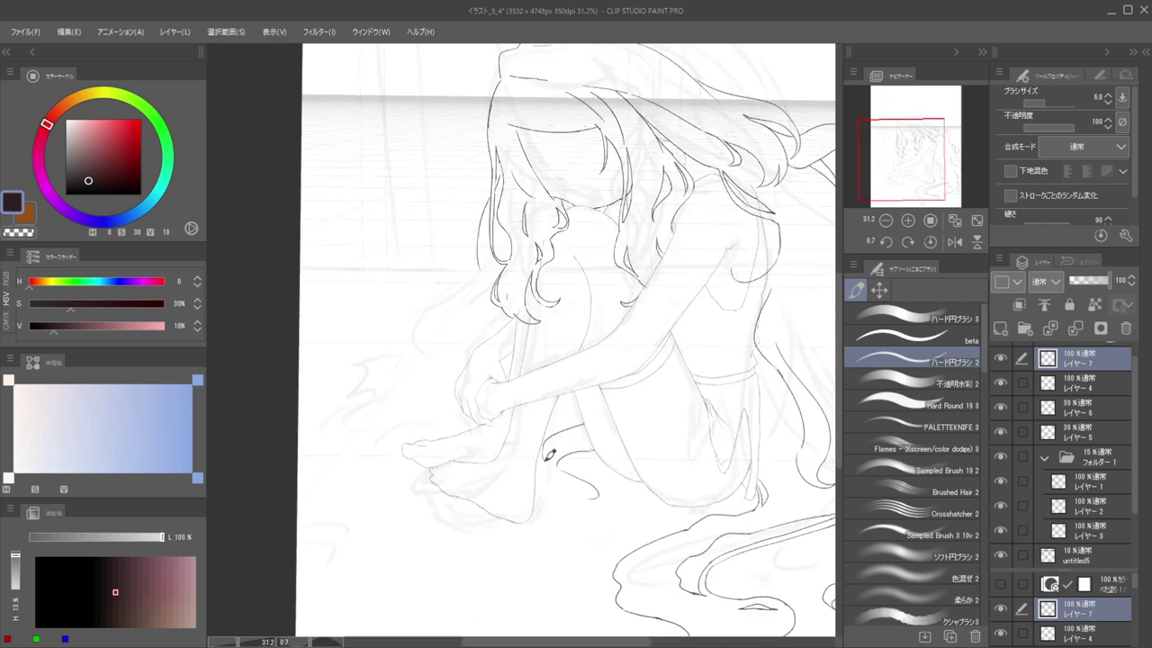
key("e")
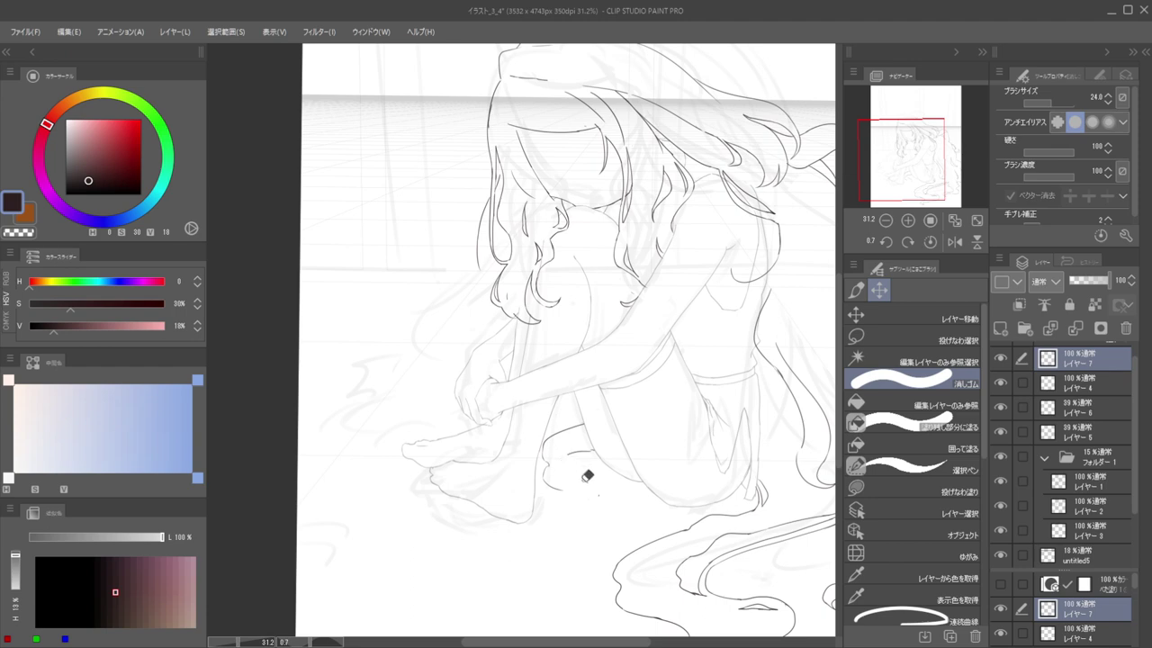
key("h")
mouse_move(568, 492)
left_mouse_down()
mouse_move(653, 497)
mouse_move(580, 475)
mouse_move(560, 495)
mouse_move(552, 489)
mouse_move(564, 466)
mouse_move(518, 489)
mouse_move(505, 515)
mouse_move(522, 518)
mouse_move(508, 470)
mouse_move(590, 527)
mouse_move(556, 510)
mouse_move(577, 522)
left_mouse_up()
key("b")
key("ctrl+z")
key("ctrl+z")
Ink the hair strand beneath the knees down to its curl tip, retrying the lower stroke
key("e")
key("b")
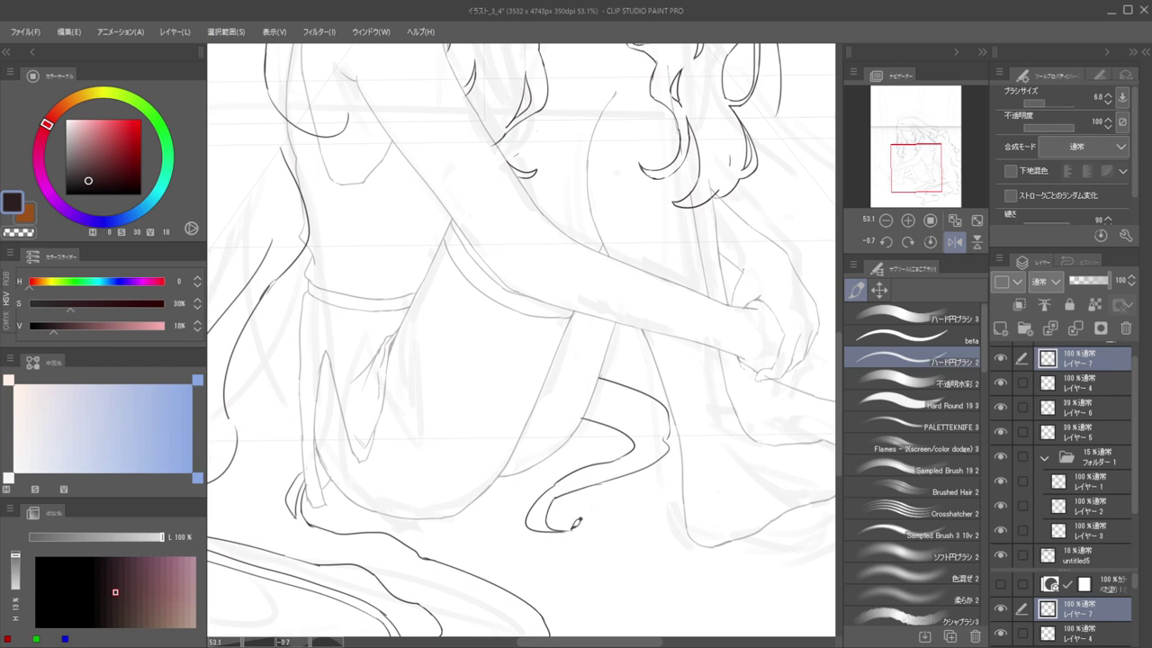
scroll(569, 505, "up", 1)
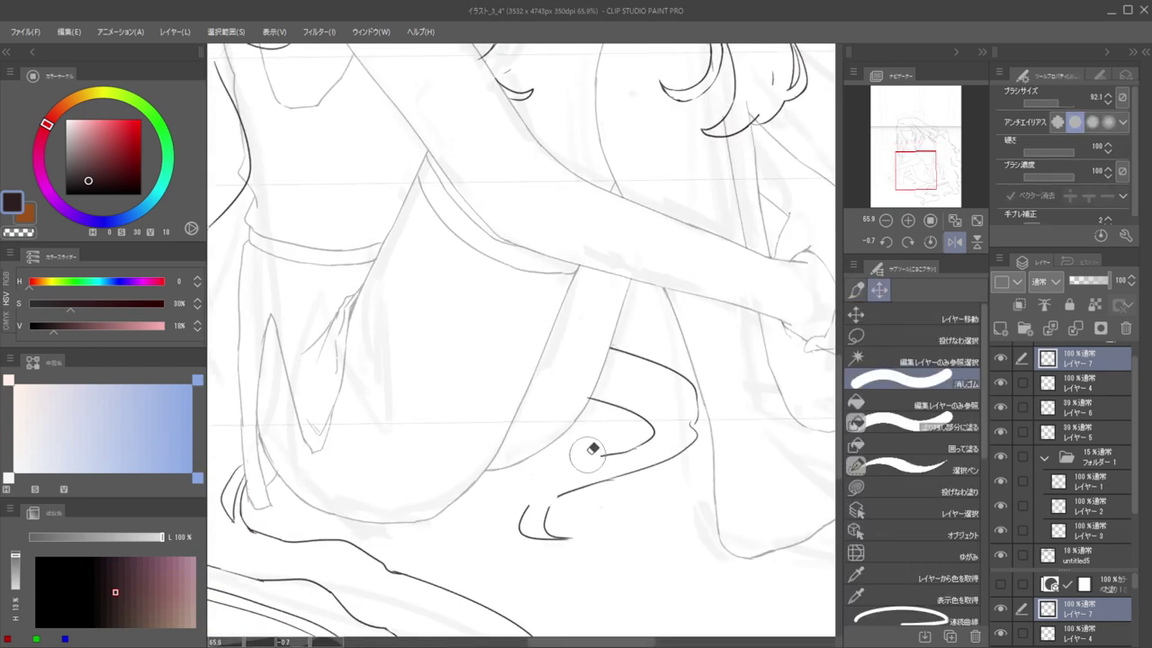
left_click_drag(609, 450, 537, 505)
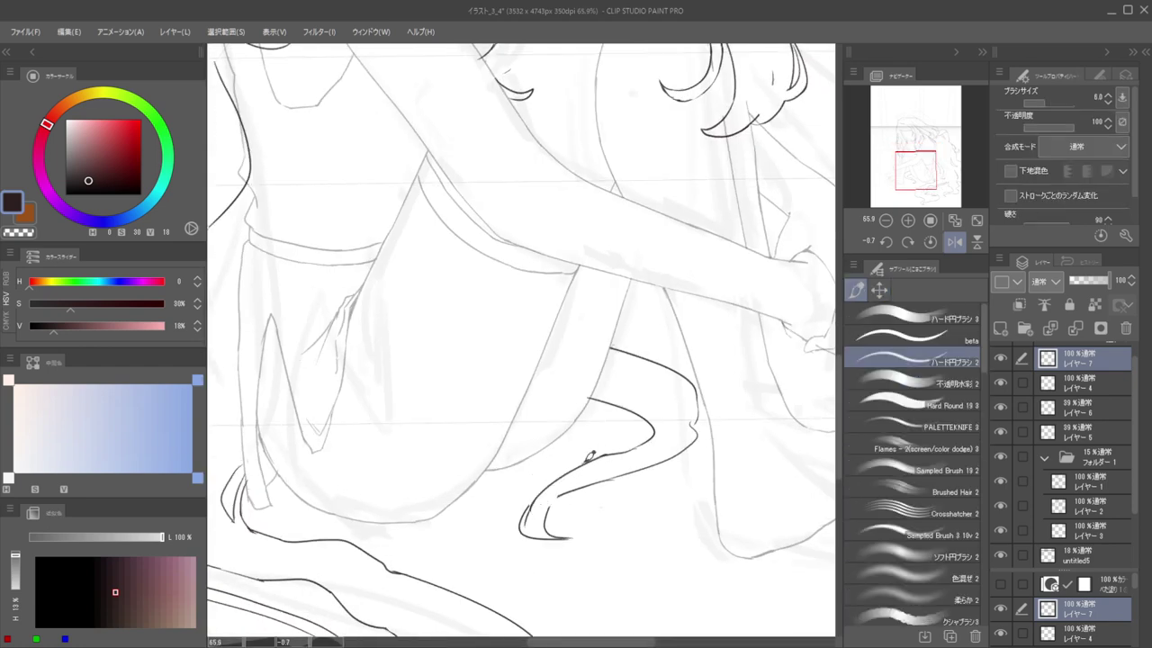
key("ctrl+z")
left_click_drag(607, 451, 539, 497)
key("ctrl+z")
key("ctrl+z")
mouse_move(605, 450)
left_mouse_down()
mouse_move(500, 521)
mouse_move(529, 509)
mouse_move(536, 529)
mouse_move(565, 538)
left_mouse_up()
Draw the lower hair-curl stroke with its pointed tip
key("e")
key("b")
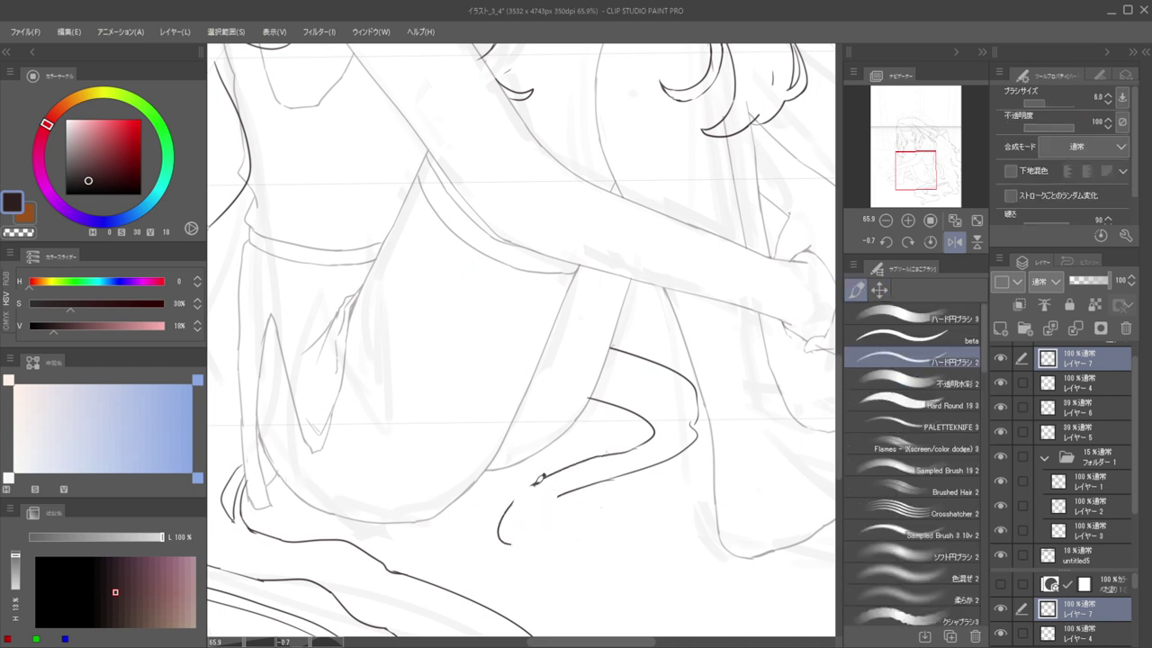
left_click_drag(542, 478, 506, 517)
left_click_drag(562, 494, 542, 538)
key("ctrl+z")
mouse_move(564, 494)
left_mouse_down()
mouse_move(531, 545)
mouse_move(559, 548)
mouse_move(508, 545)
mouse_move(498, 522)
mouse_move(616, 523)
mouse_move(574, 528)
mouse_move(593, 534)
mouse_move(521, 489)
mouse_move(535, 526)
mouse_move(518, 528)
mouse_move(544, 510)
mouse_move(526, 533)
mouse_move(485, 535)
mouse_move(540, 542)
left_mouse_up()
Close the curl's tail with a lower edge, then flip the view back and zoom out
key("h")
key("e")
key("b")
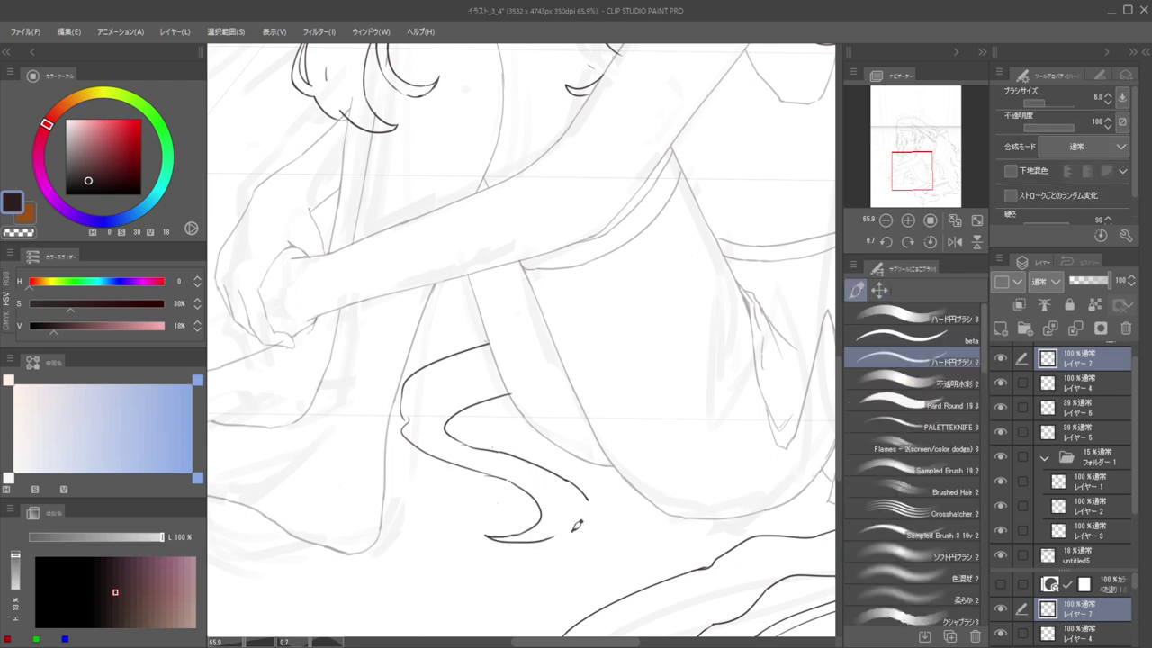
mouse_move(594, 513)
left_mouse_down()
mouse_move(587, 497)
mouse_move(594, 513)
mouse_move(539, 540)
mouse_move(525, 465)
mouse_move(660, 471)
left_mouse_up()
key("h")
left_click_drag(581, 490, 634, 484)
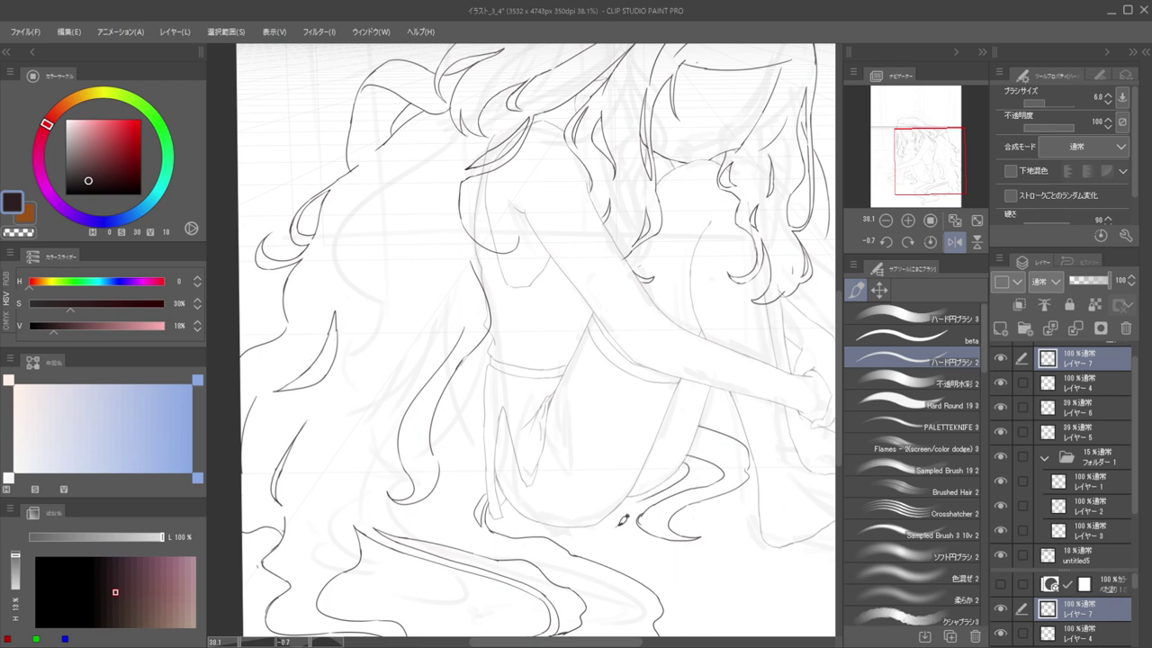
scroll(630, 531, "down", 4)
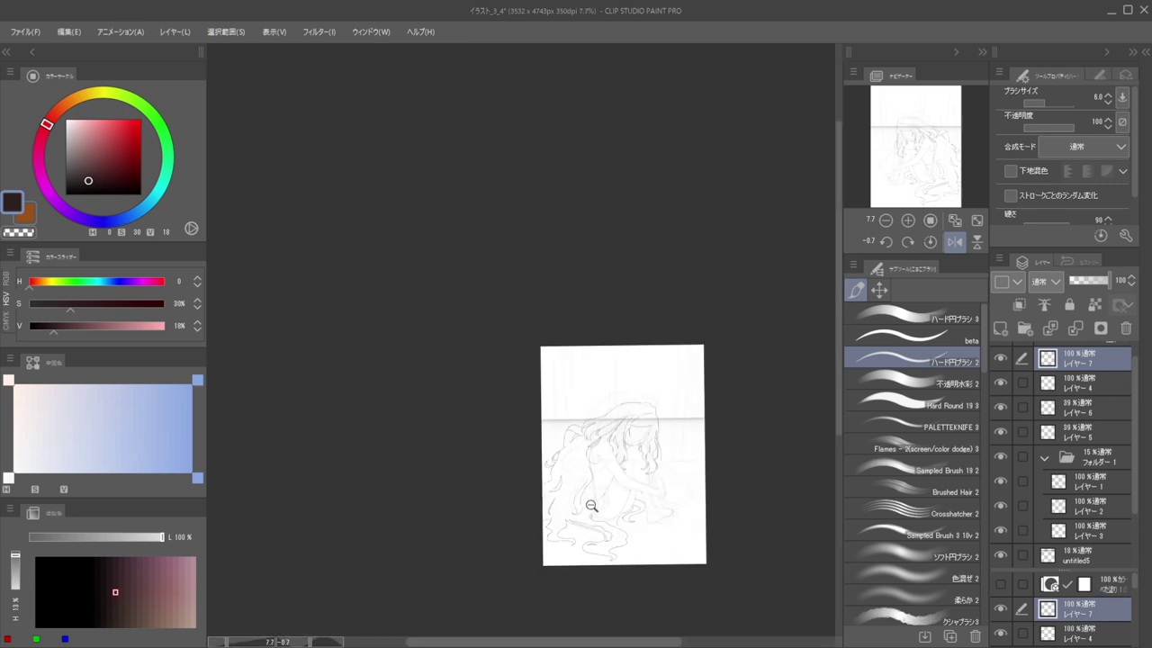
Try joining a short curve to the lower hair tail, undo it, and zoom in on the hair under the knees
scroll(592, 503, "up", 3)
scroll(684, 508, "down", 4)
scroll(545, 481, "up", 4)
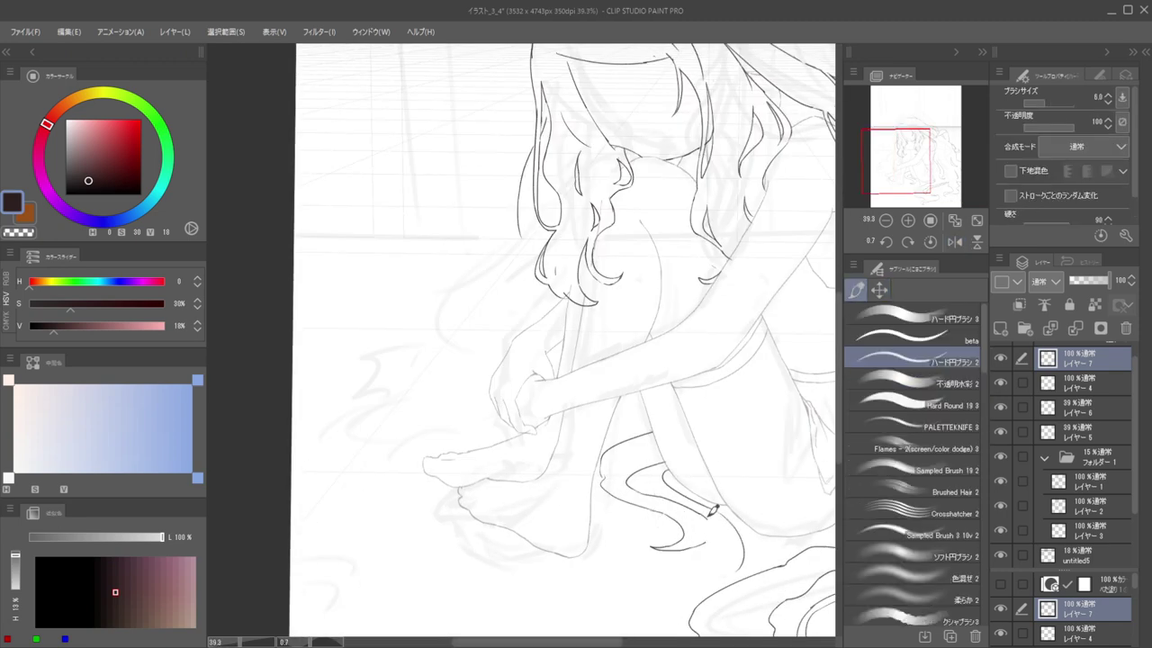
left_click_drag(710, 520, 700, 543)
left_click_drag(640, 469, 638, 469)
key("ctrl+z")
left_click(628, 446, "alt")
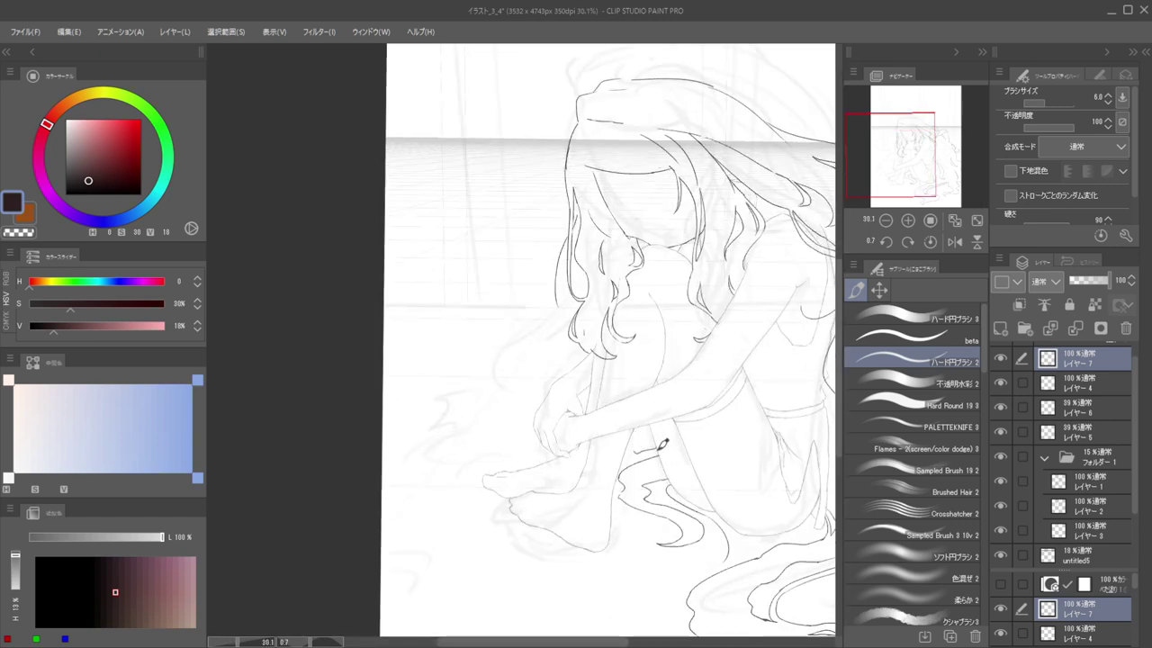
key("ctrl+z")
left_click_drag(644, 422, 621, 447)
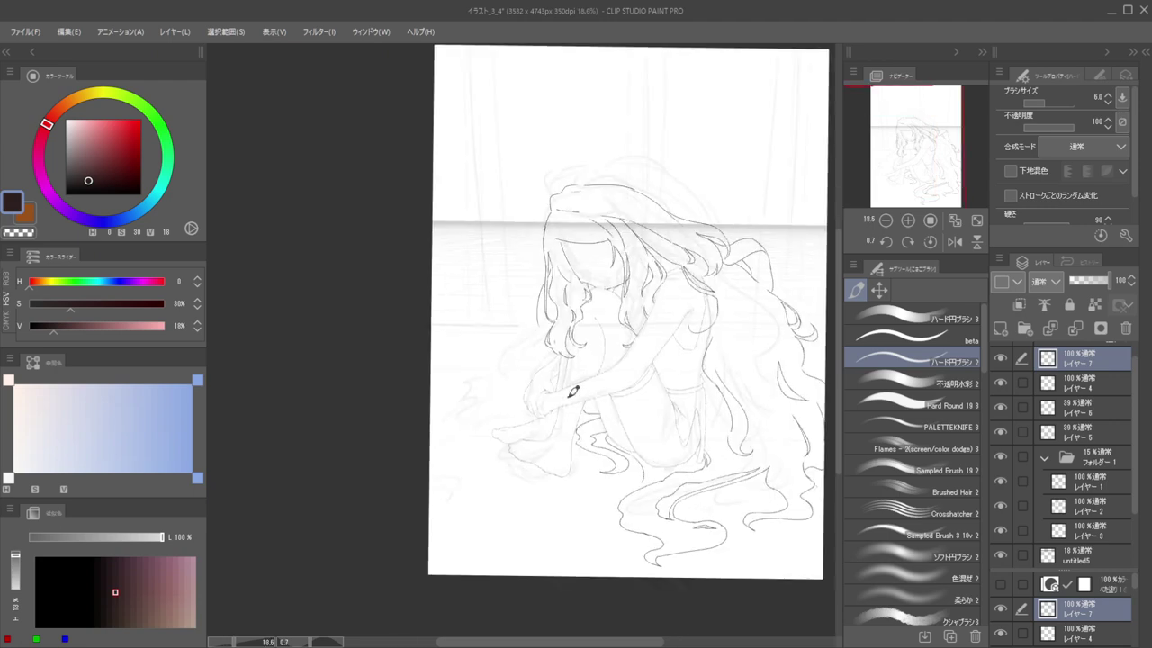
left_click(583, 419)
Redraw the hooked hair stroke longer and replace the lines under the knee with a new strand
key("e")
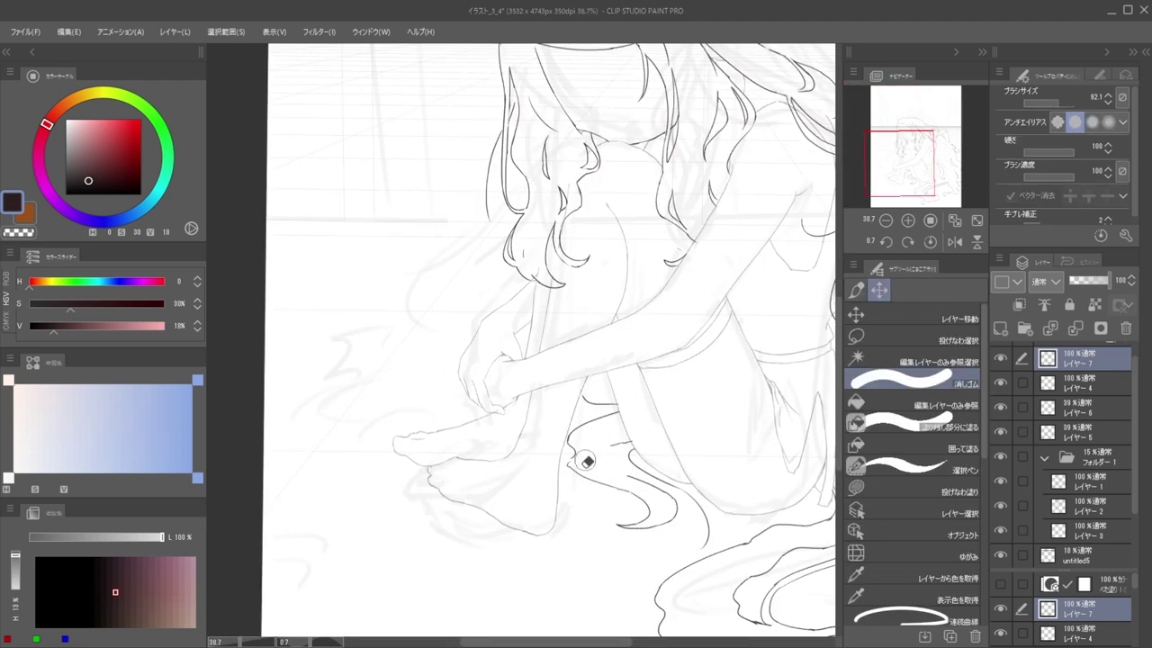
key("p")
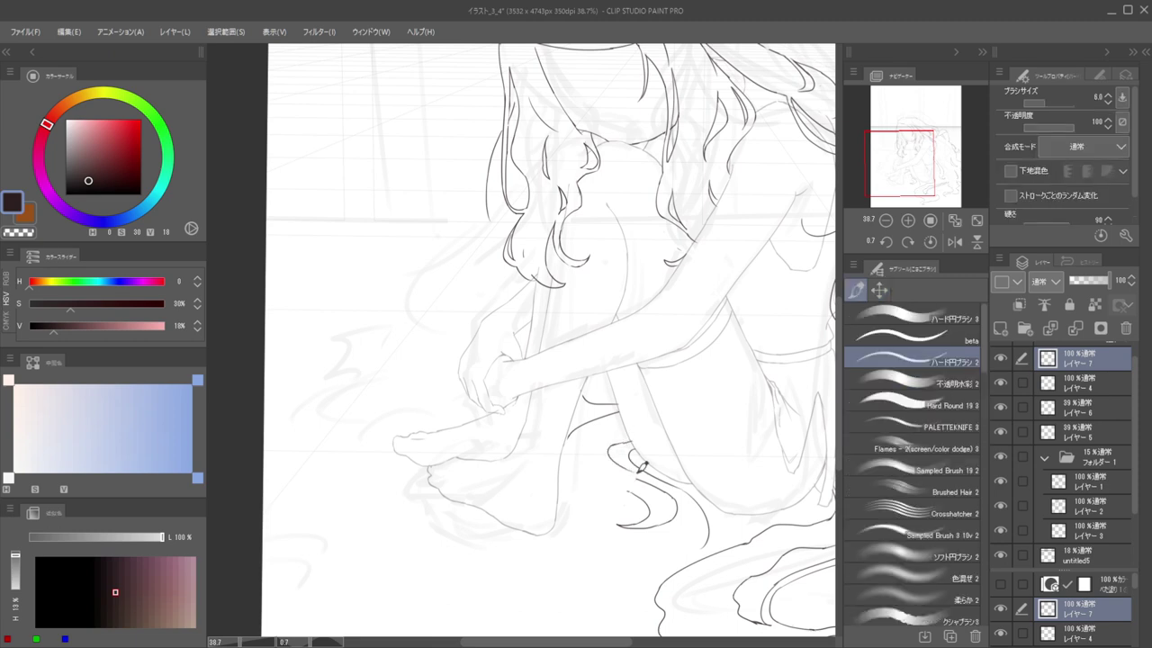
key("ctrl+z")
left_click_drag(619, 440, 649, 472)
key("h")
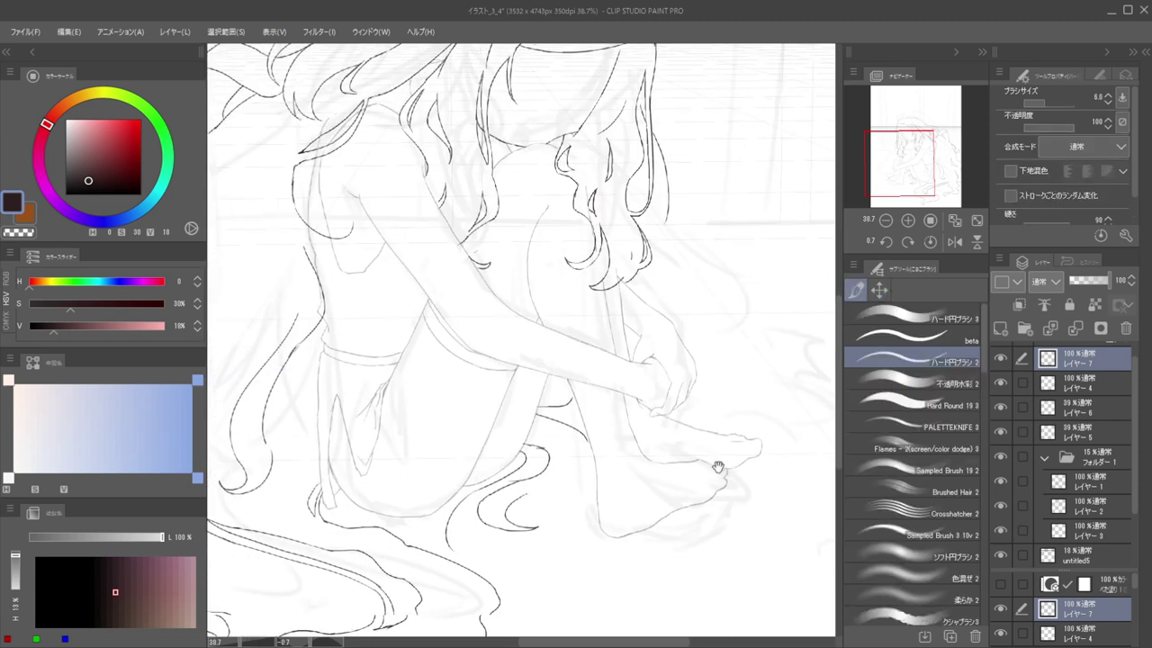
key("e")
key("e")
left_click_drag(527, 475, 501, 494)
key("p")
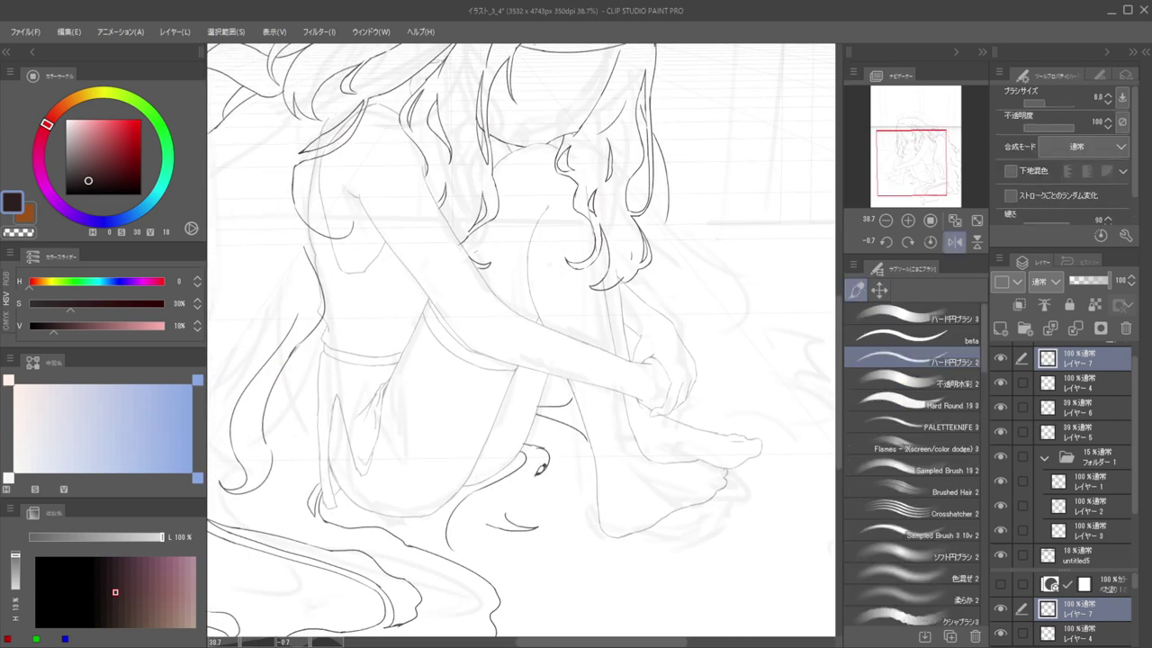
left_click_drag(545, 460, 491, 484)
Redraw the hair curl near the ankle and trim its overshooting tip with the Eraser
key("e")
left_click_drag(514, 527, 536, 530)
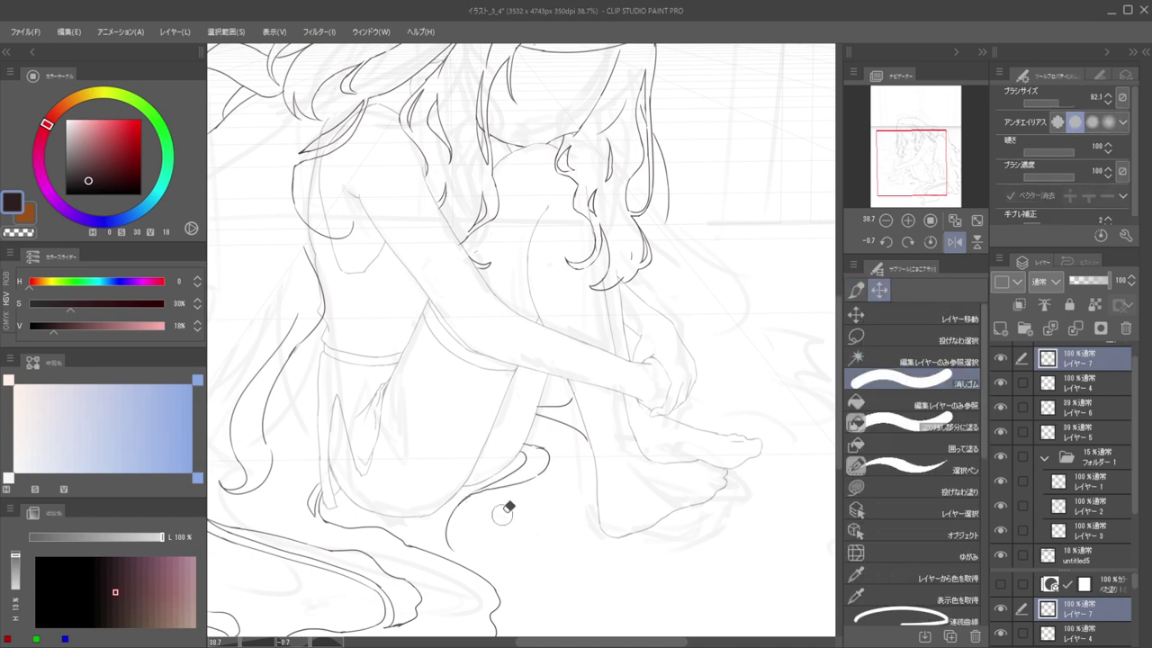
key("p")
mouse_move(478, 506)
left_mouse_down()
mouse_move(506, 522)
mouse_move(497, 533)
mouse_move(457, 511)
mouse_move(477, 488)
mouse_move(463, 497)
mouse_move(538, 486)
mouse_move(587, 452)
left_mouse_up()
key("e")
key("p")
key("ctrl+z")
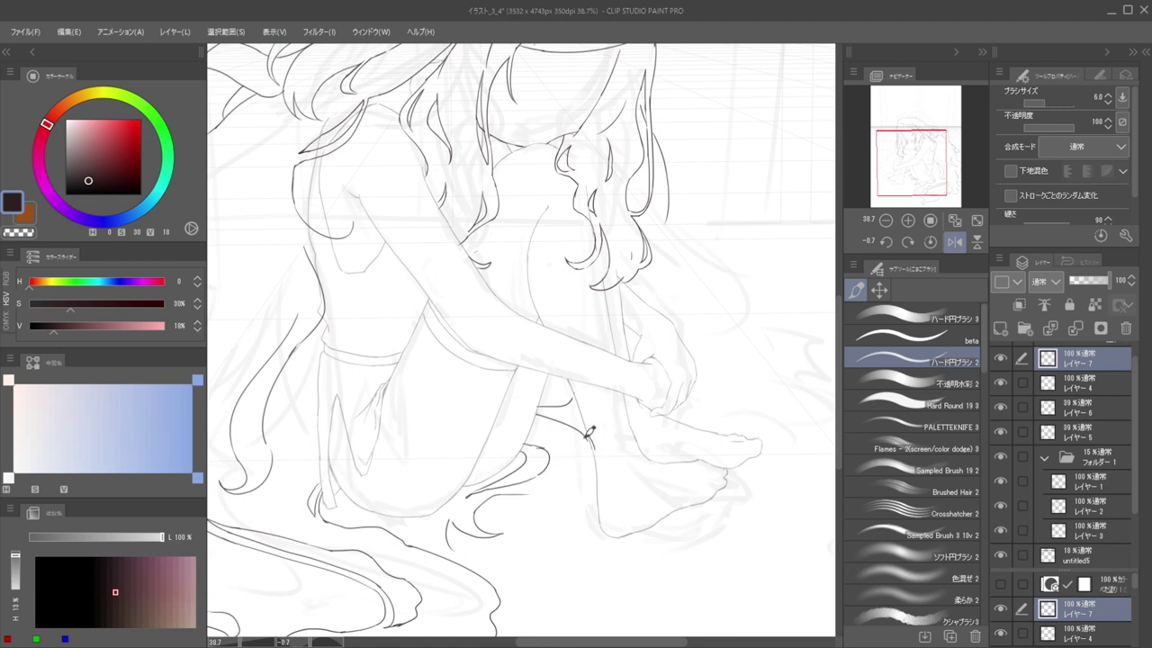
key("e")
mouse_move(590, 441)
left_mouse_down()
mouse_move(583, 433)
mouse_move(592, 451)
mouse_move(540, 491)
mouse_move(520, 488)
left_mouse_up()
key("p")
Mirror the view to check the legs, switching between the Eraser and the brush
key("e")
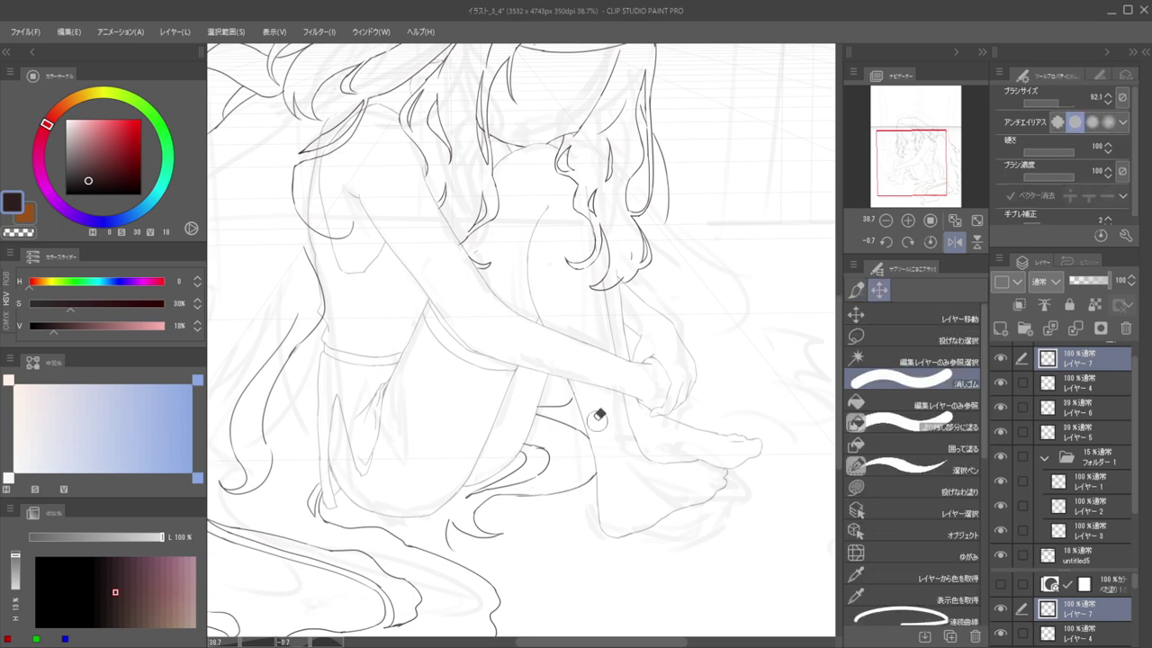
left_click_drag(603, 448, 713, 452)
key("h")
mouse_move(641, 454)
left_mouse_down()
mouse_move(606, 453)
mouse_move(668, 488)
mouse_move(646, 487)
mouse_move(646, 453)
mouse_move(619, 429)
mouse_move(623, 441)
mouse_move(772, 470)
left_mouse_up()
key("b")
key("e")
key("b")
key("e")
key("b")
Flip the view back, erase the tip of the hair line, and zoom out to the whole figure
key("h")
key("e")
left_click_drag(569, 435, 562, 440)
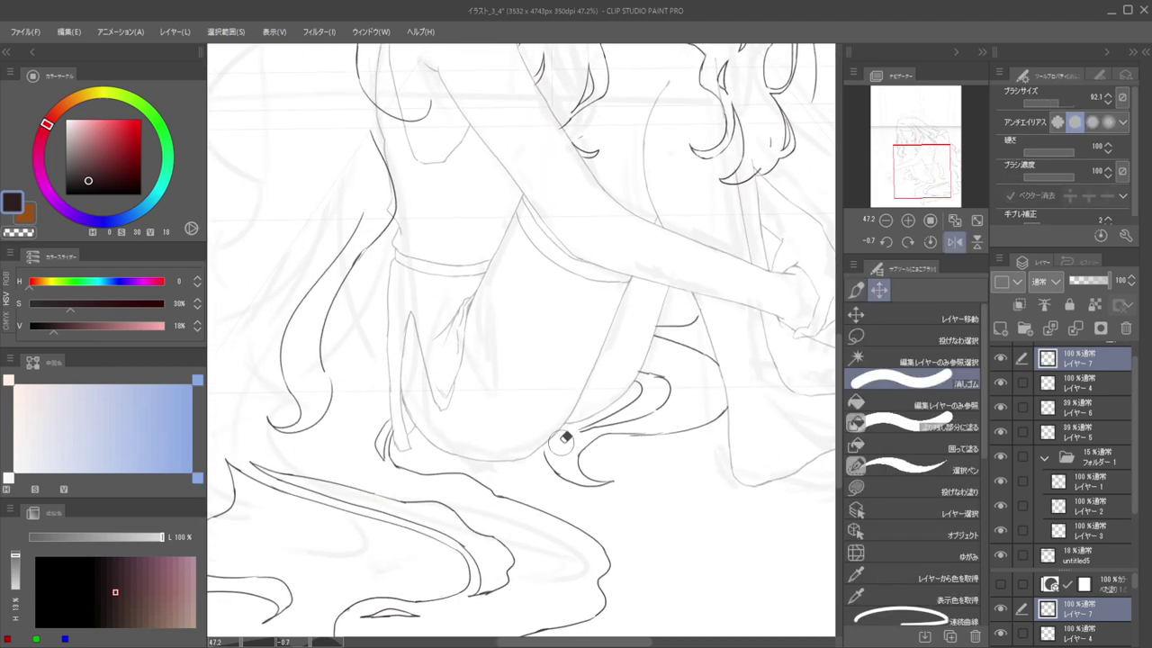
key("b")
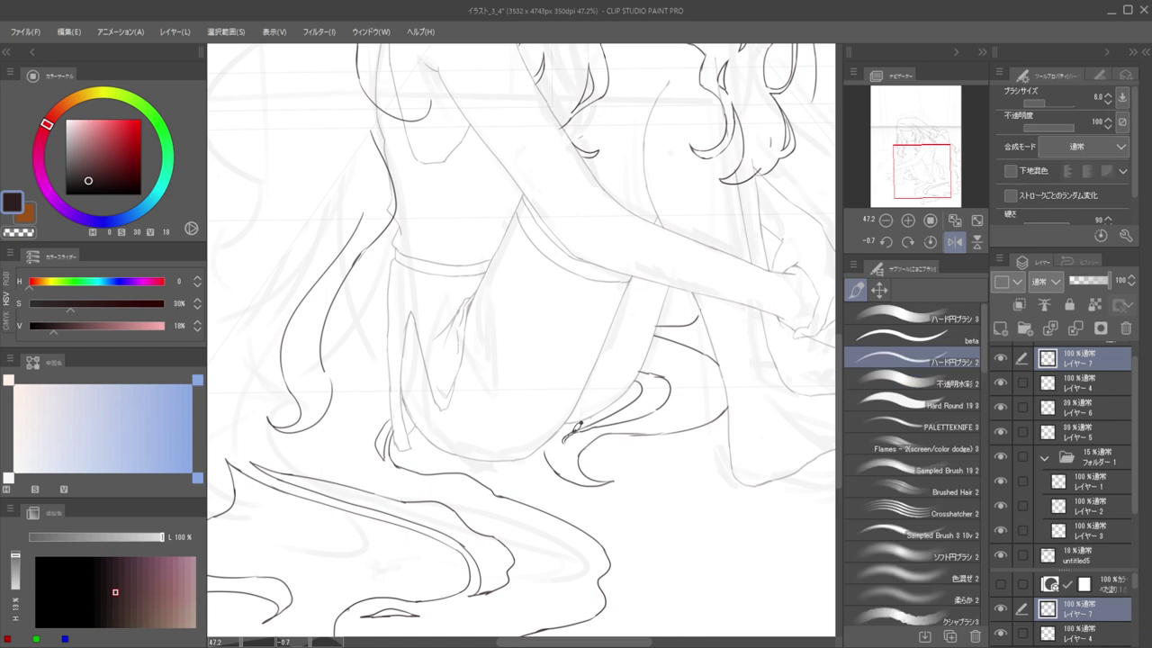
mouse_move(570, 429)
left_mouse_down()
mouse_move(547, 419)
mouse_move(583, 418)
left_mouse_up()
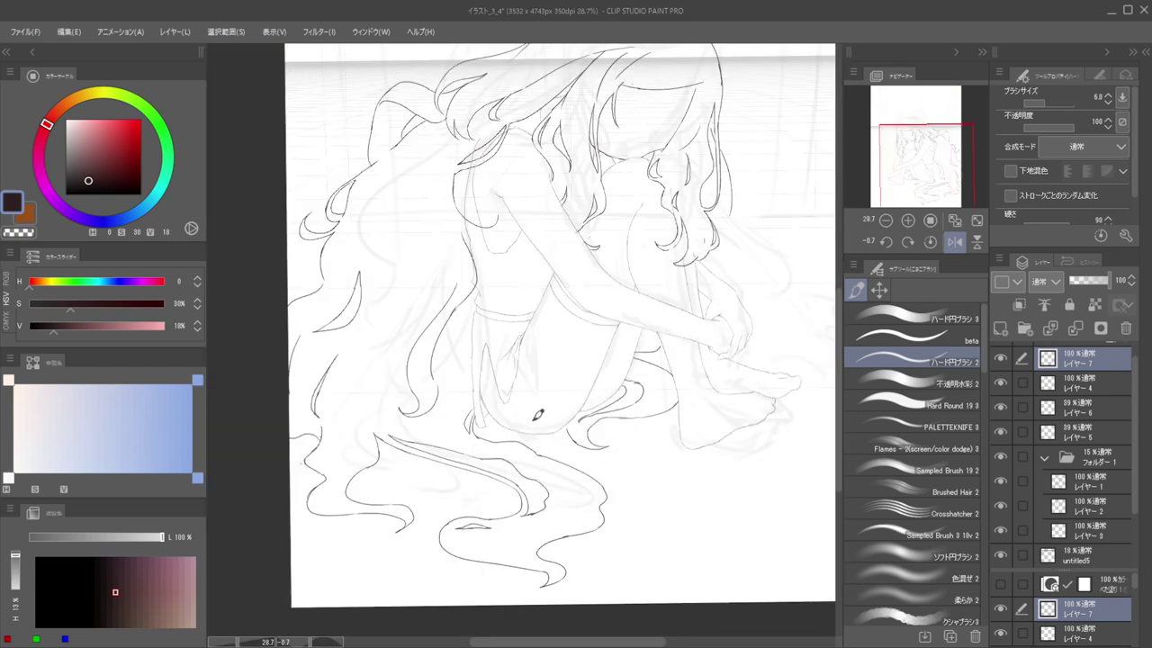
Erase the upper end of the existing curved stroke
scroll(538, 416, "up", 6)
key("e")
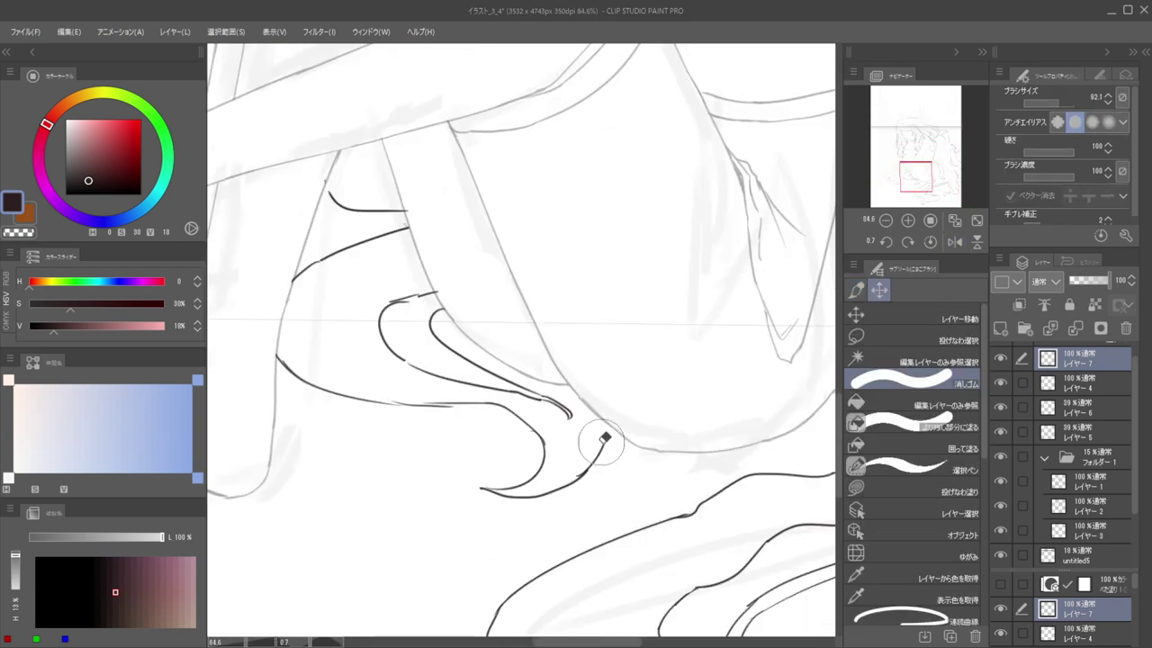
key("b")
key("e")
left_click_drag(604, 432, 593, 462)
key("b")
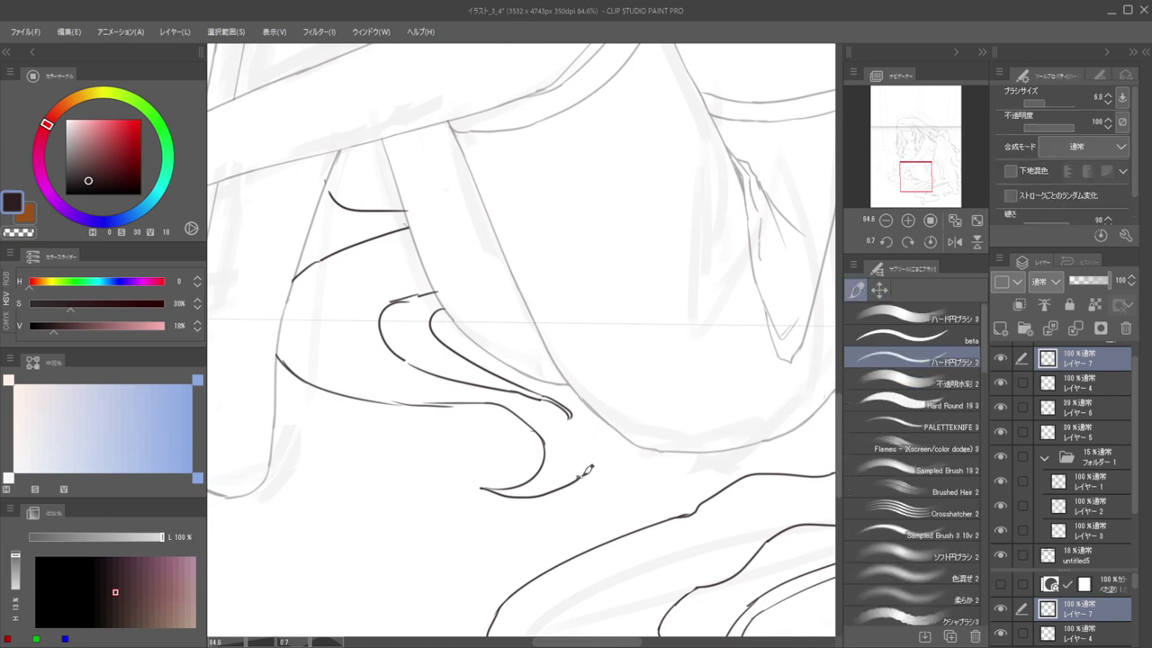
scroll(616, 418, "down", 6)
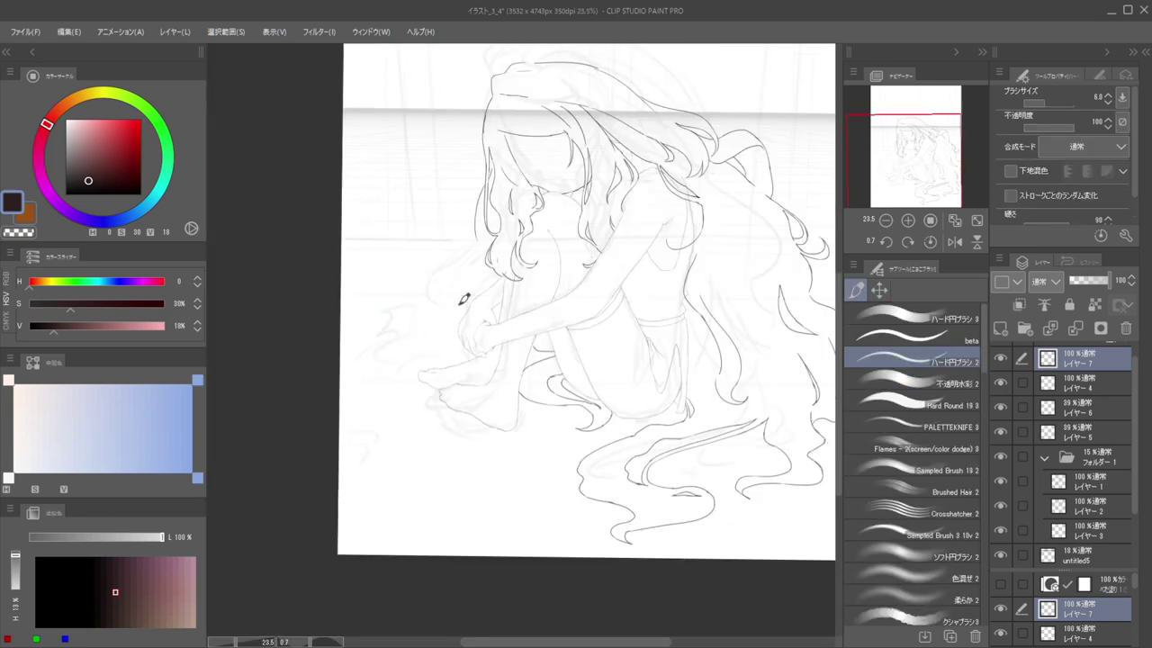
Rotate and zoom onto the area under the thighs and attempt a curved hair strand, undoing both tries
left_click_drag(597, 374, 547, 309)
left_click_drag(545, 351, 573, 414)
scroll(572, 414, "up", 2)
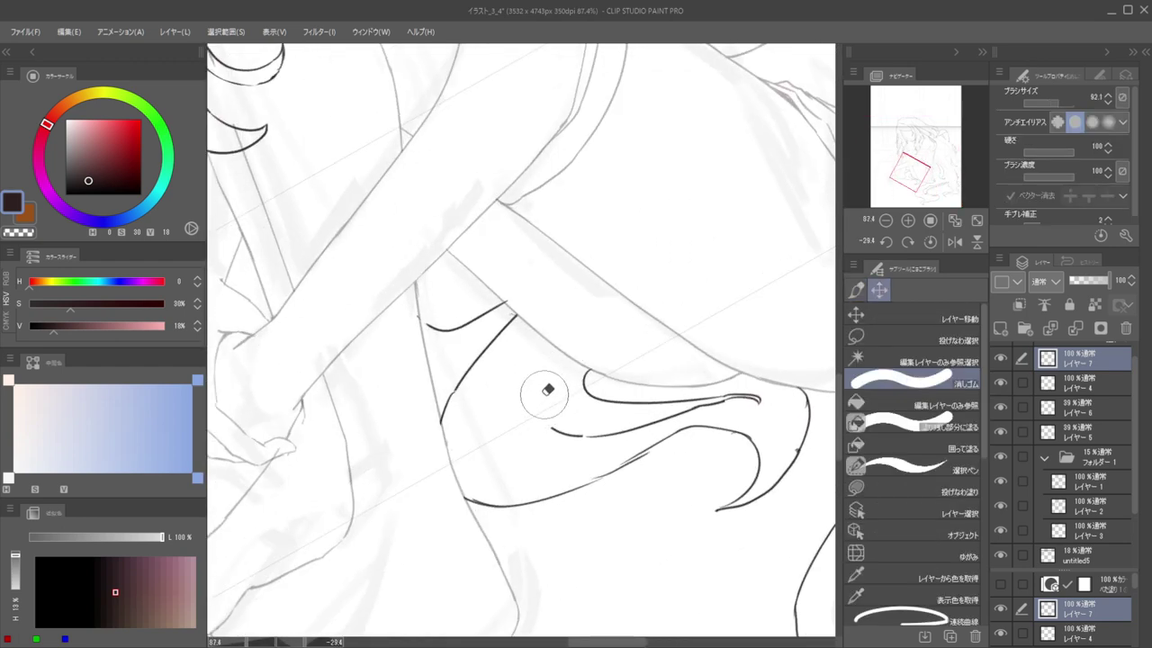
left_click_drag(569, 358, 546, 421)
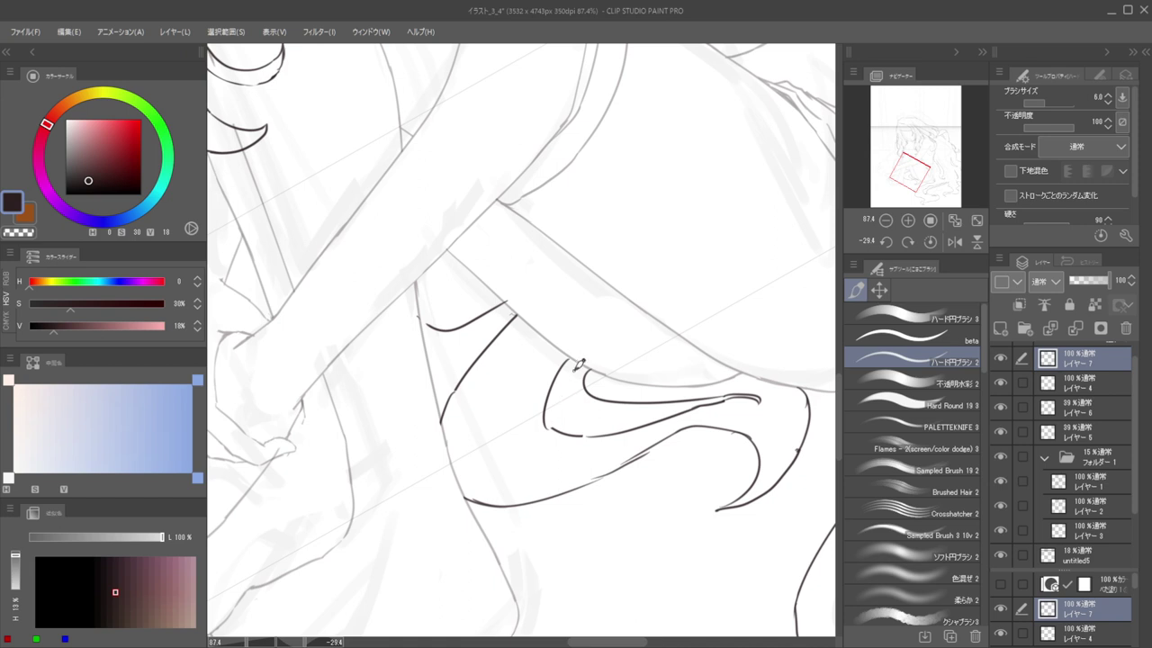
key("ctrl+z")
mouse_move(567, 358)
left_mouse_down()
mouse_move(541, 412)
mouse_move(548, 424)
left_mouse_up()
key("ctrl+z")
Ink the outer curving hair strand, then settle on a near-vertical strand beside it
left_click_drag(567, 353, 567, 421)
left_click_drag(567, 356, 583, 425)
key("ctrl+z")
left_click_drag(574, 358, 583, 423)
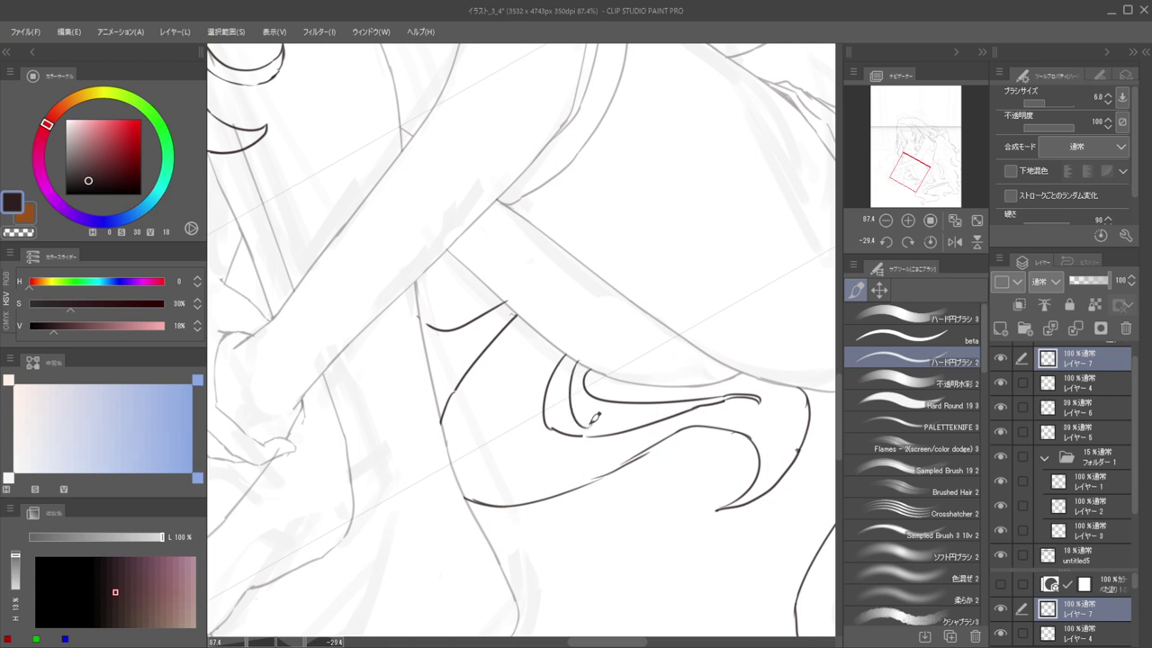
key("ctrl+z")
mouse_move(572, 358)
left_mouse_down()
mouse_move(573, 434)
mouse_move(601, 433)
left_mouse_up()
Rotate the canvas the other way, then straighten it and zoom in on the strands
key("e")
key("b")
key("e")
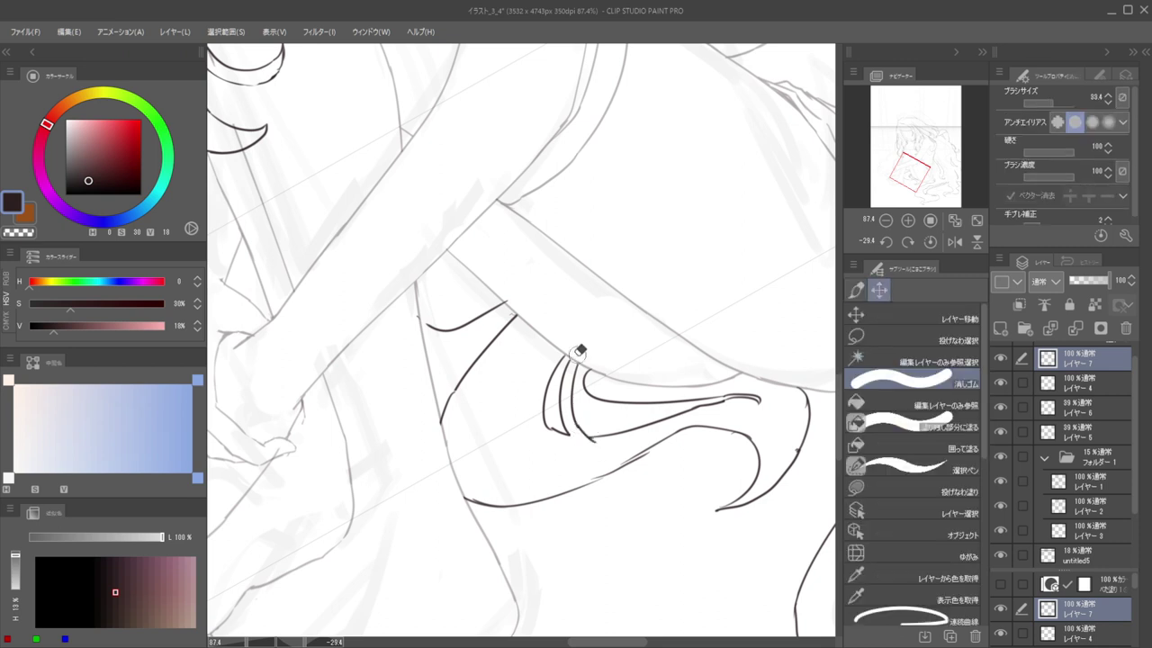
scroll(595, 369, "down", 5)
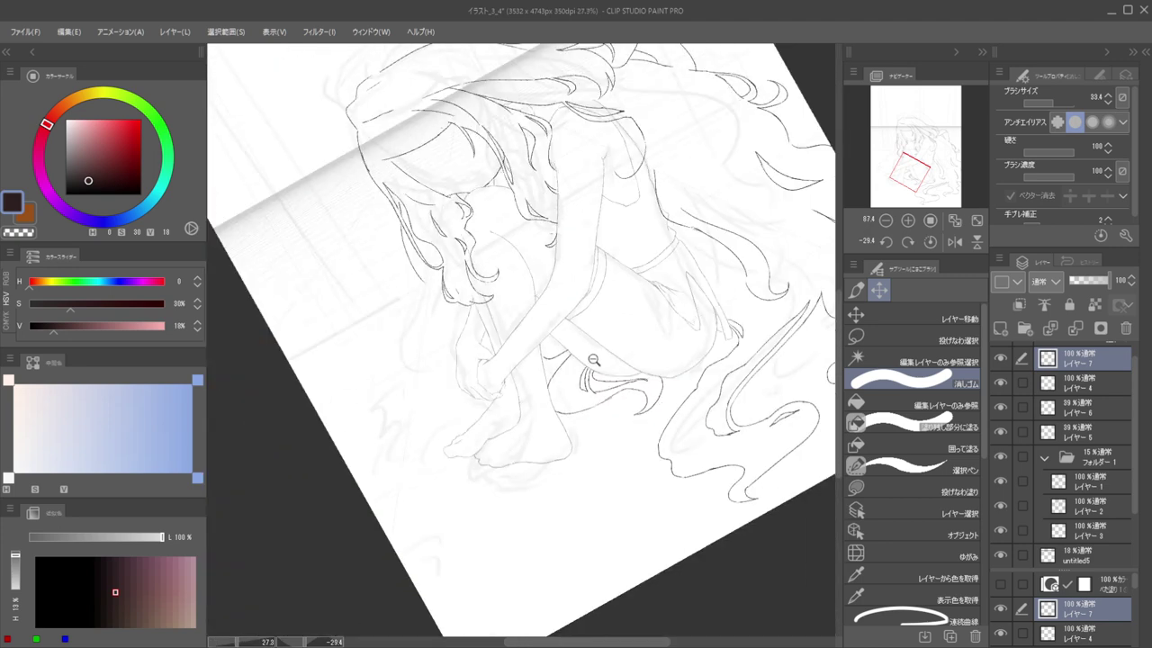
left_click_drag(594, 368, 543, 424)
scroll(541, 426, "up", 5)
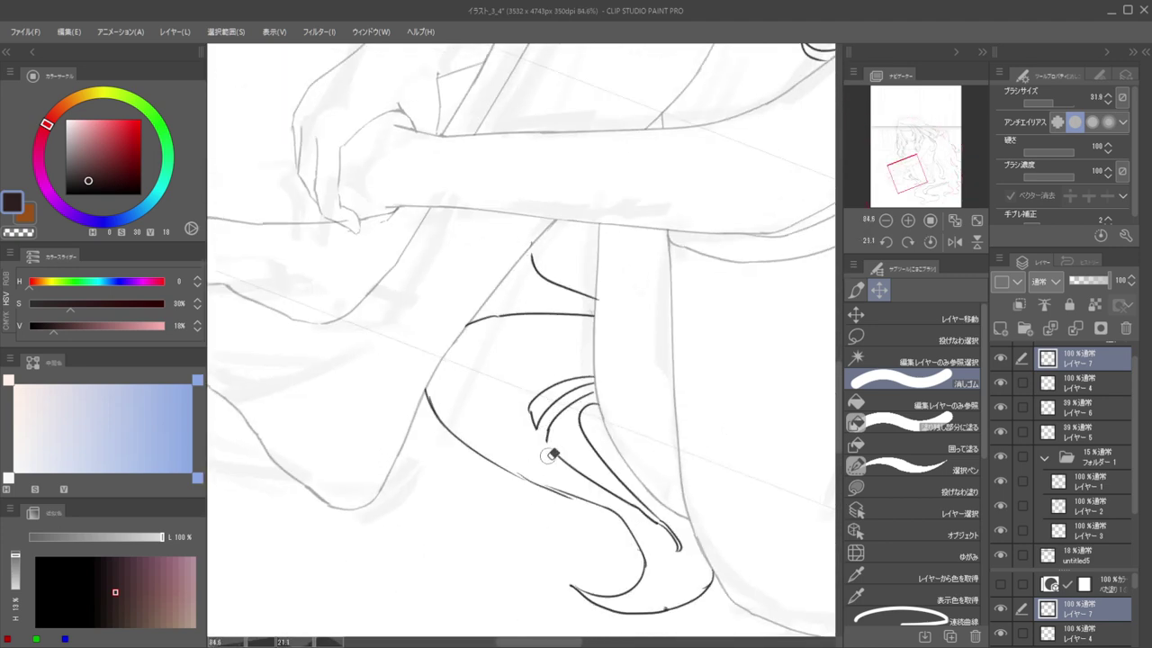
key("b")
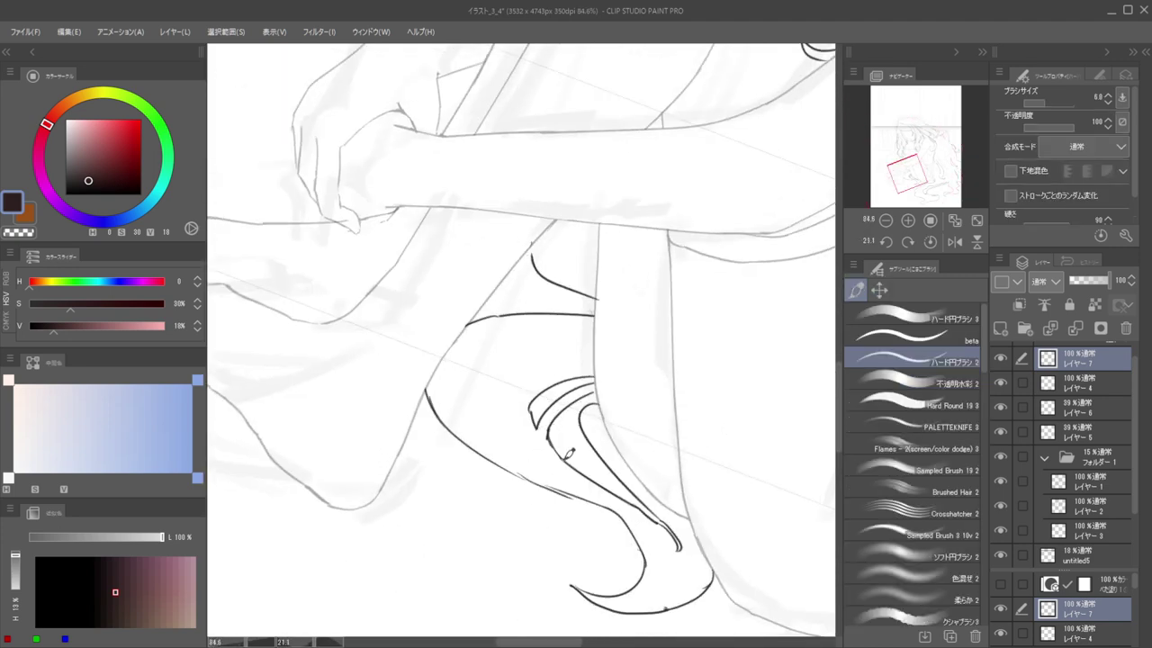
scroll(531, 382, "down", 7)
left_click_drag(610, 350, 605, 298)
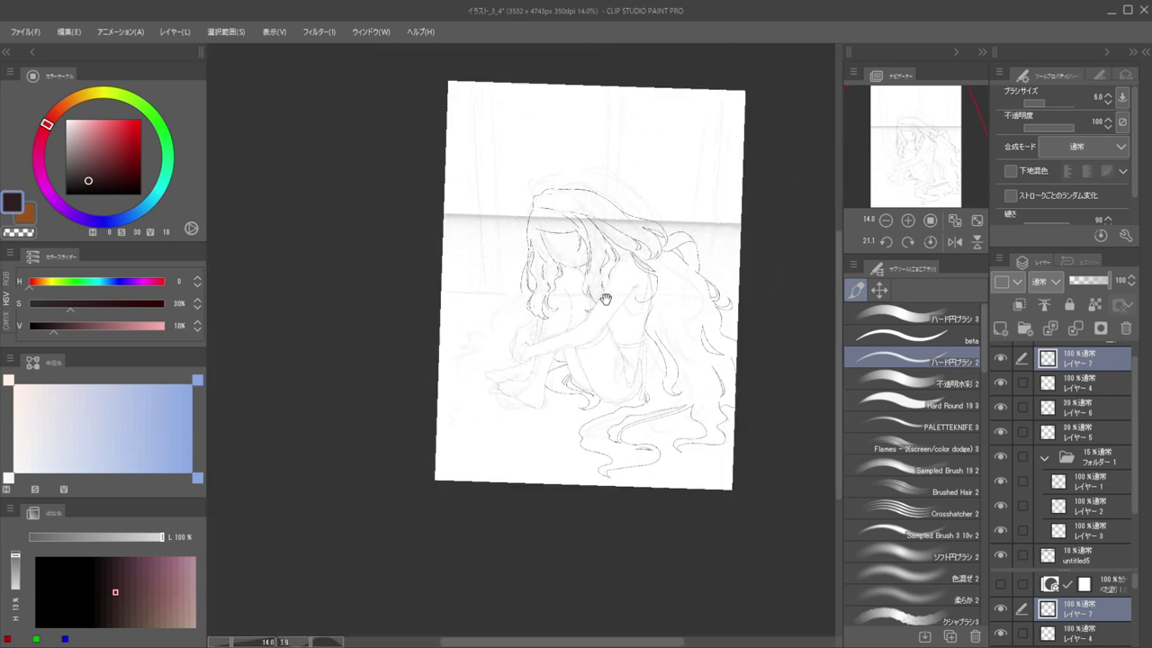
scroll(567, 367, "up", 7)
Replace the short strand stroke with a longer one and tidy the new arcs
key("e")
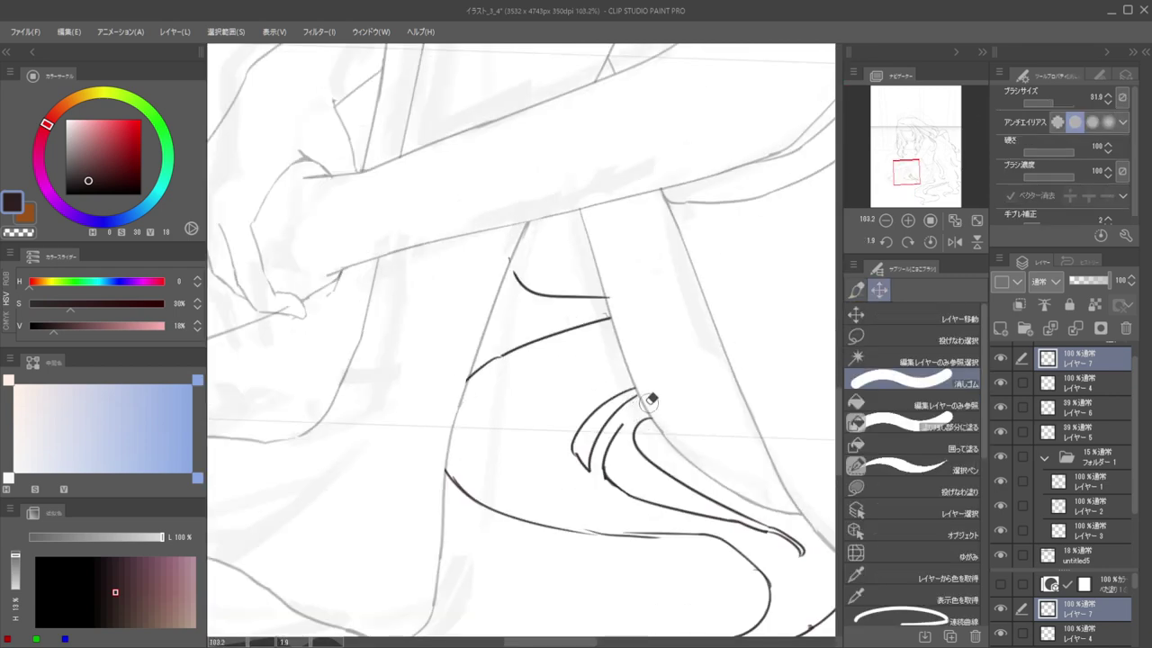
key("b")
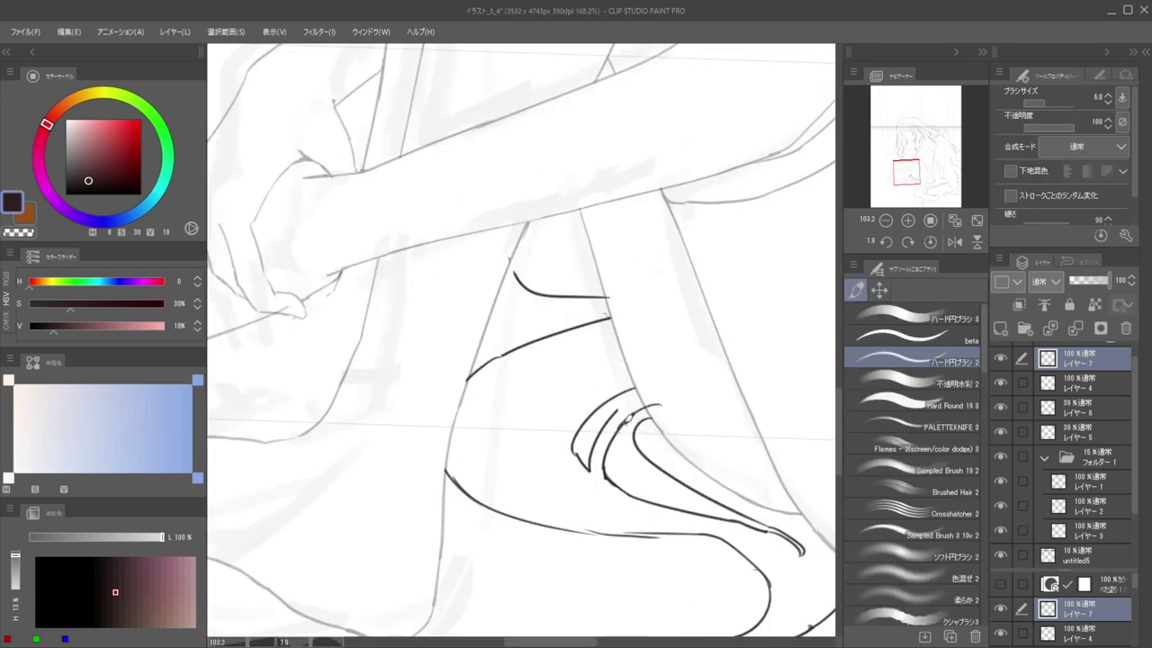
key("ctrl+z")
mouse_move(618, 427)
left_mouse_down()
mouse_move(669, 399)
mouse_move(648, 388)
mouse_move(619, 425)
left_mouse_up()
key("e")
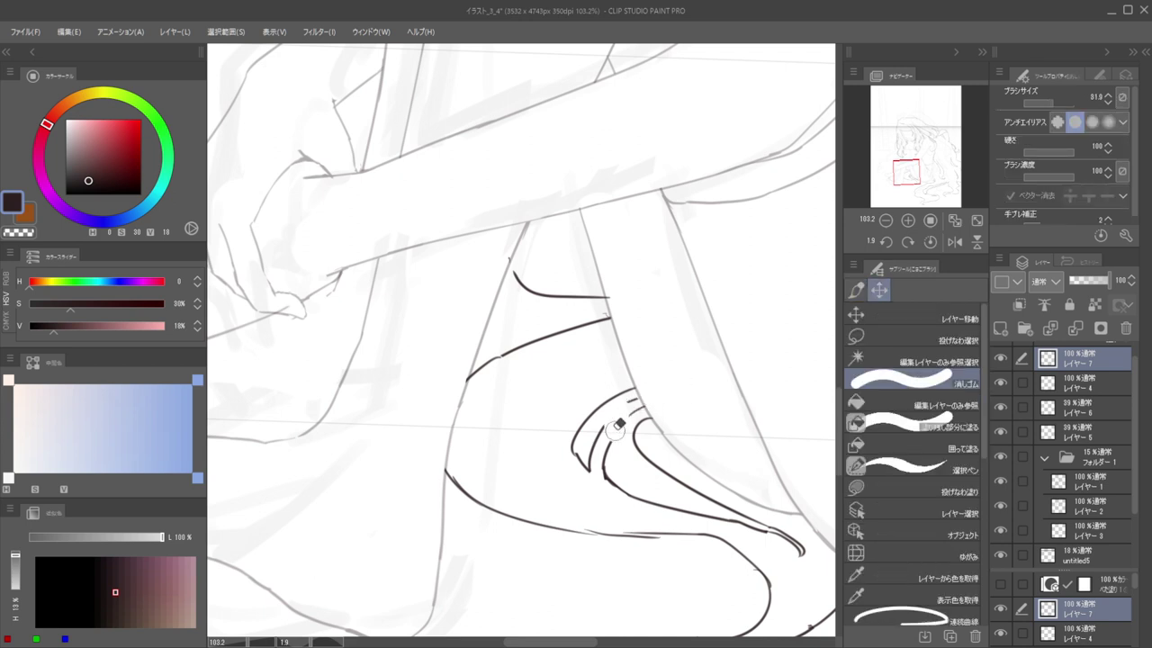
key("b")
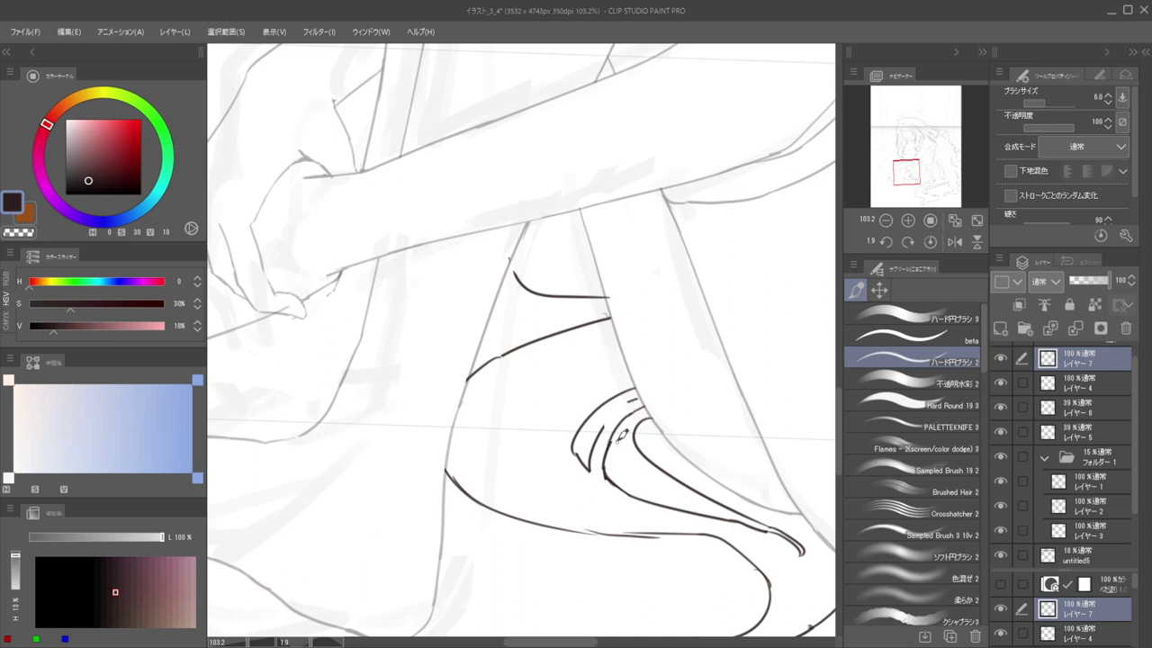
Add two curved strands beside the existing lines, erasing and redrawing a cleaner inner strand
left_click_drag(635, 392, 599, 437)
left_click_drag(632, 393, 587, 473)
key("e")
left_click_drag(597, 431, 584, 470)
key("b")
left_click_drag(618, 408, 583, 464)
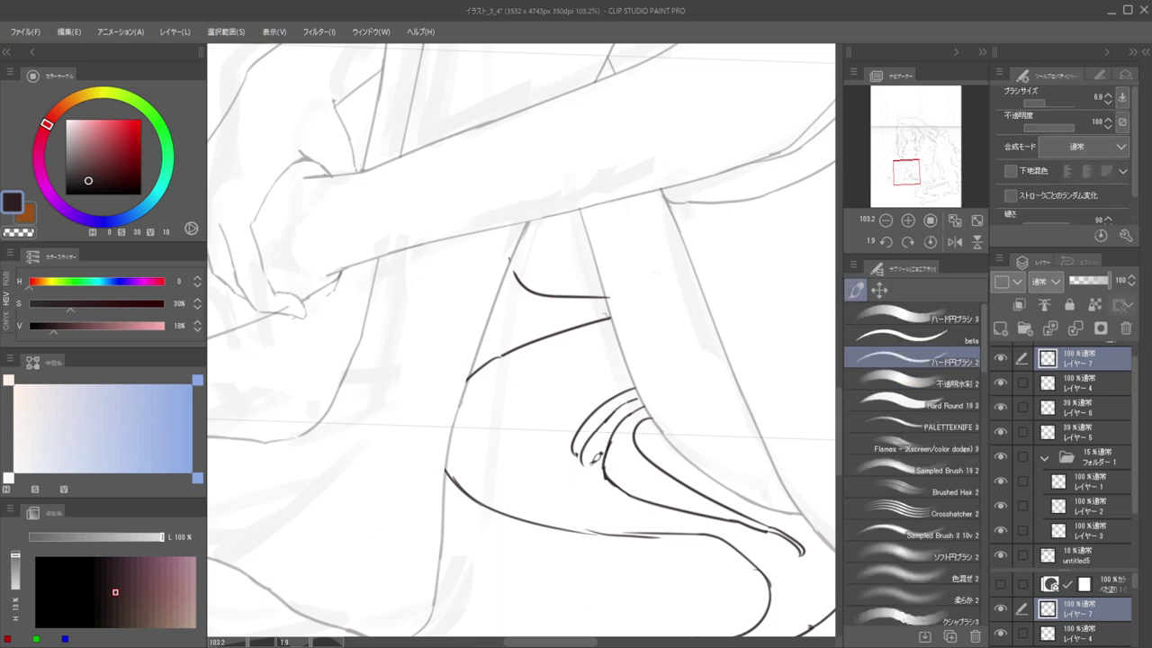
Zoom out to the whole page, then zoom in and reposition the view on the lower hair
key("ctrl+0")
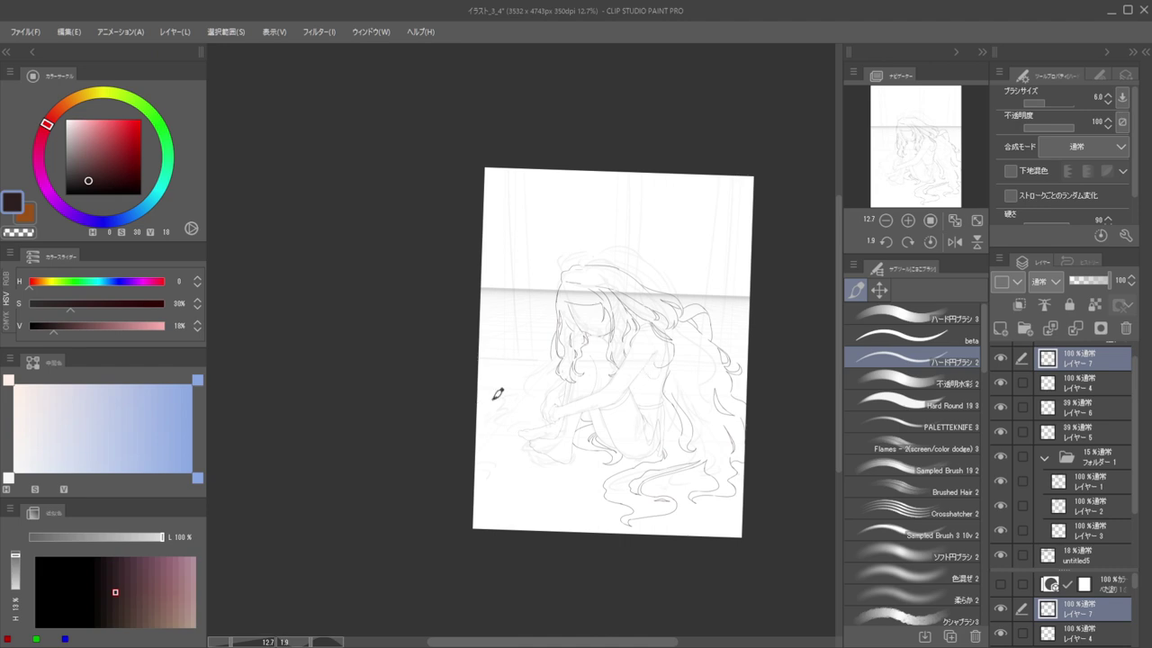
left_click_drag(627, 497, 653, 468)
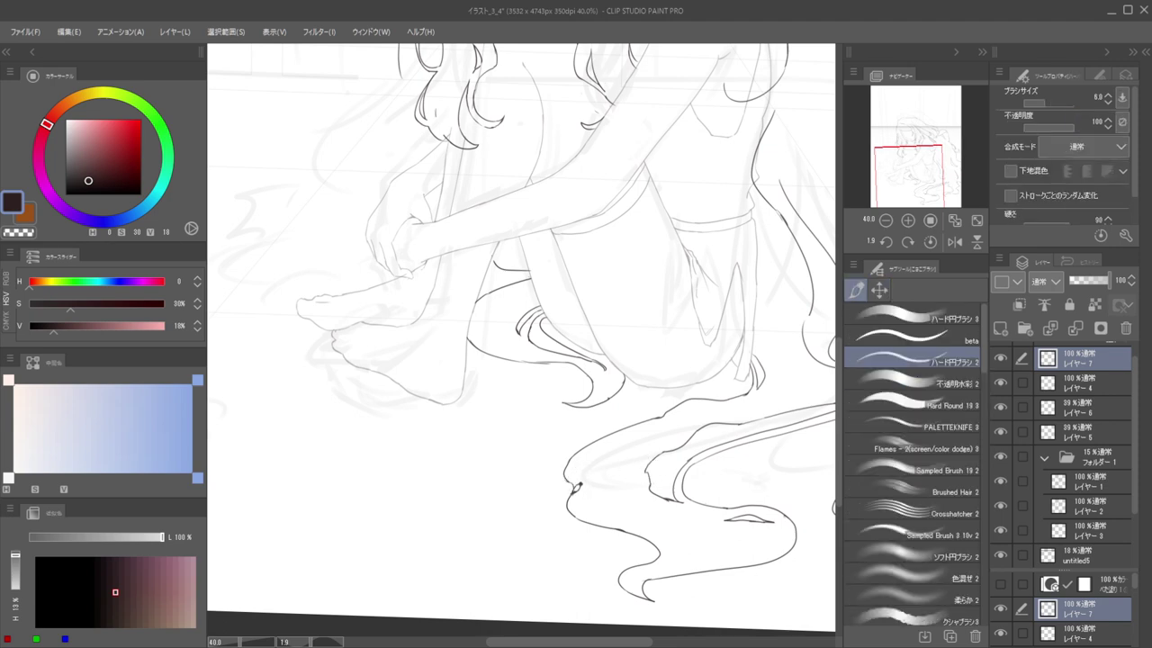
scroll(592, 455, "down", 5)
scroll(610, 437, "down", 2)
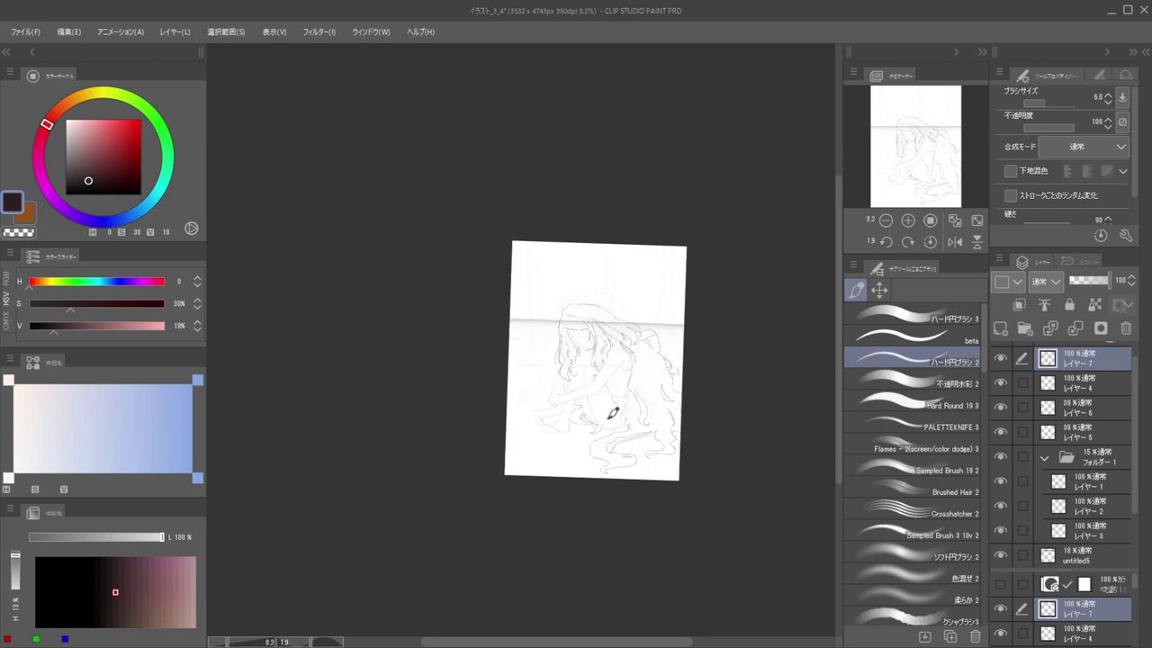
left_click_drag(669, 396, 656, 412)
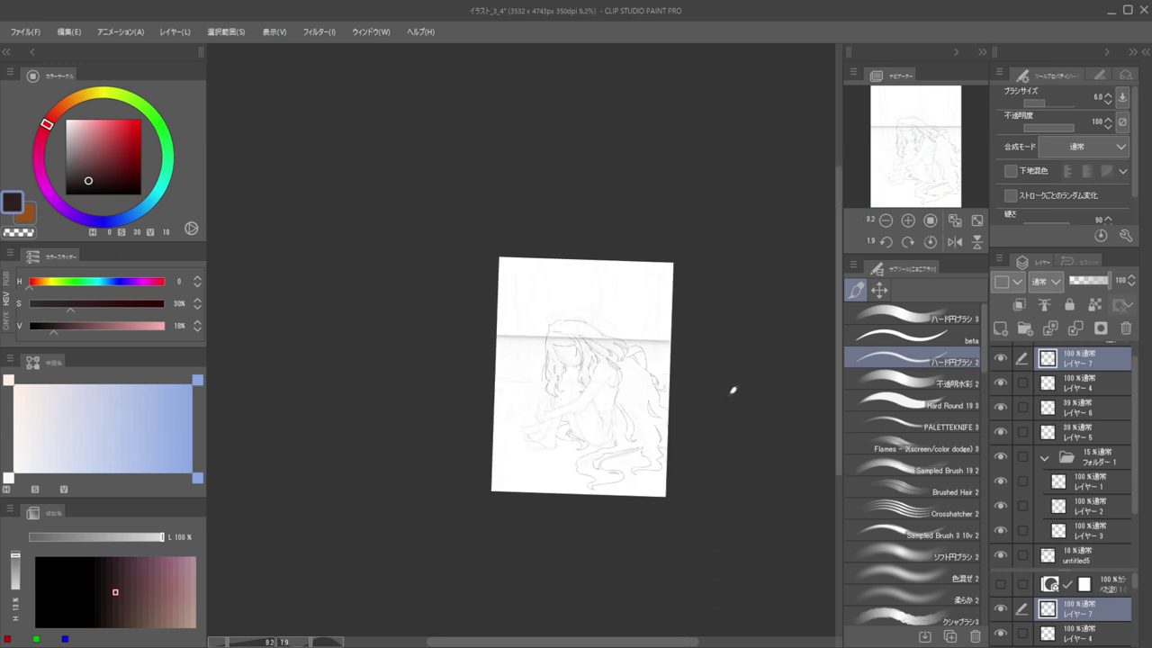
Enclose the lower floor hair with a freehand lasso selection
left_click(879, 289)
left_click(869, 338)
scroll(609, 454, "up", 2)
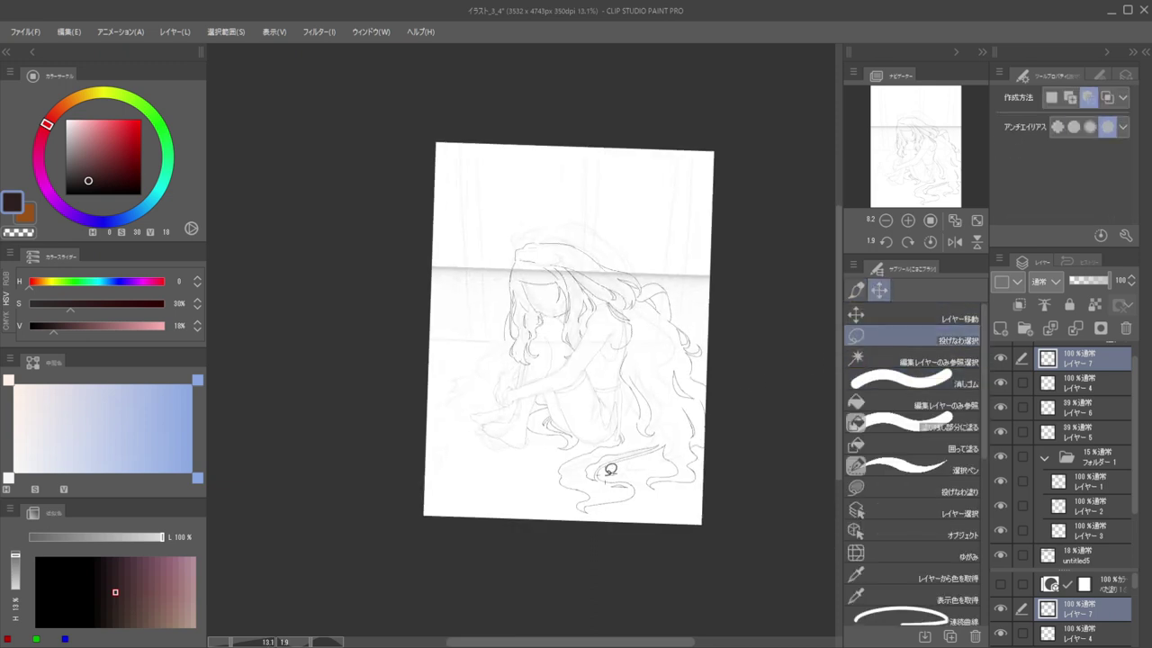
mouse_move(610, 516)
left_mouse_down()
mouse_move(547, 455)
mouse_move(558, 450)
left_mouse_up()
left_click_drag(583, 572, 564, 451)
mouse_move(641, 484)
left_mouse_down()
mouse_move(562, 522)
mouse_move(596, 476)
mouse_move(609, 478)
mouse_move(612, 490)
mouse_move(601, 490)
left_mouse_up()
Move and scale the selected hair with Ctrl+T, confirm, then add a short stroke near the legs
left_click(880, 316)
scroll(597, 428, "up", 2)
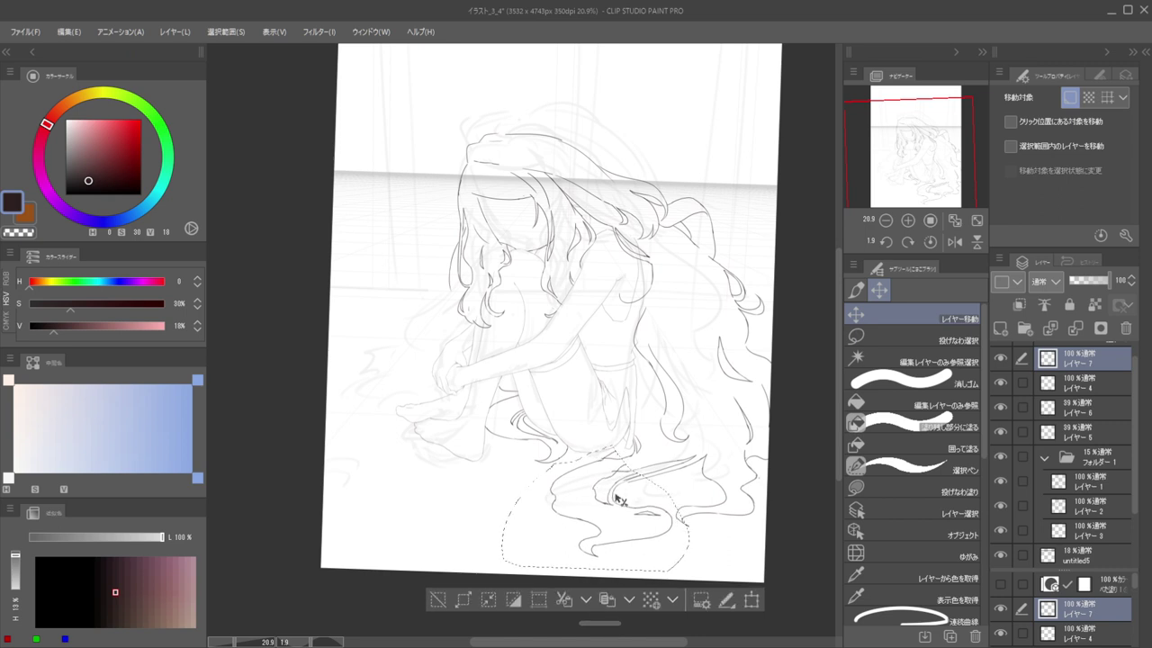
key("ctrl+t")
mouse_move(690, 504)
left_mouse_down()
mouse_move(647, 522)
mouse_move(632, 515)
left_mouse_up()
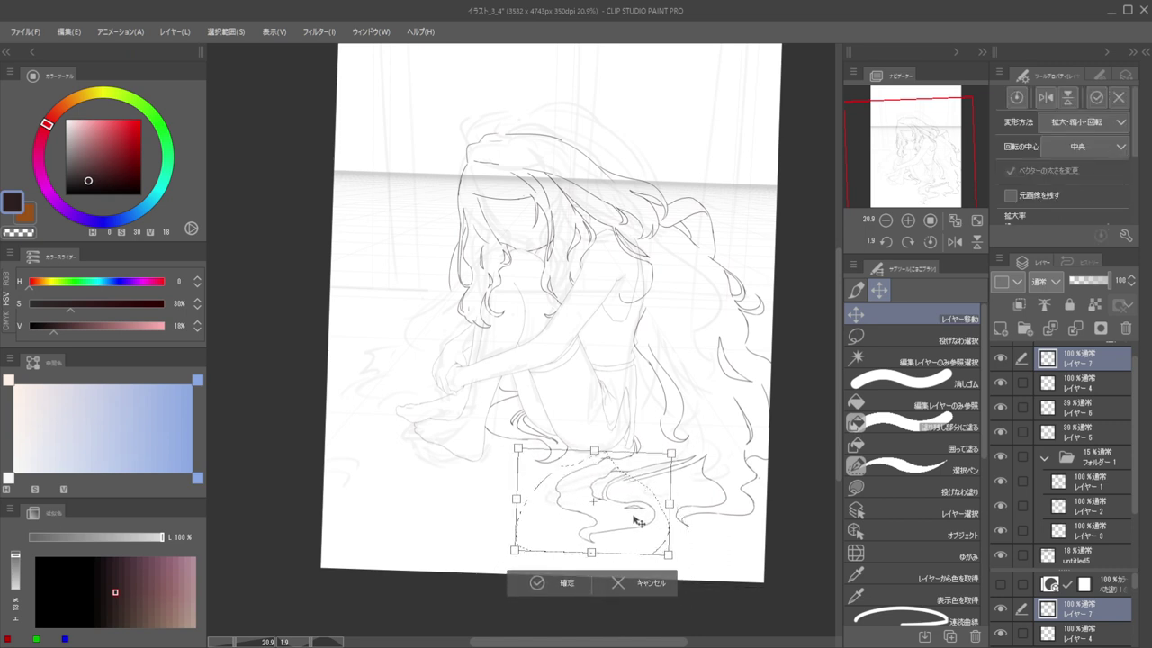
key("Return")
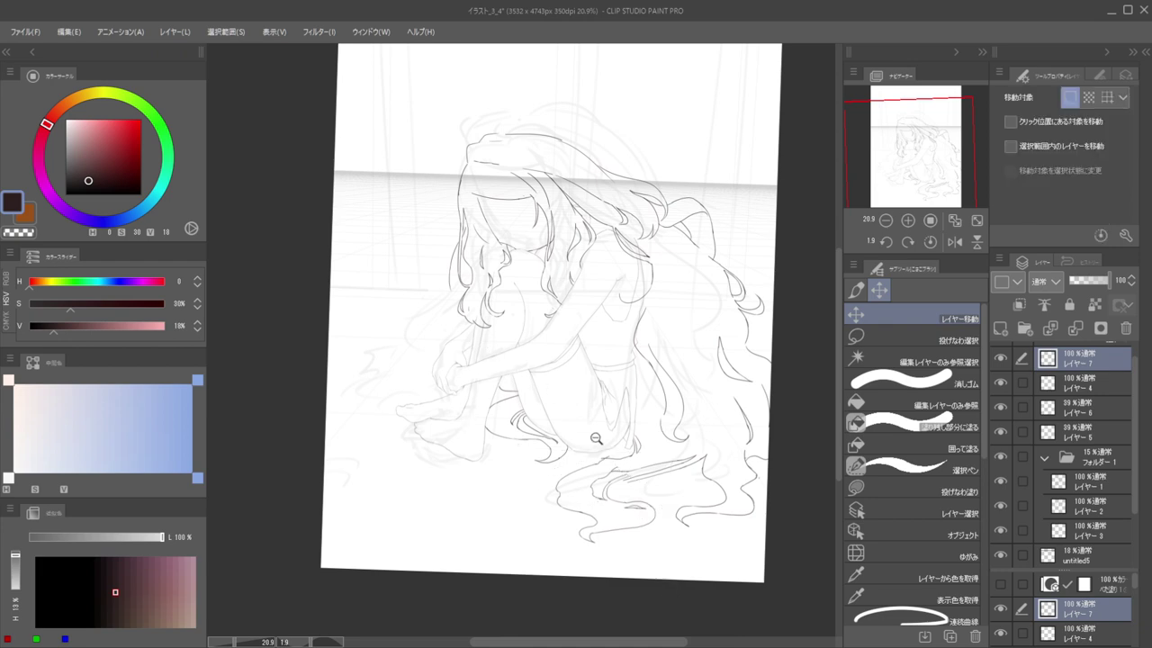
mouse_move(595, 438)
left_mouse_down()
mouse_move(640, 452)
mouse_move(627, 467)
left_mouse_up()
Erase small line fragments at the hair edge and a stray piece of hair line
key("p")
key("e")
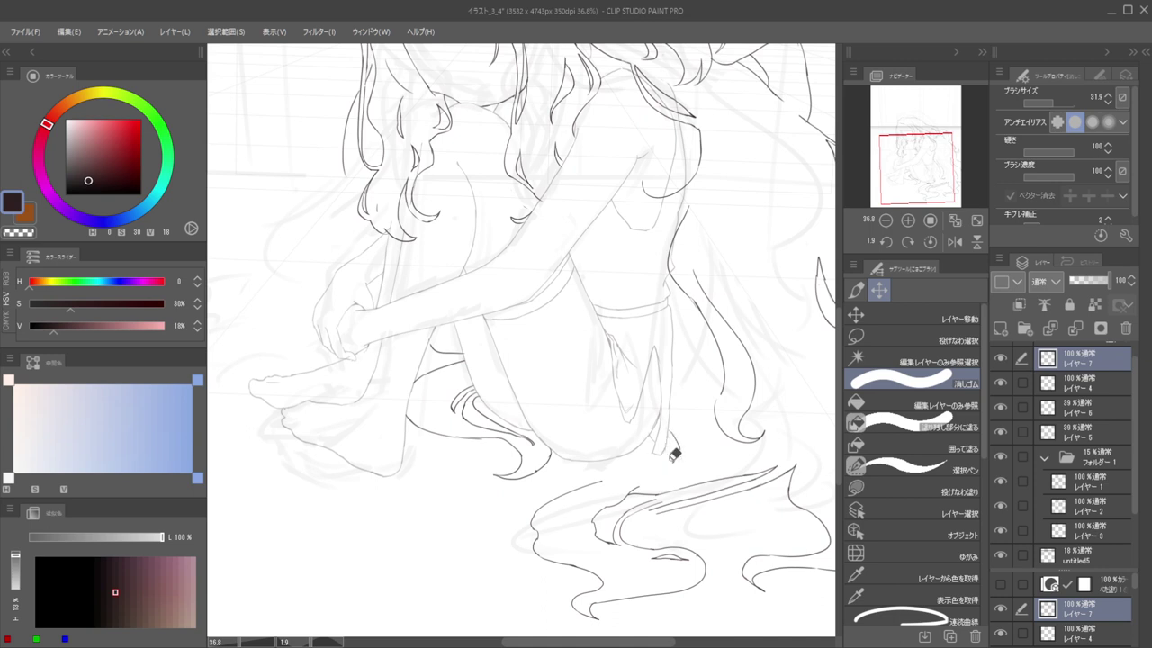
key("p")
left_click_drag(663, 454, 673, 438)
key("e")
key("b")
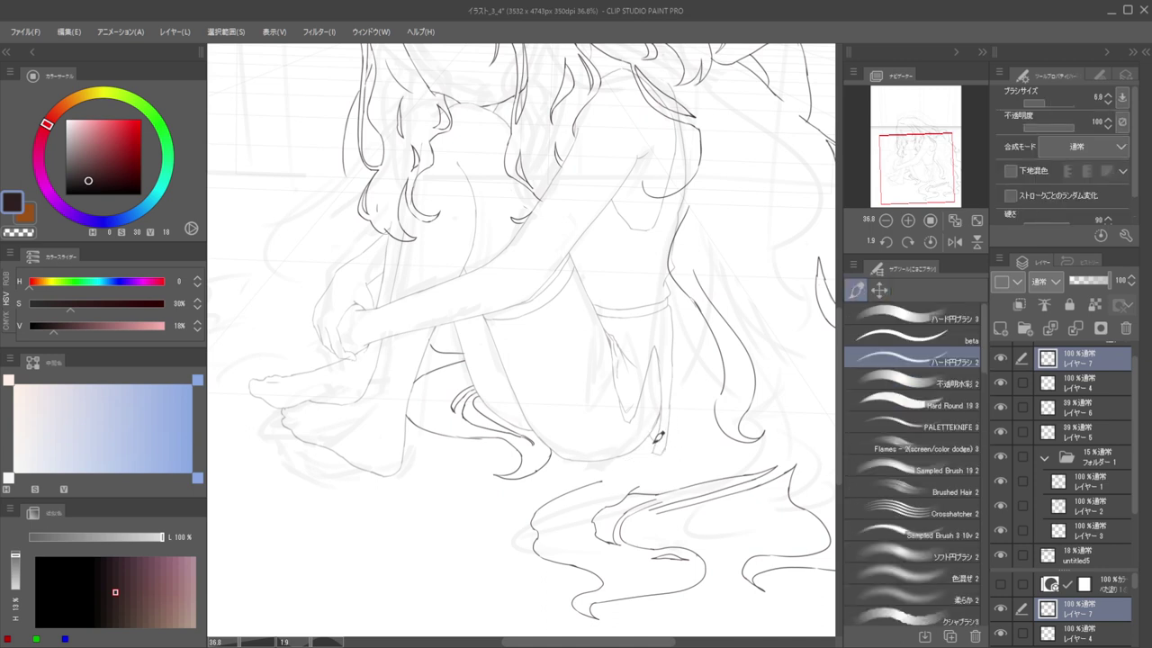
key("e")
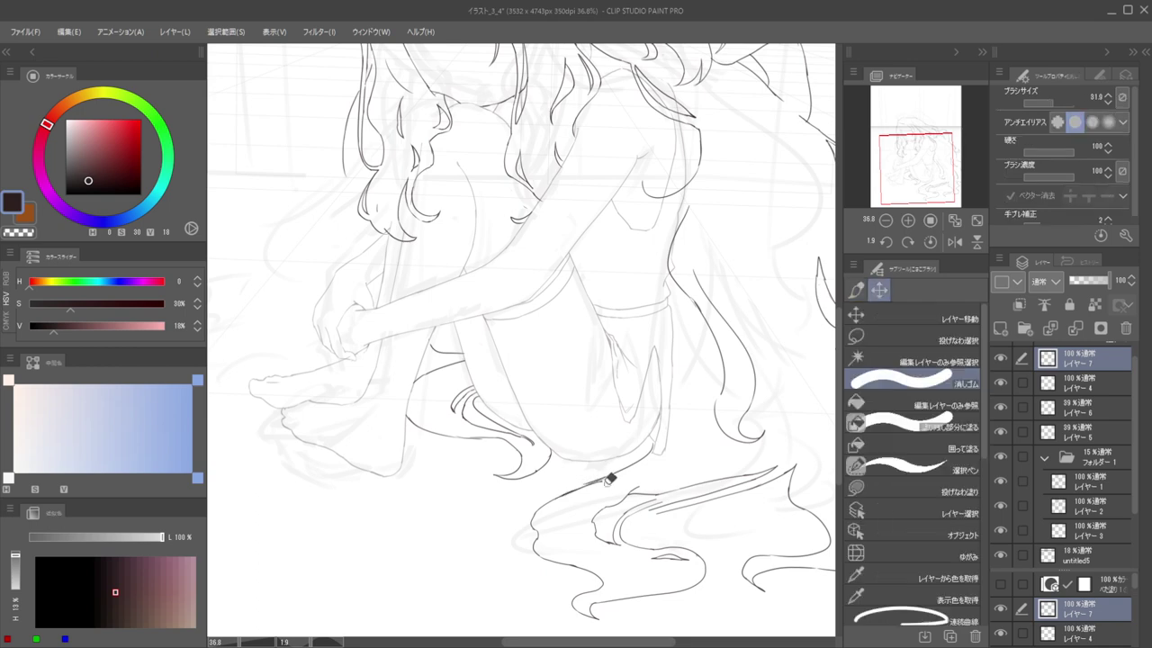
left_click_drag(603, 482, 553, 496)
Erase short hair pieces near the curl, undo a misplaced connecting stroke and trim the overlap
key("b")
key("e")
mouse_move(642, 478)
left_mouse_down()
mouse_move(592, 518)
mouse_move(529, 468)
left_mouse_up()
key("b")
key("ctrl+z")
key("ctrl+z")
key("e")
key("b")
Redraw the hair line out to the curled tip, undoing the last stroke
left_click_drag(617, 484, 650, 464)
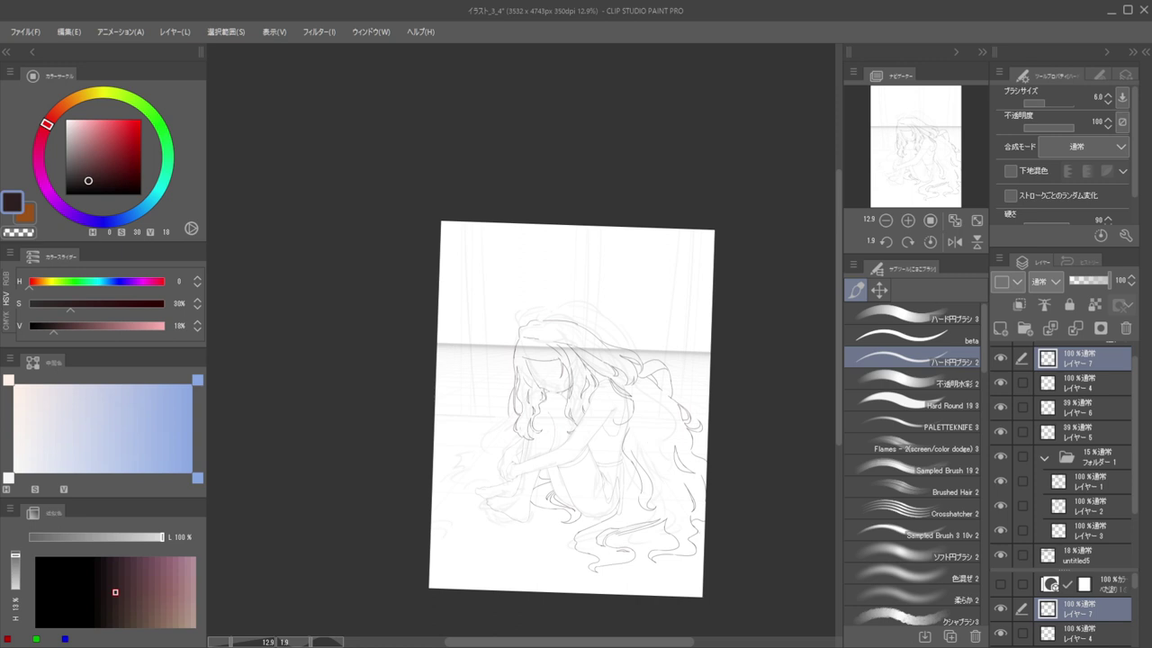
scroll(600, 544, "up", 3)
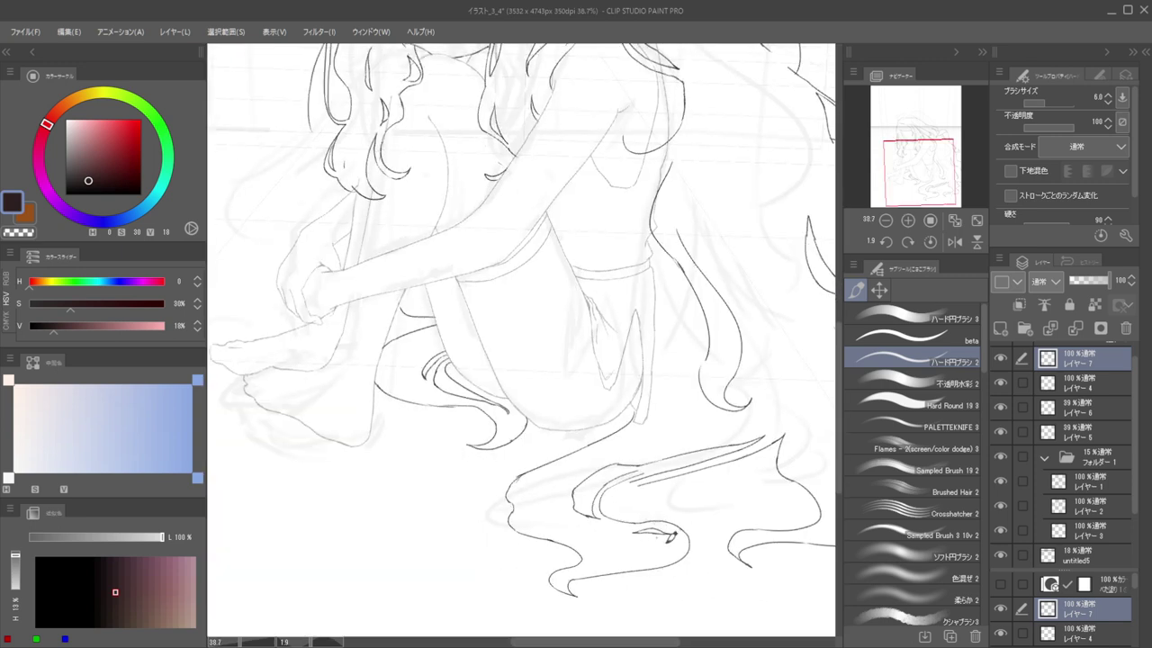
key("e")
key("b")
key("e")
mouse_move(681, 529)
left_mouse_down()
mouse_move(702, 543)
mouse_move(633, 568)
left_mouse_up()
key("b")
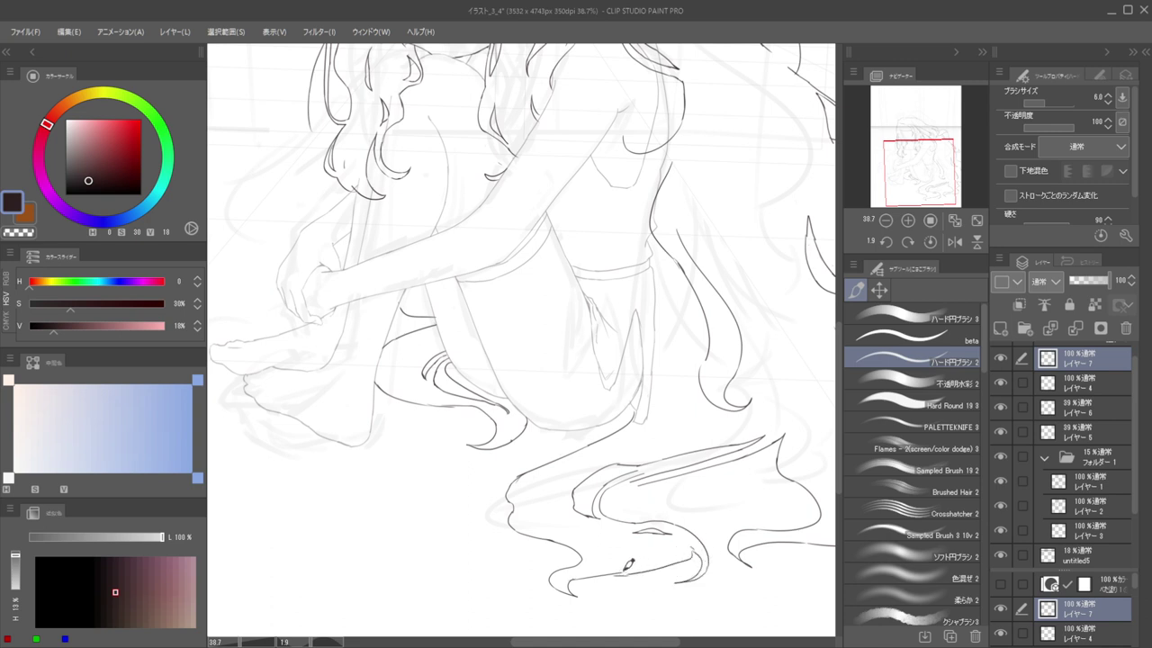
key("ctrl+z")
Zoom out and mirror the canvas view to check proportions, bringing the hair tips back into view
left_click_drag(684, 506, 776, 505)
key("h")
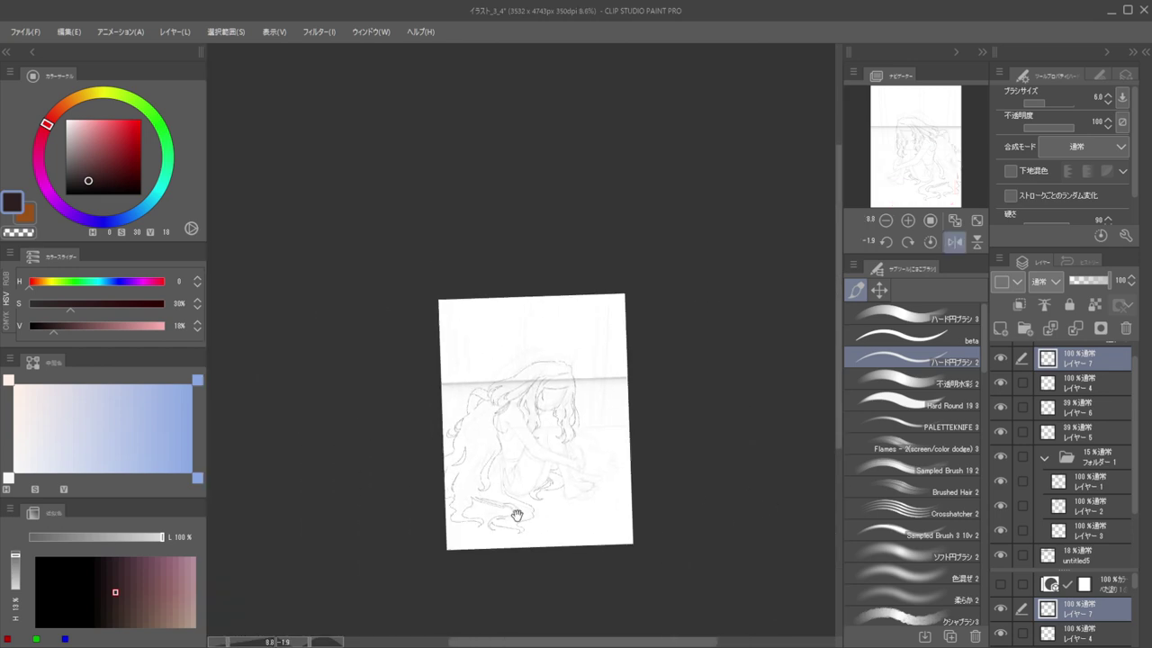
left_click_drag(479, 503, 551, 536)
scroll(551, 536, "up", 2)
On the mirrored canvas, draw a hair tip ending in a hooked curl, redoing two failed strokes
key("e")
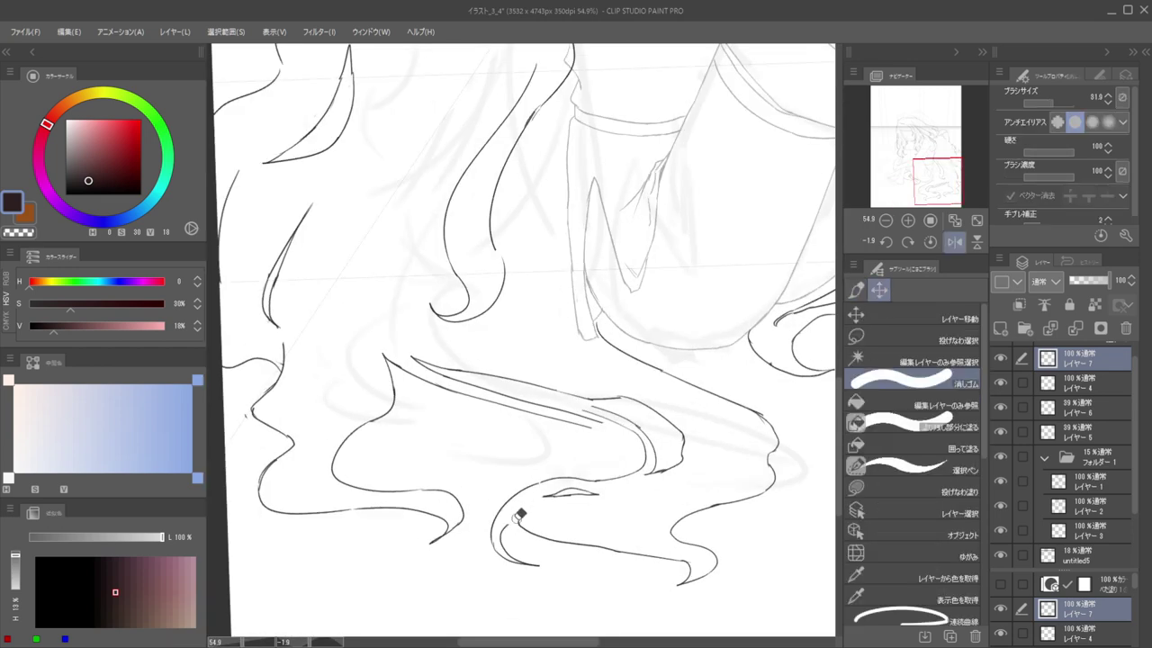
key("b")
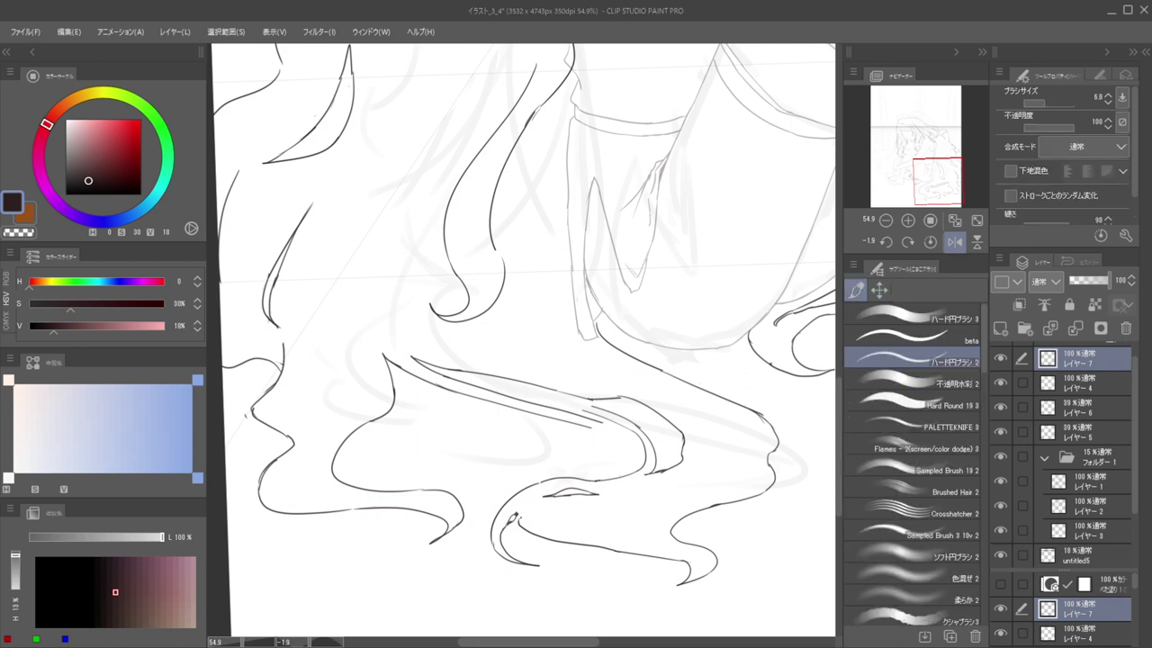
scroll(547, 458, "down", 6)
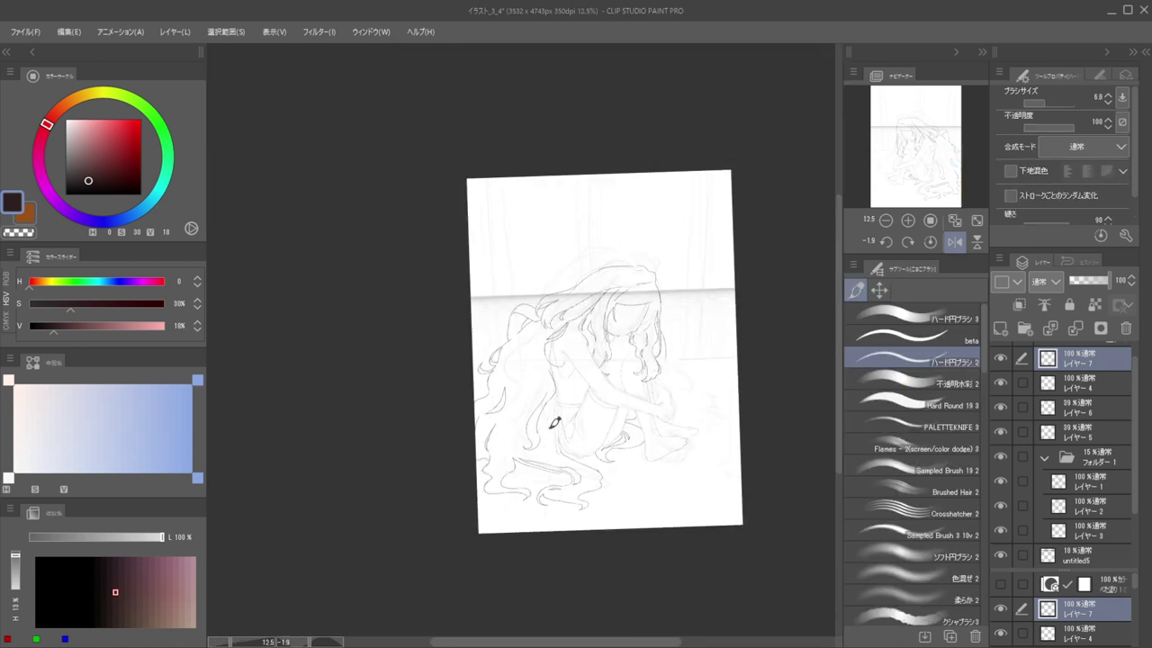
key("h")
scroll(594, 502, "up", 4)
key("e")
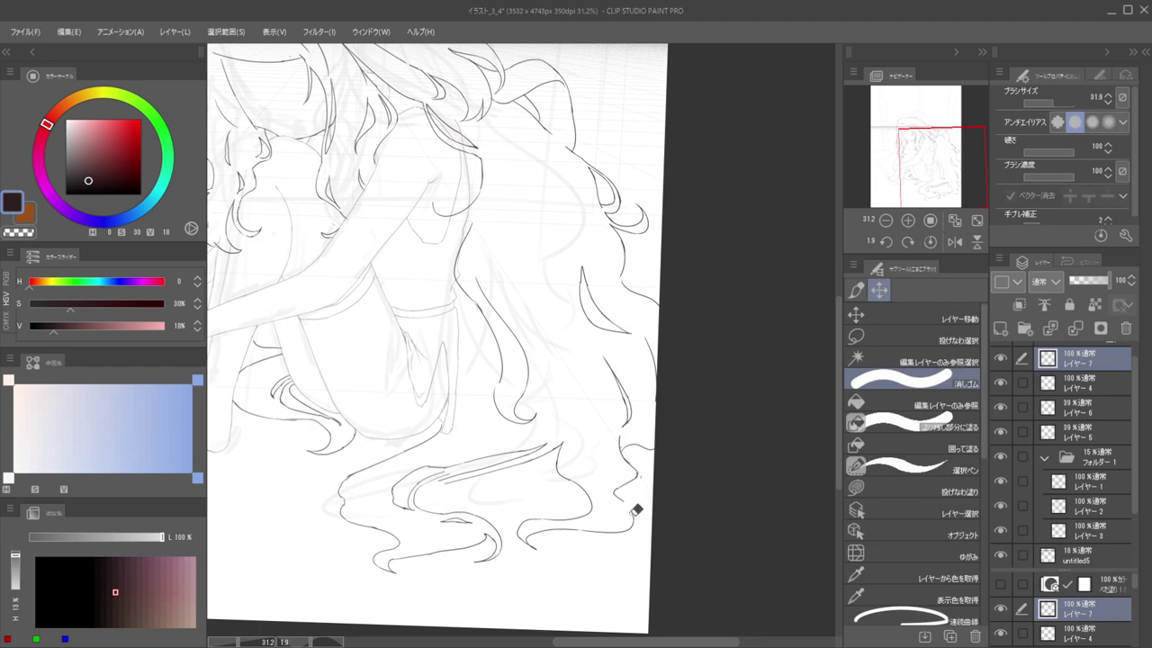
key("b")
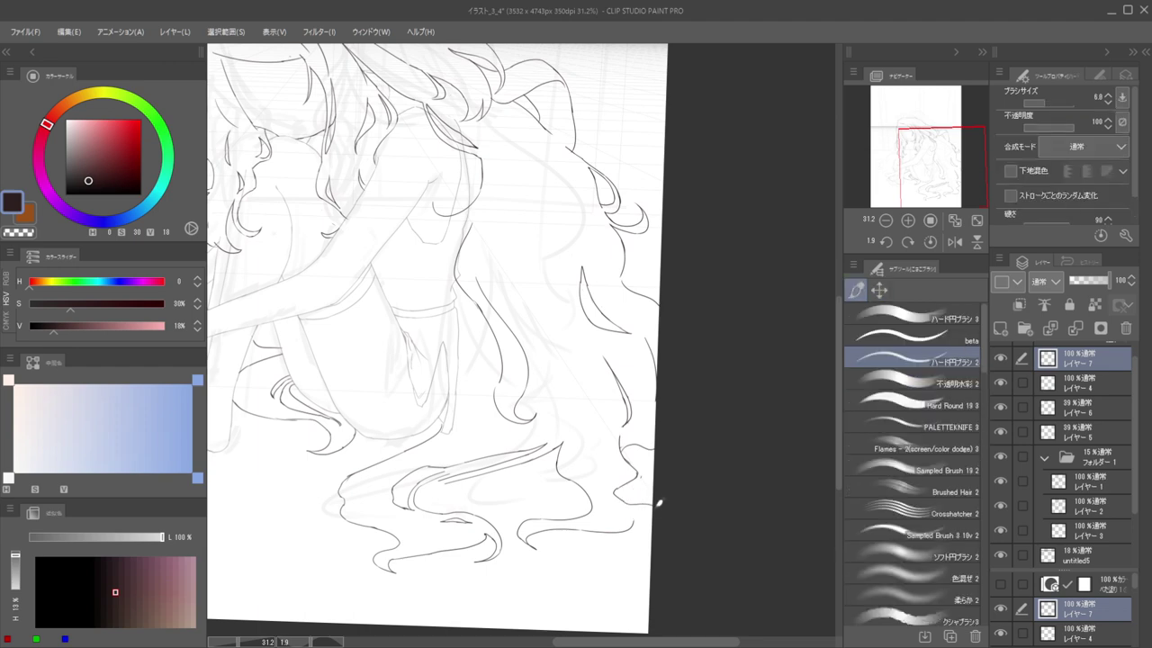
scroll(605, 490, "up", 3)
key("h")
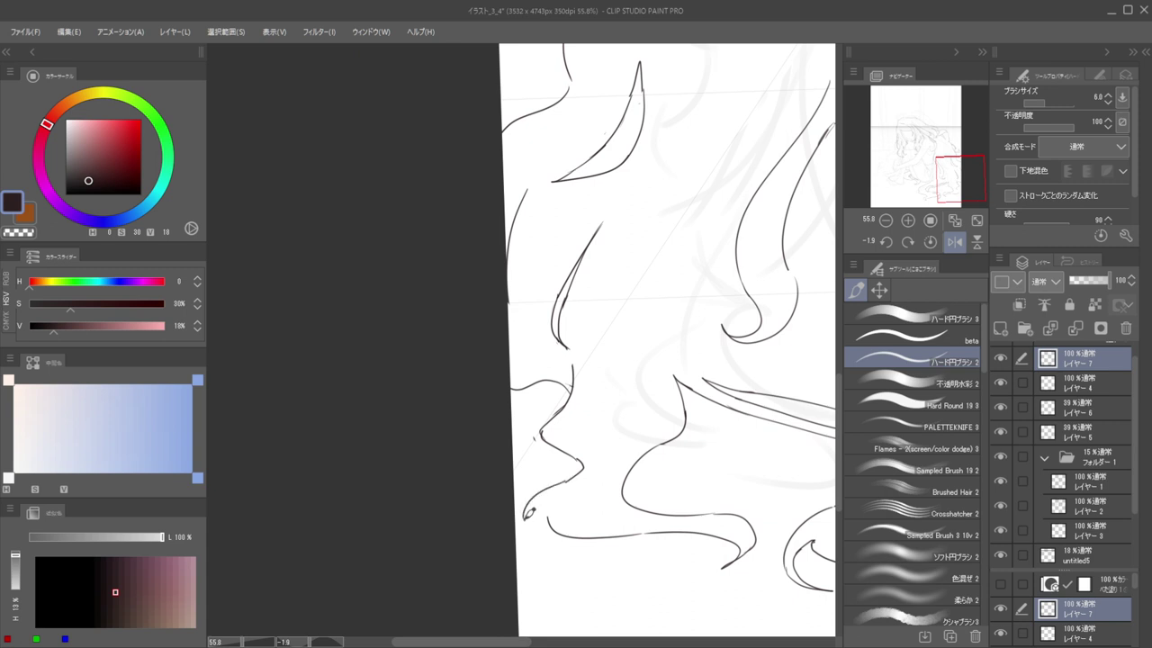
mouse_move(574, 471)
left_mouse_down()
mouse_move(527, 510)
mouse_move(538, 538)
left_mouse_up()
key("ctrl+z")
mouse_move(571, 478)
left_mouse_down()
mouse_move(523, 529)
mouse_move(552, 555)
mouse_move(533, 527)
left_mouse_up()
key("ctrl+z")
key("ctrl+z")
key("ctrl+z")
key("ctrl+z")
mouse_move(576, 475)
left_mouse_down()
mouse_move(527, 507)
mouse_move(526, 535)
mouse_move(586, 533)
mouse_move(535, 525)
left_mouse_up()
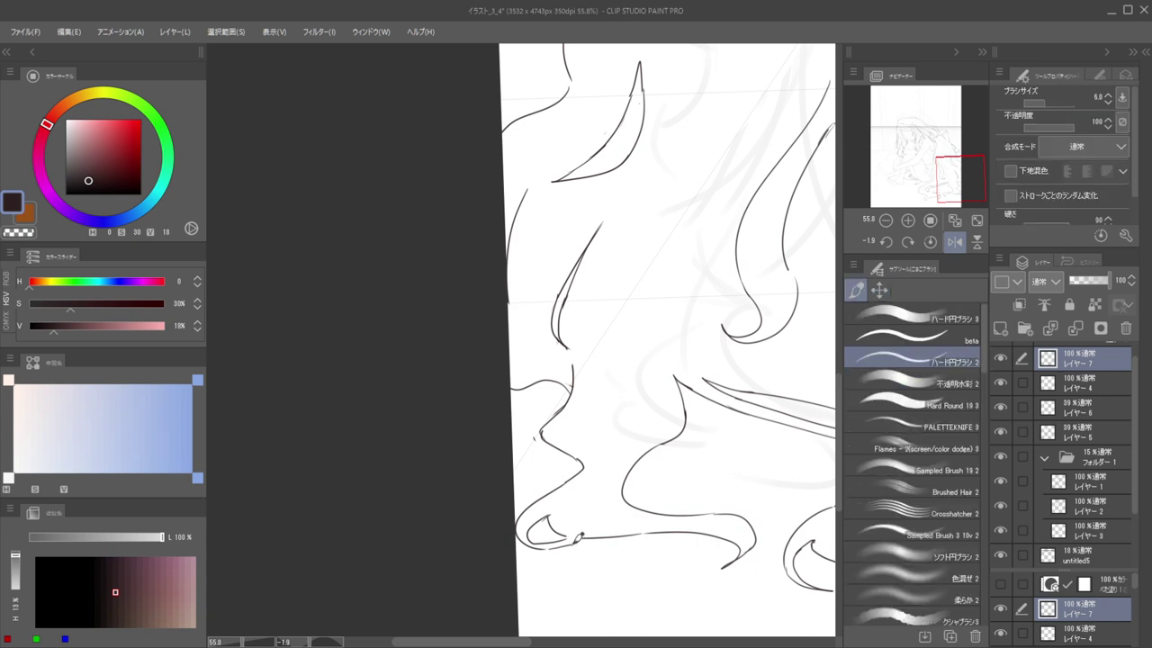
Check the page unmirrored and replace the short hair-tip stroke with a hooked stroke
left_click_drag(602, 518, 650, 481)
key("h")
mouse_move(505, 490)
left_mouse_down()
mouse_move(633, 511)
mouse_move(618, 532)
mouse_move(642, 503)
left_mouse_up()
key("e")
key("b")
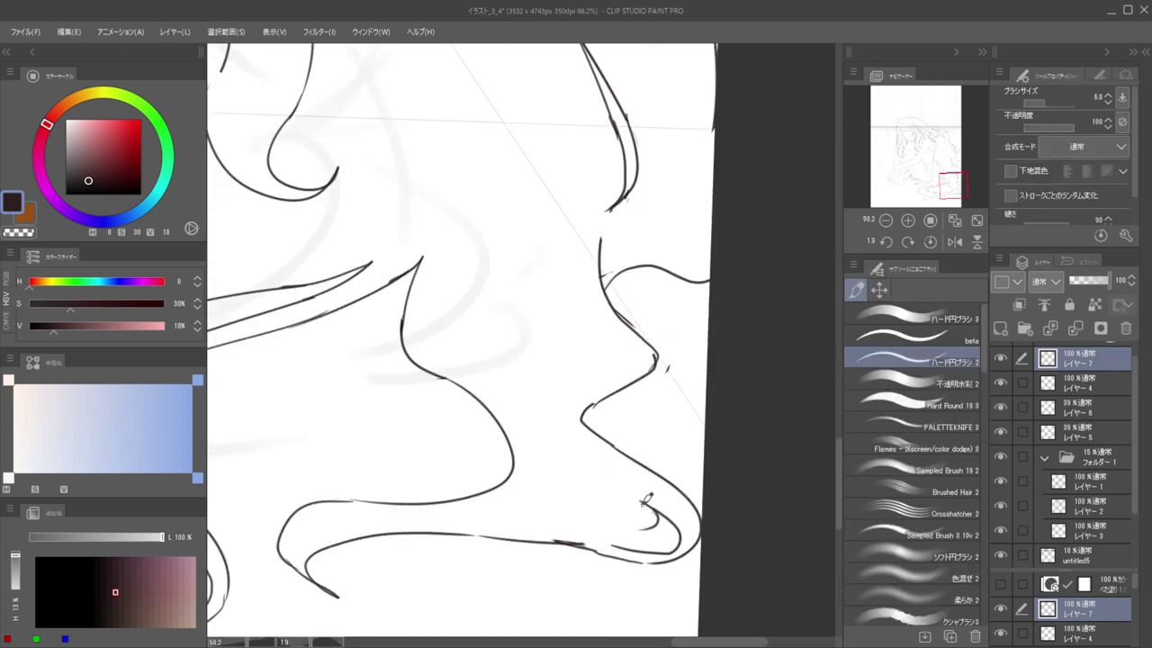
key("ctrl+z")
mouse_move(635, 494)
left_mouse_down()
mouse_move(656, 522)
mouse_move(613, 531)
mouse_move(531, 481)
mouse_move(687, 469)
left_mouse_up()
Erase part of the lower hair stroke near the tips on the mirrored view
key("h")
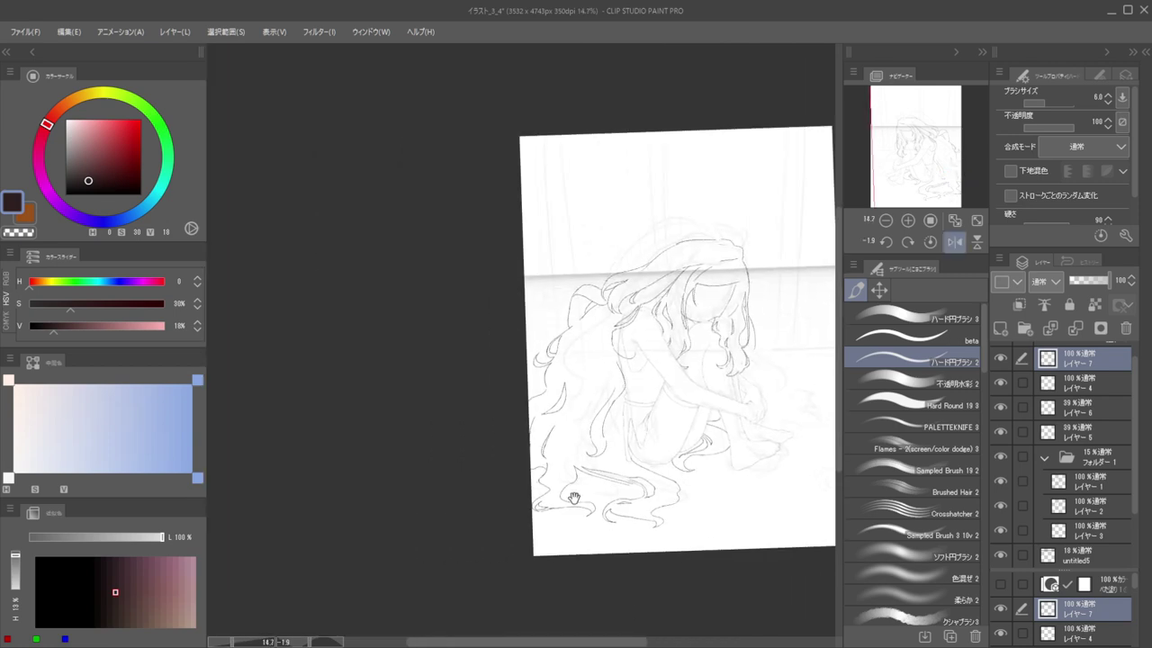
left_click_drag(518, 499, 546, 505)
scroll(544, 506, "up", 5)
key("e")
mouse_move(560, 544)
left_mouse_down()
mouse_move(623, 542)
mouse_move(572, 538)
mouse_move(561, 510)
mouse_move(577, 542)
mouse_move(609, 535)
left_mouse_up()
Redraw the hooked curl at the hair tip and erase the stray line end
key("b")
mouse_move(583, 493)
left_mouse_down()
mouse_move(554, 531)
mouse_move(554, 518)
mouse_move(554, 547)
mouse_move(630, 531)
left_mouse_up()
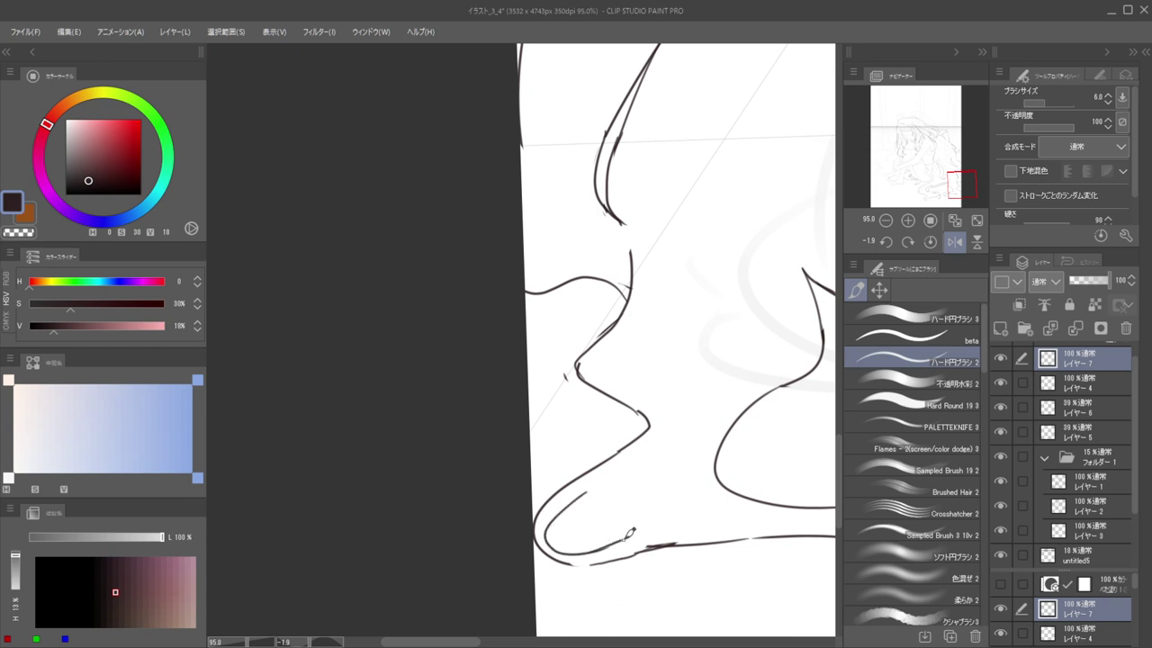
mouse_move(581, 493)
left_mouse_down()
mouse_move(613, 528)
mouse_move(627, 524)
mouse_move(603, 524)
mouse_move(663, 480)
left_mouse_up()
key("h")
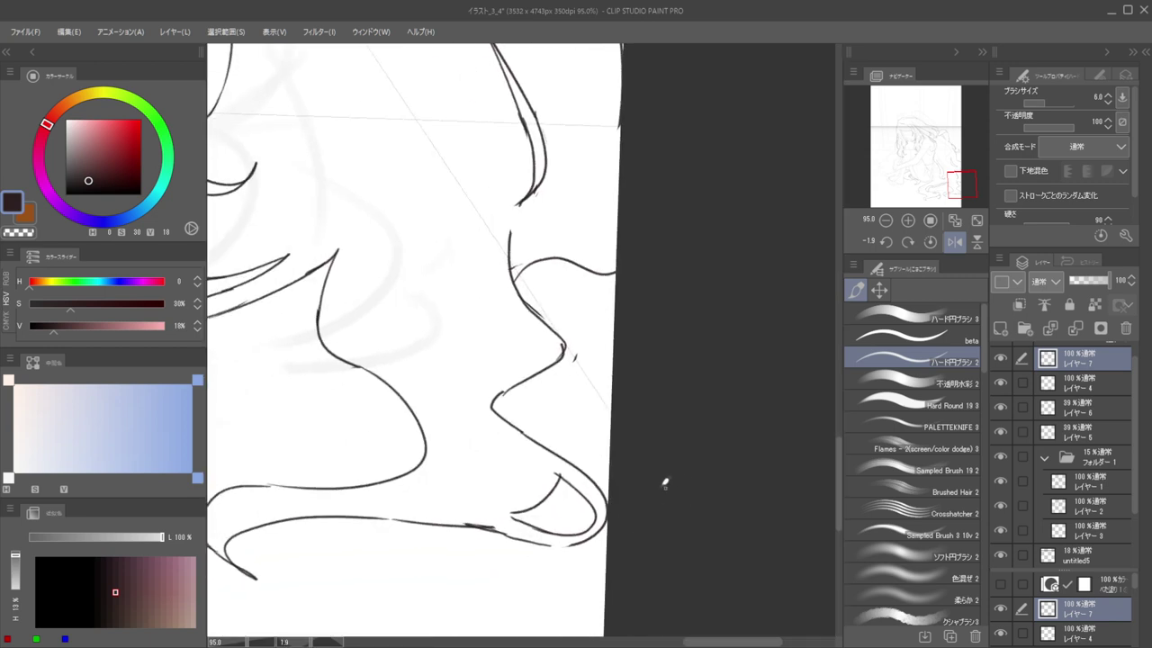
key("ctrl+z")
mouse_move(554, 472)
left_mouse_down()
mouse_move(557, 508)
mouse_move(522, 511)
left_mouse_up()
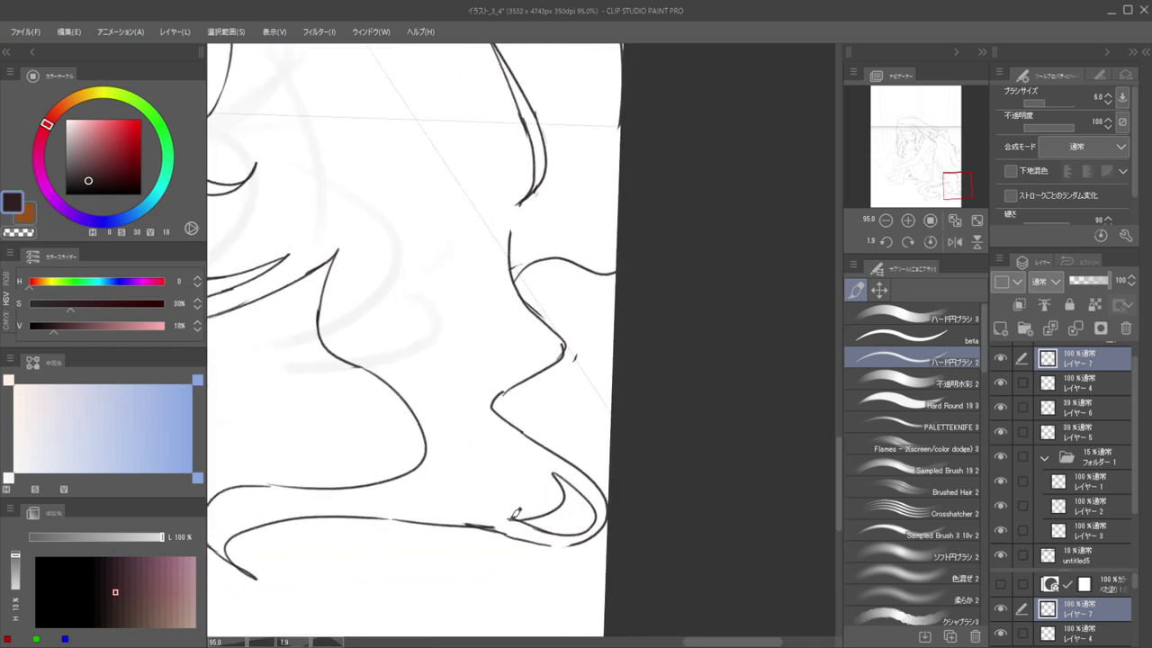
key("e")
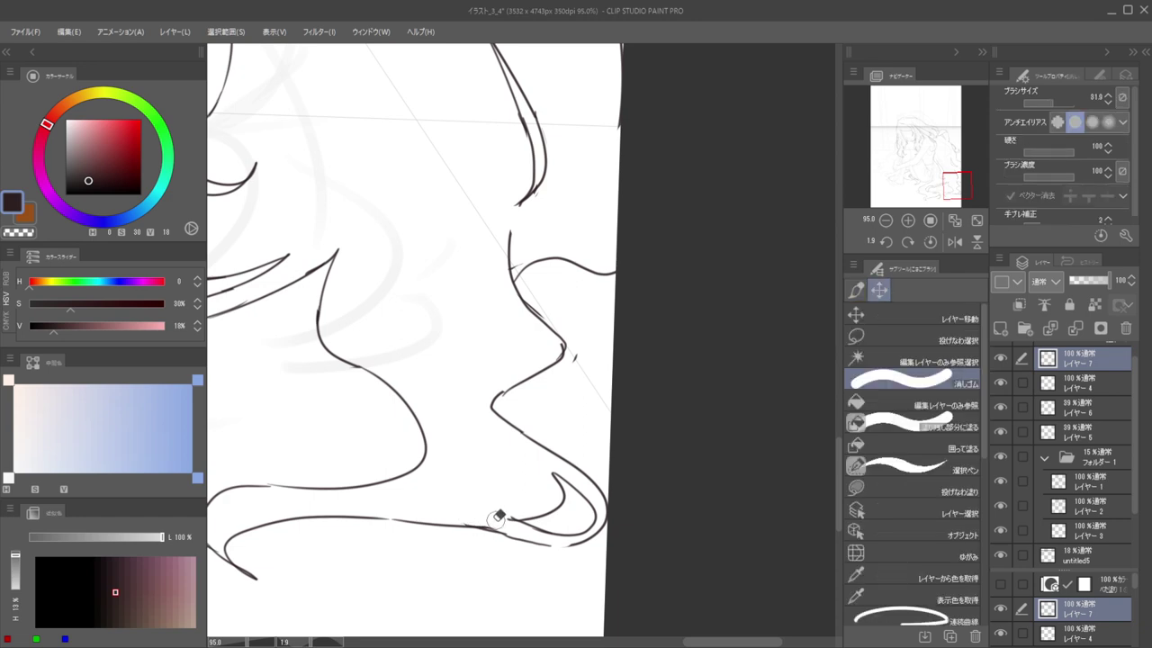
mouse_move(498, 512)
left_mouse_down()
mouse_move(512, 513)
mouse_move(494, 458)
mouse_move(635, 475)
left_mouse_up()
Trim away part of a hair line above the curled tips
key("h")
scroll(635, 475, "up", 8)
key("b")
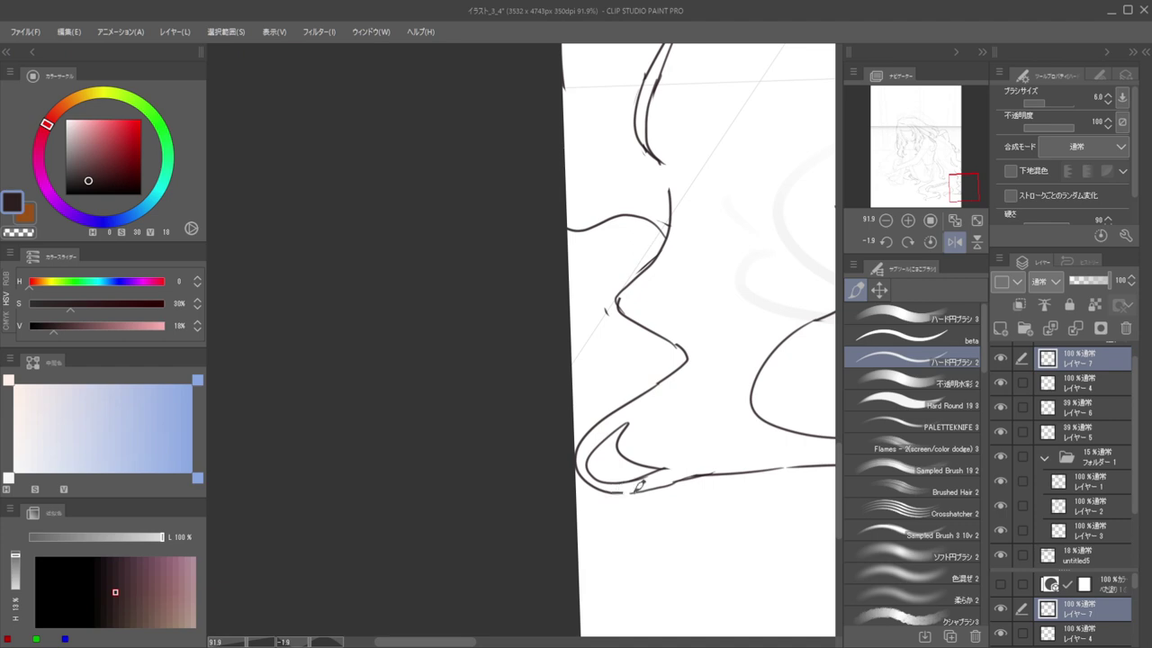
scroll(612, 455, "down", 4)
scroll(612, 455, "up", 3)
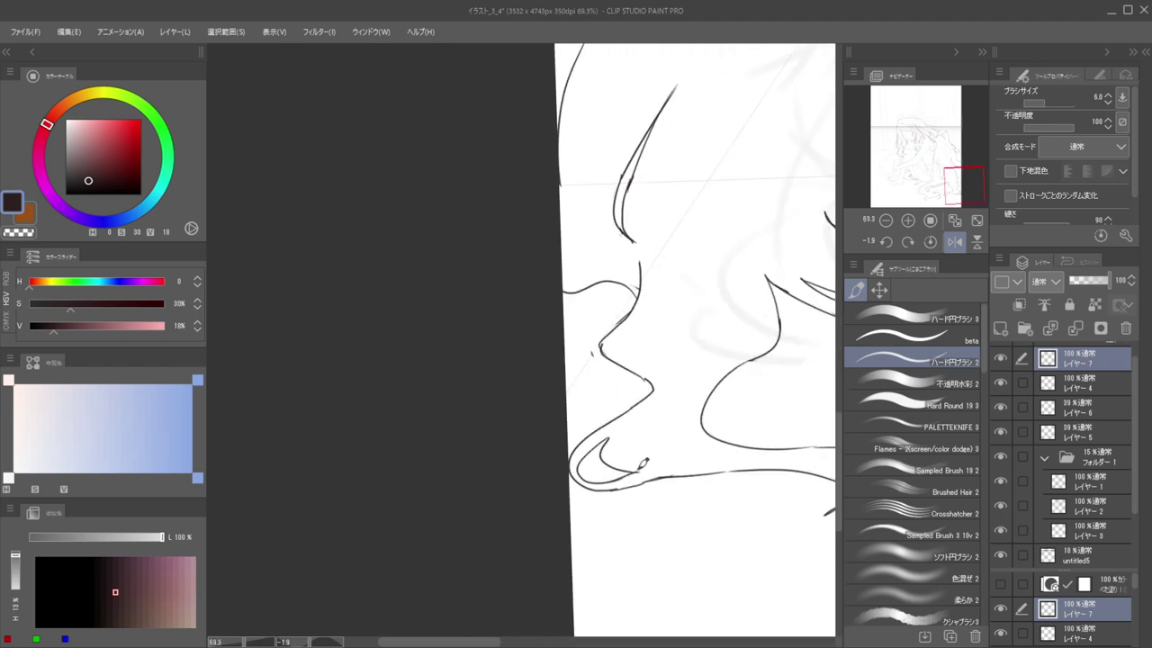
key("e")
key("b")
scroll(635, 464, "down", 3)
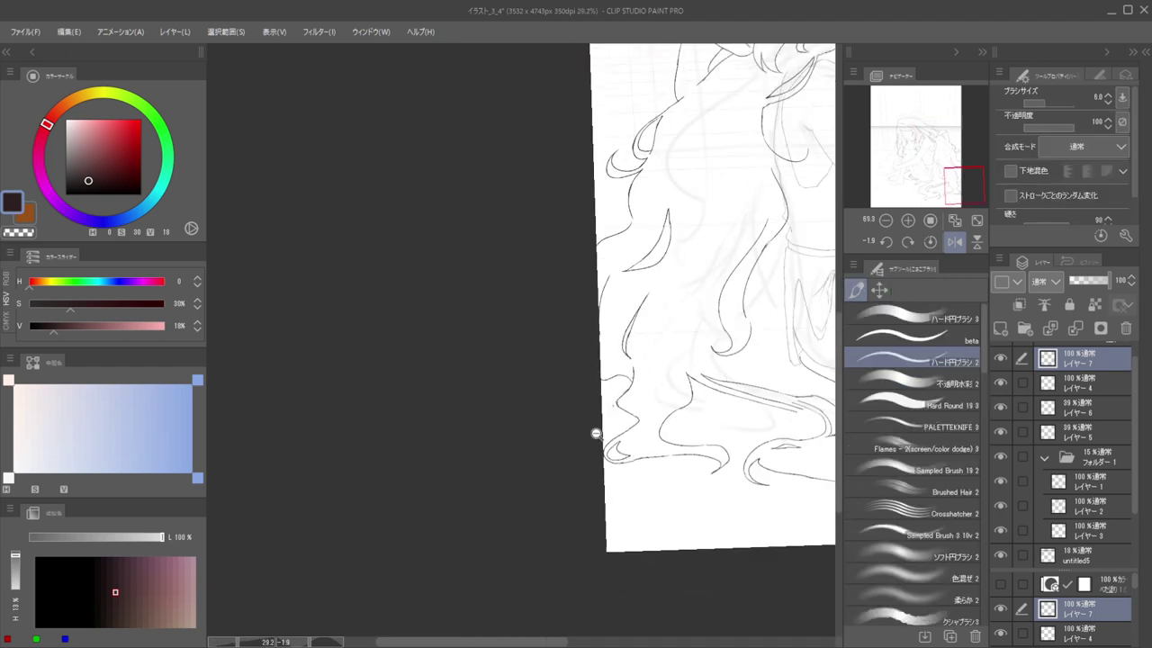
scroll(596, 432, "up", 4)
key("e")
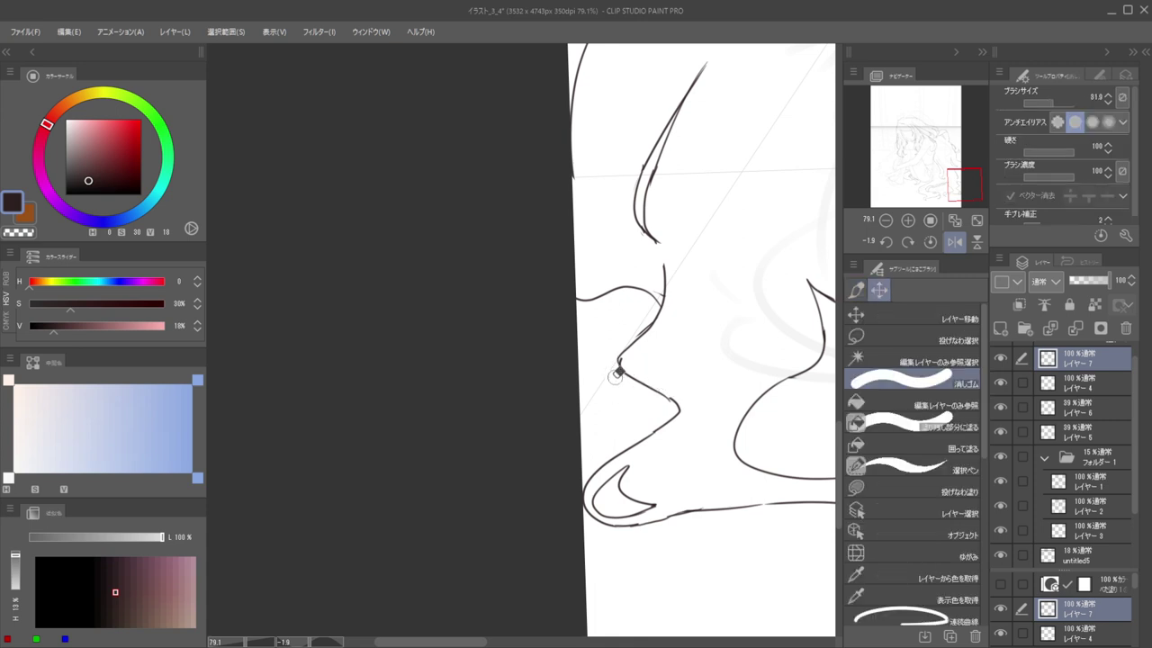
key("b")
key("e")
left_click_drag(637, 368, 601, 393)
Add a small loop at a hair tip and erase a stray line beside it
key("b")
scroll(581, 396, "down", 5)
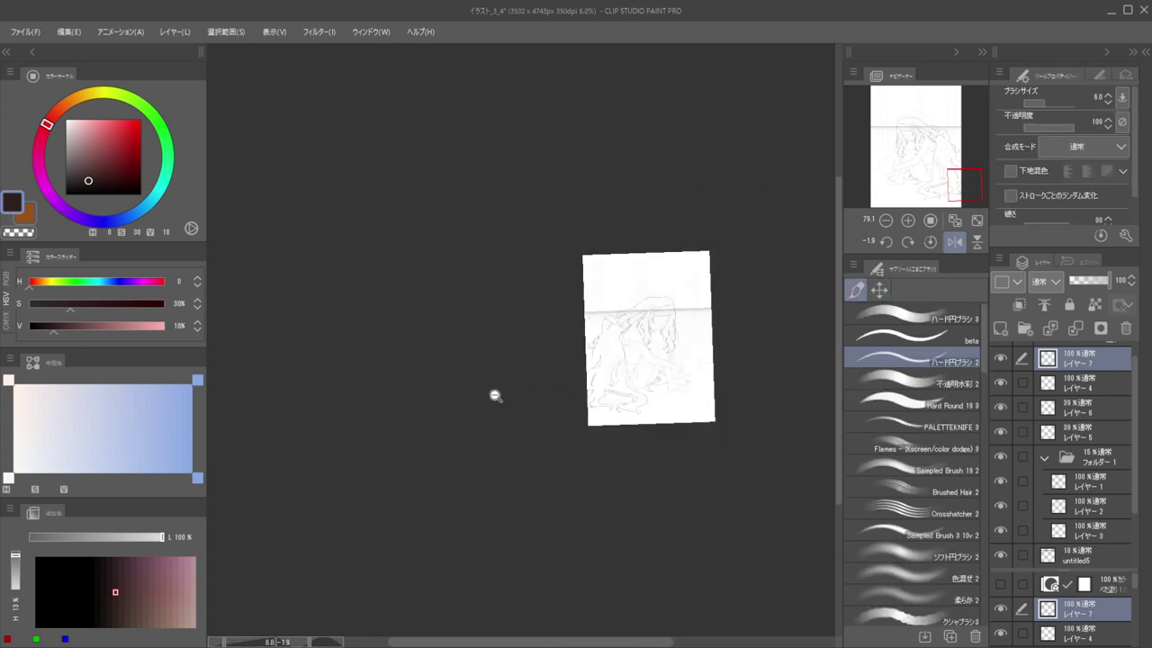
scroll(570, 360, "up", 4)
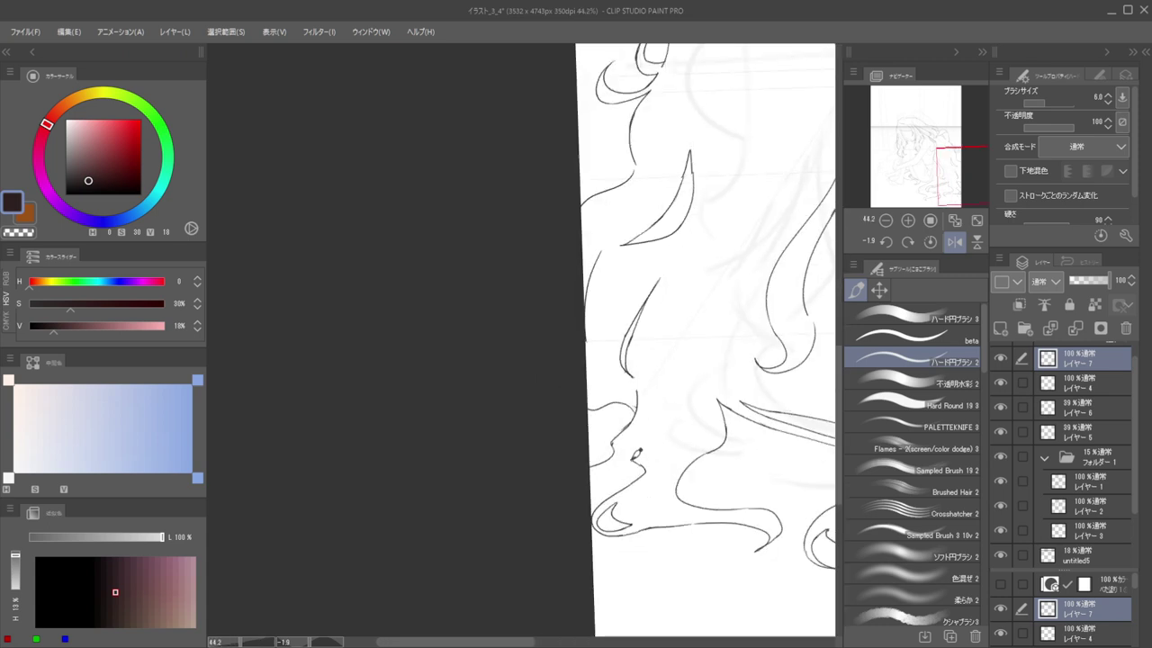
left_click_drag(615, 471, 590, 470)
key("ctrl+z")
left_click_drag(642, 370, 647, 376)
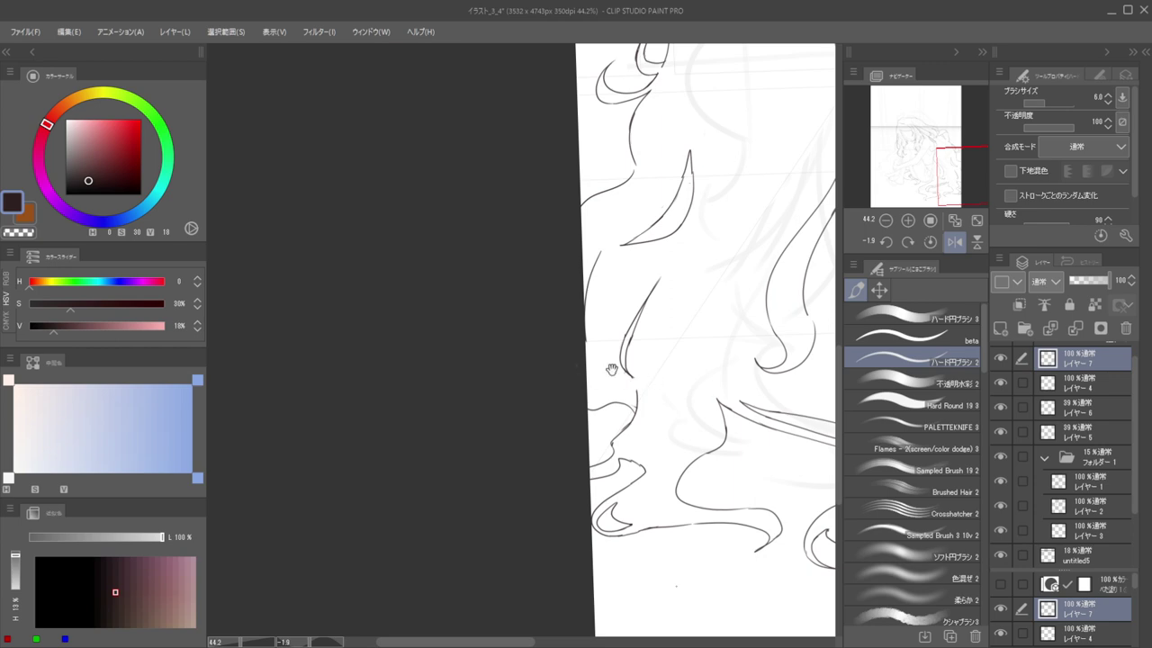
scroll(611, 369, "up", 3)
key("e")
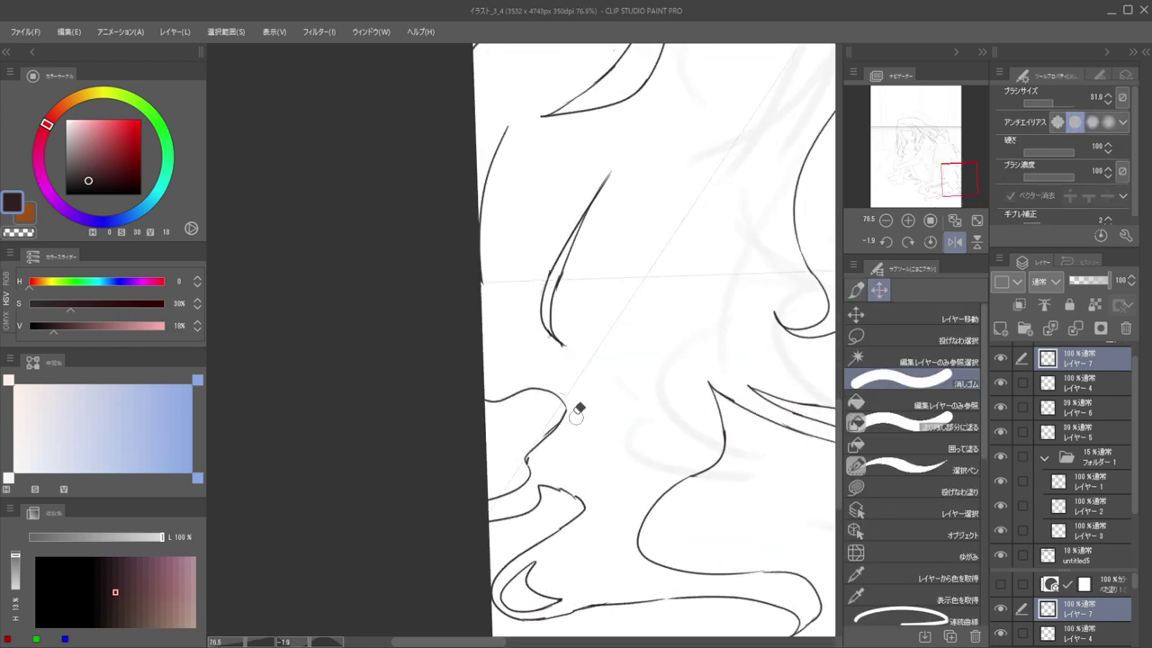
scroll(579, 373, "up", 4)
key("b")
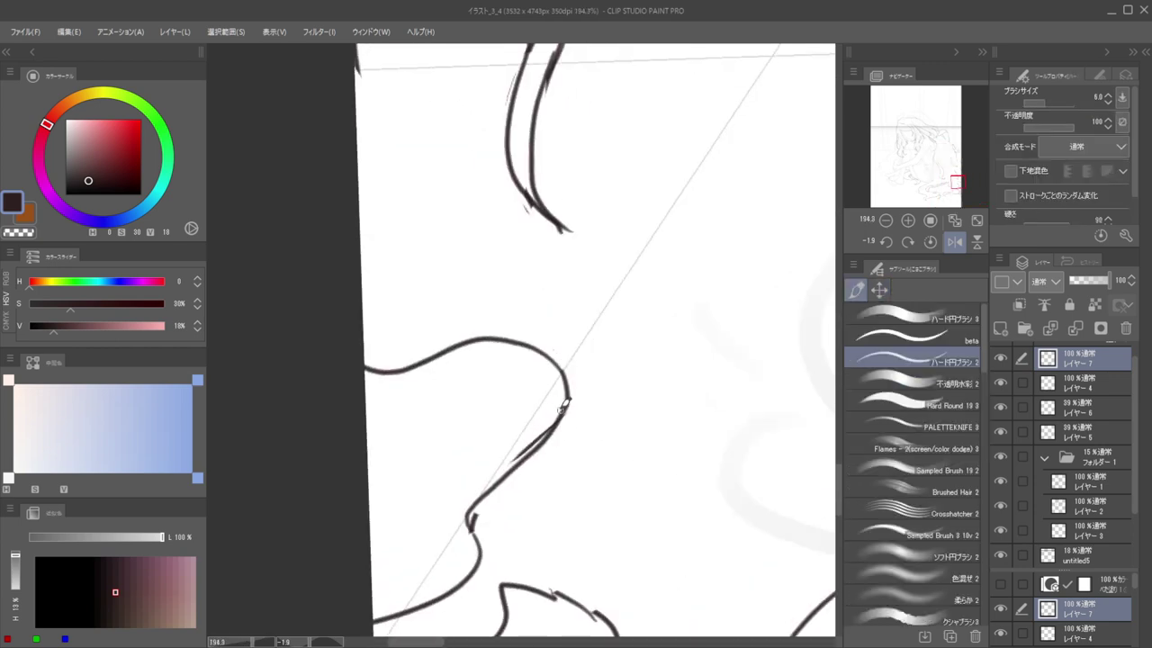
key("e")
left_click_drag(542, 412, 502, 452)
scroll(505, 421, "down", 10)
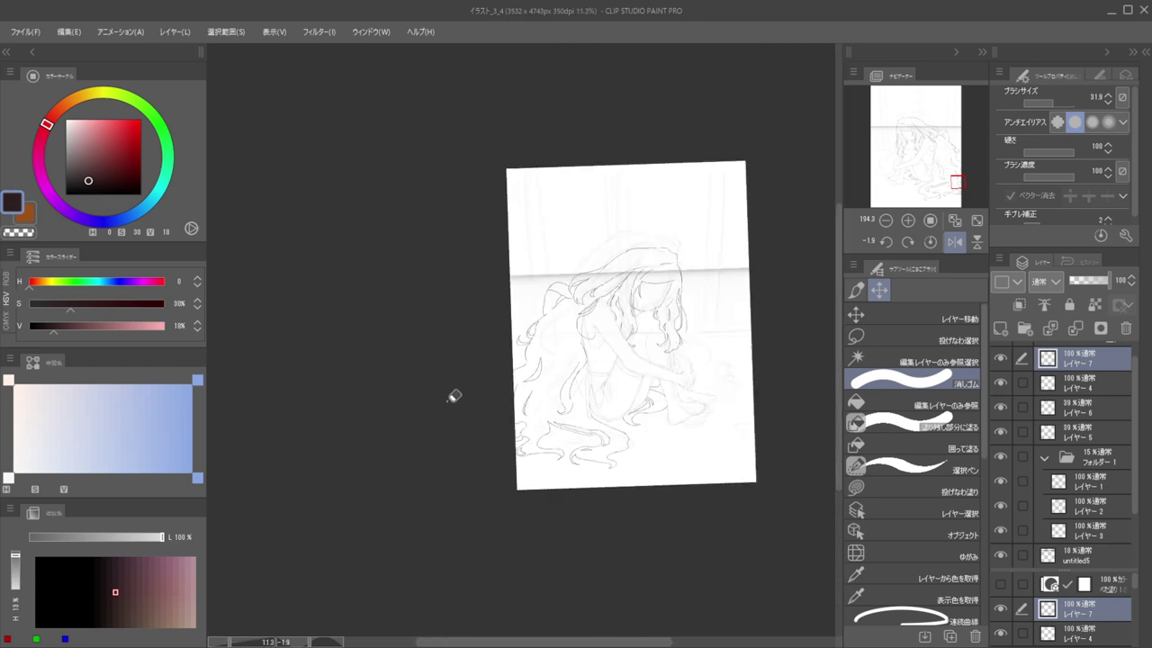
Draw two curving hair strand lines on the floor below the legs
scroll(579, 383, "down", 1)
mouse_move(578, 382)
left_mouse_down()
mouse_move(557, 411)
mouse_move(633, 418)
mouse_move(538, 463)
mouse_move(608, 428)
mouse_move(553, 446)
mouse_move(611, 432)
mouse_move(538, 466)
mouse_move(521, 489)
mouse_move(545, 498)
mouse_move(520, 496)
mouse_move(503, 470)
mouse_move(507, 494)
mouse_move(504, 463)
mouse_move(510, 488)
mouse_move(505, 465)
mouse_move(502, 481)
mouse_move(554, 497)
left_mouse_up()
key("h")
scroll(529, 468, "up", 8)
key("b")
key("e")
key("b")
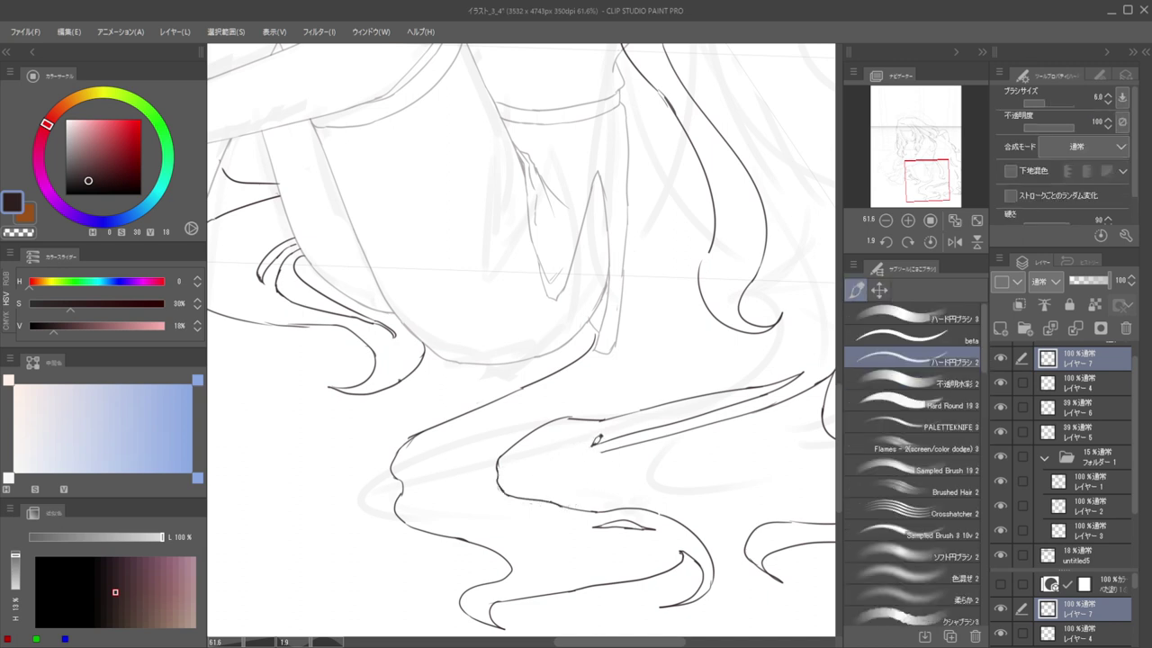
left_click_drag(590, 442, 534, 489)
mouse_move(605, 444)
left_mouse_down()
mouse_move(528, 480)
mouse_move(558, 497)
mouse_move(633, 465)
mouse_move(563, 495)
mouse_move(612, 467)
mouse_move(545, 481)
left_mouse_up()
Undo the curl stroke, trim the line end near the curl, and add a short hair stroke
key("h")
scroll(621, 466, "up", 5)
key("e")
key("p")
key("ctrl+z")
key("e")
left_click_drag(617, 462, 543, 496)
key("p")
key("e")
key("p")
mouse_move(620, 474)
left_mouse_down()
mouse_move(627, 464)
mouse_move(612, 476)
mouse_move(563, 442)
mouse_move(592, 409)
mouse_move(581, 409)
left_mouse_up()
Save the illustration and return the canvas view to its unflipped orientation
key("e")
key("p")
key("ctrl+s")
key("h")
key("h")
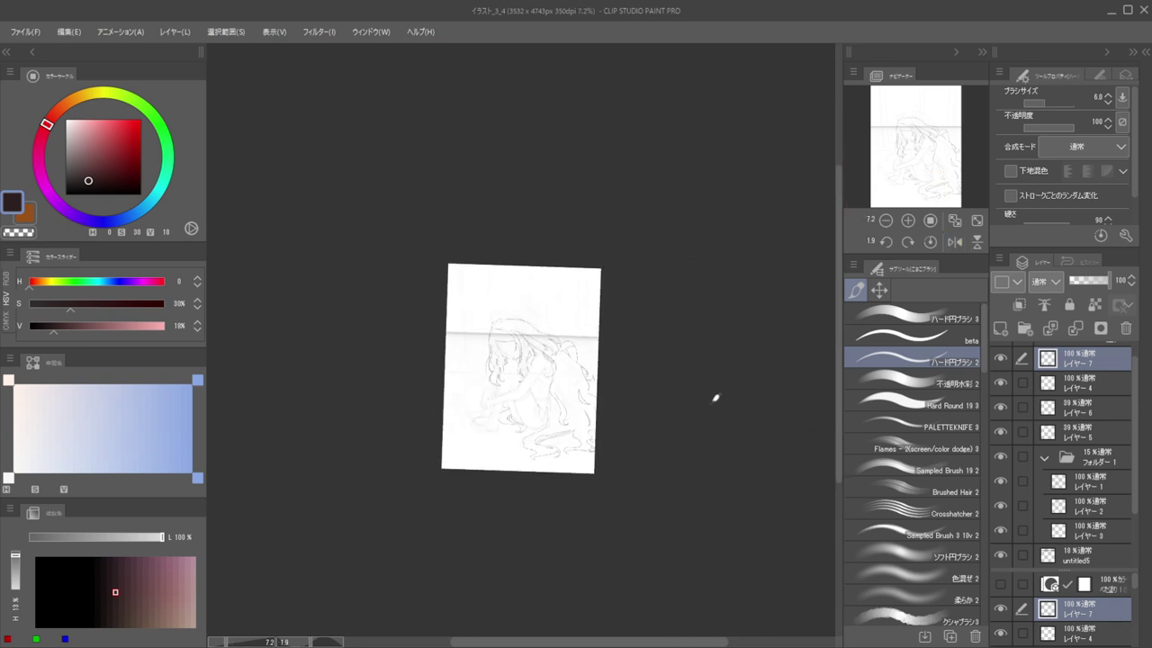
scroll(567, 415, "up", 5)
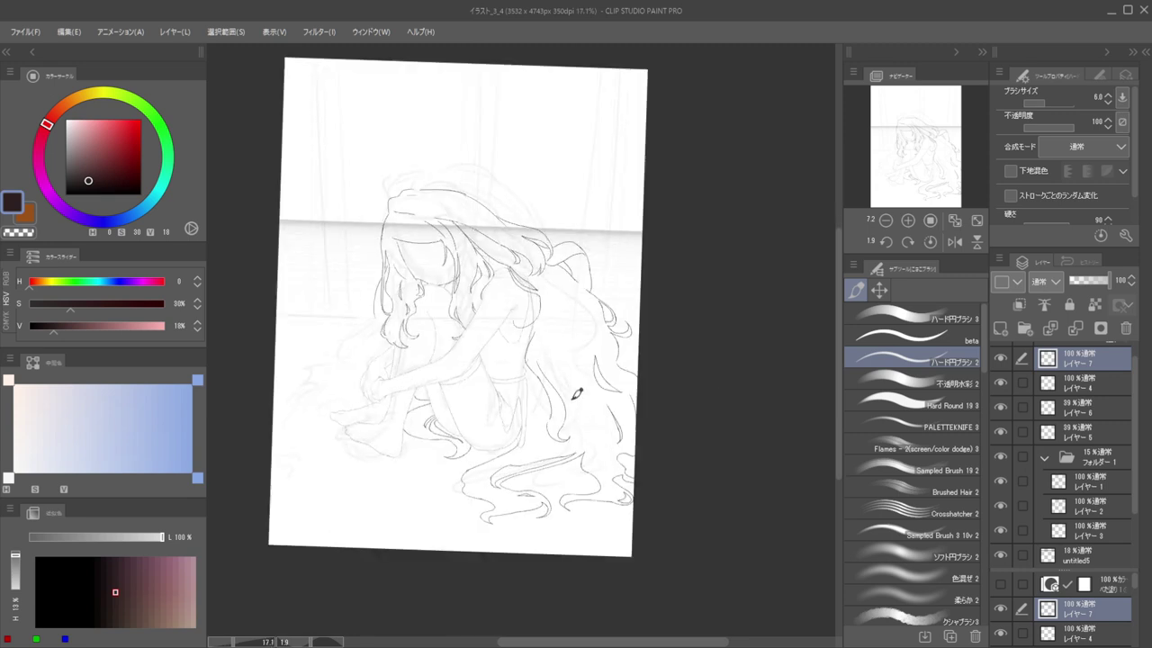
left_click_drag(559, 321, 572, 386)
key("h")
left_click_drag(573, 384, 663, 393)
scroll(563, 341, "up", 3)
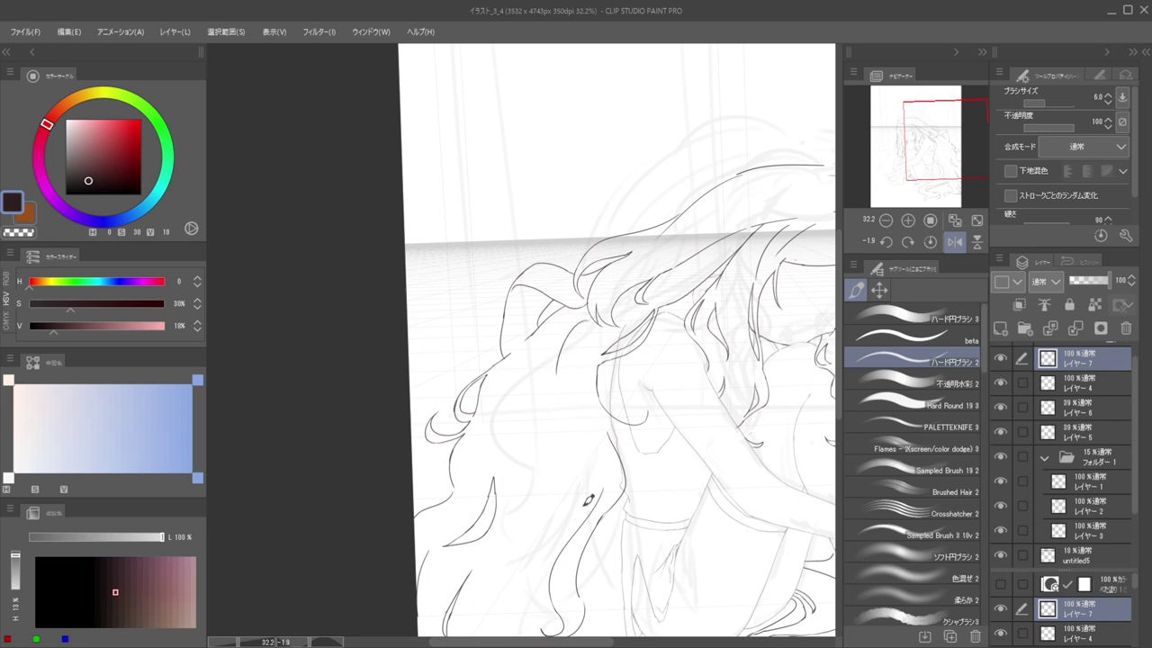
key("e")
scroll(569, 455, "down", 1)
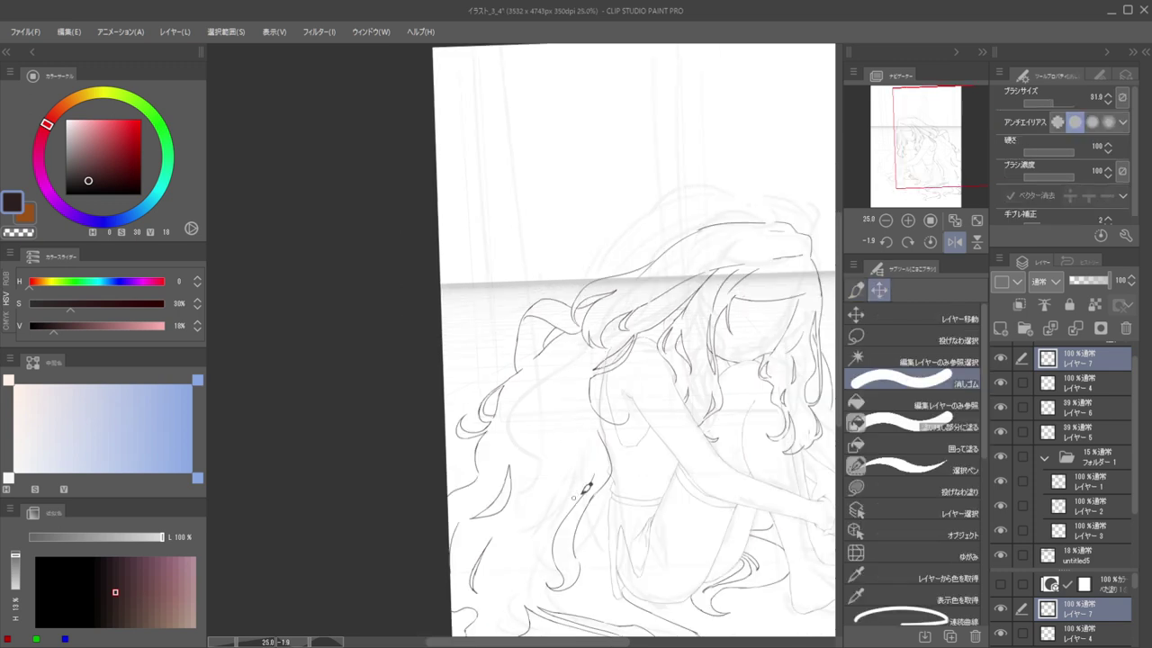
key("p")
key("bracketright")
left_click_drag(588, 475, 564, 543)
key("ctrl+z")
key("e")
key("p")
left_click_drag(587, 469, 563, 553)
key("e")
key("p")
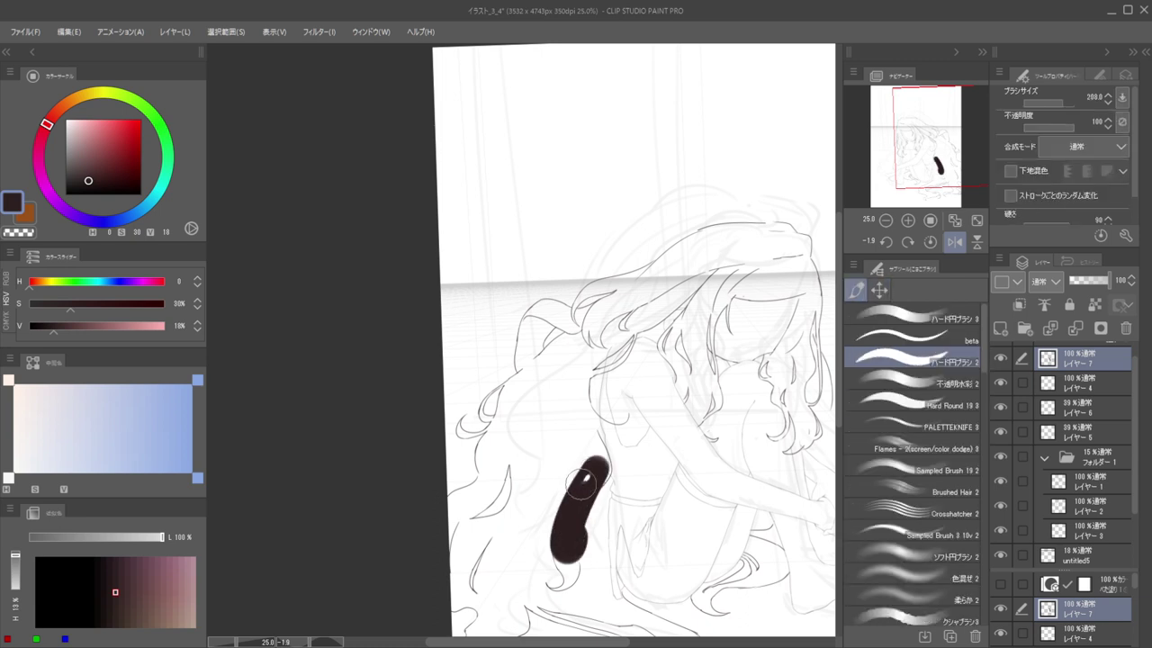
key("c")
key("e")
left_click_drag(575, 465, 566, 561)
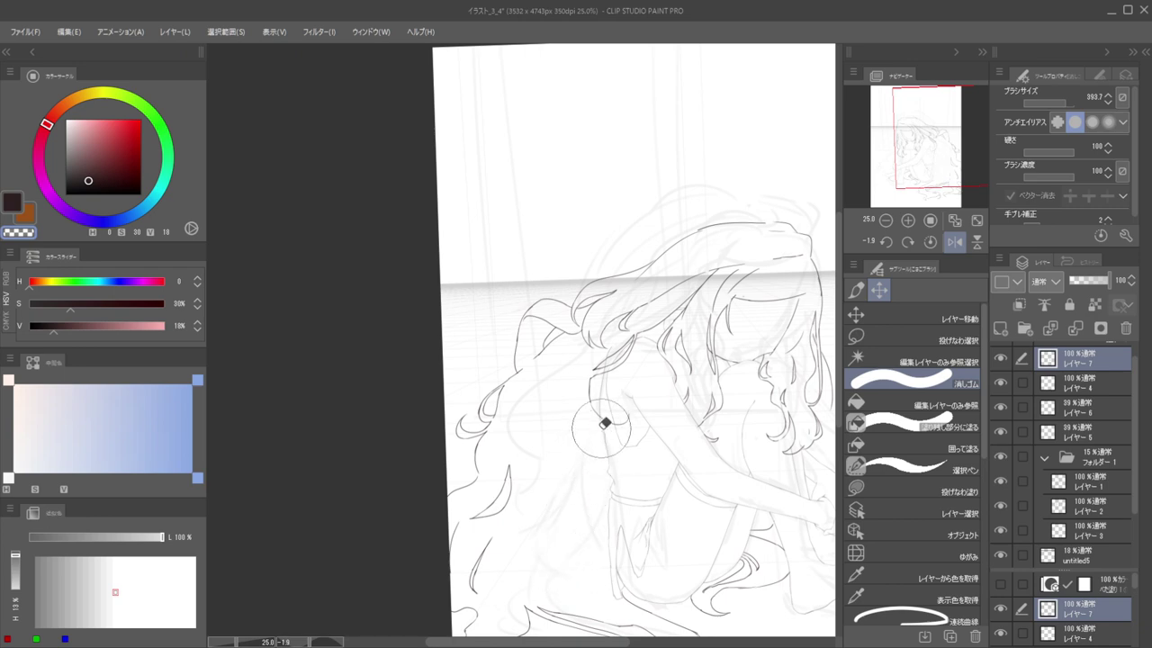
key("p")
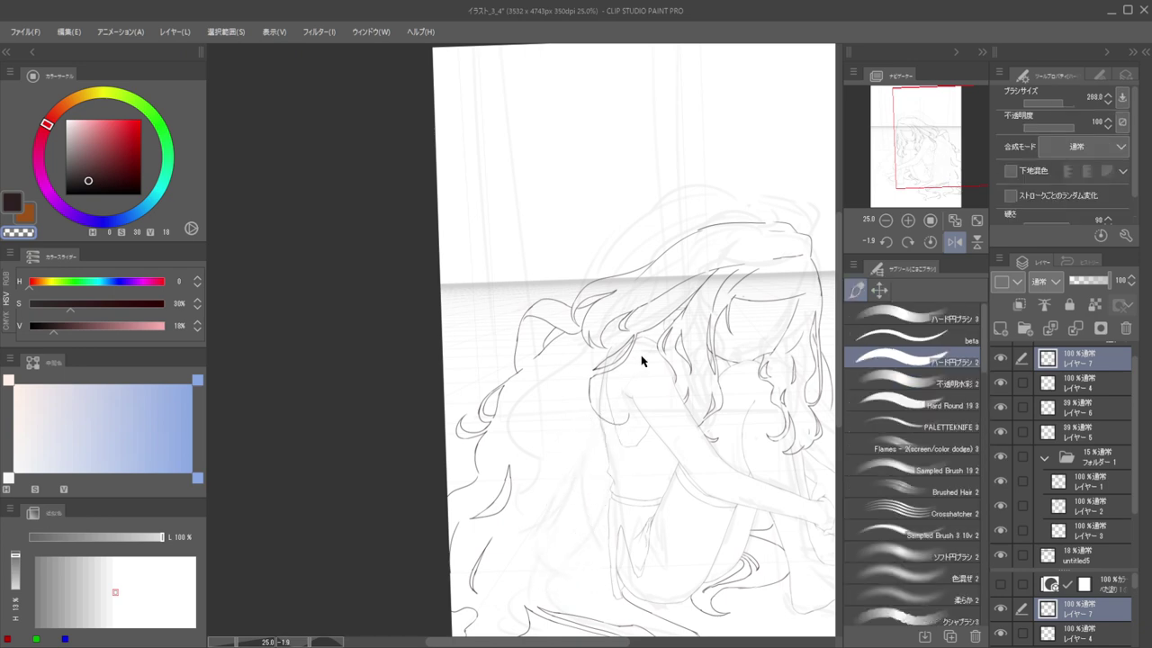
scroll(630, 400, "up", 3)
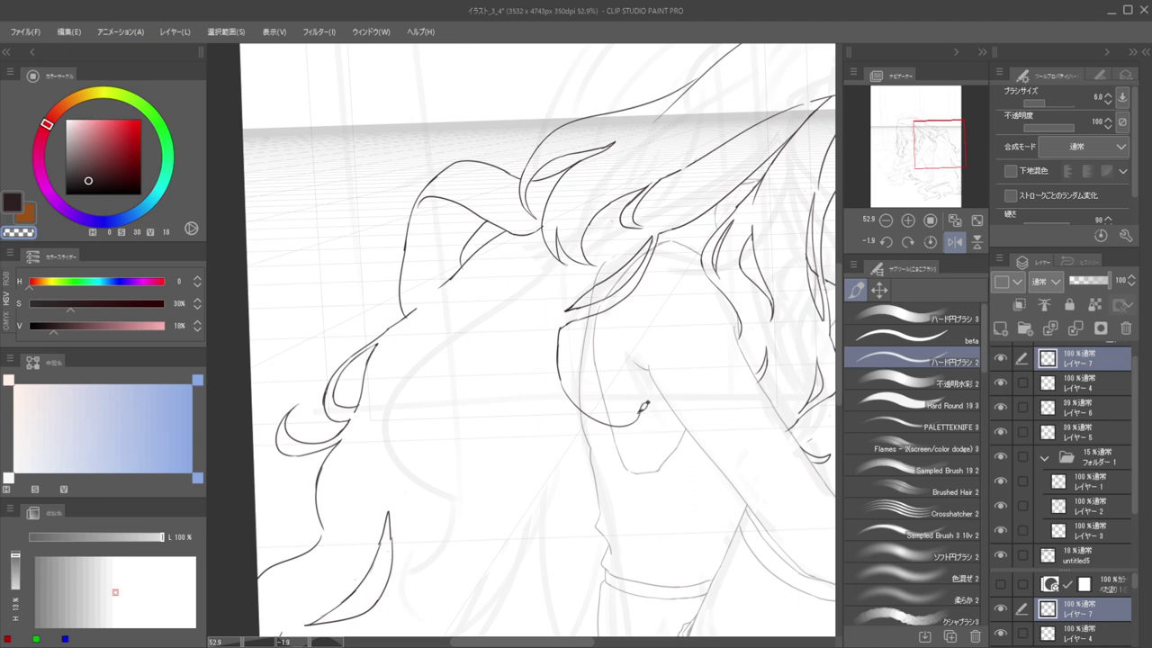
Return to dark ink and draw a curved stroke near the neck, redrawing it twice
key("c")
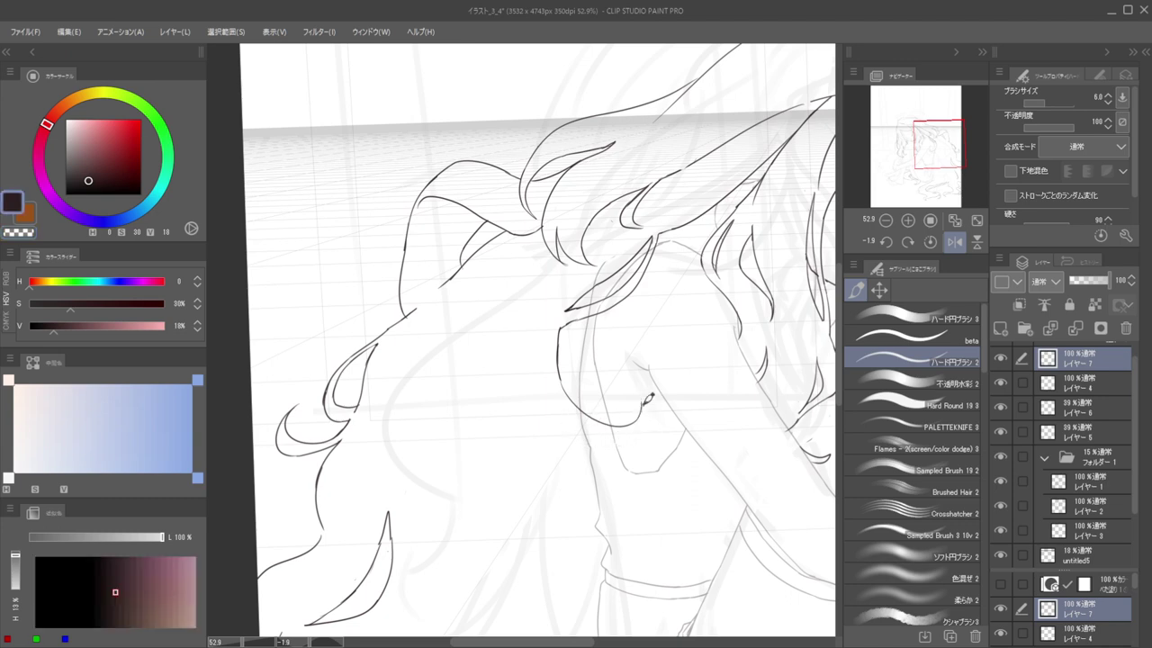
left_click_drag(641, 405, 560, 434)
key("ctrl+z")
left_click_drag(551, 360, 608, 436)
key("ctrl+z")
mouse_move(551, 383)
left_mouse_down()
mouse_move(615, 450)
mouse_move(646, 402)
mouse_move(622, 448)
left_mouse_up()
mouse_move(596, 400)
left_mouse_down()
mouse_move(541, 404)
mouse_move(635, 426)
mouse_move(766, 411)
left_mouse_up()
Check the lines in a mirrored view, undo the shoulder strokes and retry the neck curve
key("h")
left_click_drag(547, 418, 591, 404)
key("ctrl+z")
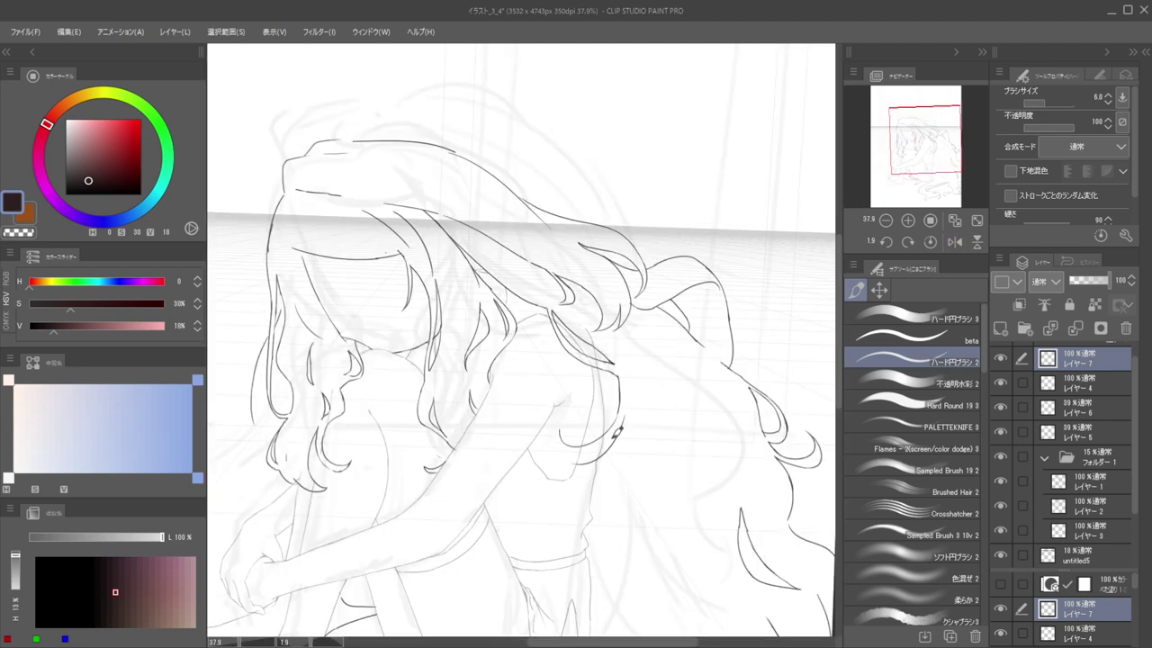
key("ctrl+z")
left_click_drag(582, 449, 620, 427)
key("ctrl+z")
left_click_drag(627, 382, 521, 514)
key("h")
left_click_drag(430, 438, 538, 409)
scroll(536, 408, "up", 5)
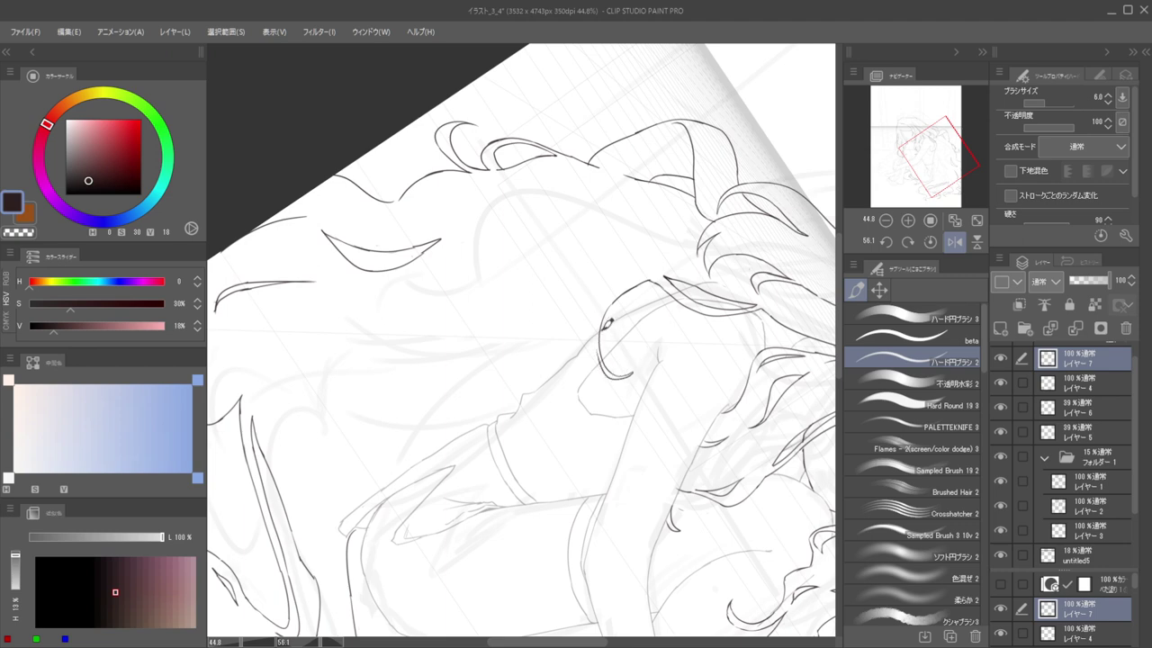
Erase the curled lower end of the stroke and remove its lower hook
key("e")
left_click_drag(645, 369, 619, 364)
key("b")
left_click_drag(634, 290, 529, 236)
scroll(560, 270, "down", 3)
left_click_drag(566, 274, 566, 317)
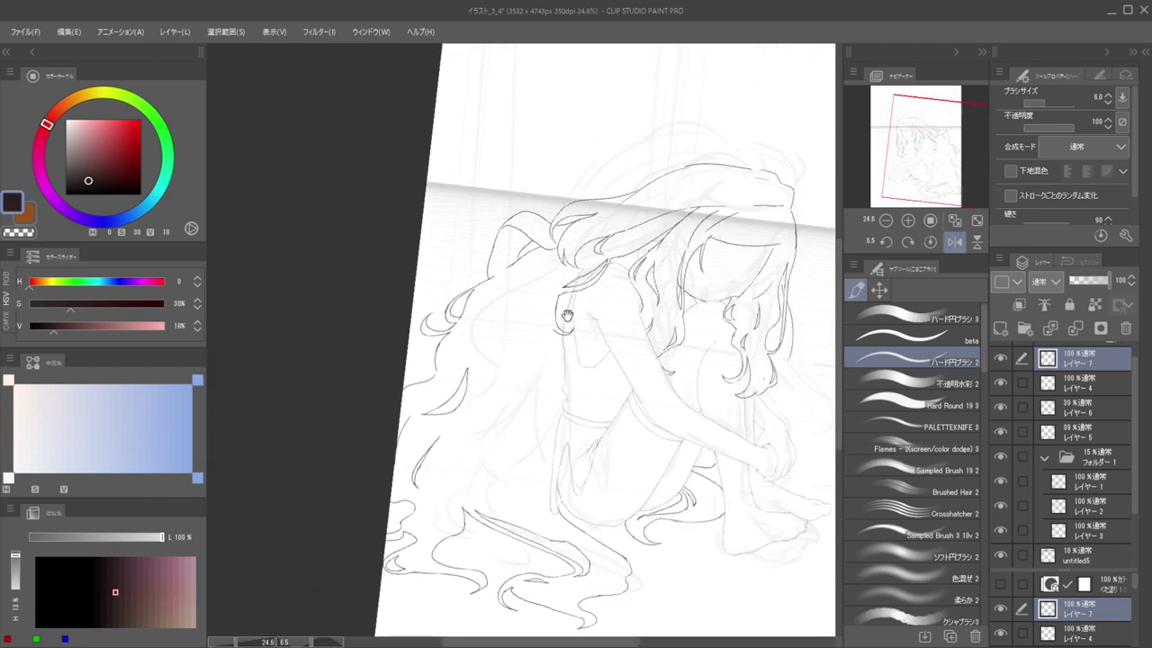
key("h")
key("h")
scroll(563, 321, "up", 4)
key("ctrl+z")
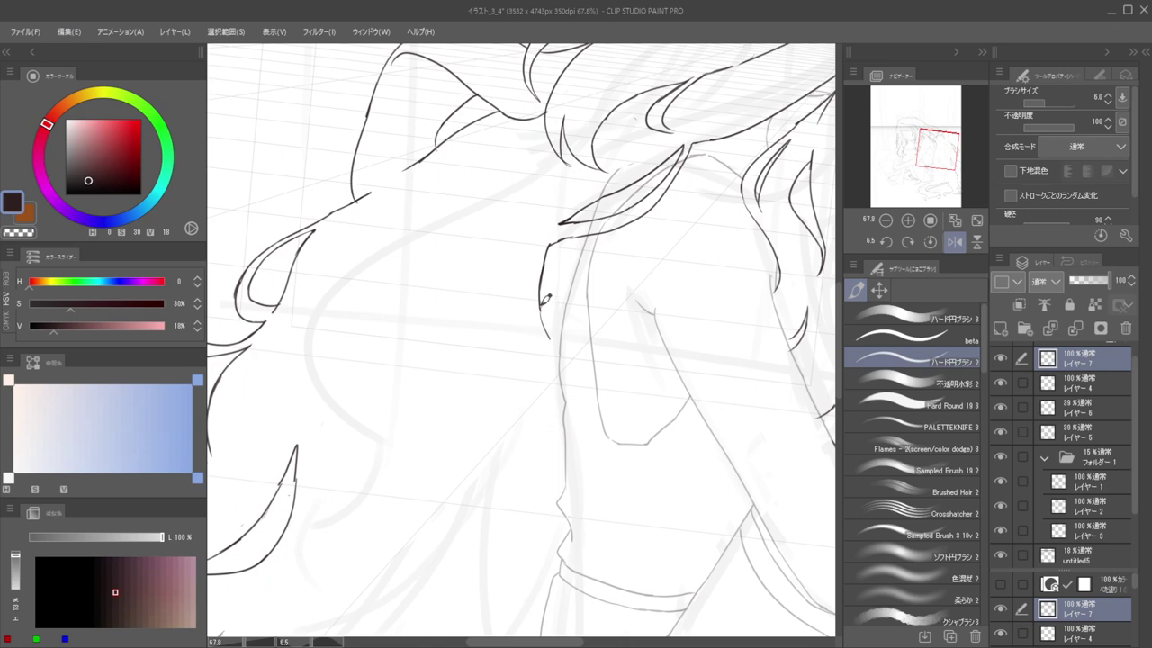
Draw a hair strand curving down over the shoulder, then shrink the eraser to a fine size
mouse_move(545, 298)
left_mouse_down()
mouse_move(573, 342)
mouse_move(607, 312)
left_mouse_up()
key("h")
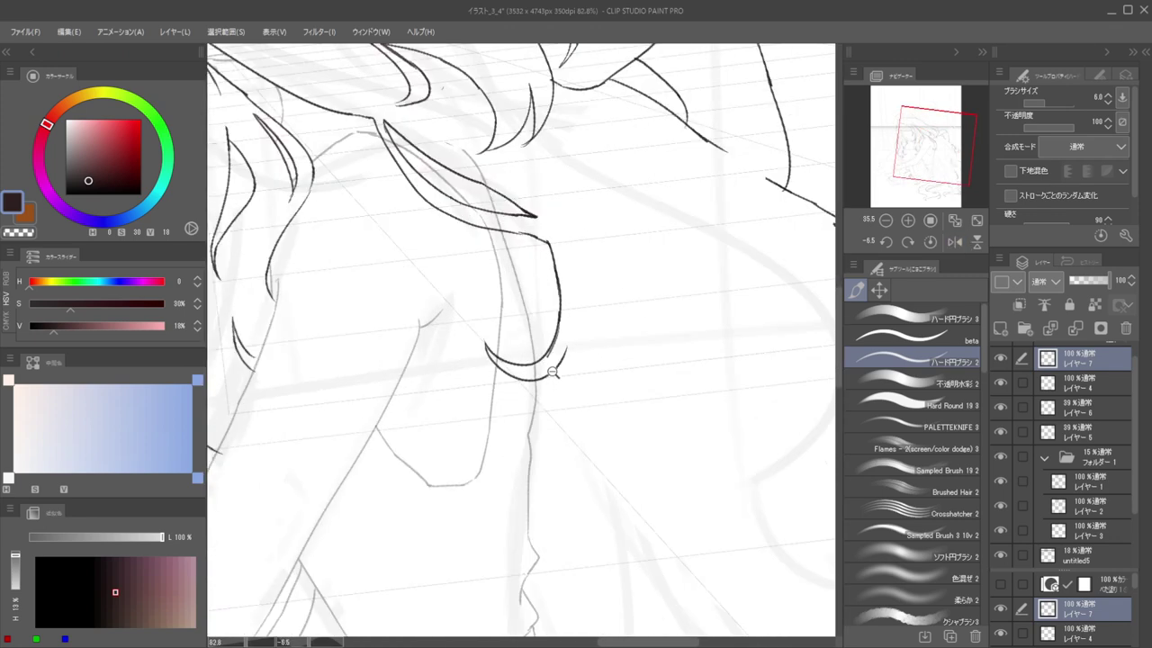
key("e")
mouse_move(554, 352)
left_mouse_down("ctrl+alt")
mouse_move(531, 339)
mouse_move(510, 281)
mouse_move(538, 378)
mouse_move(594, 365)
mouse_move(617, 295)
mouse_move(601, 349)
left_mouse_up("ctrl+alt")
scroll(569, 327, "down", 3)
key("b")
scroll(591, 356, "up", 2)
Draw an outer curve beside the hair lock, redoing it until it fits
key("ctrl+z")
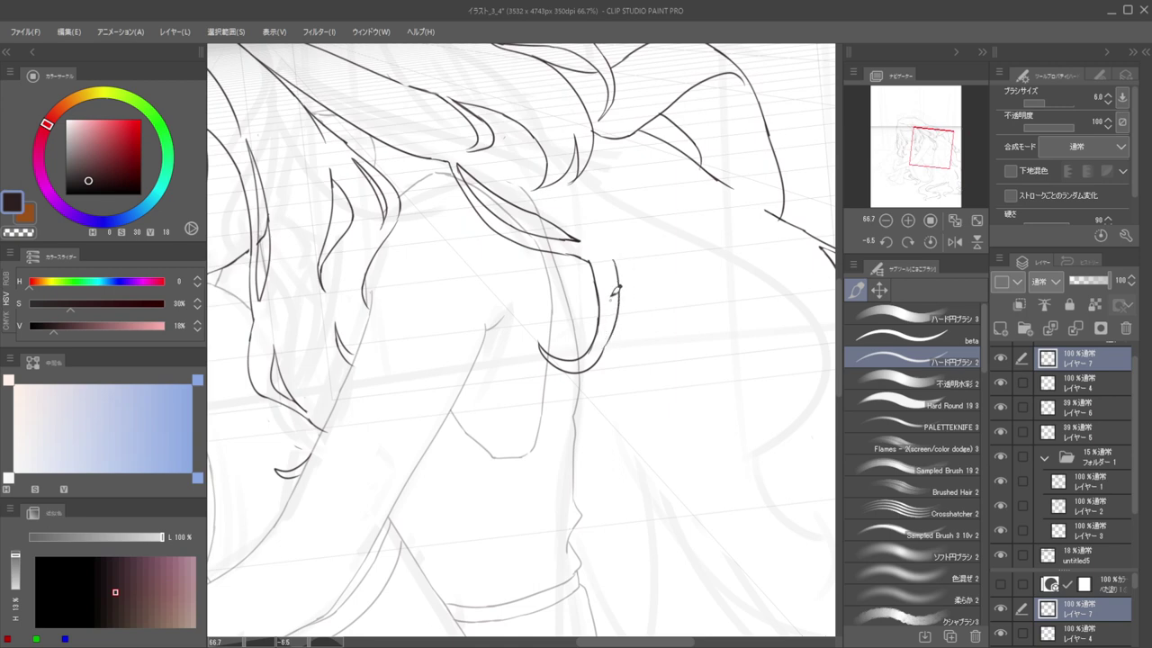
key("ctrl+z")
left_click_drag(613, 265, 595, 357)
scroll(584, 338, "down", 3)
scroll(584, 337, "up", 5)
key("ctrl+z")
left_click_drag(628, 250, 606, 362)
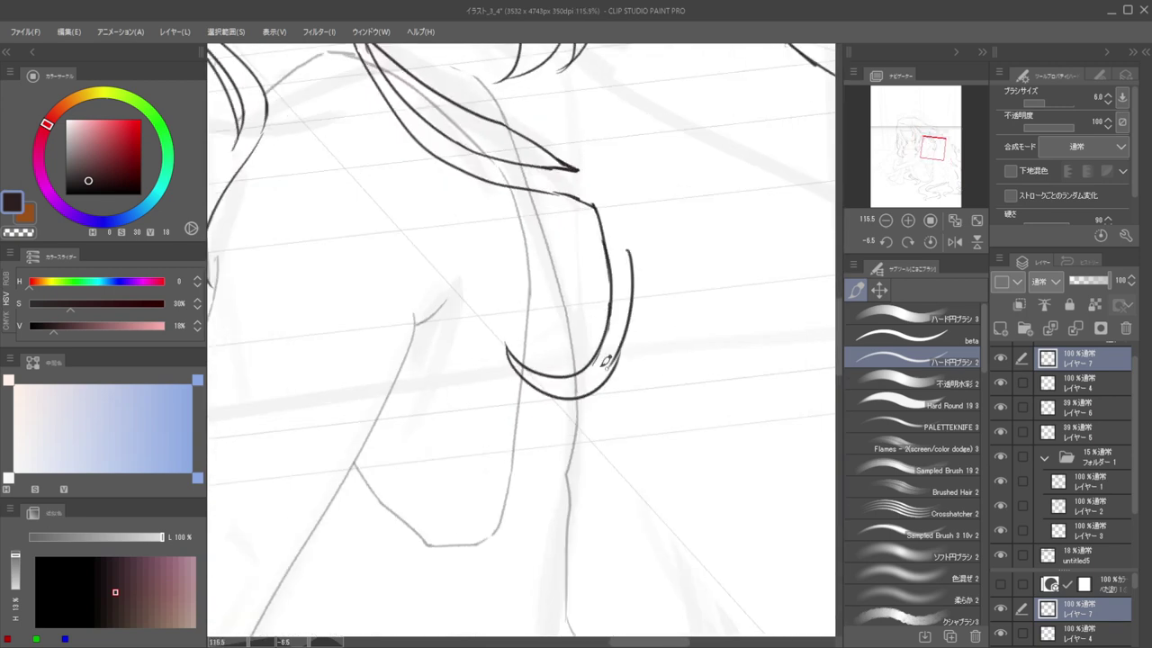
Redraw the hair lock's outer curve and review it in the mirrored view
scroll(620, 321, "down", 3)
key("ctrl+z")
mouse_move(628, 255)
left_mouse_down()
mouse_move(607, 351)
mouse_move(630, 354)
left_mouse_up()
scroll(551, 326, "down", 7)
key("h")
scroll(483, 351, "up", 5)
key("ctrl+z")
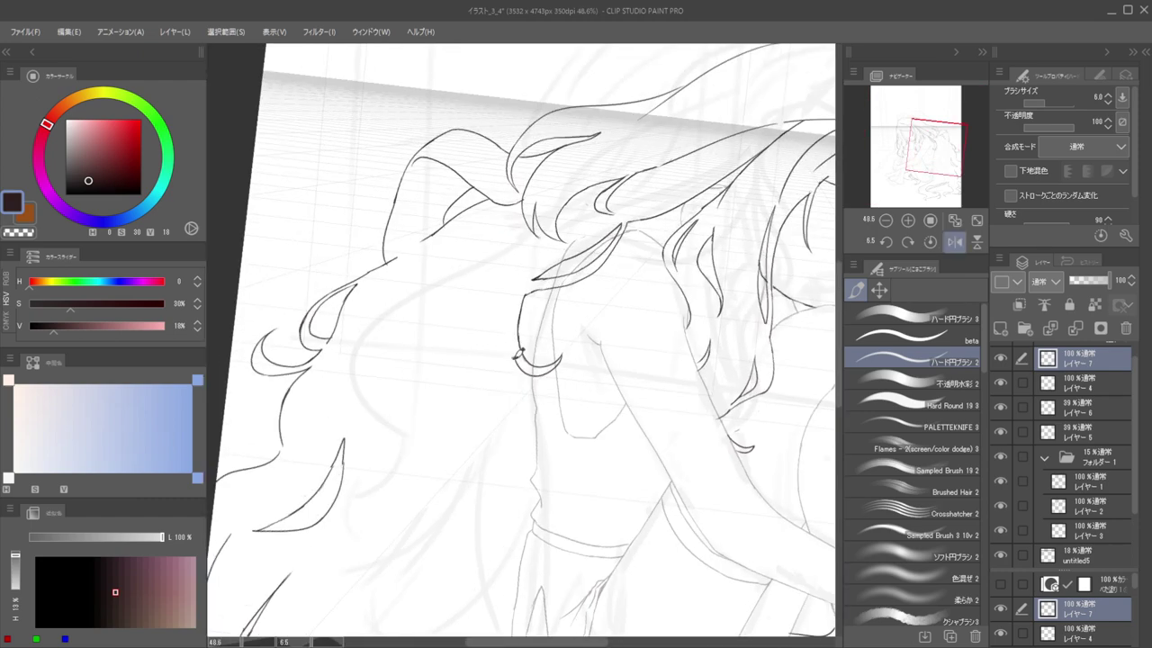
scroll(518, 373, "up", 4)
Add a short line below the crescent's tip
mouse_move(521, 350)
left_mouse_down()
mouse_move(530, 405)
mouse_move(552, 380)
mouse_move(583, 401)
left_mouse_up()
scroll(531, 401, "down", 6)
key("h")
scroll(583, 400, "up", 3)
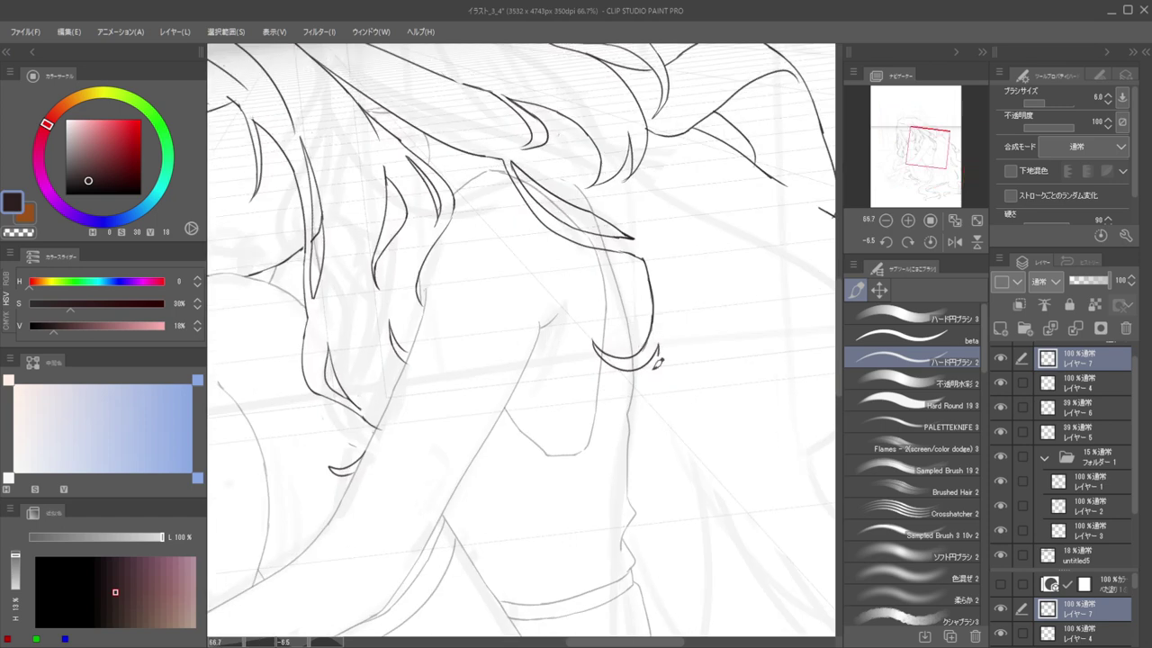
Ink strands running from the hair tip down the girl's back
left_click_drag(658, 349, 634, 414)
key("ctrl+z")
left_click_drag(656, 345, 627, 442)
scroll(610, 415, "down", 4)
scroll(607, 415, "up", 4)
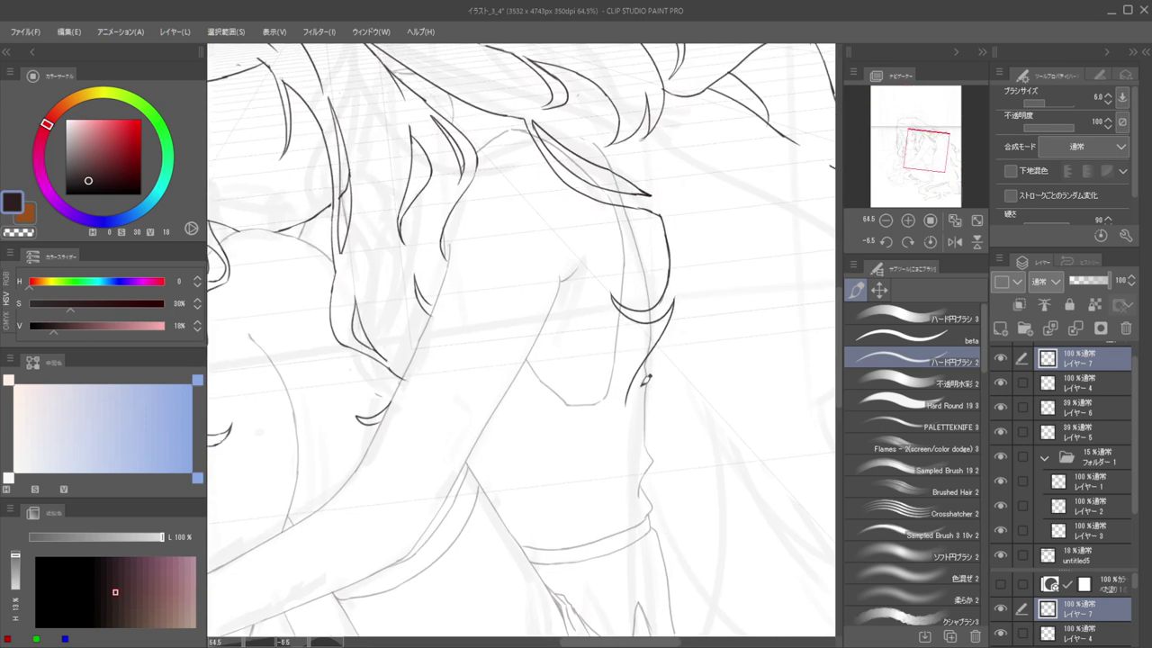
mouse_move(674, 301)
left_mouse_down()
mouse_move(645, 345)
mouse_move(634, 421)
left_mouse_up()
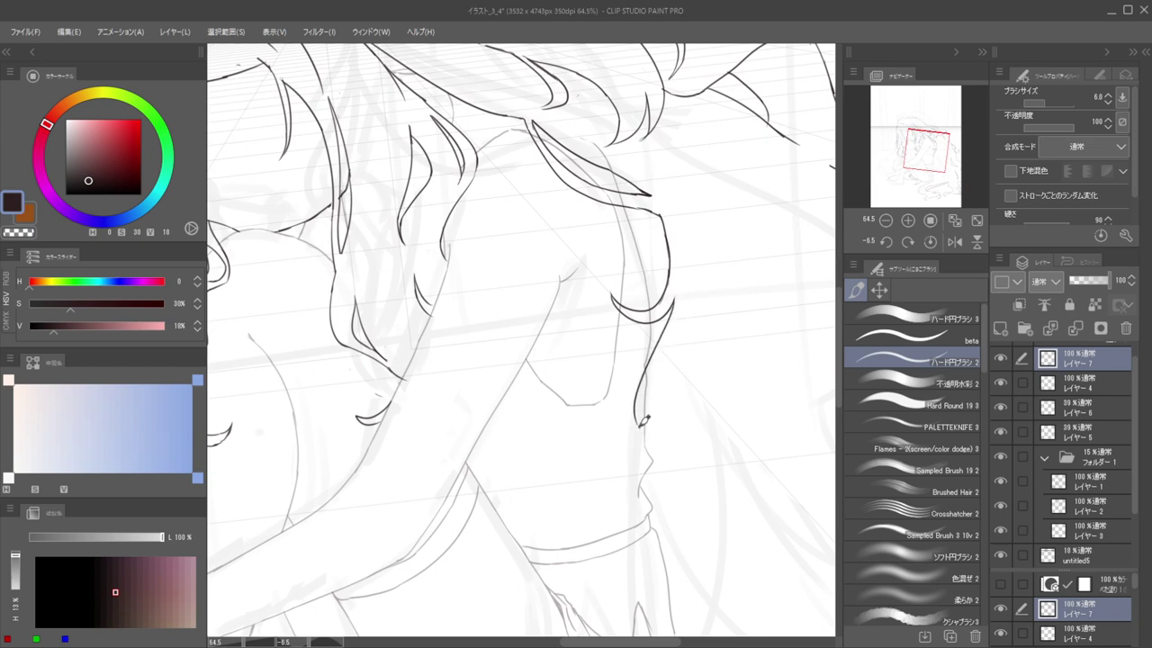
scroll(641, 405, "down", 6)
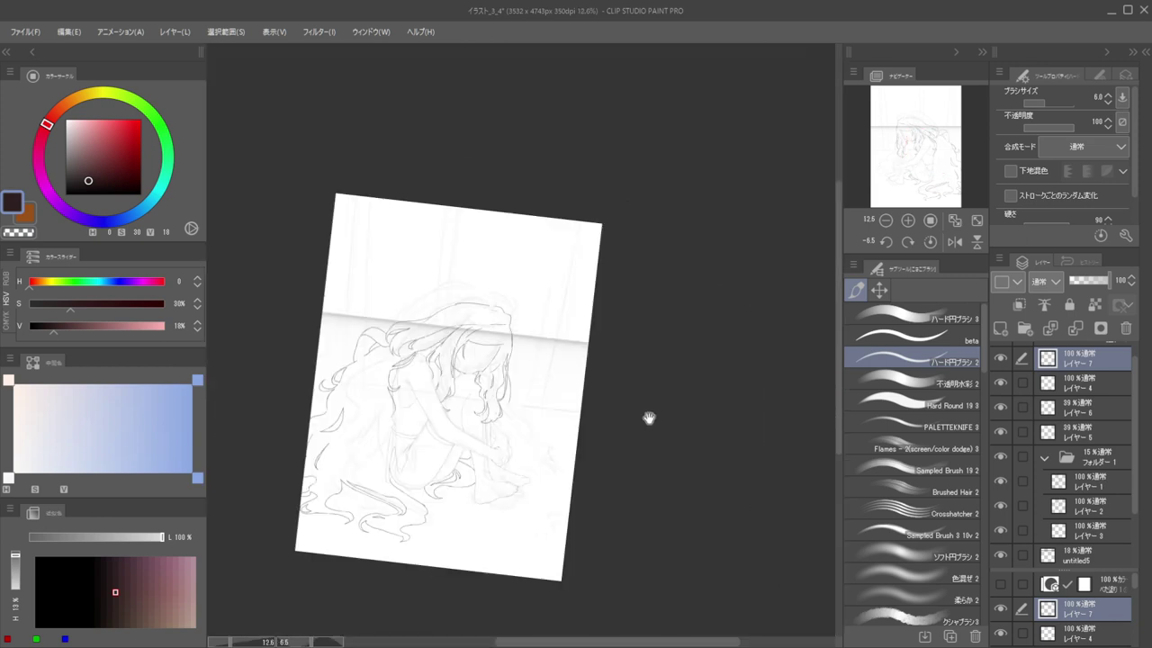
left_click_drag(649, 418, 746, 439)
left_click_drag(477, 444, 521, 417)
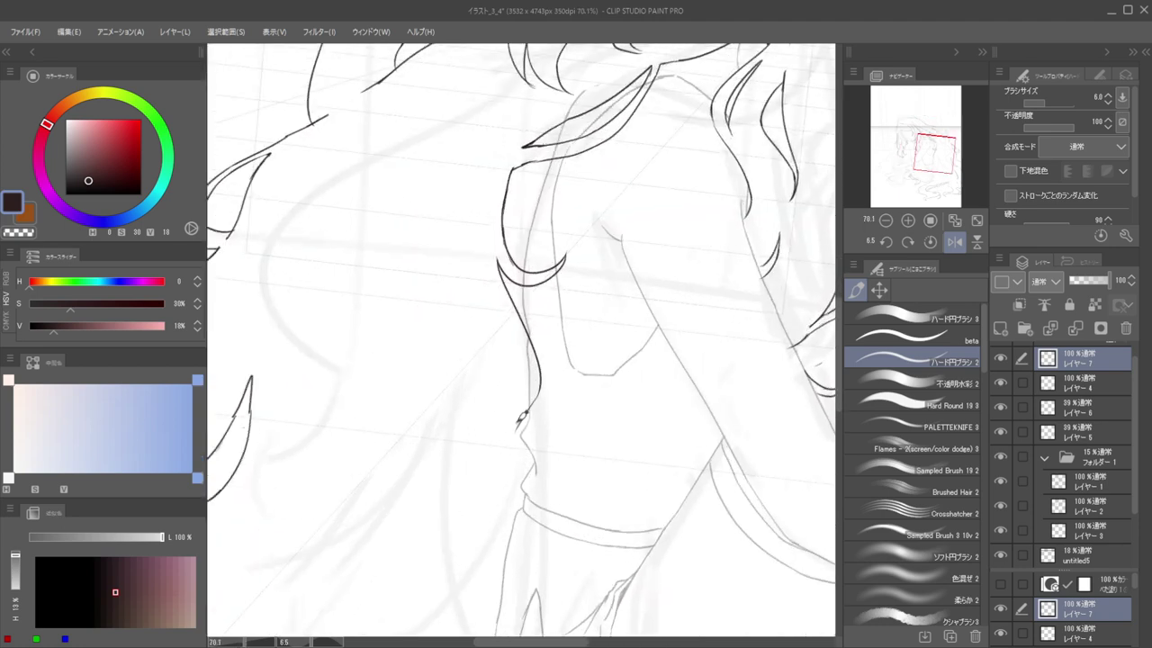
scroll(478, 452, "down", 6)
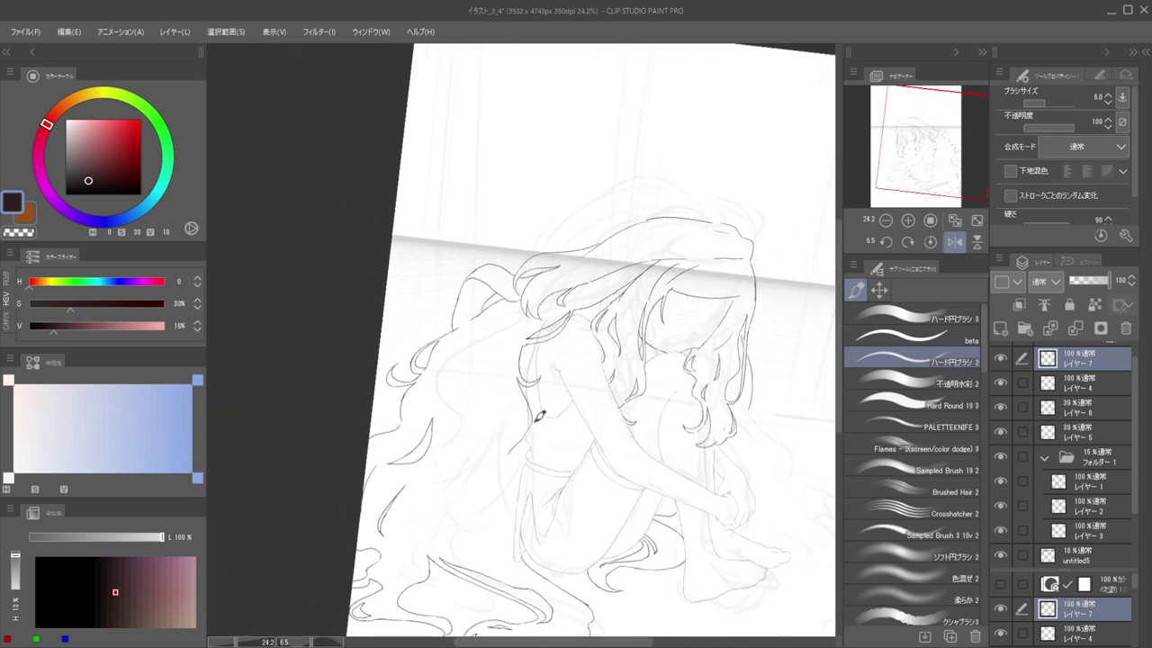
left_click_drag(517, 360, 548, 344)
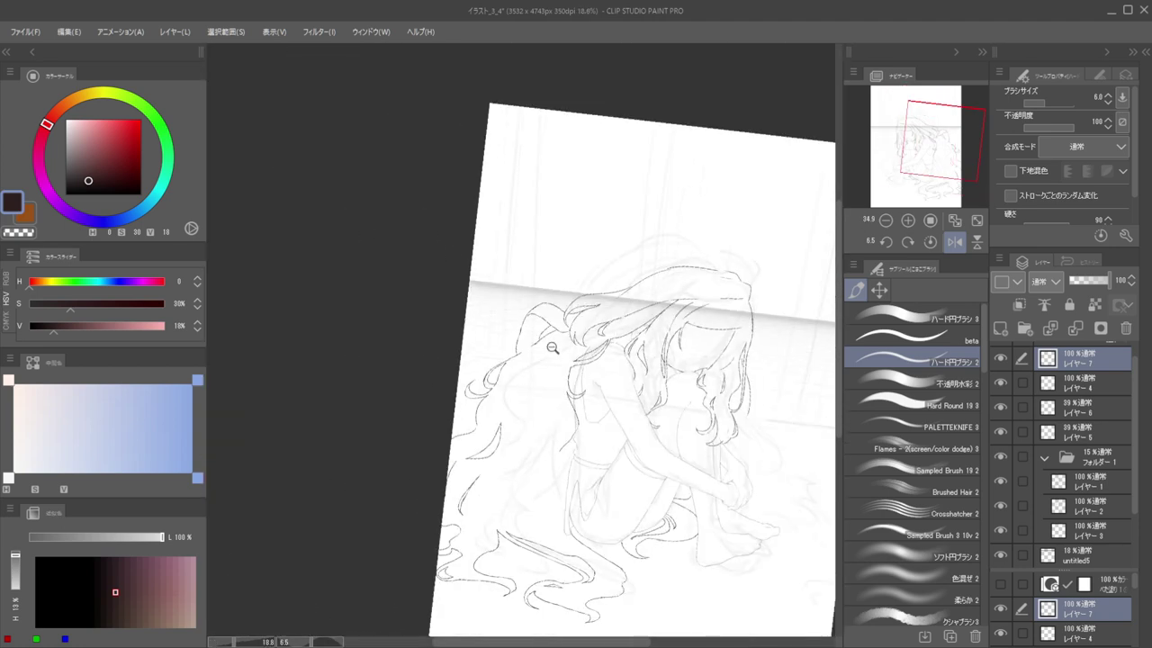
key("h")
scroll(567, 352, "down", 3)
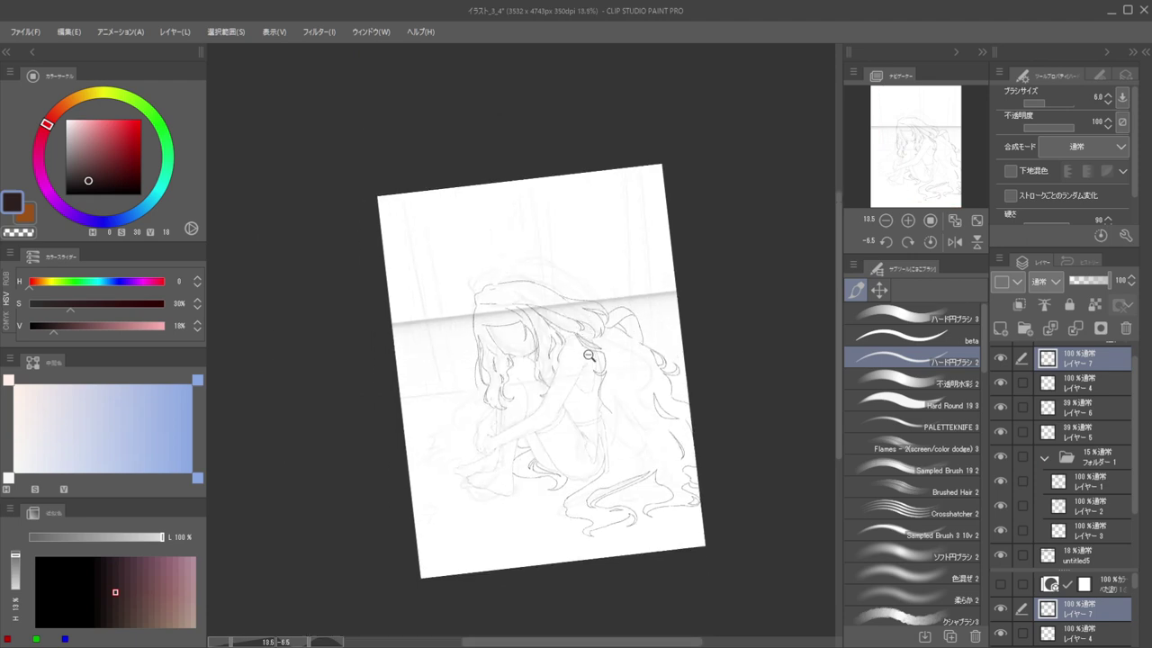
scroll(594, 360, "up", 5)
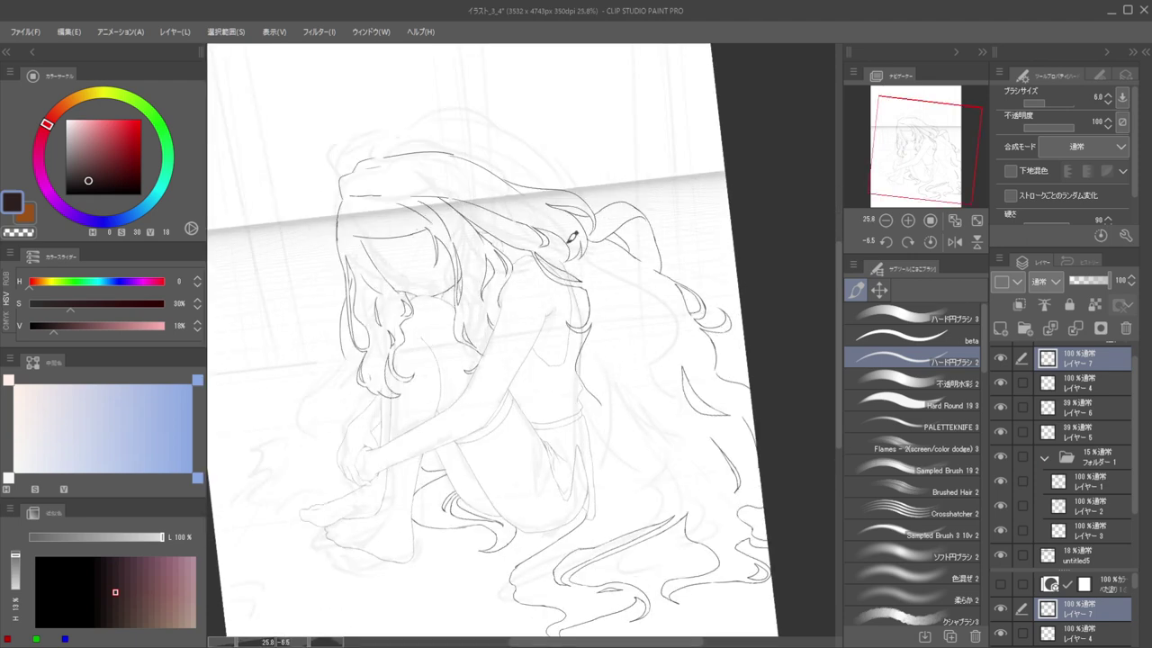
scroll(612, 399, "up", 3)
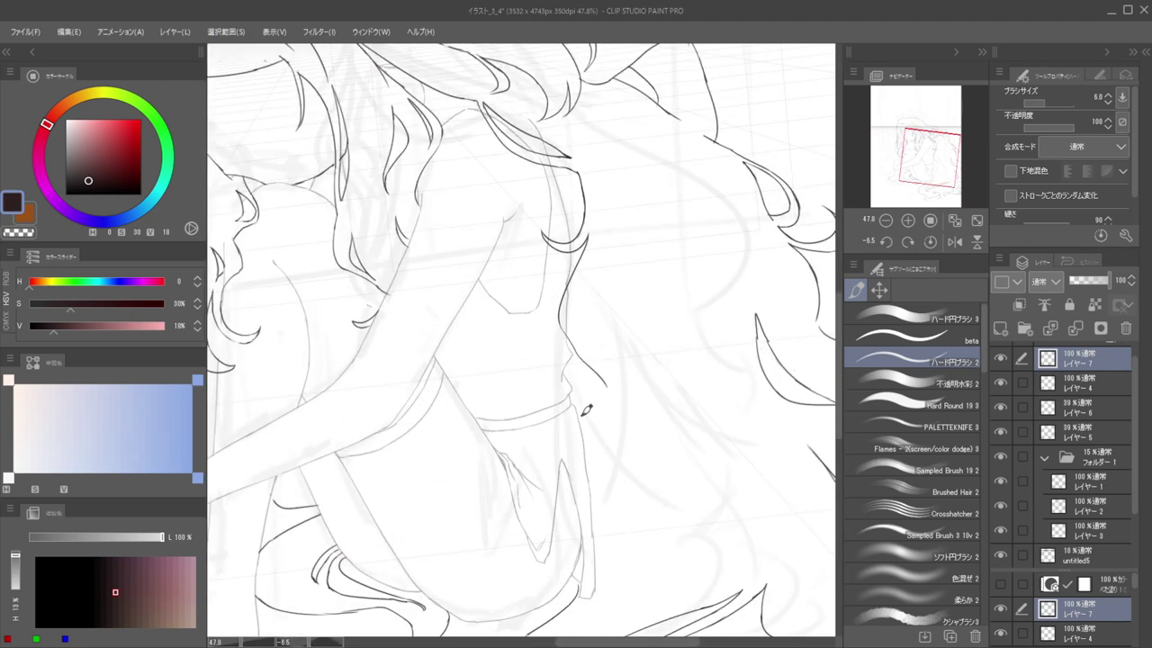
scroll(596, 446, "down", 3)
scroll(603, 468, "up", 2)
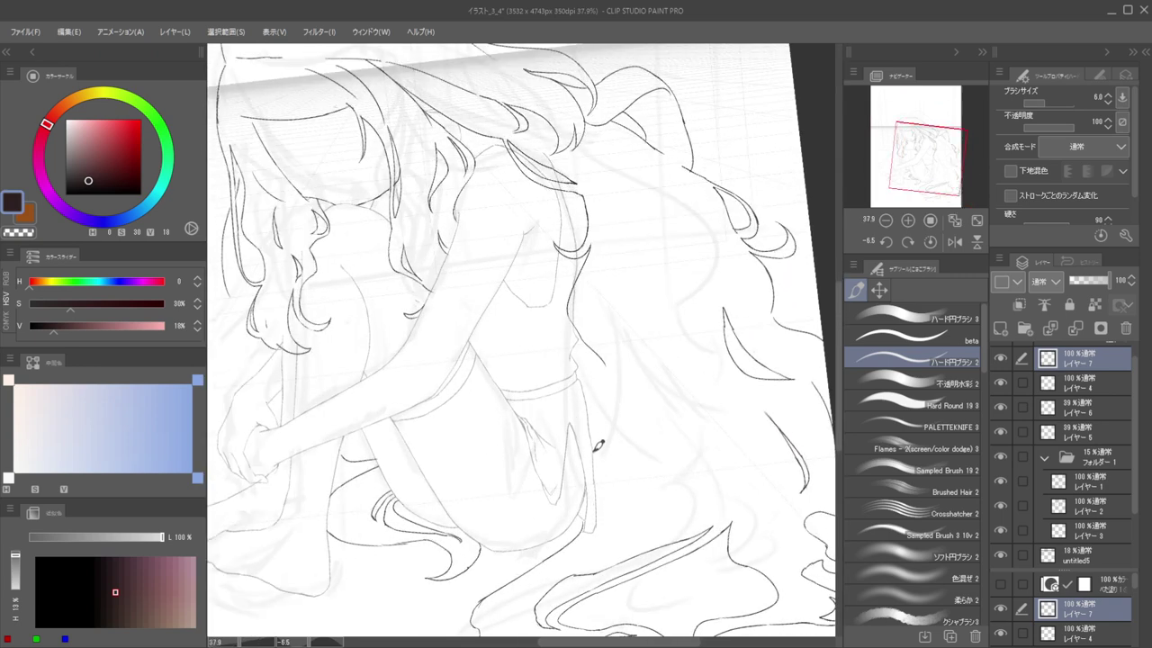
scroll(593, 435, "down", 3)
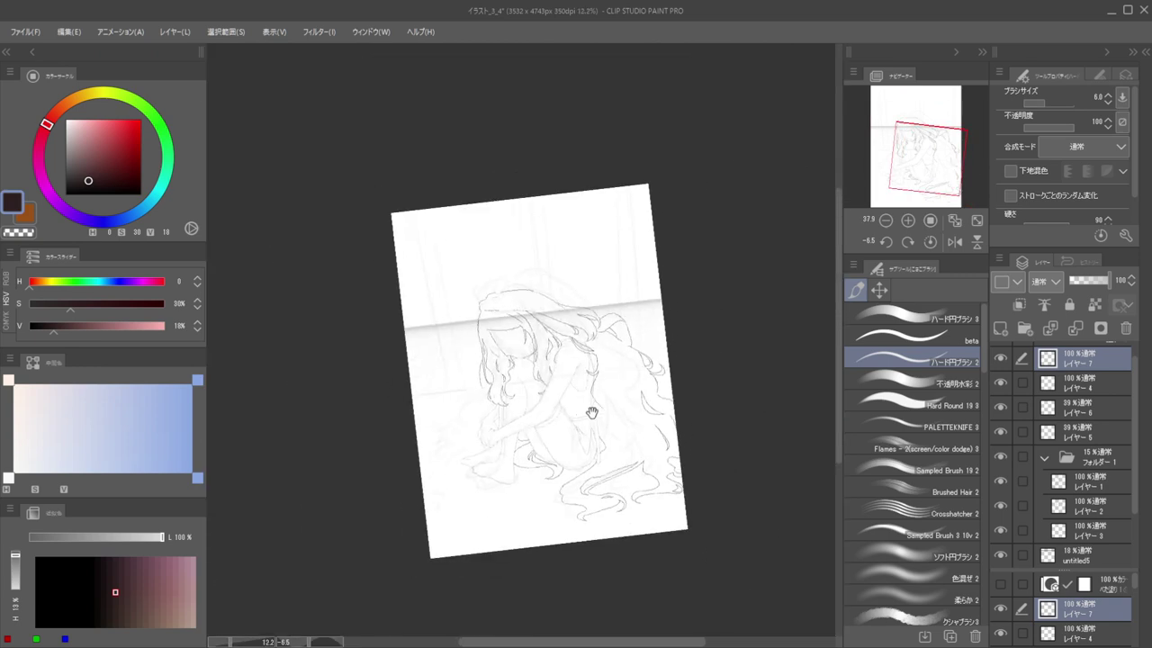
key("h")
left_click_drag(601, 413, 696, 410)
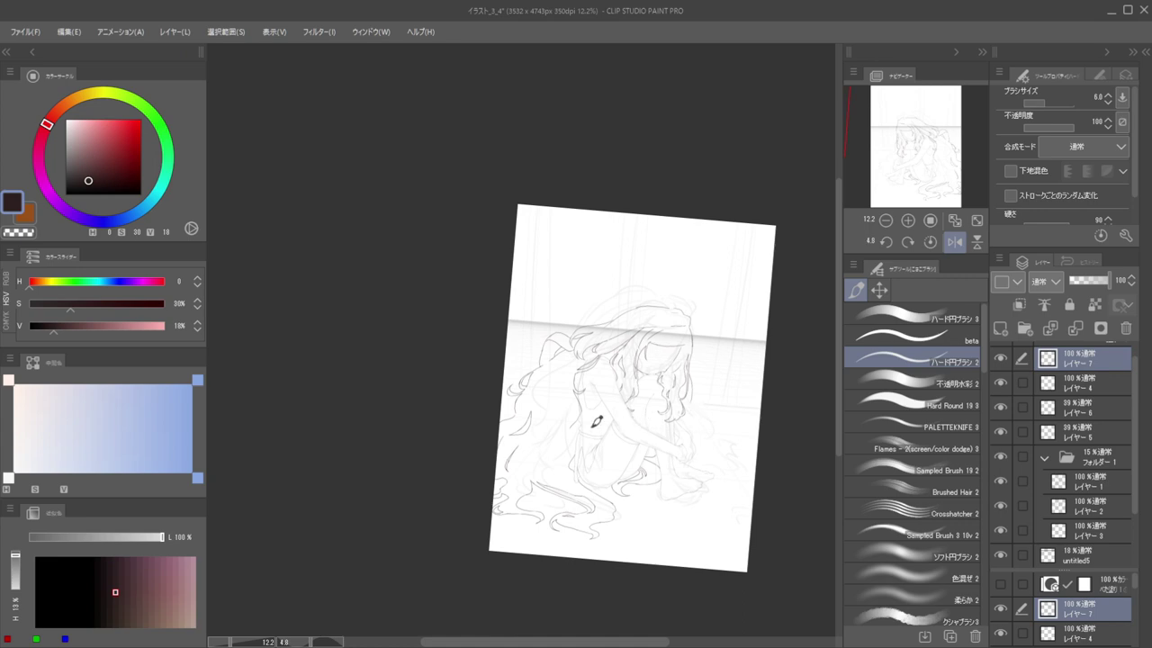
scroll(596, 420, "up", 4)
scroll(607, 461, "down", 4)
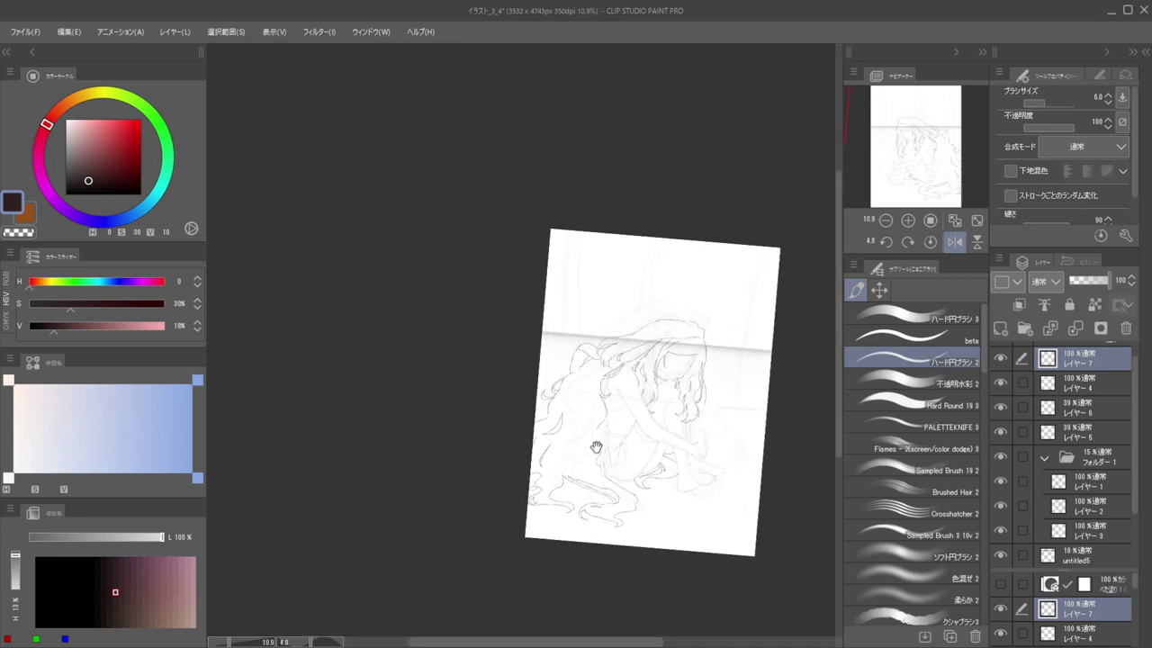
key("h")
left_click_drag(611, 442, 728, 423)
mouse_move(673, 443)
left_mouse_down()
mouse_move(733, 433)
mouse_move(688, 452)
mouse_move(674, 440)
mouse_move(679, 453)
left_mouse_up()
left_click_drag(695, 436, 737, 415)
key("h")
key("h")
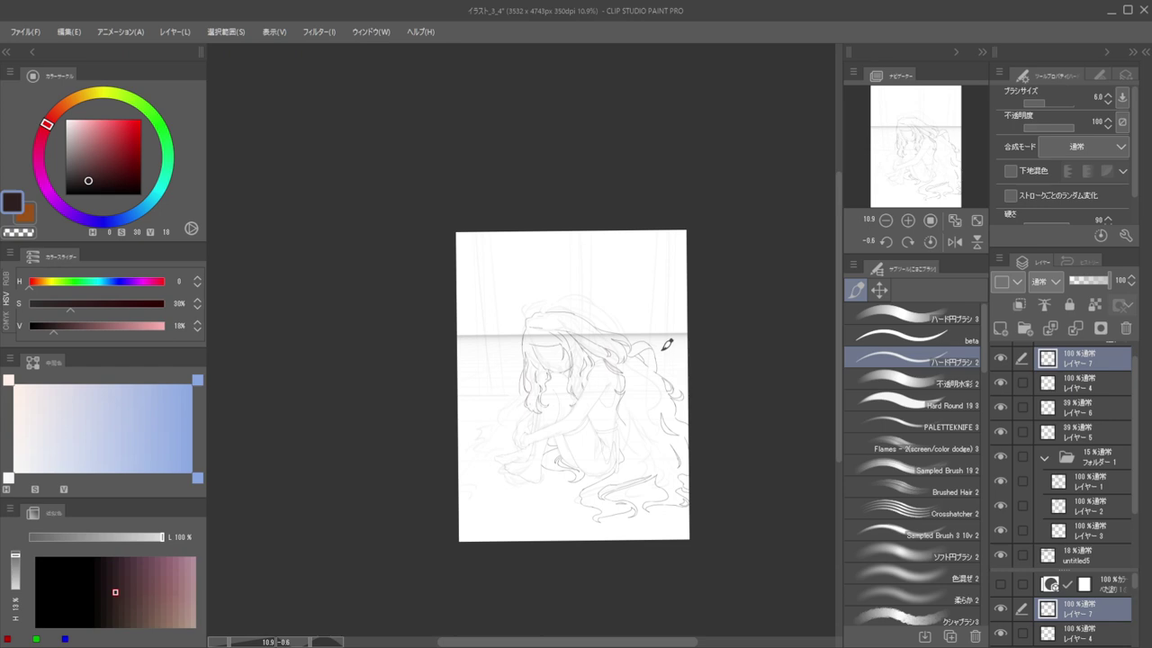
Zoom in, tilt the canvas to a drawing angle, and centre the loop atop the head
left_click_drag(538, 308, 609, 351)
left_click_drag(611, 353, 549, 430)
left_click_drag(481, 295, 573, 321)
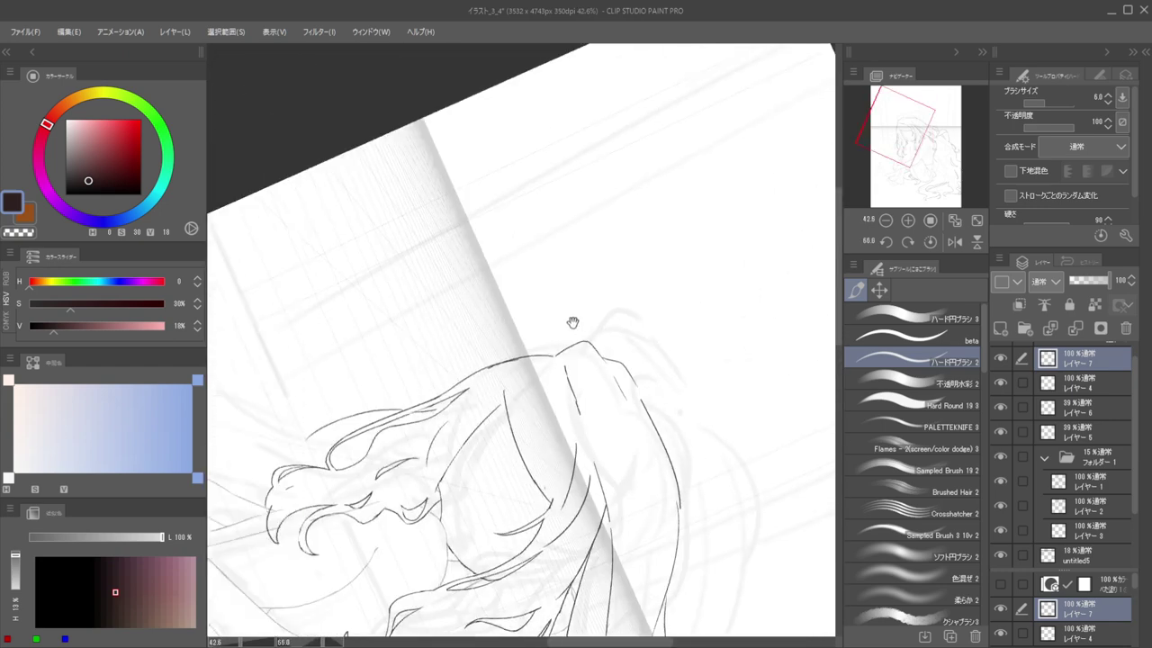
left_click_drag(650, 402, 676, 437)
Redraw the curve at the top of the head, discarding a stray short stroke
scroll(675, 432, "up", 3)
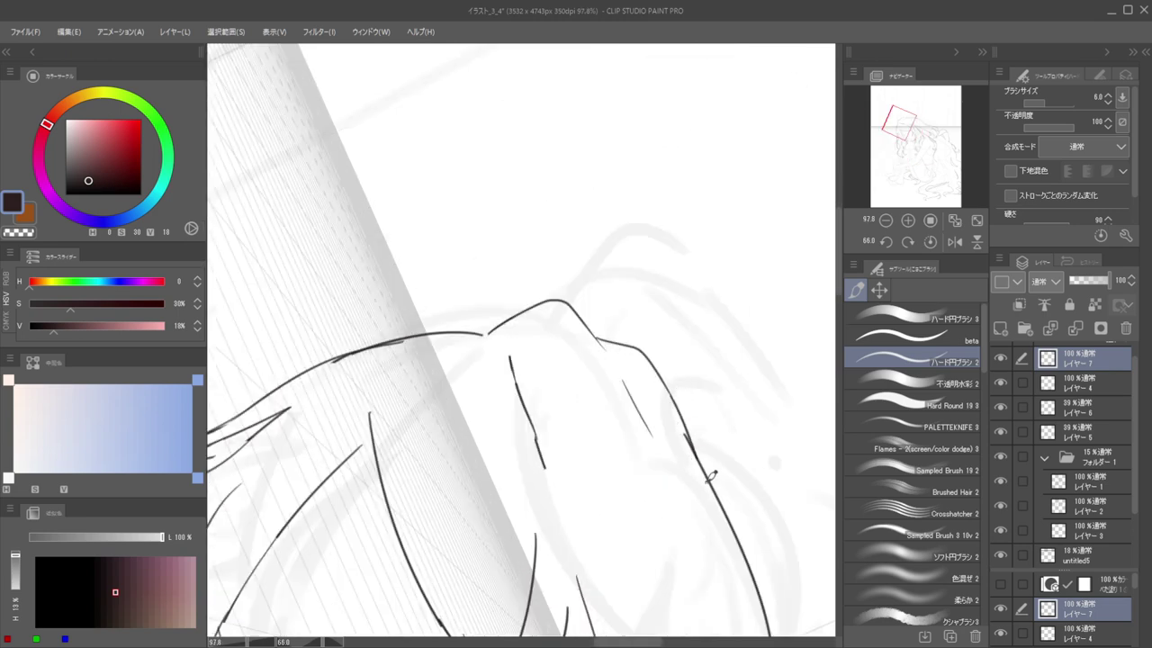
scroll(624, 385, "down", 2)
left_click_drag(625, 385, 607, 379)
mouse_move(621, 371)
left_mouse_down()
mouse_move(620, 321)
mouse_move(592, 380)
mouse_move(612, 360)
left_mouse_up()
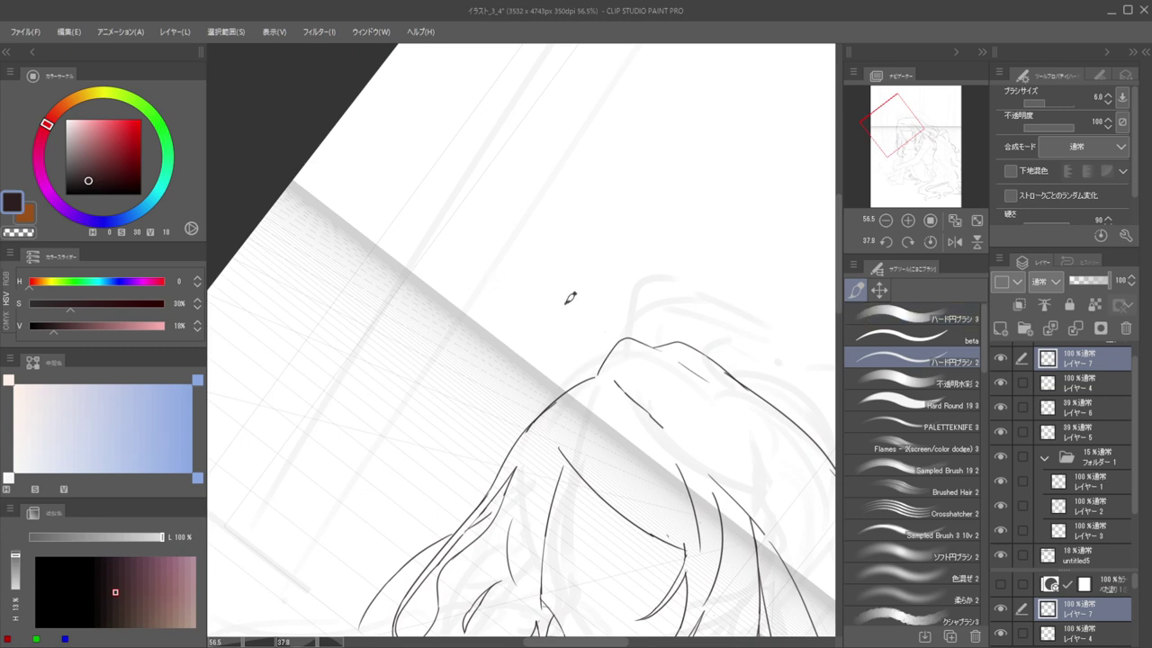
left_click_drag(601, 370, 577, 354)
key("ctrl+z")
key("ctrl+z")
mouse_move(597, 379)
left_mouse_down()
mouse_move(548, 336)
mouse_move(615, 337)
mouse_move(540, 345)
mouse_move(584, 345)
mouse_move(612, 376)
mouse_move(583, 446)
left_mouse_up()
Add a short stroke to the head-top loop, then undo the stroke joining curve and outline
left_click_drag(641, 320, 555, 242)
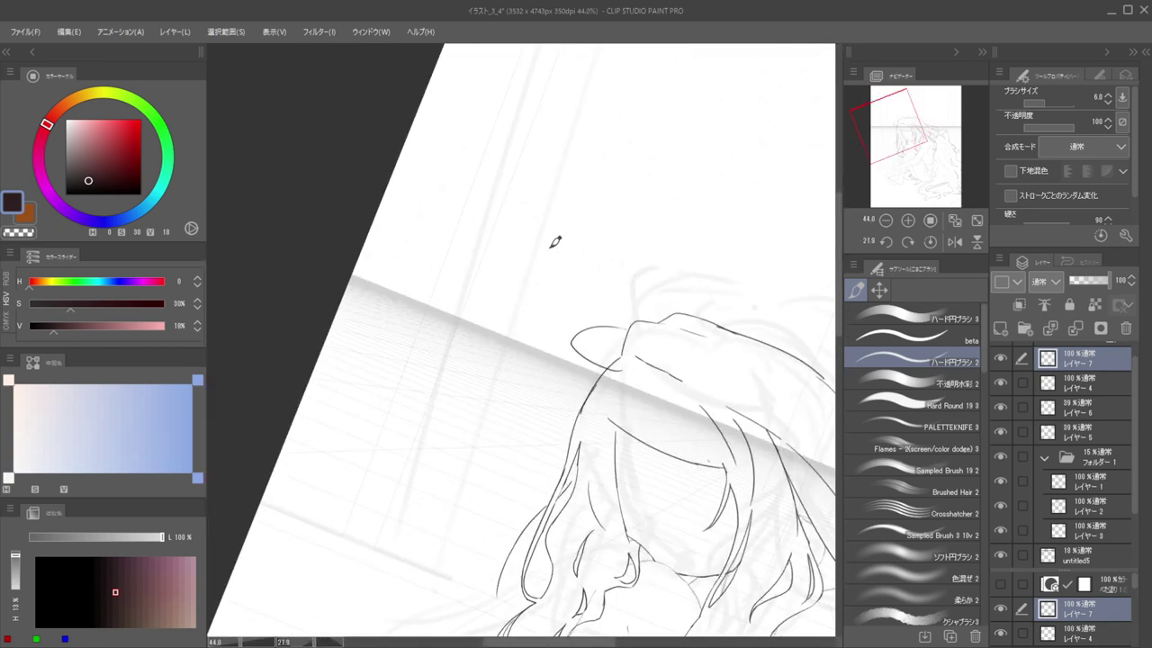
mouse_move(657, 365)
left_mouse_down()
mouse_move(573, 399)
mouse_move(621, 390)
mouse_move(607, 419)
left_mouse_up()
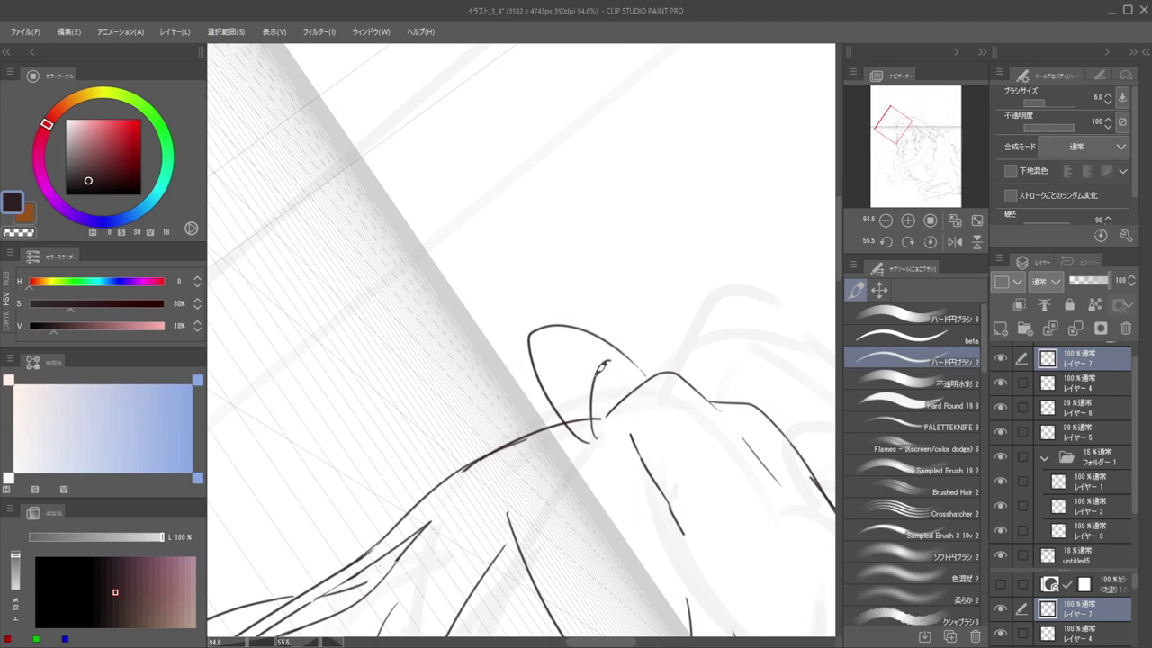
mouse_move(601, 368)
left_mouse_down()
mouse_move(625, 397)
mouse_move(540, 353)
left_mouse_up()
left_click_drag(621, 322, 601, 270)
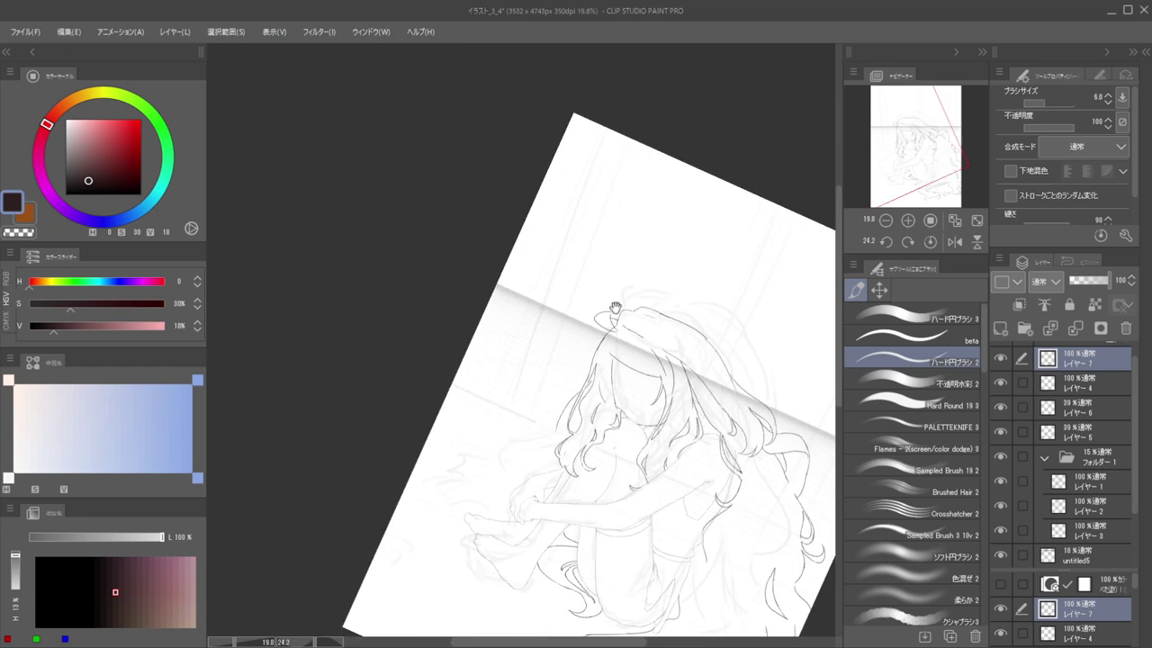
scroll(615, 308, "up", 5)
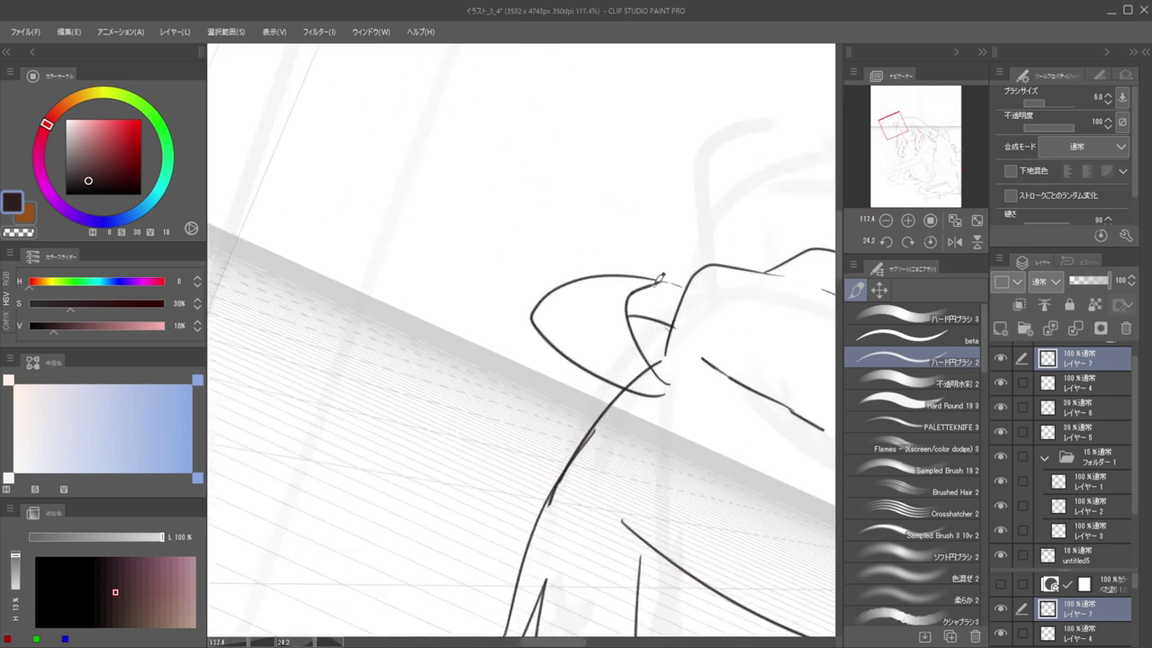
key("ctrl+z")
Erase leftover dots and stray strokes around the loop with an enlarged eraser
key("e")
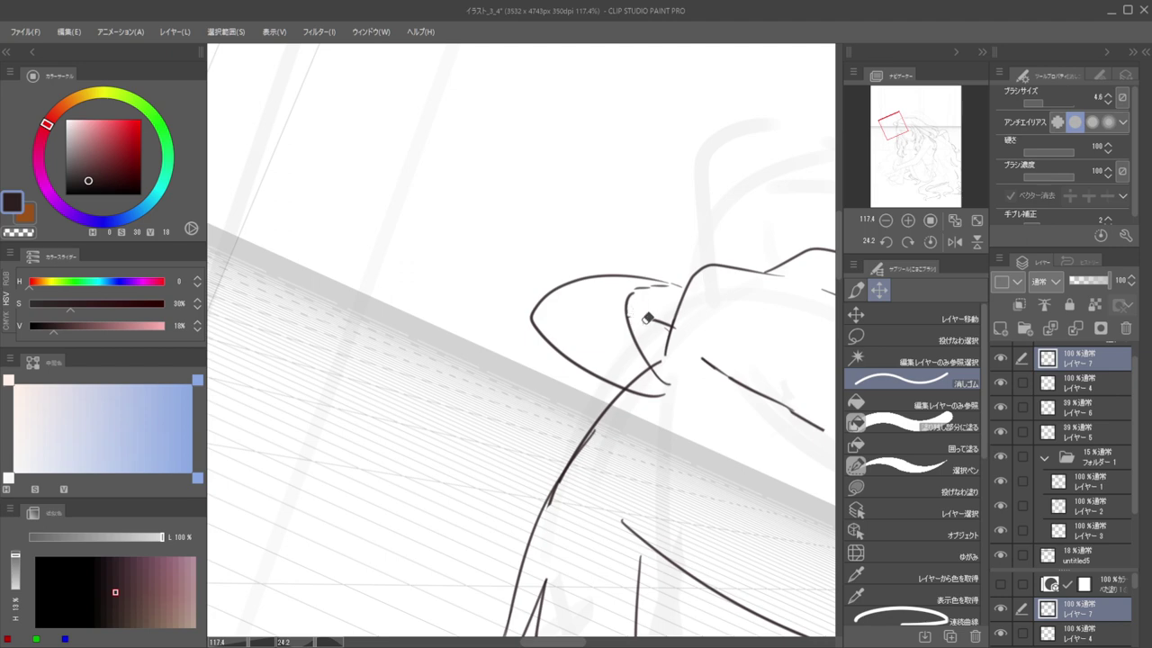
mouse_move(649, 315)
left_mouse_down()
mouse_move(665, 326)
mouse_move(657, 311)
mouse_move(680, 304)
mouse_move(664, 288)
left_mouse_up()
key("bracketright")
key("p")
key("ctrl+z")
key("e")
key("p")
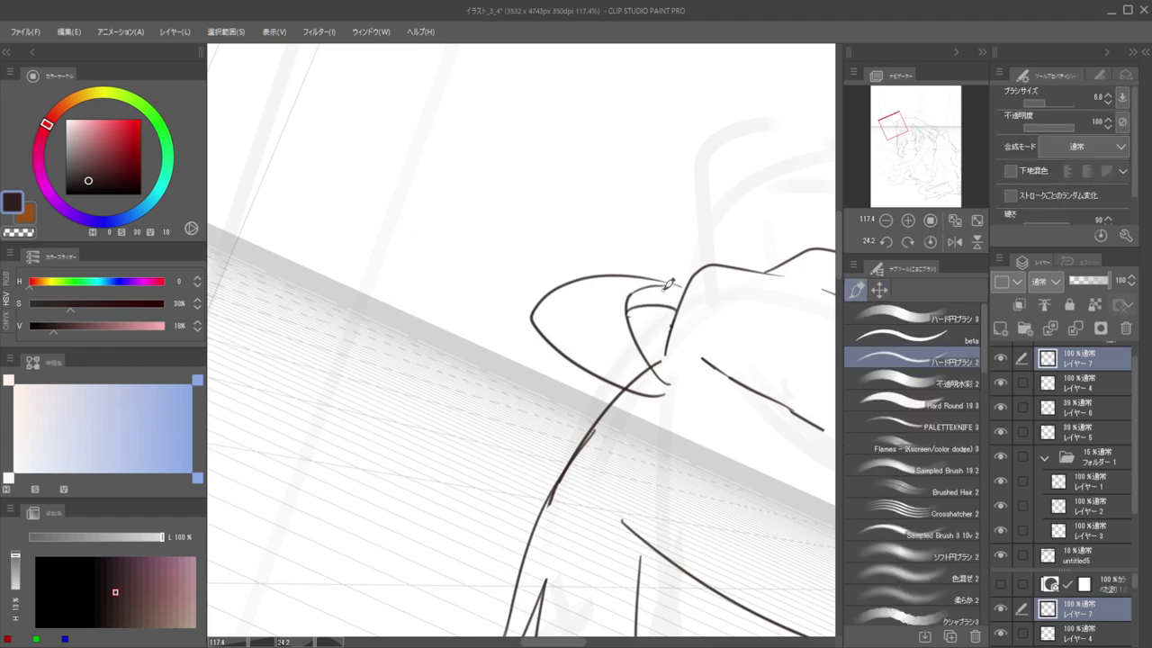
scroll(664, 266, "down", 6)
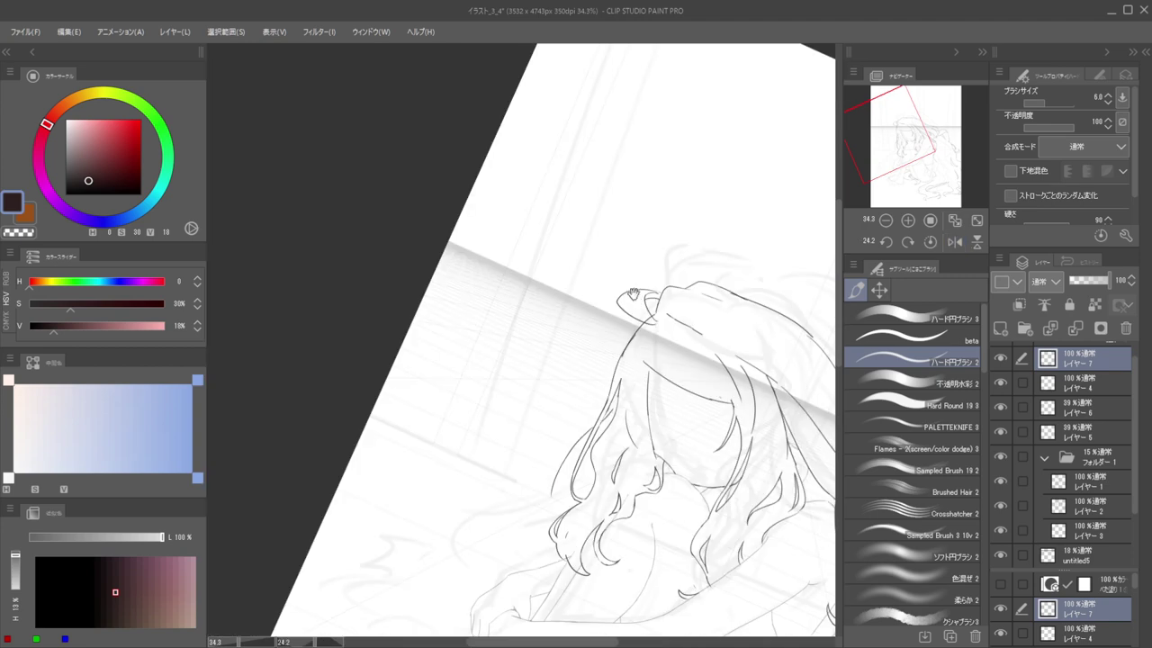
Erase the rough hair strokes on the ornament and draw one cleaner stroke
scroll(632, 329, "up", 6)
key("e")
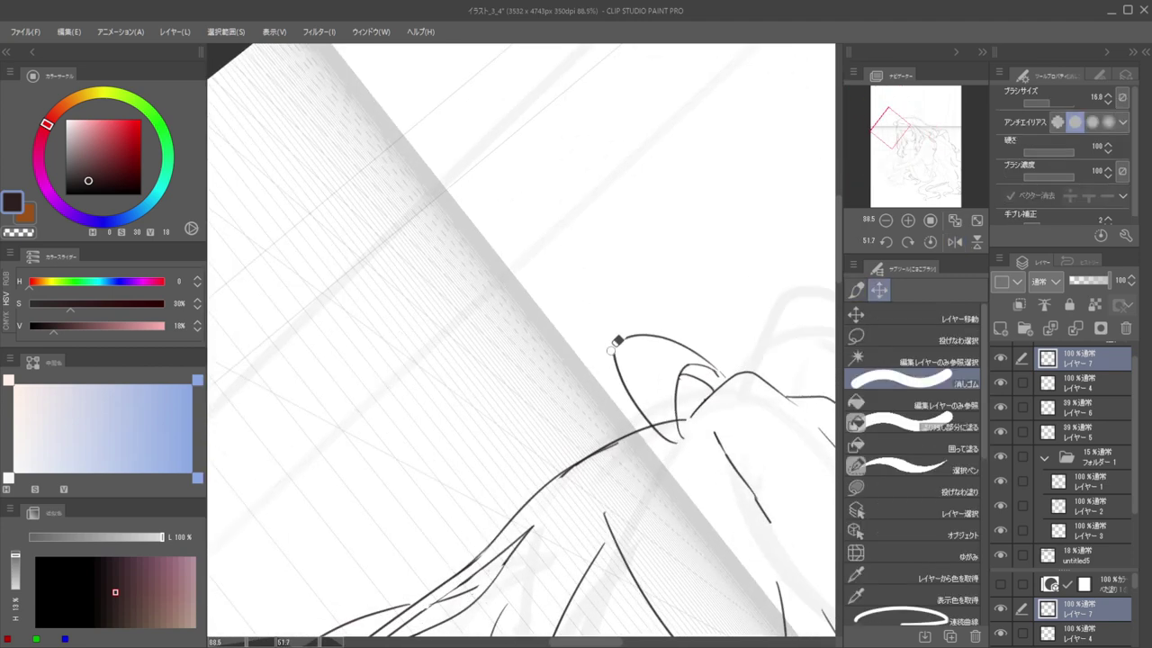
mouse_move(616, 358)
left_mouse_down()
mouse_move(666, 339)
mouse_move(632, 385)
left_mouse_up()
key("p")
key("ctrl+z")
key("ctrl+z")
mouse_move(665, 338)
left_mouse_down()
mouse_move(626, 385)
mouse_move(556, 381)
left_mouse_up()
Rub out the lower right outline, redraw it, and draw the ornament's inner curve
left_click_drag(633, 362, 648, 433)
scroll(621, 416, "up", 5)
key("e")
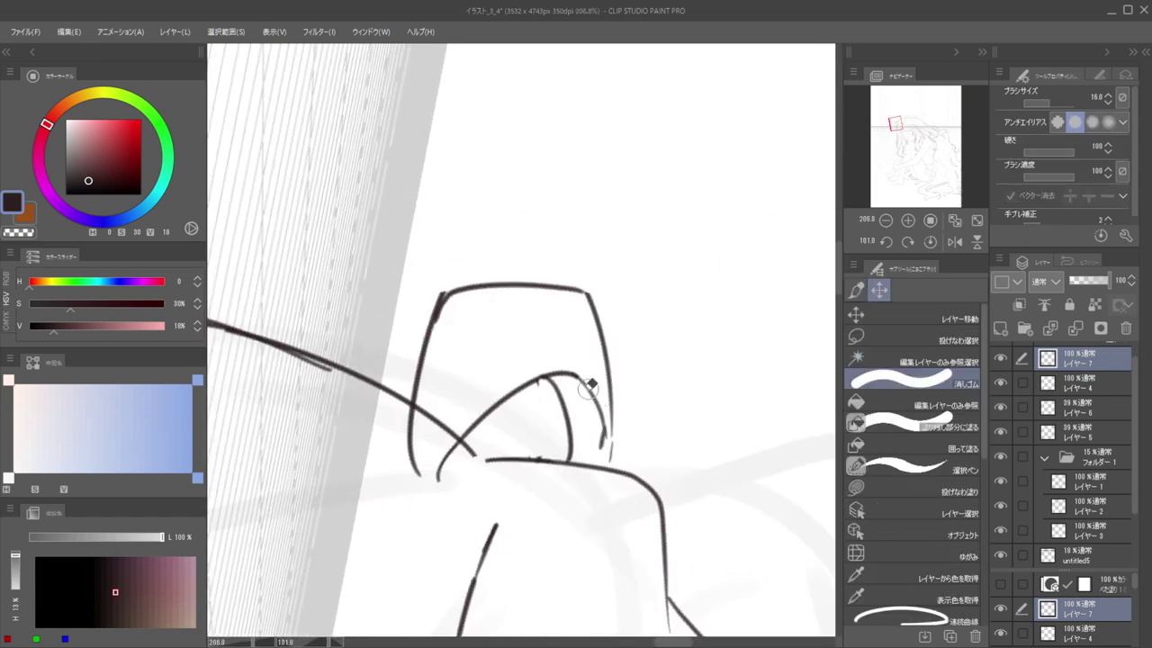
mouse_move(595, 390)
left_mouse_down()
mouse_move(607, 437)
mouse_move(591, 288)
mouse_move(628, 473)
left_mouse_up()
key("p")
left_click_drag(576, 373, 629, 446)
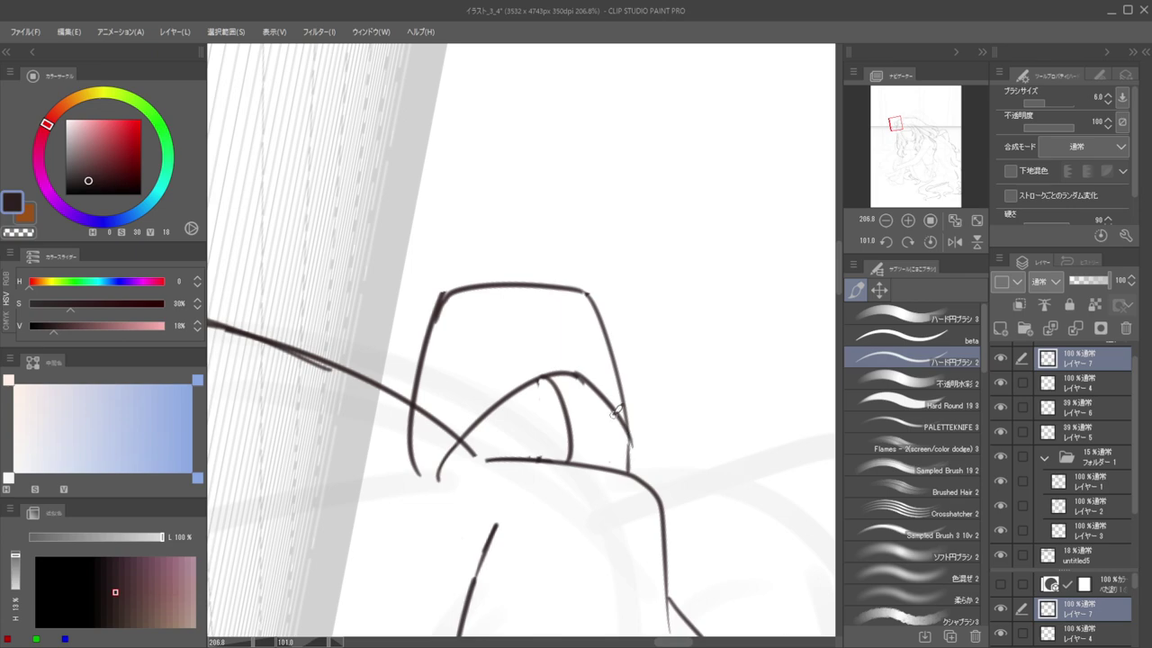
key("ctrl+z")
mouse_move(576, 373)
left_mouse_down()
mouse_move(622, 438)
mouse_move(640, 378)
mouse_move(529, 300)
mouse_move(489, 370)
left_mouse_up()
Draw a new inner line on the ornament with the round ink brush
left_click_drag(617, 309, 621, 359)
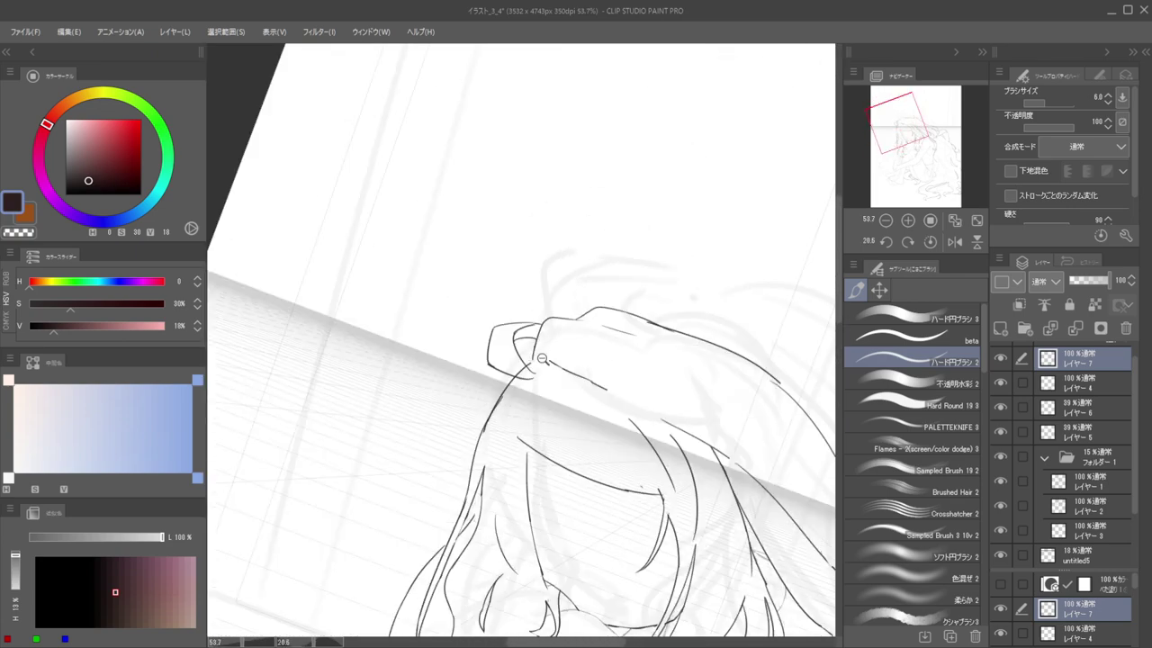
left_click_drag(541, 359, 612, 346)
mouse_move(612, 347)
left_mouse_down()
mouse_move(564, 417)
mouse_move(527, 387)
left_mouse_up()
mouse_move(534, 333)
left_mouse_down()
mouse_move(575, 313)
mouse_move(553, 337)
mouse_move(555, 361)
left_mouse_up()
key("e")
key("b")
mouse_move(564, 276)
left_mouse_down()
mouse_move(558, 367)
mouse_move(493, 336)
left_mouse_up()
left_click_drag(586, 318, 537, 257)
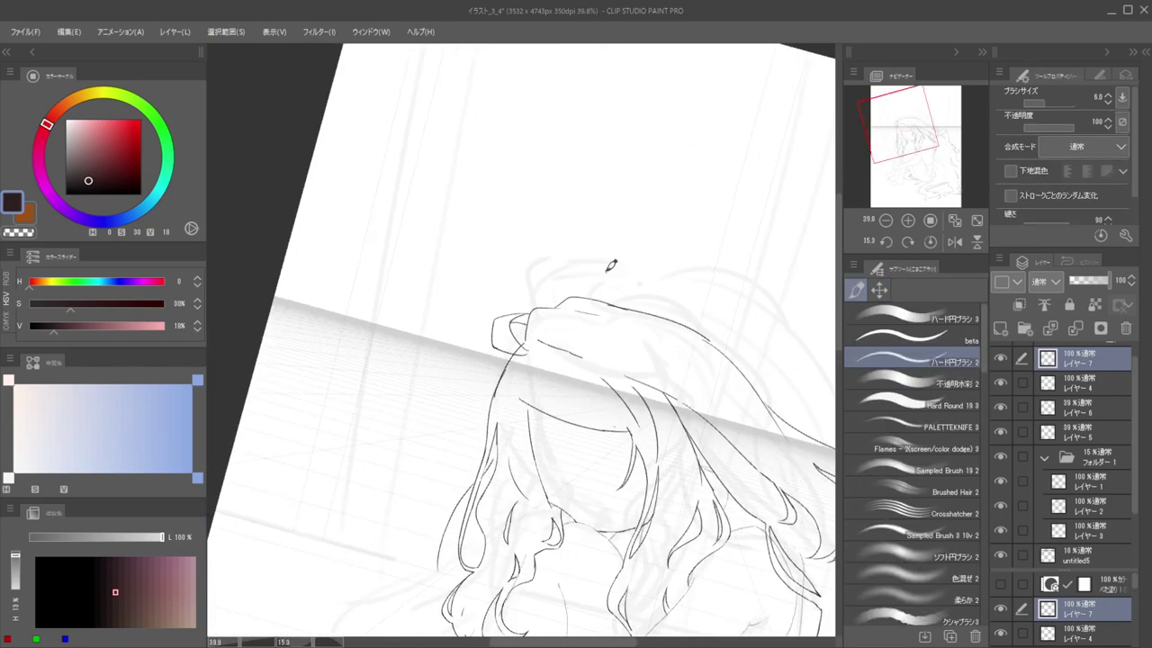
scroll(546, 334, "up", 4)
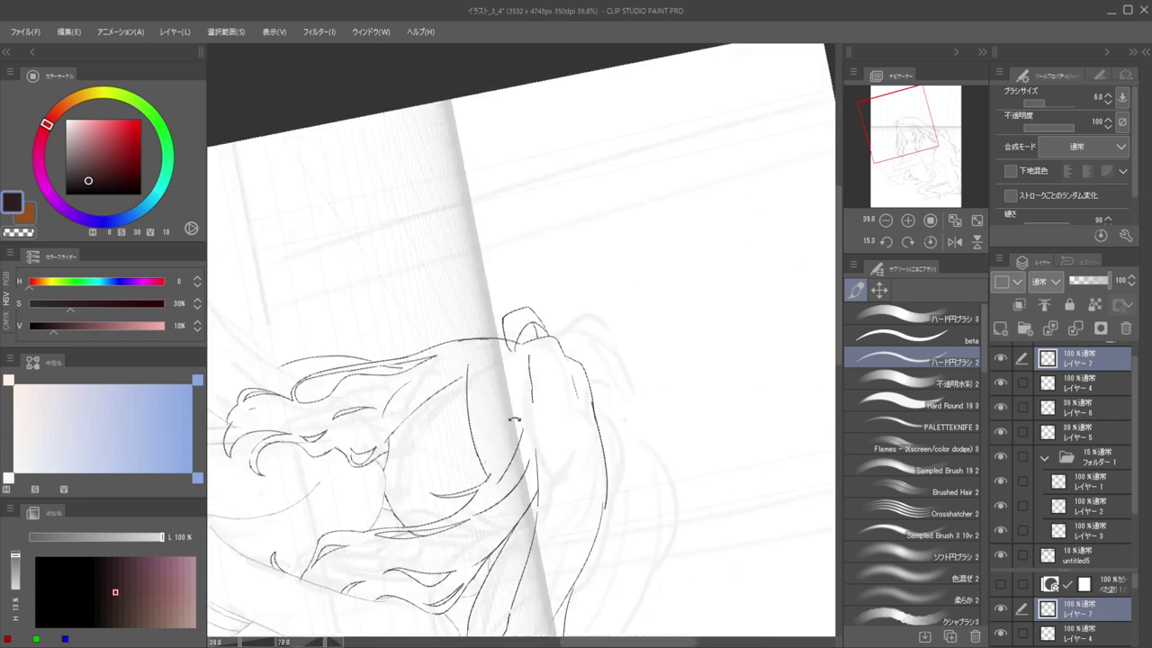
Trim and redraw the left line's tail thinner using transparent colour and a smaller brush
left_click_drag(515, 331, 517, 322)
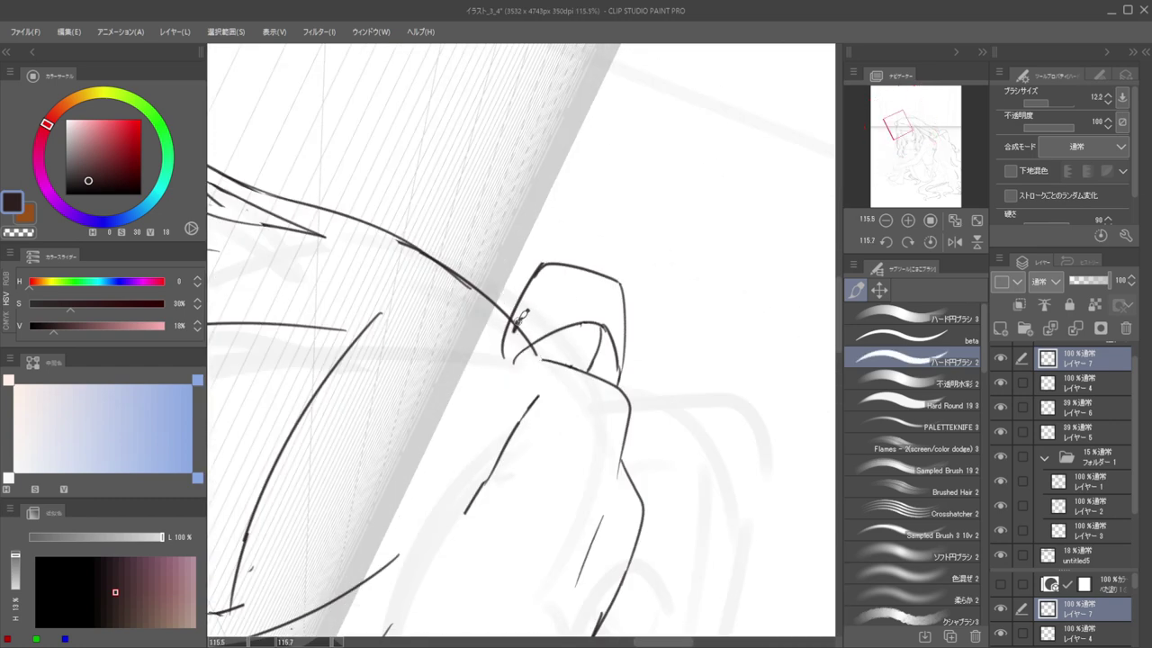
key("c")
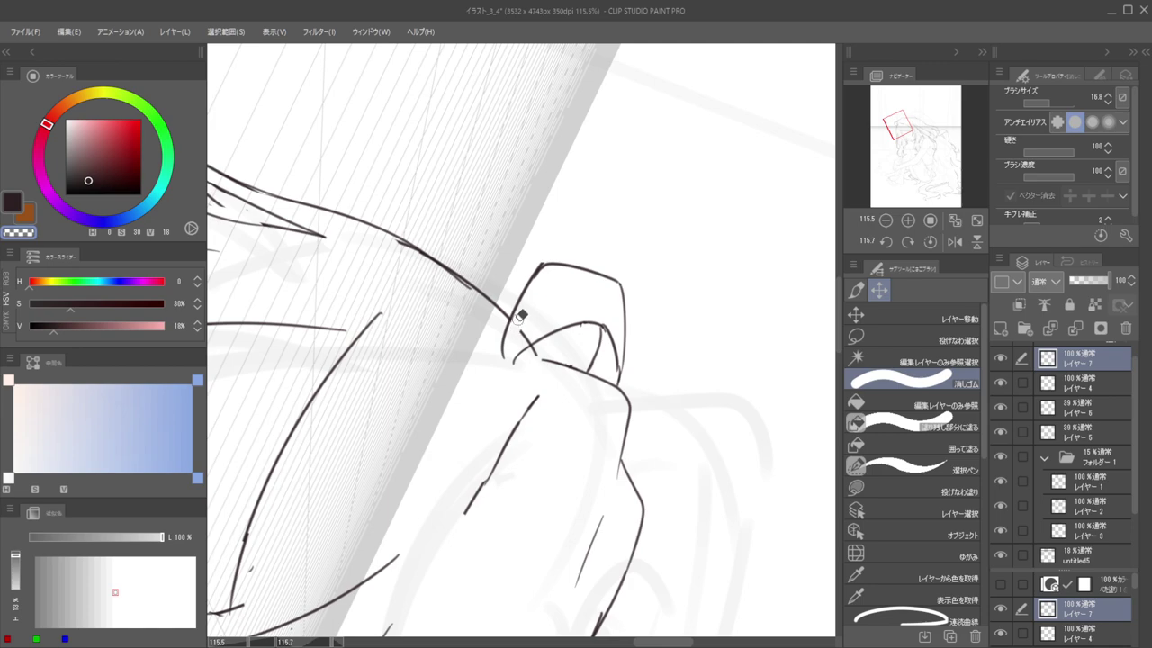
left_click_drag(605, 298, 502, 256)
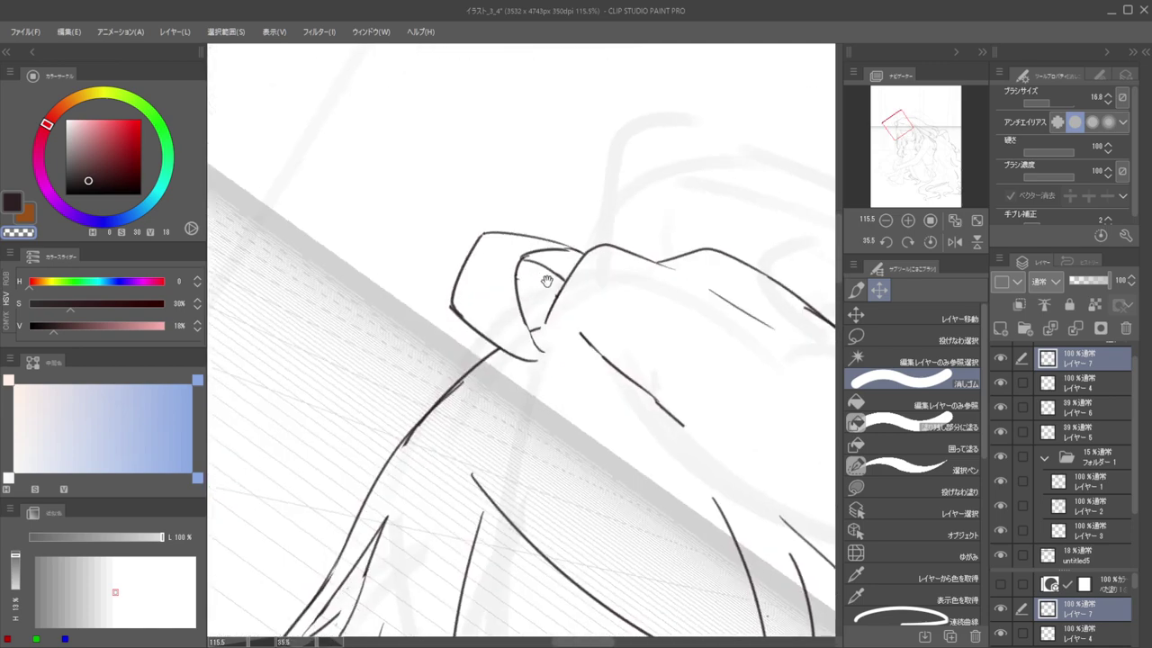
left_click_drag(601, 288, 593, 387)
left_click_drag(538, 349, 551, 383)
scroll(551, 382, "up", 1)
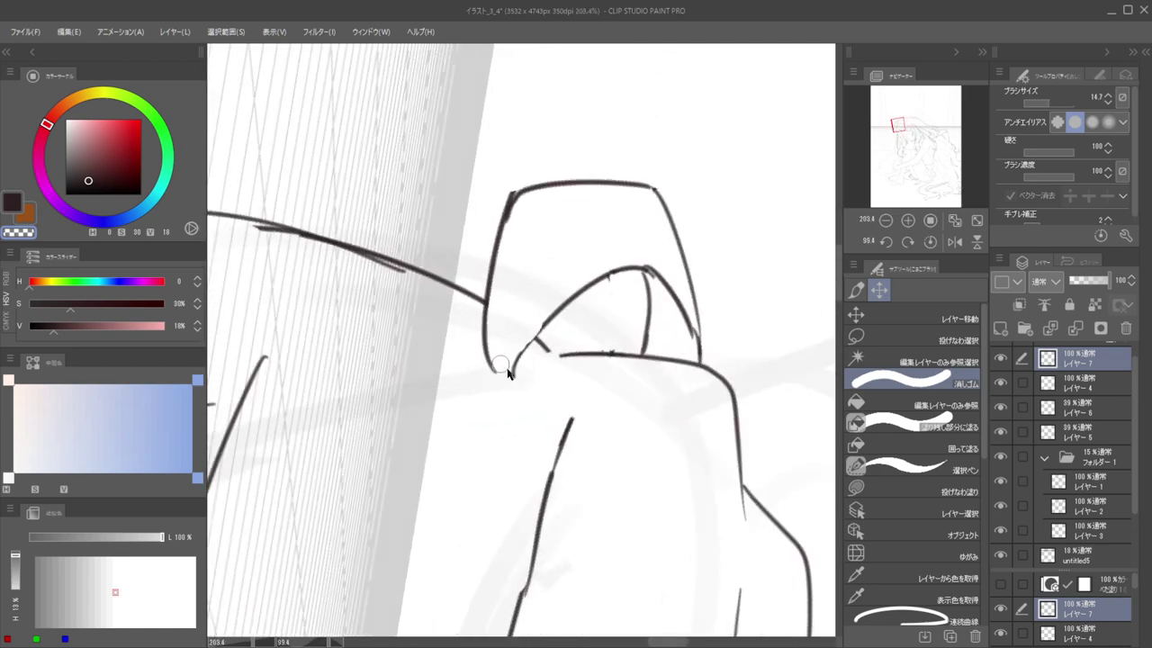
key("c")
key("b")
left_click_drag(487, 348, 510, 394)
key("ctrl+z")
key("ctrl+z")
key("bracketleft")
key("bracketleft")
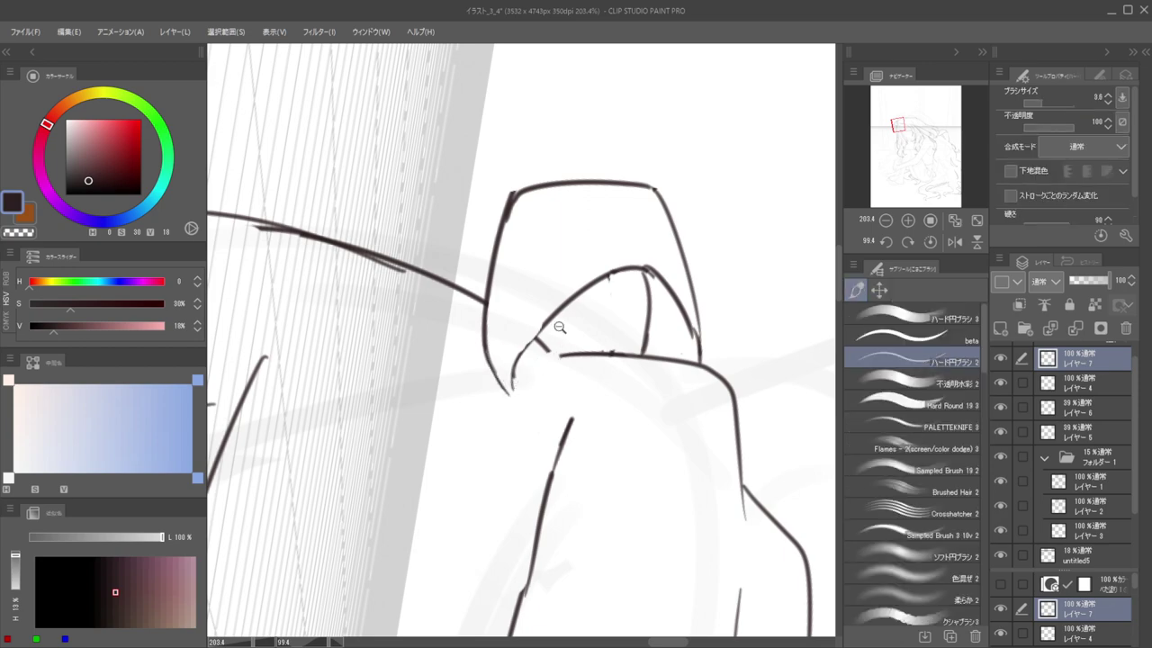
Zoom out and rotate to review the ornament at the top of the head
left_click_drag(558, 327, 490, 333)
left_click_drag(594, 303, 542, 264)
left_click_drag(541, 304, 571, 319)
scroll(573, 319, "up", 2)
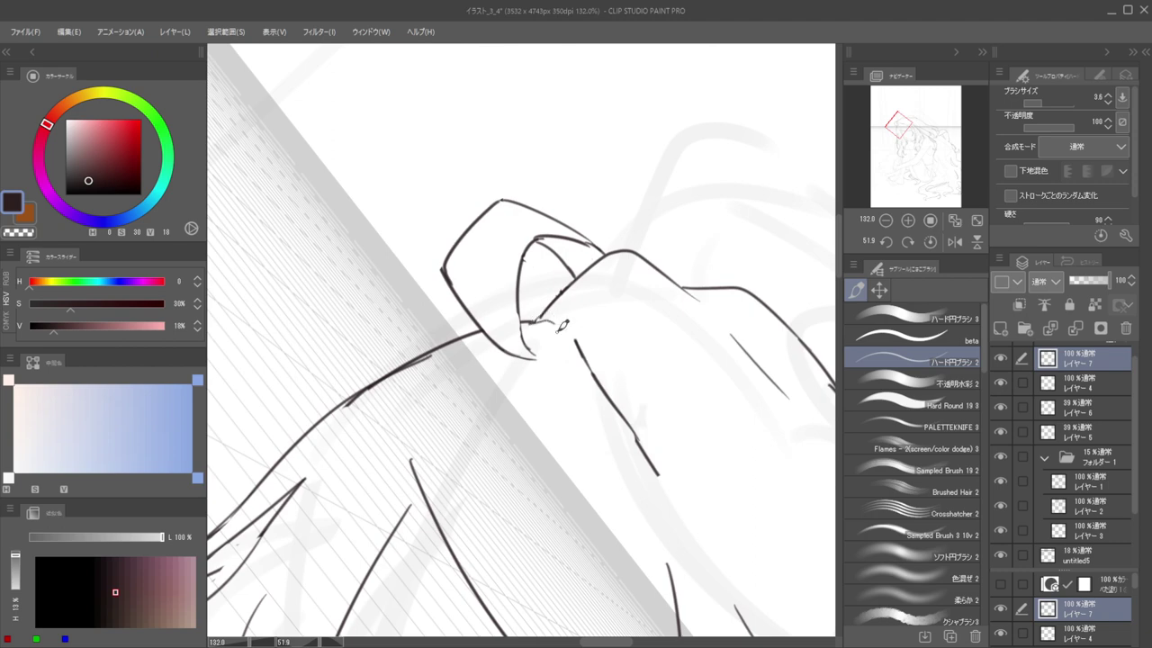
scroll(558, 326, "down", 4)
scroll(576, 338, "down", 2)
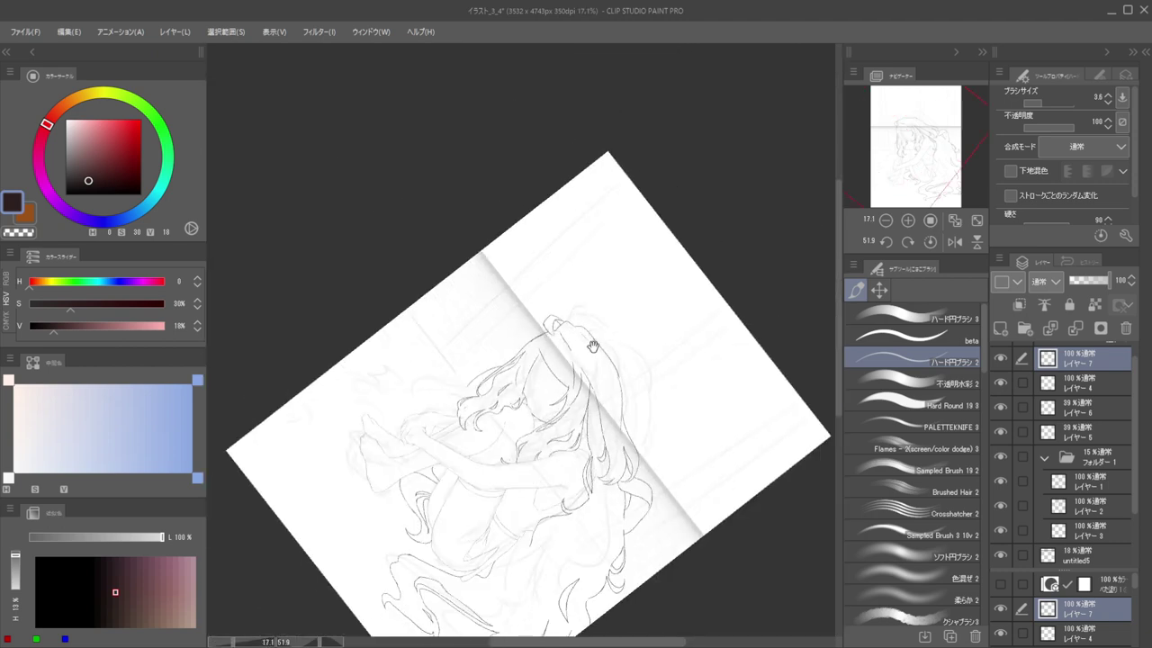
Rotate the page back upright and zoom in toward the figure's feet
left_click_drag(593, 346, 586, 286)
scroll(576, 321, "down", 2)
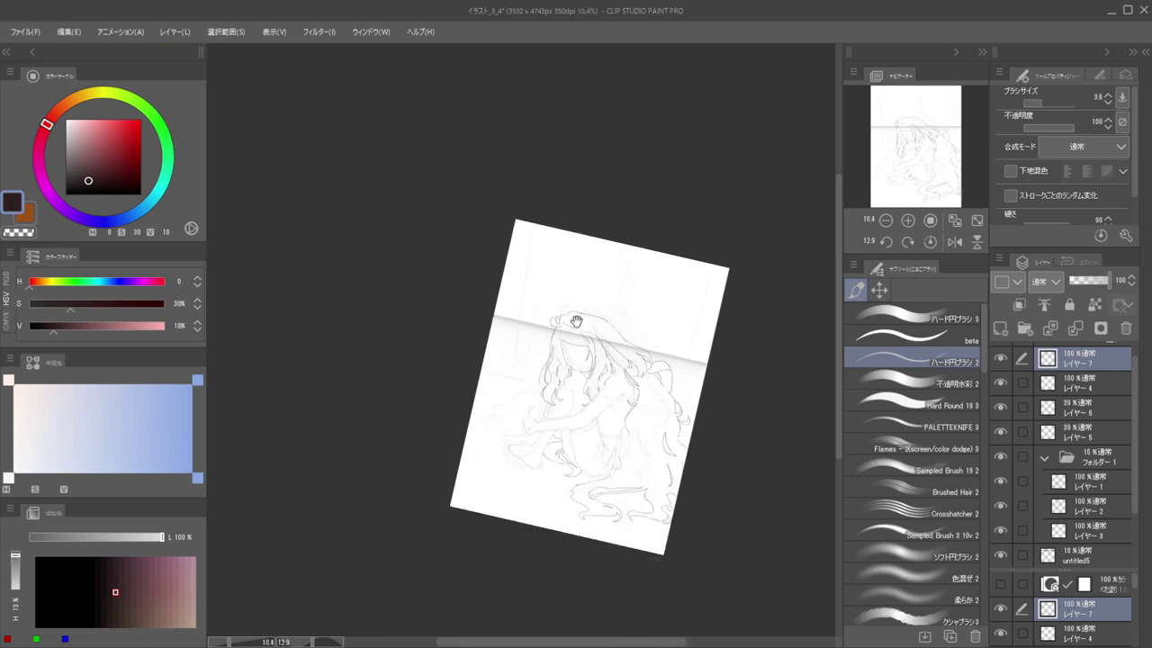
scroll(581, 336, "up", 3)
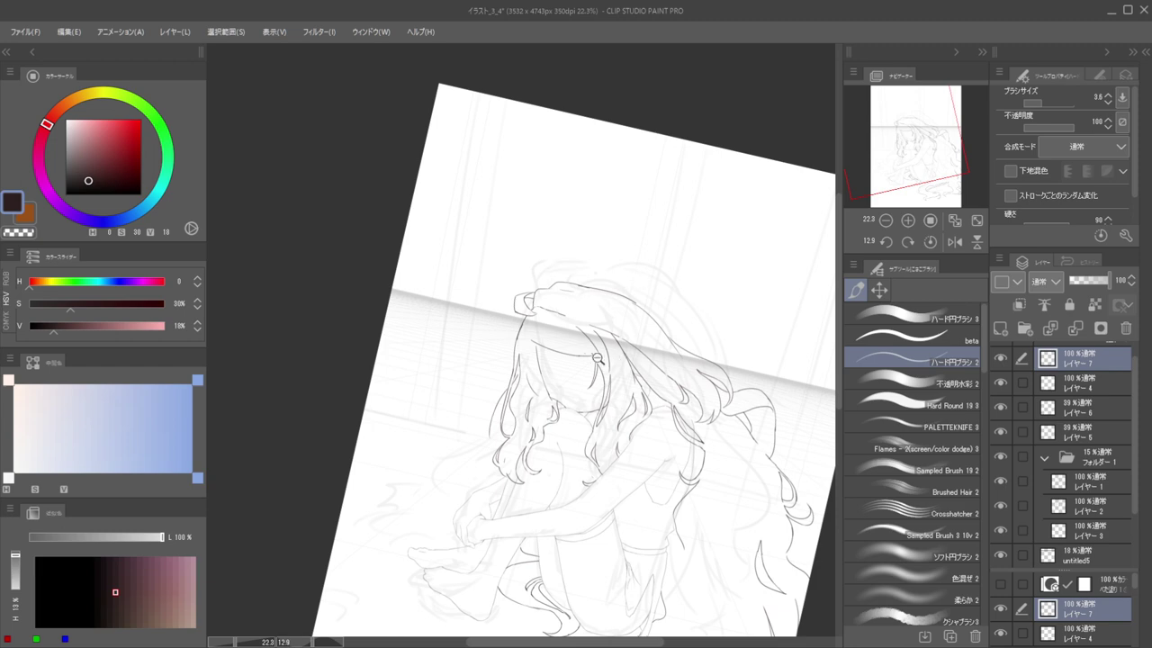
left_click_drag(597, 358, 551, 362)
left_click_drag(576, 351, 684, 335)
left_click_drag(684, 335, 698, 315)
left_click_drag(524, 453, 568, 406)
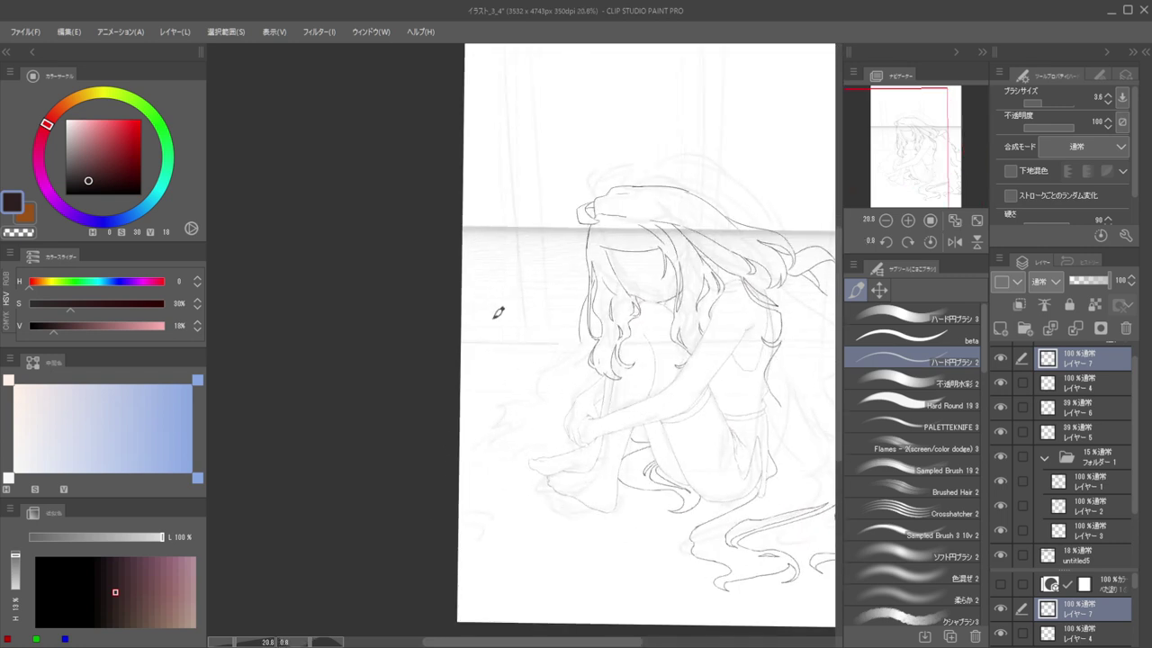
Set brush size 6.0, try a stroke near the shin, and undo it
key("c")
key("c")
left_click(1109, 95)
scroll(607, 335, "up", 2)
left_click_drag(559, 420, 546, 427)
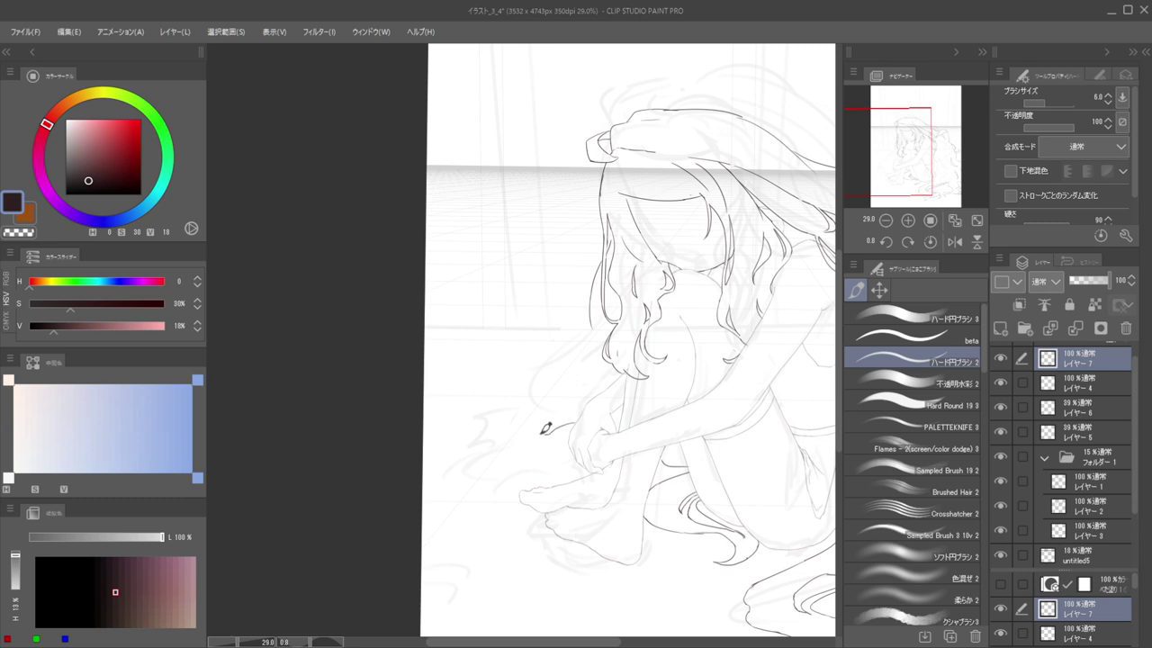
mouse_move(485, 451)
left_mouse_down()
mouse_move(509, 443)
mouse_move(475, 421)
mouse_move(532, 455)
left_mouse_up()
key("ctrl+z")
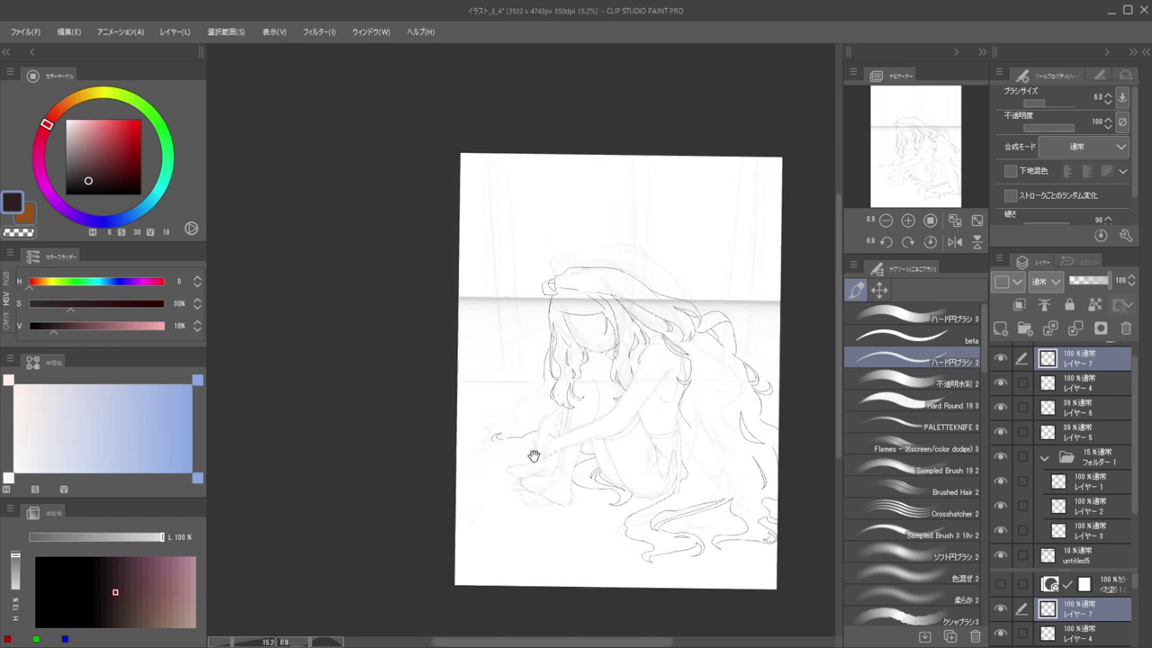
scroll(514, 465, "up", 2)
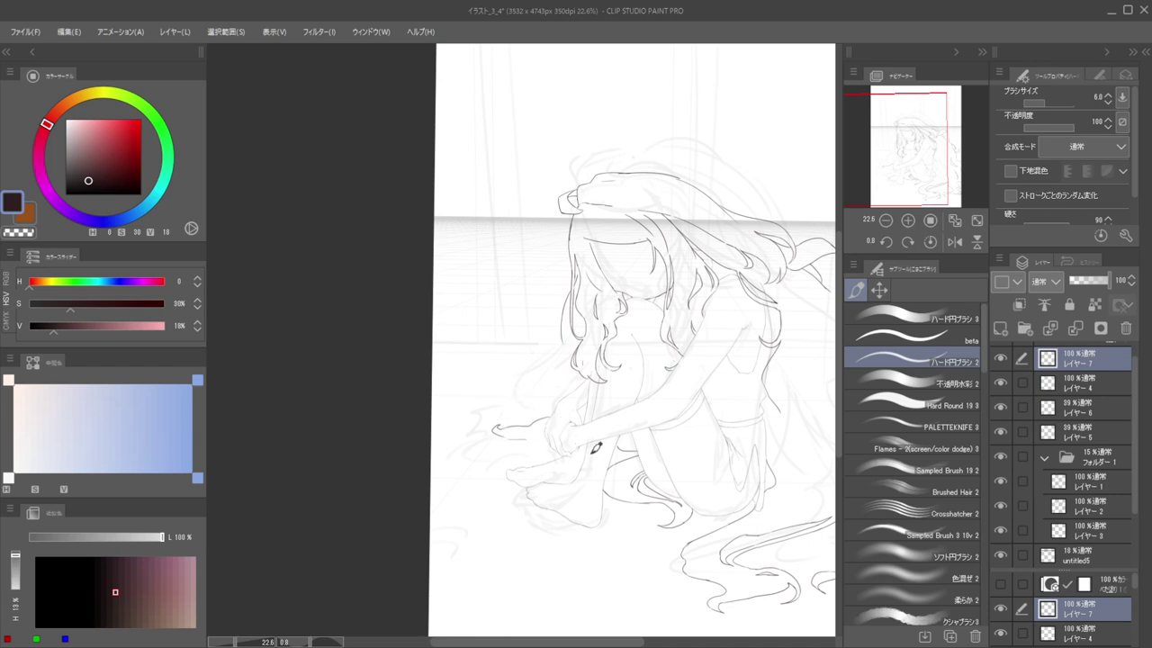
Erase the short stray line end beside the clasped hands with a larger eraser
scroll(594, 448, "up", 4)
key("e")
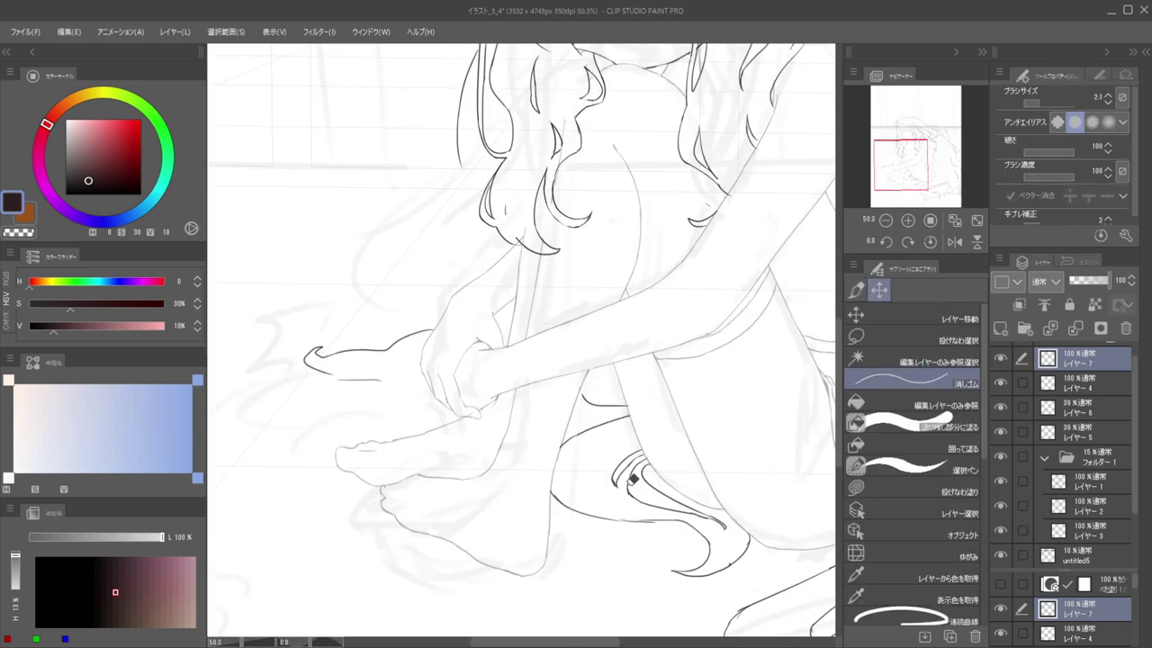
key("p")
key("e")
left_click_drag(631, 485, 625, 480)
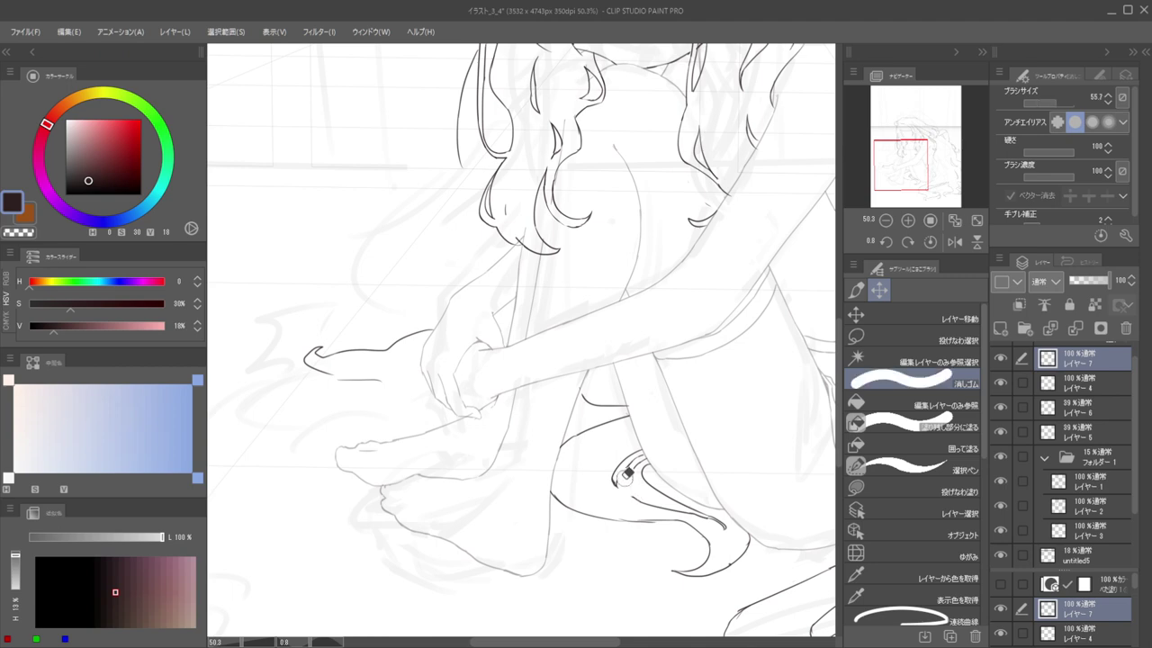
key("b")
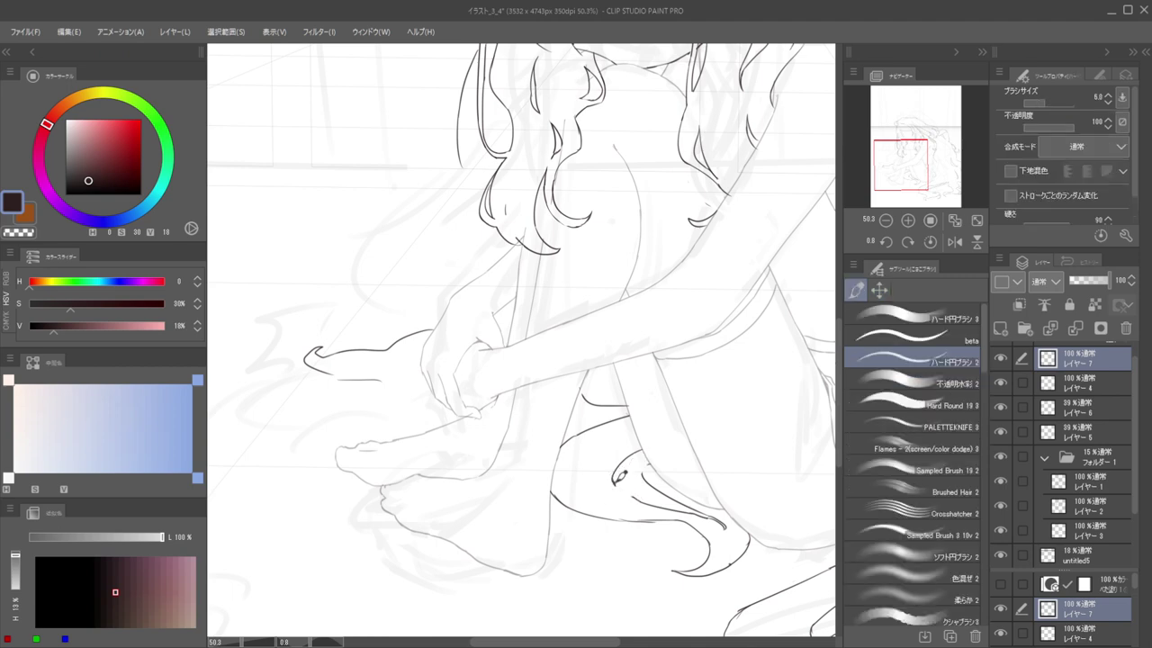
Try a short stroke left of the hands, then undo it
scroll(625, 481, "down", 7)
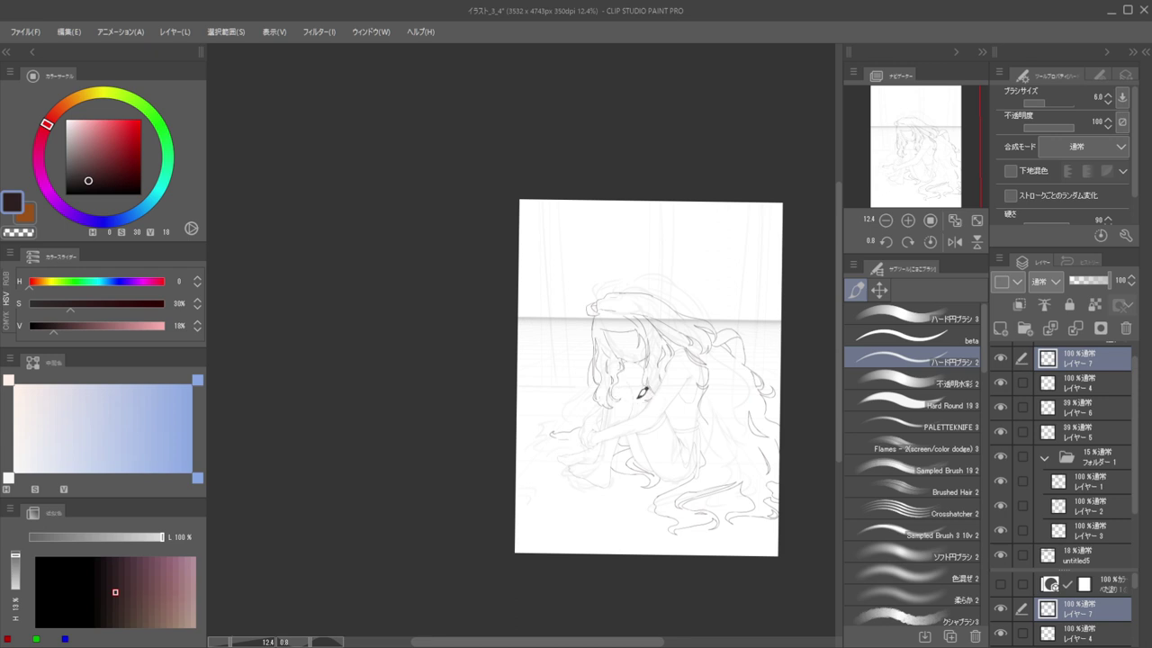
scroll(576, 450, "up", 4)
key("e")
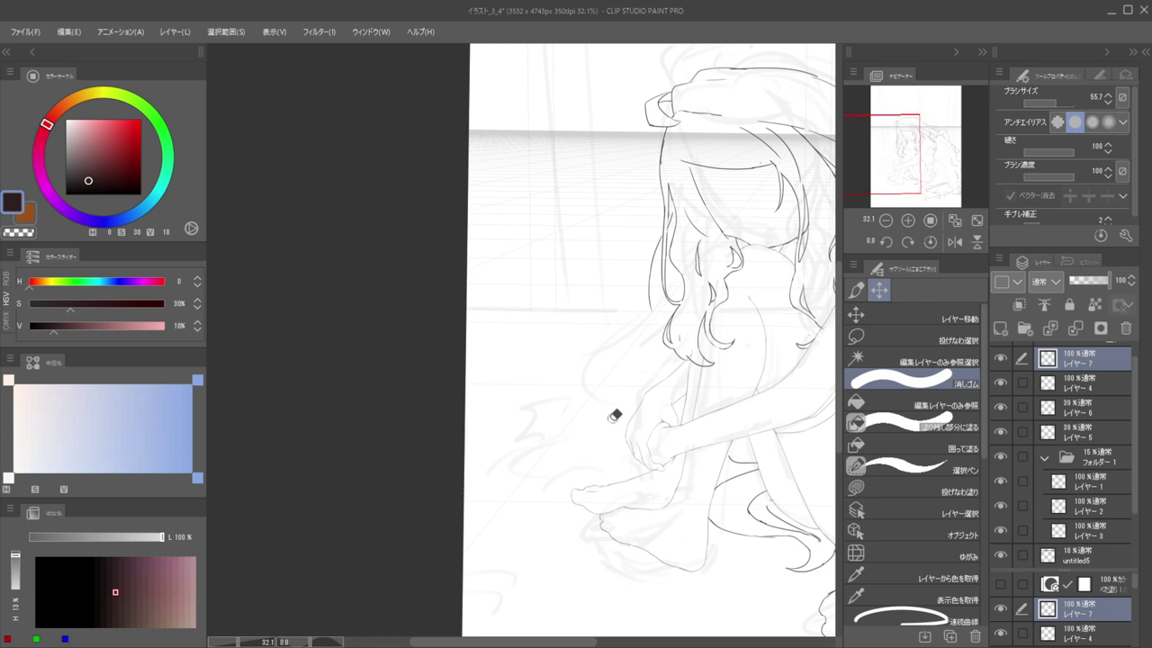
key("b")
mouse_move(627, 435)
left_mouse_down()
mouse_move(557, 456)
mouse_move(548, 453)
mouse_move(600, 437)
mouse_move(546, 448)
mouse_move(582, 444)
left_mouse_up()
key("ctrl+z")
key("ctrl+z")
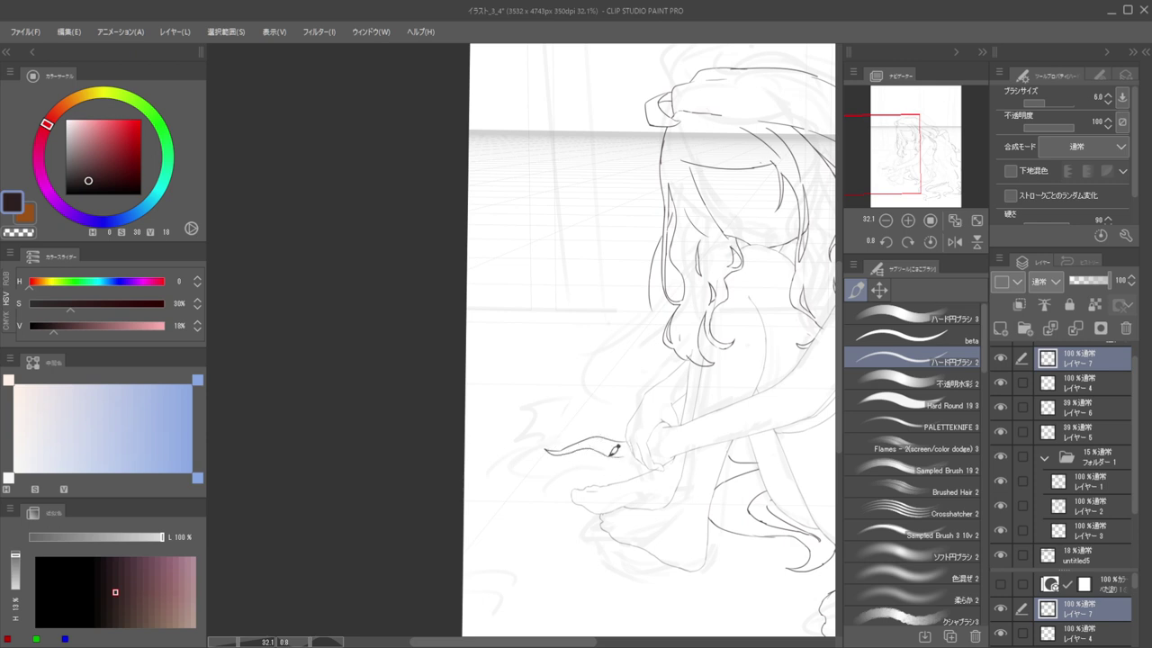
Zoom in on the hands and erase the leftover stroke segment left of them
mouse_move(629, 451)
left_mouse_down()
mouse_move(582, 440)
mouse_move(665, 445)
left_mouse_up()
key("e")
left_click_drag(588, 453, 613, 449)
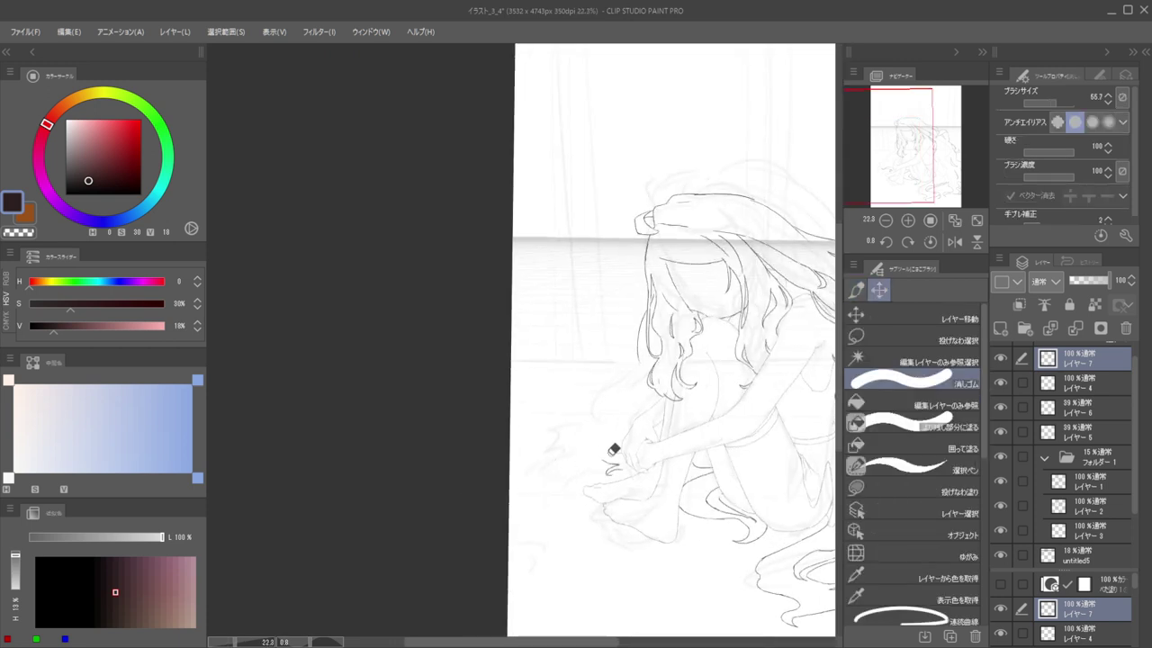
key("p")
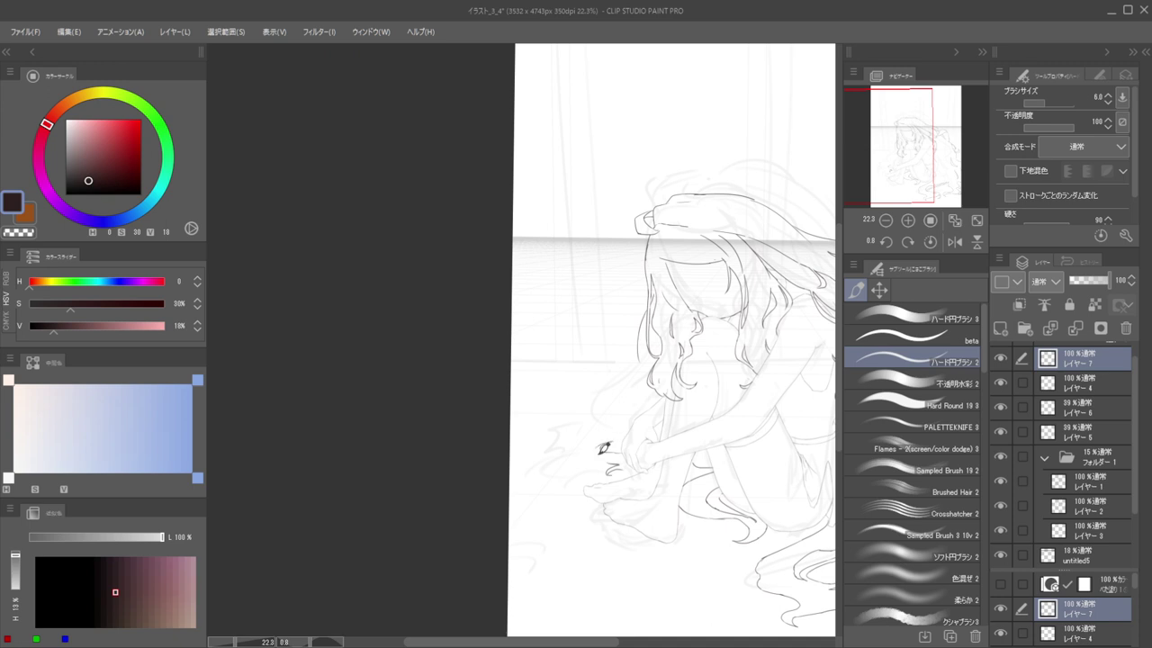
Ink a curving hair strand beside the hand
scroll(605, 457, "up", 4)
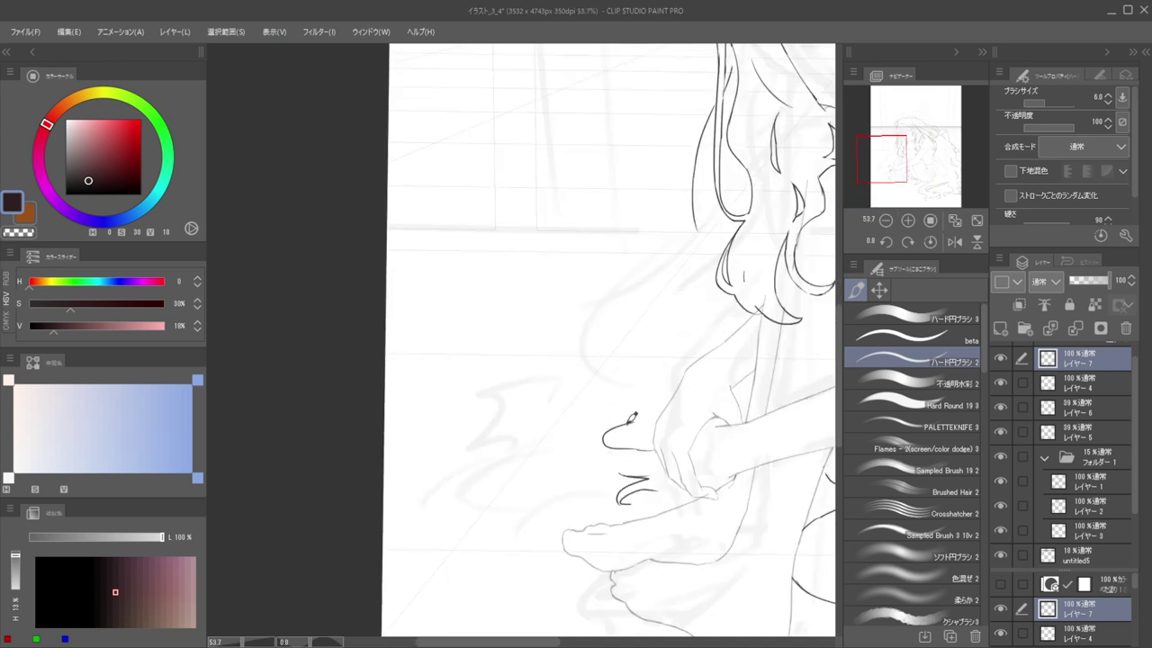
mouse_move(633, 417)
left_mouse_down()
mouse_move(595, 438)
mouse_move(601, 468)
left_mouse_up()
scroll(632, 449, "down", 4)
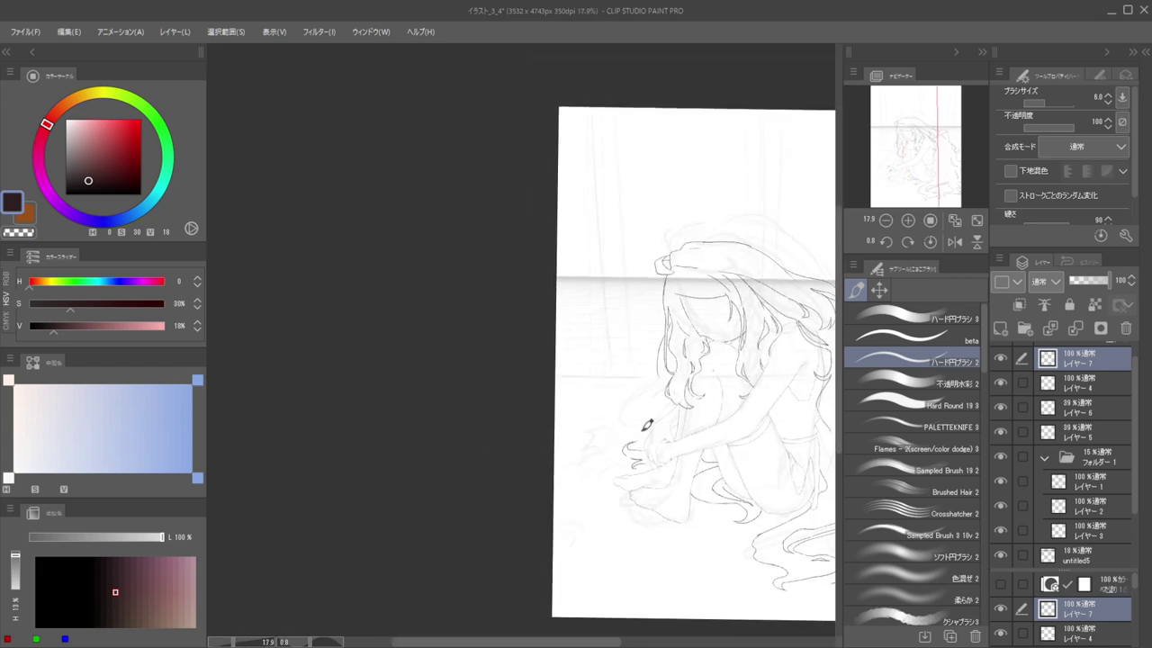
mouse_move(682, 424)
left_mouse_down()
mouse_move(620, 437)
mouse_move(633, 422)
mouse_move(625, 516)
mouse_move(538, 463)
left_mouse_up()
Mirror the view to check, then draw and undo the hook's left contour
key("h")
key("h")
scroll(594, 467, "up", 5)
key("e")
scroll(517, 466, "up", 3)
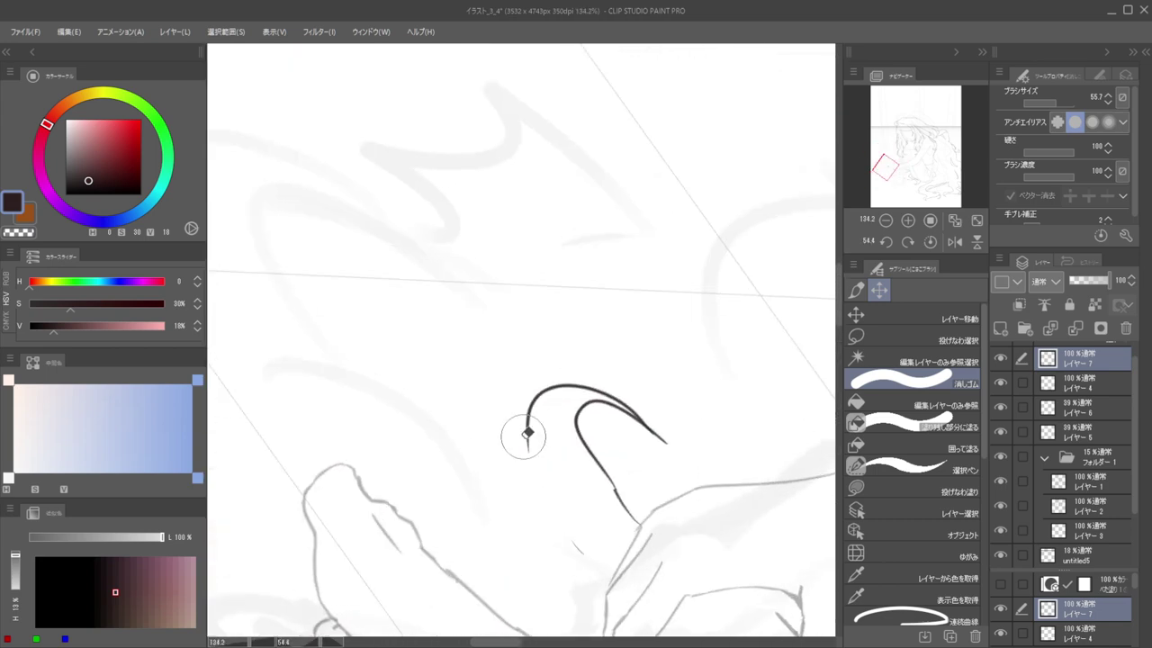
key("b")
mouse_move(529, 425)
left_mouse_down()
mouse_move(559, 544)
mouse_move(548, 554)
mouse_move(573, 570)
left_mouse_up()
key("ctrl+z")
Reframe the view around the hook and undo its last contour stroke
left_click_drag(572, 485, 485, 481)
left_click_drag(619, 335, 576, 259)
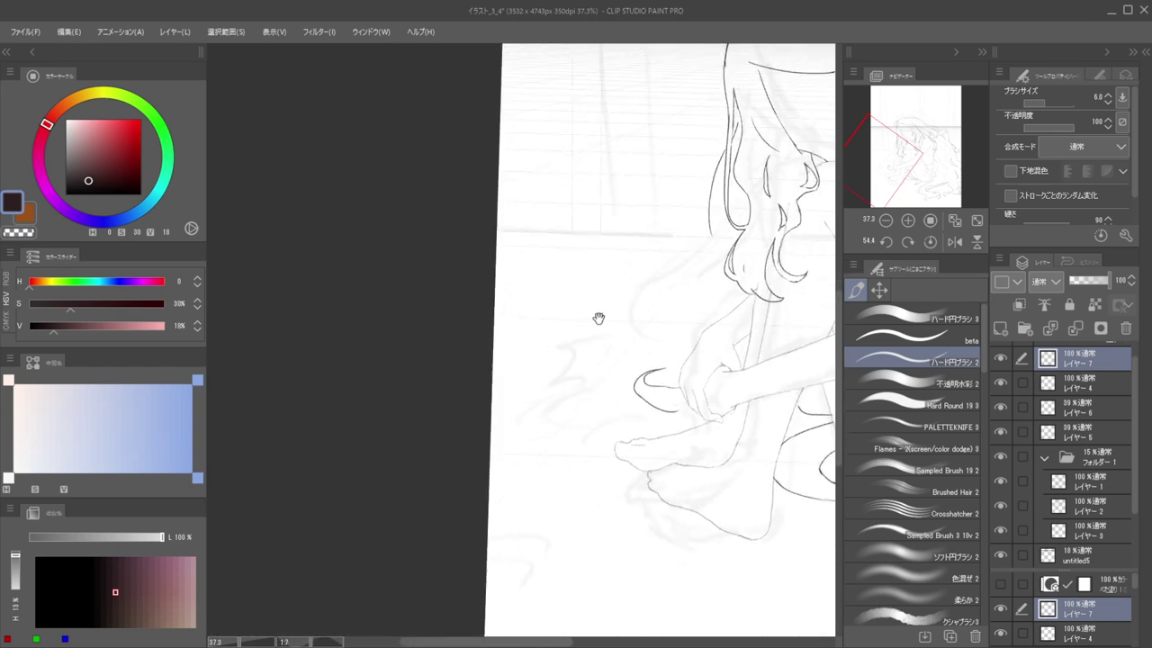
left_click_drag(599, 318, 562, 357)
mouse_move(669, 408)
left_mouse_down()
mouse_move(583, 411)
mouse_move(490, 475)
left_mouse_up()
left_click_drag(509, 484, 579, 475)
key("ctrl+z")
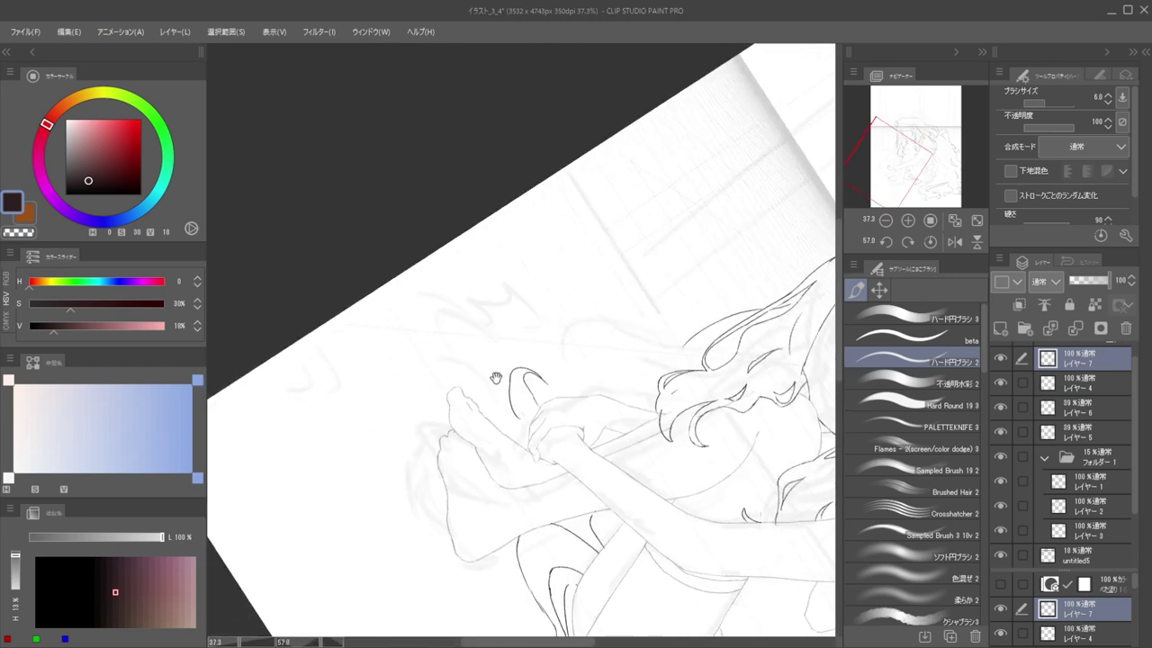
left_click_drag(496, 378, 538, 373)
Redraw the hook's left contour longer after trial strokes and trimming
key("e")
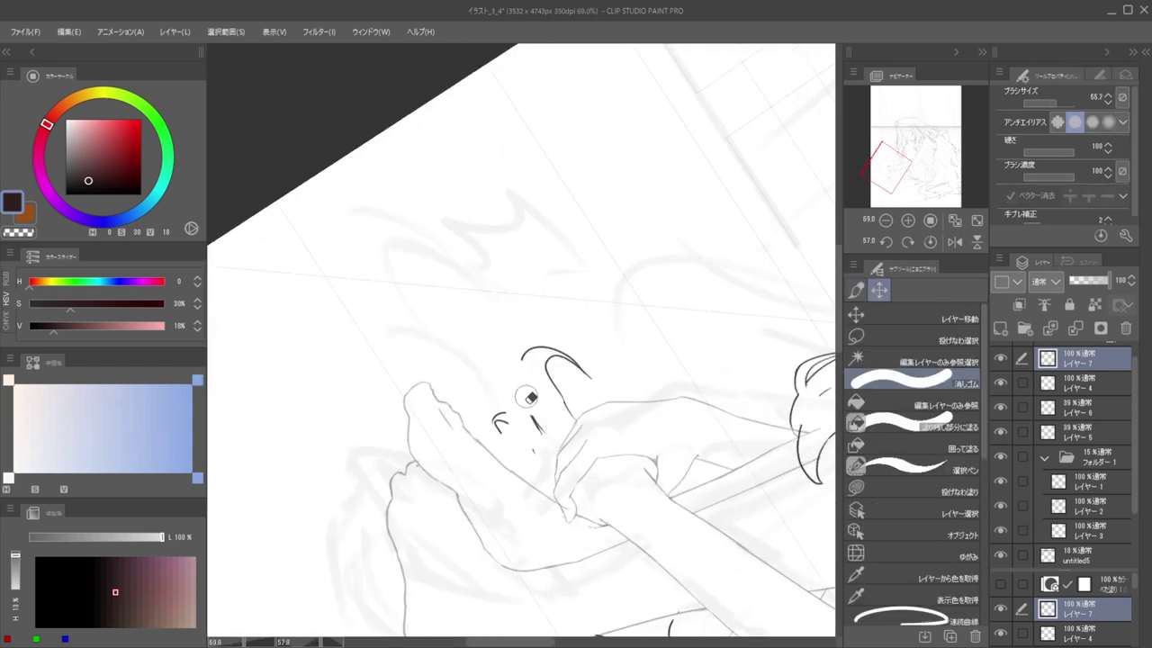
key("p")
left_click_drag(523, 359, 518, 423)
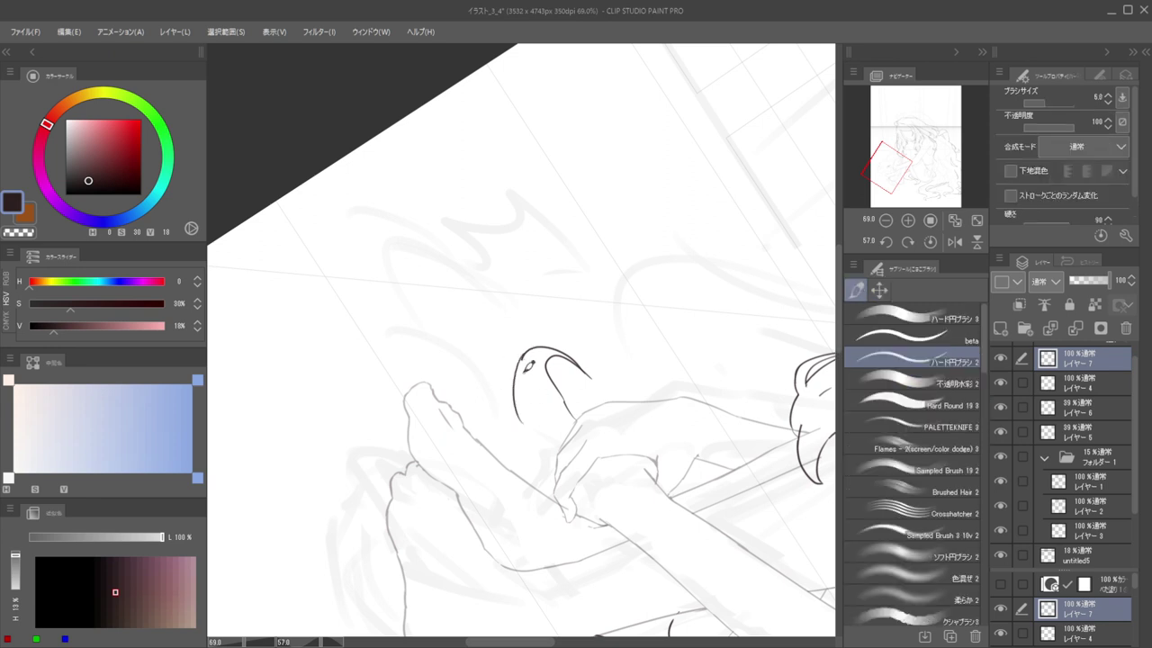
key("ctrl+z")
key("e")
mouse_move(522, 361)
left_mouse_down()
mouse_move(534, 350)
mouse_move(501, 407)
left_mouse_up()
key("p")
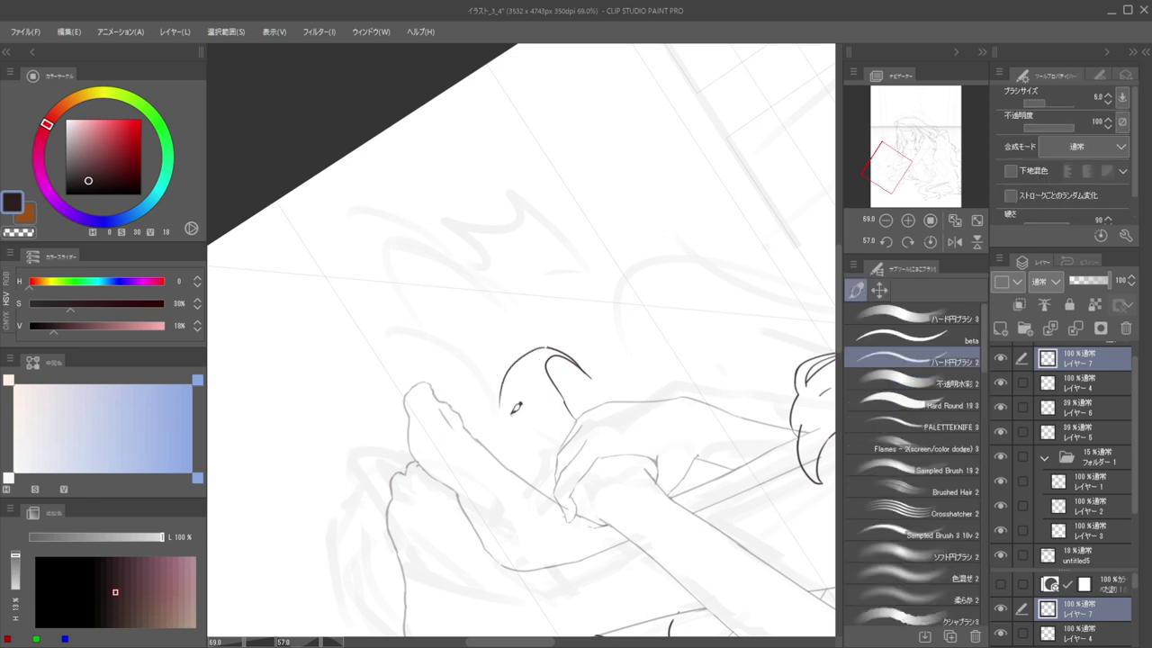
key("ctrl+z")
left_click_drag(533, 348, 546, 466)
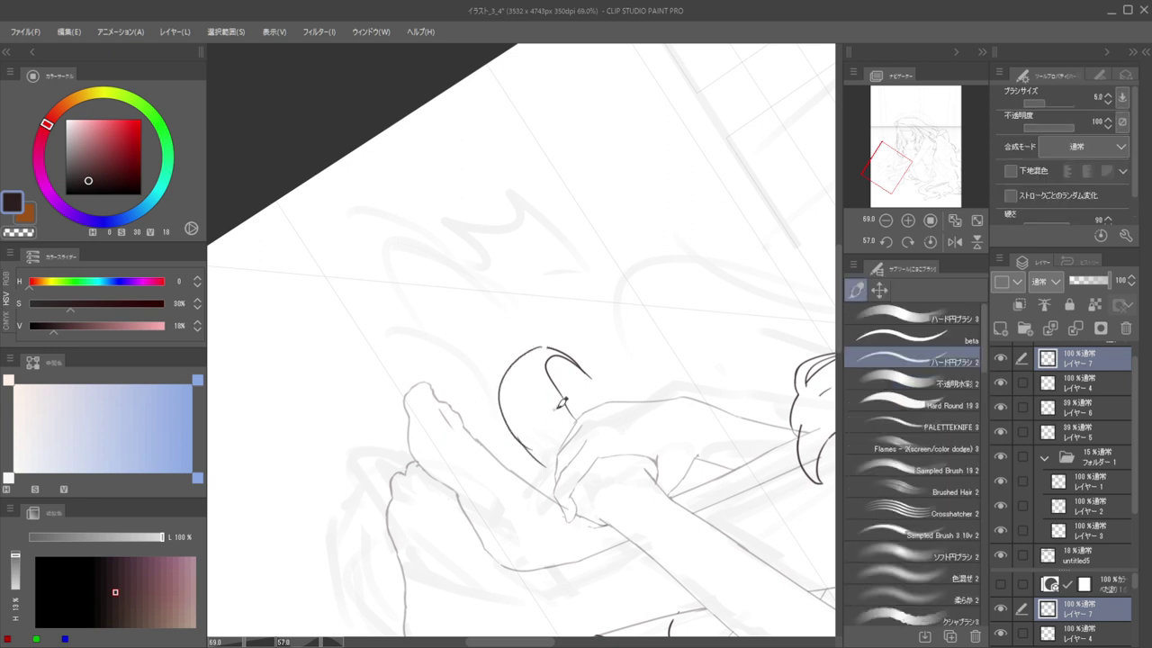
Zoom out and mirror-check the whole figure, then restore the normal view
left_click_drag(673, 351, 511, 292)
key("h")
left_click_drag(630, 350, 673, 432)
left_click_drag(666, 382, 670, 308)
left_click_drag(676, 303, 711, 289)
key("h")
key("h")
key("h")
left_click_drag(707, 342, 785, 346)
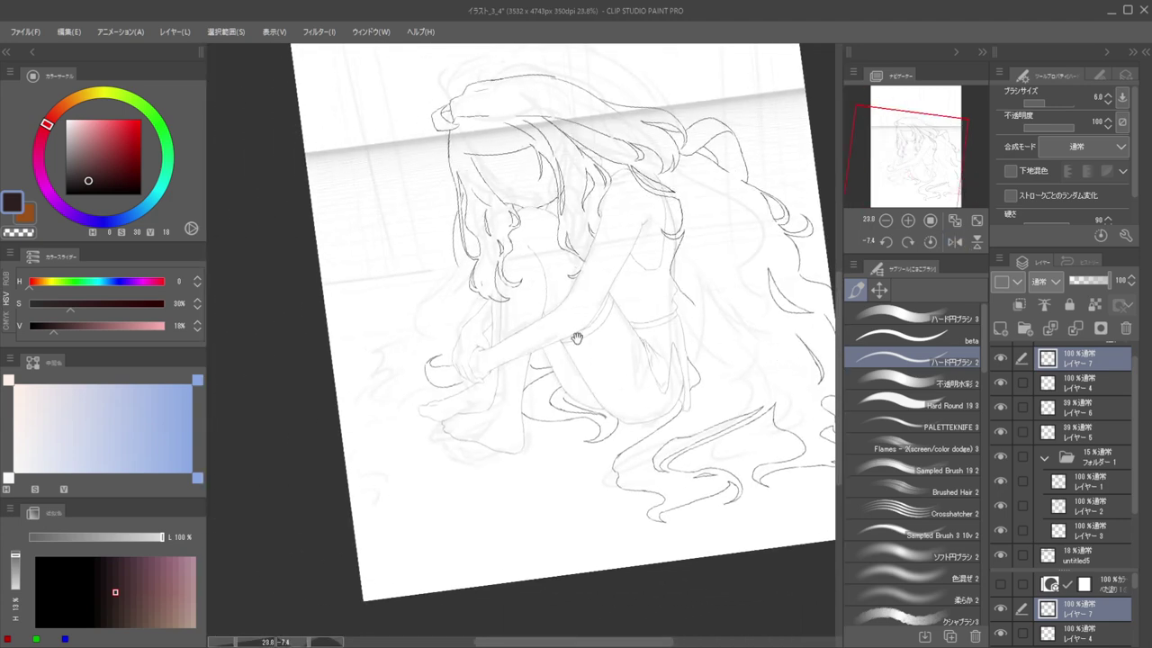
left_click_drag(576, 339, 688, 342)
Erase the hair curl by the hand with a much larger eraser
key("e")
left_click_drag(544, 374, 552, 369)
mouse_move(552, 369)
left_mouse_down()
mouse_move(675, 388)
mouse_move(675, 367)
left_mouse_up()
mouse_move(594, 378)
left_mouse_down()
mouse_move(576, 378)
mouse_move(648, 344)
left_mouse_up()
key("b")
left_click_drag(670, 358, 642, 363)
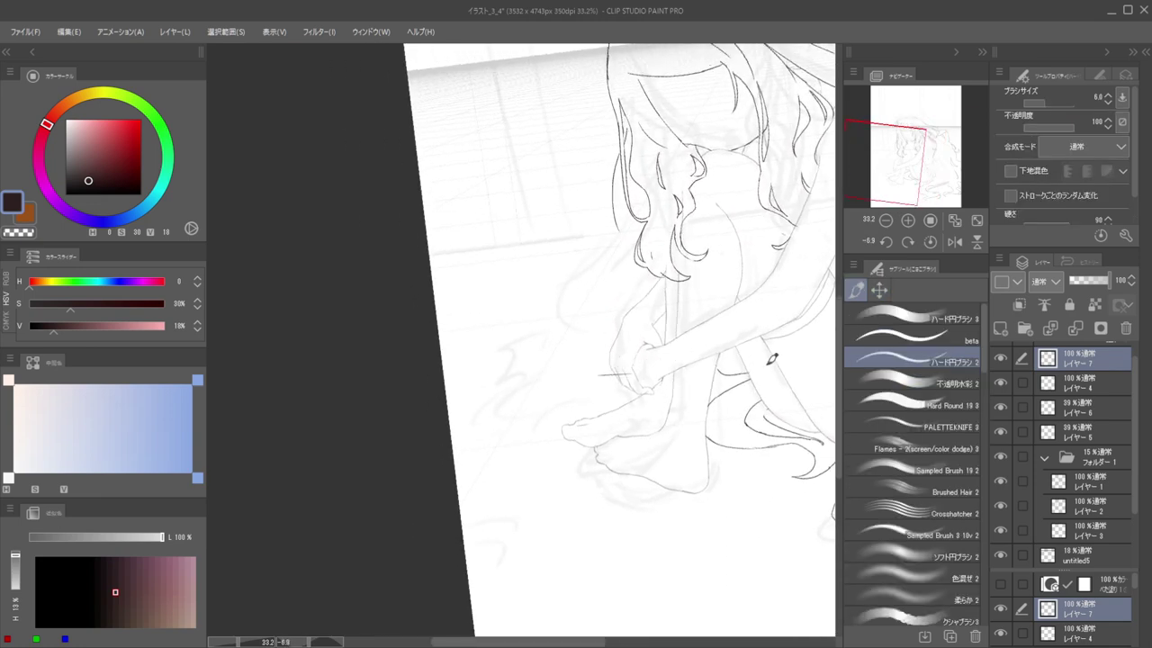
Try a short curved stroke near the foot and undo it
key("e")
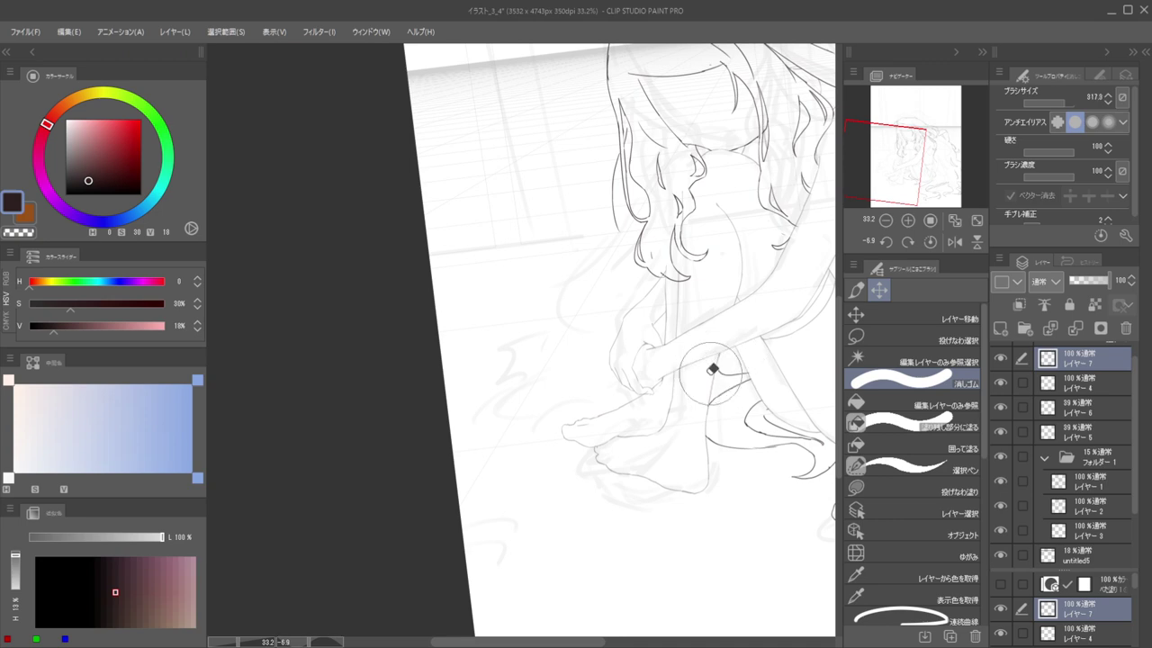
key("b")
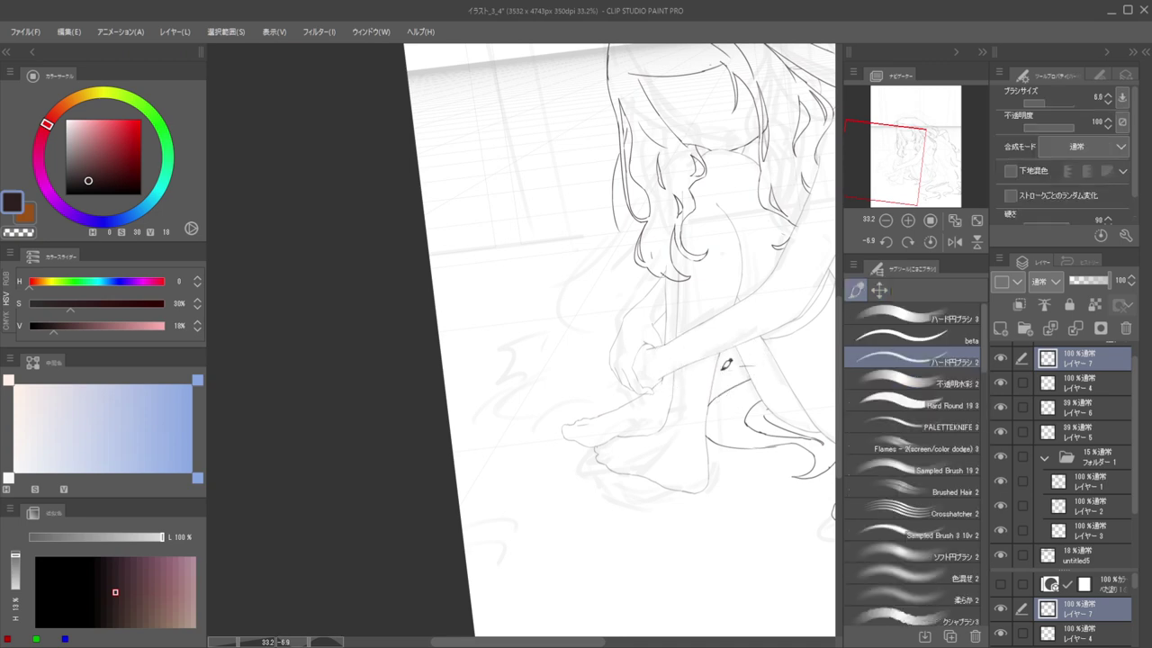
scroll(723, 353, "up", 3)
key("e")
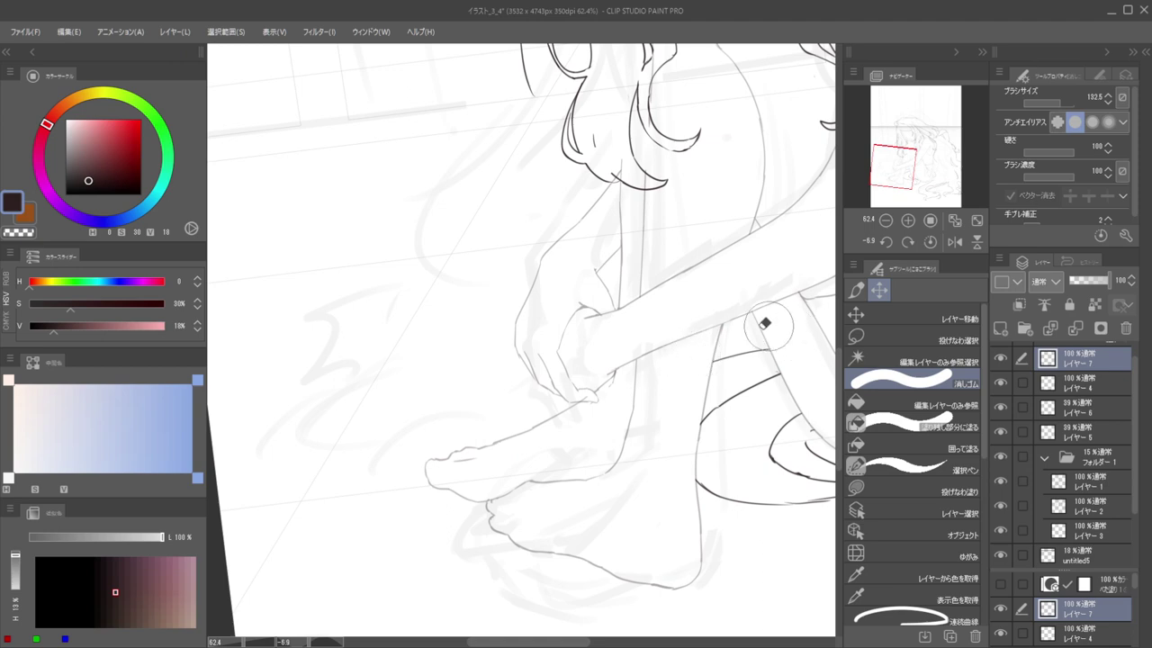
scroll(660, 365, "down", 5)
scroll(661, 365, "up", 2)
key("b")
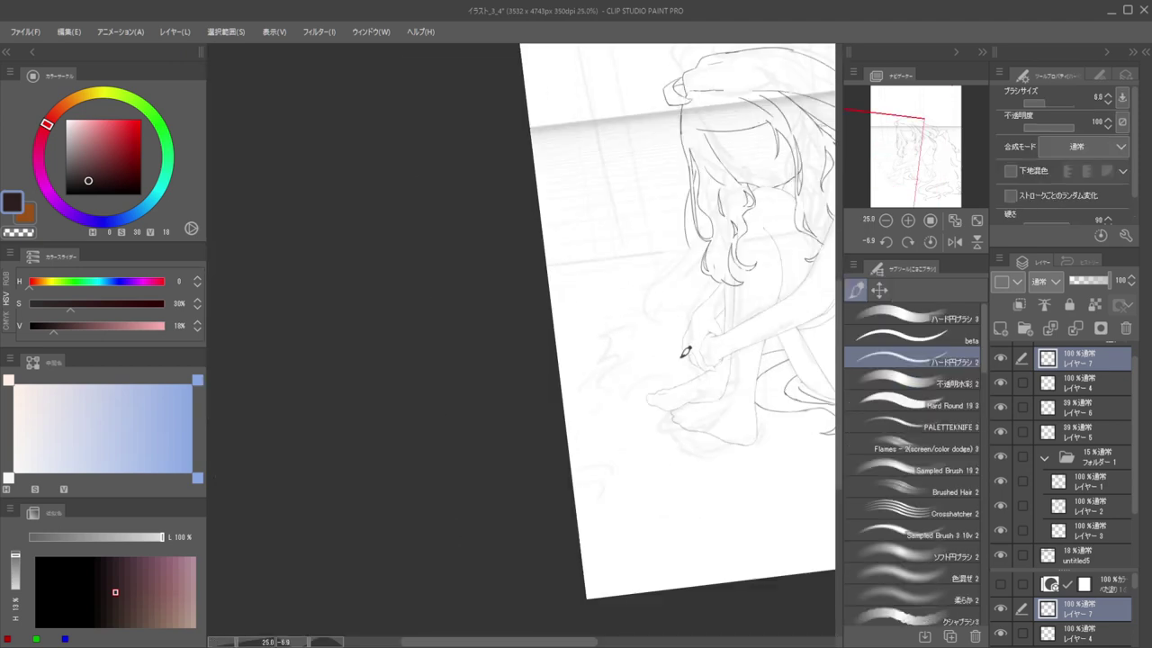
mouse_move(663, 368)
left_mouse_down()
mouse_move(691, 359)
mouse_move(511, 527)
mouse_move(477, 513)
left_mouse_up()
left_click_drag(477, 512, 538, 378)
key("ctrl+z")
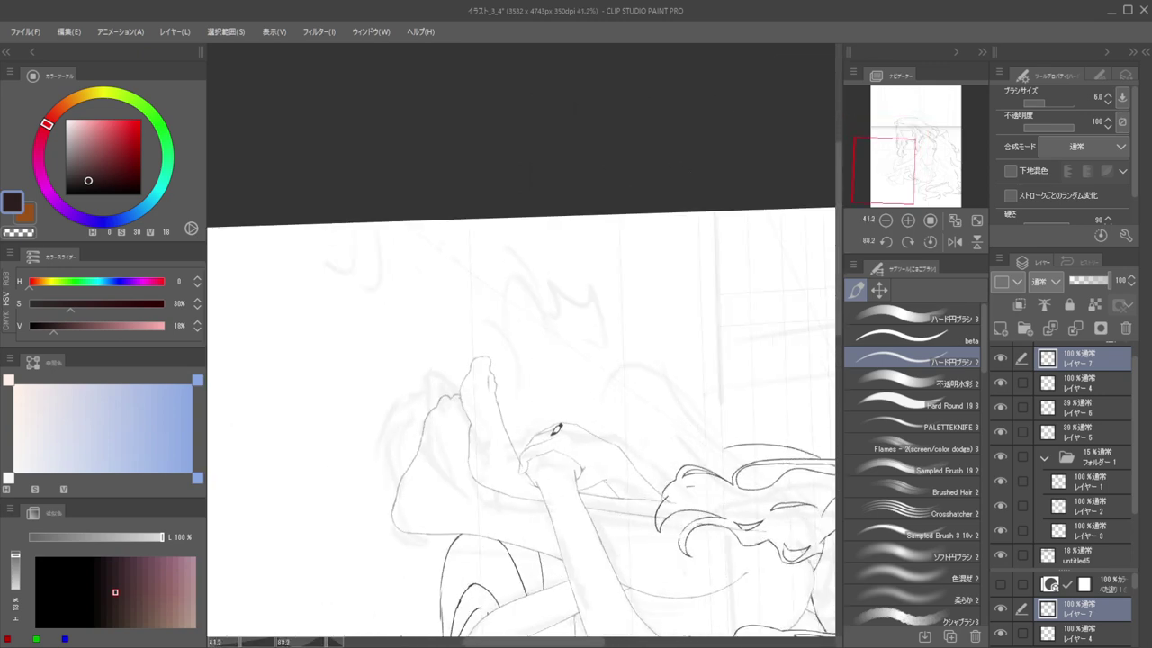
Ink the hook beside the hand as a rounded arch with a longer right leg
left_click_drag(553, 441, 541, 401)
key("ctrl+z")
mouse_move(552, 430)
left_mouse_down()
mouse_move(546, 374)
mouse_move(540, 413)
left_mouse_up()
left_click_drag(543, 369, 547, 404)
left_click_drag(552, 382, 555, 423)
Rotate the view sideways over the hands to continue inking
key("e")
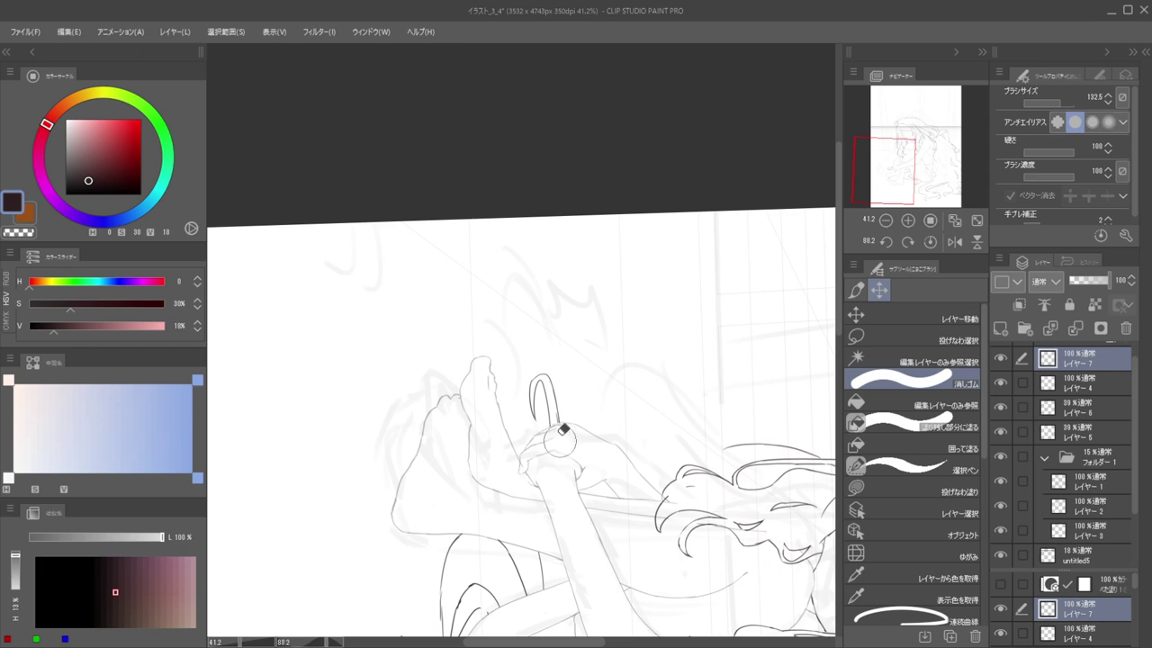
scroll(557, 432, "down", 5)
left_click_drag(609, 375, 501, 347)
left_click_drag(616, 347, 473, 431)
left_click_drag(626, 347, 470, 484)
left_click_drag(484, 415, 599, 401)
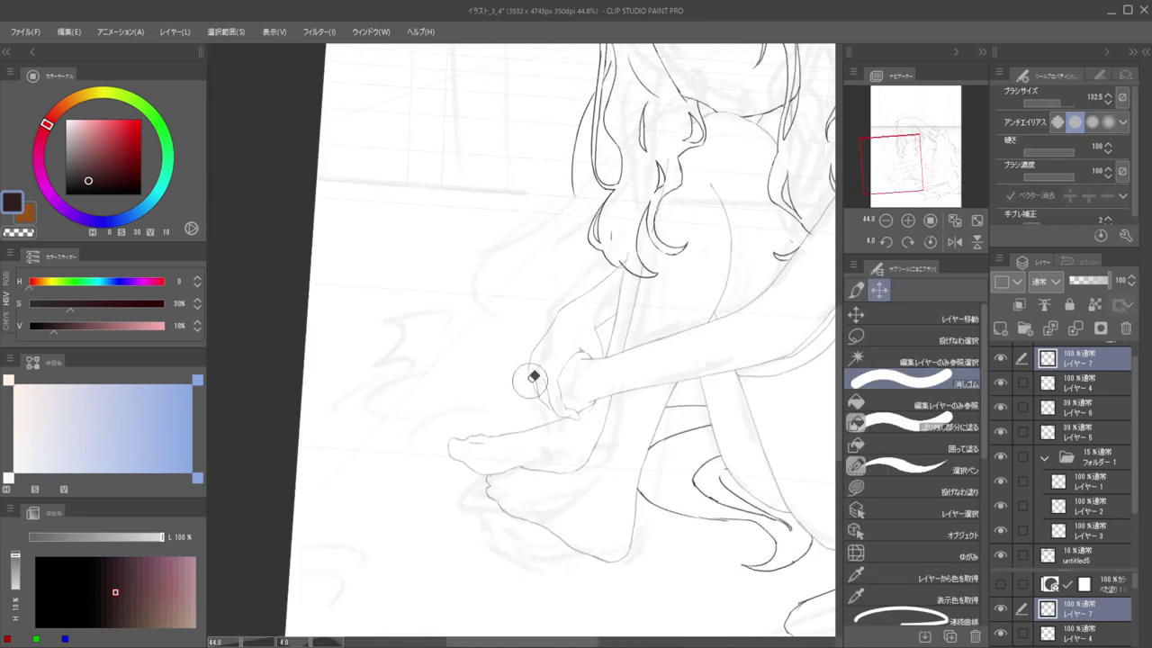
key("b")
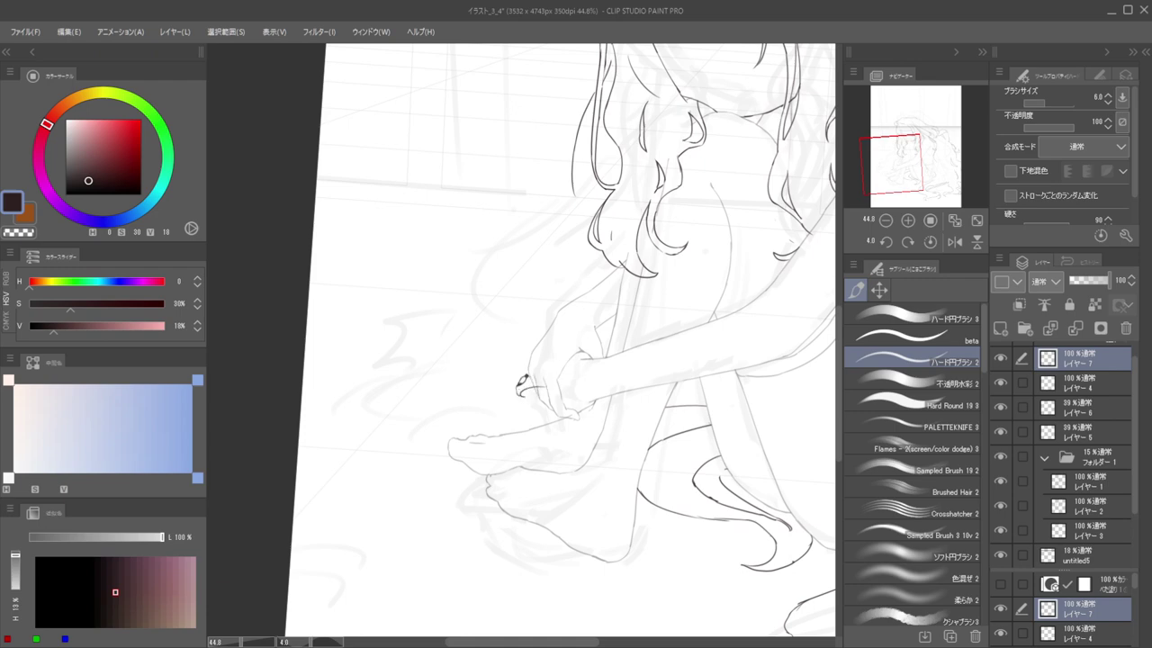
left_click_drag(547, 347, 525, 450)
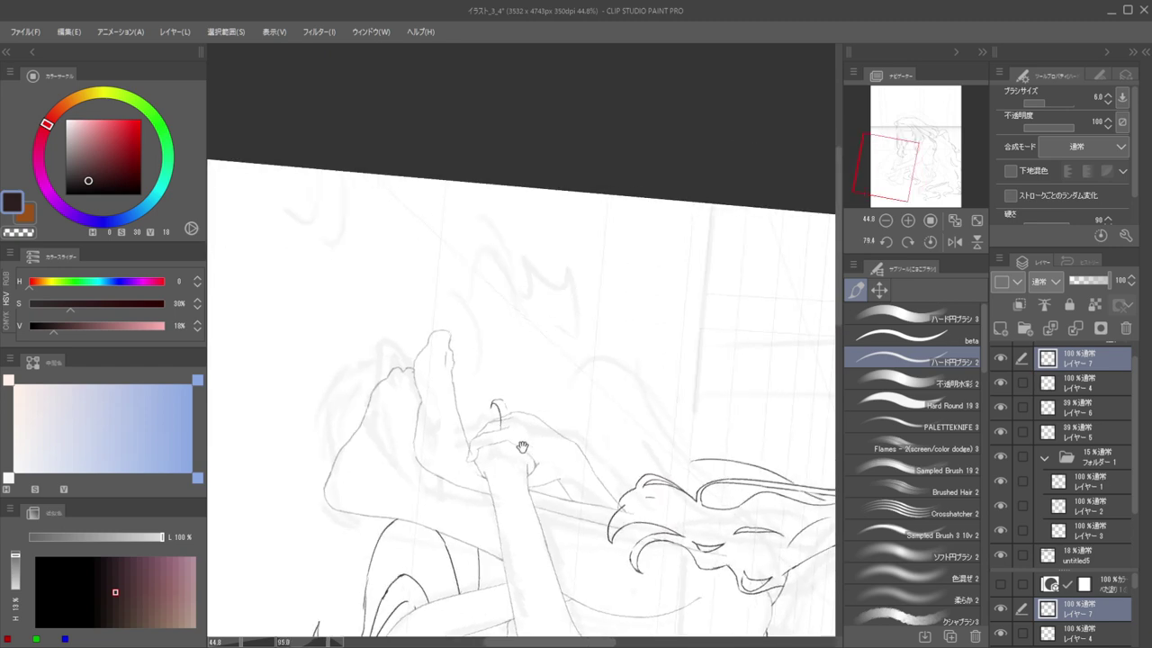
Add a short vertical stroke below the hook
scroll(501, 398, "down", 3)
scroll(501, 399, "up", 4)
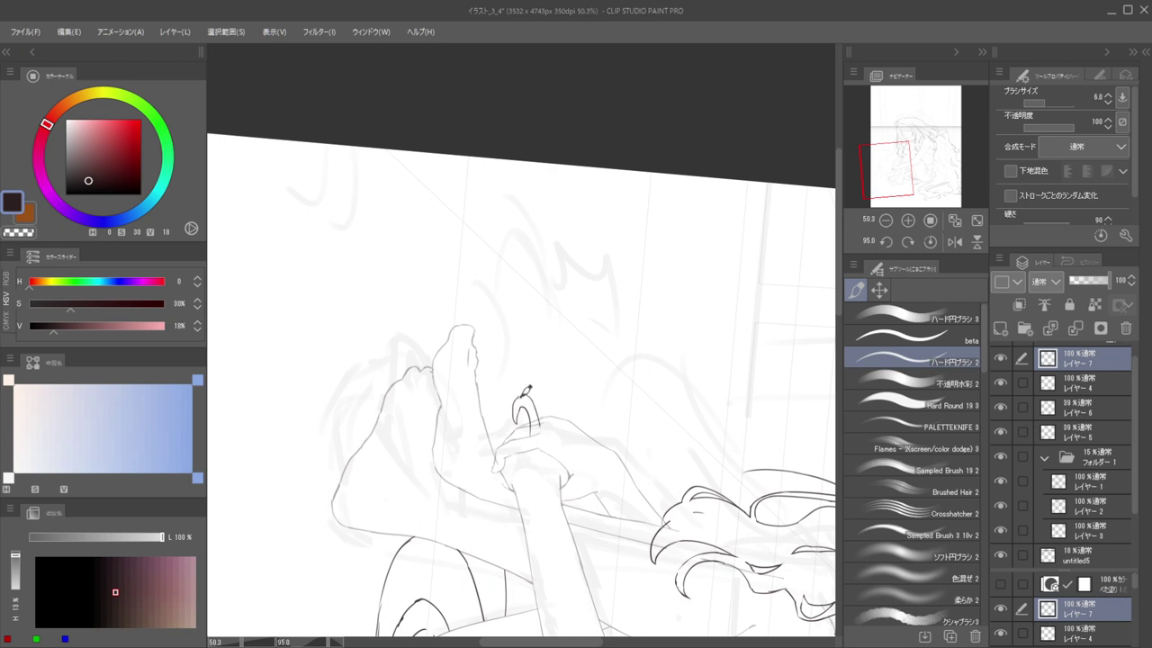
left_click_drag(535, 406, 535, 427)
left_click_drag(572, 396, 541, 404)
Erase the hook line crossing the hand and zoom in on the hand
key("e")
mouse_move(627, 378)
left_mouse_down()
mouse_move(664, 381)
mouse_move(640, 348)
mouse_move(587, 348)
left_mouse_up()
left_click_drag(660, 321, 651, 295)
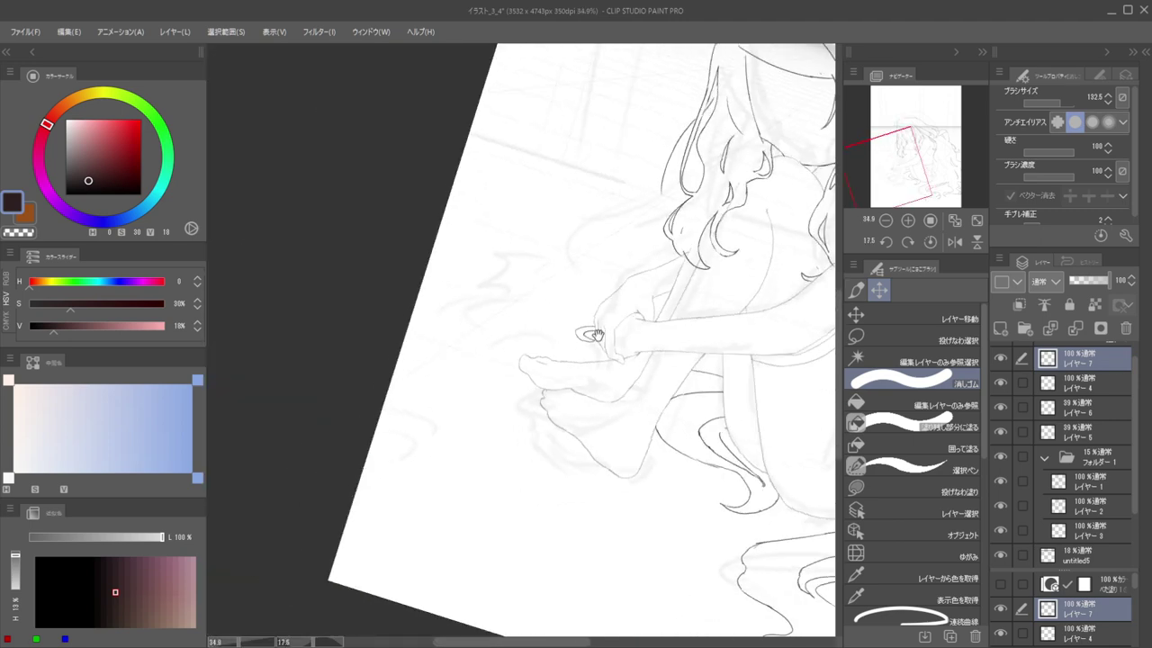
mouse_move(601, 332)
left_mouse_down()
mouse_move(627, 332)
mouse_move(561, 331)
mouse_move(567, 321)
left_mouse_up()
key("b")
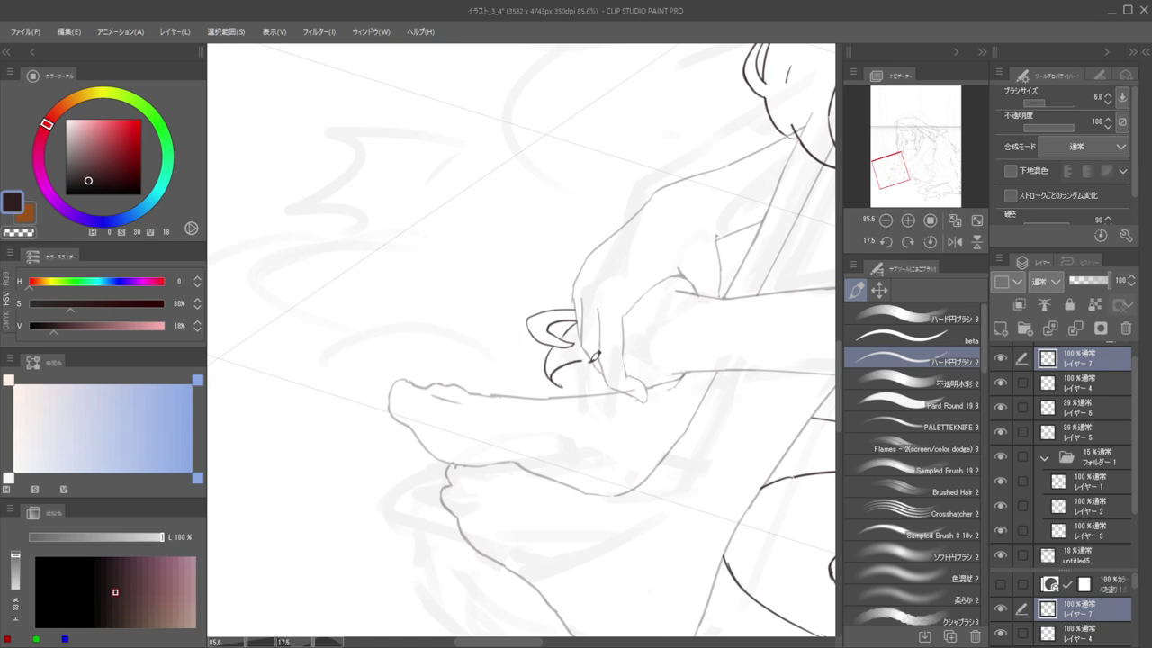
Erase the scribbled nail mark on the hand
scroll(594, 357, "down", 6)
left_click_drag(616, 350, 612, 334)
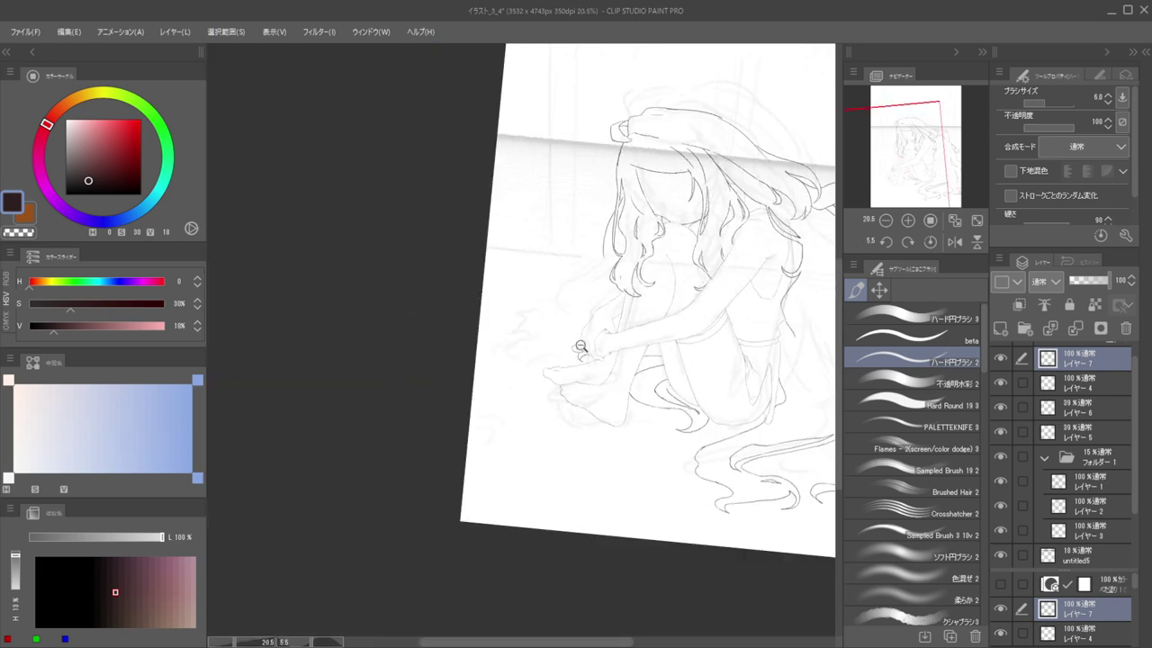
scroll(581, 345, "up", 4)
key("e")
left_click_drag(542, 367, 539, 378)
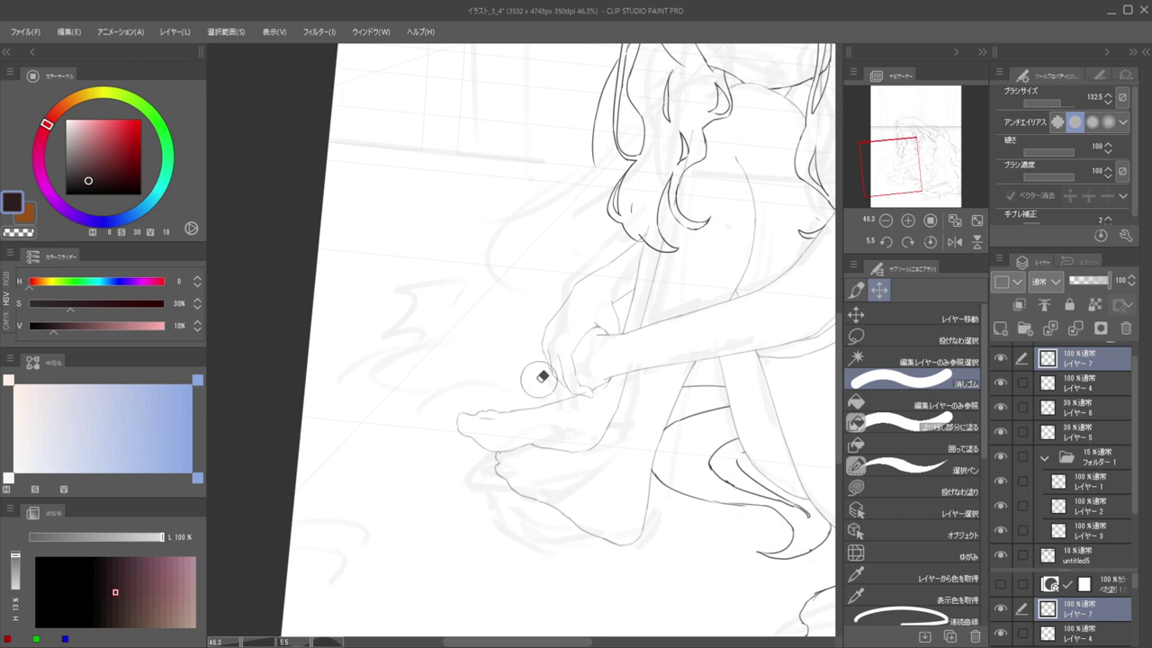
key("p")
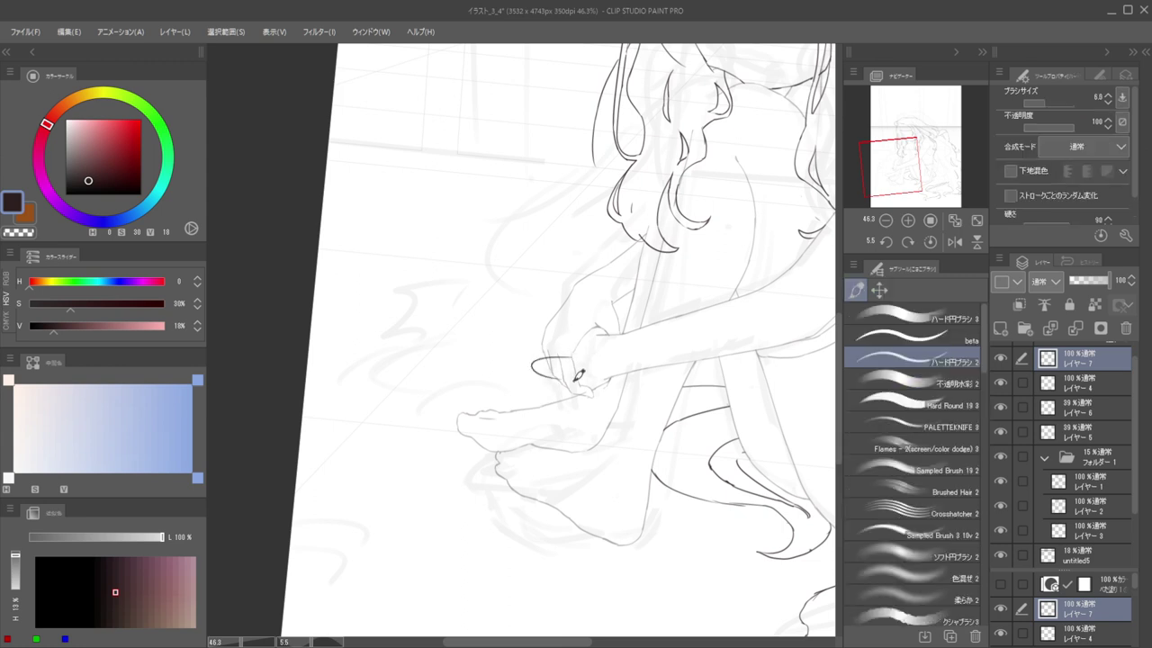
Erase part of the finger line, then undo the newest stroke on the hand
scroll(573, 369, "up", 2)
key("e")
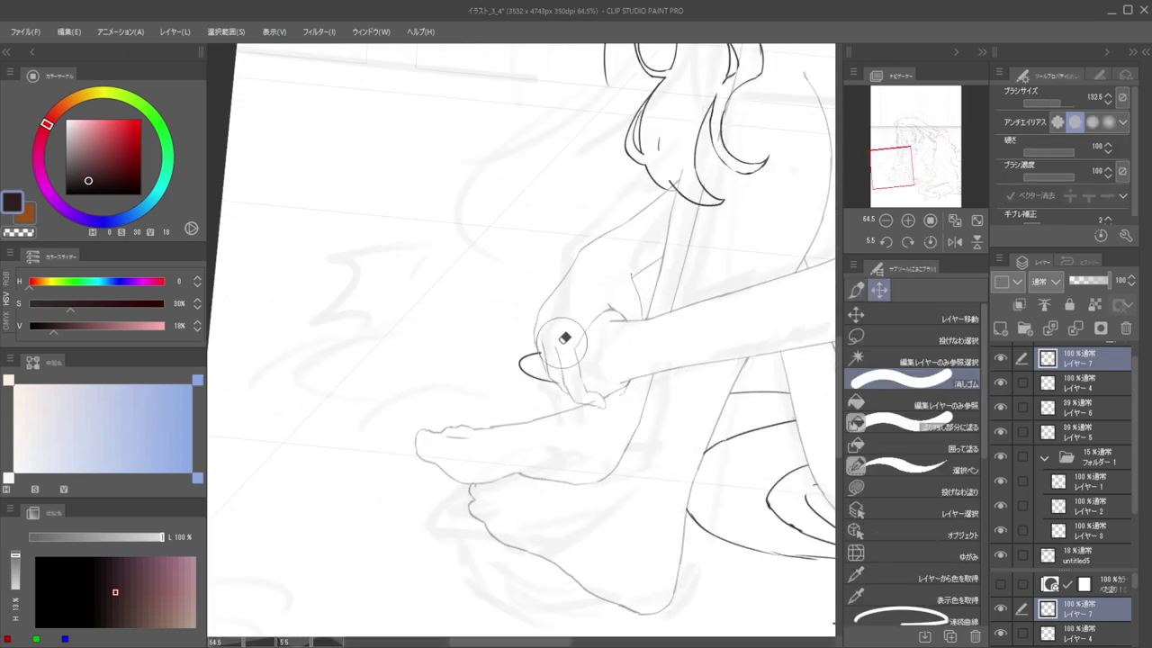
mouse_move(573, 377)
left_mouse_down()
mouse_move(577, 363)
mouse_move(543, 320)
mouse_move(531, 336)
left_mouse_up()
scroll(515, 347, "up", 3)
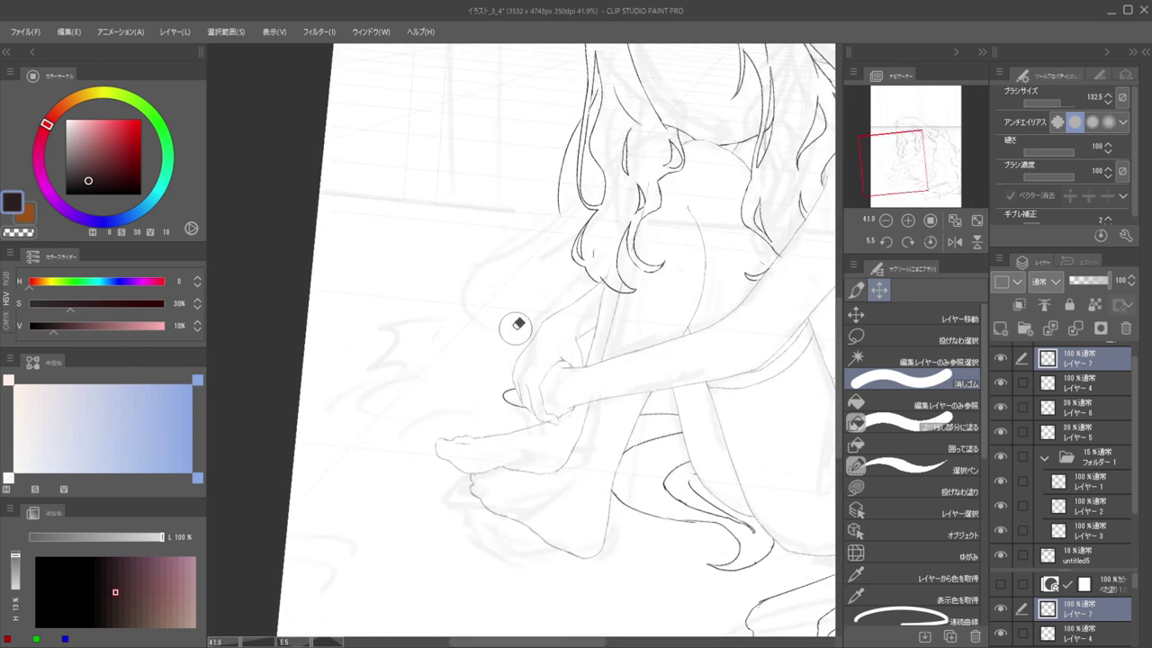
key("b")
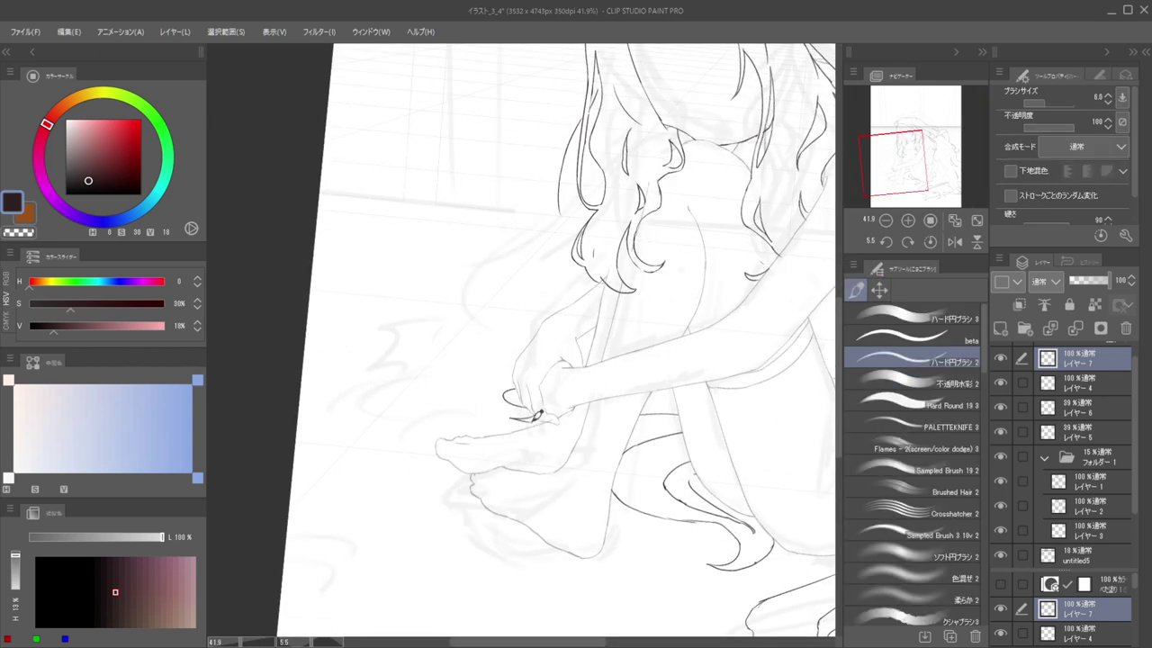
key("ctrl+z")
Try a short curve beside the thumb, undo it, and turn the page nearly upright
mouse_move(563, 396)
left_mouse_down()
mouse_move(500, 400)
mouse_move(543, 417)
mouse_move(515, 419)
left_mouse_up()
mouse_move(518, 419)
left_mouse_down()
mouse_move(573, 423)
mouse_move(592, 474)
left_mouse_up()
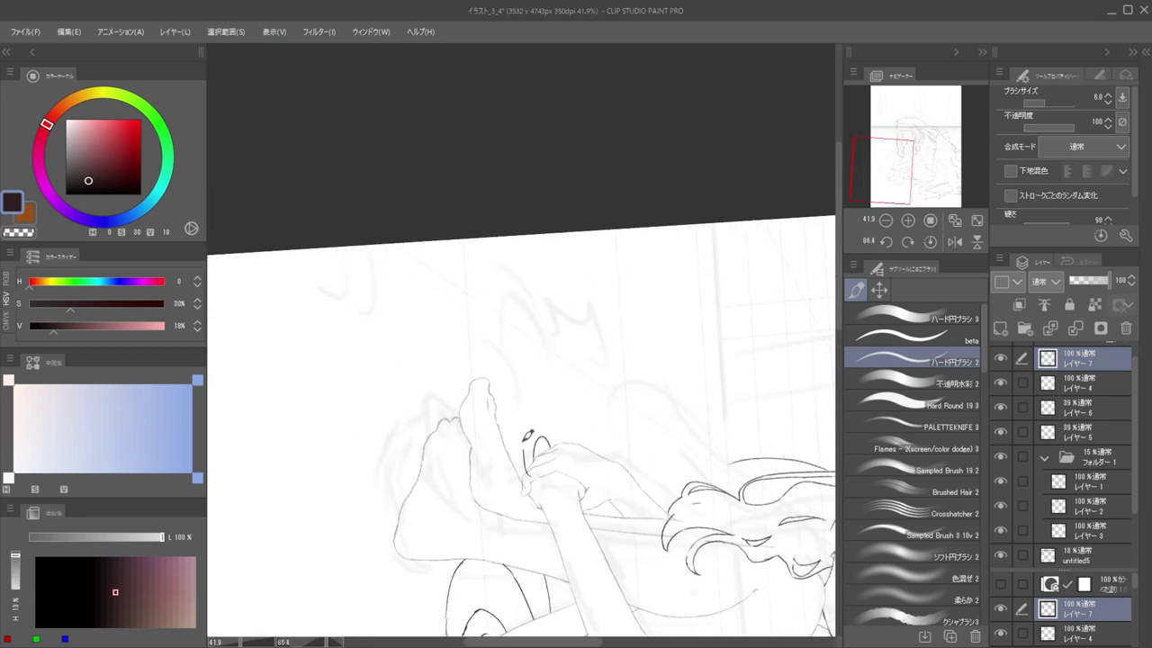
left_click_drag(522, 440, 529, 467)
key("ctrl+z")
scroll(505, 450, "up", 3)
key("e")
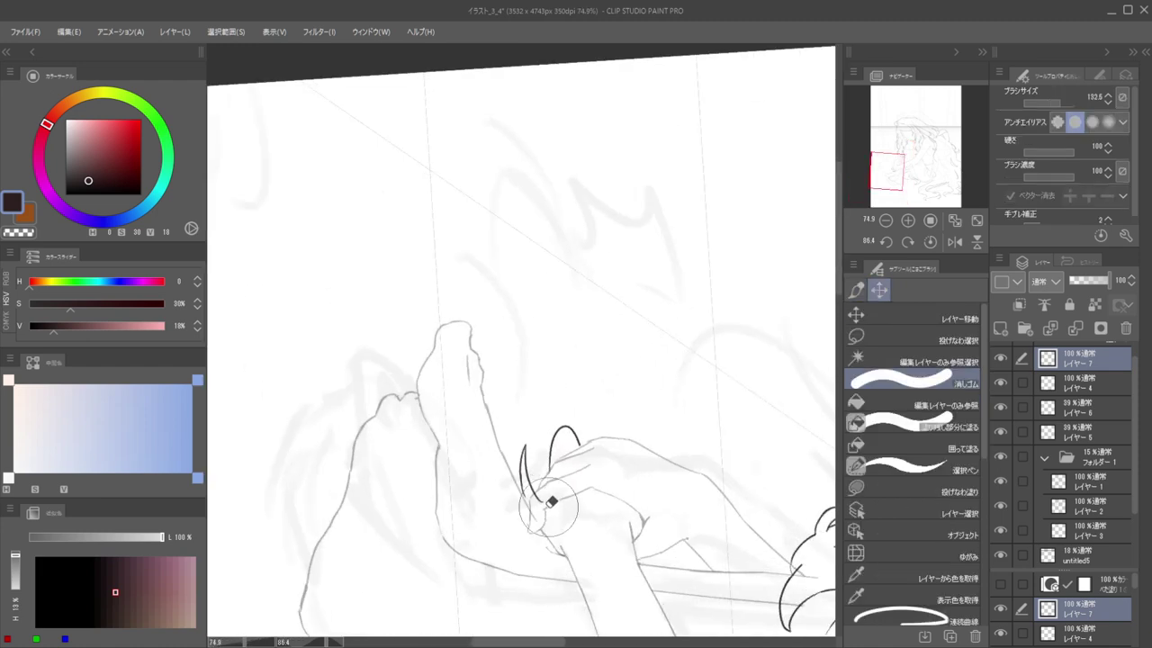
scroll(559, 510, "down", 8)
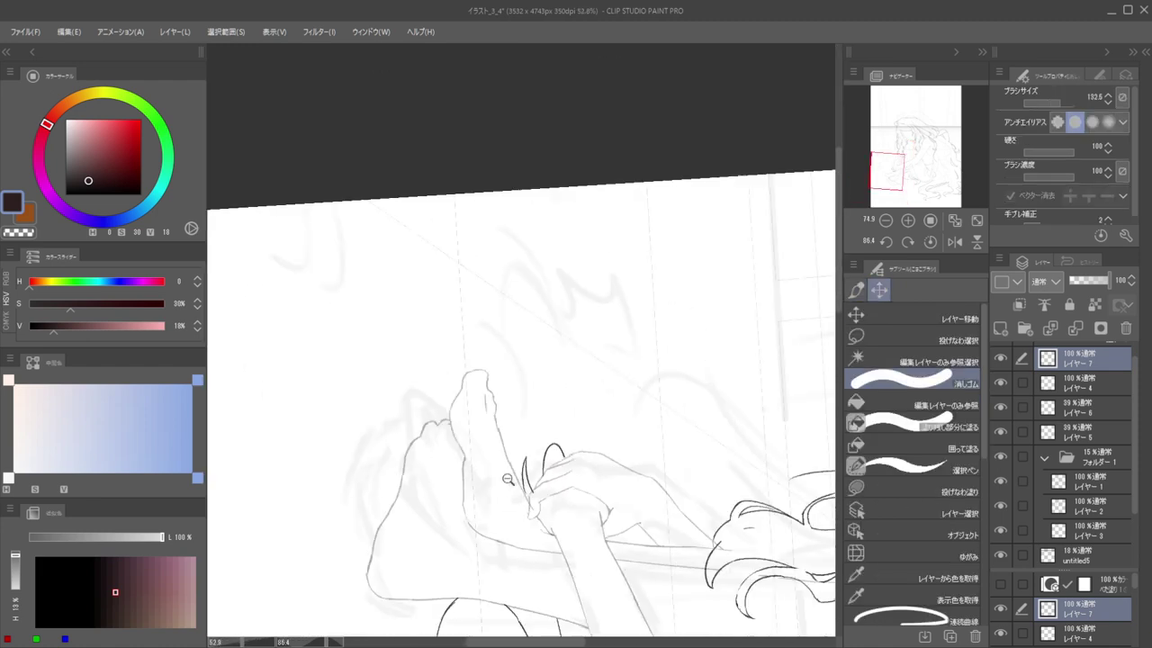
mouse_move(574, 376)
left_mouse_down()
mouse_move(676, 303)
mouse_move(566, 249)
mouse_move(617, 251)
mouse_move(587, 288)
mouse_move(670, 270)
left_mouse_up()
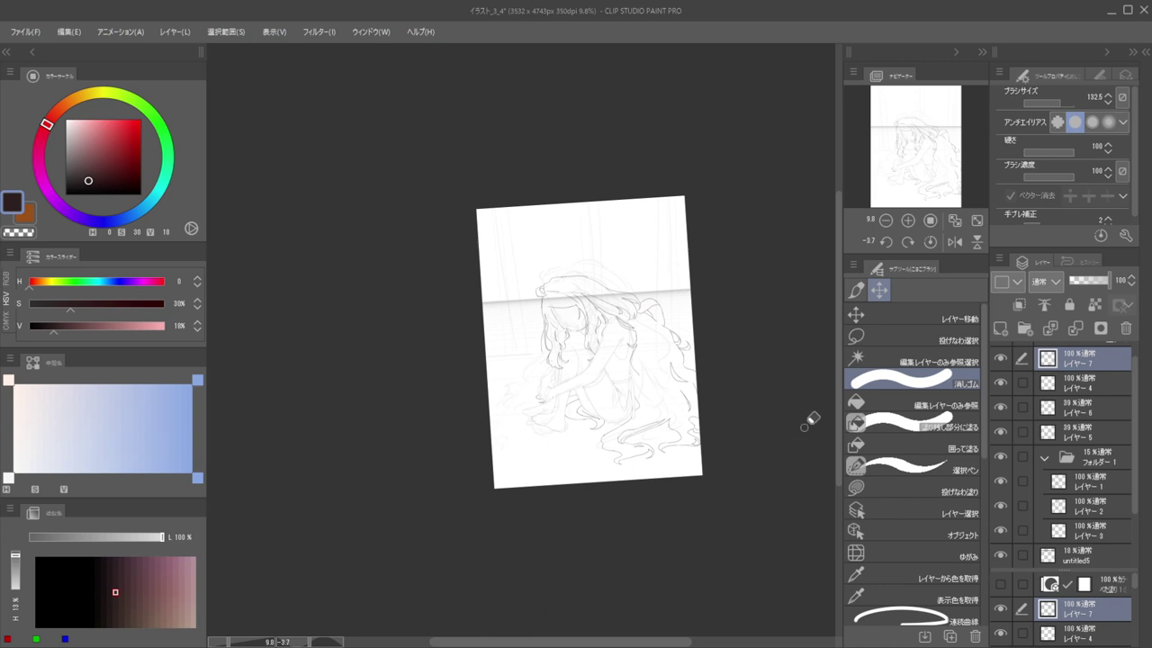
Lasso the hair strands below the skirt and shrink them upward around a raised pivot
left_click(900, 339)
mouse_move(594, 461)
left_mouse_down()
mouse_move(620, 411)
mouse_move(647, 414)
mouse_move(662, 455)
mouse_move(625, 465)
left_mouse_up()
key("ctrl+t")
key("Return")
scroll(613, 432, "up", 5)
key("ctrl+z")
key("ctrl+z")
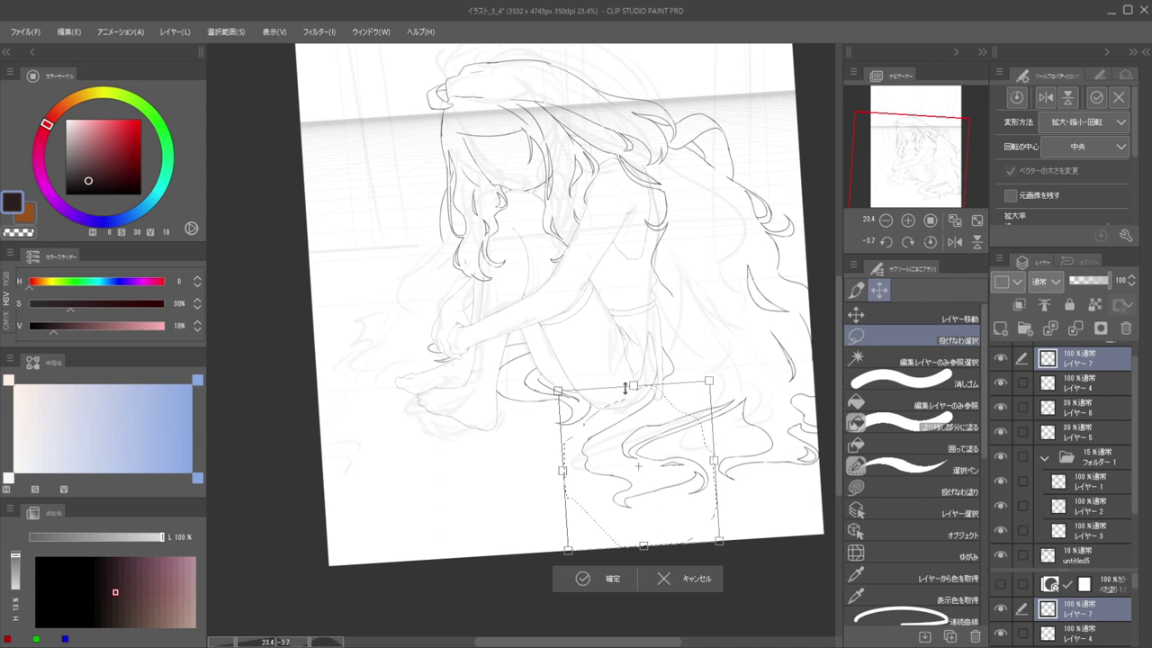
left_click_drag(634, 386, 634, 389)
key("ctrl+z")
left_click_drag(639, 465, 638, 386)
key("Return")
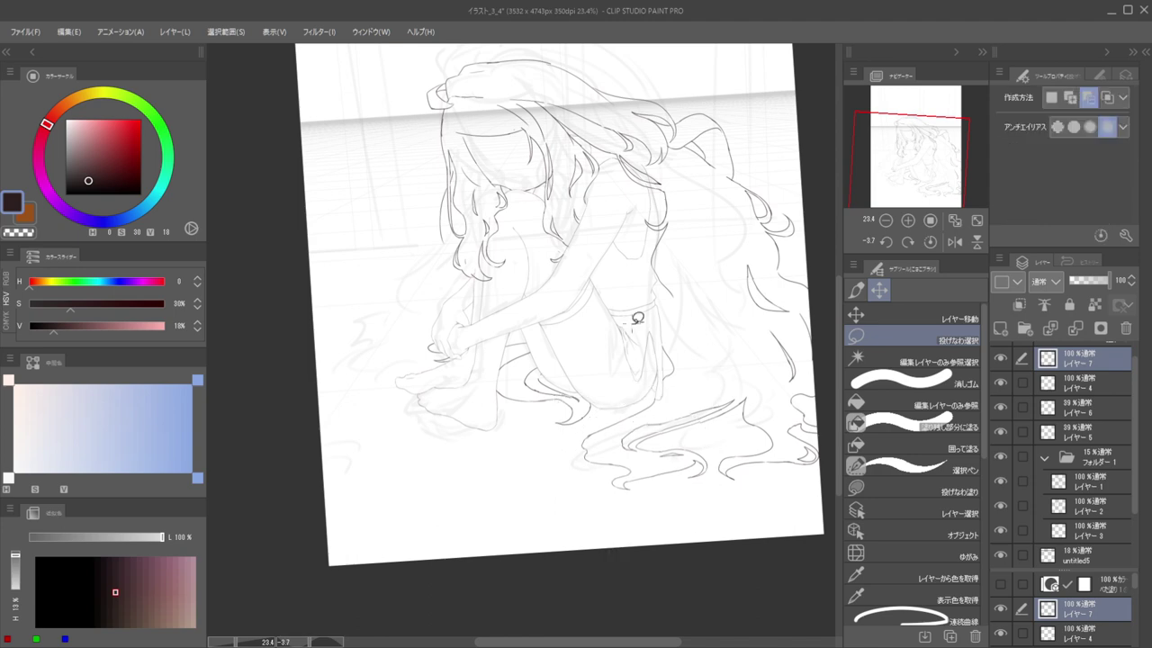
scroll(706, 430, "up", 3)
Redraw the lower floor hair strand from the upper right and extend it further left
key("p")
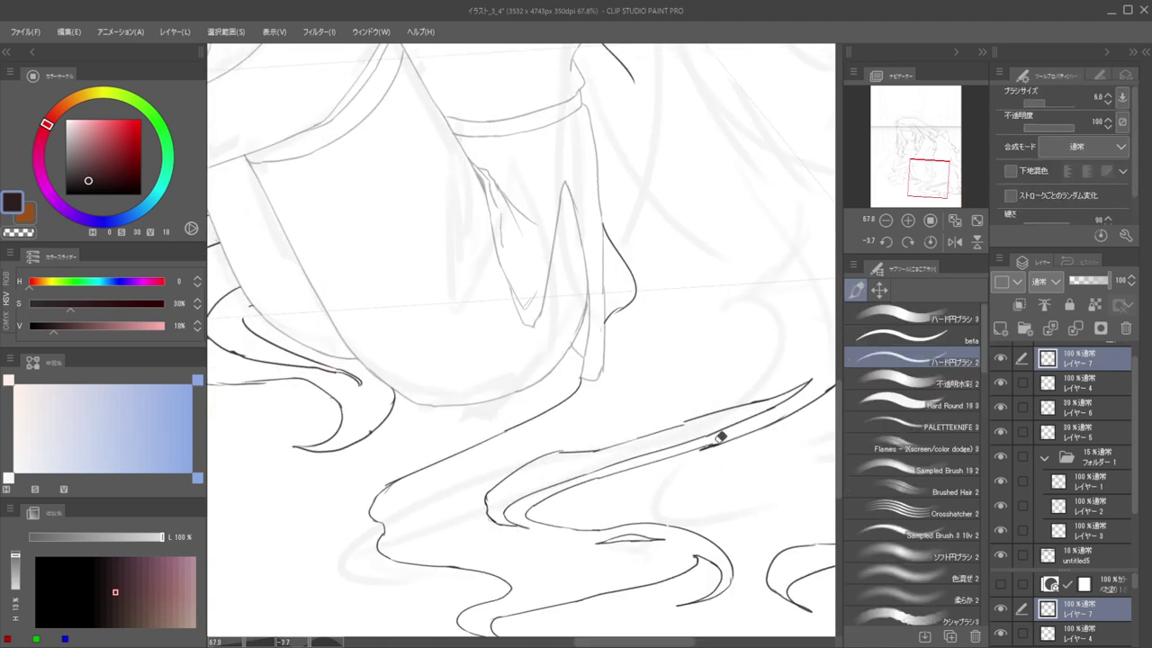
key("e")
left_click_drag(717, 441, 659, 449)
key("p")
key("ctrl+z")
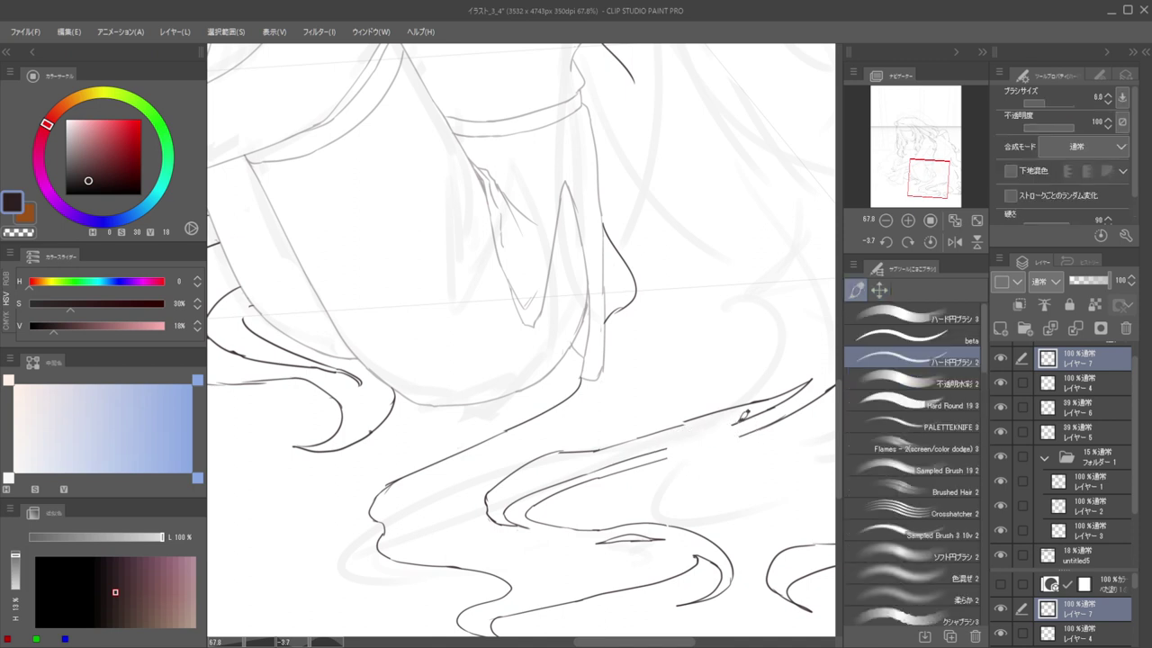
key("ctrl+z")
left_click_drag(741, 419, 655, 445)
key("ctrl+z")
left_click_drag(739, 419, 669, 443)
mouse_move(717, 440)
left_mouse_down()
mouse_move(660, 457)
mouse_move(687, 476)
mouse_move(630, 458)
mouse_move(743, 430)
mouse_move(608, 464)
left_mouse_up()
Redraw the upper floor hair strand as one long sweeping line
key("e")
key("b")
key("ctrl+z")
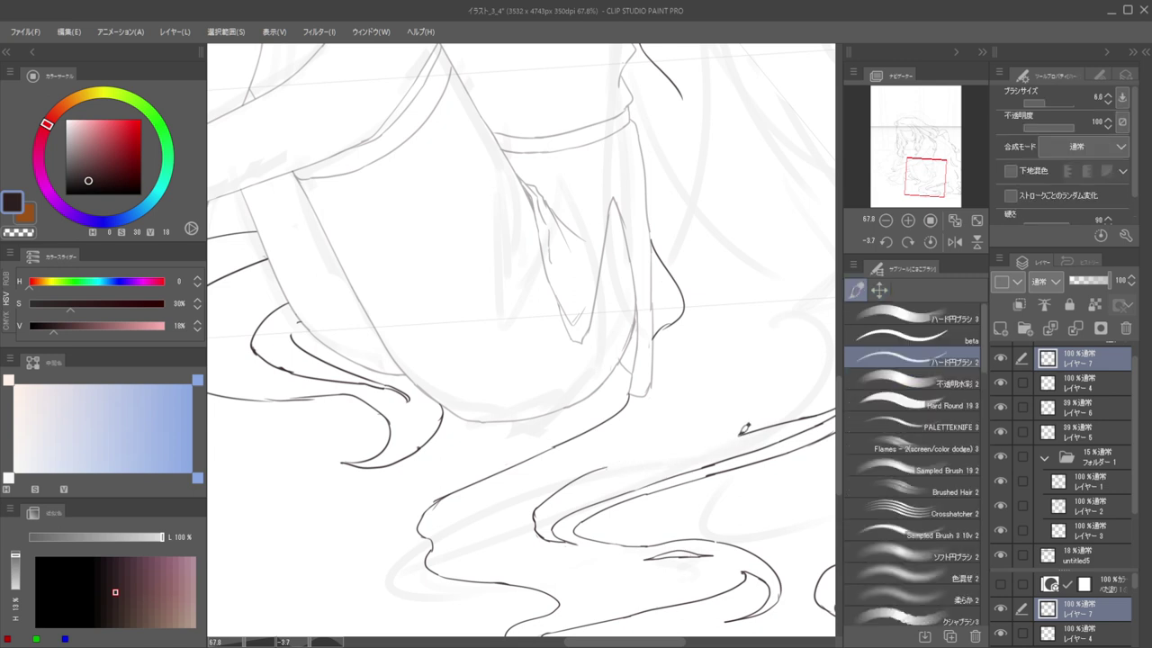
mouse_move(738, 436)
left_mouse_down()
mouse_move(603, 466)
mouse_move(526, 455)
left_mouse_up()
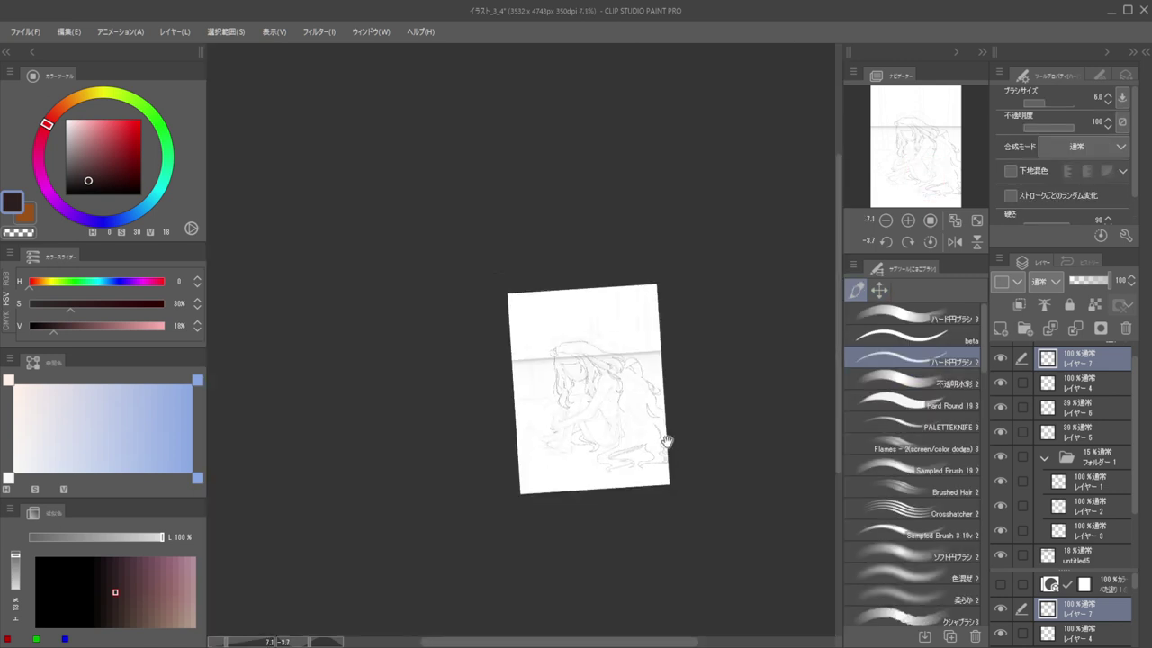
Adjust the hard round pen size down to 6.0
scroll(650, 444, "up", 10)
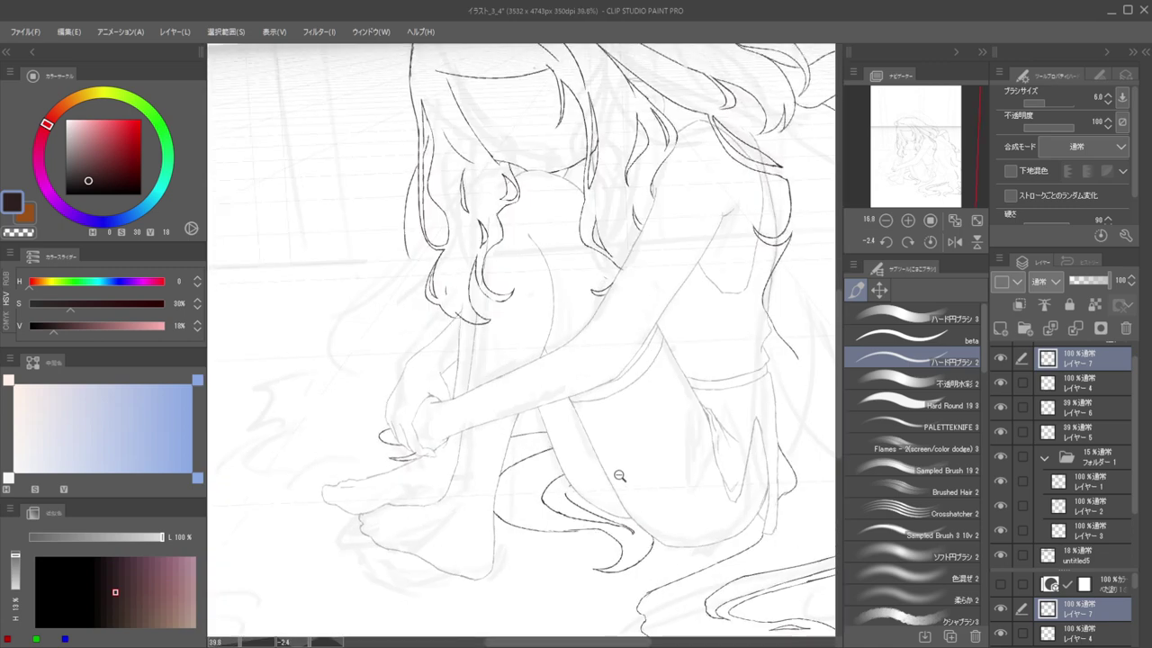
scroll(568, 494, "up", 5)
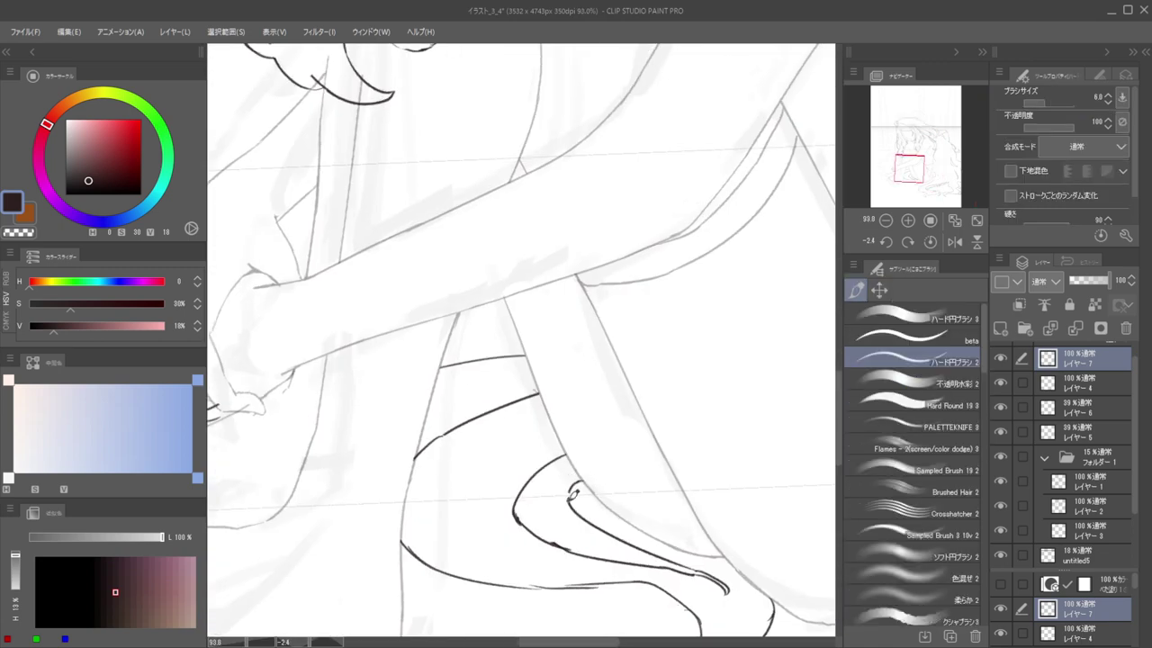
scroll(573, 479, "down", 10)
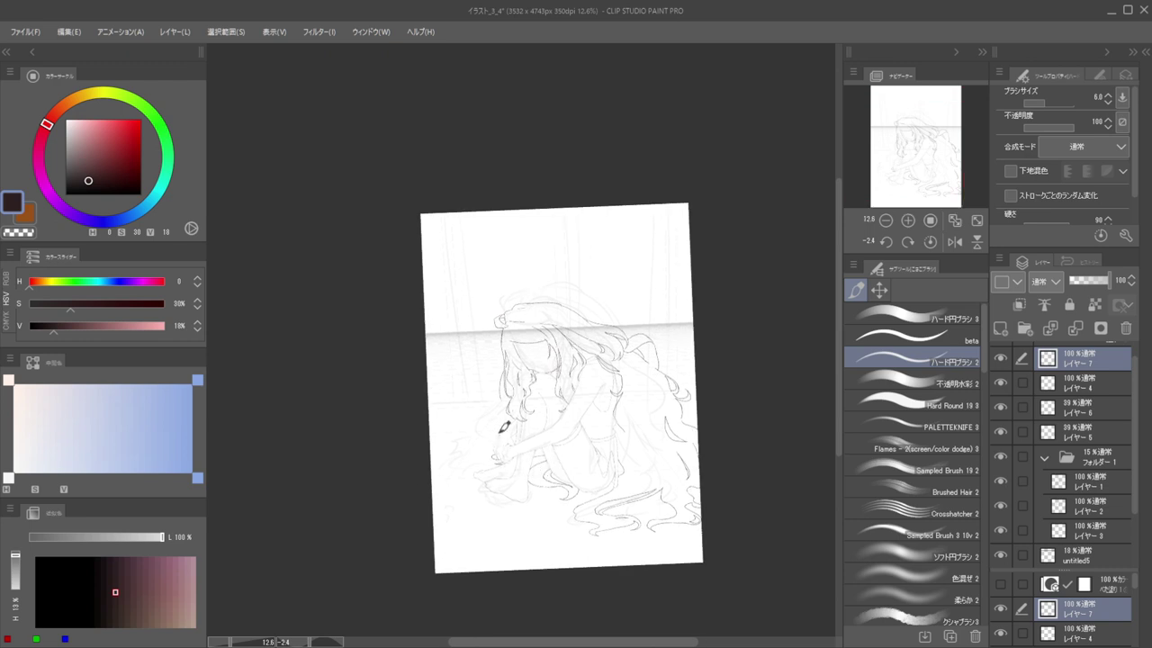
scroll(497, 470, "up", 1)
left_click_drag(493, 505, 498, 488)
scroll(504, 487, "up", 1)
scroll(509, 469, "up", 6)
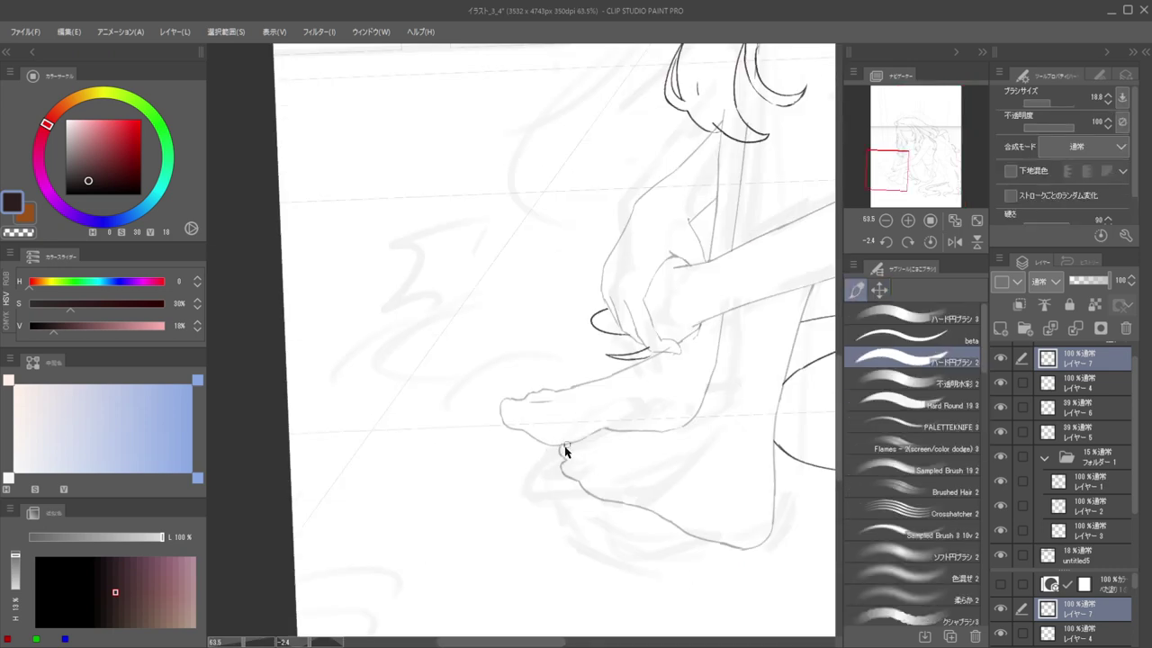
left_click_drag(565, 450, 566, 450)
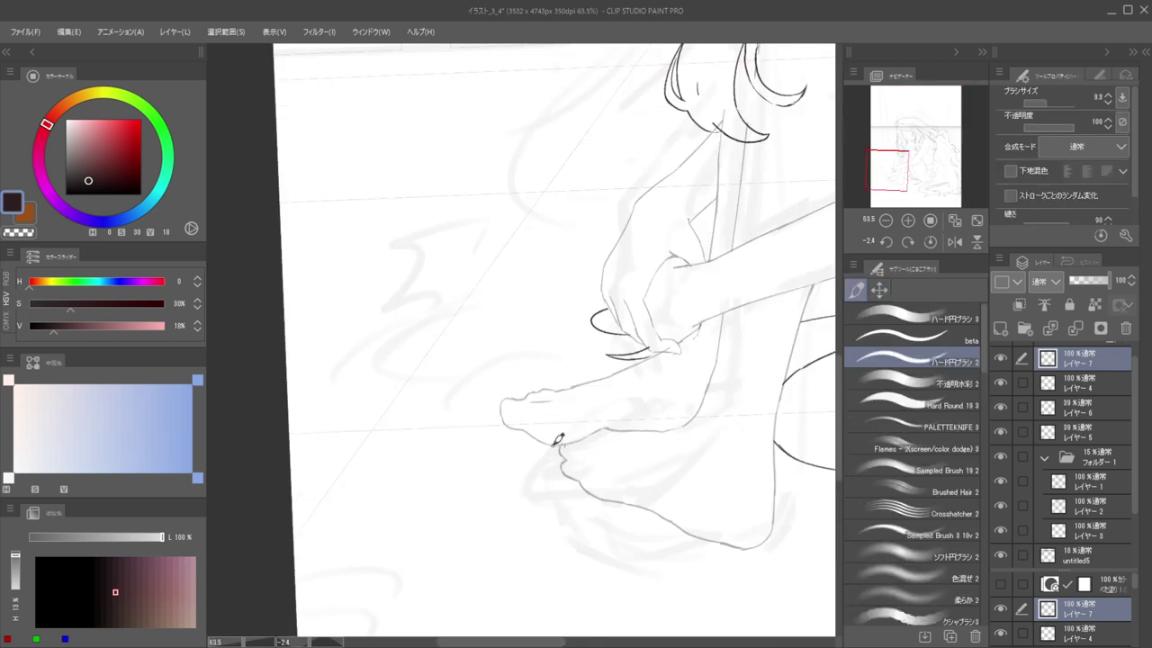
scroll(486, 450, "down", 5)
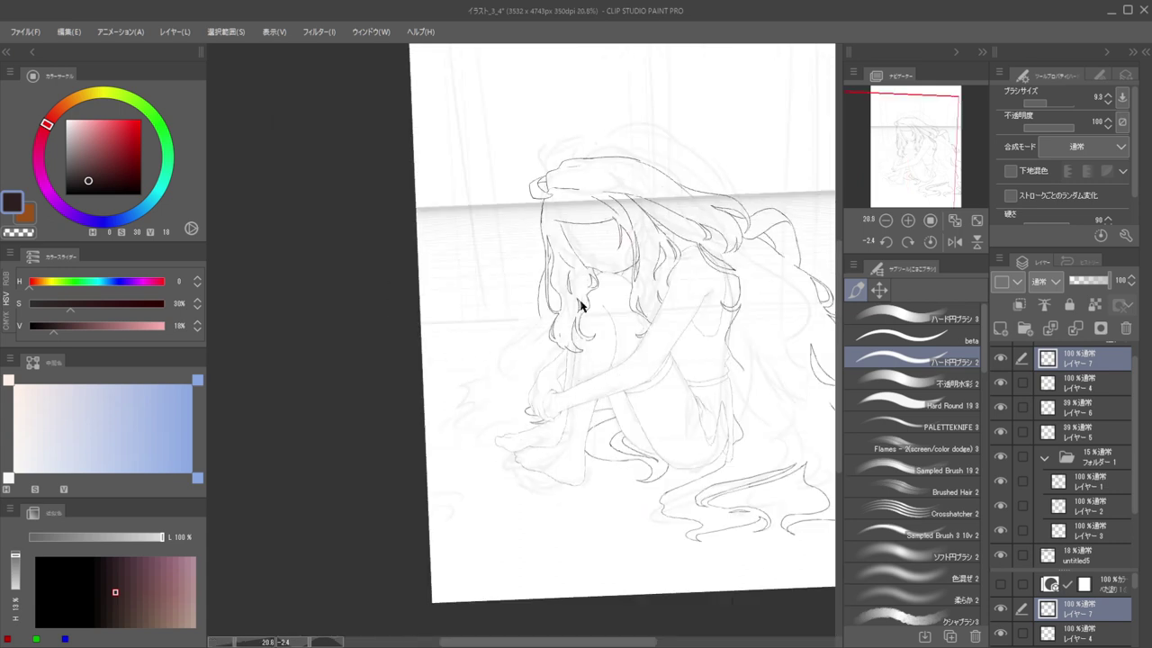
key("[")
Add a short stroke by the calf, rotating the page to draw it, then turn it upright
left_click_drag(552, 415, 622, 424)
left_click_drag(493, 402, 508, 412)
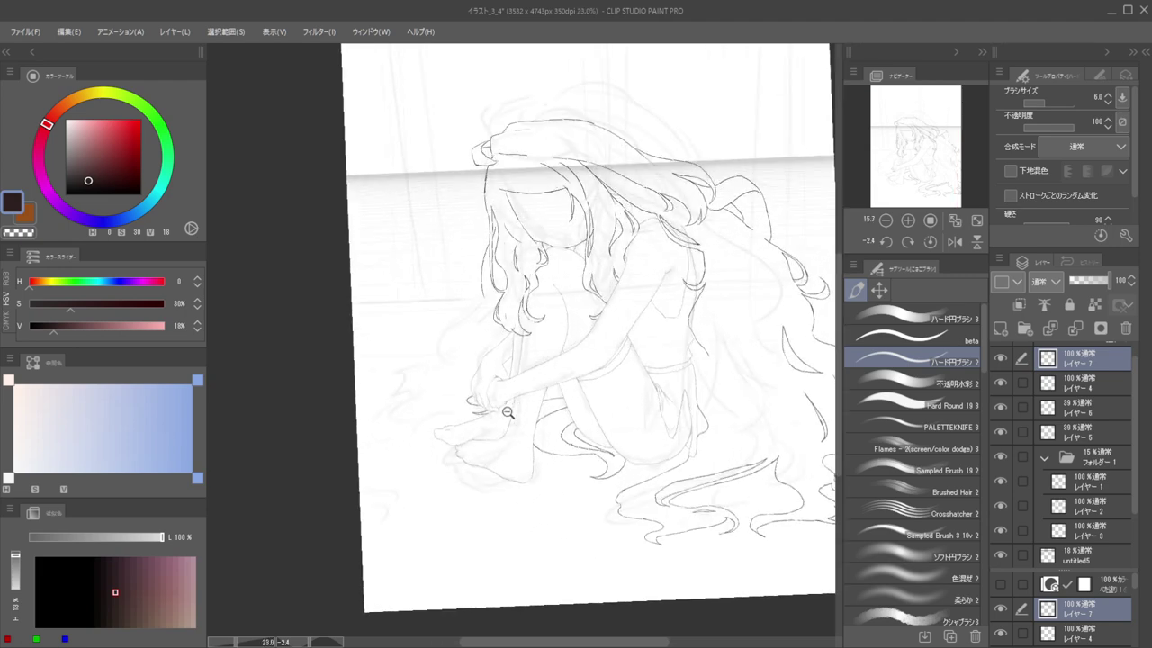
scroll(528, 411, "up", 3)
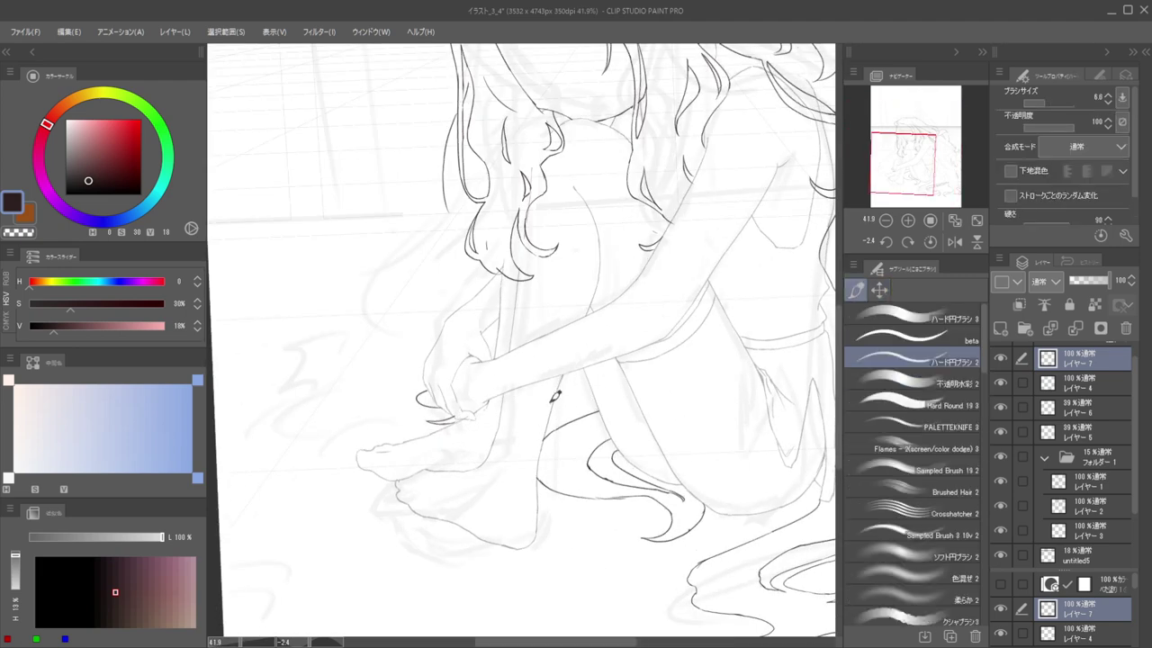
mouse_move(556, 404)
left_mouse_down()
mouse_move(600, 398)
mouse_move(412, 570)
mouse_move(482, 588)
left_mouse_up()
key("ctrl+z")
left_click_drag(540, 408, 547, 450)
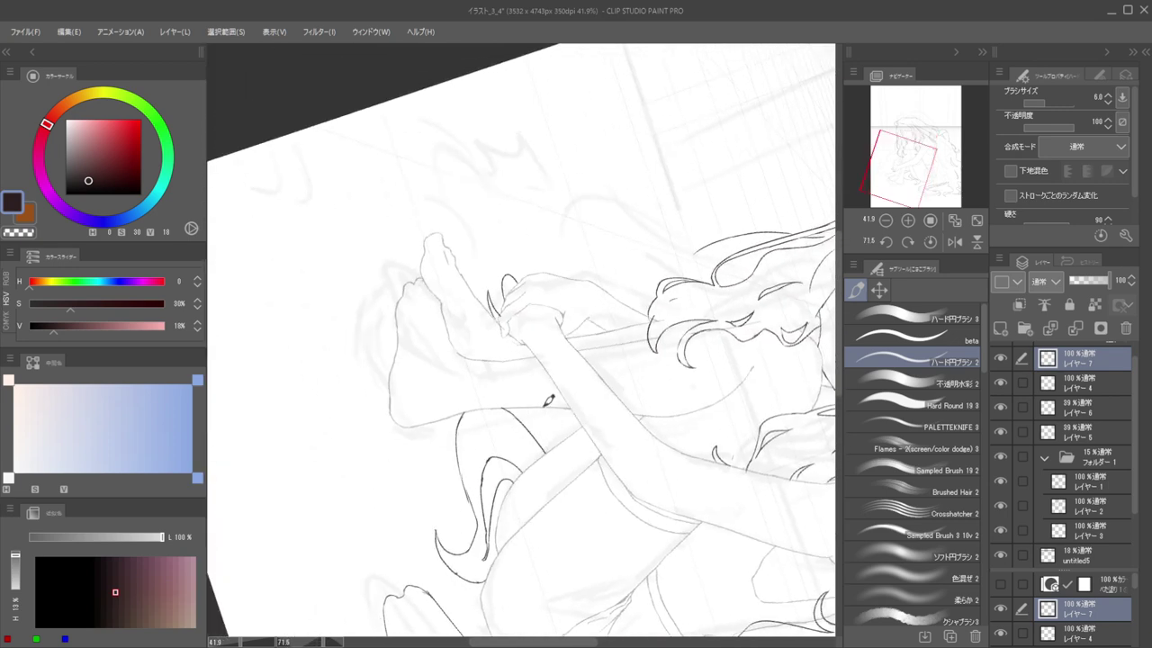
key("e")
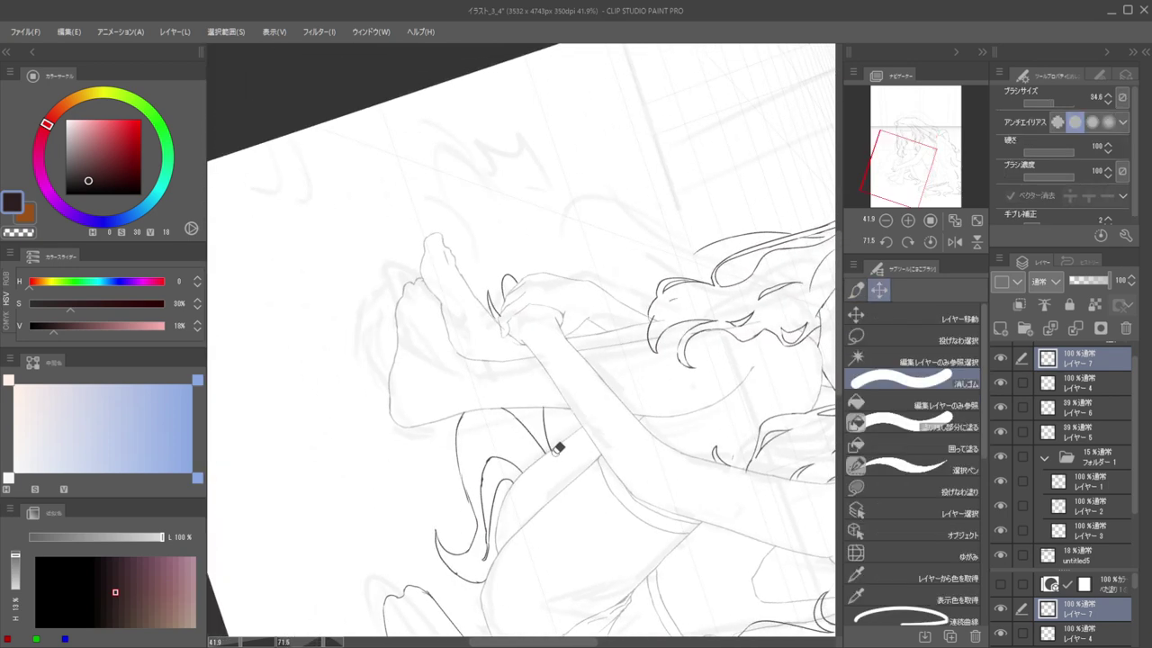
scroll(515, 396, "down", 4)
left_click_drag(511, 394, 552, 373)
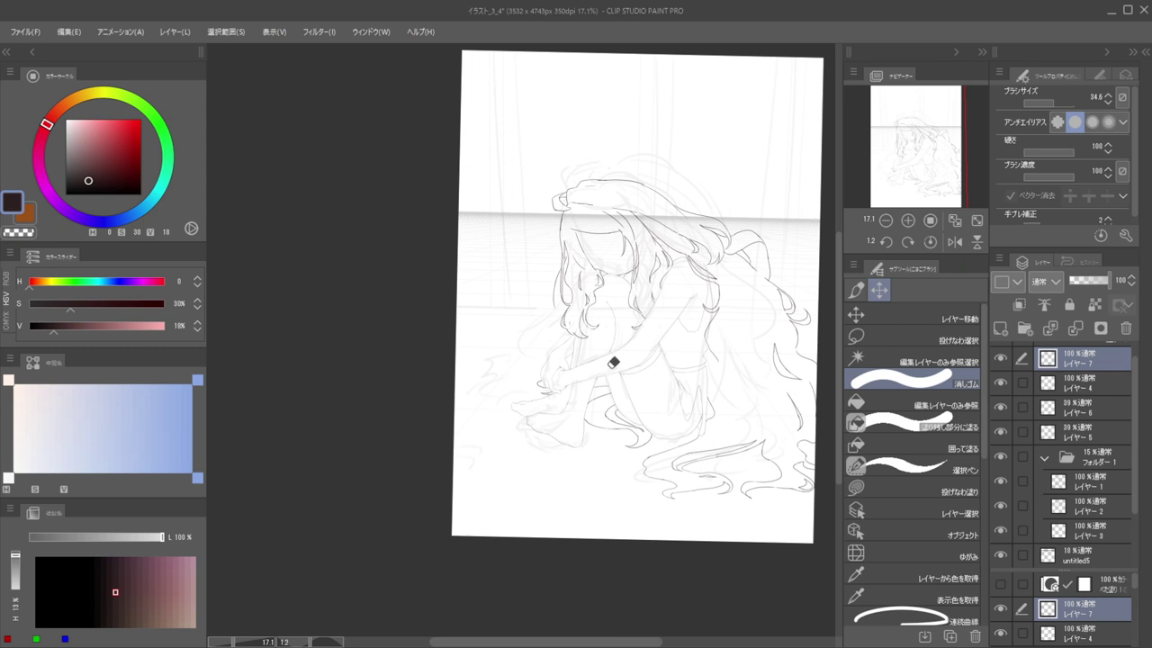
scroll(605, 381, "down", 3)
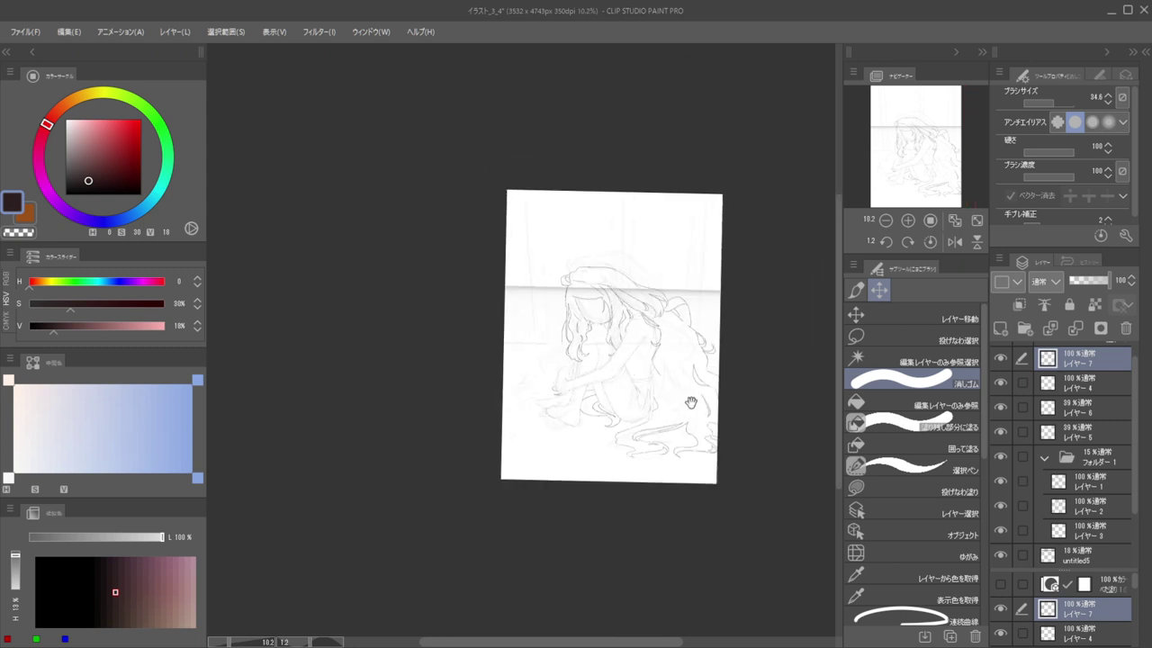
scroll(691, 402, "up", 2)
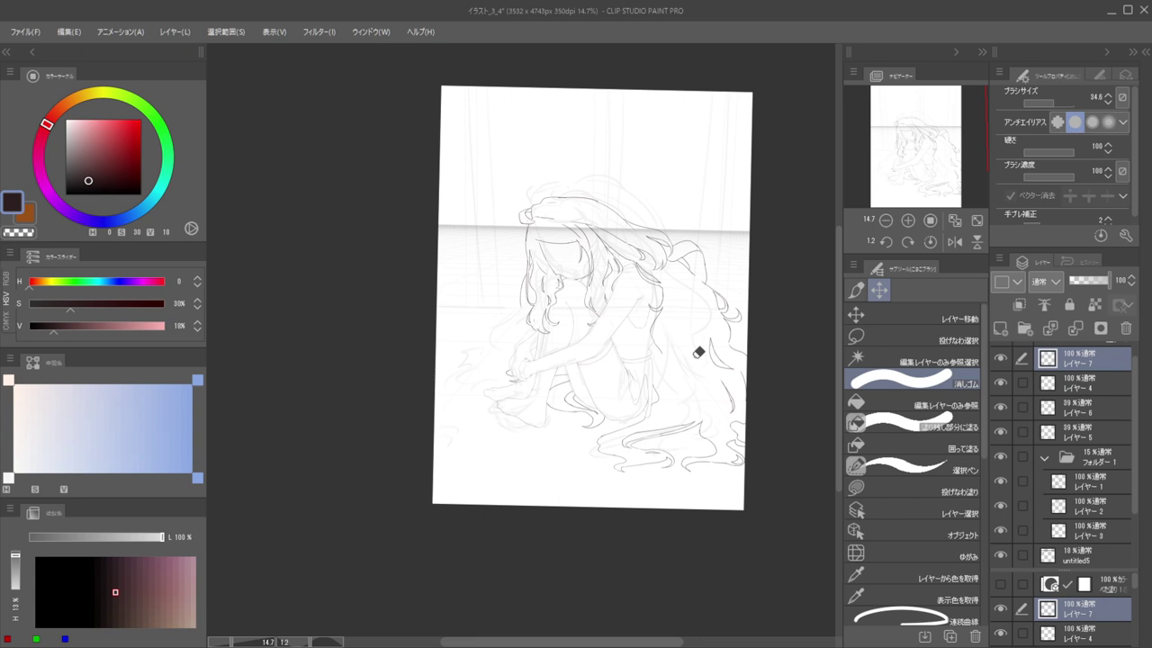
Lasso the stray scribble below the figure, nudge it with Layer Move, and deselect
left_click(869, 335)
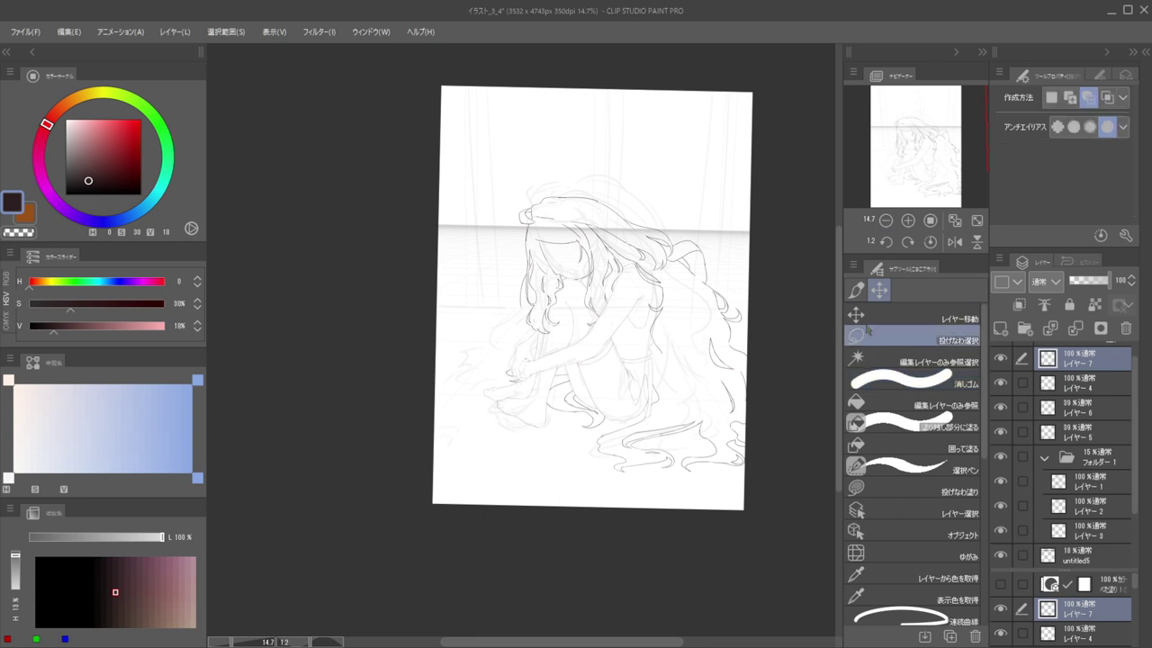
mouse_move(576, 465)
left_mouse_down()
mouse_move(602, 427)
mouse_move(632, 420)
mouse_move(684, 446)
mouse_move(663, 482)
mouse_move(585, 474)
mouse_move(596, 433)
mouse_move(641, 419)
mouse_move(670, 434)
mouse_move(680, 462)
mouse_move(634, 487)
mouse_move(588, 463)
left_mouse_up()
left_click(909, 317)
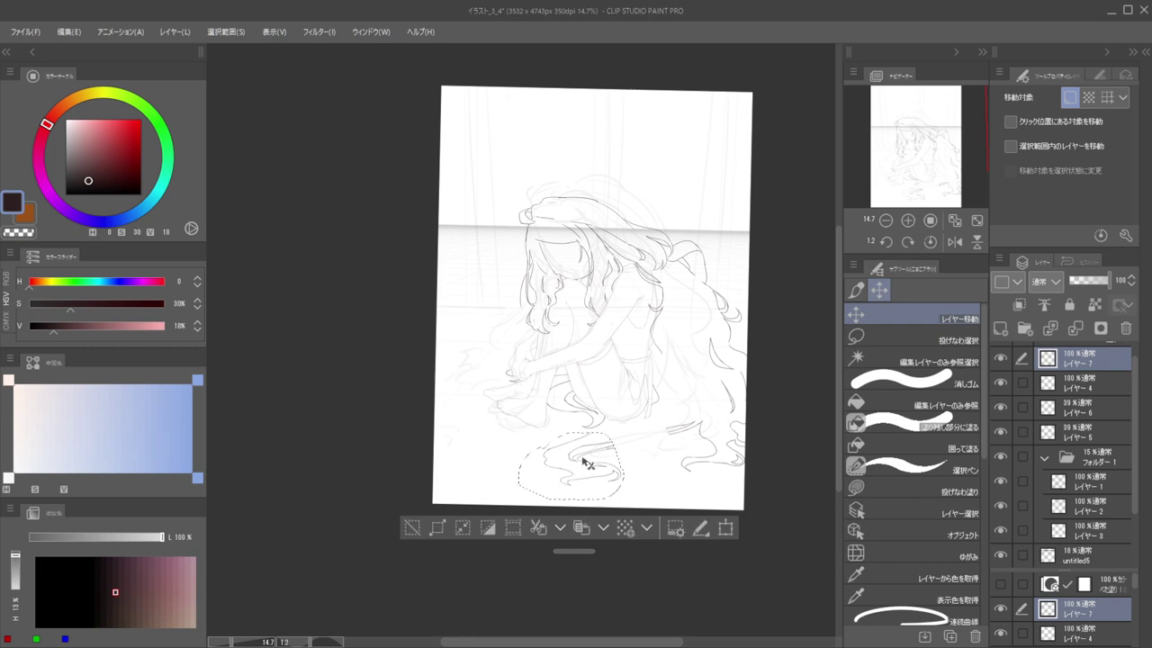
key("ctrl+d")
scroll(594, 418, "up", 3)
key("p")
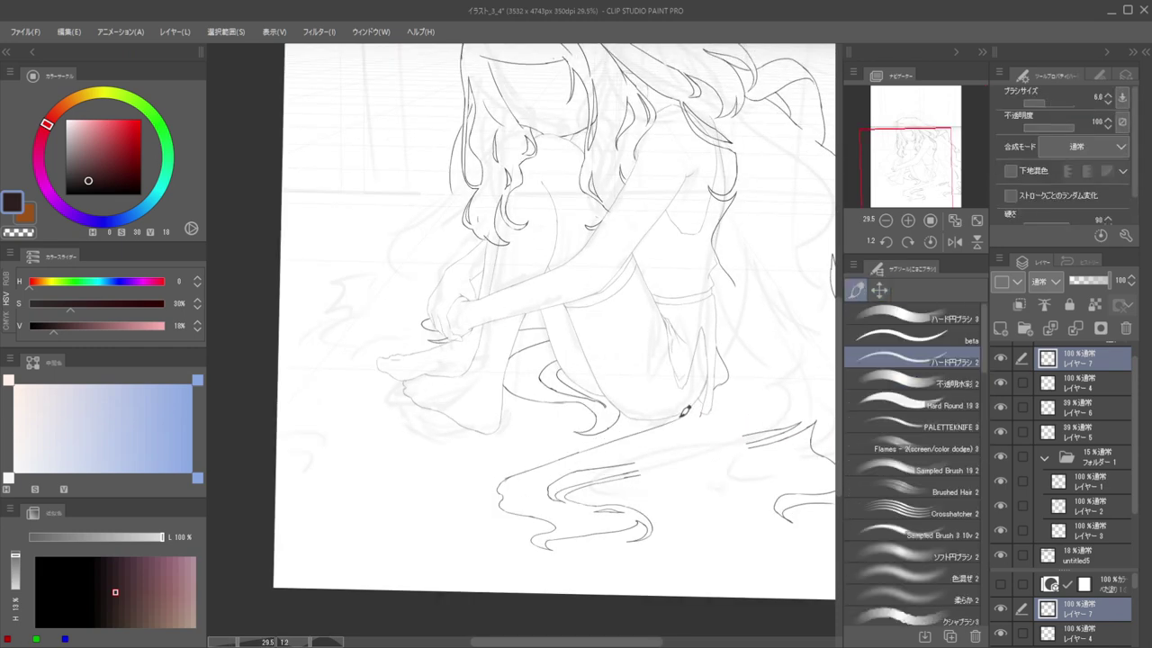
At brush size 6.0, ink the long floor strand line down-left to its end, redoing attempts
key("ctrl+z")
mouse_move(576, 452)
left_mouse_down()
mouse_move(701, 416)
mouse_move(719, 348)
mouse_move(644, 202)
left_mouse_up()
left_click_drag(567, 307, 480, 459)
key("e")
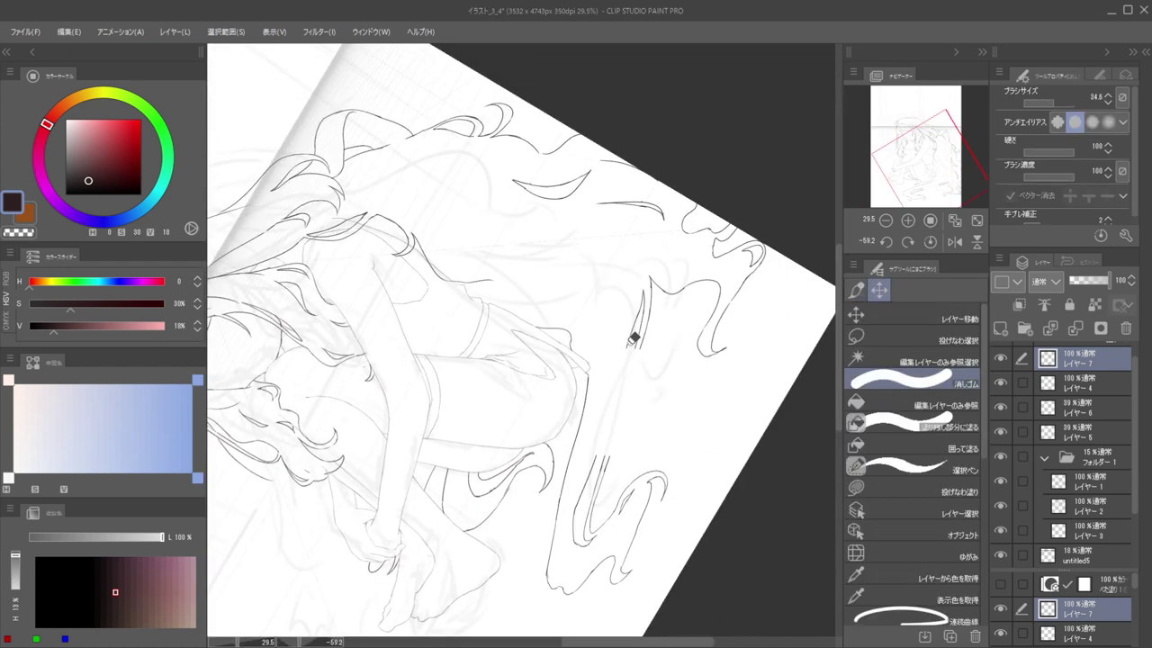
key("b")
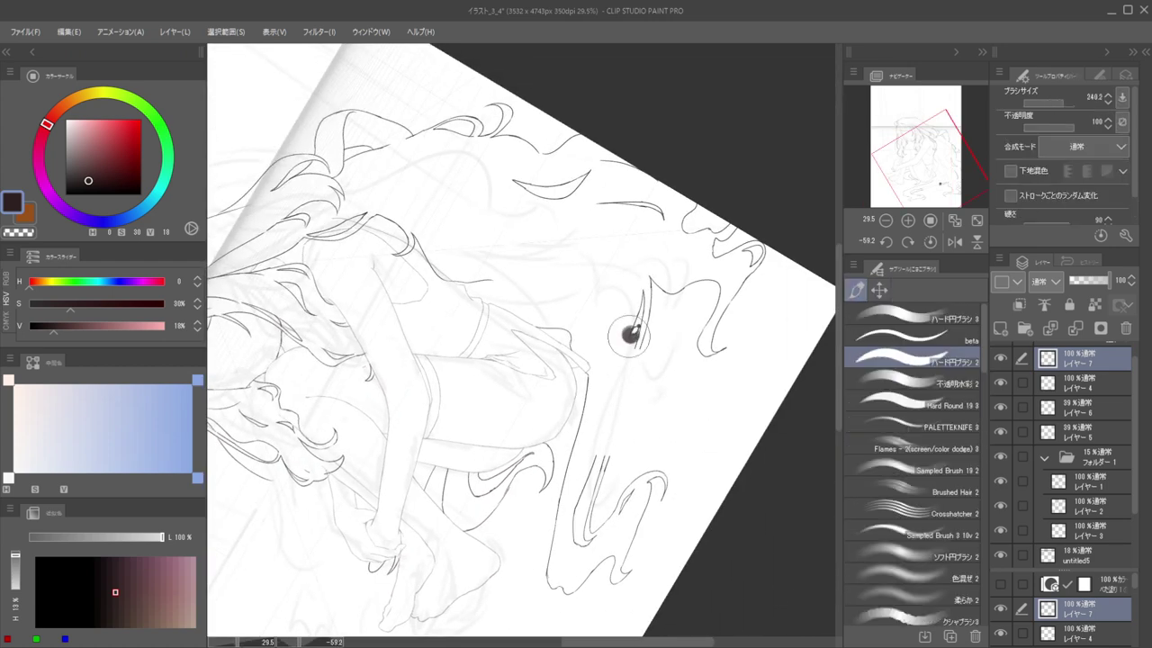
key("ctrl+z")
key("[")
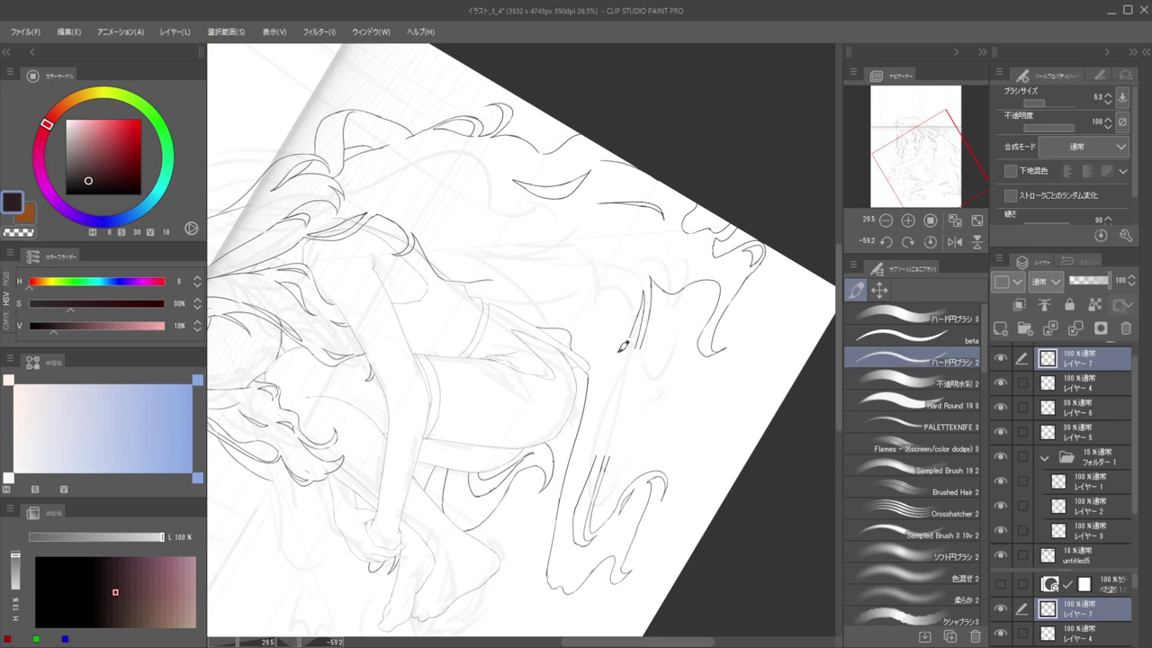
left_click_drag(636, 329, 599, 447)
key("ctrl+z")
left_click_drag(638, 324, 598, 457)
left_click_drag(633, 357, 601, 476)
key("ctrl+z")
left_click_drag(635, 354, 604, 474)
Ink the left edge line of the double strand, erasing stray ink
key("e")
key("b")
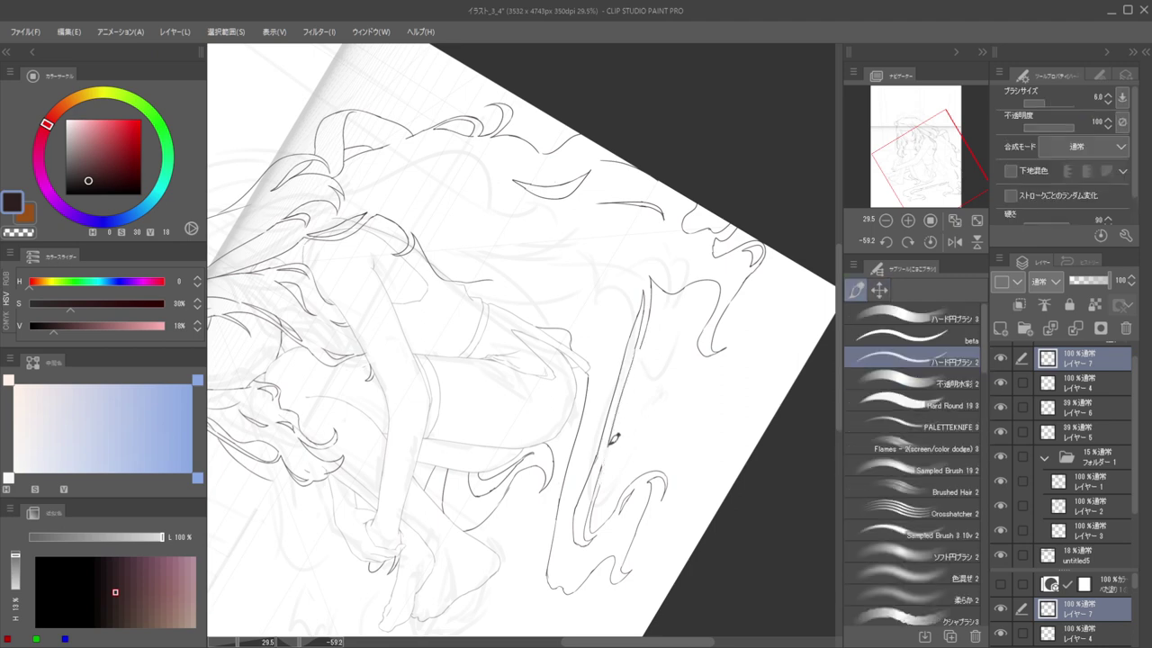
left_click_drag(644, 346, 607, 460)
key("e")
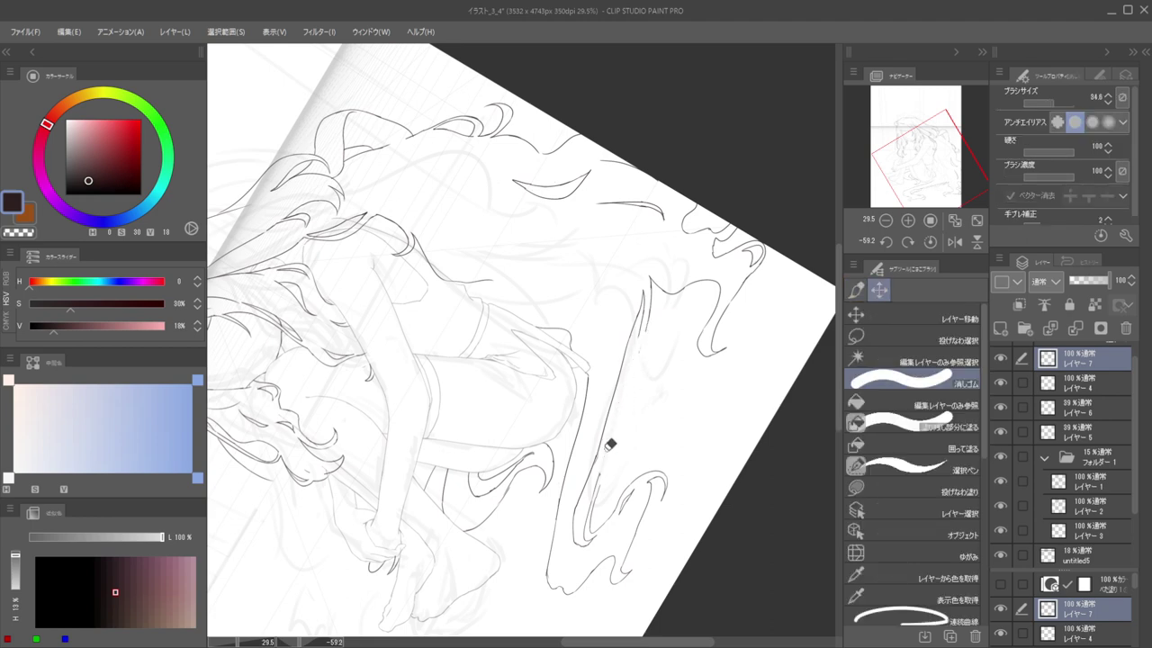
key("p")
left_click_drag(644, 351, 598, 490)
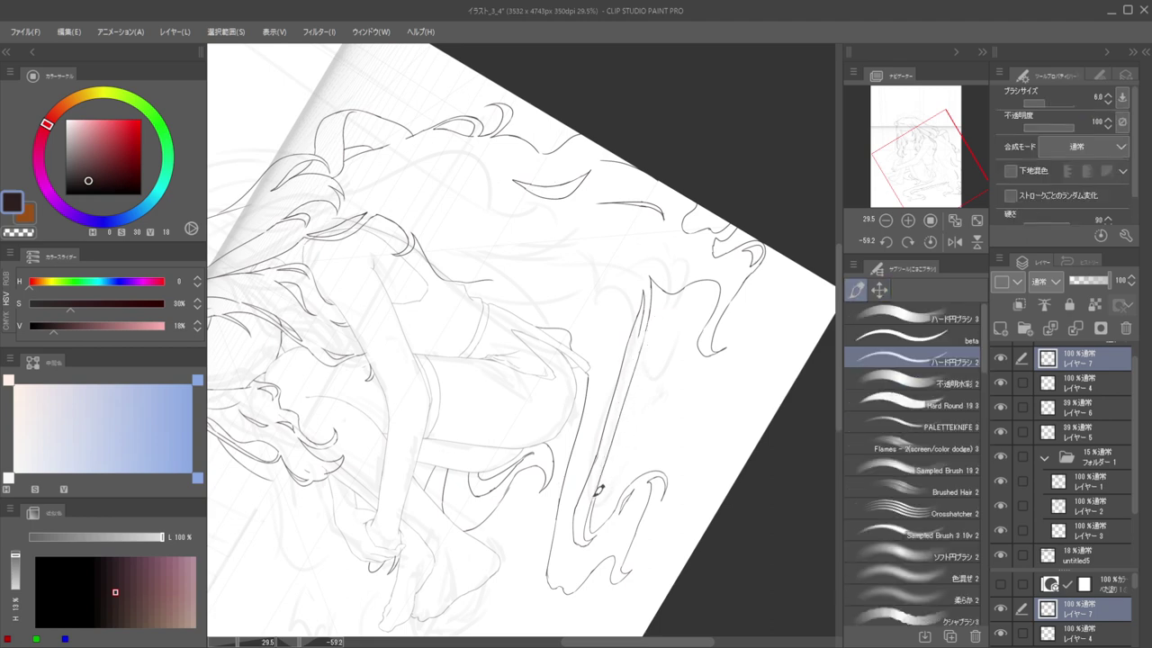
key("e")
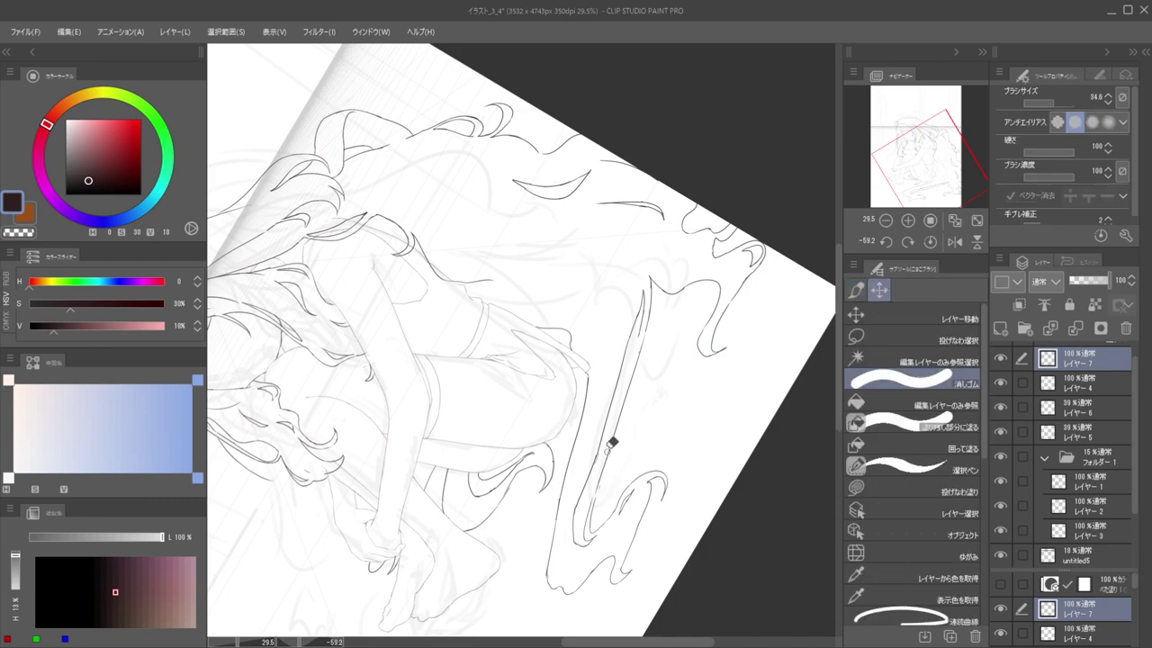
Rotate the canvas onto the lower strand and erase its inner left hair line
mouse_move(643, 303)
left_mouse_down()
mouse_move(614, 512)
mouse_move(414, 472)
left_mouse_up()
left_click_drag(432, 467, 519, 398)
left_click_drag(549, 476, 387, 396)
left_click_drag(459, 378, 663, 494)
left_click_drag(645, 326, 604, 309)
key("p")
mouse_move(544, 251)
left_mouse_down()
mouse_move(531, 352)
mouse_move(531, 342)
left_mouse_up()
key("e")
left_click_drag(538, 280, 522, 467)
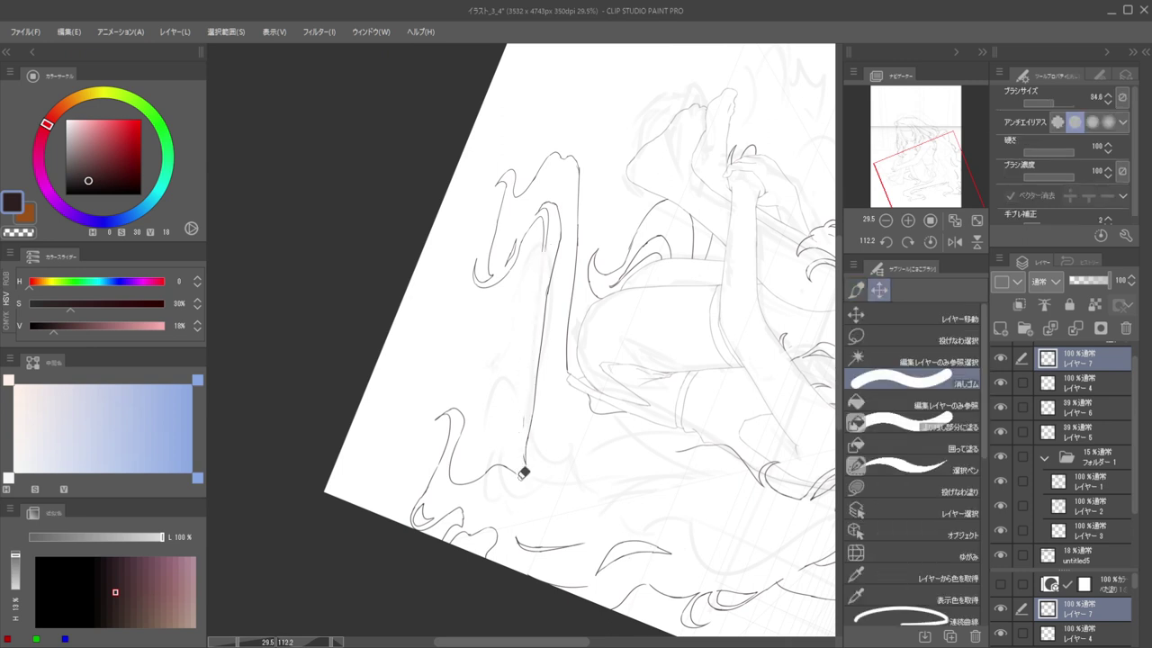
key("p")
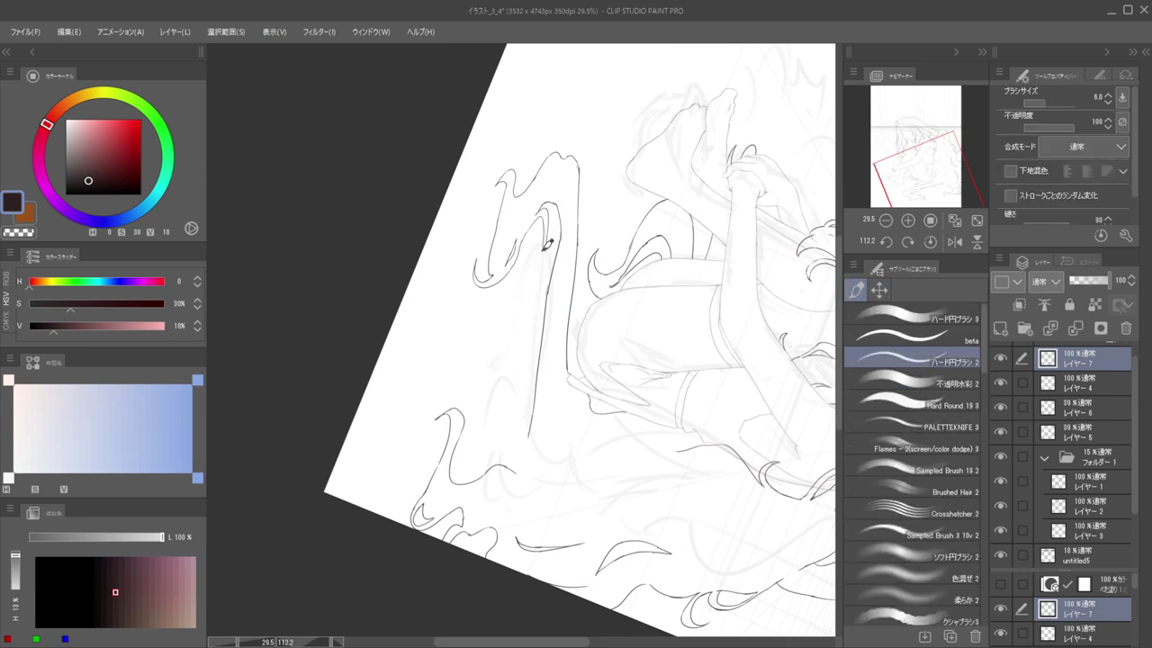
Ink a new line beside the long strand, then return to an upright full-page view
left_click_drag(545, 239, 537, 364)
mouse_move(547, 315)
left_mouse_down()
mouse_move(481, 252)
mouse_move(548, 368)
mouse_move(619, 386)
mouse_move(494, 421)
left_mouse_up()
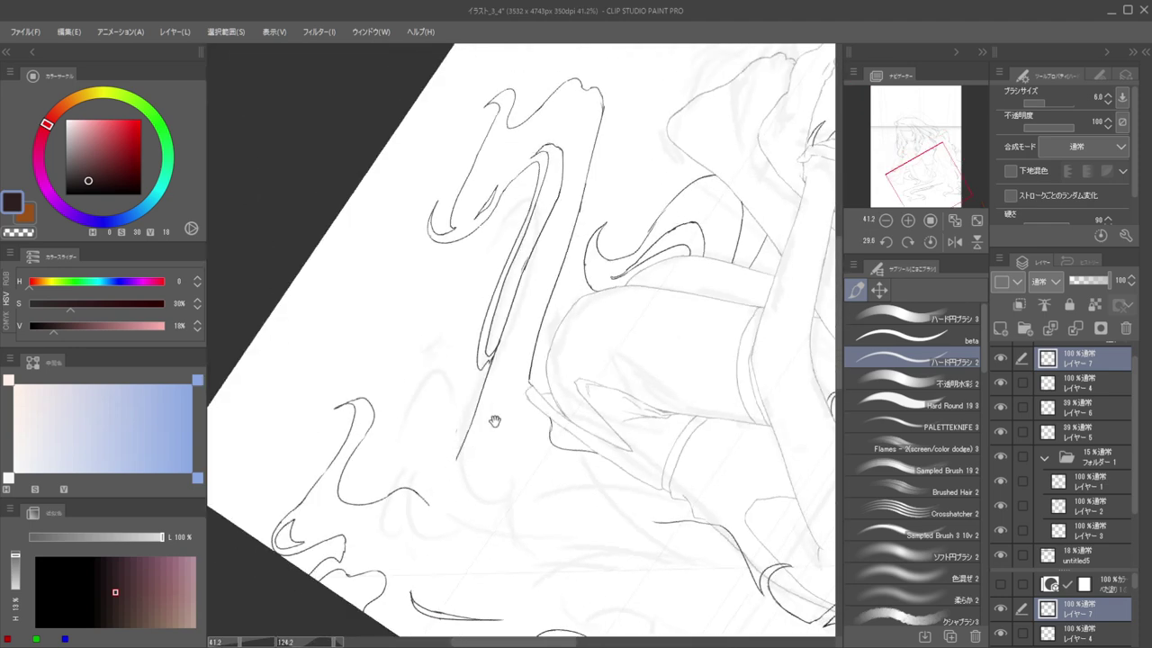
key("e")
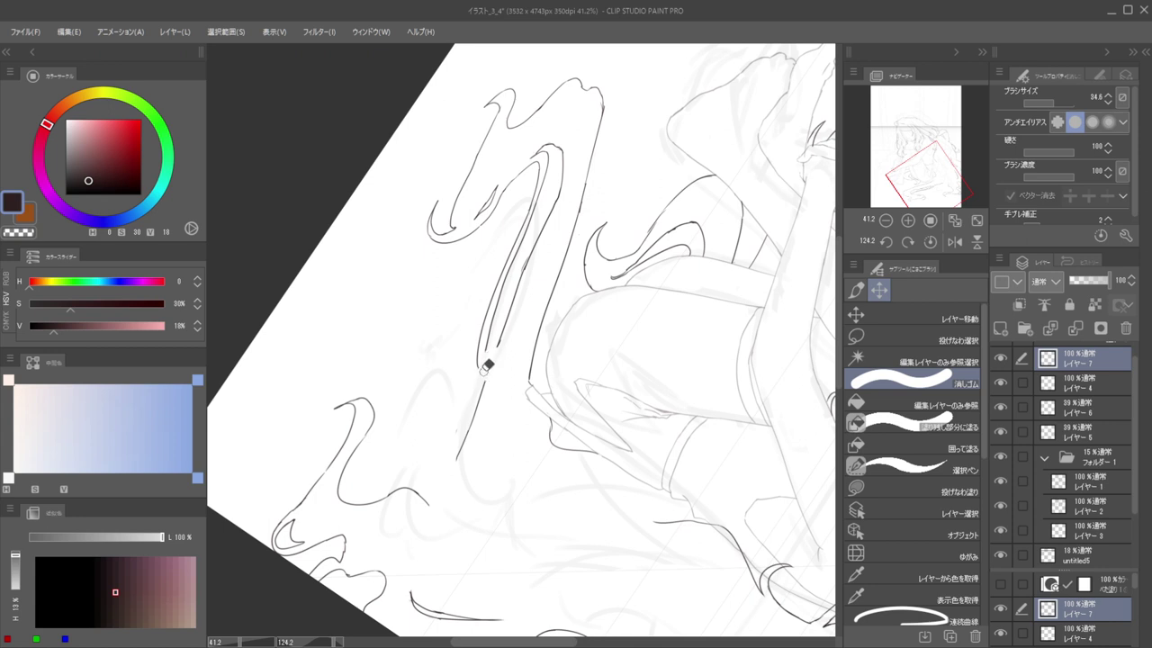
key("p")
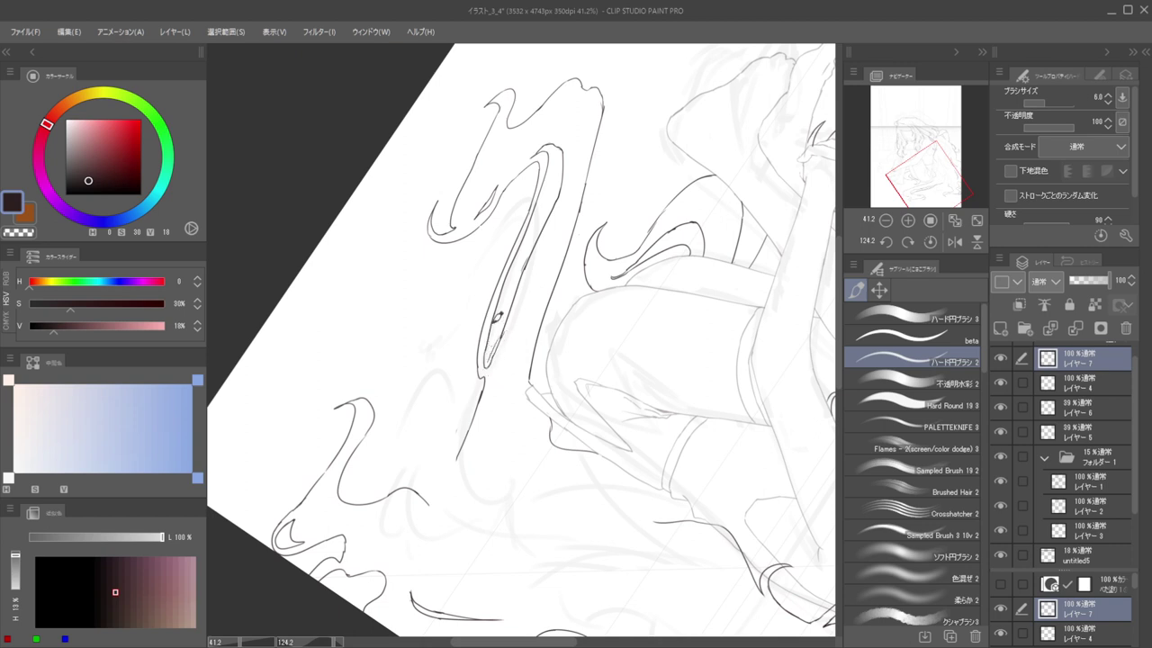
left_click_drag(465, 343, 405, 343)
left_click_drag(543, 332, 434, 301)
left_click_drag(542, 316, 578, 319)
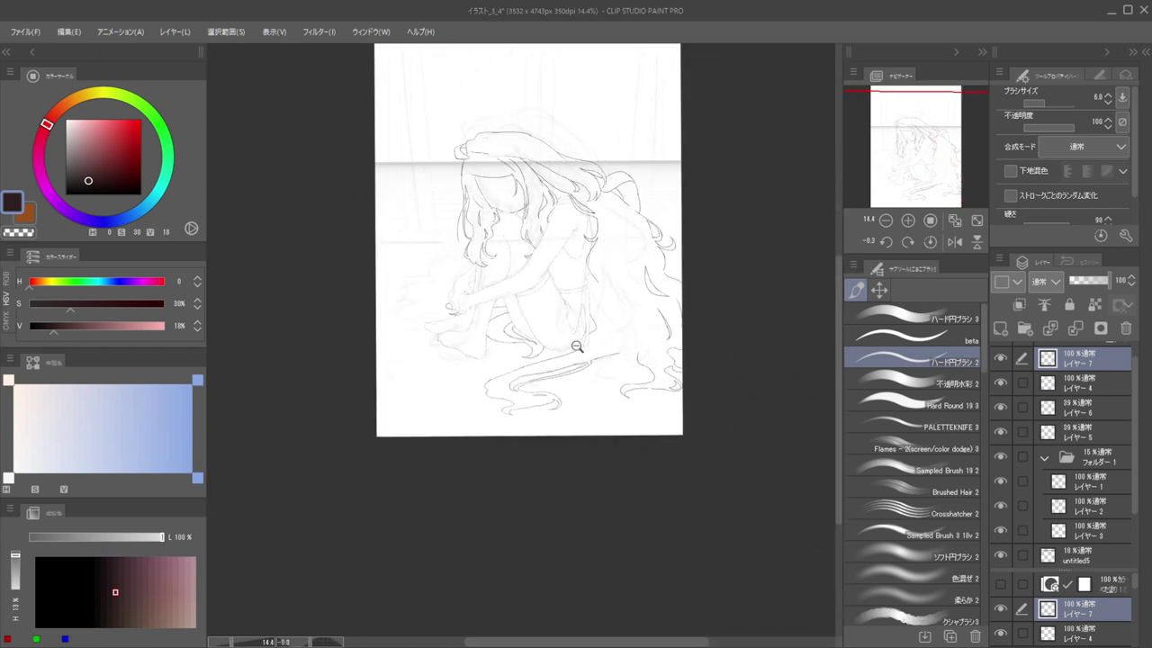
Erase the extra inner stroke of the floor strand and extend the inner line downward
scroll(577, 346, "up", 5)
key("e")
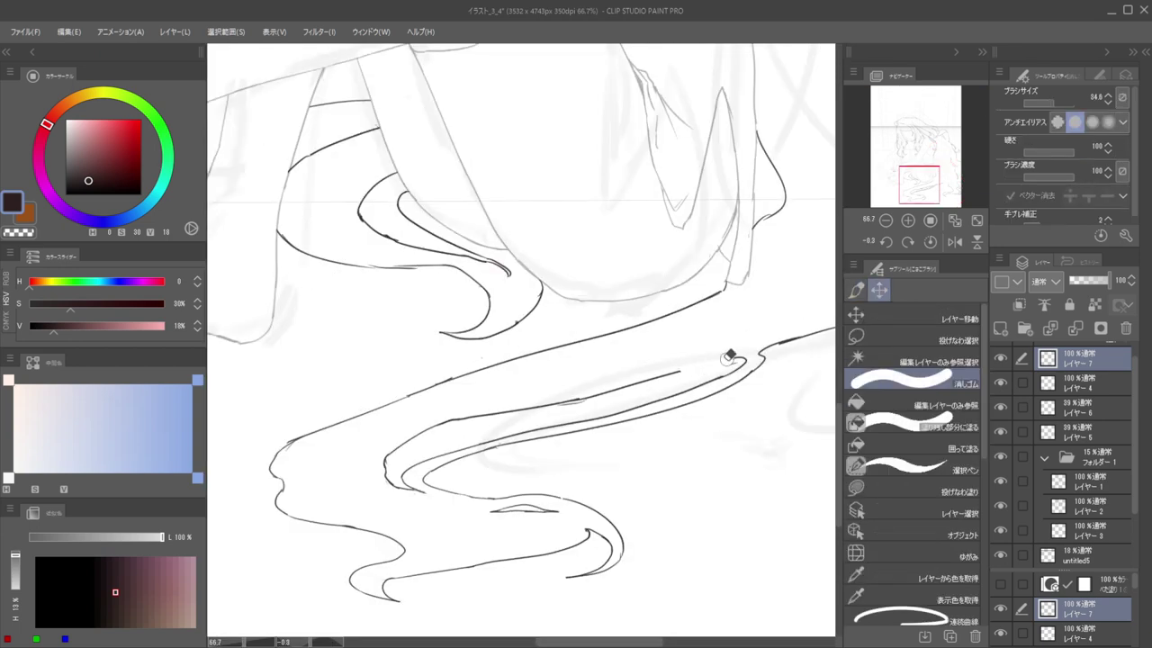
key("b")
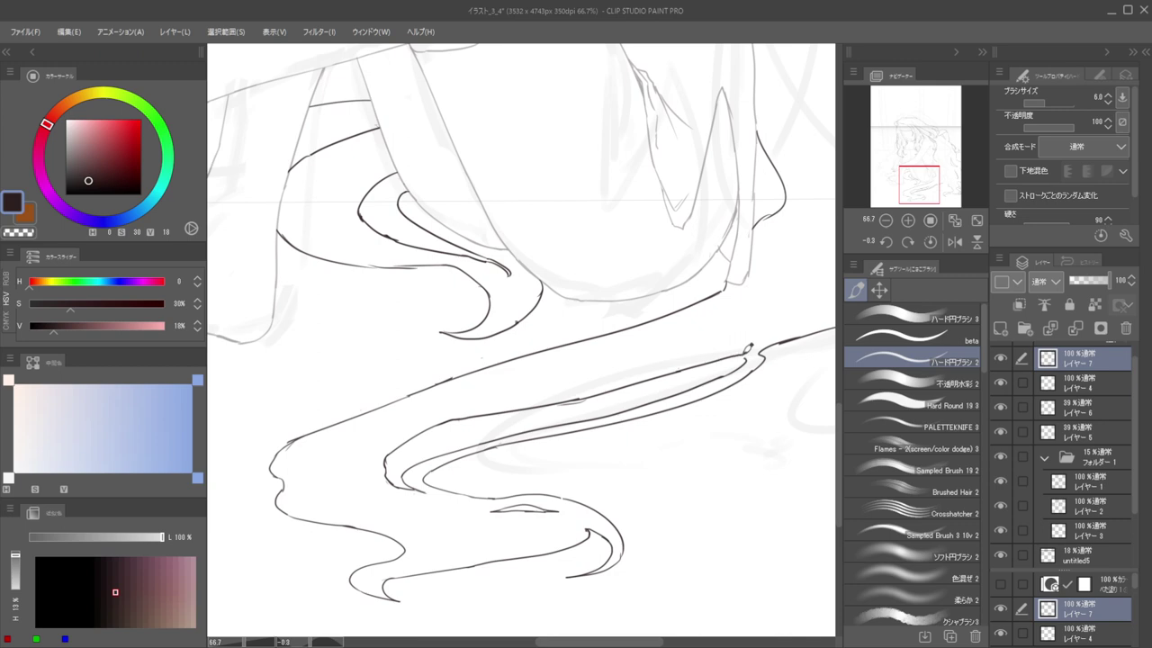
key("e")
mouse_move(581, 393)
left_mouse_down()
mouse_move(478, 404)
mouse_move(445, 421)
left_mouse_up()
mouse_move(618, 369)
left_mouse_down()
mouse_move(553, 311)
mouse_move(591, 324)
mouse_move(639, 440)
mouse_move(632, 478)
mouse_move(646, 520)
left_mouse_up()
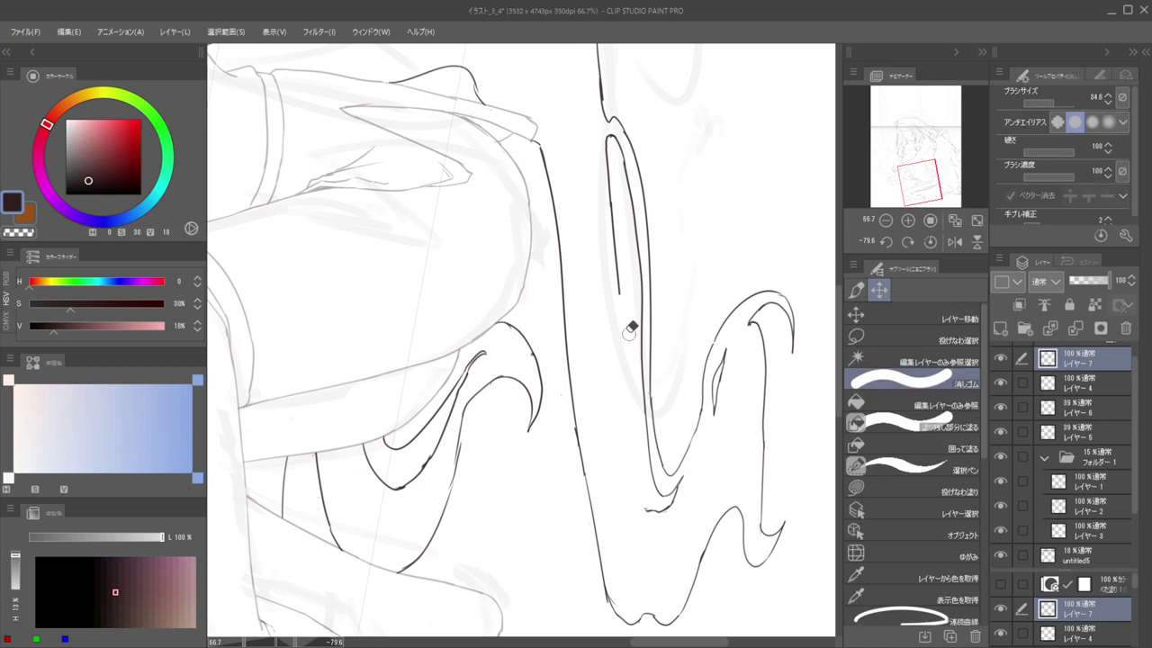
key("b")
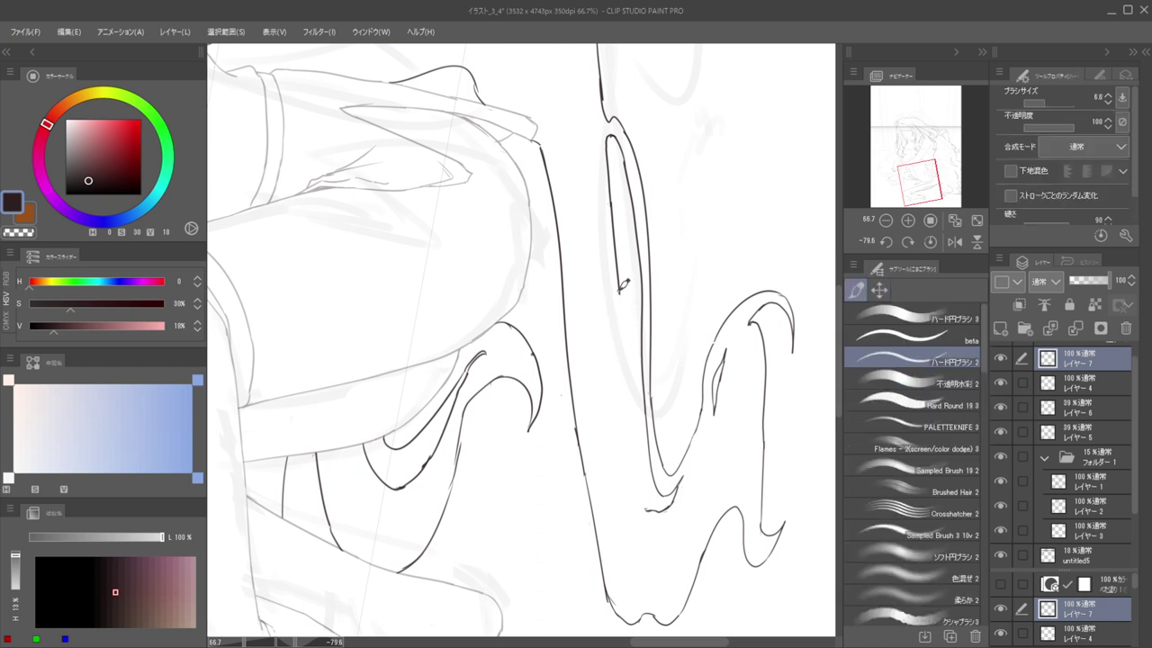
mouse_move(622, 286)
left_mouse_down()
mouse_move(622, 404)
mouse_move(631, 460)
mouse_move(655, 501)
left_mouse_up()
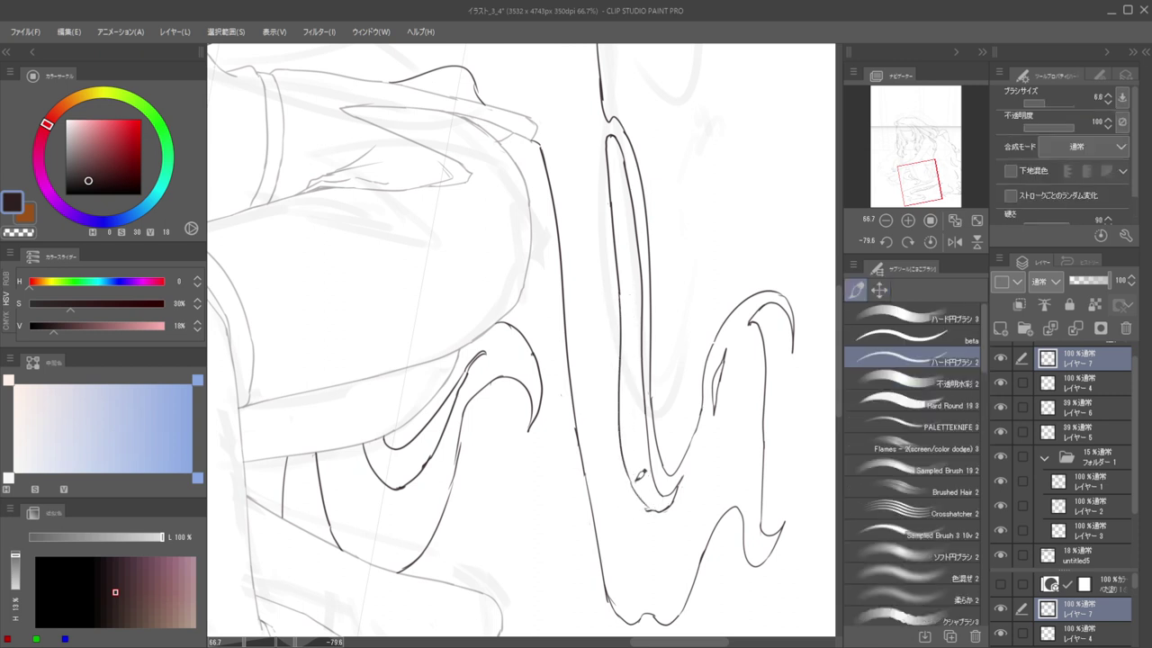
Close the curve at the strand's end, erasing the stray mark, then straighten the view
left_click_drag(661, 445, 658, 477, "shift")
mouse_move(659, 497)
left_mouse_down("shift")
mouse_move(618, 528)
mouse_move(628, 523)
mouse_move(581, 536)
mouse_move(591, 540)
left_mouse_up("shift")
key("e")
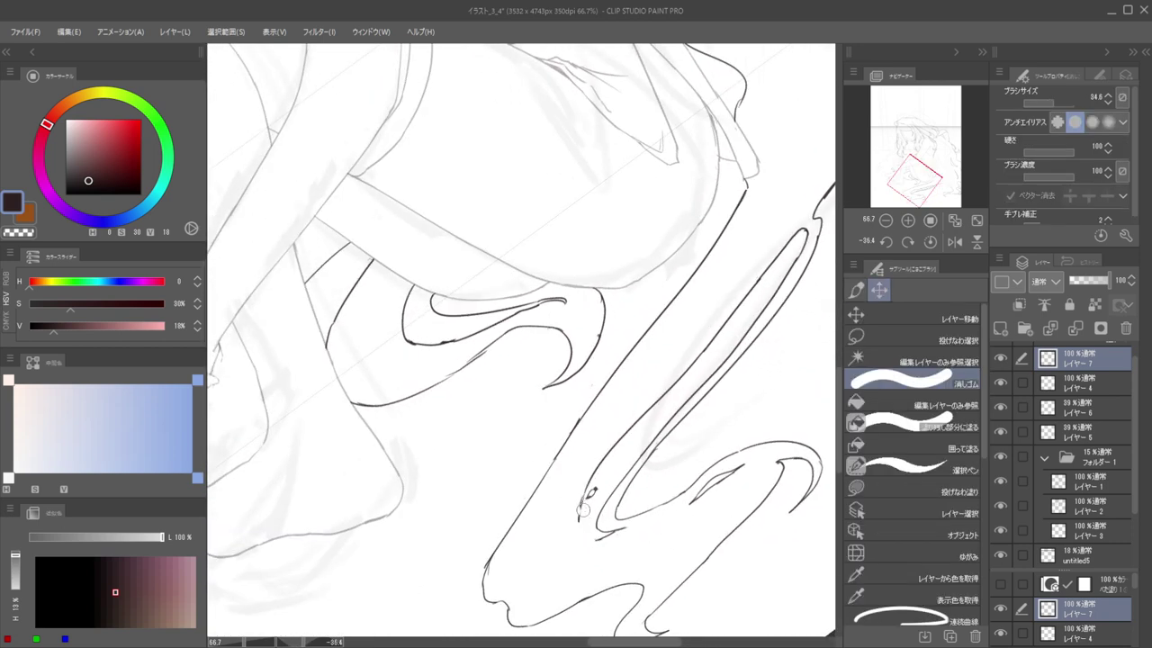
key("b")
left_click_drag(584, 496, 592, 540)
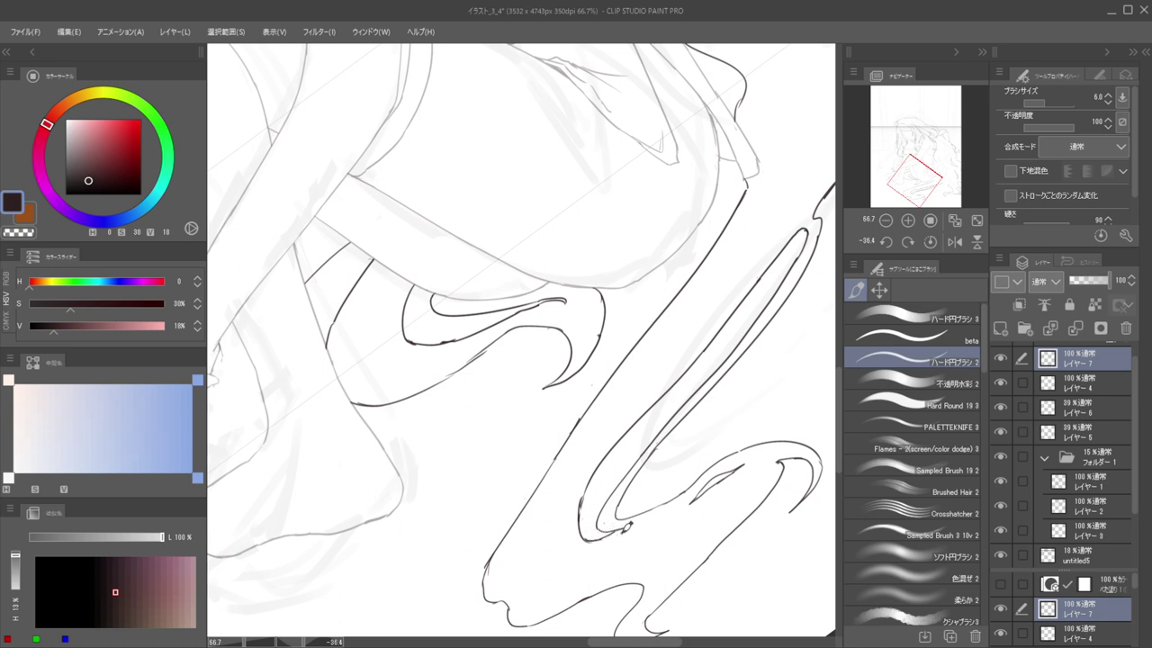
key("e")
mouse_move(632, 522)
left_mouse_down()
mouse_move(620, 535)
mouse_move(584, 493)
mouse_move(587, 540)
left_mouse_up()
key("b")
key("ctrl+z")
left_click_drag(587, 488, 582, 536)
left_click_drag(583, 480, 474, 472)
left_click_drag(609, 435, 580, 508)
left_click_drag(589, 483, 666, 453)
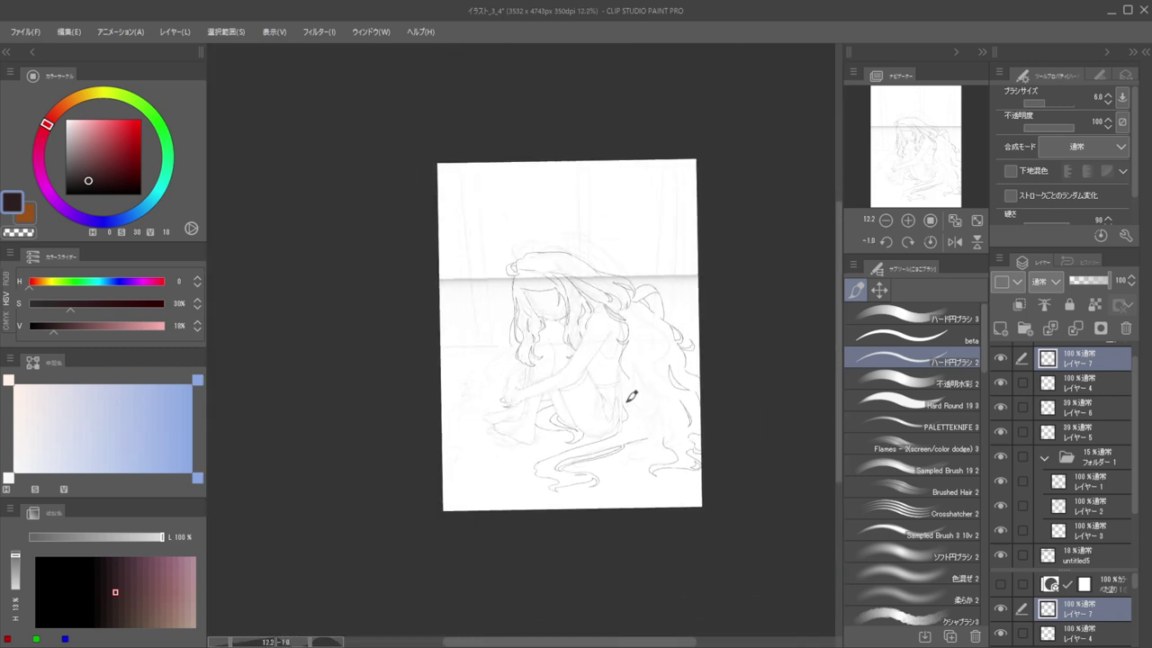
Zoom in on the floor hair lock and erase the old line beside it
mouse_move(615, 441)
left_mouse_down()
mouse_move(657, 444)
mouse_move(629, 465)
mouse_move(655, 475)
mouse_move(648, 484)
mouse_move(708, 468)
left_mouse_up()
key("h")
key("h")
left_click_drag(627, 475, 717, 475)
key("e")
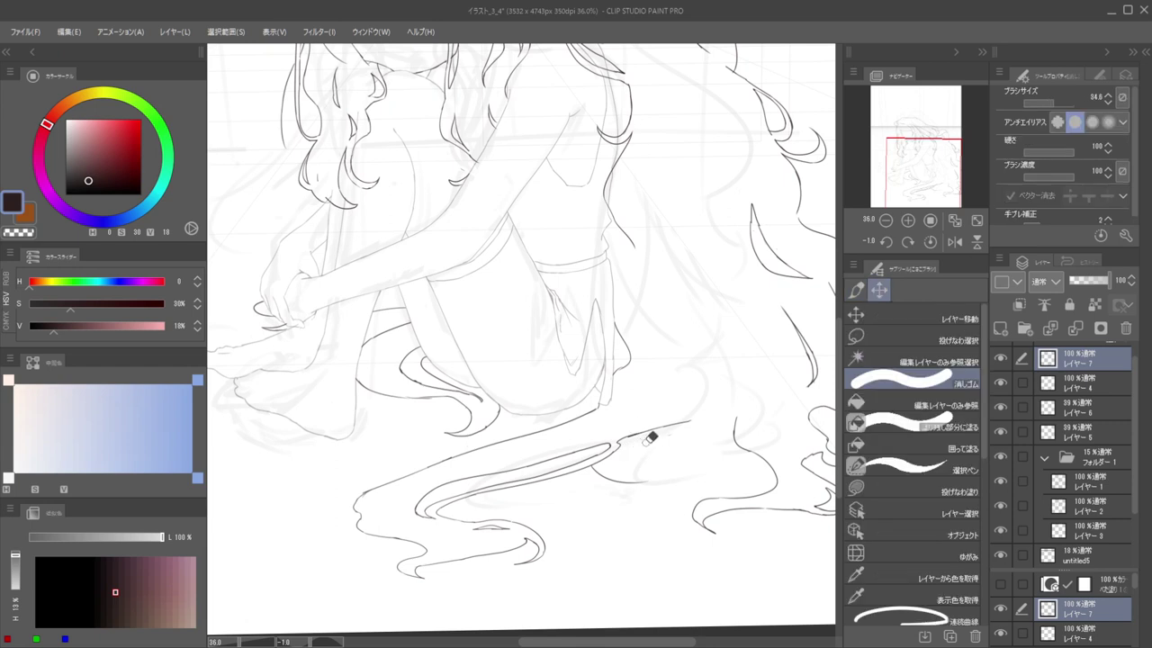
mouse_move(649, 452)
left_mouse_down()
mouse_move(670, 428)
mouse_move(596, 456)
mouse_move(638, 482)
mouse_move(561, 459)
left_mouse_up()
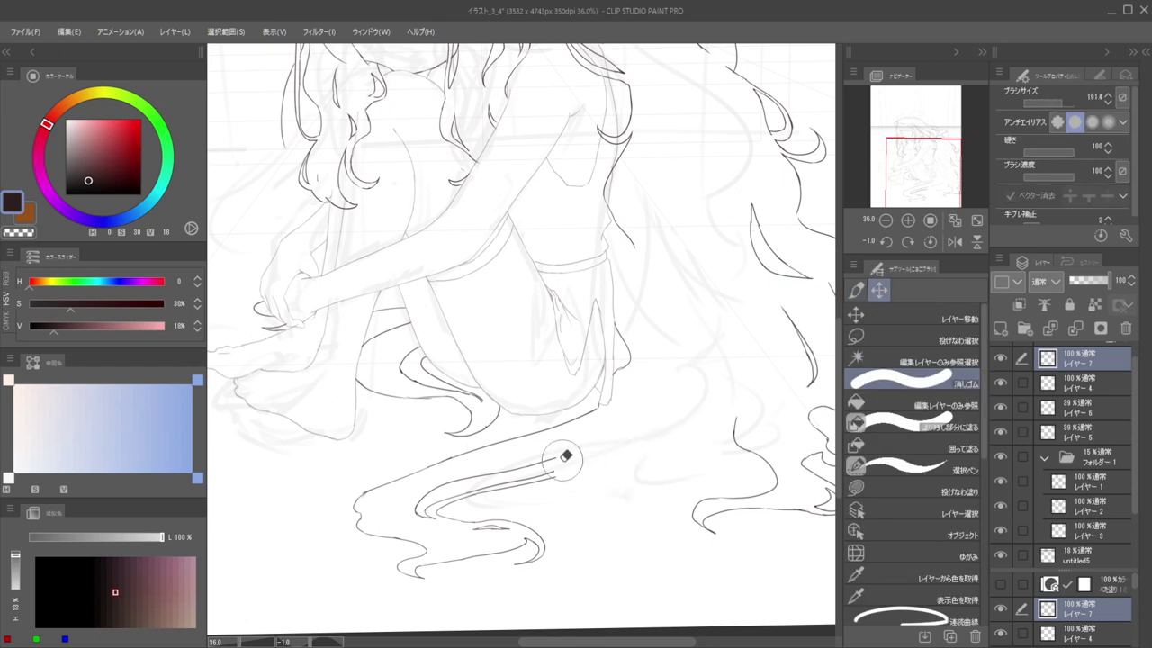
Extend the strand rightward and finish it with a curled tip, redoing the hook
key("b")
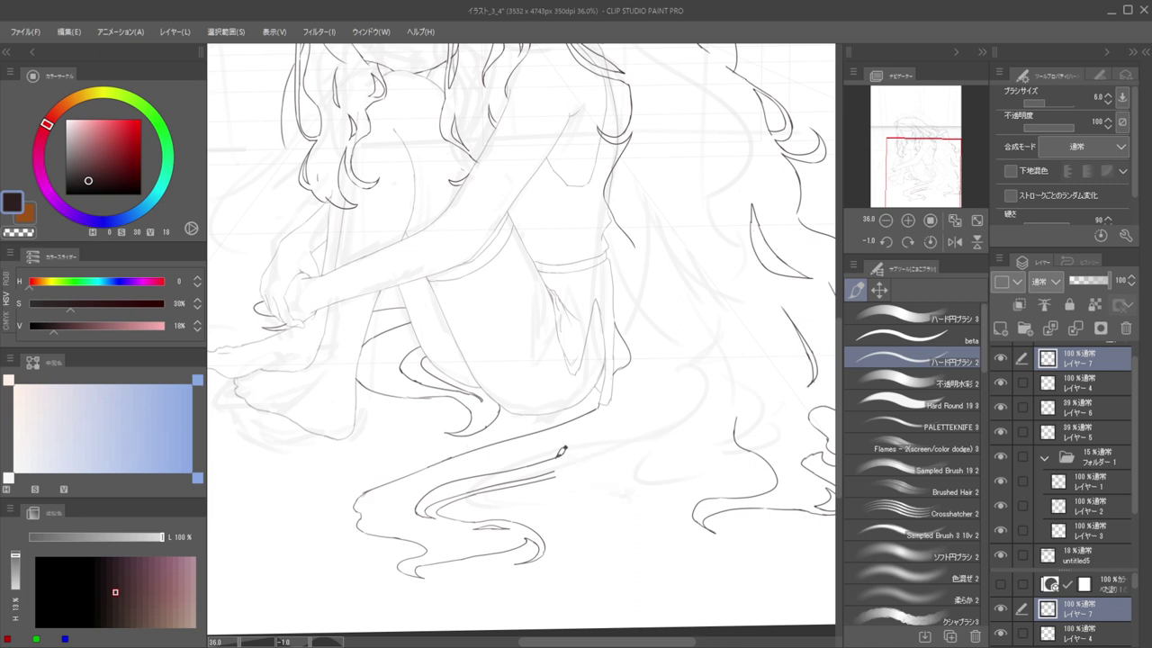
mouse_move(556, 458)
left_mouse_down()
mouse_move(647, 485)
mouse_move(647, 507)
mouse_move(684, 473)
left_mouse_up()
key("ctrl+z")
key("ctrl+z")
mouse_move(643, 507)
left_mouse_down()
mouse_move(648, 457)
mouse_move(650, 492)
mouse_move(603, 506)
left_mouse_up()
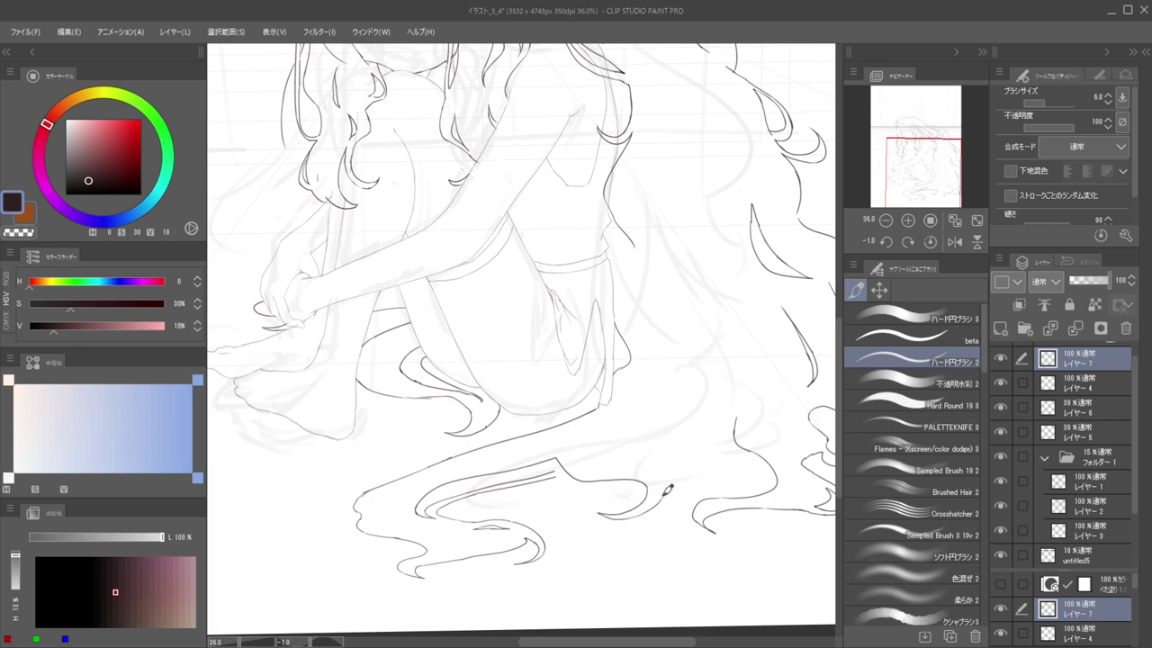
key("ctrl+z")
key("ctrl+z")
left_click_drag(648, 486, 590, 510)
mouse_move(654, 514)
left_mouse_down()
mouse_move(682, 478)
mouse_move(653, 461)
mouse_move(721, 443)
mouse_move(734, 421)
mouse_move(709, 414)
mouse_move(635, 430)
mouse_move(743, 425)
left_mouse_up()
Lasso the left floor hair strand and nudge it slightly down-right with Layer Move
key("h")
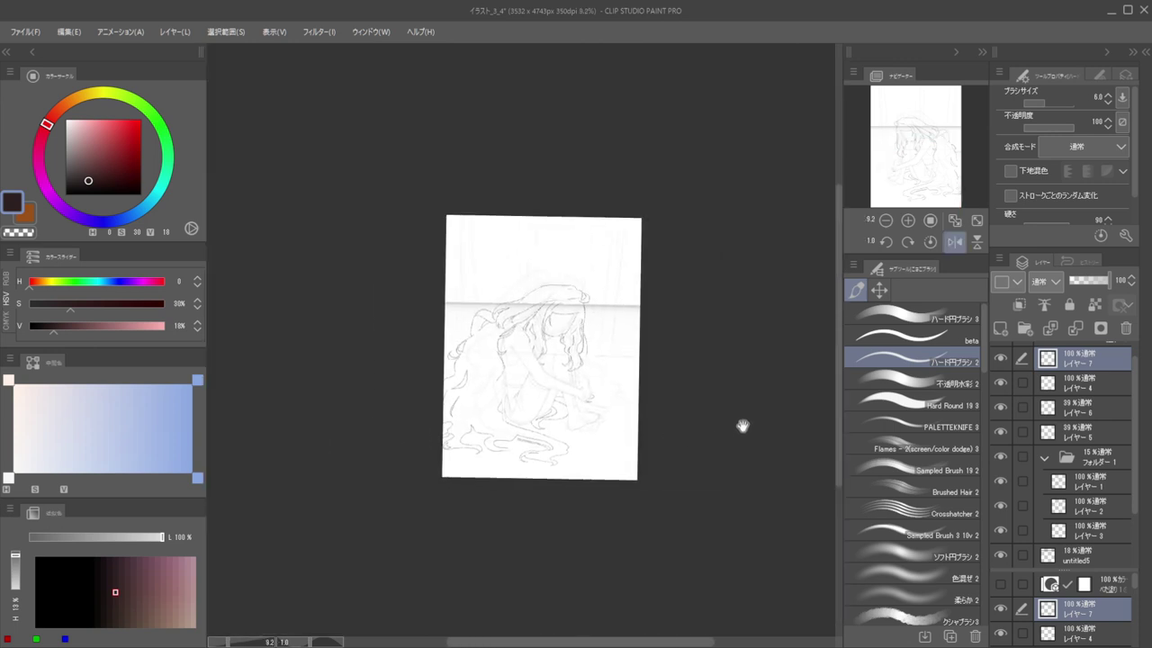
key("h")
mouse_move(633, 445)
left_mouse_down()
mouse_move(720, 462)
mouse_move(449, 615)
mouse_move(604, 450)
mouse_move(585, 483)
mouse_move(710, 442)
mouse_move(666, 478)
mouse_move(731, 424)
left_mouse_up()
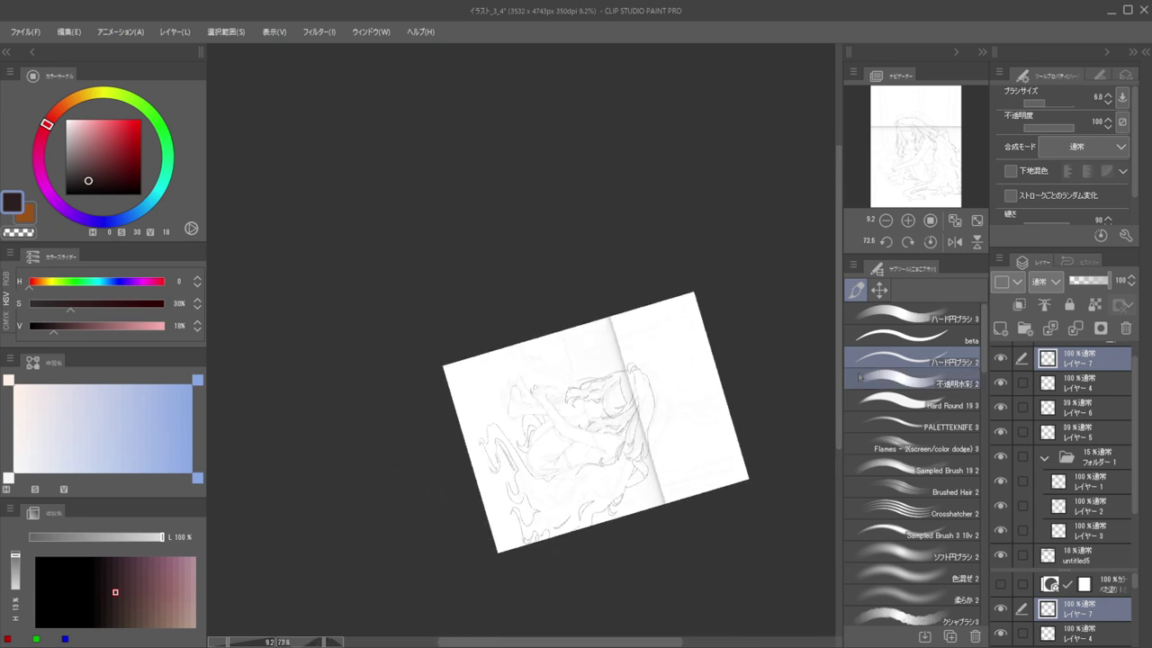
left_click(879, 290)
left_click(900, 335)
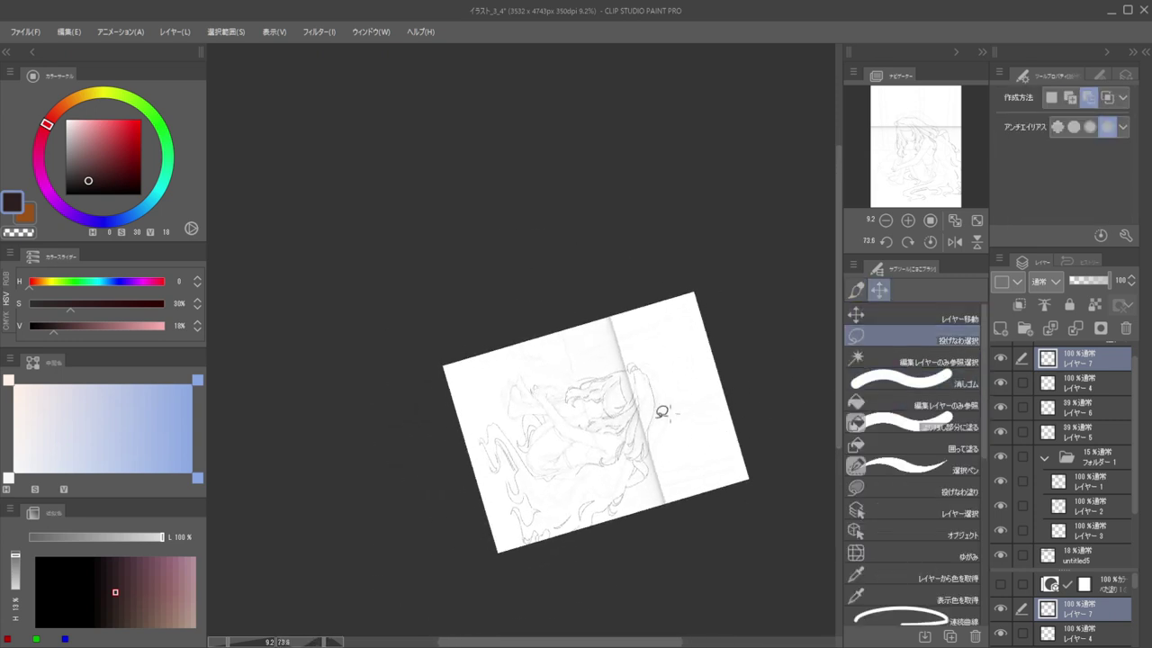
scroll(514, 451, "up", 3)
mouse_move(486, 468)
left_mouse_down()
mouse_move(527, 360)
mouse_move(548, 426)
mouse_move(450, 488)
mouse_move(455, 463)
left_mouse_up()
left_click(900, 319)
mouse_move(528, 437)
left_mouse_down()
mouse_move(538, 441)
mouse_move(531, 433)
left_mouse_up()
key("alt")
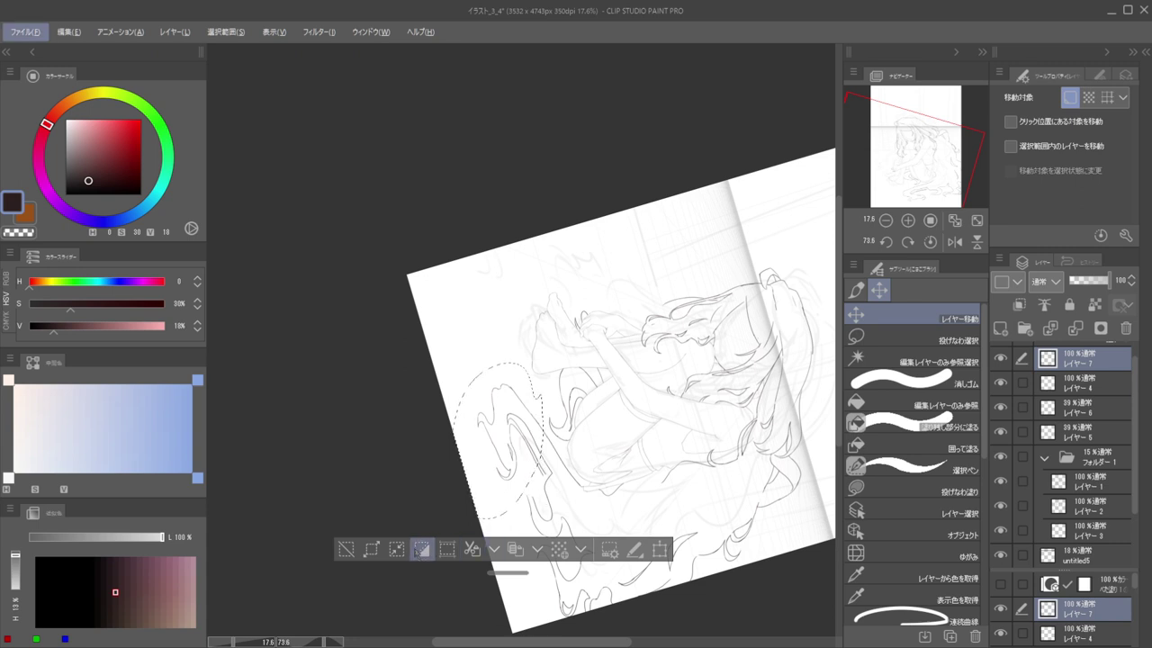
key("ctrl+d")
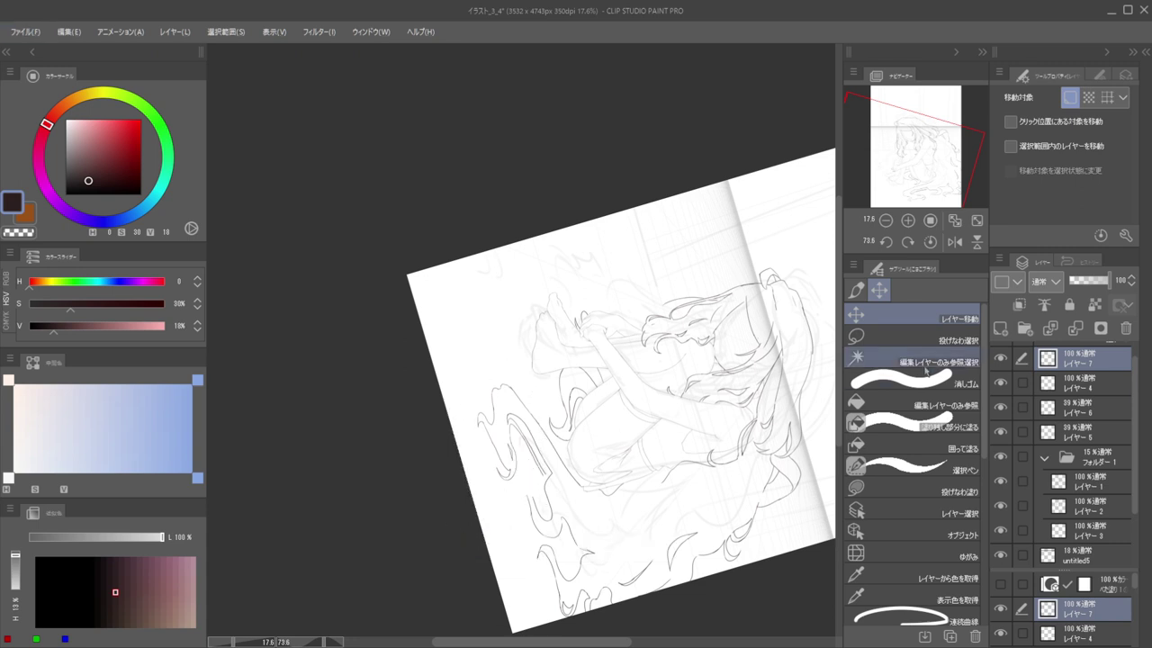
Reselect the strand, shift it a little further down-right, and deselect
key("m")
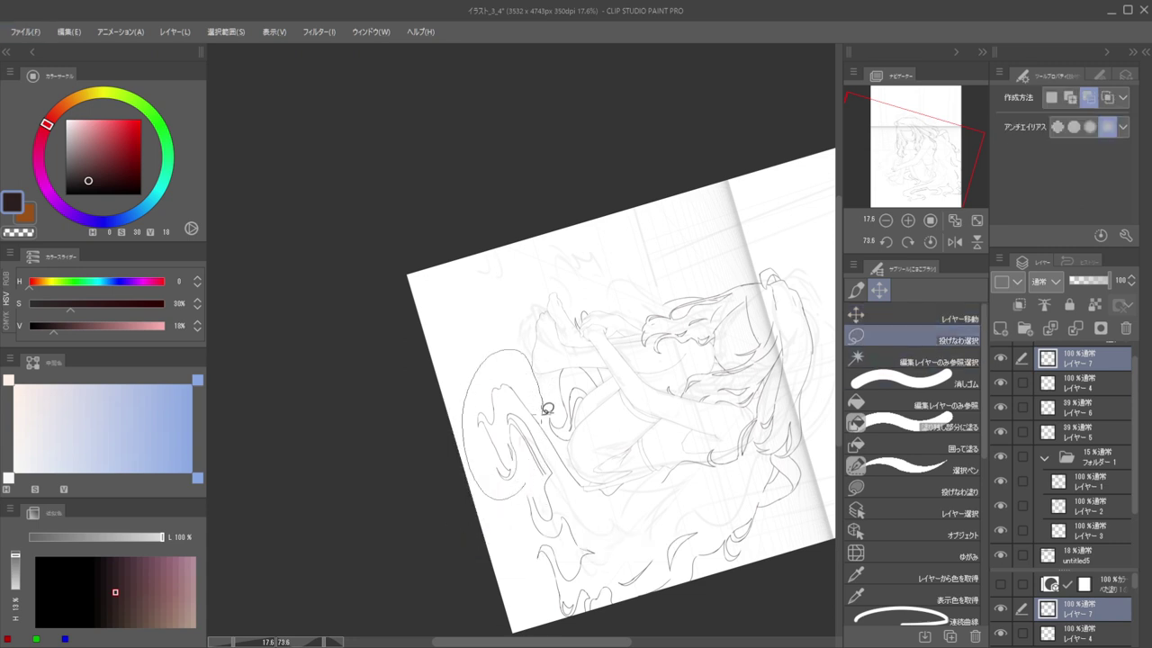
left_click_drag(515, 489, 511, 494)
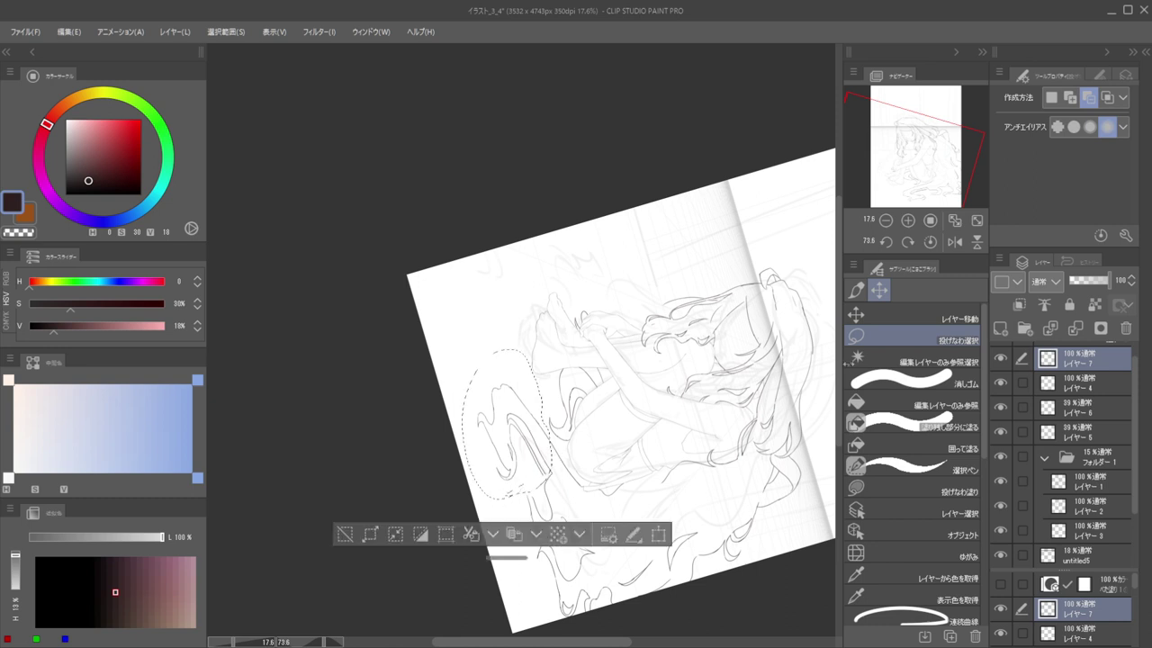
key("k")
left_click_drag(542, 442, 549, 449)
key("ctrl+d")
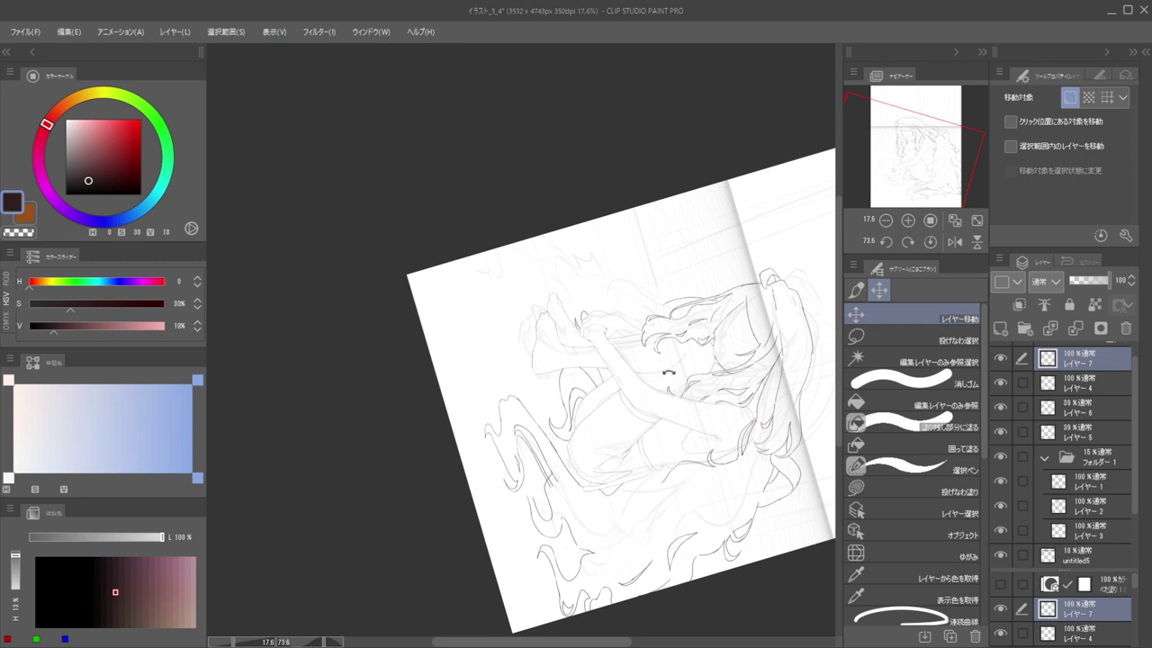
left_click_drag(668, 373, 664, 306)
scroll(630, 441, "up", 5)
Ink a line on the floor hair strand, undo the stray blob, and erase its overshooting tip
key("b")
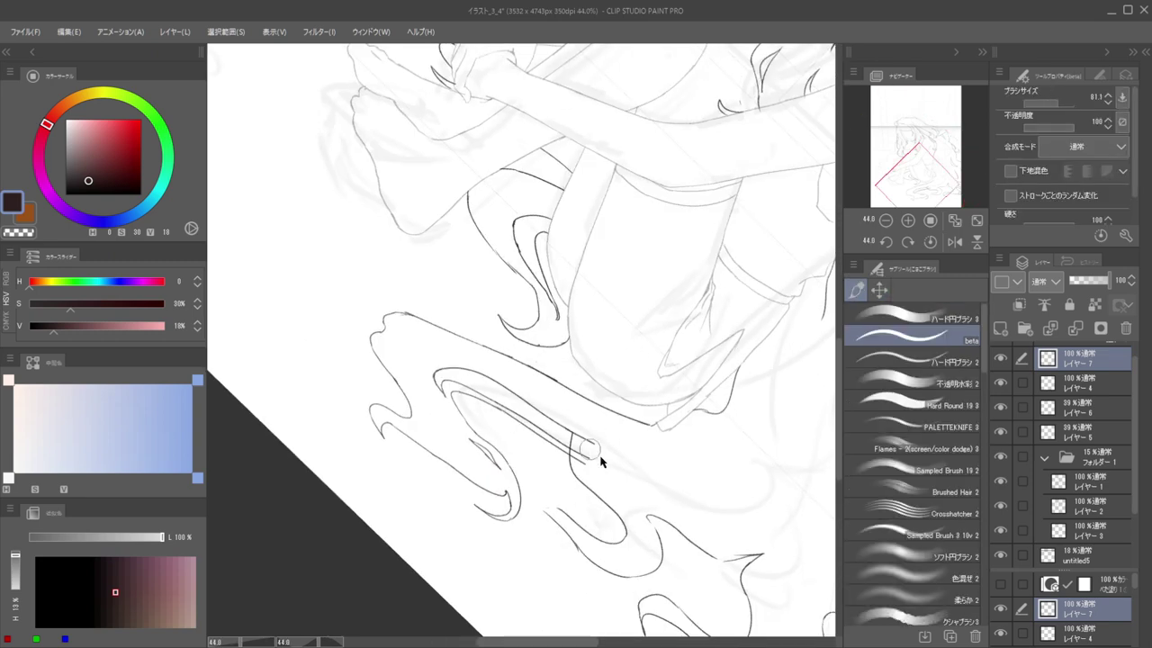
mouse_move(596, 450)
left_mouse_down()
mouse_move(600, 435)
mouse_move(598, 448)
mouse_move(518, 450)
left_mouse_up()
key("ctrl+z")
key("e")
key("b")
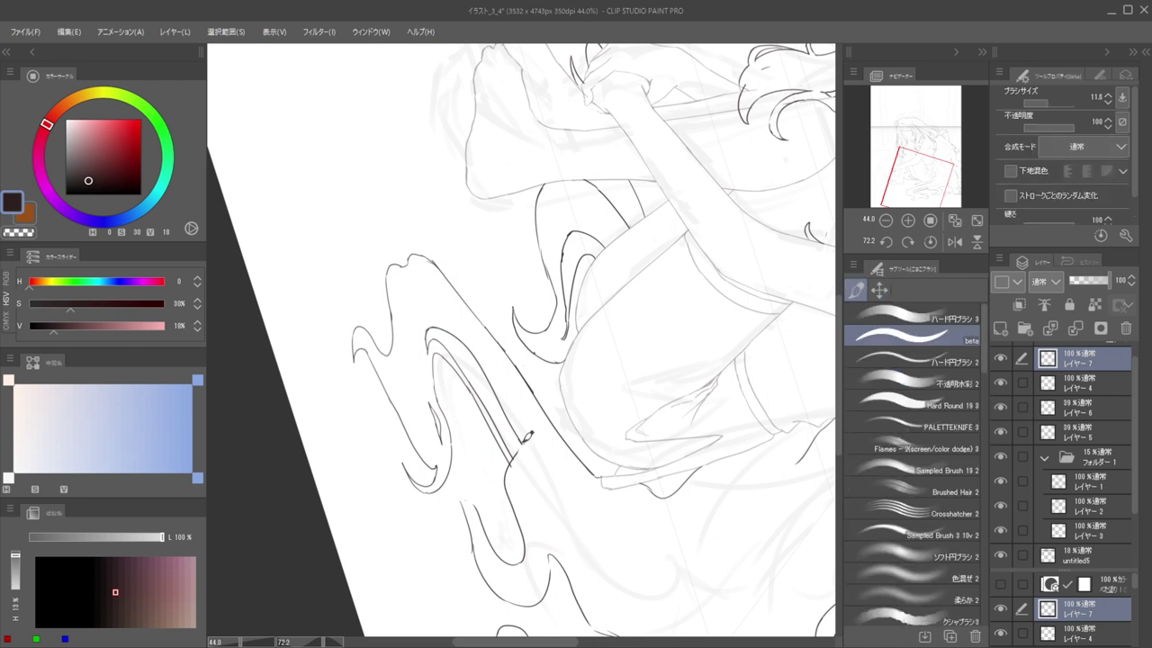
key("e")
left_click_drag(516, 457, 520, 457)
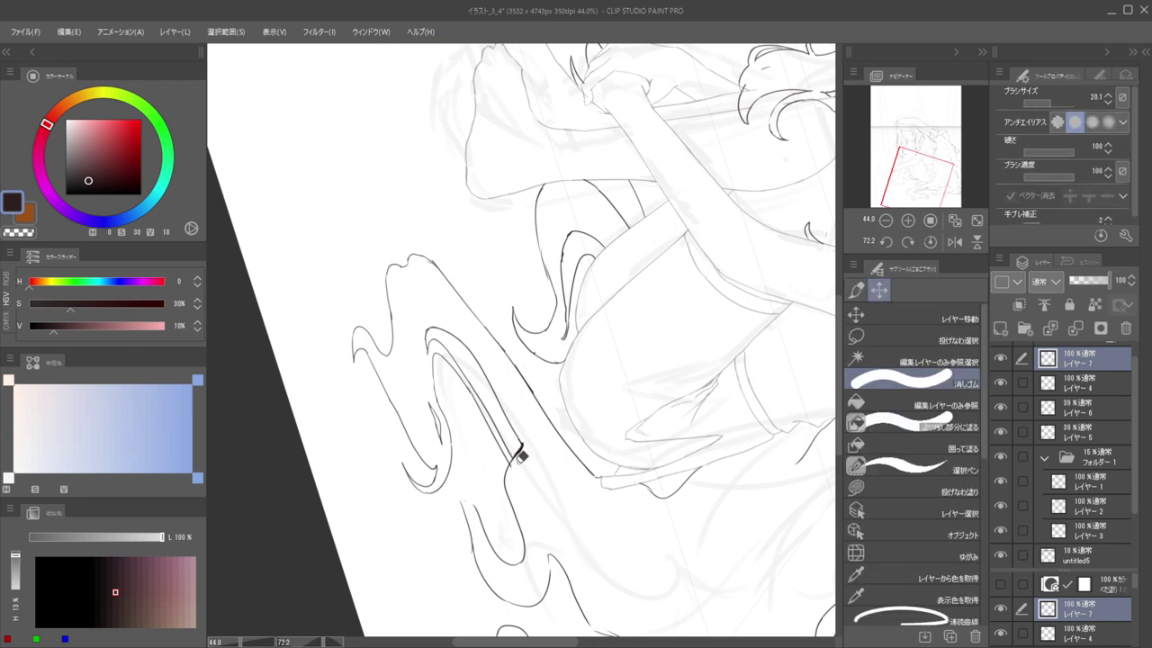
key("b")
key("bracketleft")
key("bracketleft")
key("bracketleft")
key("bracketleft")
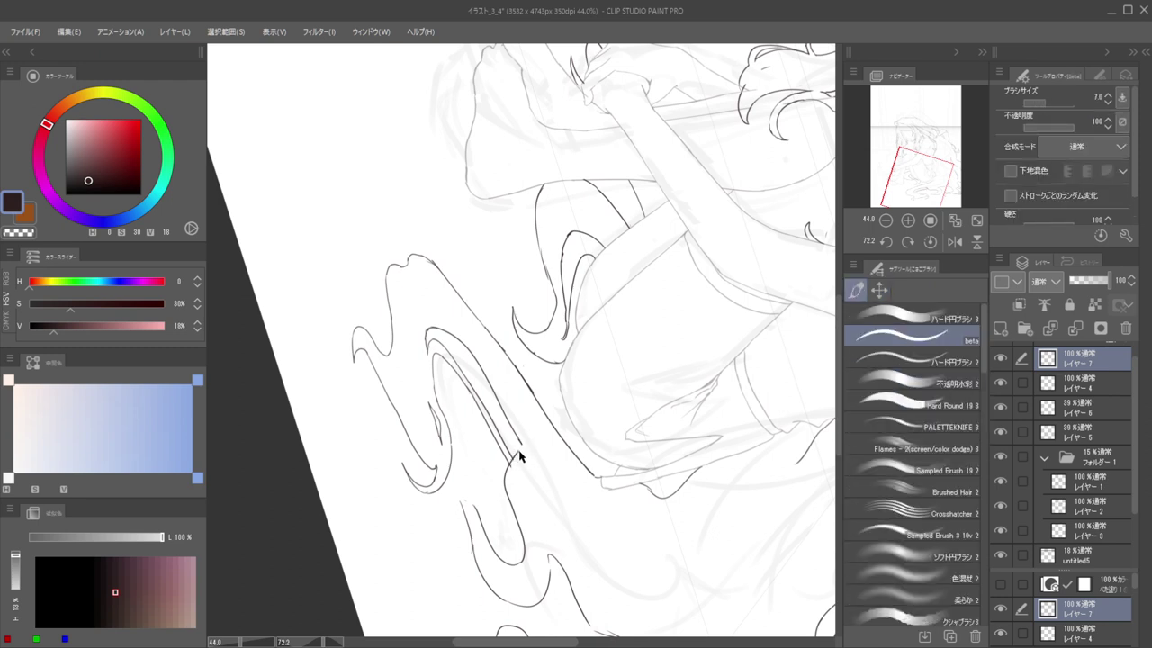
Zoom out to review the whole page of floor hair strands
key("e")
key("b")
key("e")
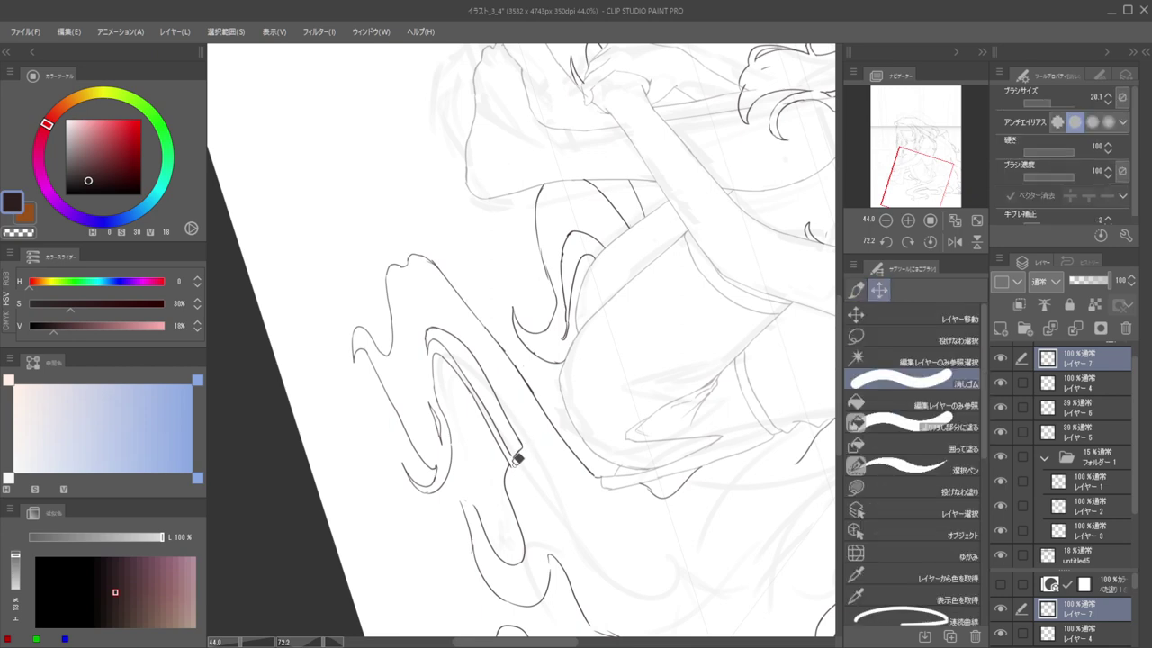
left_click_drag(522, 459, 612, 411)
scroll(612, 411, "up", 5)
scroll(645, 386, "down", 6)
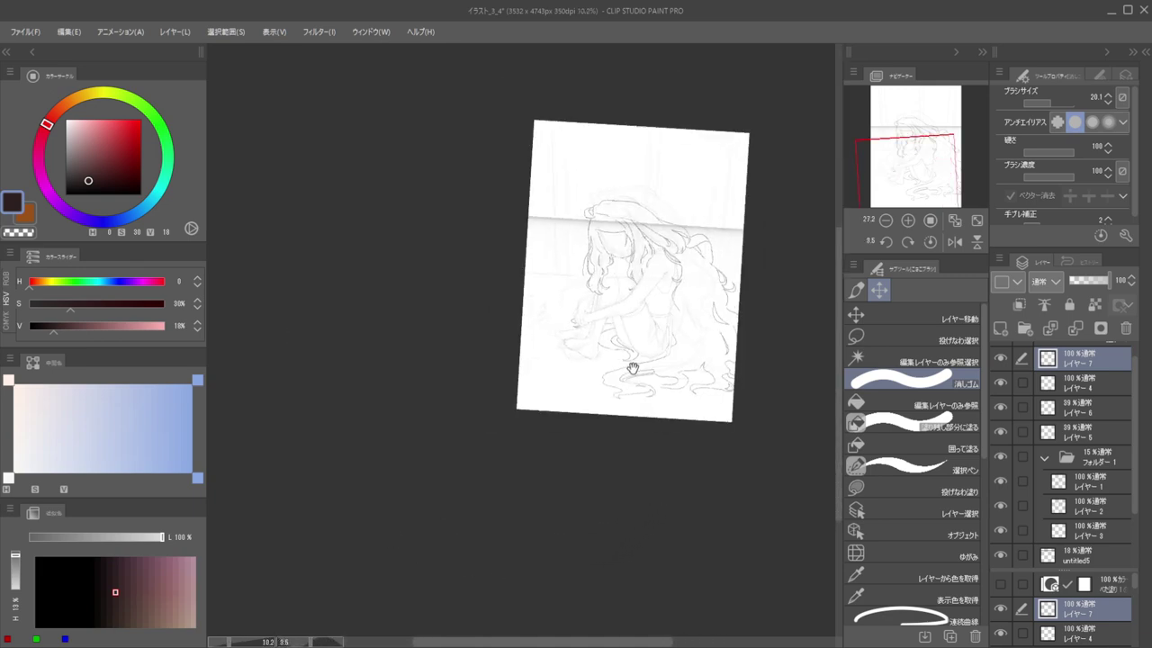
scroll(627, 378, "up", 2)
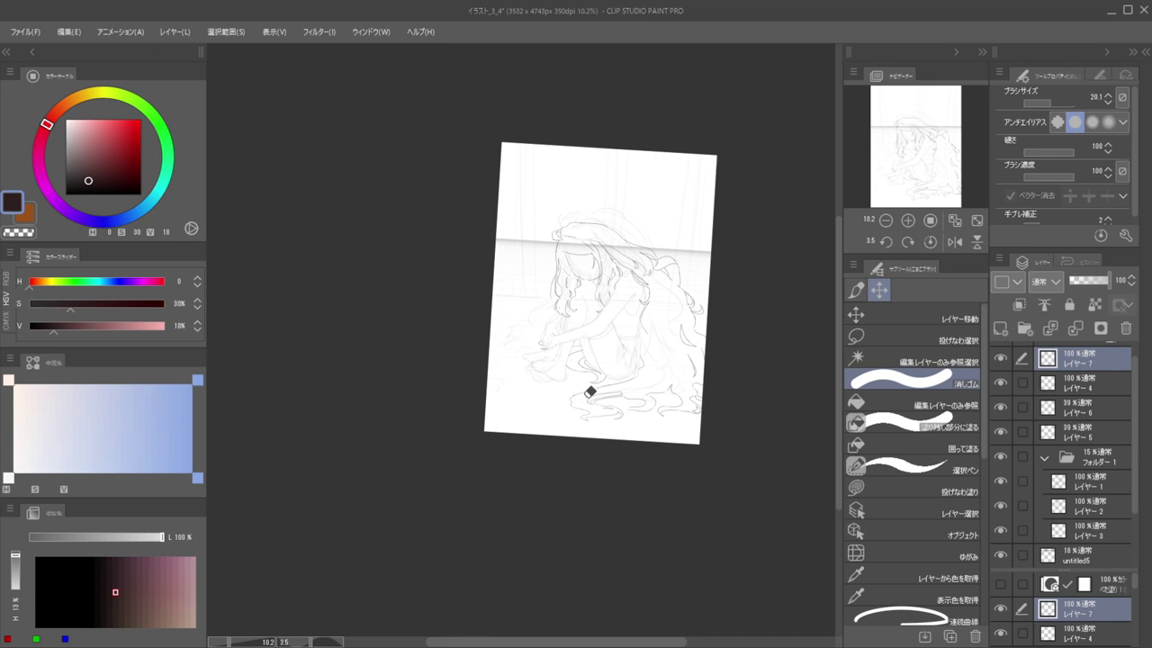
scroll(618, 357, "up", 6)
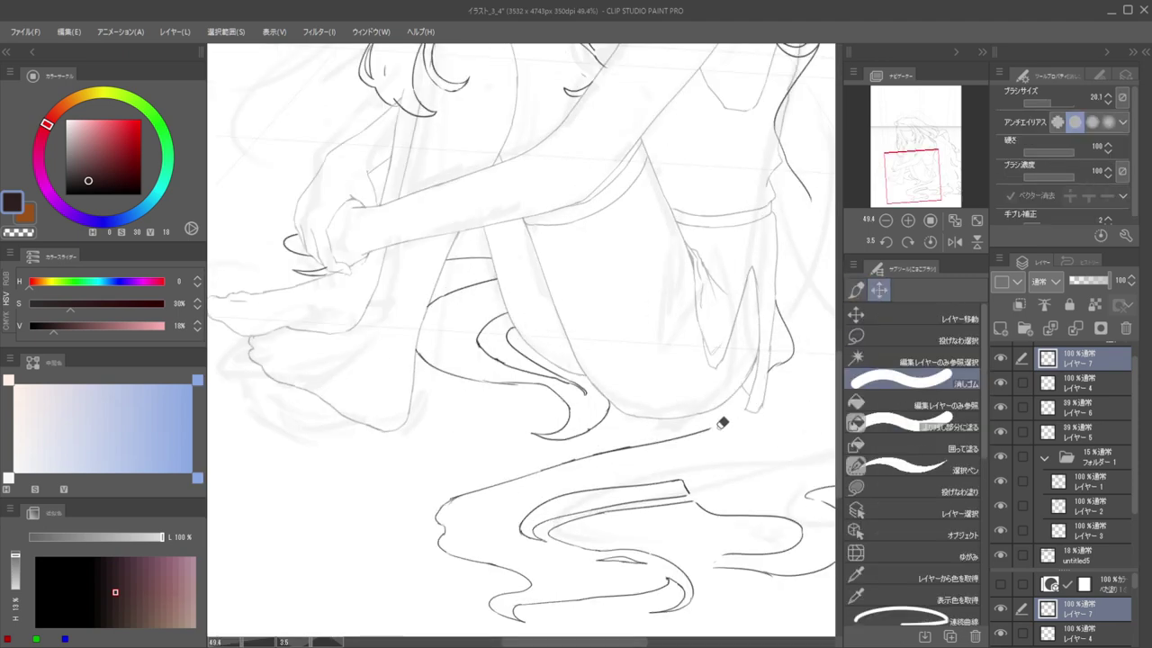
Pan the page view left toward the knee area
key("p")
scroll(726, 387, "down", 5)
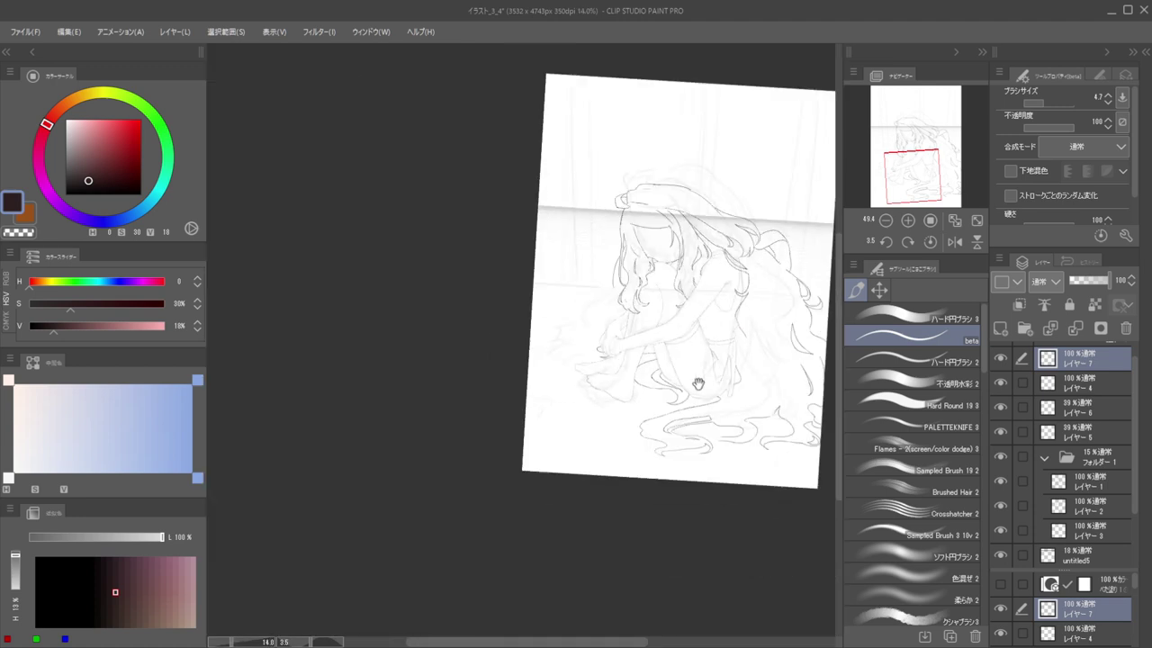
left_click_drag(697, 383, 648, 391)
scroll(674, 370, "up", 3)
scroll(670, 382, "down", 4)
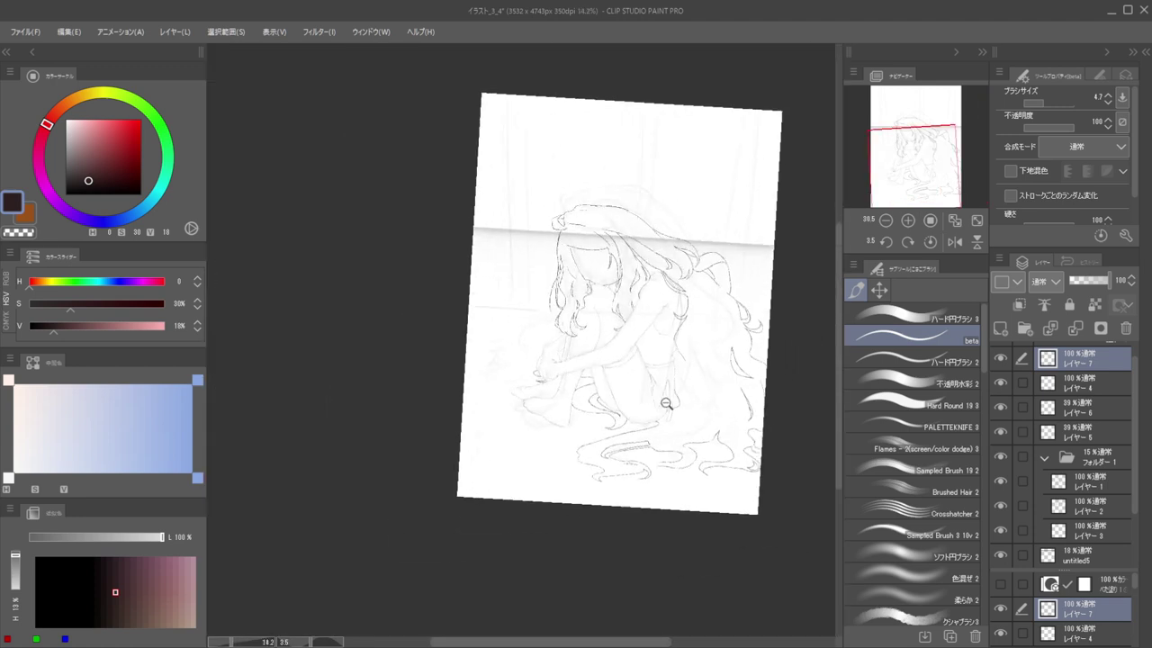
scroll(670, 382, "up", 4)
Try a short line below the knee, undo it, and zoom back out
key("e")
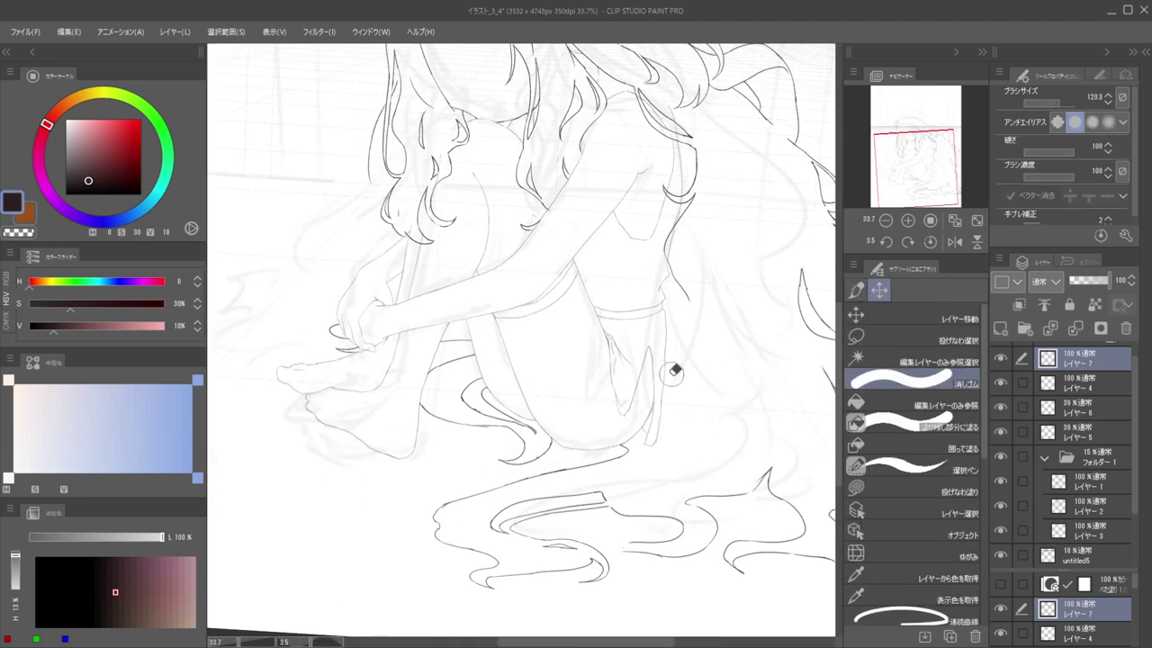
key("p")
left_click_drag(673, 377, 675, 410)
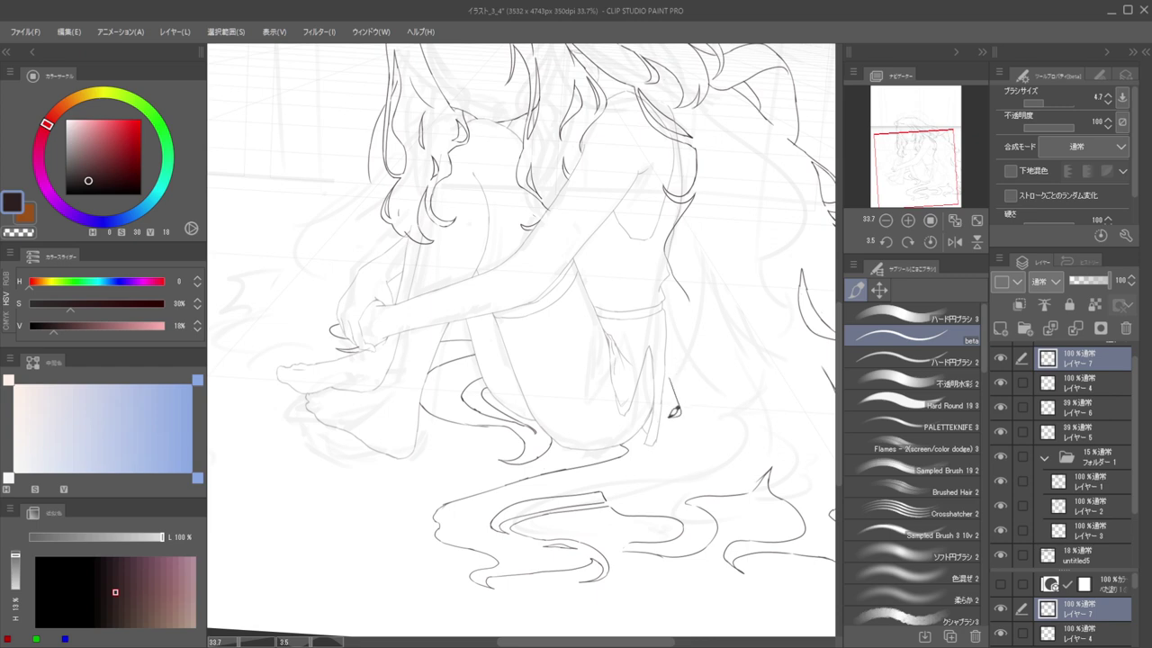
key("ctrl+z")
key("e")
key("p")
key("e")
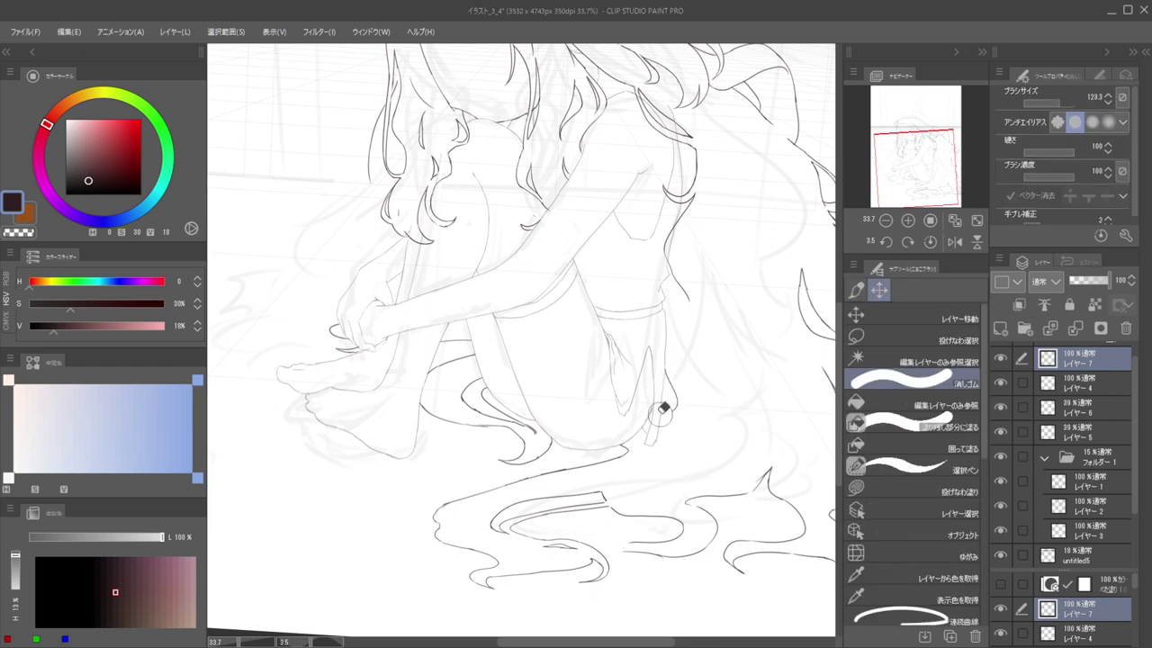
left_click_drag(634, 373, 597, 348)
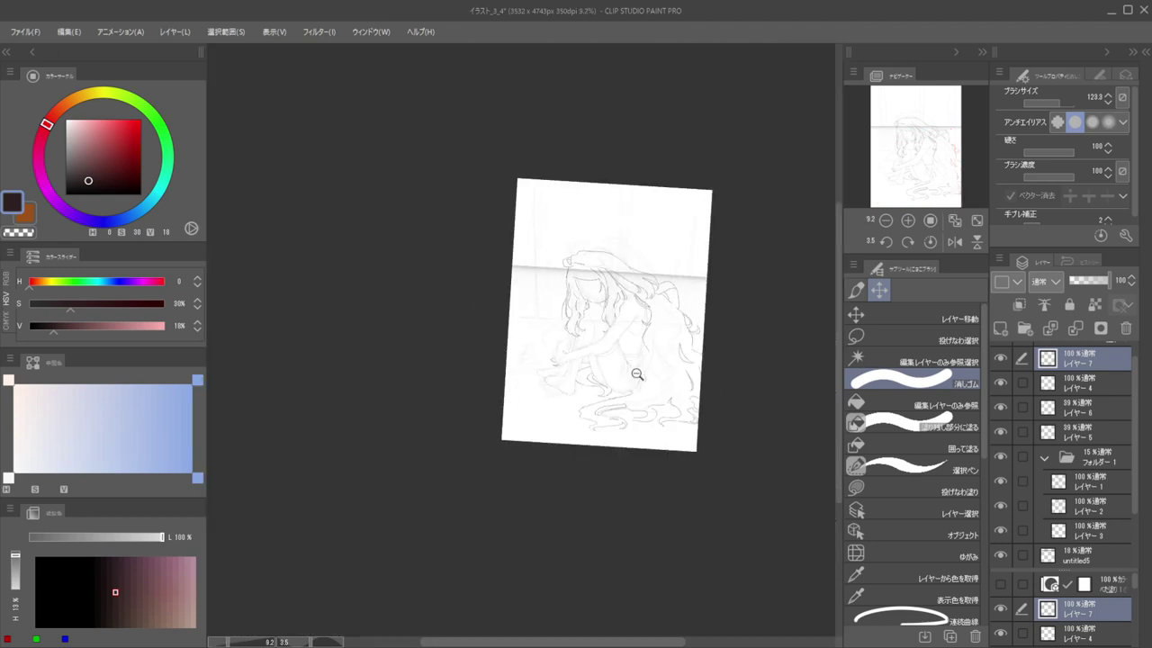
Draw a short line beside the leg and erase faint sketch lines on the 39% sketch layer
scroll(635, 372, "up", 6)
key("p")
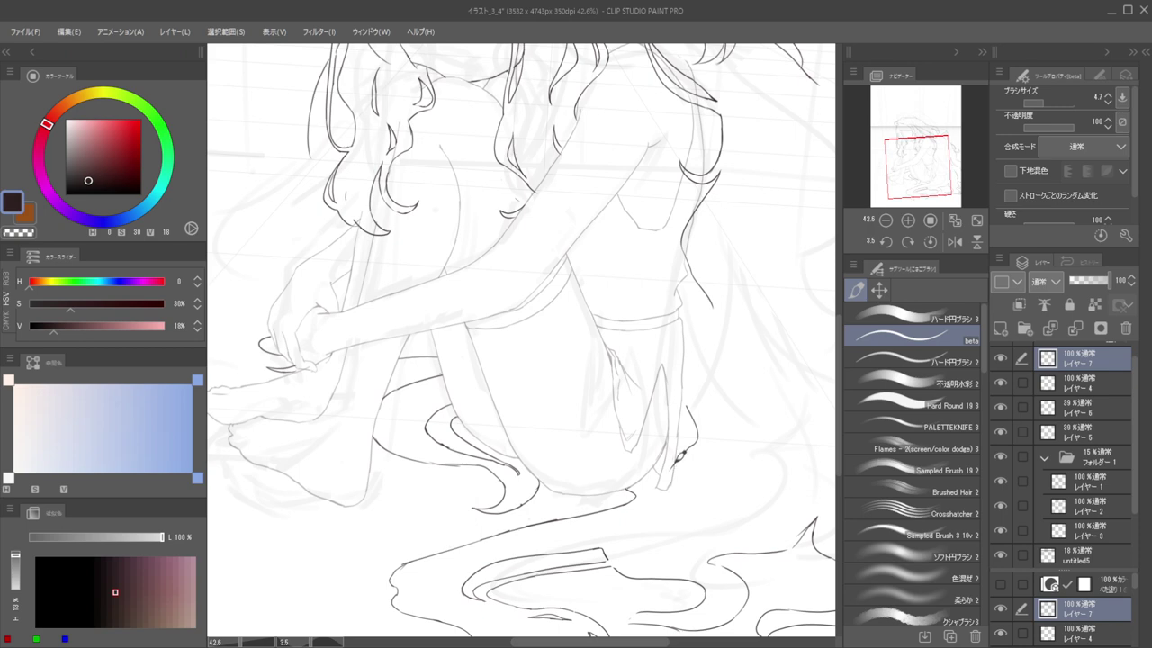
left_click_drag(673, 464, 660, 495)
scroll(672, 461, "down", 5)
scroll(686, 483, "up", 6)
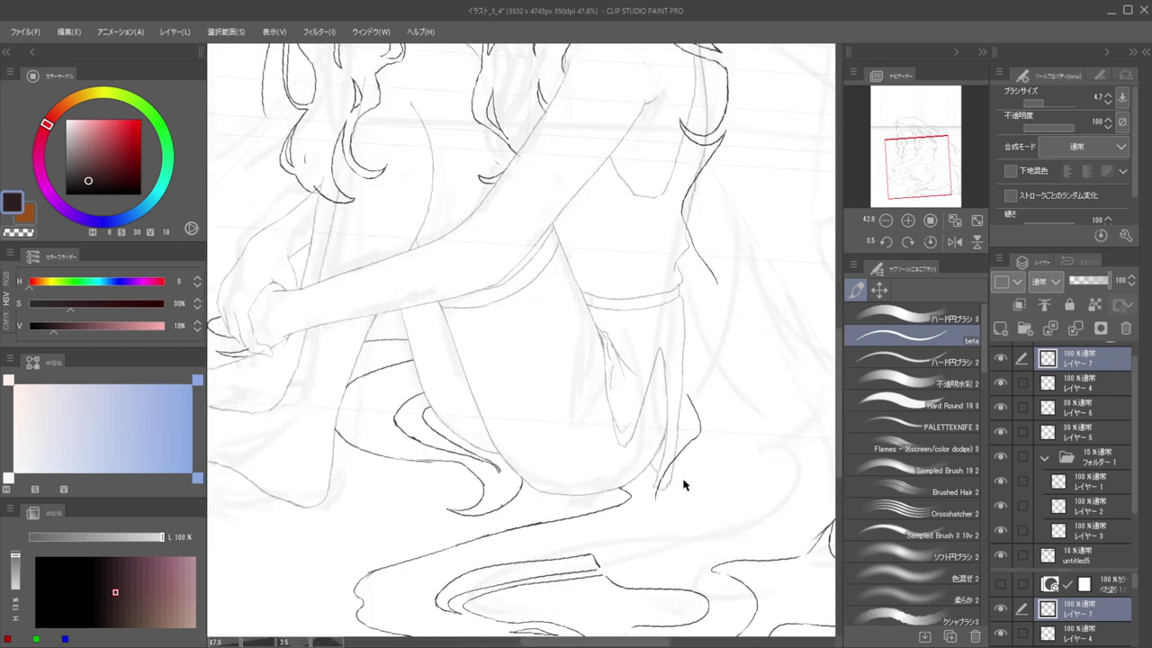
left_click(664, 485, "ctrl+shift")
key("e")
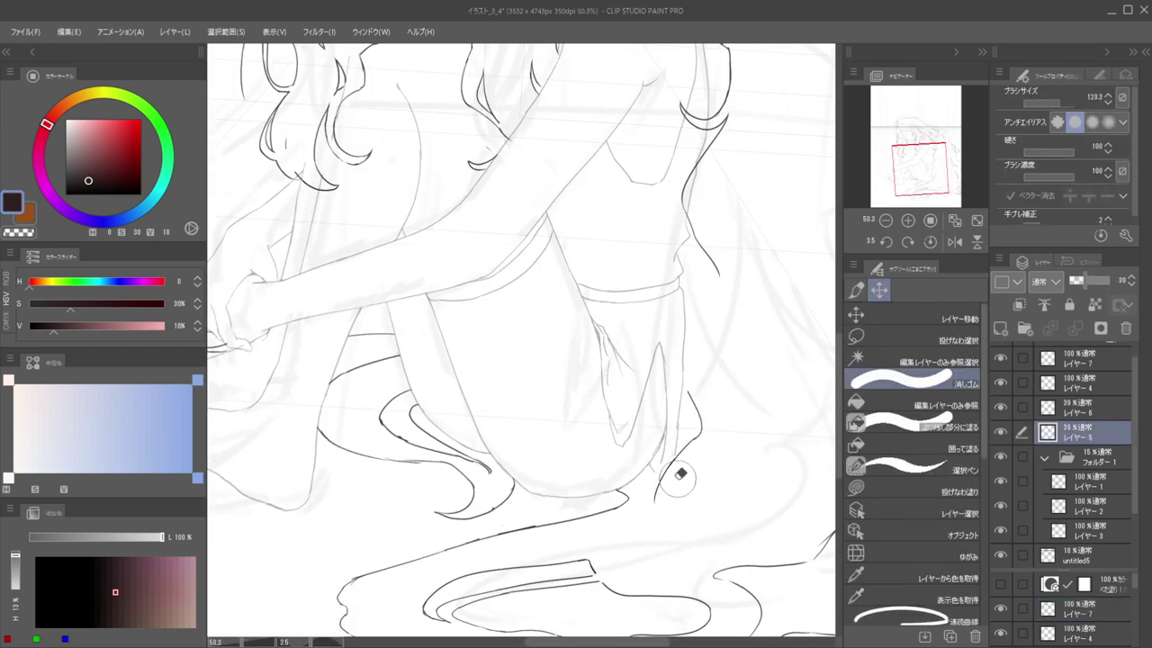
left_click_drag(673, 478, 665, 489)
Rotate, pan and zoom the view onto the floor hair curls
scroll(668, 471, "down", 5)
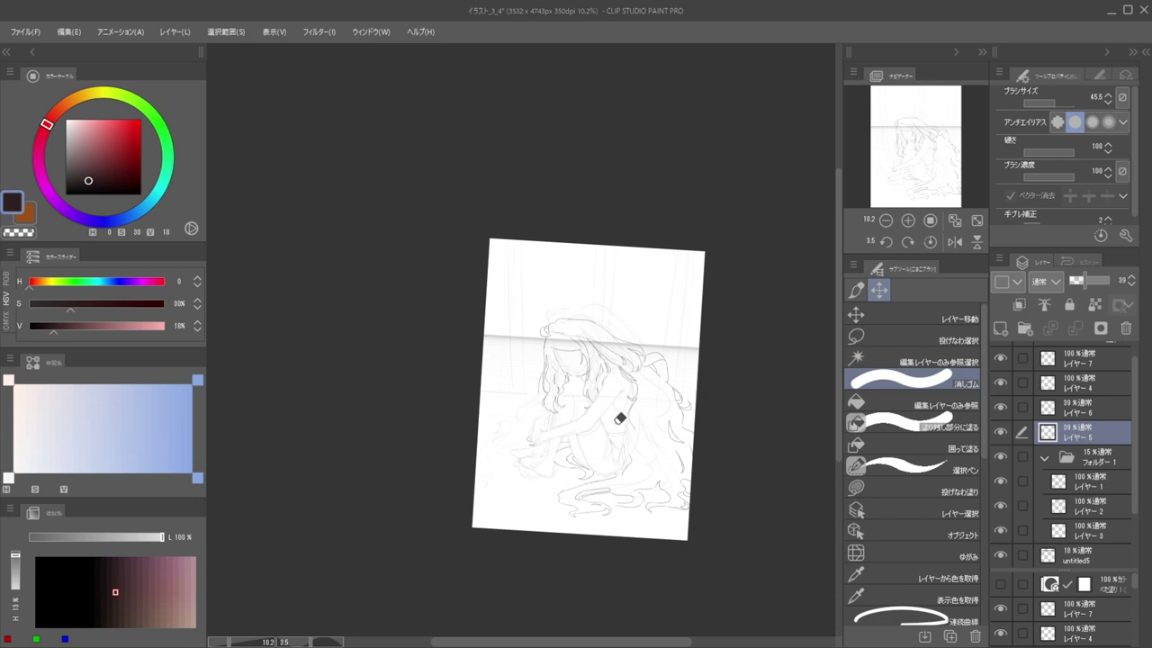
mouse_move(667, 498)
left_mouse_down()
mouse_move(661, 507)
mouse_move(501, 486)
left_mouse_up()
mouse_move(500, 485)
left_mouse_down()
mouse_move(629, 395)
mouse_move(591, 478)
left_mouse_up()
key("b")
mouse_move(533, 430)
left_mouse_down()
mouse_move(571, 475)
mouse_move(646, 500)
left_mouse_up()
mouse_move(529, 495)
left_mouse_down()
mouse_move(551, 435)
mouse_move(540, 503)
left_mouse_up()
key("e")
Back on the line art layer, retry the left curl as a smoother line, then undo it
left_click(542, 458, "ctrl+shift")
key("b")
key("e")
key("b")
key("ctrl+z")
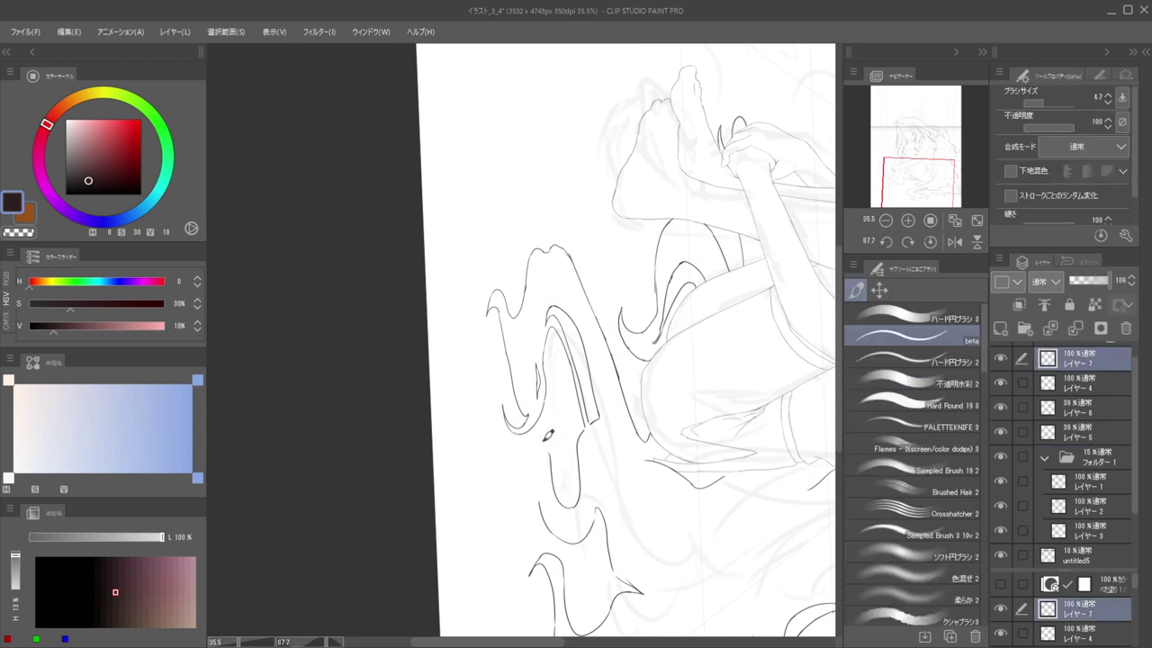
left_click_drag(544, 436, 541, 502)
key("ctrl+z")
Ink an inner stroke inside the C-shaped floor hair curl
key("e")
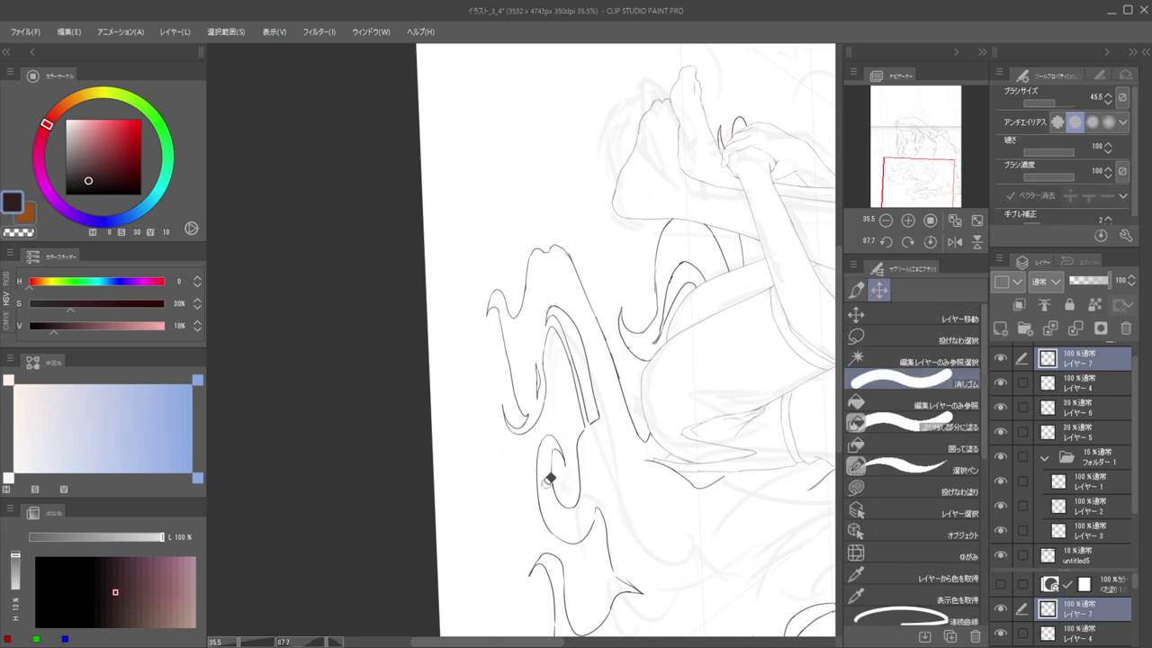
key("p")
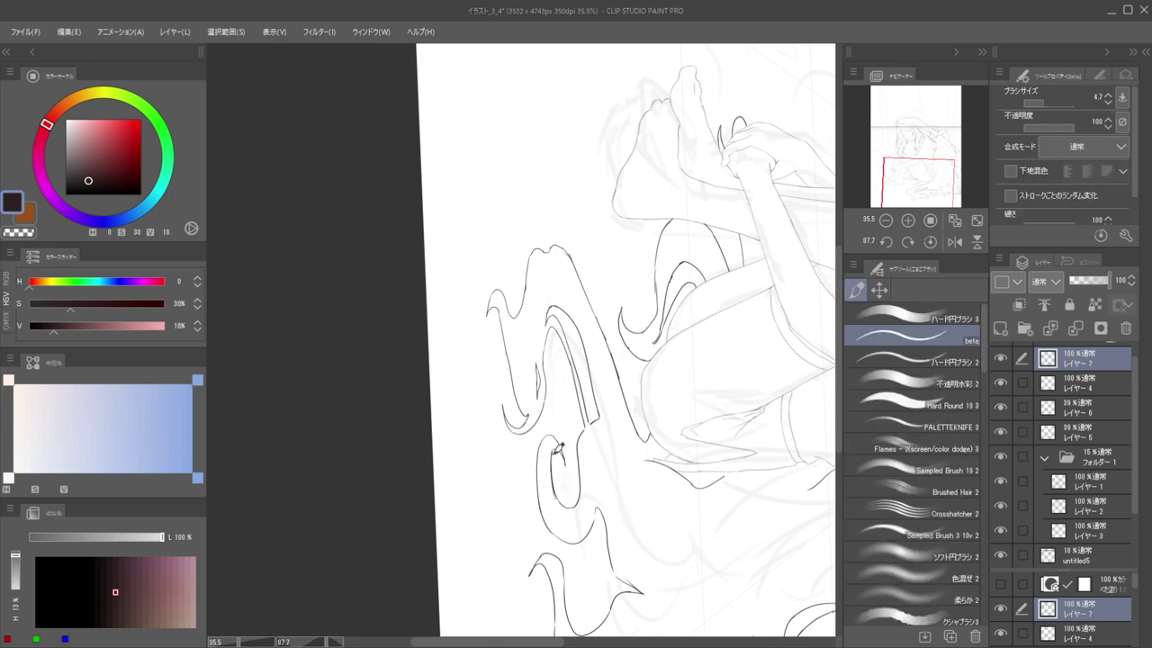
left_click_drag(557, 442, 585, 486)
key("e")
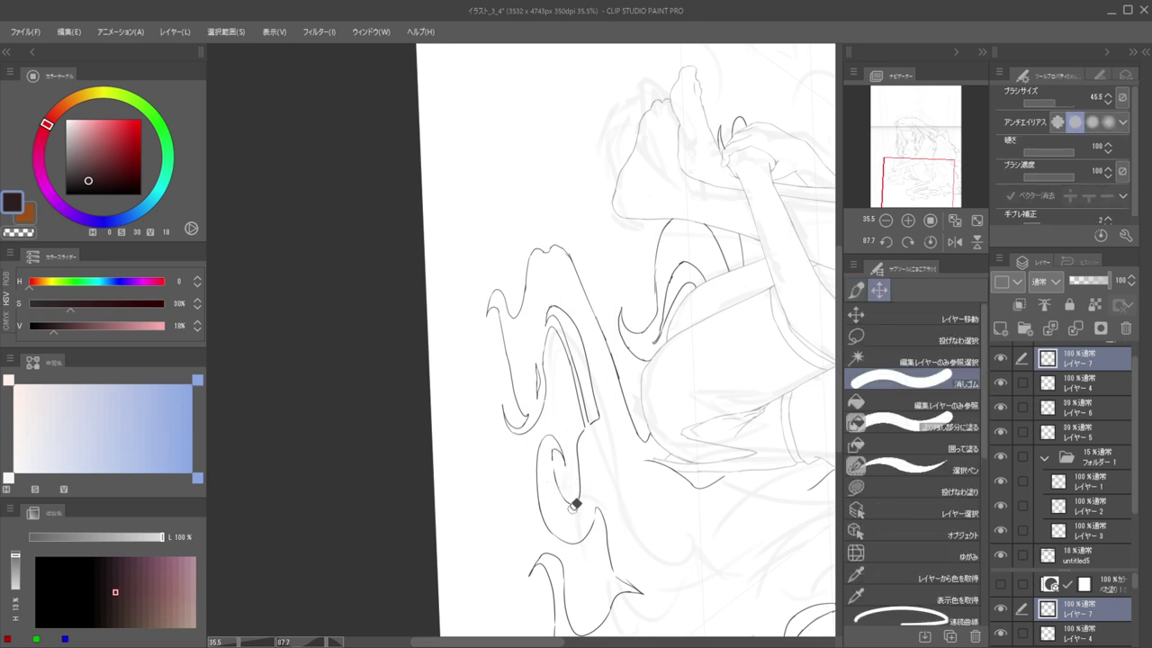
left_click_drag(555, 456, 583, 301)
left_click_drag(590, 342, 554, 372)
left_click_drag(666, 371, 646, 329)
left_click_drag(595, 360, 642, 352)
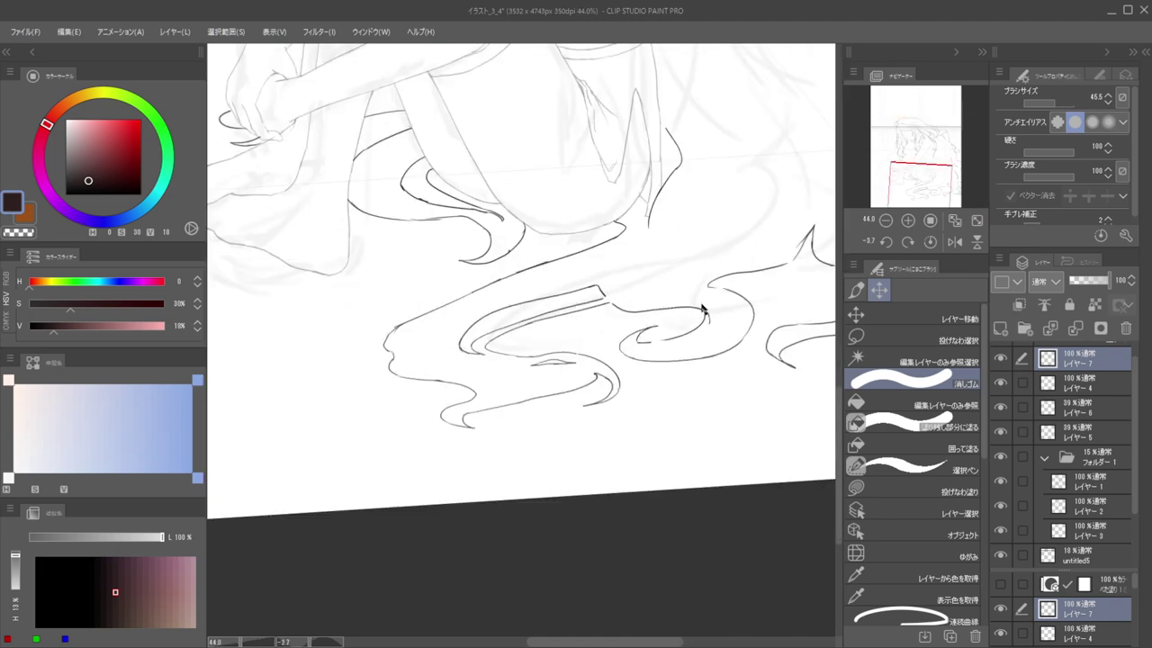
Erase the overshoot along the floor curl's edge
key("ctrl+z")
key("p")
key("e")
mouse_move(711, 317)
left_mouse_down()
mouse_move(693, 340)
mouse_move(673, 333)
mouse_move(738, 337)
mouse_move(705, 331)
mouse_move(650, 429)
mouse_move(656, 420)
mouse_move(668, 433)
left_mouse_up()
key("p")
key("e")
key("p")
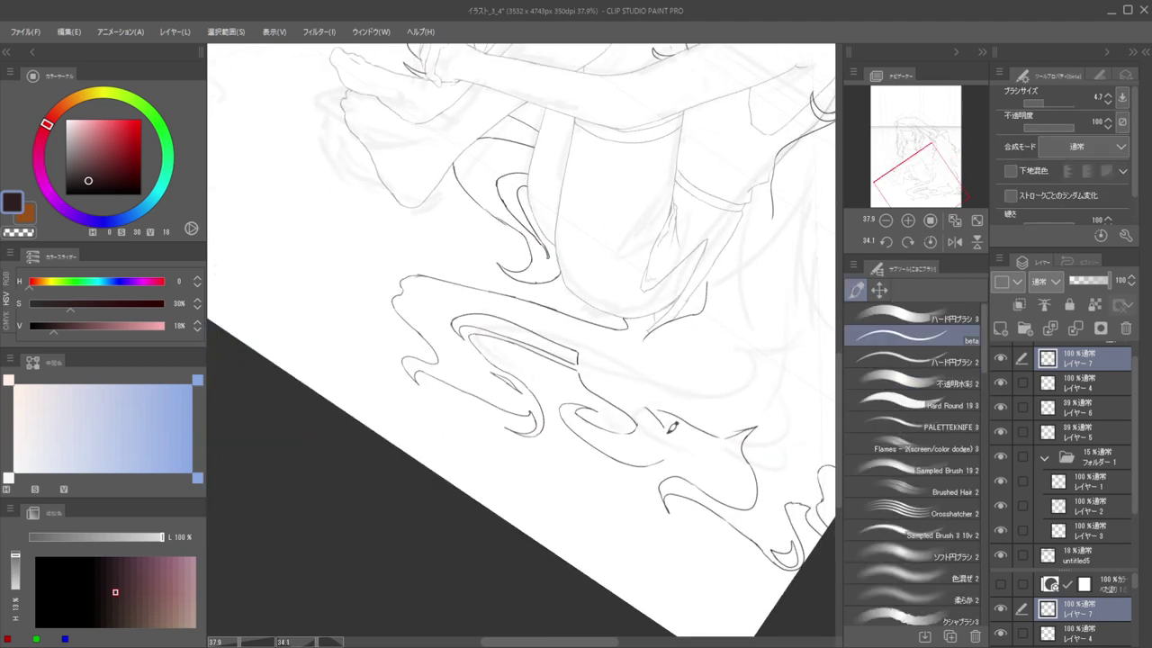
mouse_move(677, 385)
left_mouse_down()
mouse_move(622, 300)
mouse_move(627, 355)
mouse_move(686, 391)
mouse_move(655, 435)
left_mouse_up()
Redraw the curve closing the hair curl, retrying strokes until it joins cleanly
key("e")
key("p")
left_click_drag(681, 378, 631, 435)
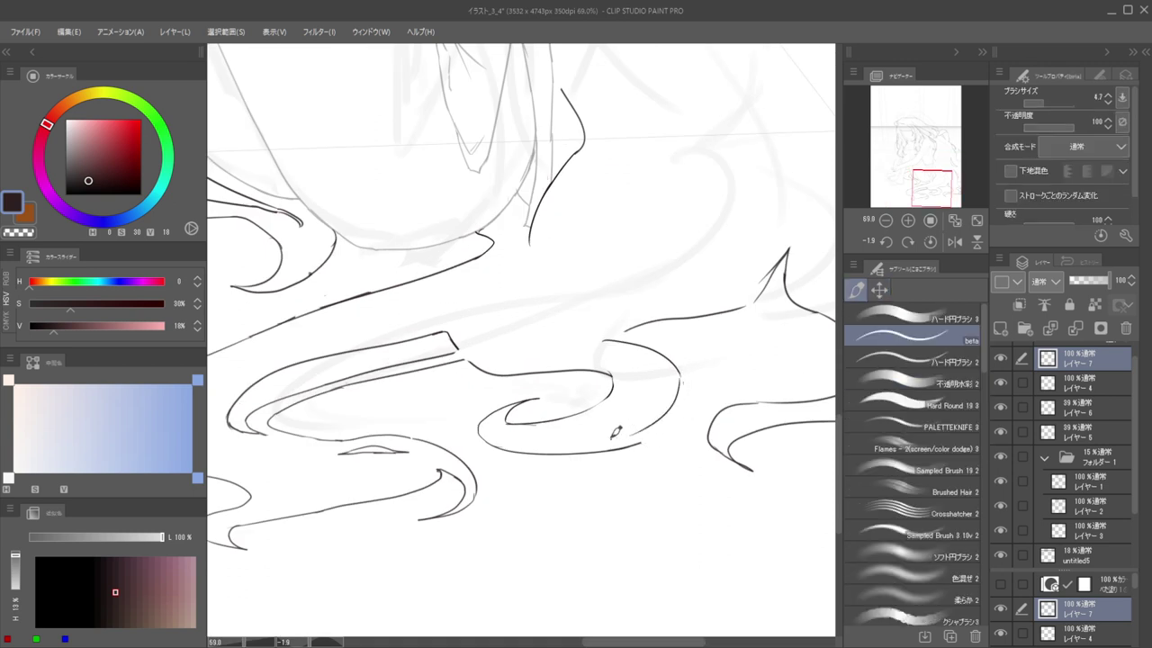
key("ctrl+z")
left_click_drag(684, 369, 611, 439)
key("ctrl+z")
mouse_move(684, 367)
left_mouse_down()
mouse_move(652, 439)
mouse_move(599, 454)
left_mouse_up()
key("ctrl+z")
mouse_move(684, 365)
left_mouse_down()
mouse_move(668, 417)
mouse_move(597, 446)
left_mouse_up()
mouse_move(650, 417)
left_mouse_down()
mouse_move(618, 509)
mouse_move(486, 486)
left_mouse_up()
Erase the loop's lower-left part and redraw it continuing down-right
left_click_drag(518, 475, 649, 452)
key("e")
mouse_move(580, 423)
left_mouse_down()
mouse_move(559, 385)
mouse_move(601, 463)
left_mouse_up()
key("b")
key("ctrl+z")
left_click_drag(559, 379, 601, 456)
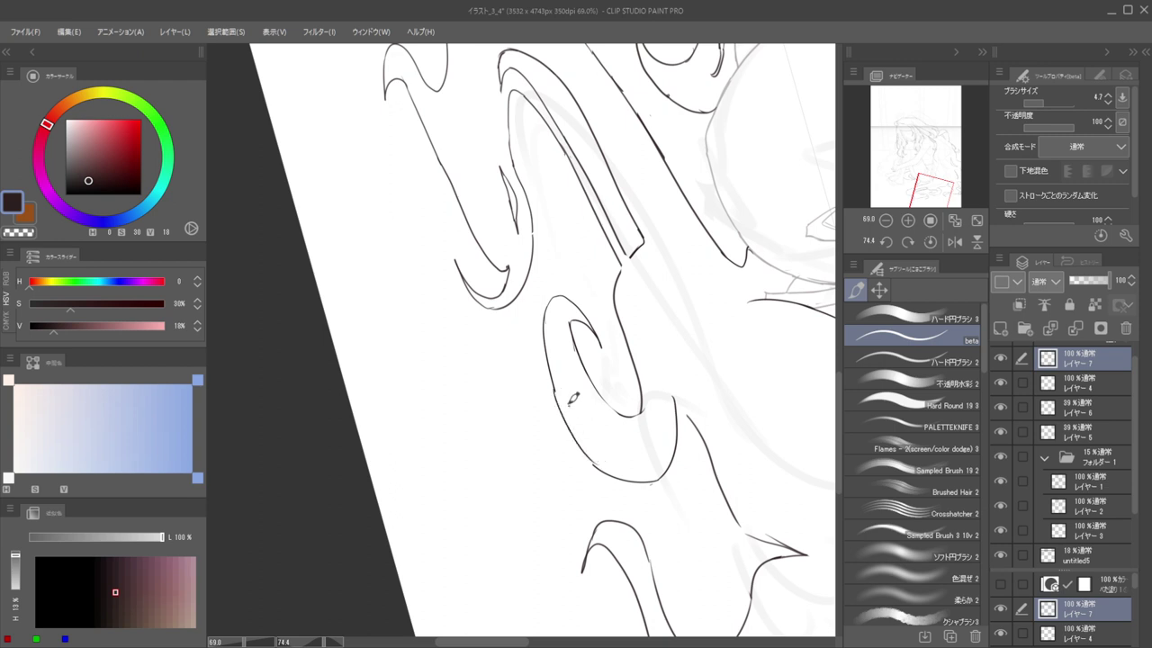
key("ctrl+z")
left_click_drag(559, 405, 614, 466)
Trim and redraw the lower end of the curl line
key("e")
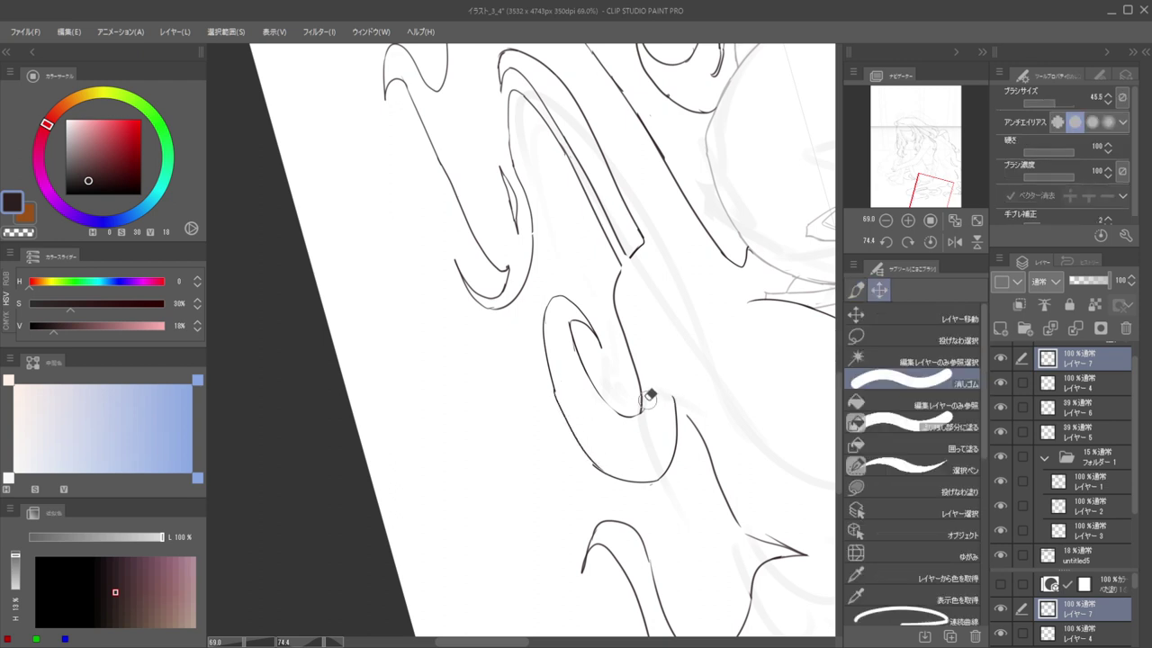
left_click_drag(648, 396, 641, 421)
key("b")
mouse_move(638, 363)
left_mouse_down()
mouse_move(638, 415)
mouse_move(555, 423)
mouse_move(566, 463)
mouse_move(556, 385)
mouse_move(569, 371)
mouse_move(554, 407)
left_mouse_up()
Redraw the inner curl's left stroke running downward
key("e")
key("p")
key("e")
key("b")
left_click_drag(577, 356, 553, 425)
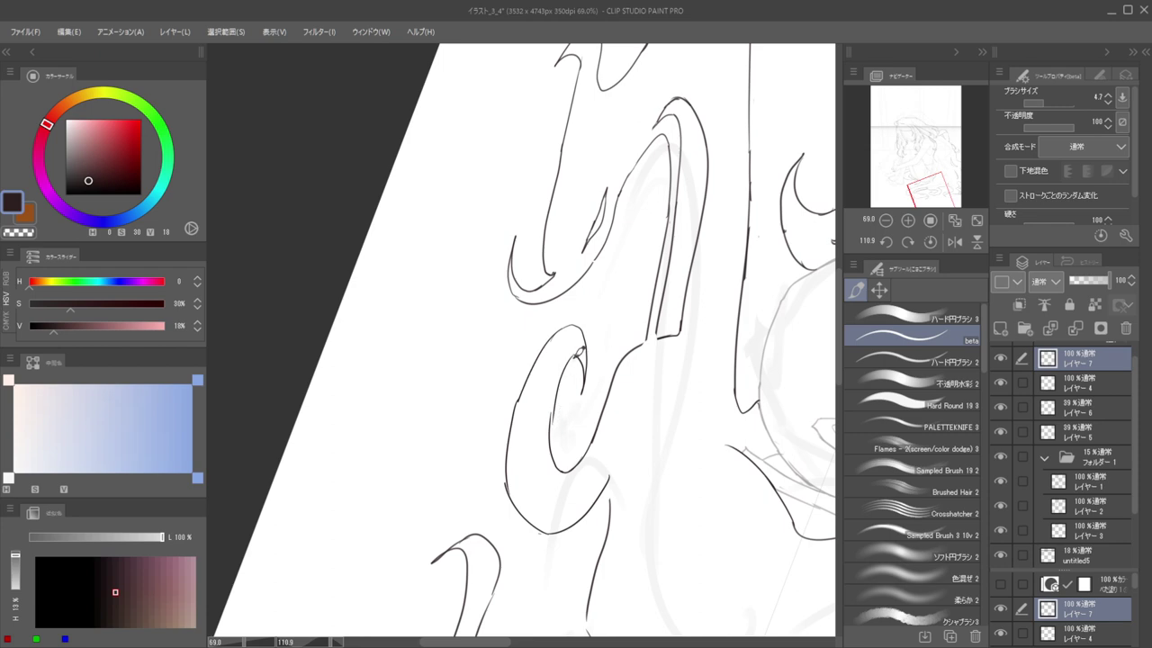
key("ctrl+z")
mouse_move(581, 349)
left_mouse_down()
mouse_move(560, 391)
mouse_move(558, 443)
left_mouse_up()
Erase the curl's overlapping tip
left_click_drag(671, 337, 619, 293, "shift")
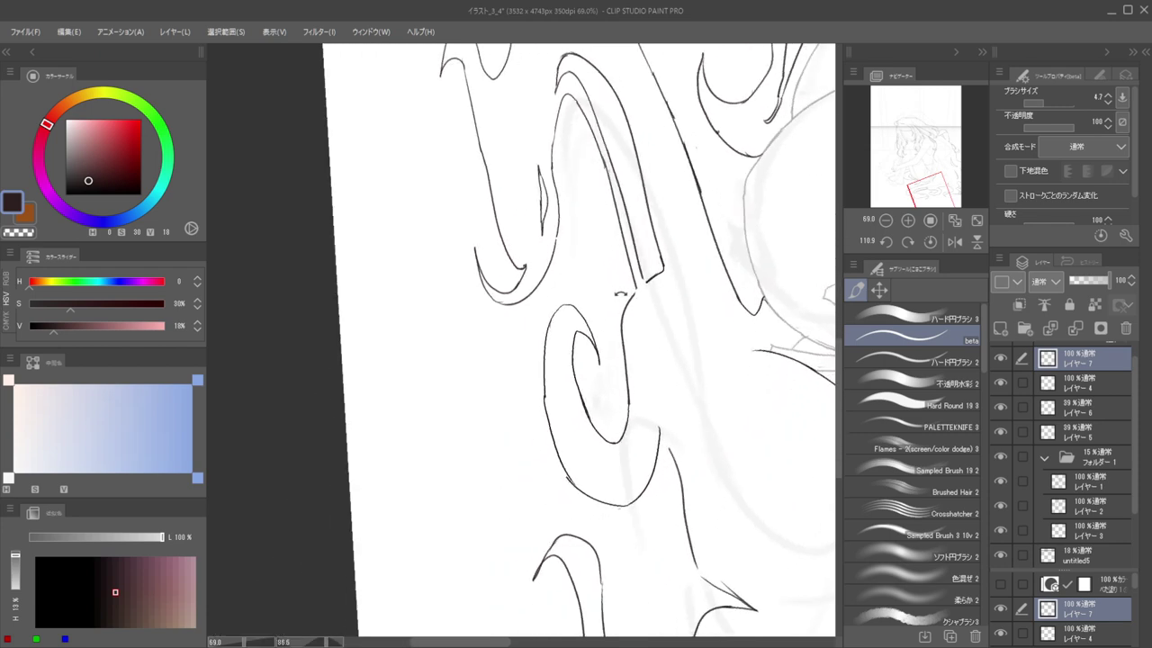
key("e")
mouse_move(605, 365)
left_mouse_down()
mouse_move(600, 323)
mouse_move(627, 342)
mouse_move(596, 366)
mouse_move(594, 356)
left_mouse_up()
scroll(591, 347, "down", 2)
scroll(596, 353, "up", 3)
Redraw the curl's outer tip as a smoother hooked line
key("b")
key("e")
key("b")
mouse_move(578, 307)
left_mouse_down()
mouse_move(593, 349)
mouse_move(586, 384)
left_mouse_up()
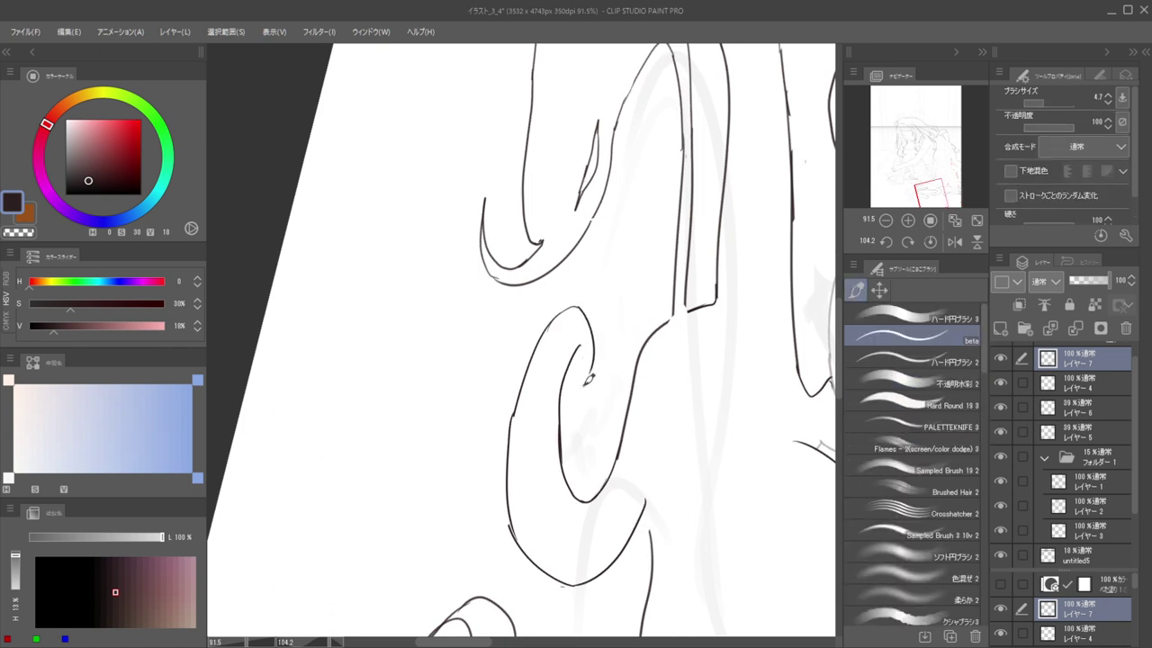
key("ctrl+z")
mouse_move(576, 308)
left_mouse_down()
mouse_move(585, 381)
mouse_move(589, 371)
left_mouse_up()
scroll(589, 360, "down", 5)
mouse_move(658, 315)
left_mouse_down("shift")
mouse_move(515, 276)
mouse_move(599, 316)
left_mouse_up("shift")
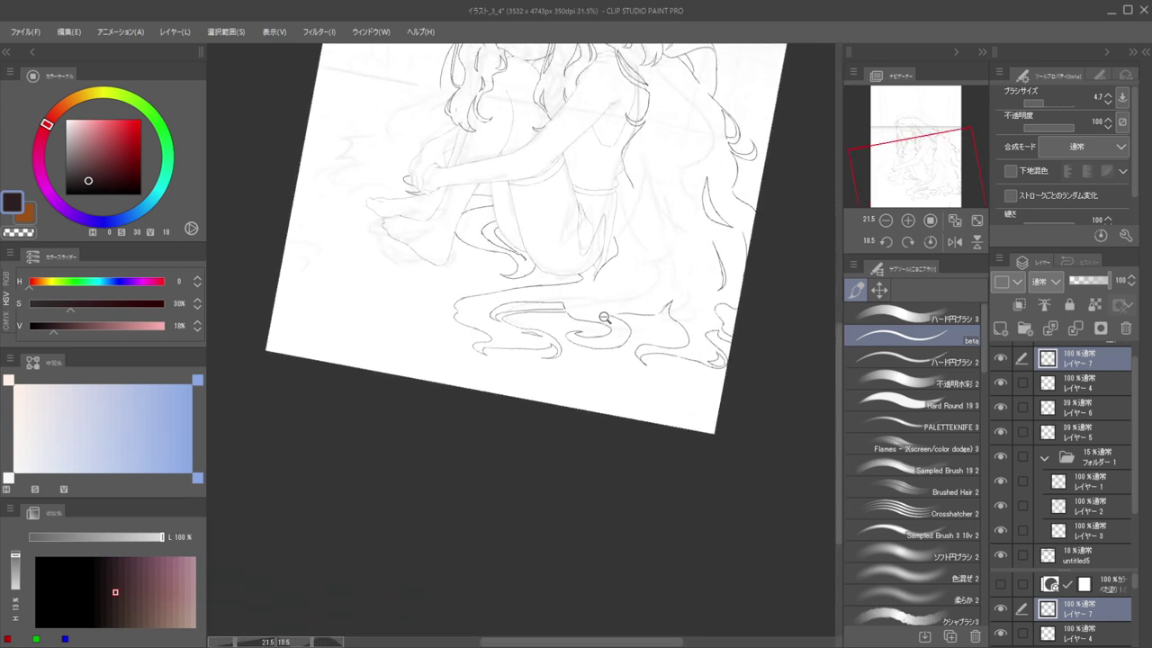
Try erasing the curl's lower-right stroke and redrawing its right side, undoing both attempts
scroll(600, 316, "up", 3)
key("e")
scroll(638, 358, "up", 3)
mouse_move(639, 358)
left_mouse_down()
mouse_move(681, 342)
mouse_move(694, 314)
mouse_move(612, 383)
left_mouse_up()
key("p")
key("ctrl+z")
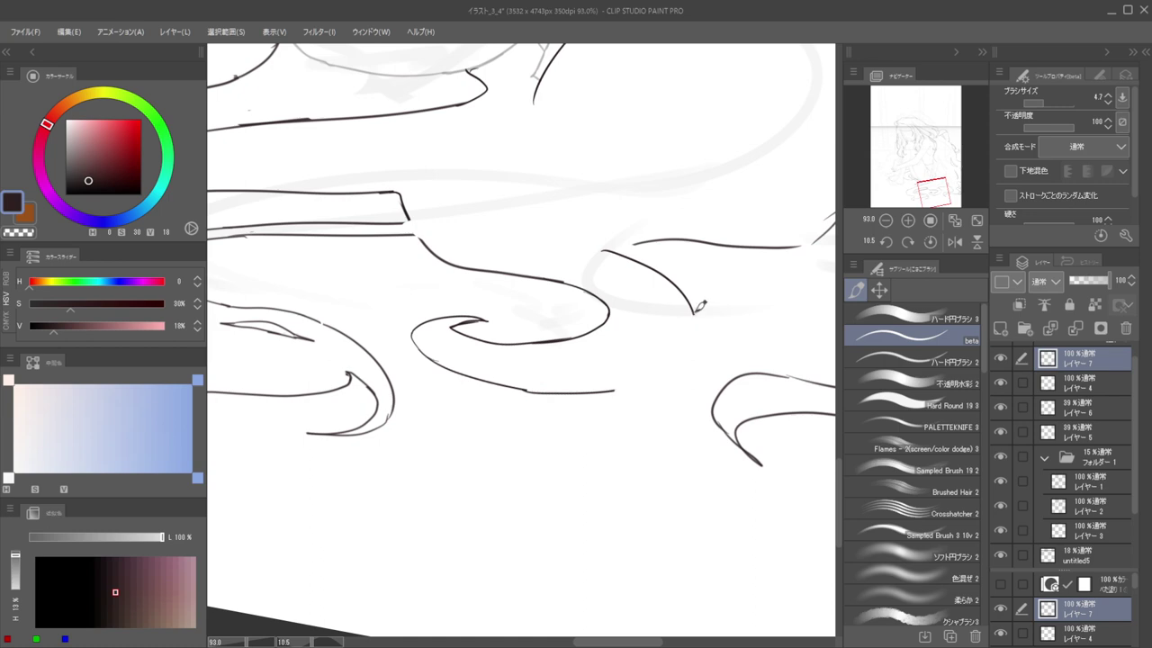
mouse_move(694, 306)
left_mouse_down()
mouse_move(692, 343)
mouse_move(624, 380)
mouse_move(692, 312)
mouse_move(689, 350)
mouse_move(603, 377)
left_mouse_up()
key("ctrl+z")
Trim the tips of the floor curl lines with the eraser
scroll(603, 377, "down", 6)
scroll(612, 355, "down", 2)
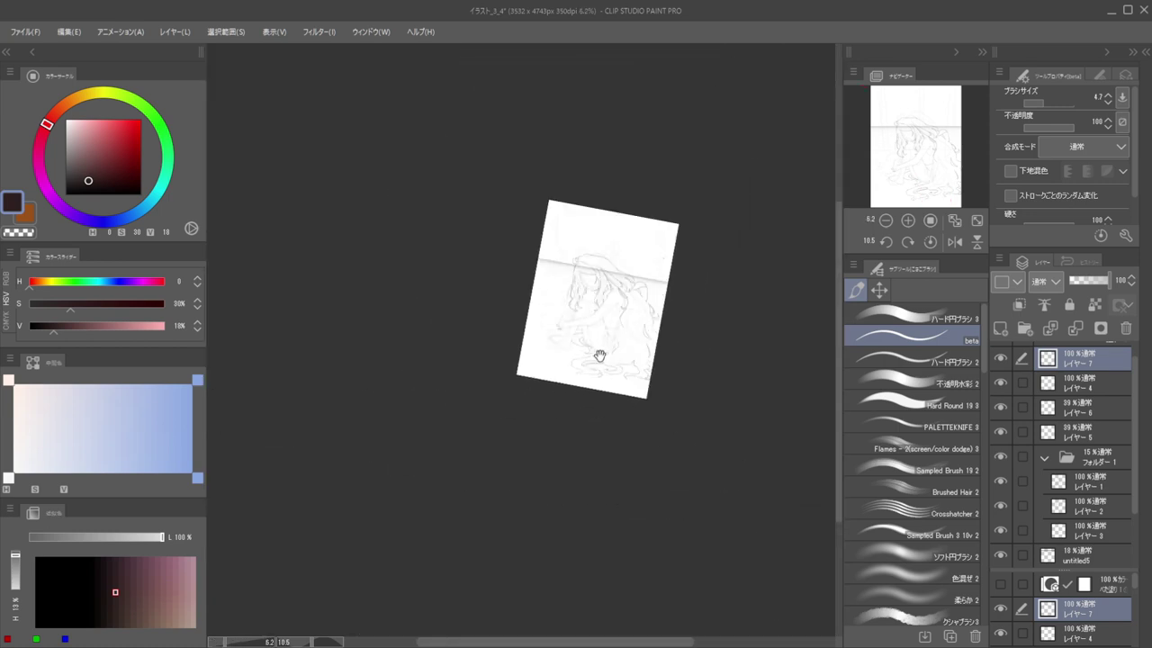
scroll(625, 381, "up", 8)
key("e")
left_click_drag(616, 421, 648, 431)
mouse_move(645, 362)
left_mouse_down()
mouse_move(544, 481)
mouse_move(626, 464)
left_mouse_up()
Redraw the curl line down to its inner curve and erase the short inner stroke
scroll(528, 463, "up", 5)
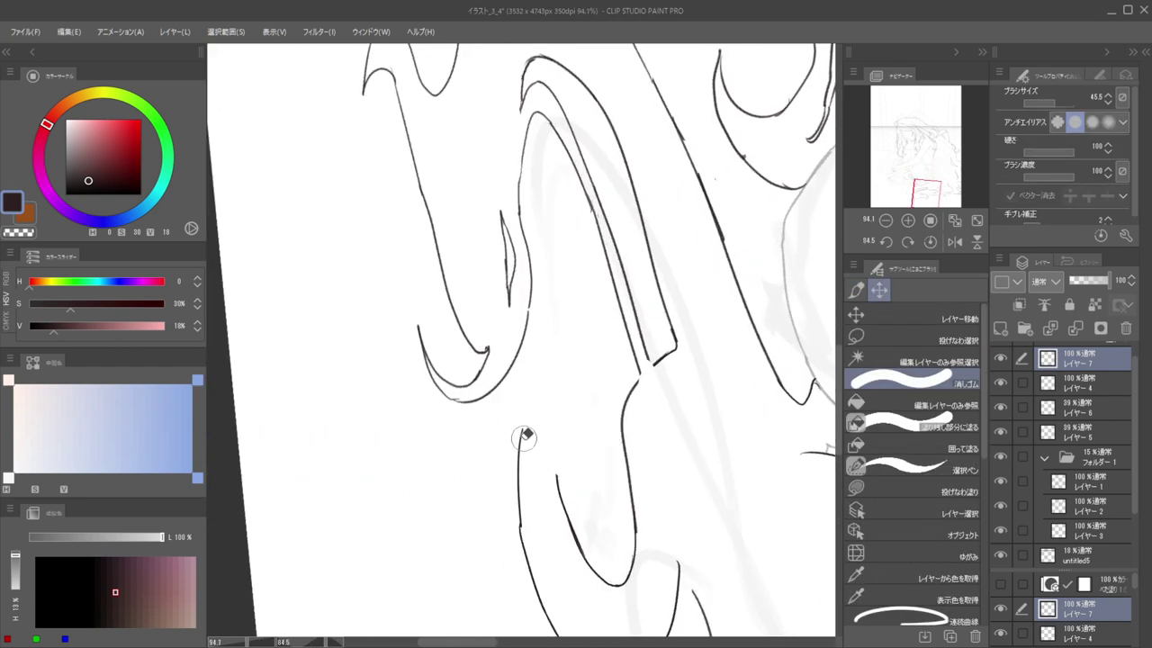
key("p")
key("e")
mouse_move(522, 433)
left_mouse_down()
mouse_move(520, 504)
mouse_move(535, 402)
mouse_move(531, 553)
left_mouse_up()
key("p")
key("ctrl+z")
key("ctrl+z")
mouse_move(528, 398)
left_mouse_down()
mouse_move(524, 543)
mouse_move(529, 426)
mouse_move(555, 520)
left_mouse_up()
key("ctrl+z")
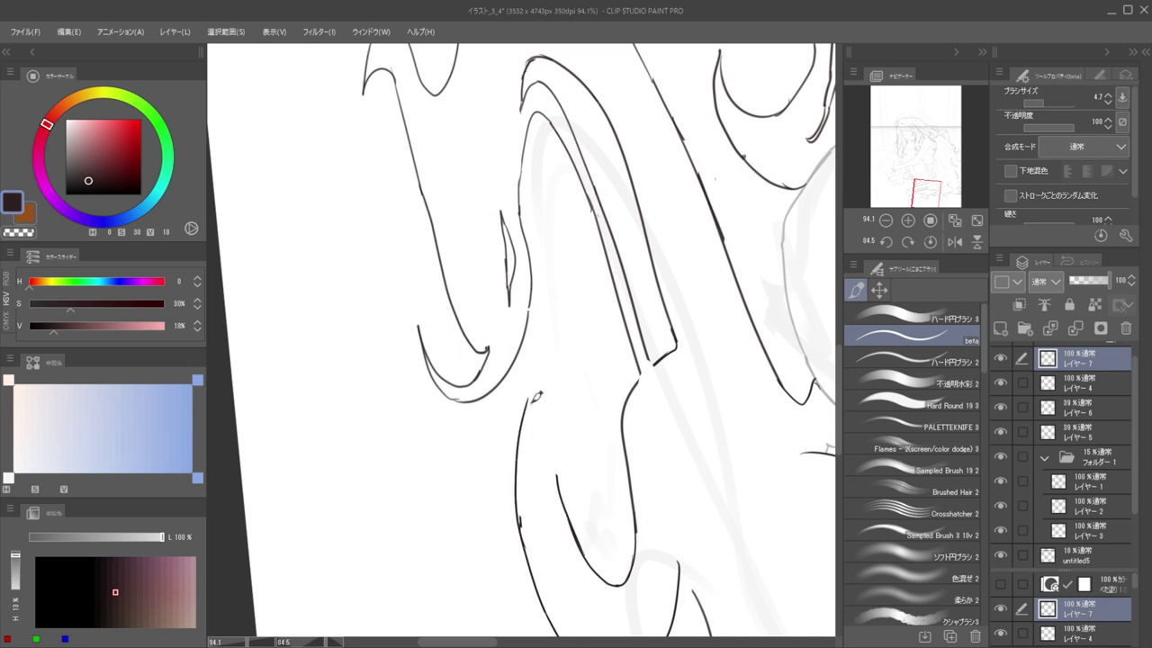
mouse_move(529, 394)
left_mouse_down()
mouse_move(554, 491)
mouse_move(579, 547)
left_mouse_up()
key("e")
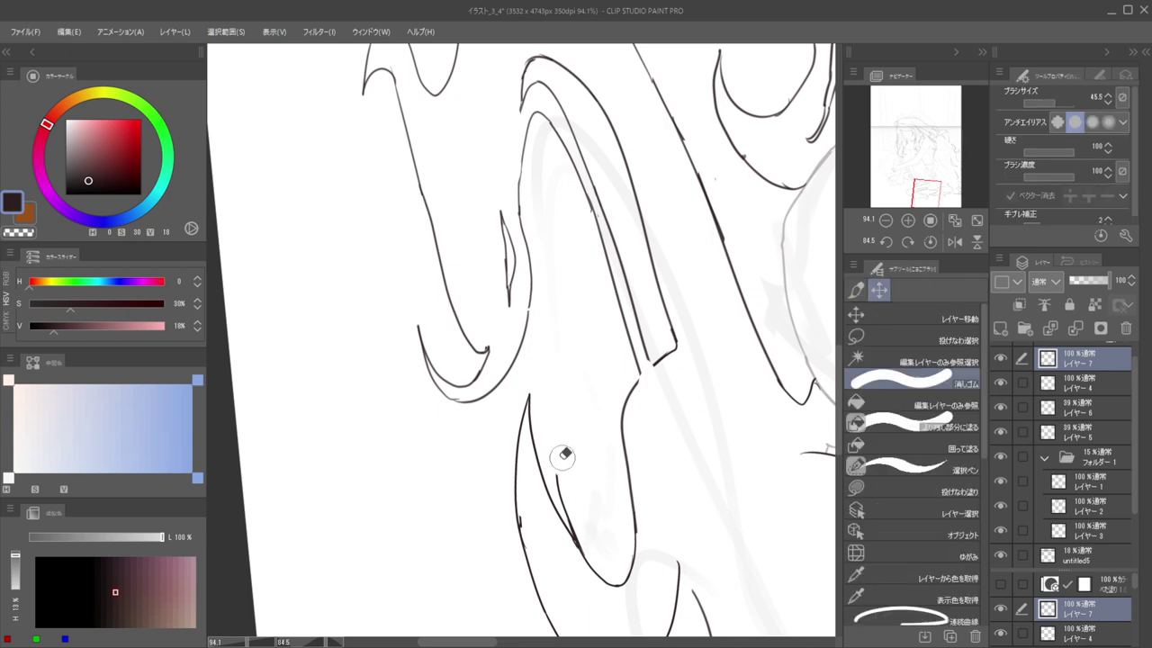
left_click_drag(561, 455, 591, 527)
Try a hooked tip on the hair strand's end, then undo the hook strokes
left_click_drag(571, 440, 495, 434)
left_click_drag(587, 355, 620, 389)
scroll(583, 396, "up", 4)
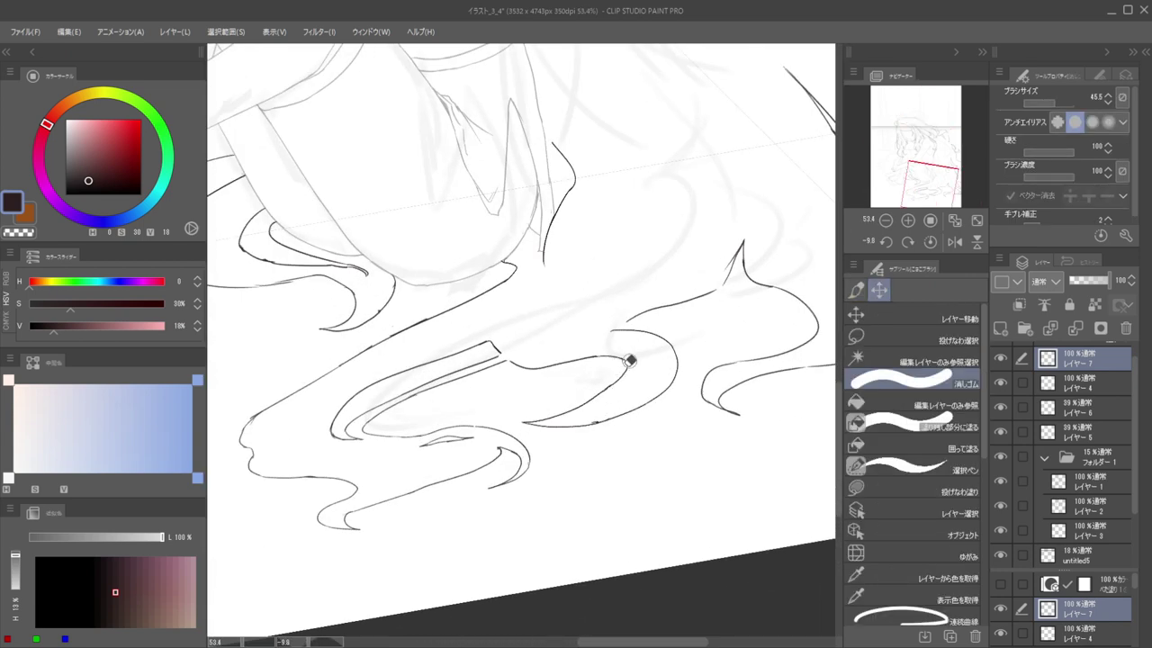
key("p")
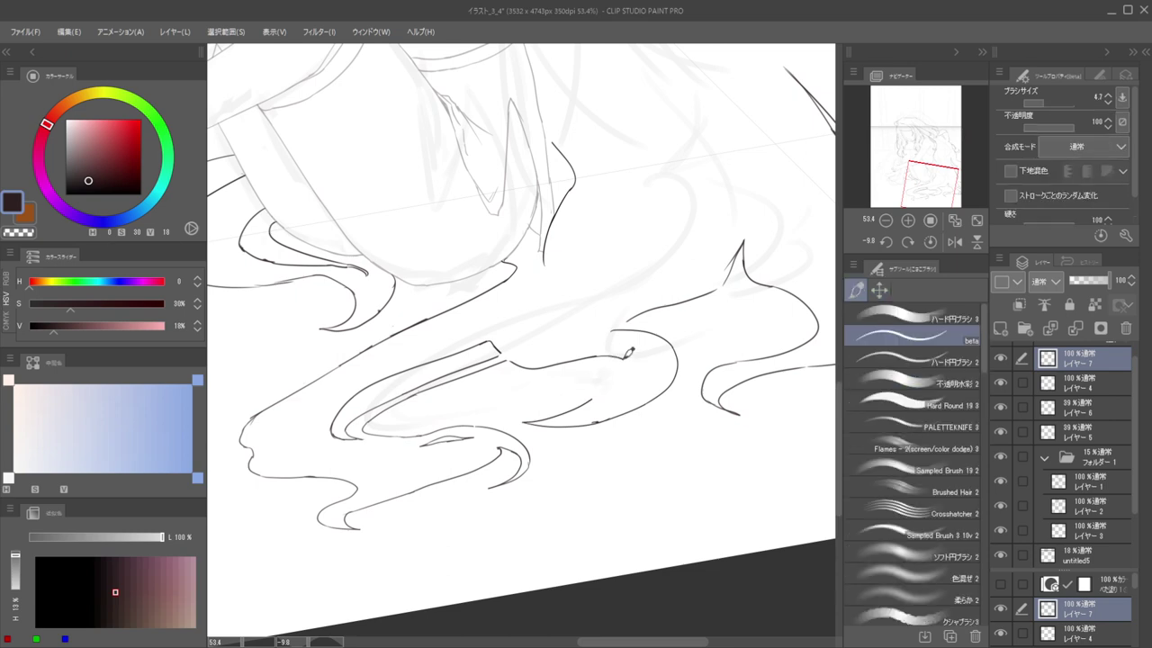
mouse_move(619, 357)
left_mouse_down()
mouse_move(559, 396)
mouse_move(594, 399)
mouse_move(546, 394)
left_mouse_up()
mouse_move(659, 380)
left_mouse_down()
mouse_move(630, 429)
mouse_move(480, 417)
mouse_move(538, 412)
mouse_move(520, 369)
mouse_move(545, 462)
mouse_move(511, 393)
mouse_move(519, 351)
mouse_move(562, 484)
mouse_move(581, 502)
mouse_move(589, 494)
left_mouse_up()
key("ctrl+z")
key("ctrl+z")
key("ctrl+z")
key("ctrl+z")
Raise the opacity of Layer 5 and Layer 6 from 39% to 100%
key("e")
key("e")
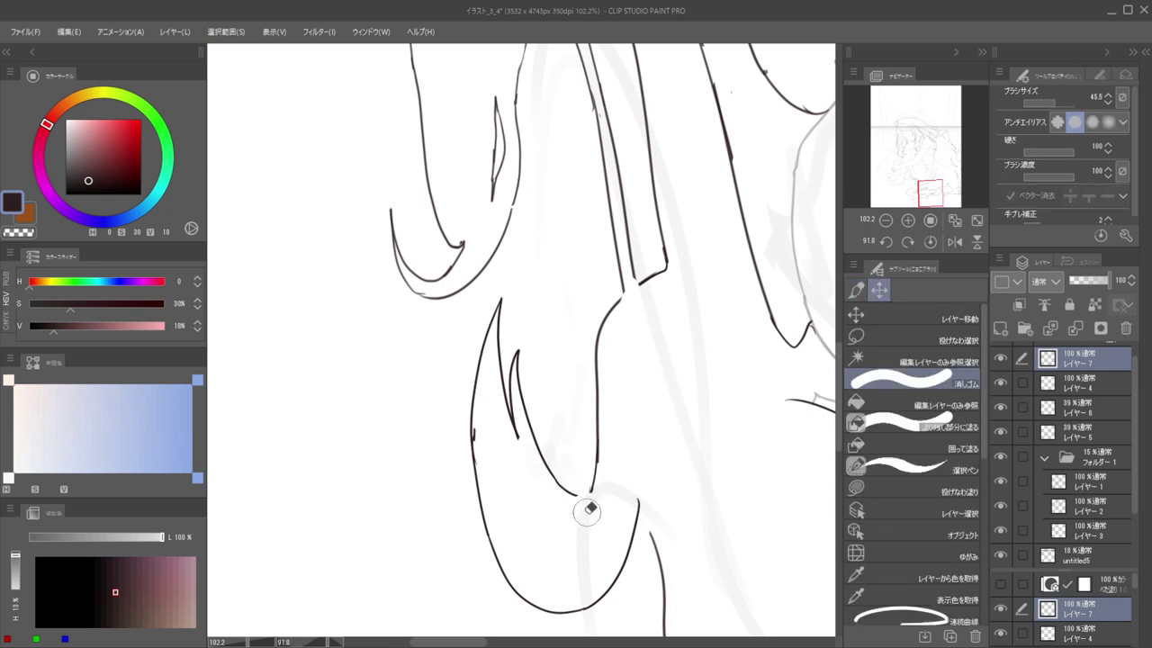
left_click_drag(579, 381, 522, 378)
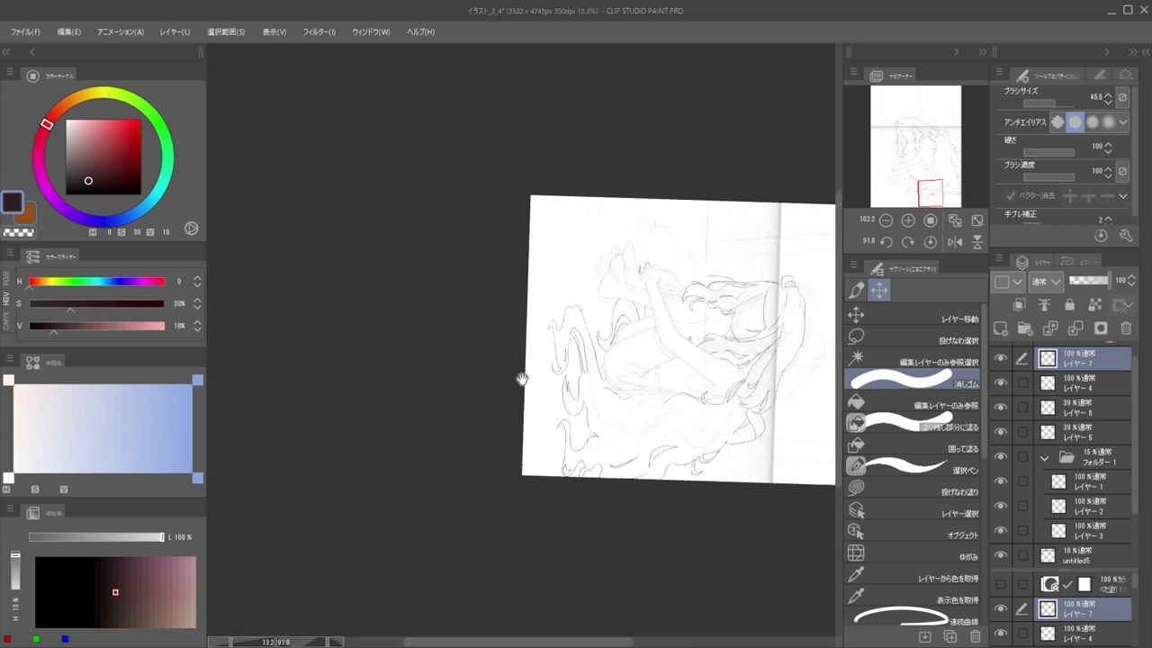
left_click_drag(593, 335, 552, 258)
left_click_drag(635, 274, 616, 373)
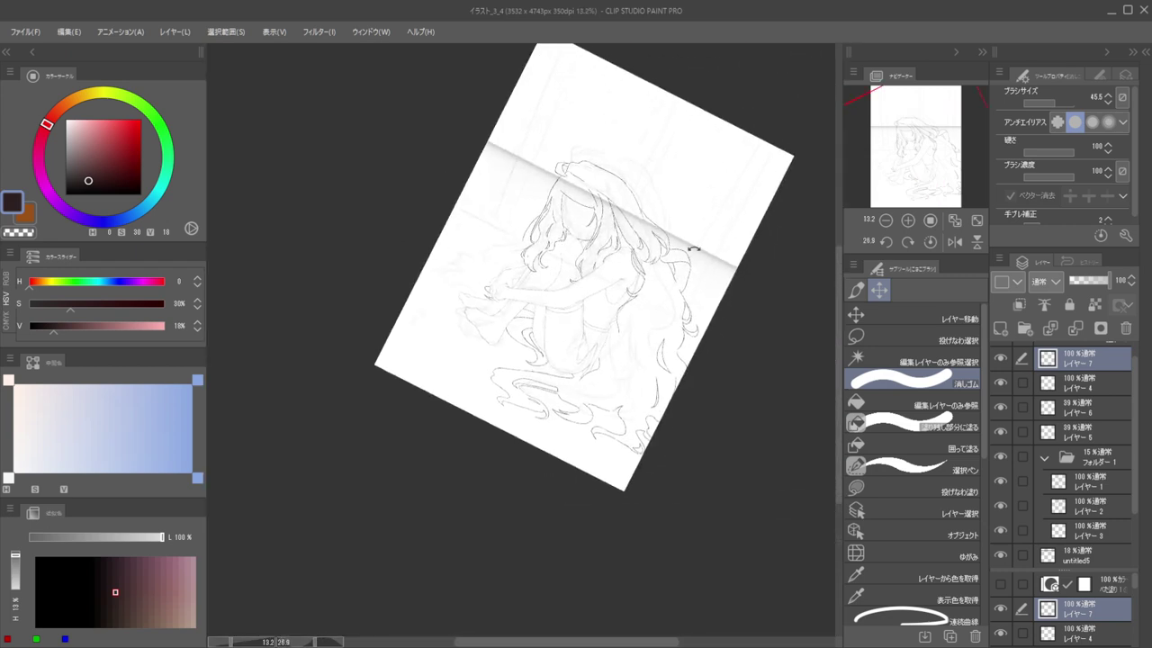
left_click_drag(570, 230, 669, 215)
left_click(1076, 412)
left_click(1077, 435, "ctrl")
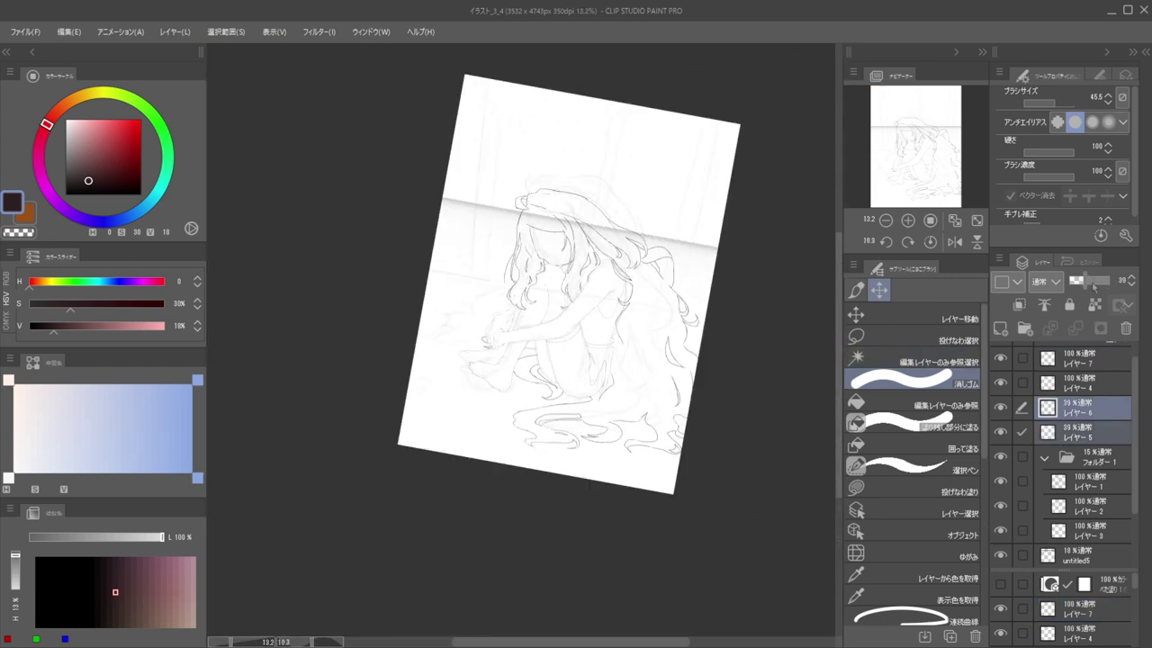
left_click_drag(1092, 280, 1114, 280)
Straighten the page near upright and frame the seated figure
left_click_drag(717, 273, 711, 255)
left_click_drag(713, 268, 748, 277)
mouse_move(614, 249)
left_mouse_down()
mouse_move(651, 260)
mouse_move(619, 262)
left_mouse_up()
scroll(667, 265, "up", 4)
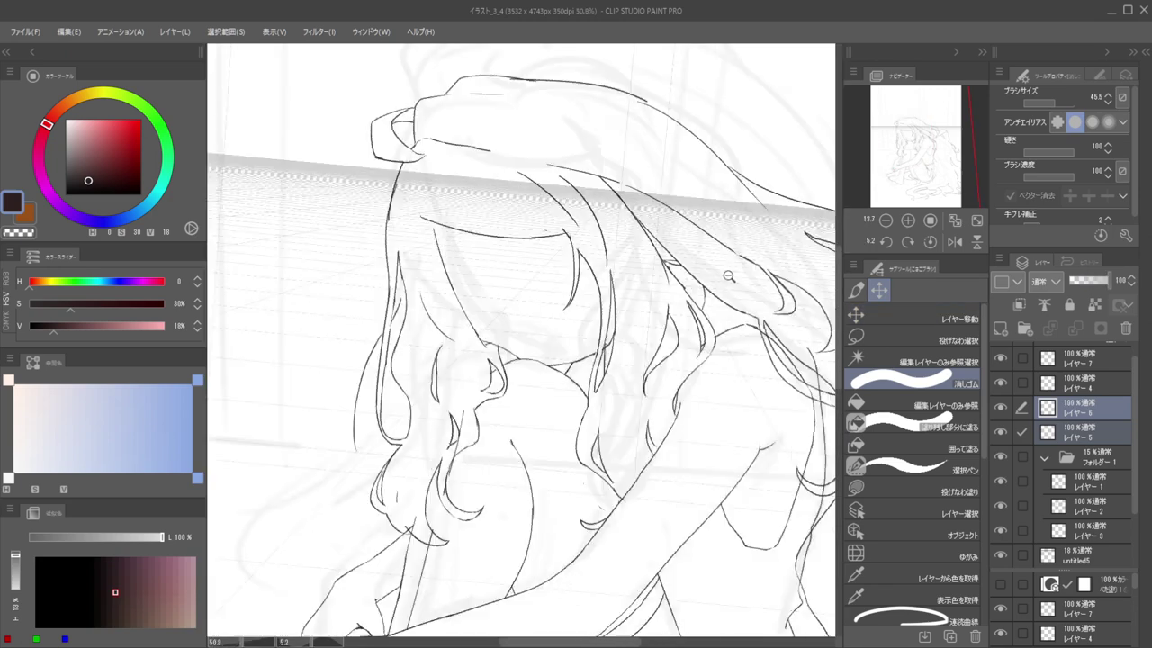
scroll(716, 302, "down", 1)
scroll(713, 299, "down", 3)
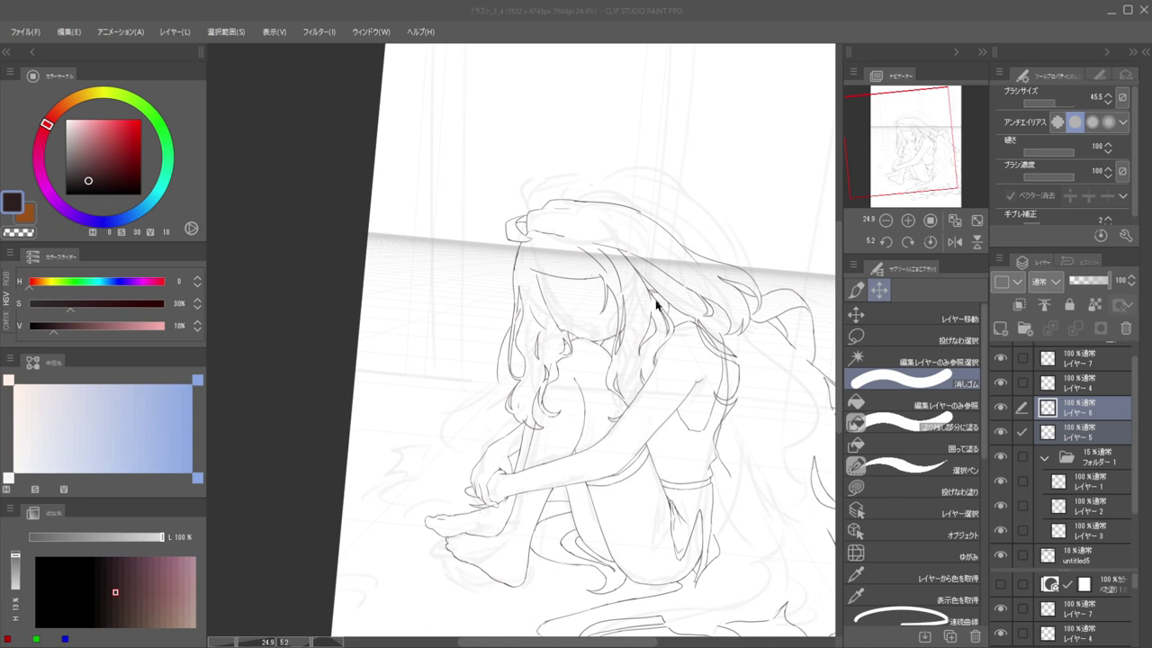
left_click(669, 267)
Lasso the inner skirt fold line, nudge it up and left with Layer Move, then deselect
scroll(680, 315, "down", 3)
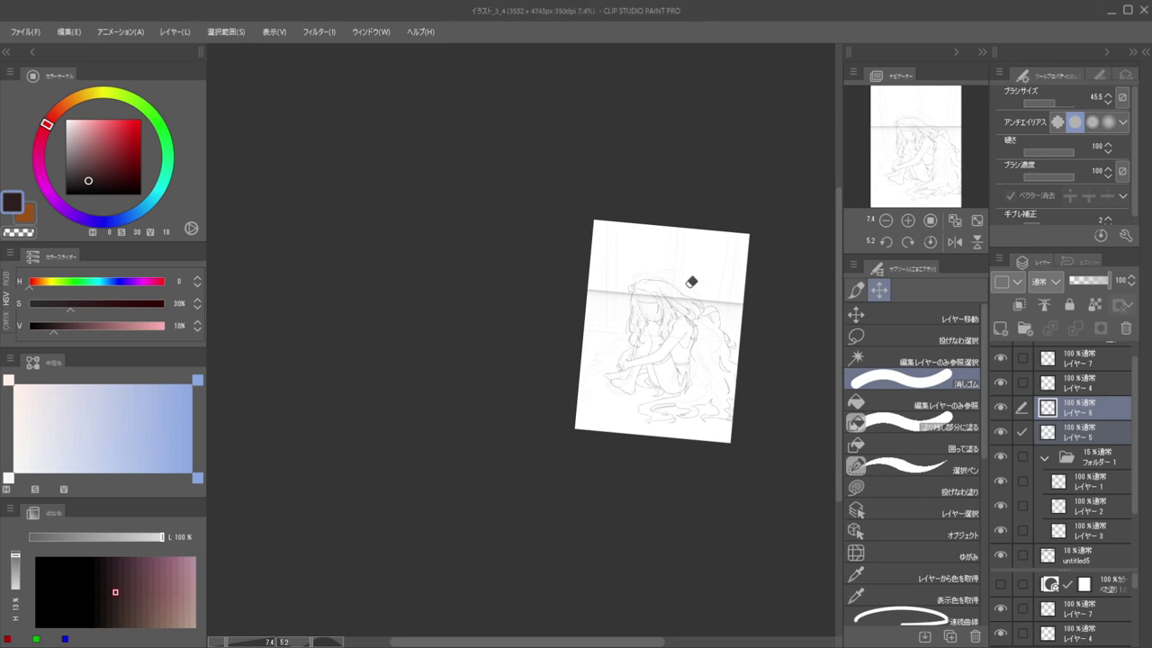
scroll(673, 343, "up", 6)
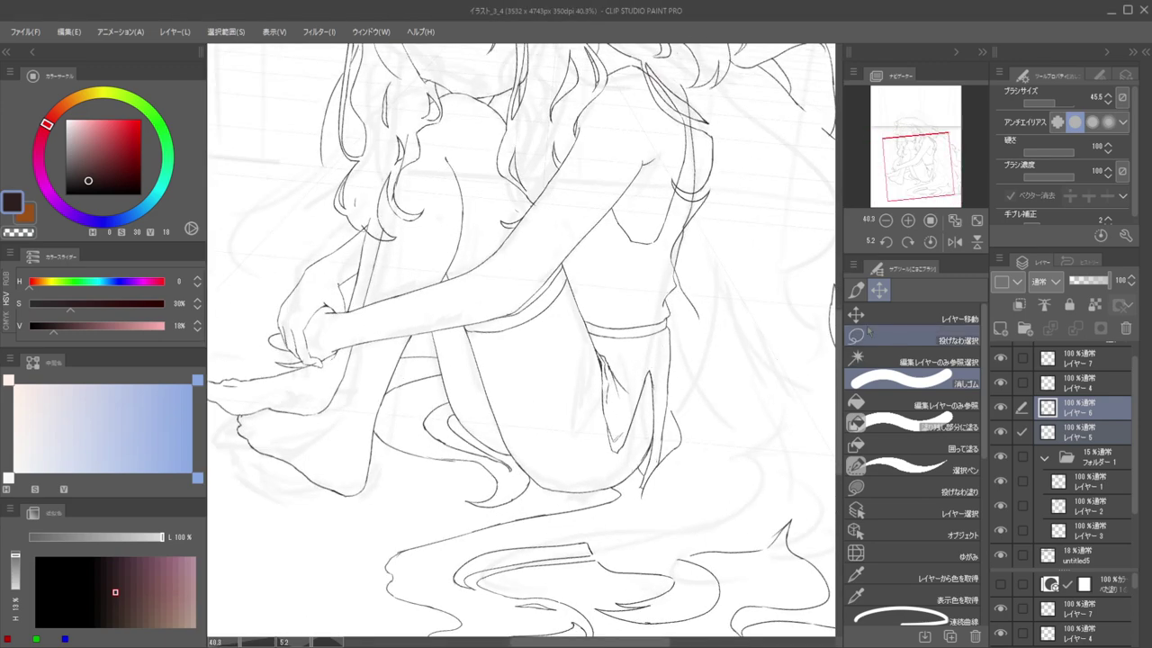
left_click(870, 334)
scroll(584, 365, "up", 3)
mouse_move(592, 335)
left_mouse_down()
mouse_move(655, 382)
mouse_move(649, 466)
mouse_move(594, 430)
left_mouse_up()
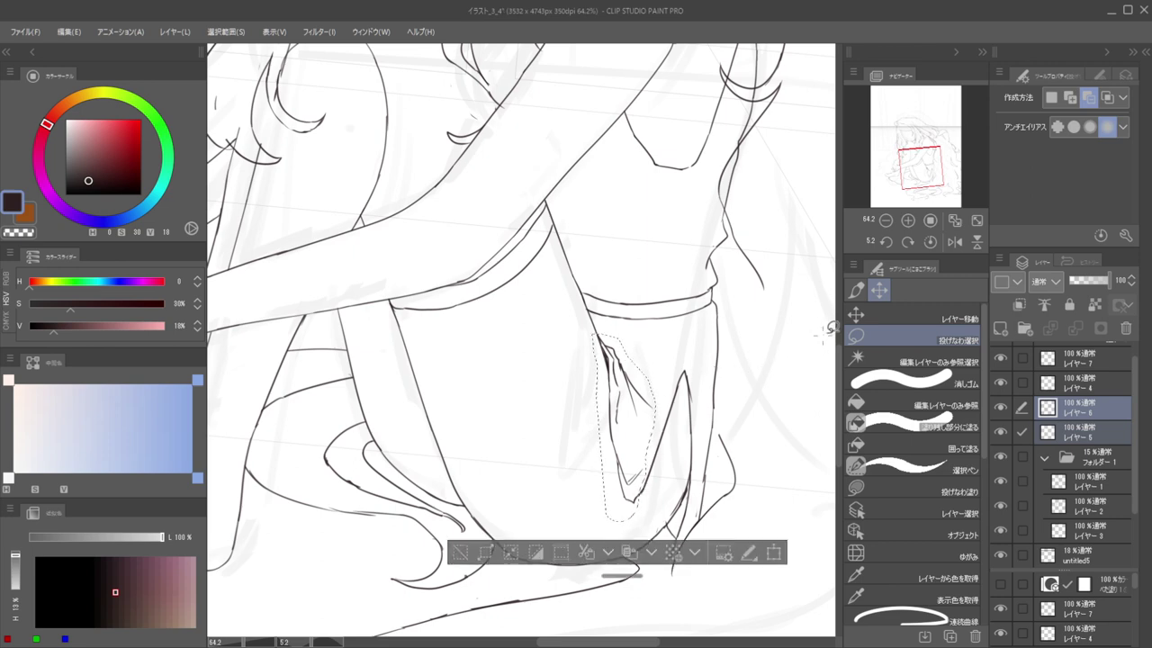
left_click(864, 315)
scroll(666, 373, "down", 5)
scroll(666, 373, "up", 3)
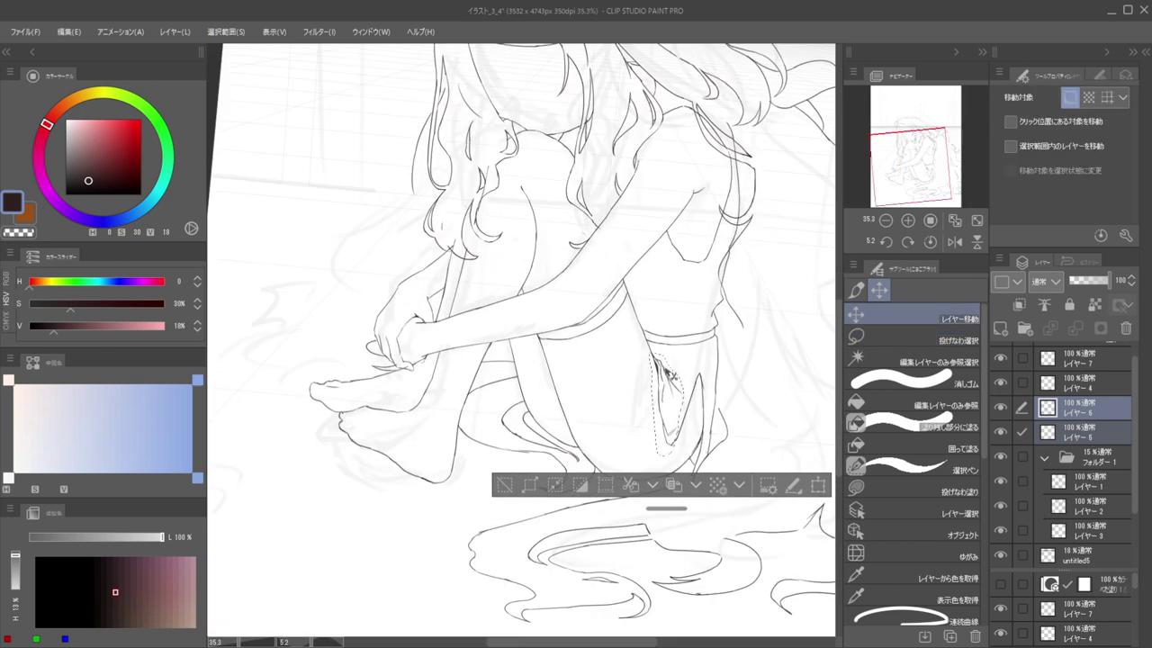
left_click_drag(669, 372, 660, 358)
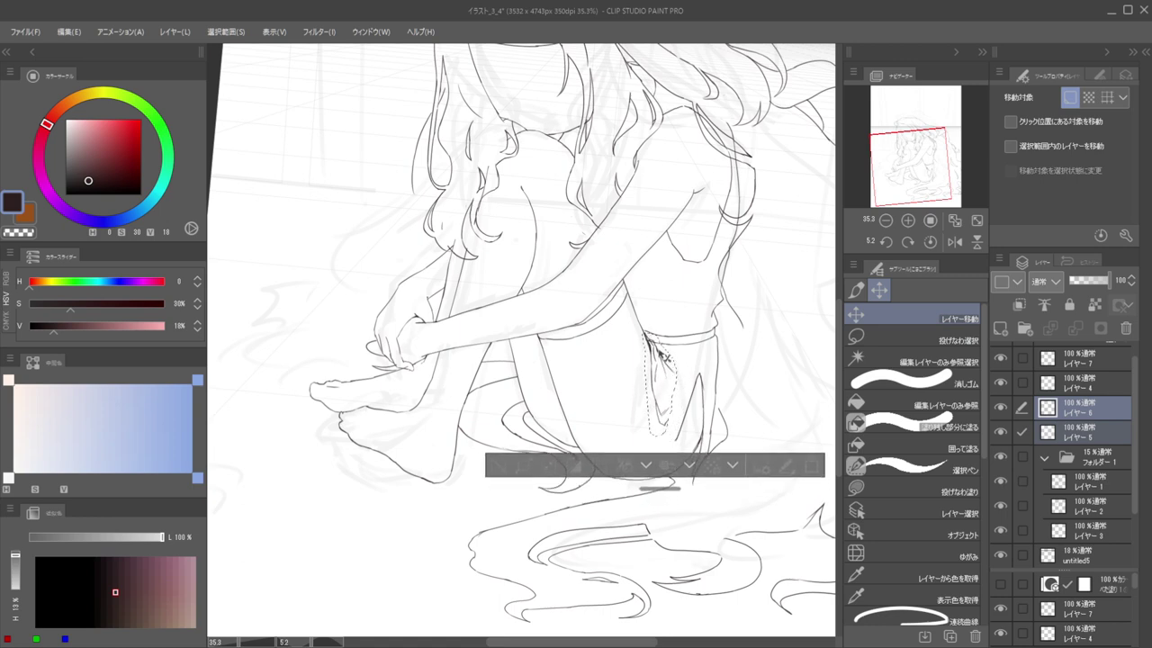
key("ctrl+d")
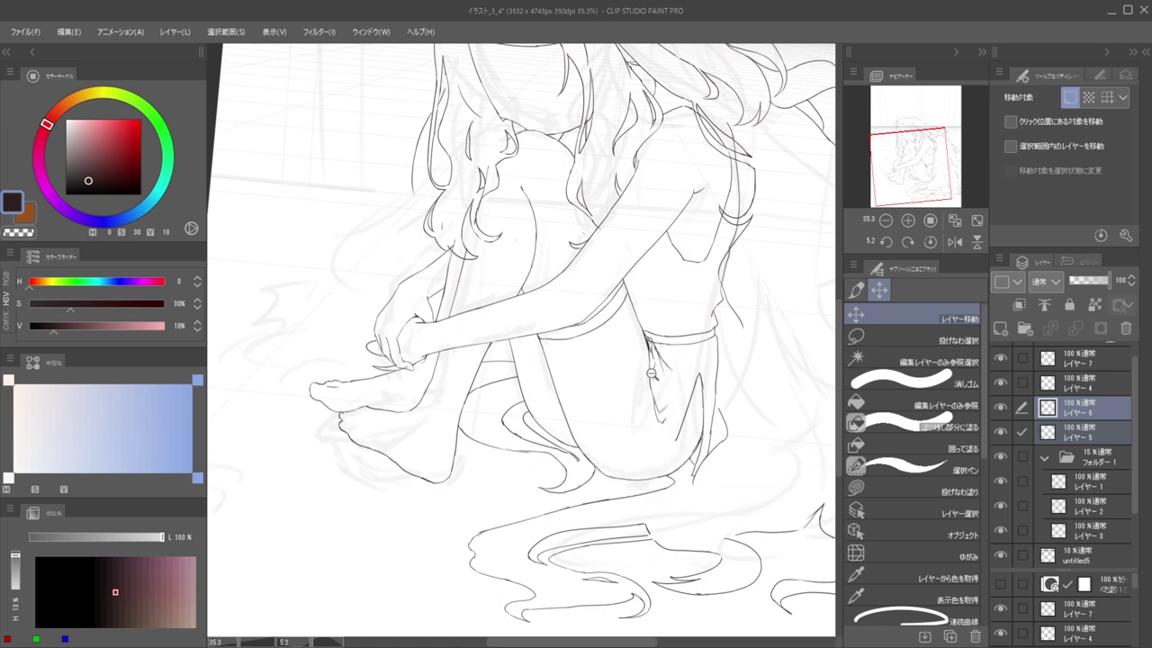
scroll(655, 376, "up", 3)
Erase the stray vertical skirt line and extend the fold line downward
key("p")
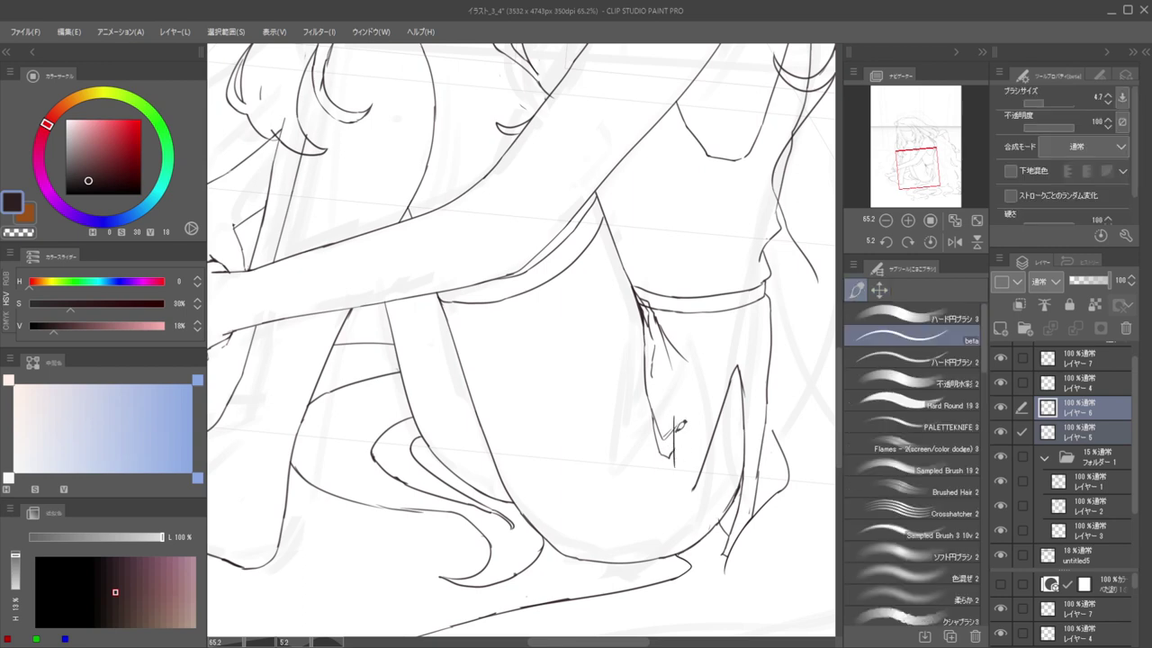
key("e")
left_click_drag(679, 421, 675, 464)
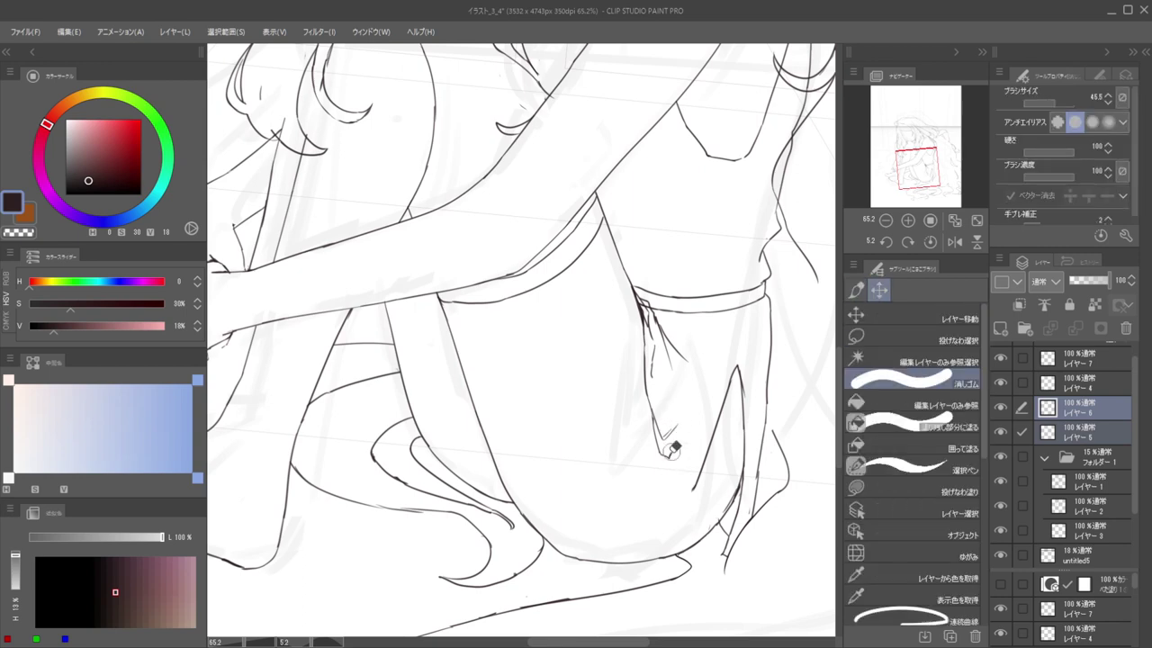
left_click(674, 447, "ctrl+shift")
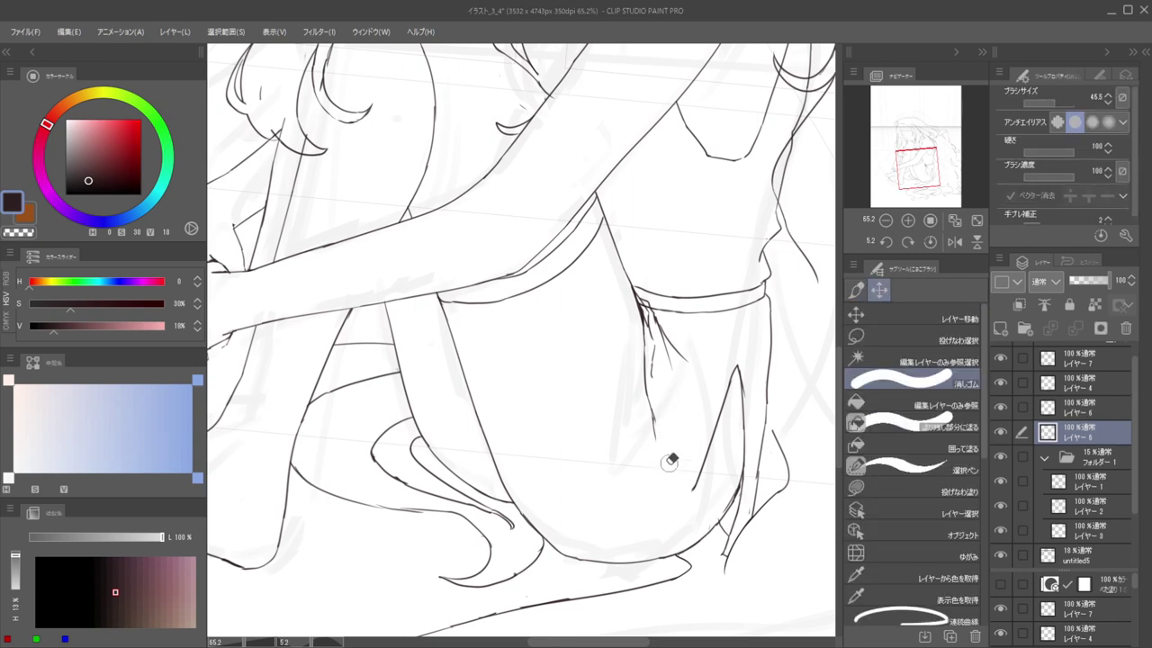
key("b")
key("ctrl+z")
left_click_drag(656, 422, 669, 480)
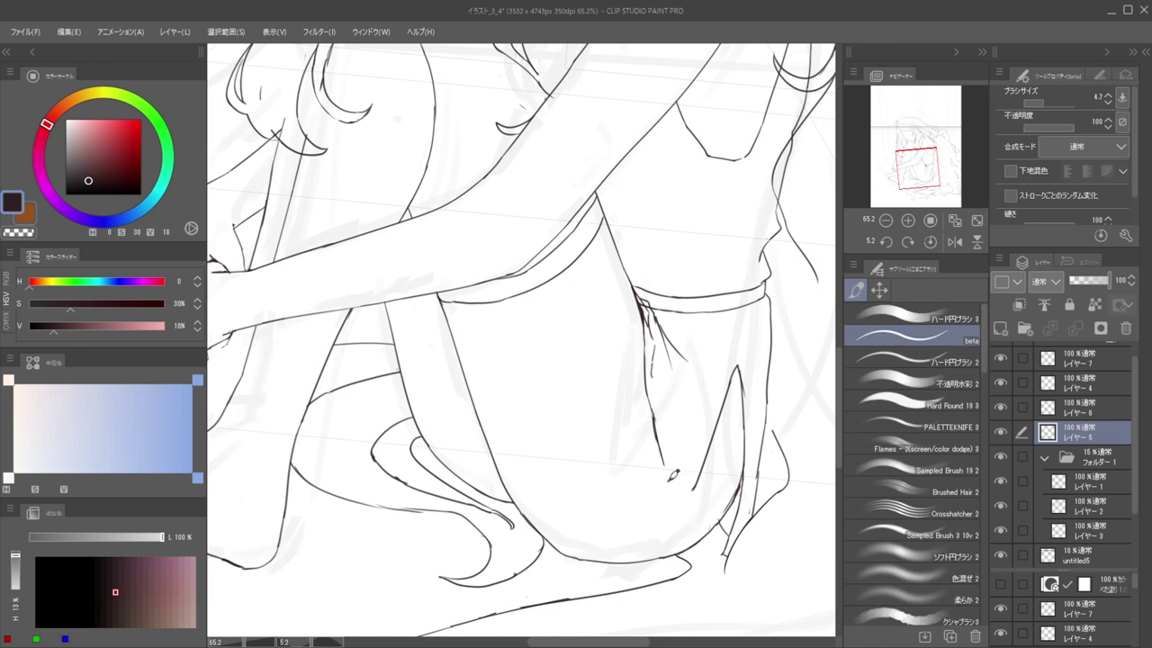
key("ctrl+z")
mouse_move(664, 443)
left_mouse_down()
mouse_move(684, 476)
mouse_move(645, 426)
mouse_move(687, 409)
left_mouse_up()
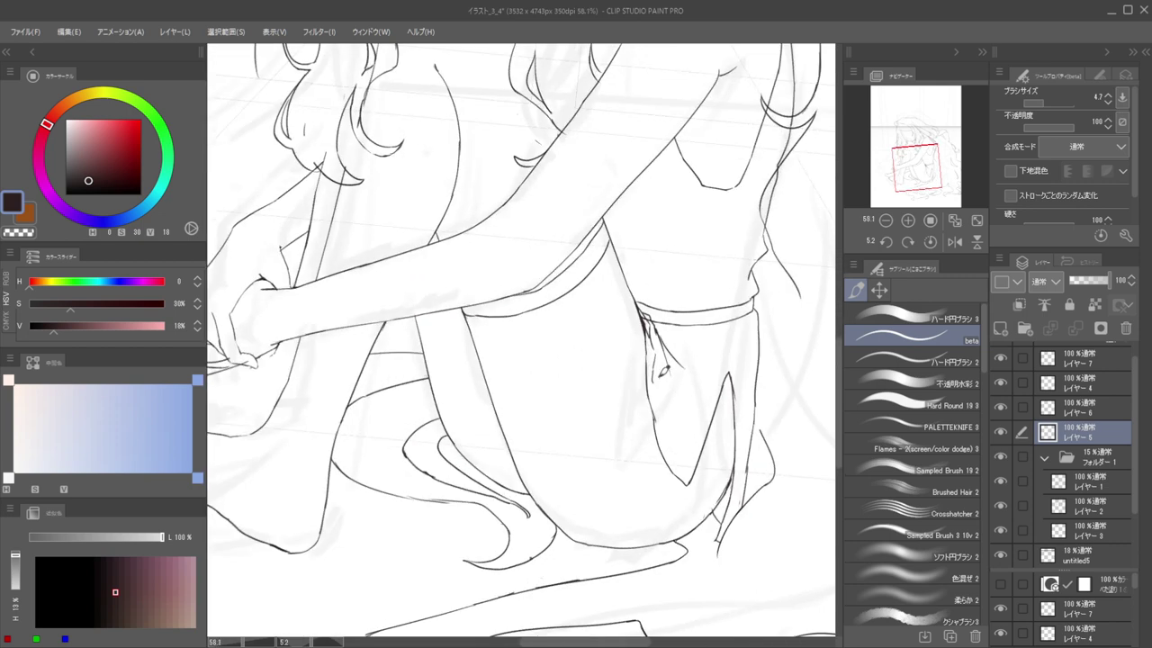
Zoom into the hip fold and erase a stray bit with a smaller eraser
key("e")
left_click_drag(644, 336, 661, 343)
scroll(659, 344, "up", 2)
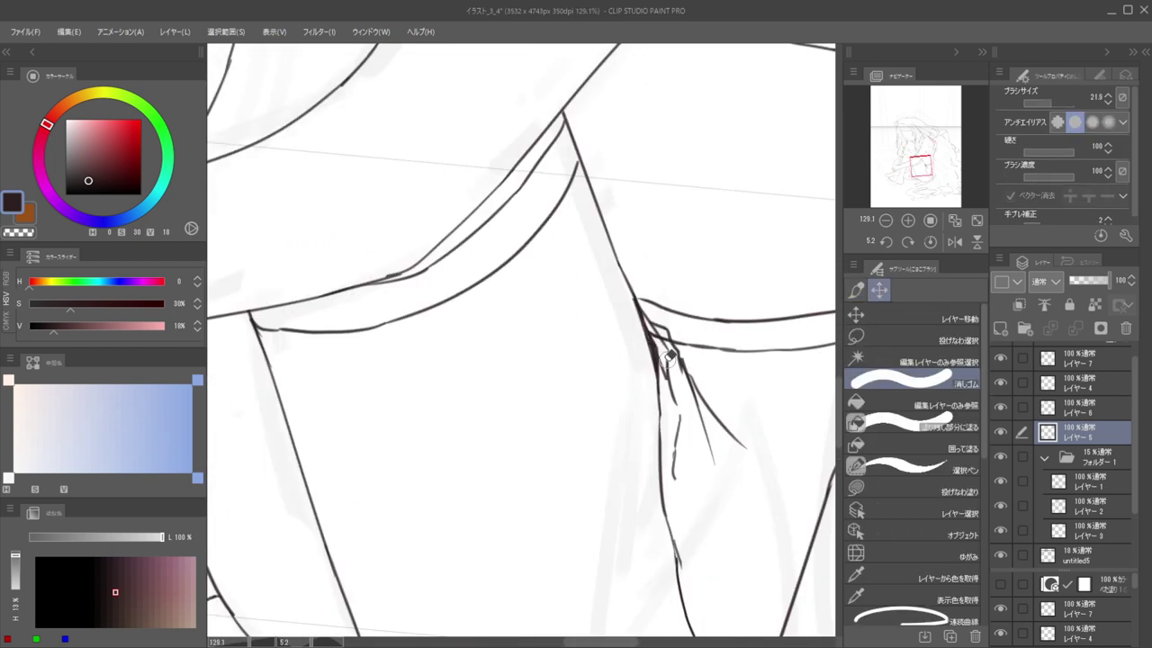
key("ctrl+z")
left_click_drag(666, 363, 657, 364)
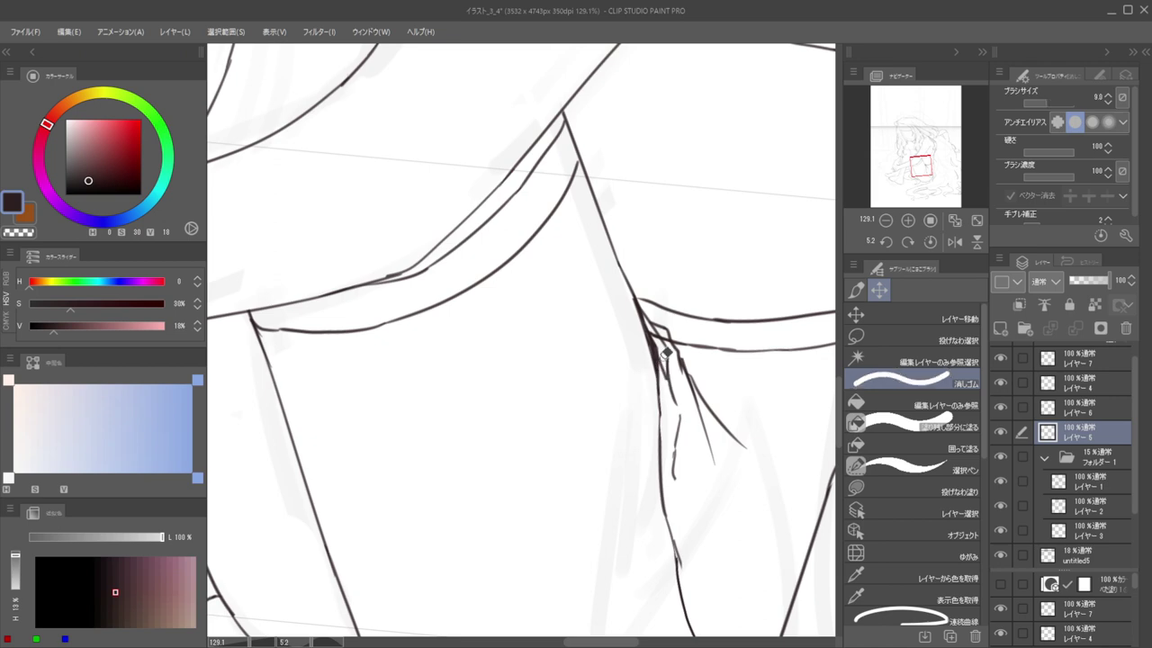
scroll(662, 373, "down", 1)
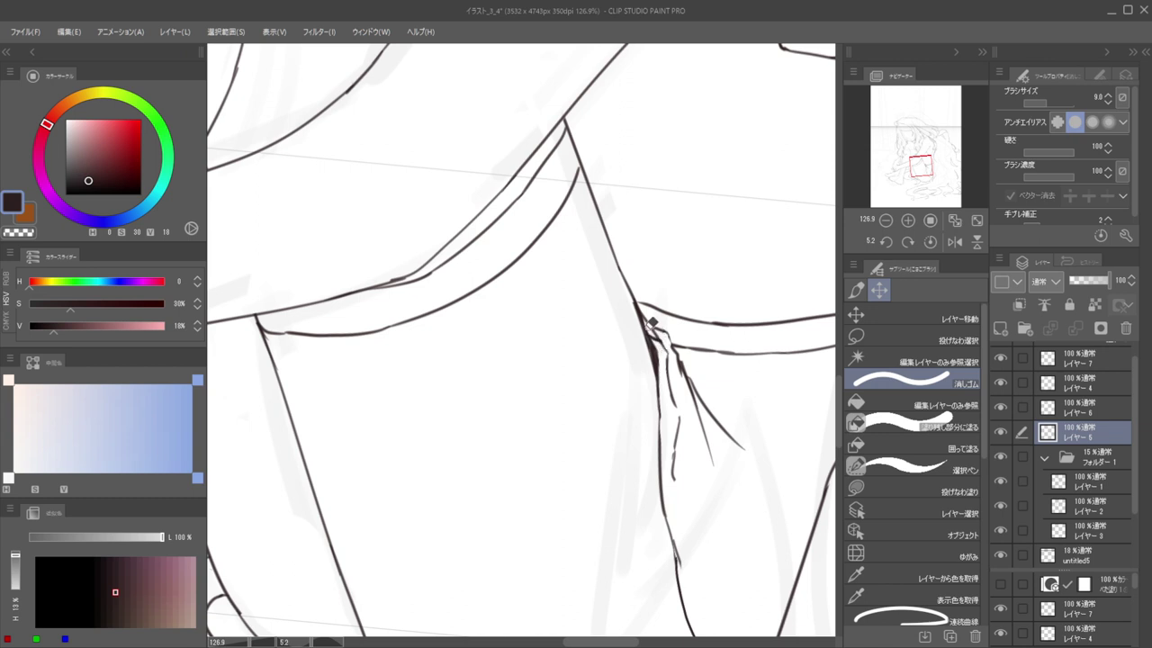
mouse_move(647, 331)
left_mouse_down()
mouse_move(671, 331)
mouse_move(667, 364)
mouse_move(581, 323)
mouse_move(707, 371)
left_mouse_up()
Check the drawing mirrored and add a short diagonal fold stroke at the hip
key("h")
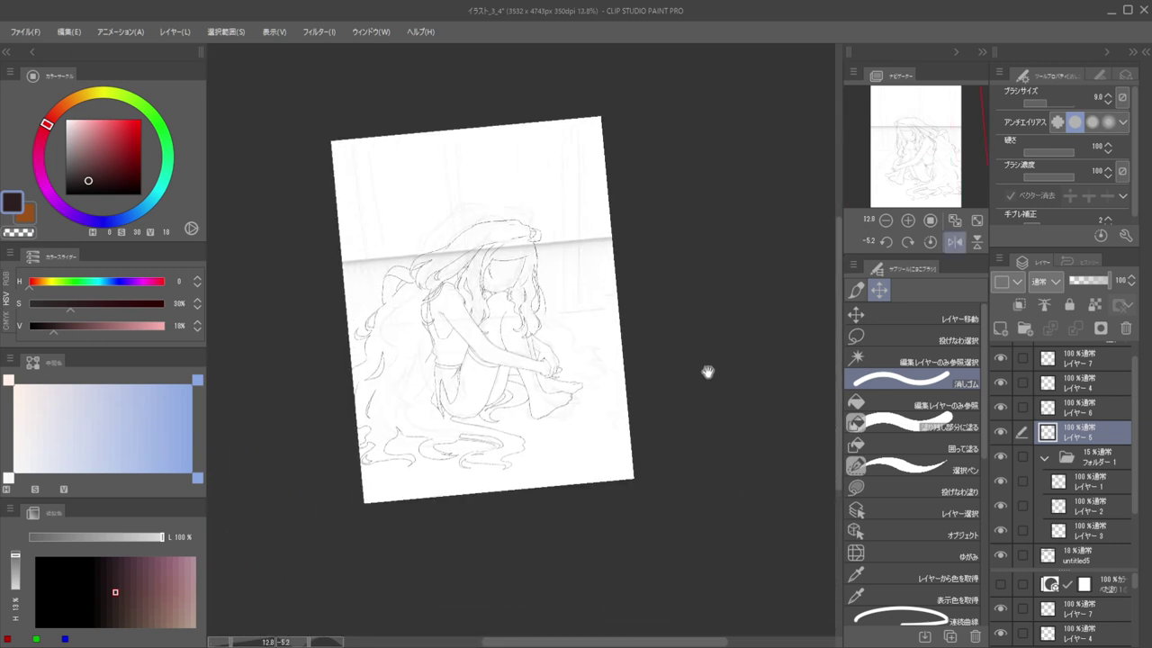
left_click_drag(616, 366, 669, 371)
left_click_drag(531, 398, 531, 437)
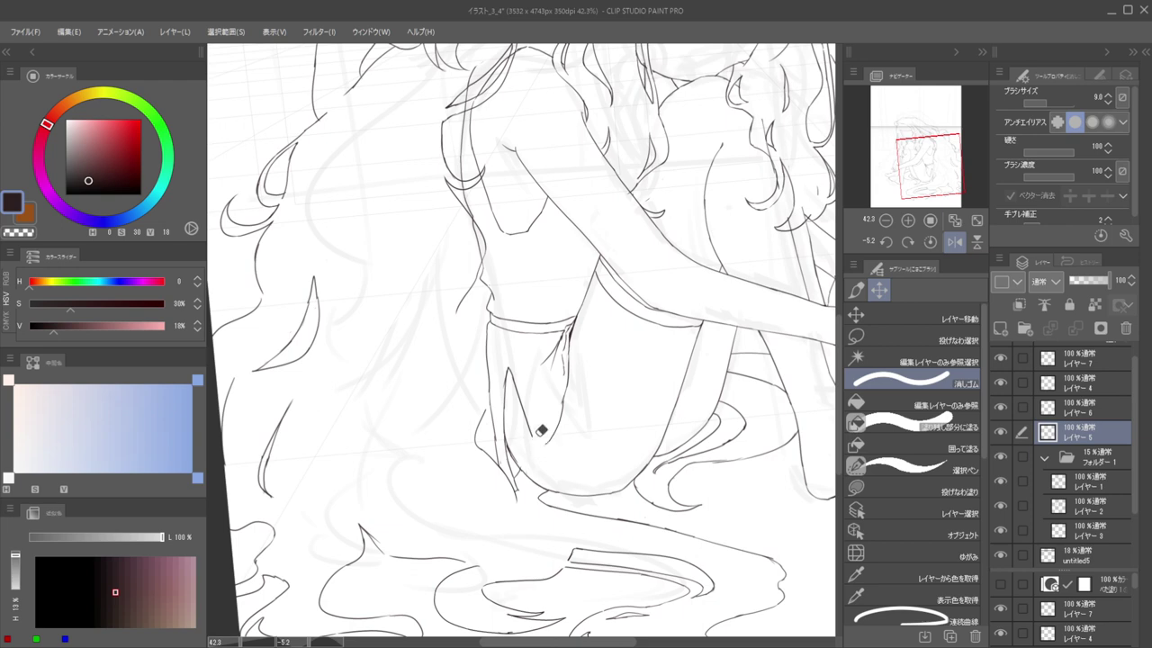
key("b")
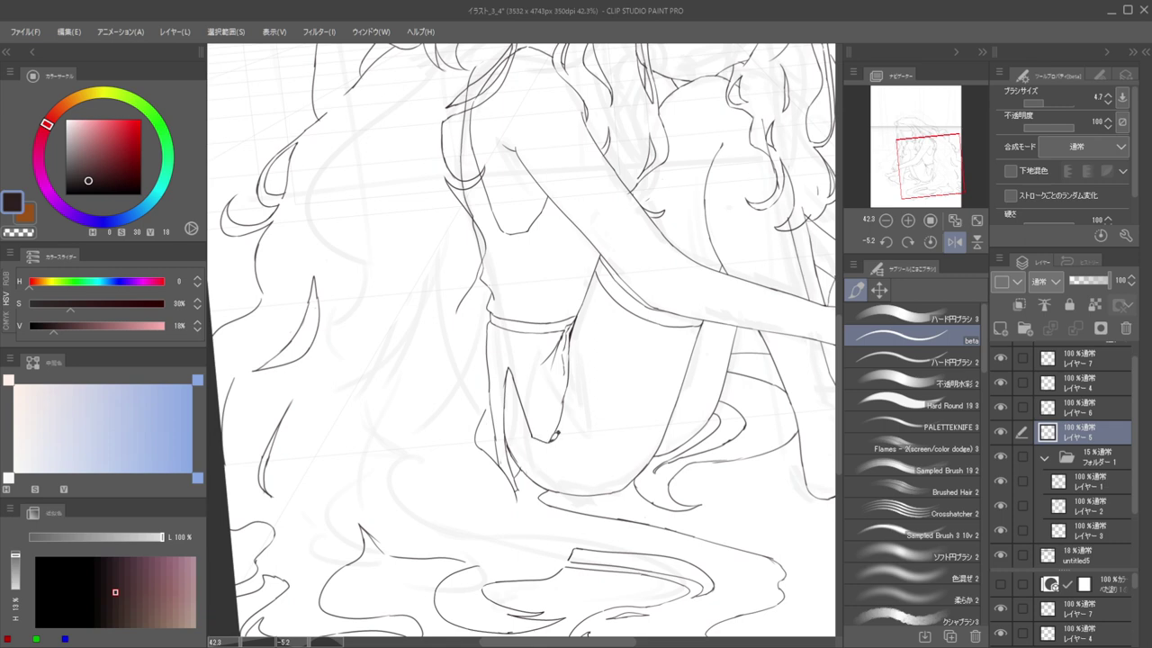
left_click_drag(565, 421, 588, 413)
key("h")
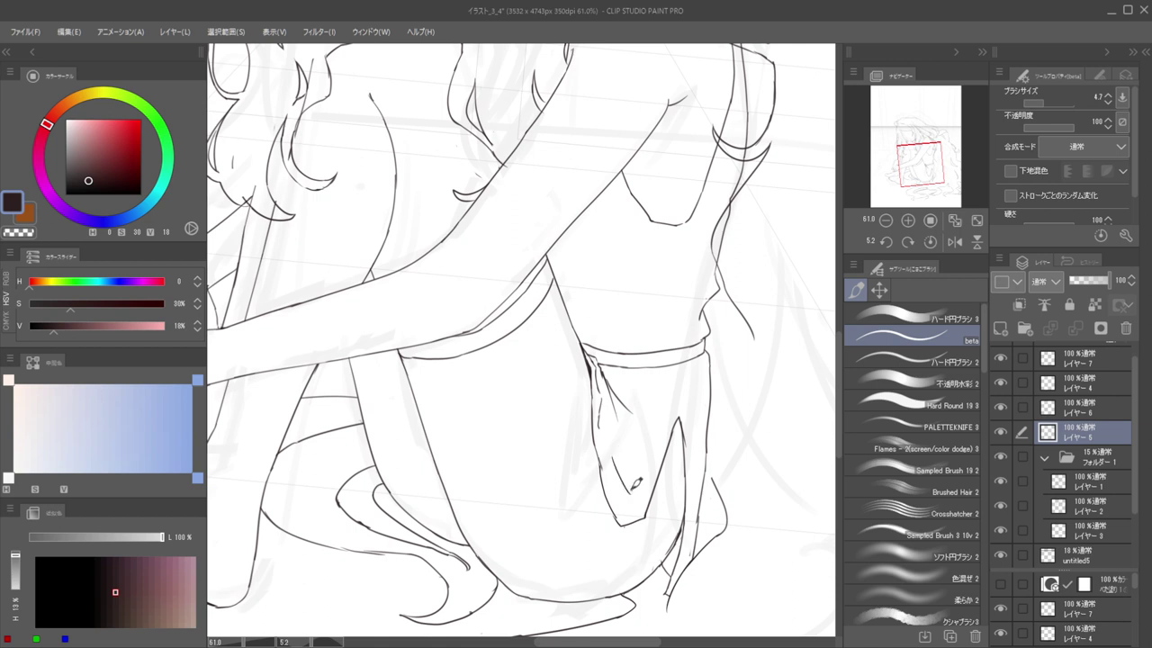
left_click_drag(637, 486, 652, 460)
mouse_move(635, 417)
left_mouse_down()
mouse_move(582, 410)
mouse_move(640, 441)
mouse_move(640, 481)
left_mouse_up()
key("ctrl+z")
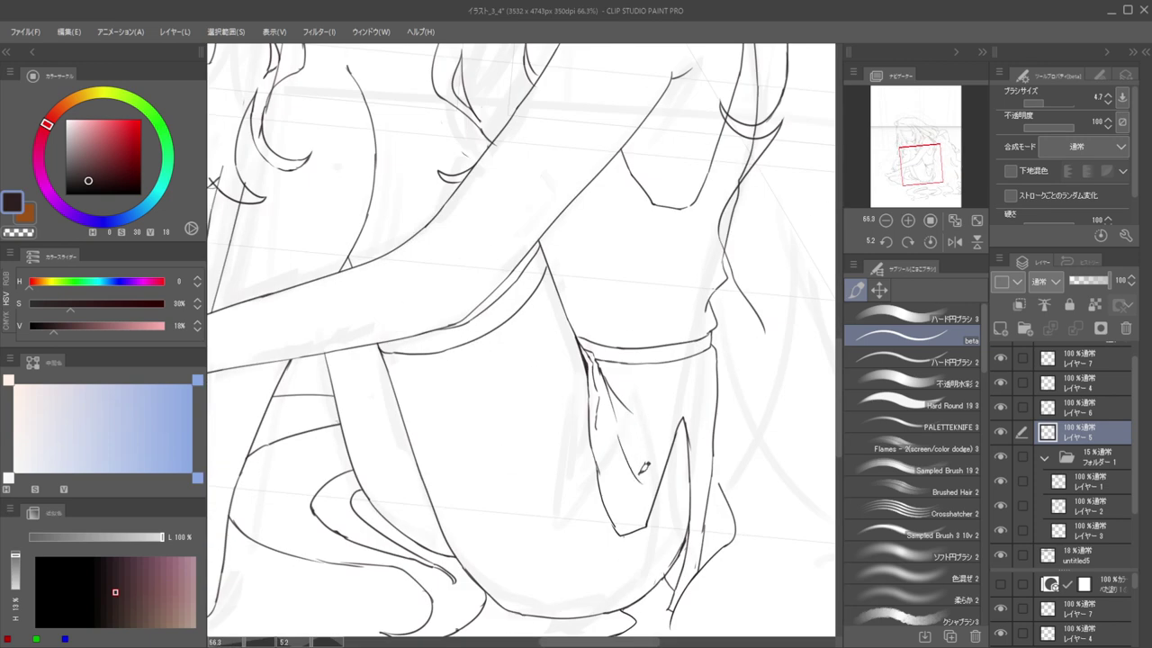
key("h")
mouse_move(592, 426)
left_mouse_down()
mouse_move(531, 414)
mouse_move(602, 418)
left_mouse_up()
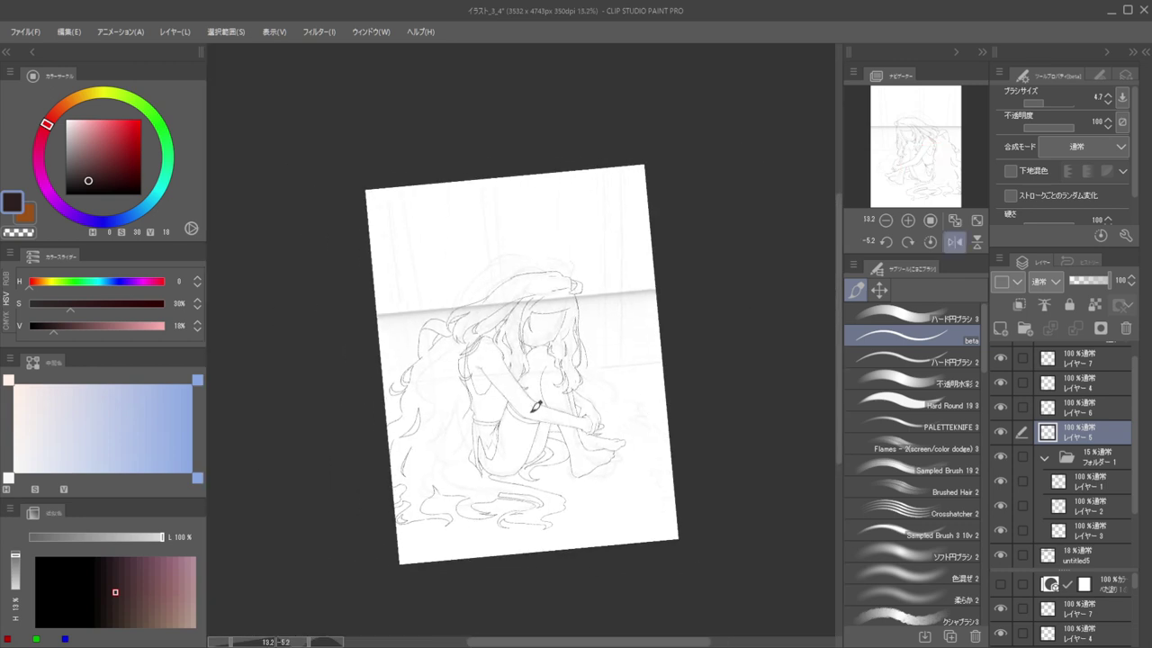
Toggle the mirrored view and zoom around the skirt to review the line art
key("h")
scroll(555, 437, "up", 8)
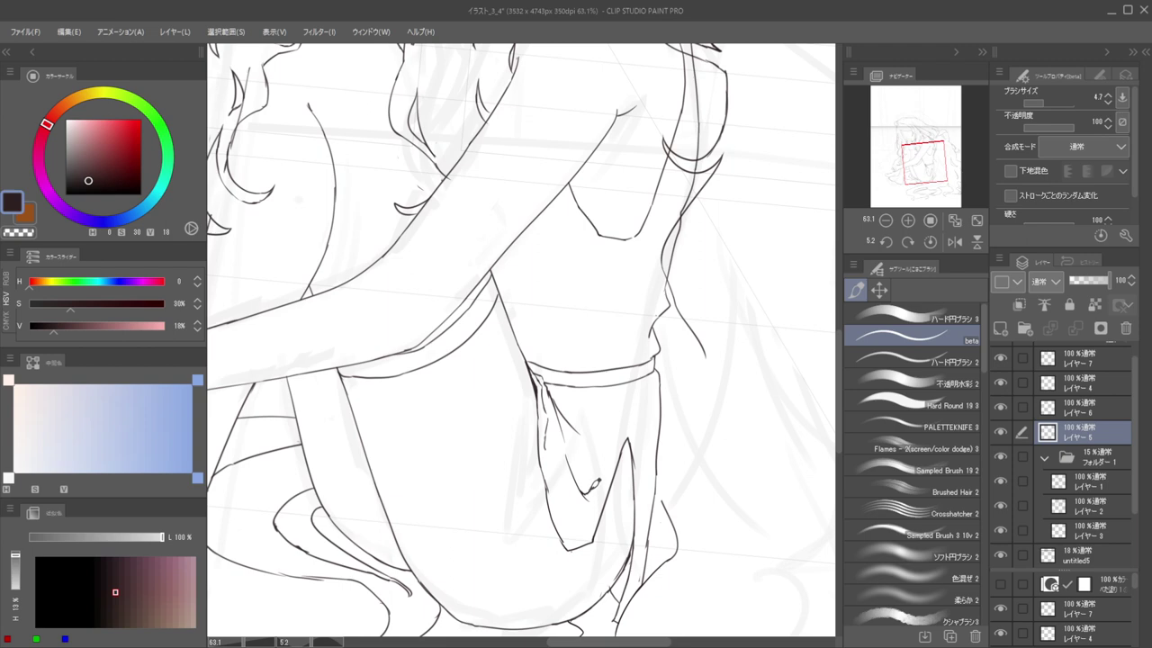
scroll(594, 466, "down", 8)
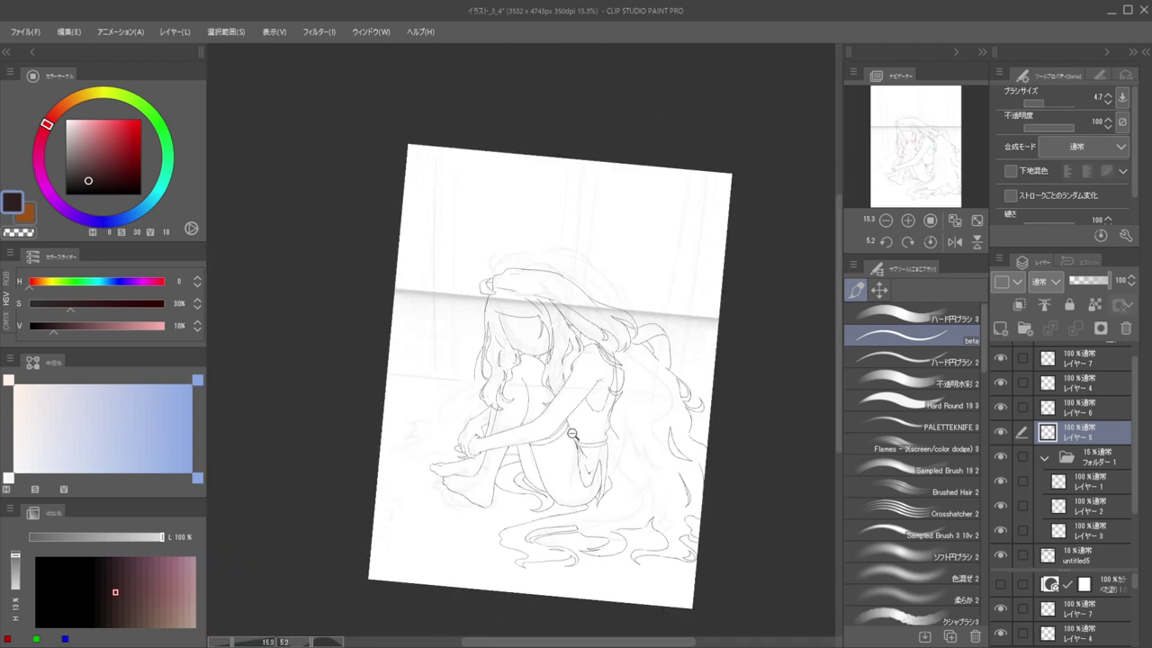
scroll(572, 430, "up", 7)
scroll(604, 474, "up", 5)
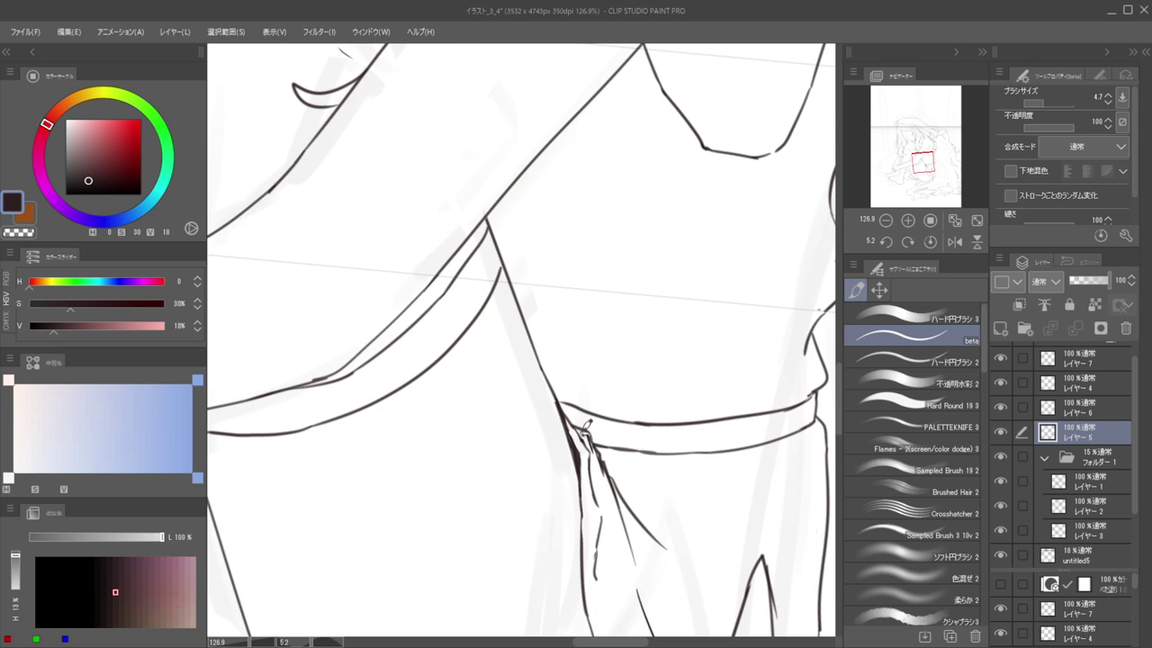
scroll(549, 399, "down", 8)
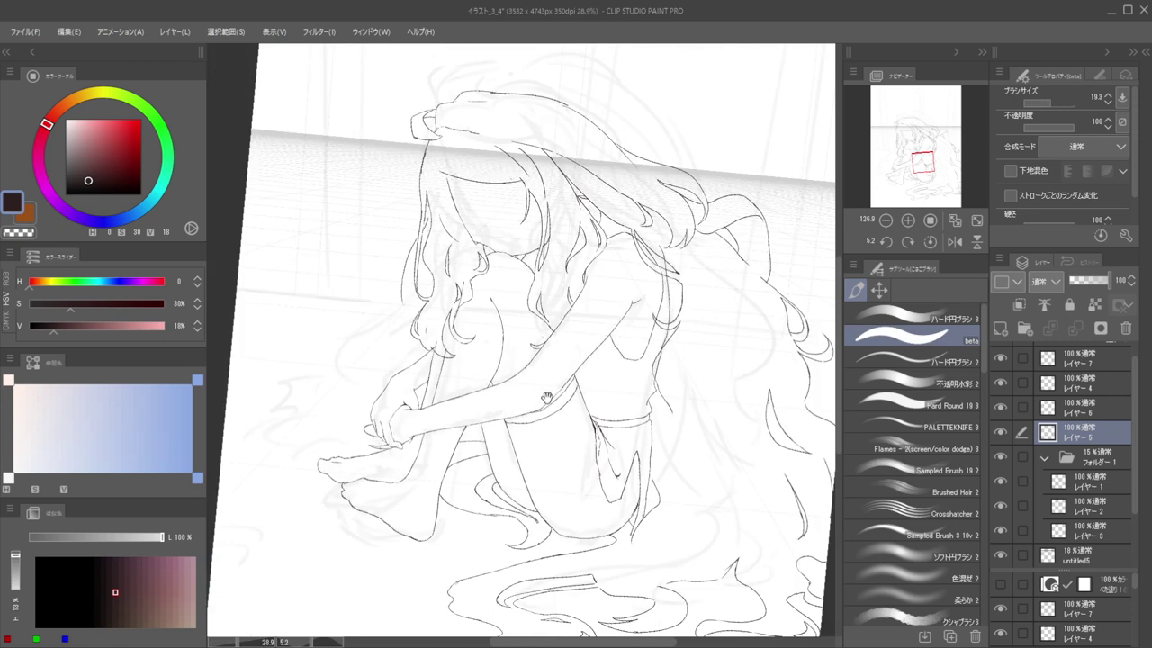
key("h")
left_click_drag(579, 413, 687, 426)
scroll(639, 426, "down", 7)
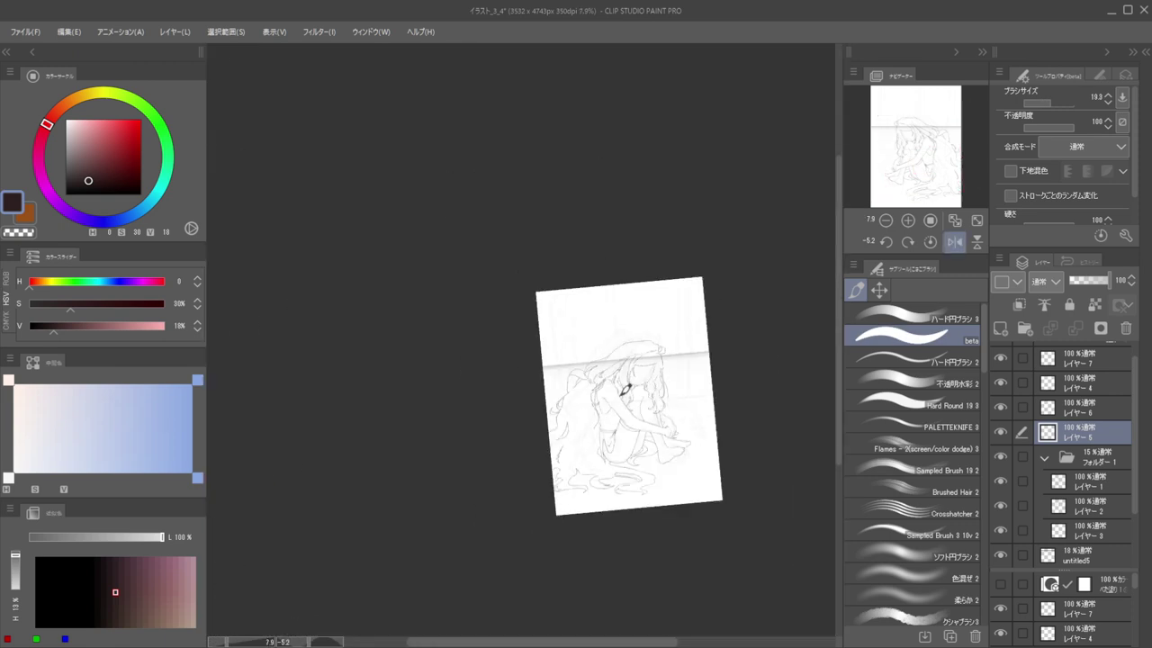
scroll(617, 417, "up", 12)
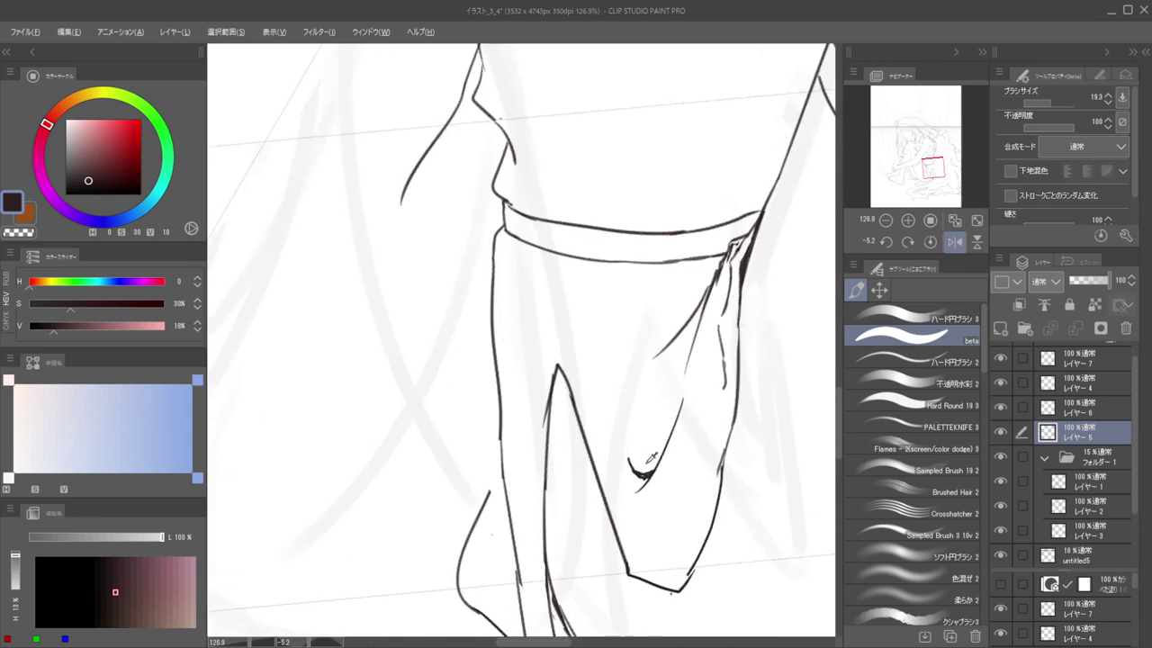
Erase part of the skirt's hook stroke with transparent colour, then recheck in mirrored view
key("c")
left_click_drag(649, 463, 645, 469)
scroll(636, 427, "down", 11)
key("h")
mouse_move(602, 401)
left_mouse_down()
mouse_move(725, 420)
mouse_move(762, 393)
left_mouse_up()
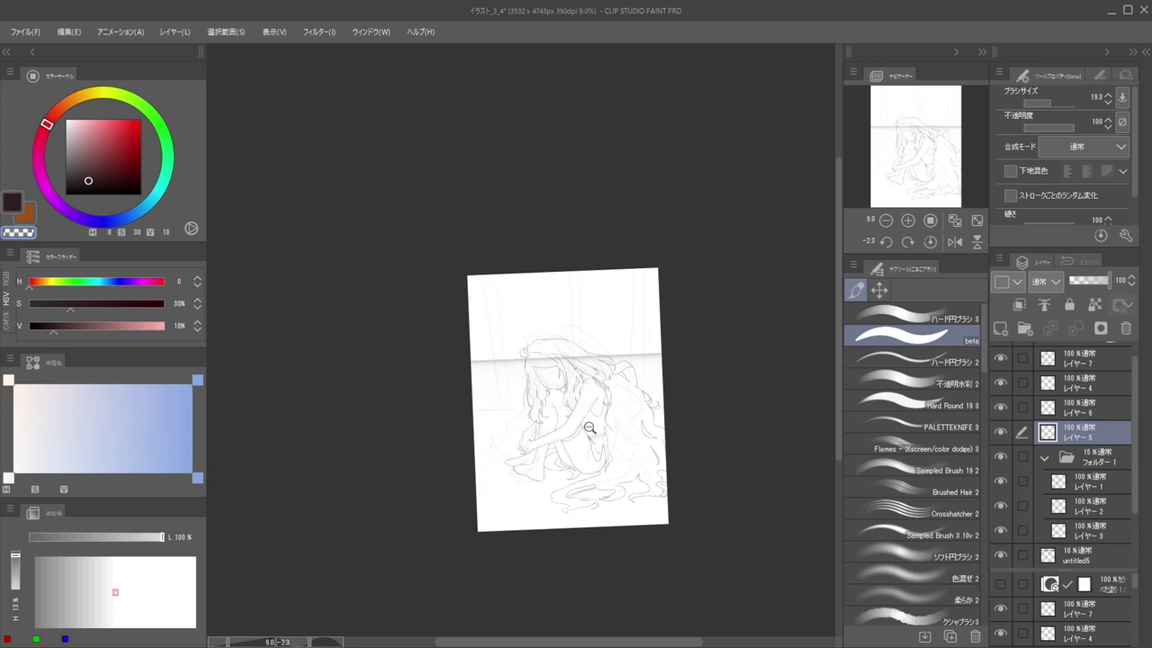
scroll(589, 427, "up", 1)
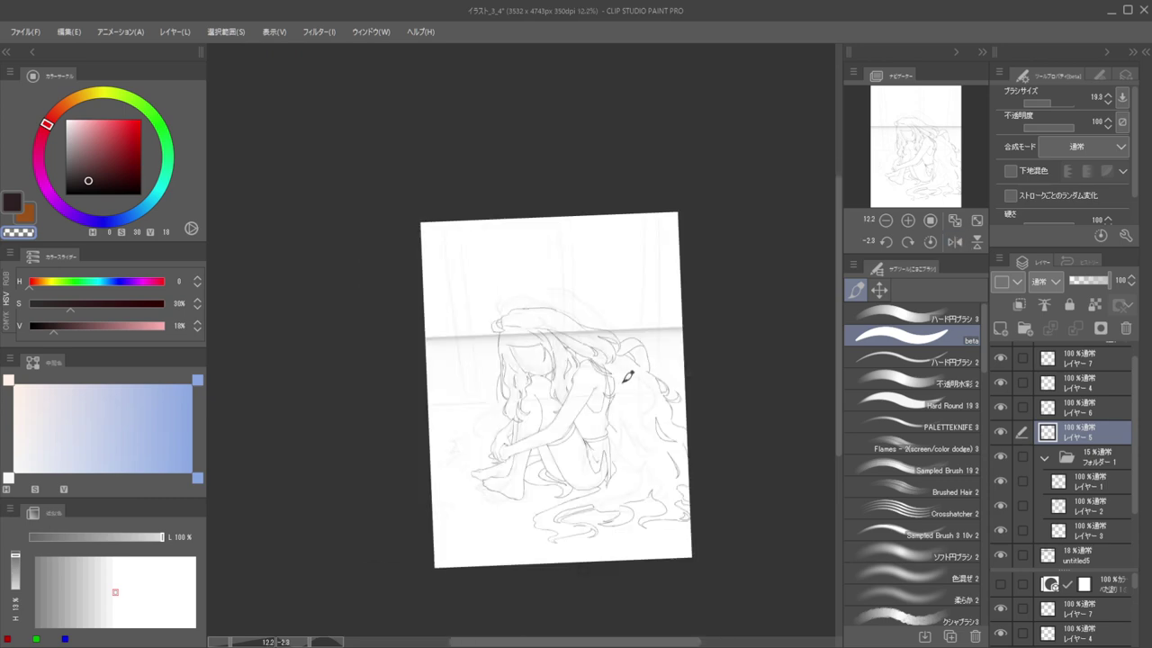
scroll(628, 376, "up", 3)
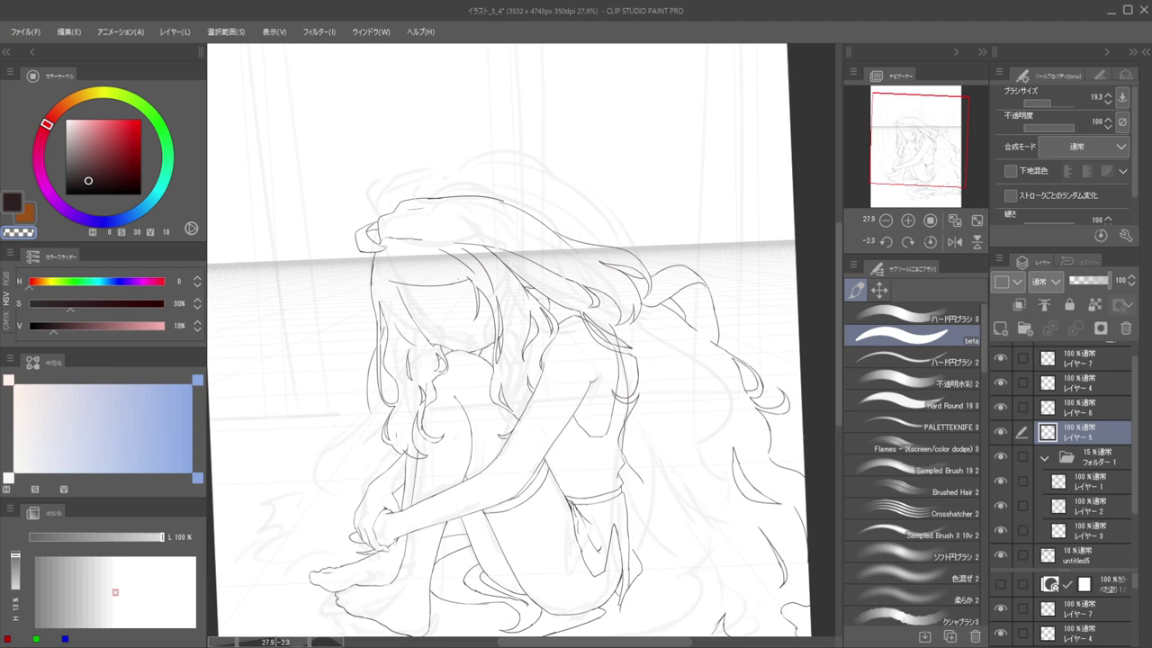
key("h")
left_click_drag(583, 373, 723, 380)
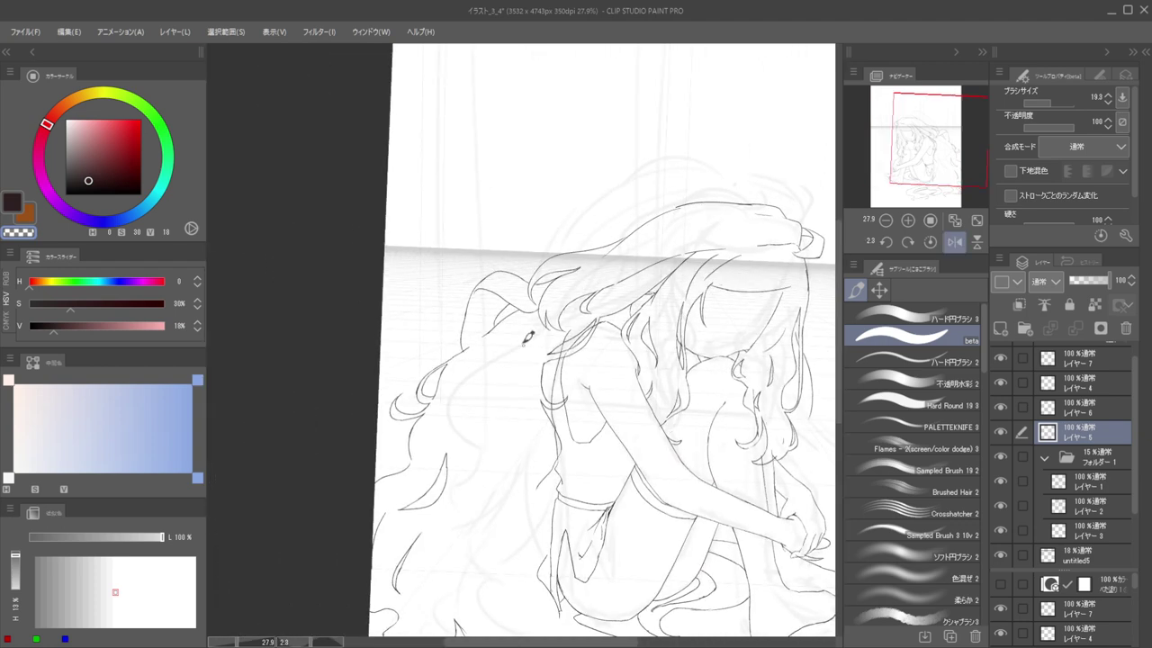
scroll(521, 347, "up", 1)
key("e")
key("b")
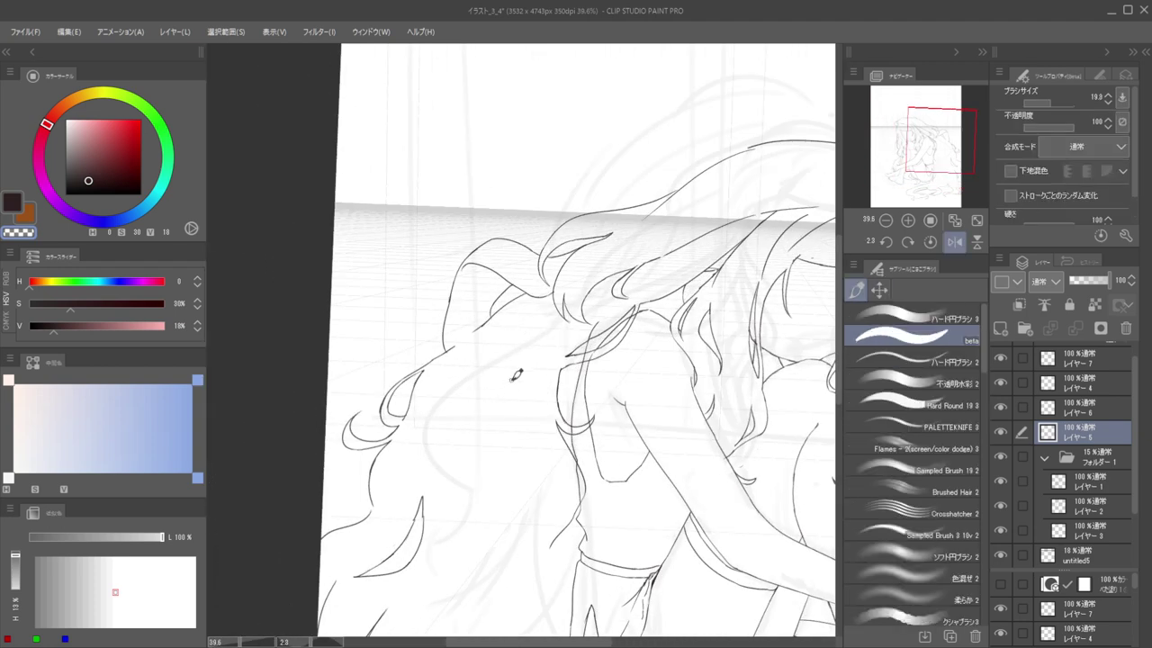
scroll(486, 390, "down", 1)
Select the hair-line layer, thin the brush, and sketch curved hair strand lines
left_click(492, 330, "ctrl+shift")
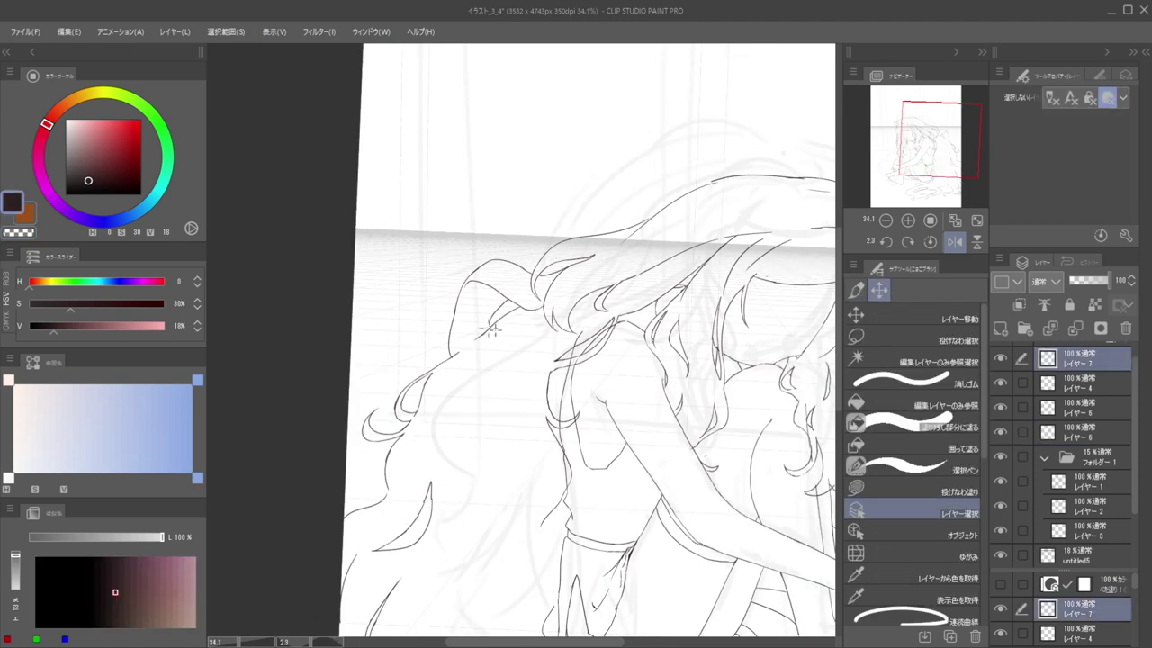
left_click_drag(511, 354, 472, 416)
key("ctrl+z")
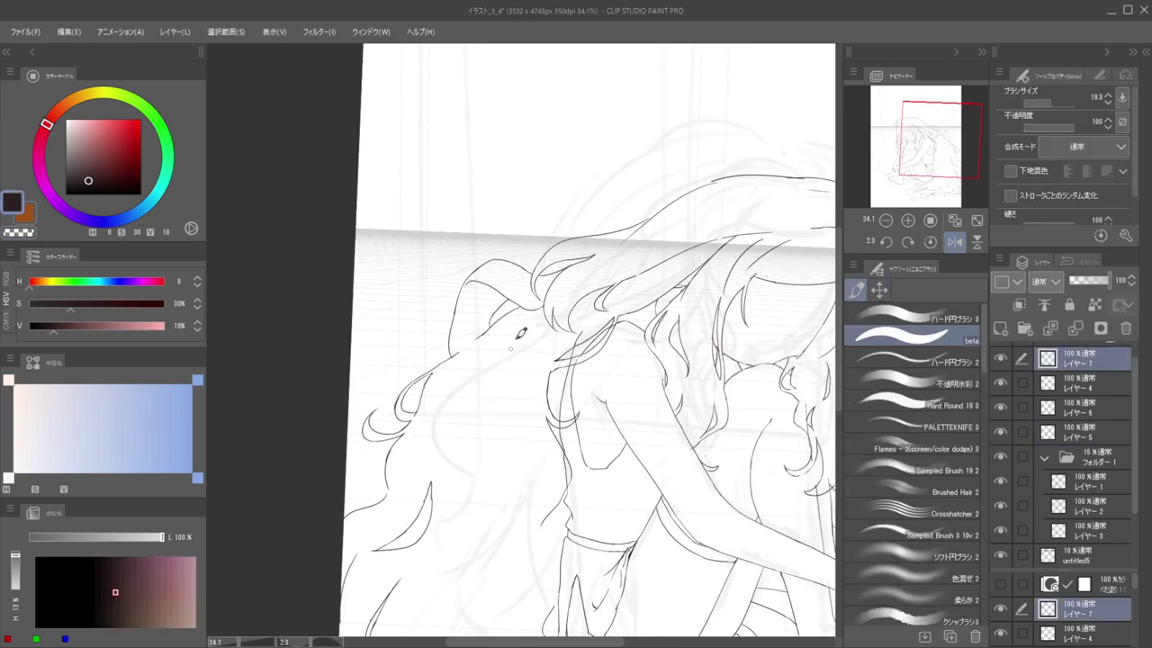
left_click_drag(525, 280, 551, 281)
mouse_move(493, 358)
left_mouse_down()
mouse_move(496, 405)
mouse_move(464, 418)
left_mouse_up()
scroll(481, 387, "down", 3)
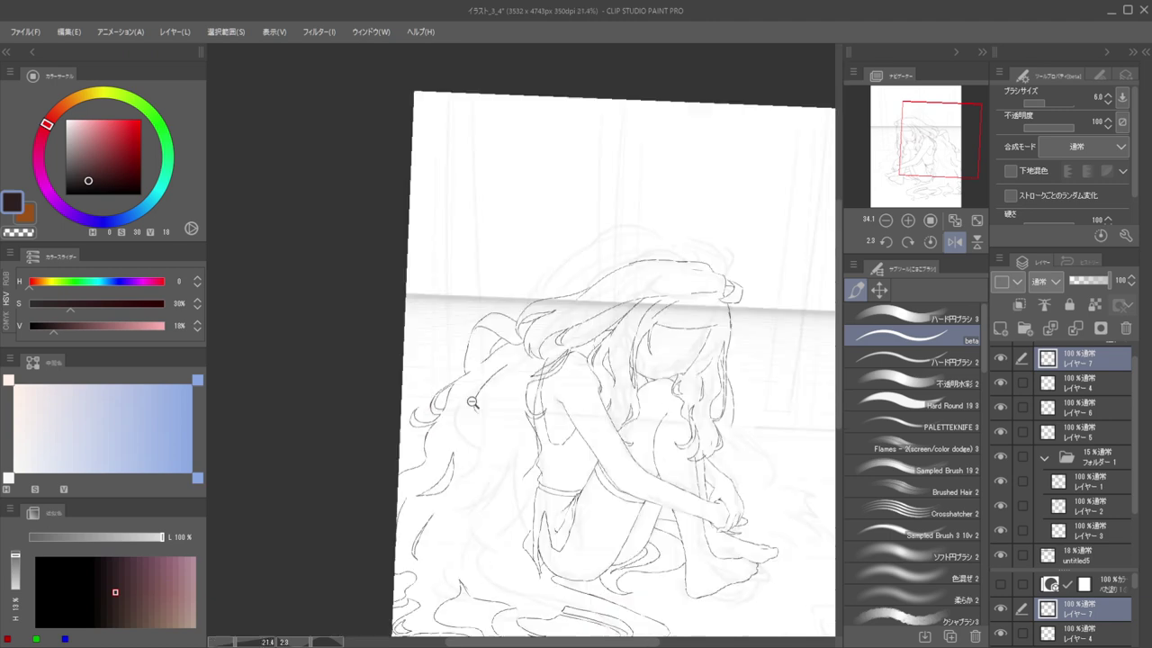
key("h")
left_click_drag(532, 376, 632, 393)
key("ctrl+z")
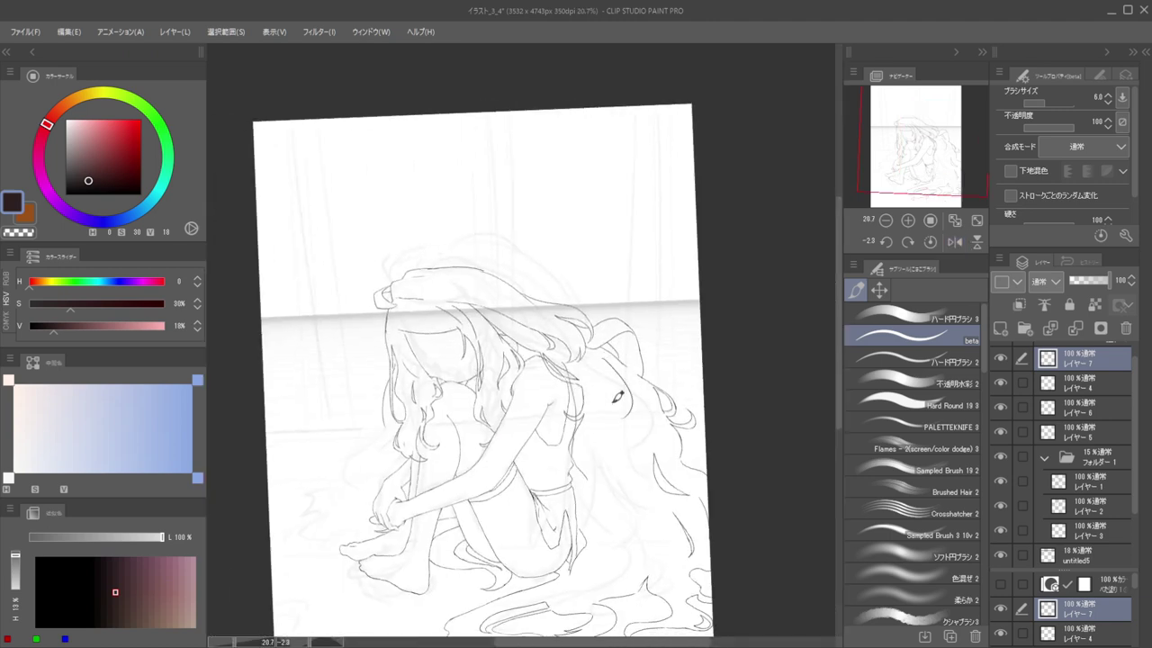
Check the strands mirrored, recentre the figure, and draw a new curved line beside the torso
scroll(611, 387, "down", 2)
key("h")
left_click_drag(550, 419, 652, 344)
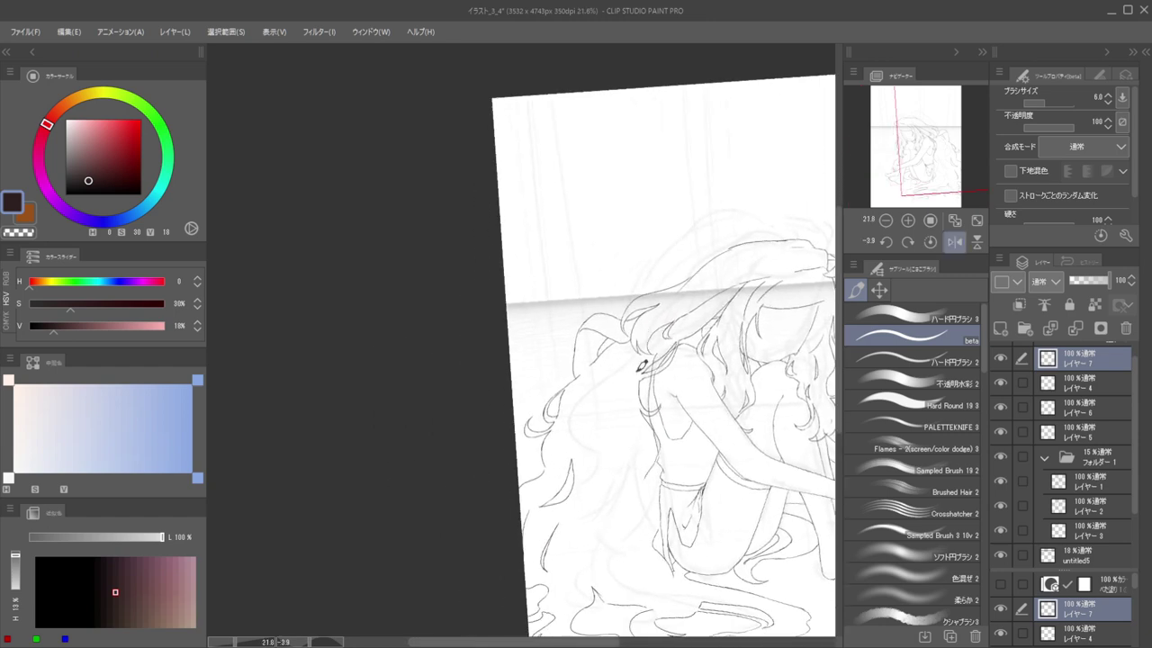
scroll(646, 393, "down", 2)
key("h")
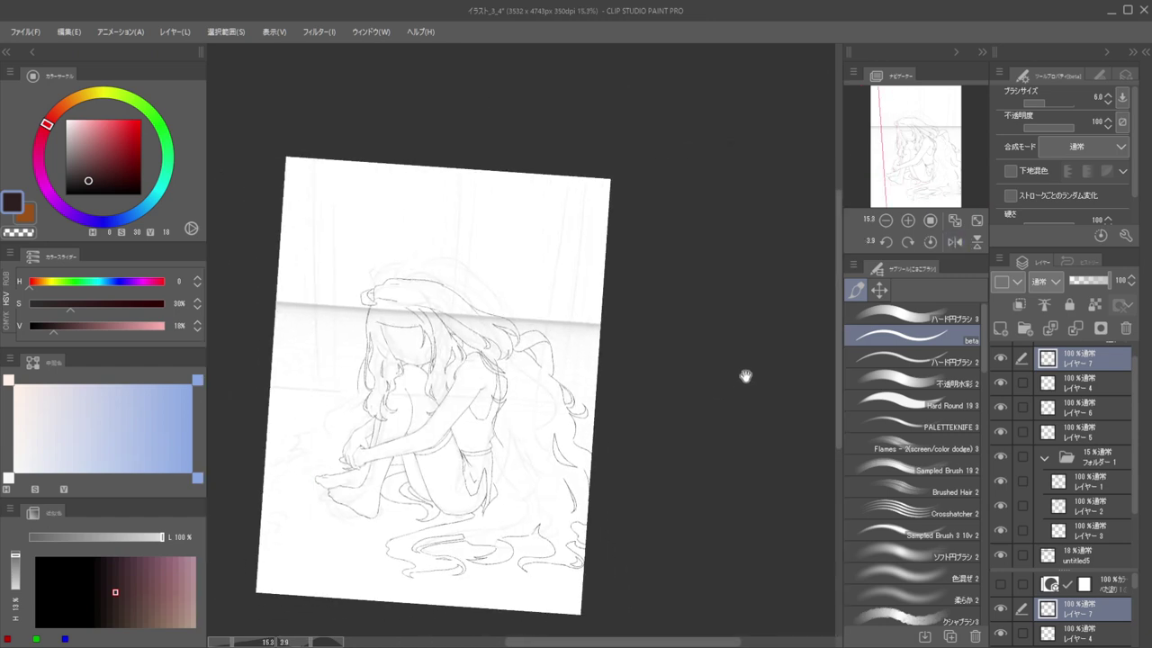
scroll(530, 387, "up", 3)
left_click_drag(537, 404, 575, 401)
key("e")
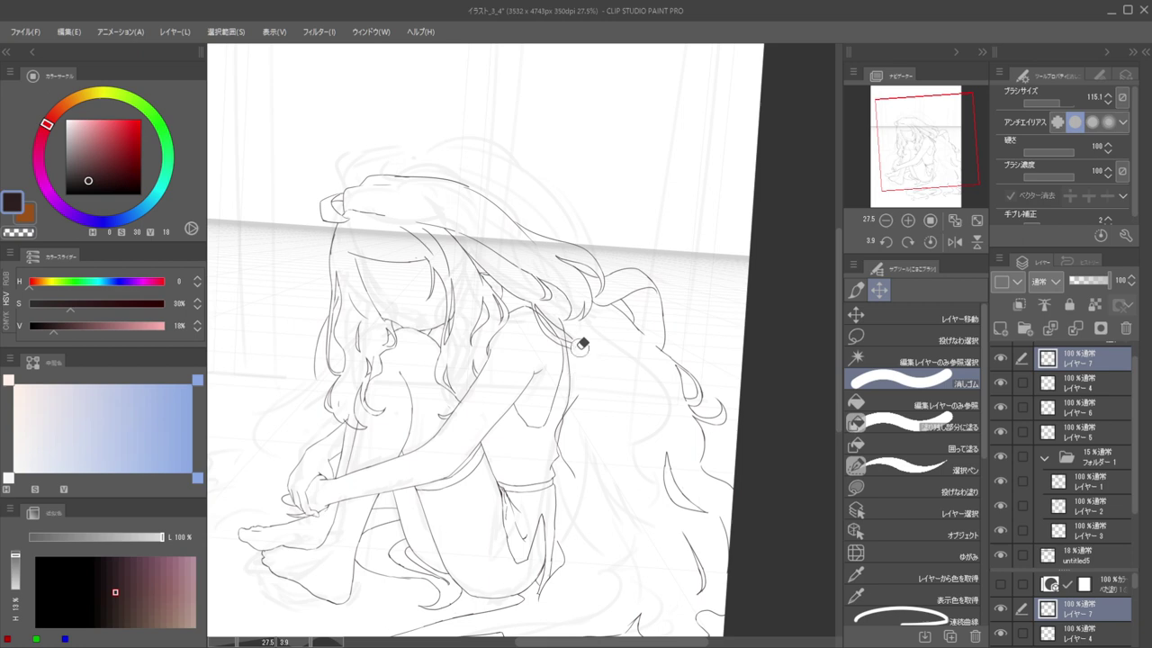
key("p")
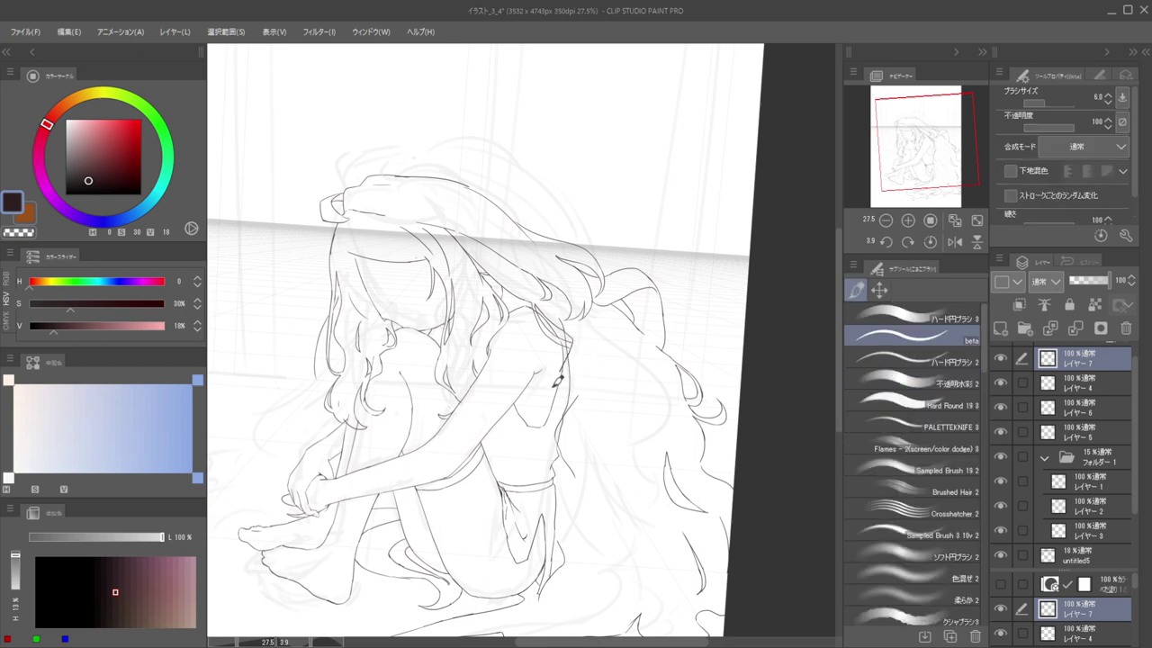
key("ctrl+z")
left_click_drag(572, 338, 550, 418)
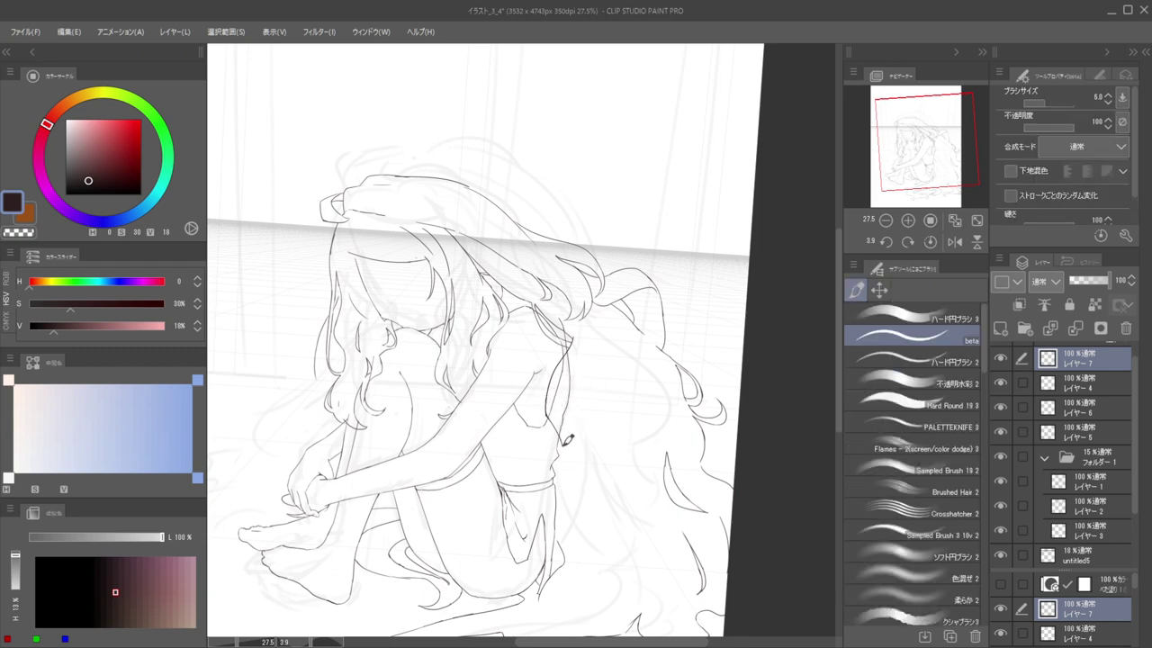
Zoom in on the torso, trim the line ends beside it, and undo the stray waist stroke
mouse_move(576, 410)
left_mouse_down()
mouse_move(543, 388)
mouse_move(619, 311)
left_mouse_up()
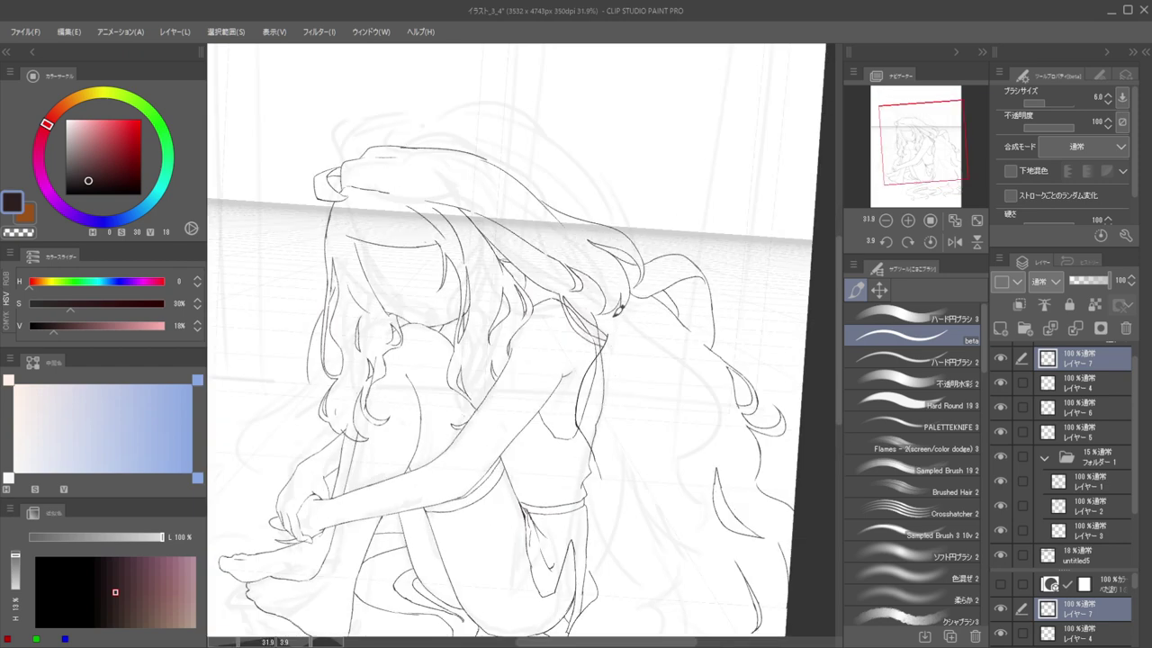
key("ctrl+z")
key("ctrl+z")
key("ctrl+z")
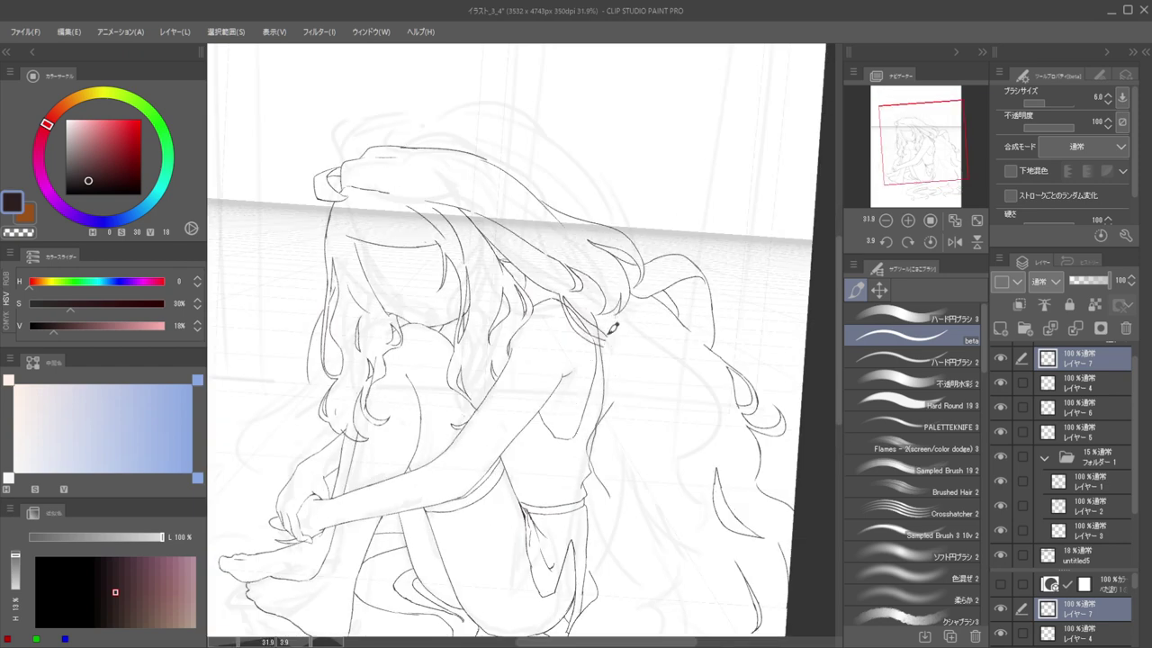
key("e")
key("b")
key("e")
mouse_move(606, 336)
left_mouse_down()
mouse_move(577, 421)
mouse_move(614, 493)
left_mouse_up()
key("b")
key("e")
key("b")
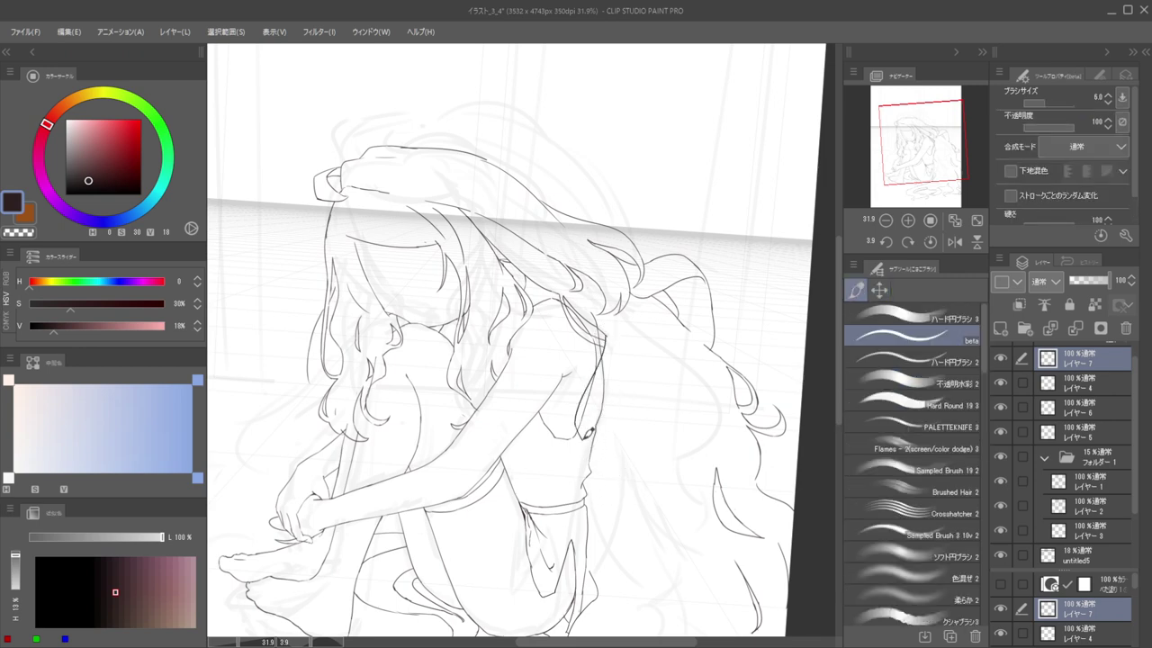
scroll(556, 442, "down", 5)
scroll(547, 457, "up", 5)
key("ctrl+z")
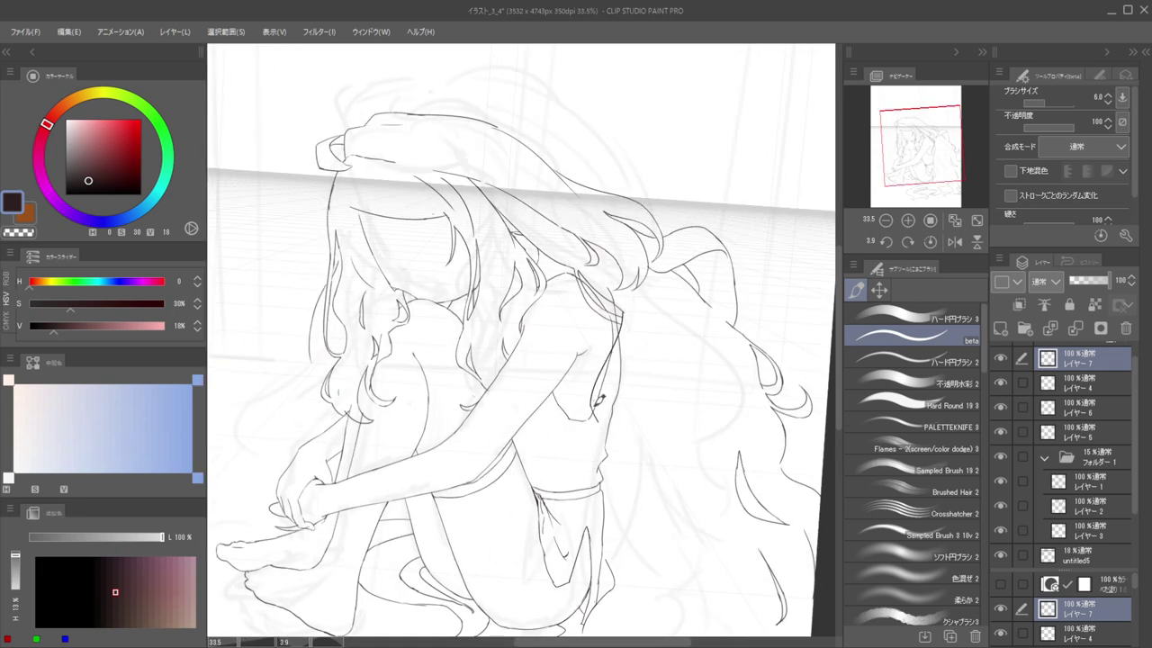
Draw a curved line beside the figure's side, redrawing it once
left_click_drag(593, 422, 603, 444)
key("ctrl+z")
left_click_drag(596, 380, 607, 454)
scroll(609, 423, "down", 5)
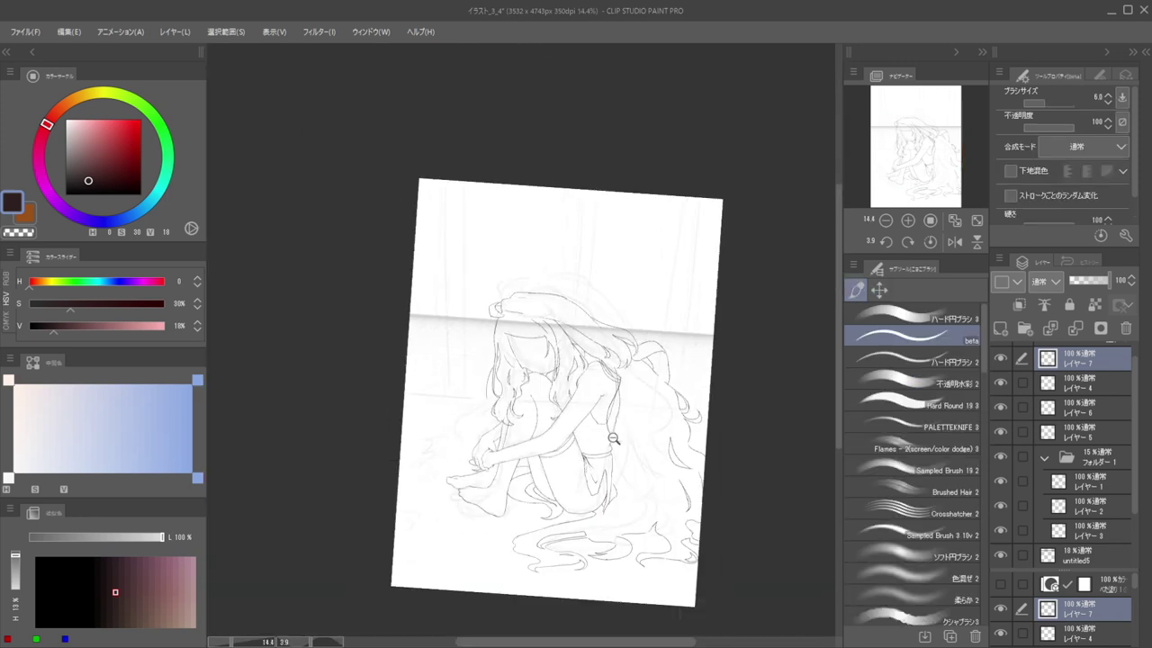
scroll(624, 406, "up", 4)
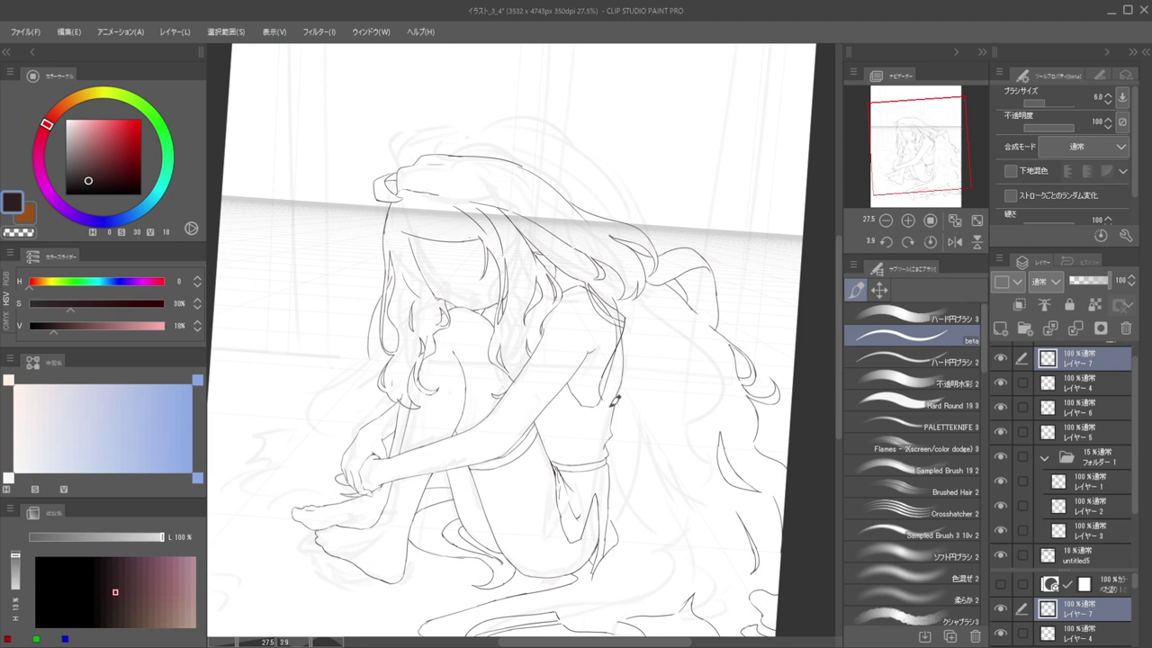
scroll(622, 399, "down", 5)
scroll(630, 405, "up", 5)
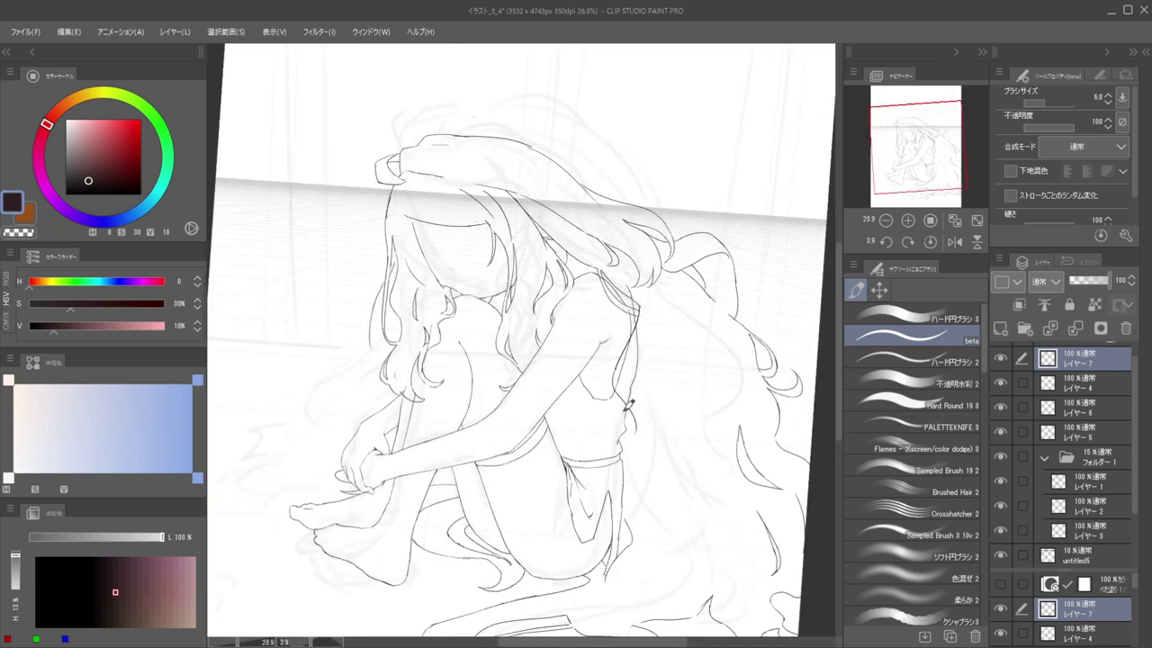
scroll(649, 293, "up", 6)
Erase the overshooting line at the shoulder and check it in mirrored view
key("e")
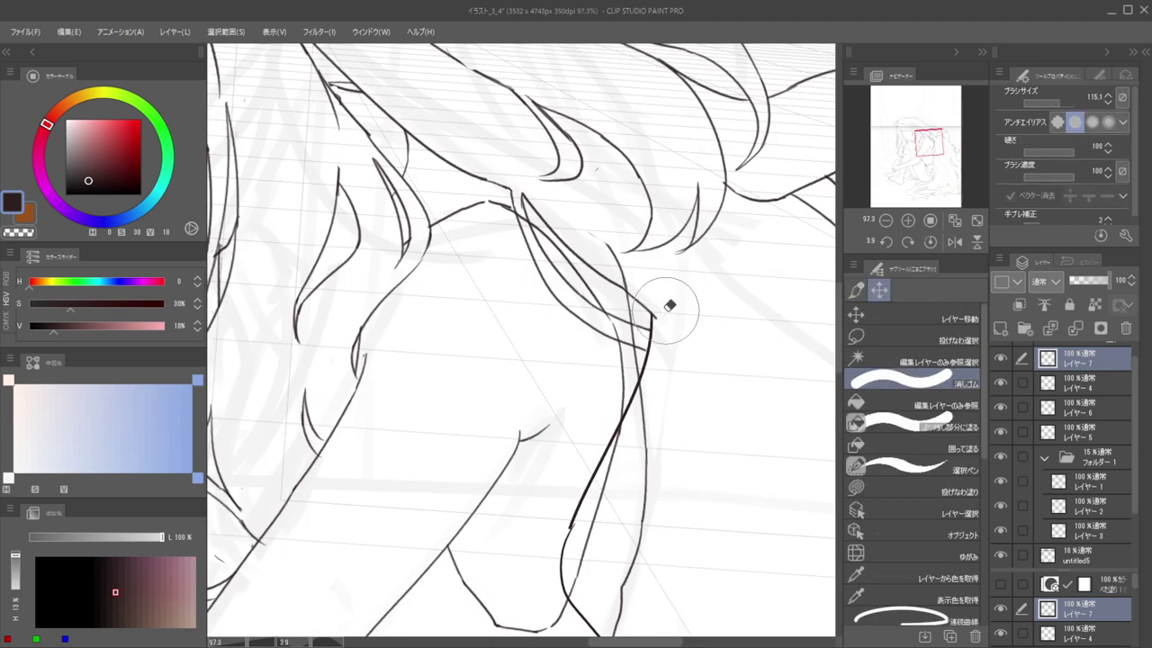
key("b")
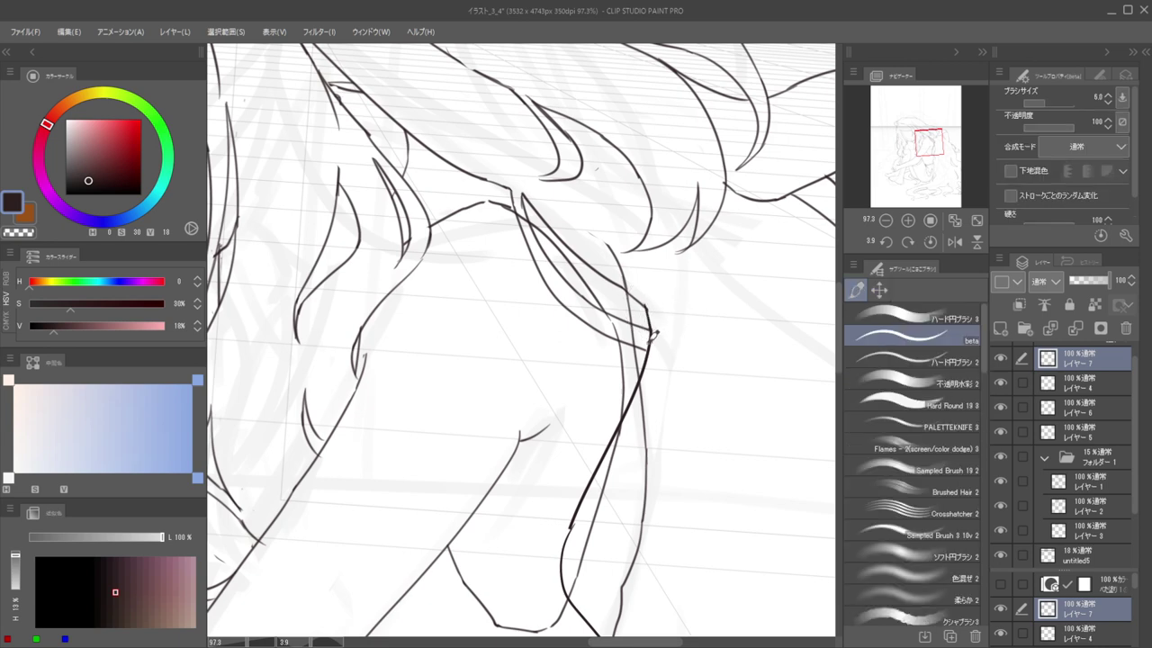
key("e")
mouse_move(673, 353)
left_mouse_down()
mouse_move(654, 353)
mouse_move(657, 330)
mouse_move(513, 310)
left_mouse_up()
scroll(669, 343, "down", 2)
key("h")
left_click_drag(640, 296, 592, 326)
scroll(592, 326, "up", 5)
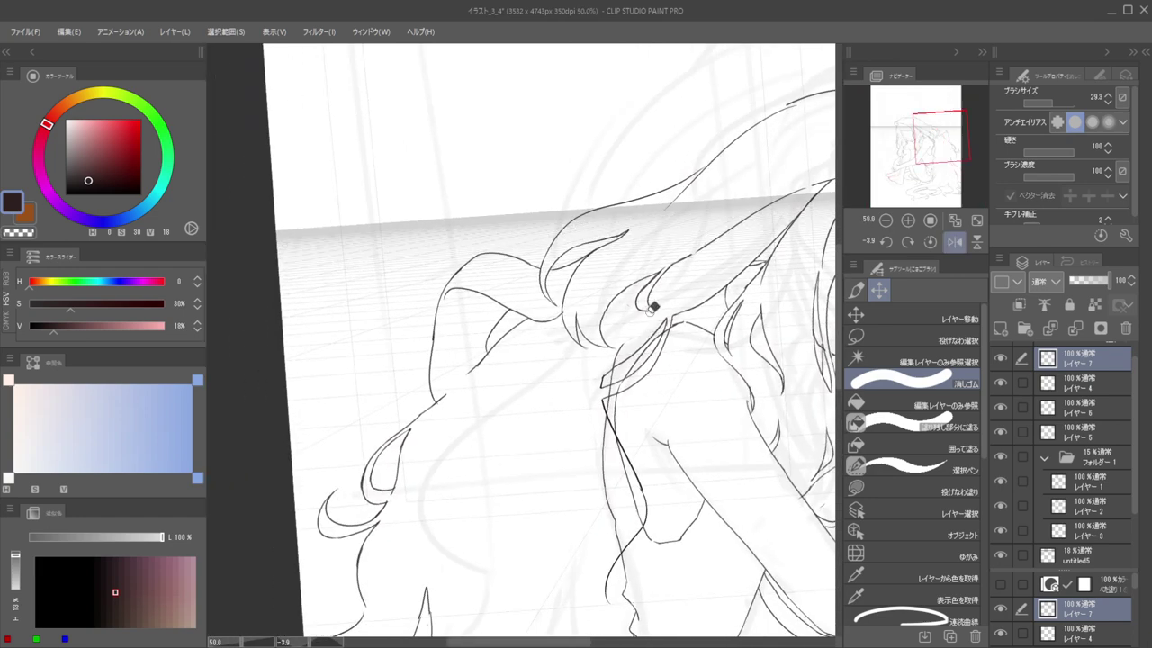
scroll(653, 311, "up", 2)
Zoom in on the shoulder and erase the old shoulder line
key("b")
key("m")
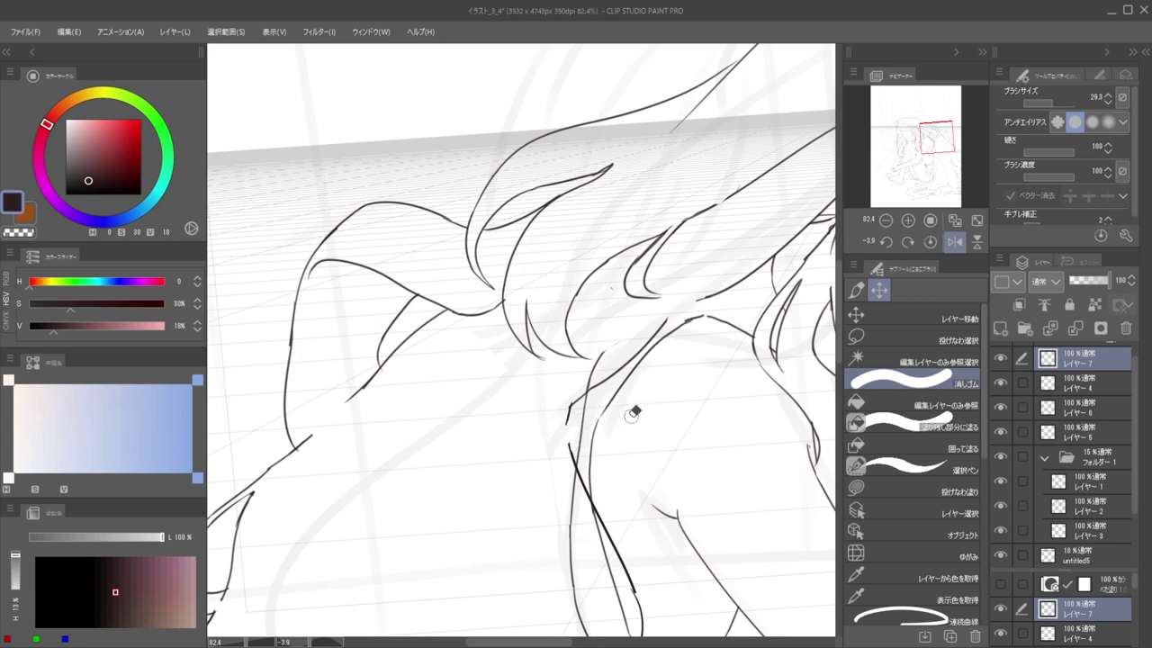
scroll(635, 404, "down", 4)
scroll(651, 373, "up", 2)
left_click_drag(652, 373, 658, 371)
key("b")
key("e")
left_click_drag(664, 328, 589, 400)
key("h")
scroll(622, 372, "down", 5)
scroll(671, 387, "up", 4)
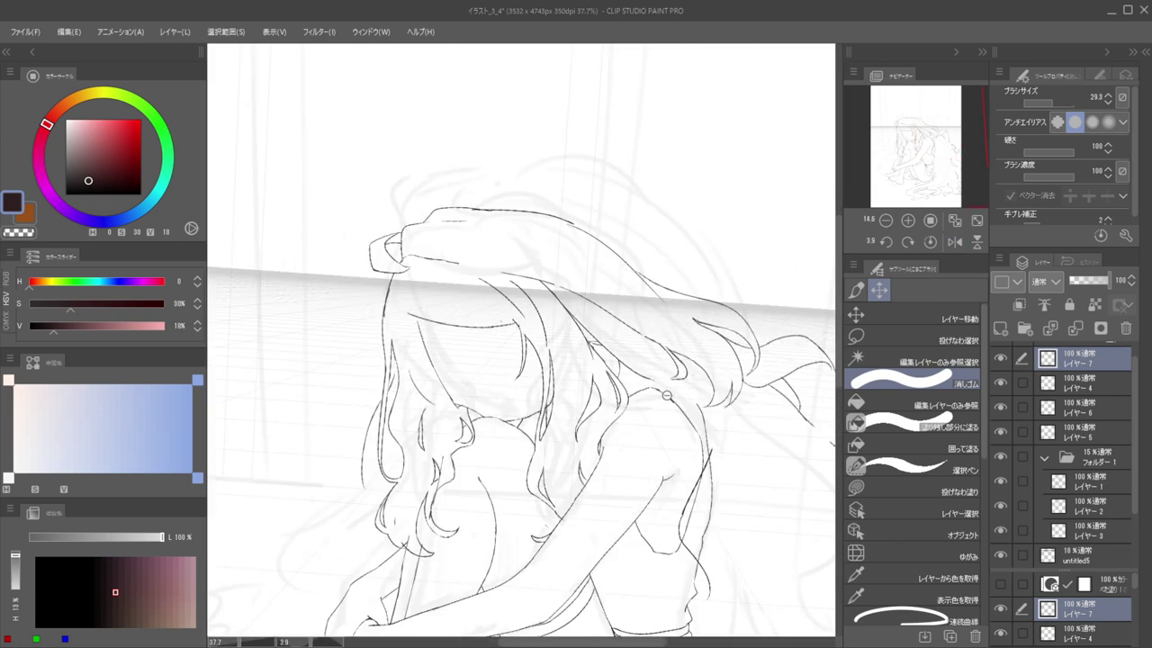
scroll(673, 399, "up", 1)
Draw a new line along the shoulder, redrawing it once, then check it mirrored
key("b")
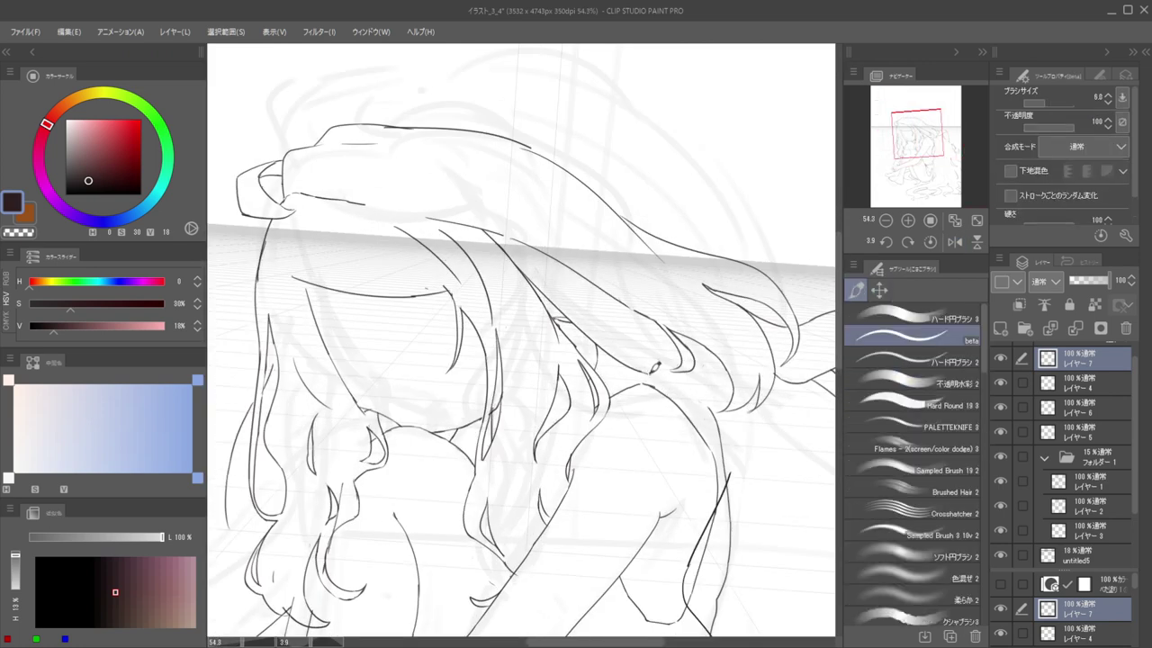
left_click_drag(651, 377, 721, 437)
key("ctrl+z")
left_click_drag(662, 376, 732, 455)
key("h")
left_click_drag(569, 380, 815, 364)
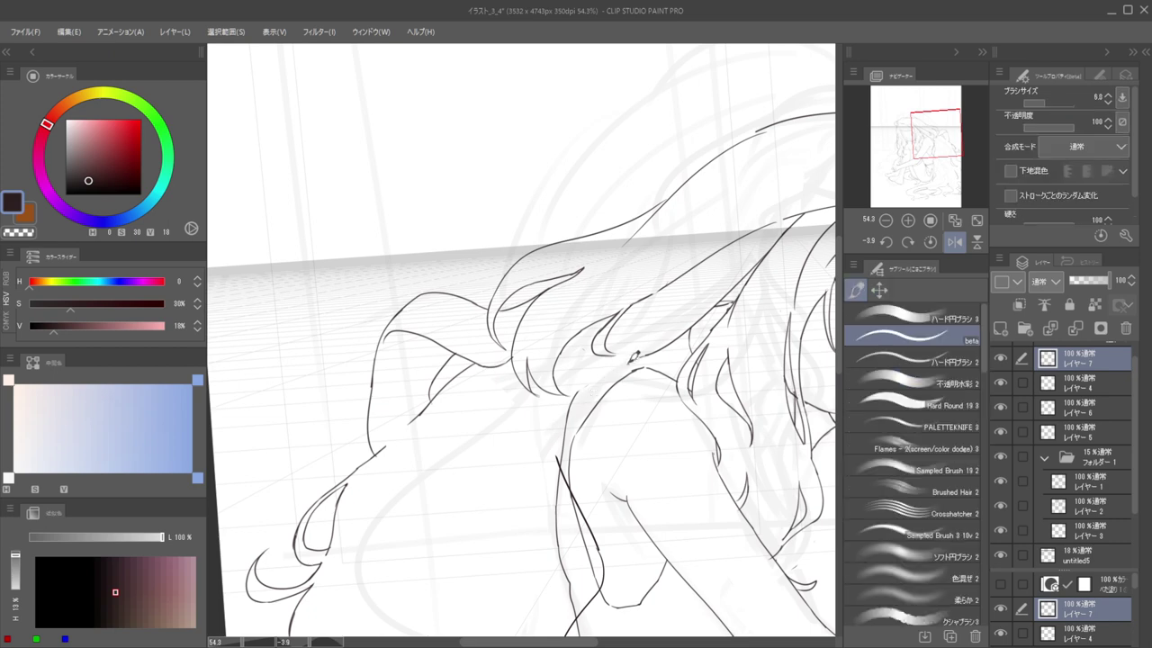
Ink the shoulder's left edge from the hair downward and restore the unmirrored view
left_click_drag(598, 389, 575, 433)
key("ctrl+z")
mouse_move(648, 350)
left_mouse_down()
mouse_move(593, 393)
mouse_move(574, 450)
mouse_move(546, 473)
left_mouse_up()
key("e")
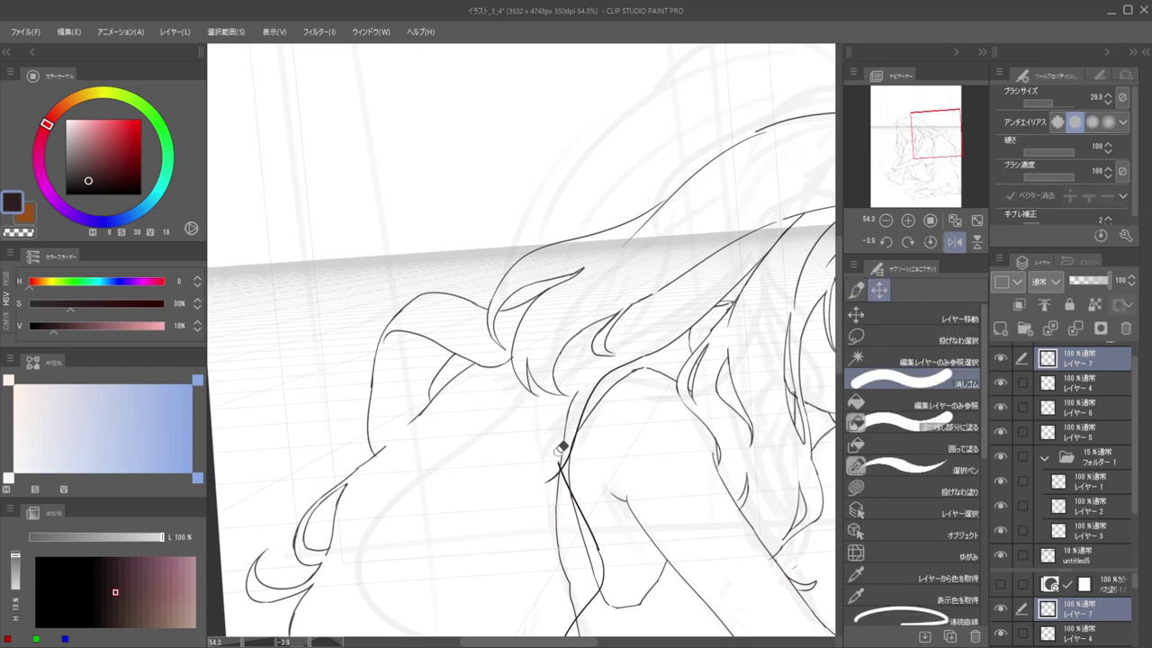
key("b")
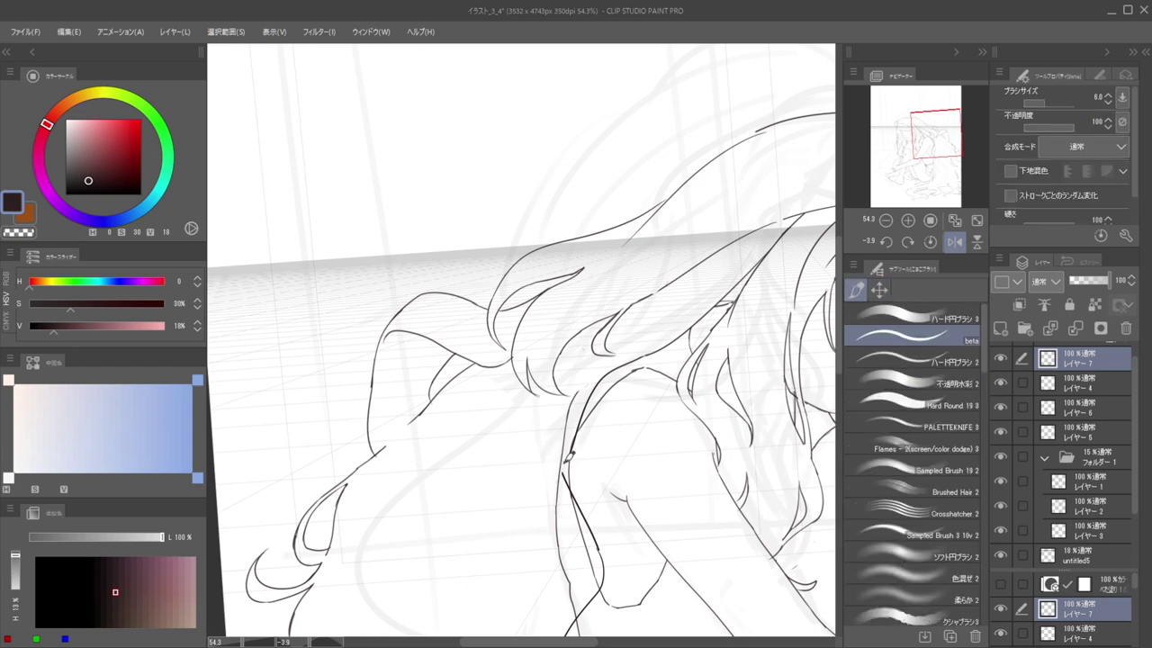
scroll(562, 447, "down", 9)
key("h")
scroll(612, 437, "up", 12)
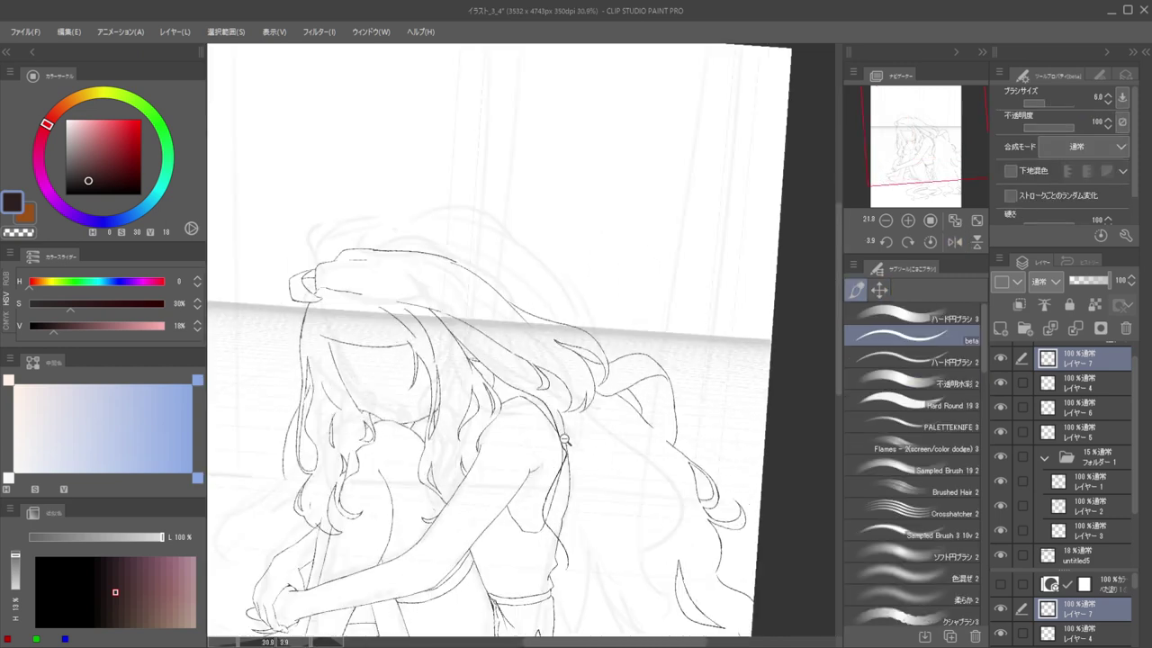
Pick Layer 5 from the canvas, then return to Layer 7 with the ink brush
key("k")
left_click(580, 396)
key("e")
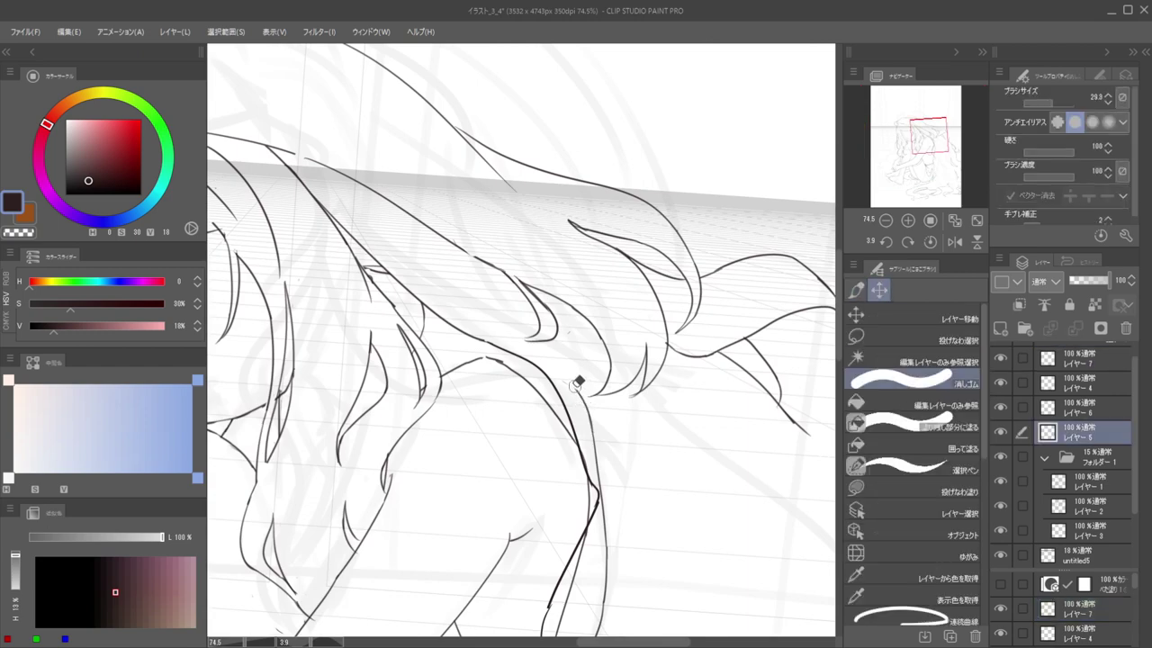
scroll(589, 423, "down", 9)
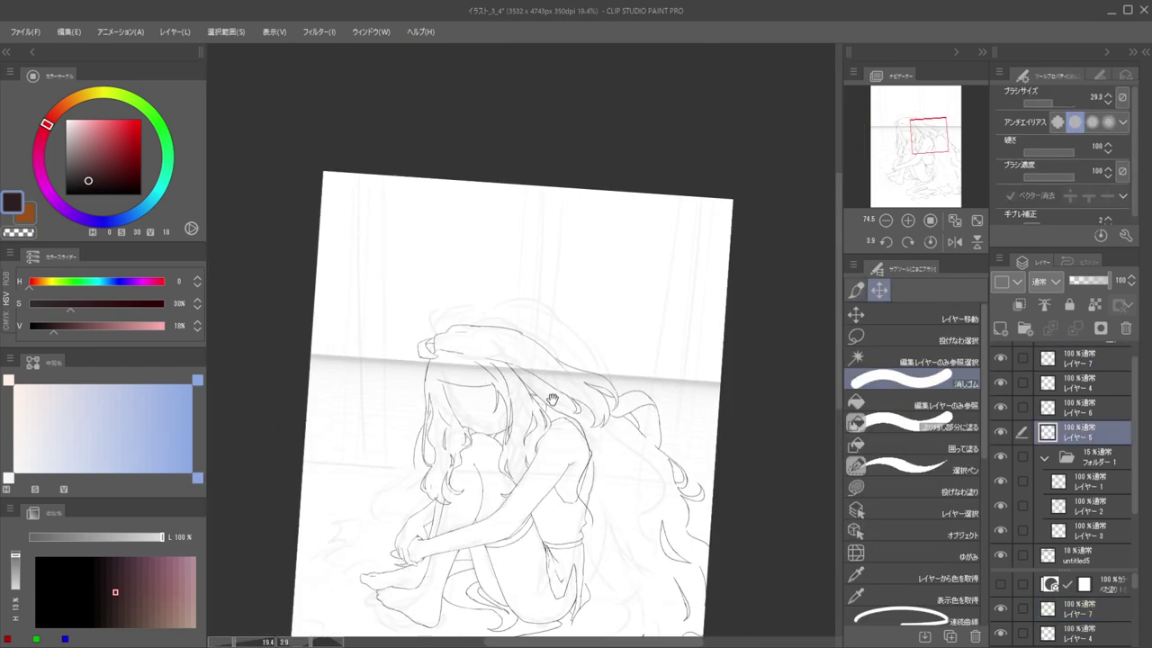
key("h")
left_click_drag(462, 418, 561, 403)
scroll(548, 458, "up", 9)
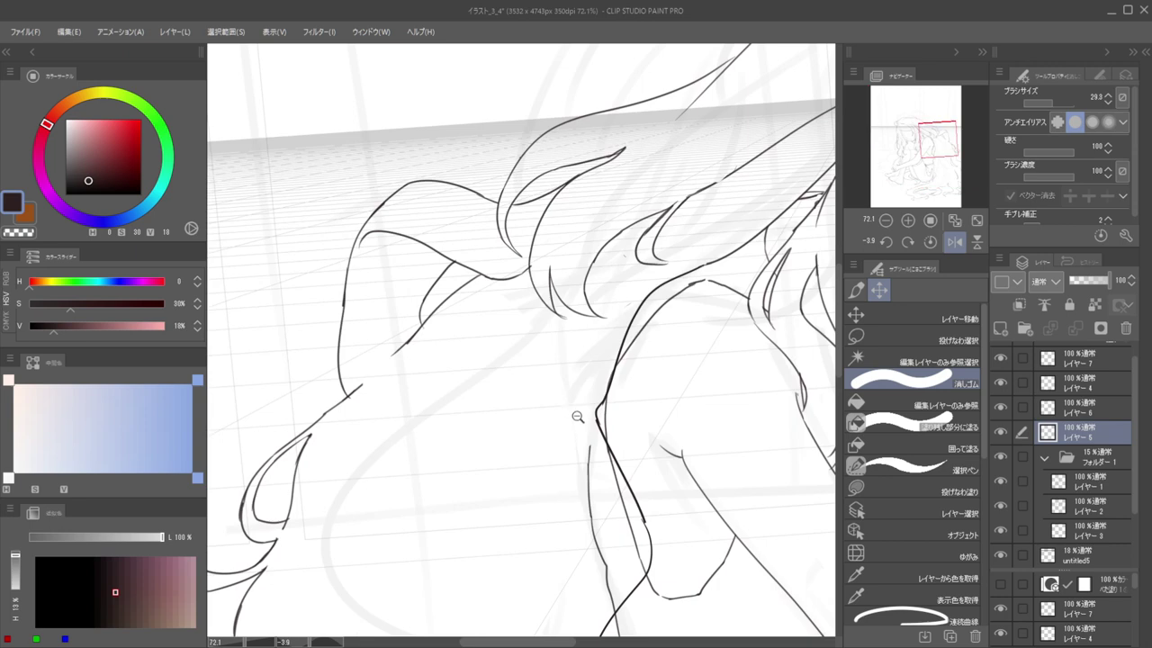
key("b")
left_click(607, 396, "ctrl+shift")
key("c")
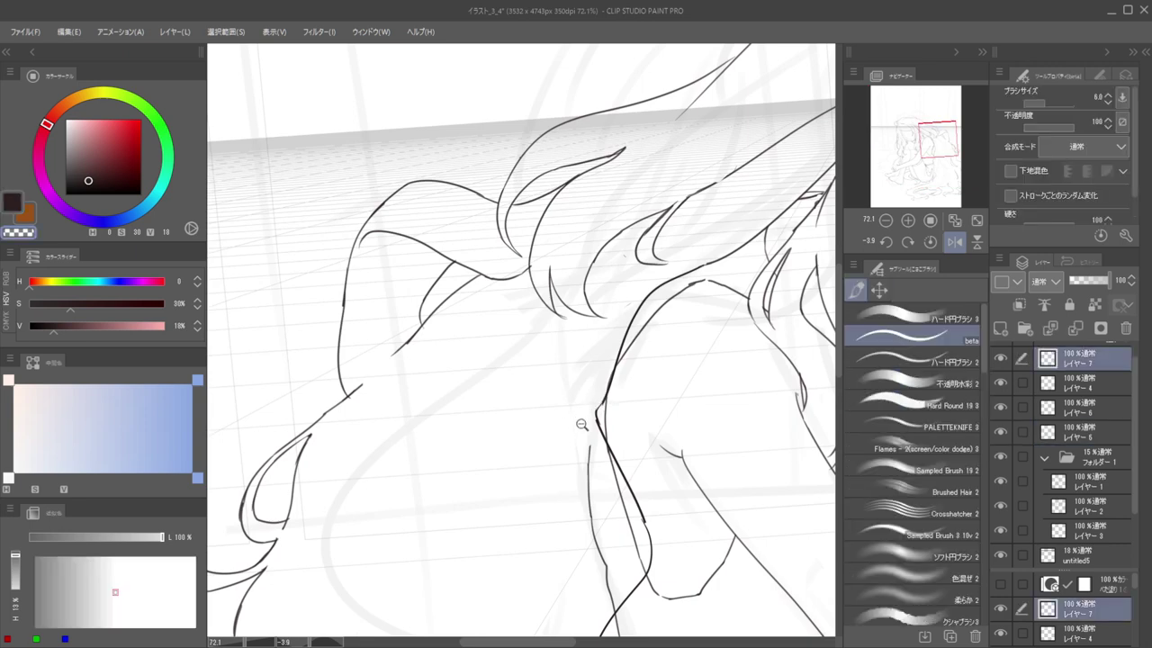
scroll(581, 423, "down", 4)
scroll(630, 391, "up", 2)
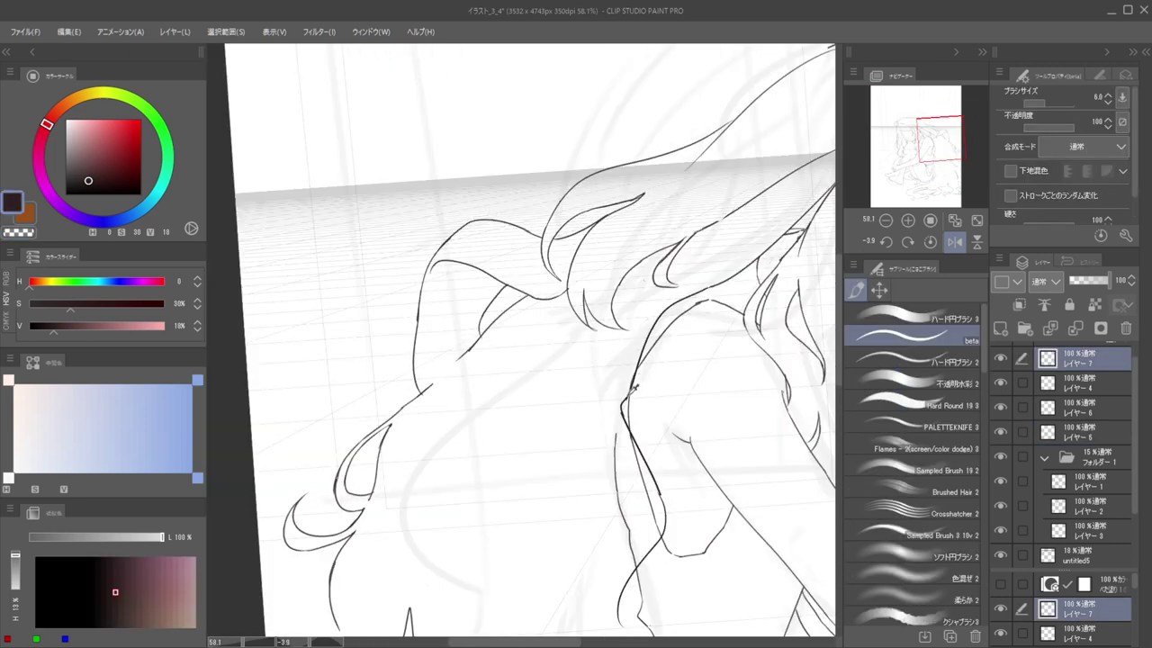
Draw a line down the shoulder, redrawing it once, in mirrored view
left_click_drag(632, 389, 592, 470)
key("ctrl+z")
mouse_move(599, 428)
left_mouse_down()
mouse_move(572, 501)
mouse_move(476, 451)
mouse_move(547, 438)
mouse_move(536, 491)
left_mouse_up()
key("h")
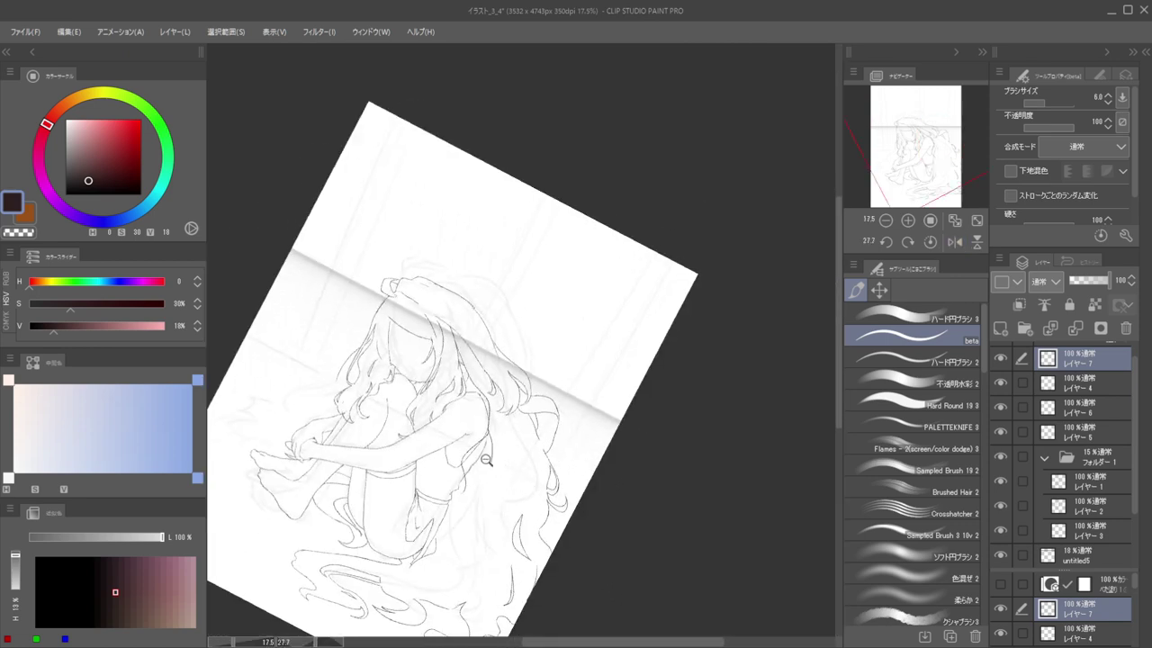
scroll(536, 491, "up", 4)
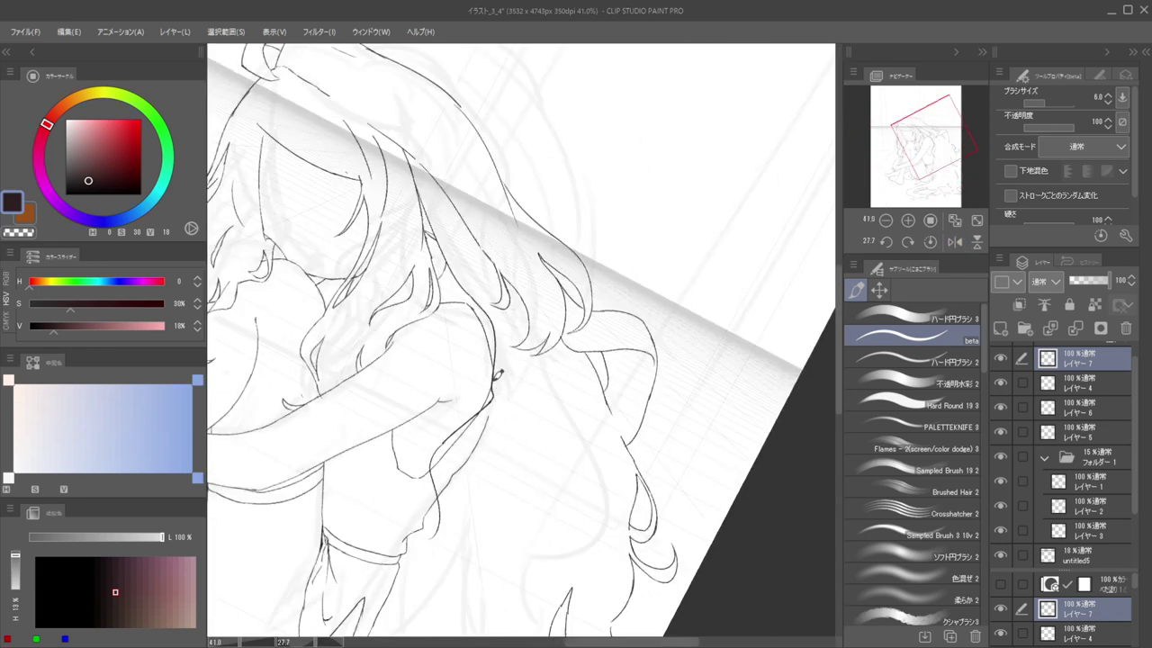
Add a short stroke branching off the body contour, redrawing it once
left_click_drag(495, 393, 533, 425)
key("ctrl+z")
mouse_move(492, 389)
left_mouse_down()
mouse_move(523, 436)
mouse_move(666, 364)
left_mouse_up()
scroll(496, 442, "down", 5)
scroll(666, 363, "up", 2)
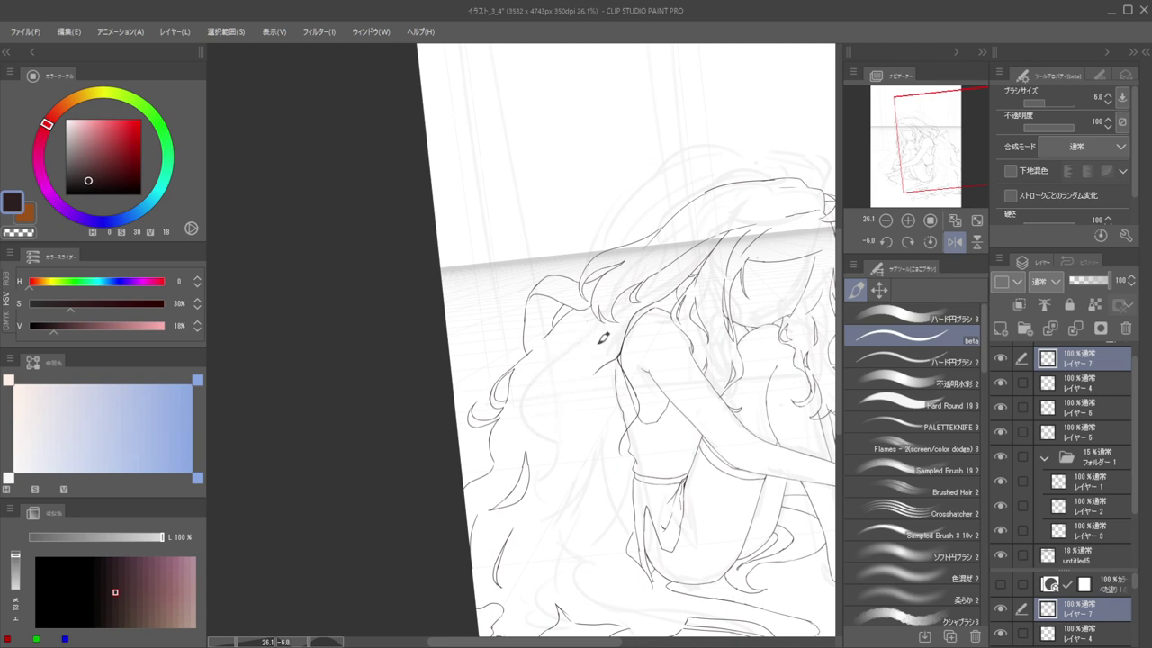
Draw a curved hair strand down-left and check it mirrored
left_click_drag(576, 368, 586, 412)
key("h")
left_click_drag(587, 408, 702, 414)
key("h")
key("h")
key("h")
left_click_drag(580, 419, 616, 419)
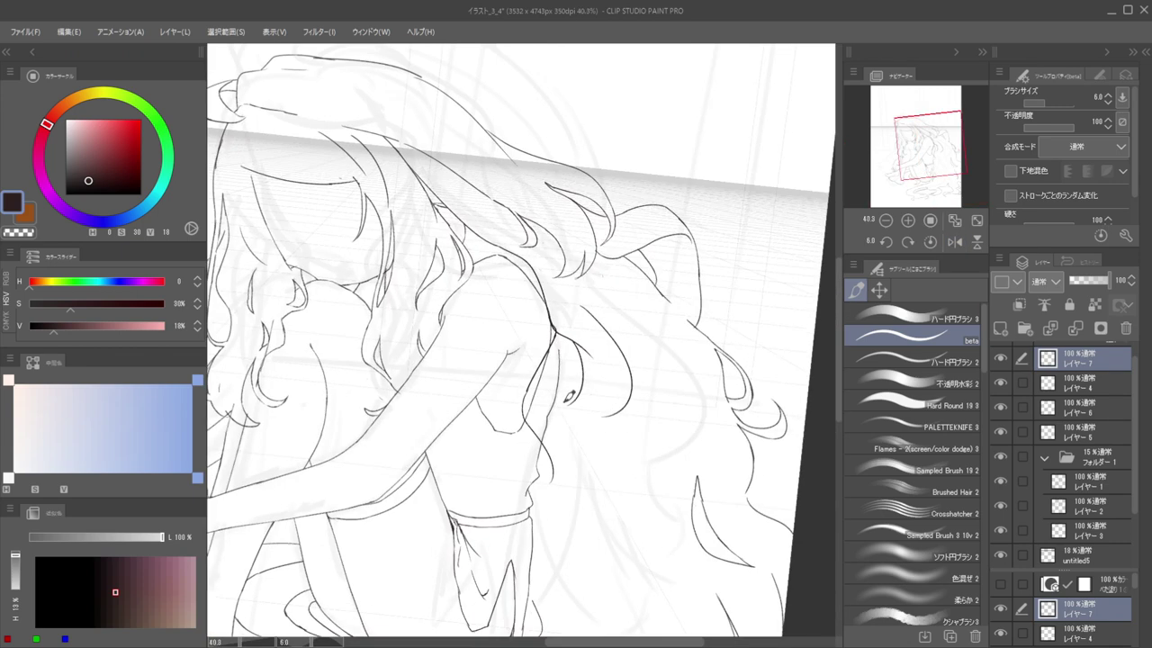
Draw a curving hair line along the wavy locks and check the whole drawing mirrored
key("e")
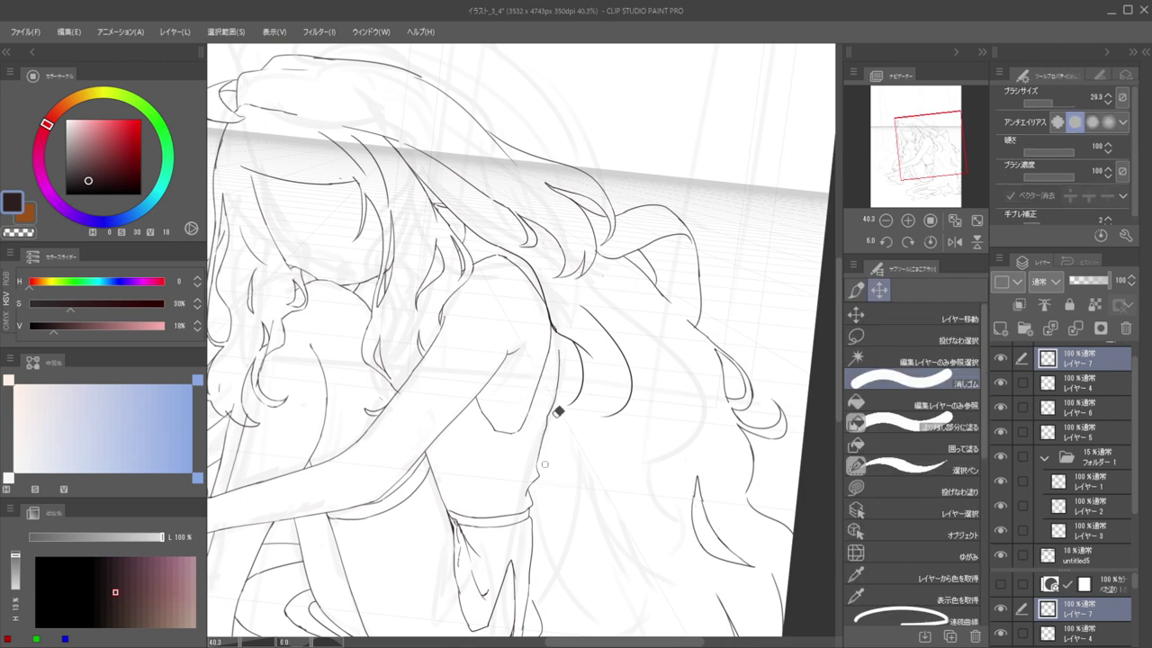
key("b")
key("e")
key("b")
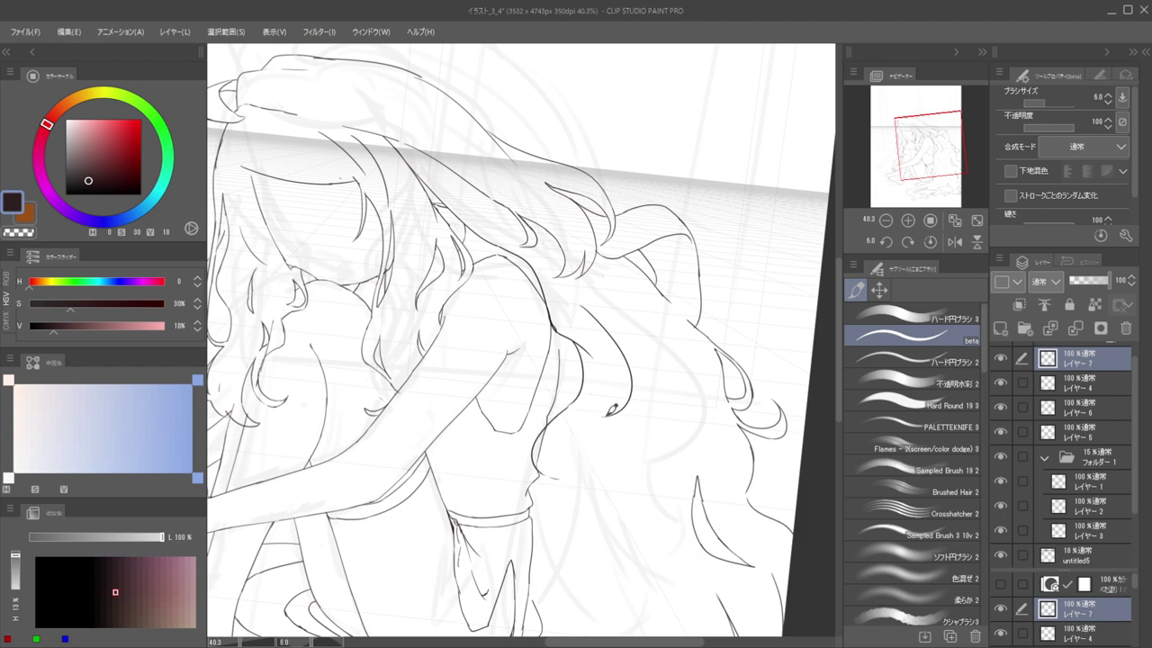
left_click_drag(593, 419, 592, 475)
left_click_drag(570, 437, 495, 436)
key("h")
left_click_drag(559, 427, 640, 422)
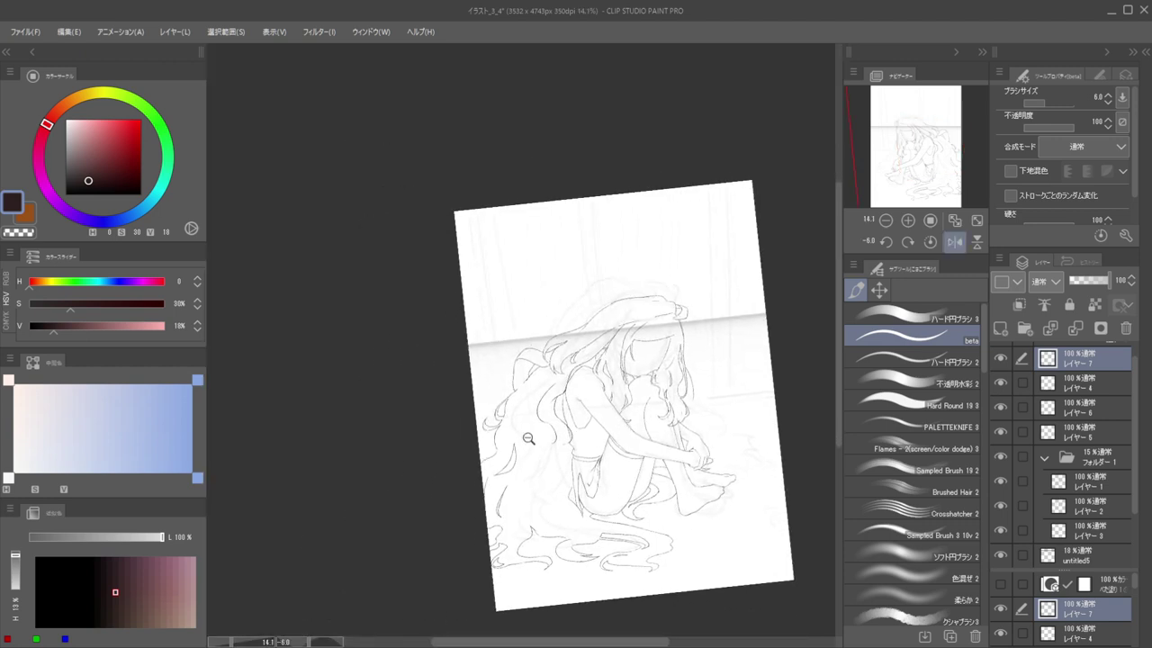
left_click_drag(530, 437, 586, 420)
Try a hair line curving down-left, undo it, and erase a stray bit of line
key("e")
key("p")
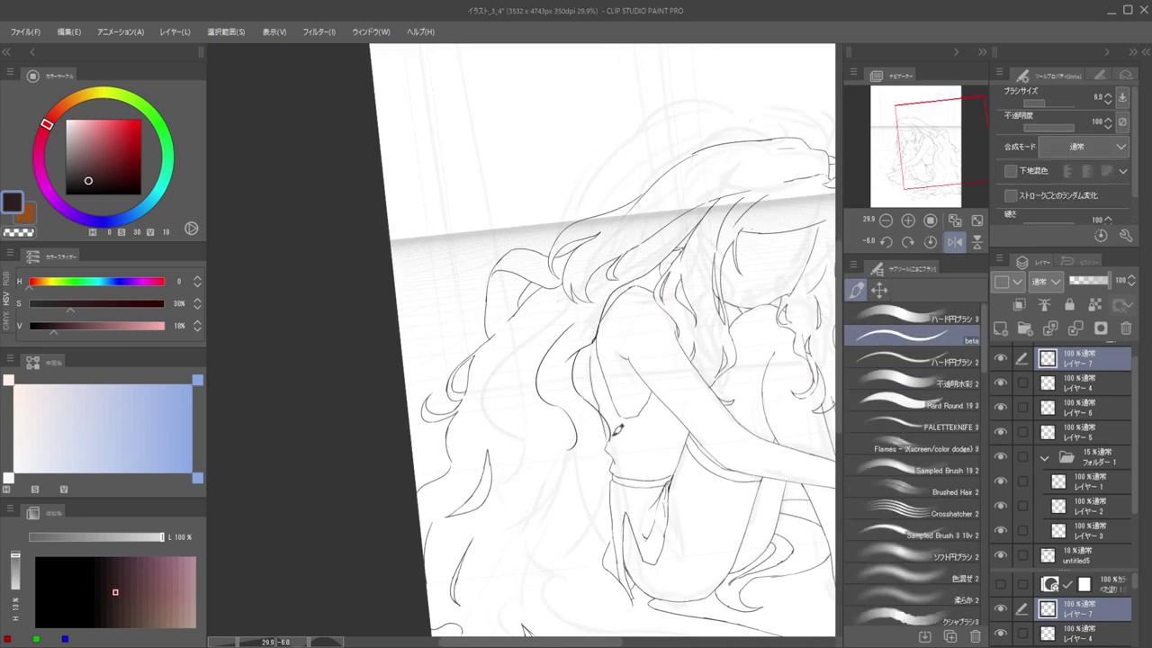
left_click_drag(610, 438, 552, 470)
key("ctrl+z")
key("e")
left_click_drag(612, 430, 611, 435)
key("p")
Trim the hair stroke's right tip and draw two hair curves meeting at a point
key("h")
mouse_move(526, 476)
left_mouse_down()
mouse_move(581, 455)
mouse_move(530, 470)
left_mouse_up()
scroll(522, 470, "up", 2)
key("e")
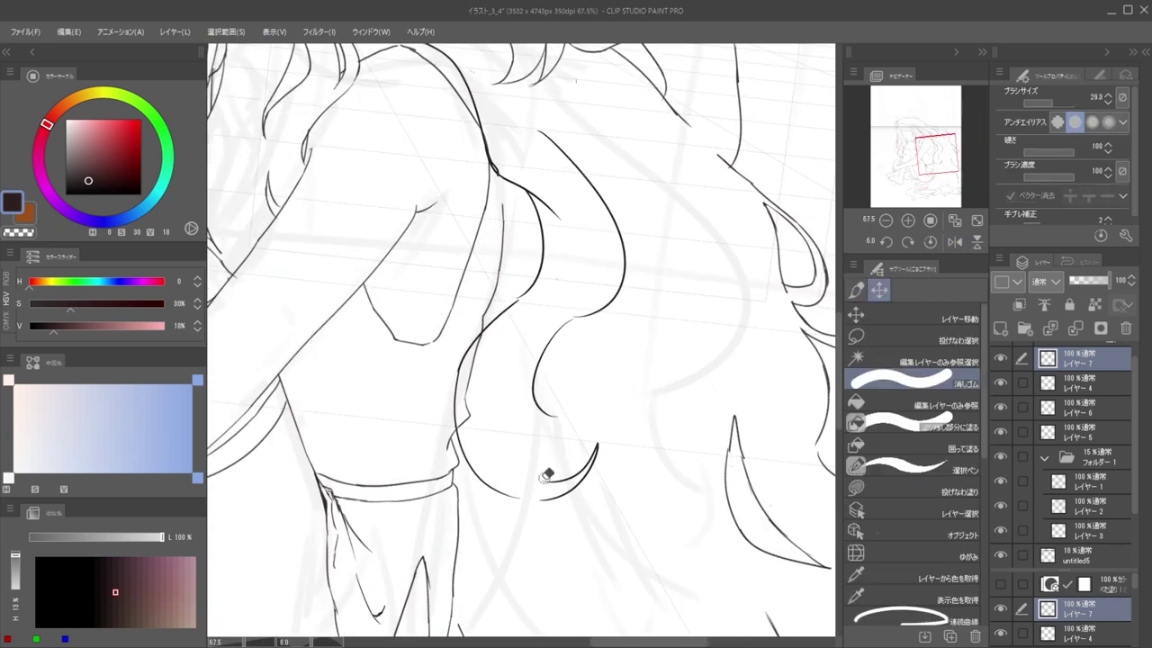
left_click_drag(599, 439, 586, 468)
key("p")
mouse_move(555, 416)
left_mouse_down()
mouse_move(597, 394)
mouse_move(551, 457)
mouse_move(571, 485)
mouse_move(543, 448)
mouse_move(616, 445)
mouse_move(580, 500)
mouse_move(524, 403)
mouse_move(429, 429)
left_mouse_up()
key("h")
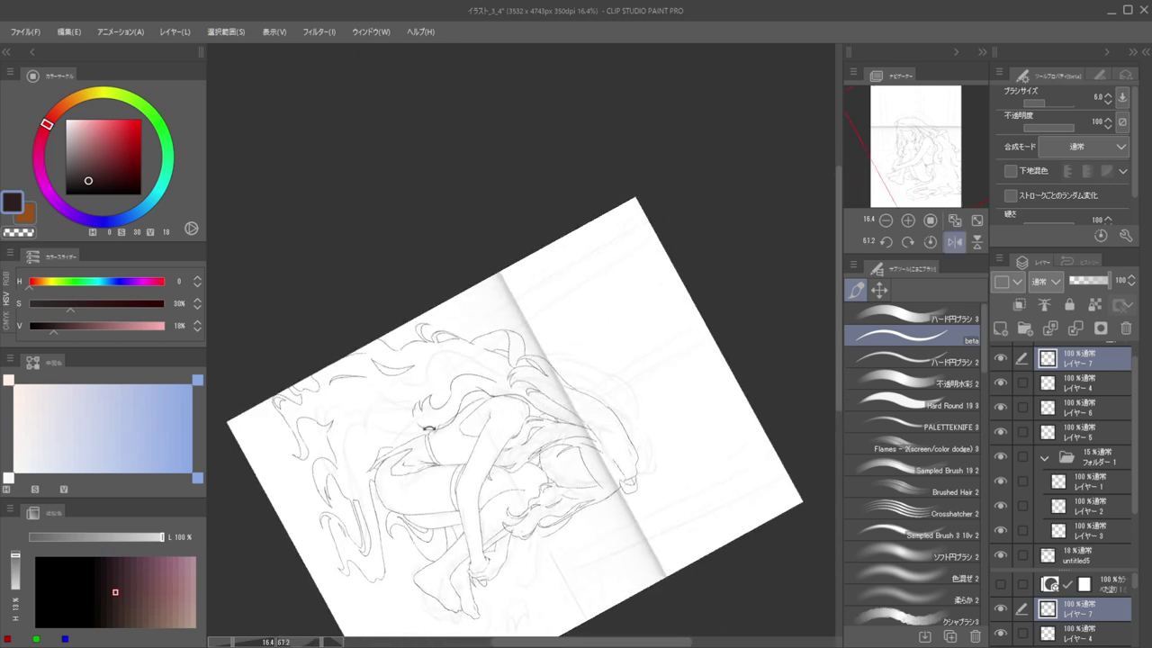
Erase part of the old hook stroke on the hair lock beside her back
scroll(415, 411, "up", 3)
key("e")
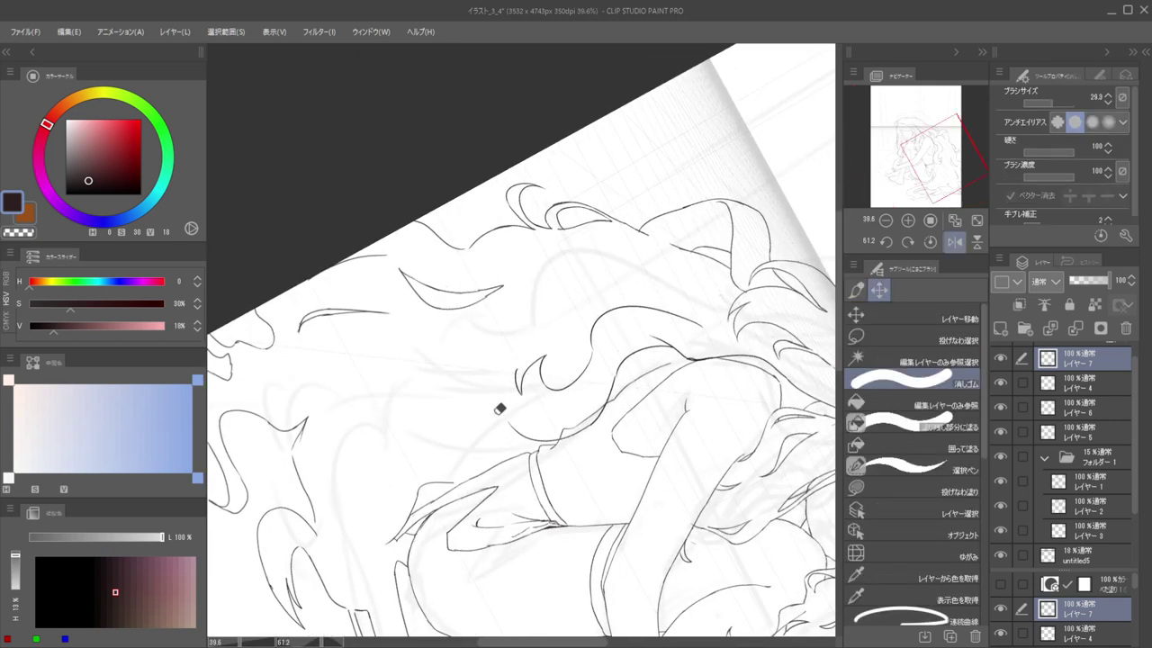
left_click_drag(522, 402, 534, 368)
key("p")
key("e")
key("p")
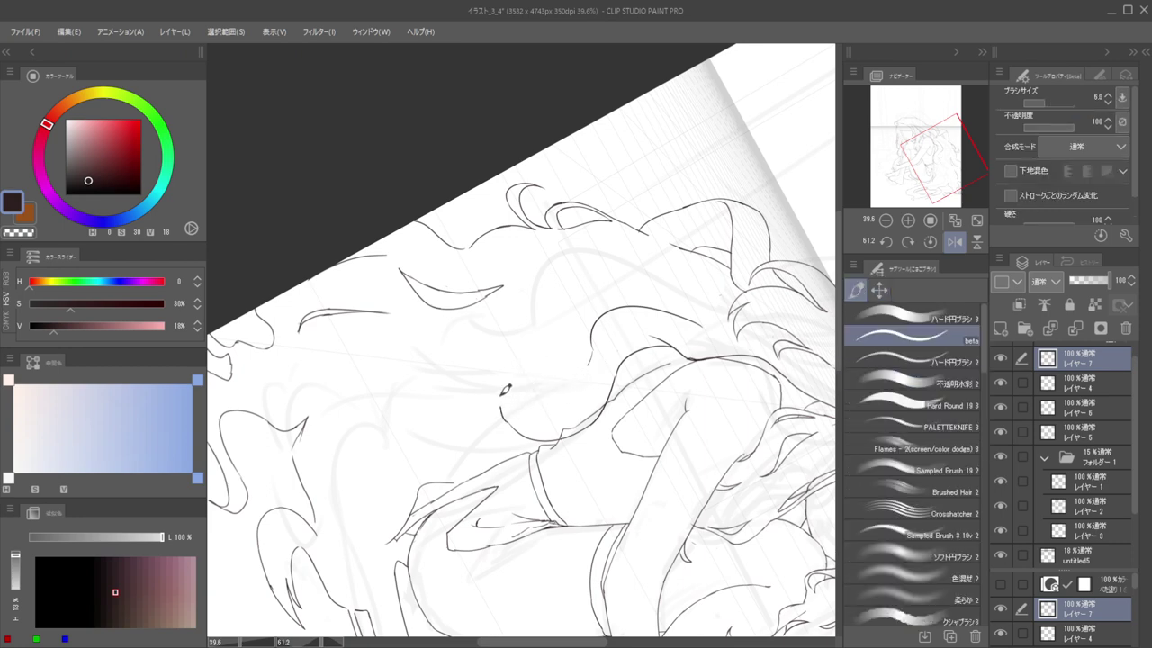
key("ctrl+z")
Redraw the hair outline curve several times, undoing each unsatisfying attempt
left_click_drag(589, 363, 556, 390)
left_click_drag(516, 357, 516, 424)
key("ctrl+z")
mouse_move(518, 350)
left_mouse_down()
mouse_move(516, 420)
mouse_move(528, 394)
mouse_move(519, 348)
mouse_move(506, 418)
left_mouse_up()
key("ctrl+z")
key("ctrl+z")
key("ctrl+z")
mouse_move(517, 356)
left_mouse_down()
mouse_move(506, 401)
mouse_move(529, 423)
left_mouse_up()
left_click_drag(519, 353, 522, 415)
left_click_drag(518, 353, 528, 415)
key("ctrl+z")
left_click_drag(518, 352, 524, 429)
key("ctrl+z")
left_click_drag(518, 353, 527, 419)
key("ctrl+z")
left_click_drag(518, 351, 529, 417)
key("ctrl+z")
mouse_move(519, 351)
left_mouse_down()
mouse_move(526, 420)
mouse_move(511, 407)
mouse_move(531, 420)
mouse_move(516, 421)
left_mouse_up()
key("ctrl+z")
key("ctrl+z")
Flip the canvas back upright and draw a hooked hair stroke curling down beside her back
left_click_drag(609, 329, 605, 387)
key("h")
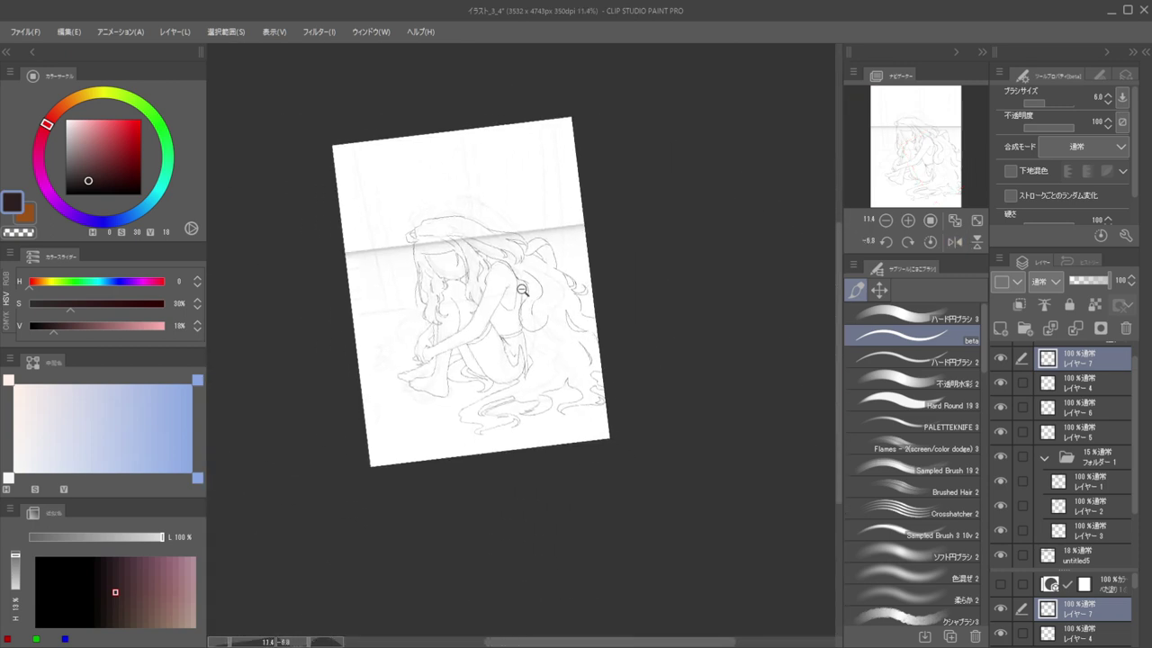
left_click_drag(523, 290, 562, 331)
key("e")
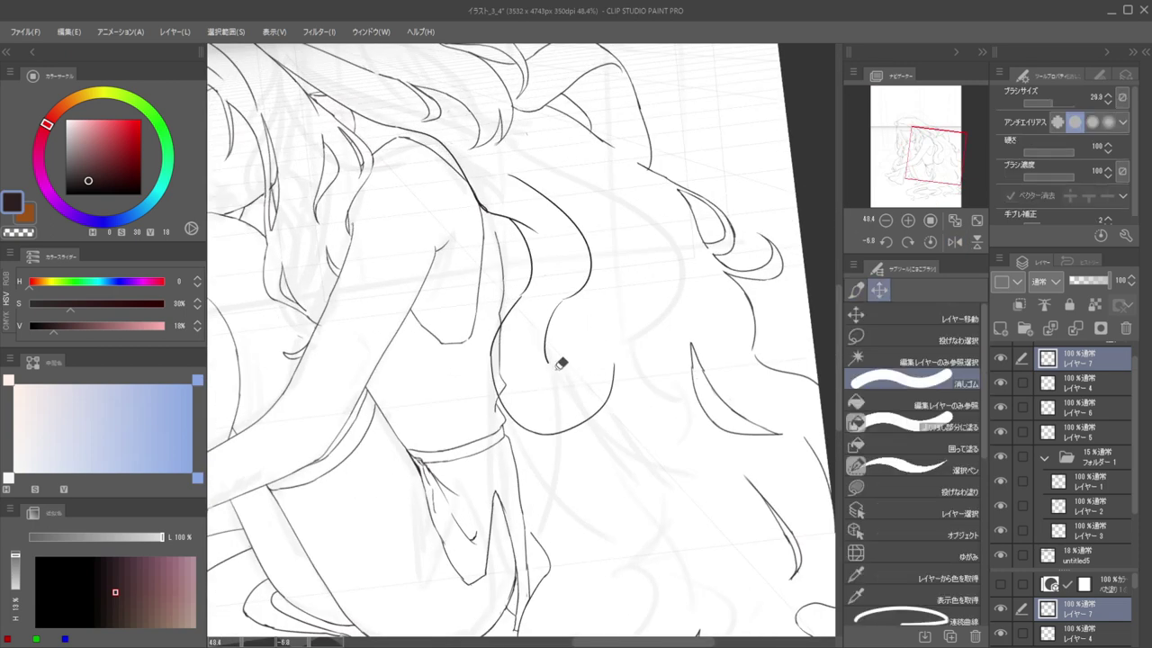
key("b")
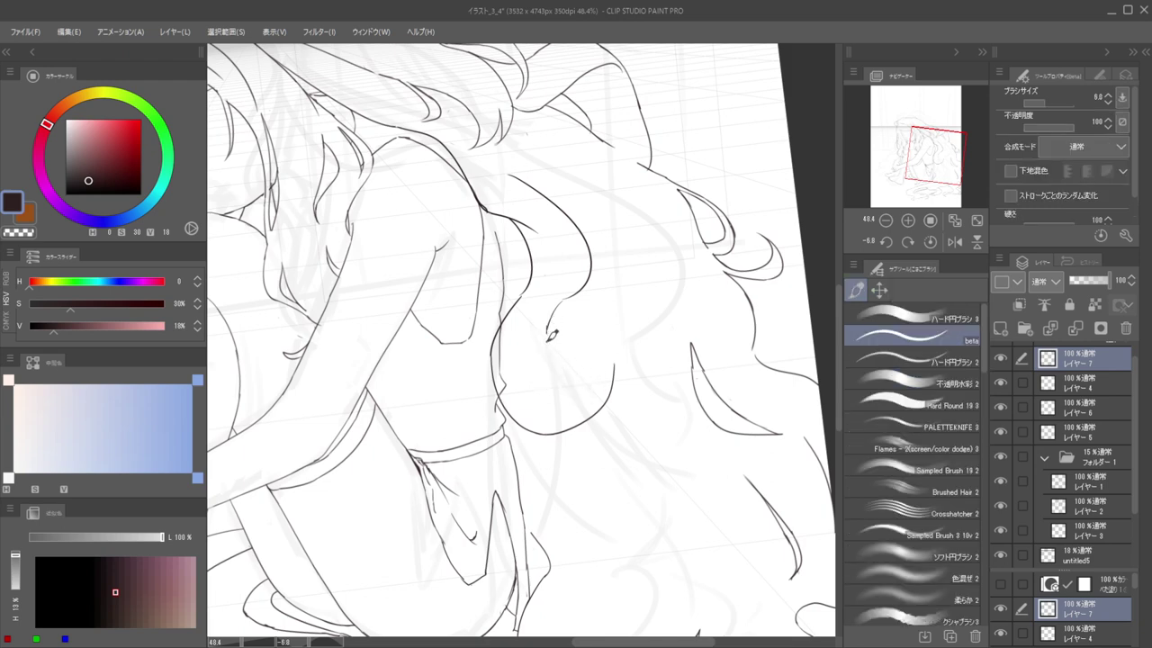
mouse_move(552, 334)
left_mouse_down()
mouse_move(599, 364)
mouse_move(600, 389)
left_mouse_up()
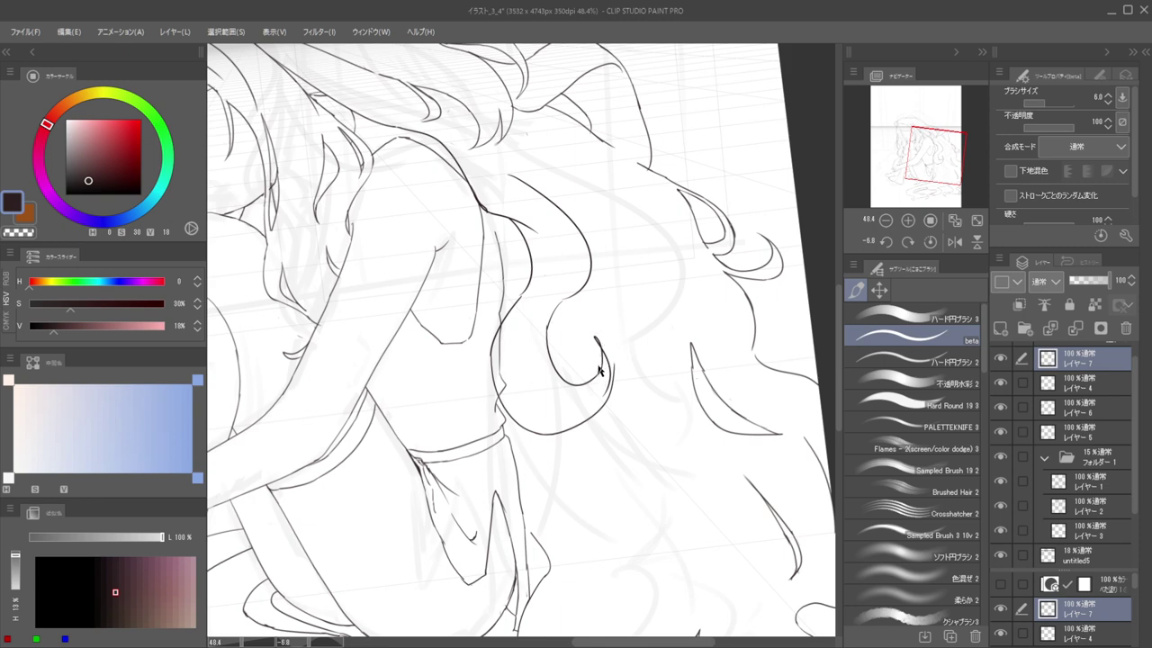
Redraw the hook stroke longer so it joins the lower hair line
scroll(597, 367, "down", 11)
scroll(595, 367, "up", 10)
key("e")
left_click_drag(595, 335, 607, 433)
scroll(591, 350, "up", 5)
key("b")
key("ctrl+z")
mouse_move(607, 332)
left_mouse_down()
mouse_move(619, 442)
mouse_move(583, 450)
mouse_move(624, 404)
mouse_move(625, 368)
mouse_move(525, 457)
left_mouse_up()
Rotate, pan and zoom the canvas in on the hair curl for a better drawing angle
key("e")
key("b")
scroll(557, 436, "down", 5)
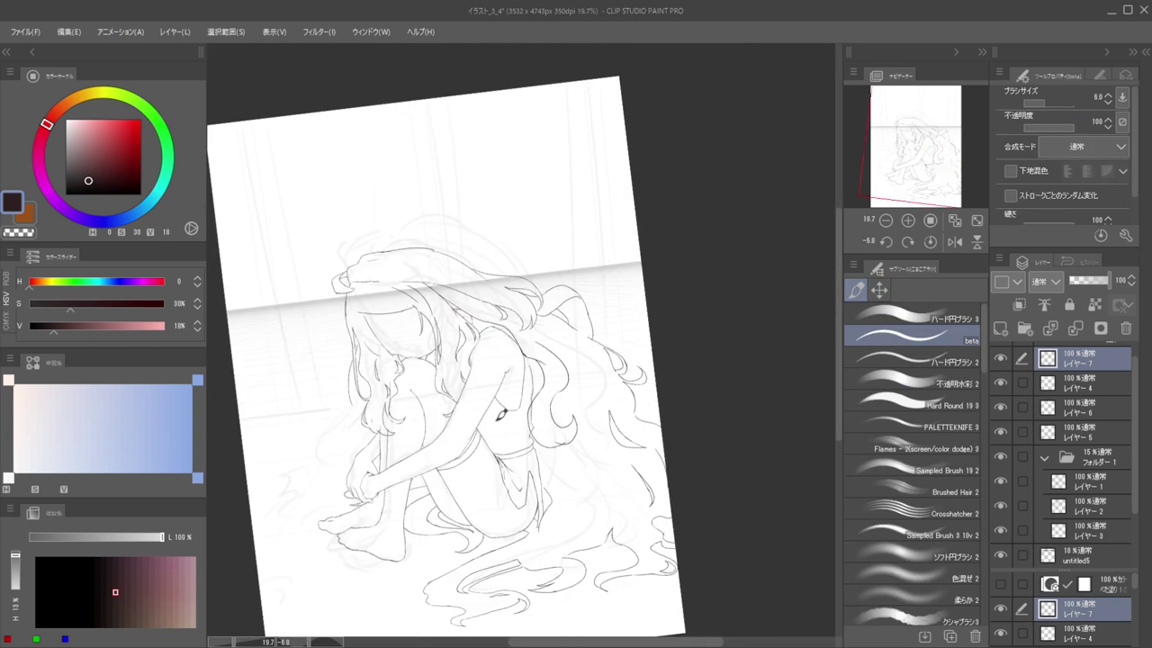
left_click_drag(708, 397, 576, 450)
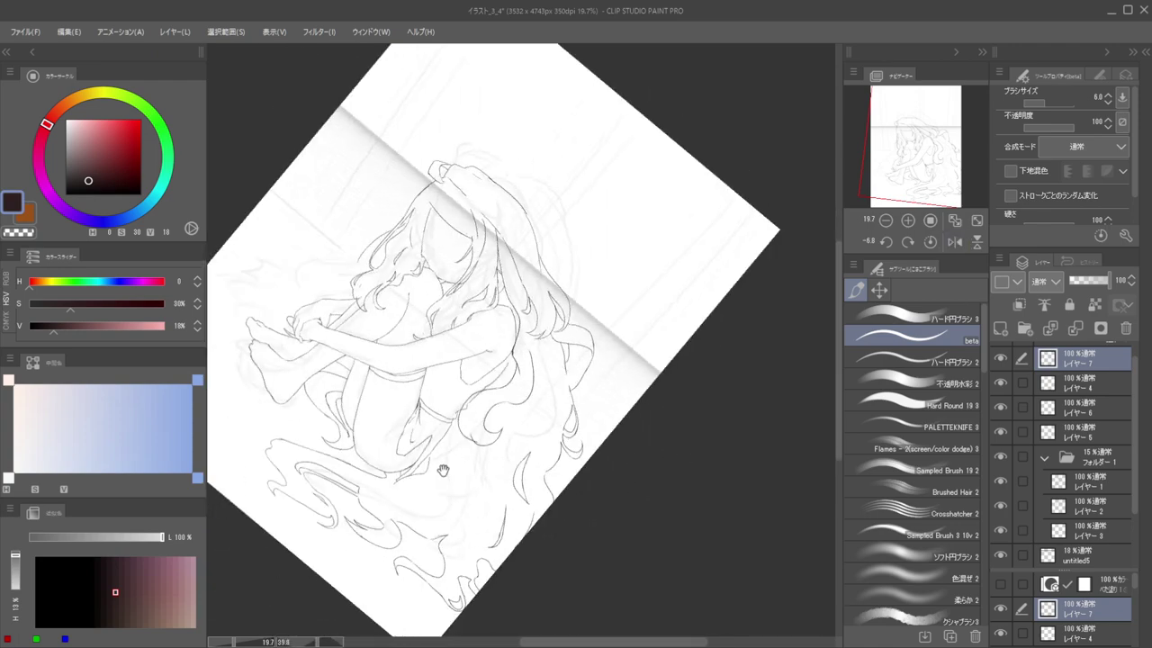
scroll(454, 452, "up", 4)
left_click_drag(501, 442, 405, 444)
mouse_move(450, 416)
left_mouse_down()
mouse_move(518, 436)
mouse_move(576, 412)
left_mouse_up()
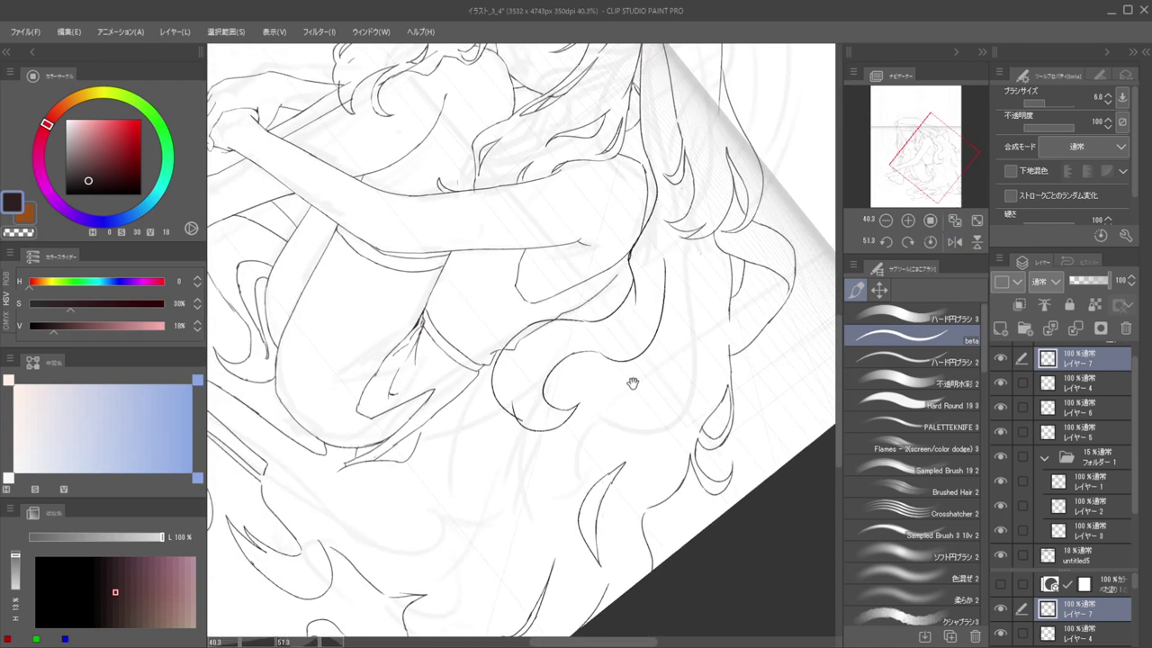
left_click_drag(635, 383, 610, 424)
scroll(502, 433, "up", 4)
Erase the curl's stray left arc and draw a curve joining it into the hair outline
key("e")
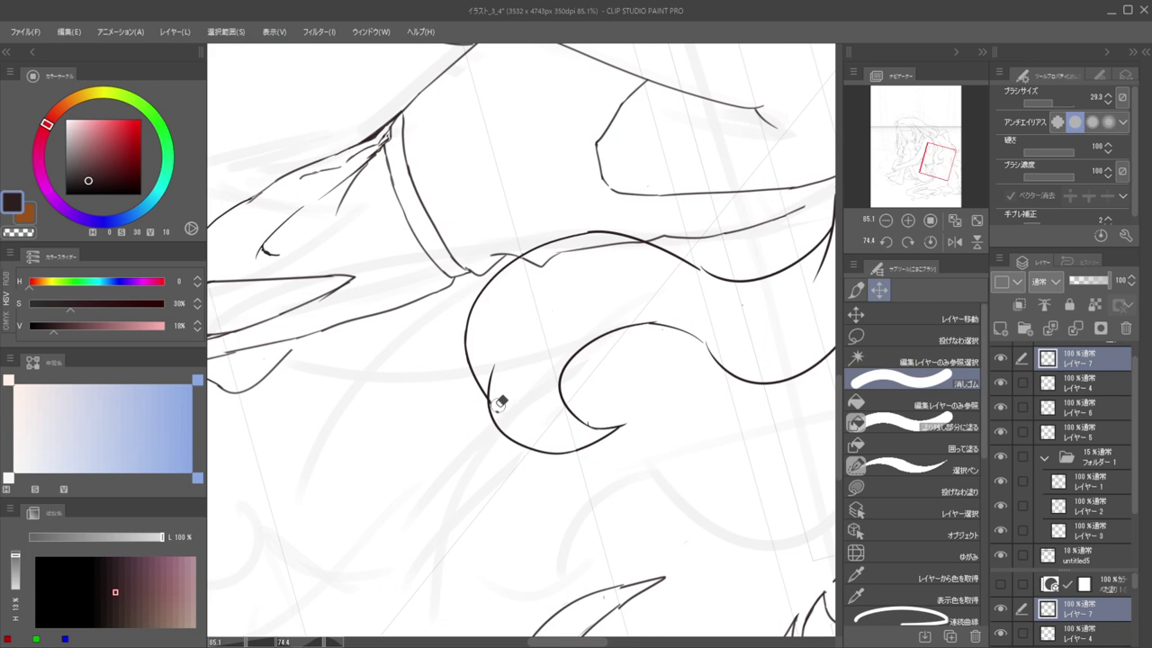
mouse_move(495, 401)
left_mouse_down()
mouse_move(480, 380)
mouse_move(483, 390)
mouse_move(471, 296)
mouse_move(481, 294)
mouse_move(477, 393)
mouse_move(487, 402)
left_mouse_up()
key("b")
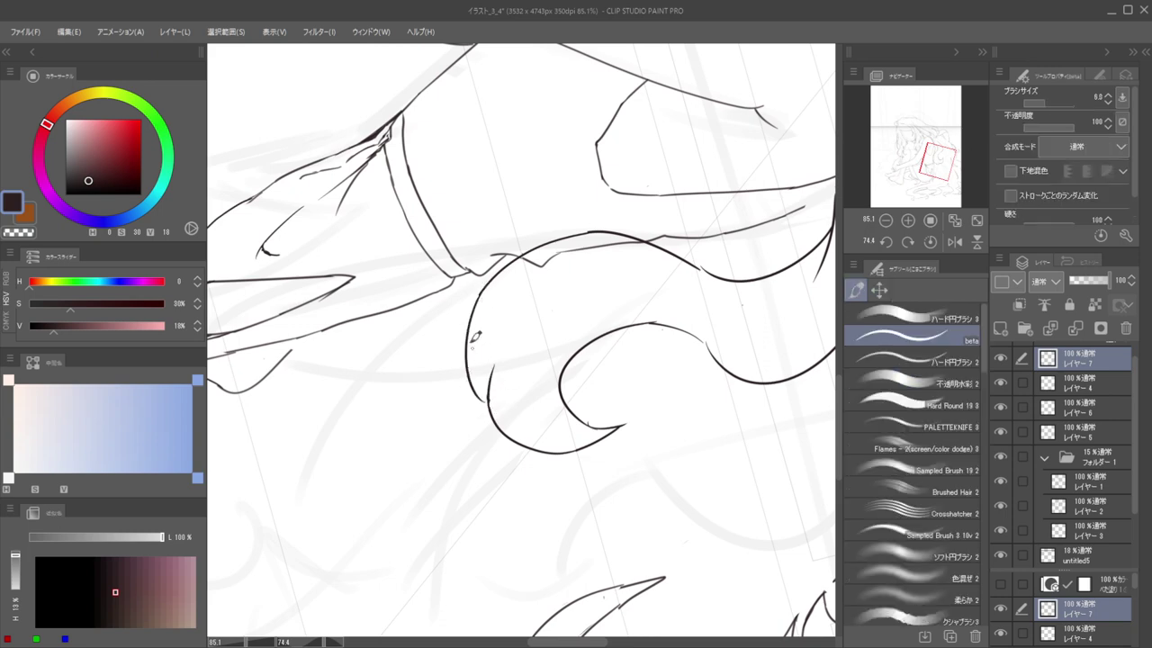
scroll(474, 365, "down", 8)
mouse_move(603, 320)
left_mouse_down()
mouse_move(498, 273)
mouse_move(527, 268)
mouse_move(631, 334)
mouse_move(574, 290)
mouse_move(600, 314)
mouse_move(540, 314)
left_mouse_up()
scroll(598, 314, "up", 2)
Mirror the canvas, zoom onto the hair curls, and draw a hair stroke curving down
key("h")
left_click_drag(491, 354, 514, 357)
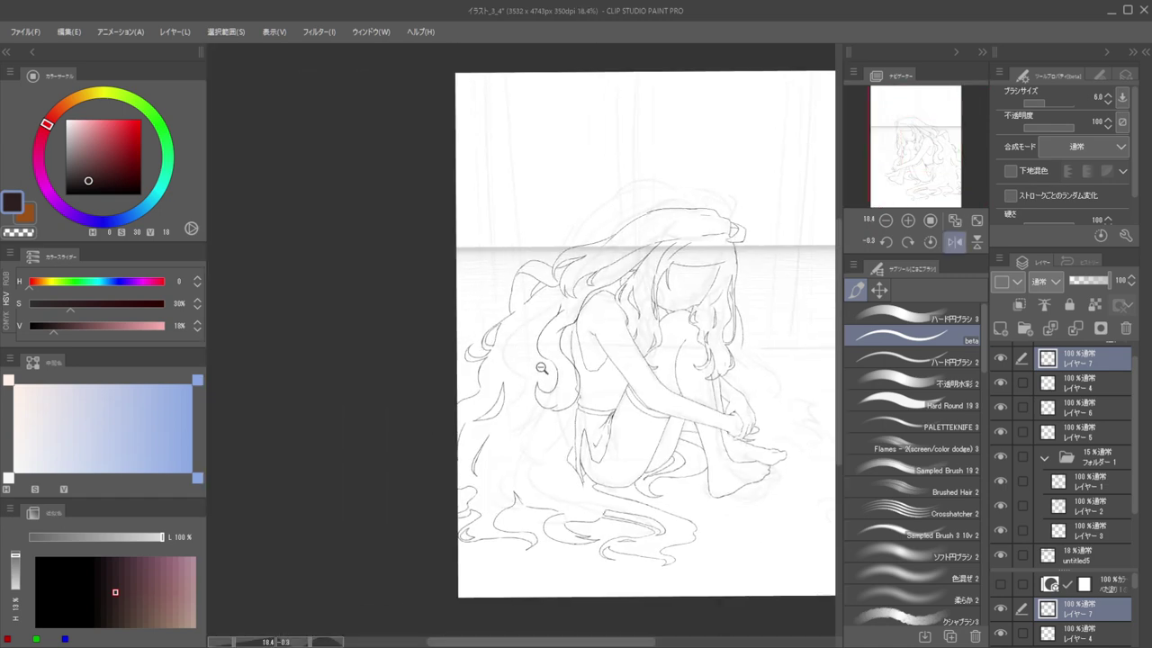
mouse_move(499, 315)
left_mouse_down()
mouse_move(557, 357)
mouse_move(521, 466)
left_mouse_up()
key("ctrl+z")
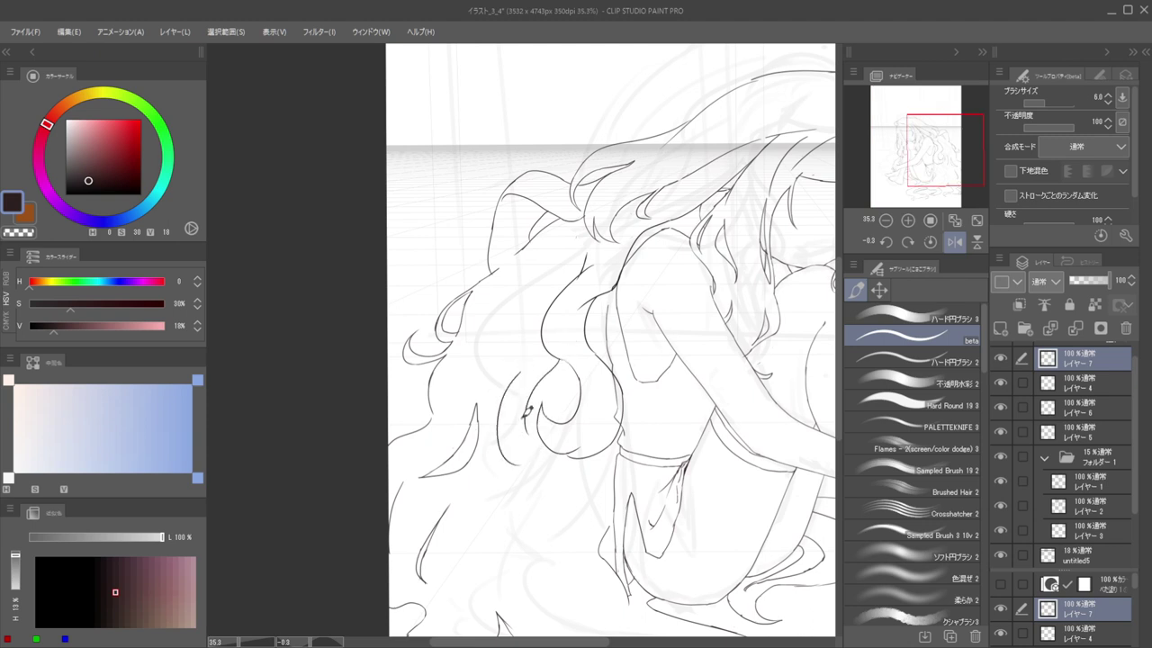
key("ctrl+z")
key("ctrl+z")
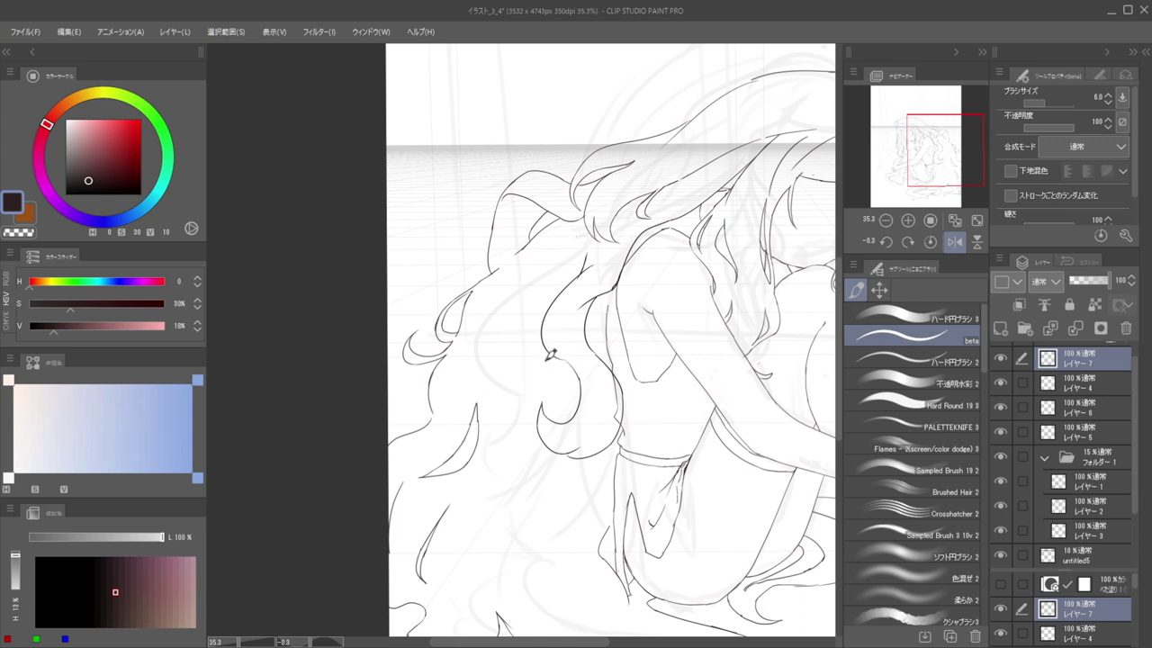
left_click_drag(560, 348, 524, 422)
left_click_drag(530, 354, 505, 418)
key("ctrl+z")
Redraw the downward hair stroke and the short stroke beside the curl
left_click_drag(524, 289, 468, 355)
key("ctrl+z")
left_click_drag(529, 288, 509, 371)
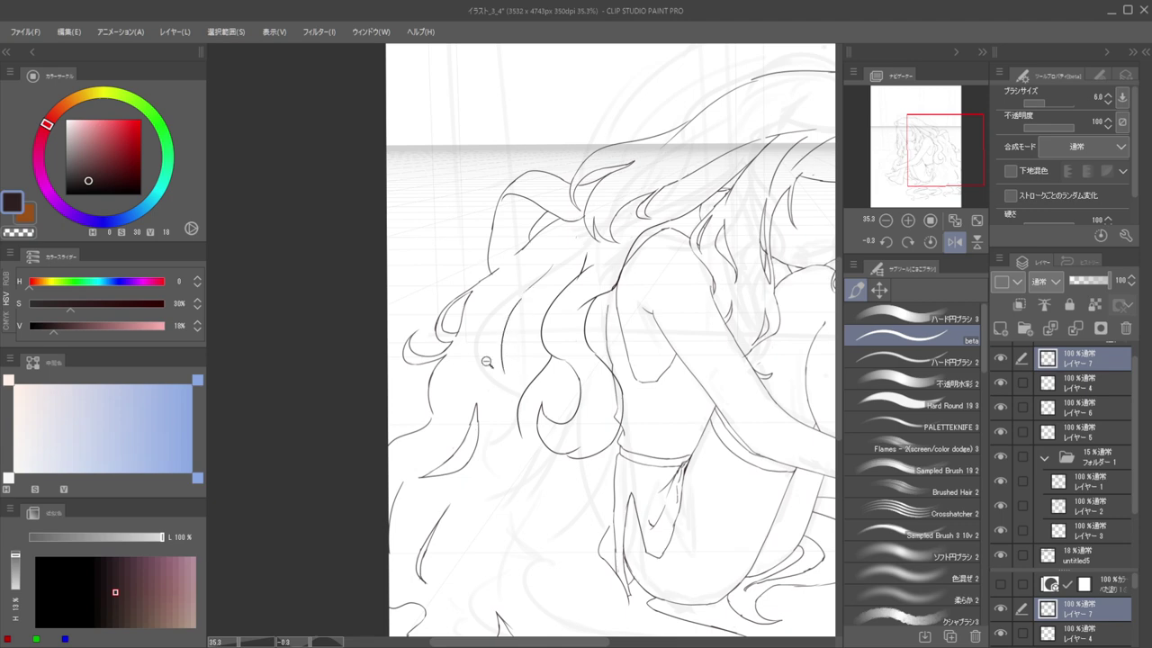
left_click(486, 362, "alt")
left_click(491, 354, "ctrl")
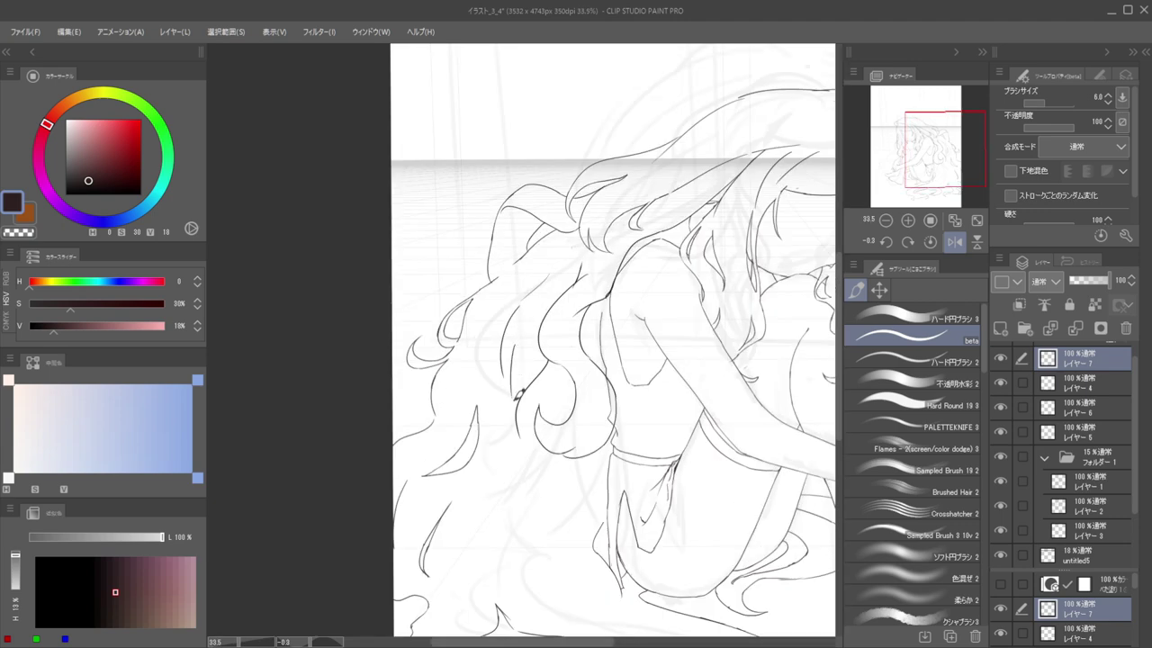
key("ctrl+z")
mouse_move(514, 343)
left_mouse_down()
mouse_move(519, 397)
mouse_move(491, 364)
mouse_move(529, 372)
left_mouse_up()
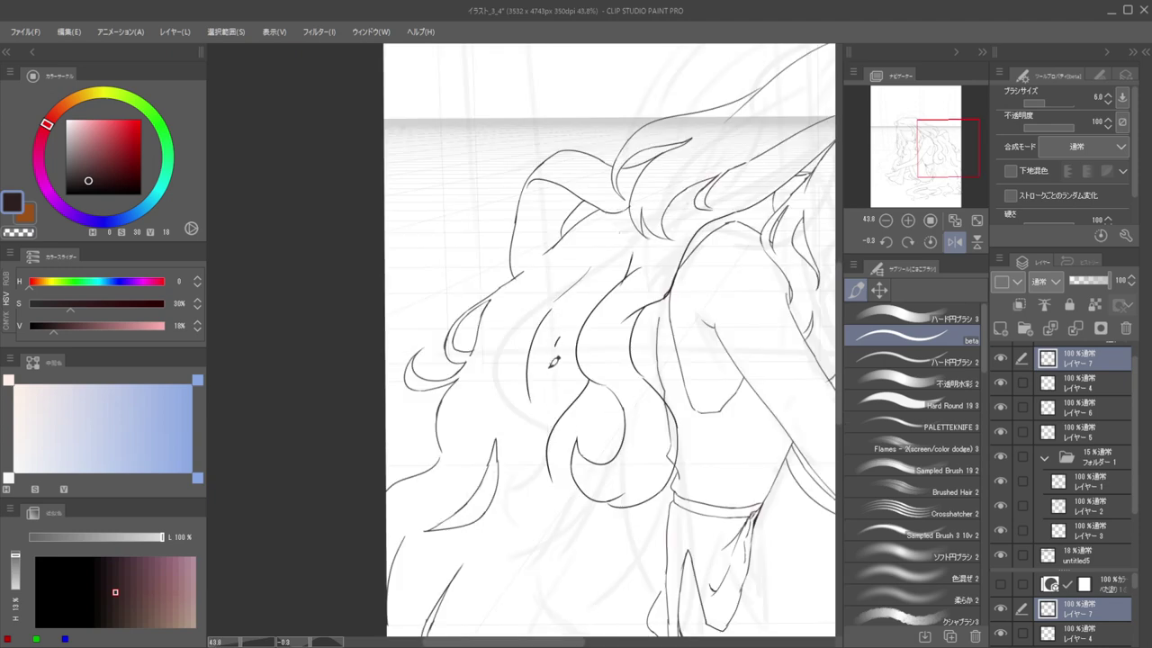
Try a slightly longer hair curve on the lock, then undo it
scroll(545, 396, "down", 5)
scroll(538, 400, "up", 5)
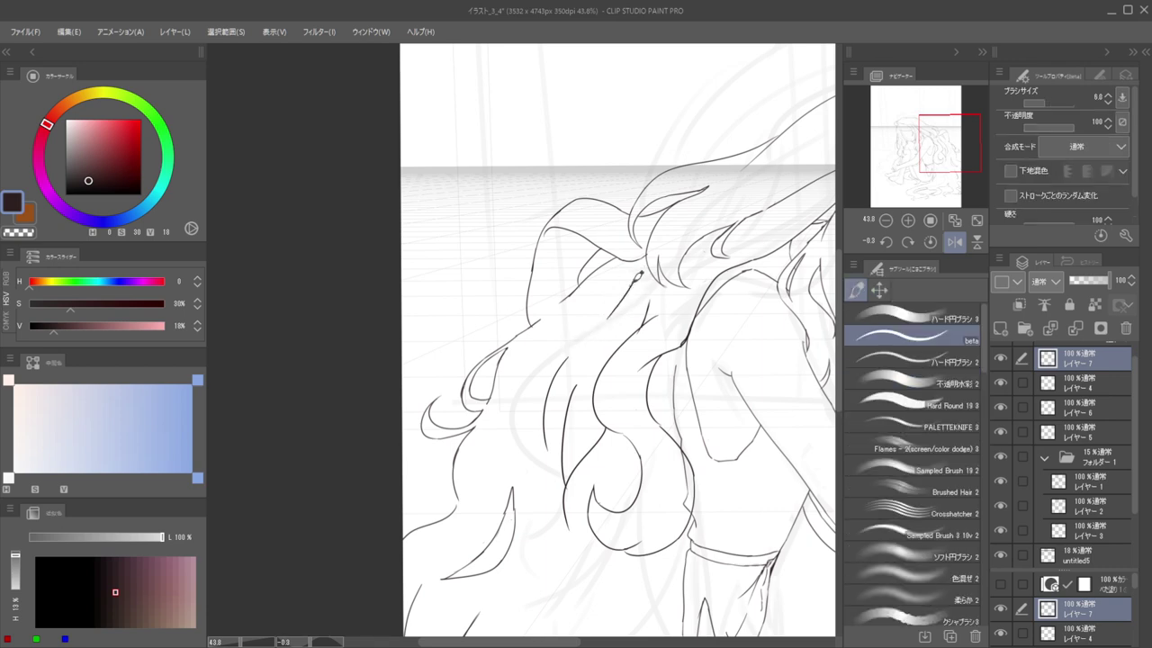
scroll(581, 307, "down", 5)
scroll(577, 306, "up", 4)
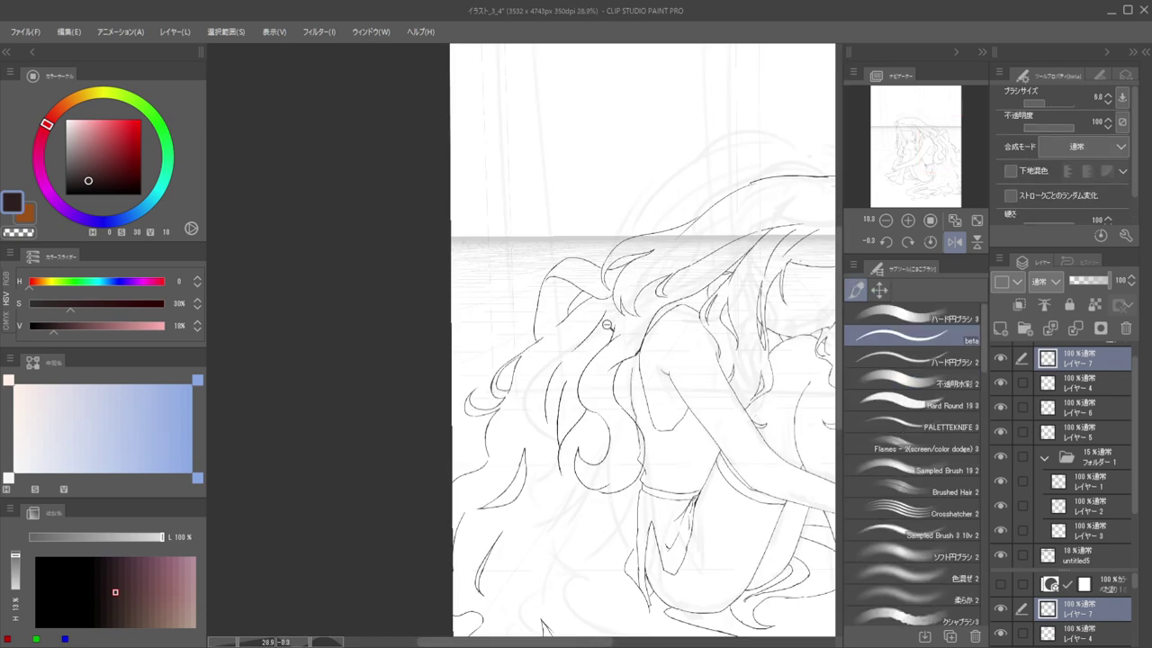
key("e")
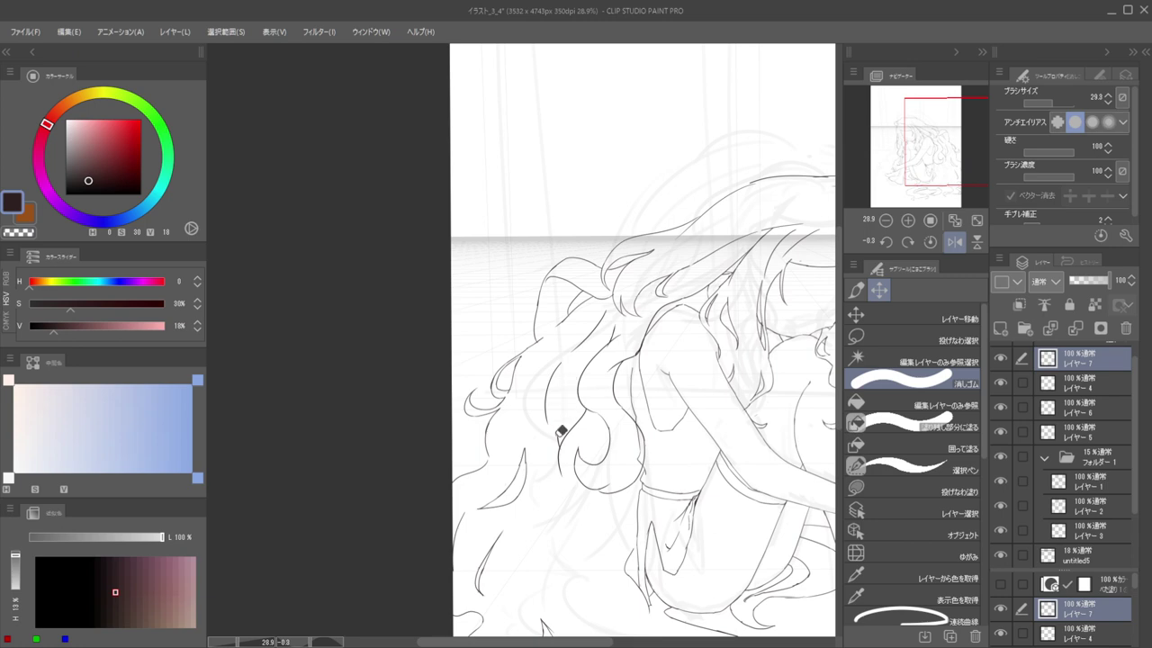
scroll(565, 423, "up", 2)
key("b")
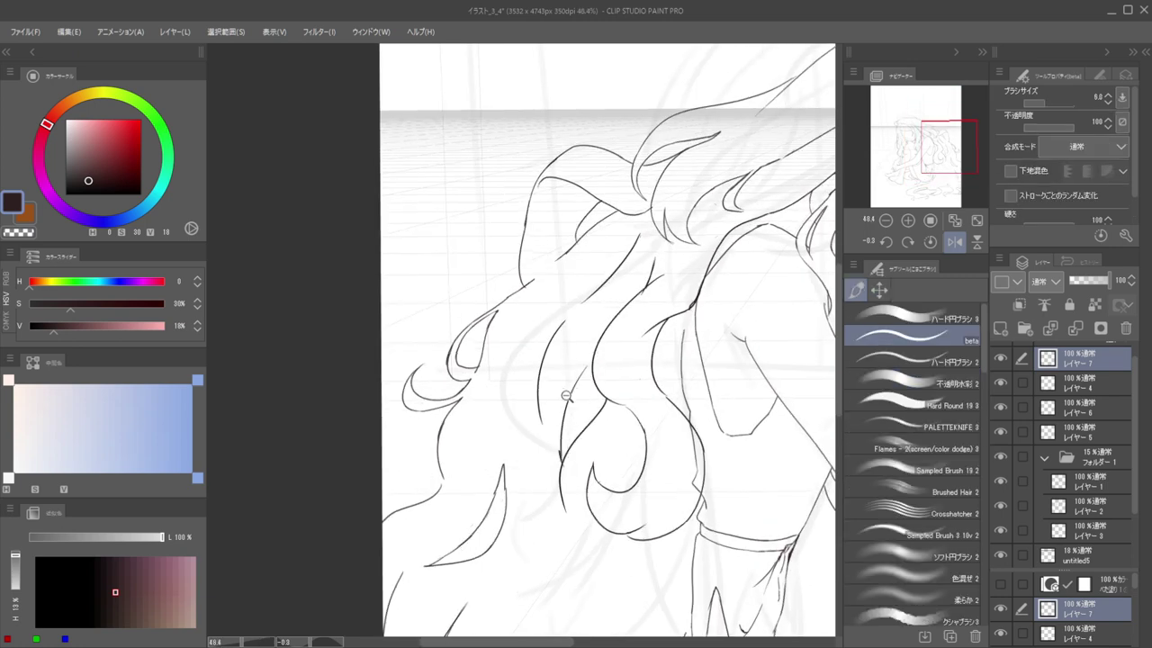
scroll(565, 396, "down", 5)
scroll(560, 402, "up", 5)
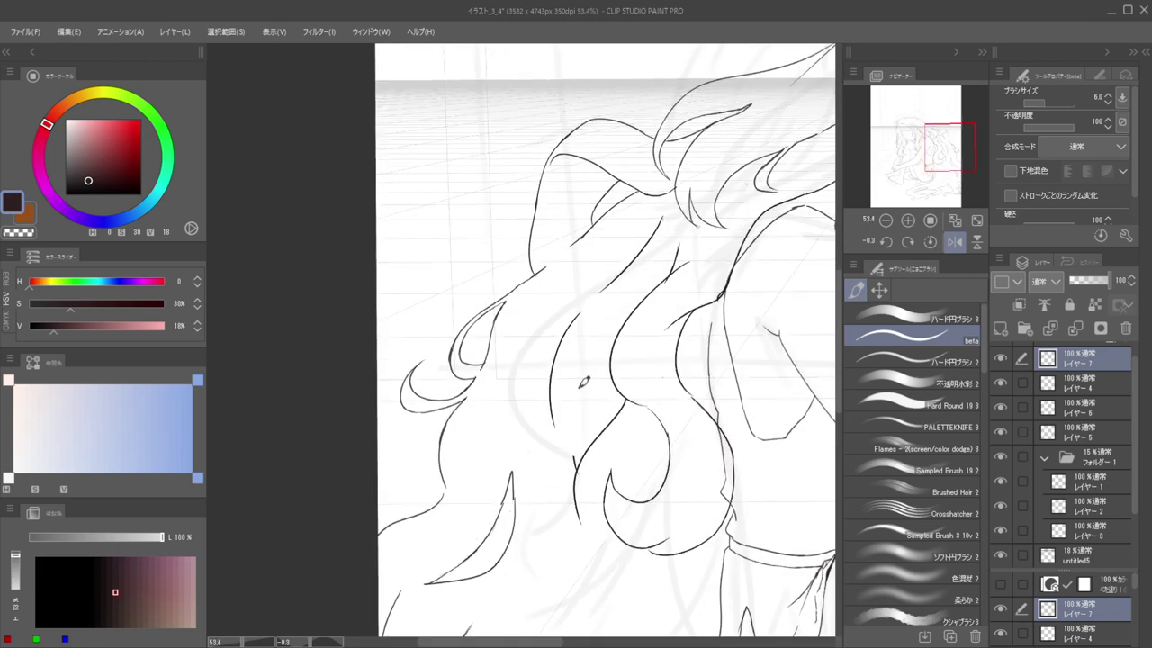
key("e")
key("b")
key("ctrl+z")
mouse_move(601, 382)
left_mouse_down()
mouse_move(574, 485)
mouse_move(584, 407)
mouse_move(574, 500)
left_mouse_up()
key("ctrl+z")
Draw a new hair strand flowing down-left through the wavy hair
scroll(568, 434, "down", 8)
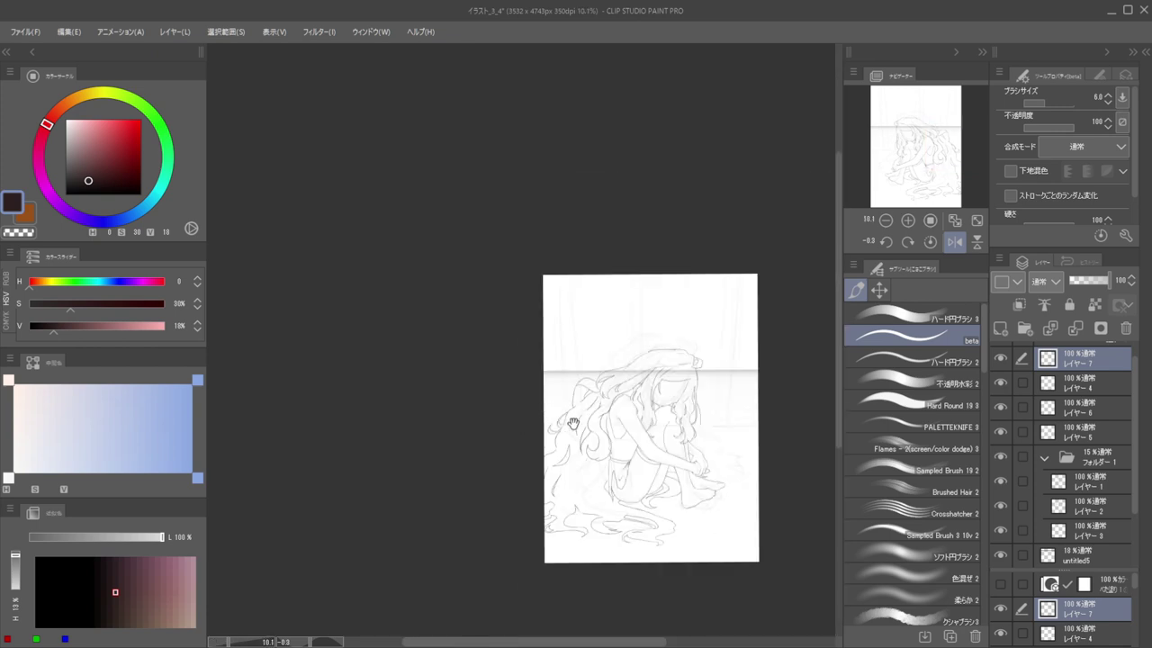
scroll(585, 441, "up", 6)
key("e")
key("b")
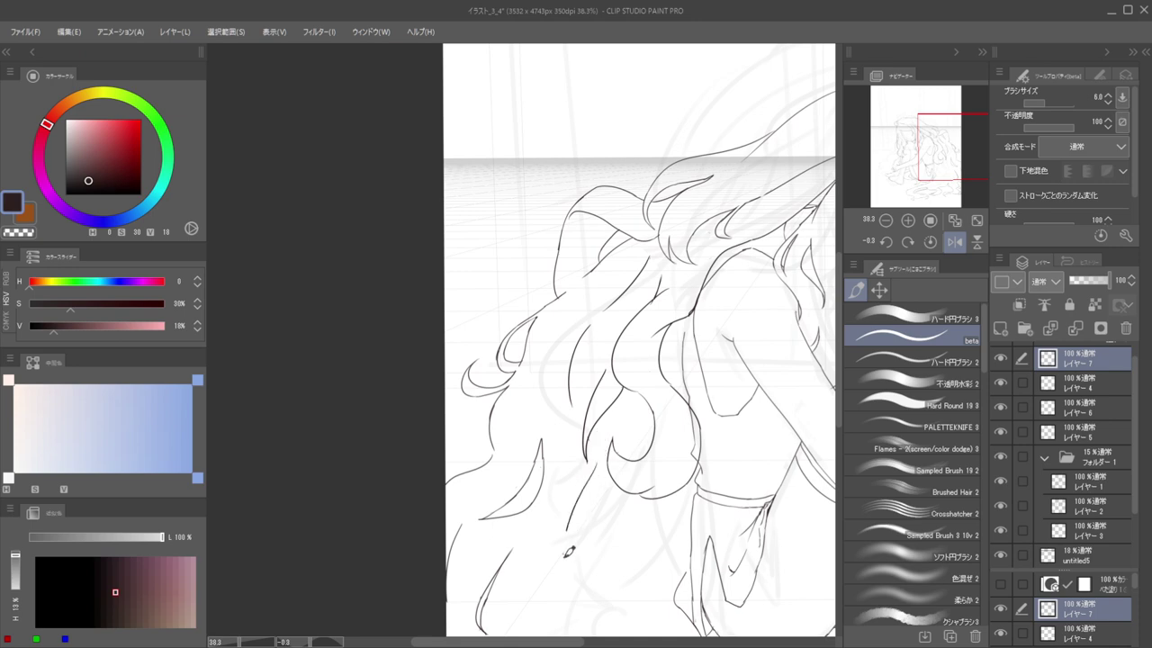
scroll(518, 483, "down", 5)
scroll(519, 482, "up", 6)
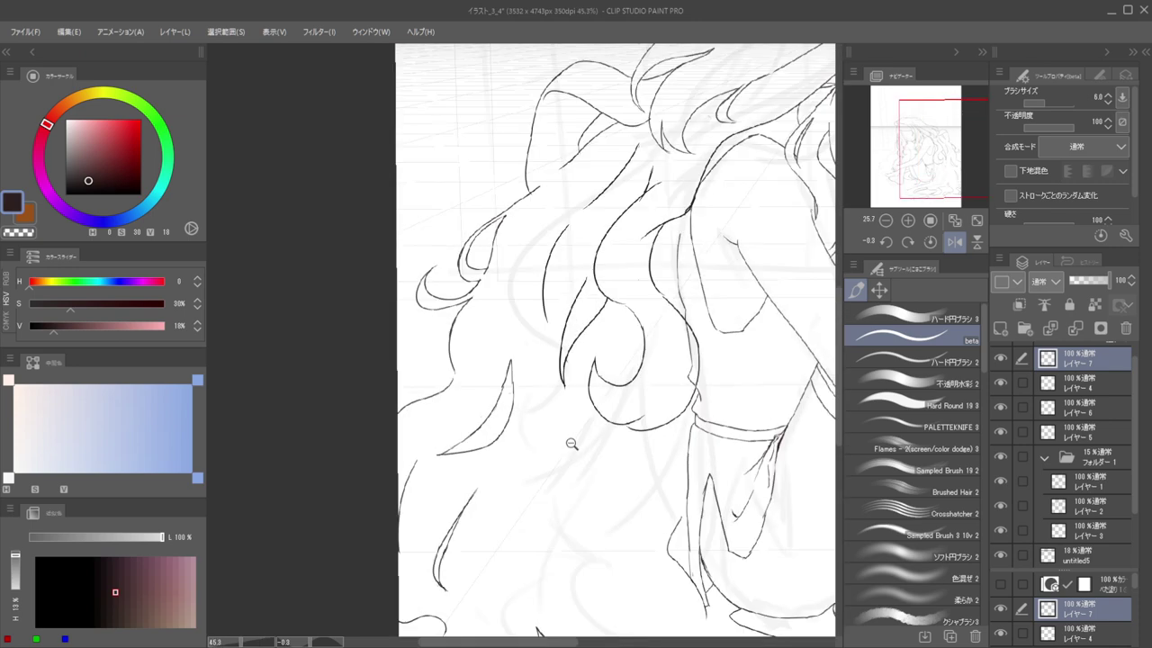
mouse_move(593, 367)
left_mouse_down()
mouse_move(524, 493)
mouse_move(538, 494)
mouse_move(547, 461)
mouse_move(536, 531)
mouse_move(549, 452)
mouse_move(542, 533)
left_mouse_up()
scroll(547, 494, "down", 6)
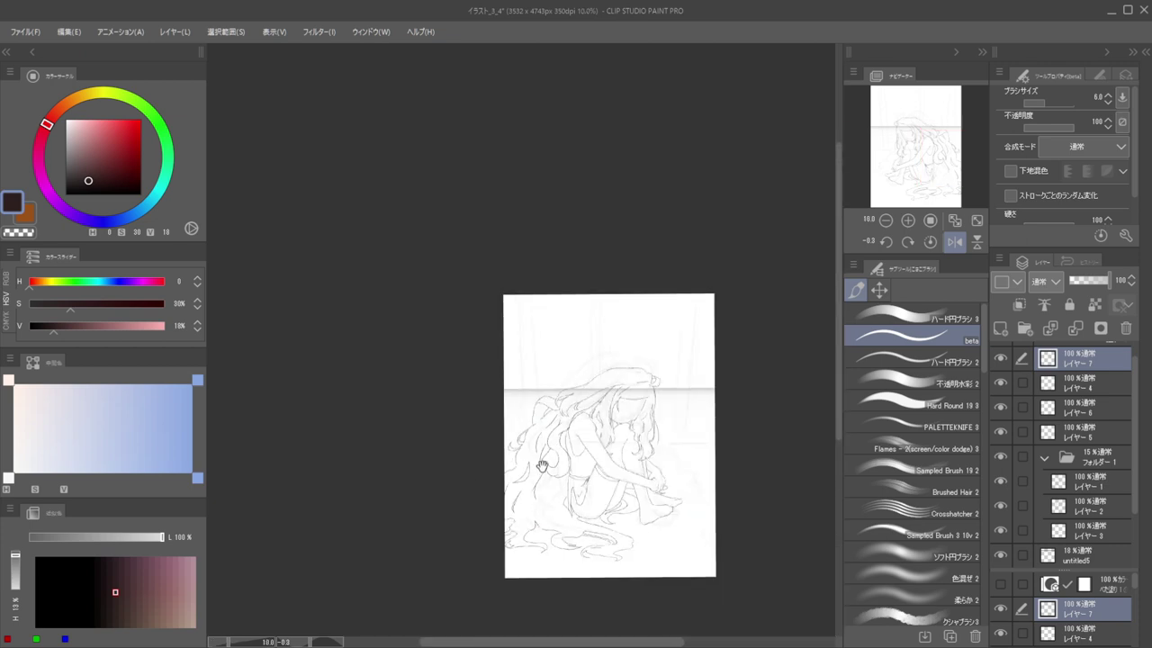
scroll(543, 469, "up", 5)
scroll(558, 466, "up", 1)
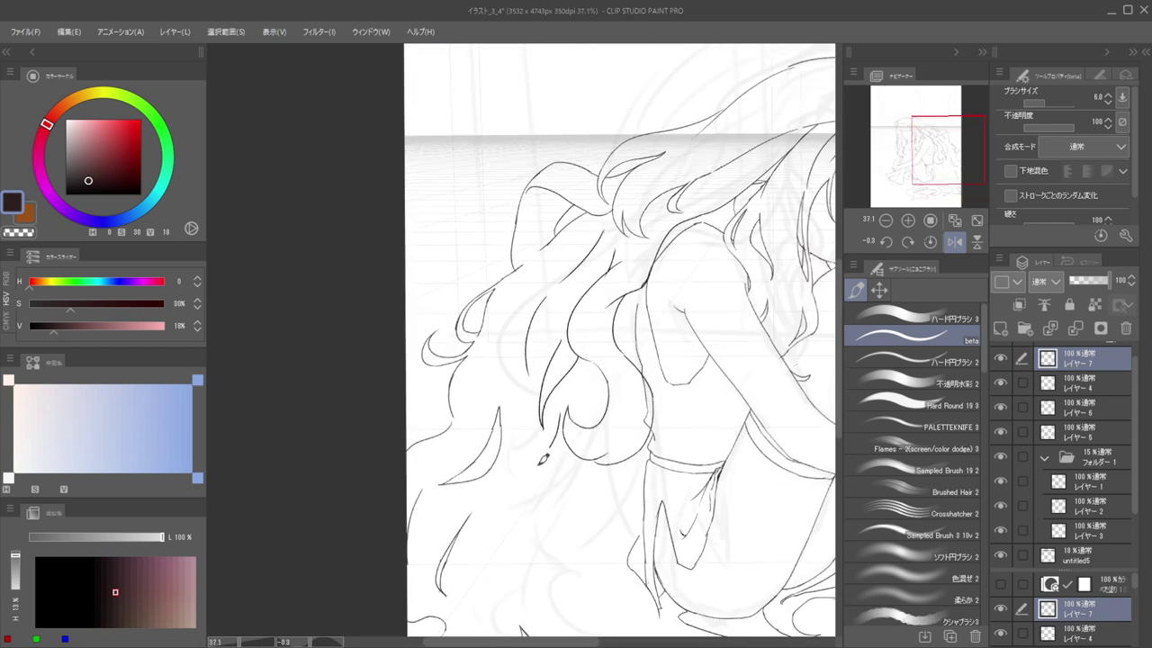
scroll(517, 521, "up", 3)
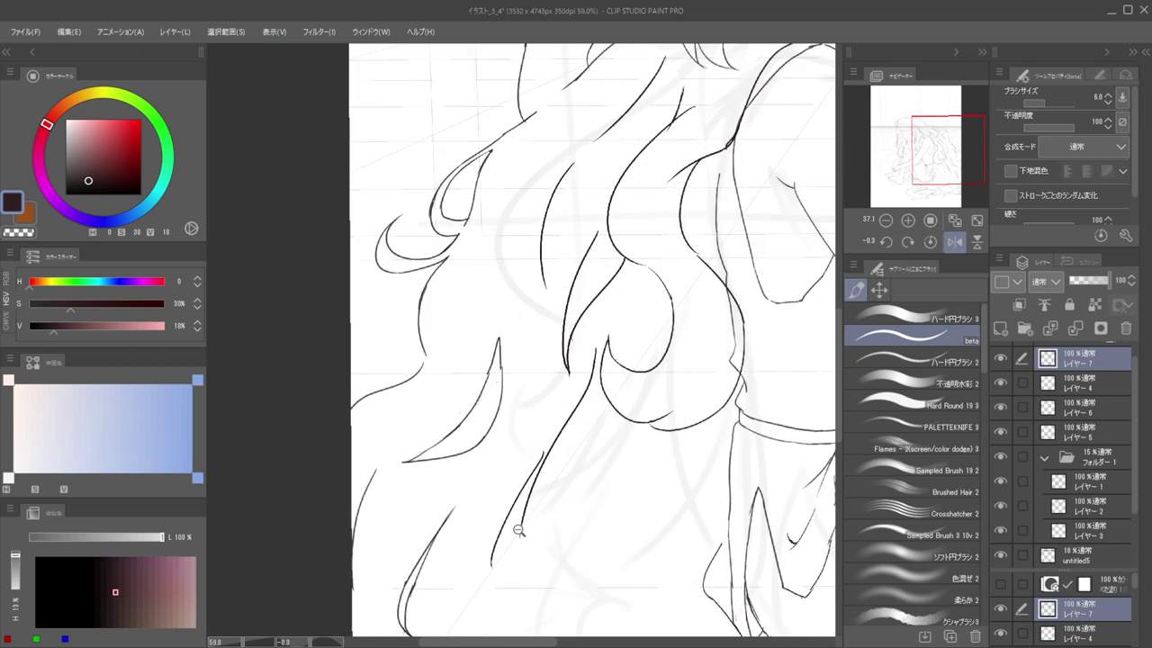
scroll(526, 531, "down", 5)
scroll(483, 527, "up", 3)
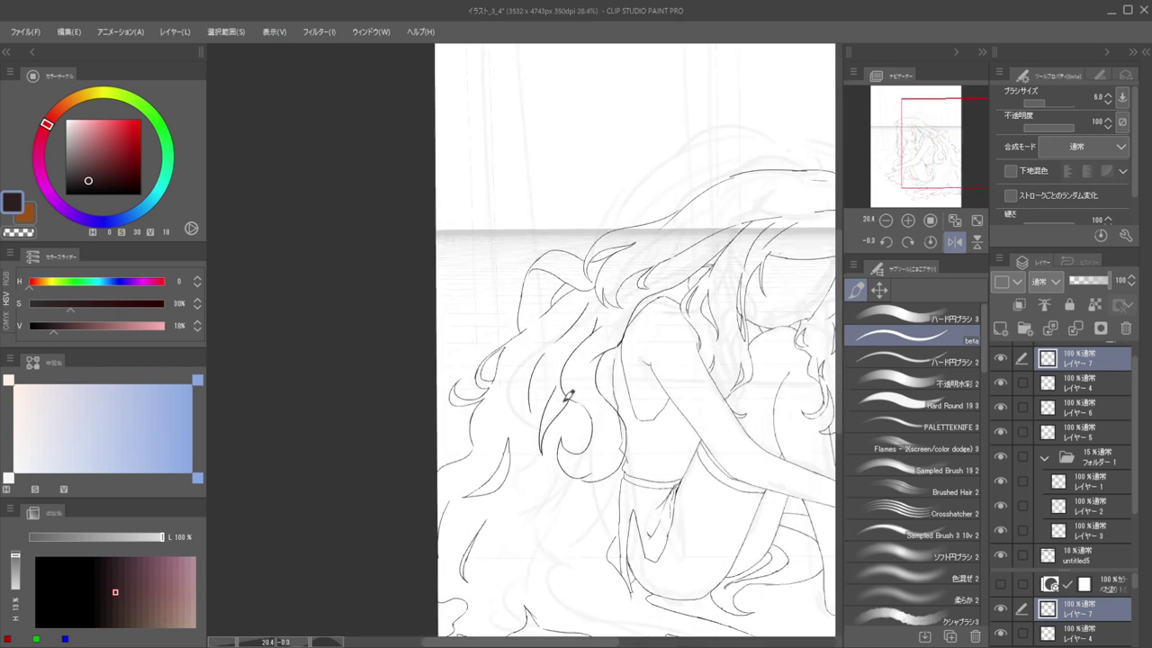
scroll(570, 396, "up", 3)
Extend the hair line downward and redraw the strand longer down the hair
key("e")
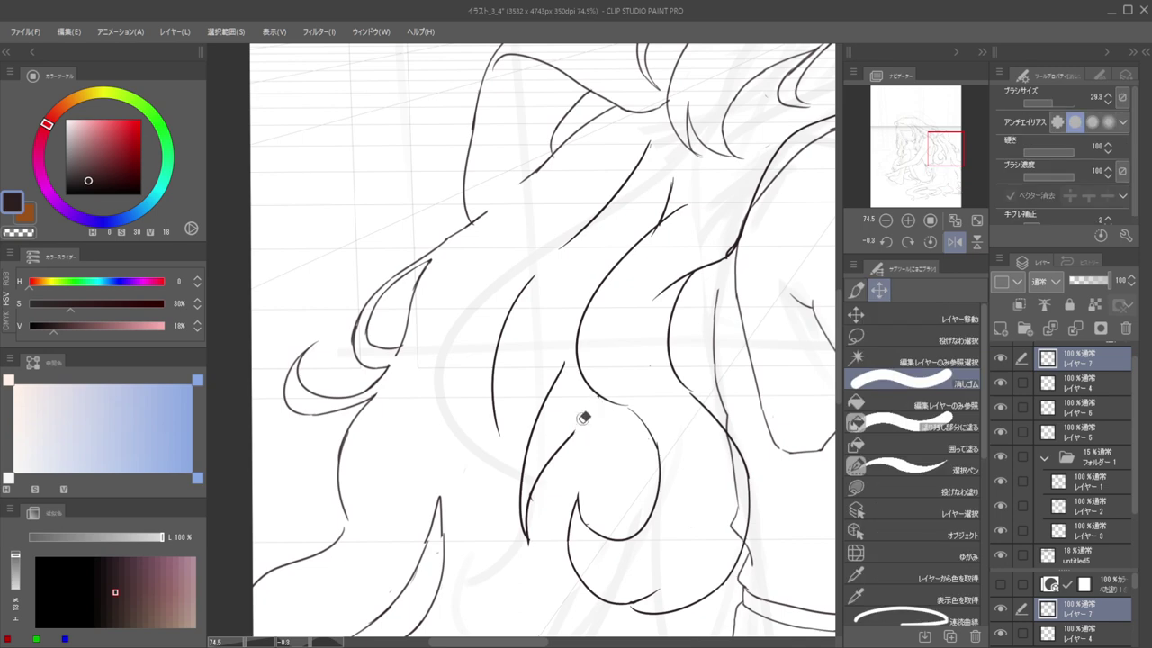
key("p")
mouse_move(568, 360)
left_mouse_down()
mouse_move(566, 314)
mouse_move(533, 436)
left_mouse_up()
key("e")
key("p")
mouse_move(565, 301)
left_mouse_down()
mouse_move(530, 401)
mouse_move(527, 454)
left_mouse_up()
key("ctrl+z")
scroll(532, 406, "down", 4)
left_click_drag(518, 388, 508, 388)
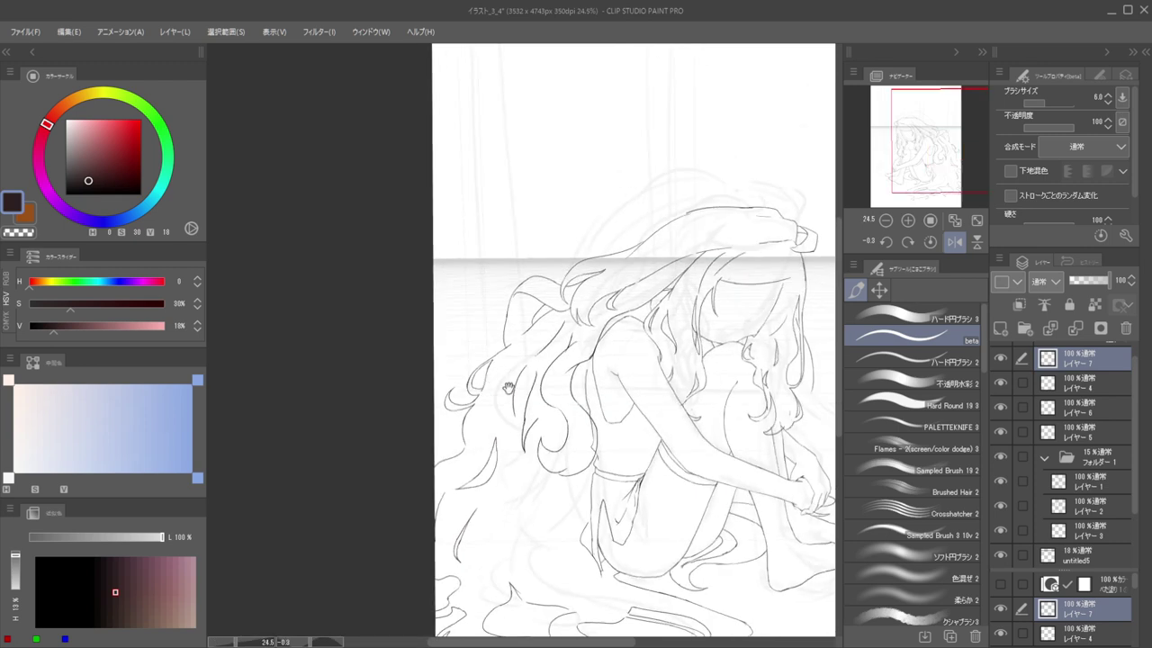
scroll(508, 387, "up", 3)
Erase the stray short stroke inside the hair
key("e")
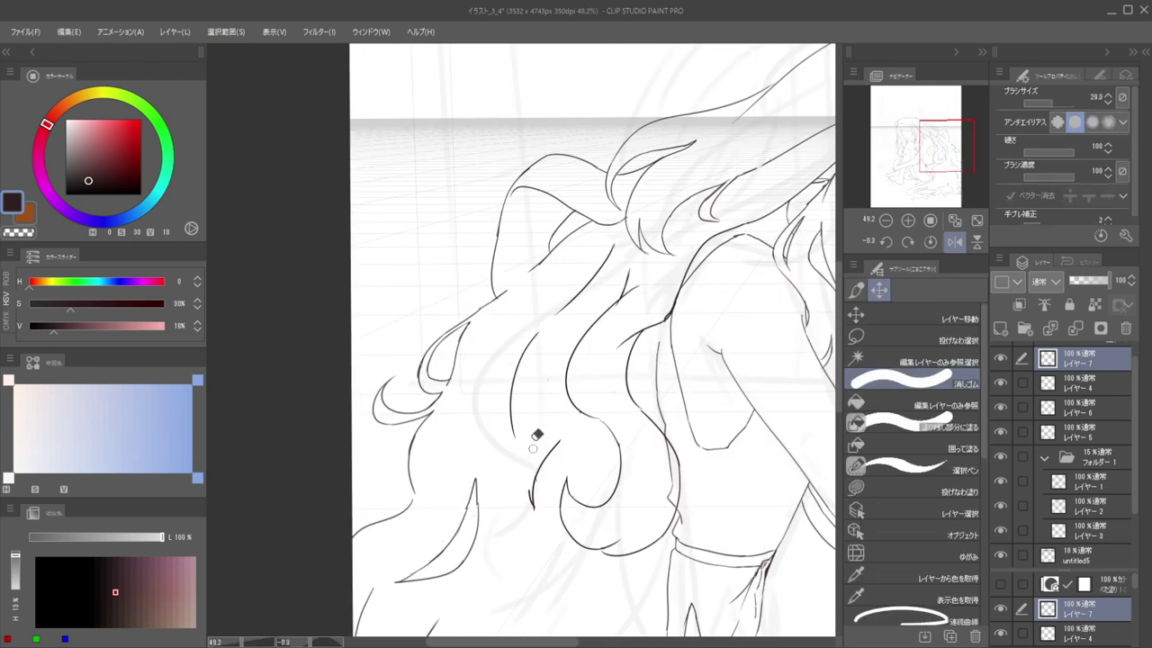
left_click_drag(537, 435, 532, 506)
key("p")
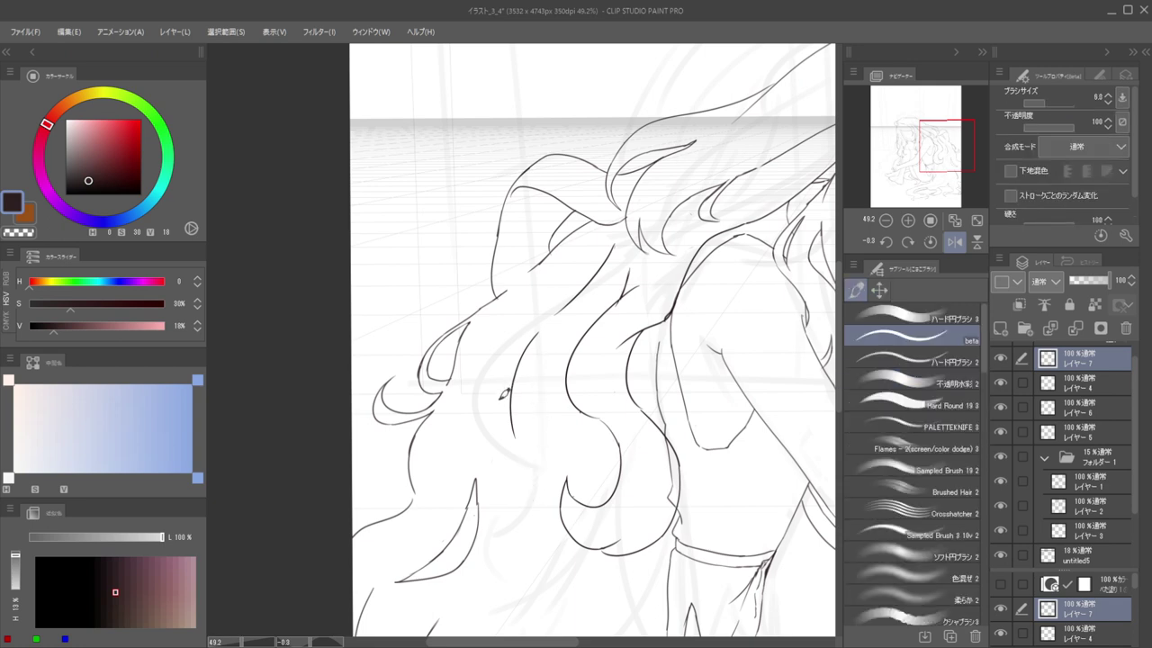
scroll(495, 438, "down", 4)
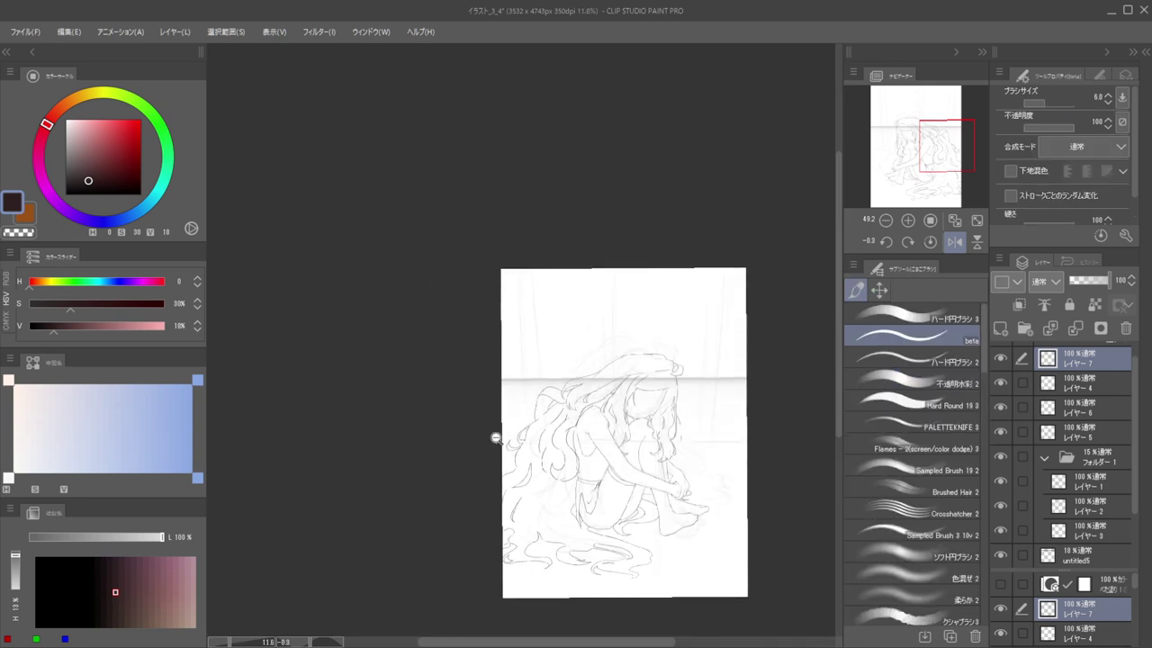
scroll(531, 450, "up", 3)
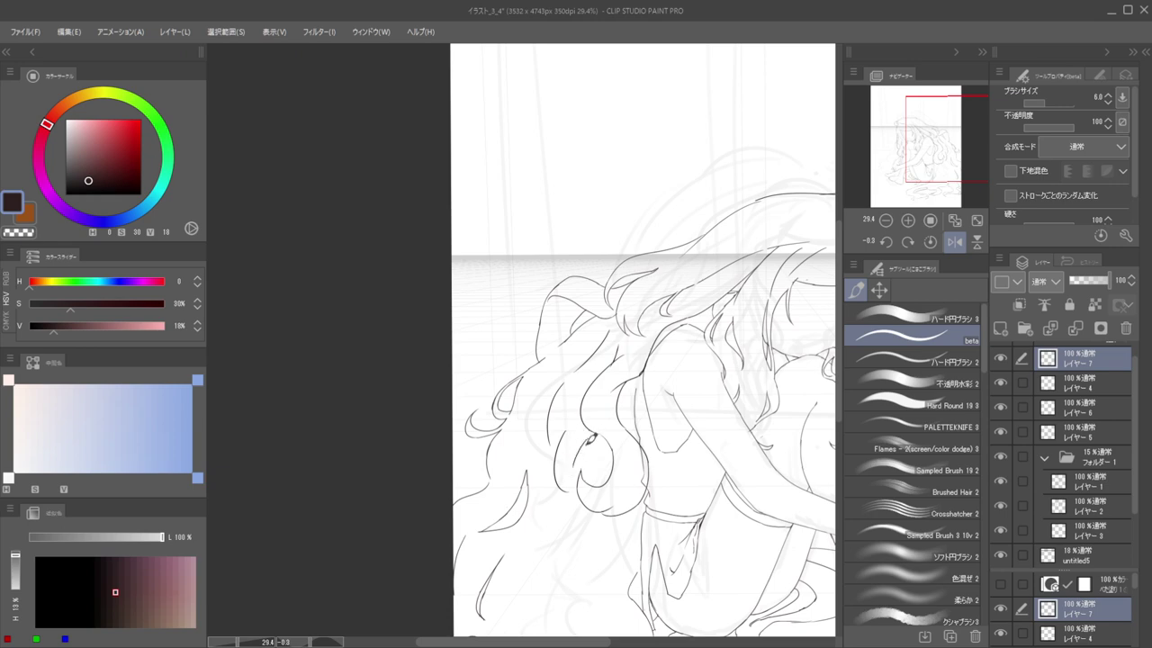
Add a curl line and a hooked strand end in the hair lock, undoing the last curl
left_click_drag(579, 436, 601, 459)
scroll(522, 432, "down", 5)
scroll(591, 475, "up", 4)
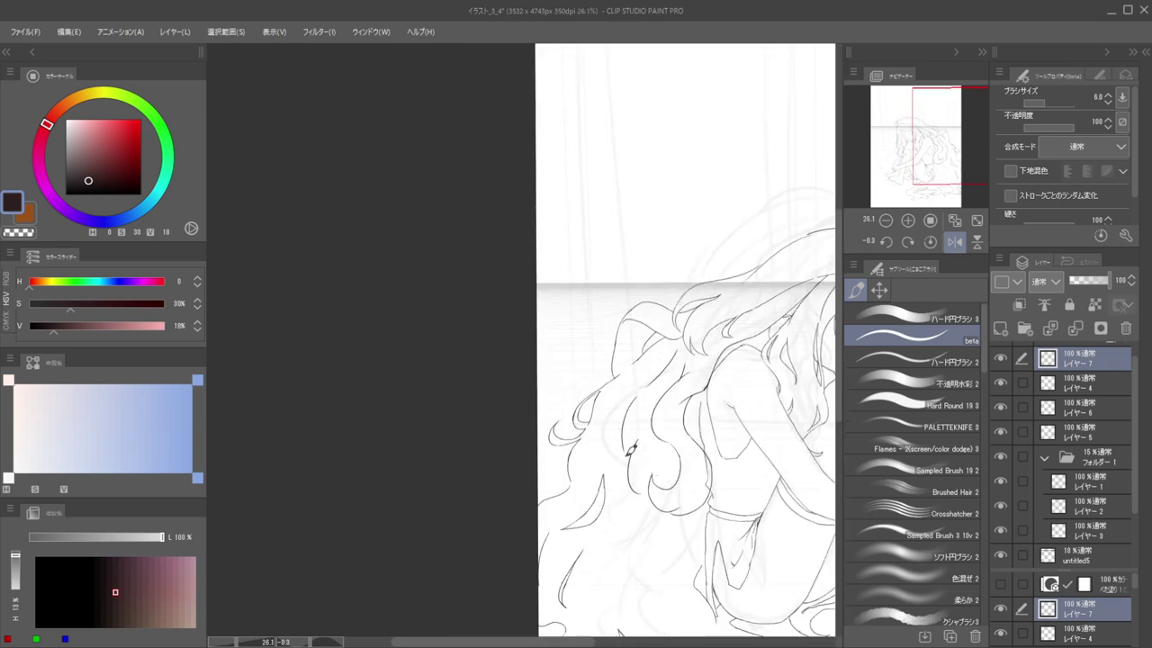
left_click_drag(615, 487, 631, 502)
mouse_move(654, 430)
left_mouse_down()
mouse_move(655, 528)
mouse_move(582, 543)
mouse_move(636, 462)
left_mouse_up()
key("ctrl+z")
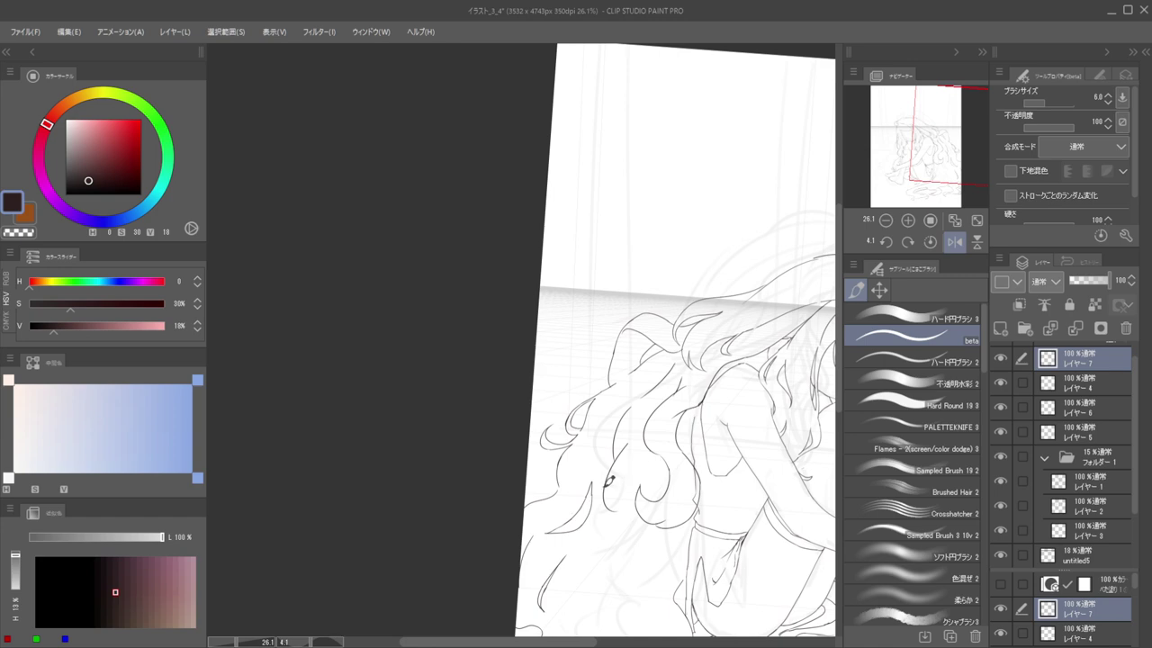
Extend a lower hair stroke a little further downward
left_click_drag(687, 397, 693, 361)
left_click_drag(664, 454, 611, 419)
left_click_drag(673, 461, 637, 444)
scroll(603, 451, "up", 2)
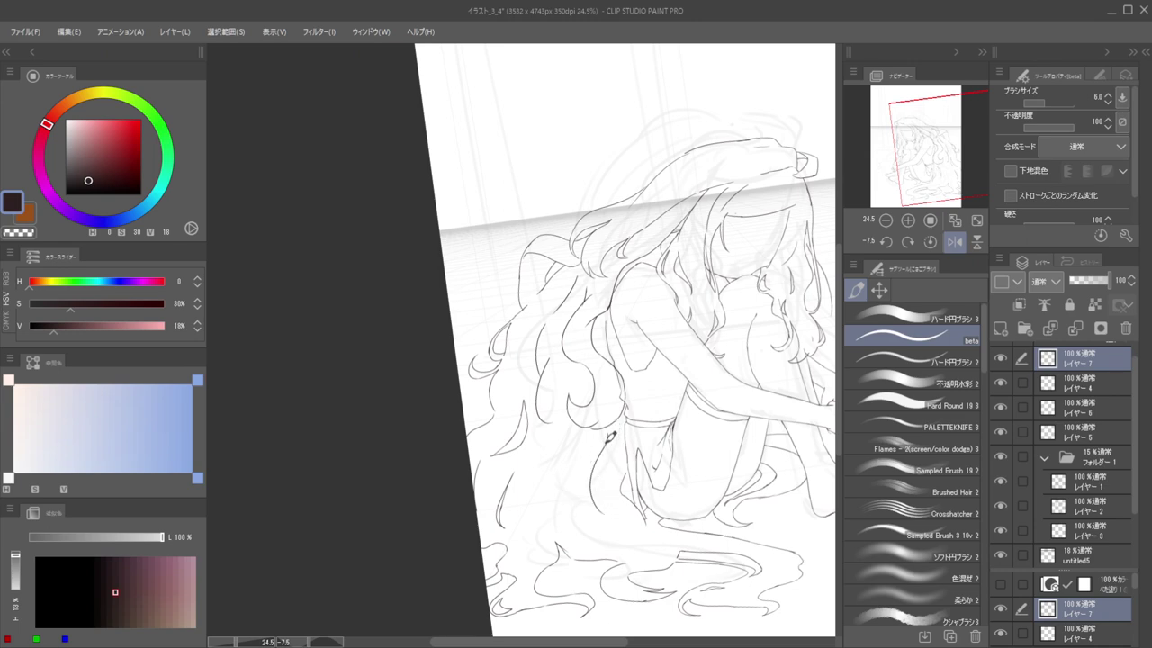
mouse_move(583, 480)
left_mouse_down()
mouse_move(580, 520)
mouse_move(535, 477)
mouse_move(609, 479)
mouse_move(592, 485)
left_mouse_up()
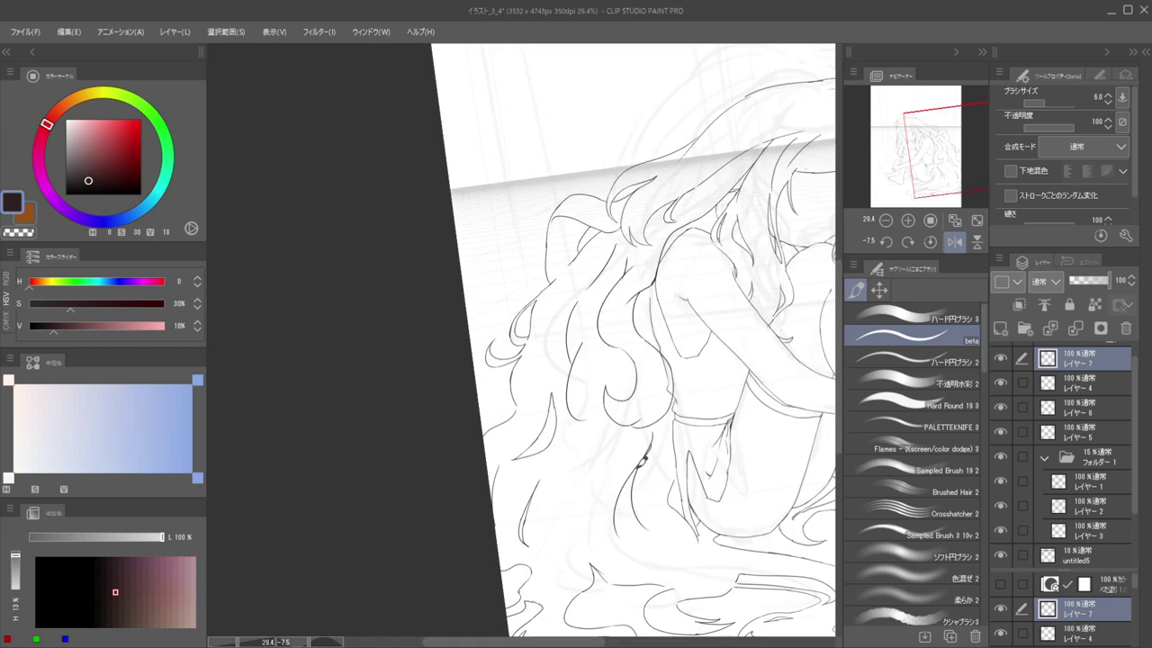
scroll(649, 519, "down", 6)
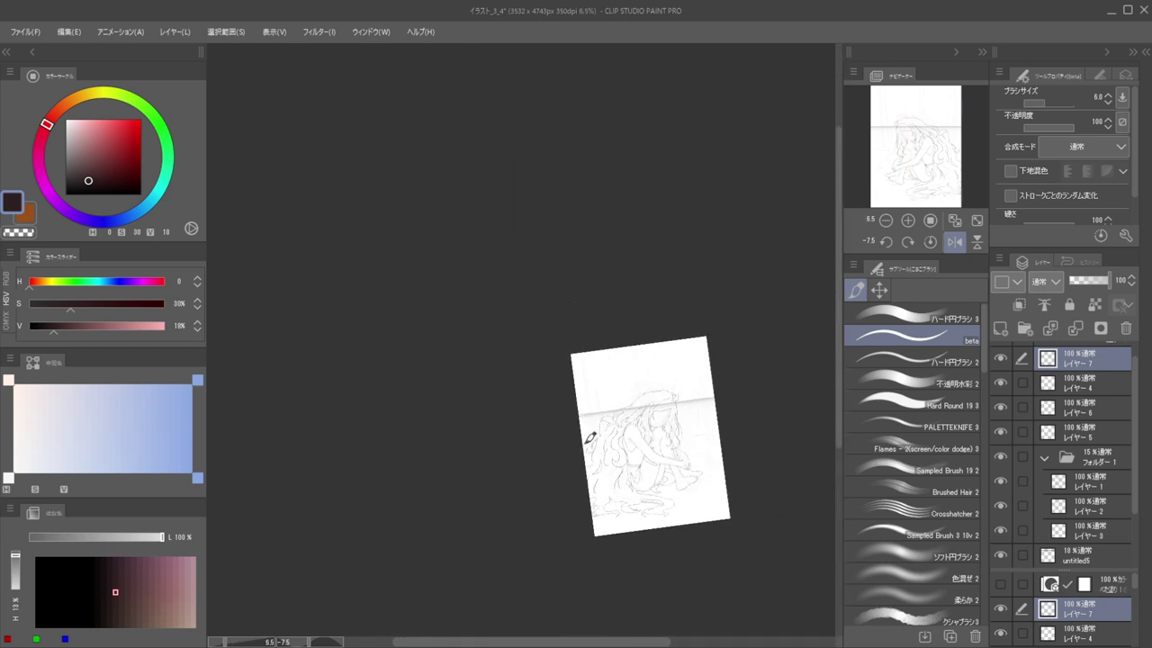
scroll(597, 480, "up", 3)
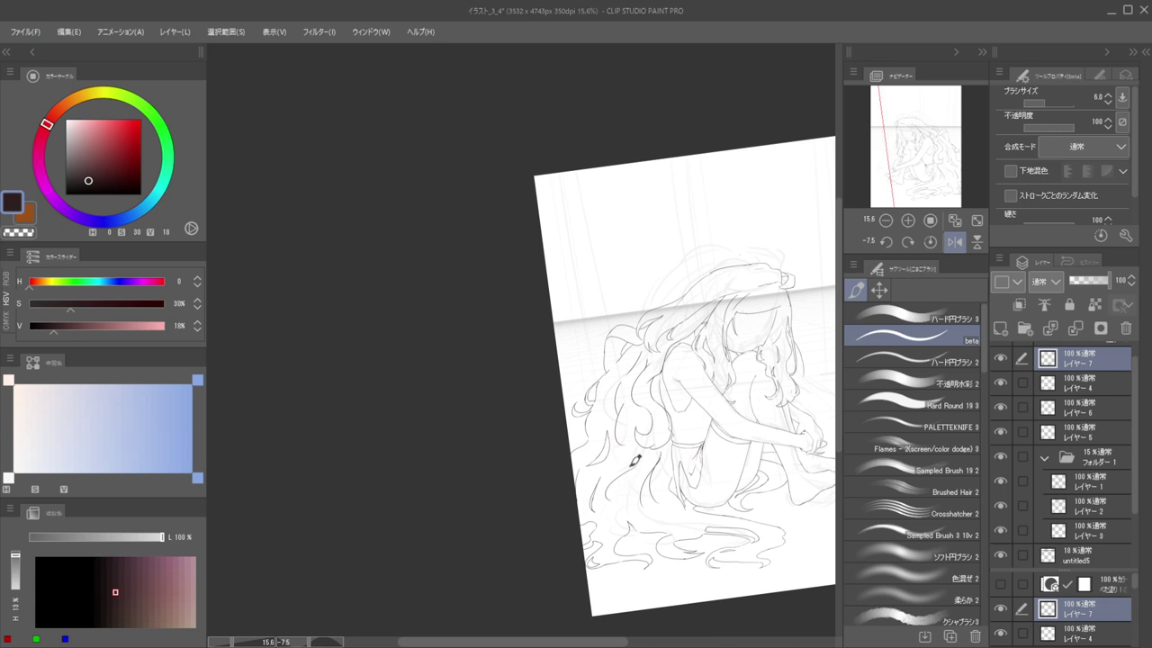
Check the drawing in a mirrored view, then restore the normal view for erasing
left_click_drag(631, 441, 697, 444)
key("h")
key("h")
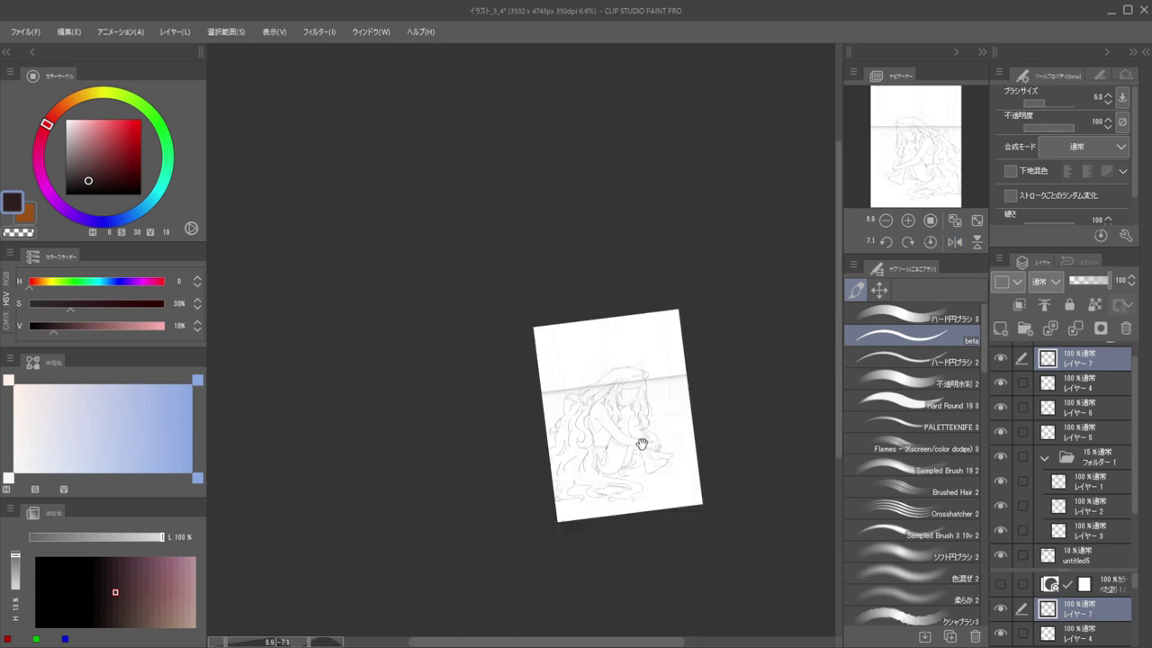
left_click_drag(557, 427, 592, 446)
scroll(592, 444, "up", 2)
key("e")
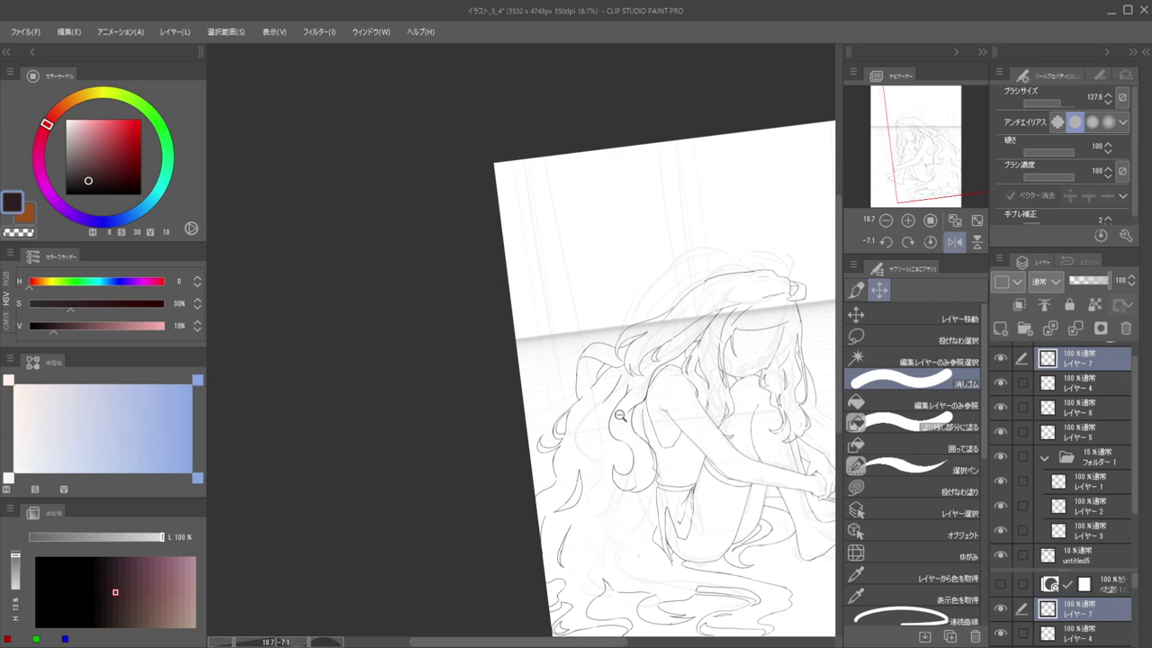
scroll(621, 401, "down", 4)
scroll(635, 387, "up", 5)
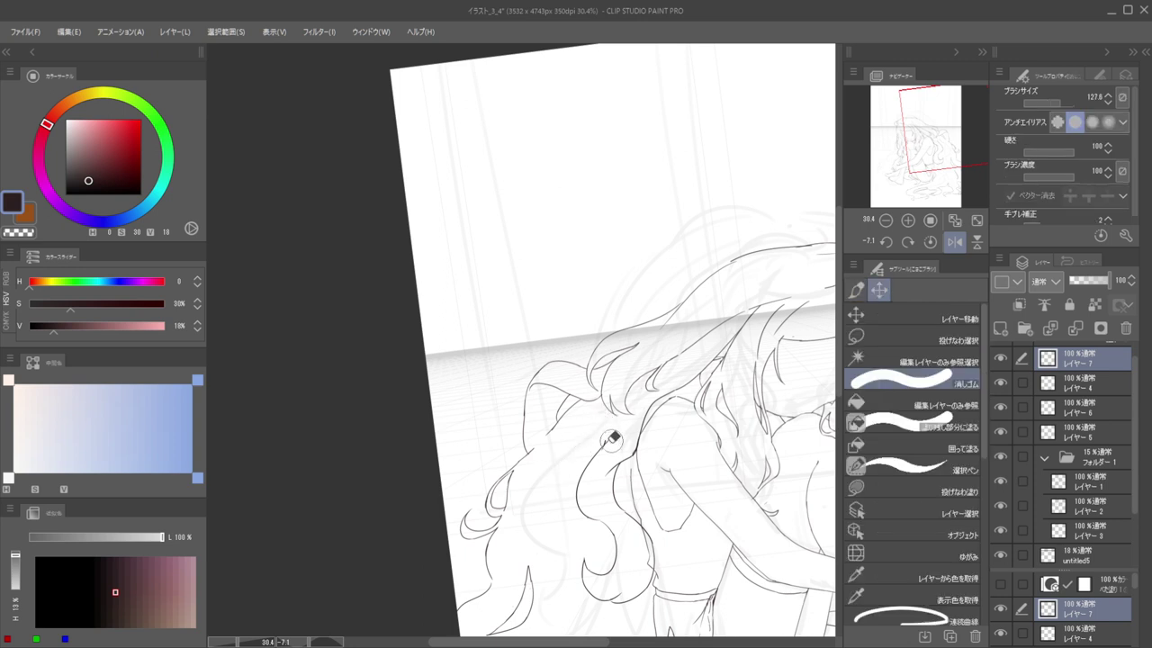
Erase the extra hair-line strokes on the left hair mass
key("b")
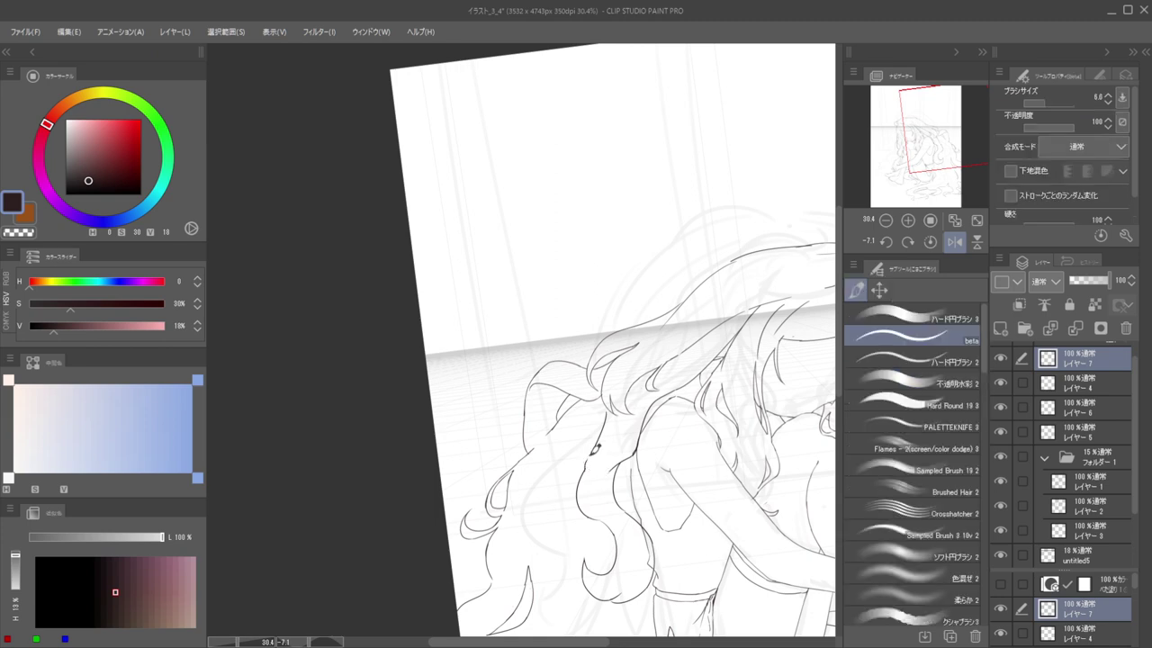
scroll(589, 433, "down", 4)
scroll(561, 424, "up", 3)
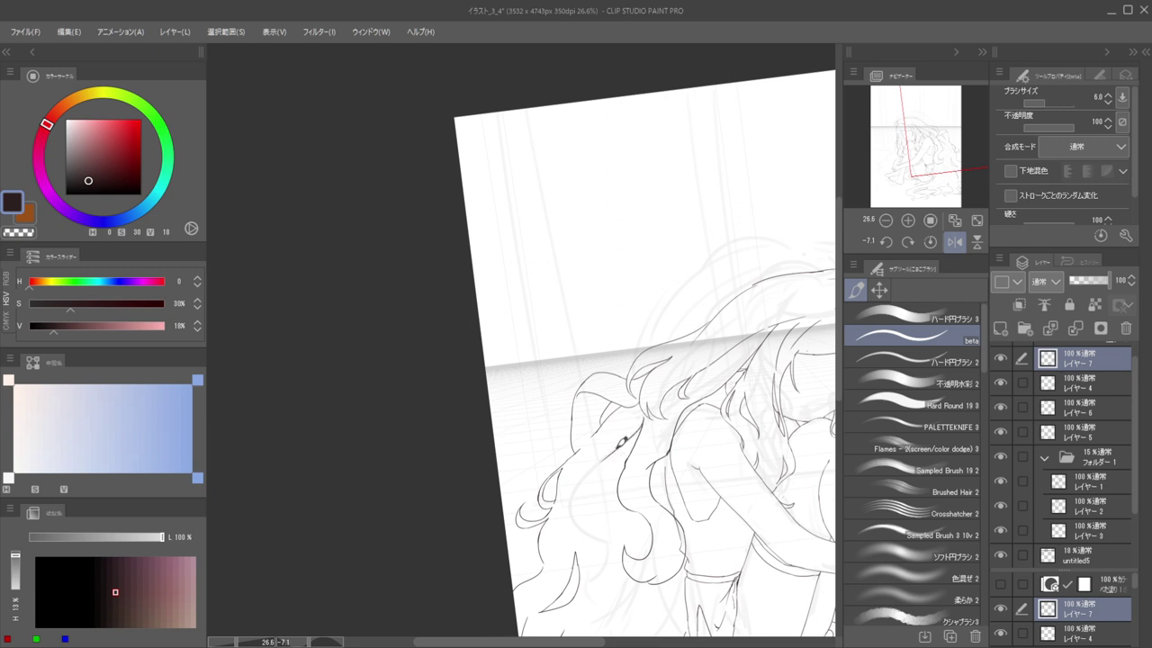
scroll(600, 446, "down", 1)
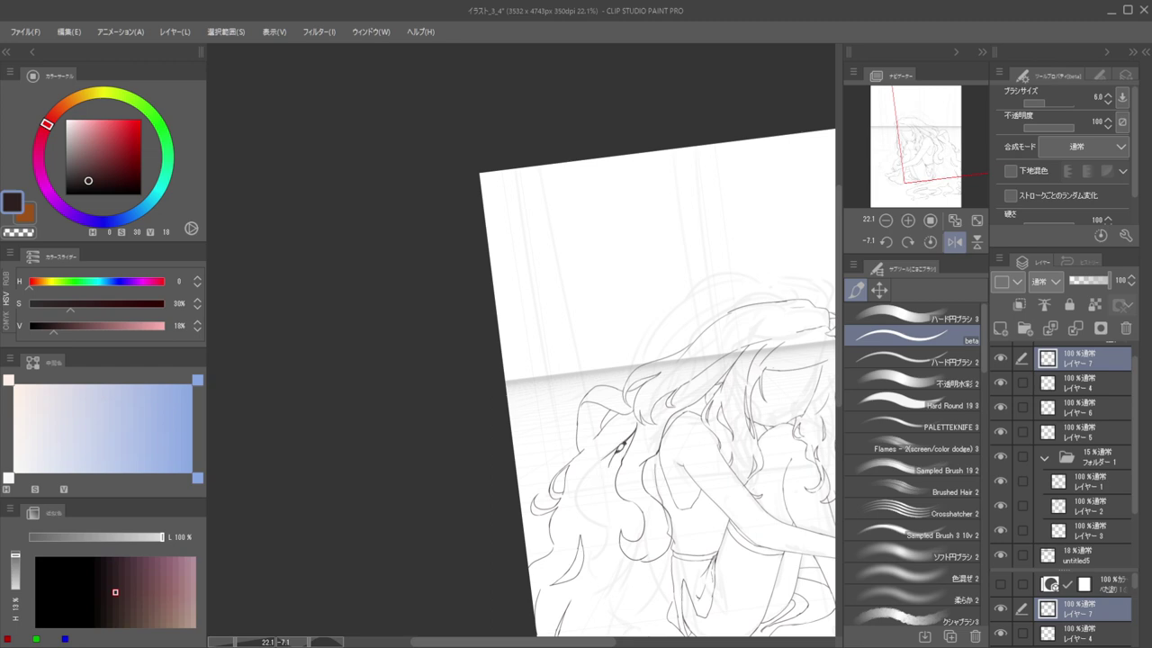
scroll(558, 436, "down", 3)
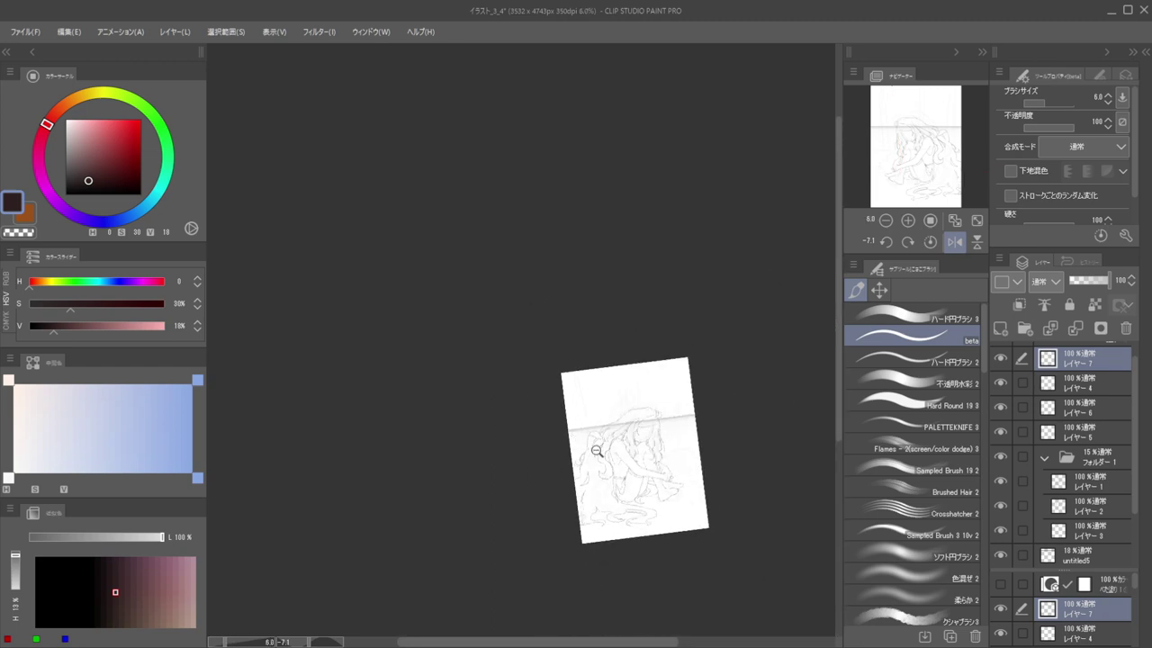
scroll(594, 445, "up", 5)
key("e")
key("b")
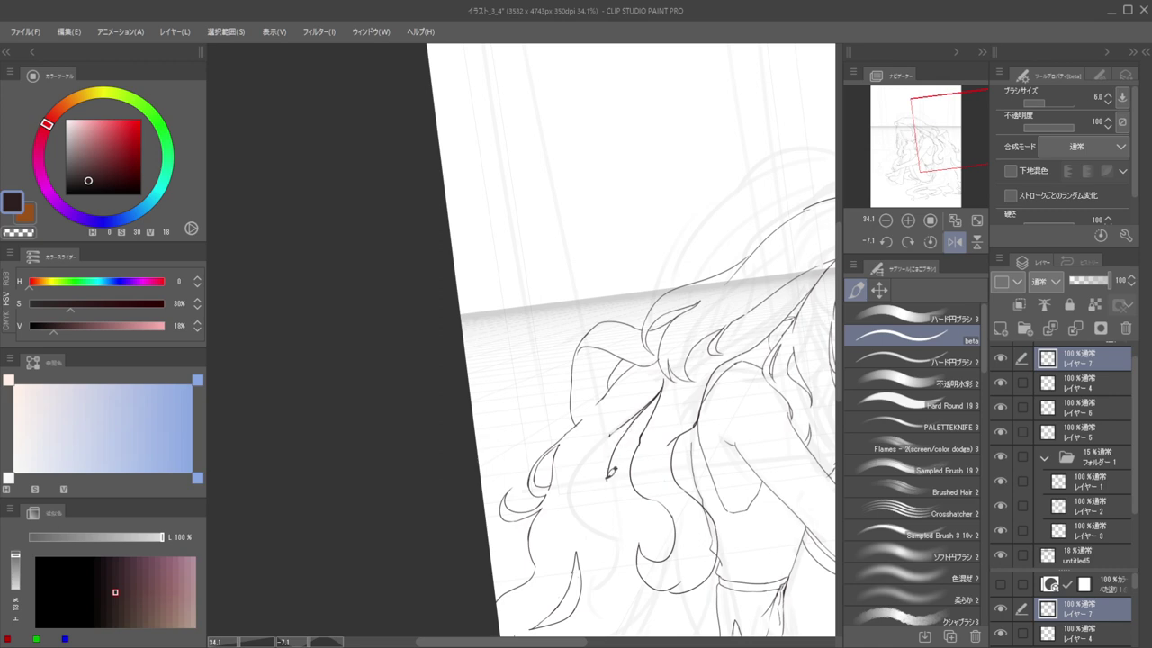
mouse_move(614, 417)
left_mouse_down()
mouse_move(636, 396)
mouse_move(611, 417)
mouse_move(648, 396)
mouse_move(611, 432)
left_mouse_up()
Trim the upper end of the newly drawn hair line
key("e")
key("b")
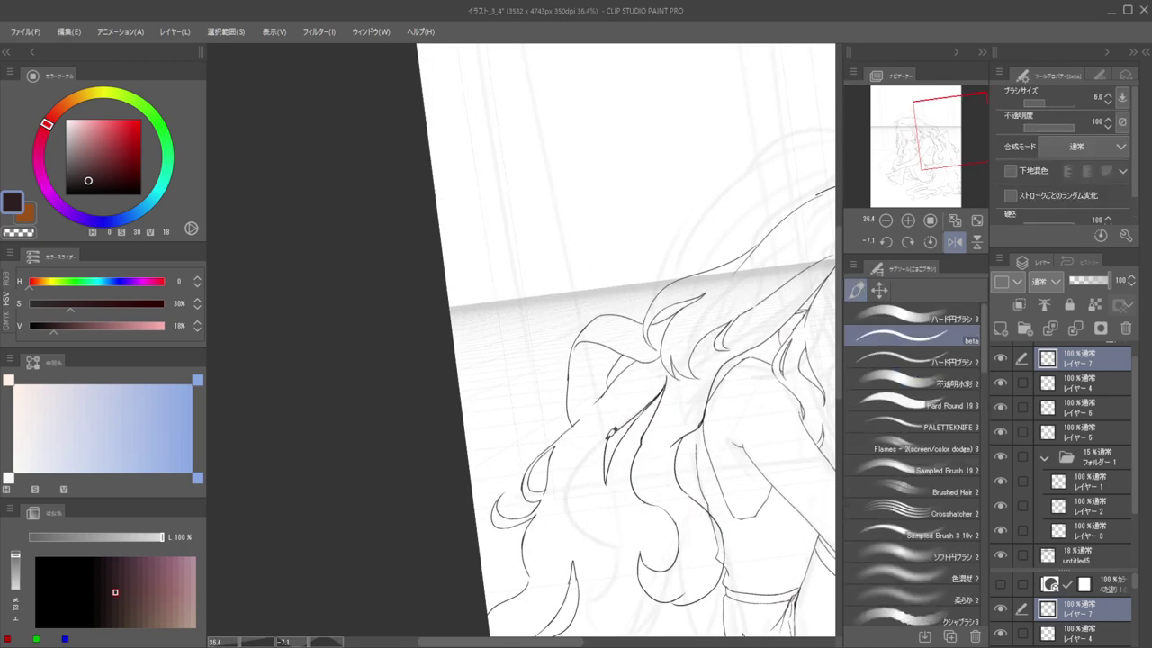
key("e")
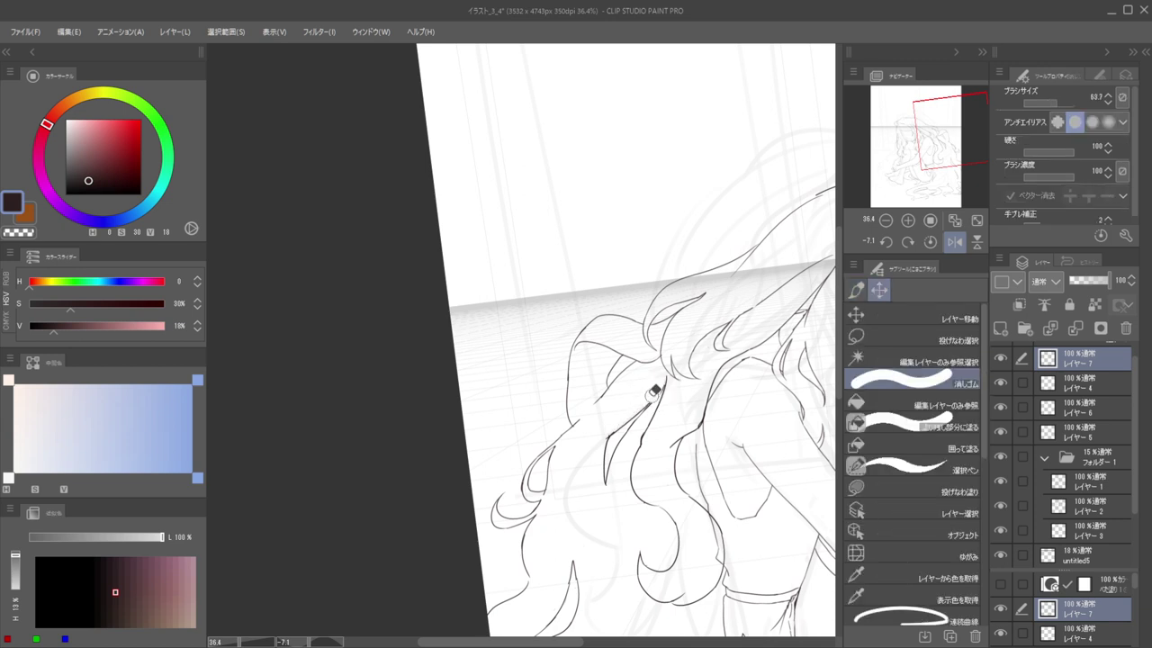
left_click_drag(660, 382, 636, 412)
key("b")
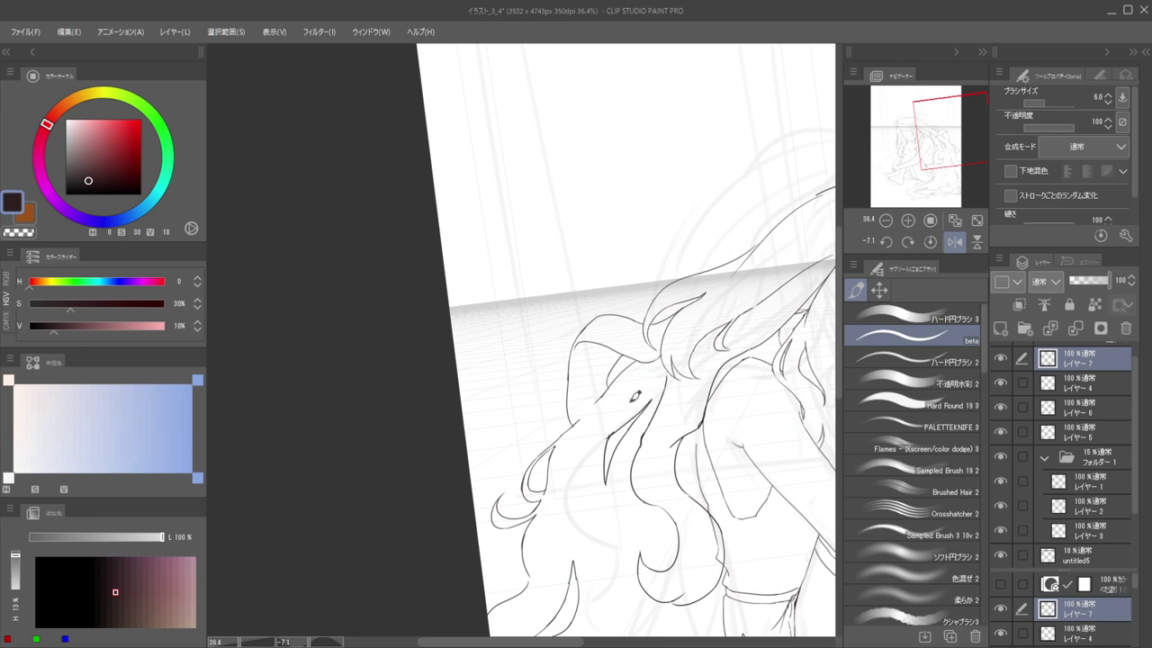
scroll(620, 401, "down", 5)
scroll(575, 413, "up", 3)
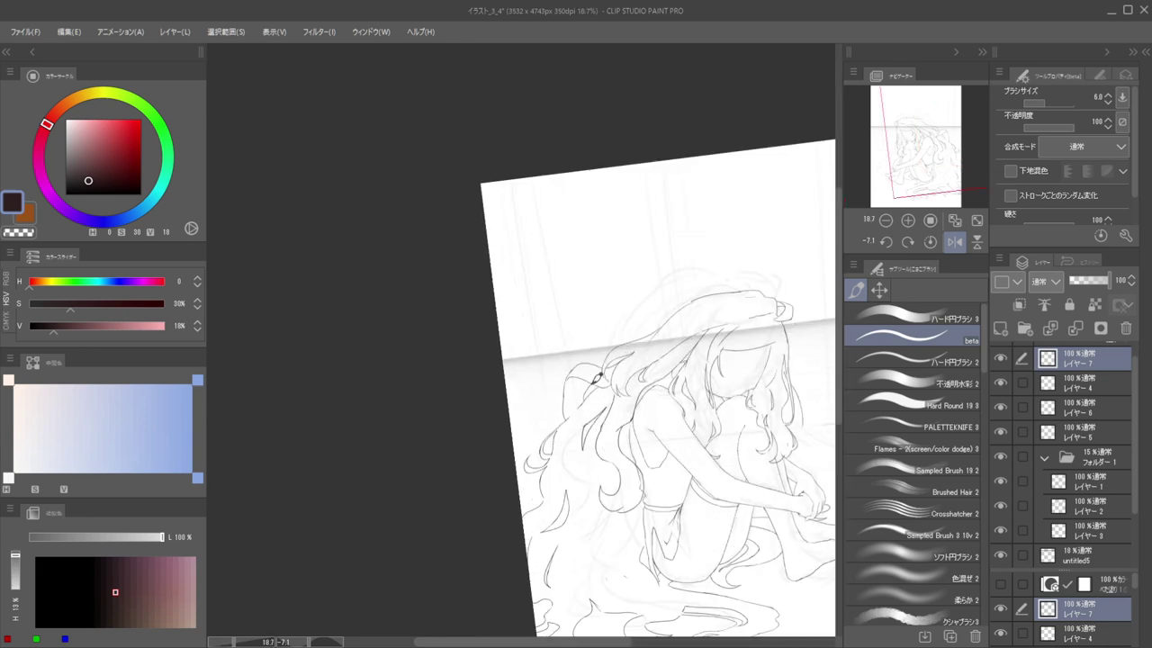
scroll(595, 411, "down", 3)
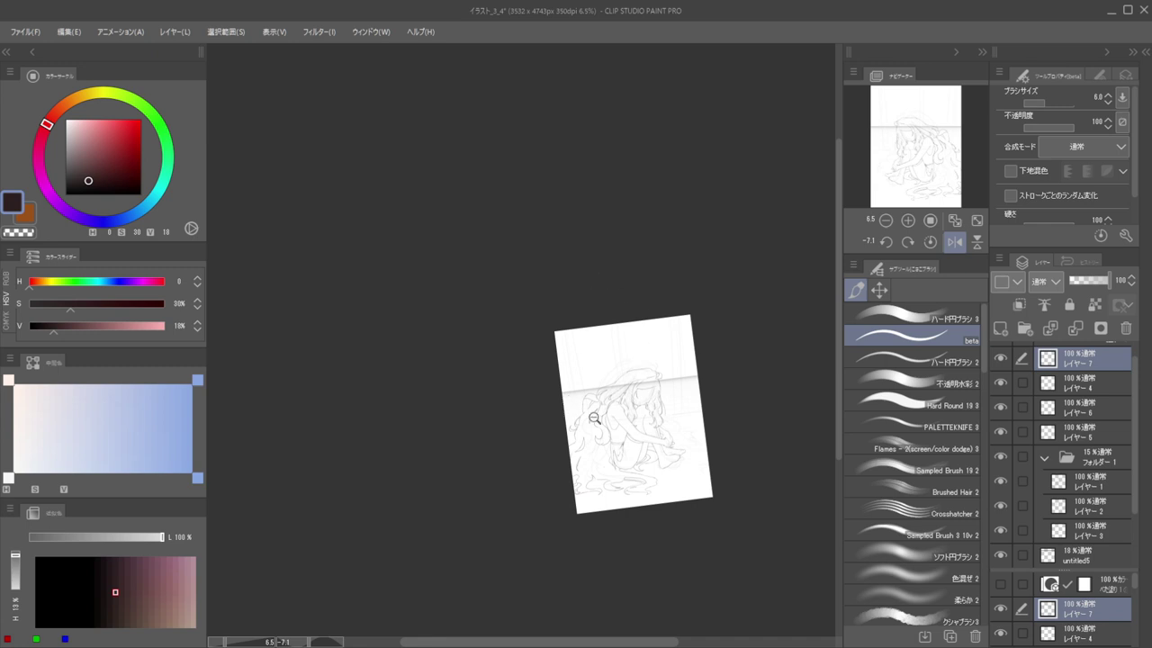
scroll(593, 418, "up", 4)
Mirror and re-tilt the canvas view to check the hair proportions
key("e")
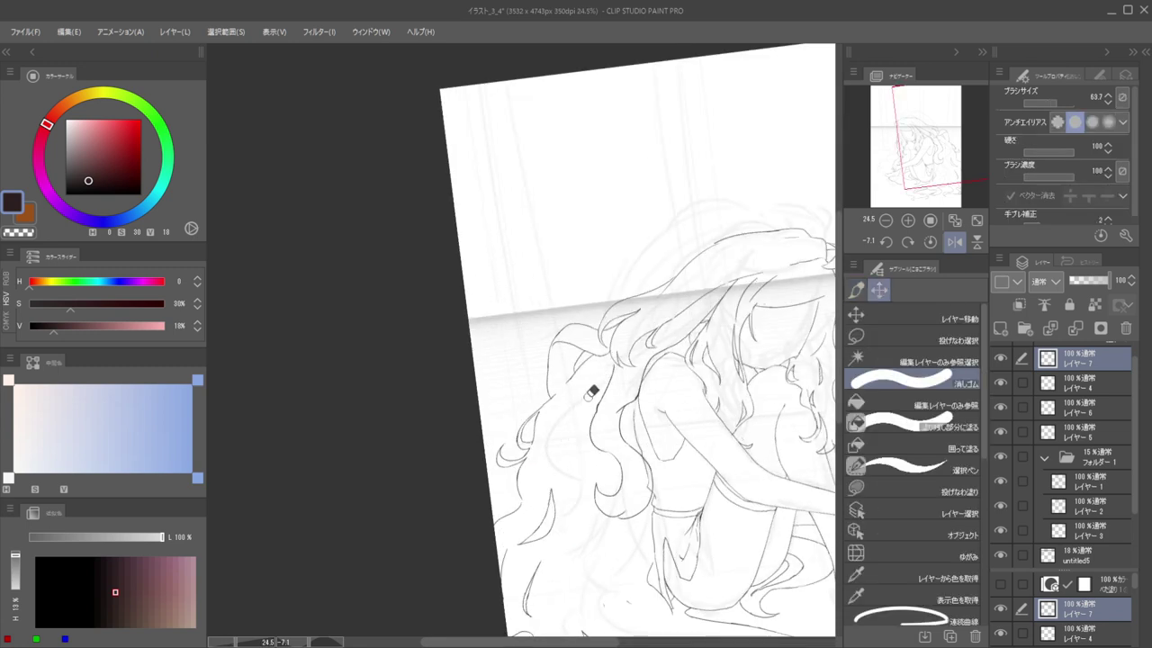
scroll(592, 392, "down", 3)
scroll(617, 368, "up", 2)
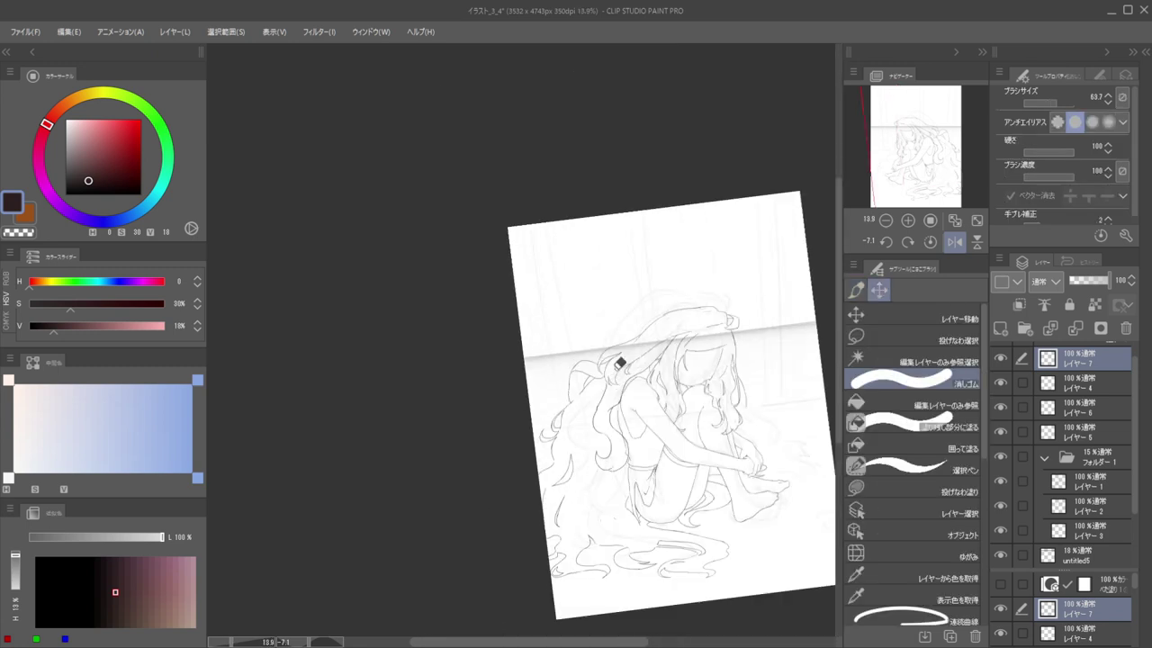
scroll(625, 369, "down", 2)
key("h")
left_click_drag(621, 354, 716, 380)
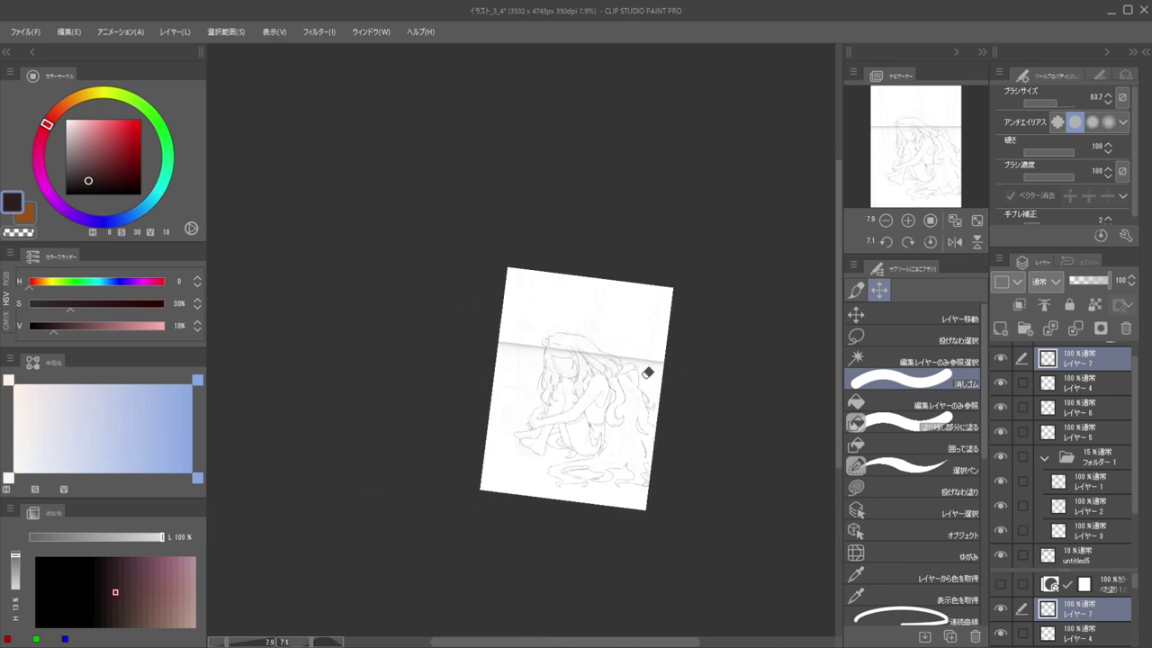
scroll(624, 369, "down", 2)
key("h")
left_click_drag(586, 386, 707, 416)
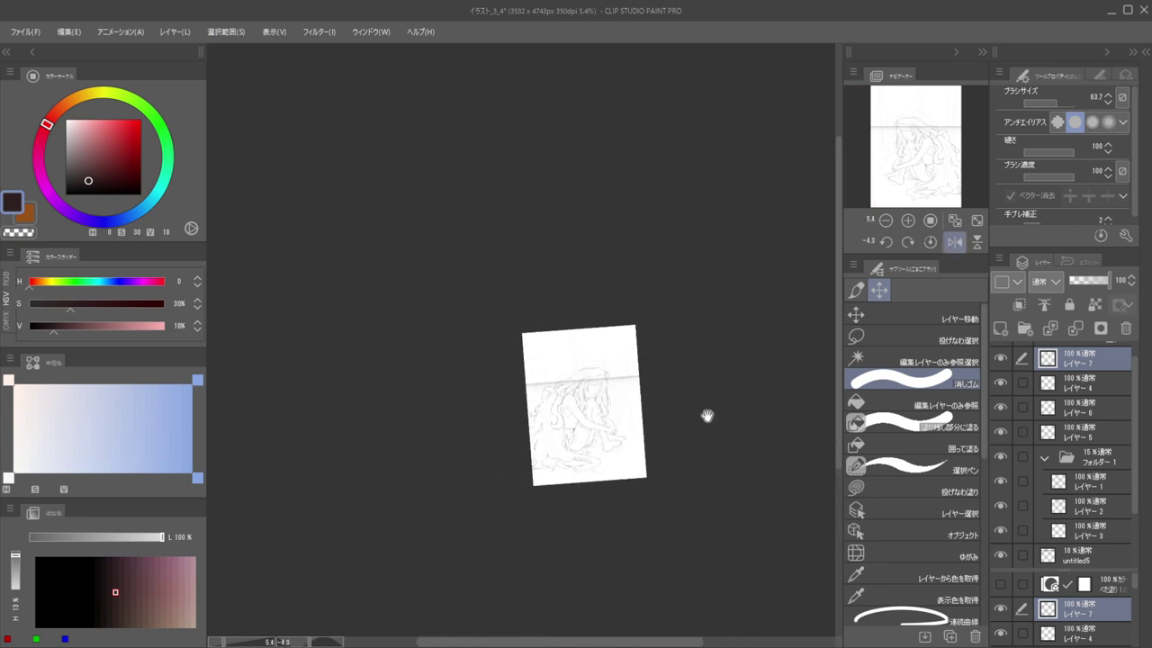
scroll(531, 406, "up", 4)
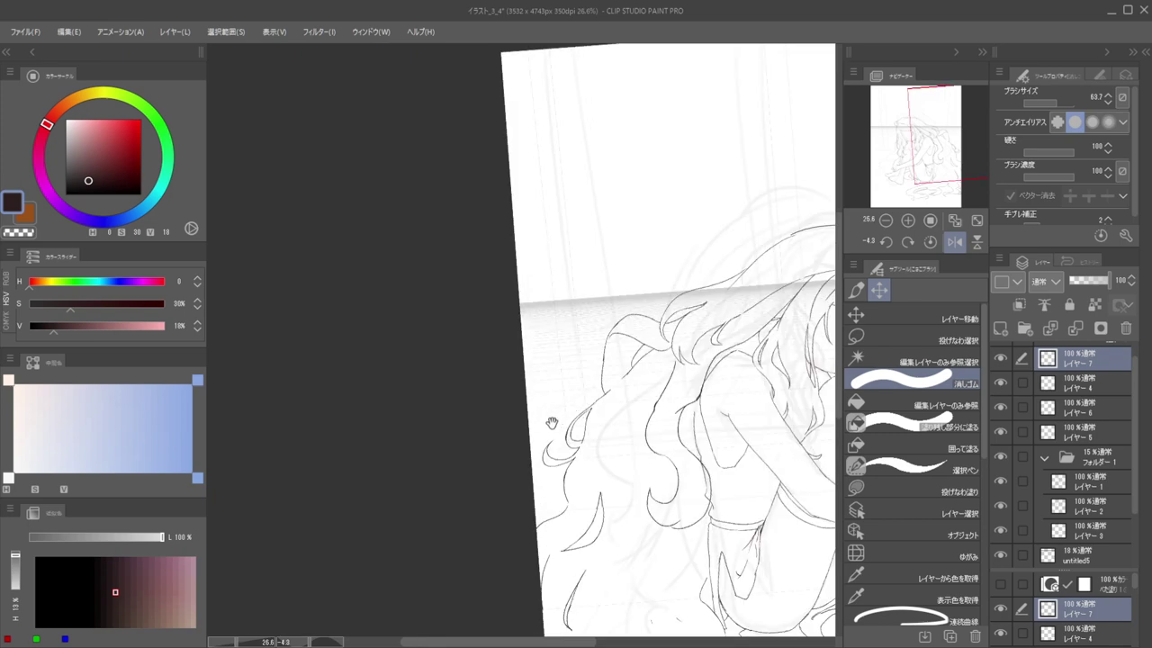
scroll(550, 427, "down", 3)
scroll(567, 446, "up", 5)
Alternate between the eraser and 'beta' pen to touch up the hair tips
key("b")
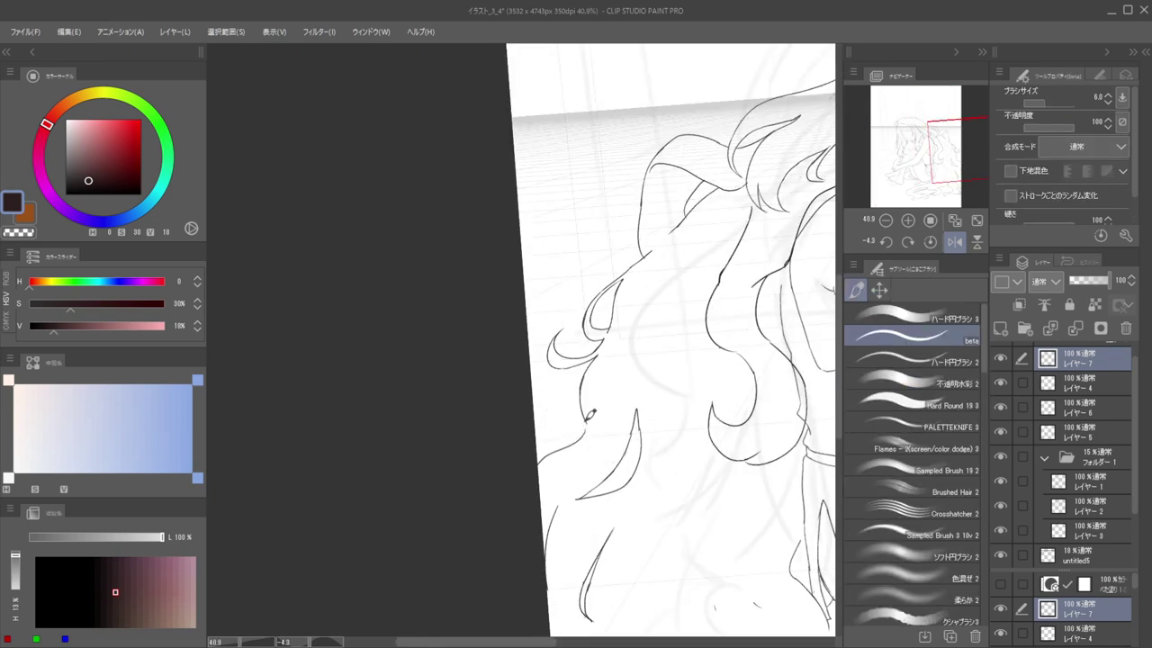
scroll(557, 419, "down", 3)
scroll(527, 396, "up", 3)
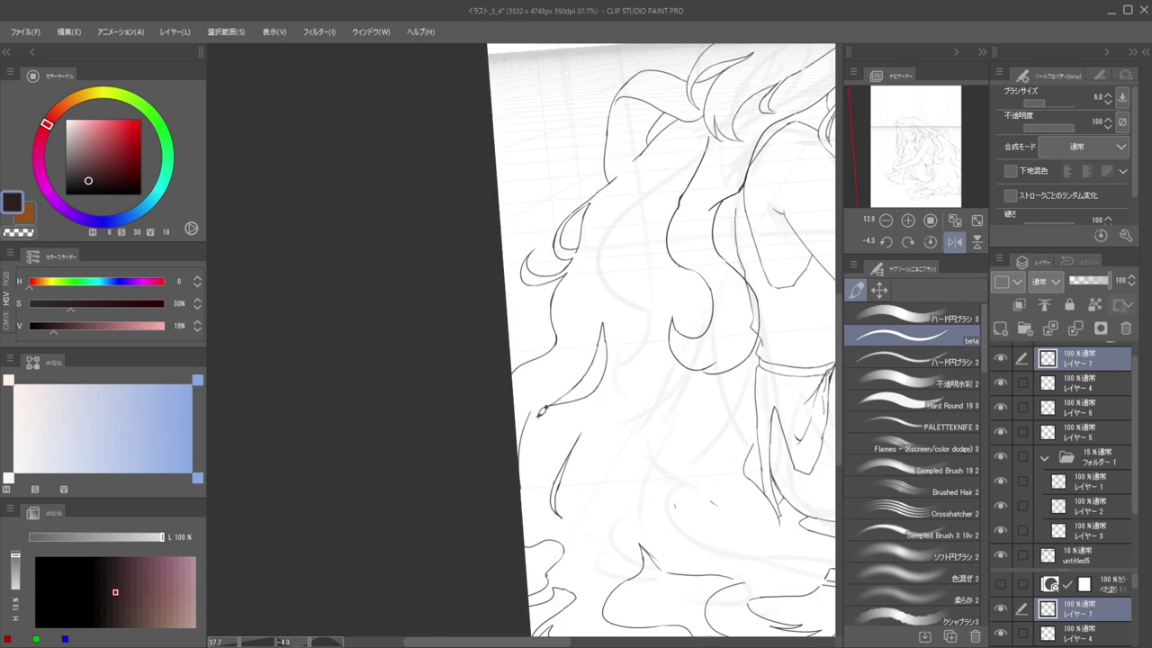
key("e")
key("b")
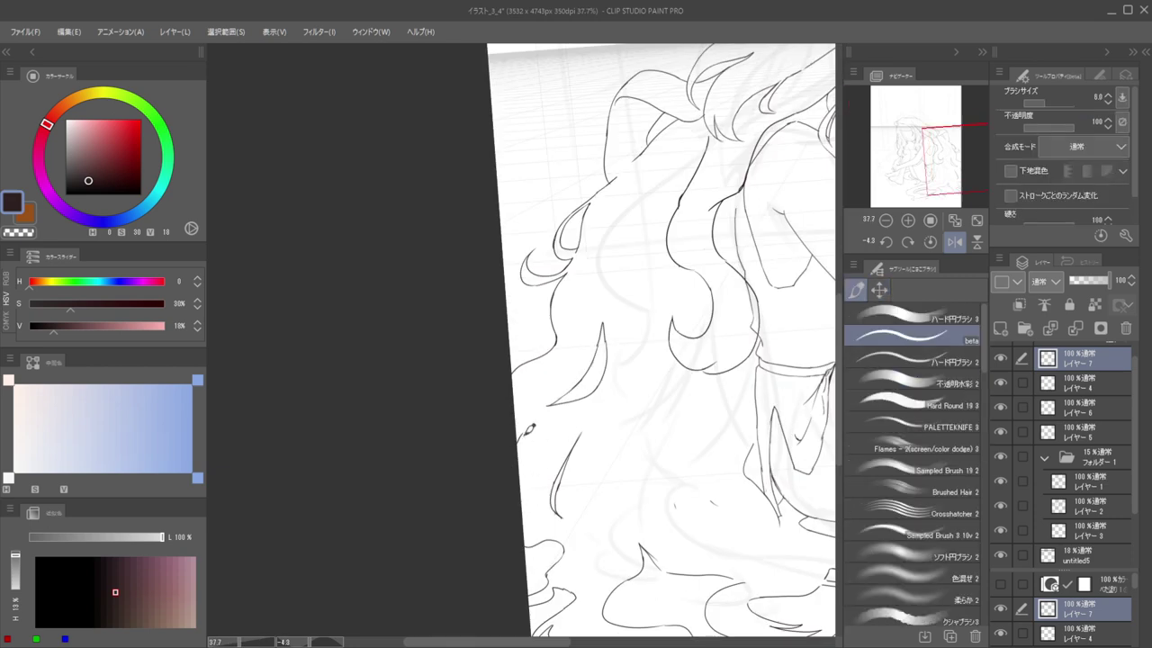
scroll(486, 423, "down", 5)
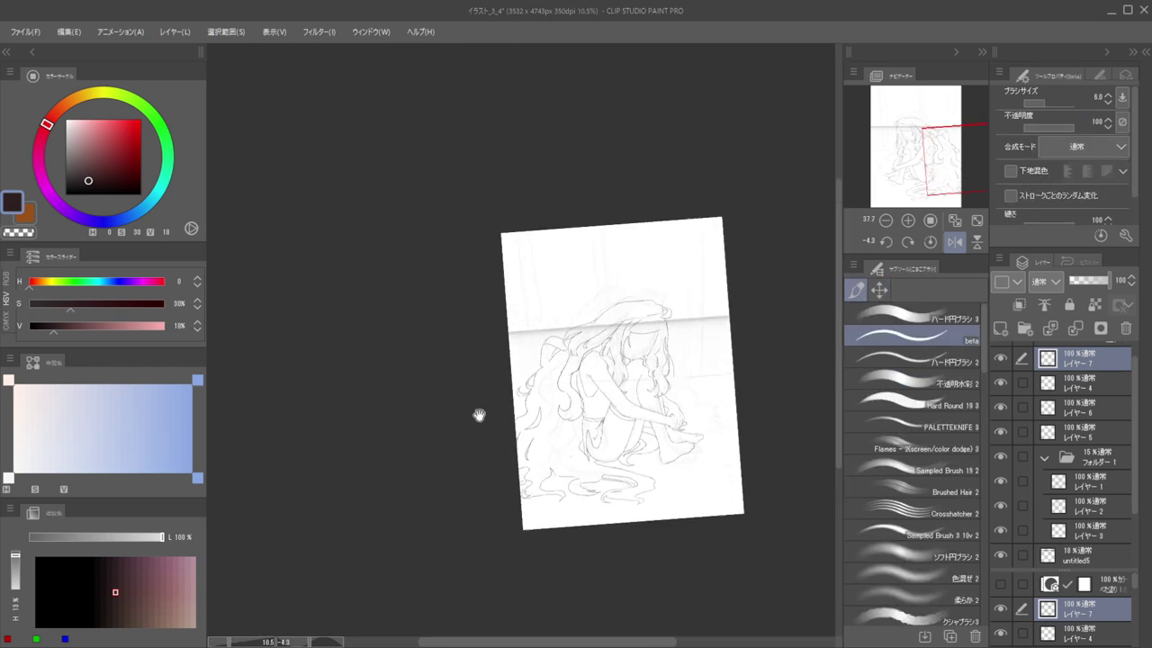
scroll(479, 414, "up", 5)
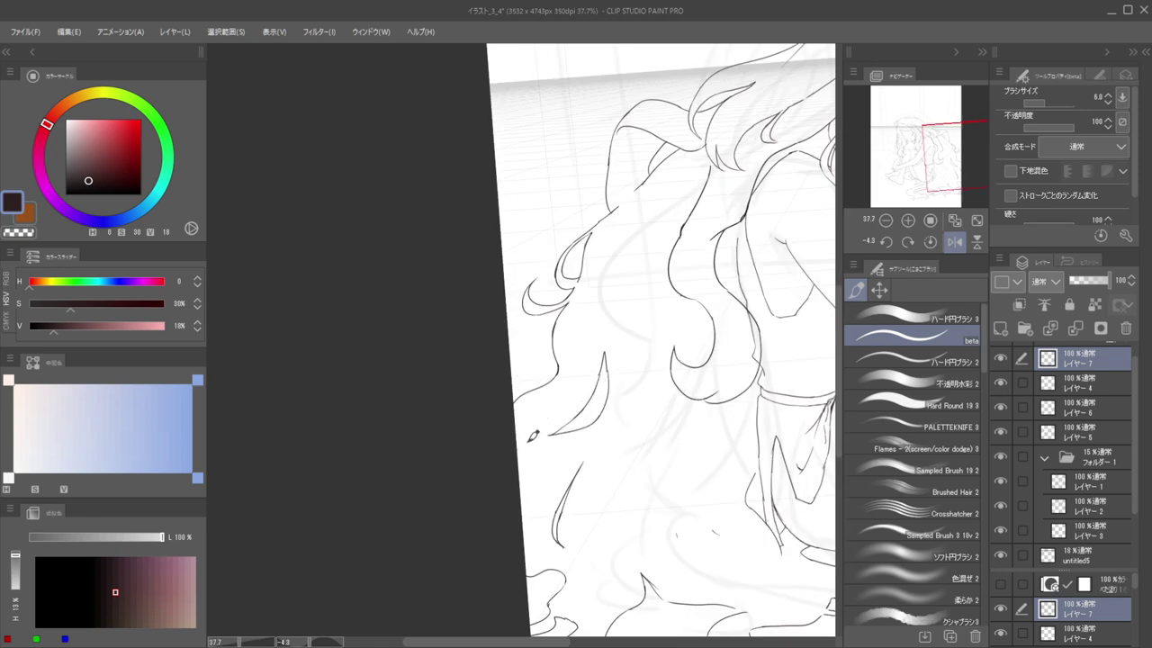
Erase the left line and tip of the lower hair spike, then save
left_click_drag(528, 437, 506, 436)
left_click_drag(531, 439, 556, 486)
key("h")
scroll(557, 485, "up", 4)
key("e")
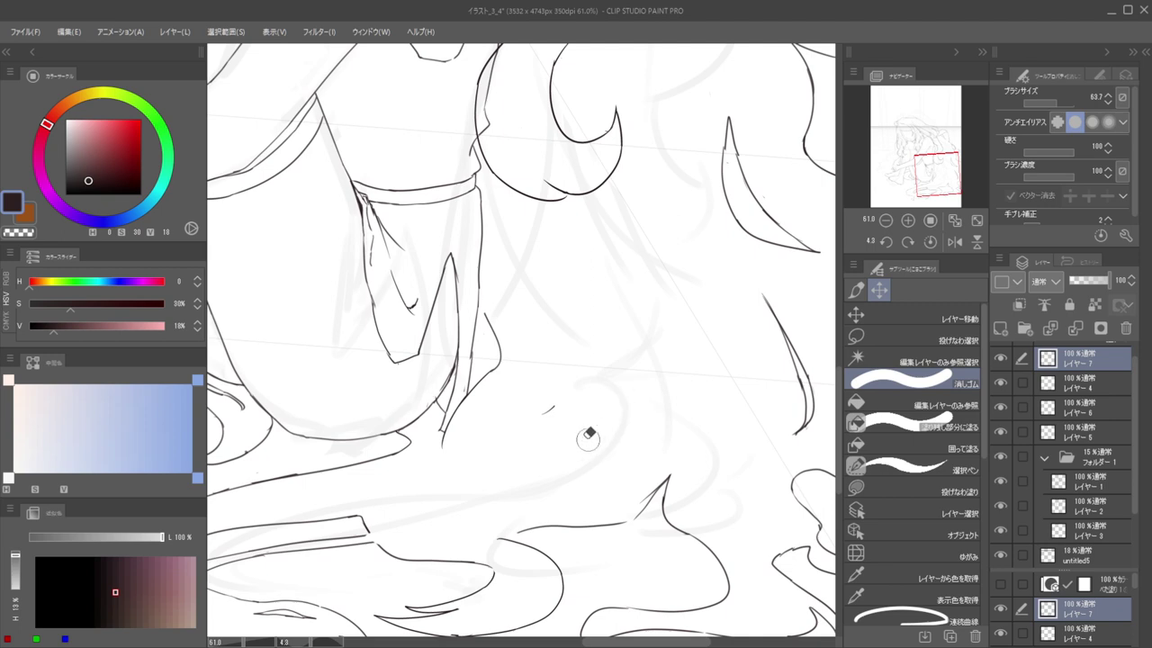
left_click_drag(660, 482, 647, 510)
key("b")
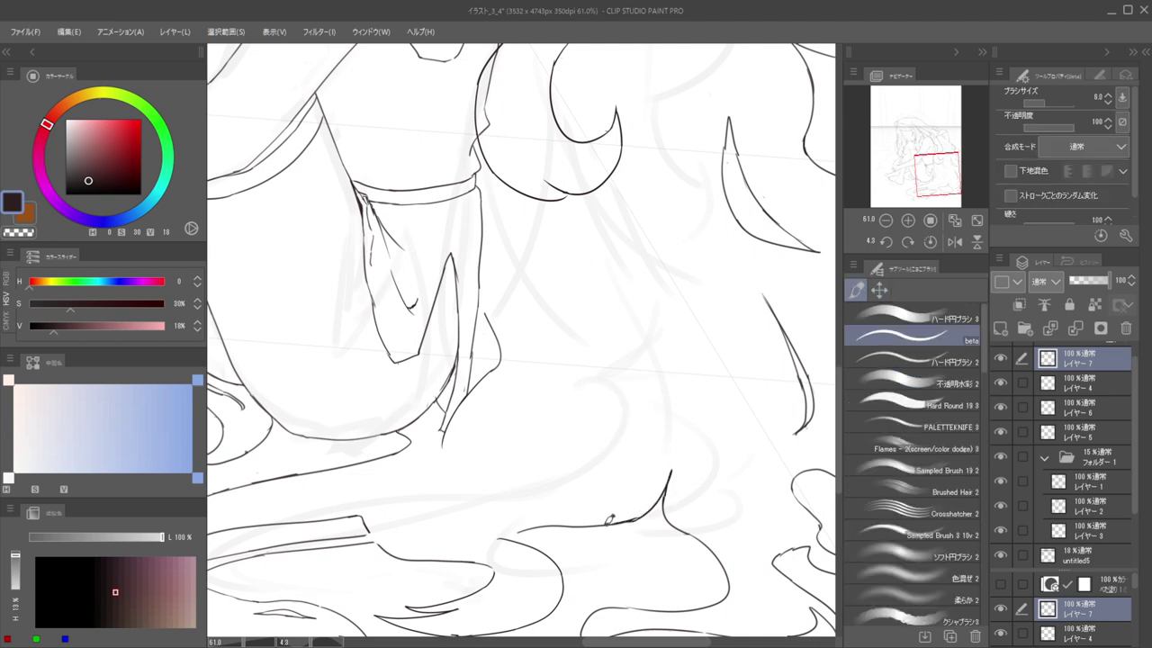
scroll(606, 474, "down", 9)
key("ctrl+s")
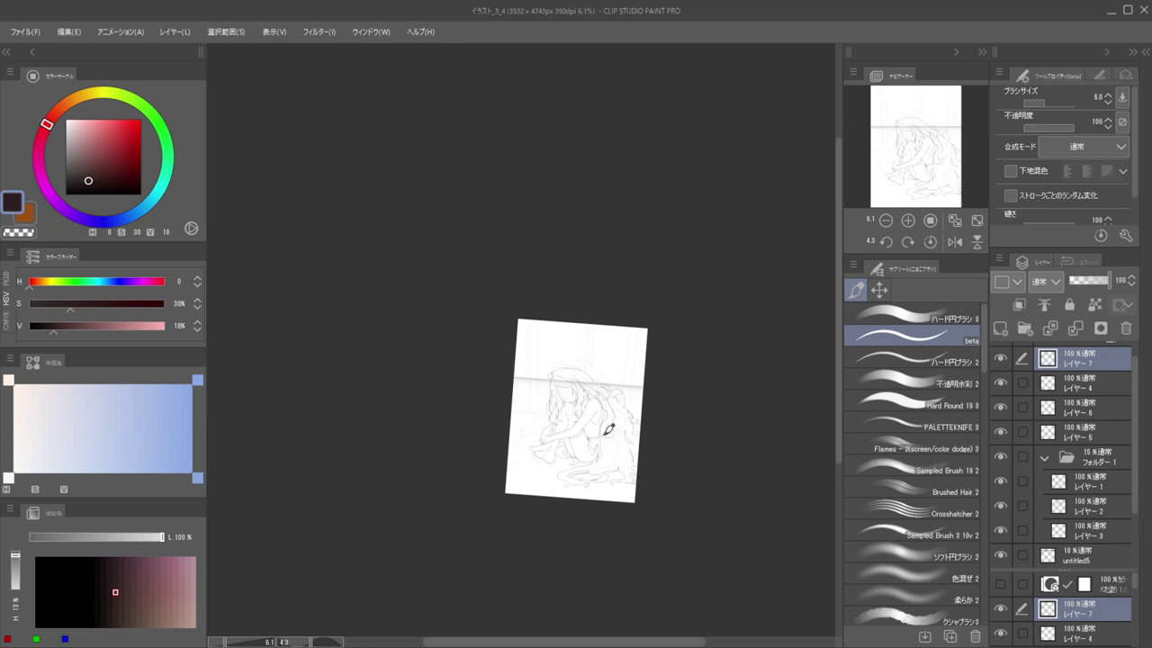
Undo part of the hair-tip stroke and rotate the page to a new angle
key("h")
left_click_drag(489, 401, 602, 378)
scroll(515, 397, "up", 5)
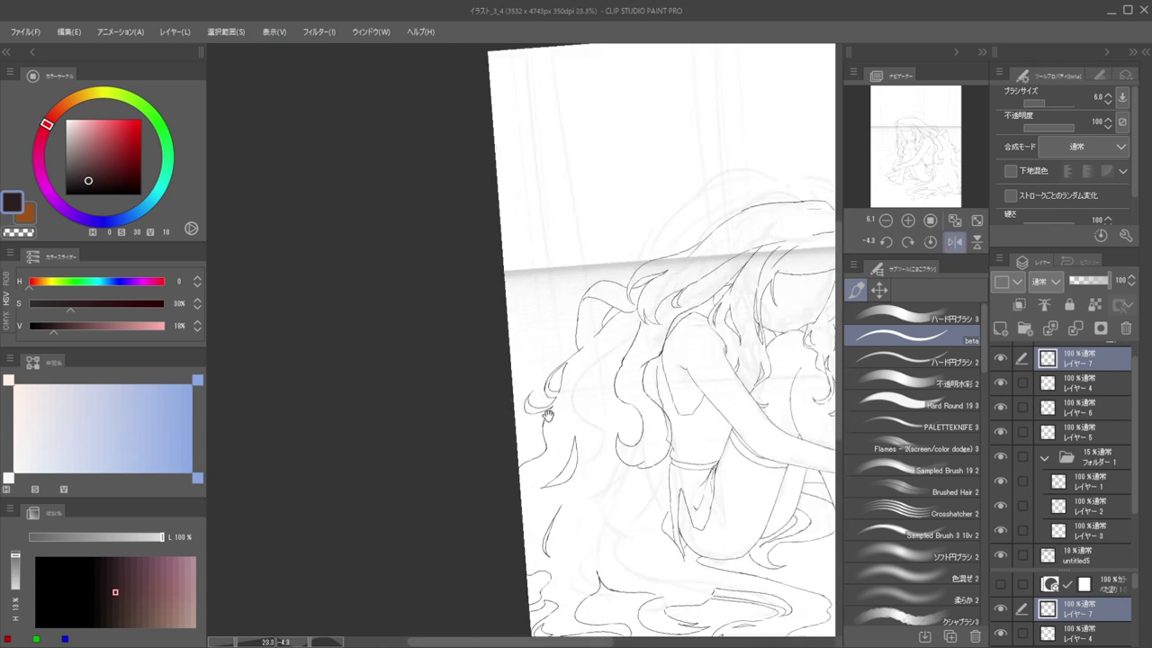
key("e")
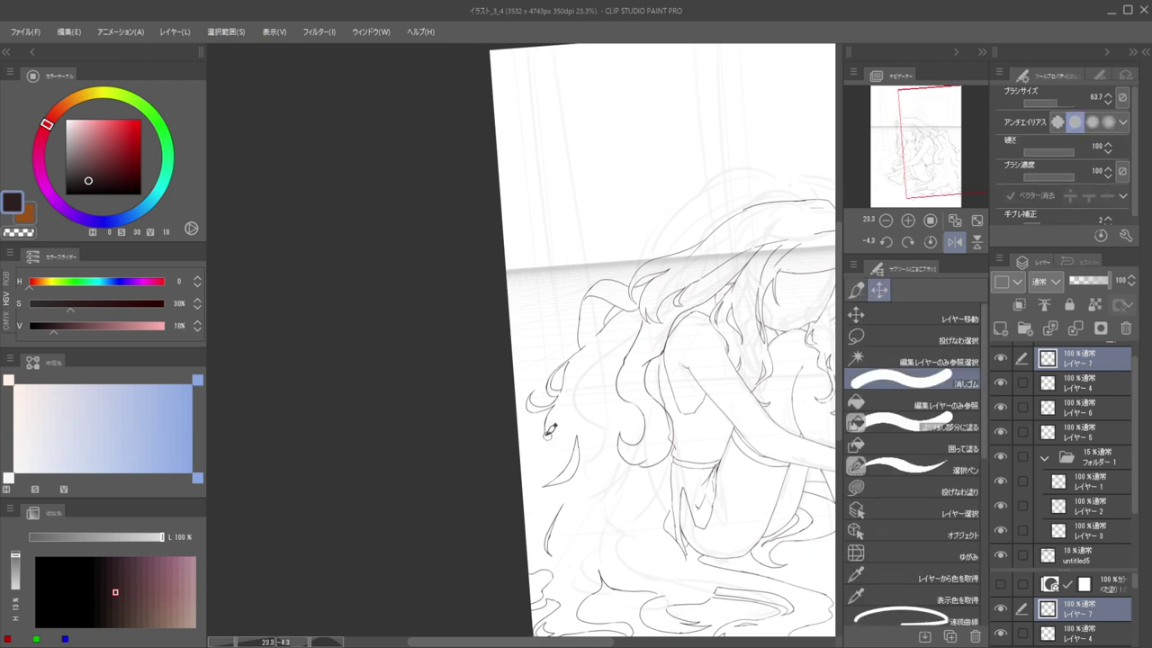
key("b")
key("ctrl+z")
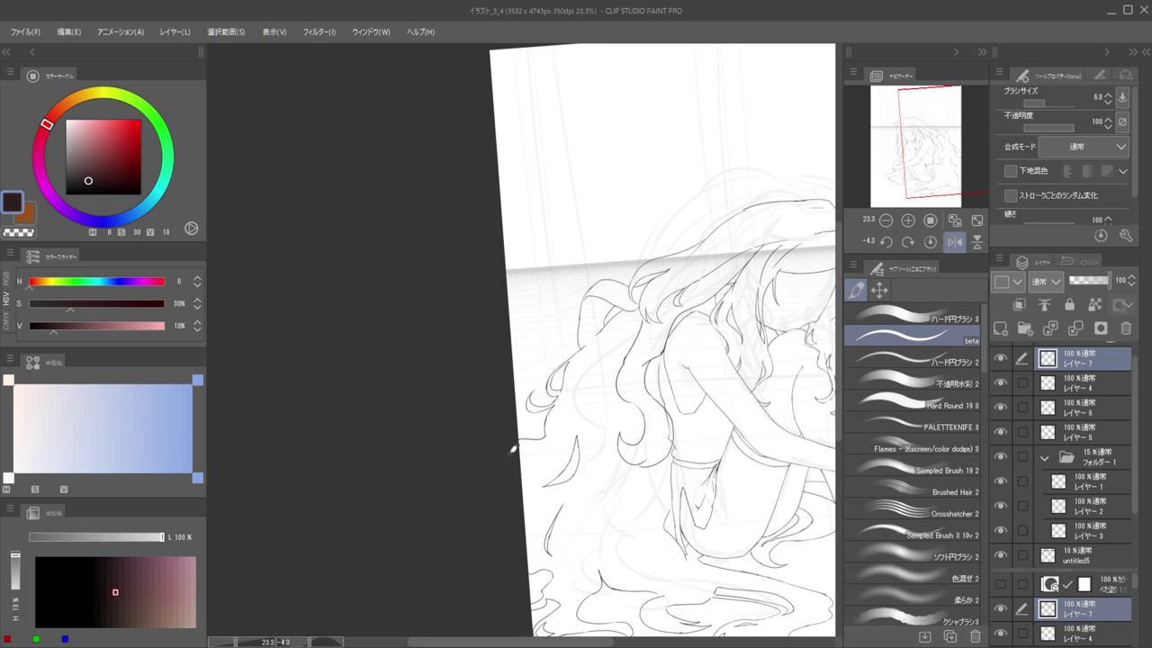
left_click_drag(565, 430, 536, 430)
left_click_drag(599, 394, 589, 406)
left_click_drag(570, 433, 601, 423)
Redraw the hair strand as a smoother curve, undoing the unsatisfactory attempts
key("e")
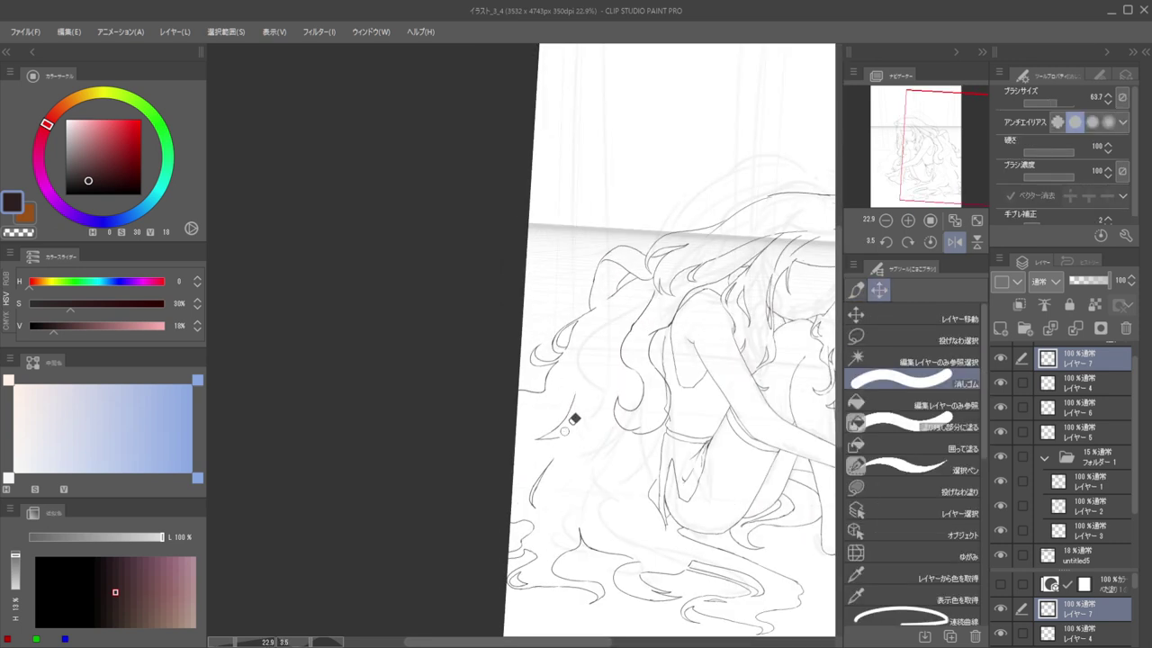
key("b")
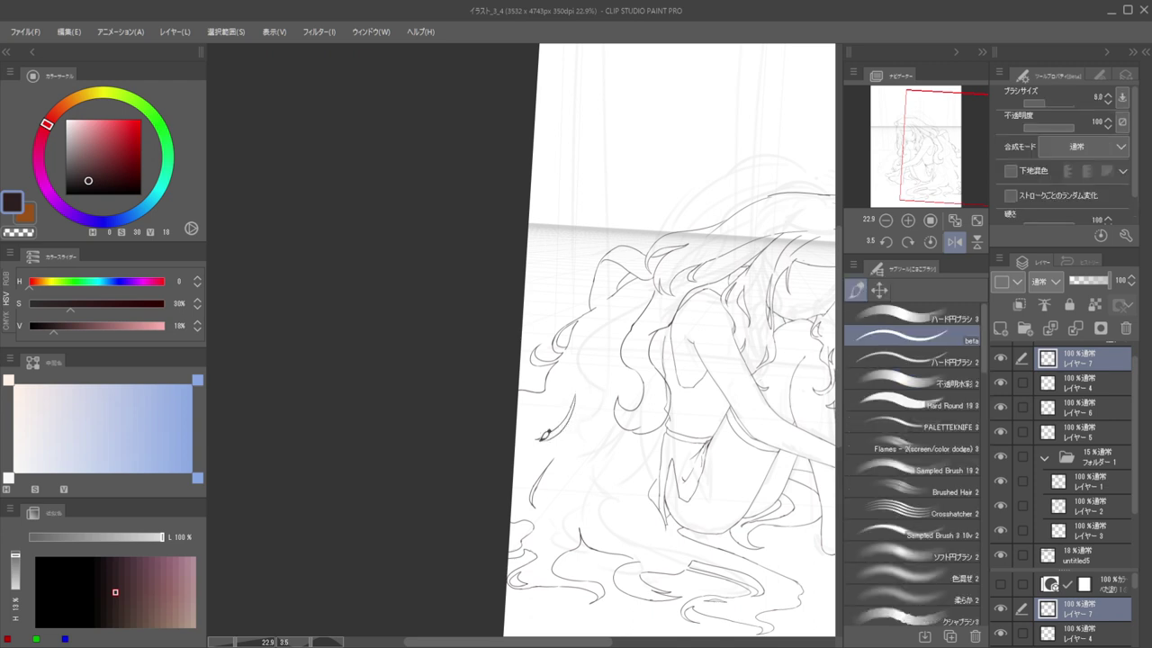
key("ctrl+z")
left_click_drag(575, 398, 547, 438)
key("ctrl+z")
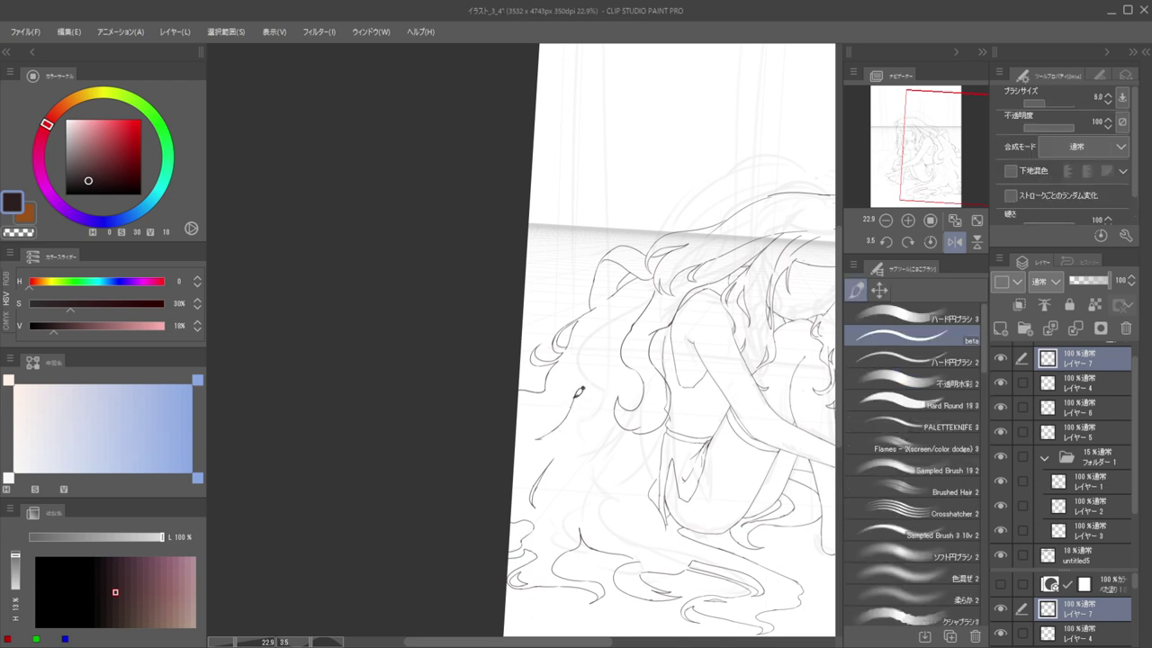
left_click_drag(574, 398, 551, 442)
scroll(531, 412, "down", 5)
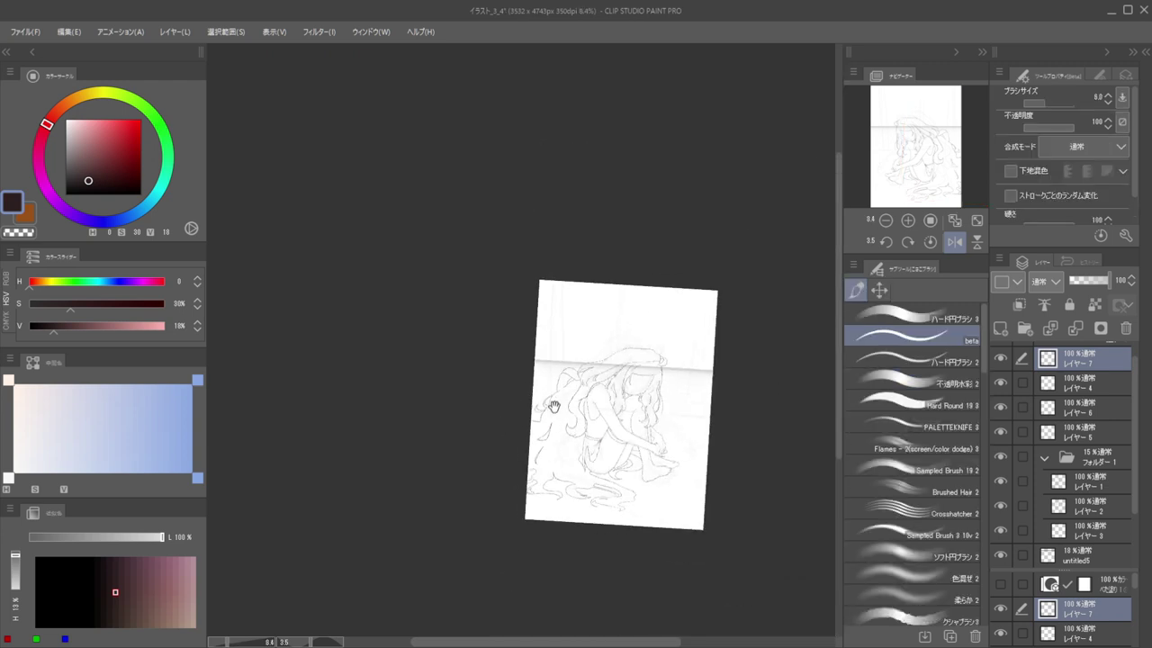
scroll(552, 405, "up", 6)
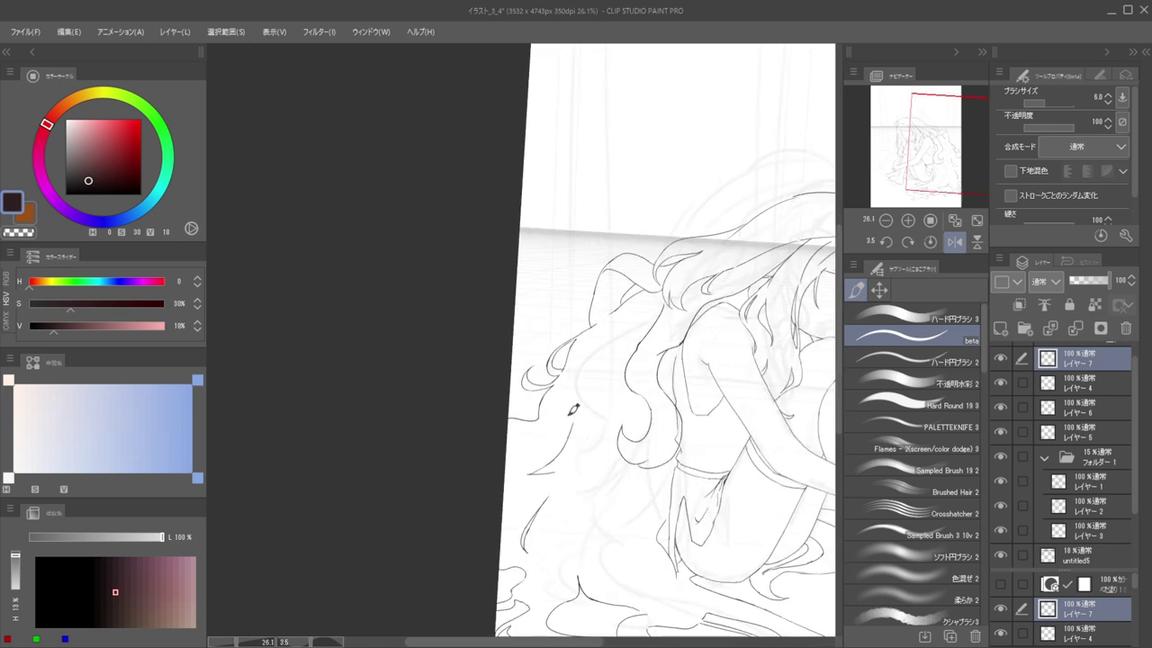
key("ctrl+z")
key("ctrl+z")
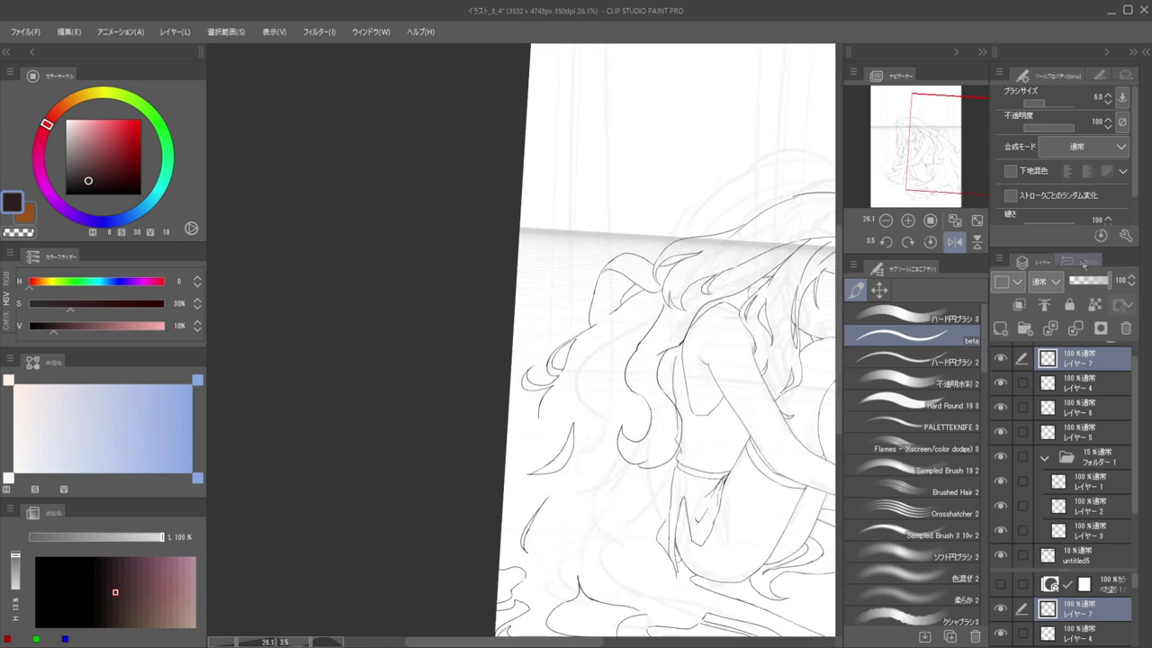
Revert to an earlier History state and restore the unmirrored canvas view
left_click(1087, 261)
left_click(1031, 565)
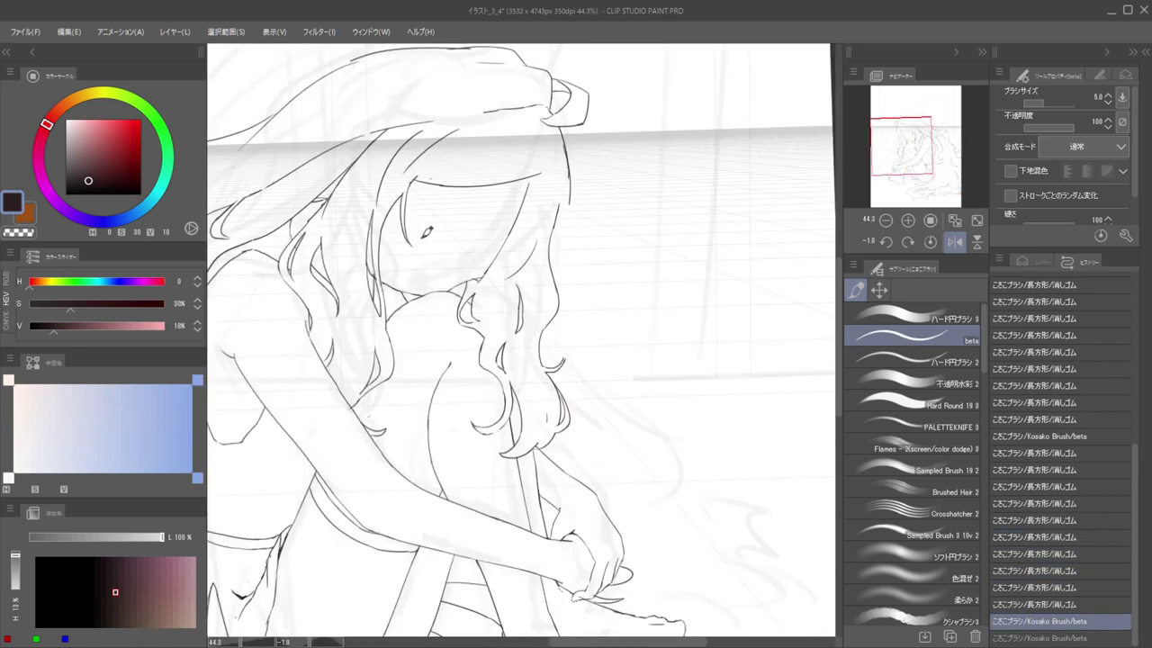
key("h")
left_click_drag(544, 207, 583, 198)
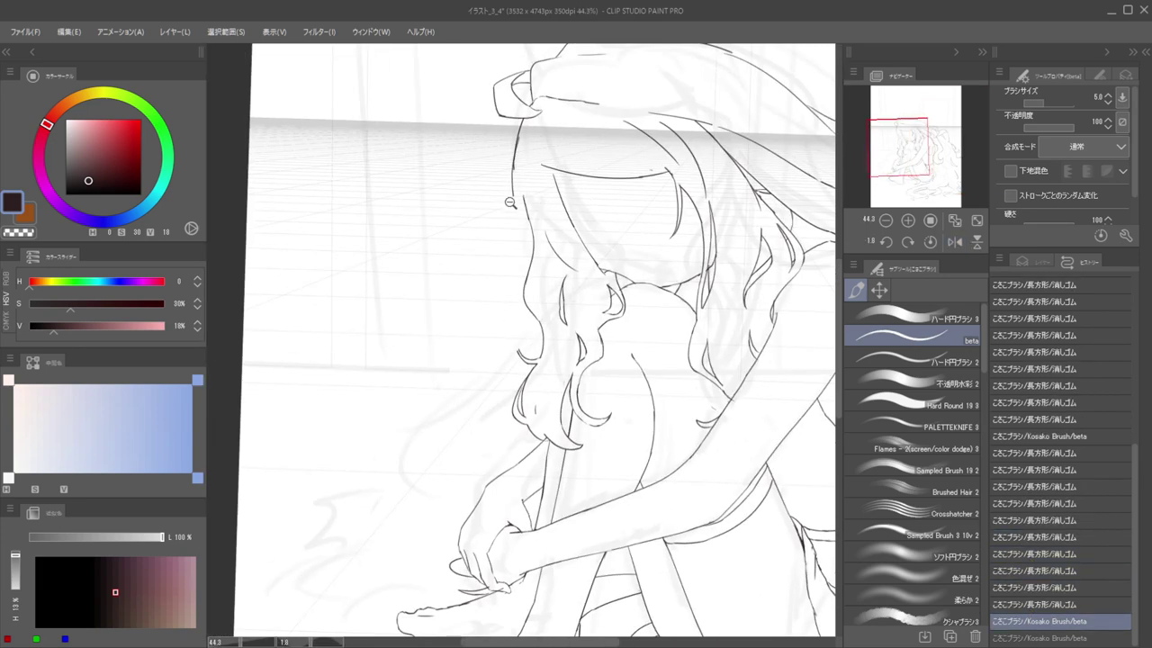
scroll(510, 203, "up", 2)
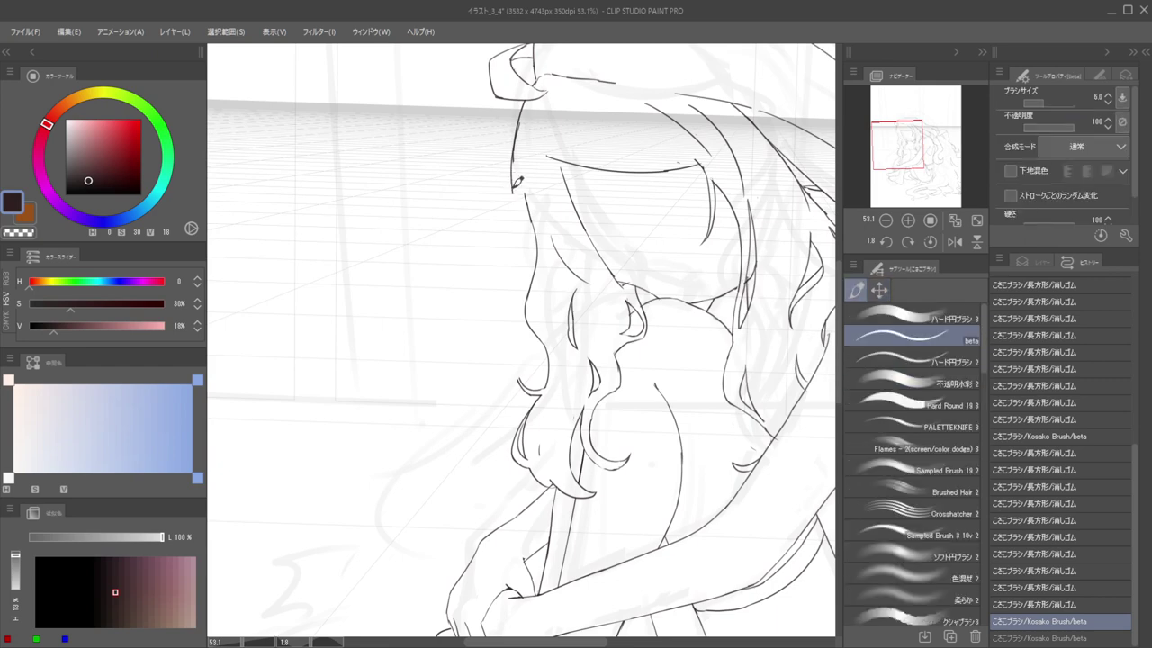
Extend the hair line downward and erase small bits near it
left_click_drag(517, 180, 519, 228)
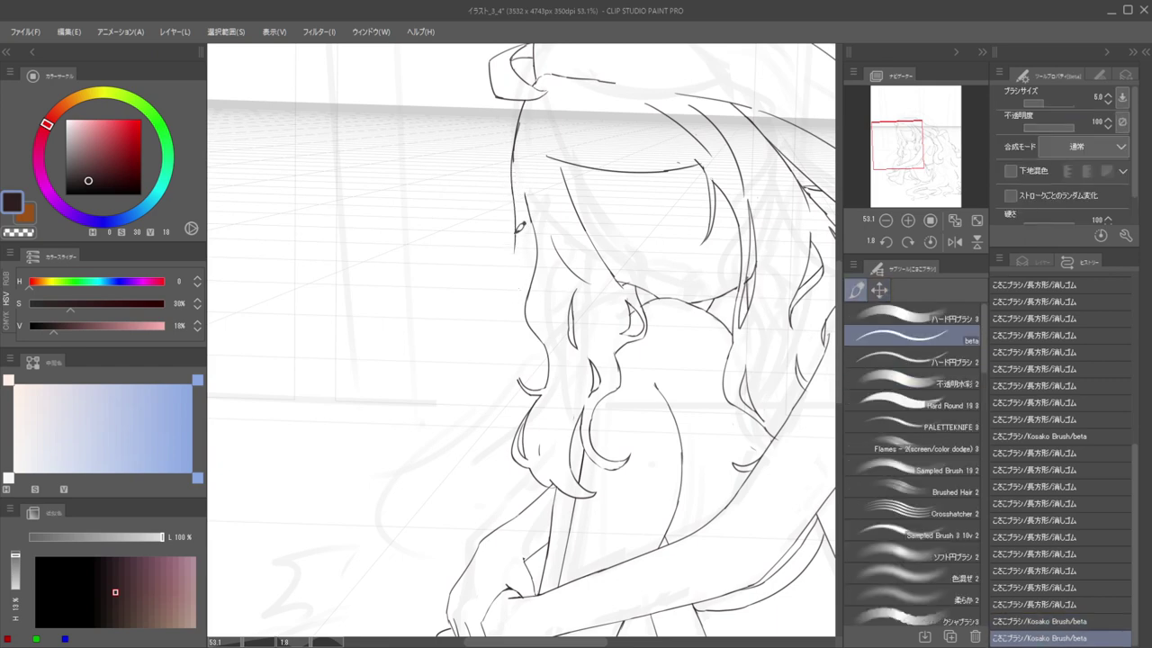
key("e")
mouse_move(520, 150)
left_mouse_down()
mouse_move(528, 122)
mouse_move(524, 150)
left_mouse_up()
left_click(528, 119)
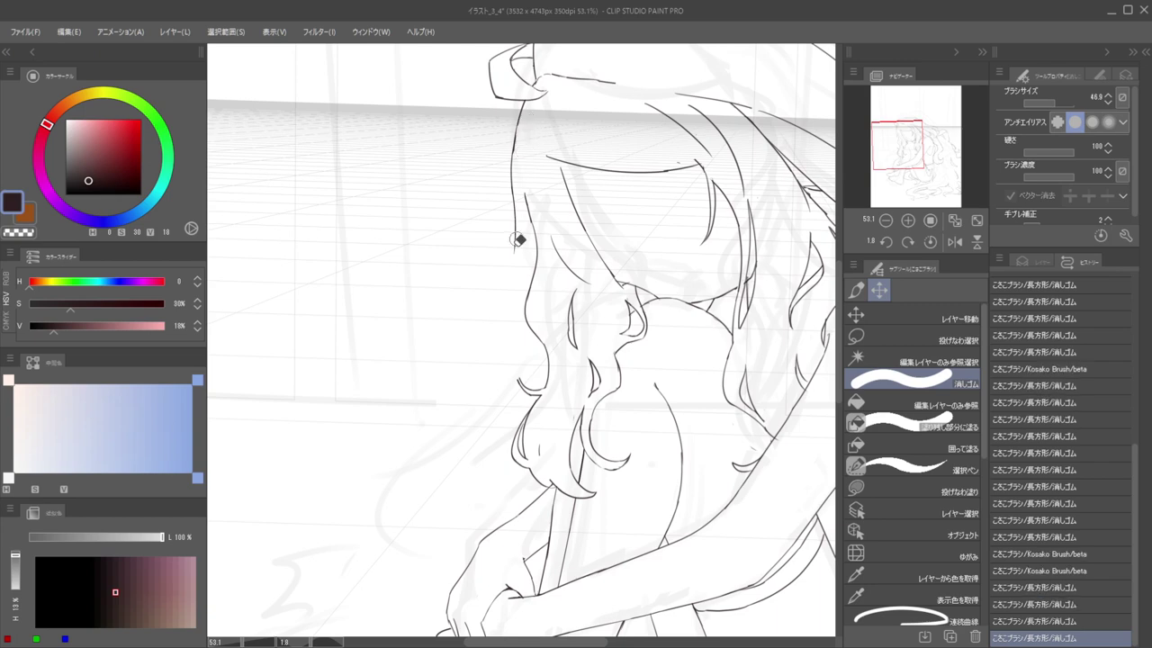
key("p")
left_click_drag(520, 239, 518, 322)
key("ctrl+z")
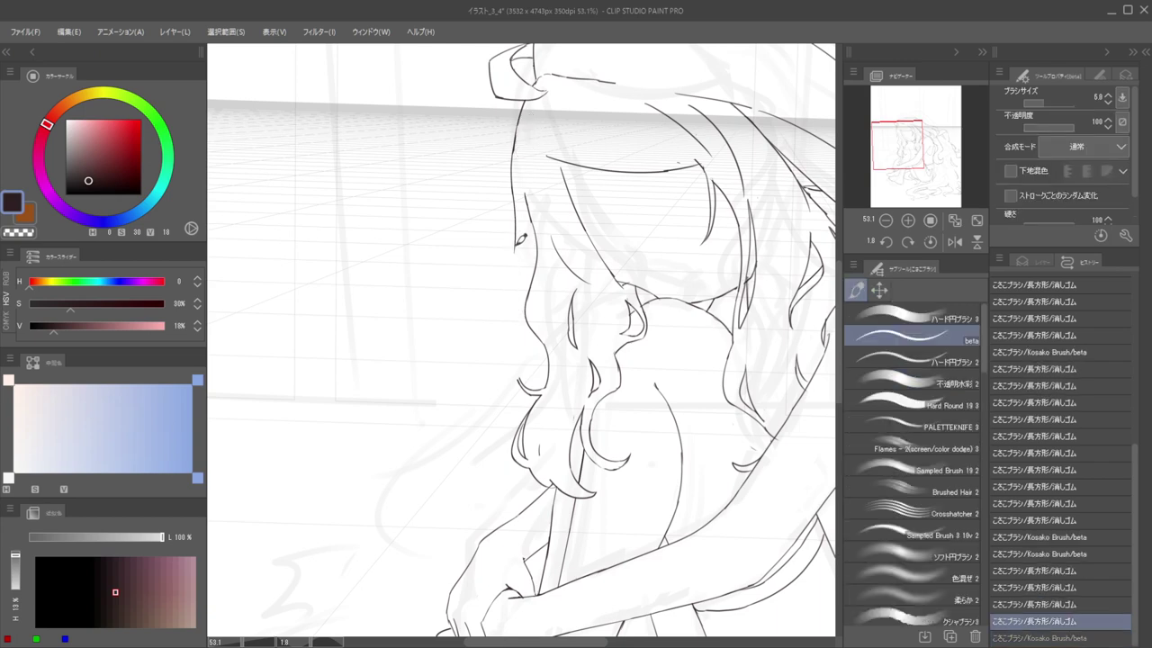
left_click_drag(517, 270, 528, 377)
key("ctrl+z")
Redraw the long line down the hair's left edge, erasing a stray bit at its end
scroll(513, 241, "up", 2)
left_click_drag(527, 221, 514, 423)
key("ctrl+z")
left_click(526, 227)
left_click_drag(525, 228, 516, 314)
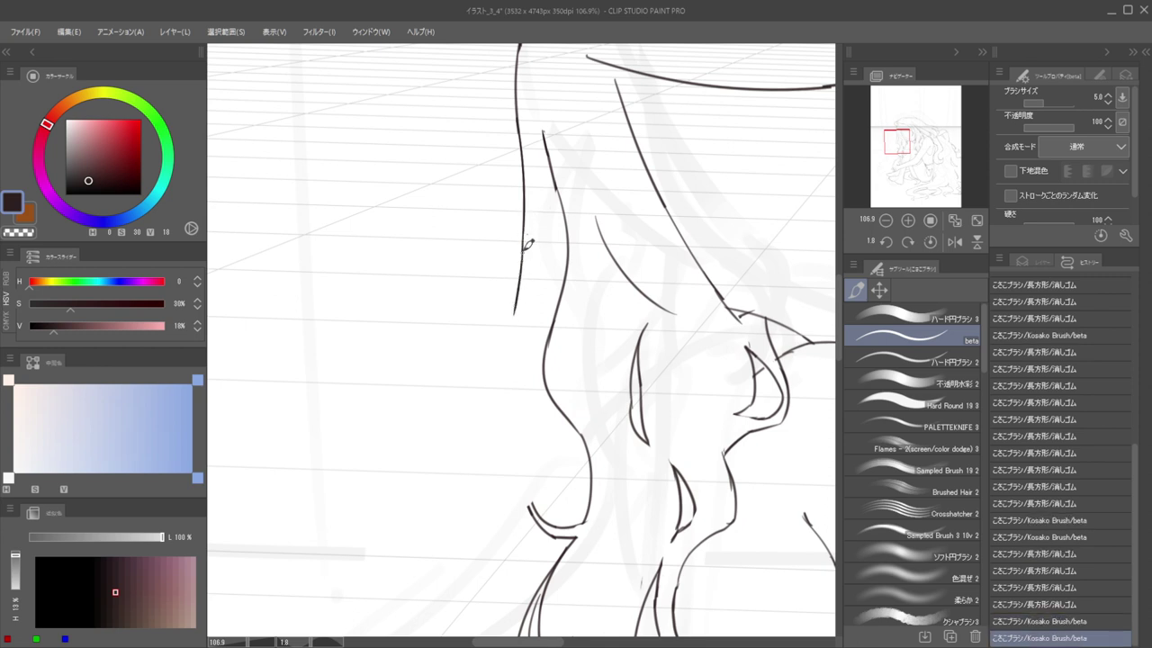
key("ctrl+z")
key("ctrl+z")
mouse_move(529, 221)
left_mouse_down()
mouse_move(516, 367)
mouse_move(531, 486)
left_mouse_up()
key("ctrl+z")
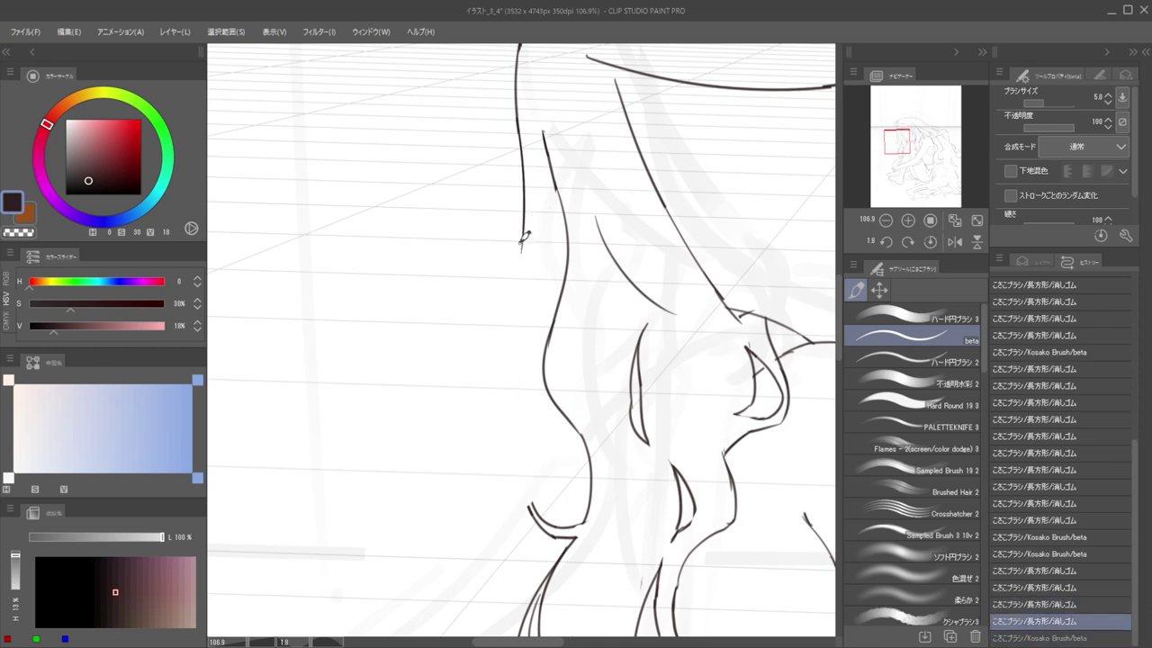
mouse_move(529, 222)
left_mouse_down()
mouse_move(514, 455)
mouse_move(543, 516)
mouse_move(527, 500)
left_mouse_up()
key("ctrl+z")
key("e")
mouse_move(529, 504)
left_mouse_down()
mouse_move(527, 483)
mouse_move(557, 538)
left_mouse_up()
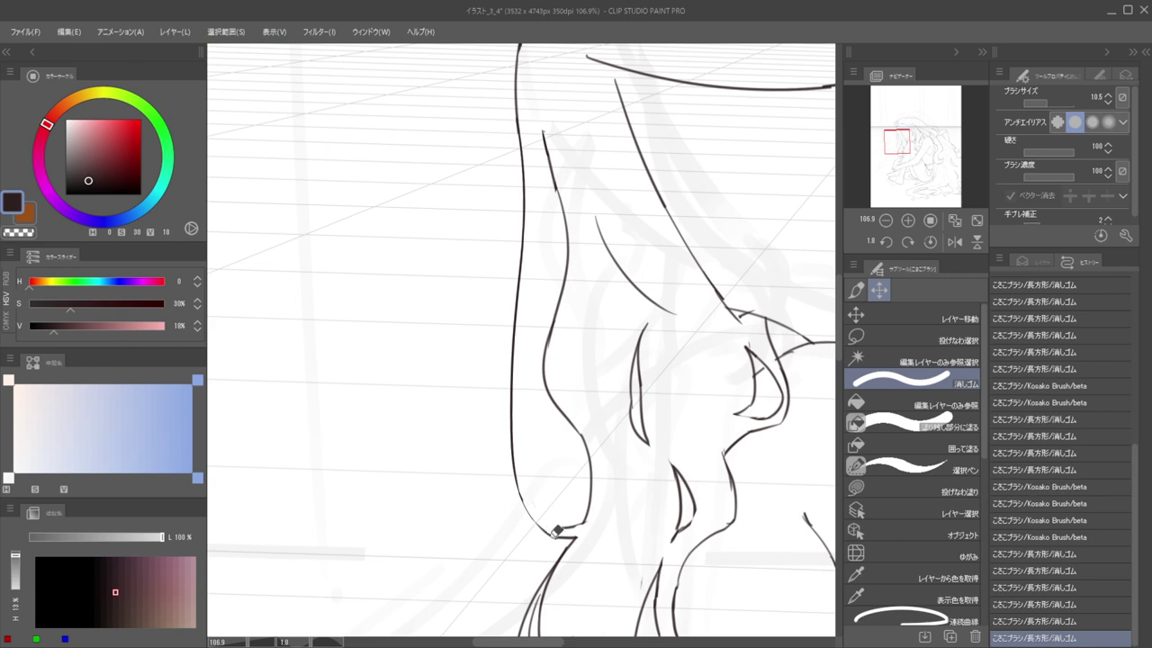
Trim the hair tip outline and try joining the right curve to the lower tip
key("h")
mouse_move(529, 365)
left_mouse_down()
mouse_move(630, 253)
mouse_move(690, 147)
left_mouse_up()
scroll(639, 288, "up", 4)
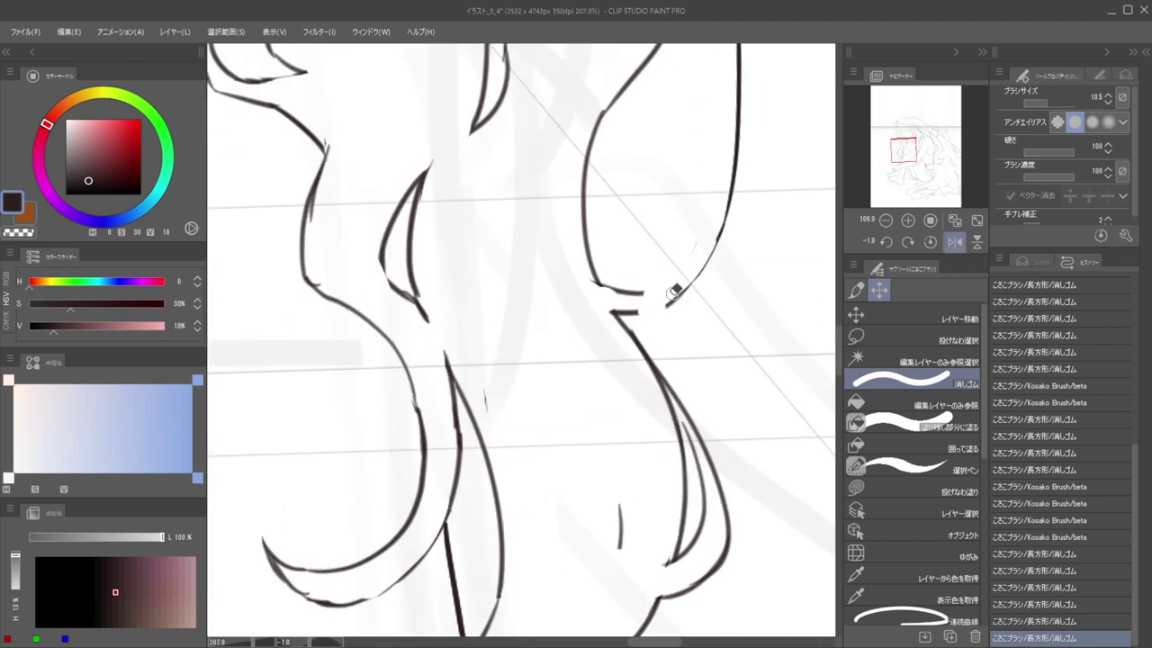
key("b")
key("e")
key("b")
left_click_drag(669, 306, 617, 313)
key("ctrl+z")
scroll(710, 223, "down", 4)
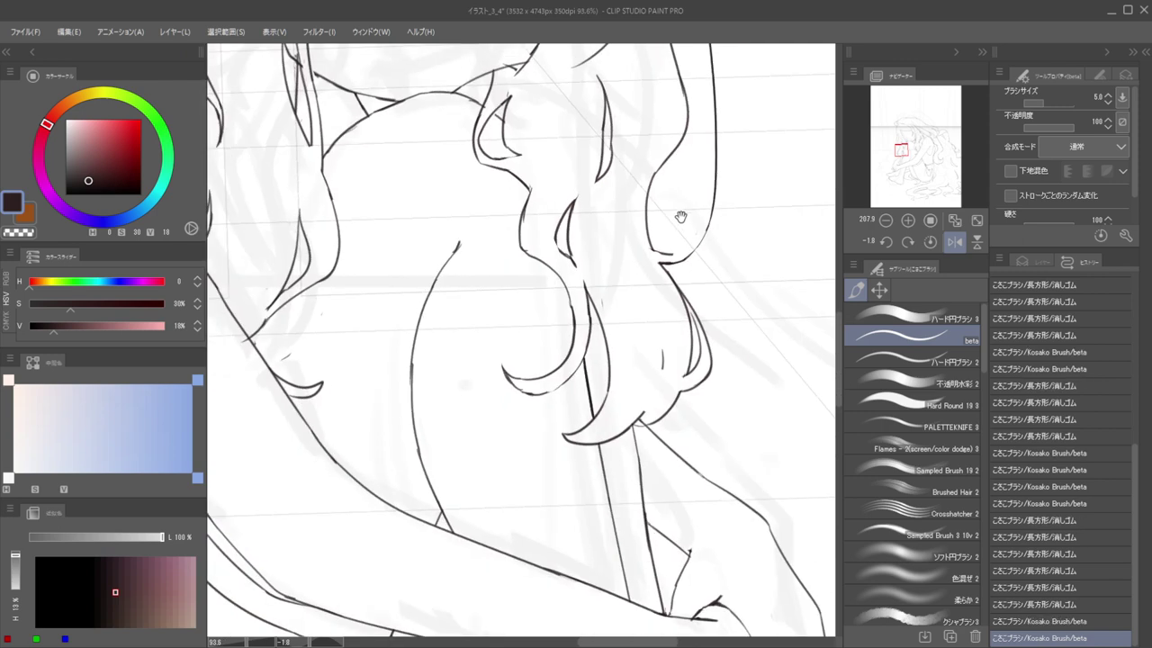
left_click_drag(681, 216, 715, 309)
key("h")
scroll(702, 310, "down", 8)
scroll(618, 260, "up", 7)
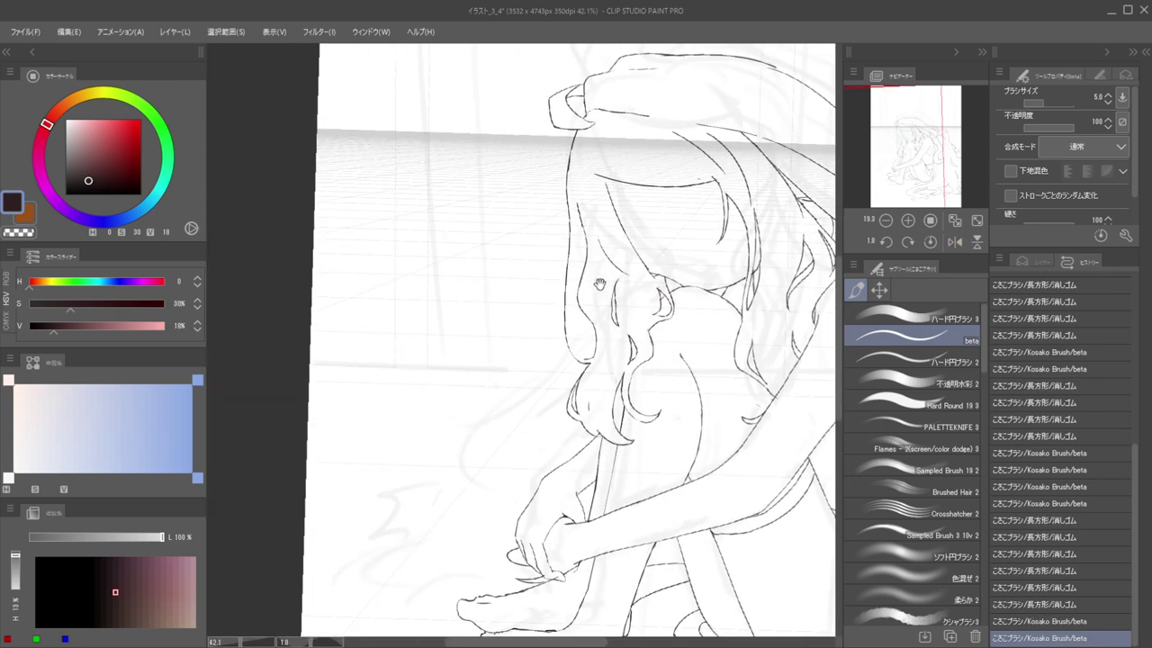
Ink a strand line down the inner hair, redrawing it longer
mouse_move(569, 189)
left_mouse_down()
mouse_move(570, 302)
mouse_move(575, 261)
mouse_move(566, 297)
left_mouse_up()
left_click_drag(567, 275, 564, 346)
key("ctrl+z")
key("ctrl+z")
mouse_move(567, 272)
left_mouse_down()
mouse_move(568, 339)
mouse_move(571, 271)
mouse_move(569, 393)
left_mouse_up()
key("ctrl+z")
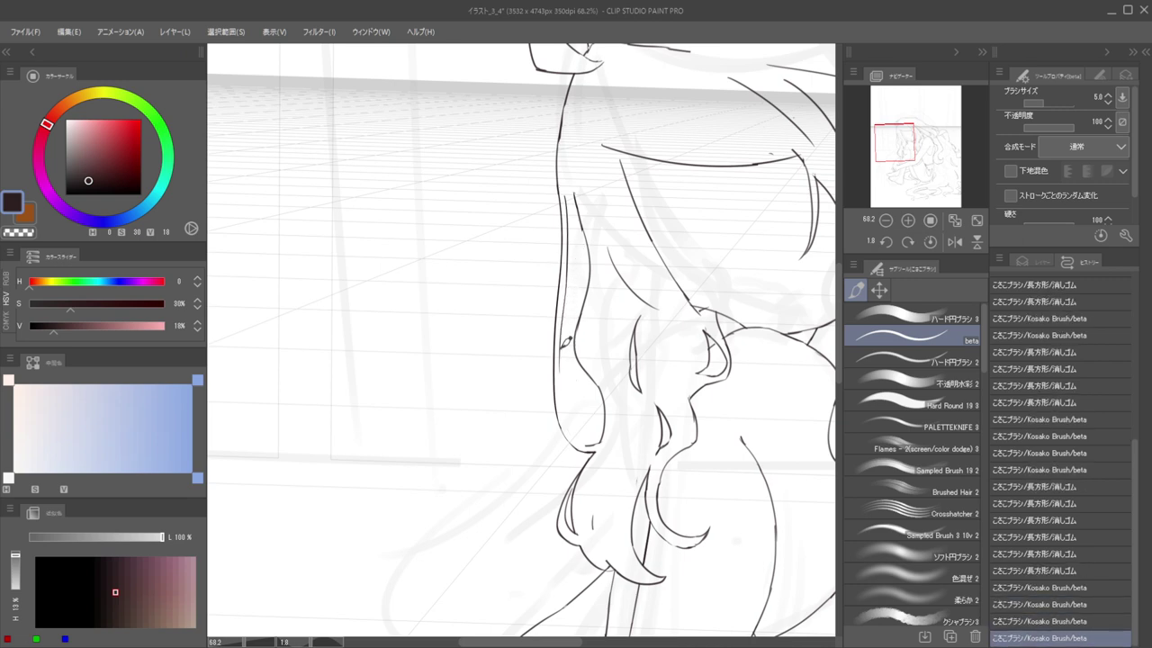
left_click_drag(559, 350, 574, 420)
key("ctrl+z")
left_click_drag(560, 351, 578, 437)
key("h")
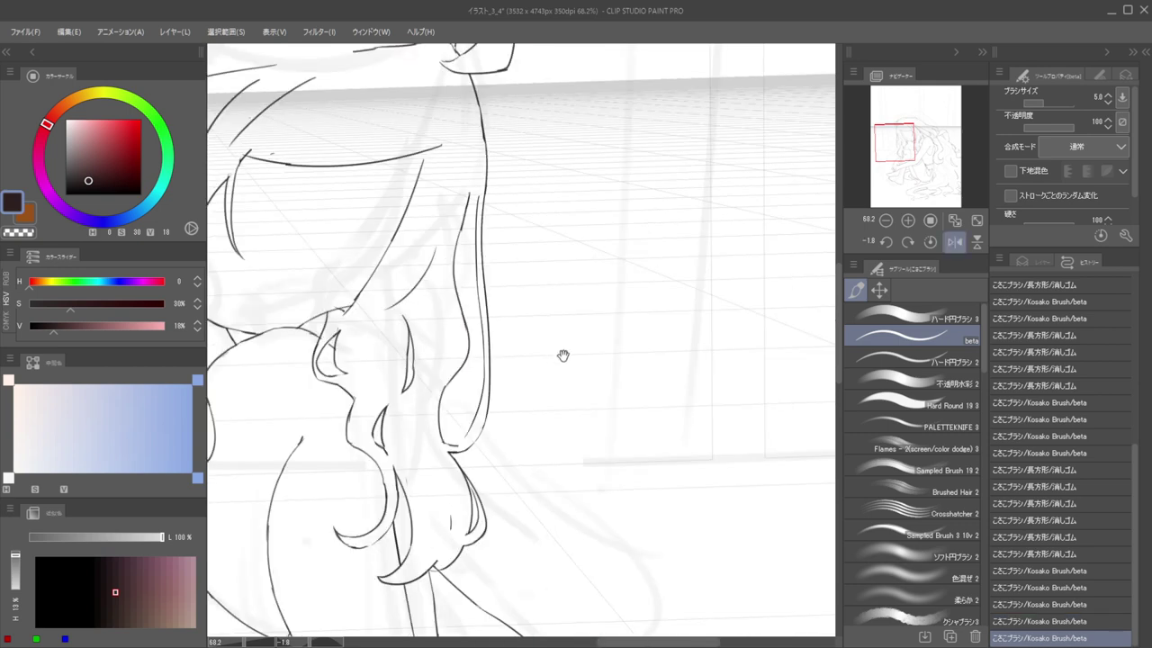
left_click_drag(563, 355, 640, 306)
scroll(640, 306, "up", 4)
key("ctrl+z")
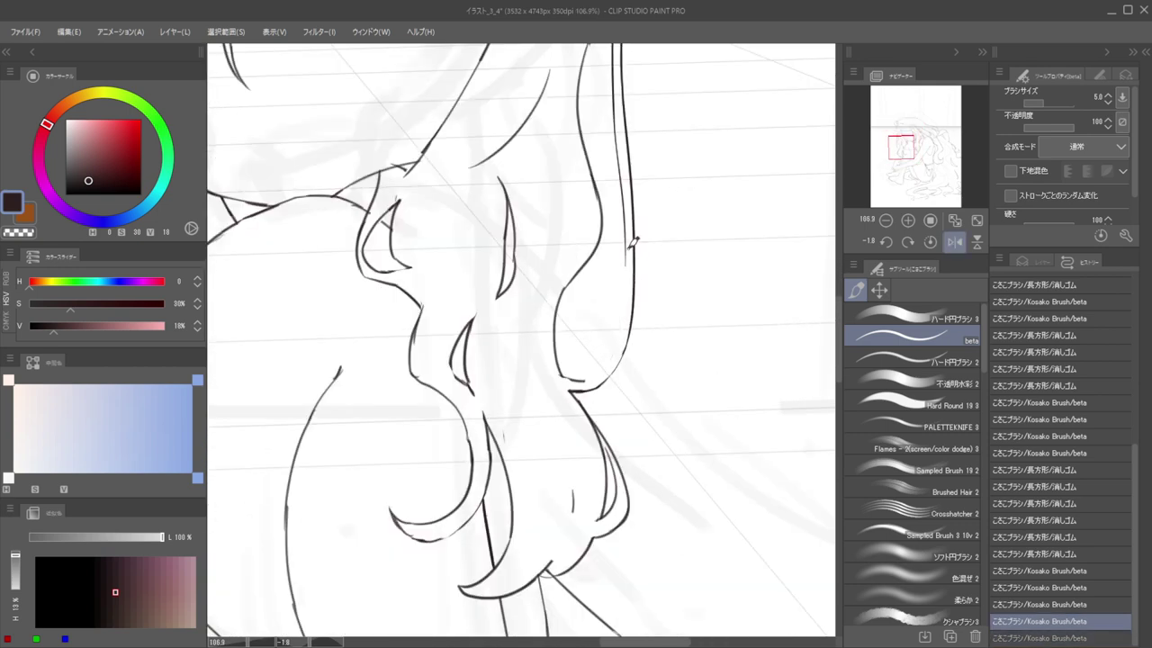
Draw a hair strand line down to its curled tip, retrying until it fits
left_click_drag(632, 241, 616, 347)
key("ctrl+z")
mouse_move(630, 240)
left_mouse_down()
mouse_move(615, 347)
mouse_move(605, 374)
left_mouse_up()
key("ctrl+z")
mouse_move(627, 254)
left_mouse_down()
mouse_move(614, 340)
mouse_move(584, 376)
left_mouse_up()
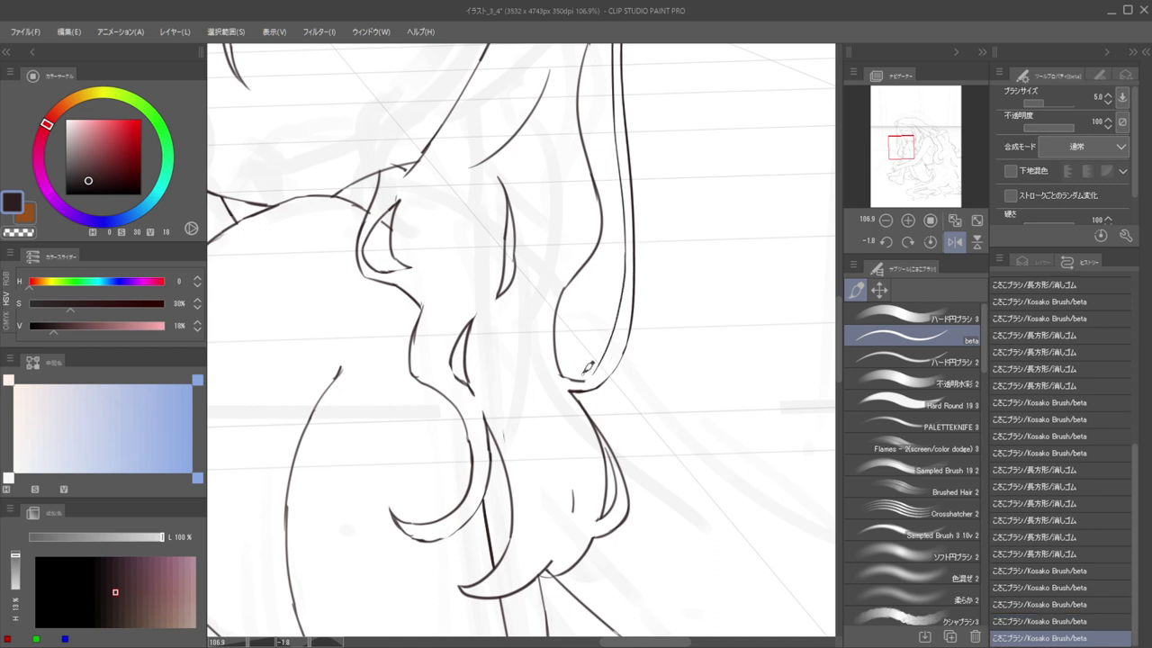
key("ctrl+z")
left_click_drag(629, 254, 587, 374)
key("ctrl+z")
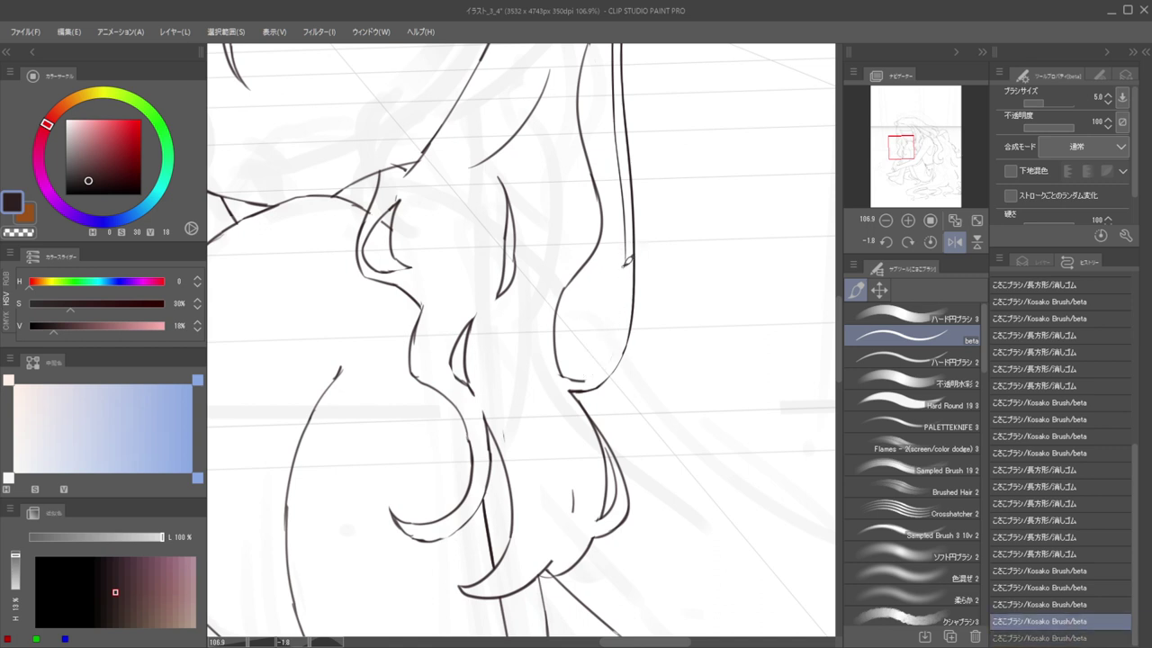
left_click_drag(629, 254, 601, 360)
key("ctrl+z")
mouse_move(627, 256)
left_mouse_down()
mouse_move(624, 302)
mouse_move(612, 348)
left_mouse_up()
key("ctrl+z")
left_click_drag(628, 256, 594, 357)
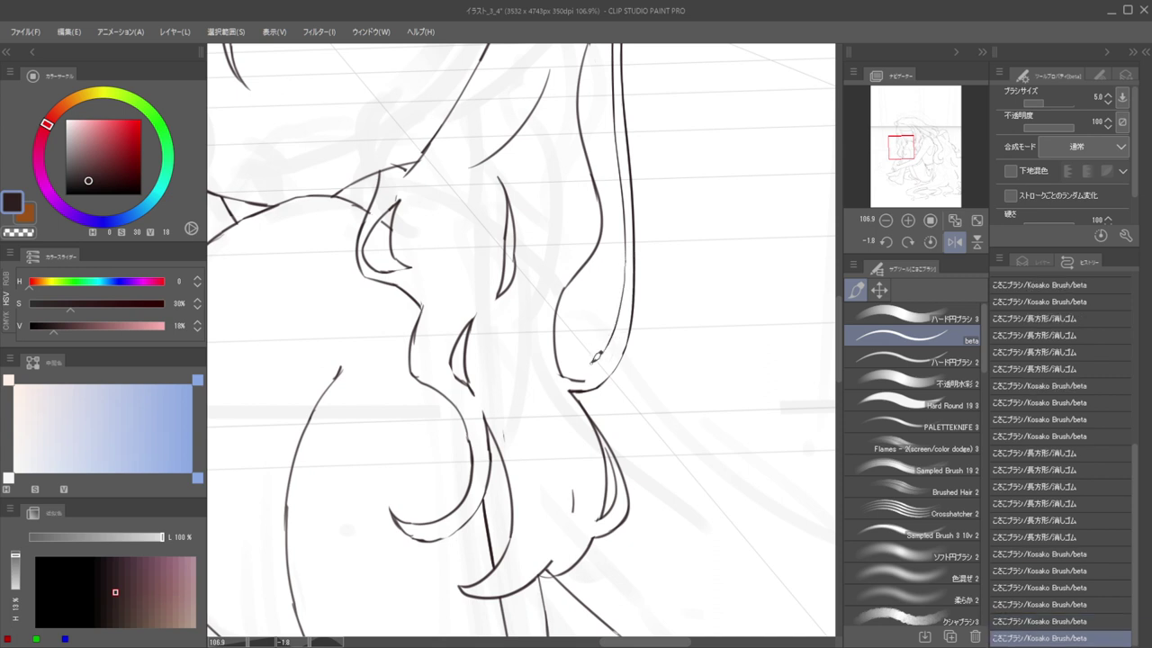
key("ctrl+z")
mouse_move(628, 253)
left_mouse_down()
mouse_move(599, 364)
mouse_move(610, 346)
mouse_move(595, 369)
mouse_move(567, 372)
mouse_move(585, 371)
mouse_move(580, 389)
mouse_move(578, 378)
mouse_move(592, 380)
mouse_move(580, 376)
mouse_move(607, 367)
left_mouse_up()
Erase overlaps at the strand tip and the top of the inner ear line
key("e")
mouse_move(584, 330)
left_mouse_down()
mouse_move(496, 274)
mouse_move(520, 286)
left_mouse_up()
key("h")
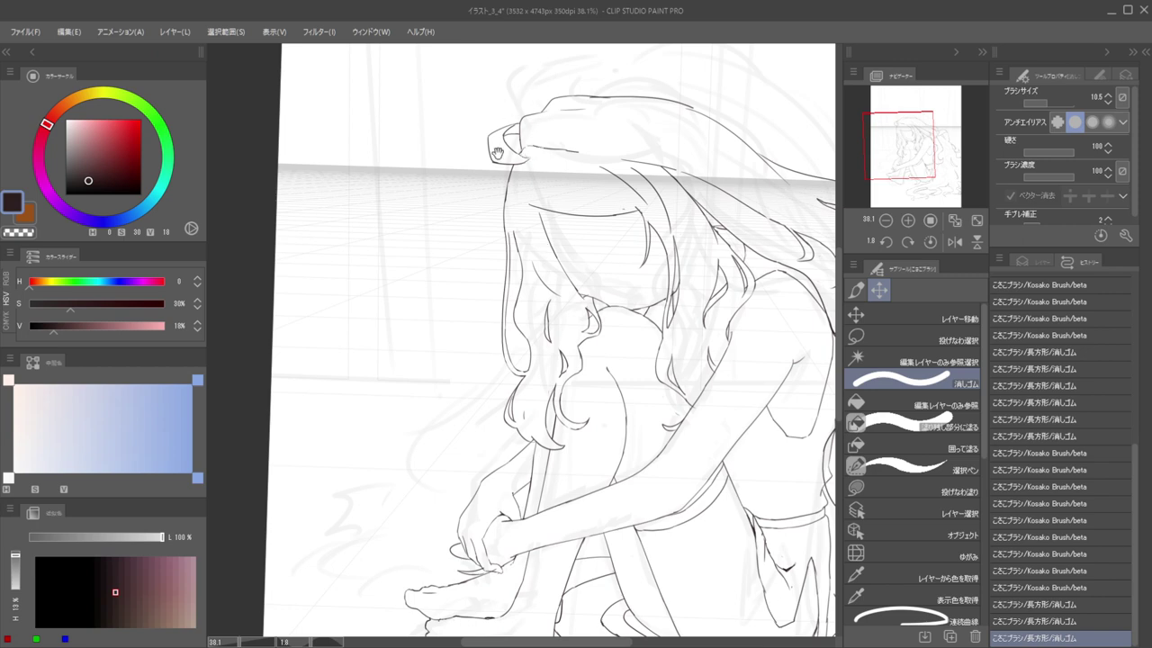
scroll(531, 225, "up", 4)
key("p")
key("e")
mouse_move(509, 200)
left_mouse_down()
mouse_move(513, 310)
mouse_move(513, 258)
left_mouse_up()
key("p")
Ink the line running down the inner hair beside the face
left_click_drag(517, 189, 515, 315)
key("ctrl+z")
left_click_drag(515, 257, 512, 342)
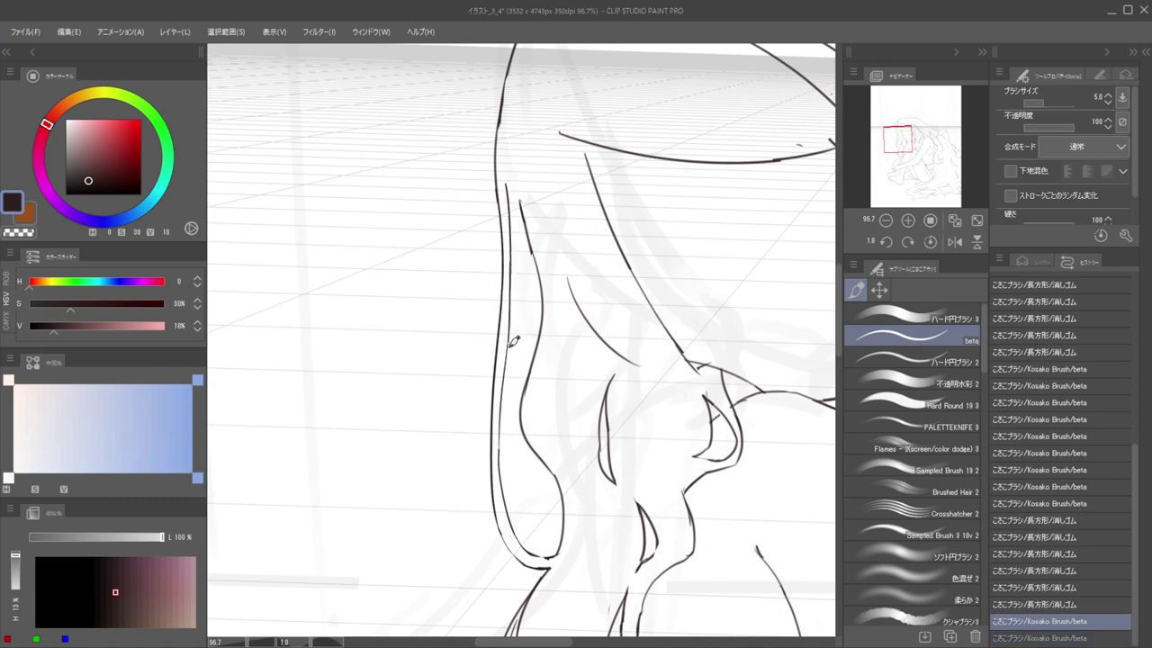
left_click_drag(522, 200, 515, 278)
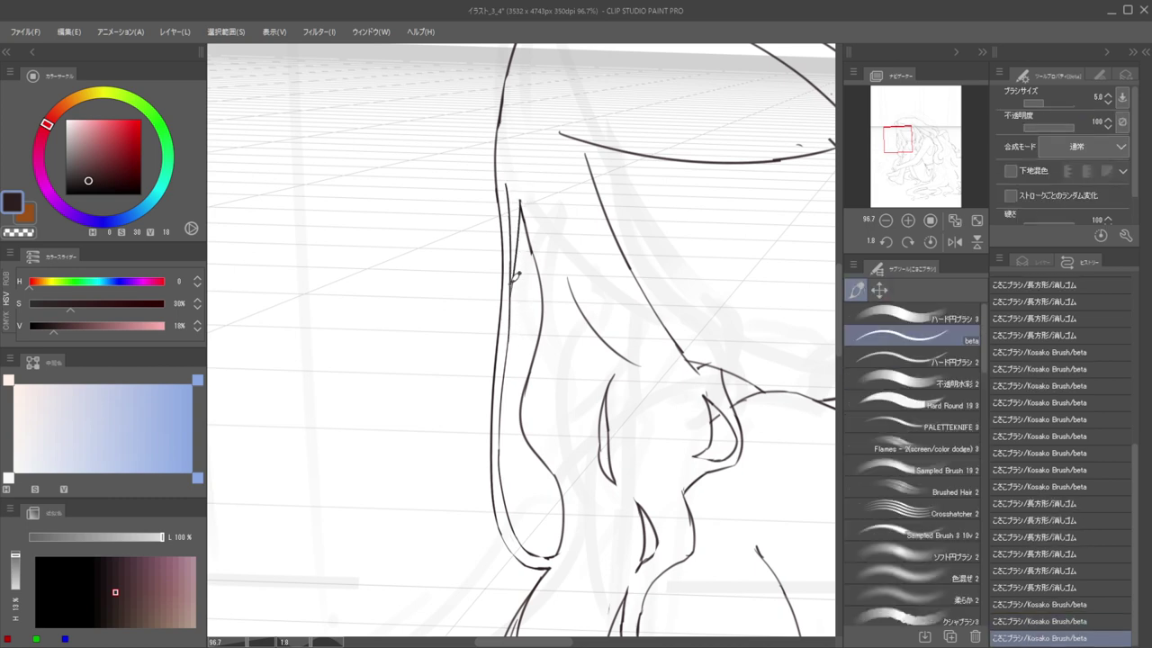
Check the figure in a mirrored view, discard a short line near the eye, and show the layer list
left_click_drag(510, 207, 468, 176)
key("h")
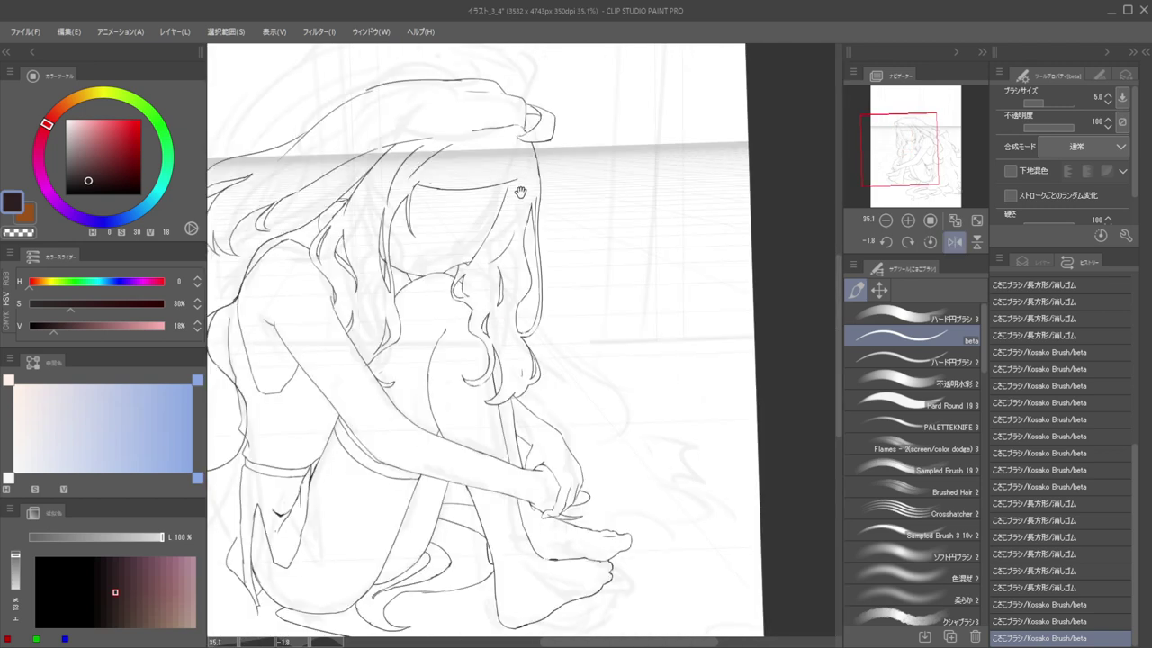
key("h")
scroll(520, 208, "down", 2)
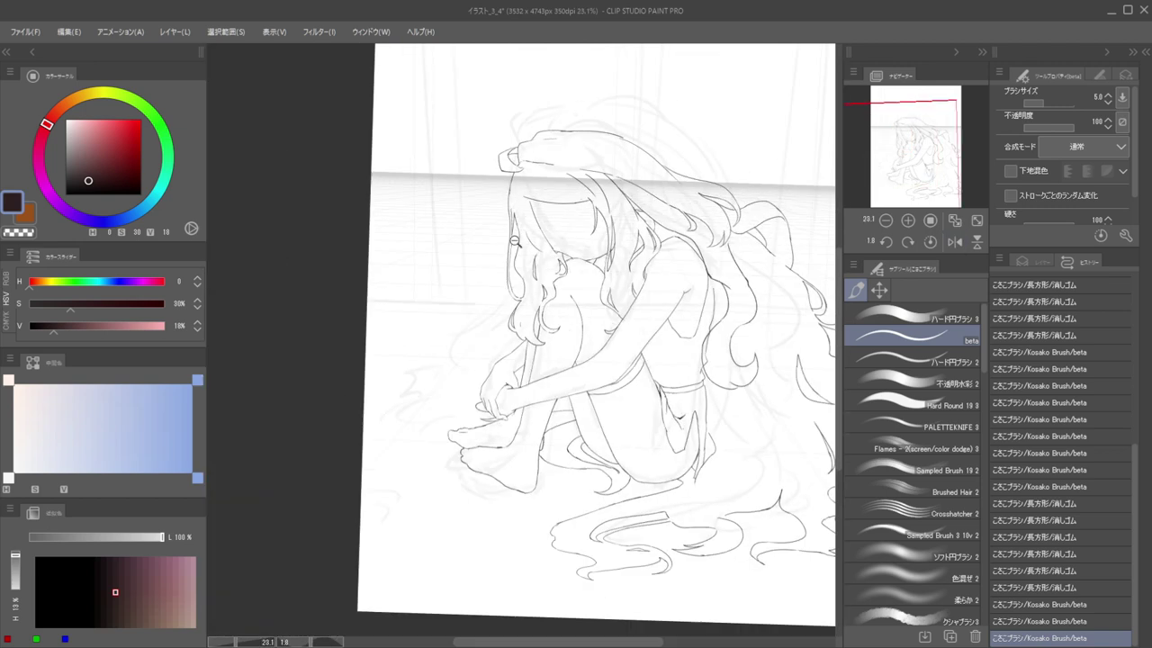
scroll(520, 270, "down", 2)
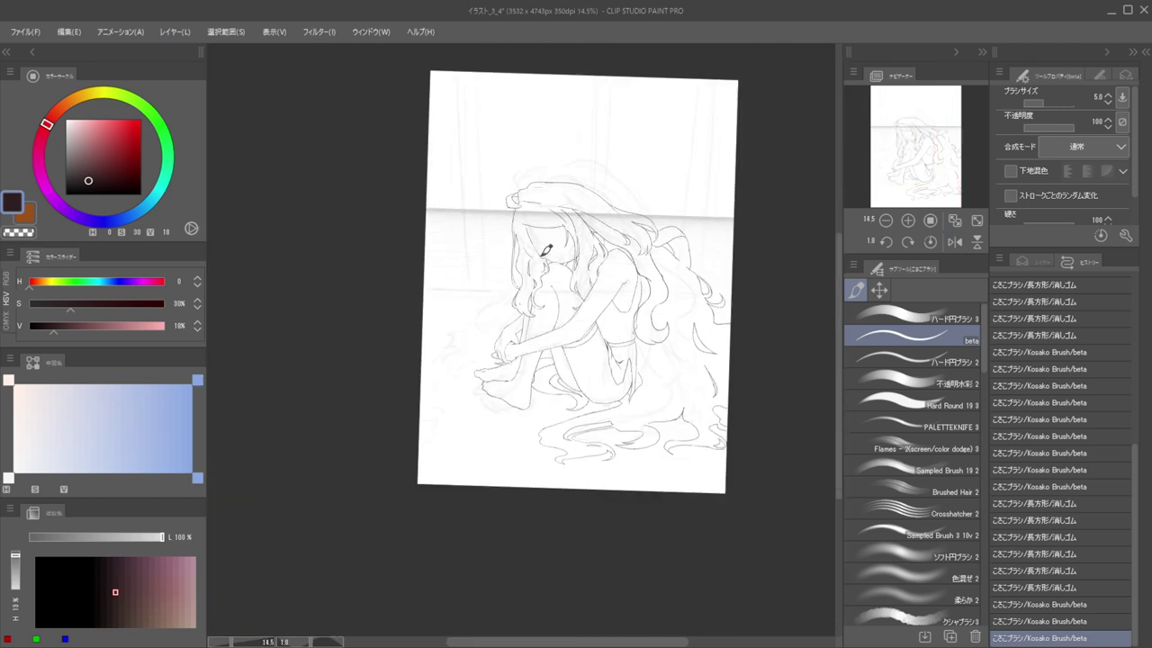
scroll(517, 267, "up", 3)
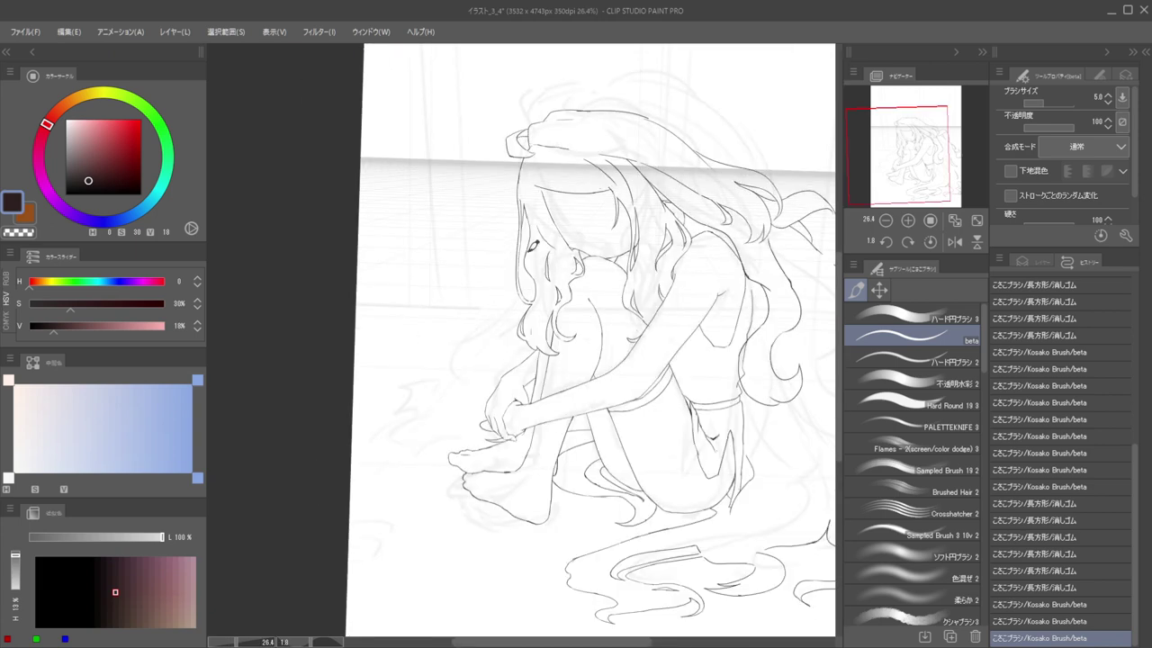
left_click_drag(527, 233, 524, 259)
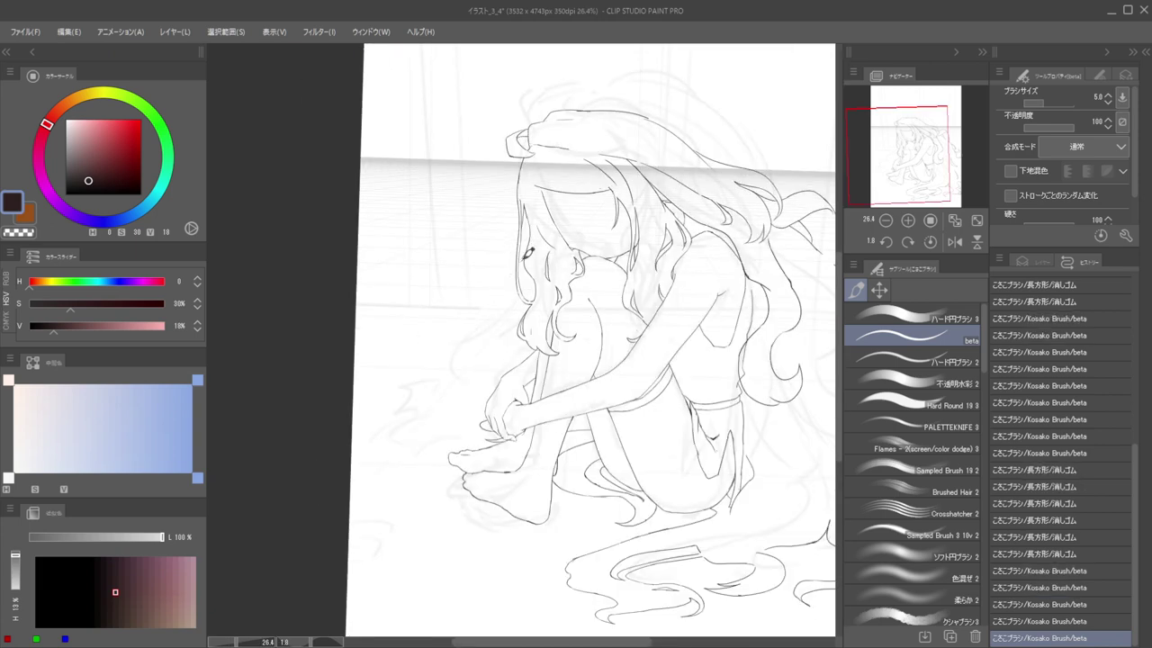
key("ctrl+z")
key("ctrl+z")
left_click(1037, 261)
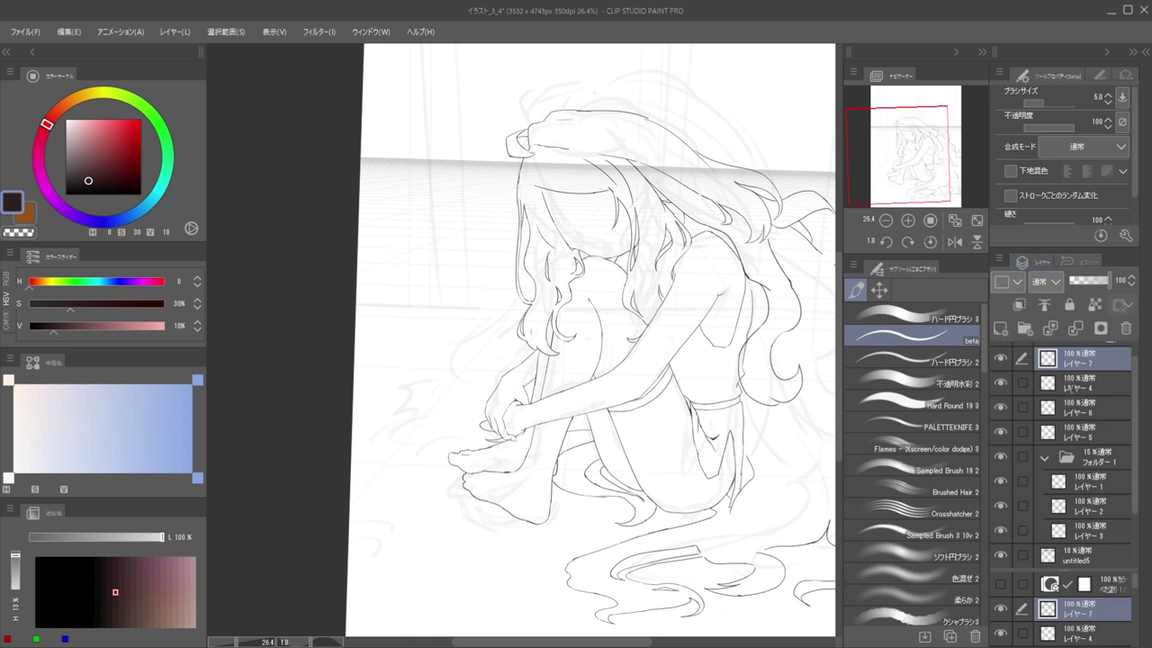
On a new empty layer, sketch a first loose strand left of the hair, undoing false starts
left_click(1001, 324)
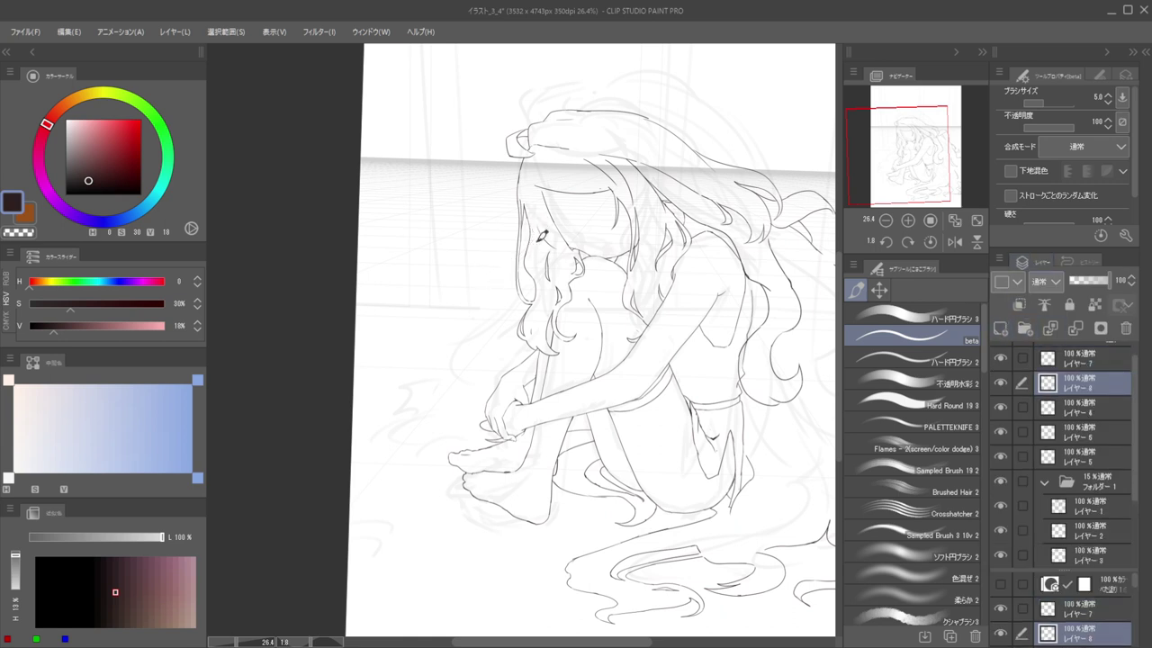
scroll(458, 291, "down", 2)
scroll(489, 288, "up", 4)
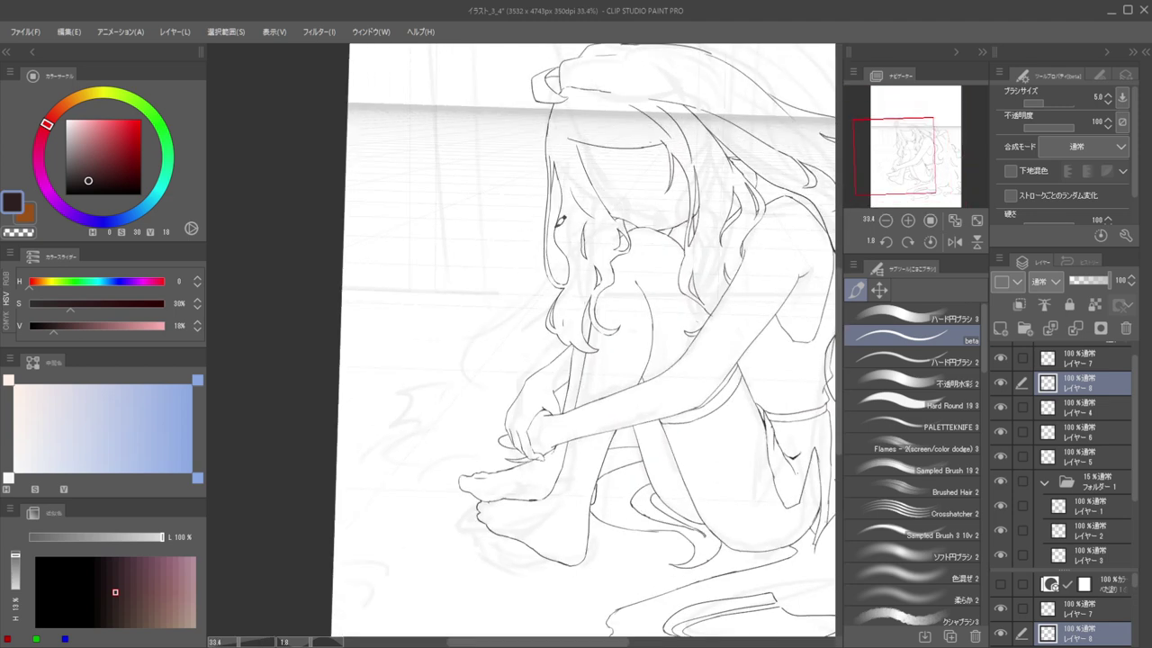
left_click_drag(545, 261, 500, 309)
left_click_drag(504, 304, 473, 371)
key("ctrl+z")
scroll(477, 324, "down", 2)
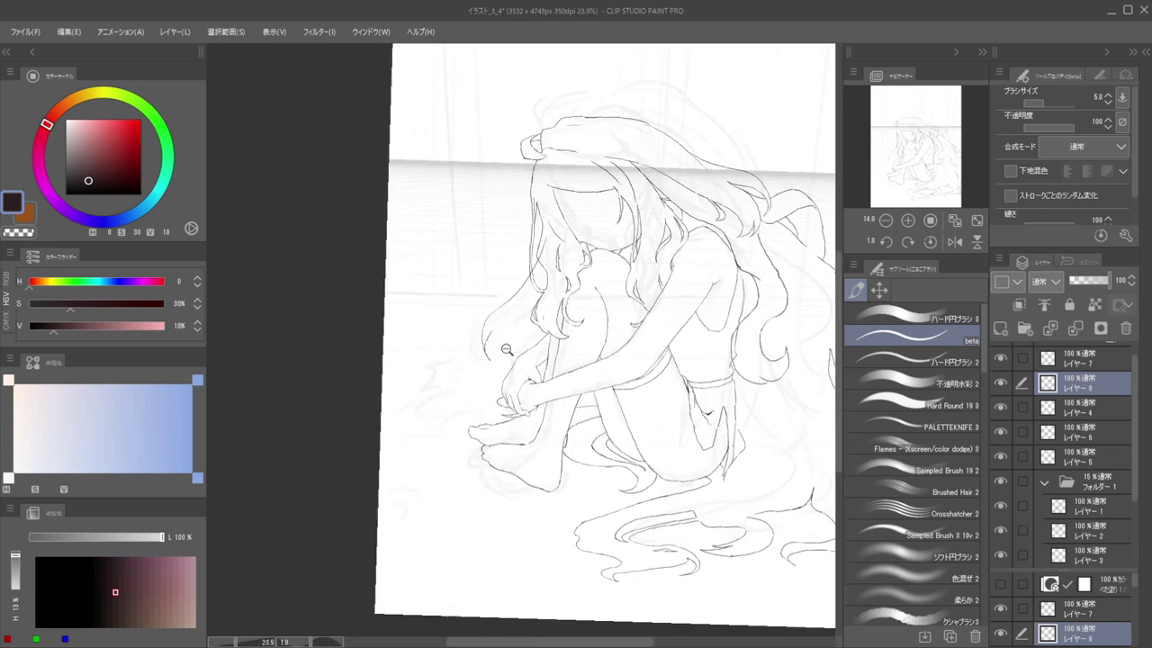
key("ctrl+z")
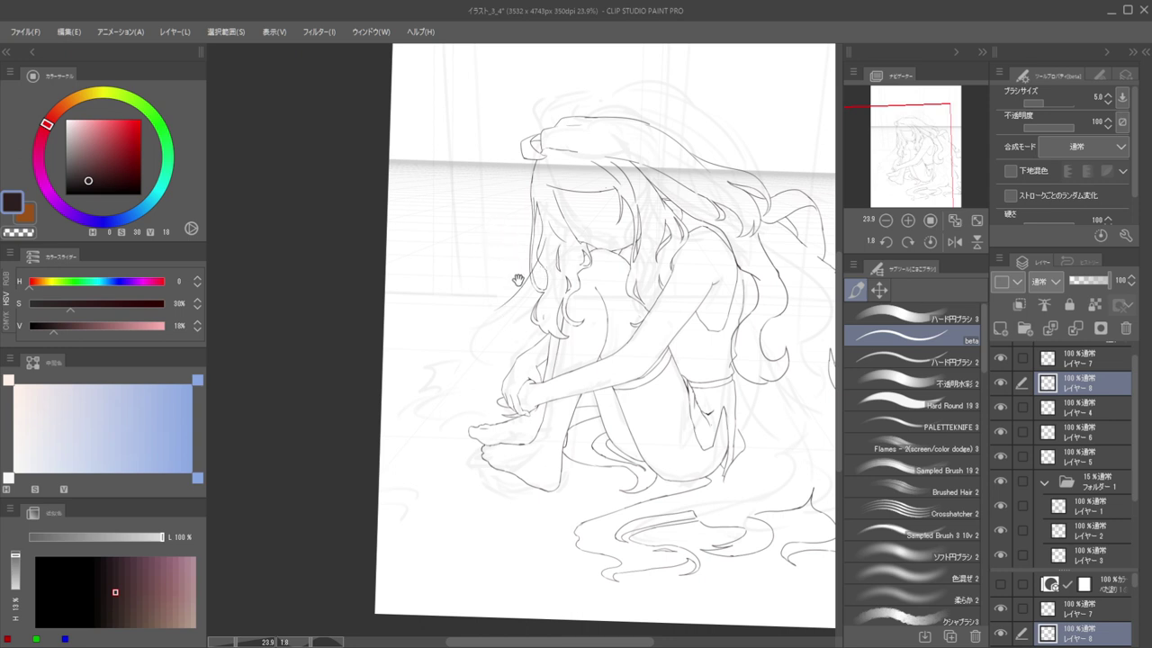
mouse_move(518, 280)
left_mouse_down()
mouse_move(573, 251)
mouse_move(594, 270)
left_mouse_up()
key("ctrl+z")
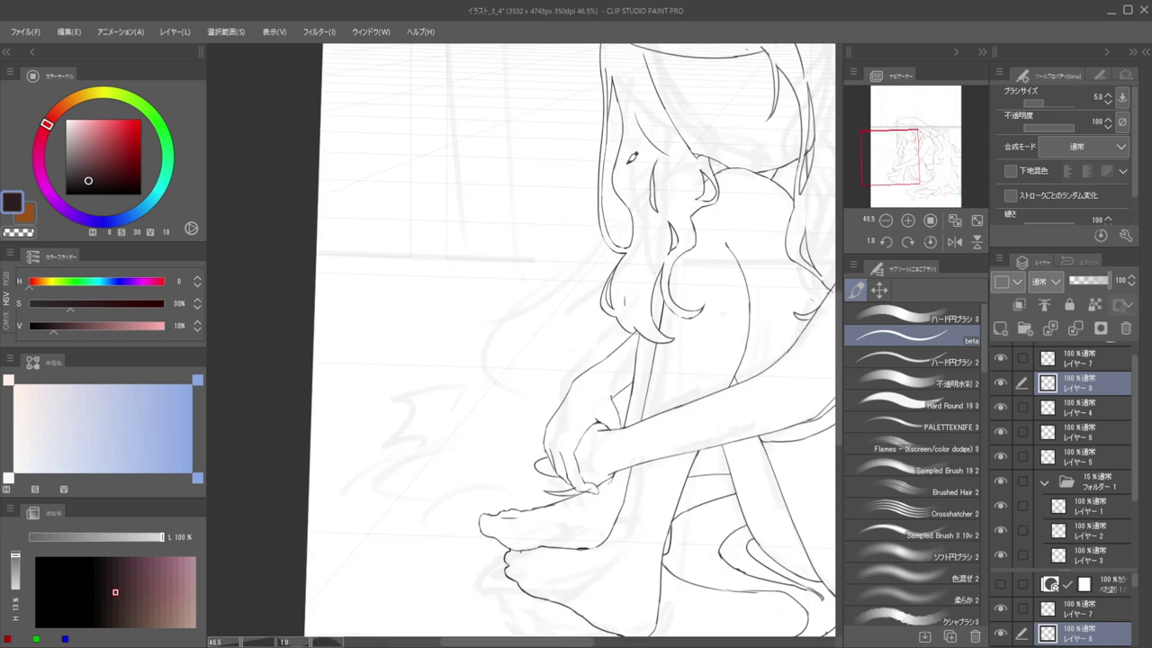
Draw a thin hair strand flowing down-left from the hair toward the hands
mouse_move(631, 157)
left_mouse_down()
mouse_move(555, 269)
mouse_move(569, 245)
mouse_move(553, 304)
mouse_move(553, 279)
mouse_move(528, 318)
mouse_move(539, 279)
mouse_move(546, 303)
mouse_move(532, 338)
mouse_move(541, 320)
mouse_move(519, 356)
left_mouse_up()
left_click_drag(547, 316, 541, 395)
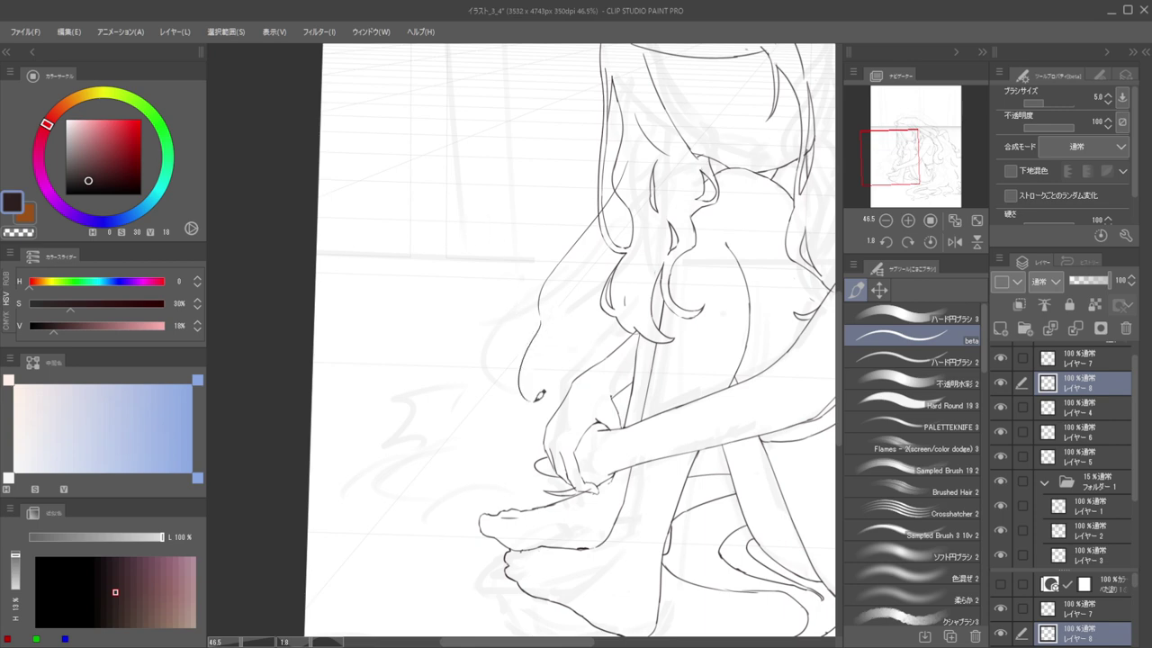
scroll(504, 336, "down", 3)
scroll(519, 349, "up", 2)
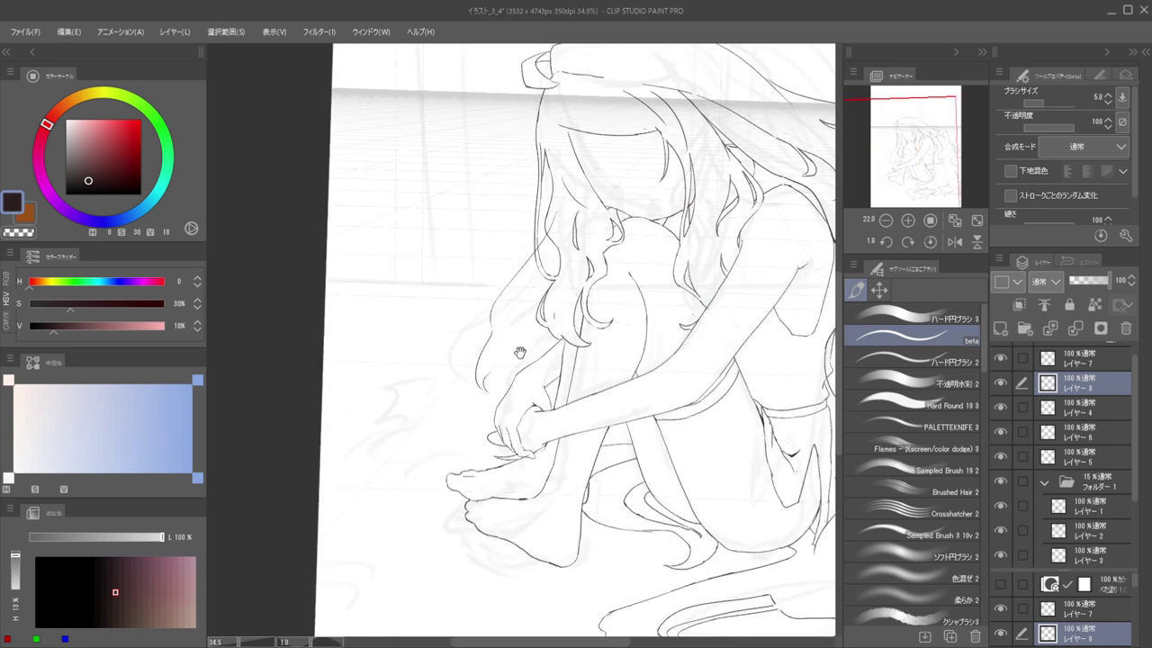
key("ctrl+z")
mouse_move(497, 322)
left_mouse_down()
mouse_move(476, 381)
mouse_move(485, 411)
left_mouse_up()
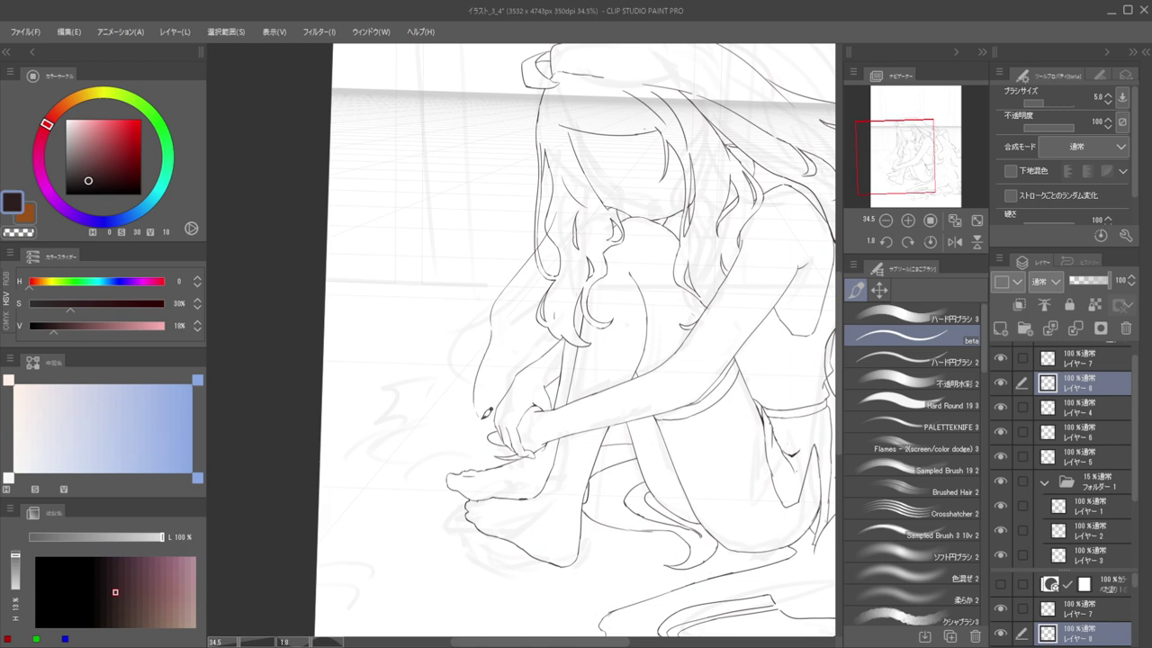
scroll(509, 304, "down", 4)
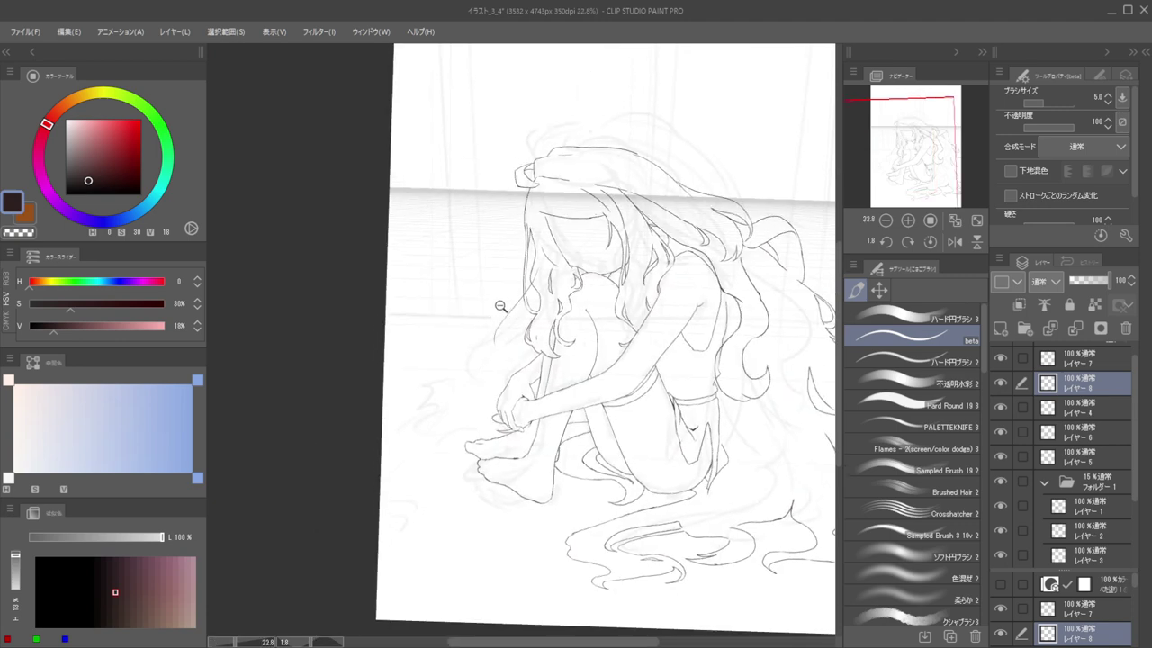
scroll(499, 304, "up", 3)
key("ctrl+z")
Add a thin curved strand inside the hair lock, extending down and around
left_click_drag(528, 287, 470, 338)
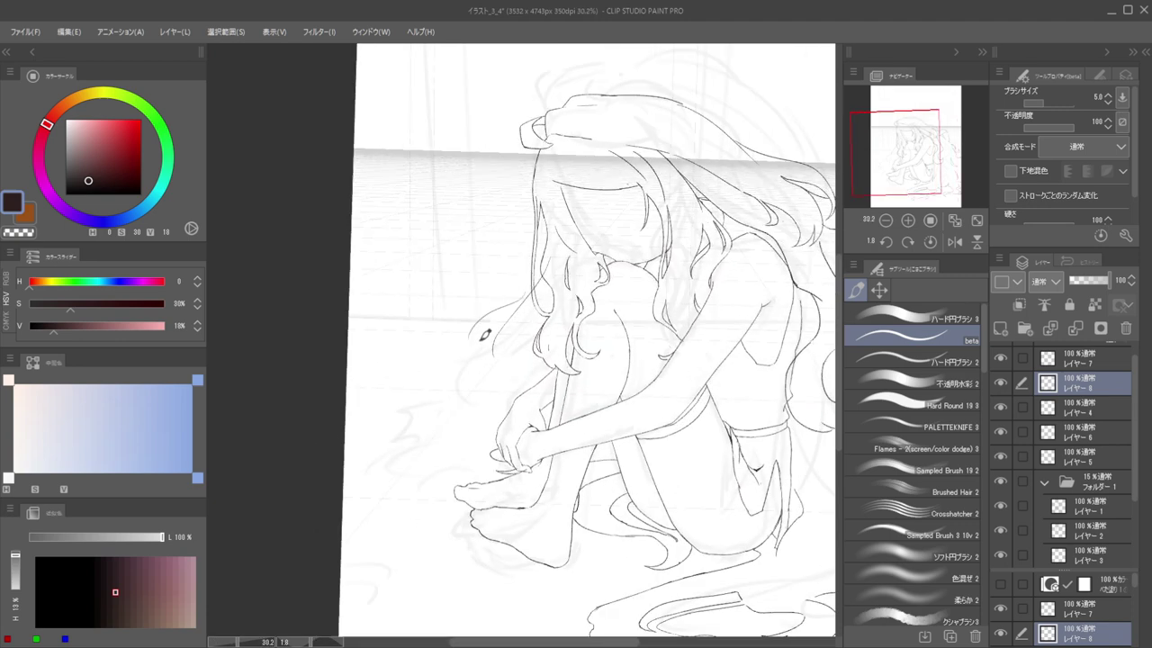
scroll(483, 310, "down", 3)
scroll(478, 319, "up", 3)
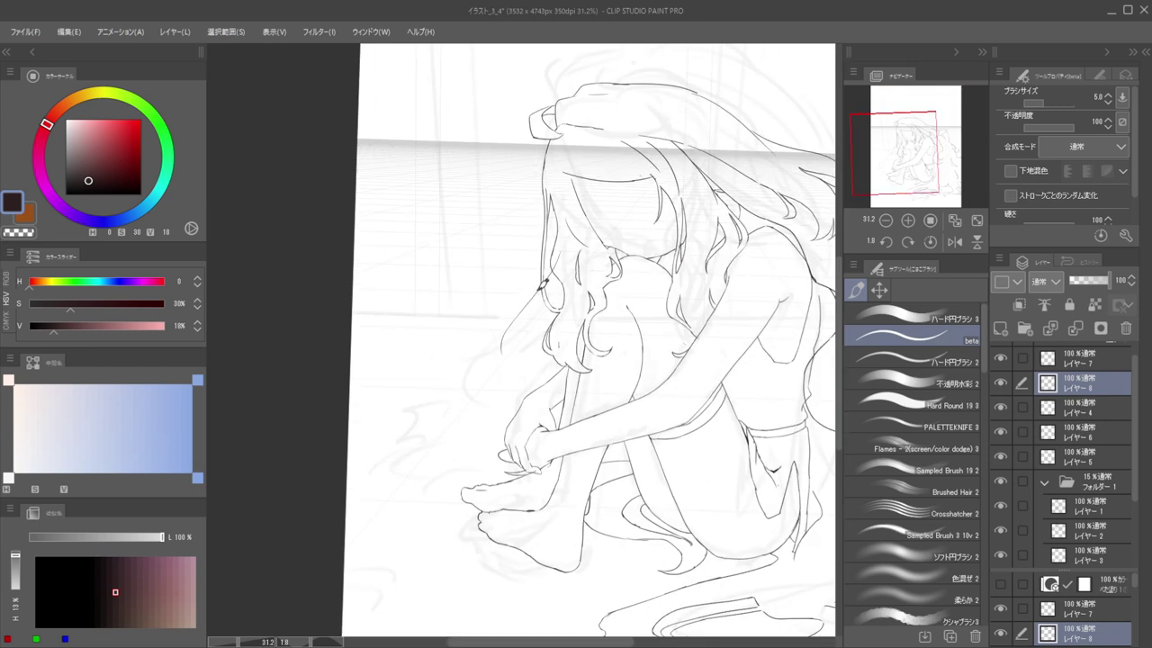
left_click_drag(516, 302, 475, 344)
left_click_drag(480, 330, 485, 372)
Zoom in and redraw a cleaner loose hair strand beside the knees
left_click(479, 354)
key("e")
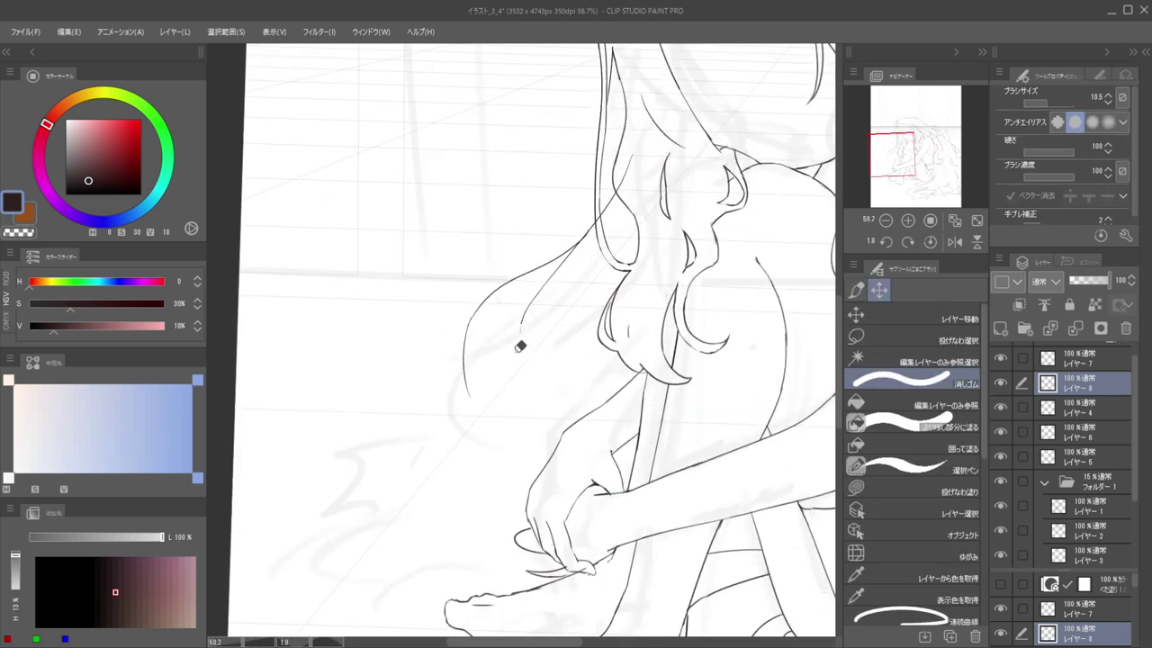
key("b")
left_click_drag(517, 359, 514, 417)
key("ctrl+z")
left_click_drag(521, 340, 517, 425)
left_click_drag(510, 371, 460, 347)
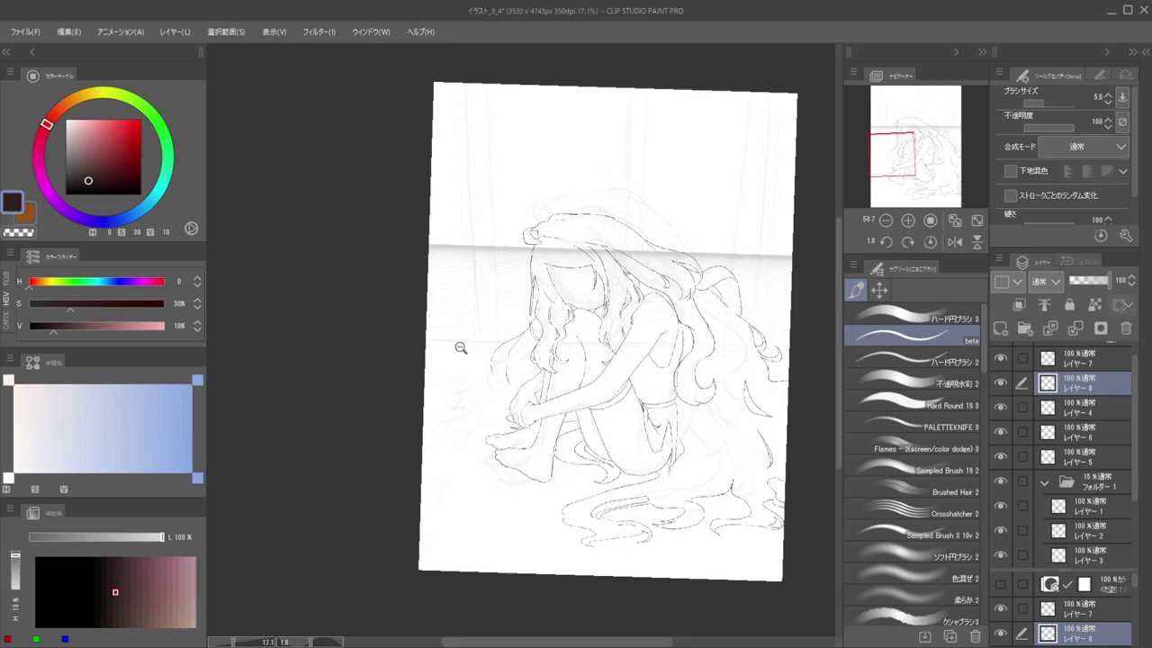
Zoomed in on the tips, draw a long inner strand curving down-left to a hooked tip
left_click(513, 329)
left_click(540, 314)
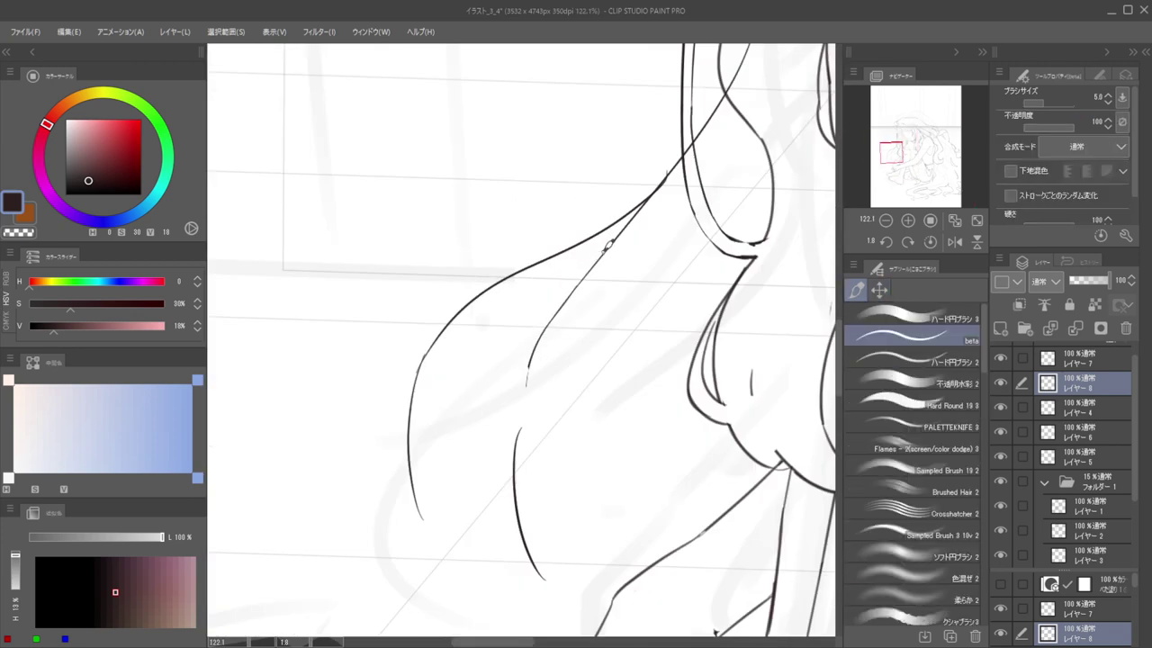
left_click_drag(609, 244, 532, 303)
key("ctrl+z")
mouse_move(619, 236)
left_mouse_down()
mouse_move(563, 260)
mouse_move(489, 336)
mouse_move(468, 428)
mouse_move(439, 396)
mouse_move(483, 444)
left_mouse_up()
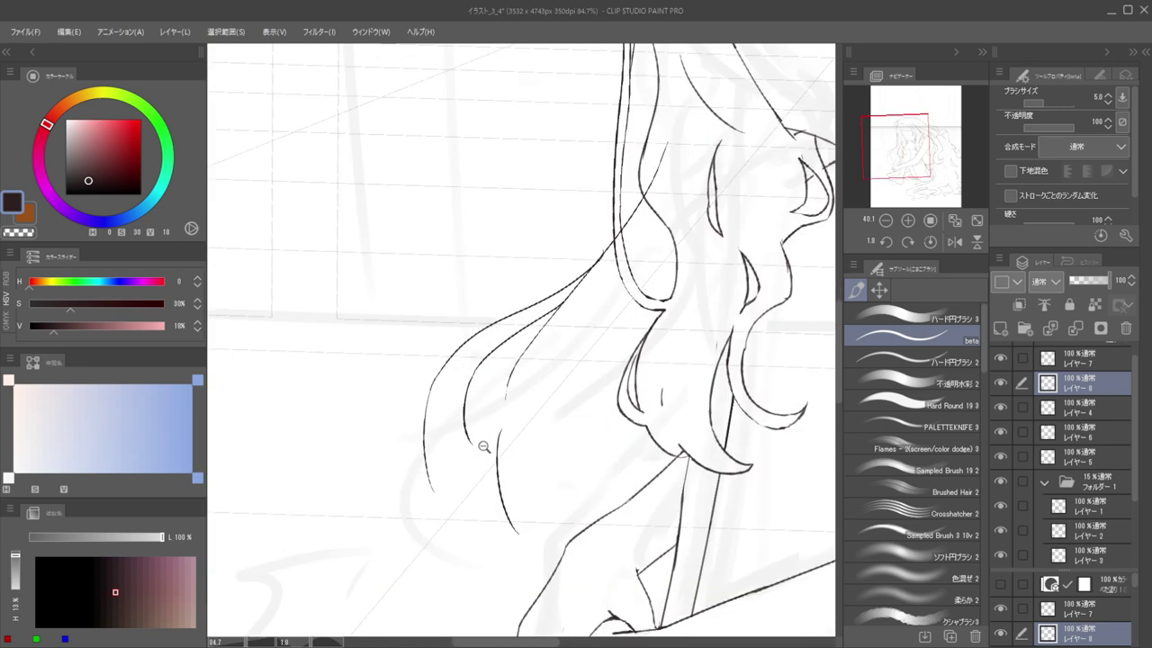
key("ctrl+z")
mouse_move(567, 300)
left_mouse_down()
mouse_move(500, 345)
mouse_move(458, 439)
left_mouse_up()
key("ctrl+z")
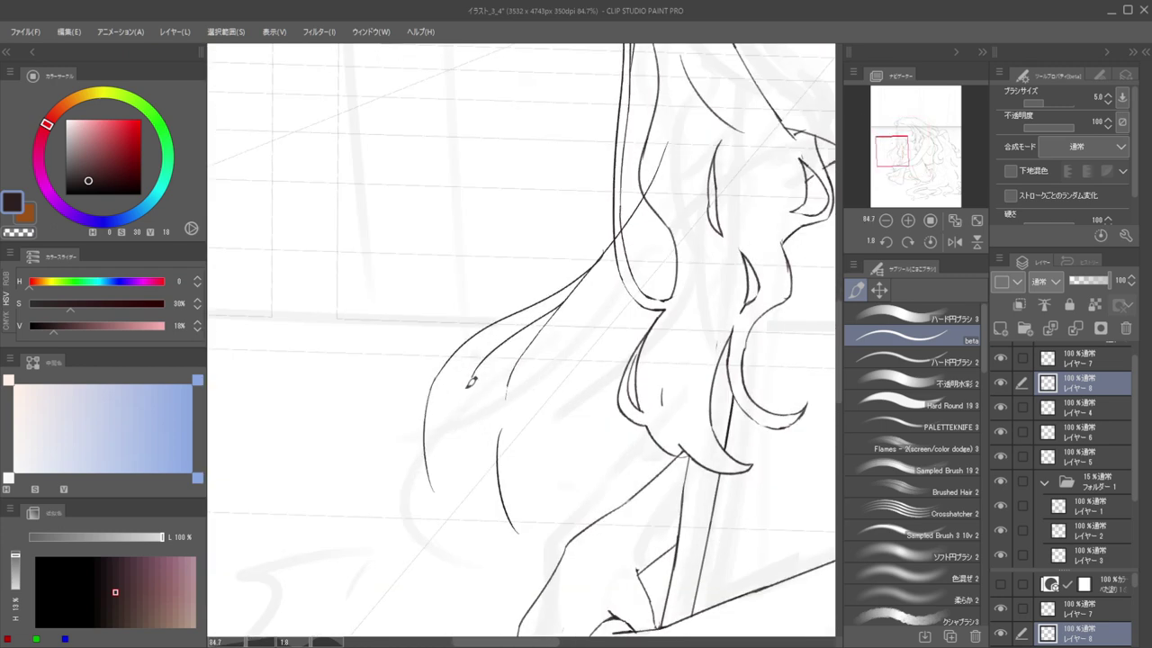
mouse_move(470, 381)
left_mouse_down()
mouse_move(482, 492)
mouse_move(520, 527)
left_mouse_up()
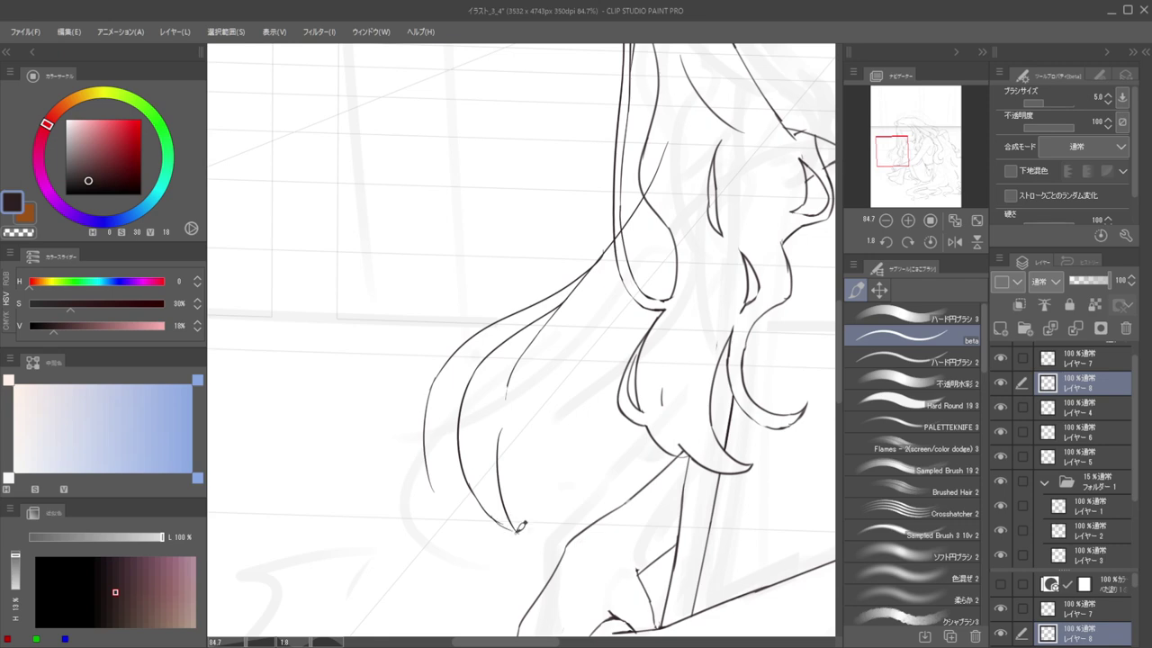
key("ctrl+z")
left_click_drag(473, 482, 516, 527)
On the mirrored canvas, extend the outer strand with a curved stroke down-left from its tip
scroll(471, 446, "down", 3)
key("h")
left_click_drag(497, 414, 563, 371)
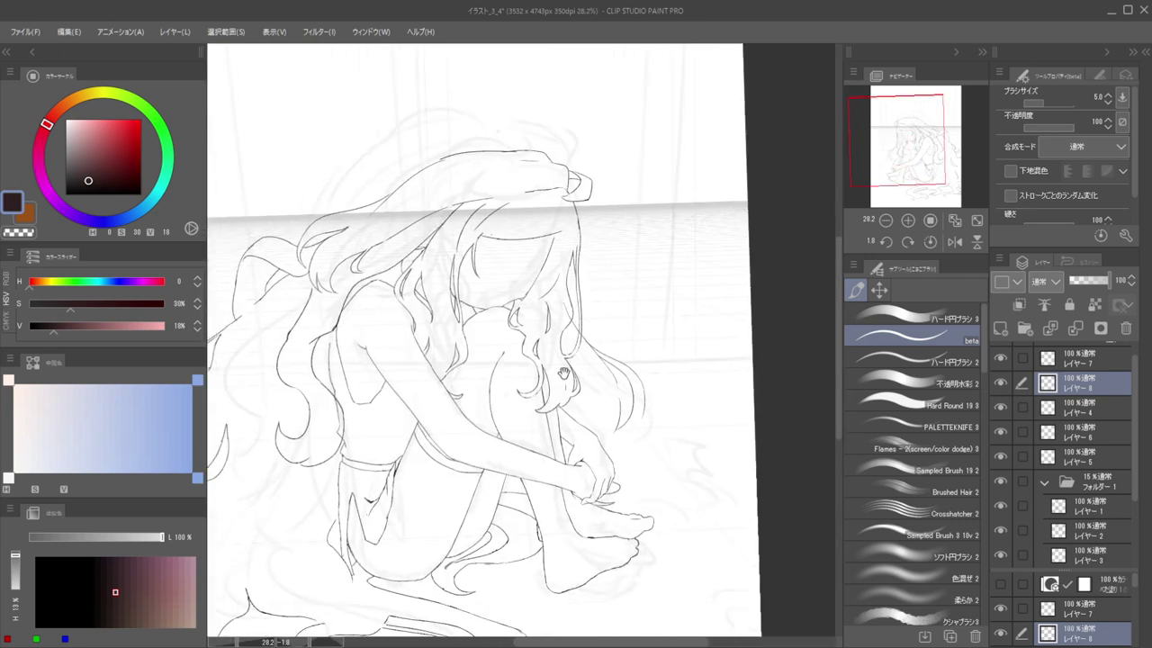
left_click_drag(614, 435, 648, 437)
mouse_move(679, 392)
left_mouse_down()
mouse_move(699, 376)
mouse_move(631, 433)
left_mouse_up()
key("ctrl+z")
mouse_move(707, 364)
left_mouse_down()
mouse_move(685, 410)
mouse_move(538, 496)
left_mouse_up()
key("ctrl+z")
key("ctrl+z")
mouse_move(706, 371)
left_mouse_down()
mouse_move(661, 422)
mouse_move(525, 488)
left_mouse_up()
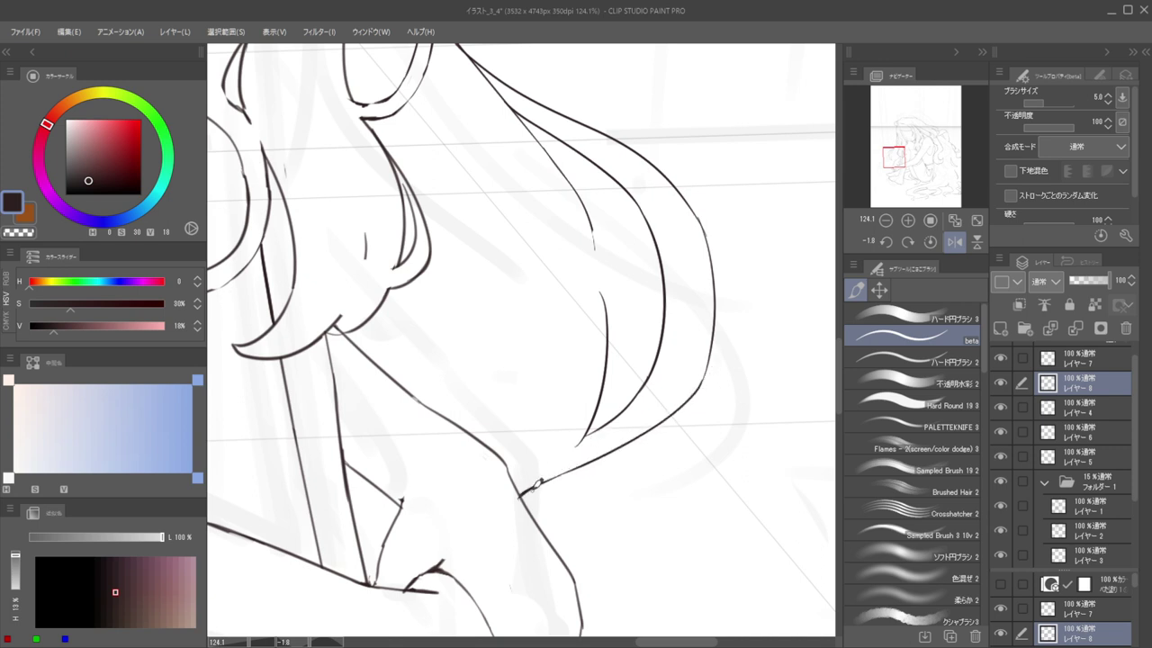
Erase the inner strand's tail tip and upper end, with the view flipped back to normal
key("e")
left_click_drag(584, 441, 543, 456)
key("b")
scroll(523, 452, "down", 5)
key("h")
scroll(604, 437, "down", 1)
scroll(558, 401, "up", 5)
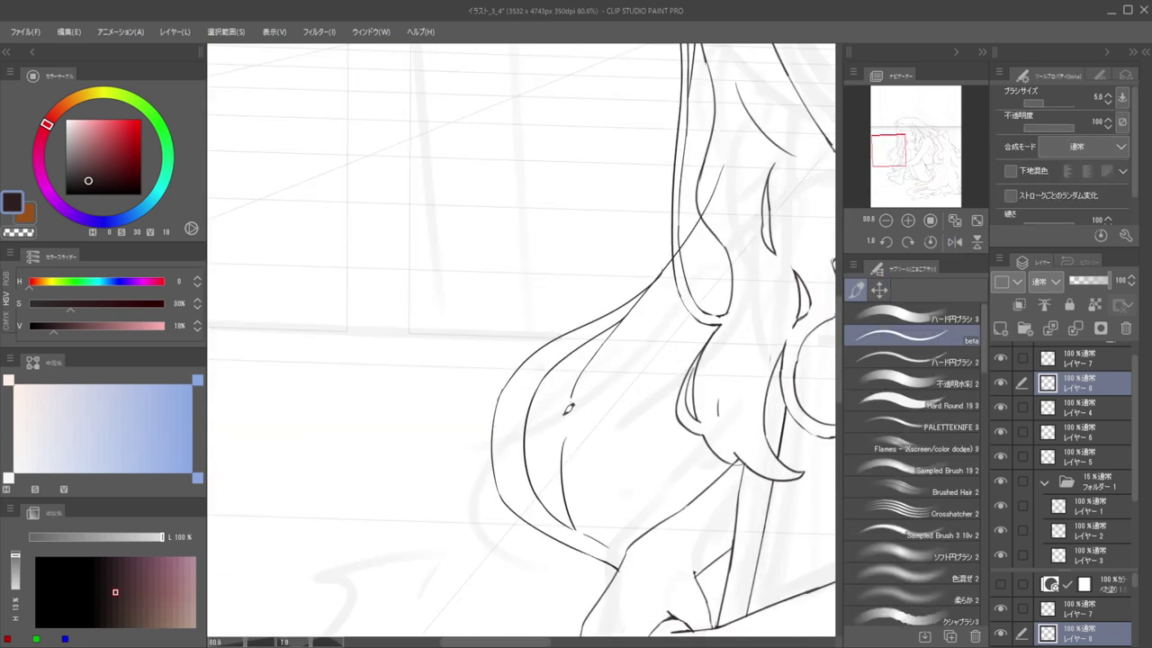
key("e")
left_click_drag(571, 435, 567, 477)
key("b")
key("e")
key("b")
Redraw a single clean strand across the erased gap
left_click_drag(564, 446, 569, 486)
key("ctrl+z")
left_click_drag(578, 381, 568, 501)
key("ctrl+z")
left_click_drag(567, 407, 565, 491)
scroll(551, 412, "down", 5)
scroll(551, 414, "up", 1)
Pan and zoom around the figure to review the new hair strands
left_click_drag(567, 418, 514, 414)
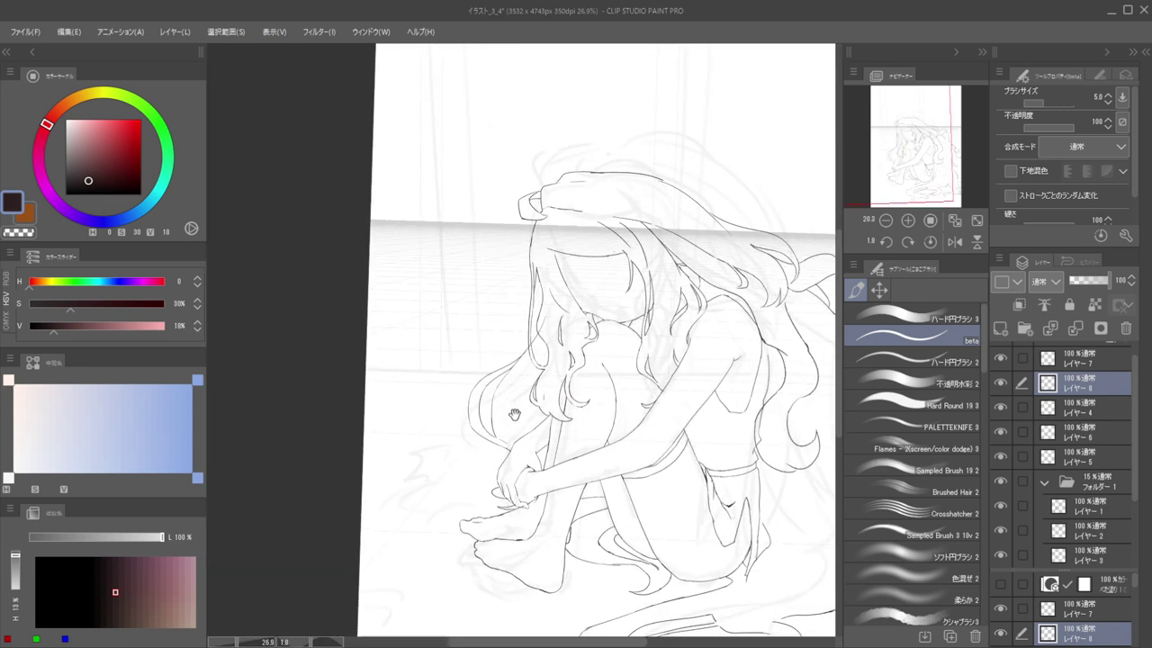
scroll(531, 405, "down", 1)
scroll(545, 378, "up", 3)
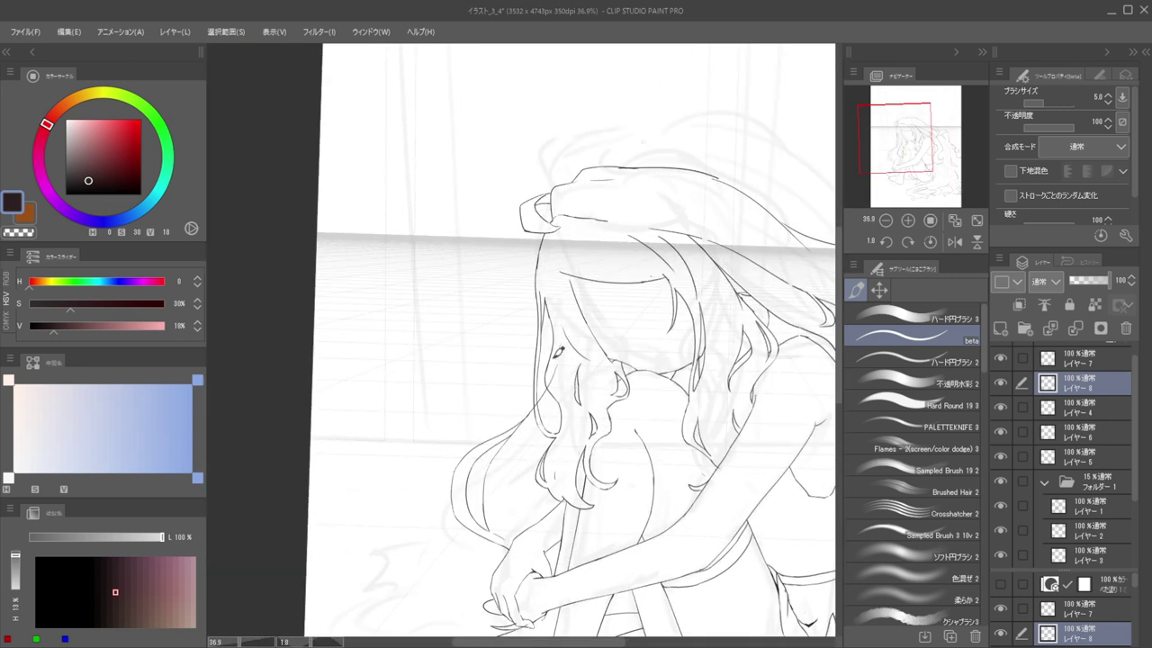
scroll(559, 351, "down", 1)
scroll(518, 355, "down", 3)
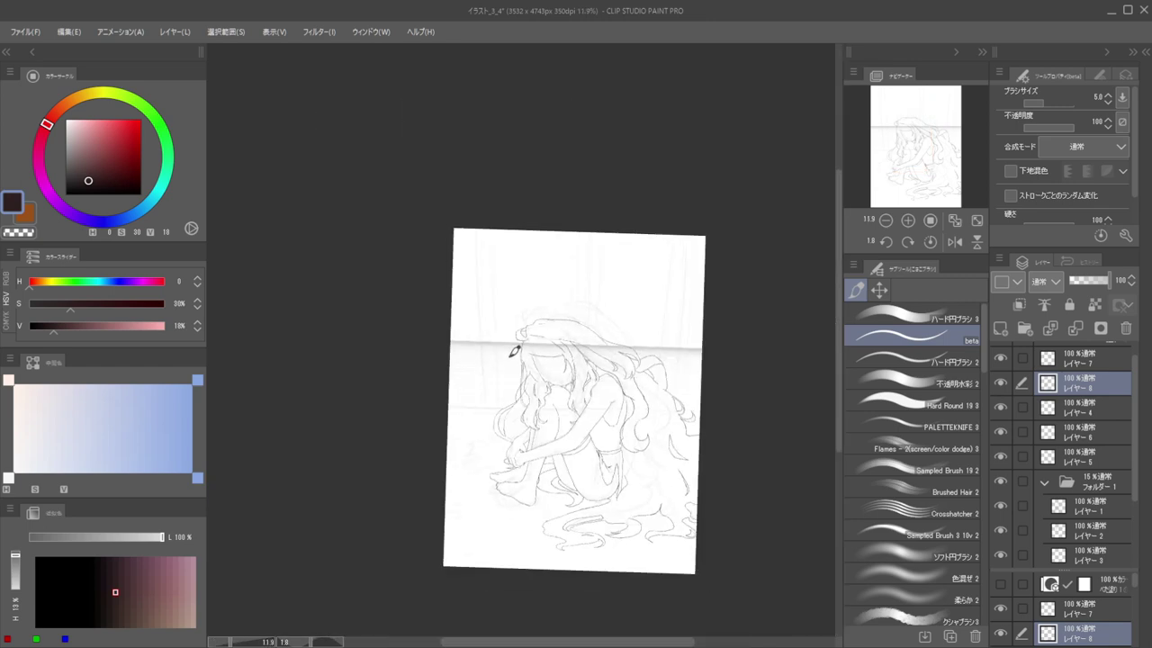
scroll(499, 462, "up", 4)
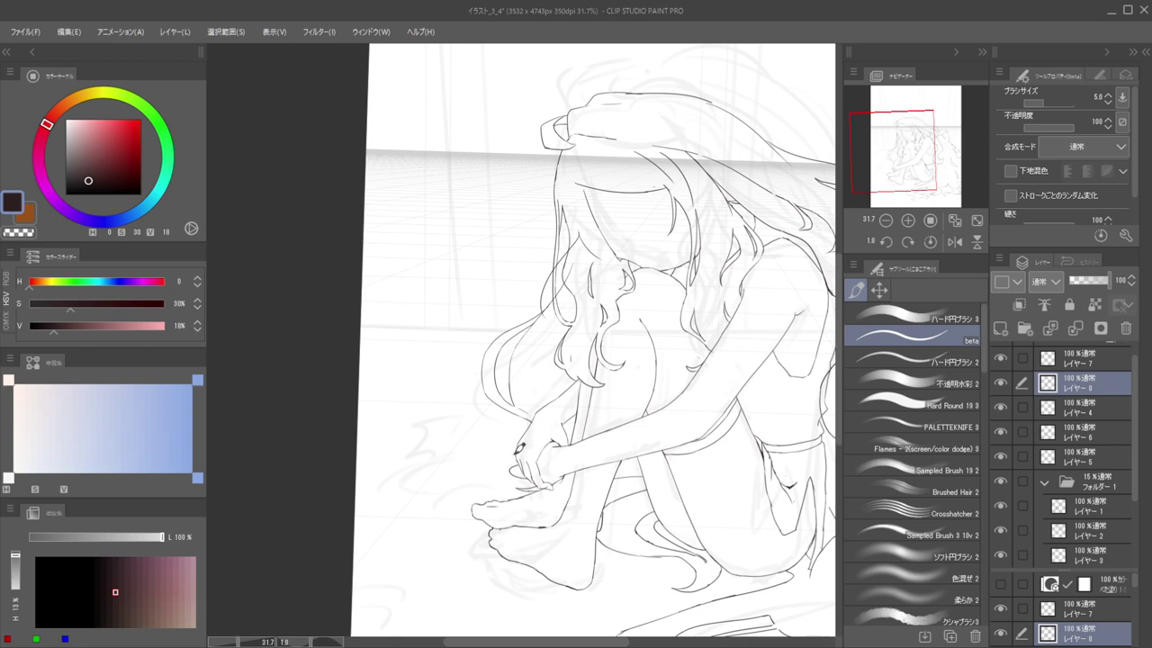
scroll(494, 445, "down", 4)
Flip the canvas back and forth to check the line art, ending near the hands
key("h")
left_click_drag(519, 411, 573, 415)
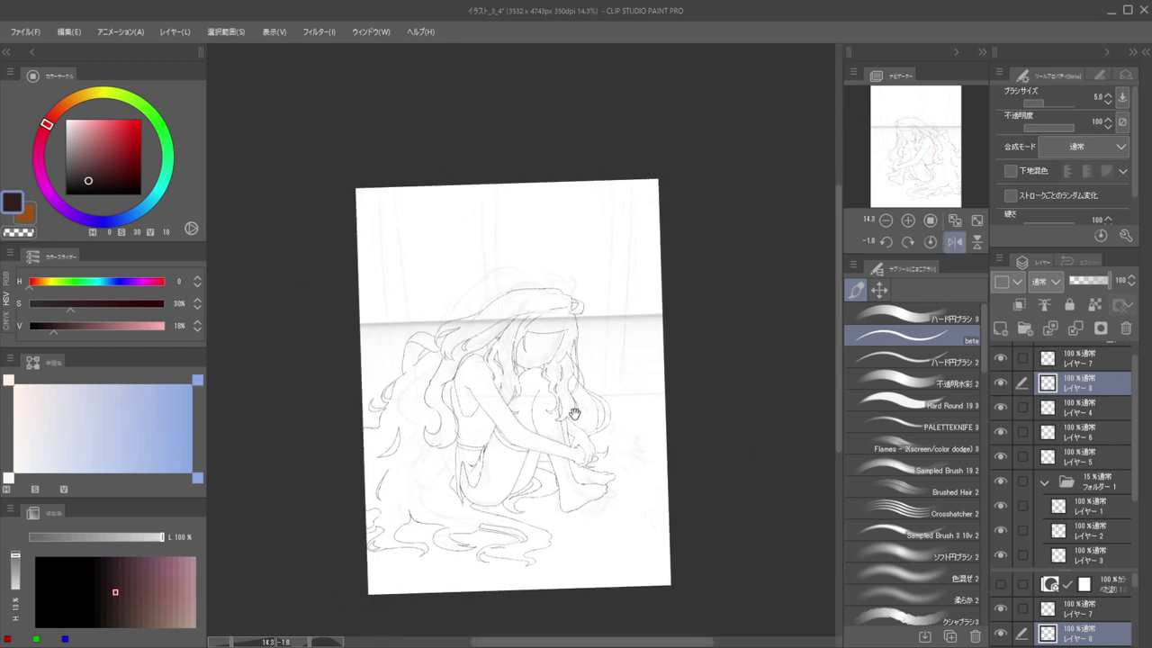
key("h")
key("h")
scroll(499, 439, "up", 4)
left_click_drag(497, 438, 817, 384)
key("h")
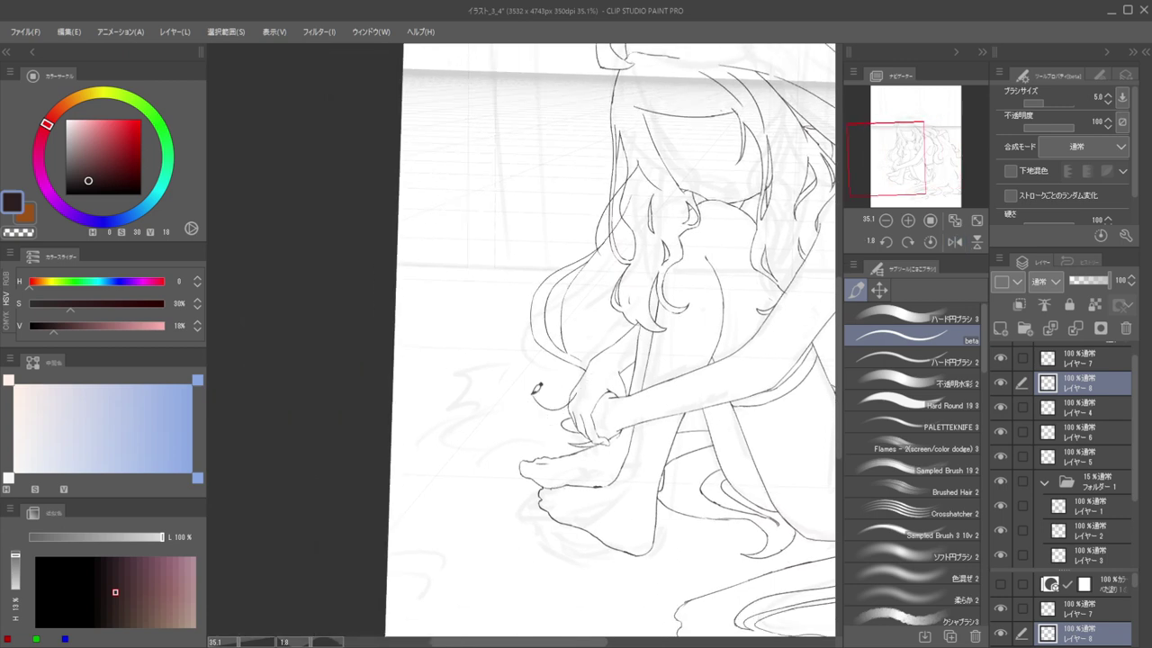
key("h")
mouse_move(569, 408)
left_mouse_down()
mouse_move(655, 396)
mouse_move(612, 404)
left_mouse_up()
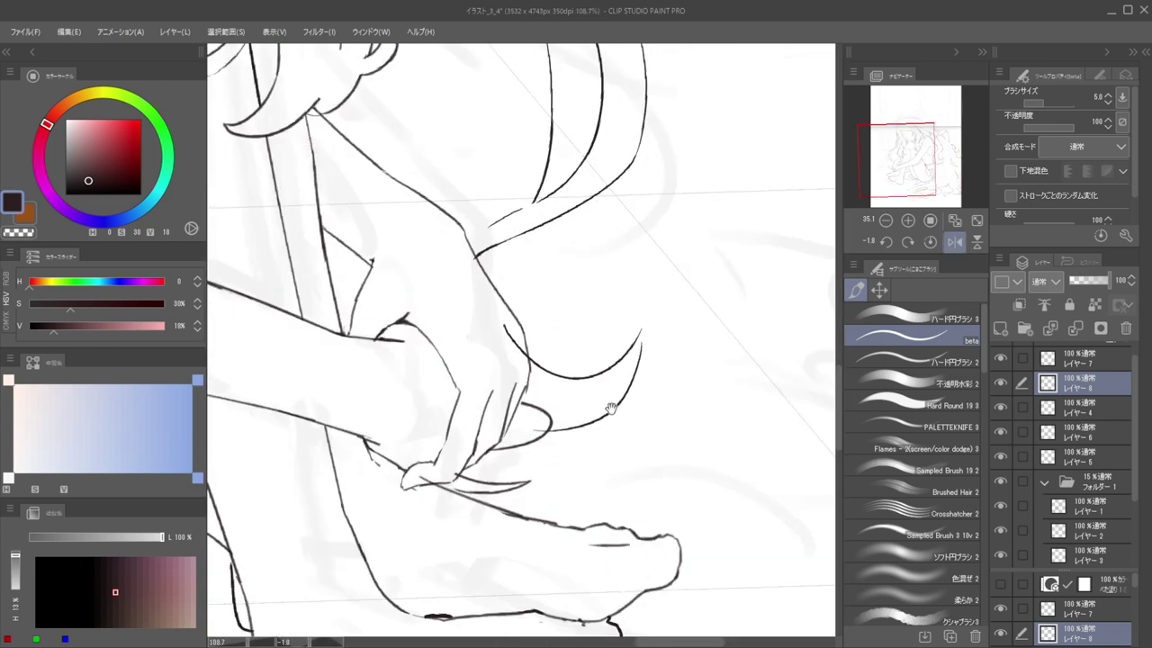
Replace the curved line near the hands with a new small strand tip
key("ctrl+z")
mouse_move(639, 332)
left_mouse_down()
mouse_move(622, 393)
mouse_move(554, 421)
left_mouse_up()
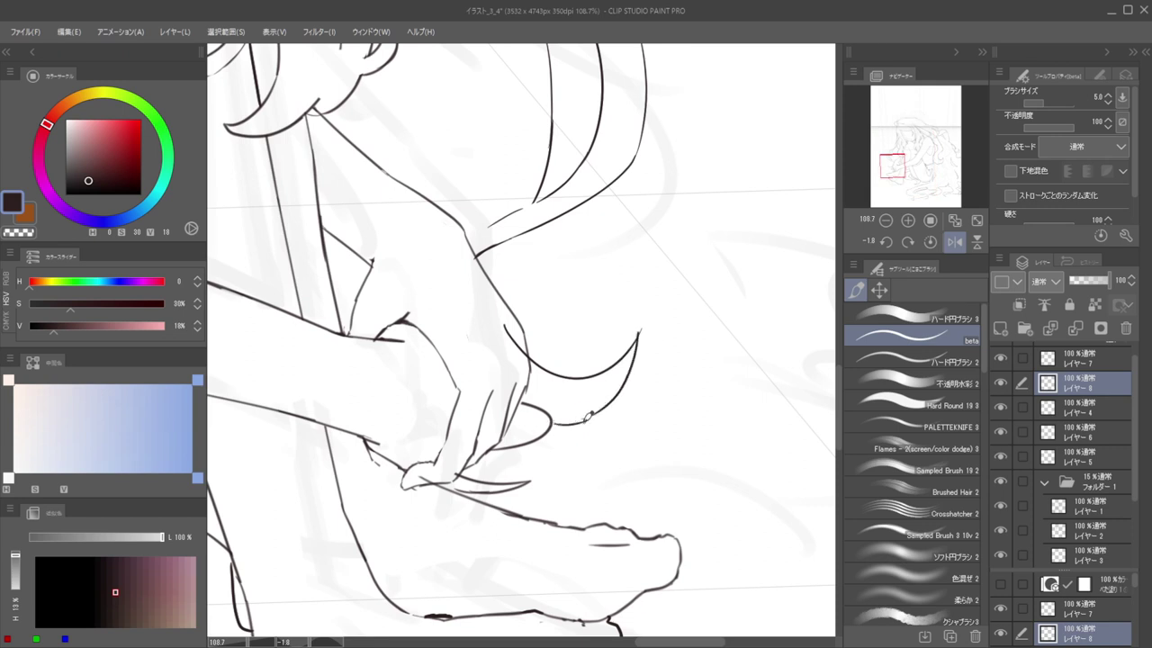
key("e")
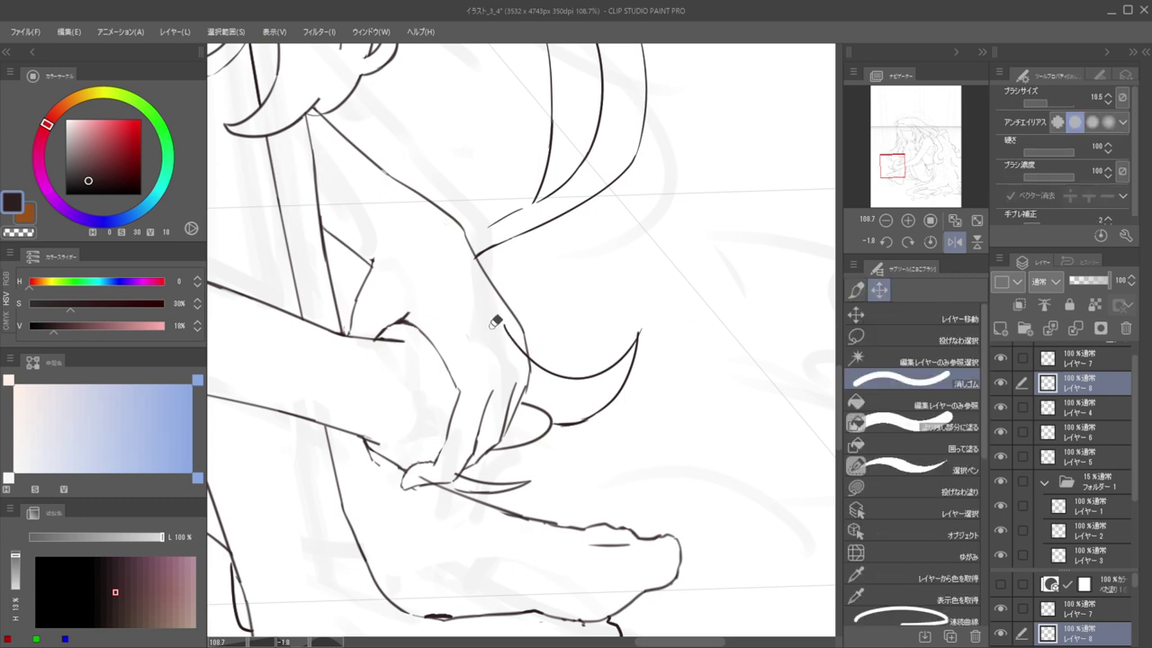
scroll(518, 342, "down", 5)
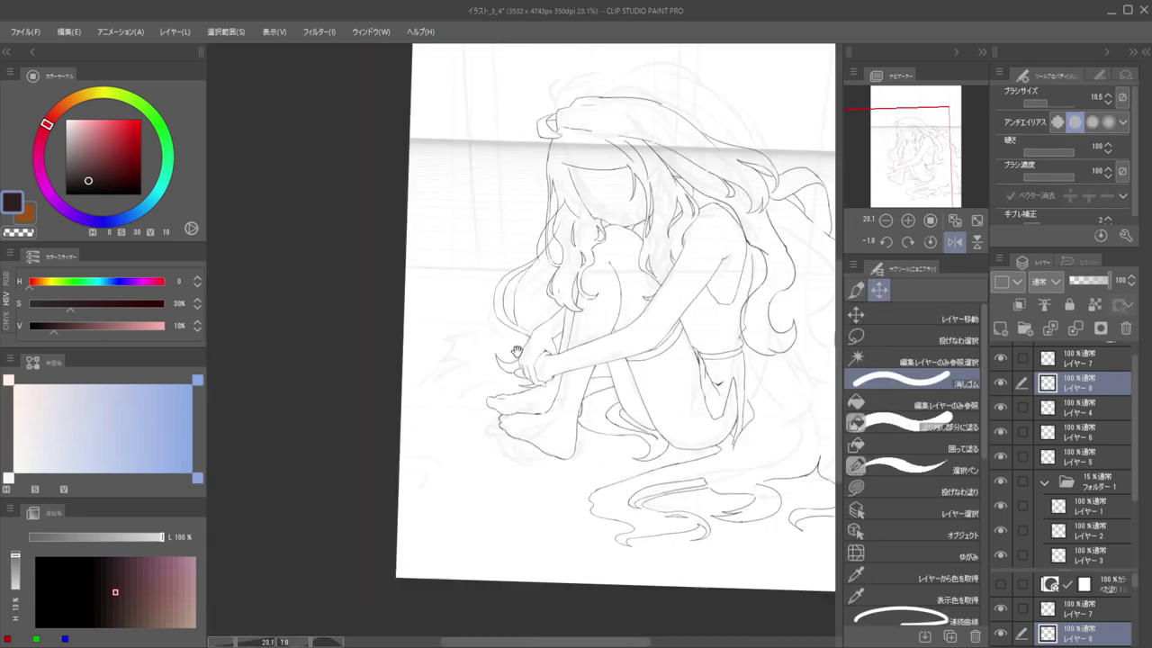
Mirror the view and position it over the hair lock's strand tips
scroll(552, 340, "up", 4)
key("b")
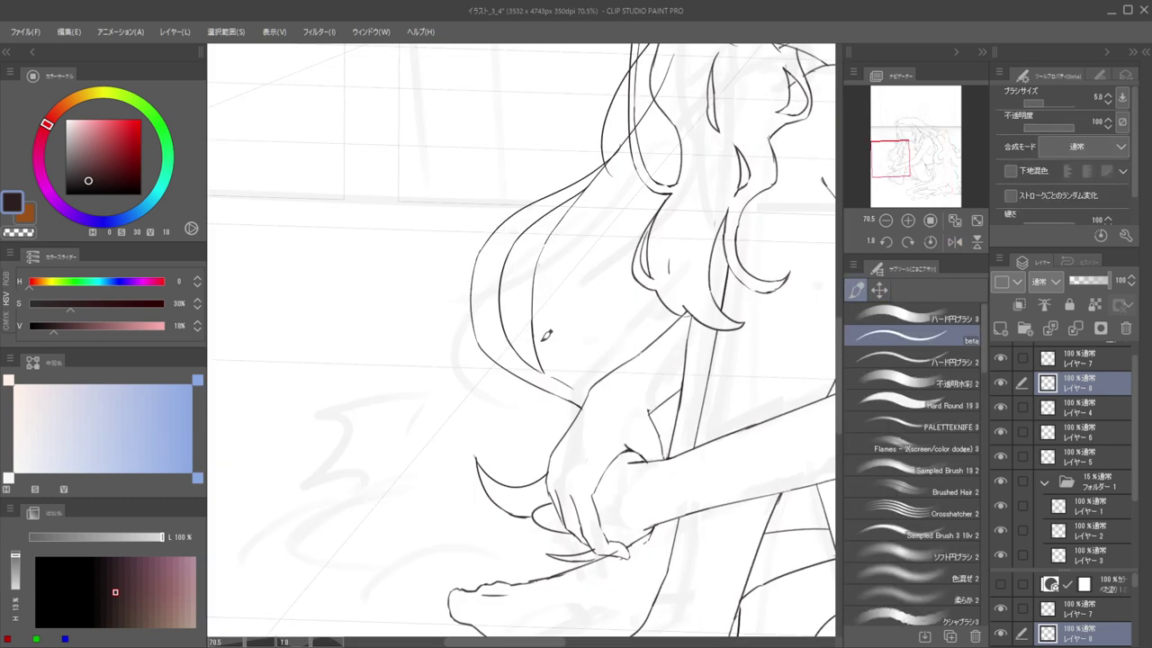
key("h")
left_click_drag(446, 398, 559, 332)
scroll(559, 330, "up", 5)
key("e")
scroll(599, 342, "down", 2)
mouse_move(645, 345)
left_mouse_down()
mouse_move(599, 342)
mouse_move(666, 319)
mouse_move(633, 343)
left_mouse_up()
scroll(598, 343, "up", 2)
key("b")
key("e")
key("b")
Redraw the hair curve's tip with a slightly thinner brush stroke
key("ctrl+z")
key("ctrl+z")
key("[")
left_click_drag(695, 293, 648, 337)
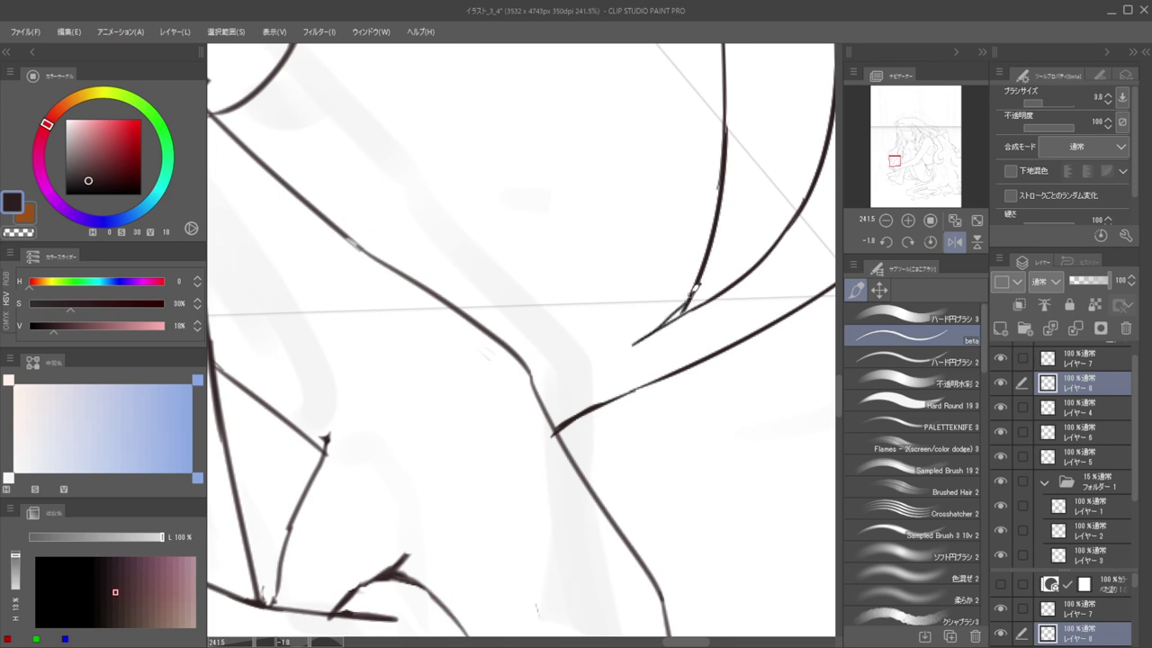
key("ctrl+z")
mouse_move(691, 298)
left_mouse_down()
mouse_move(648, 330)
mouse_move(626, 311)
mouse_move(582, 336)
left_mouse_up()
scroll(621, 316, "down", 5)
key("h")
scroll(531, 270, "up", 5)
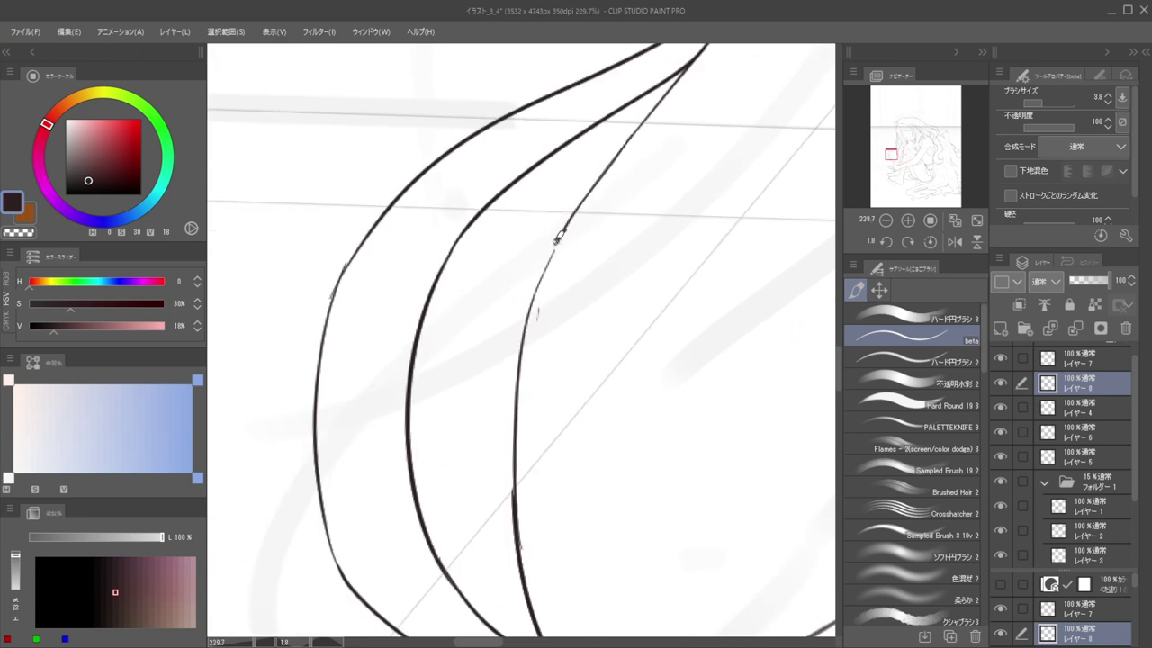
Draw two thin curved strand lines inside the hair lock
scroll(503, 261, "down", 6)
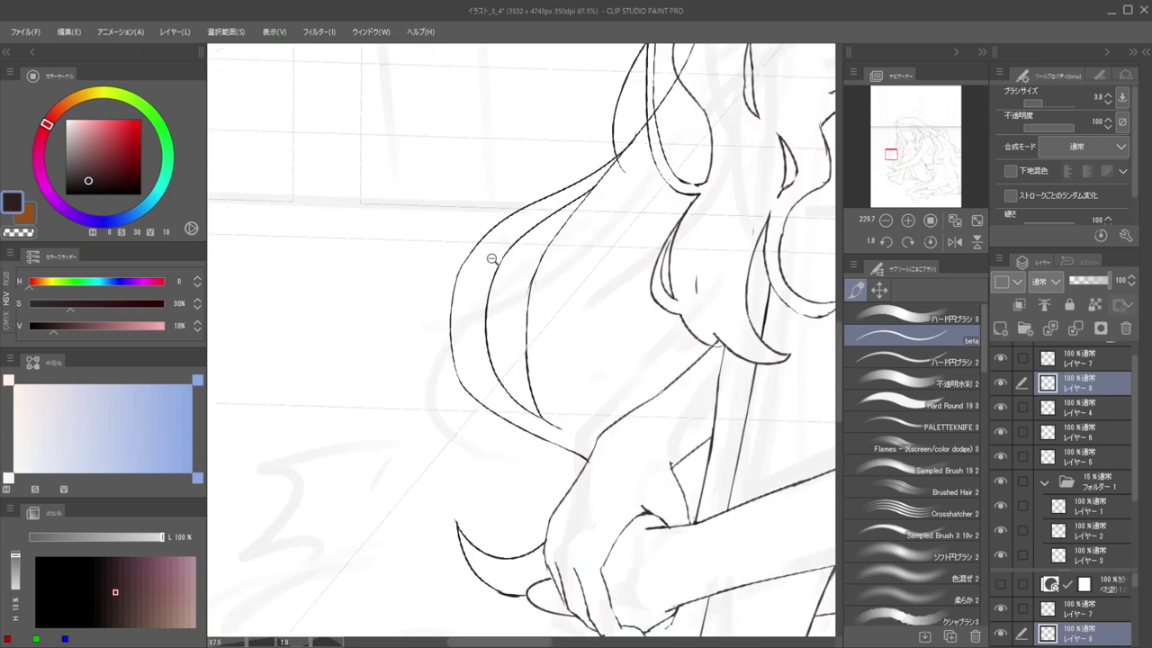
scroll(541, 250, "up", 3)
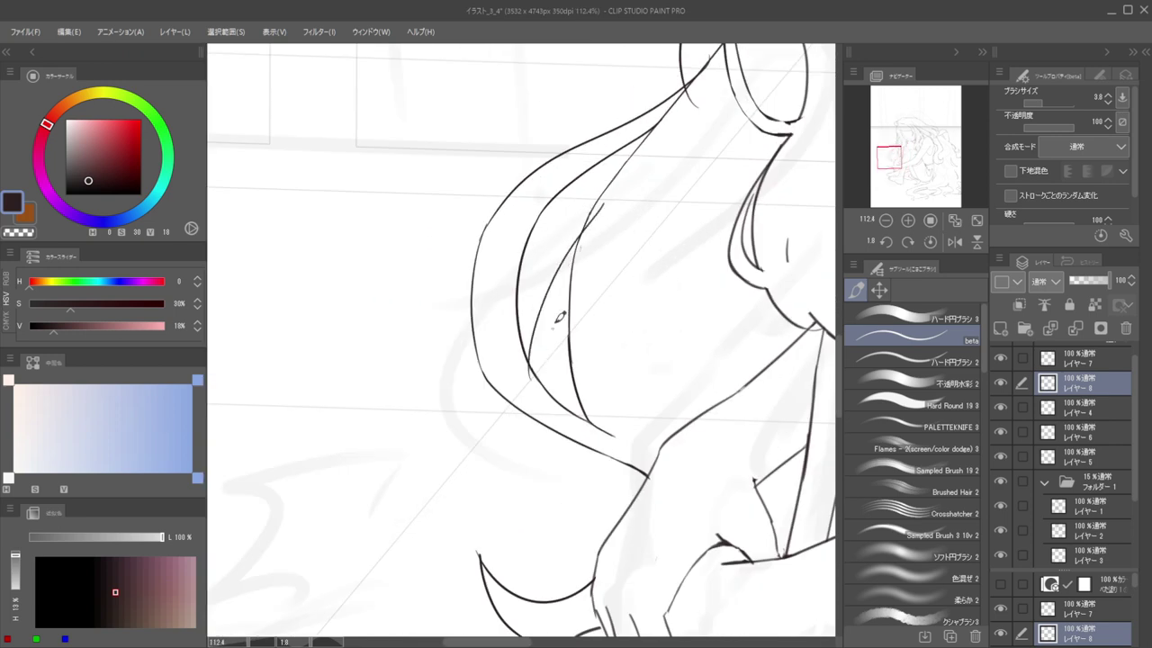
left_click_drag(593, 220, 554, 382)
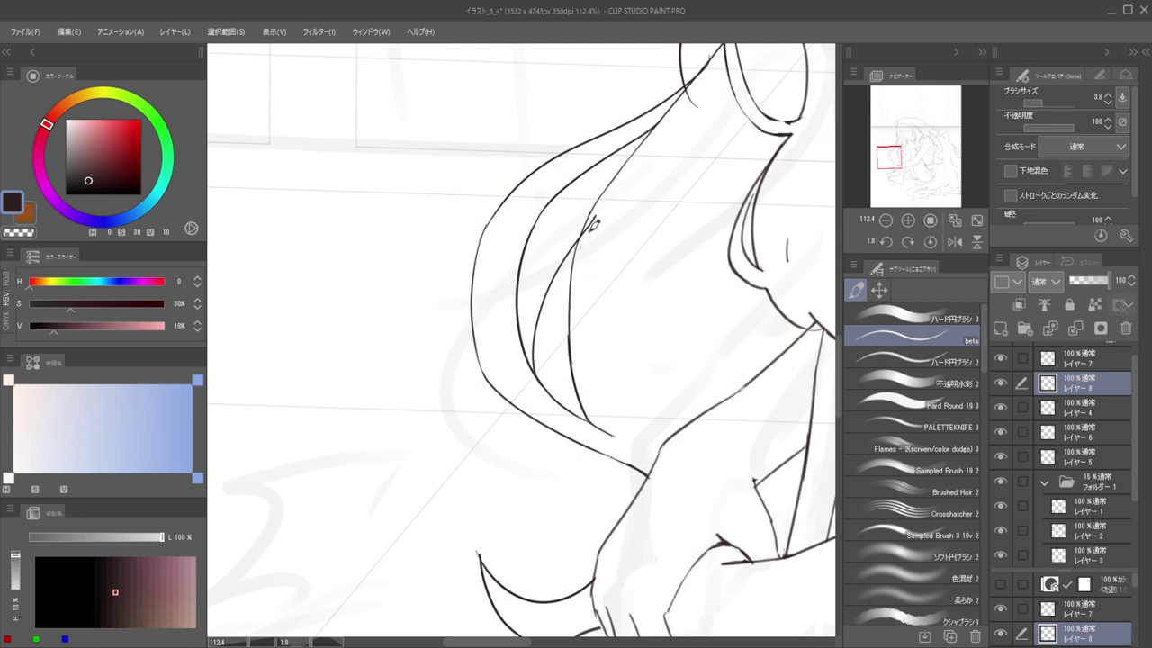
left_click_drag(594, 222, 538, 376)
With a smaller eraser, trim the overlapping line tips and a short stretch of inner strand
scroll(591, 225, "up", 3)
key("e")
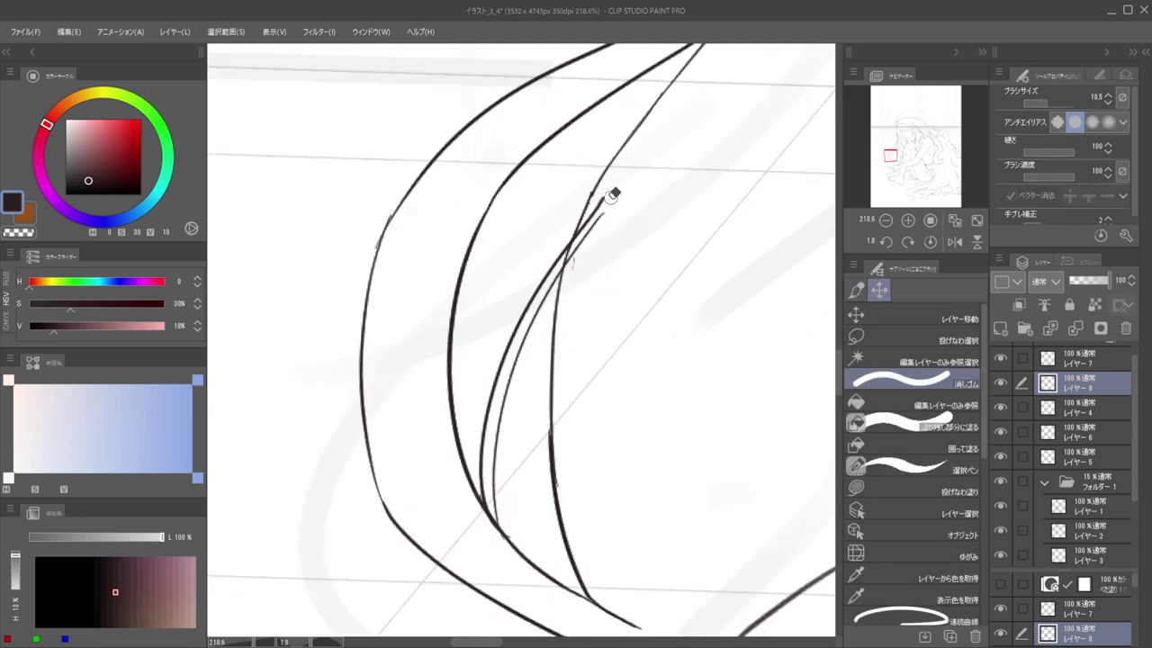
left_click_drag(583, 228, 563, 263)
key("bracketleft")
key("bracketleft")
left_click_drag(504, 454, 501, 295)
mouse_move(430, 319)
left_mouse_down()
mouse_move(568, 247)
mouse_move(548, 236)
mouse_move(500, 248)
left_mouse_up()
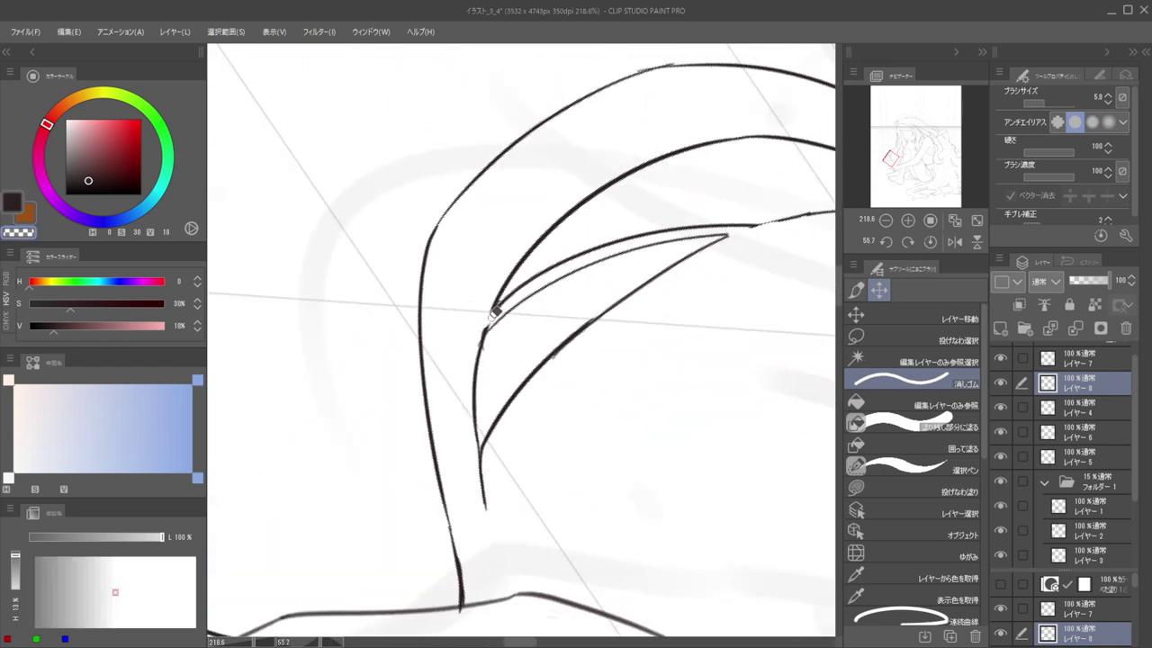
left_click_drag(486, 326, 475, 405)
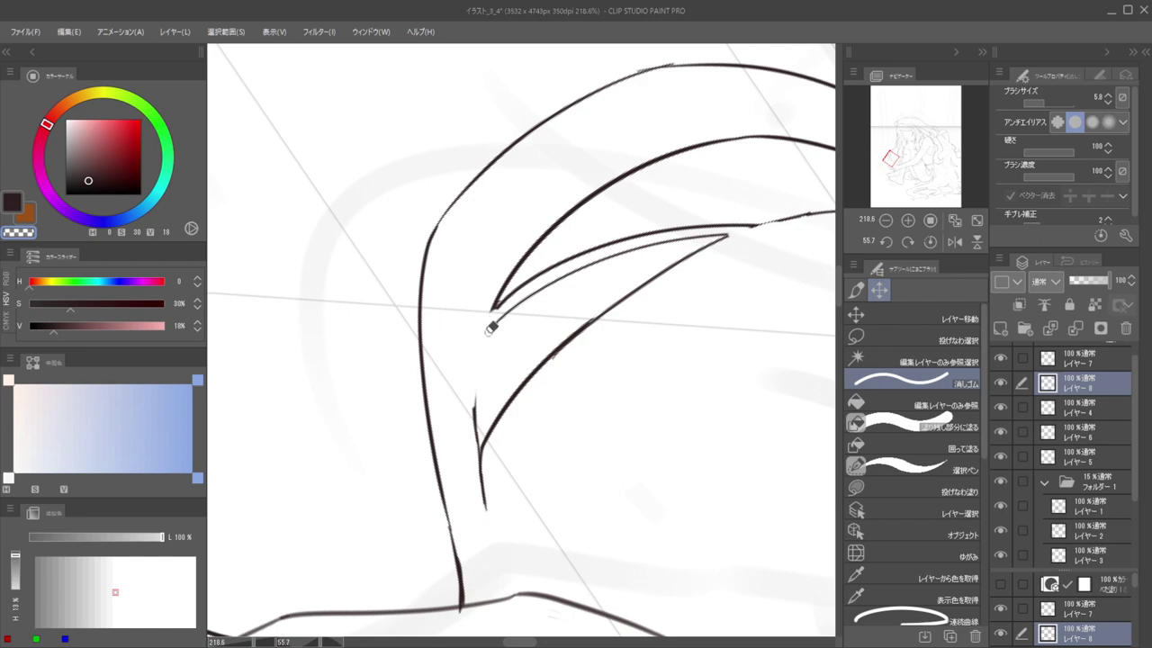
Fill the gap in the inner strand, then check the figure near upright
key("b")
key("c")
mouse_move(485, 344)
left_mouse_down()
mouse_move(481, 459)
mouse_move(396, 338)
left_mouse_up()
left_click_drag(572, 273, 465, 278)
left_click_drag(531, 302, 542, 314)
mouse_move(489, 341)
left_mouse_down()
mouse_move(613, 326)
mouse_move(568, 240)
mouse_move(538, 319)
left_mouse_up()
Join the inner strand to the lower strand with a longer bridging line
key("e")
key("b")
key("ctrl+z")
left_click_drag(570, 227, 532, 342)
key("ctrl+z")
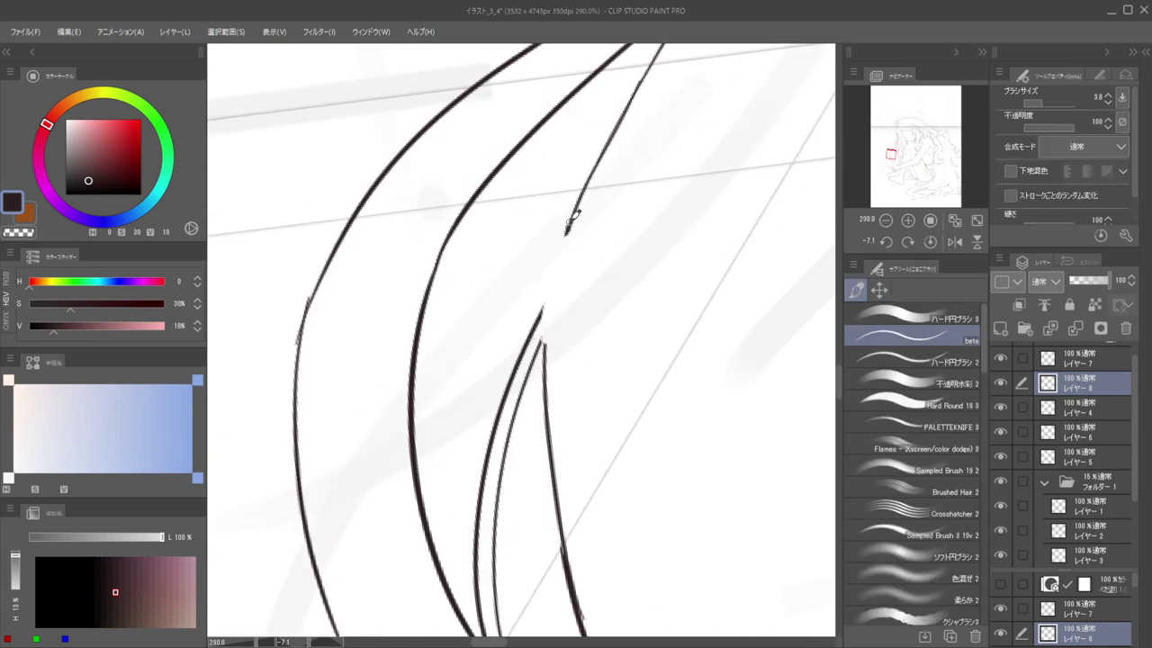
left_click_drag(567, 231, 514, 364)
Review the whole page mirrored, then erase the thin inner strokes in the hair lock
key("e")
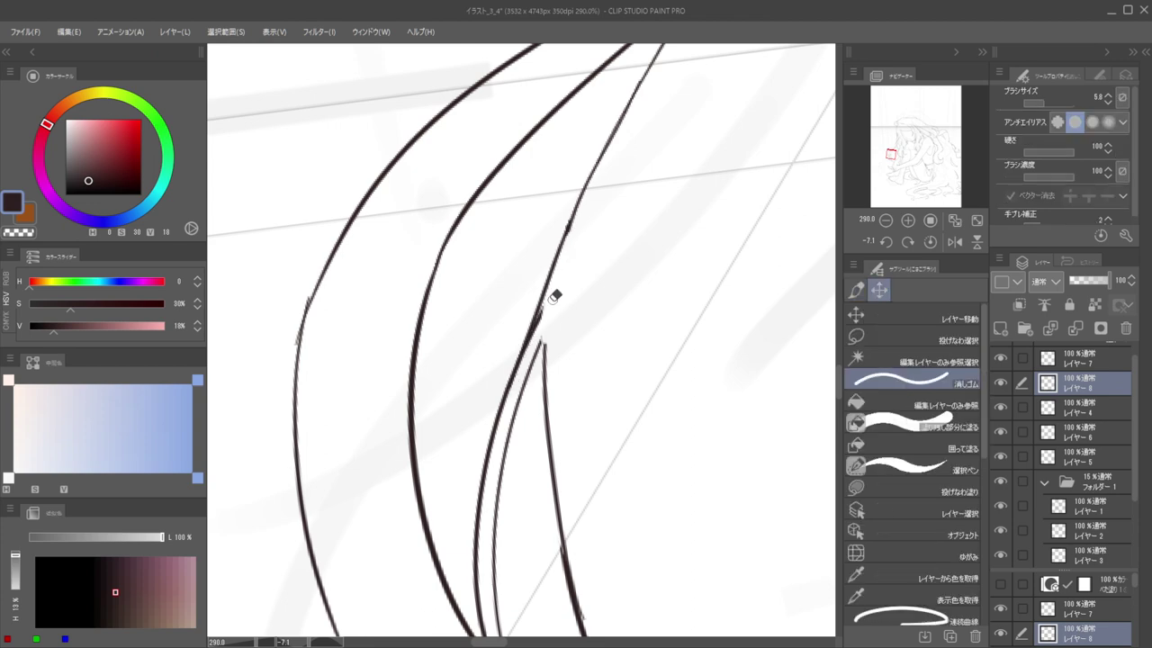
left_click_drag(548, 251, 540, 252)
mouse_move(619, 247)
left_mouse_down()
mouse_move(561, 265)
mouse_move(593, 282)
left_mouse_up()
key("h")
key("h")
key("b")
scroll(580, 277, "up", 3)
key("e")
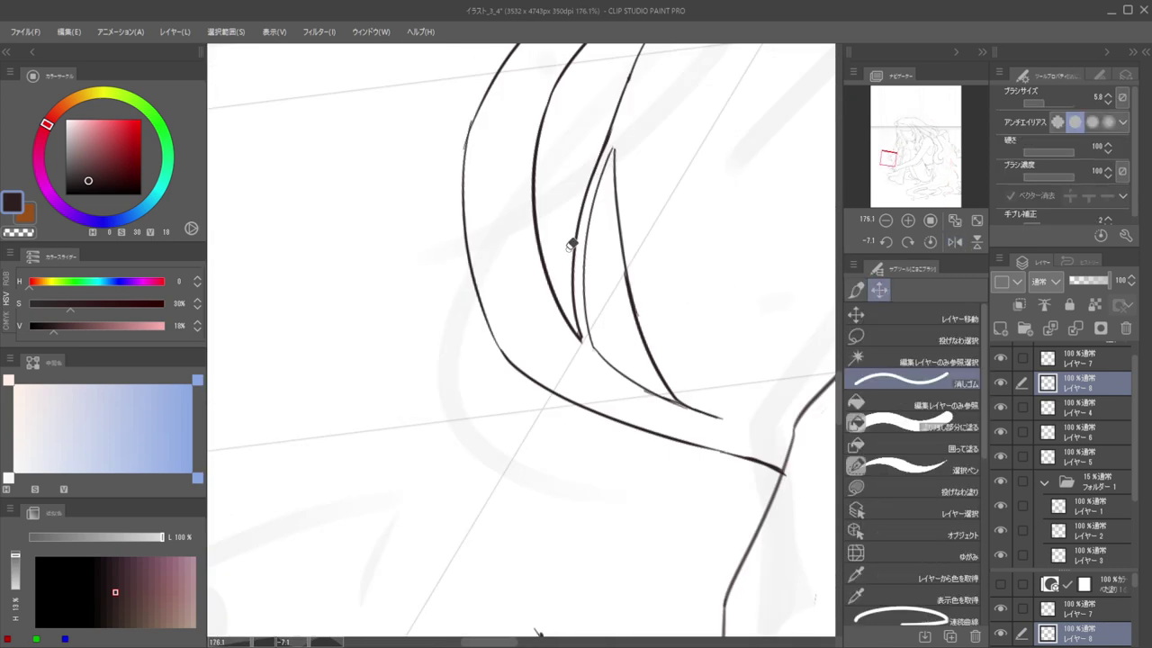
mouse_move(596, 321)
left_mouse_down()
mouse_move(594, 334)
mouse_move(581, 218)
mouse_move(597, 154)
mouse_move(599, 174)
mouse_move(663, 216)
mouse_move(668, 232)
left_mouse_up()
Redraw a thin inner strand down the hair lock until it looks clean
key("b")
left_click_drag(679, 178, 636, 270)
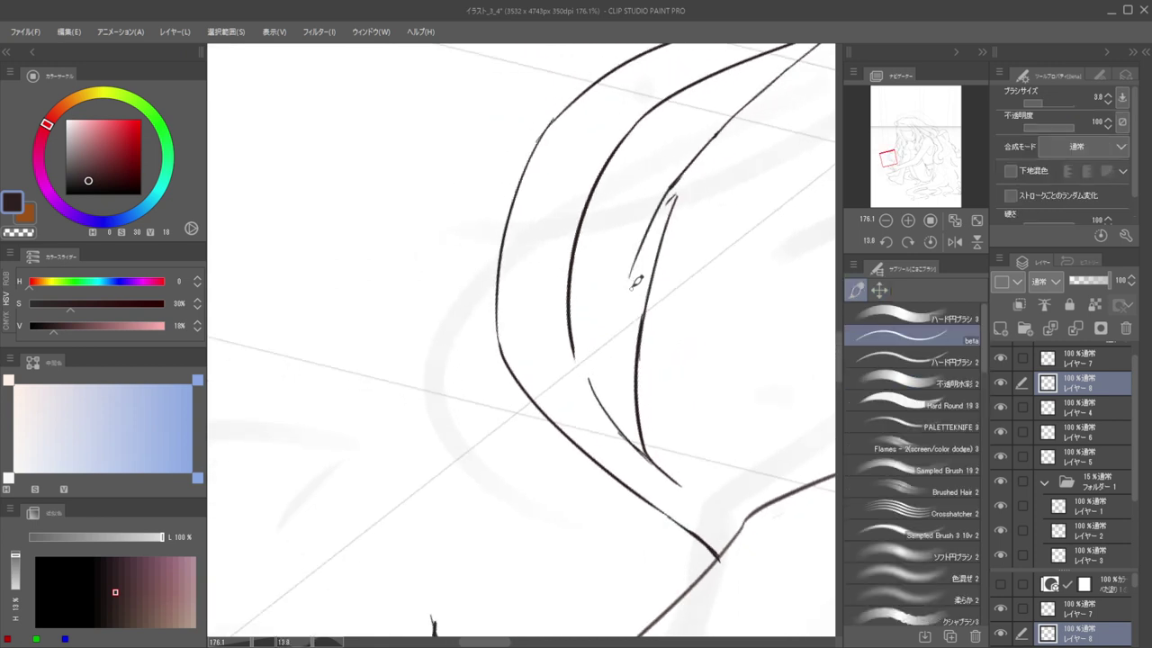
key("ctrl+z")
left_click_drag(677, 180, 619, 371)
key("ctrl+z")
left_click_drag(668, 196, 597, 358)
key("ctrl+z")
mouse_move(674, 181)
left_mouse_down()
mouse_move(599, 337)
mouse_move(597, 402)
left_mouse_up()
Add a second thin strand reaching further down, extending it toward the lock's tip
left_click_drag(675, 190, 624, 335)
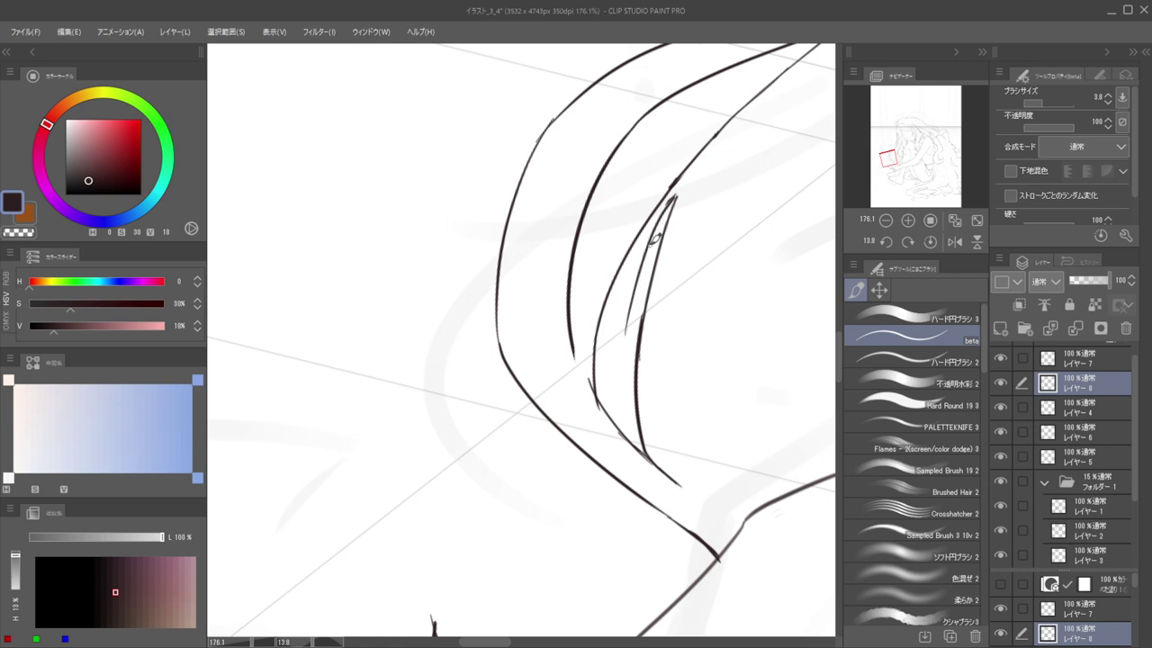
key("ctrl+z")
left_click_drag(676, 189, 615, 332)
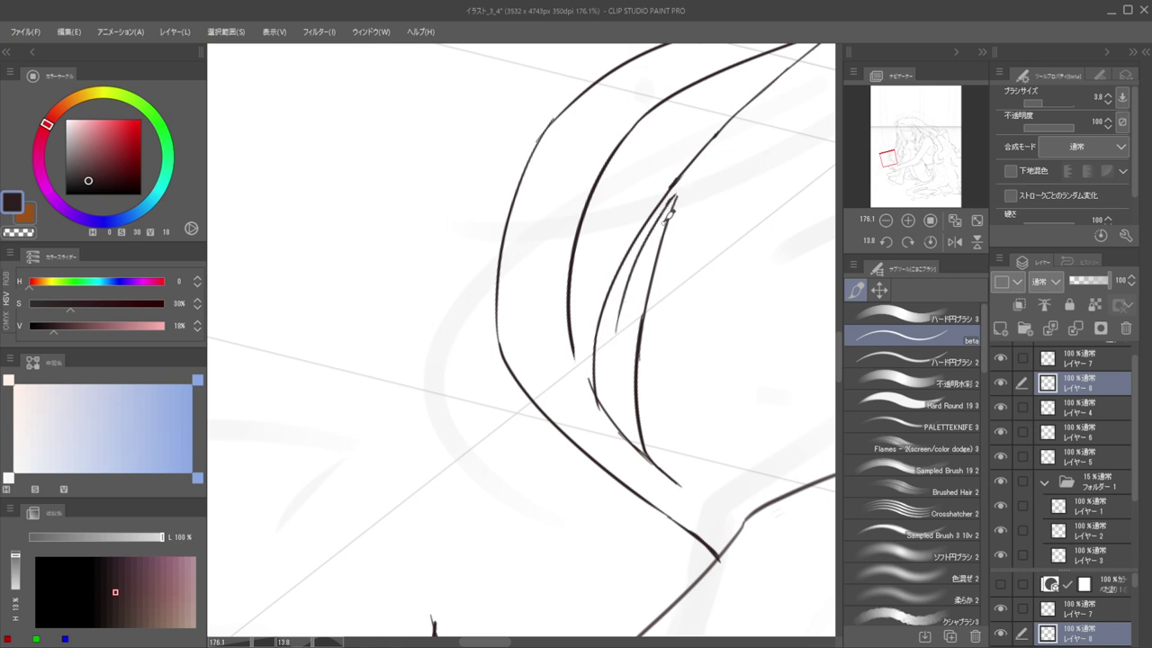
key("ctrl+z")
mouse_move(675, 189)
left_mouse_down()
mouse_move(610, 352)
mouse_move(620, 420)
left_mouse_up()
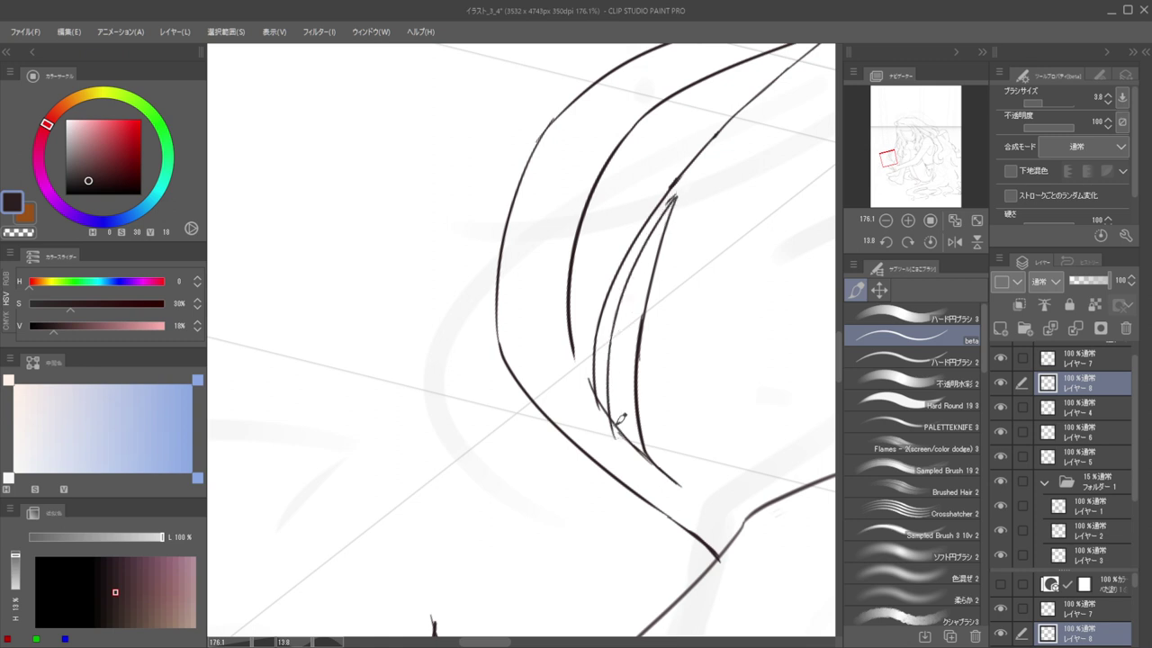
key("ctrl+z")
left_click_drag(617, 329, 628, 432)
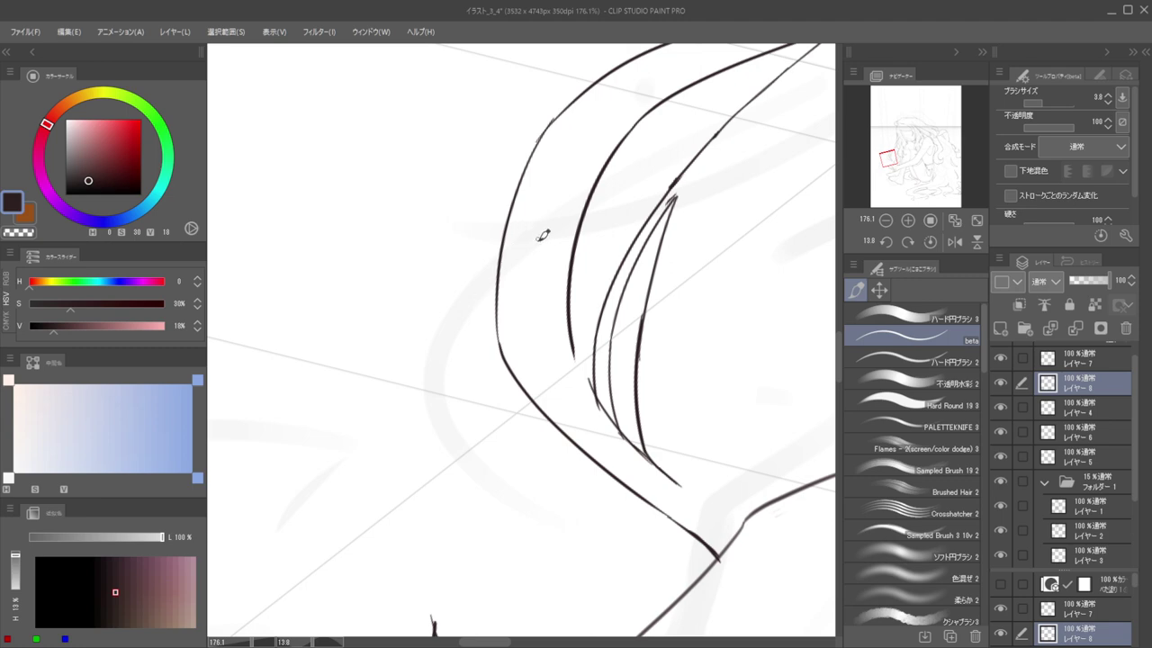
Zoom in and rotate the canvas, then add a thin inner strand to the hair lock
left_click_drag(560, 272, 532, 260)
left_click_drag(596, 244, 650, 312)
key("e")
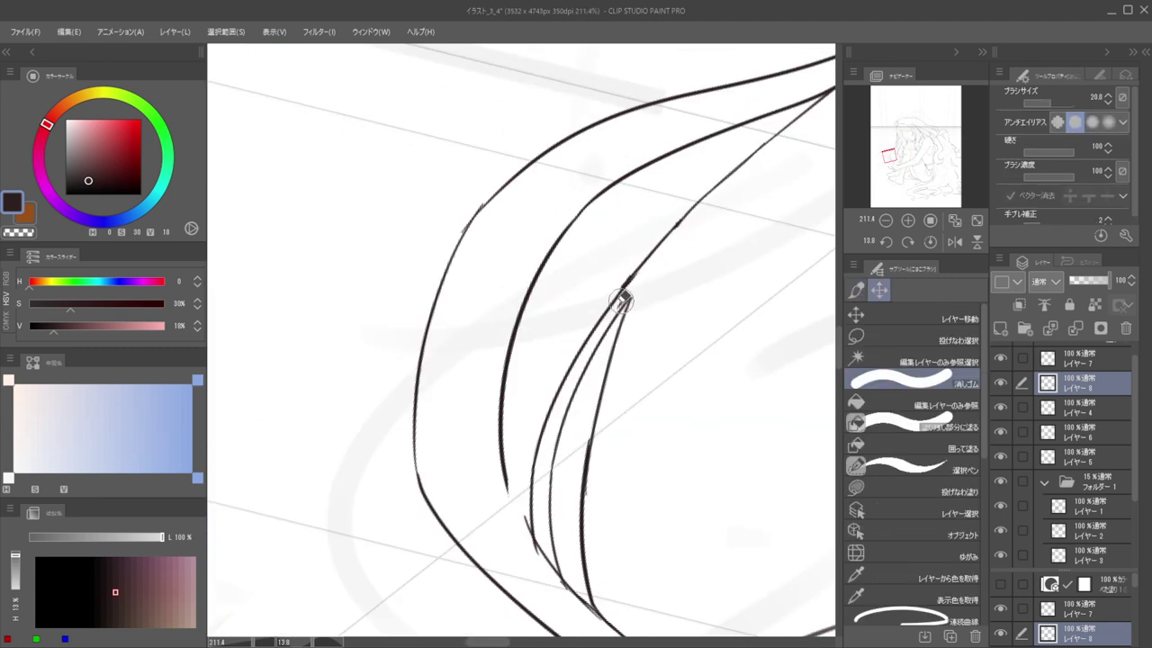
key("p")
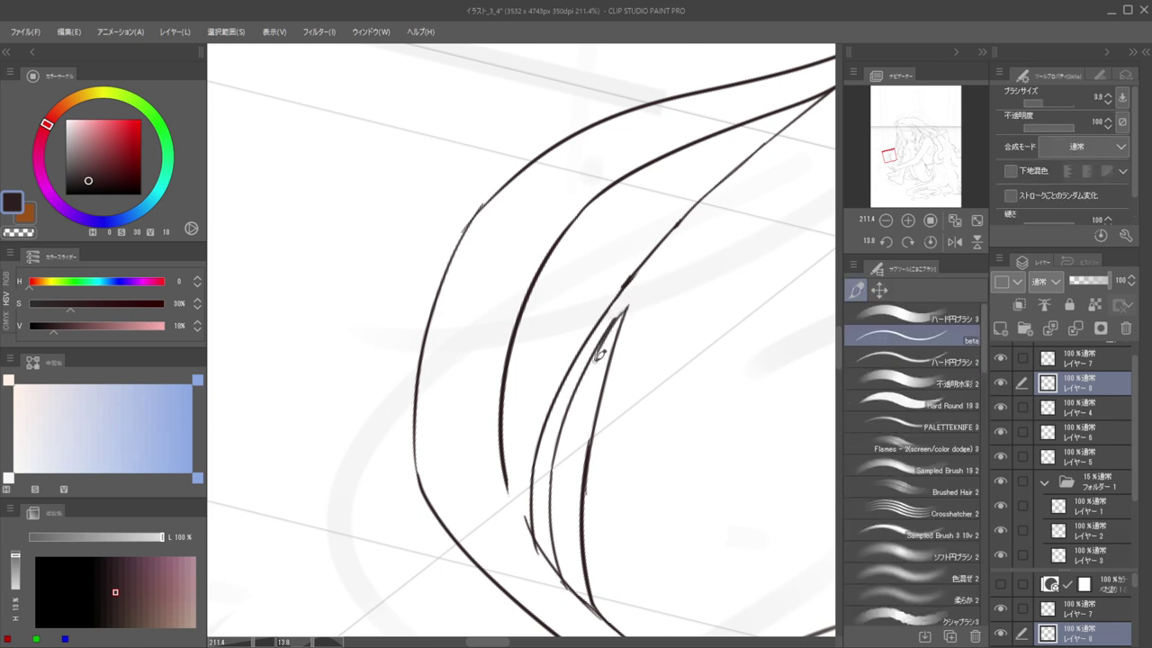
scroll(598, 308, "down", 5)
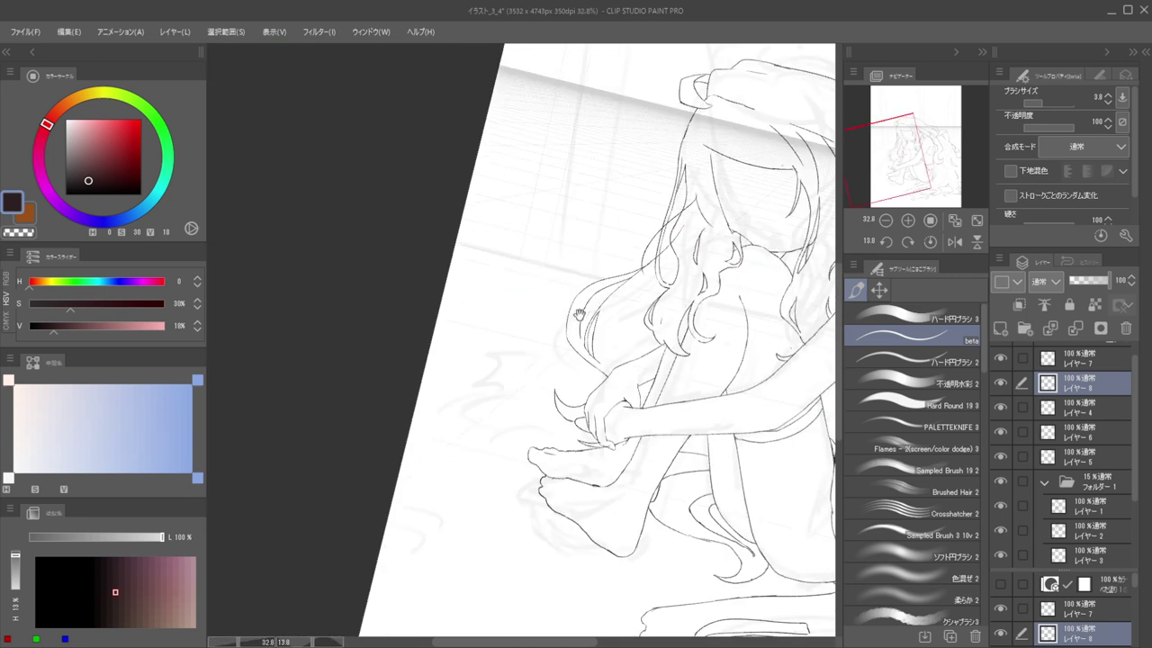
scroll(579, 314, "up", 4)
left_click_drag(617, 360, 564, 432)
scroll(565, 414, "up", 2)
key("e")
key("e")
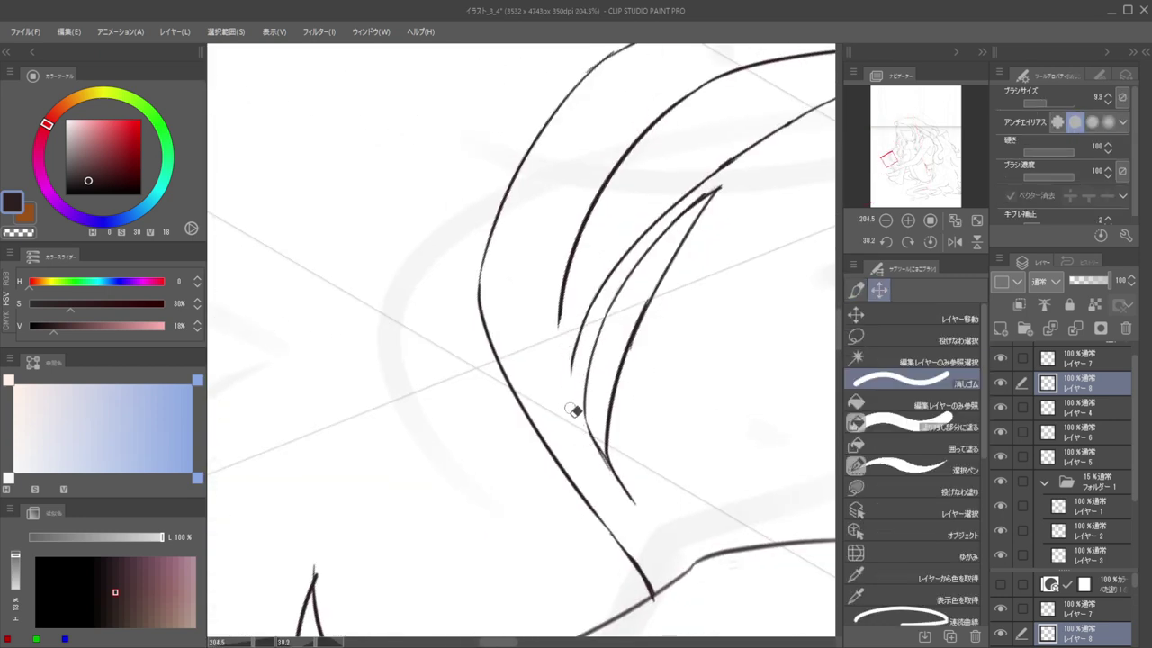
key("b")
left_click_drag(564, 305, 581, 385)
Turn the canvas toward the hands and draw a longer strand down to the arm
left_click_drag(570, 333, 486, 329)
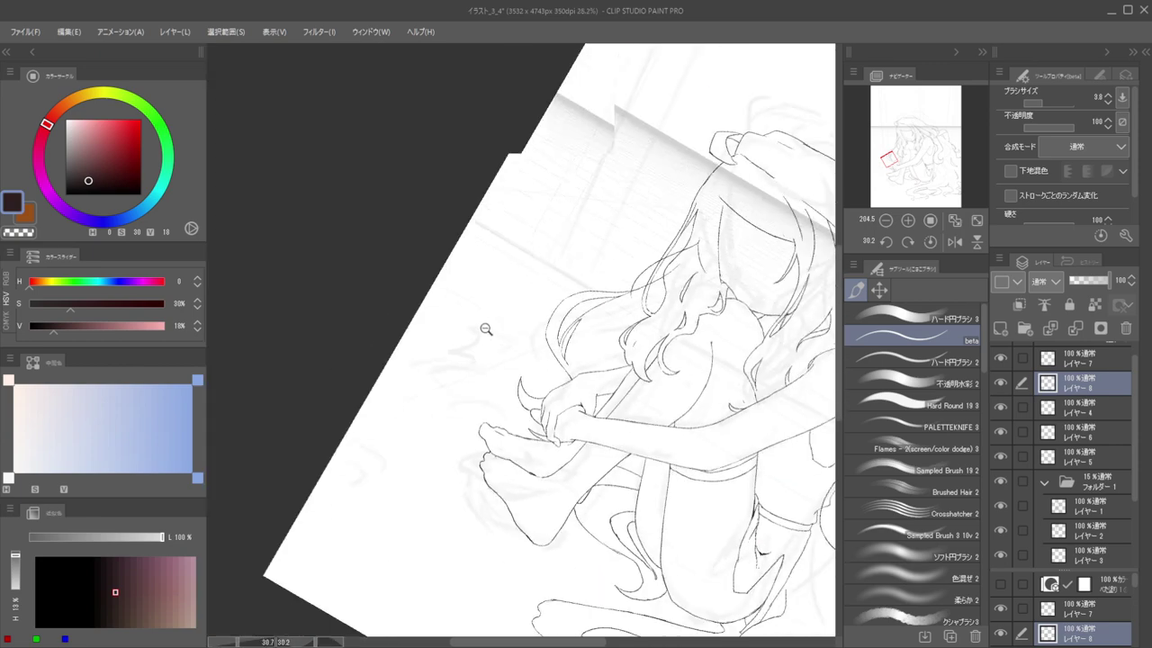
left_click_drag(594, 310, 568, 368)
scroll(568, 368, "up", 5)
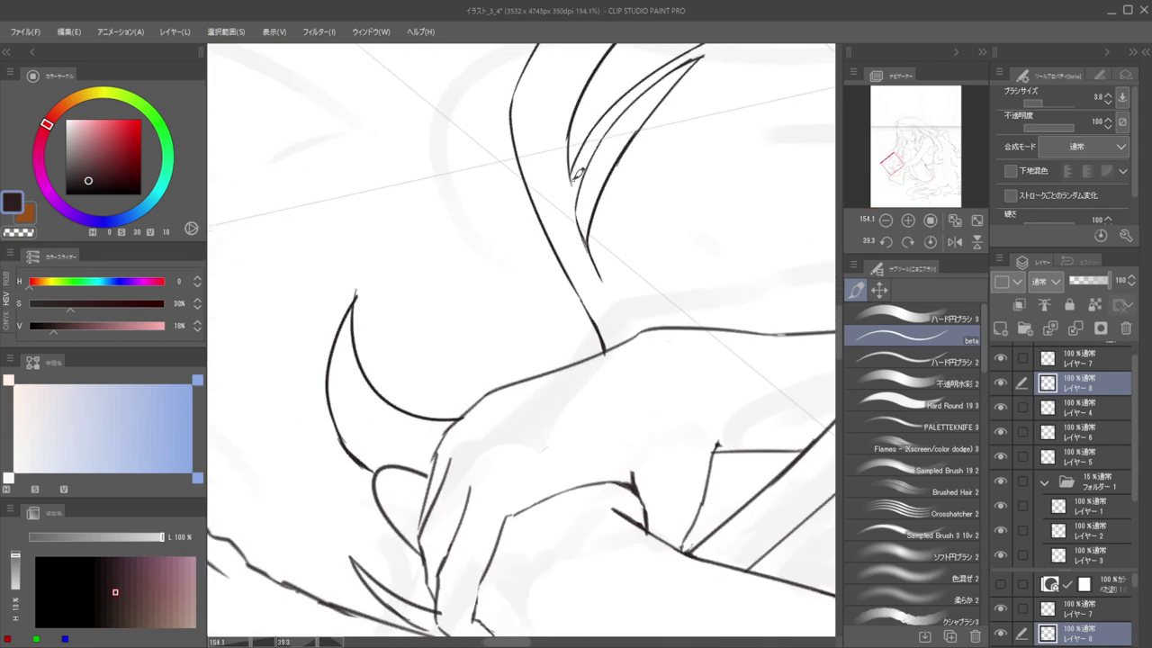
key("e")
key("b")
left_click_drag(570, 175, 561, 236)
key("ctrl+z")
mouse_move(571, 171)
left_mouse_down()
mouse_move(553, 294)
mouse_move(560, 345)
left_mouse_up()
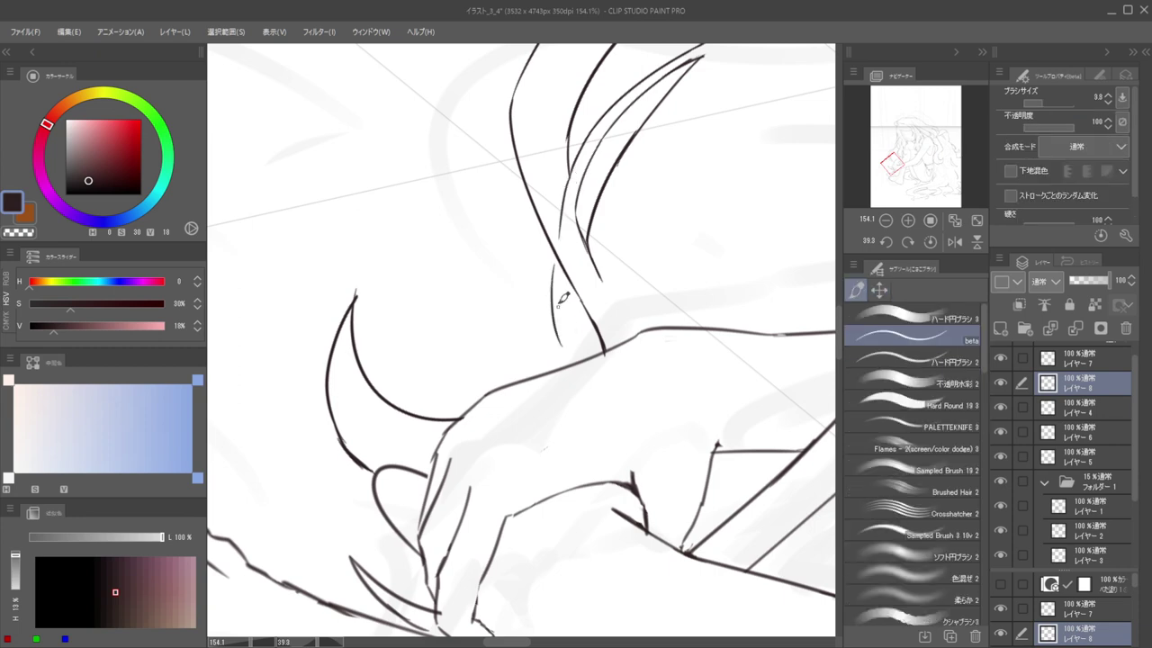
key("ctrl+z")
left_click_drag(554, 258, 561, 367)
Add another thin strand beside it that ends at the arm
left_click_drag(569, 273, 580, 371)
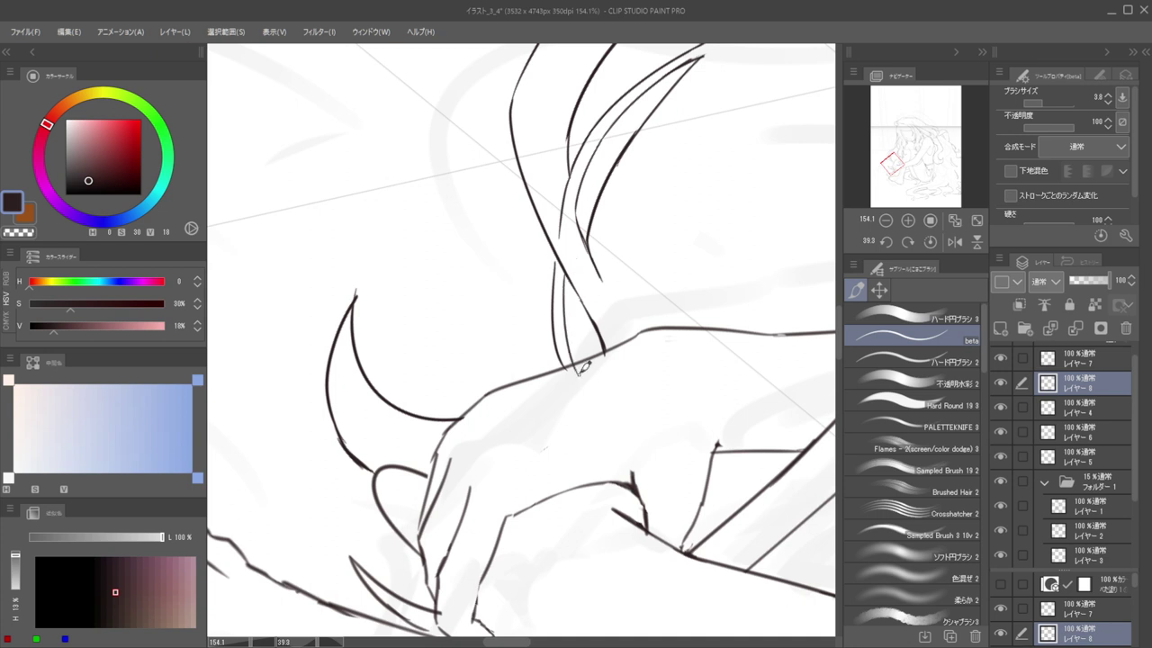
key("ctrl+z")
left_click_drag(574, 304, 591, 355)
key("ctrl+z")
left_click_drag(569, 284, 589, 352)
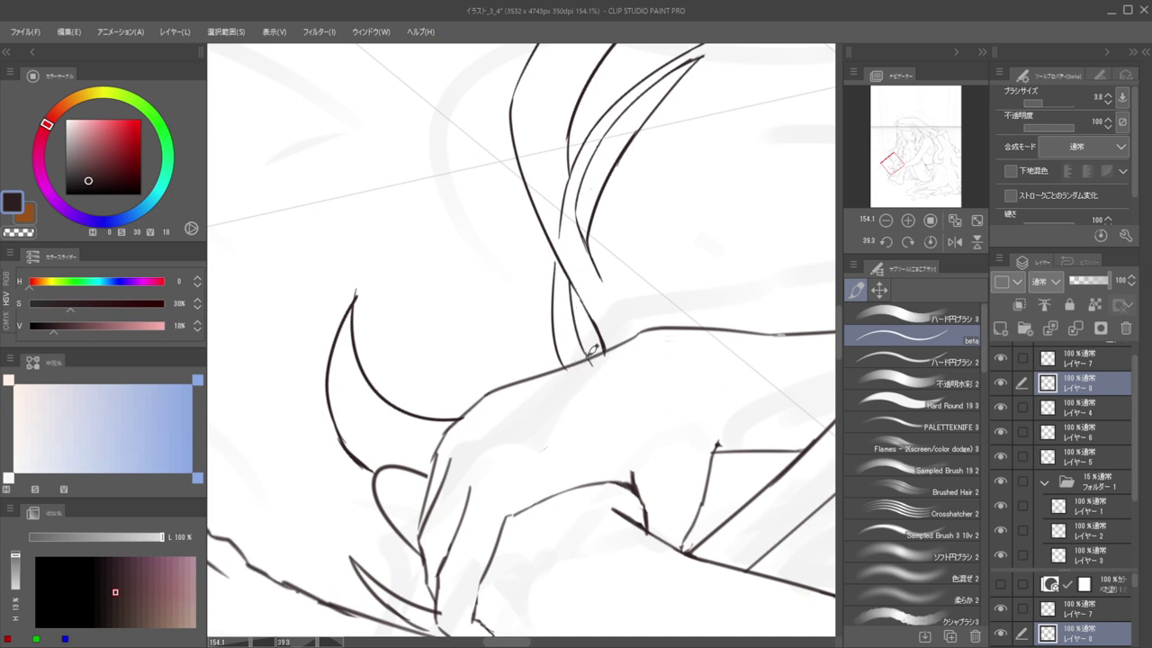
key("e")
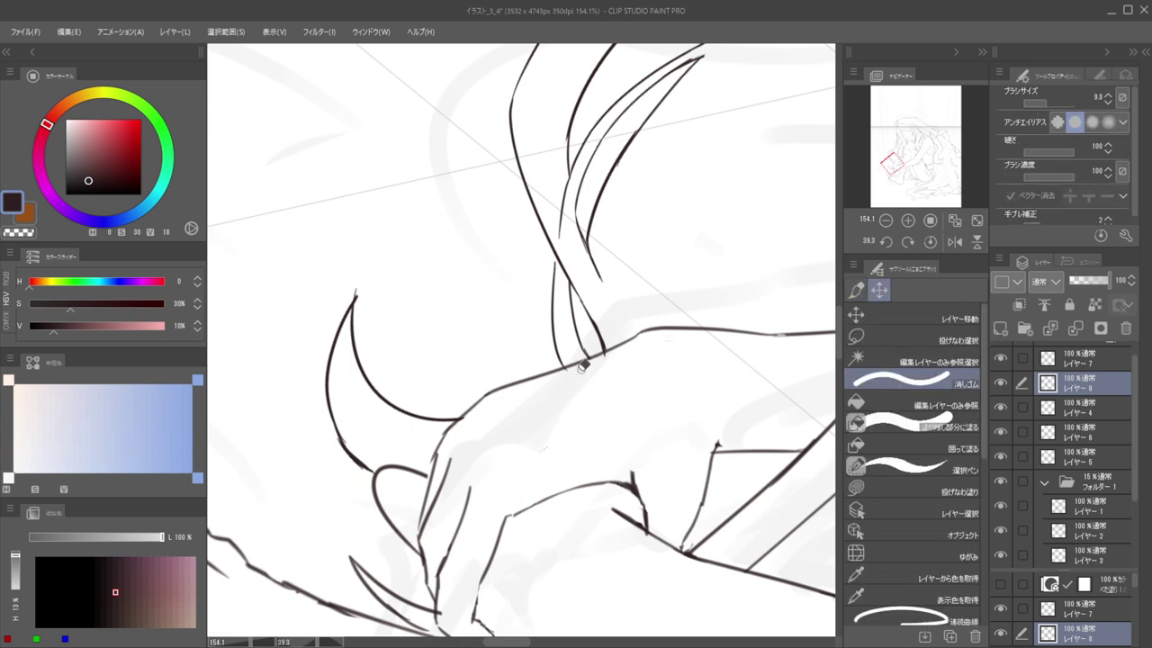
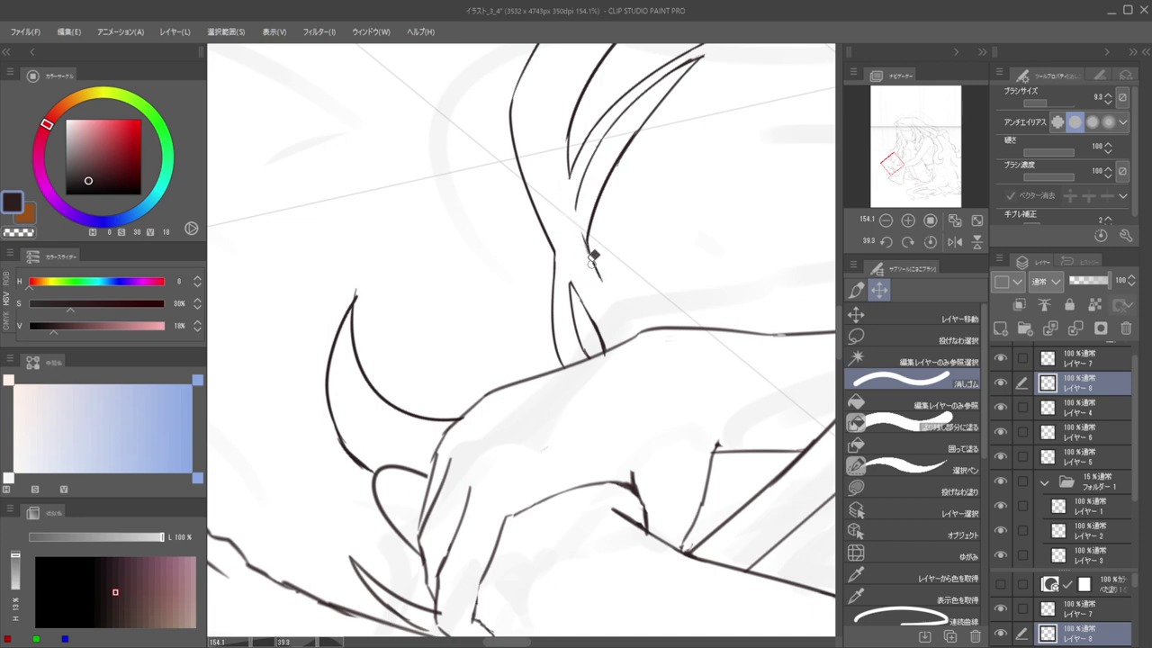
Bring the horn into view and join the horn line to the arch with a short stroke
key("b")
scroll(561, 183, "down", 6)
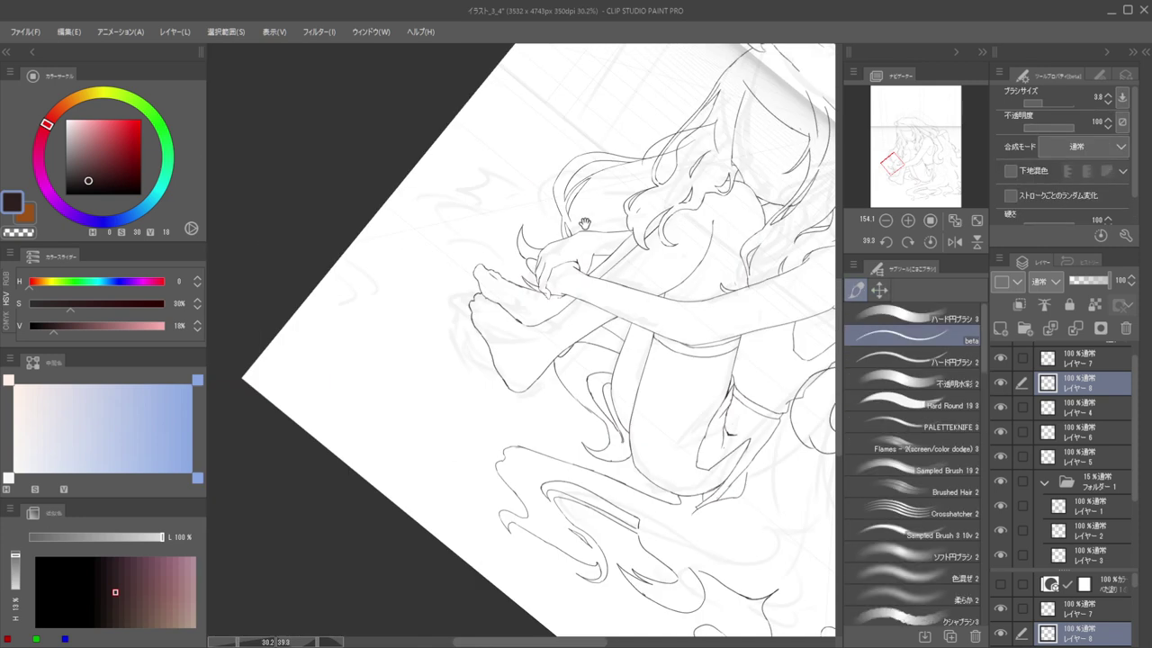
scroll(588, 175, "up", 4)
key("e")
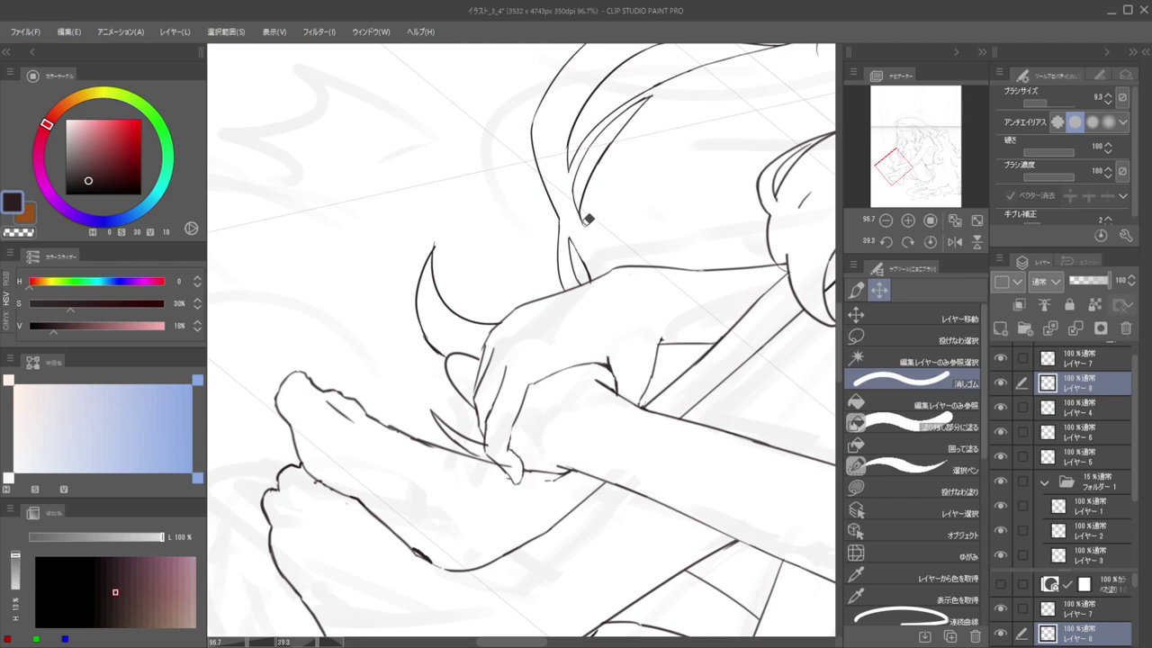
scroll(581, 171, "down", 4)
mouse_move(592, 180)
left_mouse_down("shift")
mouse_move(548, 116)
mouse_move(566, 198)
left_mouse_up("shift")
scroll(551, 158, "down", 3)
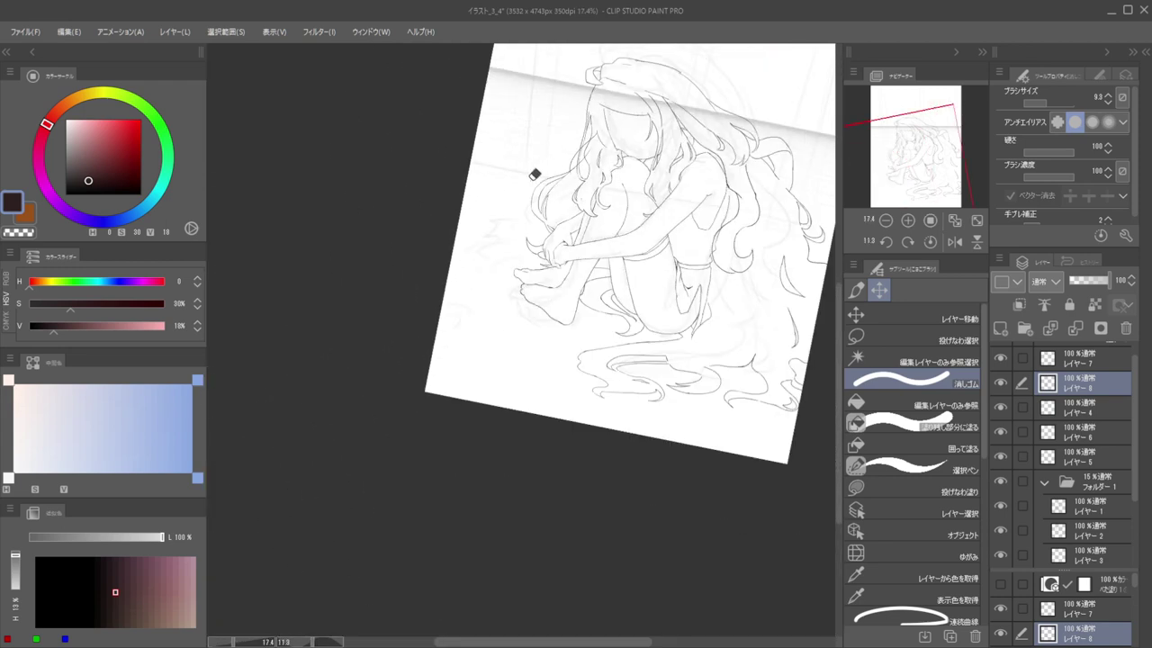
scroll(544, 246, "up", 4)
mouse_move(603, 221)
left_mouse_down("shift")
mouse_move(543, 347)
mouse_move(465, 270)
left_mouse_up("shift")
scroll(515, 306, "up", 5)
key("p")
left_click_drag(529, 310, 526, 324)
scroll(534, 304, "down", 4)
scroll(594, 346, "up", 4)
Draw a small horn beside the larger horn and erase the overshoot below it
key("e")
key("b")
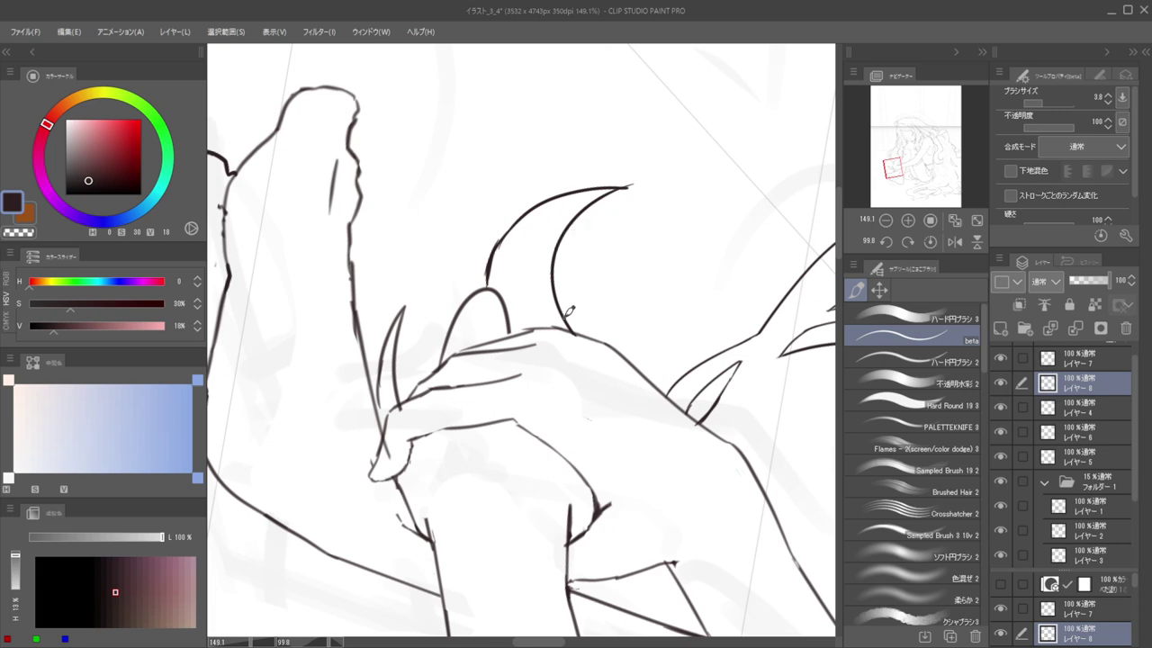
mouse_move(564, 326)
left_mouse_down()
mouse_move(606, 260)
mouse_move(589, 335)
left_mouse_up()
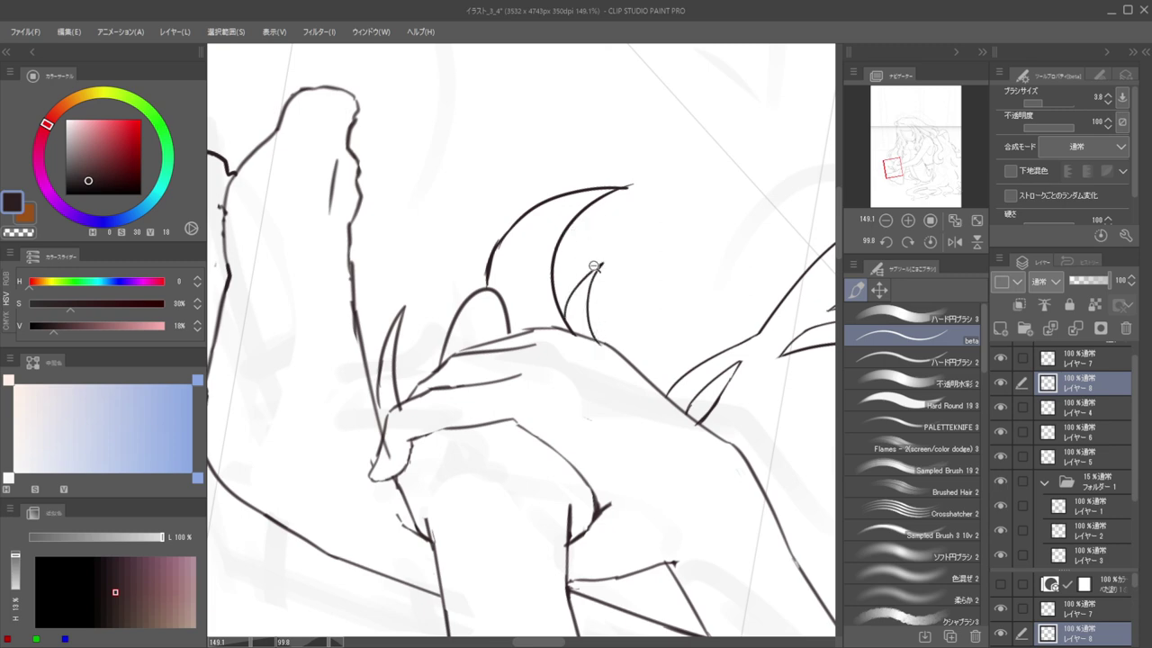
left_click_drag(594, 266, 539, 270)
left_click_drag(567, 315, 621, 314)
key("e")
left_click_drag(616, 230, 623, 237)
left_click_drag(699, 196, 445, 250)
left_click_drag(521, 215, 592, 214)
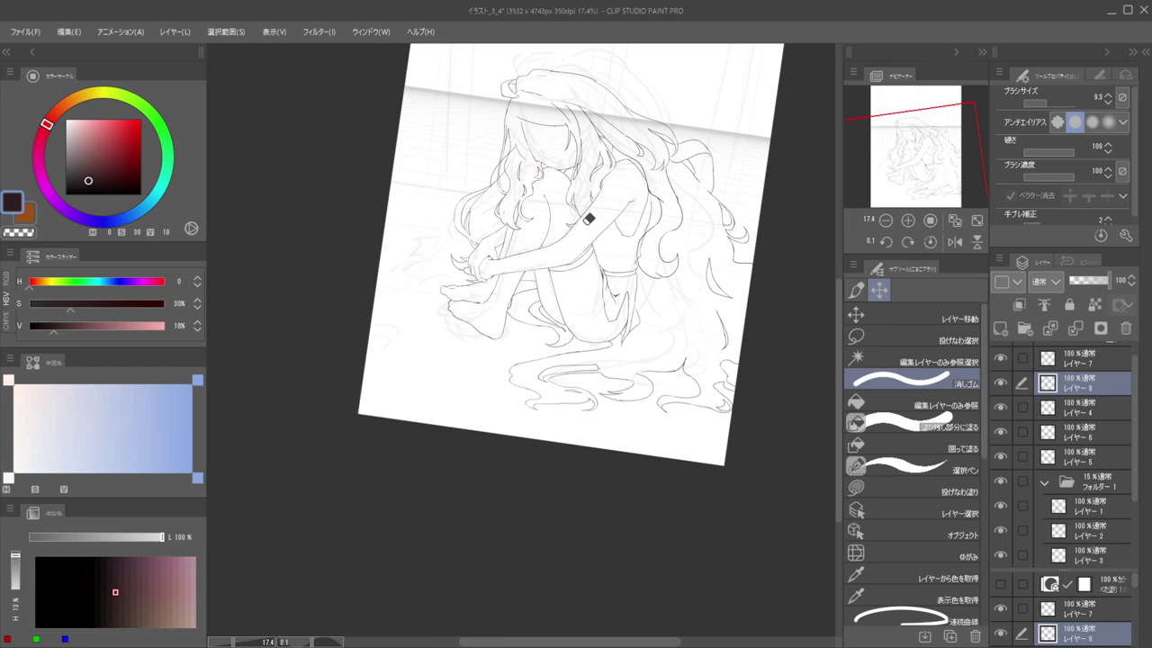
Draw a thin inner line along the curl beside the head, redoing rough attempts
key("h")
key("h")
mouse_move(657, 288)
left_mouse_down()
mouse_move(692, 339)
mouse_move(684, 364)
mouse_move(564, 496)
mouse_move(463, 372)
left_mouse_up()
mouse_move(463, 372)
left_mouse_down()
mouse_move(562, 270)
mouse_move(583, 211)
mouse_move(571, 295)
left_mouse_up()
key("b")
key("ctrl+z")
mouse_move(583, 224)
left_mouse_down()
mouse_move(638, 192)
mouse_move(581, 286)
left_mouse_up()
key("ctrl+z")
key("ctrl+z")
mouse_move(665, 186)
left_mouse_down()
mouse_move(552, 168)
mouse_move(535, 271)
mouse_move(538, 335)
left_mouse_up()
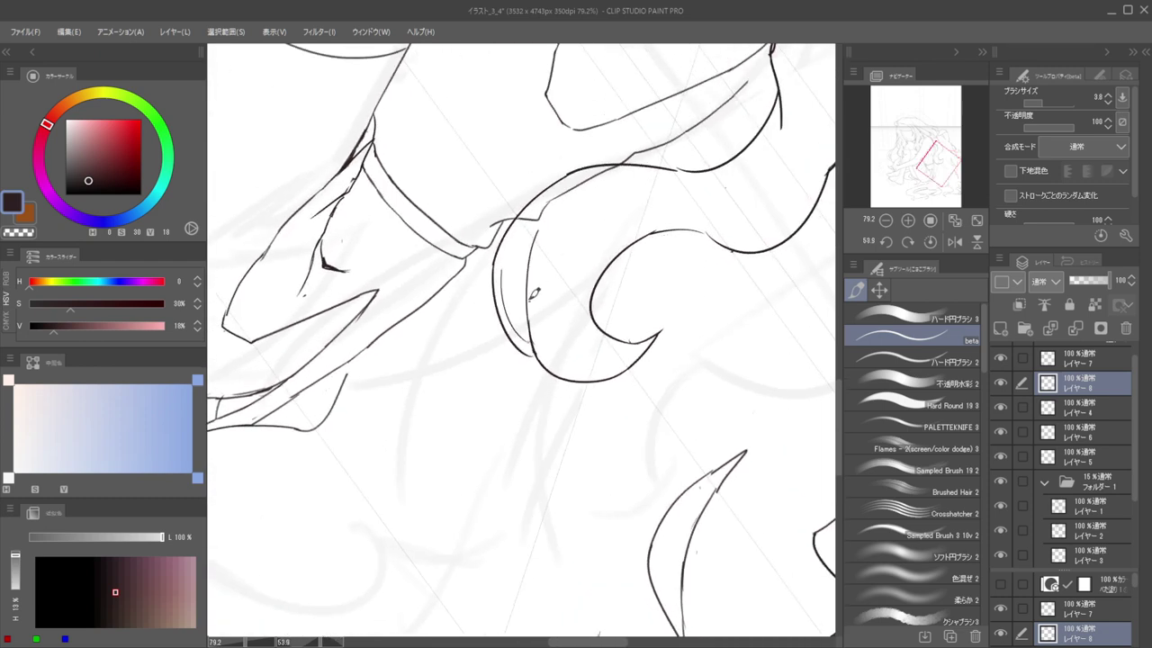
mouse_move(502, 273)
left_mouse_down()
mouse_move(543, 221)
mouse_move(504, 275)
left_mouse_up()
key("ctrl+z")
Erase the stray bits of the thin inner line and mirror the view to check proportions
key("e")
scroll(488, 292, "up", 4)
left_click_drag(522, 238, 520, 308)
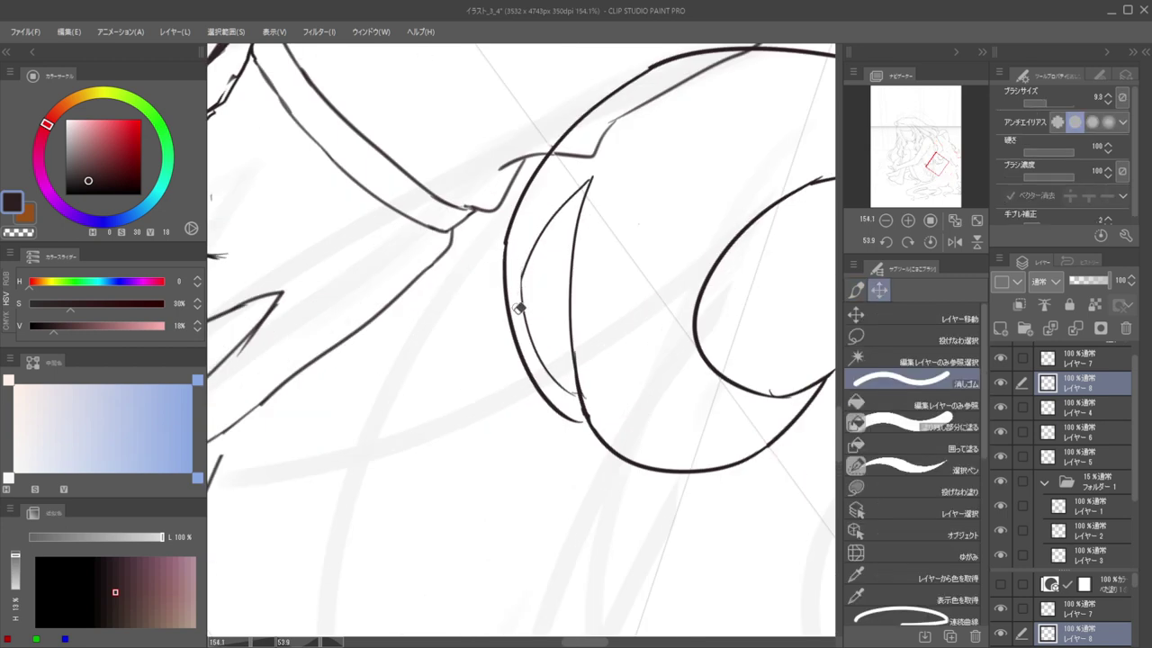
scroll(464, 266, "down", 10)
left_click_drag(548, 208, 478, 229)
key("h")
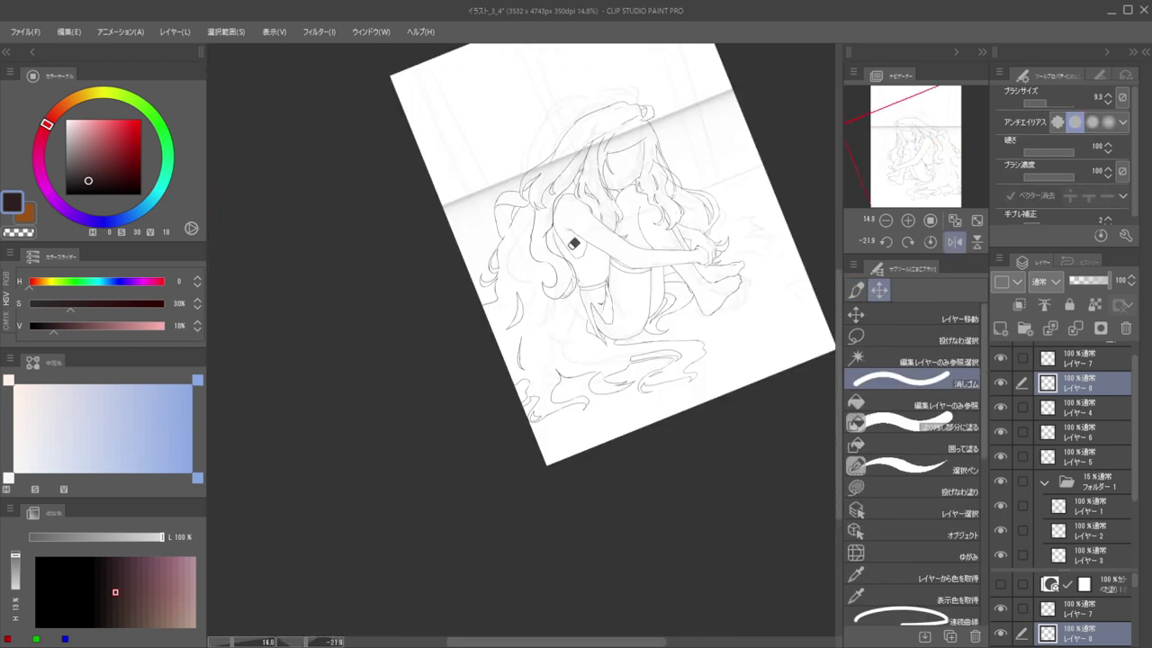
scroll(573, 262, "up", 10)
On its layer, erase the inner stroke near the face edge
left_click(600, 274, "ctrl+shift")
key("b")
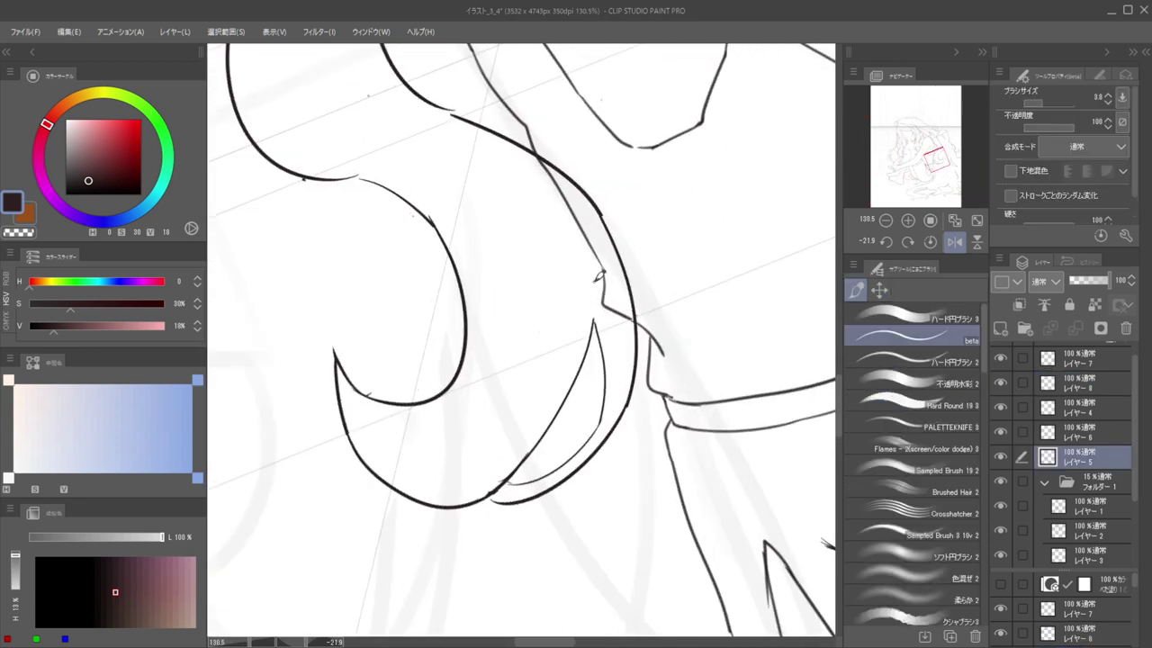
key("e")
mouse_move(604, 296)
left_mouse_down()
mouse_move(609, 311)
mouse_move(538, 176)
left_mouse_up()
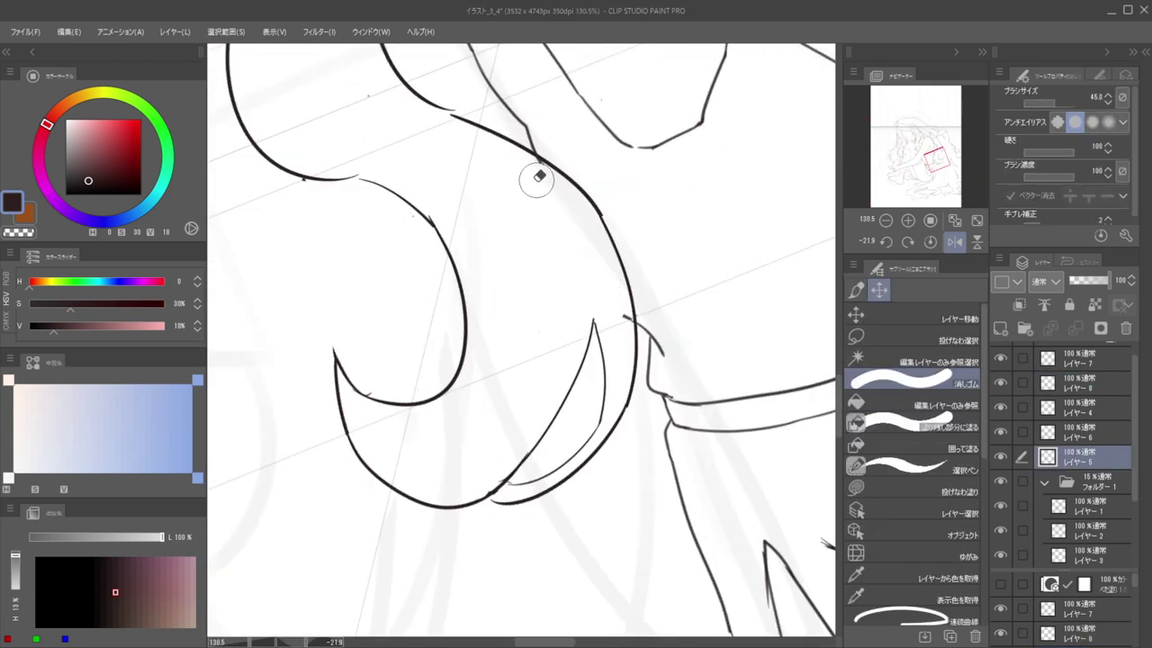
scroll(563, 284, "down", 8)
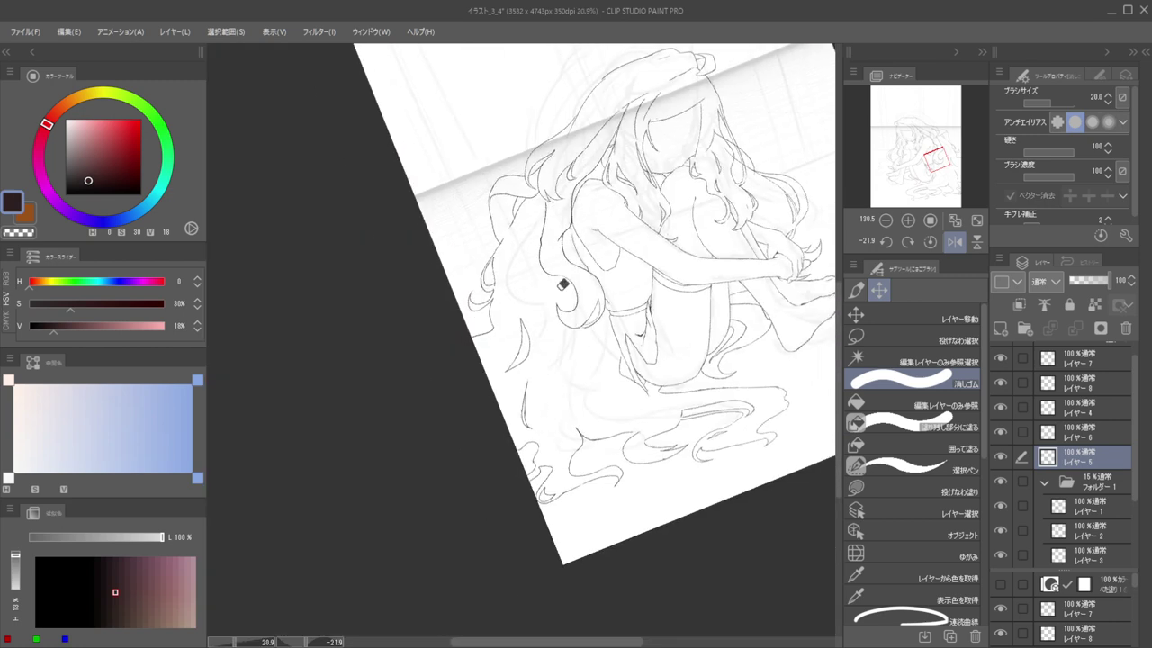
key("h")
left_click_drag(665, 267, 635, 192)
scroll(571, 243, "up", 8)
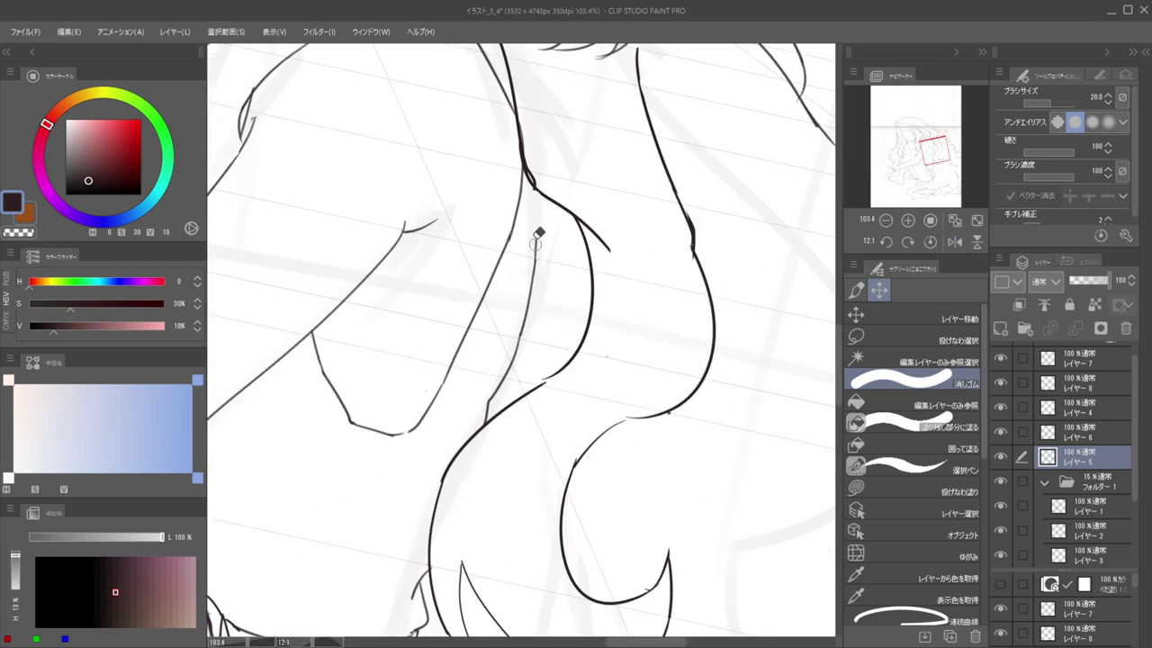
Trim the edge of the hip line and lighten the line near the hip junction
key("b")
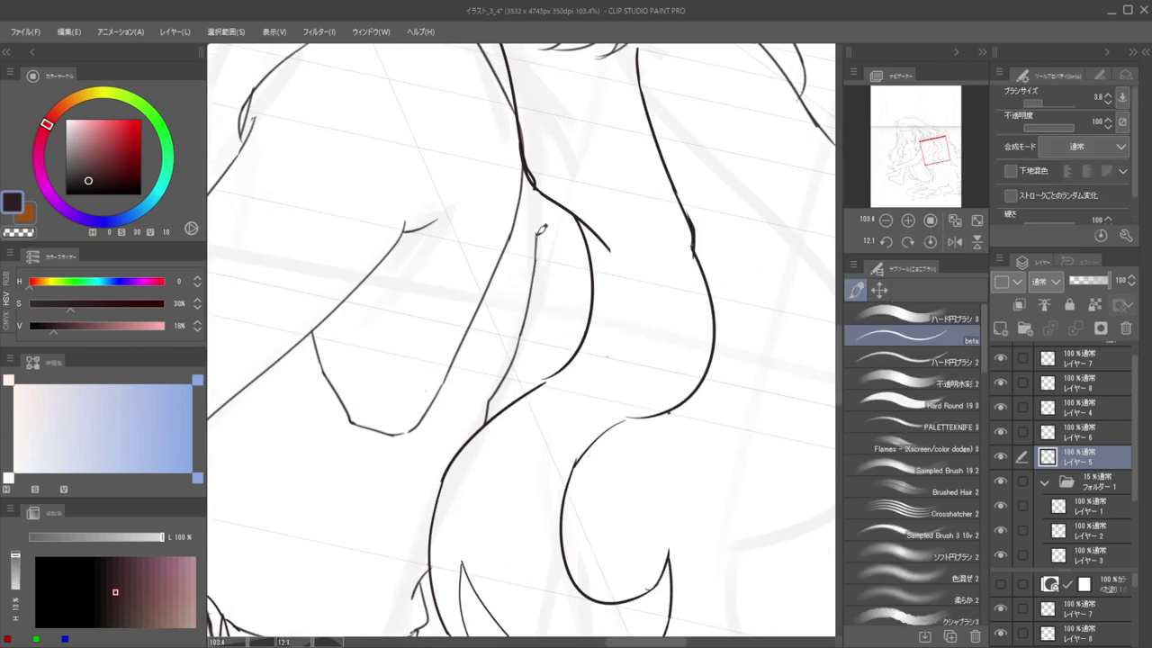
scroll(522, 207, "down", 5)
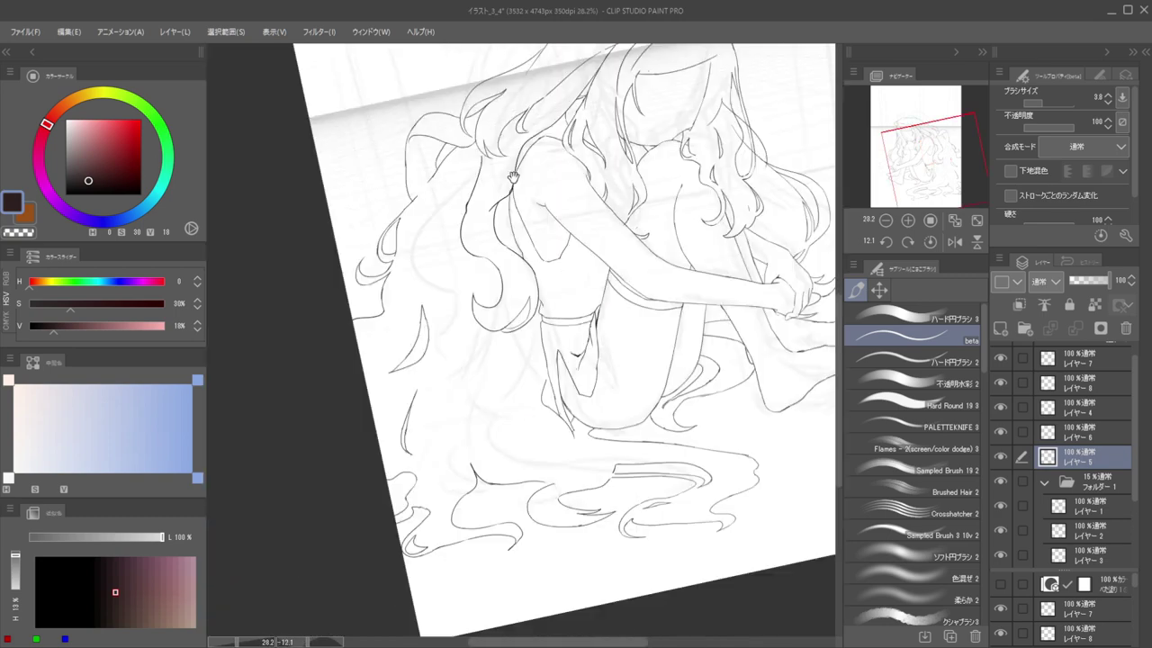
scroll(511, 177, "up", 5)
key("e")
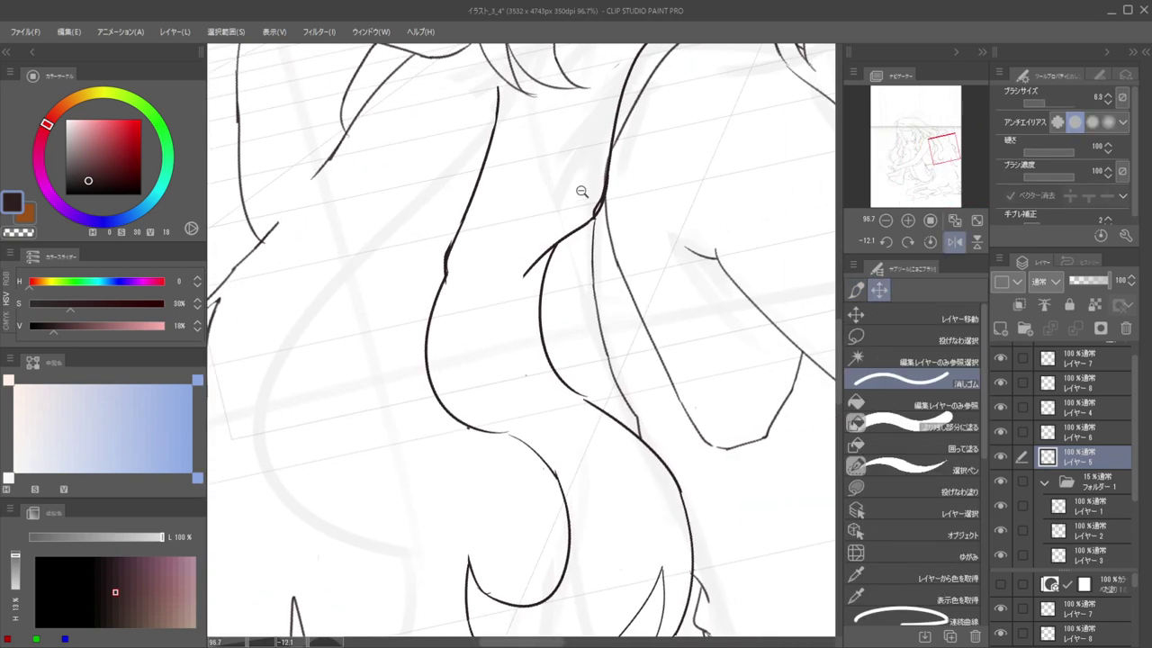
scroll(581, 190, "up", 3)
key("b")
key("e")
left_click(604, 208, "ctrl+shift")
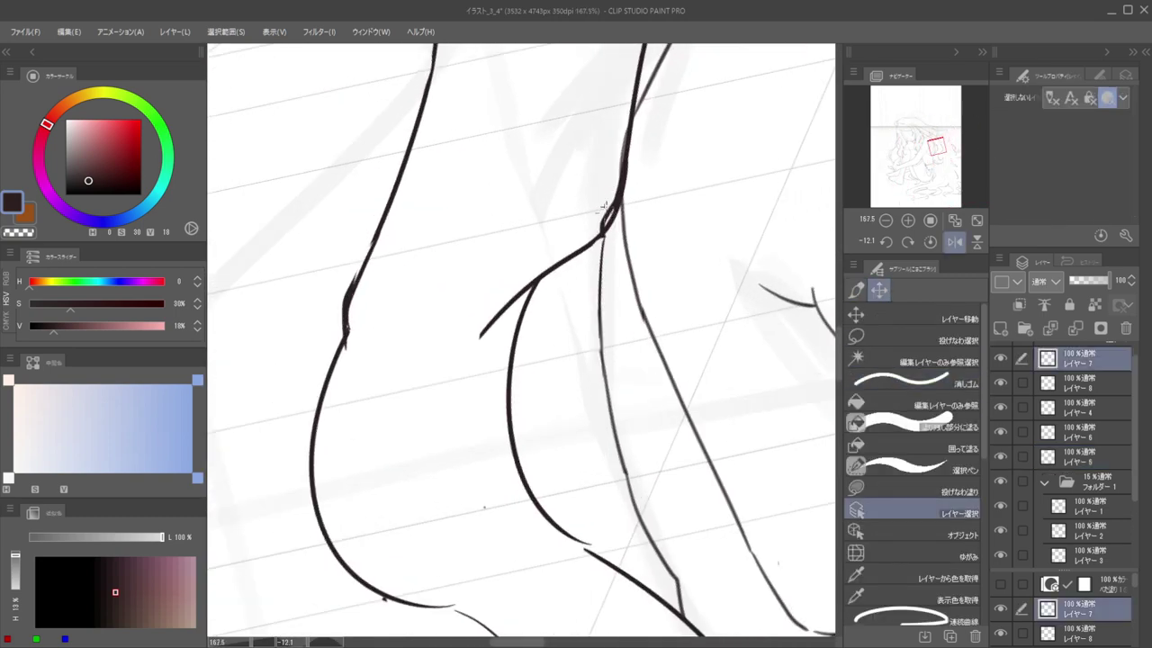
left_click_drag(611, 212, 619, 174)
scroll(546, 195, "down", 8)
key("h")
scroll(585, 184, "down", 4)
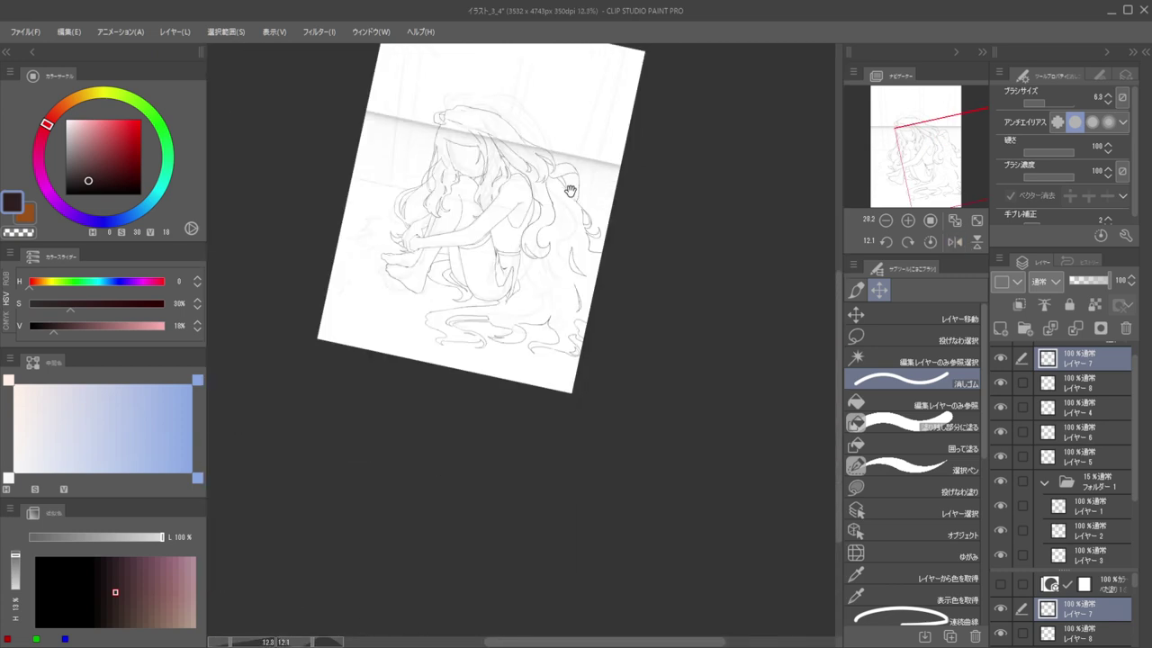
scroll(547, 189, "up", 9)
key("ctrl+shift")
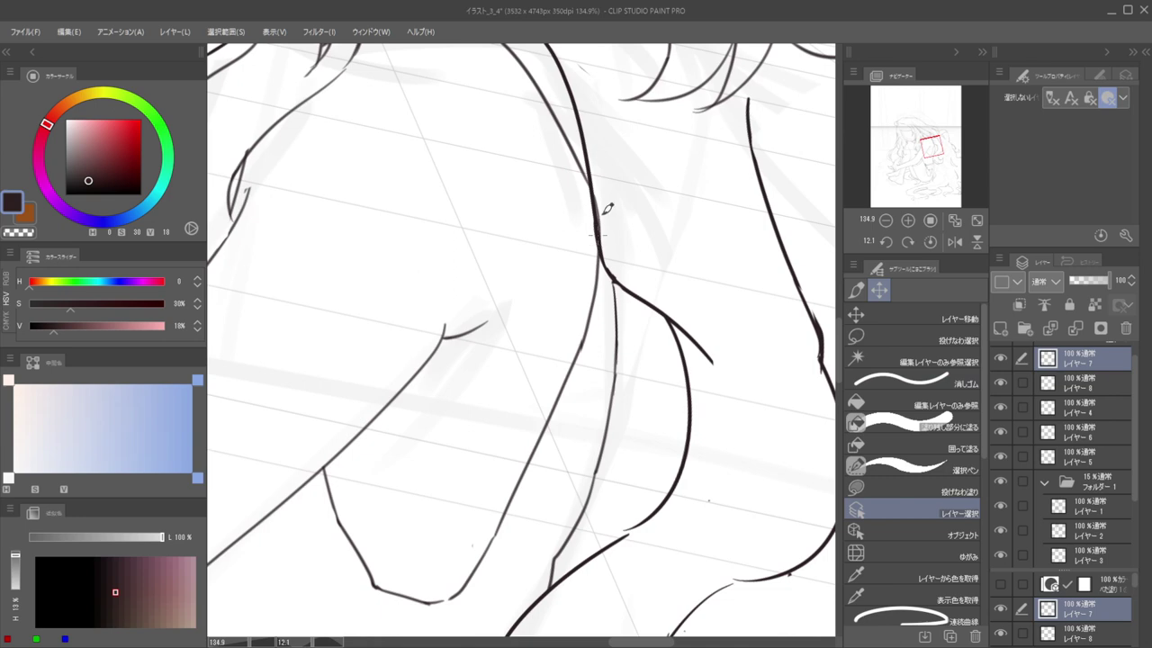
left_click_drag(599, 180, 603, 243)
Redraw a dark line down the hip junction, discarding the trial strokes
key("p")
left_click_drag(591, 169, 590, 225)
left_click_drag(592, 183, 599, 257)
key("ctrl+z")
key("ctrl+z")
left_click_drag(589, 172, 598, 262)
key("e")
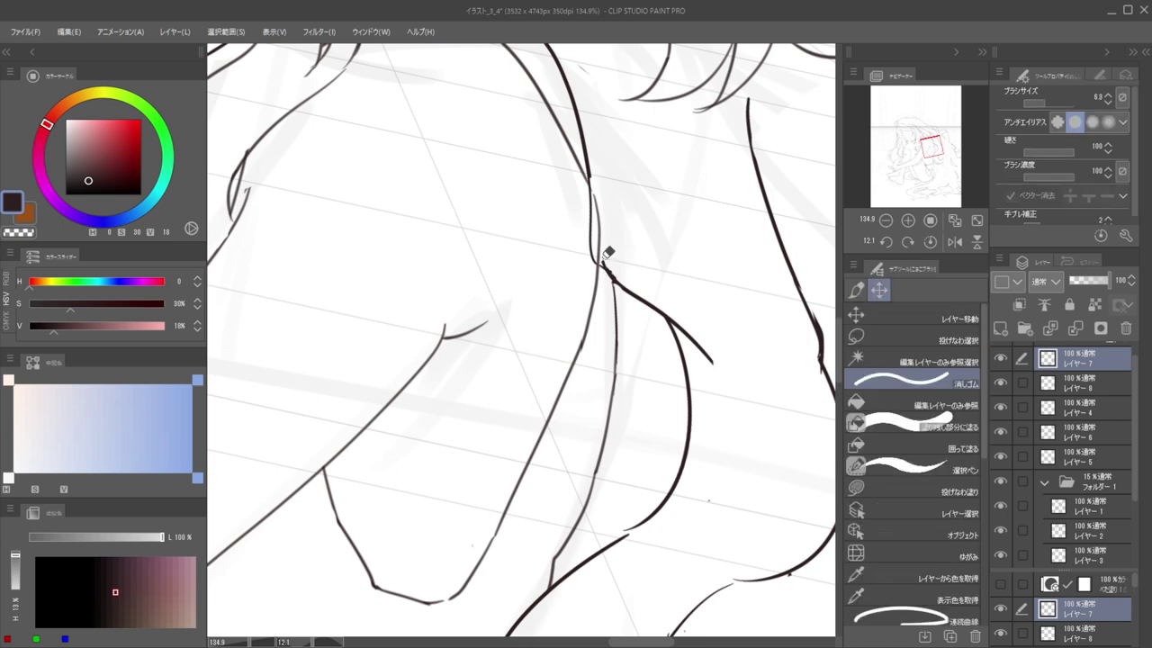
scroll(605, 241, "down", 5)
key("h")
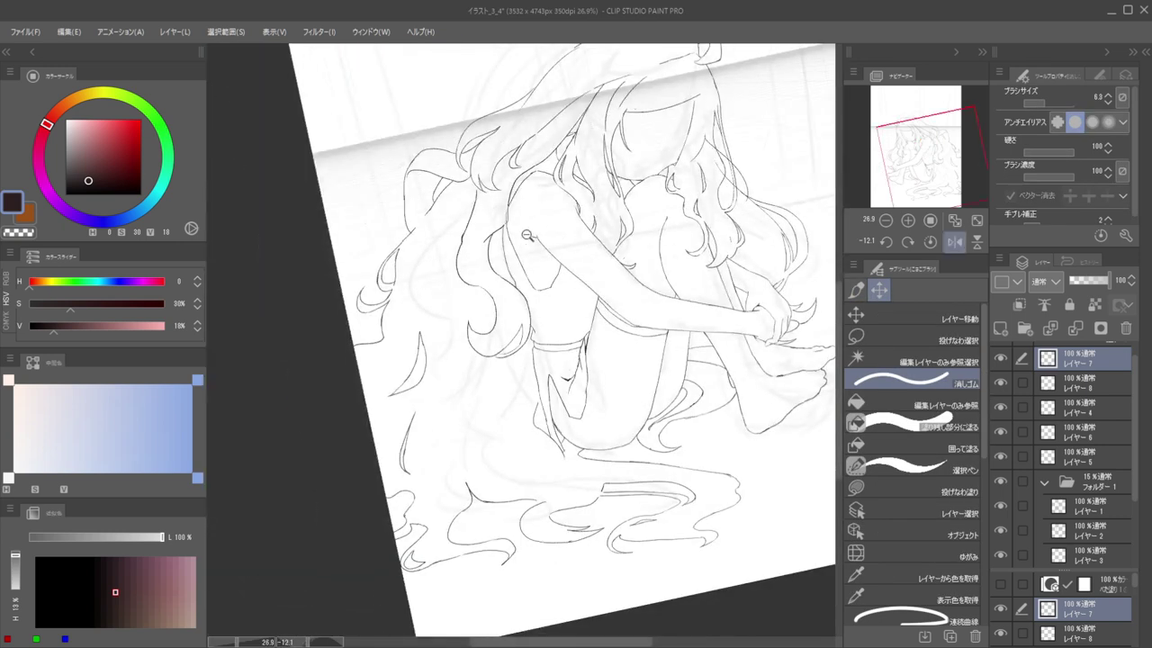
scroll(502, 239, "up", 6)
key("p")
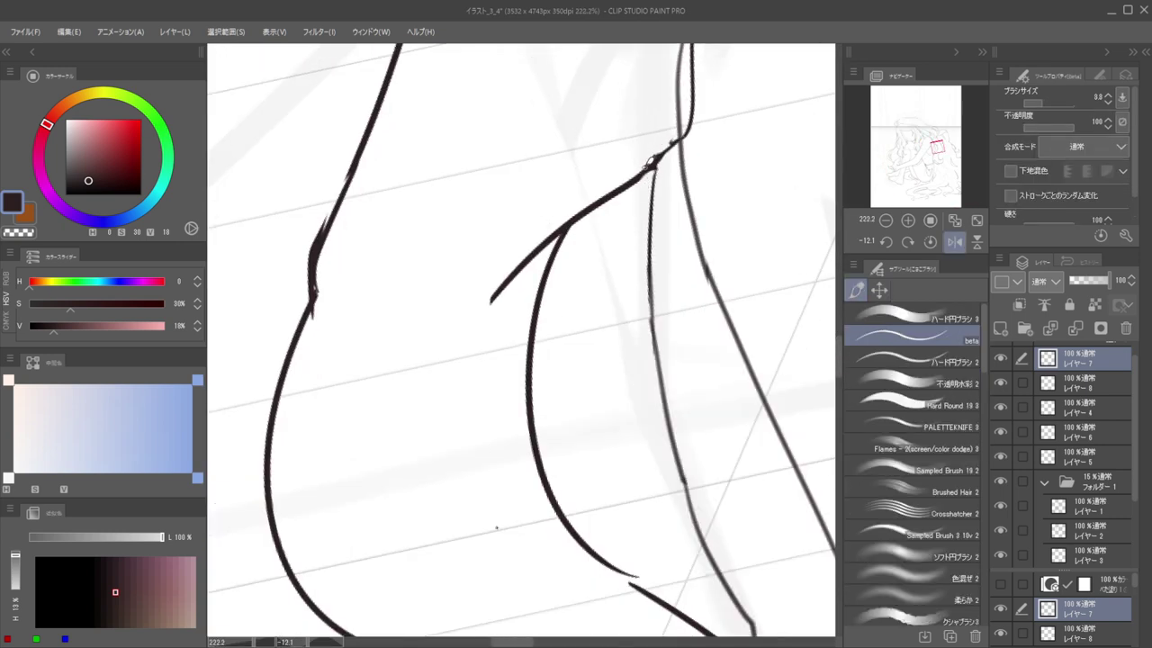
left_click_drag(673, 135, 630, 173)
key("ctrl+z")
Erase the stray grey line at the junction and its leftover stub
mouse_move(681, 106)
left_mouse_down()
mouse_move(663, 118)
mouse_move(649, 183)
left_mouse_up()
scroll(649, 183, "down", 2)
scroll(659, 146, "up", 1)
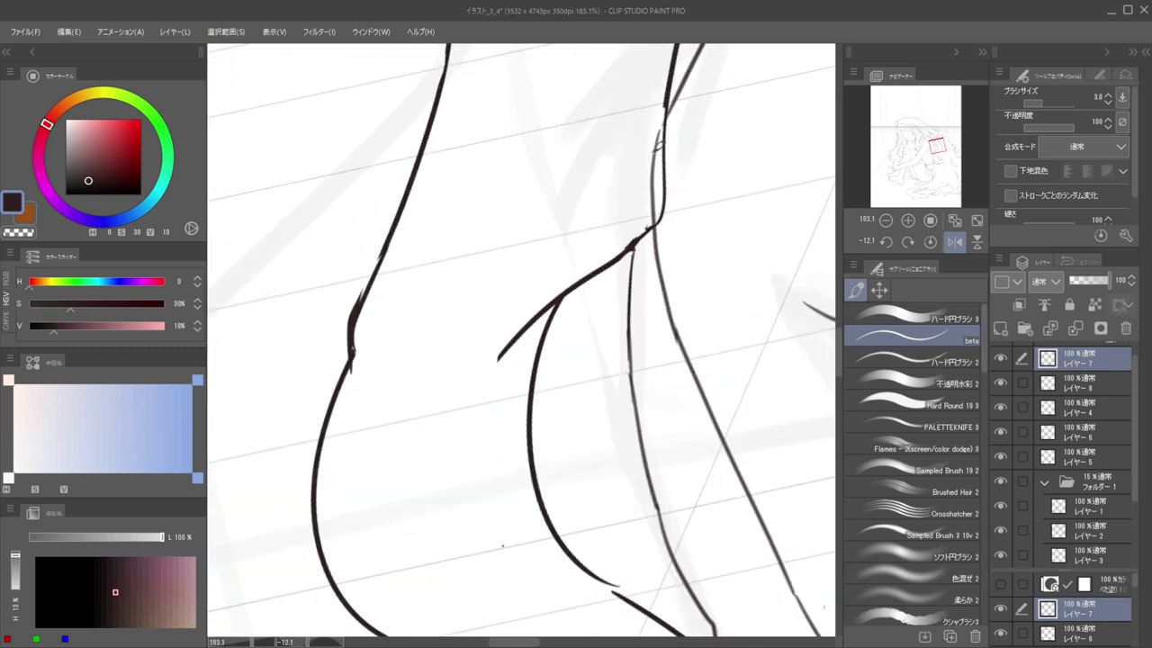
left_click(656, 142, "ctrl+shift")
key("e")
left_click_drag(656, 135, 656, 216)
left_click_drag(604, 190, 519, 197)
Erase part of the thin inner curl line and the top of the thick lower curve
key("h")
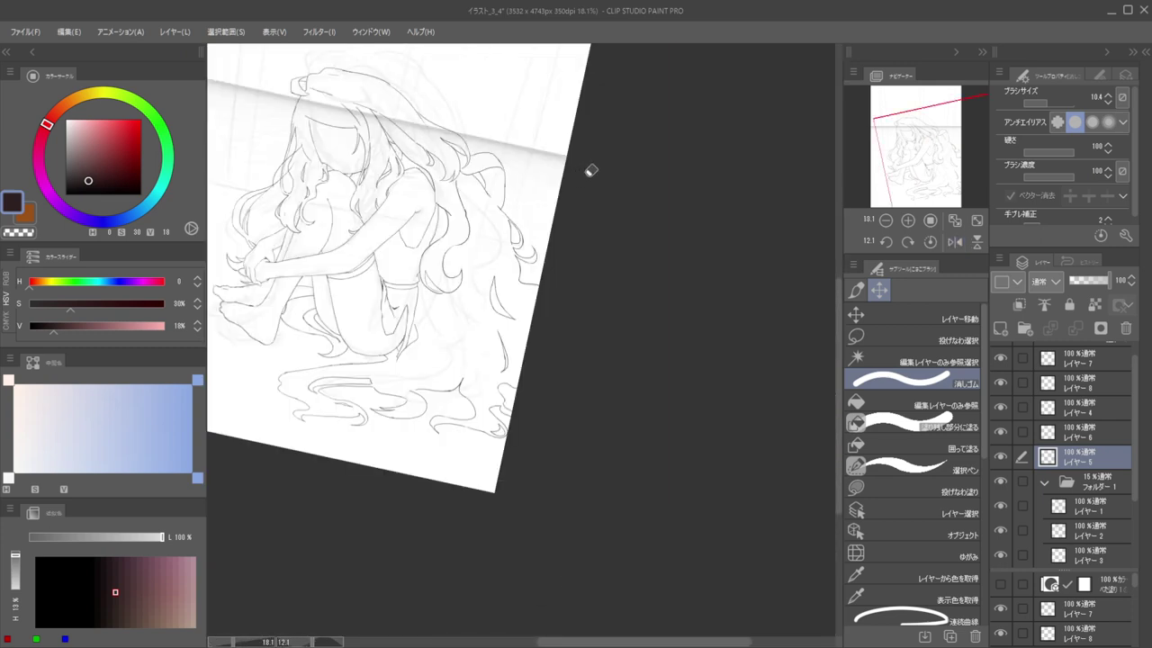
scroll(591, 170, "down", 2)
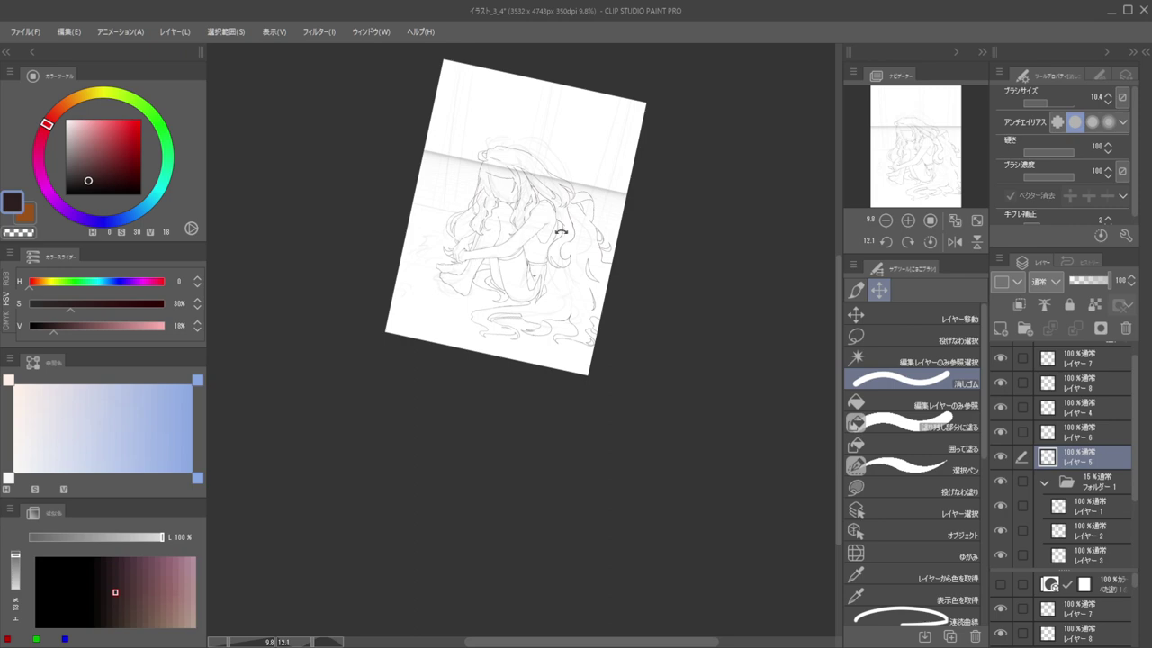
left_click_drag(611, 250, 538, 342)
left_click_drag(608, 344, 653, 273)
left_click(625, 276, "ctrl+shift")
mouse_move(664, 224)
left_mouse_down()
mouse_move(631, 283)
mouse_move(636, 257)
mouse_move(633, 284)
mouse_move(609, 308)
left_mouse_up()
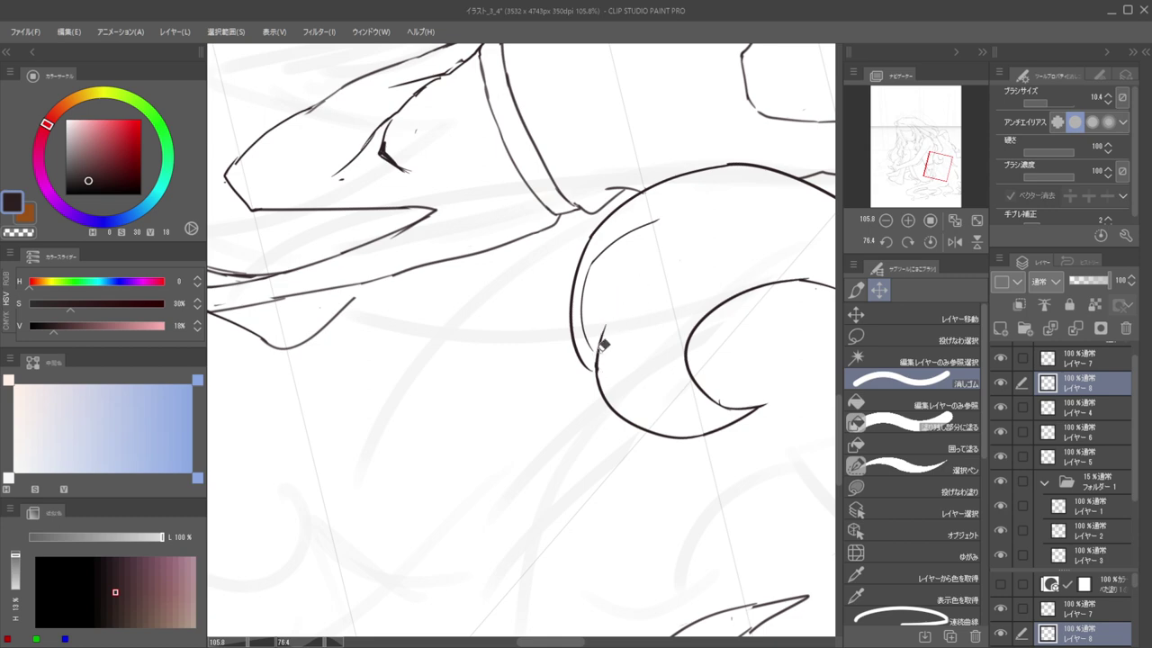
left_click(619, 311, "ctrl+shift")
left_click_drag(619, 311, 601, 349)
Draw a thin inner stroke down the curl, enlarging the brush and retrying
key("p")
left_click_drag(657, 220, 619, 293)
key("ctrl+z")
mouse_move(659, 217)
left_mouse_down()
mouse_move(599, 306)
mouse_move(591, 371)
left_mouse_up()
key("ctrl+z")
key("ctrl+z")
left_click_drag(657, 218, 598, 325)
key("bracketright")
key("bracketright")
mouse_move(658, 218)
left_mouse_down()
mouse_move(617, 256)
mouse_move(597, 326)
left_mouse_up()
key("ctrl+z")
Draw a second inner curl line and bridge the gap between the two curves
key("ctrl+z")
mouse_move(659, 218)
left_mouse_down()
mouse_move(634, 236)
mouse_move(589, 351)
mouse_move(593, 384)
left_mouse_up()
key("ctrl+z")
mouse_move(658, 218)
left_mouse_down()
mouse_move(597, 310)
mouse_move(594, 358)
left_mouse_up()
mouse_move(582, 306)
left_mouse_down()
mouse_move(547, 305)
mouse_move(540, 262)
left_mouse_up()
scroll(572, 317, "up", 6)
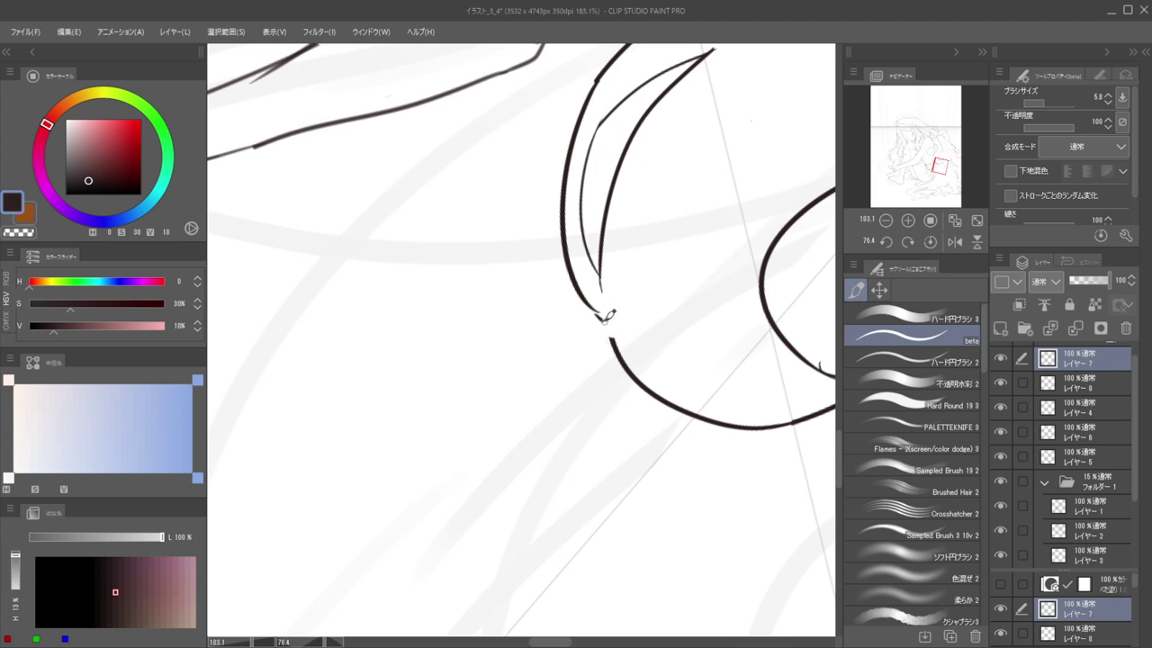
left_click_drag(603, 311, 629, 361)
scroll(591, 281, "down", 15)
scroll(666, 171, "up", 4)
Draw a line down the inner edge of the rounded cup shape near the lower hair
left_click_drag(686, 132, 604, 90)
left_click_drag(626, 81, 585, 194)
left_click_drag(567, 342, 631, 304)
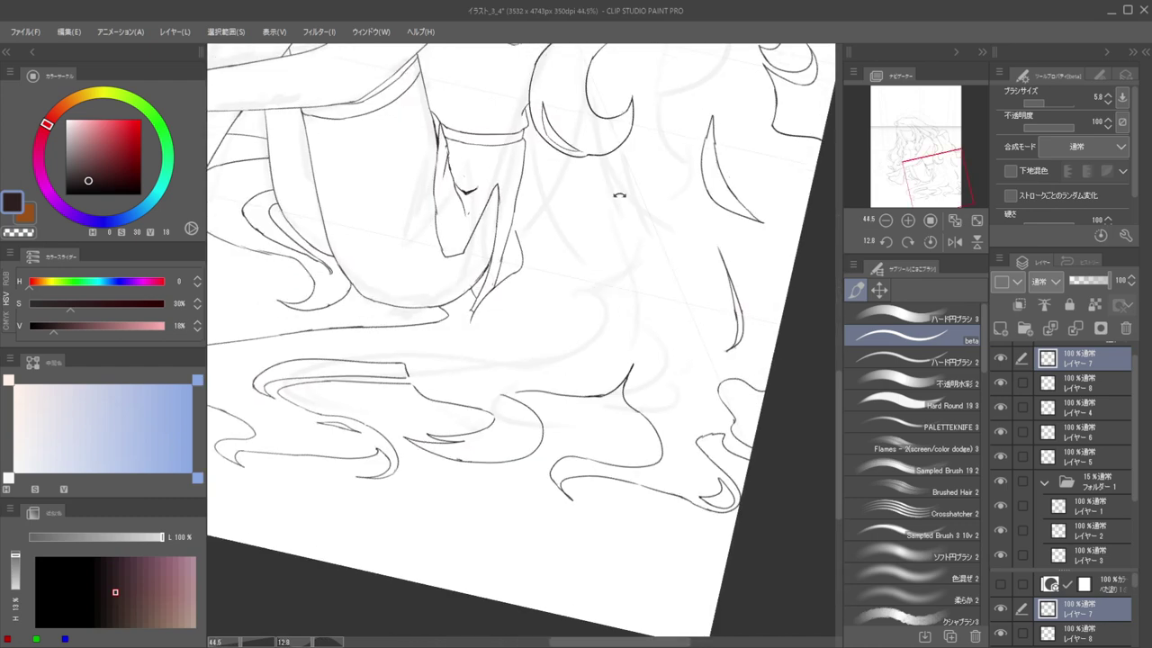
left_click_drag(587, 198, 592, 278)
mouse_move(592, 227)
left_mouse_down()
mouse_move(551, 196)
mouse_move(569, 189)
mouse_move(639, 265)
mouse_move(663, 223)
mouse_move(635, 261)
mouse_move(634, 208)
mouse_move(636, 246)
mouse_move(643, 208)
left_mouse_up()
key("e")
left_click(633, 261, "ctrl+shift")
key("e")
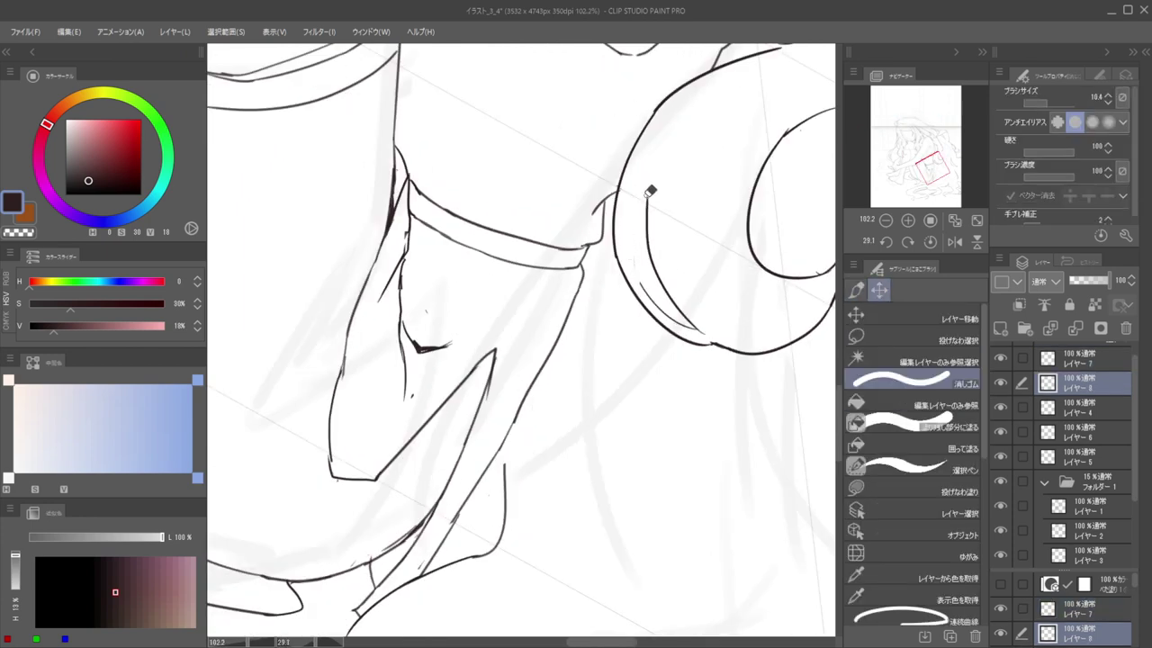
key("b")
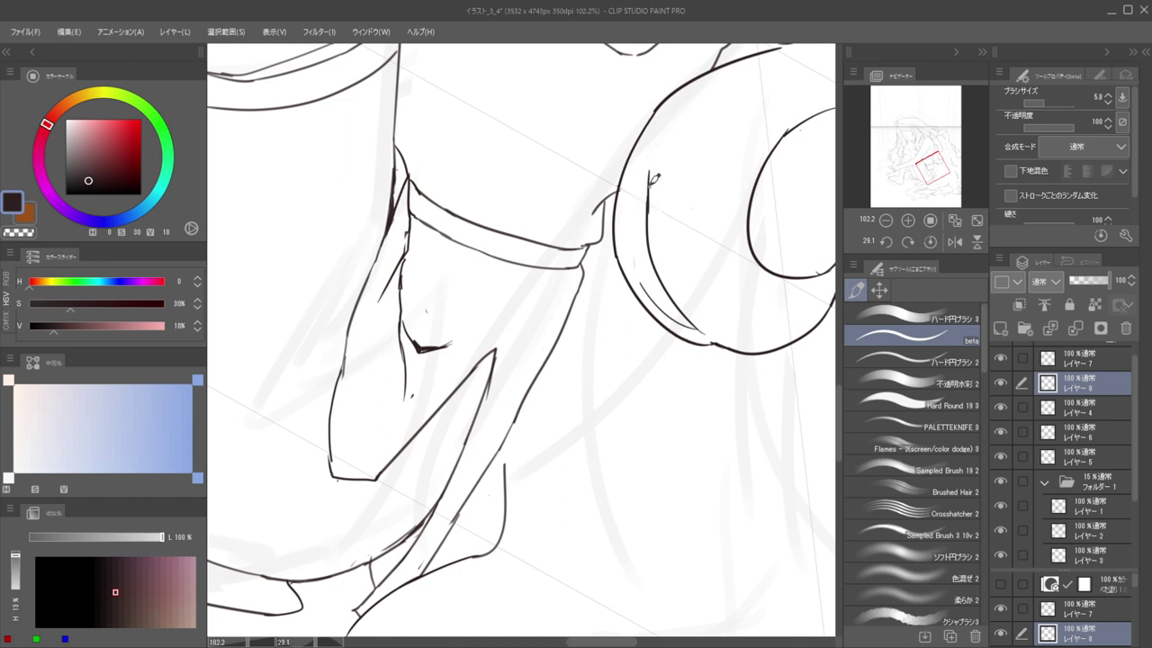
mouse_move(650, 176)
left_mouse_down()
mouse_move(648, 257)
mouse_move(670, 300)
left_mouse_up()
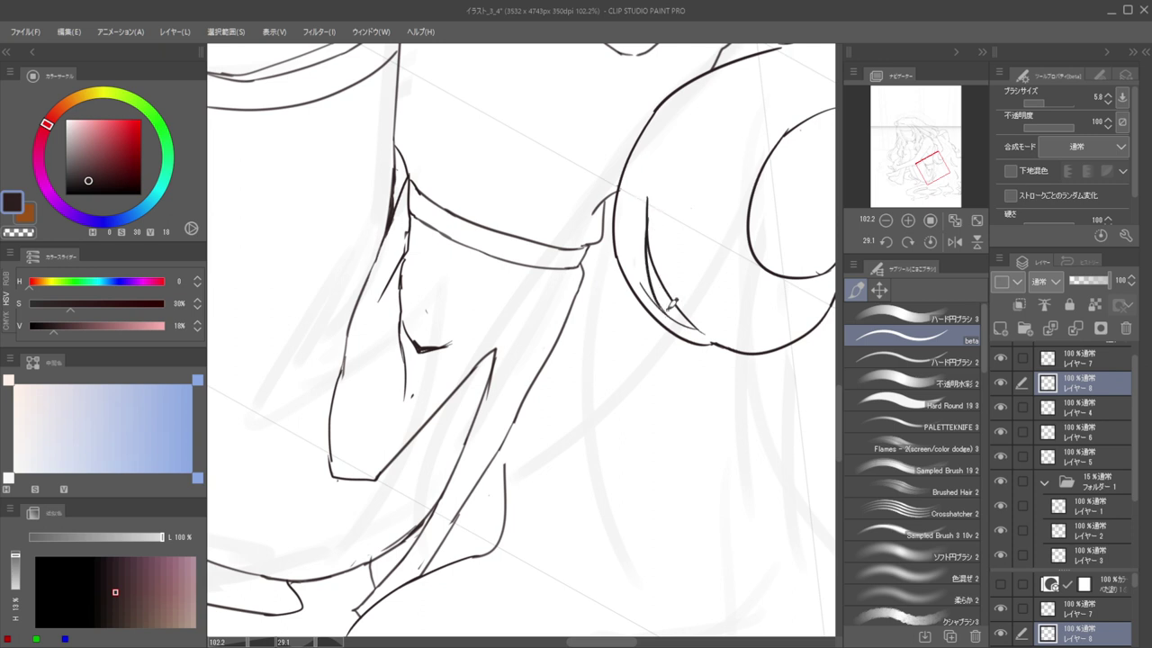
On that line's layer, erase its overshooting upper tip, then view the whole page
key("e")
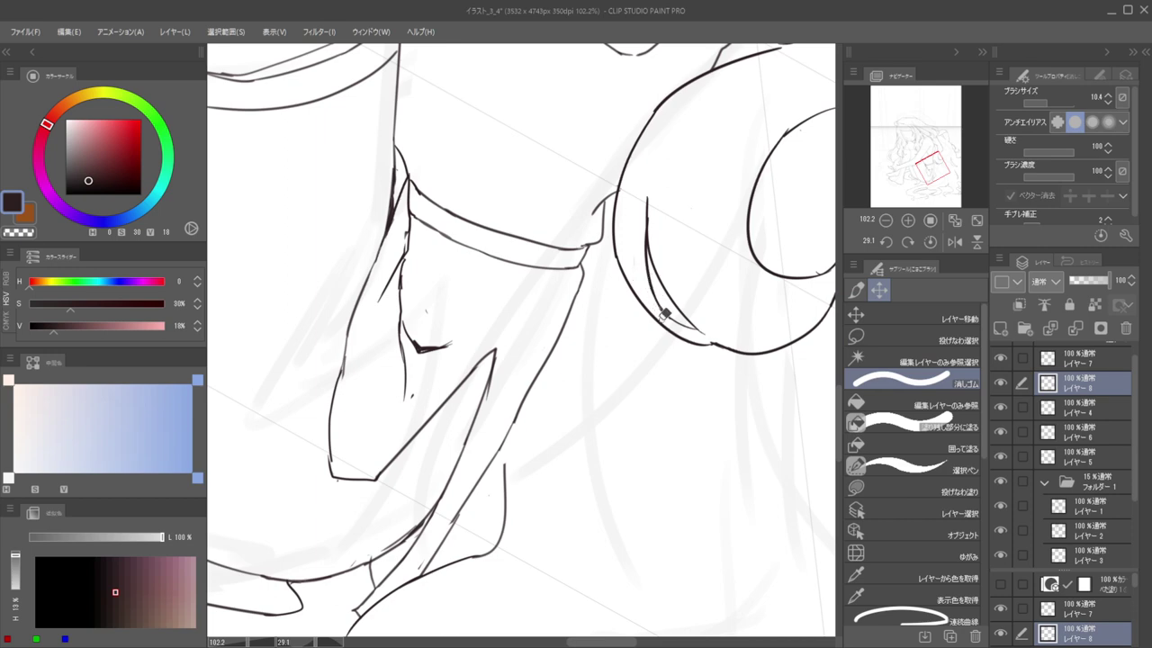
left_click(648, 205, "ctrl+shift")
key("e")
mouse_move(650, 214)
left_mouse_down()
mouse_move(648, 173)
mouse_move(653, 232)
mouse_move(622, 144)
mouse_move(722, 257)
mouse_move(710, 282)
mouse_move(728, 300)
mouse_move(705, 252)
mouse_move(688, 275)
left_mouse_up()
key("h")
key("h")
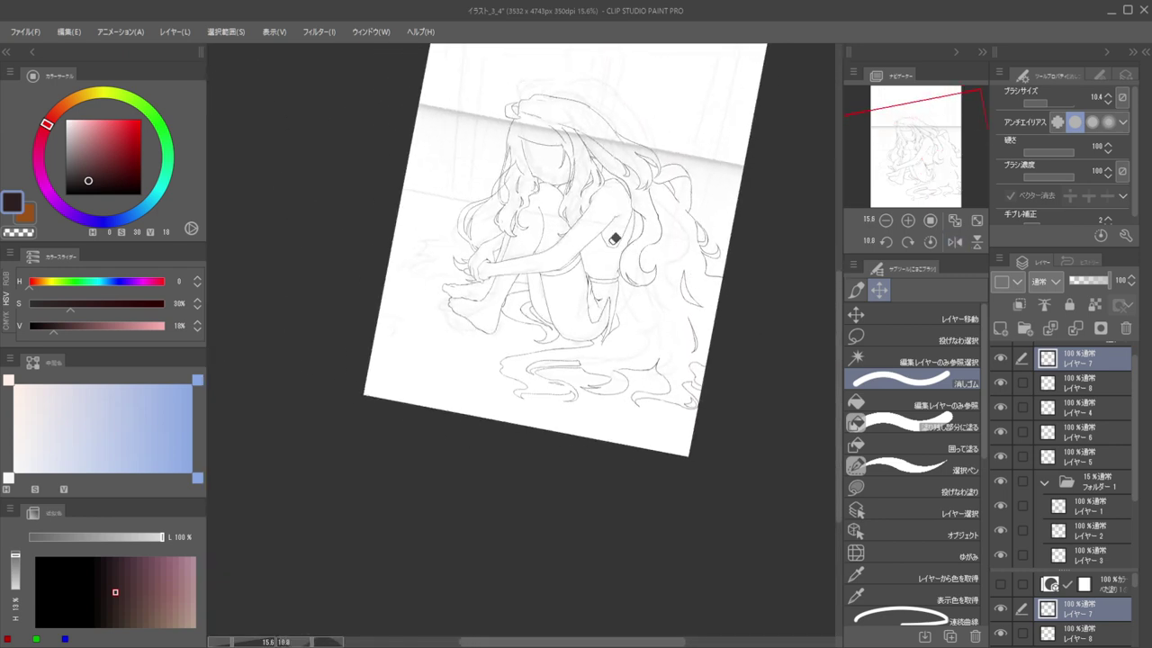
Erase part of an overlapping hair strand tip along the figure's back, undoing an oversized erase
scroll(619, 238, "down", 2)
mouse_move(619, 239)
left_mouse_down()
mouse_move(599, 198)
mouse_move(614, 158)
mouse_move(637, 218)
left_mouse_up()
scroll(599, 198, "up", 8)
scroll(630, 207, "down", 4)
scroll(630, 207, "up", 4)
key("p")
key("e")
left_click_drag(586, 209, 613, 210)
mouse_move(621, 162)
left_mouse_down()
mouse_move(594, 153)
mouse_move(609, 165)
mouse_move(576, 231)
left_mouse_up()
key("ctrl+z")
left_click(612, 172, "ctrl+shift")
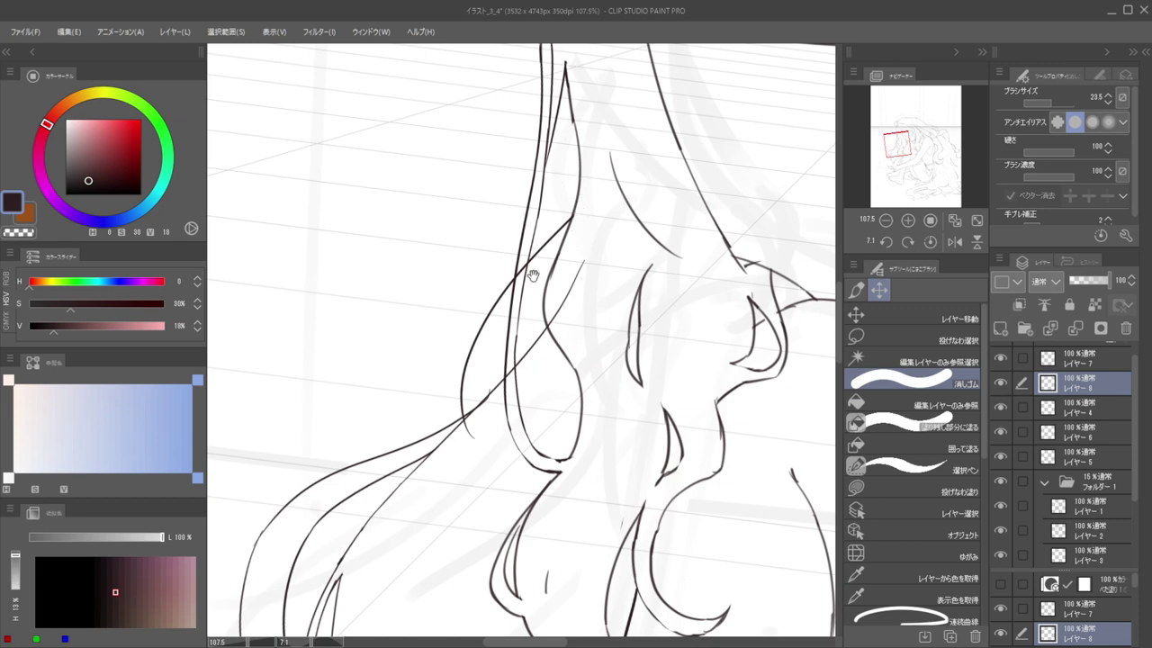
Erase the line segment connecting the two hair strands with a smaller eraser
mouse_move(520, 275)
left_mouse_down()
mouse_move(523, 263)
mouse_move(524, 276)
left_mouse_up()
left_click_drag(513, 364, 511, 390)
scroll(486, 275, "down", 5)
scroll(503, 307, "up", 5)
left_click_drag(506, 304, 496, 300)
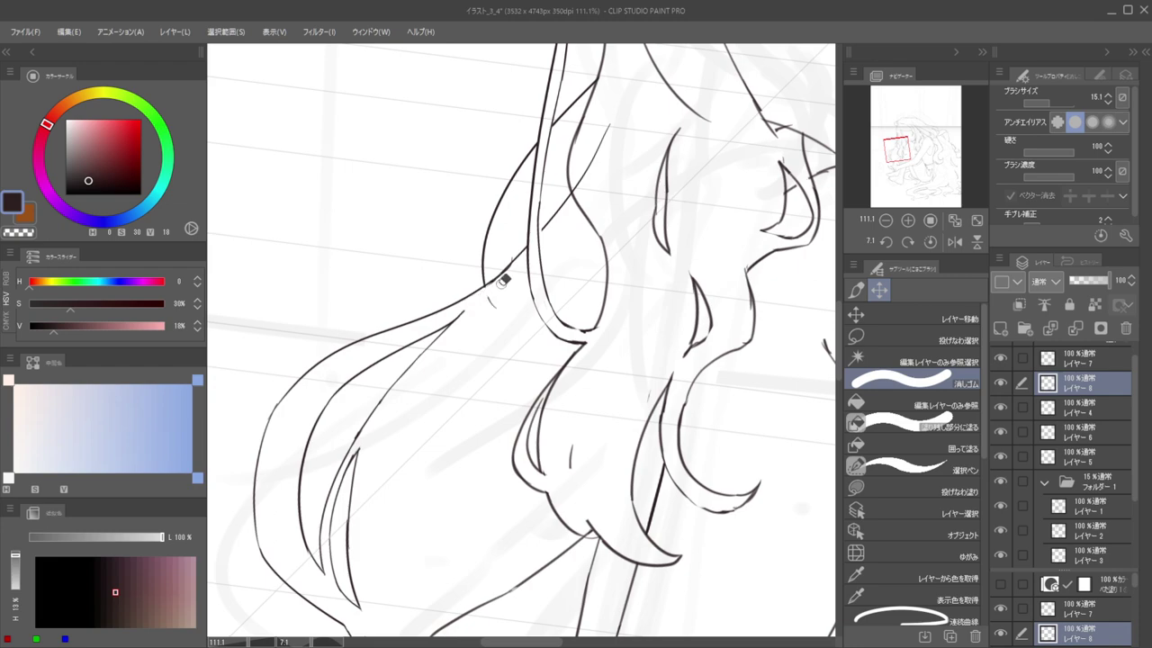
scroll(450, 290, "down", 4)
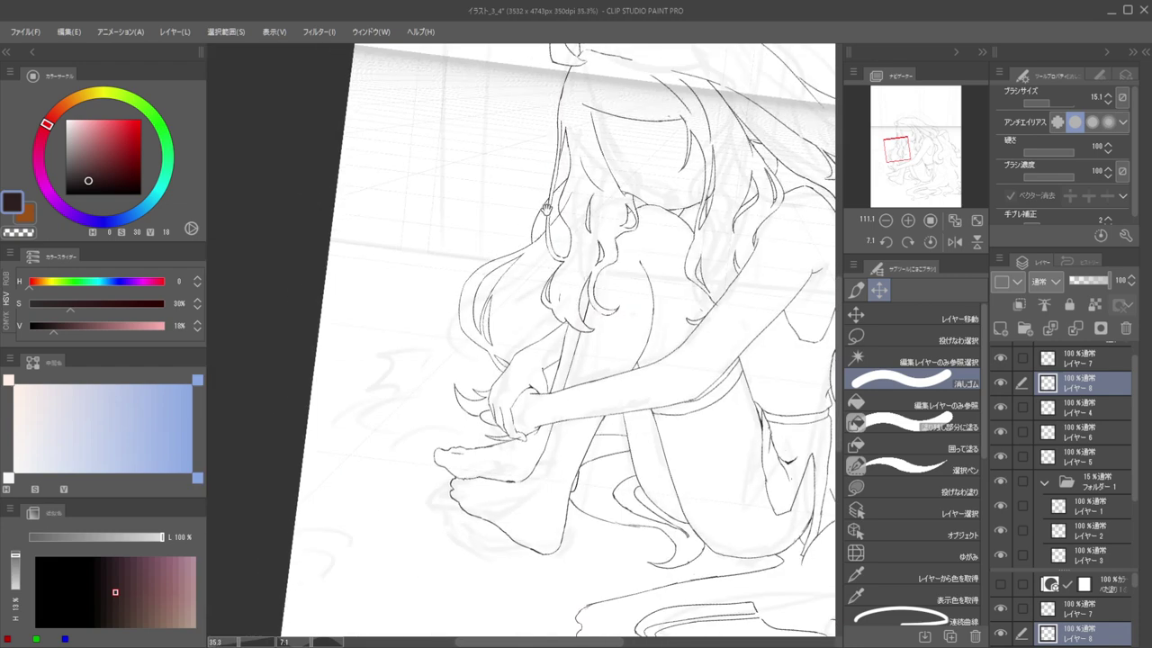
scroll(481, 181, "down", 2)
scroll(559, 238, "up", 5)
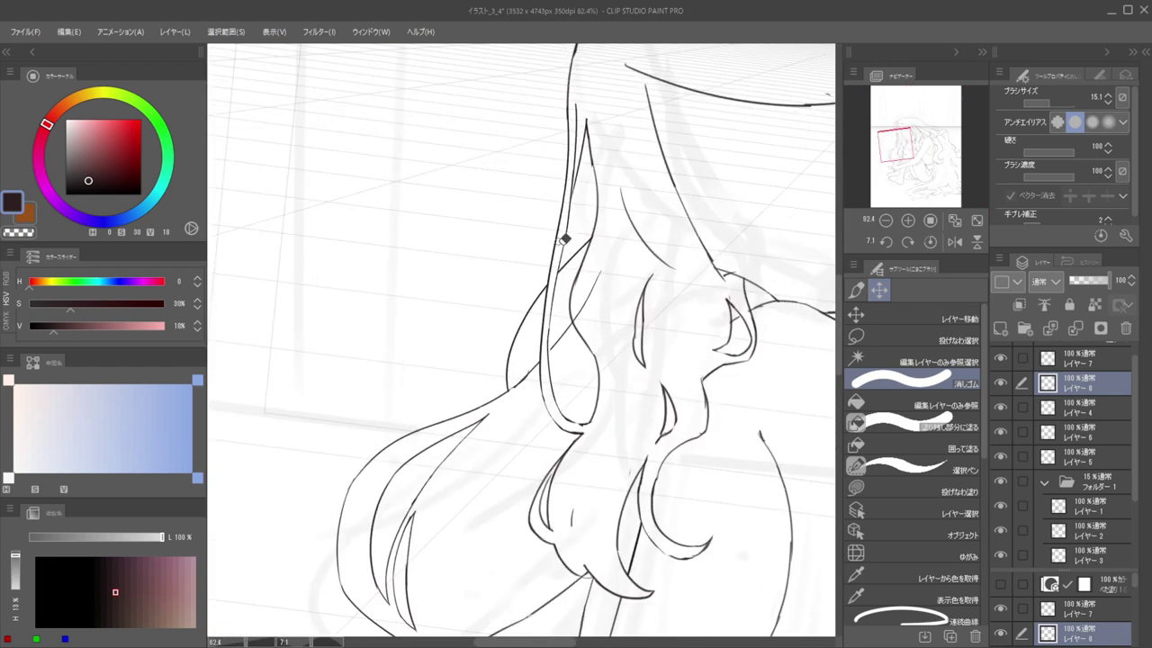
key("b")
key("e")
key("b")
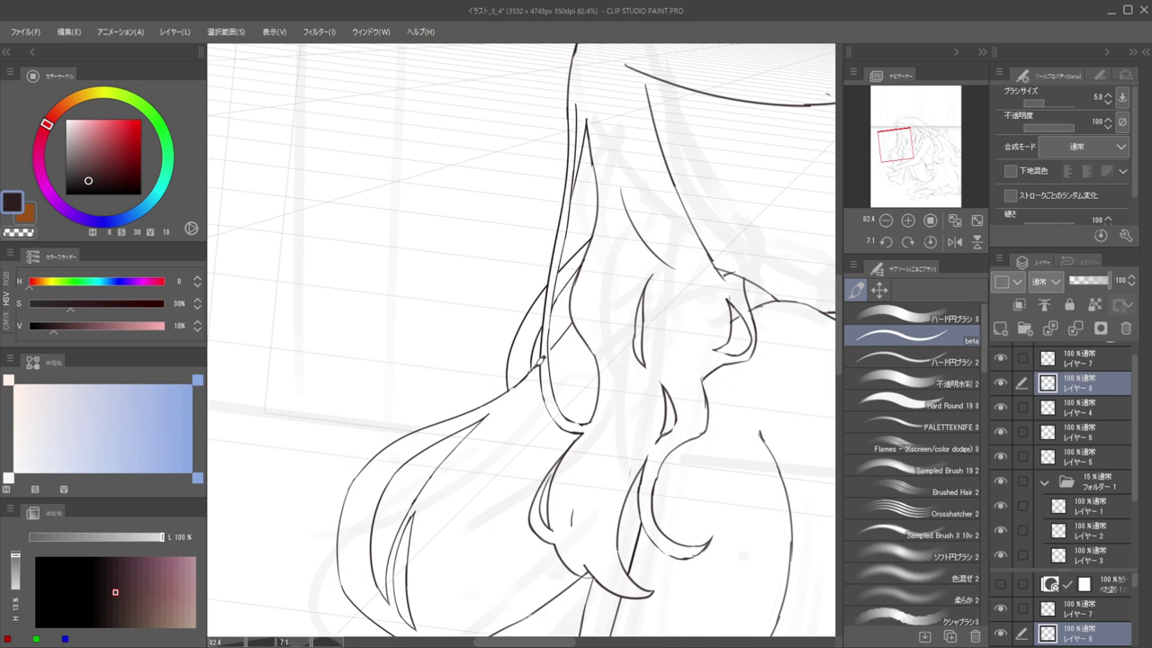
key("e")
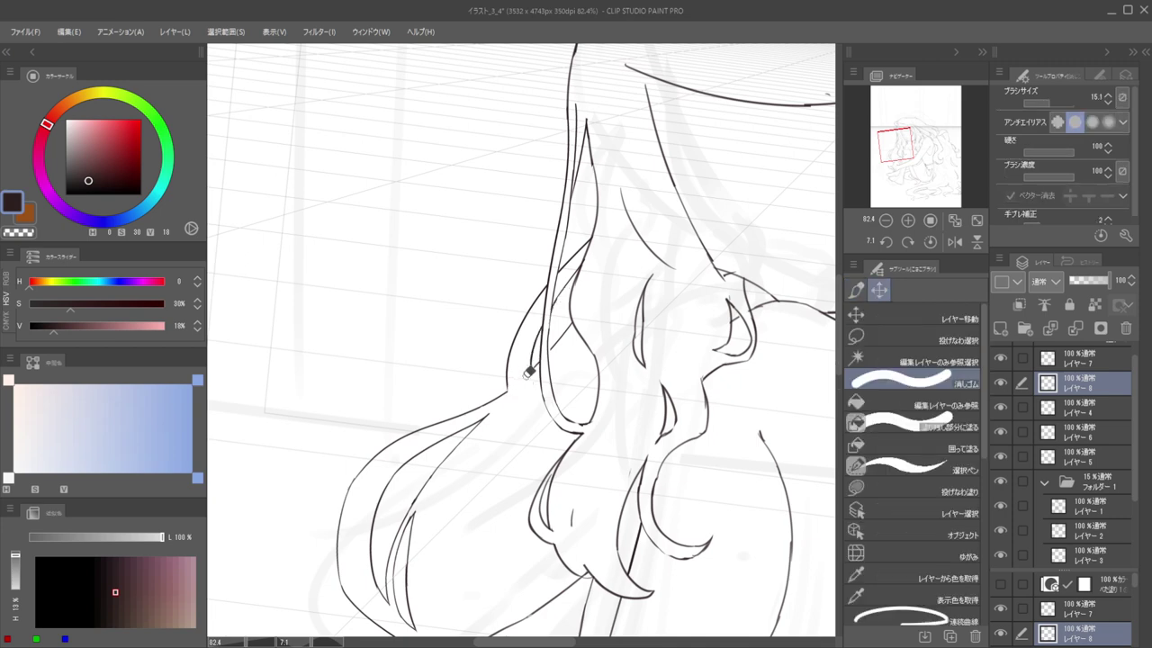
Lasso the small spiky tuft by the feet and nudge it down-left
scroll(517, 320, "down", 10)
mouse_move(622, 264)
left_mouse_down()
mouse_move(651, 278)
mouse_move(617, 288)
mouse_move(624, 265)
left_mouse_up()
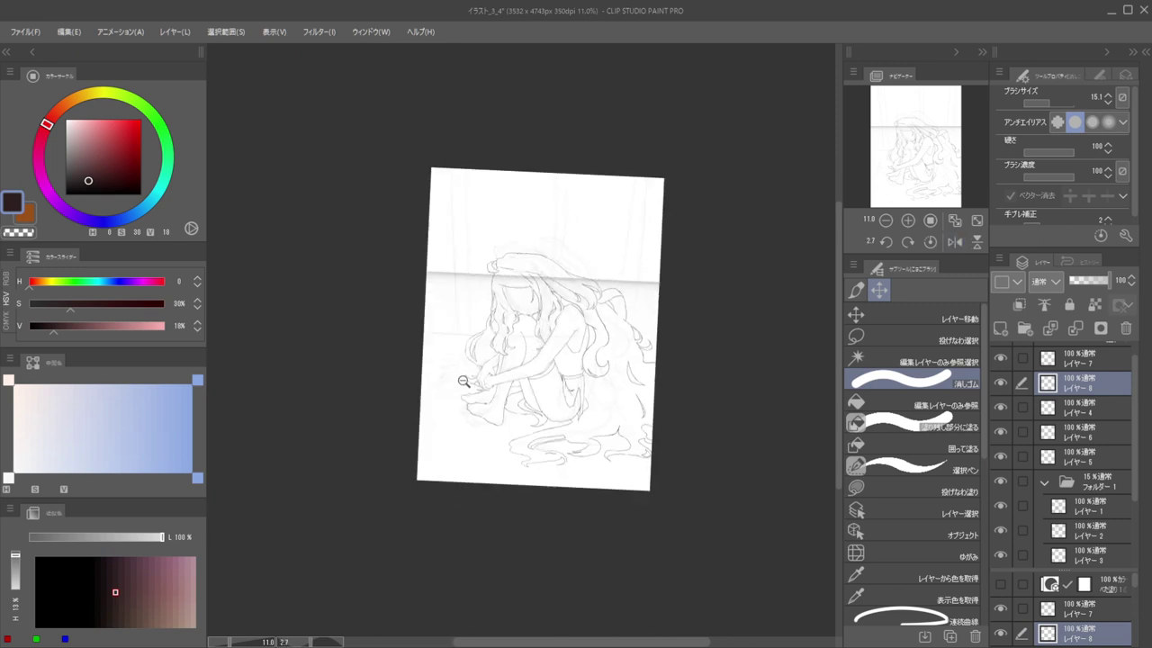
left_click_drag(484, 396, 534, 339)
left_click(907, 337)
mouse_move(433, 377)
left_mouse_down()
mouse_move(448, 328)
mouse_move(451, 381)
left_mouse_up()
left_click(909, 317)
key("ctrl+d")
key("h")
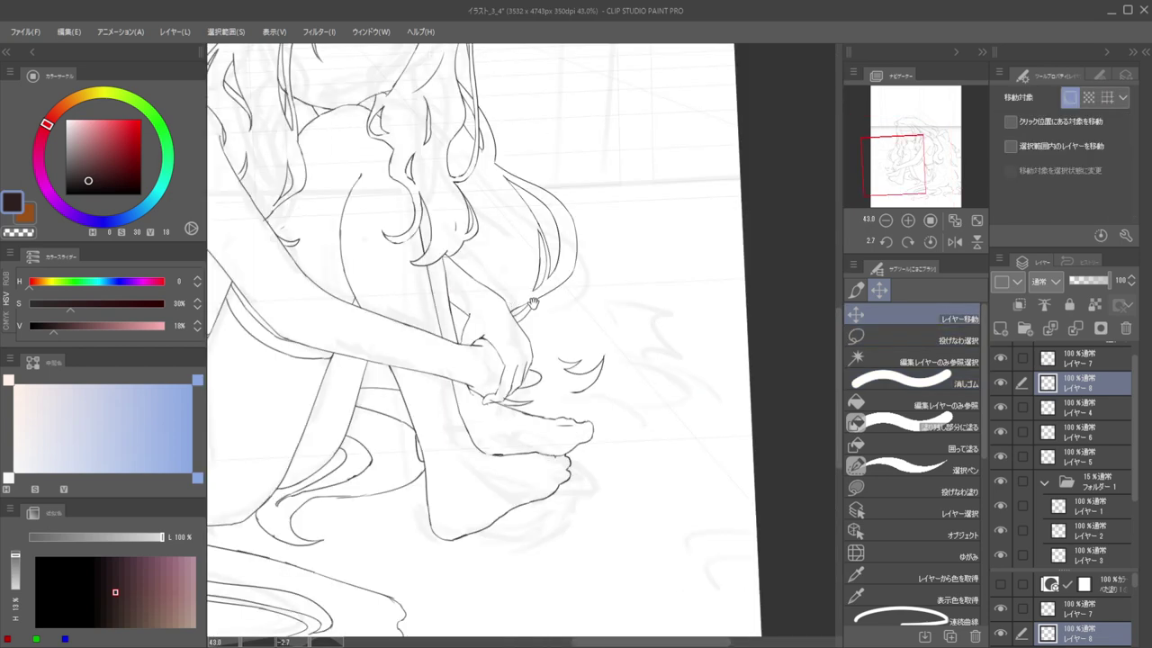
left_click_drag(576, 324, 531, 452)
left_click_drag(524, 298, 454, 346)
left_click_drag(454, 345, 469, 384)
left_click_drag(470, 384, 529, 311)
left_click_drag(480, 353, 524, 362)
Erase the stray finger loop on the hand-lines layer
key("b")
left_click(508, 290, "ctrl+shift")
key("e")
key("b")
key("e")
left_click_drag(521, 313, 550, 312)
mouse_move(510, 269)
left_mouse_down()
mouse_move(476, 267)
mouse_move(549, 207)
mouse_move(517, 221)
mouse_move(636, 245)
mouse_move(570, 261)
left_mouse_up()
key("h")
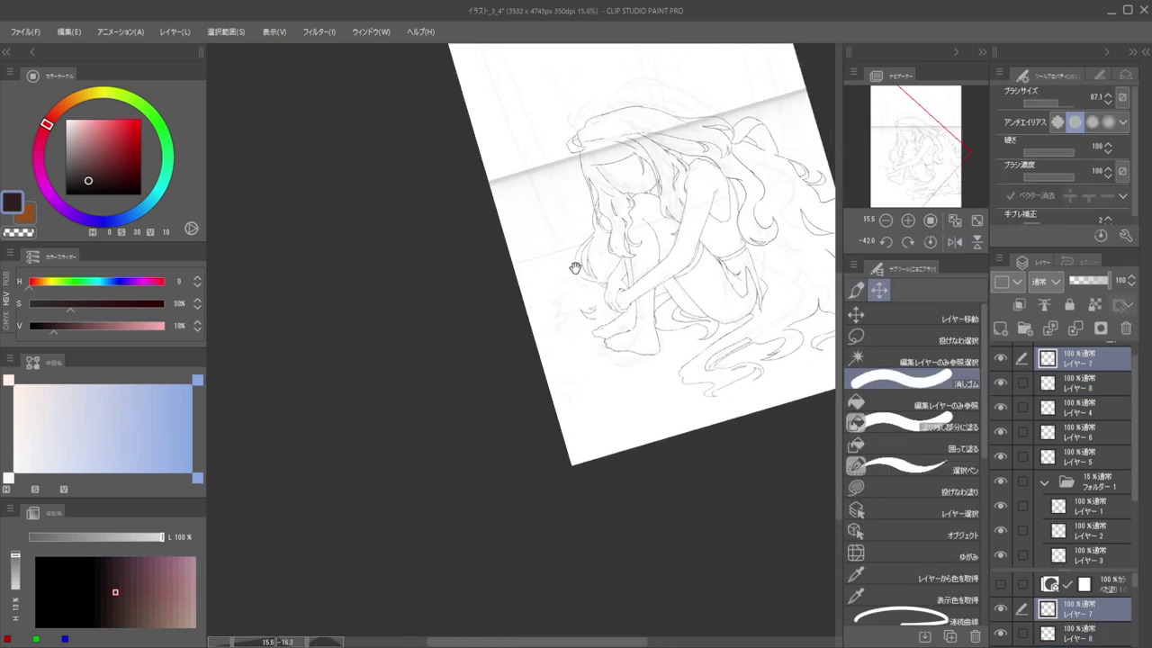
scroll(570, 262, "up", 4)
Redraw the tuft's curve bowing right and erase the stray strokes below the collar
key("b")
scroll(623, 243, "up", 4)
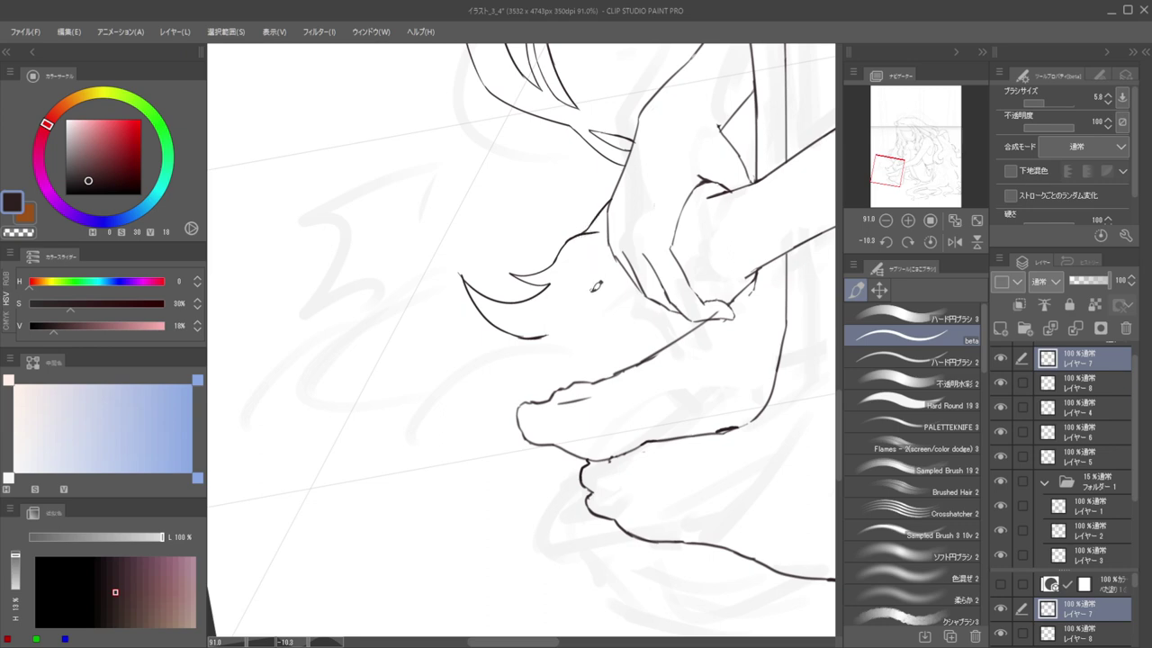
left_click_drag(572, 290, 625, 293)
scroll(624, 286, "up", 3)
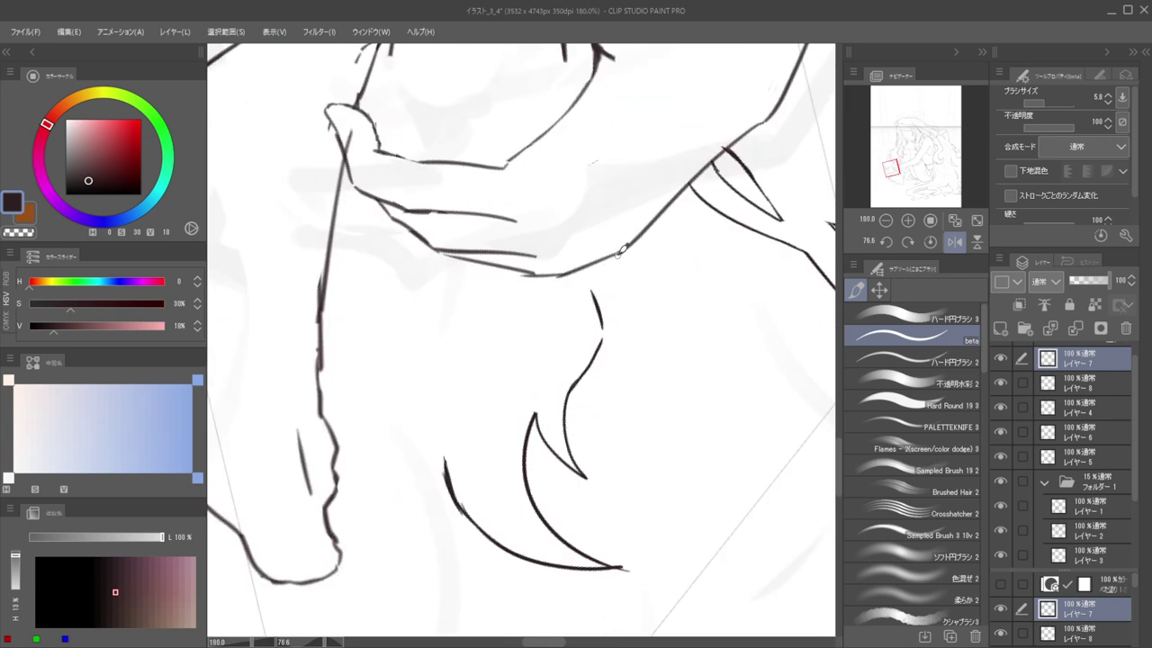
key("ctrl+z")
left_click_drag(615, 258, 600, 341)
key("e")
mouse_move(591, 279)
left_mouse_down()
mouse_move(595, 309)
mouse_move(578, 346)
left_mouse_up()
scroll(583, 285, "down", 6)
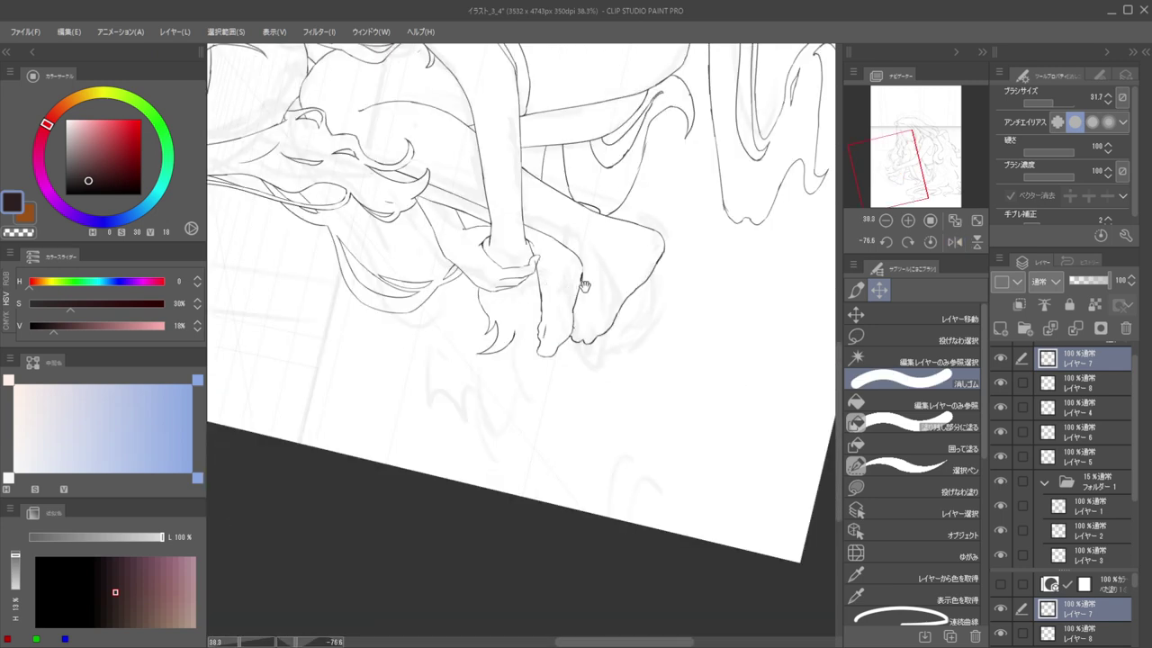
left_click_drag(640, 273, 579, 379)
key("ctrl+minus")
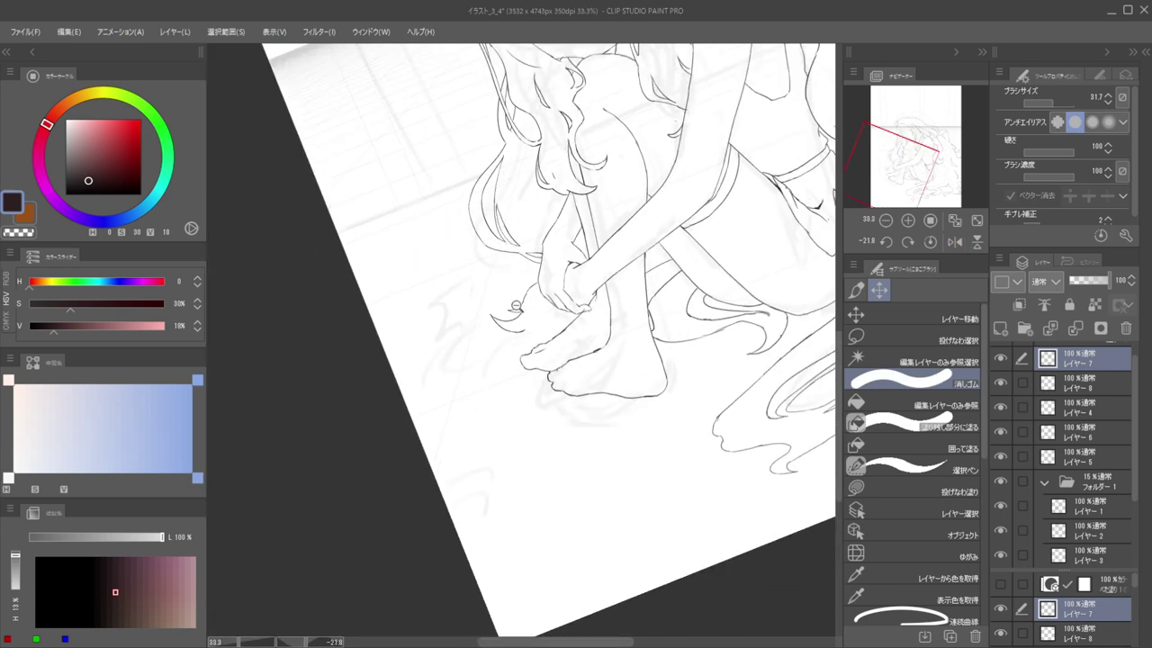
scroll(515, 306, "up", 2)
scroll(527, 283, "up", 3)
Trim the upper part of the tuft's thin stroke and undo its upper and lowest curves
key("p")
key("e")
mouse_move(554, 254)
left_mouse_down()
mouse_move(546, 308)
mouse_move(530, 307)
mouse_move(569, 247)
mouse_move(551, 280)
left_mouse_up()
left_click(532, 307, "ctrl+shift")
key("p")
key("ctrl+z")
left_click_drag(592, 239, 462, 273)
left_click_drag(462, 273, 603, 367)
left_click_drag(509, 390, 620, 301)
key("ctrl+z")
mouse_move(606, 227)
left_mouse_down()
mouse_move(542, 201)
mouse_move(490, 205)
left_mouse_up()
left_click_drag(504, 217, 571, 261)
mouse_move(648, 262)
left_mouse_down()
mouse_move(534, 241)
mouse_move(512, 265)
mouse_move(637, 222)
left_mouse_up()
Lasso the tuft and rotate it about 26° clockwise around its tip
left_click(879, 290)
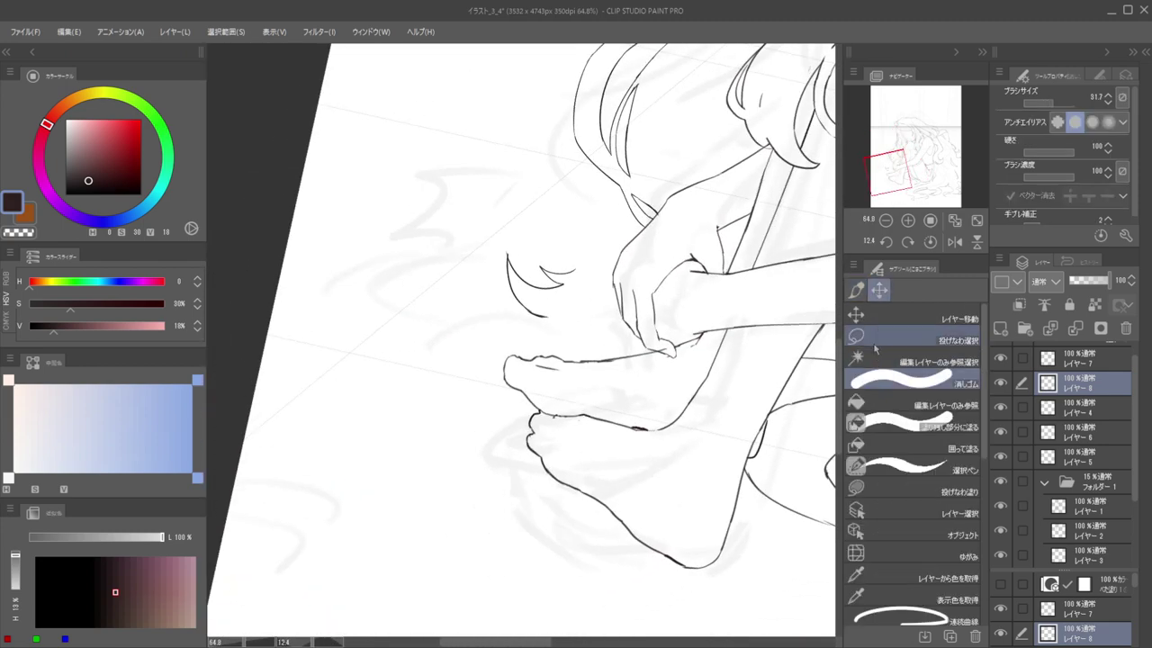
left_click(876, 343)
mouse_move(613, 282)
left_mouse_down()
mouse_move(573, 234)
mouse_move(612, 292)
left_mouse_up()
key("ctrl+t")
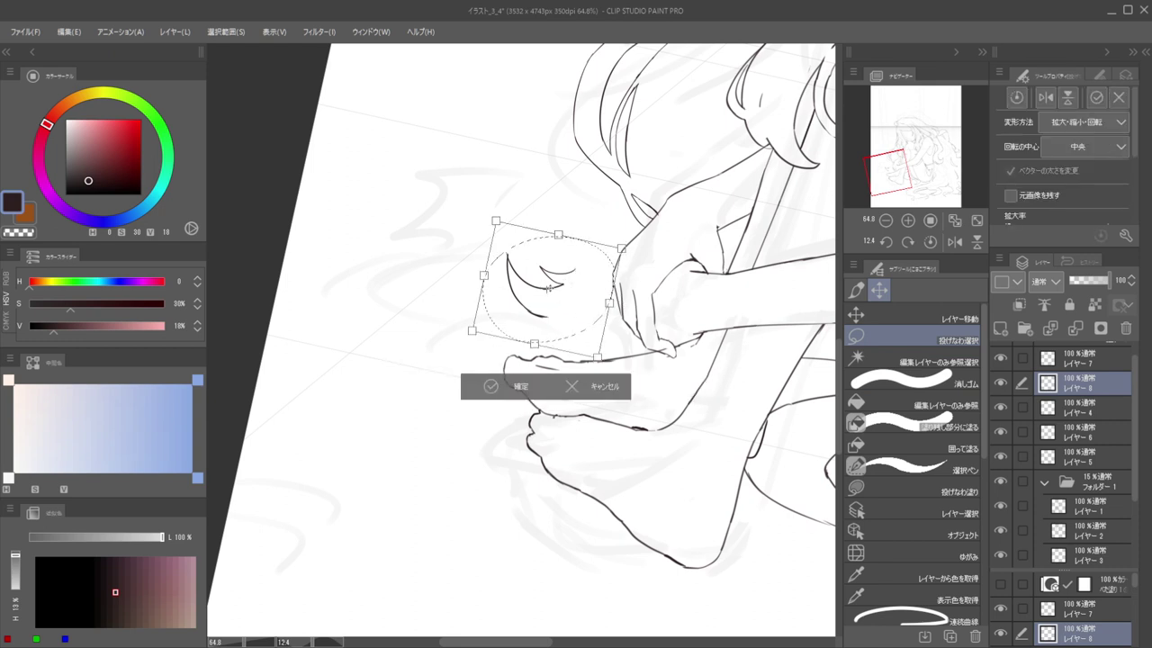
left_click(510, 260, "alt")
left_click_drag(670, 240, 648, 308)
key("Return")
key("ctrl+d")
left_click_drag(581, 266, 518, 443)
mouse_move(500, 438)
left_mouse_down()
mouse_move(478, 305)
mouse_move(537, 220)
mouse_move(607, 231)
mouse_move(633, 218)
mouse_move(623, 235)
left_mouse_up()
Draw a curve from the tuft's tip down-left and trim its overshooting lower end
key("b")
key("e")
key("b")
left_click_drag(652, 195, 582, 275)
key("ctrl+z")
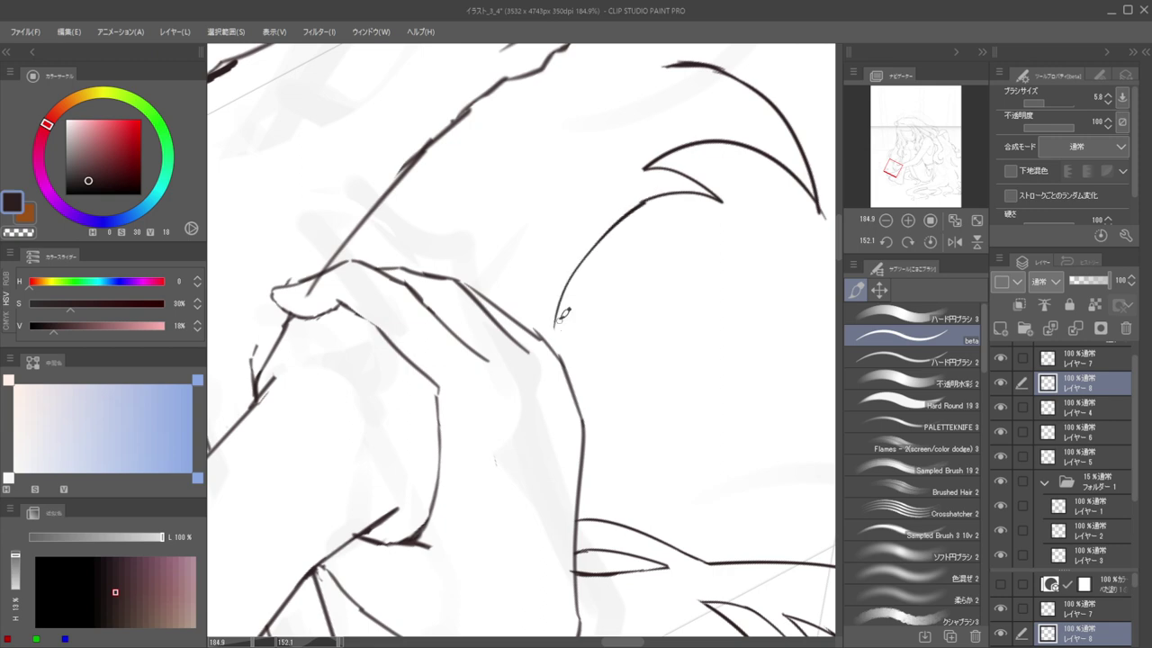
left_click_drag(630, 207, 556, 338)
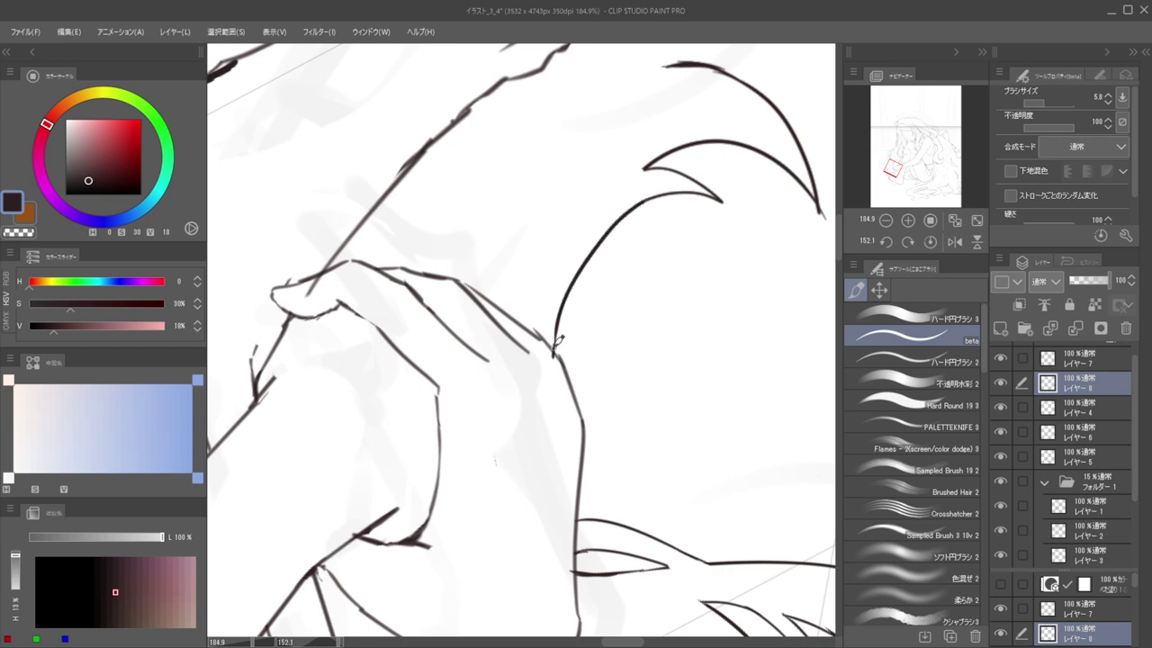
scroll(535, 280, "down", 5)
scroll(534, 302, "up", 7)
key("e")
key("b")
mouse_move(566, 326)
left_mouse_down()
mouse_move(569, 284)
mouse_move(570, 316)
left_mouse_up()
scroll(573, 308, "down", 5)
scroll(524, 195, "up", 3)
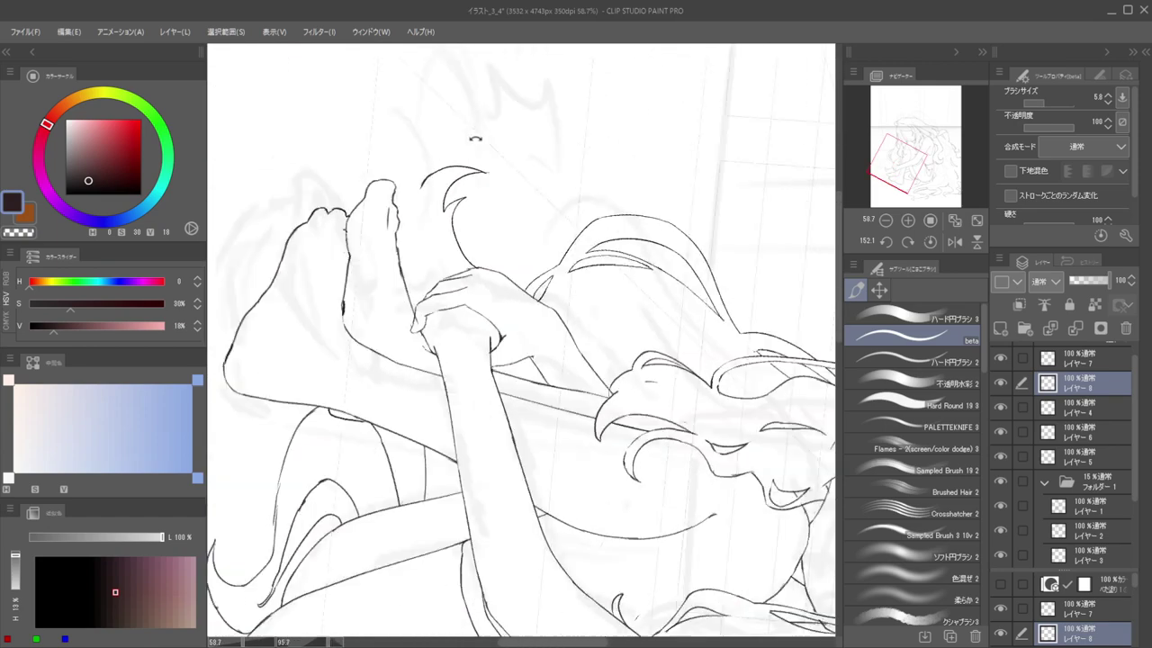
Extend the outline with a longer curve and a long stroke carrying the second spike up to the leg
left_click_drag(535, 183, 516, 261)
key("ctrl+z")
left_click_drag(532, 186, 526, 297)
scroll(517, 253, "down", 5)
left_click_drag(621, 211, 545, 254)
scroll(544, 255, "up", 4)
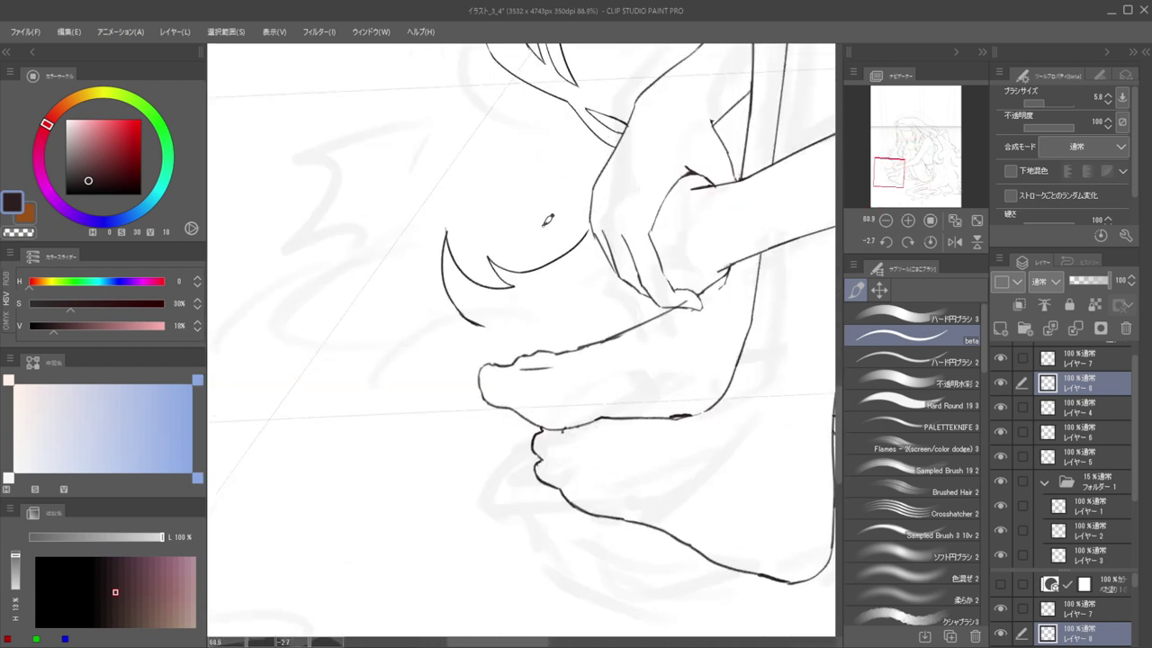
scroll(527, 238, "up", 2)
left_click_drag(543, 276, 617, 230)
key("ctrl+z")
mouse_move(541, 279)
left_mouse_down()
mouse_move(638, 193)
mouse_move(693, 164)
left_mouse_up()
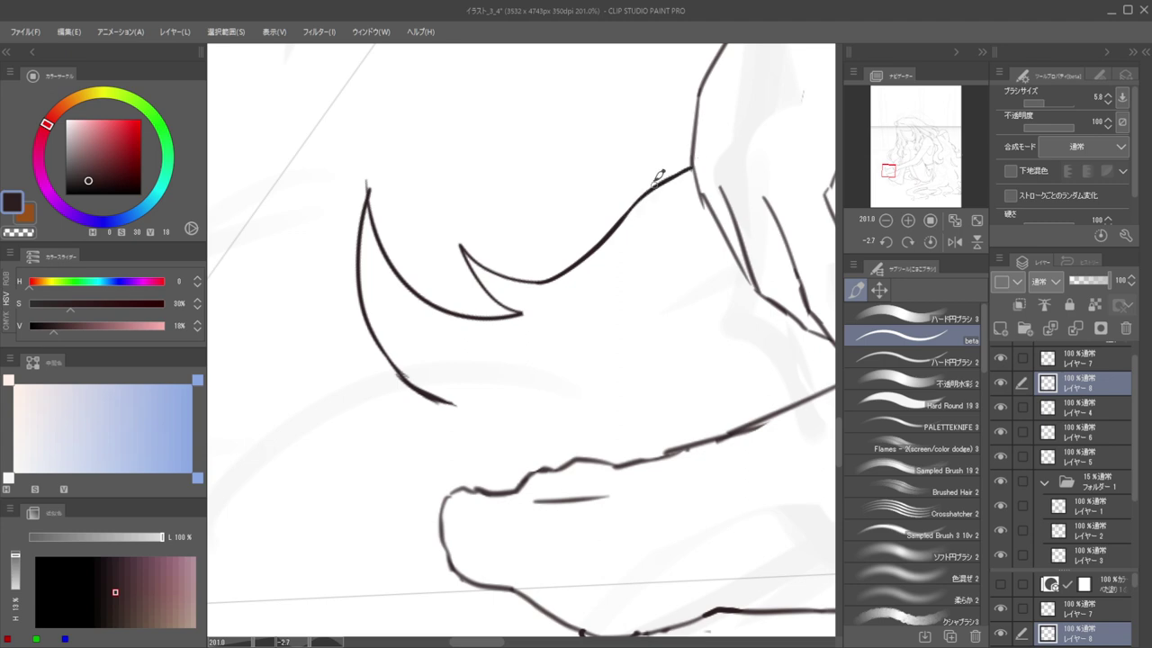
scroll(634, 215, "down", 8)
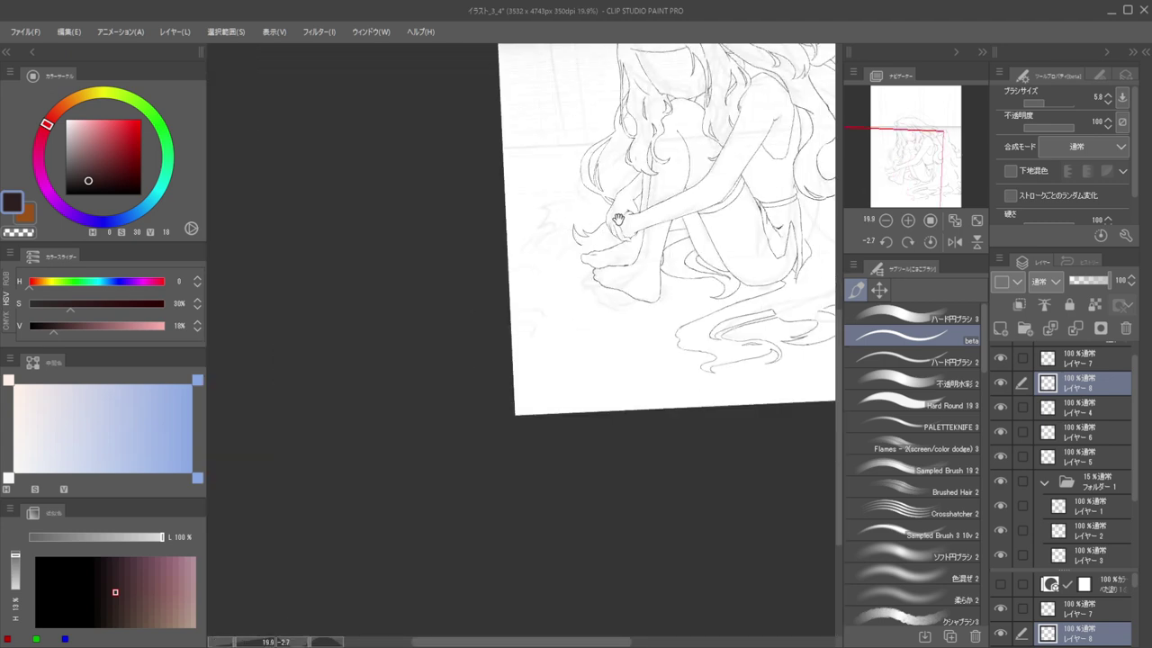
scroll(618, 218, "up", 4)
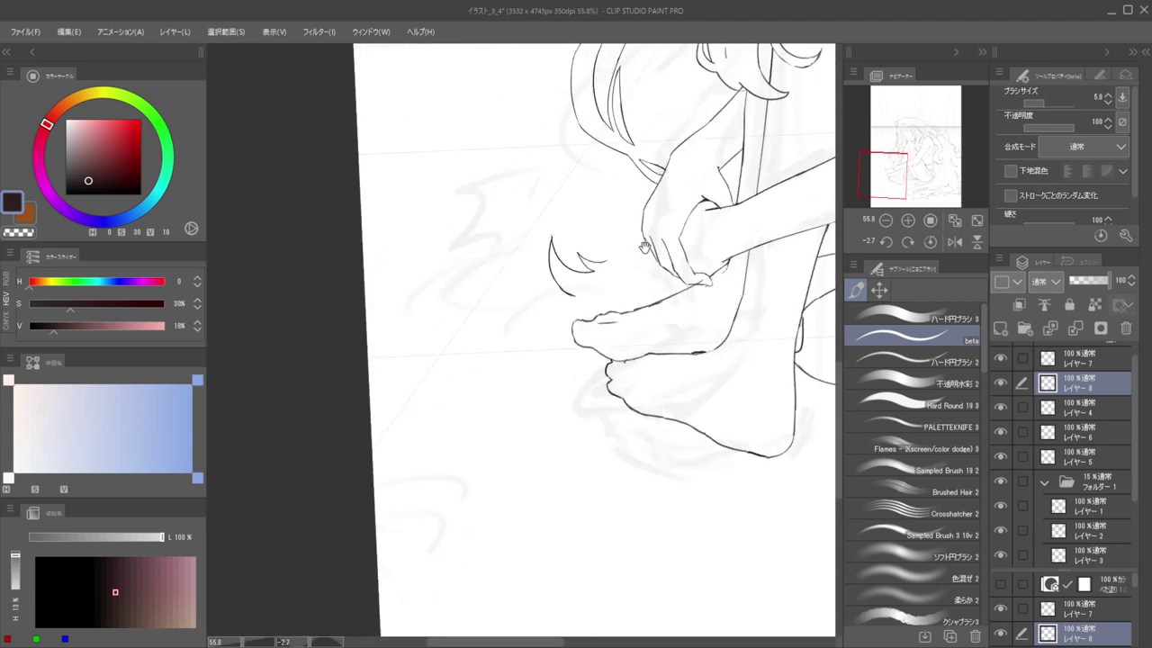
Draw the tuft's long curve down to the hand line, retrying it twice
left_click_drag(662, 256, 639, 280)
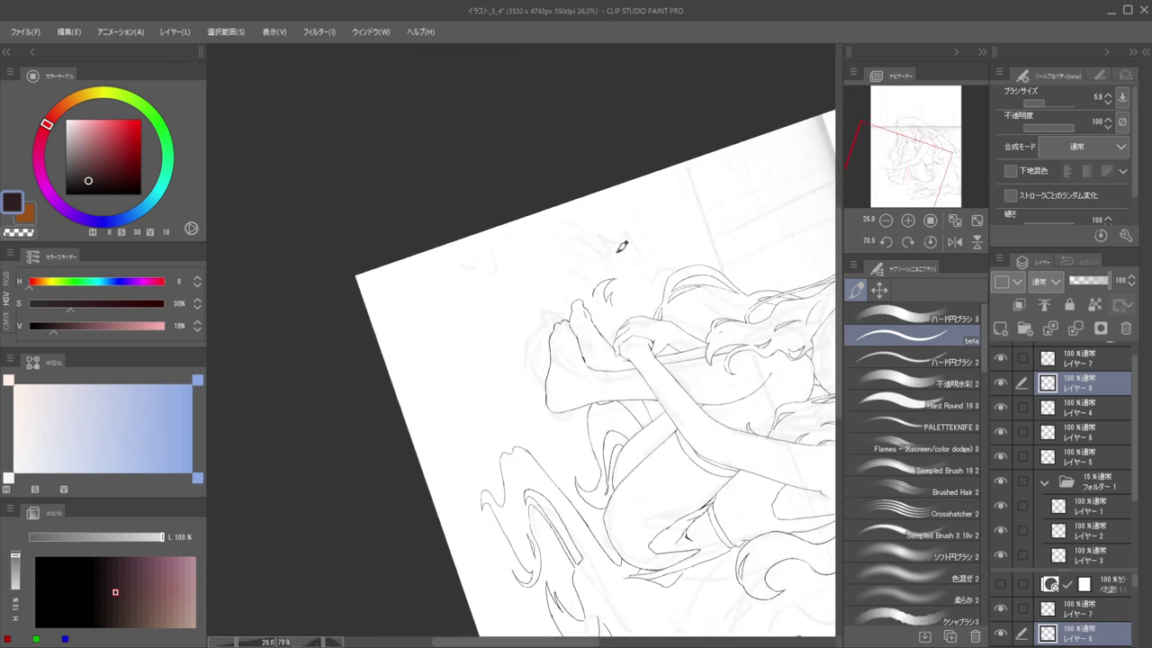
mouse_move(642, 292)
left_mouse_down()
mouse_move(649, 335)
mouse_move(601, 390)
mouse_move(609, 285)
left_mouse_up()
left_click_drag(630, 416, 608, 307)
scroll(608, 307, "up", 3)
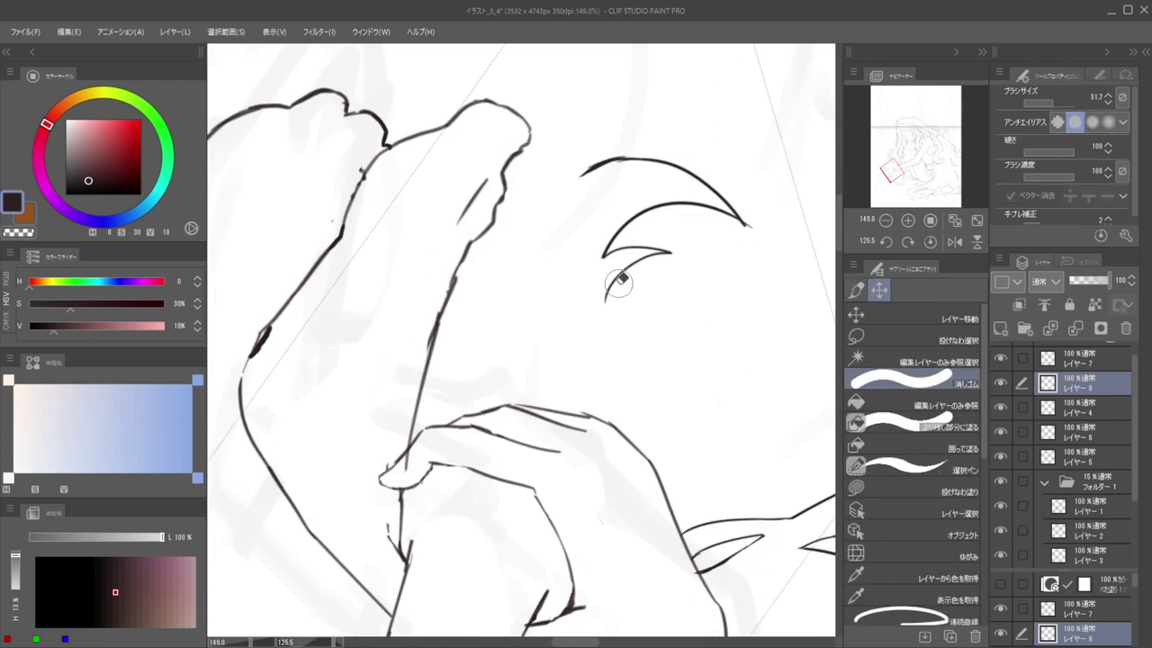
left_click_drag(627, 267, 594, 338)
left_click_drag(612, 294, 594, 403)
key("ctrl+z")
mouse_move(603, 312)
left_mouse_down()
mouse_move(595, 340)
mouse_move(610, 432)
left_mouse_up()
key("ctrl+z")
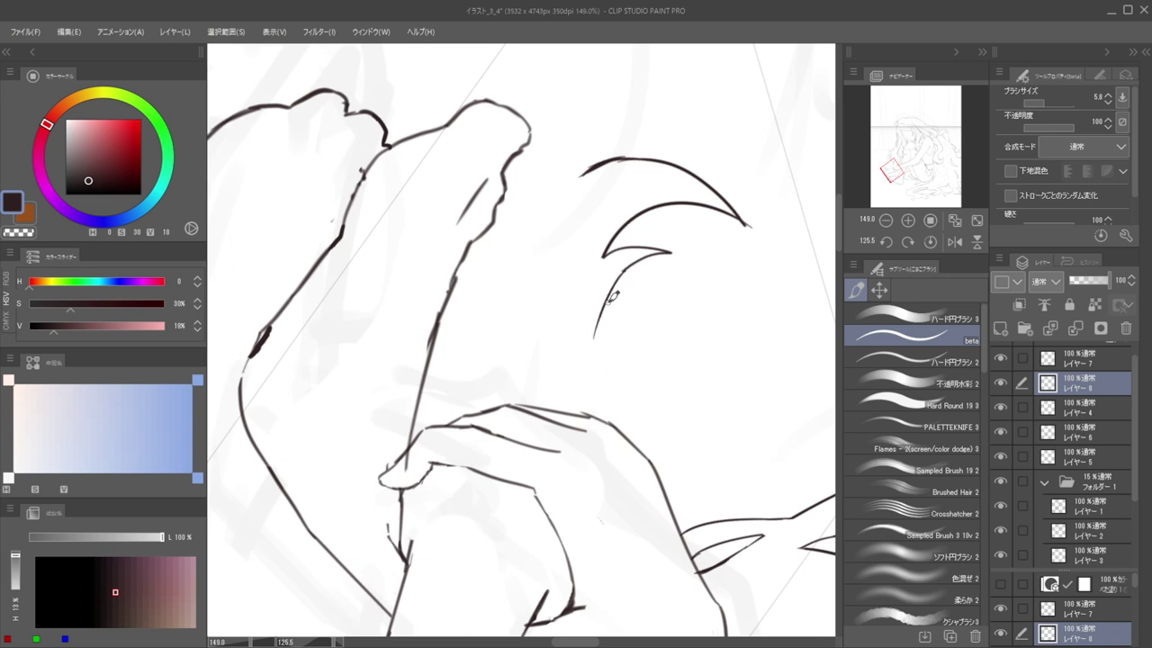
left_click_drag(606, 311, 600, 433)
key("e")
key("b")
Draw a curve from the spike's top down-left to the clasped hand
mouse_move(594, 164)
left_mouse_down()
mouse_move(518, 226)
mouse_move(489, 366)
left_mouse_up()
key("ctrl+z")
left_click_drag(530, 213, 478, 384)
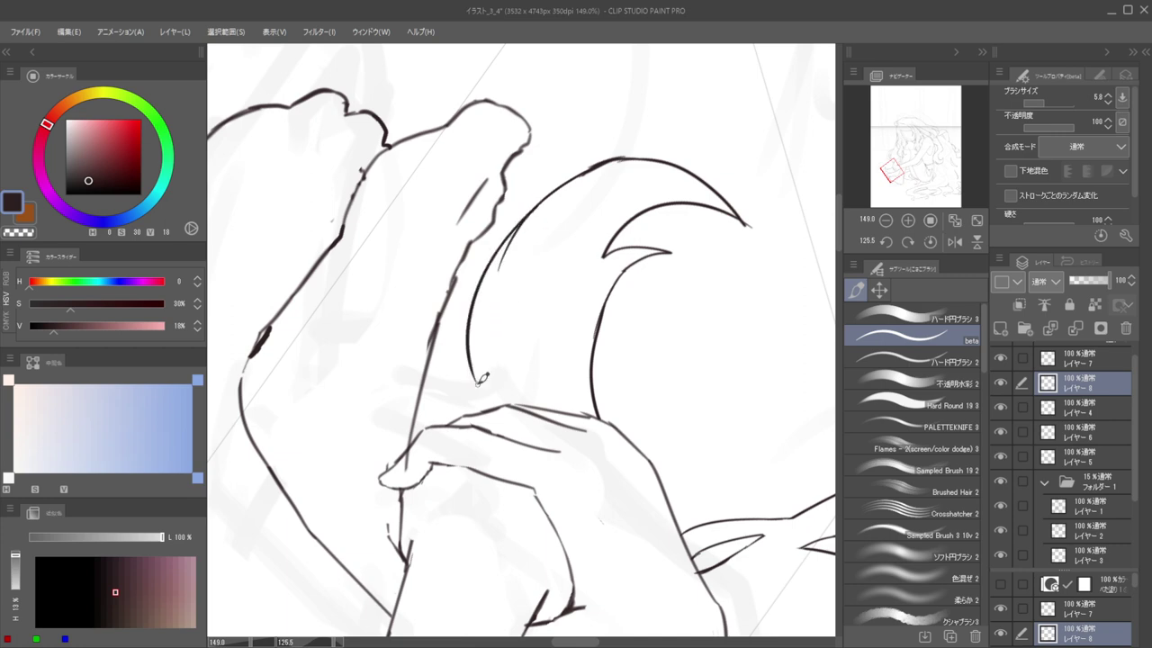
key("ctrl+z")
mouse_move(533, 209)
left_mouse_down()
mouse_move(508, 232)
mouse_move(468, 365)
mouse_move(477, 389)
mouse_move(468, 347)
mouse_move(490, 413)
left_mouse_up()
mouse_move(464, 319)
left_mouse_down()
mouse_move(419, 321)
mouse_move(299, 190)
left_mouse_up()
mouse_move(575, 245)
left_mouse_down()
mouse_move(462, 246)
mouse_move(414, 369)
left_mouse_up()
mouse_move(621, 310)
left_mouse_down()
mouse_move(648, 339)
mouse_move(635, 369)
mouse_move(623, 331)
left_mouse_up()
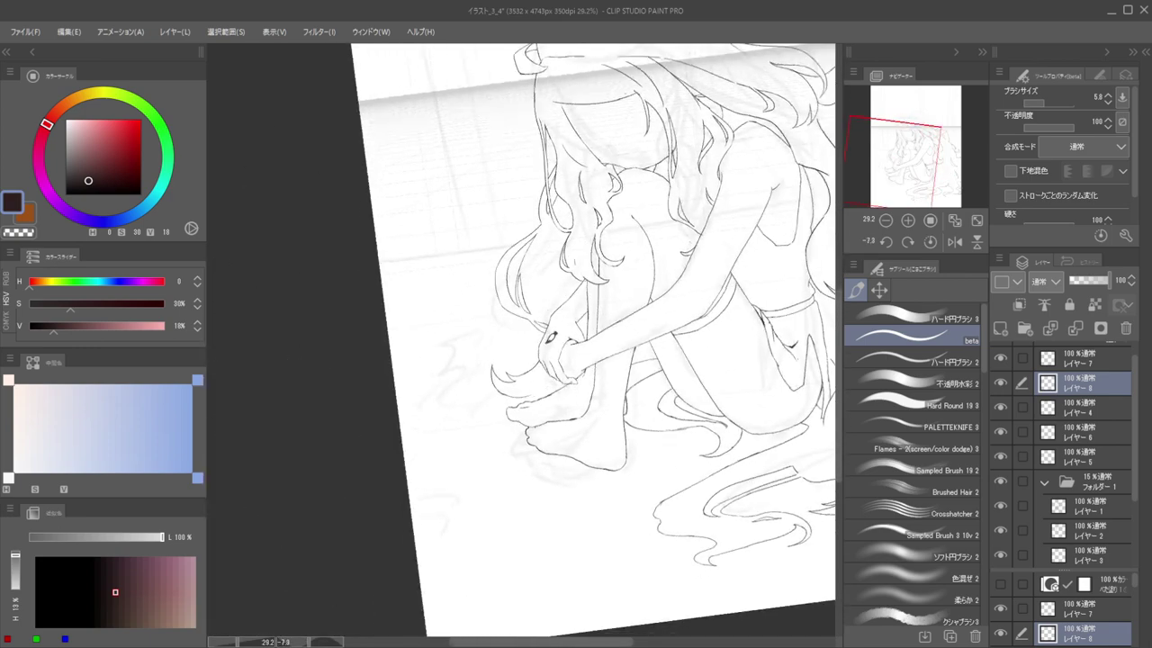
Revert to the earlier tuft shape, then lasso the tuft and shift it up and right
key("ctrl+z")
key("ctrl+z")
key("ctrl+z")
key("ctrl+z")
mouse_move(533, 358)
left_mouse_down()
mouse_move(536, 378)
mouse_move(548, 338)
mouse_move(557, 407)
mouse_move(518, 416)
left_mouse_up()
key("ctrl+d")
left_click_drag(476, 373, 533, 253)
On the hand-lines layer, erase the spiky tuft and stray line, then restore the thin strands
left_click(519, 286, "ctrl+shift")
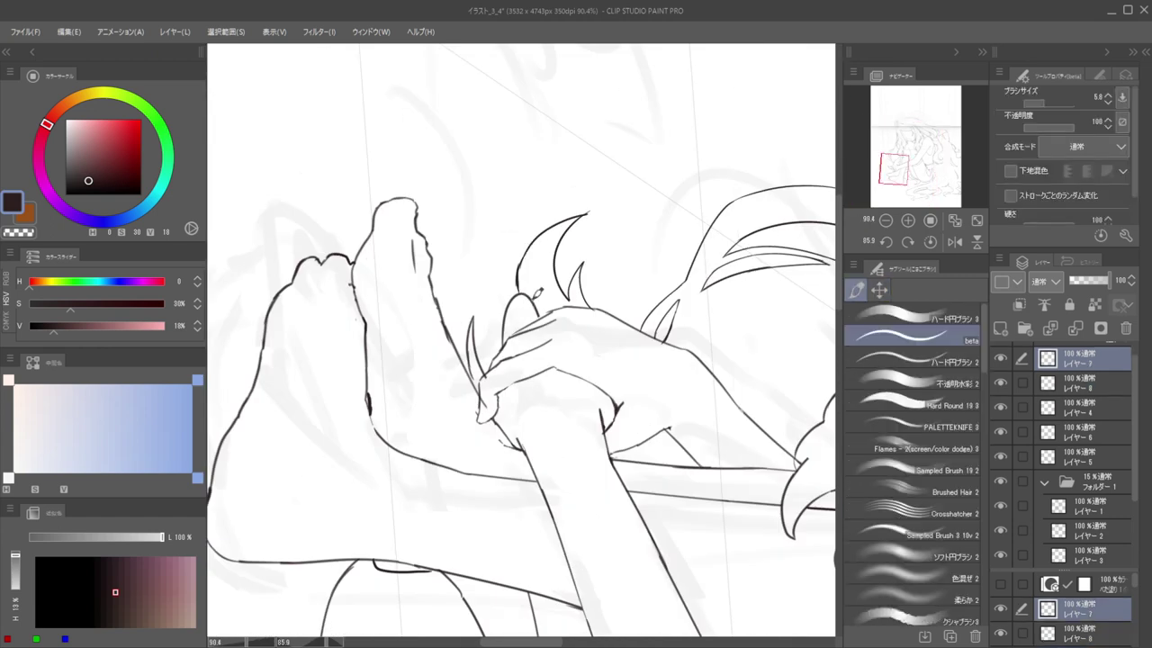
key("e")
left_click_drag(510, 313, 533, 295)
left_click_drag(497, 351, 498, 329)
mouse_move(477, 362)
left_mouse_down()
mouse_move(469, 317)
mouse_move(481, 371)
left_mouse_up()
key("ctrl+z")
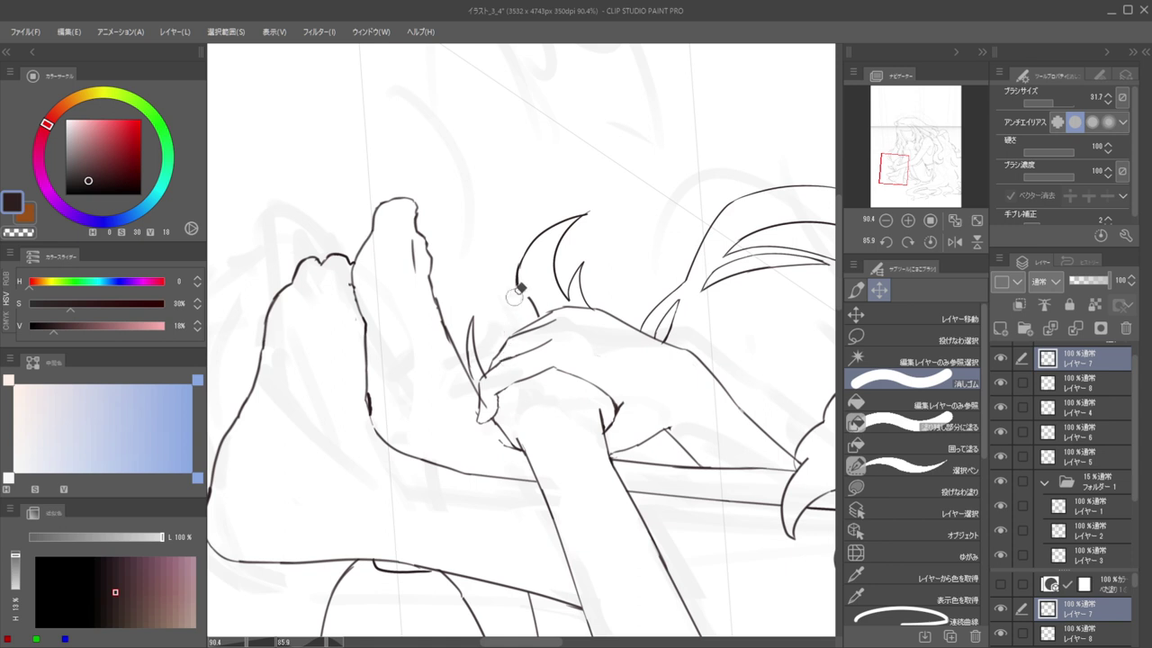
On the hair strand's layer, erase the strand's lower-left tail with transparent colour
key("b")
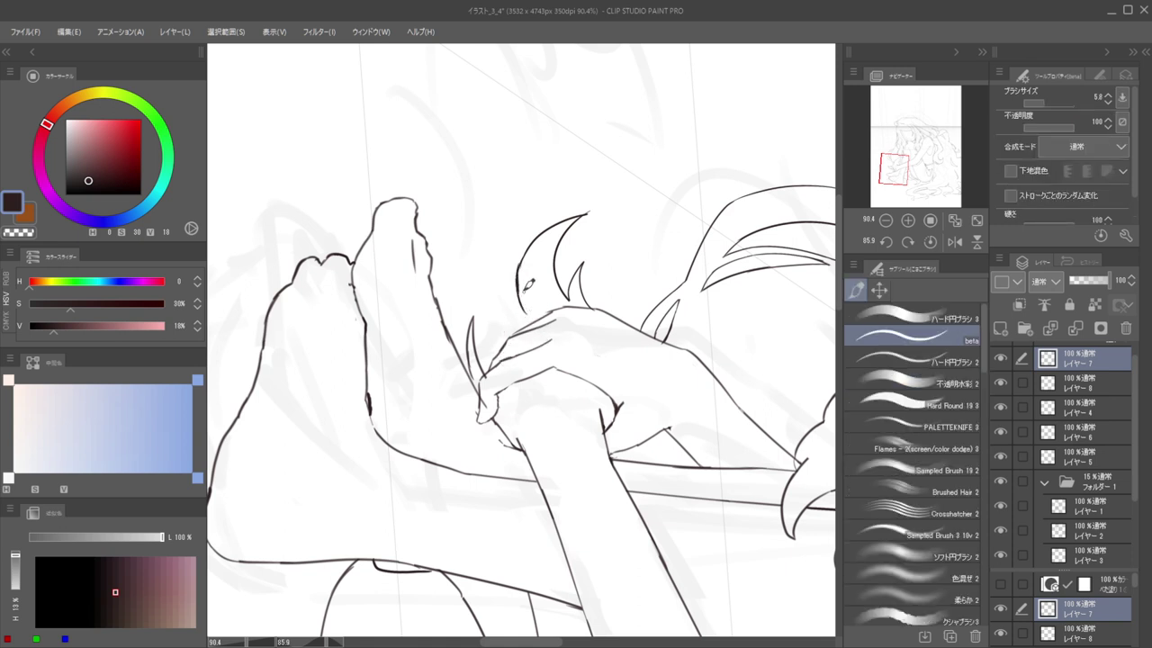
left_click(518, 278, "ctrl+shift")
key("c")
mouse_move(520, 265)
left_mouse_down()
mouse_move(533, 300)
mouse_move(524, 267)
mouse_move(534, 295)
mouse_move(486, 290)
left_mouse_up()
key("c")
Straighten the view and zoom around the hand and foot, then mirror it to check
left_click_drag(576, 256, 441, 270)
left_click_drag(519, 280, 550, 267)
left_click_drag(499, 333, 510, 307)
scroll(520, 307, "up", 2)
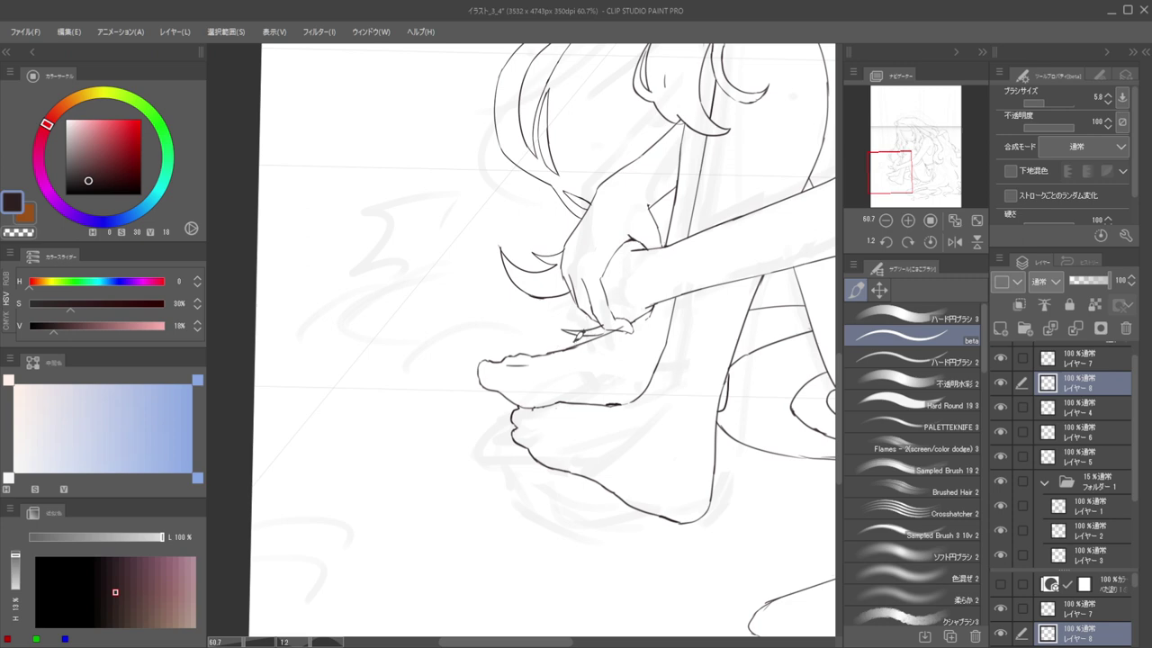
left_click_drag(555, 302, 619, 304)
key("h")
key("h")
Zoom in on the foot and select the finger-lines layer with the Eraser active
mouse_move(521, 339)
left_mouse_down()
mouse_move(532, 347)
mouse_move(532, 313)
mouse_move(627, 317)
left_mouse_up()
key("e")
left_click(559, 321, "ctrl+shift")
scroll(618, 257, "down", 7)
Zoom out to the whole page and ready the inking brush in the dark line colour
left_click_drag(594, 249, 575, 282)
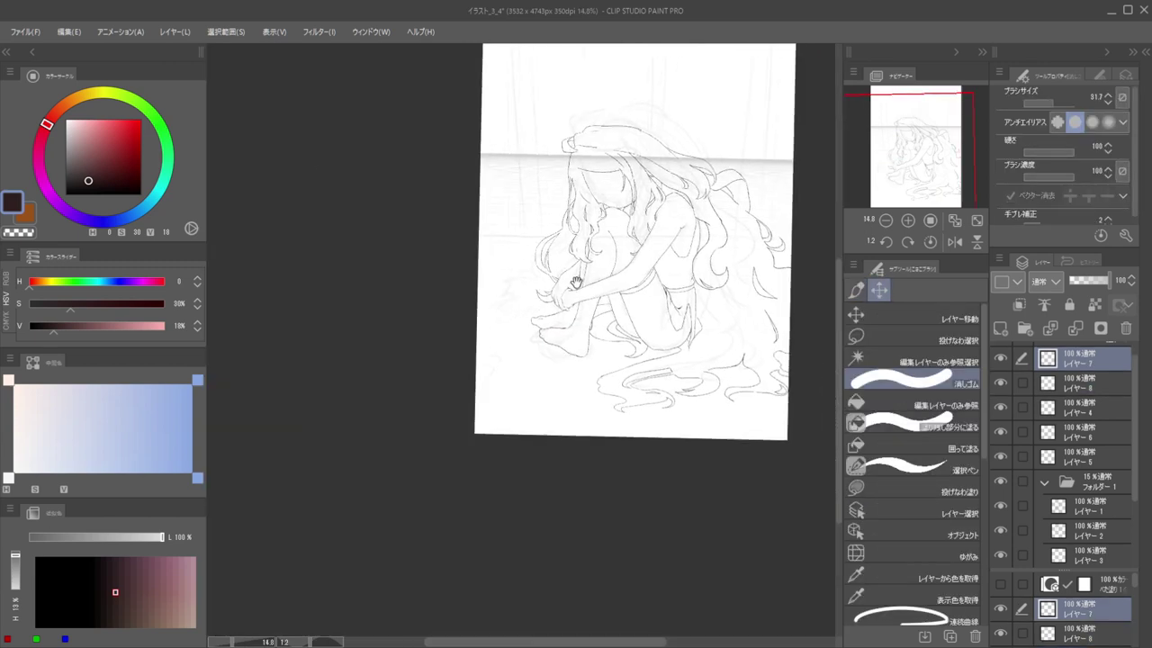
scroll(609, 254, "down", 2)
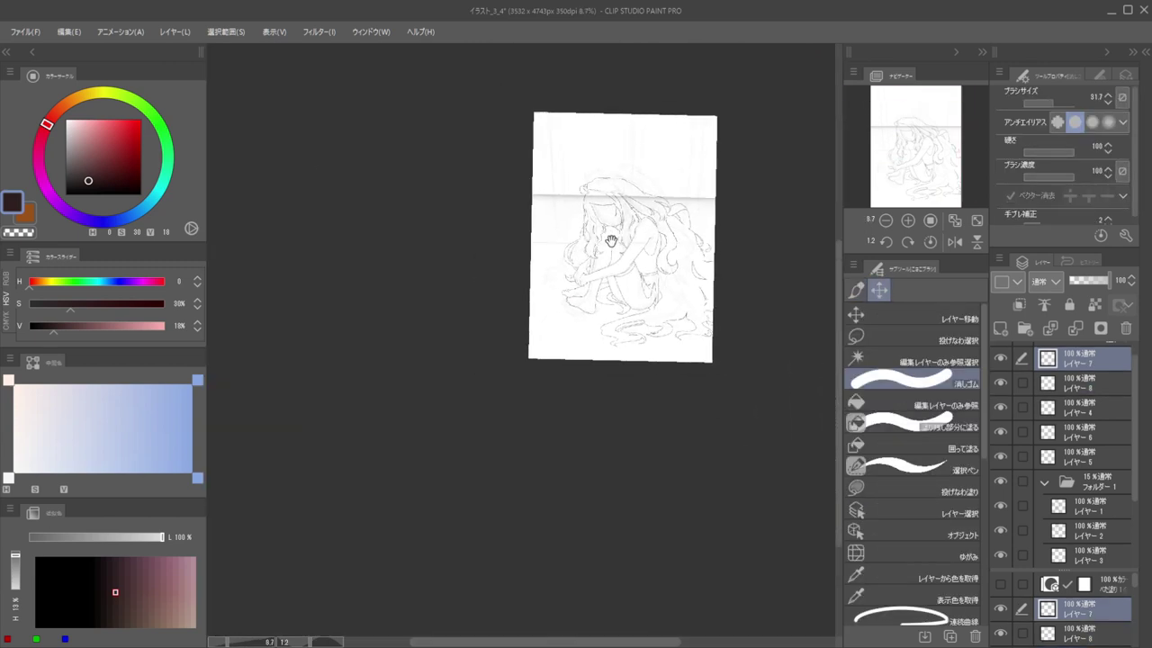
left_click_drag(609, 240, 582, 237)
scroll(621, 256, "up", 3)
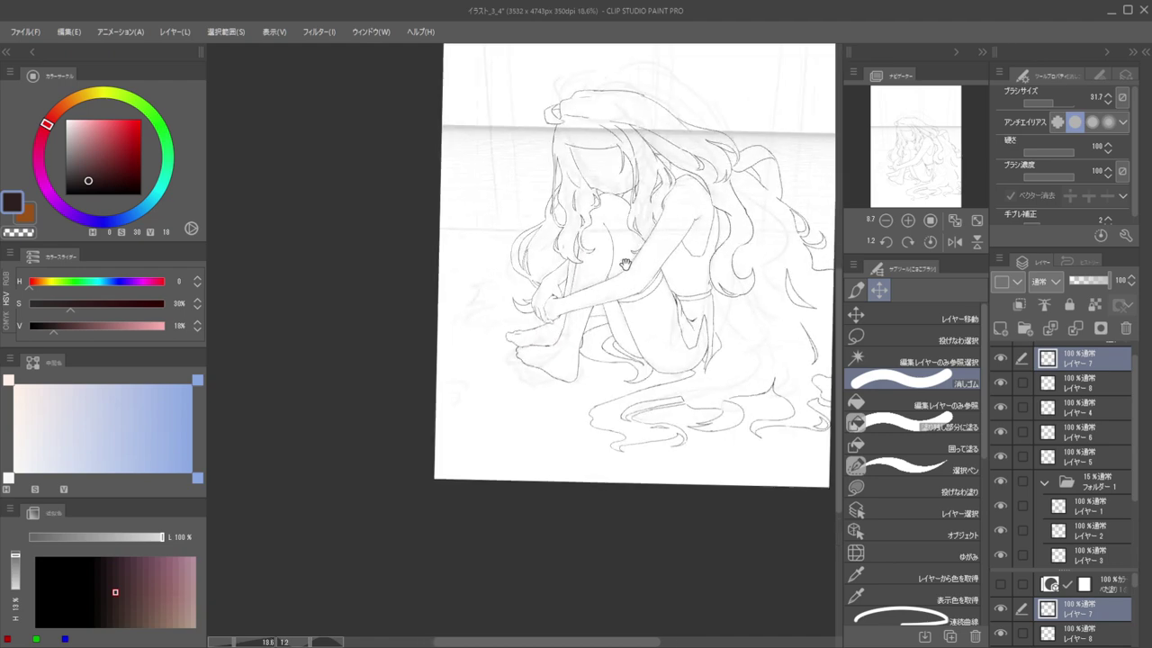
scroll(520, 247, "up", 2)
key("b")
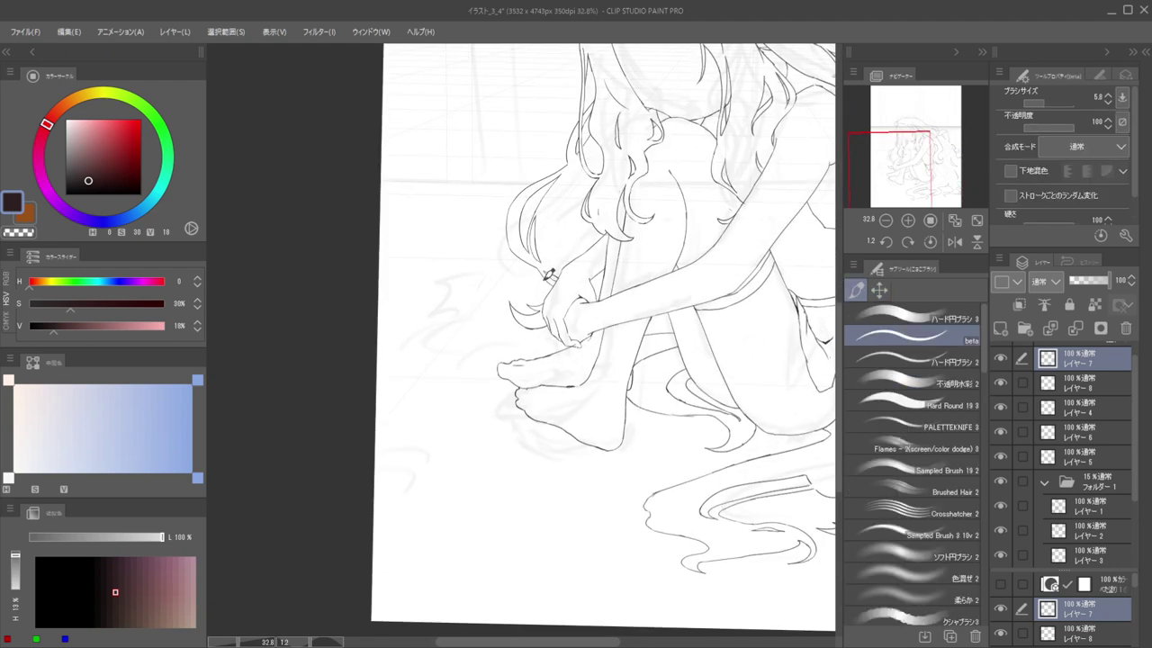
scroll(655, 382, "up", 3)
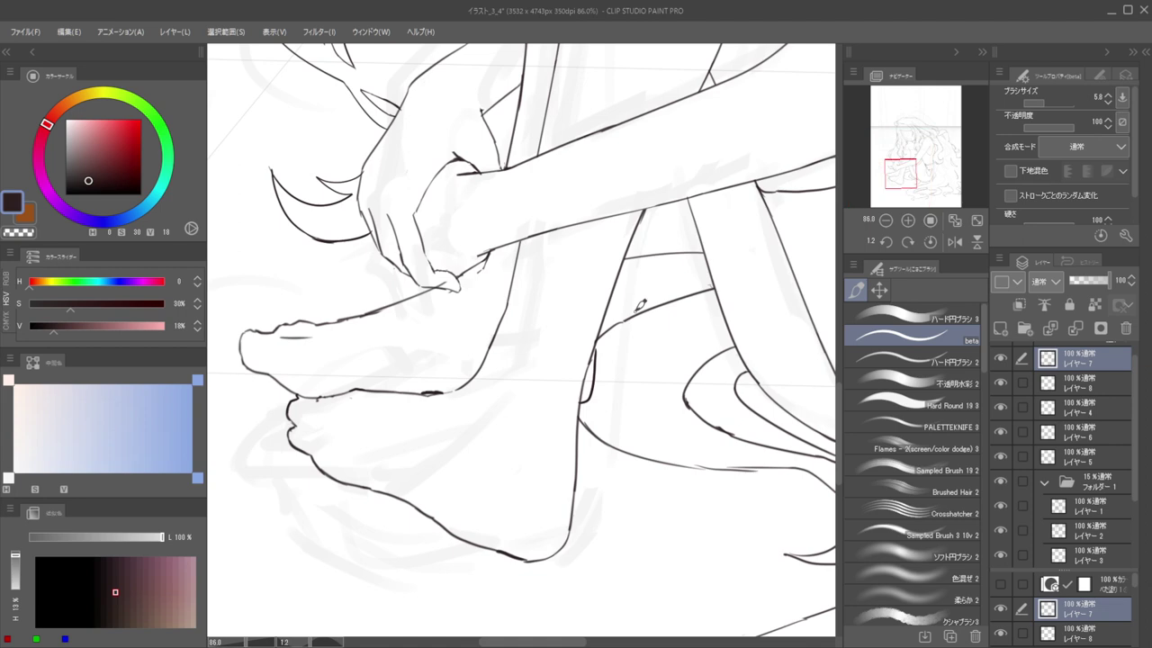
key("c")
scroll(619, 274, "down", 5)
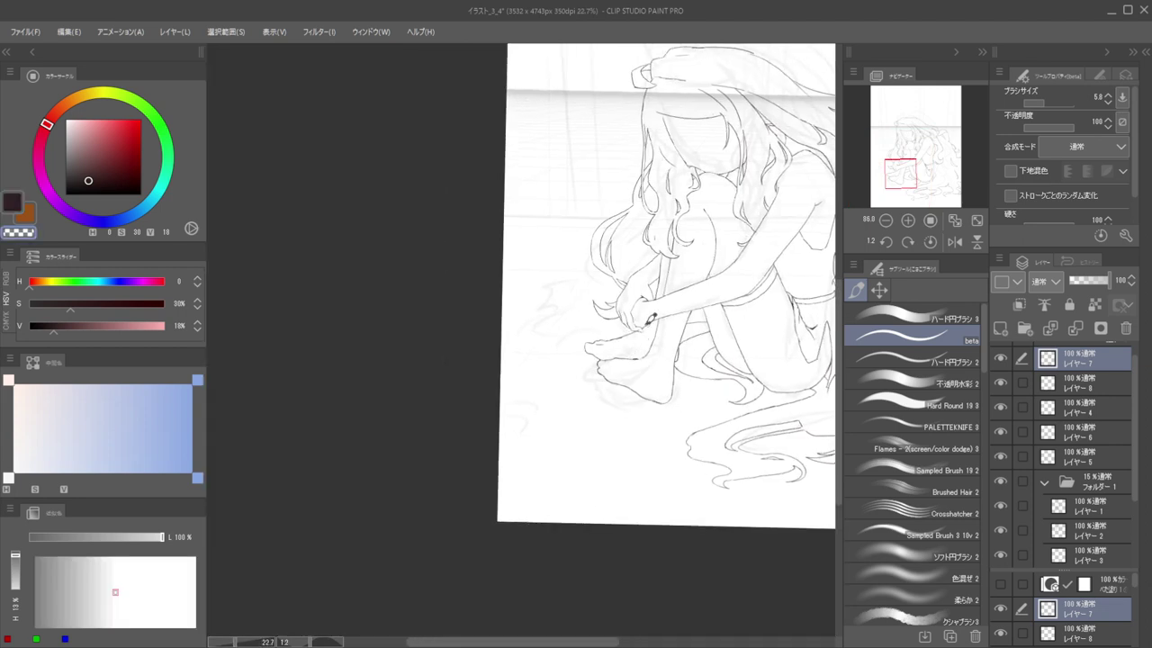
key("c")
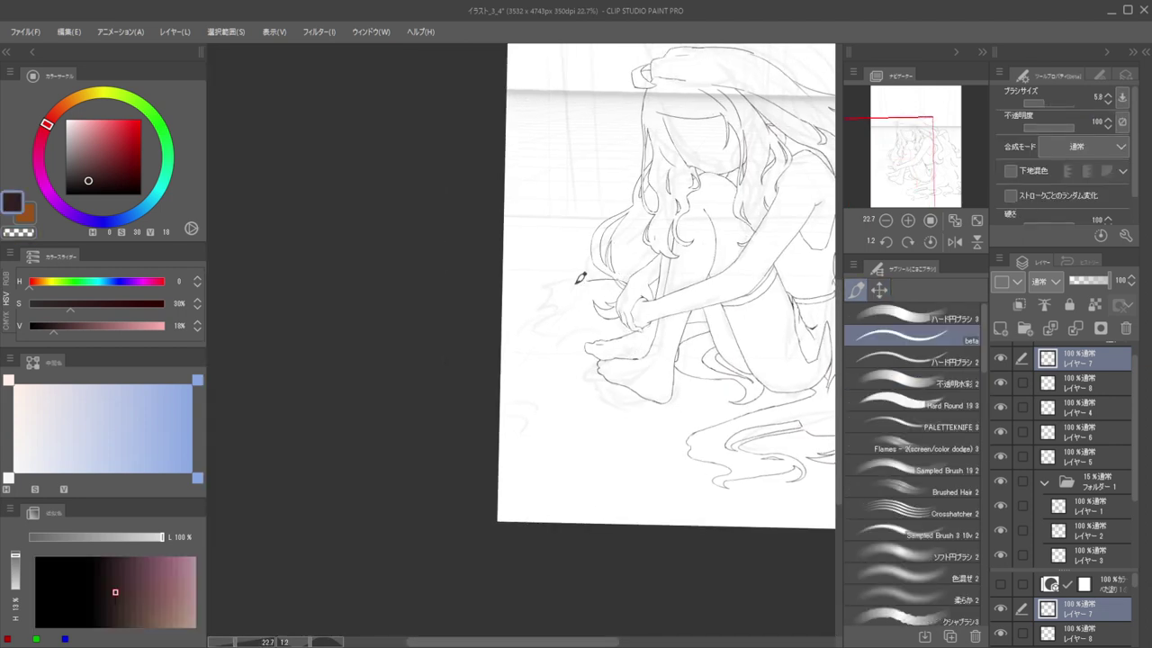
Rotate the canvas sideways, zoom in on the hands and undo the tall spike stroke
left_click_drag(623, 281, 581, 443)
left_click_drag(580, 445, 630, 317)
mouse_move(620, 310)
left_mouse_down()
mouse_move(637, 312)
mouse_move(633, 283)
left_mouse_up()
key("ctrl+z")
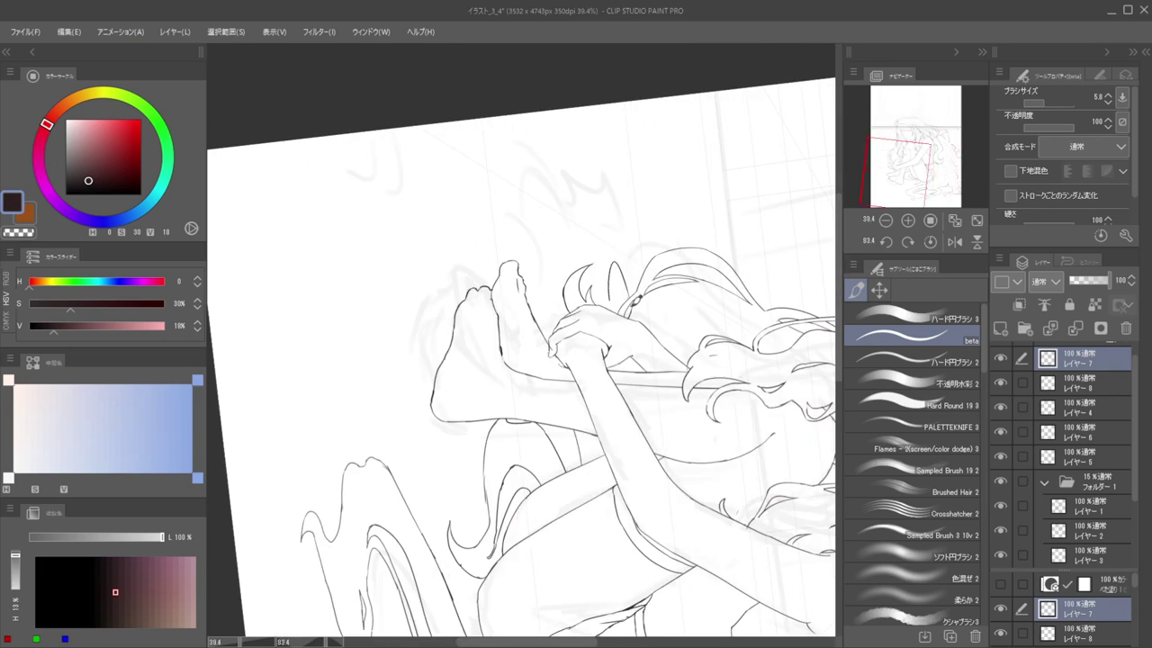
scroll(609, 308, "up", 4)
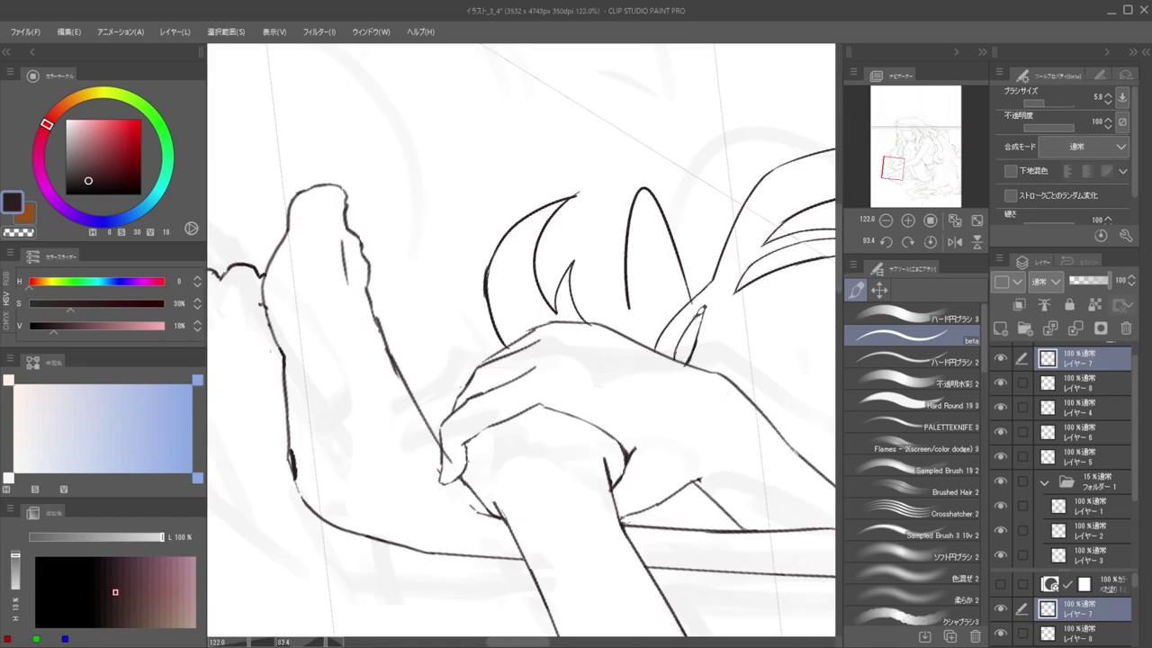
Trim the hair strand's lower end and ink a line along its left side
key("c")
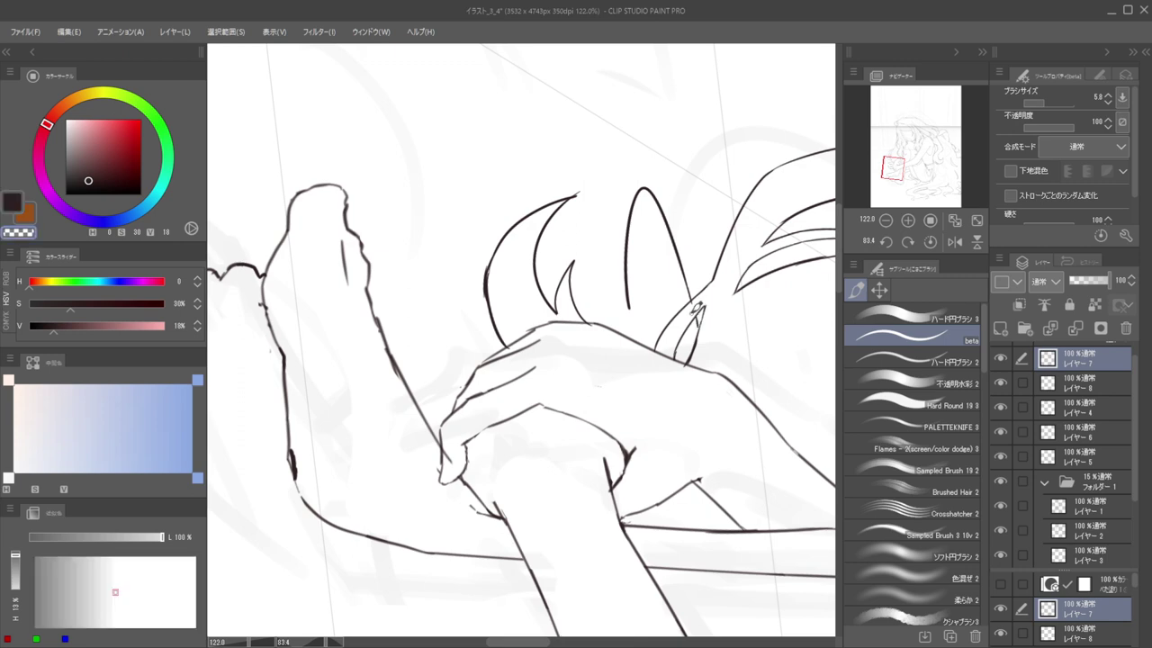
left_click_drag(637, 257, 627, 314)
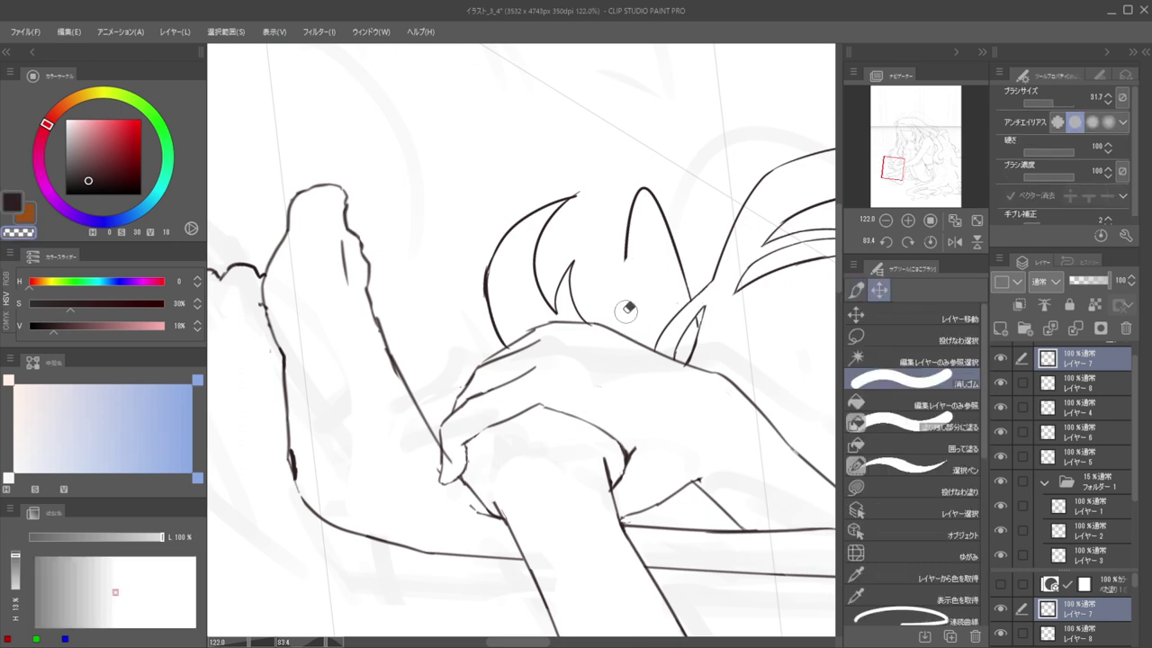
key("c")
left_click_drag(627, 248, 627, 311)
key("ctrl+z")
key("e")
left_click_drag(631, 233, 634, 284)
key("b")
left_click_drag(633, 207, 621, 293)
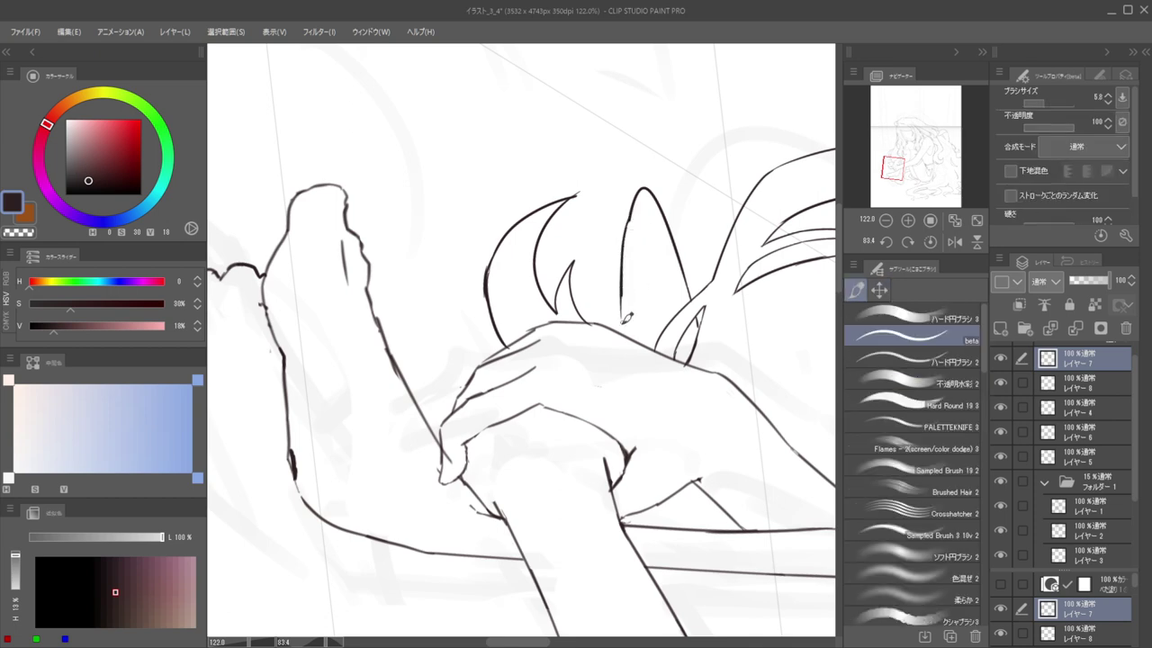
Turn the view nearly upright and add two short strokes near the wrist
left_click_drag(583, 278, 509, 284)
left_click_drag(628, 378, 634, 310)
scroll(627, 231, "up", 5)
scroll(633, 333, "up", 5)
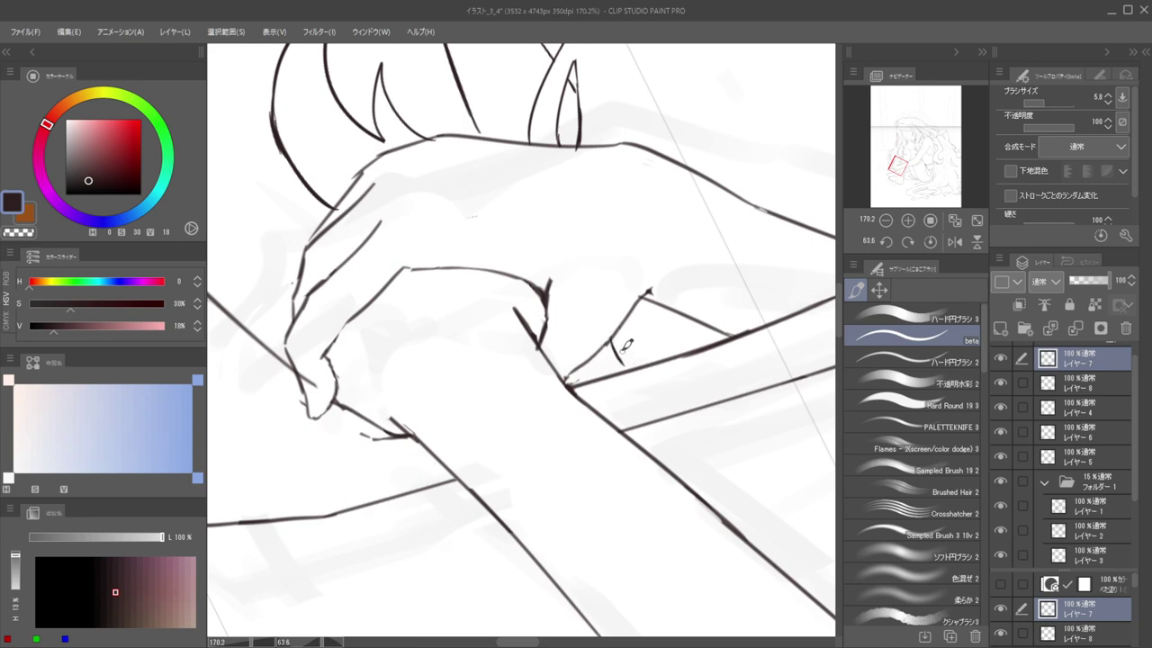
scroll(625, 353, "down", 5)
scroll(612, 322, "up", 5)
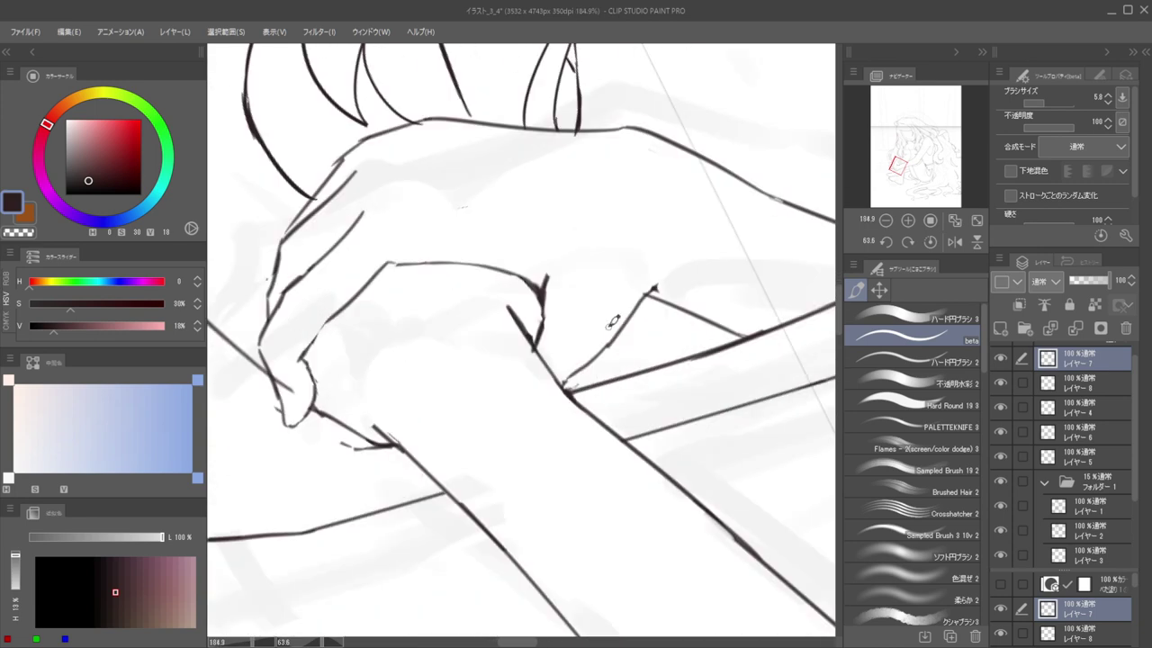
left_click_drag(608, 350, 601, 383)
mouse_move(567, 342)
left_mouse_down()
mouse_move(504, 342)
mouse_move(557, 292)
left_mouse_up()
Replace the inner-ear stroke with an inner curve inside the pointed hair lock
mouse_move(554, 286)
left_mouse_down()
mouse_move(531, 284)
mouse_move(600, 274)
left_mouse_up()
mouse_move(621, 275)
left_mouse_down()
mouse_move(647, 283)
mouse_move(630, 262)
mouse_move(607, 264)
left_mouse_up()
mouse_move(550, 288)
left_mouse_down()
mouse_move(569, 253)
mouse_move(521, 380)
mouse_move(497, 274)
left_mouse_up()
left_click_drag(609, 236, 574, 216)
left_click_drag(508, 326, 535, 330)
key("ctrl+z")
mouse_move(483, 301)
left_mouse_down()
mouse_move(546, 226)
mouse_move(556, 319)
mouse_move(513, 265)
mouse_move(486, 300)
mouse_move(410, 284)
left_mouse_up()
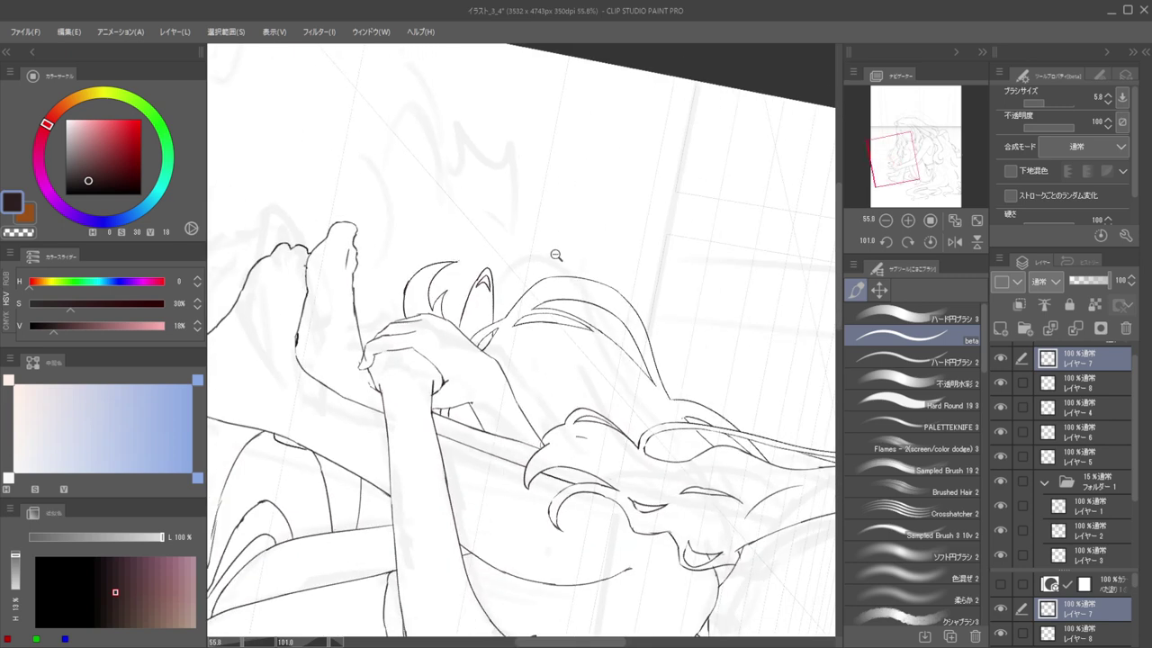
Rotate, pan and zoom around the hands to review them, ending with the view upright
left_click_drag(555, 254, 432, 259)
left_click_drag(610, 214, 422, 225)
left_click_drag(512, 288, 652, 334)
left_click_drag(624, 317, 665, 301)
mouse_move(620, 315)
left_mouse_down()
mouse_move(596, 306)
mouse_move(625, 302)
left_mouse_up()
left_click_drag(627, 301, 667, 329)
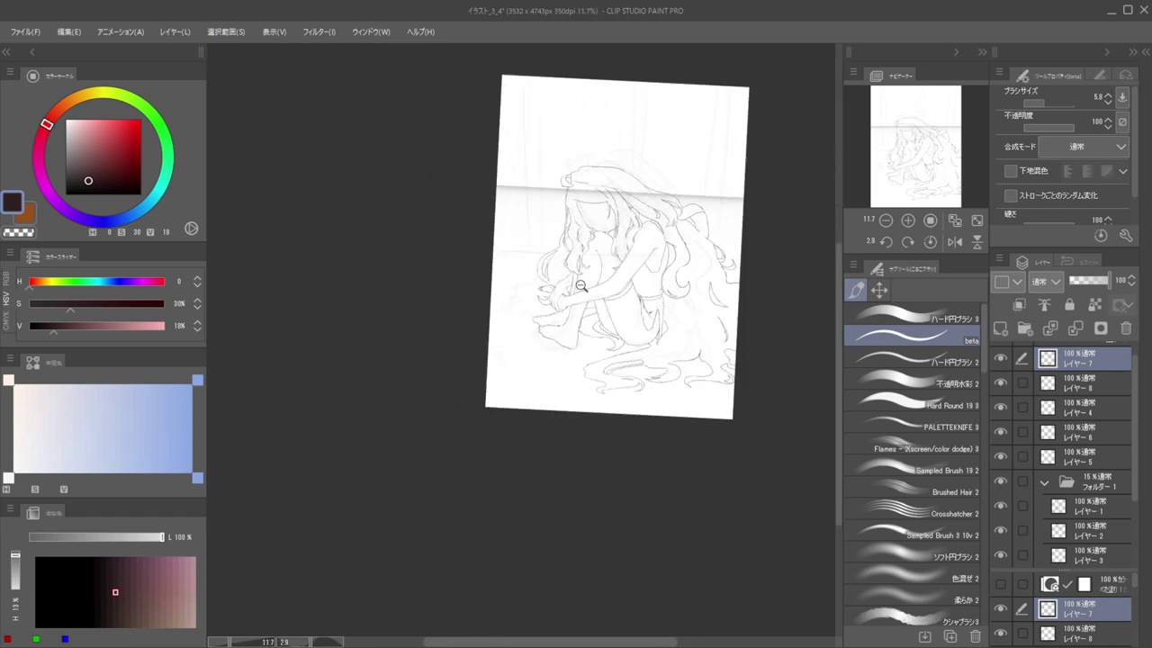
scroll(580, 285, "up", 5)
left_click_drag(603, 277, 590, 387)
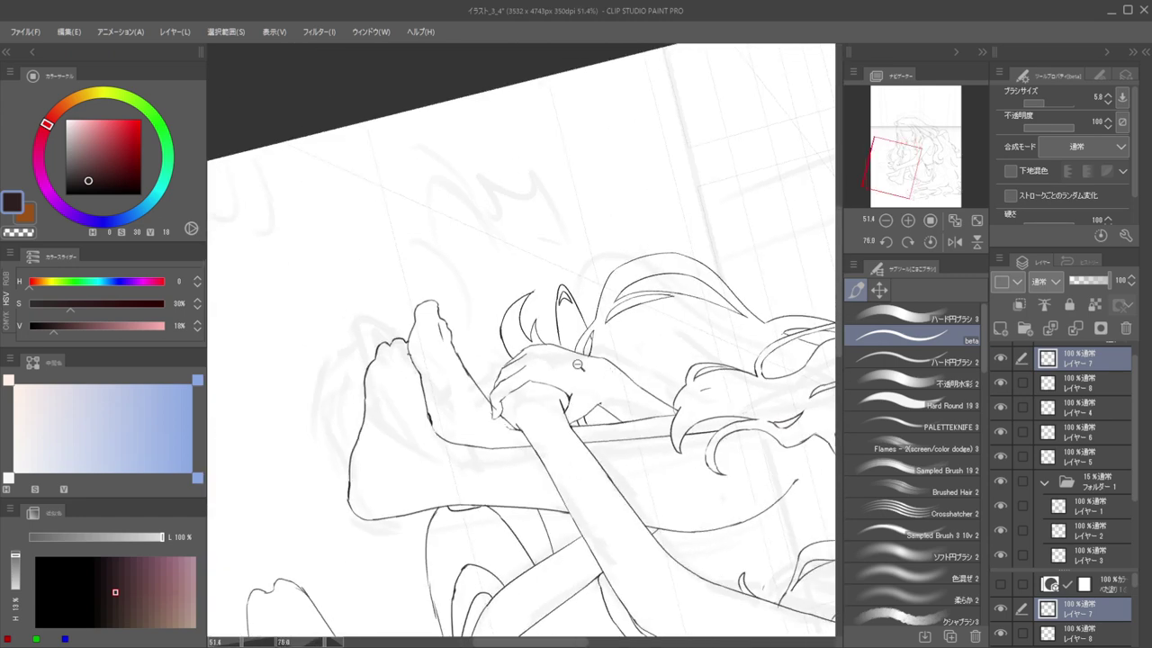
left_click_drag(576, 335, 631, 333)
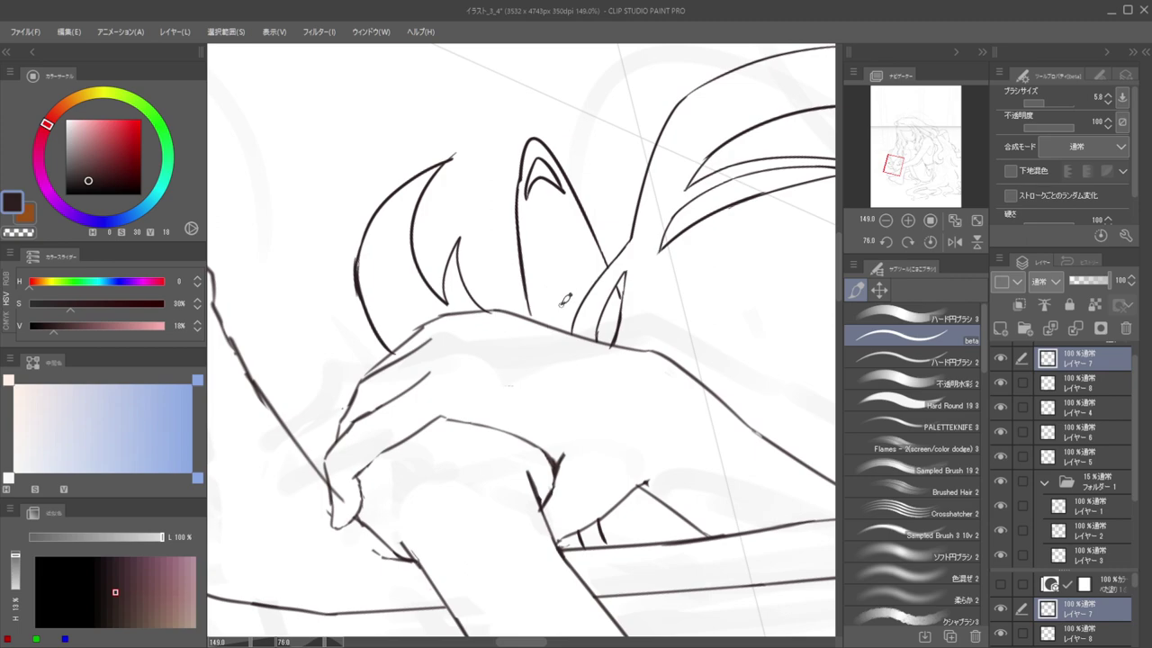
left_click_drag(576, 257, 510, 260)
left_click_drag(597, 333, 537, 266)
left_click_drag(536, 267, 498, 265)
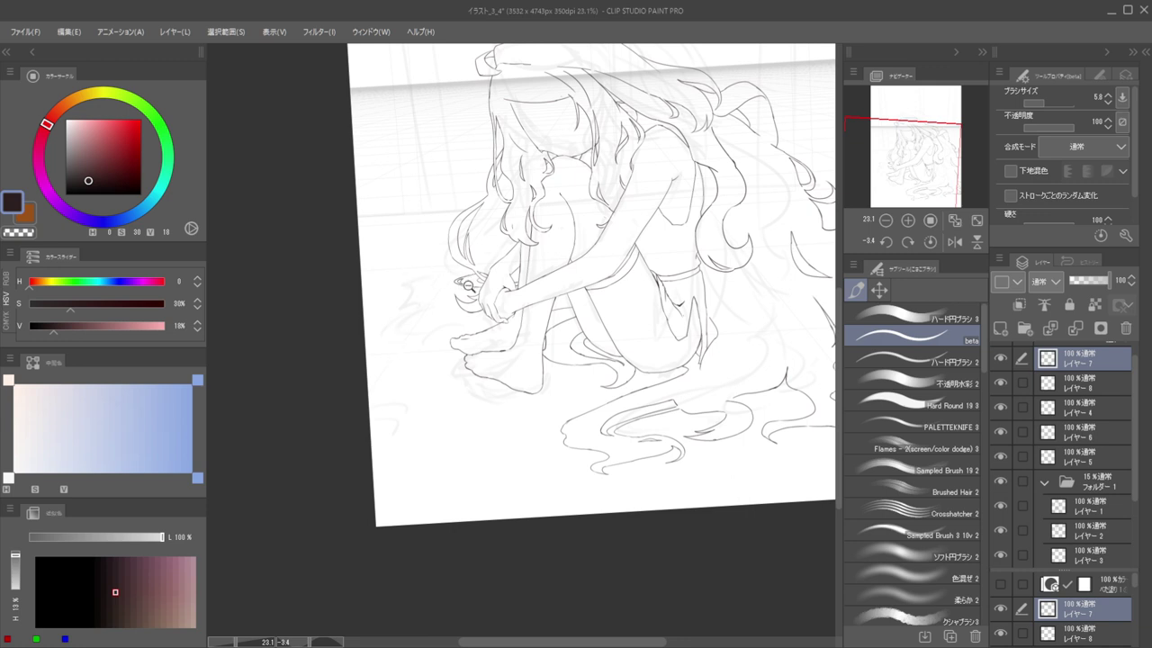
scroll(467, 284, "down", 4)
left_click_drag(508, 269, 552, 276)
mouse_move(565, 270)
left_mouse_down()
mouse_move(587, 265)
mouse_move(568, 278)
mouse_move(575, 263)
left_mouse_up()
scroll(513, 287, "up", 6)
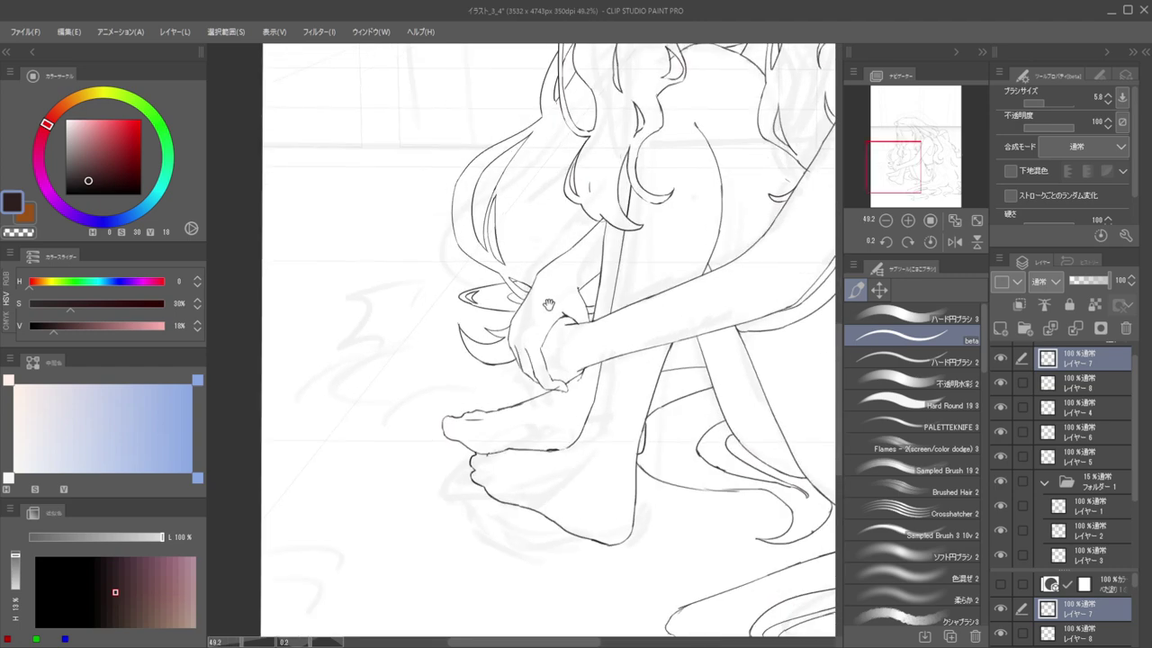
Try a toe-side line and a thin line behind the hand, undoing both attempts
left_click_drag(519, 369, 458, 393)
key("ctrl+z")
mouse_move(461, 314)
left_mouse_down()
mouse_move(578, 307)
mouse_move(559, 287)
left_mouse_up()
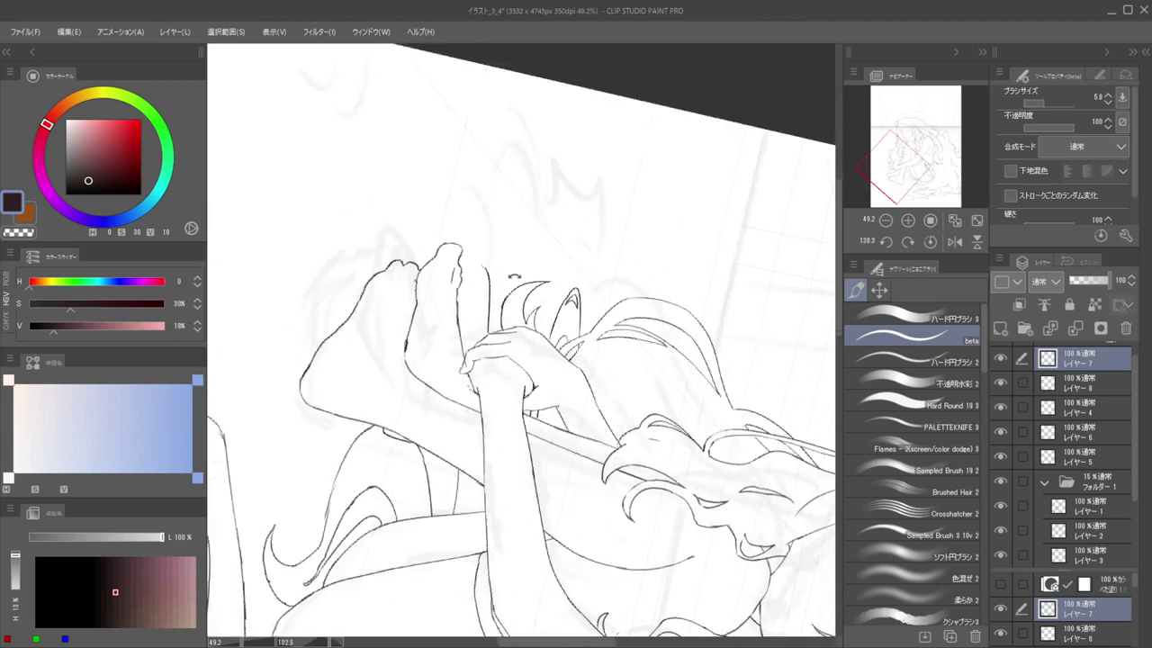
key("ctrl+z")
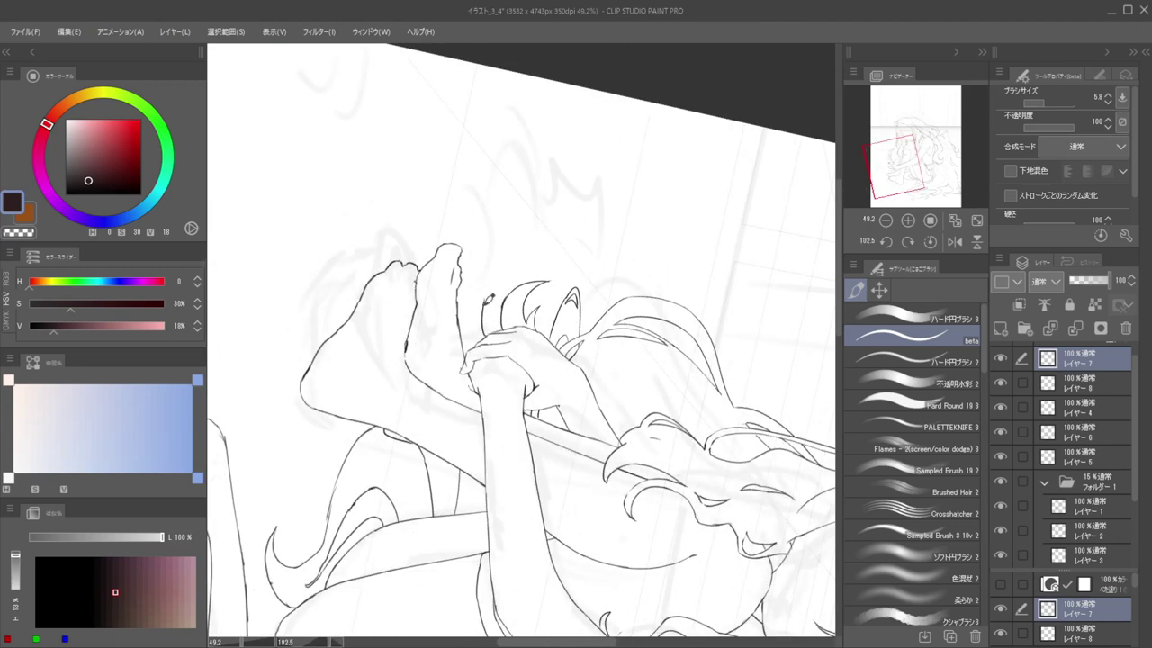
mouse_move(481, 329)
left_mouse_down()
mouse_move(480, 242)
mouse_move(486, 334)
left_mouse_up()
key("ctrl+z")
Draw an inner curve down toward the hand plus a short stroke behind it
left_click_drag(478, 244, 475, 342)
key("ctrl+z")
left_click_drag(480, 299, 472, 332)
key("ctrl+z")
mouse_move(484, 272)
left_mouse_down()
mouse_move(475, 331)
mouse_move(378, 310)
left_mouse_up()
left_click_drag(541, 263, 417, 321)
left_click_drag(547, 306, 573, 241)
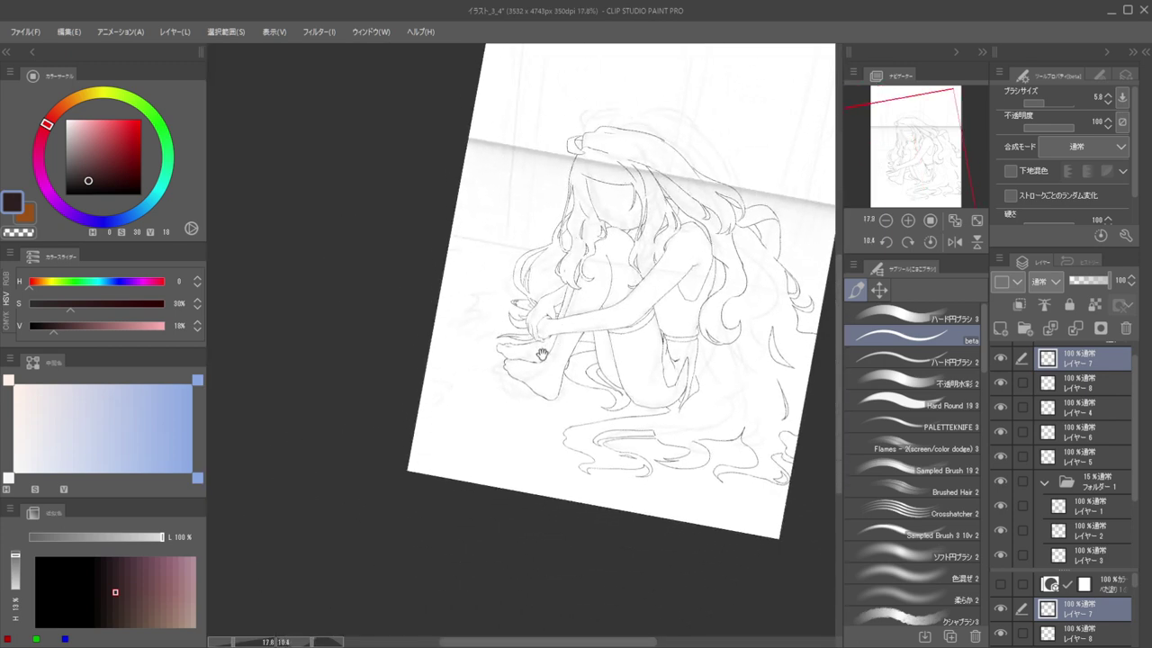
With the inking brush, draw a short vertical stroke on the page
left_click_drag(621, 407, 697, 435)
mouse_move(662, 398)
left_mouse_down()
mouse_move(574, 370)
mouse_move(668, 373)
left_mouse_up()
key("e")
key("b")
mouse_move(601, 343)
left_mouse_down()
mouse_move(606, 394)
mouse_move(563, 356)
left_mouse_up()
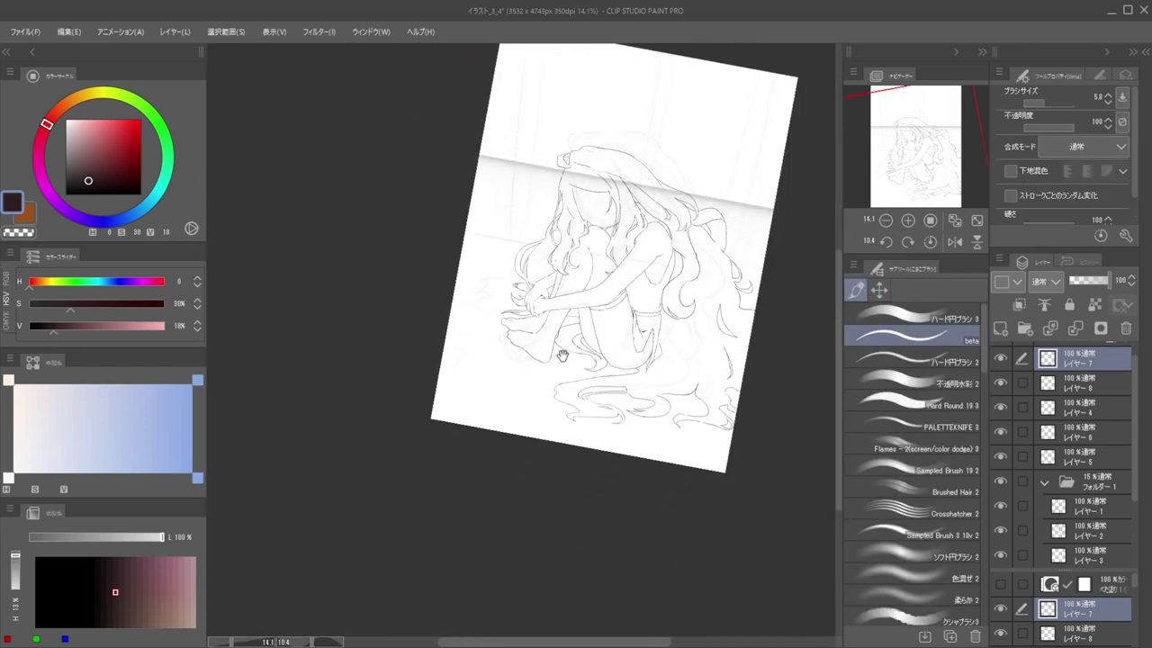
Zoom in on the lower hair swirls, then zoom out and mirror the view to check
left_click_drag(586, 413, 617, 419)
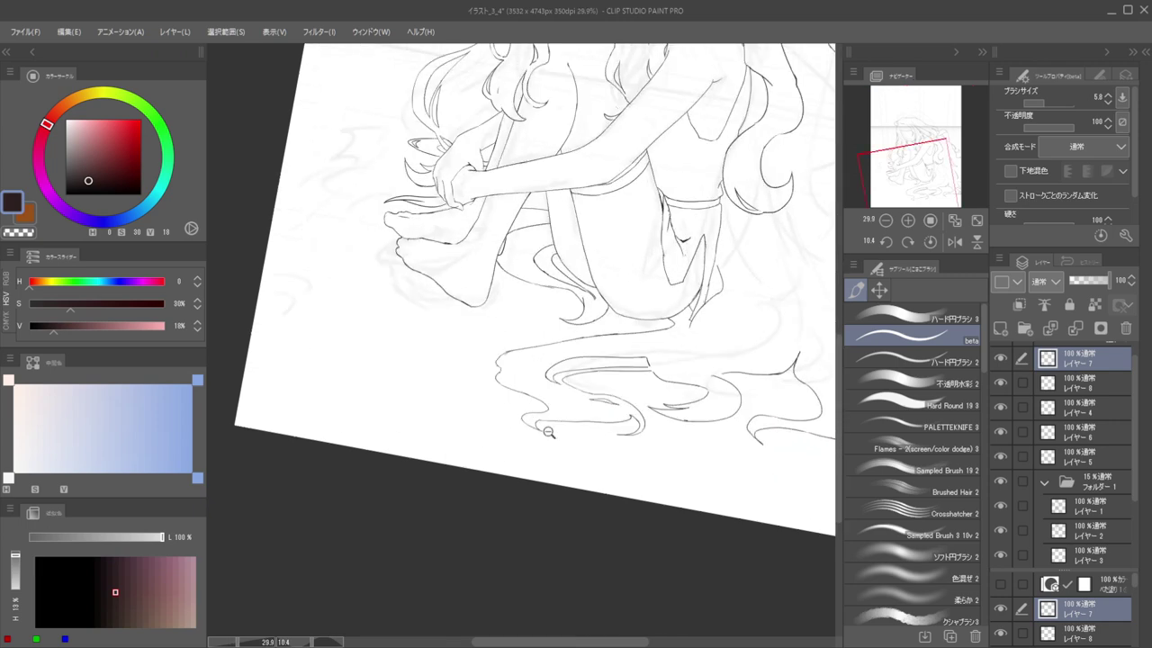
left_click_drag(535, 419, 564, 411)
mouse_move(576, 370)
left_mouse_down()
mouse_move(514, 378)
mouse_move(504, 354)
mouse_move(592, 367)
left_mouse_up()
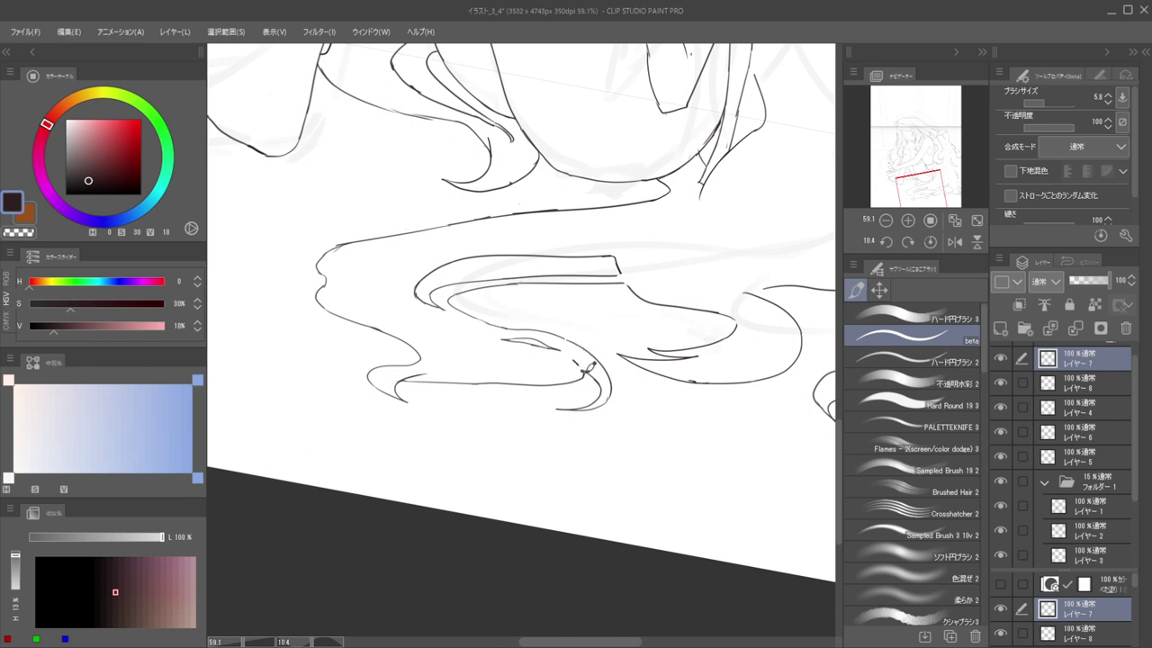
left_click_drag(575, 342, 522, 249)
key("h")
key("h")
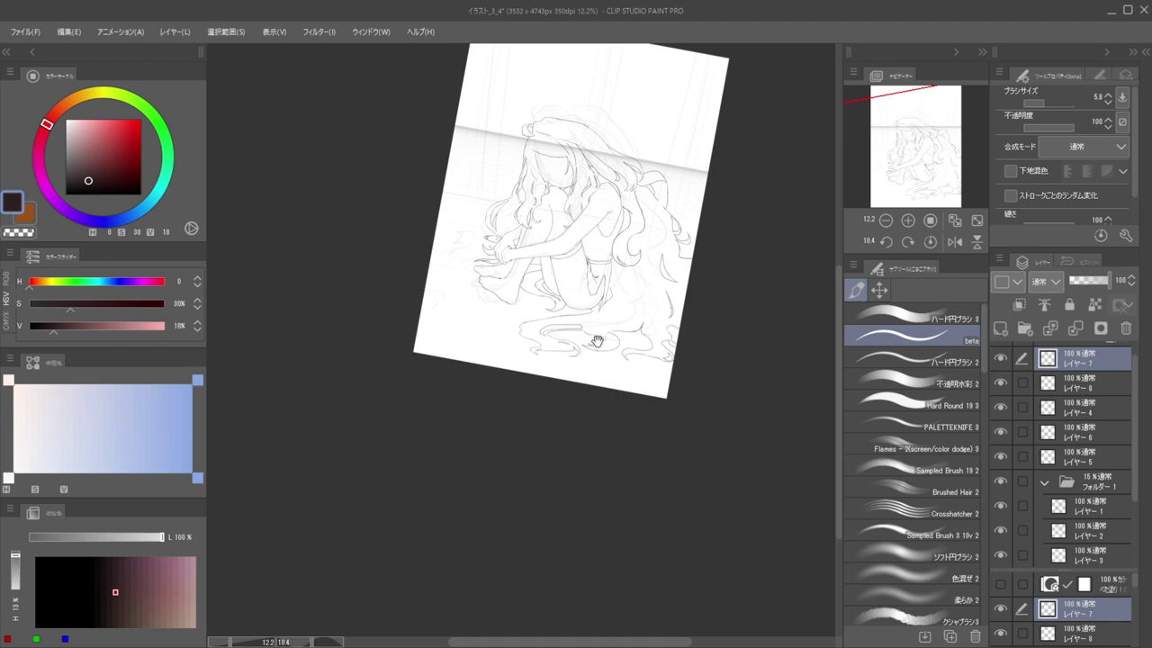
Extend the lower hair stroke leftward and erase the stray curved stroke to tidy the curled tip
left_click_drag(629, 331, 634, 342)
scroll(633, 342, "up", 3)
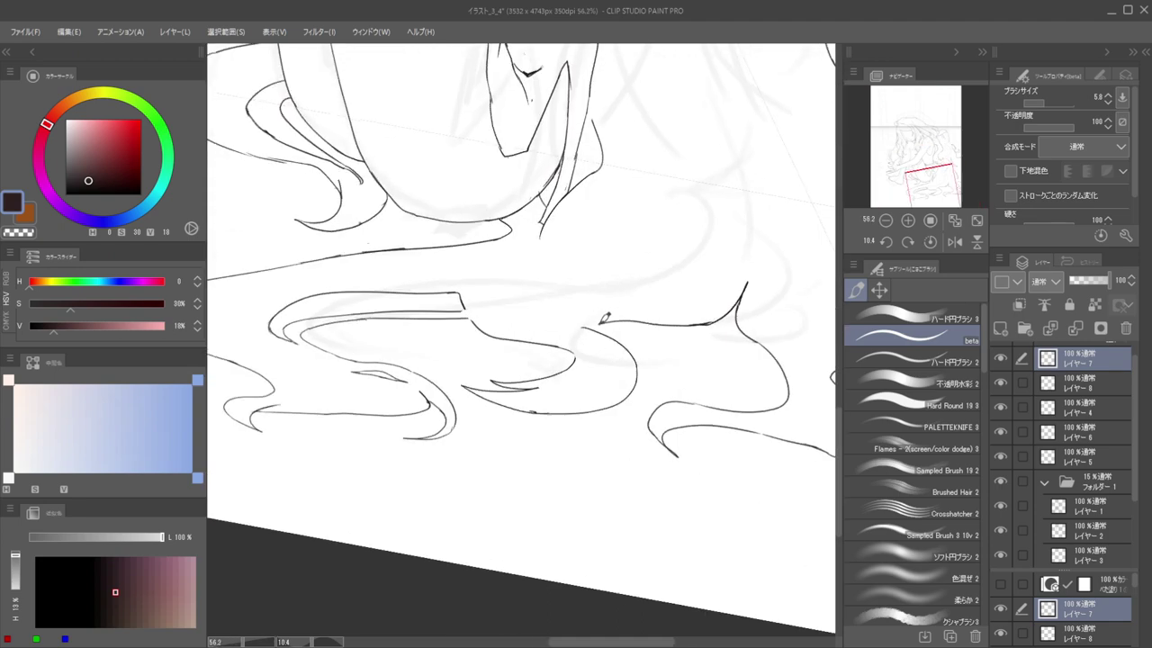
left_click_drag(590, 323, 553, 311)
scroll(575, 326, "down", 6)
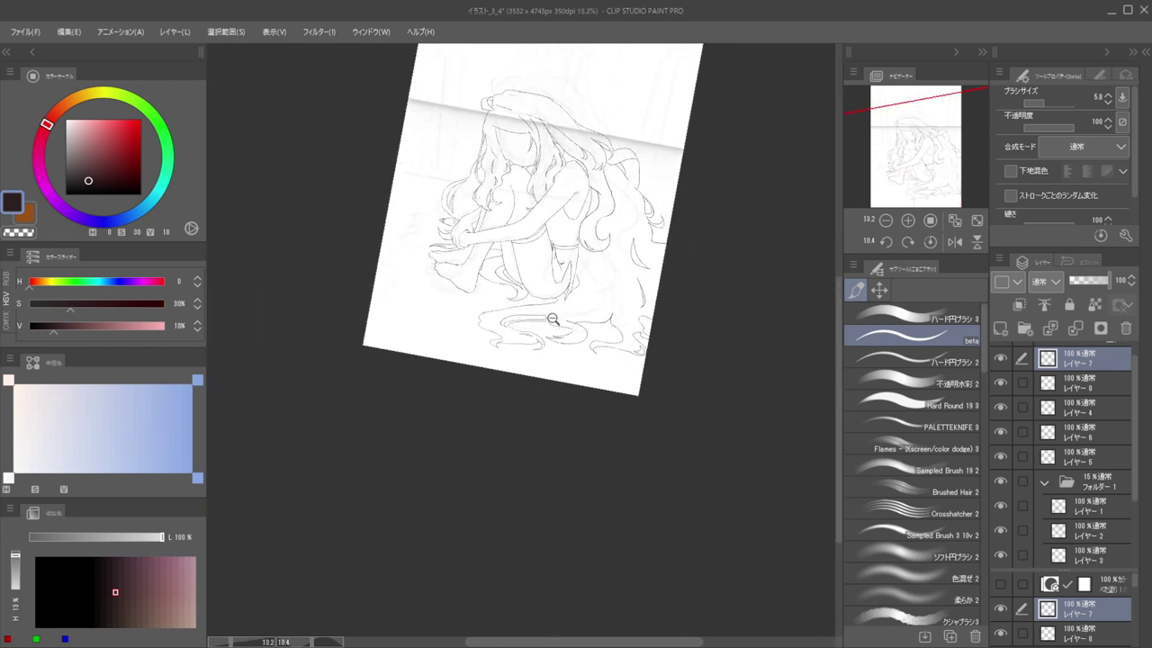
scroll(550, 315, "up", 5)
scroll(540, 309, "down", 5)
scroll(527, 303, "up", 6)
key("e")
mouse_move(660, 297)
left_mouse_down()
mouse_move(615, 340)
mouse_move(681, 327)
left_mouse_up()
key("p")
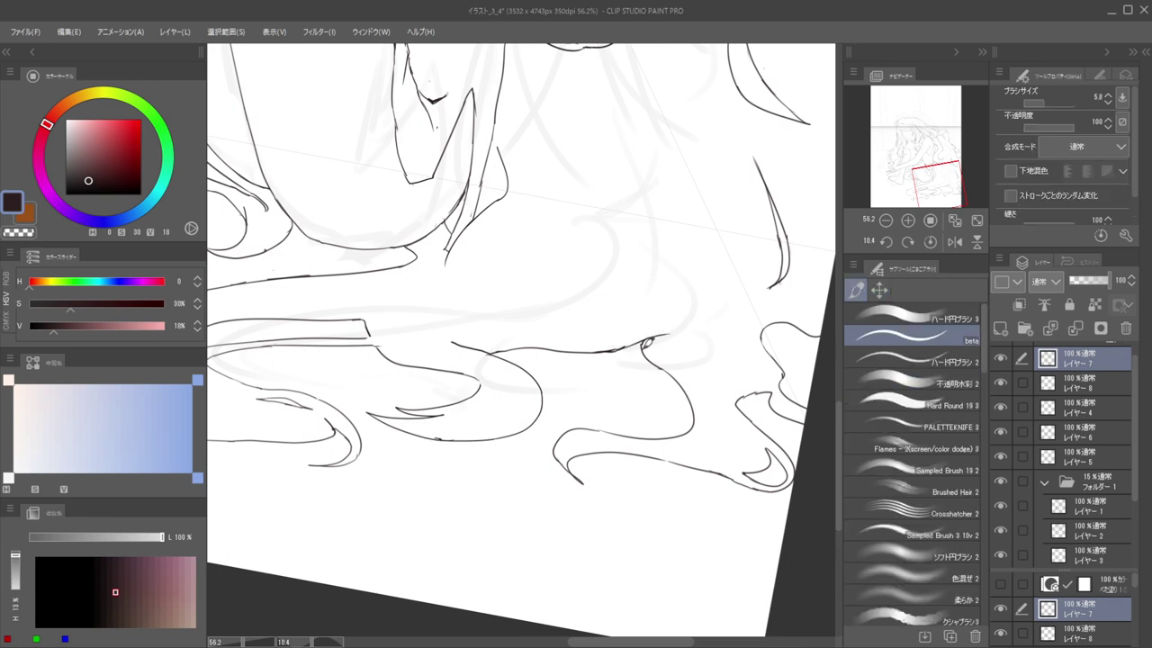
Mirror the view back, then straighten and recentre the tilted page
scroll(675, 326, "up", 1)
key("e")
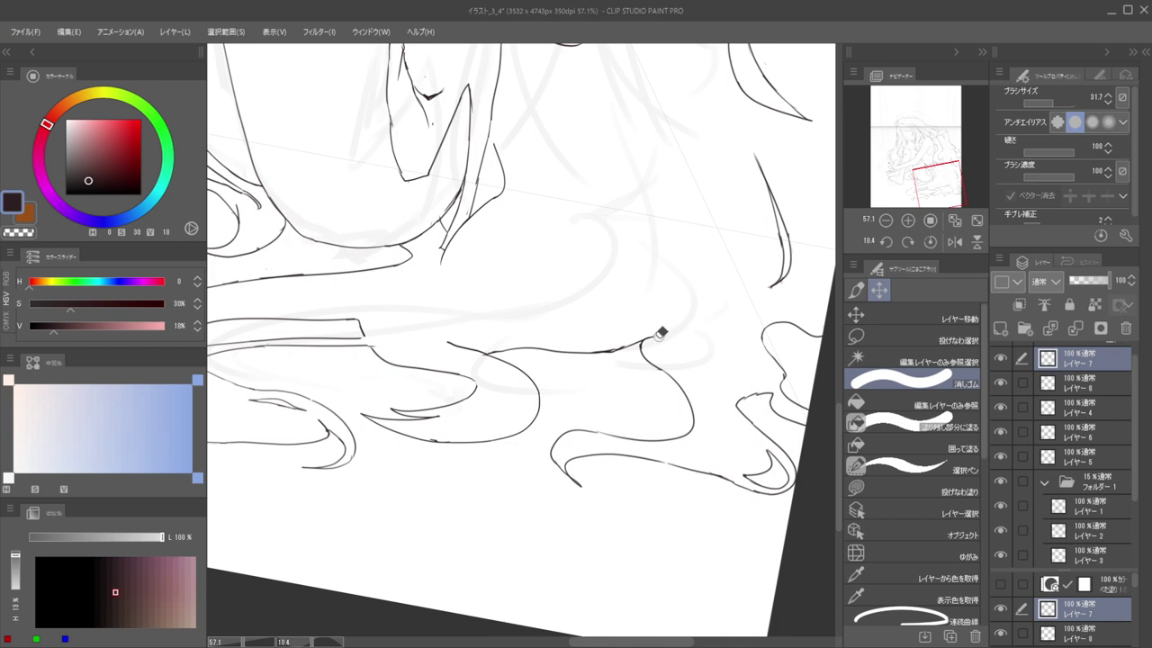
scroll(597, 293, "down", 10)
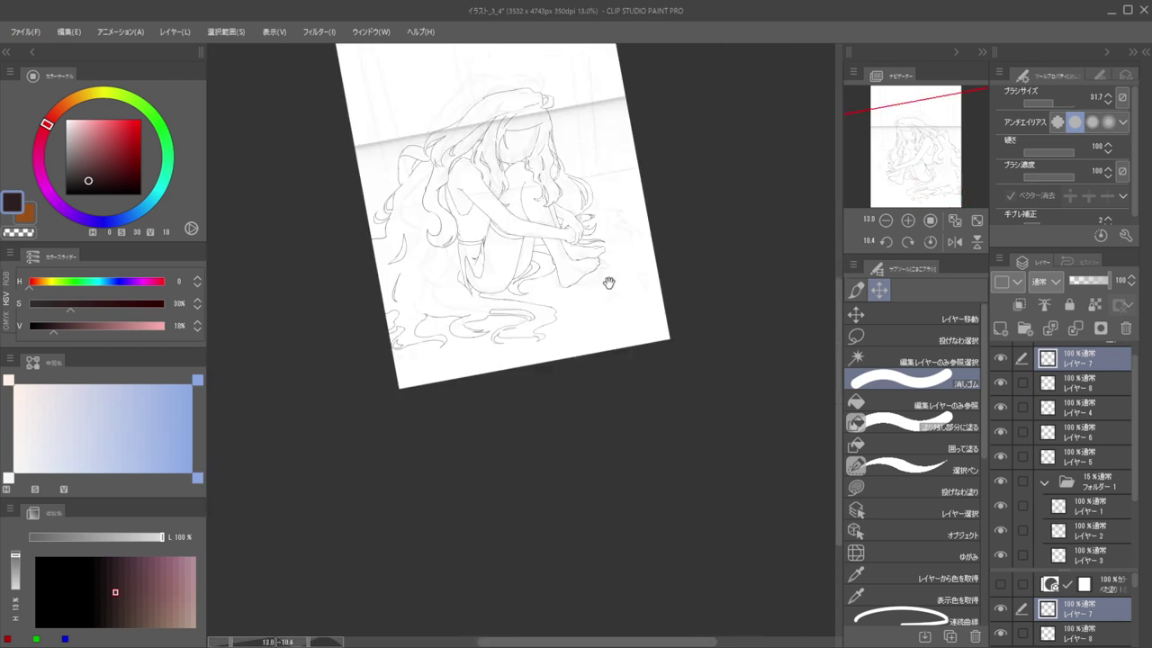
key("h")
left_click_drag(689, 291, 723, 277)
Zoom out, turn the page closer to upright, and zoom in to inspect the hands and feet
left_click(706, 297)
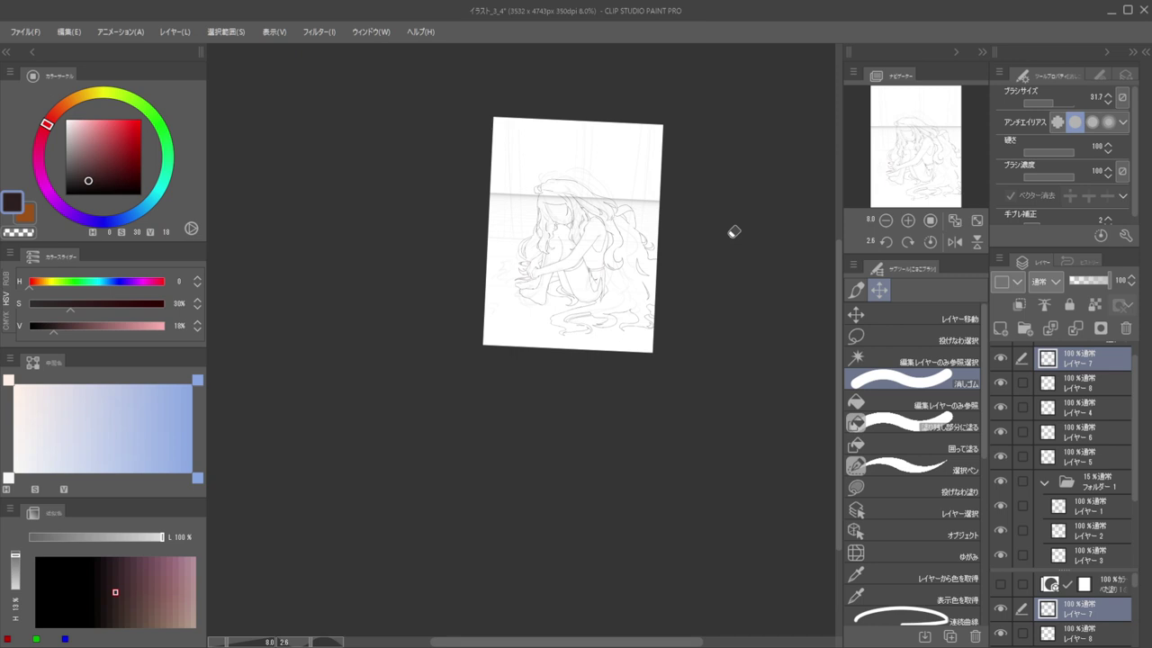
left_click_drag(512, 249, 589, 226)
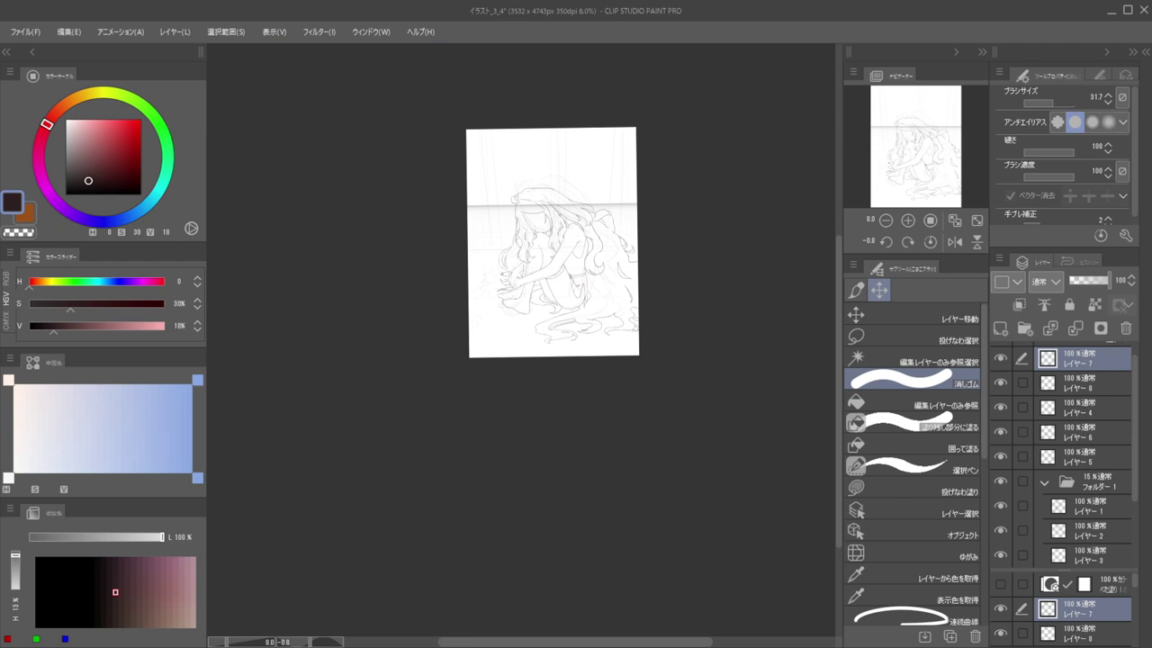
scroll(512, 226, "up", 3)
scroll(561, 185, "up", 1)
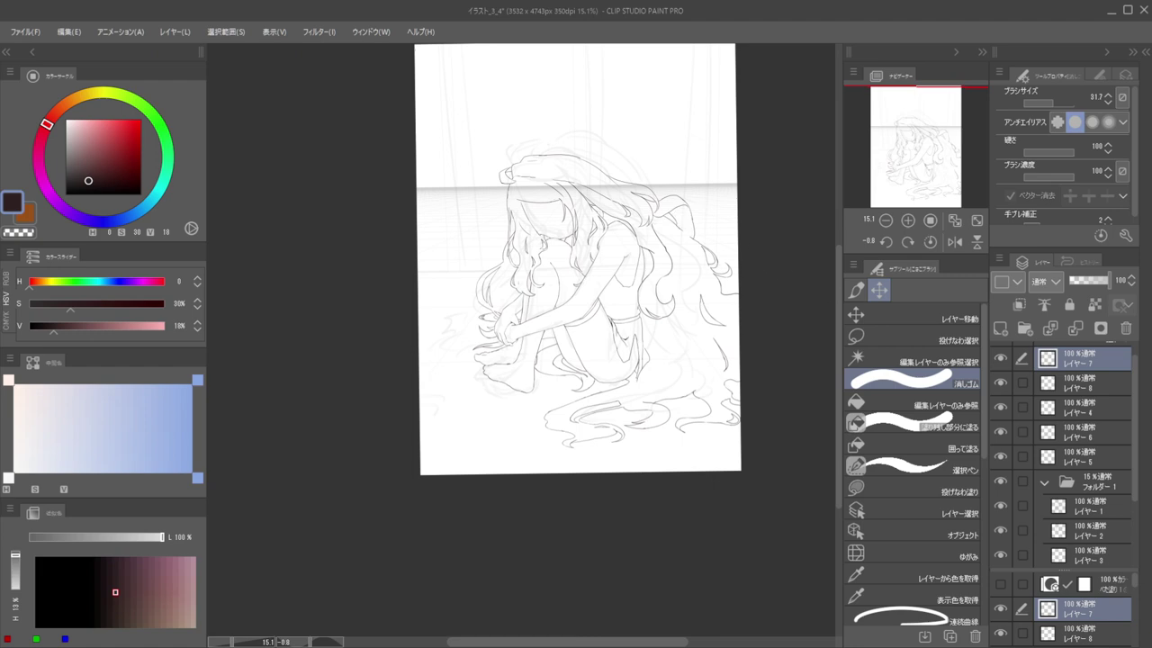
scroll(589, 288, "down", 1)
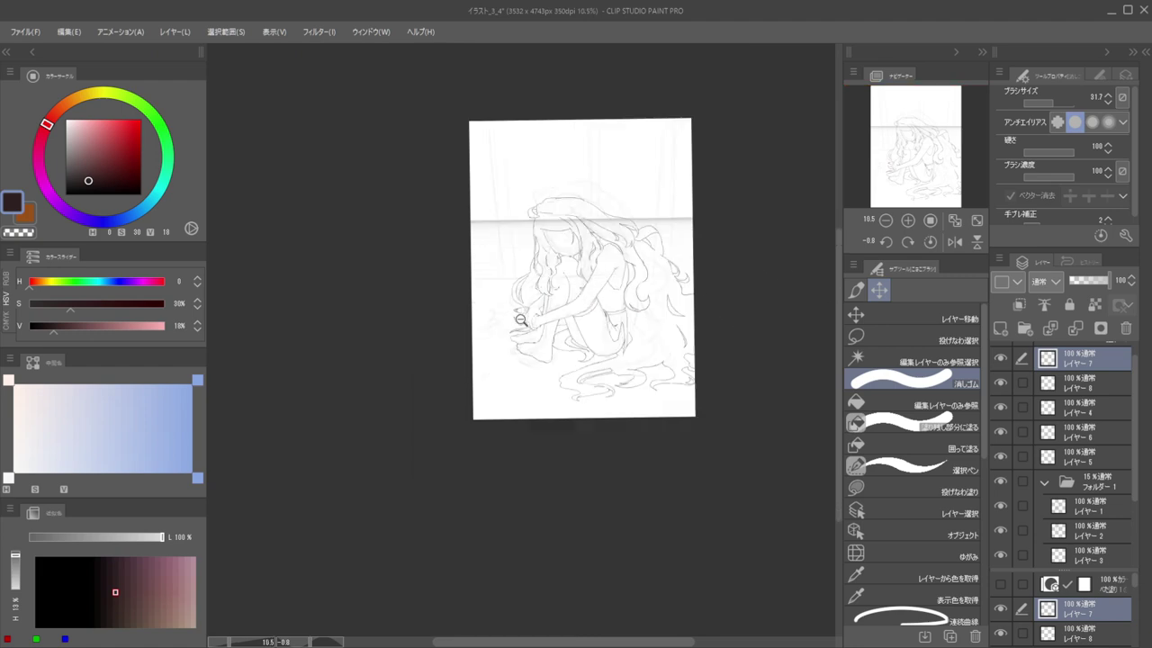
scroll(523, 319, "up", 1)
scroll(489, 321, "up", 2)
scroll(494, 327, "down", 3)
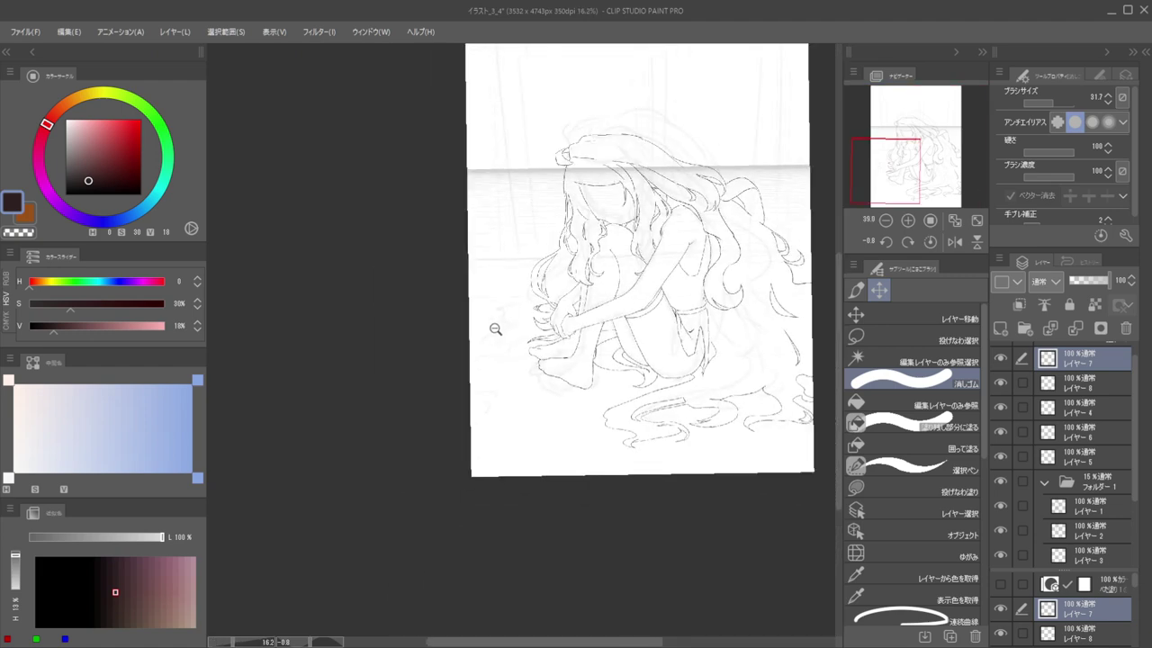
scroll(516, 332, "up", 3)
With the Eraser active, zoom in on the figure's head and hair bow
key("b")
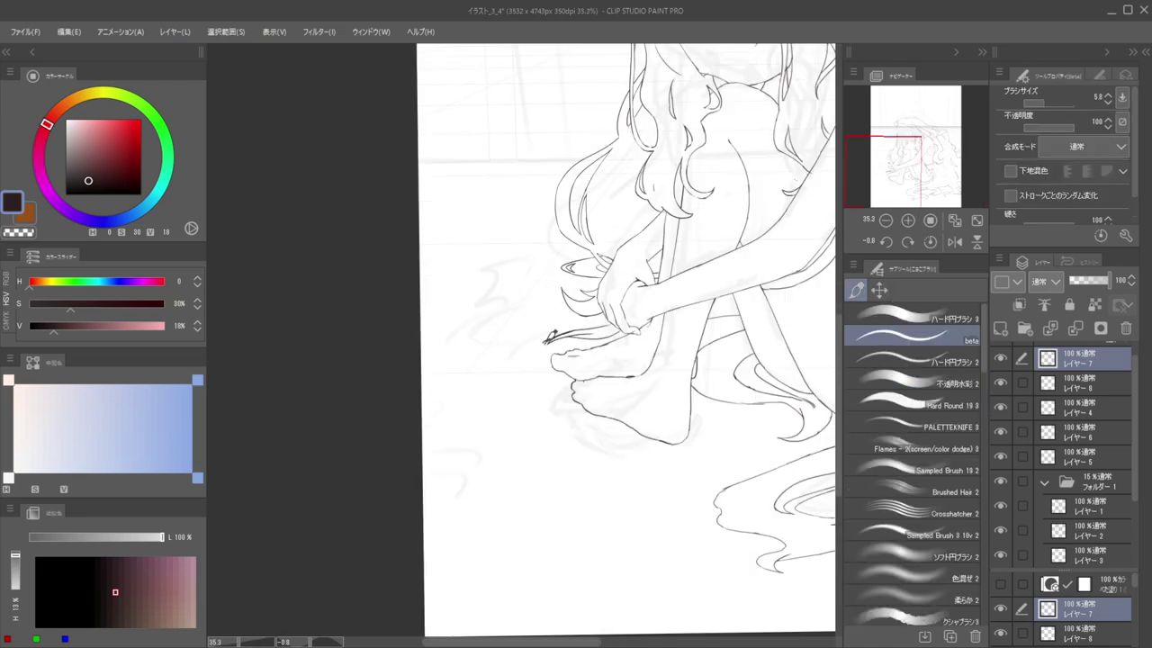
key("e")
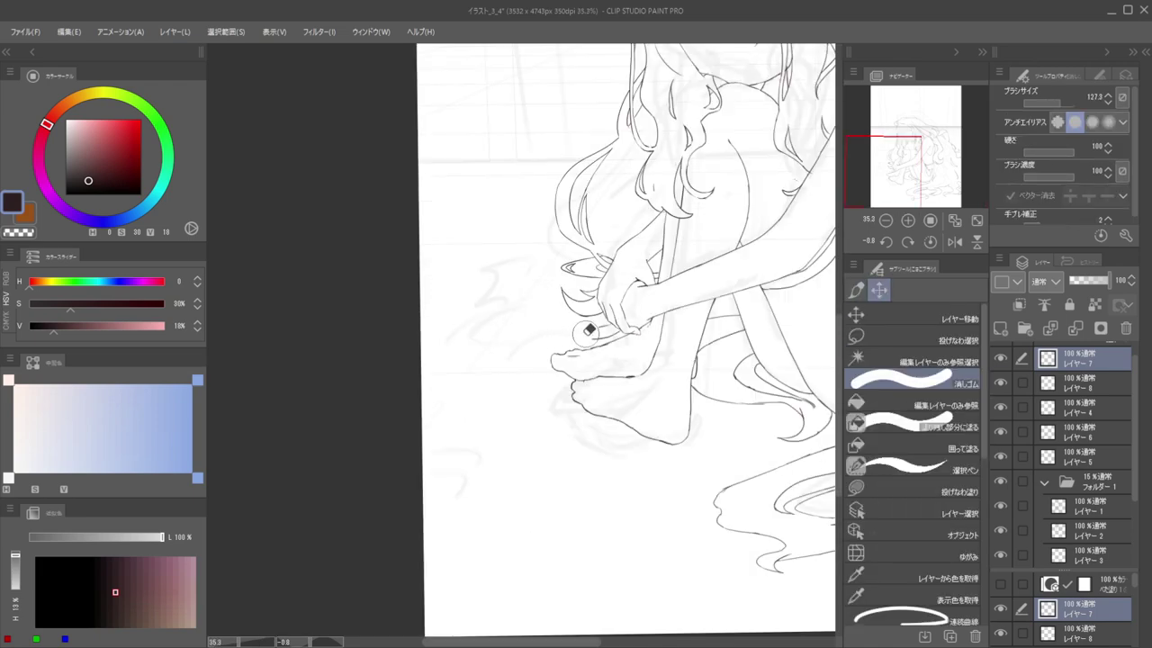
scroll(560, 288, "down", 3)
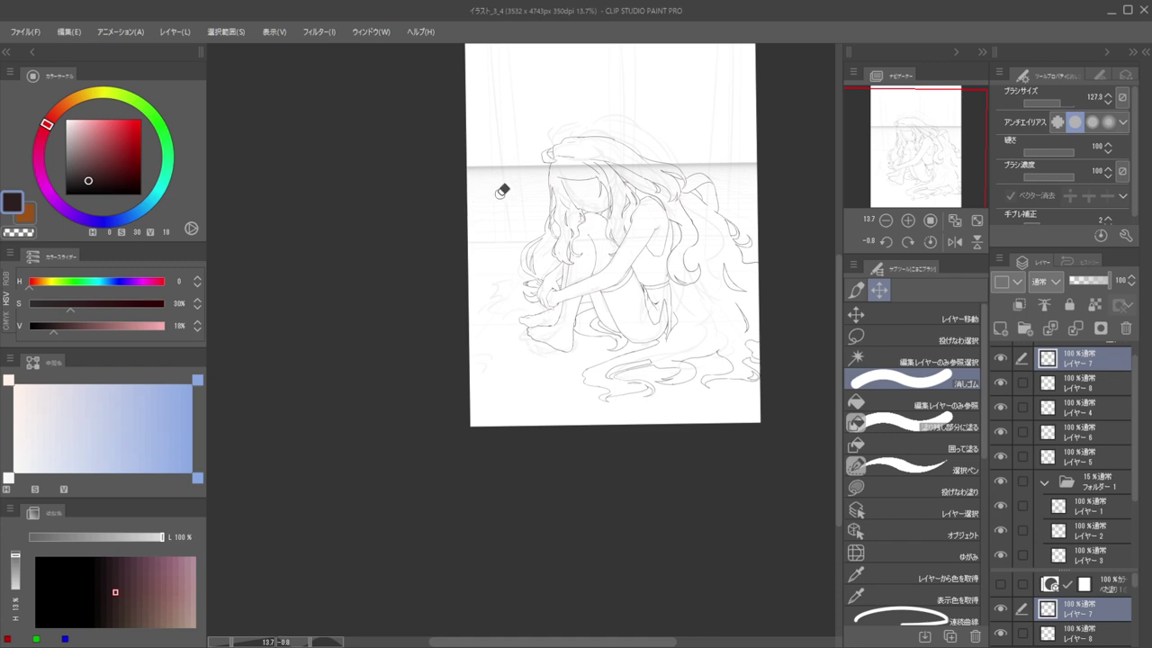
left_click_drag(604, 142, 636, 147)
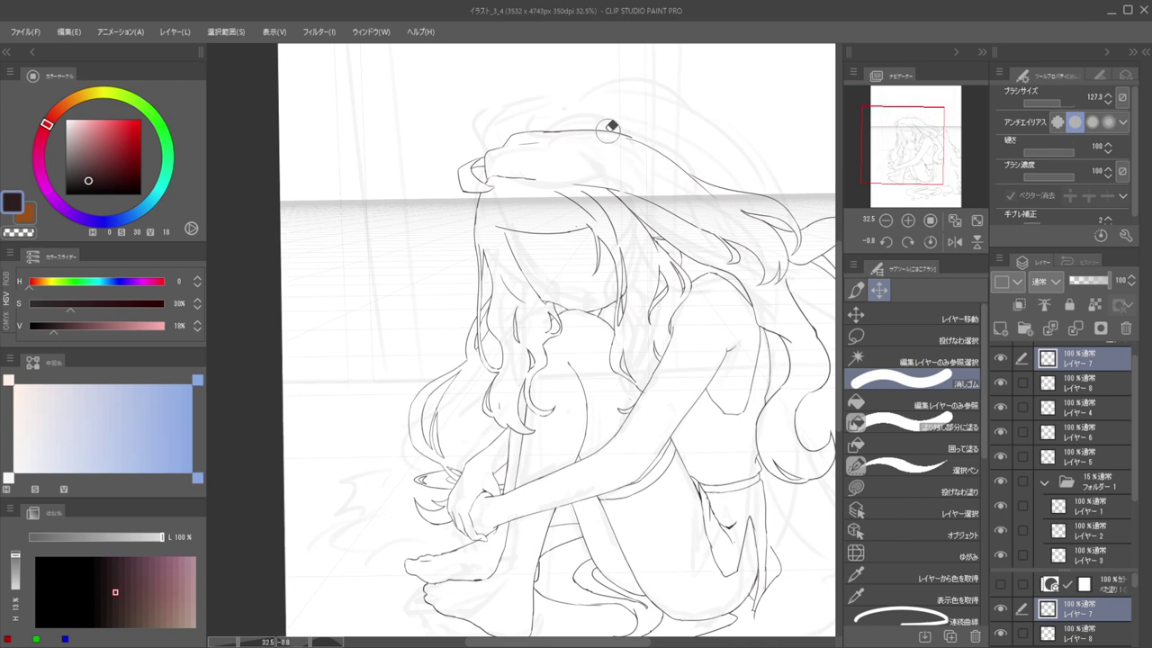
Tilt the canvas about 60° and ink a hair line down the right side, joining the lower hair
mouse_move(663, 128)
left_mouse_down()
mouse_move(624, 321)
mouse_move(624, 258)
mouse_move(613, 319)
left_mouse_up()
key("b")
key("ctrl+z")
left_click_drag(594, 223, 607, 313)
key("ctrl+z")
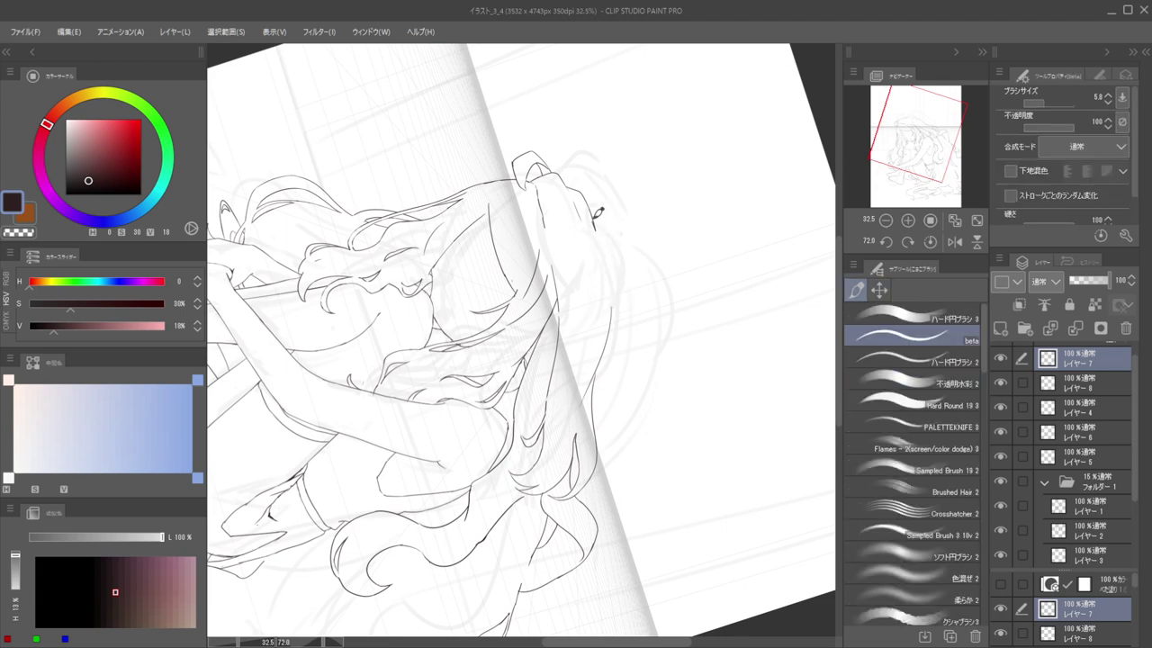
left_click_drag(594, 224, 605, 304)
key("ctrl+z")
key("ctrl+z")
mouse_move(593, 222)
left_mouse_down()
mouse_move(608, 341)
mouse_move(621, 324)
mouse_move(615, 353)
left_mouse_up()
Erase the overlap along the new hair line and the top of the arm contour
key("e")
left_click_drag(552, 273, 495, 274)
mouse_move(615, 233)
left_mouse_down()
mouse_move(599, 221)
mouse_move(513, 243)
mouse_move(603, 306)
mouse_move(568, 240)
mouse_move(625, 259)
left_mouse_up()
key("p")
key("e")
mouse_move(549, 190)
left_mouse_down()
mouse_move(574, 215)
mouse_move(584, 275)
left_mouse_up()
mouse_move(550, 216)
left_mouse_down()
mouse_move(615, 212)
mouse_move(597, 346)
left_mouse_up()
Add a short dark ink stroke, then zoom out and rotate the canvas to about 66°
key("p")
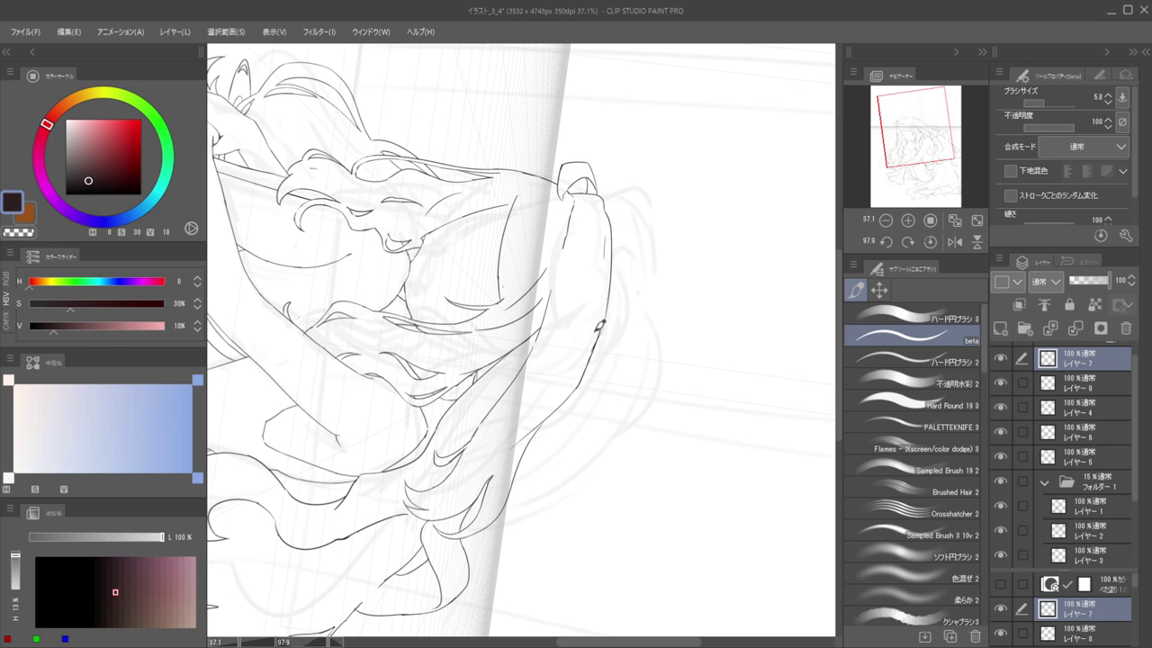
key("e")
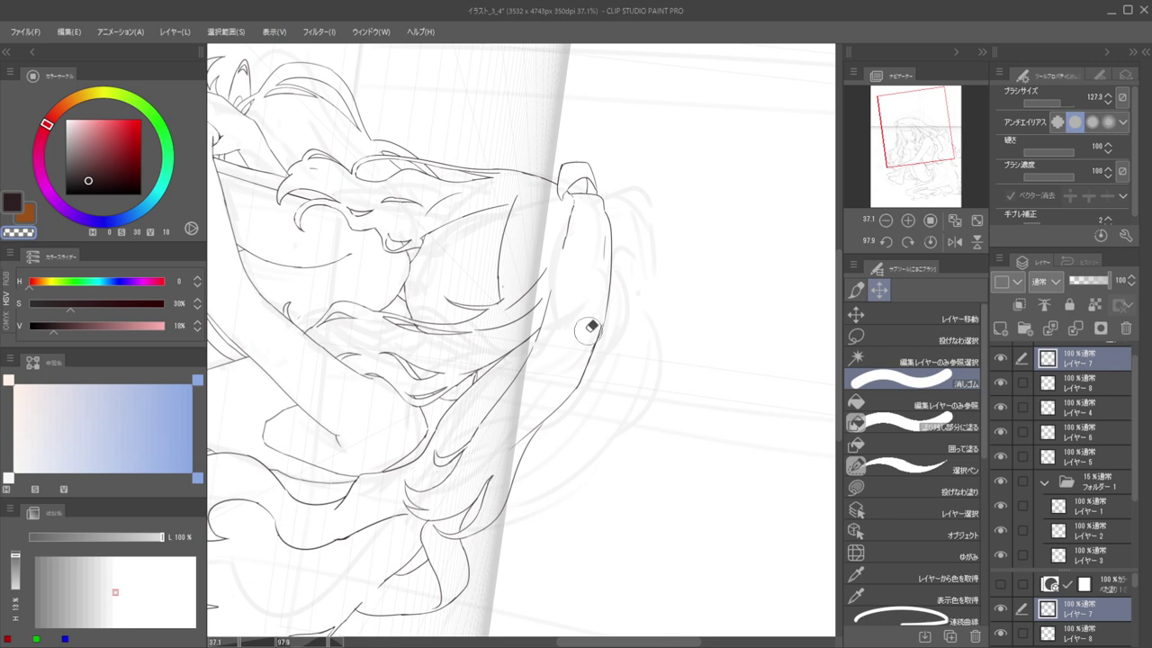
key("p")
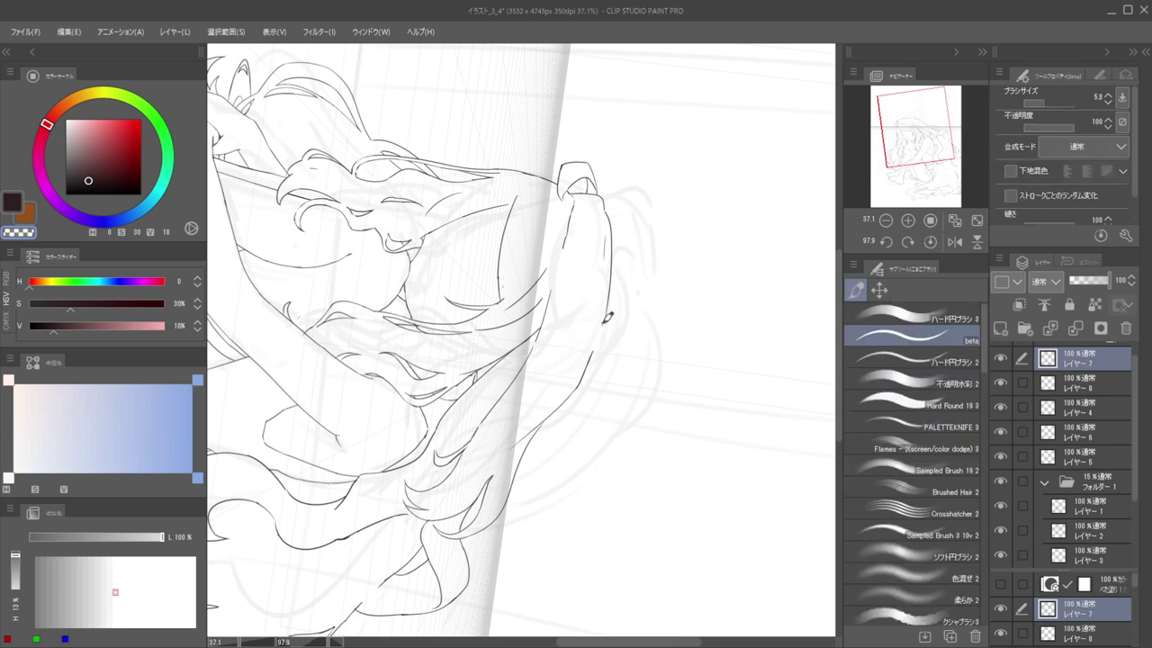
key("c")
left_click_drag(590, 358, 598, 341)
left_click_drag(653, 232, 737, 242)
left_click_drag(714, 242, 604, 232)
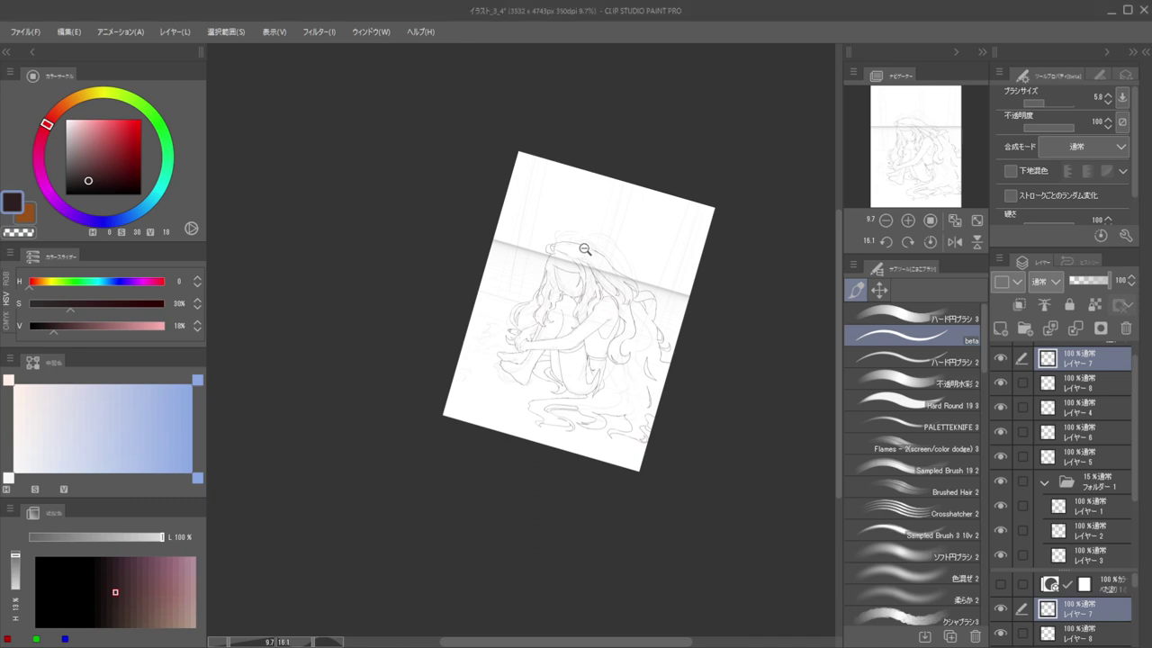
Mirror the view, rotate it to about -70°, and ink the hair outline curving down from the head
scroll(587, 244, "up", 5)
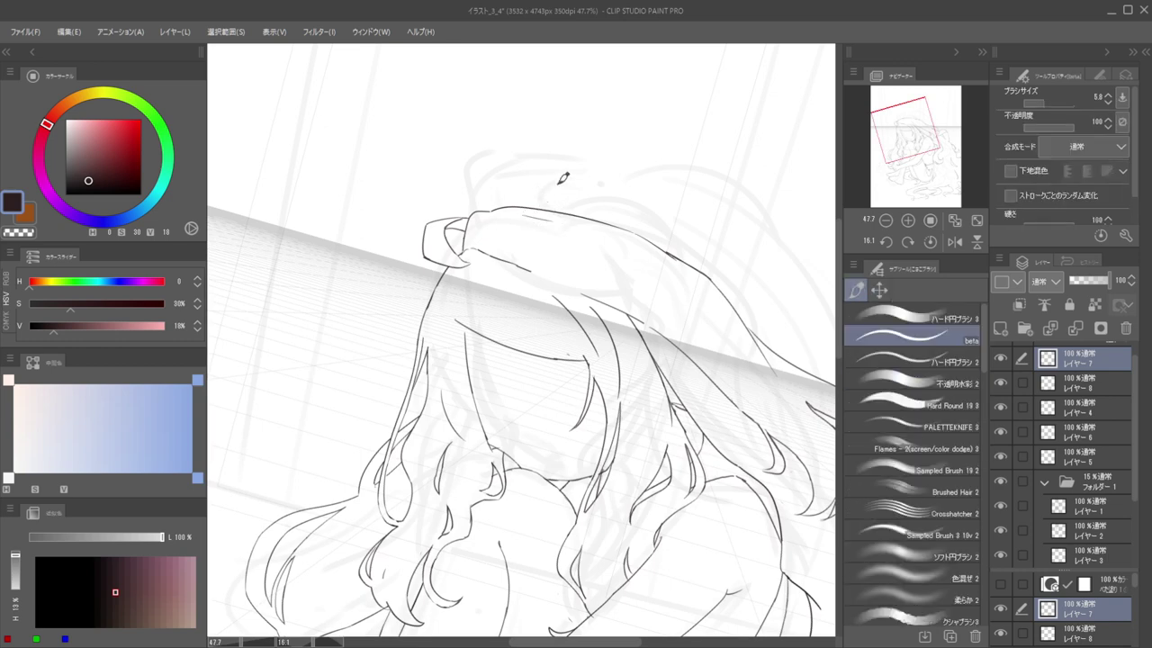
scroll(564, 177, "down", 4)
scroll(586, 216, "up", 3)
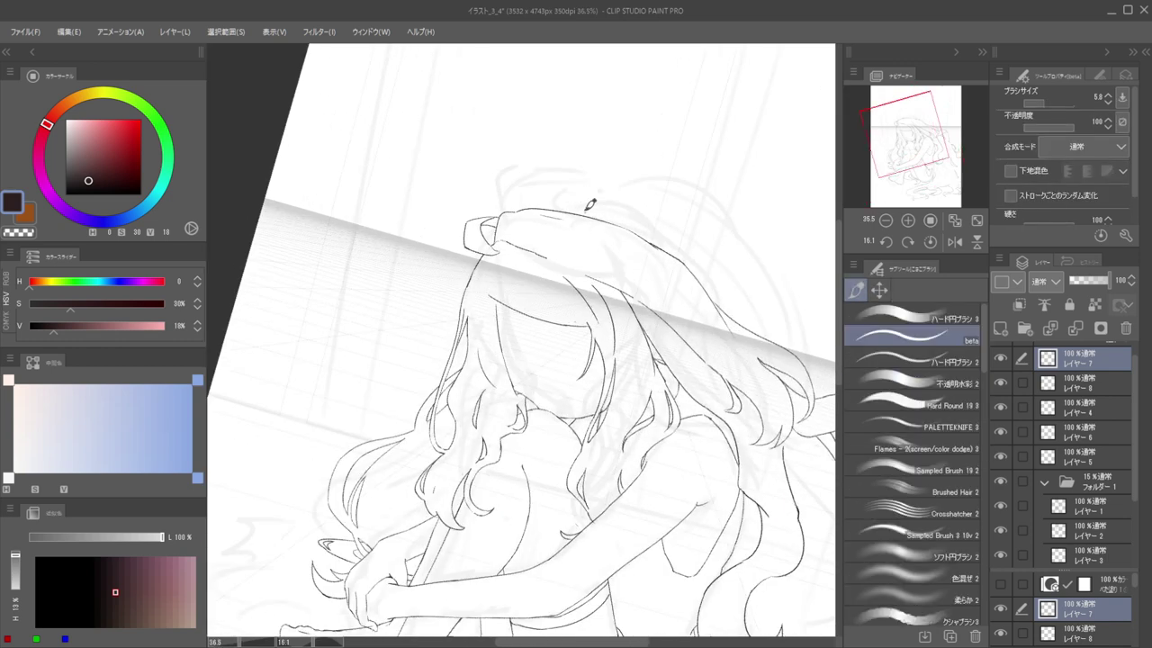
key("h")
mouse_move(701, 274)
left_mouse_down()
mouse_move(681, 139)
mouse_move(634, 119)
left_mouse_up()
key("e")
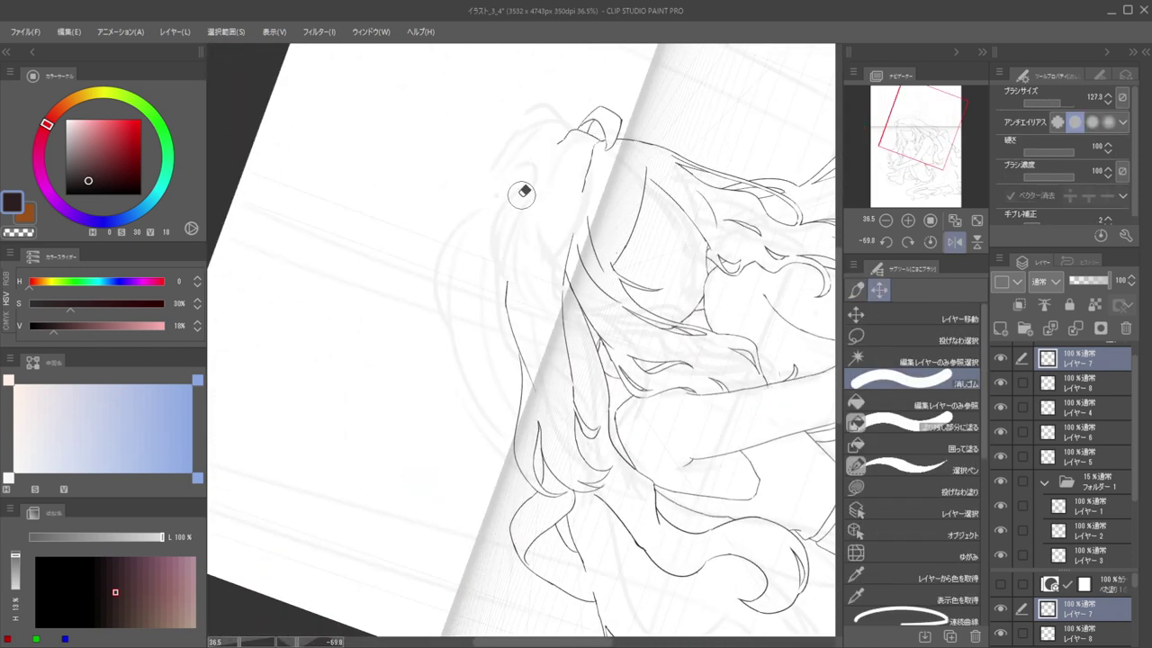
key("p")
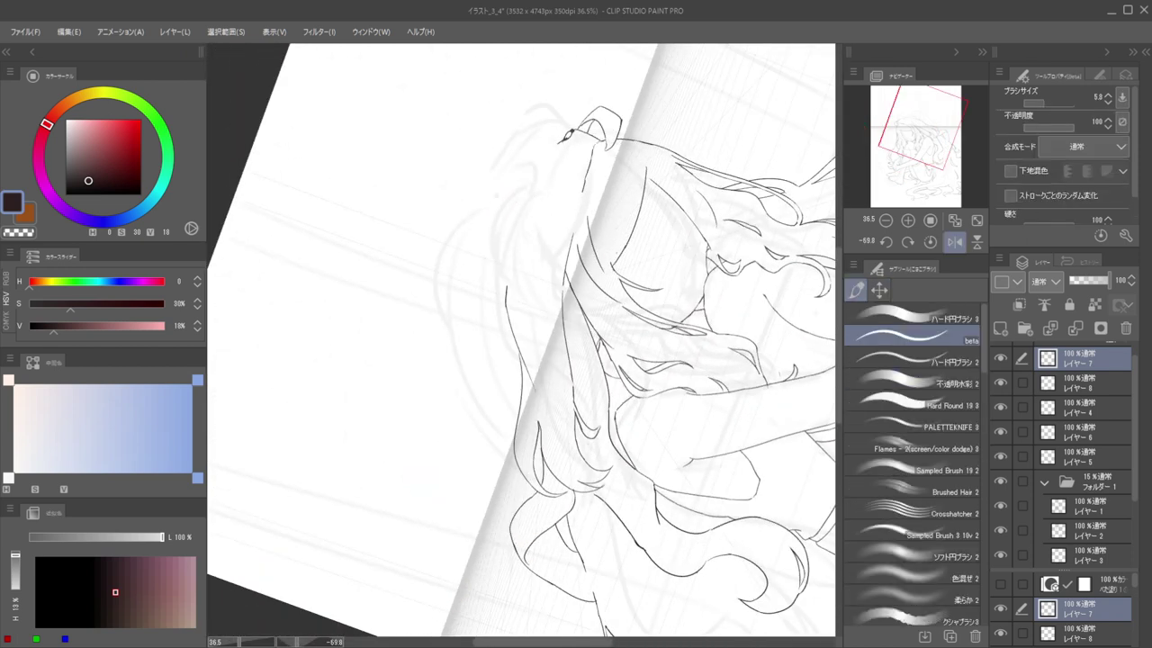
mouse_move(562, 138)
left_mouse_down()
mouse_move(518, 201)
mouse_move(517, 314)
left_mouse_up()
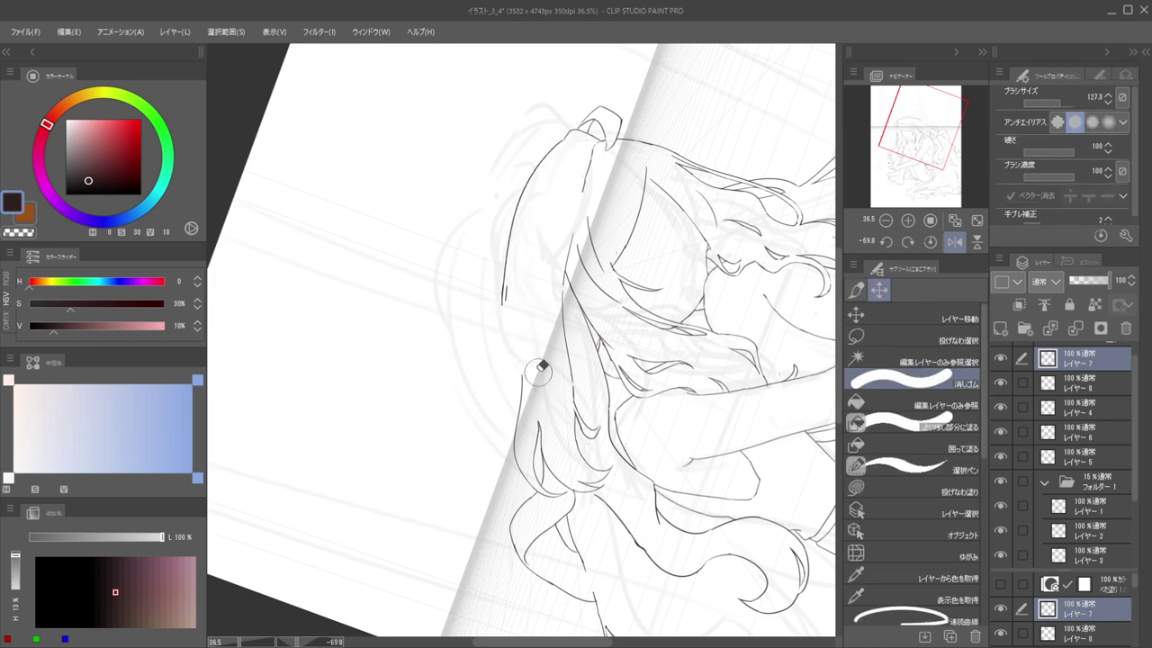
left_click_drag(501, 303, 511, 271)
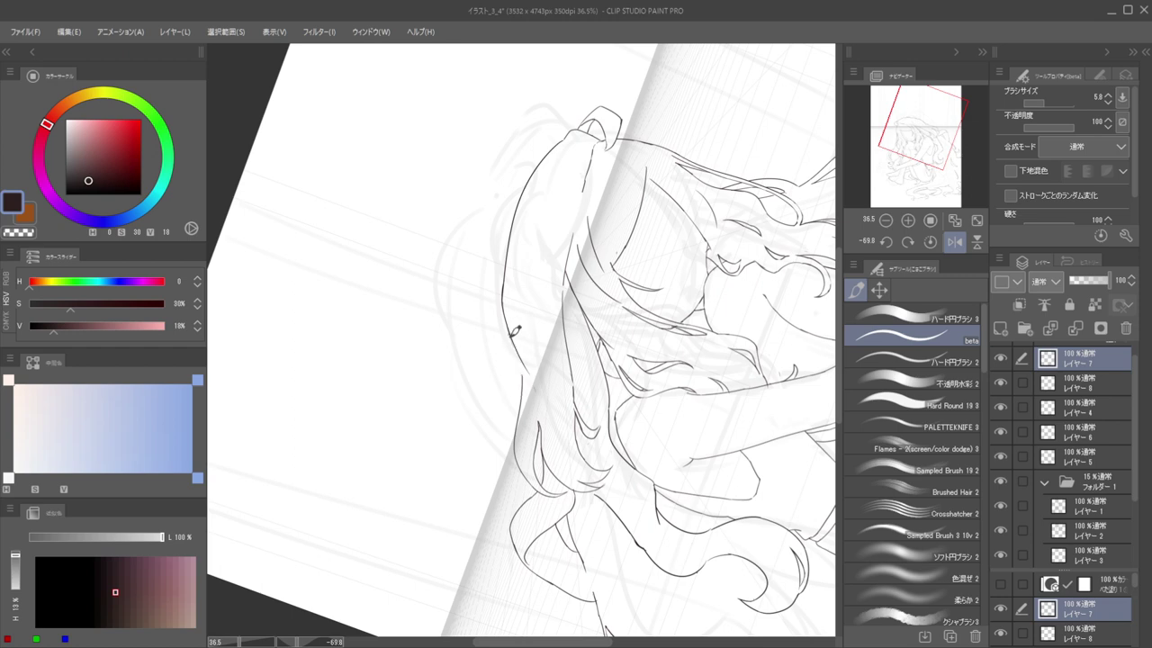
Zoom out, rotate the canvas to about -55°, and extend the hair stroke further down
left_click_drag(493, 307, 423, 311)
left_click_drag(565, 273, 598, 324)
left_click_drag(594, 286, 526, 256)
scroll(515, 319, "up", 5)
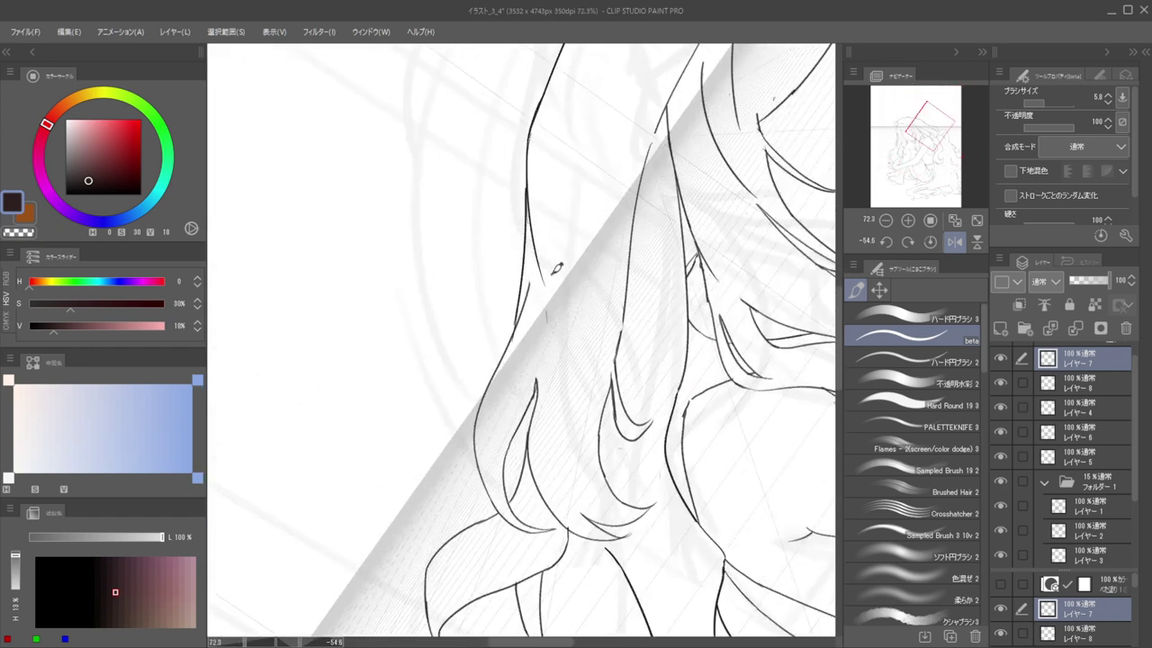
key("e")
key("b")
left_click_drag(534, 244, 542, 332)
Add a small stroke at the hair bow
scroll(533, 326, "down", 5)
scroll(550, 256, "up", 2)
scroll(572, 251, "down", 3)
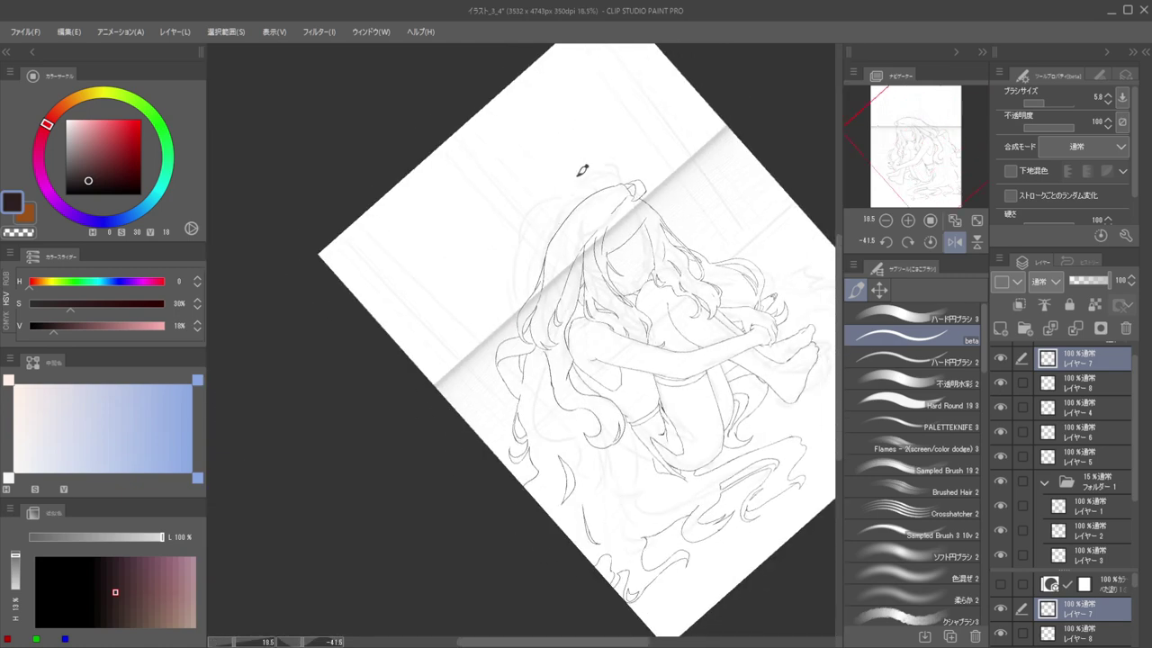
scroll(582, 170, "up", 3)
scroll(648, 189, "up", 3)
mouse_move(679, 184)
left_mouse_down()
mouse_move(702, 183)
mouse_move(719, 216)
left_mouse_up()
Recentre the figure and erase the curved stroke and overshooting line at the bow with a smaller eraser
scroll(666, 195, "down", 4)
key("h")
key("h")
scroll(634, 196, "up", 2)
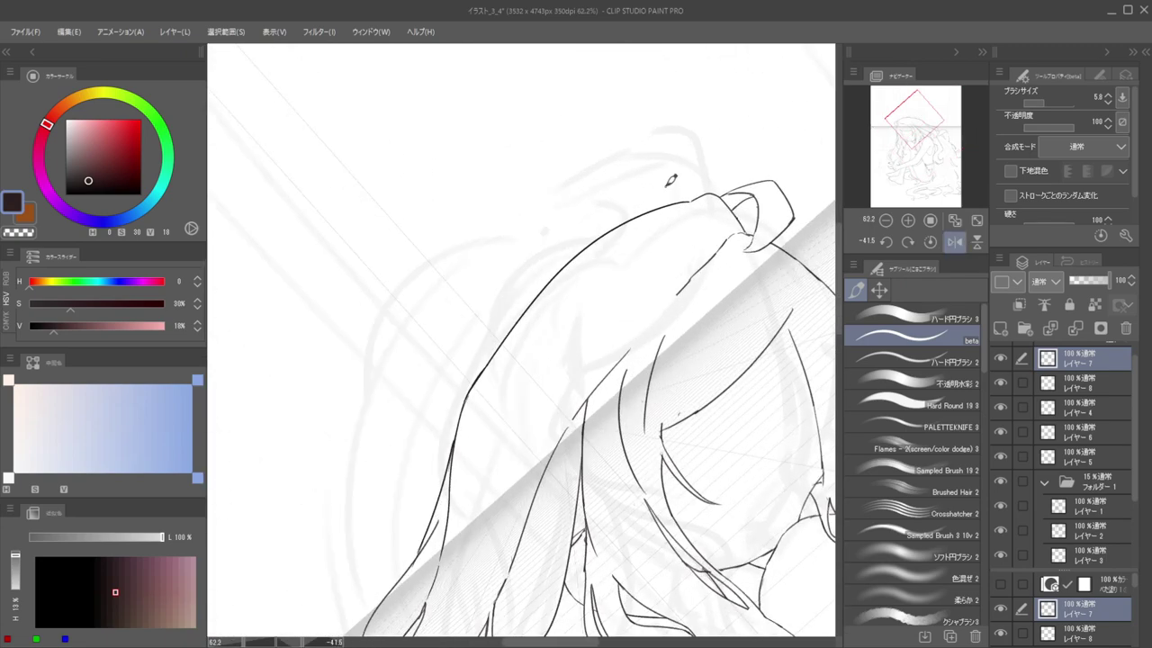
scroll(733, 243, "up", 3)
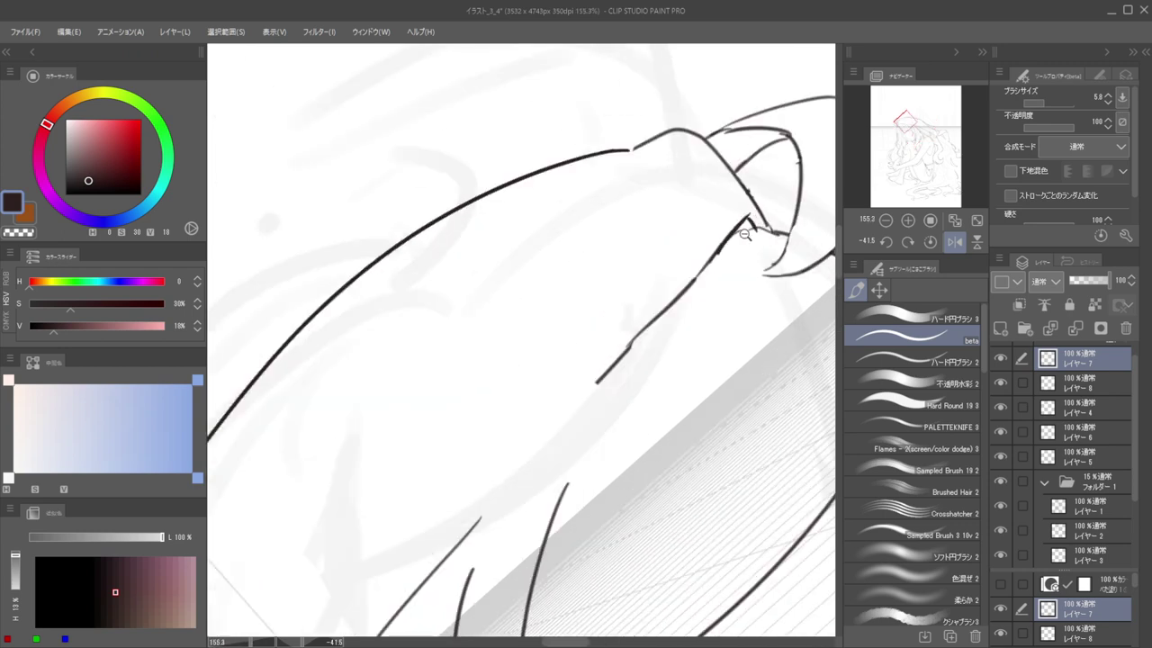
scroll(752, 236, "down", 5)
key("h")
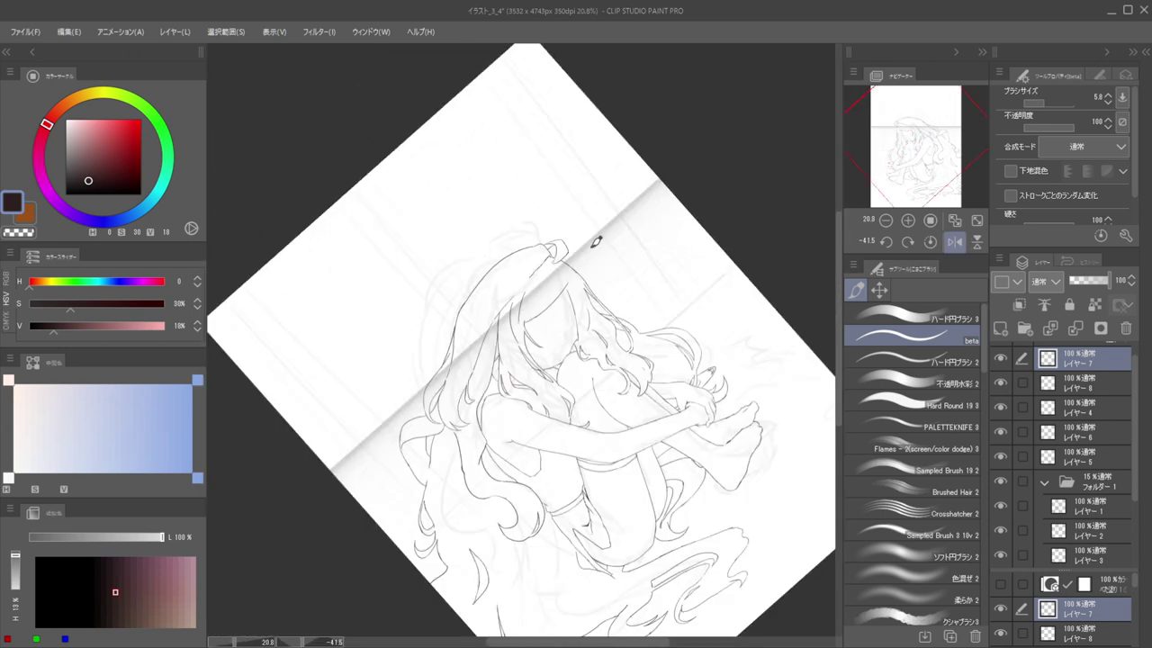
left_click_drag(519, 226, 622, 180)
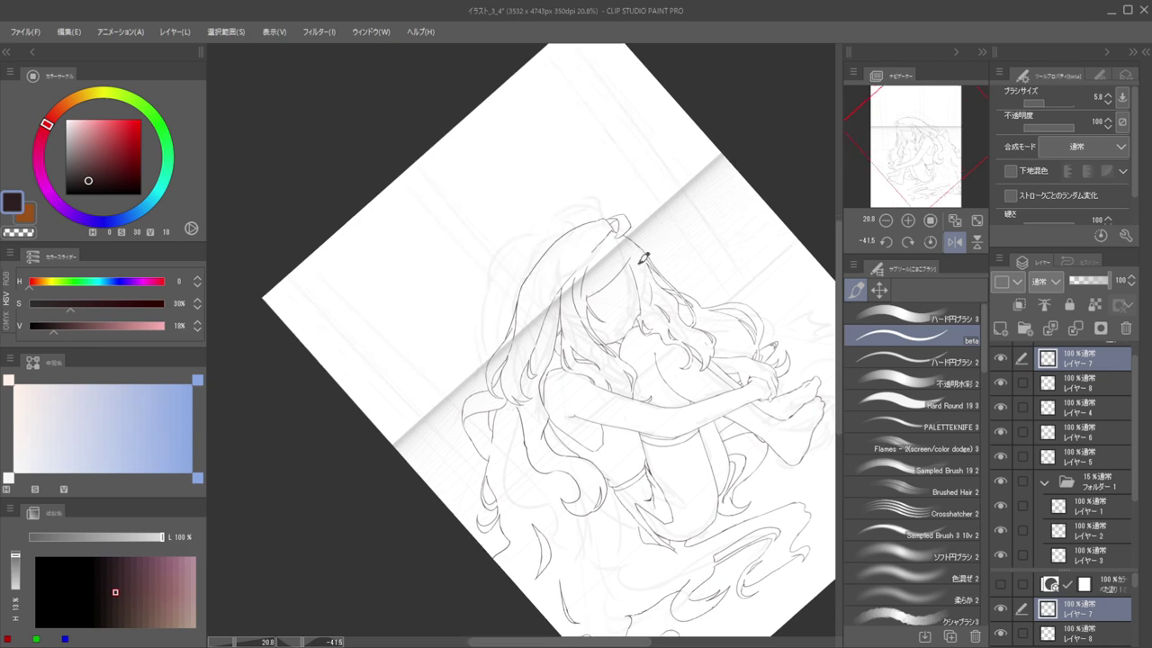
key("h")
scroll(611, 261, "up", 5)
key("e")
left_click_drag(593, 221, 686, 180)
left_click_drag(672, 217, 571, 267)
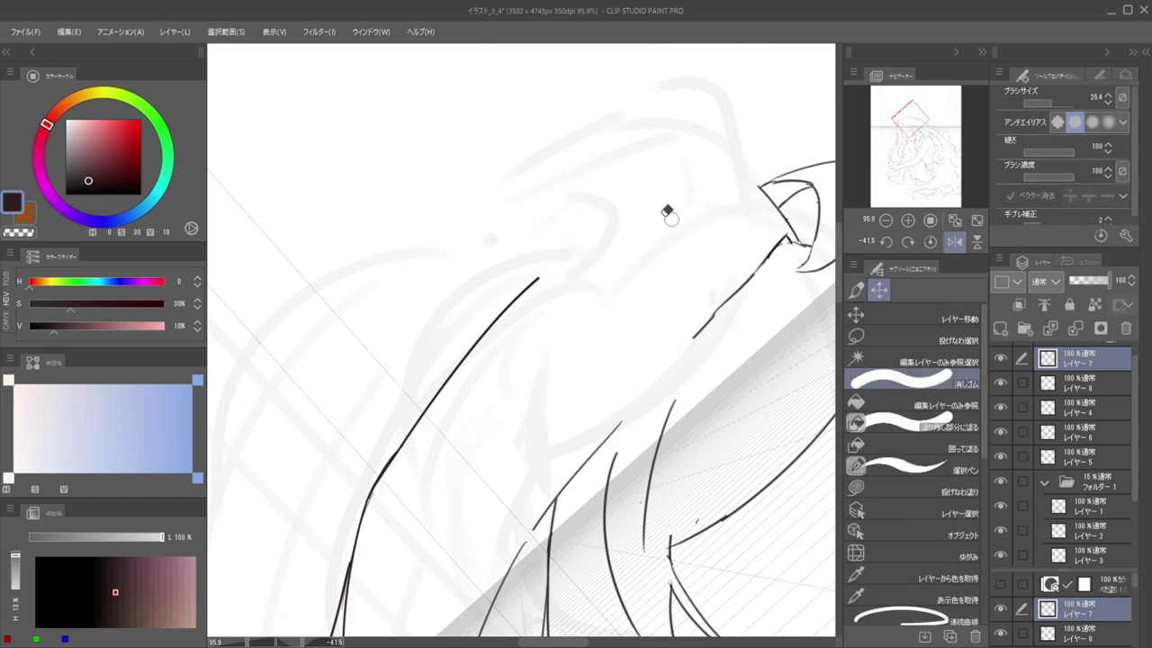
mouse_move(768, 201)
left_mouse_down()
mouse_move(790, 234)
mouse_move(777, 240)
mouse_move(794, 239)
mouse_move(796, 227)
mouse_move(751, 187)
mouse_move(765, 189)
mouse_move(677, 202)
mouse_move(589, 241)
mouse_move(560, 245)
left_mouse_up()
Ink the head outline leftward from the bow to the existing line, plus a thin hair strand
key("b")
key("ctrl+z")
scroll(580, 236, "down", 5)
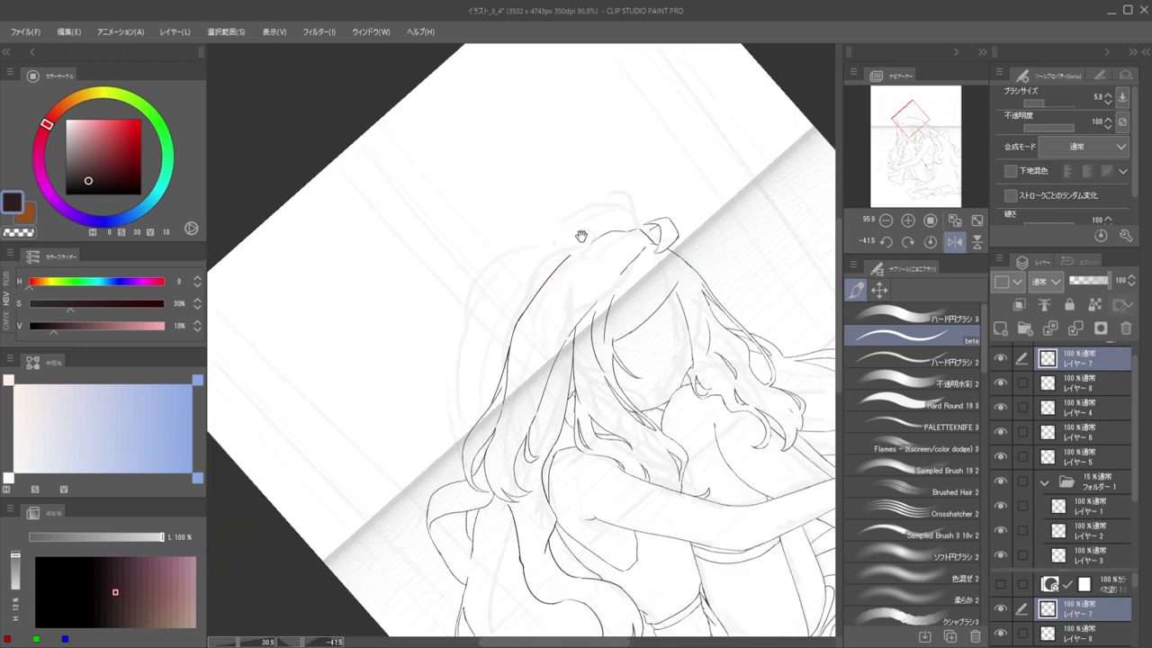
scroll(580, 236, "up", 3)
mouse_move(685, 211)
left_mouse_down()
mouse_move(633, 216)
mouse_move(557, 272)
left_mouse_up()
key("ctrl+z")
left_click_drag(635, 214, 555, 268)
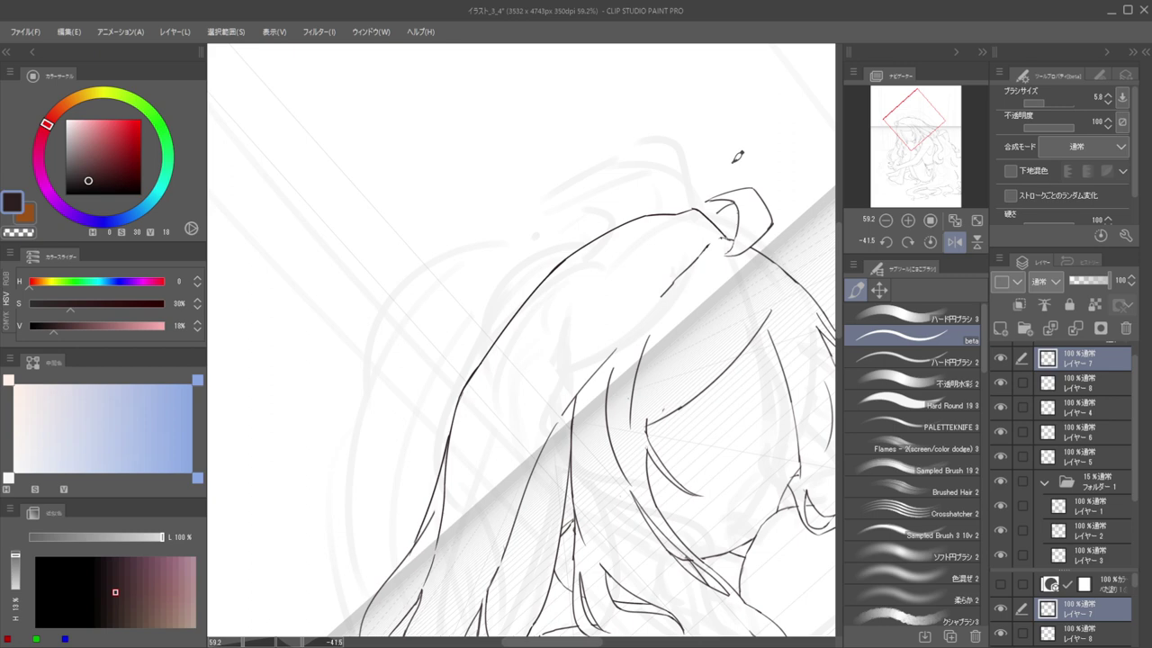
left_click_drag(679, 216, 622, 246)
key("ctrl+z")
left_click_drag(678, 221, 631, 245)
Mirror the view and ink a long hair line running down-left from the bow
key("e")
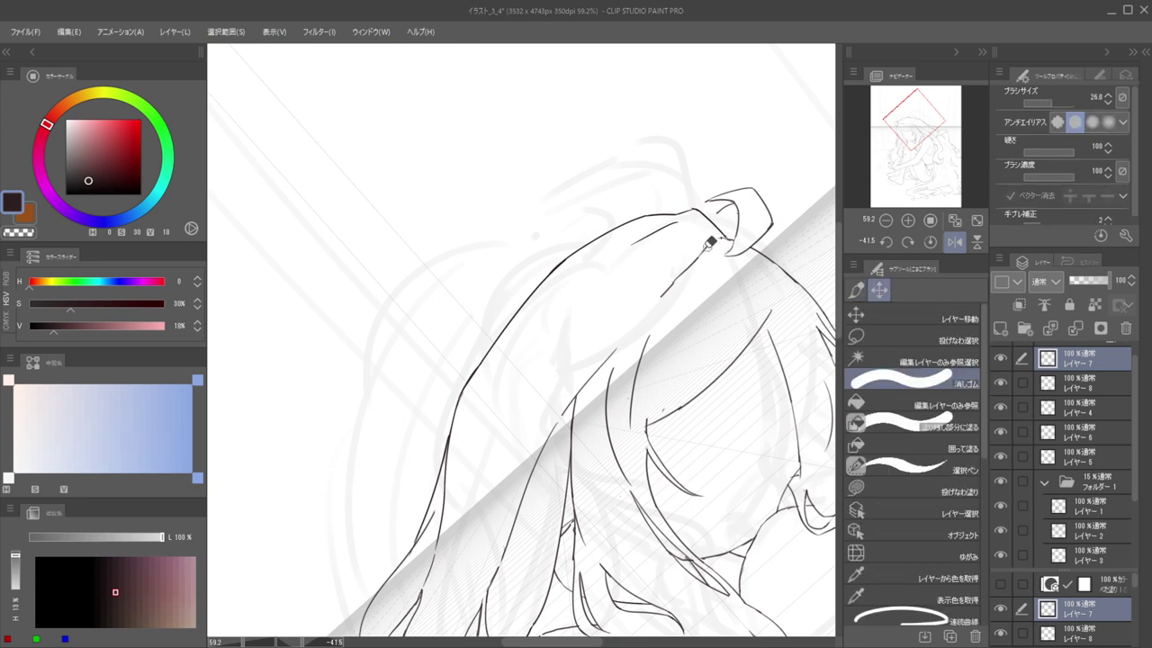
key("p")
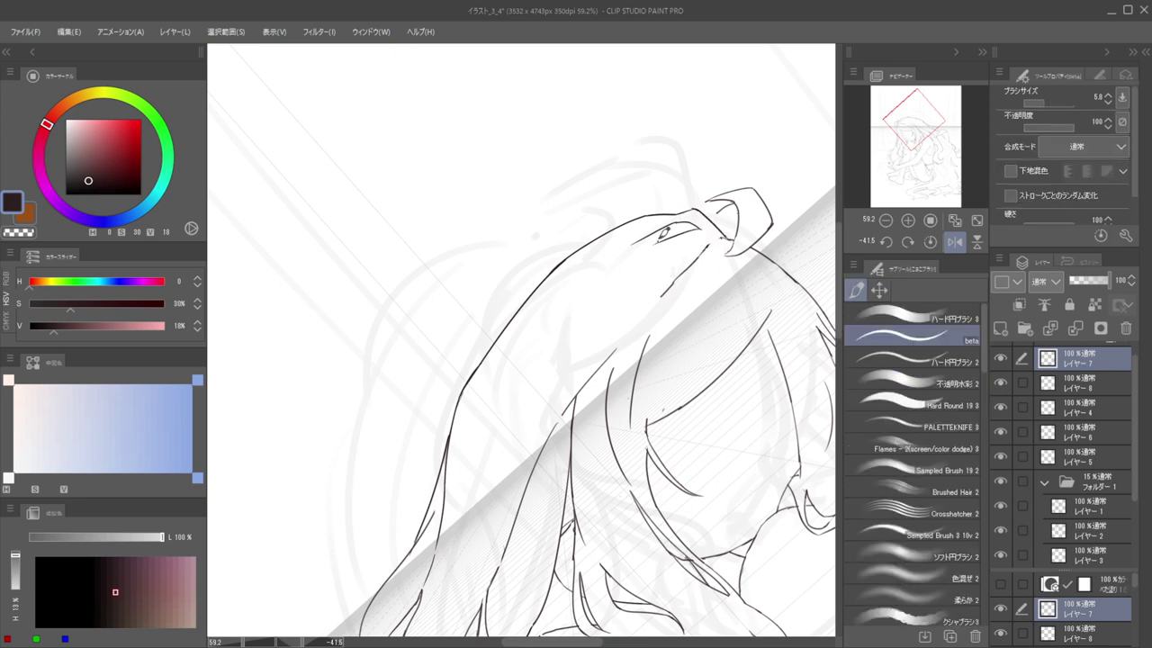
scroll(657, 225, "down", 4)
key("h")
mouse_move(646, 235)
left_mouse_down()
mouse_move(743, 250)
mouse_move(699, 259)
mouse_move(710, 180)
mouse_move(752, 144)
mouse_move(609, 301)
left_mouse_up()
scroll(501, 257, "up", 6)
key("e")
key("p")
key("ctrl+z")
key("ctrl+z")
key("ctrl+z")
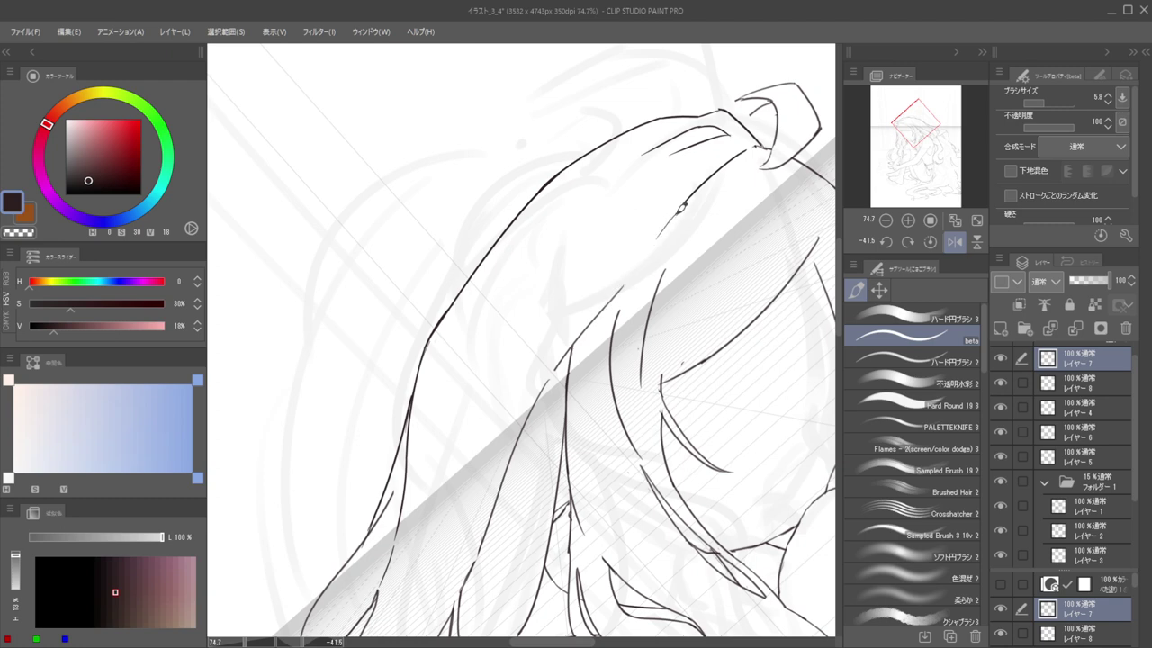
left_click_drag(681, 208, 601, 302)
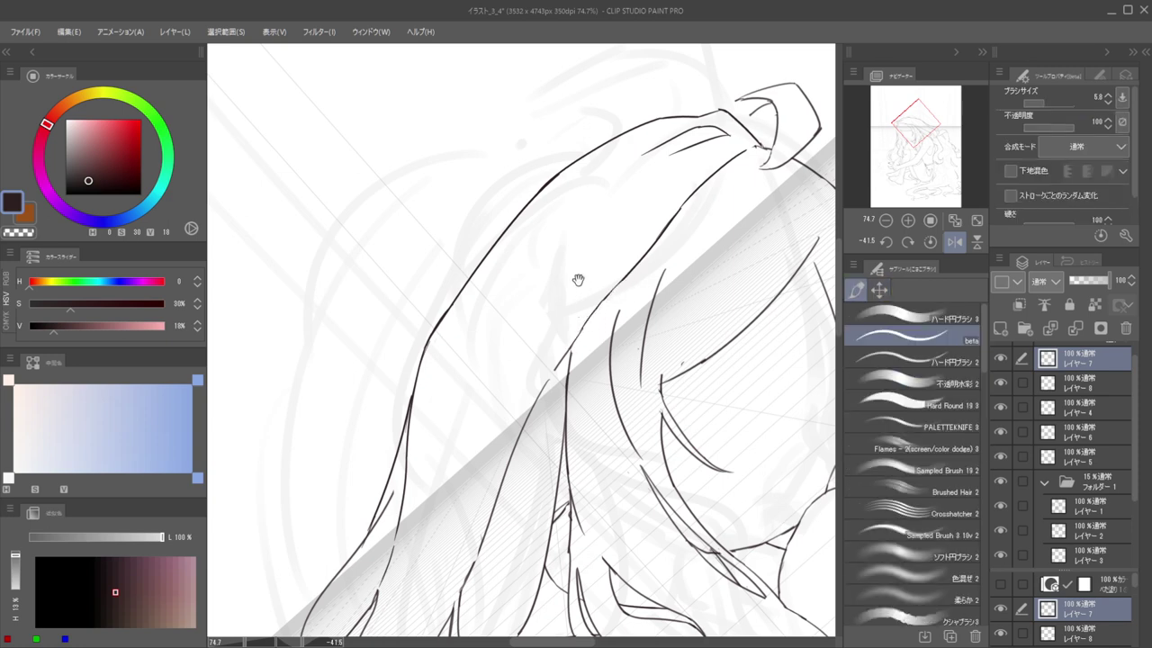
Zoom out, flip the canvas back to normal, and rotate it to about 40°
scroll(577, 280, "down", 5)
key("h")
left_click_drag(576, 233, 771, 249)
key("h")
scroll(612, 188, "up", 4)
mouse_move(653, 210)
left_mouse_down()
mouse_move(684, 124)
mouse_move(717, 226)
left_mouse_up()
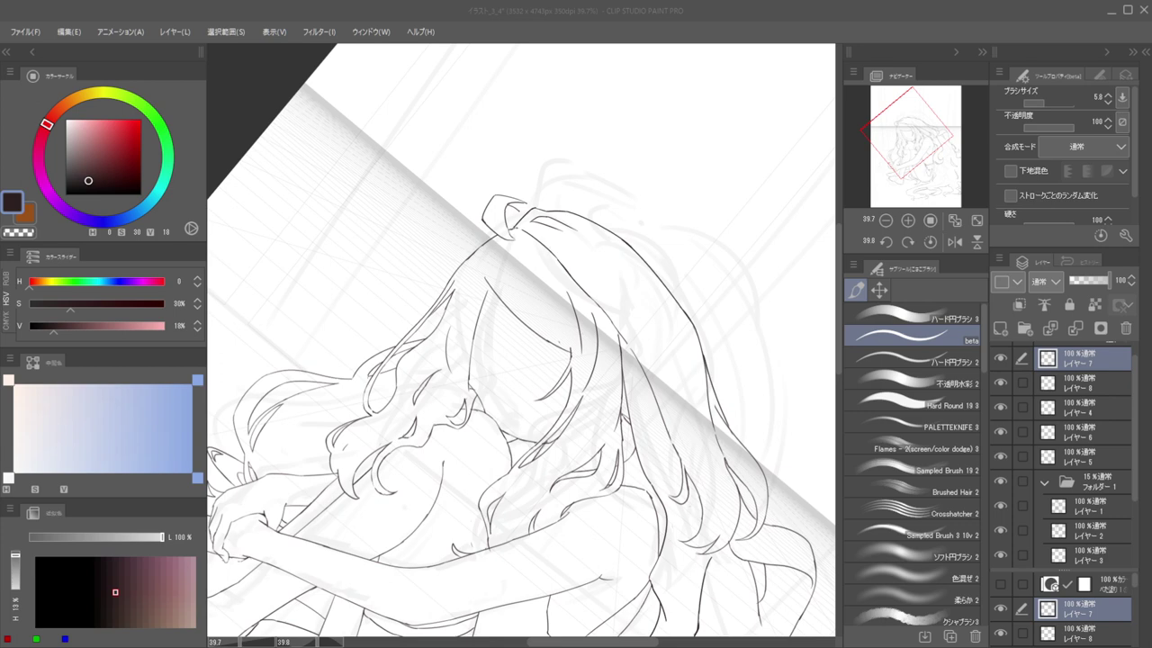
Make layer 8 active and zoom in on the top of the head
key("e")
left_click(1071, 382)
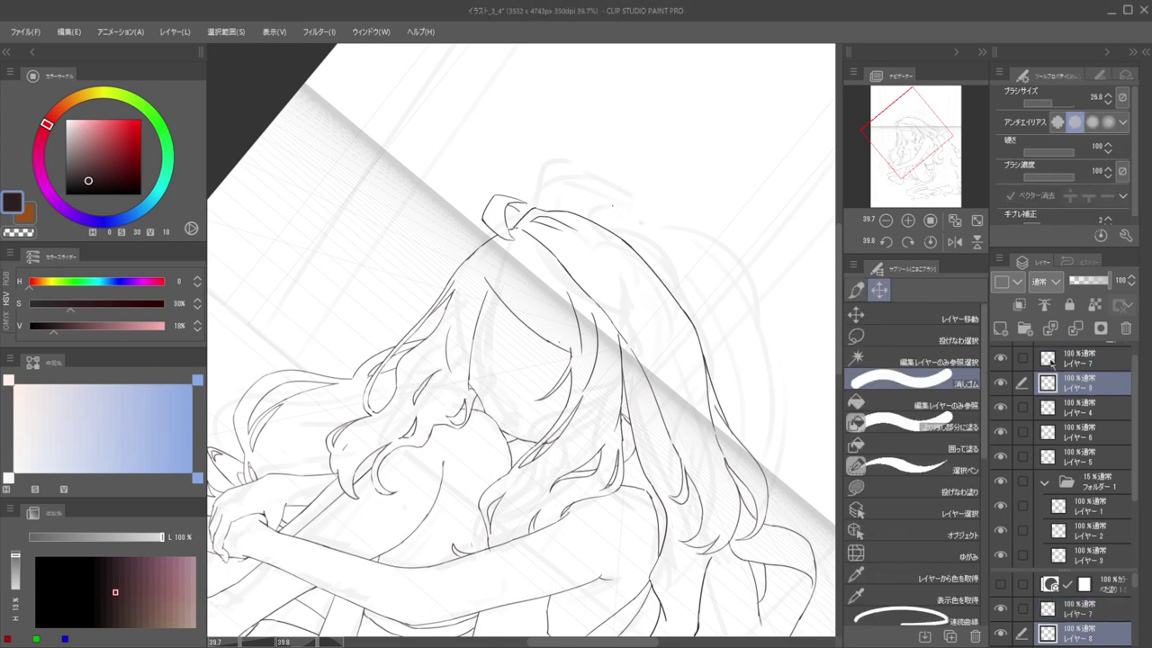
key("b")
mouse_move(600, 221)
left_mouse_down()
mouse_move(627, 162)
mouse_move(617, 216)
mouse_move(671, 154)
mouse_move(671, 203)
left_mouse_up()
left_click(608, 190, "alt")
left_click(619, 216, "ctrl")
key("ctrl+z")
Ink the horn's sharp tip and the outline running down from it
key("ctrl+z")
left_click_drag(684, 142, 672, 207)
key("ctrl+z")
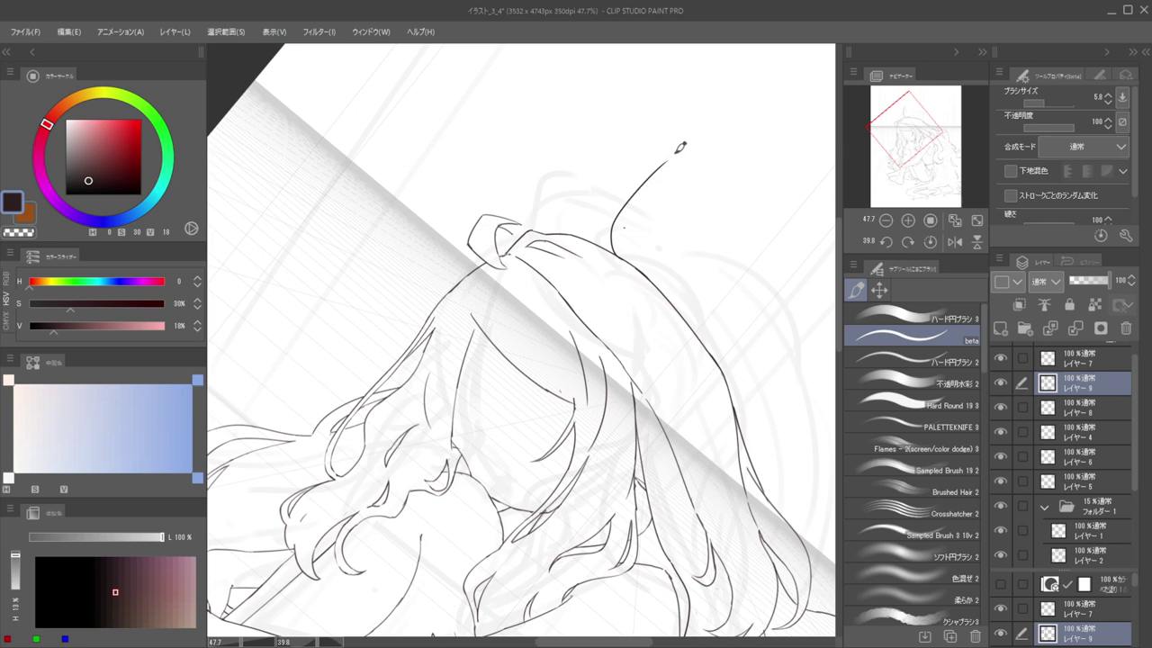
left_click_drag(678, 155, 661, 212)
mouse_move(669, 160)
left_mouse_down()
mouse_move(650, 209)
mouse_move(646, 238)
left_mouse_up()
key("ctrl+z")
left_click_drag(679, 152, 651, 220)
key("ctrl+z")
Draw the horn's inner line from the tip down to its lower part, with a short inner stroke
left_click_drag(667, 160, 651, 217)
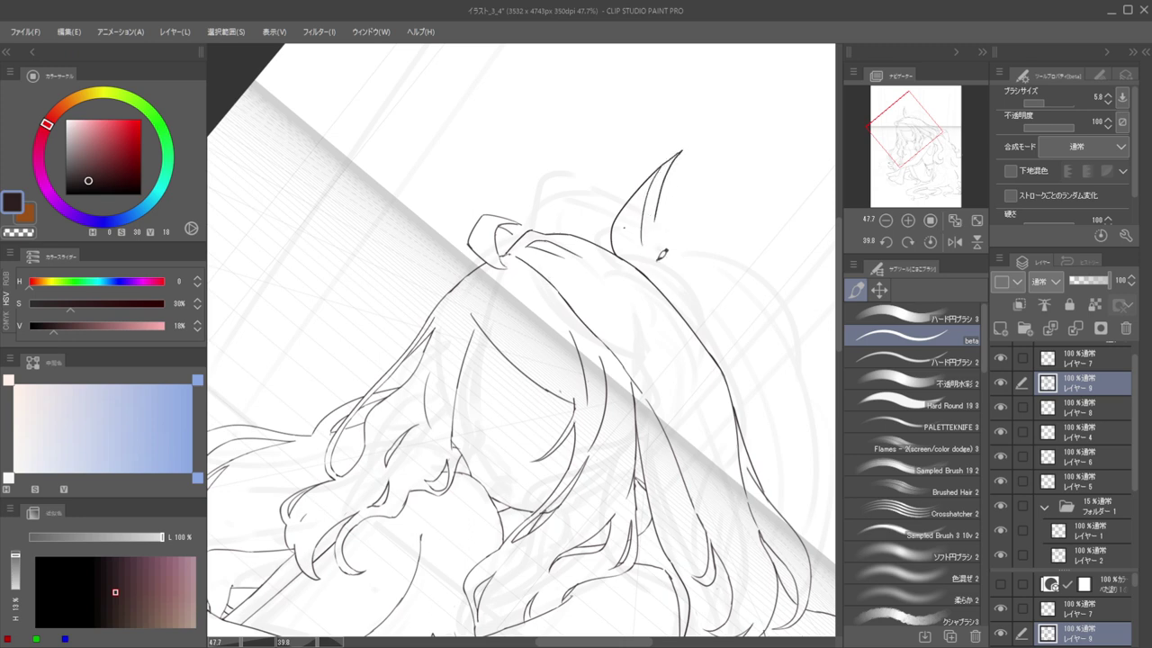
left_click_drag(676, 158, 639, 217)
left_click_drag(640, 216, 662, 253)
key("ctrl+z")
key("ctrl+z")
left_click_drag(647, 241, 666, 249)
left_click(651, 227, "alt")
left_click(651, 225, "alt")
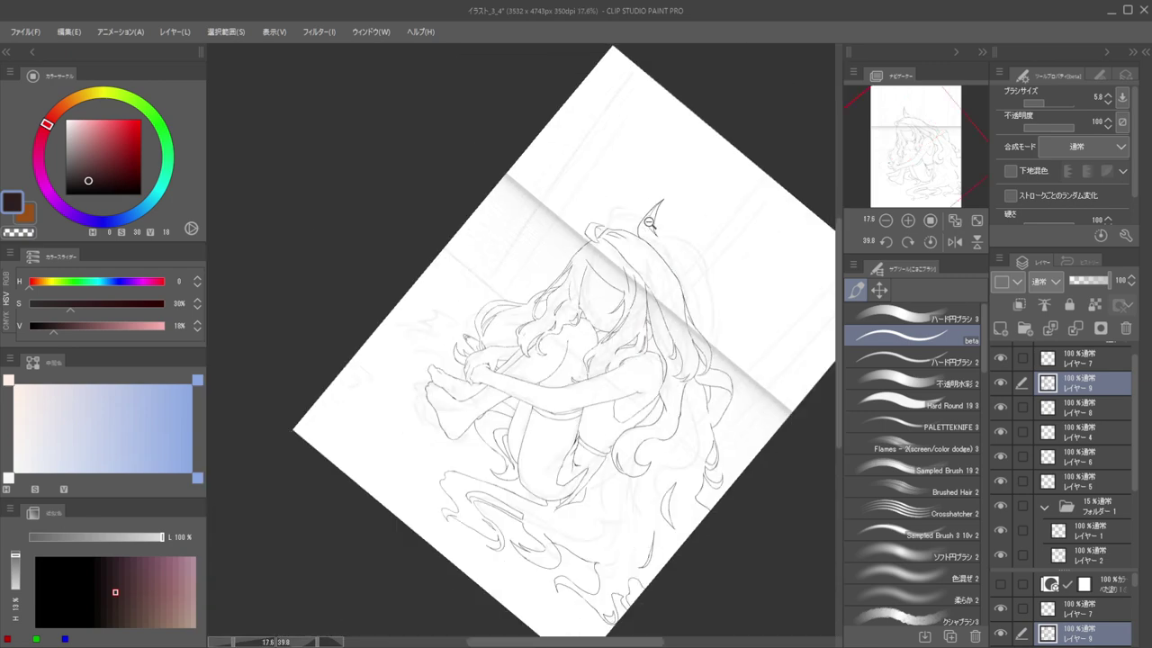
Make layer 7 active and extend the horn's inner line toward the hair
scroll(648, 221, "up", 8)
scroll(643, 249, "down", 4)
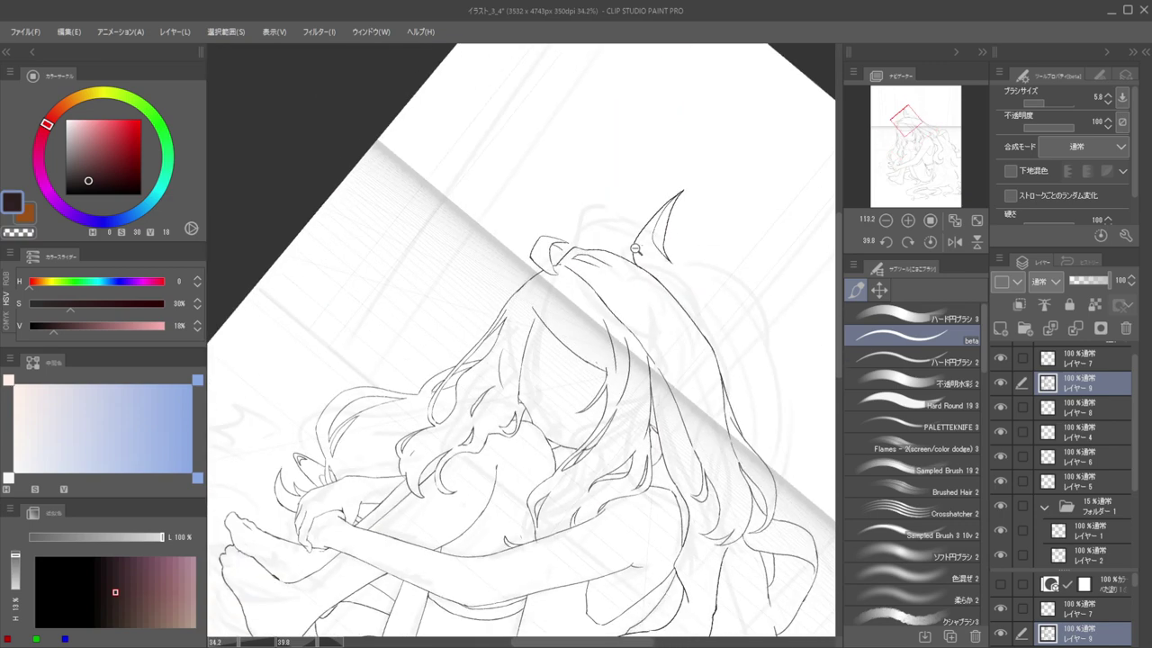
scroll(635, 248, "up", 4)
left_click(649, 249, "ctrl+shift")
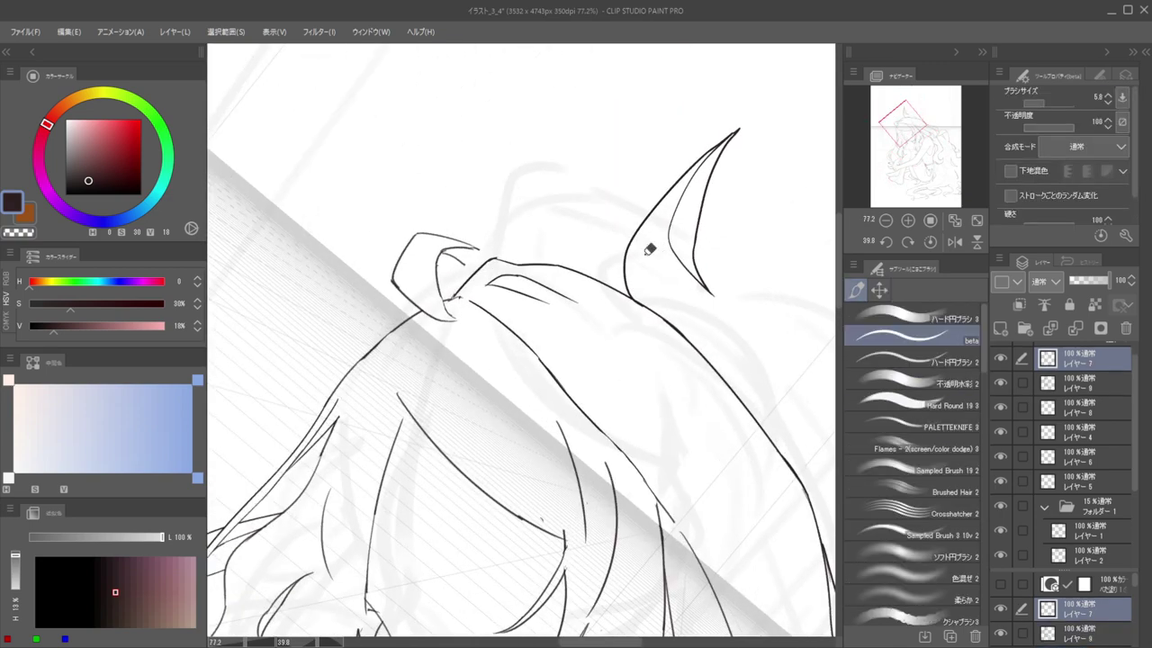
scroll(677, 286, "down", 3)
scroll(677, 287, "up", 3)
left_click_drag(641, 245, 665, 286)
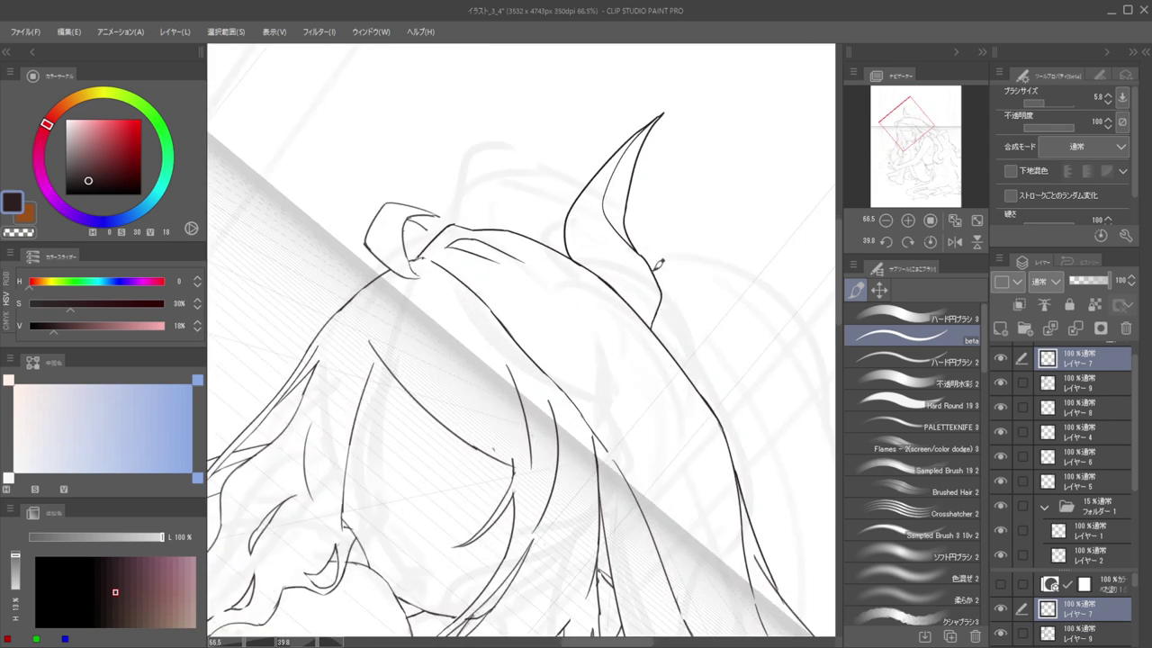
Ink the horn base down to the hair, with a line along its right edge
key("ctrl+z")
left_click_drag(656, 257, 677, 294)
key("ctrl+z")
key("ctrl+z")
left_click_drag(675, 289, 691, 346)
key("ctrl+z")
left_click_drag(688, 317, 690, 358)
Erase the horn's inner line from tip down on layer 9
left_click_drag(646, 258, 637, 253)
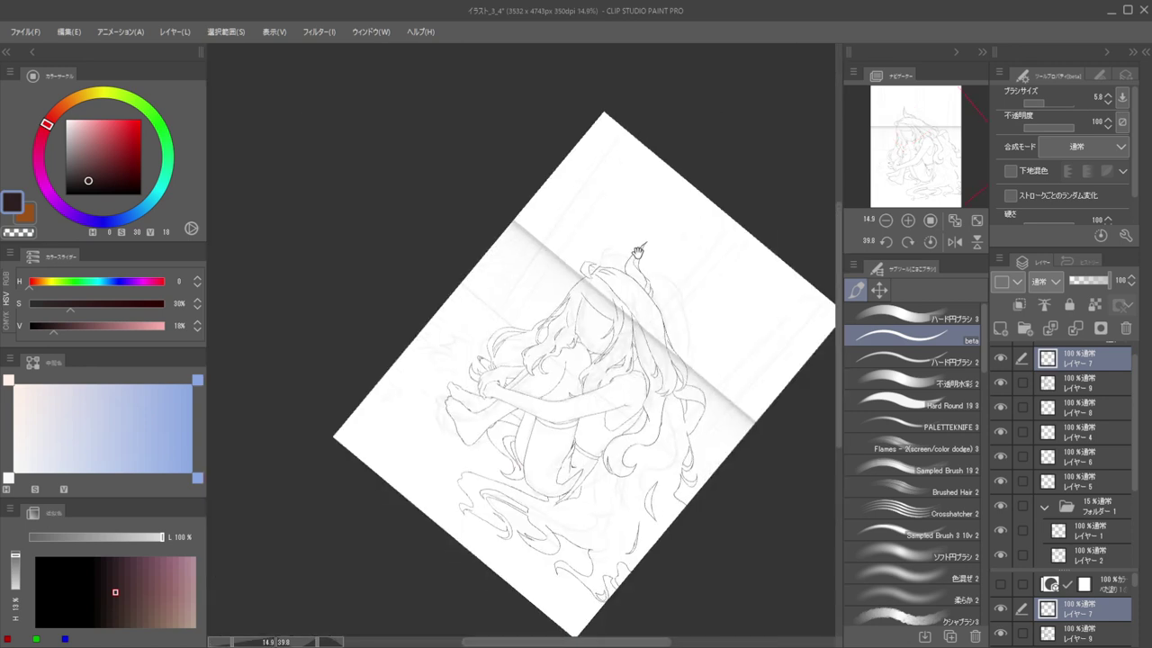
left_click_drag(684, 289, 622, 171)
scroll(622, 170, "up", 4)
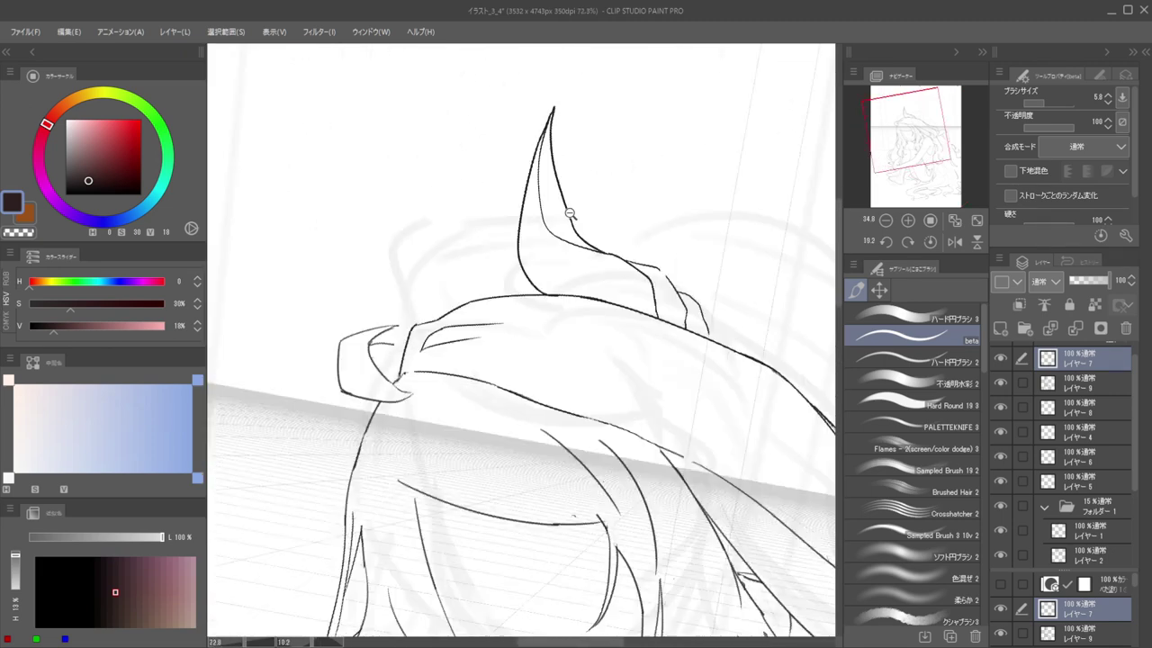
key("e")
left_click(1088, 382)
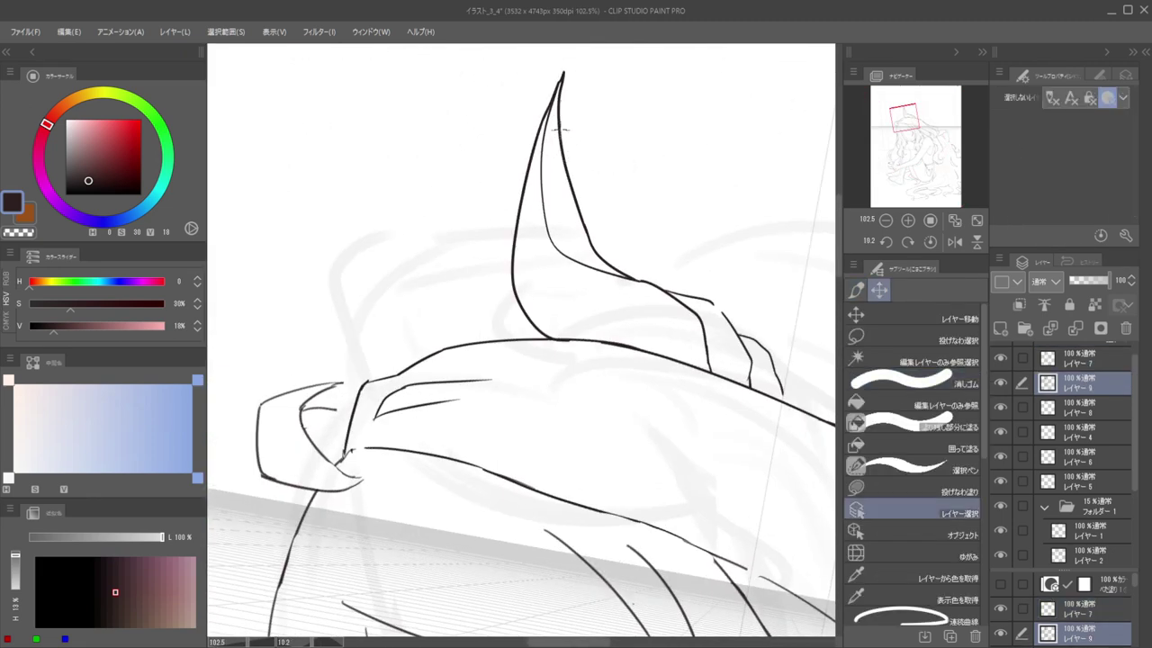
mouse_move(575, 72)
left_mouse_down()
mouse_move(574, 185)
mouse_move(562, 145)
mouse_move(603, 259)
mouse_move(620, 283)
mouse_move(621, 268)
mouse_move(647, 264)
left_mouse_up()
Redraw the horn's inner line from the tip, adding its lower extension
key("b")
left_click_drag(562, 80, 568, 197)
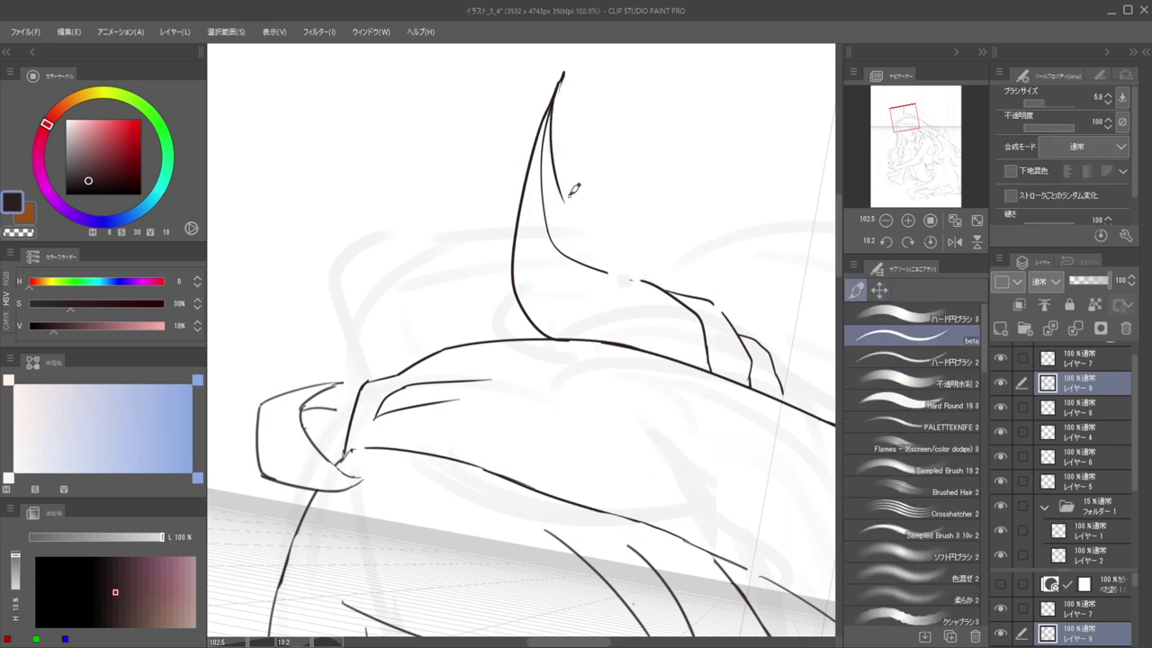
key("ctrl+z")
mouse_move(563, 76)
left_mouse_down()
mouse_move(554, 139)
mouse_move(562, 220)
left_mouse_up()
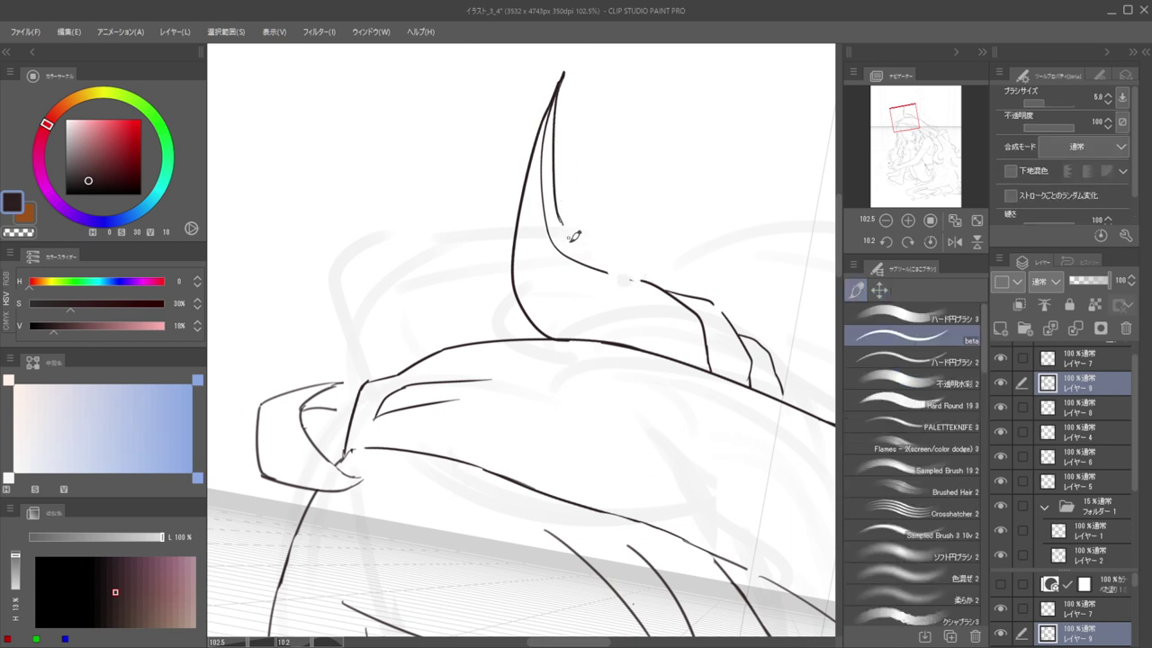
key("ctrl+z")
mouse_move(564, 81)
left_mouse_down()
mouse_move(575, 225)
mouse_move(593, 260)
left_mouse_up()
key("ctrl+z")
left_click_drag(572, 217, 595, 267)
Flip the canvas to check the horn's shape, trim a stroke, then unflip and zoom in
key("h")
left_click_drag(589, 191, 744, 144)
key("e")
left_click_drag(599, 225, 477, 227)
key("b")
key("h")
left_click_drag(584, 186, 650, 202)
left_click_drag(662, 221, 643, 200)
left_click_drag(556, 225, 630, 198)
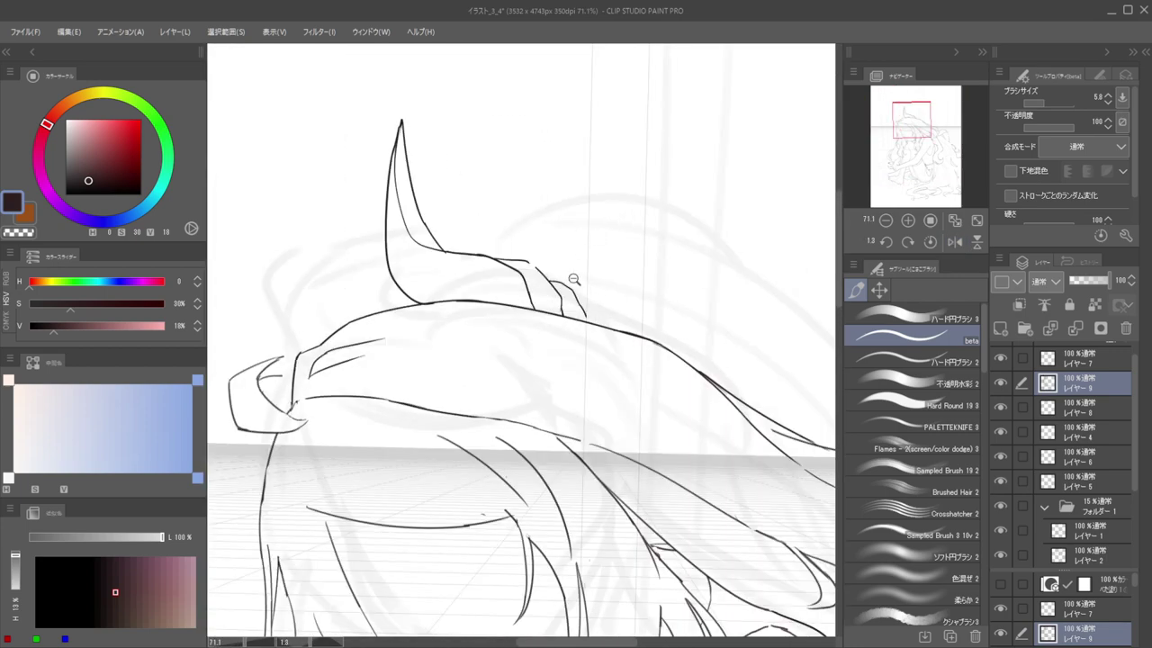
scroll(573, 280, "down", 4)
scroll(575, 283, "up", 4)
Erase the outer line and branching stubs around the horn base on layer 7
key("e")
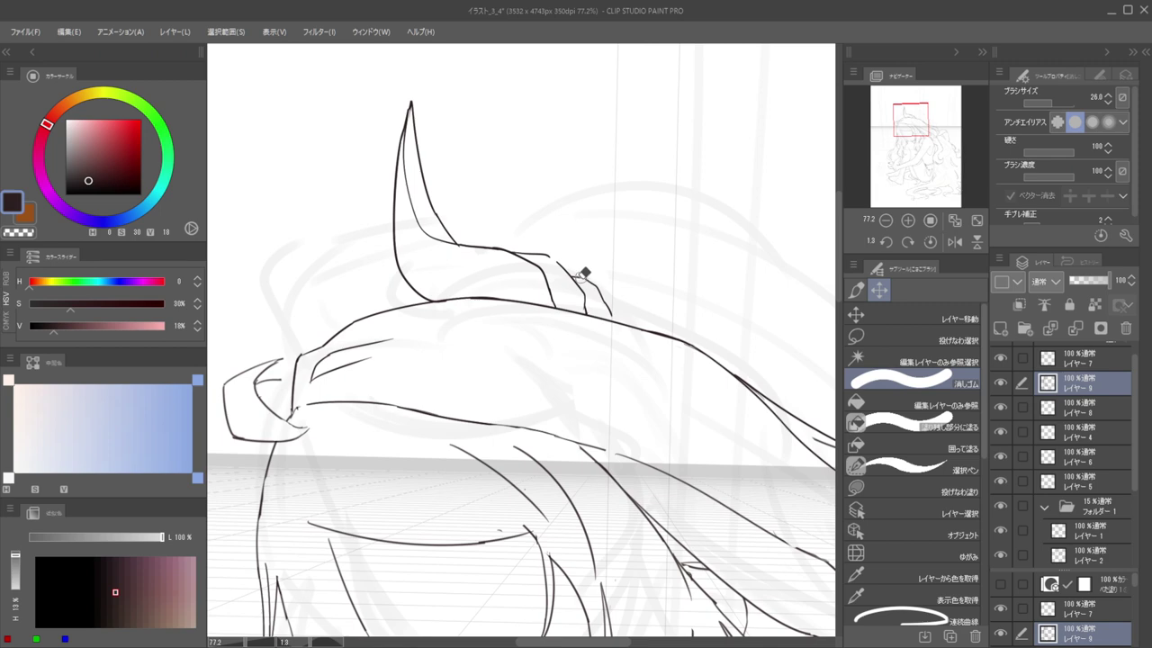
left_click(599, 290, "ctrl+shift")
key("e")
left_click_drag(611, 313, 567, 257)
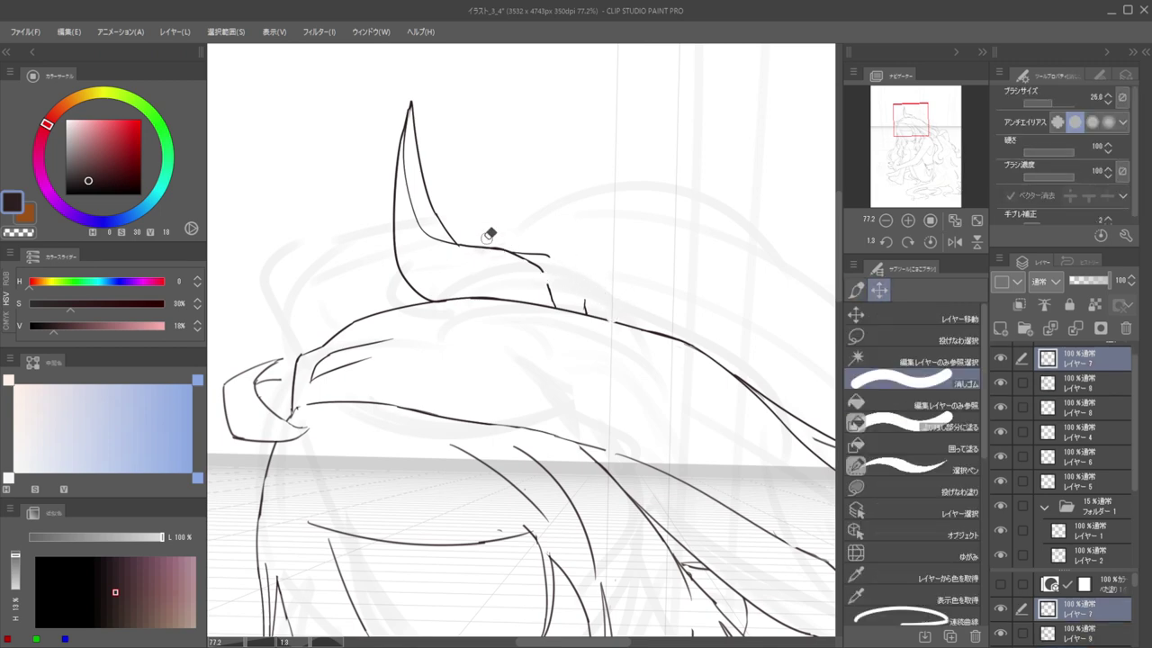
scroll(509, 225, "up", 4)
left_click_drag(531, 256, 616, 269)
mouse_move(659, 333)
left_mouse_down()
mouse_move(594, 325)
mouse_move(587, 341)
left_mouse_up()
key("ctrl+z")
key("ctrl+z")
mouse_move(581, 266)
left_mouse_down()
mouse_move(567, 280)
mouse_move(610, 324)
left_mouse_up()
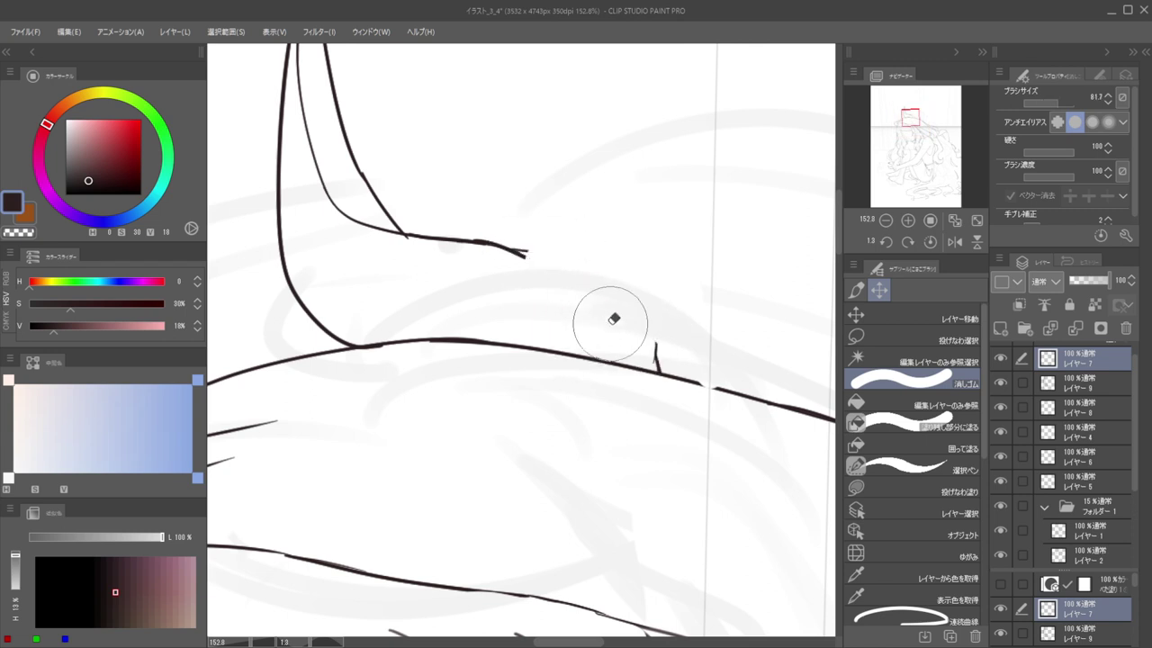
Toggle layer 9's visibility to check its horn strokes, keeping only layer 9 selected
scroll(603, 234, "down", 3)
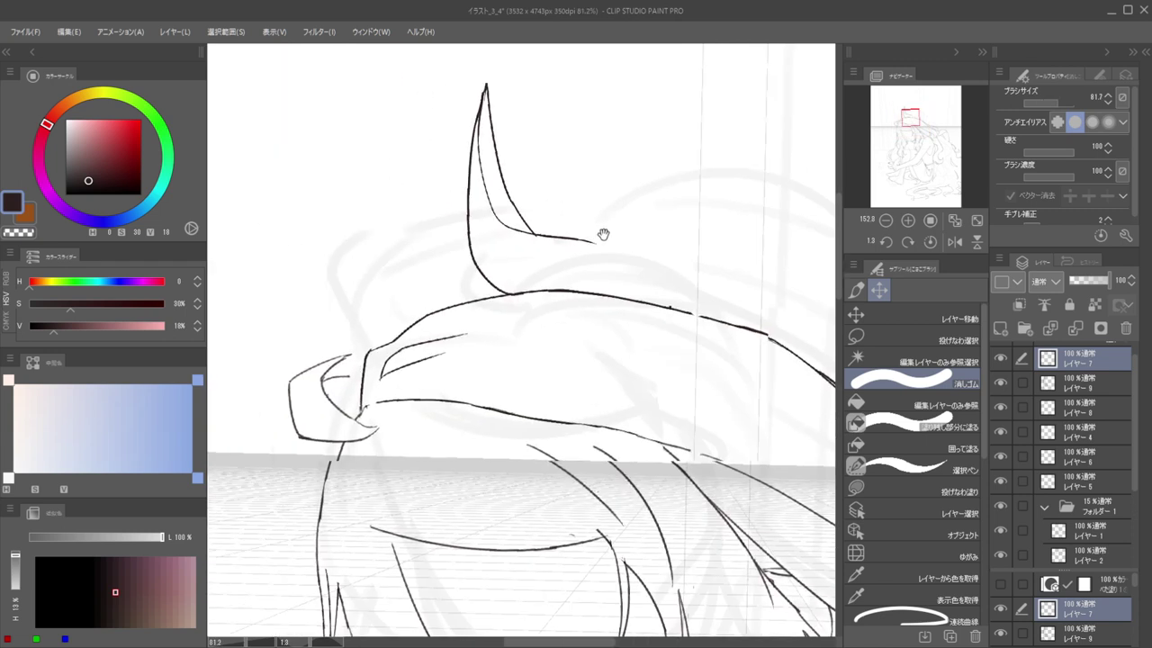
left_click_drag(603, 234, 628, 234)
left_click(587, 236, "ctrl+shift")
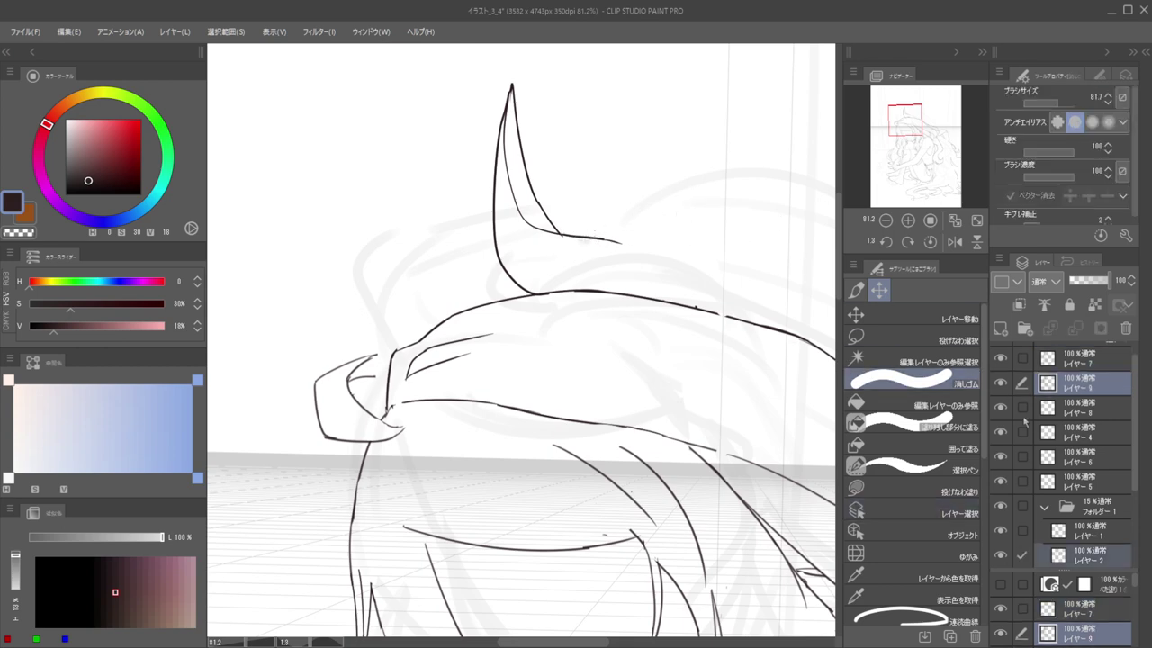
scroll(1024, 421, "up", 1)
left_click(998, 404)
left_click(1000, 403)
left_click(1067, 404)
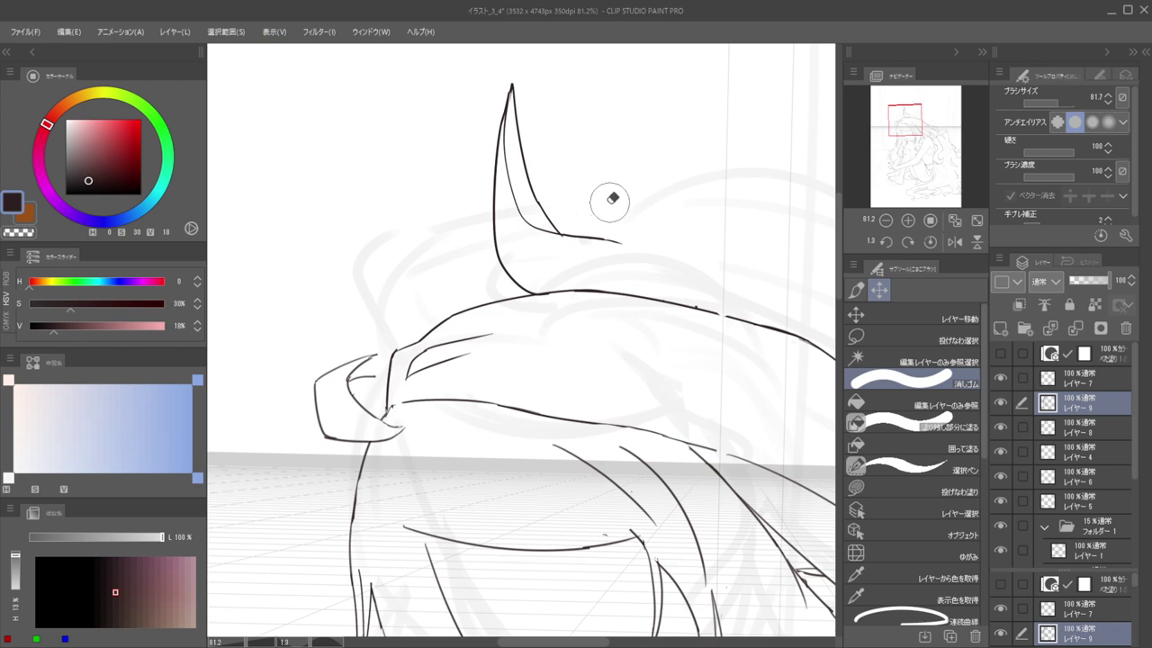
With the canvas rotated to about 42 degrees, redraw a thinner curve under the horn tip
left_click_drag(667, 284, 672, 393)
left_click_drag(646, 327, 573, 260)
scroll(572, 259, "up", 3)
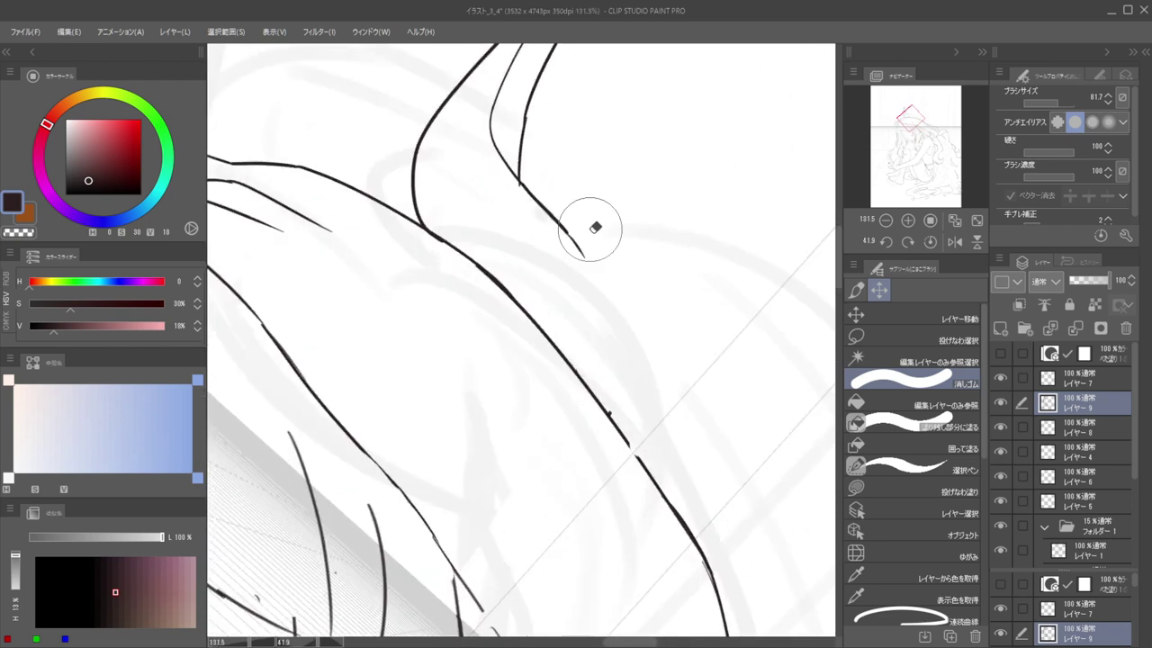
key("b")
key("ctrl+z")
mouse_move(567, 218)
left_mouse_down()
mouse_move(590, 297)
mouse_move(552, 339)
left_mouse_up()
key("ctrl+z")
Try strokes down from the horn tip beside its base, undoing each one
key("ctrl+z")
mouse_move(590, 304)
left_mouse_down()
mouse_move(598, 363)
mouse_move(602, 345)
left_mouse_up()
key("ctrl+z")
key("ctrl+z")
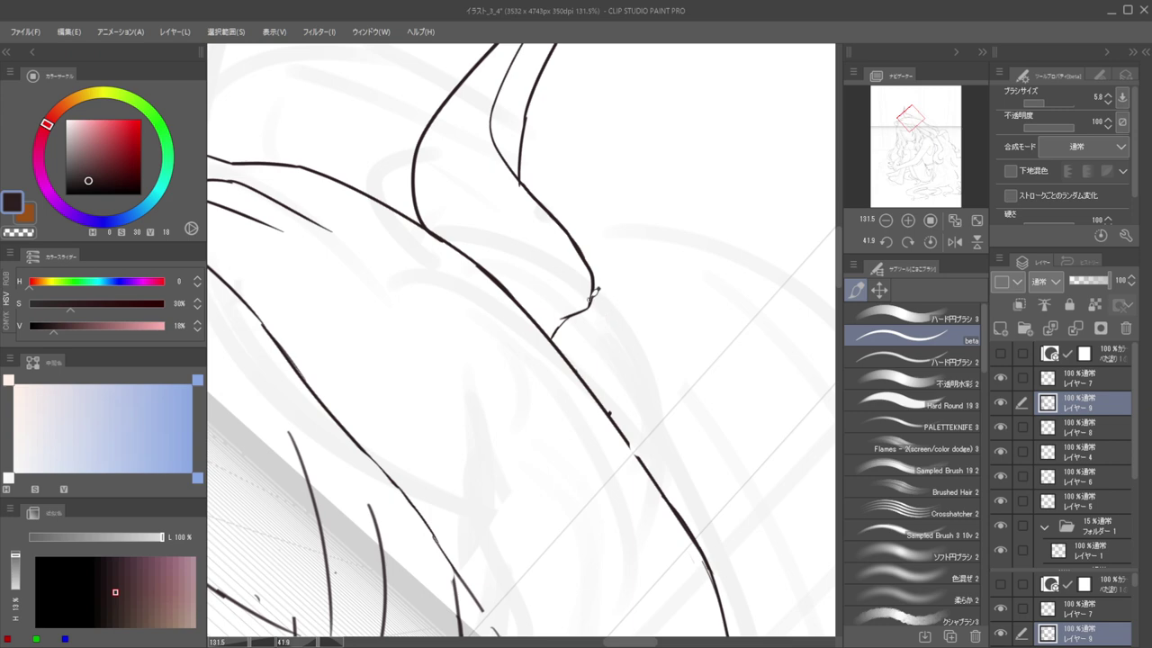
left_click_drag(591, 257, 617, 333)
key("ctrl+z")
mouse_move(581, 249)
left_mouse_down()
mouse_move(627, 288)
mouse_move(615, 339)
left_mouse_up()
key("ctrl+z")
mouse_move(581, 248)
left_mouse_down()
mouse_move(626, 288)
mouse_move(627, 343)
mouse_move(601, 371)
mouse_move(637, 361)
mouse_move(634, 393)
left_mouse_up()
key("ctrl+z")
key("ctrl+z")
key("ctrl+z")
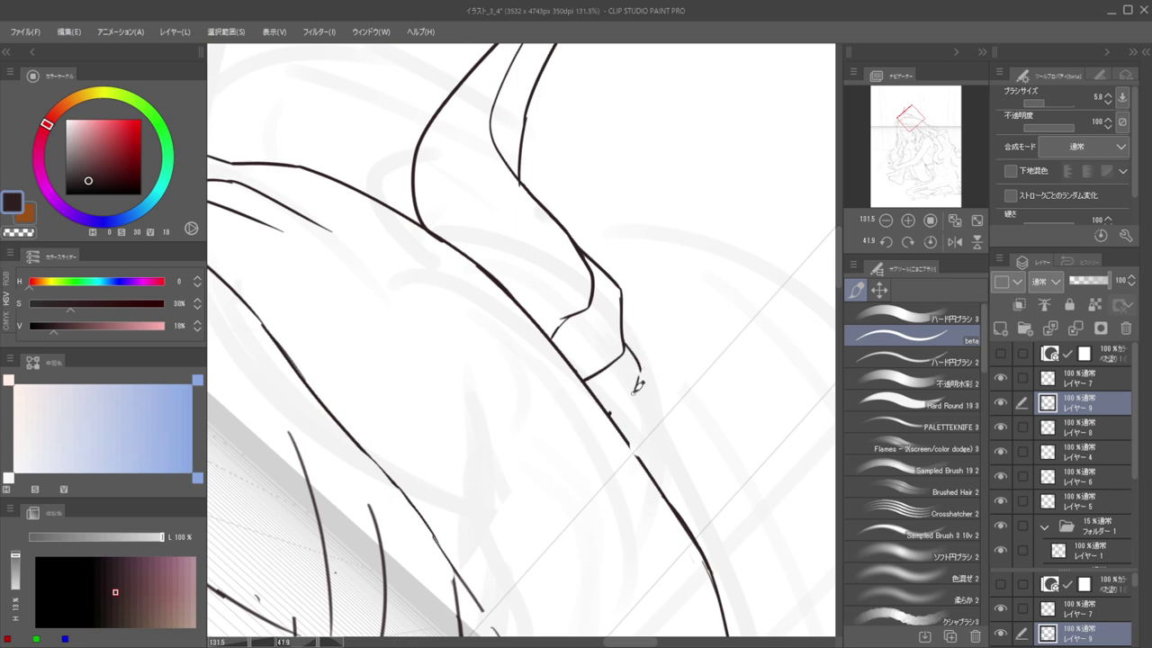
On layer 7, close the gap in the diagonal hair line with the pen
key("e")
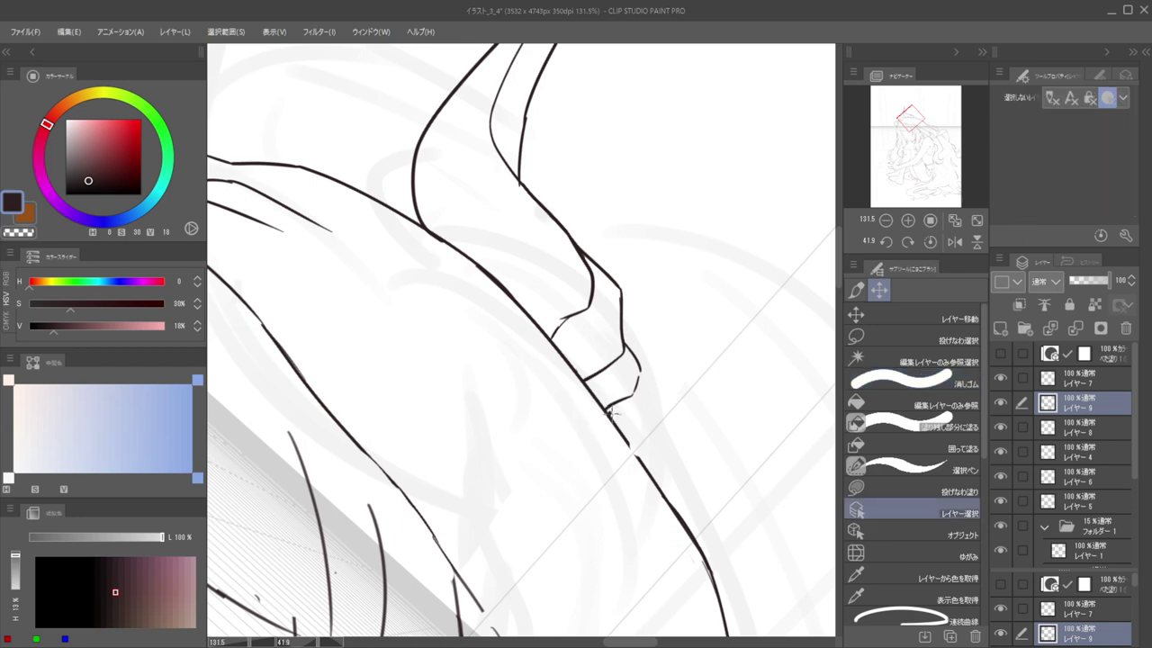
left_click(613, 416, "ctrl+shift")
key("b")
key("e")
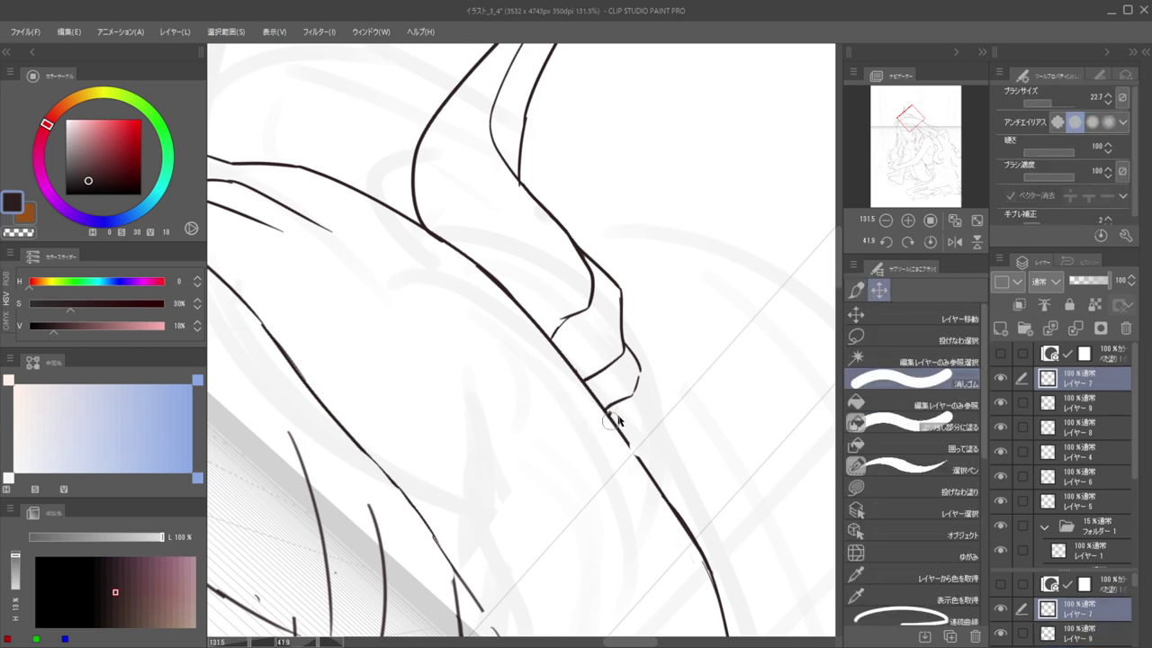
key("p")
left_click_drag(631, 442, 642, 453)
left_click_drag(578, 313, 509, 315)
left_click_drag(623, 260, 563, 228)
Zoom in on the horn and erase the inner stroke on layer 9
left_click_drag(588, 240, 645, 262)
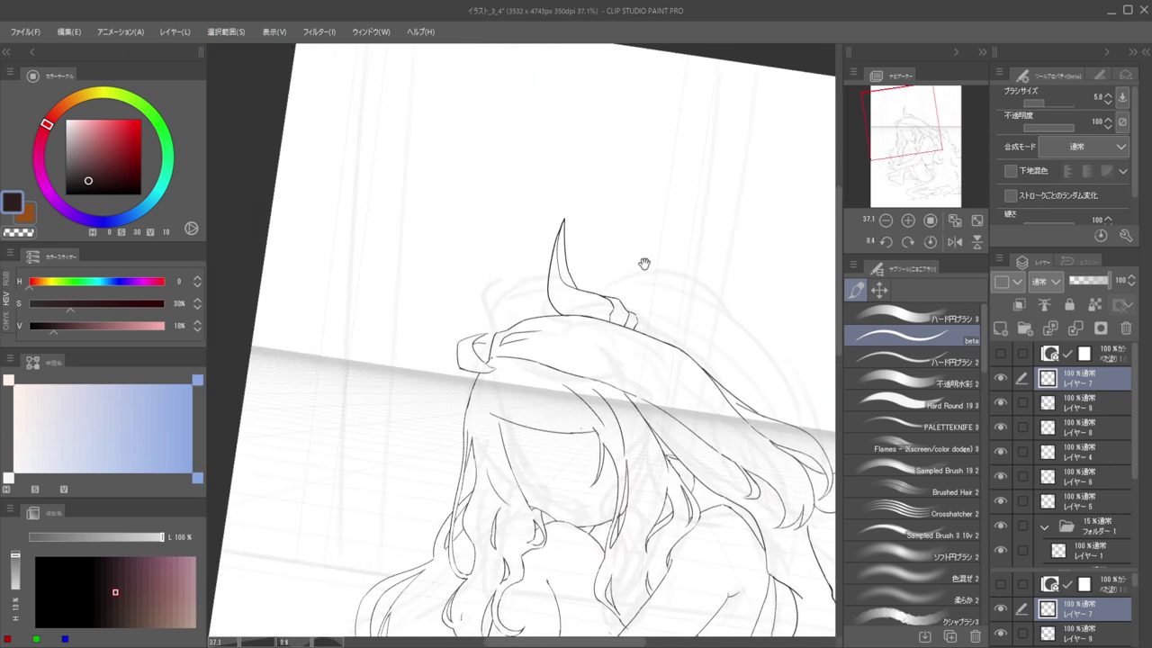
mouse_move(582, 238)
left_mouse_down()
mouse_move(653, 239)
mouse_move(600, 301)
left_mouse_up()
key("e")
left_click(597, 242, "ctrl+shift")
key("e")
key("p")
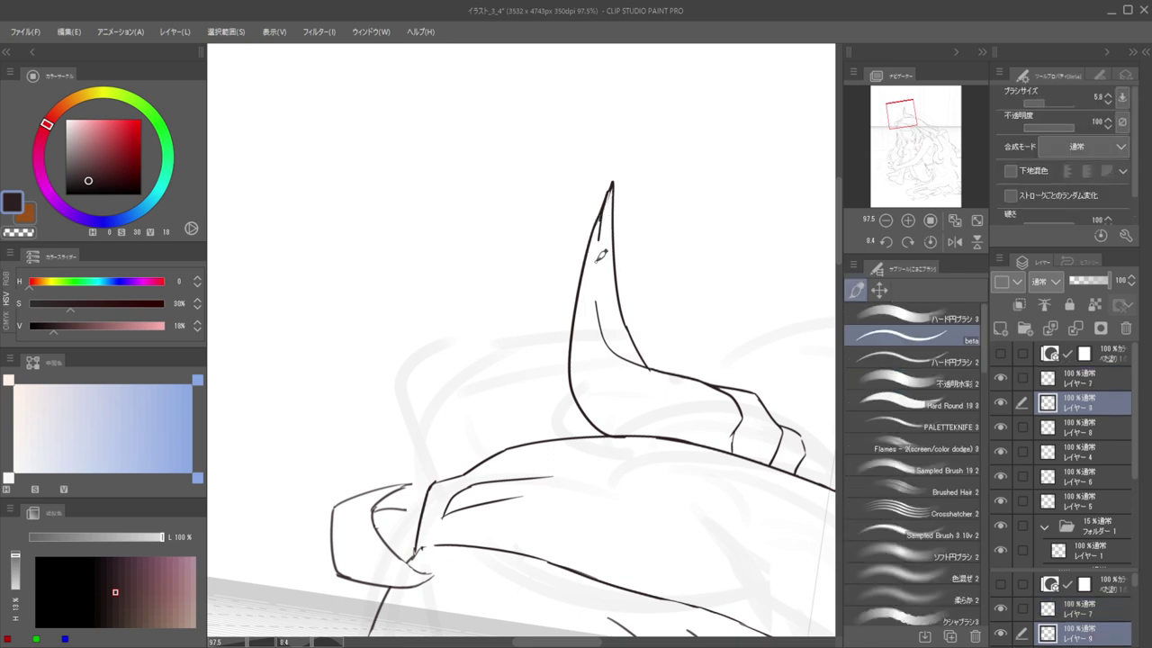
mouse_move(601, 280)
left_mouse_down()
mouse_move(609, 321)
mouse_move(639, 357)
mouse_move(589, 335)
left_mouse_up()
Redraw the inner line along the horn's left edge
key("e")
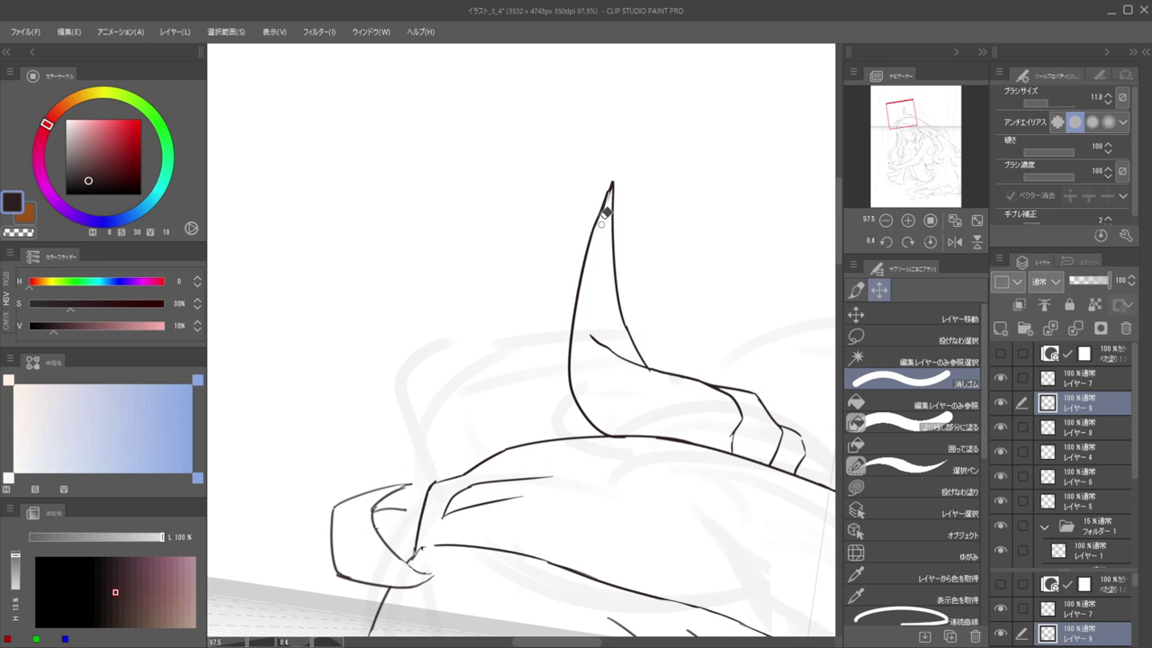
key("p")
key("ctrl+z")
left_click_drag(606, 205, 591, 317)
key("ctrl+z")
left_click_drag(603, 220, 593, 315)
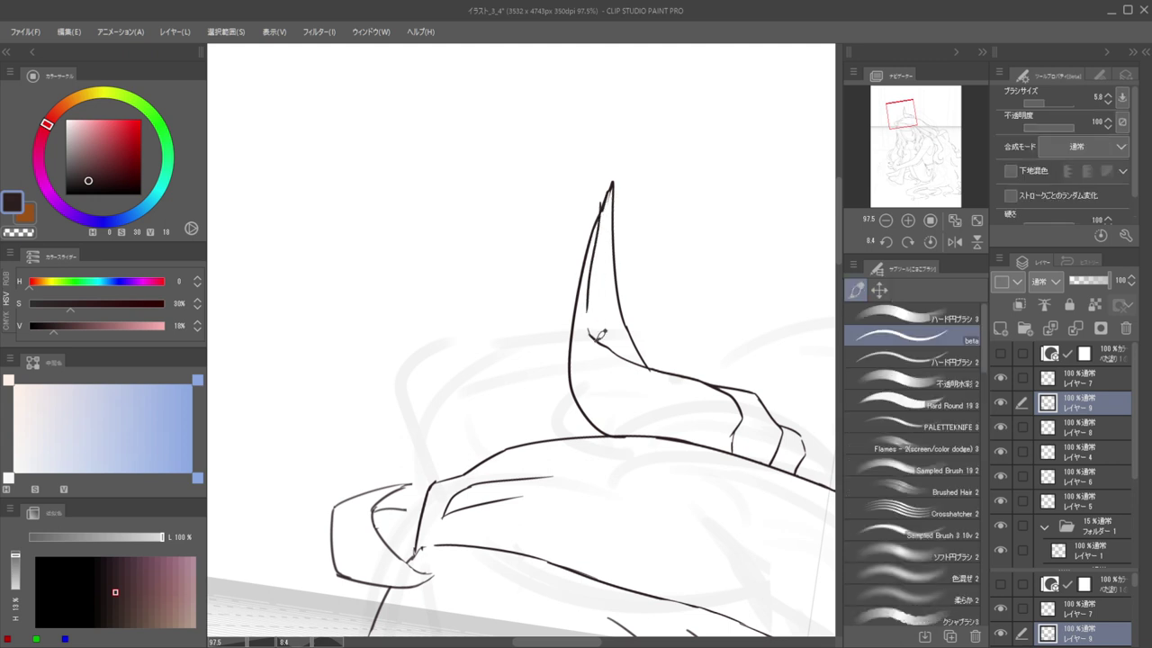
Rotate the canvas to about 63 degrees and ink a new line down the horn base
scroll(576, 286, "down", 5)
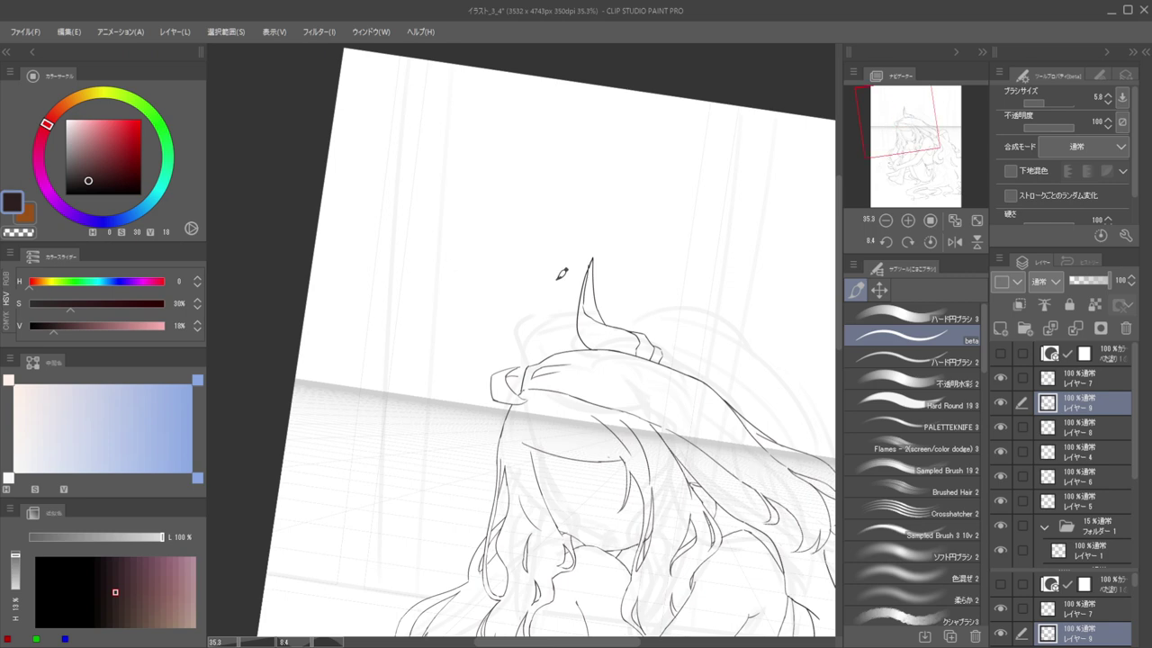
left_click_drag(598, 298, 611, 401)
mouse_move(555, 413)
left_mouse_down()
mouse_move(674, 303)
mouse_move(747, 293)
left_mouse_up()
key("e")
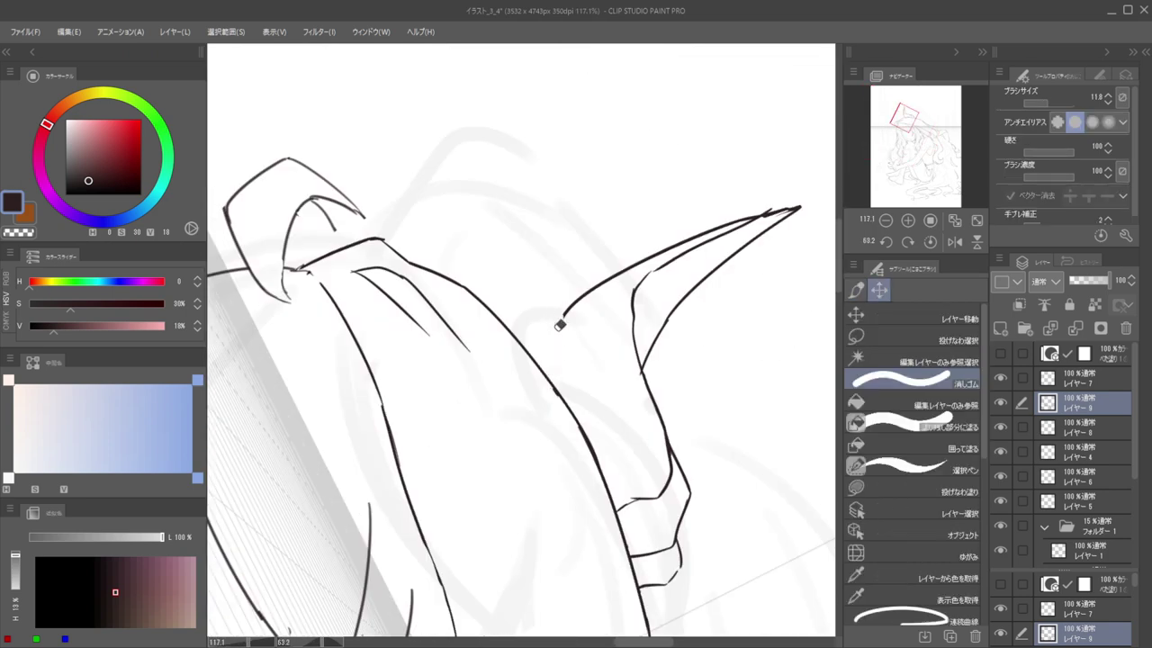
key("b")
left_click_drag(557, 320, 559, 387)
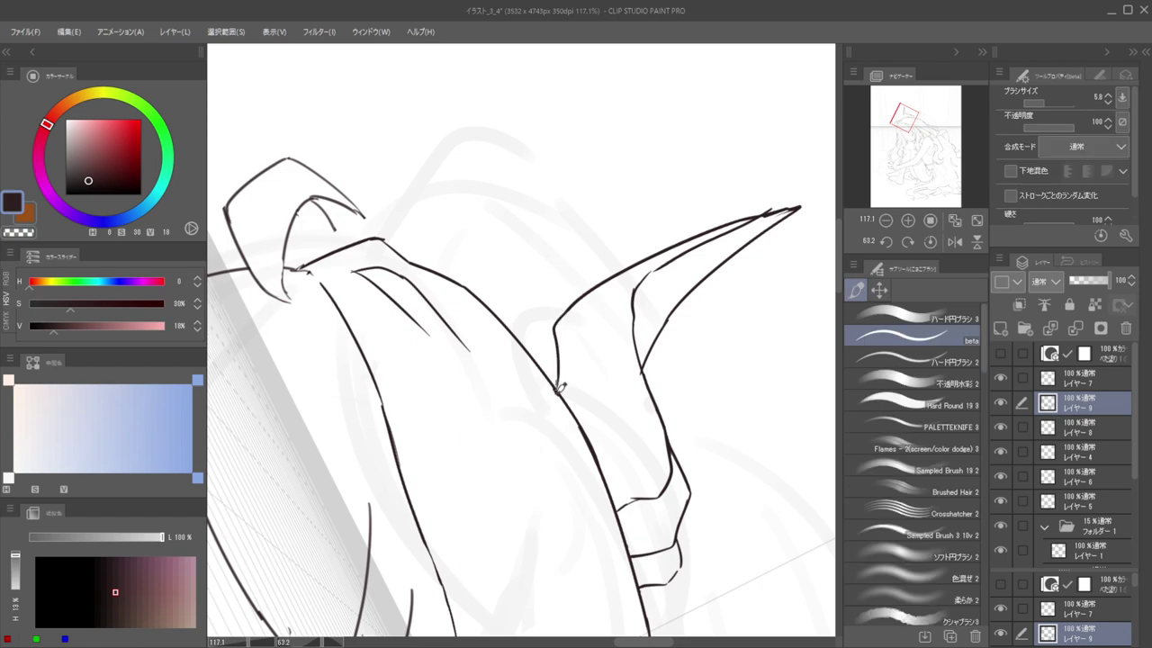
left_click_drag(542, 339, 441, 342)
mouse_move(615, 291)
left_mouse_down()
mouse_move(501, 248)
mouse_move(594, 308)
mouse_move(576, 311)
mouse_move(581, 342)
mouse_move(615, 347)
mouse_move(605, 340)
mouse_move(624, 365)
left_mouse_up()
left_click(576, 315)
left_click(558, 300)
key("e")
key("b")
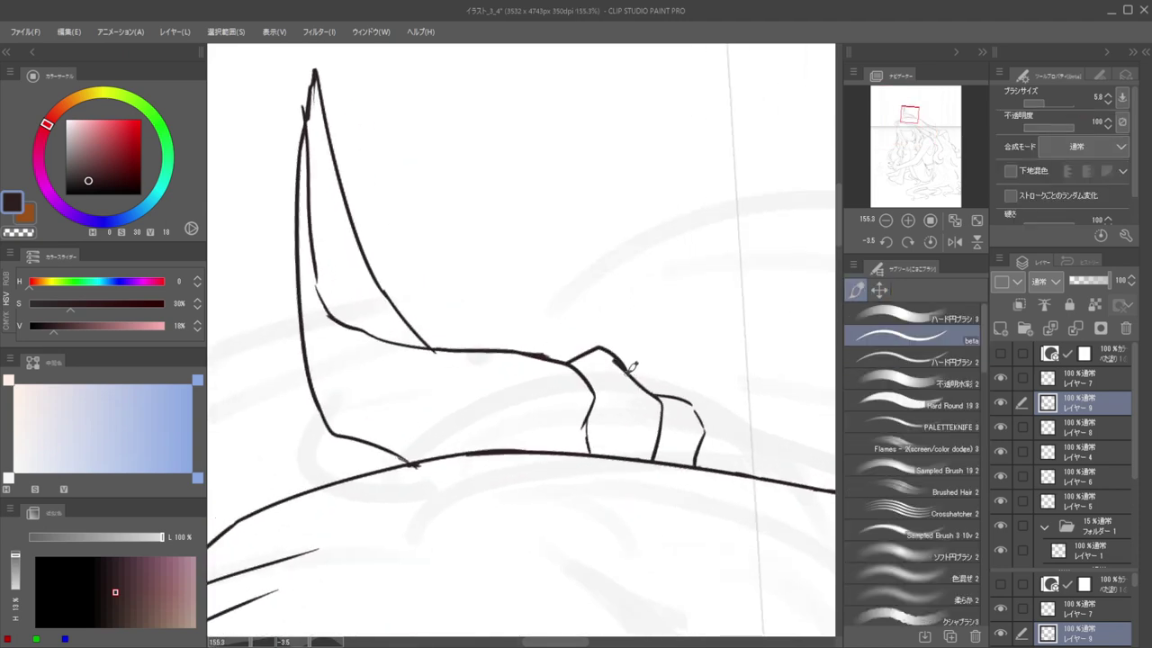
Erase the leftover vertical line at the horn base and the stray outline stroke
scroll(603, 342, "down", 5)
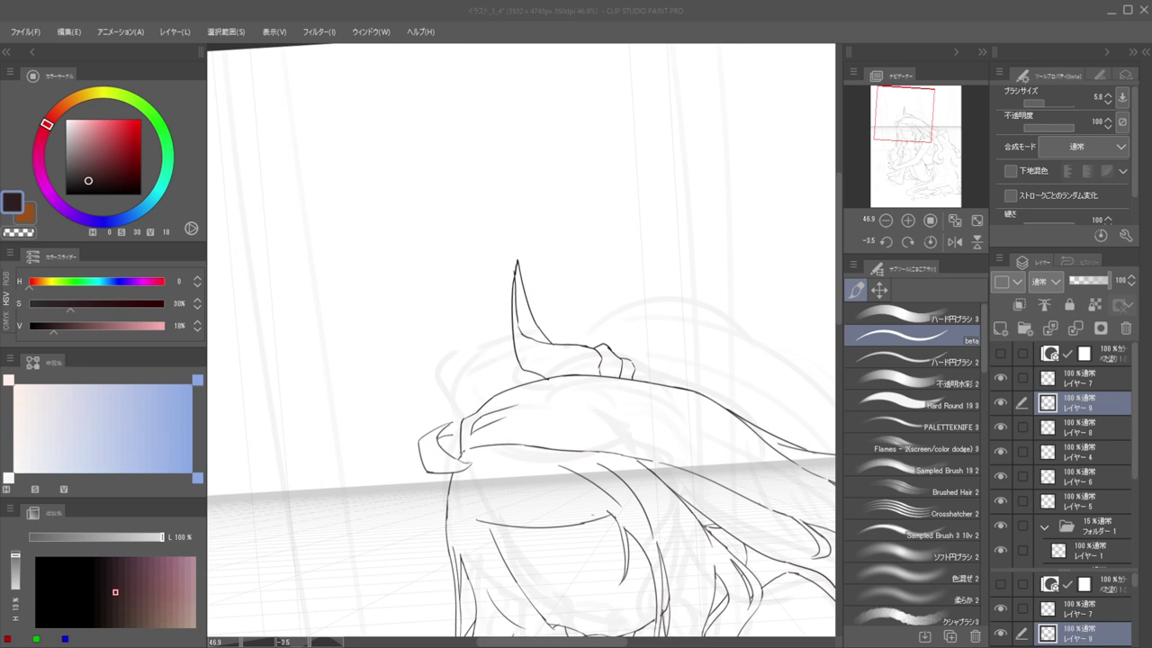
scroll(597, 370, "up", 4)
key("e")
left_click_drag(604, 363, 603, 379)
key("b")
key("e")
mouse_move(605, 338)
left_mouse_down()
mouse_move(568, 313)
mouse_move(609, 334)
mouse_move(626, 327)
mouse_move(617, 314)
mouse_move(594, 314)
mouse_move(659, 338)
mouse_move(587, 315)
mouse_move(625, 300)
mouse_move(630, 320)
mouse_move(574, 293)
mouse_move(650, 290)
mouse_move(673, 320)
mouse_move(631, 299)
left_mouse_up()
key("b")
Touch up the horn's small hook strokes, alternating between eraser and pen
key("e")
key("p")
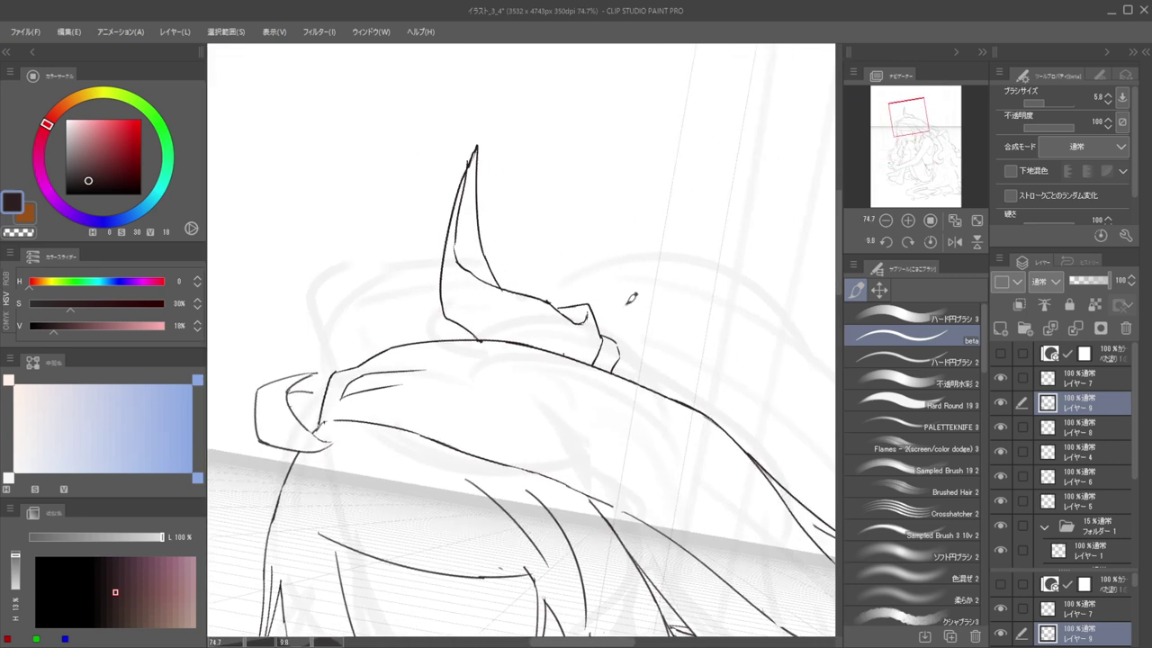
key("e")
key("b")
scroll(669, 272, "down", 3)
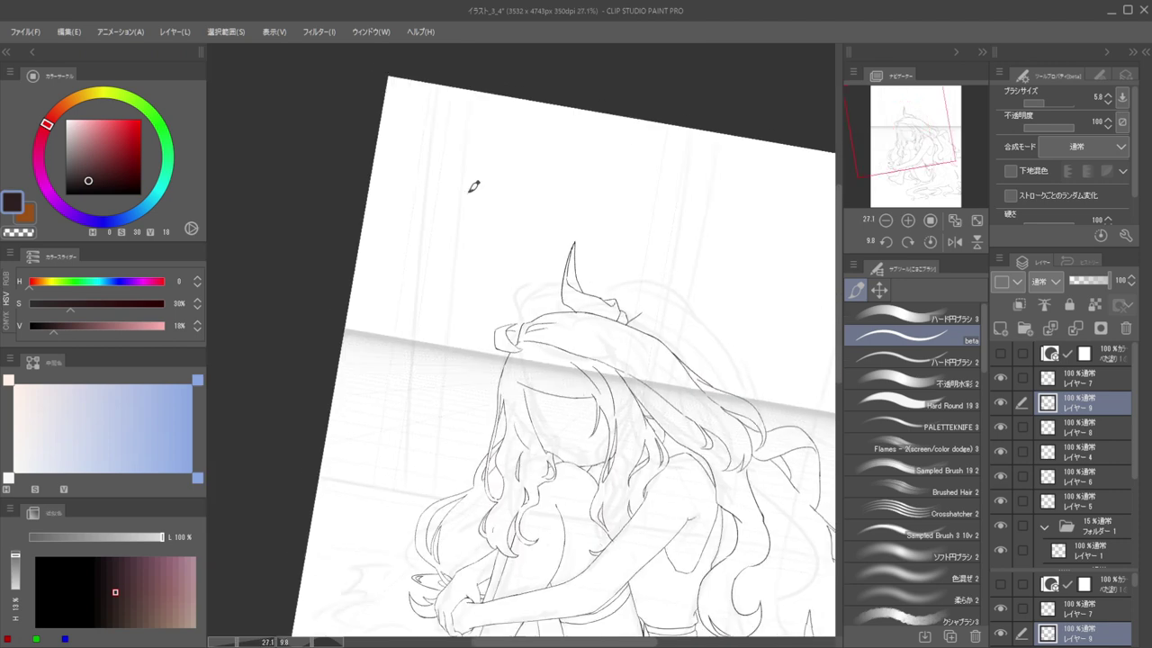
scroll(649, 335, "up", 3)
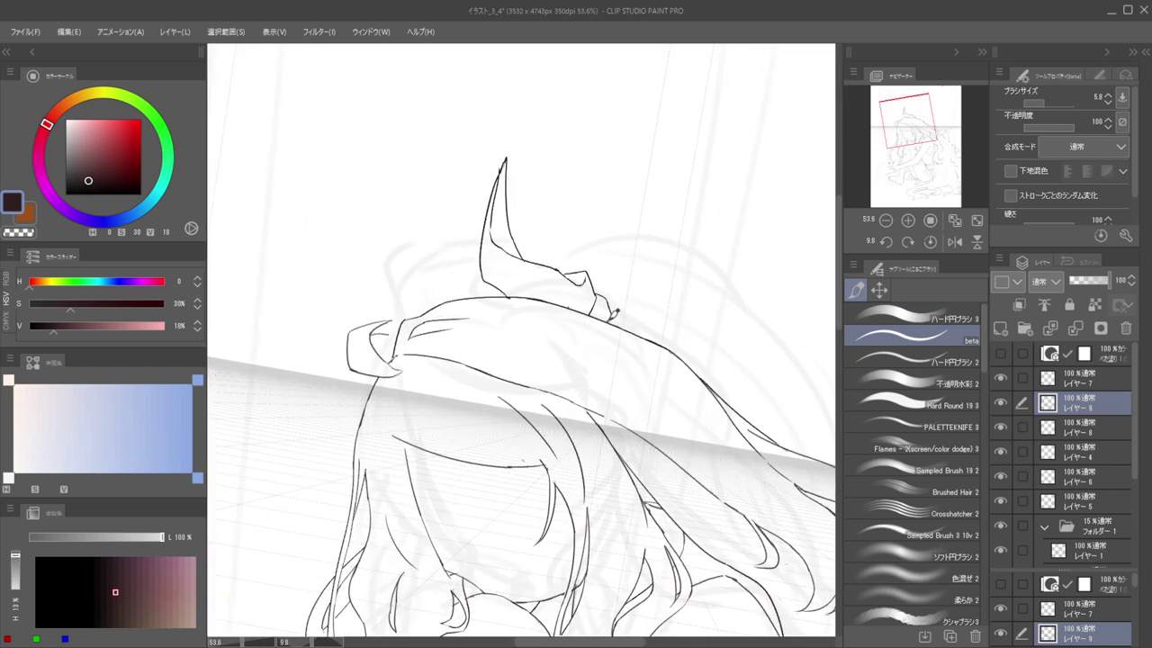
Ink the second horn's curved upper edge and tip behind the head
mouse_move(607, 320)
left_mouse_down()
mouse_move(659, 292)
mouse_move(656, 275)
left_mouse_up()
key("ctrl+z")
key("ctrl+z")
mouse_move(609, 320)
left_mouse_down()
mouse_move(673, 293)
mouse_move(679, 261)
mouse_move(745, 236)
mouse_move(727, 281)
left_mouse_up()
key("ctrl+z")
mouse_move(740, 242)
left_mouse_down()
mouse_move(709, 280)
mouse_move(698, 320)
left_mouse_up()
key("ctrl+z")
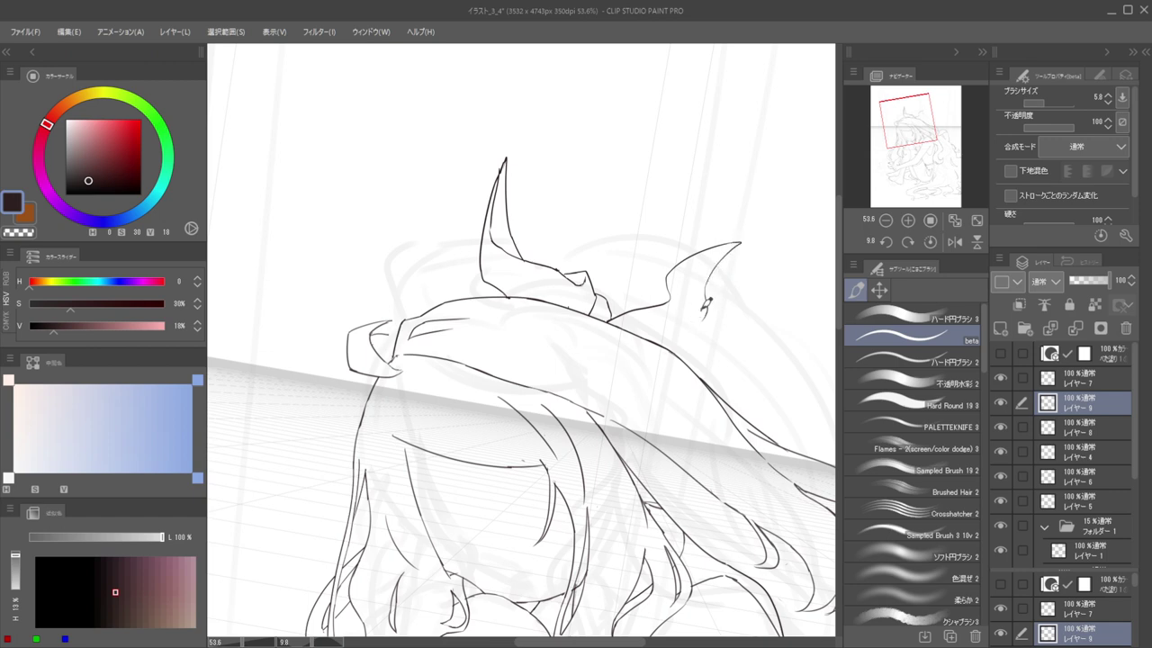
key("ctrl+z")
left_click_drag(737, 242, 692, 302)
key("ctrl+z")
mouse_move(736, 241)
left_mouse_down()
mouse_move(747, 240)
mouse_move(698, 286)
left_mouse_up()
Draw the second horn's lower edge down to the head line
mouse_move(697, 274)
left_mouse_down()
mouse_move(700, 318)
mouse_move(657, 332)
left_mouse_up()
key("ctrl+z")
key("ctrl+z")
left_click_drag(697, 273, 700, 320)
key("ctrl+z")
mouse_move(698, 276)
left_mouse_down()
mouse_move(704, 317)
mouse_move(671, 349)
left_mouse_up()
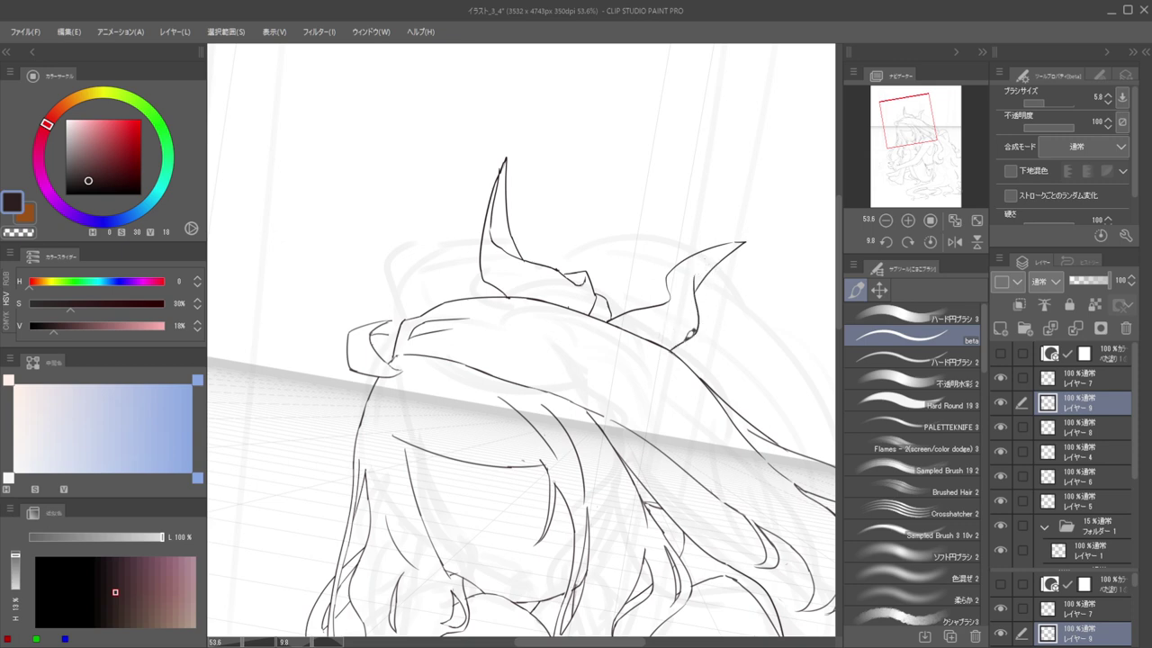
left_click_drag(637, 250, 584, 229)
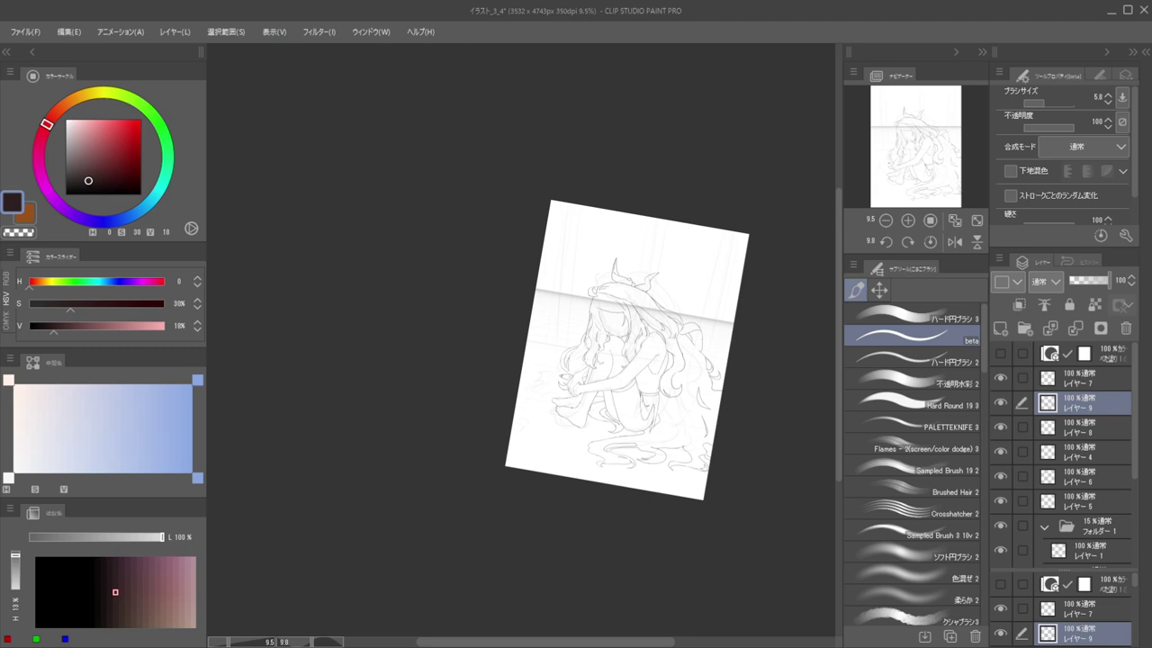
mouse_move(610, 270)
left_mouse_down()
mouse_move(648, 213)
mouse_move(632, 244)
mouse_move(632, 300)
mouse_move(669, 213)
left_mouse_up()
Erase the tall horn's old tip and redraw it taller with a shorter inner line
key("e")
key("b")
key("e")
key("ctrl+z")
mouse_move(627, 293)
left_mouse_down()
mouse_move(647, 232)
mouse_move(695, 179)
mouse_move(655, 270)
left_mouse_up()
key("ctrl+z")
key("ctrl+z")
mouse_move(673, 214)
left_mouse_down()
mouse_move(657, 270)
mouse_move(677, 302)
mouse_move(653, 291)
mouse_move(676, 306)
left_mouse_up()
key("e")
key("p")
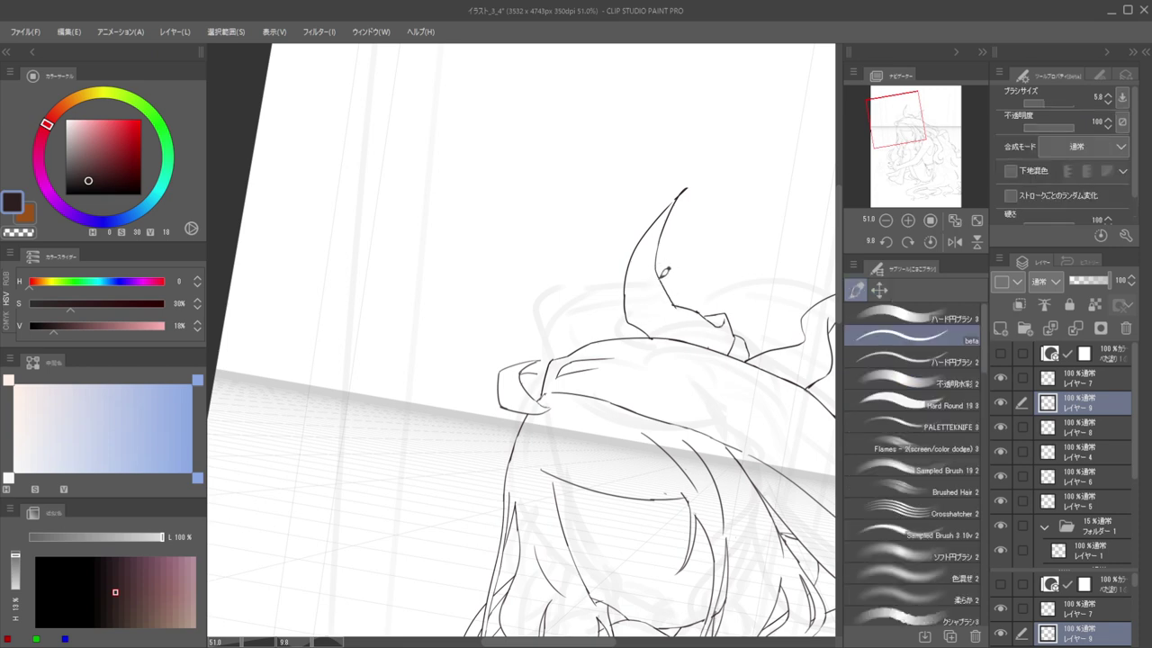
key("e")
key("b")
Shift the layer's line art slightly up-left with Move Layer
left_click_drag(623, 217, 559, 198)
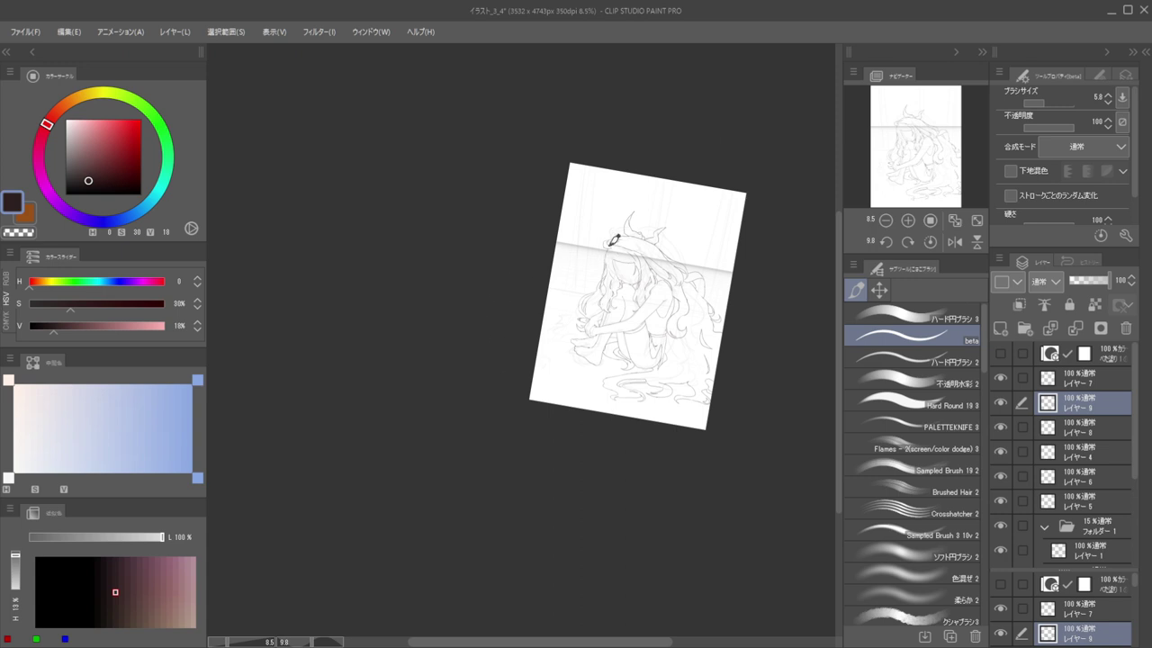
mouse_move(659, 232)
left_mouse_down()
mouse_move(685, 295)
mouse_move(686, 320)
mouse_move(671, 329)
left_mouse_up()
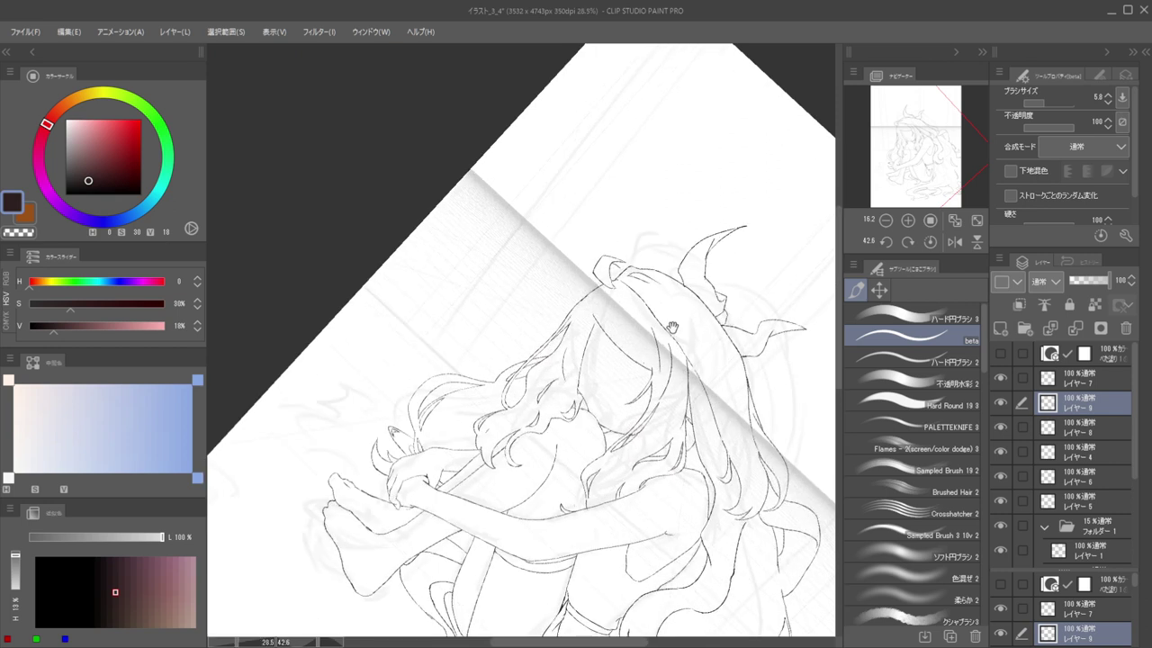
left_click(878, 289)
left_click(874, 322)
mouse_move(727, 305)
left_mouse_down()
mouse_move(717, 283)
mouse_move(682, 288)
left_mouse_up()
Erase around the horn base with transparent colour, then fit the page in view
key("b")
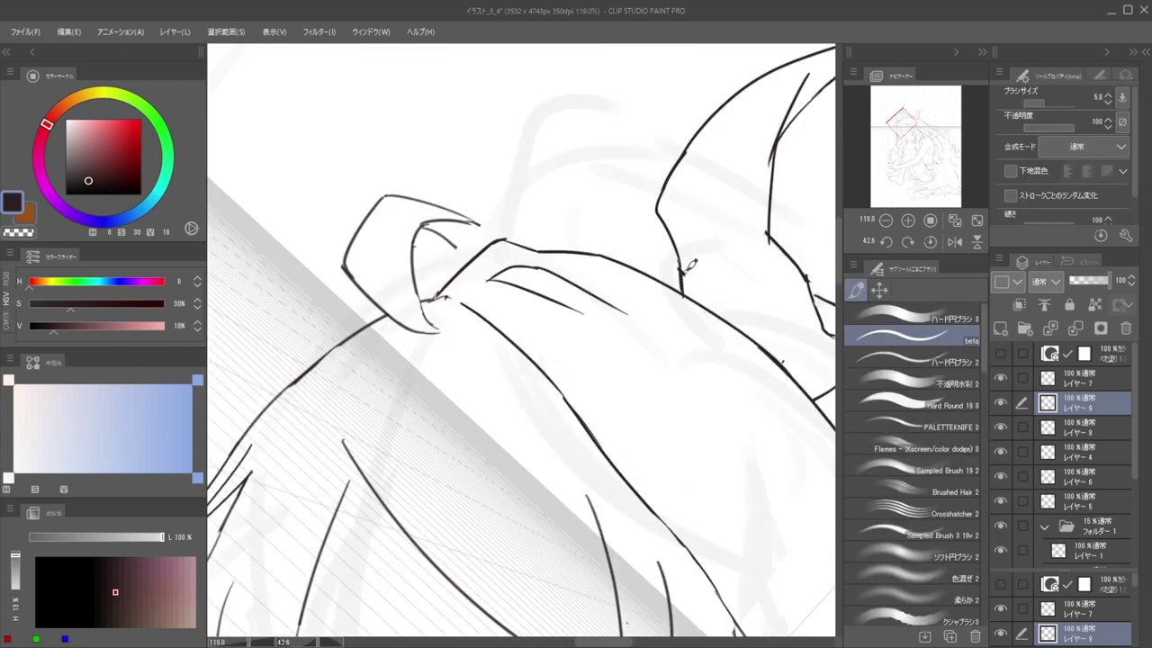
key("c")
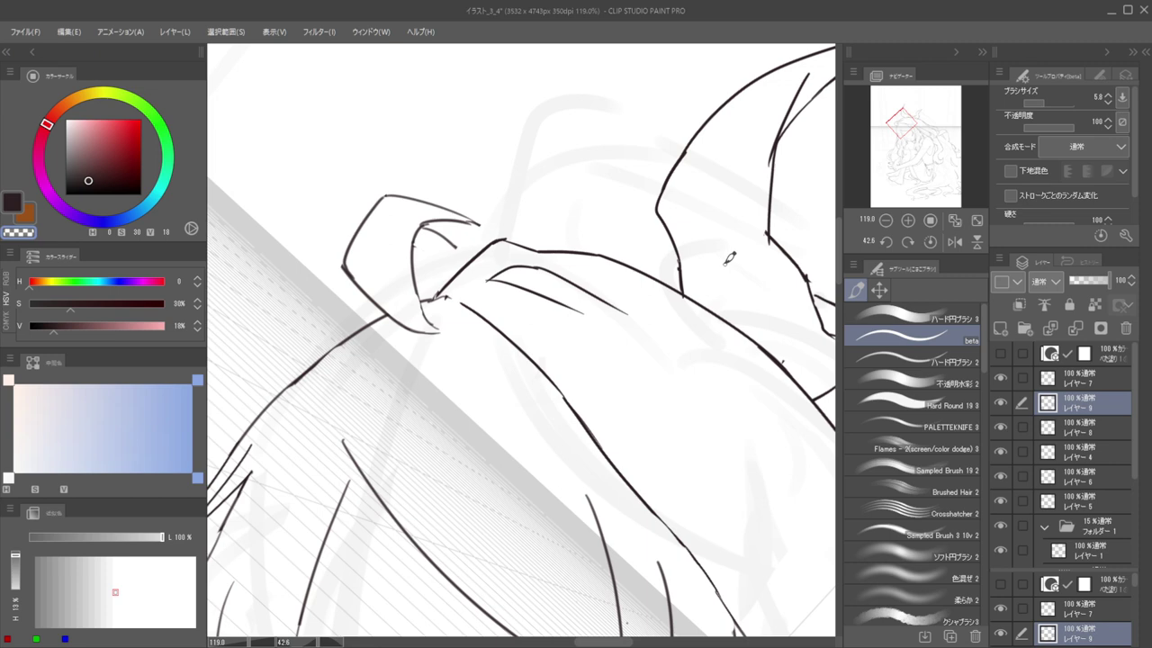
key("ctrl+0")
left_click_drag(631, 240, 607, 198)
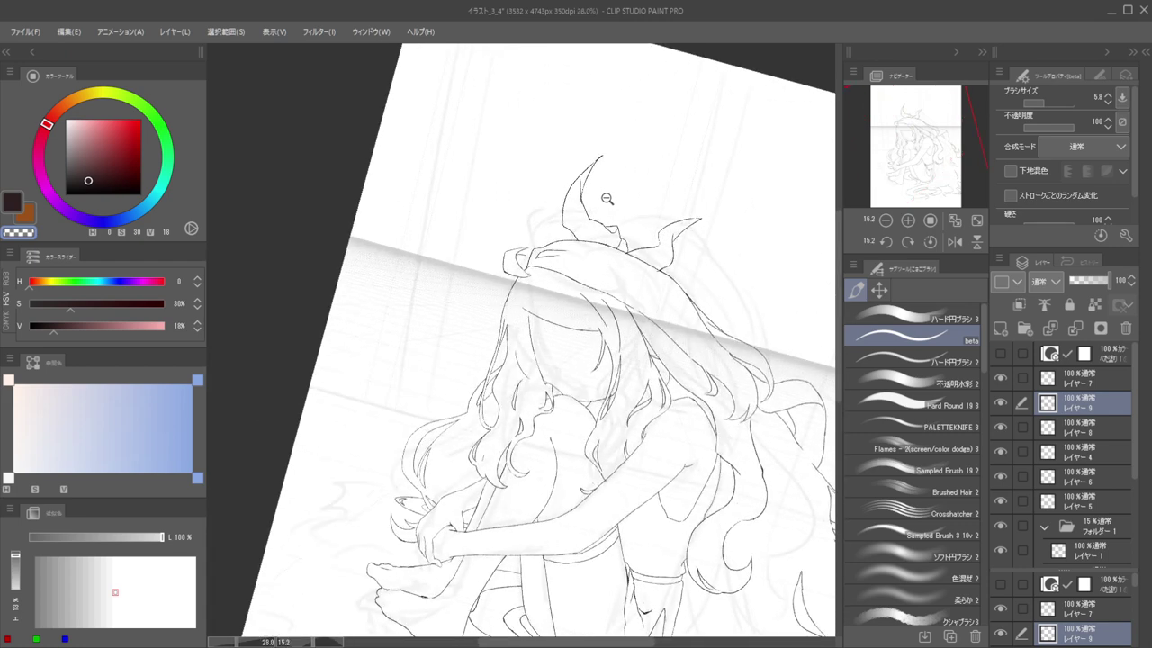
Lasso the tall horn and scale it taller with Ctrl+T
left_click(878, 288)
left_click(873, 333)
mouse_move(554, 188)
left_mouse_down()
mouse_move(625, 121)
mouse_move(639, 234)
mouse_move(628, 241)
mouse_move(548, 196)
mouse_move(551, 185)
left_mouse_up()
key("ctrl+t")
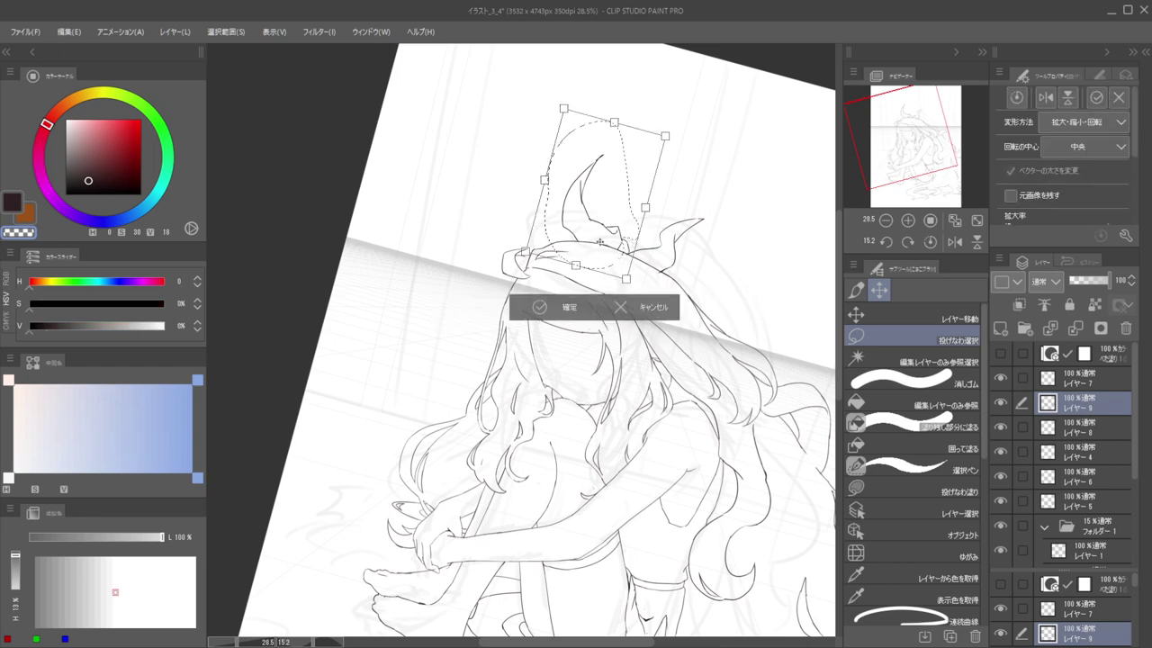
left_click_drag(613, 126, 613, 123)
key("Return")
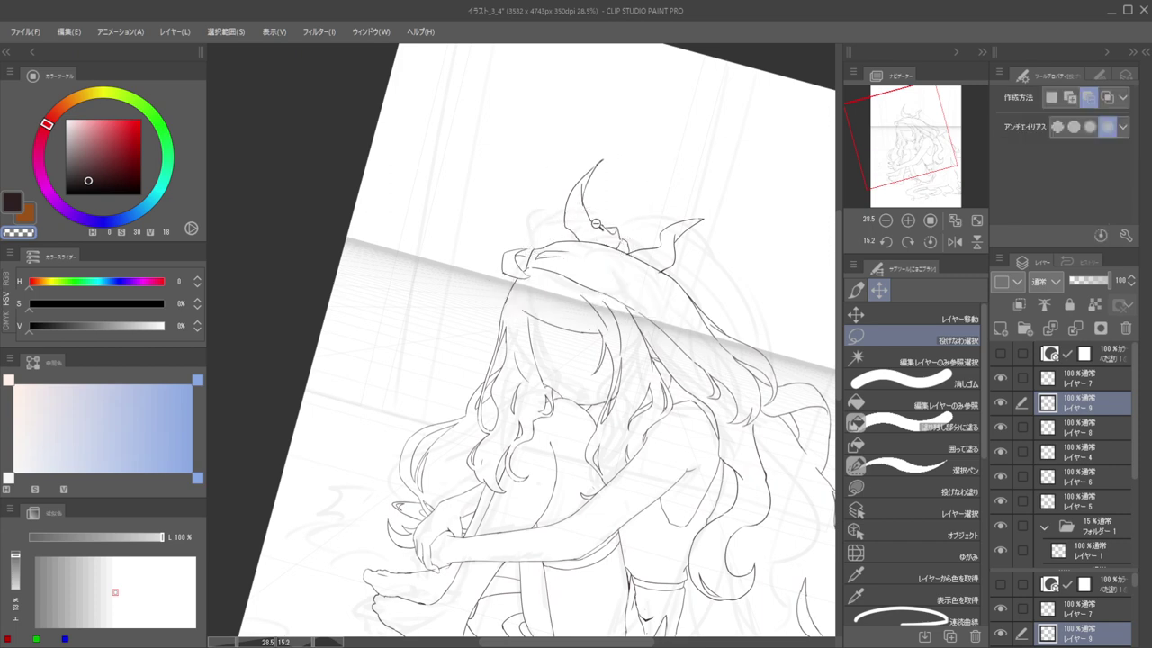
Erase the overshooting stub where the horn base meets the hair line using transparent colour
scroll(629, 297, "up", 5)
key("b")
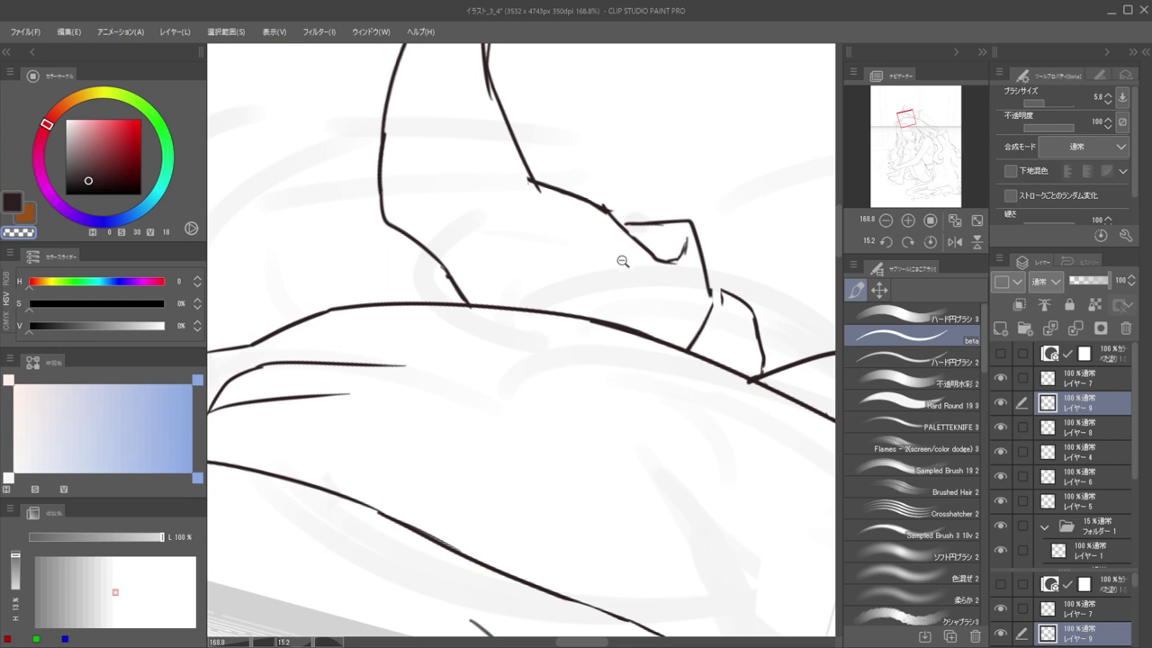
scroll(621, 259, "down", 3)
key("e")
key("b")
key("c")
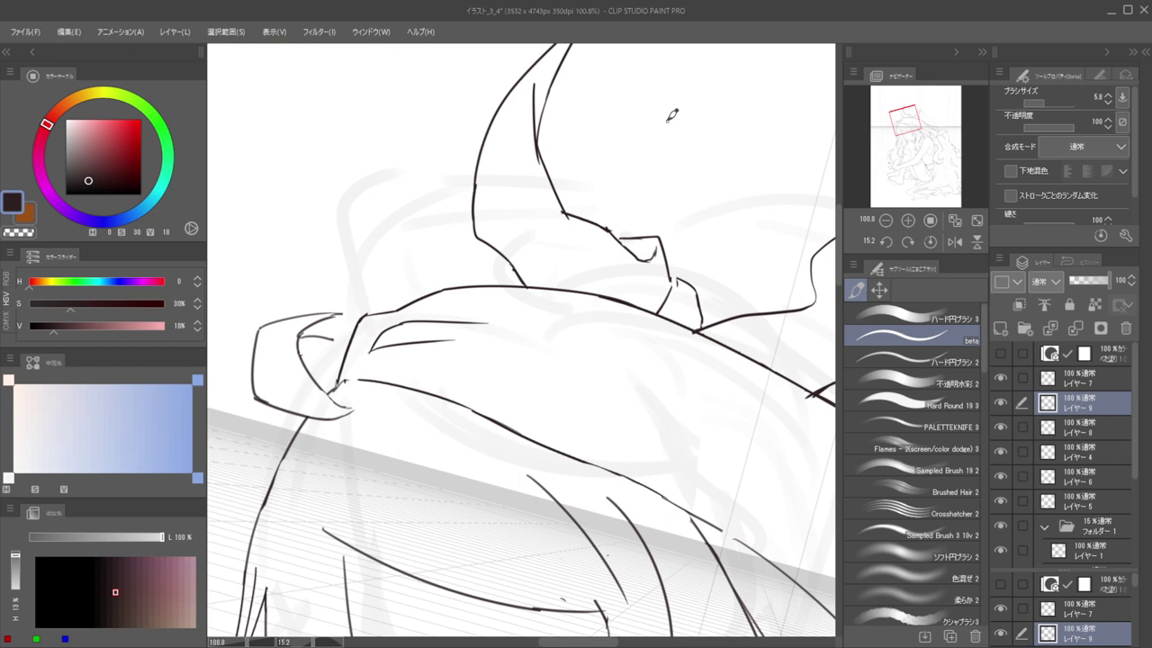
mouse_move(670, 265)
left_mouse_down()
mouse_move(717, 303)
mouse_move(663, 257)
left_mouse_up()
key("e")
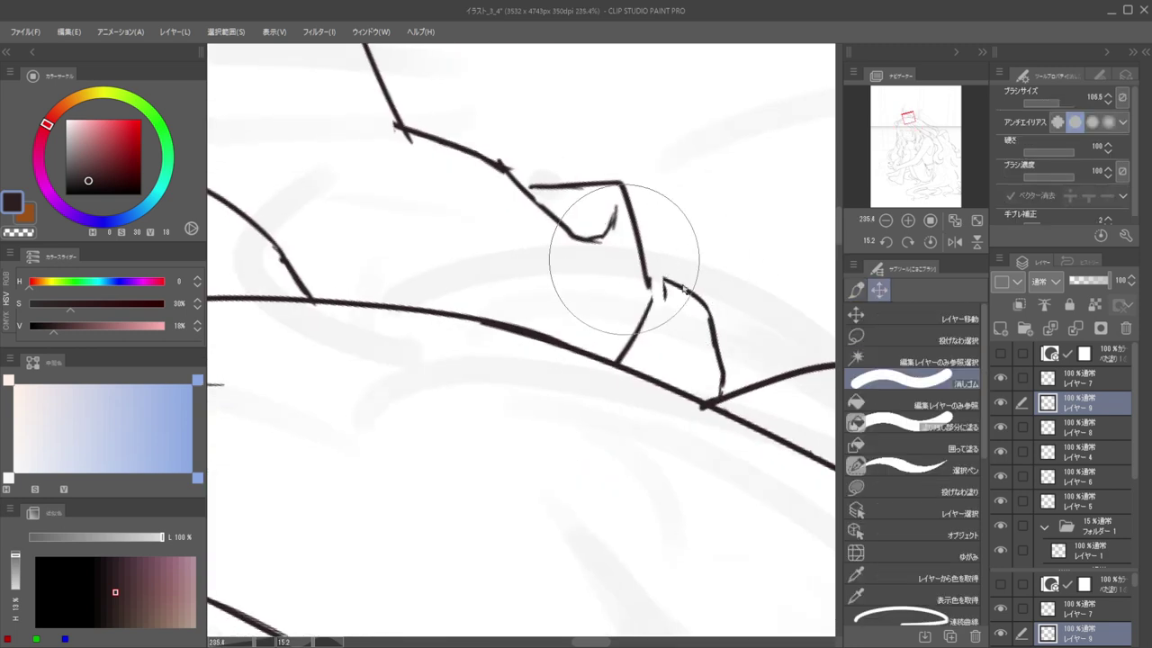
key("b")
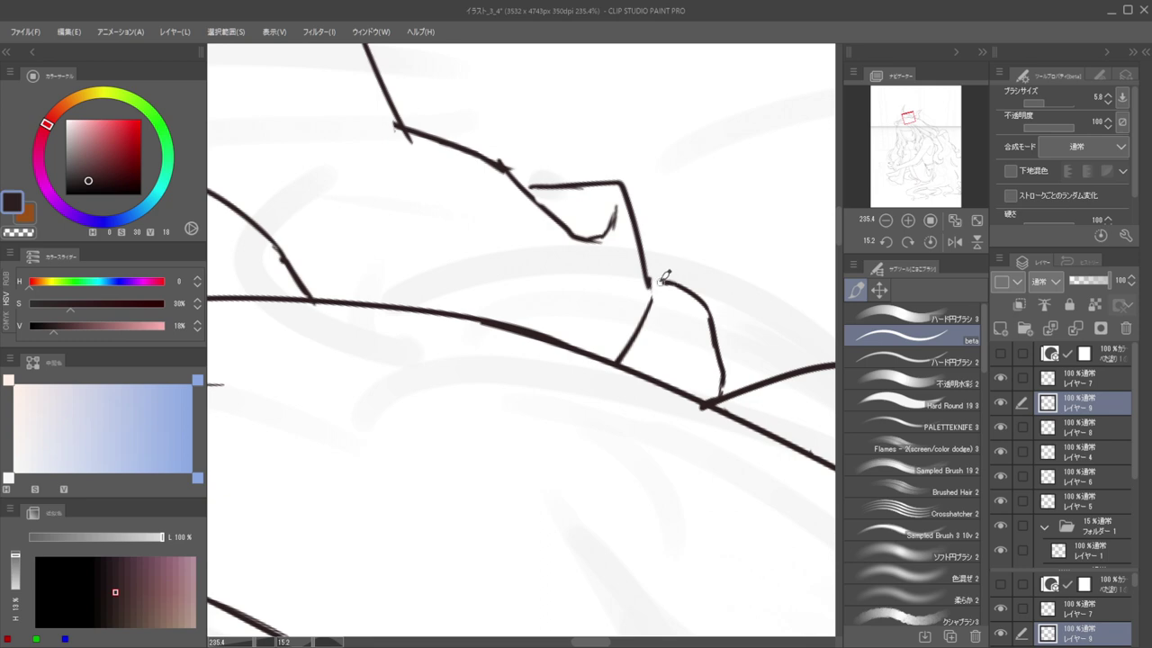
left_click_drag(632, 318, 695, 323)
key("c")
left_click_drag(561, 368, 586, 381)
Erase the hair line right of the junction and trim the stray spur beneath it
mouse_move(619, 345)
left_mouse_down()
mouse_move(537, 318)
mouse_move(663, 334)
mouse_move(695, 301)
mouse_move(635, 362)
left_mouse_up()
mouse_move(569, 378)
left_mouse_down()
mouse_move(658, 346)
mouse_move(551, 369)
left_mouse_up()
key("c")
key("e")
left_click_drag(639, 360, 698, 349)
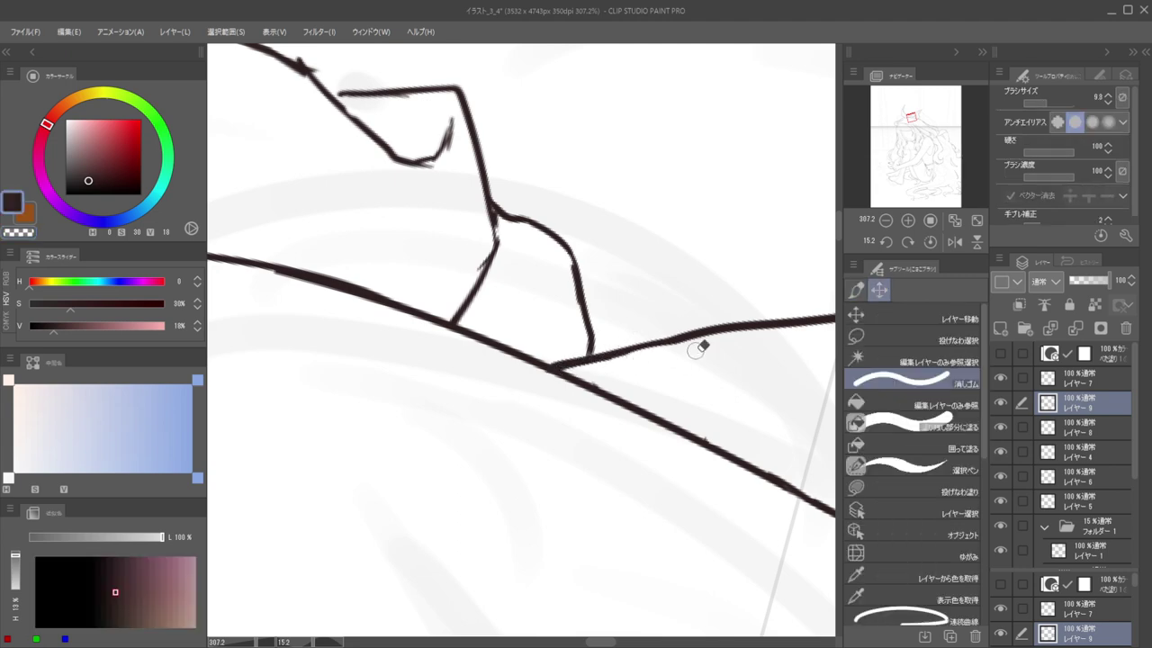
left_click_drag(644, 321, 558, 297)
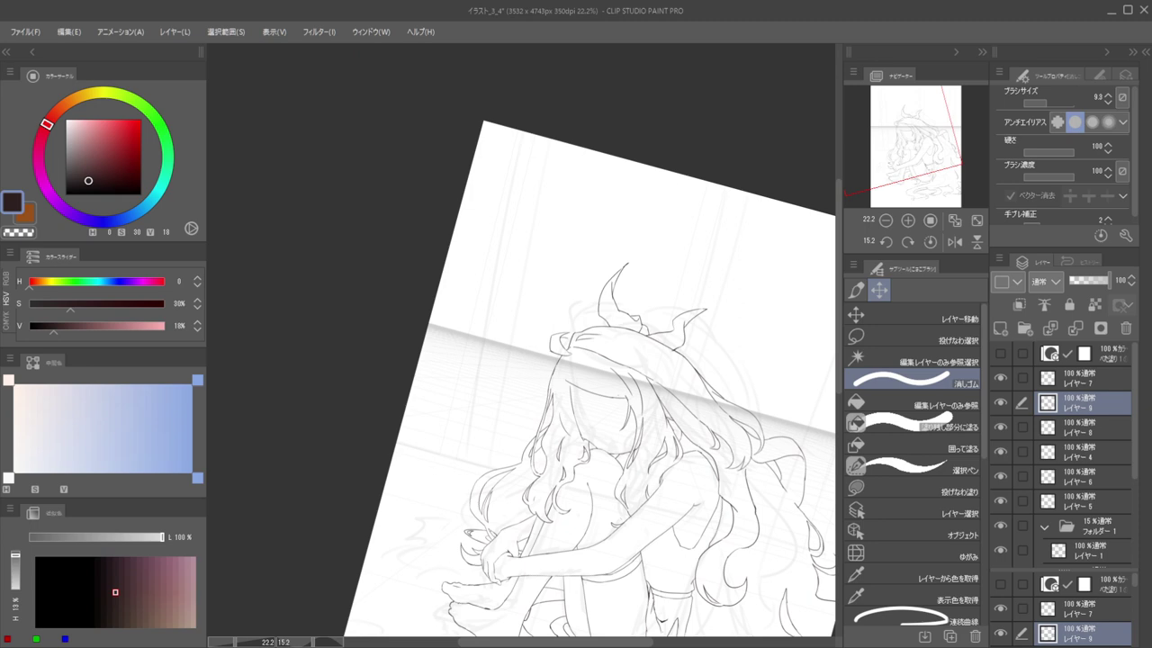
left_click_drag(750, 344, 709, 424)
left_click_drag(678, 399, 570, 318)
scroll(562, 325, "up", 5)
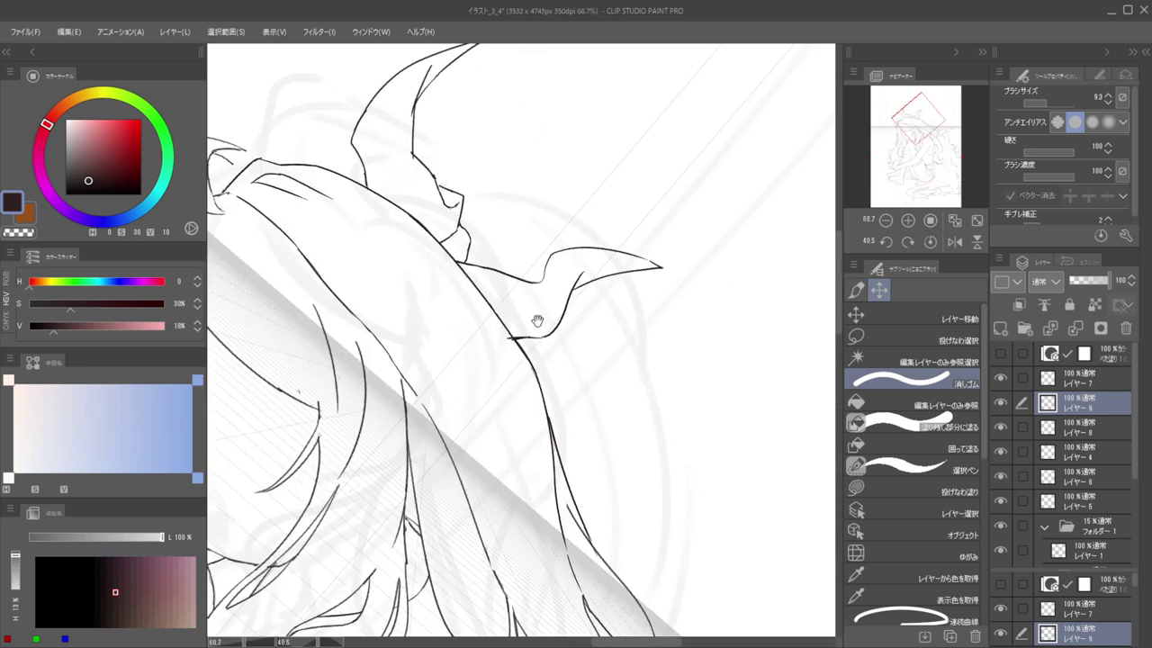
scroll(558, 322, "down", 5)
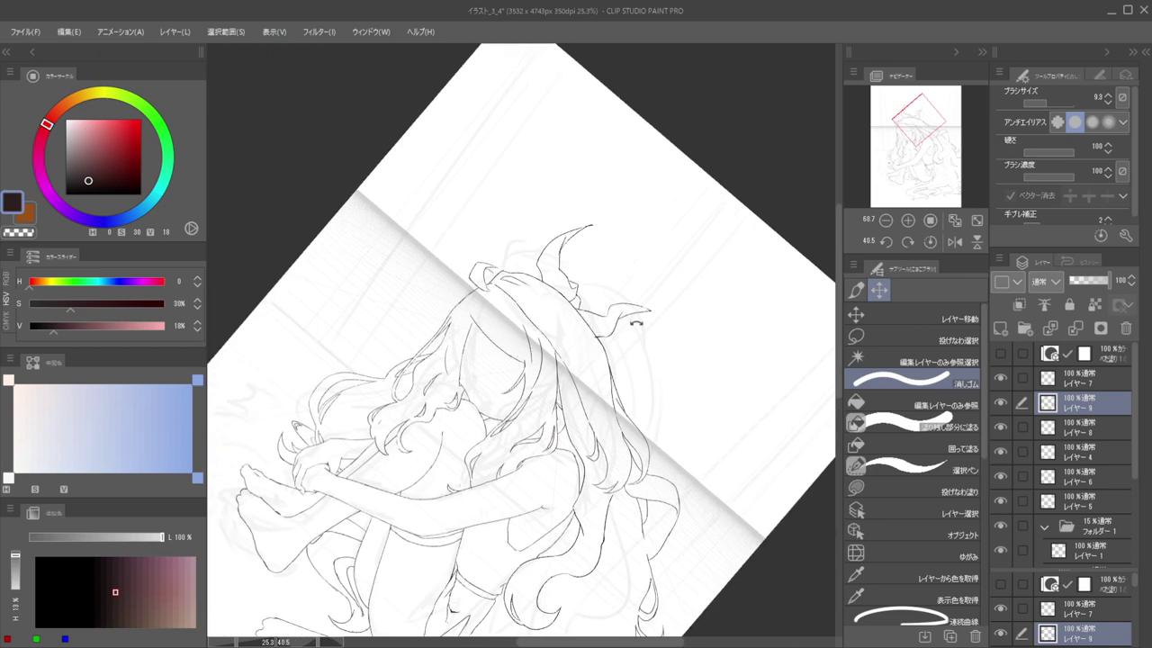
left_click_drag(635, 322, 599, 217)
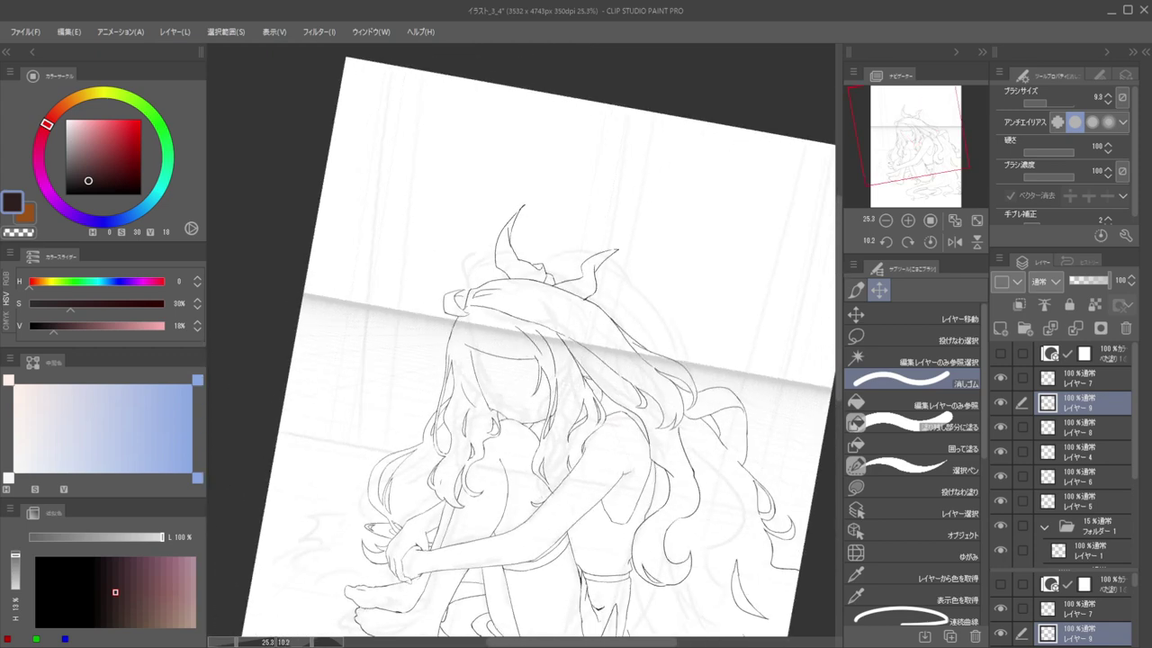
left_click(909, 339)
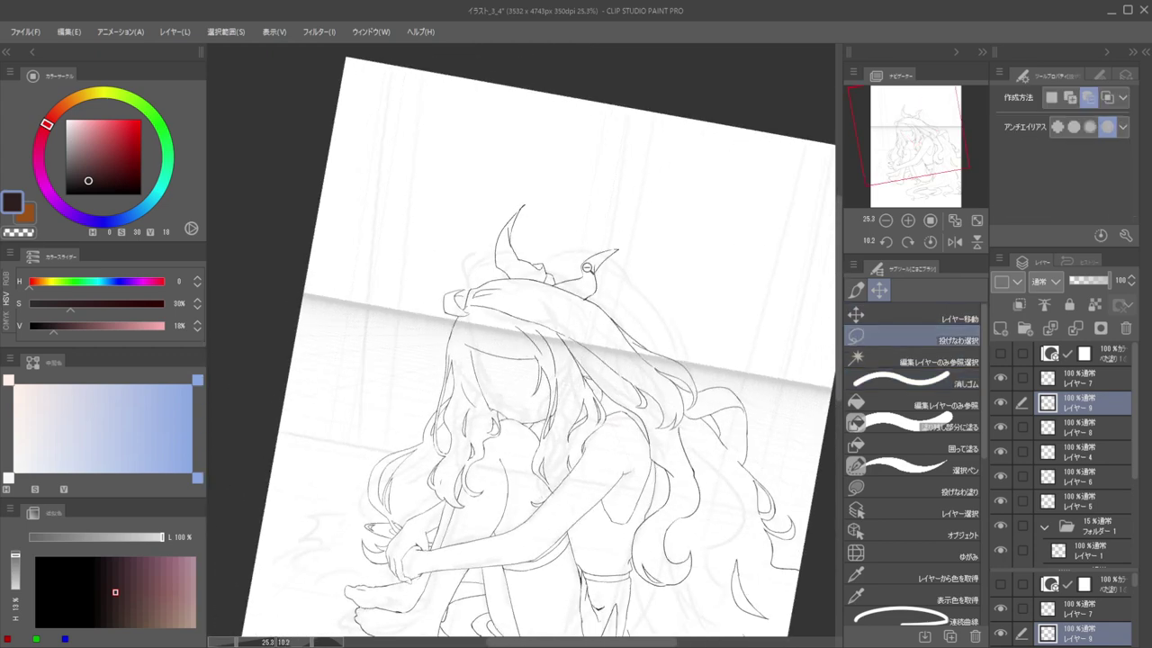
scroll(586, 269, "up", 3)
mouse_move(617, 339)
left_mouse_down()
mouse_move(522, 305)
mouse_move(531, 286)
mouse_move(663, 257)
mouse_move(624, 200)
left_mouse_up()
key("ctrl+t")
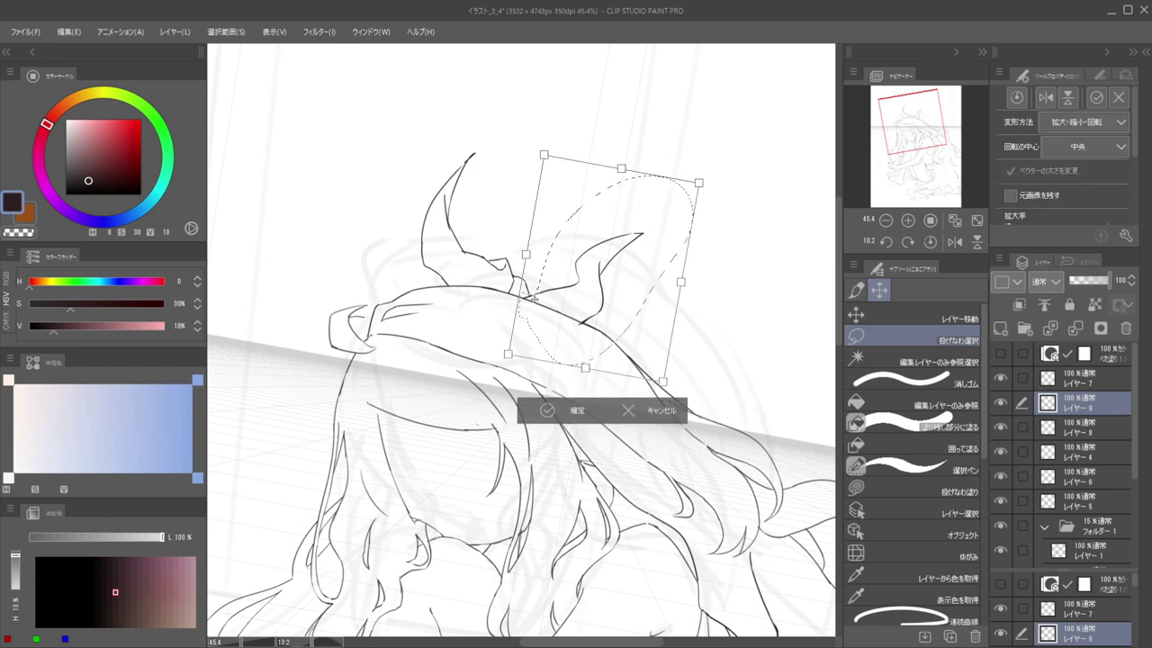
left_click_drag(699, 183, 714, 164)
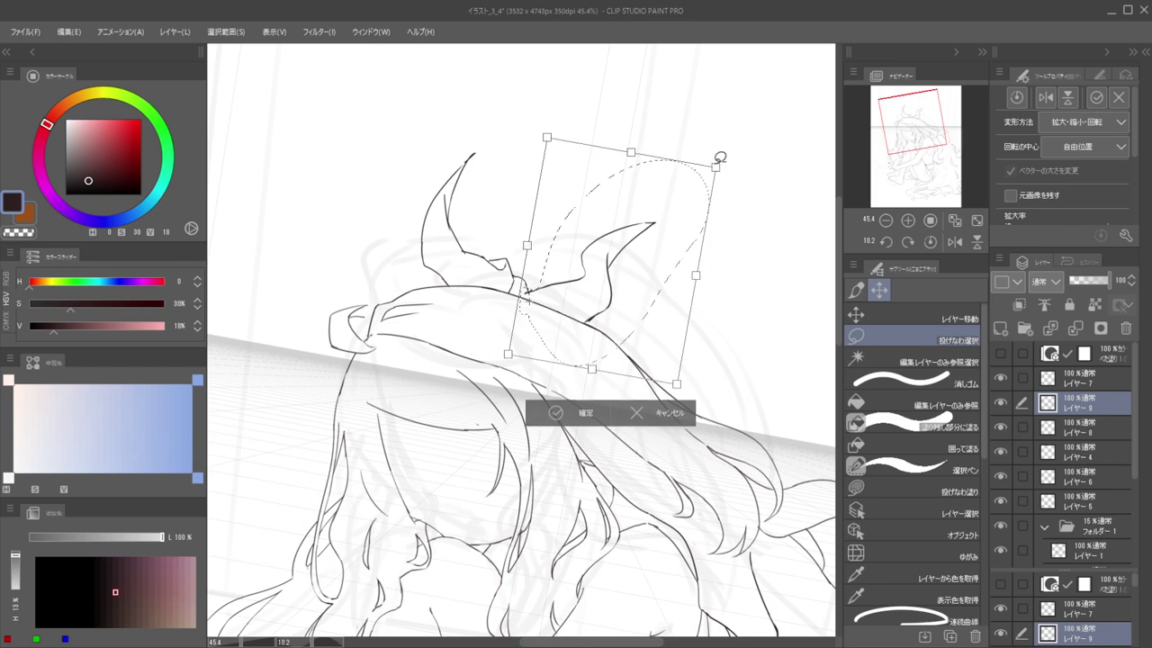
key("Return")
scroll(648, 225, "up", 5)
key("p")
mouse_move(701, 280)
left_mouse_down()
mouse_move(762, 274)
mouse_move(639, 269)
left_mouse_up()
scroll(639, 270, "down", 5)
scroll(627, 299, "up", 5)
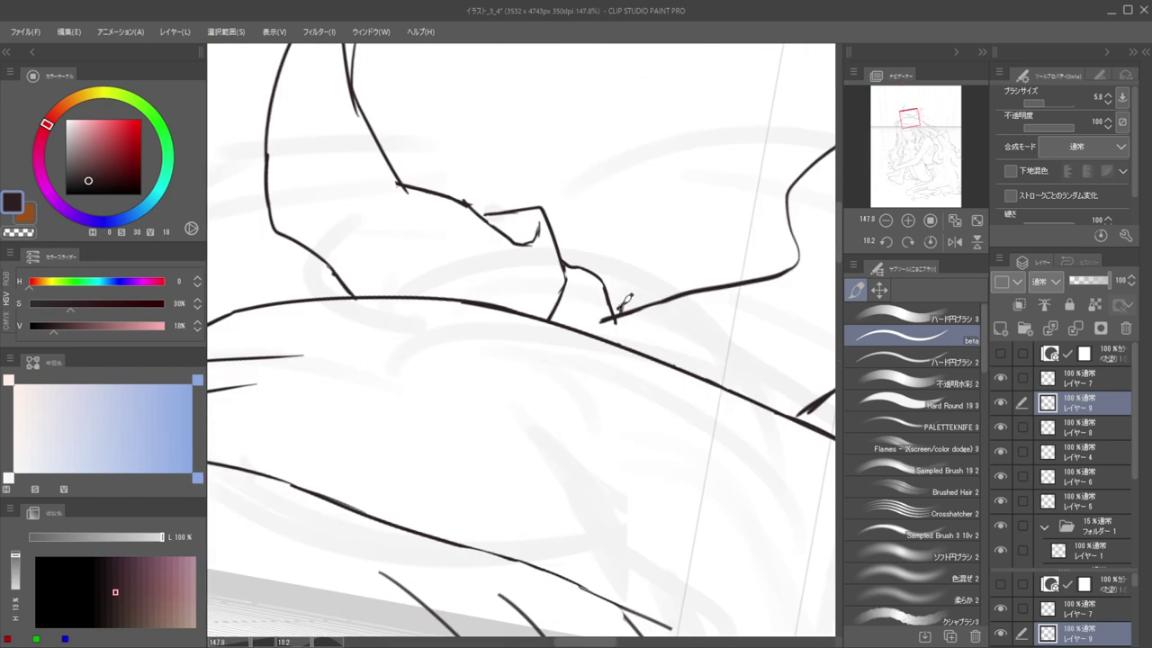
key("e")
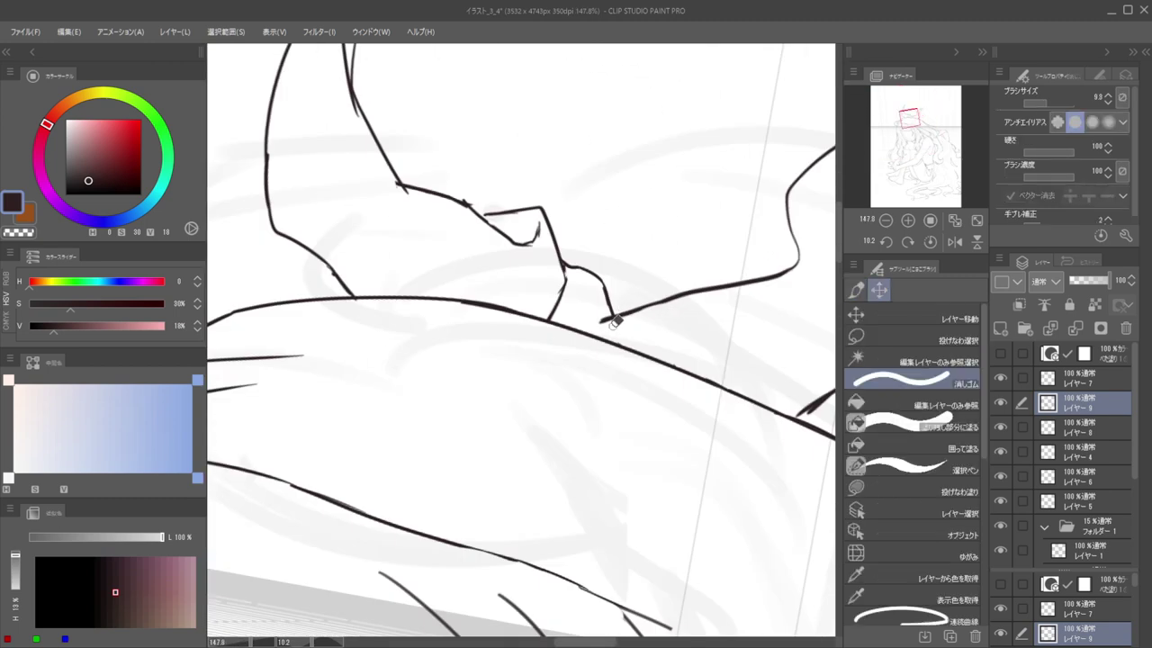
key("b")
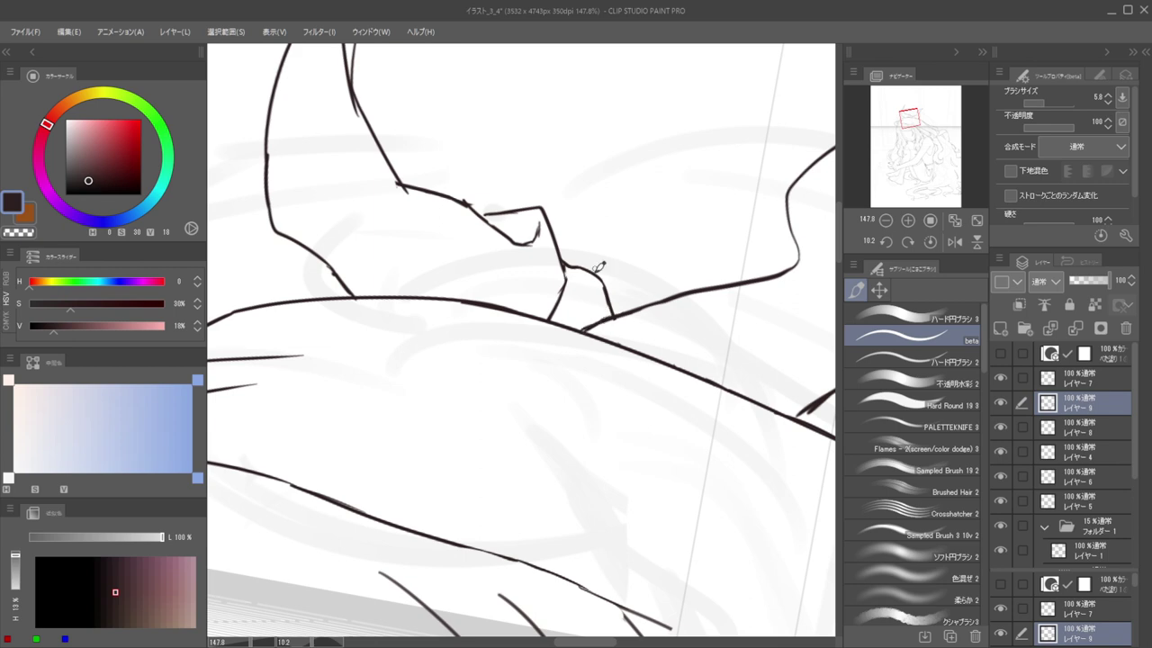
scroll(598, 267, "down", 5)
scroll(598, 297, "up", 1)
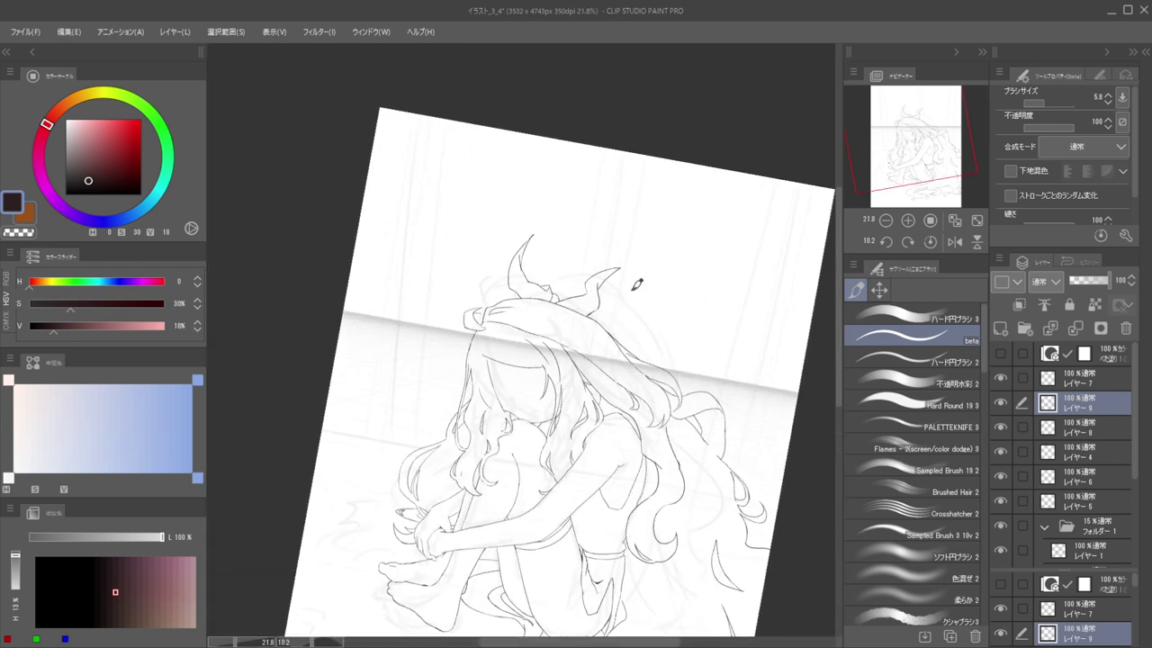
scroll(589, 278, "up", 8)
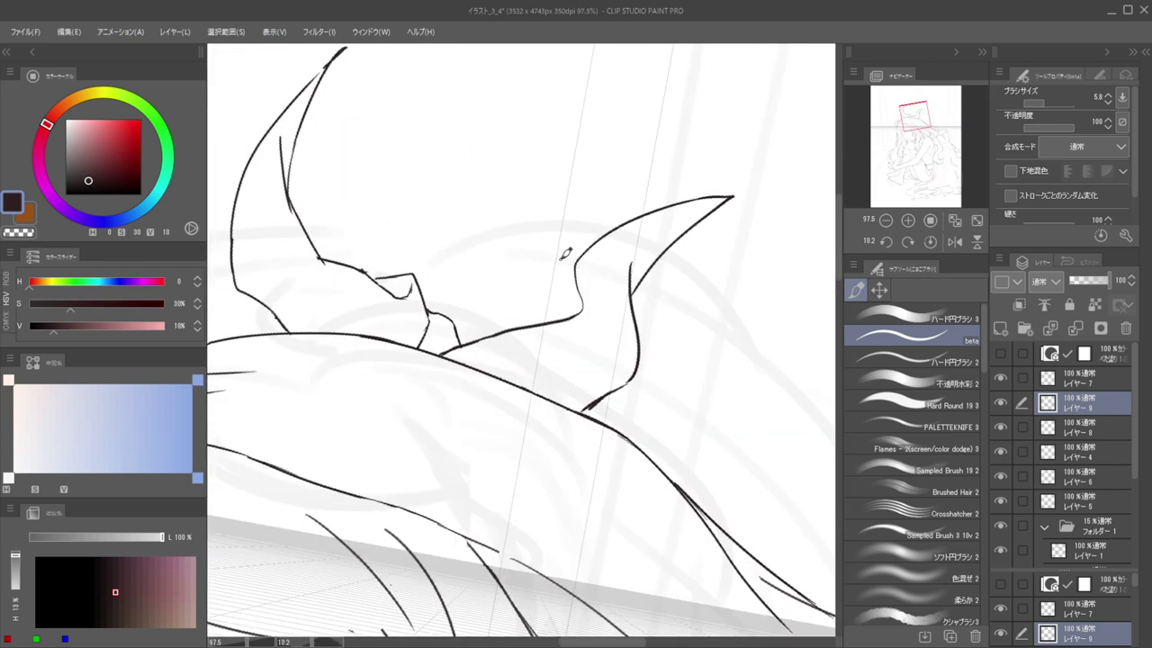
On the bow layer, draw new lines inside the hair bow knot
left_click_drag(666, 257, 617, 334)
left_click_drag(467, 325, 569, 285)
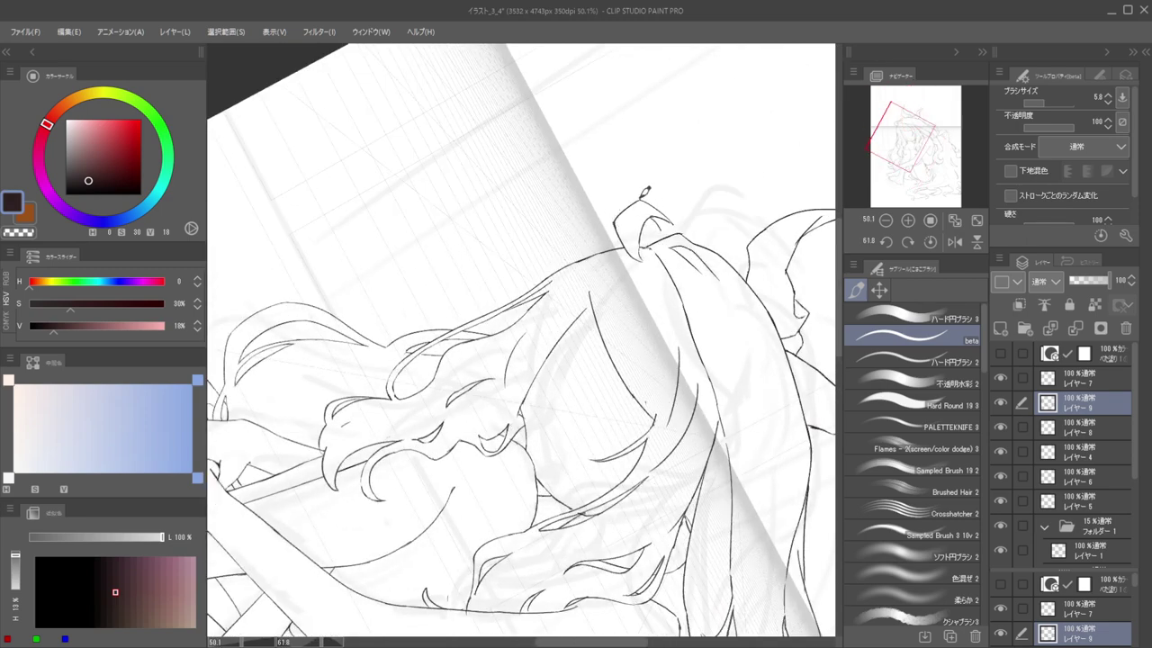
scroll(658, 219, "up", 5)
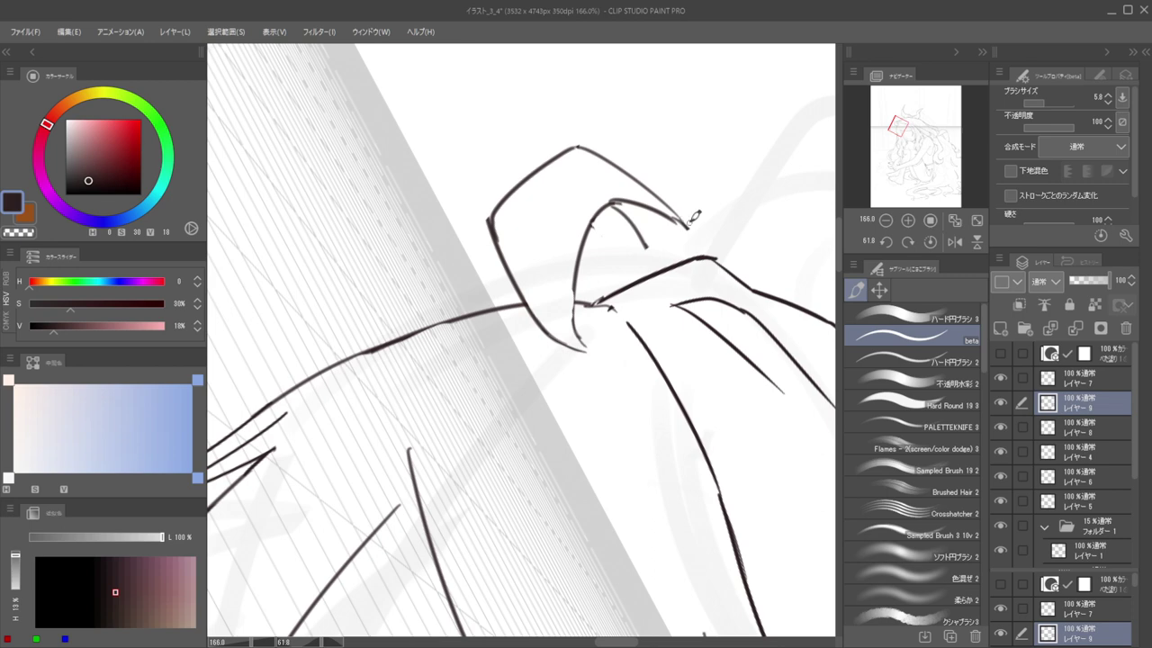
left_click(683, 224, "ctrl")
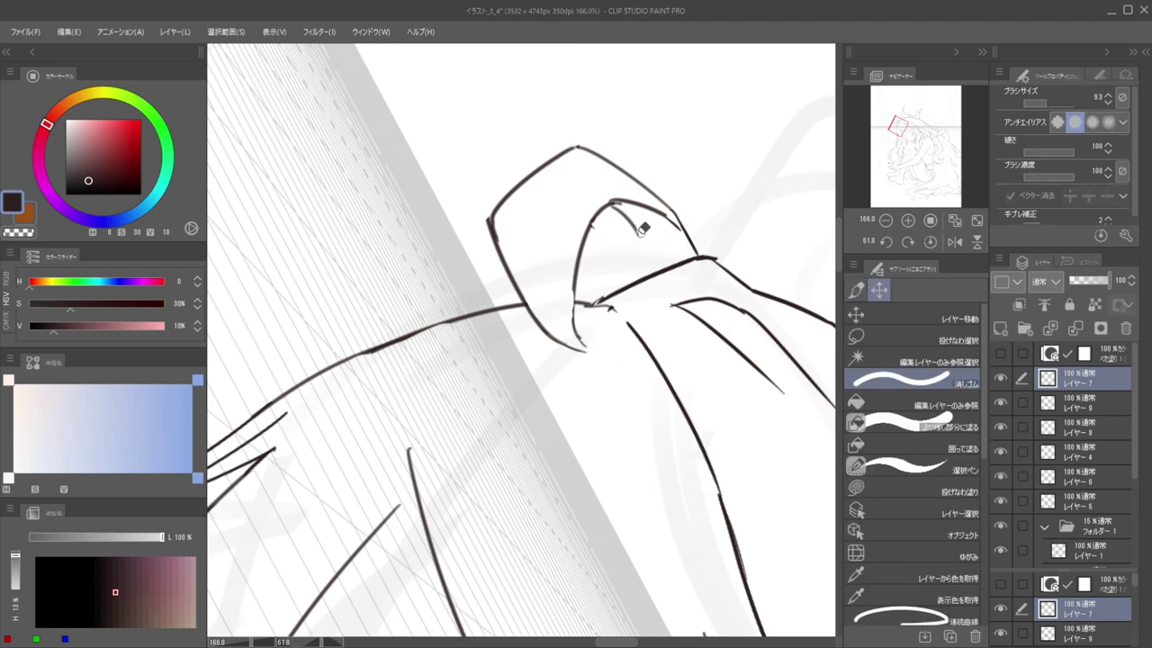
mouse_move(646, 274)
left_mouse_down()
mouse_move(636, 228)
mouse_move(648, 275)
left_mouse_up()
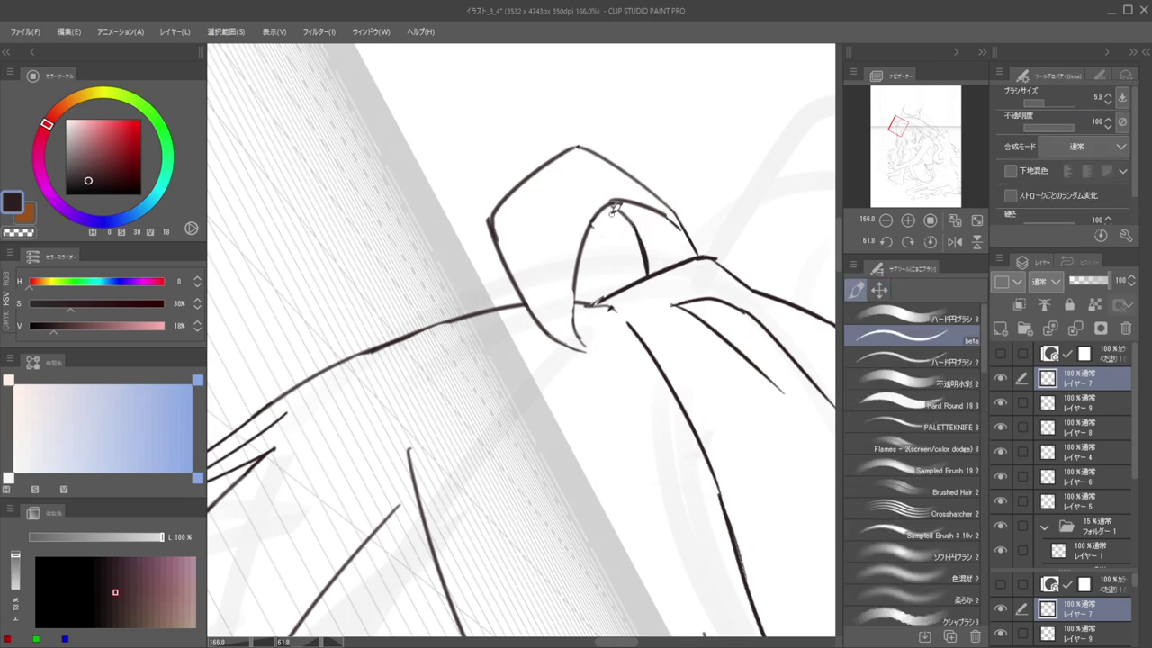
left_click_drag(612, 216, 573, 214)
left_click_drag(652, 234, 585, 187)
left_click_drag(513, 218, 566, 225)
Try a curved stroke near the hair ornament, then undo it
key("e")
key("p")
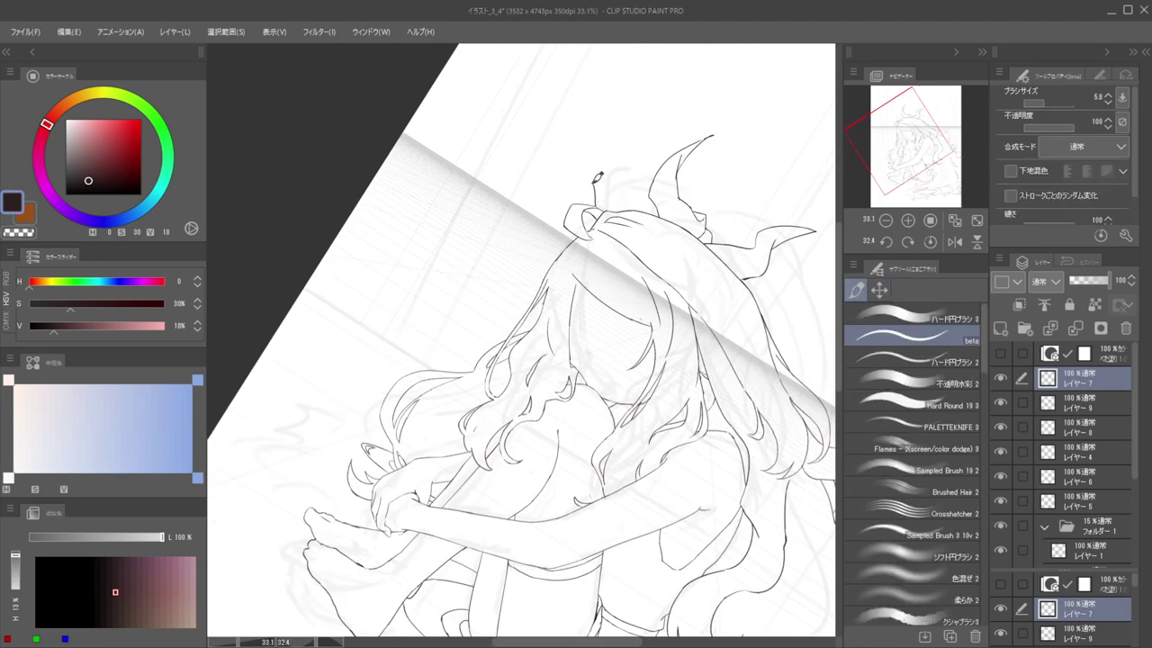
mouse_move(572, 209)
left_mouse_down()
mouse_move(520, 190)
mouse_move(568, 221)
left_mouse_up()
key("ctrl+z")
left_click_drag(562, 163, 617, 232)
mouse_move(616, 231)
left_mouse_down()
mouse_move(585, 195)
mouse_move(608, 206)
left_mouse_up()
key("ctrl+z")
On the main line art layer, redraw the horn as a taller pointed shape
left_click(1072, 404)
mouse_move(583, 153)
left_mouse_down()
mouse_move(603, 255)
mouse_move(600, 178)
mouse_move(608, 202)
mouse_move(608, 255)
left_mouse_up()
key("ctrl+z")
mouse_move(586, 159)
left_mouse_down()
mouse_move(594, 183)
mouse_move(583, 161)
mouse_move(575, 167)
mouse_move(587, 229)
left_mouse_up()
key("ctrl+z")
key("ctrl+z")
mouse_move(591, 168)
left_mouse_down()
mouse_move(572, 147)
mouse_move(576, 218)
left_mouse_up()
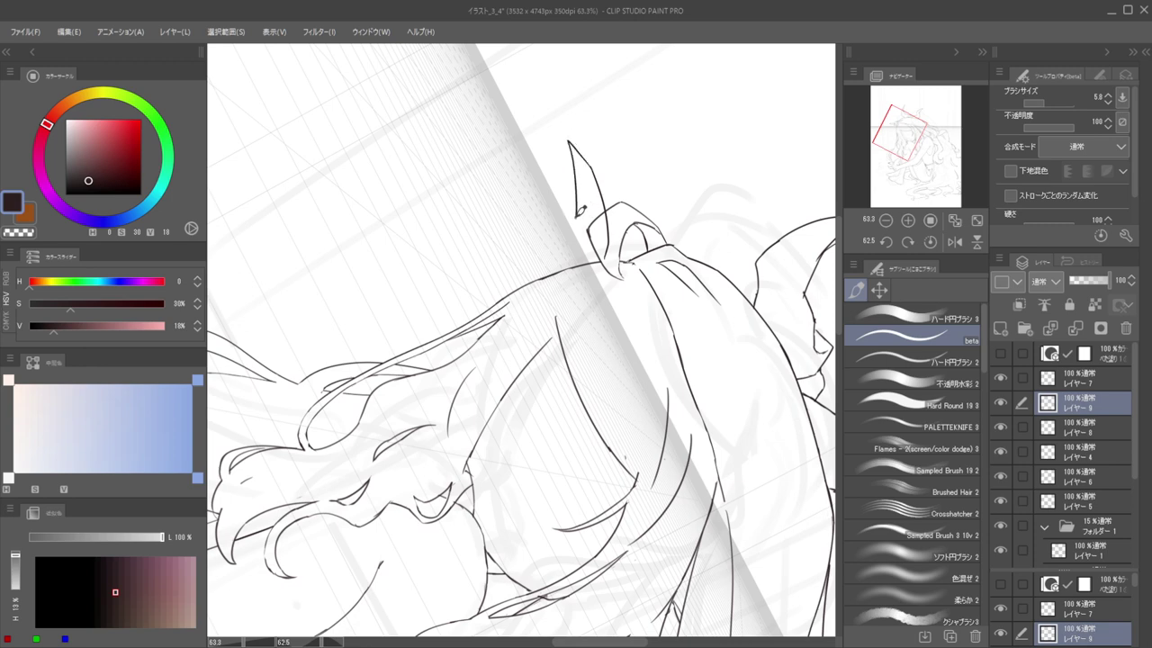
key("ctrl+z")
Extend the ear line down-left and draw a curved strand beside the face
left_click_drag(578, 225, 553, 273)
left_click_drag(544, 215, 464, 220)
left_click_drag(638, 164, 507, 267)
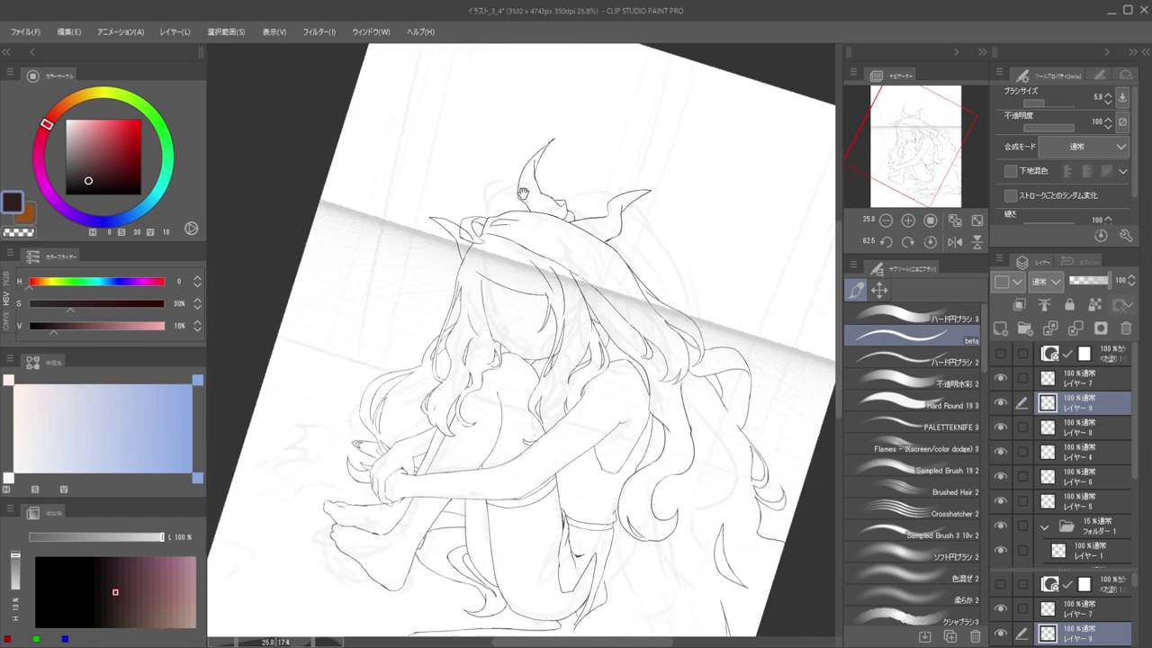
mouse_move(579, 227)
left_mouse_down()
mouse_move(591, 232)
mouse_move(569, 223)
left_mouse_up()
left_click_drag(608, 220, 712, 185)
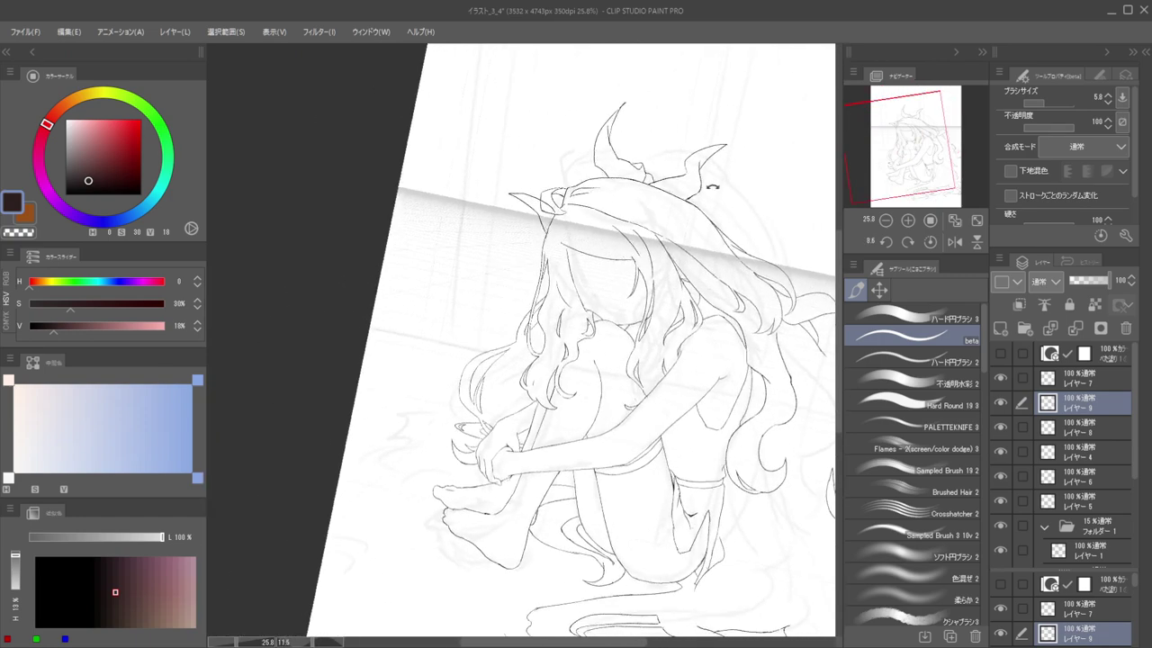
left_click_drag(620, 251, 604, 236)
left_click_drag(542, 263, 617, 255)
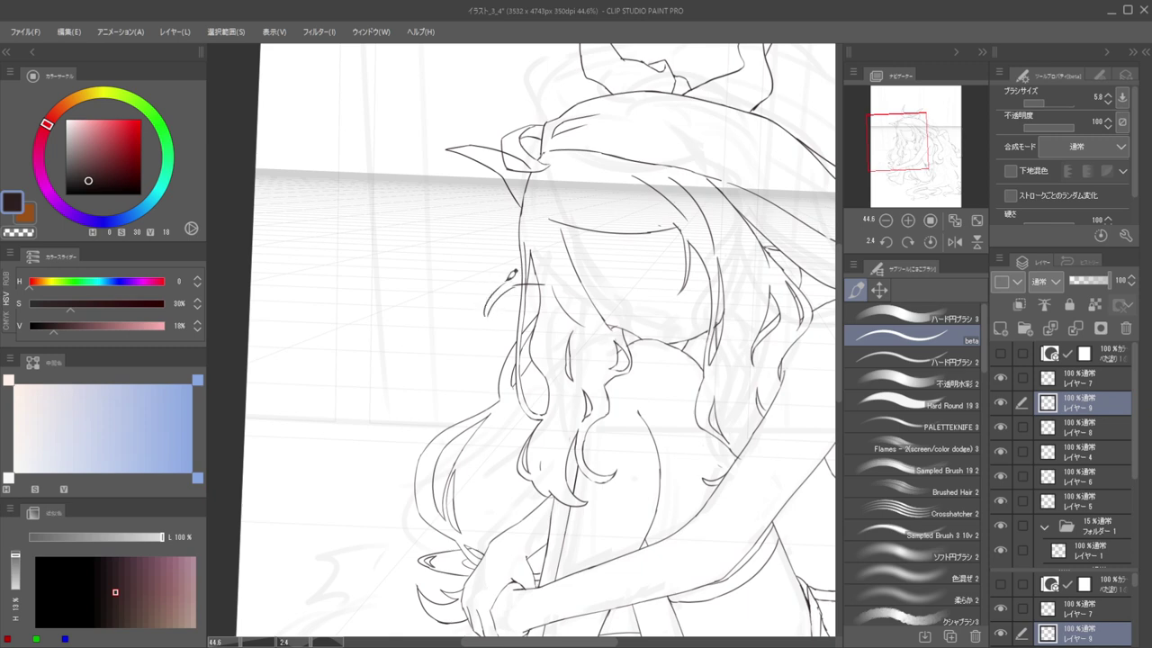
key("ctrl+z")
mouse_move(547, 274)
left_mouse_down()
mouse_move(512, 281)
mouse_move(492, 321)
mouse_move(489, 279)
mouse_move(537, 231)
mouse_move(491, 280)
mouse_move(489, 251)
mouse_move(450, 276)
left_mouse_up()
left_click_drag(561, 209, 534, 216)
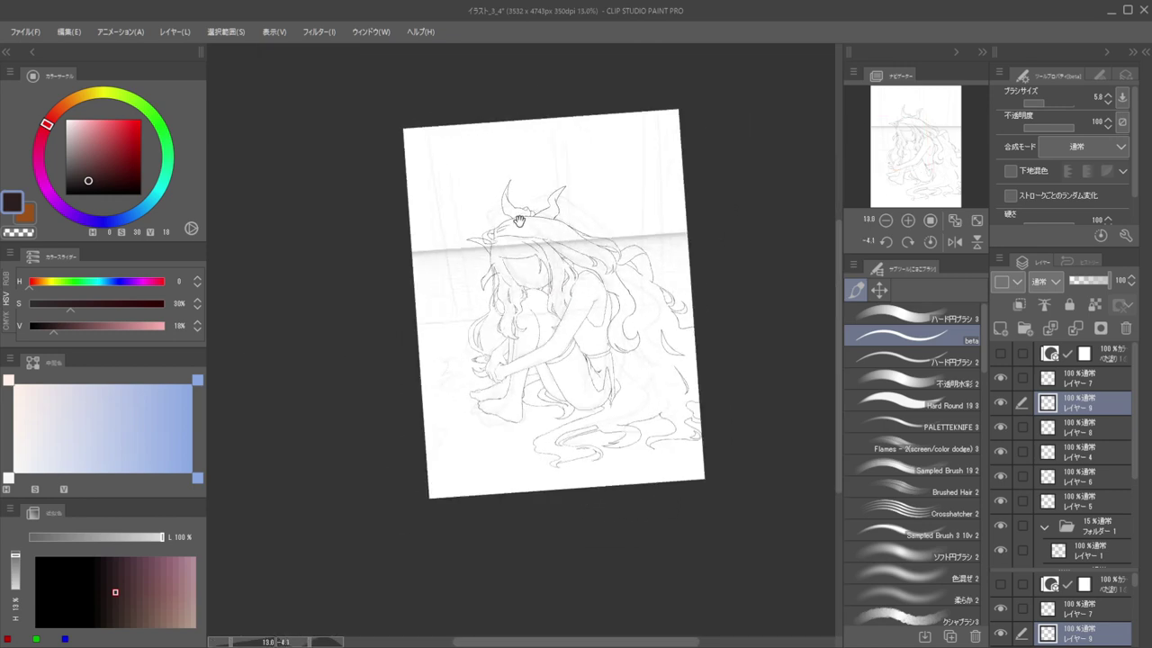
Lasso the head and horns, then flip the view horizontally to check proportions
left_click(879, 289)
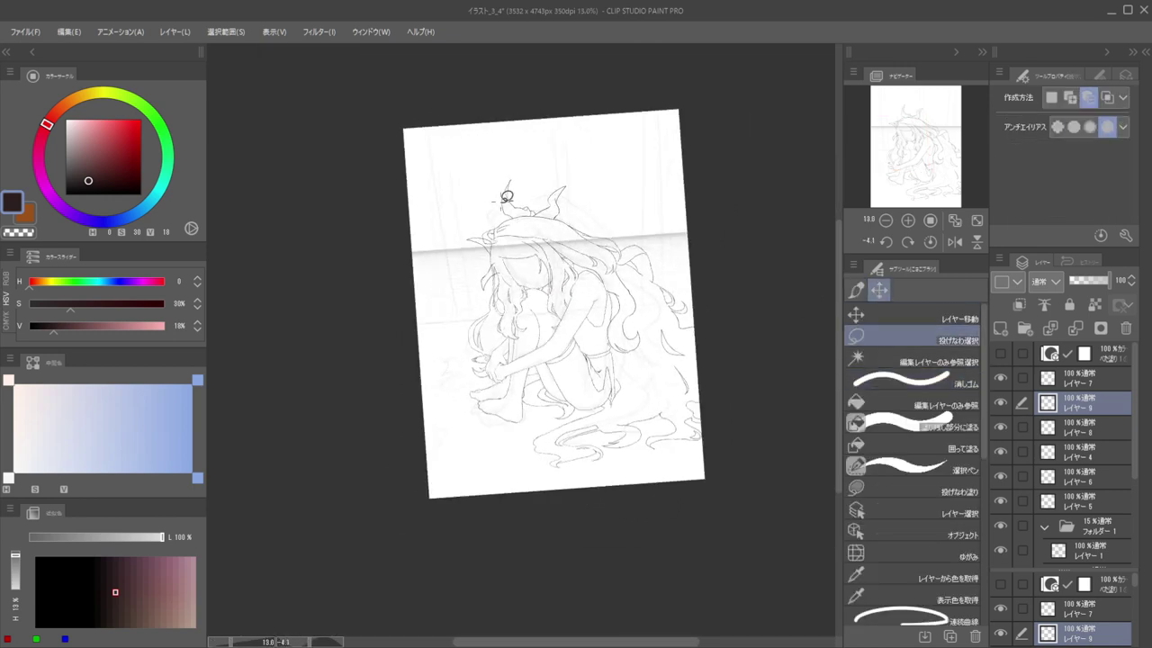
mouse_move(518, 221)
left_mouse_down()
mouse_move(597, 180)
mouse_move(576, 209)
mouse_move(558, 200)
mouse_move(565, 192)
left_mouse_up()
left_click(899, 316)
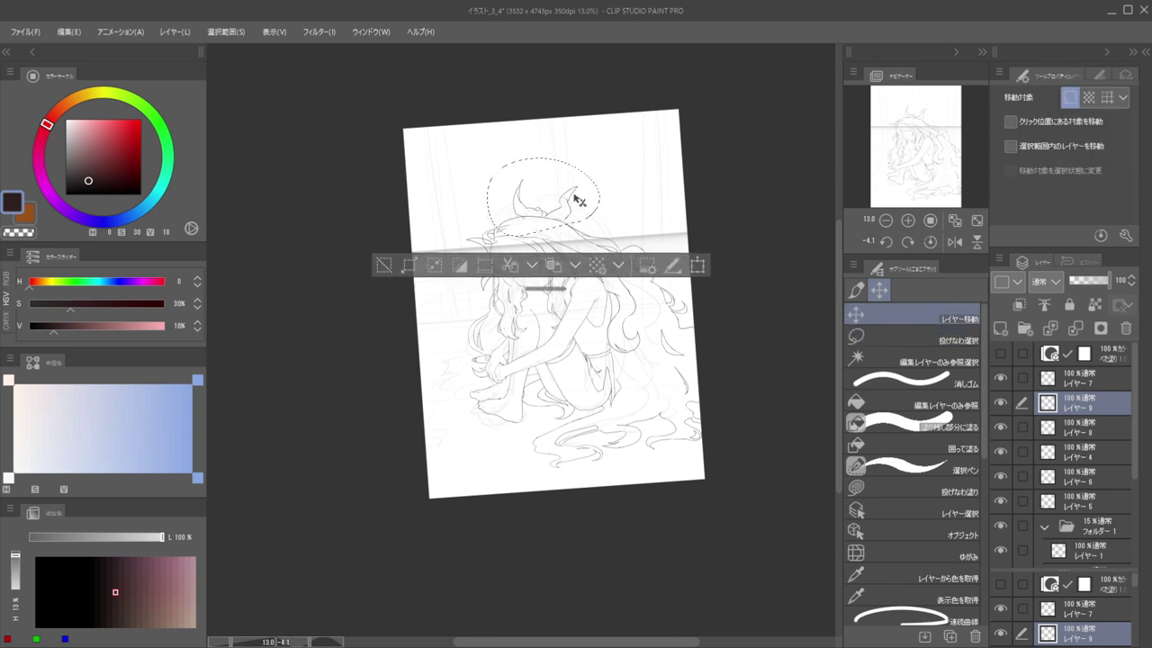
key("ctrl+t")
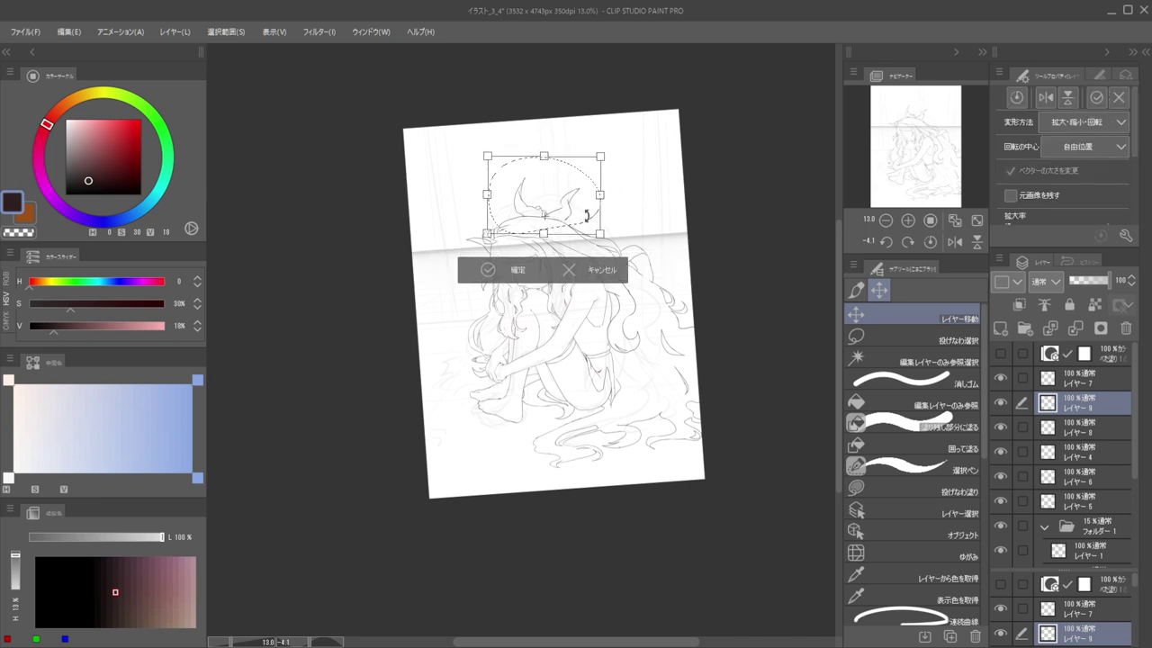
key("Return")
mouse_move(553, 231)
left_mouse_down()
mouse_move(651, 183)
mouse_move(636, 155)
mouse_move(630, 168)
mouse_move(583, 154)
left_mouse_up()
key("b")
key("c")
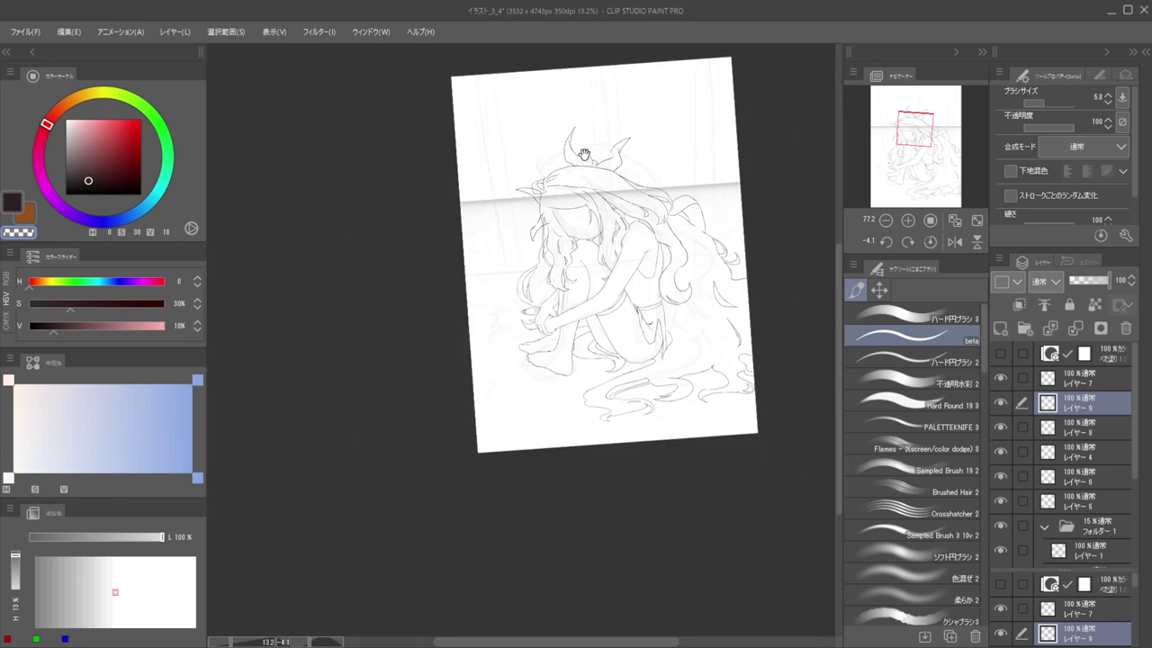
key("h")
key("h")
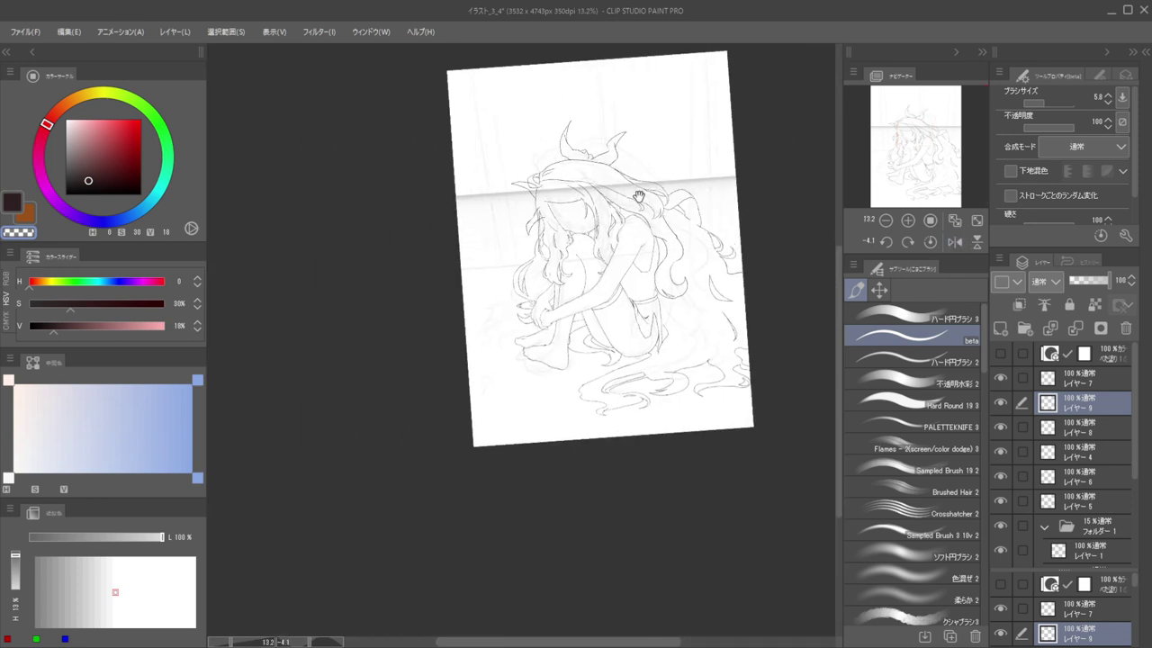
left_click_drag(684, 191, 659, 286)
mouse_move(572, 239)
left_mouse_down()
mouse_move(621, 198)
mouse_move(657, 135)
mouse_move(637, 191)
mouse_move(606, 213)
mouse_move(618, 219)
left_mouse_up()
Rotate the selected head and horns about 11° counter-clockwise and deselect
left_click(876, 291)
left_click(855, 335)
key("ctrl+t")
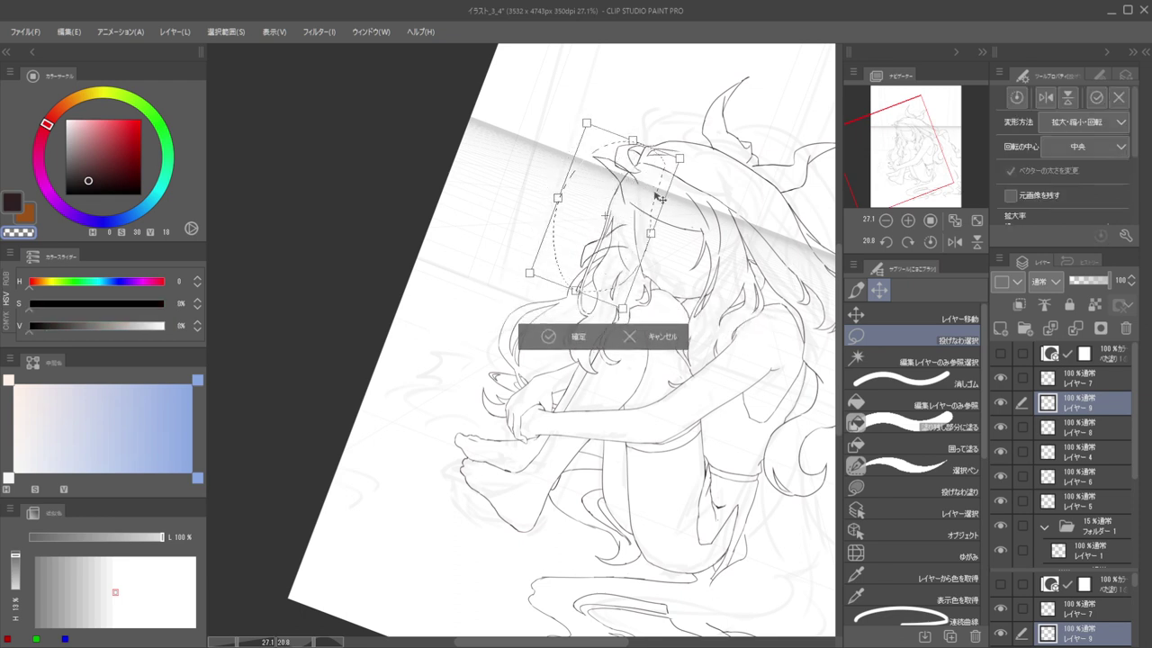
key("ctrl+z")
left_click_drag(686, 183, 679, 169)
mouse_move(635, 203)
left_mouse_down()
mouse_move(630, 193)
mouse_move(644, 198)
left_mouse_up()
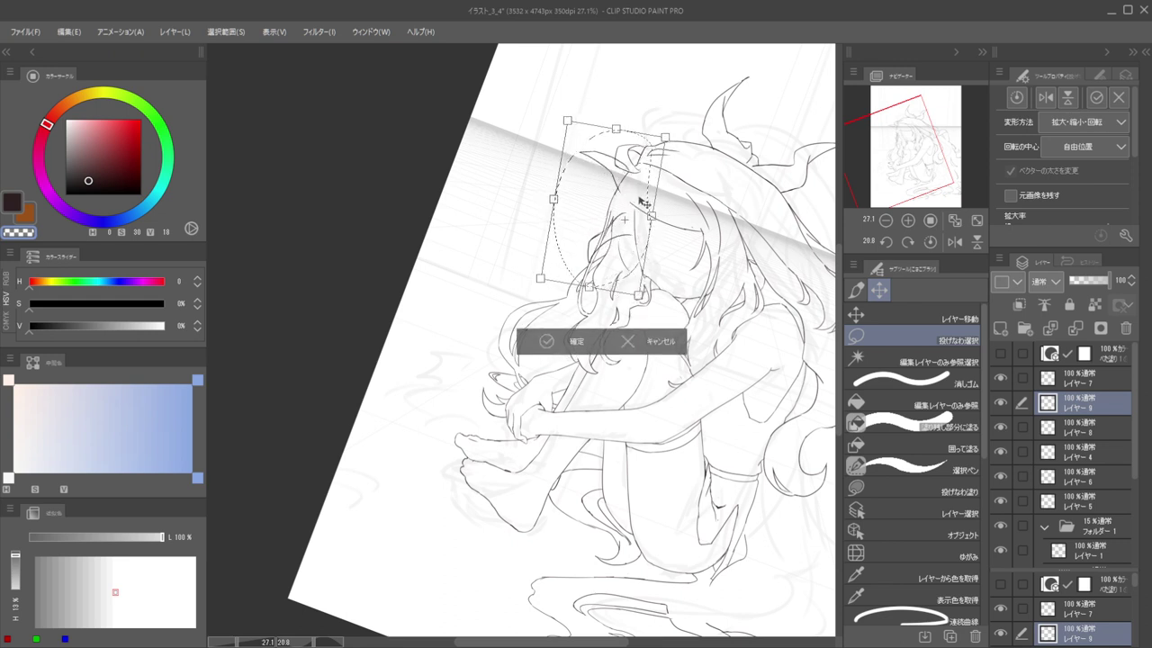
key("Return")
key("ctrl+d")
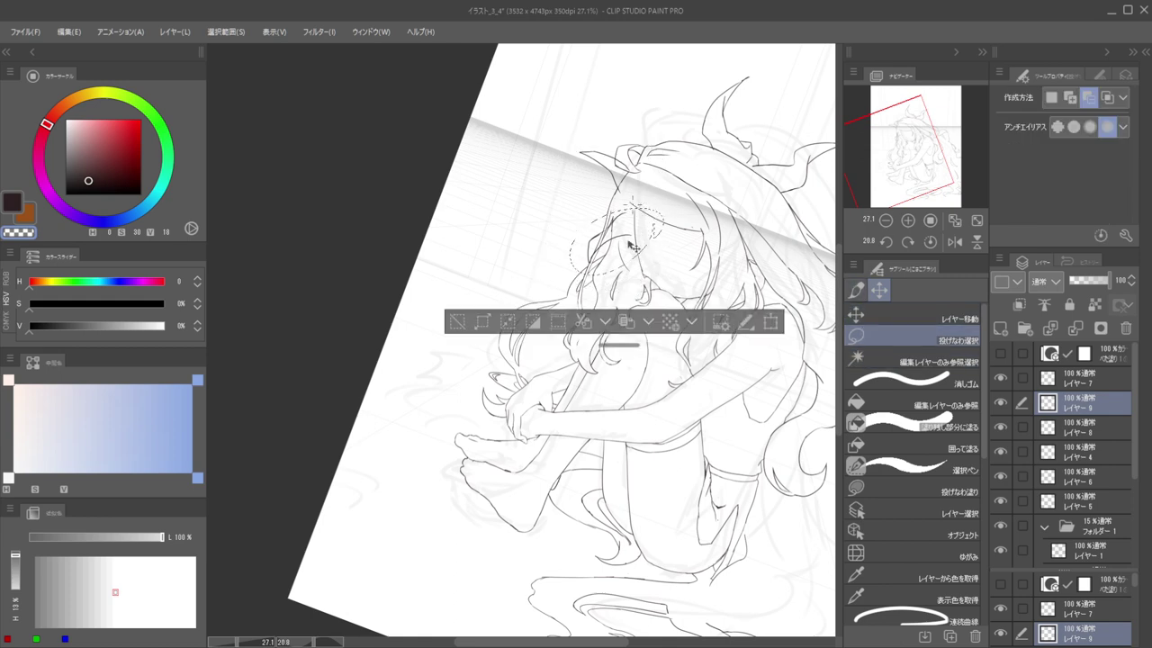
Move the lassoed pointed ear slightly up and to the left
key("ctrl+t")
mouse_move(632, 231)
left_mouse_down()
mouse_move(613, 226)
mouse_move(589, 258)
left_mouse_up()
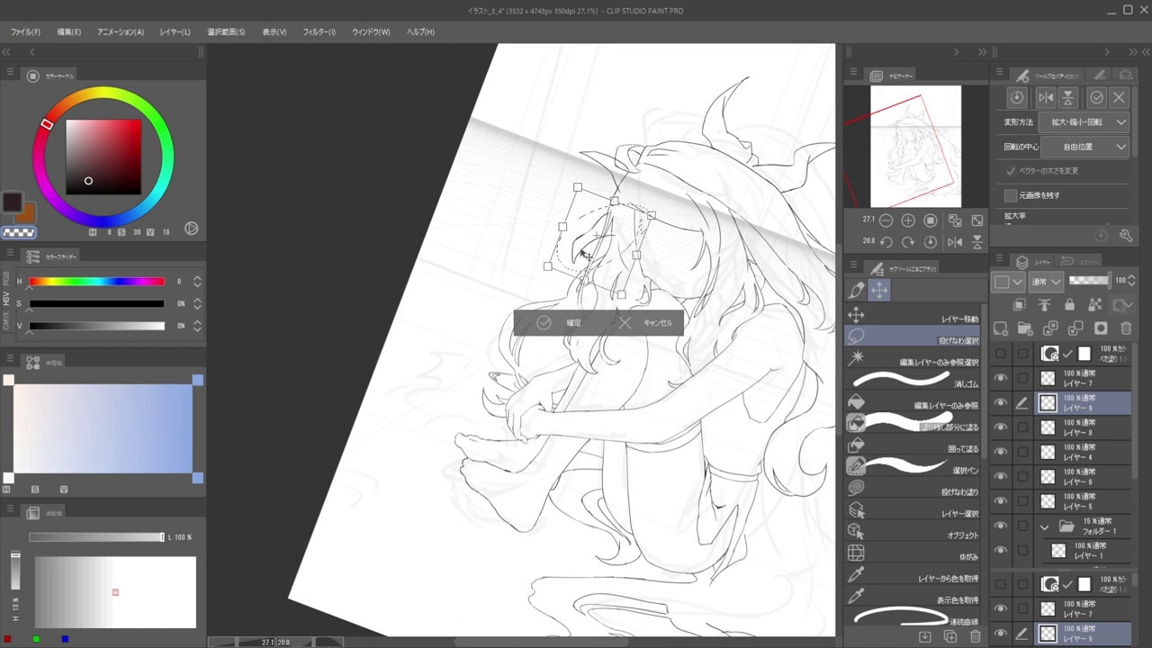
key("Return")
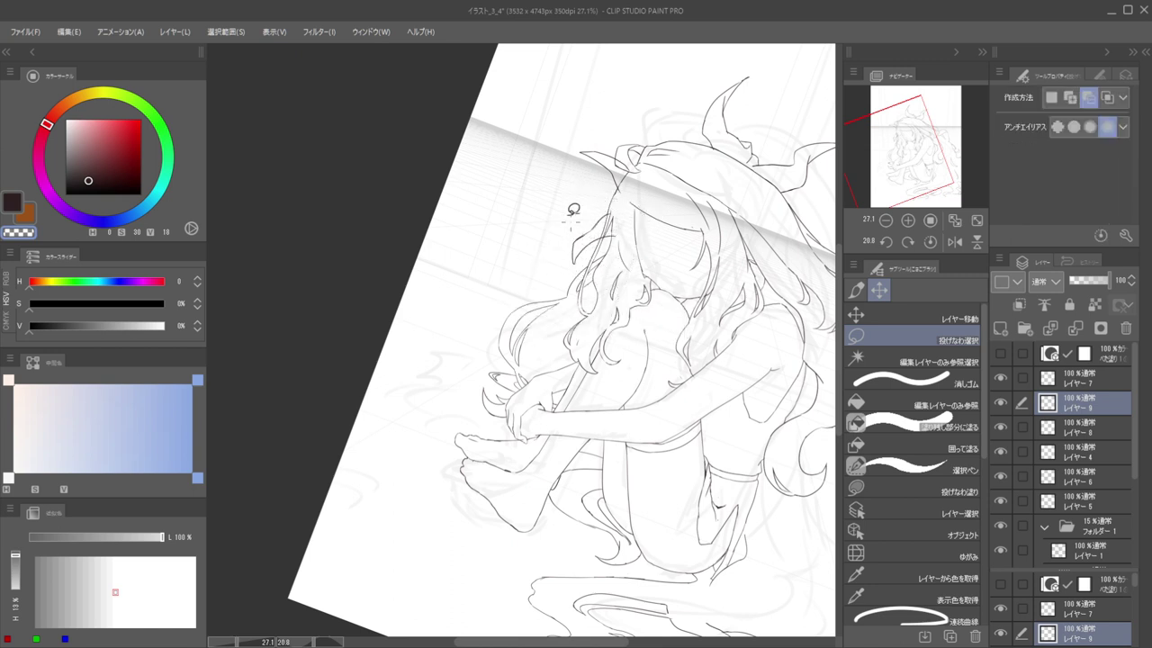
key("b")
left_click_drag(583, 220, 626, 224)
Redraw the curved hair strand beside the face in the dark line colour
key("e")
key("b")
key("e")
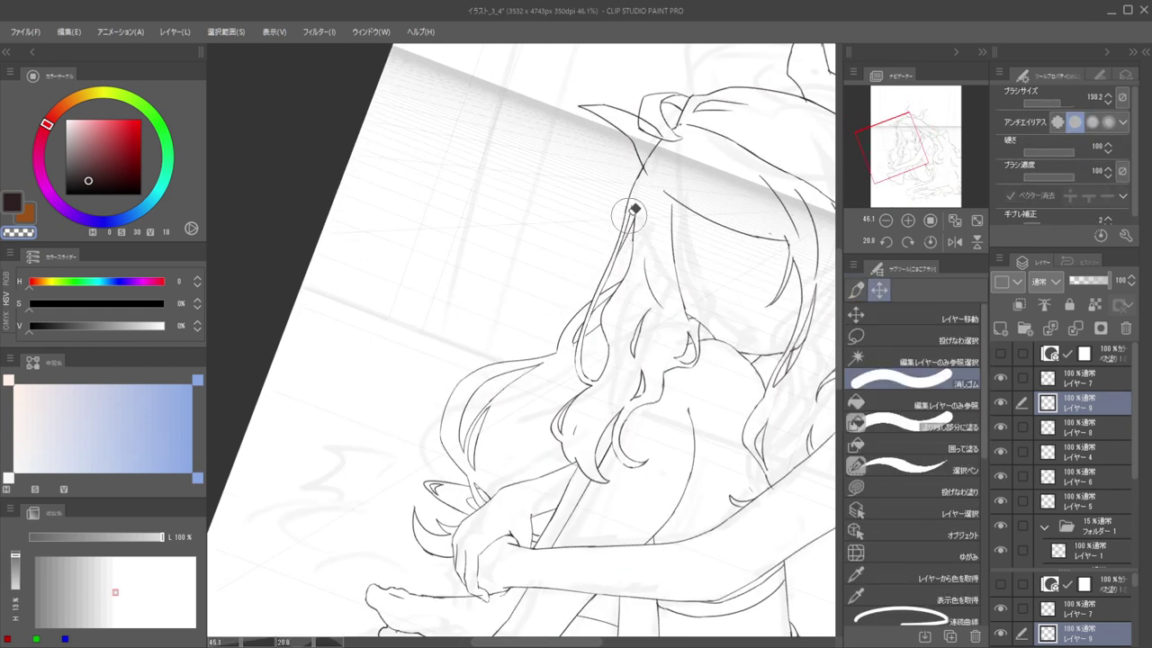
key("b")
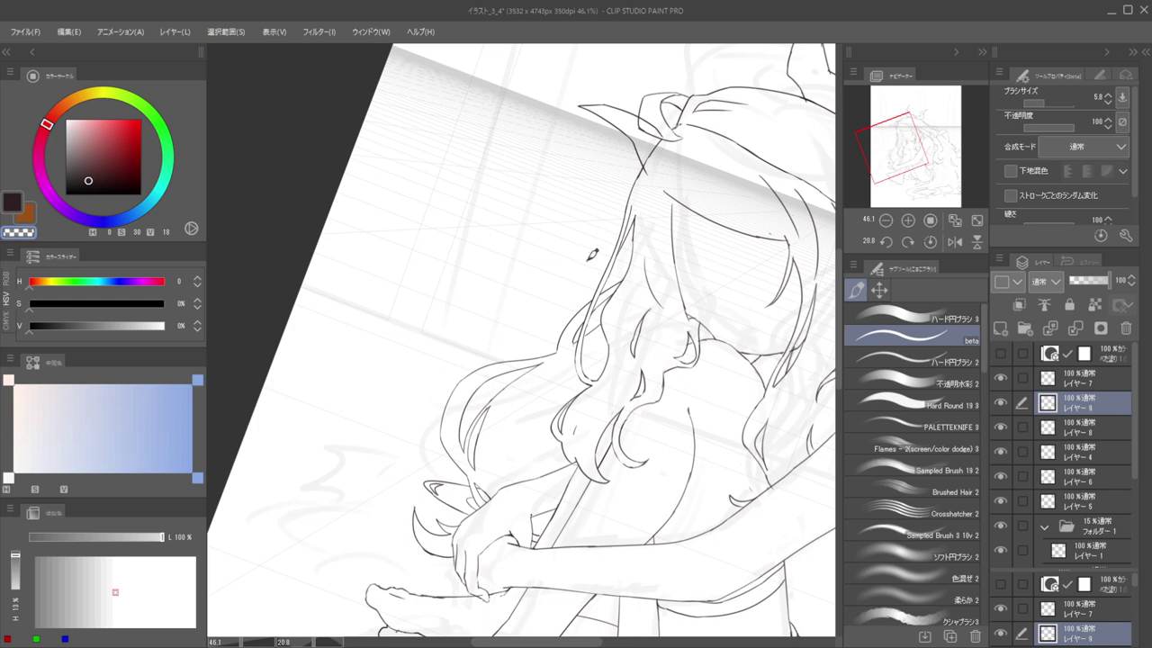
key("c")
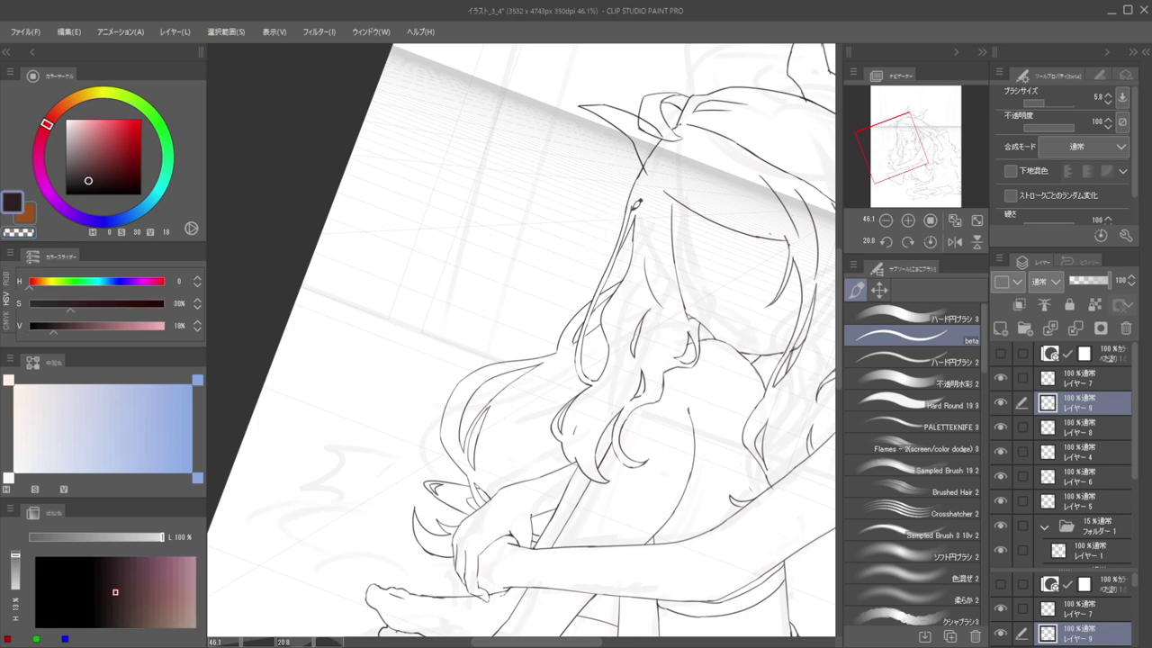
left_click_drag(602, 220, 582, 262)
key("ctrl+z")
key("ctrl+z")
mouse_move(639, 233)
left_mouse_down()
mouse_move(607, 233)
mouse_move(582, 257)
left_mouse_up()
key("ctrl+z")
mouse_move(627, 195)
left_mouse_down()
mouse_move(565, 231)
mouse_move(587, 235)
left_mouse_up()
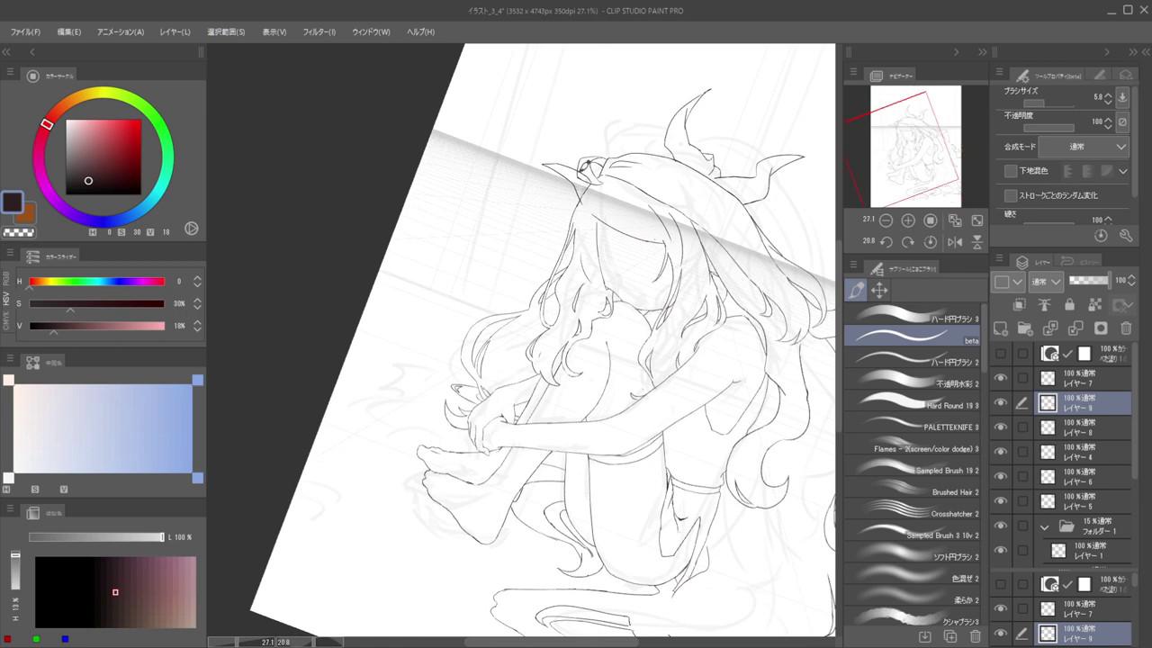
Lasso the left ear, tilt it slightly counter-clockwise and lower it a little
left_click(879, 291)
left_click(871, 334)
mouse_move(566, 222)
left_mouse_down()
mouse_move(619, 152)
mouse_move(595, 187)
left_mouse_up()
key("ctrl+t")
left_click_drag(627, 137, 637, 157)
left_click_drag(567, 197, 568, 200)
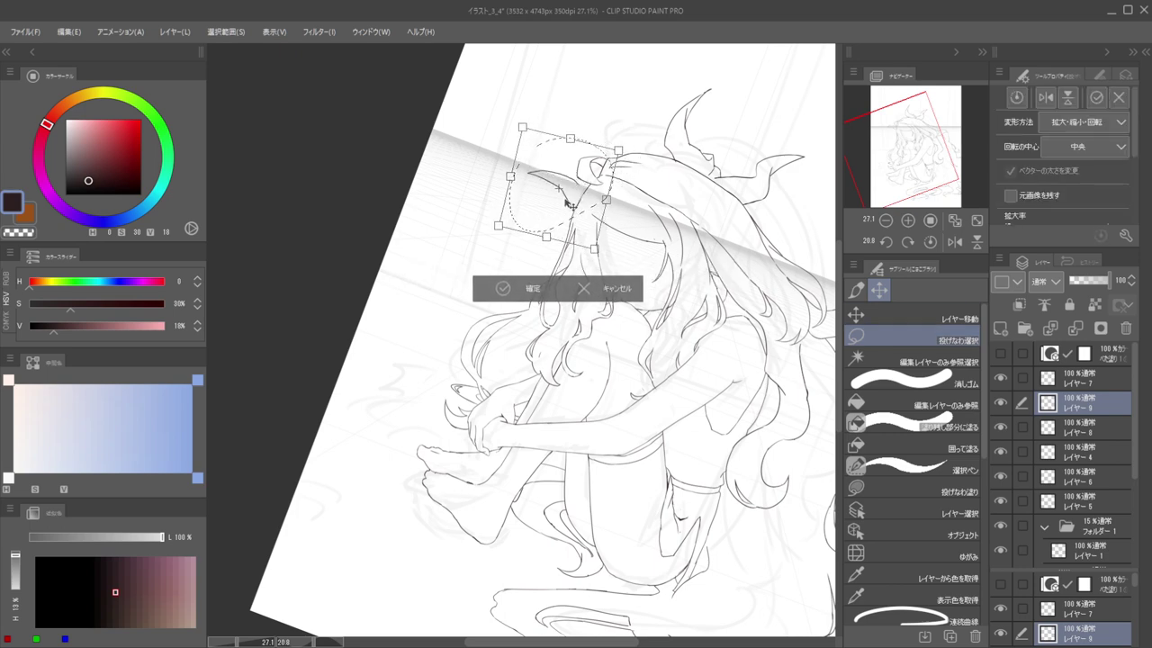
key("Return")
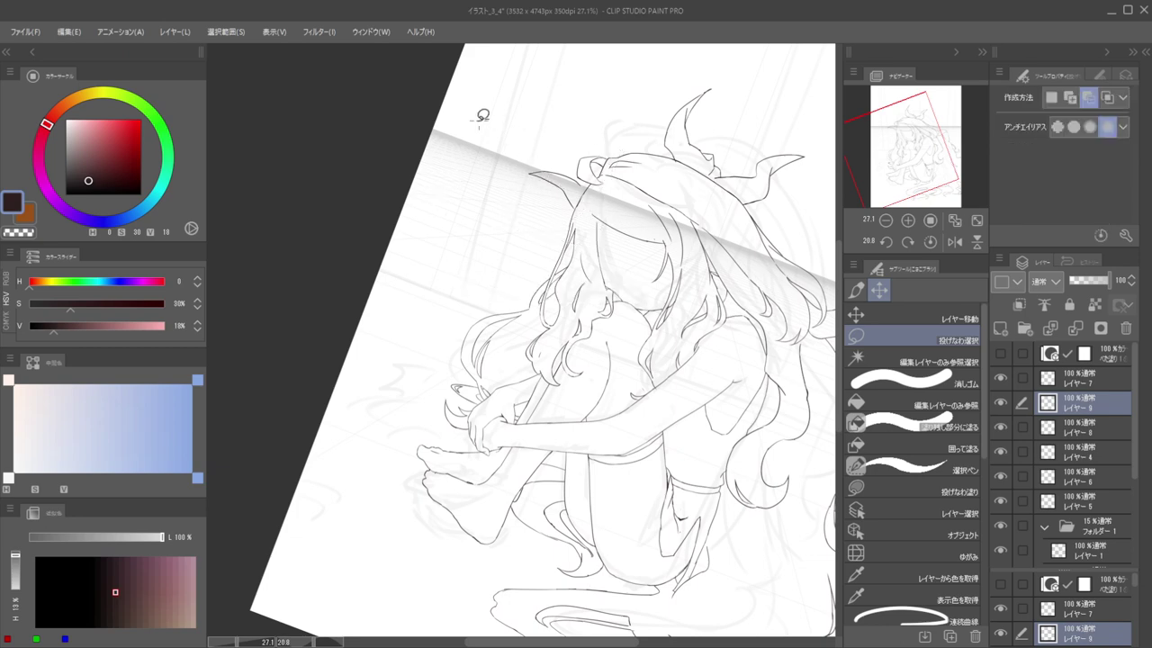
Lasso the horns, shift them up and to the right, then deselect
scroll(515, 180, "up", 3)
key("p")
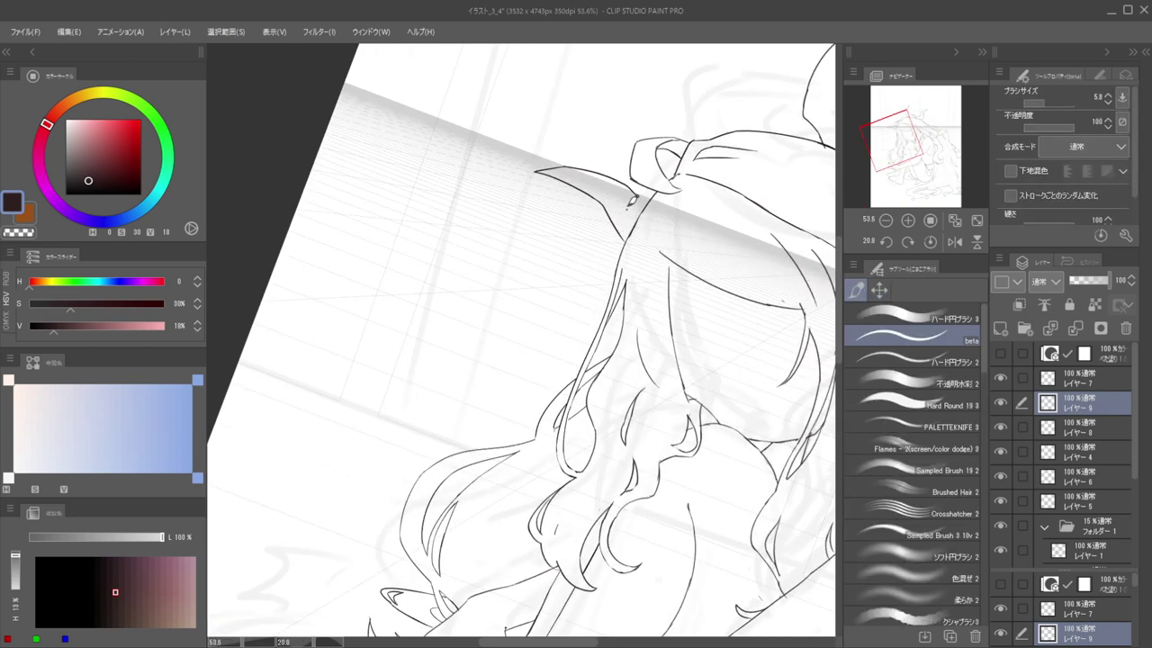
scroll(576, 194, "down", 4)
scroll(549, 162, "up", 2)
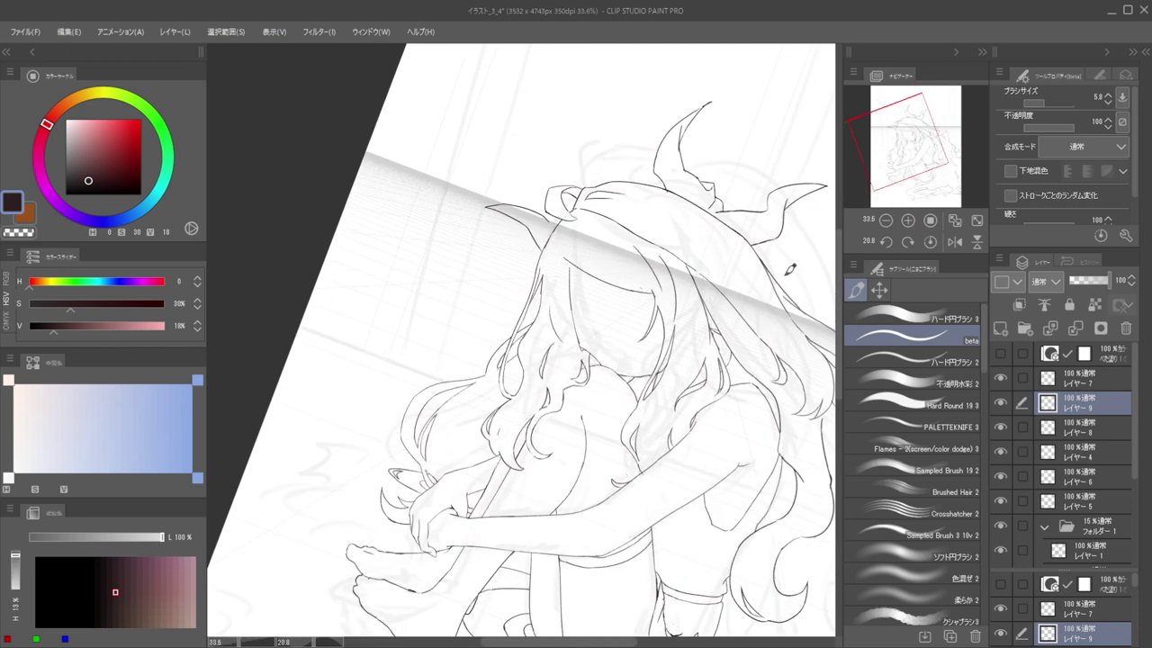
key("m")
mouse_move(581, 243)
left_mouse_down()
mouse_move(576, 256)
mouse_move(535, 222)
mouse_move(550, 191)
mouse_move(537, 191)
mouse_move(590, 193)
left_mouse_up()
key("k")
key("ctrl+d")
Erase the horn's line tail inside the knot and connect the horn base to the body line
key("p")
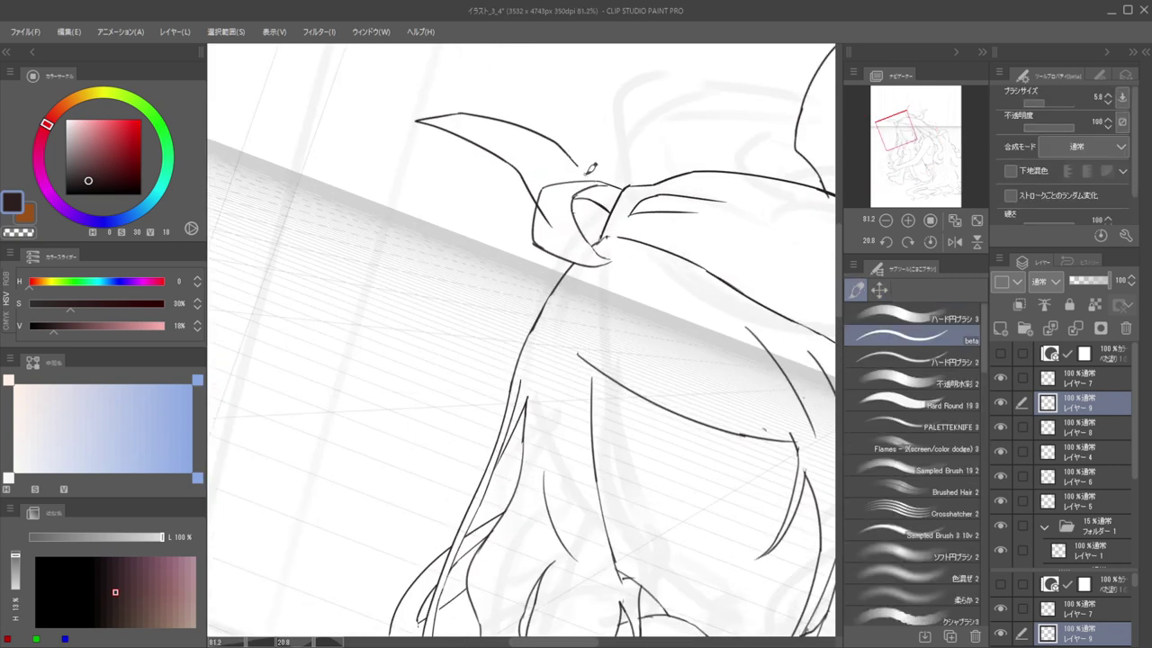
key("e")
mouse_move(552, 226)
left_mouse_down()
mouse_move(529, 194)
mouse_move(541, 226)
left_mouse_up()
key("p")
key("ctrl+z")
left_click_drag(555, 244, 564, 272)
Rotate the canvas to a gentler angle and redraw a thin curved ear line beside the hair
key("e")
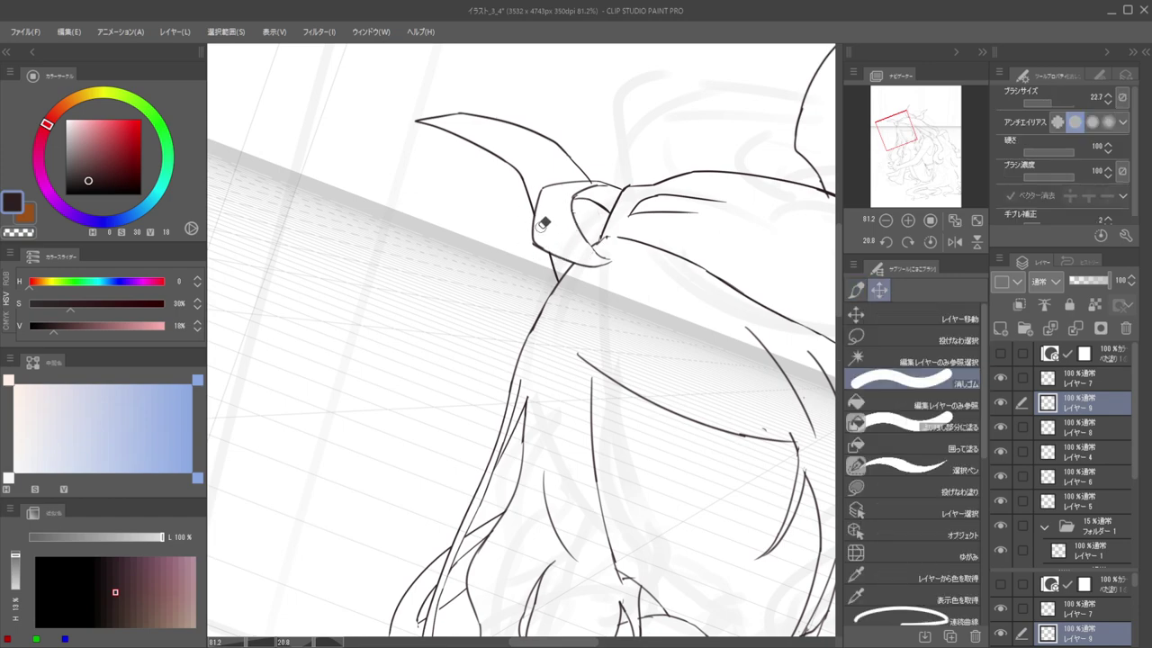
scroll(544, 221, "down", 5)
scroll(560, 194, "up", 5)
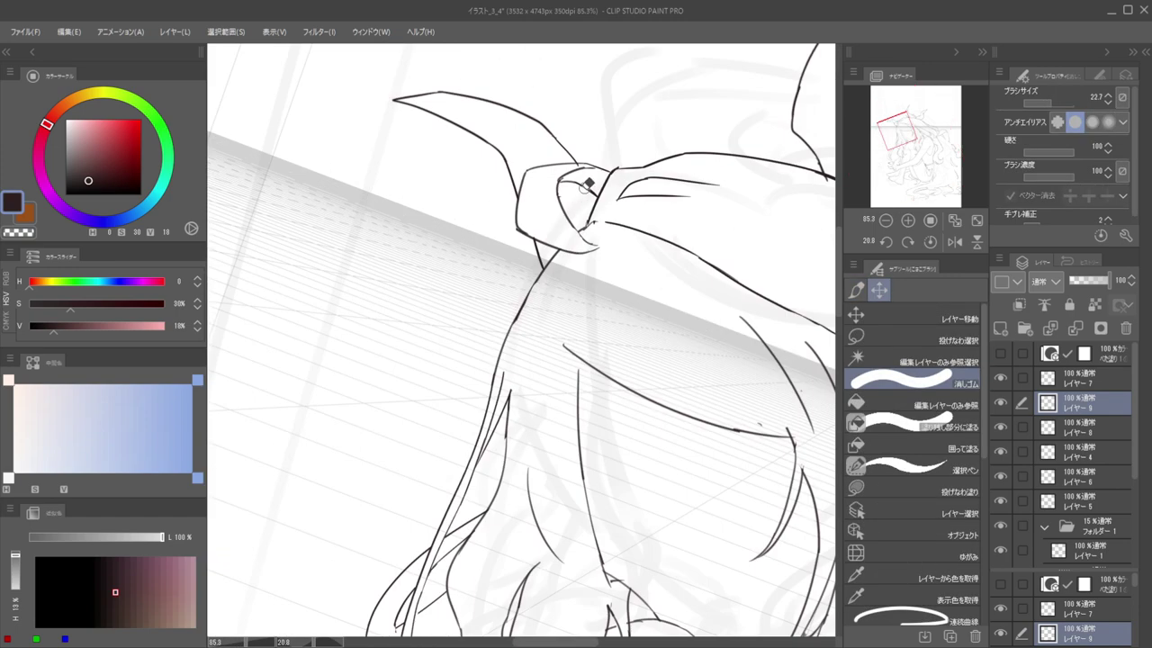
key("p")
scroll(540, 200, "down", 6)
left_click_drag(537, 206, 567, 178)
scroll(576, 185, "up", 3)
scroll(468, 180, "up", 2)
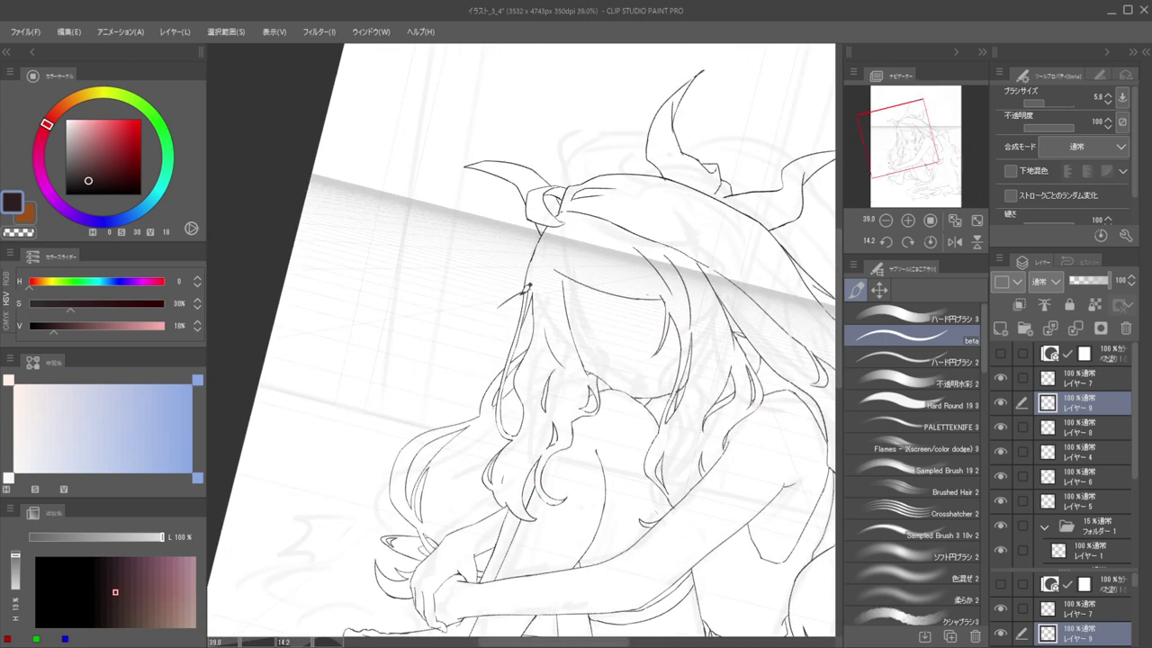
mouse_move(527, 270)
left_mouse_down()
mouse_move(478, 300)
mouse_move(509, 312)
left_mouse_up()
key("ctrl+z")
key("ctrl+z")
left_click_drag(533, 280, 467, 300)
key("ctrl+z")
Turn the horn sideways and redraw its hooked tip and the edge running down from it
left_click_drag(587, 237, 576, 441)
left_click_drag(610, 292, 630, 270)
key("ctrl+z")
key("ctrl+z")
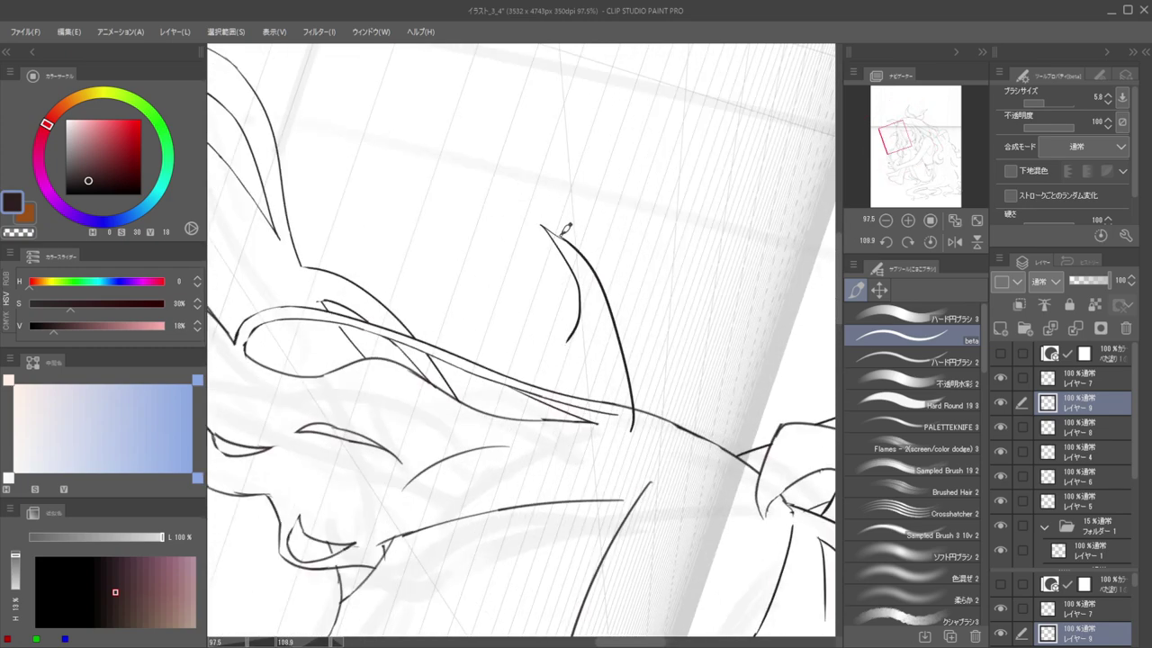
mouse_move(566, 231)
left_mouse_down()
mouse_move(546, 231)
mouse_move(553, 250)
left_mouse_up()
key("ctrl+z")
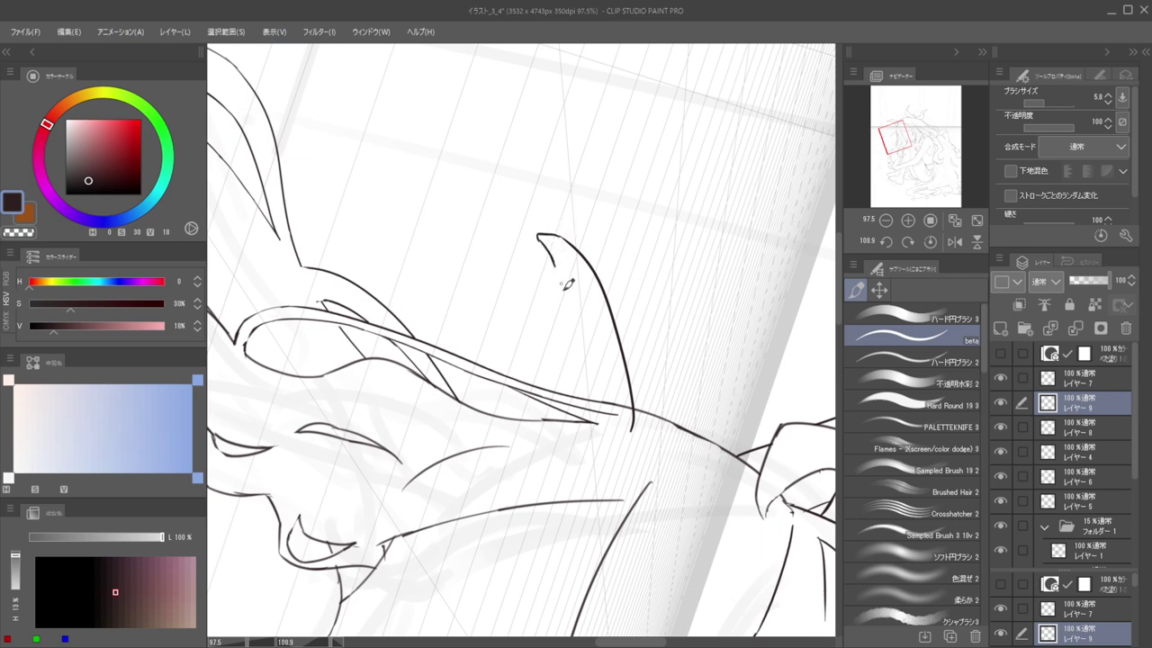
mouse_move(565, 315)
left_mouse_down()
mouse_move(546, 368)
mouse_move(549, 418)
left_mouse_up()
key("ctrl+z")
mouse_move(570, 306)
left_mouse_down()
mouse_move(543, 391)
mouse_move(547, 433)
left_mouse_up()
Trim the lower end of the horn's right line and redraw the stroke at its right base
key("e")
left_click_drag(623, 358, 633, 426)
key("b")
mouse_move(621, 342)
left_mouse_down()
mouse_move(625, 417)
mouse_move(647, 314)
mouse_move(558, 221)
left_mouse_up()
key("ctrl+z")
mouse_move(642, 239)
left_mouse_down()
mouse_move(623, 257)
mouse_move(540, 236)
mouse_move(503, 267)
mouse_move(550, 256)
left_mouse_up()
Erase the line end at the horn tip and redraw the tip's edge sharper
key("e")
mouse_move(573, 313)
left_mouse_down()
mouse_move(601, 292)
mouse_move(570, 285)
mouse_move(568, 319)
mouse_move(601, 289)
mouse_move(577, 282)
mouse_move(562, 325)
left_mouse_up()
key("b")
key("ctrl+z")
key("ctrl+z")
key("ctrl+z")
left_click_drag(563, 323, 635, 242)
Outline the head with the freehand lasso, then clear the selection
scroll(603, 271, "down", 5)
scroll(630, 226, "down", 3)
scroll(594, 231, "up", 1)
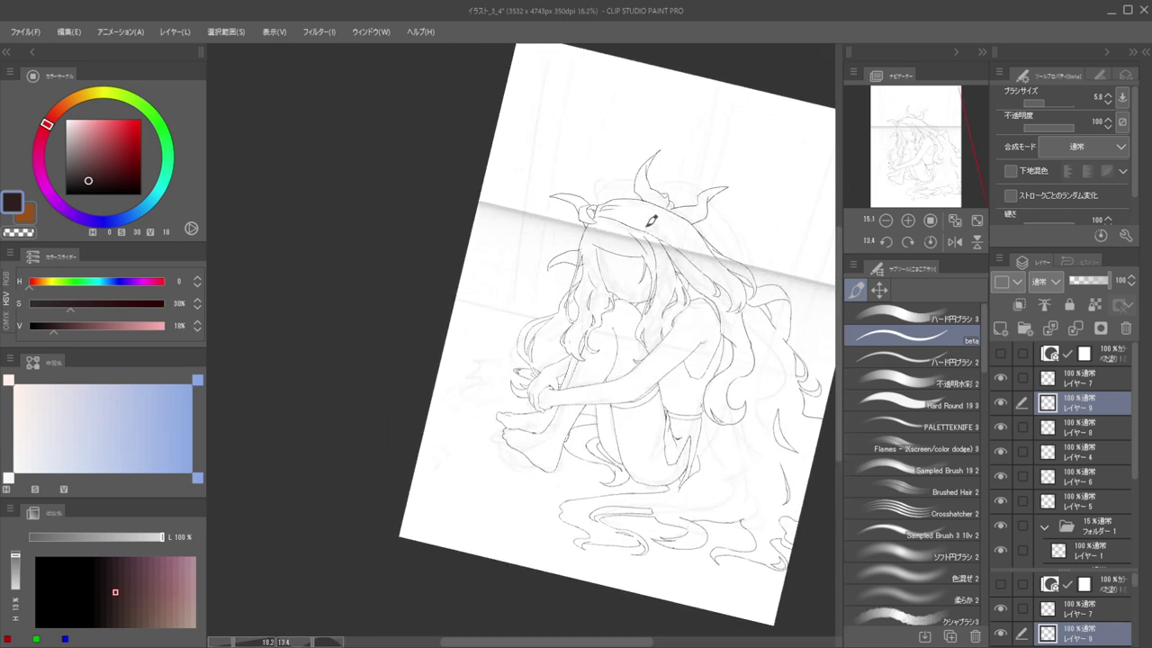
left_click(879, 289)
left_click(887, 340)
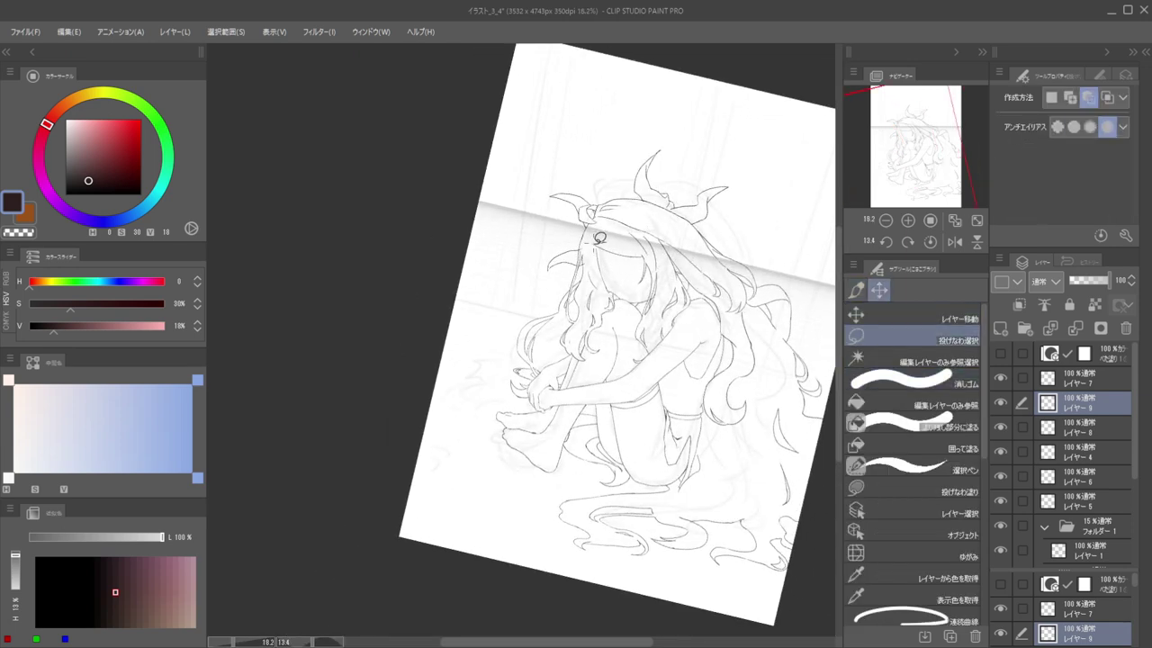
mouse_move(623, 209)
left_mouse_down()
mouse_move(569, 240)
mouse_move(618, 192)
mouse_move(592, 207)
left_mouse_up()
left_click(877, 315)
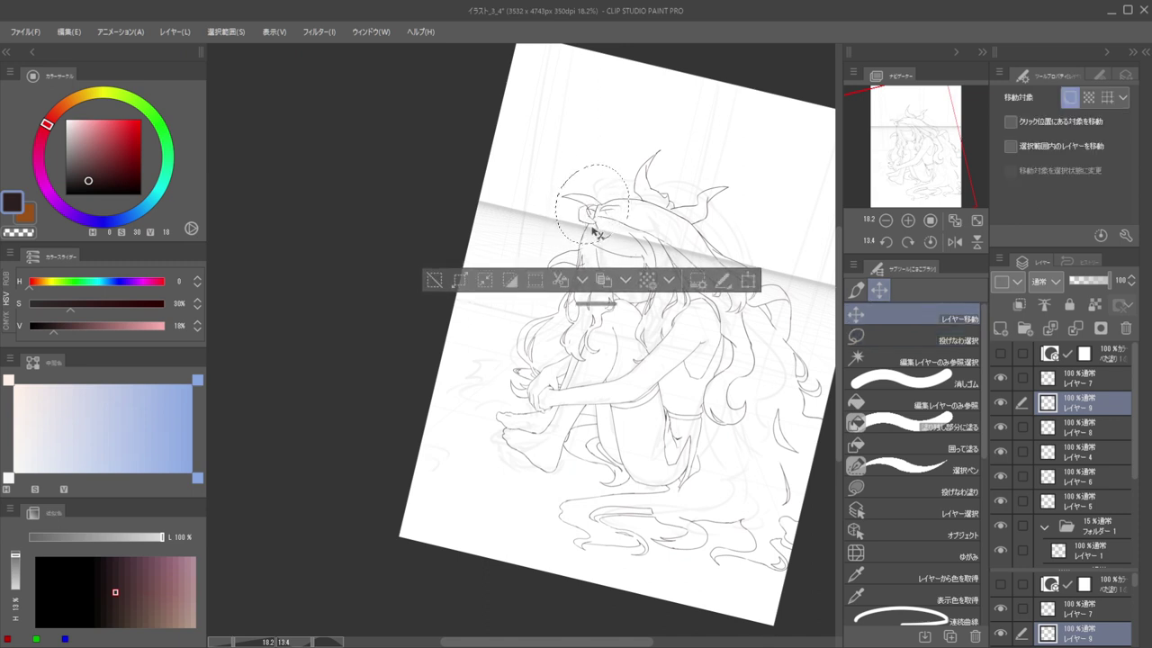
key("ctrl+d")
Lasso the head area again, nudge it slightly right and release it
key("m")
left_click_drag(544, 244, 587, 260)
key("k")
key("ctrl+z")
key("ctrl+d")
Erase the overshooting line end at the bow knot and extend the knot's inner line
scroll(587, 250, "up", 4)
key("p")
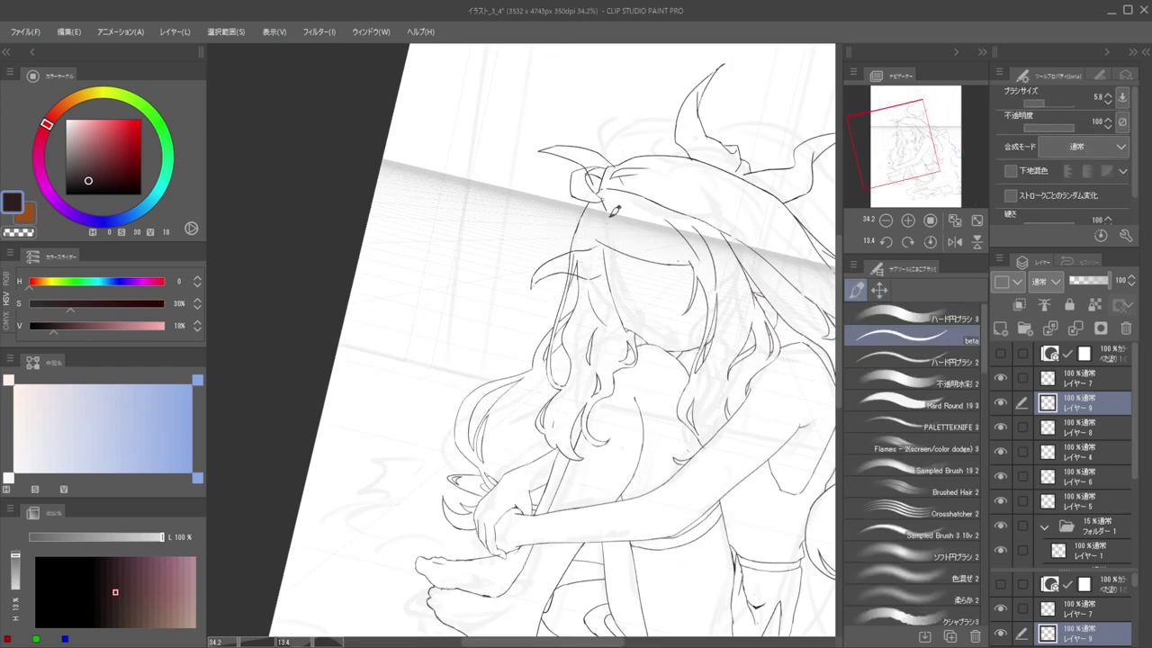
key("e")
scroll(602, 164, "up", 3)
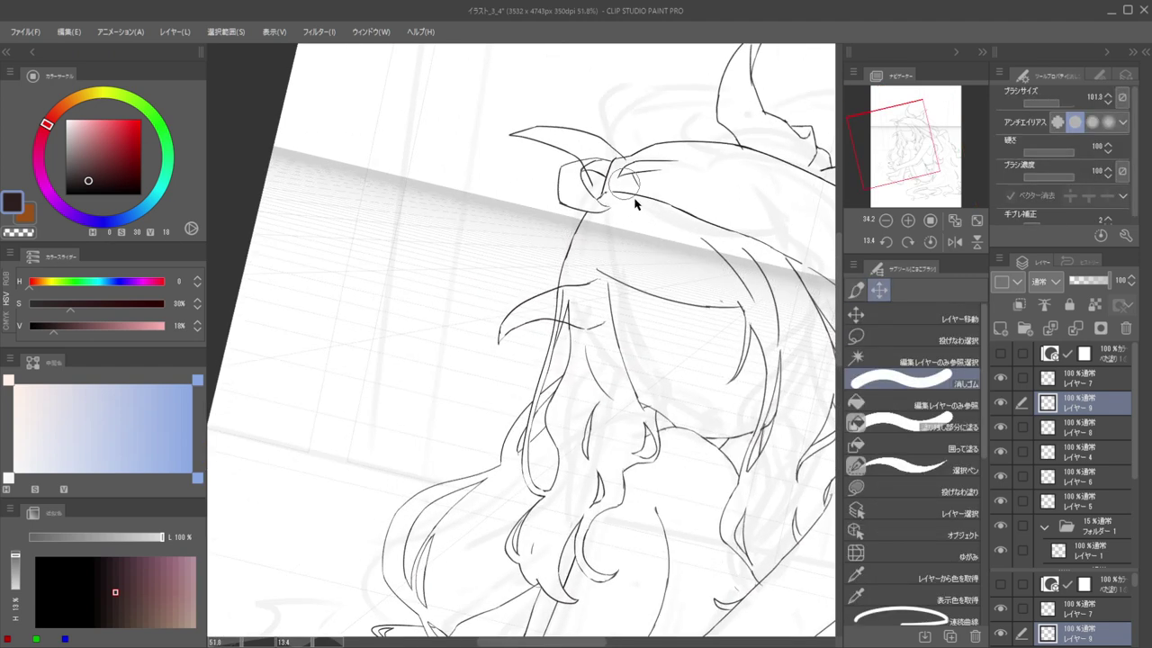
scroll(635, 144, "up", 3)
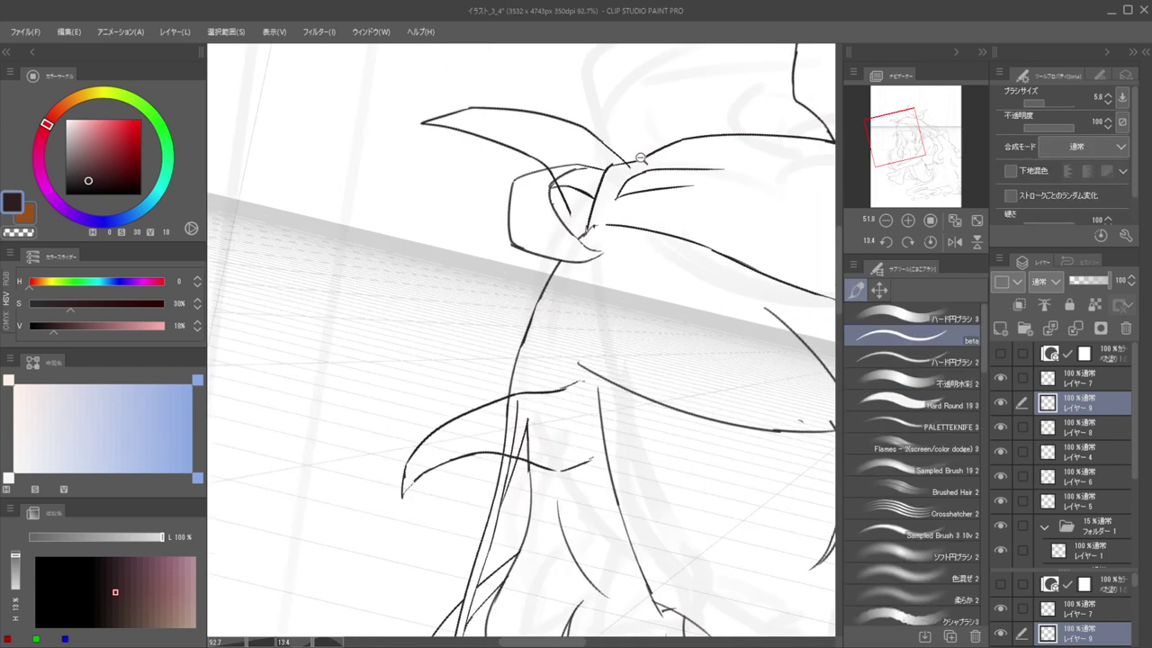
left_click(631, 175)
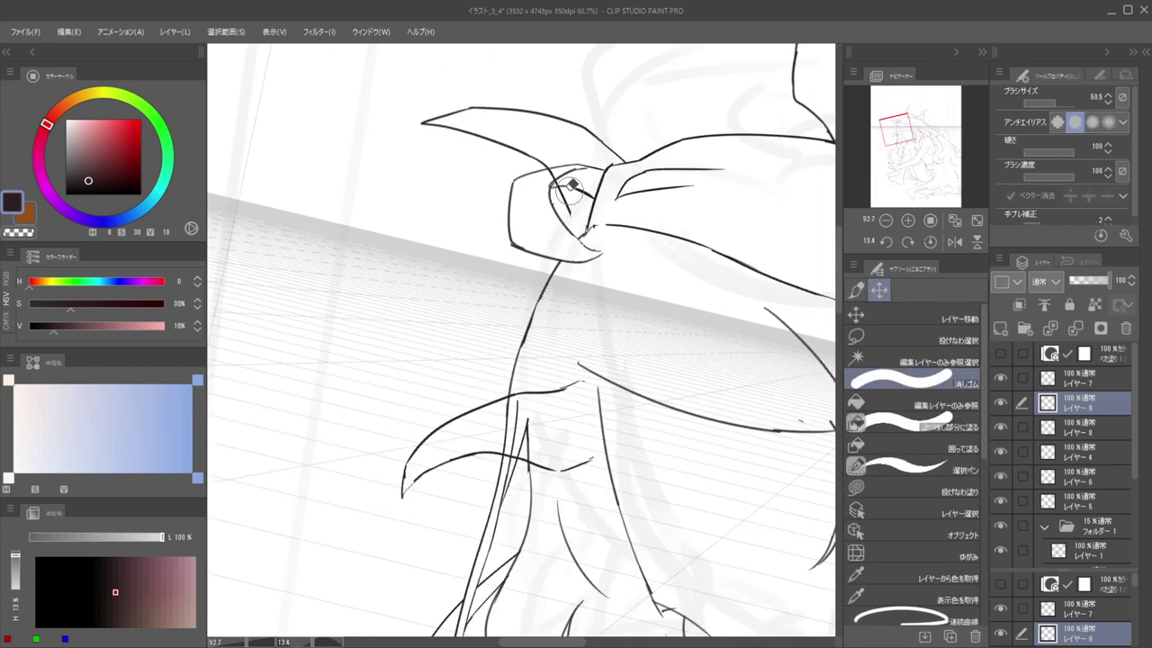
key("bracketleft")
key("bracketleft")
key("p")
mouse_move(571, 211)
left_mouse_down()
mouse_move(611, 228)
mouse_move(635, 210)
mouse_move(552, 237)
left_mouse_up()
Erase the overlong lower stroke and fit the whole page in view
scroll(563, 179, "down", 4)
scroll(545, 317, "up", 4)
key("e")
mouse_move(640, 294)
left_mouse_down()
mouse_move(618, 324)
mouse_move(565, 308)
left_mouse_up()
key("bracketleft")
key("bracketleft")
key("bracketleft")
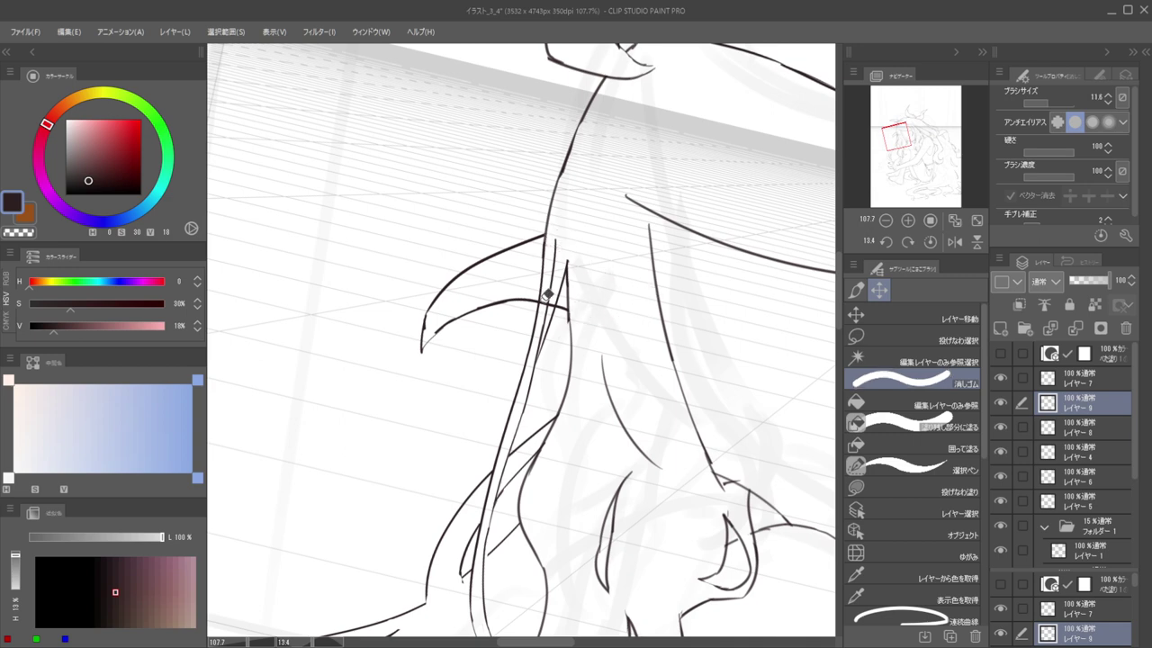
key("ctrl+0")
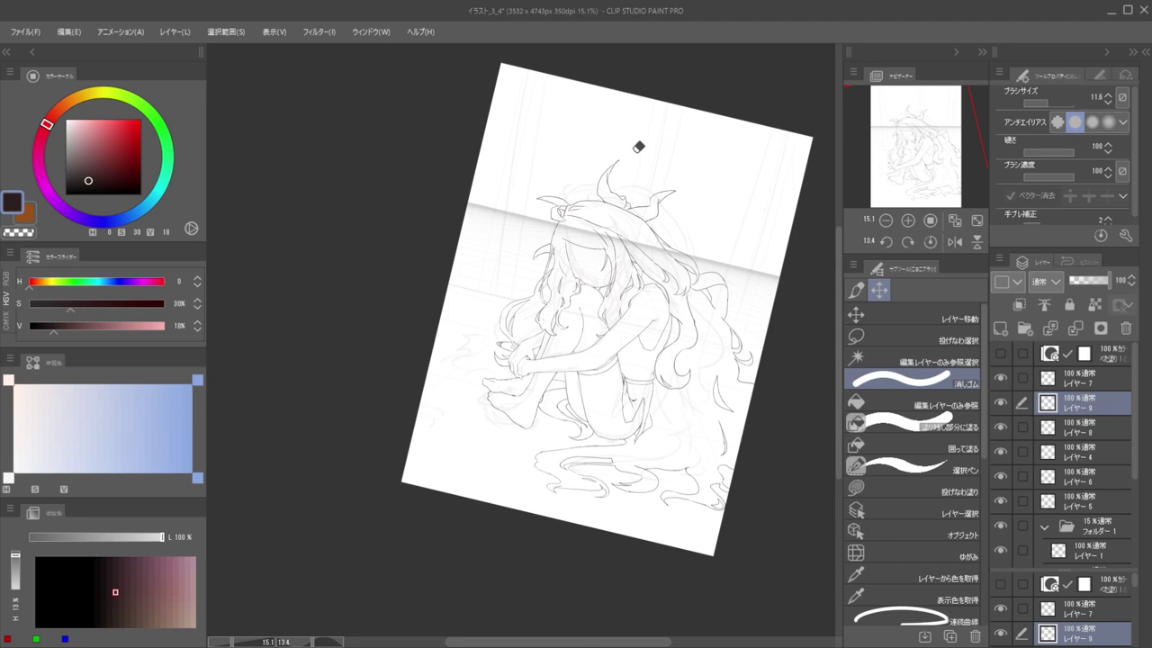
Rotate the canvas toward the horn and erase its upper-right outline with a smaller eraser
left_click_drag(633, 229, 648, 331)
left_click_drag(649, 271, 727, 265)
key("p")
key("e")
key("p")
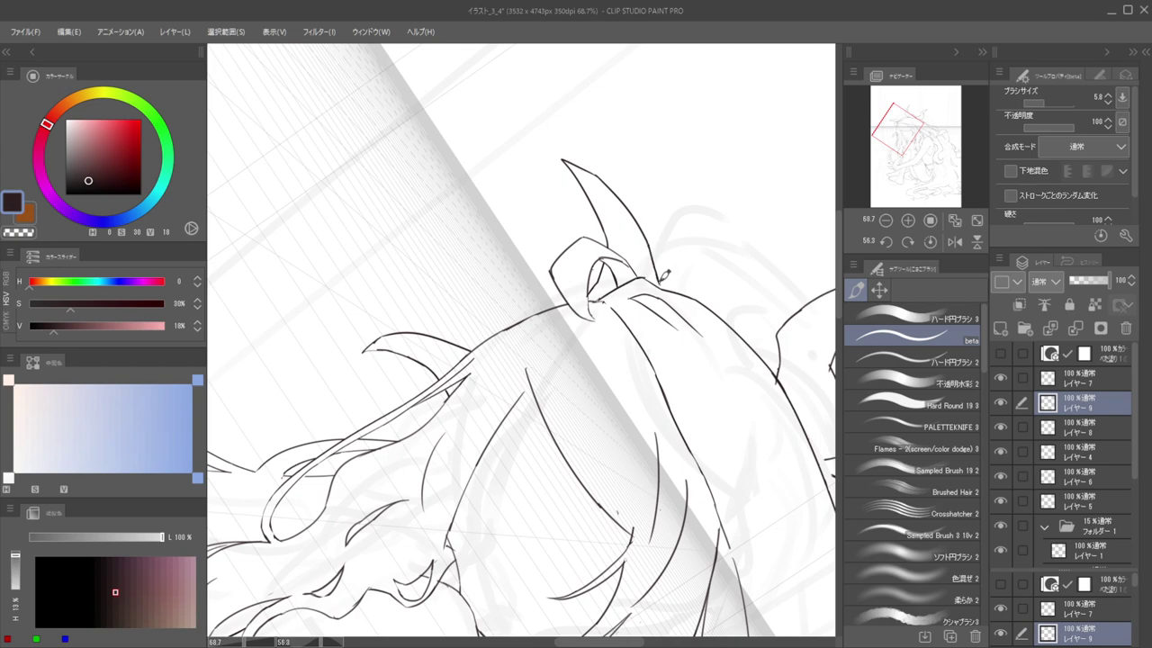
scroll(660, 261, "up", 4)
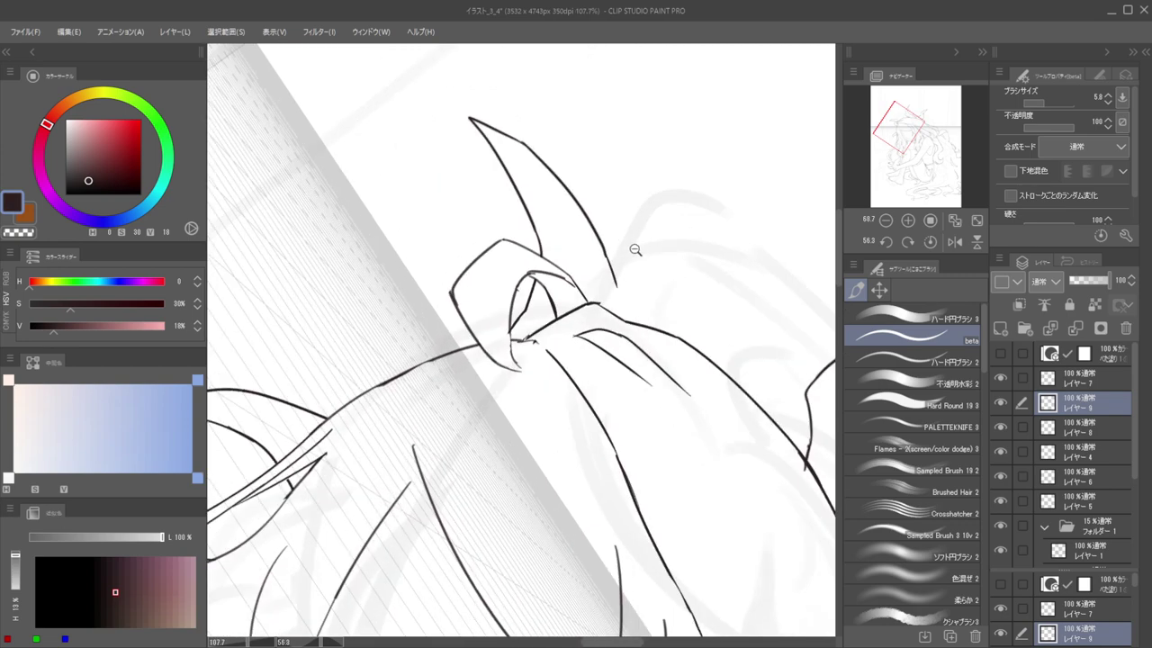
scroll(593, 254, "down", 5)
scroll(594, 253, "up", 3)
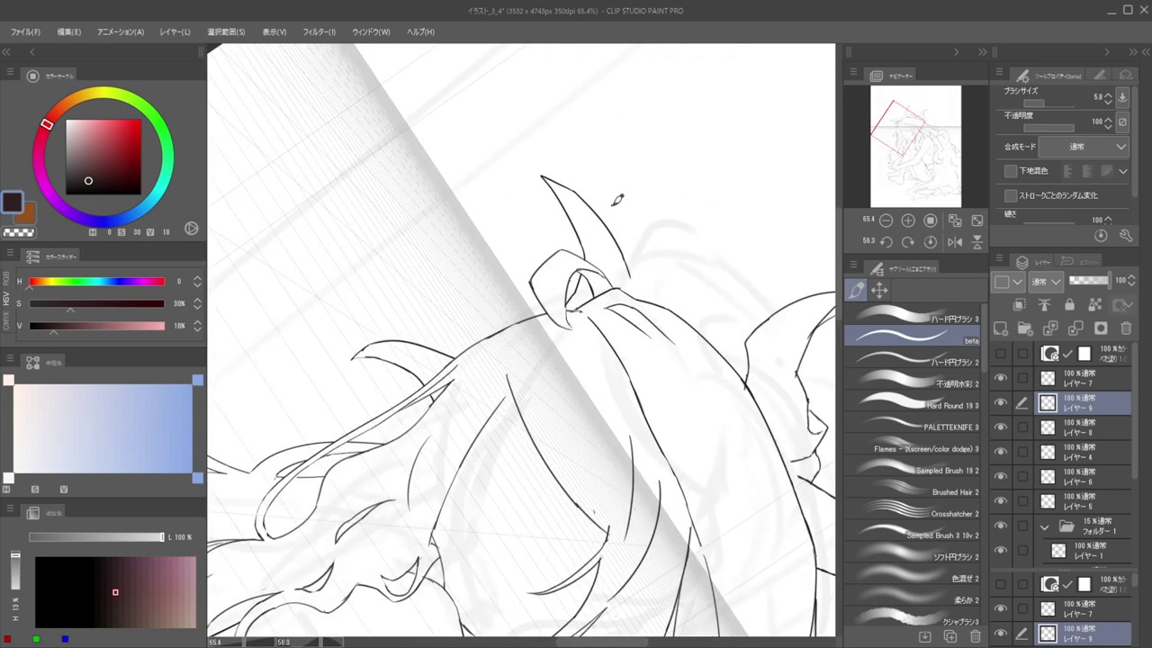
key("e")
key("bracketleft")
key("bracketleft")
key("bracketleft")
mouse_move(643, 275)
left_mouse_down()
mouse_move(580, 192)
mouse_move(544, 163)
mouse_move(603, 214)
left_mouse_up()
Redraw the horn-tip outline, removing the extra curve strokes below it
key("b")
key("ctrl+z")
mouse_move(541, 175)
left_mouse_down()
mouse_move(654, 246)
mouse_move(654, 293)
mouse_move(569, 234)
left_mouse_up()
mouse_move(666, 222)
left_mouse_down()
mouse_move(621, 192)
mouse_move(563, 196)
mouse_move(549, 230)
mouse_move(580, 263)
mouse_move(530, 227)
mouse_move(545, 219)
mouse_move(551, 261)
left_mouse_up()
scroll(576, 221, "up", 3)
key("ctrl+z")
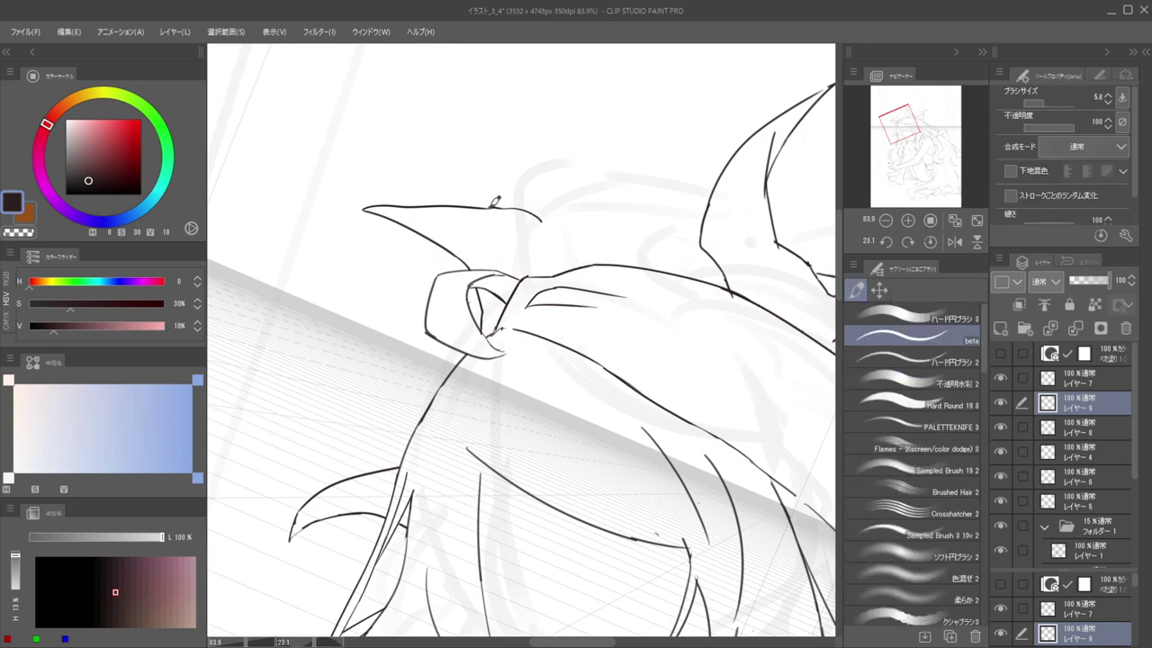
mouse_move(546, 231)
left_mouse_down()
mouse_move(555, 274)
mouse_move(550, 258)
mouse_move(567, 269)
left_mouse_up()
key("ctrl+z")
scroll(564, 277, "up", 4)
key("ctrl+z")
scroll(548, 261, "down", 8)
Erase the lower end of the horn's left line
mouse_move(527, 234)
left_mouse_down()
mouse_move(588, 247)
mouse_move(553, 313)
mouse_move(571, 261)
mouse_move(562, 282)
mouse_move(560, 268)
mouse_move(553, 316)
mouse_move(565, 260)
mouse_move(564, 303)
left_mouse_up()
scroll(548, 282, "up", 4)
key("e")
key("p")
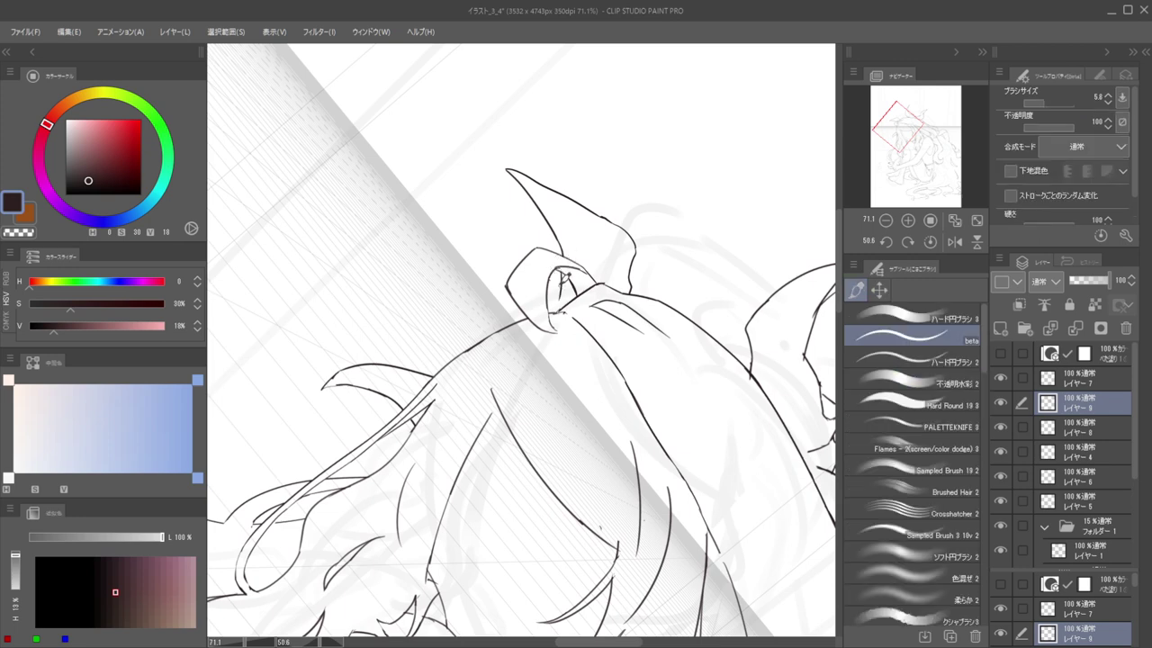
key("e")
left_click_drag(565, 254, 561, 245)
key("p")
Rotate the canvas counterclockwise and move the page up and right toward the ear
left_click_drag(528, 240, 560, 226)
left_click_drag(621, 205, 520, 193)
left_click_drag(627, 231, 604, 218)
left_click_drag(603, 213, 664, 174)
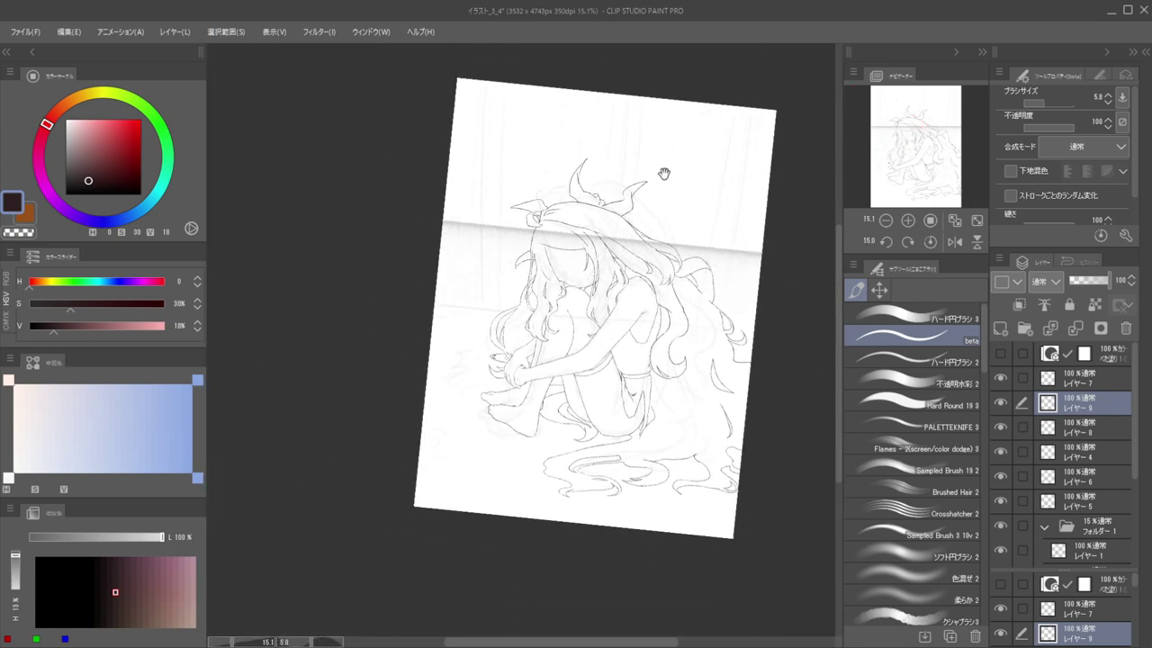
scroll(532, 250, "up", 5)
key("e")
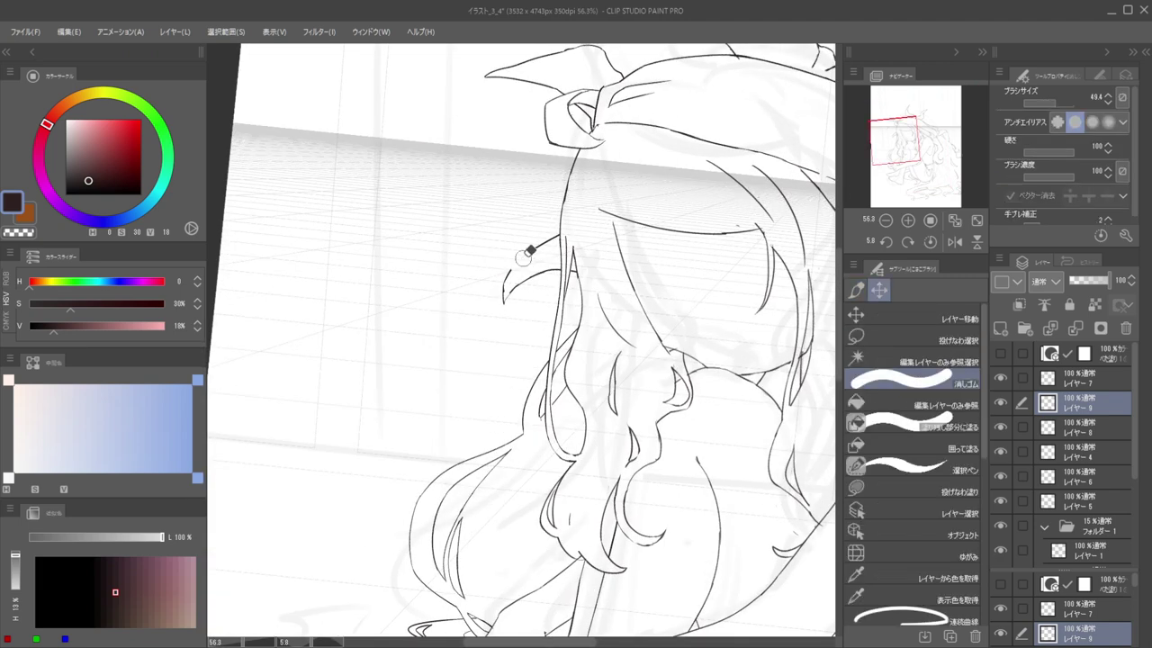
key("p")
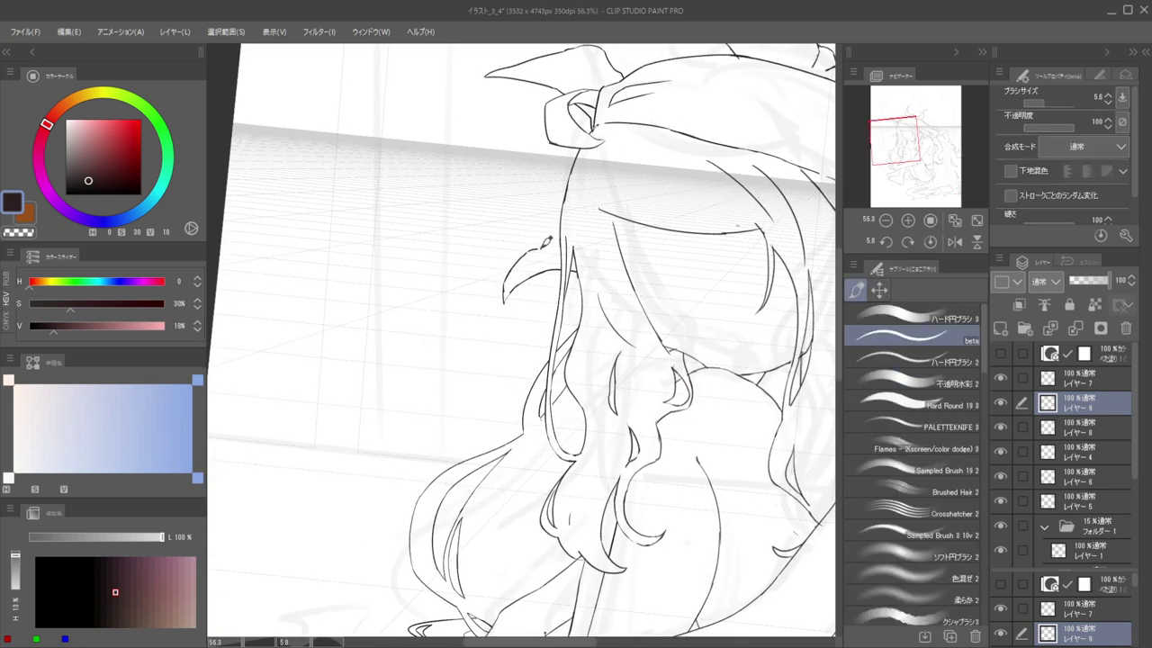
scroll(546, 242, "down", 3)
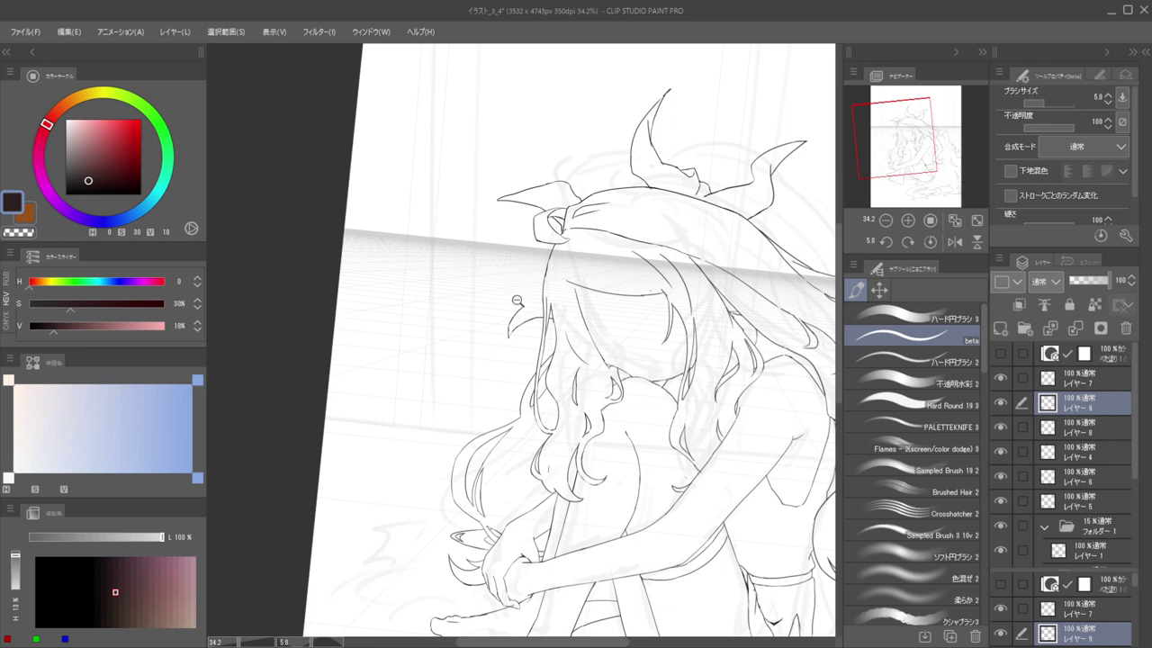
scroll(517, 300, "up", 2)
key("e")
key("p")
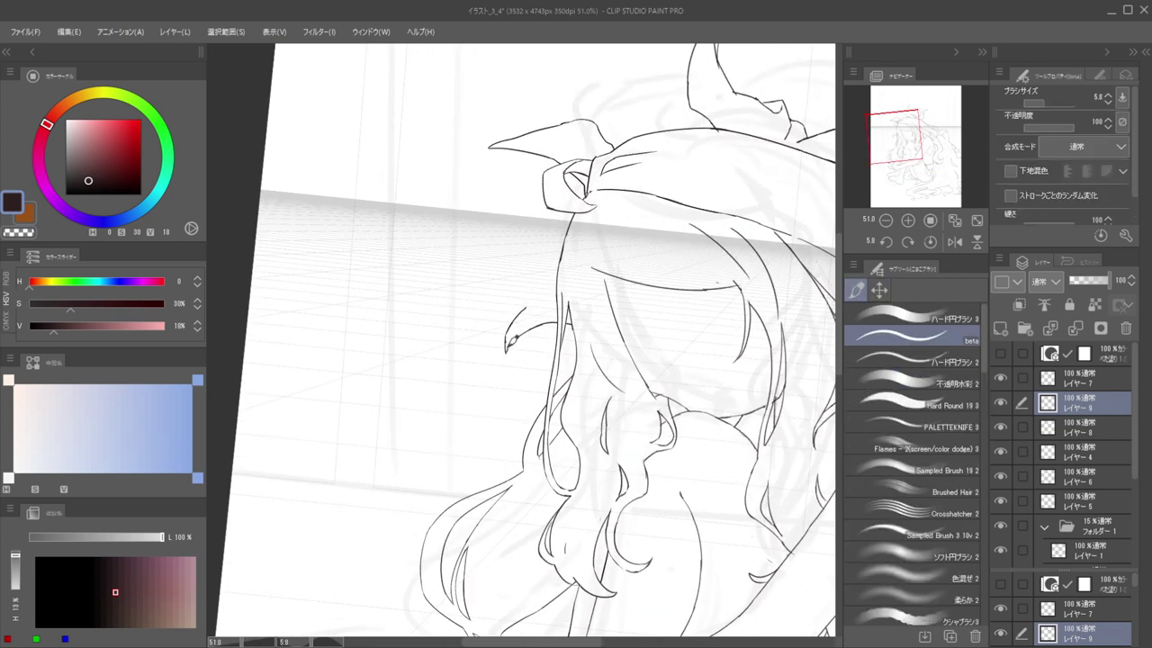
Erase the stray curve beside the ear and straighten the canvas to nearly level
key("e")
left_click_drag(532, 299, 496, 362)
key("p")
scroll(483, 296, "down", 3)
scroll(483, 296, "up", 2)
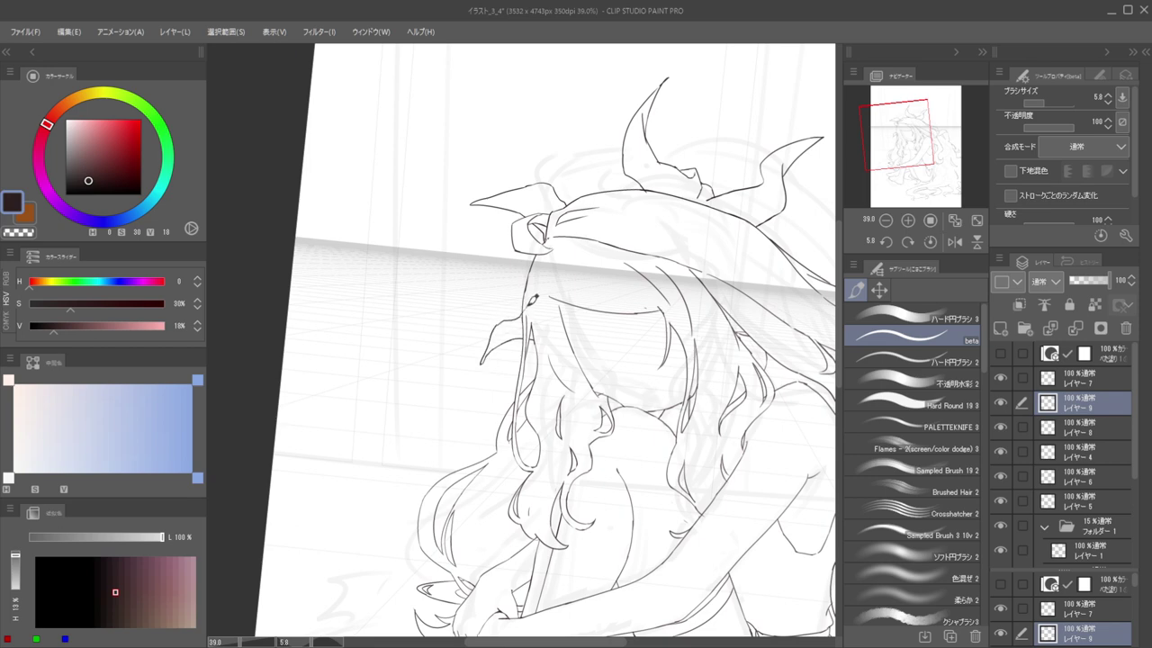
left_click(531, 285, "alt")
left_click_drag(565, 273, 511, 340)
key("e")
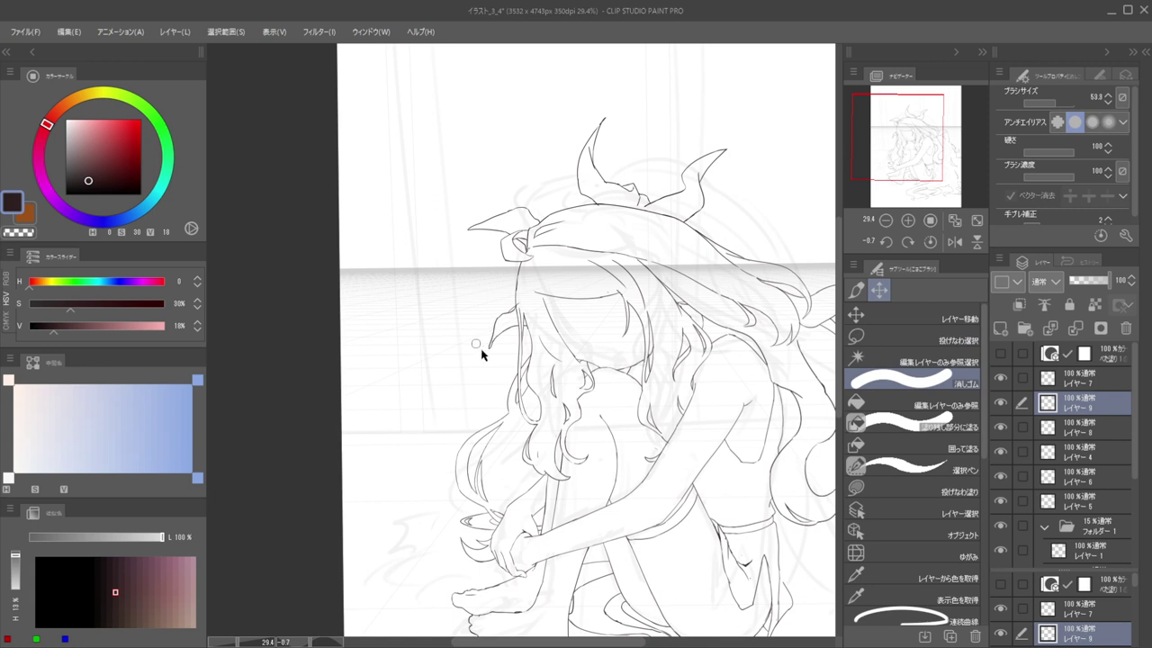
key("b")
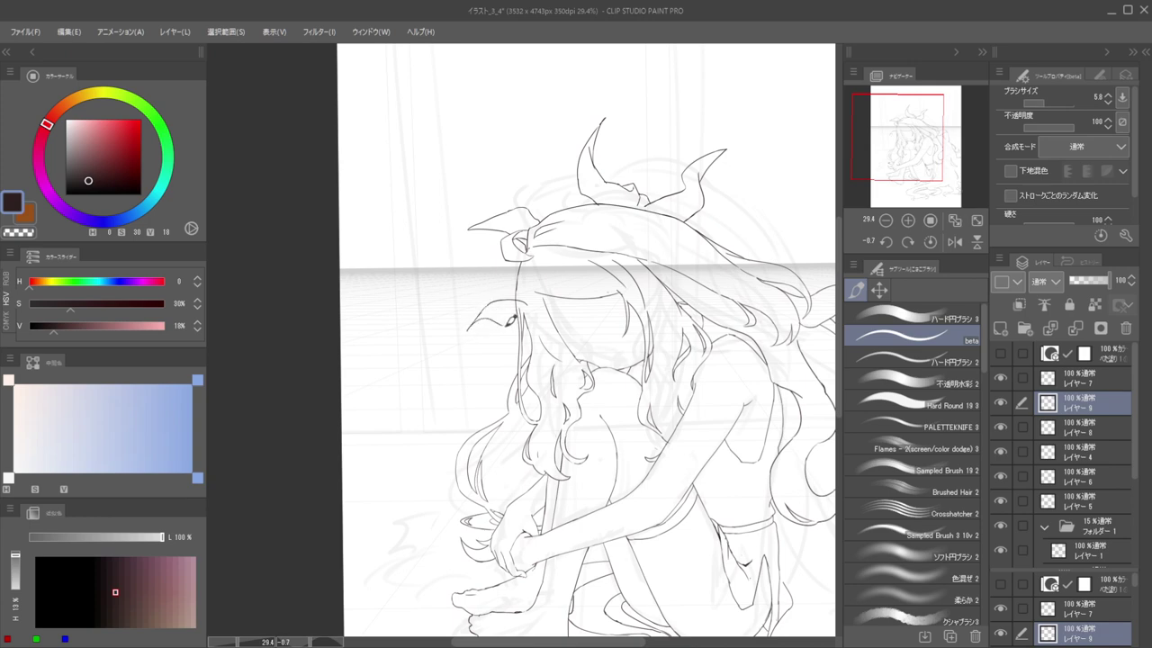
Lasso the hair knot on top of the head and free-transform it into a new position
left_click_drag(566, 255, 615, 328)
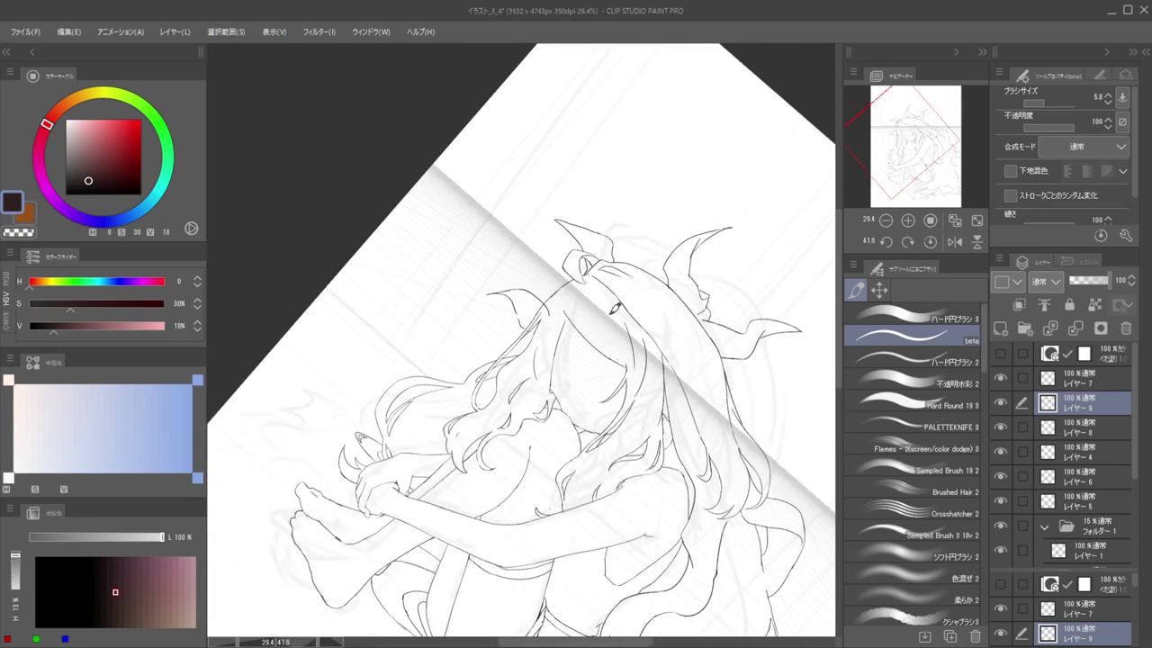
key("w")
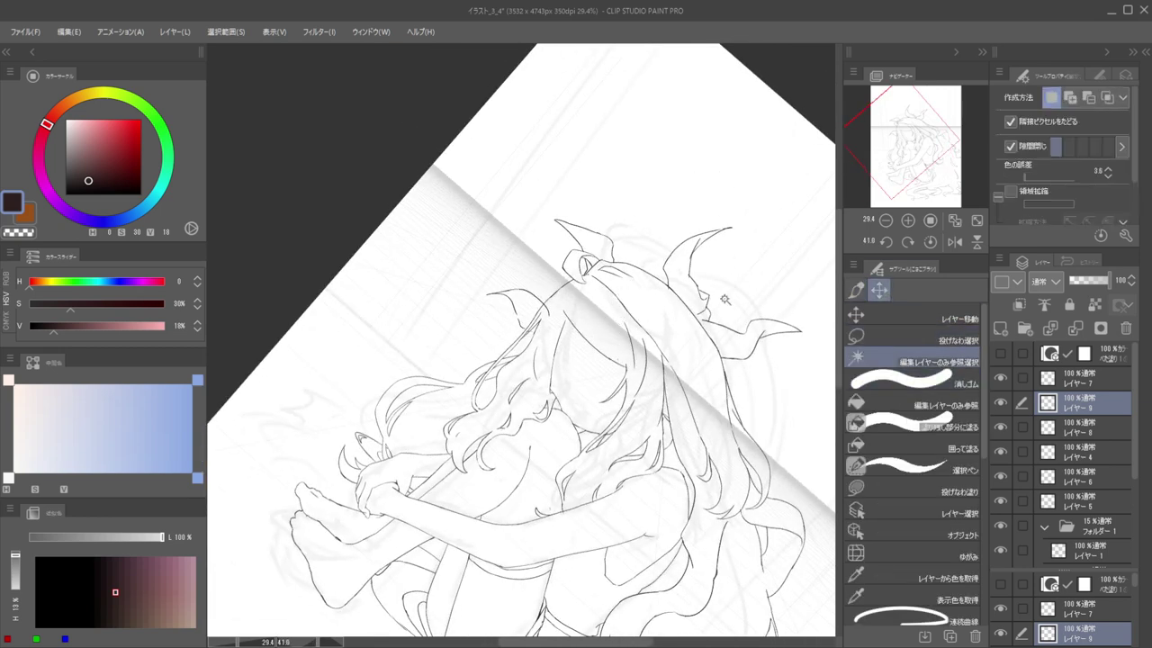
left_click(889, 342)
mouse_move(635, 255)
left_mouse_down()
mouse_move(582, 303)
mouse_move(616, 189)
mouse_move(683, 236)
mouse_move(629, 266)
left_mouse_up()
key("ctrl+t")
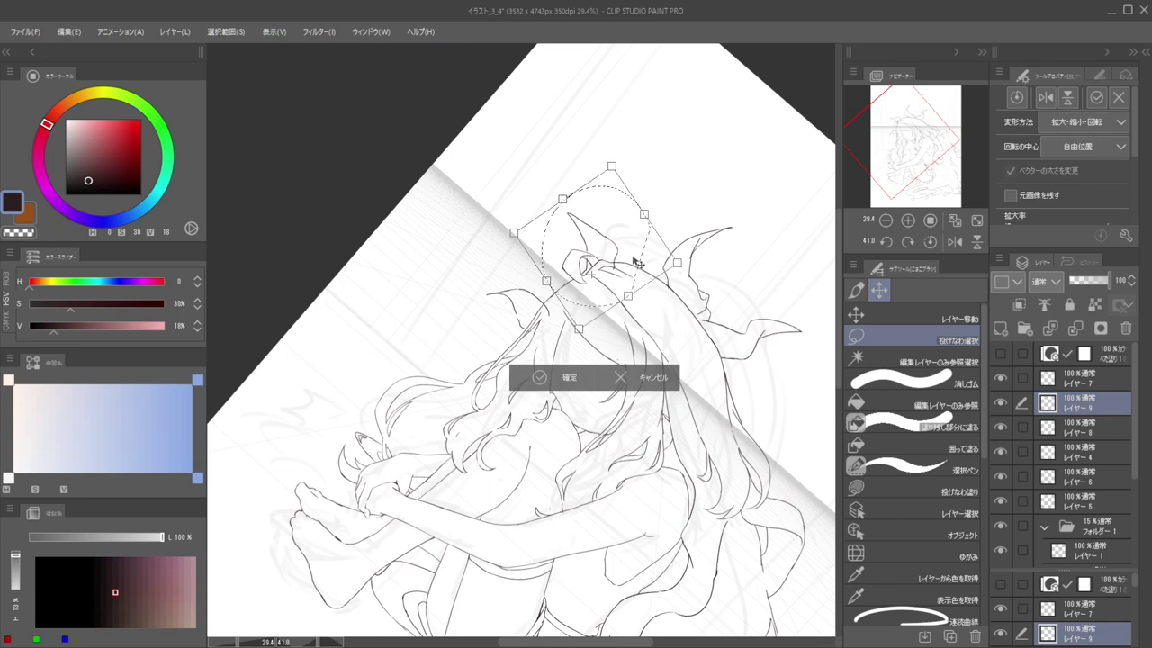
key("Return")
key("e")
scroll(617, 226, "up", 3)
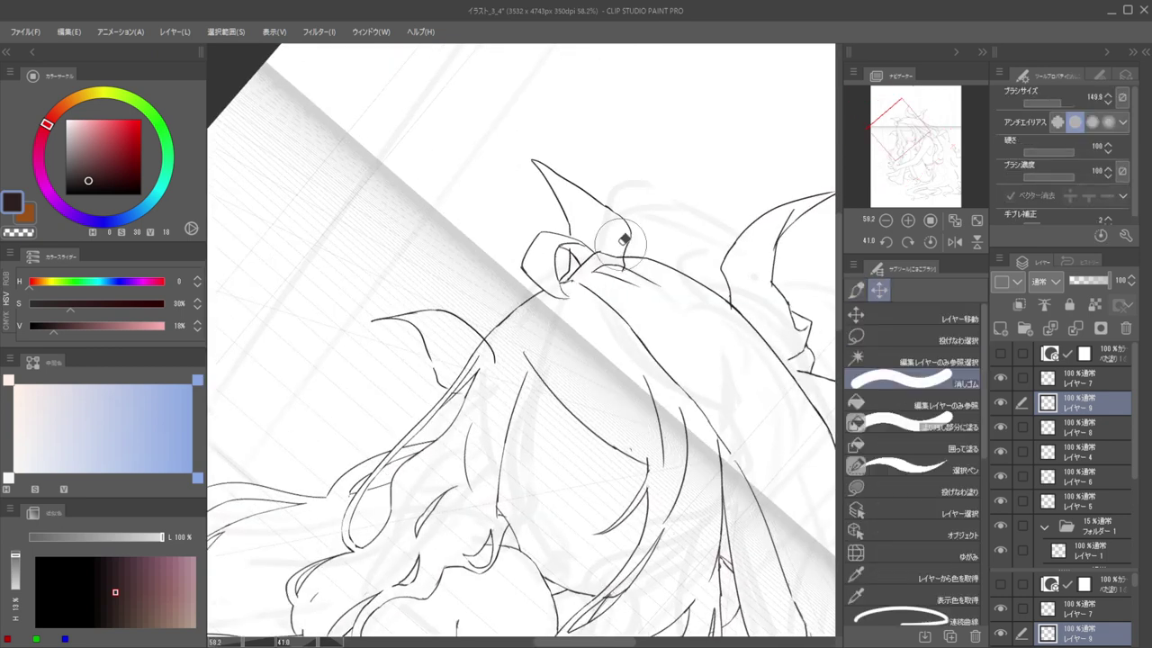
Undo a trial horn extension and erase the lower end of the horn's inner line
key("p")
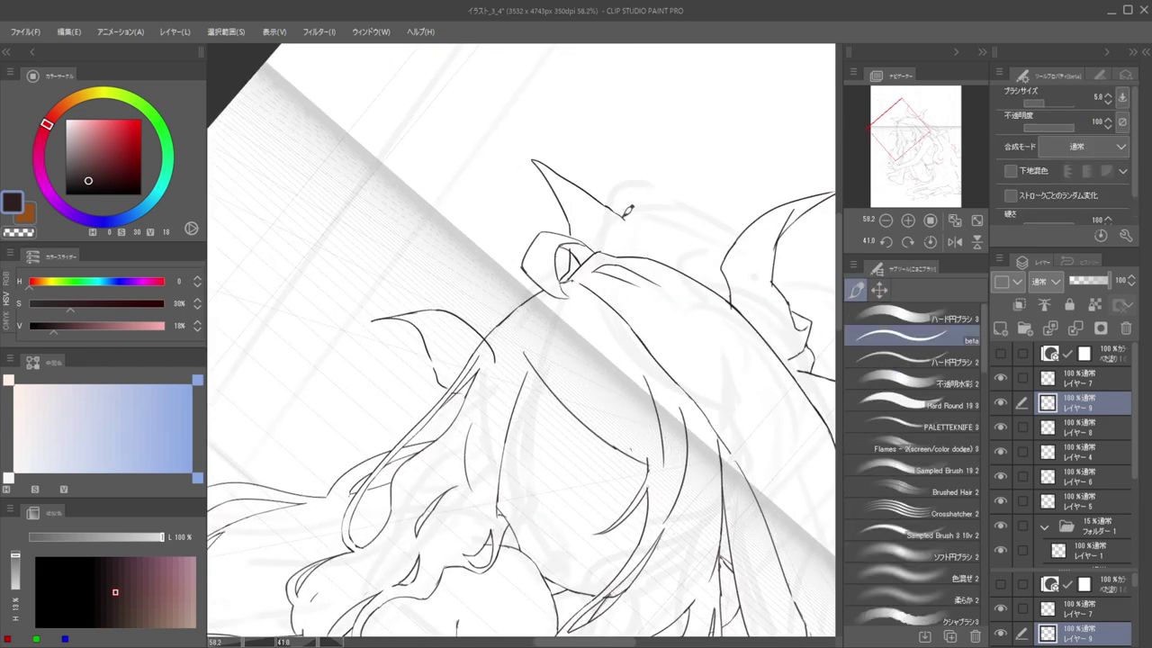
left_click_drag(623, 245, 617, 253)
key("ctrl+z")
key("e")
left_click_drag(574, 236, 569, 223)
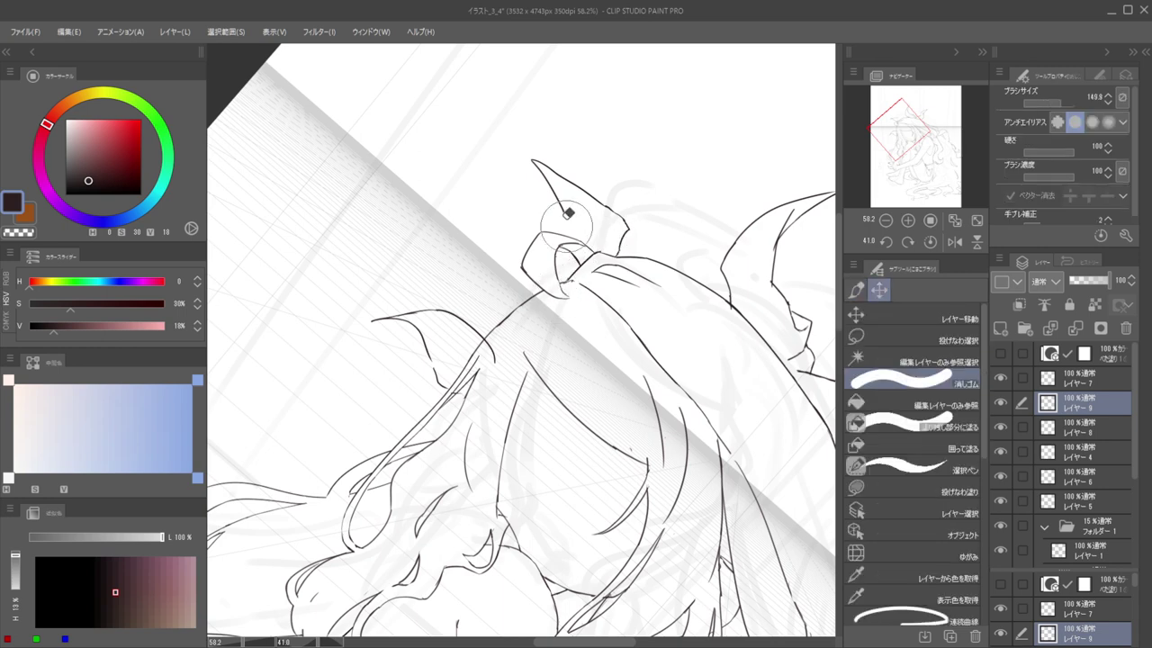
key("p")
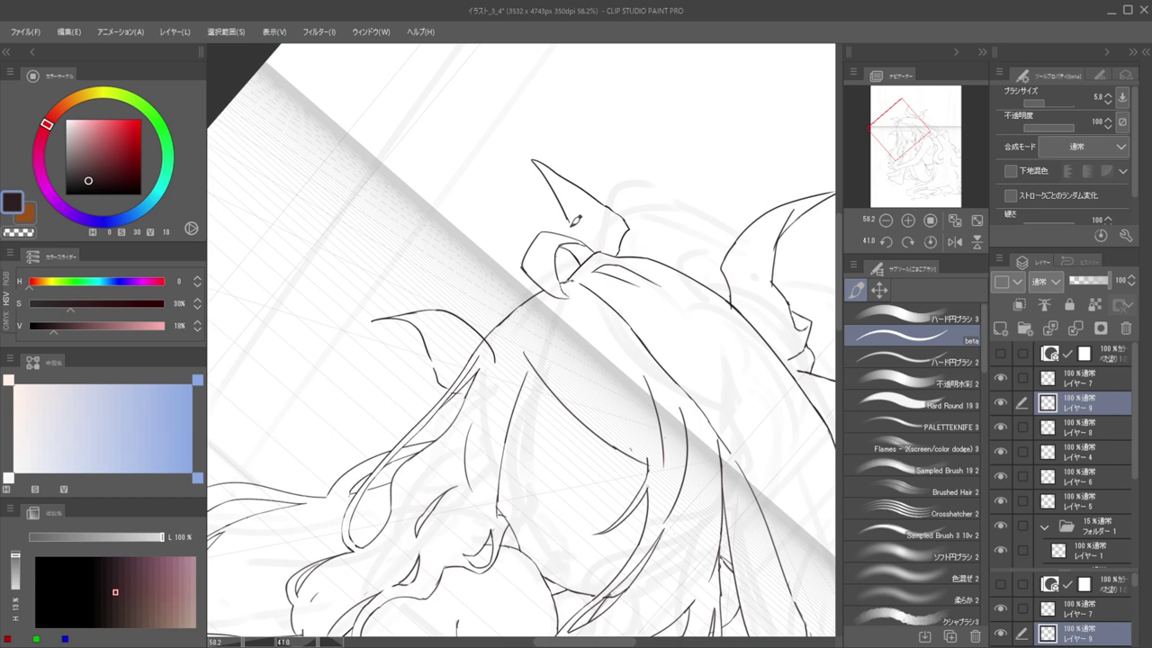
key("ctrl+z")
Rotate the page upright, undo the kinked ear stroke, and redraw the ear's right edge smoothly
key("e")
scroll(534, 249, "down", 2)
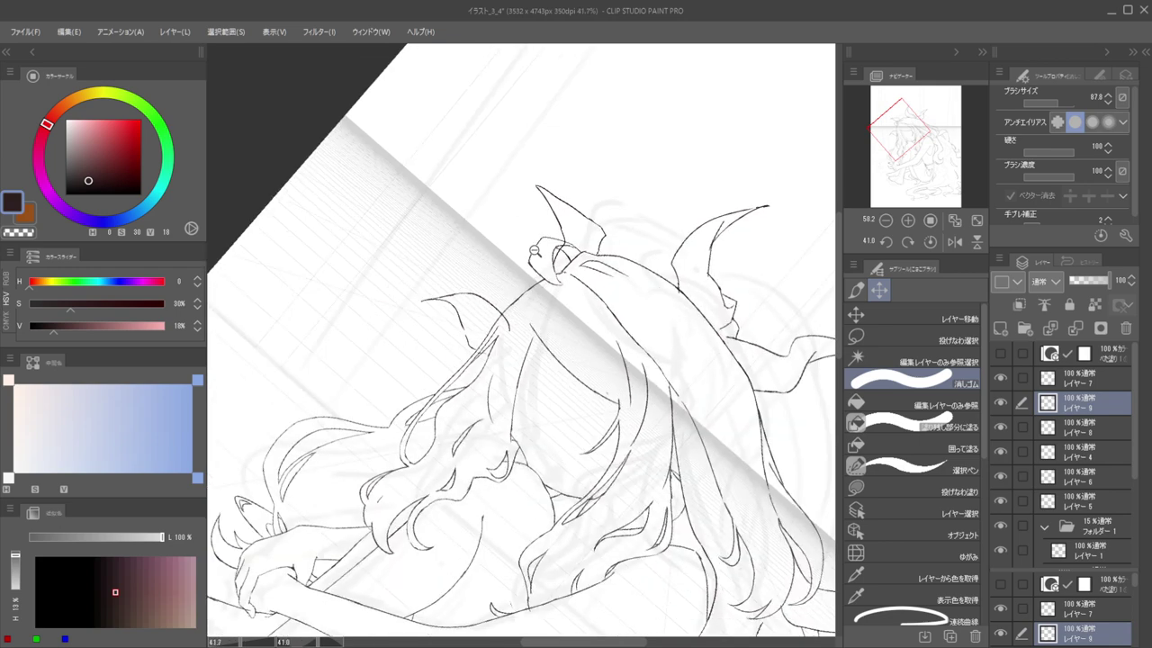
scroll(533, 249, "up", 4)
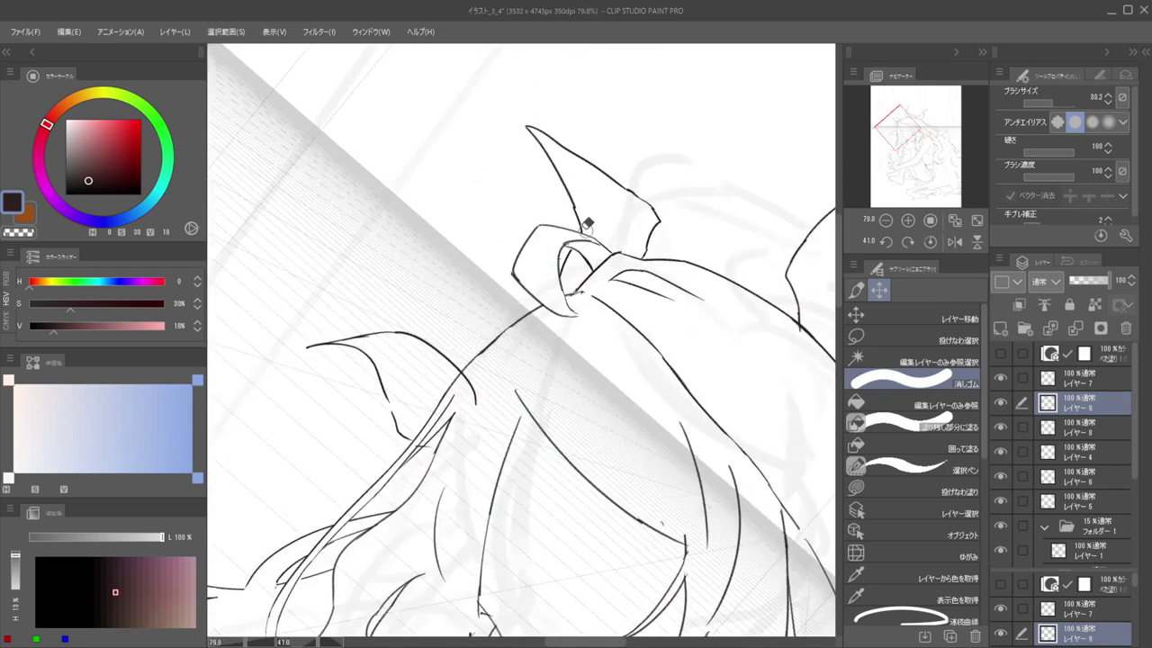
scroll(585, 229, "down", 6)
mouse_move(507, 194)
left_mouse_down()
mouse_move(516, 184)
mouse_move(599, 267)
mouse_move(650, 221)
mouse_move(661, 261)
mouse_move(597, 295)
left_mouse_up()
scroll(644, 297, "up", 2)
key("b")
key("e")
key("b")
key("e")
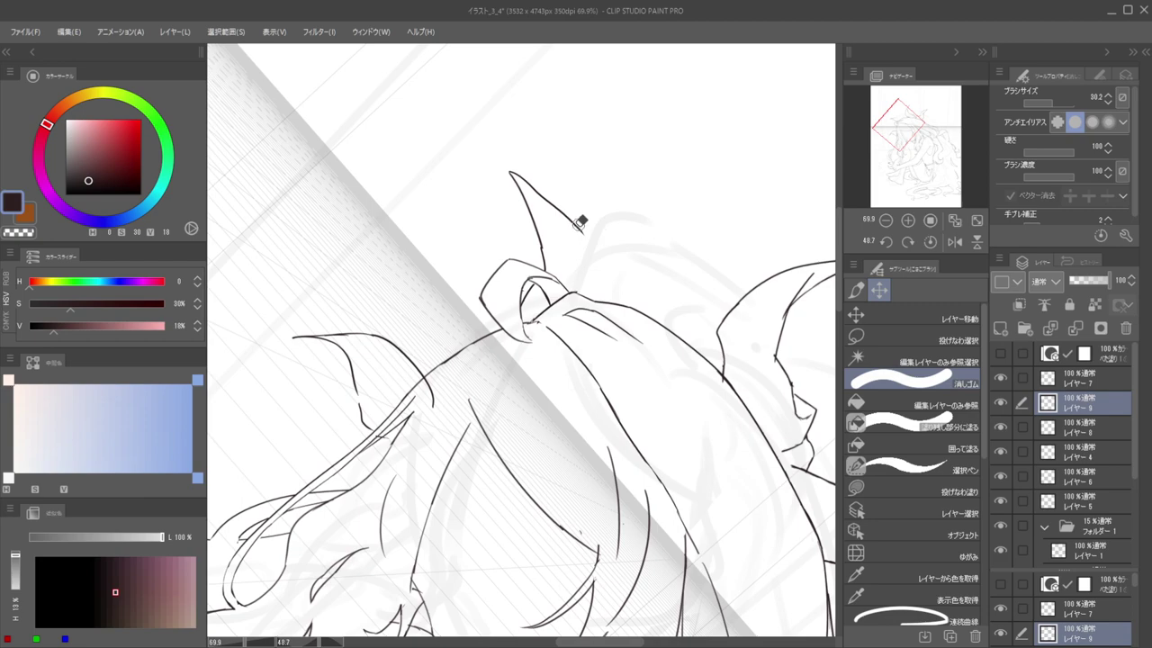
key("b")
key("ctrl+z")
mouse_move(582, 231)
left_mouse_down()
mouse_move(584, 278)
mouse_move(529, 265)
mouse_move(548, 226)
mouse_move(530, 225)
mouse_move(511, 258)
left_mouse_up()
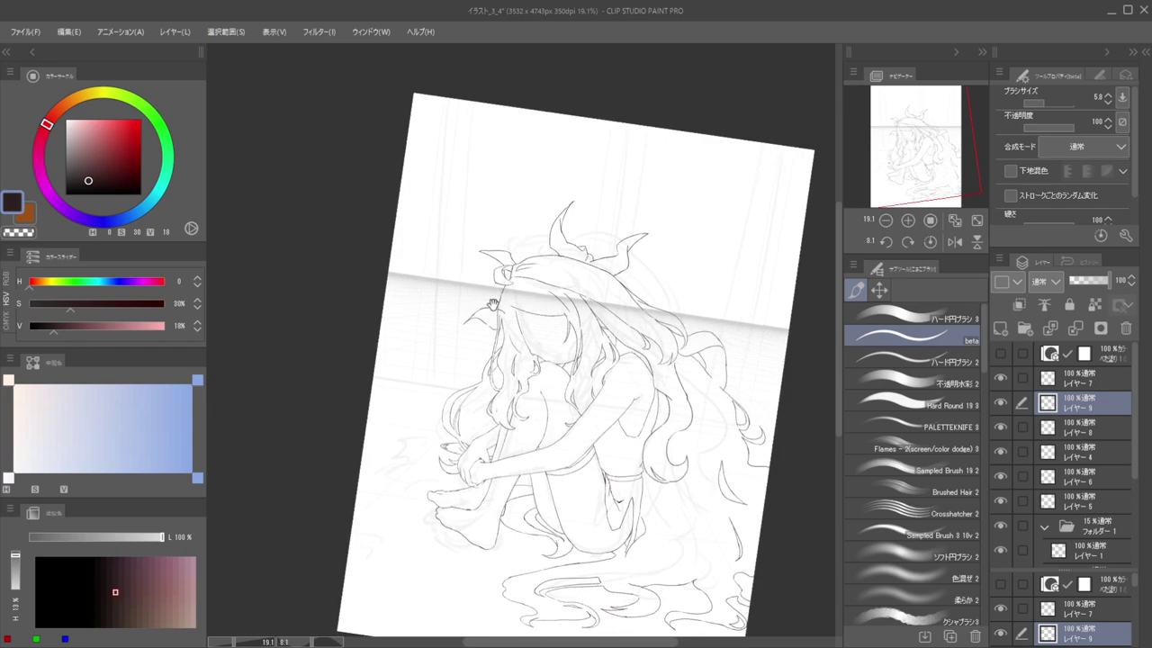
Erase the inner ear line's stub and the short inner stroke at the ear tip
scroll(497, 310, "up", 4)
key("e")
left_click_drag(490, 343, 477, 327)
mouse_move(568, 293)
left_mouse_down()
mouse_move(579, 360)
mouse_move(561, 317)
left_mouse_up()
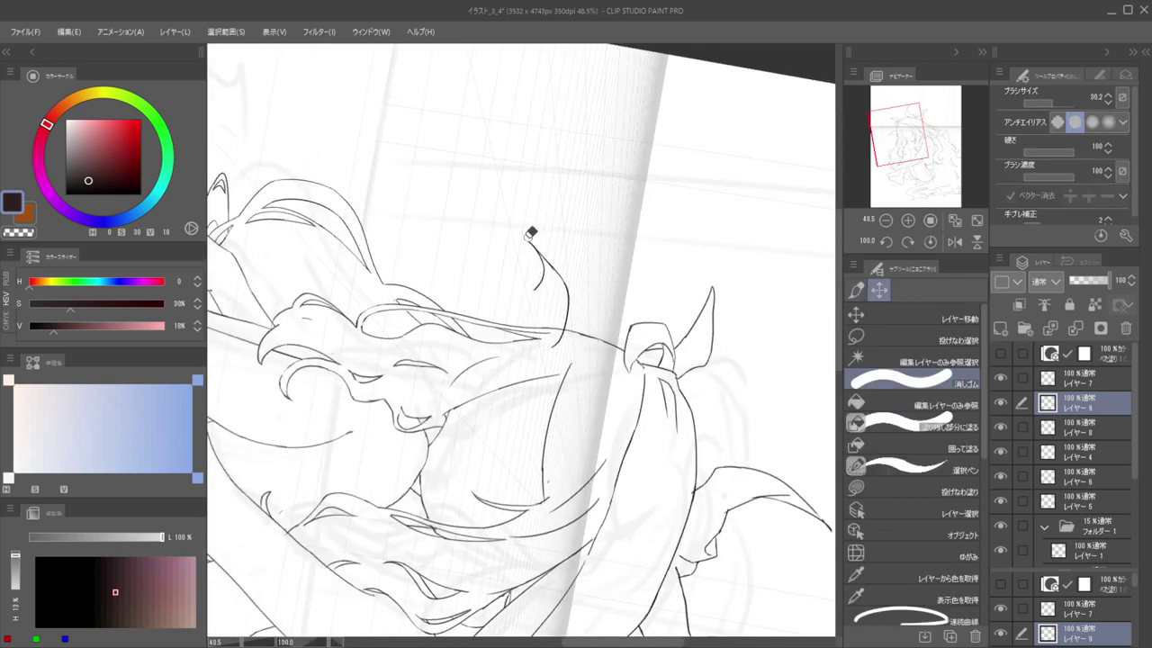
key("p")
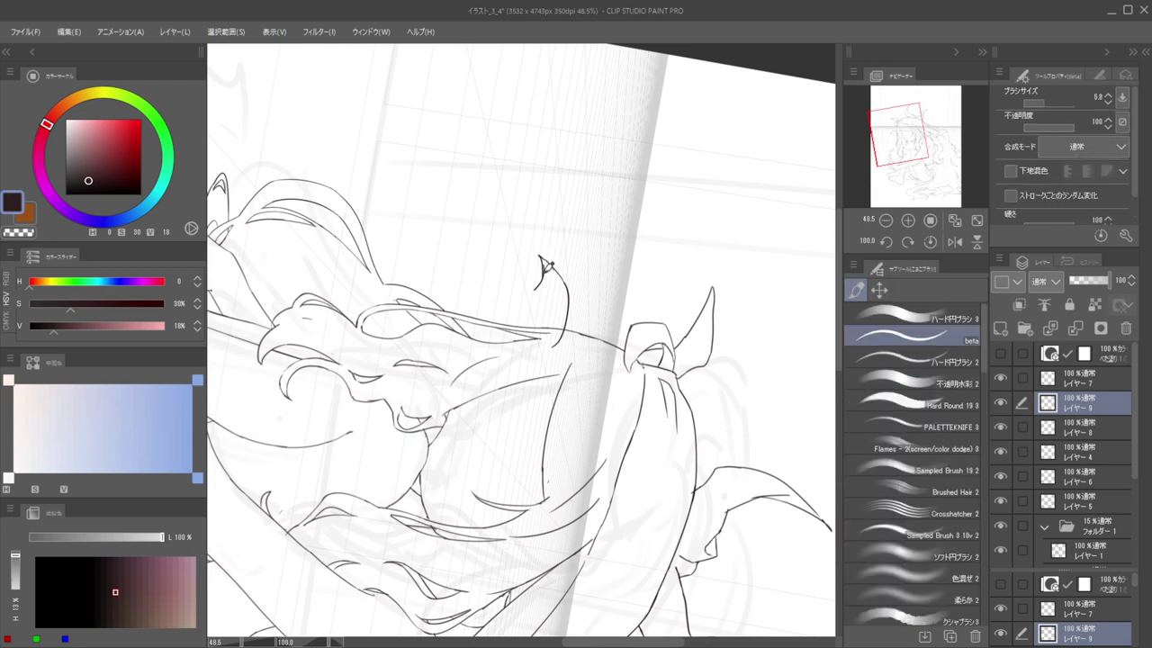
key("e")
left_click_drag(536, 292, 540, 260)
key("p")
scroll(511, 261, "down", 3)
Extend the fin's right edge down to meet the hair
left_click_drag(564, 276, 566, 278)
key("e")
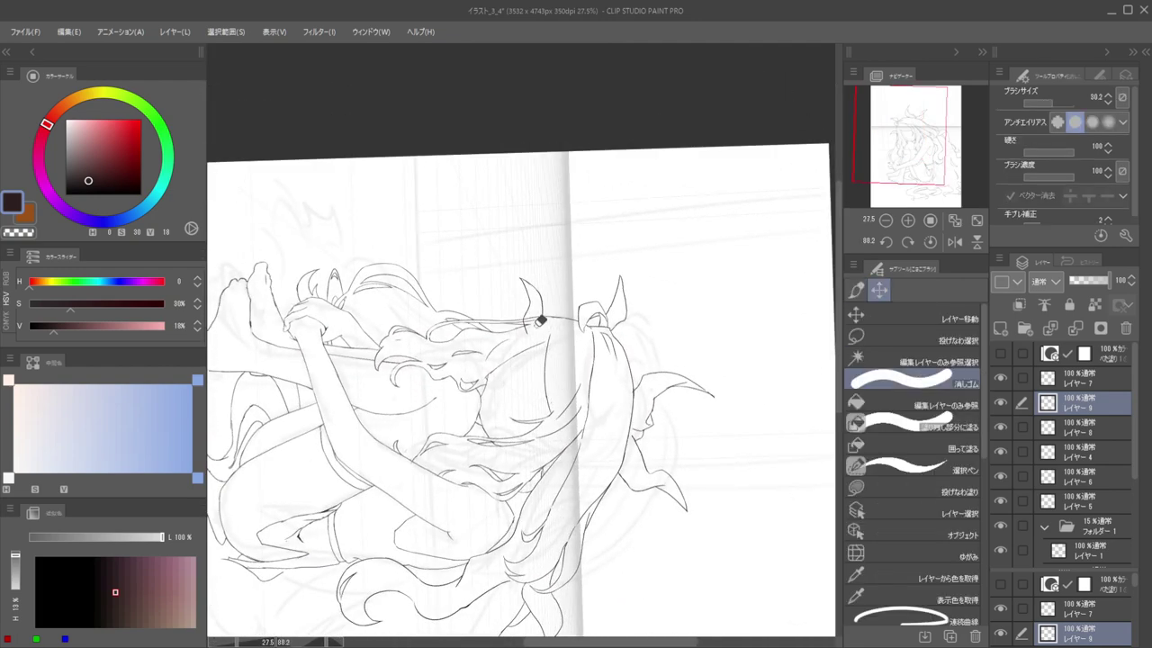
scroll(547, 314, "up", 2)
key("b")
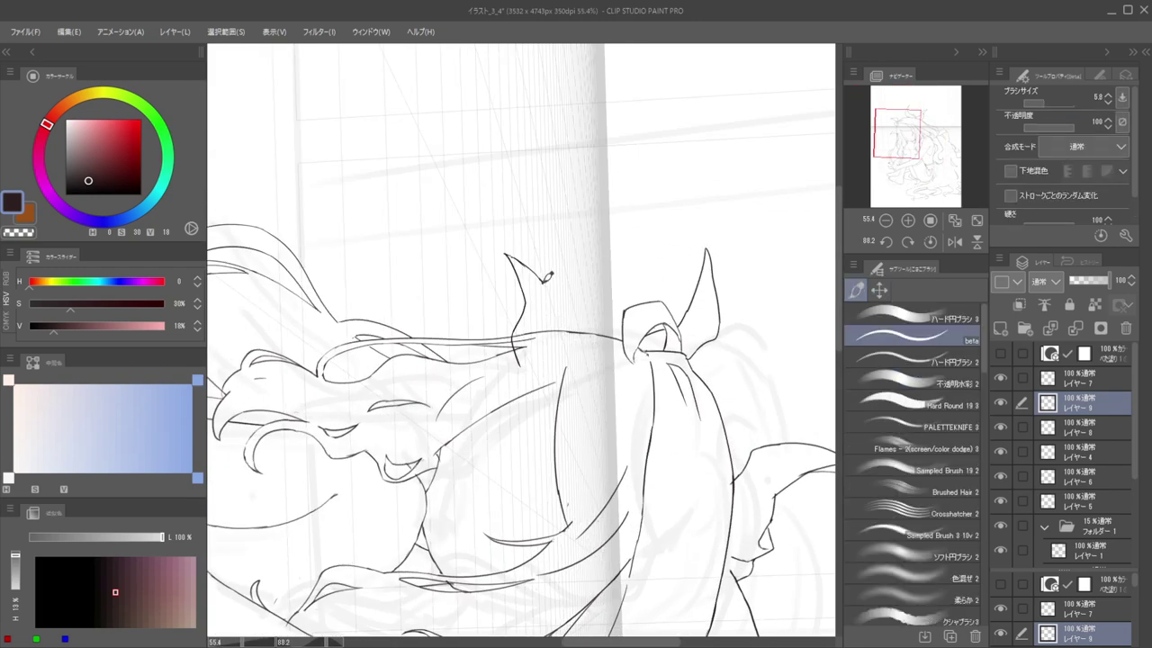
left_click_drag(550, 283, 562, 324)
scroll(524, 302, "down", 3)
Erase the ear line overshooting the hair strand
left_click_drag(611, 269, 504, 277)
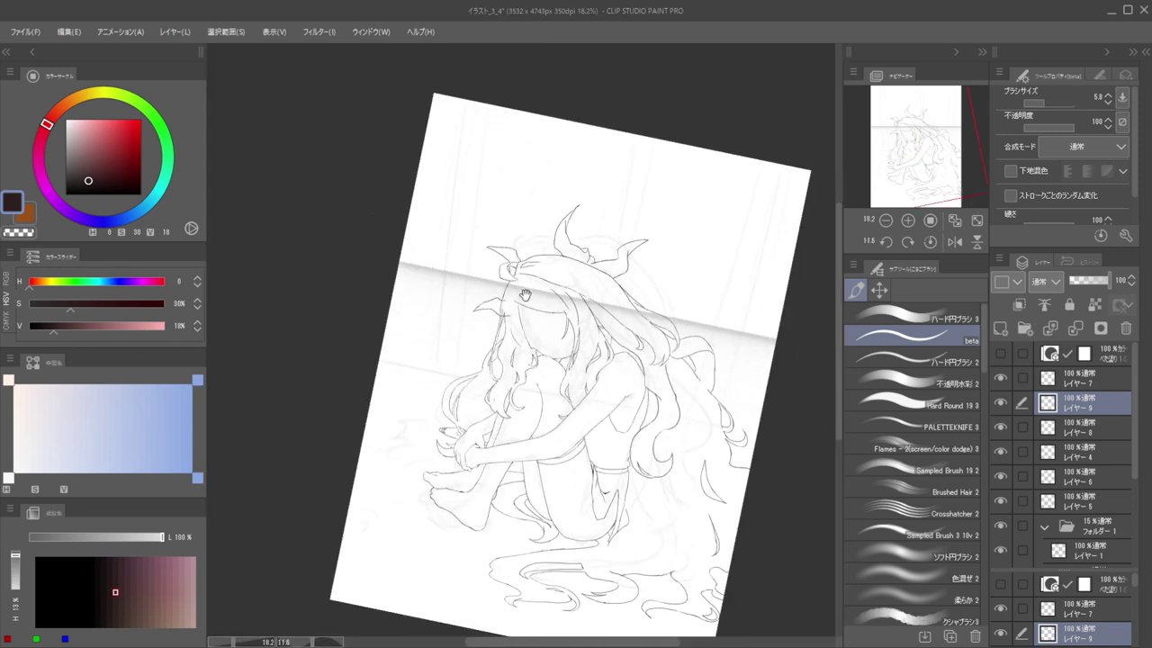
scroll(500, 316, "up", 3)
key("e")
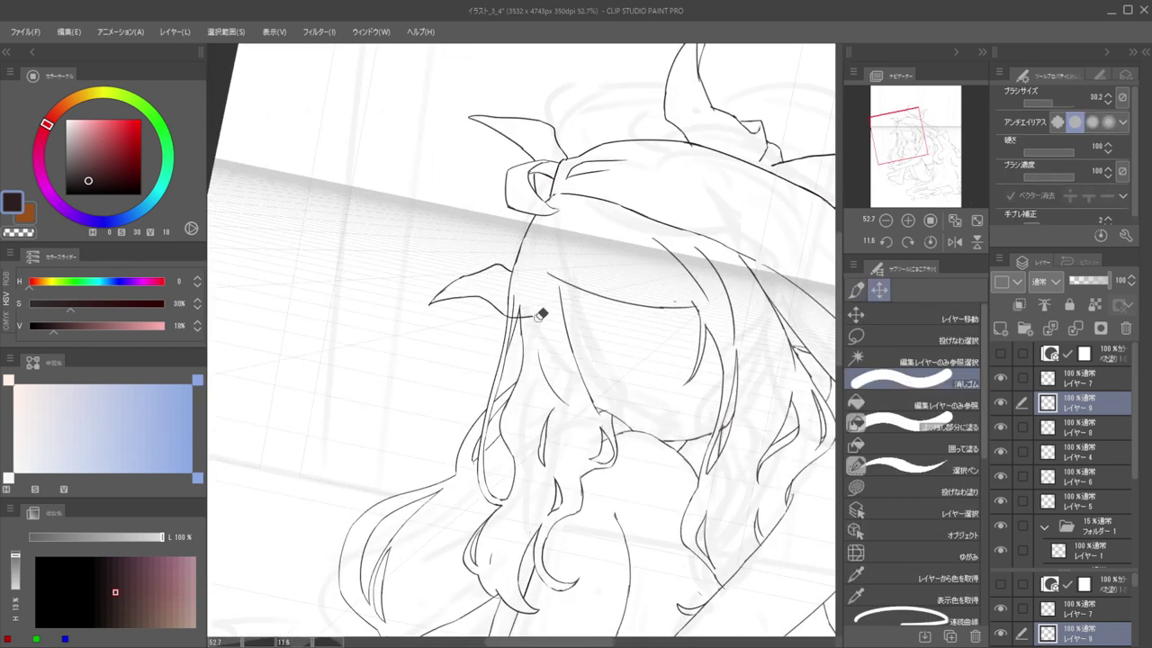
left_click_drag(524, 317, 512, 318)
Review the whole page, then zoom back to the head and add a small ink stroke on the ear
key("ctrl+0")
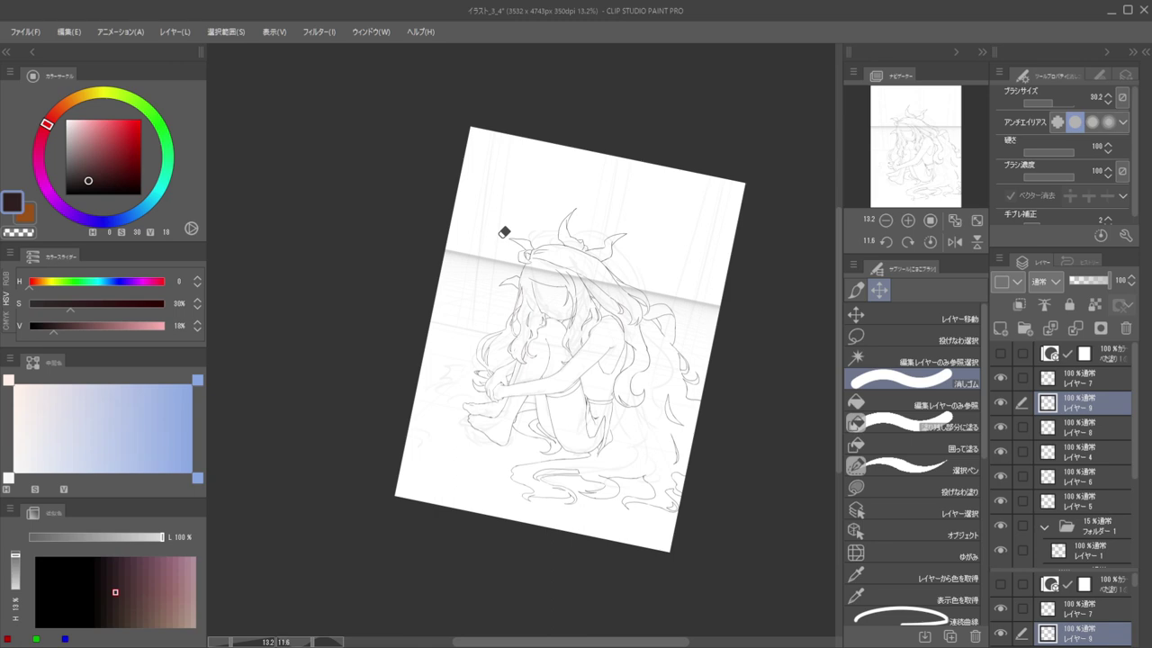
mouse_move(560, 239)
left_mouse_down()
mouse_move(560, 294)
mouse_move(624, 265)
mouse_move(625, 308)
left_mouse_up()
key("b")
key("e")
key("b")
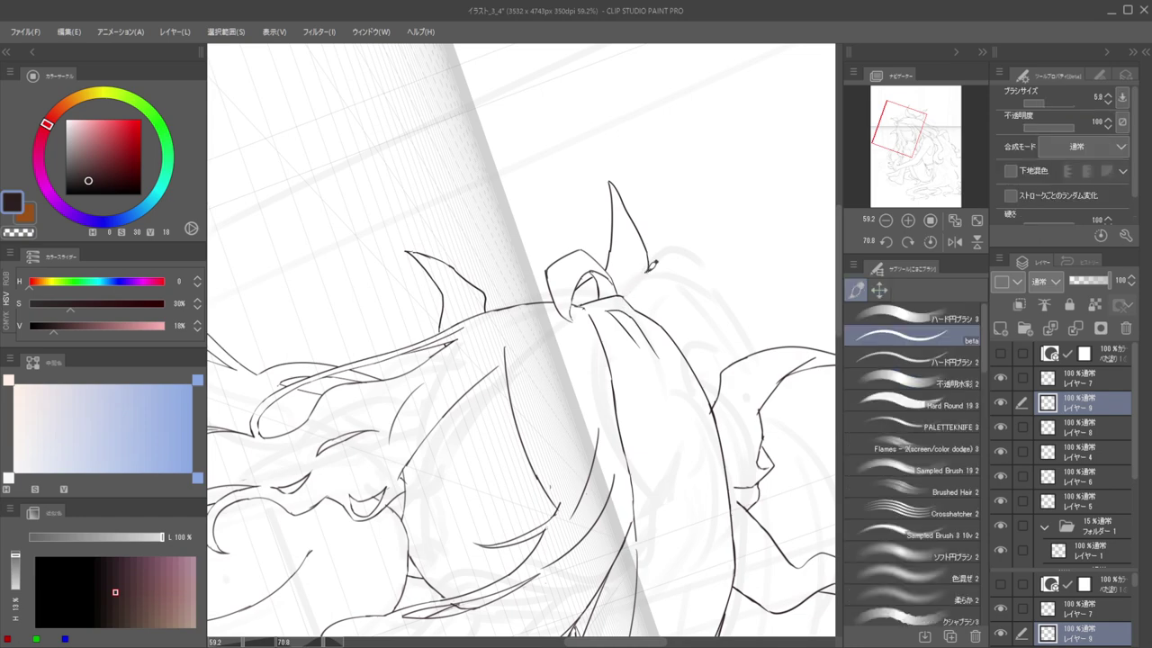
left_click_drag(618, 268, 506, 273)
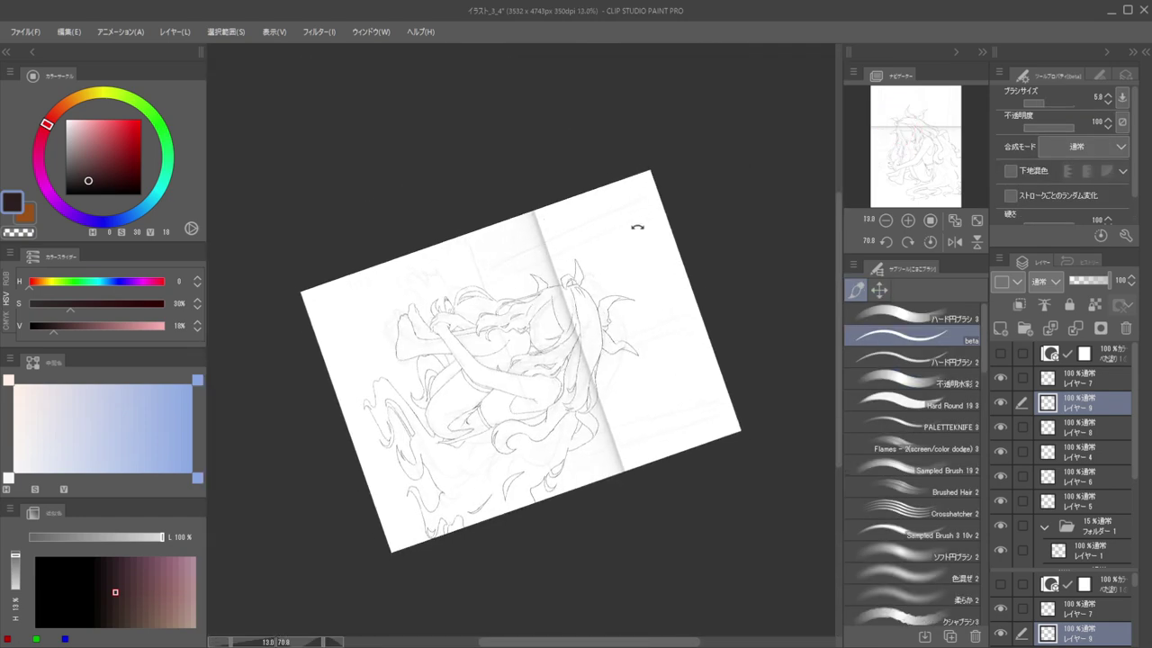
left_click_drag(637, 226, 503, 250)
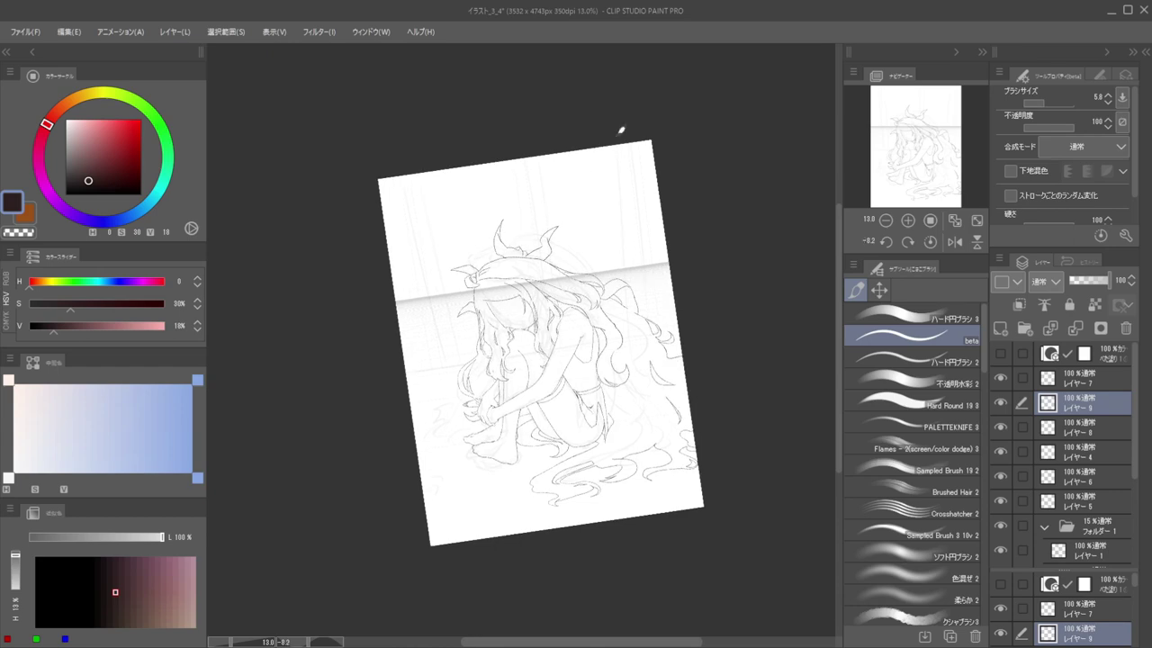
mouse_move(547, 174)
left_mouse_down()
mouse_move(651, 182)
mouse_move(556, 249)
left_mouse_up()
scroll(591, 257, "up", 9)
key("e")
key("b")
mouse_move(607, 310)
left_mouse_down()
mouse_move(662, 268)
mouse_move(590, 280)
mouse_move(719, 284)
mouse_move(717, 226)
mouse_move(636, 194)
left_mouse_up()
Mirror the view to check, undo the test strokes near the ribbon, and select Layer 7
key("h")
scroll(522, 235, "up", 4)
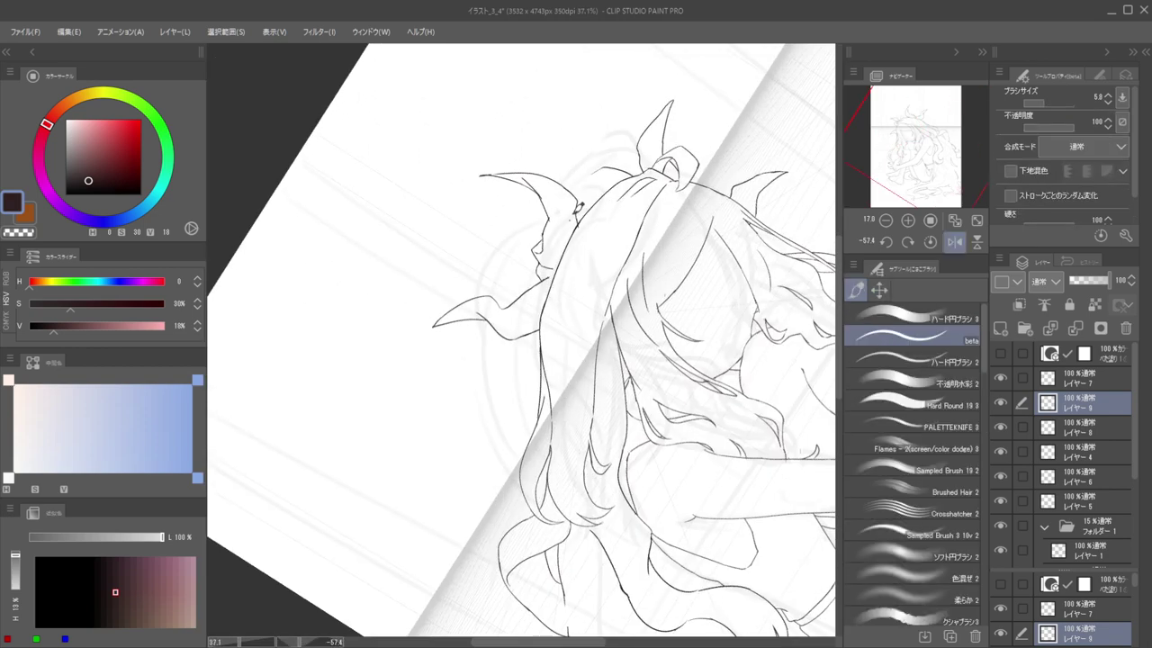
mouse_move(601, 172)
left_mouse_down()
mouse_move(628, 168)
mouse_move(600, 171)
mouse_move(614, 185)
mouse_move(623, 169)
mouse_move(654, 179)
mouse_move(583, 177)
left_mouse_up()
key("ctrl+z")
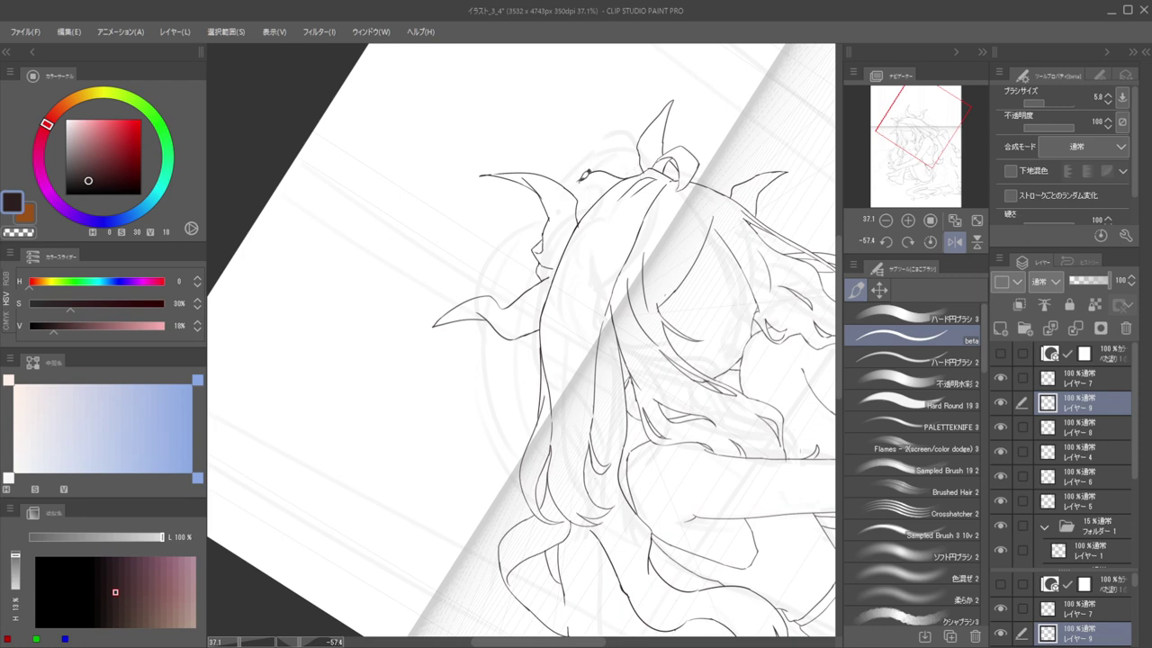
key("ctrl+z")
left_click(1071, 378)
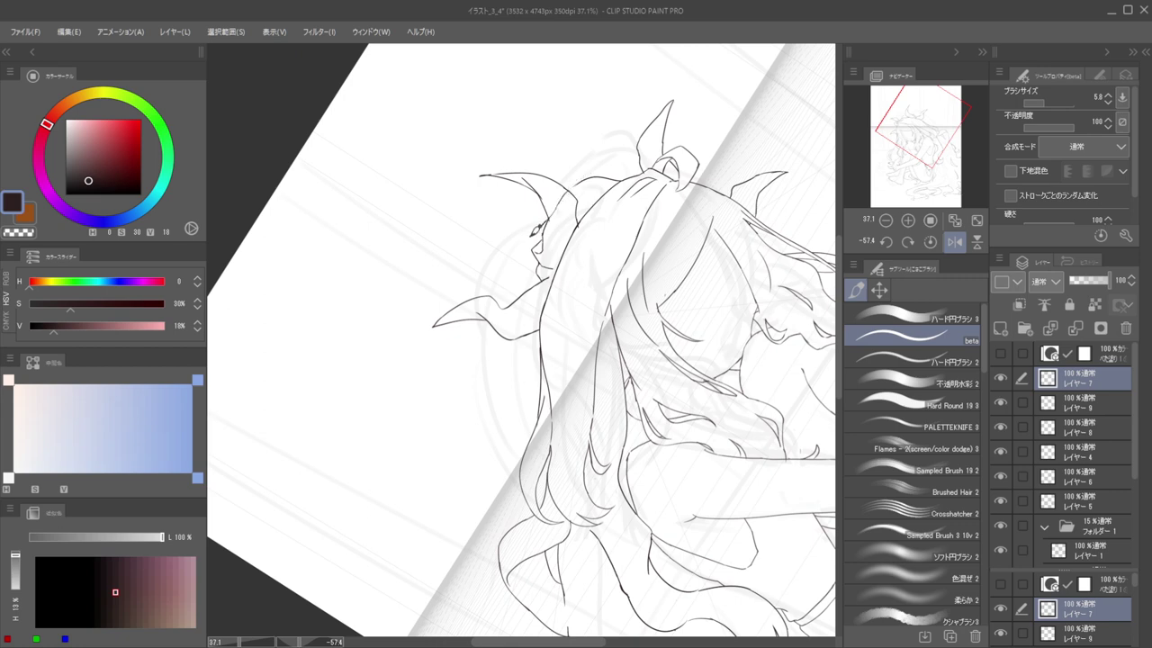
Sketch a thin line left of the head, with the canvas zoomed and rotated for a better angle
mouse_move(534, 230)
left_mouse_down()
mouse_move(494, 245)
mouse_move(480, 282)
left_mouse_up()
left_click_drag(499, 256, 463, 259)
mouse_move(574, 241)
left_mouse_down()
mouse_move(607, 258)
mouse_move(602, 298)
mouse_move(583, 310)
mouse_move(591, 246)
mouse_move(642, 302)
left_mouse_up()
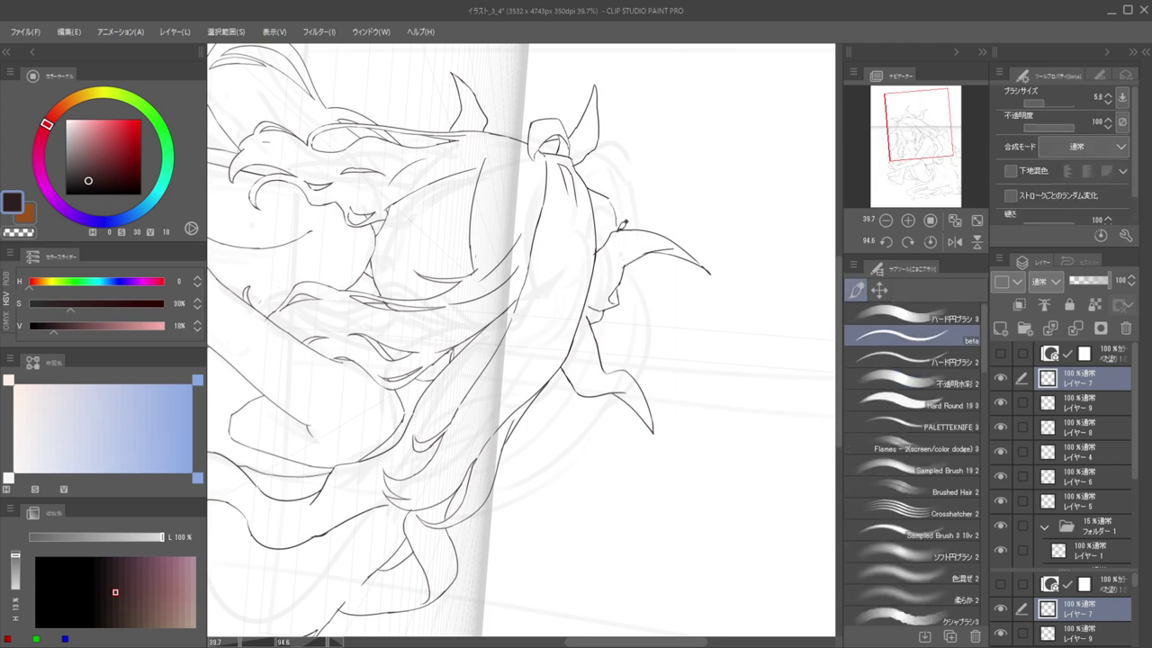
left_click_drag(590, 266, 553, 259)
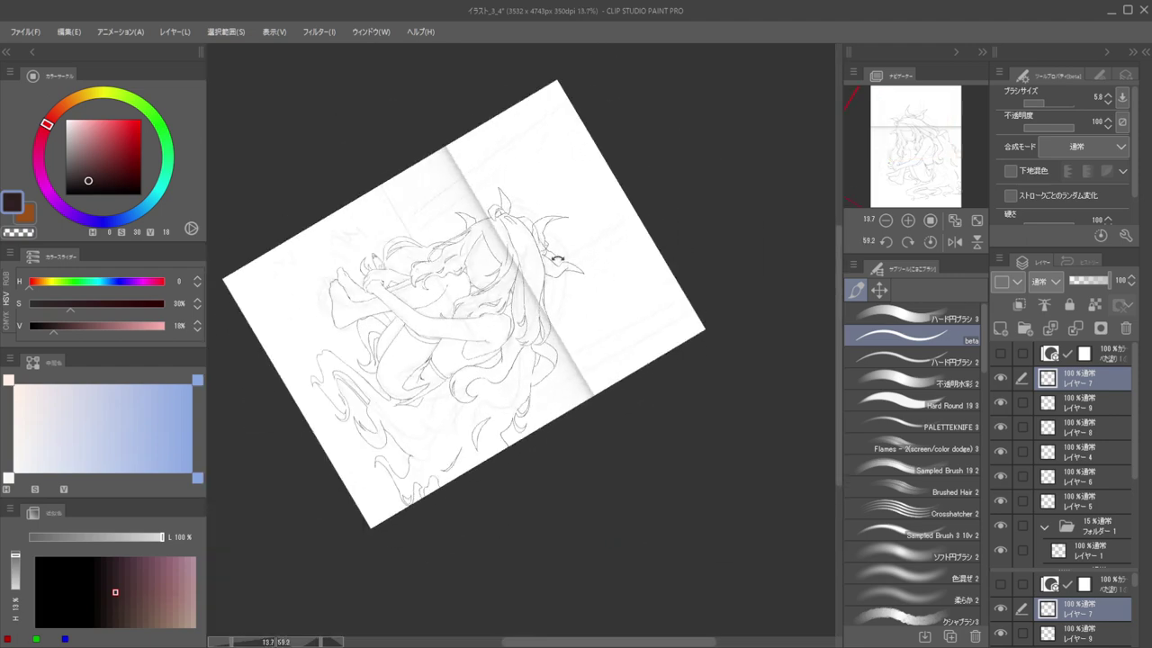
scroll(557, 266, "up", 3)
scroll(567, 229, "up", 3)
Redraw the line at the horn base, add ink near the lower horn, and trim it
key("ctrl+z")
left_click_drag(547, 191, 600, 267)
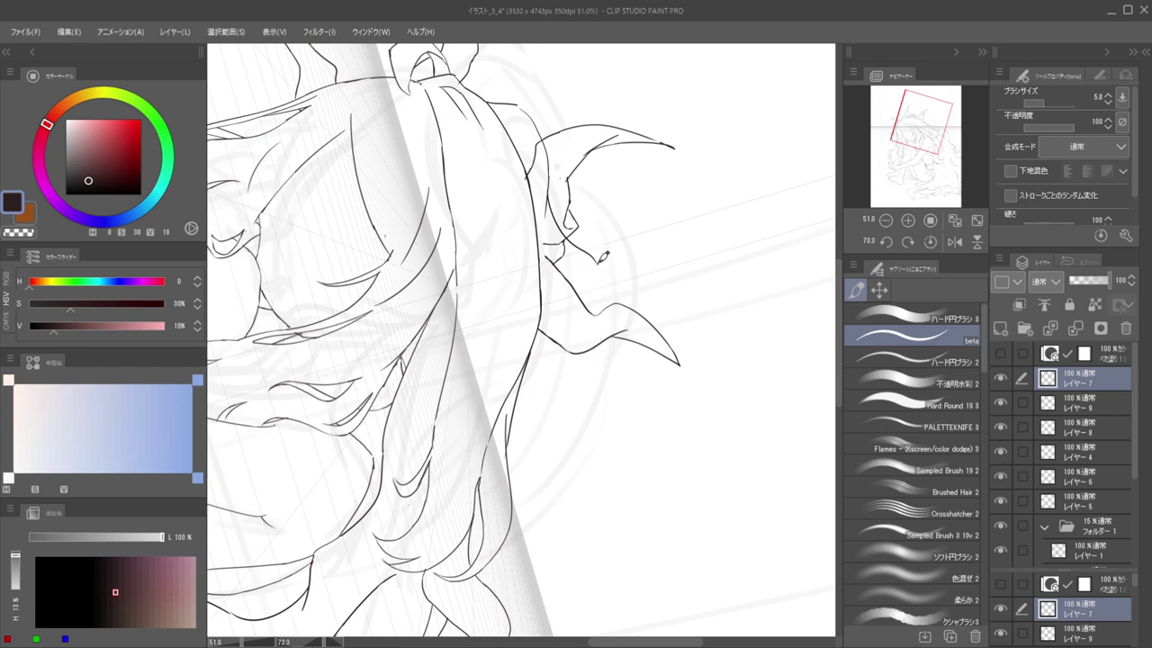
left_click_drag(631, 315, 603, 369)
scroll(572, 322, "down", 4)
left_click_drag(614, 277, 538, 234)
key("h")
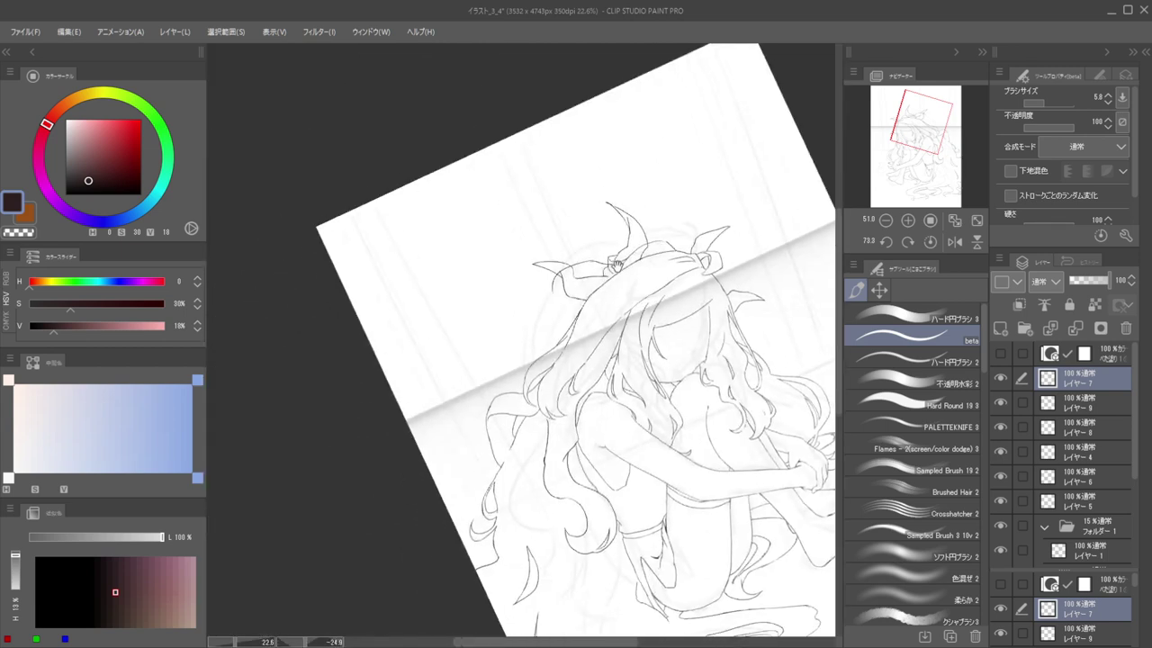
left_click_drag(549, 311, 603, 270)
mouse_move(624, 216)
left_mouse_down()
mouse_move(671, 243)
mouse_move(678, 214)
mouse_move(734, 223)
mouse_move(657, 216)
left_mouse_up()
key("e")
key("p")
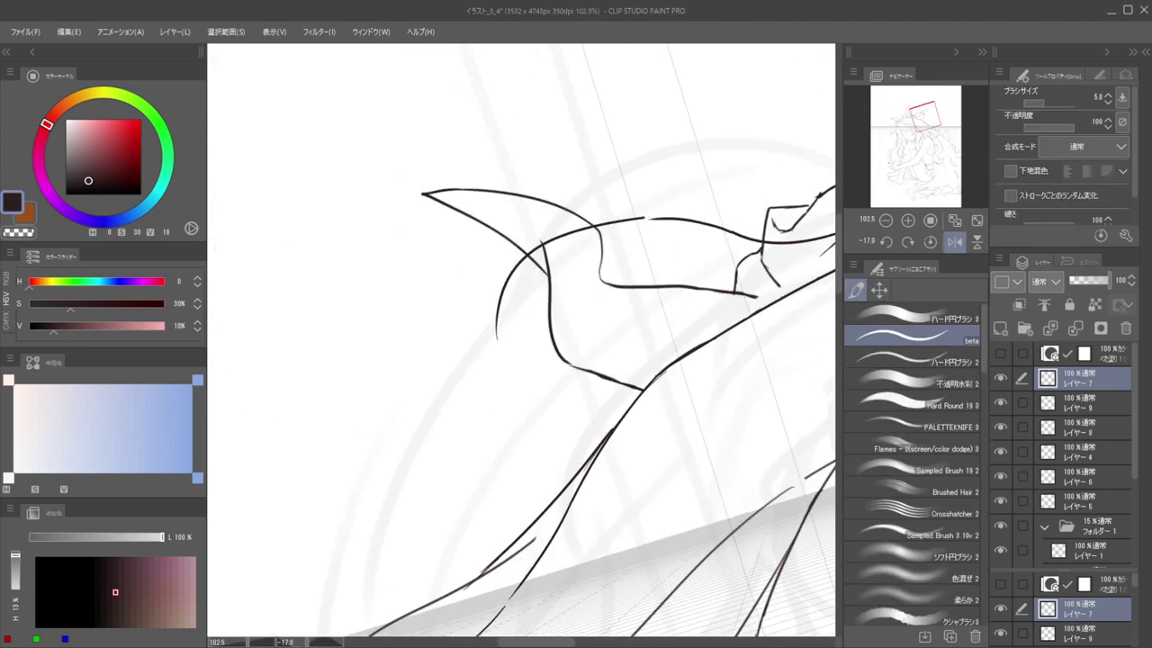
Extend the curve left of the horn downward
scroll(666, 252, "down", 8)
scroll(619, 254, "up", 3)
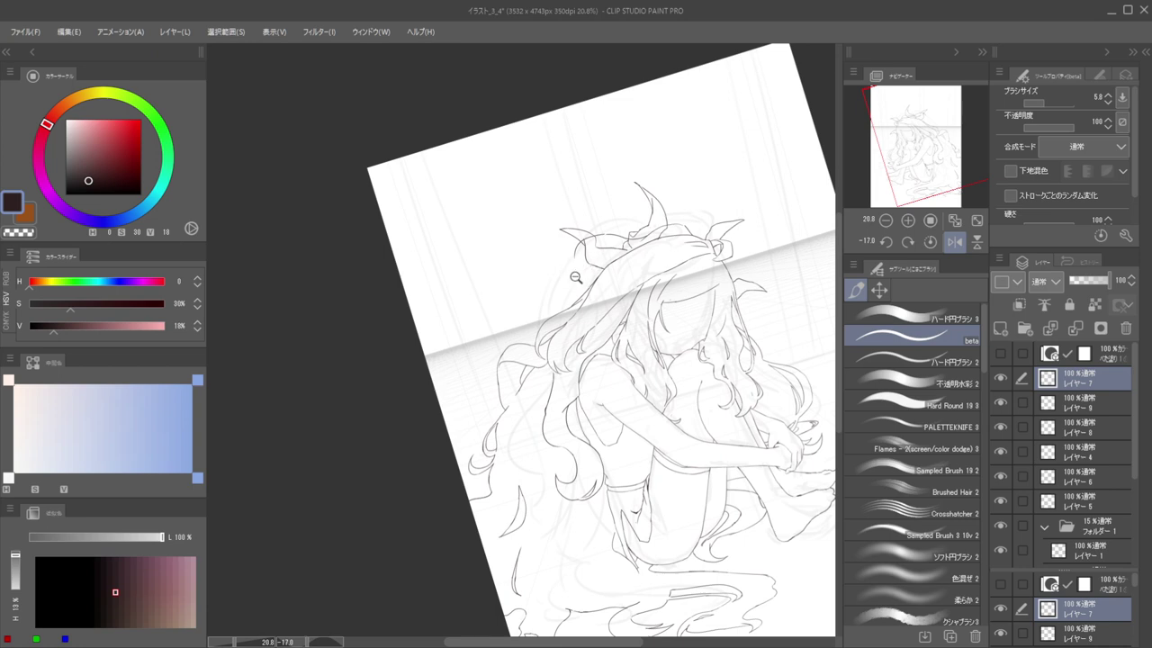
scroll(576, 277, "up", 2)
scroll(594, 268, "up", 4)
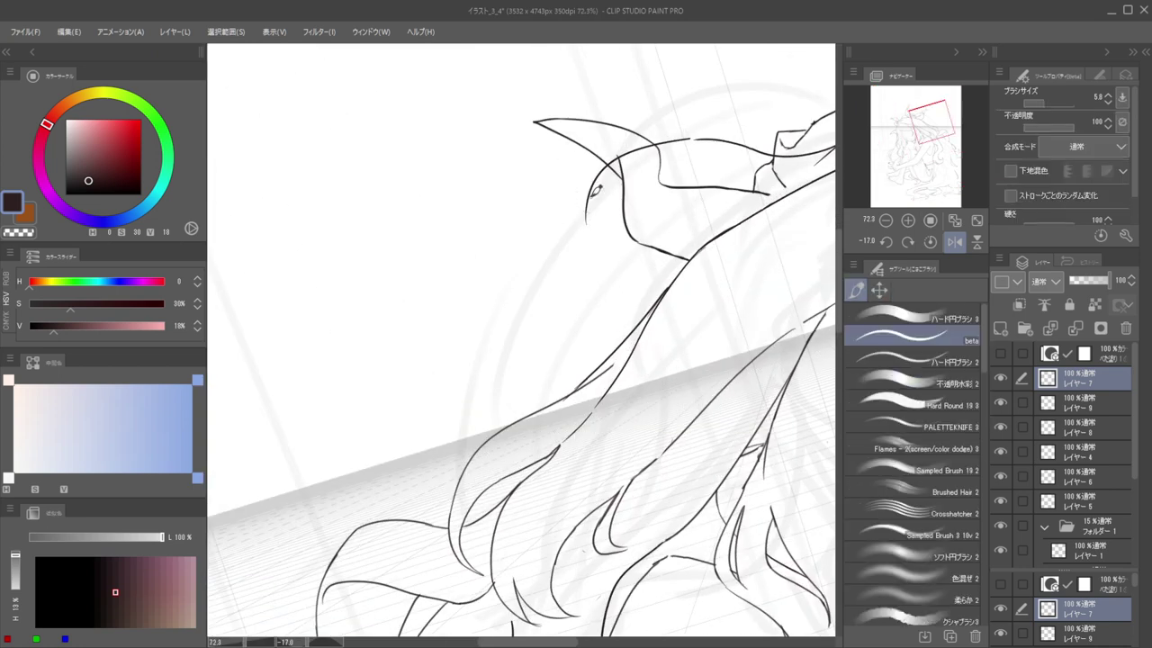
left_click_drag(596, 191, 593, 268)
scroll(646, 258, "down", 3)
key("e")
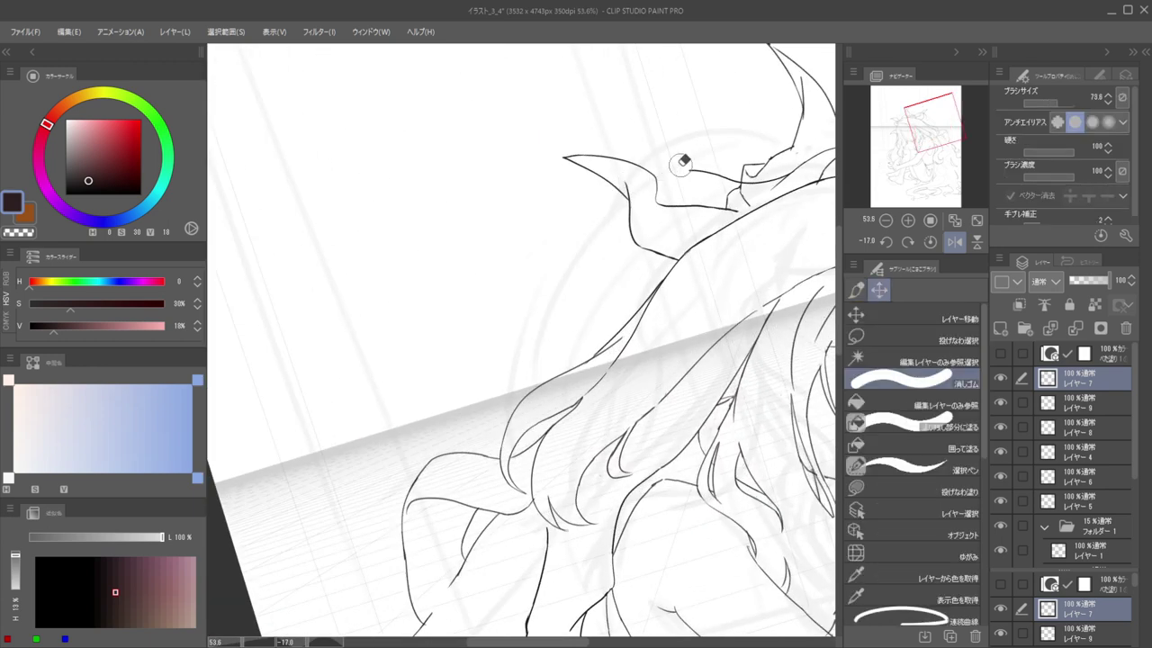
key("p")
key("e")
key("p")
Ink the curve running down-left below the horn, discarding the short trial strokes
left_click_drag(735, 176, 680, 206)
key("ctrl+z")
mouse_move(745, 175)
left_mouse_down()
mouse_move(662, 213)
mouse_move(639, 280)
left_mouse_up()
key("ctrl+z")
key("ctrl+z")
left_click_drag(664, 212, 641, 251)
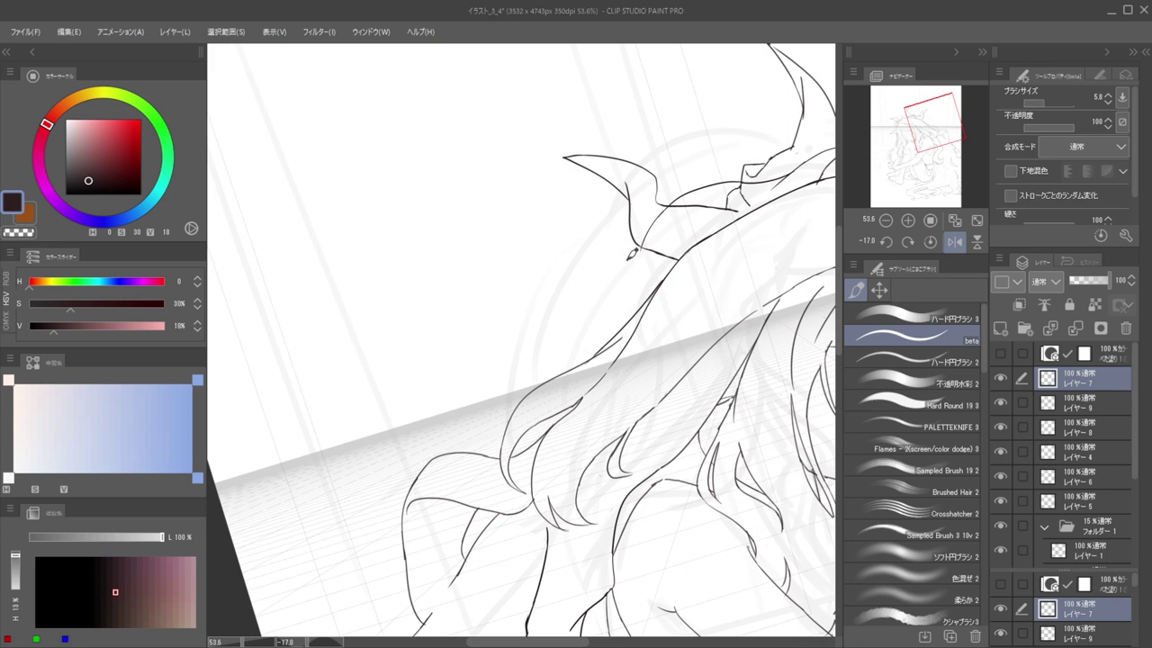
scroll(593, 244, "down", 3)
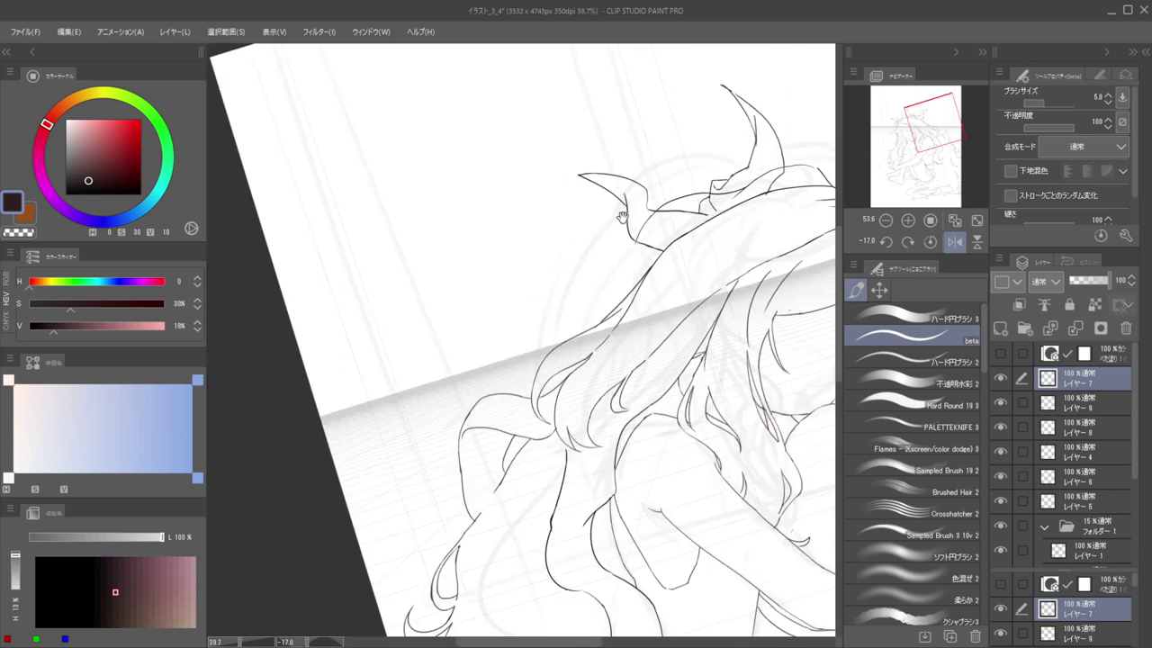
scroll(645, 209, "up", 2)
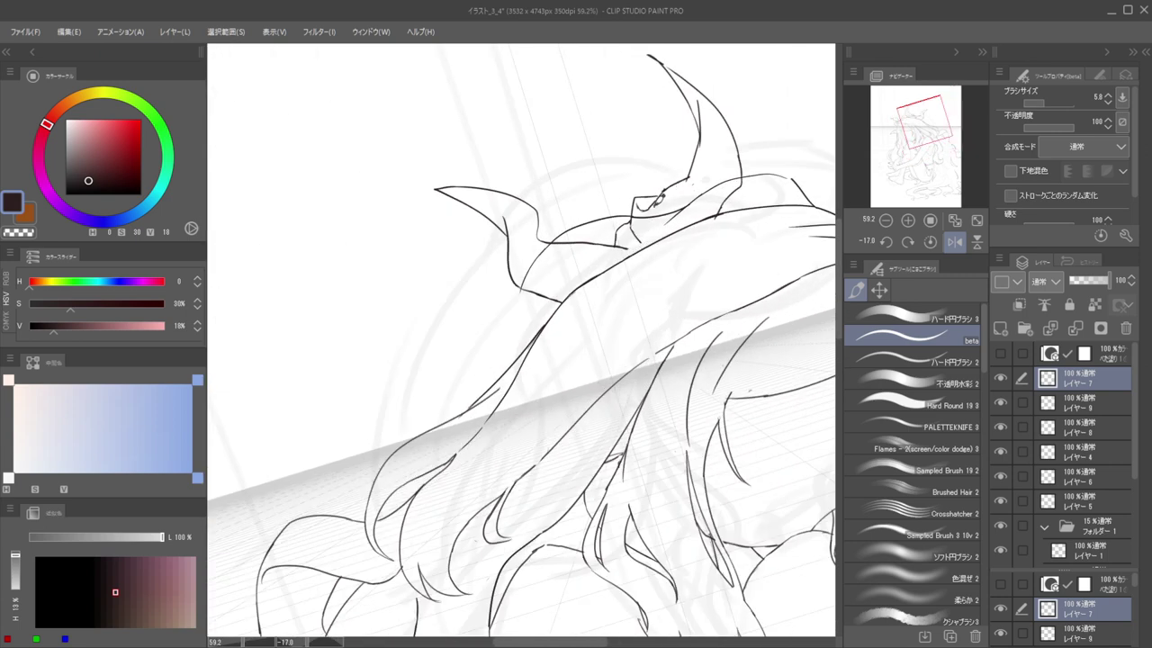
key("e")
scroll(655, 196, "up", 2)
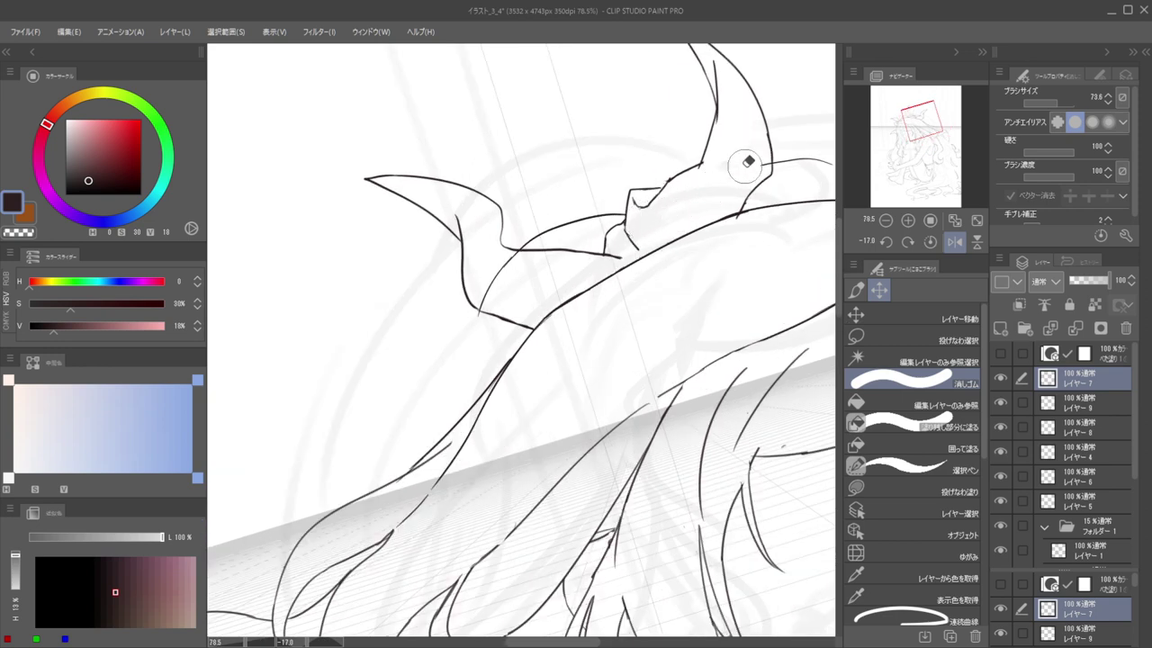
Check the lines on a horizontally flipped canvas and restore the partially erased thin arc
left_click_drag(703, 157, 653, 170)
key("h")
key("h")
mouse_move(623, 221)
left_mouse_down()
mouse_move(666, 206)
mouse_move(638, 247)
left_mouse_up()
key("ctrl+z")
key("h")
key("h")
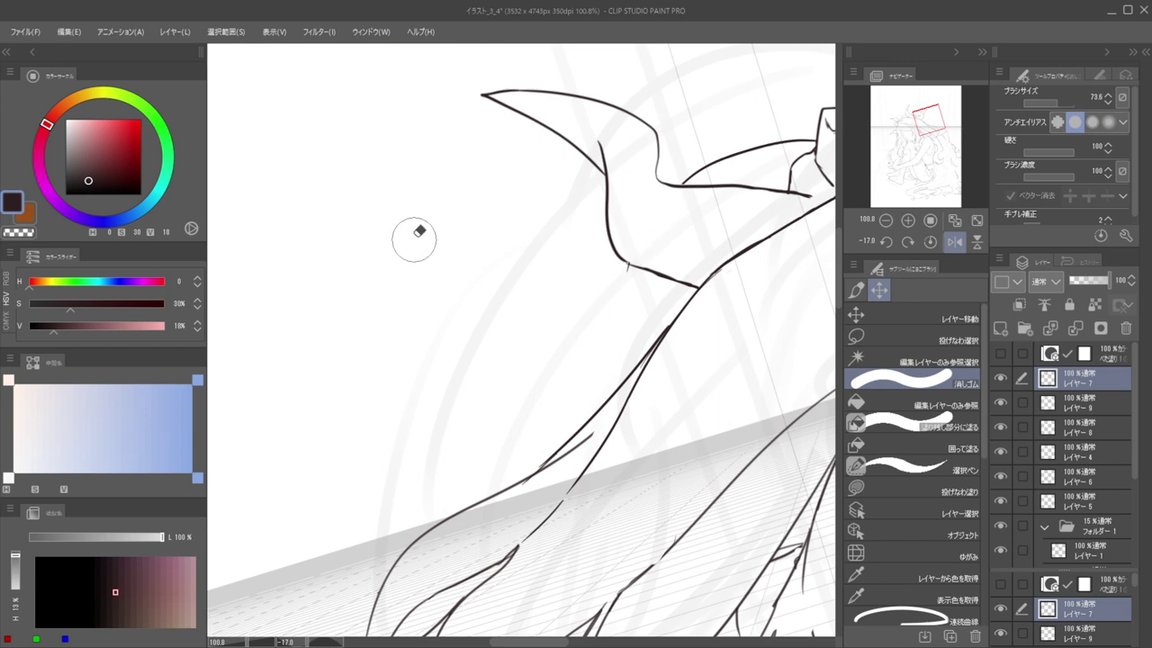
key("p")
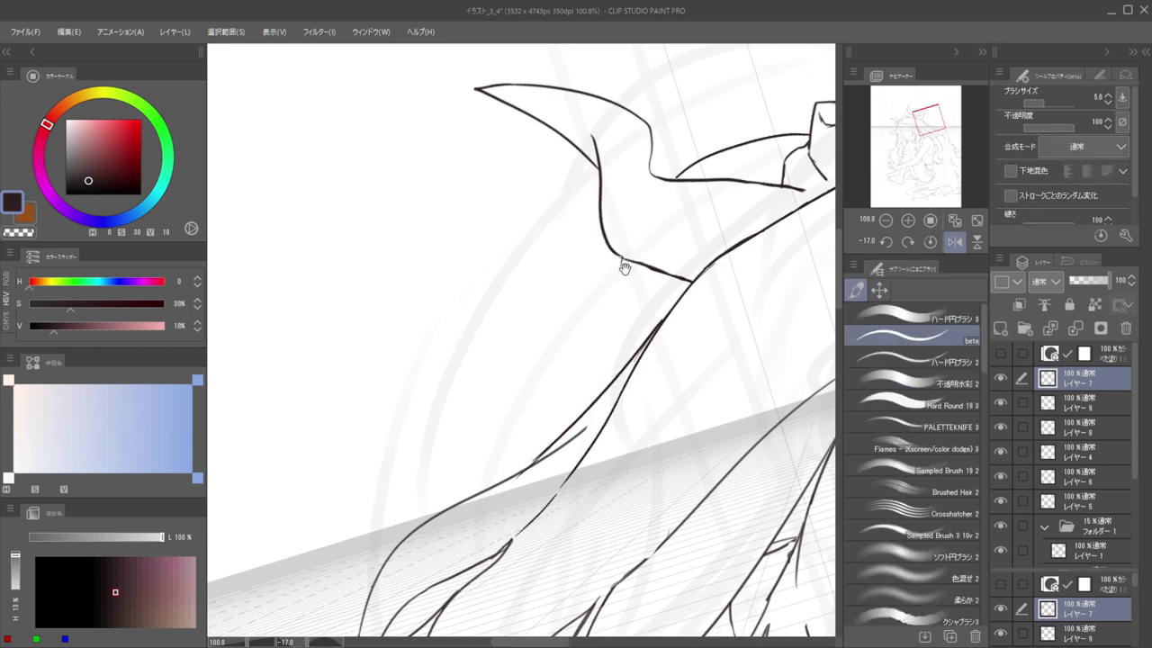
key("h")
key("h")
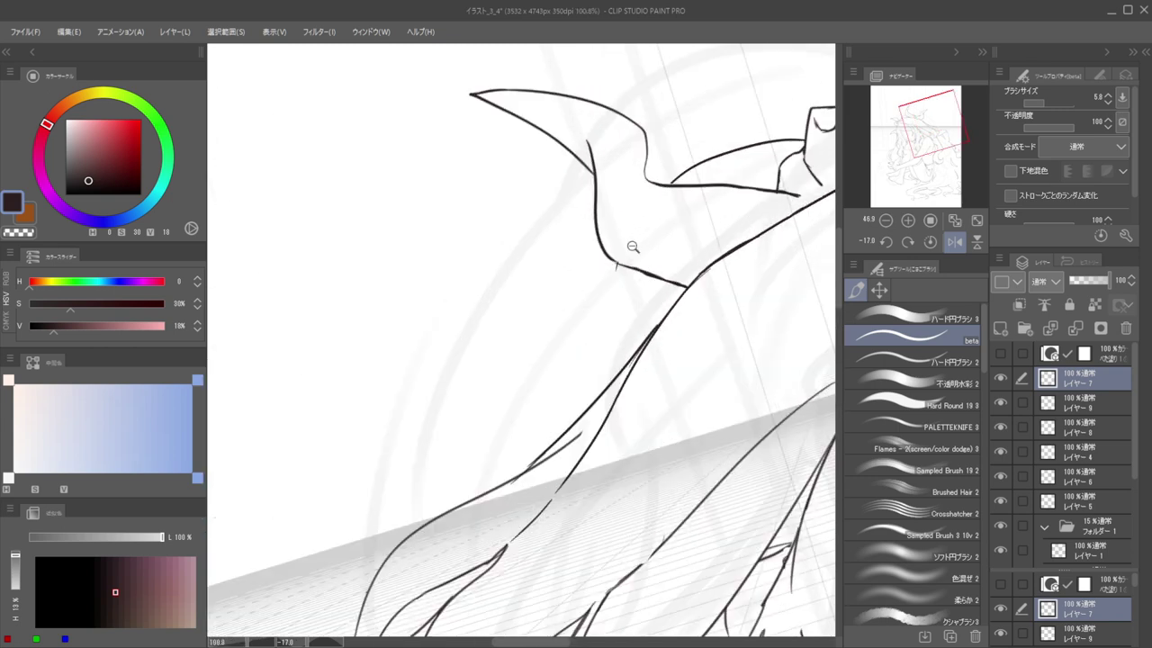
Retry a long hair strand curving down-left from the horn's lower corner several times
mouse_move(618, 265)
left_mouse_down()
mouse_move(592, 306)
mouse_move(549, 327)
left_mouse_up()
key("ctrl+z")
key("ctrl+z")
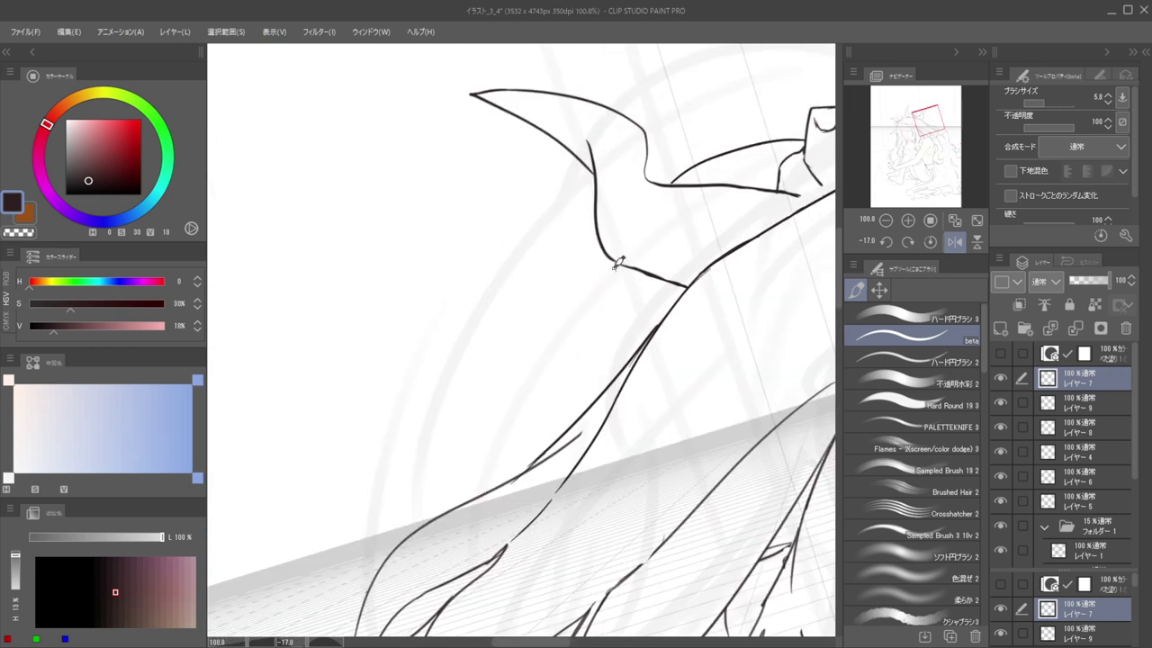
mouse_move(608, 285)
left_mouse_down()
mouse_move(505, 334)
mouse_move(466, 387)
left_mouse_up()
key("ctrl+z")
mouse_move(506, 338)
left_mouse_down()
mouse_move(471, 380)
mouse_move(468, 438)
left_mouse_up()
key("ctrl+z")
left_click_drag(492, 349, 468, 445)
key("ctrl+z")
mouse_move(512, 329)
left_mouse_down()
mouse_move(471, 376)
mouse_move(463, 460)
left_mouse_up()
key("ctrl+z")
key("ctrl+z")
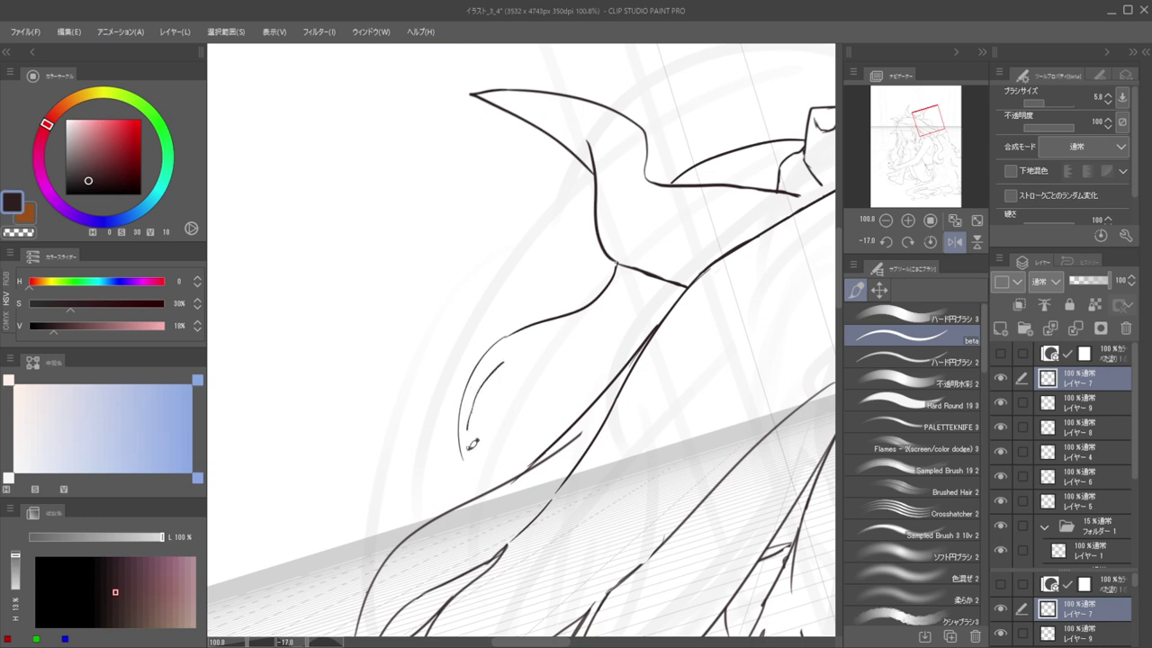
mouse_move(481, 376)
left_mouse_down()
mouse_move(474, 436)
mouse_move(493, 464)
mouse_move(464, 436)
mouse_move(467, 454)
mouse_move(492, 467)
mouse_move(465, 434)
mouse_move(489, 474)
left_mouse_up()
key("ctrl+z")
Add a line inside the hair curl
mouse_move(484, 374)
left_mouse_down()
mouse_move(504, 480)
mouse_move(450, 388)
mouse_move(437, 388)
left_mouse_up()
key("h")
mouse_move(491, 378)
left_mouse_down()
mouse_move(548, 373)
mouse_move(550, 313)
left_mouse_up()
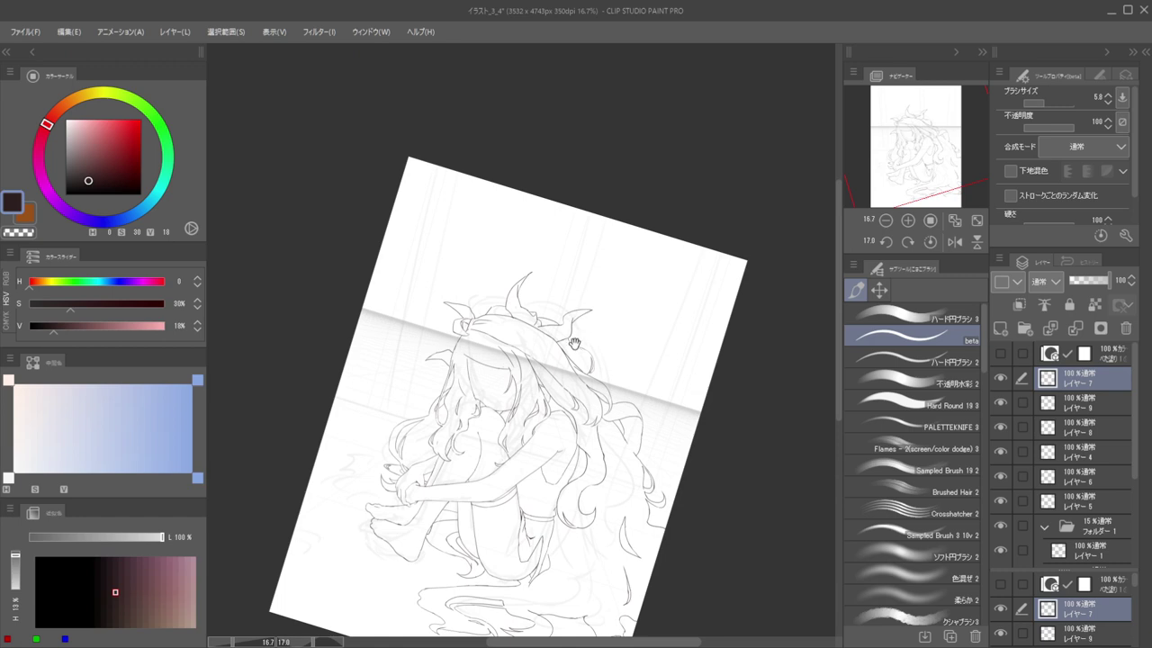
scroll(574, 347, "up", 5)
scroll(648, 354, "up", 3)
scroll(649, 360, "up", 3)
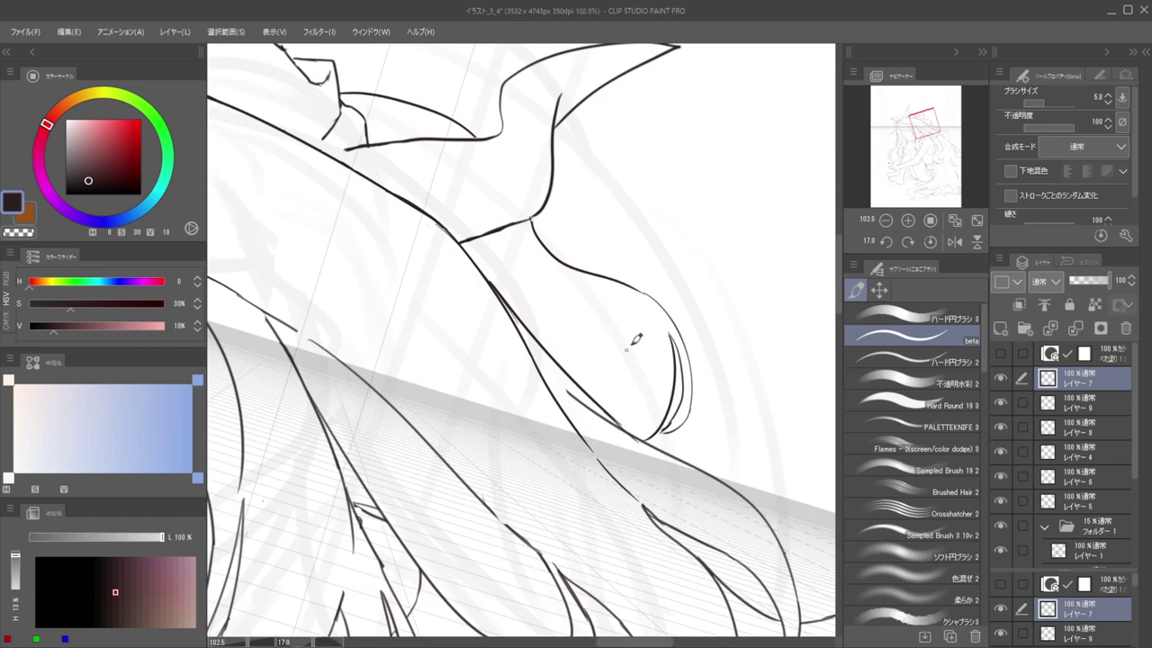
Rework the curl outline and its outer curve, erasing and redrawing their lower ends
key("e")
mouse_move(666, 298)
left_mouse_down()
mouse_move(645, 335)
mouse_move(651, 319)
mouse_move(667, 422)
mouse_move(640, 499)
left_mouse_up()
key("b")
mouse_move(670, 317)
left_mouse_down()
mouse_move(705, 418)
mouse_move(689, 459)
mouse_move(664, 484)
left_mouse_up()
key("e")
mouse_move(728, 386)
left_mouse_down()
mouse_move(745, 388)
mouse_move(741, 419)
left_mouse_up()
key("b")
left_click_drag(708, 349, 707, 463)
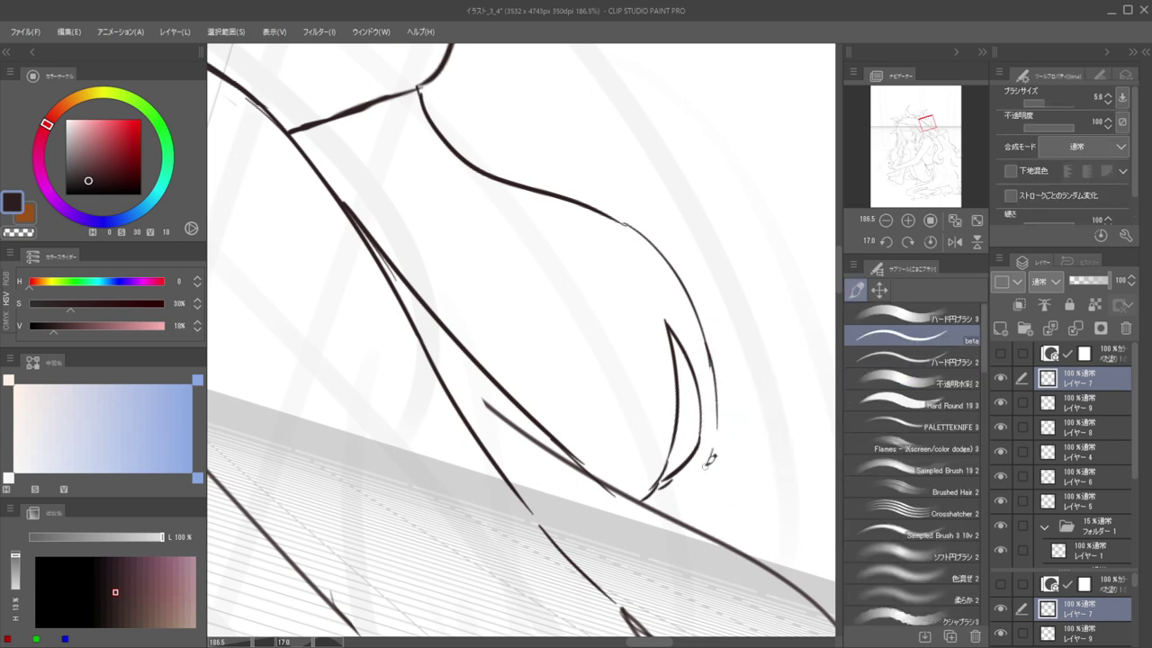
key("ctrl+z")
mouse_move(709, 349)
left_mouse_down()
mouse_move(714, 403)
mouse_move(696, 475)
mouse_move(663, 491)
mouse_move(656, 476)
mouse_move(679, 466)
mouse_move(655, 480)
left_mouse_up()
key("e")
key("b")
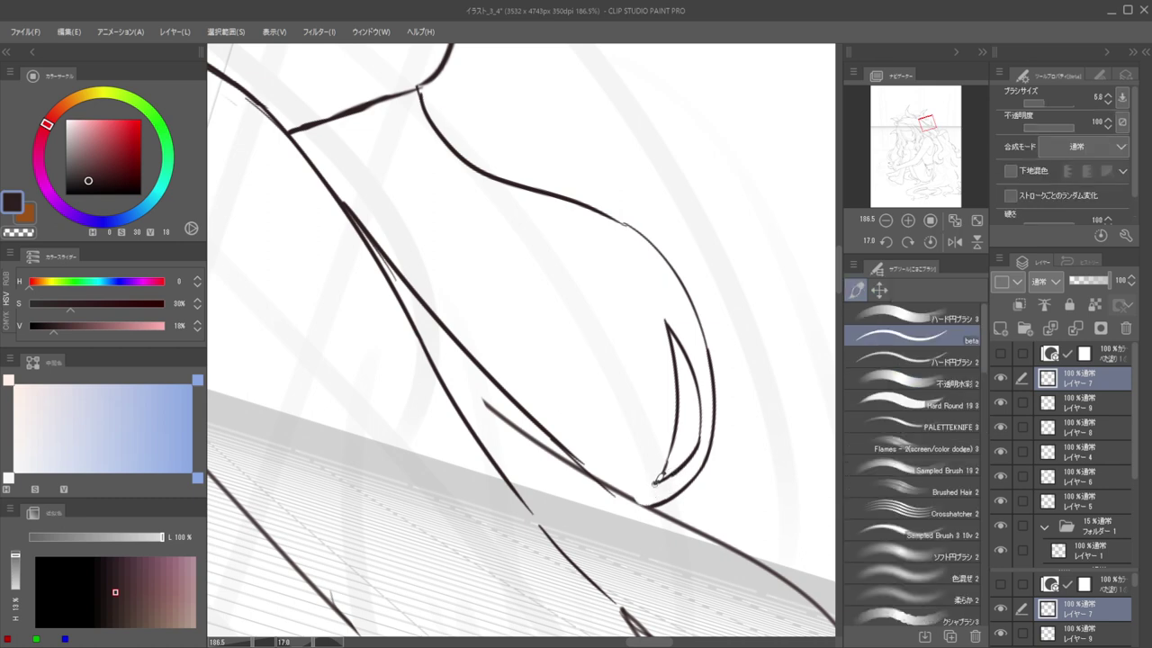
Draw a hair strand sweeping down-left beneath the horn
scroll(596, 428, "down", 10)
key("h")
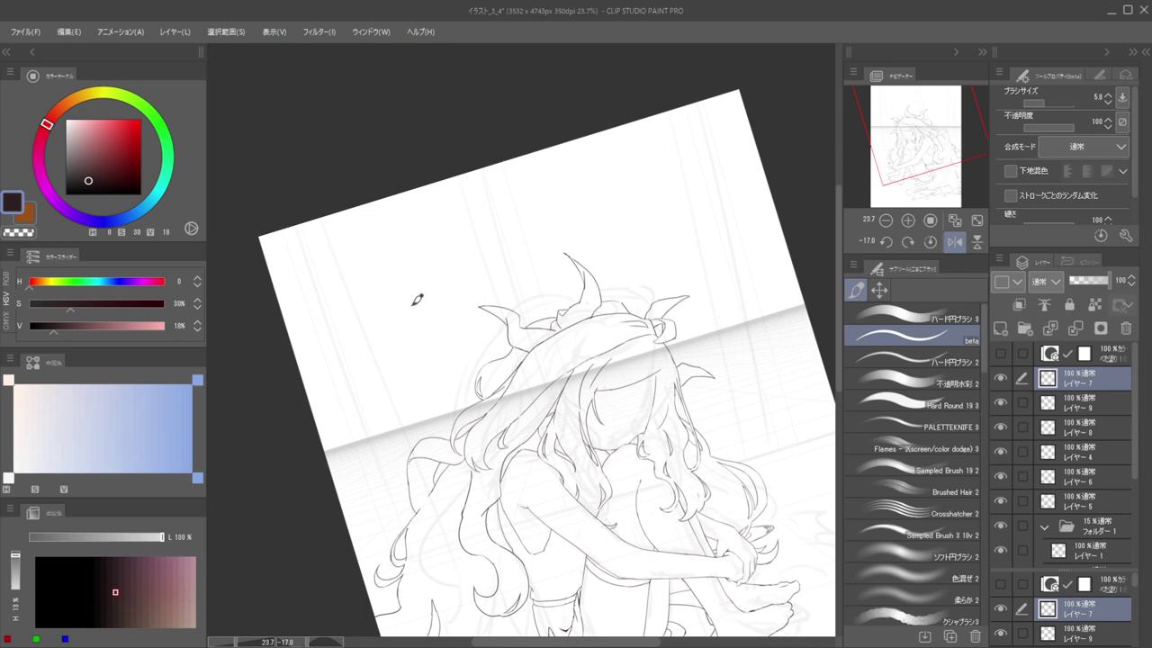
scroll(487, 400, "up", 5)
left_click_drag(475, 304, 498, 303)
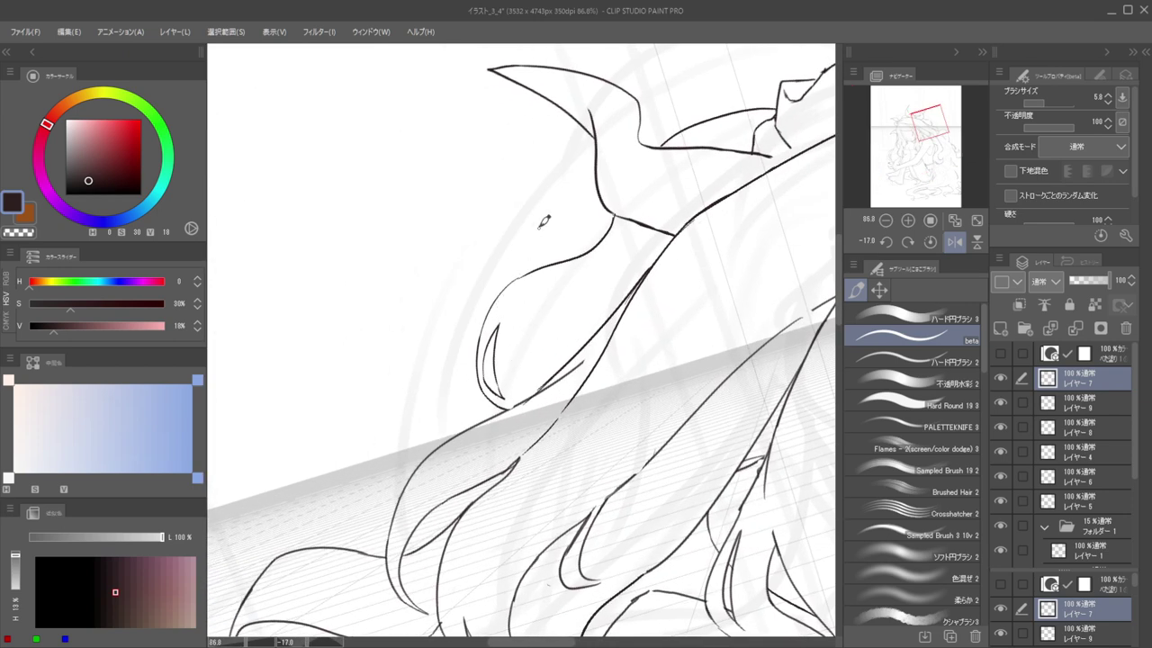
mouse_move(615, 216)
left_mouse_down()
mouse_move(574, 237)
mouse_move(517, 243)
left_mouse_up()
key("ctrl+z")
left_click_drag(606, 229, 456, 292)
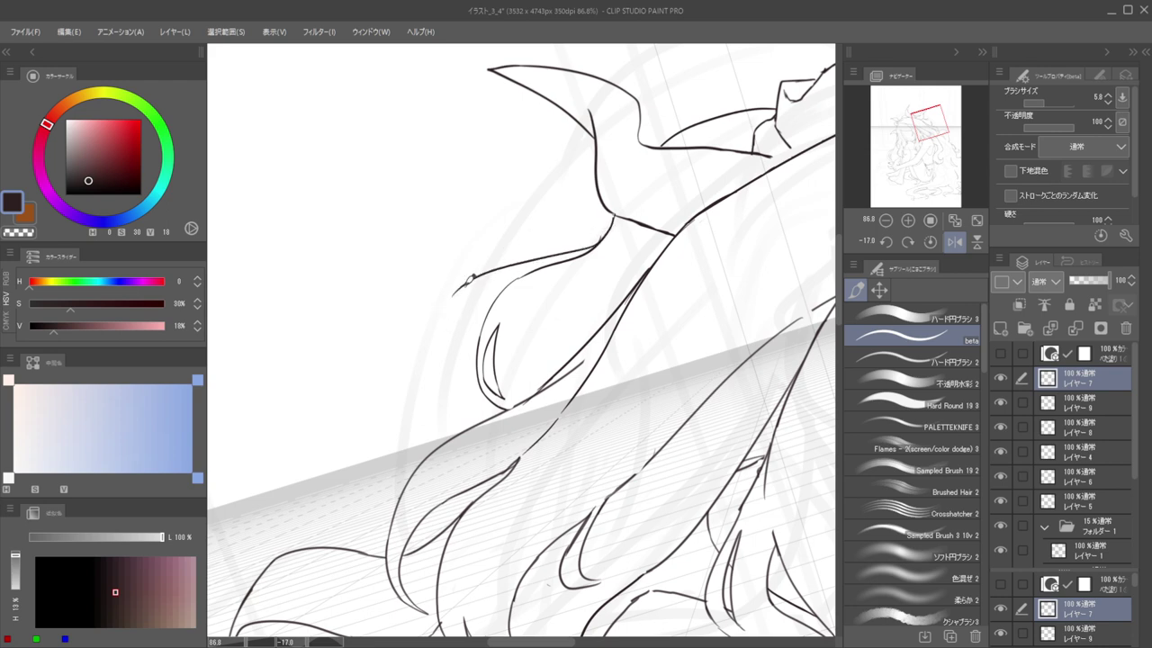
scroll(491, 297, "down", 3)
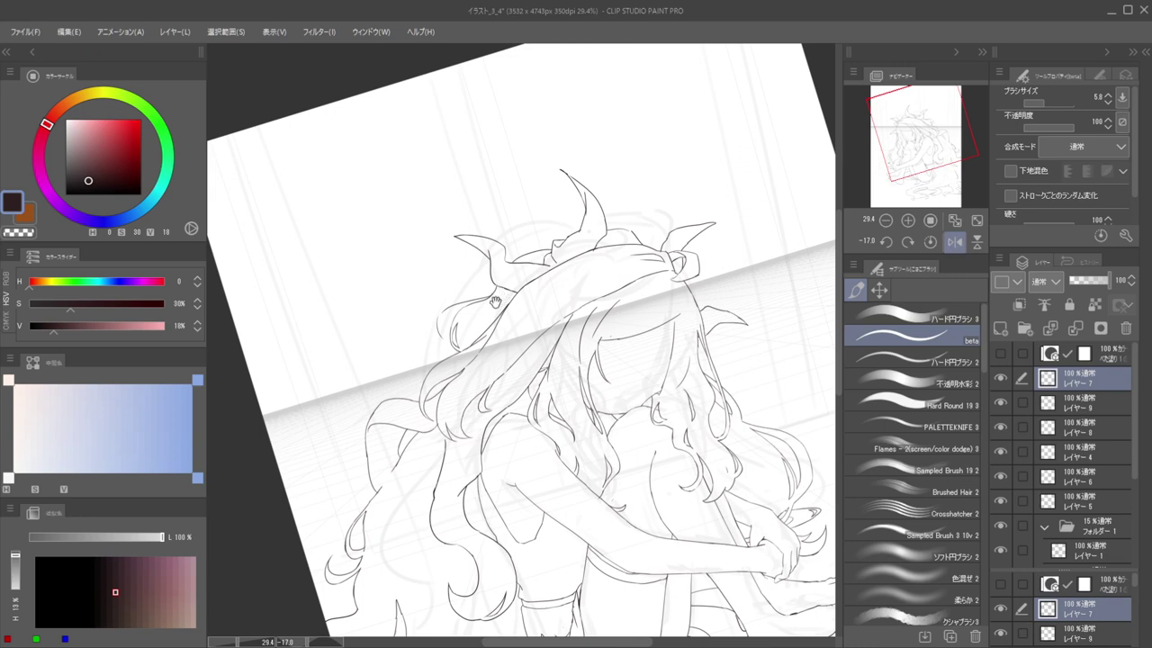
scroll(494, 301, "up", 3)
key("ctrl+z")
Redraw the left hair curve and the inner hair curve, checking them on a flipped canvas
mouse_move(495, 285)
left_mouse_down()
mouse_move(472, 356)
mouse_move(490, 388)
mouse_move(513, 393)
mouse_move(500, 390)
left_mouse_up()
key("ctrl+z")
key("ctrl+z")
key("ctrl+z")
key("ctrl+z")
key("ctrl+z")
left_click_drag(515, 285, 481, 367)
key("ctrl+z")
key("ctrl+z")
mouse_move(482, 303)
left_mouse_down()
mouse_move(487, 368)
mouse_move(598, 314)
left_mouse_up()
key("h")
scroll(597, 314, "down", 6)
key("h")
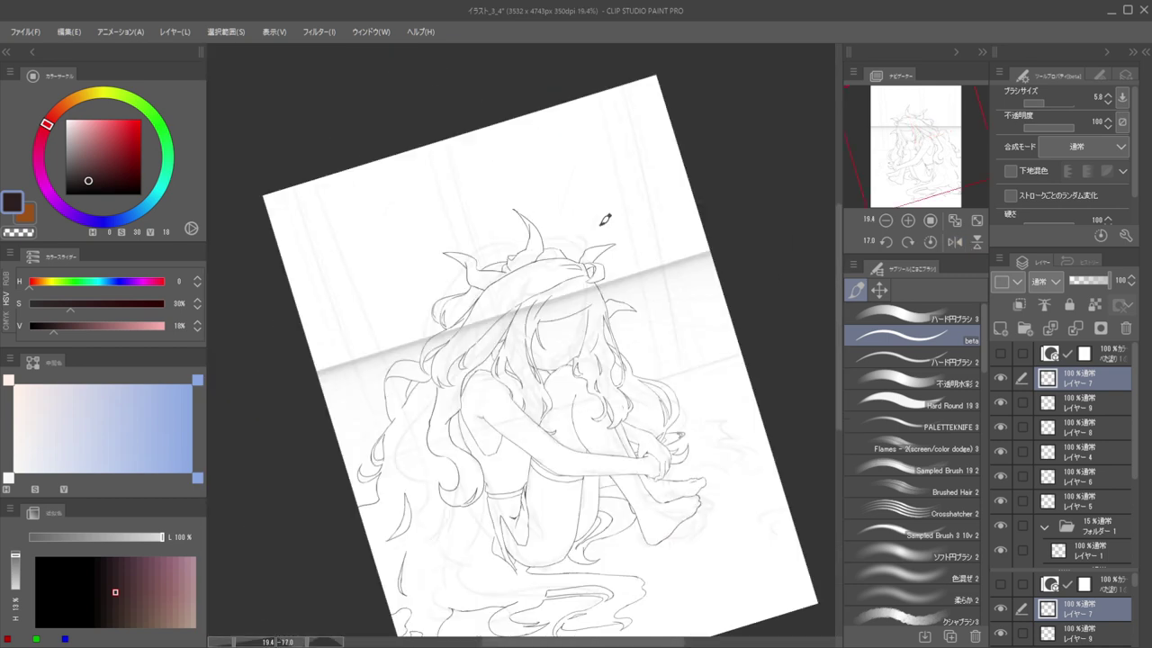
key("h")
scroll(453, 272, "up", 5)
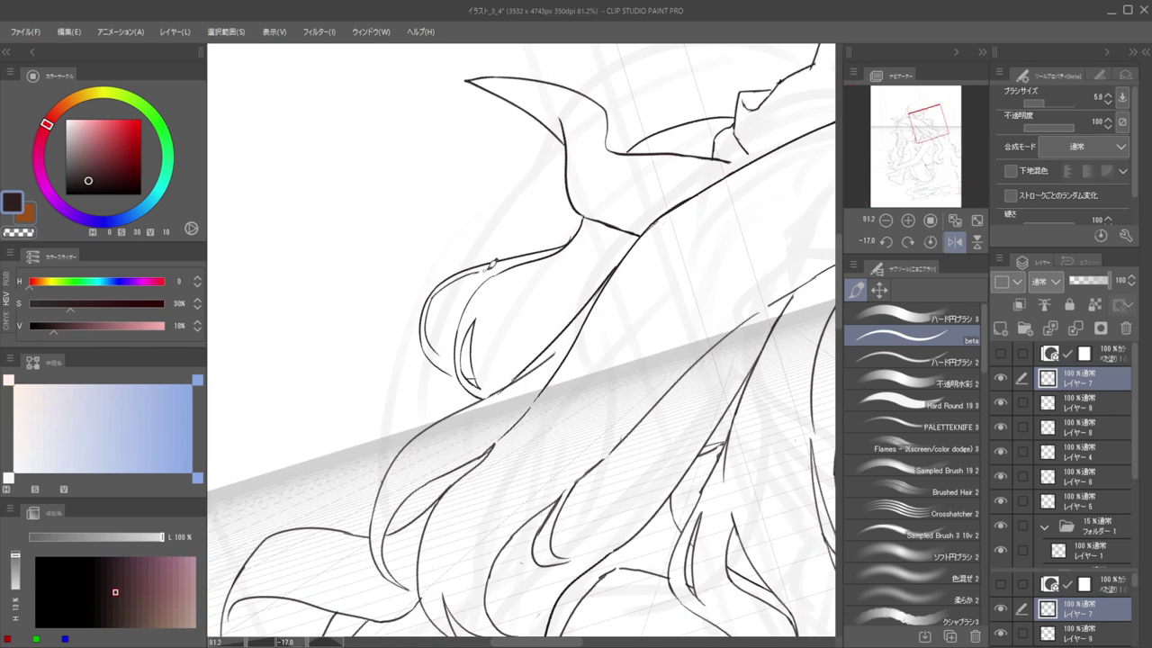
key("e")
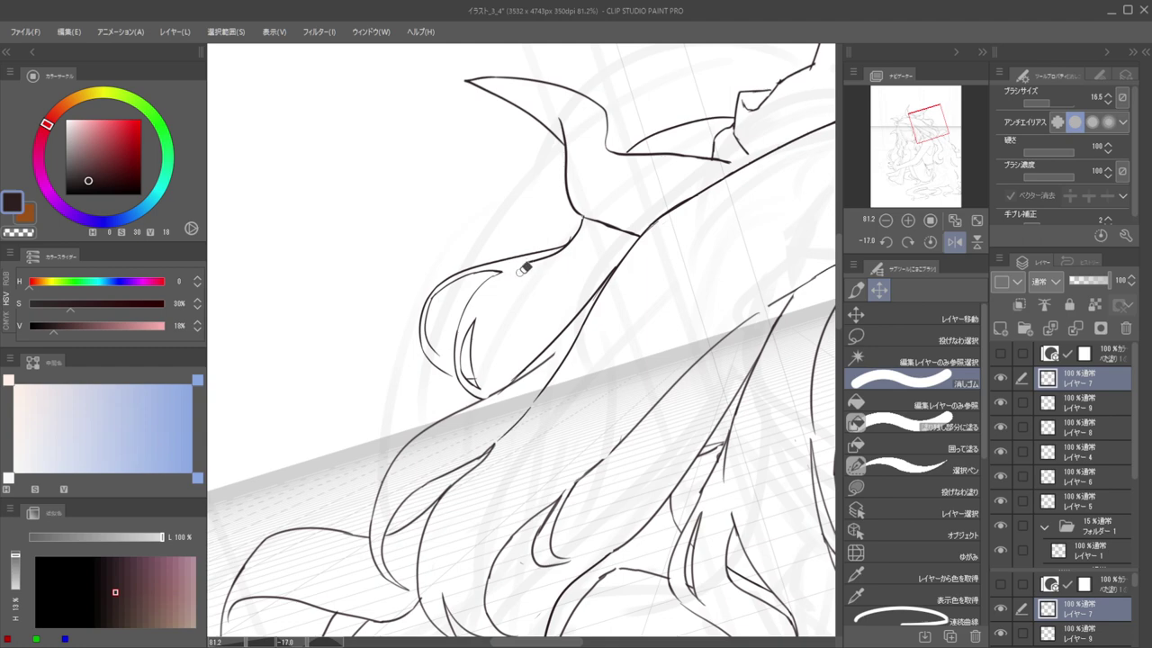
Erase the stray short lines and the small tail inside the ear
scroll(509, 257, "down", 4)
scroll(509, 256, "down", 3)
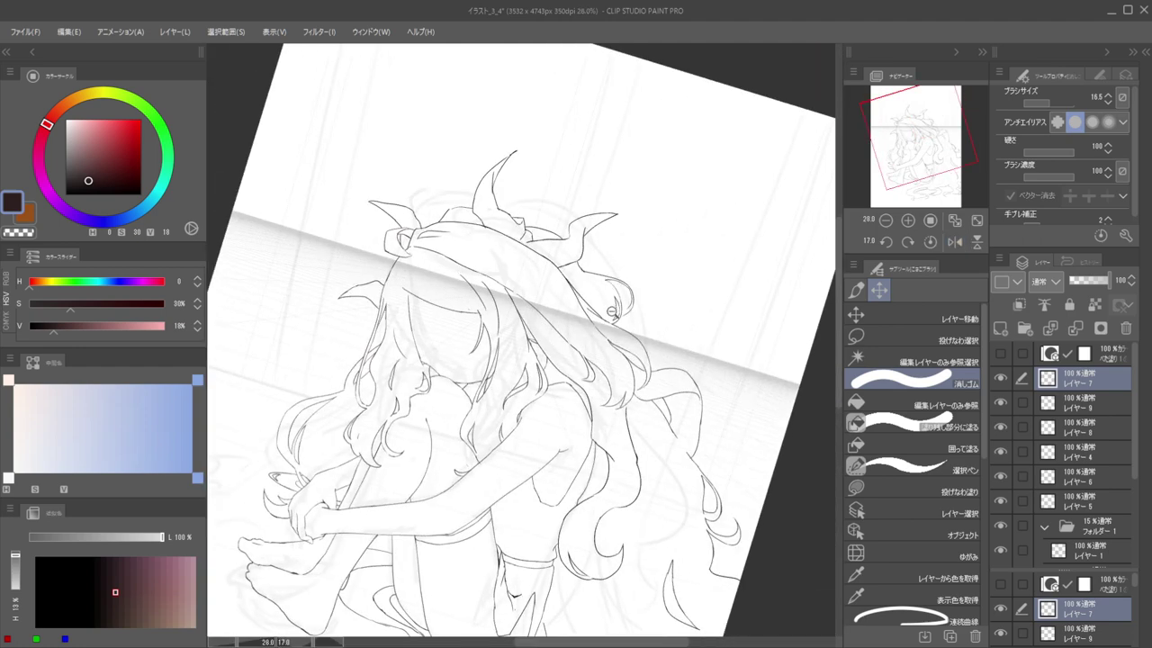
scroll(611, 310, "up", 6)
left_click_drag(625, 318, 614, 361)
key("b")
mouse_move(630, 272)
left_mouse_down()
mouse_move(641, 322)
mouse_move(616, 255)
mouse_move(640, 276)
mouse_move(641, 376)
left_mouse_up()
key("ctrl+z")
key("e")
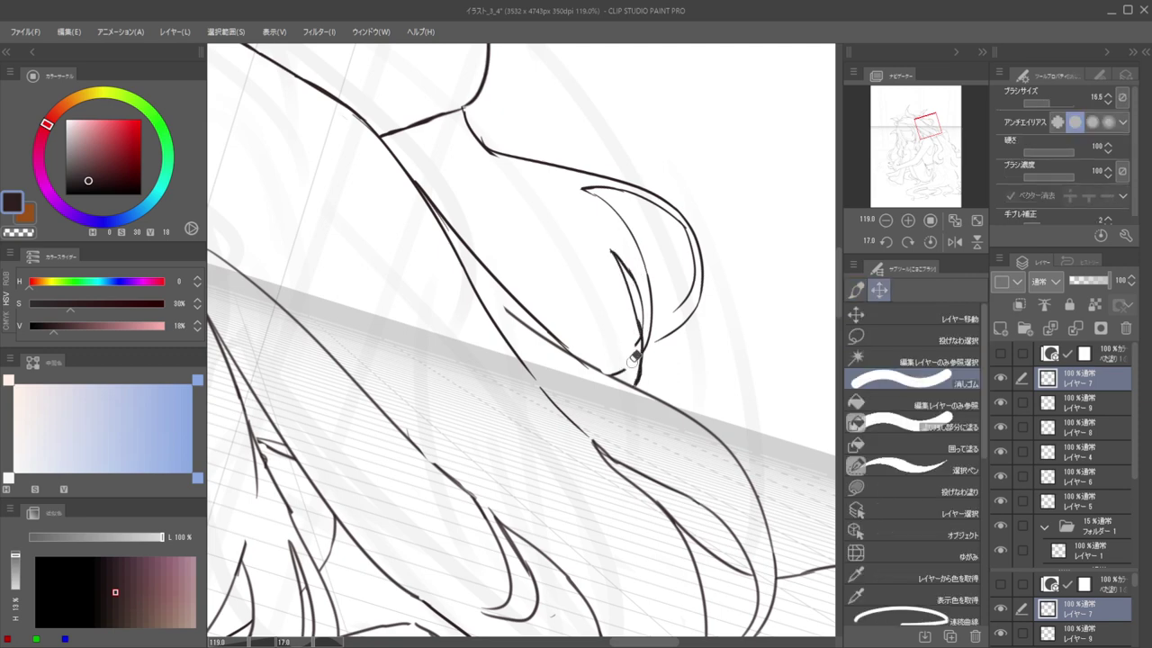
left_click_drag(623, 367, 614, 372)
Zoom out, mirror the canvas, then zoom in on the hair beside the face
left_click_drag(621, 290, 543, 285)
key("h")
left_click_drag(605, 263, 705, 272)
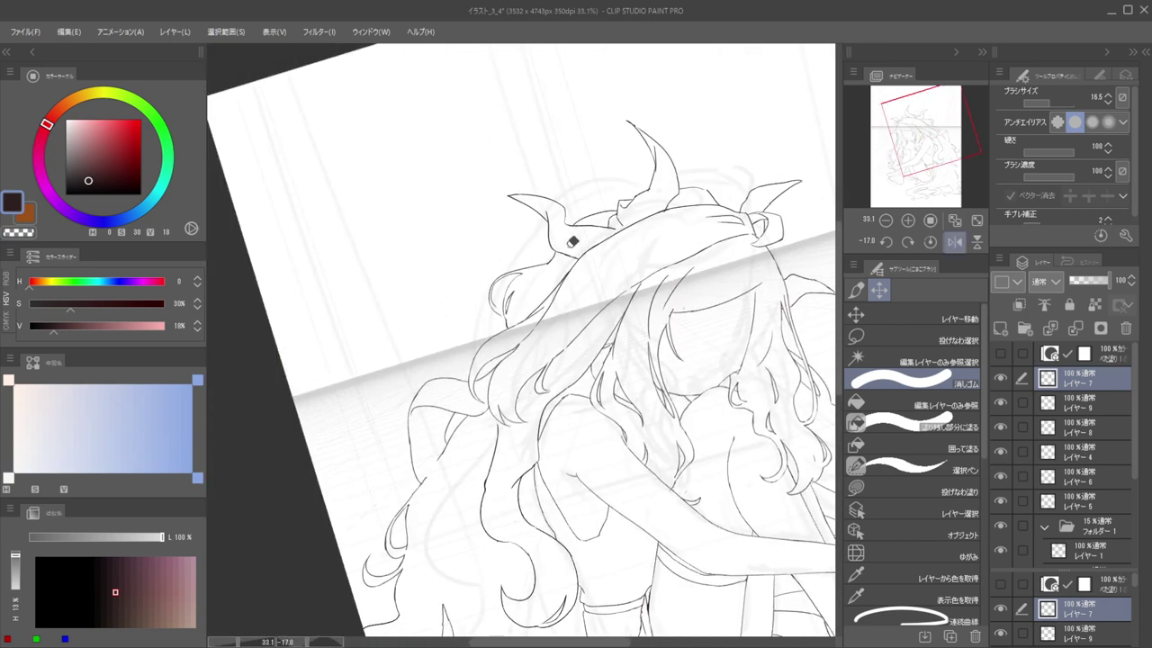
mouse_move(493, 311)
left_mouse_down()
mouse_move(537, 210)
mouse_move(499, 218)
mouse_move(533, 204)
mouse_move(493, 232)
mouse_move(584, 203)
mouse_move(510, 250)
mouse_move(578, 201)
mouse_move(511, 259)
left_mouse_up()
key("p")
key("e")
Redraw the outer hair curve beside the face after several undone trial strokes
key("b")
key("ctrl+z")
key("ctrl+z")
mouse_move(569, 219)
left_mouse_down()
mouse_move(537, 236)
mouse_move(502, 322)
mouse_move(499, 308)
mouse_move(516, 342)
mouse_move(502, 297)
mouse_move(524, 363)
left_mouse_up()
key("ctrl+z")
left_click_drag(572, 216, 510, 255)
key("ctrl+z")
key("ctrl+z")
mouse_move(576, 207)
left_mouse_down()
mouse_move(498, 268)
mouse_move(505, 259)
mouse_move(483, 317)
mouse_move(489, 308)
mouse_move(504, 355)
left_mouse_up()
key("ctrl+z")
key("ctrl+z")
key("ctrl+z")
mouse_move(506, 255)
left_mouse_down()
mouse_move(479, 302)
mouse_move(509, 344)
mouse_move(490, 349)
mouse_move(523, 364)
left_mouse_up()
Mirror the view and zoom in on the tails of the hair curves
key("h")
left_click_drag(527, 298, 585, 284)
key("e")
mouse_move(609, 362)
left_mouse_down("ctrl")
mouse_move(620, 336)
mouse_move(567, 368)
mouse_move(606, 324)
mouse_move(556, 358)
mouse_move(628, 323)
mouse_move(561, 358)
left_mouse_up("ctrl")
key("b")
key("e")
key("b")
key("e")
Enlarge the eraser and remove the small hook strokes near the cheek
scroll(560, 329, "down", 6)
key("h")
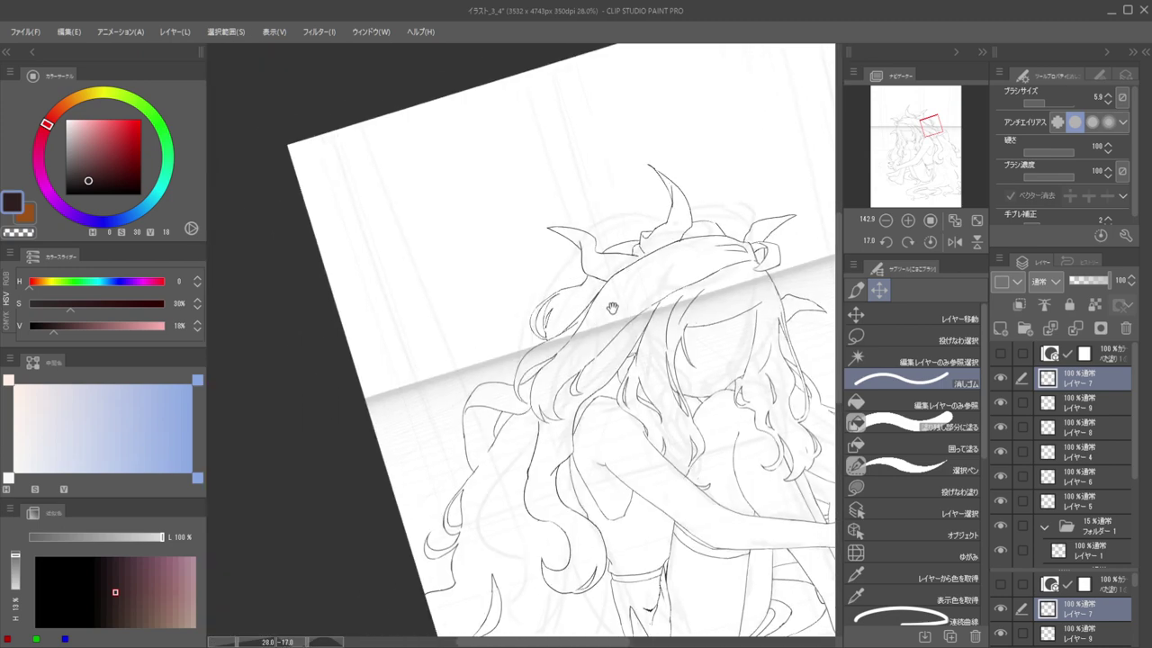
scroll(586, 272, "down", 5)
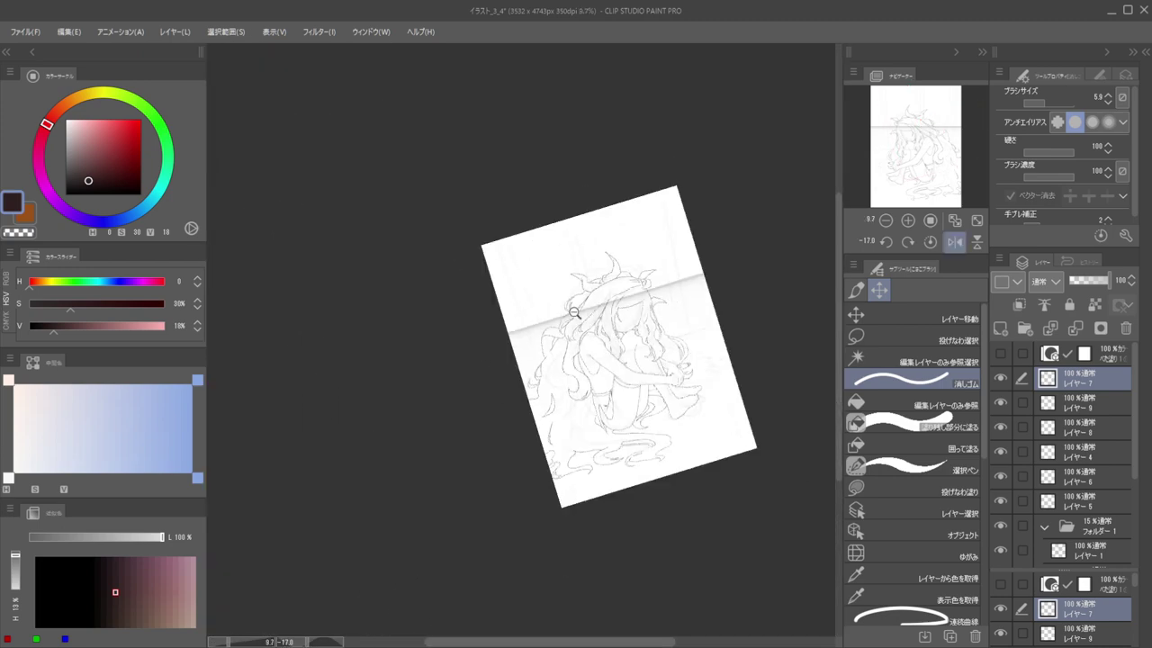
scroll(574, 312, "up", 5)
mouse_move(598, 365)
left_mouse_down()
mouse_move(592, 267)
mouse_move(570, 356)
left_mouse_up()
scroll(594, 262, "up", 2)
key("p")
key("e")
key("p")
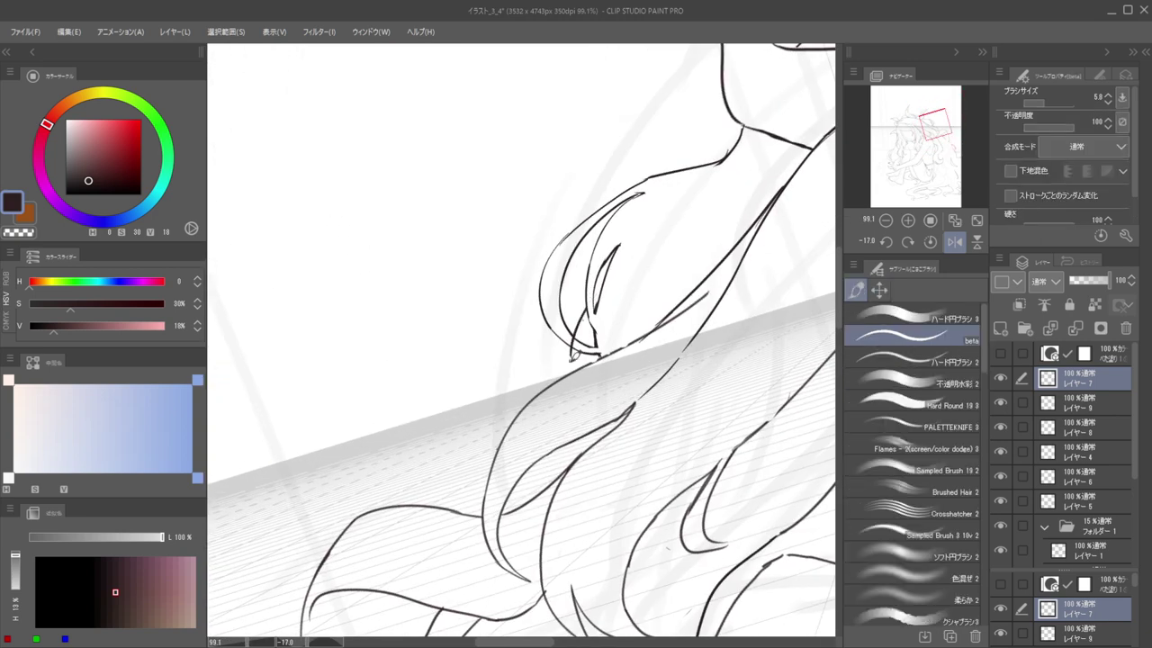
key("e")
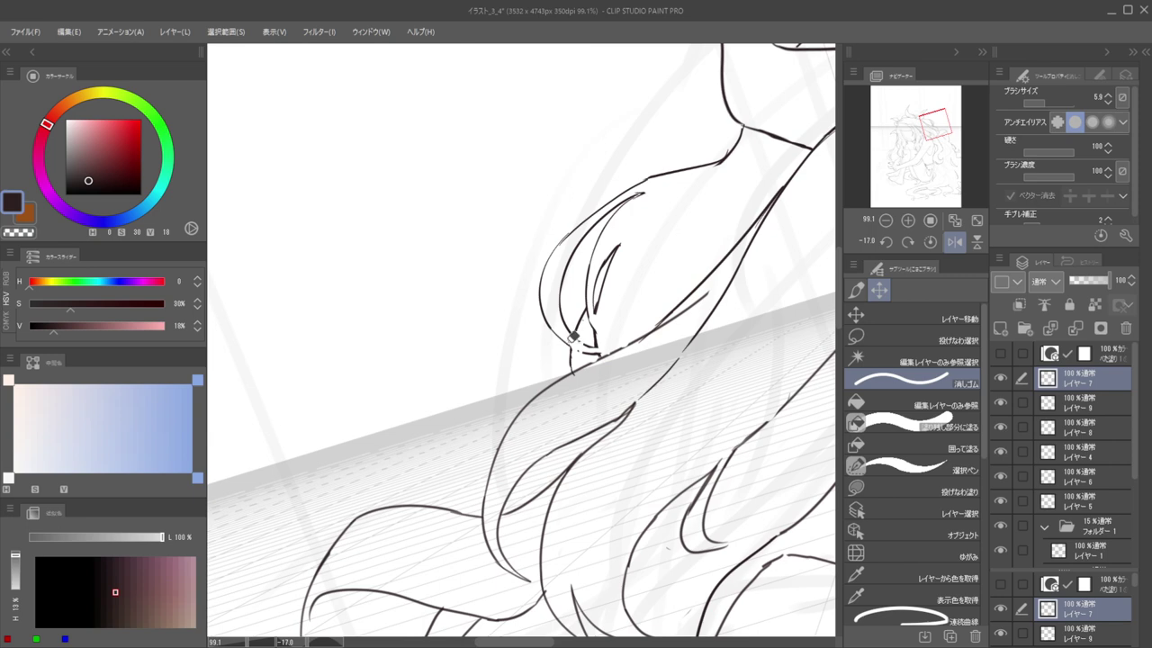
key("bracketright")
left_click_drag(587, 351, 594, 326)
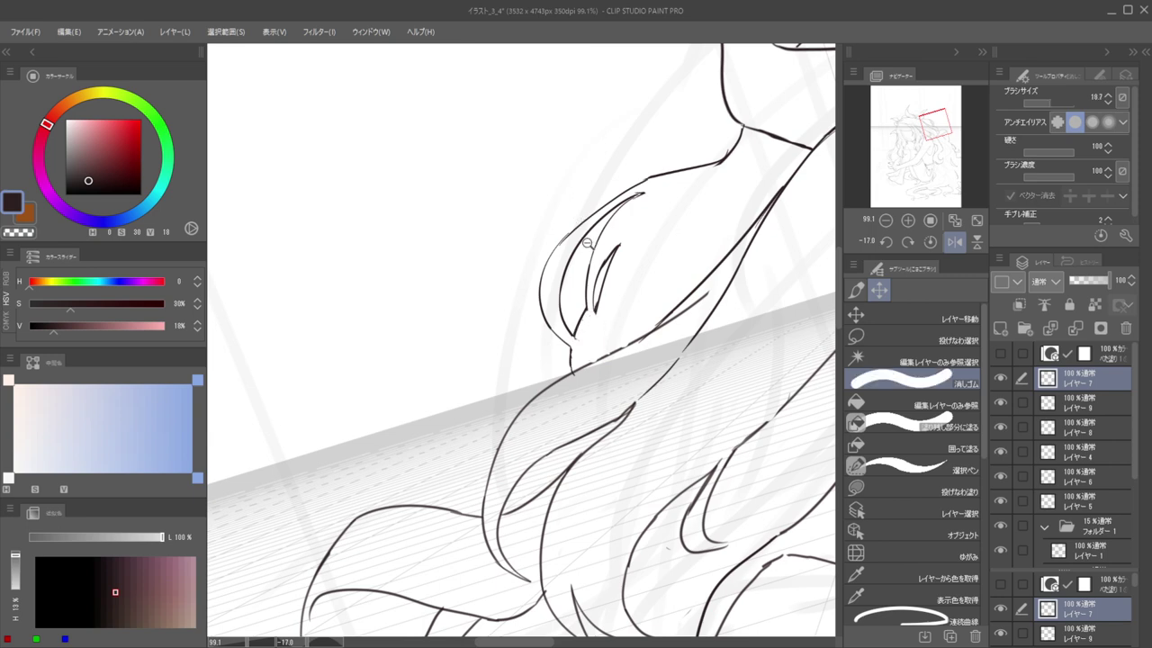
Zoom out to the whole page and mirror it to check the proportions
left_click_drag(587, 237, 529, 66)
left_click_drag(562, 208, 537, 165)
key("h")
key("h")
scroll(689, 254, "down", 1)
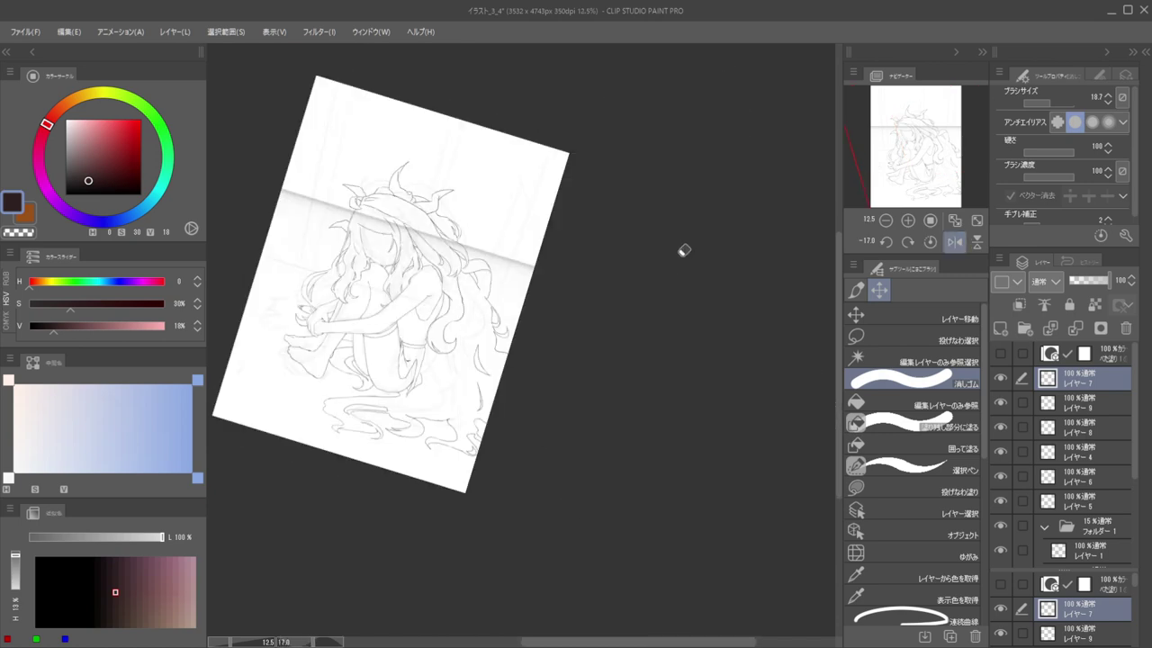
scroll(545, 277, "up", 5)
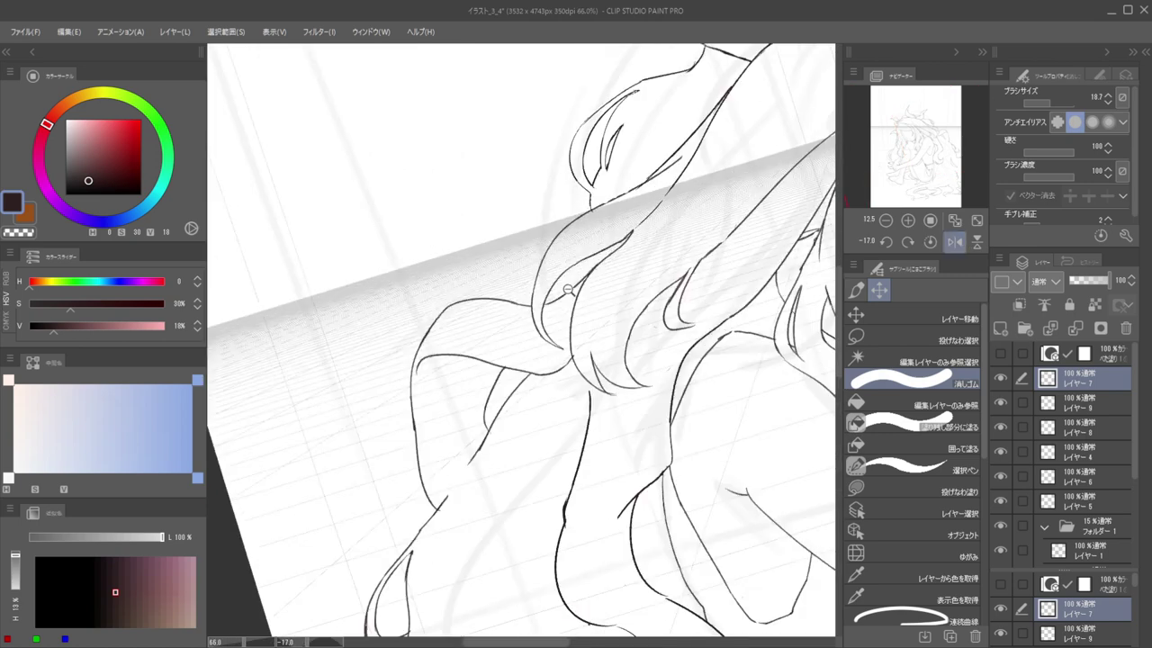
Extend the hair contour with a new pen stroke and review it mirrored
key("b")
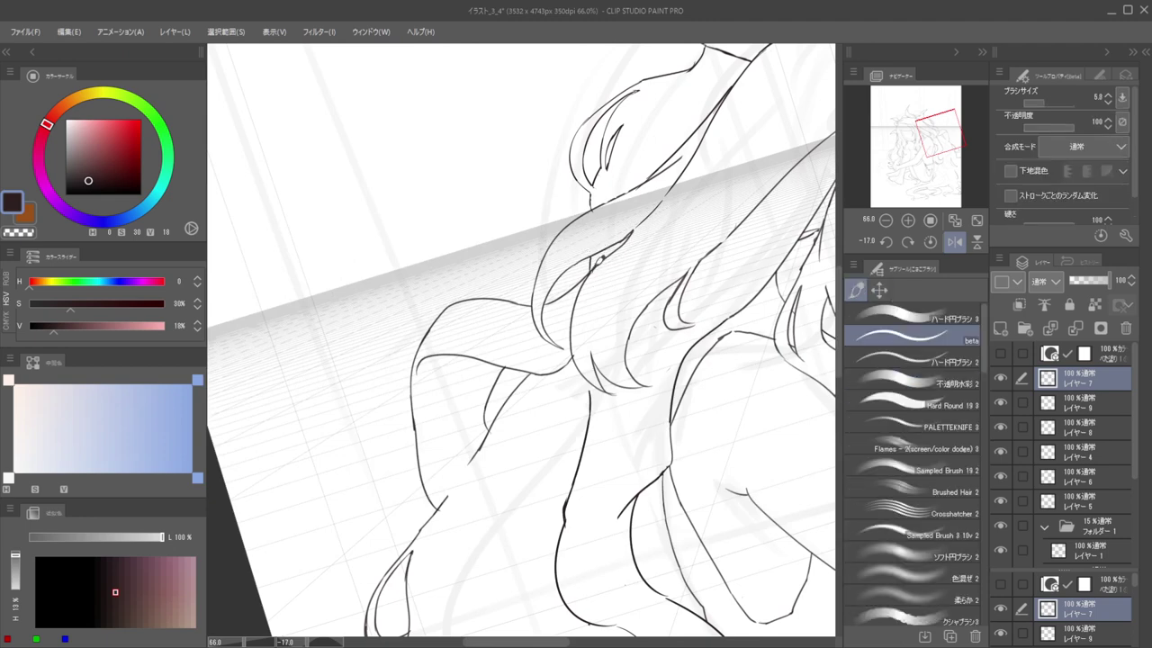
scroll(587, 236, "up", 2)
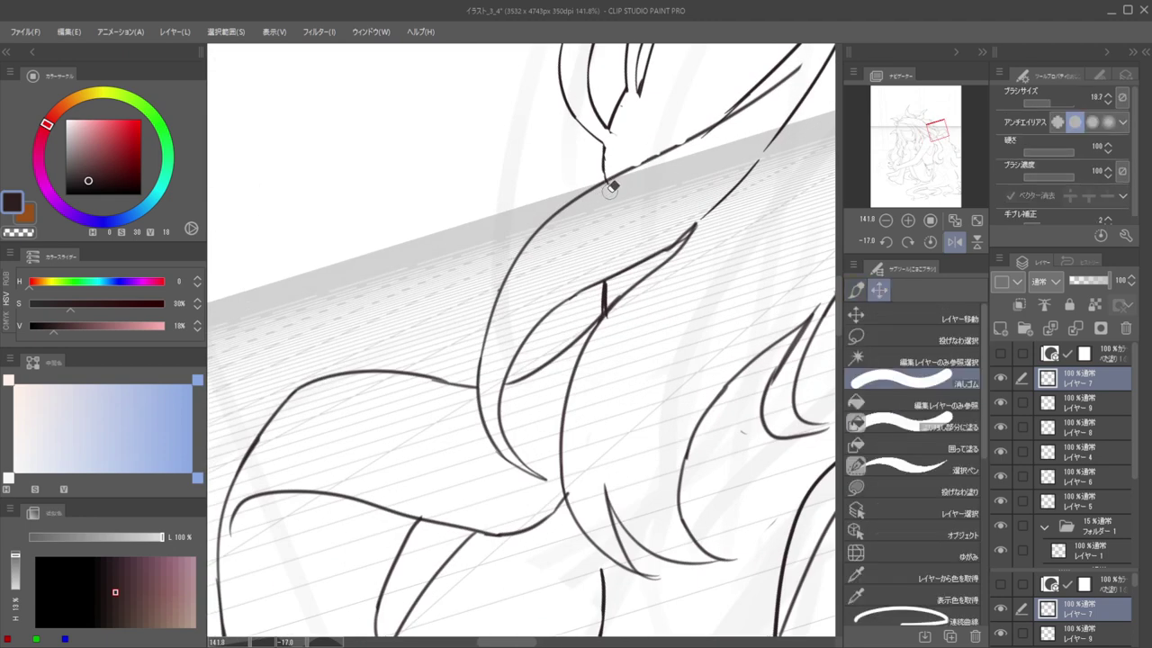
mouse_move(628, 169)
left_mouse_down()
mouse_move(705, 130)
mouse_move(556, 197)
mouse_move(600, 181)
mouse_move(565, 187)
left_mouse_up()
key("h")
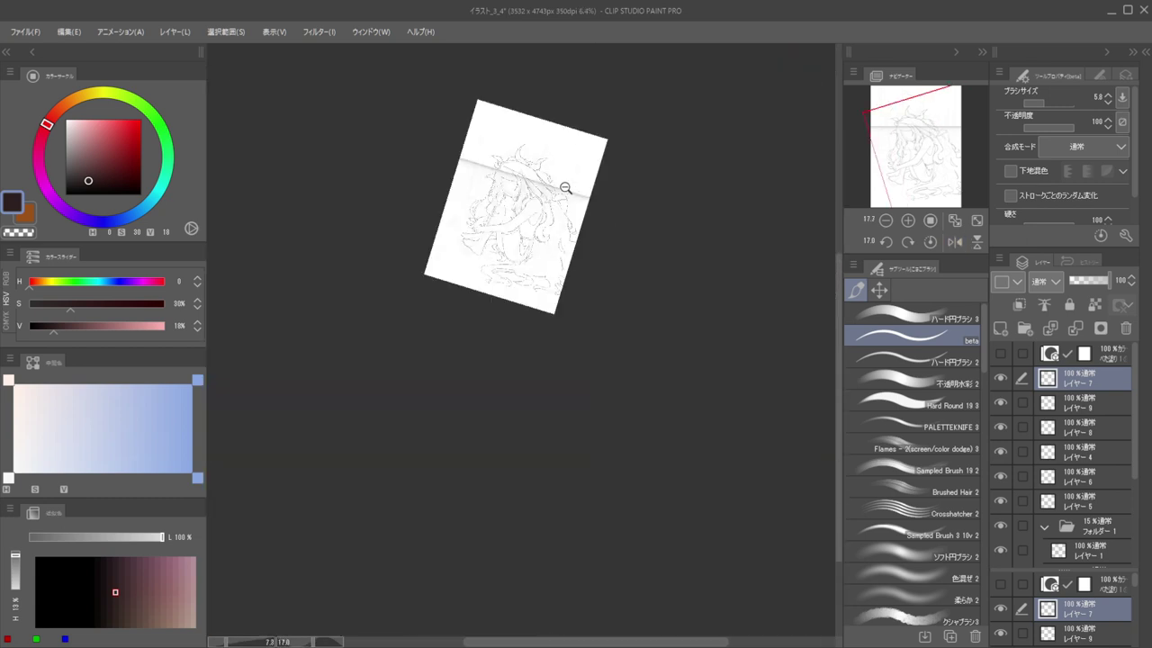
scroll(565, 187, "down", 1)
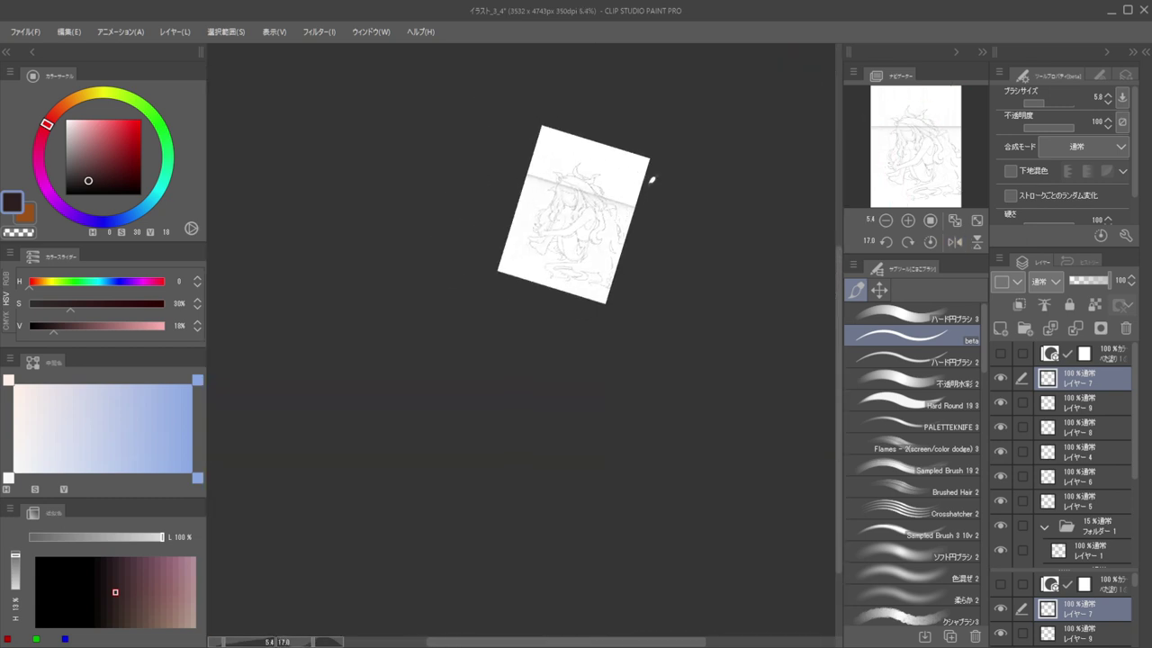
left_click_drag(601, 185, 657, 166)
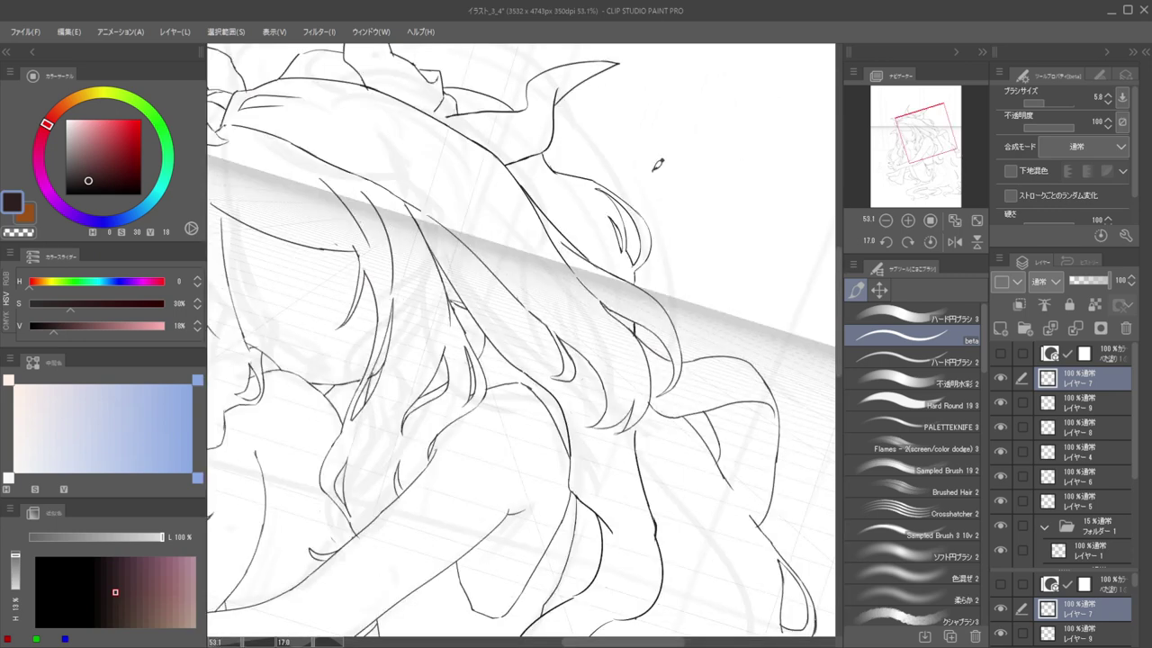
scroll(537, 146, "down", 9)
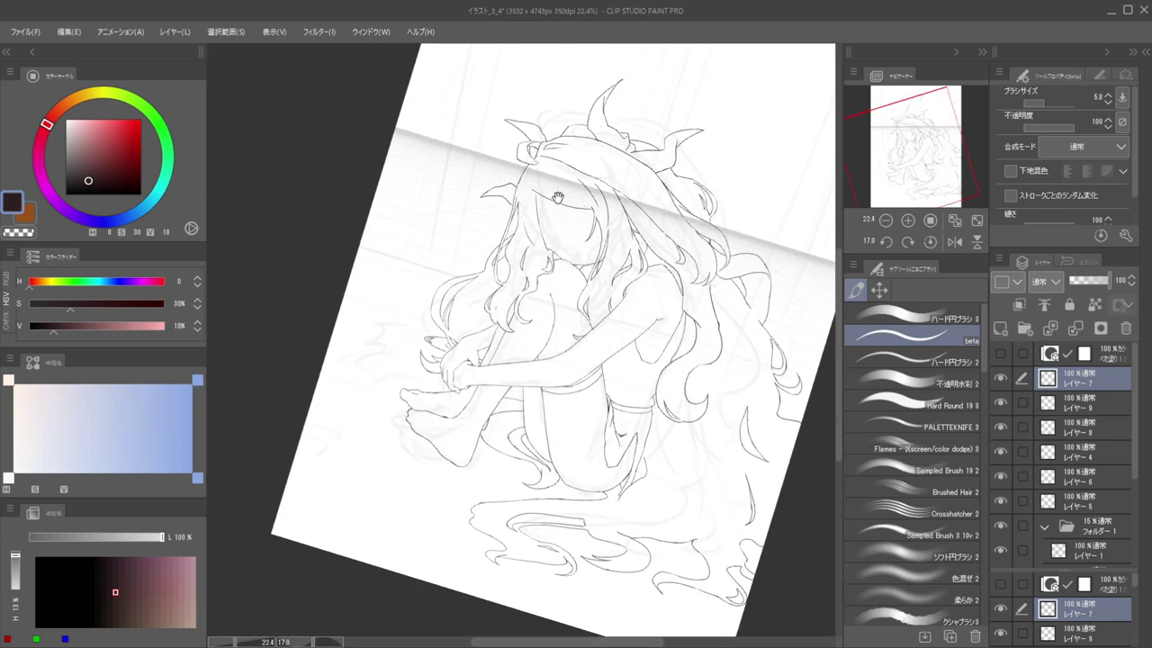
left_click_drag(527, 194, 576, 216)
Unmirror and rotate the view, then redraw the hair curve below the horn
key("h")
left_click_drag(642, 246, 675, 365)
scroll(561, 253, "up", 4)
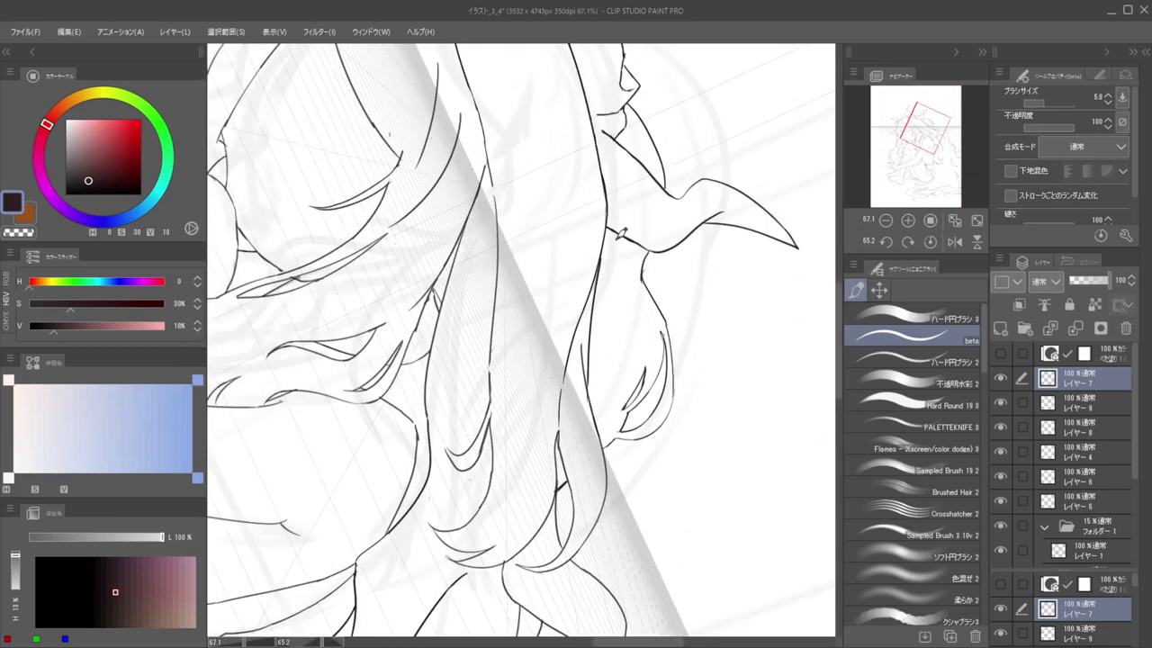
left_click_drag(615, 234, 664, 300)
key("ctrl+z")
key("ctrl+z")
left_click_drag(615, 235, 670, 305)
Try several short and curved strokes below the horn, undoing each attempt
left_click_drag(716, 194, 557, 122)
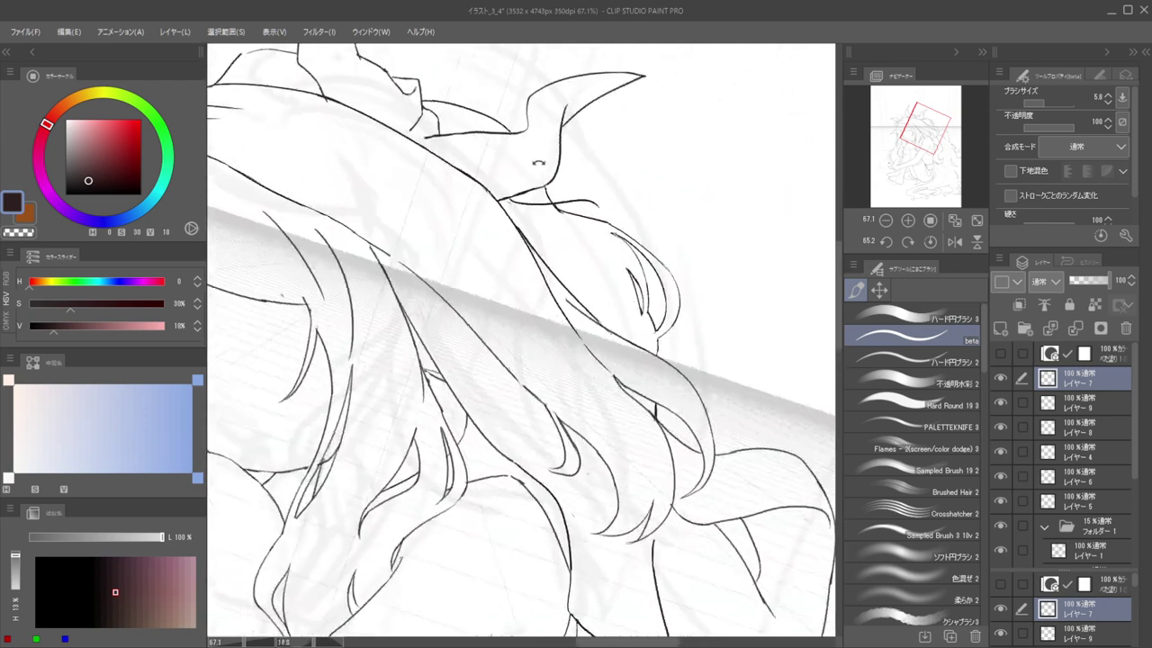
left_click_drag(589, 190, 612, 242)
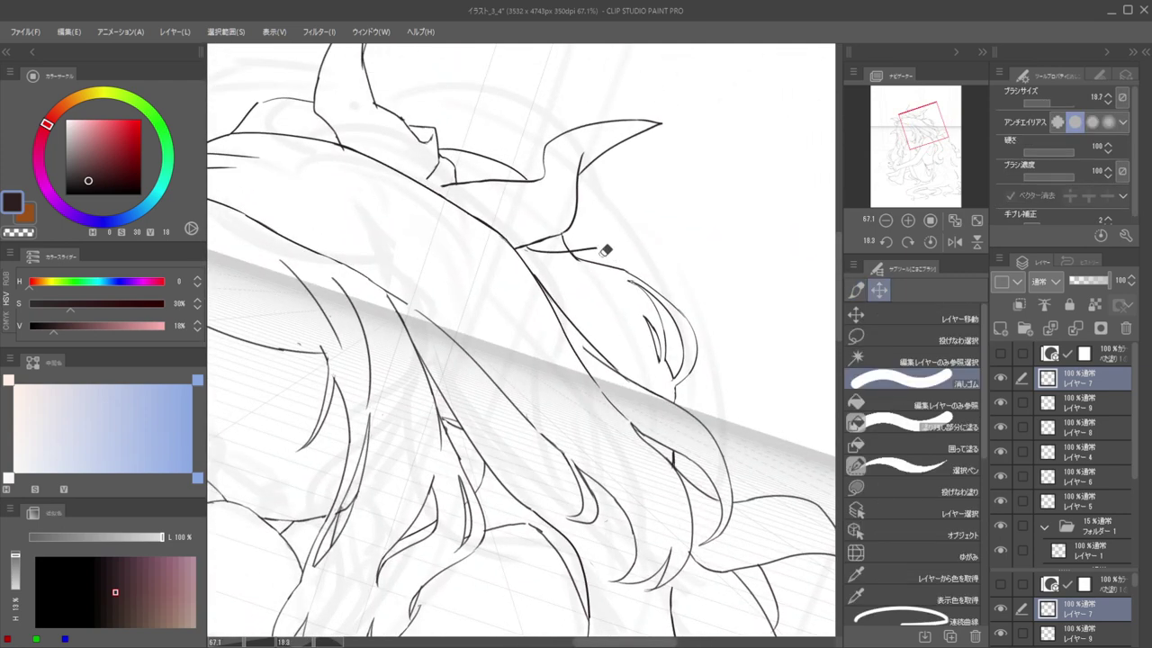
mouse_move(597, 297)
left_mouse_down()
mouse_move(598, 245)
mouse_move(591, 316)
left_mouse_up()
key("ctrl+z")
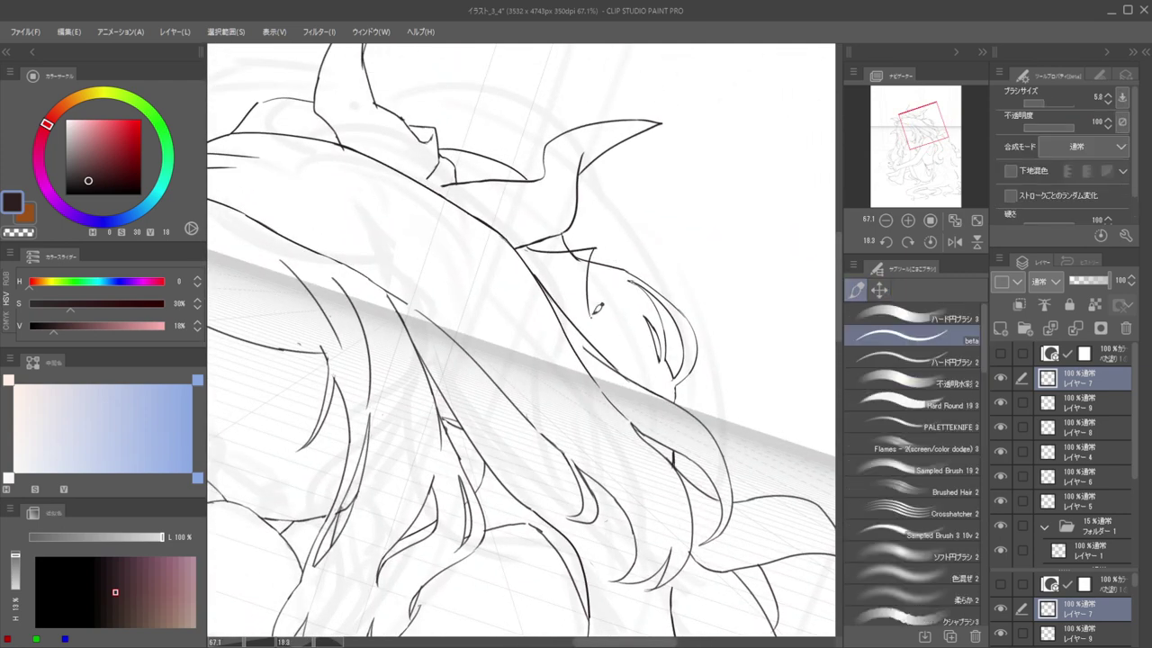
key("ctrl+z")
left_click_drag(592, 254, 586, 298)
key("ctrl+z")
mouse_move(590, 248)
left_mouse_down()
mouse_move(591, 317)
mouse_move(632, 275)
mouse_move(630, 247)
mouse_move(637, 307)
left_mouse_up()
key("ctrl+z")
key("ctrl+z")
key("ctrl+z")
key("ctrl+z")
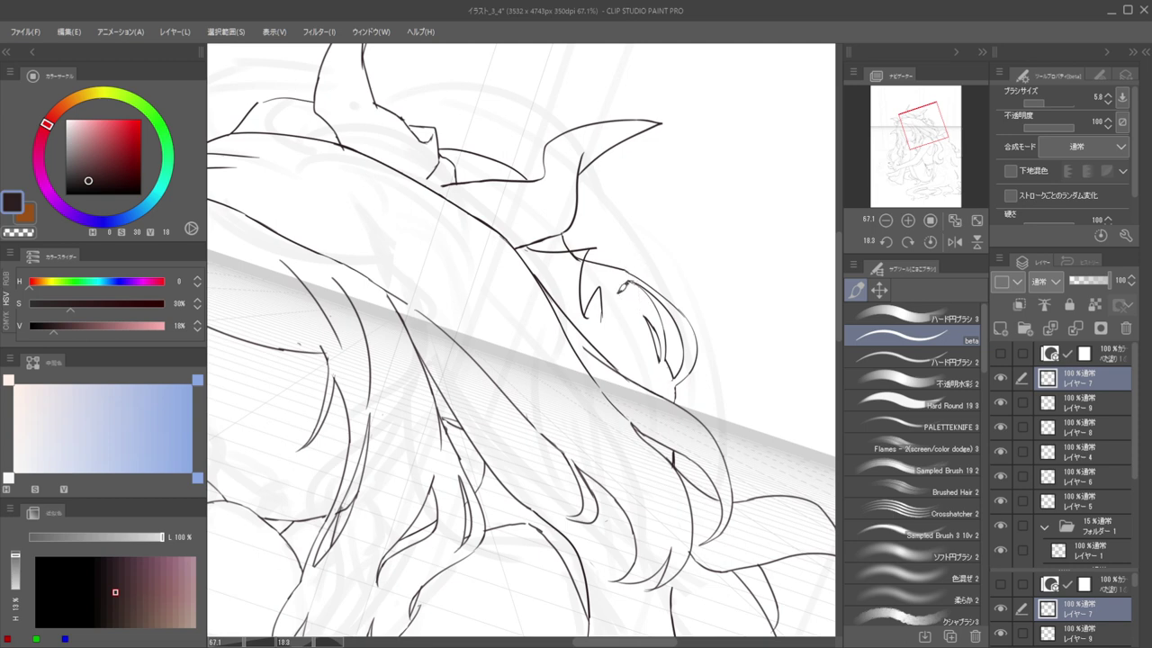
Toggle between the eraser and the pen while assessing the triangle shape
key("e")
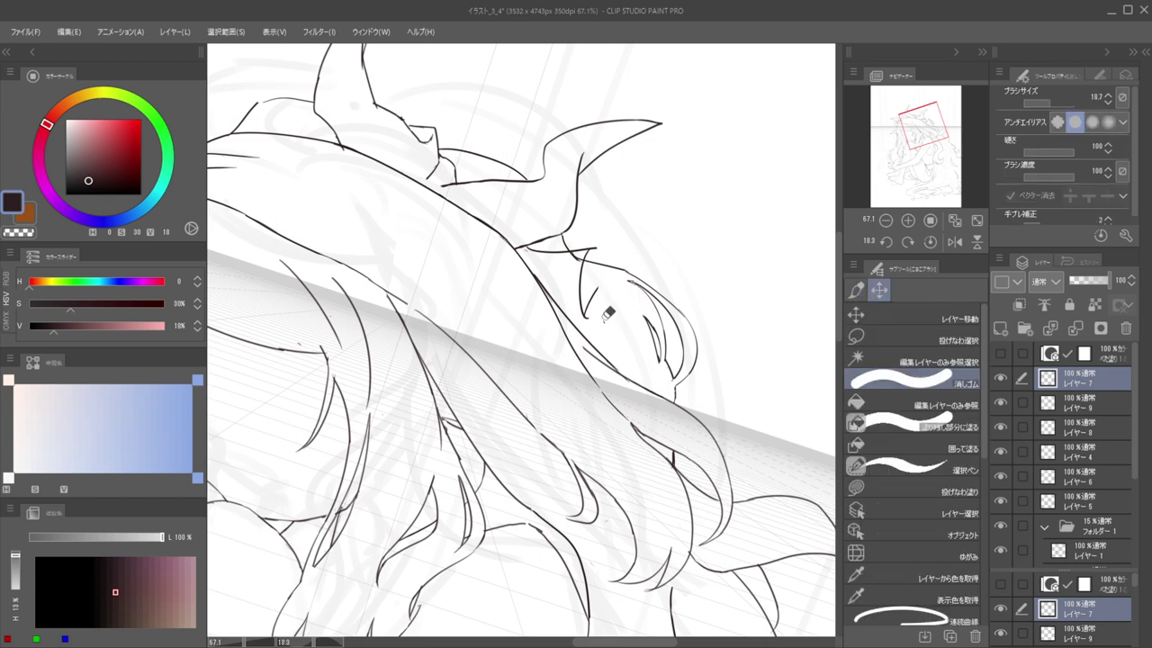
key("p")
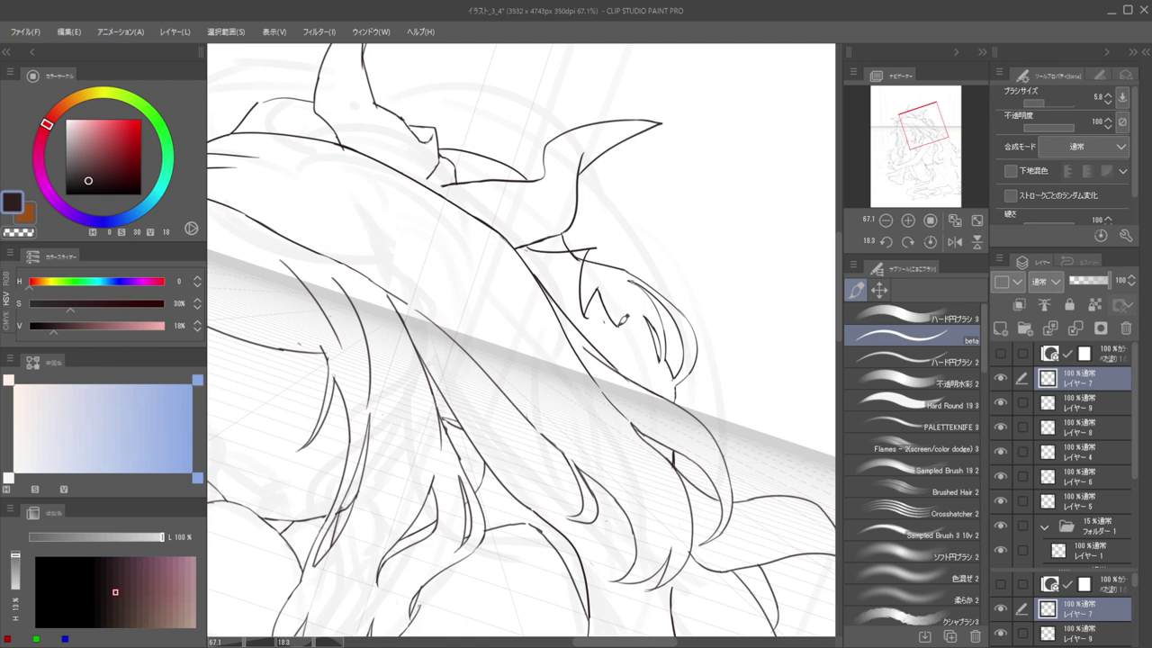
key("e")
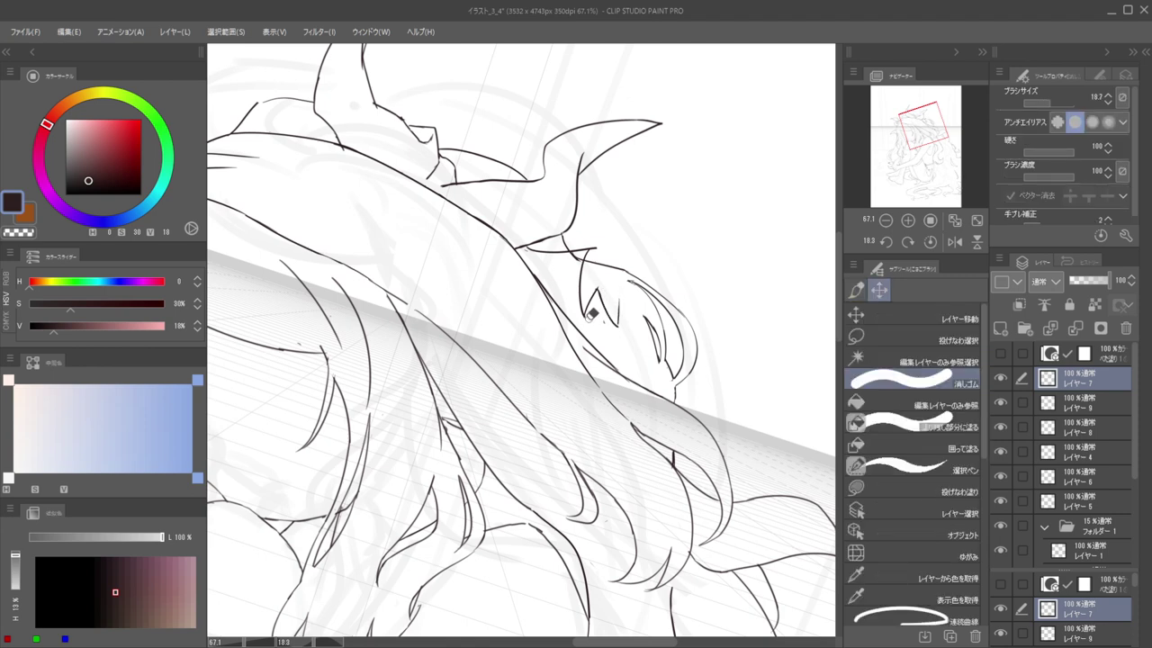
key("p")
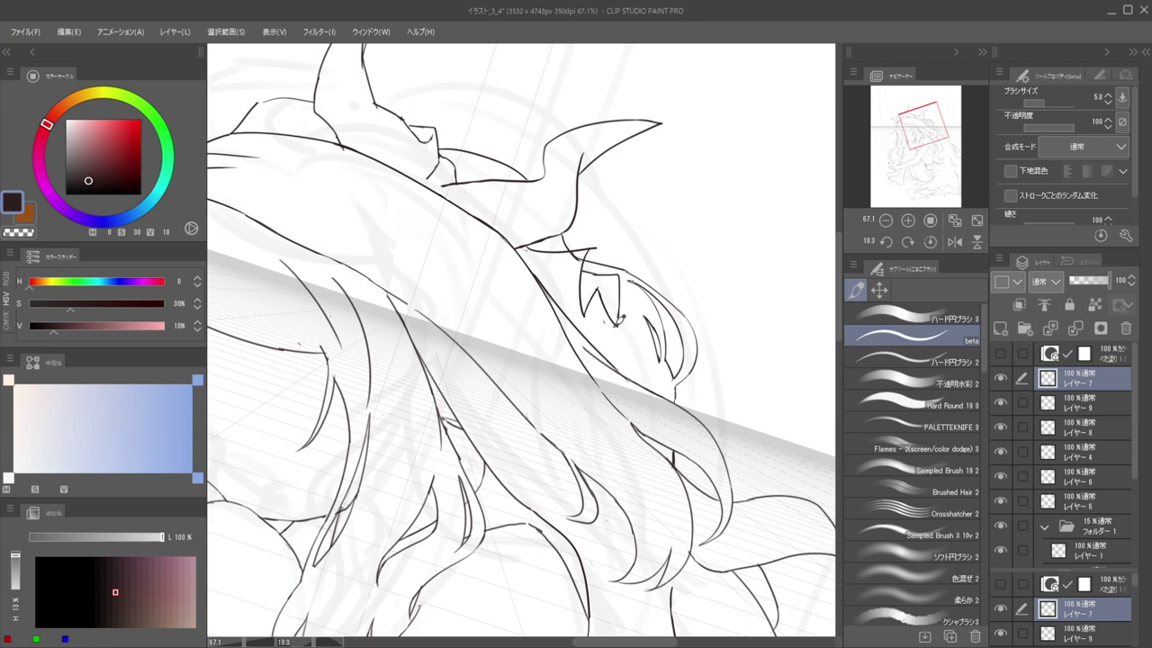
key("e")
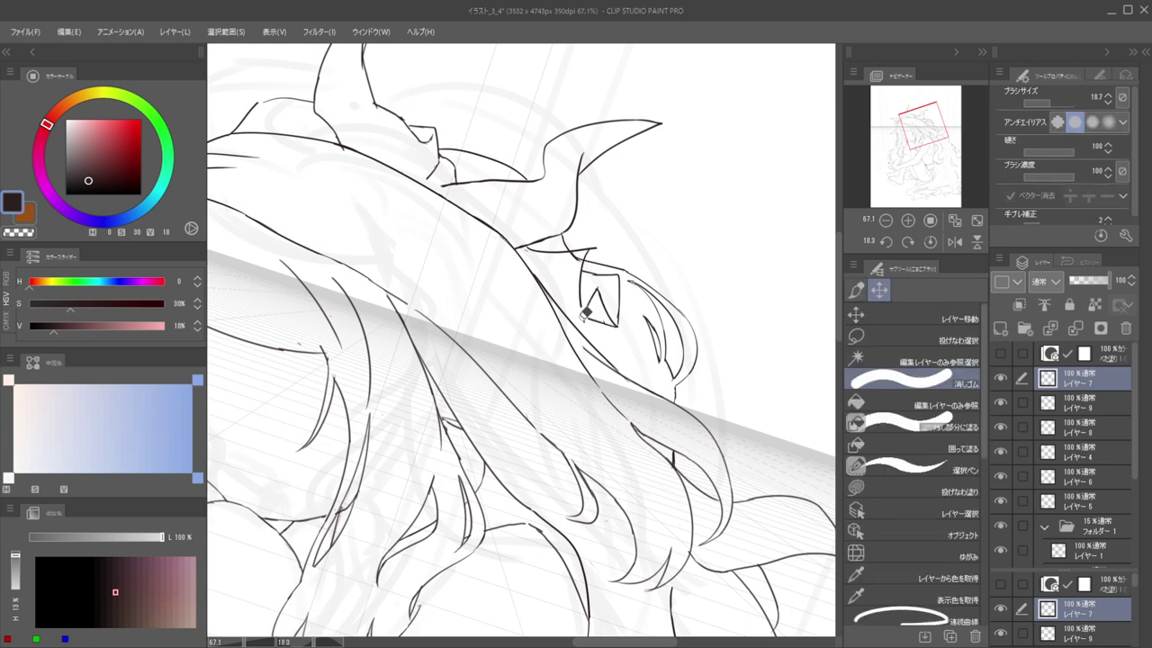
key("p")
key("e")
key("p")
Zoom out and mirror the view to review, then center on the triangle shape
left_click_drag(576, 255, 630, 271)
key("h")
left_click_drag(514, 277, 583, 270)
scroll(583, 270, "up", 4)
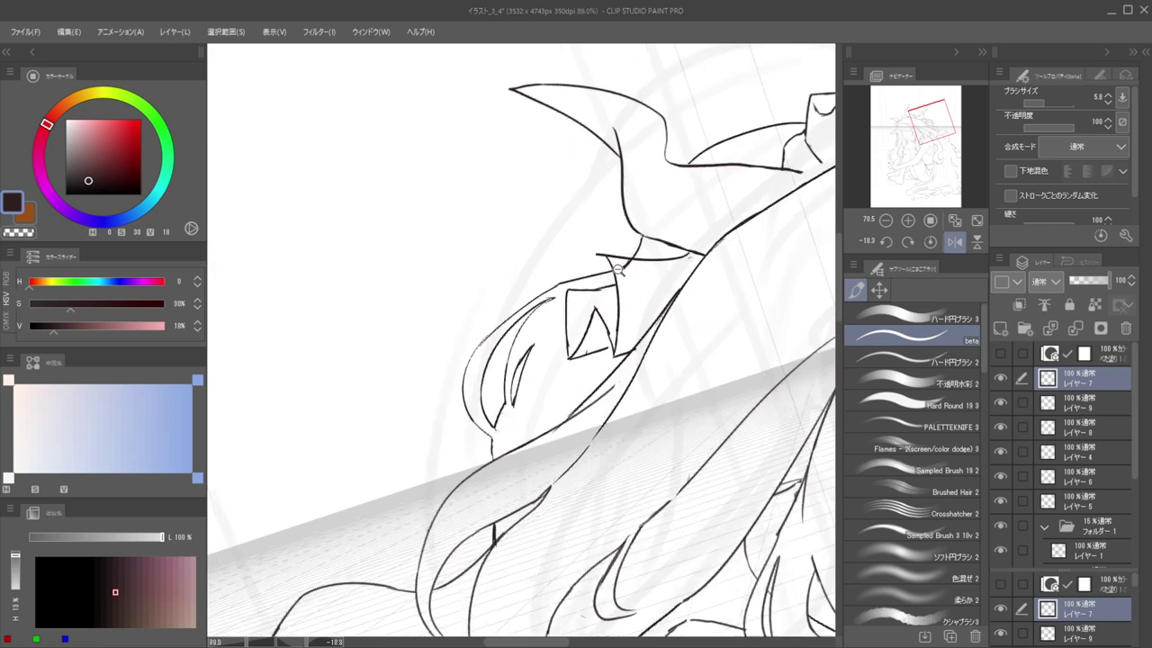
key("e")
key("p")
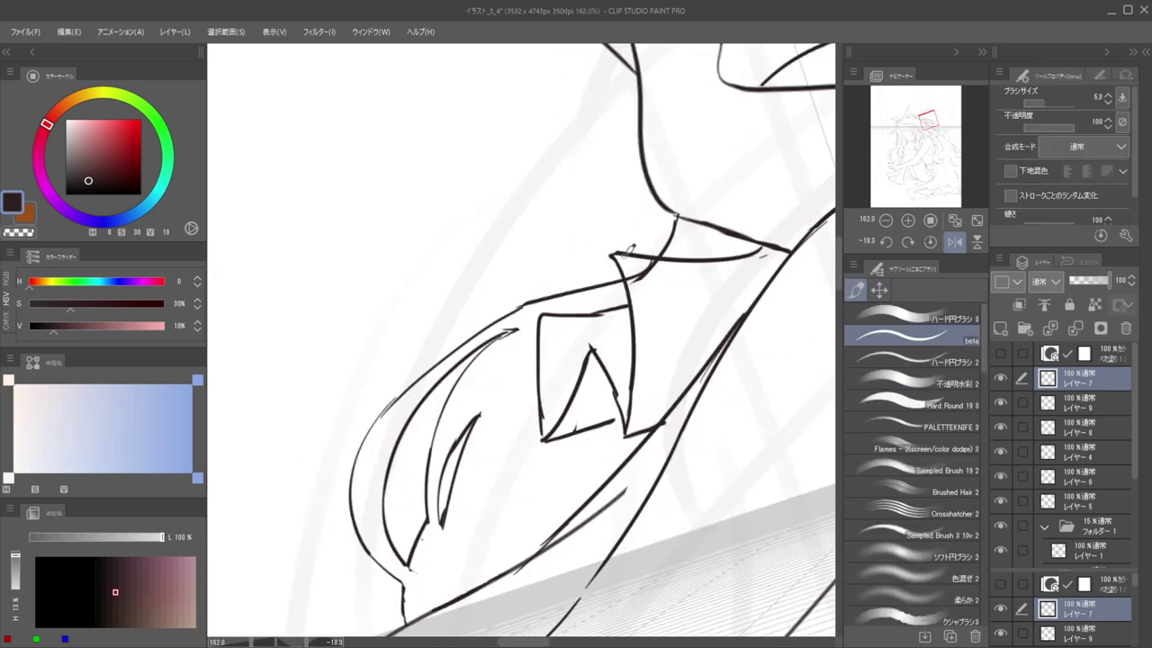
left_click_drag(681, 379, 657, 327)
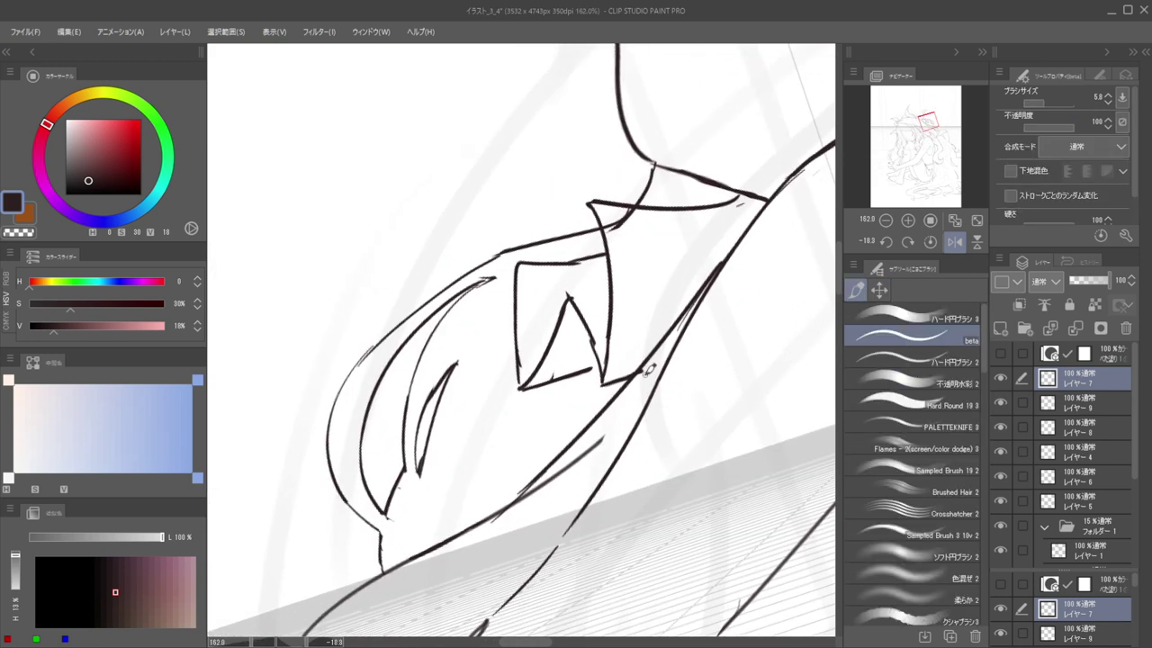
Erase the triangle's lower edge, undoing it to place the edge lower
key("e")
key("p")
key("e")
mouse_move(546, 362)
left_mouse_down()
mouse_move(524, 397)
mouse_move(585, 370)
mouse_move(538, 379)
mouse_move(526, 384)
mouse_move(578, 374)
mouse_move(526, 385)
mouse_move(603, 373)
left_mouse_up()
key("p")
key("e")
key("p")
key("ctrl+z")
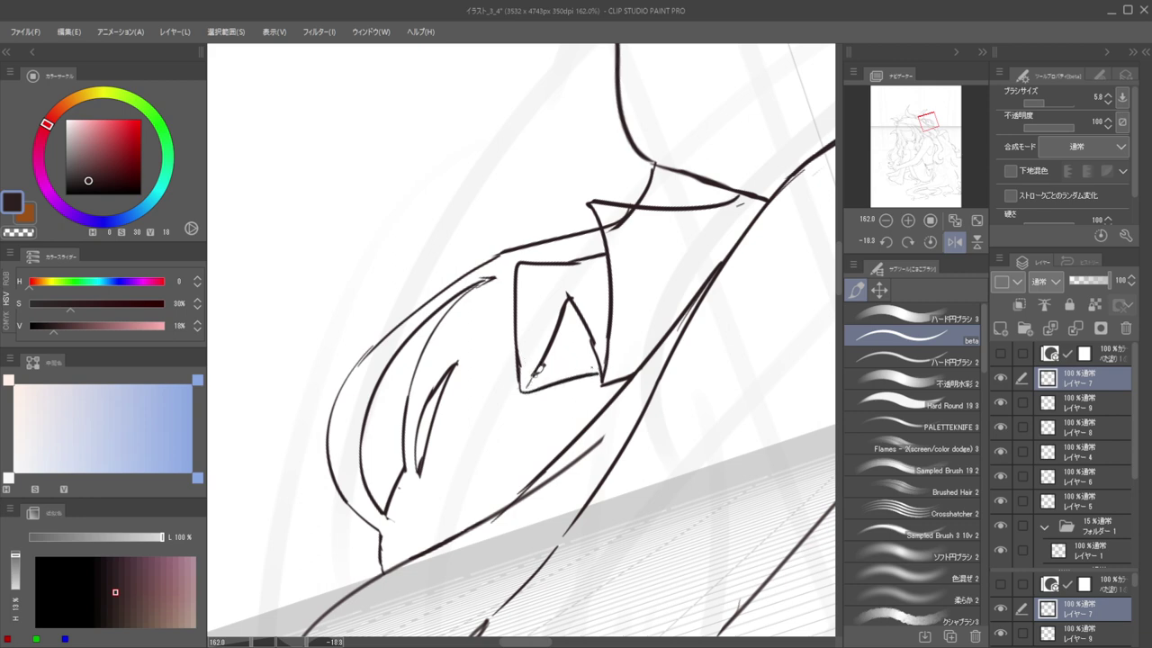
Check the mirrored view, then rework the triangle's left edge, lower-left corner and bottom stroke
mouse_move(533, 301)
left_mouse_down()
mouse_move(469, 311)
mouse_move(512, 338)
mouse_move(585, 258)
mouse_move(540, 359)
mouse_move(509, 354)
mouse_move(647, 383)
mouse_move(651, 348)
mouse_move(633, 350)
mouse_move(646, 286)
left_mouse_up()
key("h")
scroll(511, 337, "up", 4)
scroll(551, 335, "up", 2)
key("e")
key("b")
key("e")
key("b")
key("e")
key("b")
Erase the triangle's right line and redraw it as a longer stroke
key("e")
key("b")
key("e")
left_click_drag(657, 221, 638, 291)
key("b")
mouse_move(650, 216)
left_mouse_down()
mouse_move(625, 329)
mouse_move(610, 346)
mouse_move(595, 306)
mouse_move(602, 272)
mouse_move(596, 281)
mouse_move(596, 337)
left_mouse_up()
Replace the triangle's inner diagonal line with a new inner peak line
key("e")
key("b")
key("e")
key("b")
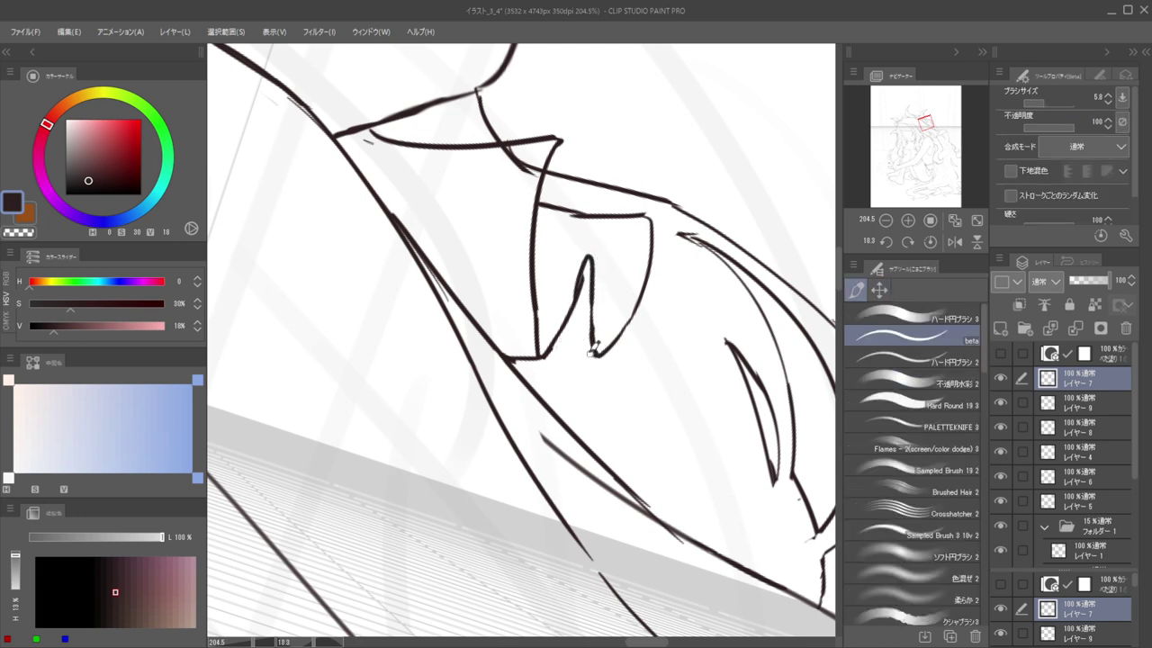
Flip the view back and forth and zoom to check the whole figure
scroll(571, 285, "down", 10)
key("h")
key("h")
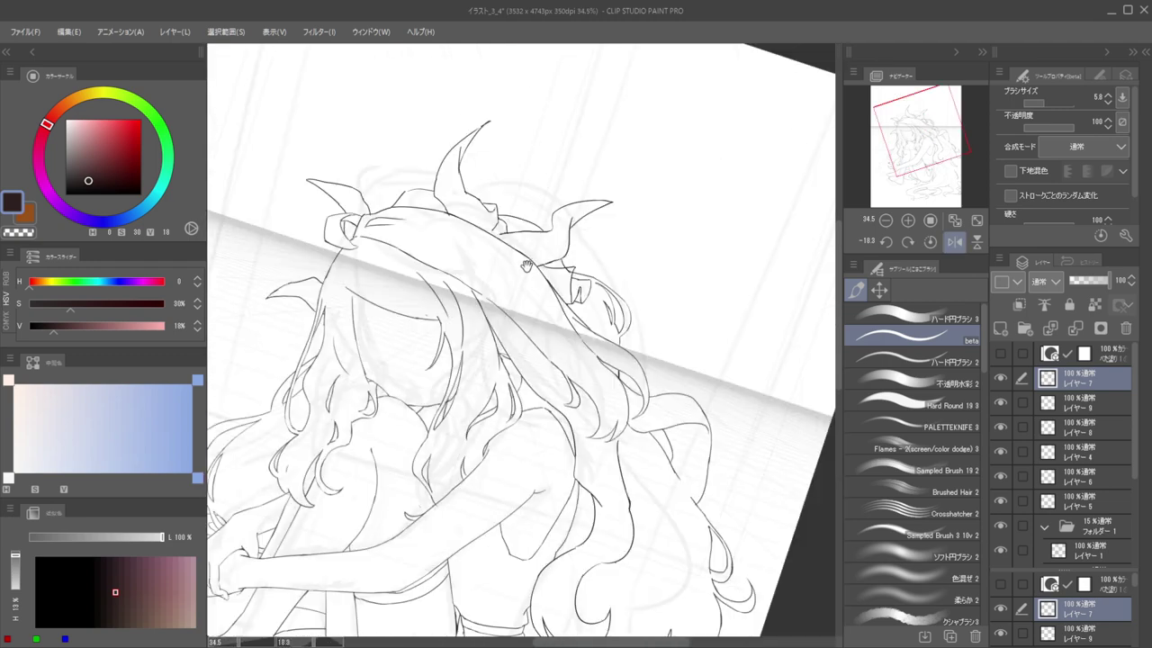
key("h")
scroll(525, 252, "up", 5)
key("e")
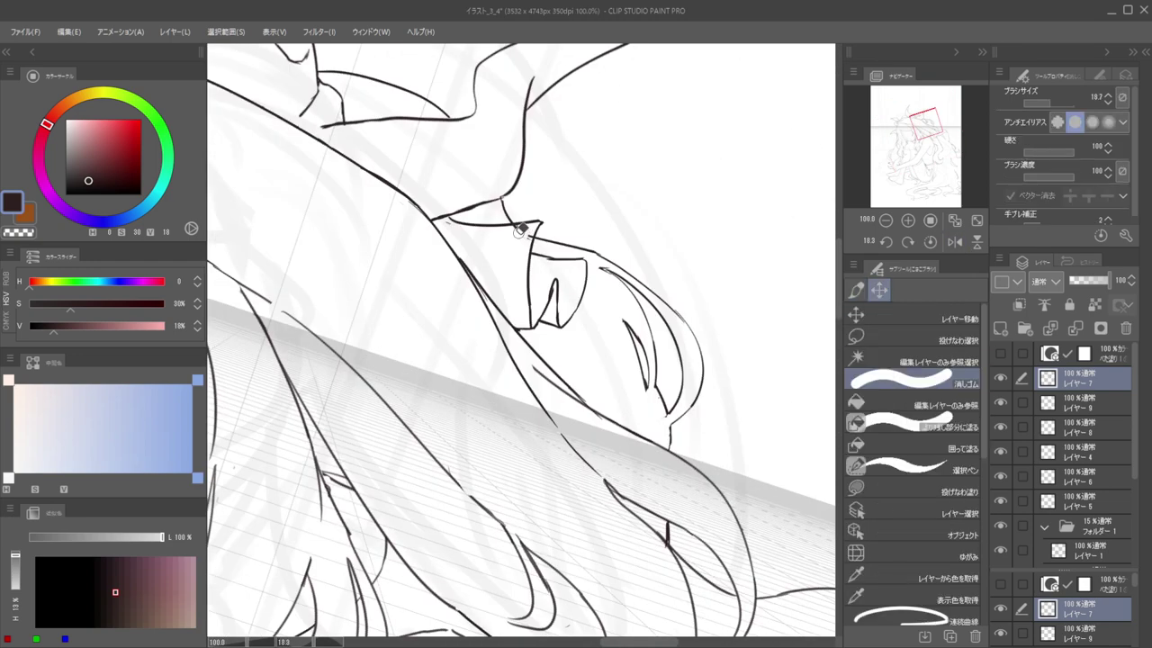
scroll(522, 232, "down", 10)
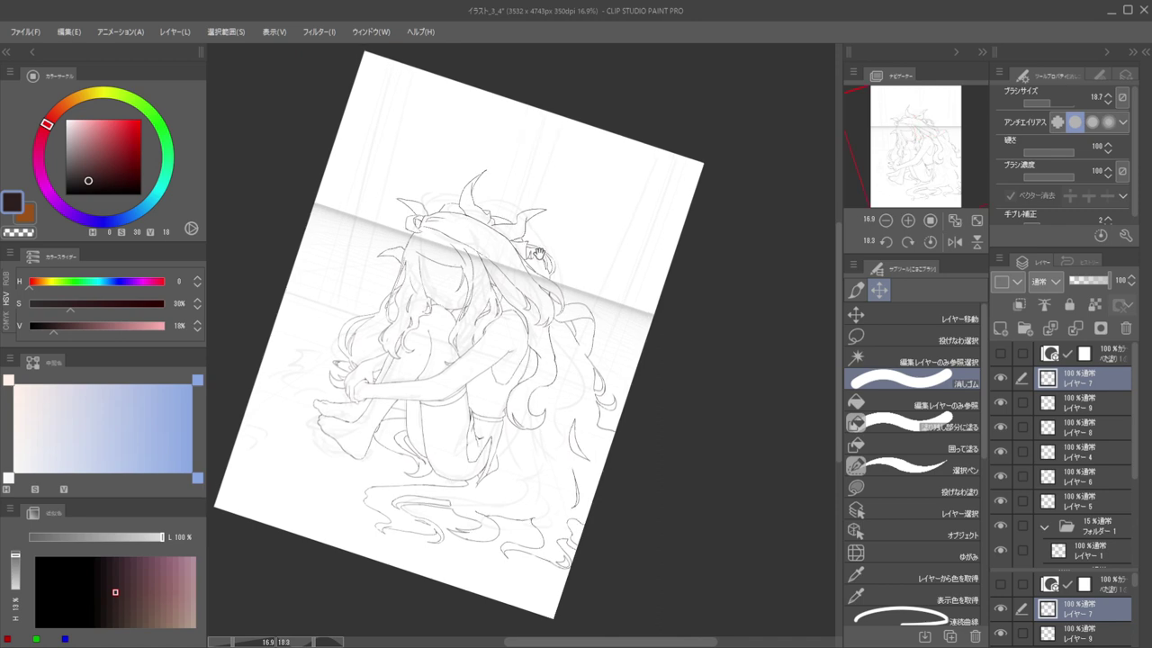
key("h")
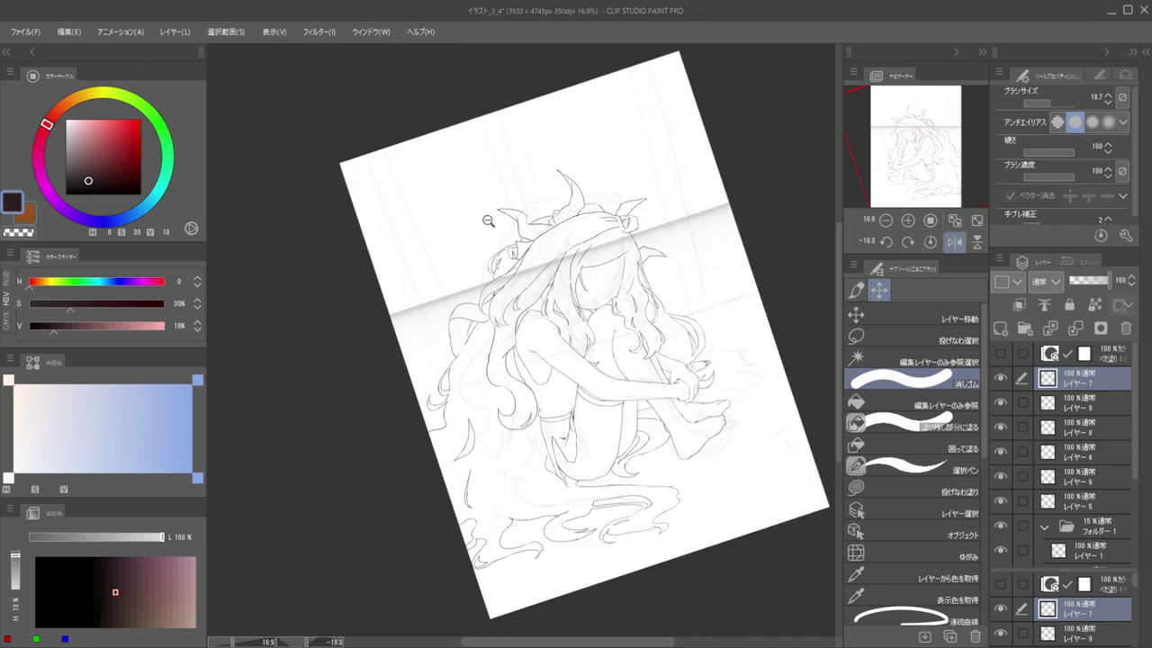
key("h")
key("h")
scroll(545, 236, "up", 8)
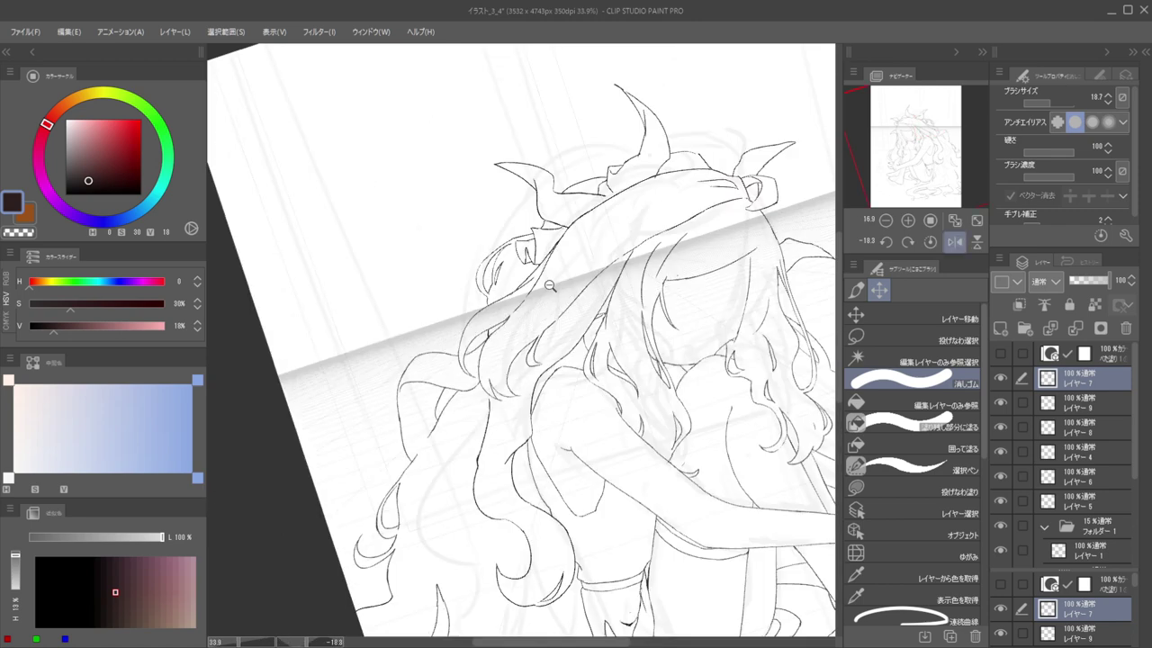
Erase the inner line near the collar and draw a short leftward collar stroke
key("p")
key("e")
left_click_drag(539, 224, 576, 220)
key("p")
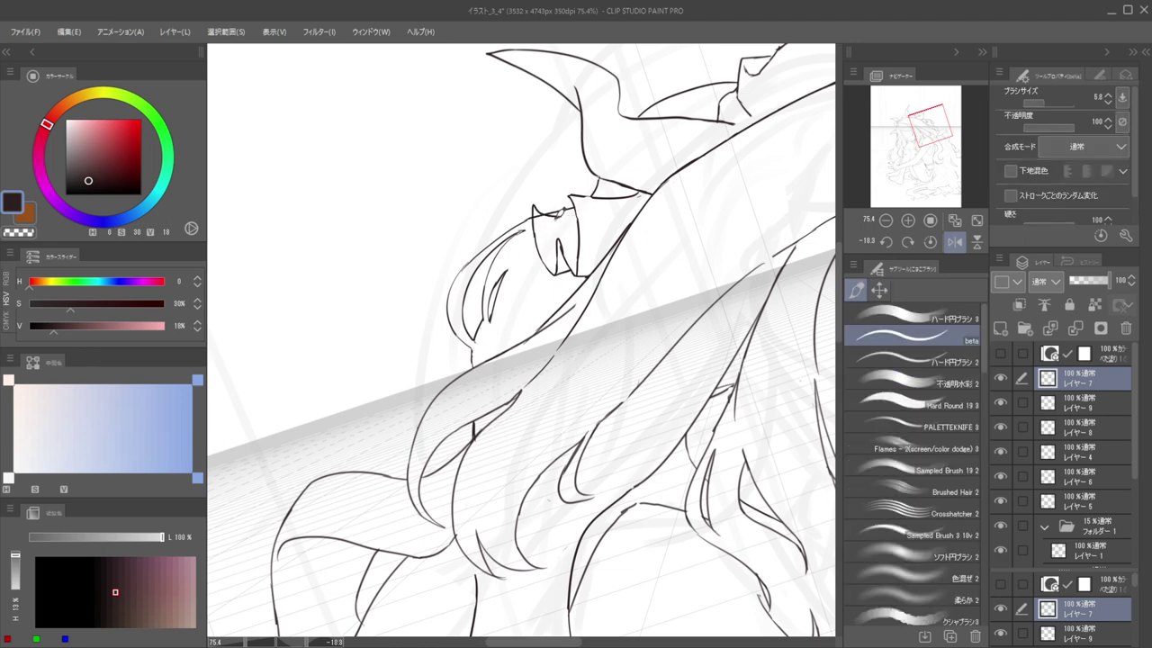
key("ctrl+z")
mouse_move(574, 213)
left_mouse_down()
mouse_move(537, 210)
mouse_move(559, 212)
left_mouse_up()
key("e")
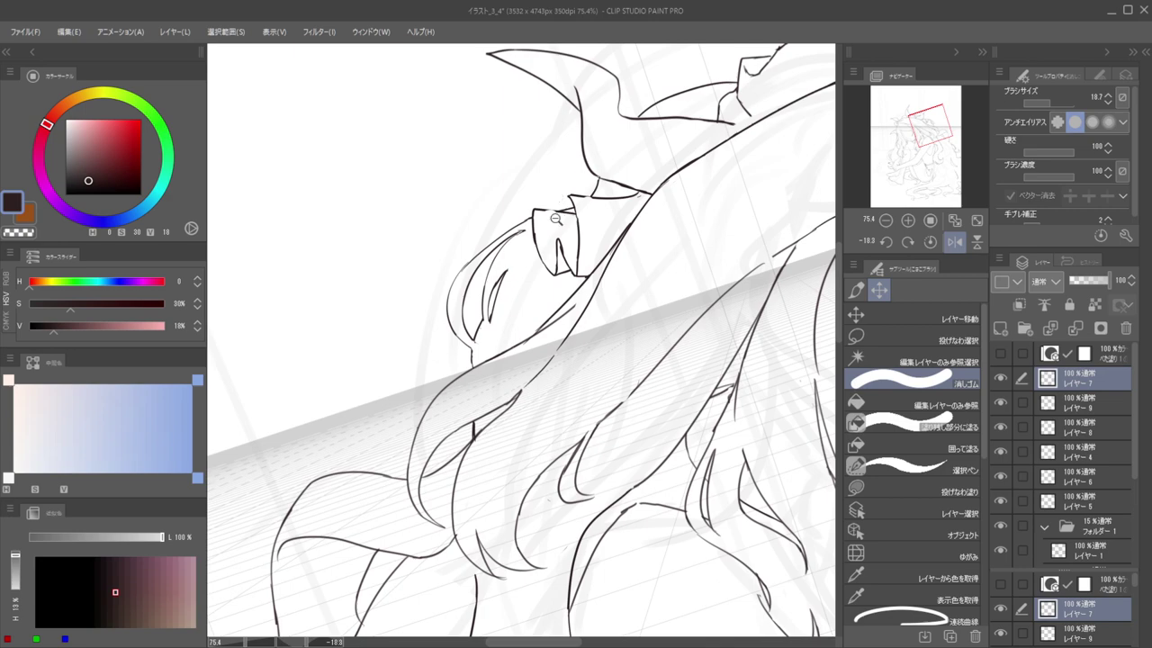
Mirror the canvas and fit the whole page to review the drawing
scroll(558, 222, "down", 5)
key("h")
scroll(571, 223, "up", 10)
key("b")
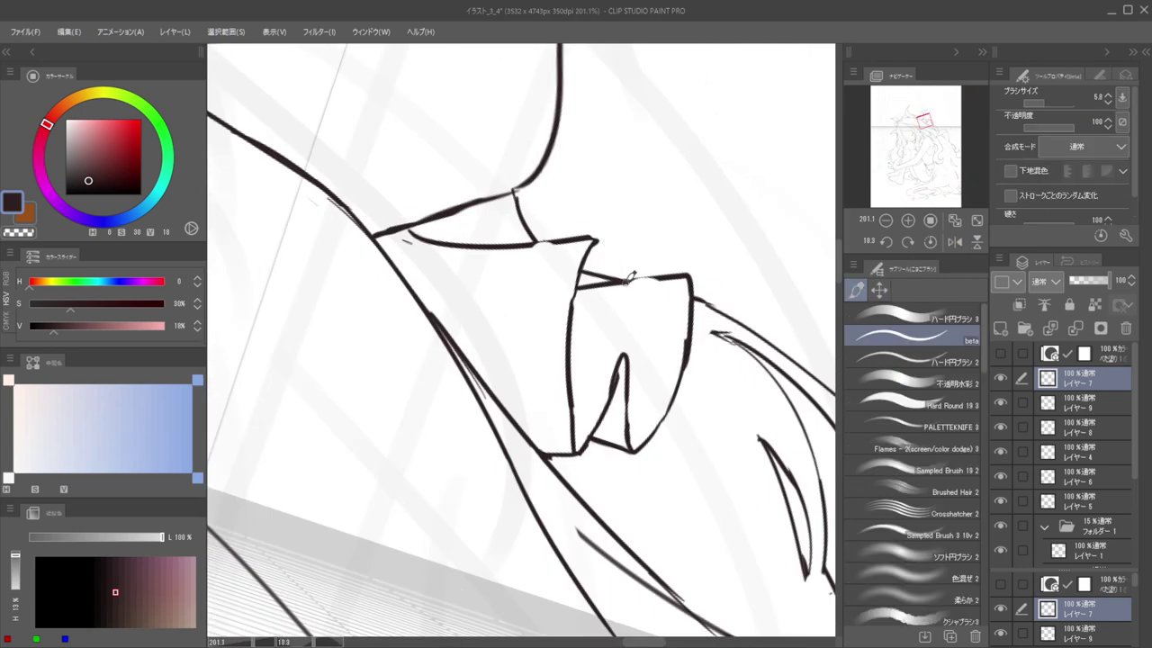
key("ctrl+0")
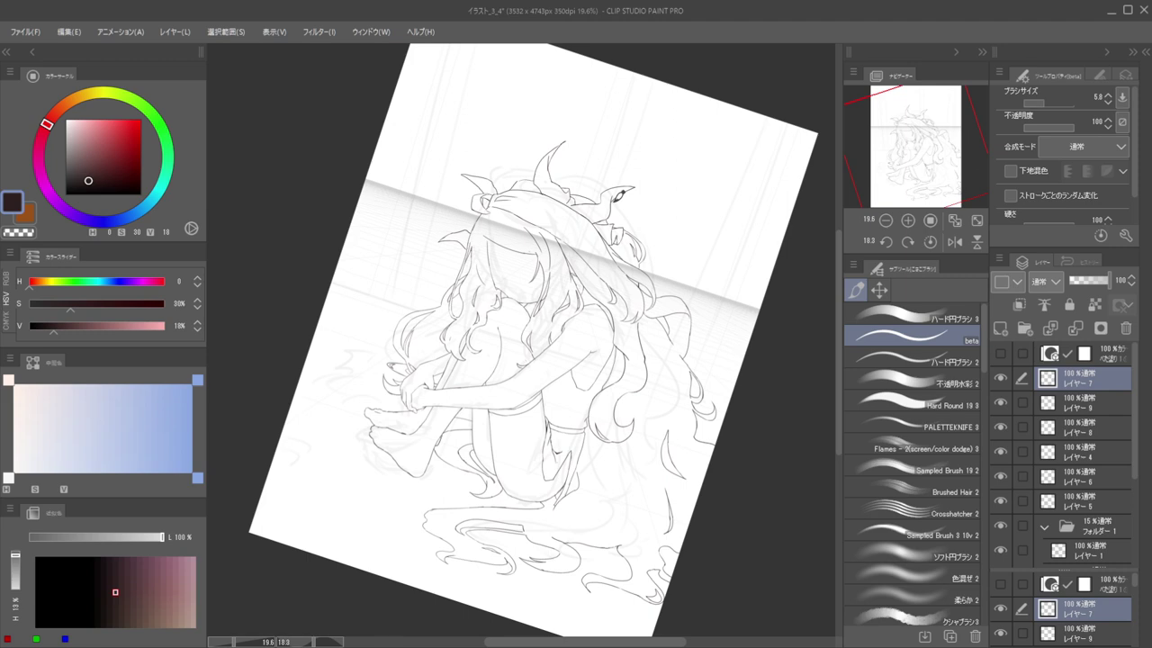
scroll(676, 236, "up", 8)
Draw the short stroke joining the box below the collar, undoing it to retry
key("e")
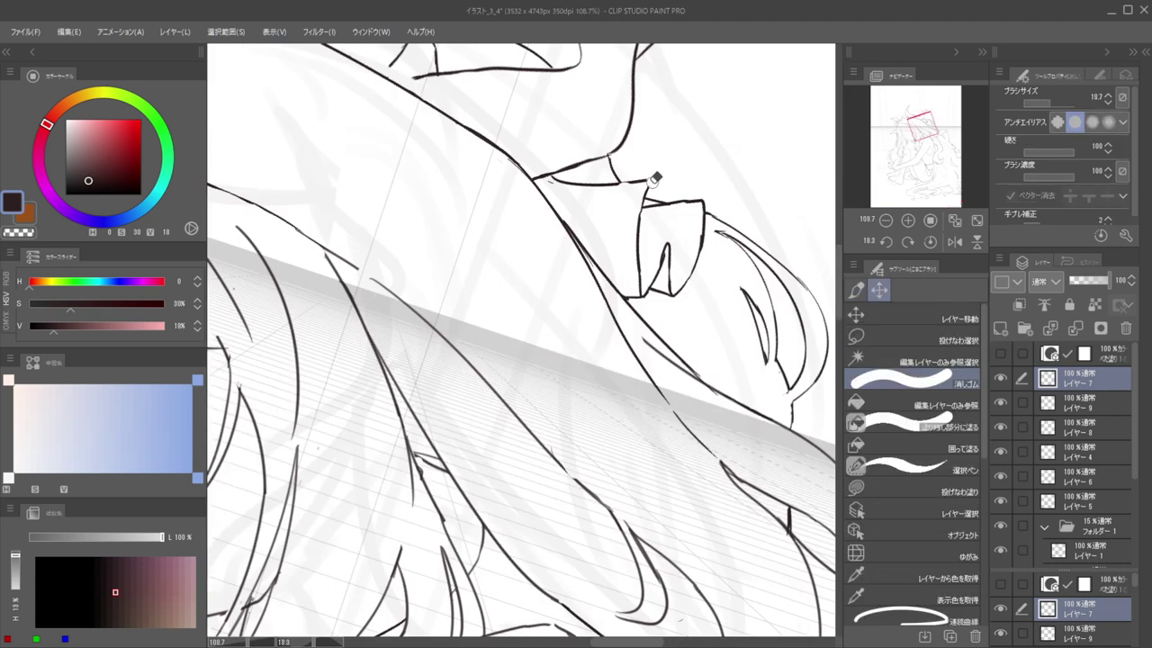
key("b")
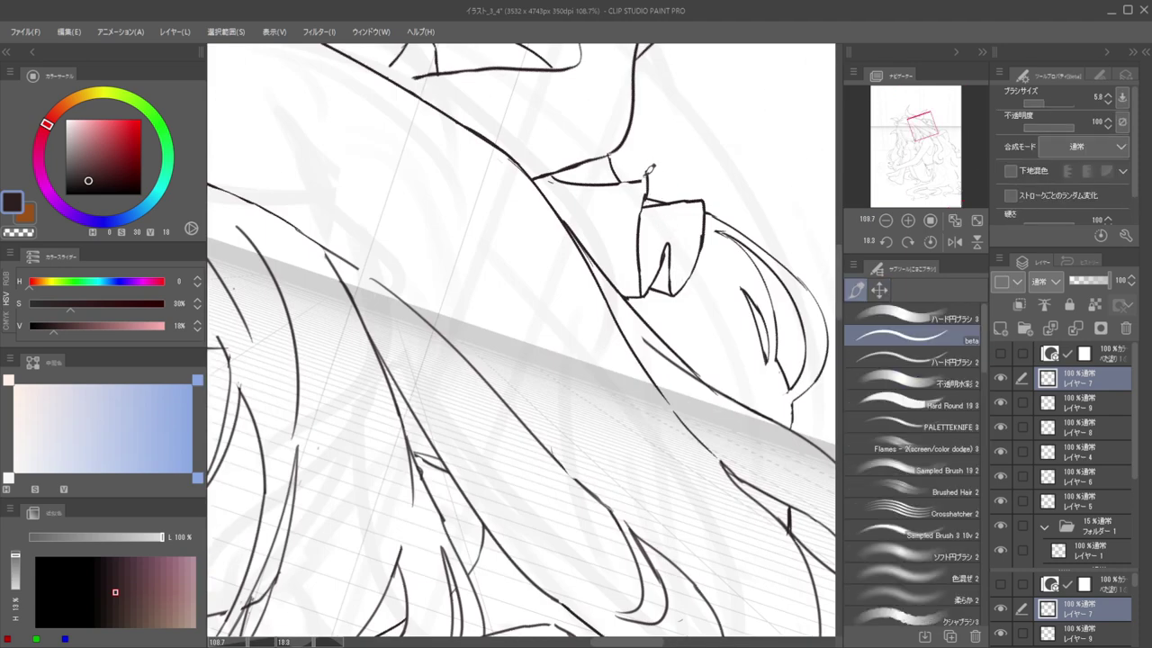
key("ctrl+z")
key("ctrl+z")
left_click_drag(647, 179, 639, 221)
key("ctrl+z")
Mirror and pan to the girl's head, then erase the collar's top-left and left edges
key("e")
left_click_drag(596, 205, 565, 181)
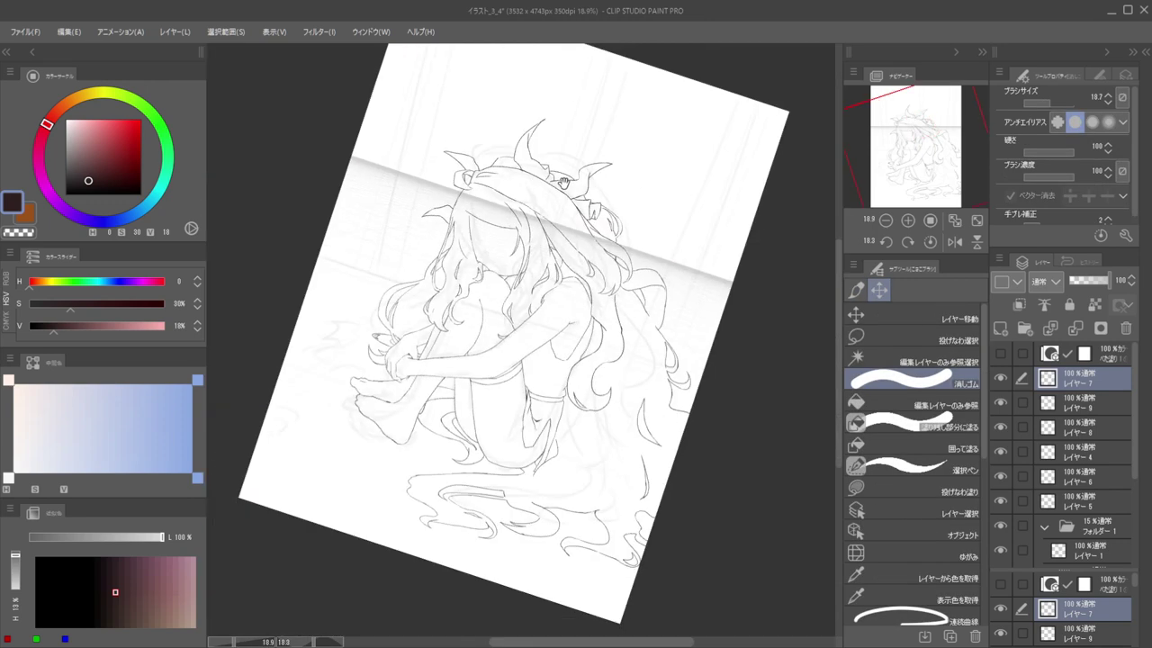
key("h")
left_click_drag(619, 214, 656, 217)
left_click_drag(538, 236, 573, 203)
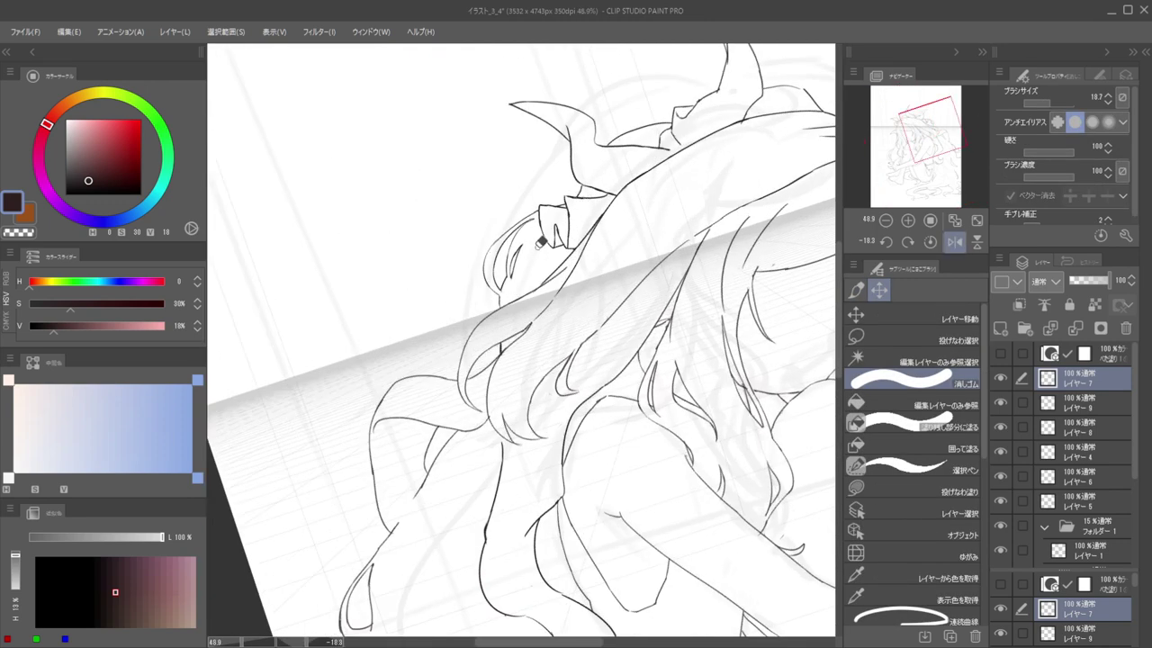
scroll(537, 230, "up", 4)
mouse_move(539, 152)
left_mouse_down()
mouse_move(546, 224)
mouse_move(542, 191)
mouse_move(578, 261)
mouse_move(585, 242)
mouse_move(598, 265)
mouse_move(608, 229)
mouse_move(574, 152)
mouse_move(540, 154)
mouse_move(616, 197)
mouse_move(614, 171)
mouse_move(604, 249)
left_mouse_up()
Redraw the collar line with the beta pen, undoing attempts until its left edge curls back up
key("b")
key("ctrl+z")
left_click_drag(610, 183, 602, 256)
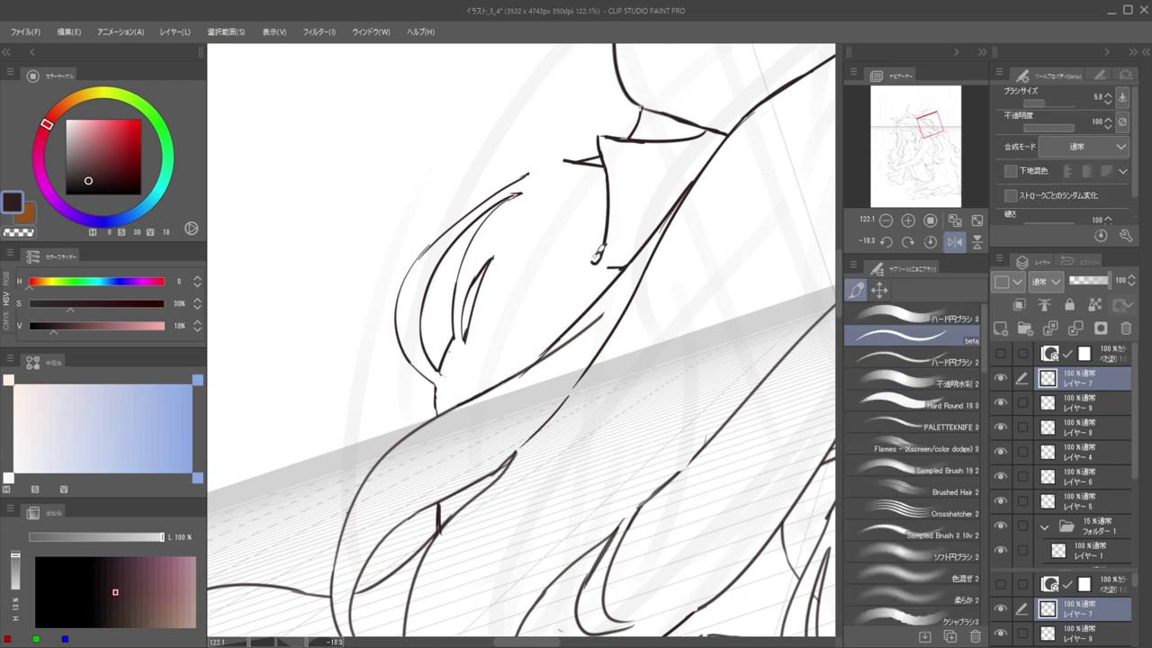
key("ctrl+z")
mouse_move(604, 163)
left_mouse_down()
mouse_move(600, 267)
mouse_move(610, 264)
mouse_move(589, 266)
mouse_move(573, 216)
mouse_move(559, 261)
left_mouse_up()
key("ctrl+z")
key("ctrl+z")
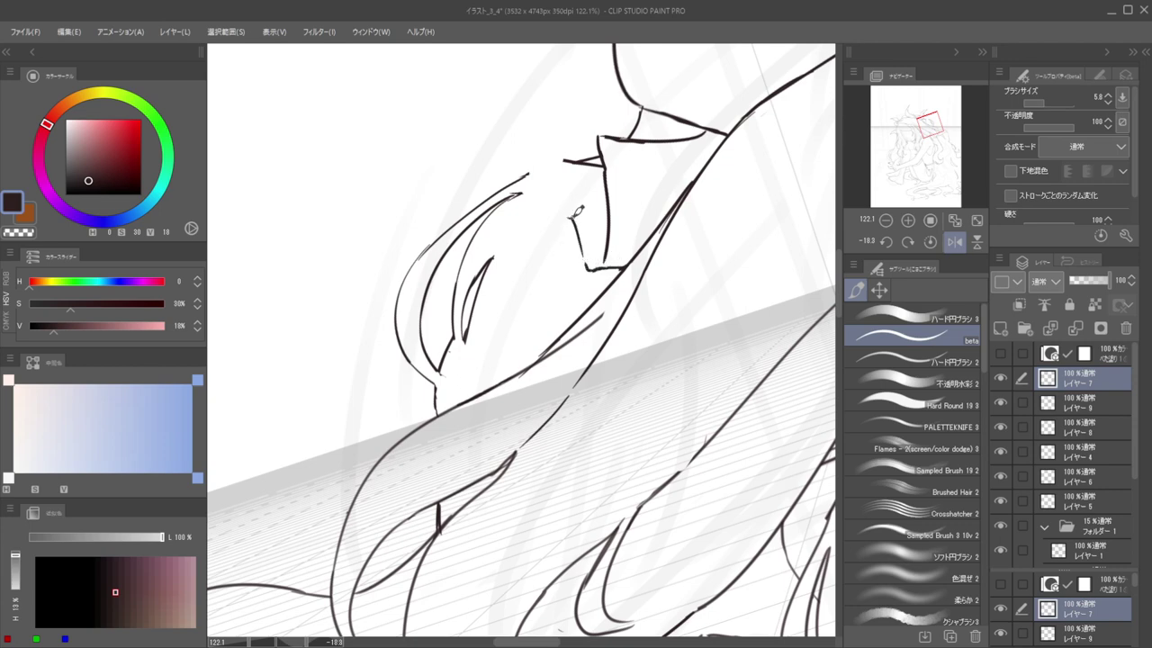
key("ctrl+z")
left_click_drag(569, 216, 576, 265)
key("ctrl+z")
left_click_drag(571, 219, 558, 267)
key("ctrl+z")
mouse_move(563, 160)
left_mouse_down()
mouse_move(543, 284)
mouse_move(556, 272)
mouse_move(546, 285)
mouse_move(597, 281)
left_mouse_up()
key("ctrl+z")
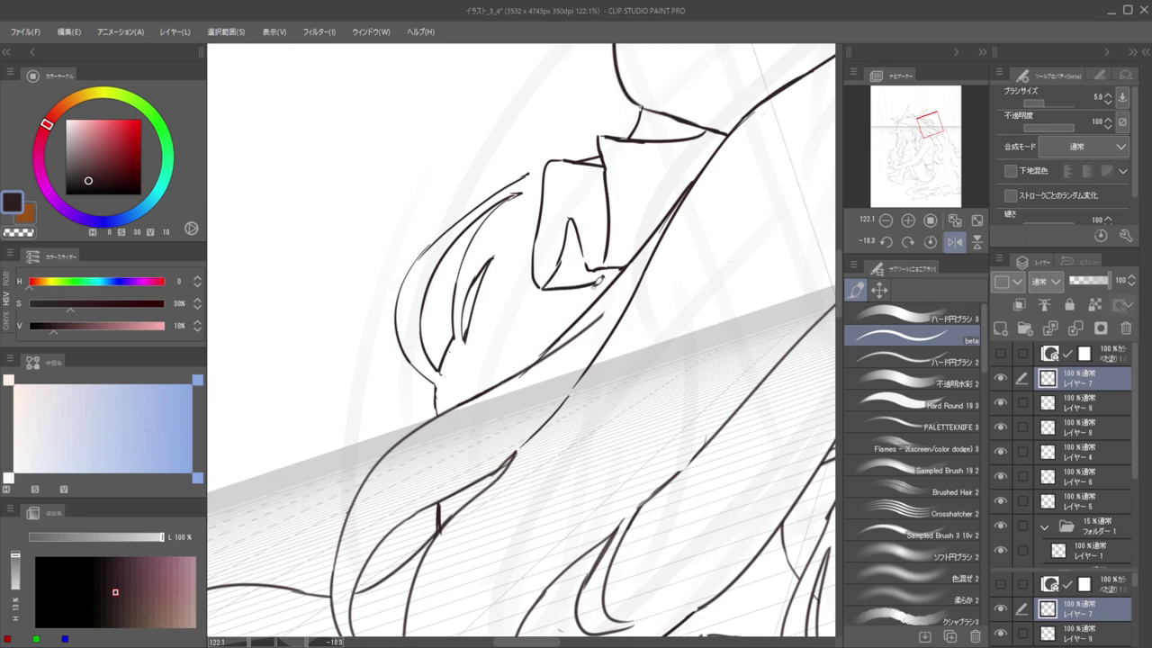
Redraw the jaw as one curve down to the chin and add a line from hair to collar
scroll(572, 180, "down", 8)
key("h")
left_click_drag(560, 175, 674, 206)
scroll(569, 209, "up", 8)
mouse_move(569, 210)
left_mouse_down()
mouse_move(681, 229)
mouse_move(697, 249)
left_mouse_up()
mouse_move(665, 205)
left_mouse_down()
mouse_move(654, 139)
mouse_move(717, 298)
mouse_move(715, 391)
left_mouse_up()
key("e")
scroll(660, 226, "down", 4)
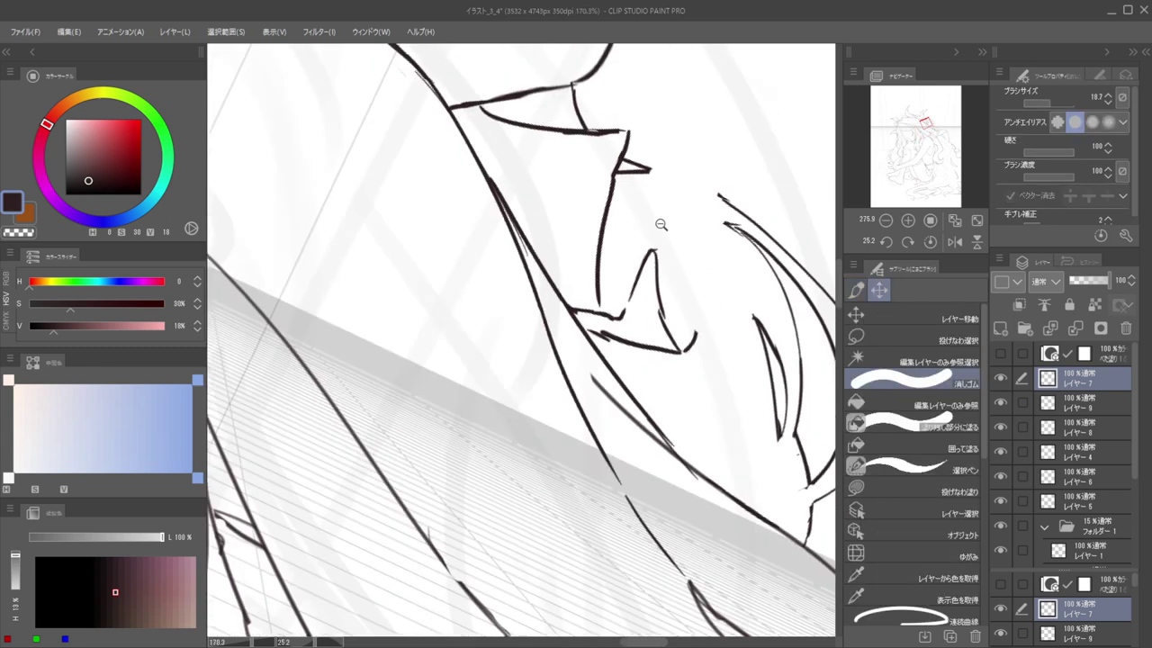
key("p")
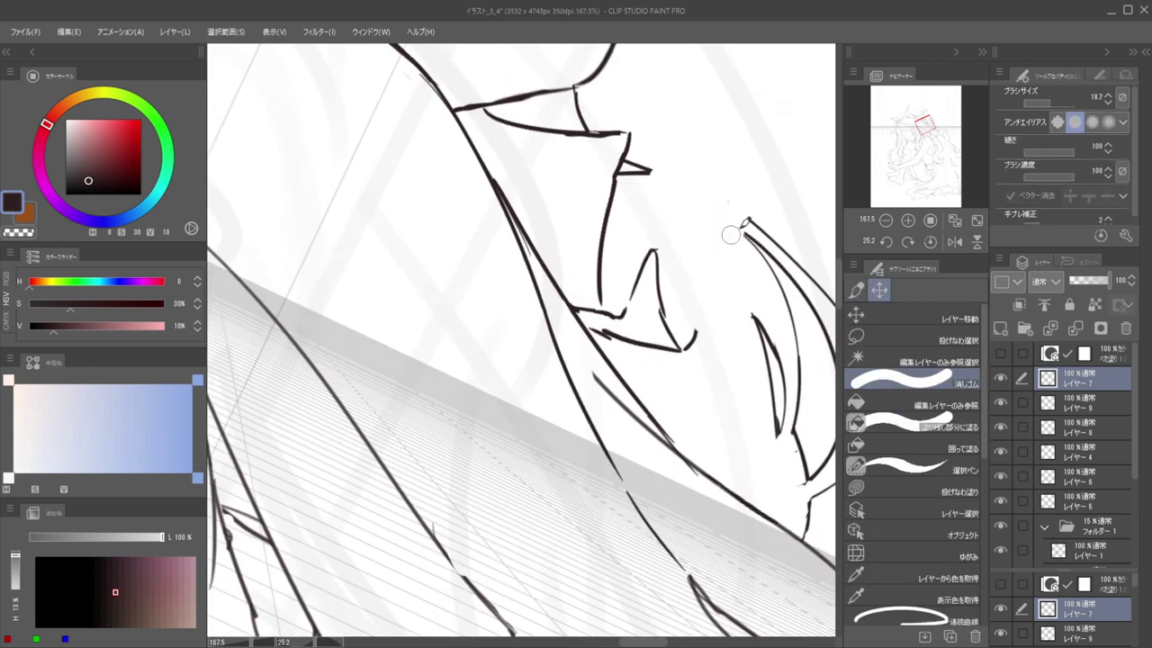
left_click_drag(745, 200, 730, 255)
left_click_drag(717, 295, 686, 347)
key("ctrl+z")
key("ctrl+z")
left_click_drag(745, 201, 691, 344)
mouse_move(745, 197)
left_mouse_down()
mouse_move(691, 199)
mouse_move(657, 188)
mouse_move(648, 167)
mouse_move(664, 198)
left_mouse_up()
Draw one long shoulder stroke, erasing and undoing the trial shoulder strokes
key("h")
scroll(694, 185, "down", 5)
scroll(681, 194, "up", 4)
scroll(699, 189, "up", 3)
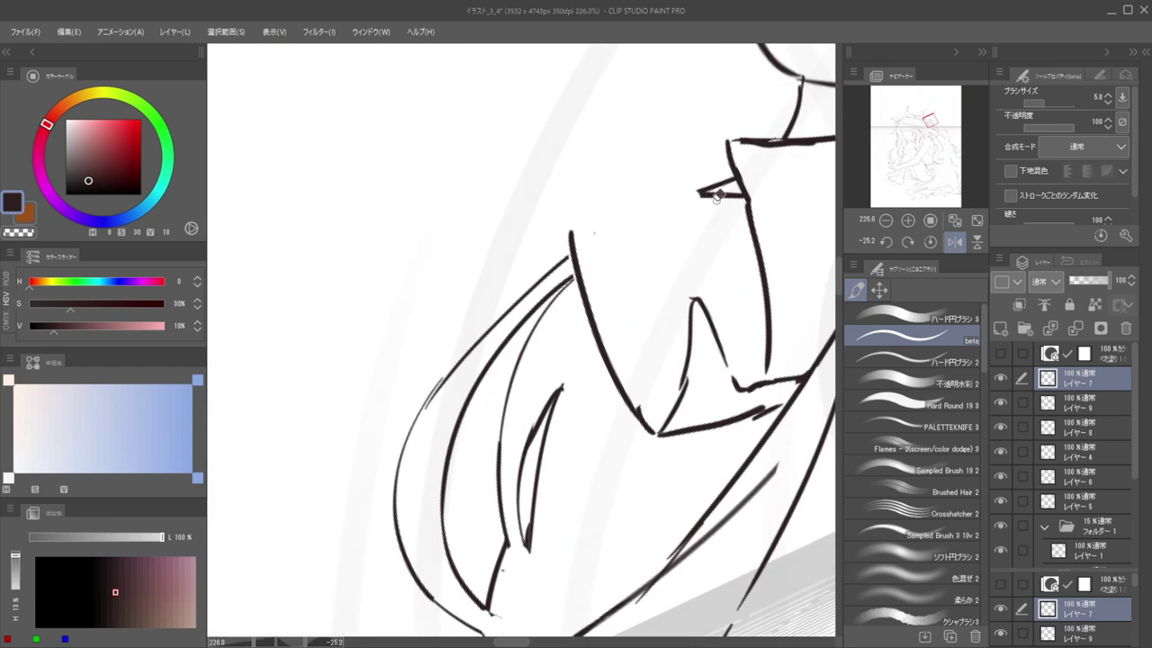
key("e")
key("b")
mouse_move(572, 234)
left_mouse_down()
mouse_move(743, 180)
mouse_move(729, 194)
left_mouse_up()
key("e")
mouse_move(627, 214)
left_mouse_down()
mouse_move(578, 224)
mouse_move(610, 203)
mouse_move(706, 184)
left_mouse_up()
key("b")
key("ctrl+z")
mouse_move(576, 226)
left_mouse_down()
mouse_move(754, 207)
mouse_move(707, 185)
mouse_move(623, 219)
left_mouse_up()
key("ctrl+z")
key("ctrl+z")
mouse_move(713, 189)
left_mouse_down()
mouse_move(598, 229)
mouse_move(552, 223)
left_mouse_up()
Erase stray bits on the face line and redraw it downward
scroll(627, 241, "up", 3)
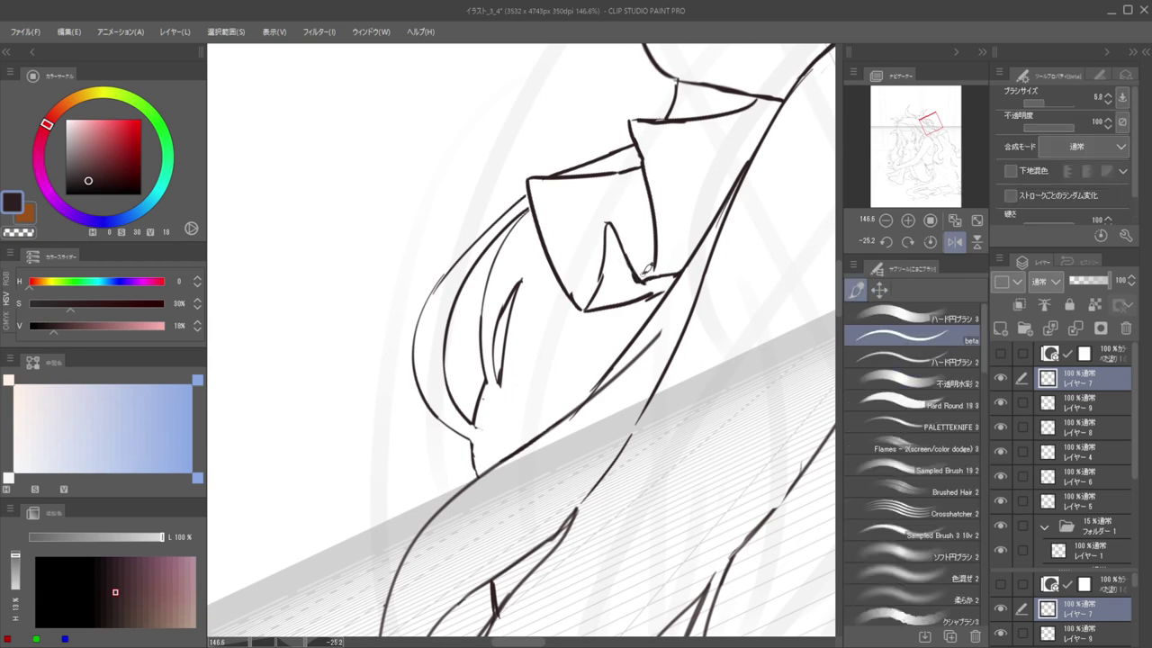
key("e")
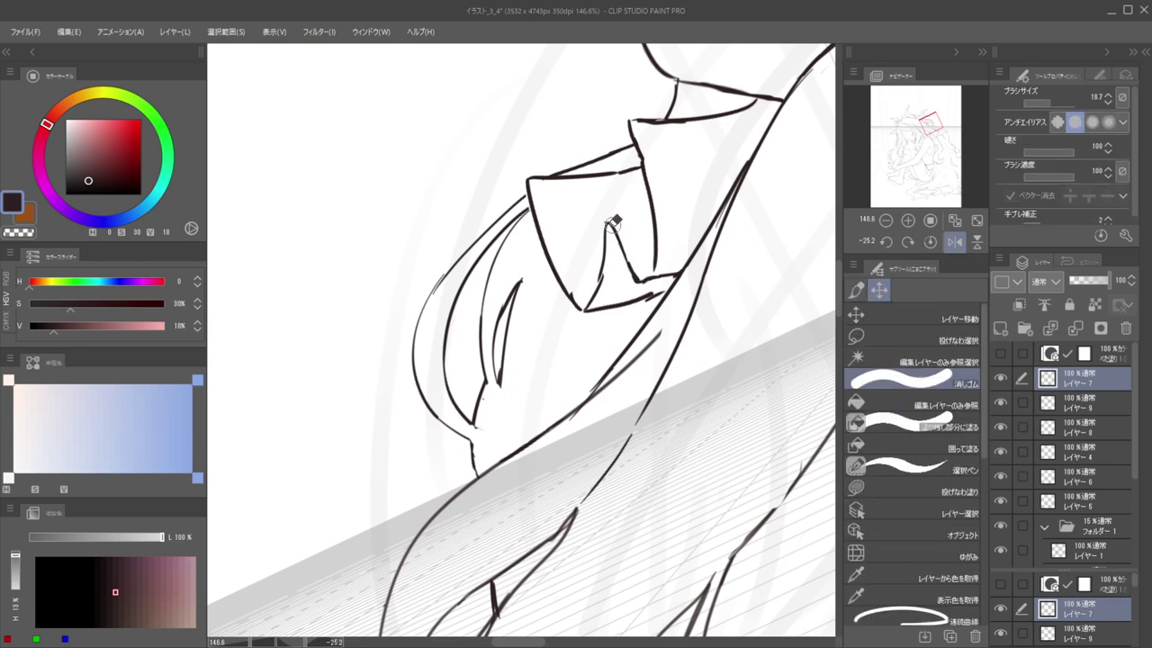
left_click_drag(617, 219, 640, 283)
key("p")
mouse_move(612, 223)
left_mouse_down()
mouse_move(658, 267)
mouse_move(643, 190)
mouse_move(660, 275)
left_mouse_up()
key("e")
key("p")
scroll(630, 223, "down", 5)
scroll(622, 237, "up", 5)
key("e")
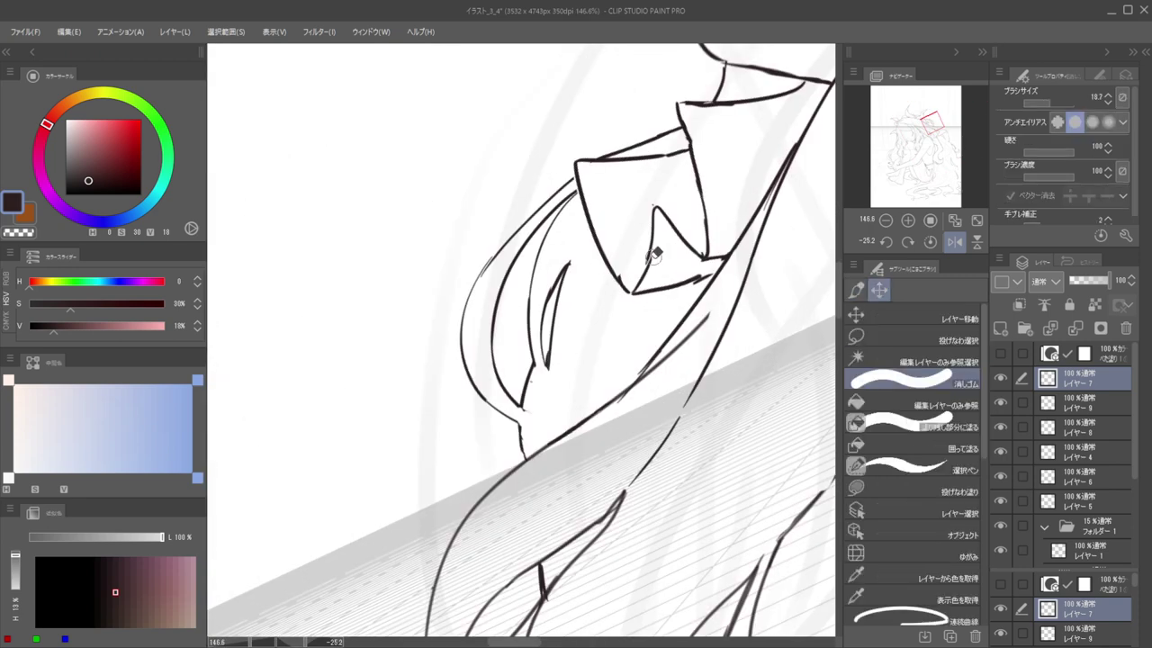
key("p")
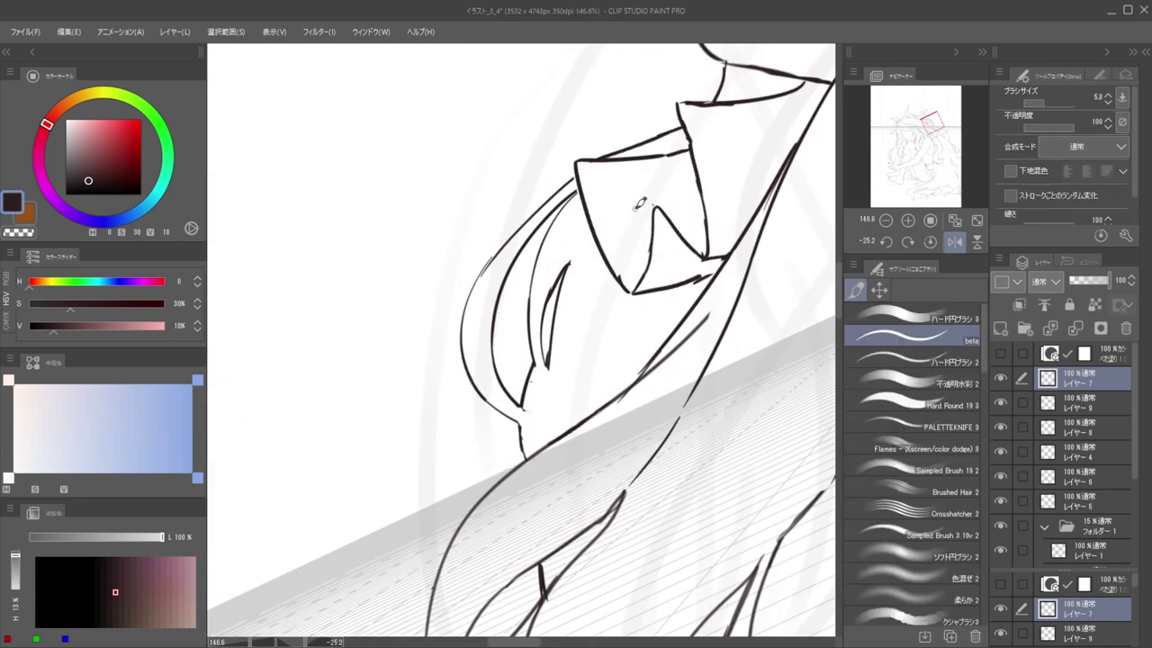
Flip the canvas and zoom out to review the whole figure, then unflip it
scroll(624, 209, "down", 9)
key("h")
left_click_drag(601, 211, 730, 214)
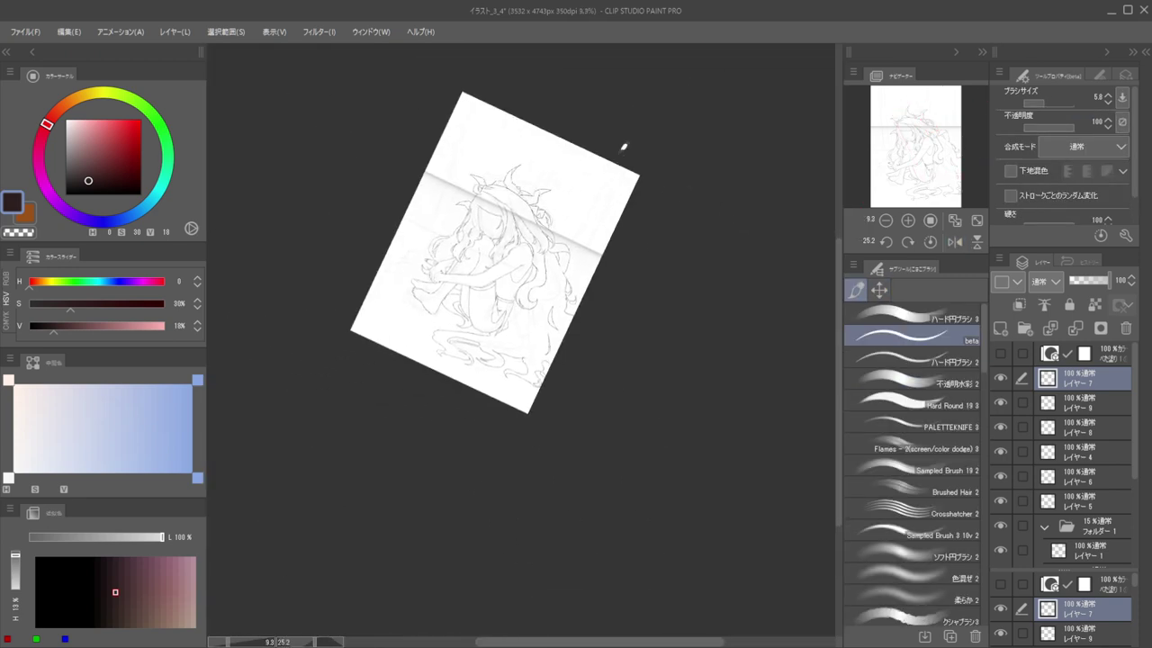
scroll(526, 189, "up", 5)
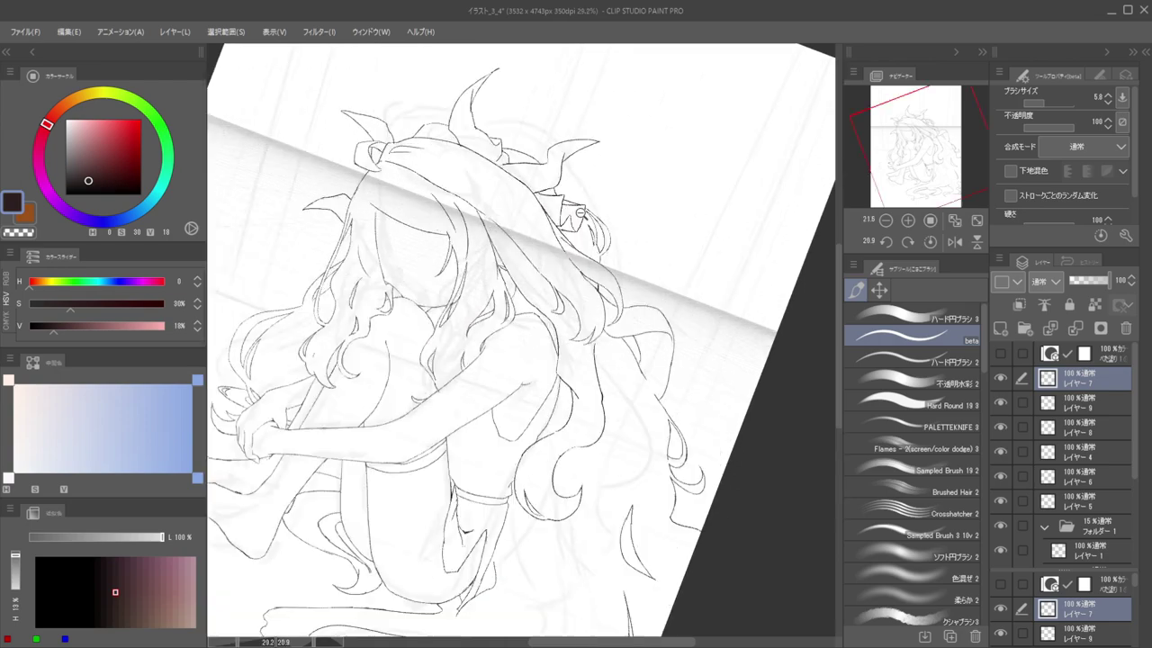
scroll(581, 213, "up", 5)
scroll(576, 195, "down", 5)
scroll(572, 187, "up", 6)
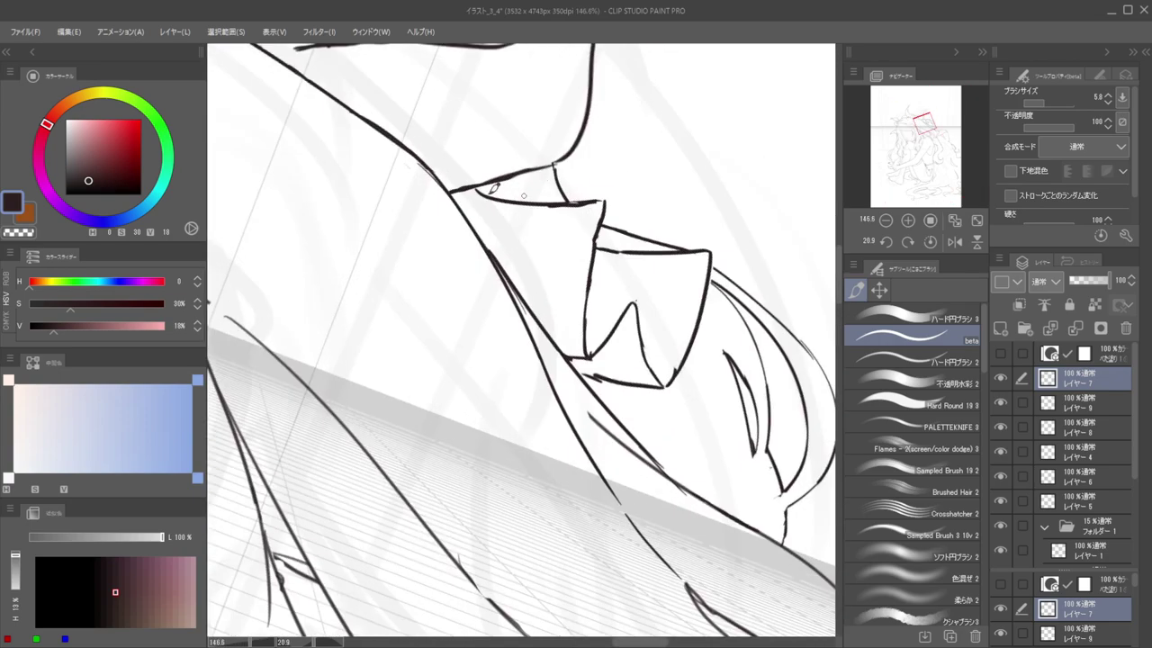
scroll(466, 188, "down", 6)
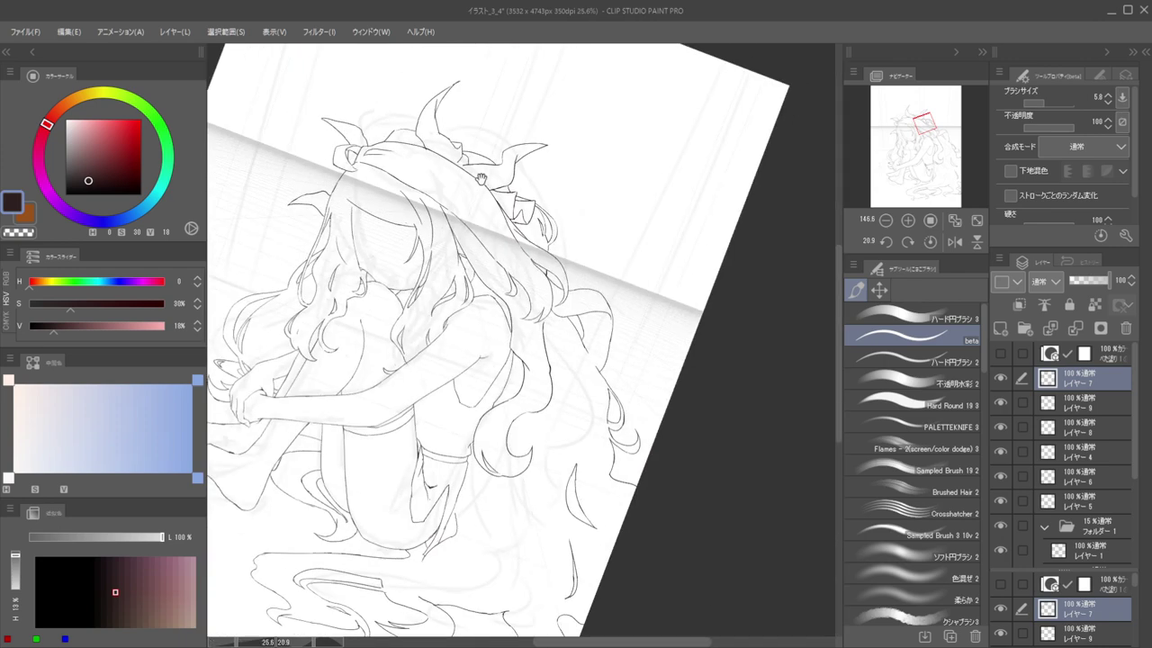
left_click_drag(534, 183, 587, 205)
key("h")
scroll(576, 193, "down", 4)
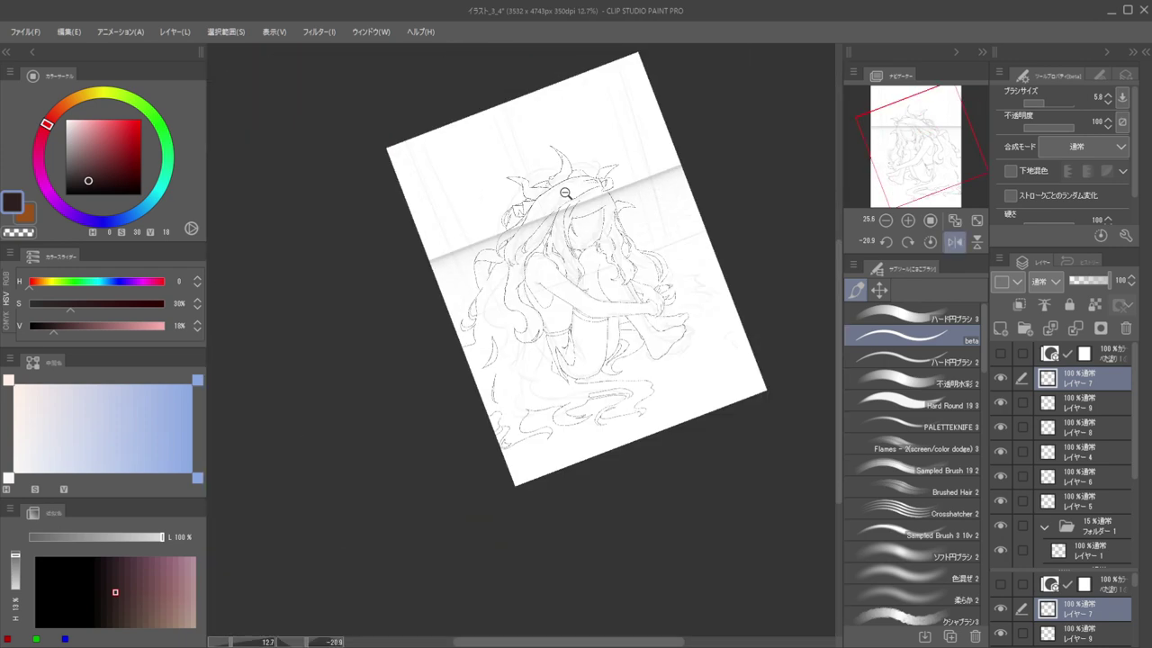
key("h")
left_click_drag(574, 201, 650, 192)
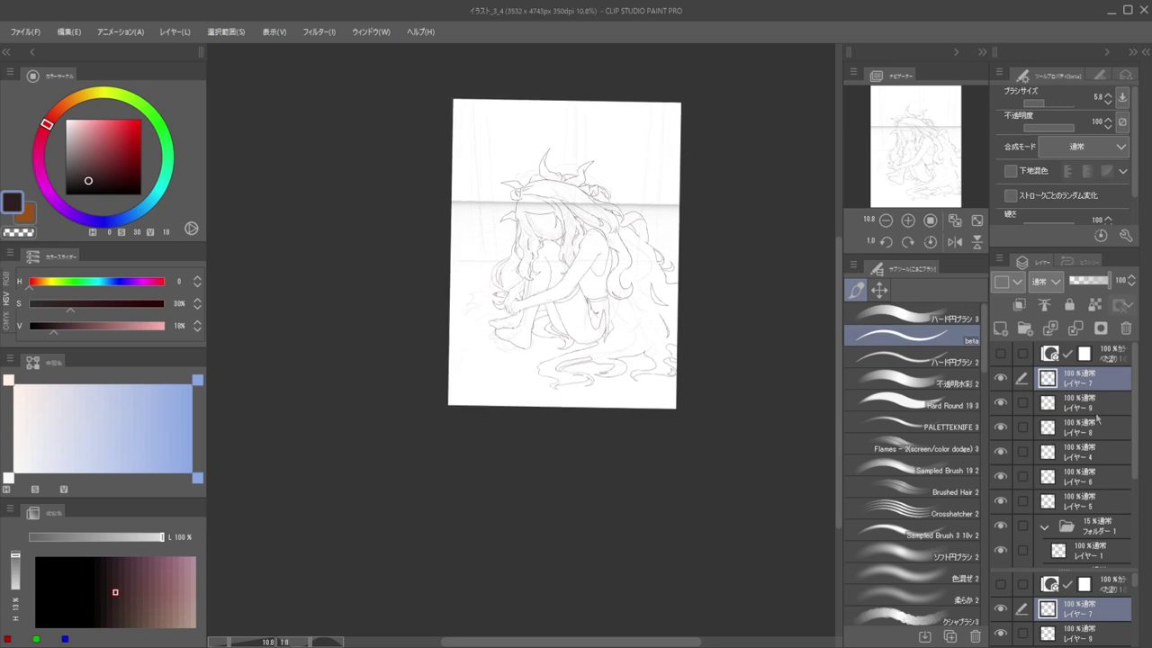
left_click(998, 378)
left_click(998, 379)
left_click(1001, 403)
left_click(1000, 403)
left_click(1005, 430)
left_click(1056, 456)
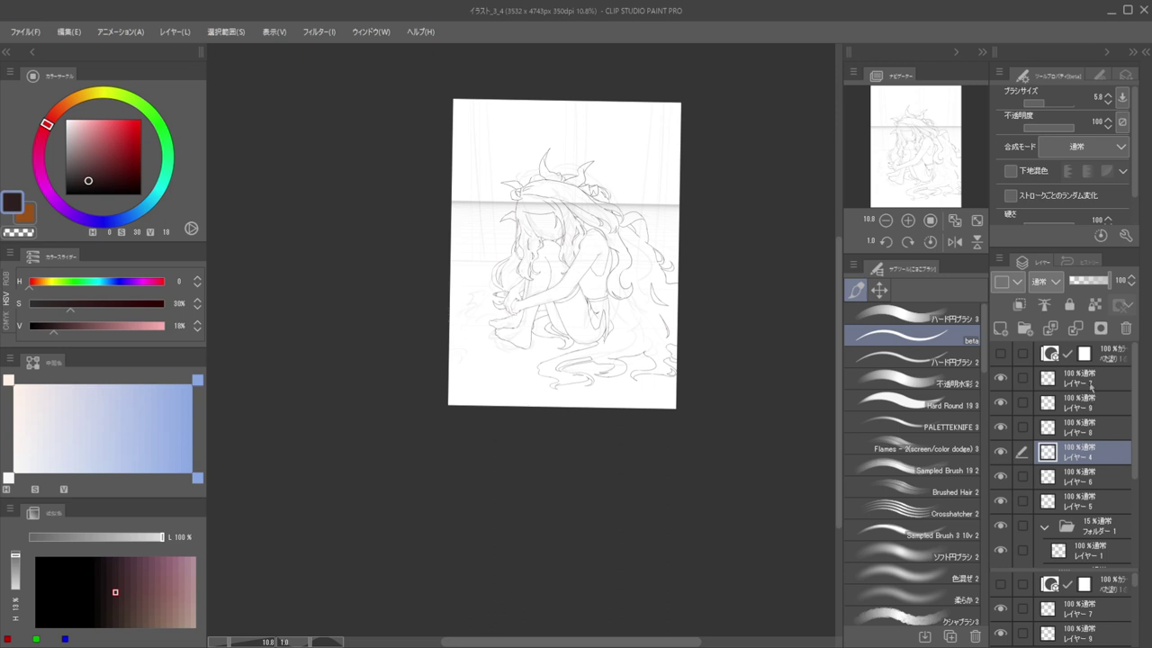
left_click(1091, 386, "shift")
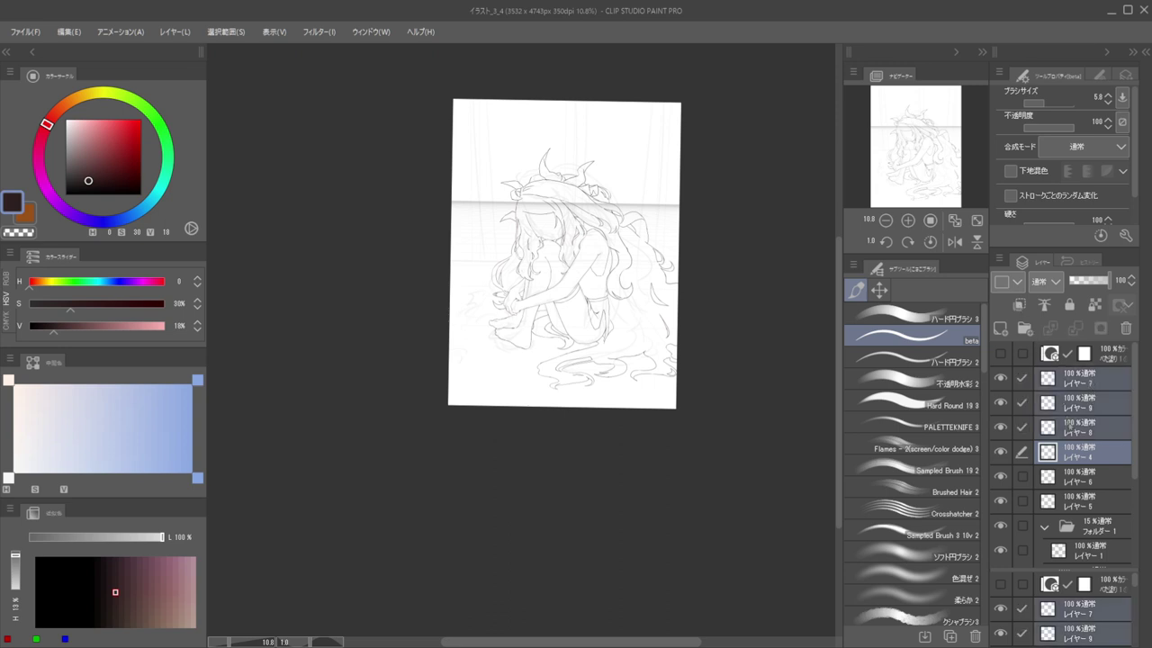
key("ctrl+g")
left_click(1044, 379)
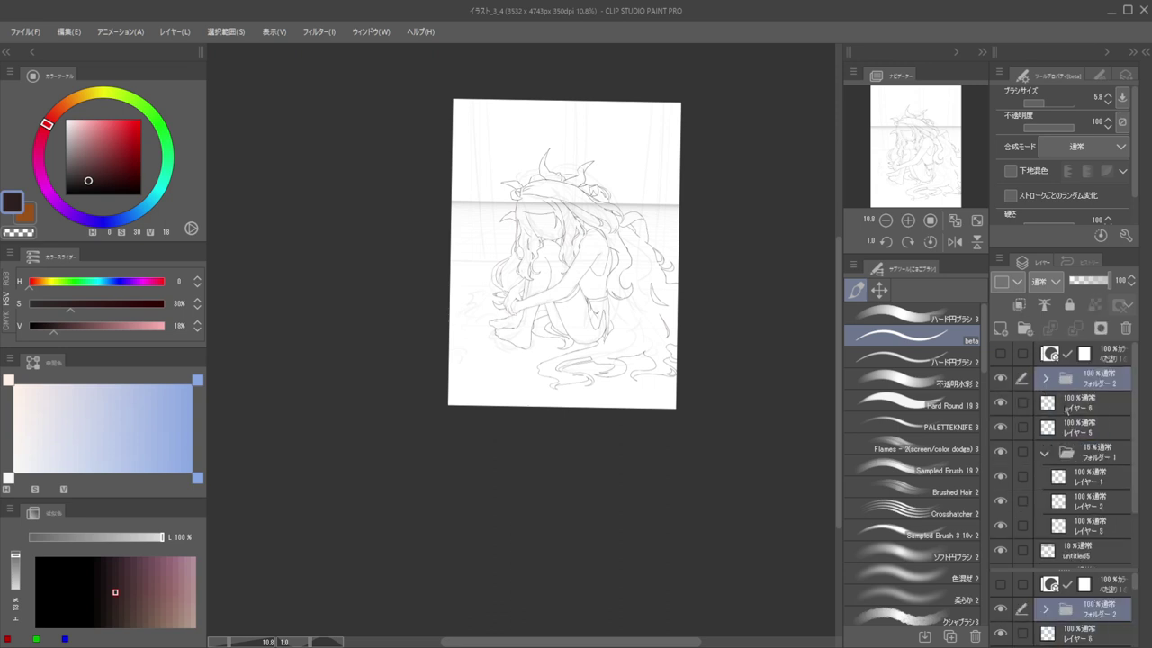
left_click(1066, 406)
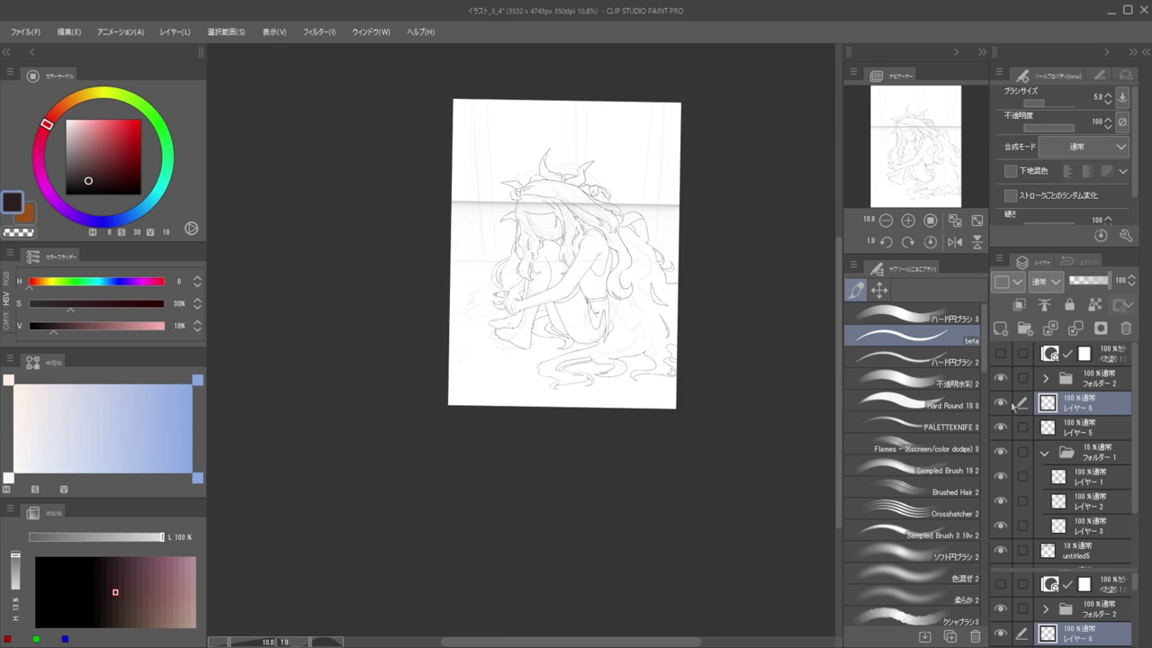
left_click(1004, 404)
left_click(1004, 423)
left_click(1004, 423)
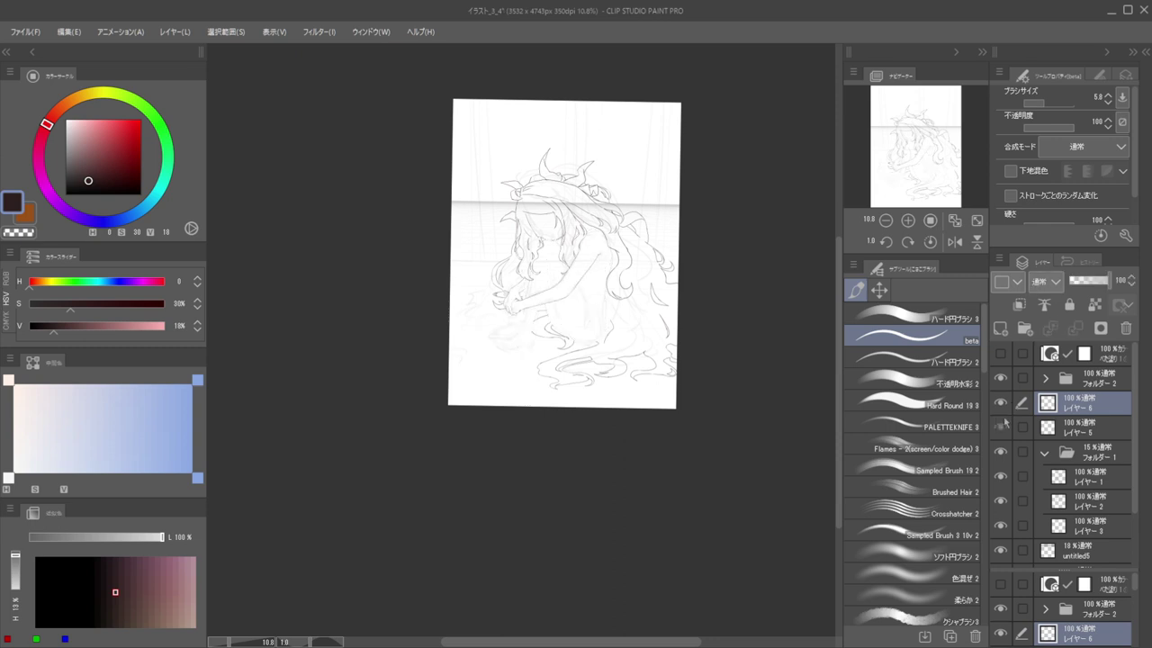
left_click(1005, 424)
left_click(1004, 424)
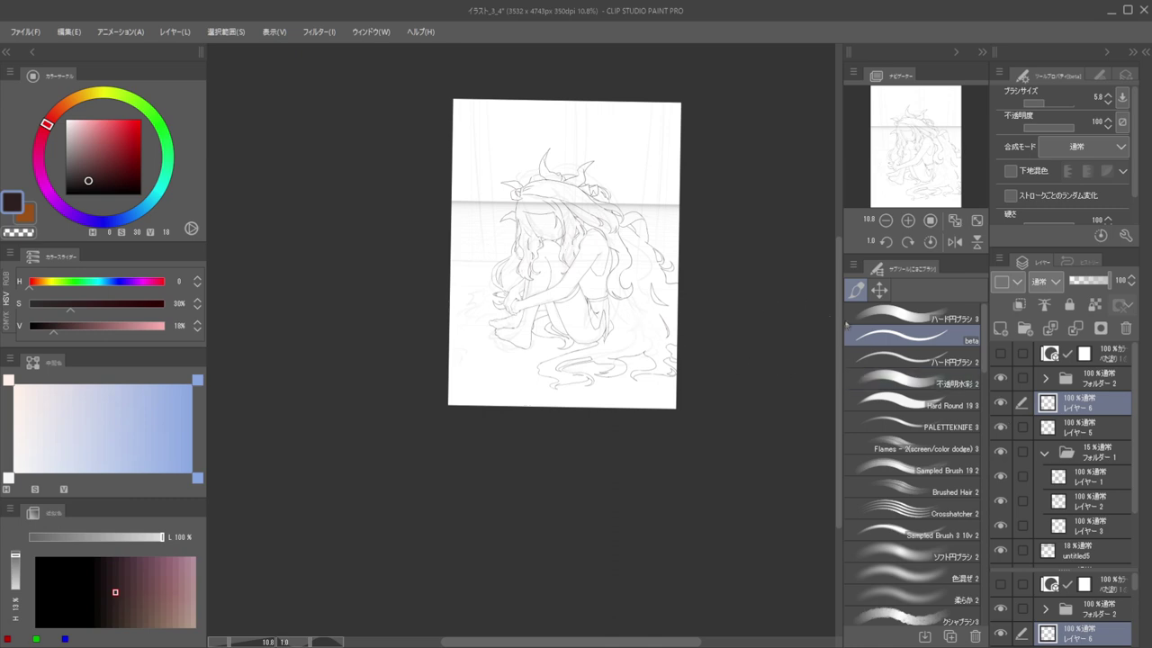
left_click(999, 407)
left_click(998, 407)
Zoom onto the hugging arm and outline it with a freehand lasso selection
left_click_drag(647, 247, 568, 445)
left_click_drag(558, 381, 607, 309)
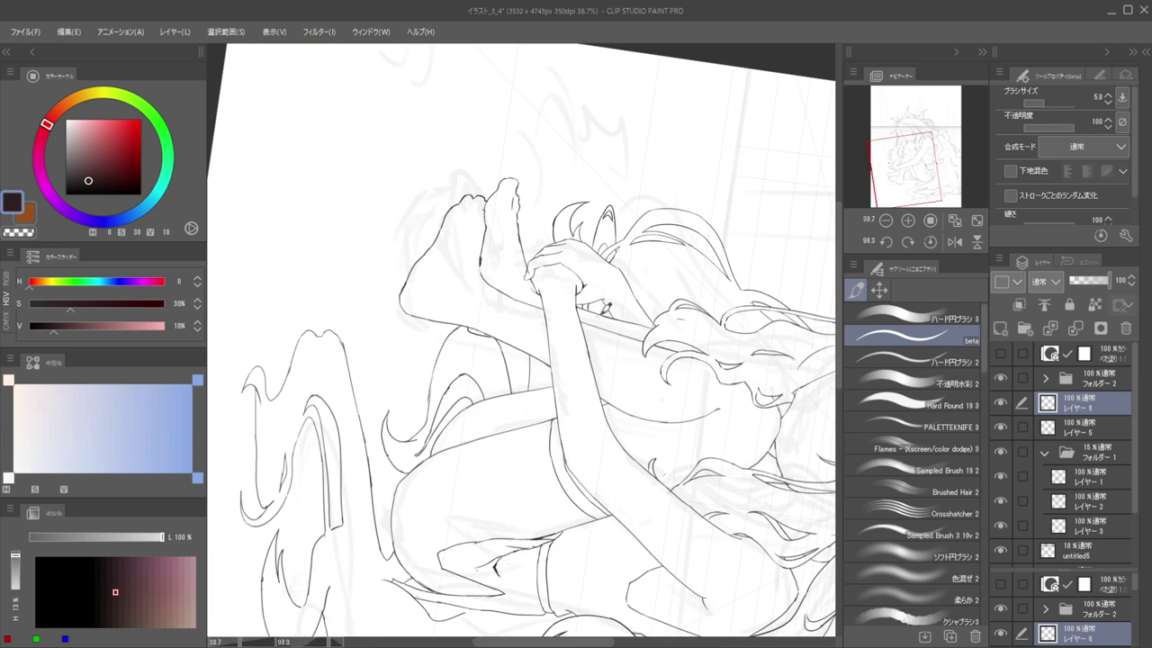
left_click(878, 288)
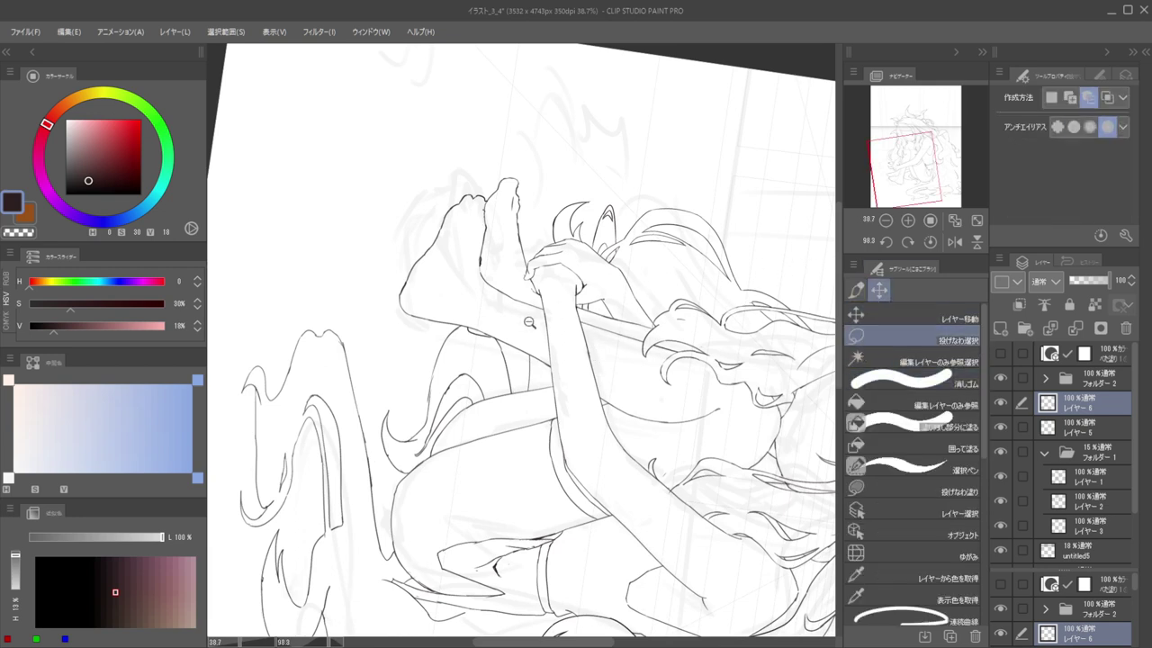
left_click_drag(529, 322, 559, 289)
mouse_move(531, 230)
left_mouse_down()
mouse_move(528, 248)
mouse_move(531, 227)
mouse_move(561, 225)
mouse_move(599, 368)
mouse_move(576, 278)
left_mouse_up()
scroll(576, 278, "down", 4)
left_click(553, 277)
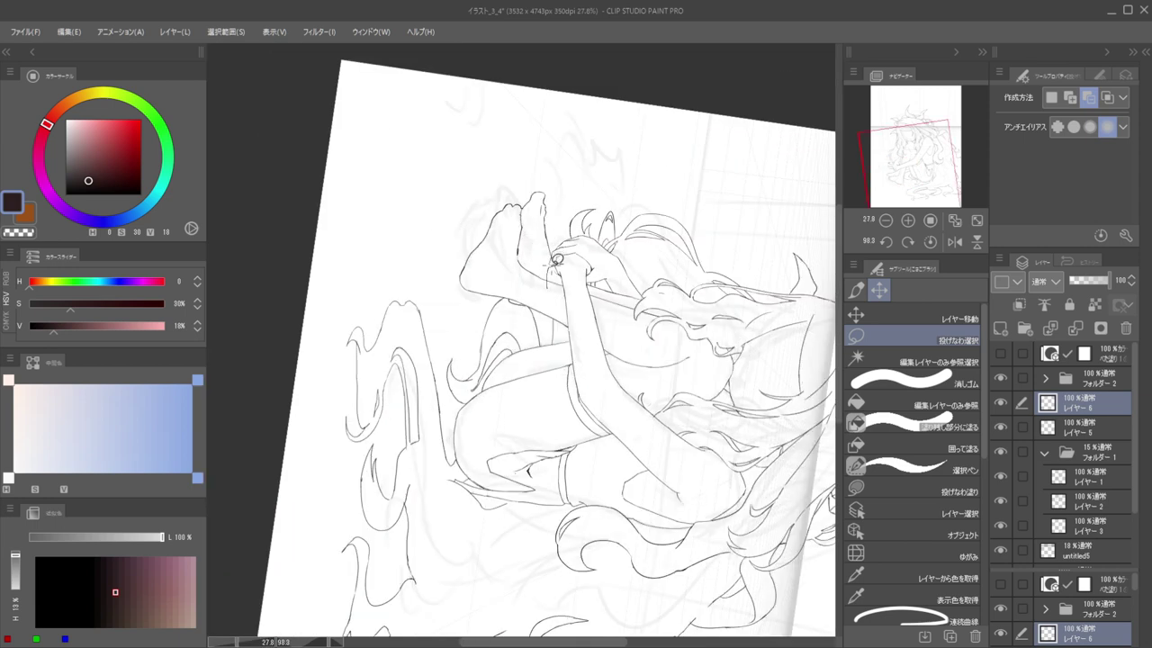
mouse_move(576, 271)
left_mouse_down()
mouse_move(604, 375)
mouse_move(584, 414)
mouse_move(550, 270)
left_mouse_up()
scroll(572, 269, "up", 2)
Rotate the selected arm slightly counter-clockwise around a pivot at the elbow
key("ctrl+t")
left_click_drag(605, 466, 605, 470)
left_click_drag(671, 288, 667, 288)
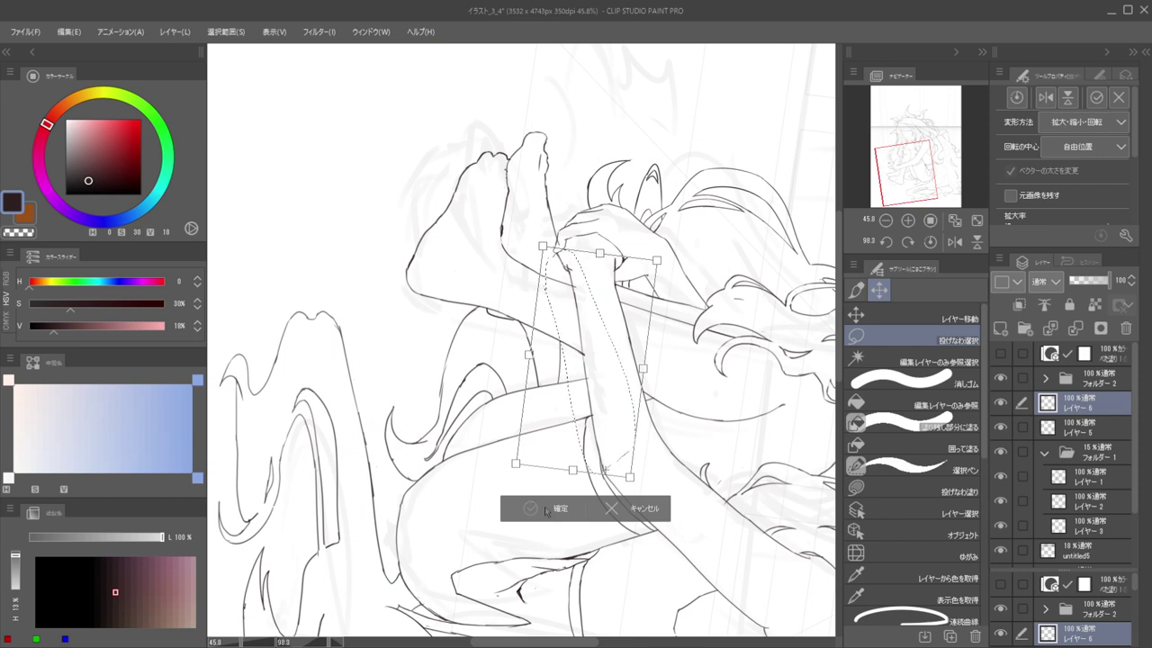
key("Return")
scroll(580, 239, "up", 10)
Pick the arm's layer and erase the stray line near the wrist
key("ctrl+d")
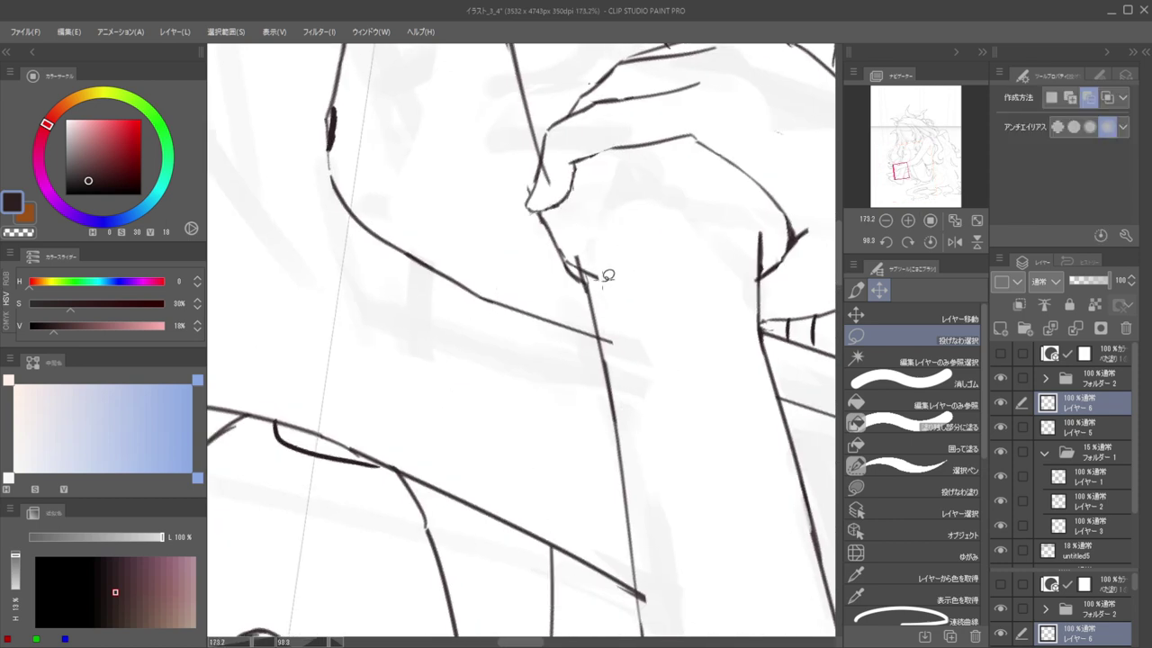
left_click(596, 277, "ctrl+shift")
key("e")
mouse_move(576, 261)
left_mouse_down()
mouse_move(594, 224)
mouse_move(480, 170)
mouse_move(405, 211)
left_mouse_up()
scroll(577, 241, "down", 10)
left_click_drag(513, 205, 607, 235)
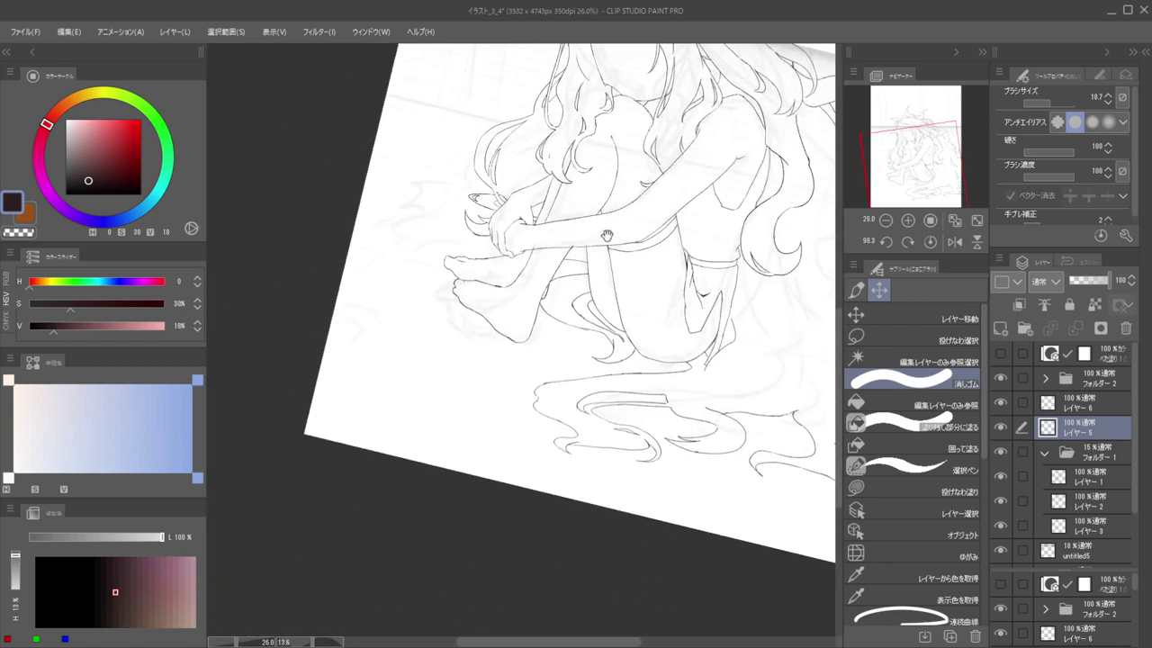
scroll(607, 235, "up", 8)
key("ctrl+shift")
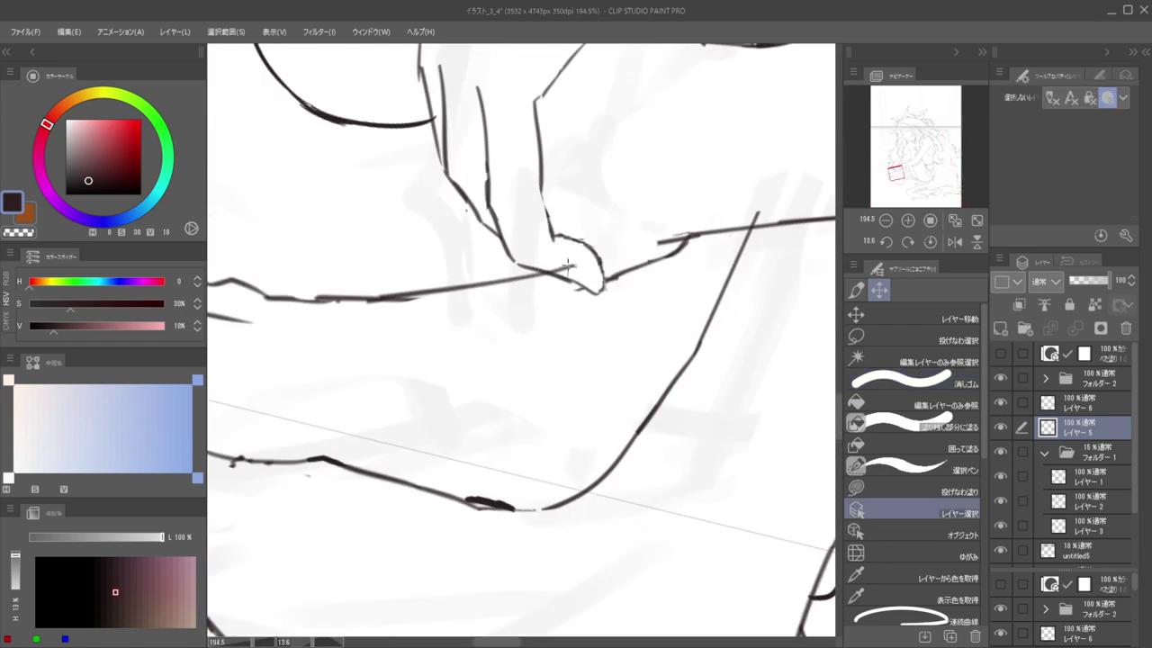
scroll(575, 229, "down", 9)
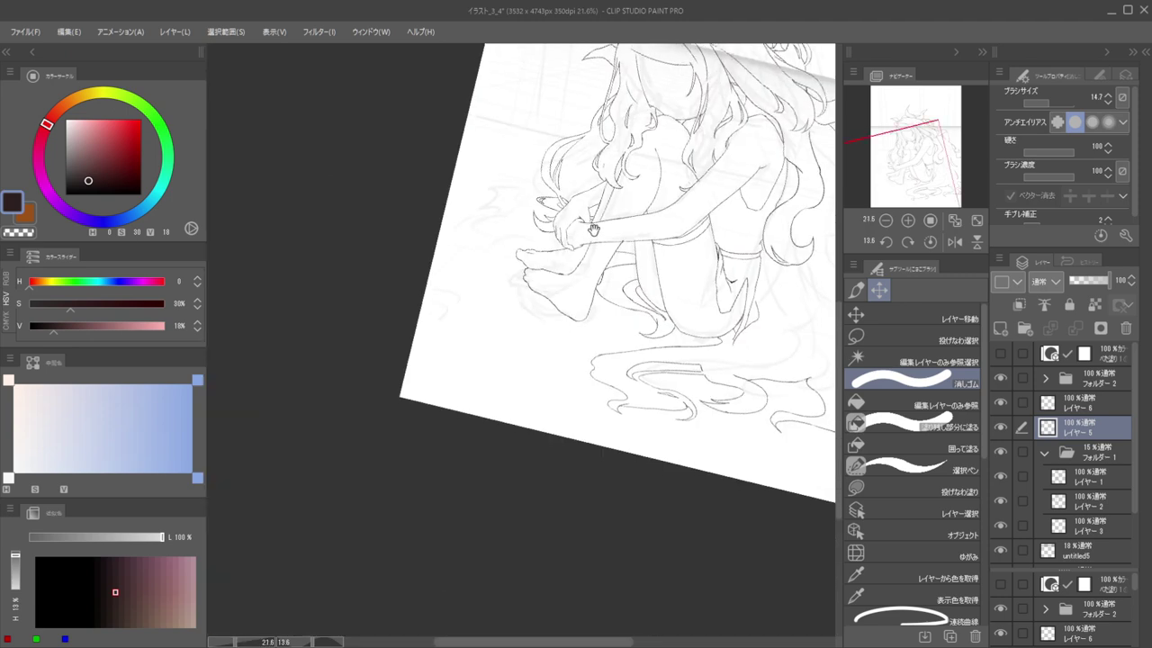
scroll(618, 245, "up", 8)
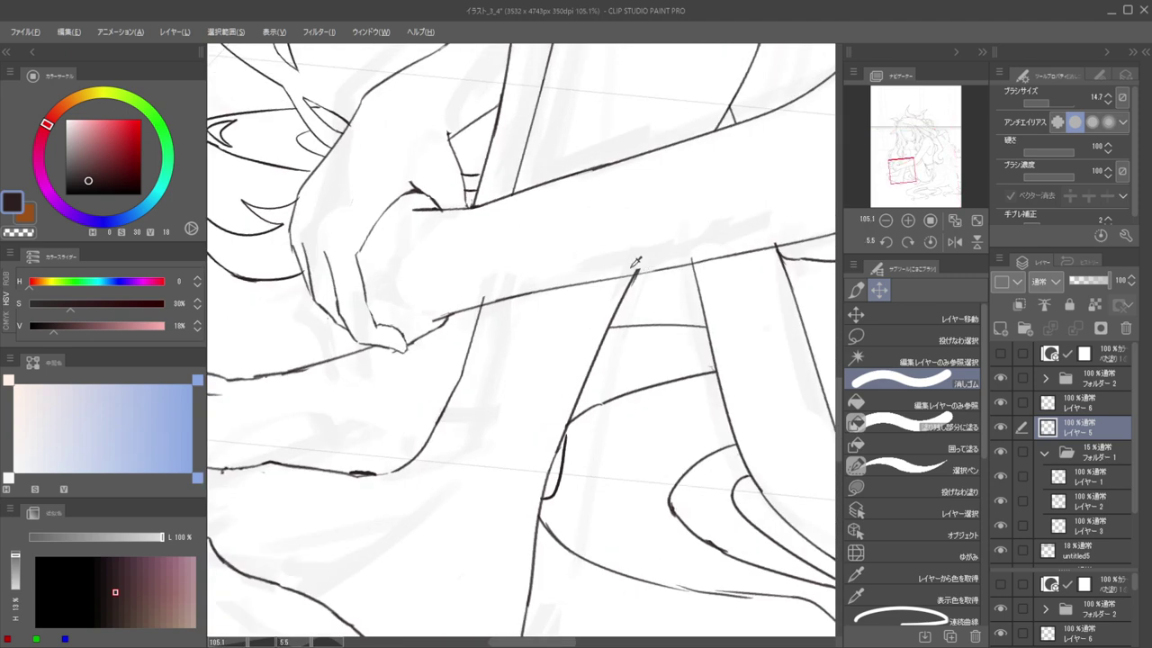
key("c")
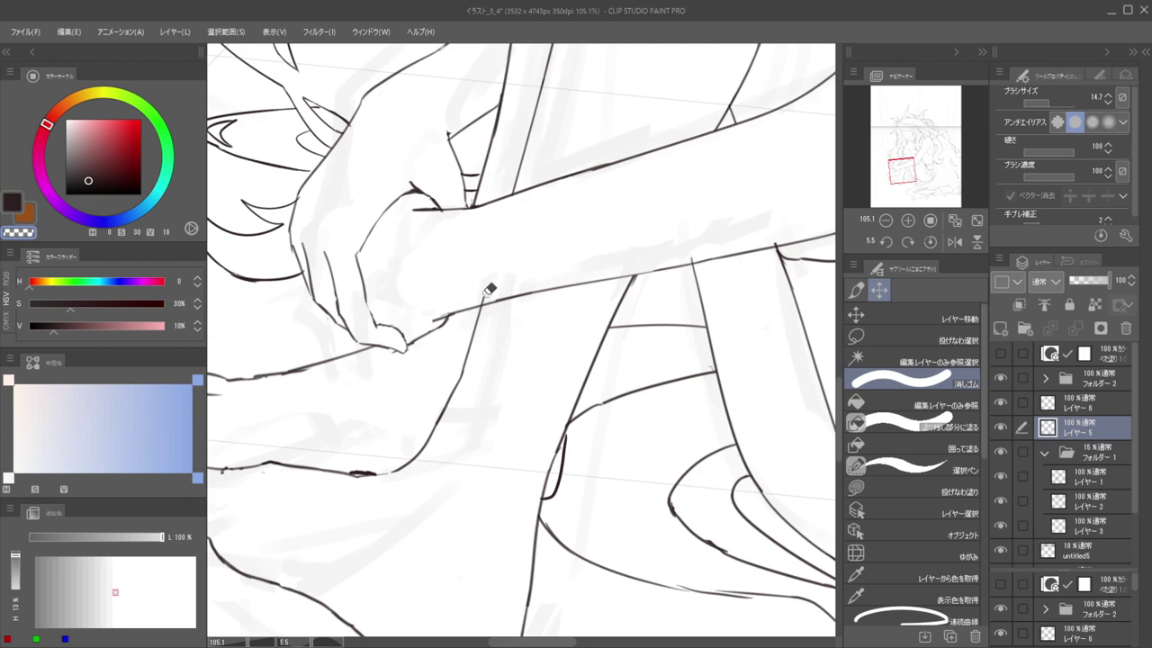
scroll(494, 244, "down", 8)
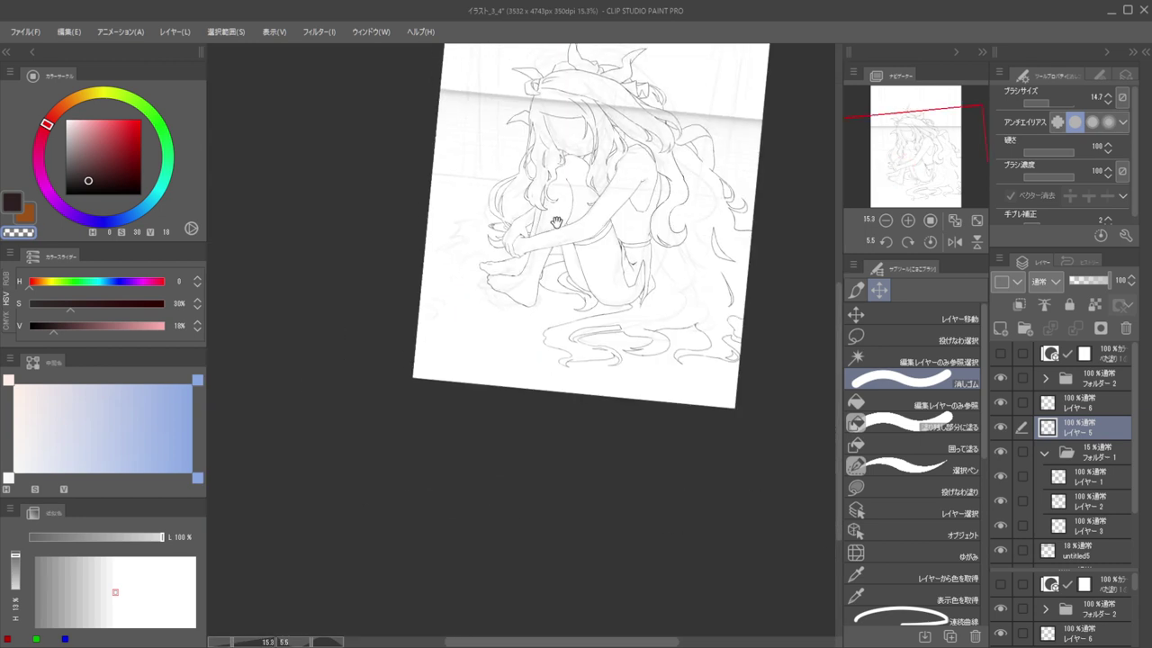
left_click_drag(547, 241, 597, 274)
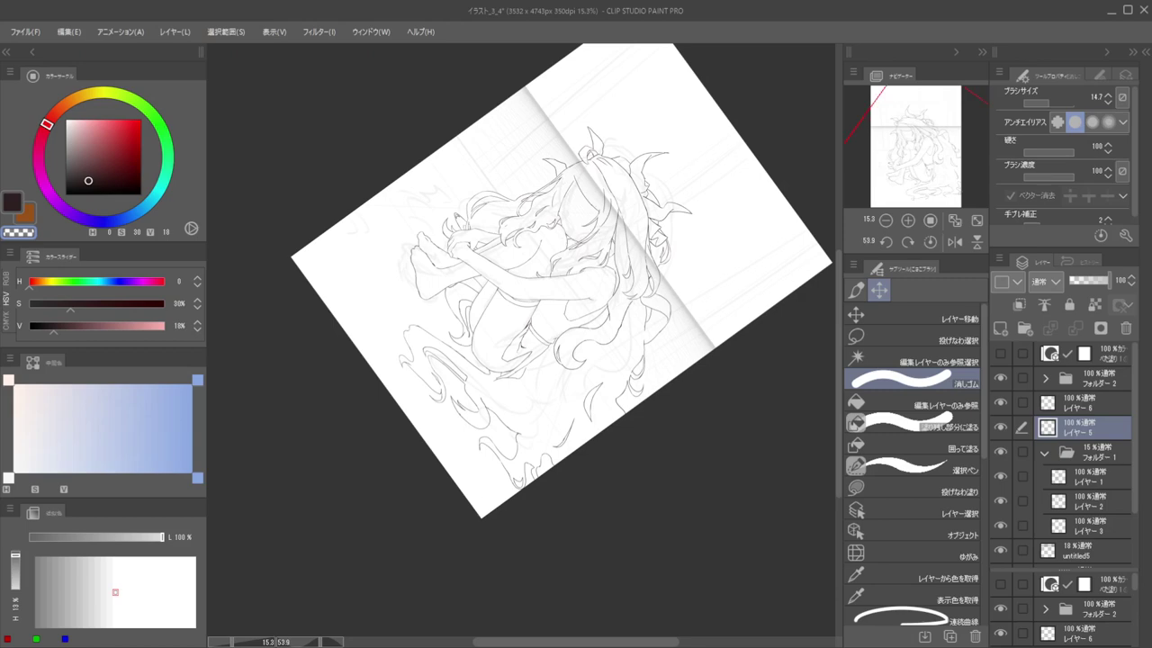
left_click_drag(566, 201, 608, 220)
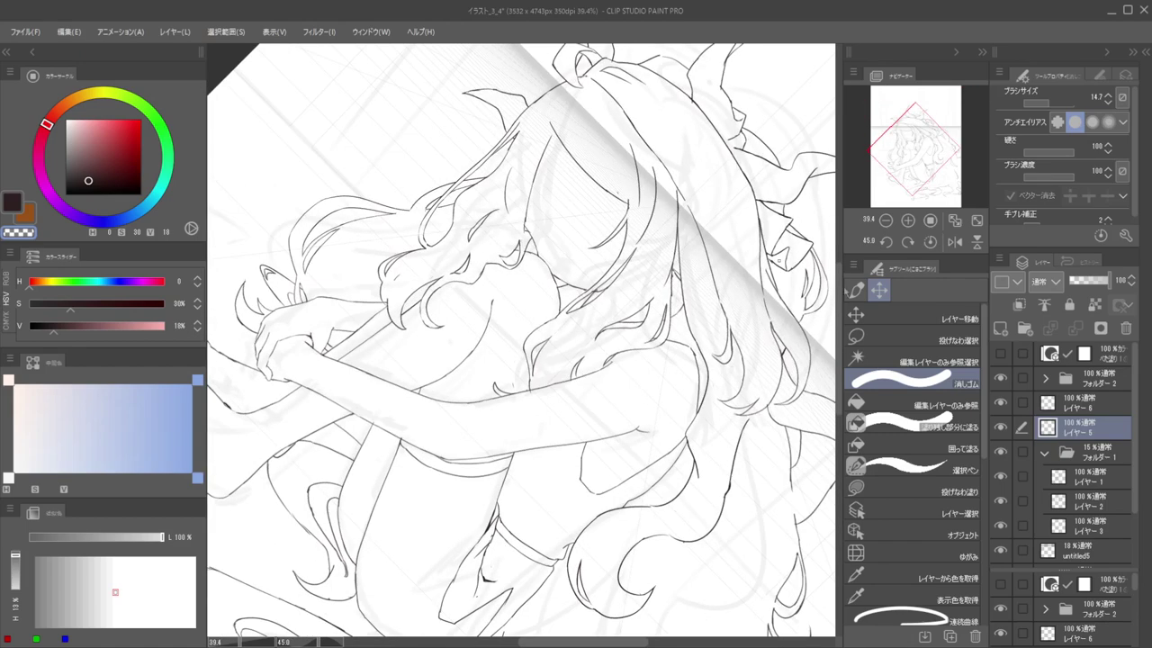
Inside フォルダー2, add a new layer and フォルダー3, then move レイヤー10 into フォルダー3
left_click(1044, 380)
left_click(1045, 380)
left_click(1044, 379)
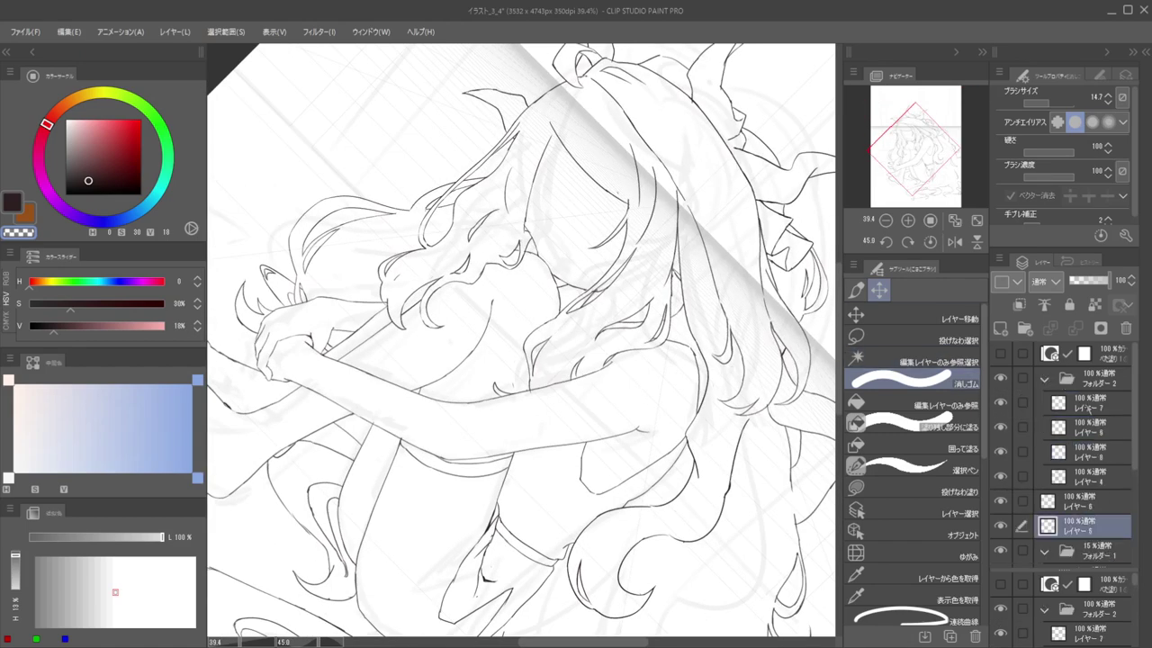
left_click(1067, 402)
left_click(1000, 327)
left_click(1024, 328)
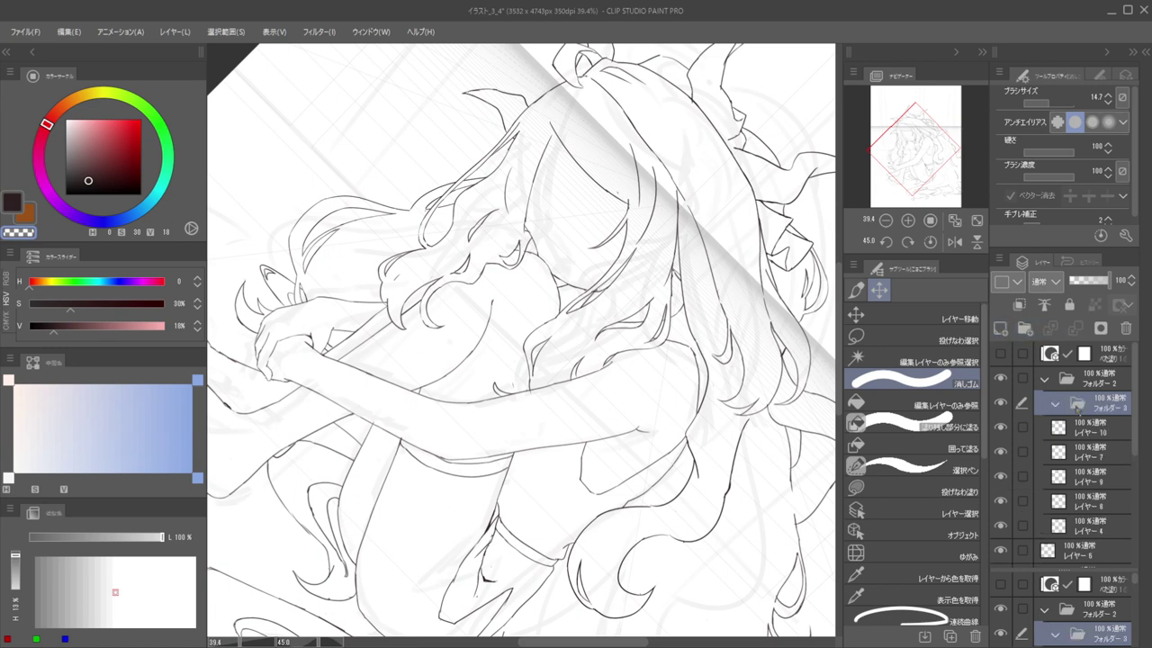
left_click_drag(1088, 428, 1089, 407)
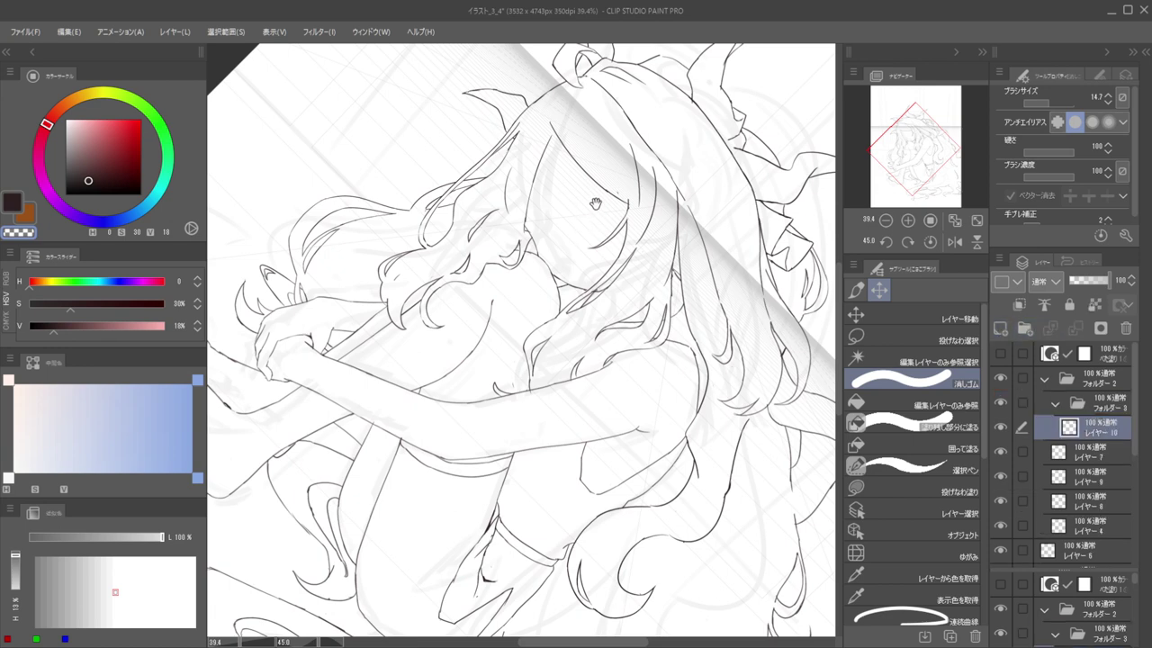
Draw a short closed mouth line in the dark colour, redoing it as a shorter stroke
key("p")
left_click_drag(606, 226, 568, 236)
scroll(574, 240, "up", 3)
key("c")
left_click_drag(575, 287, 593, 284)
key("ctrl+z")
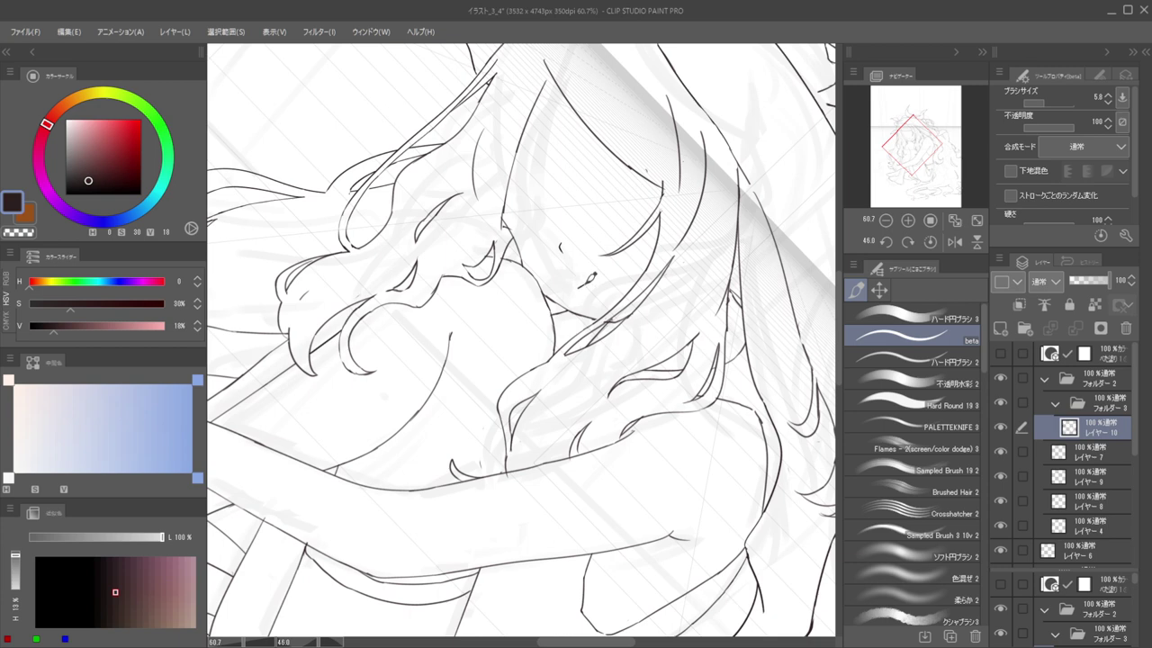
key("ctrl+z")
key("ctrl+z")
left_click_drag(585, 267, 577, 278)
Erase the curved mouth stroke and check the face with the canvas briefly mirrored
scroll(573, 236, "down", 5)
left_click_drag(679, 241, 574, 192)
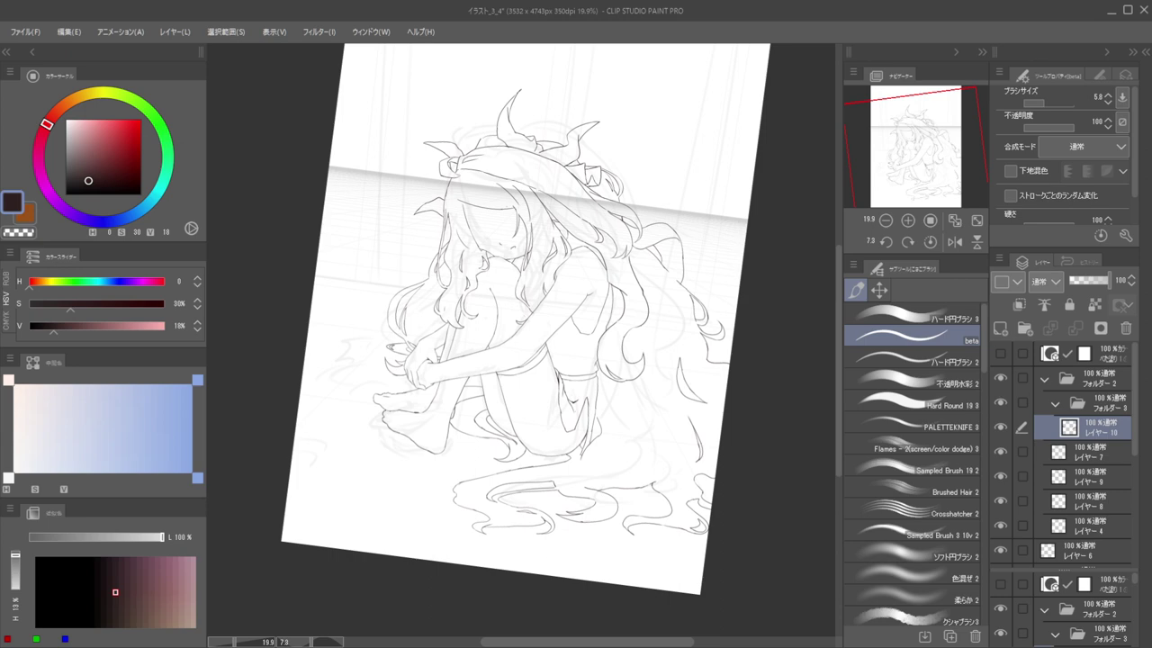
left_click_drag(534, 245, 612, 274)
scroll(585, 267, "up", 8)
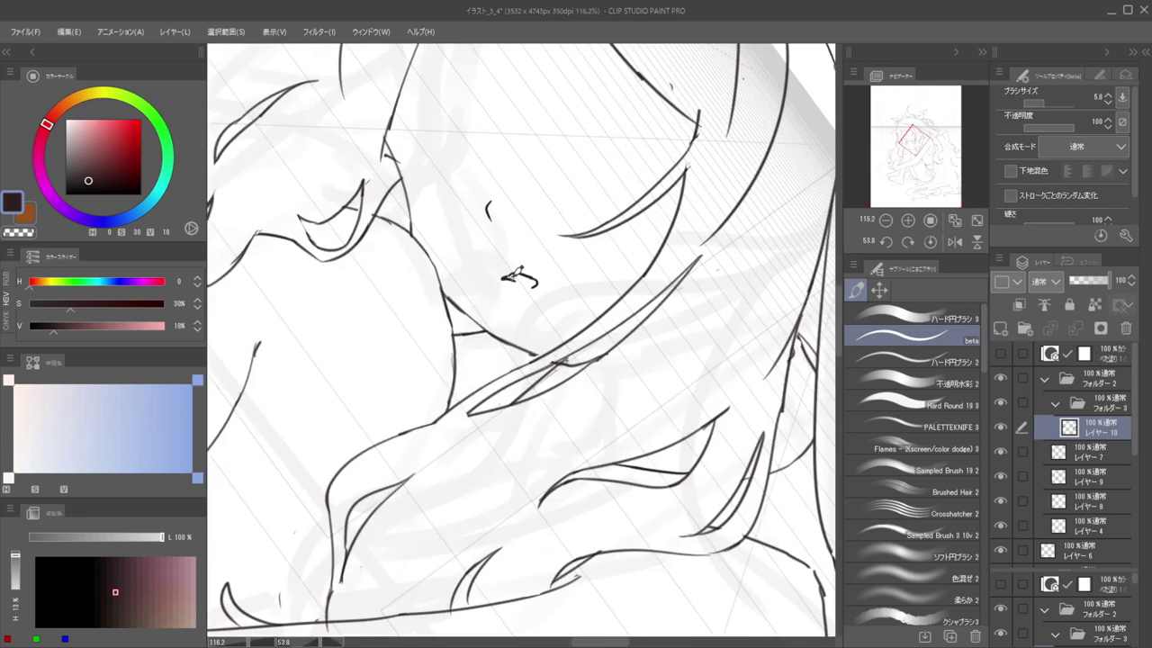
key("e")
mouse_move(534, 283)
left_mouse_down()
mouse_move(506, 278)
mouse_move(534, 284)
left_mouse_up()
key("b")
key("ctrl+z")
scroll(540, 242, "down", 5)
key("h")
left_click_drag(608, 196, 630, 284)
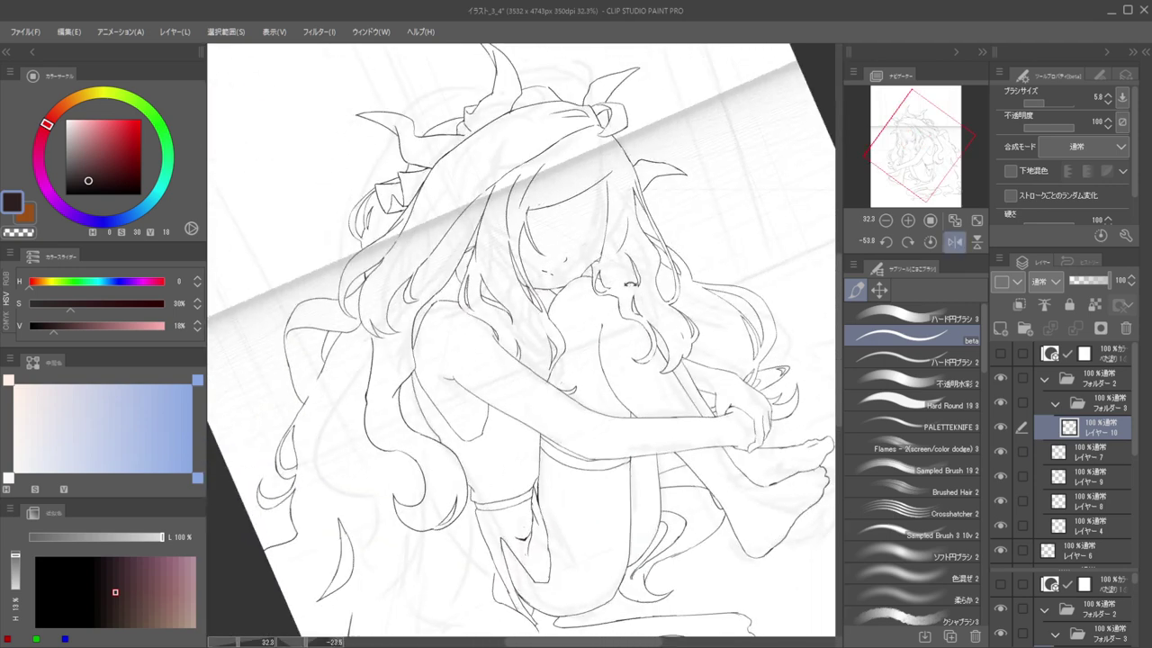
key("h")
left_click_drag(646, 241, 667, 293)
scroll(500, 275, "up", 5)
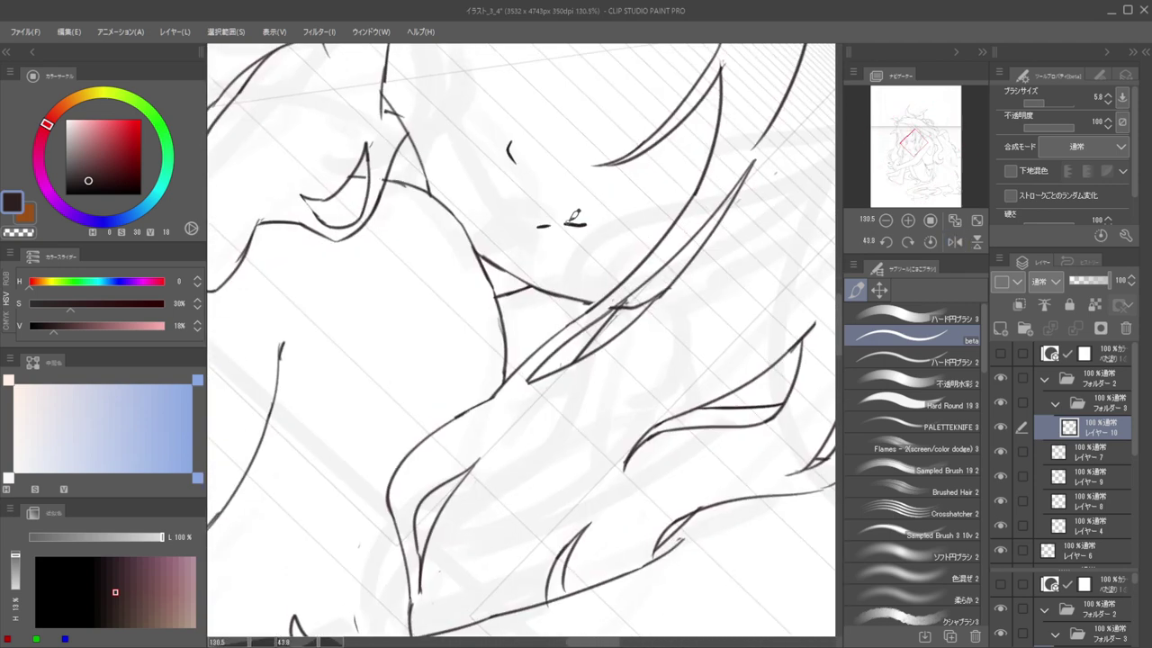
Adjust the pen size and colour, then add a new raster layer for the eyelids
key("e")
key("b")
key("c")
key("[")
key("bracketright")
key("bracketright")
key("bracketright")
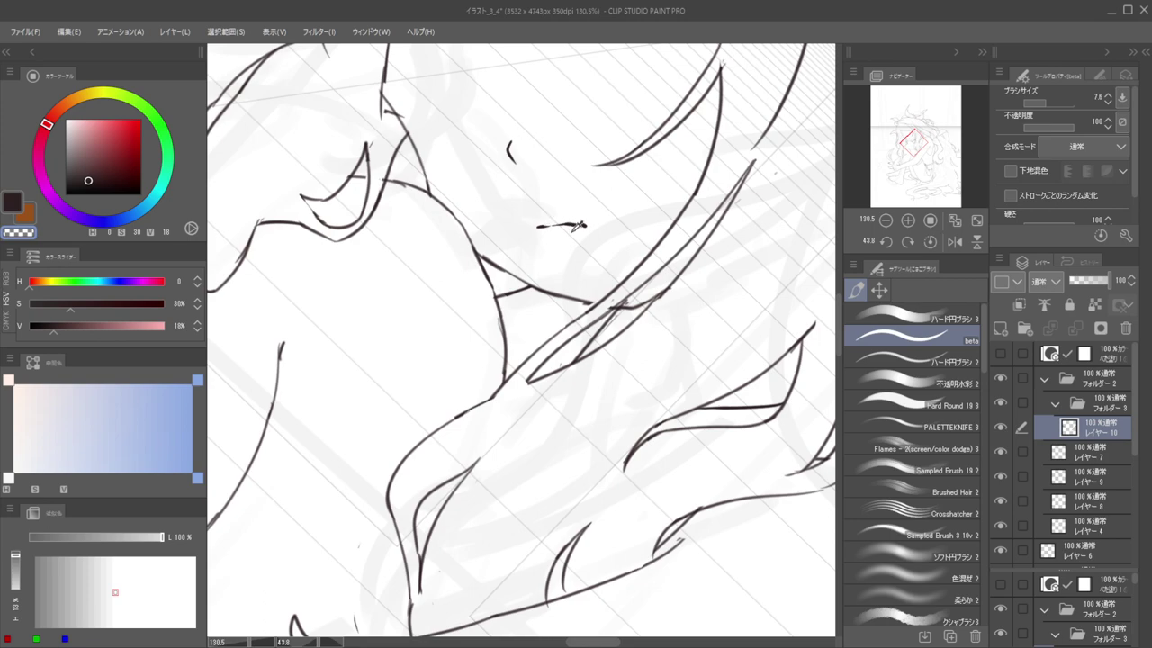
key("c")
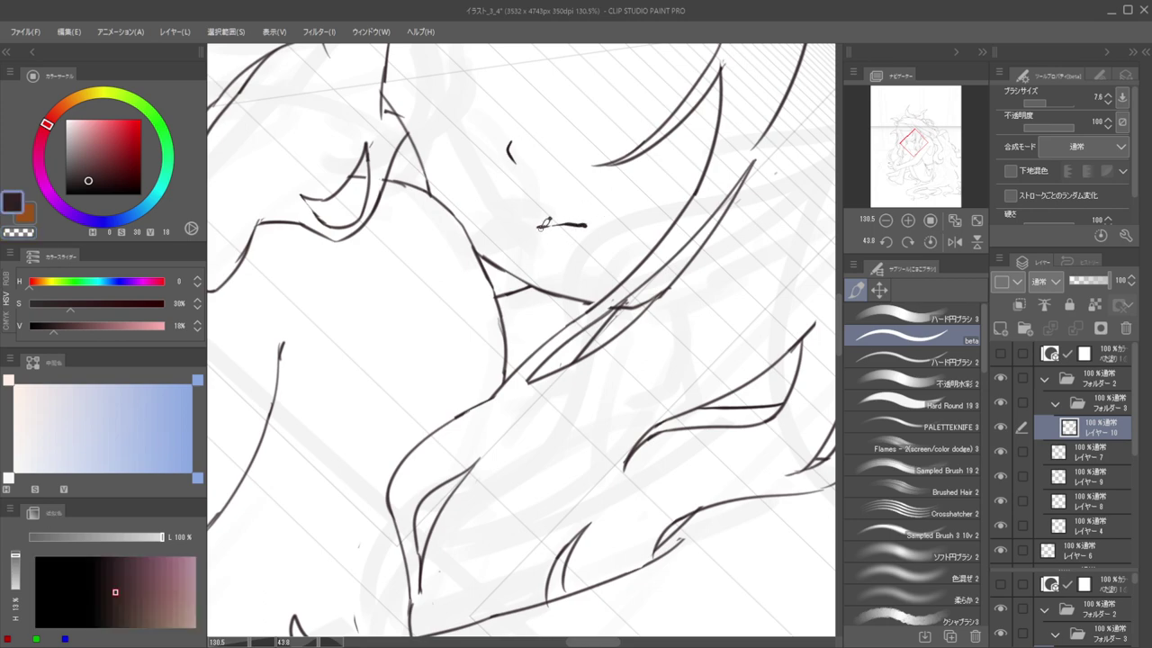
mouse_move(536, 217)
left_mouse_down()
mouse_move(504, 209)
mouse_move(529, 290)
mouse_move(517, 283)
mouse_move(522, 231)
mouse_move(542, 226)
left_mouse_up()
scroll(551, 241, "up", 3)
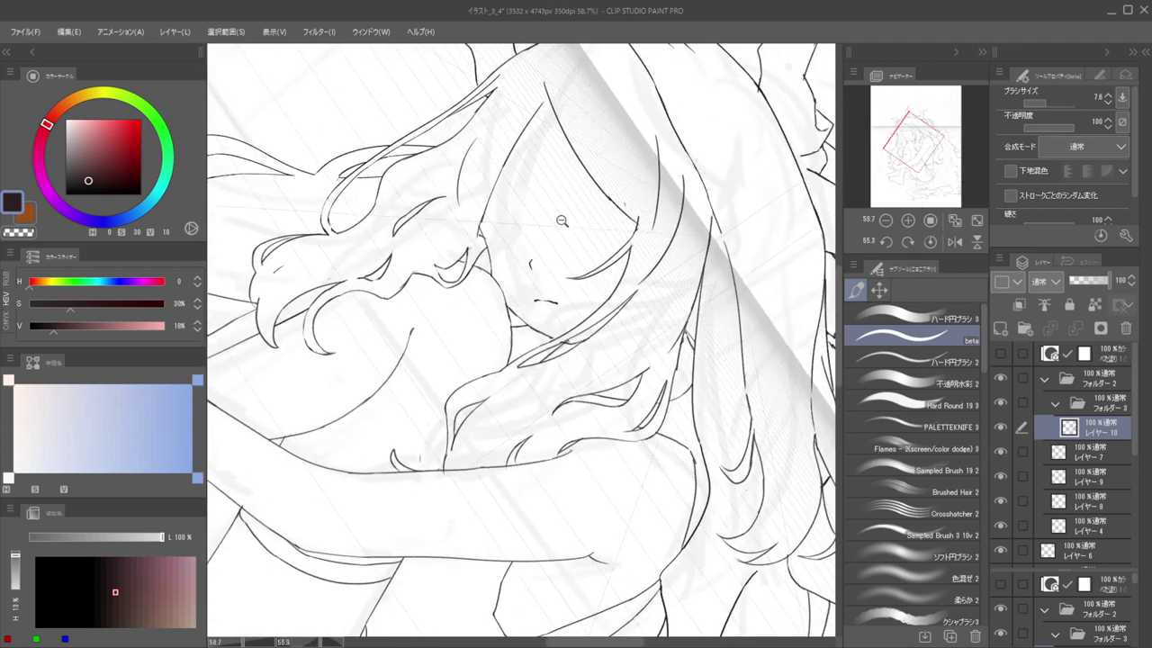
scroll(559, 209, "up", 2)
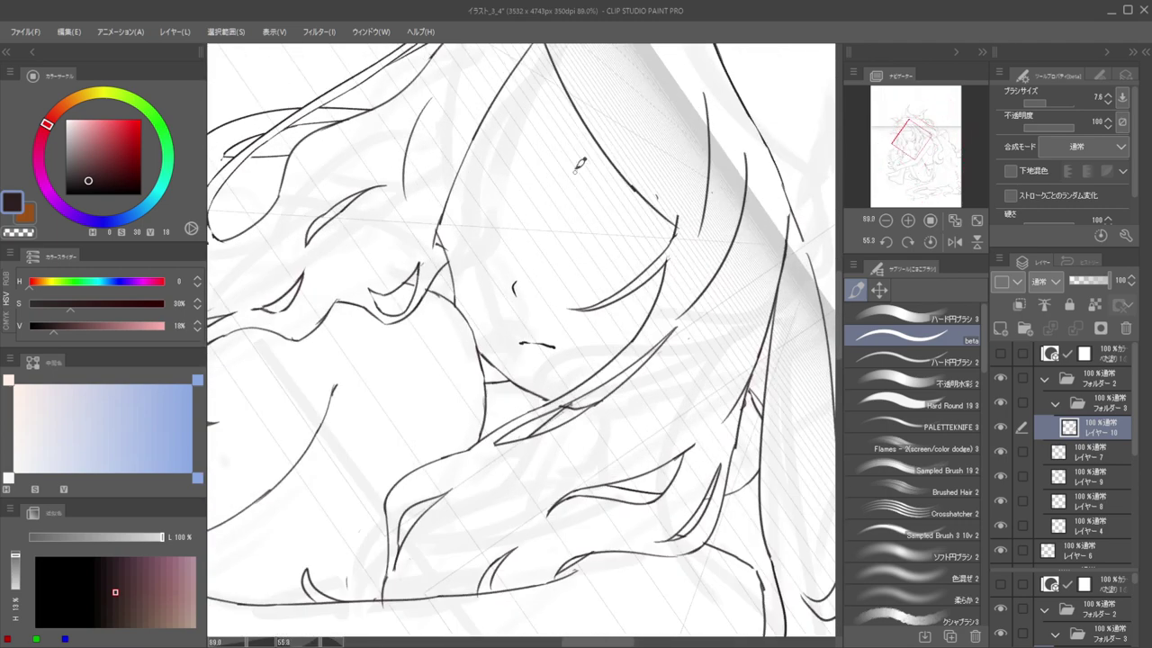
left_click(1000, 328)
Try several closed-eye lid strokes, undoing them and thinning the pen for a finer line
left_click_drag(570, 241, 645, 238)
key("ctrl+z")
left_click_drag(576, 254, 677, 236)
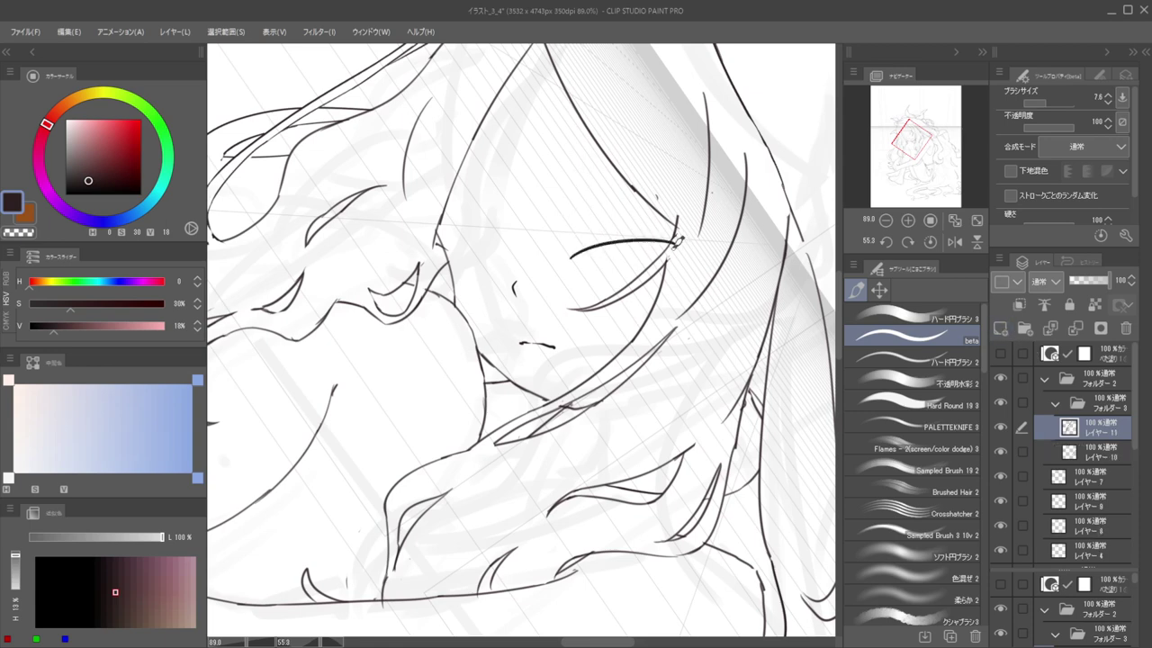
key("ctrl+z")
key("[")
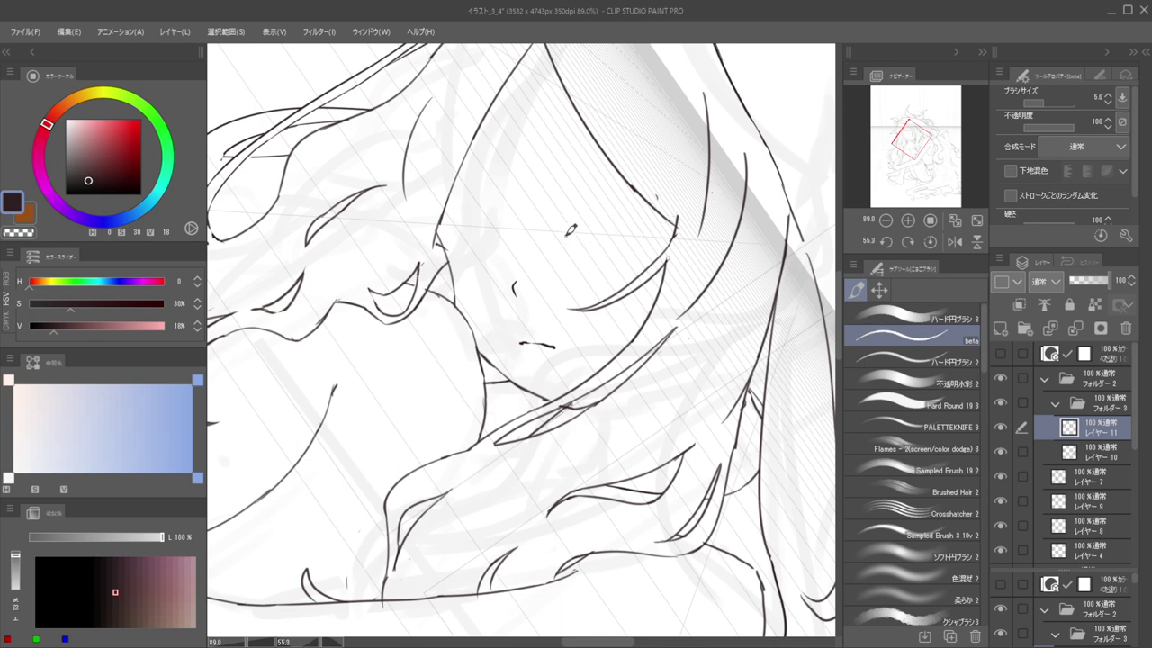
left_click_drag(563, 224, 681, 208)
Undo the upper eye stroke, erase the old closed-eye line, and redraw a short lid stroke
scroll(630, 236, "down", 9)
scroll(624, 223, "up", 5)
scroll(576, 244, "up", 5)
key("ctrl+z")
scroll(536, 232, "down", 2)
scroll(540, 231, "up", 1)
scroll(540, 231, "down", 2)
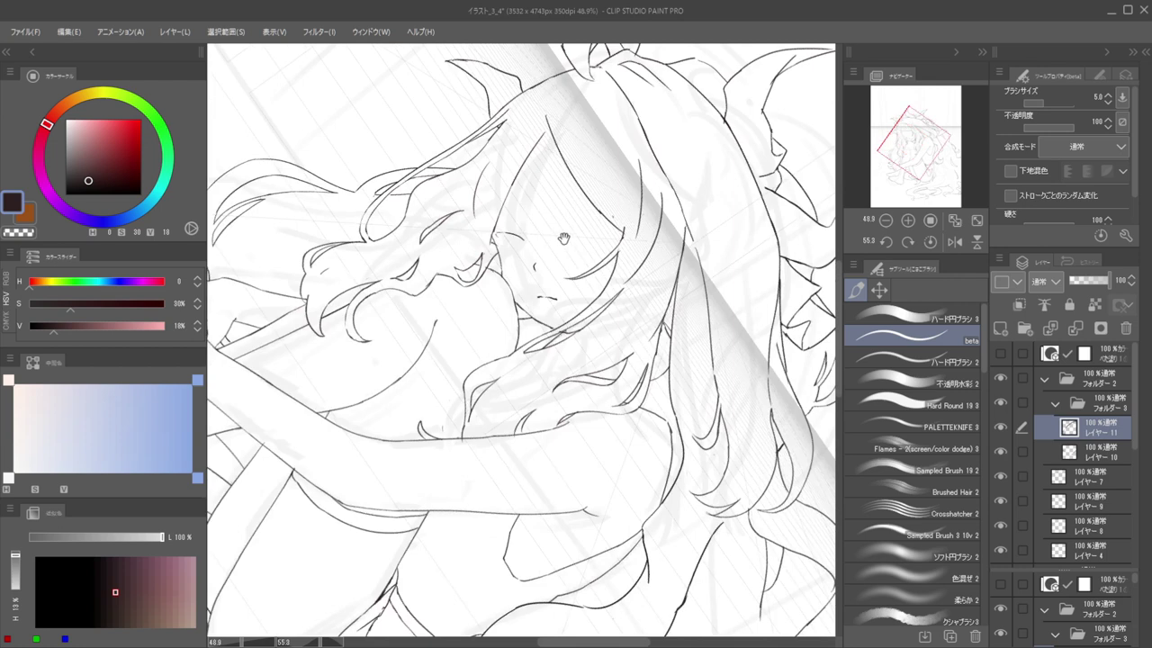
scroll(544, 237, "down", 2)
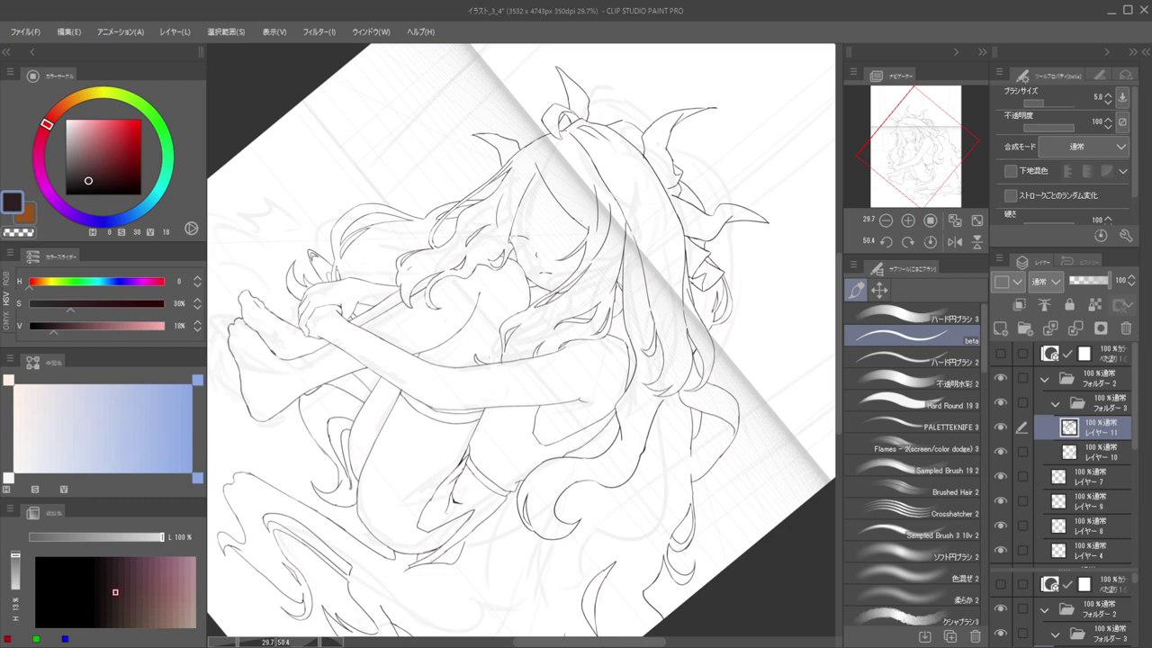
mouse_move(549, 234)
left_mouse_down()
mouse_move(571, 234)
mouse_move(463, 236)
left_mouse_up()
key("e")
key("p")
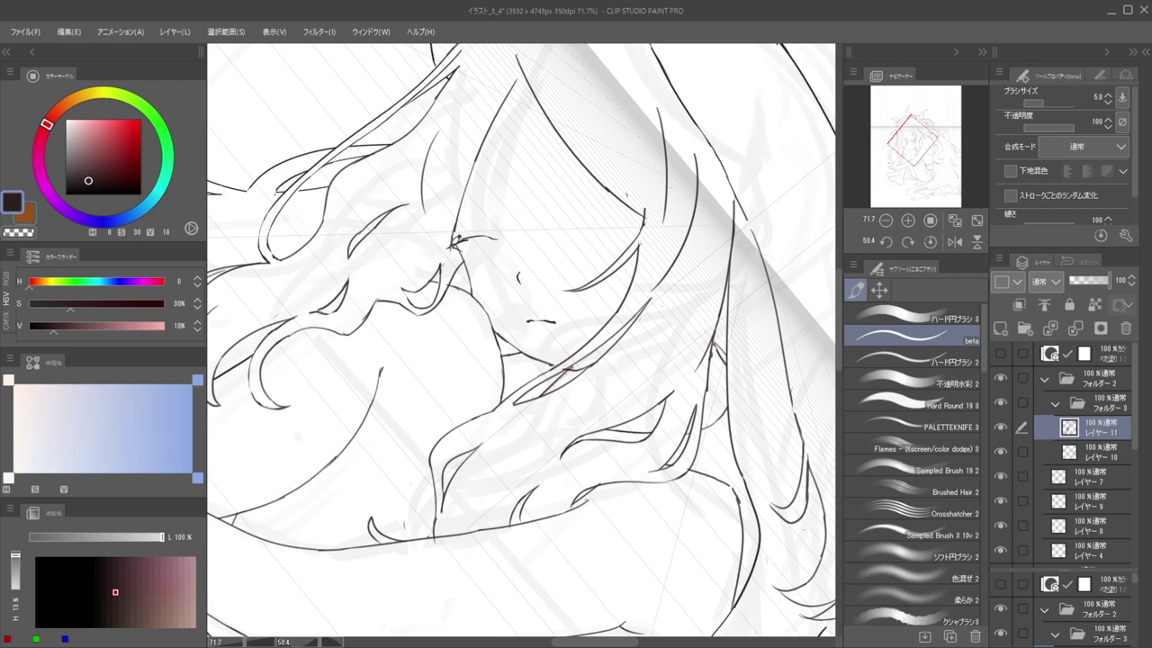
Move Folder 3 out of Folder 2 so it sits above it
left_click(1056, 402)
left_click(1078, 426)
left_click(1084, 403)
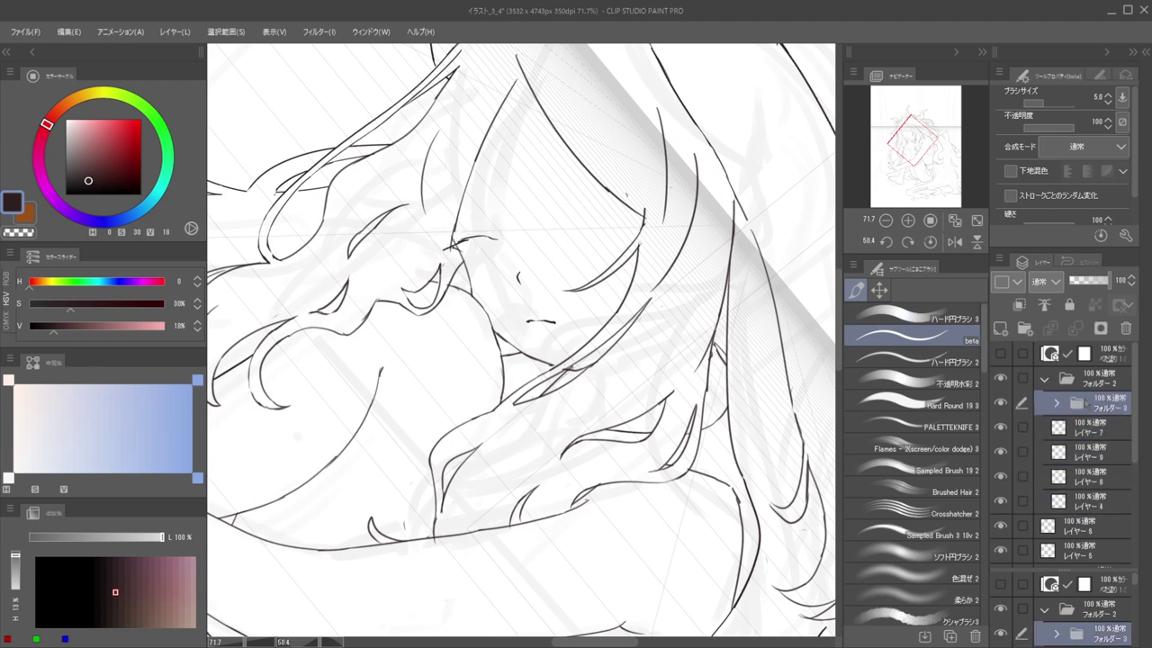
left_click_drag(1099, 403, 1094, 376)
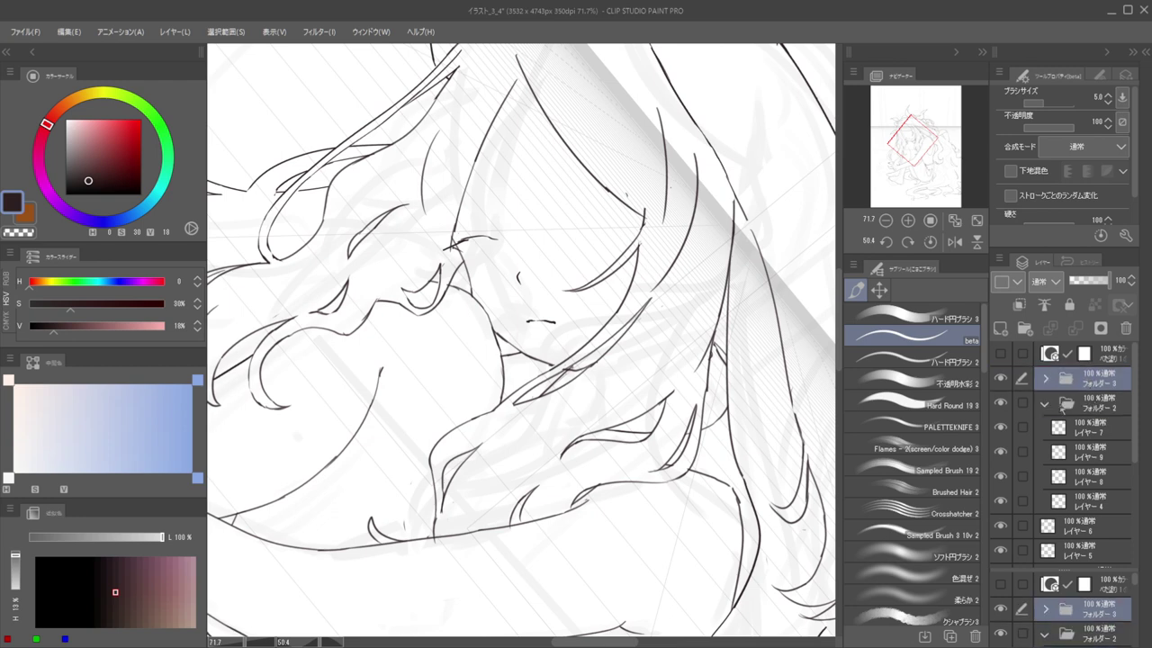
Group Layer 6 and Layer 5 into a new Folder 4
left_click(1062, 405)
left_click(1073, 428)
left_click(1084, 447, "ctrl")
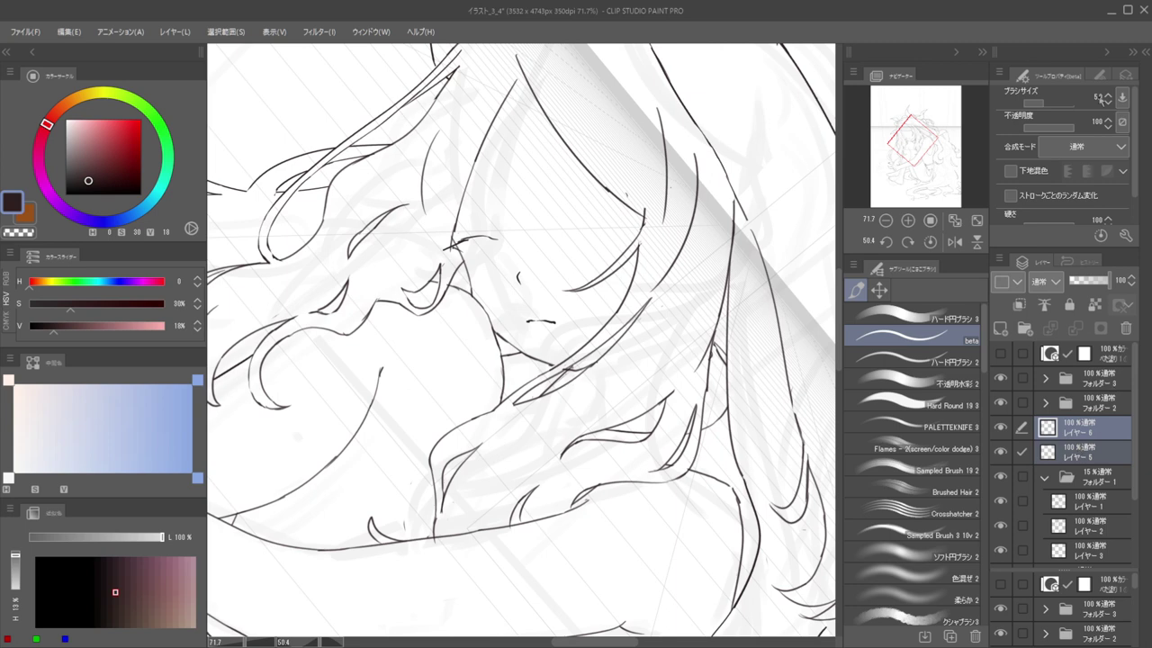
key("ctrl+g")
left_click(1046, 429)
Fade Folder 2 and Folder 4 to 27% opacity
left_click(1091, 402, "ctrl")
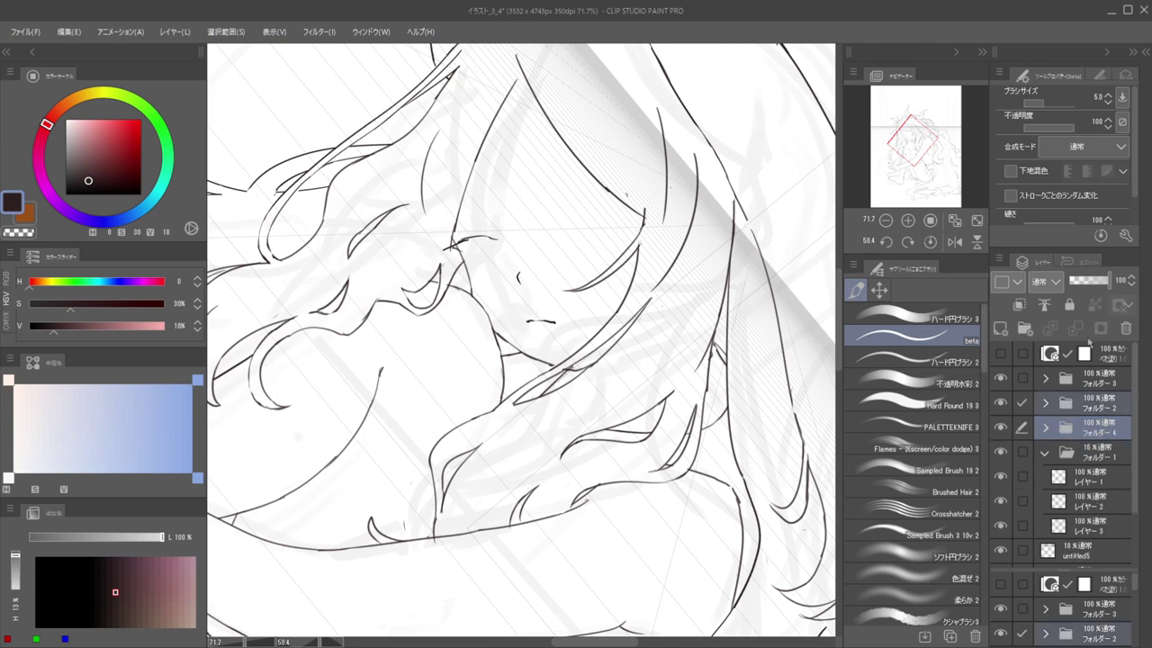
left_click(1087, 282)
left_click_drag(1084, 282, 1080, 282)
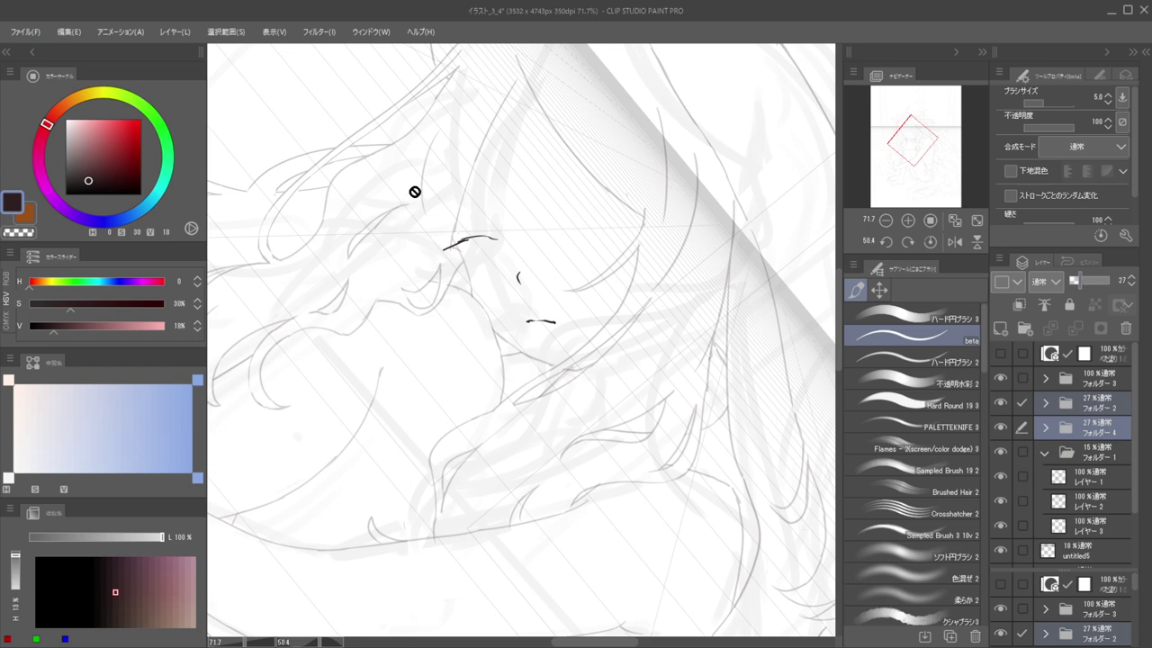
Check the face mirrored, pick the eye-line layer and erase the old upper eyelid stroke
scroll(526, 186, "down", 3)
key("h")
left_click_drag(553, 206, 629, 226)
key("h")
left_click_drag(478, 222, 562, 233)
key("e")
key("p")
left_click(530, 238, "ctrl+shift")
key("e")
key("b")
mouse_move(562, 233)
left_mouse_down()
mouse_move(522, 235)
mouse_move(537, 231)
mouse_move(509, 249)
mouse_move(554, 263)
mouse_move(509, 240)
mouse_move(534, 234)
left_mouse_up()
key("ctrl+z")
Select and shift the area around the eye, then undo the short right-eye stroke
left_click_drag(616, 236, 587, 237)
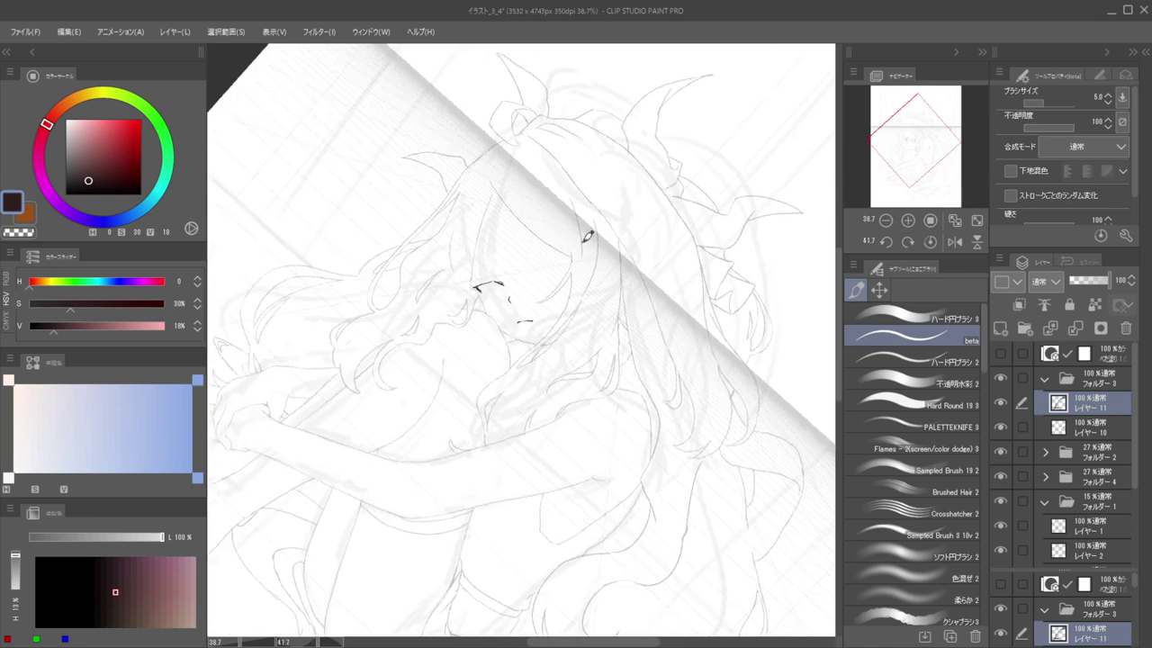
left_click(879, 291)
mouse_move(456, 261)
left_mouse_down()
mouse_move(538, 255)
mouse_move(478, 301)
mouse_move(455, 275)
left_mouse_up()
key("k")
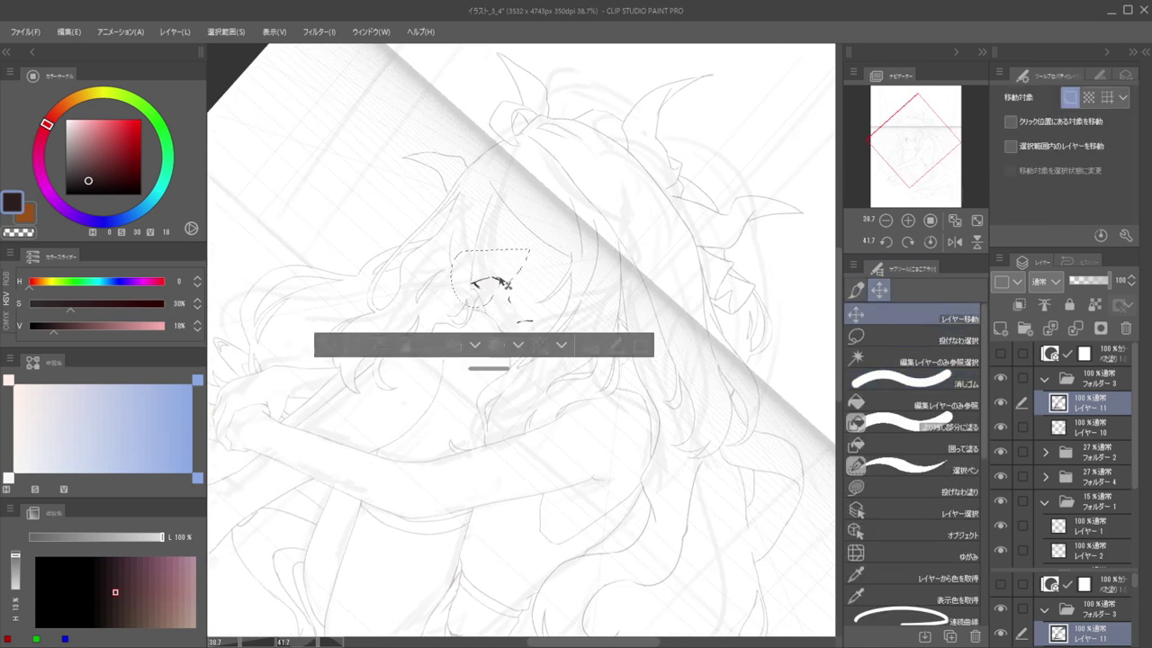
key("ctrl+d")
mouse_move(525, 270)
left_mouse_down()
mouse_move(561, 276)
mouse_move(577, 262)
mouse_move(646, 254)
left_mouse_up()
key("b")
key("ctrl+z")
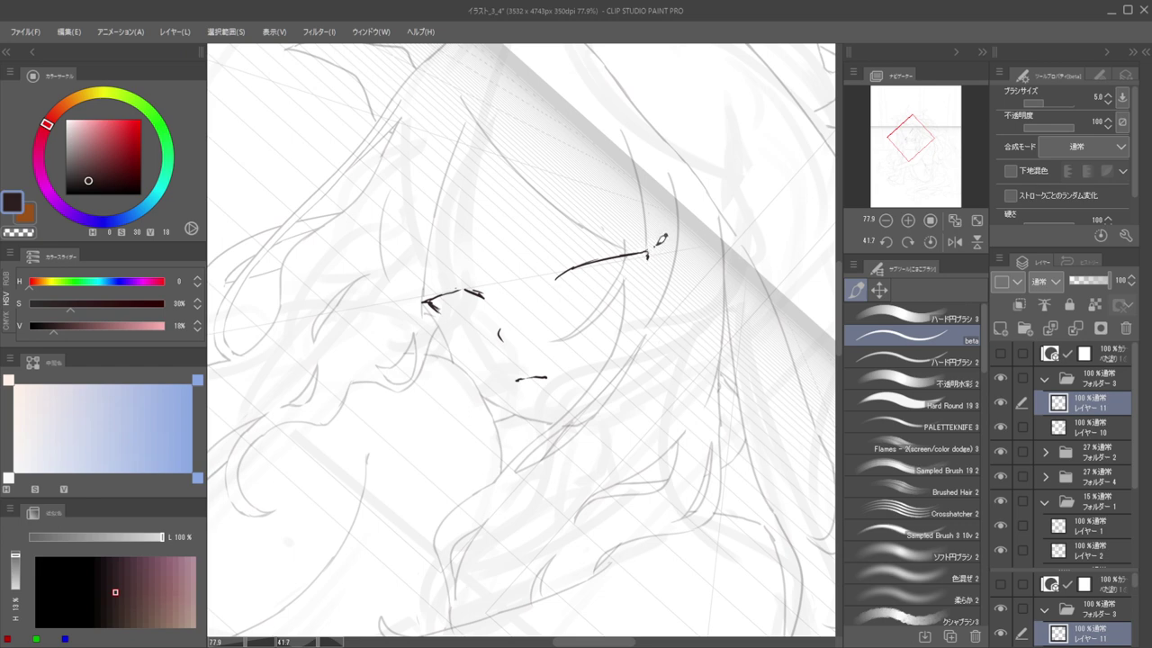
Add a flick at the lash line's outer end and trim its right tip with the eraser
left_click_drag(637, 255, 662, 243)
scroll(553, 274, "up", 2)
key("e")
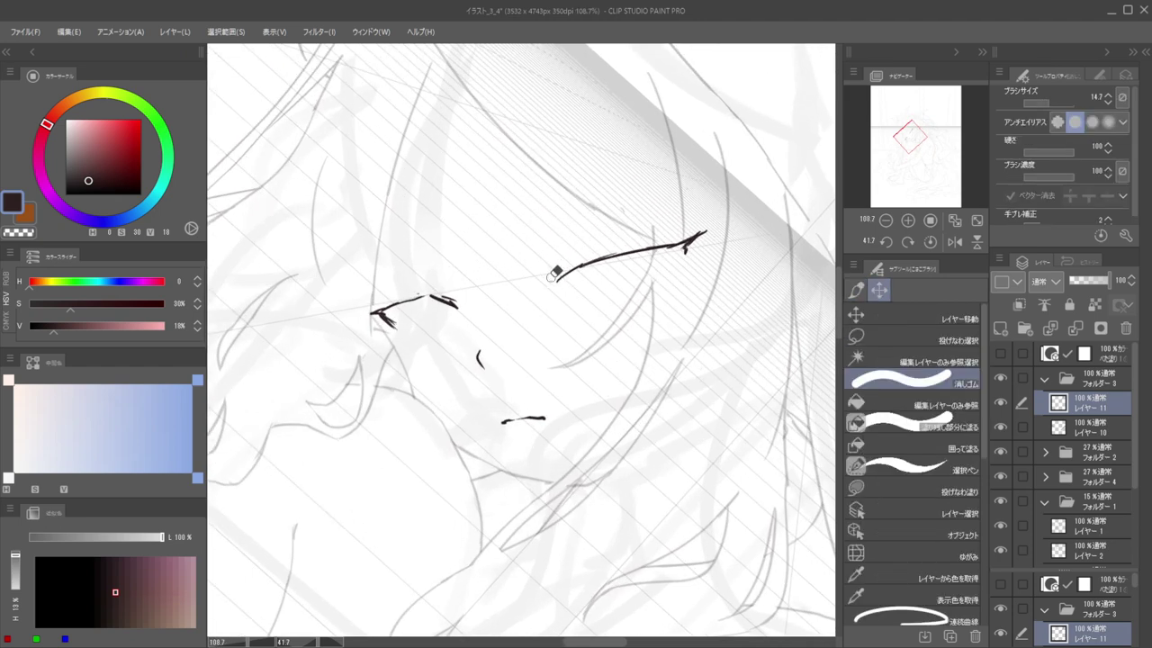
scroll(587, 245, "down", 3)
scroll(619, 258, "up", 2)
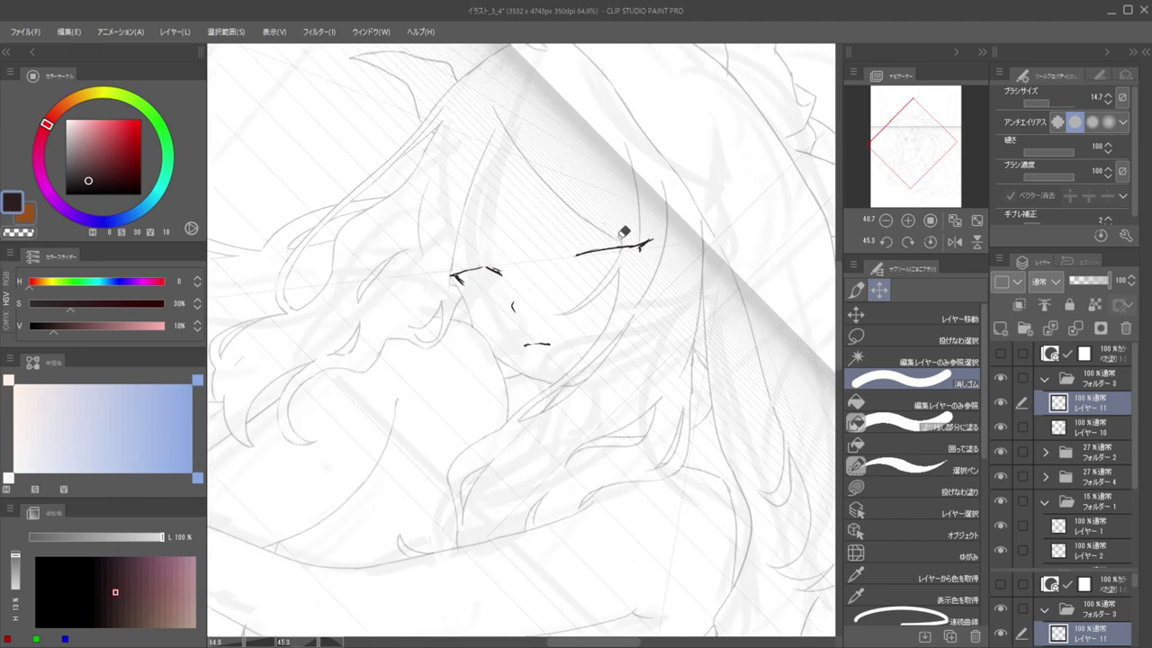
key("p")
key("e")
mouse_move(633, 248)
left_mouse_down()
mouse_move(640, 240)
mouse_move(628, 258)
left_mouse_up()
Undo the last eye stroke and try repositioning the right lash with a freehand selection and Layer Move
key("p")
key("ctrl+z")
left_click(879, 290)
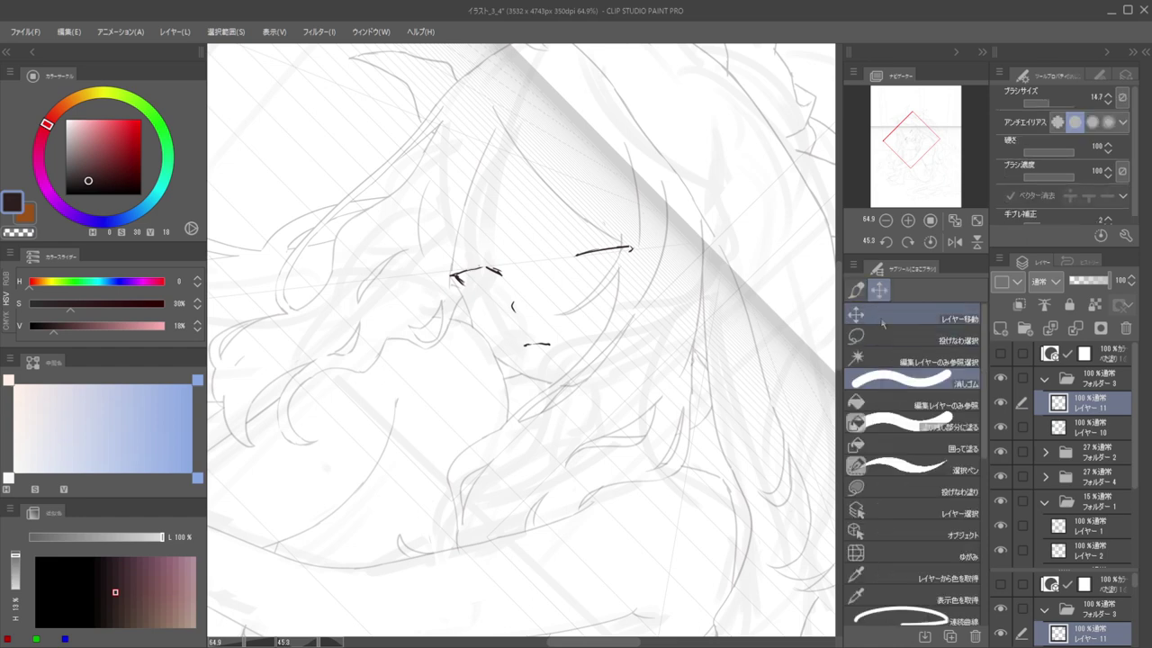
left_click(883, 322)
mouse_move(664, 237)
left_mouse_down()
mouse_move(557, 239)
mouse_move(594, 224)
left_mouse_up()
key("ctrl+z")
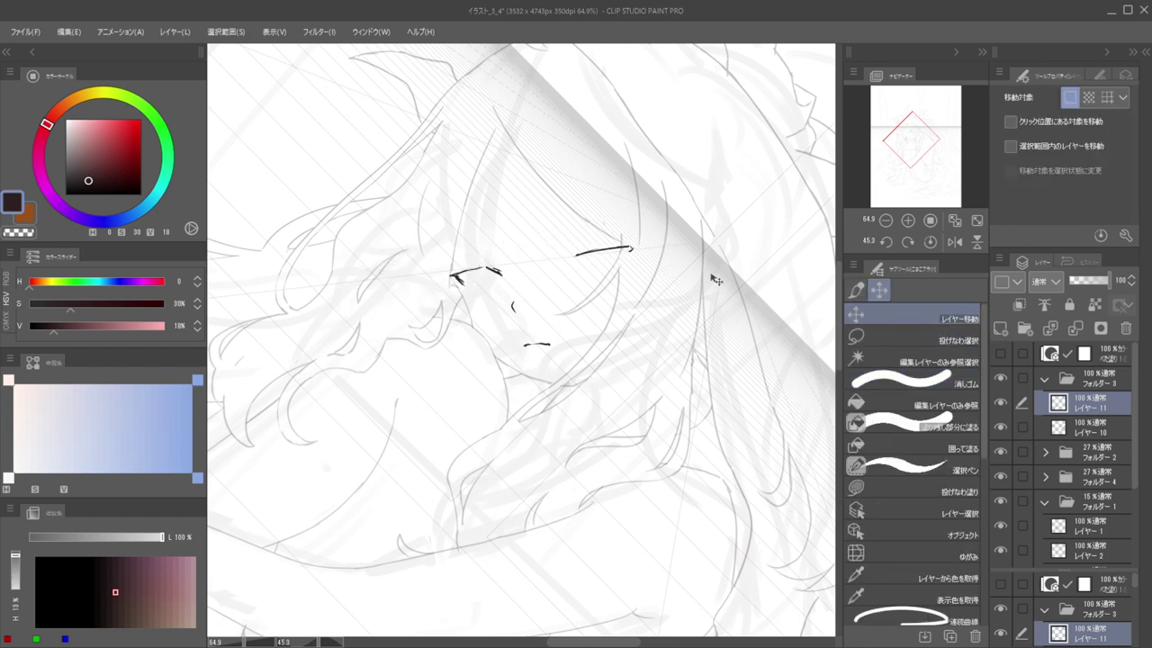
left_click(884, 335)
mouse_move(666, 241)
left_mouse_down()
mouse_move(639, 262)
mouse_move(668, 238)
mouse_move(607, 256)
left_mouse_up()
left_click(875, 315)
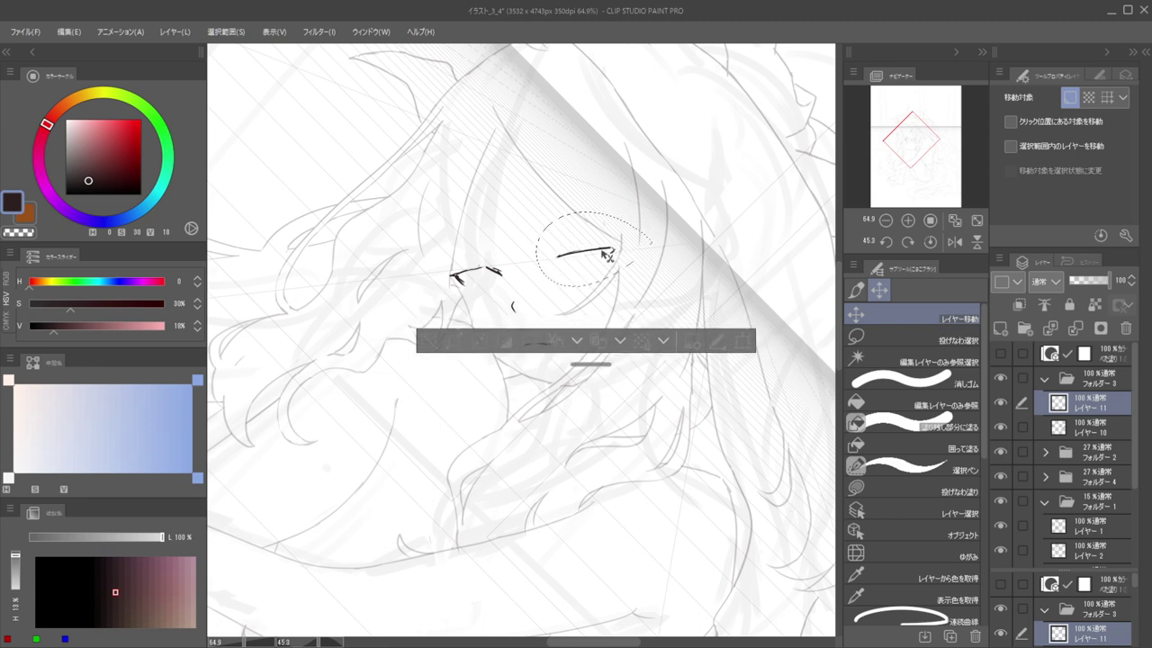
key("ctrl+d")
scroll(594, 252, "up", 3)
key("p")
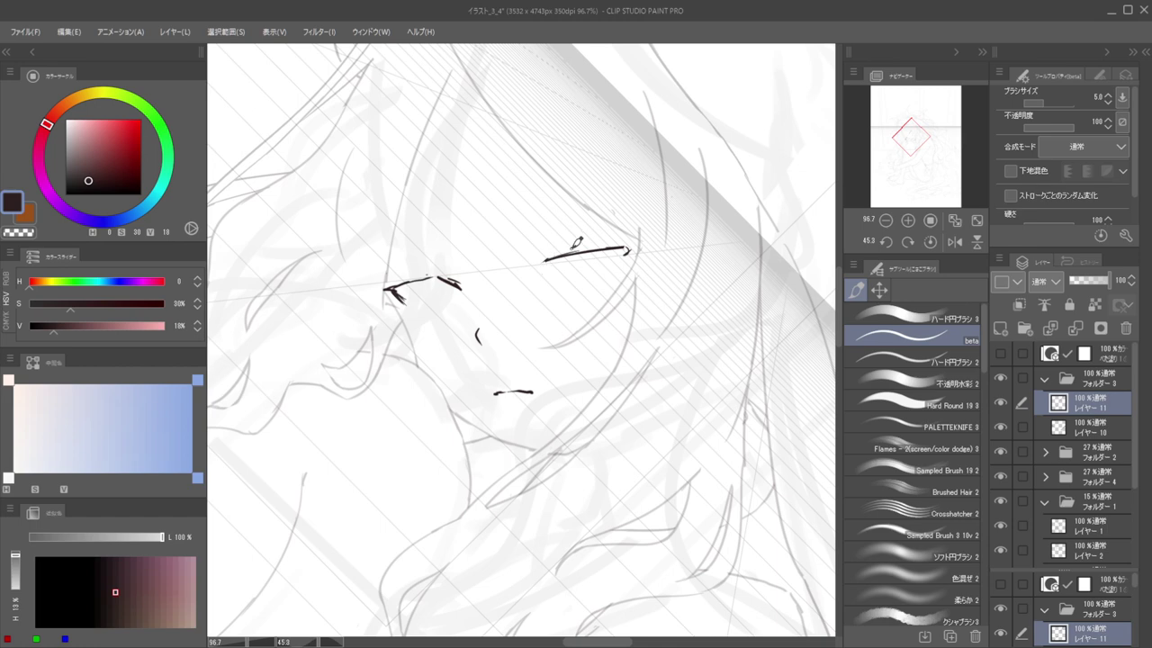
Redraw the right upper lash as a fuller curve and check it in a mirrored view
left_click_drag(538, 276, 564, 252)
key("ctrl+z")
key("e")
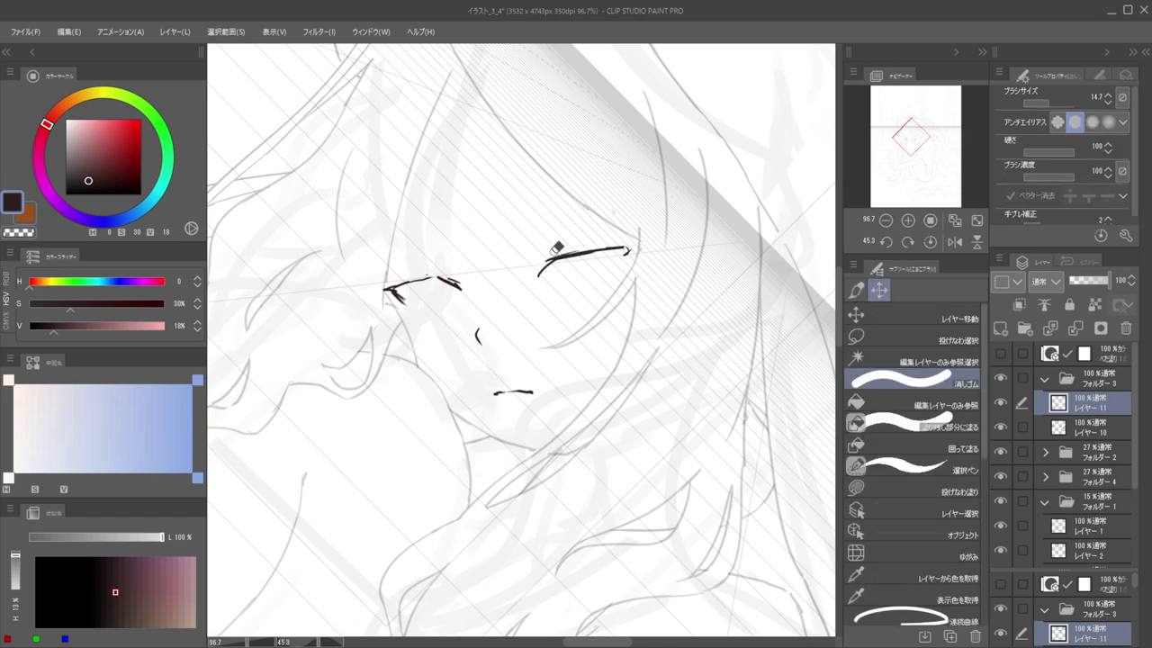
key("b")
mouse_move(572, 250)
left_mouse_down()
mouse_move(615, 241)
mouse_move(572, 247)
mouse_move(648, 238)
mouse_move(603, 273)
mouse_move(583, 258)
mouse_move(602, 273)
mouse_move(570, 262)
mouse_move(608, 272)
mouse_move(546, 270)
left_mouse_up()
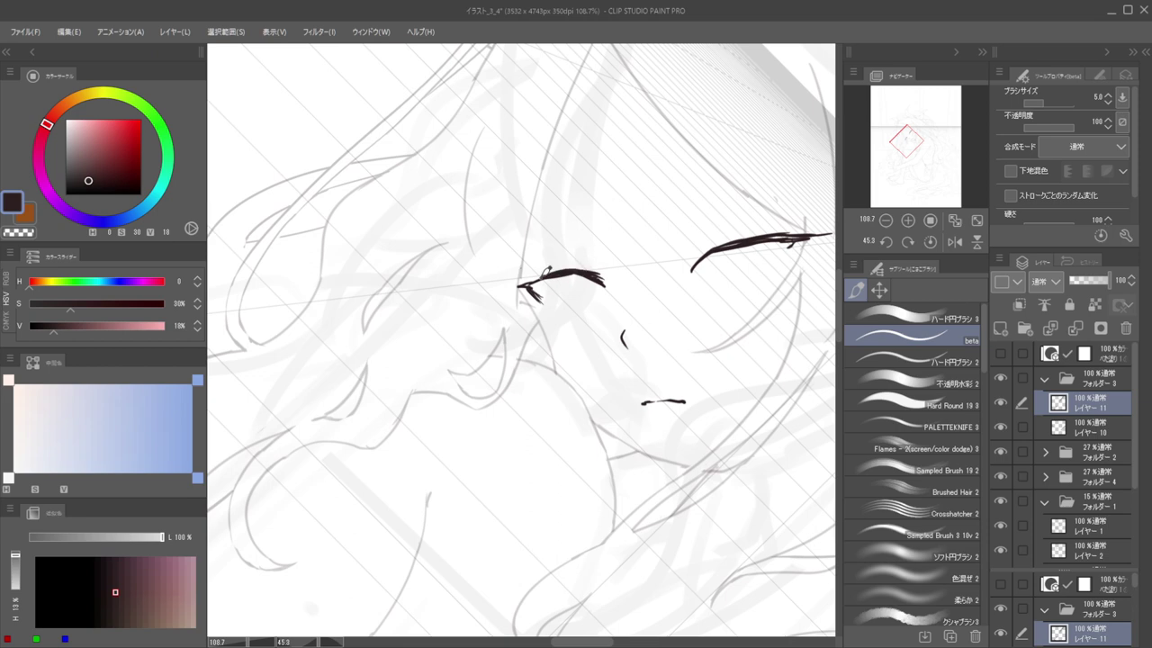
scroll(551, 274, "down", 3)
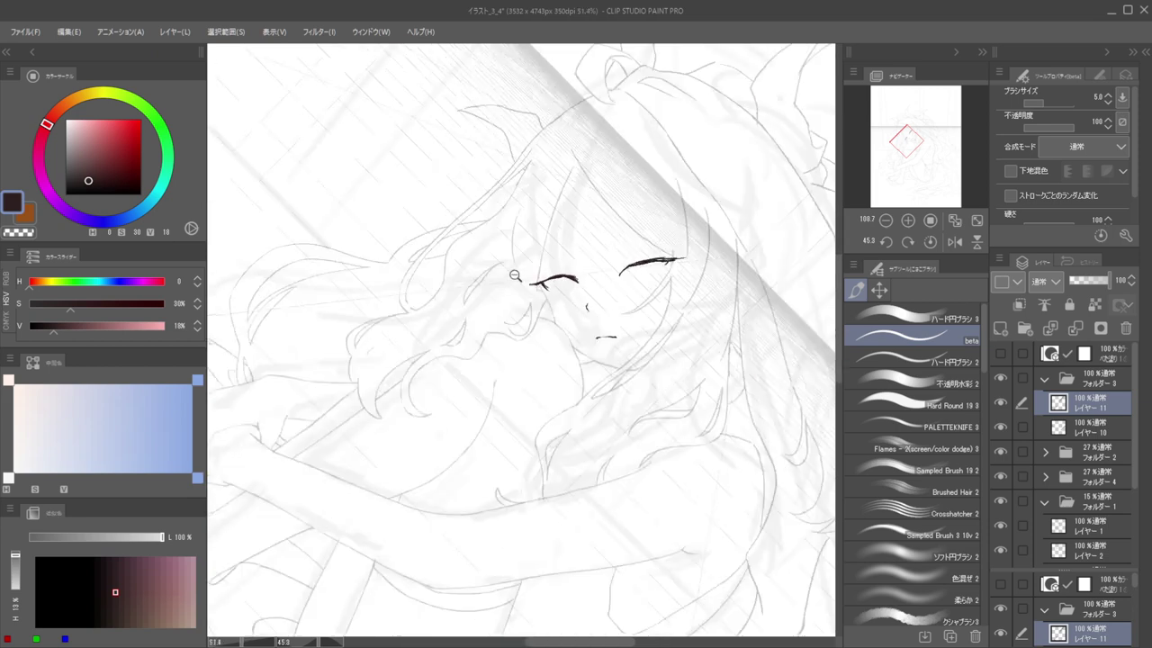
left_click_drag(557, 275, 542, 249)
key("h")
key("h")
left_click_drag(616, 273, 532, 247)
scroll(535, 270, "up", 3)
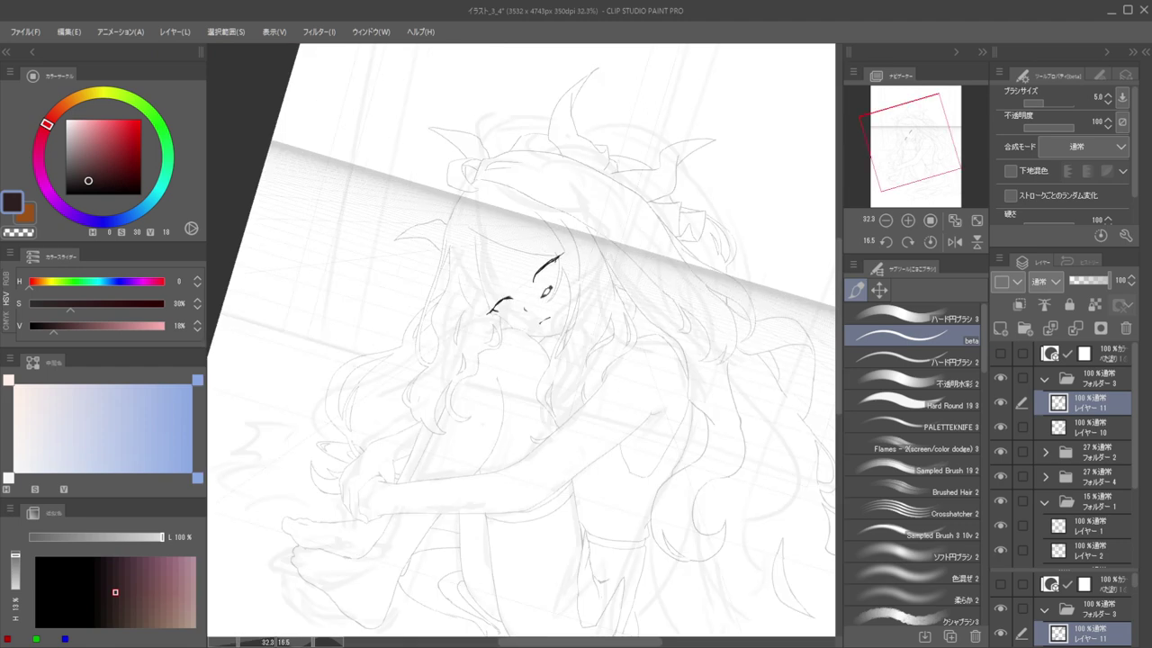
Select Folder 3 and shift both eye strokes slightly right with Layer Move
left_click(879, 288)
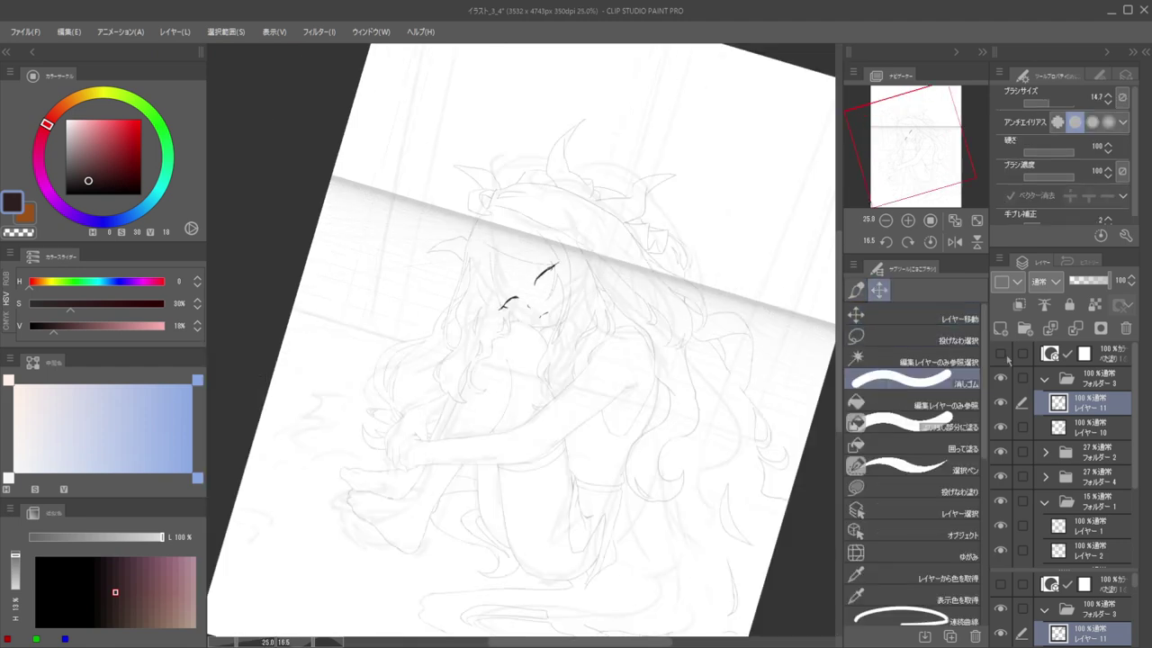
left_click(1073, 384)
left_click(909, 319)
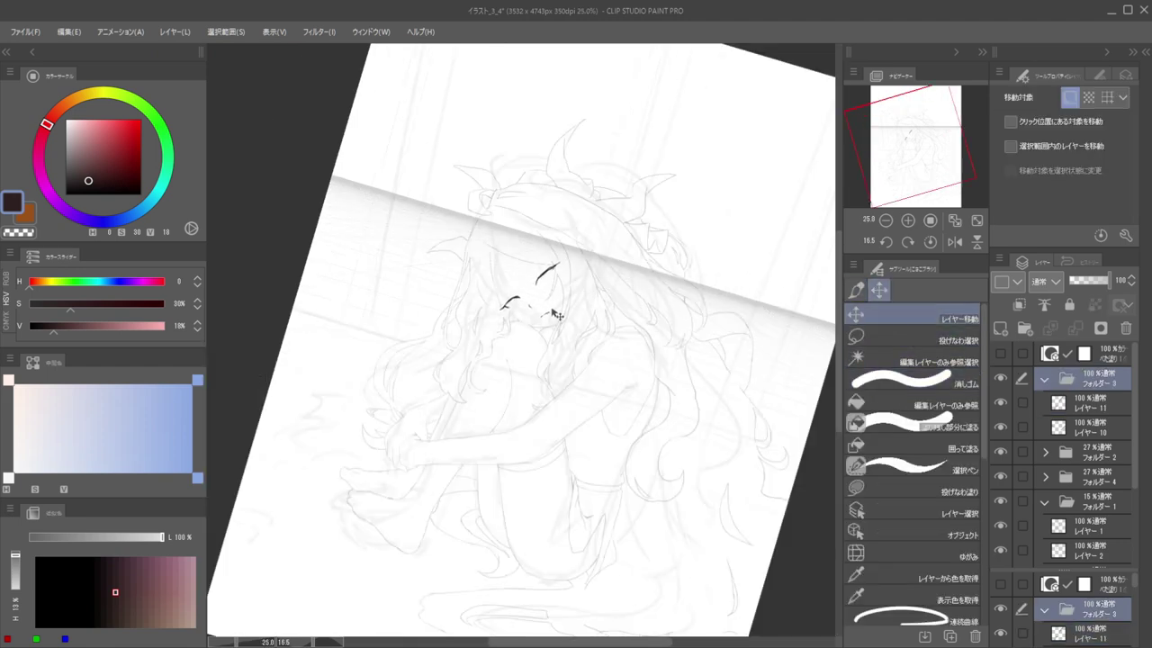
left_click_drag(554, 313, 563, 309)
mouse_move(633, 281)
left_mouse_down()
mouse_move(640, 342)
mouse_move(617, 316)
mouse_move(651, 307)
mouse_move(645, 288)
left_mouse_up()
key("p")
key("d")
left_click(624, 295)
key("e")
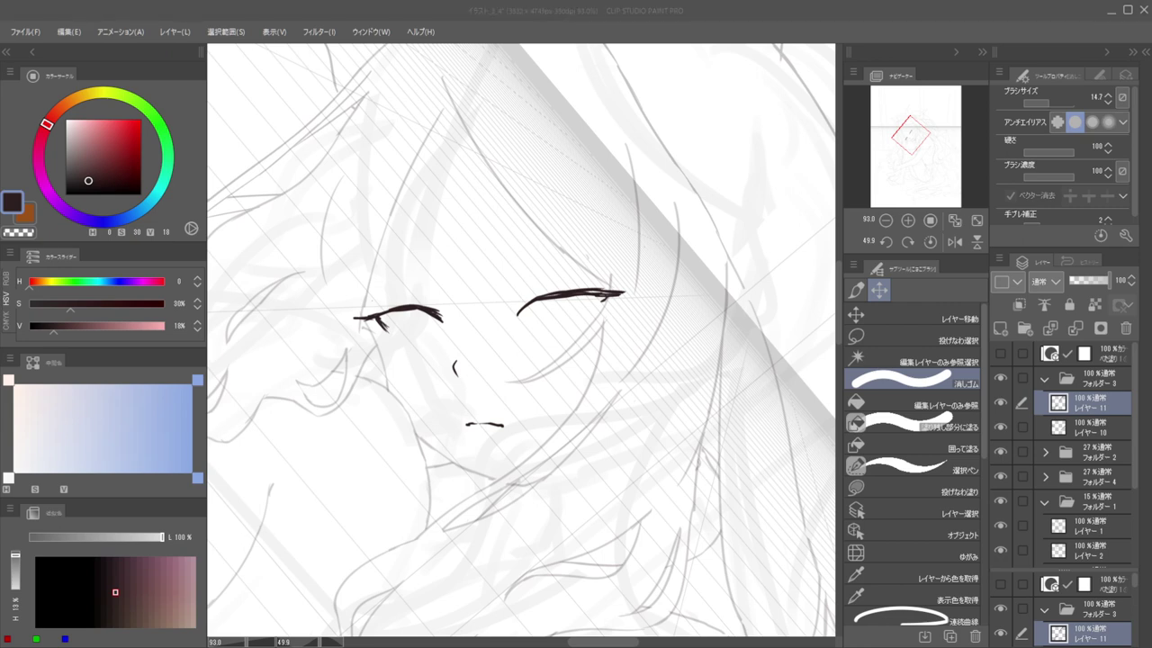
Zoom out and make small erasures on the thick closed-eye line, alternating eraser and pen
mouse_move(572, 258)
left_mouse_down()
mouse_move(556, 254)
mouse_move(614, 248)
mouse_move(592, 288)
mouse_move(630, 260)
mouse_move(738, 243)
left_mouse_up()
scroll(595, 284, "up", 4)
key("p")
key("e")
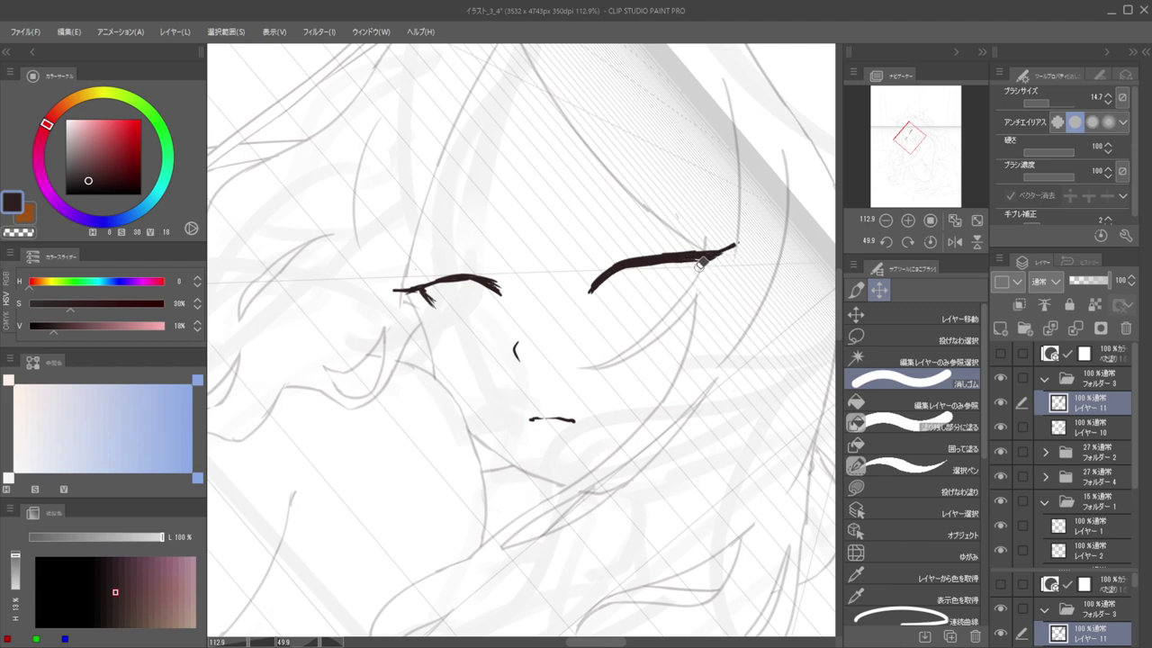
key("p")
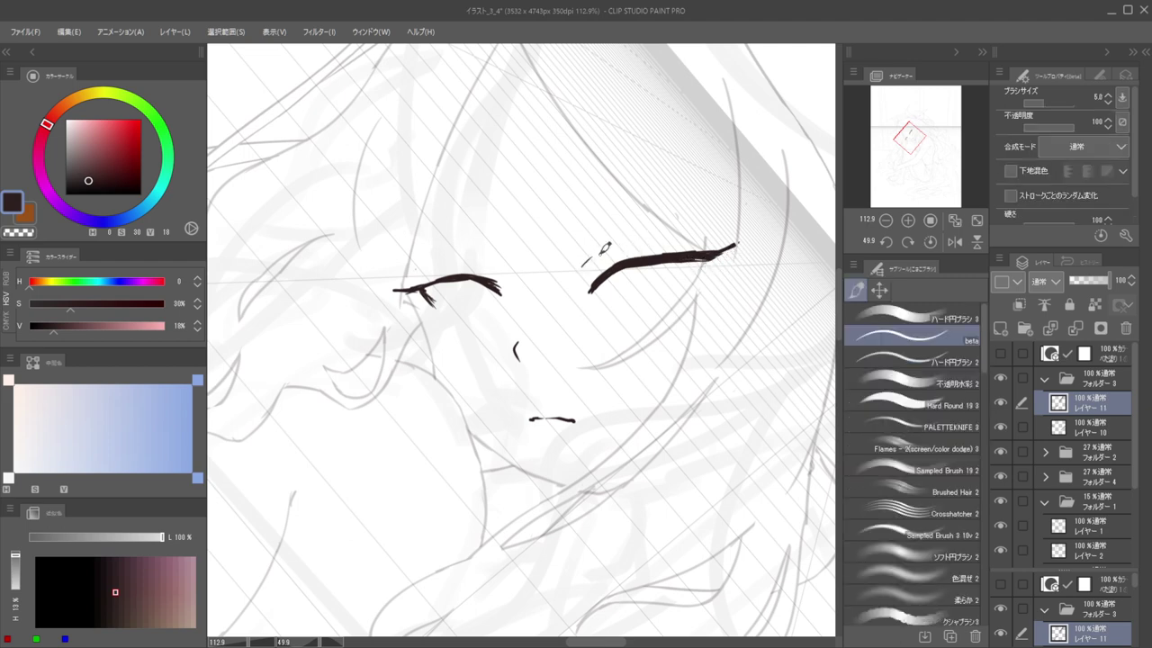
On Layer 1, set a soft watercolour brush to about 10.9 and erase with transparent colour
left_click(515, 349, "ctrl+shift")
left_click(515, 348, "alt")
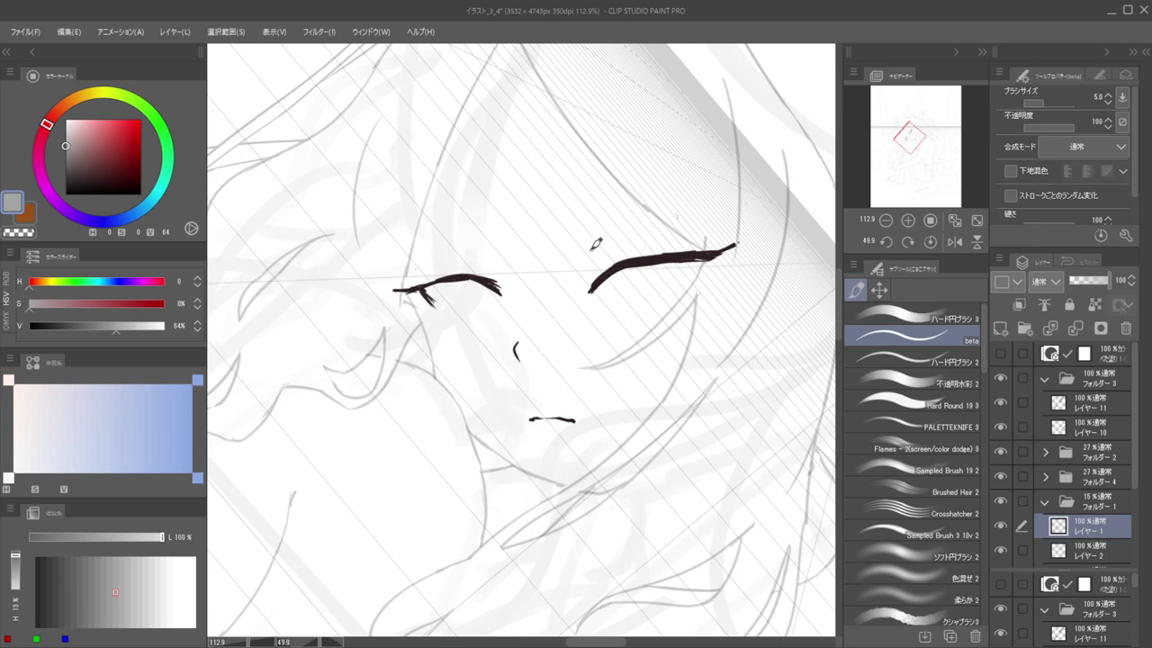
left_click(909, 381)
left_click_drag(592, 272, 570, 272)
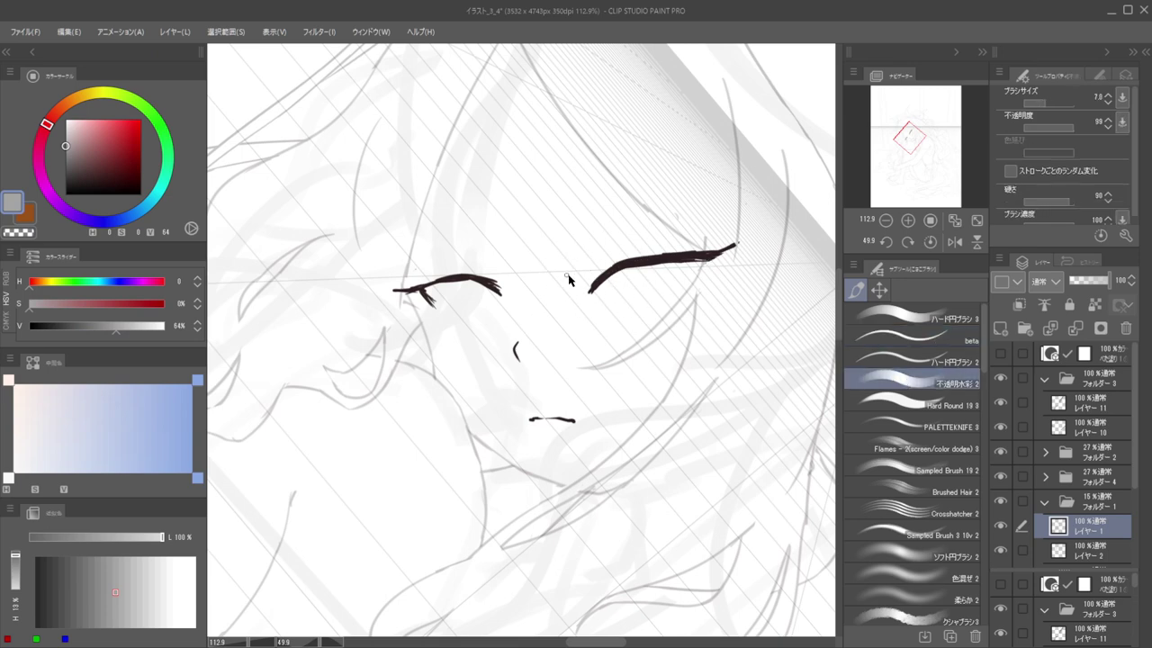
key("c")
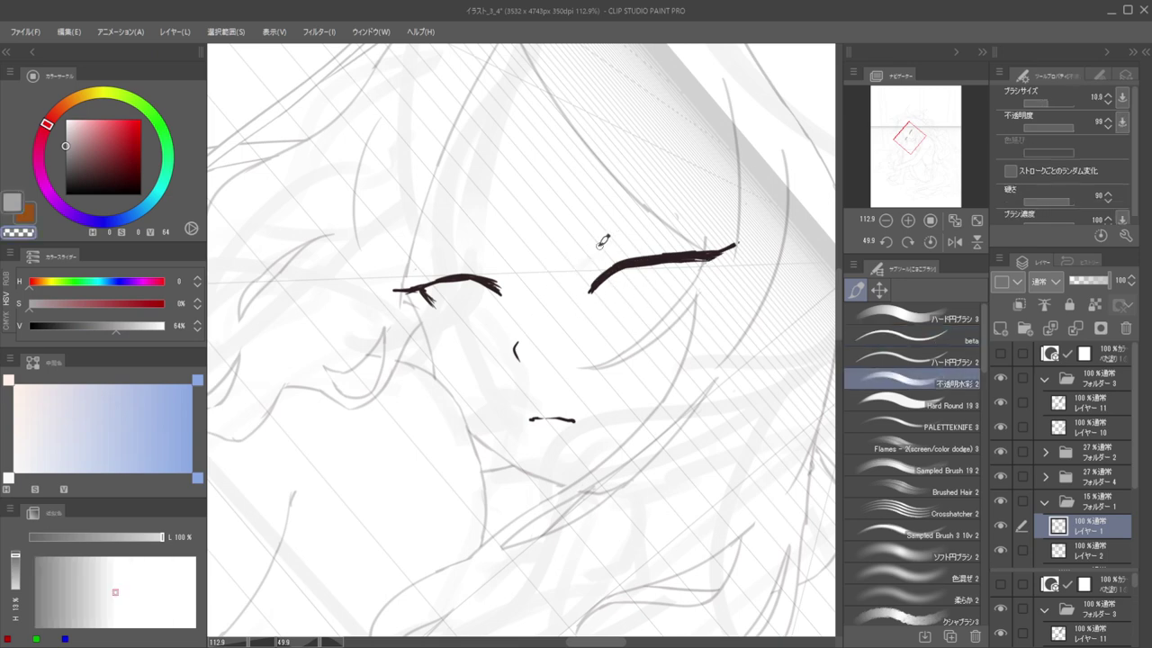
key("c")
key("c")
key("c")
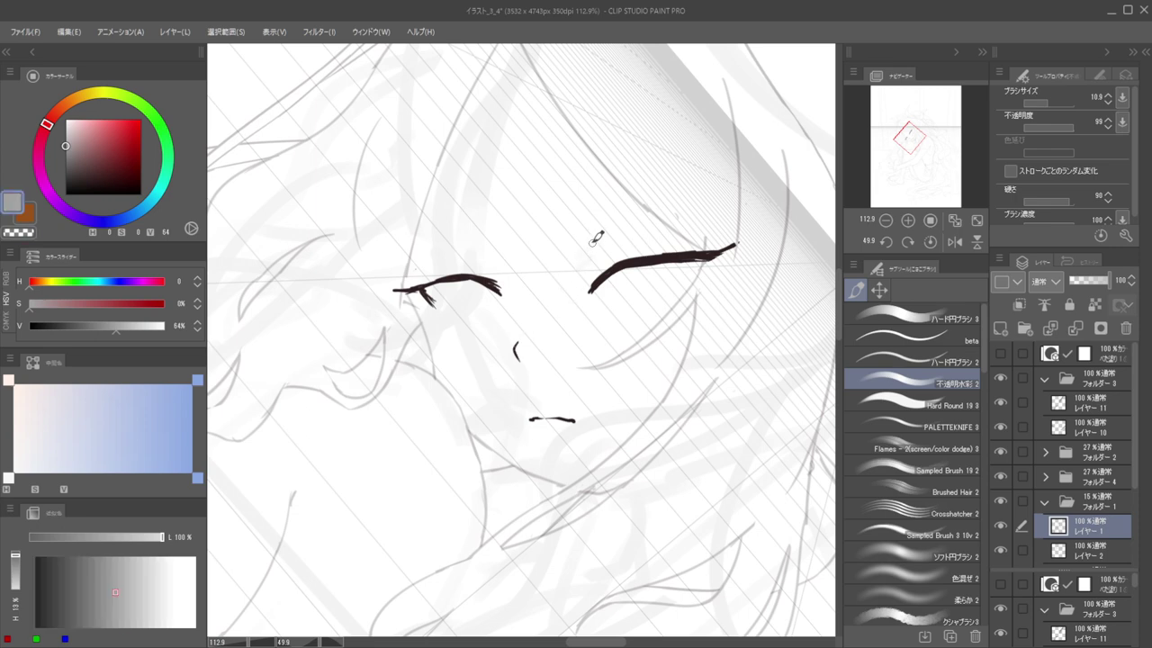
left_click(619, 263, "ctrl+shift")
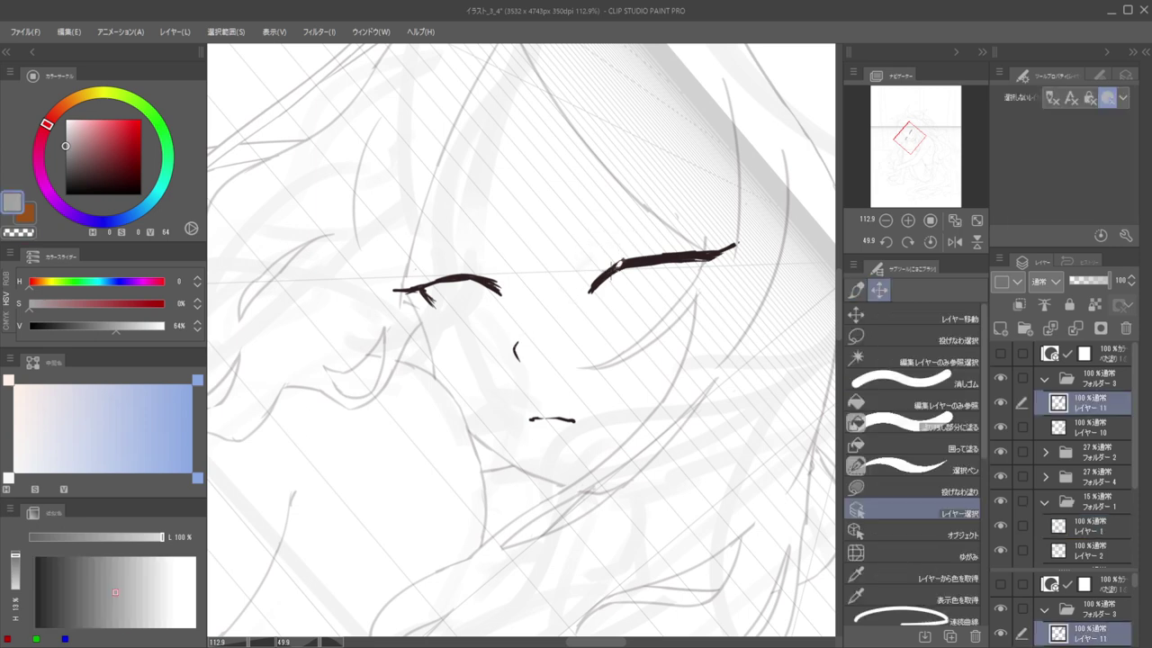
On Layer 10 with the palette knife brush, replace the eyebrow above the right eye and sample its ink
left_click(1082, 431)
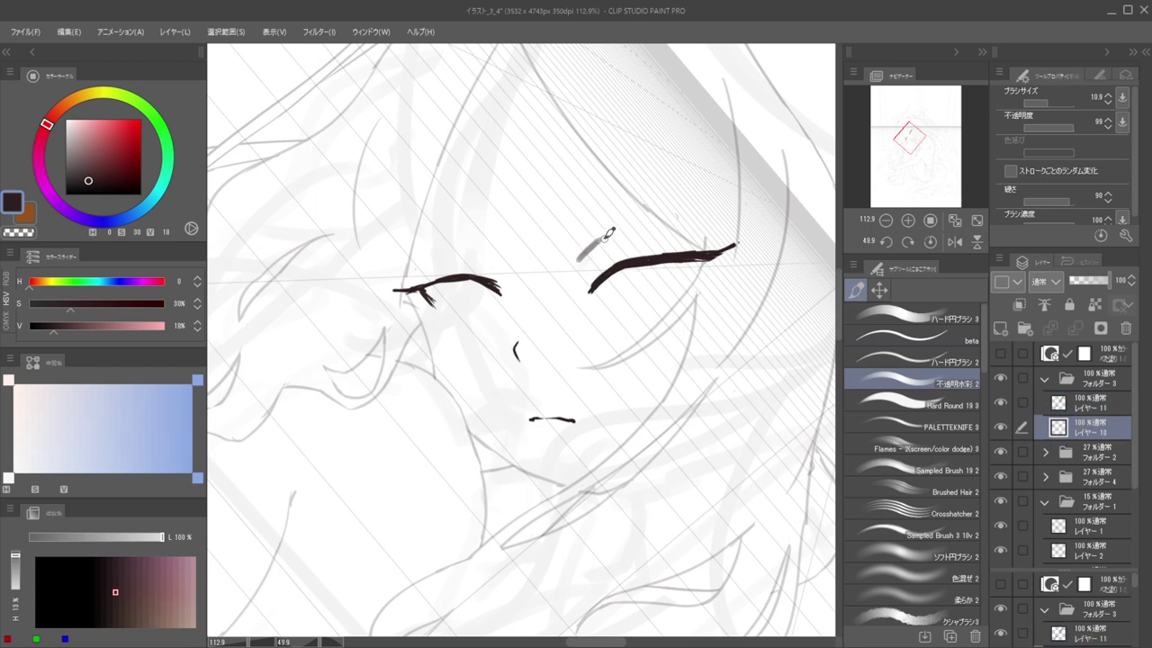
left_click(909, 360)
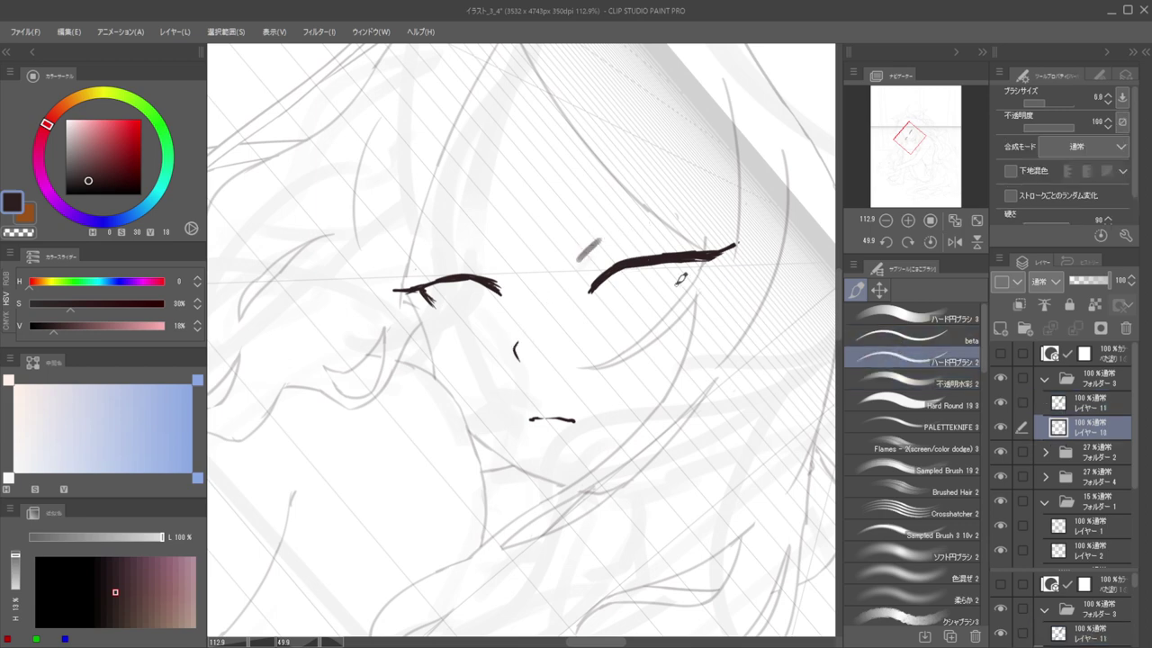
left_click(924, 418)
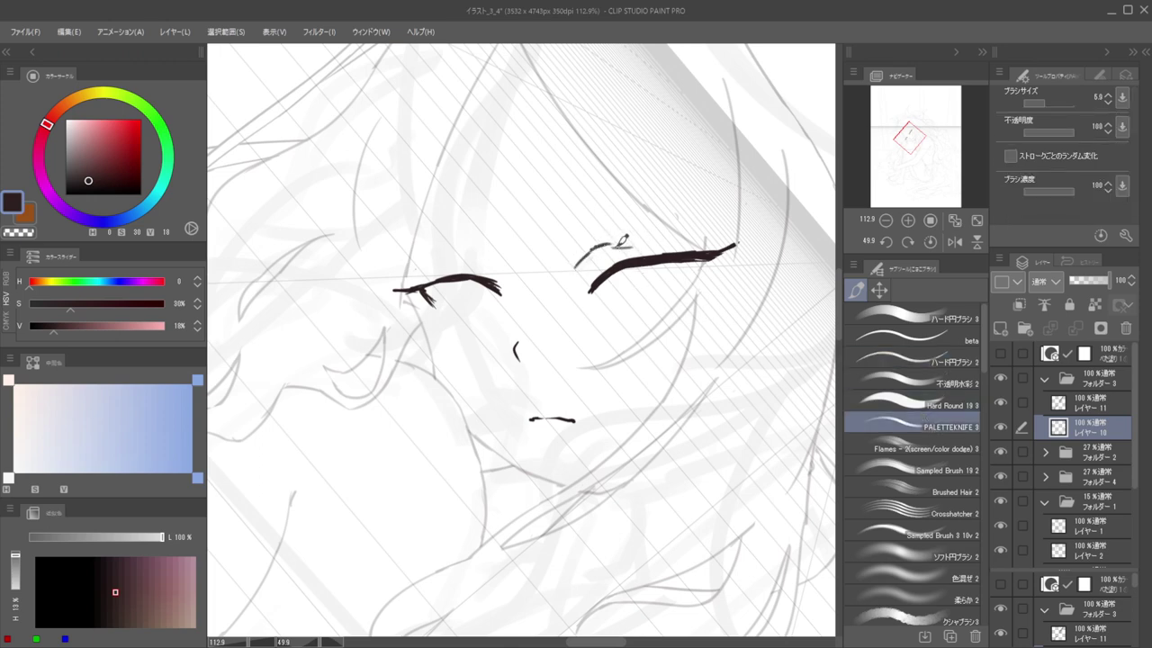
left_click_drag(615, 204, 610, 222)
key("ctrl+z")
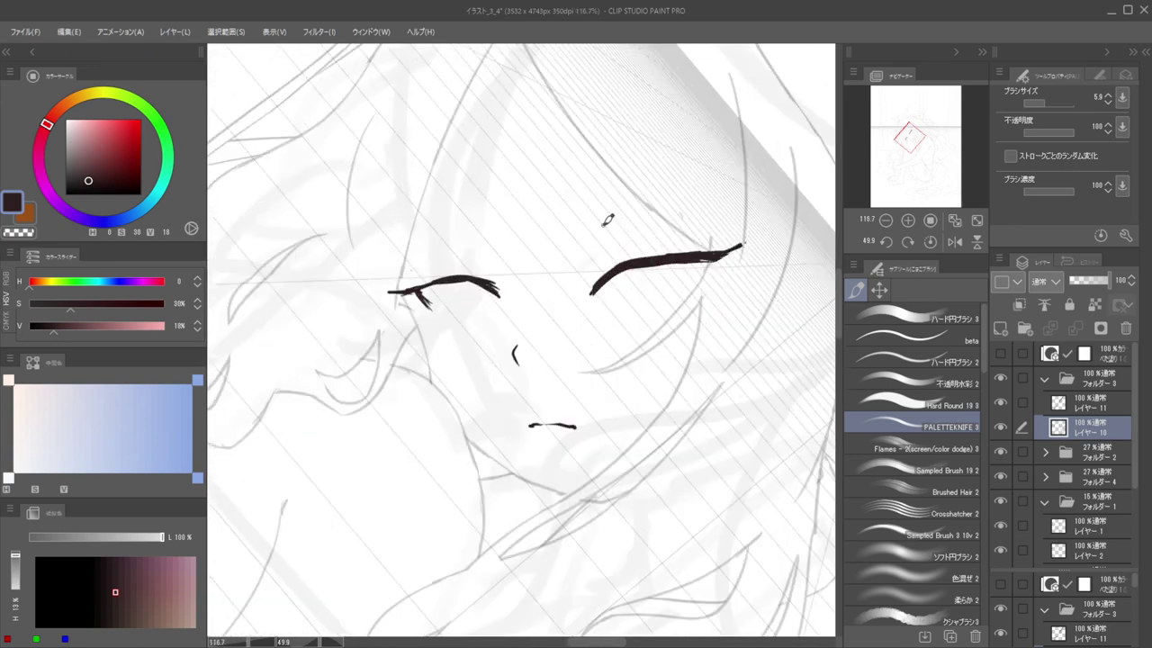
scroll(593, 263, "up", 3)
left_click_drag(666, 235, 608, 239)
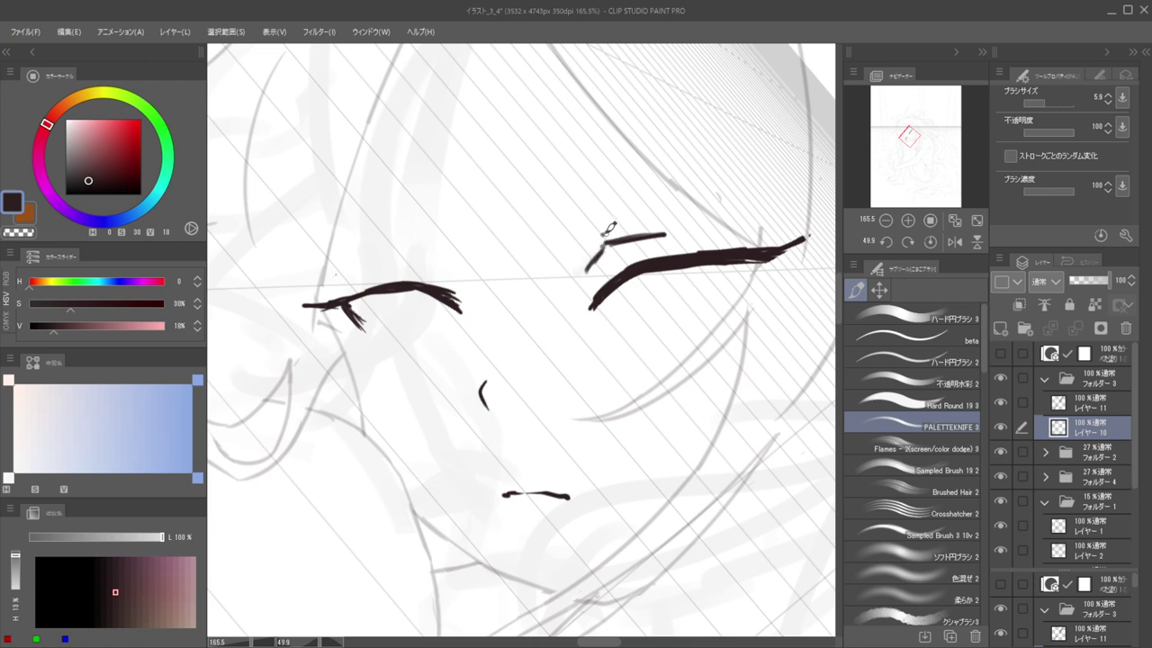
left_click(605, 240, "alt")
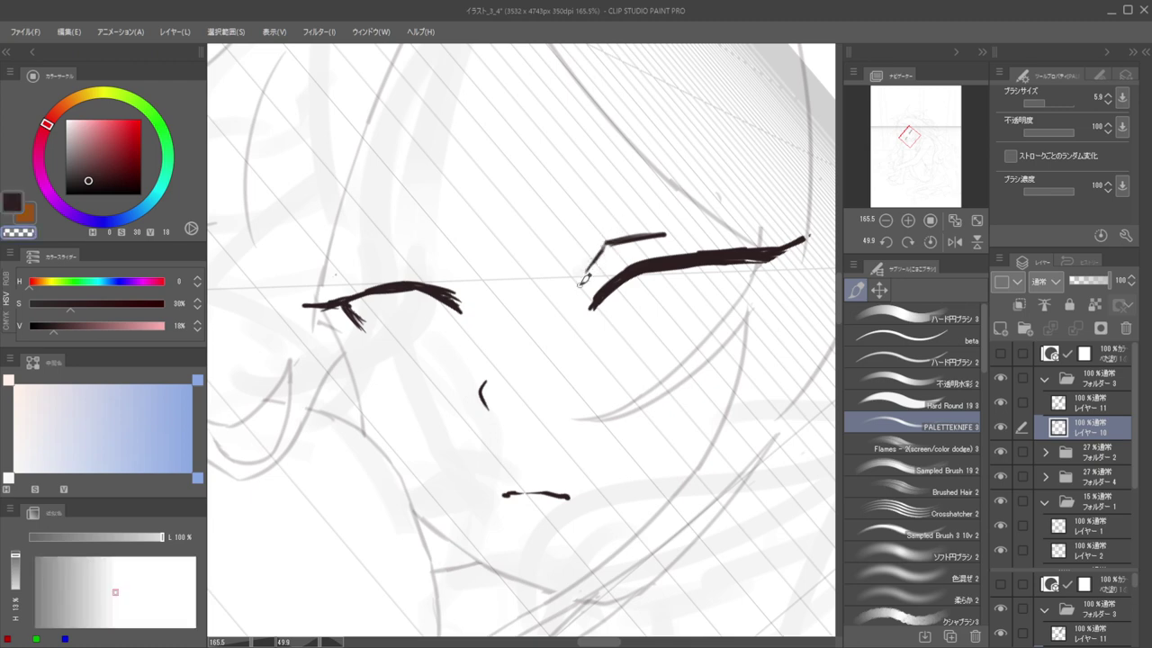
key("c")
Flip the canvas to check the face mirrored, then restore it and rotate the view to about 27°
scroll(598, 209, "down", 5)
key("h")
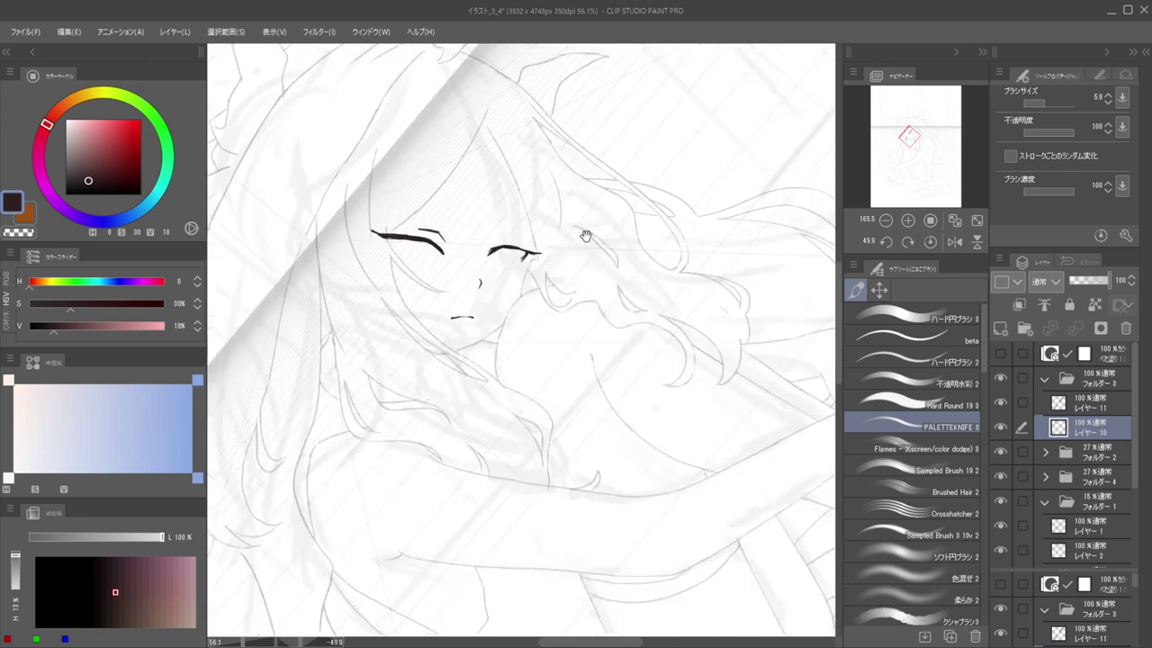
left_click_drag(586, 237, 642, 247)
scroll(560, 249, "up", 4)
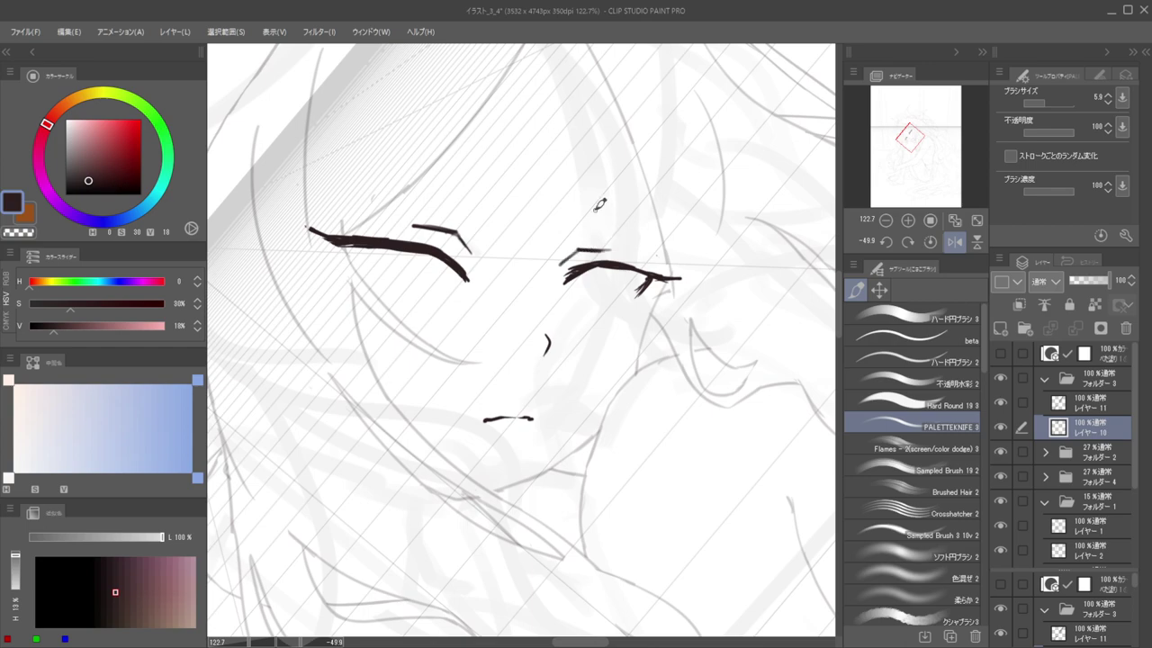
scroll(591, 207, "down", 5)
key("h")
mouse_move(642, 231)
left_mouse_down()
mouse_move(547, 210)
mouse_move(575, 206)
mouse_move(621, 227)
left_mouse_up()
scroll(540, 225, "up", 4)
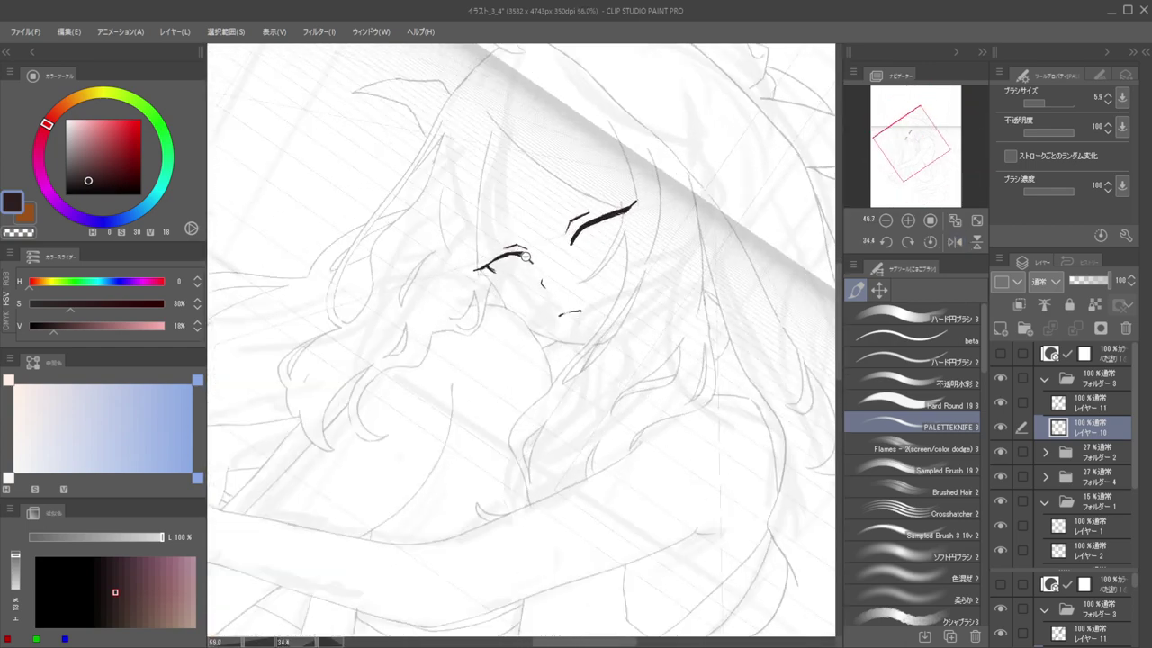
scroll(557, 247, "up", 3)
On Layer 11, add a short lash under the end of the right eye line with the Hard Round brush
left_click(653, 197, "ctrl+shift")
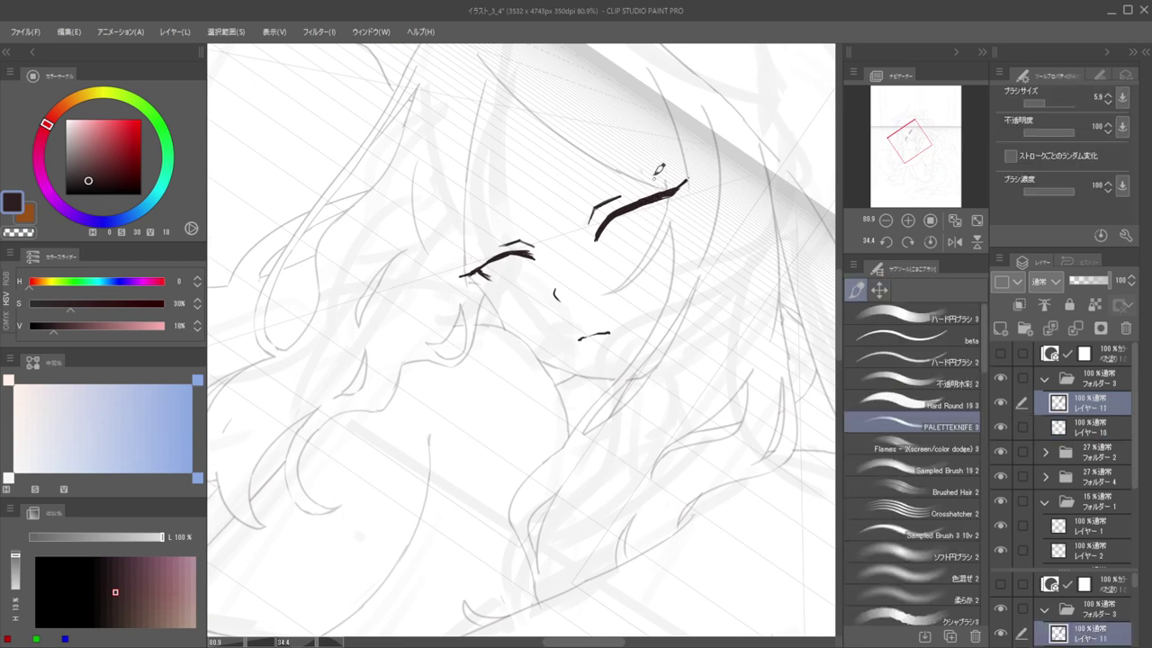
left_click(909, 361)
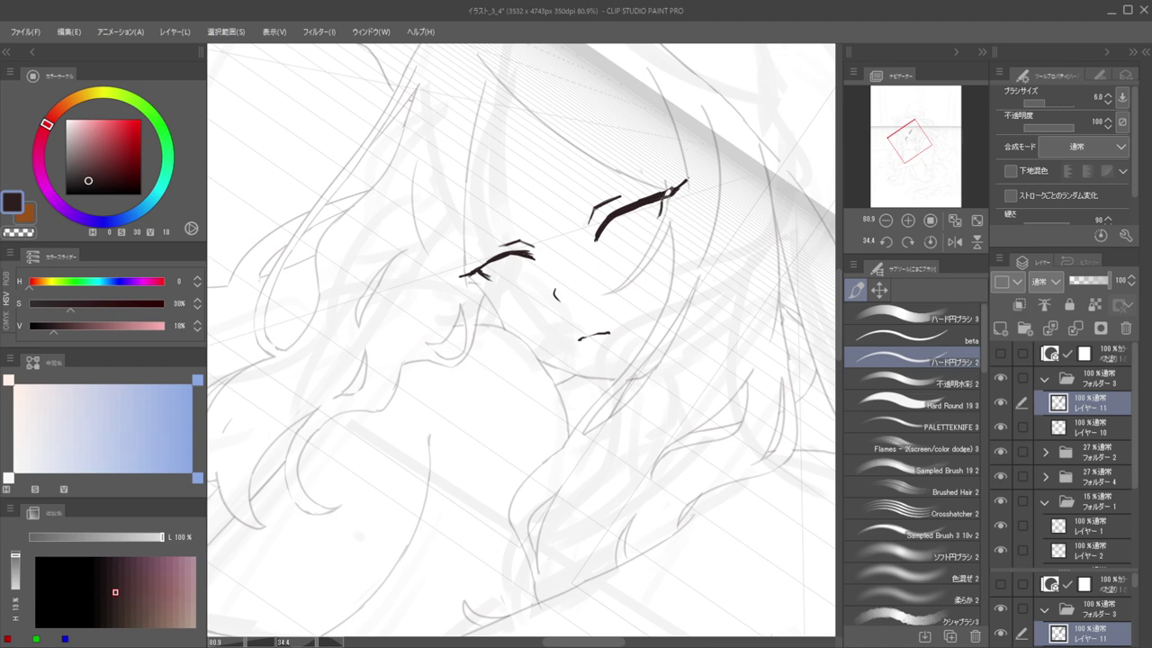
mouse_move(664, 207)
left_mouse_down()
mouse_move(662, 230)
mouse_move(607, 204)
mouse_move(625, 204)
left_mouse_up()
Extend the lower lash stroke on the left-hand eye
left_click_drag(513, 241, 537, 243)
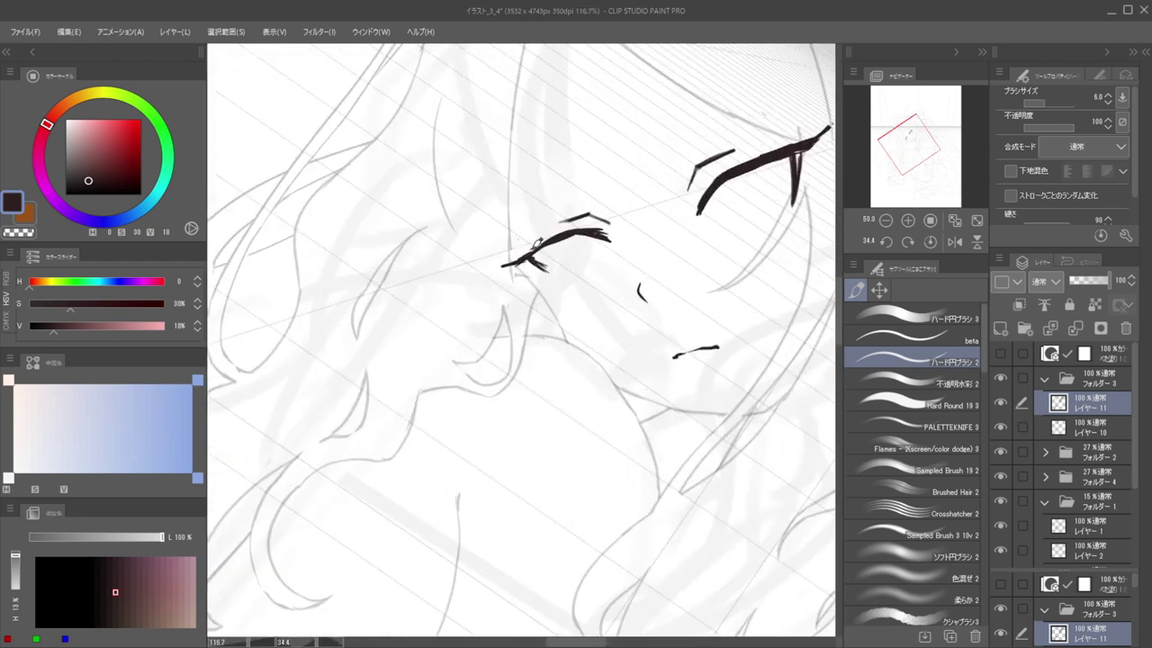
key("e")
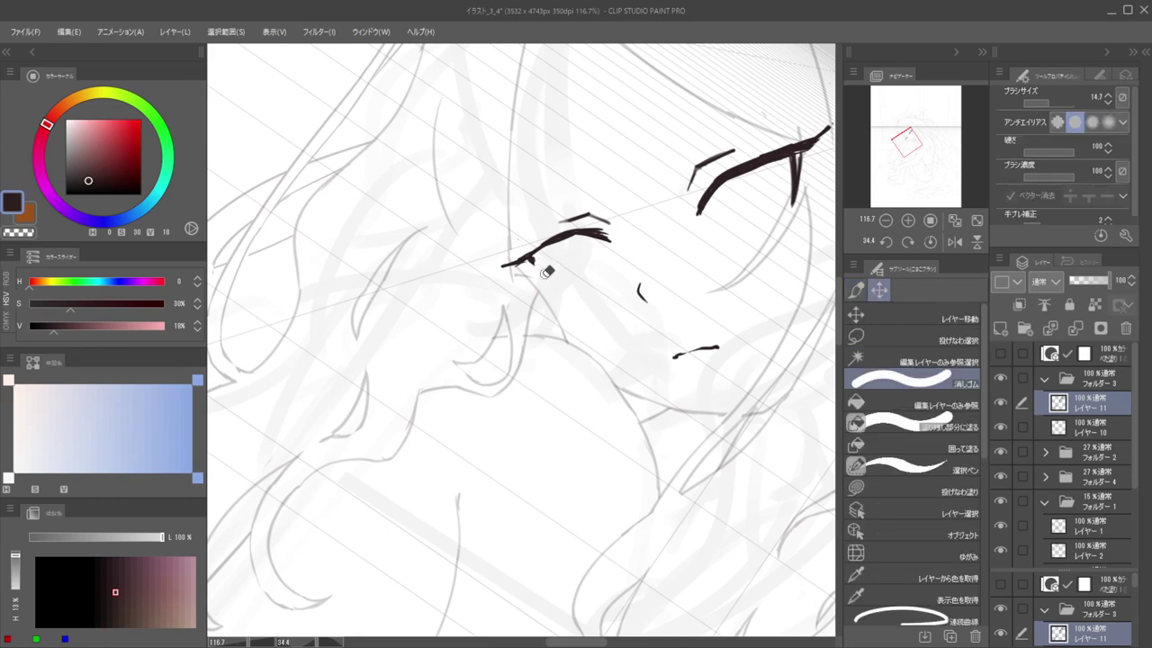
key("p")
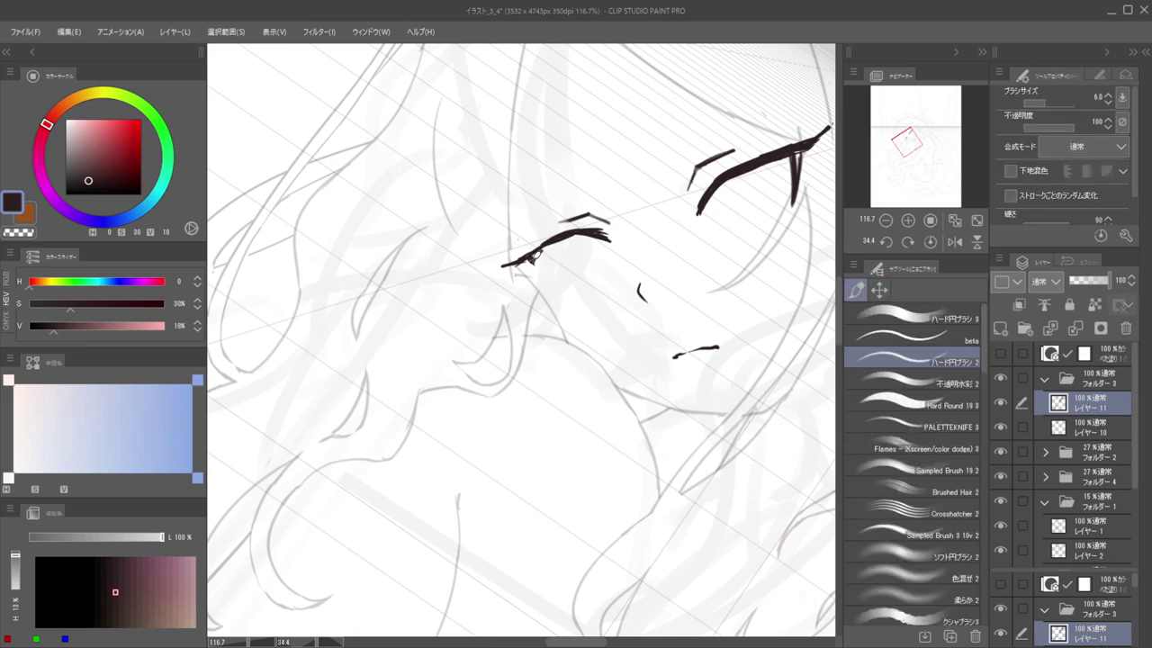
left_click_drag(537, 260, 552, 275)
Rotate the canvas view to about 48°, then try a stroke at the left eye's outer end and undo it
left_click_drag(654, 205, 594, 206)
left_click_drag(670, 236, 698, 272)
scroll(628, 255, "up", 7)
key("e")
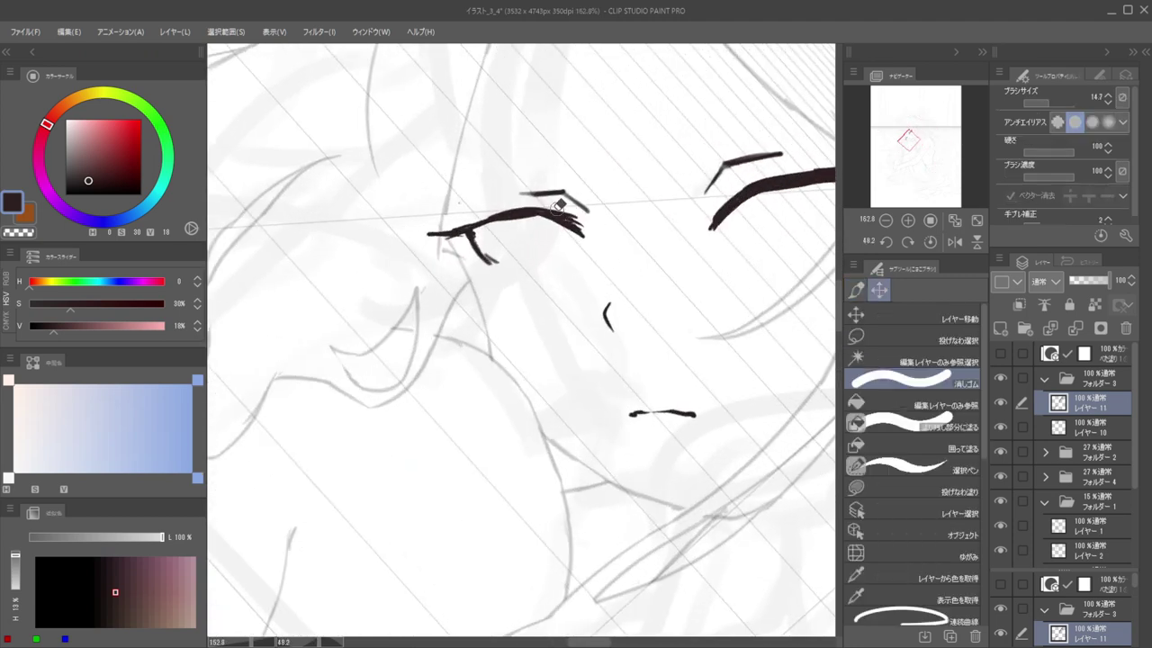
key("b")
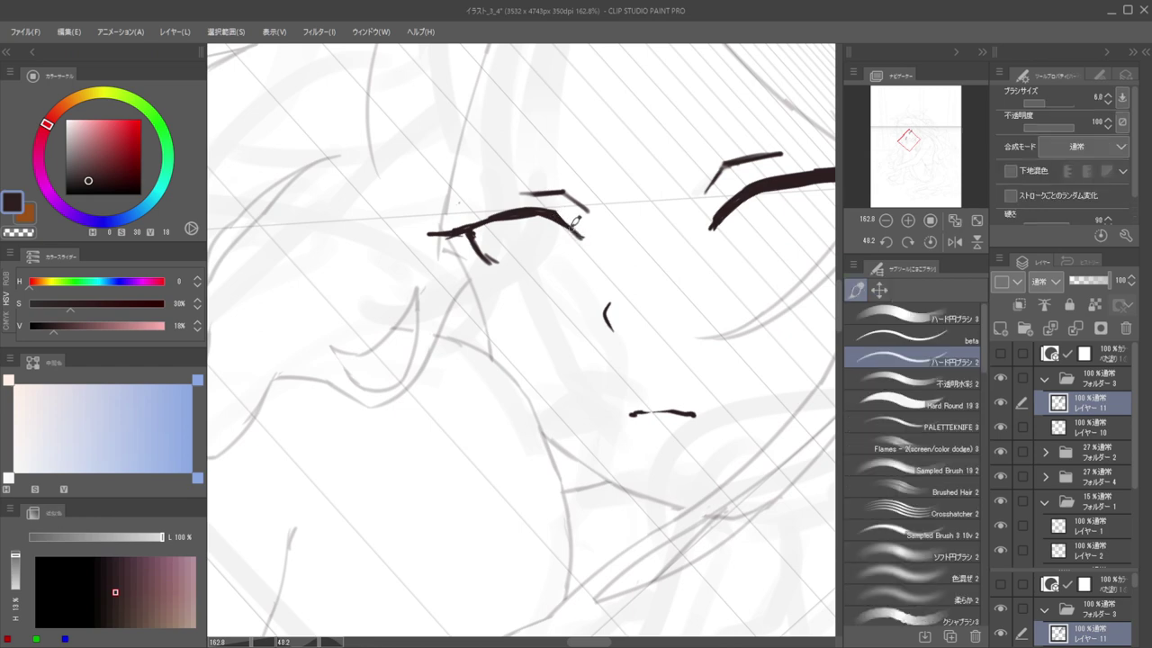
left_click_drag(572, 211, 594, 239)
key("ctrl+z")
key("e")
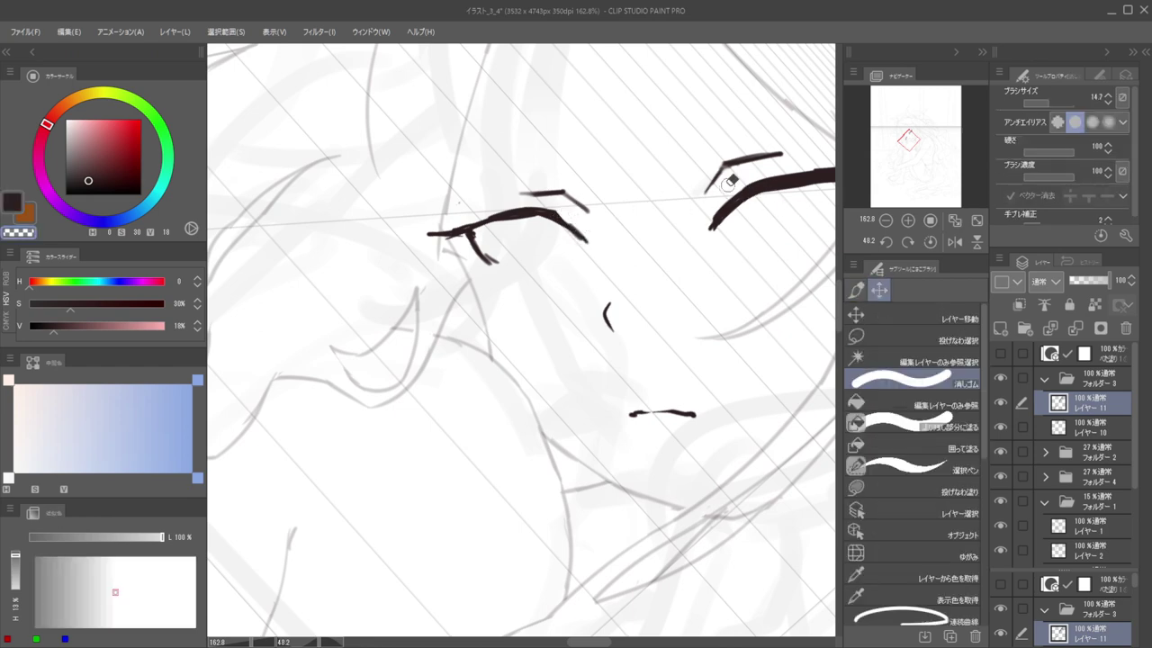
key("b")
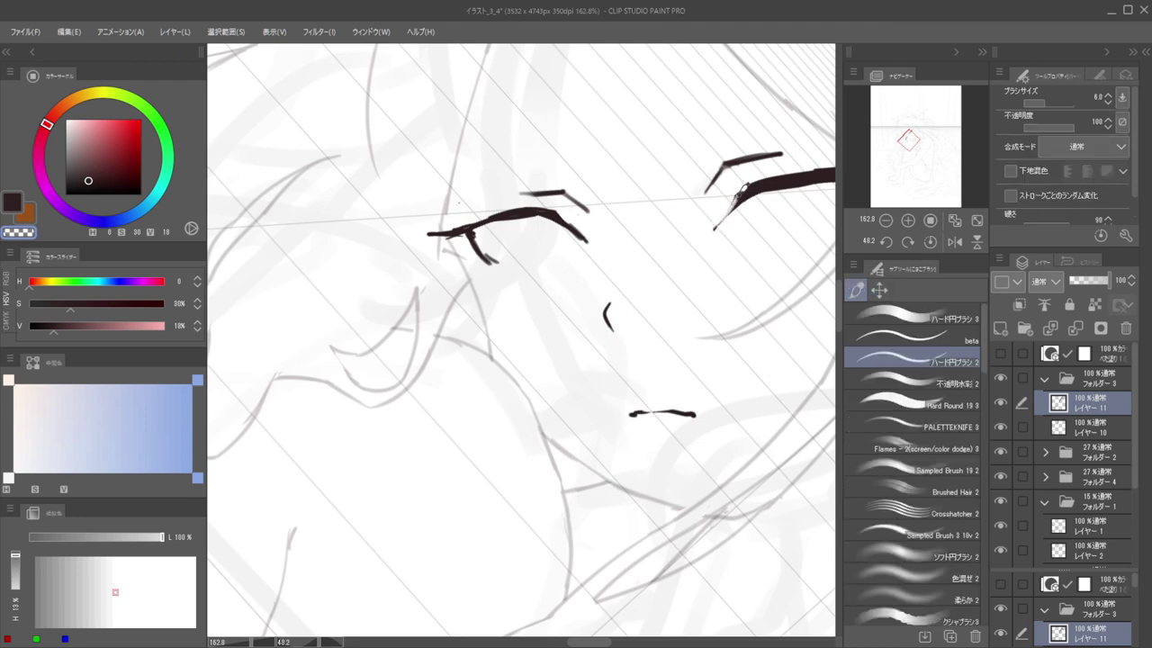
Thicken the tip of the right eye's lash line and trim the left eye's lash tip
key("c")
left_click_drag(740, 191, 711, 232)
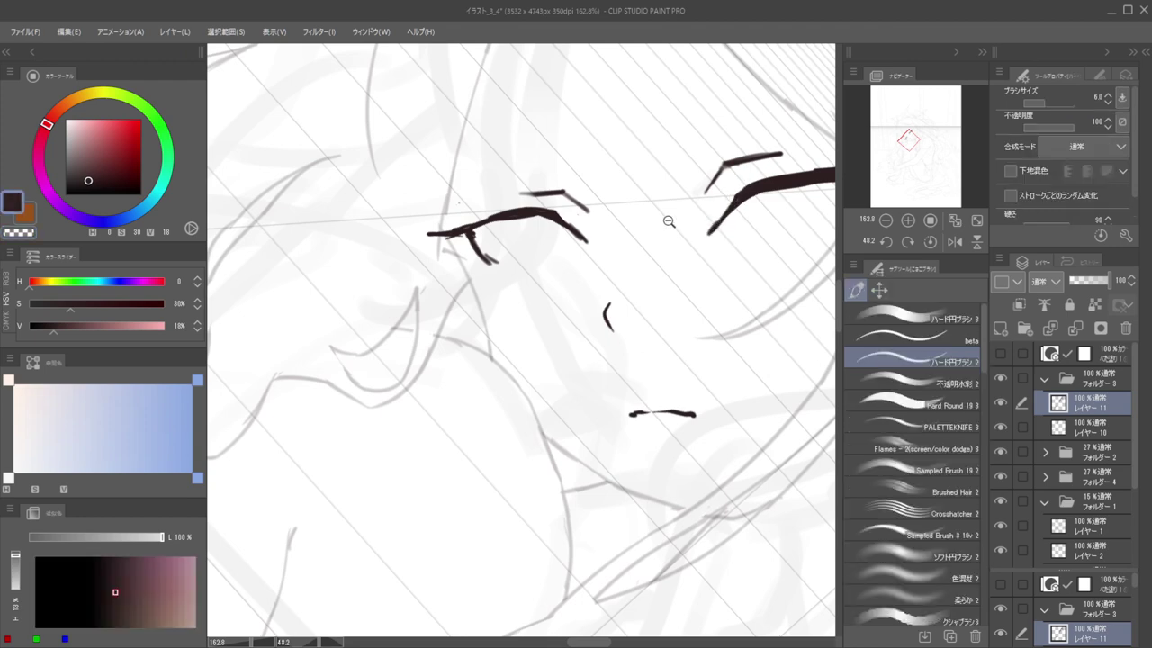
key("c")
mouse_move(578, 228)
left_mouse_down()
mouse_move(586, 242)
mouse_move(551, 224)
left_mouse_up()
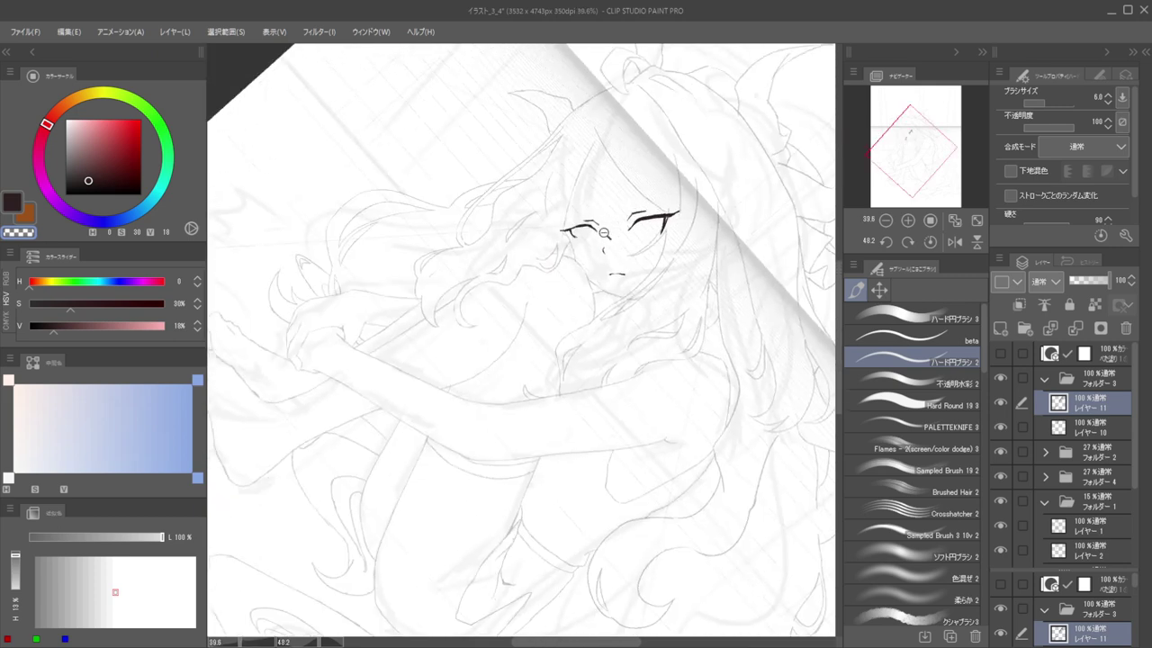
Add small lashes at the left eye's inner corner
left_click(594, 230, "ctrl")
key("c")
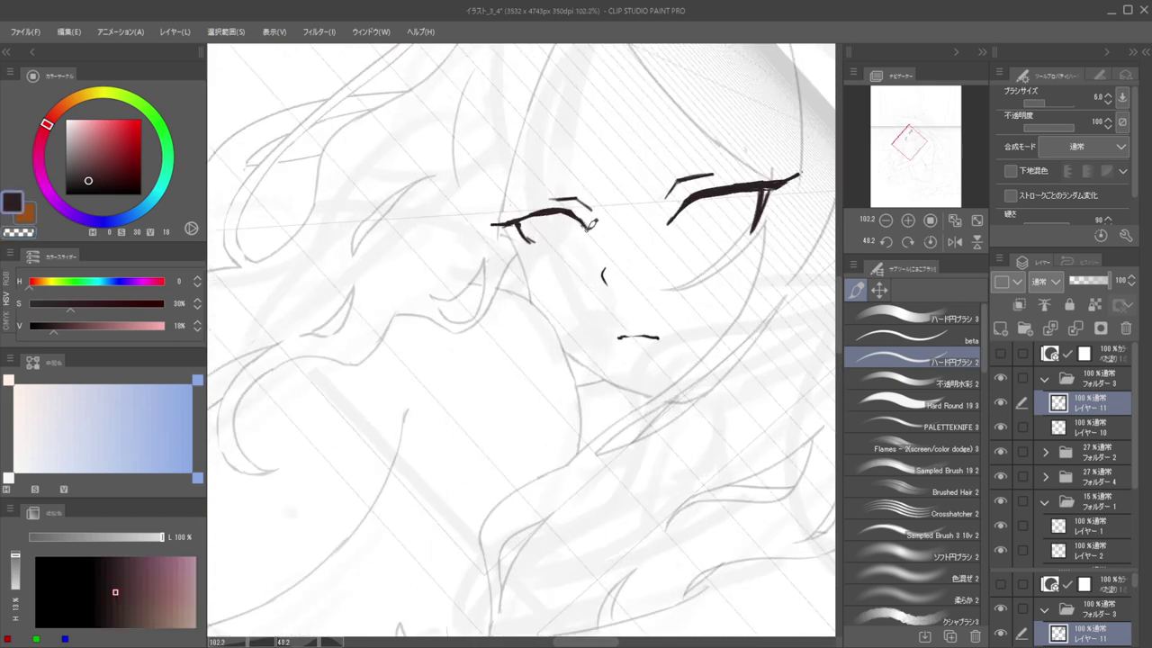
key("c")
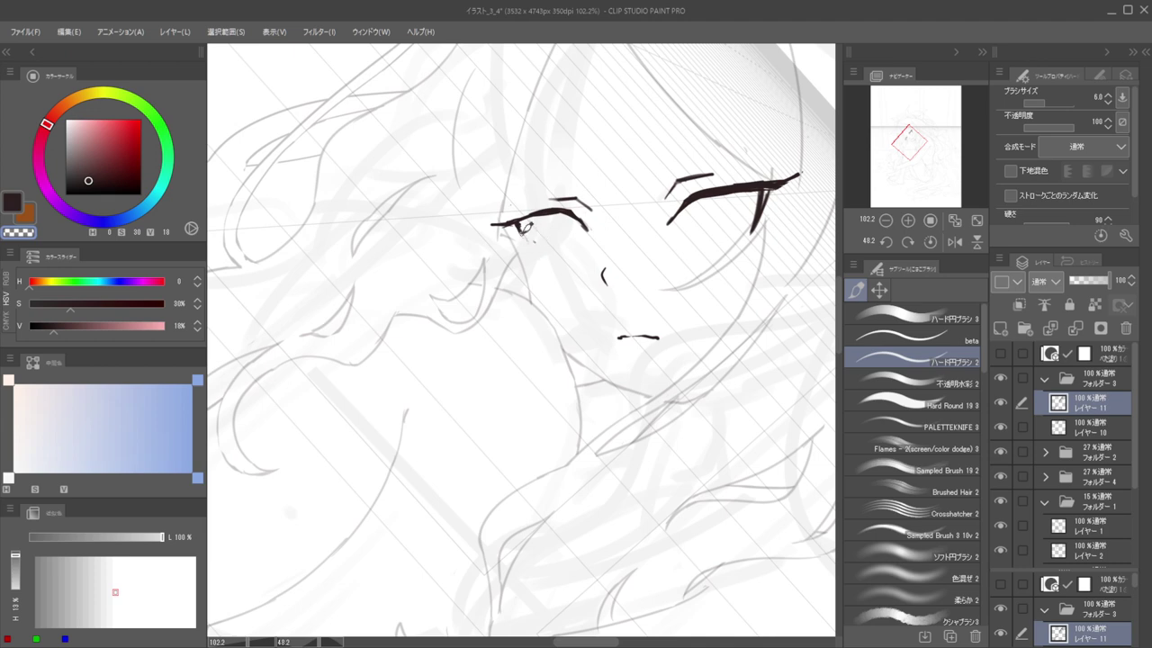
key("c")
left_click_drag(520, 223, 528, 246)
key("e")
key("b")
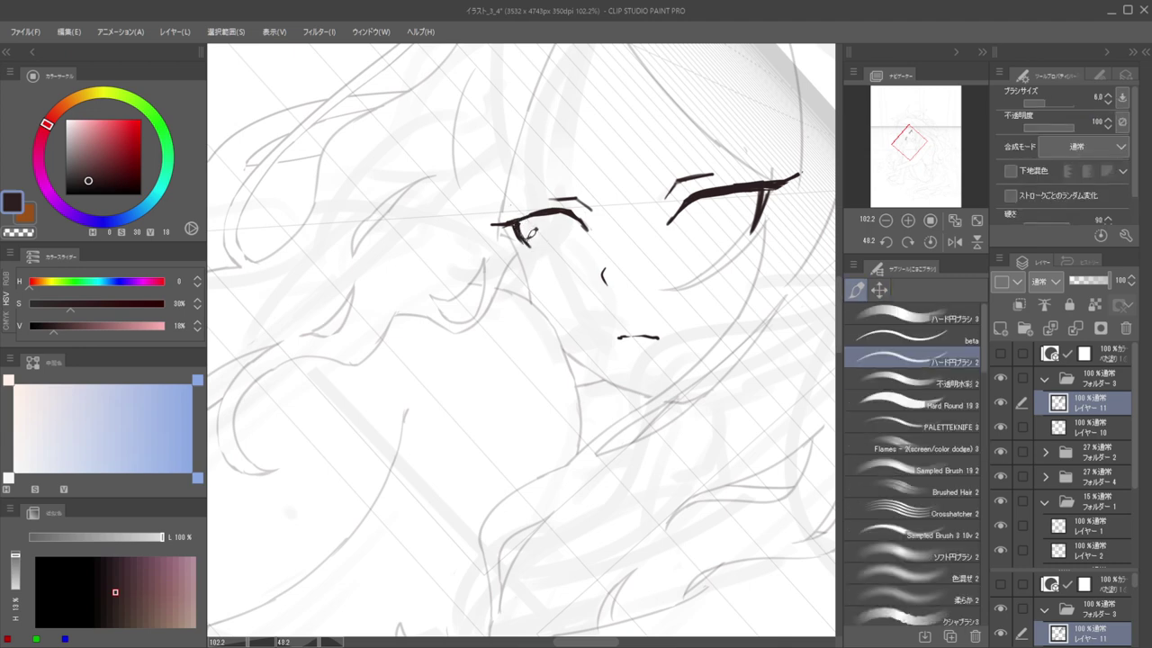
key("c")
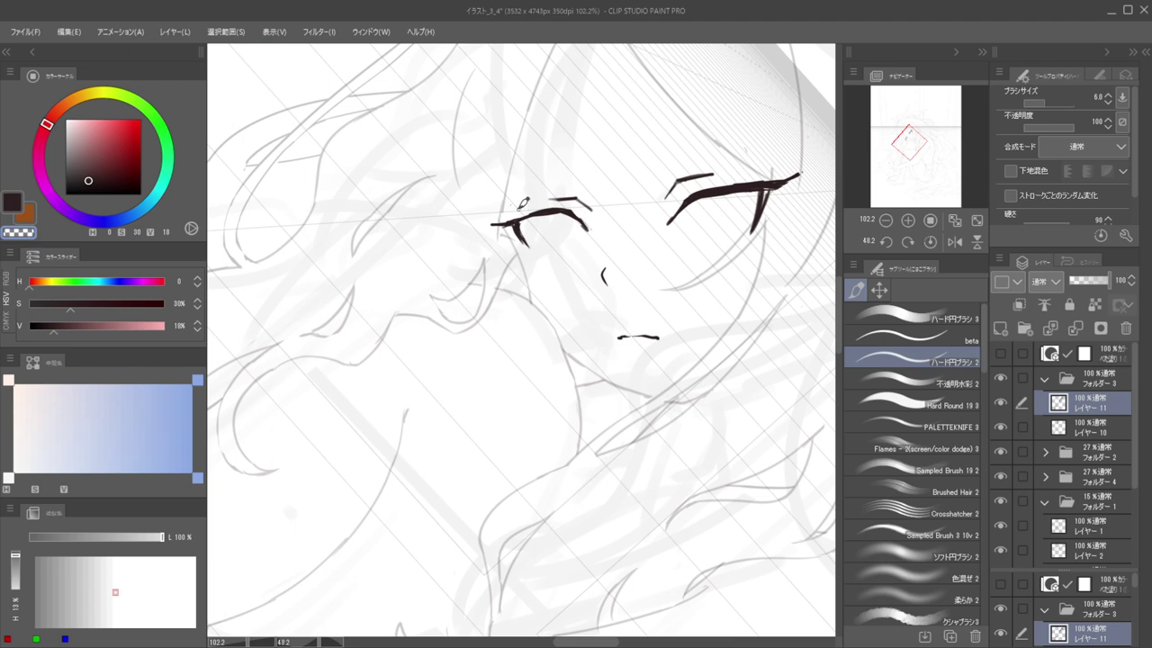
Zoom out and mirror the view to review the figure, then restore it
scroll(655, 227, "down", 6)
mouse_move(583, 213)
left_mouse_down()
mouse_move(547, 214)
mouse_move(593, 238)
mouse_move(586, 200)
left_mouse_up()
key("h")
key("h")
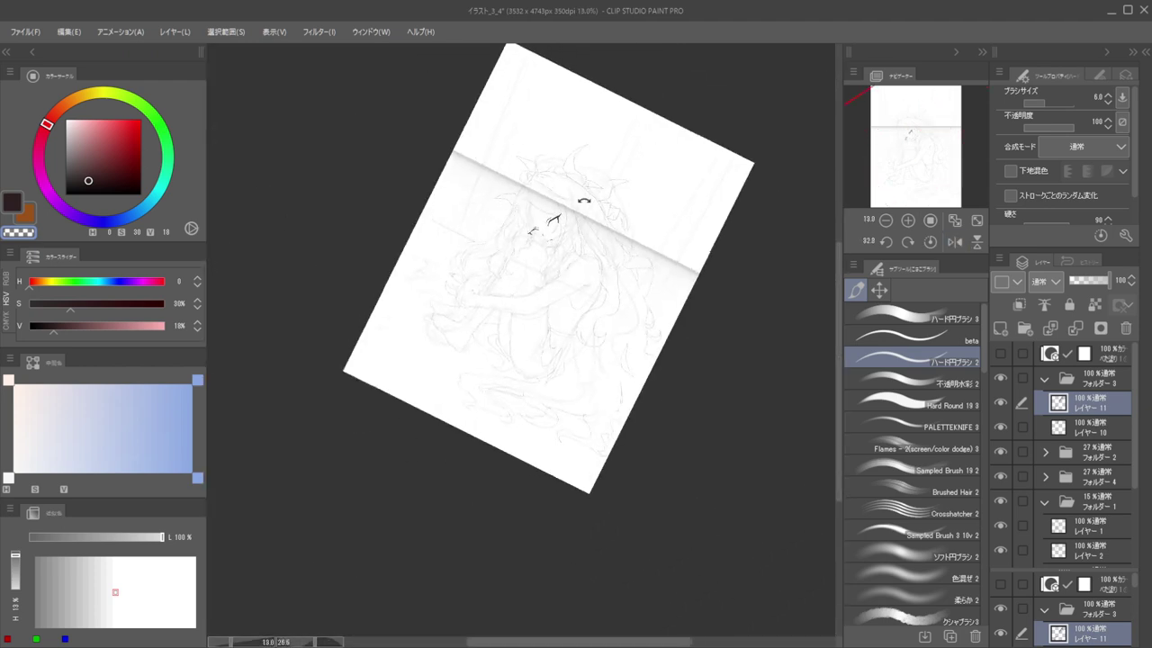
scroll(571, 205, "up", 3)
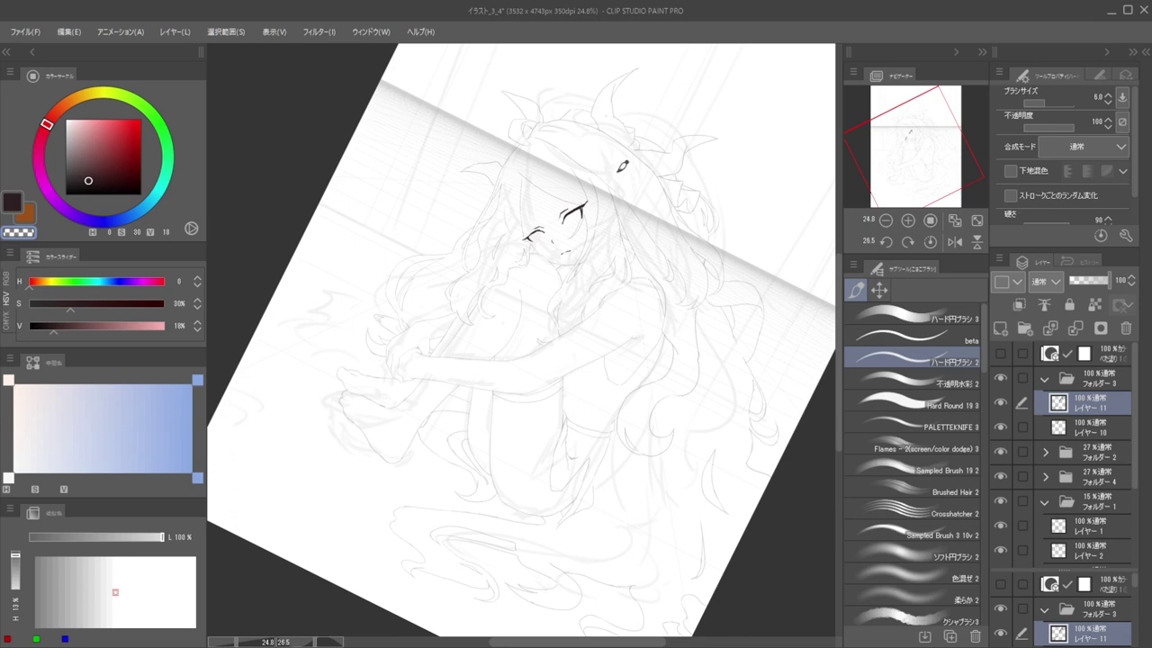
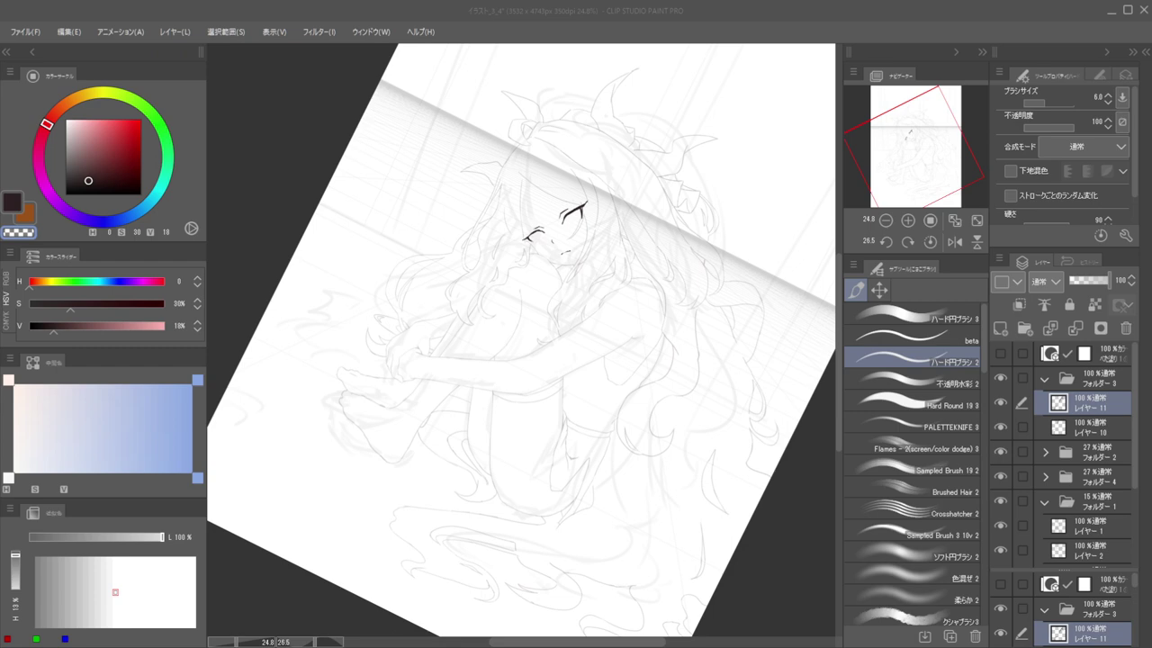
Lasso the stray stroke near the nose and nudge it into place
scroll(565, 212, "up", 2)
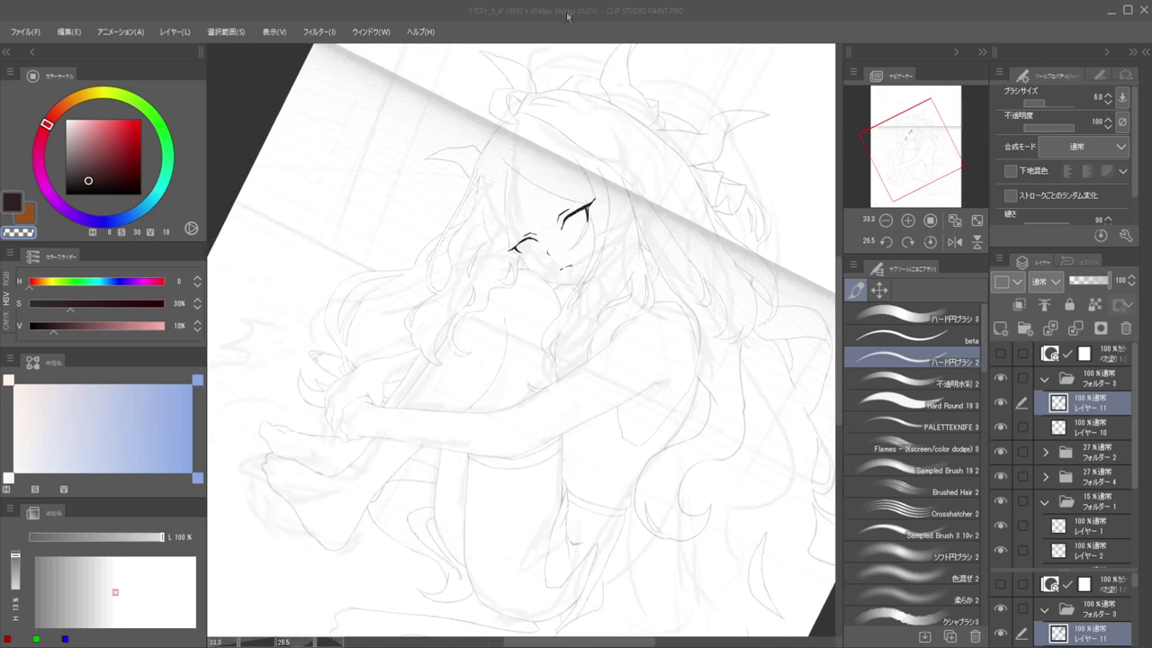
scroll(545, 277, "up", 5)
left_click(553, 210, "ctrl+shift")
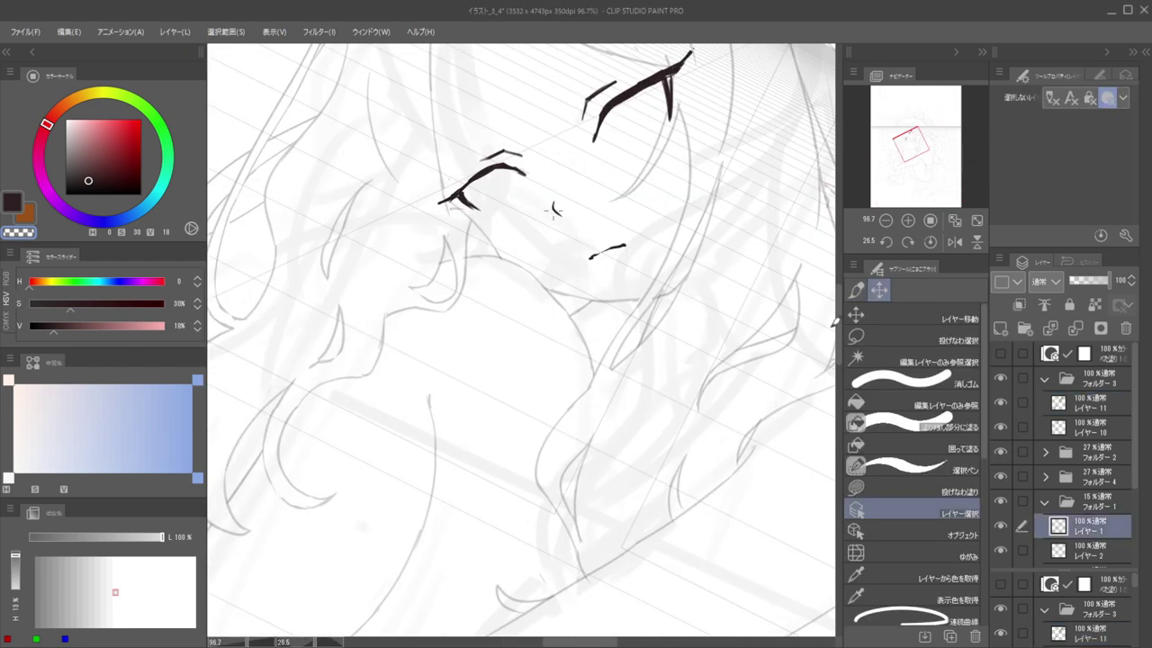
left_click(879, 290)
left_click(914, 337)
mouse_move(572, 237)
left_mouse_down()
mouse_move(591, 217)
mouse_move(561, 215)
left_mouse_up()
left_click(914, 317)
left_click(569, 222, "ctrl+shift")
key("ctrl+d")
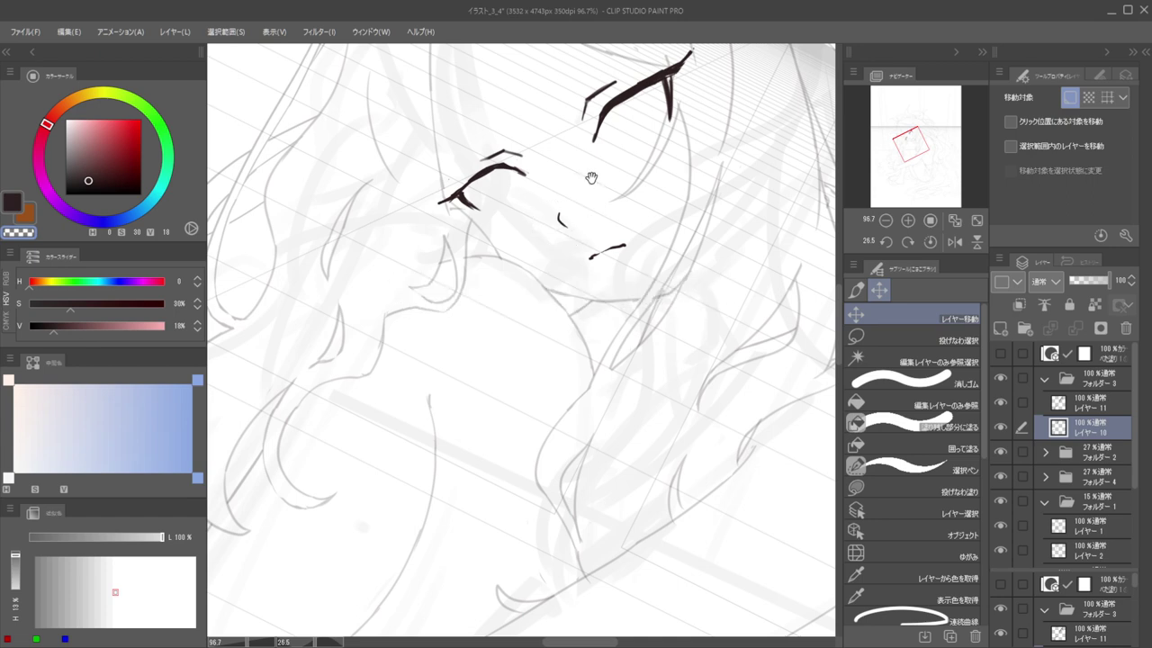
Rotate the view about 45 degrees and redraw the lash stroke at the eye's outer corner
left_click(591, 178, "alt")
left_click_drag(589, 177, 628, 199)
left_click(628, 199, "ctrl")
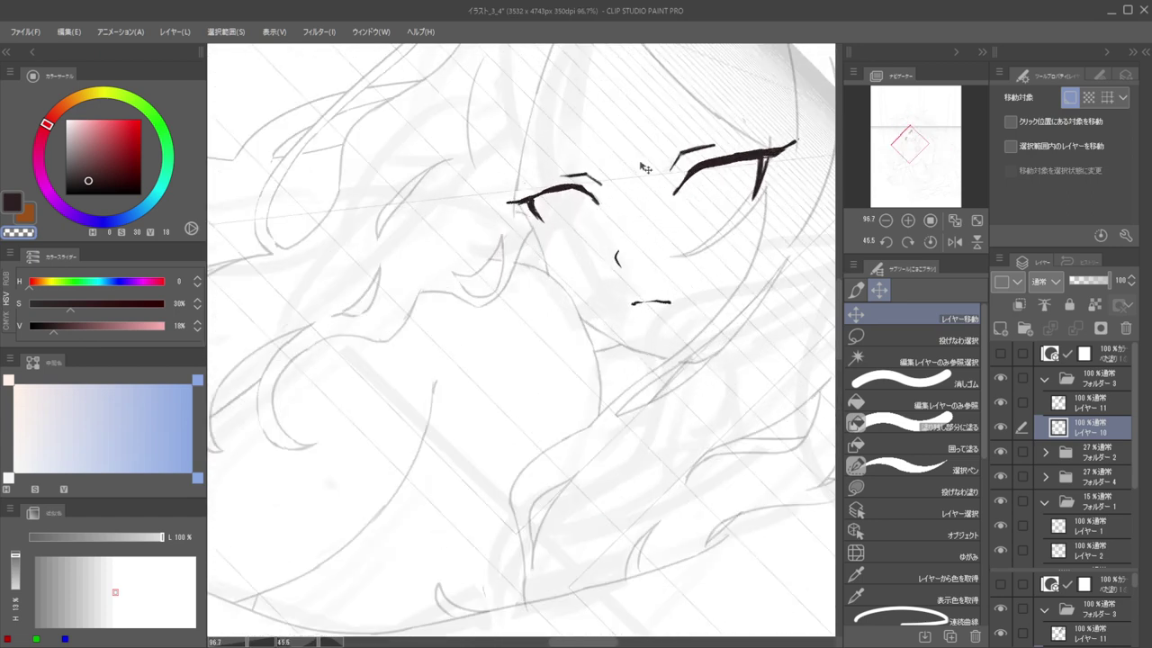
left_click(586, 190, "ctrl+shift")
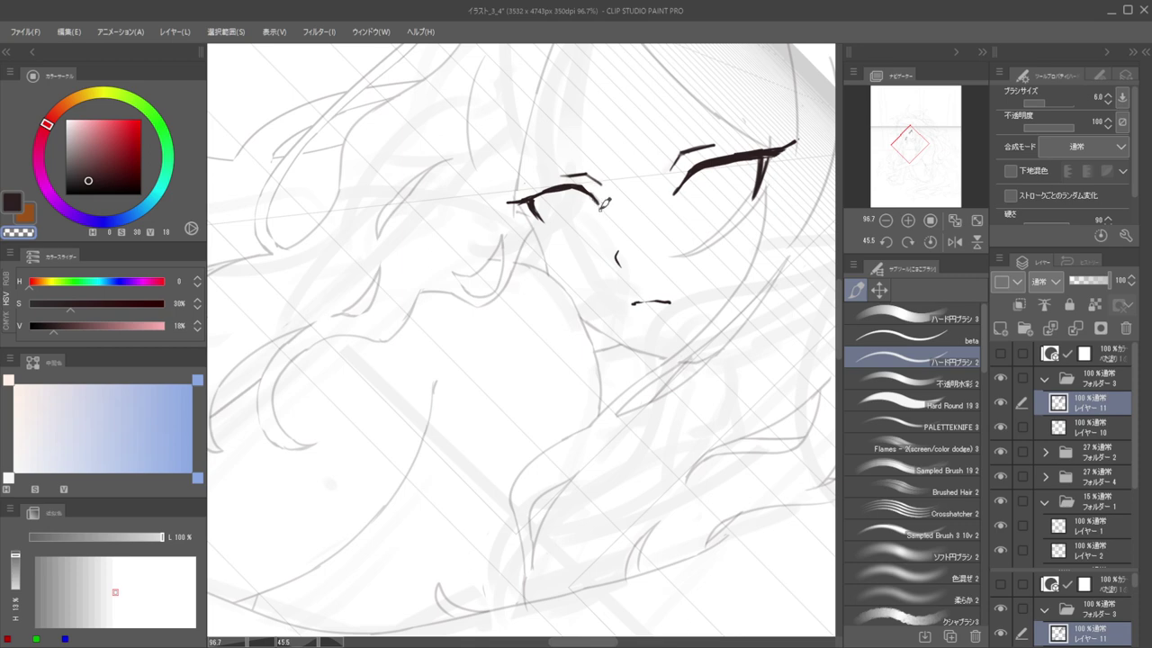
left_click_drag(587, 176, 595, 199)
key("c")
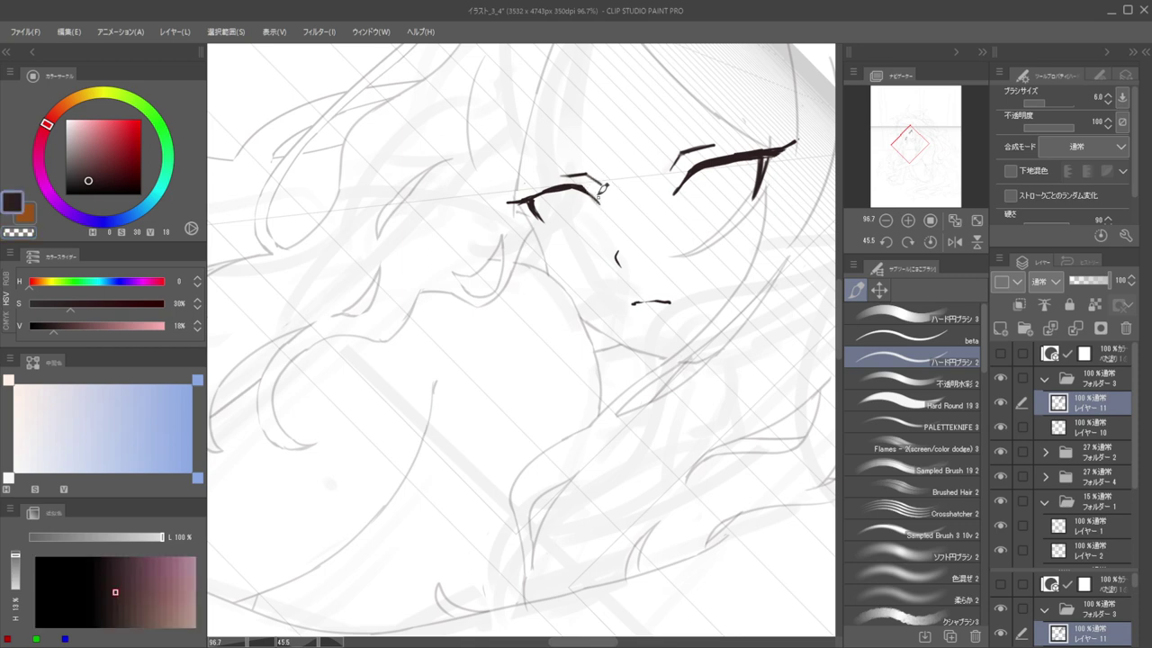
key("ctrl+z")
key("ctrl+z")
left_click_drag(585, 187, 602, 208)
Add a short dash under the right eye and thin the left side of the lash stroke
left_click_drag(687, 211, 744, 199)
key("e")
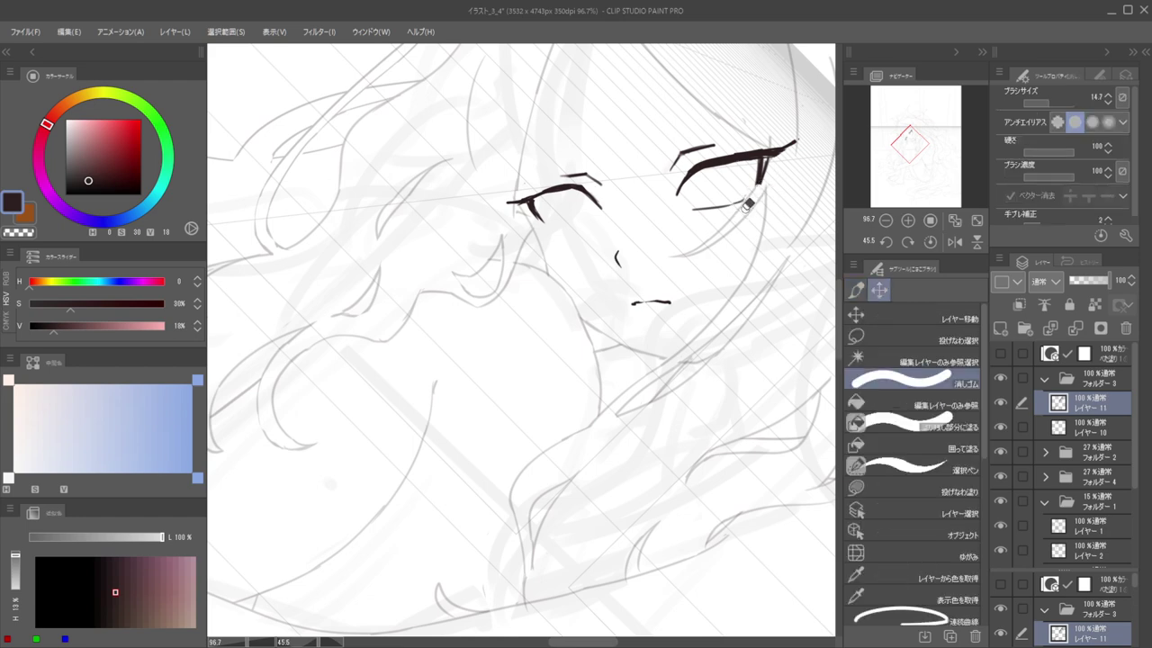
key("b")
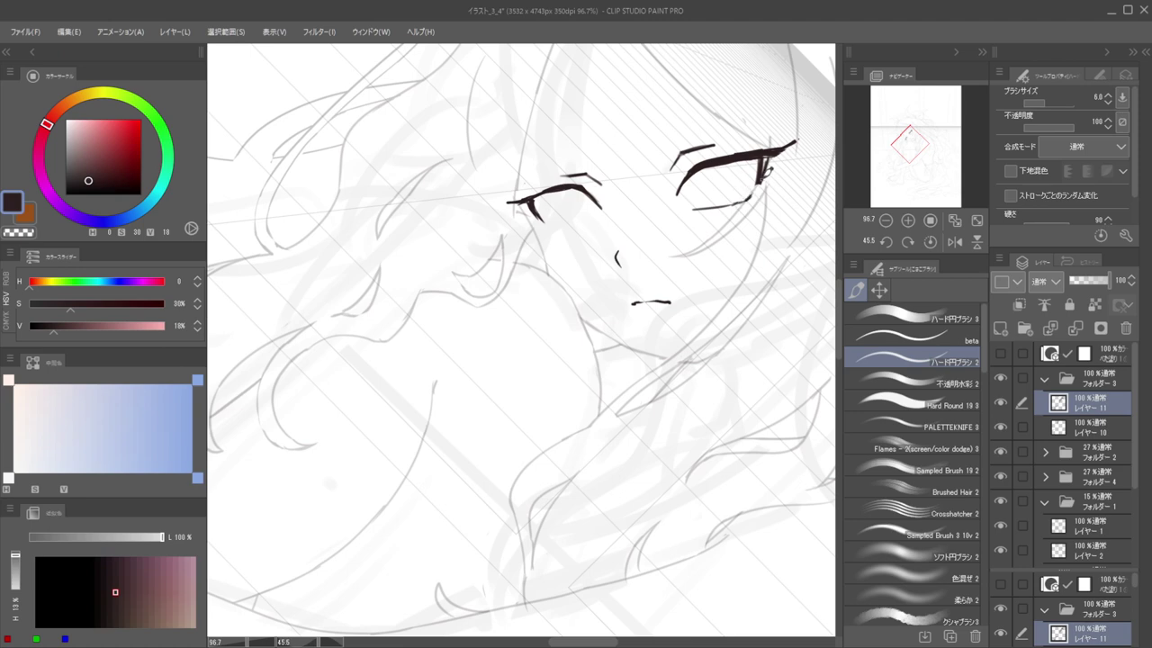
key("e")
mouse_move(755, 164)
left_mouse_down()
mouse_move(757, 182)
mouse_move(758, 171)
left_mouse_up()
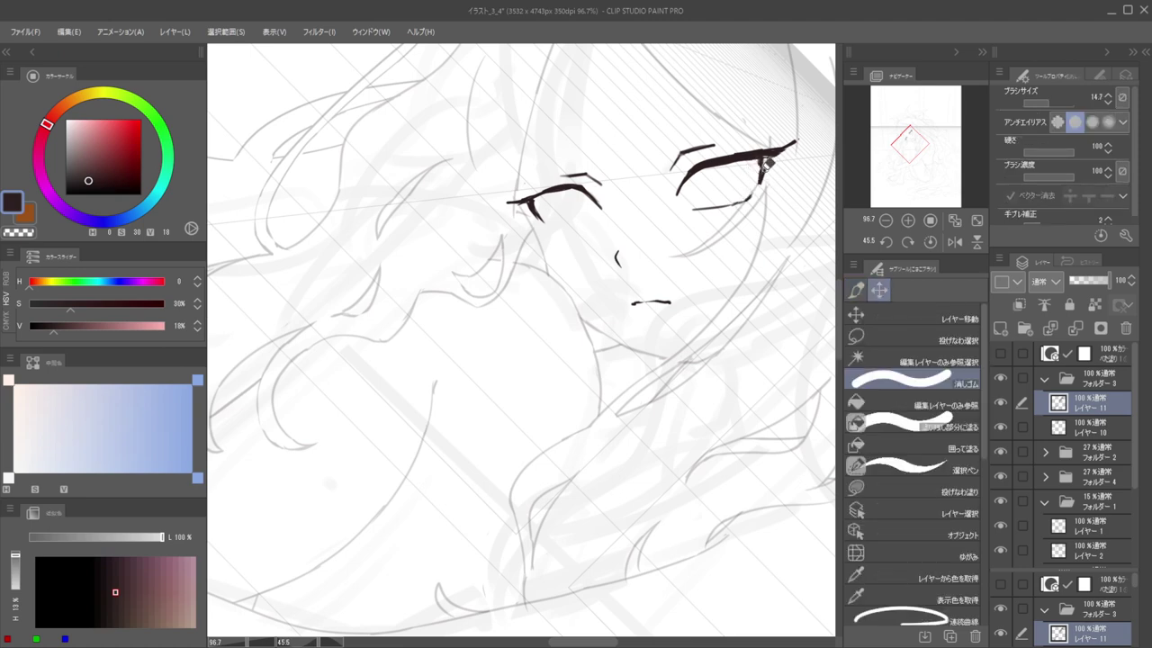
key("b")
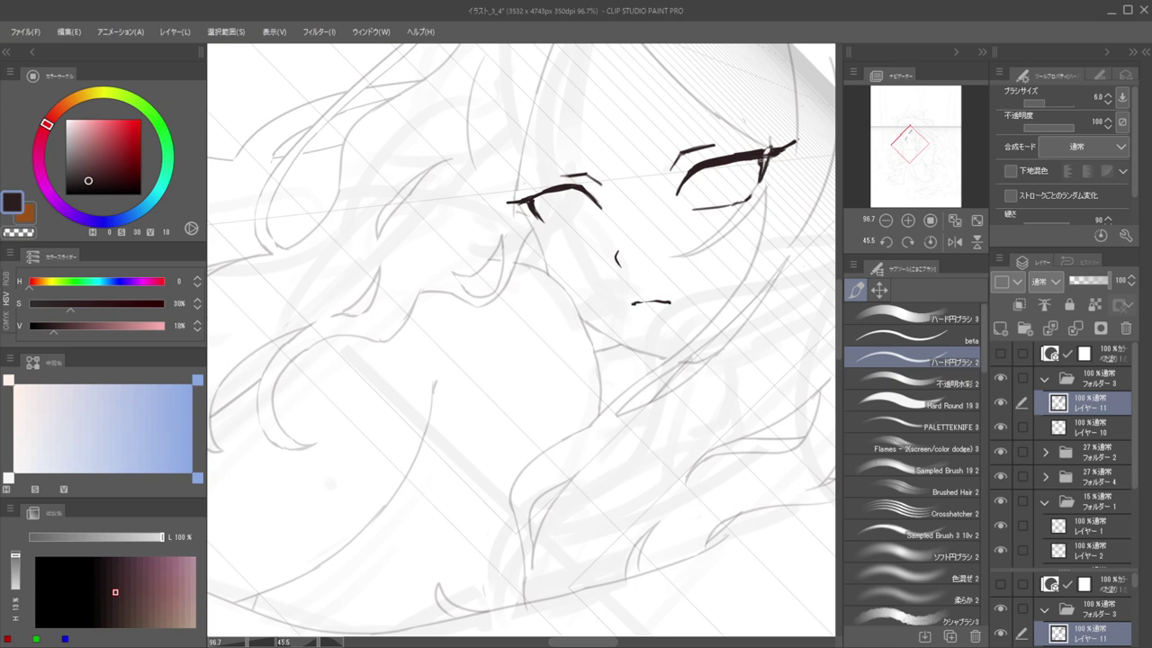
Zoom out and flip the view to check the whole face
left_click_drag(766, 149, 702, 180)
key("e")
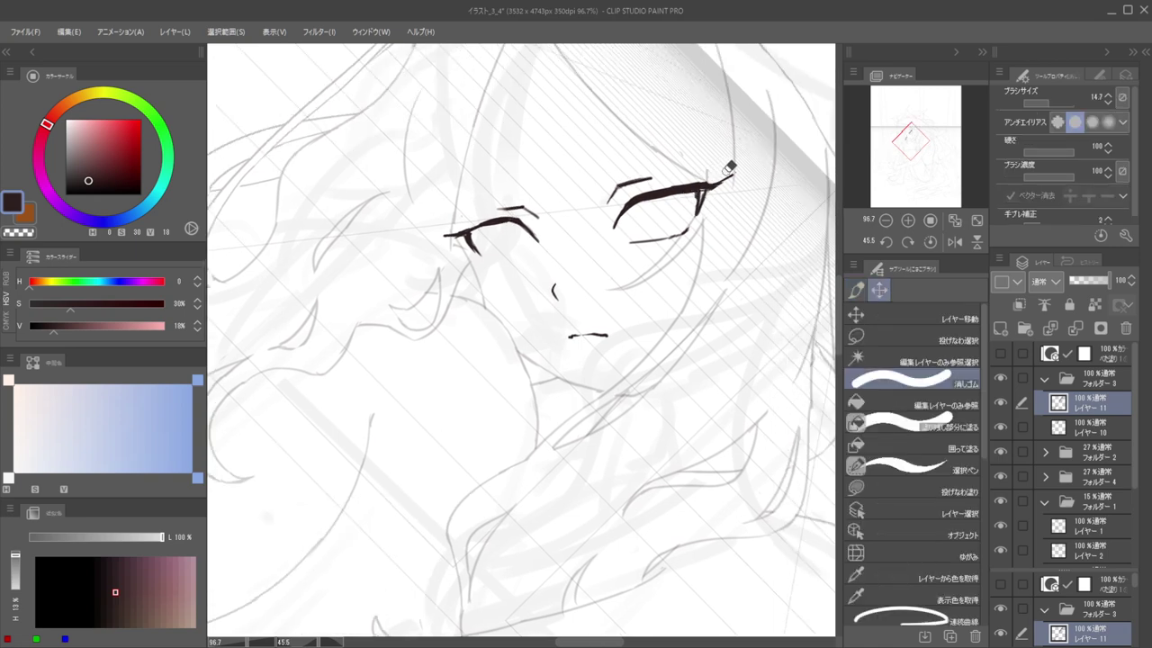
key("b")
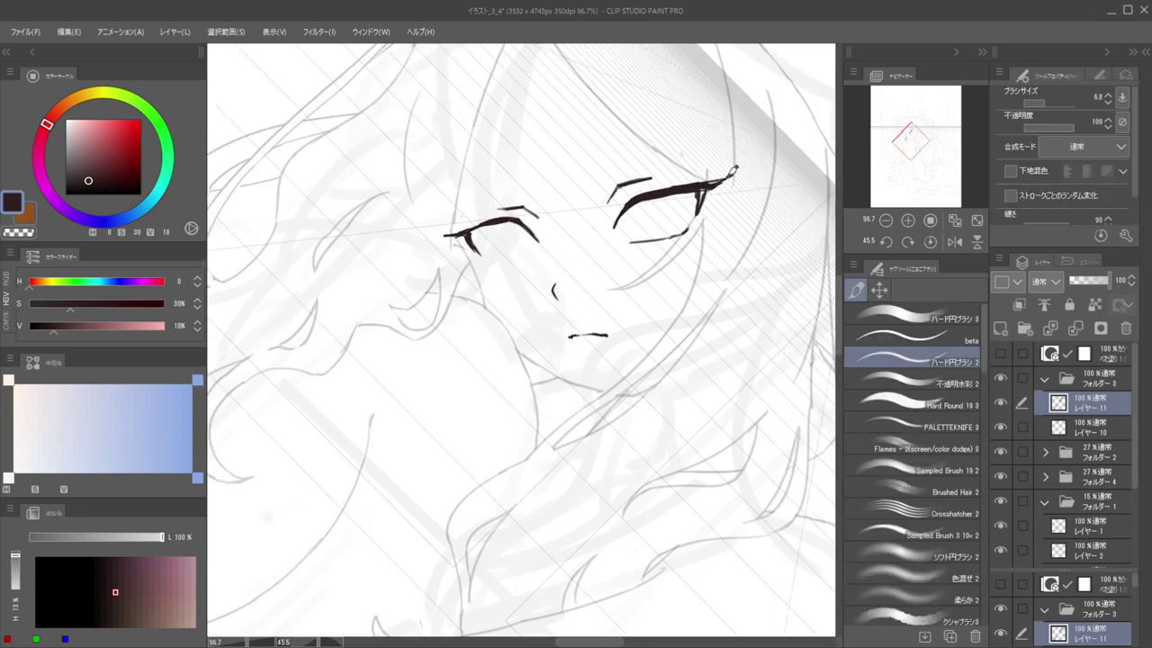
key("c")
mouse_move(669, 228)
left_mouse_down()
mouse_move(639, 221)
mouse_move(675, 196)
left_mouse_up()
key("h")
key("h")
scroll(644, 221, "up", 2)
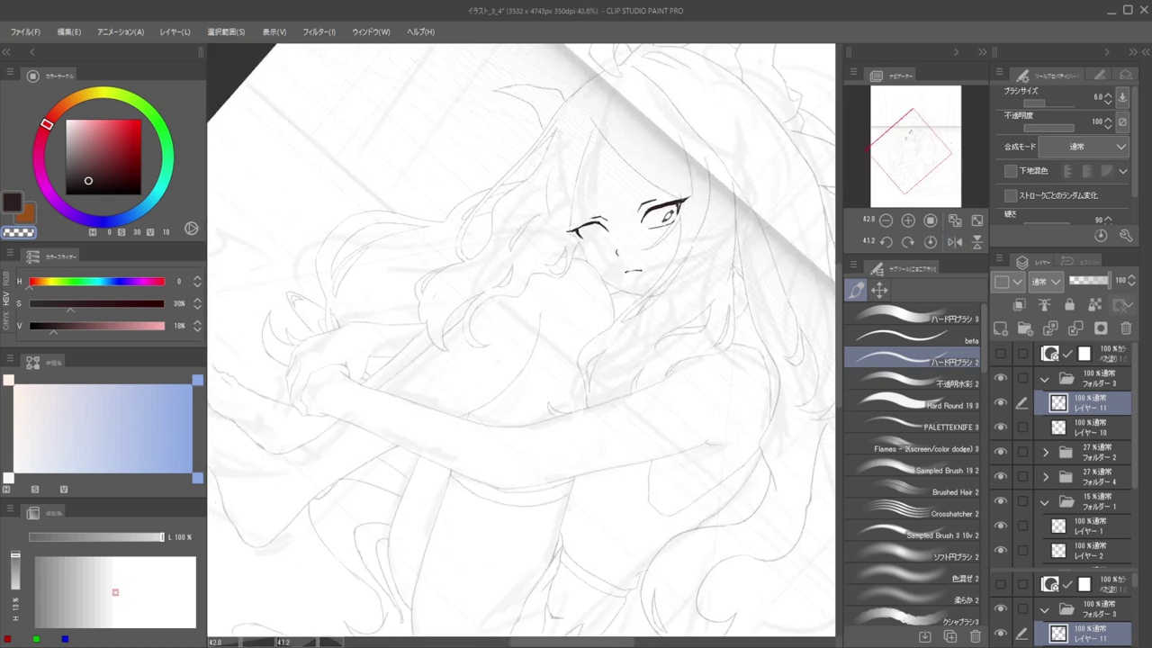
Lasso the right eye and shift it slightly
scroll(705, 218, "up", 3)
key("m")
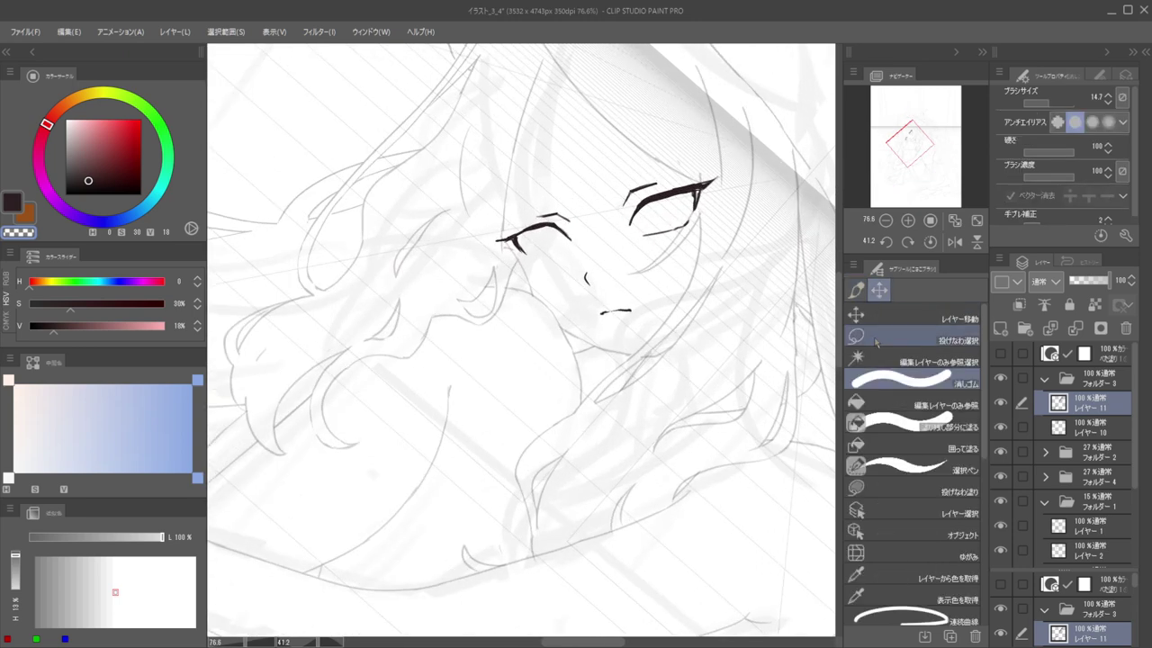
mouse_move(668, 225)
left_mouse_down()
mouse_move(677, 257)
mouse_move(670, 227)
mouse_move(674, 238)
left_mouse_up()
key("k")
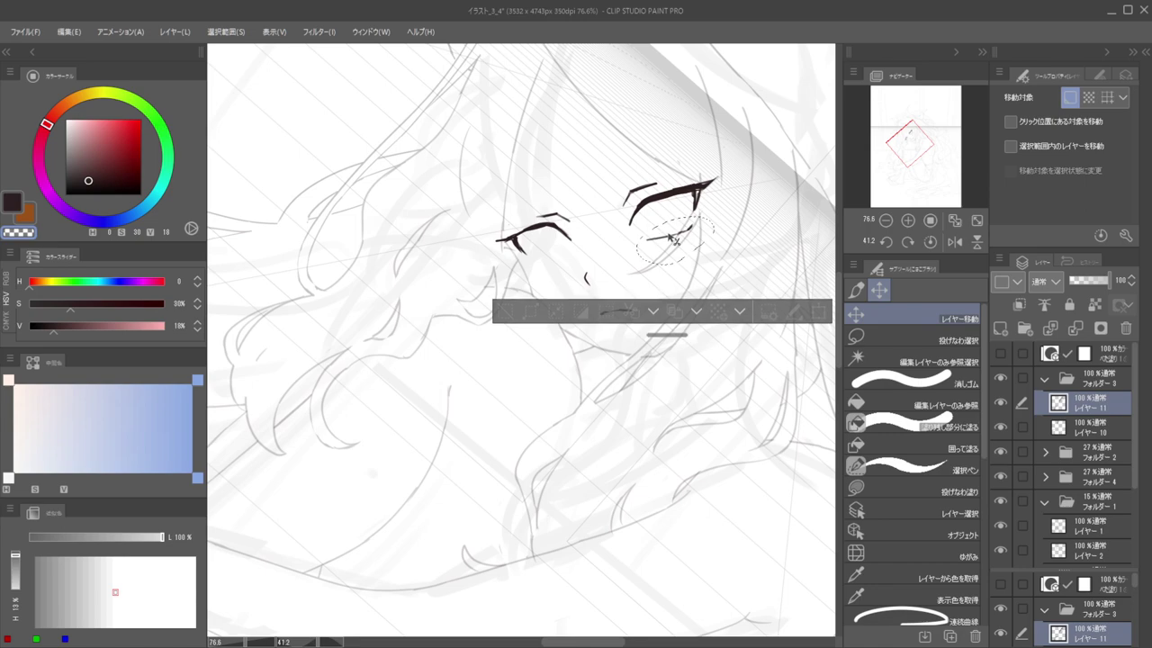
key("ctrl+d")
Redraw the iris curve under the right eyelid in dark ink after several tries
scroll(668, 196, "down", 6)
scroll(657, 197, "up", 9)
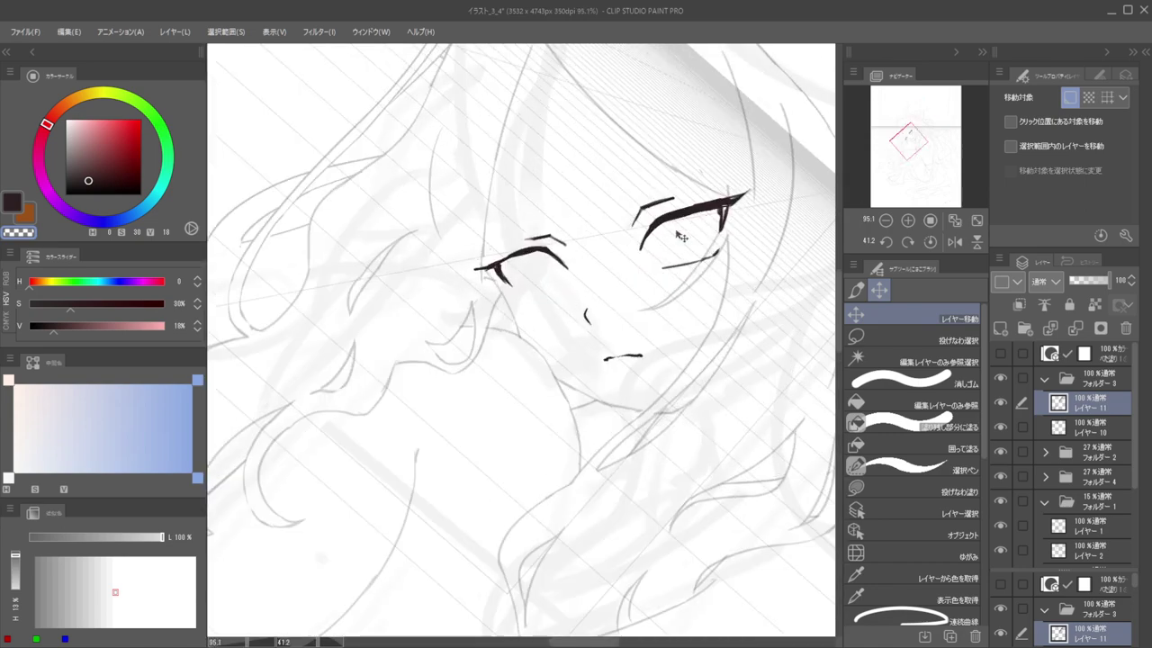
key("b")
key("c")
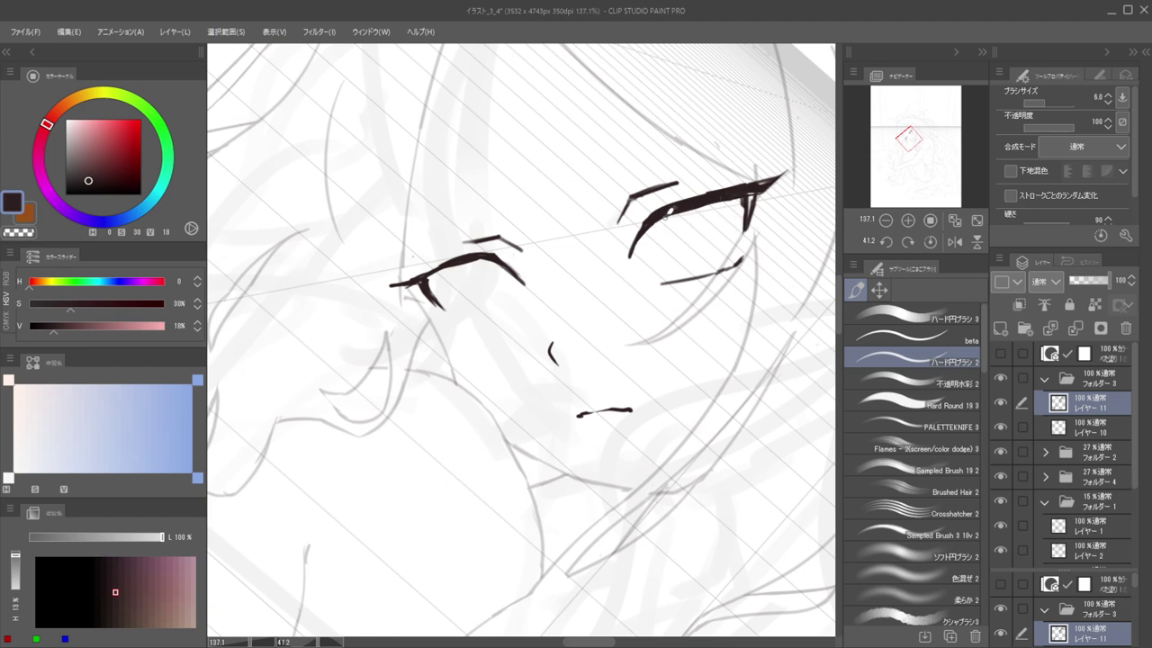
key("ctrl+z")
left_click_drag(657, 221, 671, 255)
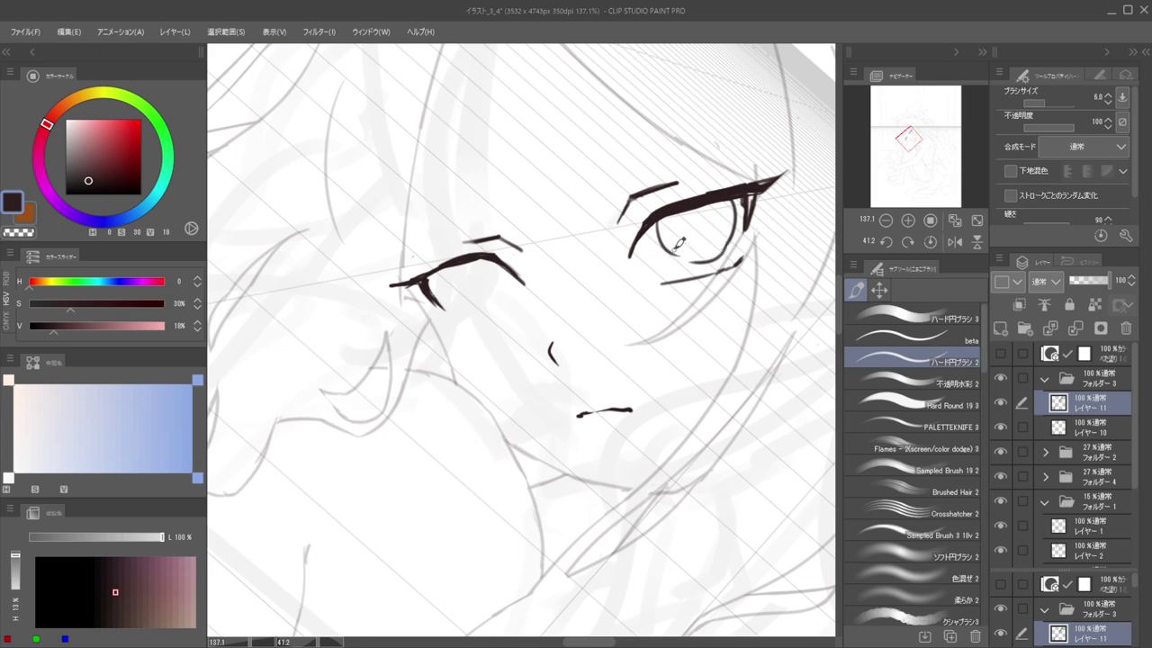
scroll(662, 229, "down", 5)
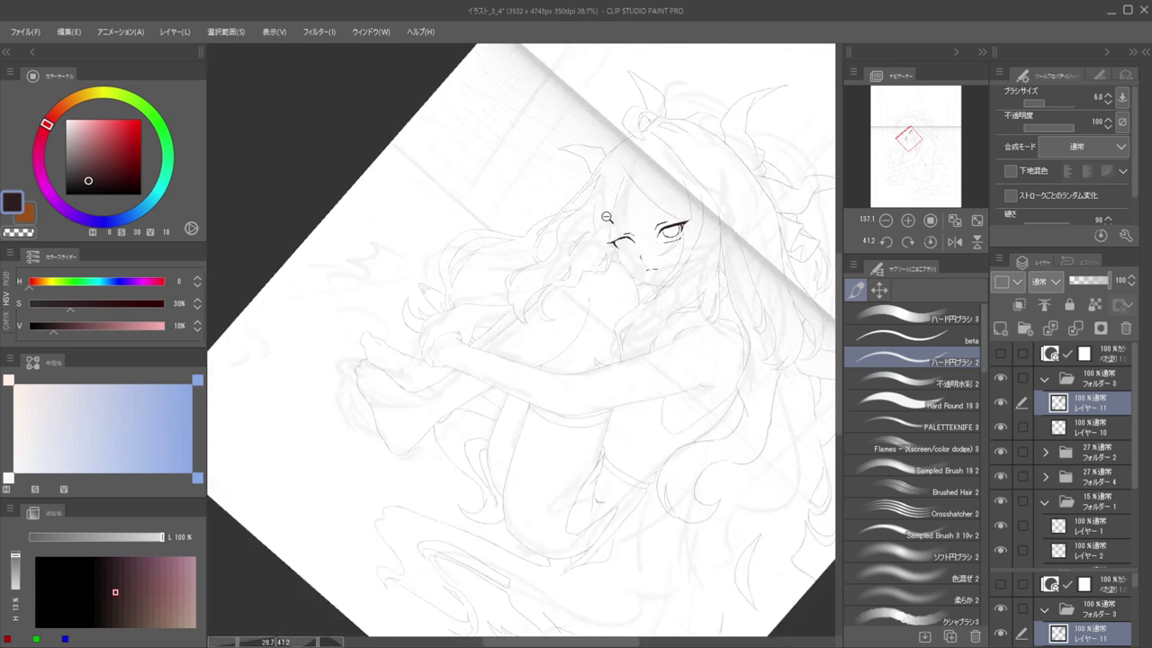
scroll(666, 232, "up", 4)
key("ctrl+z")
key("ctrl+z")
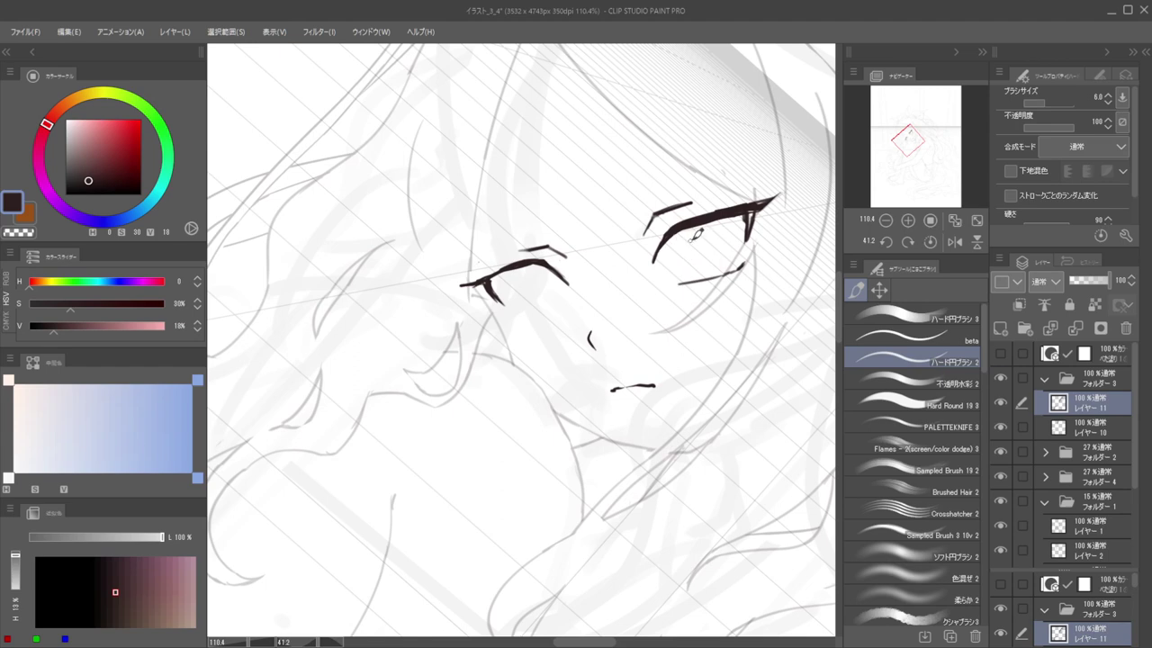
left_click_drag(676, 235, 699, 268)
mouse_move(736, 211)
left_mouse_down()
mouse_move(730, 255)
mouse_move(695, 269)
mouse_move(717, 270)
mouse_move(691, 264)
left_mouse_up()
key("ctrl+z")
Resize the eraser and restore the accidentally erased lower lid and iris bottom
key("e")
key("b")
key("e")
left_click_drag(700, 225, 658, 234)
key("ctrl+z")
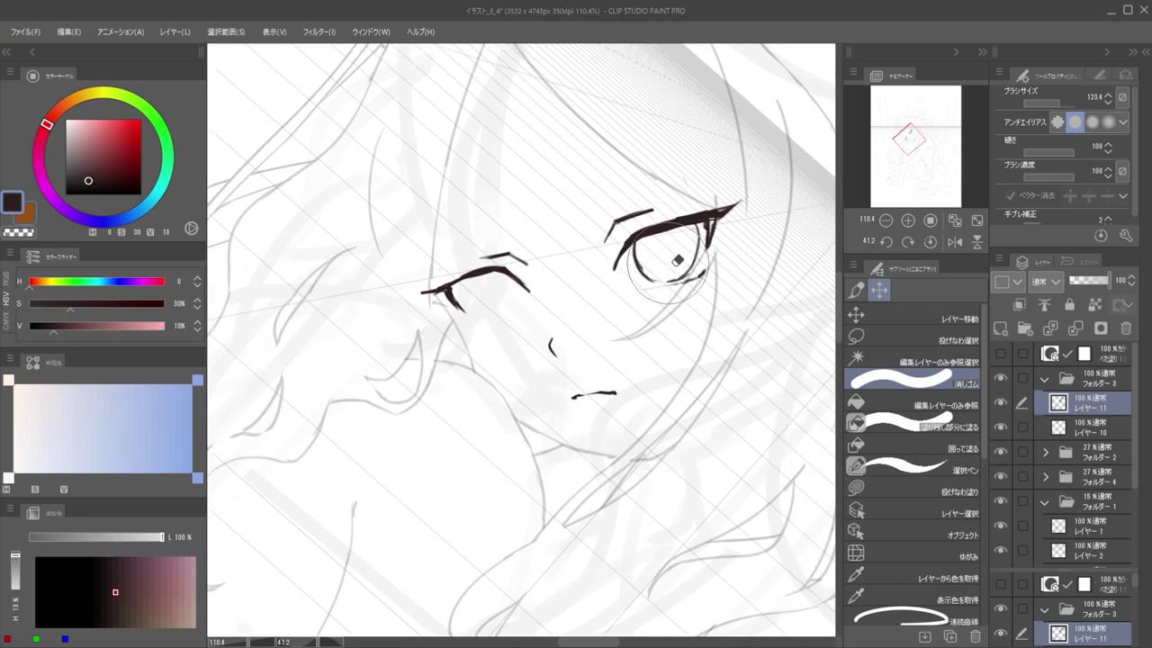
mouse_move(713, 283)
left_mouse_down()
mouse_move(663, 249)
mouse_move(664, 268)
mouse_move(638, 251)
mouse_move(696, 230)
mouse_move(669, 271)
left_mouse_up()
Add a new layer for the iris and try a thin curve along it
scroll(649, 244, "down", 5)
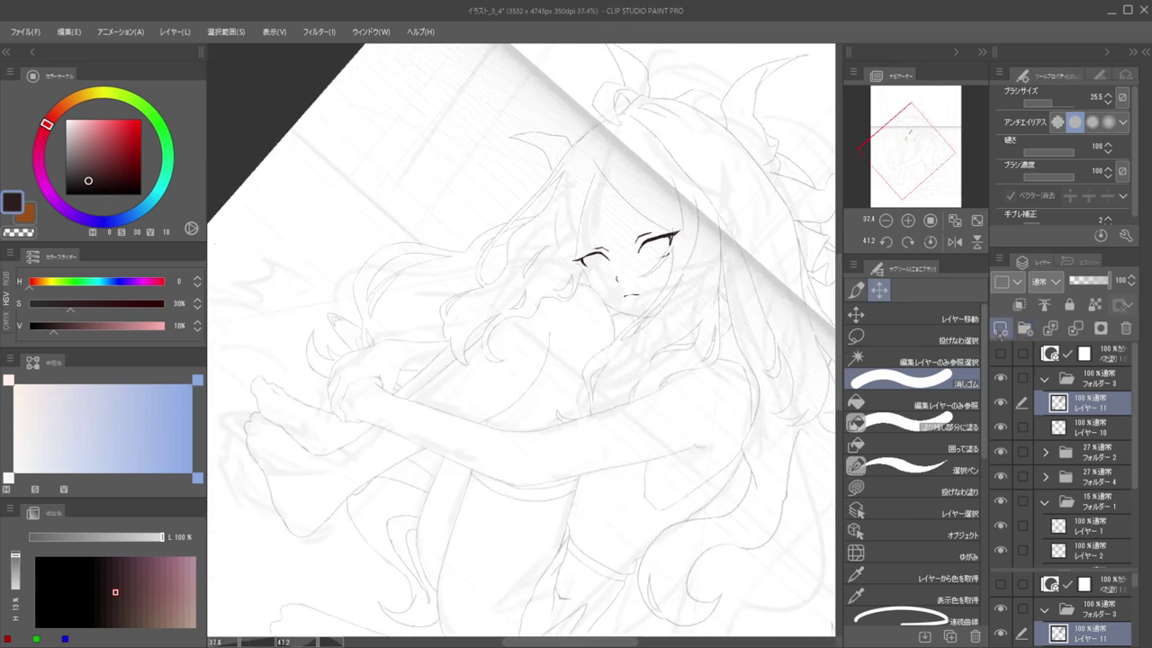
left_click(1000, 327)
scroll(686, 185, "up", 5)
key("p")
mouse_move(653, 232)
left_mouse_down()
mouse_move(664, 270)
mouse_move(703, 275)
mouse_move(653, 258)
mouse_move(689, 281)
mouse_move(710, 268)
left_mouse_up()
key("ctrl+z")
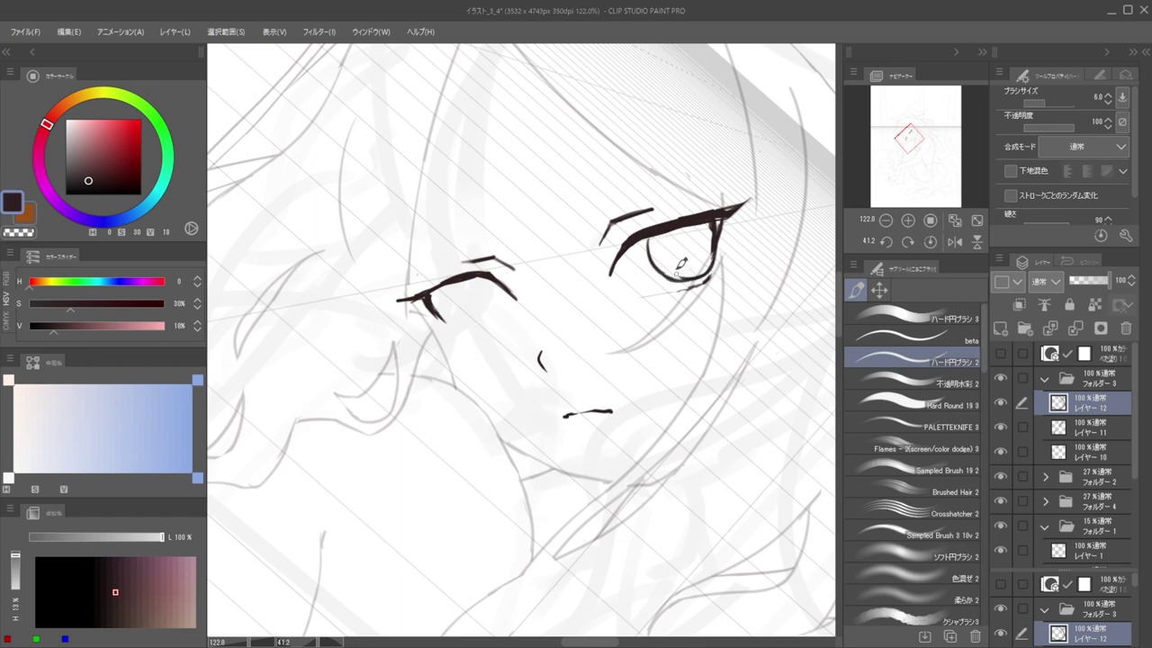
Rotate onto the forehead and sketch a brow stroke above the eye on the earlier eye layer
mouse_move(666, 225)
left_mouse_down()
mouse_move(603, 225)
mouse_move(596, 188)
mouse_move(667, 287)
left_mouse_up()
key("e")
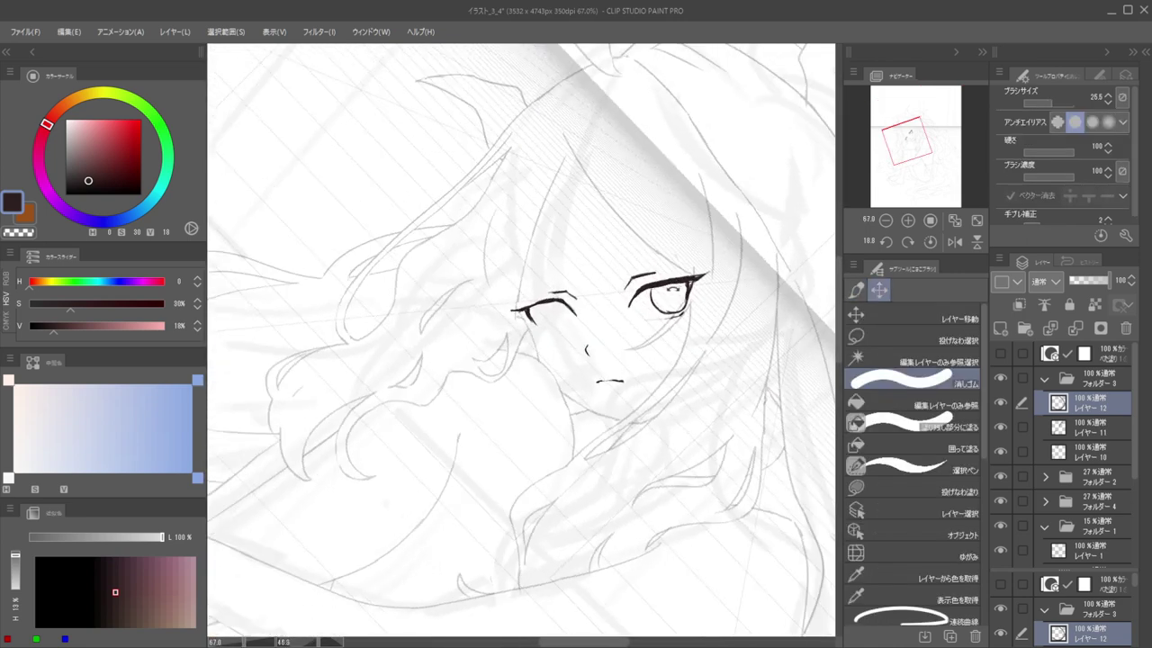
left_click(1085, 452)
mouse_move(662, 243)
left_mouse_down()
mouse_move(657, 259)
mouse_move(739, 282)
left_mouse_up()
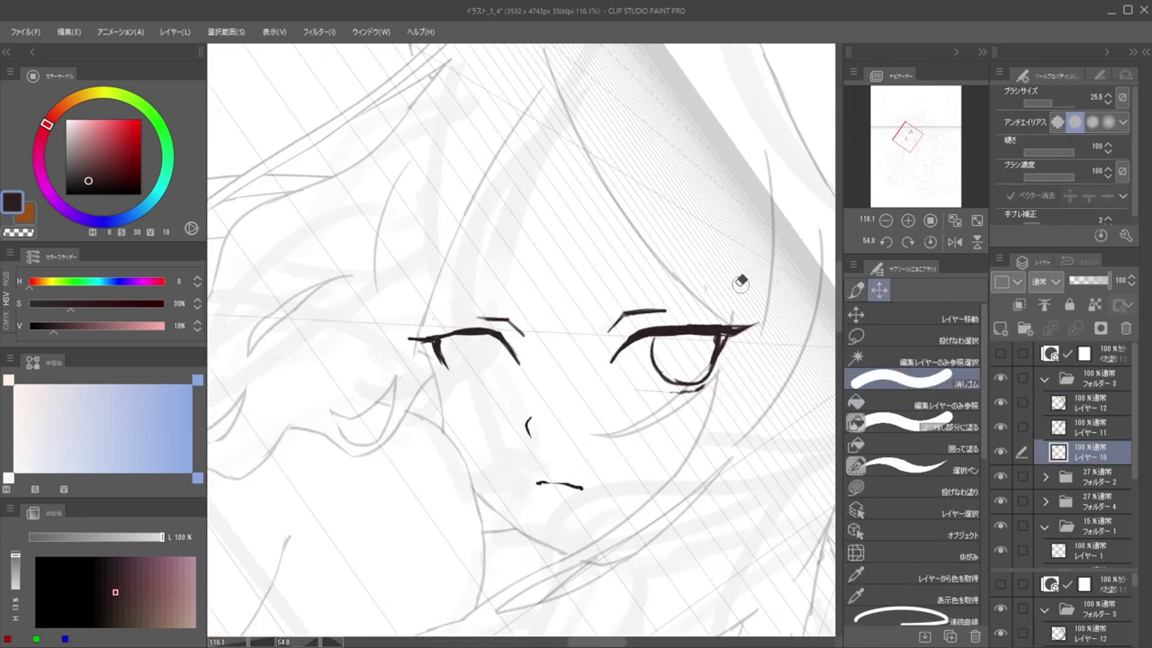
key("b")
left_click_drag(622, 216, 675, 227)
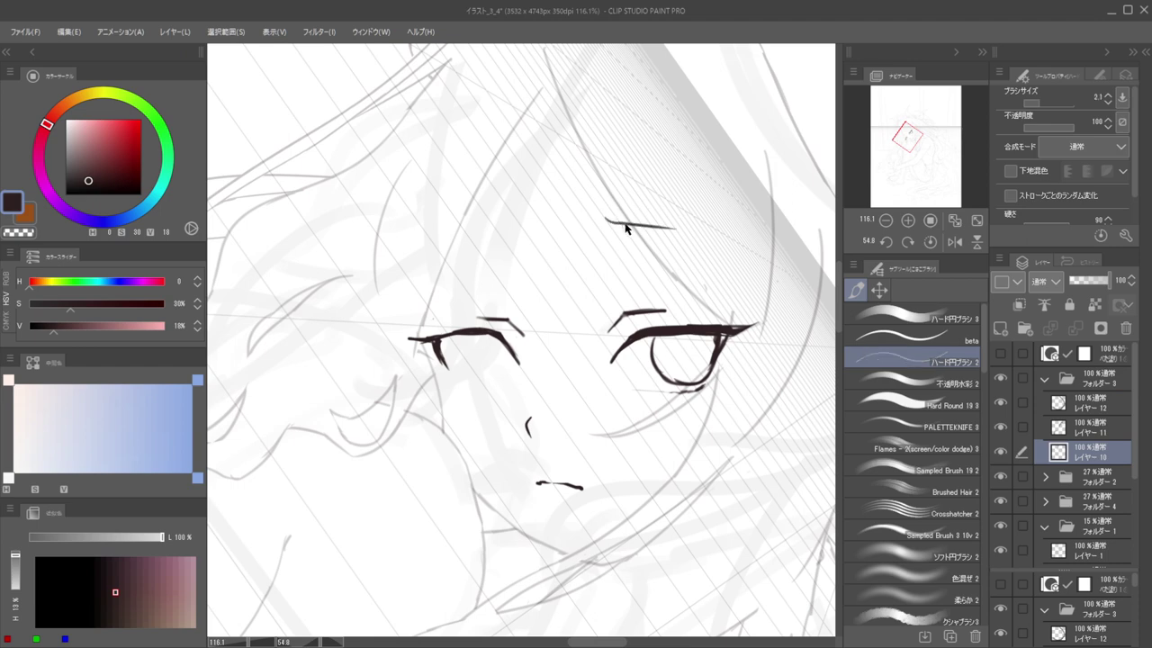
key("ctrl+z")
mouse_move(614, 218)
left_mouse_down()
mouse_move(725, 250)
mouse_move(651, 232)
mouse_move(635, 192)
mouse_move(578, 164)
left_mouse_up()
Redraw a curved brow stroke above the eye and mirror the view to check it
mouse_move(578, 164)
left_mouse_down()
mouse_move(592, 224)
mouse_move(634, 201)
left_mouse_up()
key("ctrl+z")
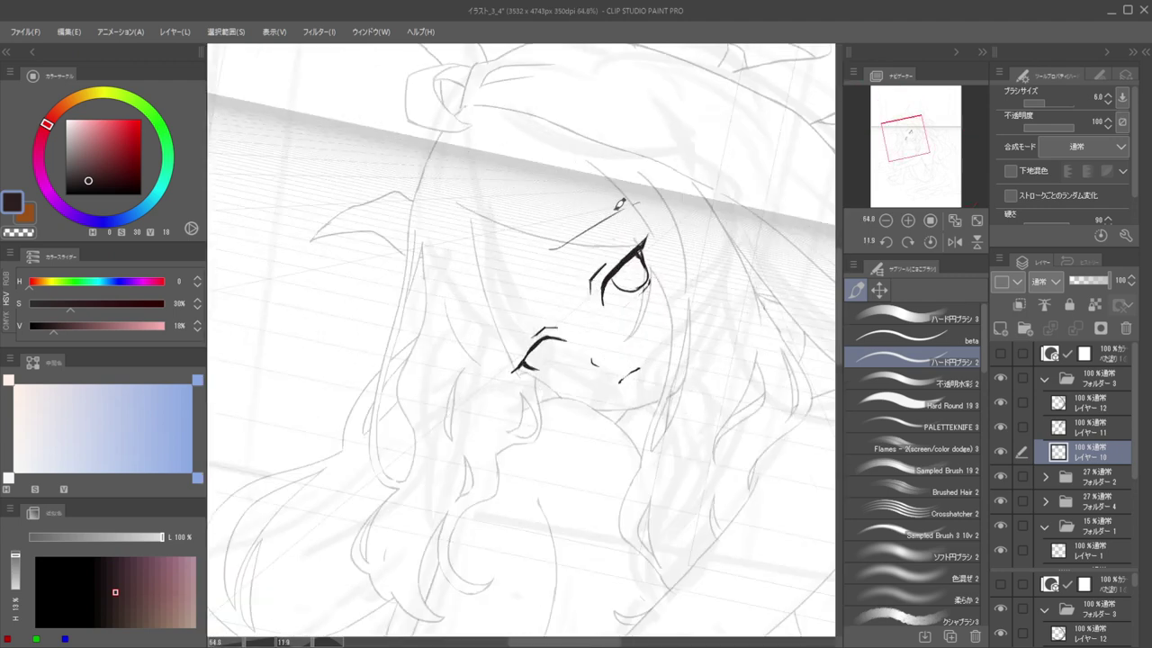
scroll(550, 250, "up", 3)
left_click_drag(552, 247, 627, 207)
key("ctrl+z")
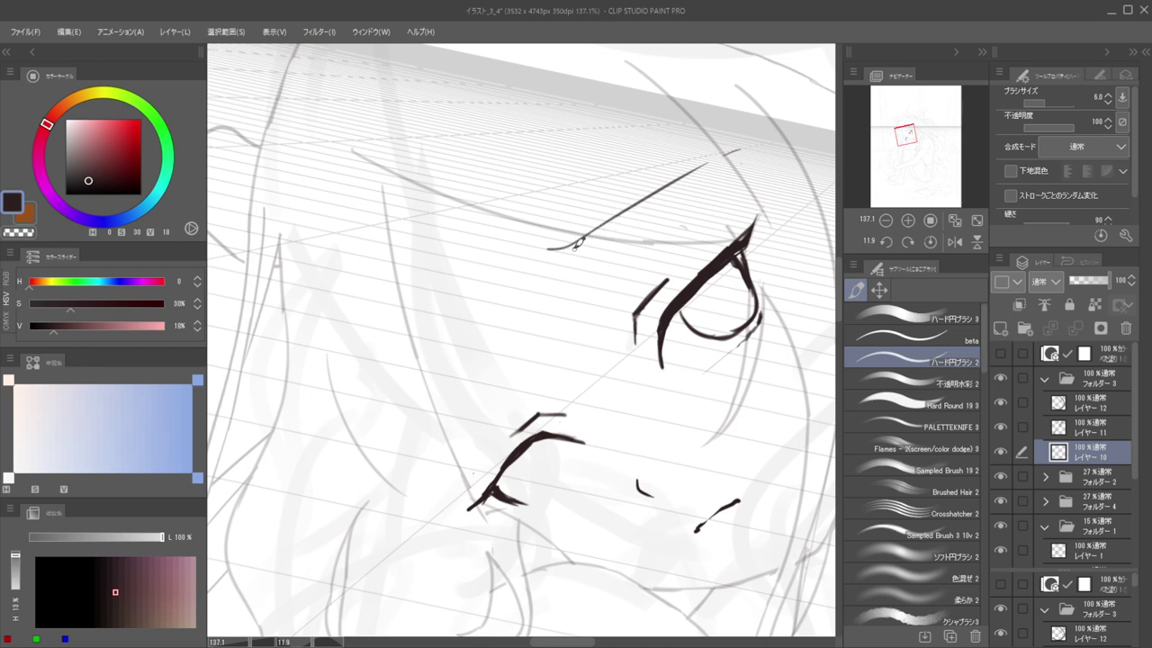
mouse_move(551, 249)
left_mouse_down()
mouse_move(591, 241)
mouse_move(708, 158)
mouse_move(672, 186)
mouse_move(744, 241)
mouse_move(726, 260)
mouse_move(645, 233)
left_mouse_up()
scroll(729, 157, "down", 3)
key("h")
mouse_move(467, 312)
left_mouse_down()
mouse_move(568, 272)
mouse_move(567, 288)
mouse_move(559, 279)
mouse_move(631, 256)
mouse_move(623, 221)
left_mouse_up()
scroll(568, 272, "up", 2)
scroll(573, 258, "down", 5)
key("h")
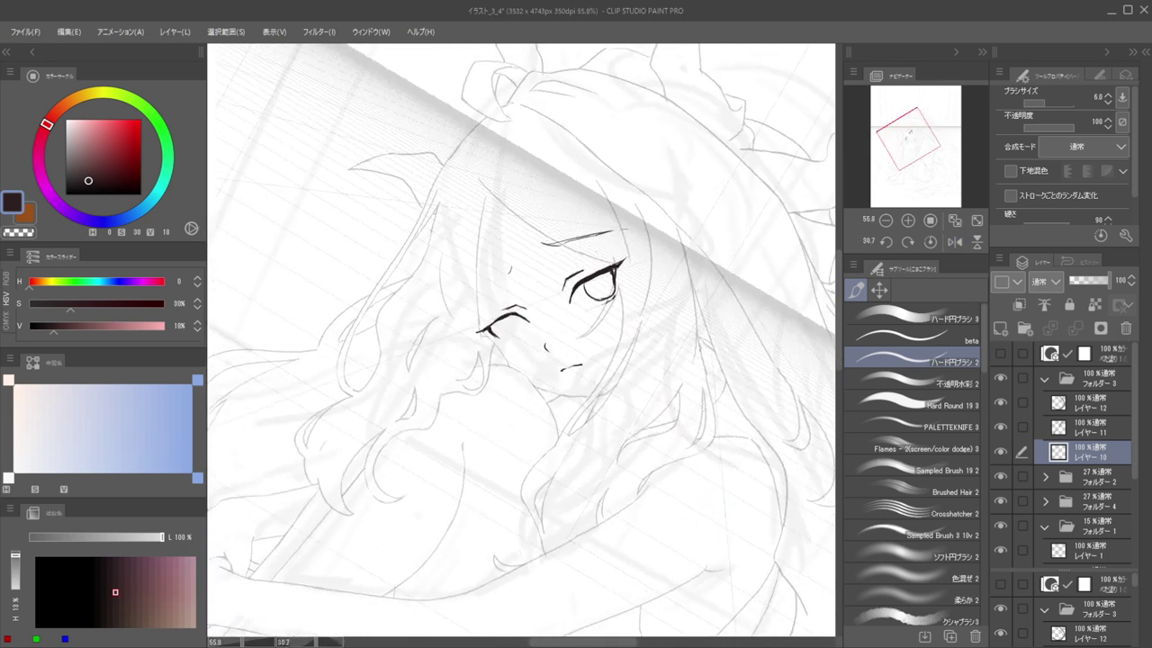
Erase a stray mark and the left part of the right eyebrow
left_click_drag(642, 212, 619, 212)
left_click_drag(608, 213, 640, 206)
mouse_move(525, 244)
left_mouse_down()
mouse_move(545, 242)
mouse_move(535, 279)
left_mouse_up()
key("e")
key("b")
key("e")
left_click_drag(589, 221, 643, 199)
key("b")
Draw two thin parallel curved strokes above the right eye in a rotated, mirrored view
left_click_drag(594, 247, 623, 272)
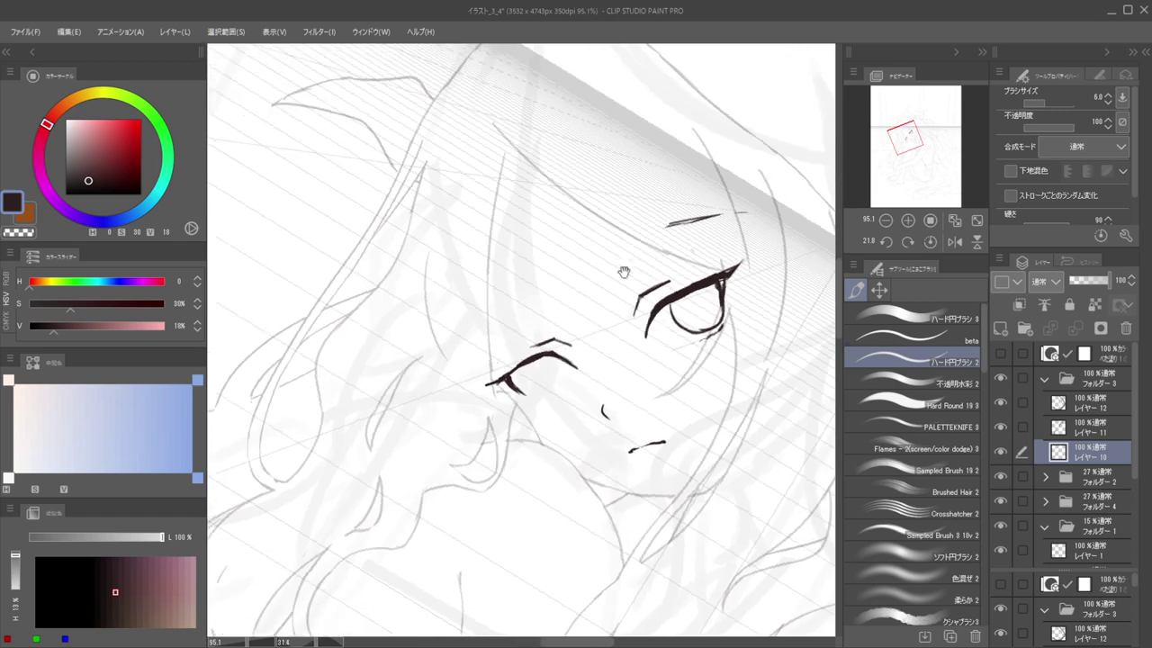
key("h")
mouse_move(699, 242)
left_mouse_down()
mouse_move(686, 185)
mouse_move(730, 222)
mouse_move(740, 213)
left_mouse_up()
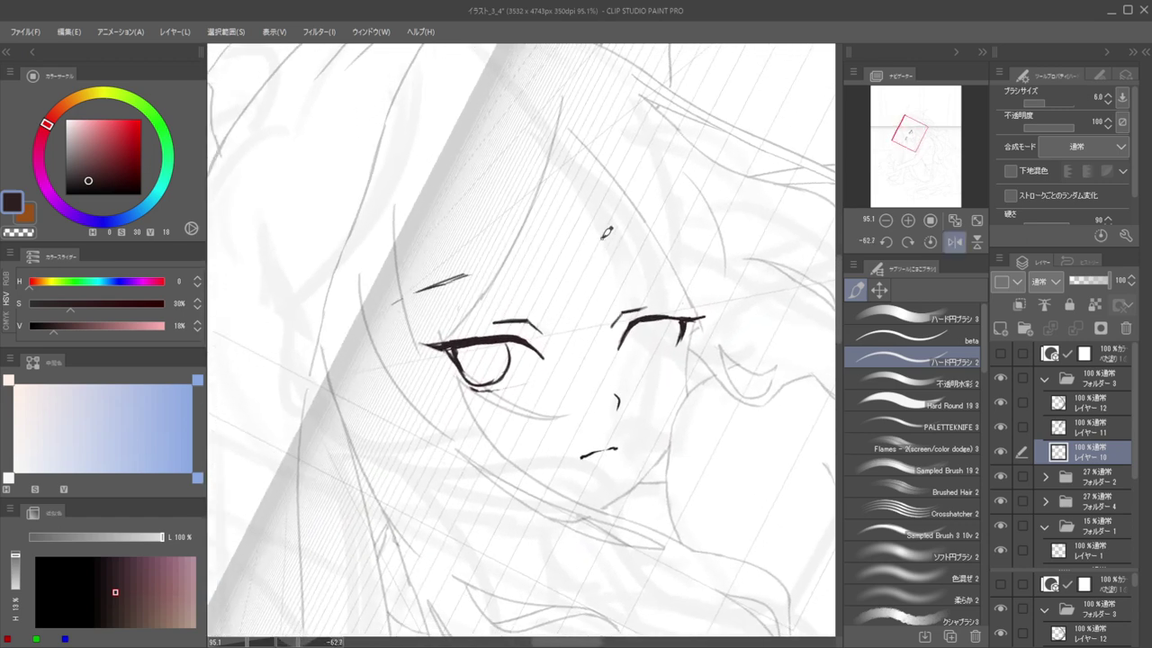
mouse_move(569, 221)
left_mouse_down()
mouse_move(528, 135)
mouse_move(542, 223)
left_mouse_up()
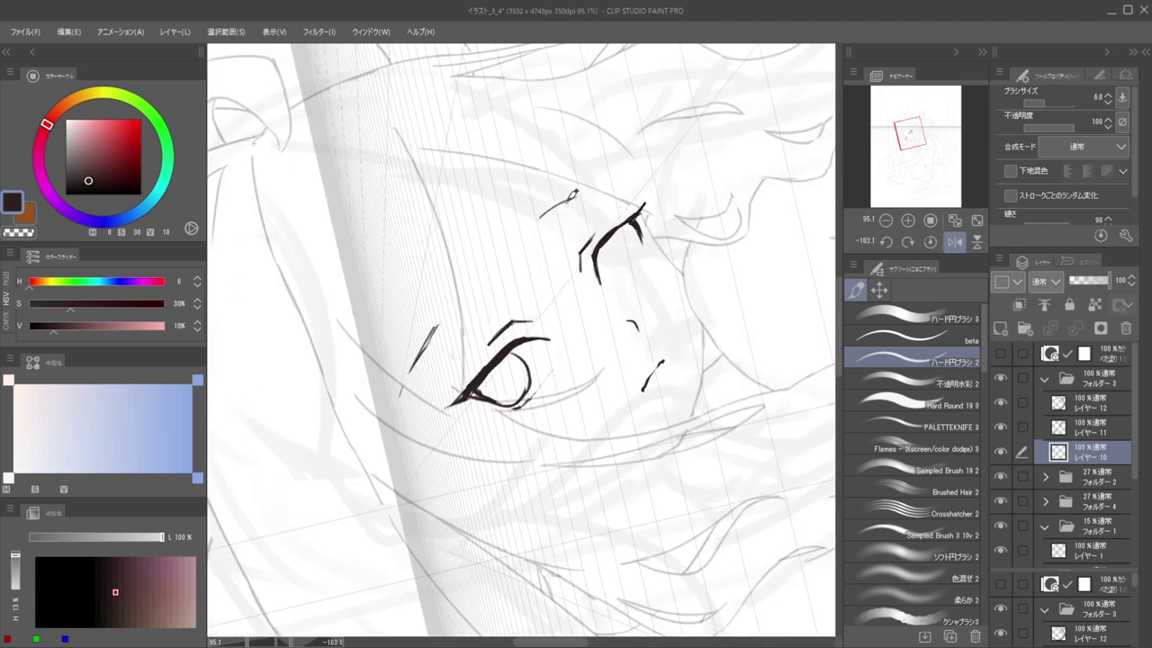
left_click_drag(590, 180, 579, 253)
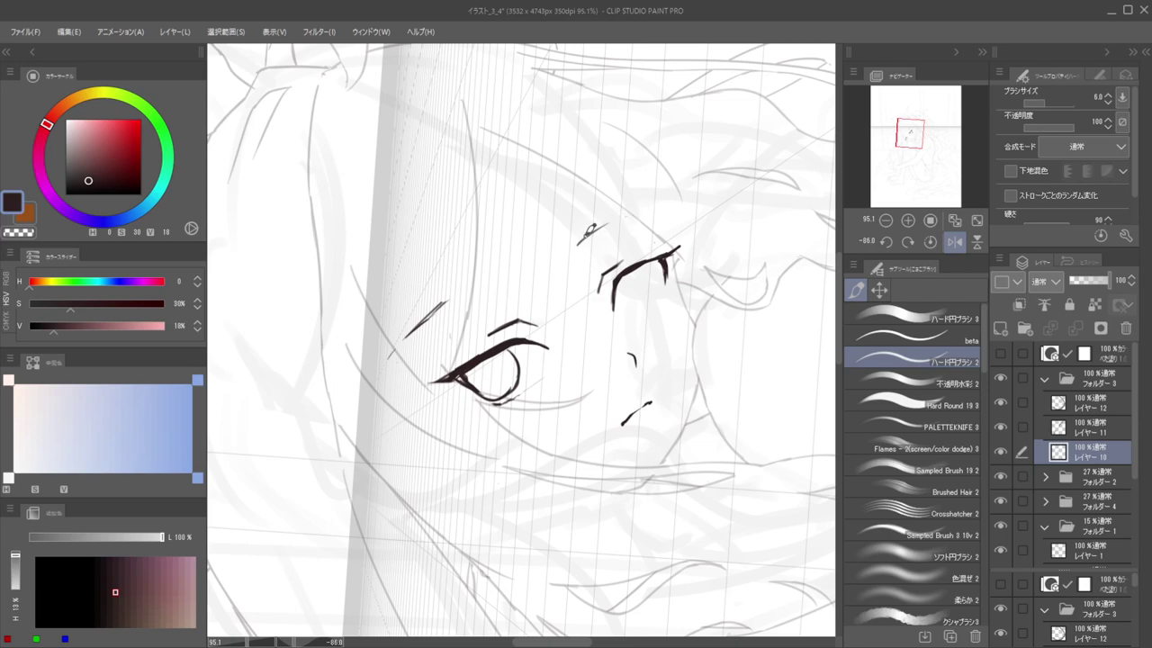
left_click_drag(576, 235, 648, 216)
left_click_drag(576, 233, 655, 210)
Erase the thin stroke beside the left eye and the short stroke above the right eye
left_click_drag(589, 224, 555, 221)
left_click_drag(614, 243, 630, 261)
key("h")
mouse_move(644, 209)
left_mouse_down()
mouse_move(629, 193)
mouse_move(643, 201)
mouse_move(588, 197)
mouse_move(501, 244)
left_mouse_up()
scroll(501, 244, "up", 2)
key("e")
mouse_move(459, 311)
left_mouse_down()
mouse_move(475, 316)
mouse_move(436, 346)
left_mouse_up()
left_click_drag(541, 252, 585, 228)
Draw a longer, darker brow above the right eye
key("b")
left_click_drag(527, 254, 592, 230)
key("ctrl+z")
left_click_drag(515, 263, 573, 240)
key("ctrl+z")
left_click_drag(508, 265, 581, 228)
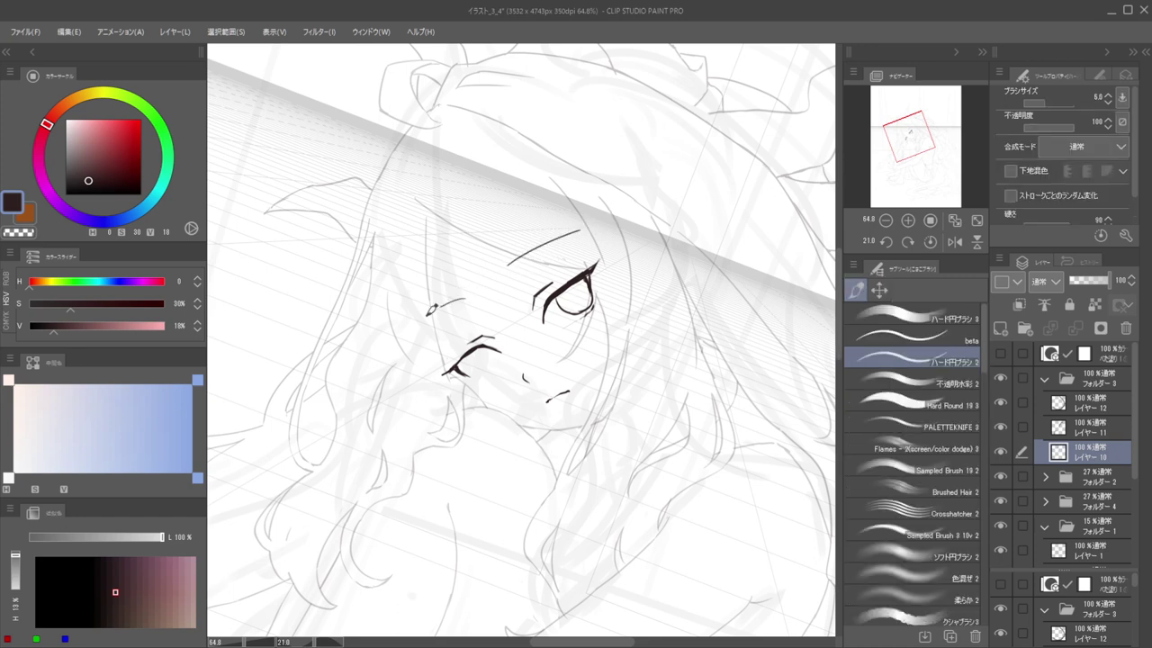
left_click(441, 306, "ctrl+alt")
On the eye-lines layer, trim and redraw the line inside the eye at brush size 7.5
left_click_drag(441, 306, 387, 307)
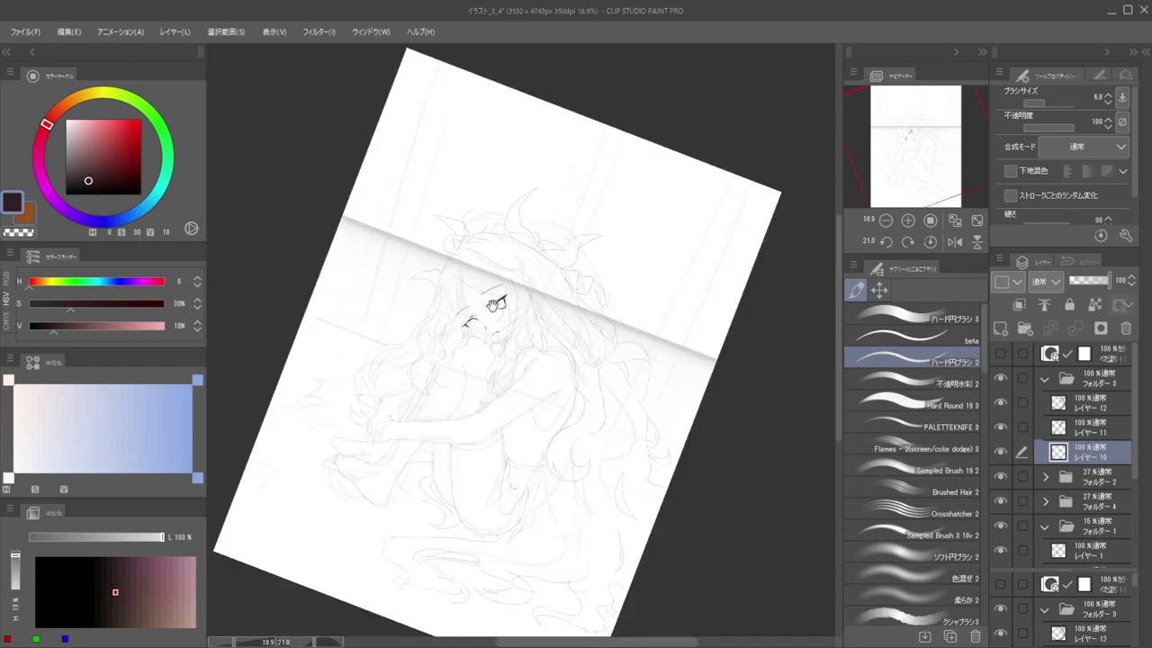
left_click_drag(491, 310, 531, 302)
left_click_drag(577, 269, 481, 168)
mouse_move(477, 295)
left_mouse_down()
mouse_move(537, 295)
mouse_move(505, 312)
left_mouse_up()
left_click(522, 275, "ctrl+shift")
key("c")
key("bracketright")
left_click_drag(519, 268, 508, 310)
key("c")
mouse_move(532, 261)
left_mouse_down()
mouse_move(525, 292)
mouse_move(557, 234)
mouse_move(511, 332)
left_mouse_up()
Erase the lower iris arc and its remaining stub, keeping the upper eyelid stroke intact
key("c")
mouse_move(529, 248)
left_mouse_down()
mouse_move(514, 291)
mouse_move(459, 273)
left_mouse_up()
key("ctrl+z")
mouse_move(580, 232)
left_mouse_down()
mouse_move(608, 252)
mouse_move(635, 315)
mouse_move(630, 303)
left_mouse_up()
left_click_drag(601, 289, 575, 264)
key("e")
mouse_move(542, 336)
left_mouse_down()
mouse_move(594, 303)
mouse_move(530, 302)
mouse_move(619, 286)
mouse_move(548, 268)
left_mouse_up()
left_click(573, 307, "ctrl+shift")
left_click(551, 275, "ctrl+shift")
key("b")
Try a short lower-lash stroke, undo it and thin the brush
left_click(547, 269, "ctrl+shift")
key("c")
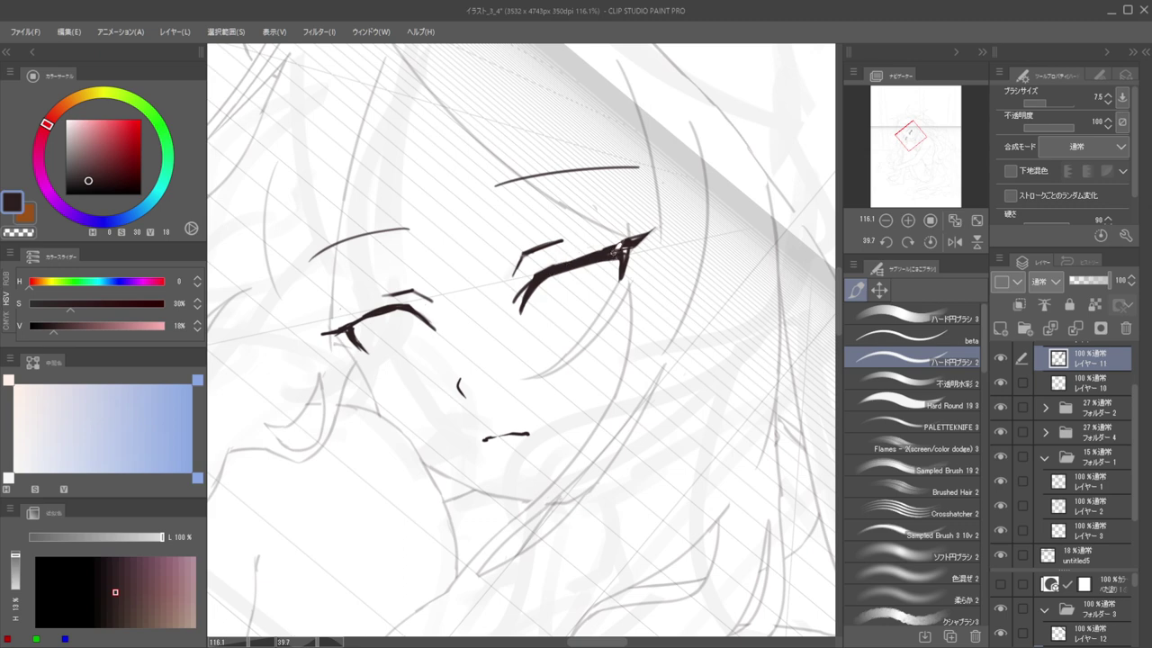
key("c")
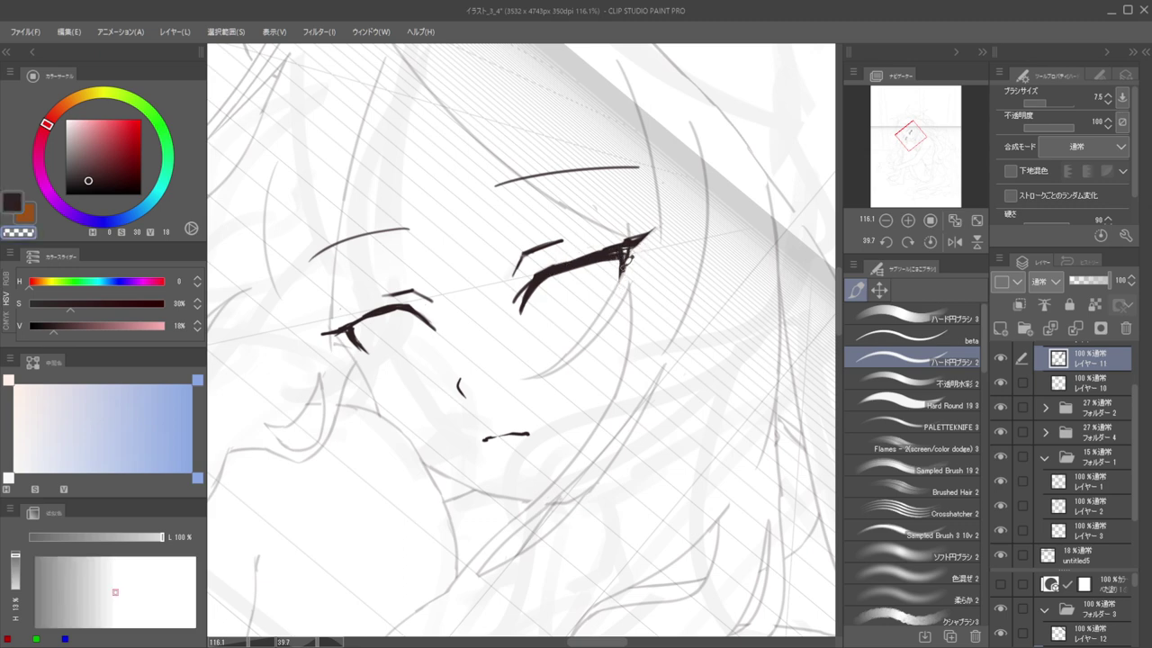
key("c")
left_click_drag(601, 298, 544, 313)
key("ctrl+z")
key("bracketleft")
key("bracketleft")
Retry the lower lash at a shallower angle, then undo it
left_click_drag(534, 245, 463, 245)
mouse_move(596, 242)
left_mouse_down()
mouse_move(497, 232)
mouse_move(562, 239)
left_mouse_up()
key("ctrl+z")
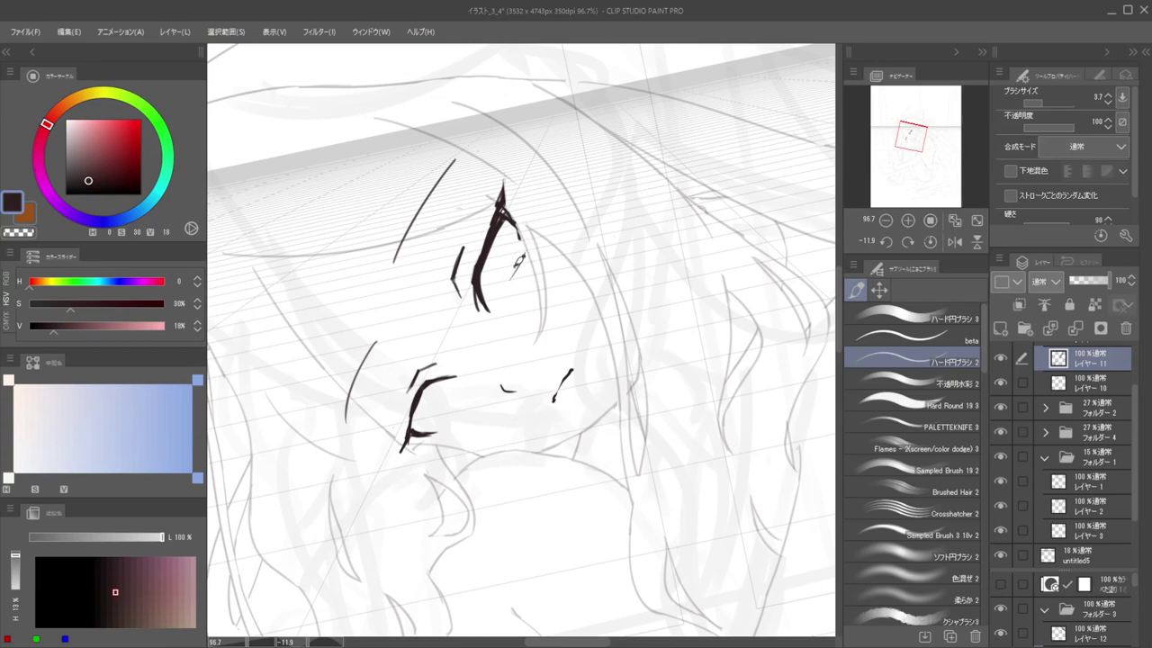
left_click_drag(508, 279, 439, 281)
left_click_drag(450, 404, 541, 335)
key("ctrl+z")
left_click_drag(532, 276, 476, 299)
key("ctrl+z")
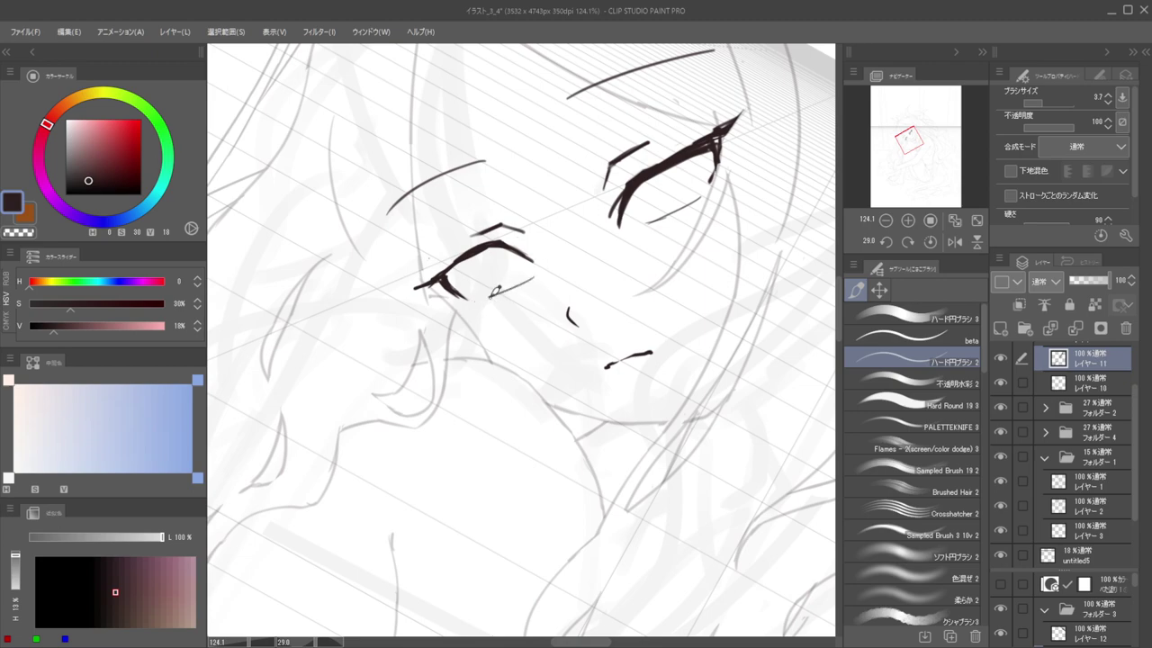
scroll(475, 278, "down", 6)
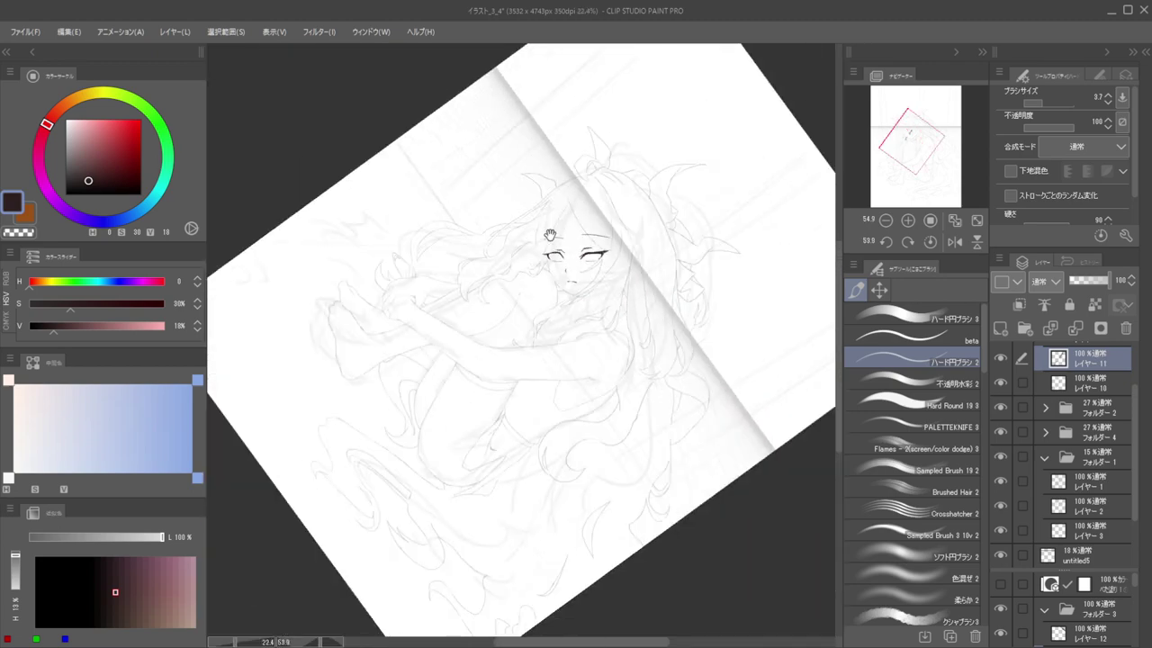
scroll(551, 214, "up", 6)
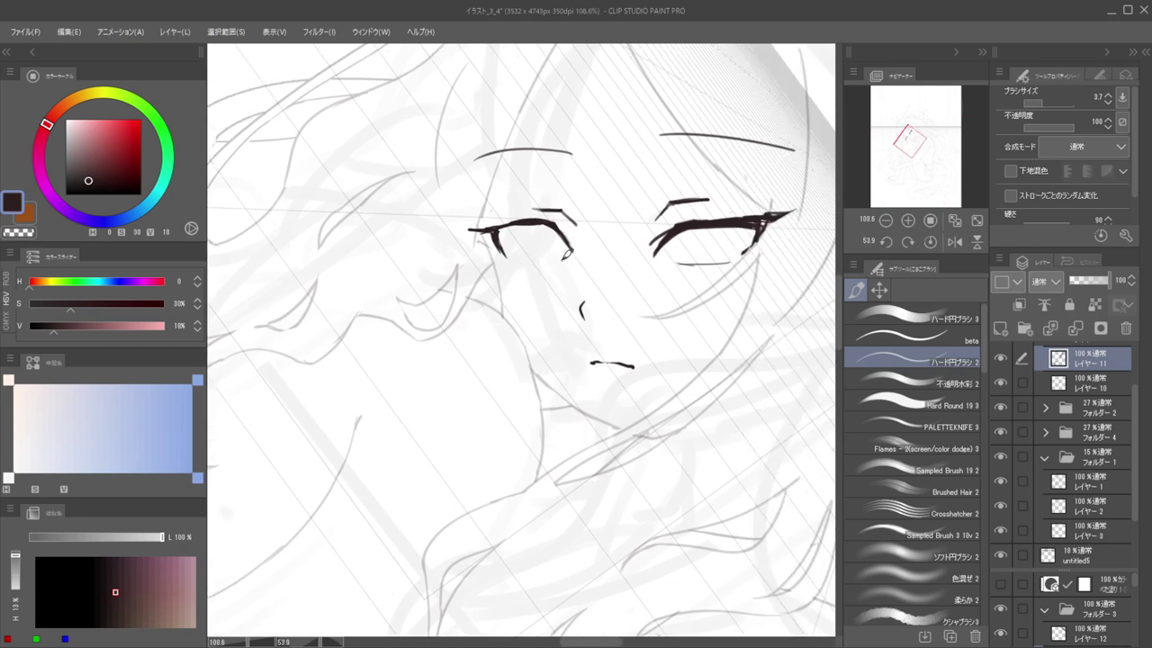
In mirrored view, erase and redraw the right eye's upper lash thicker, ending at brush size 8.6
key("e")
key("h")
left_click_drag(643, 180, 558, 144)
key("b")
key("e")
left_click_drag(543, 243, 592, 212)
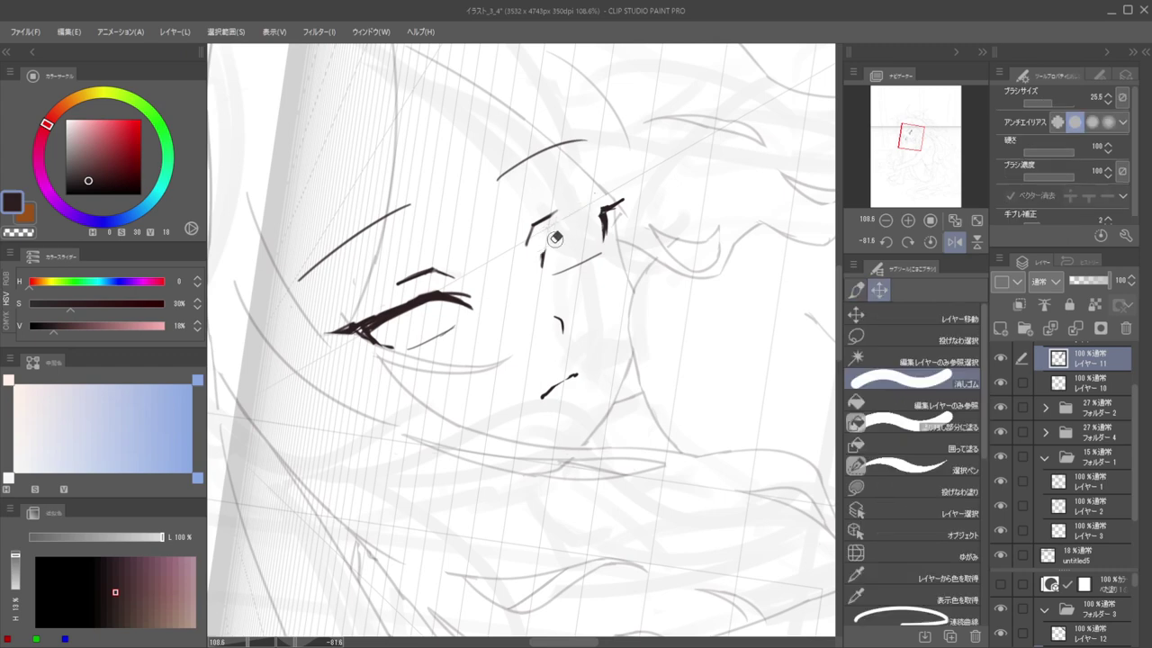
key("b")
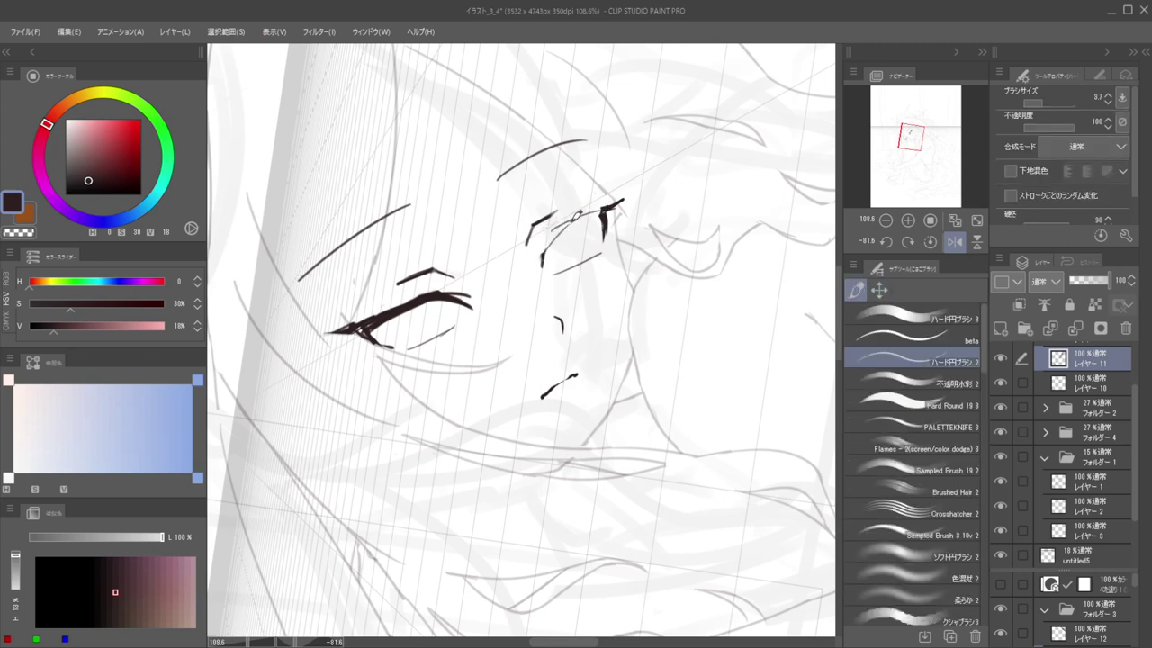
key("bracketright")
key("bracketright")
key("bracketright")
left_click_drag(613, 205, 581, 219)
key("bracketleft")
key("bracketleft")
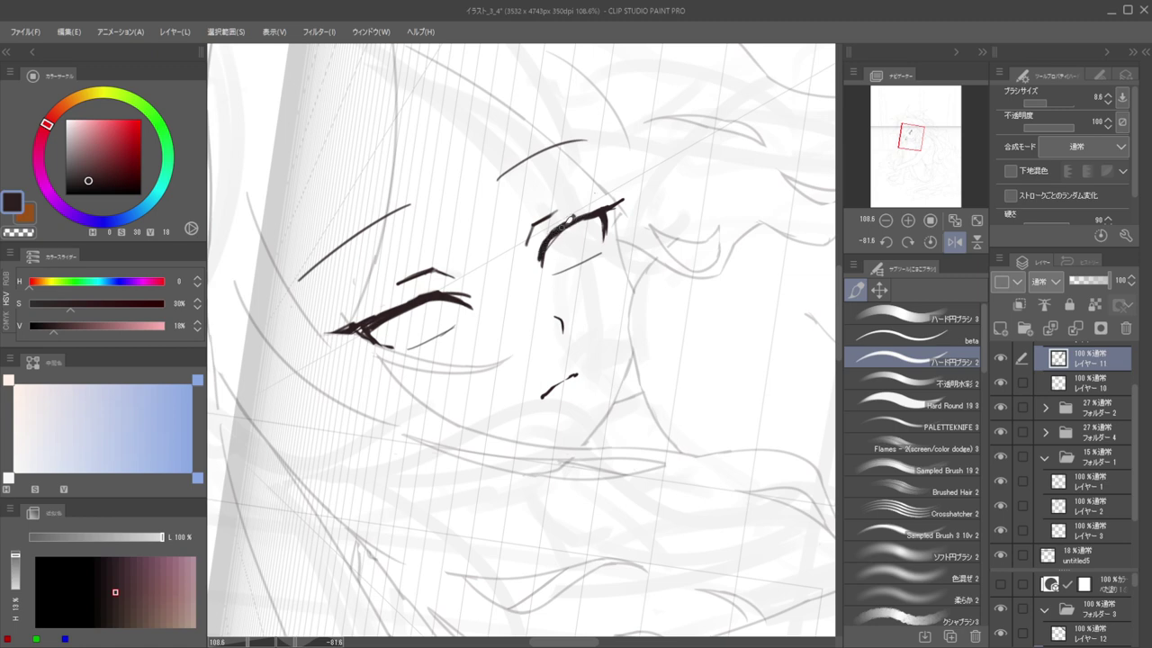
left_click_drag(576, 209, 518, 225)
left_click_drag(610, 232, 578, 180)
key("h")
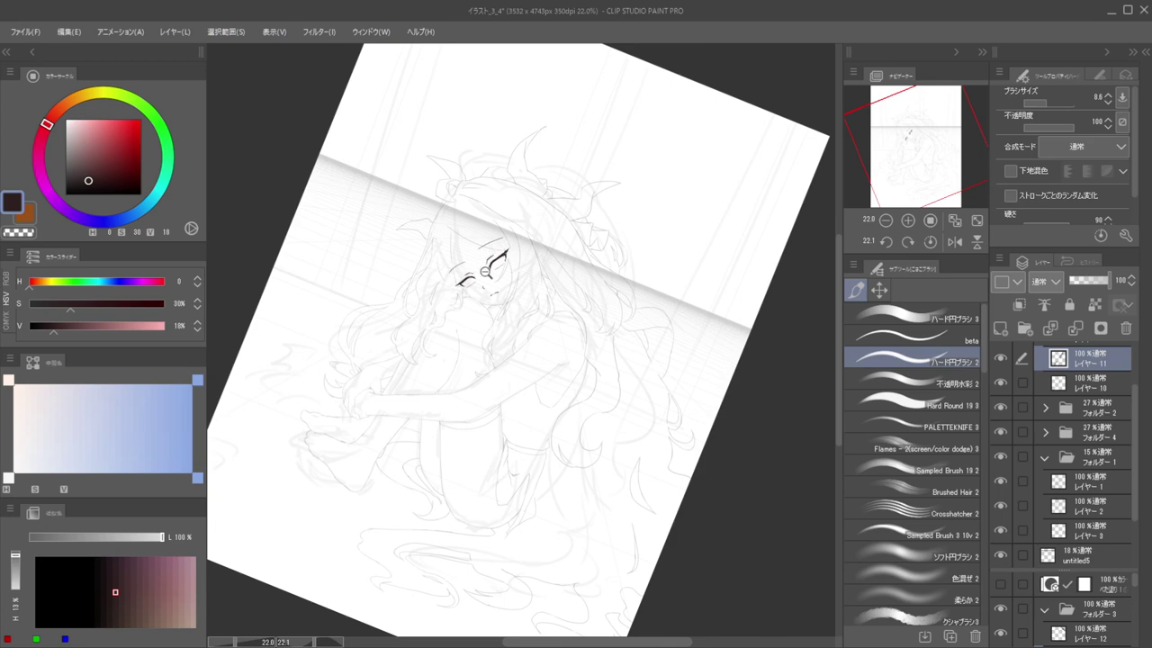
scroll(486, 273, "up", 8)
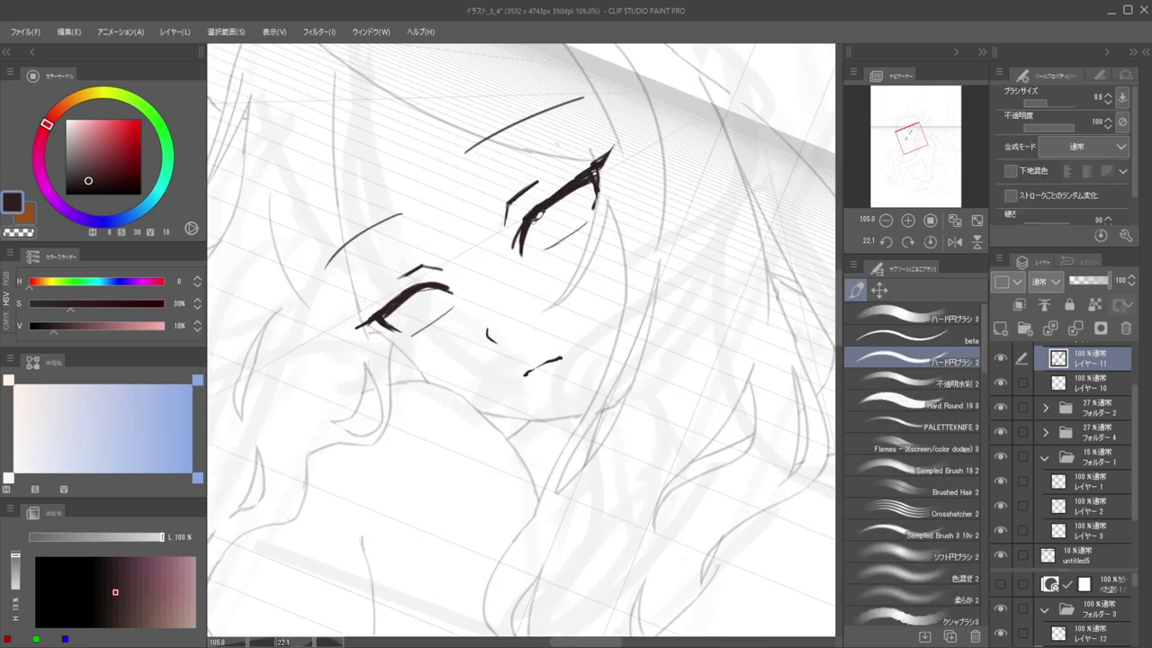
Add a new iris layer below the eye lines and ink the right eye's outer corner
left_click(1083, 385)
left_click(1001, 329)
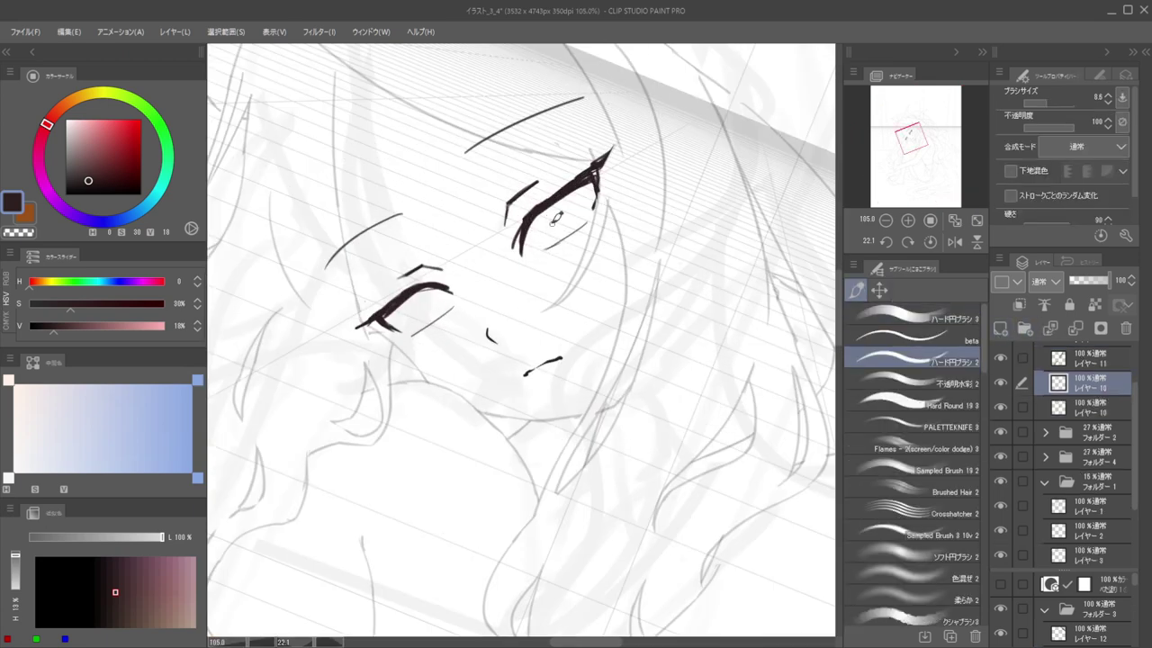
mouse_move(528, 224)
left_mouse_down()
mouse_move(548, 245)
mouse_move(559, 239)
left_mouse_up()
key("ctrl+z")
key("ctrl+z")
mouse_move(592, 194)
left_mouse_down()
mouse_move(577, 218)
mouse_move(534, 244)
left_mouse_up()
Draw the left and right iris curves in the left eye, then check them mirrored
left_click_drag(394, 292, 529, 267)
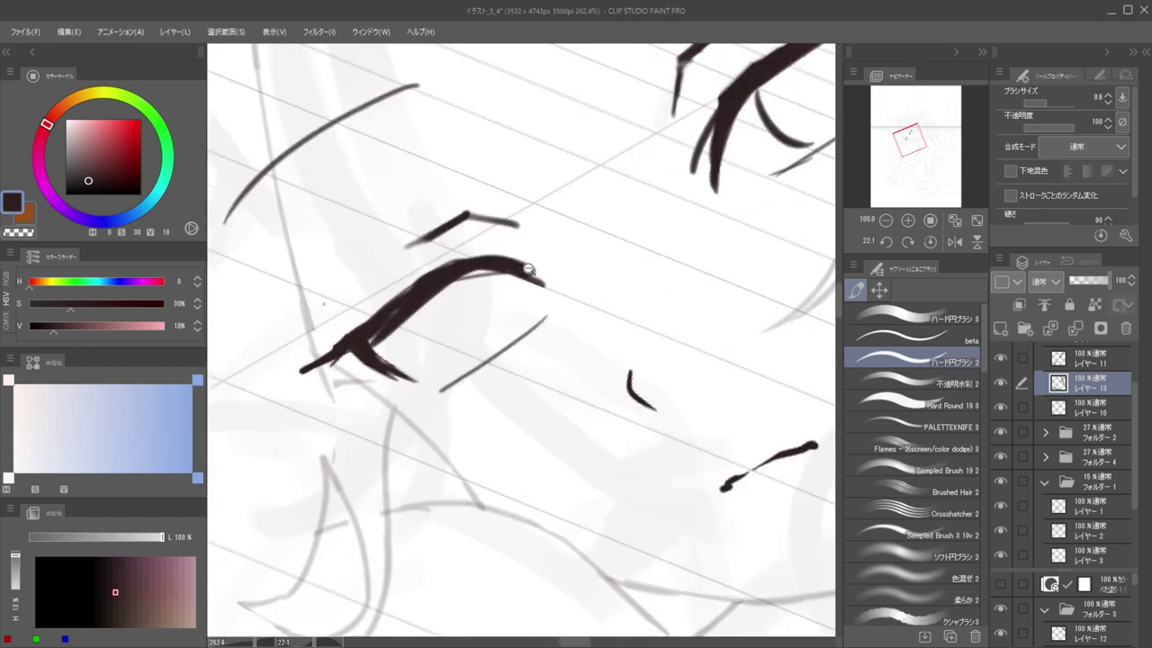
left_click_drag(424, 309, 470, 344)
mouse_move(521, 275)
left_mouse_down()
mouse_move(534, 297)
mouse_move(527, 321)
mouse_move(486, 243)
left_mouse_up()
left_click_drag(621, 195, 675, 254)
key("h")
key("h")
left_click_drag(664, 216, 629, 183)
left_click_drag(492, 251, 534, 249)
Lasso the left eye across Layer 11 and the selected layers and transform it
left_click(879, 288)
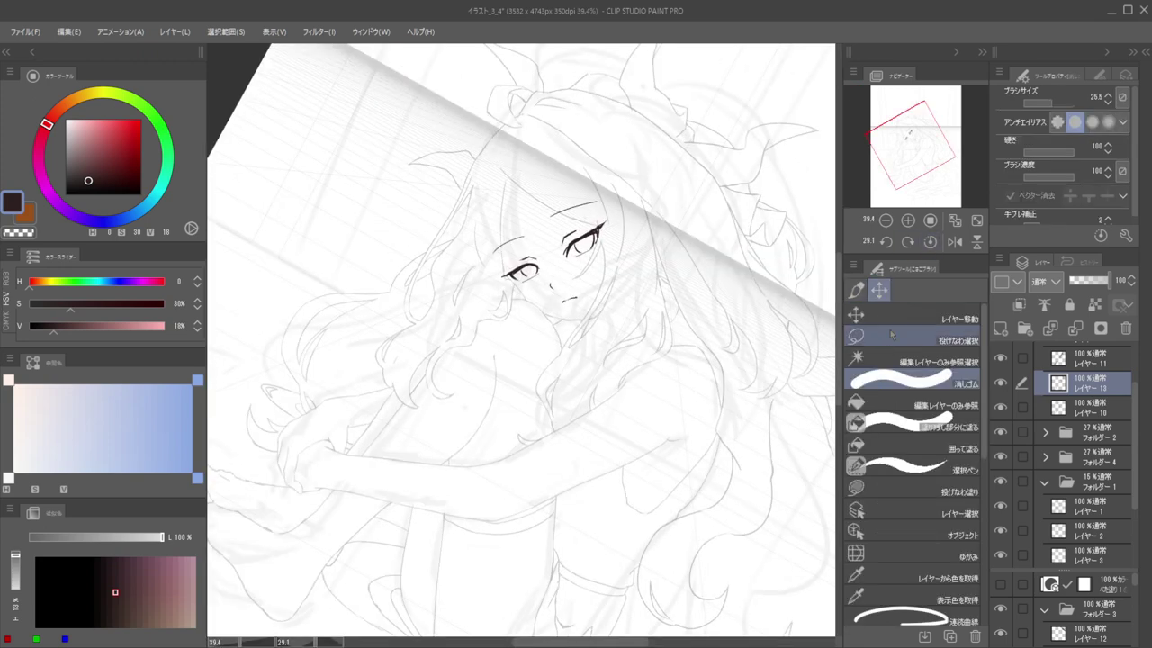
left_click(908, 340)
left_click(1084, 358, "ctrl")
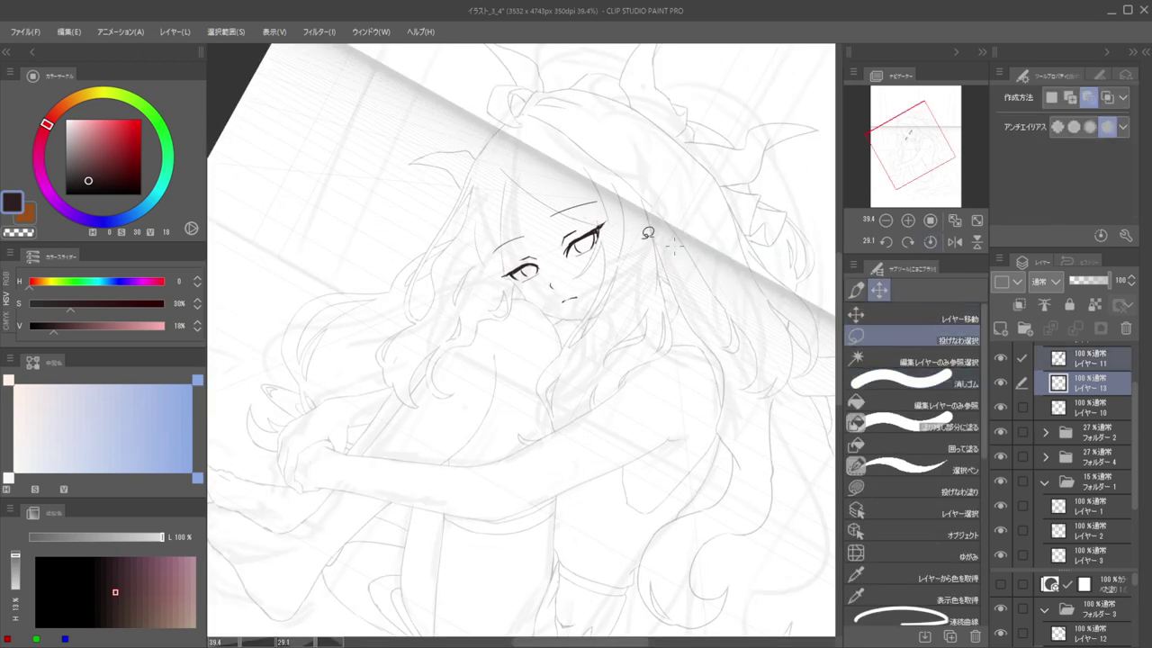
left_click_drag(586, 242, 630, 227)
mouse_move(538, 271)
left_mouse_down()
mouse_move(501, 309)
mouse_move(553, 261)
left_mouse_up()
key("ctrl+t")
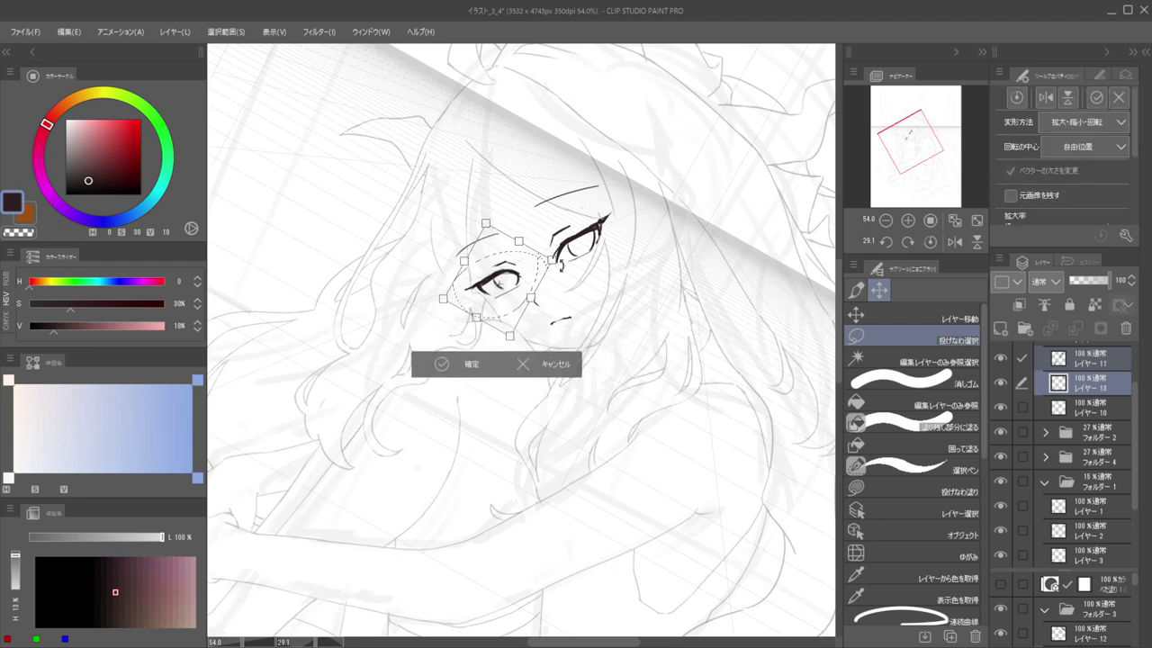
key("Return")
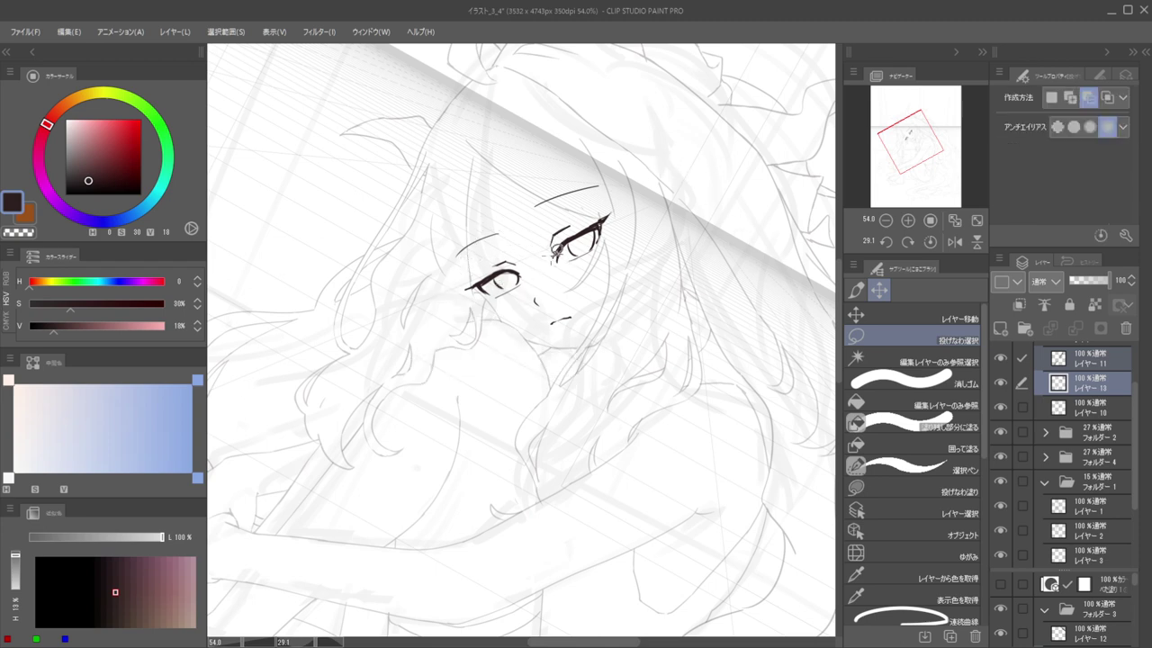
Delete the unused Layer 12 and select the folder holding the eye layers
mouse_move(551, 221)
left_mouse_down()
mouse_move(601, 255)
mouse_move(548, 227)
left_mouse_up()
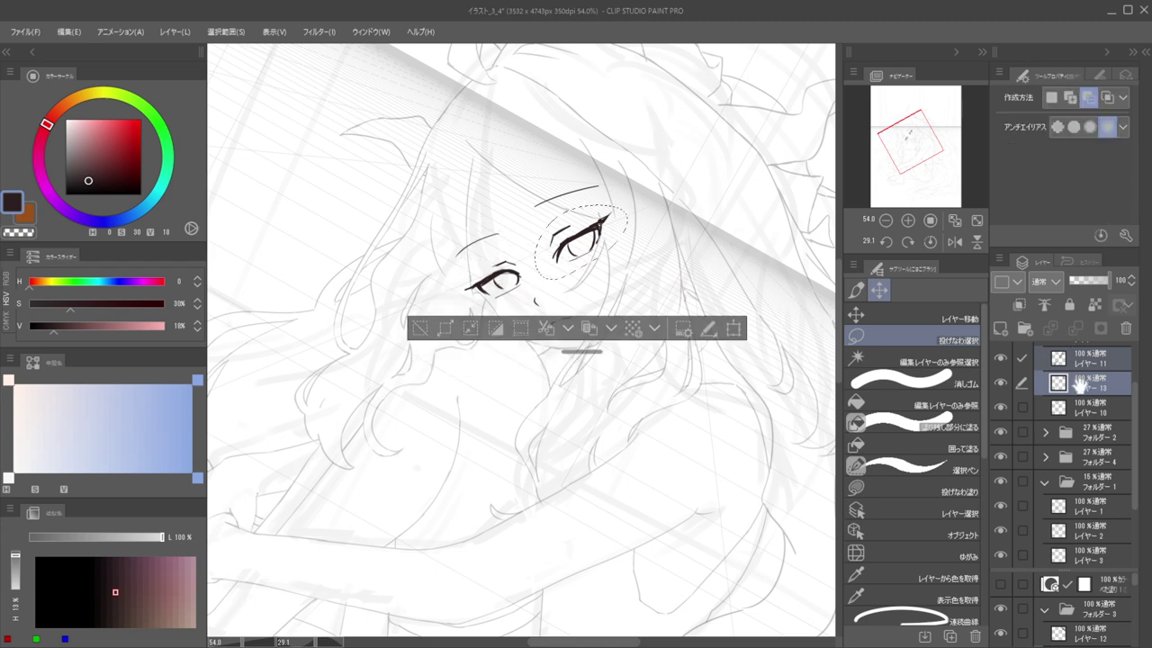
scroll(1080, 385, "up", 2)
left_click(1088, 362)
scroll(1079, 387, "up", 1)
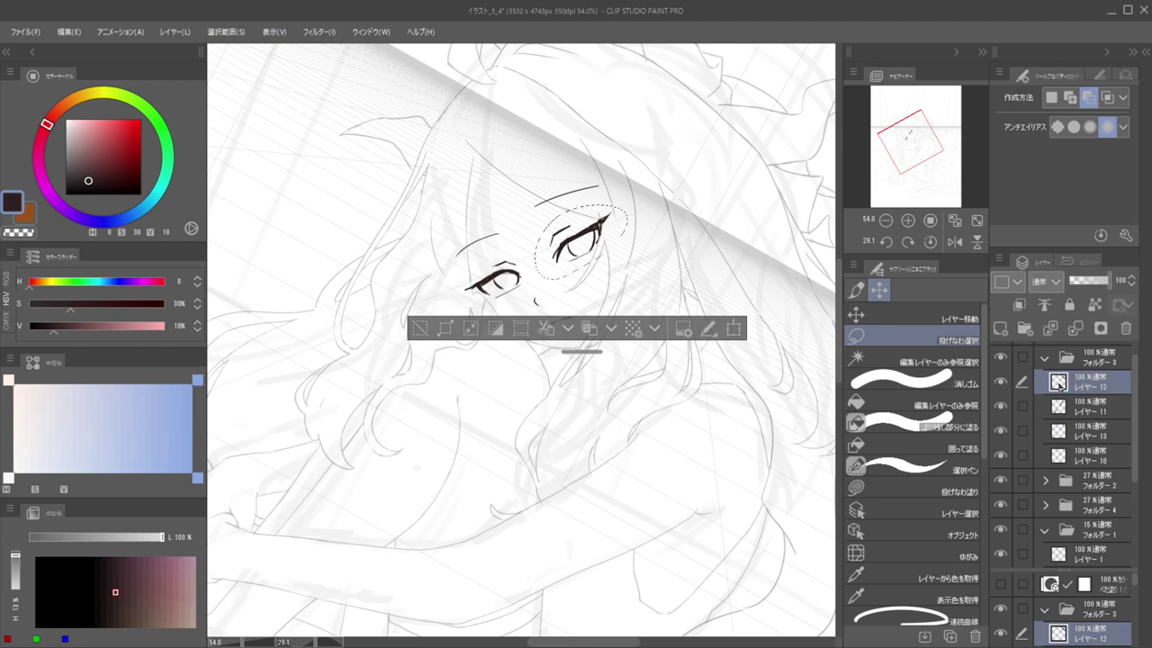
key("ctrl+d")
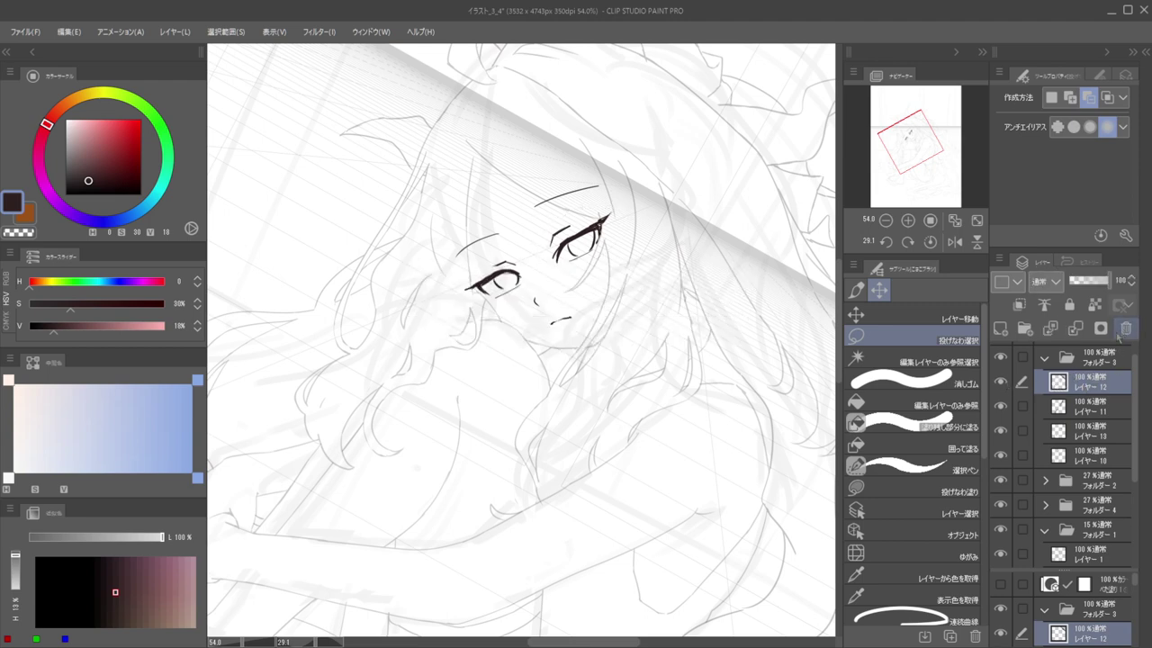
left_click(1124, 328)
left_click(1068, 351)
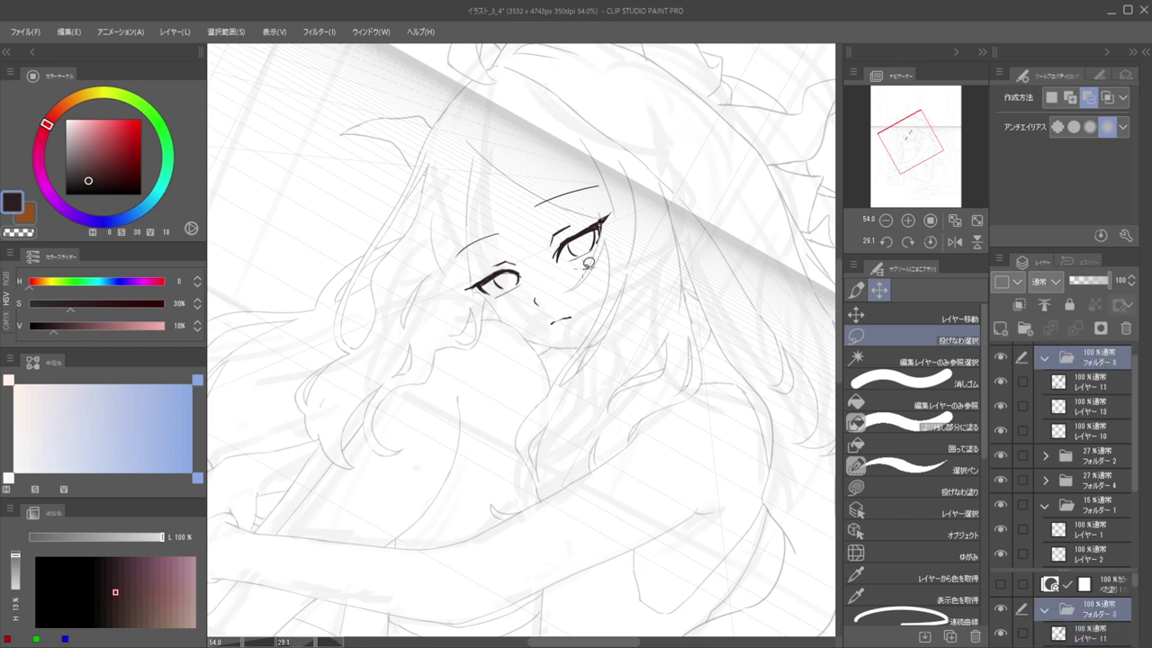
Lasso the right eye for moving with the move tool, then clear the selection
mouse_move(543, 241)
left_mouse_down()
mouse_move(545, 270)
mouse_move(594, 216)
left_mouse_up()
key("k")
scroll(592, 215, "down", 3)
key("ctrl+d")
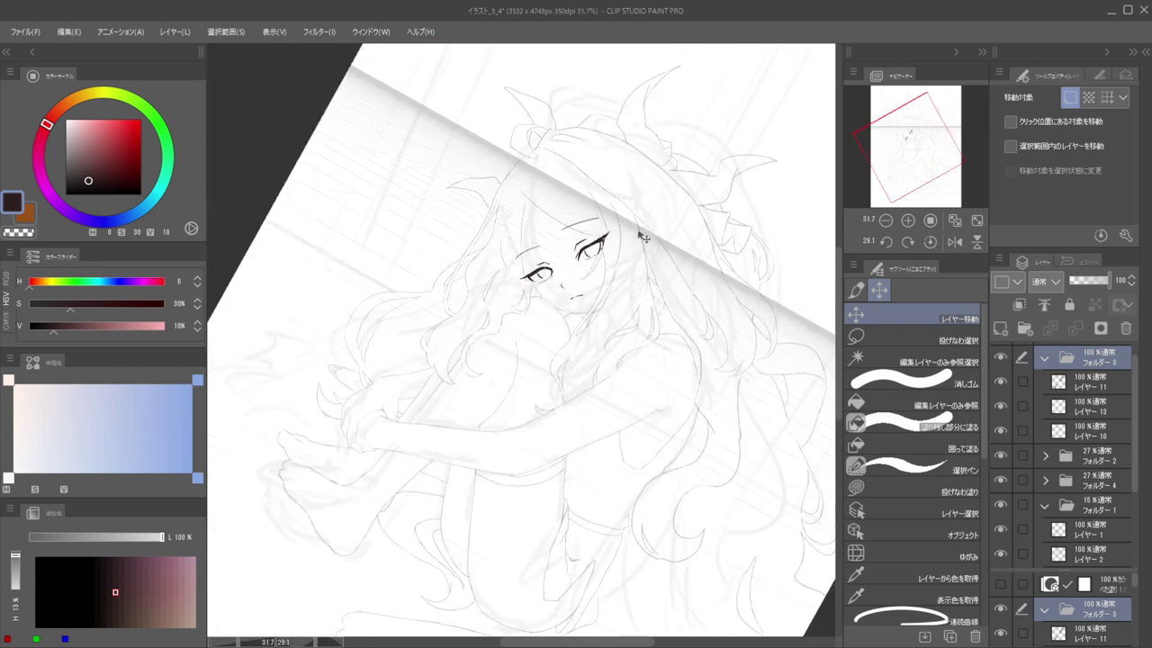
Zoom and rotate onto the mouth and make layer 10 the working layer
key("h")
key("h")
left_click_drag(639, 262, 659, 183)
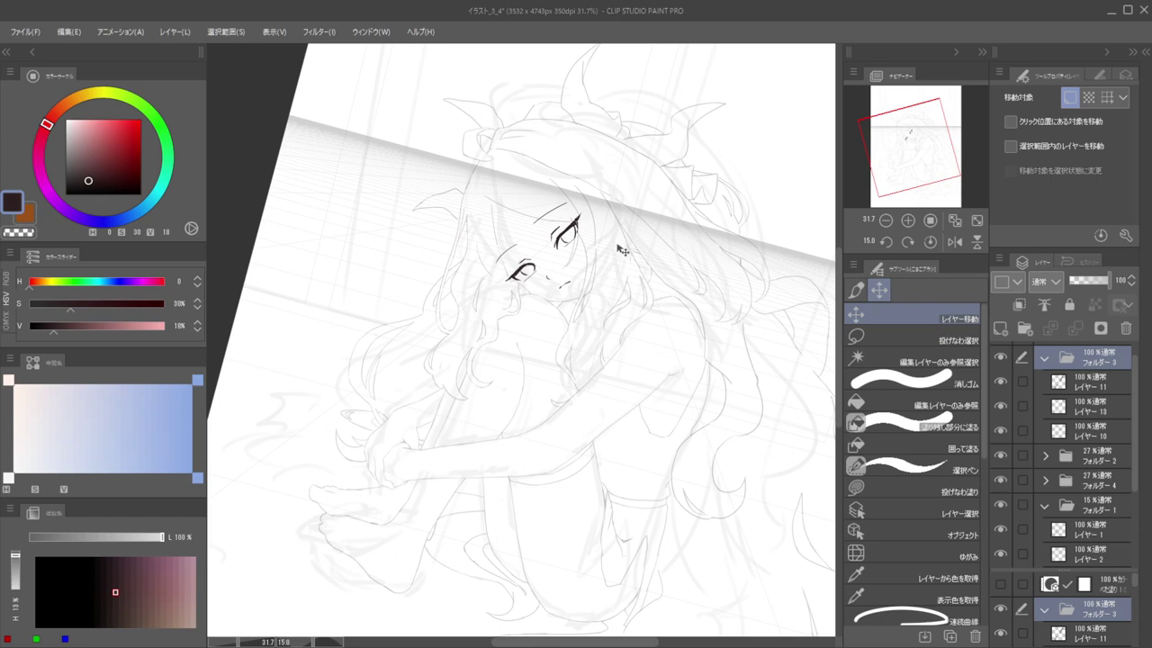
left_click_drag(565, 287, 621, 300)
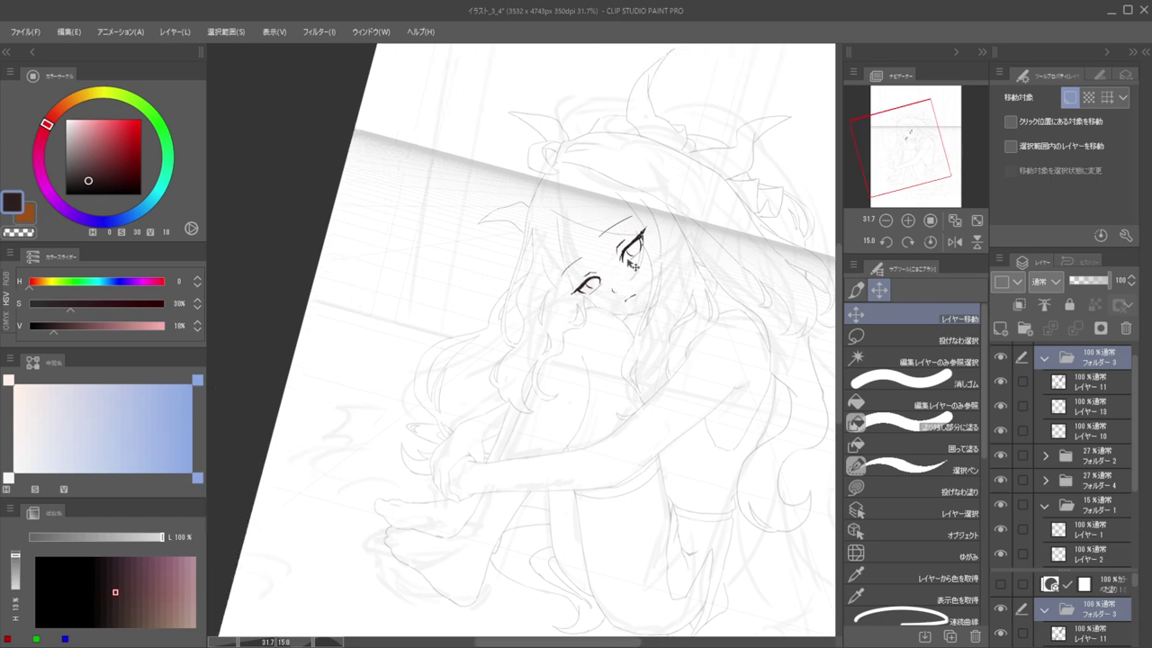
left_click_drag(628, 300, 635, 346)
left_click(619, 340, "ctrl+shift")
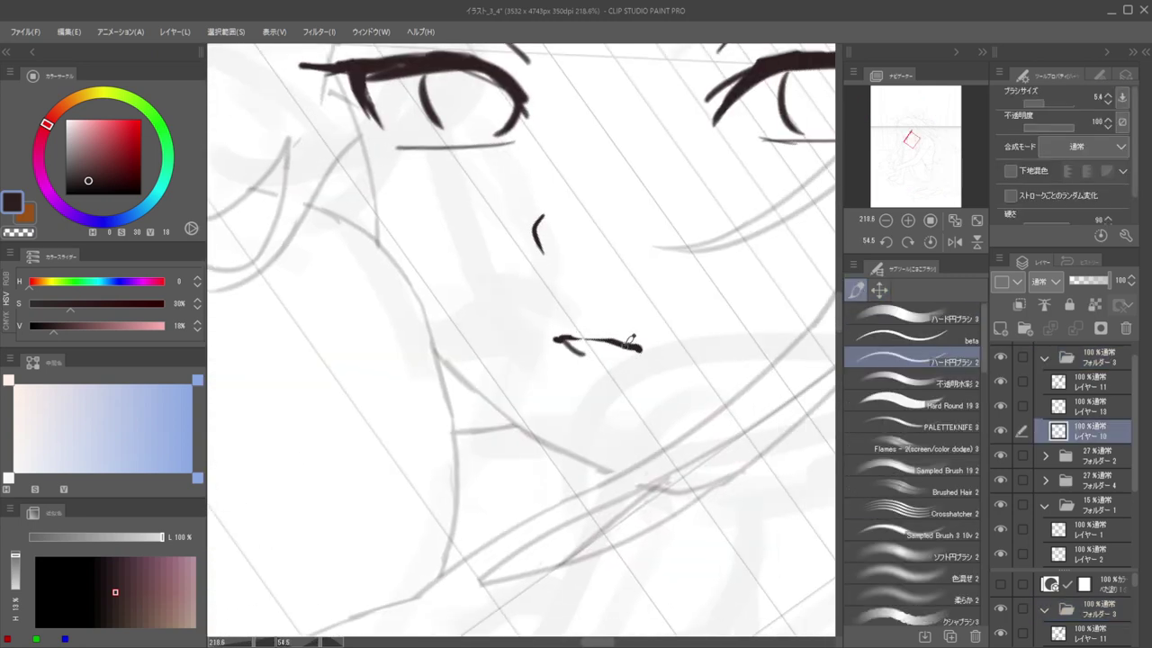
On layer 11, redraw the outer lash stroke longer and re-ink the lower lash line
scroll(597, 334, "down", 6)
mouse_move(608, 297)
left_mouse_down()
mouse_move(574, 211)
mouse_move(542, 176)
mouse_move(632, 225)
mouse_move(640, 202)
mouse_move(627, 254)
mouse_move(640, 184)
mouse_move(643, 226)
left_mouse_up()
left_click(640, 205, "ctrl+shift")
key("c")
key("c")
key("ctrl+z")
left_click_drag(645, 177, 638, 227)
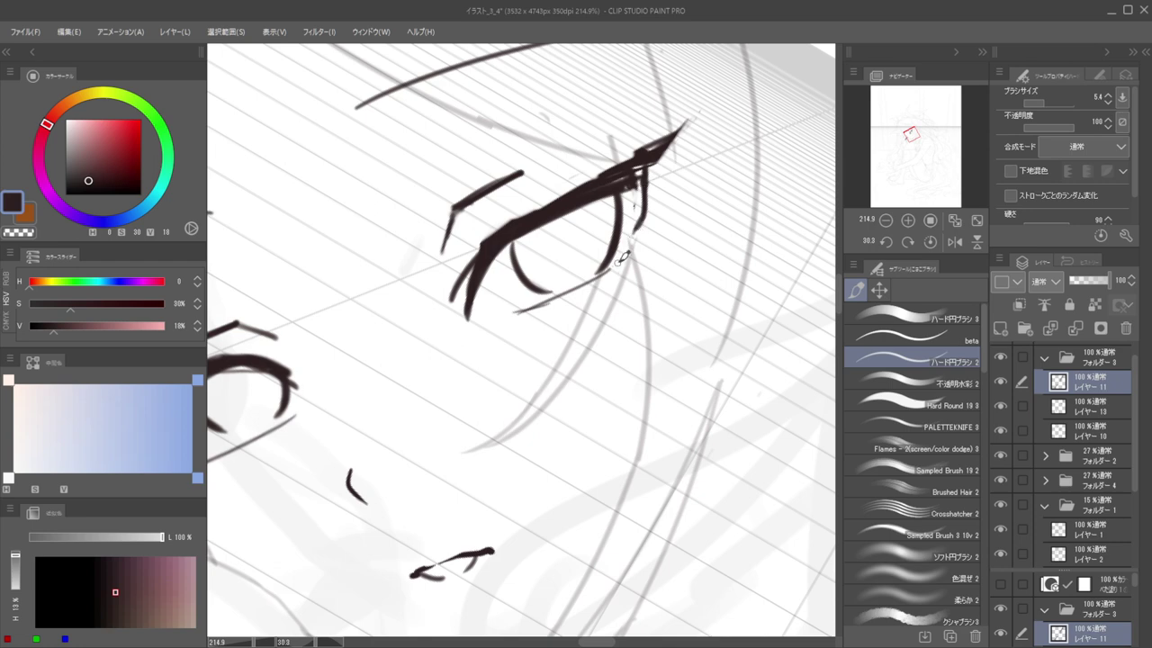
key("e")
left_click_drag(515, 322, 622, 264)
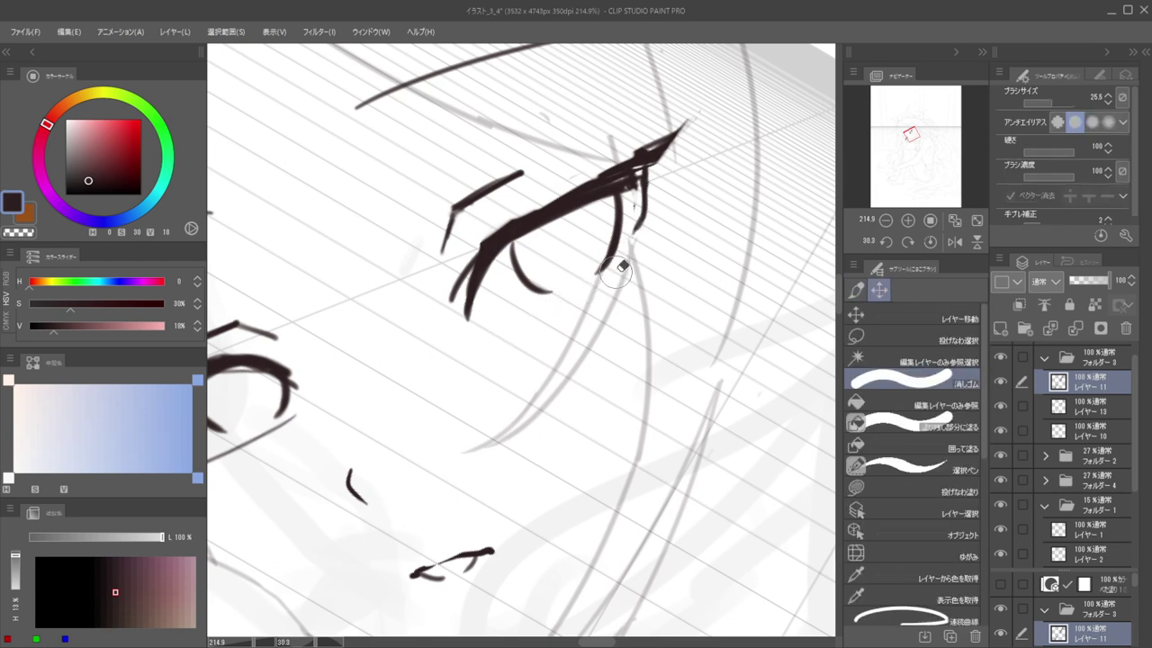
key("b")
left_click_drag(515, 312, 620, 264)
With the canvas upright again, redraw the diagonal lash line across the eye
scroll(593, 214, "down", 10)
left_click_drag(601, 205, 523, 196)
scroll(522, 196, "up", 5)
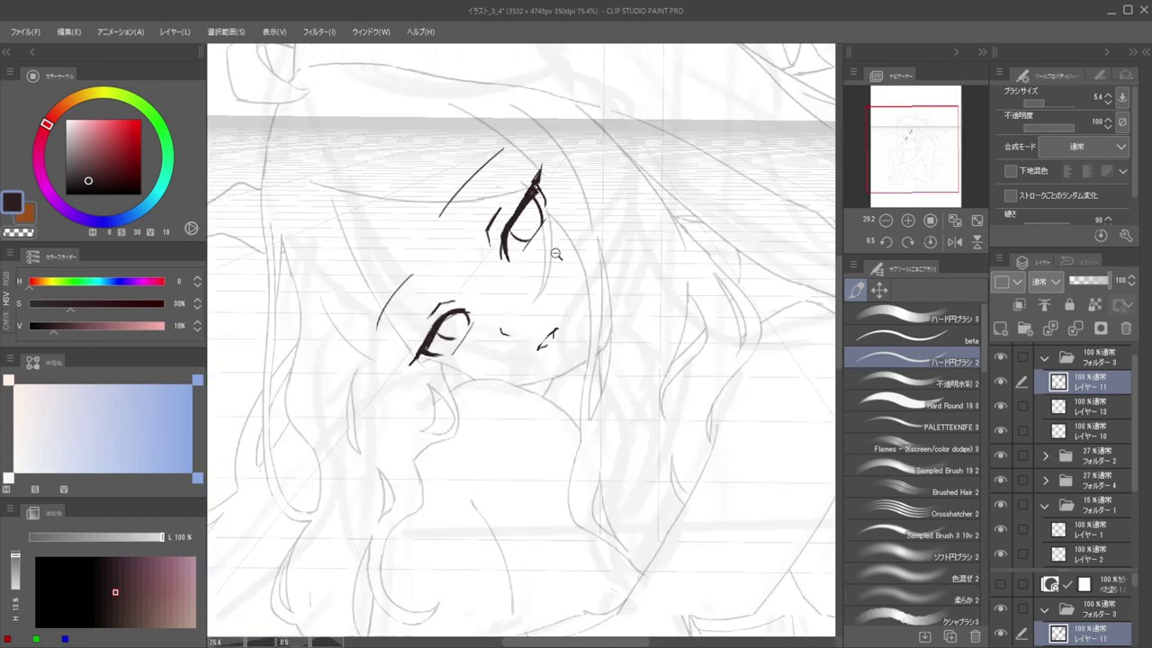
scroll(543, 276, "up", 2)
left_click_drag(526, 290, 619, 162)
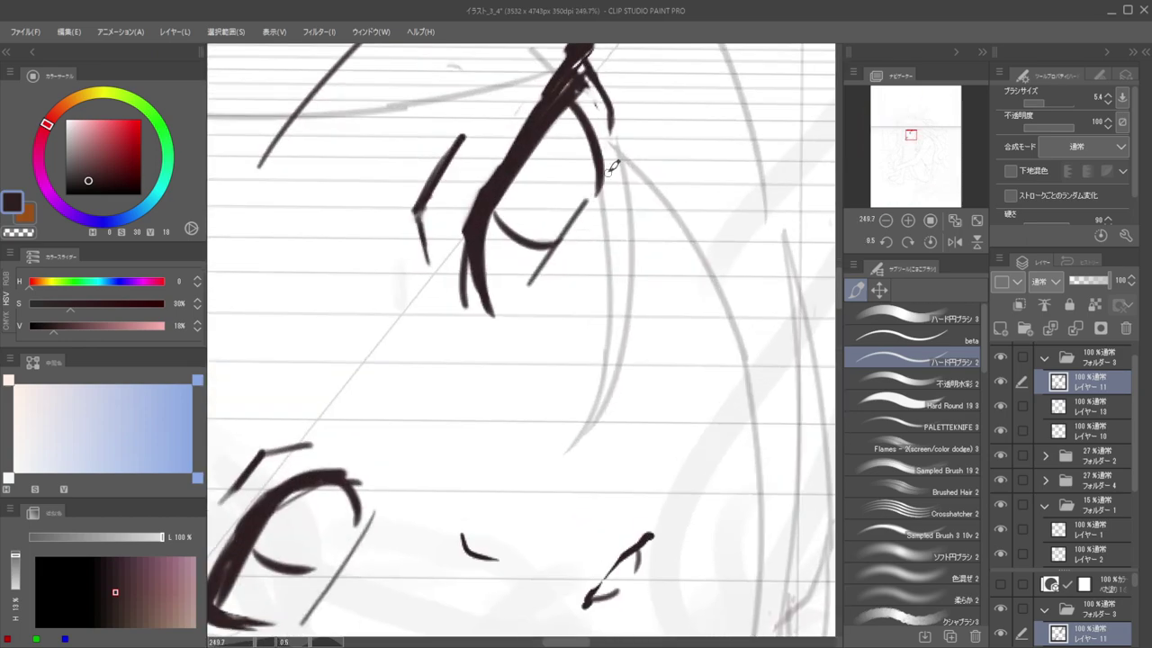
key("ctrl+z")
left_click_drag(526, 294, 627, 166)
Flip the view to the other eye and rework the lower-lid lines with longer strokes
scroll(622, 170, "down", 5)
left_click_drag(622, 212, 572, 195)
key("h")
mouse_move(488, 319)
left_mouse_down()
mouse_move(615, 267)
mouse_move(704, 263)
left_mouse_up()
scroll(585, 278, "up", 2)
key("e")
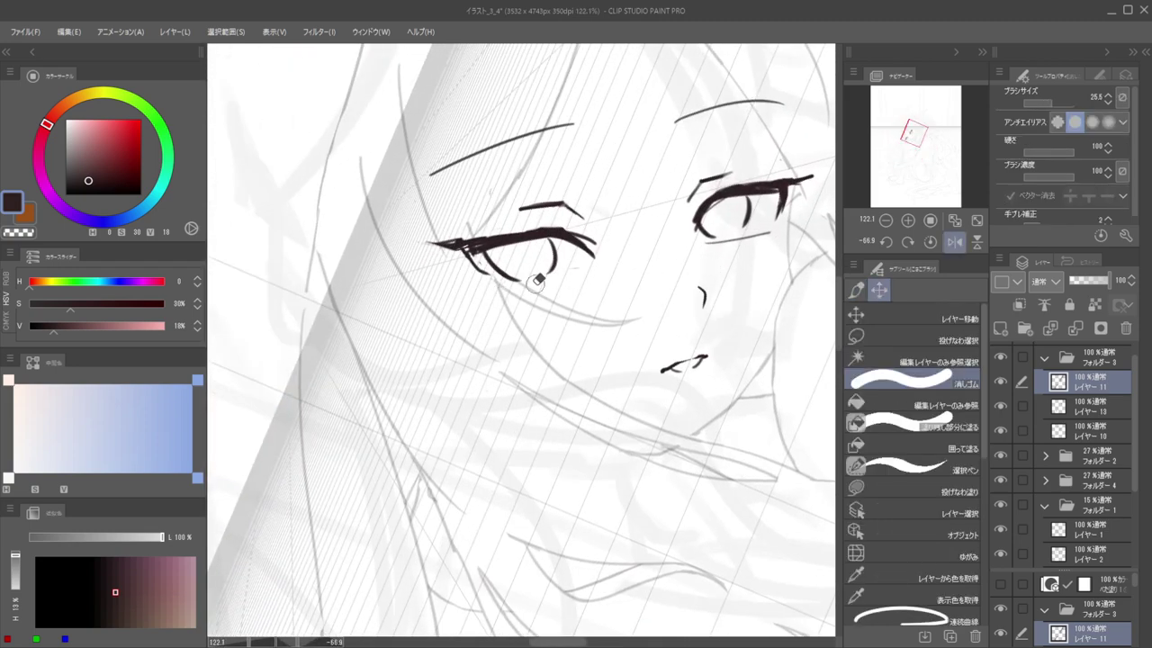
key("b")
key("ctrl+z")
left_click_drag(496, 287, 587, 266)
key("e")
left_click_drag(708, 243, 780, 230)
key("b")
key("ctrl+z")
On layer 13, redo the right eye's iris edge and add a short outer-corner stroke
key("h")
left_click_drag(690, 237, 743, 240)
left_click_drag(682, 247, 637, 191)
left_click_drag(518, 261, 576, 235)
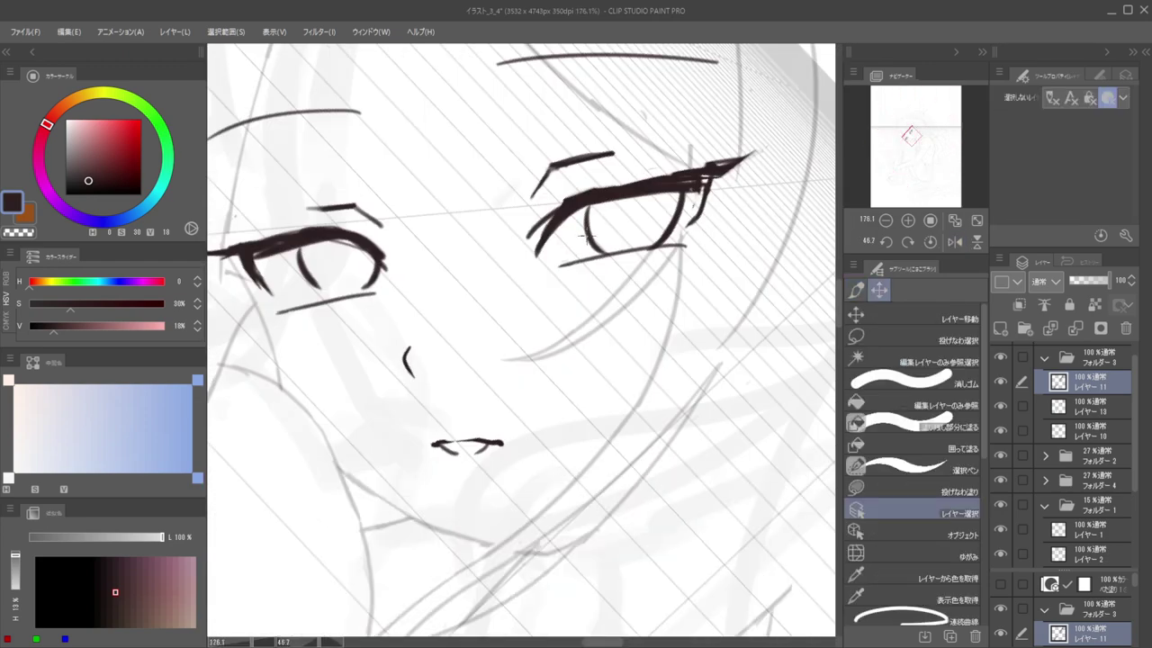
left_click(675, 218, "ctrl+shift")
key("e")
mouse_move(663, 229)
left_mouse_down()
mouse_move(675, 201)
mouse_move(684, 239)
left_mouse_up()
key("b")
key("ctrl+z")
left_click_drag(686, 187, 683, 231)
key("ctrl+z")
left_click_drag(686, 190, 684, 236)
key("ctrl+z")
left_click_drag(634, 203, 581, 206)
Ink the iris edge inside the left eye with short dark strokes
left_click_drag(617, 151, 612, 150)
scroll(539, 221, "up", 2)
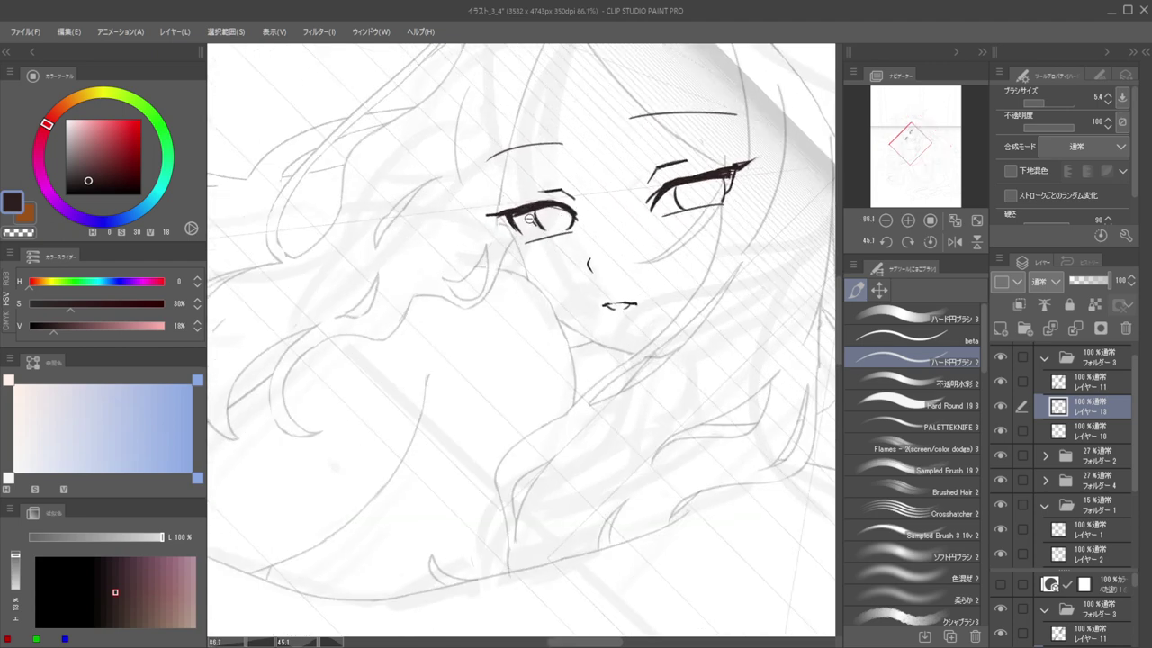
scroll(550, 212, "up", 4)
key("e")
key("b")
left_click_drag(529, 205, 551, 253)
key("e")
key("b")
mouse_move(607, 226)
left_mouse_down()
mouse_move(598, 237)
mouse_move(610, 231)
left_mouse_up()
scroll(612, 220, "down", 6)
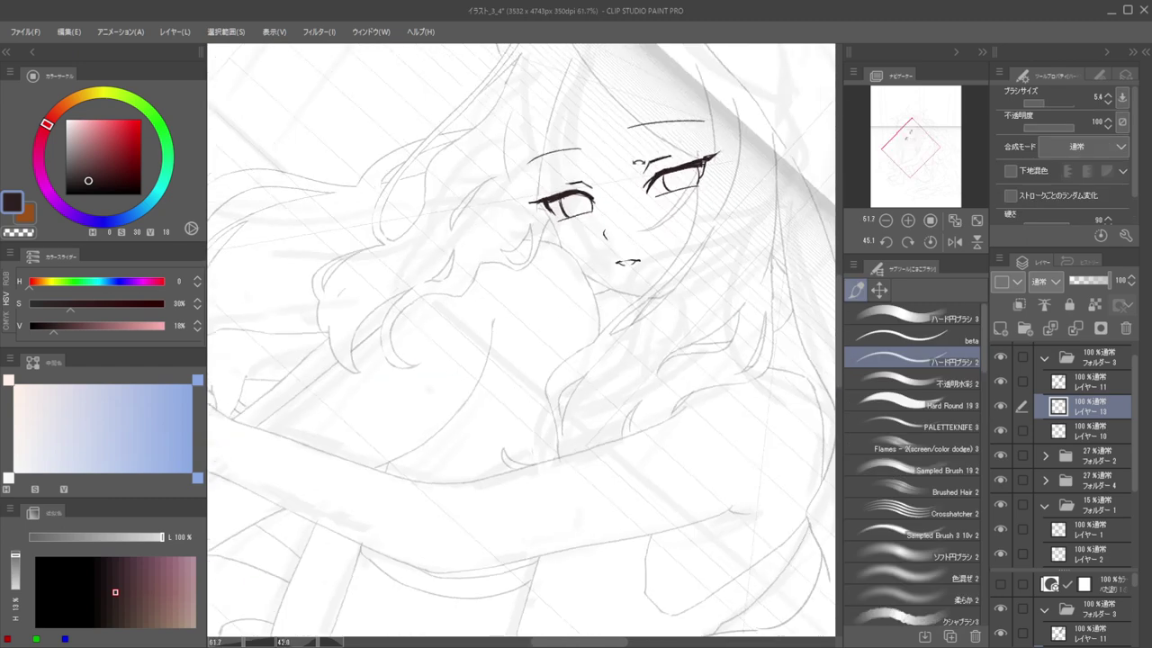
scroll(580, 196, "down", 4)
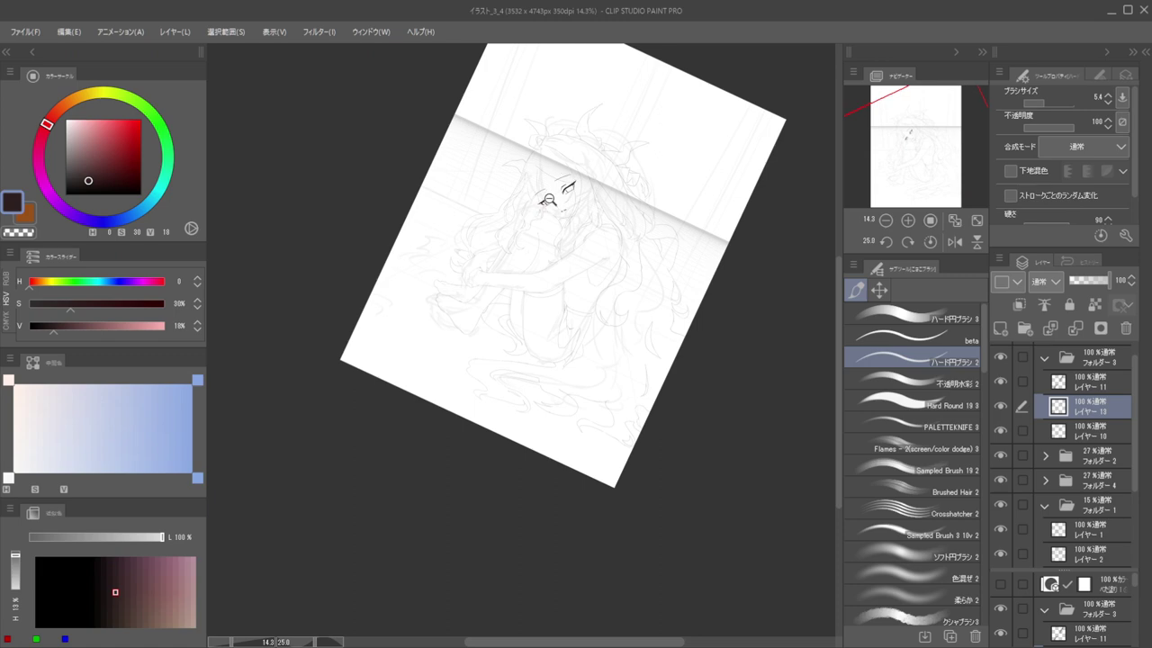
Lasso the eyebrow stroke above the eye on layer 10 and transform it with Ctrl+T
scroll(576, 173, "up", 5)
left_click_drag(581, 213, 562, 244)
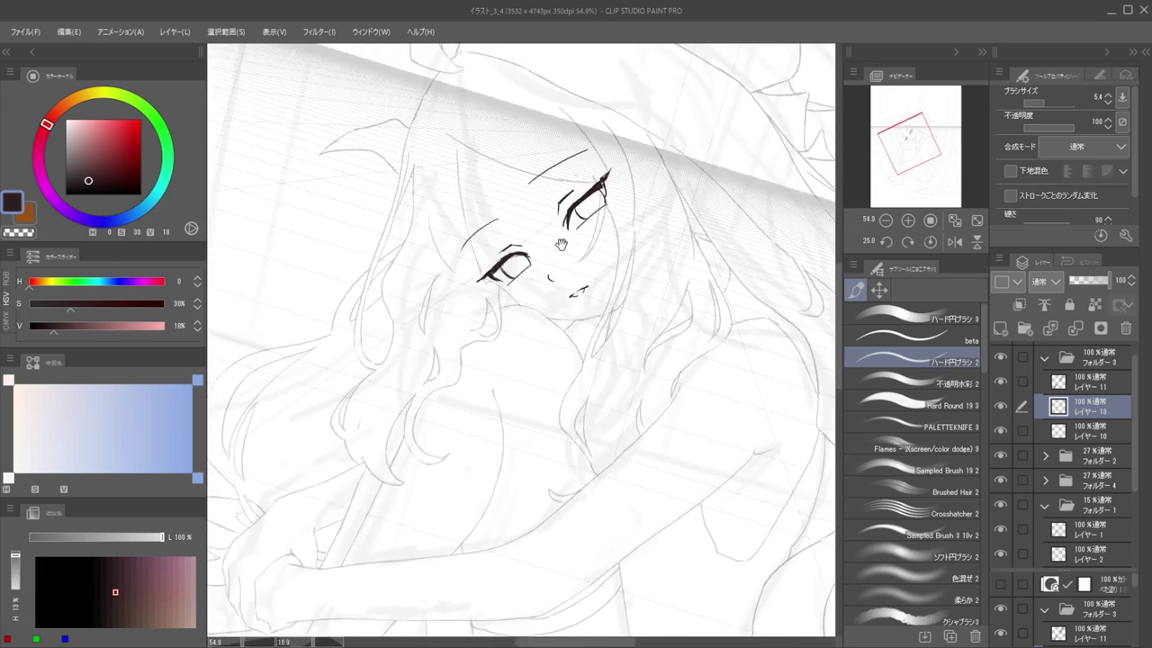
scroll(560, 244, "down", 1)
left_click(879, 290)
mouse_move(544, 183)
left_mouse_down()
mouse_move(553, 147)
mouse_move(569, 169)
left_mouse_up()
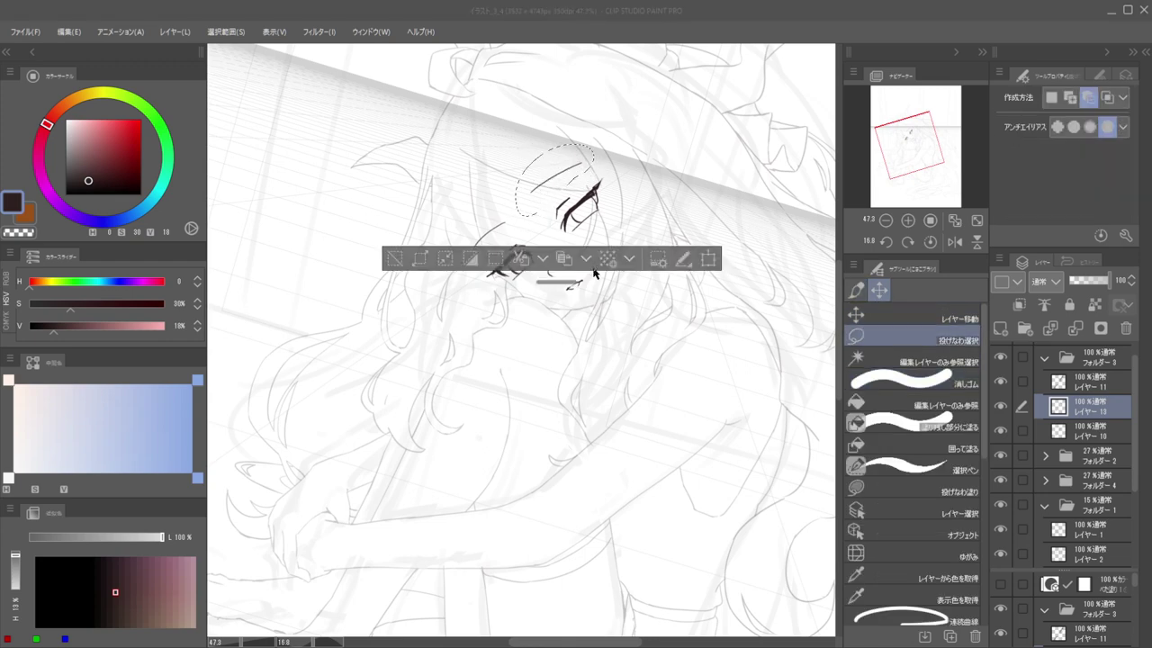
left_click(1048, 430)
key("ctrl+t")
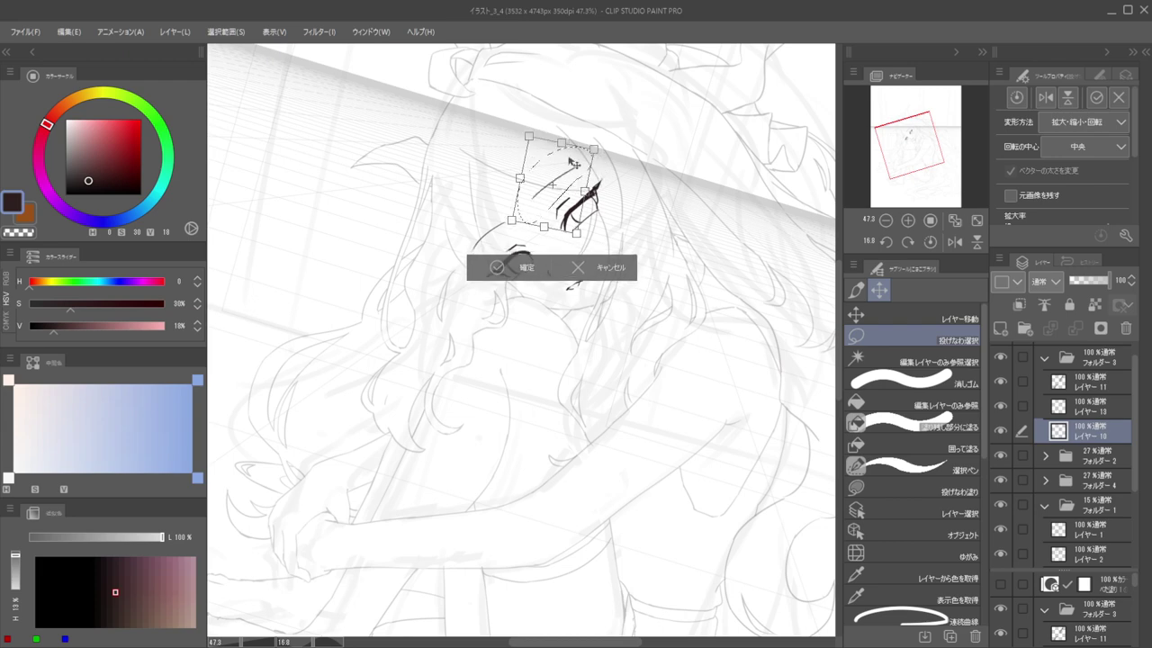
key("Return")
key("ctrl+d")
Collapse Folder 3 and set Folders 2 and 4 to 100% opacity
scroll(542, 240, "down", 6)
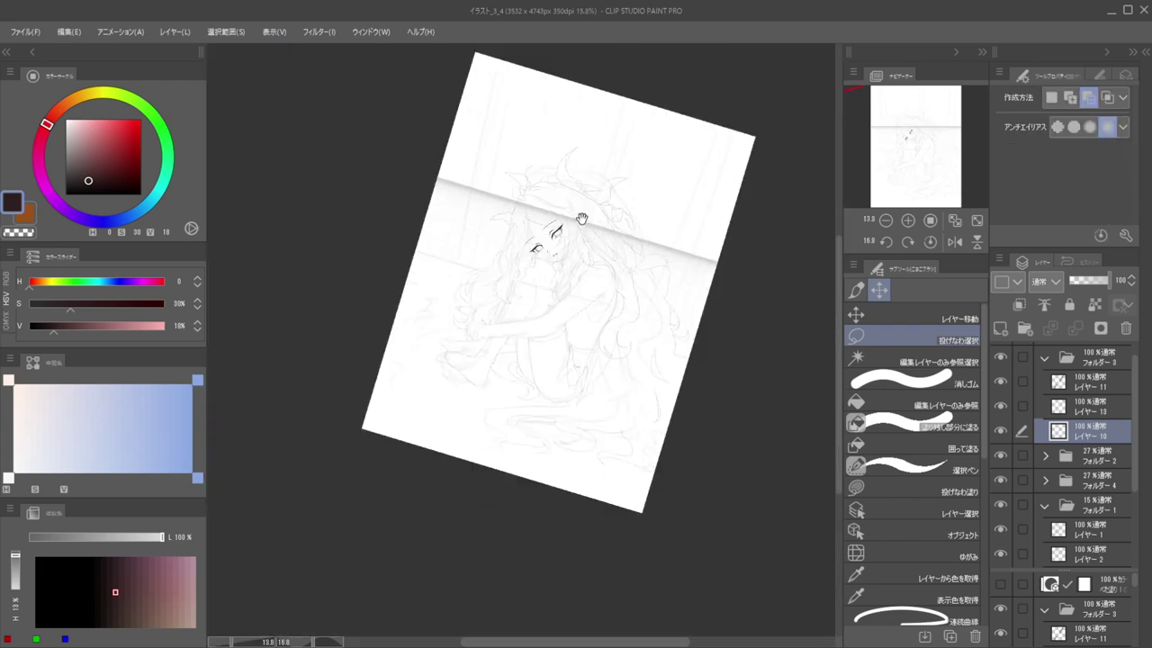
key("h")
left_click_drag(560, 212, 612, 224)
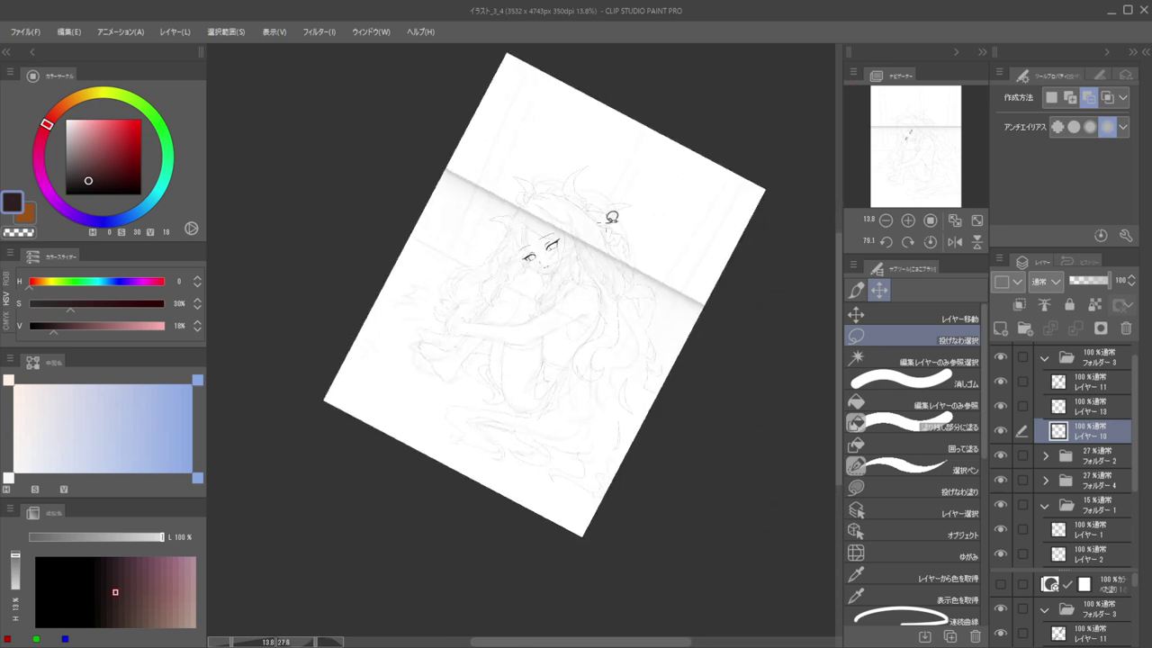
left_click(1045, 358)
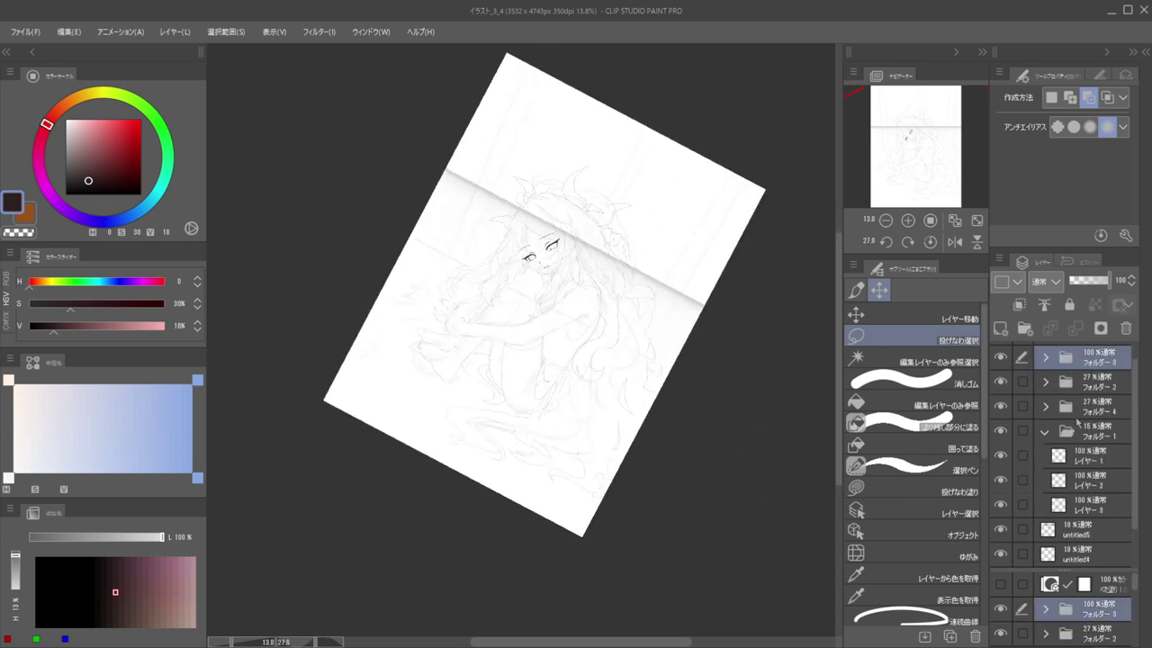
left_click(1091, 382)
left_click(1090, 405, "ctrl")
left_click_drag(1079, 280, 1119, 272)
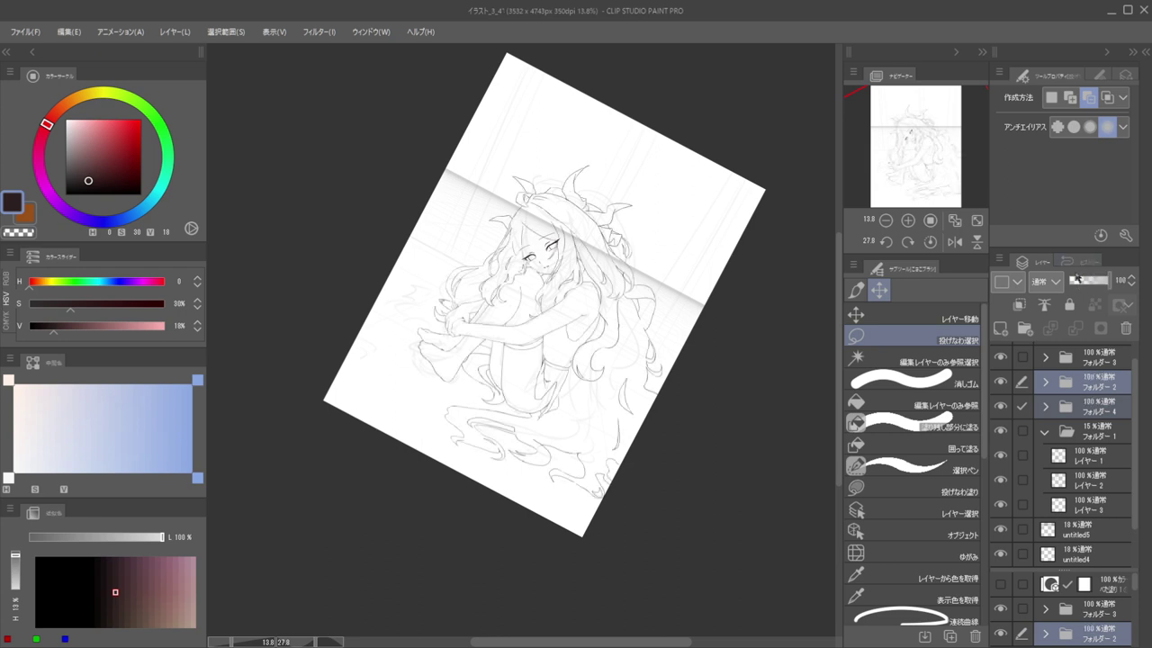
left_click_drag(699, 261, 642, 253)
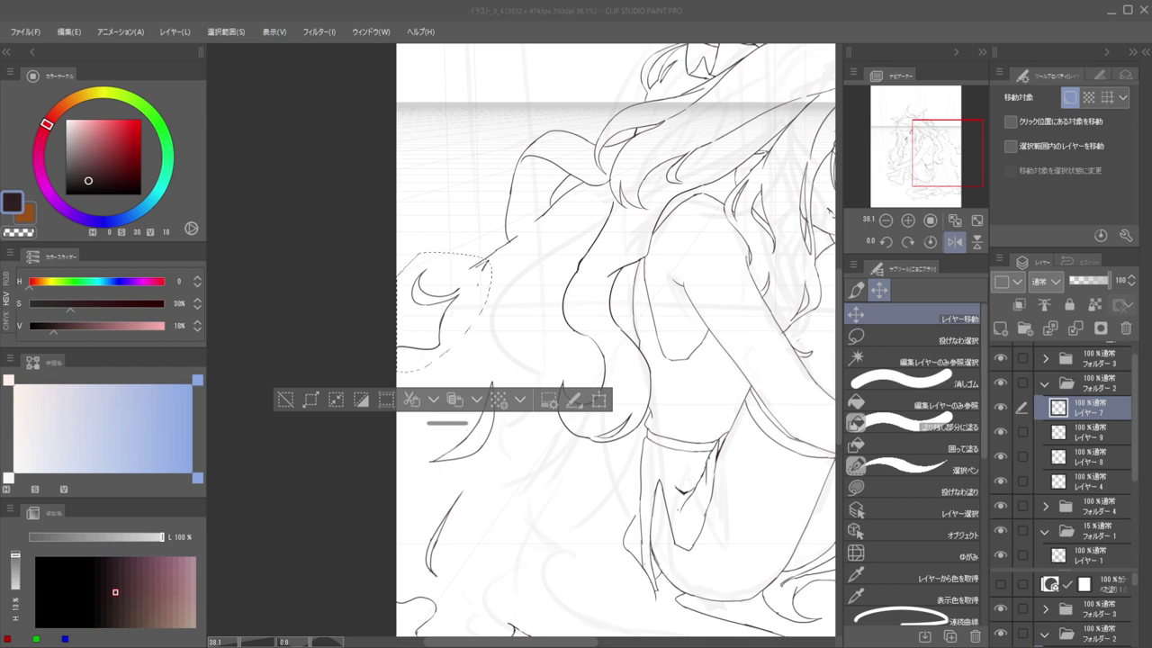
Clear the selection and erase the stray marks at the hair strand's lower end
key("ctrl+d")
mouse_move(463, 276)
left_mouse_down()
mouse_move(507, 276)
mouse_move(552, 252)
left_mouse_up()
key("b")
key("e")
key("b")
key("e")
left_click_drag(490, 331, 509, 307)
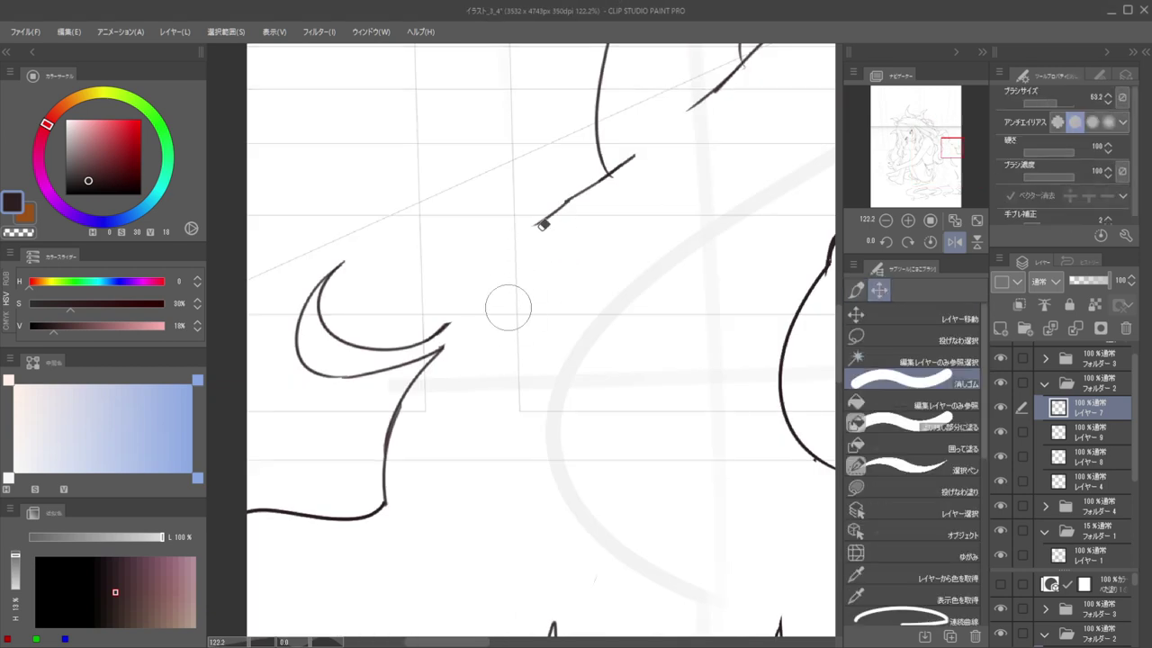
Redraw the hair strand line so it joins the curl
key("b")
left_click_drag(541, 225, 457, 301)
mouse_move(595, 257)
left_mouse_down()
mouse_move(555, 260)
mouse_move(590, 265)
left_mouse_up()
key("ctrl+z")
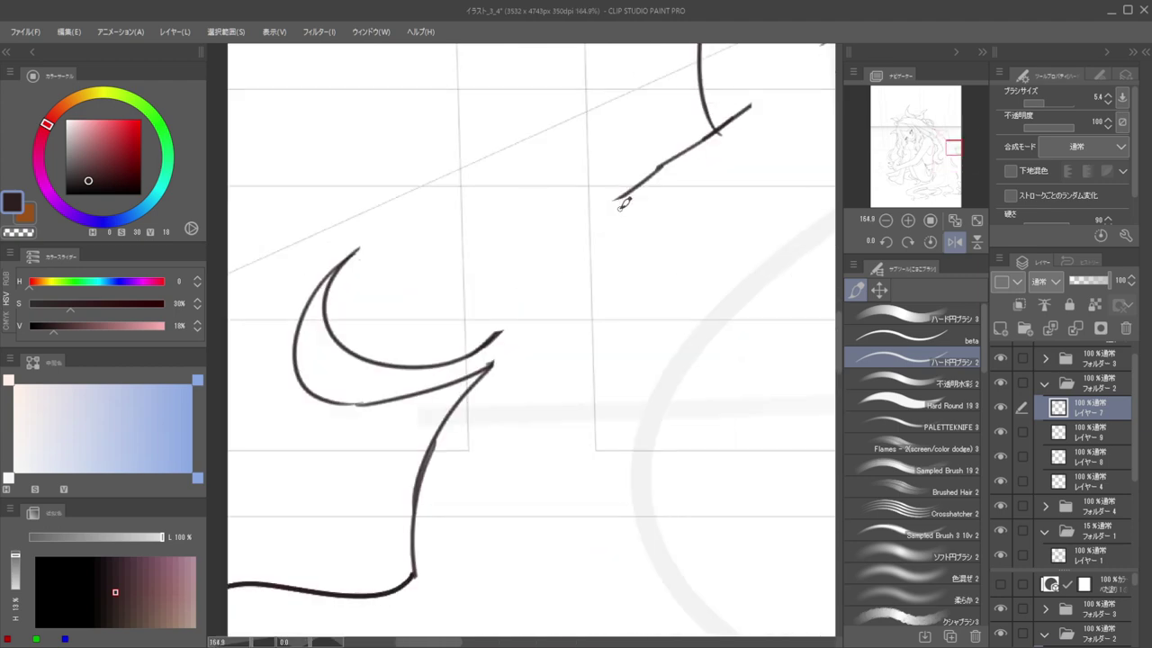
left_click_drag(618, 196, 520, 304)
key("ctrl+z")
mouse_move(621, 195)
left_mouse_down()
mouse_move(545, 256)
mouse_move(493, 336)
left_mouse_up()
left_click_drag(504, 295, 492, 330)
left_click_drag(511, 276, 387, 313)
Erase the short diagonal segment and redraw the strand extension further down-left
key("h")
scroll(506, 297, "up", 5)
key("e")
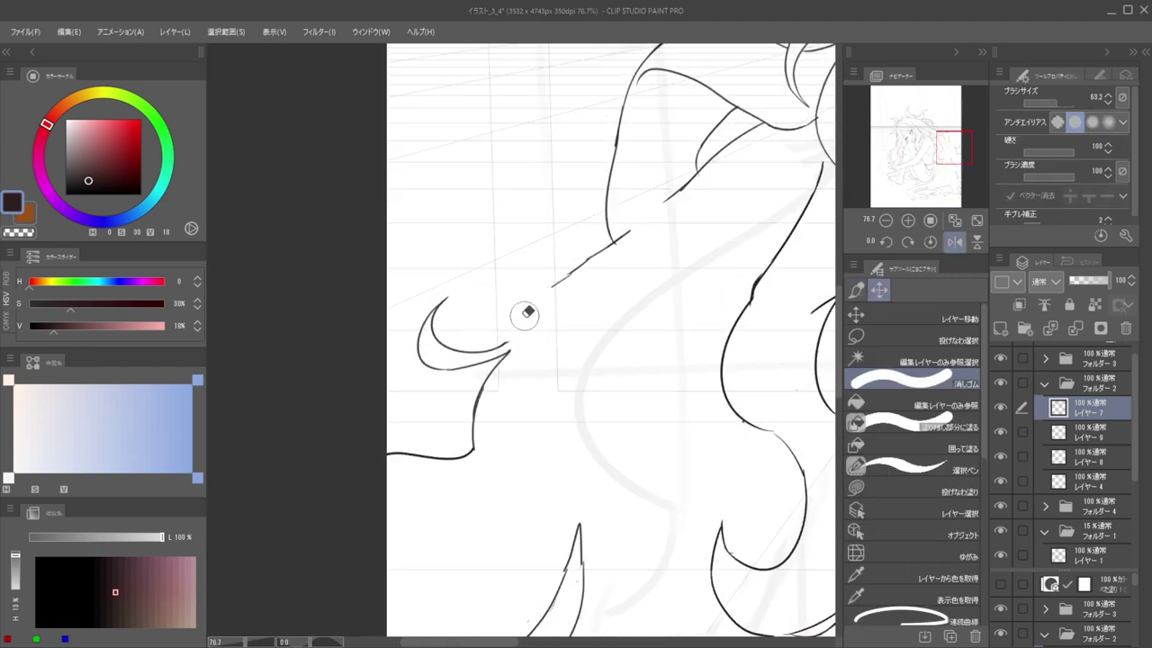
mouse_move(553, 282)
left_mouse_down()
mouse_move(584, 260)
mouse_move(575, 268)
left_mouse_up()
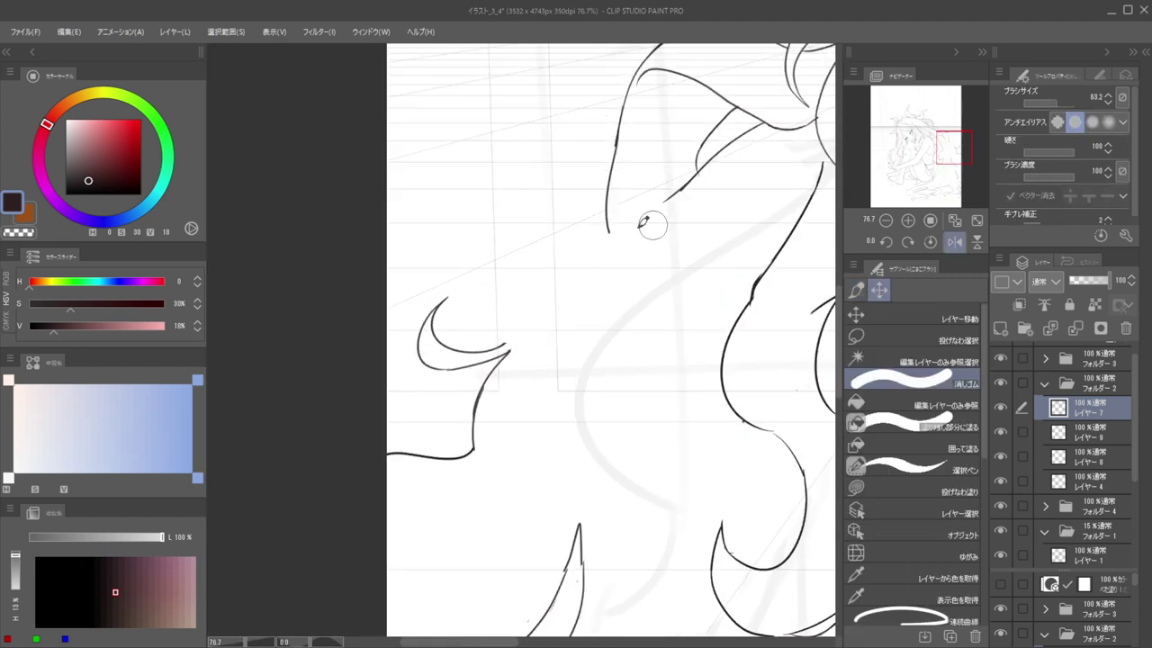
key("b")
left_click_drag(657, 207, 545, 249)
key("ctrl+z")
mouse_move(646, 216)
left_mouse_down()
mouse_move(510, 279)
mouse_move(535, 266)
mouse_move(500, 288)
left_mouse_up()
key("ctrl+z")
key("ctrl+z")
left_click_drag(518, 268, 483, 320)
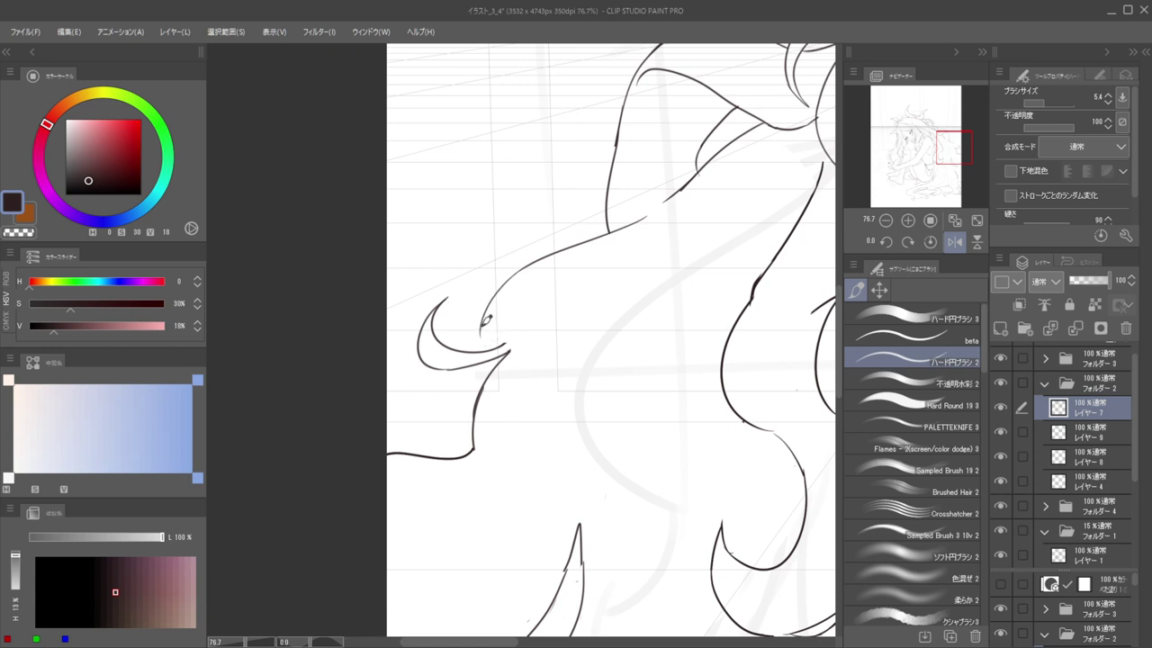
Join the upper curve to the lower line and erase the old line end and leftover stubs
key("e")
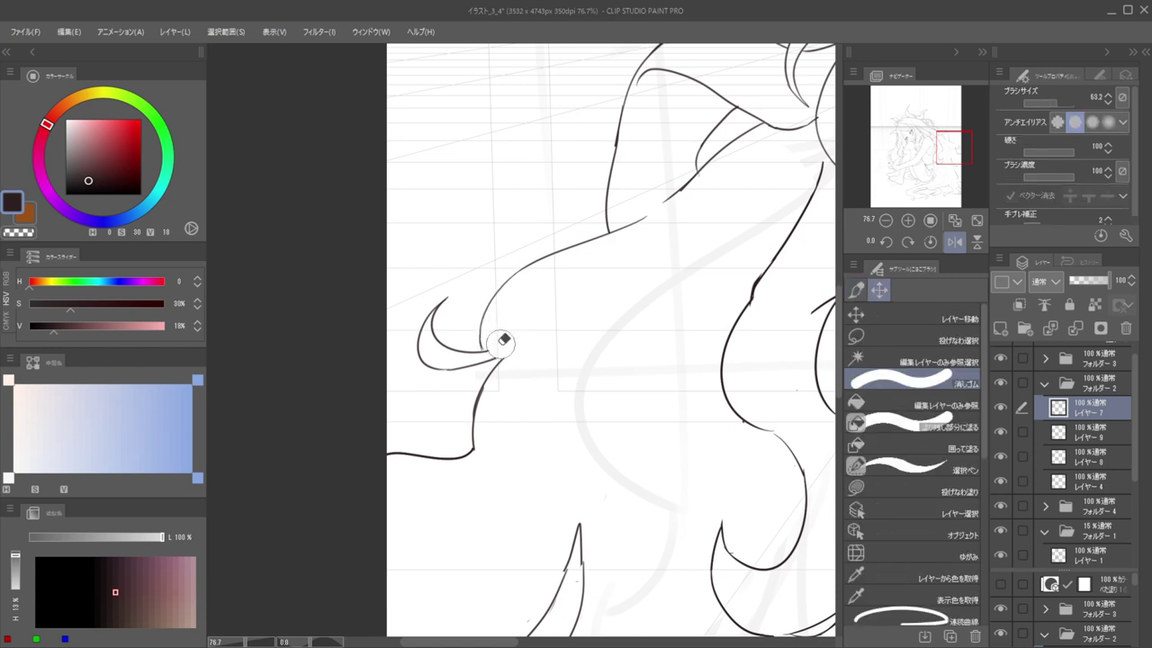
key("p")
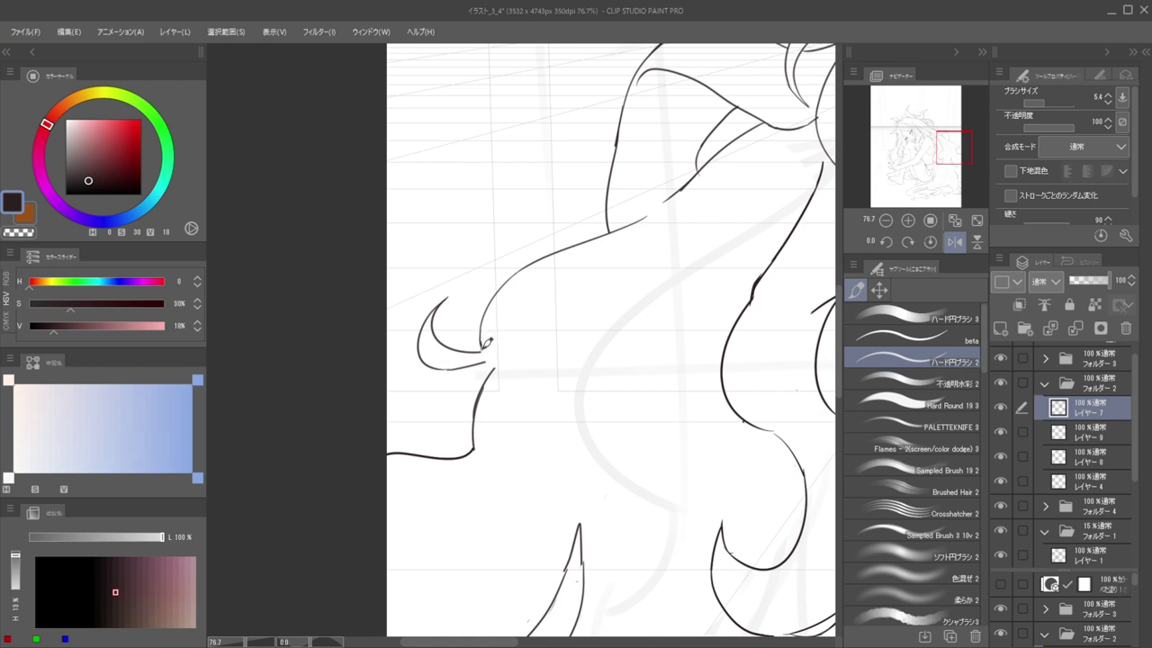
scroll(485, 367, "up", 4)
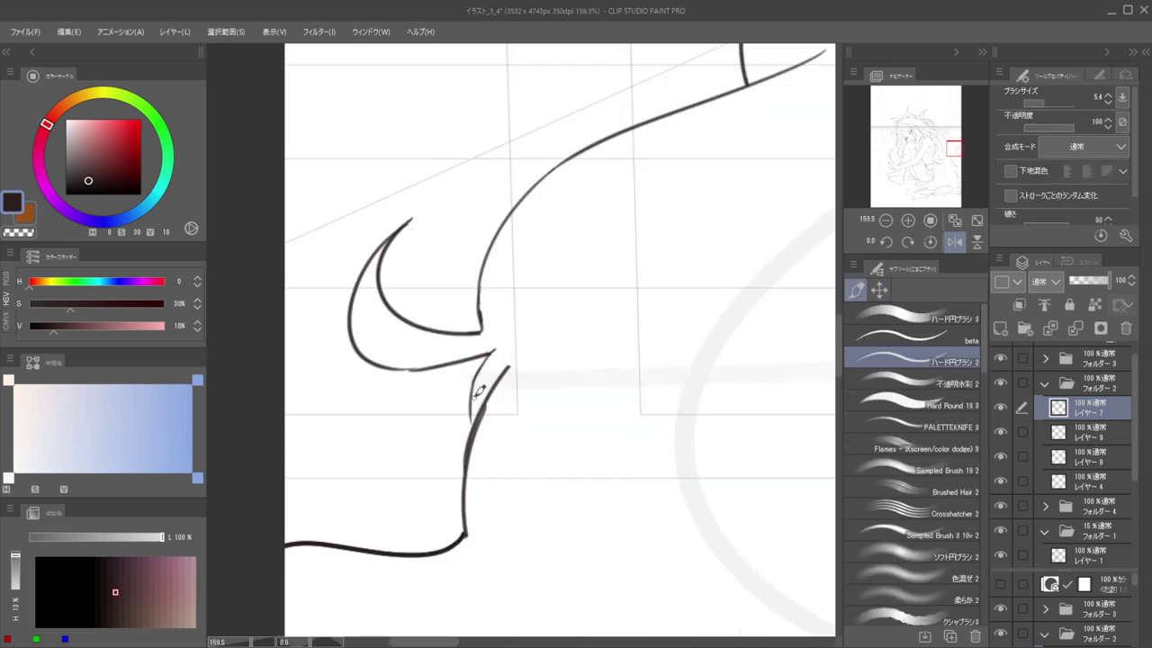
left_click_drag(486, 358, 470, 437)
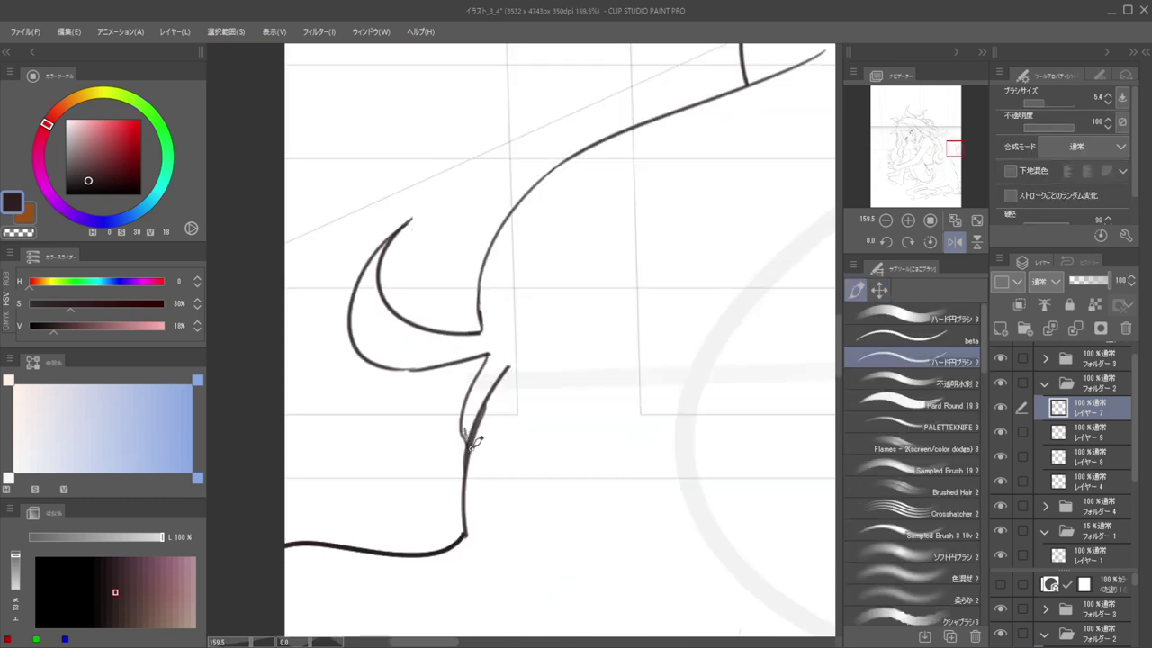
key("e")
left_click_drag(532, 352, 499, 461)
left_click_drag(492, 419, 471, 476)
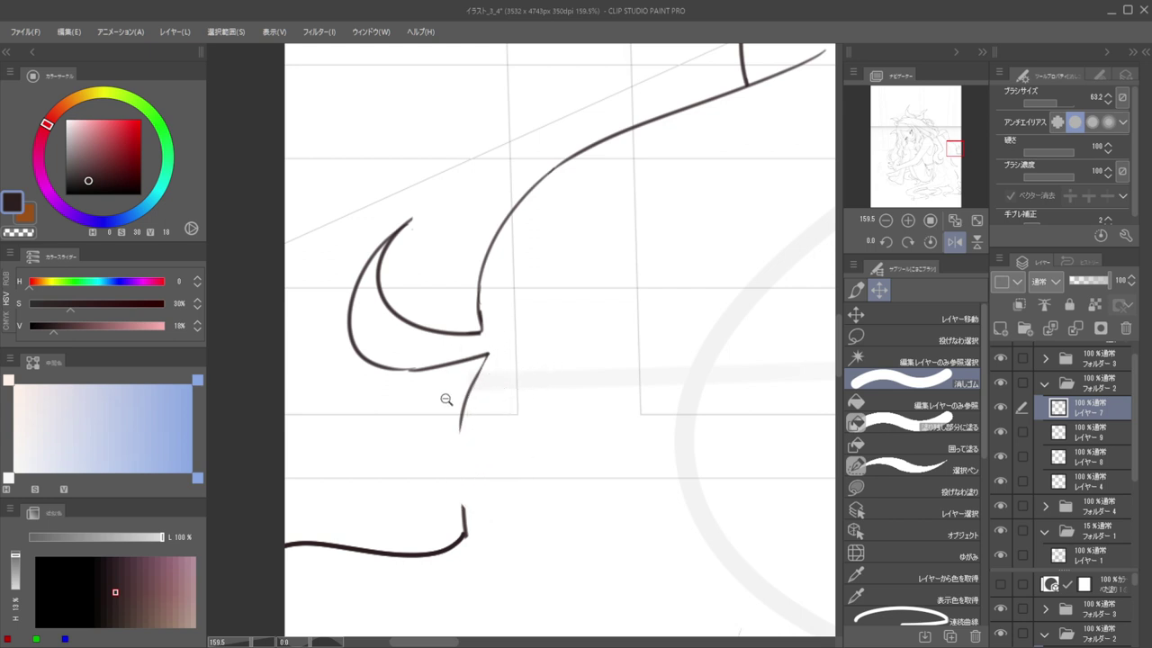
left_click_drag(447, 398, 413, 401)
left_click_drag(527, 450, 517, 482)
Redraw the curve down to the horizontal line and trim that line's end
key("p")
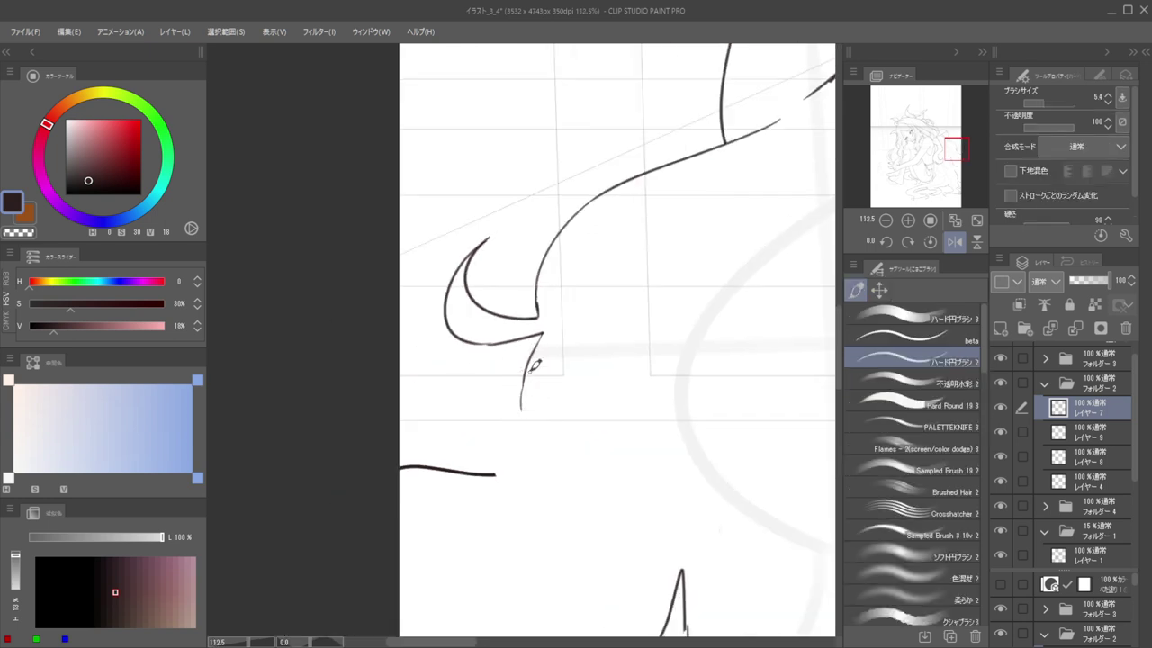
mouse_move(542, 334)
left_mouse_down()
mouse_move(510, 423)
mouse_move(545, 363)
mouse_move(511, 399)
left_mouse_up()
key("ctrl+z")
key("e")
key("p")
key("ctrl+z")
left_click_drag(545, 331, 482, 470)
key("ctrl+z")
left_click_drag(492, 427, 485, 481)
key("e")
mouse_move(453, 411)
left_mouse_down()
mouse_move(476, 401)
mouse_move(519, 432)
left_mouse_up()
left_click_drag(496, 394, 457, 396)
key("p")
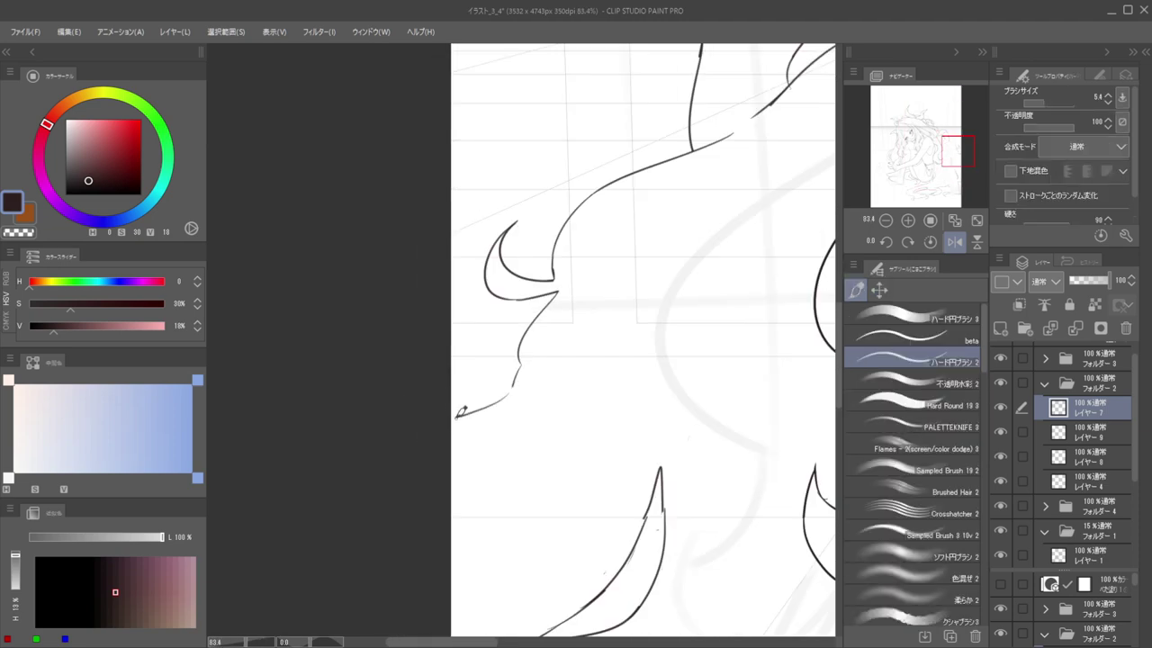
Save the illustration with Ctrl+S
scroll(462, 373, "down", 4)
scroll(468, 360, "up", 3)
scroll(527, 303, "up", 6)
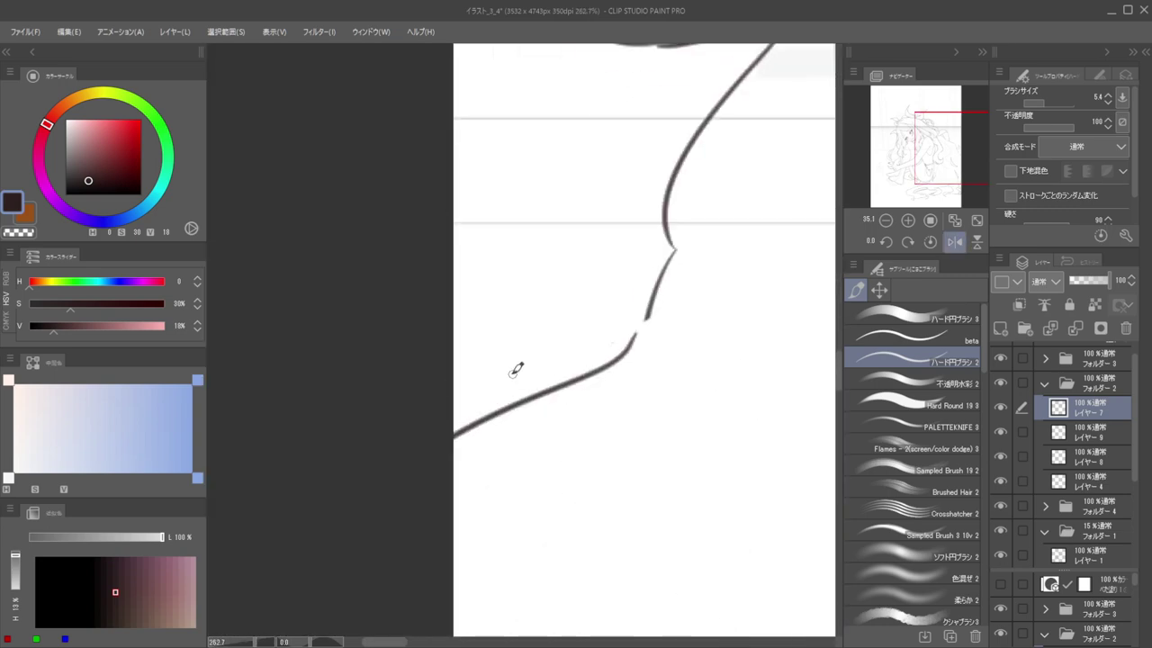
scroll(594, 243, "down", 3)
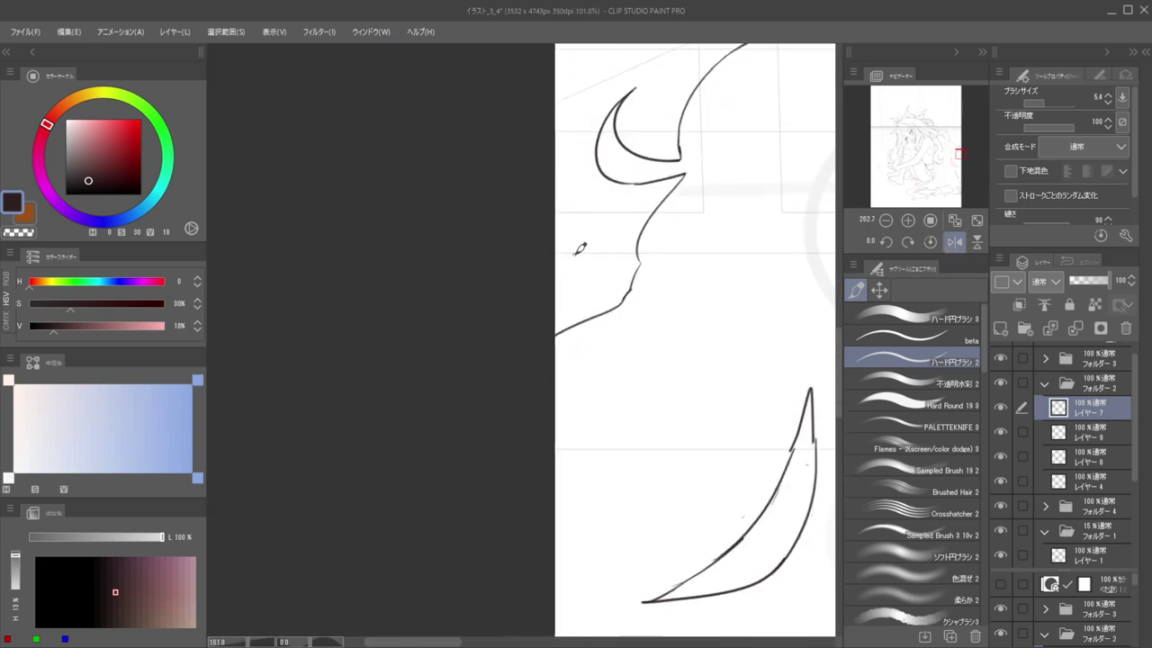
key("ctrl+s")
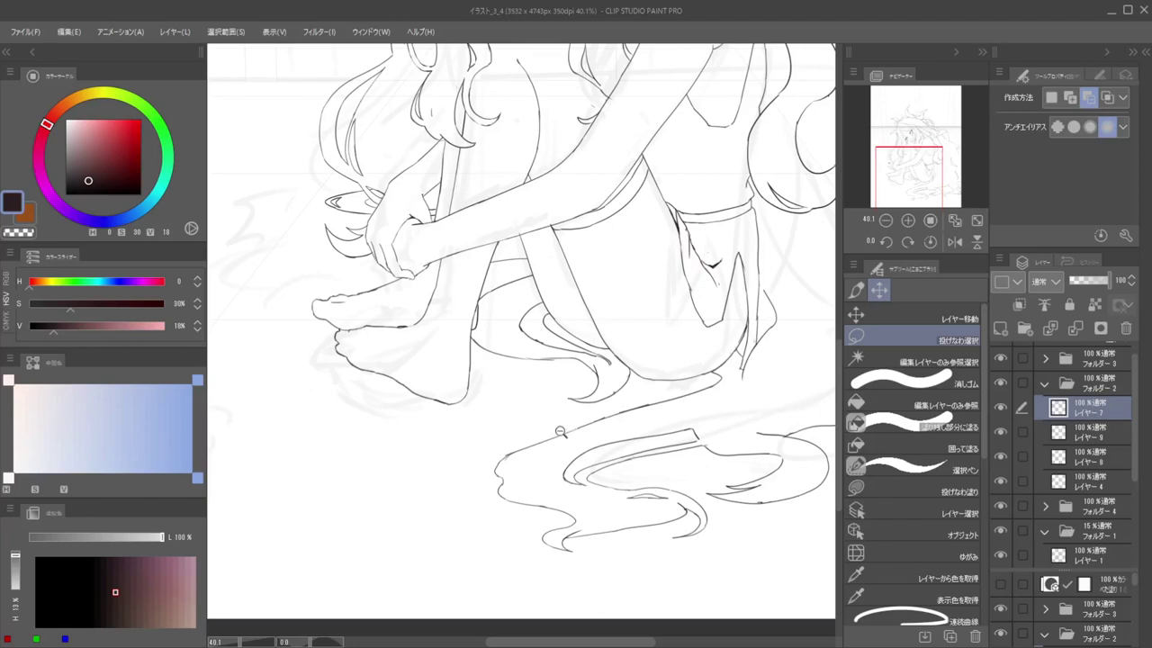
Zoom in and lasso-select the hair section spread on the floor
left_click_drag(560, 431, 625, 428)
left_click_drag(531, 324, 500, 278)
mouse_move(502, 372)
left_mouse_down()
mouse_move(706, 374)
mouse_move(781, 496)
left_mouse_up()
mouse_move(511, 348)
left_mouse_down()
mouse_move(641, 349)
mouse_move(719, 389)
mouse_move(818, 534)
mouse_move(776, 622)
mouse_move(625, 611)
mouse_move(538, 646)
mouse_move(395, 519)
mouse_move(393, 420)
mouse_move(518, 317)
mouse_move(558, 322)
mouse_move(605, 276)
left_mouse_up()
scroll(576, 318, "down", 6)
Shrink the selected hair section from a pivot set up-right, nudge it up-left and confirm
key("ctrl+t")
scroll(574, 350, "up", 4)
key("ctrl+z")
left_click_drag(558, 330, 623, 259)
key("ctrl+z")
left_click_drag(578, 310, 640, 258)
left_click_drag(429, 428, 499, 376)
left_click_drag(586, 327, 580, 330)
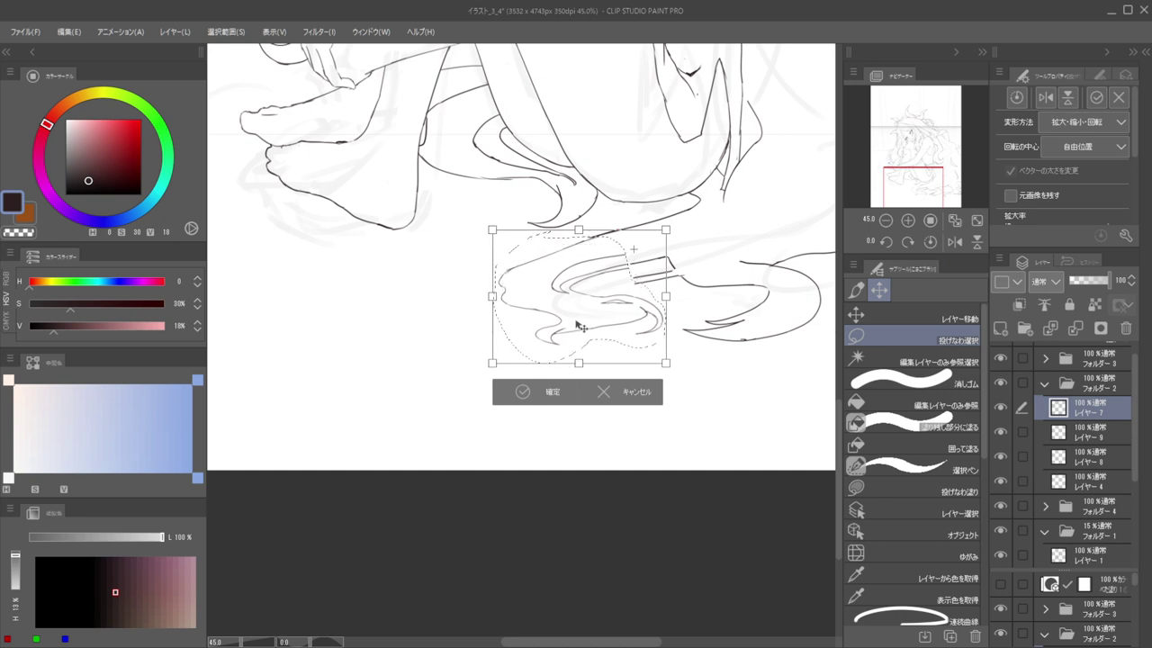
key("Return")
Erase the doubled inner hair curves and a small stray mark with the transparent-colour eraser
key("e")
scroll(509, 221, "up", 4)
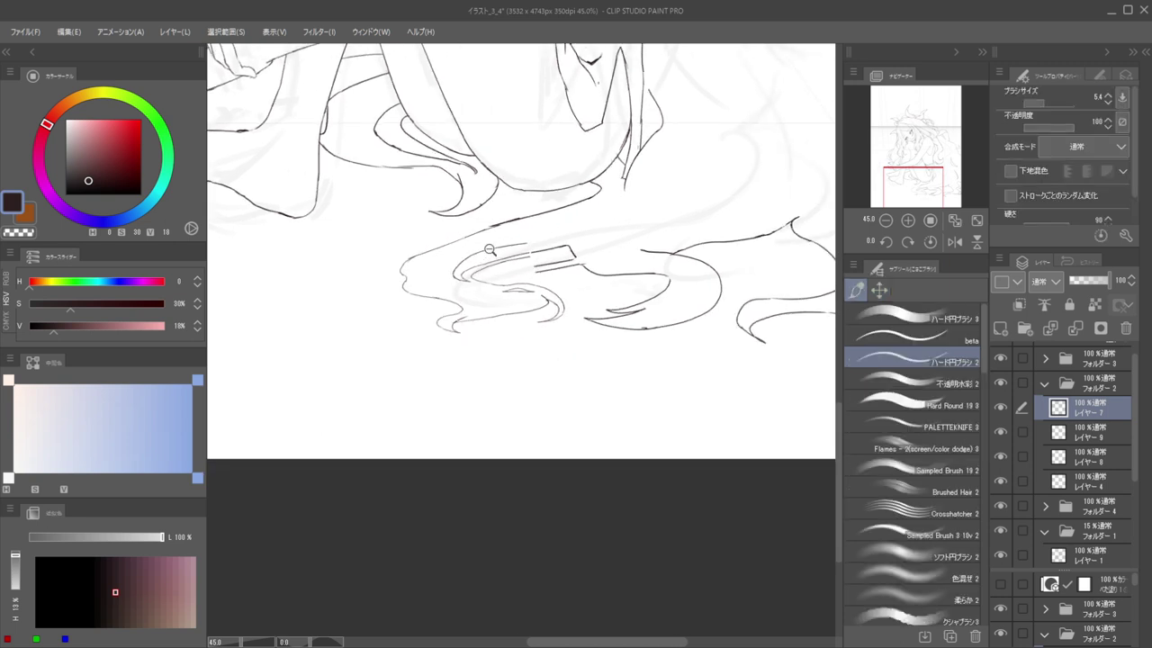
key("c")
mouse_move(527, 229)
left_mouse_down()
mouse_move(443, 268)
mouse_move(446, 288)
mouse_move(686, 233)
mouse_move(612, 267)
mouse_move(648, 267)
left_mouse_up()
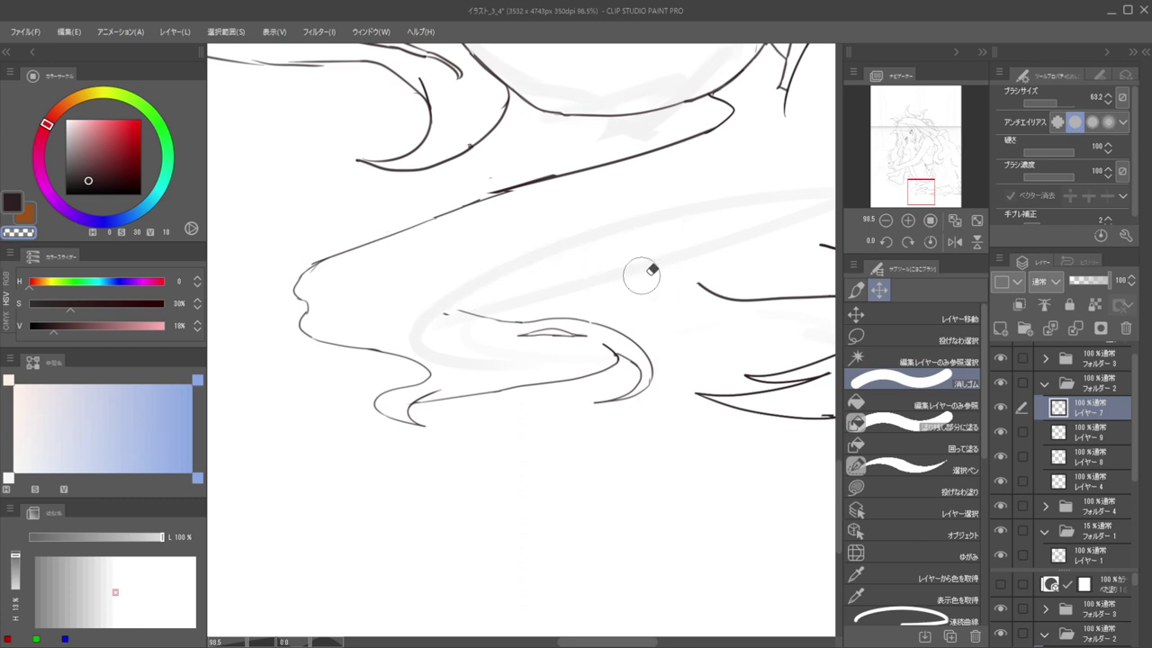
scroll(550, 218, "down", 4)
left_click_drag(584, 240, 627, 253)
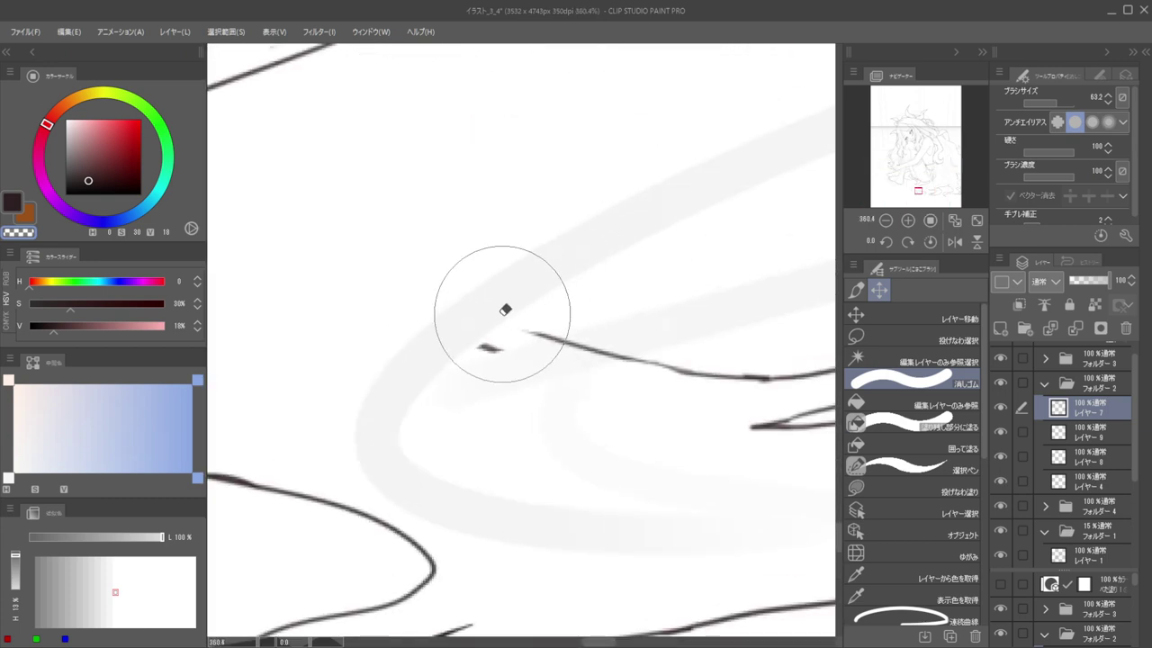
left_click(501, 311)
left_click_drag(538, 282, 436, 239)
key("h")
key("h")
left_click_drag(574, 266, 602, 255)
In dark ink, draw a new strand line rising right and a hooked curve at its tip
key("b")
key("c")
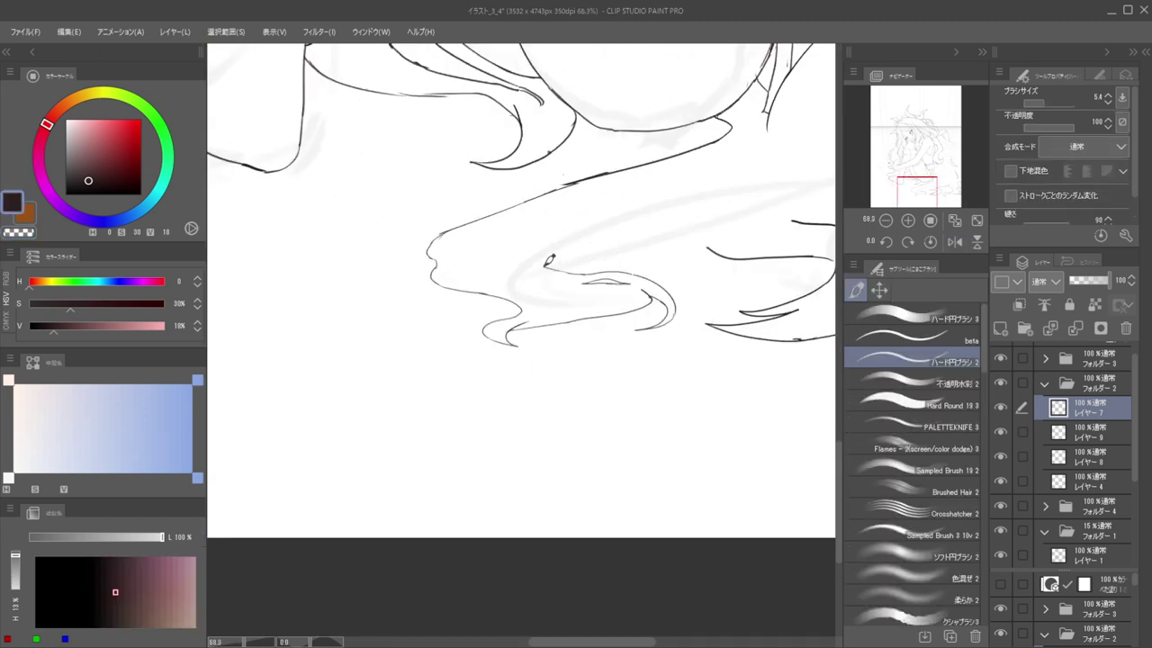
left_click_drag(538, 260, 644, 232)
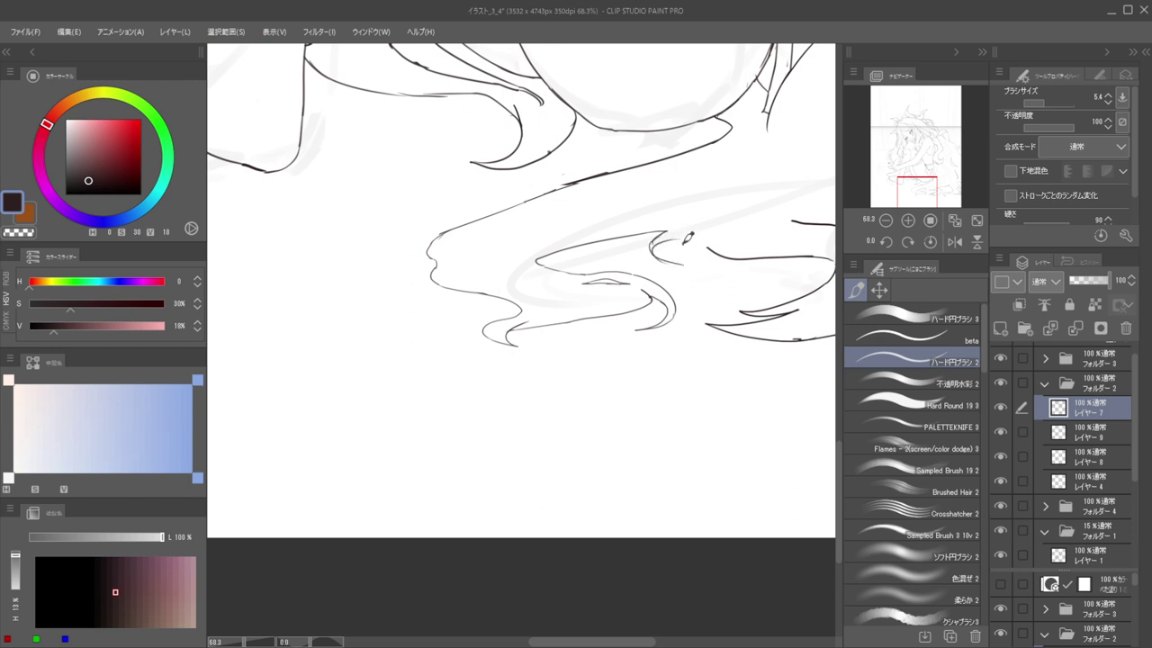
left_click_drag(681, 239, 555, 244)
scroll(555, 243, "up", 8)
key("ctrl+z")
scroll(514, 219, "down", 6)
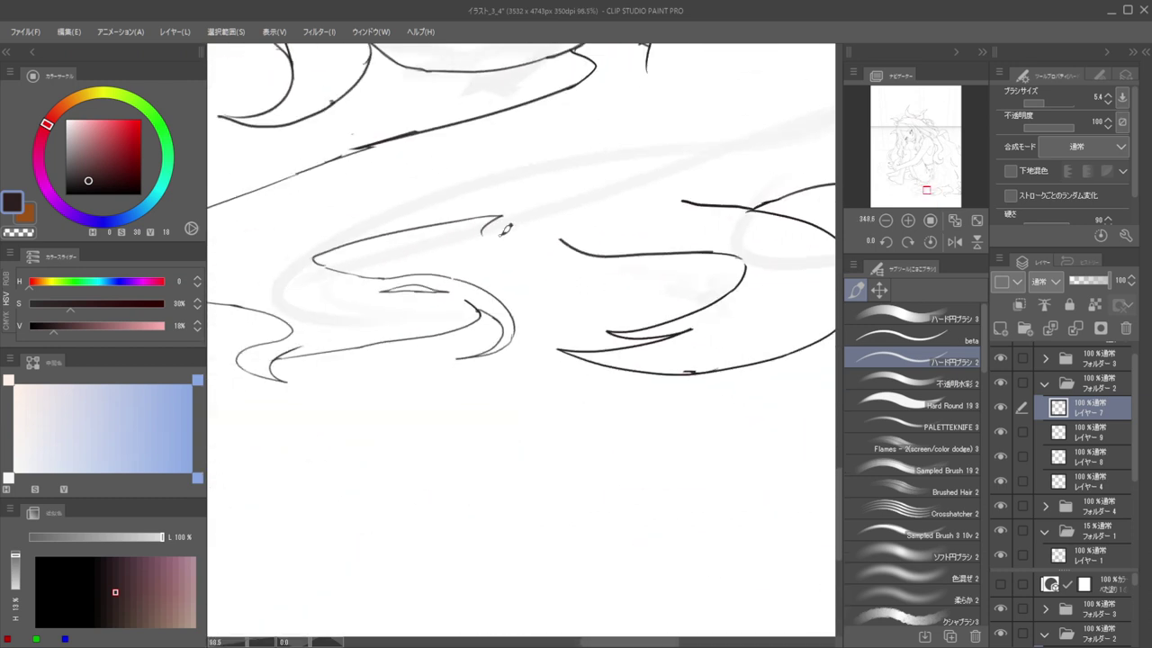
scroll(506, 220, "up", 2)
scroll(568, 229, "up", 2)
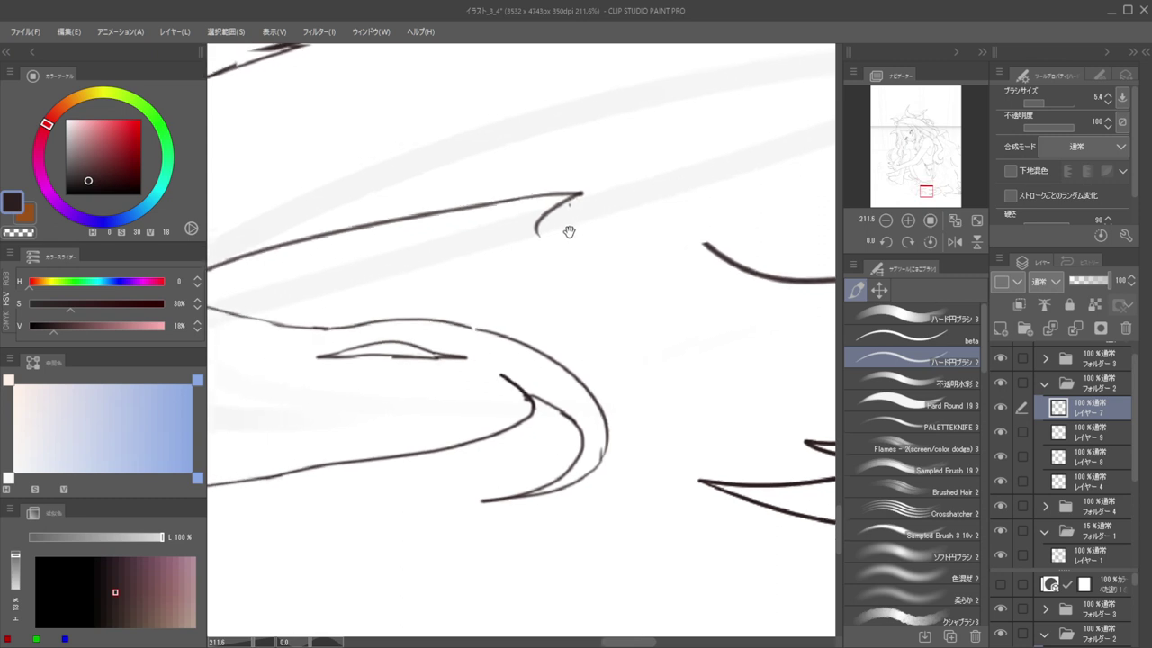
mouse_move(587, 193)
left_mouse_down()
mouse_move(540, 233)
mouse_move(582, 266)
left_mouse_up()
key("ctrl+z")
mouse_move(587, 193)
left_mouse_down()
mouse_move(582, 266)
mouse_move(570, 249)
mouse_move(642, 221)
mouse_move(705, 226)
mouse_move(654, 215)
left_mouse_up()
Check the floor strands in mirrored view, then erase inner hair lines with a finer eraser tip
left_click_drag(655, 215, 535, 244)
left_click_drag(566, 209, 597, 232)
left_click_drag(673, 299, 625, 262)
left_click_drag(503, 308, 626, 306)
key("h")
left_click_drag(542, 295, 666, 305)
key("h")
left_click_drag(541, 303, 650, 311)
key("e")
mouse_move(571, 298)
left_mouse_down()
mouse_move(623, 324)
mouse_move(615, 298)
left_mouse_up()
key("]")
key("]")
key("]")
key("ctrl+z")
key("[")
key("[")
key("]")
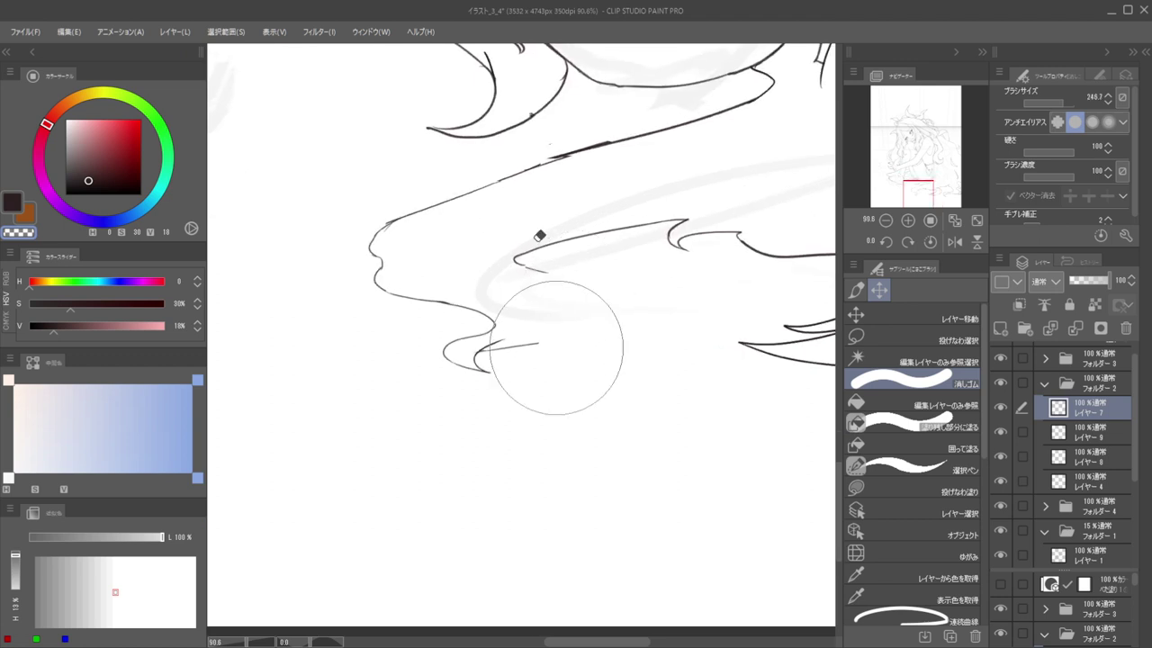
key("[")
key("[")
key("[")
key("[")
key("[")
key("[")
Finish the strand with a dark hooked curve and extend the stroke rightward
key("b")
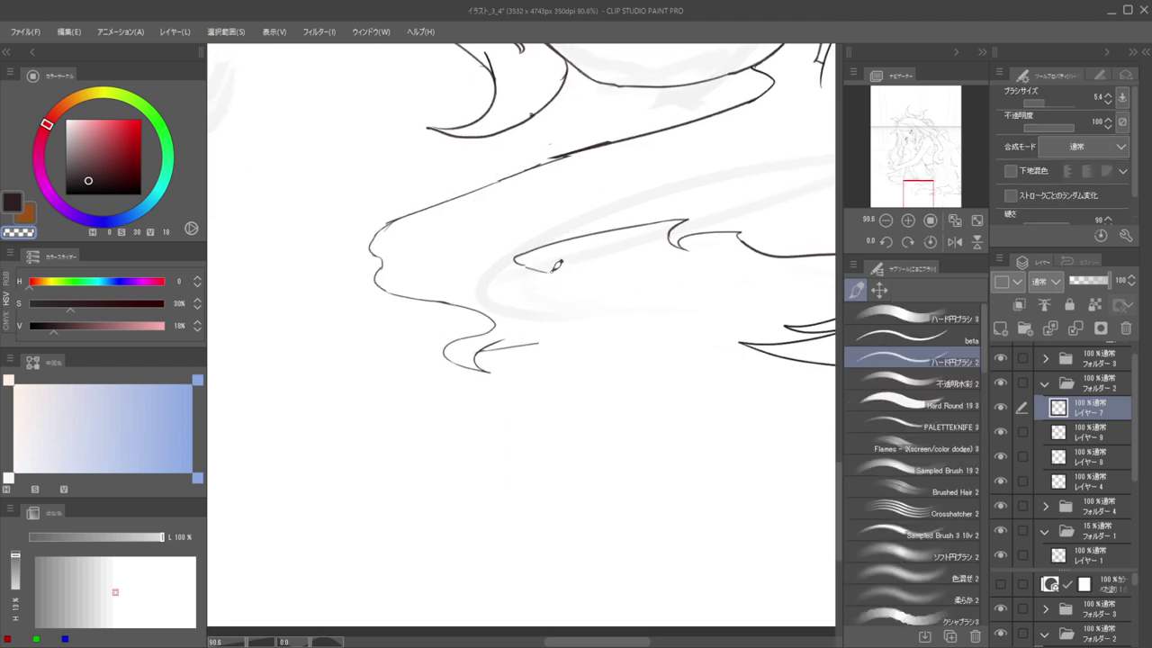
key("c")
mouse_move(640, 292)
left_mouse_down()
mouse_move(639, 319)
mouse_move(588, 297)
mouse_move(650, 315)
left_mouse_up()
mouse_move(522, 352)
left_mouse_down()
mouse_move(757, 305)
mouse_move(720, 320)
mouse_move(759, 288)
left_mouse_up()
scroll(606, 249, "down", 5)
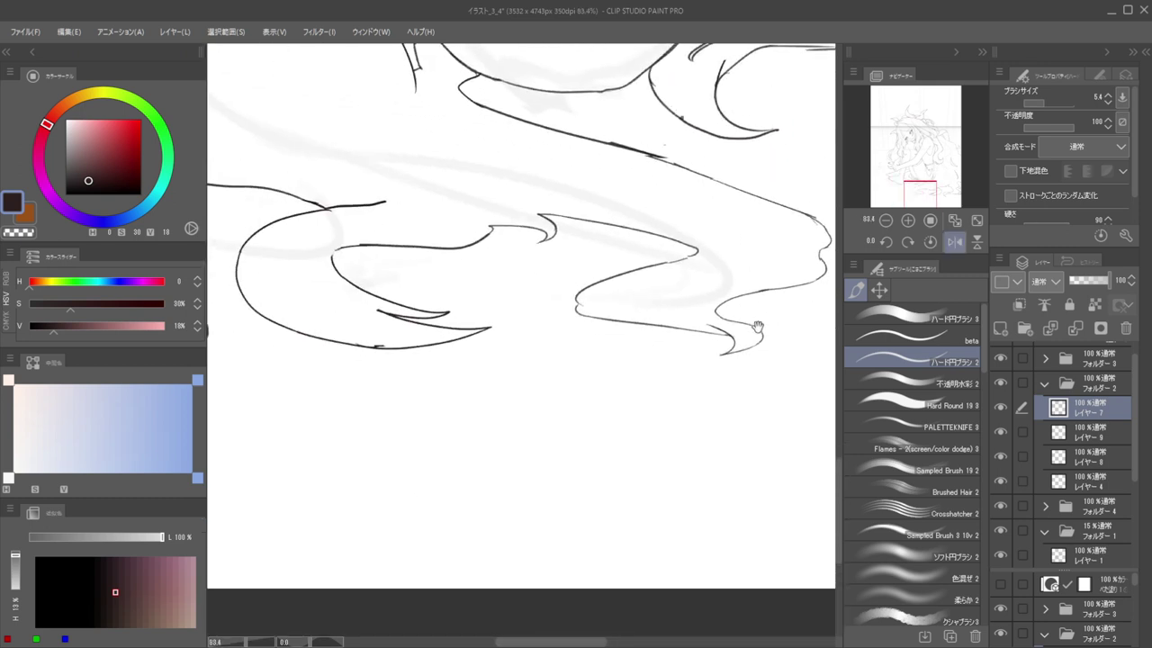
Erase the joint between the upper curve and lower line, removing the rounded bend
key("e")
scroll(559, 284, "up", 6)
left_click_drag(617, 300, 635, 258)
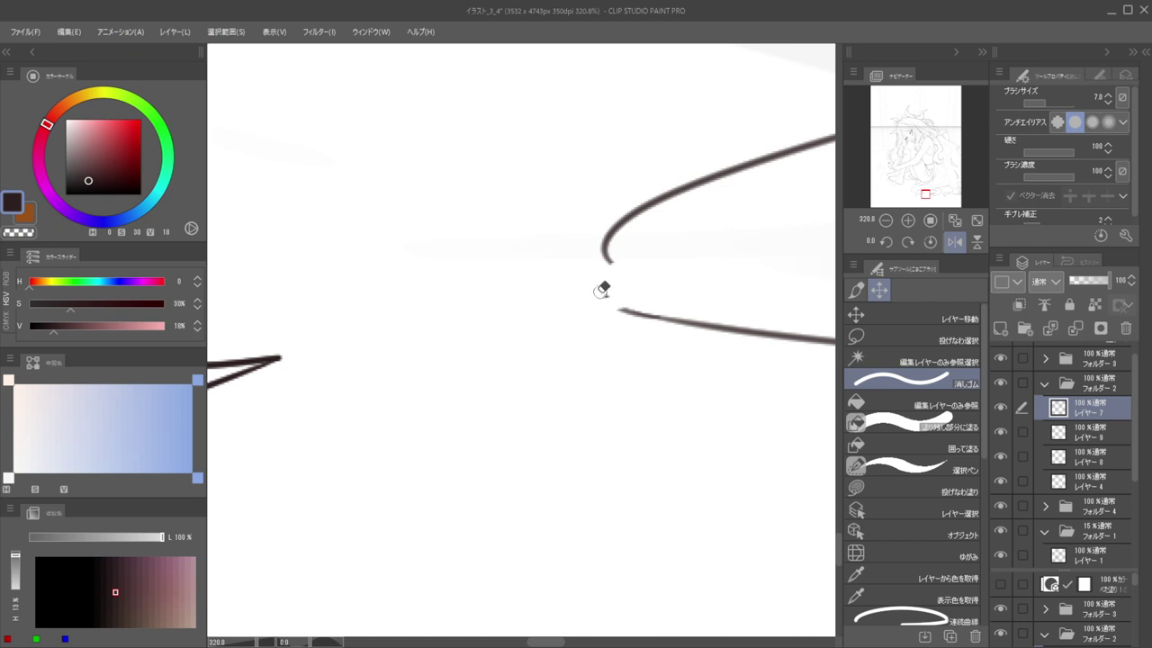
scroll(605, 281, "up", 3)
key("p")
key("e")
key("p")
key("e")
key("]")
left_click_drag(610, 222, 631, 196)
mouse_move(586, 271)
left_mouse_down()
mouse_move(608, 272)
mouse_move(684, 166)
left_mouse_up()
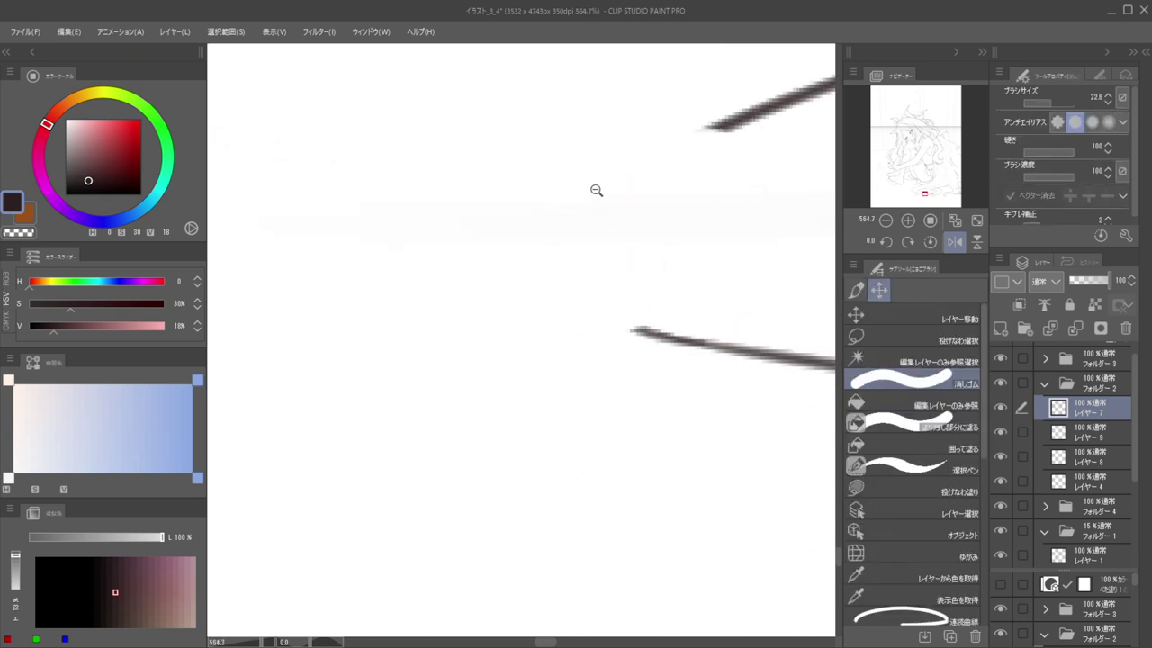
left_click_drag(622, 200, 549, 200)
Extend the upper strand curve down-left as a separate tapered end
key("p")
scroll(644, 185, "up", 4)
mouse_move(693, 170)
left_mouse_down()
mouse_move(561, 258)
mouse_move(646, 293)
left_mouse_up()
scroll(658, 237, "down", 8)
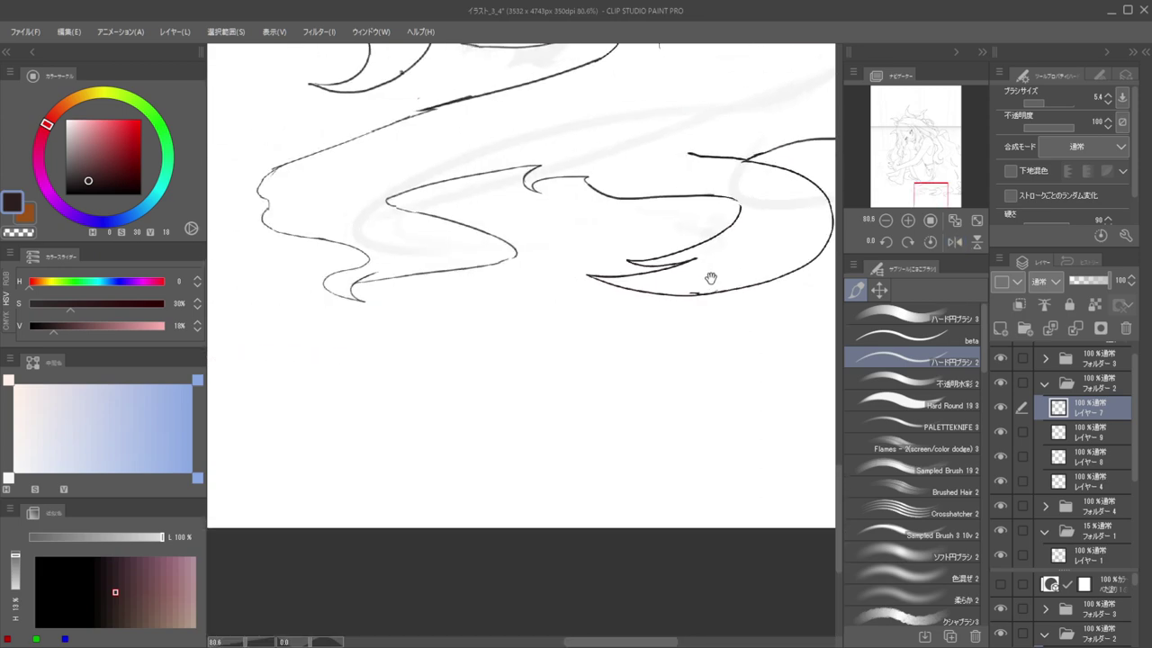
scroll(444, 231, "up", 8)
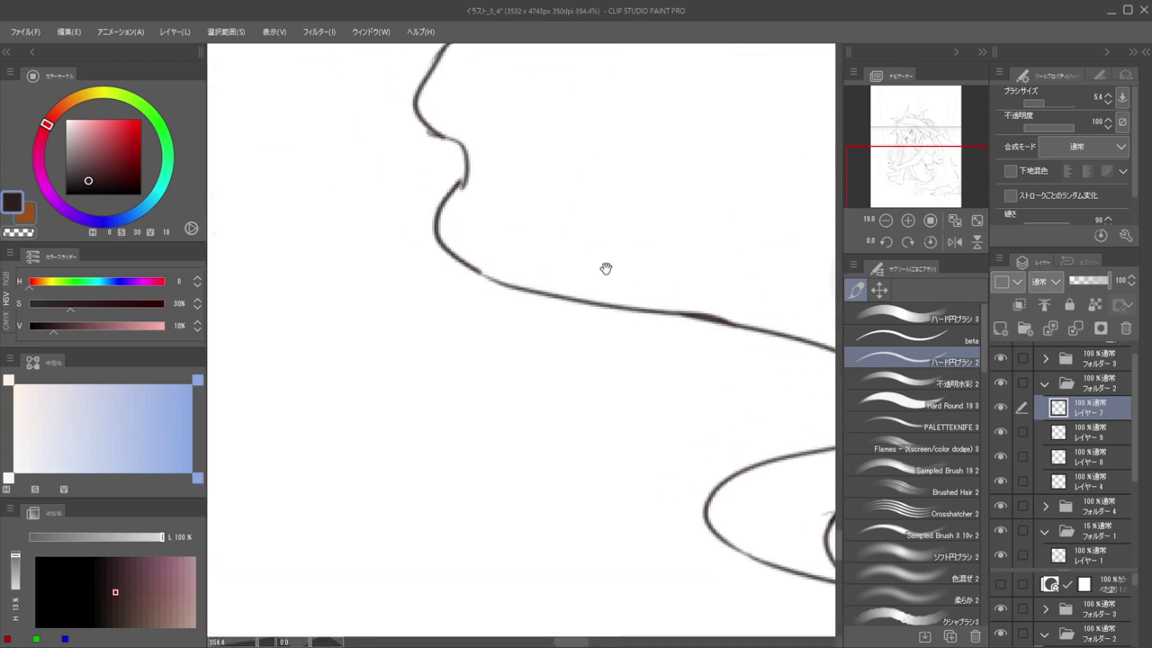
Erase part of the old strand curve at the bend
scroll(598, 265, "down", 3)
key("e")
mouse_move(597, 260)
left_mouse_down()
mouse_move(582, 291)
mouse_move(604, 285)
mouse_move(594, 317)
left_mouse_up()
scroll(594, 275, "up", 3)
Draw a long curve down-left from the line's end into a hook, redoing failed attempts
key("p")
left_click_drag(668, 191, 620, 249)
key("ctrl+z")
key("ctrl+z")
left_click_drag(710, 177, 607, 267)
key("ctrl+z")
mouse_move(710, 177)
left_mouse_down()
mouse_move(575, 253)
mouse_move(561, 284)
left_mouse_up()
left_click_drag(578, 301, 604, 309)
key("ctrl+z")
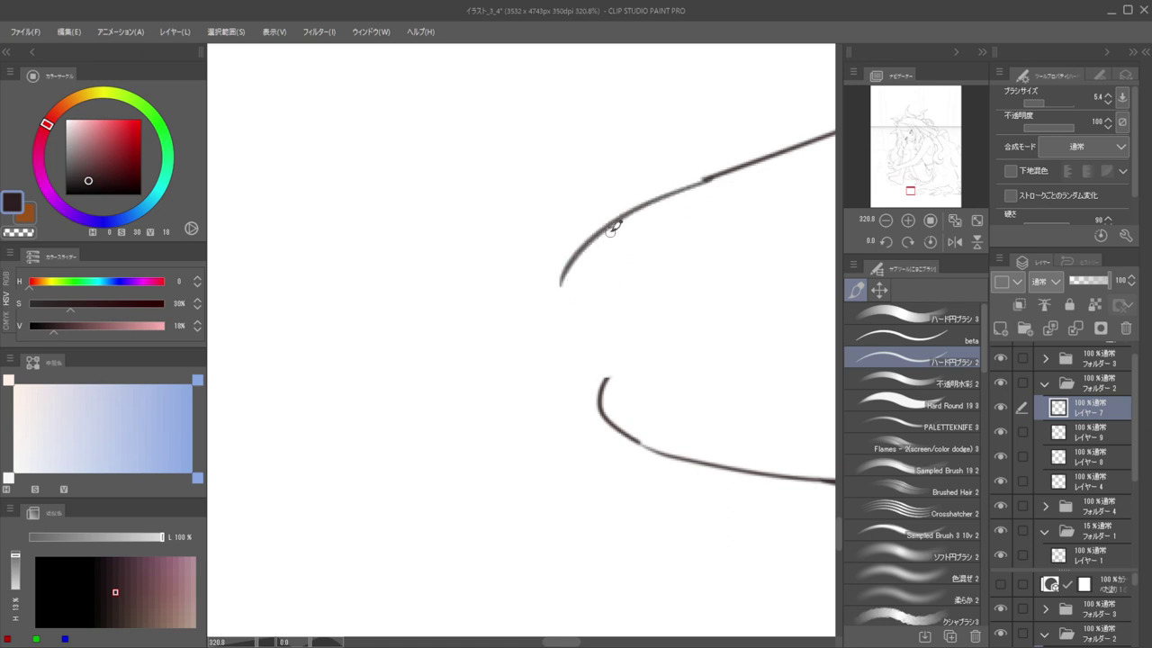
key("ctrl+z")
mouse_move(716, 179)
left_mouse_down()
mouse_move(652, 206)
mouse_move(555, 316)
mouse_move(602, 335)
mouse_move(554, 310)
mouse_move(661, 343)
mouse_move(640, 363)
left_mouse_up()
mouse_move(621, 284)
left_mouse_down()
mouse_move(563, 283)
mouse_move(710, 252)
mouse_move(661, 272)
mouse_move(566, 264)
mouse_move(594, 273)
left_mouse_up()
Redraw the stroke that carries the hook into the lower curve
key("e")
key("b")
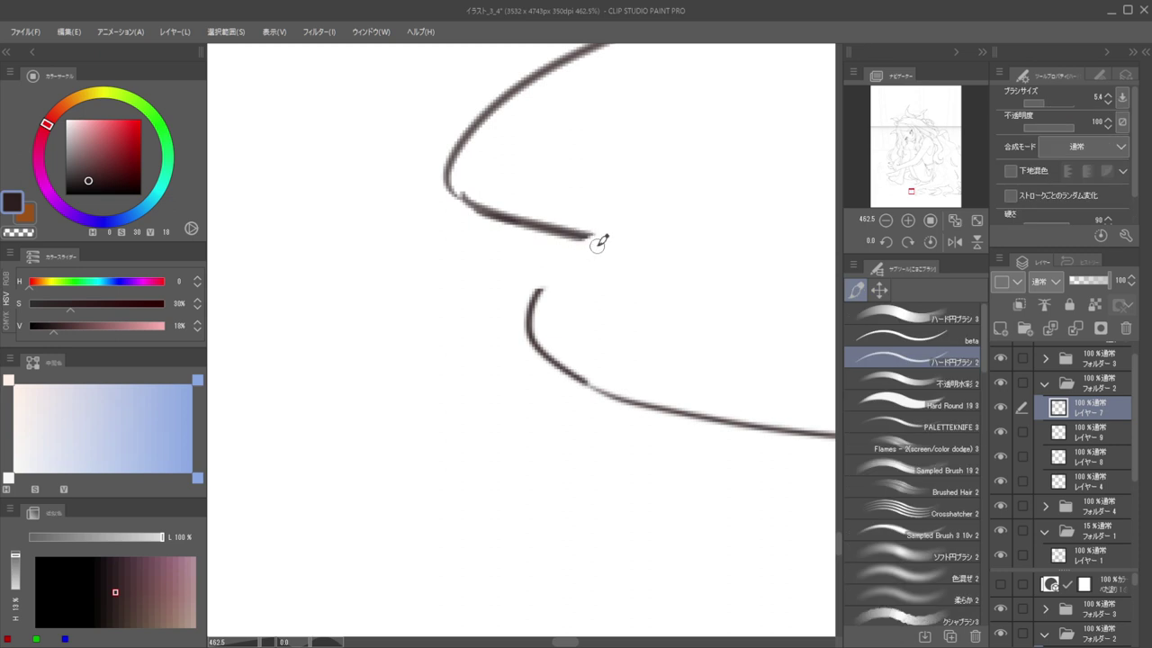
mouse_move(571, 233)
left_mouse_down()
mouse_move(569, 275)
mouse_move(506, 321)
left_mouse_up()
key("ctrl+z")
left_click_drag(604, 262, 531, 323)
Erase part of the thick line below the bend
key("e")
mouse_move(521, 275)
left_mouse_down()
mouse_move(526, 315)
mouse_move(562, 283)
mouse_move(538, 348)
left_mouse_up()
key("b")
scroll(499, 315, "down", 9)
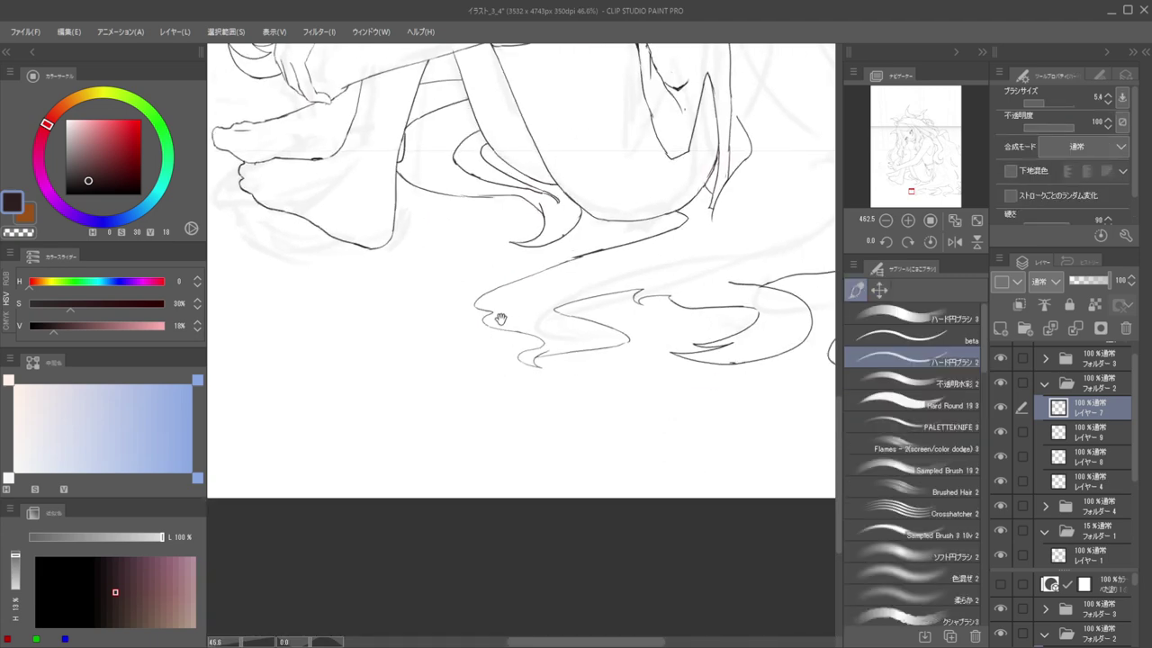
scroll(538, 315, "down", 3)
scroll(513, 332, "up", 10)
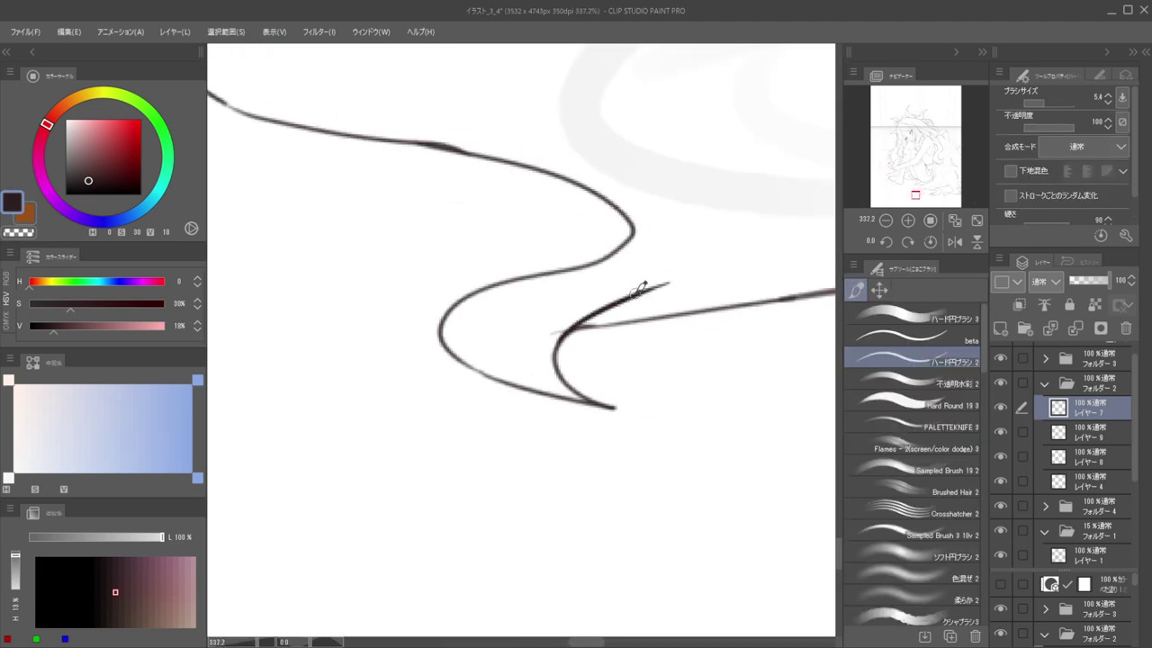
Replace the thick hook-to-right-line segment with a clean stroke running down along the hook
key("e")
left_click_drag(674, 265, 514, 333)
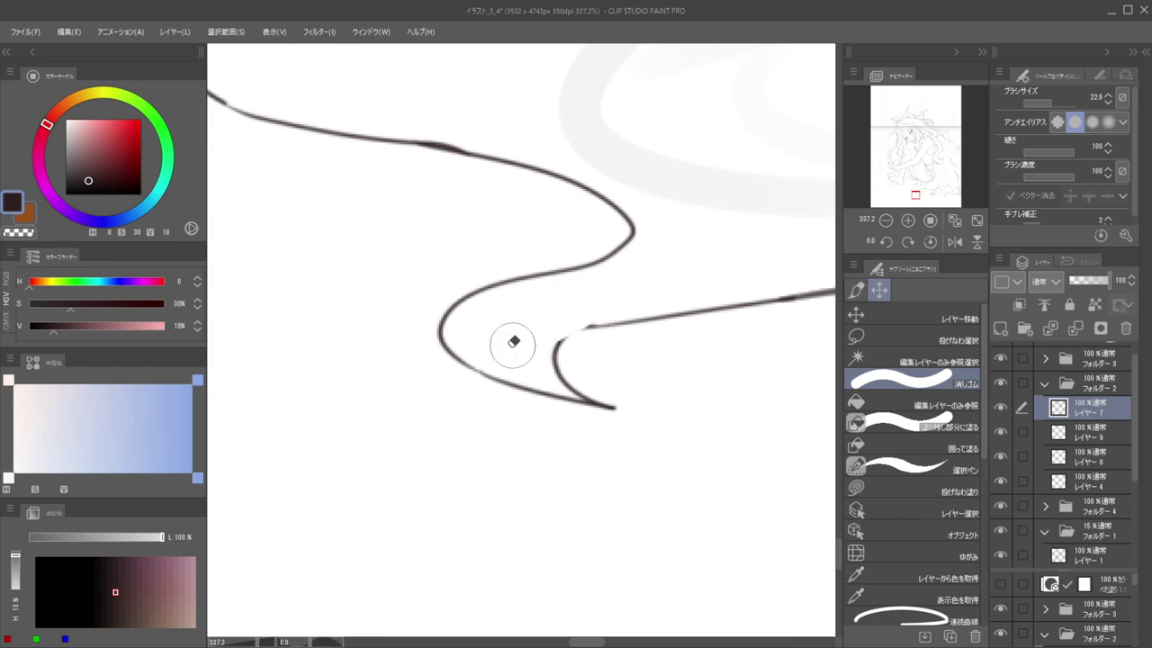
key("b")
left_click_drag(596, 320, 545, 360)
key("ctrl+z")
left_click_drag(594, 319, 542, 363)
key("ctrl+z")
left_click_drag(602, 317, 546, 360)
scroll(576, 311, "down", 15)
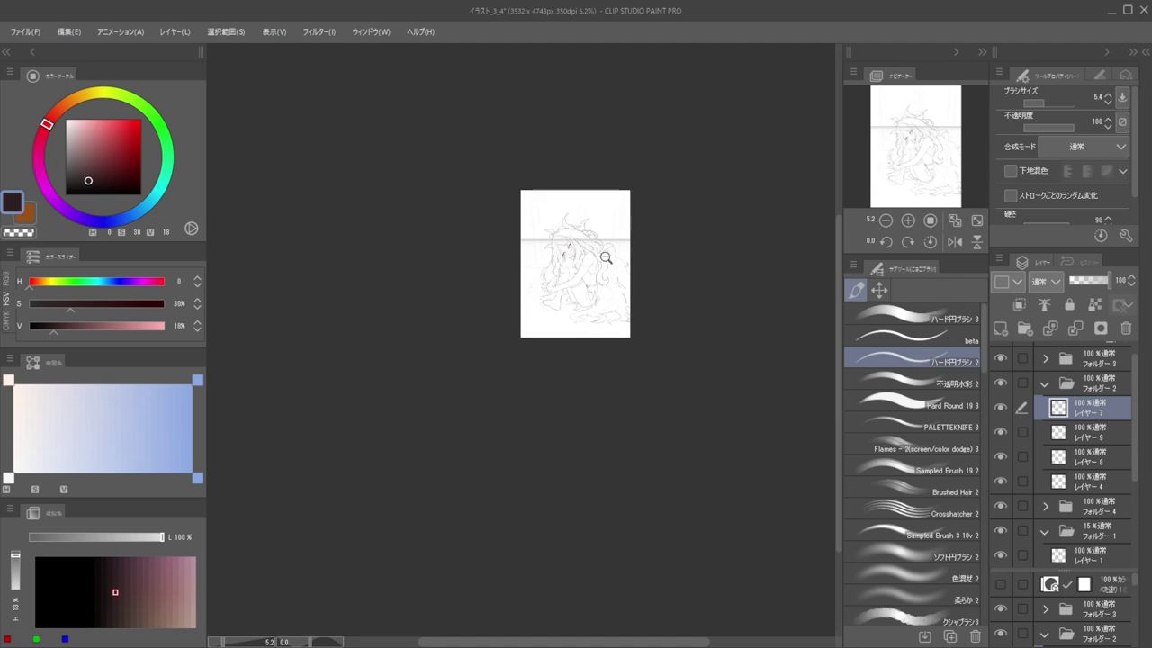
Zoom in on the leg and redraw its outline line running downward
scroll(661, 232, "up", 5)
scroll(656, 291, "up", 2)
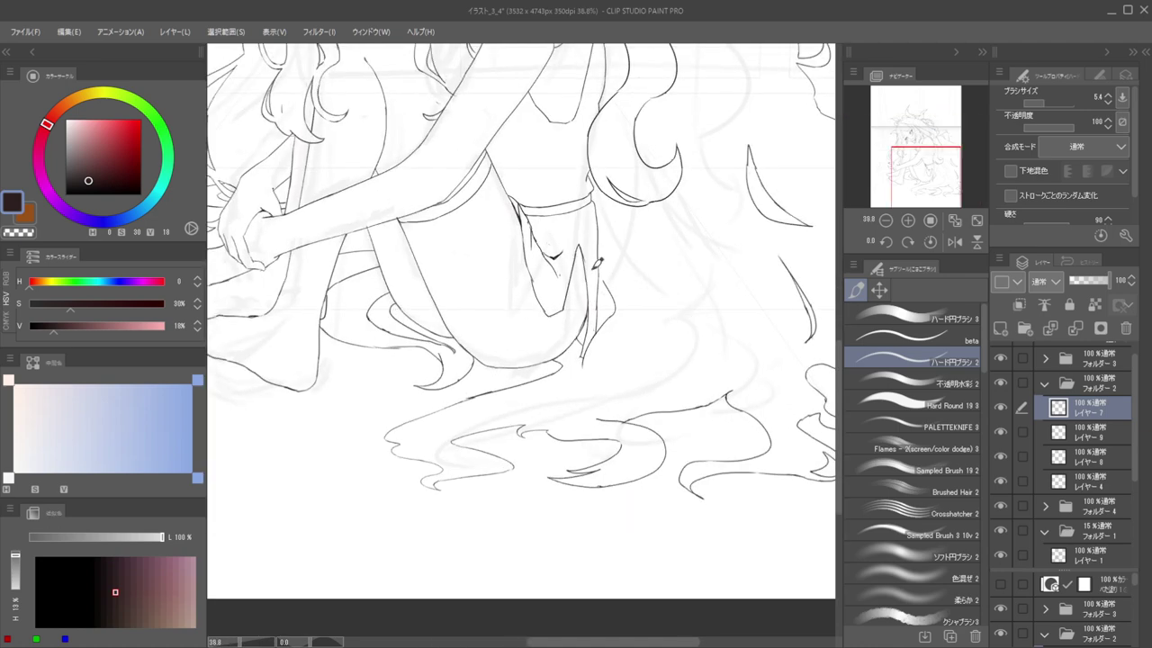
scroll(602, 312, "up", 4)
scroll(636, 345, "down", 4)
left_click_drag(641, 343, 603, 330)
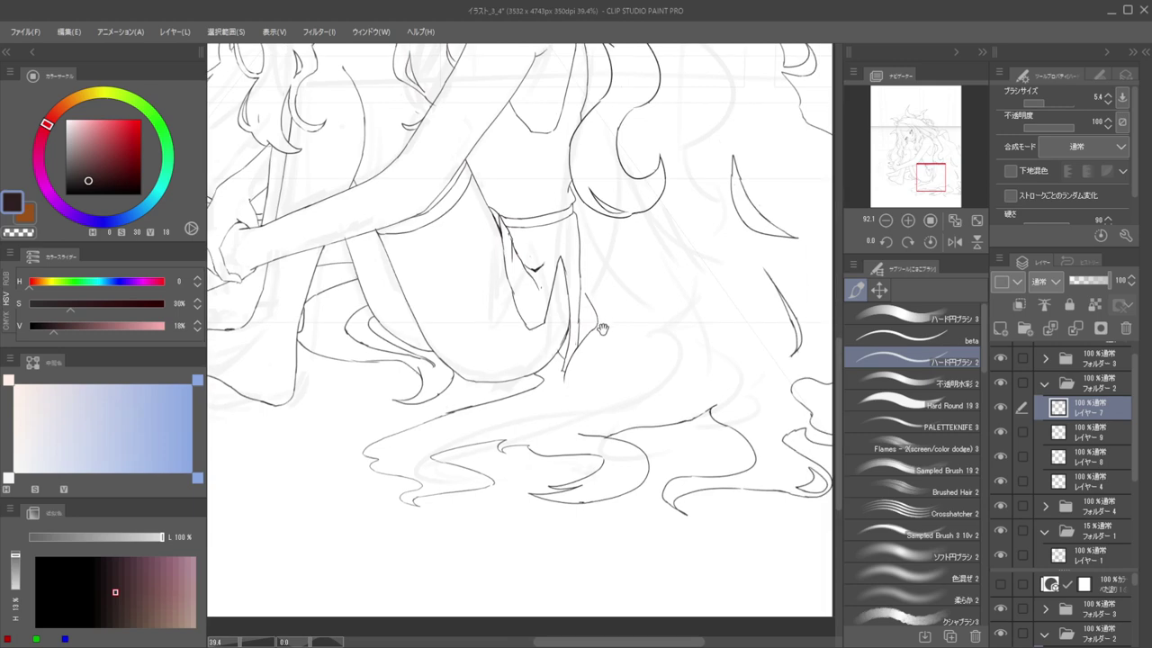
scroll(603, 357, "up", 1)
key("e")
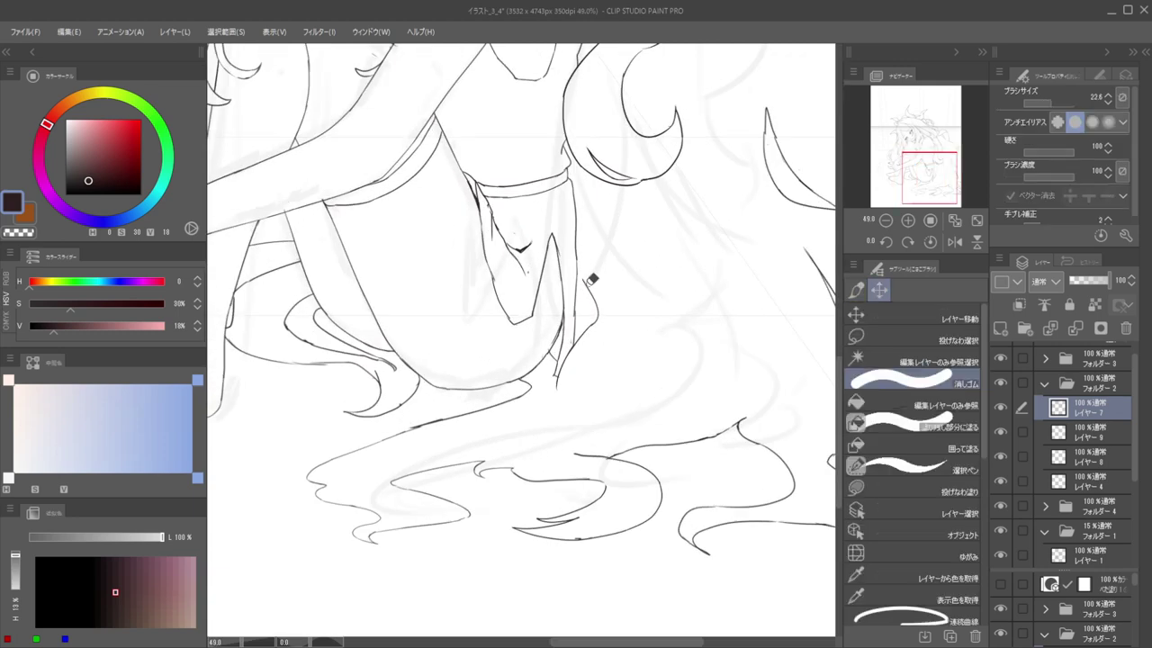
scroll(598, 295, "up", 5)
key("b")
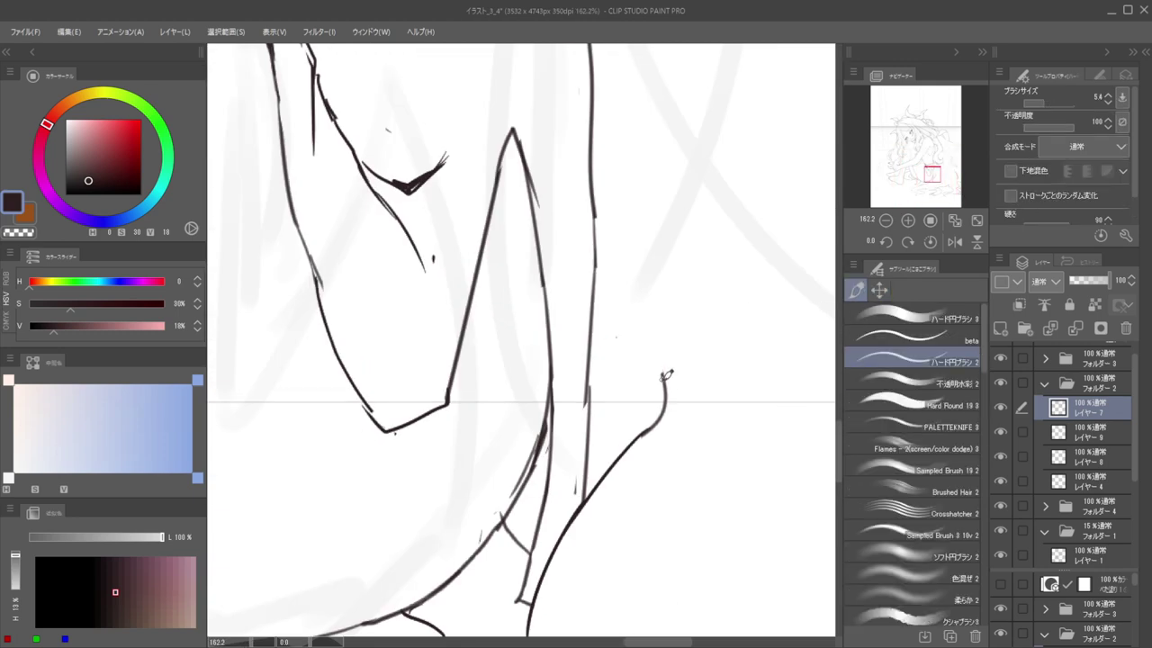
mouse_move(667, 373)
left_mouse_down()
mouse_move(596, 205)
mouse_move(597, 164)
mouse_move(569, 270)
left_mouse_up()
scroll(601, 203, "down", 3)
scroll(604, 208, "up", 1)
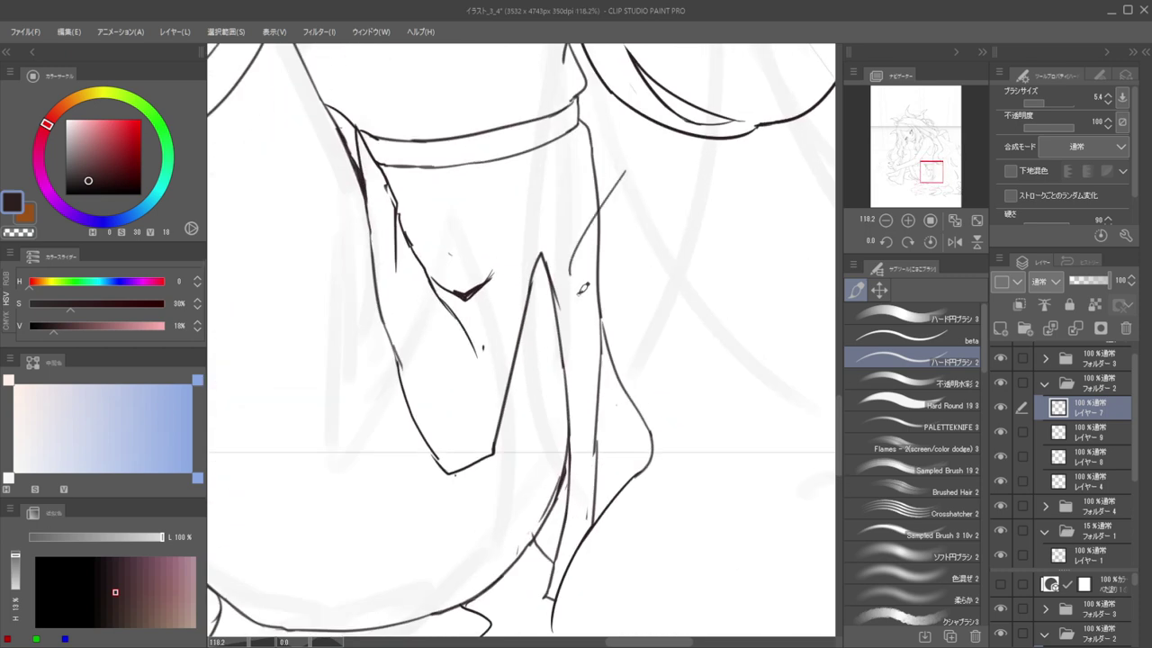
key("ctrl+z")
left_click_drag(622, 147, 606, 322)
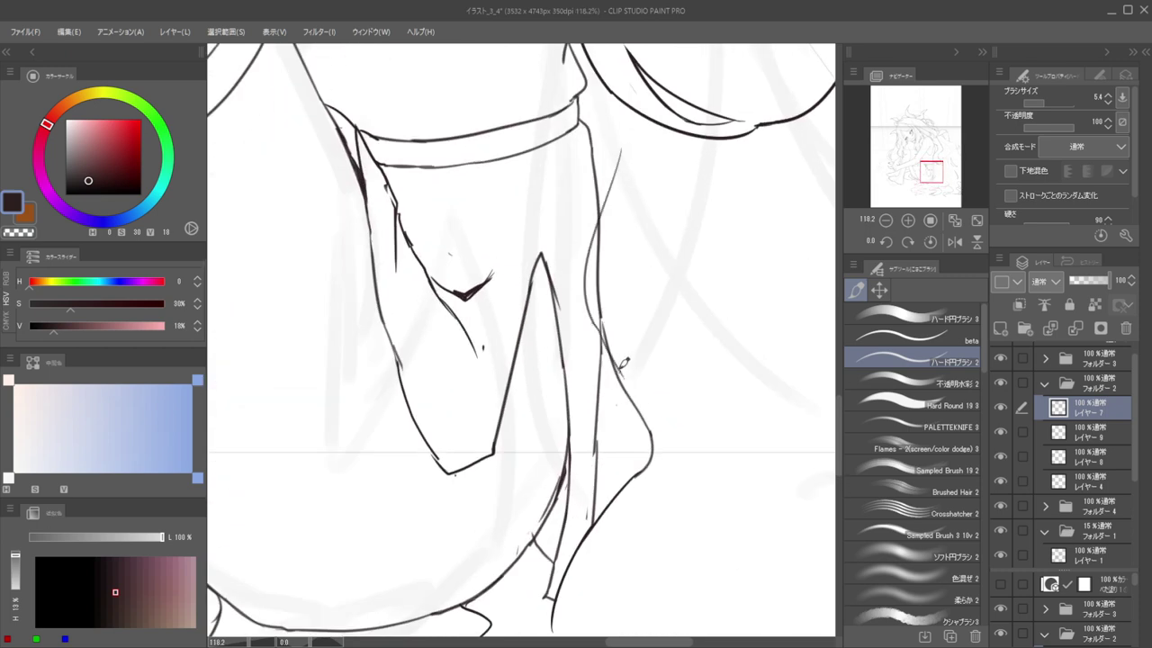
Erase the stray straight line on the sketch layer, then trim the curve's end on layer 7
key("e")
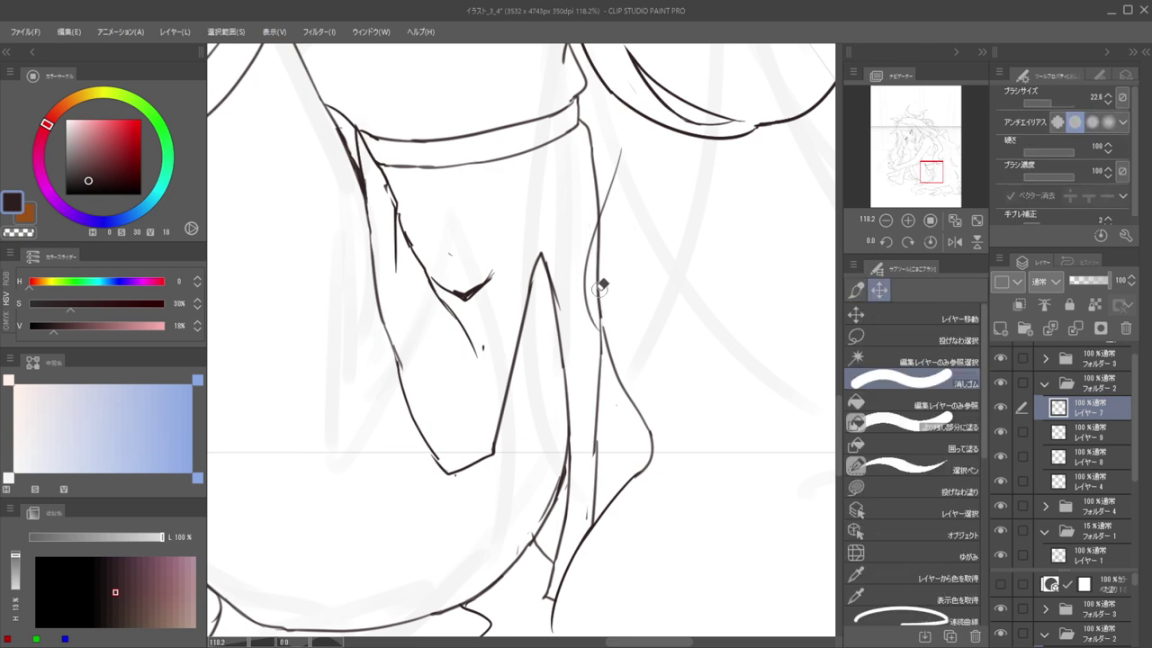
left_click(600, 289, "ctrl+shift")
left_click_drag(600, 239, 600, 308)
left_click_drag(608, 222, 602, 243)
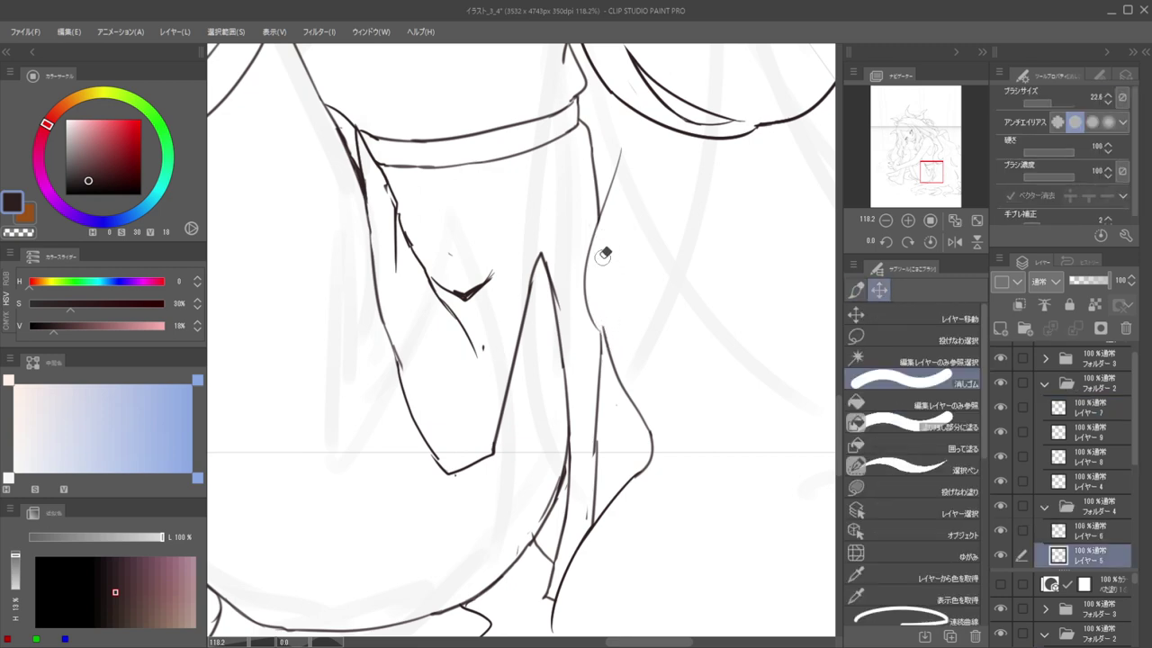
left_click(604, 338, "ctrl+shift")
left_click_drag(602, 325, 616, 375)
Draw a stroke bridging the leg outline, redoing the first attempt
key("b")
left_click_drag(593, 319, 621, 385)
key("ctrl+z")
mouse_move(593, 321)
left_mouse_down()
mouse_move(628, 403)
mouse_move(542, 309)
left_mouse_up()
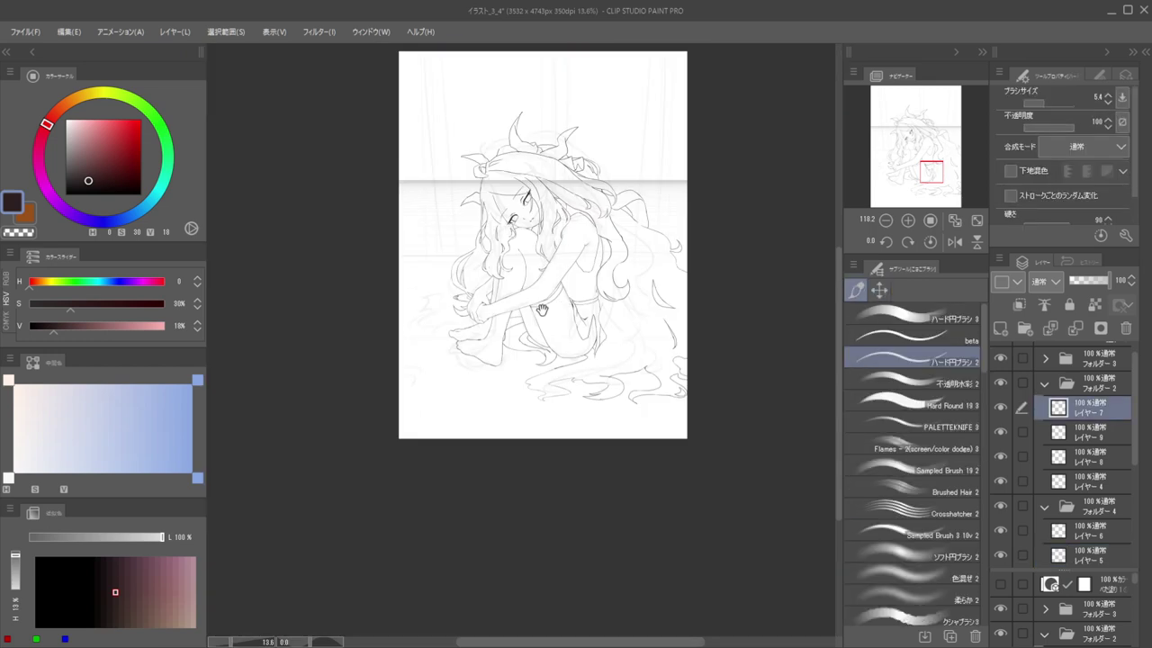
Draw a long, smooth curved hair line beside the knee
scroll(604, 292, "up", 5)
key("e")
key("p")
key("ctrl+z")
left_click_drag(616, 257, 631, 347)
key("ctrl+z")
key("ctrl+z")
mouse_move(623, 257)
left_mouse_down()
mouse_move(637, 333)
mouse_move(668, 379)
left_mouse_up()
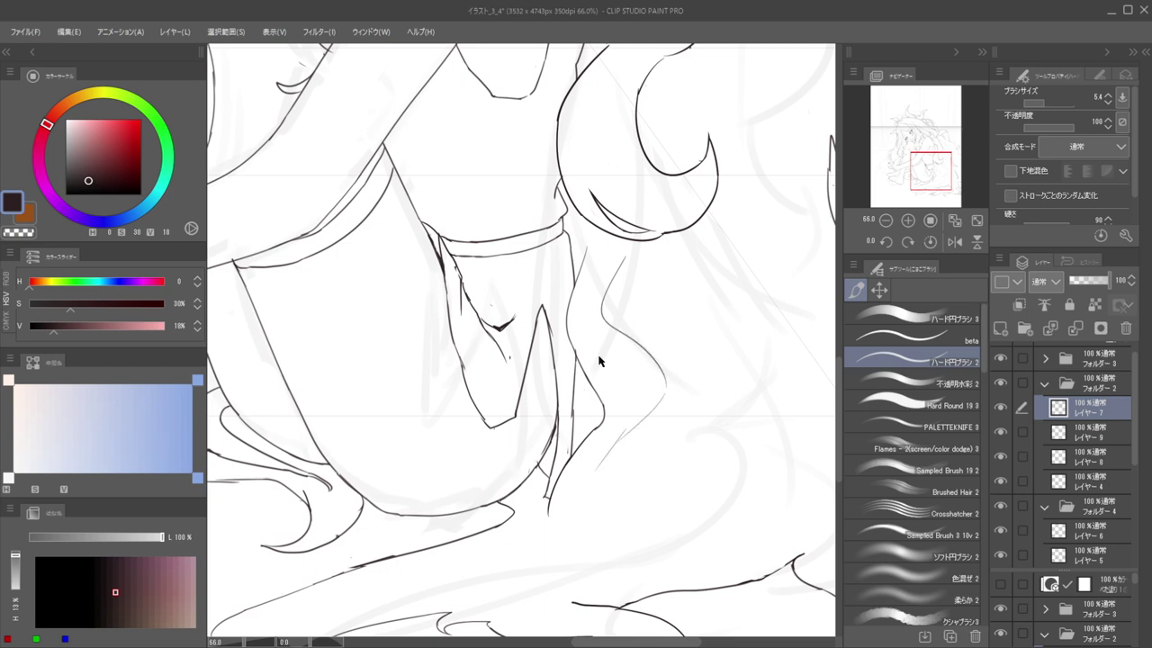
Erase the lower tail of the long hair line by the knees
scroll(609, 393, "up", 2)
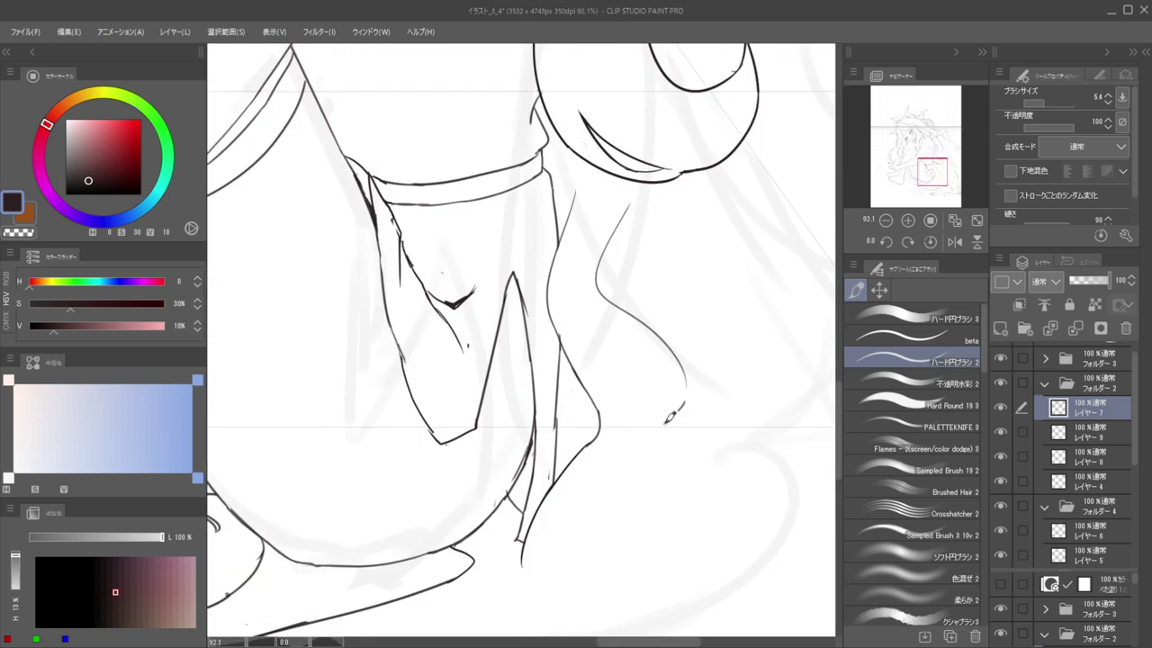
scroll(584, 522, "down", 3)
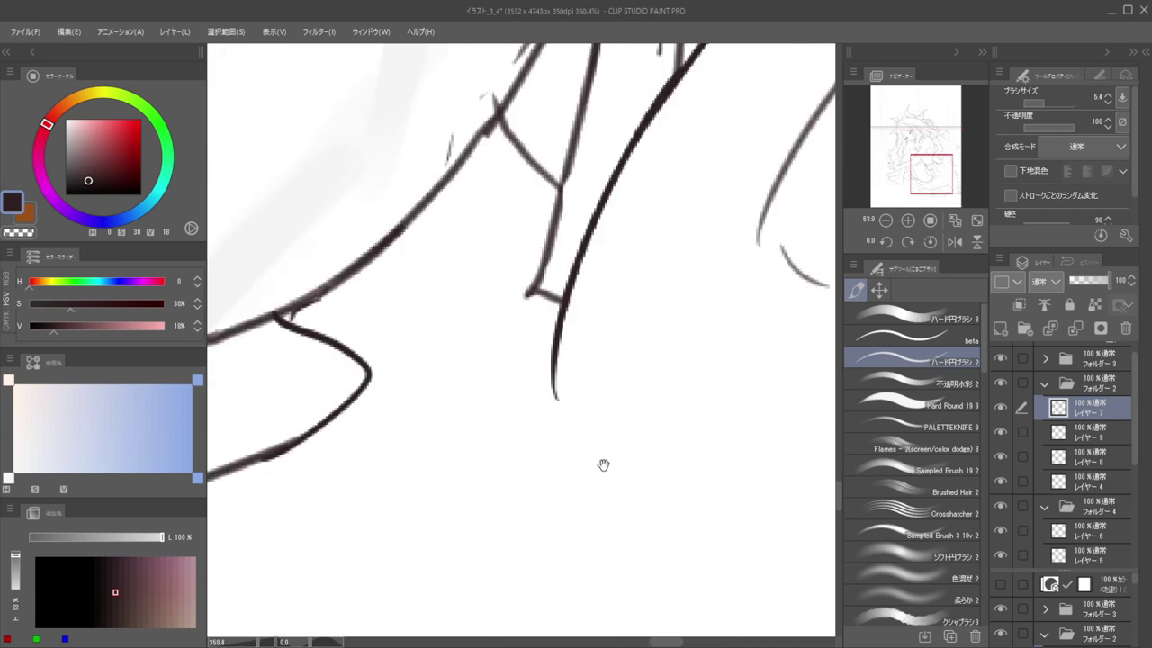
key("e")
mouse_move(558, 409)
left_mouse_down()
mouse_move(567, 316)
mouse_move(503, 400)
left_mouse_up()
key("b")
scroll(503, 326, "down", 10)
scroll(502, 325, "up", 3)
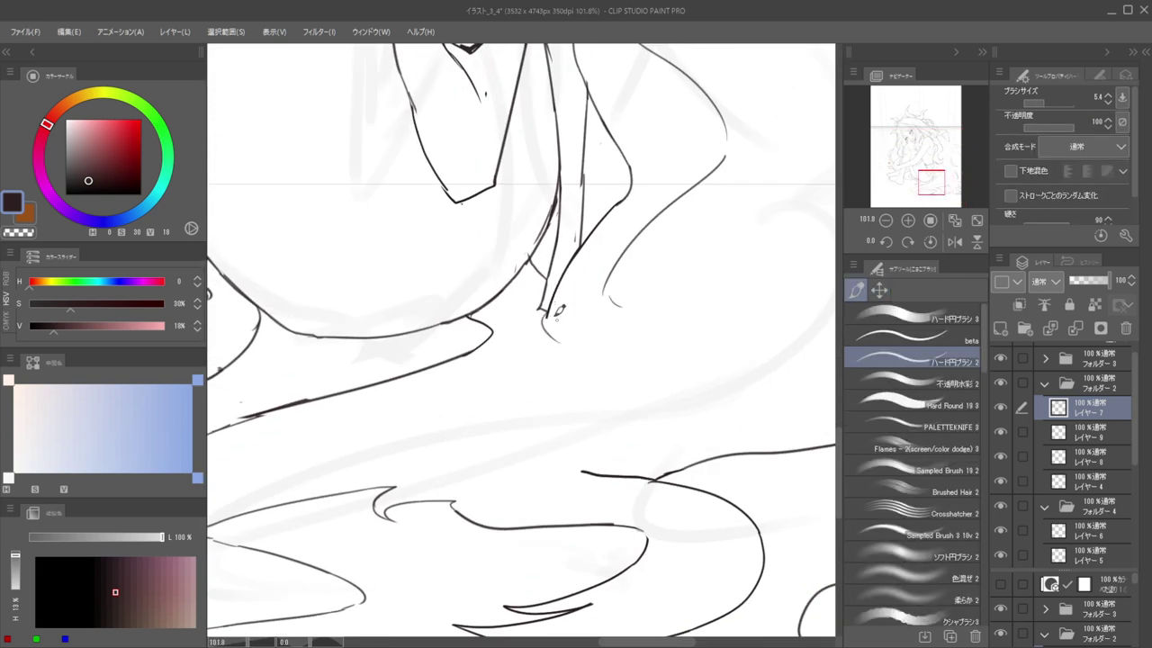
Trim the hooked tail off the hair curve and redraw its end leftward
key("e")
mouse_move(621, 311)
left_mouse_down()
mouse_move(611, 293)
mouse_move(693, 326)
left_mouse_up()
key("b")
scroll(710, 329, "down", 4)
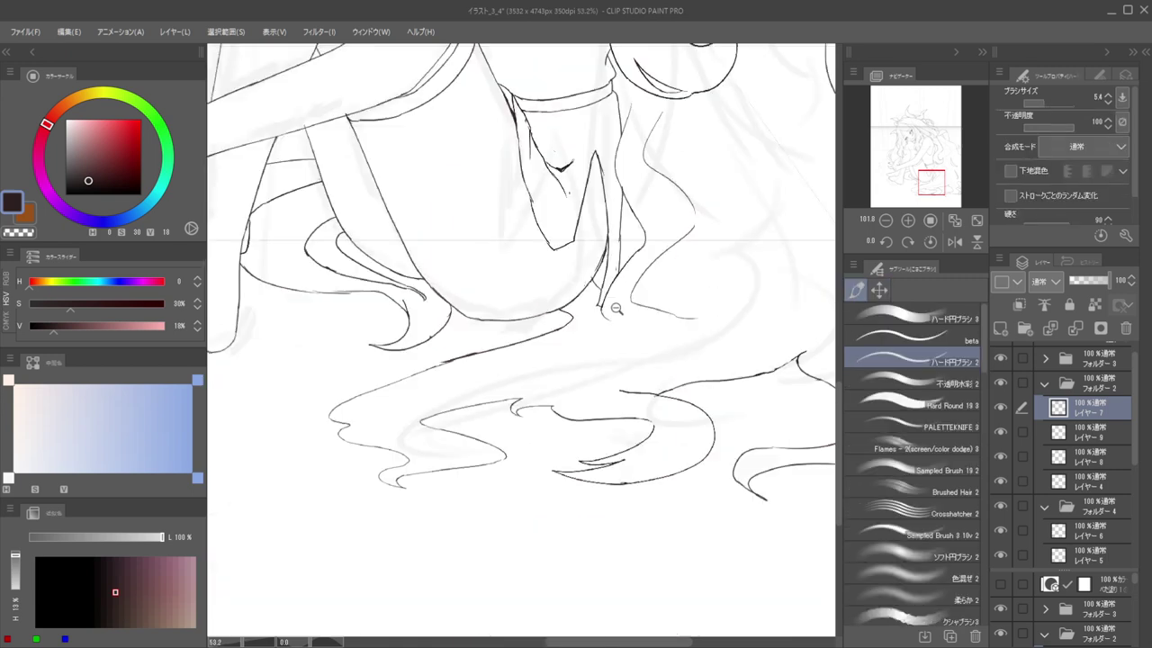
scroll(720, 322, "up", 3)
key("e")
mouse_move(721, 322)
left_mouse_down()
mouse_move(868, 313)
mouse_move(721, 311)
mouse_move(627, 333)
left_mouse_up()
key("p")
key("ctrl+z")
mouse_move(736, 308)
left_mouse_down()
mouse_move(613, 326)
mouse_move(704, 312)
left_mouse_up()
Check the lines on a mirrored view and erase the lower line with its corner
scroll(614, 296, "down", 4)
key("h")
key("h")
key("e")
left_click_drag(542, 352, 717, 323)
key("p")
key("h")
mouse_move(648, 302)
left_mouse_down()
mouse_move(566, 298)
mouse_move(663, 342)
mouse_move(804, 340)
left_mouse_up()
Close the gap between the hair curves and extend the line tip downward
key("e")
key("b")
left_click_drag(652, 196, 641, 241)
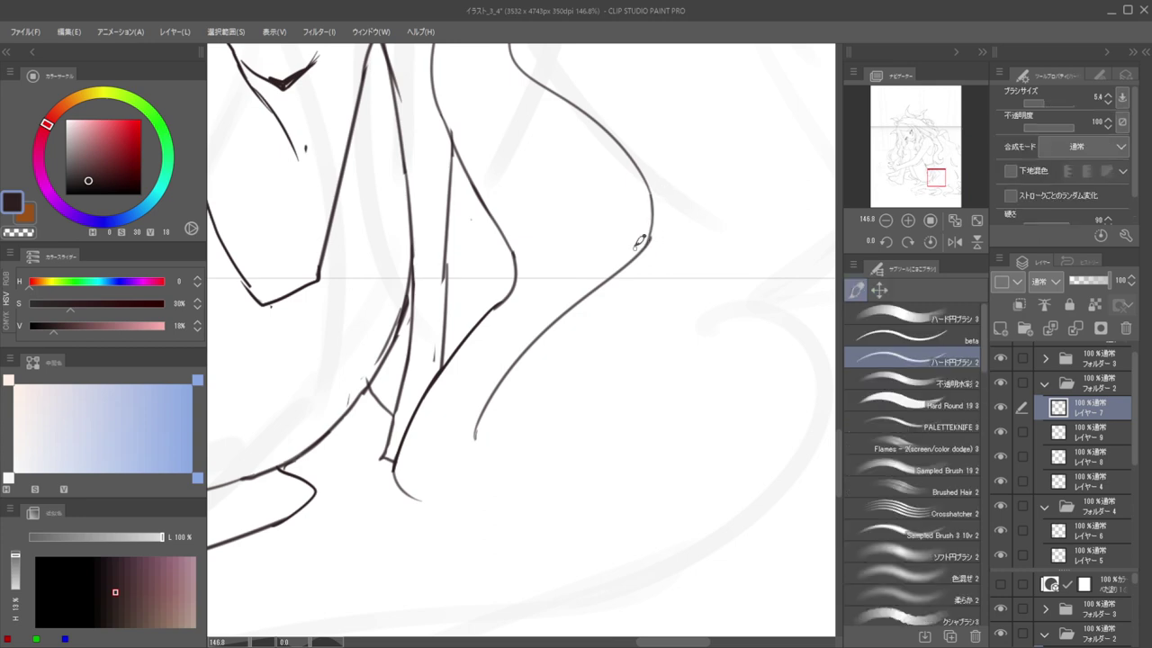
scroll(612, 288, "down", 5)
scroll(612, 285, "up", 5)
key("e")
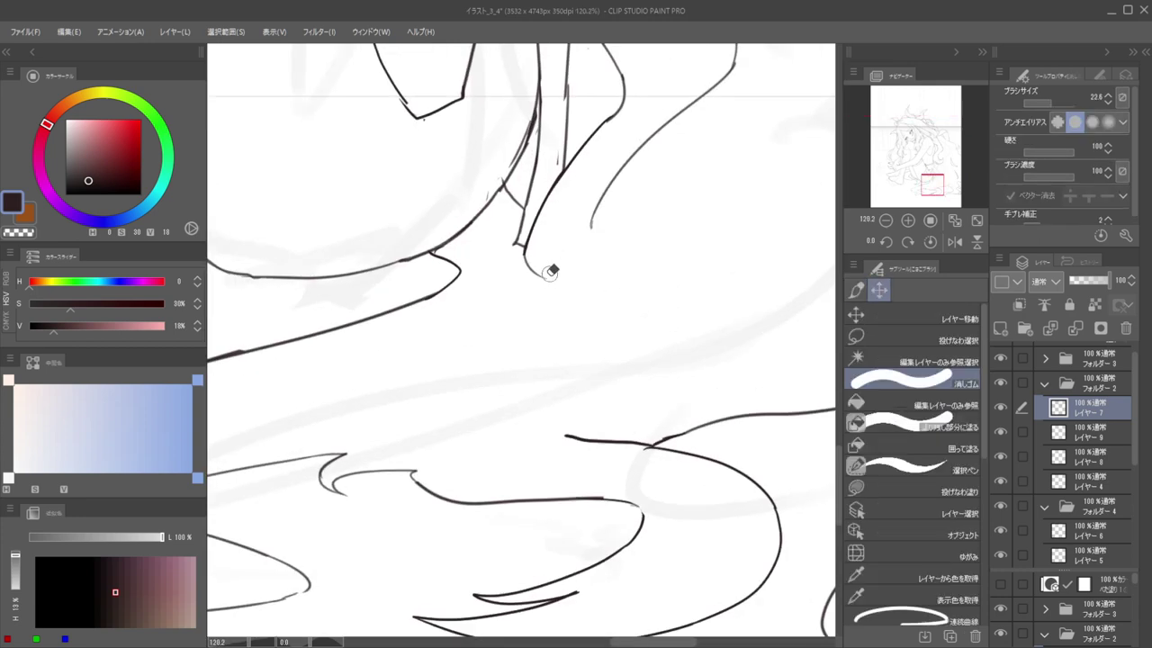
key("b")
mouse_move(528, 247)
left_mouse_down()
mouse_move(541, 290)
mouse_move(487, 277)
left_mouse_up()
Draw two new curving hair strand lines on the floor hair
scroll(531, 266, "up", 4)
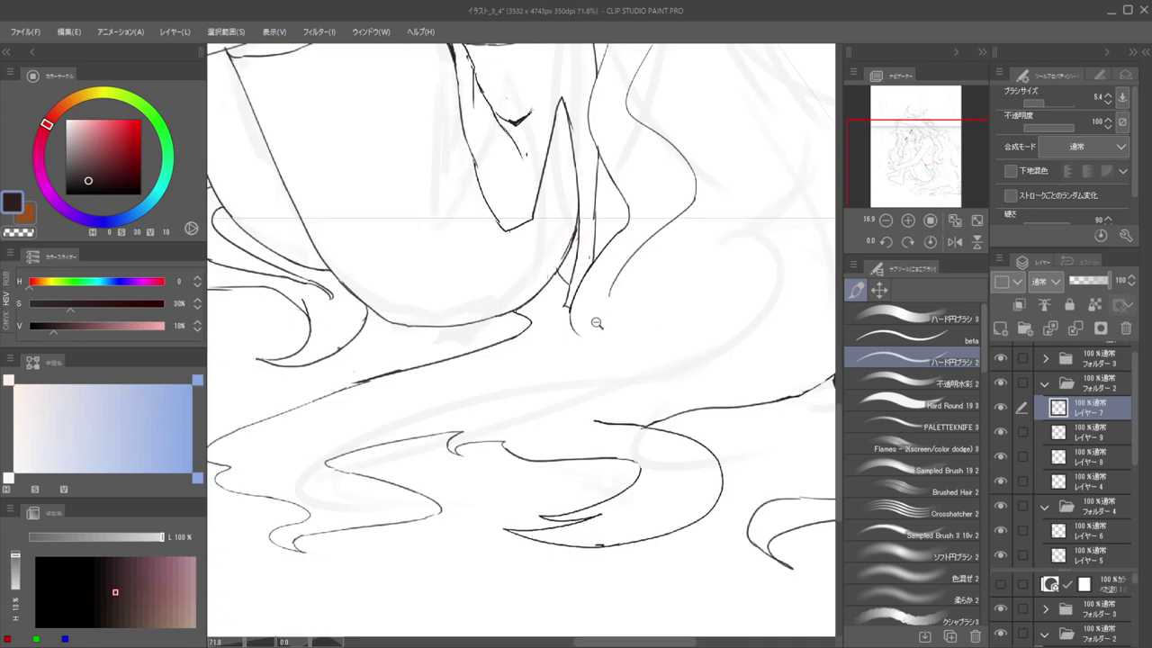
mouse_move(592, 344)
left_mouse_down()
mouse_move(608, 378)
mouse_move(539, 412)
left_mouse_up()
left_click_drag(628, 304, 695, 343)
Draw two hair strokes across the floor hair, erase a stray stroke, then undo one curve
scroll(675, 329, "down", 3)
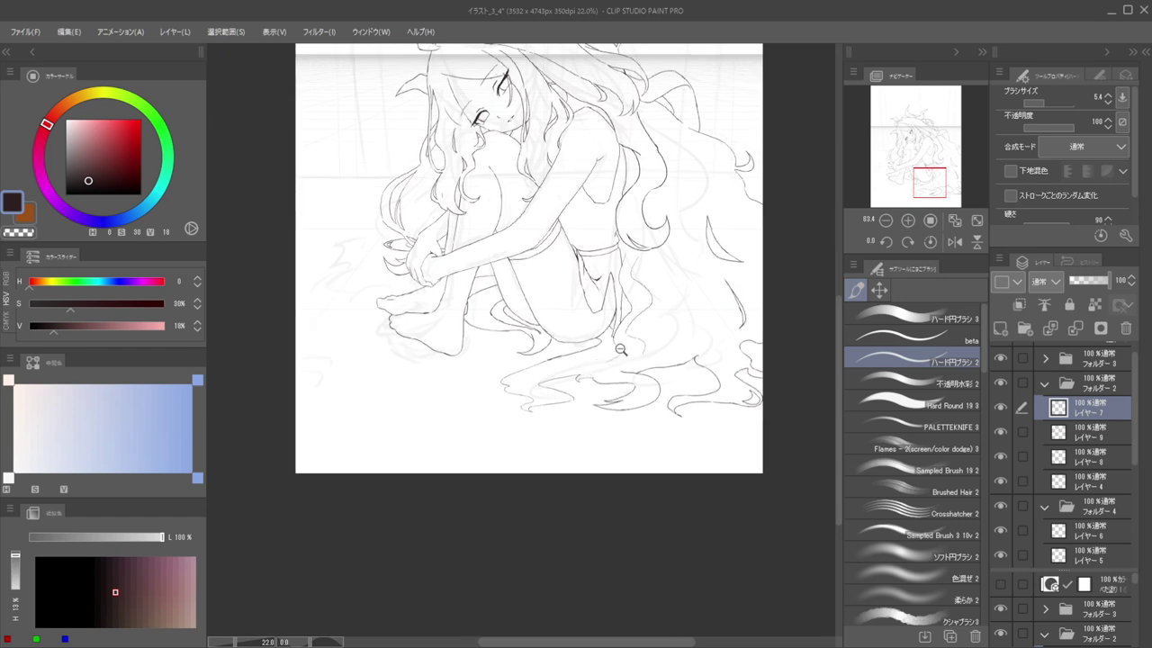
scroll(584, 347, "up", 2)
left_click_drag(574, 332, 604, 361)
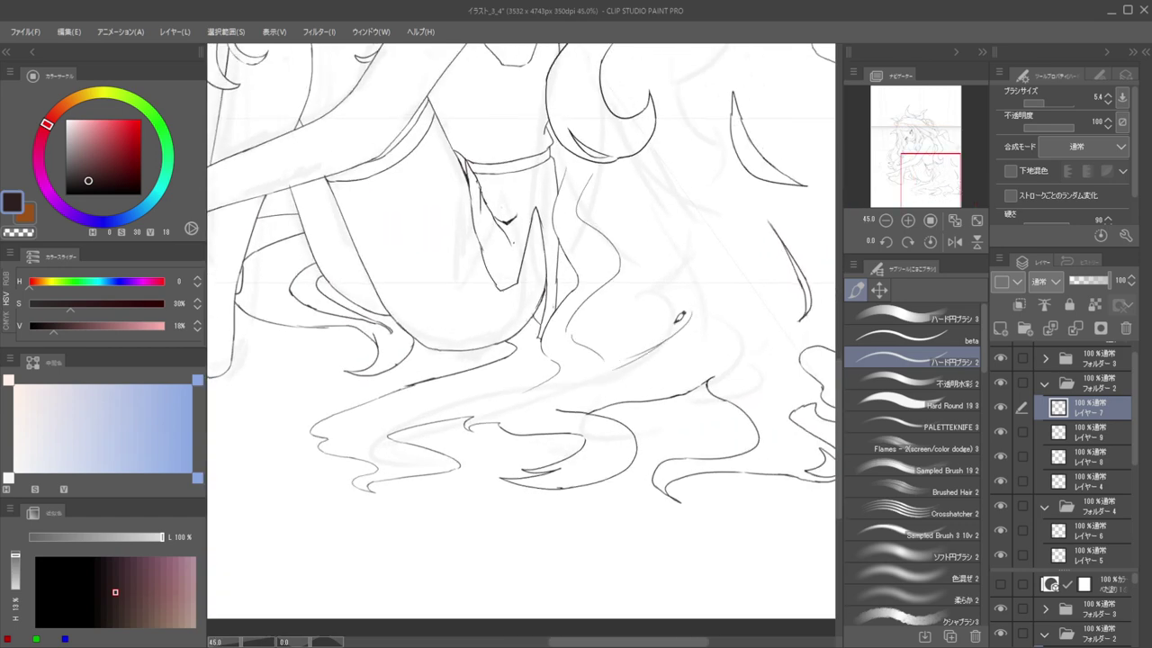
left_click_drag(610, 366, 696, 321)
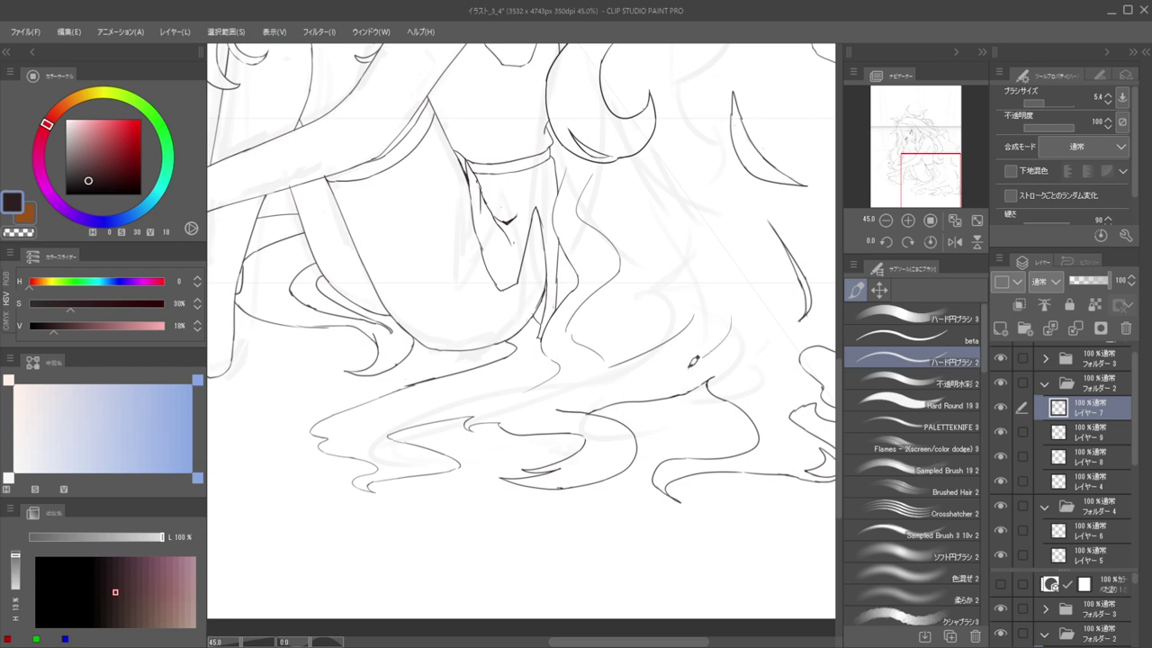
scroll(689, 258, "down", 3)
scroll(683, 285, "up", 2)
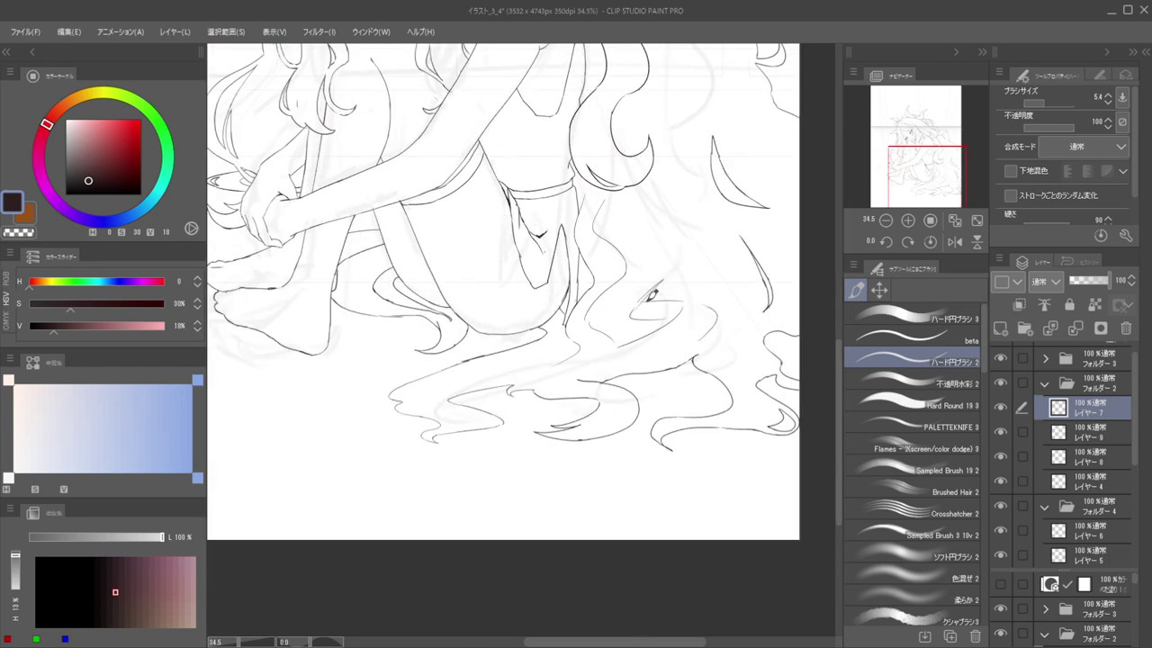
key("e")
mouse_move(644, 302)
left_mouse_down()
mouse_move(654, 295)
mouse_move(677, 294)
mouse_move(669, 275)
mouse_move(628, 316)
left_mouse_up()
key("p")
key("ctrl+z")
Erase a small piece of the curved hair line and undo the thin stroke
left_click_drag(700, 303, 689, 301)
mouse_move(699, 301)
left_mouse_down()
mouse_move(617, 318)
mouse_move(655, 307)
left_mouse_up()
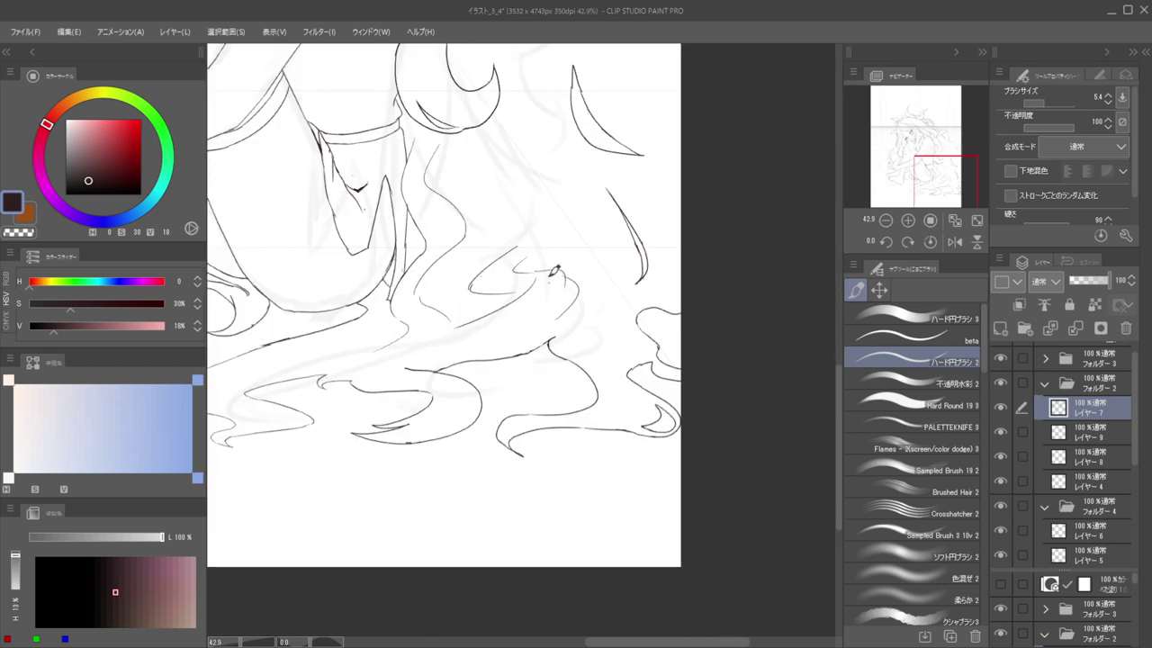
key("e")
mouse_move(563, 285)
left_mouse_down()
mouse_move(570, 259)
mouse_move(590, 275)
mouse_move(546, 264)
mouse_move(629, 314)
mouse_move(585, 260)
mouse_move(620, 310)
mouse_move(592, 271)
mouse_move(574, 297)
left_mouse_up()
key("p")
key("ctrl+z")
key("ctrl+z")
On the mirrored view, retry a thin curved hair strand until it sits right
left_click_drag(574, 298, 676, 319)
key("h")
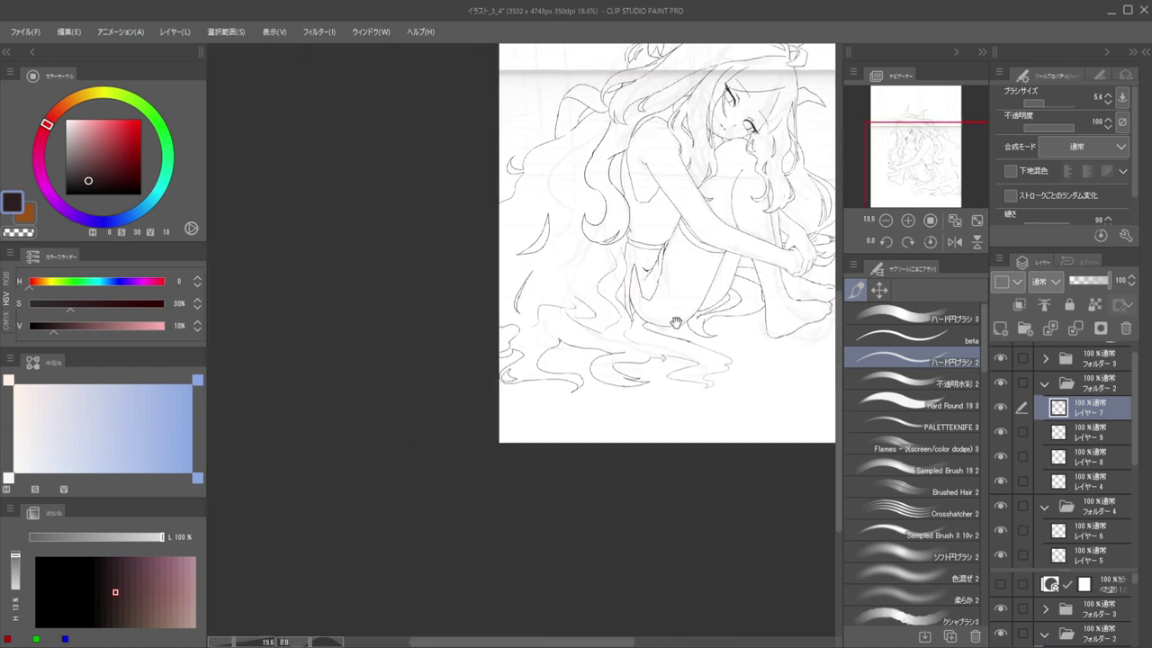
left_click_drag(532, 292, 565, 288)
left_click_drag(577, 221, 561, 295)
key("ctrl+z")
key("ctrl+z")
mouse_move(585, 218)
left_mouse_down()
mouse_move(560, 300)
mouse_move(638, 317)
left_mouse_up()
key("ctrl+z")
left_click_drag(584, 231, 638, 321)
mouse_move(591, 277)
left_mouse_down()
mouse_move(547, 269)
mouse_move(640, 300)
mouse_move(734, 311)
left_mouse_up()
key("h")
Ink a long hair strand line and a curved strand beside it
scroll(648, 336, "up", 8)
left_click_drag(772, 189, 636, 335)
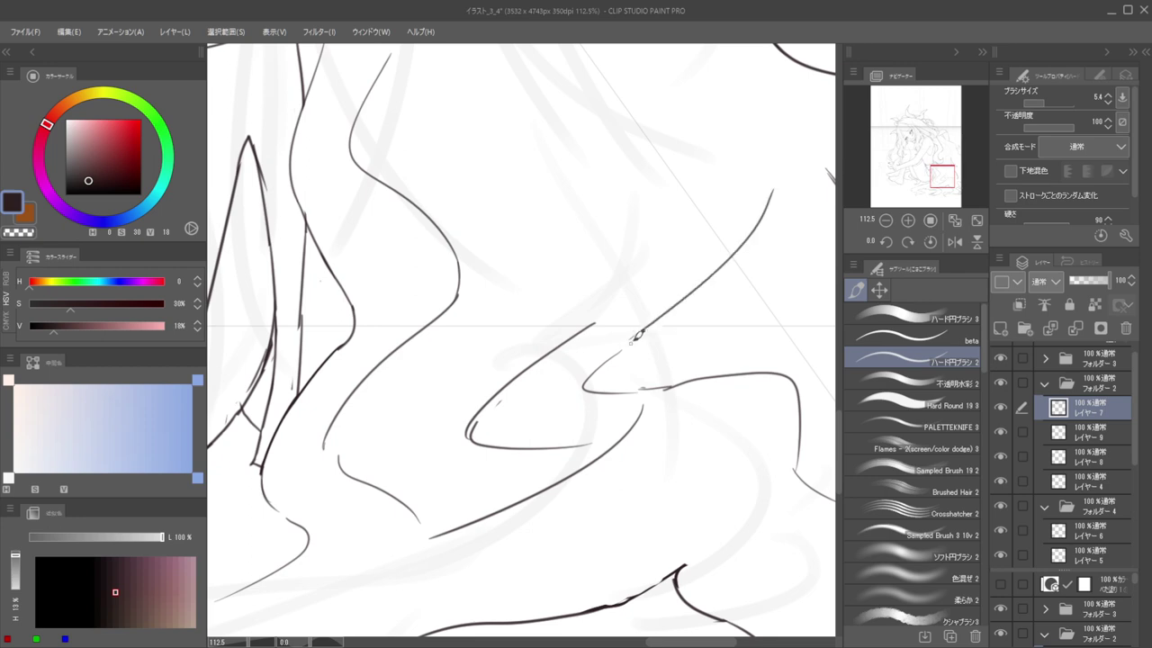
scroll(644, 288, "down", 4)
scroll(630, 291, "up", 2)
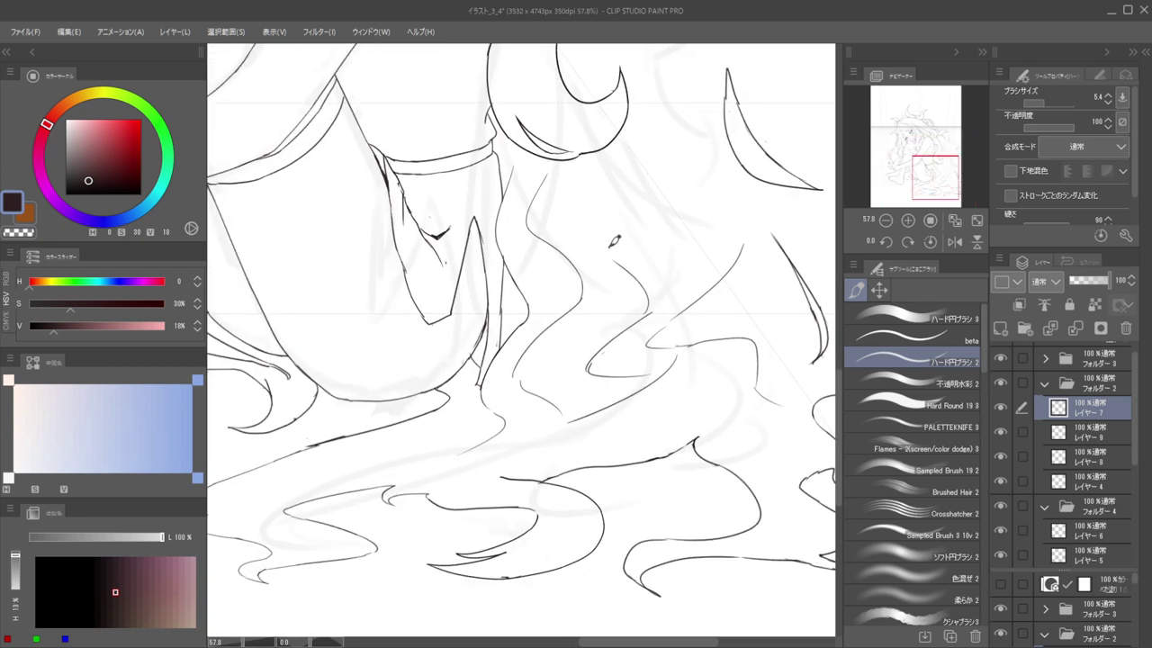
left_click_drag(601, 200, 646, 288)
key("ctrl+z")
left_click_drag(602, 200, 647, 289)
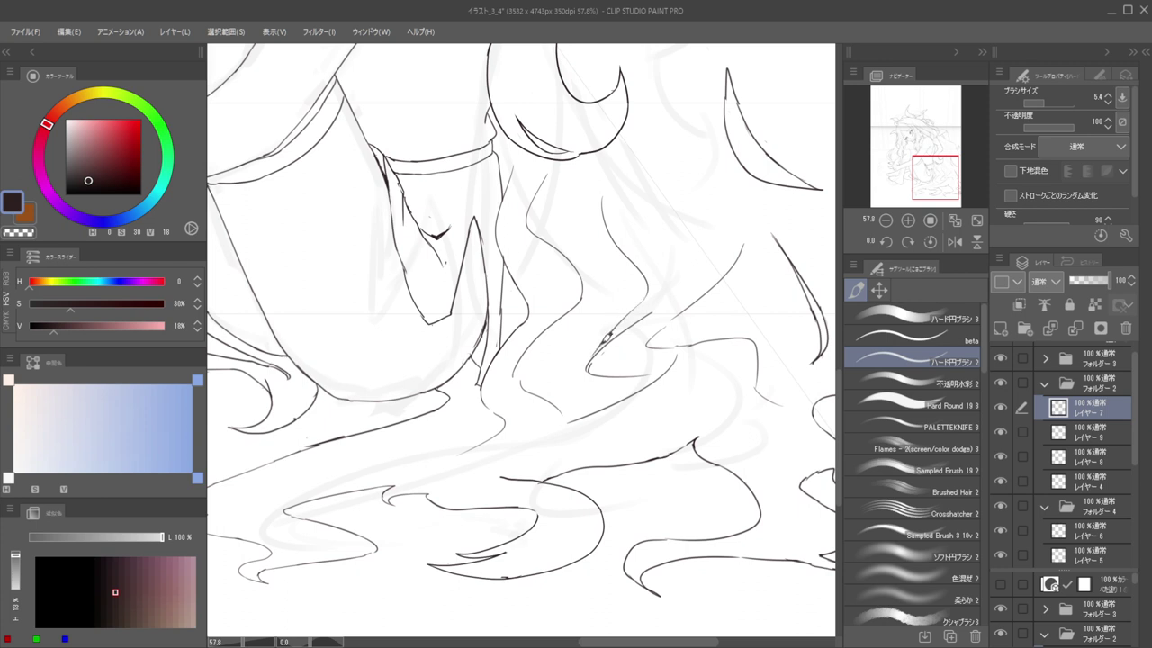
Erase the hair line's lower-left corner, undo a thick stroke, and set brush size 6.0
key("e")
mouse_move(602, 357)
left_mouse_down()
mouse_move(624, 330)
mouse_move(635, 376)
mouse_move(625, 335)
left_mouse_up()
key("b")
key("e")
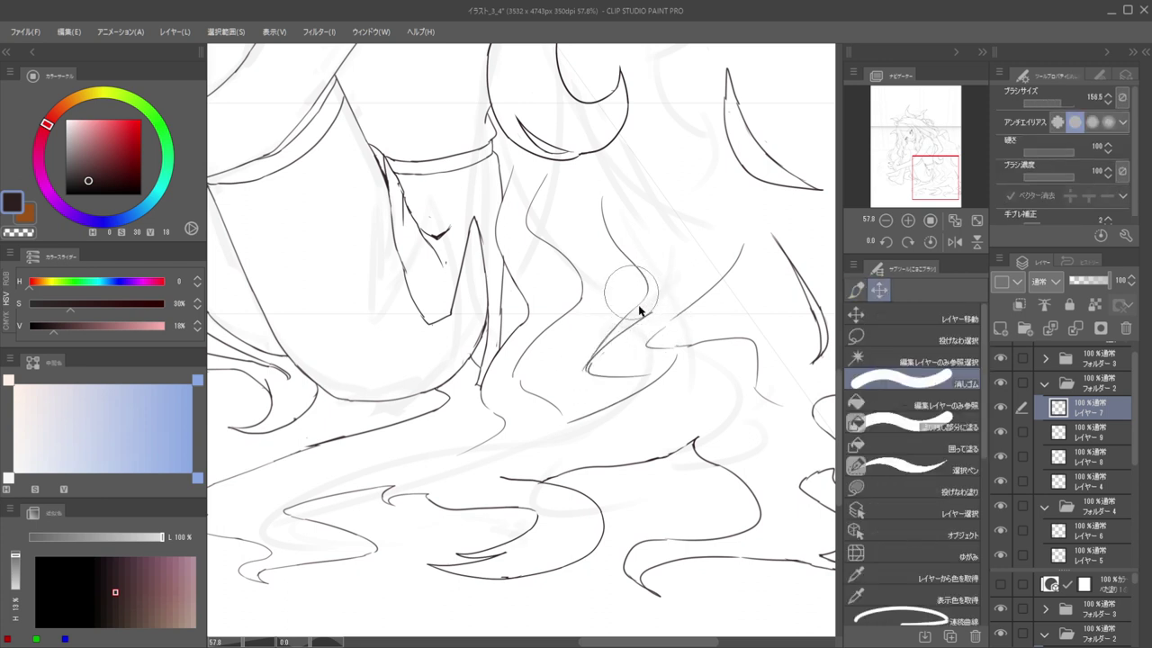
mouse_move(617, 331)
left_mouse_down()
mouse_move(571, 388)
mouse_move(605, 332)
mouse_move(583, 363)
left_mouse_up()
key("b")
key("e")
key("ctrl+z")
key("p")
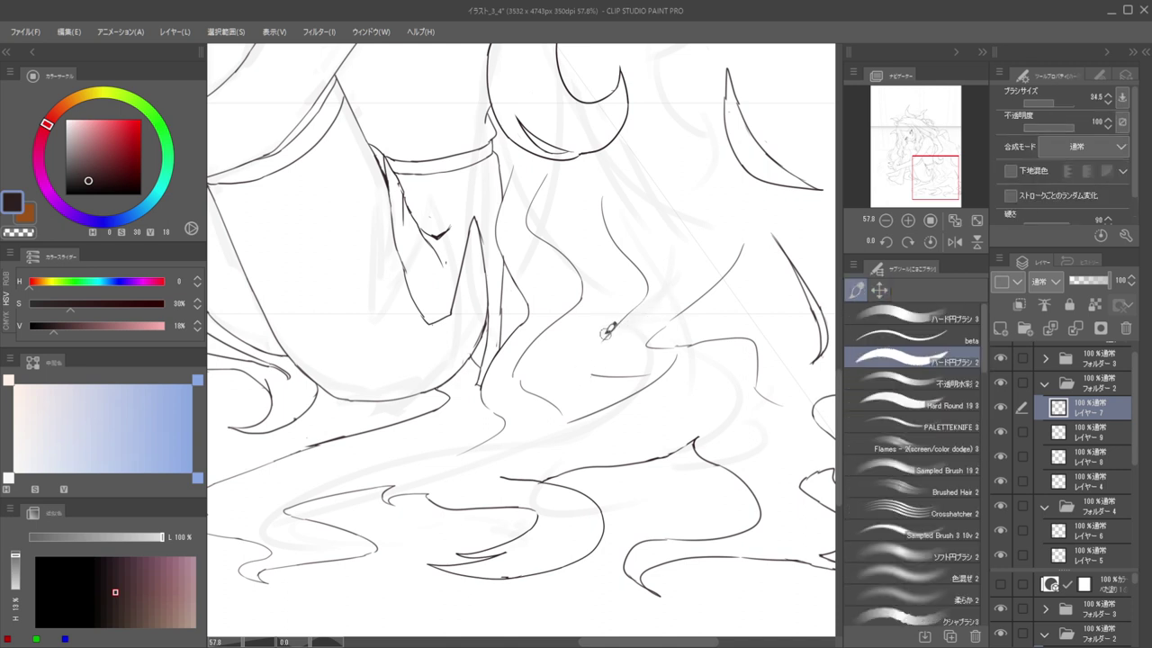
key("bracketleft")
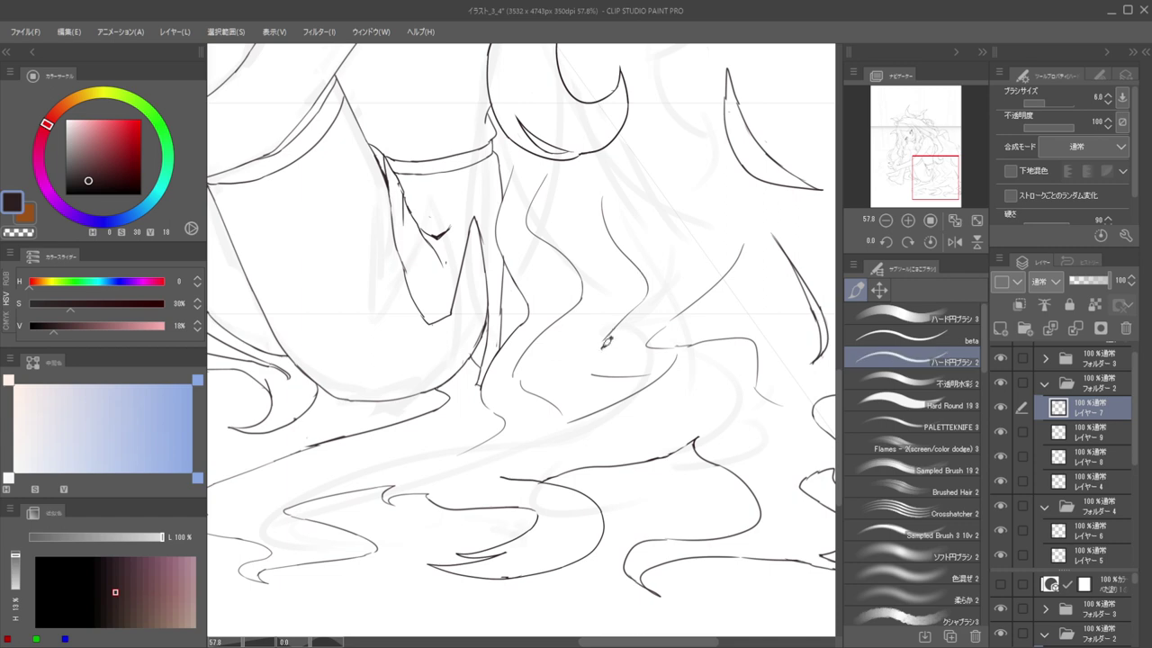
left_click_drag(603, 335, 567, 331)
mouse_move(621, 312)
left_mouse_down()
mouse_move(538, 321)
mouse_move(591, 330)
mouse_move(589, 303)
left_mouse_up()
Draw a pointed hair strand's tip and redraw its right-hand curve
key("e")
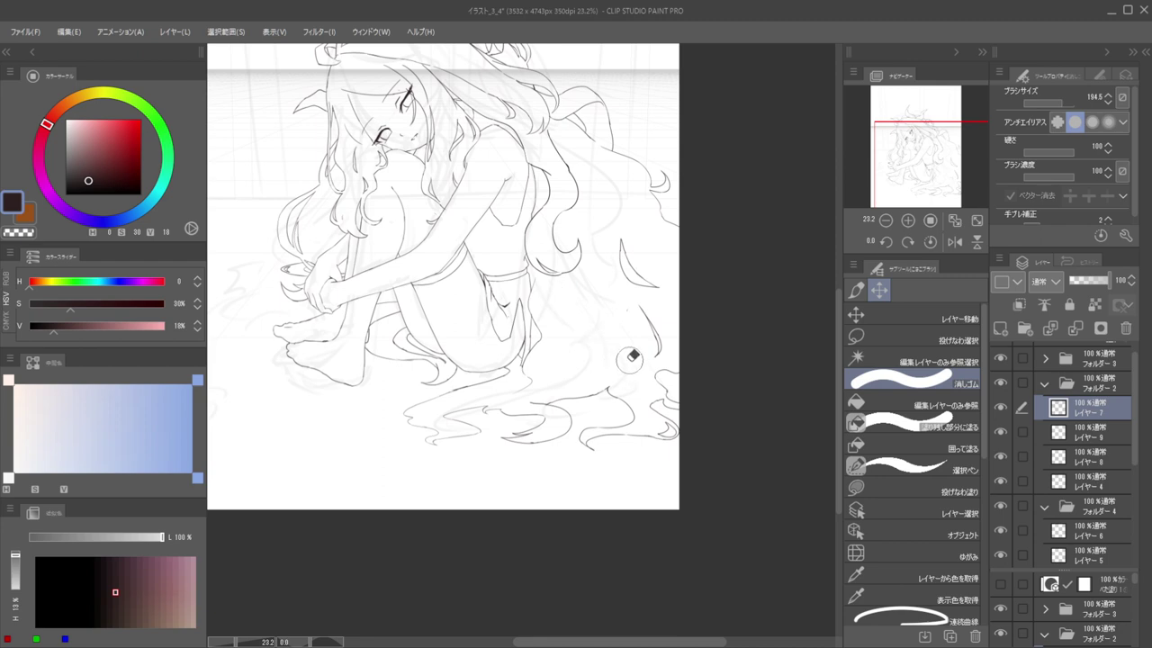
scroll(601, 300, "down", 4)
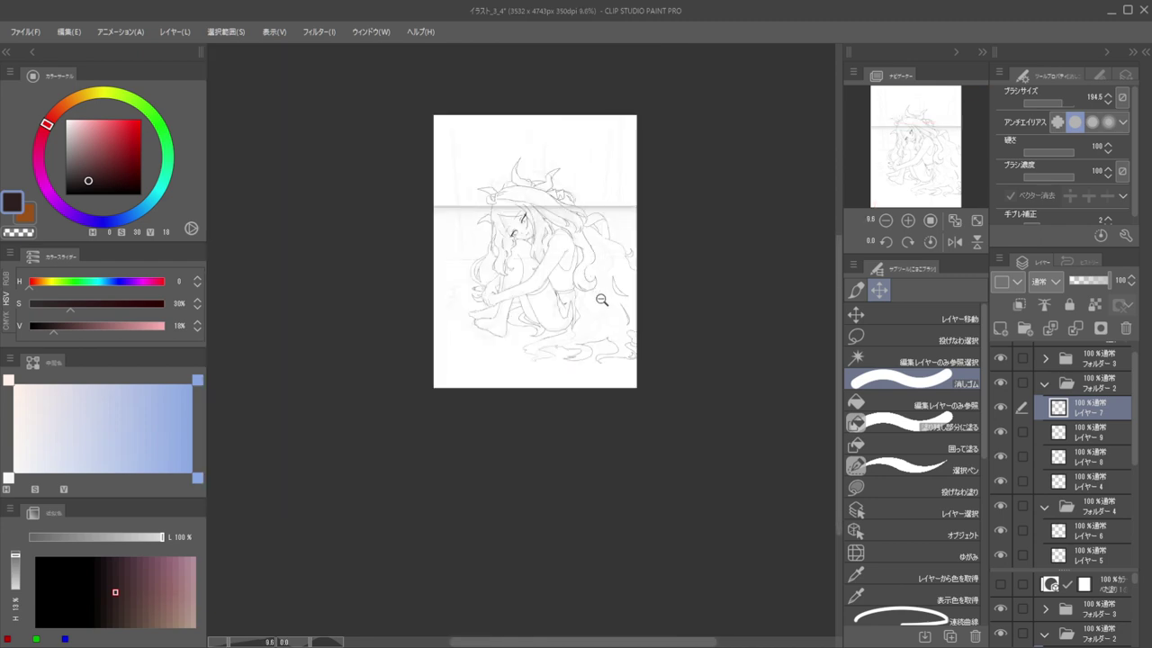
scroll(601, 300, "up", 3)
key("b")
scroll(589, 288, "up", 3)
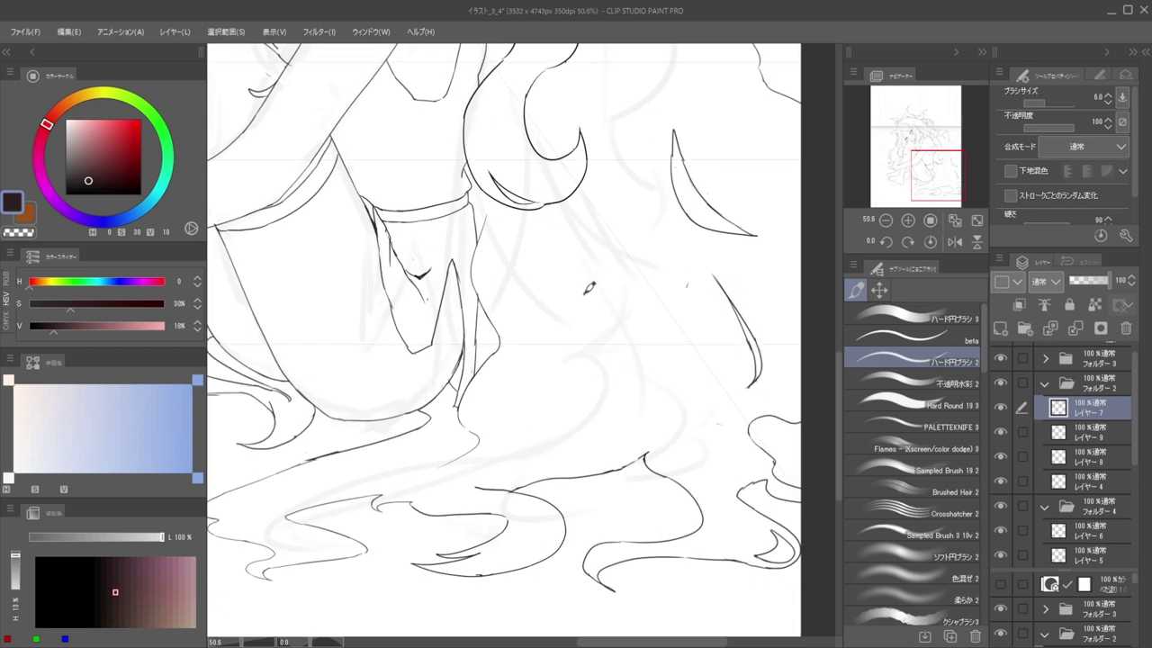
mouse_move(577, 264)
left_mouse_down()
mouse_move(576, 297)
mouse_move(534, 388)
left_mouse_up()
left_click_drag(587, 296, 556, 376)
key("ctrl+z")
left_click_drag(577, 265, 558, 376)
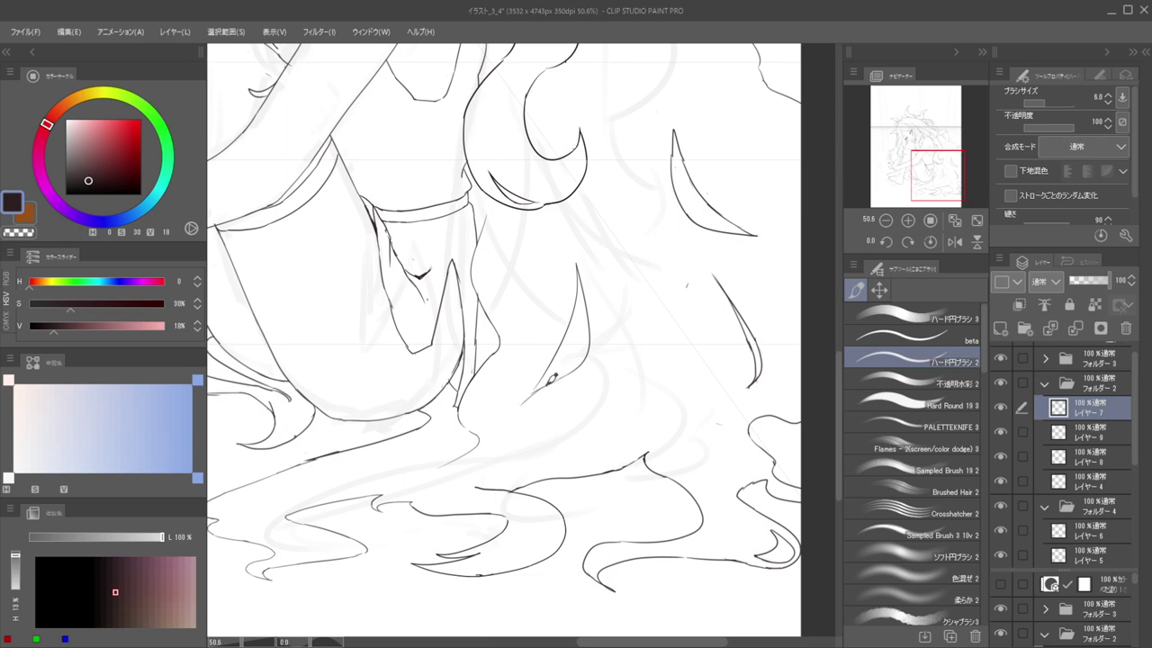
scroll(535, 352, "down", 12)
scroll(529, 322, "up", 11)
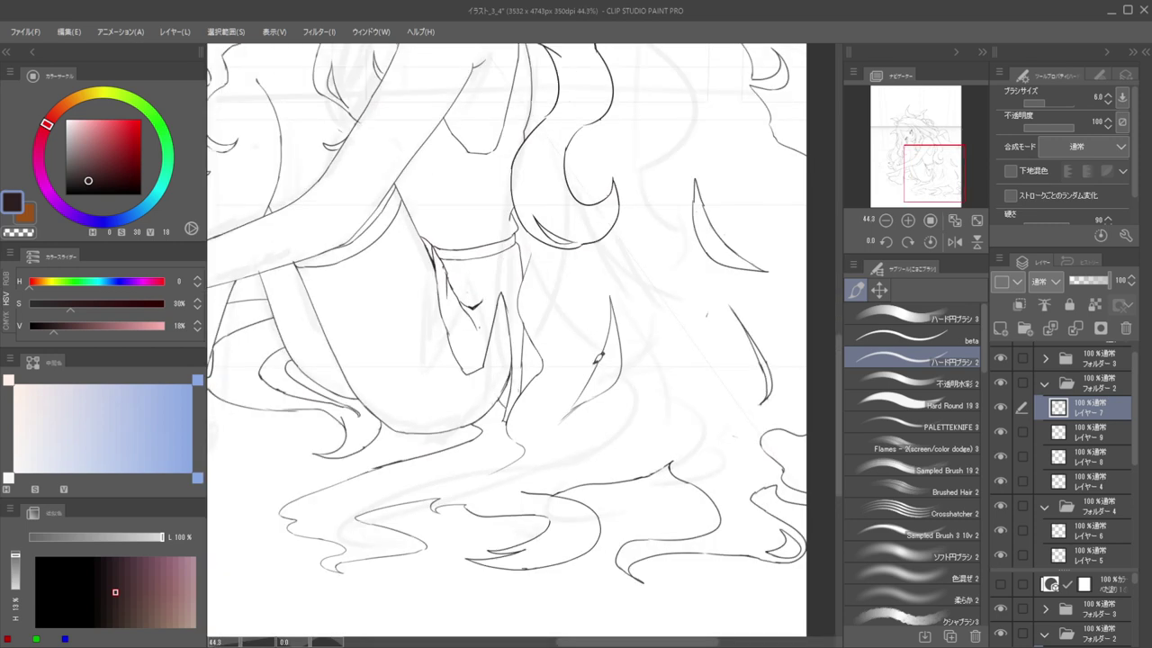
Replace the pointed strand with a new curve and inner line, then check it mirrored
key("ctrl+z")
key("ctrl+z")
mouse_move(626, 289)
left_mouse_down()
mouse_move(619, 340)
mouse_move(585, 378)
left_mouse_up()
left_click_drag(624, 299, 596, 359)
key("ctrl+z")
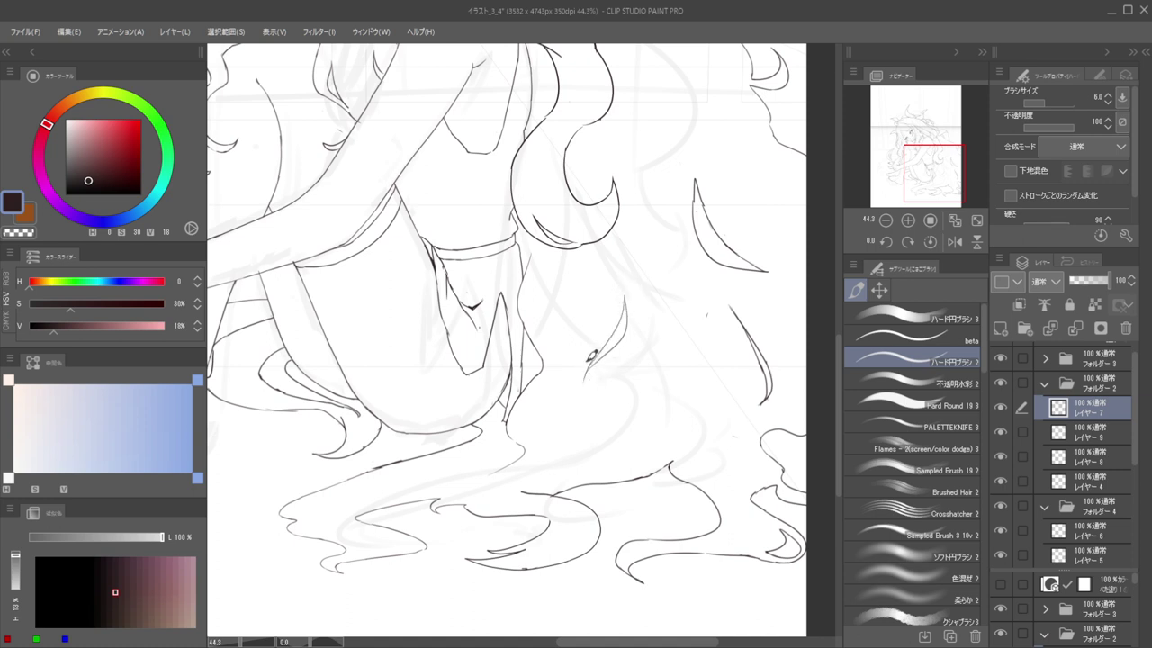
scroll(577, 298, "down", 5)
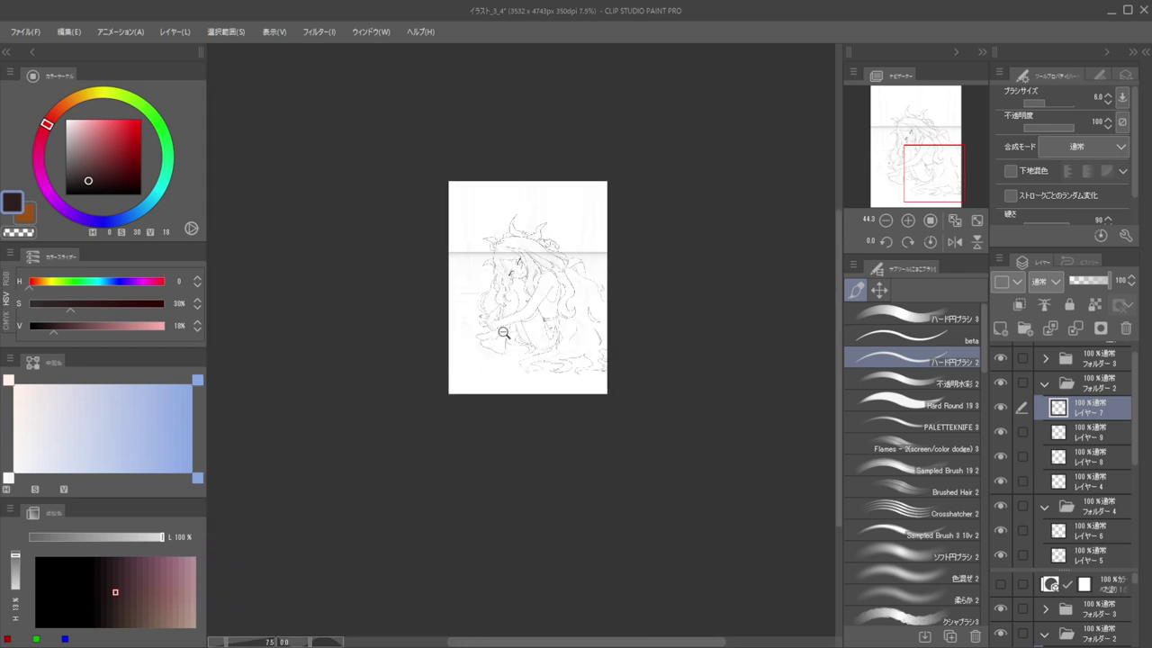
scroll(562, 324, "up", 4)
scroll(634, 324, "down", 4)
left_click_drag(663, 333, 716, 360)
key("h")
key("h")
scroll(676, 329, "up", 3)
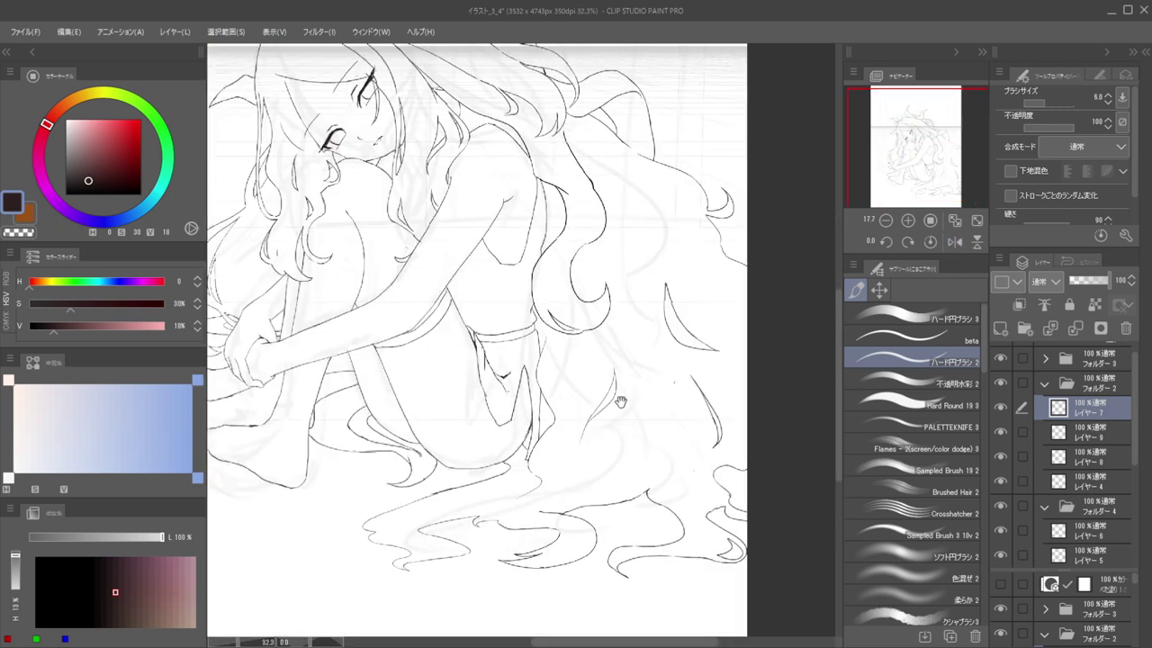
key("e")
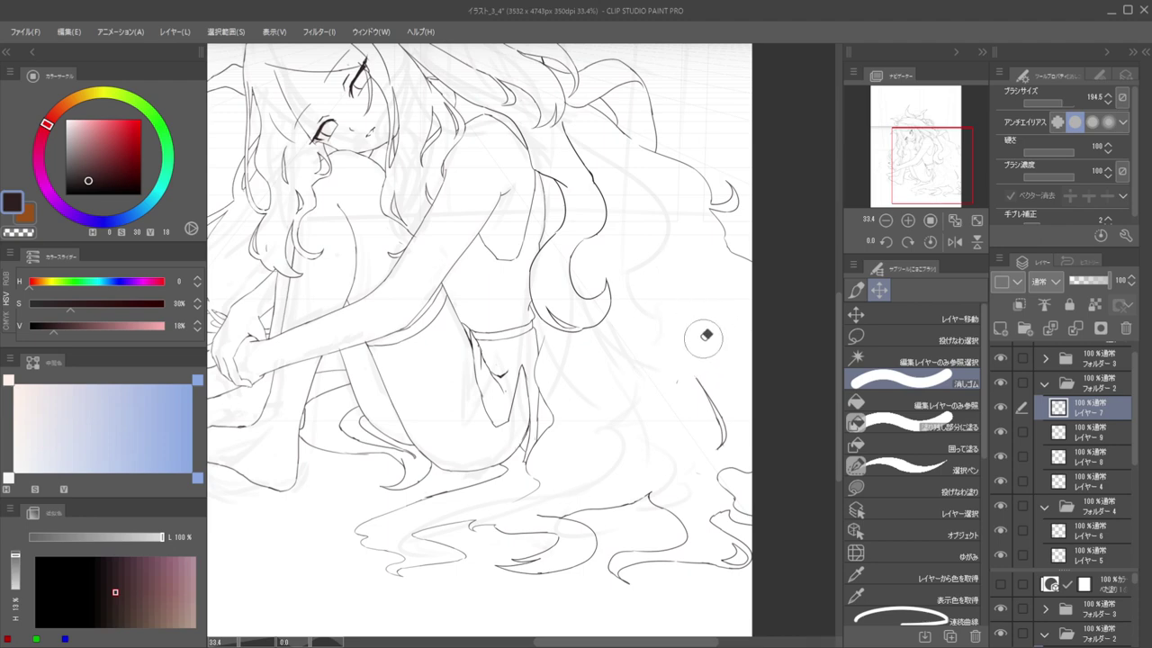
Check the drawing's proportions on a mirrored view, then return to normal orientation
scroll(727, 357, "down", 4)
key("h")
left_click_drag(727, 358, 830, 339)
scroll(519, 324, "up", 2)
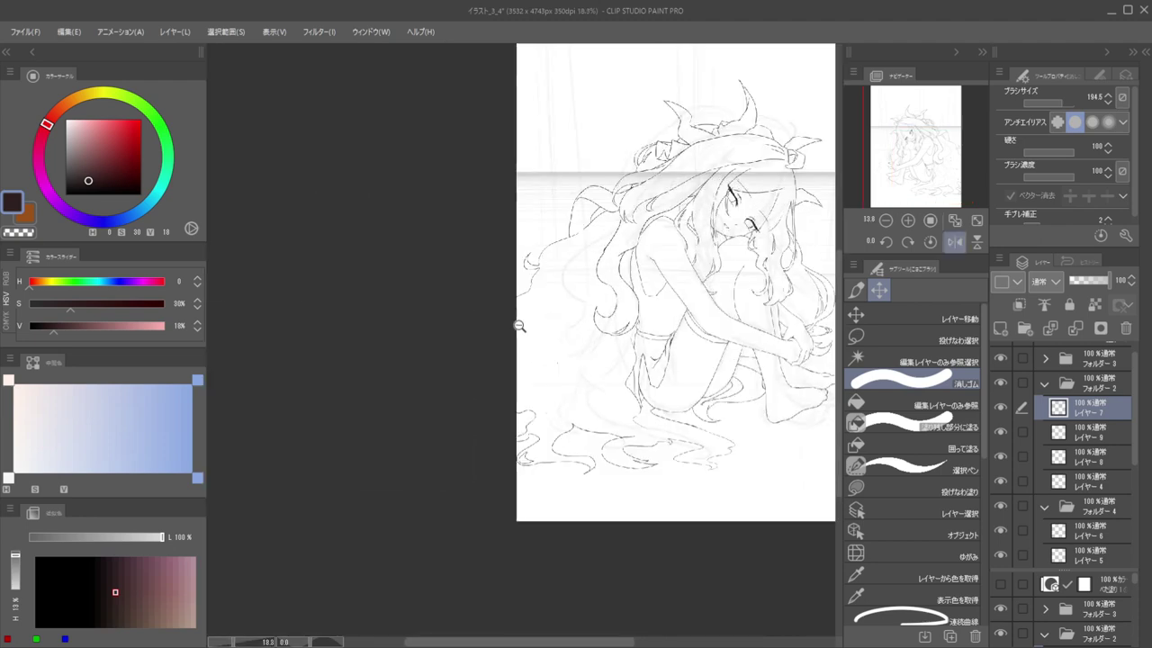
key("h")
scroll(527, 404, "up", 4)
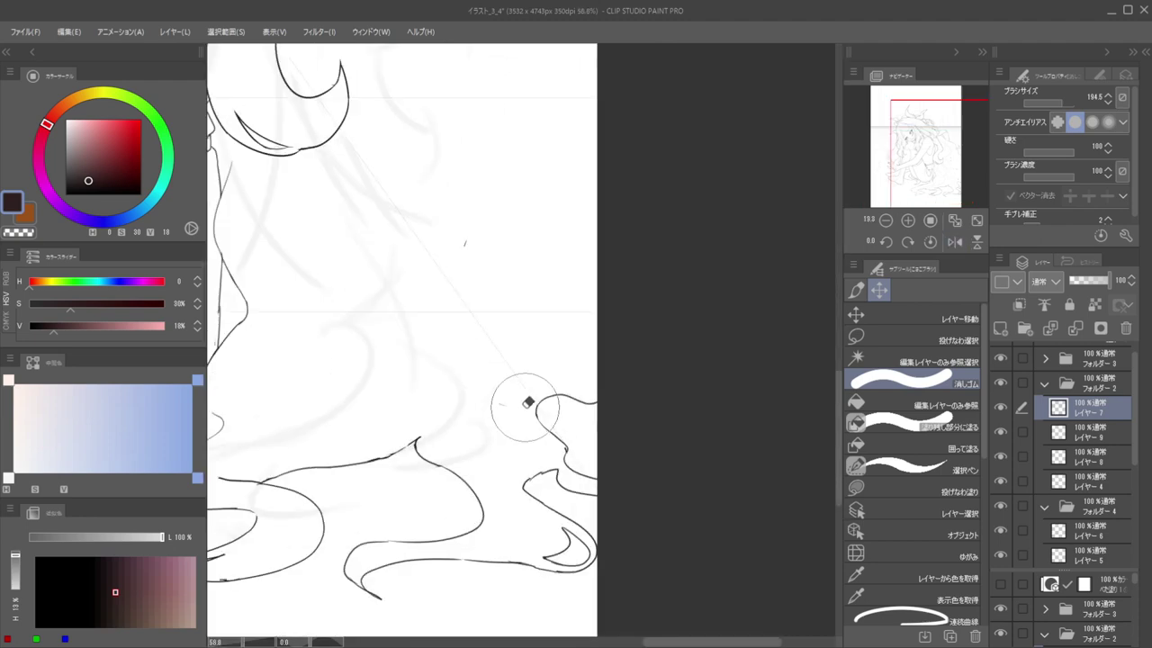
key("b")
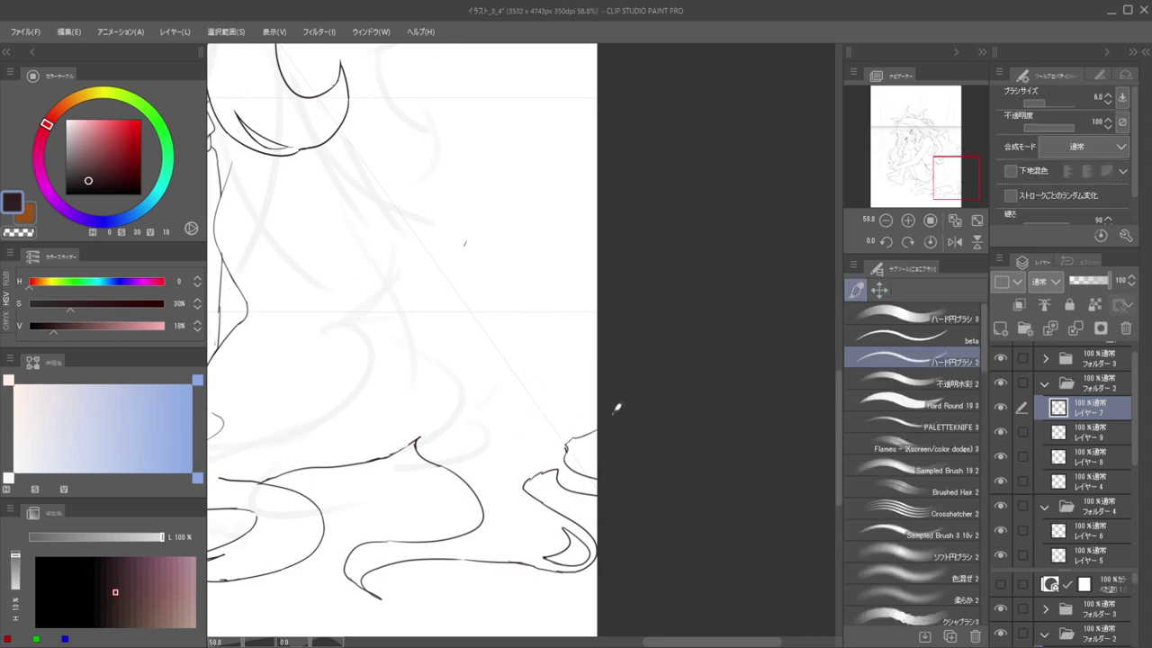
scroll(617, 408, "down", 3)
scroll(557, 381, "up", 3)
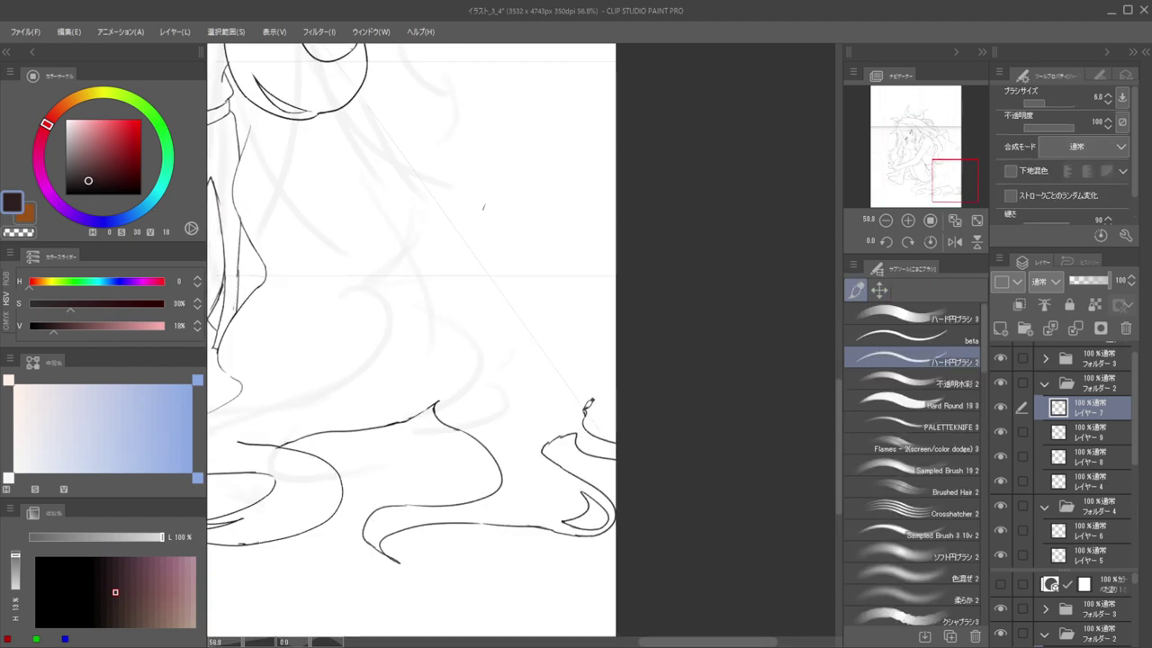
Ink two flowing hair strand curves on the right side beside the legs
mouse_move(585, 402)
left_mouse_down()
mouse_move(573, 401)
mouse_move(607, 353)
mouse_move(550, 300)
mouse_move(569, 326)
mouse_move(723, 323)
left_mouse_up()
key("h")
left_click_drag(553, 326, 584, 315)
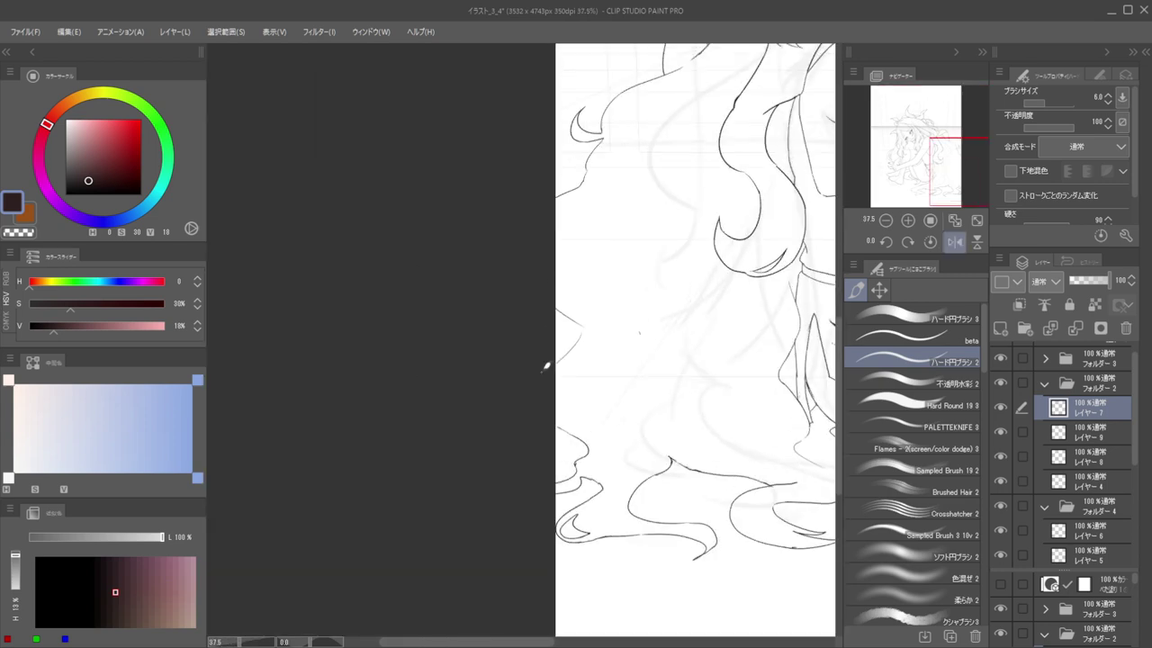
scroll(527, 285, "down", 3)
scroll(586, 257, "up", 2)
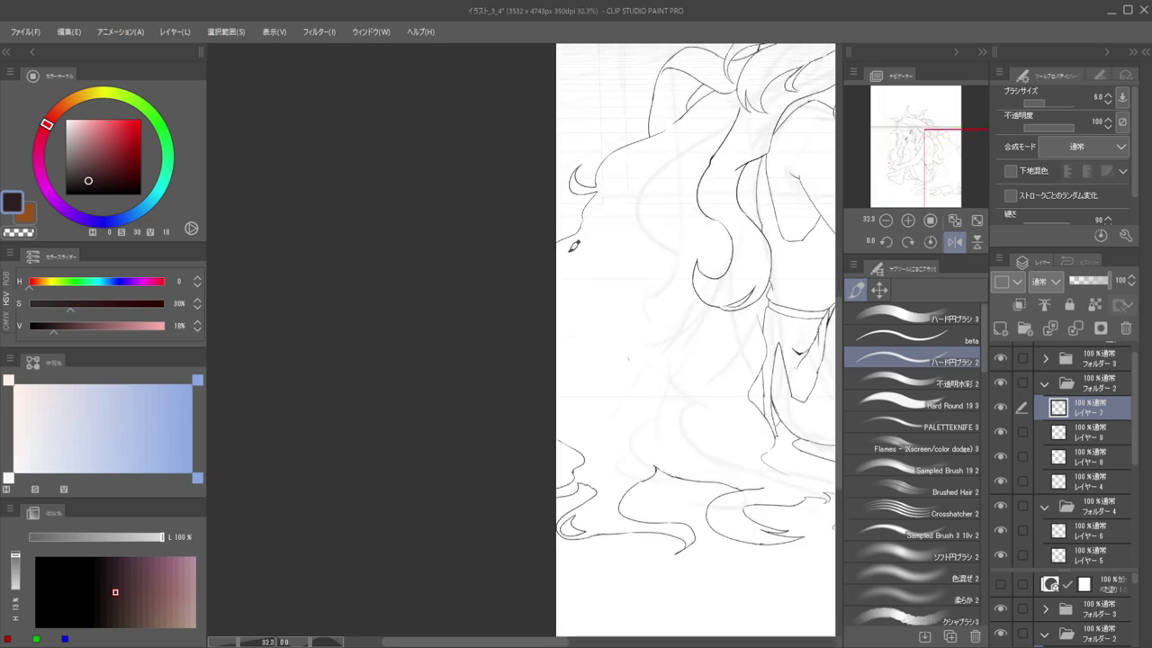
mouse_move(558, 348)
left_mouse_down()
mouse_move(560, 321)
mouse_move(608, 321)
left_mouse_up()
scroll(555, 314, "down", 3)
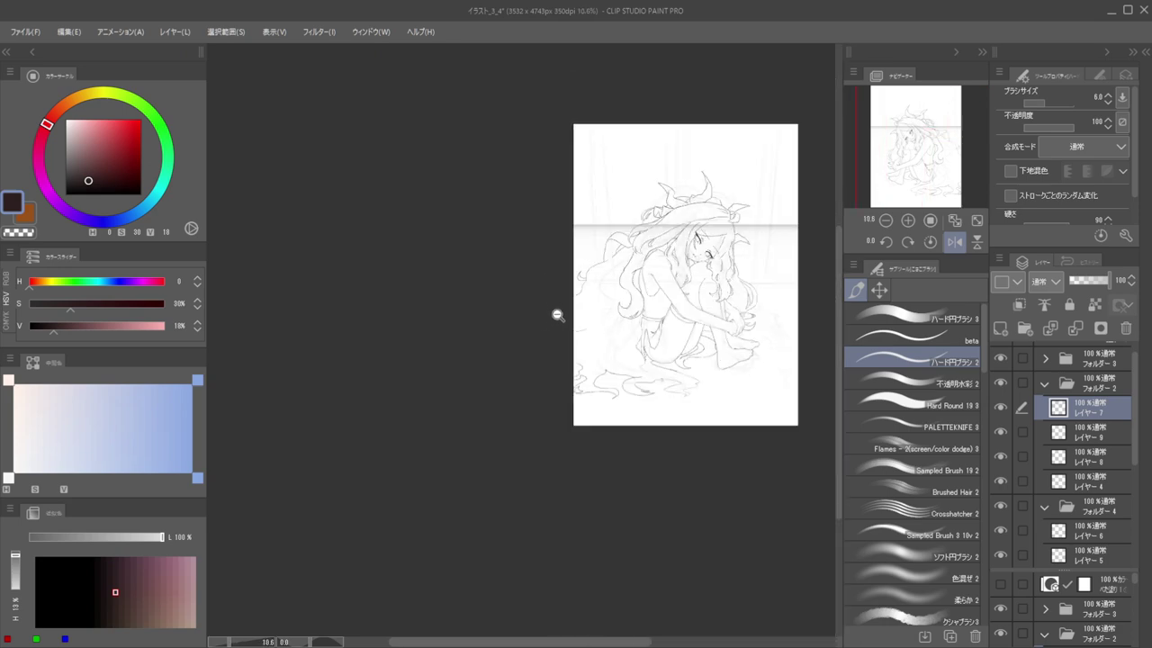
scroll(589, 373, "up", 2)
Undo the last hair stroke on the right side
key("e")
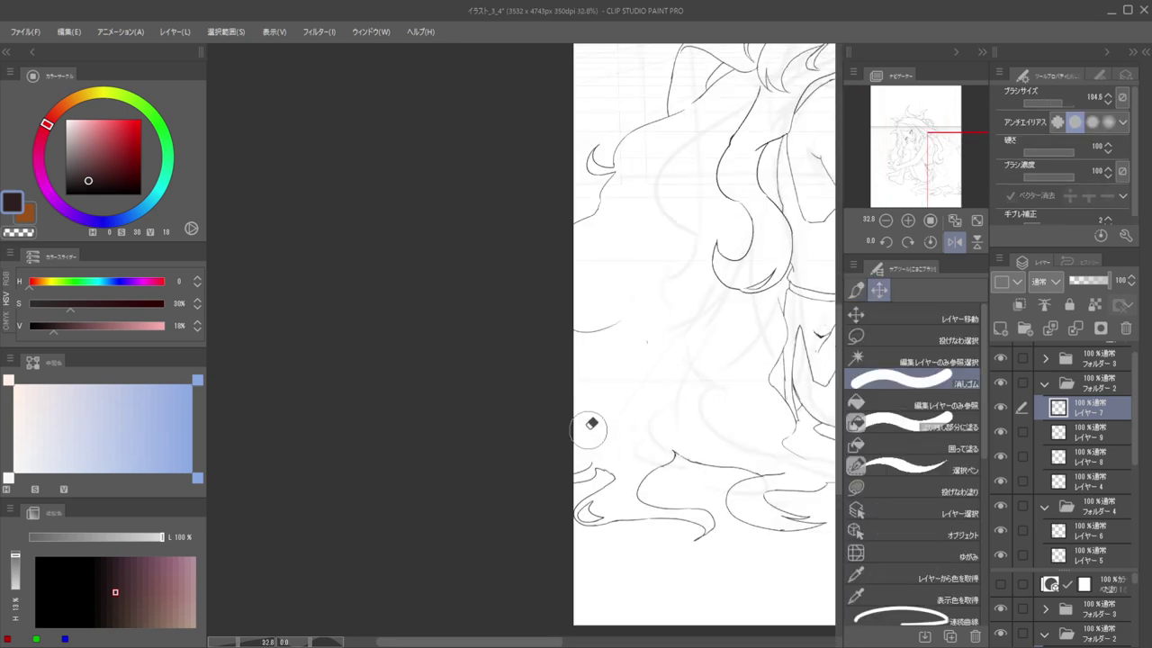
key("p")
key("ctrl+z")
key("e")
key("p")
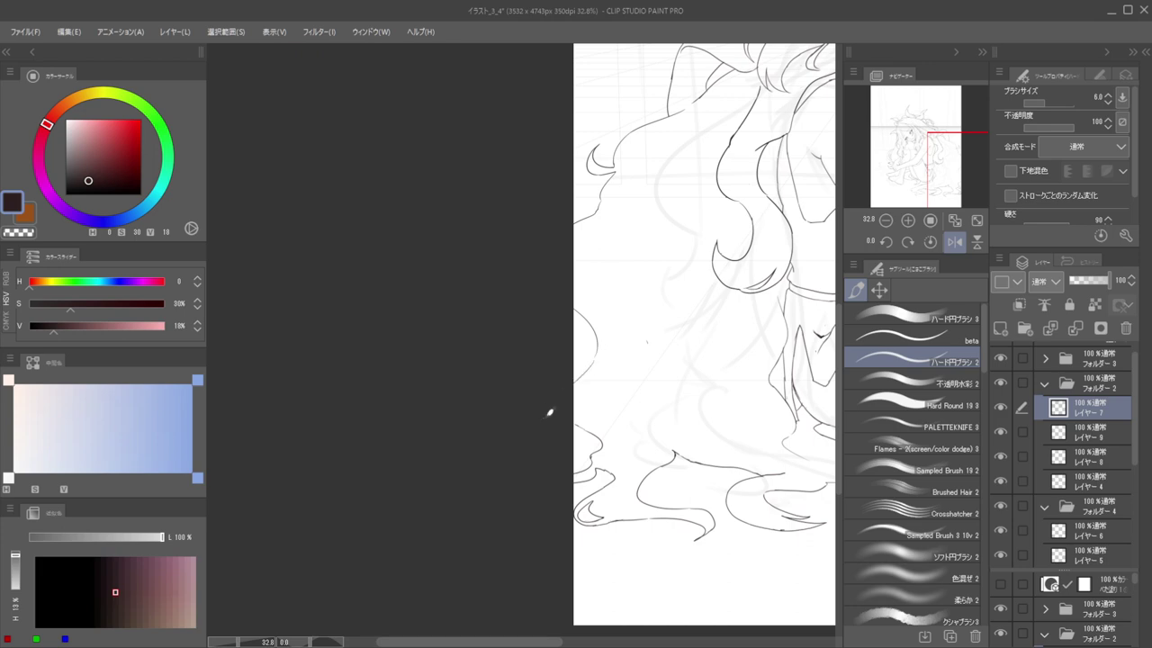
scroll(567, 351, "down", 5)
scroll(608, 385, "up", 6)
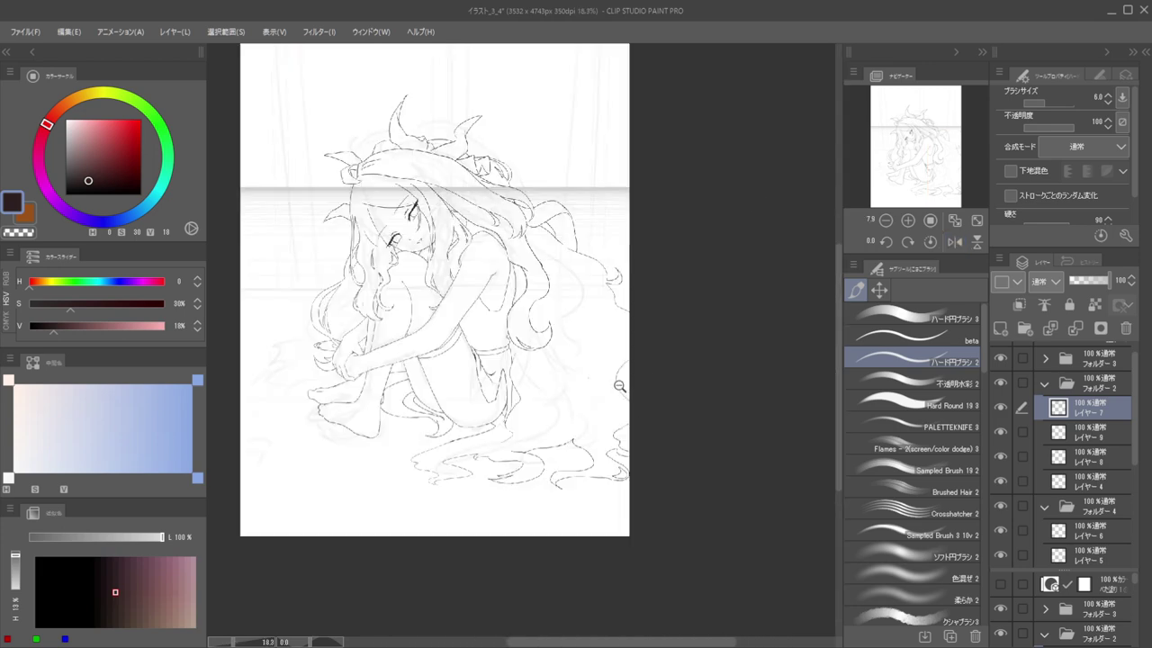
Remove the short stray stroke at the end of the outer hair curl
key("e")
key("p")
key("e")
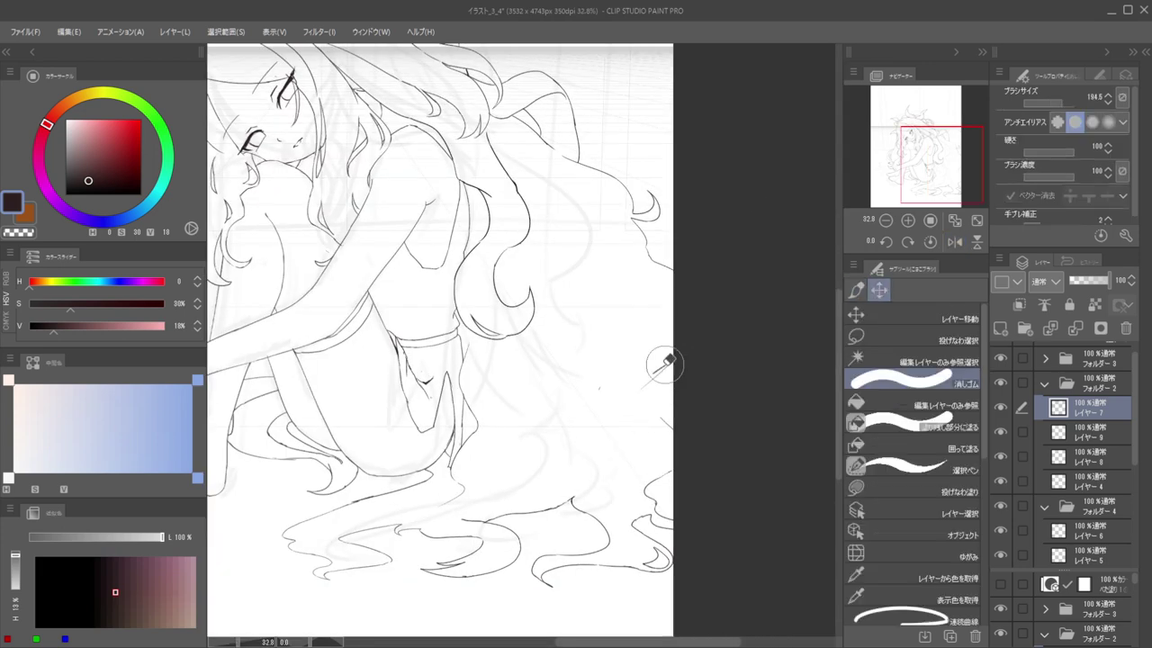
key("p")
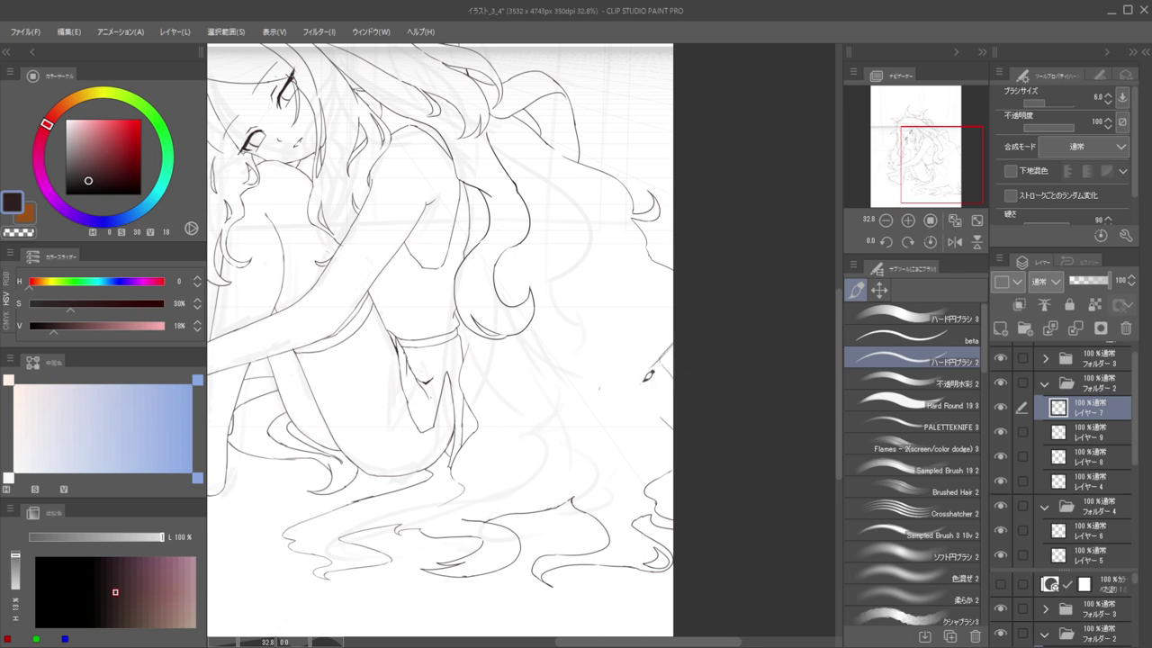
scroll(661, 360, "down", 5)
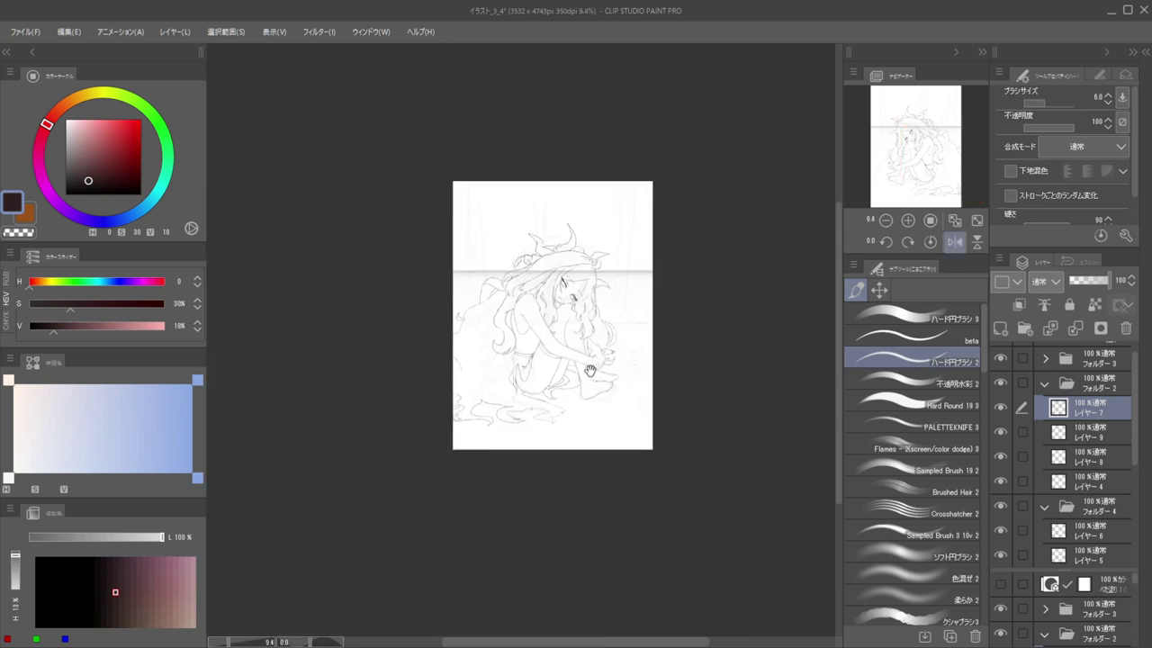
scroll(576, 360, "up", 5)
key("e")
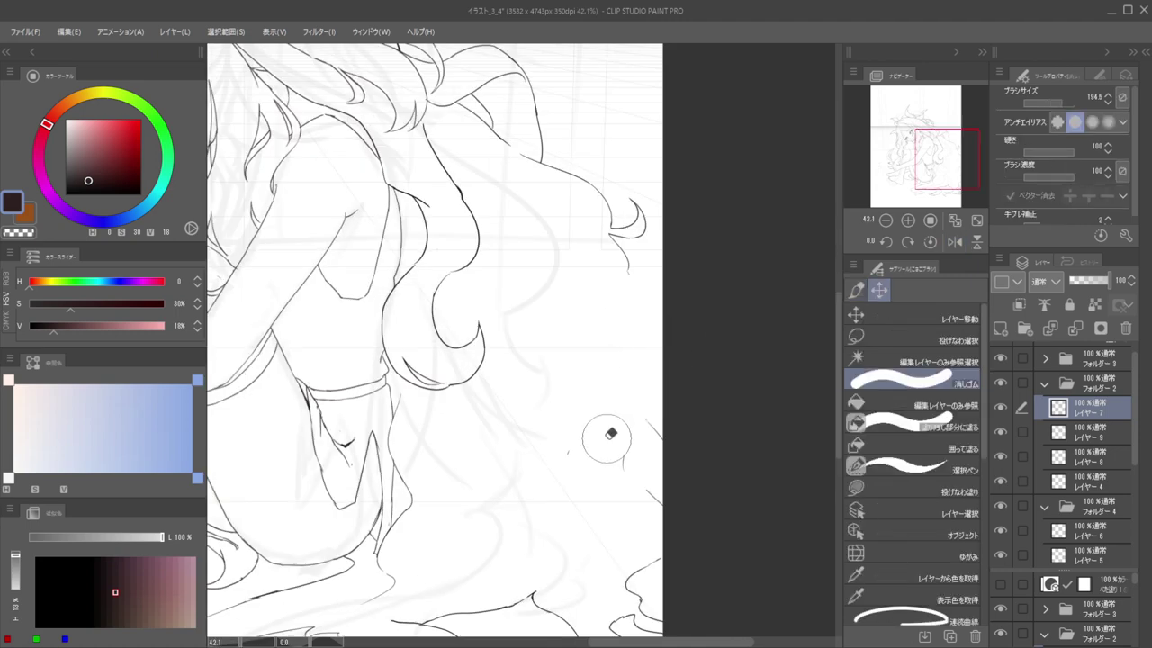
key("p")
key("ctrl+z")
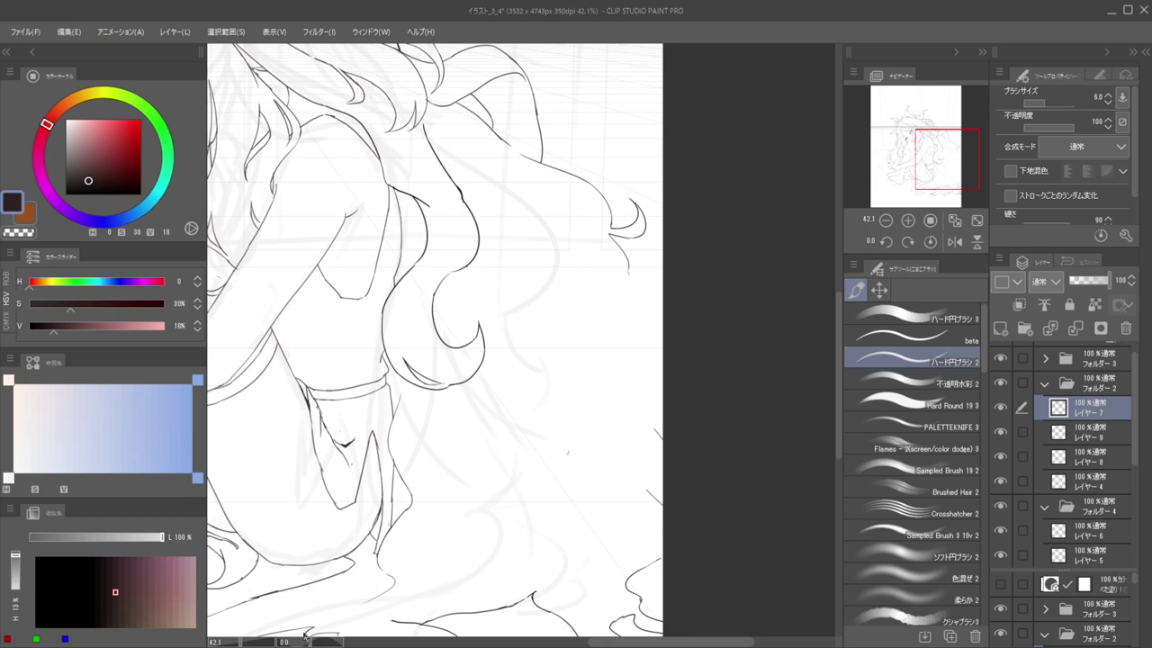
left_click(66, 647)
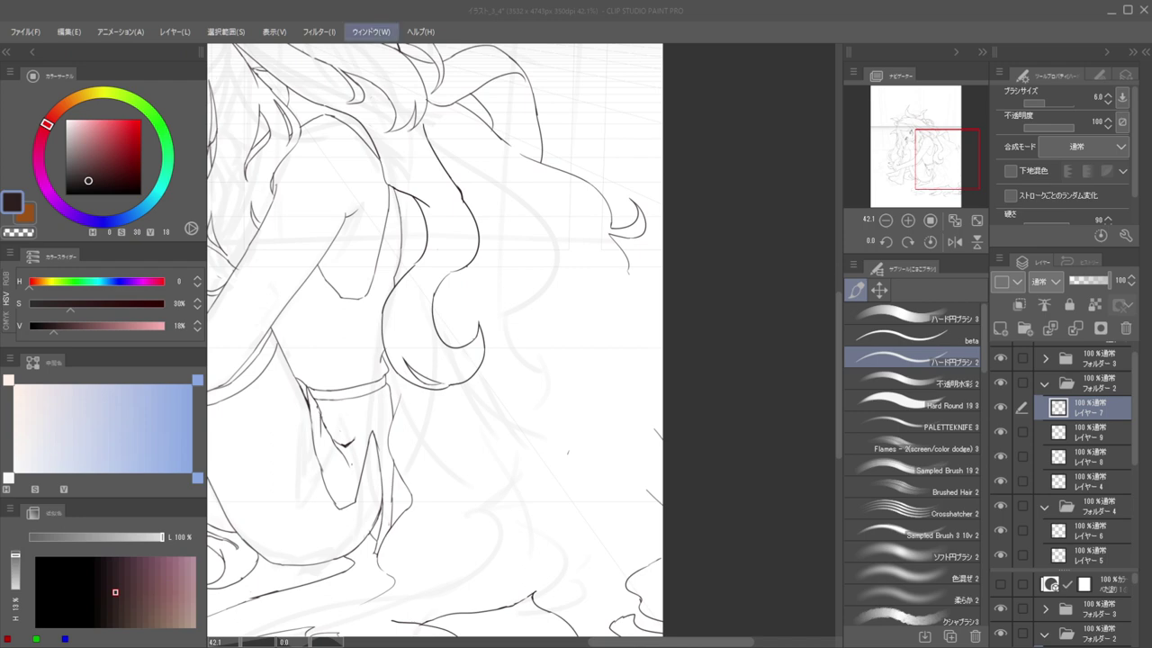
Mirror the view to check the hair, then ink a diagonal hair stroke
key("h")
mouse_move(507, 235)
left_mouse_down()
mouse_move(476, 243)
mouse_move(521, 234)
left_mouse_up()
key("e")
key("b")
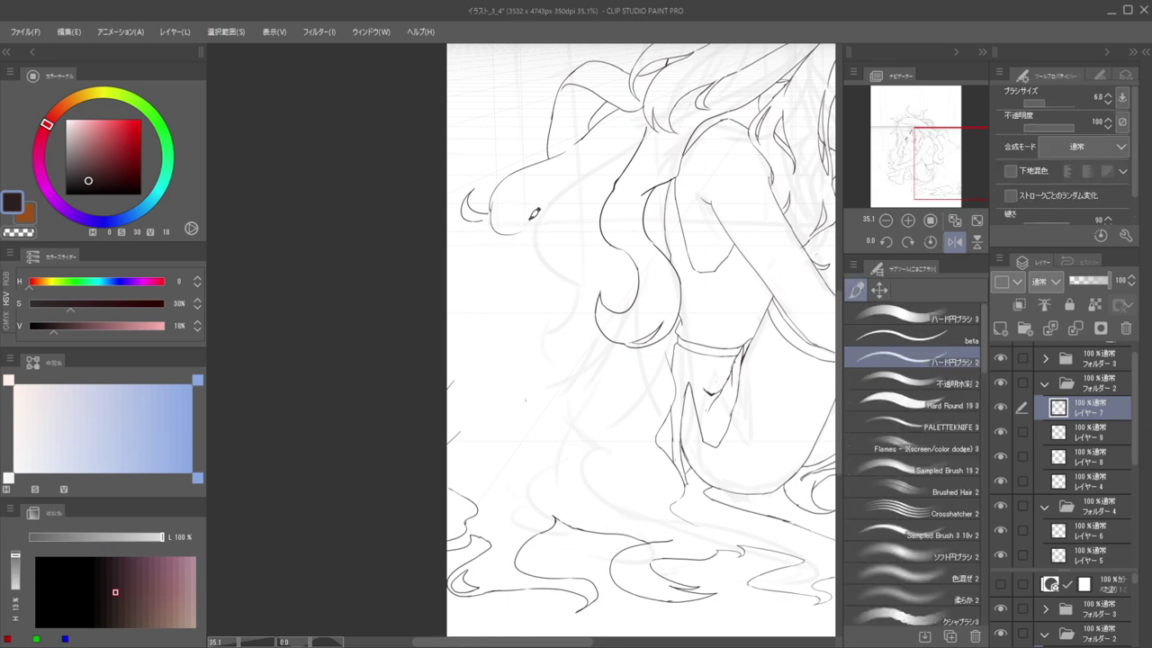
scroll(530, 224, "down", 3)
scroll(534, 257, "up", 4)
left_click_drag(574, 182, 494, 303)
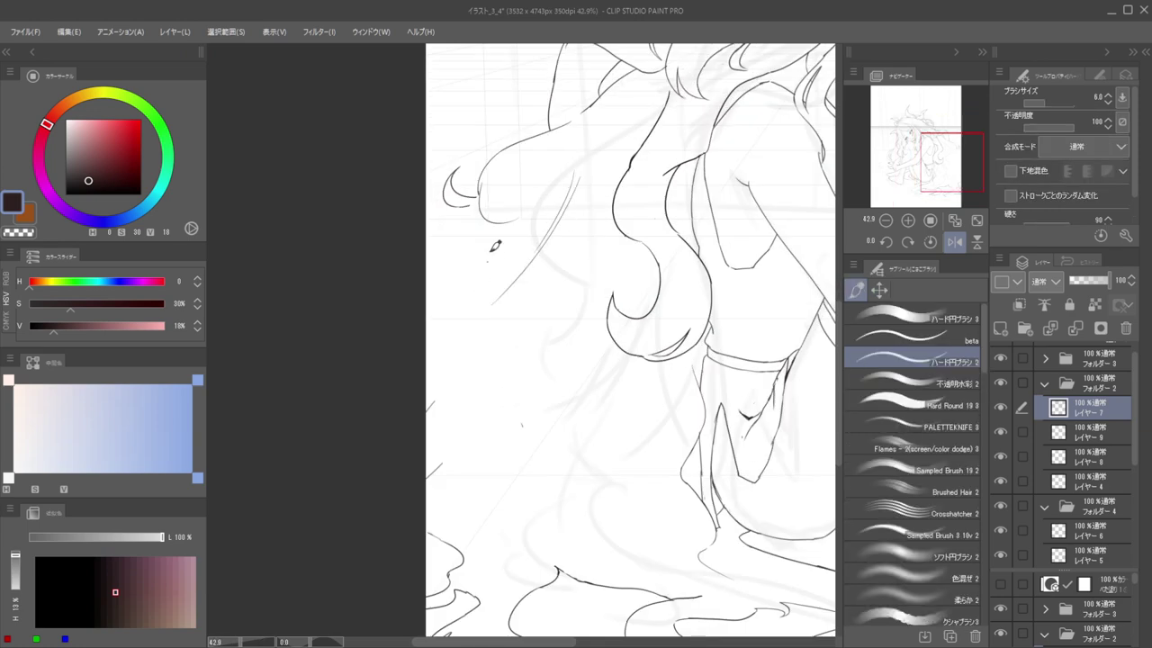
Replace the diagonal stroke with a long curved hair line down-left and save the drawing
scroll(494, 249, "down", 5)
left_click_drag(503, 239, 509, 213)
scroll(507, 212, "up", 3)
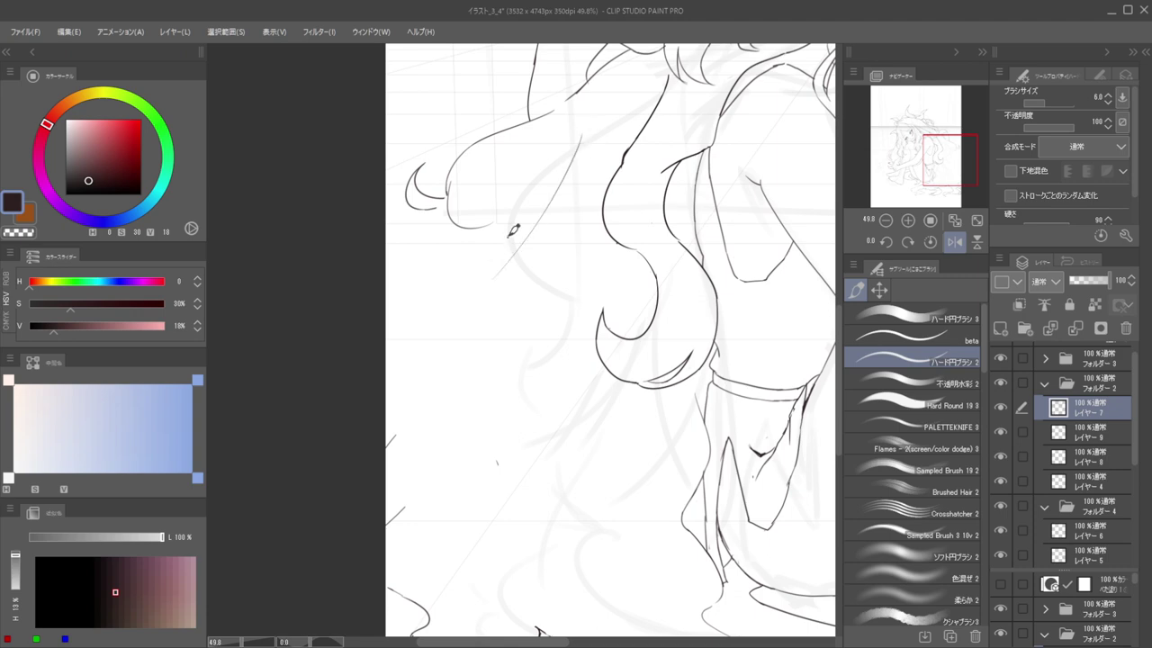
left_click_drag(583, 141, 413, 375)
scroll(535, 243, "down", 5)
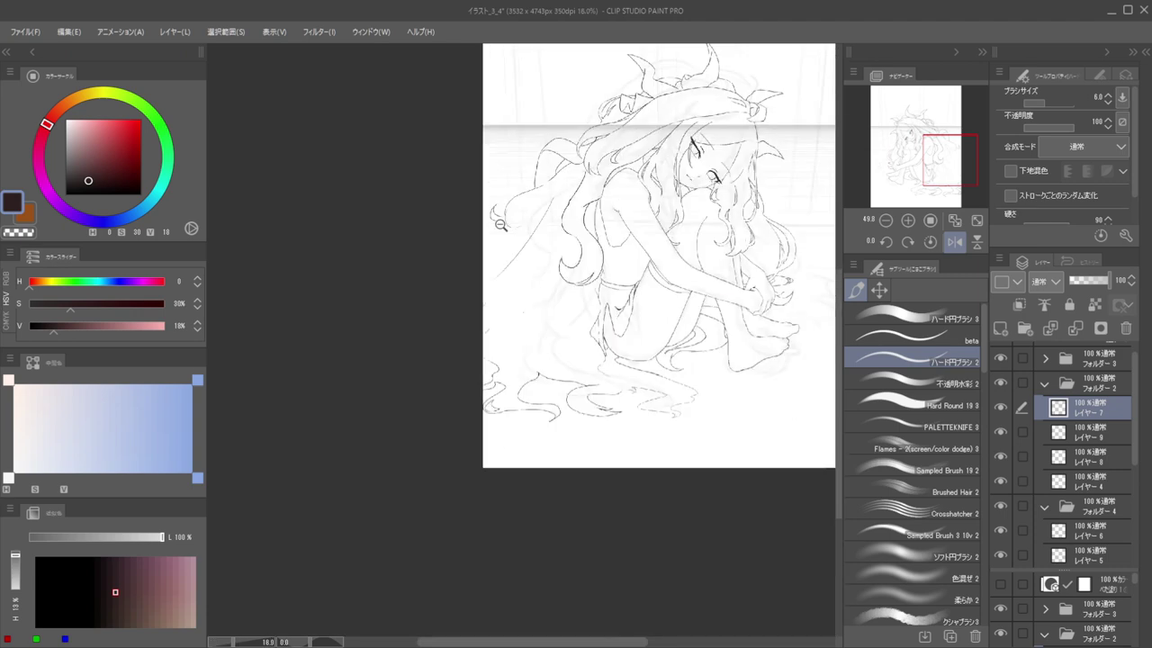
left_click_drag(516, 282, 594, 244)
scroll(597, 236, "up", 4)
key("ctrl+z")
mouse_move(677, 84)
left_mouse_down()
mouse_move(648, 149)
mouse_move(519, 279)
left_mouse_up()
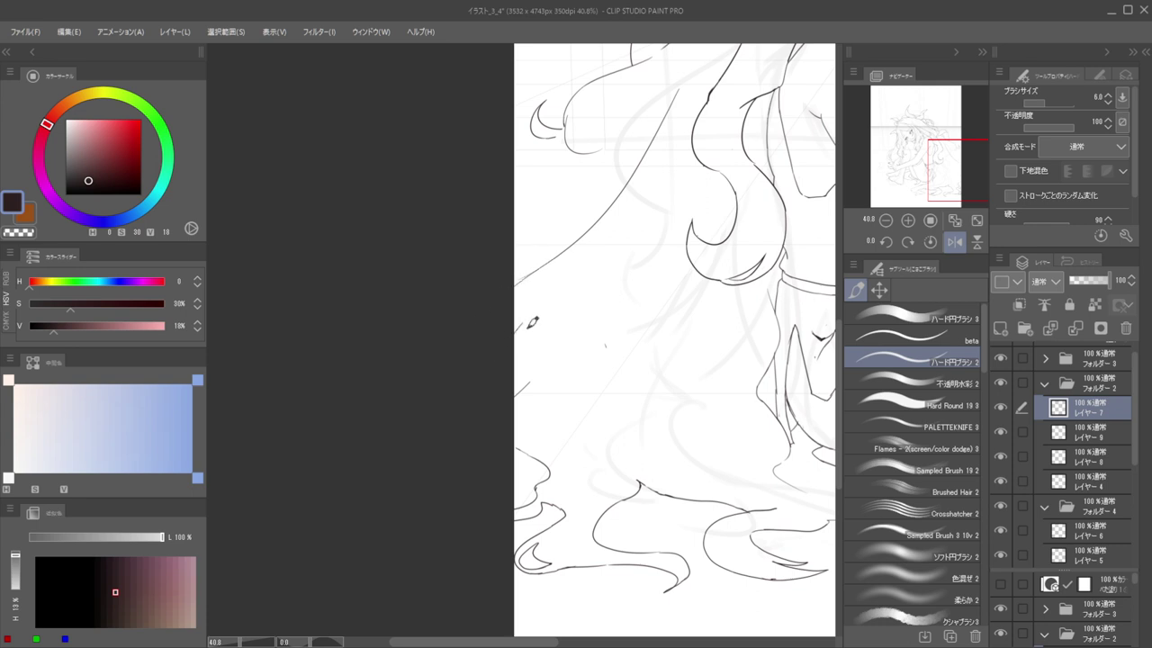
key("e")
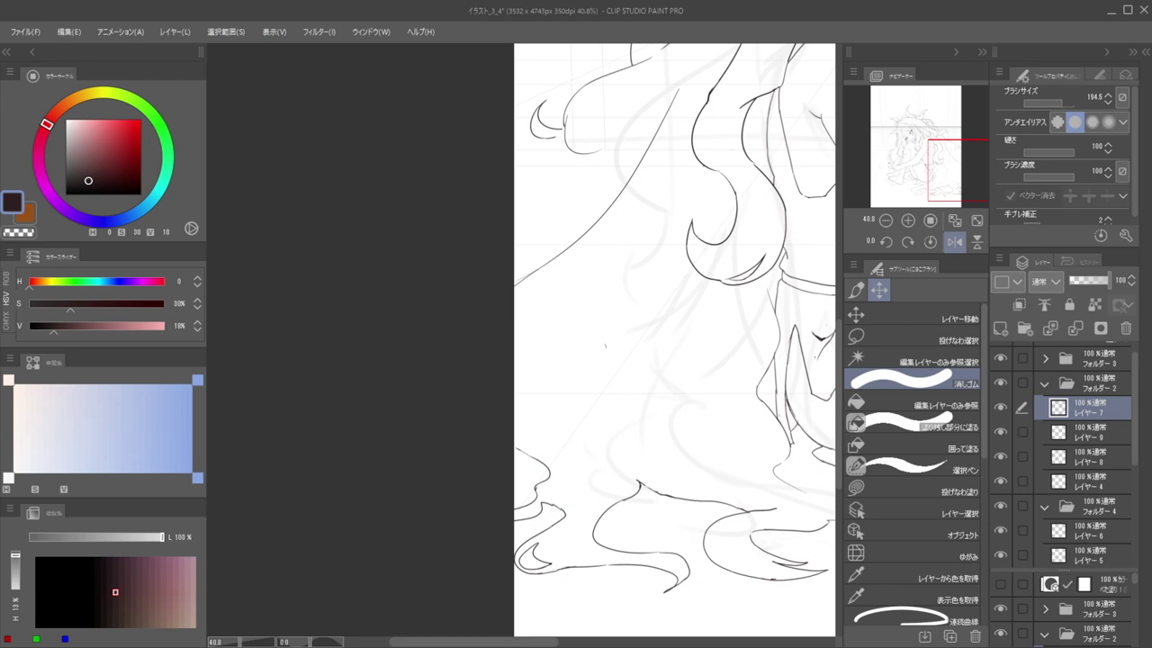
key("ctrl+s")
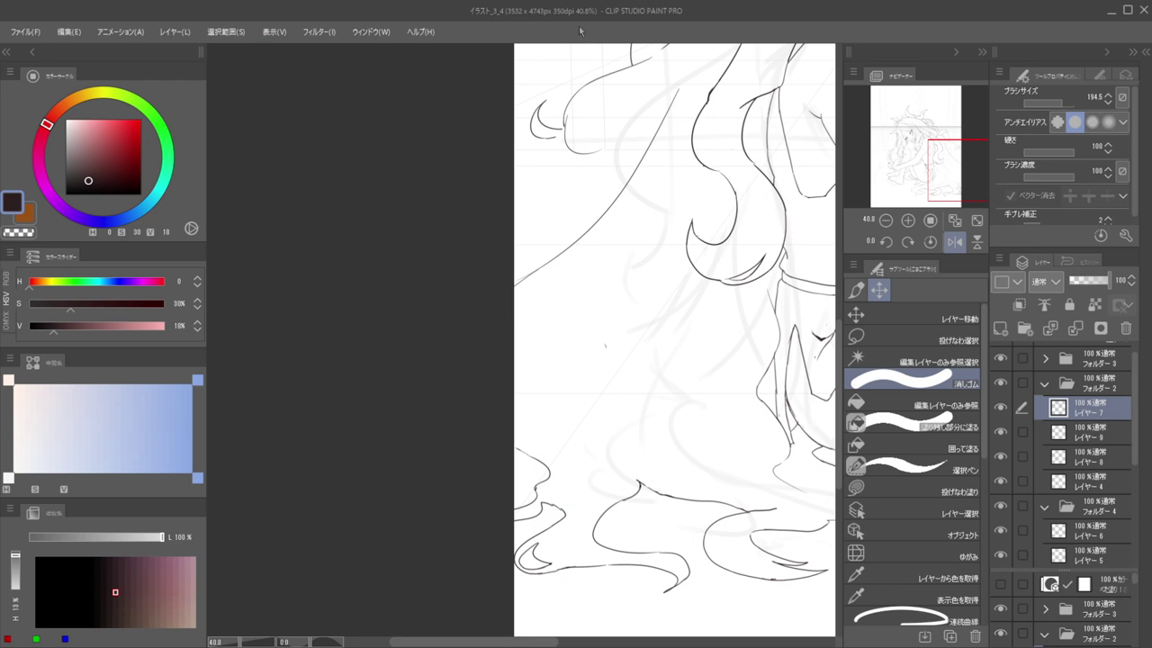
Try extending the hair line down-left to the canvas edge, undoing each unsatisfying attempt
key("b")
left_click_drag(582, 236, 488, 307)
key("ctrl+z")
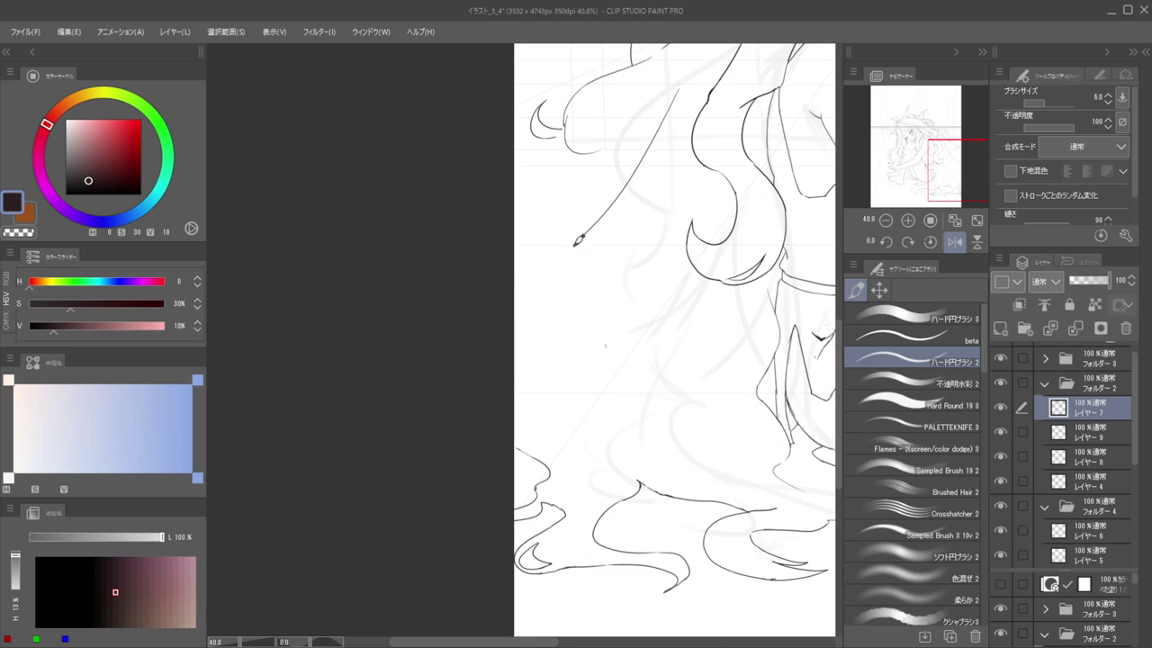
mouse_move(583, 235)
left_mouse_down()
mouse_move(512, 279)
mouse_move(492, 344)
left_mouse_up()
key("ctrl+z")
mouse_move(587, 231)
left_mouse_down()
mouse_move(541, 262)
mouse_move(510, 324)
left_mouse_up()
key("ctrl+z")
left_click_drag(510, 381, 550, 402)
key("ctrl+z")
left_click_drag(510, 362, 502, 435)
key("ctrl+z")
Draw a long strand to the left edge, redraw it lower, then undo the latest attempt
mouse_move(629, 238)
left_mouse_down()
mouse_move(539, 391)
mouse_move(514, 411)
left_mouse_up()
key("ctrl+z")
mouse_move(607, 310)
left_mouse_down()
mouse_move(549, 391)
mouse_move(475, 437)
mouse_move(538, 446)
left_mouse_up()
key("e")
key("b")
left_click_drag(616, 335, 513, 461)
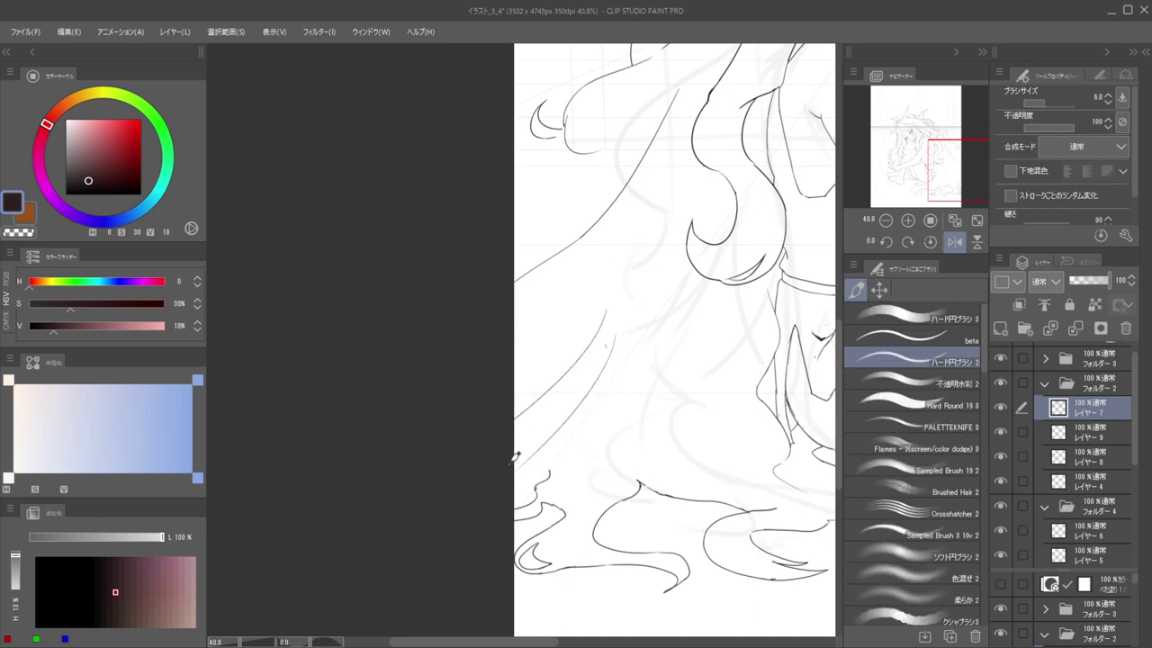
key("ctrl+z")
key("ctrl+z")
key("e")
key("b")
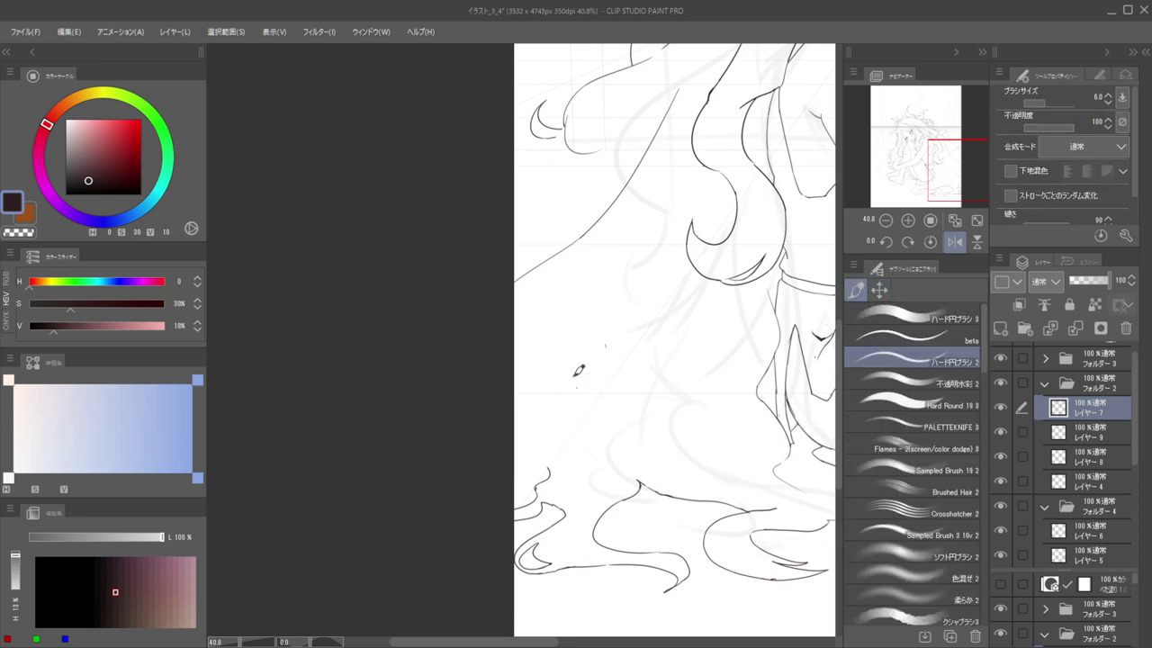
Erase the small curl and the lower hair line's left part, then redraw a small curl
left_click_drag(575, 365, 524, 267)
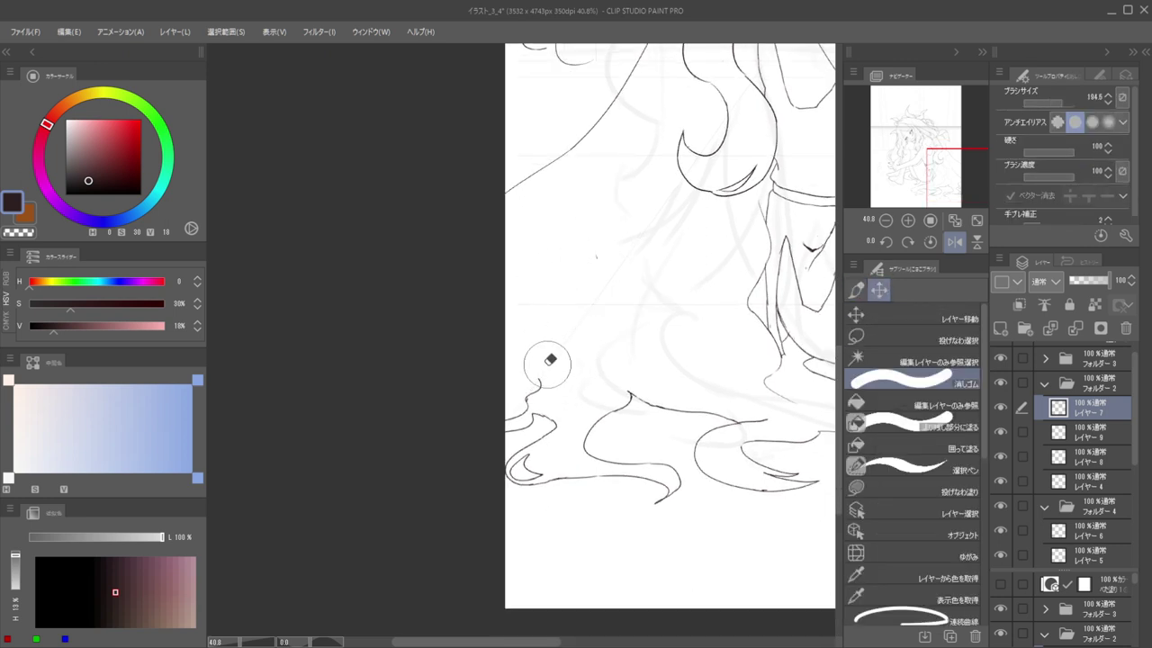
mouse_move(542, 369)
left_mouse_down()
mouse_move(511, 416)
mouse_move(461, 424)
left_mouse_up()
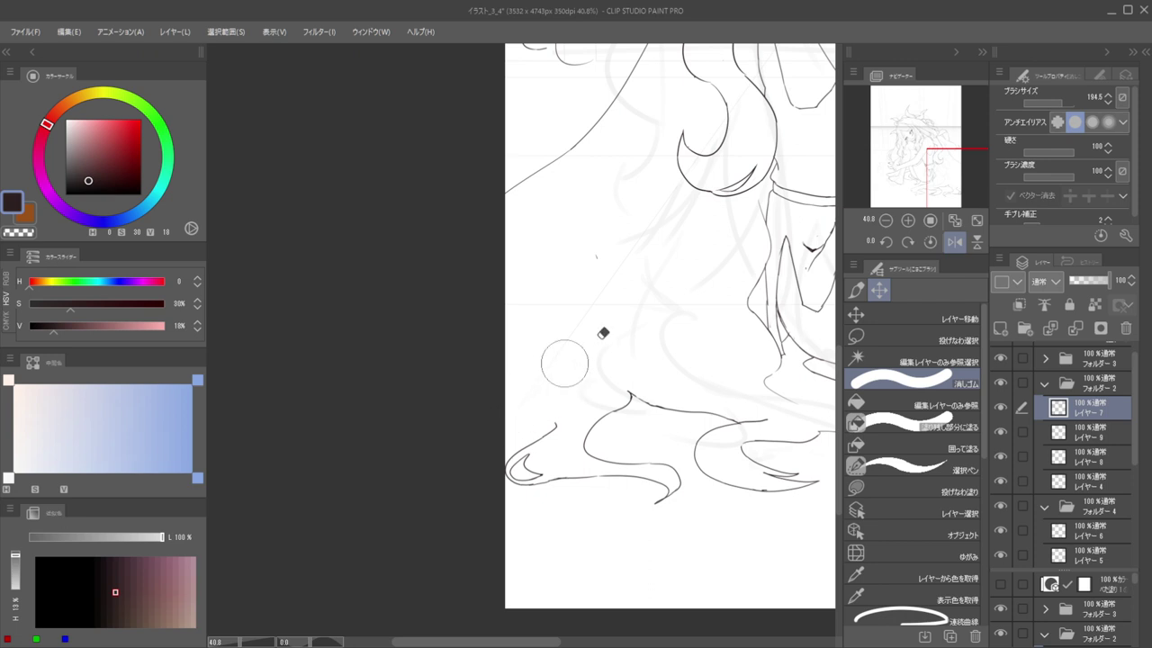
key("p")
key("ctrl+z")
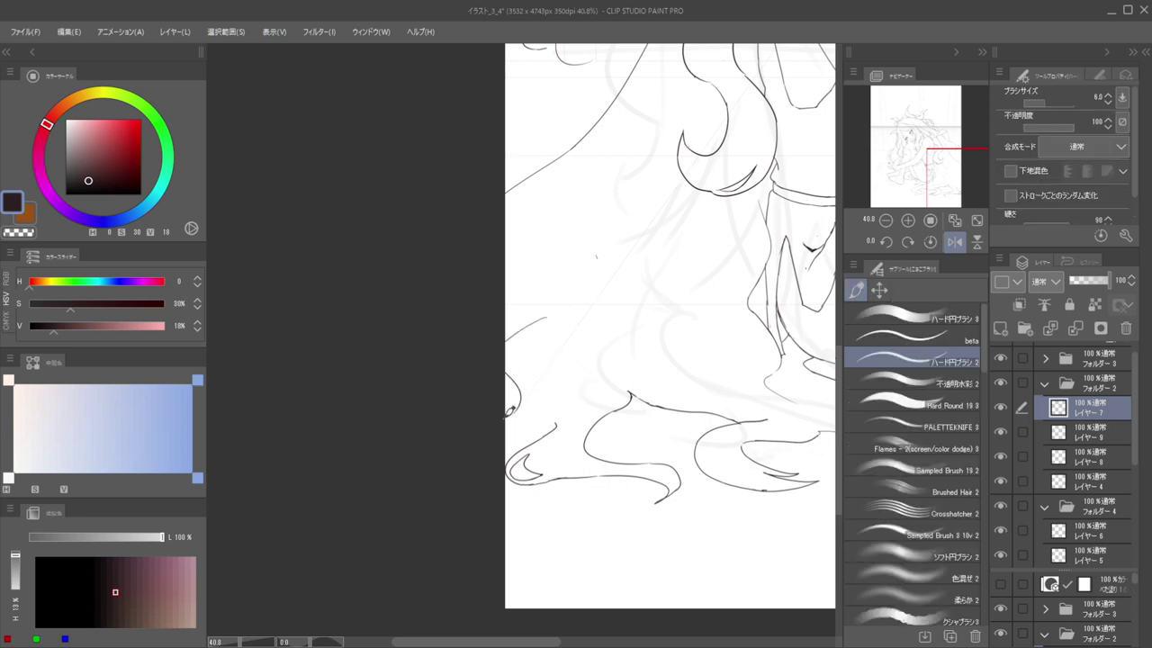
left_click_drag(555, 374, 566, 394)
left_click_drag(555, 423, 509, 436)
key("ctrl+z")
key("ctrl+z")
left_click_drag(567, 371, 567, 381)
Check the whole drawing mirrored, undo recent ink strokes, and zoom in unmirrored on the face
left_click_drag(502, 342, 440, 337)
key("h")
key("h")
left_click_drag(522, 342, 576, 311)
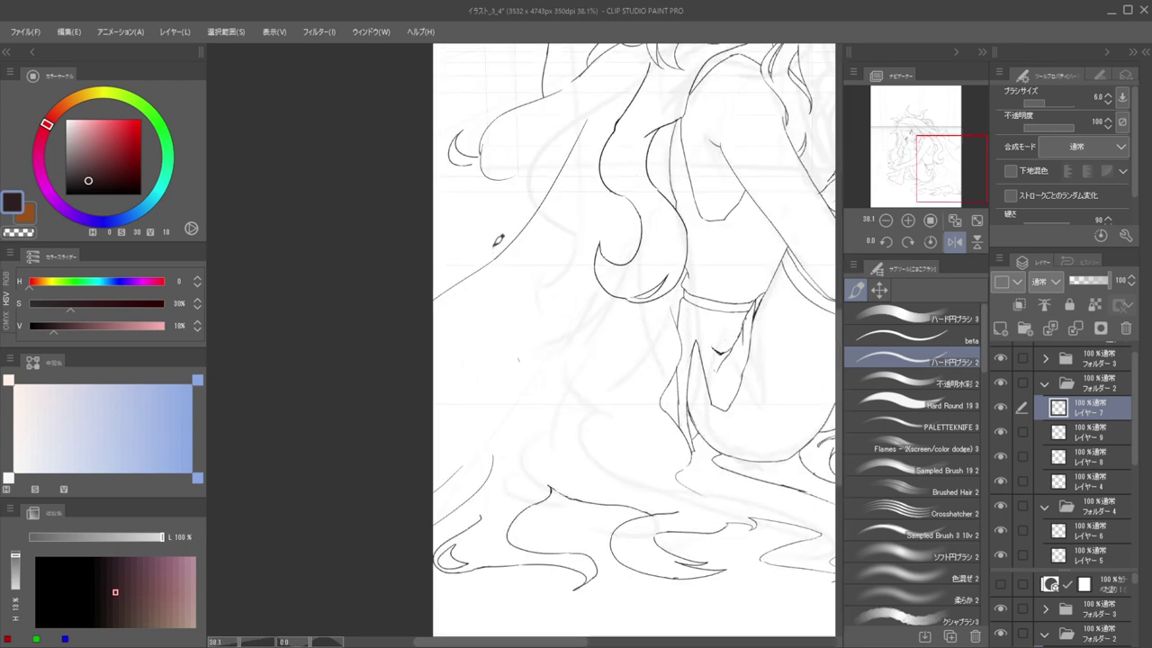
key("ctrl+z")
key("ctrl+z")
key("ctrl+z")
key("ctrl+z")
key("ctrl+z")
key("ctrl+z")
key("ctrl+z")
key("ctrl+z")
key("ctrl+z")
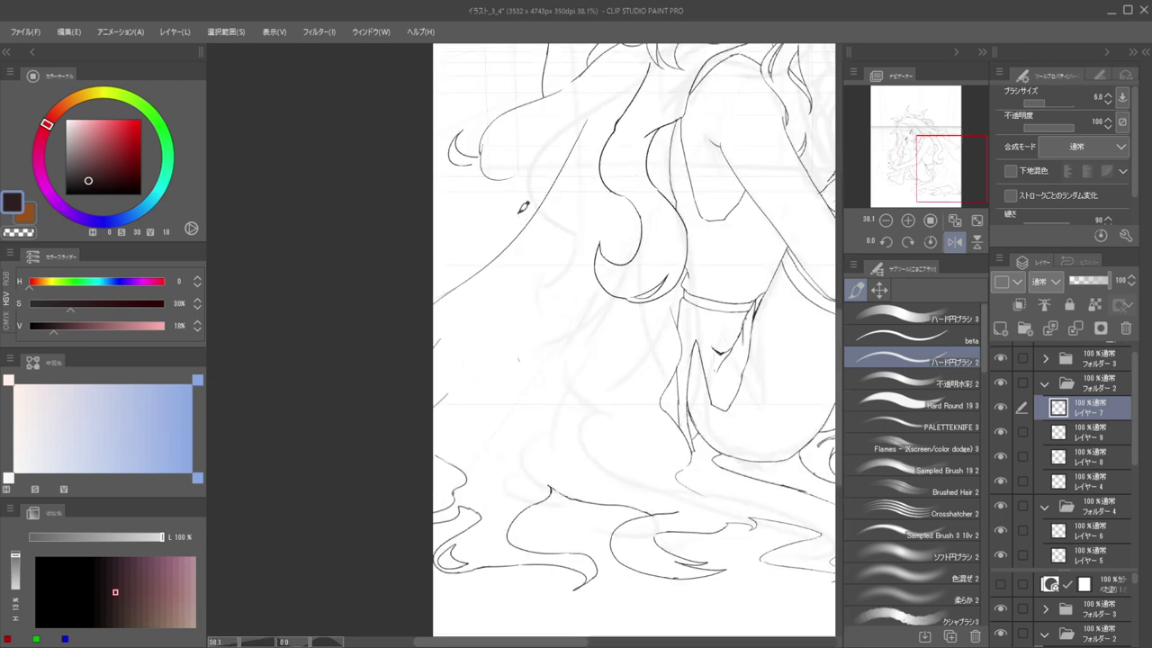
left_click_drag(525, 232, 506, 218)
mouse_move(506, 218)
left_mouse_down()
mouse_move(483, 293)
mouse_move(538, 244)
mouse_move(507, 240)
left_mouse_up()
left_click_drag(507, 239, 603, 265)
key("h")
left_click_drag(447, 218, 514, 229)
left_click_drag(515, 229, 564, 235)
Rotate and zoom the view onto the mouth and make Layer 10 active
left_click(879, 291)
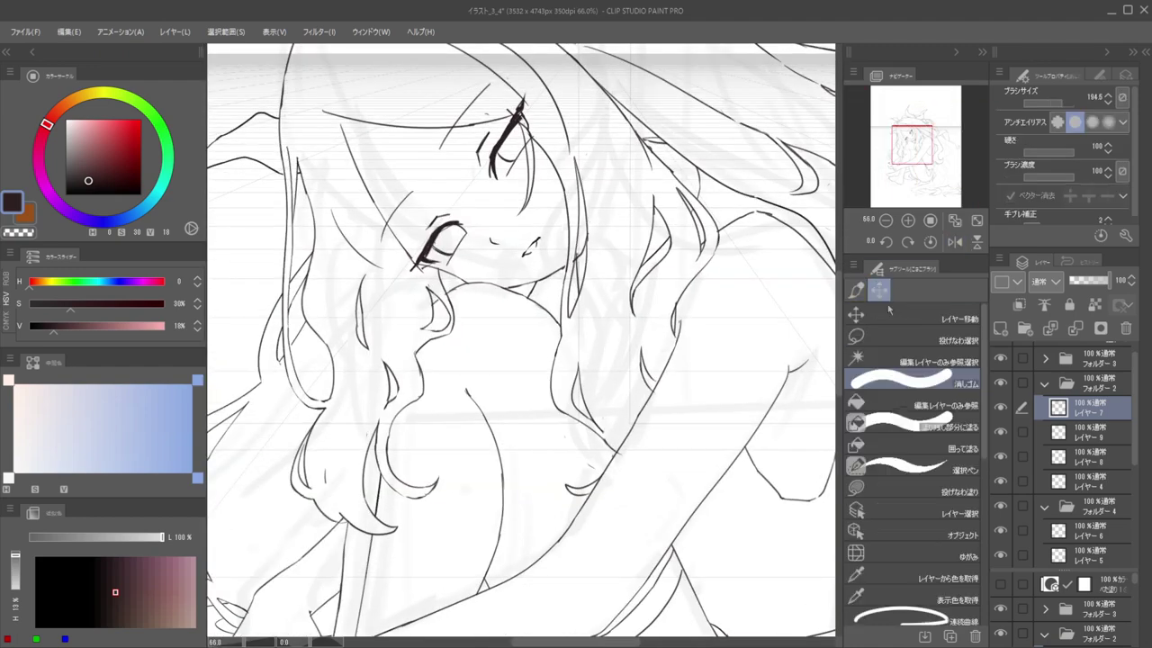
left_click(905, 339)
mouse_move(507, 166)
left_mouse_down()
mouse_move(565, 170)
mouse_move(695, 300)
mouse_move(643, 253)
left_mouse_up()
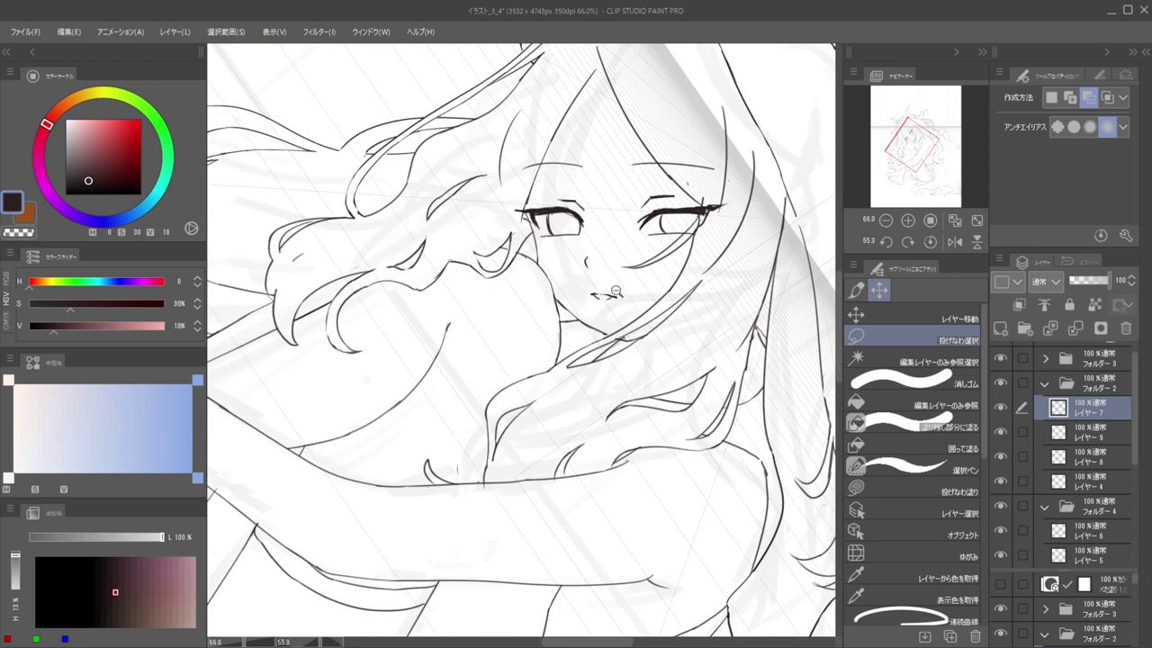
left_click_drag(616, 305, 672, 293)
left_click(634, 264, "ctrl+shift")
Erase the mouth's right tick with transparent colour, redraw it darker, and trim the line end
key("b")
key("c")
mouse_move(573, 278)
left_mouse_down()
mouse_move(643, 258)
mouse_move(468, 229)
left_mouse_up()
key("c")
key("c")
mouse_move(601, 200)
left_mouse_down()
mouse_move(575, 240)
mouse_move(540, 241)
mouse_move(495, 268)
left_mouse_up()
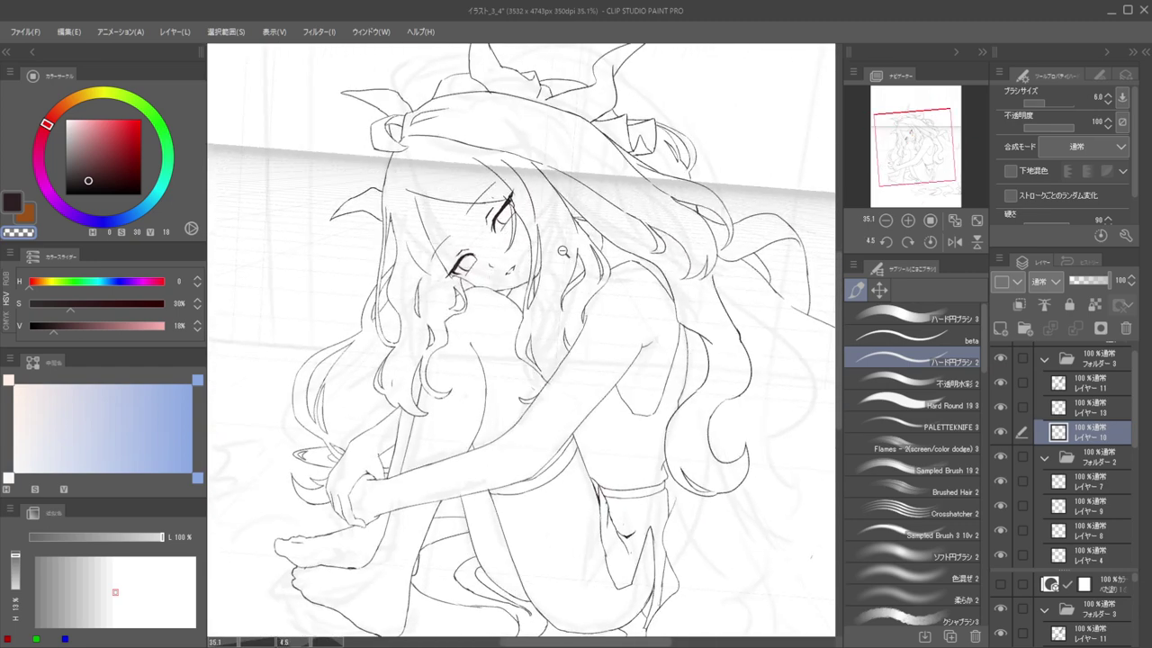
Mirror the view toward the hair and try a curling hair stroke, then undo it
scroll(562, 251, "down", 3)
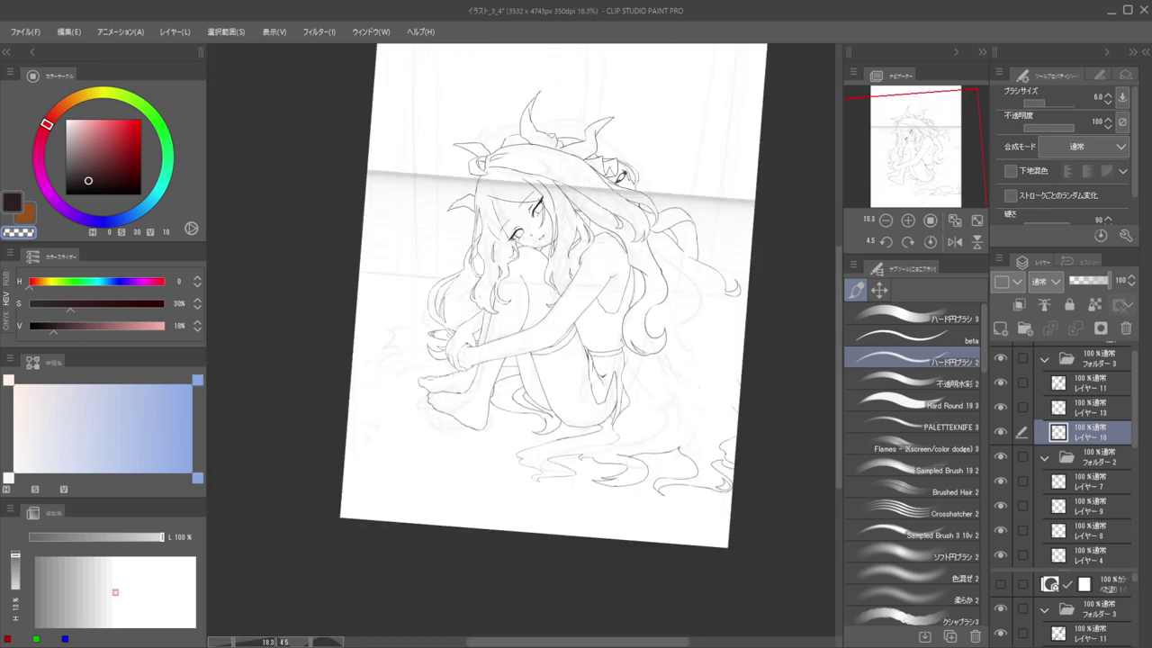
key("h")
left_click_drag(553, 278, 774, 235, "space")
scroll(570, 270, "up", 5)
key("e")
key("b")
key("c")
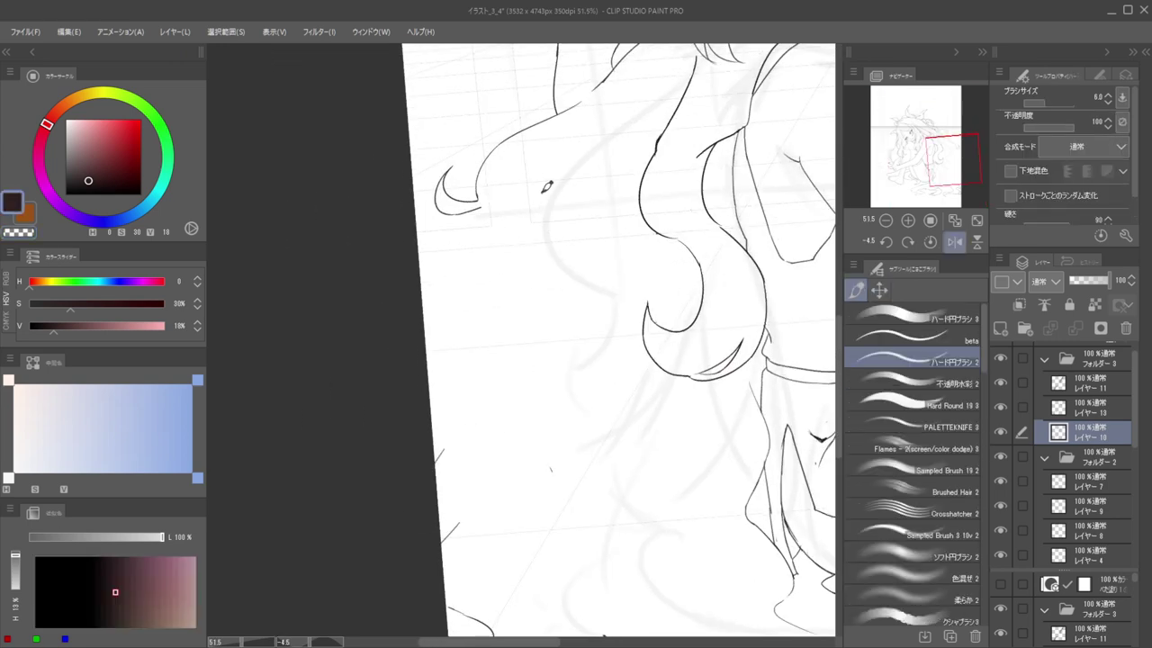
left_click_drag(502, 240, 499, 303)
scroll(465, 298, "down", 3)
key("ctrl+z")
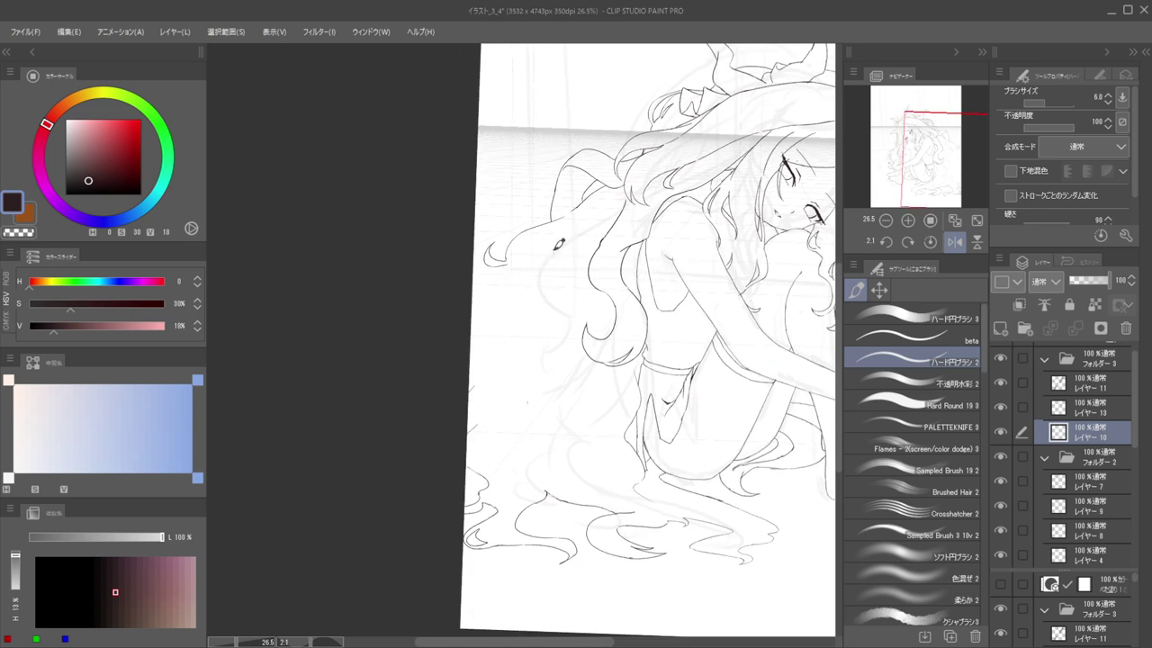
Undo the previous strokes and draw a long diagonal hair strand down-left
key("ctrl+z")
scroll(450, 324, "down", 5)
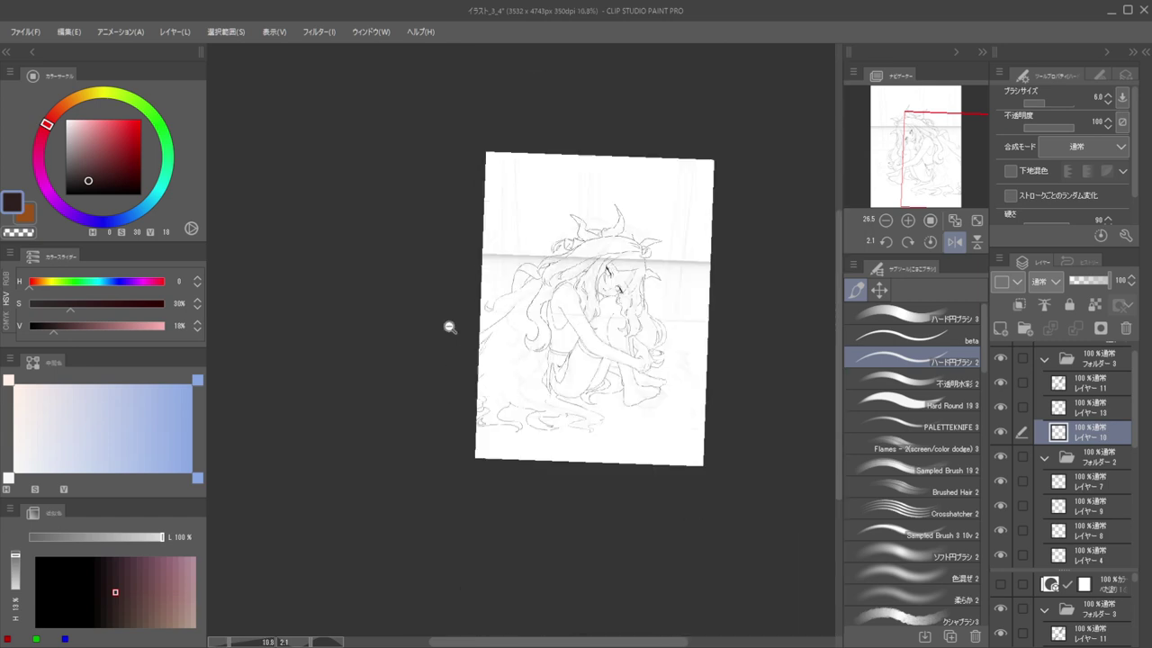
scroll(486, 355, "up", 4)
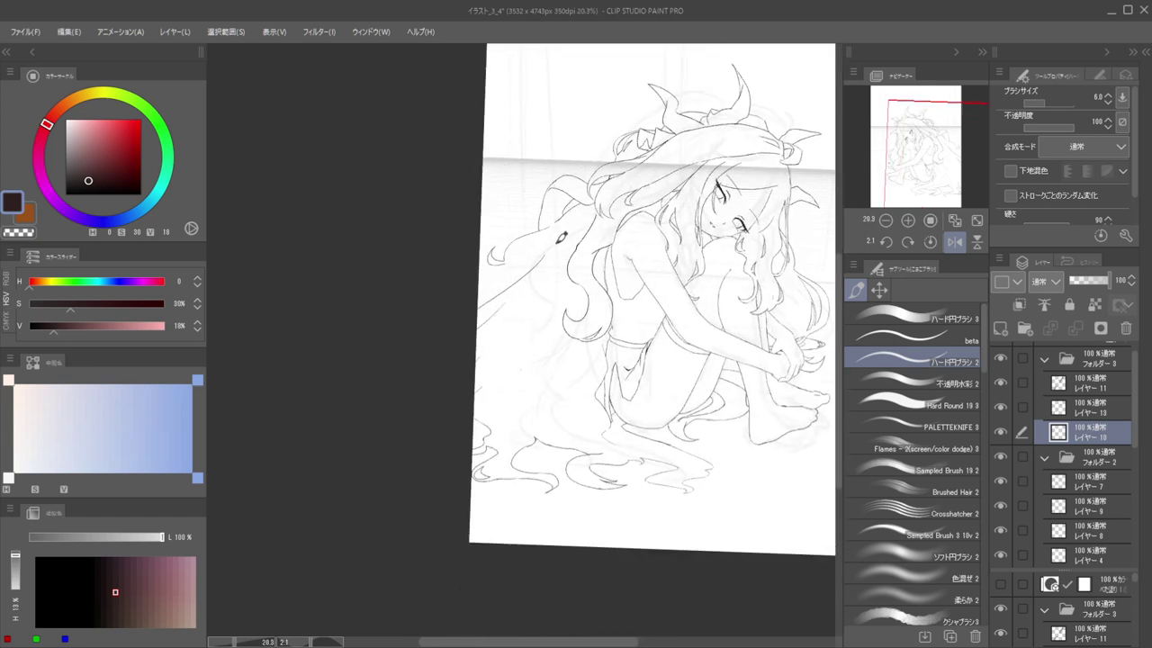
key("ctrl+z")
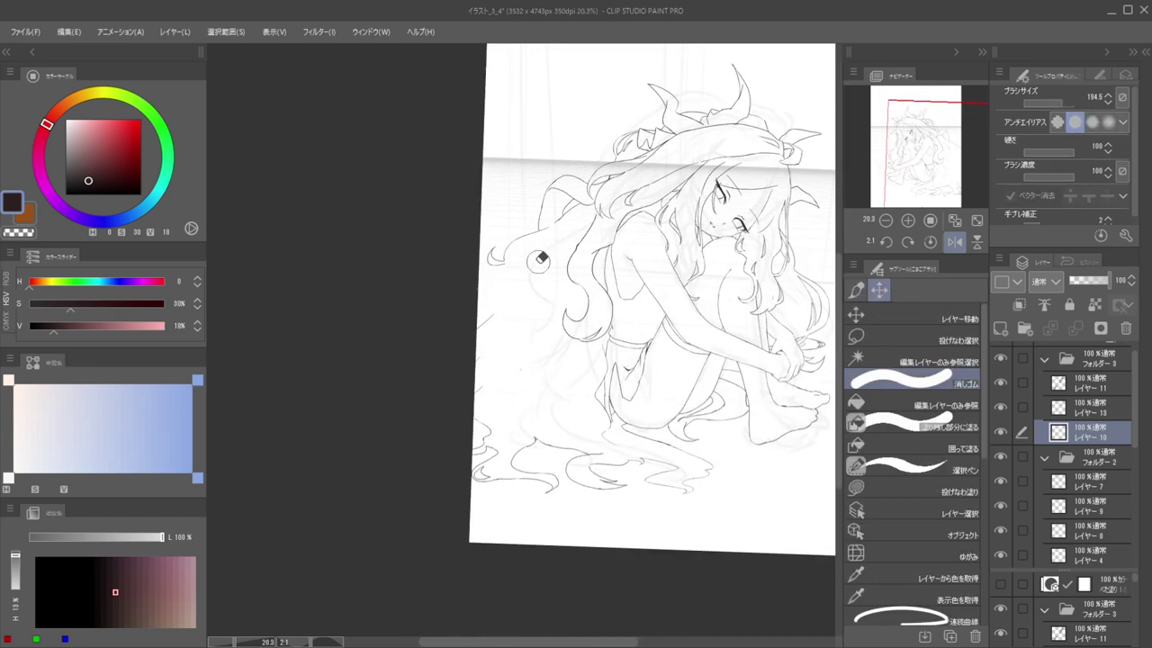
left_click_drag(570, 225, 477, 322)
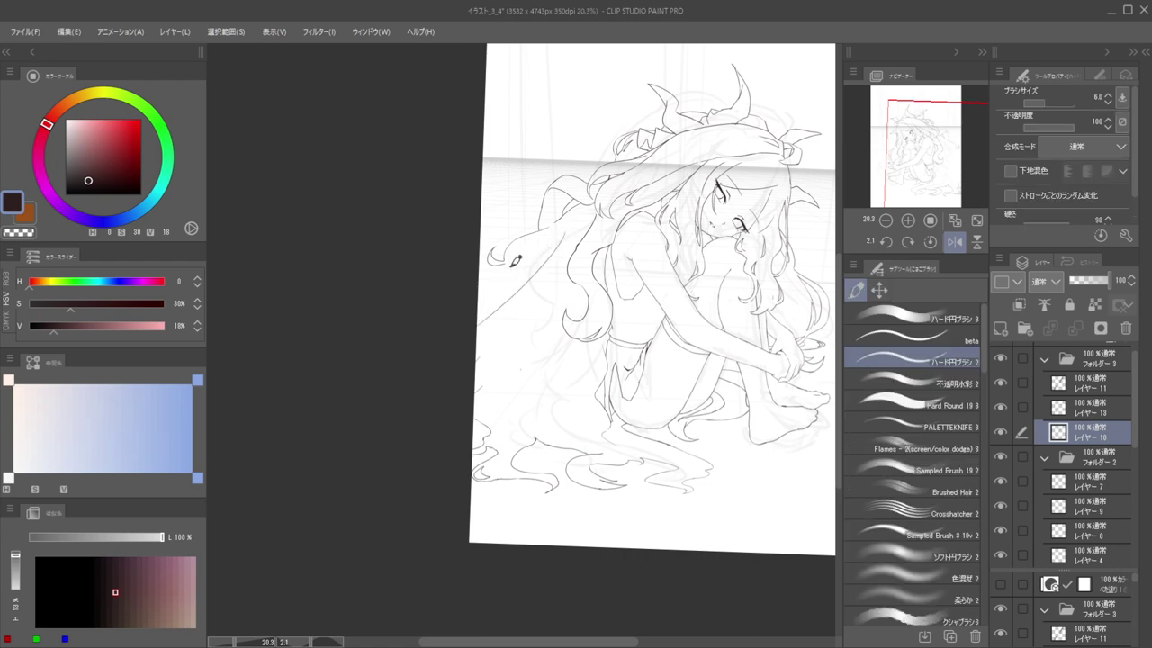
scroll(509, 273, "up", 6)
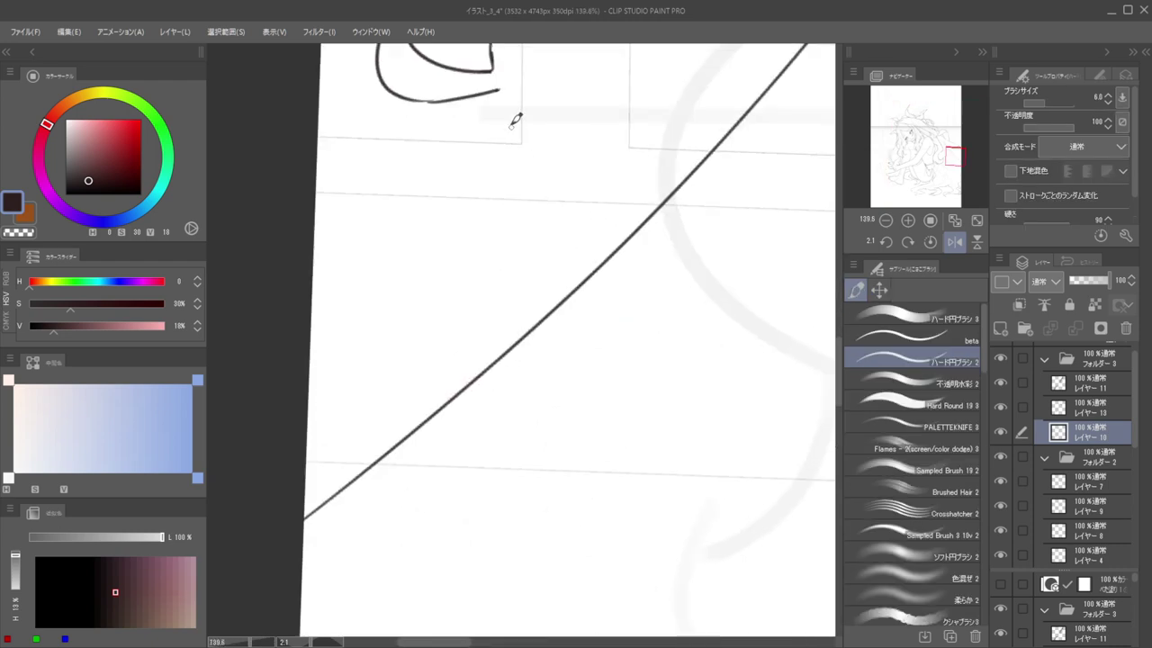
scroll(509, 90, "down", 5)
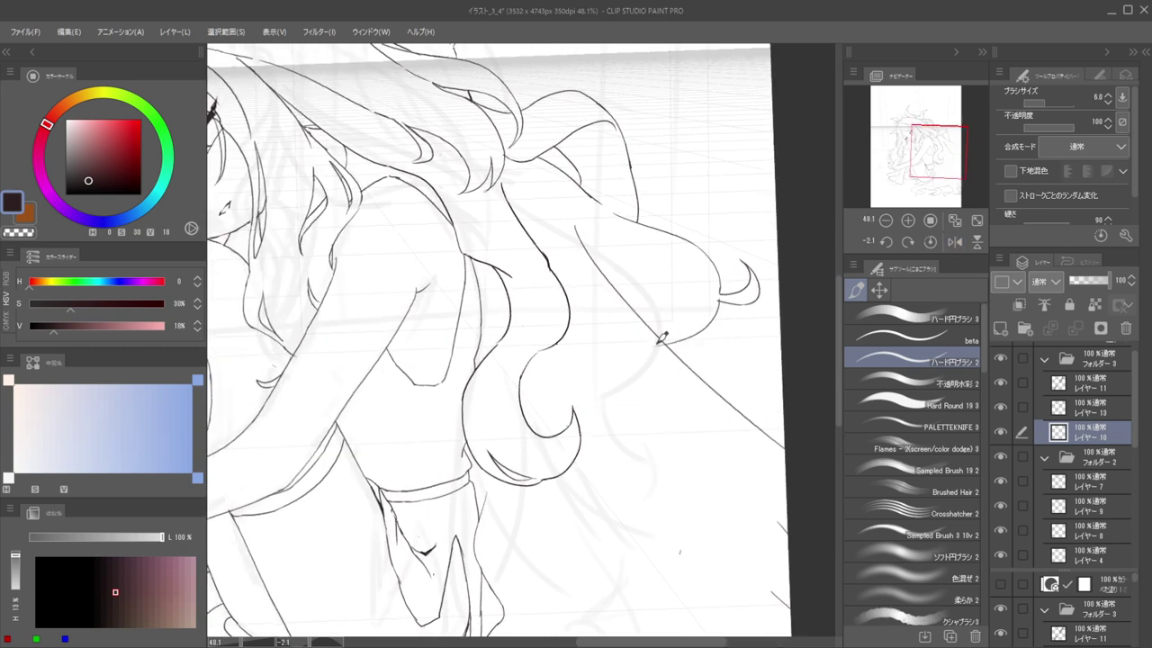
Redraw the underside of the chest contour and erase the inner curve near the chest
key("h")
key("ctrl+z")
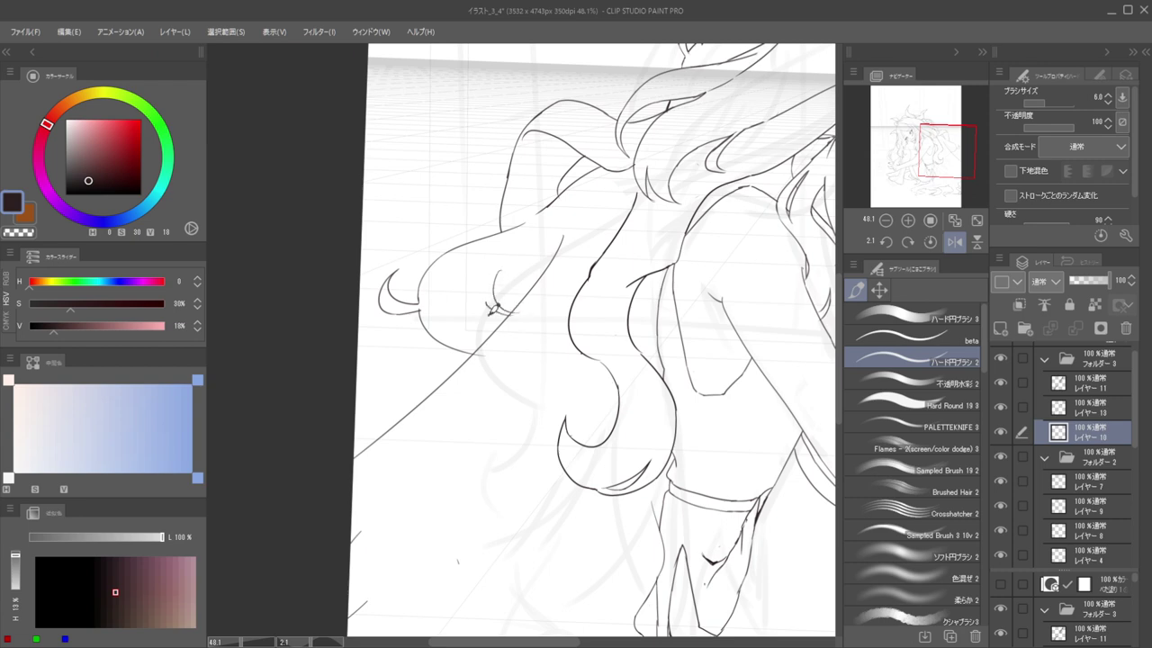
left_click_drag(476, 273, 497, 343)
key("ctrl+z")
left_click_drag(474, 275, 497, 351)
key("h")
key("e")
mouse_move(673, 275)
left_mouse_down()
mouse_move(621, 342)
mouse_move(642, 334)
mouse_move(650, 354)
left_mouse_up()
key("b")
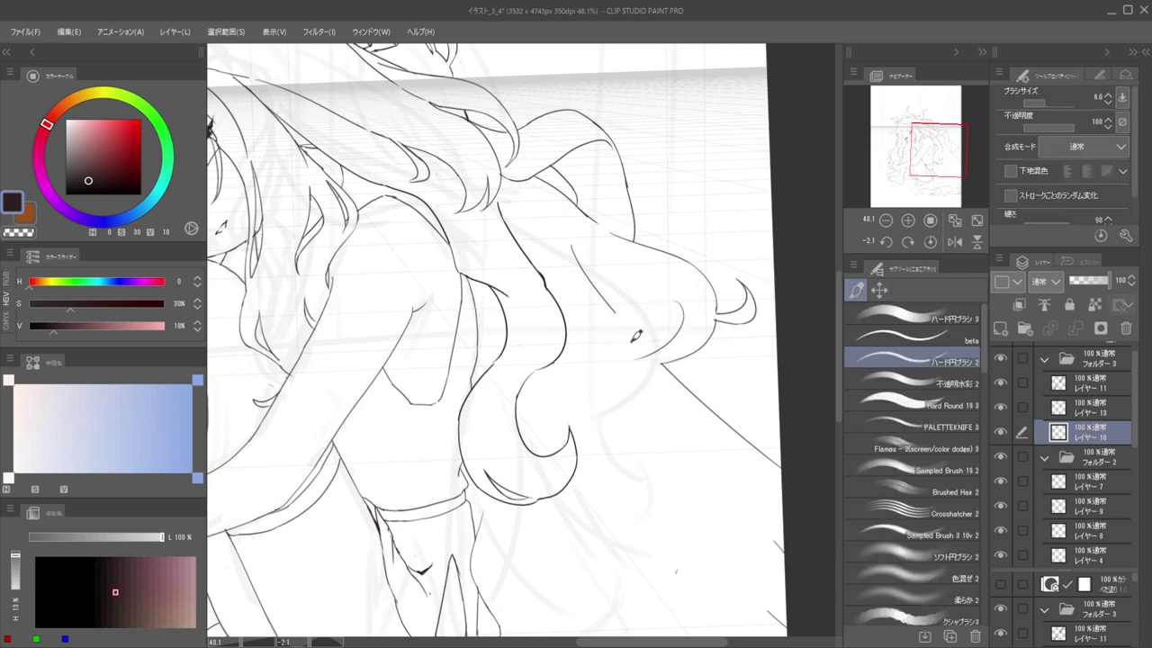
left_click_drag(679, 297, 636, 367)
key("ctrl+z")
Erase the short curved strokes in the hair and rework the curved hair stroke
key("h")
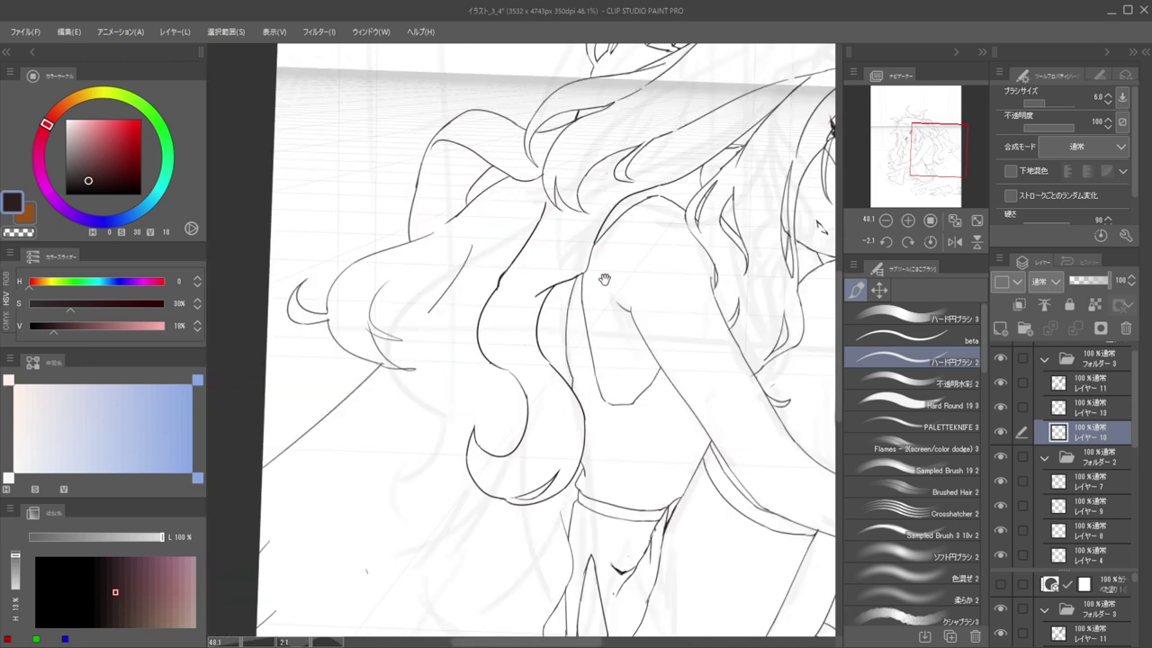
left_click_drag(604, 278, 703, 285)
key("e")
left_click_drag(496, 315, 497, 338)
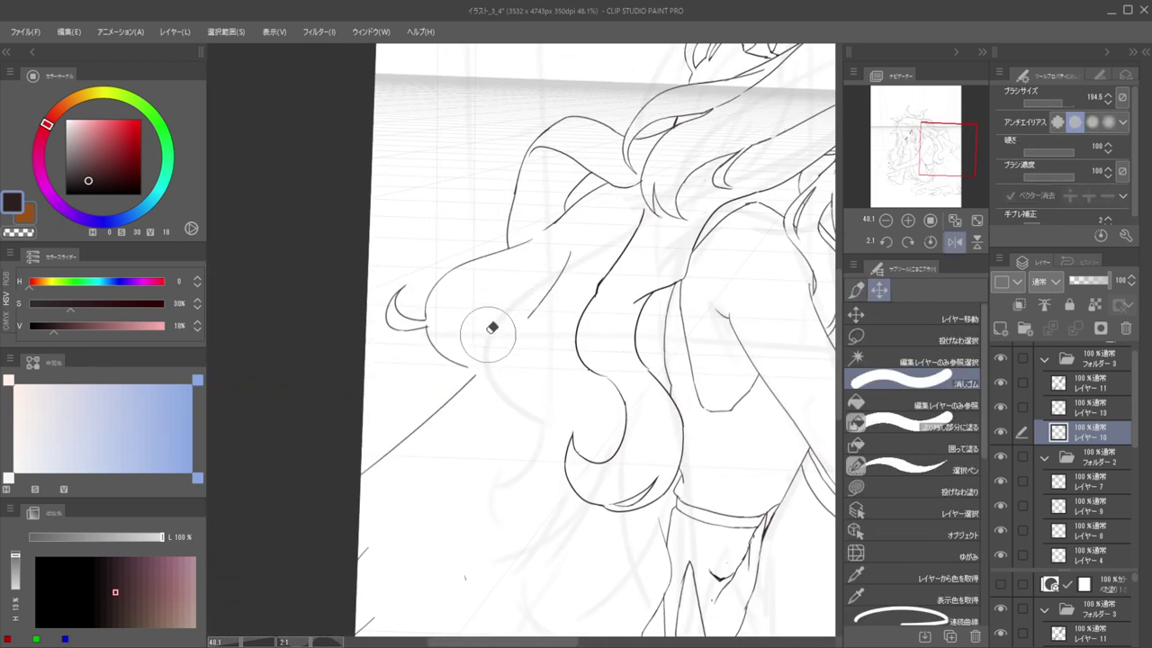
key("b")
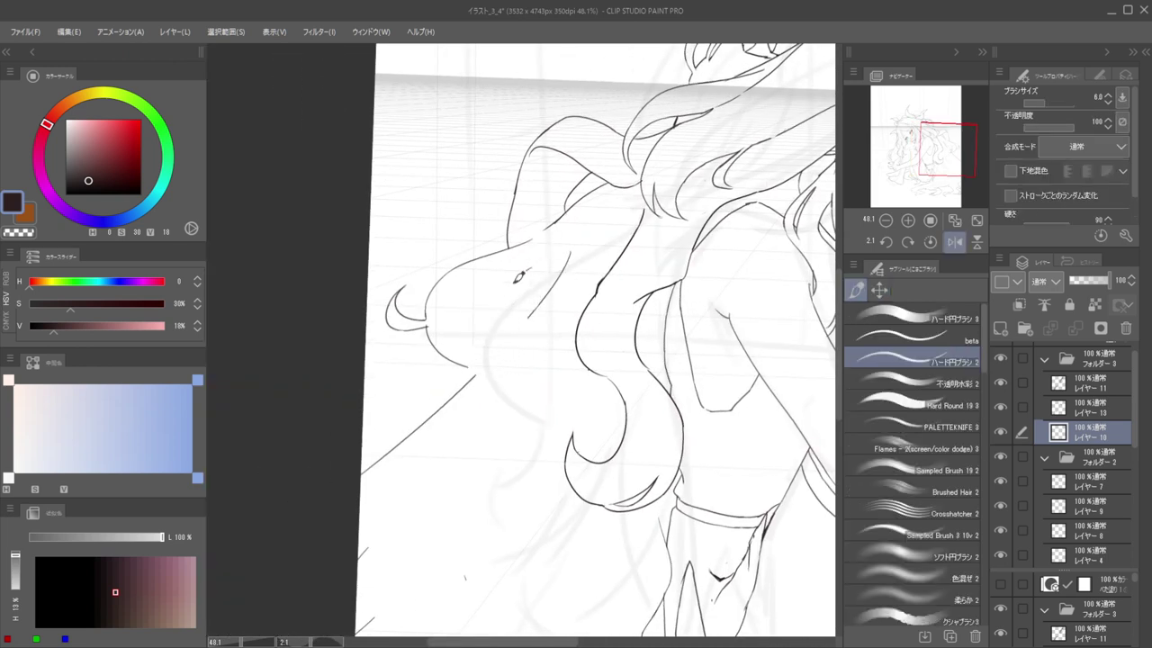
key("ctrl+z")
left_click_drag(526, 271, 490, 329)
key("h")
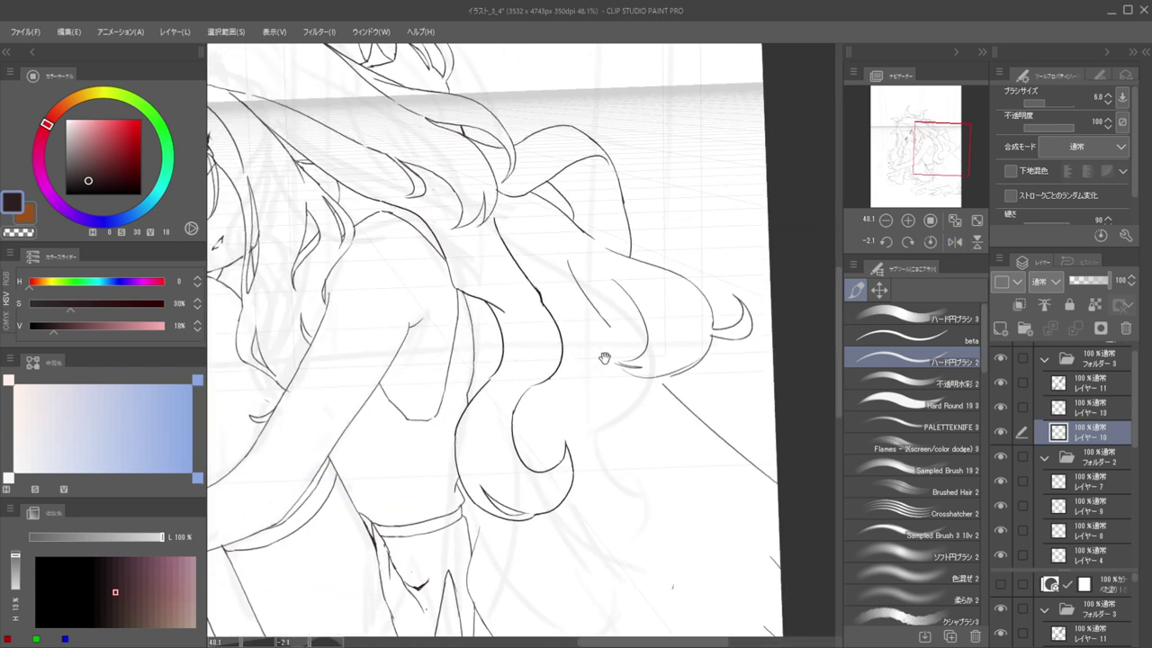
key("ctrl+z")
key("ctrl+z")
key("ctrl+z")
Draw a strand down-left across the hair and redraw its lower-left segment longer
key("e")
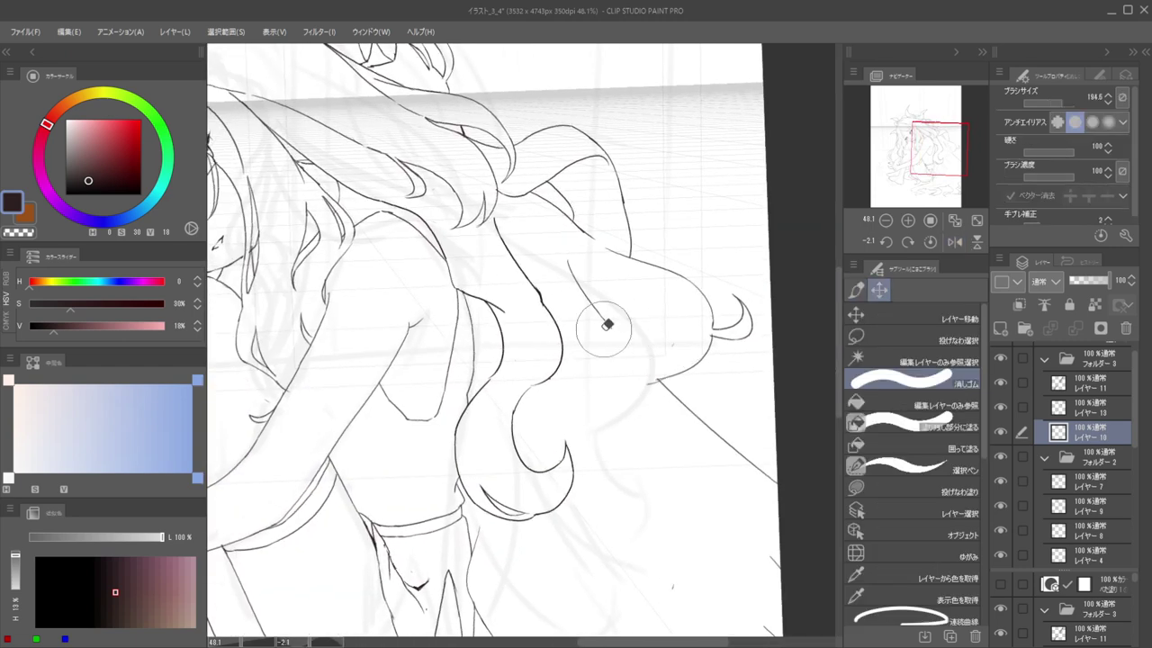
key("h")
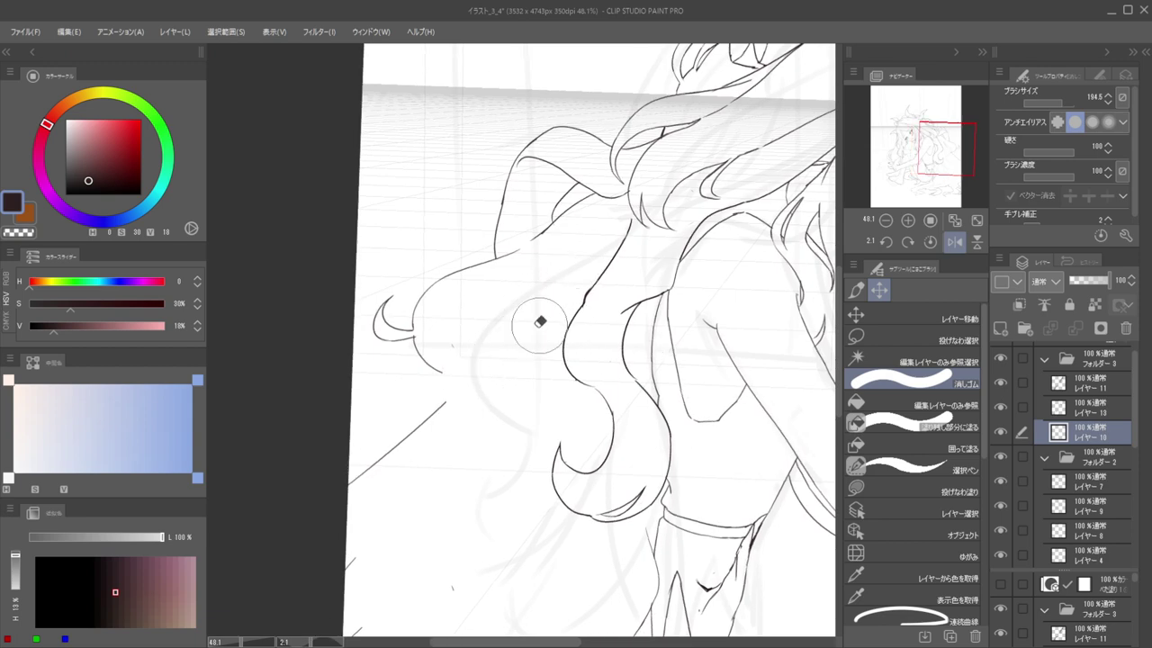
key("b")
mouse_move(577, 232)
left_mouse_down()
mouse_move(505, 306)
mouse_move(549, 259)
mouse_move(547, 279)
mouse_move(491, 322)
mouse_move(452, 381)
left_mouse_up()
key("ctrl+z")
Try extending the lower-left strands further, then undo those strokes
key("ctrl+z")
left_click_drag(505, 318, 427, 399)
left_click(456, 331)
key("ctrl+z")
mouse_move(532, 344)
left_mouse_down()
mouse_move(588, 293)
mouse_move(410, 481)
left_mouse_up()
key("ctrl+z")
key("ctrl+z")
mouse_move(493, 387)
left_mouse_down()
mouse_move(420, 468)
mouse_move(394, 478)
left_mouse_up()
left_click(408, 391)
left_click_drag(461, 390, 559, 370)
key("ctrl+z")
key("ctrl+z")
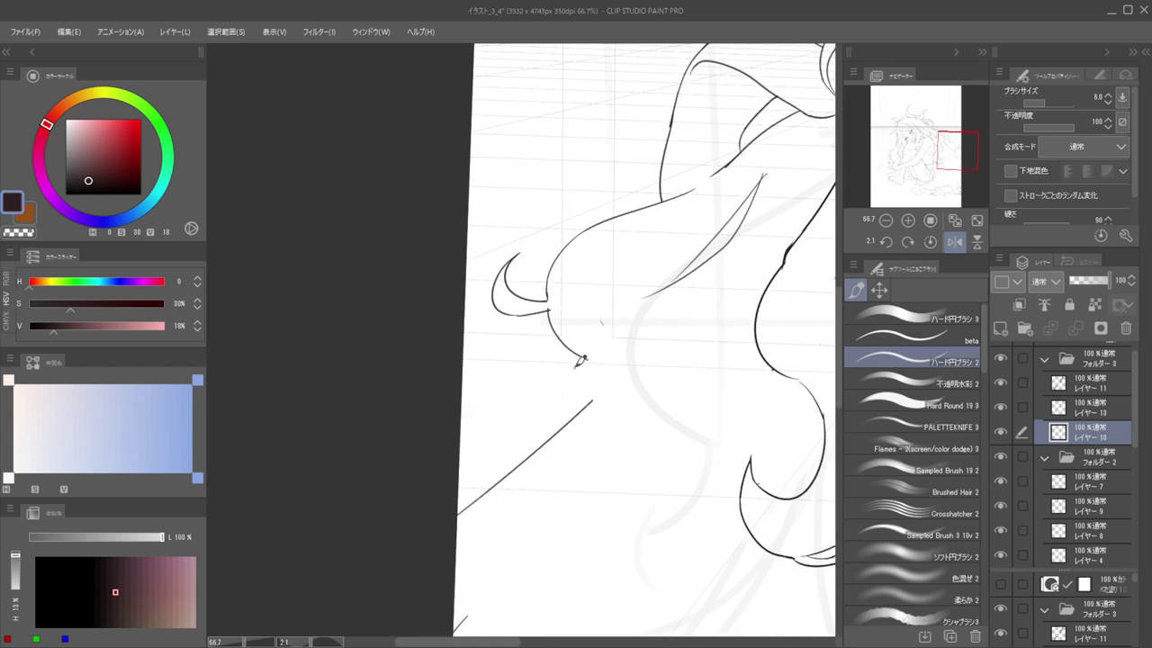
Draw a thin diagonal hair stroke and trim the overshooting line ends below it
left_click_drag(655, 293, 537, 414)
key("ctrl+z")
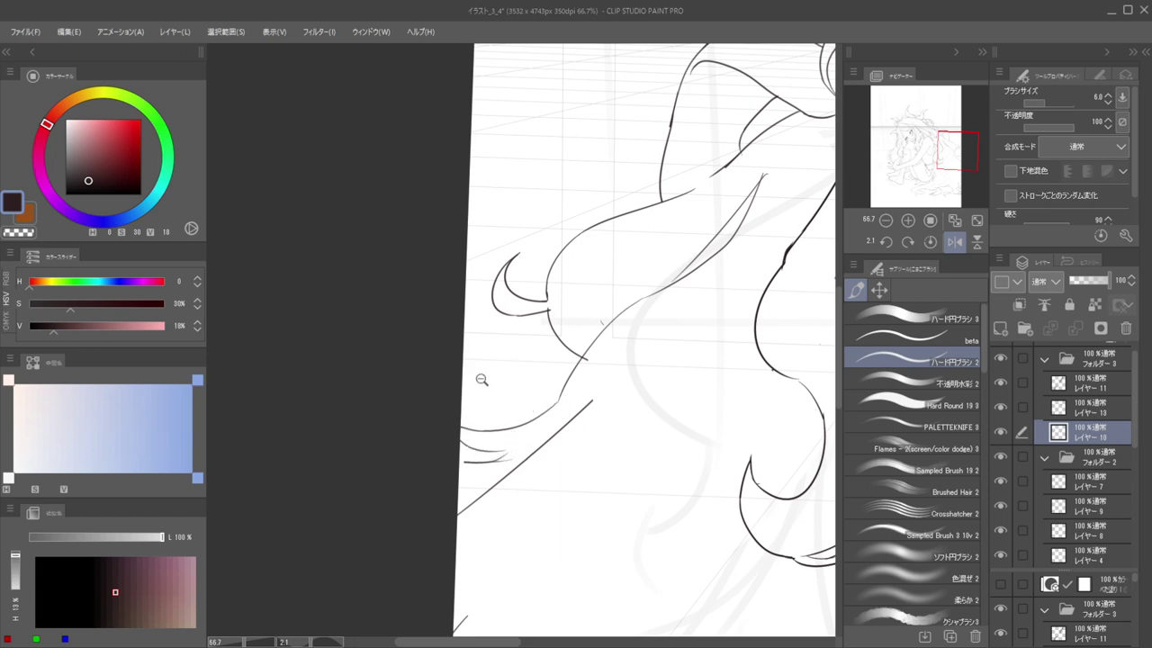
left_click_drag(481, 380, 454, 380)
key("h")
left_click_drag(542, 400, 598, 404)
key("e")
left_click_drag(585, 363, 619, 441)
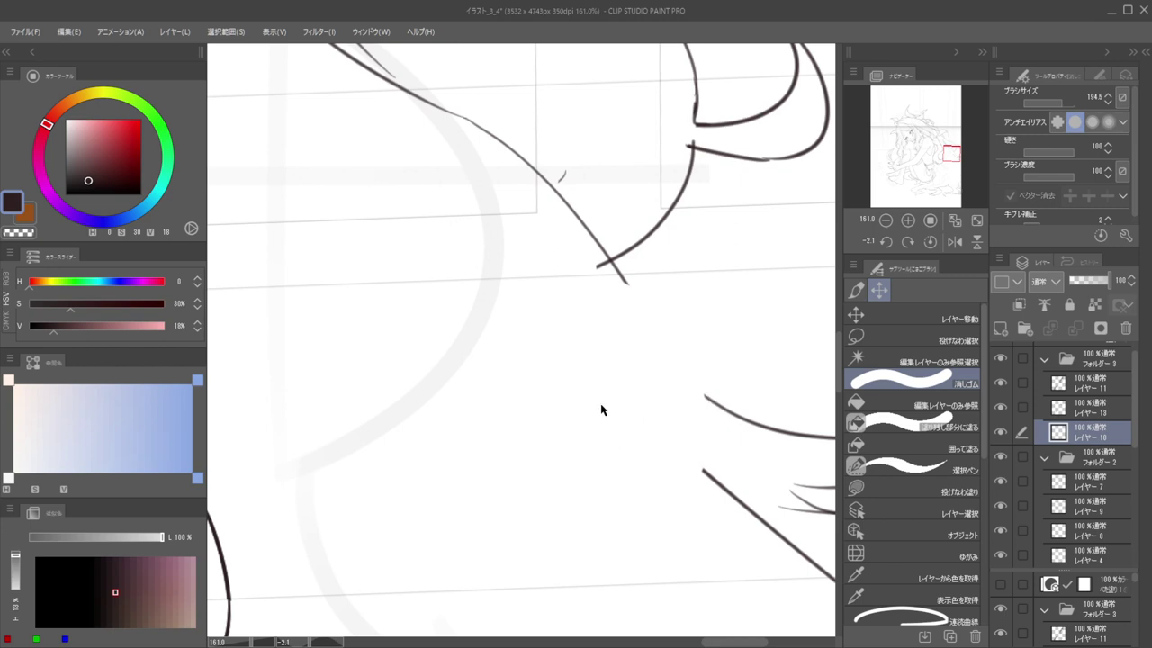
With a smaller eraser, remove the straight line's upper part and short lines near the left page edge
key("ctrl+z")
key("h")
left_click_drag(545, 370, 710, 325)
left_click_drag(636, 337, 613, 330)
mouse_move(652, 328)
left_mouse_down()
mouse_move(581, 420)
mouse_move(516, 440)
left_mouse_up()
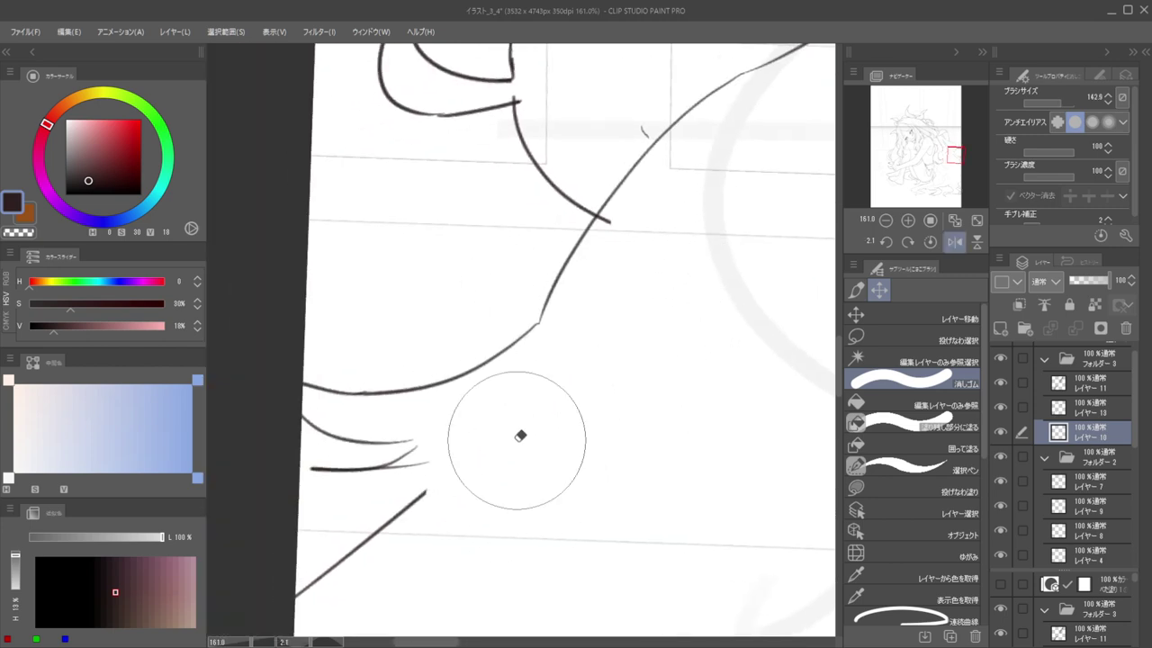
left_click_drag(576, 418, 538, 416)
left_click_drag(580, 398, 655, 324)
mouse_move(608, 363)
left_mouse_down()
mouse_move(530, 374)
mouse_move(494, 292)
left_mouse_up()
Ink a long rightward curve and a thickened downward curve in the hair curls
left_click_drag(591, 312, 626, 336)
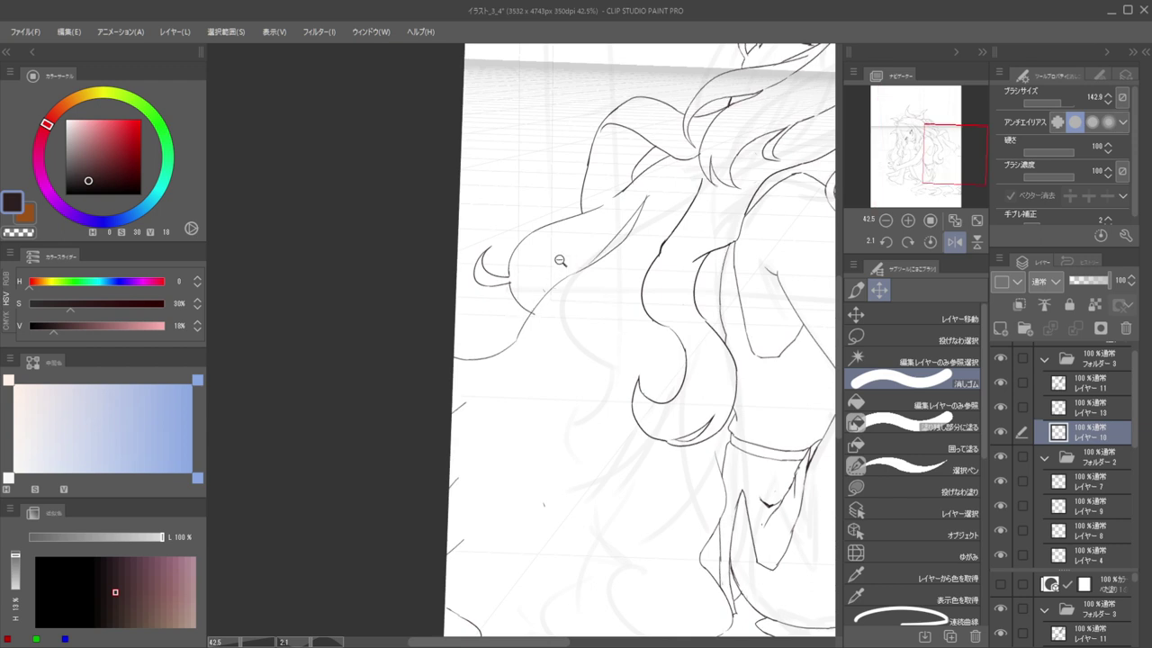
scroll(559, 260, "up", 5)
key("b")
mouse_move(643, 196)
left_mouse_down()
mouse_move(594, 237)
mouse_move(576, 277)
left_mouse_up()
key("ctrl+z")
left_click_drag(596, 227, 708, 191)
left_click_drag(603, 223, 577, 277)
Erase the sketched curve and the overshooting line ends near the curl, undoing an accidental dot
key("e")
mouse_move(608, 229)
left_mouse_down()
mouse_move(590, 267)
mouse_move(630, 254)
mouse_move(658, 220)
mouse_move(617, 229)
mouse_move(558, 310)
mouse_move(521, 322)
mouse_move(535, 355)
mouse_move(648, 290)
mouse_move(668, 291)
mouse_move(705, 256)
mouse_move(651, 202)
left_mouse_up()
key("b")
key("e")
key("b")
scroll(673, 241, "down", 6)
scroll(683, 235, "up", 7)
left_click(624, 250)
key("ctrl+z")
key("e")
mouse_move(614, 272)
left_mouse_down()
mouse_move(682, 294)
mouse_move(618, 259)
mouse_move(685, 227)
left_mouse_up()
key("b")
Shrink the eraser to a small size and return to the ハード円ブラシ 2 pen
key("e")
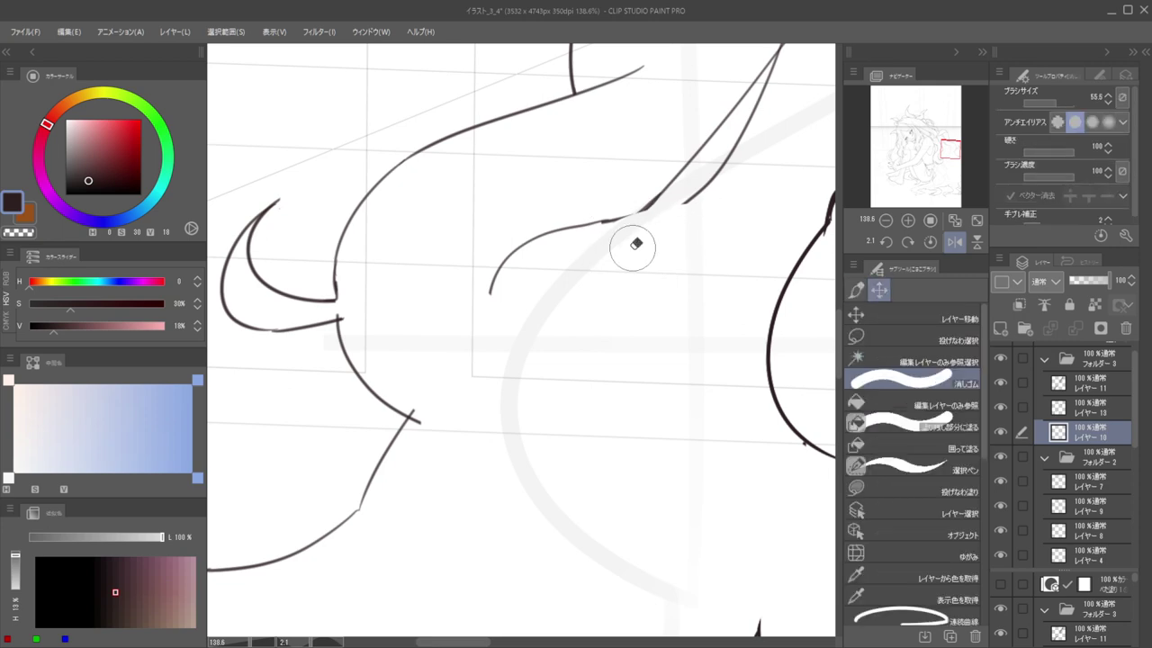
key("p")
key("e")
key("p")
key("e")
left_click_drag(660, 222, 678, 216)
key("p")
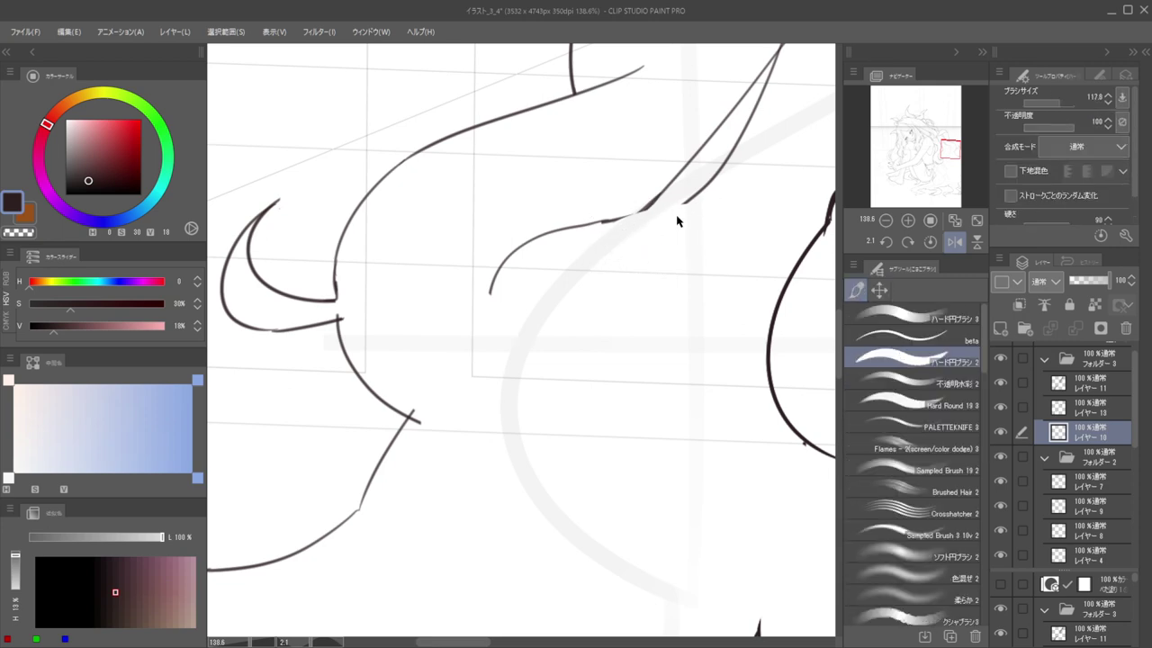
key("e")
key("b")
Close the pointed lock's lower edge with one long stroke after several undone trials
left_click_drag(692, 199, 633, 221)
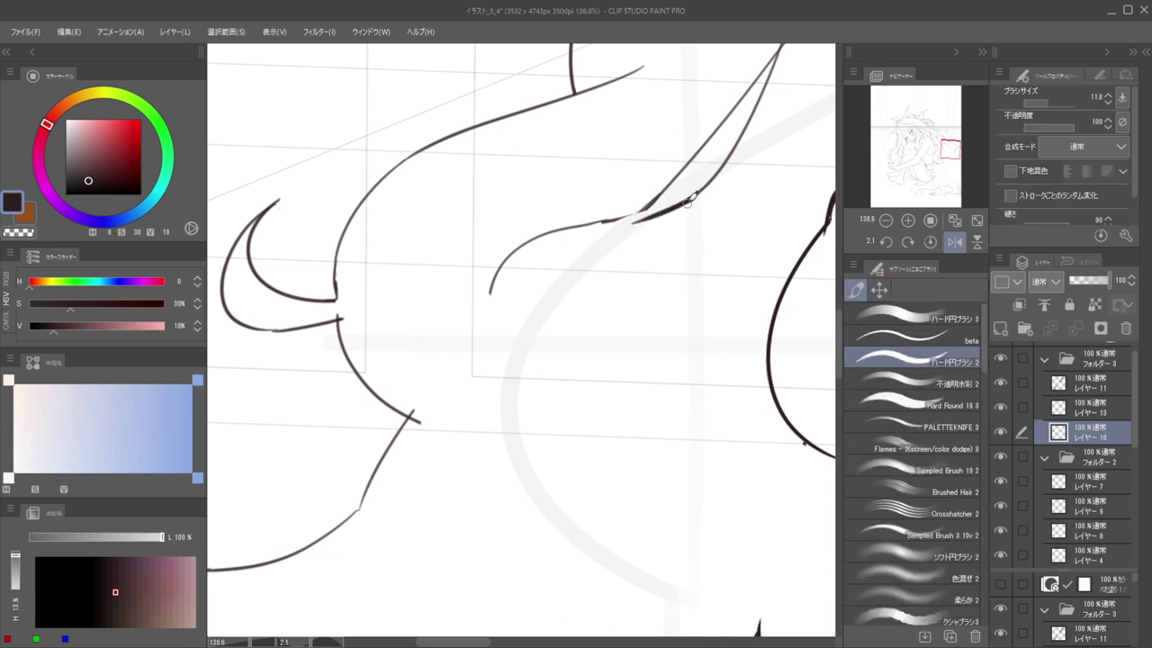
key("ctrl+z")
key("ctrl+z")
left_click_drag(692, 201, 595, 224)
key("ctrl+z")
left_click_drag(697, 199, 590, 220)
key("ctrl+z")
mouse_move(691, 202)
left_mouse_down()
mouse_move(501, 253)
mouse_move(544, 275)
mouse_move(585, 247)
mouse_move(547, 278)
left_mouse_up()
Extend the line from the pointed lock down-left into the curl
key("e")
key("]")
key("p")
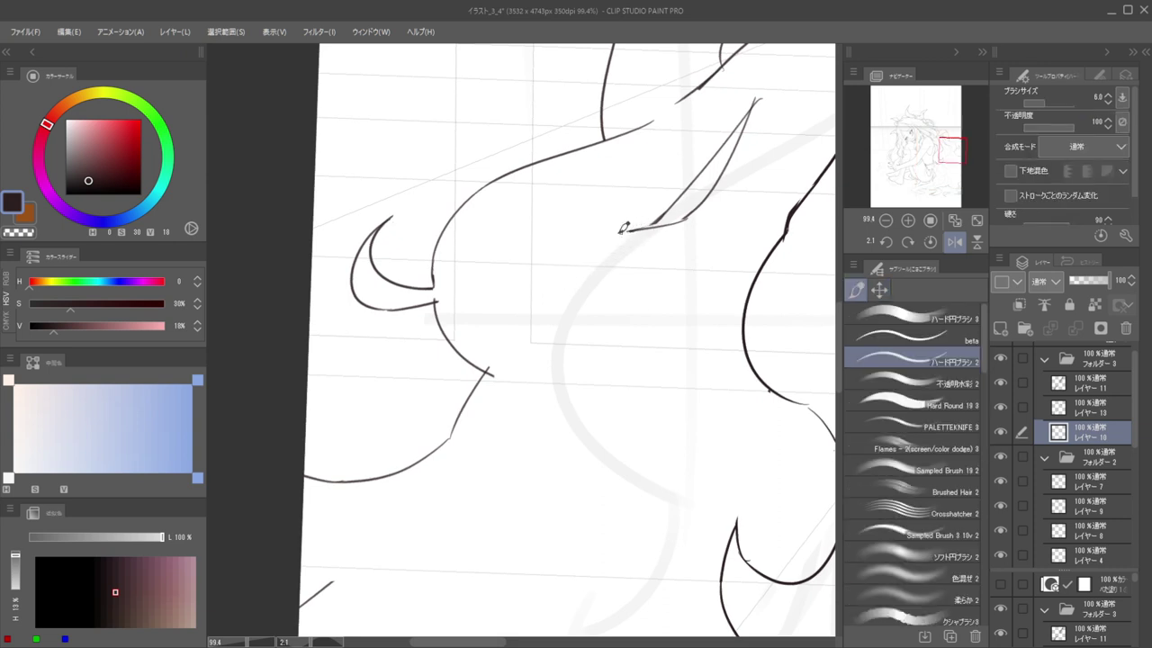
mouse_move(628, 231)
left_mouse_down()
mouse_move(520, 299)
mouse_move(510, 365)
left_mouse_up()
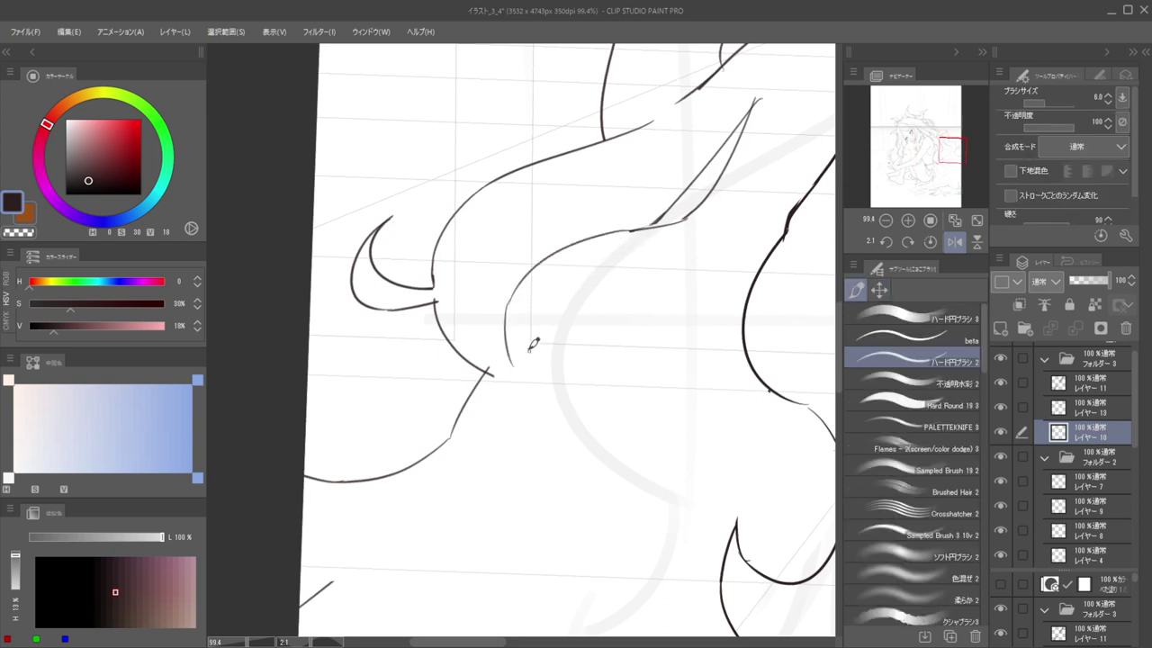
left_click_drag(473, 296, 451, 291)
mouse_move(451, 290)
left_mouse_down()
mouse_move(509, 327)
mouse_move(498, 341)
mouse_move(543, 404)
mouse_move(571, 373)
left_mouse_up()
Erase the inner line's lower end and the short curved stroke
key("e")
key("p")
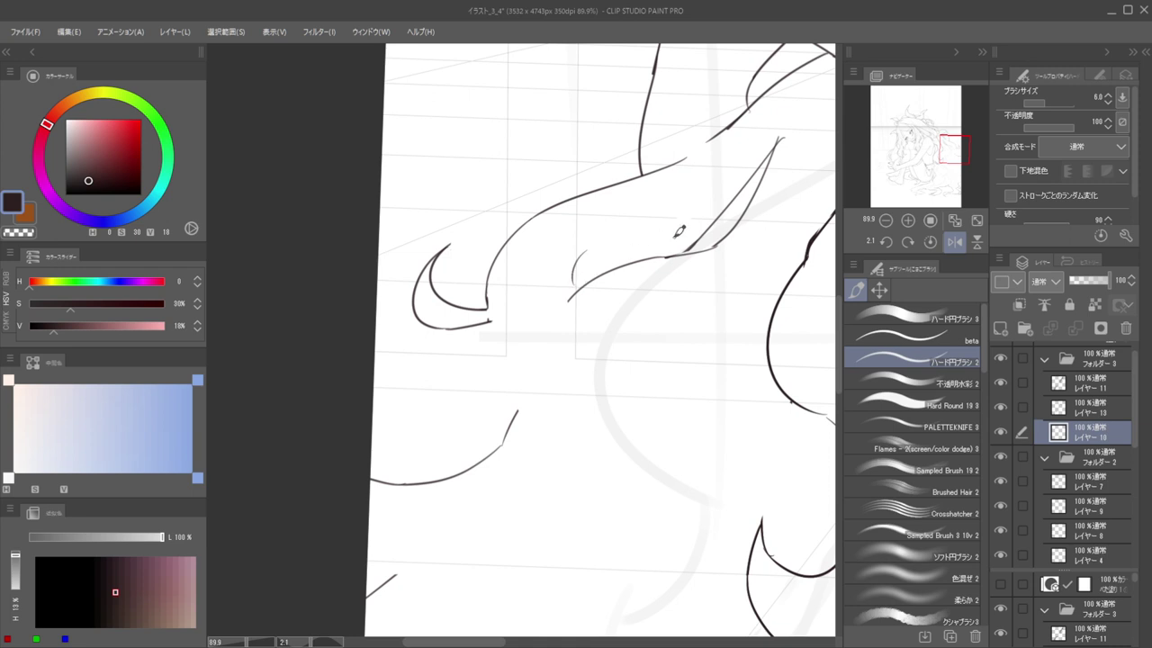
key("e")
left_click_drag(698, 233, 688, 235)
left_click_drag(581, 257, 572, 270)
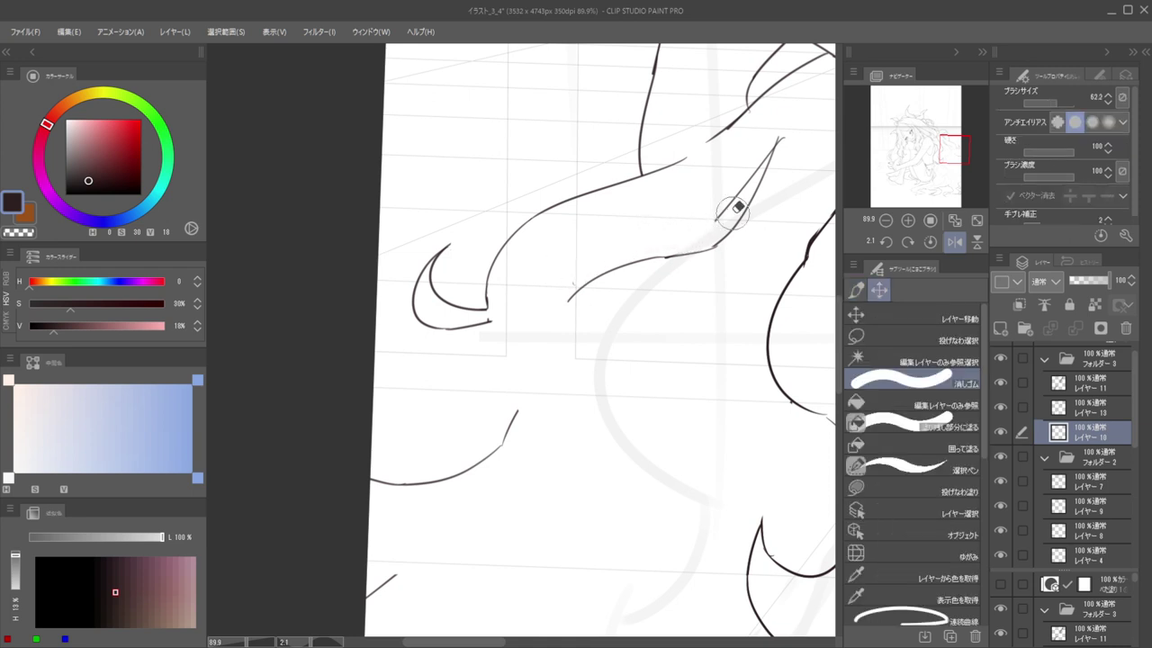
key("p")
Redraw the stroke along the lock's inner edge, undoing the trial extensions
left_click_drag(725, 212, 652, 252)
key("ctrl+z")
left_click_drag(721, 213, 636, 255)
left_click_drag(566, 274, 581, 279)
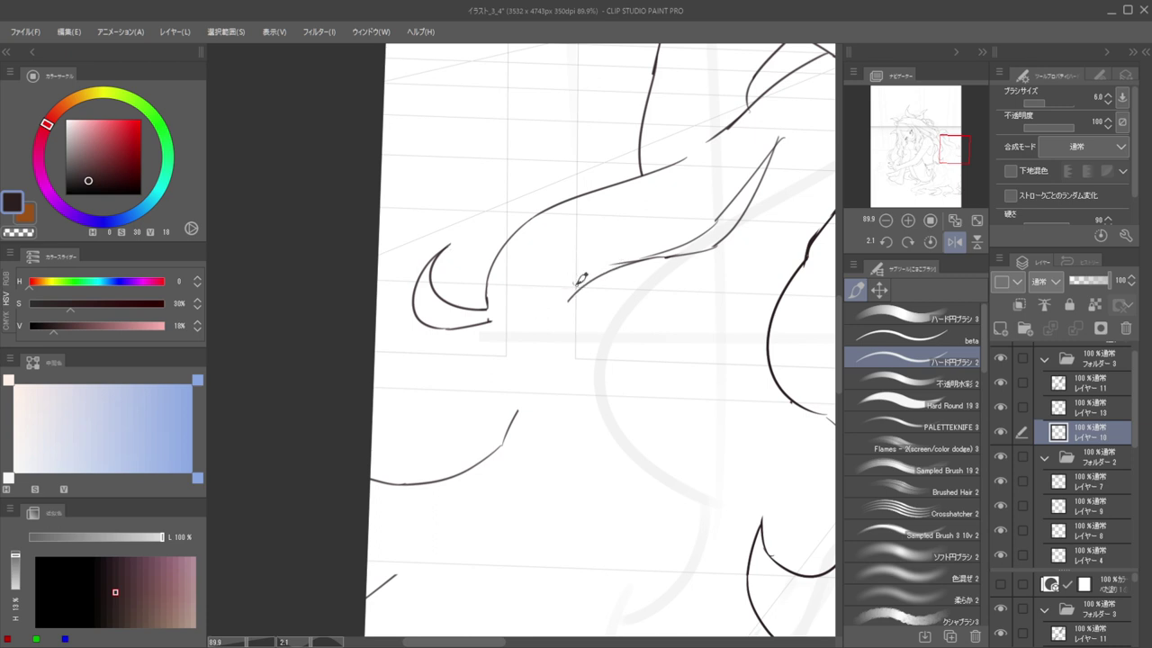
key("ctrl+z")
key("ctrl+z")
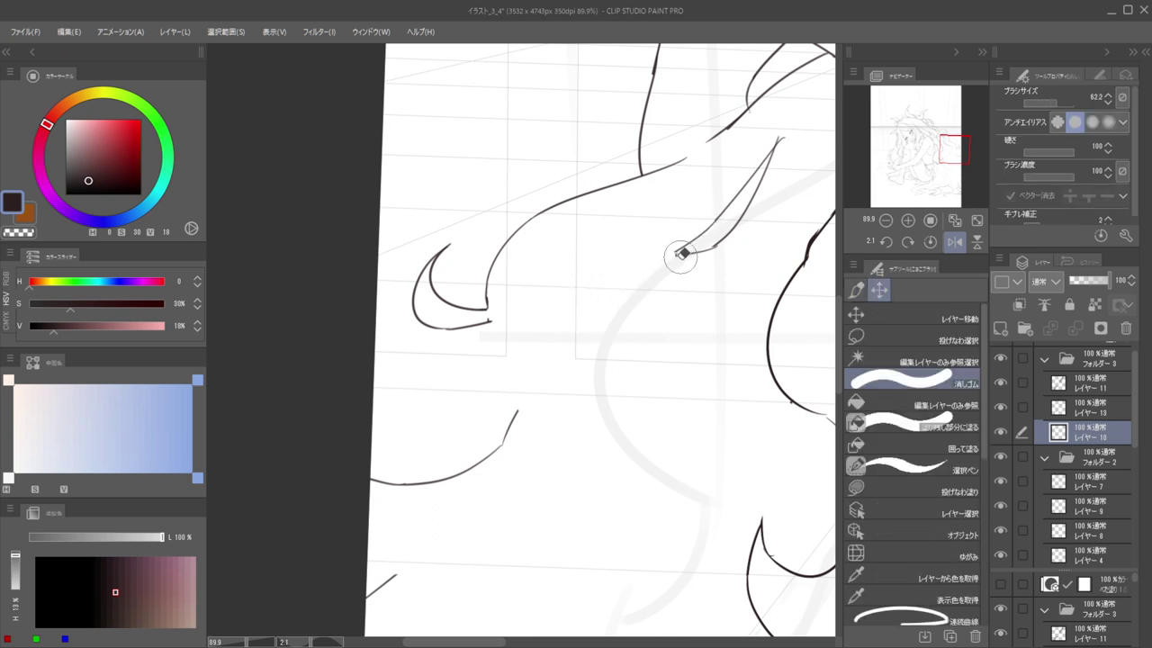
key("ctrl+z")
Try flatter and thin inner strand strokes and a curved strand, checking in mirrored view
left_click_drag(674, 255, 589, 274)
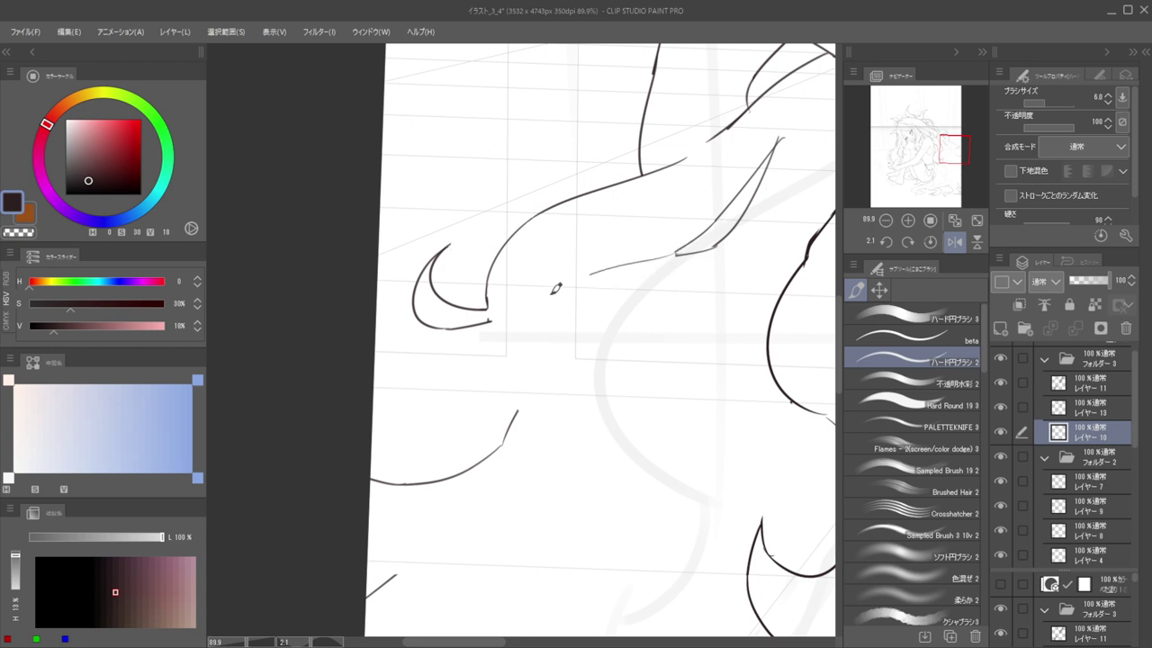
key("ctrl+z")
mouse_move(676, 253)
left_mouse_down()
mouse_move(609, 282)
mouse_move(630, 363)
left_mouse_up()
key("ctrl+z")
left_click_drag(492, 322, 576, 388)
key("h")
mouse_move(552, 339)
left_mouse_down()
mouse_move(725, 342)
mouse_move(605, 388)
left_mouse_up()
key("ctrl+z")
key("ctrl+z")
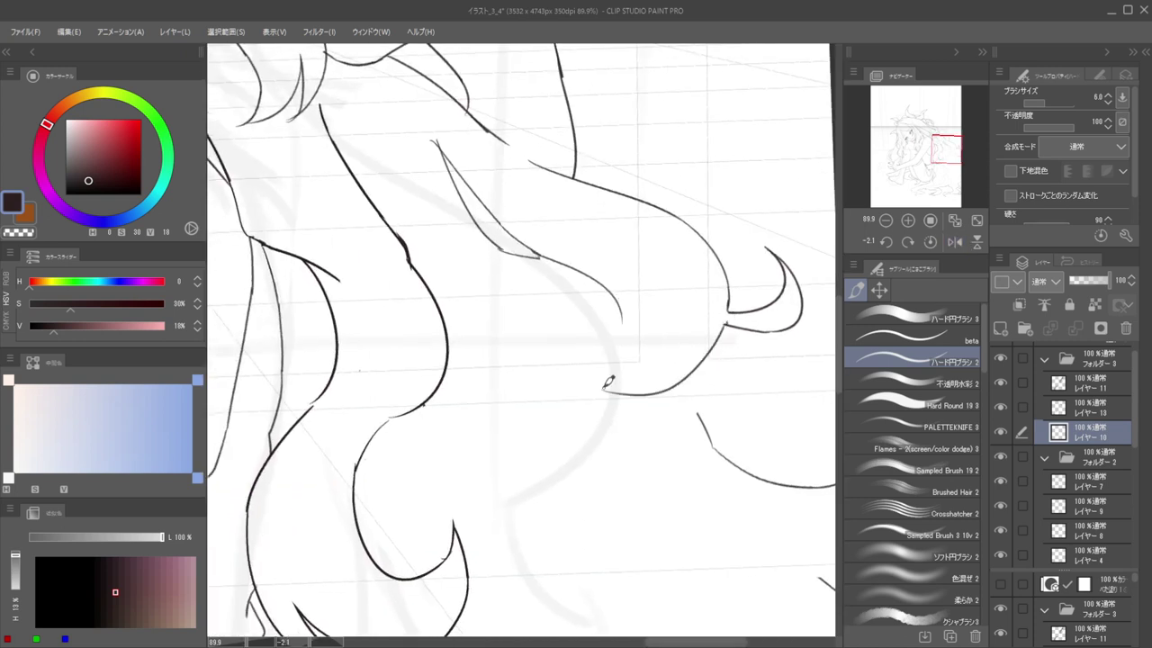
left_click_drag(658, 341, 603, 382)
Redraw the inner tuft stroke down into the curl several times, then erase the tuft strokes
key("ctrl+shift+h")
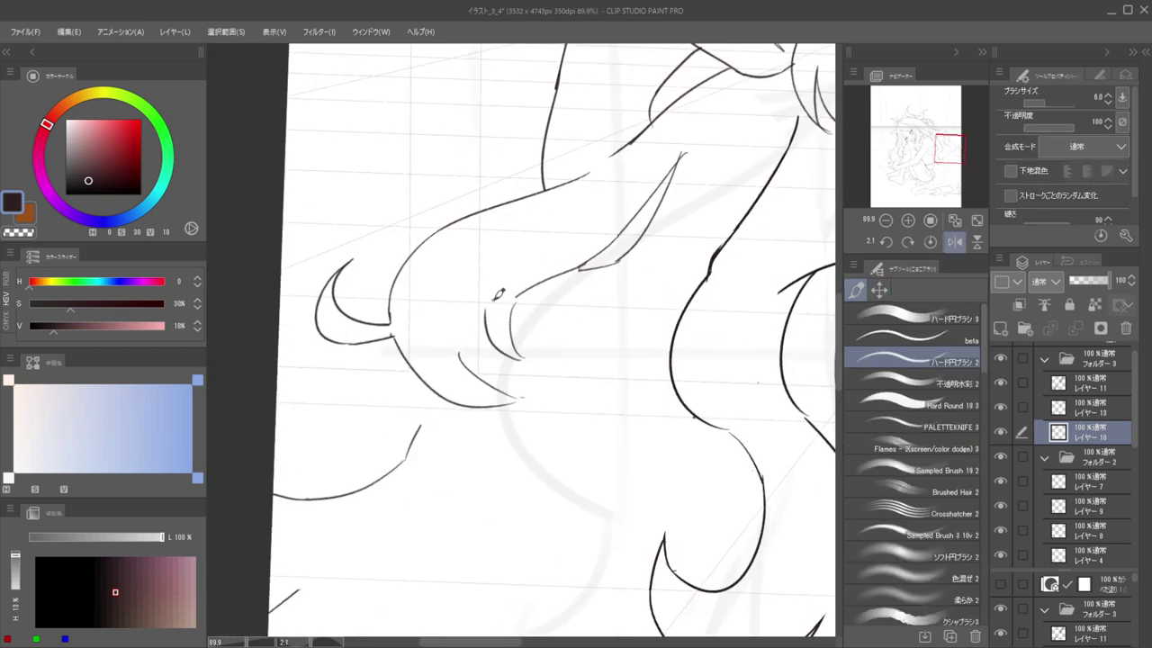
key("ctrl+z")
left_click_drag(484, 310, 494, 381)
key("ctrl+z")
left_click_drag(484, 310, 506, 409)
key("ctrl+z")
left_click_drag(486, 334, 522, 396)
key("ctrl+z")
left_click_drag(484, 310, 521, 397)
key("e")
mouse_move(458, 351)
left_mouse_down()
mouse_move(506, 396)
mouse_move(479, 338)
mouse_move(482, 311)
left_mouse_up()
Check the curl in mirrored view and remove the stroke's downward tail
key("h")
mouse_move(545, 332)
left_mouse_down()
mouse_move(631, 328)
mouse_move(596, 370)
left_mouse_up()
scroll(623, 313, "up", 5)
scroll(600, 315, "down", 7)
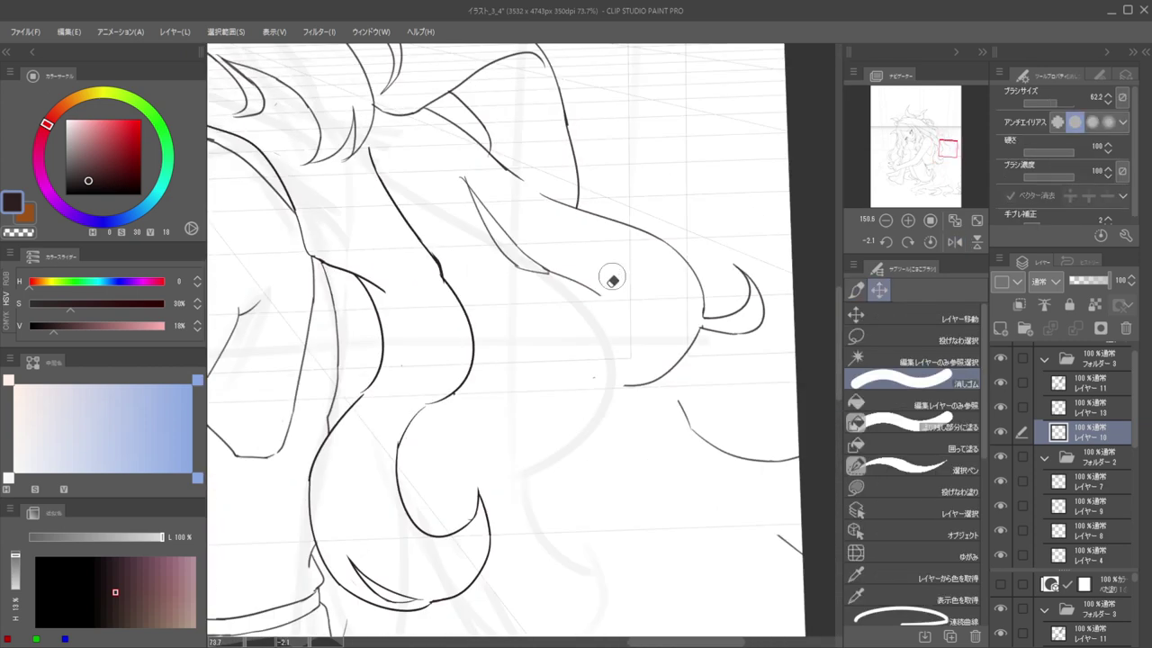
key("p")
key("ctrl+z")
scroll(565, 290, "down", 5)
key("h")
mouse_move(570, 334)
left_mouse_down()
mouse_move(639, 341)
mouse_move(474, 369)
mouse_move(544, 234)
left_mouse_up()
scroll(504, 372, "up", 8)
key("e")
key("p")
Draw a stroke from the line end down into the curl and restore the unmirrored view
key("ctrl+z")
mouse_move(607, 213)
left_mouse_down()
mouse_move(546, 234)
mouse_move(514, 275)
mouse_move(499, 364)
left_mouse_up()
key("ctrl+z")
key("ctrl+z")
mouse_move(550, 232)
left_mouse_down()
mouse_move(478, 314)
mouse_move(495, 406)
left_mouse_up()
key("h")
scroll(576, 334, "down", 7)
scroll(576, 334, "up", 7)
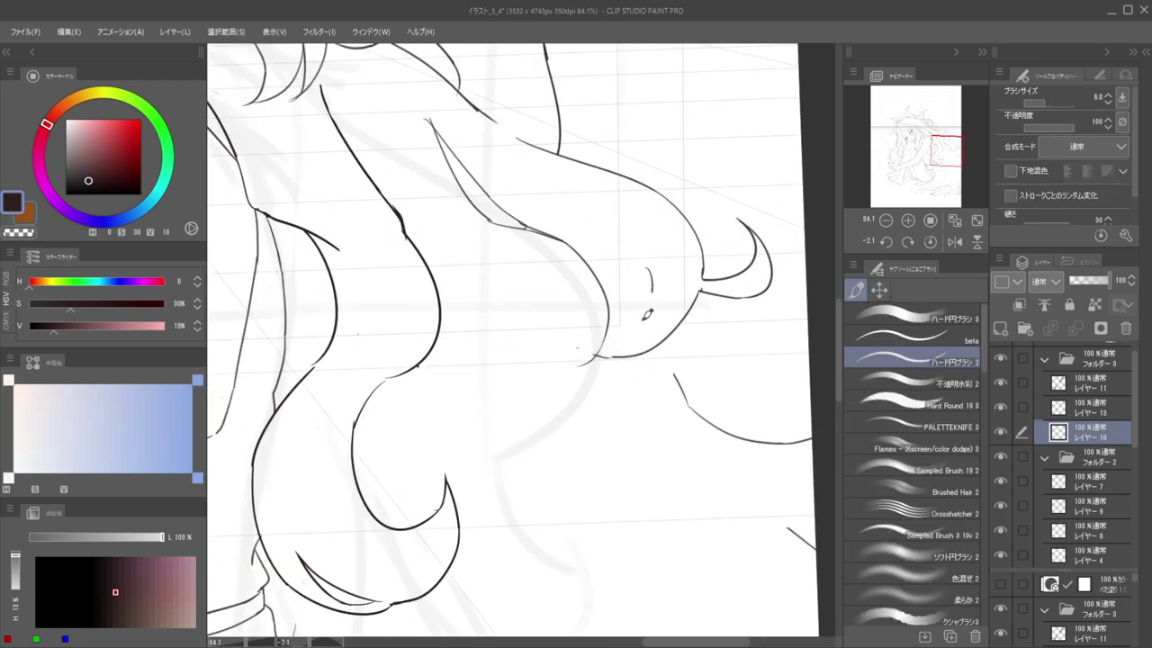
Draw a curve along the hair tip's inner edge and add a short tick, checking it mirrored
left_click_drag(638, 264, 631, 321)
scroll(589, 259, "up", 5)
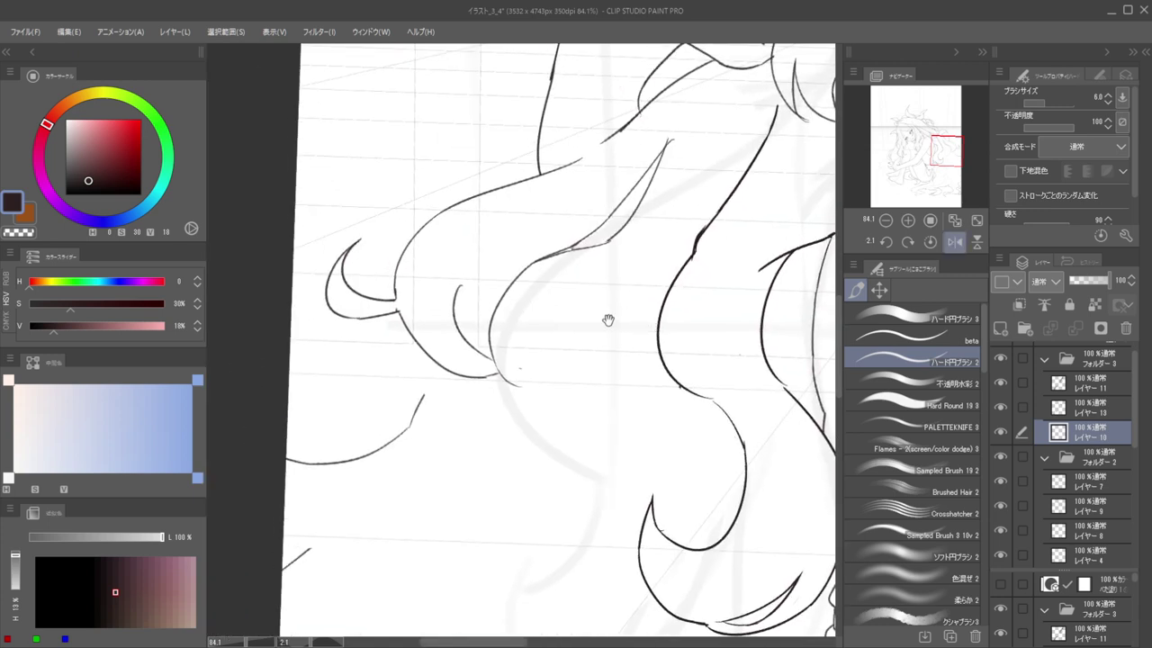
left_click_drag(633, 216, 504, 282)
key("ctrl+z")
mouse_move(624, 226)
left_mouse_down()
mouse_move(531, 354)
mouse_move(485, 293)
mouse_move(495, 326)
left_mouse_up()
scroll(490, 286, "down", 12)
key("h")
mouse_move(565, 294)
left_mouse_down()
mouse_move(618, 312)
mouse_move(618, 275)
left_mouse_up()
key("h")
mouse_move(491, 324)
left_mouse_down()
mouse_move(514, 331)
mouse_move(579, 314)
left_mouse_up()
scroll(514, 331, "up", 3)
Erase the lower-right arc and stray line beneath the hair tip
key("e")
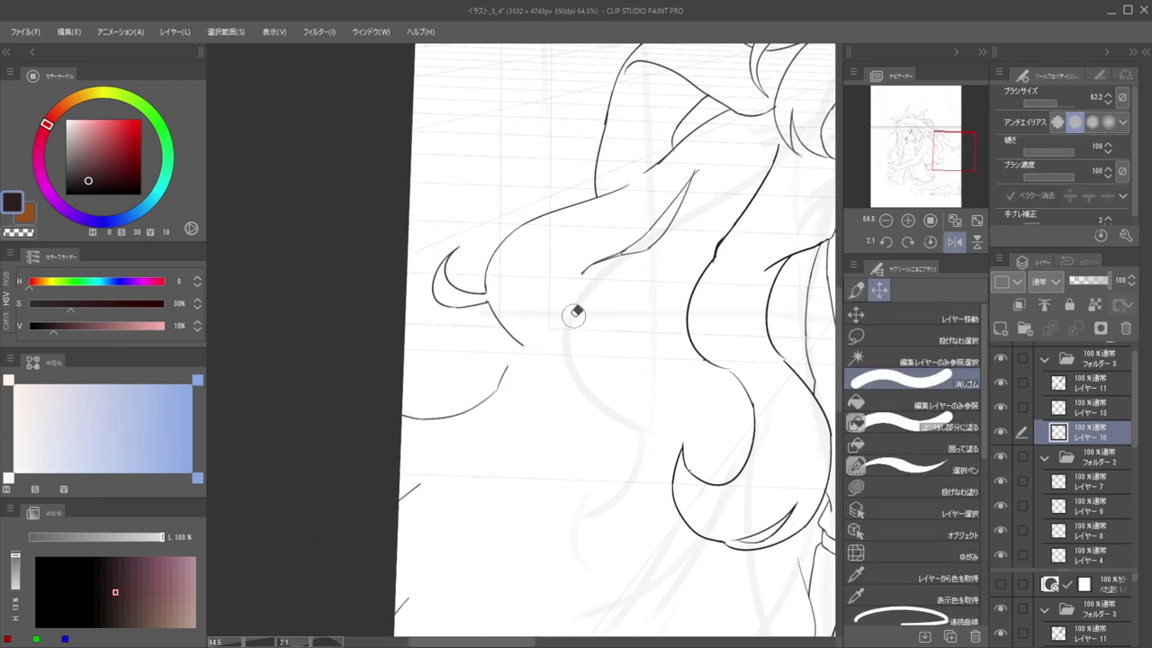
key("p")
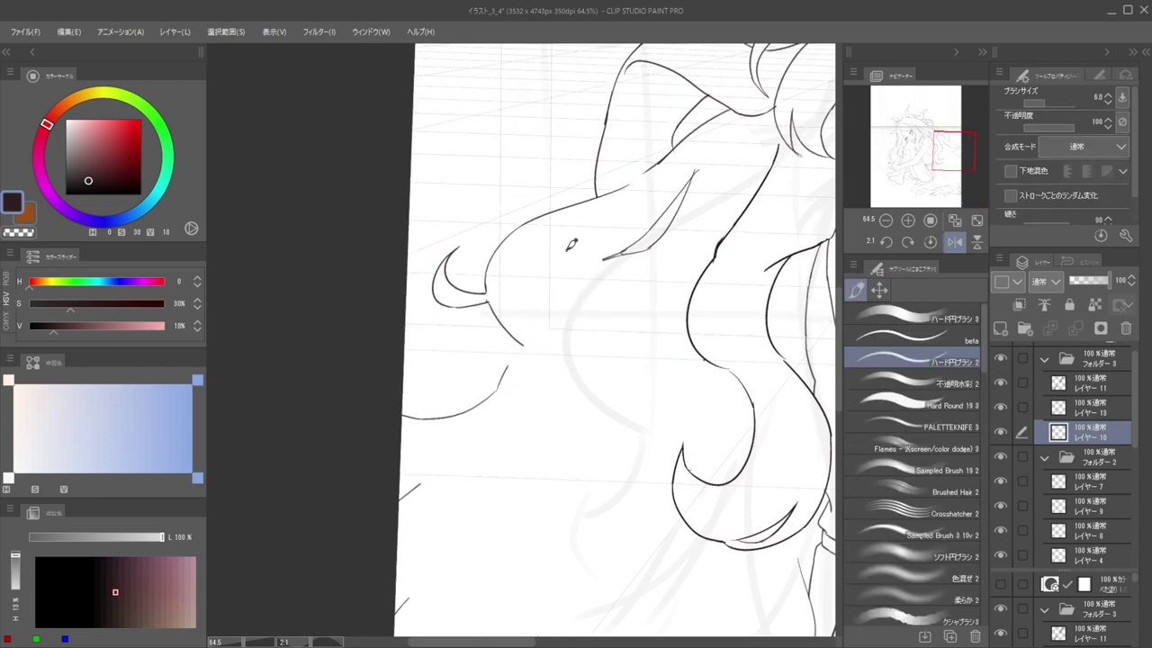
scroll(571, 244, "down", 4)
scroll(558, 260, "up", 5)
key("e")
key("b")
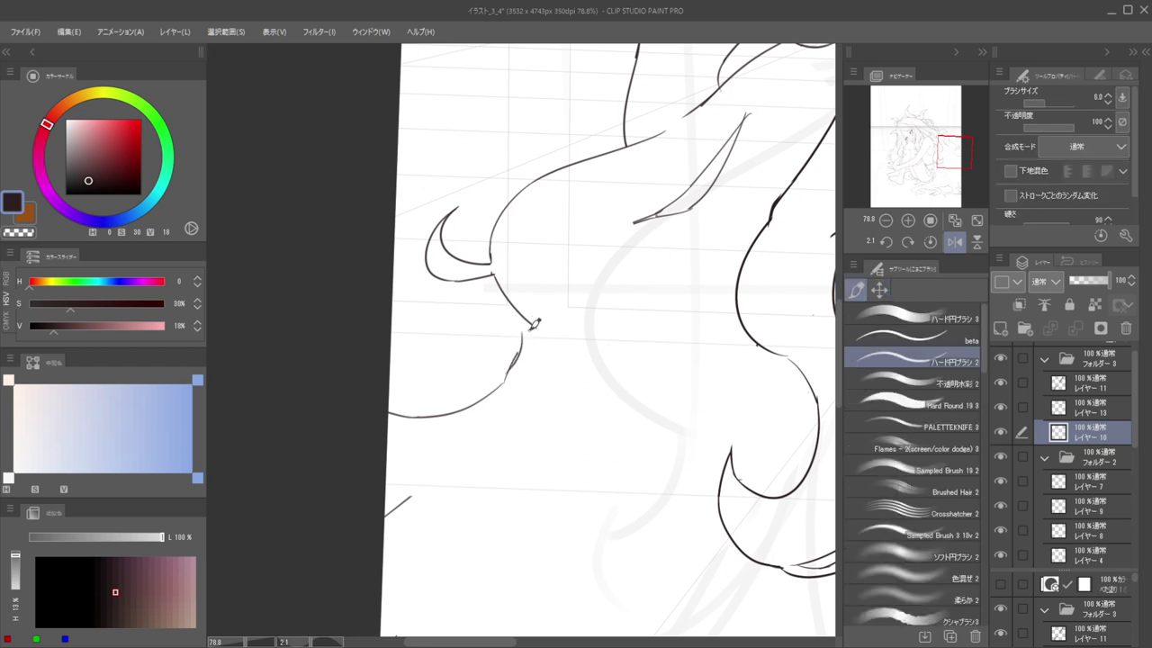
key("e")
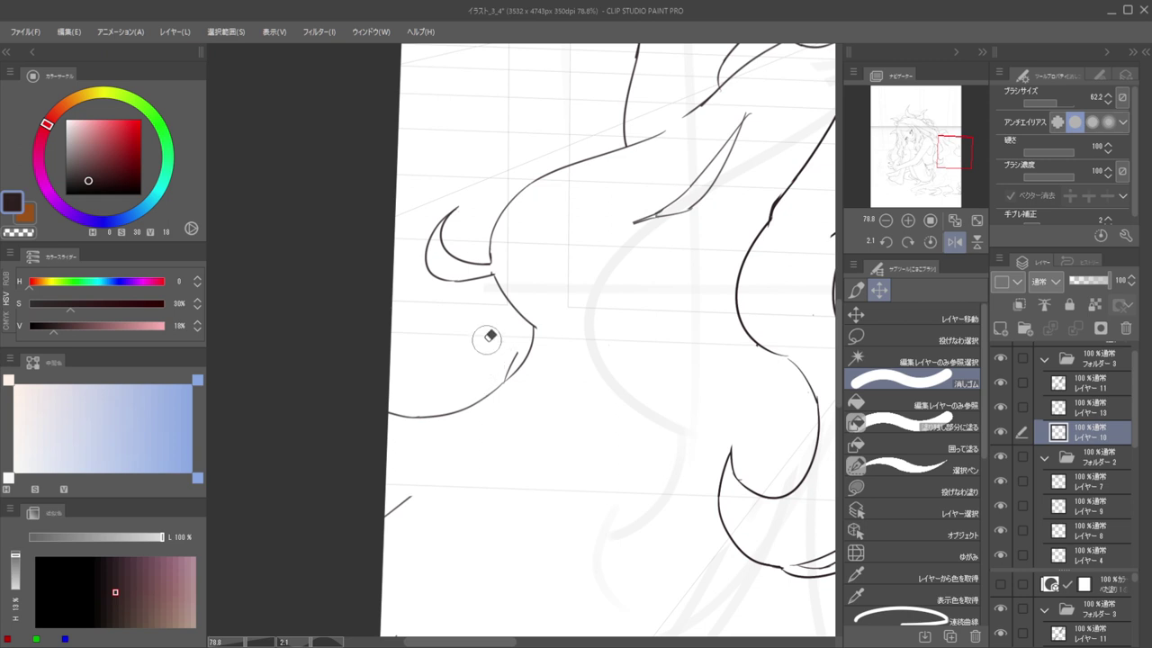
left_click_drag(523, 358, 496, 385)
key("b")
key("e")
key("b")
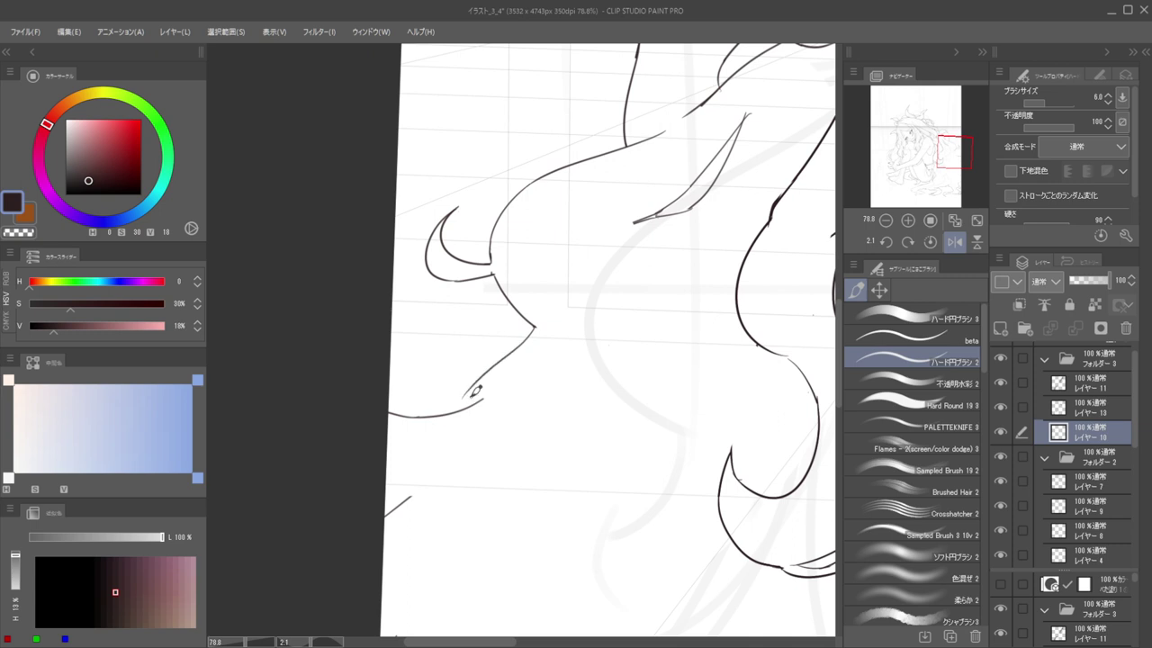
Curve the diagonal line down-left into the horizontal bottom line after several trial strokes
key("ctrl+z")
mouse_move(536, 329)
left_mouse_down()
mouse_move(465, 389)
mouse_move(473, 404)
mouse_move(481, 395)
mouse_move(477, 423)
mouse_move(452, 414)
left_mouse_up()
key("e")
key("b")
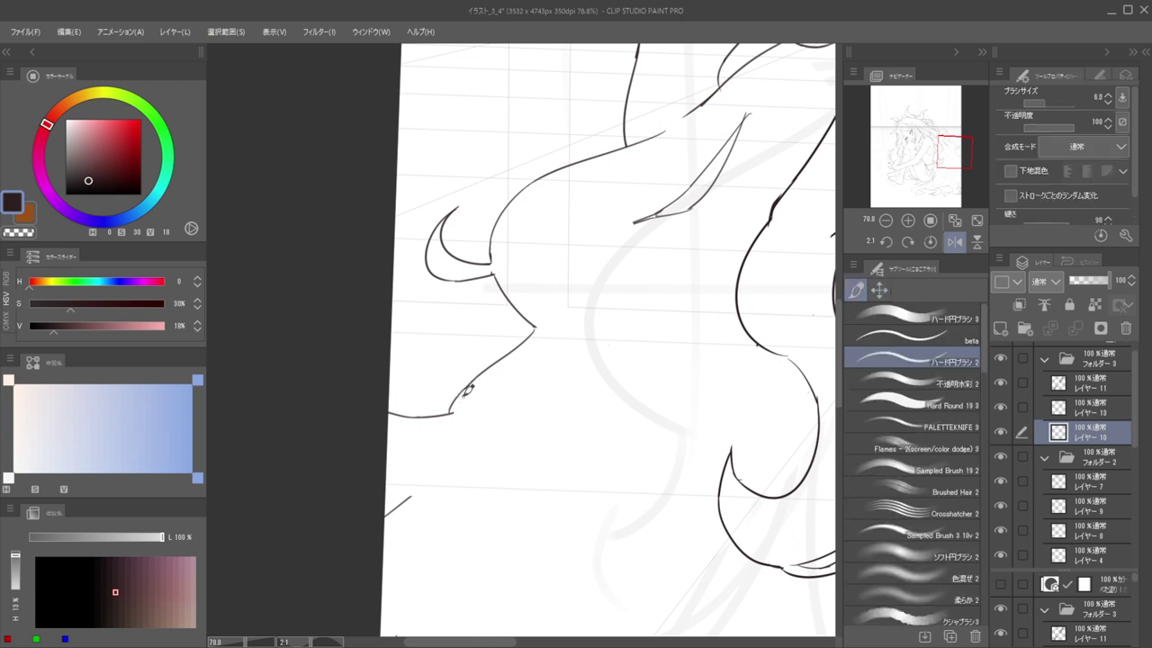
scroll(456, 394, "up", 5)
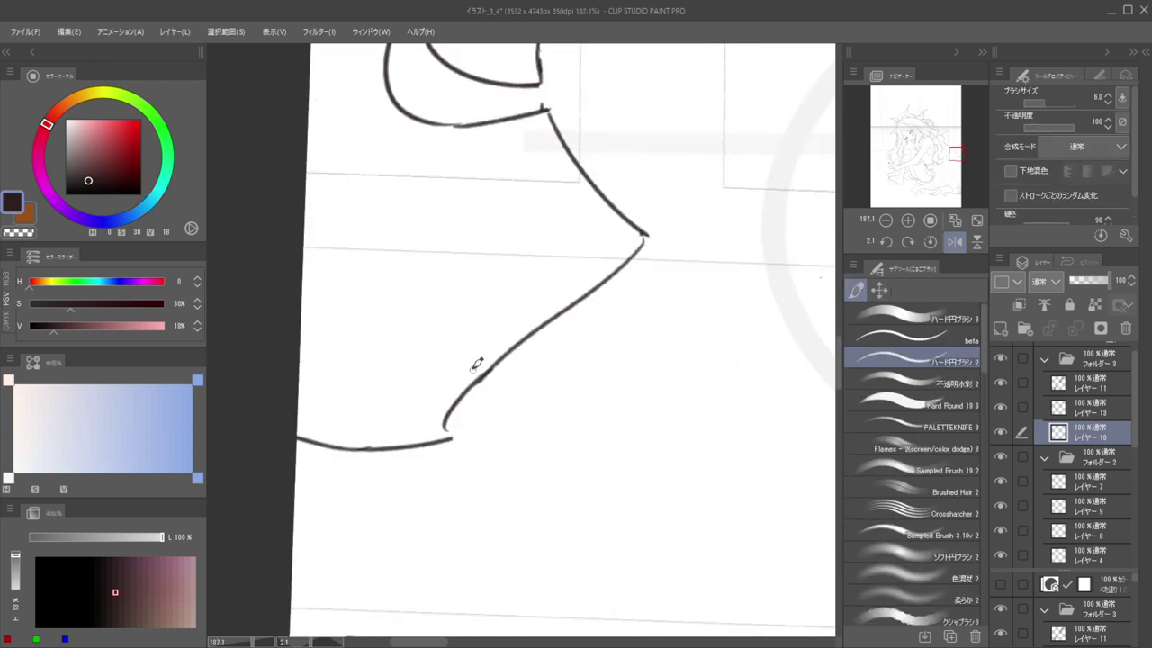
key("e")
left_click_drag(476, 373, 486, 373)
key("b")
mouse_move(544, 322)
left_mouse_down()
mouse_move(438, 406)
mouse_move(455, 402)
left_mouse_up()
key("ctrl+z")
mouse_move(544, 325)
left_mouse_down()
mouse_move(500, 351)
mouse_move(443, 435)
left_mouse_up()
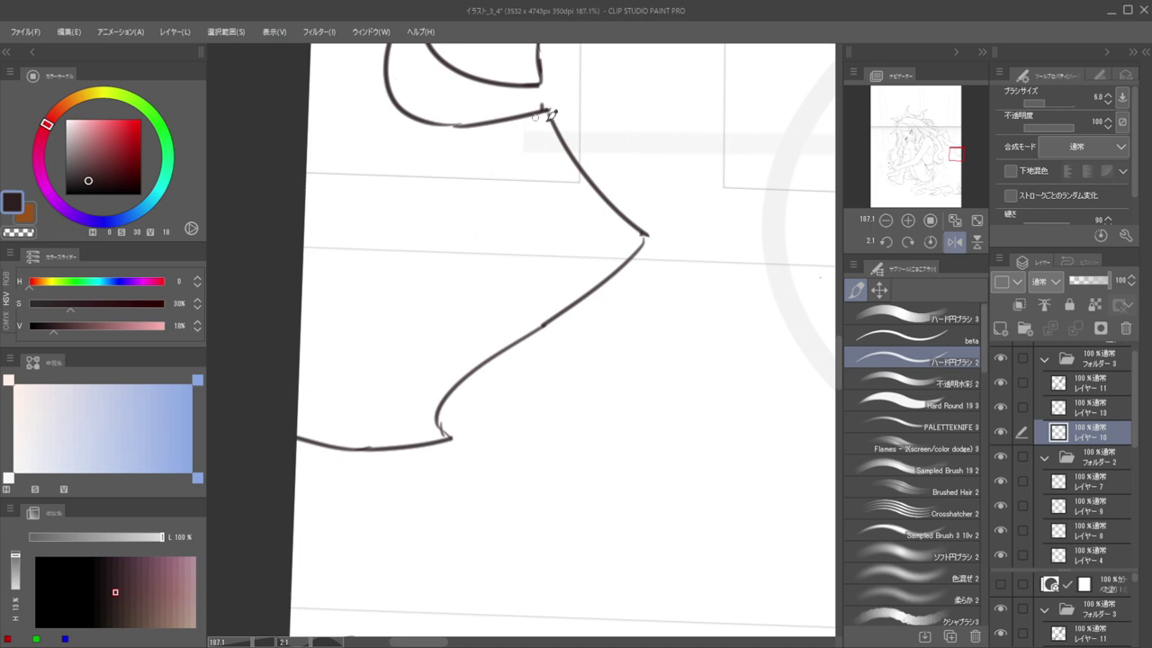
Pick the hair line's layer and try a short hair stroke at the left page edge, undoing it
scroll(611, 261, "down", 10)
scroll(557, 269, "up", 2)
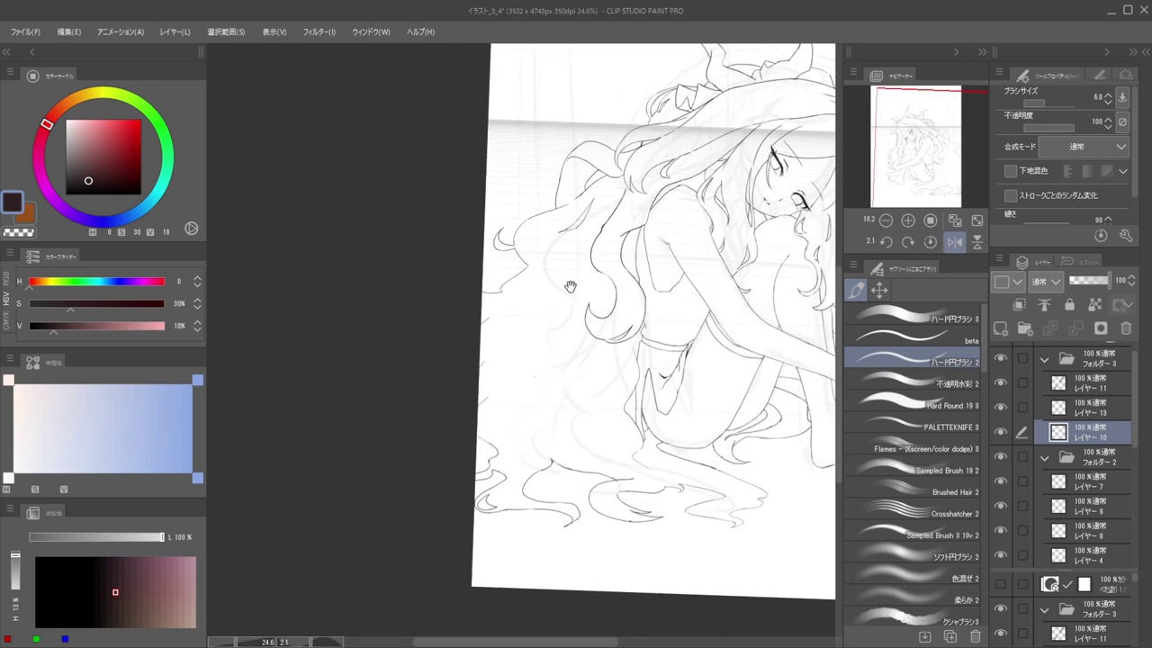
scroll(497, 314, "up", 4)
key("e")
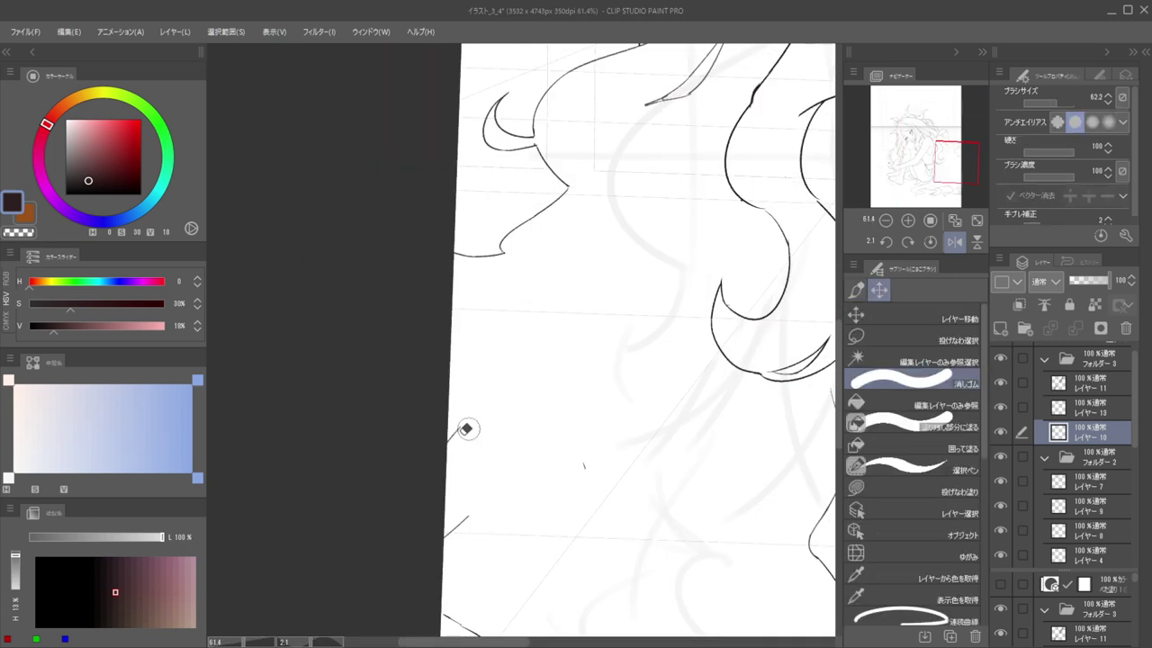
left_click(460, 425, "ctrl+shift")
key("b")
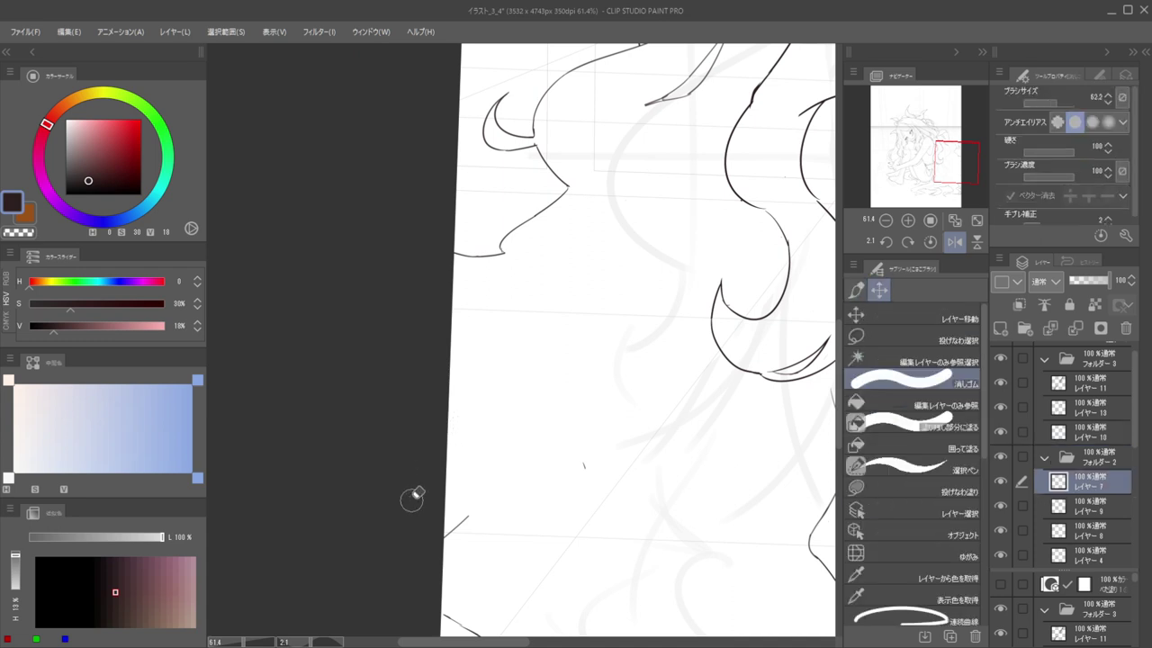
scroll(471, 388, "down", 3)
key("e")
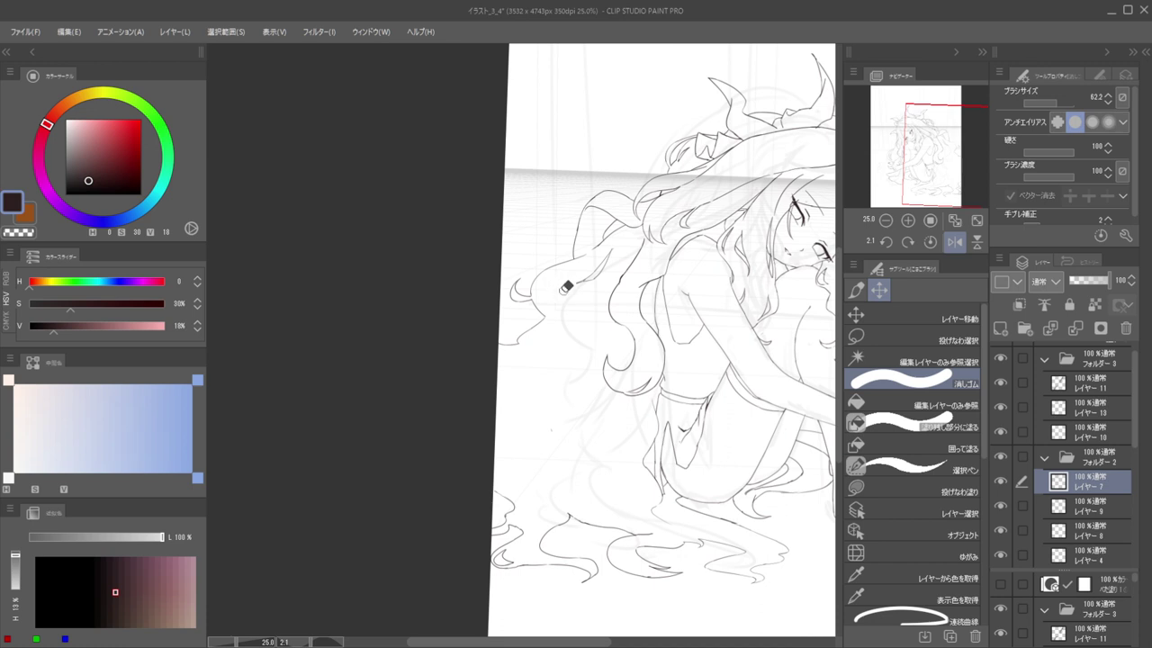
scroll(539, 306, "up", 3)
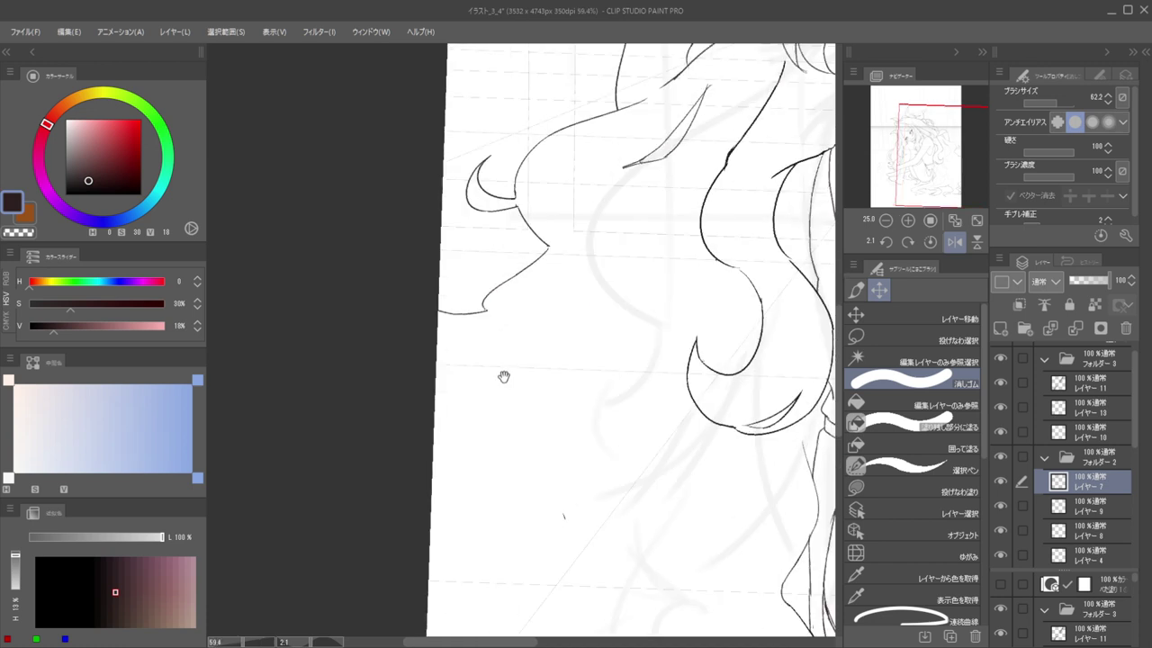
key("p")
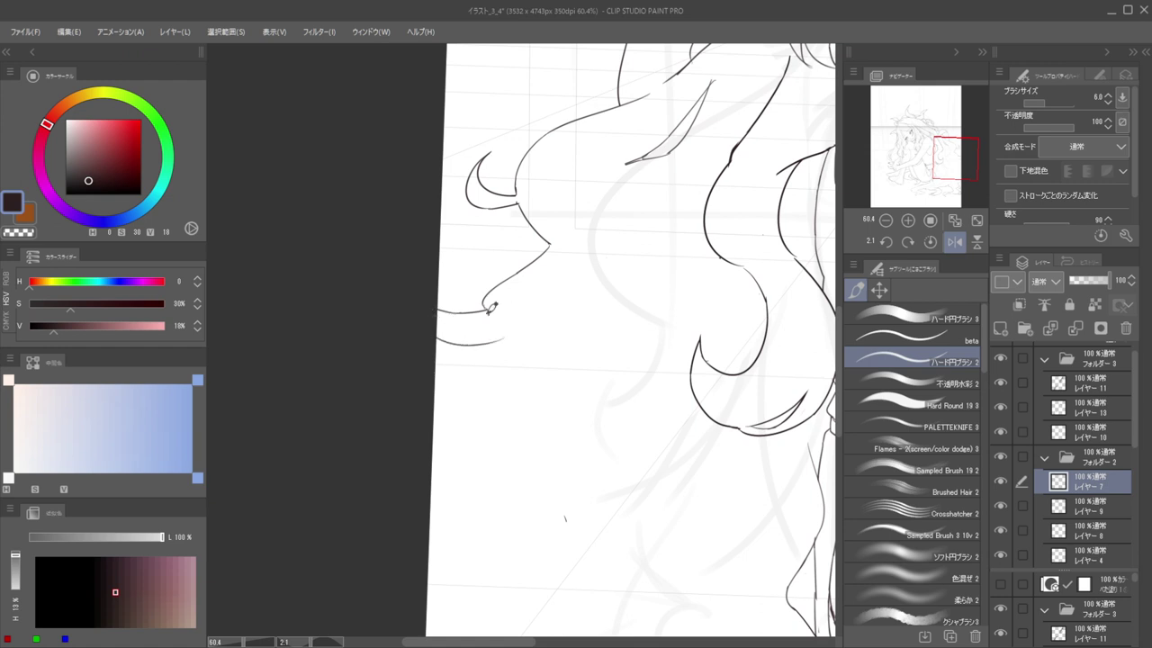
mouse_move(427, 280)
left_mouse_down()
mouse_move(477, 266)
mouse_move(462, 270)
mouse_move(476, 286)
mouse_move(378, 317)
mouse_move(576, 340)
left_mouse_up()
key("ctrl+z")
key("ctrl+z")
Erase the hair curl at the page edge and the tail line at the lower left
key("e")
left_click_drag(499, 269, 523, 269)
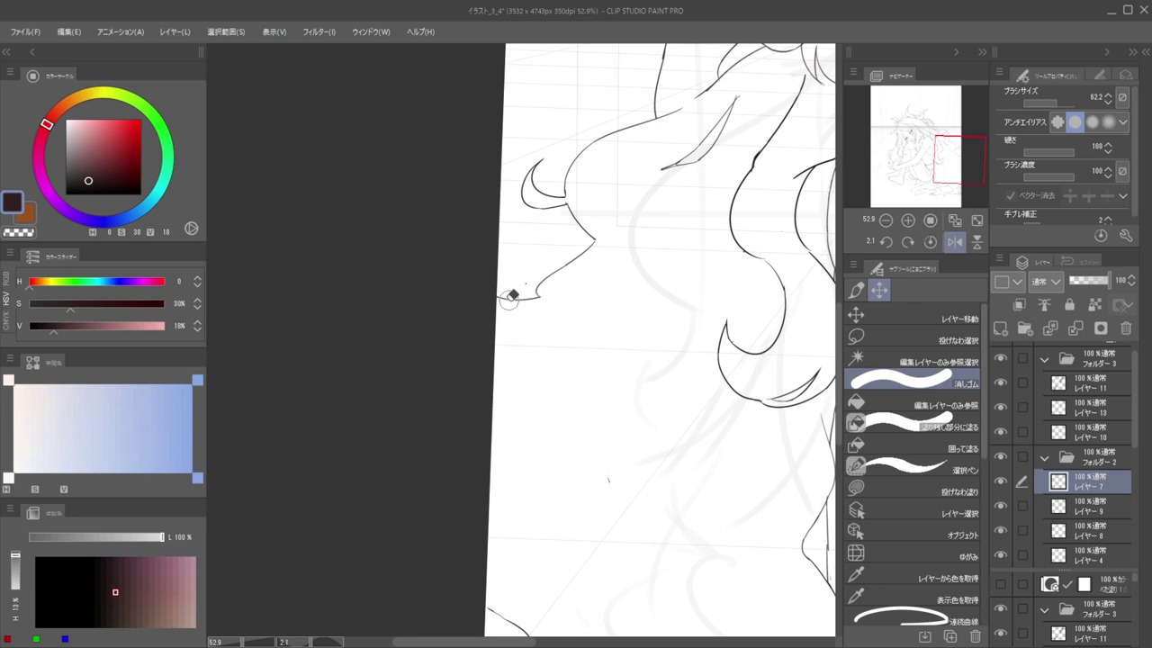
left_click(511, 297, "ctrl+shift")
key("p")
key("e")
mouse_move(500, 298)
left_mouse_down()
mouse_move(549, 300)
mouse_move(493, 299)
mouse_move(535, 293)
mouse_move(509, 320)
left_mouse_up()
key("p")
key("ctrl+z")
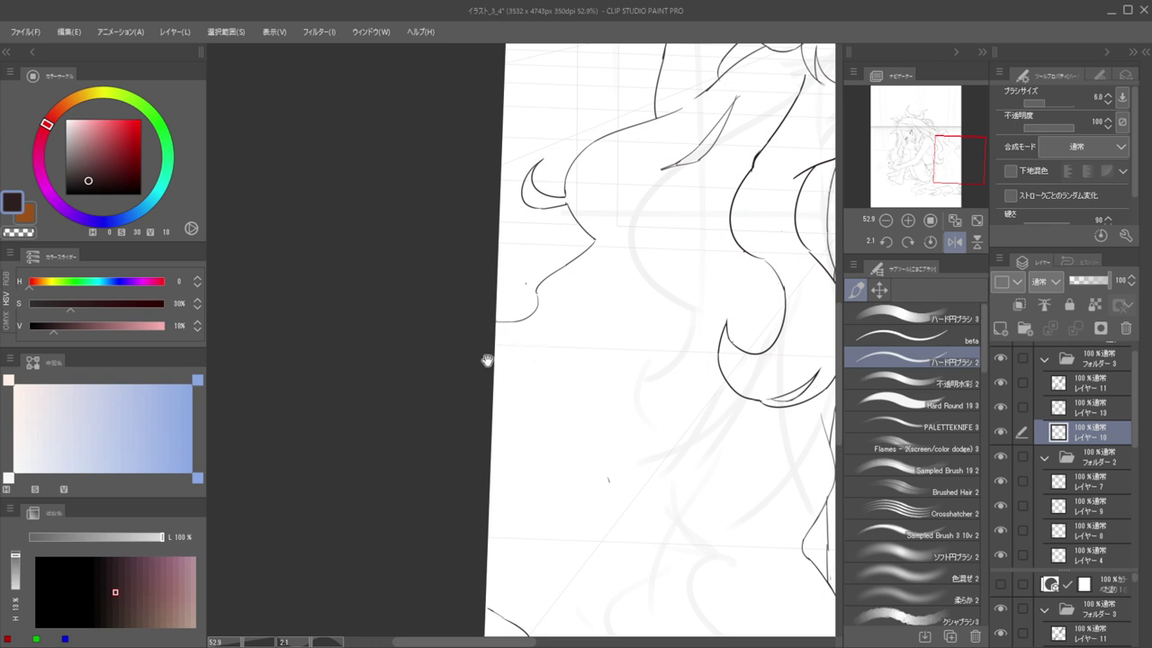
Redraw the curved hair stroke at the left page edge
scroll(487, 361, "down", 2)
left_click_drag(480, 334, 454, 308)
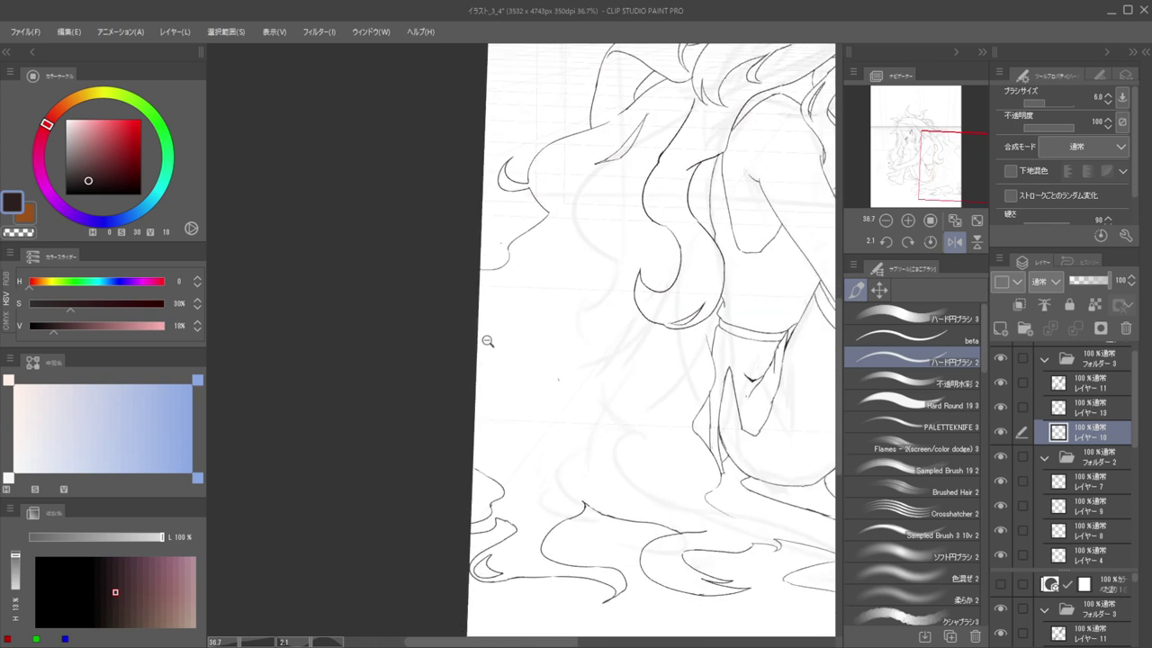
left_click_drag(481, 317, 503, 305)
left_click_drag(477, 344, 477, 456)
left_click_drag(490, 371, 472, 362)
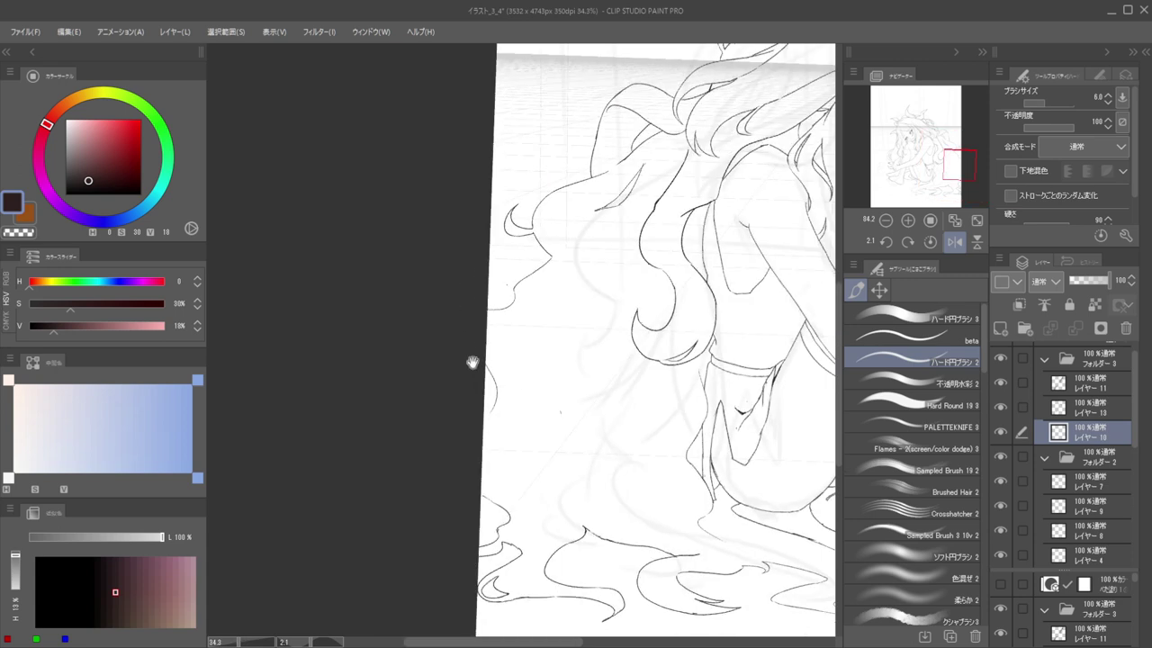
scroll(473, 363, "up", 1)
scroll(475, 306, "up", 1)
key("e")
key("p")
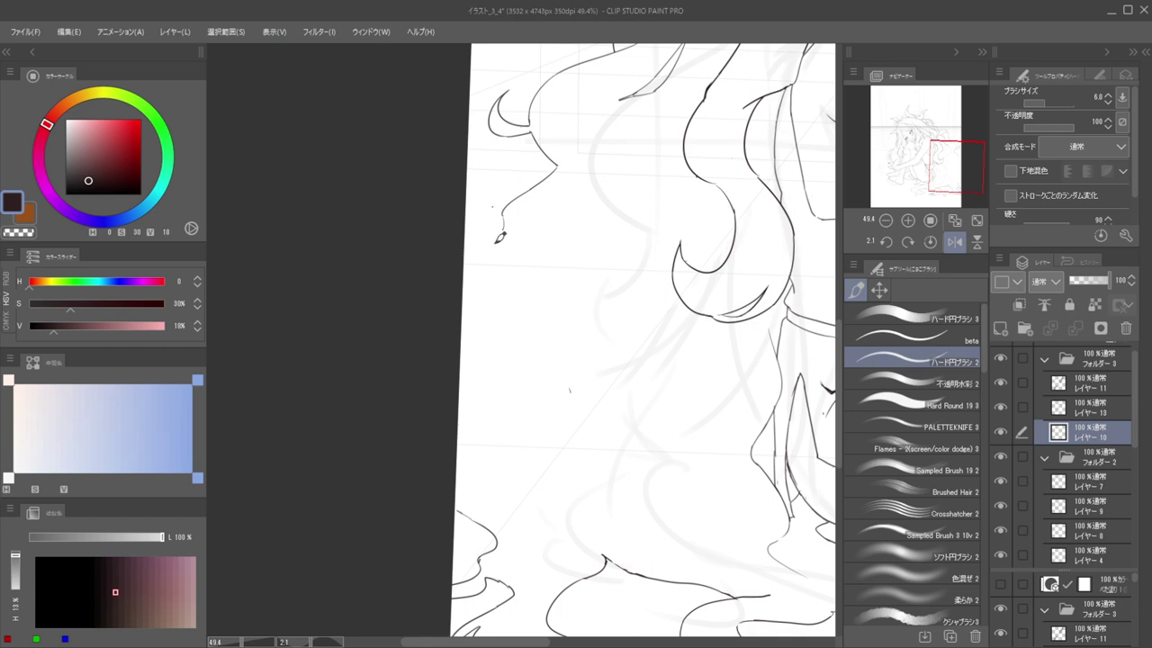
Draw a thin hair strand reaching out to the left page edge
scroll(456, 309, "down", 5)
scroll(437, 309, "up", 4)
key("e")
key("p")
left_click_drag(506, 256, 472, 290)
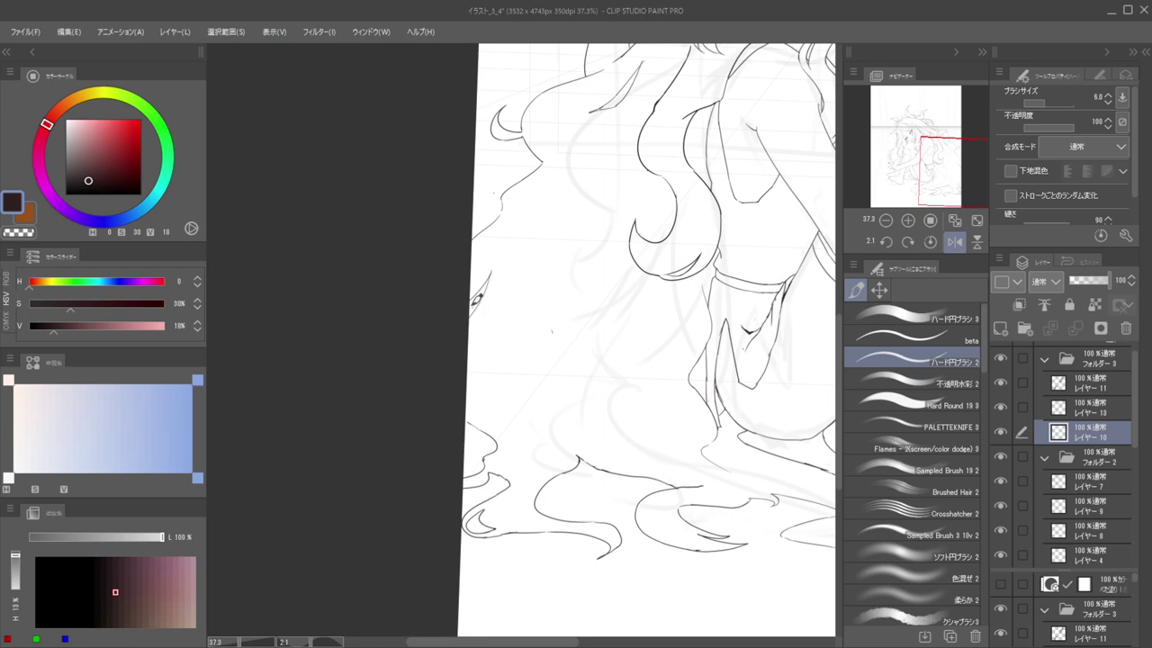
scroll(468, 329, "down", 4)
scroll(478, 362, "up", 4)
scroll(519, 337, "down", 1)
scroll(526, 295, "up", 3)
Redraw the hair line down-left and add a new strand from the curve tip to the edge
left_click_drag(537, 323, 490, 418)
key("ctrl+z")
left_click_drag(536, 325, 491, 423)
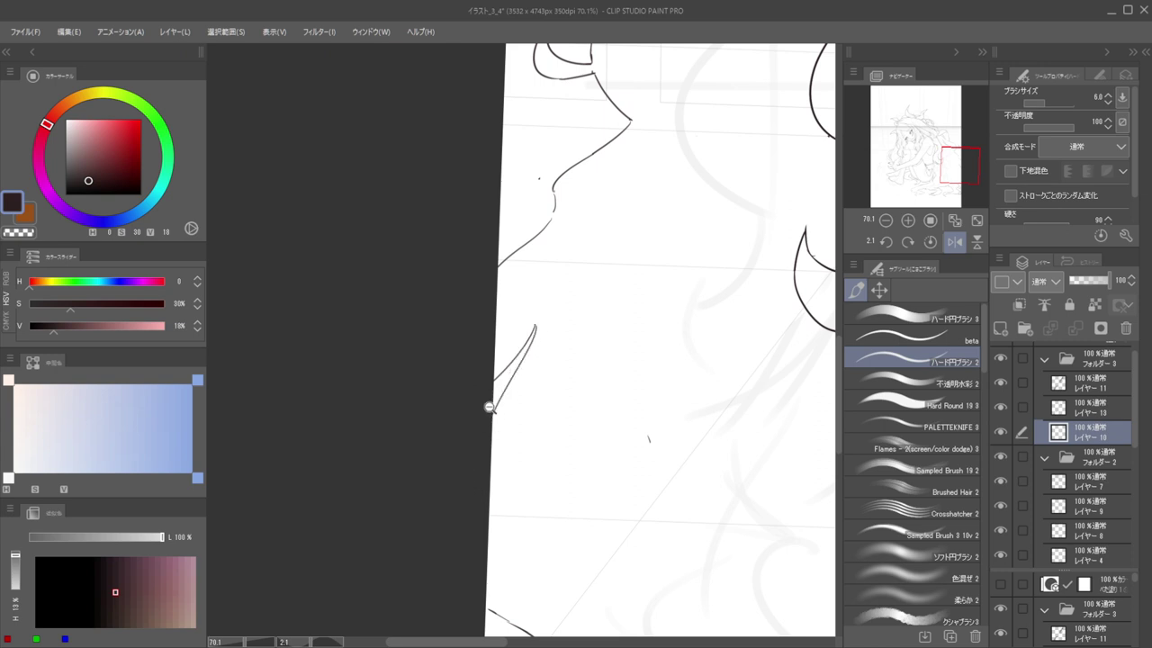
scroll(489, 407, "down", 1)
scroll(541, 336, "up", 3)
key("ctrl+z")
left_click_drag(598, 147, 482, 381)
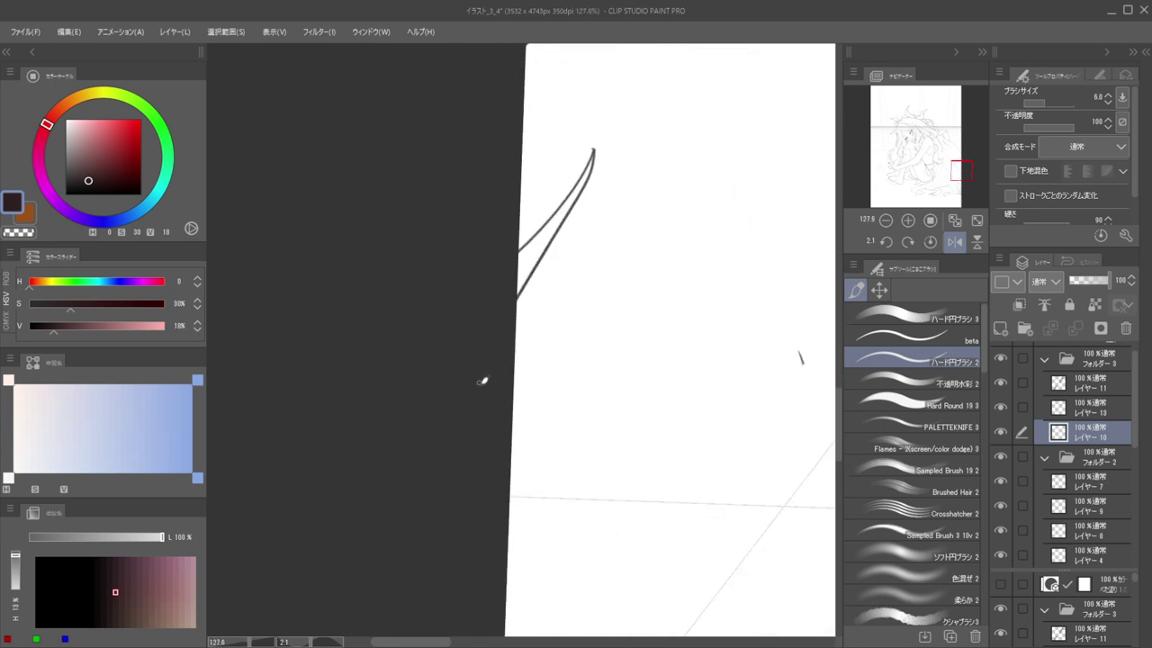
scroll(514, 329, "down", 4)
scroll(532, 314, "up", 2)
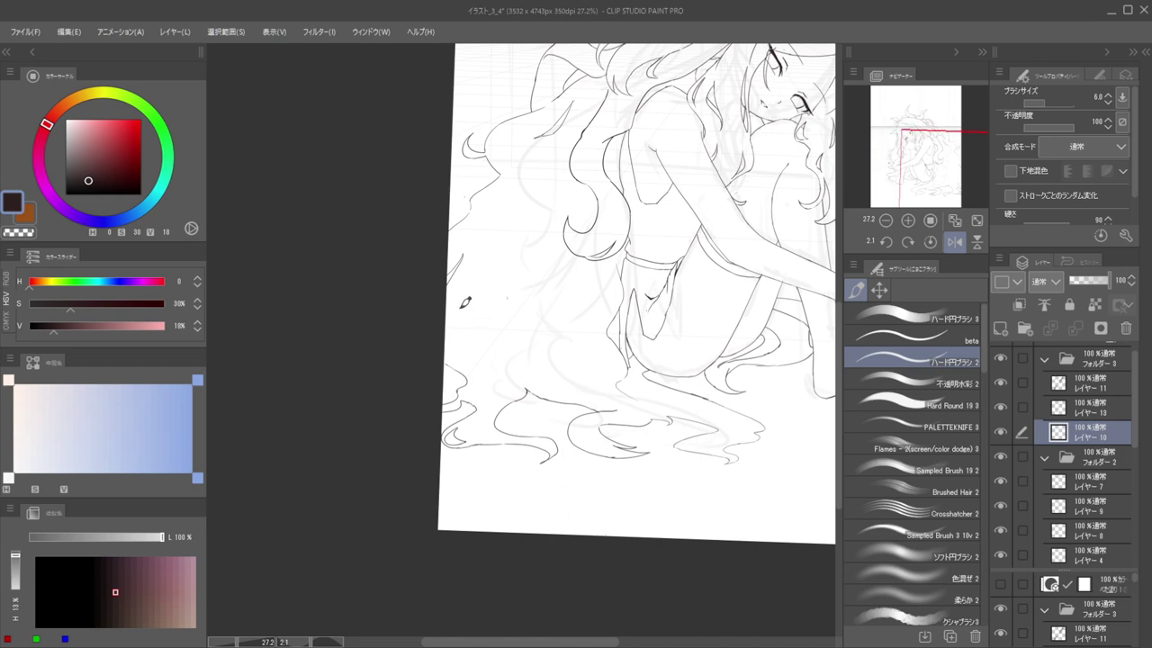
scroll(489, 361, "down", 1)
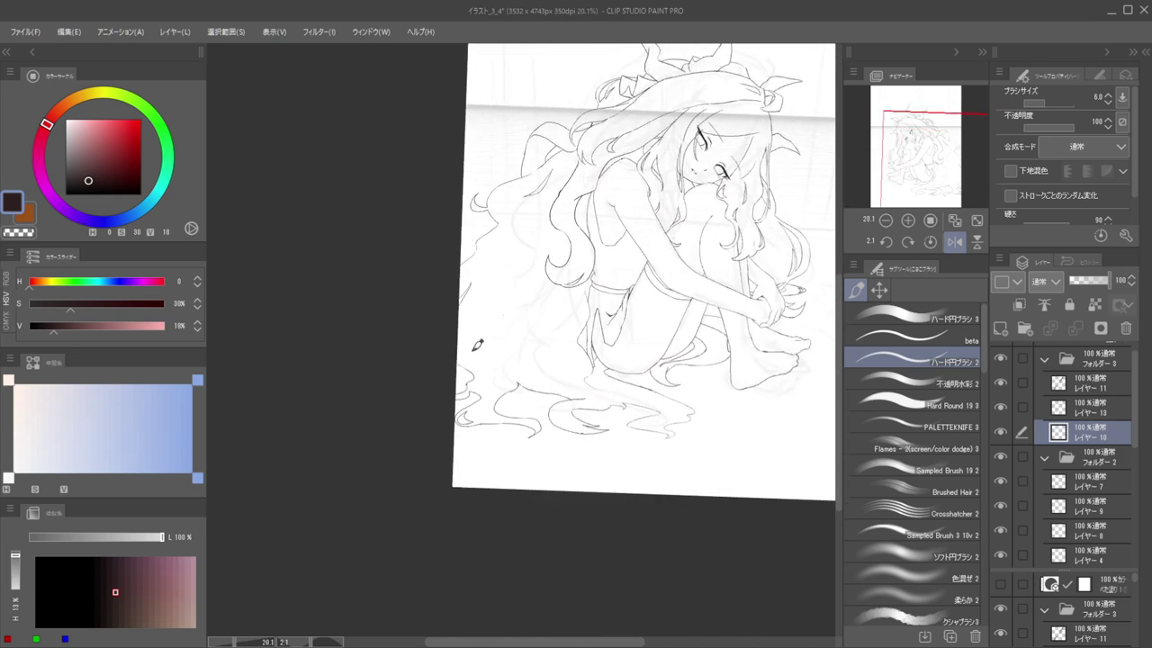
scroll(500, 335, "down", 2)
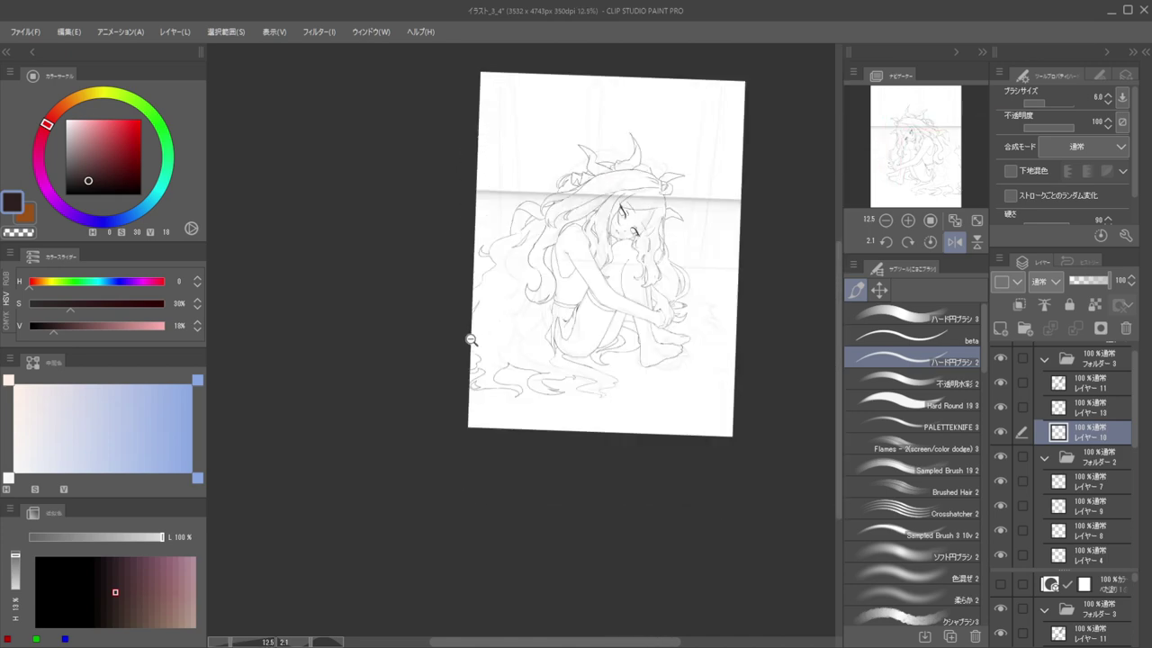
scroll(470, 339, "up", 2)
Erase the hair fragments along the page's left edge on their own layer
key("e")
key("b")
key("e")
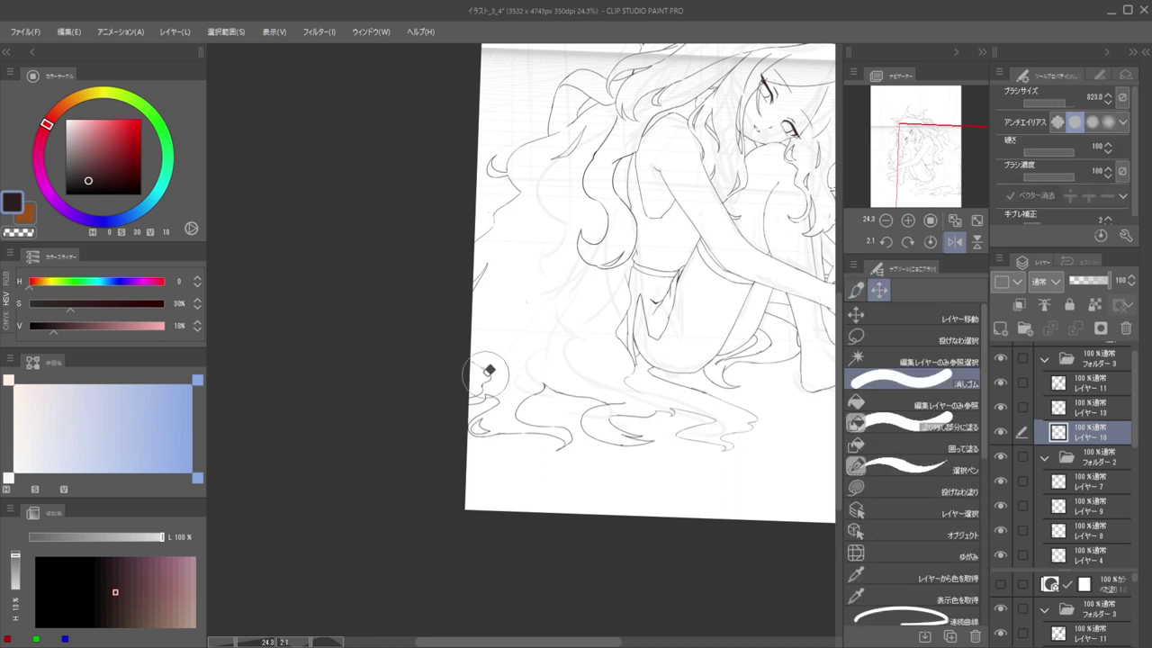
left_click(483, 365, "ctrl+shift")
left_click_drag(480, 358, 466, 374)
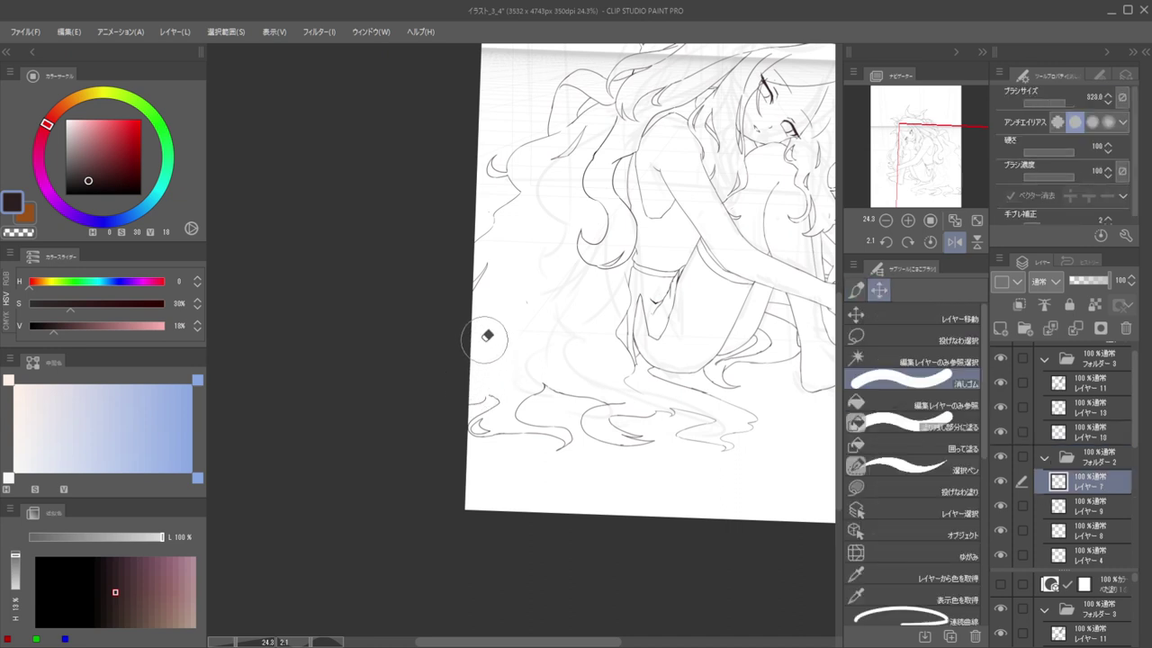
left_click_drag(477, 376, 471, 386)
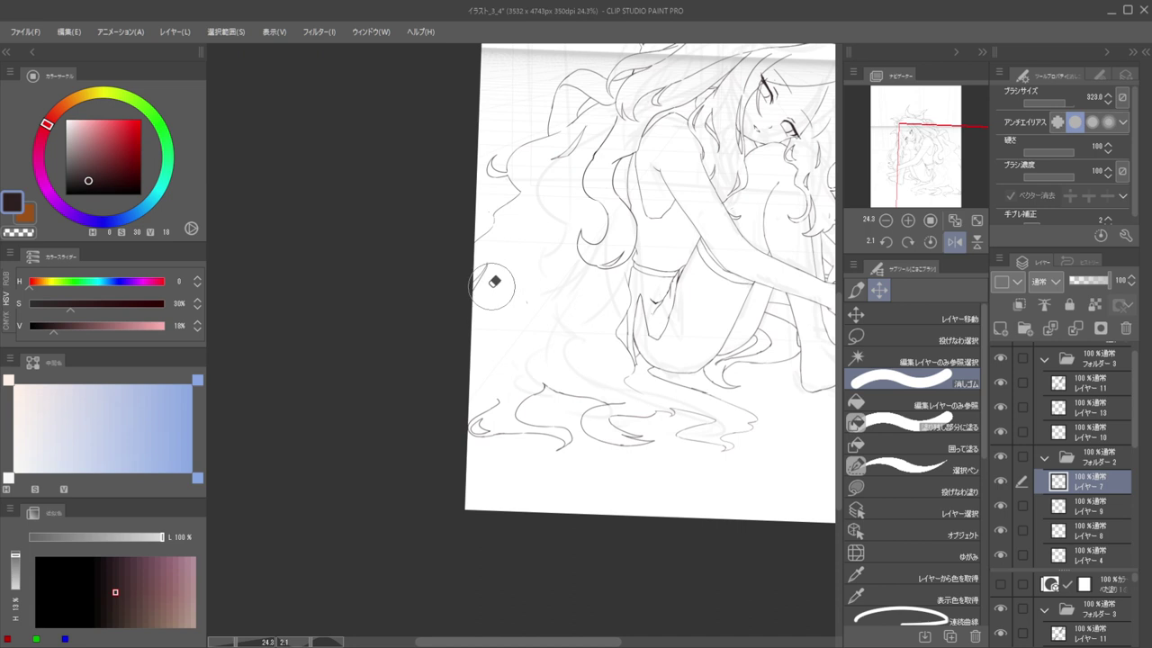
Return to レイヤー 10 and erase the stray strokes at the lower left
left_click(484, 267, "ctrl+shift")
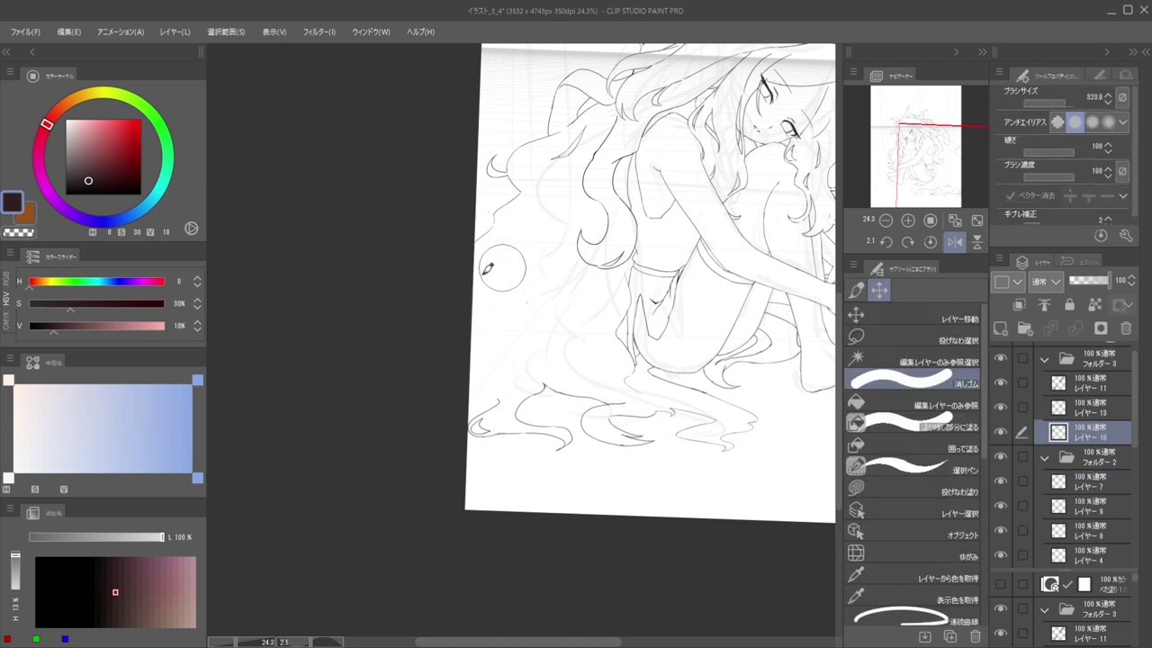
key("b")
scroll(485, 261, "down", 3)
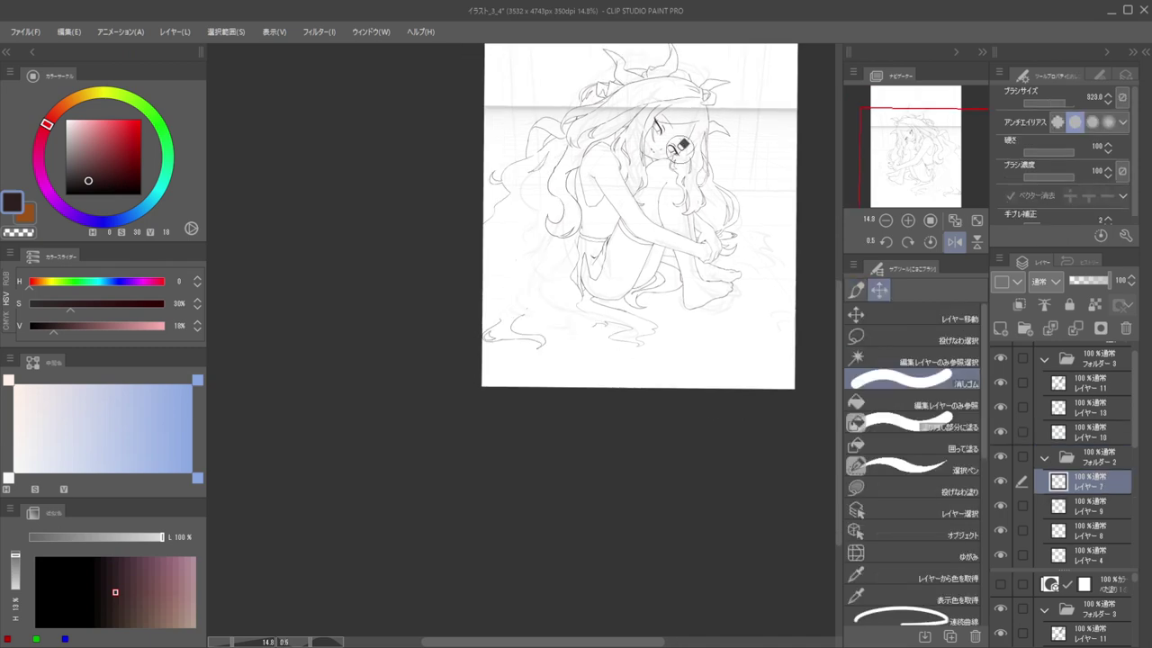
scroll(491, 286, "up", 5)
mouse_move(541, 348)
left_mouse_down()
mouse_move(521, 393)
mouse_move(598, 398)
mouse_move(583, 454)
left_mouse_up()
Mirror the canvas to check proportions and move the view down to the legs and skirt hem
scroll(597, 324, "down", 6)
left_click_drag(602, 328, 550, 321)
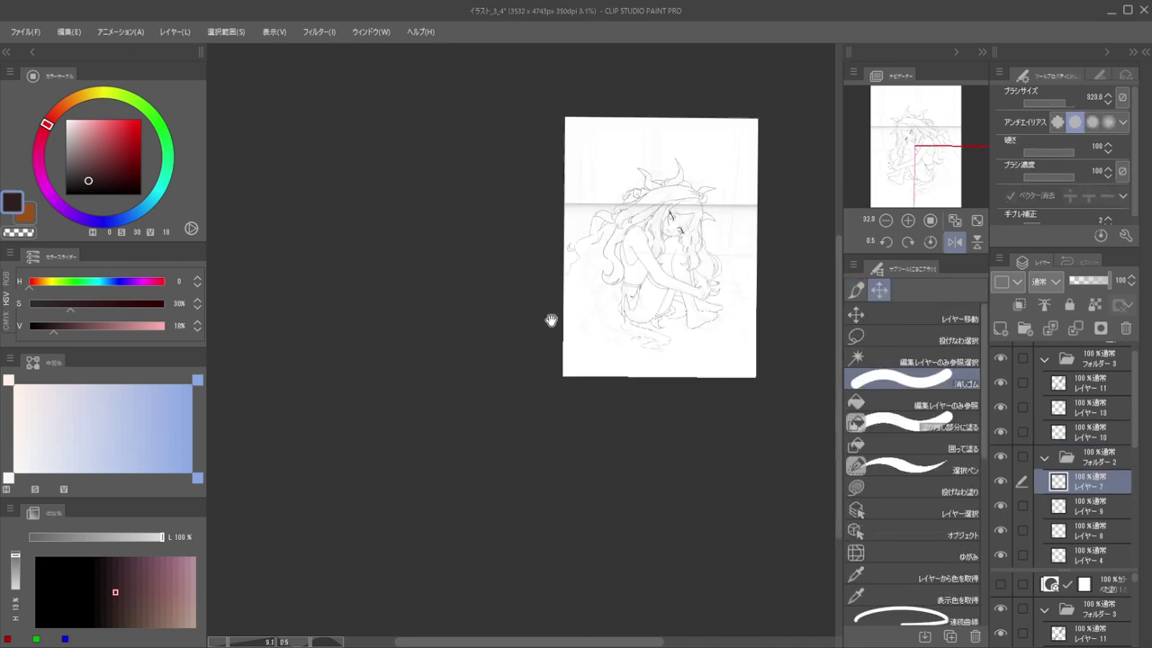
key("h")
left_click_drag(497, 294, 587, 300)
scroll(586, 300, "up", 5)
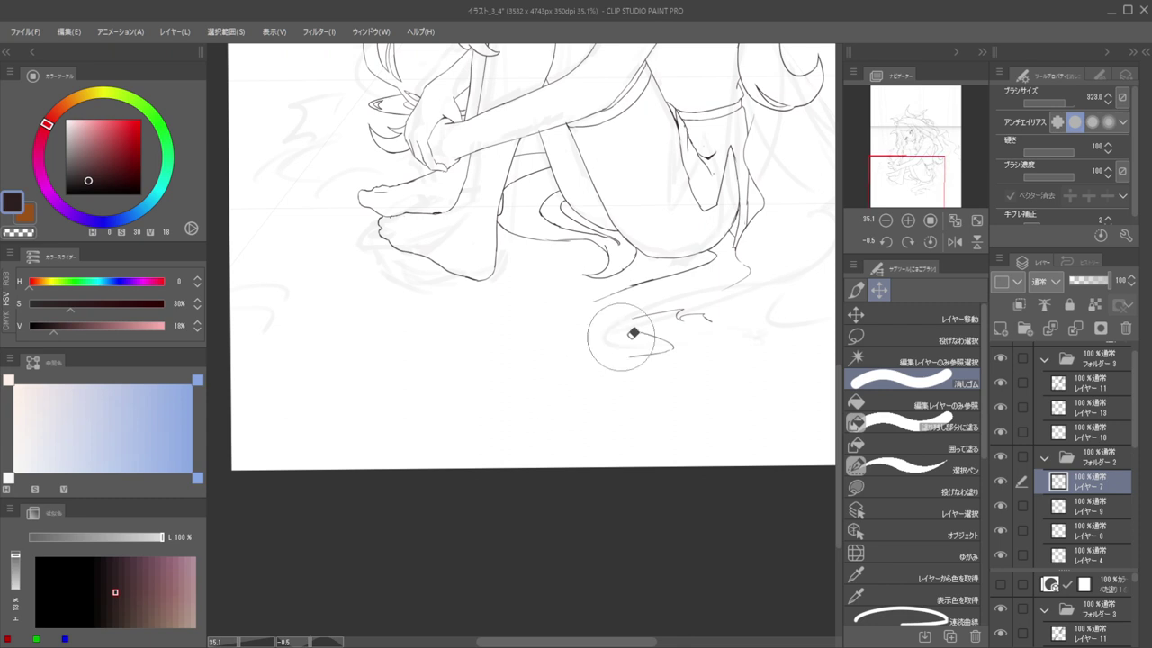
left_click_drag(716, 285, 602, 309)
left_click_drag(633, 273, 633, 307)
scroll(651, 270, "up", 2)
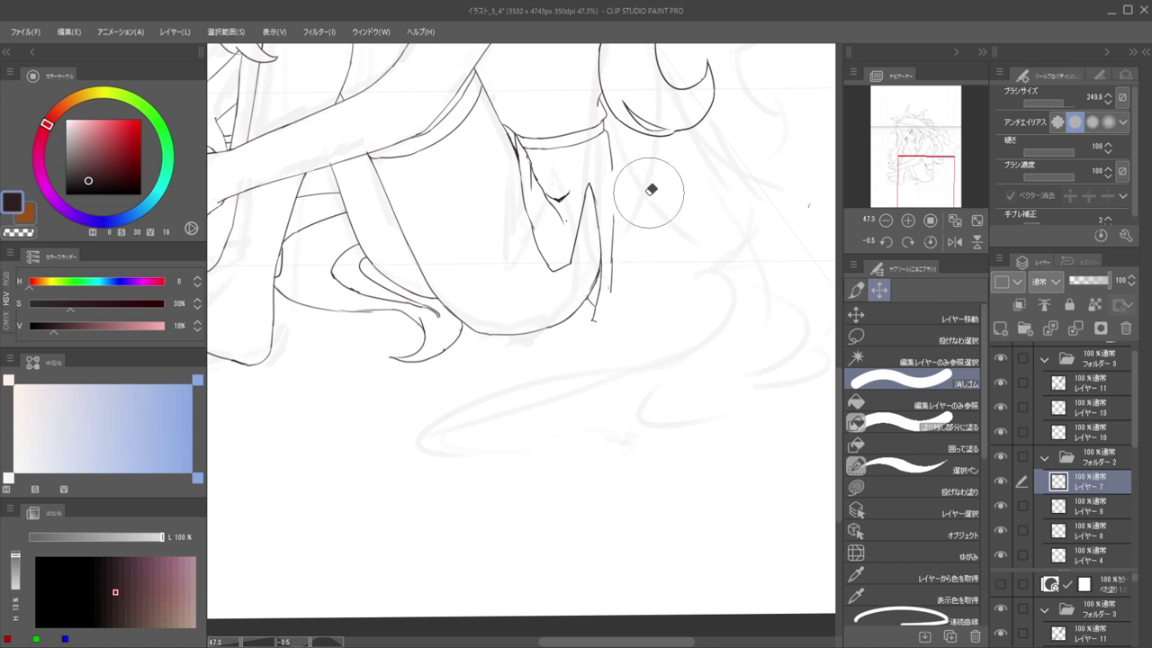
Draw a smooth curved hair strand beside the skirt, extending it across the floor
key("p")
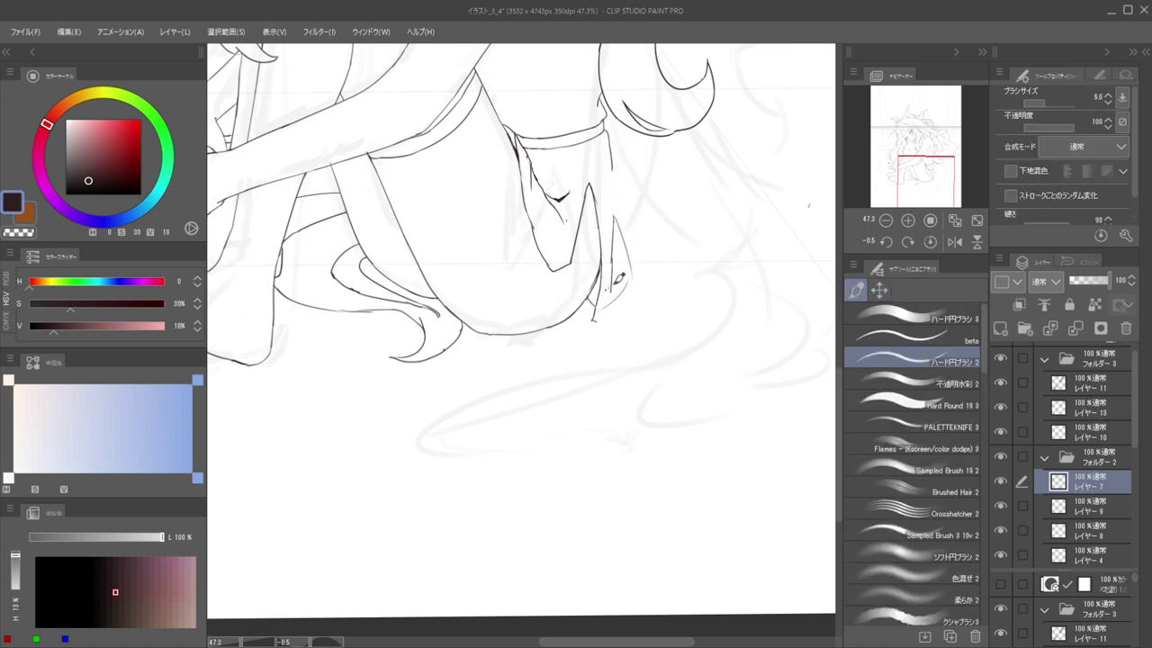
left_click_drag(619, 211, 601, 298)
key("ctrl+z")
mouse_move(615, 226)
left_mouse_down()
mouse_move(586, 336)
mouse_move(594, 328)
mouse_move(554, 376)
mouse_move(471, 405)
left_mouse_up()
mouse_move(514, 352)
left_mouse_down()
mouse_move(496, 352)
mouse_move(574, 351)
left_mouse_up()
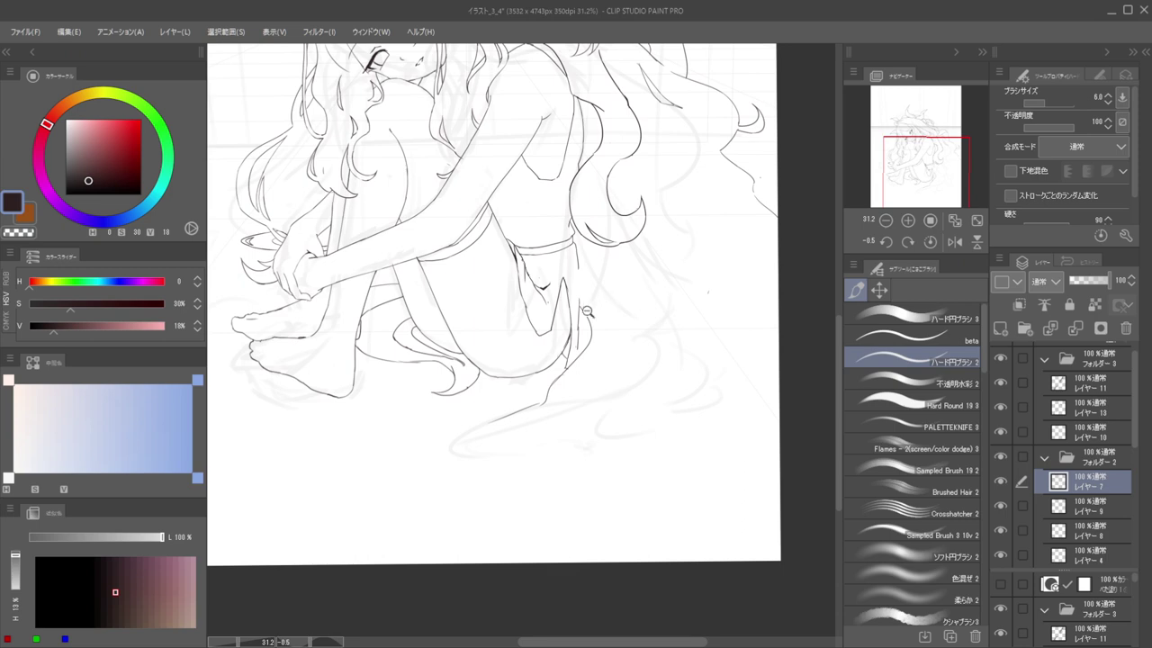
left_click_drag(586, 312, 600, 306)
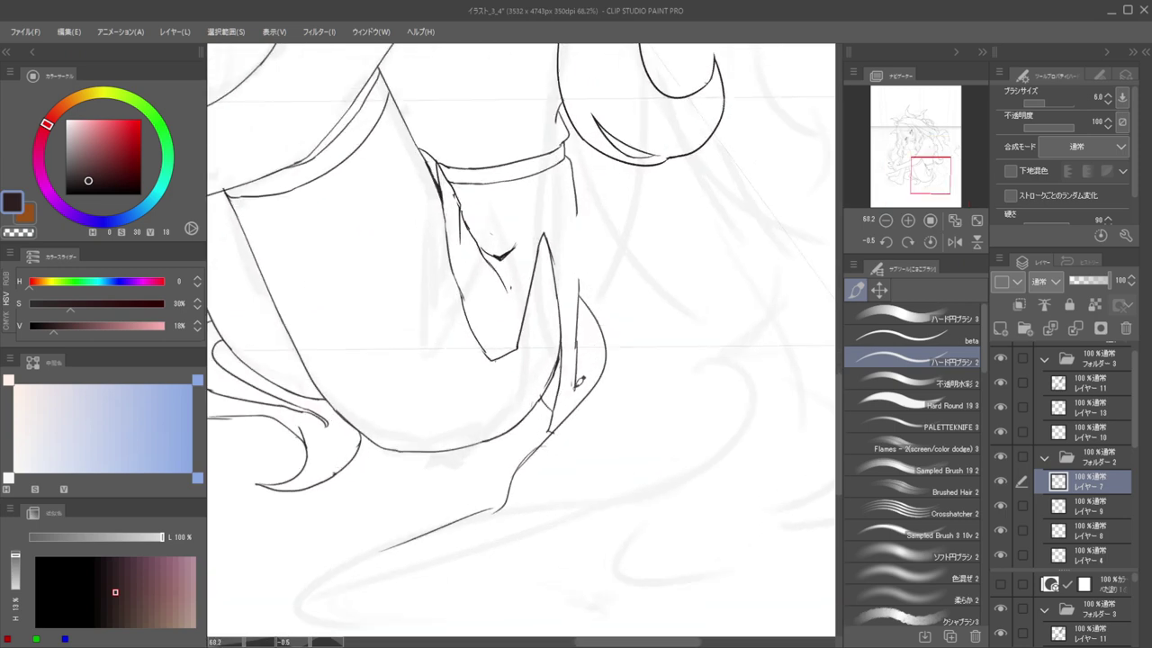
On レイヤー 5 in フォルダー 4, add a short ink line near the hem, then select that line's layer
left_click(581, 382, "ctrl+shift")
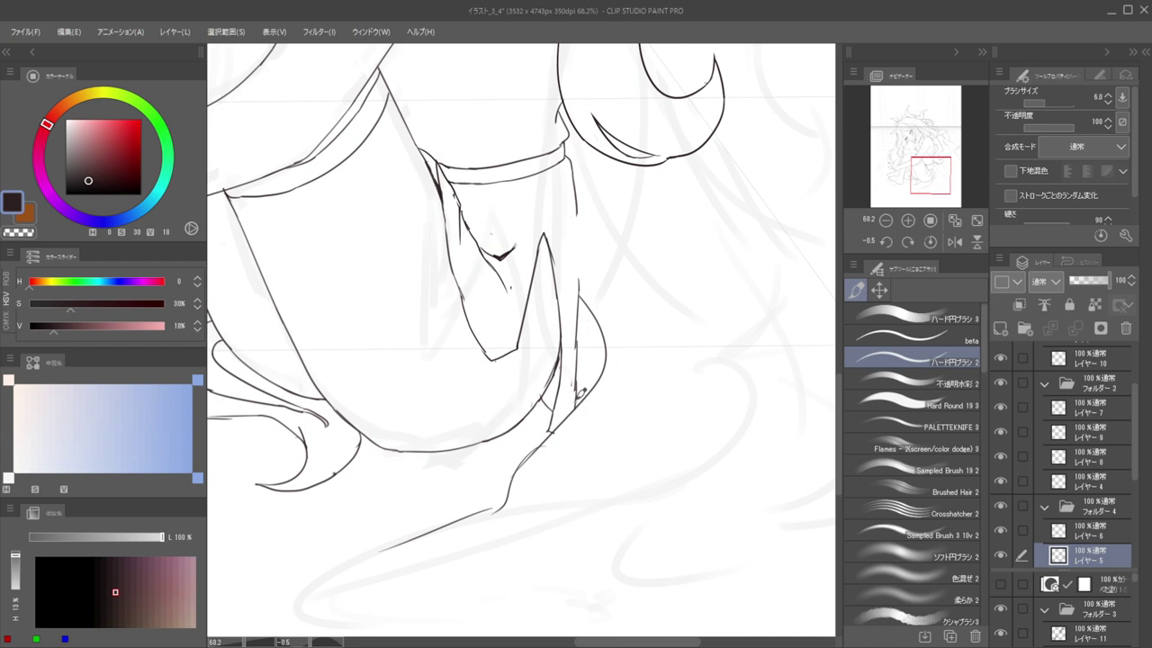
left_click_drag(581, 378, 579, 405)
key("e")
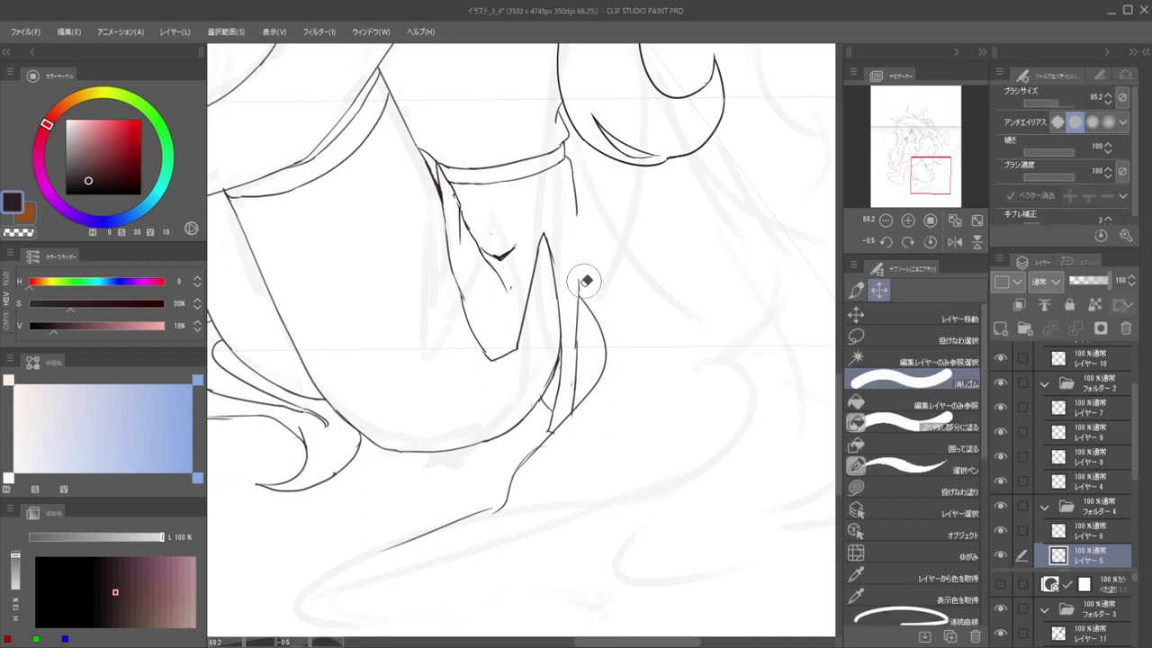
key("b")
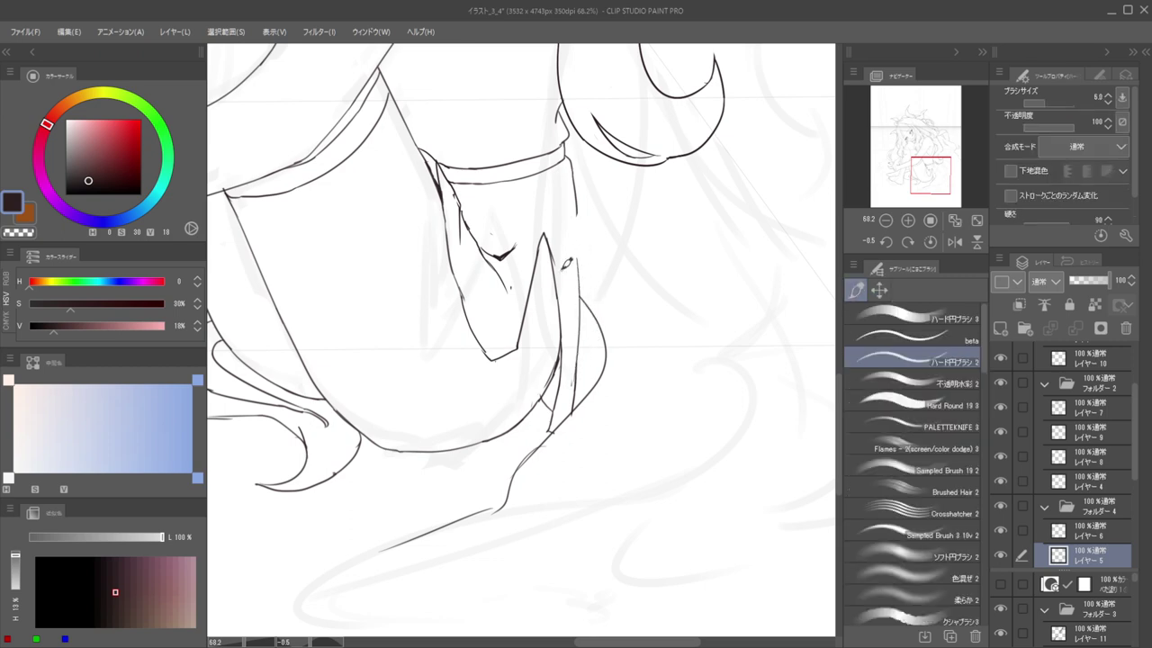
scroll(565, 261, "down", 5)
scroll(514, 378, "up", 4)
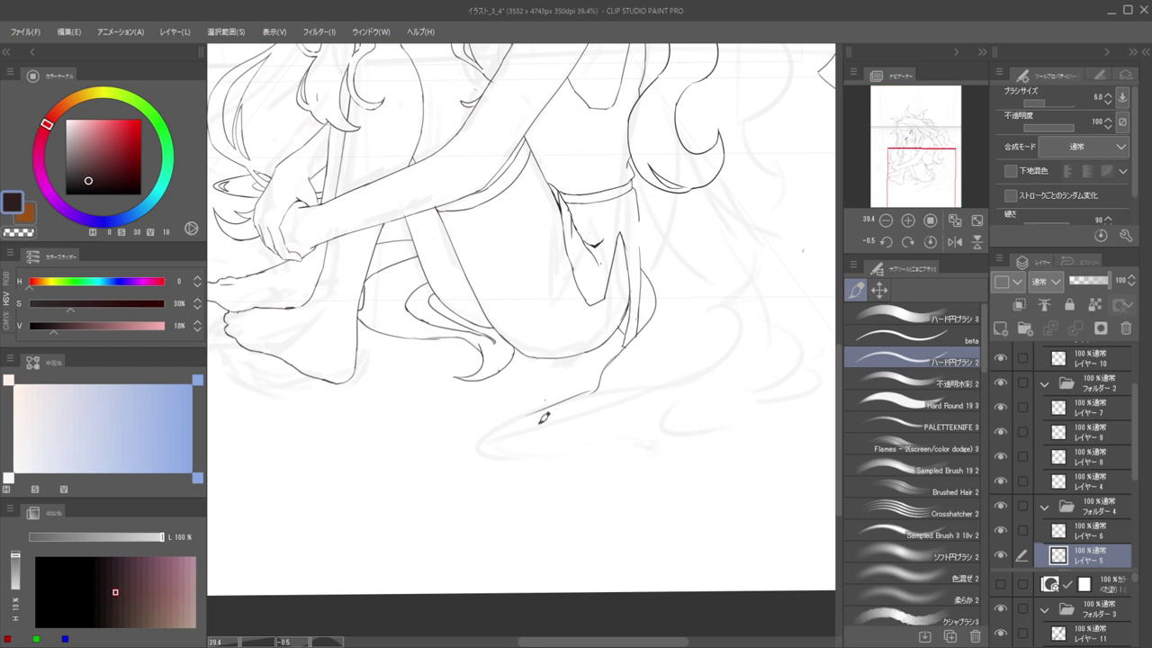
key("e")
left_click(550, 403, "ctrl+shift")
Select the stroke's layer and extend the hair line down-left below the knee
key("b")
key("e")
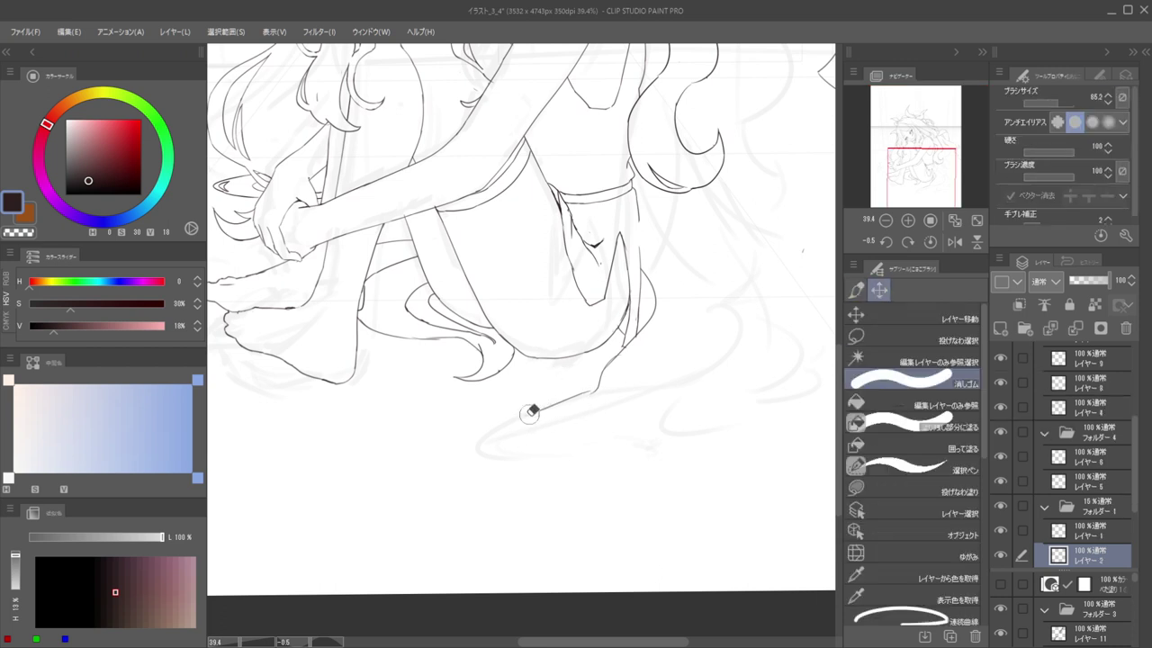
left_click(558, 399, "ctrl+shift")
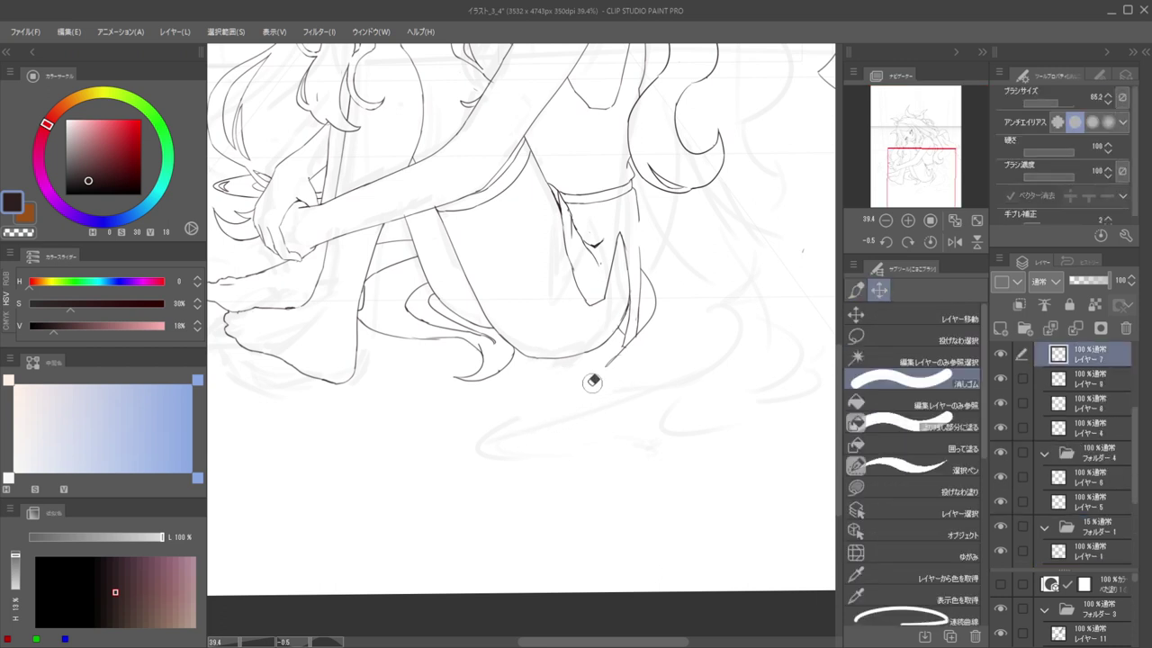
key("b")
mouse_move(619, 362)
left_mouse_down()
mouse_move(587, 398)
mouse_move(621, 356)
left_mouse_up()
key("e")
key("b")
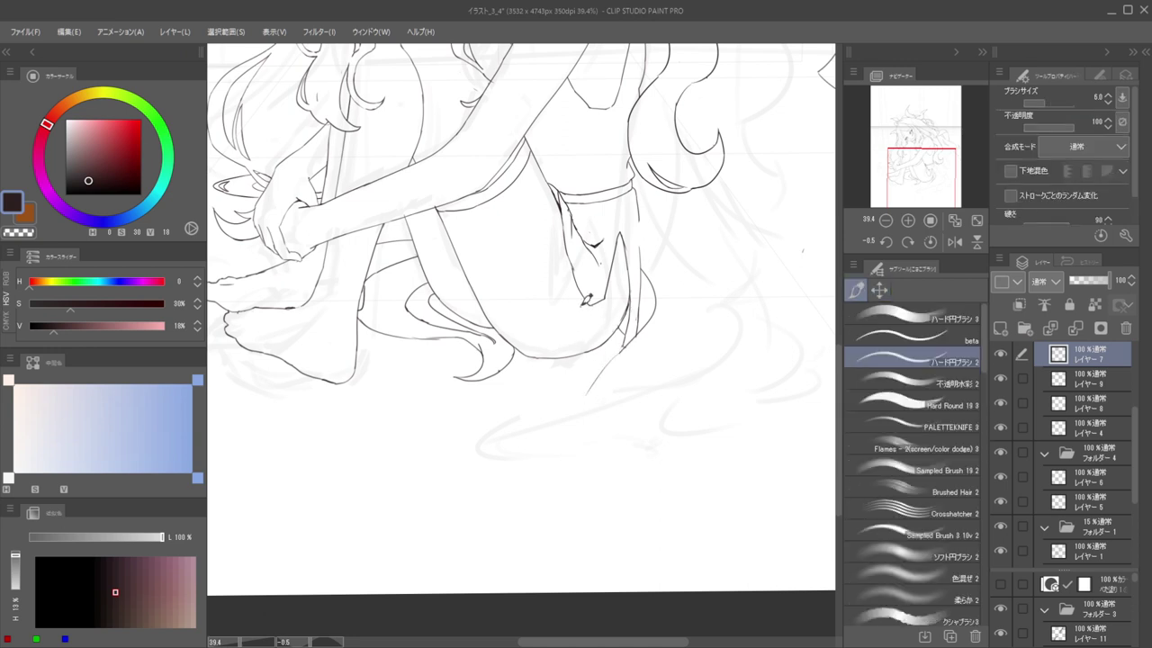
Draw the strand as one long curve from the knees and hook its tip at brush size 7
left_click_drag(646, 330, 614, 335)
left_click_drag(648, 289, 572, 364)
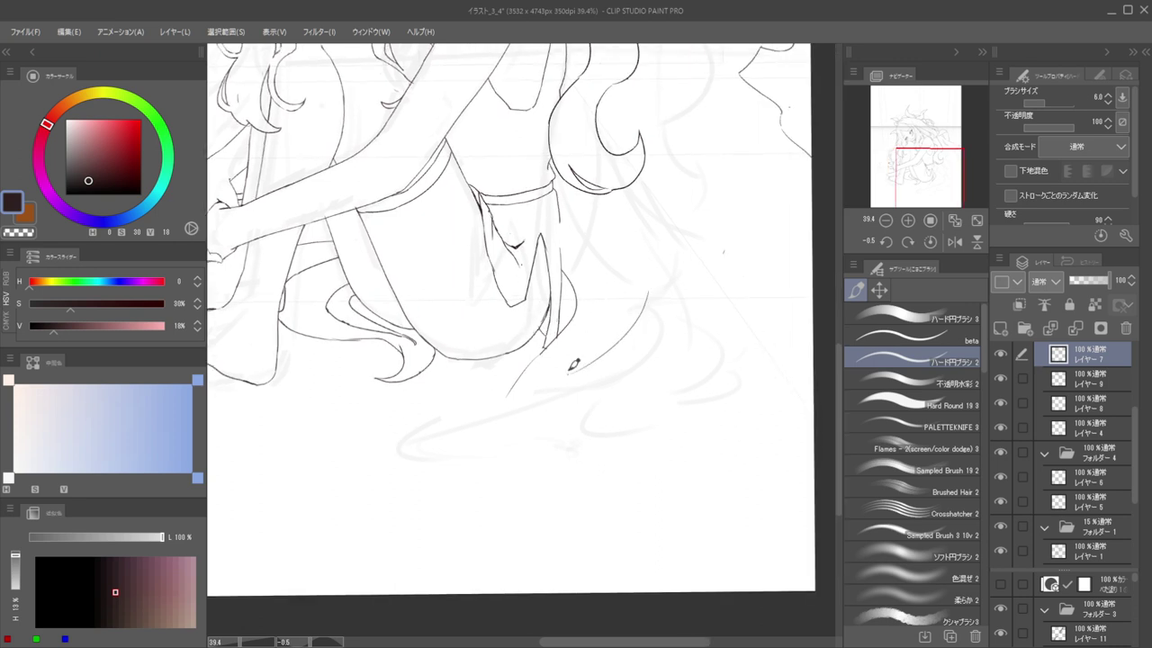
mouse_move(645, 306)
left_mouse_down()
mouse_move(561, 368)
mouse_move(533, 410)
left_mouse_up()
left_click(1108, 94)
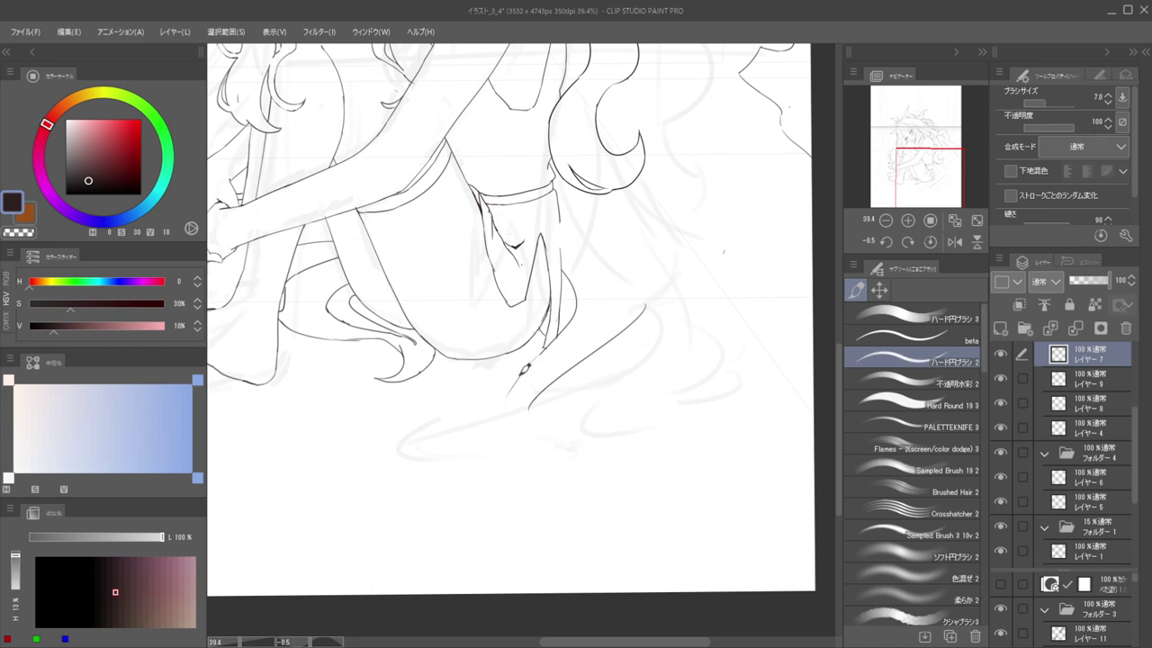
left_click_drag(502, 421, 554, 433)
key("ctrl+z")
key("ctrl+z")
mouse_move(506, 420)
left_mouse_down()
mouse_move(536, 425)
mouse_move(552, 408)
mouse_move(613, 433)
mouse_move(655, 425)
mouse_move(603, 423)
mouse_move(632, 430)
mouse_move(653, 414)
mouse_move(601, 439)
mouse_move(612, 428)
mouse_move(625, 435)
mouse_move(645, 419)
mouse_move(612, 443)
mouse_move(542, 428)
left_mouse_up()
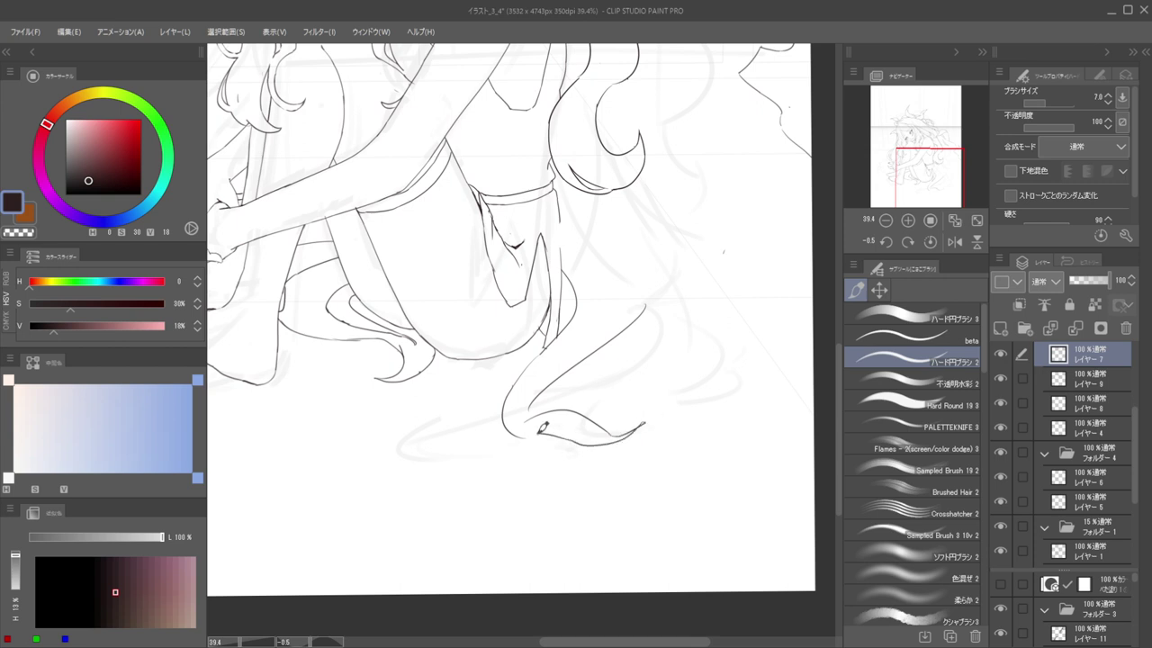
Erase the bottom wavy line of the hook
scroll(496, 390, "down", 6)
scroll(495, 387, "up", 4)
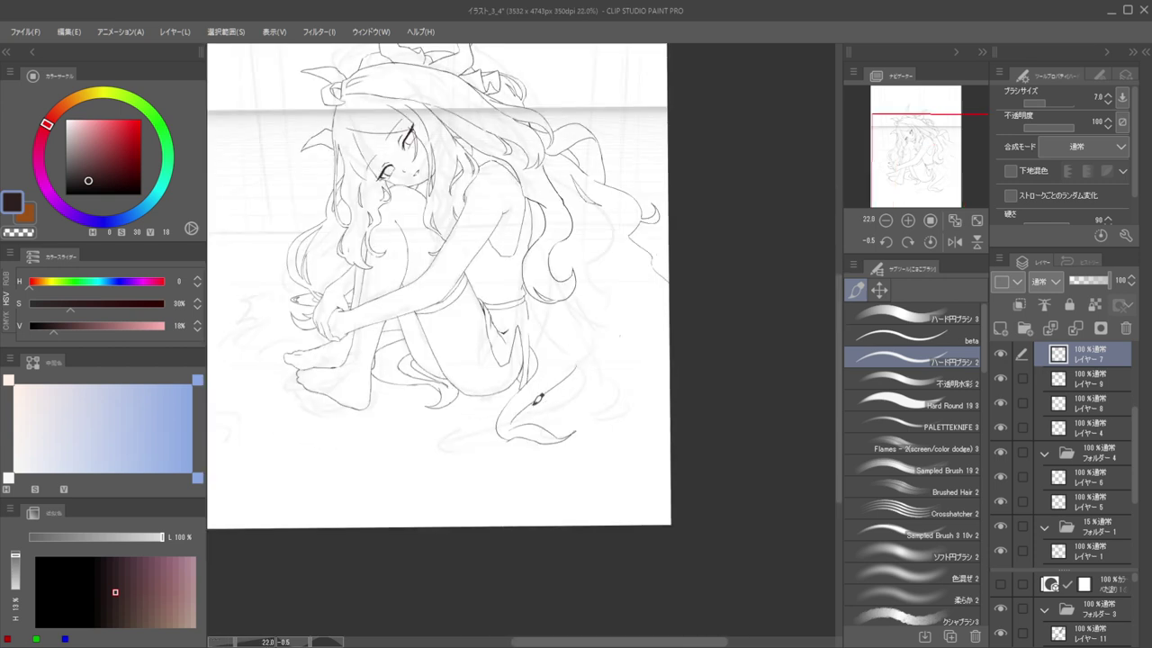
key("e")
mouse_move(578, 443)
left_mouse_down()
mouse_move(543, 430)
mouse_move(521, 445)
left_mouse_up()
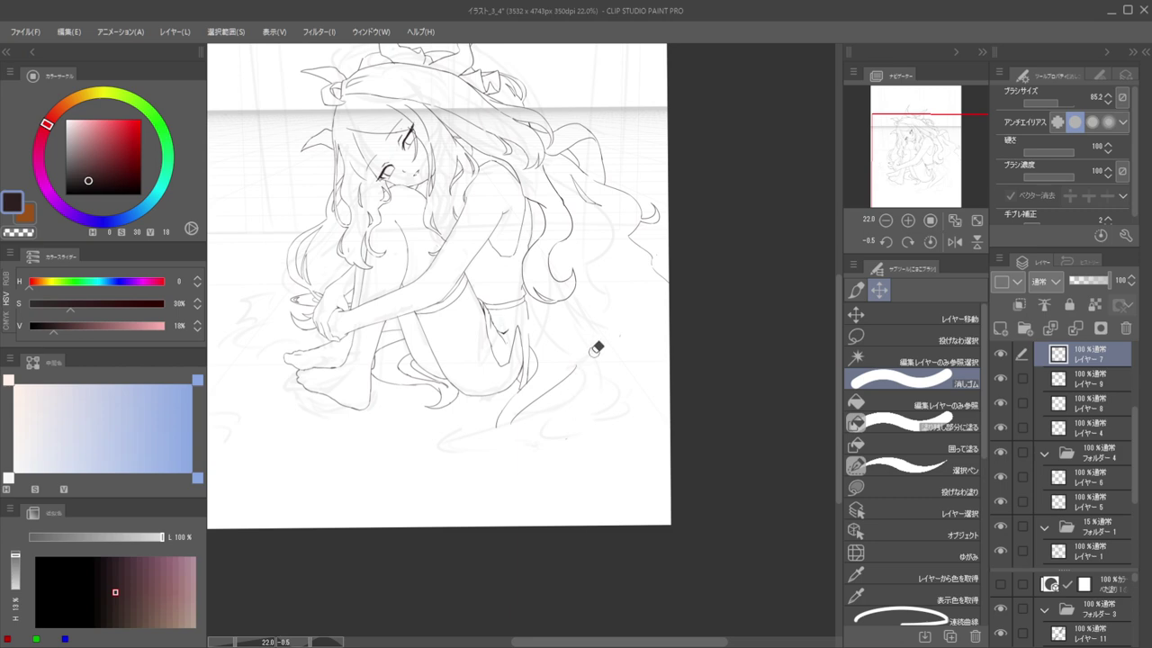
scroll(583, 374, "up", 2)
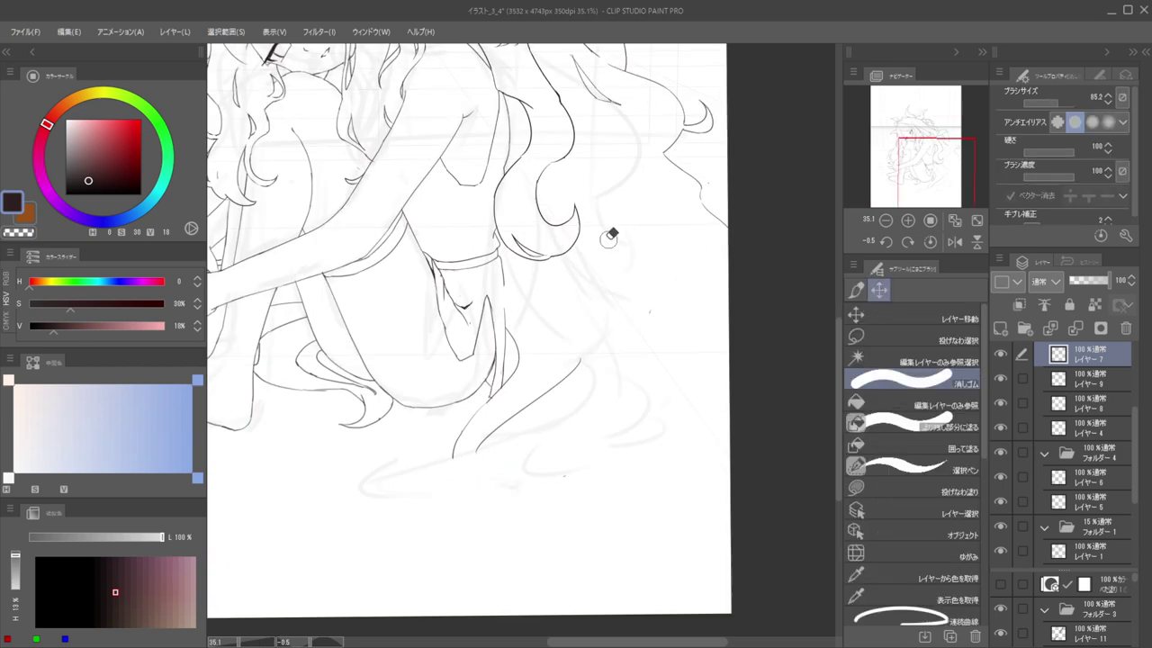
key("b")
Draw a long downward hair line and, in mirrored view, a curved strand down from the hair
left_click_drag(595, 151, 614, 337)
key("h")
left_click_drag(541, 323, 643, 372)
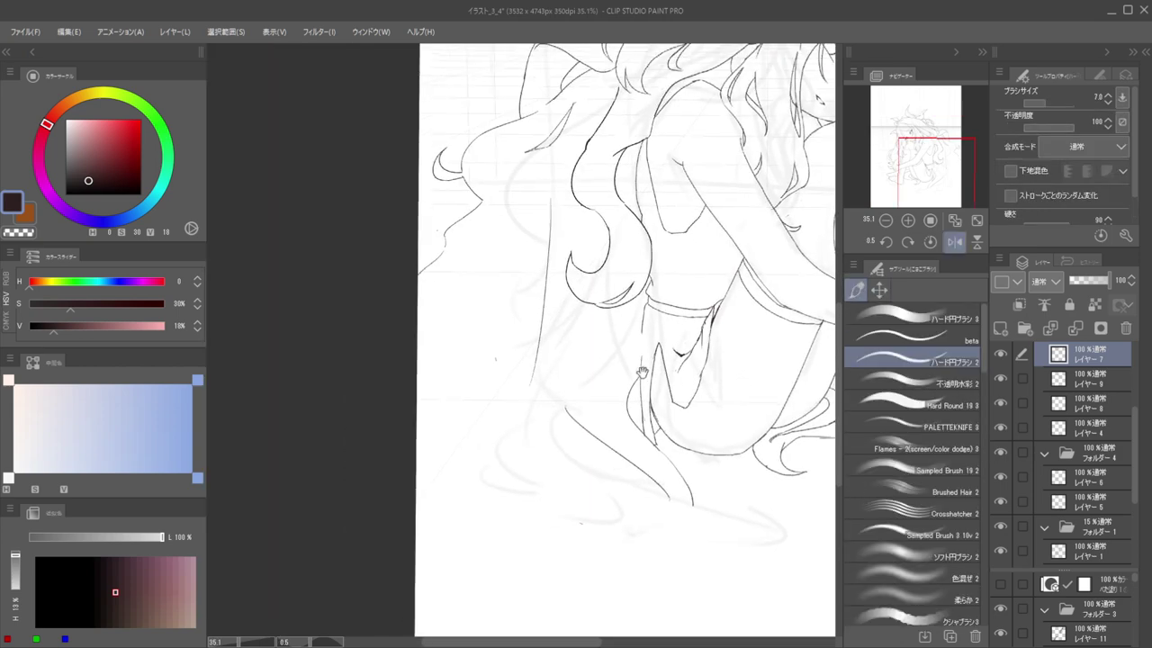
left_click_drag(576, 311, 496, 413)
key("ctrl+z")
left_click_drag(581, 316, 506, 466)
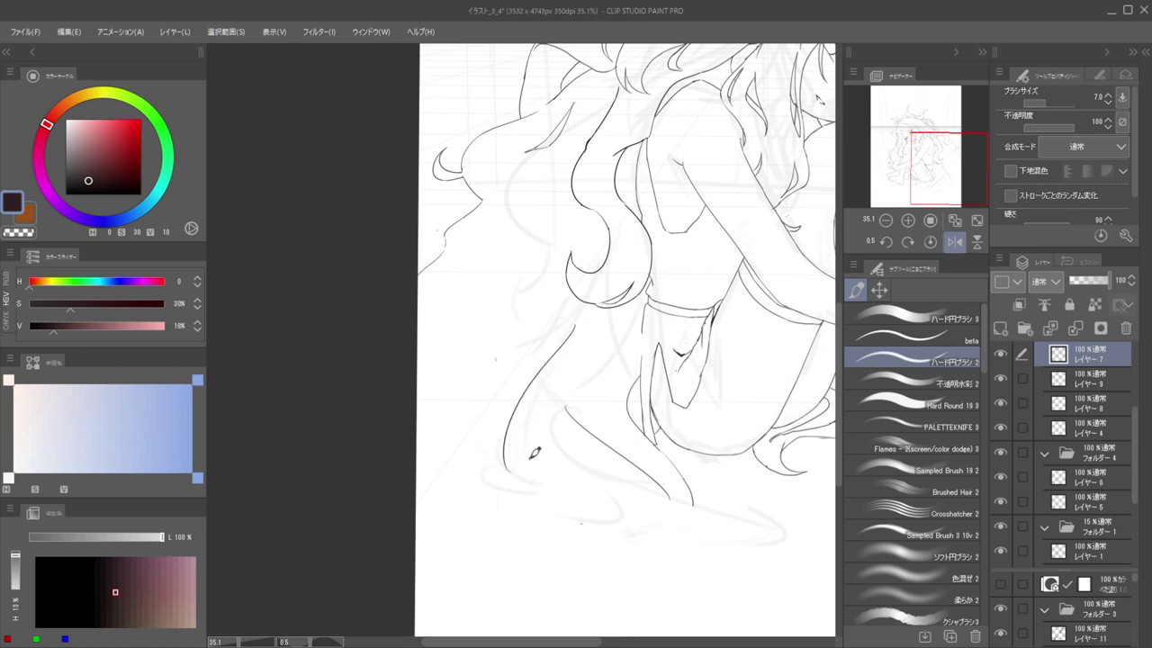
scroll(522, 422, "down", 3)
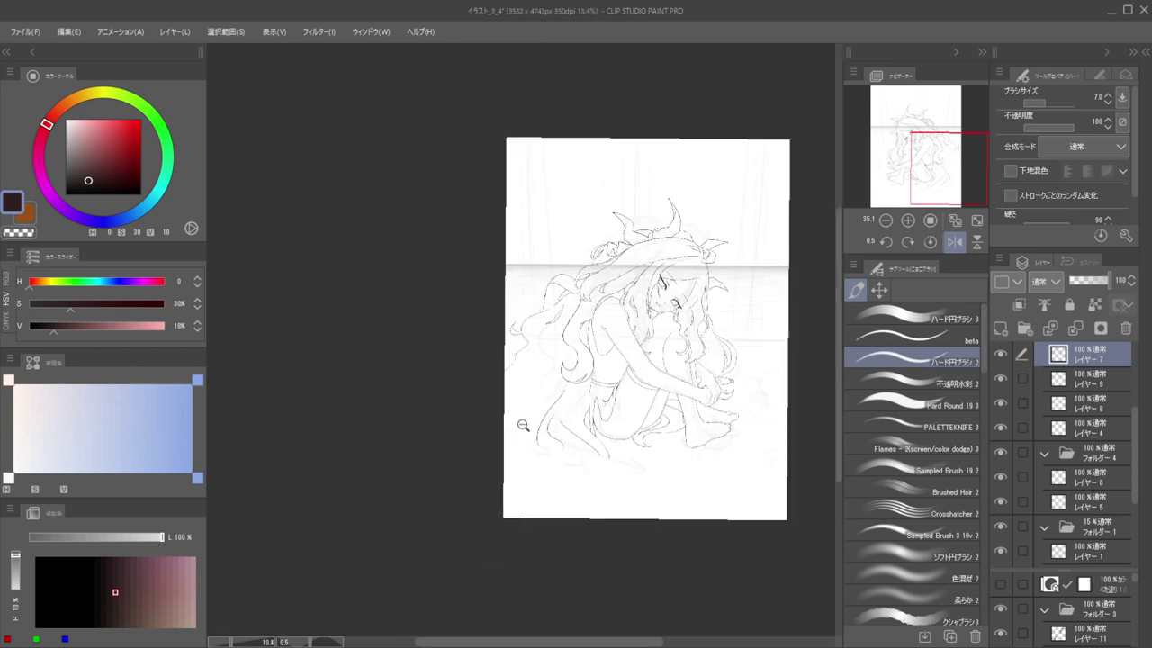
scroll(573, 451, "up", 3)
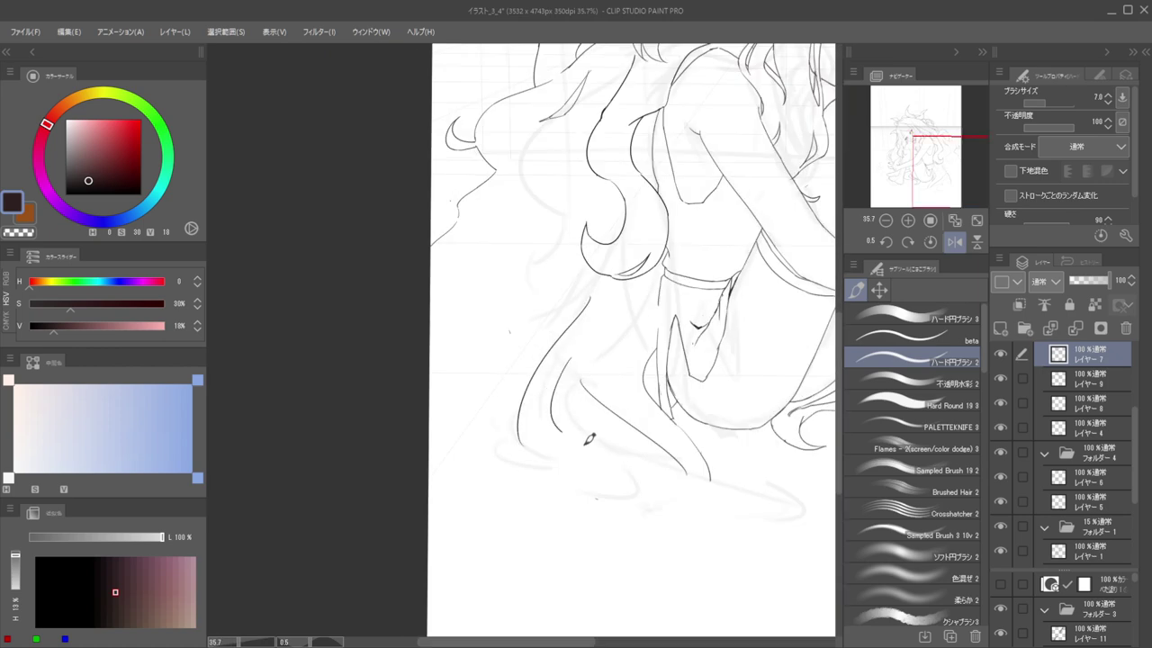
Add a curved strand end on the floor, unmirror, undo it, and show the History panel
left_click_drag(595, 486, 526, 517)
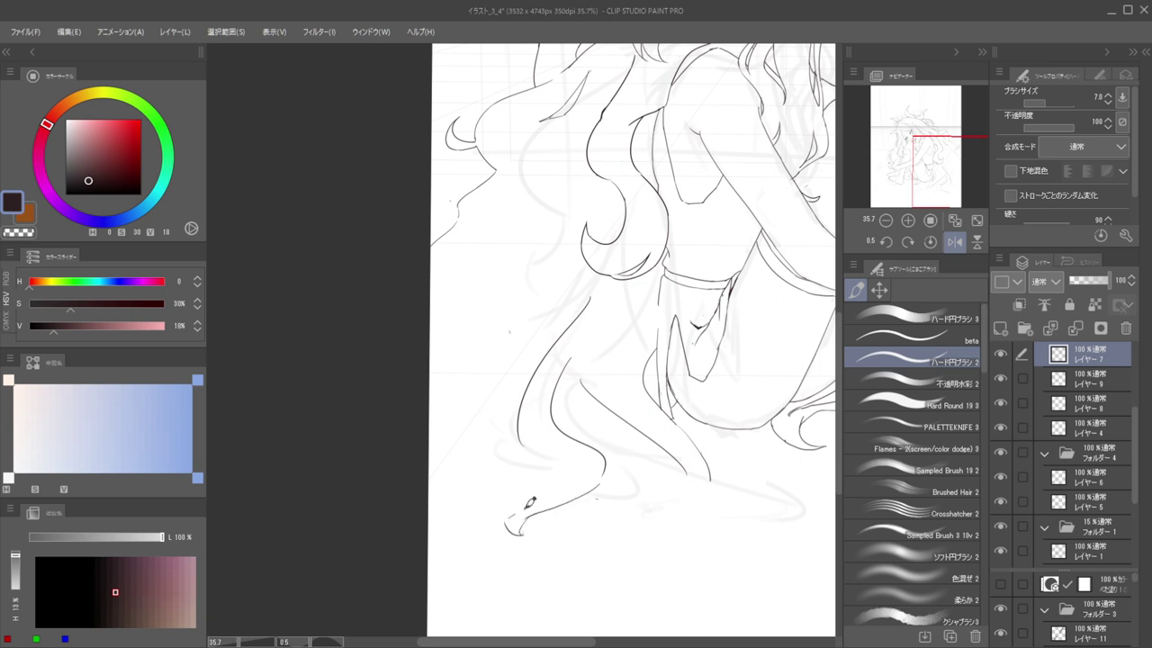
left_click_drag(530, 432, 633, 411)
key("h")
key("h")
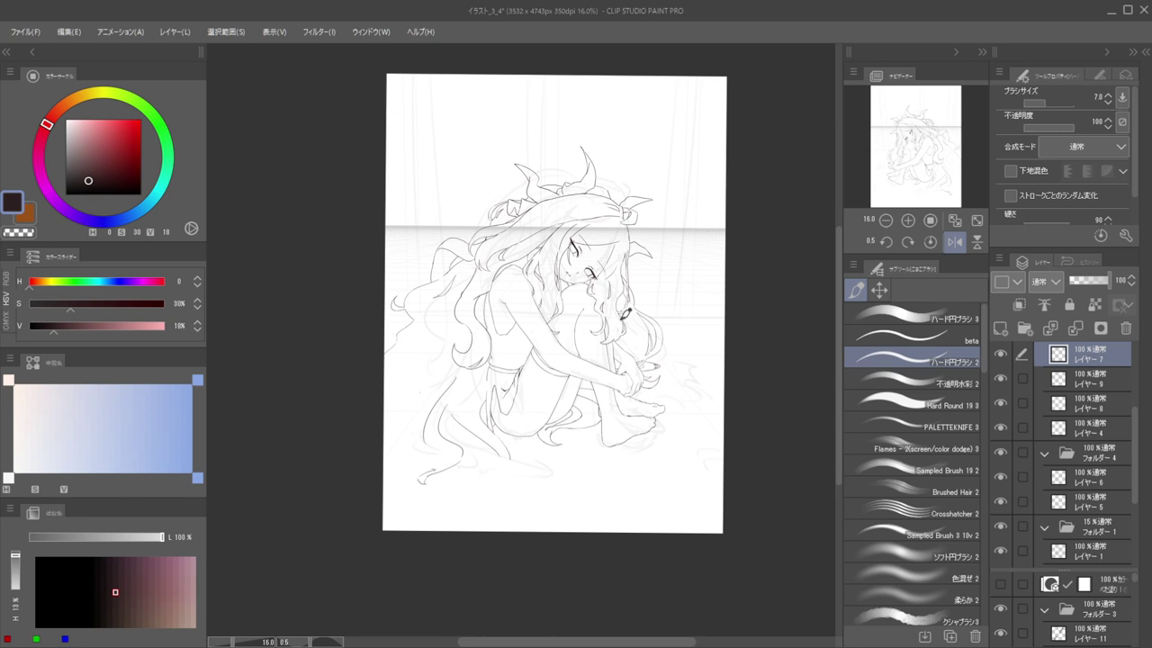
key("ctrl+z")
key("ctrl+z")
key("ctrl+z")
left_click(1084, 261)
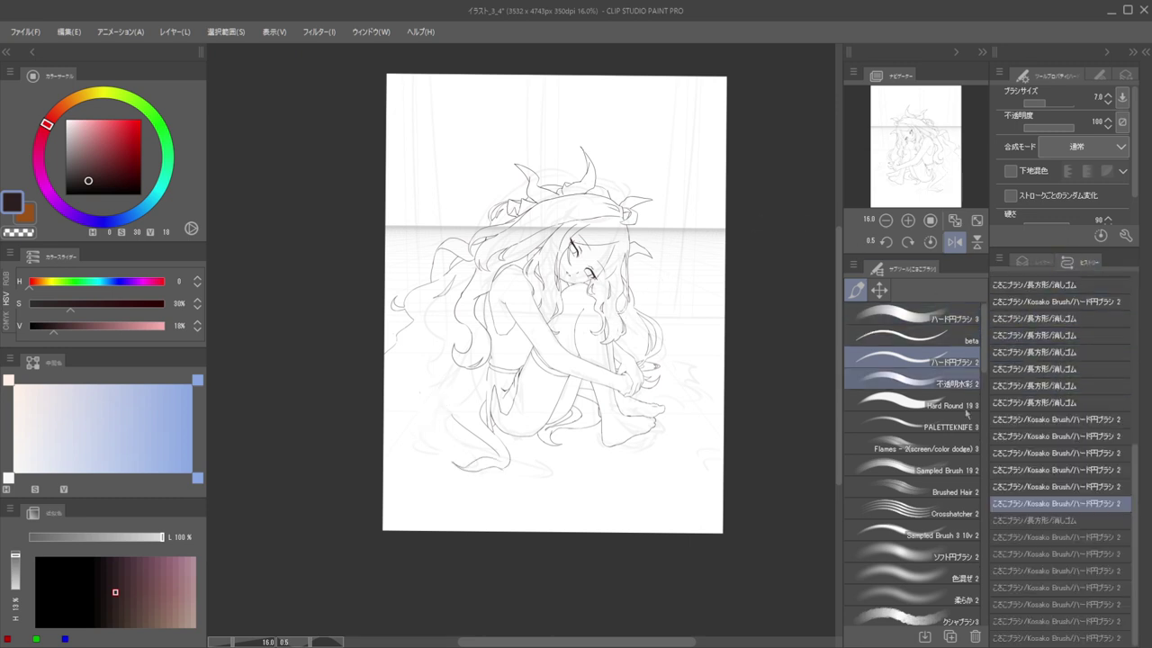
Unmirror the view and erase the strand end's lower curve with an enlarged eraser
key("h")
mouse_move(542, 483)
left_mouse_down()
mouse_move(597, 457)
mouse_move(565, 417)
mouse_move(656, 442)
mouse_move(676, 431)
left_mouse_up()
key("e")
left_click_drag(589, 400, 789, 419)
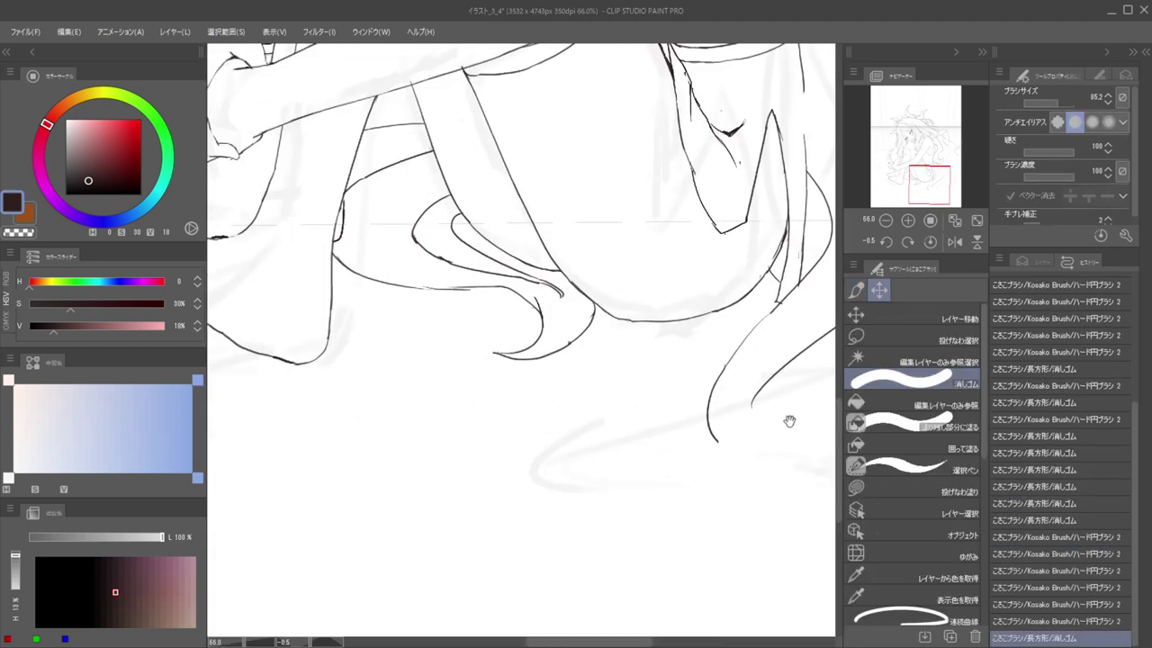
left_click_drag(562, 300, 604, 388)
key("]")
key("]")
key("]")
left_click_drag(543, 451, 566, 436)
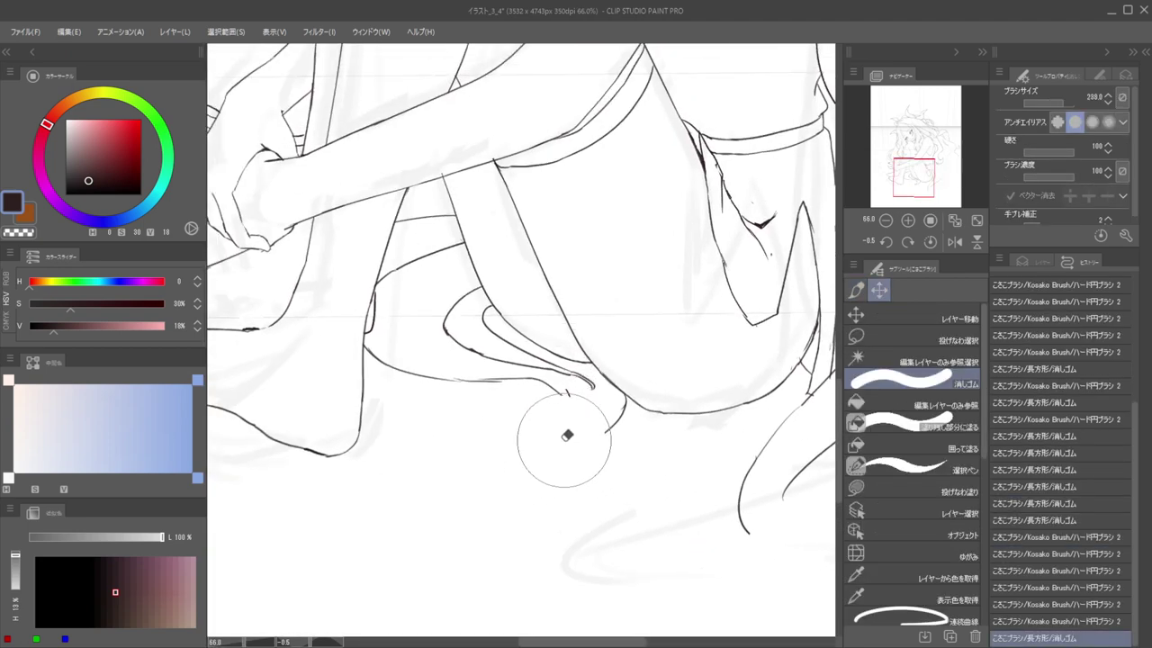
key("ctrl+z")
After a mirrored check, erase the loose curve below the skirt and redraw it from the skirt edge
left_click_drag(578, 379, 509, 340)
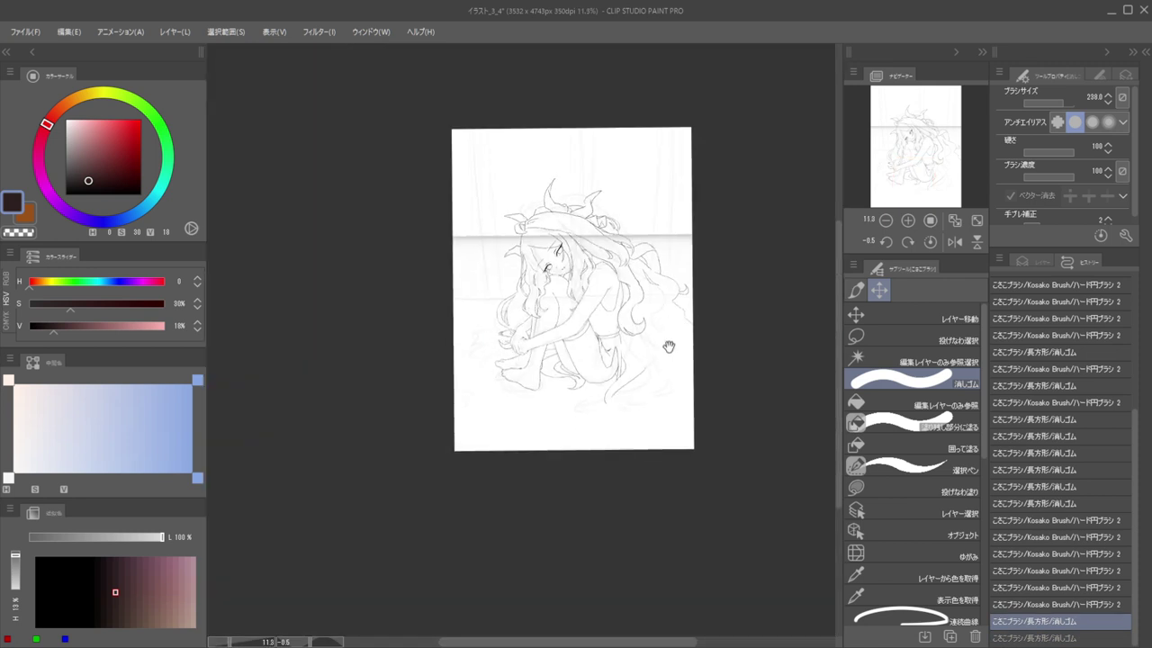
key("h")
left_click_drag(621, 349, 705, 361)
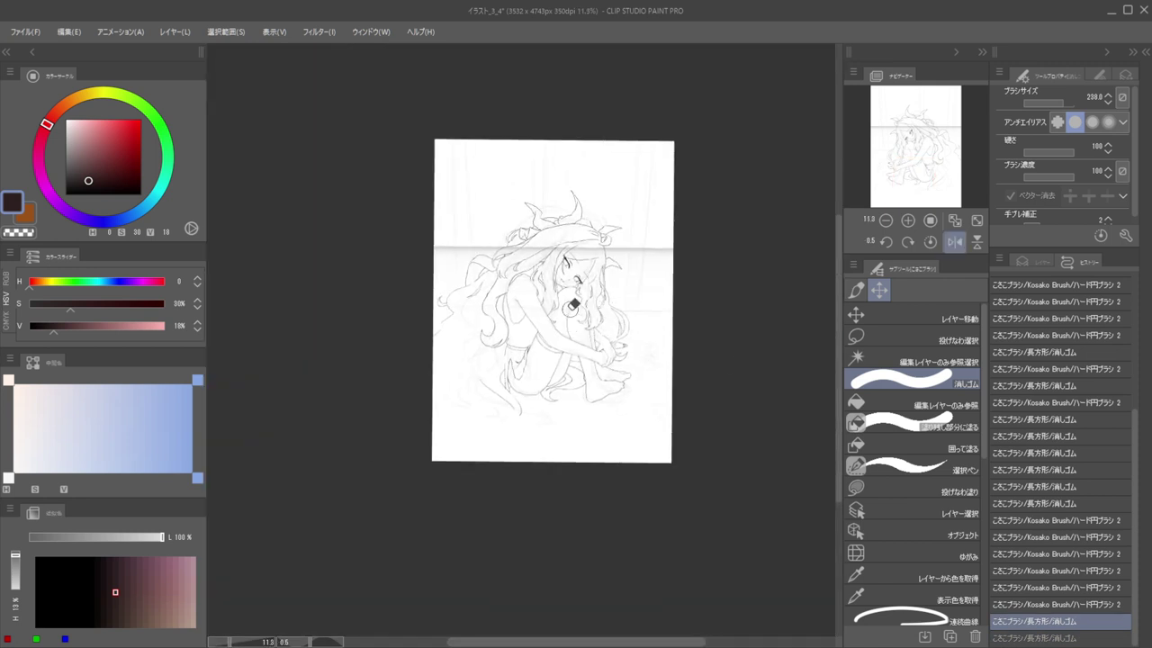
key("h")
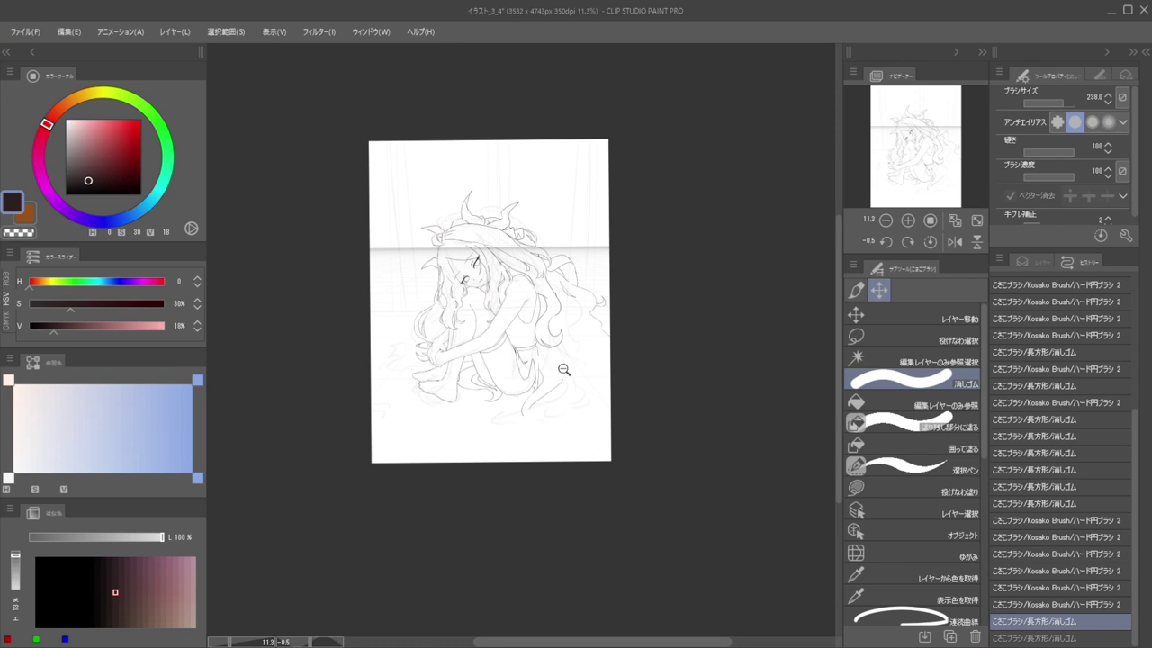
scroll(558, 378, "up", 6)
left_click_drag(559, 439, 493, 486)
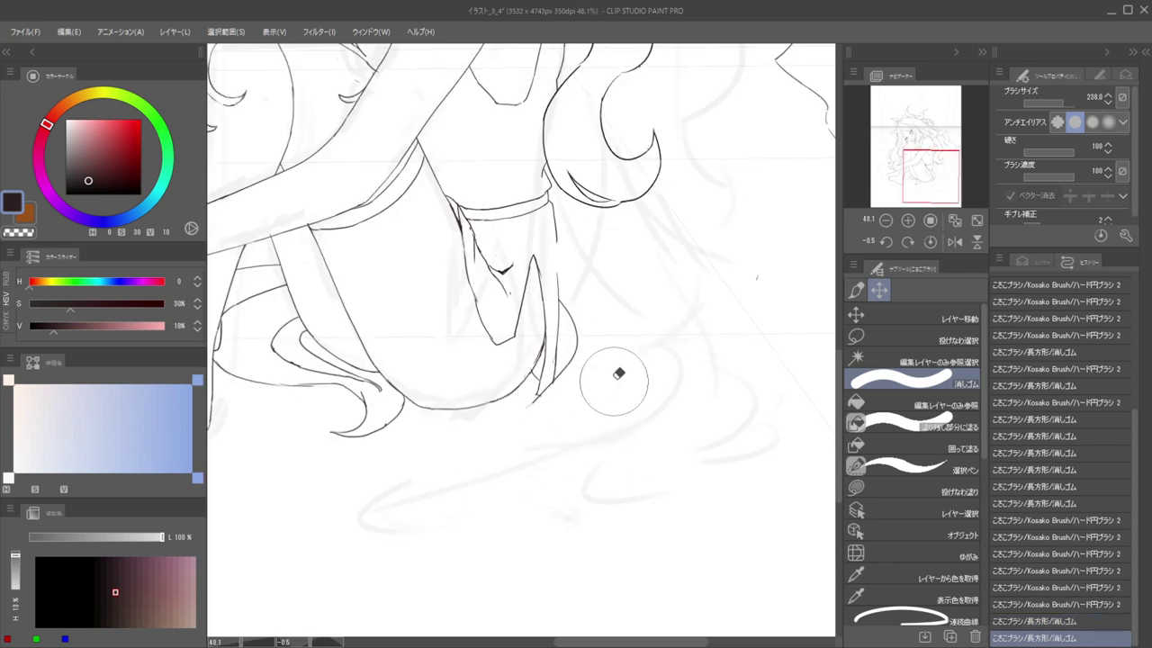
key("p")
left_click_drag(544, 393, 487, 455)
key("ctrl+z")
key("ctrl+z")
left_click_drag(537, 394, 504, 474)
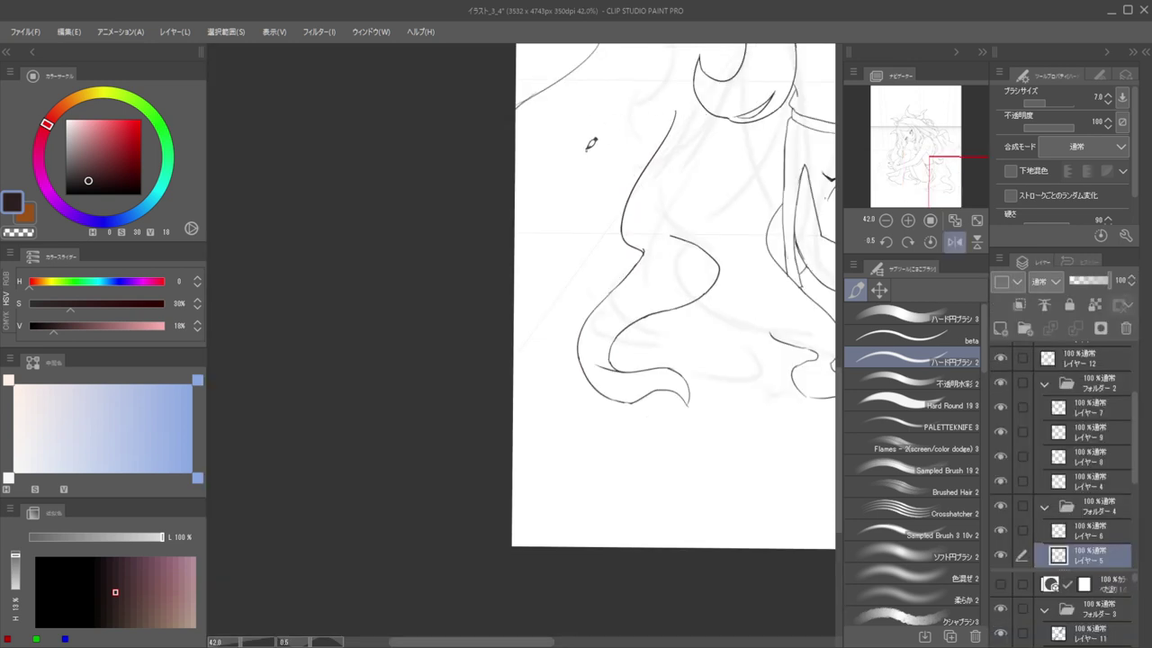
Draw hair strands sweeping down-left from the curls, undoing a bad extension
left_click_drag(593, 127, 467, 260)
mouse_move(618, 143)
left_mouse_down()
mouse_move(558, 255)
mouse_move(552, 294)
left_mouse_up()
left_click_drag(560, 168, 533, 177)
mouse_move(535, 187)
left_mouse_down()
mouse_move(465, 260)
mouse_move(517, 254)
left_mouse_up()
key("ctrl+z")
key("ctrl+z")
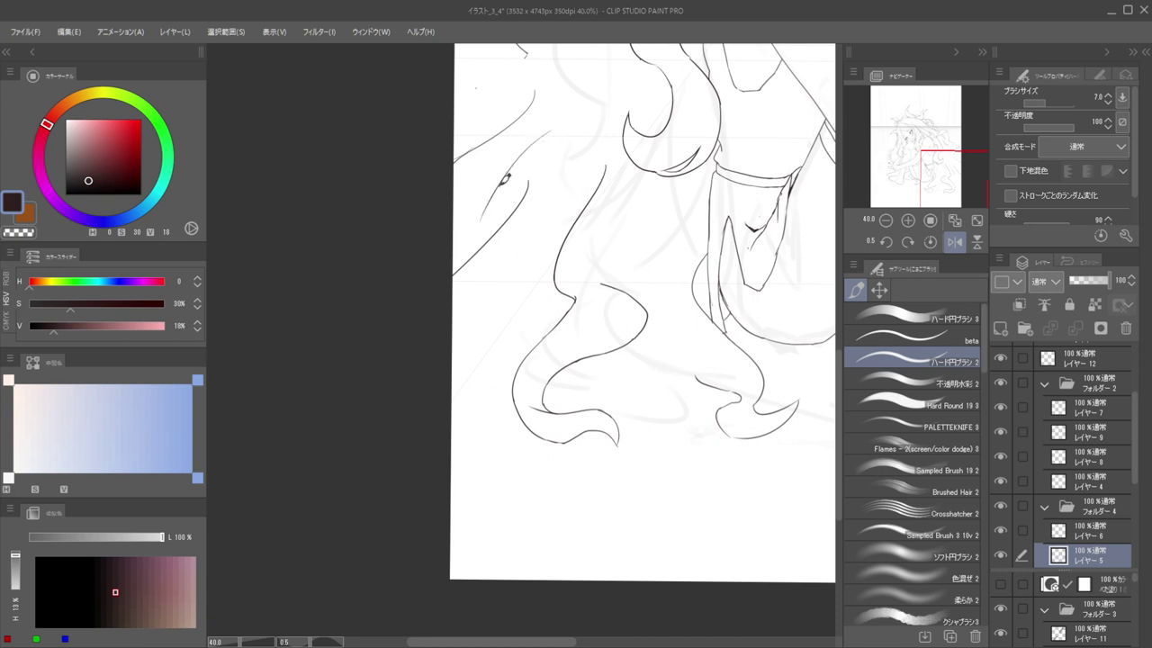
left_click_drag(525, 154, 477, 228)
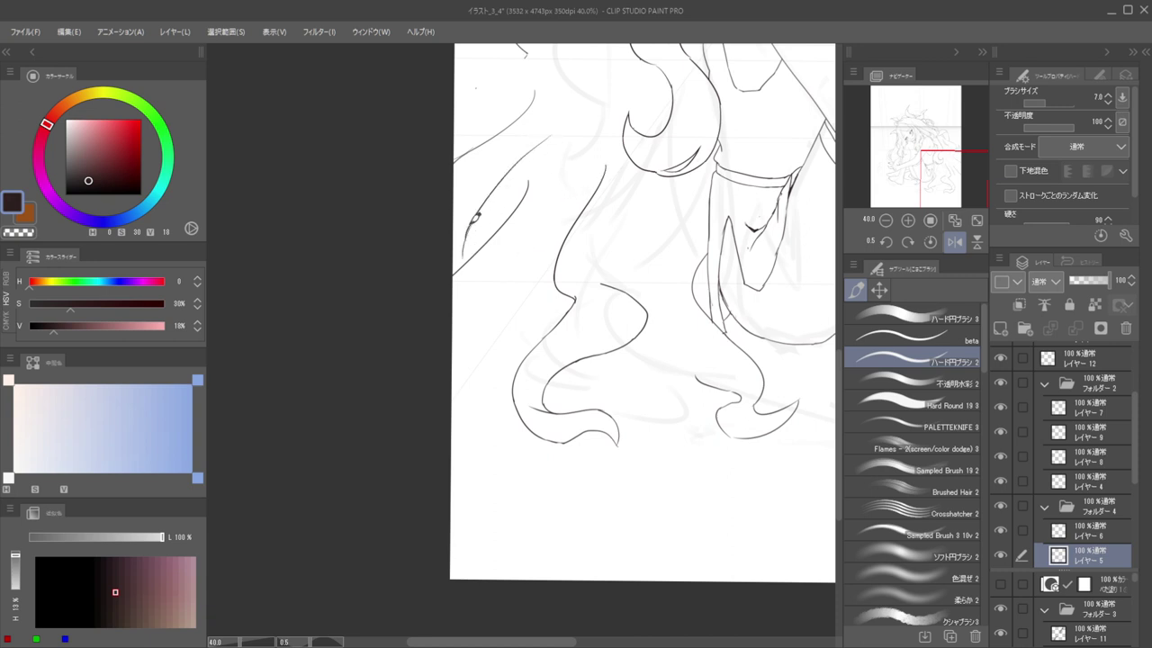
left_click_drag(475, 223, 467, 266)
Redraw the long left hair strand slightly further left
key("e")
key("b")
left_click_drag(466, 283, 465, 314)
left_click_drag(485, 226, 543, 211)
left_click_drag(585, 198, 536, 231)
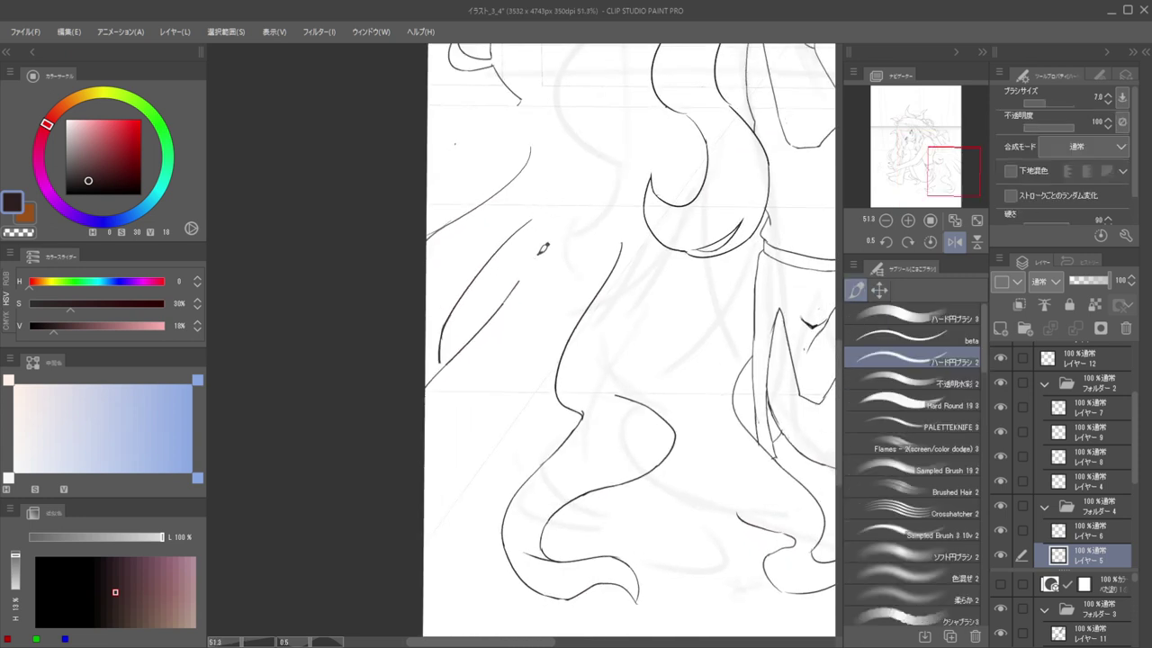
left_click_drag(586, 150, 517, 280)
key("ctrl+z")
left_click_drag(575, 159, 491, 331)
Erase the line's upper end and continue the left line up to the right
key("e")
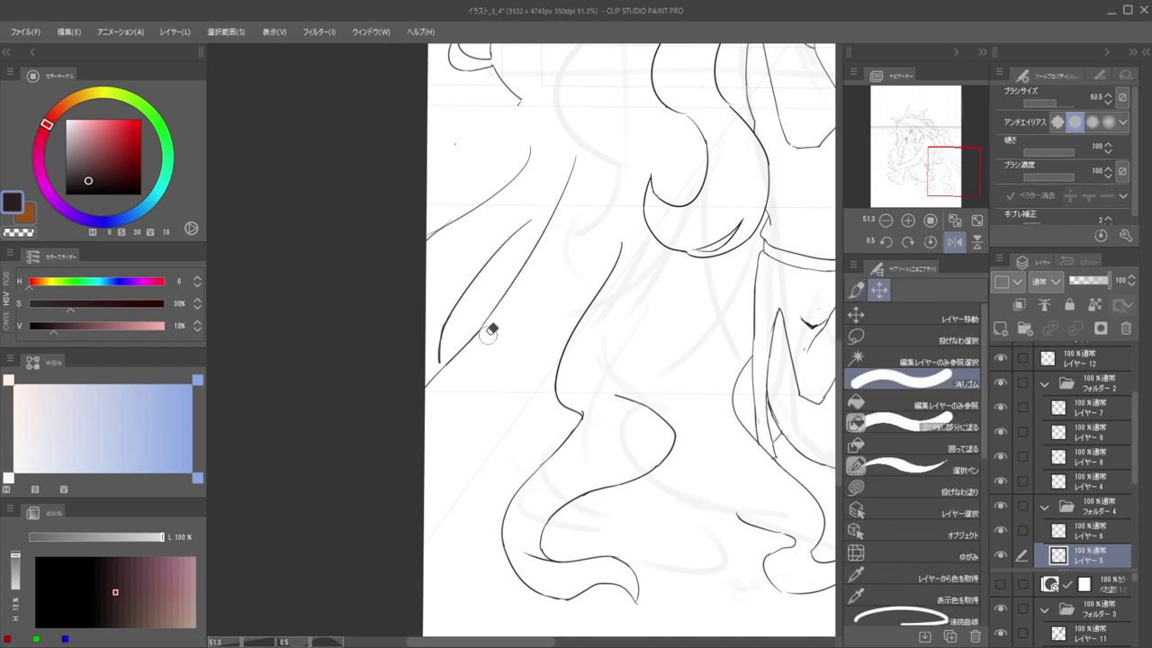
scroll(487, 253, "down", 2)
scroll(489, 245, "up", 5)
key("b")
key("e")
left_click_drag(549, 216, 576, 199)
key("b")
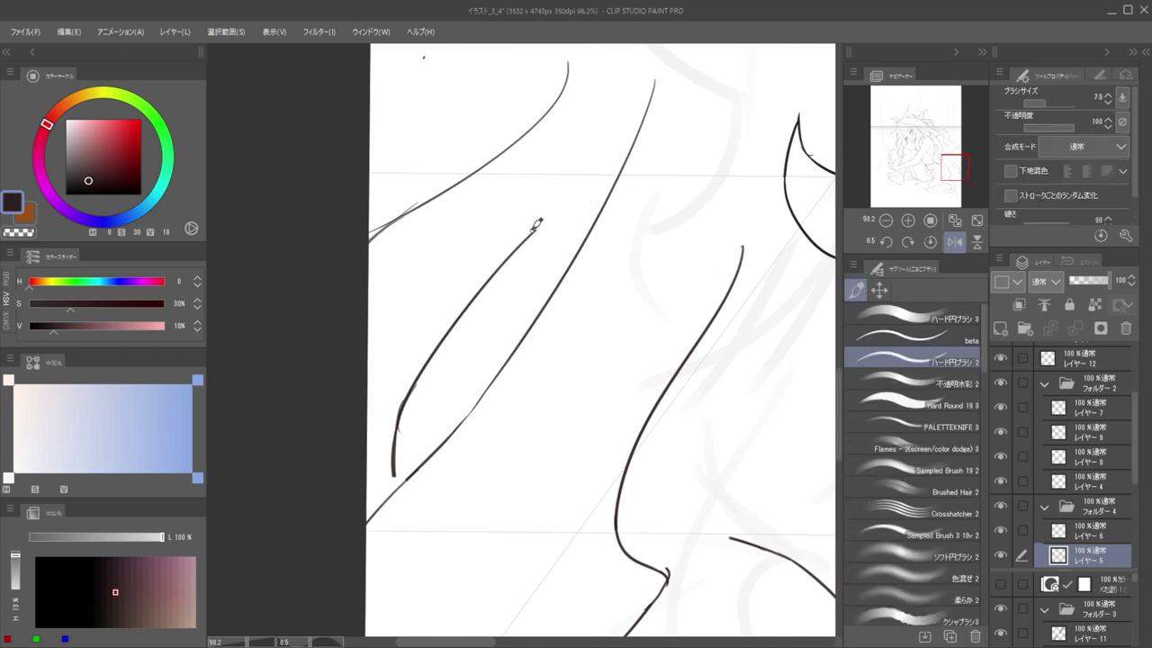
left_click_drag(535, 230, 617, 178)
Select the left line's layer and erase its overlapping upper end
scroll(613, 164, "down", 3)
left_click_drag(583, 104, 562, 219)
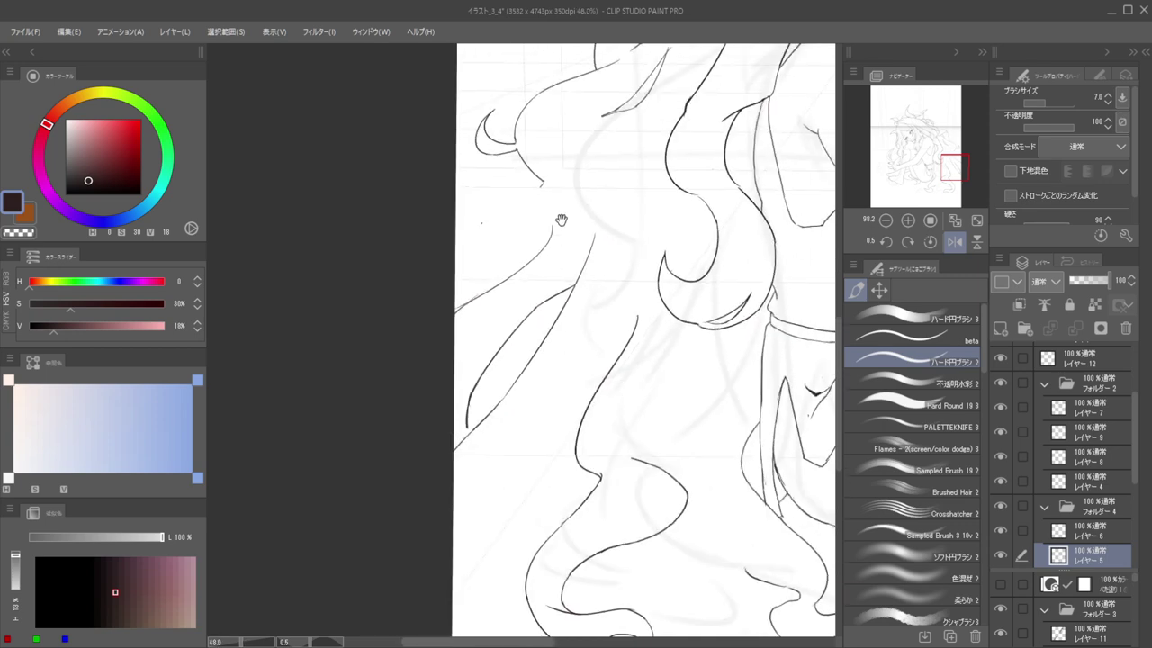
scroll(565, 211, "up", 3)
key("e")
key("b")
key("e")
left_click(560, 260, "ctrl+shift")
key("b")
key("e")
left_click_drag(568, 214, 517, 298)
mouse_move(548, 149)
left_mouse_down()
mouse_move(514, 171)
mouse_move(535, 210)
mouse_move(616, 243)
left_mouse_up()
Replace the curved tip stroke with a straighter one, checking it on a mirrored canvas
key("b")
key("e")
key("b")
key("ctrl+z")
left_click_drag(586, 205, 615, 242)
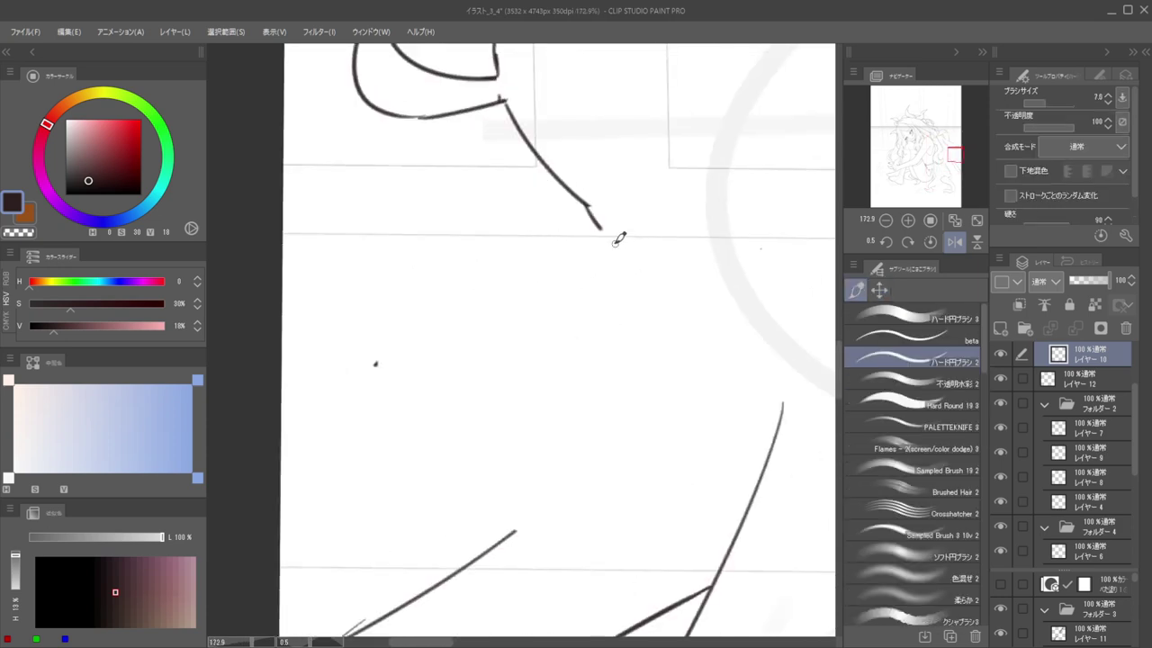
left_click_drag(580, 154, 521, 198)
key("h")
left_click_drag(563, 230, 632, 244)
key("h")
mouse_move(455, 209)
left_mouse_down()
mouse_move(503, 234)
mouse_move(517, 301)
left_mouse_up()
key("ctrl+z")
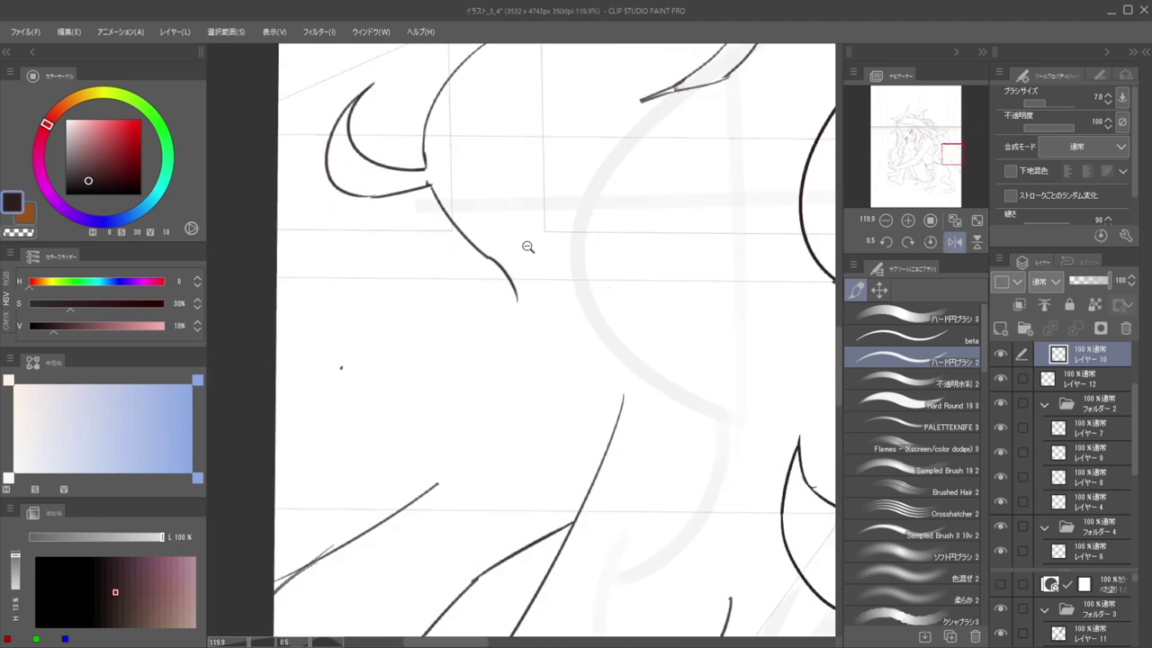
Try a hair strand sweeping down-left, erasing and undoing the unsatisfactory attempts
scroll(528, 246, "down", 4)
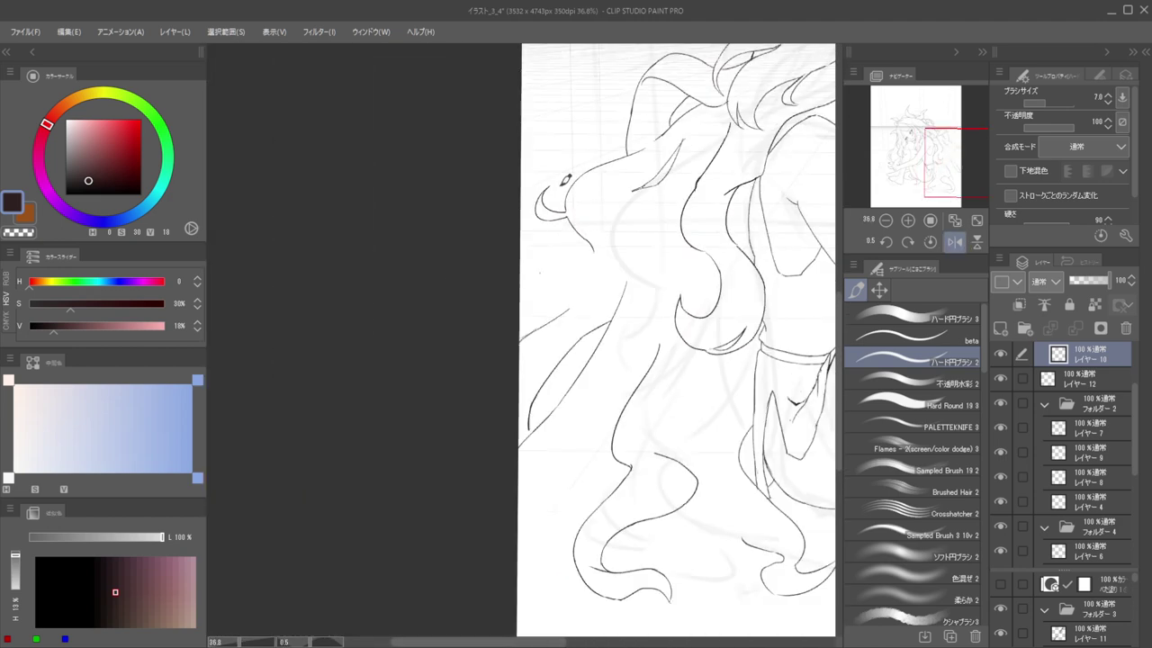
scroll(580, 240, "up", 3)
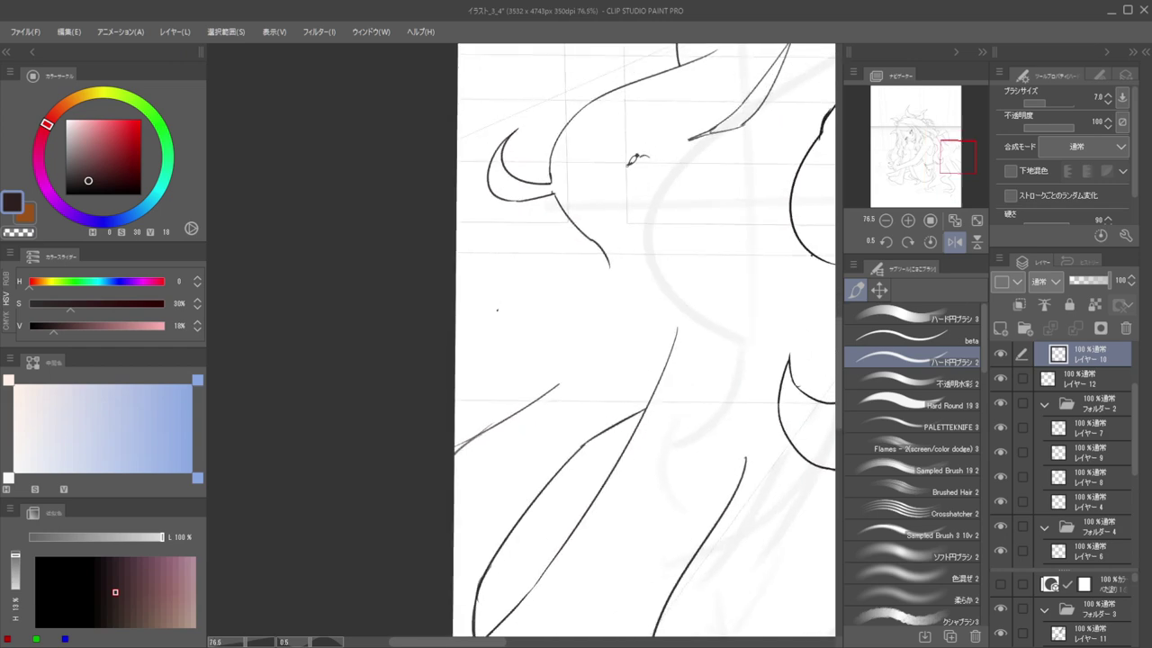
mouse_move(686, 117)
left_mouse_down()
mouse_move(604, 182)
mouse_move(620, 217)
mouse_move(609, 198)
mouse_move(621, 226)
mouse_move(622, 272)
left_mouse_up()
scroll(612, 270, "down", 3)
scroll(594, 219, "up", 3)
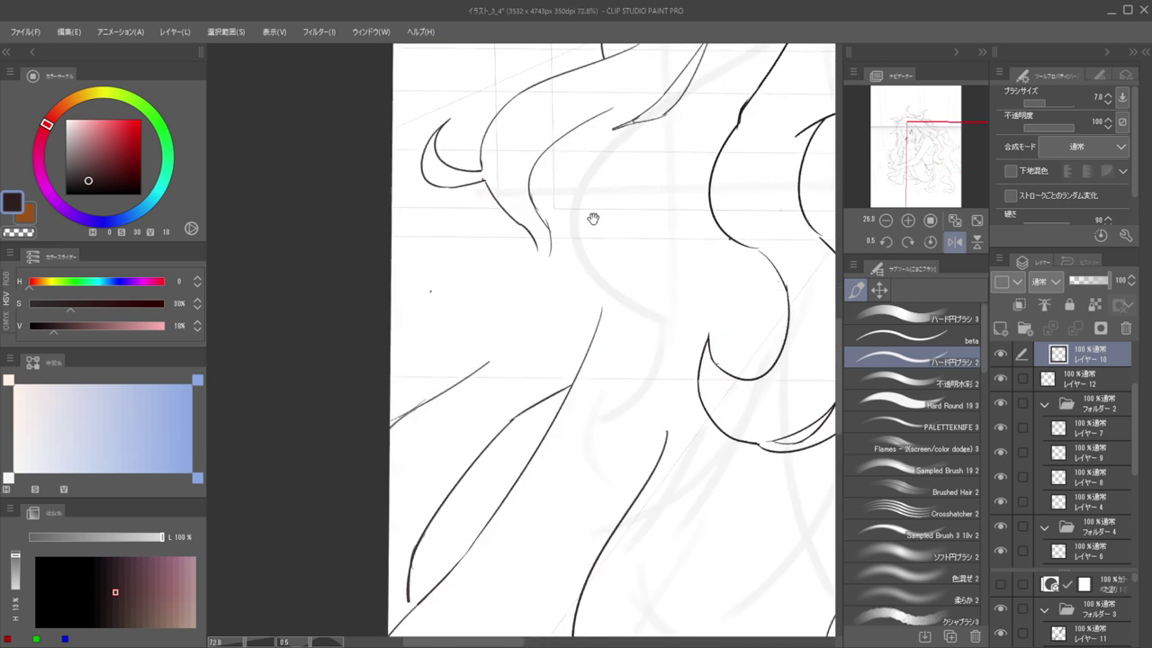
key("e")
mouse_move(614, 129)
left_mouse_down()
mouse_move(671, 100)
mouse_move(619, 188)
mouse_move(668, 113)
mouse_move(540, 261)
left_mouse_up()
key("b")
key("ctrl+z")
left_click_drag(638, 147, 528, 267)
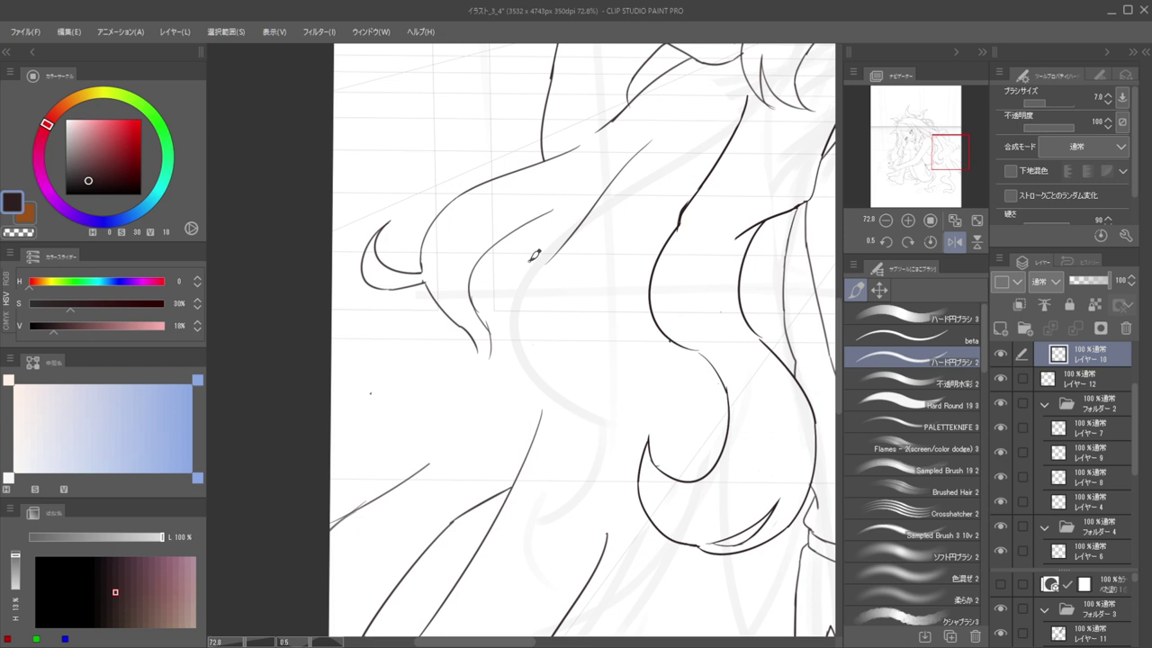
key("ctrl+z")
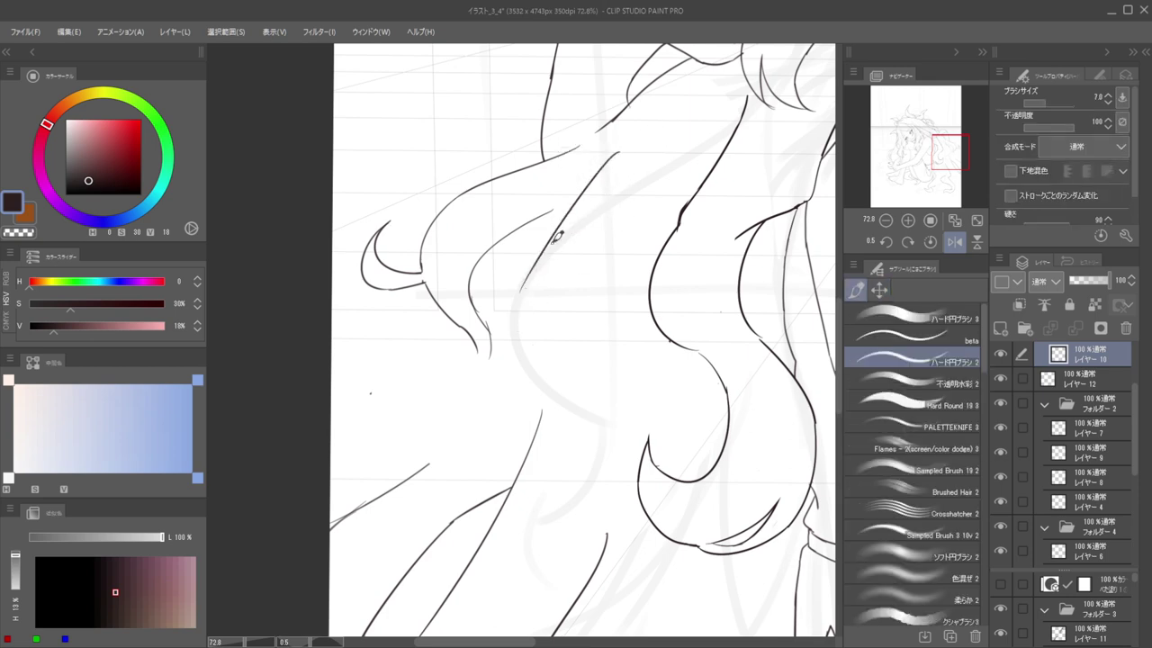
Draw a hair curve leftward to the page edge
scroll(502, 258, "down", 5)
key("h")
key("h")
scroll(525, 295, "up", 3)
left_click_drag(524, 295, 581, 293)
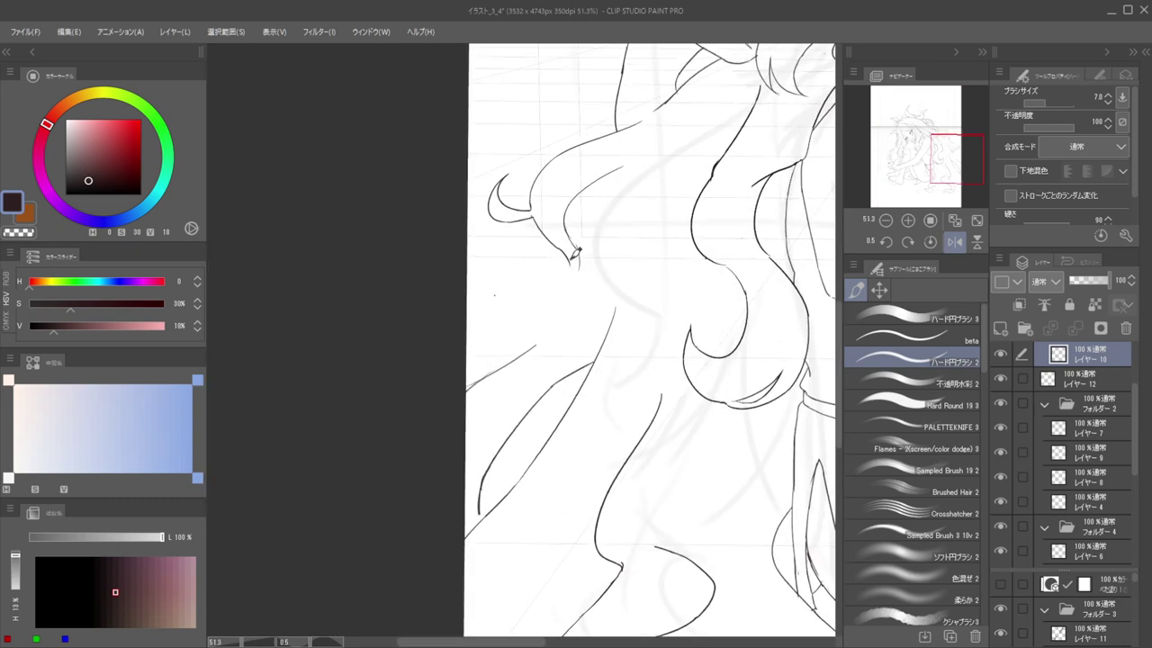
left_click_drag(570, 270, 477, 324)
key("ctrl+z")
left_click_drag(571, 268, 465, 327)
Shrink the eraser to about 62 and erase the diagonal line and a short curved stroke on Layer 5
key("e")
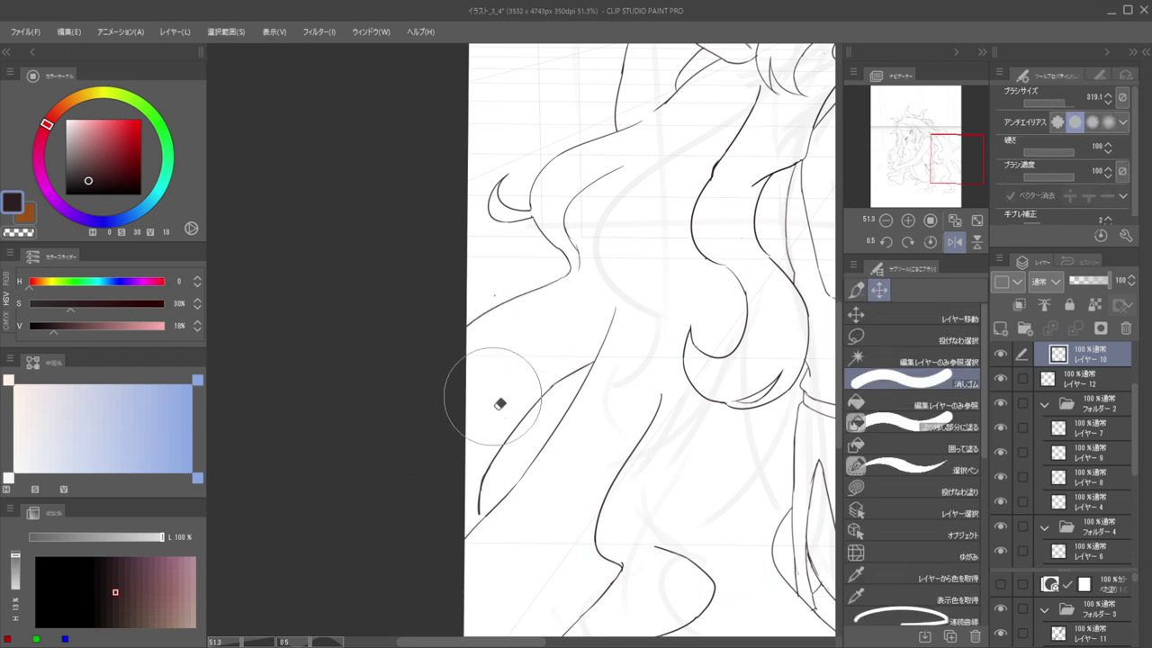
left_click_drag(612, 399, 572, 398)
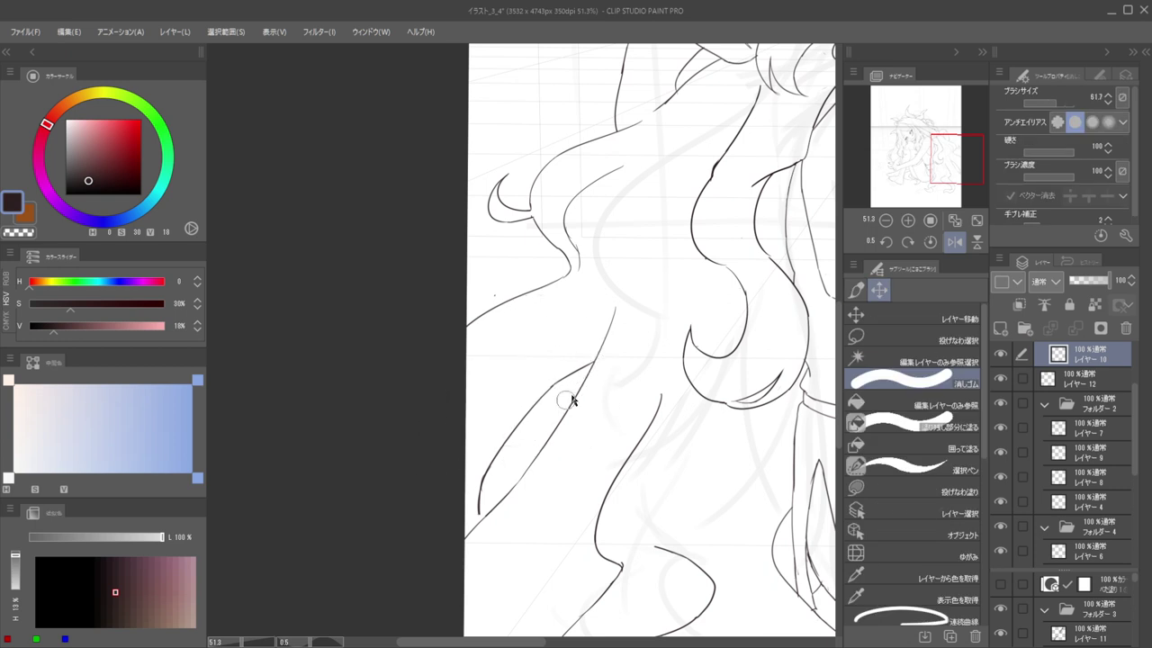
left_click(522, 417, "ctrl+shift")
left_click_drag(561, 352, 565, 356)
left_click_drag(498, 450, 476, 510)
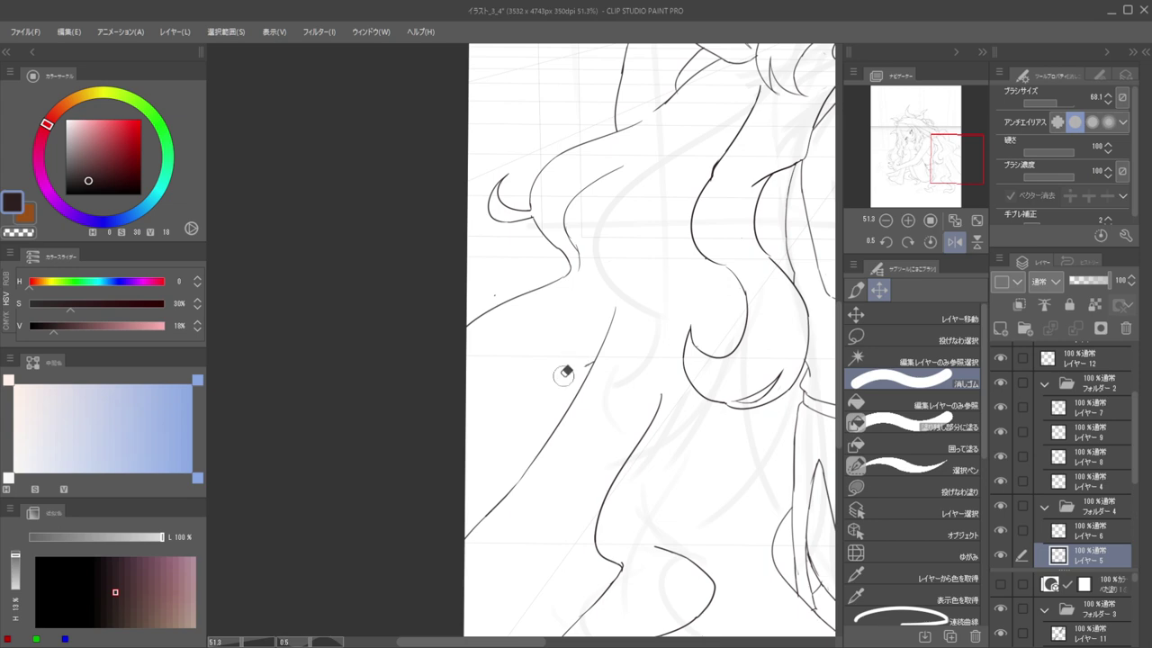
Draw a long curved hair stroke running down-left
key("p")
mouse_move(576, 296)
left_mouse_down()
mouse_move(507, 371)
mouse_move(497, 415)
left_mouse_up()
mouse_move(510, 319)
left_mouse_down()
mouse_move(457, 313)
mouse_move(527, 316)
left_mouse_up()
key("ctrl+z")
key("ctrl+z")
left_click_drag(605, 291, 480, 470)
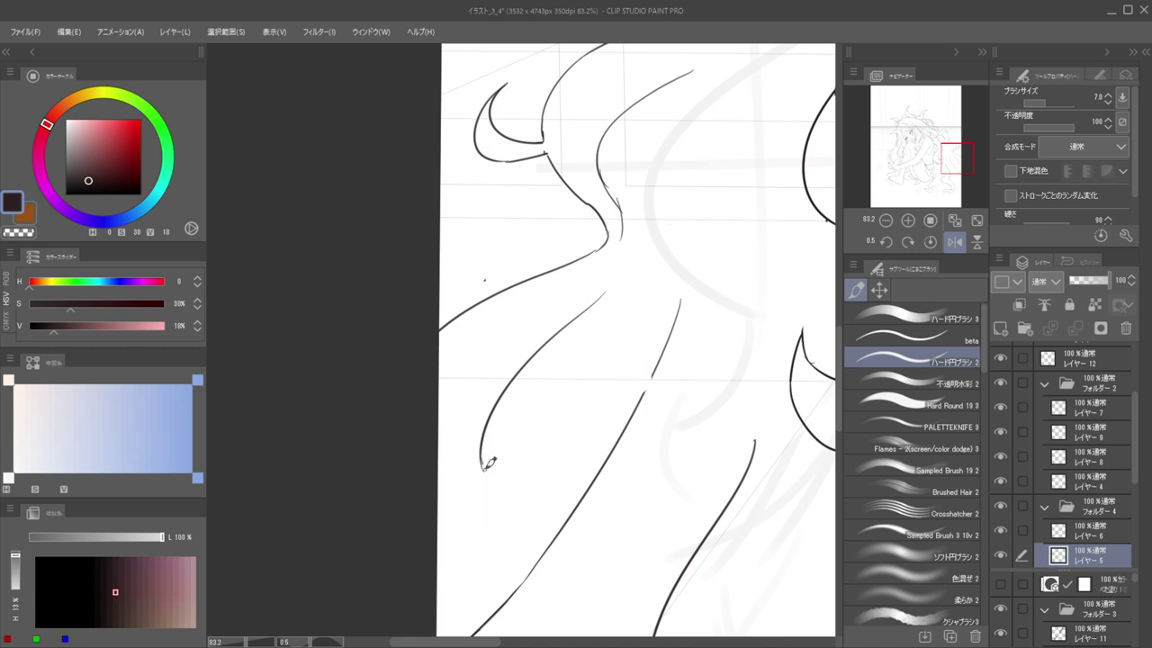
mouse_move(486, 447)
left_mouse_down()
mouse_move(481, 532)
mouse_move(437, 568)
left_mouse_up()
left_click_drag(443, 461, 501, 432)
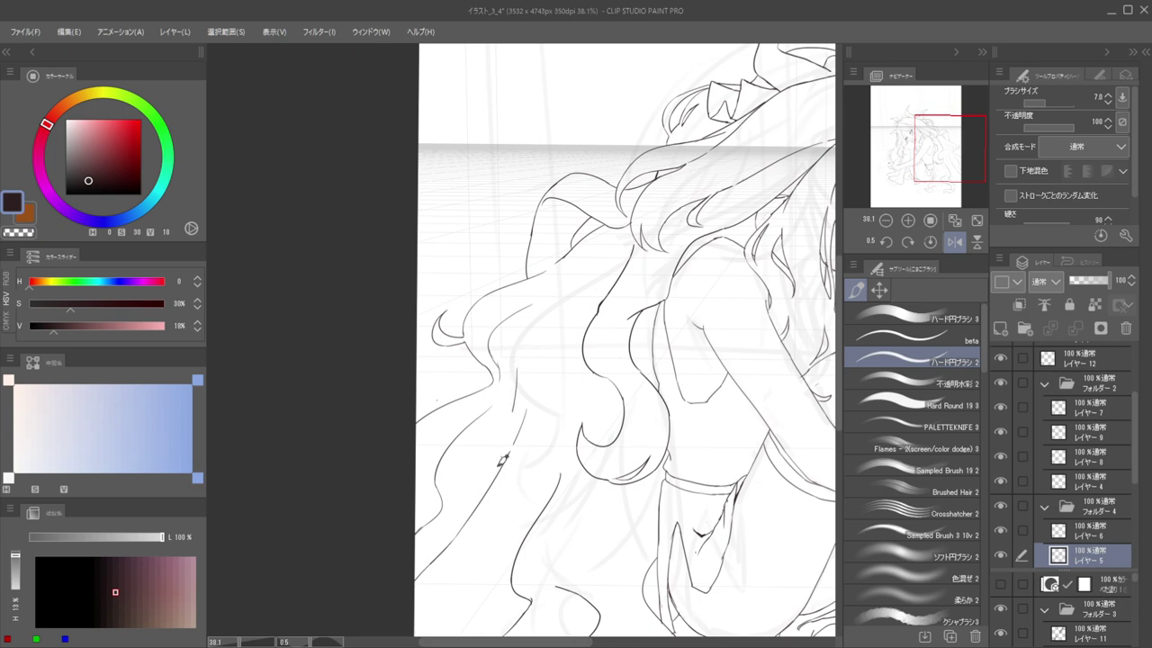
Add two hair strands reaching down to the existing line
left_click_drag(514, 387, 478, 493)
key("ctrl+z")
left_click_drag(512, 356, 480, 501)
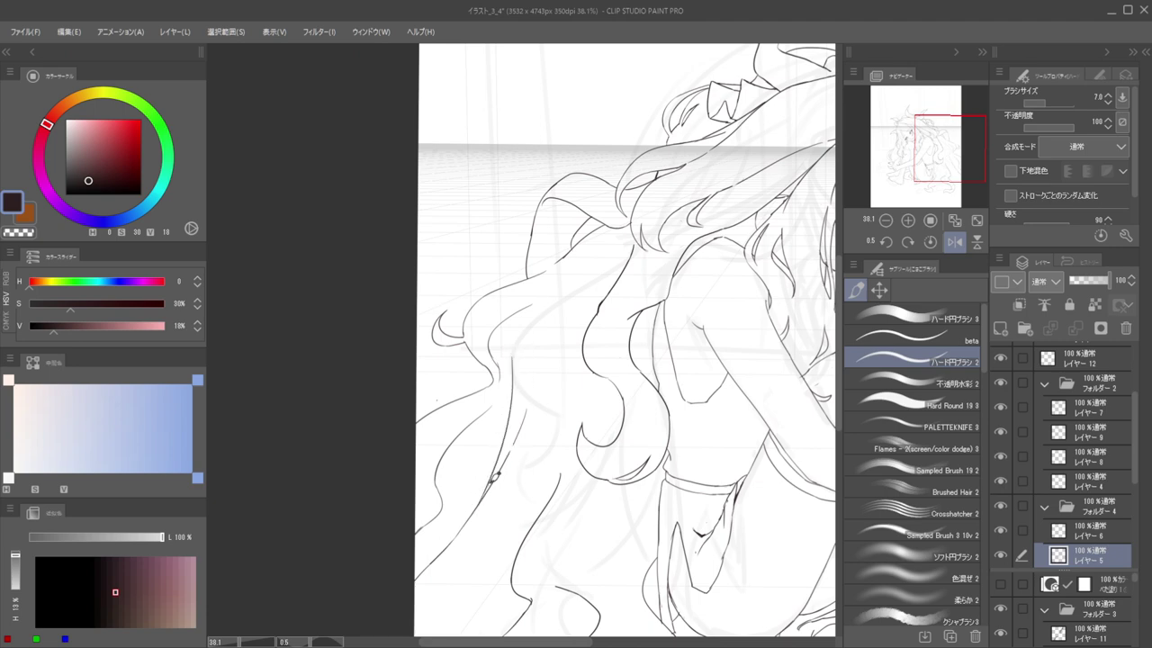
left_click_drag(556, 376, 502, 504)
key("ctrl+z")
left_click_drag(532, 371, 495, 373)
left_click_drag(533, 479, 543, 364)
scroll(544, 363, "up", 2)
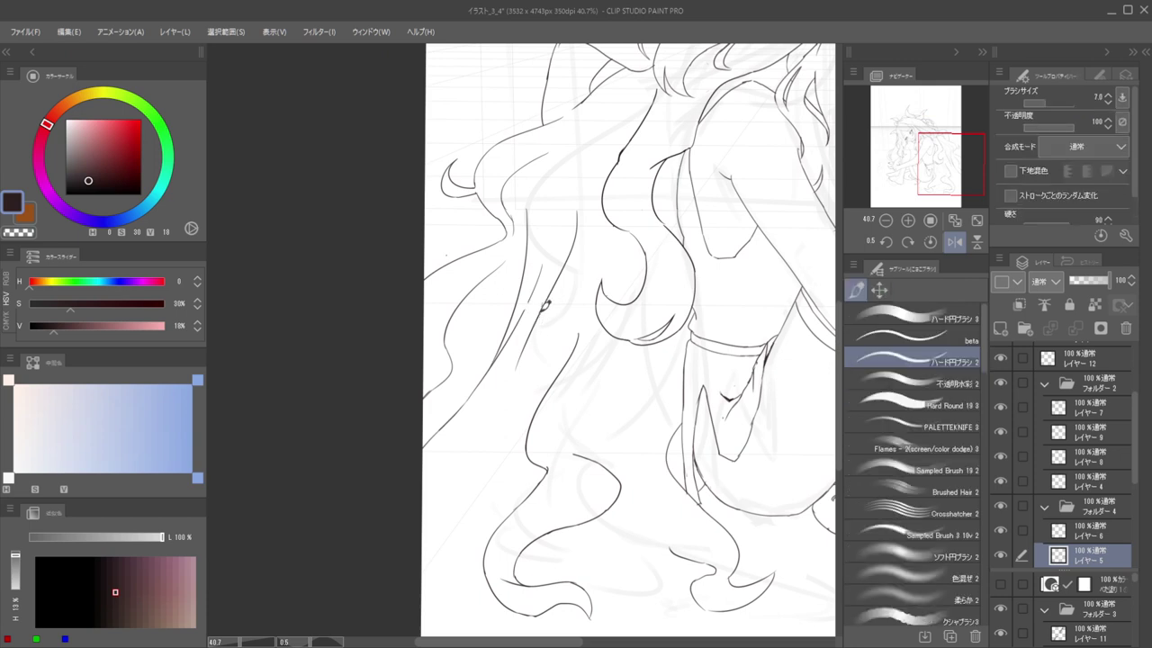
Redraw a vertical hair strand down to the lower line through several retries
key("ctrl+z")
left_click_drag(538, 320, 532, 418)
key("ctrl+z")
left_click_drag(535, 325, 537, 417)
key("ctrl+z")
left_click_drag(538, 313, 538, 406)
key("ctrl+z")
key("ctrl+z")
mouse_move(538, 335)
left_mouse_down()
mouse_move(535, 405)
mouse_move(514, 413)
mouse_move(510, 452)
left_mouse_up()
Draw a longer hair stroke down-left and check it on a mirrored canvas
key("ctrl+z")
key("ctrl+z")
left_click_drag(517, 378, 456, 500)
scroll(514, 335, "down", 9)
key("h")
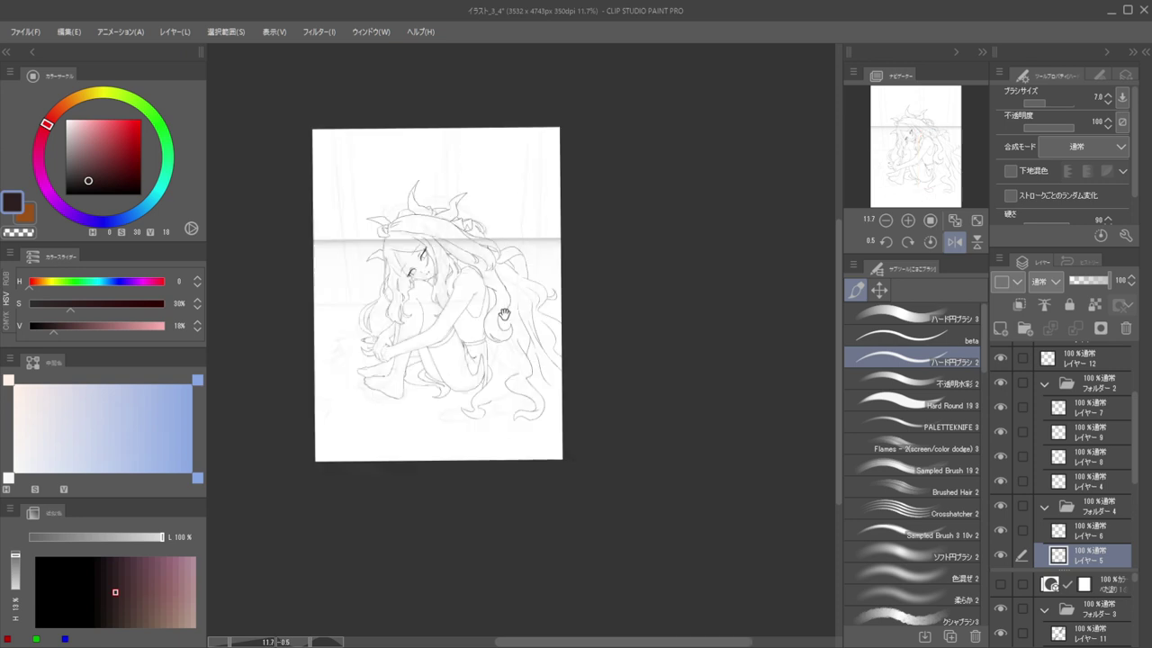
key("h")
scroll(468, 377, "up", 6)
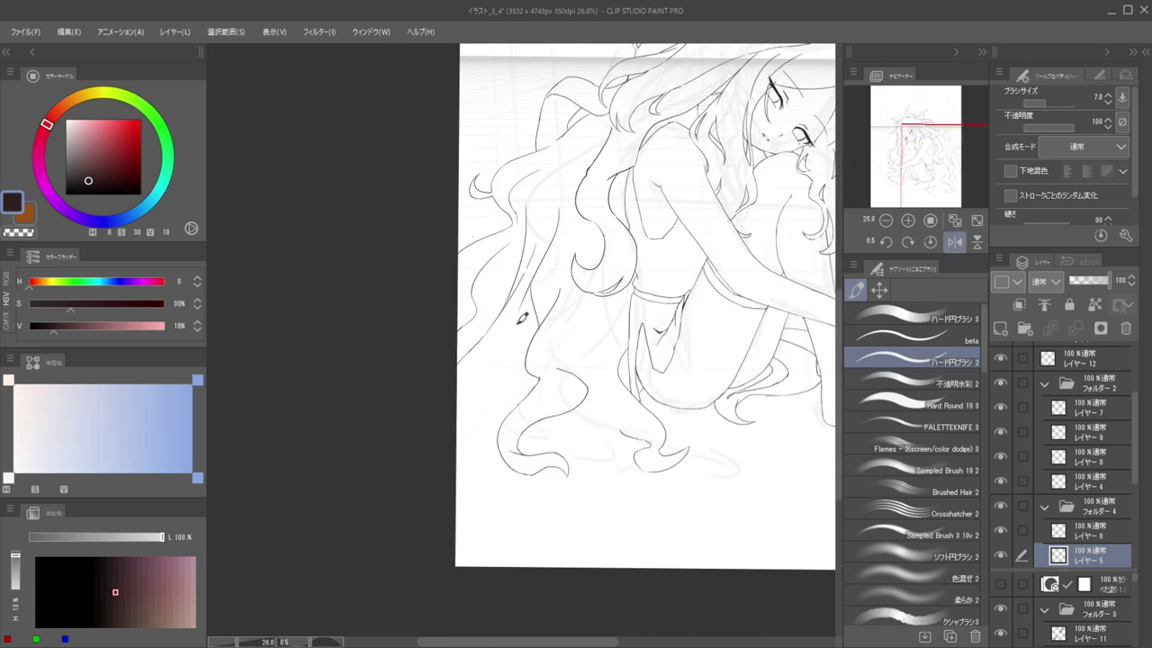
key("ctrl+z")
Erase the diagonal hair line in the lower left
left_click_drag(463, 395, 540, 304)
mouse_move(542, 299)
left_mouse_down()
mouse_move(524, 275)
mouse_move(537, 275)
left_mouse_up()
key("e")
left_click_drag(571, 204, 470, 327)
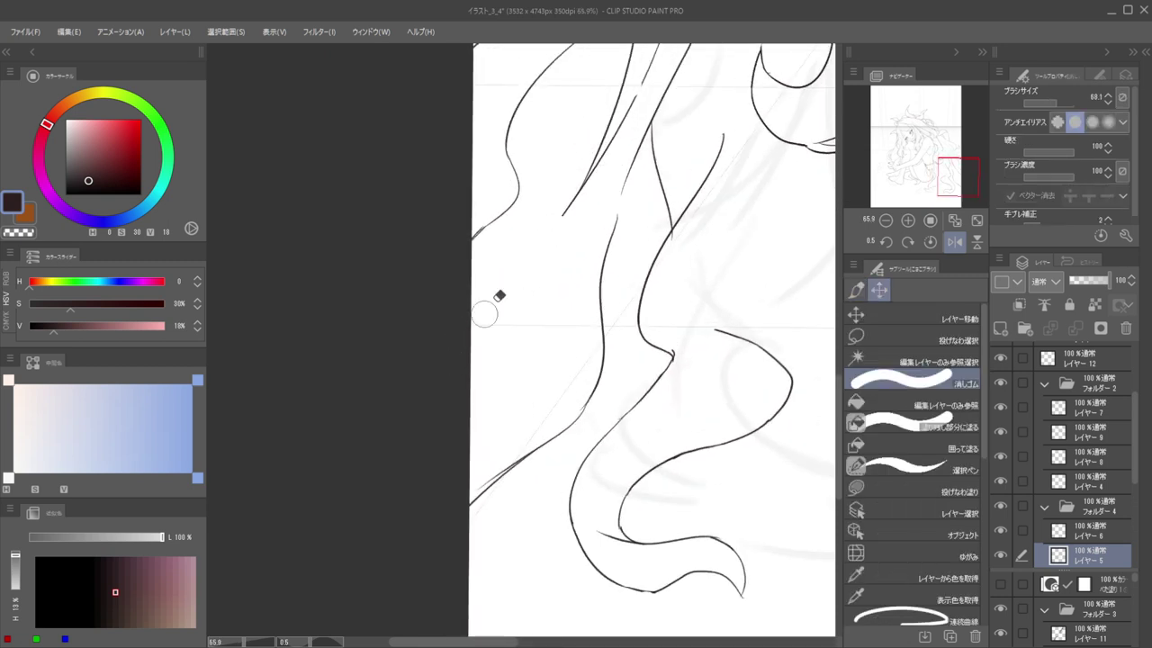
key("b")
Redraw a curve from the line end down-left, its tail running past the page edge
left_click_drag(582, 187, 506, 304)
key("ctrl+z")
left_click_drag(581, 189, 564, 287)
key("ctrl+z")
left_click_drag(594, 168, 570, 281)
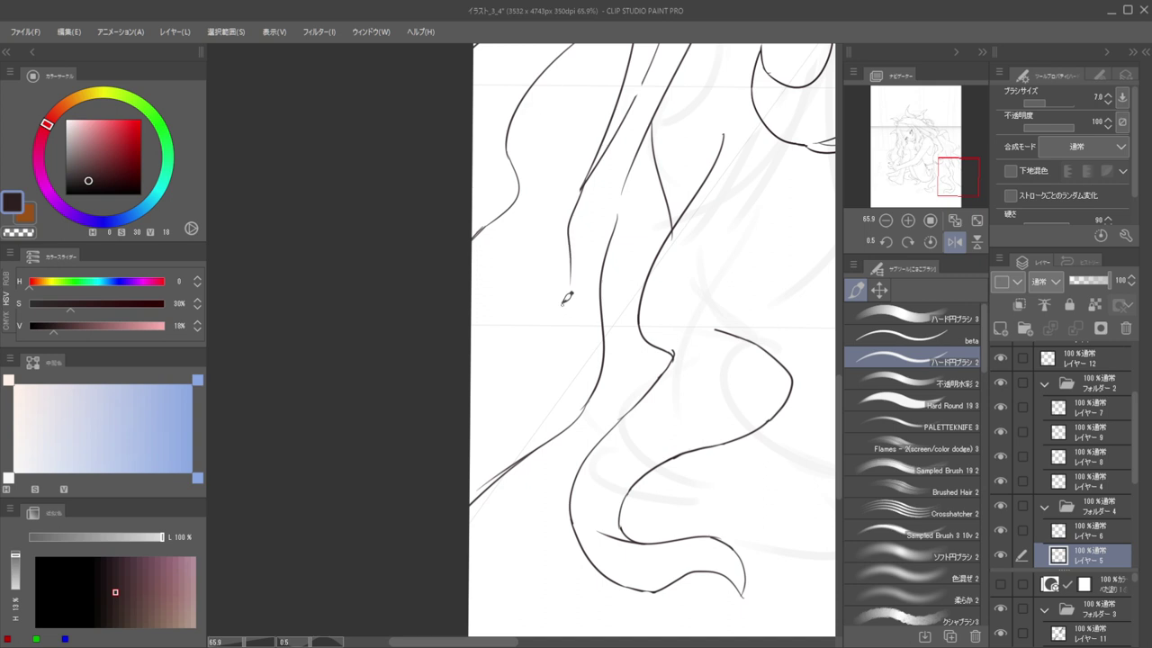
key("ctrl+z")
mouse_move(573, 271)
left_mouse_down()
mouse_move(567, 311)
mouse_move(466, 448)
left_mouse_up()
key("ctrl+z")
left_click_drag(530, 366, 457, 419)
Try a strand curving down-left from the upper hair, undoing the unsatisfactory attempts
mouse_move(522, 316)
left_mouse_down()
mouse_move(435, 320)
mouse_move(563, 342)
mouse_move(494, 346)
mouse_move(504, 324)
left_mouse_up()
key("e")
key("b")
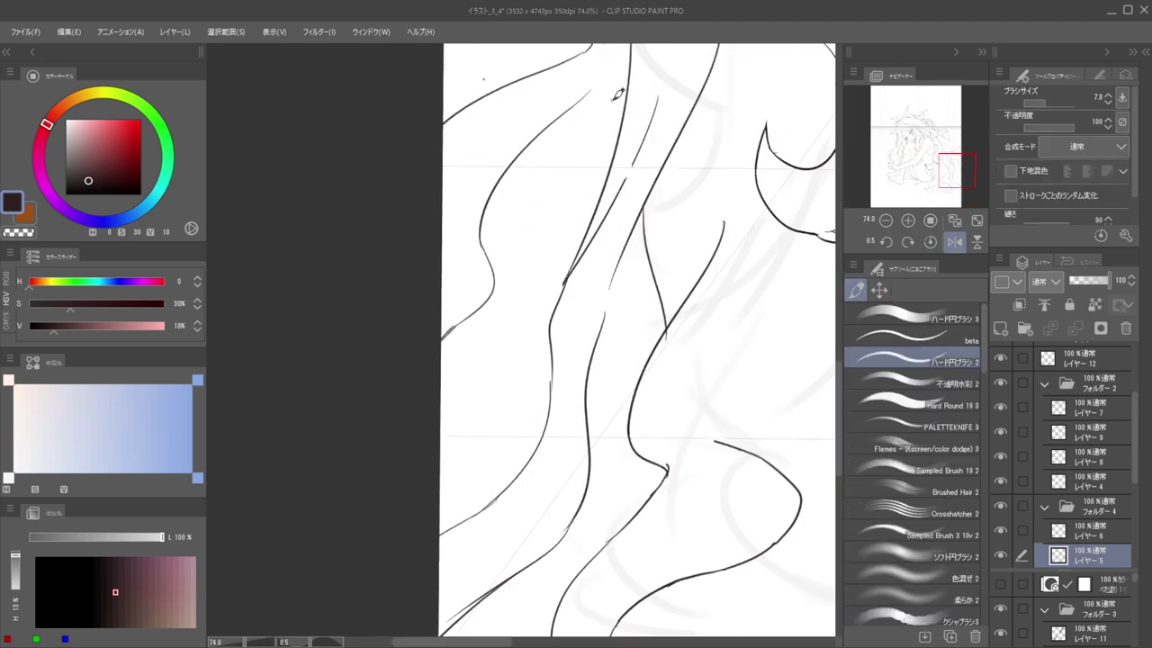
left_click_drag(619, 115, 497, 194)
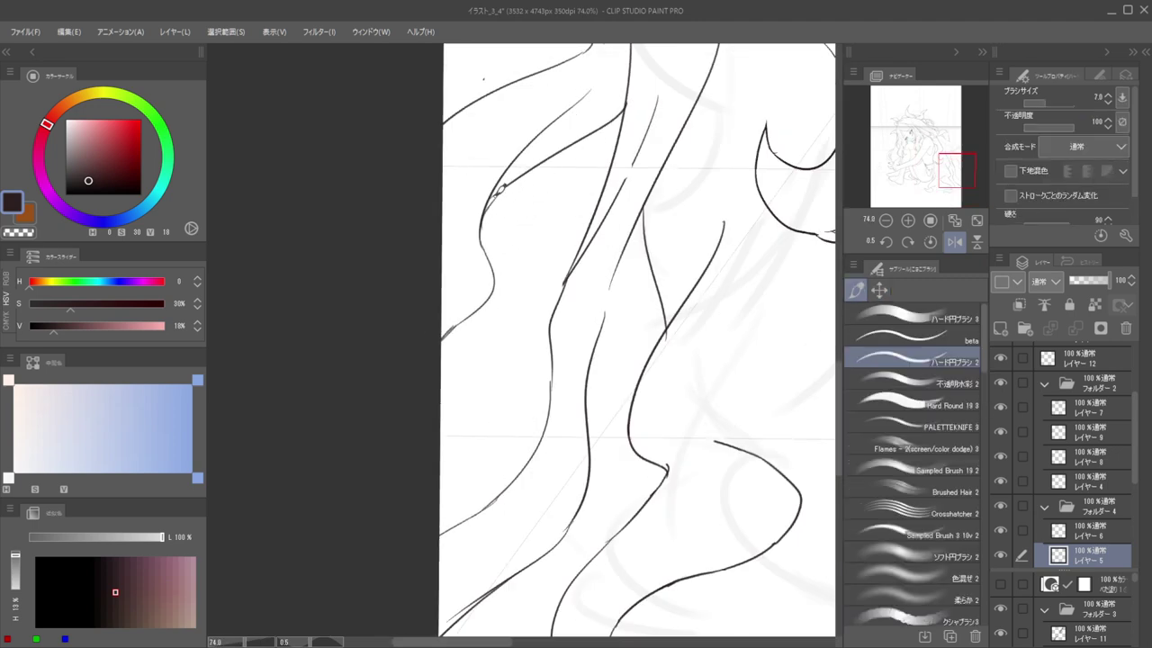
key("ctrl+z")
mouse_move(488, 228)
left_mouse_down()
mouse_move(499, 187)
mouse_move(510, 197)
mouse_move(487, 222)
left_mouse_up()
key("ctrl+z")
key("e")
key("b")
key("ctrl+z")
mouse_move(524, 174)
left_mouse_down()
mouse_move(482, 238)
mouse_move(493, 204)
mouse_move(482, 240)
mouse_move(500, 189)
mouse_move(484, 237)
mouse_move(434, 216)
mouse_move(500, 241)
mouse_move(519, 272)
mouse_move(526, 256)
left_mouse_up()
key("ctrl+z")
Draw a stroke curving down the left side, then hide Layer 5 to compare
key("ctrl+z")
left_click_drag(528, 210, 486, 347)
key("ctrl+z")
left_click_drag(525, 216, 519, 358)
key("ctrl+z")
mouse_move(531, 214)
left_mouse_down()
mouse_move(521, 316)
mouse_move(456, 389)
left_mouse_up()
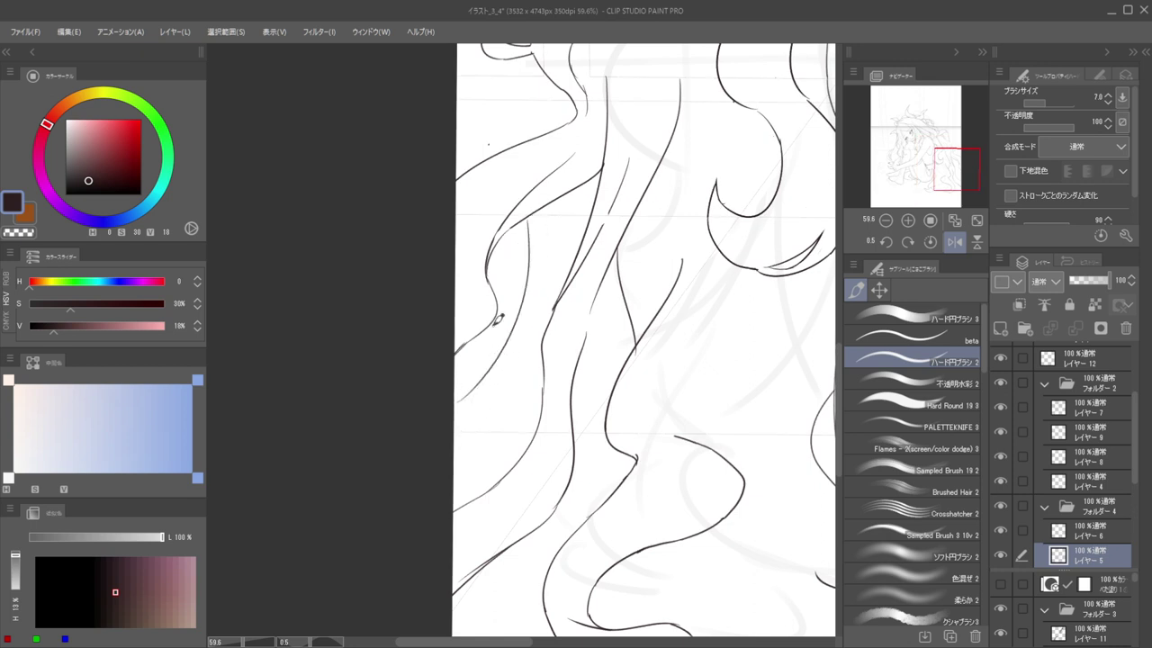
scroll(470, 321, "down", 5)
scroll(528, 290, "up", 3)
scroll(525, 308, "up", 3)
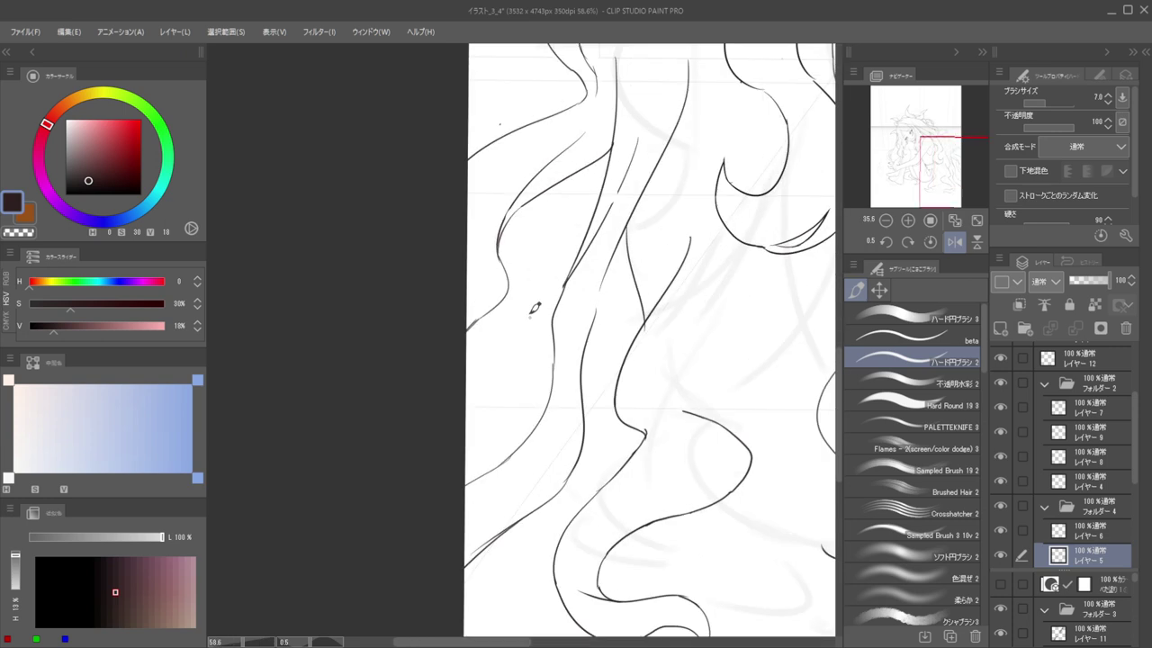
left_click_drag(505, 296, 501, 401)
key("ctrl+z")
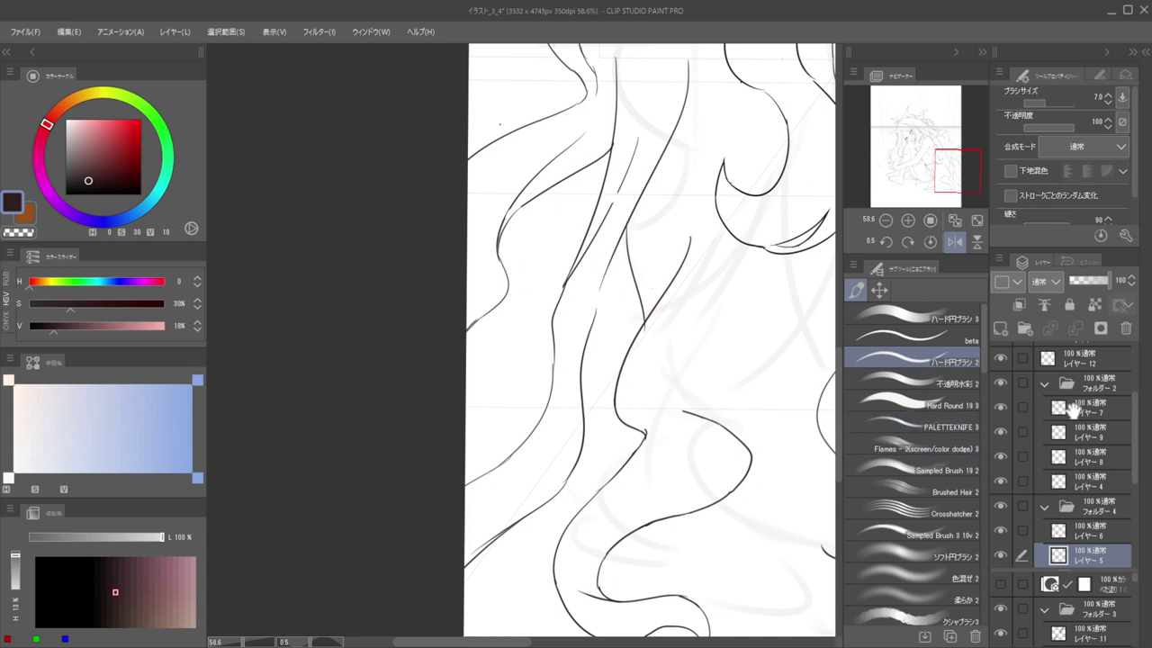
scroll(1070, 410, "down", 4)
left_click(1000, 457)
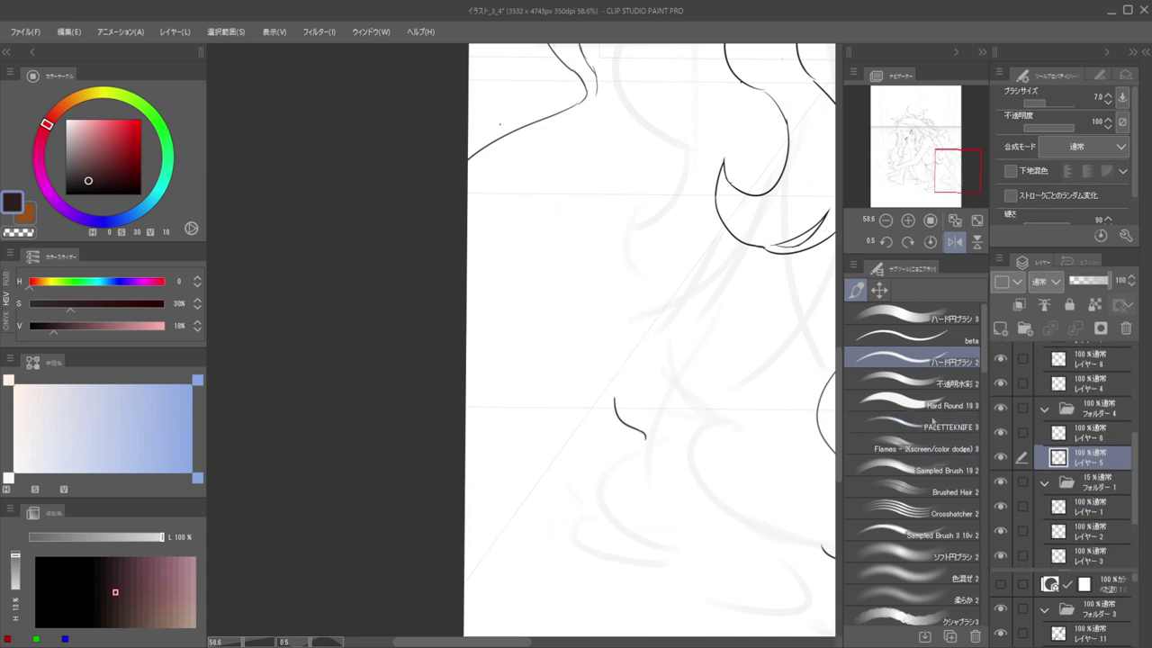
Lasso the hair lines on the girl's left side, then copy and paste them onto a new layer
scroll(670, 342, "down", 5)
left_click(998, 460)
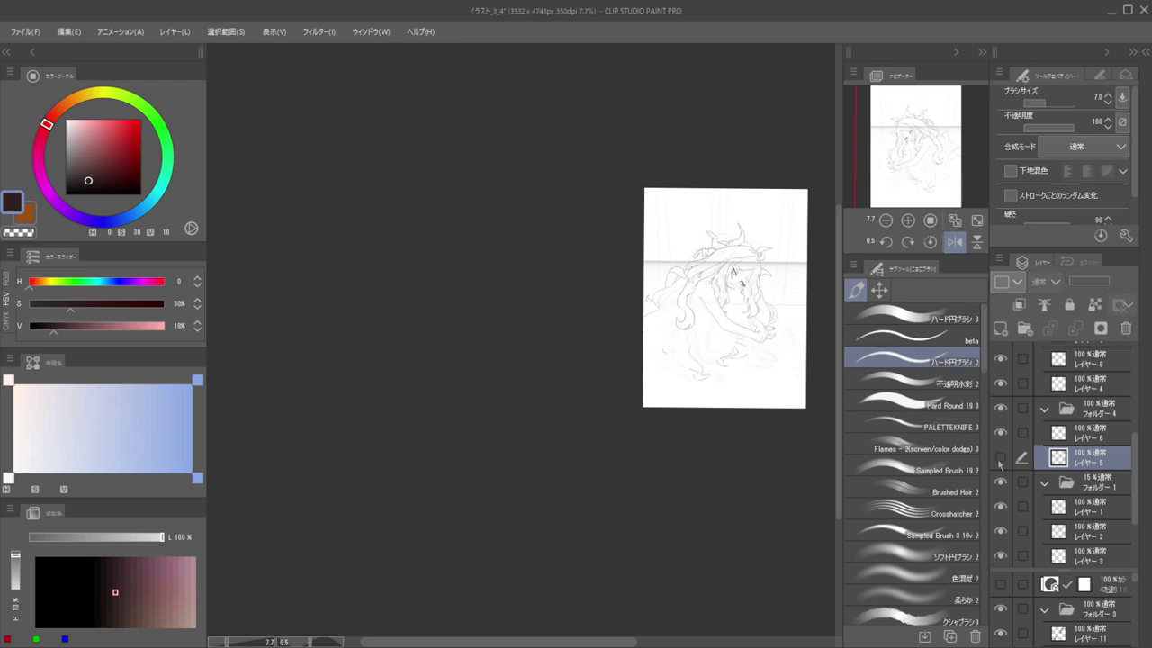
left_click(1001, 461)
left_click_drag(759, 407, 855, 383)
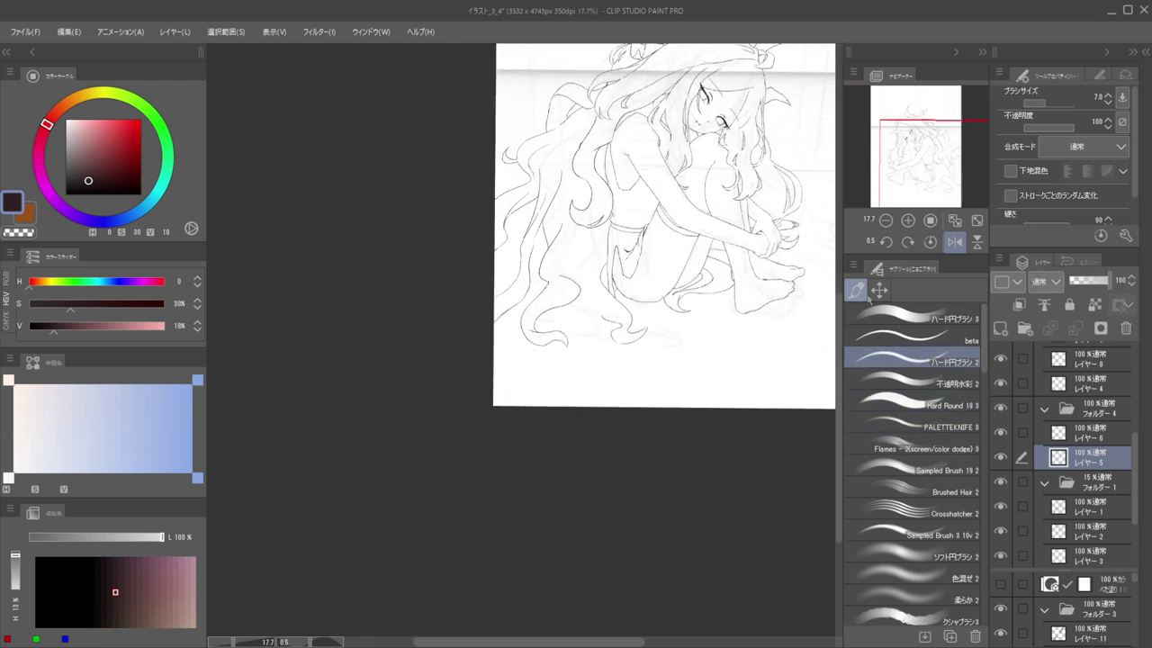
left_click(879, 289)
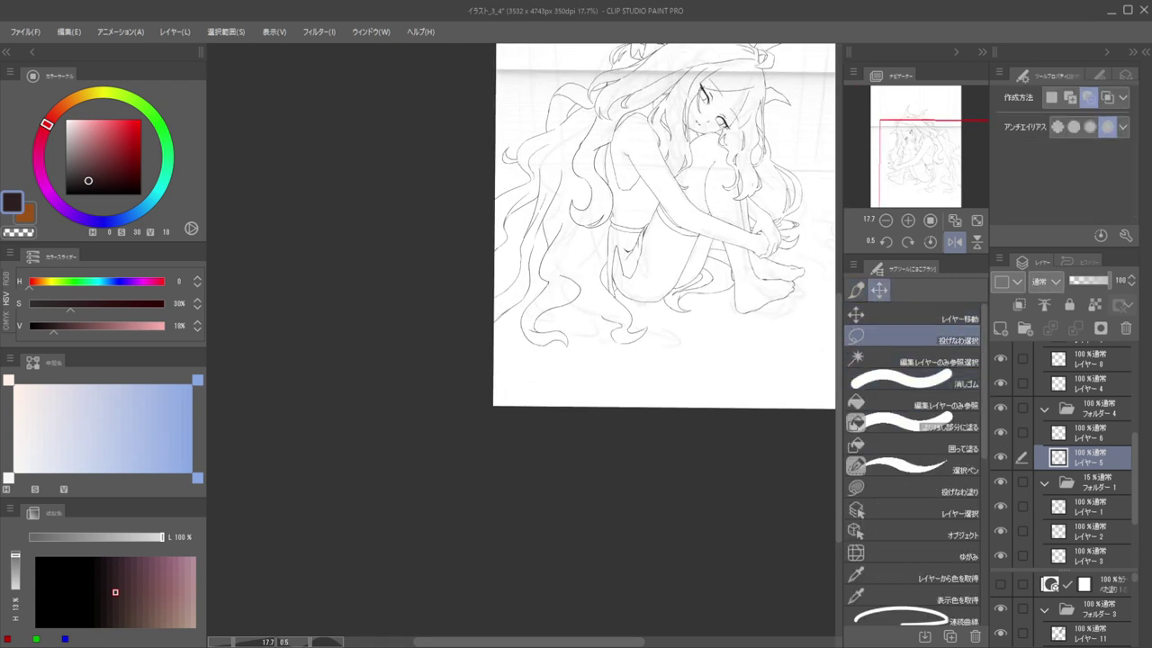
mouse_move(456, 217)
left_mouse_down()
mouse_move(576, 159)
mouse_move(594, 291)
mouse_move(437, 290)
left_mouse_up()
key("ctrl+c")
key("ctrl+v")
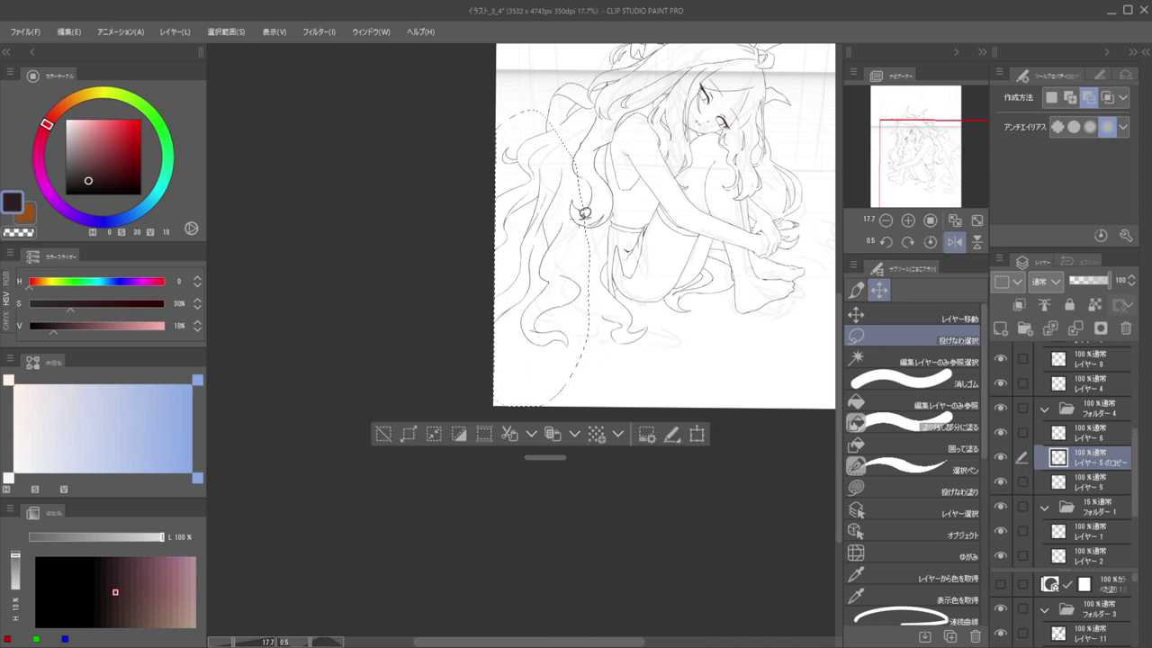
key("ctrl+d")
Move the copied hair layer out of its folder to sit just above レイヤー 8, and select it
left_click_drag(1095, 457, 1076, 419)
left_click(1000, 409)
left_click(1000, 409)
left_click(1001, 407)
left_click(1007, 408)
left_click_drag(1080, 412, 1070, 398)
left_click(1000, 361)
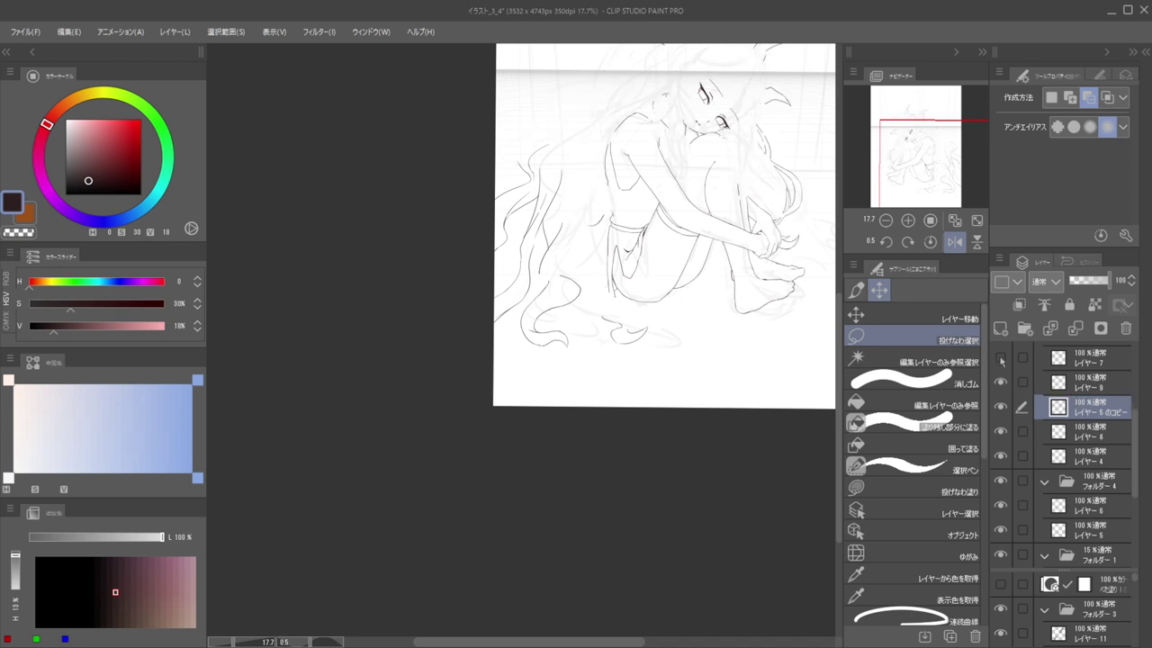
left_click(1001, 362)
left_click(1066, 383)
left_click(1072, 409)
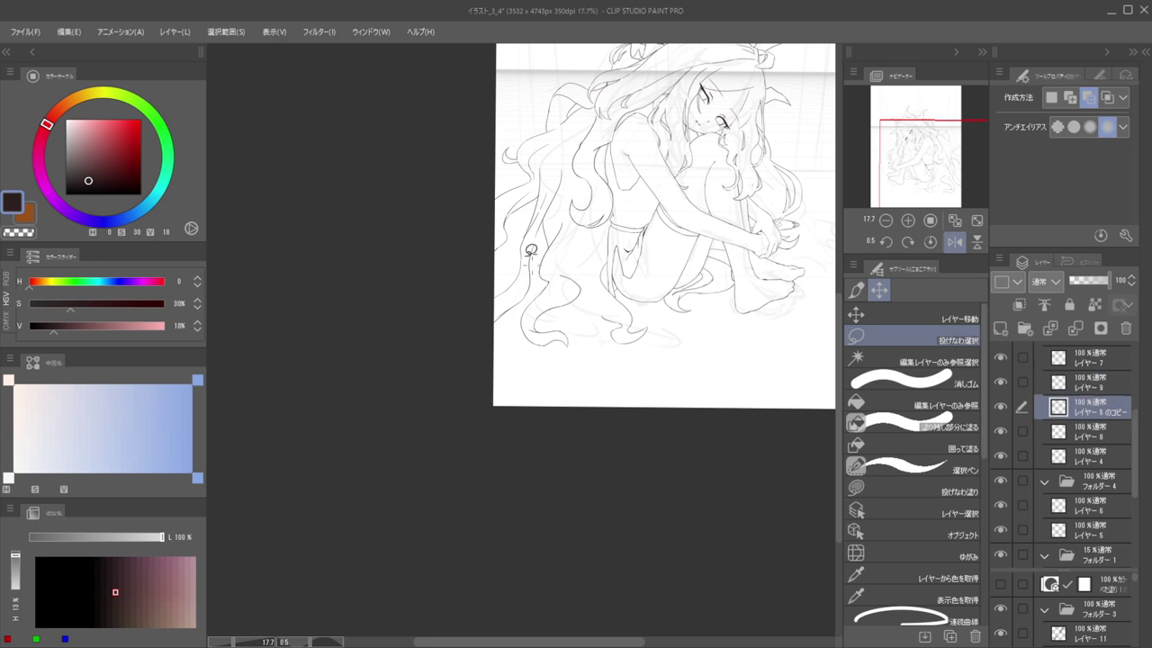
Shrink the brush to a finer line and ink a thin strand down the hair
scroll(528, 252, "up", 5)
key("b")
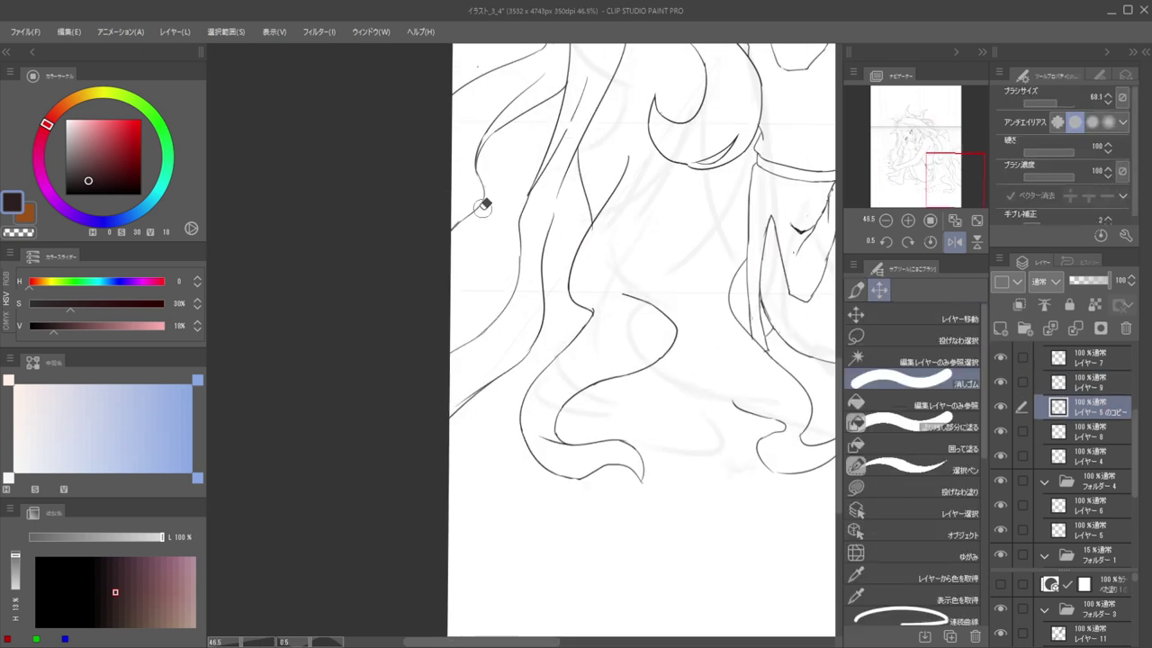
mouse_move(487, 207)
left_mouse_down()
mouse_move(494, 156)
mouse_move(490, 175)
left_mouse_up()
left_click_drag(623, 94, 610, 191)
key("ctrl+z")
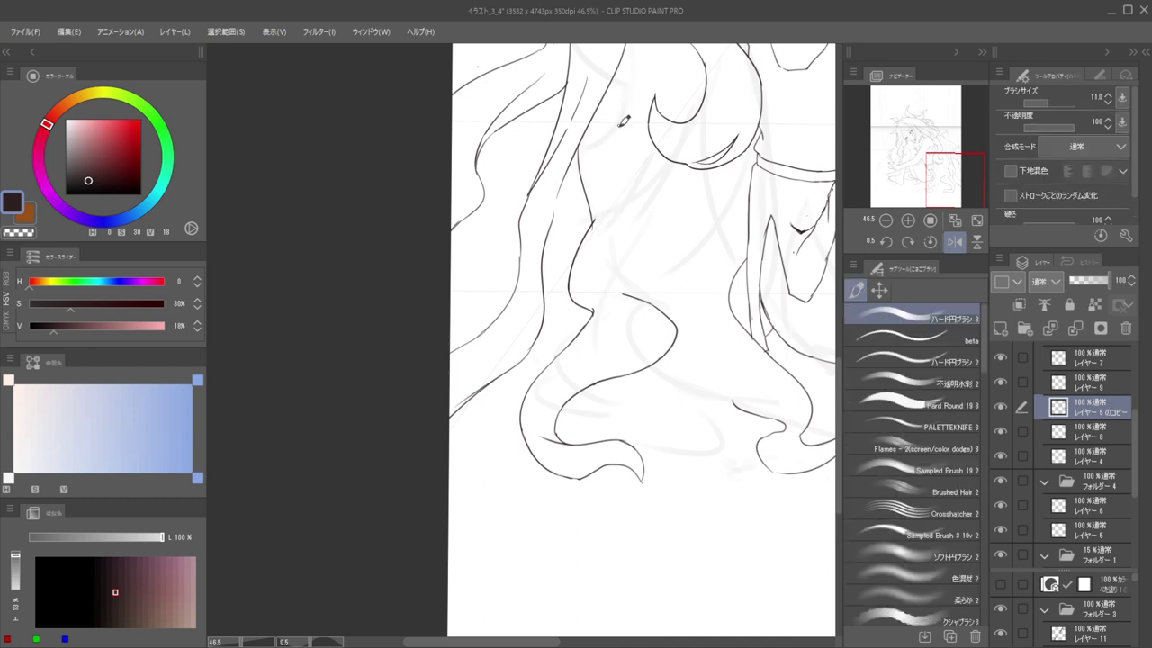
left_click(908, 361)
left_click_drag(624, 86, 595, 203)
key("ctrl+z")
left_click_drag(625, 79, 599, 205)
Draw the first long hair strand downward beside the legs, retrying until it runs continuously
left_click_drag(572, 139, 614, 125)
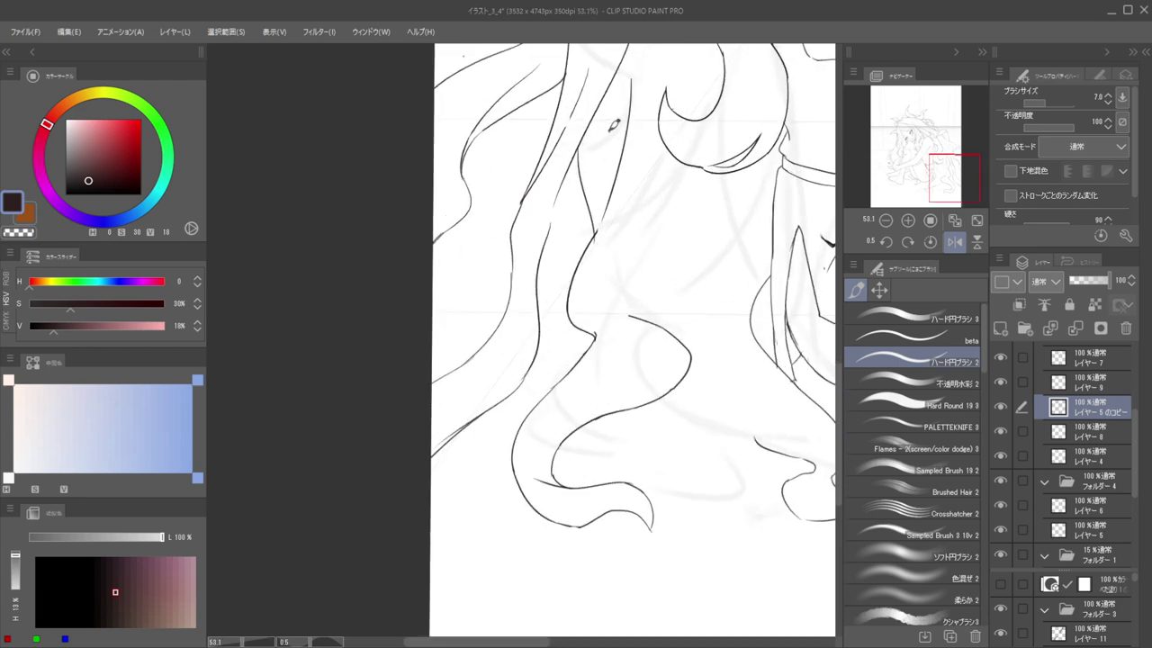
mouse_move(615, 81)
left_mouse_down()
mouse_move(542, 157)
mouse_move(594, 133)
mouse_move(595, 155)
mouse_move(659, 191)
mouse_move(642, 140)
mouse_move(675, 175)
left_mouse_up()
left_click_drag(683, 112, 638, 211)
key("ctrl+z")
mouse_move(661, 140)
left_mouse_down()
mouse_move(632, 198)
mouse_move(617, 325)
mouse_move(617, 297)
mouse_move(623, 426)
left_mouse_up()
key("ctrl+z")
left_click_drag(619, 367, 623, 423)
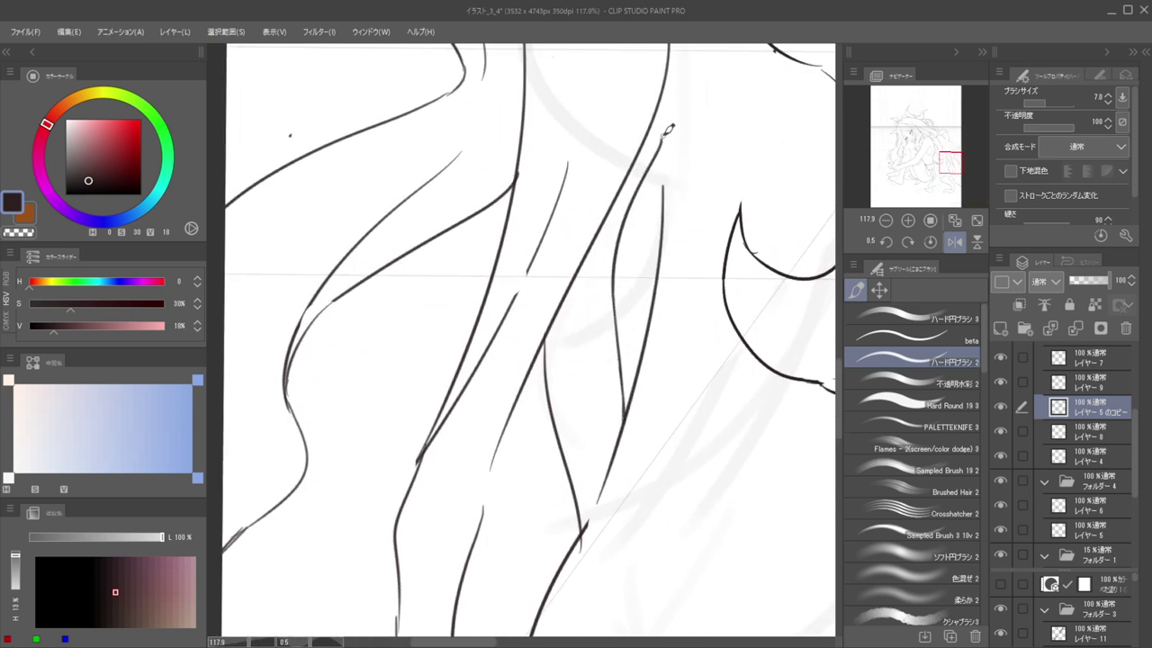
scroll(642, 81, "down", 7)
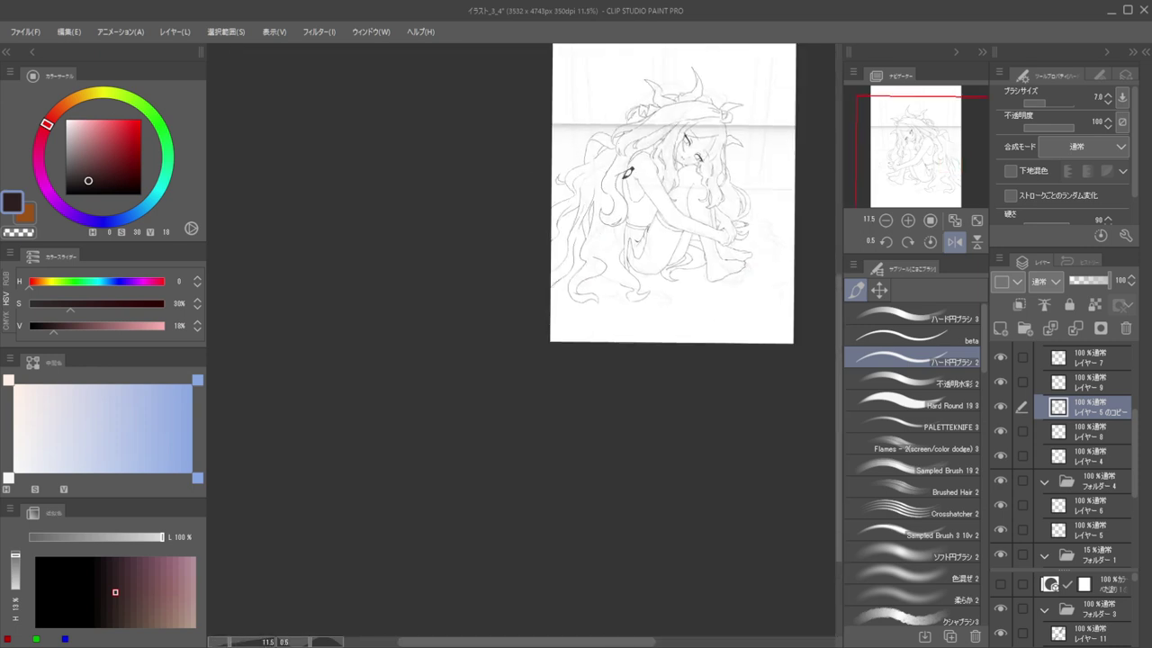
scroll(587, 166, "up", 6)
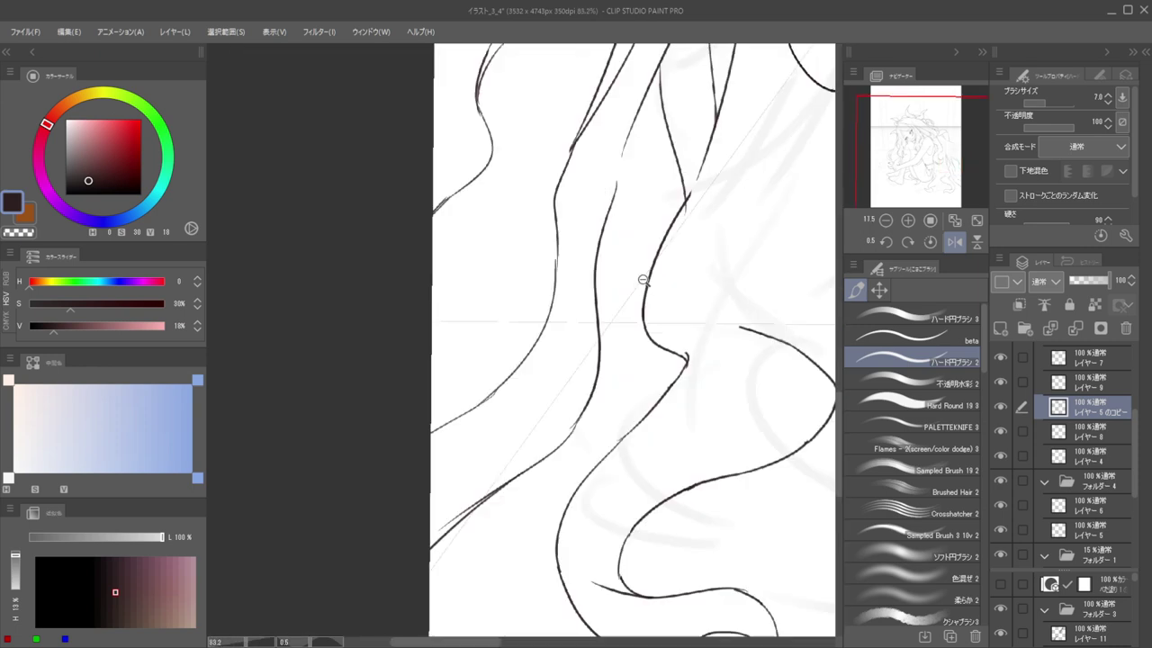
left_click_drag(634, 129, 607, 253)
key("ctrl+z")
Erase a gap between the line ends and redraw the strand down from it
key("e")
left_click_drag(629, 152, 615, 237)
key("b")
left_click_drag(635, 125, 612, 232)
key("ctrl+z")
left_click_drag(635, 124, 618, 261)
key("ctrl+z")
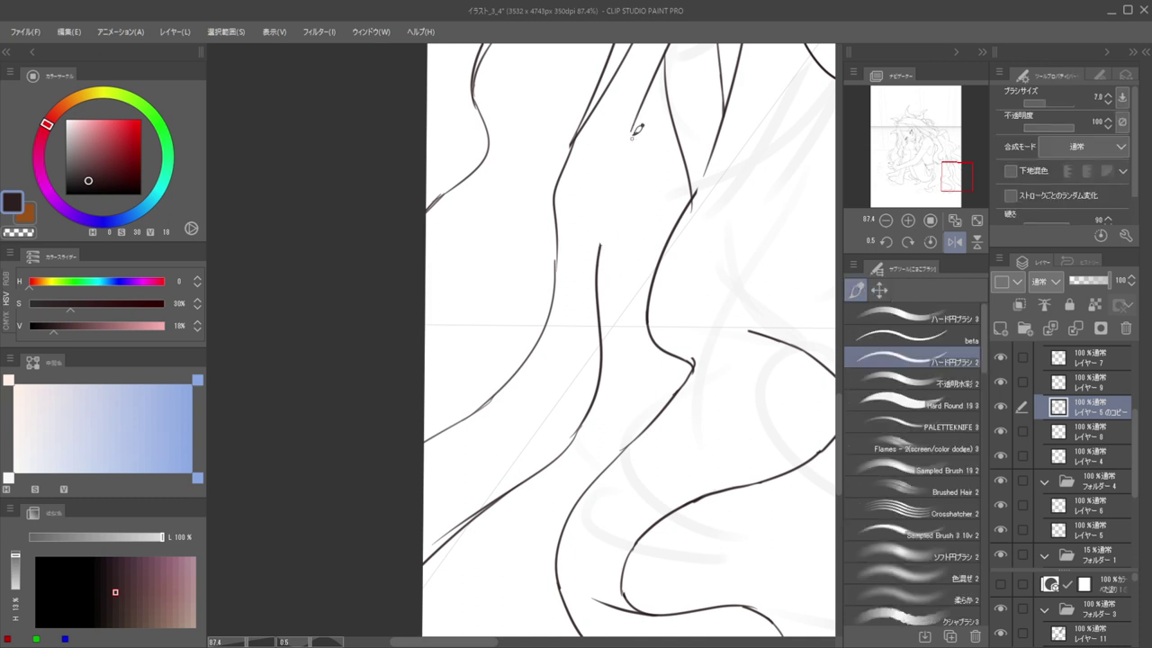
left_click_drag(629, 142, 616, 302)
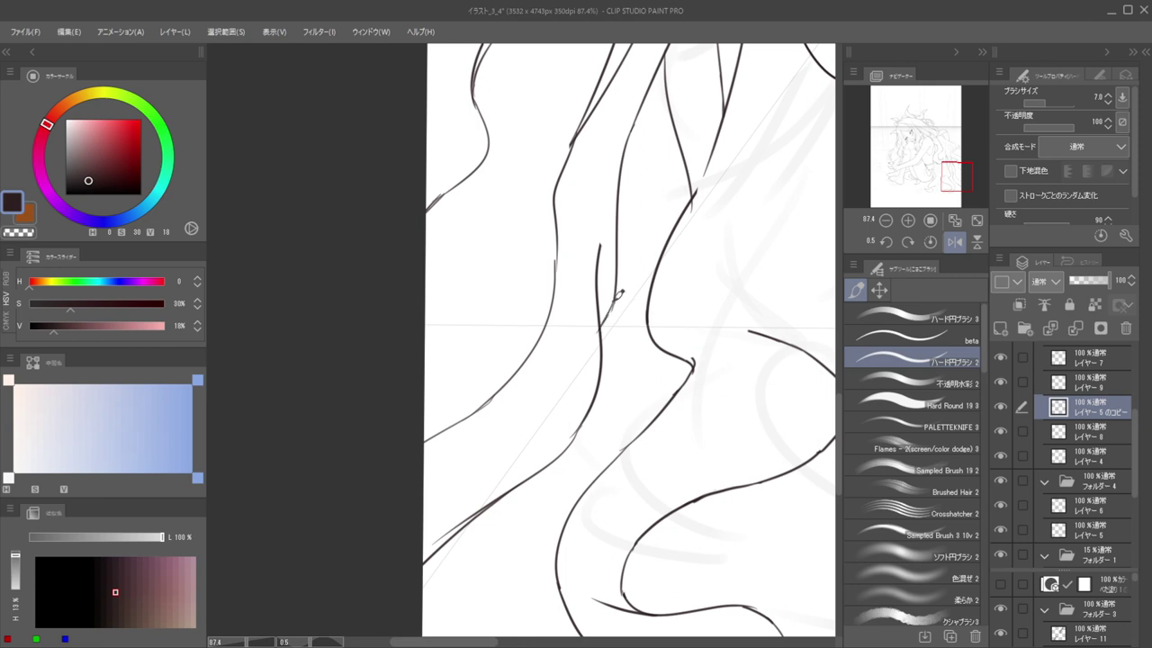
mouse_move(601, 219)
left_mouse_down()
mouse_move(514, 208)
mouse_move(591, 208)
mouse_move(555, 241)
mouse_move(561, 288)
left_mouse_up()
Erase the overlapping segment and draw a longer strand down from its end
key("e")
left_click(558, 218)
key("b")
key("ctrl+z")
mouse_move(556, 187)
left_mouse_down()
mouse_move(548, 225)
mouse_move(563, 322)
left_mouse_up()
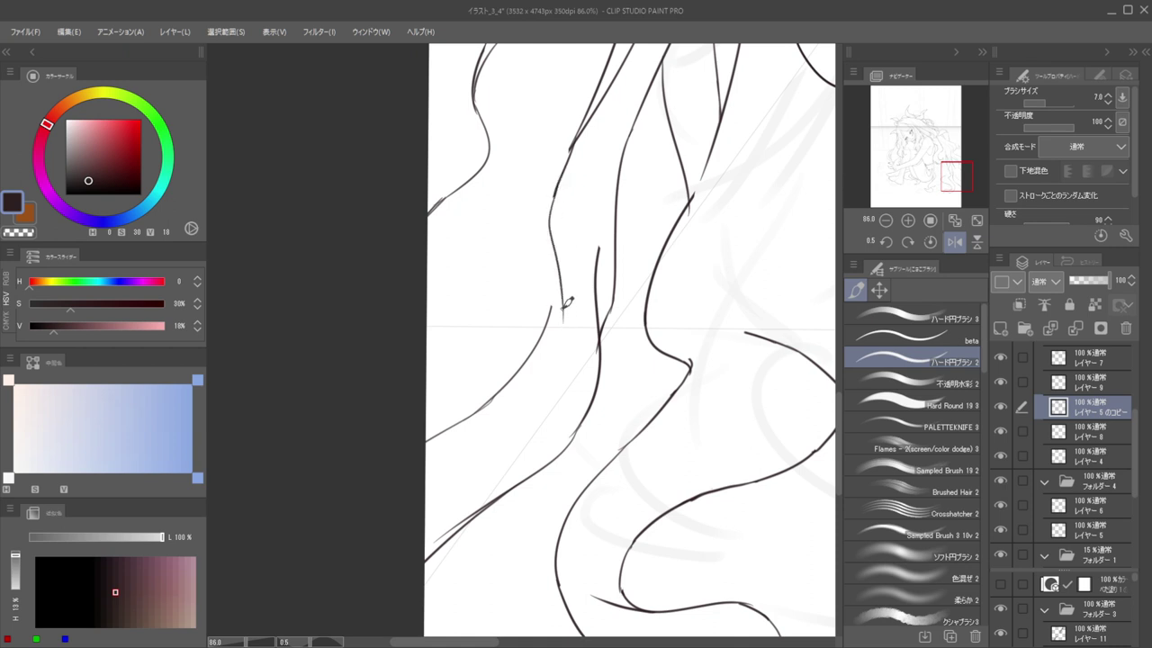
key("ctrl+z")
left_click_drag(552, 185, 553, 249)
key("ctrl+z")
mouse_move(565, 171)
left_mouse_down()
mouse_move(552, 218)
mouse_move(556, 338)
mouse_move(475, 413)
left_mouse_up()
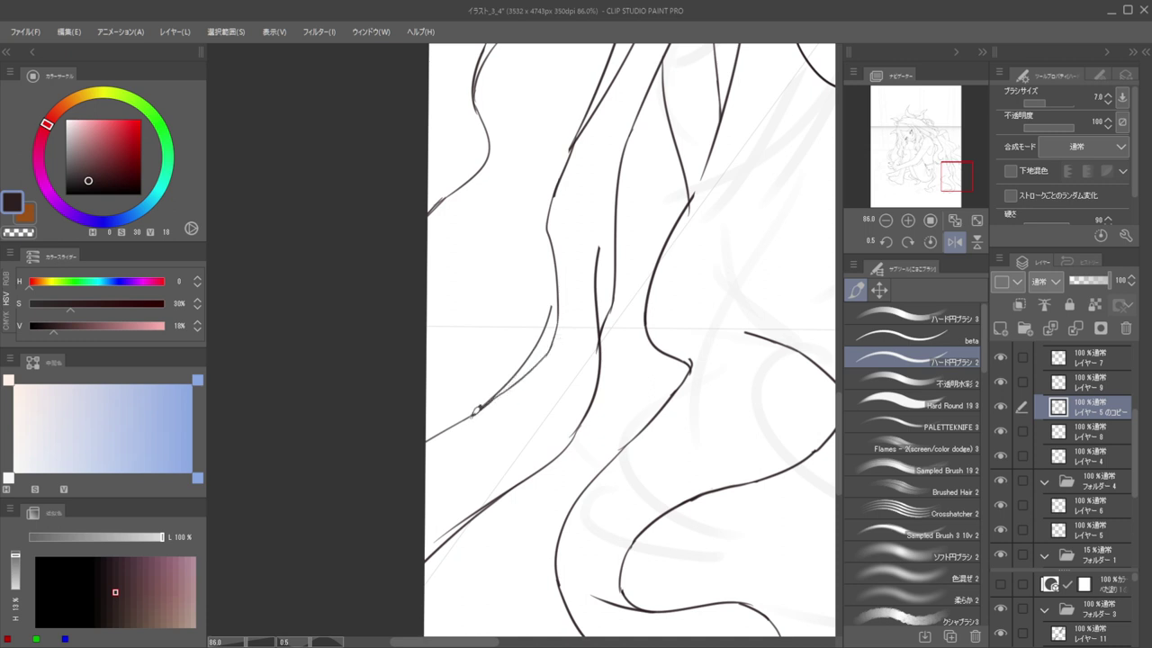
Erase the stroke's upper part and draw a strand sweeping down-left to the page edge
key("e")
mouse_move(537, 304)
left_mouse_down()
mouse_move(520, 350)
mouse_move(528, 336)
mouse_move(402, 437)
left_mouse_up()
key("p")
left_click_drag(523, 372, 425, 431)
key("ctrl+z")
left_click_drag(519, 370, 423, 431)
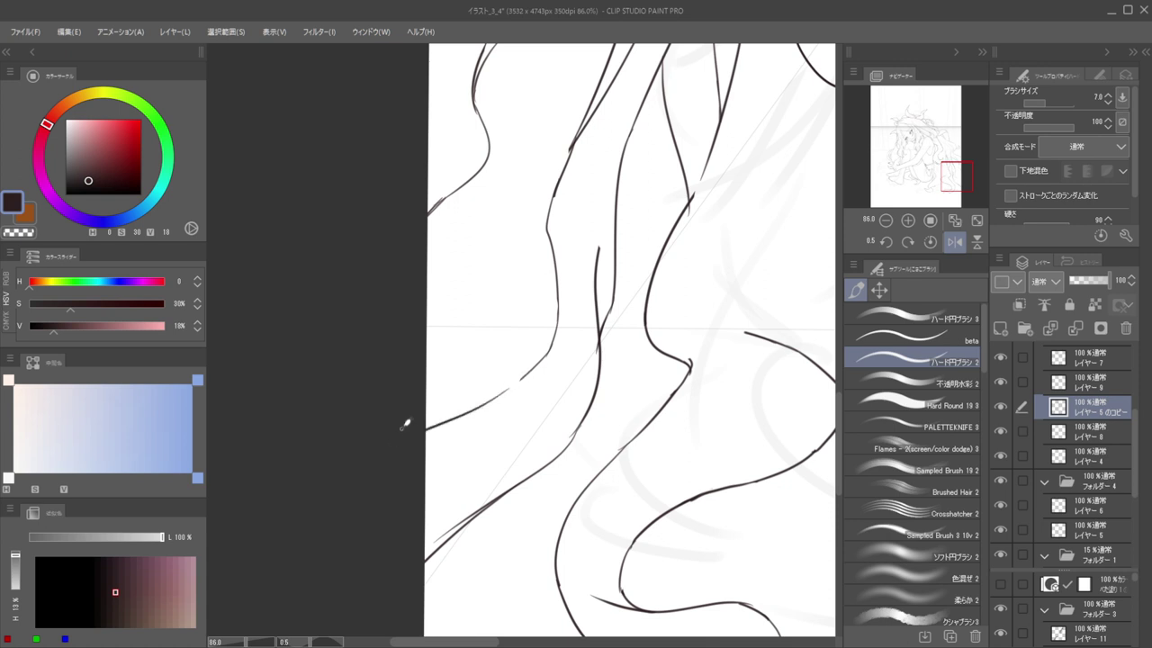
Draw a curving lower strand down to the left page edge
left_click_drag(641, 190, 570, 162)
left_click_drag(519, 198, 585, 211)
key("e")
key("p")
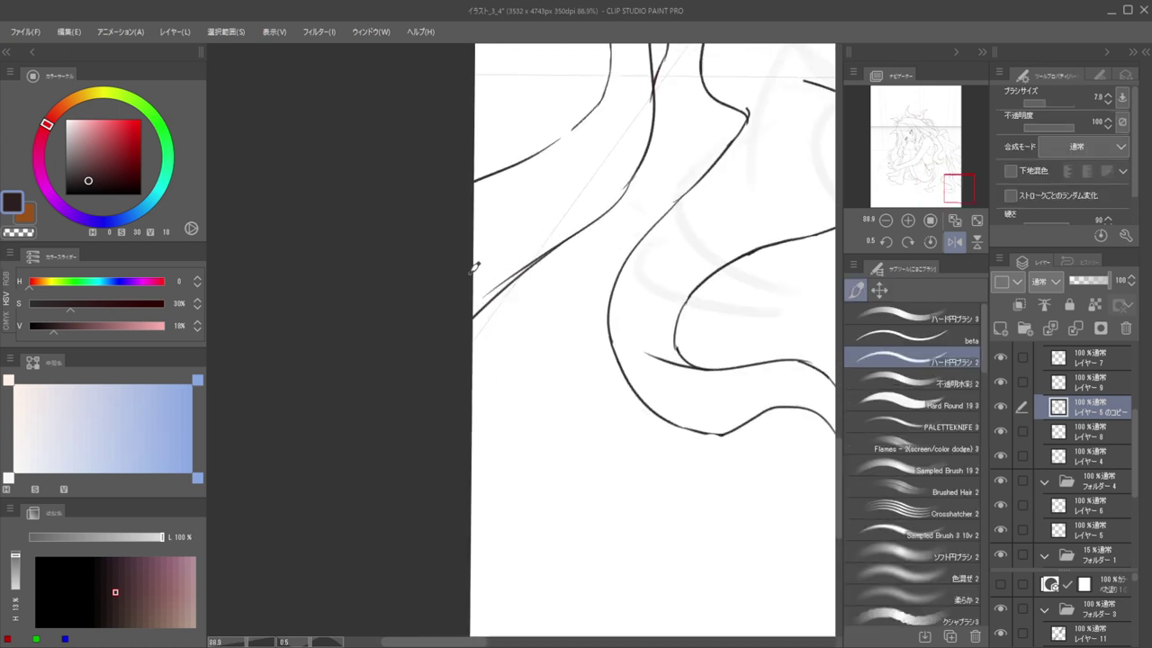
mouse_move(473, 284)
left_mouse_down()
mouse_move(562, 419)
mouse_move(518, 449)
mouse_move(562, 421)
mouse_move(457, 499)
left_mouse_up()
key("ctrl+z")
left_click_drag(561, 419, 505, 462)
key("ctrl+z")
left_click_drag(559, 422, 443, 503)
scroll(463, 396, "down", 8)
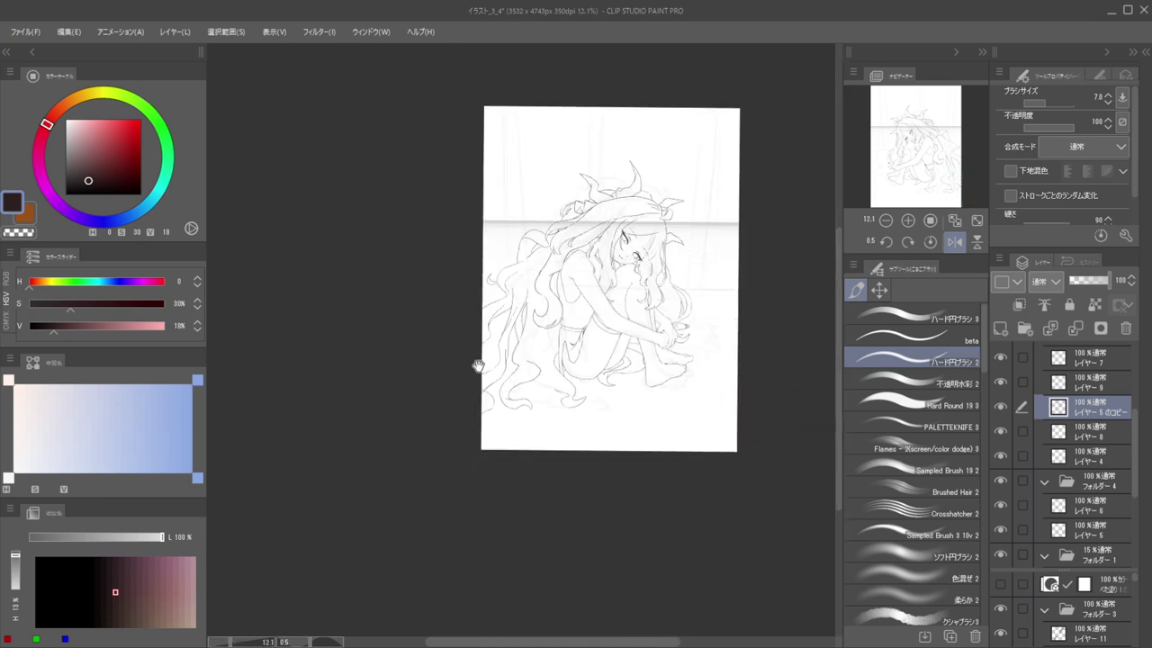
Redraw the strand near the left edge as an S-curve
scroll(479, 387, "up", 5)
key("ctrl+z")
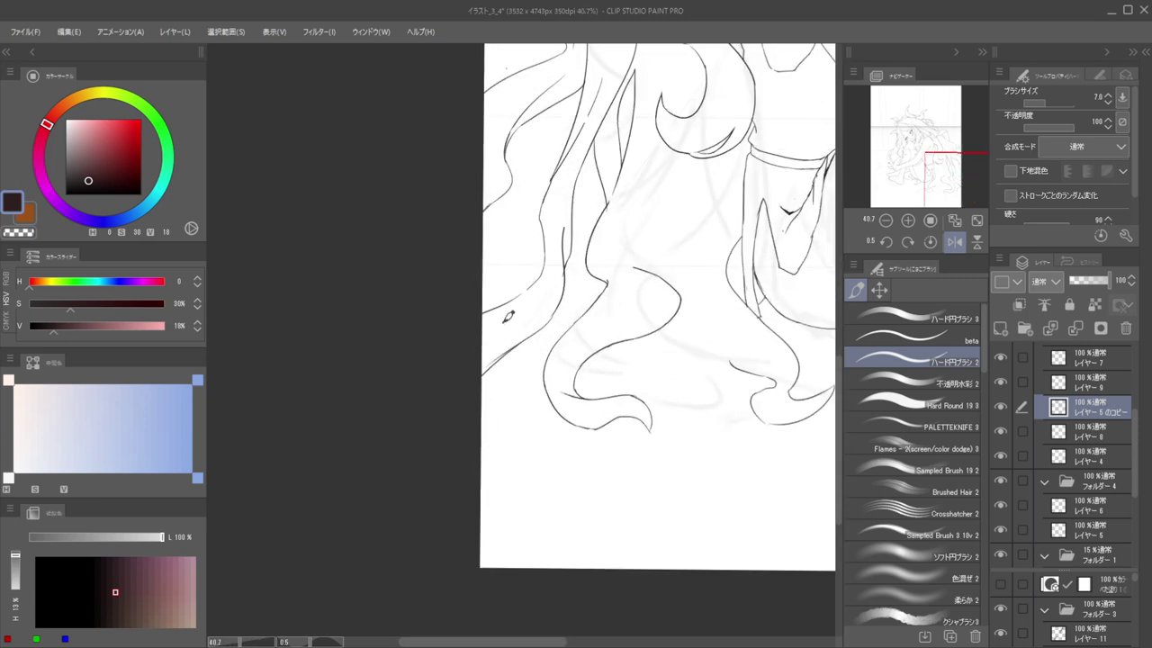
mouse_move(494, 325)
left_mouse_down()
mouse_move(522, 354)
mouse_move(525, 379)
mouse_move(447, 441)
left_mouse_up()
key("ctrl+z")
key("ctrl+z")
left_click_drag(526, 376, 483, 414)
key("e")
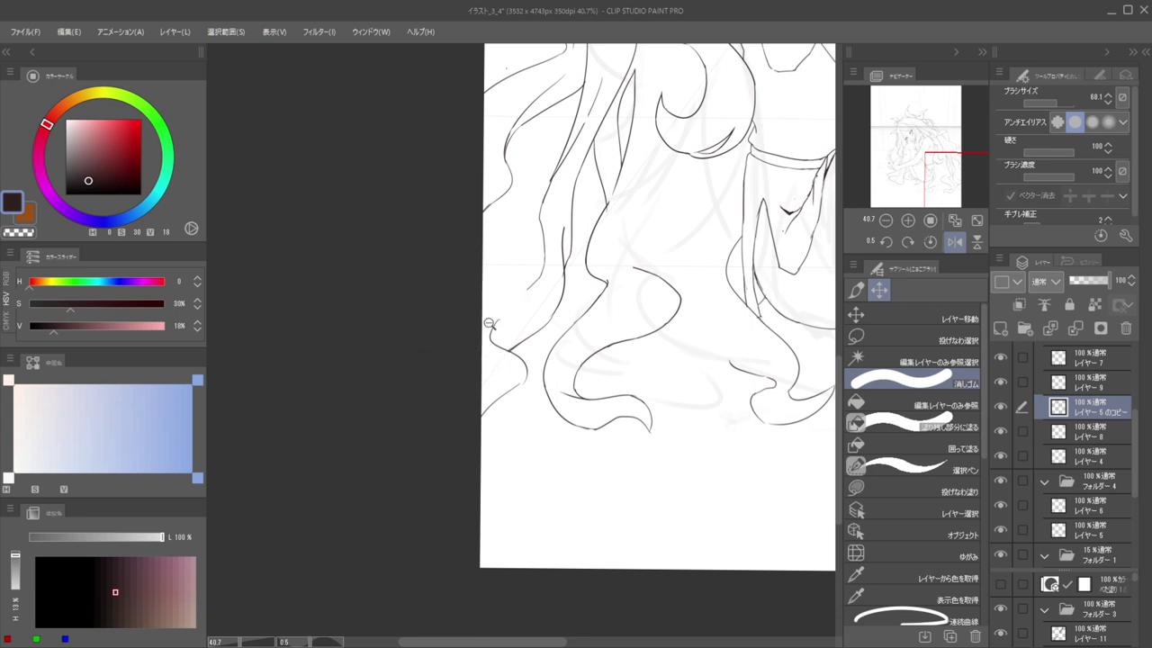
scroll(620, 223, "up", 5)
key("p")
Extend a strand down-left and add a new curl at the lower left
mouse_move(610, 240)
left_mouse_down()
mouse_move(539, 280)
mouse_move(482, 334)
left_mouse_up()
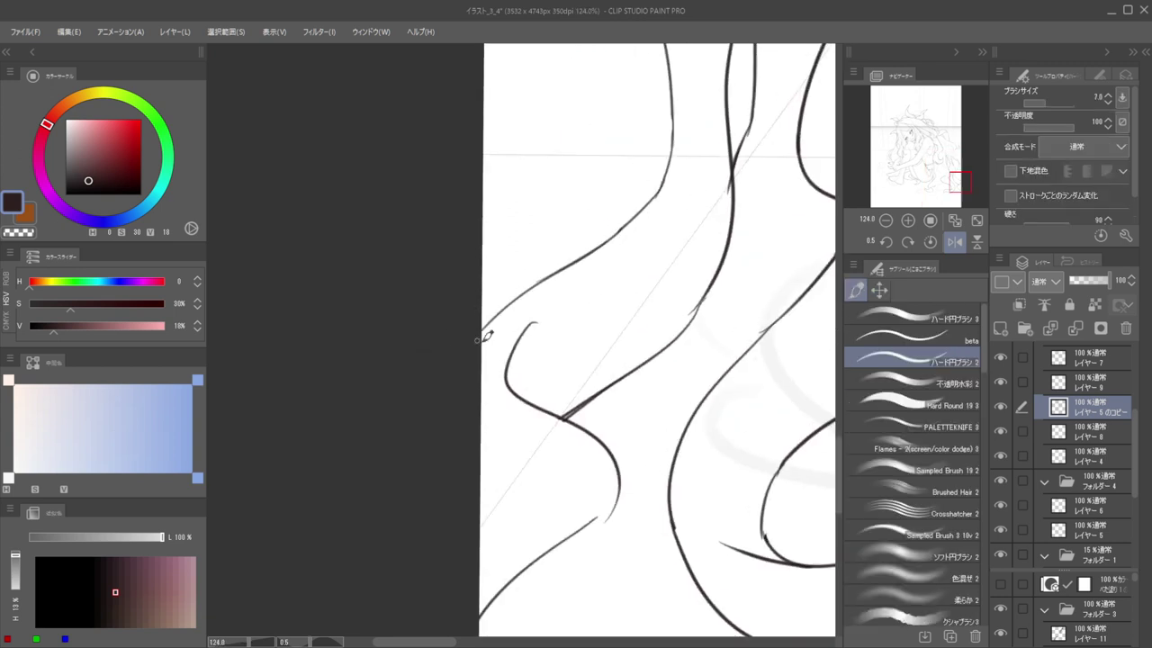
key("ctrl+z")
left_click_drag(567, 265, 482, 326)
left_click_drag(495, 405, 517, 439)
key("ctrl+z")
left_click_drag(481, 487, 507, 525)
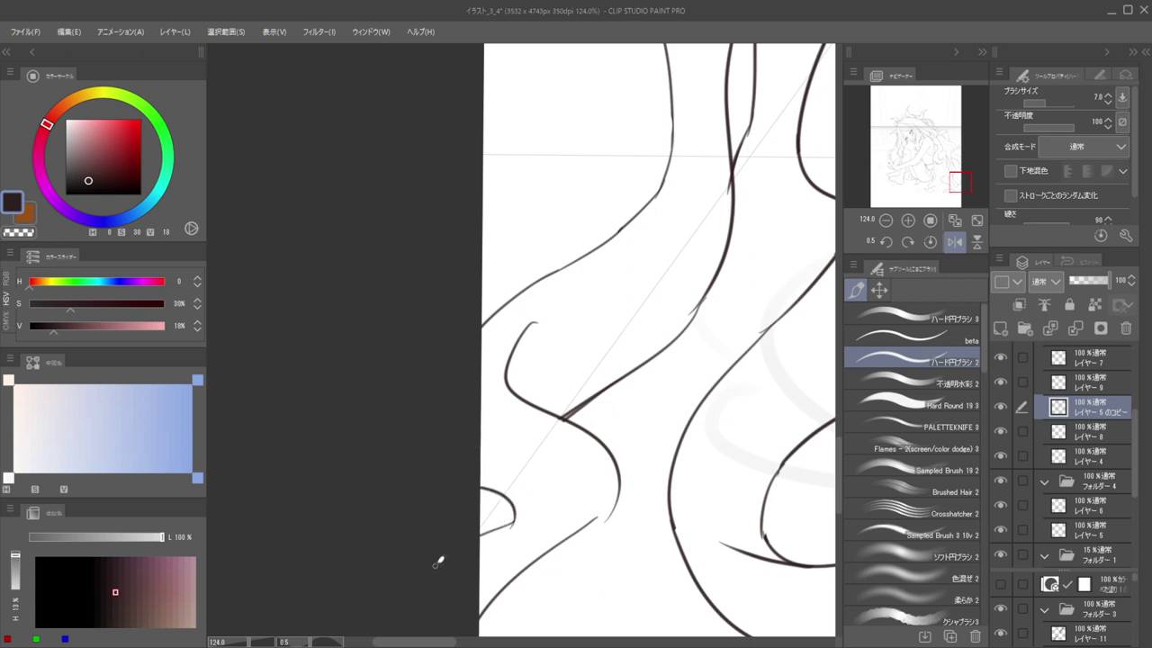
scroll(416, 463, "down", 5)
scroll(496, 426, "up", 4)
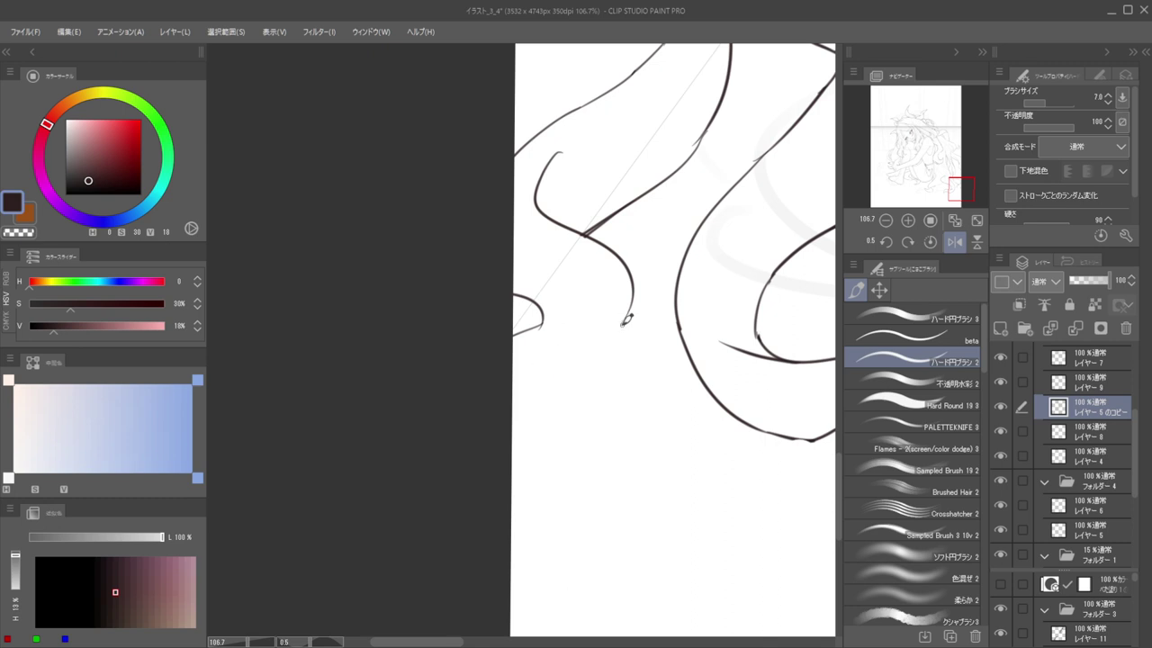
Continue a hair line down-left to the page edge and add a curved strand above
left_click_drag(619, 330, 488, 387)
scroll(474, 362, "down", 9)
scroll(458, 390, "up", 4)
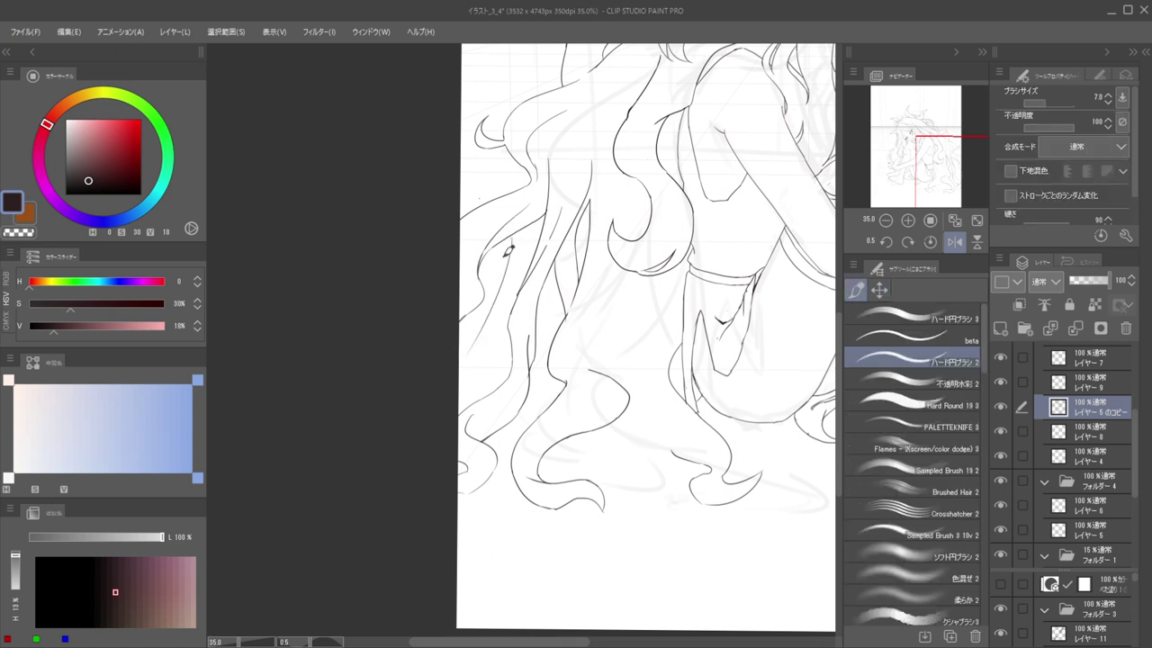
left_click_drag(511, 255, 494, 358)
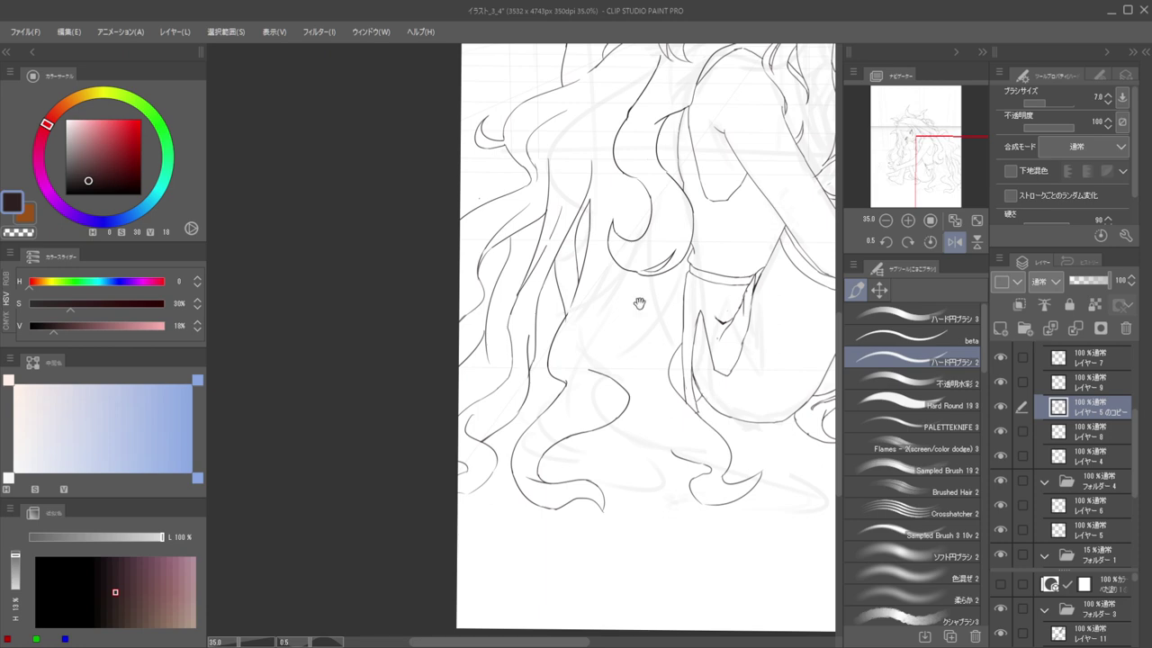
scroll(639, 304, "up", 5)
key("e")
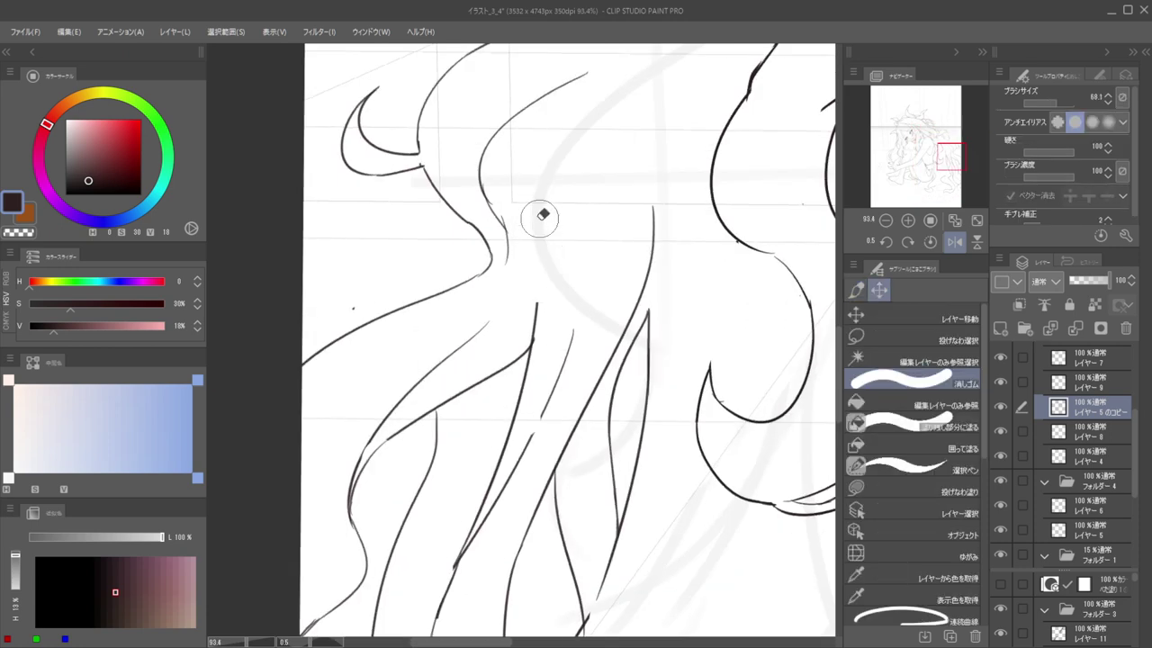
key("p")
left_click_drag(591, 74, 528, 223)
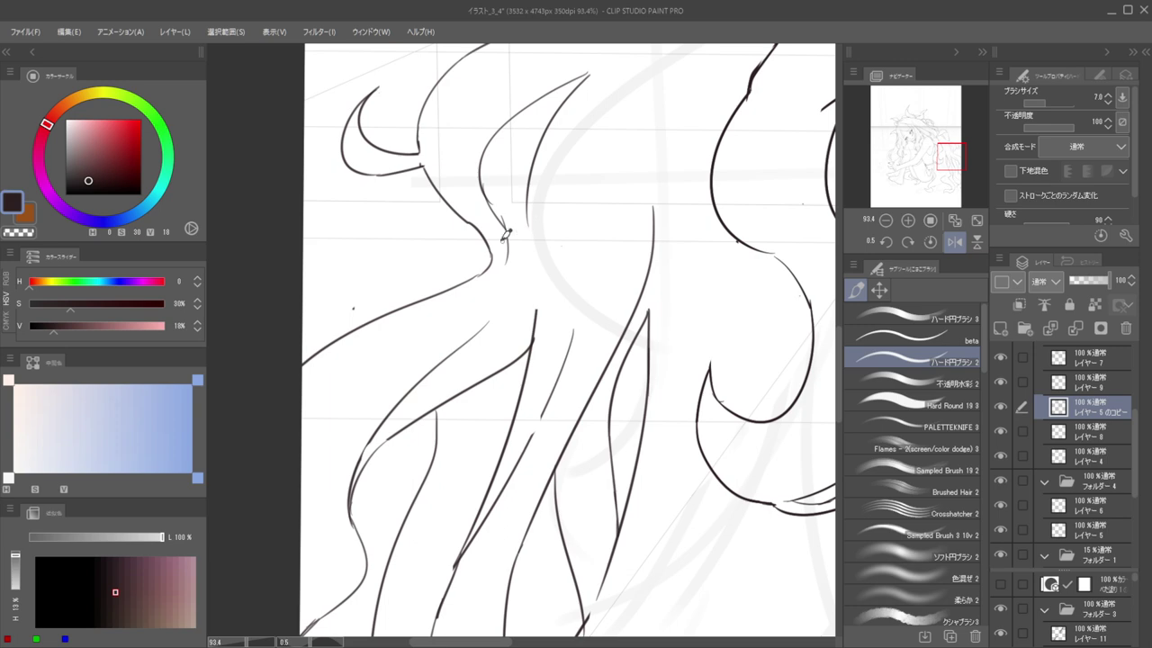
Pick the hair layer, erase the strand's rough lower part and draw a new stroke
key("e")
left_click(506, 232, "ctrl+shift")
key("p")
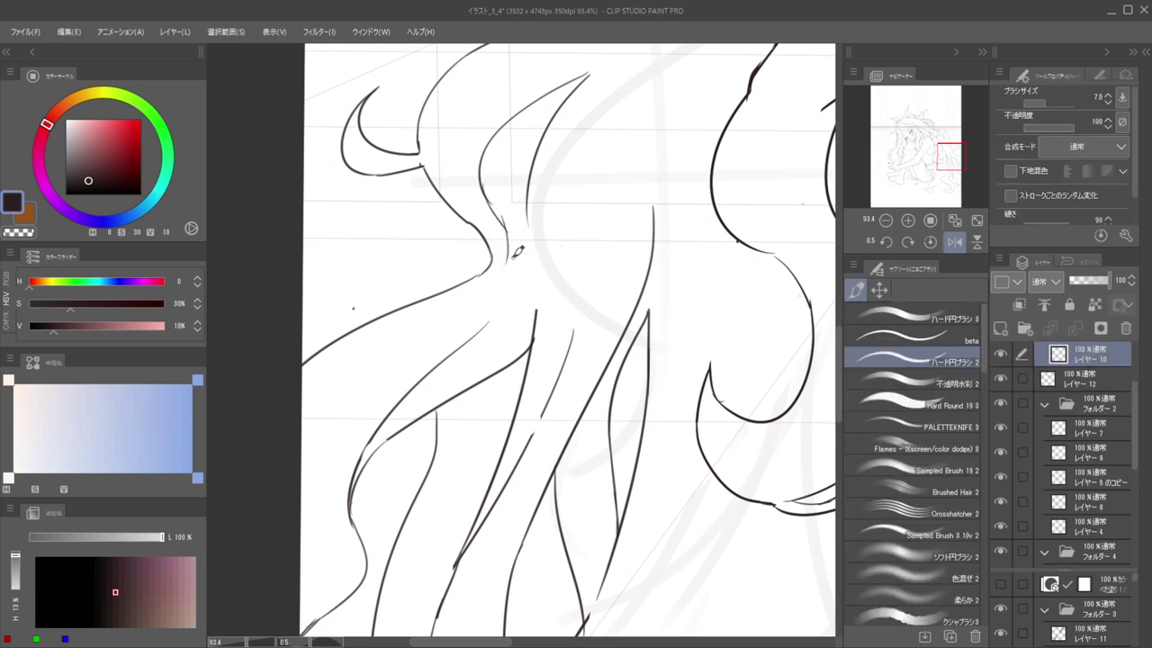
key("e")
left_click_drag(513, 262, 501, 193)
key("p")
mouse_move(483, 156)
left_mouse_down()
mouse_move(498, 215)
mouse_move(536, 252)
left_mouse_up()
Extend the hair line further down, then erase the strand's top overshoot
left_click(529, 216, "ctrl+shift")
mouse_move(528, 210)
left_mouse_down()
mouse_move(538, 259)
mouse_move(469, 195)
mouse_move(570, 206)
left_mouse_up()
mouse_move(514, 255)
left_mouse_down()
mouse_move(545, 267)
mouse_move(499, 270)
mouse_move(466, 241)
left_mouse_up()
key("e")
mouse_move(500, 288)
left_mouse_down()
mouse_move(528, 285)
mouse_move(527, 252)
mouse_move(494, 261)
left_mouse_up()
Try several strokes joining the upper strand into the lower one, undoing each attempt
mouse_move(497, 334)
left_mouse_down()
mouse_move(550, 321)
mouse_move(542, 265)
mouse_move(516, 358)
left_mouse_up()
key("b")
key("e")
key("p")
key("ctrl+z")
mouse_move(552, 269)
left_mouse_down()
mouse_move(509, 342)
mouse_move(527, 415)
left_mouse_up()
key("ctrl+z")
key("ctrl+z")
left_click_drag(509, 373, 534, 432)
key("ctrl+z")
left_click_drag(509, 367, 532, 433)
key("ctrl+z")
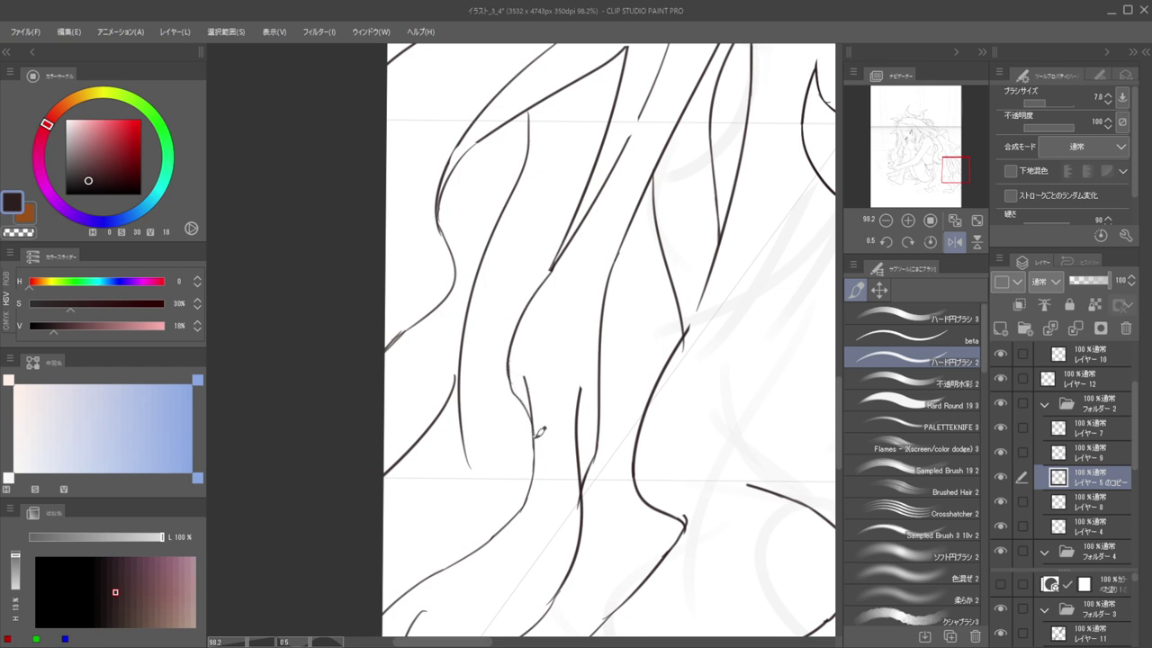
Erase the lower strand's overlapping top and shorten the line's lower section
key("e")
left_click_drag(534, 372, 550, 404)
key("b")
key("e")
left_click_drag(582, 387, 574, 427)
left_click_drag(574, 441, 571, 458)
key("ctrl+z")
key("ctrl+z")
left_click_drag(574, 391, 569, 440)
key("b")
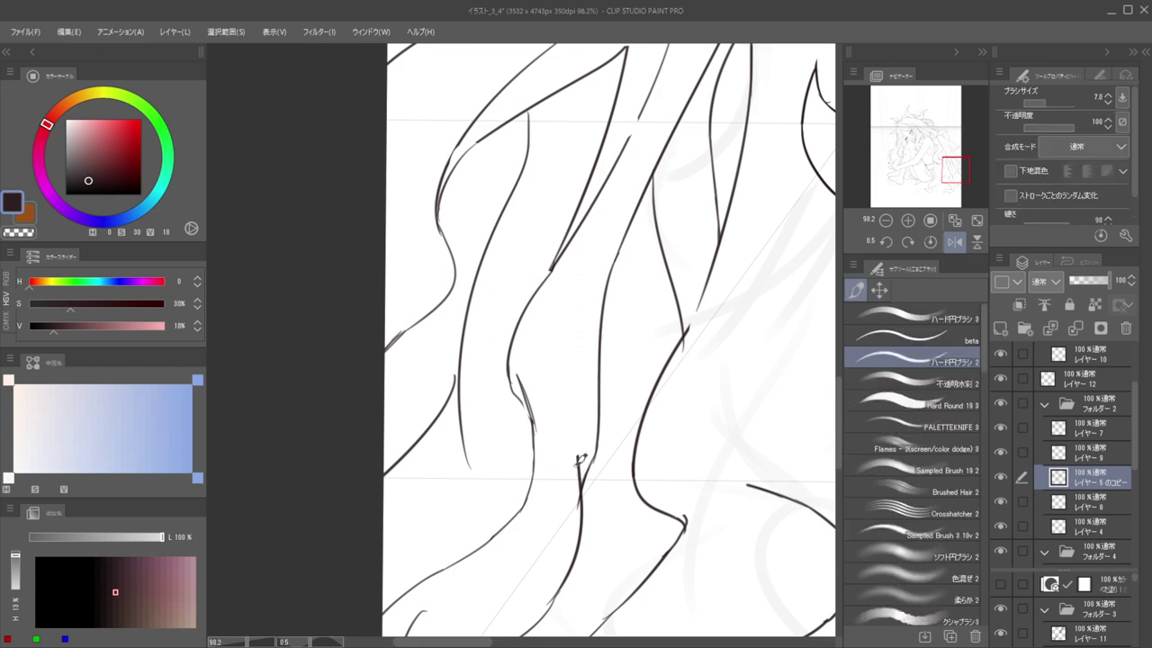
Erase the hair line's lower end and the short stroke on the strand
scroll(572, 350, "down", 5)
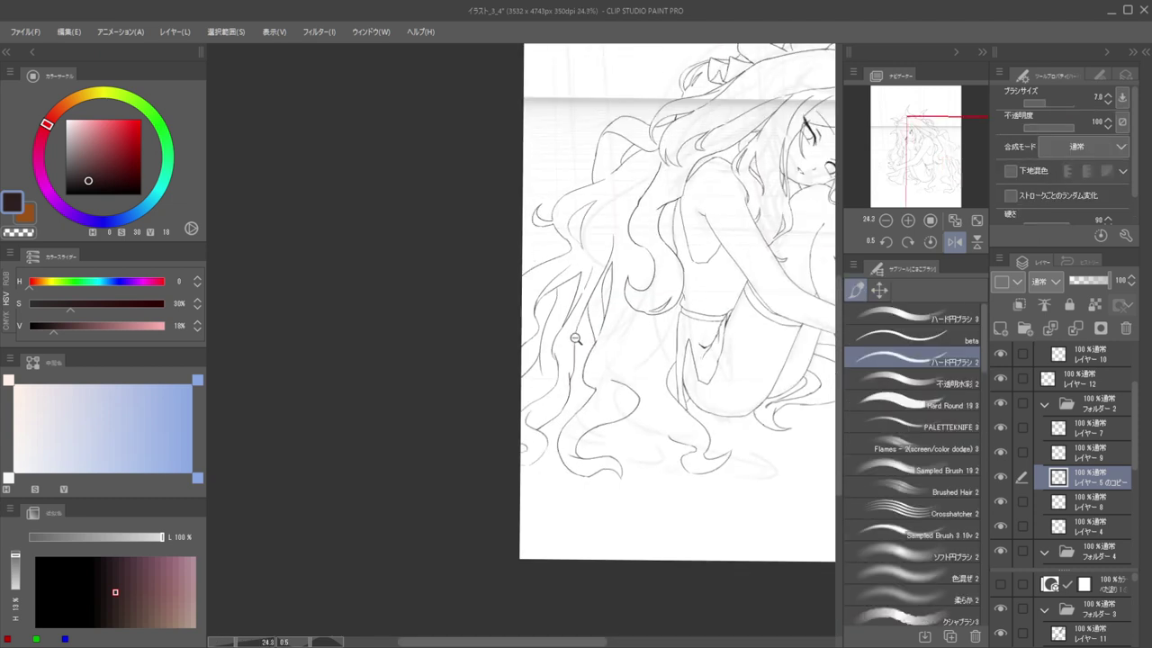
scroll(571, 367, "up", 4)
key("e")
mouse_move(577, 358)
left_mouse_down()
mouse_move(575, 394)
mouse_move(581, 277)
mouse_move(574, 324)
left_mouse_up()
key("b")
key("ctrl+z")
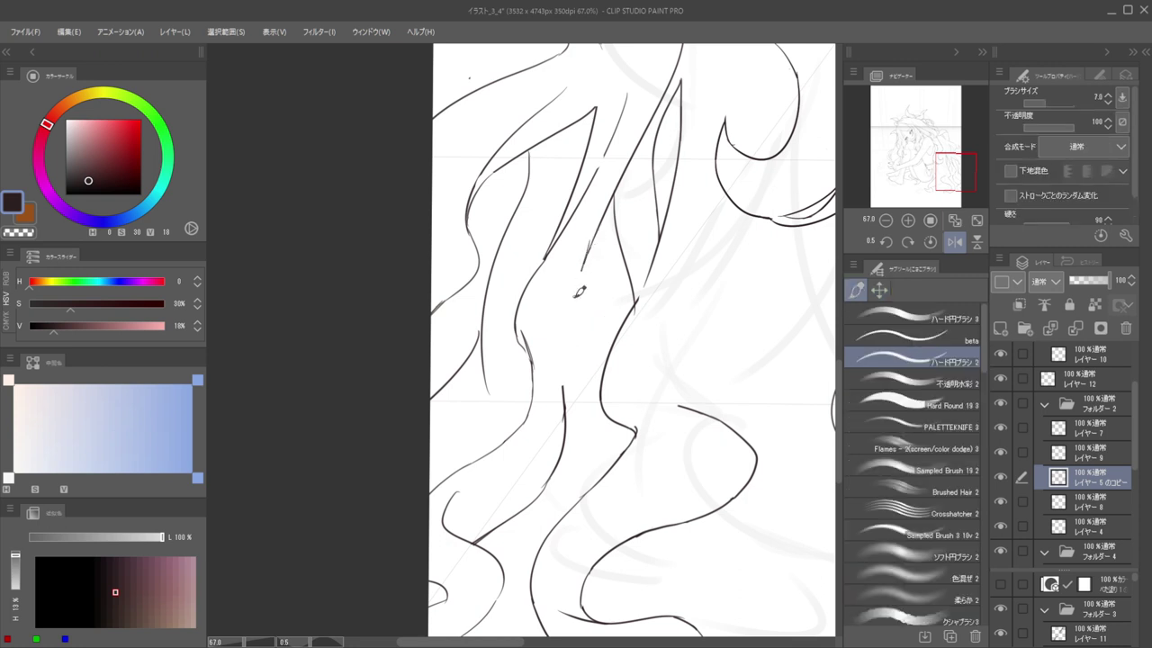
key("e")
mouse_move(585, 260)
left_mouse_down()
mouse_move(593, 226)
mouse_move(573, 312)
left_mouse_up()
key("b")
key("ctrl+z")
Redraw the vertical strand segment smoothly, retrying and undoing strokes until it fits
key("ctrl+z")
mouse_move(611, 211)
left_mouse_down()
mouse_move(565, 306)
mouse_move(563, 364)
left_mouse_up()
key("ctrl+z")
left_click_drag(561, 310, 575, 387)
key("ctrl+z")
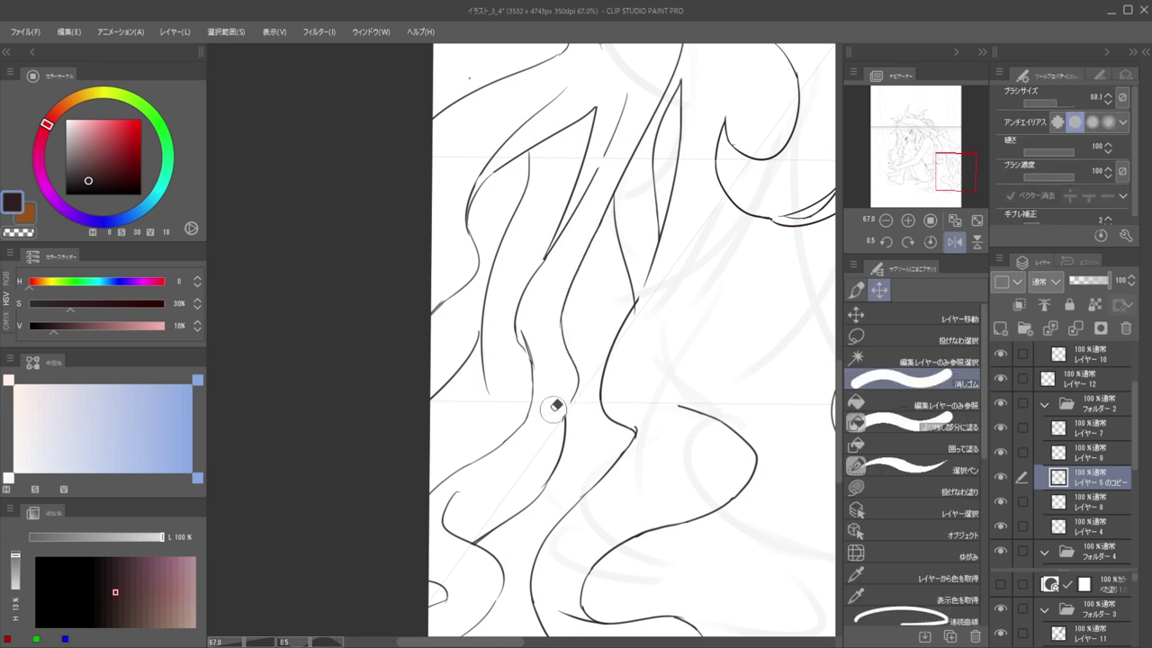
left_click_drag(566, 445, 570, 376)
key("ctrl+z")
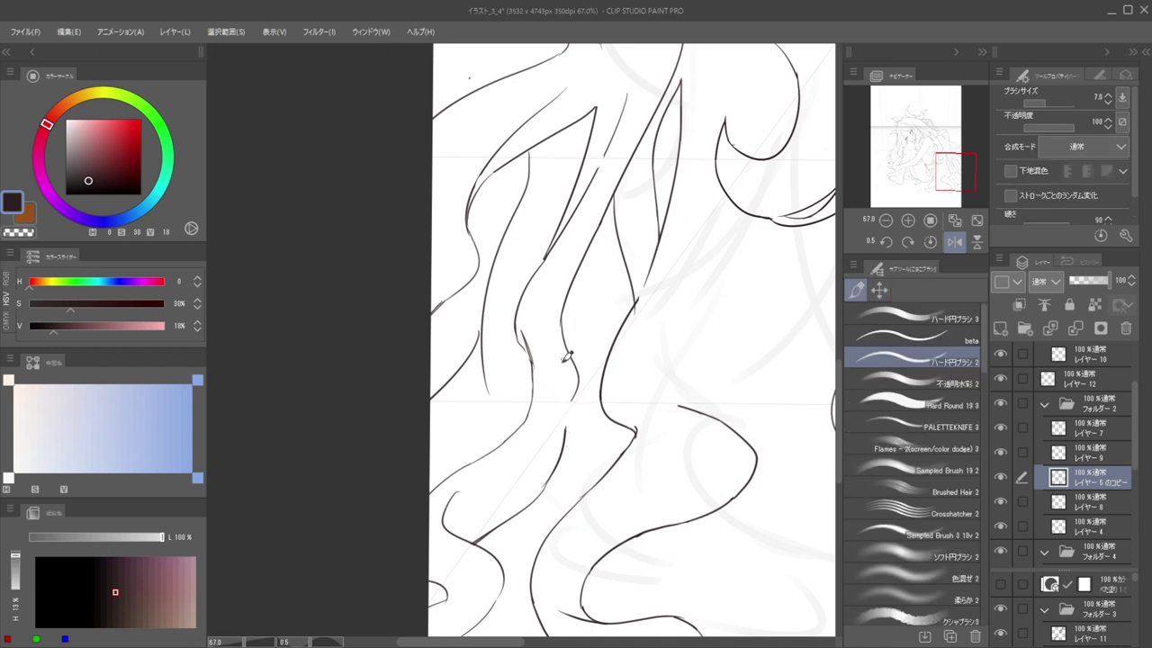
left_click_drag(565, 308, 569, 423)
key("ctrl+z")
left_click_drag(562, 329, 570, 432)
Zoom out and back in to check the redrawn strand lower down the hair
mouse_move(550, 376)
left_mouse_down()
mouse_move(524, 390)
mouse_move(528, 286)
left_mouse_up()
left_click_drag(529, 284, 584, 280)
mouse_move(608, 236)
left_mouse_down()
mouse_move(560, 282)
mouse_move(571, 249)
left_mouse_up()
key("e")
key("p")
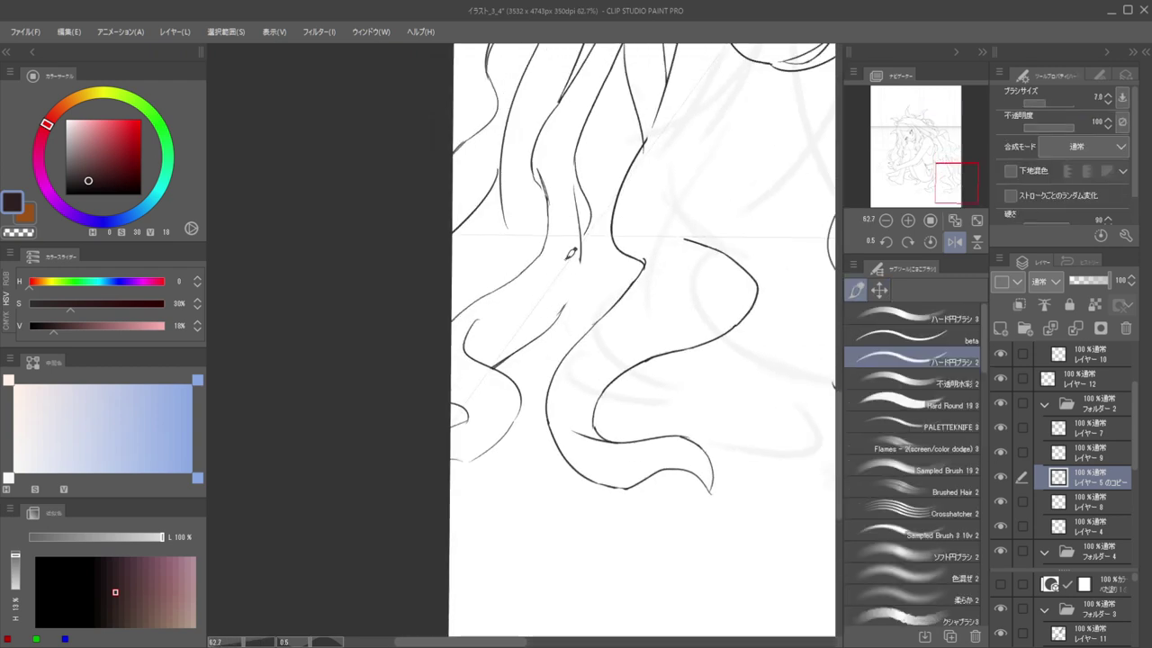
scroll(564, 277, "up", 4)
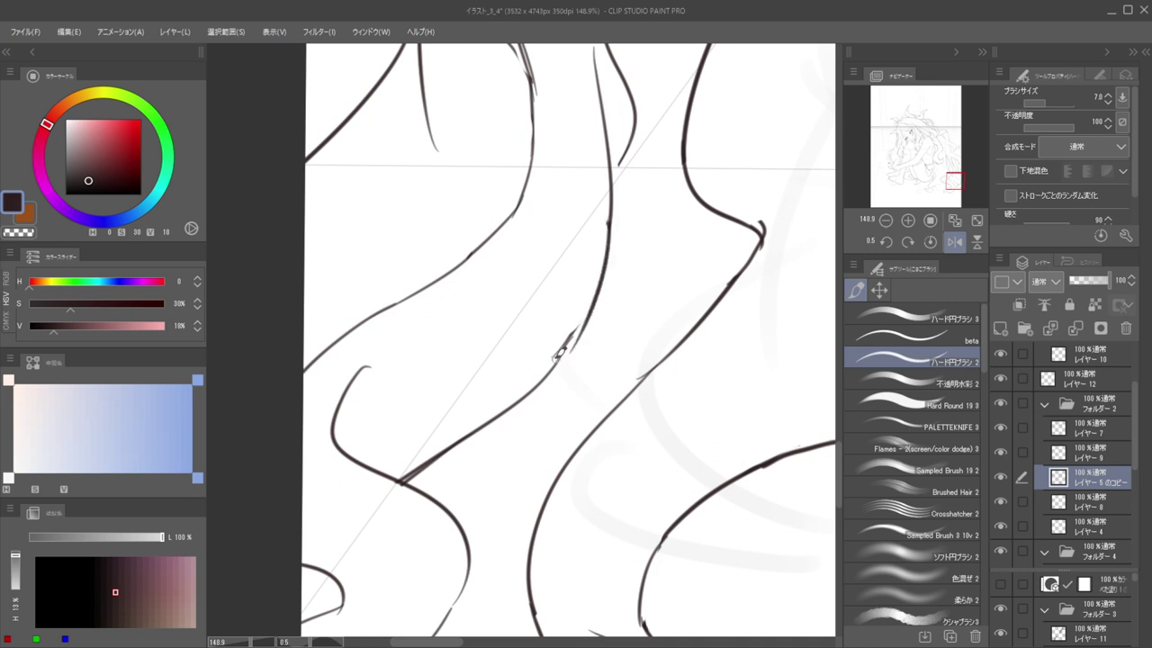
Redraw the hair line extension down-left to meet the small strand
left_click_drag(612, 230, 557, 361)
key("ctrl+z")
left_click_drag(611, 216, 556, 374)
key("ctrl+z")
mouse_move(614, 209)
left_mouse_down()
mouse_move(605, 264)
mouse_move(530, 380)
left_mouse_up()
Erase the overlapping part of the hair line and test a bridging stroke
key("e")
left_click_drag(556, 311, 520, 361)
scroll(553, 315, "up", 4)
key("b")
mouse_move(621, 339)
left_mouse_down()
mouse_move(588, 404)
mouse_move(544, 455)
mouse_move(613, 364)
mouse_move(508, 481)
left_mouse_up()
key("ctrl+z")
Bridge the gap in the hair line with a single long stroke
scroll(522, 385, "down", 4)
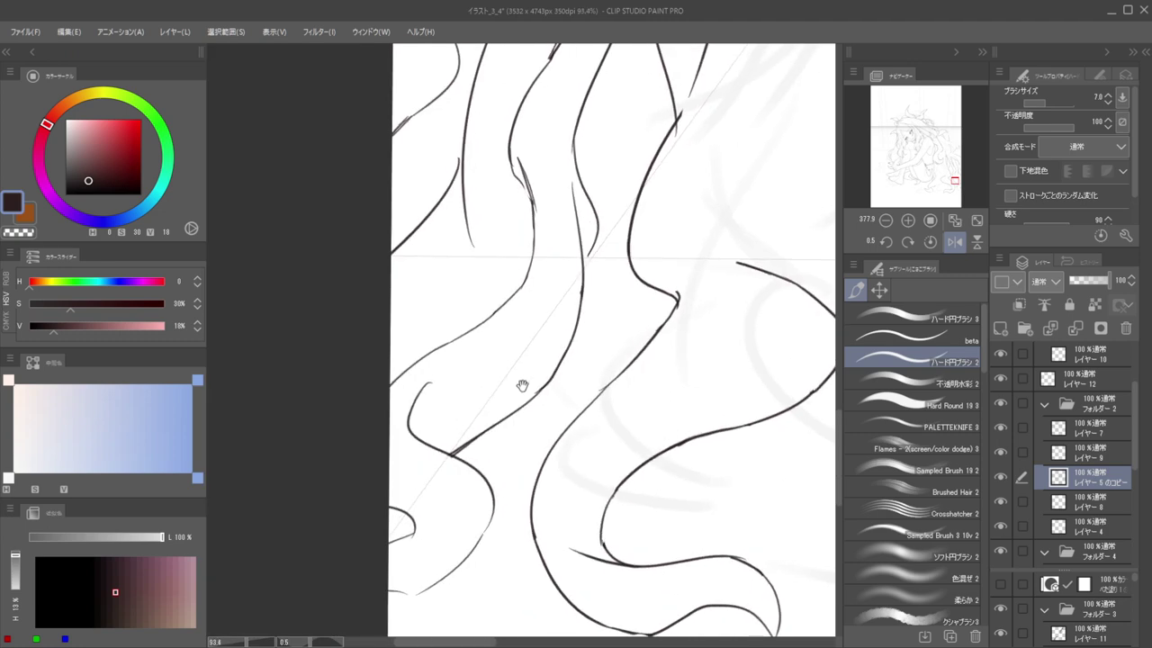
scroll(570, 185, "up", 2)
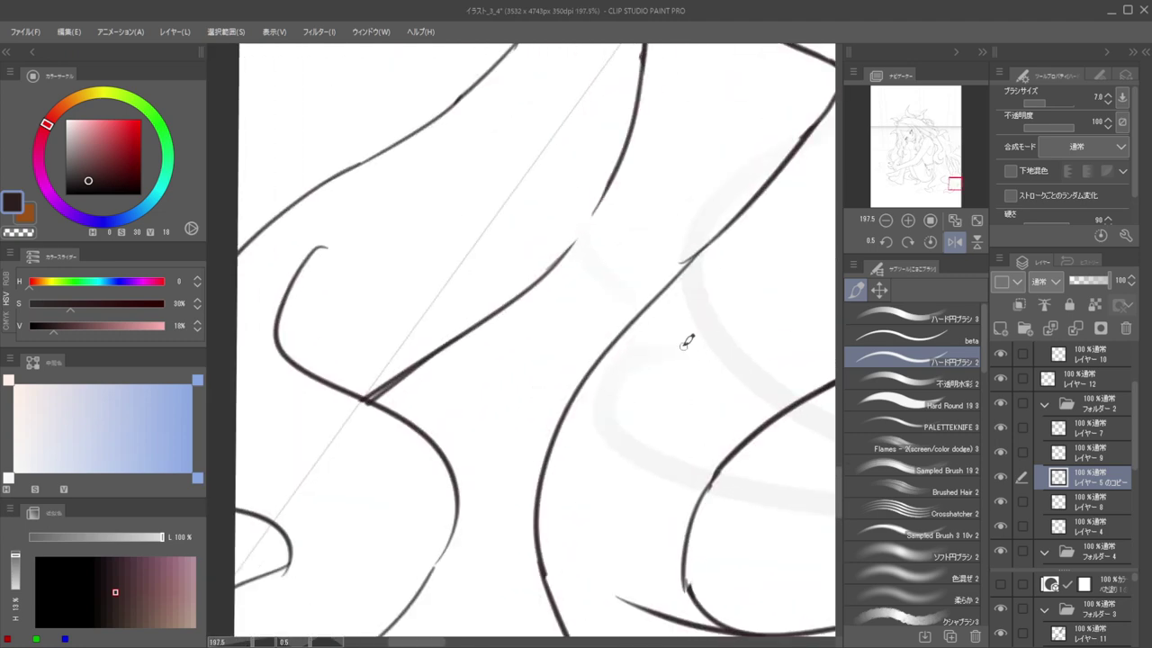
scroll(578, 235, "up", 4)
key("e")
key("b")
left_click_drag(650, 128, 542, 281)
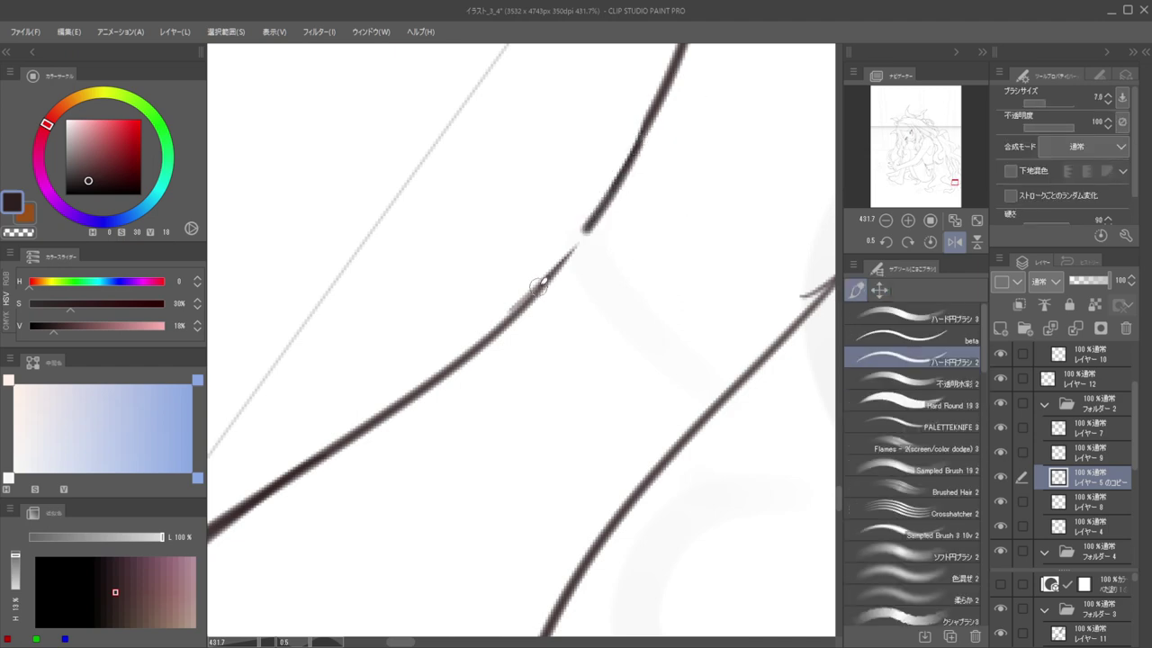
Extend the short hair line down-left to the canvas edge
scroll(585, 207, "down", 4)
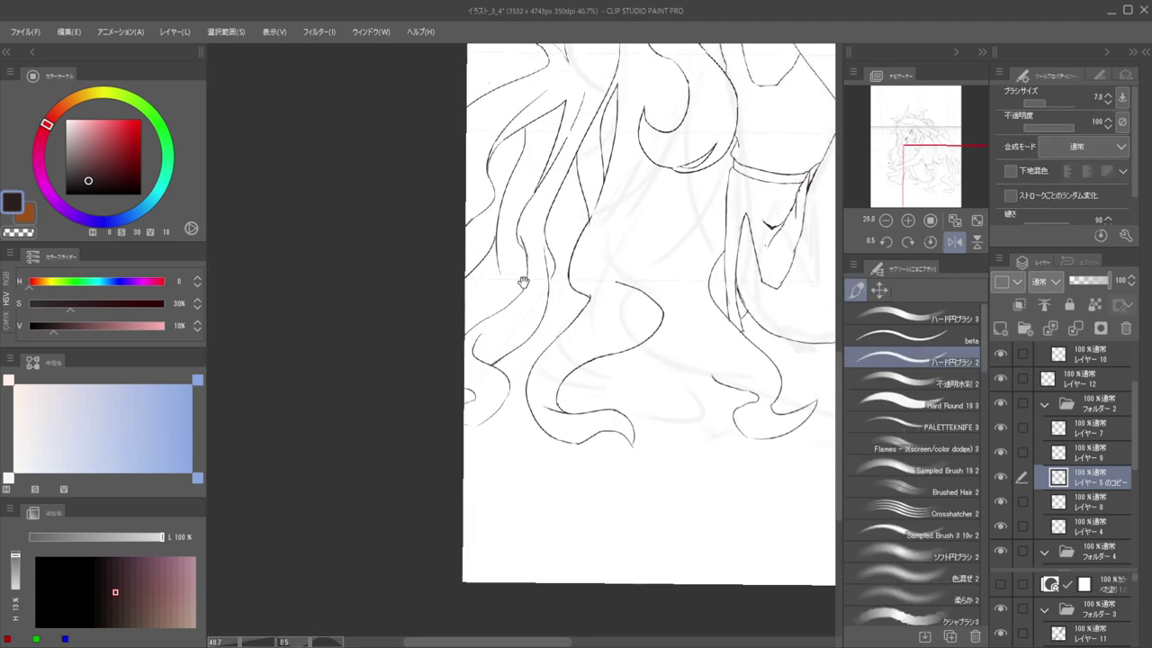
scroll(513, 276, "up", 1)
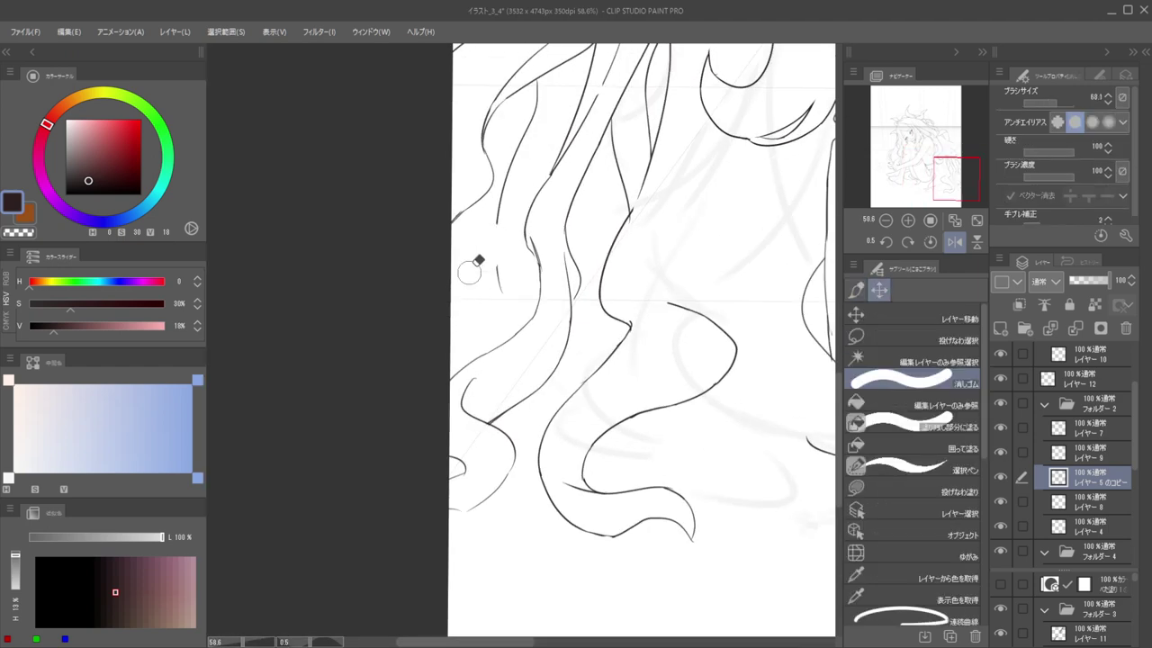
scroll(477, 199, "up", 3)
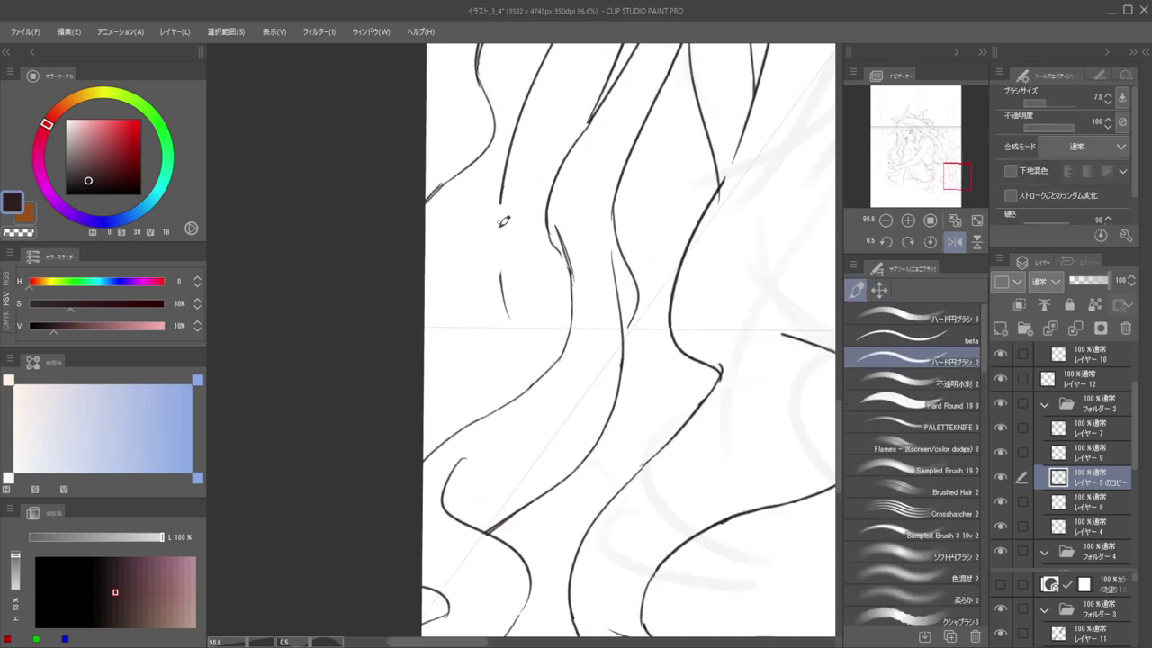
left_click_drag(500, 200, 449, 331)
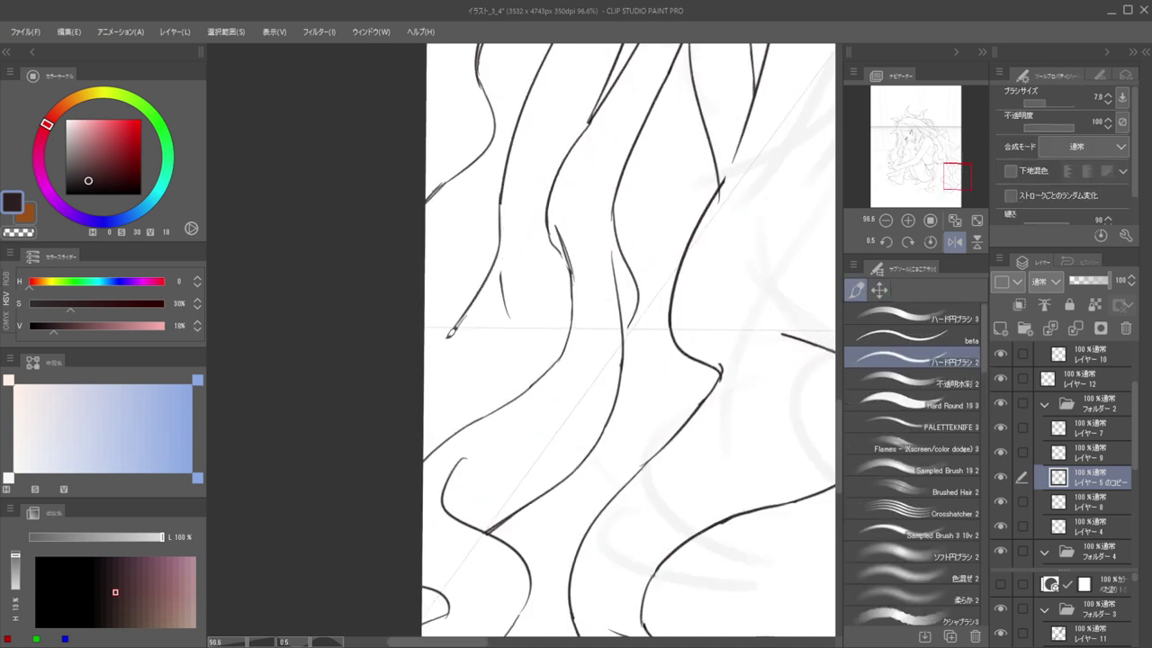
key("ctrl+z")
left_click_drag(506, 226, 423, 322)
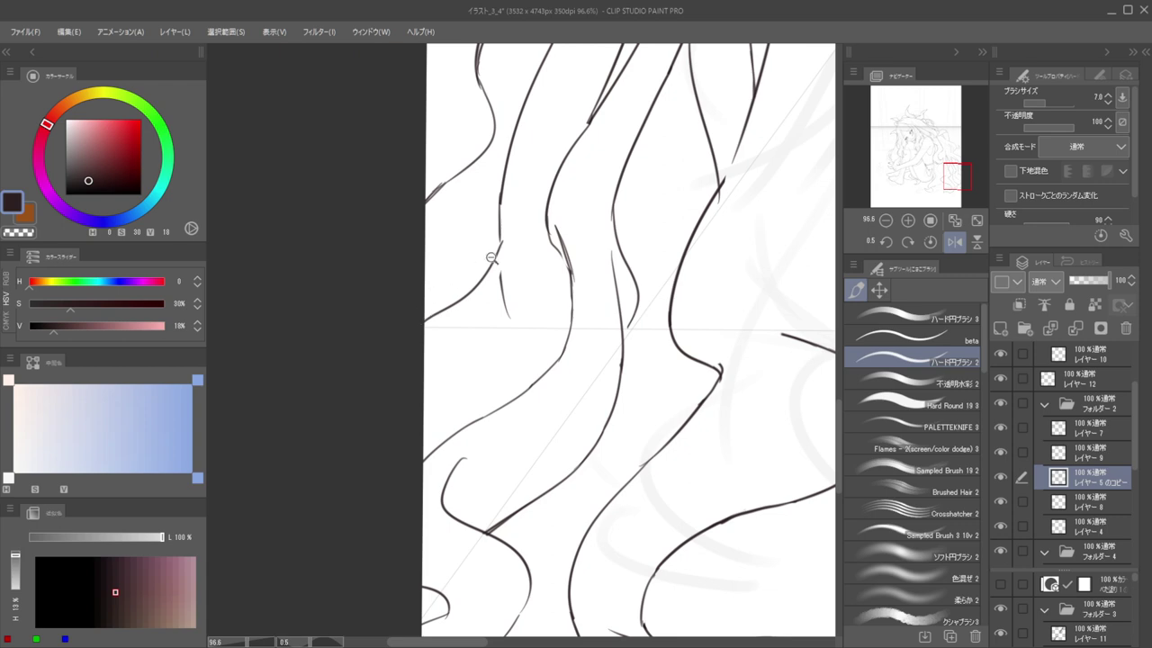
scroll(492, 258, "down", 5)
scroll(493, 254, "up", 4)
Erase the short loose stray hair line, then bring the upper strands into view
key("e")
mouse_move(500, 295)
left_mouse_down()
mouse_move(503, 321)
mouse_move(501, 280)
left_mouse_up()
key("p")
key("e")
key("p")
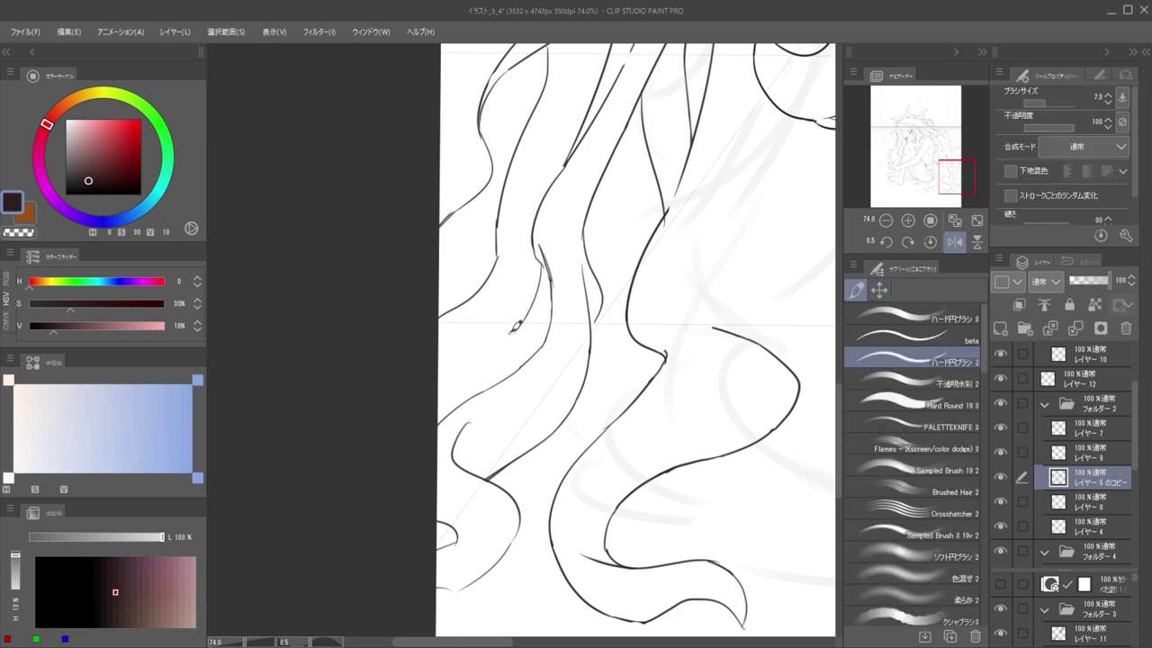
key("e")
scroll(568, 135, "down", 4)
mouse_move(569, 135)
left_mouse_down()
mouse_move(543, 226)
mouse_move(563, 276)
left_mouse_up()
Erase the lower part of a hair line along the flowing strands
scroll(563, 275, "up", 4)
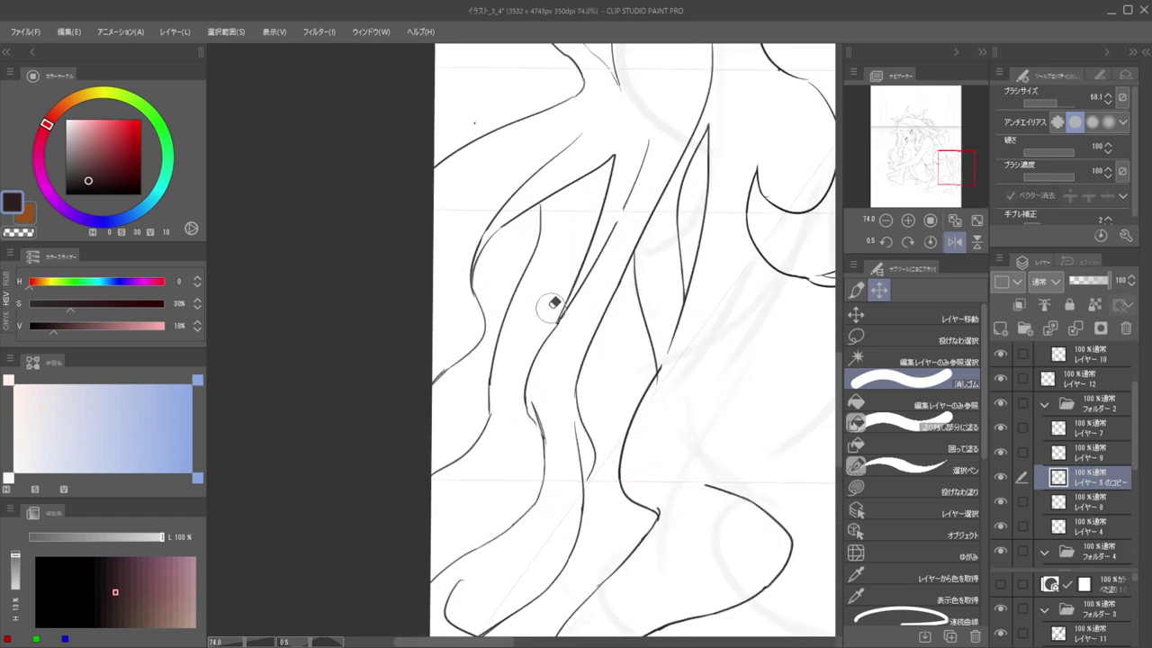
left_click_drag(522, 335, 547, 245)
key("p")
key("e")
mouse_move(509, 334)
left_mouse_down()
mouse_move(462, 383)
mouse_move(532, 252)
mouse_move(564, 134)
mouse_move(547, 203)
left_mouse_up()
key("p")
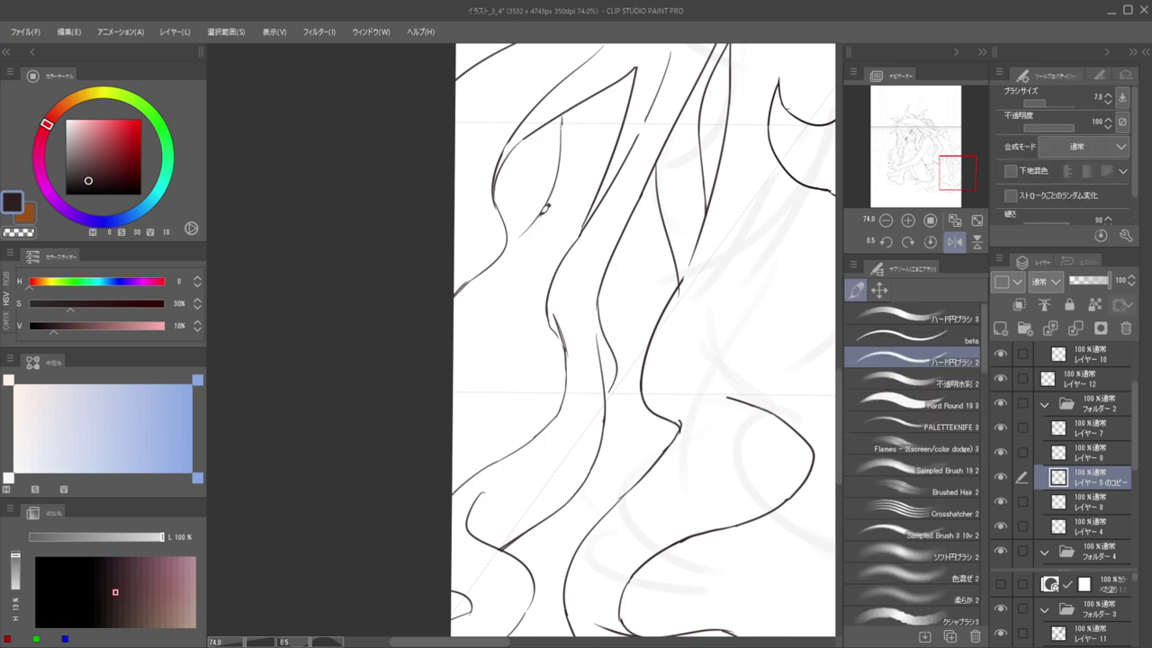
key("ctrl+z")
Try several curved hair strokes running down-left along the strand, undoing each attempt
mouse_move(565, 116)
left_mouse_down()
mouse_move(563, 144)
mouse_move(507, 211)
left_mouse_up()
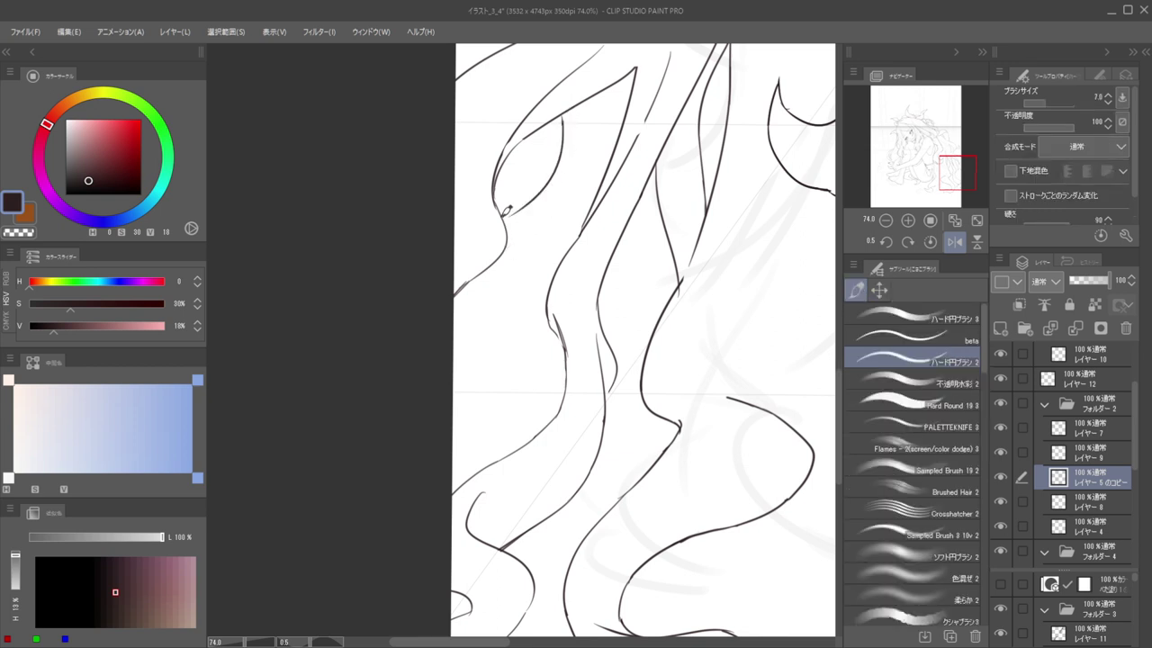
left_click_drag(480, 282, 486, 376)
mouse_move(486, 331)
left_mouse_down()
mouse_move(417, 303)
mouse_move(501, 257)
left_mouse_up()
key("ctrl+z")
key("ctrl+z")
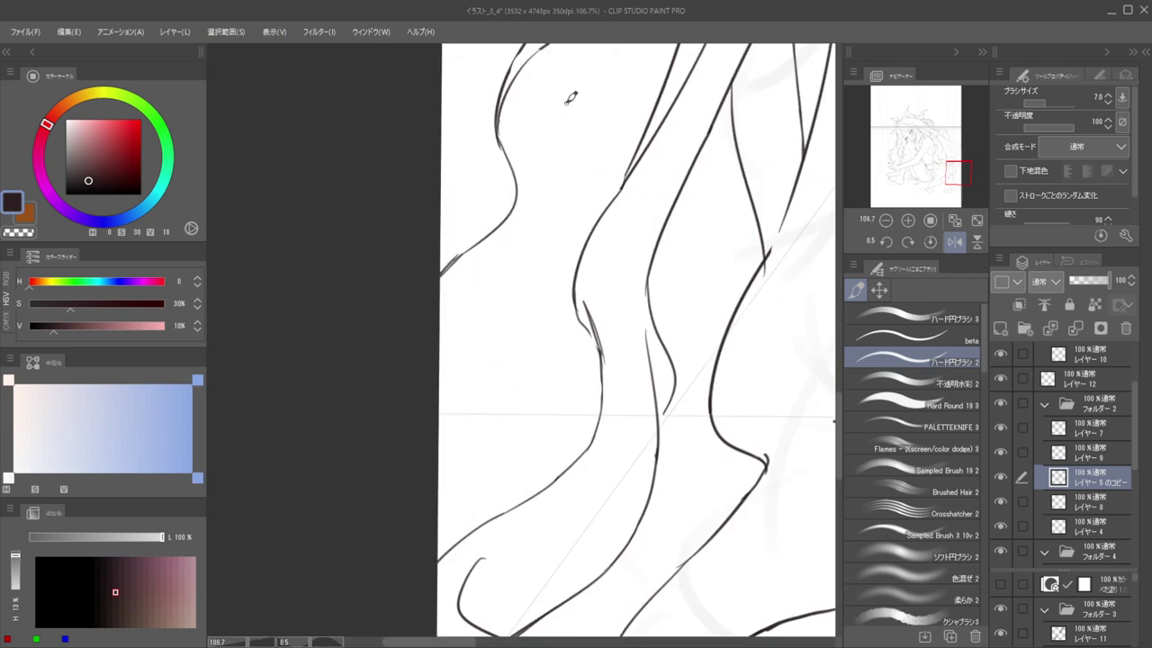
left_click_drag(570, 185, 558, 355)
left_click_drag(584, 194, 494, 320)
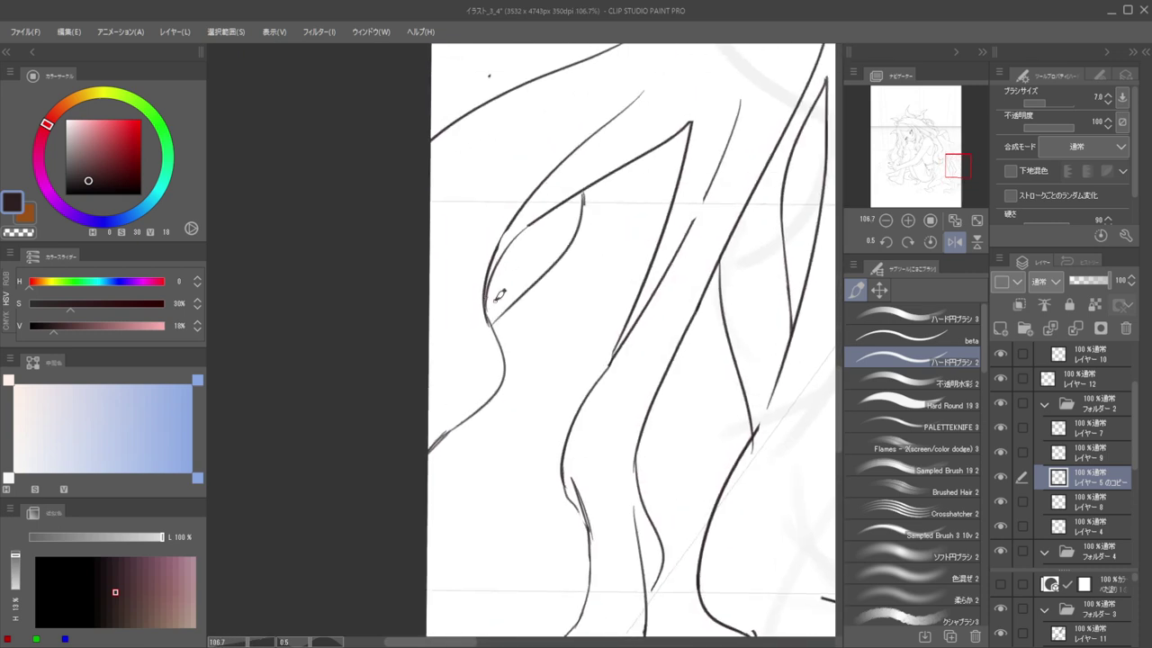
scroll(497, 294, "down", 3)
key("ctrl+z")
key("ctrl+z")
left_click_drag(499, 232, 506, 327)
key("ctrl+z")
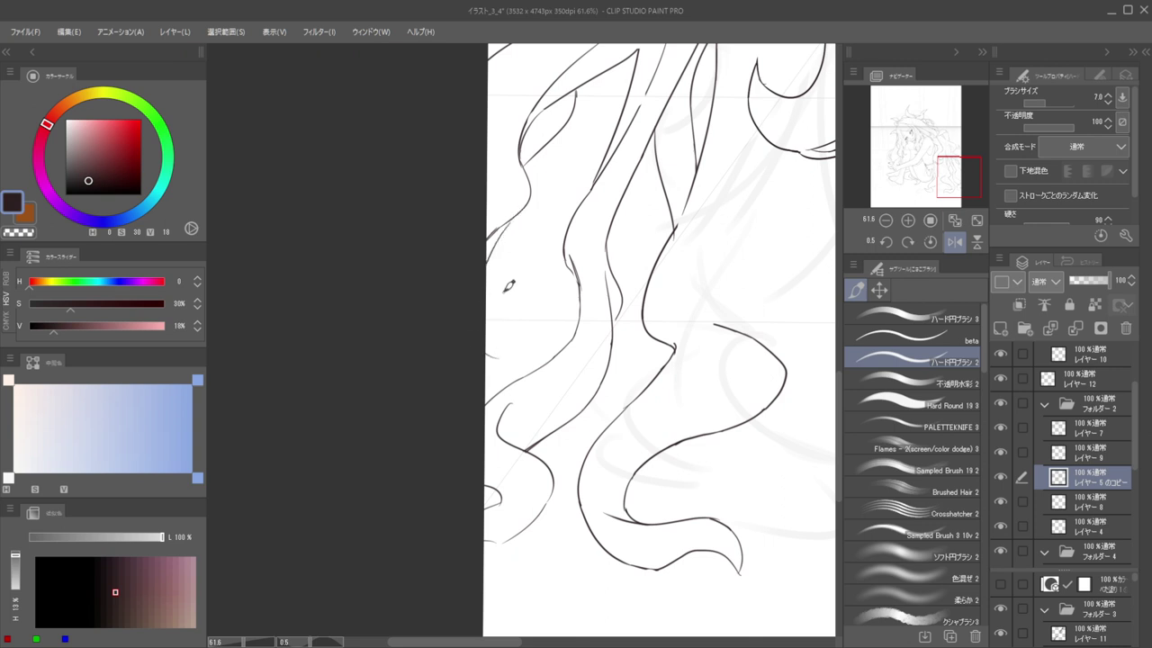
Redraw a curved hair stroke and extend it into a hooked curl
scroll(503, 320, "up", 4)
left_click_drag(514, 312, 552, 387)
key("ctrl+z")
mouse_move(530, 315)
left_mouse_down()
mouse_move(594, 362)
mouse_move(584, 394)
left_mouse_up()
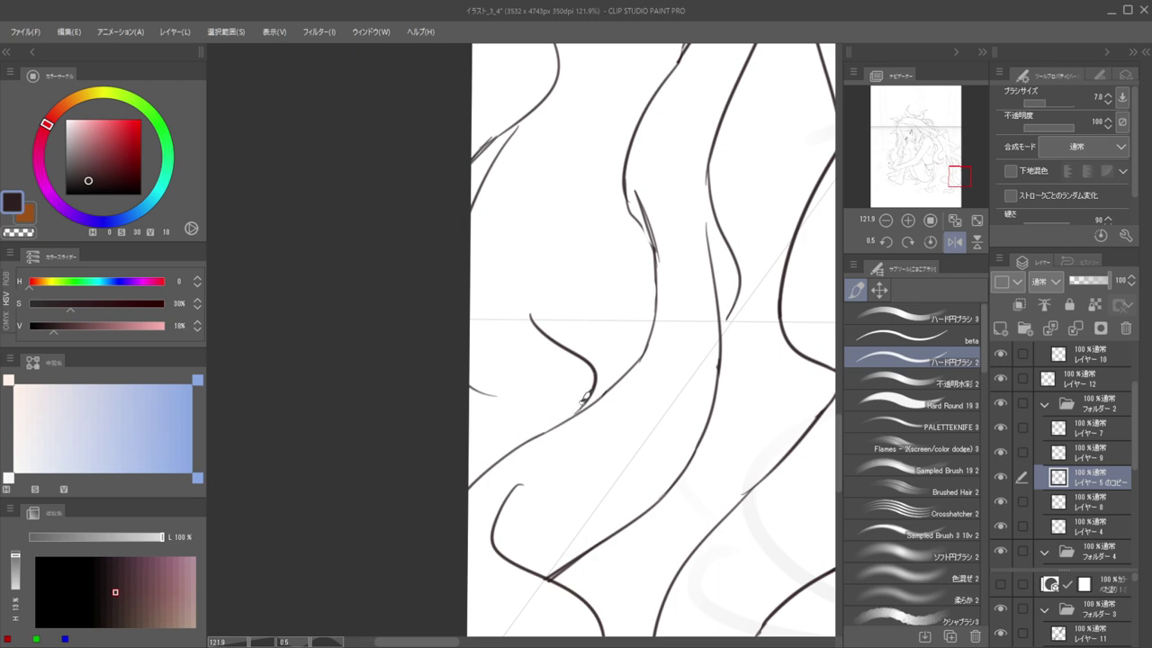
mouse_move(492, 387)
left_mouse_down()
mouse_move(492, 419)
mouse_move(519, 398)
mouse_move(470, 432)
left_mouse_up()
scroll(502, 351, "down", 5)
scroll(500, 315, "up", 5)
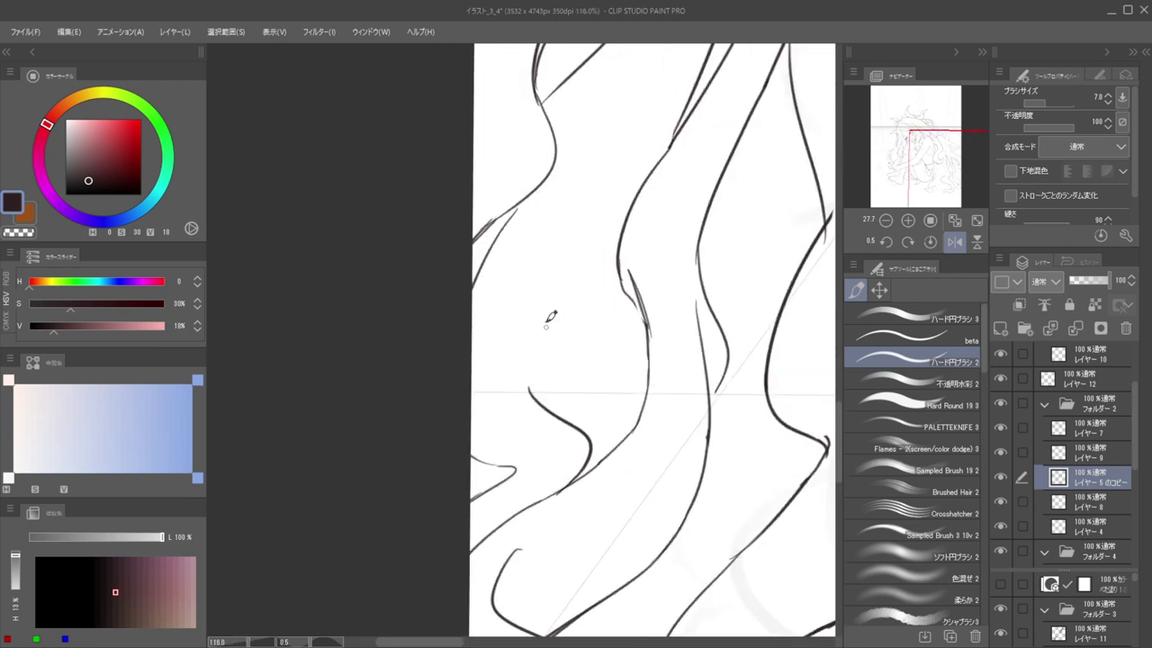
left_click_drag(537, 401, 540, 371)
key("ctrl+z")
scroll(581, 281, "down", 2)
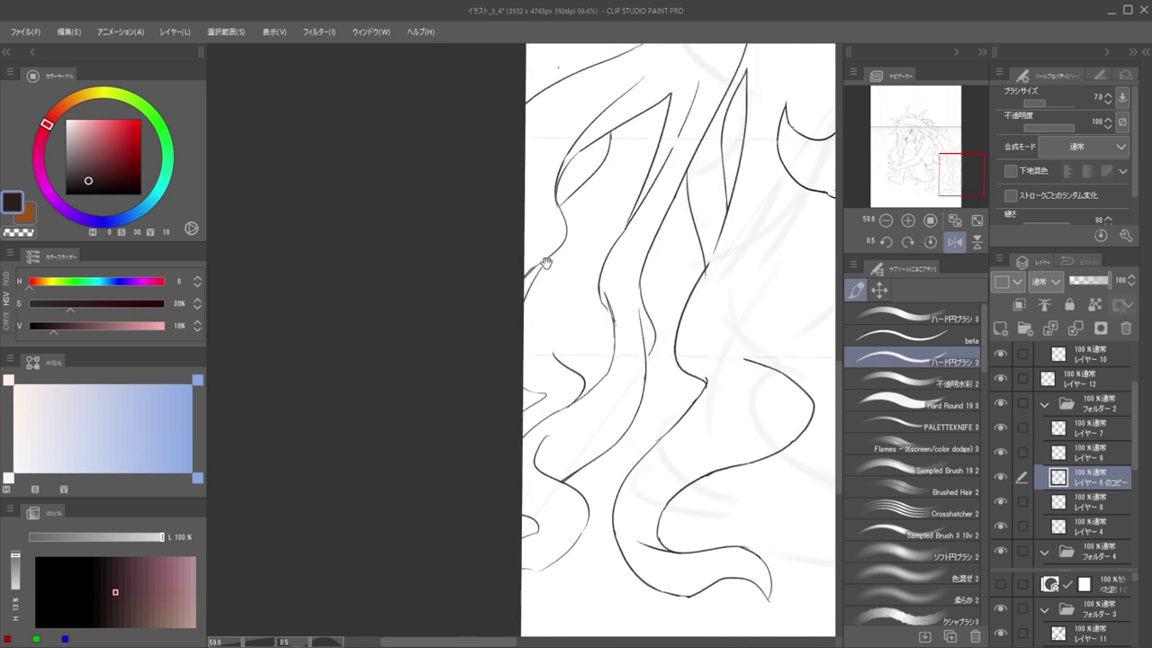
scroll(546, 262, "up", 3)
Redraw a slightly longer down-left hair stroke, trim its lower end, and save
key("e")
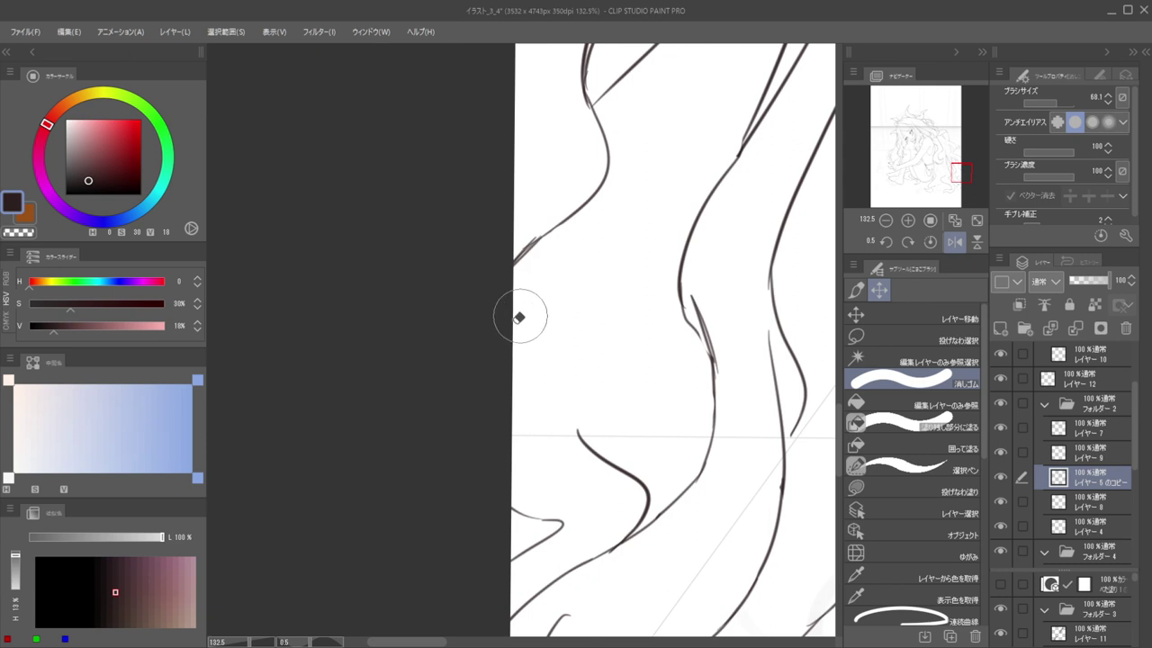
key("p")
left_click_drag(560, 231, 519, 295)
key("ctrl+z")
left_click_drag(565, 223, 514, 308)
scroll(538, 346, "down", 1)
left_click_drag(575, 233, 490, 344)
left_click_drag(551, 259, 540, 242)
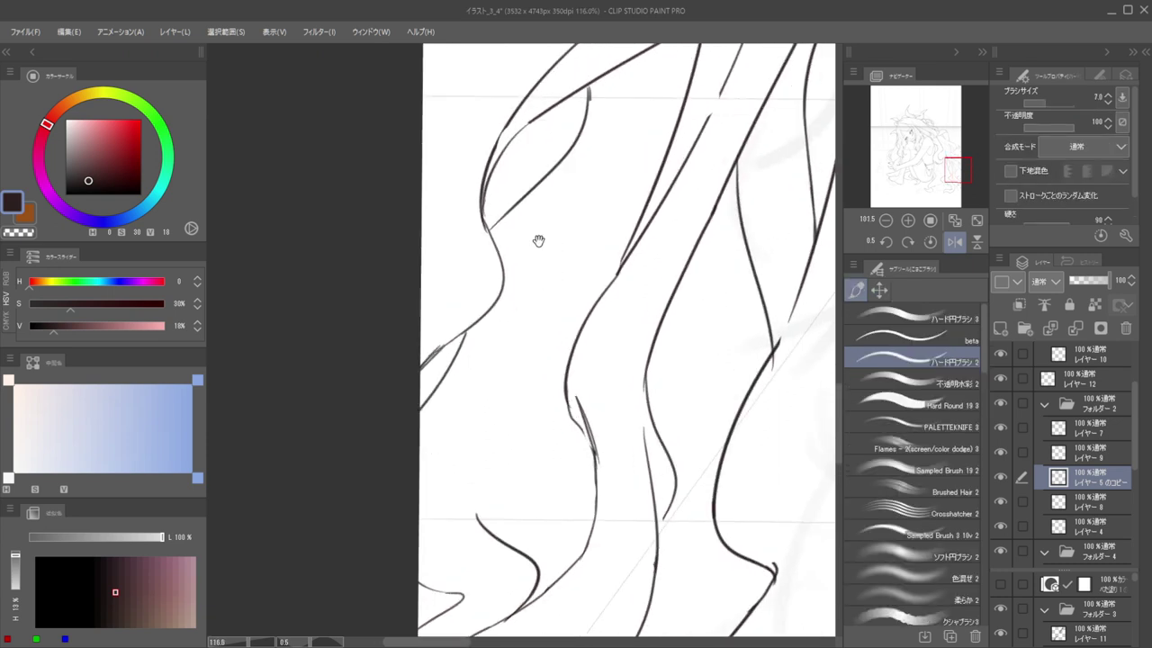
key("e")
left_click_drag(522, 204, 513, 219)
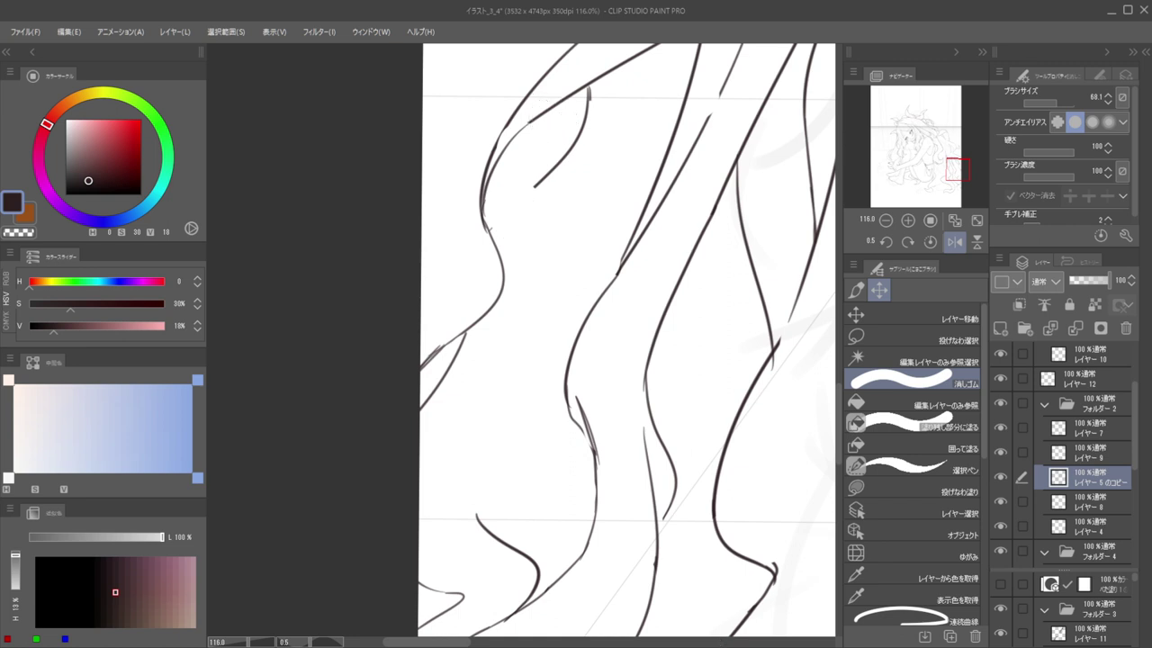
key("ctrl+s")
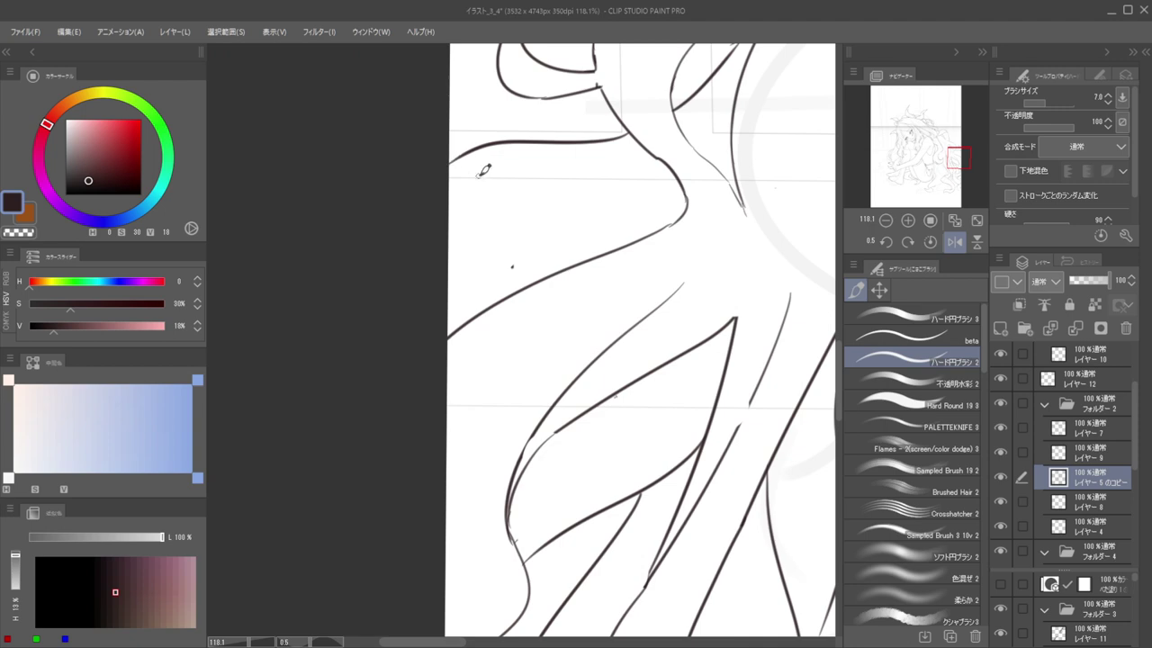
Draw a curve down from the shoulder and redraw its lower end darker
left_click_drag(574, 180, 625, 173)
mouse_move(572, 200)
left_mouse_down()
mouse_move(652, 180)
mouse_move(595, 212)
mouse_move(547, 283)
left_mouse_up()
key("ctrl+z")
key("ctrl+z")
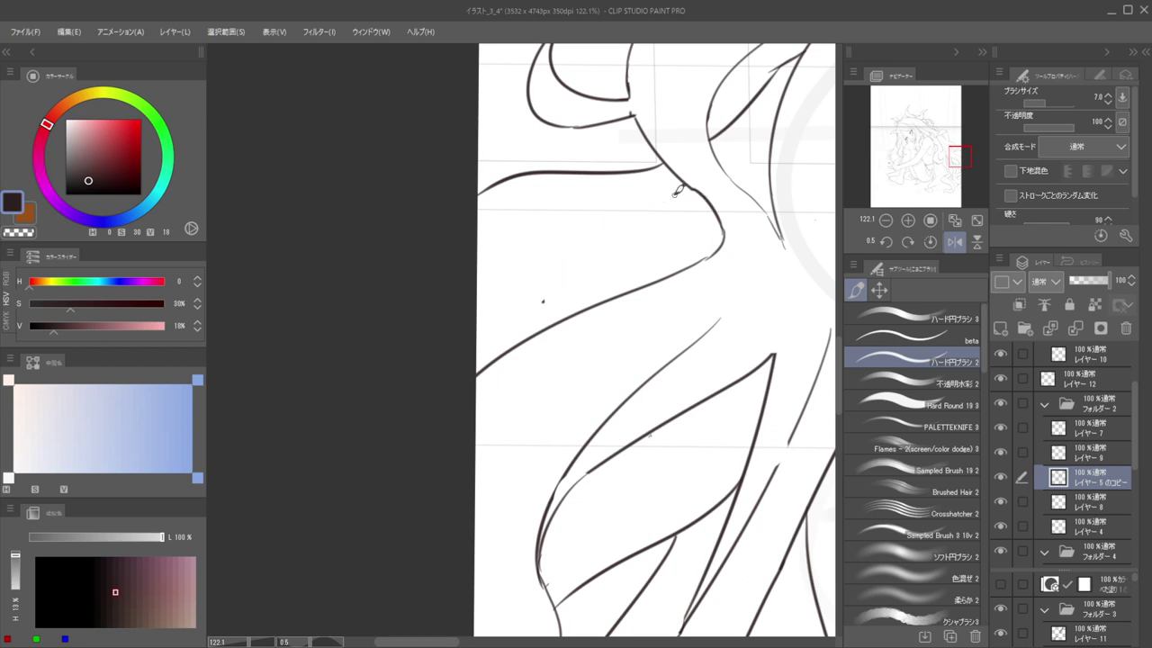
mouse_move(689, 187)
left_mouse_down()
mouse_move(550, 249)
mouse_move(531, 313)
left_mouse_up()
left_click_drag(541, 271, 535, 320)
key("ctrl+z")
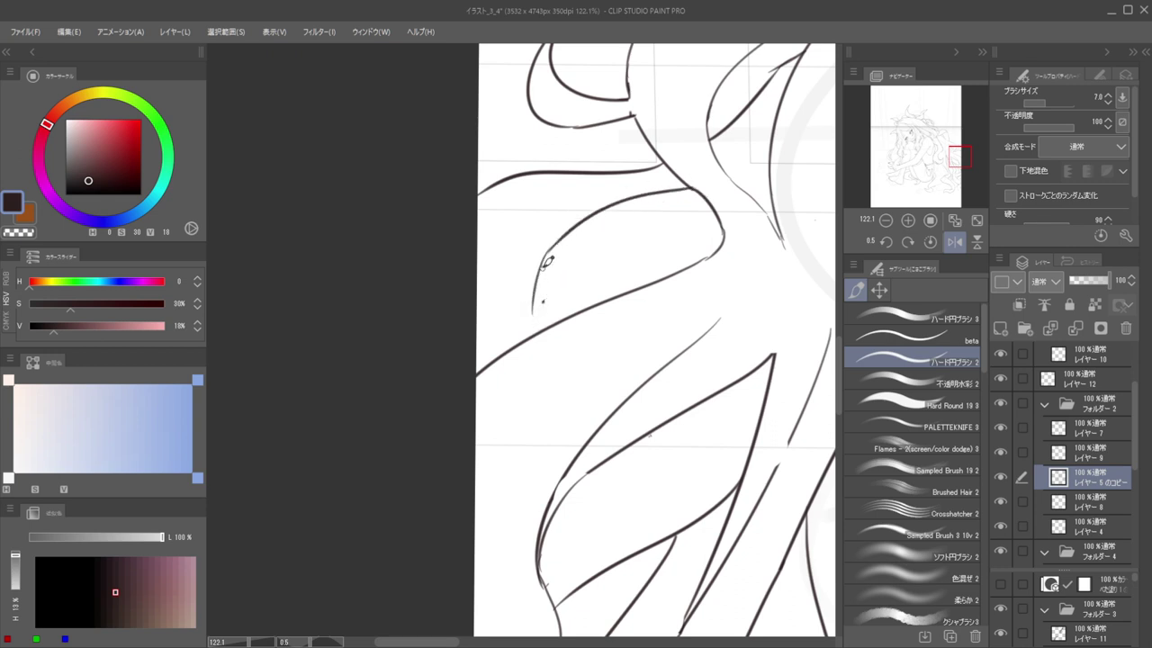
left_click_drag(541, 261, 534, 317)
key("ctrl+z")
left_click_drag(546, 254, 538, 340)
Redraw the short inner stroke inside the strand down to its end
left_click_drag(528, 279, 428, 250)
left_click_drag(492, 267, 612, 253)
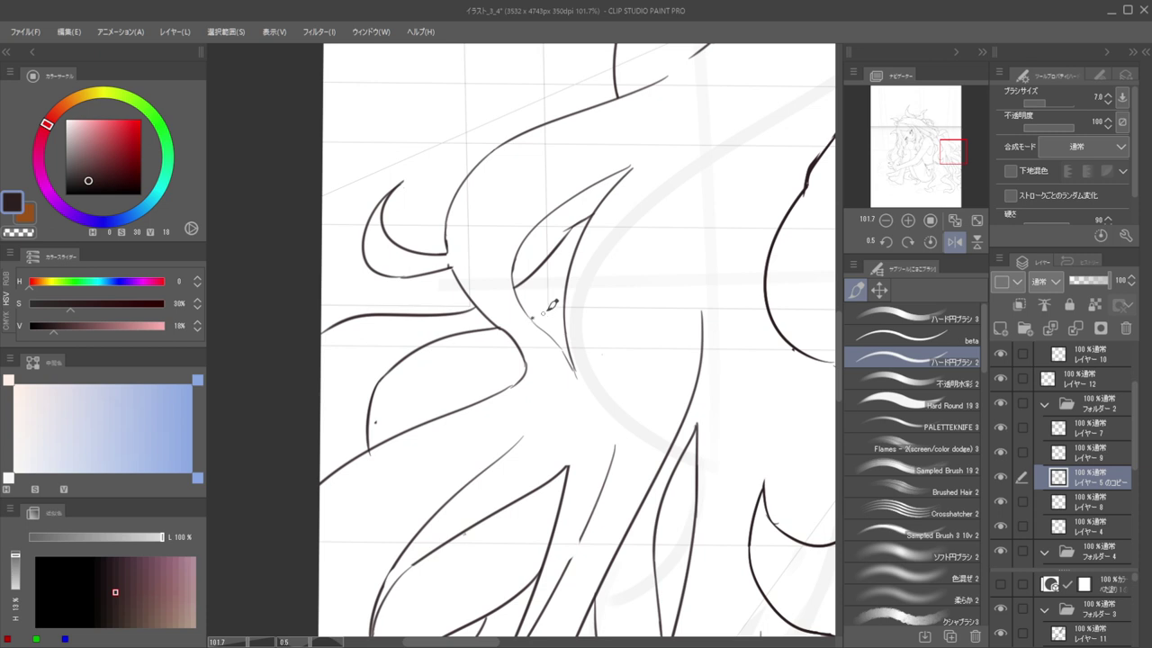
key("ctrl+z")
left_click_drag(569, 280, 530, 317)
key("ctrl+z")
left_click_drag(570, 265, 527, 316)
key("ctrl+z")
mouse_move(568, 279)
left_mouse_down()
mouse_move(533, 309)
mouse_move(551, 272)
mouse_move(521, 340)
left_mouse_up()
Redraw the strand's right edge line down-left to a pointed tip
key("h")
mouse_move(513, 292)
left_mouse_down()
mouse_move(615, 277)
mouse_move(588, 358)
left_mouse_up()
key("h")
key("ctrl+z")
mouse_move(647, 254)
left_mouse_down()
mouse_move(588, 360)
mouse_move(539, 410)
left_mouse_up()
key("ctrl+z")
left_click_drag(600, 354, 550, 426)
key("ctrl+z")
left_click_drag(589, 363, 541, 436)
Switch to transparent colour and bring the hair on the right into view
key("c")
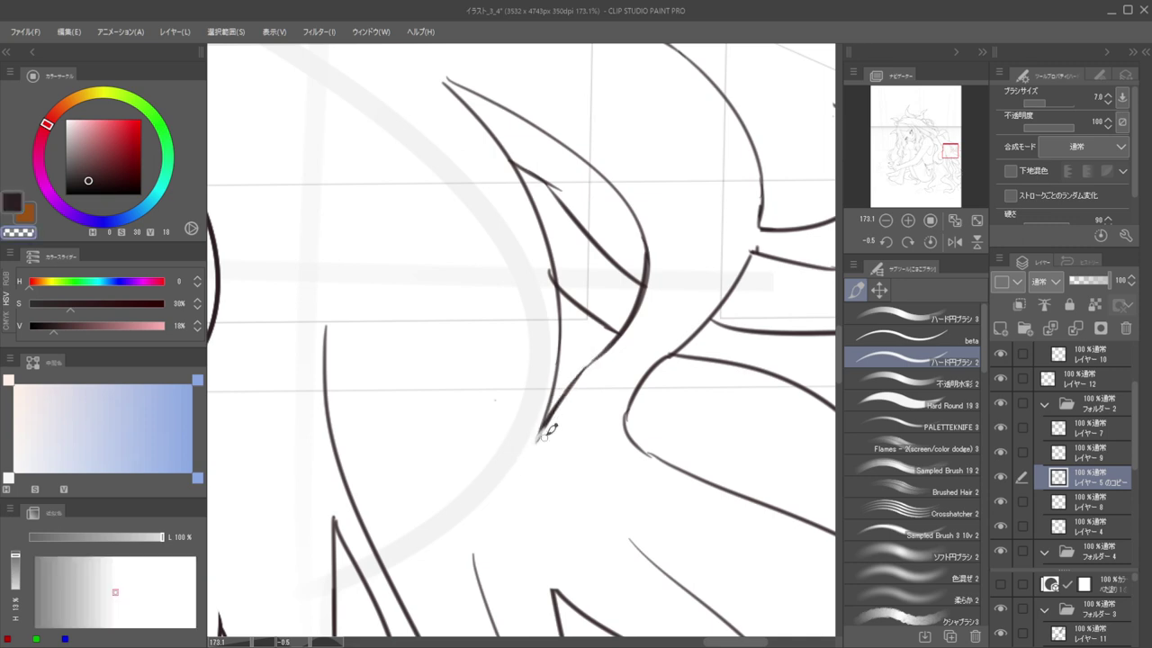
scroll(502, 342, "down", 8)
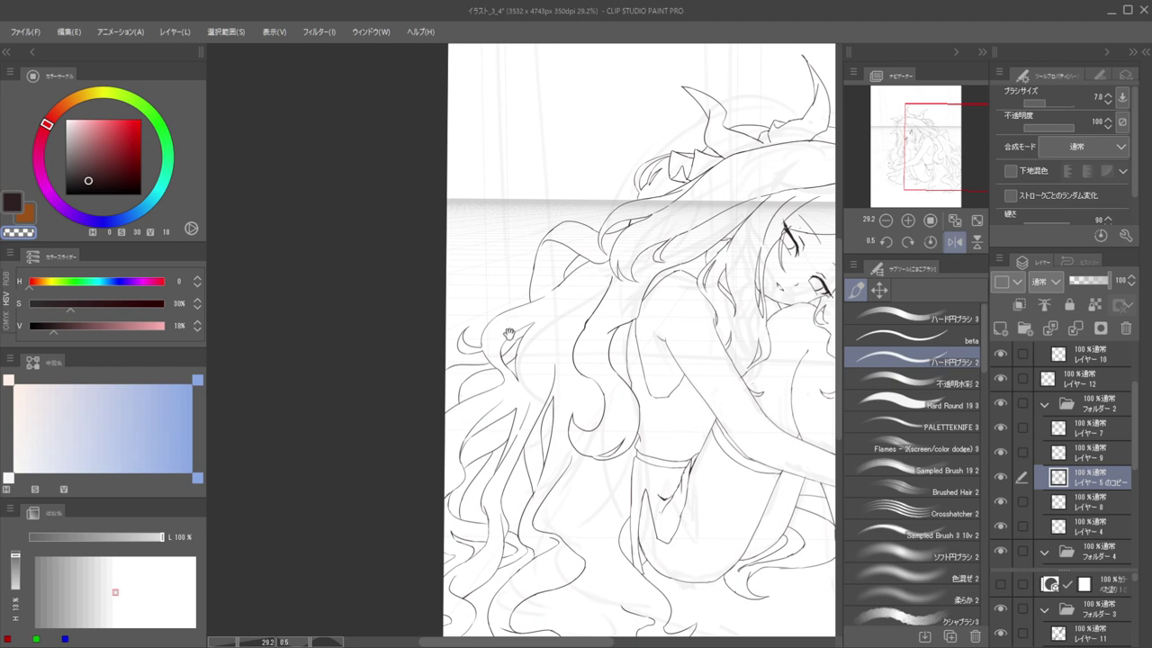
scroll(480, 356, "up", 3)
left_click_drag(459, 377, 496, 364)
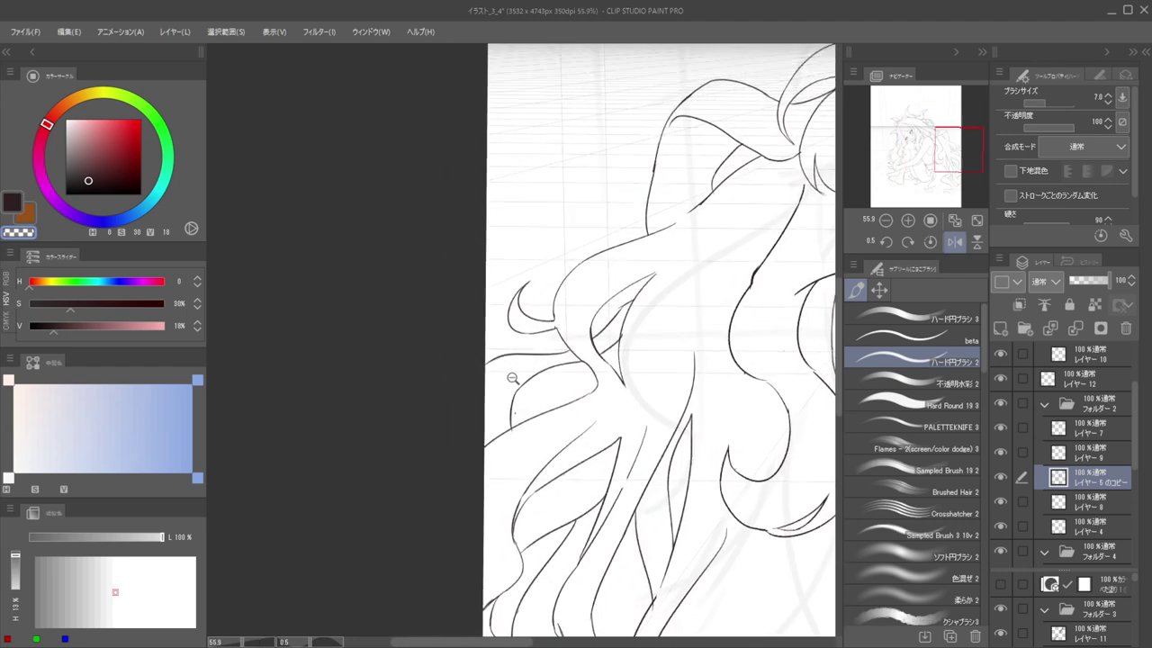
scroll(512, 378, "up", 2)
scroll(537, 360, "down", 2)
scroll(558, 368, "up", 3)
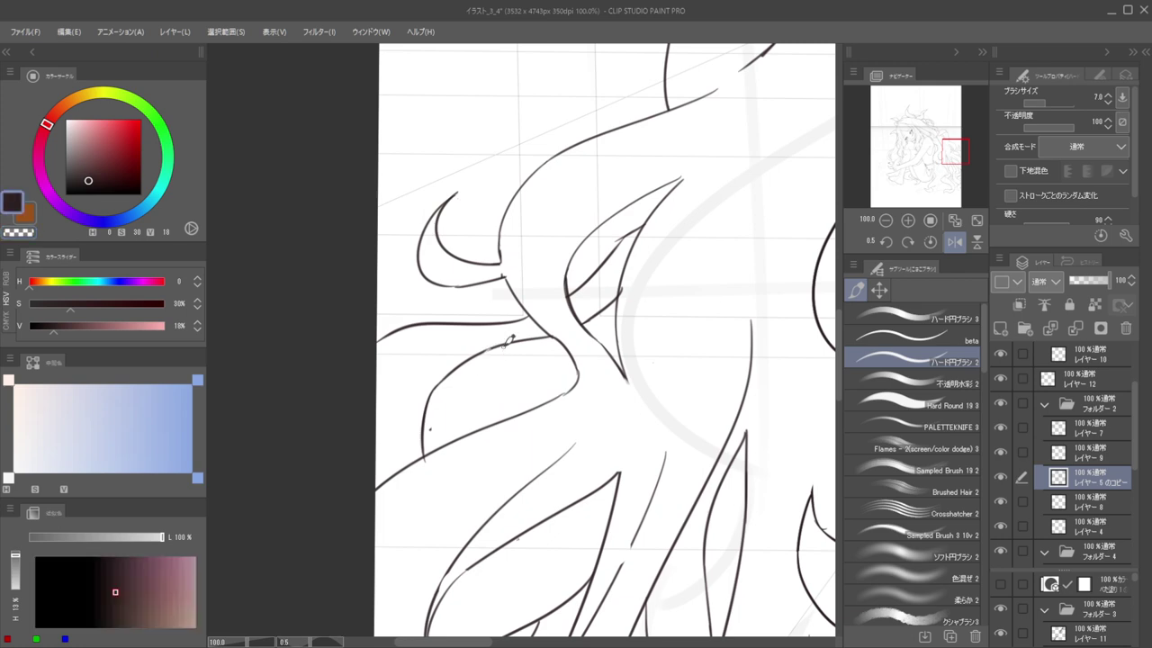
scroll(513, 347, "down", 5)
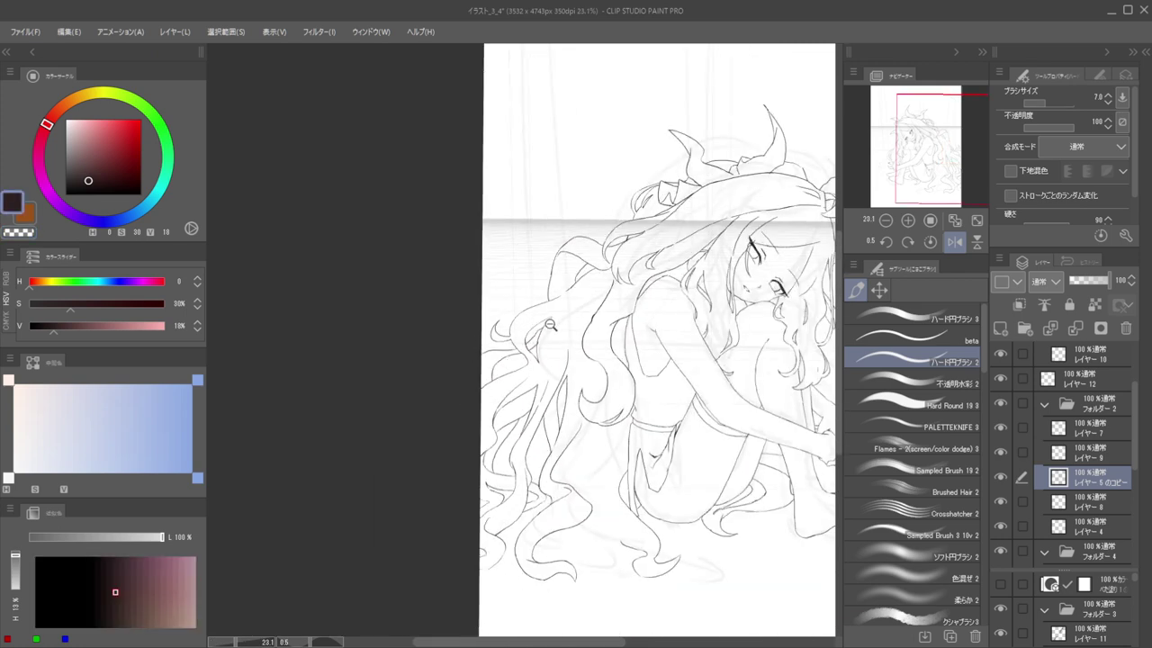
scroll(550, 324, "down", 2)
scroll(517, 333, "up", 5)
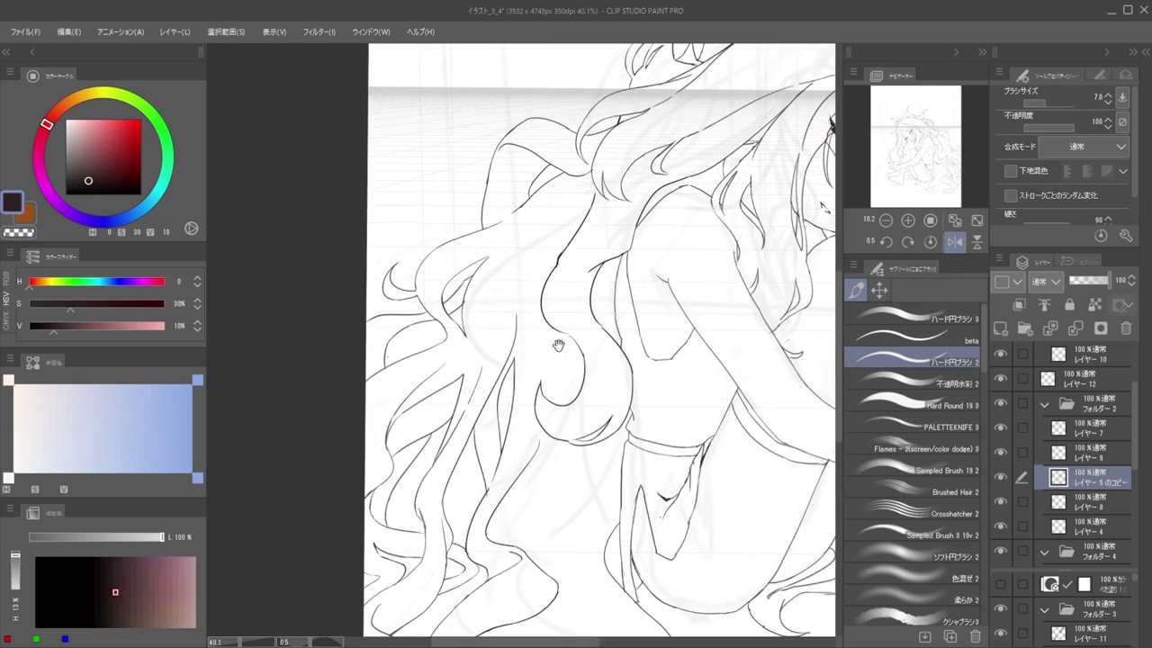
Extend the inner hair strand line upward with the pen
key("e")
scroll(528, 359, "down", 4)
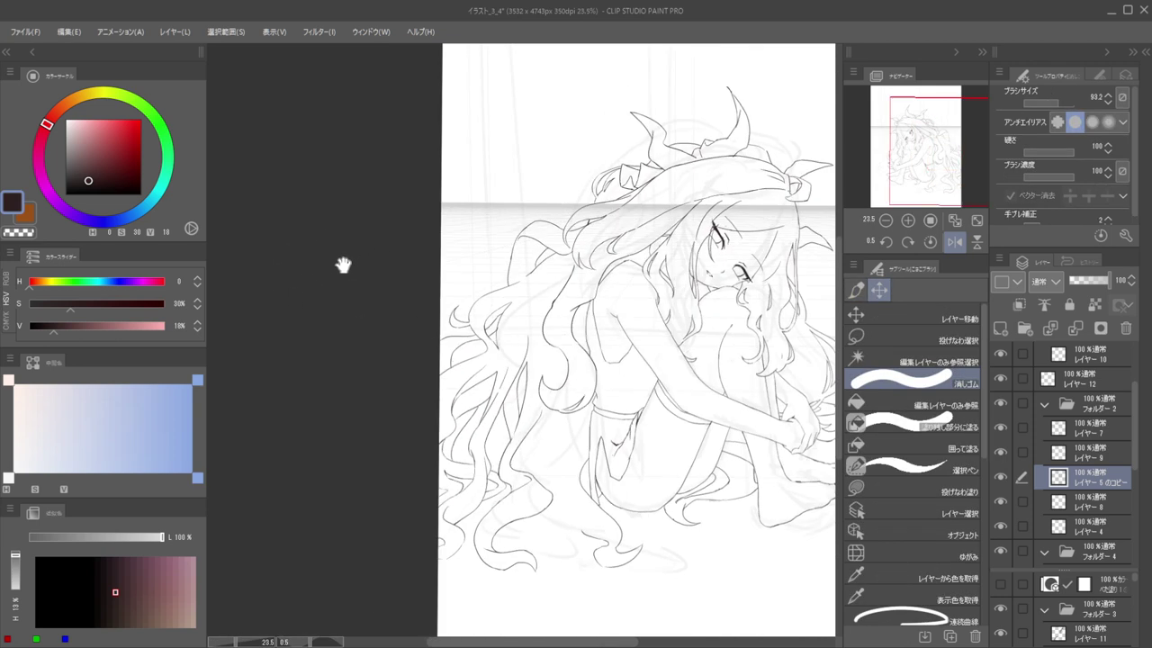
scroll(529, 403, "up", 3)
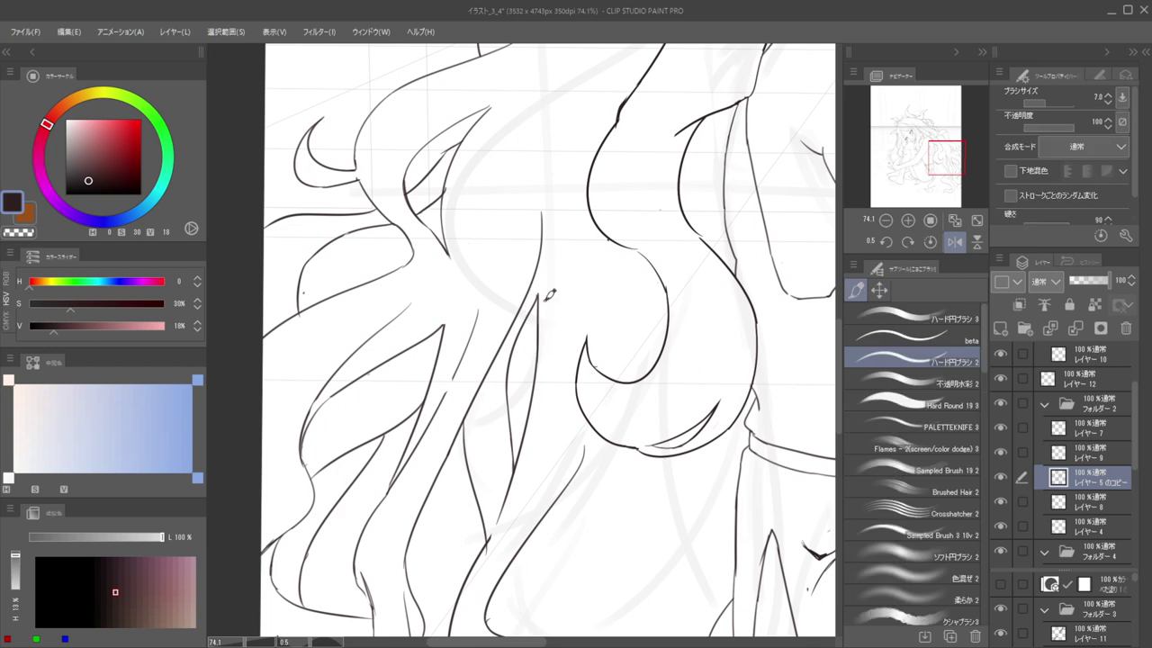
key("p")
left_click_drag(549, 224, 533, 302)
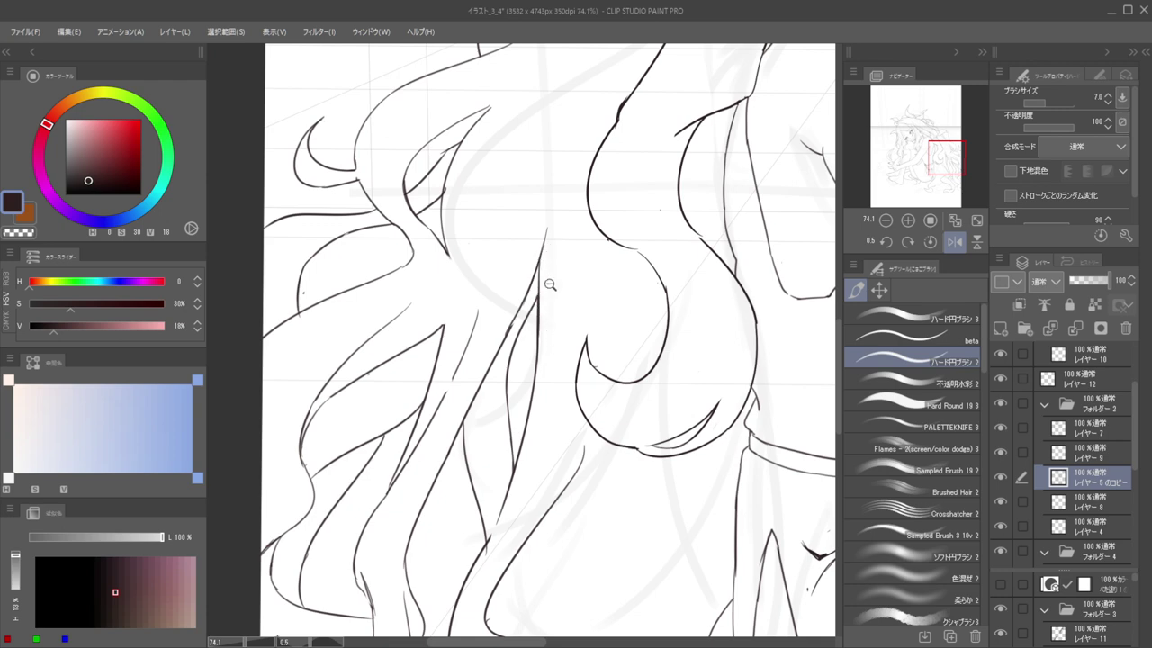
scroll(549, 284, "down", 3)
scroll(535, 361, "up", 2)
scroll(537, 293, "up", 5)
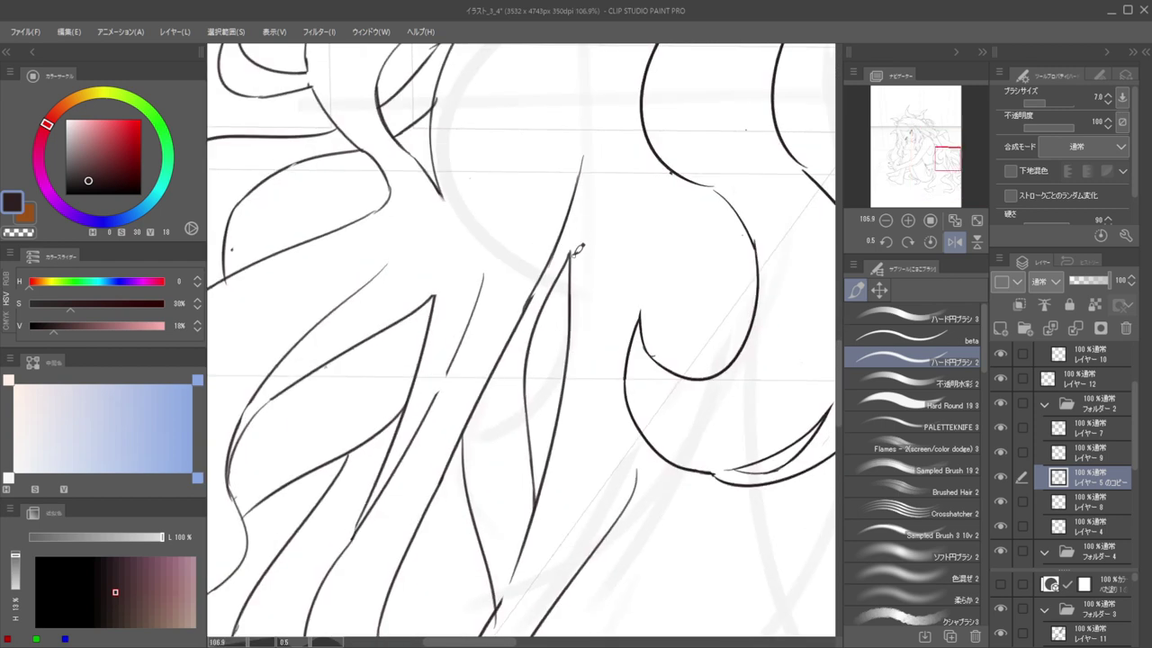
Join the strand tip to the existing line and draw a long hair line down-left
left_click_drag(573, 214, 570, 277)
left_click_drag(590, 130, 545, 256)
key("ctrl+z")
mouse_move(596, 129)
left_mouse_down()
mouse_move(535, 273)
mouse_move(544, 271)
mouse_move(527, 273)
mouse_move(490, 357)
left_mouse_up()
key("e")
key("p")
Redraw the hair stroke toward the lower left, slightly longer
key("ctrl+z")
left_click_drag(557, 237, 476, 413)
key("e")
key("p")
key("ctrl+z")
left_click_drag(517, 322, 463, 426)
Check the drawing in a mirrored view and add a new curved hair line beside the legs
left_click_drag(754, 356, 671, 311)
mouse_move(671, 311)
left_mouse_down()
mouse_move(492, 311)
mouse_move(538, 320)
mouse_move(557, 349)
left_mouse_up()
key("h")
left_click_drag(517, 402, 551, 403)
scroll(517, 368, "up", 3)
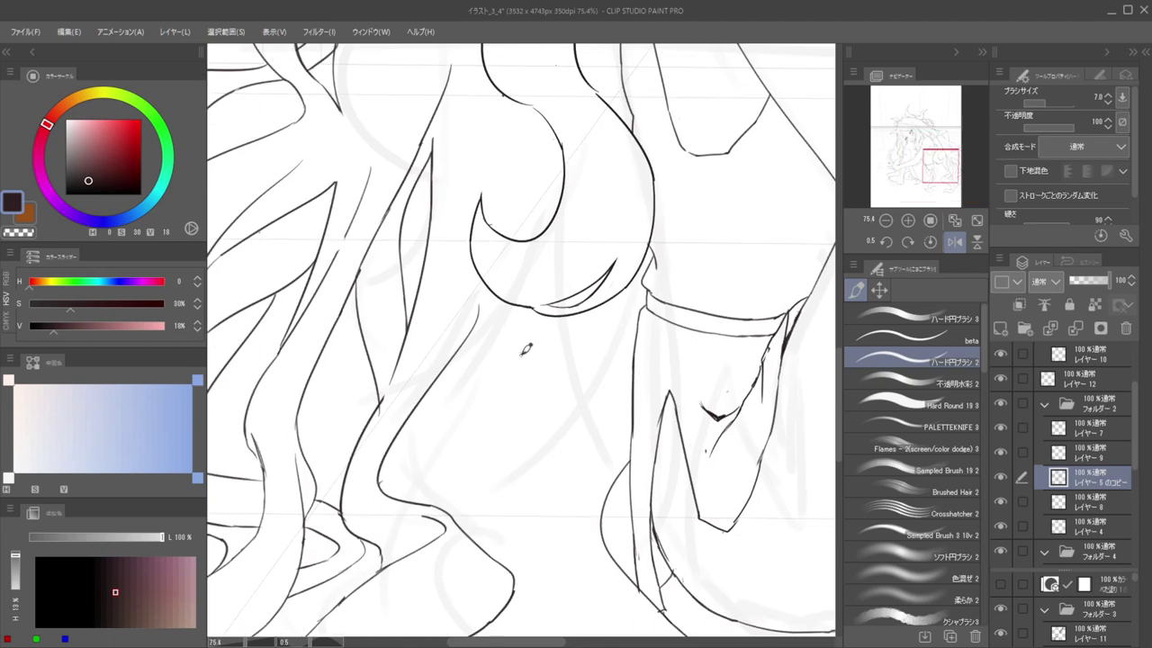
scroll(555, 366, "down", 4)
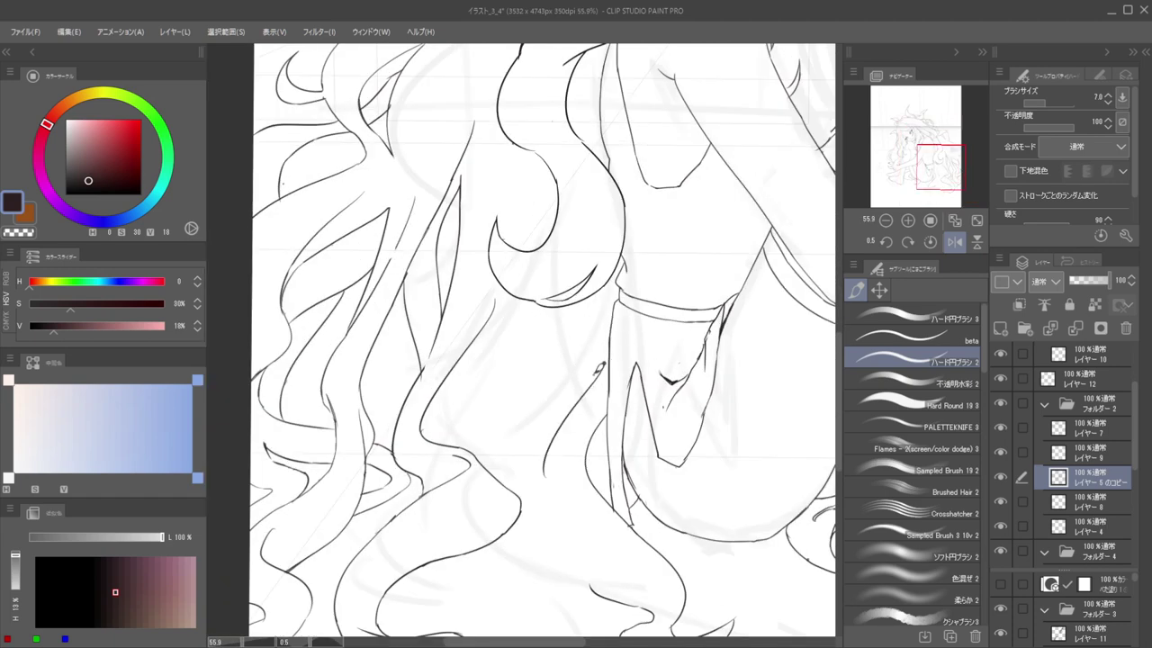
left_click_drag(585, 315, 587, 400)
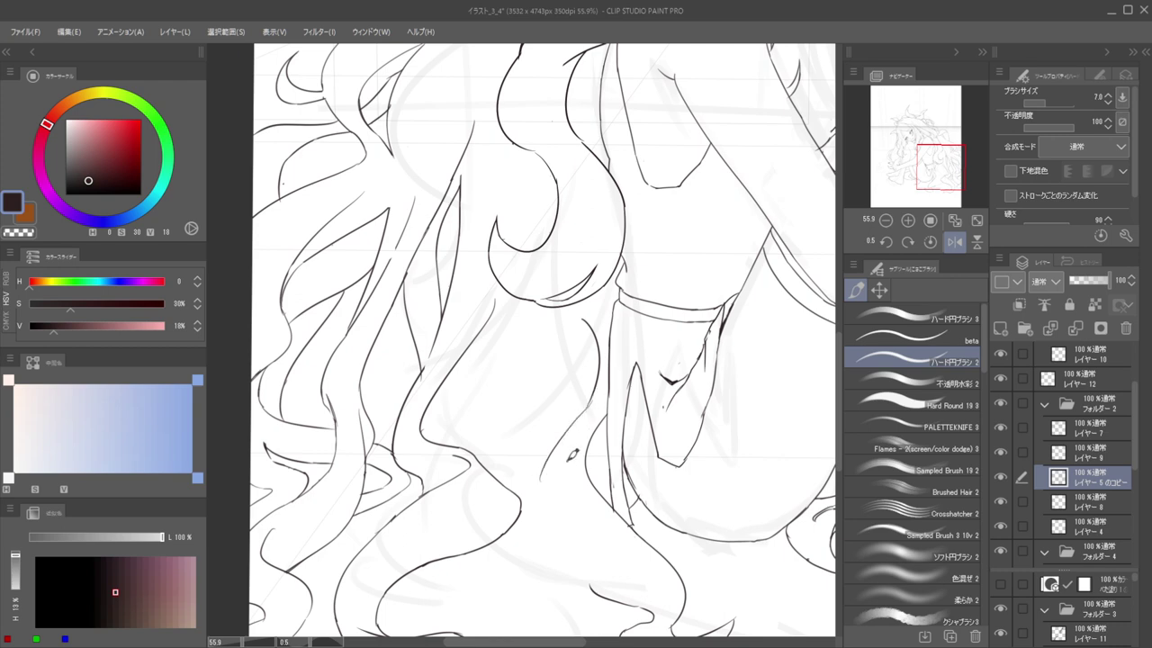
scroll(528, 410, "down", 3)
key("h")
left_click_drag(542, 450, 609, 413)
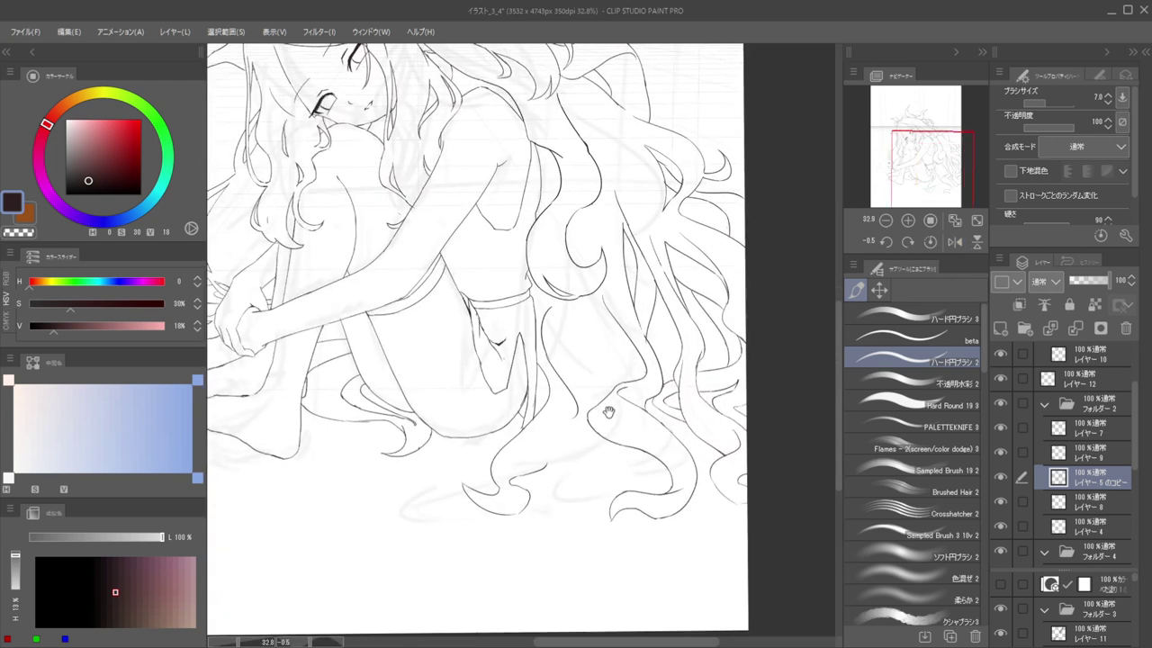
scroll(563, 430, "up", 4)
key("e")
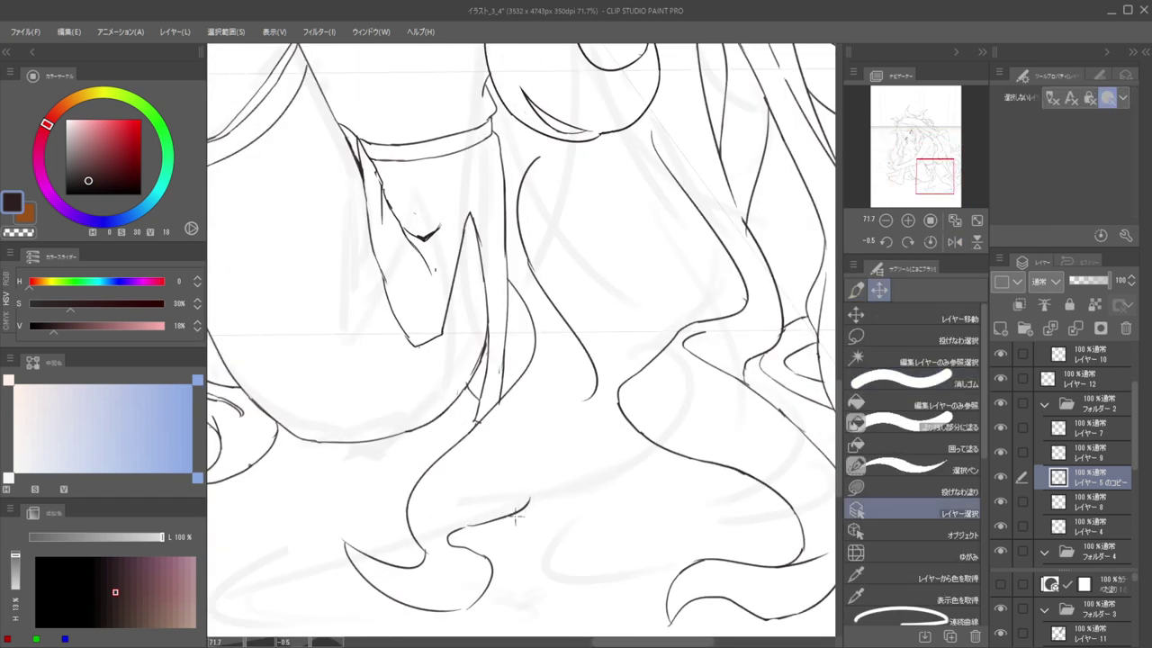
On レイヤー 10, erase the short stray stroke in the floor hair
left_click(507, 514, "ctrl+shift")
key("b")
key("e")
mouse_move(507, 513)
left_mouse_down()
mouse_move(462, 532)
mouse_move(492, 545)
mouse_move(483, 585)
mouse_move(464, 598)
left_mouse_up()
Redraw the inner hair curl on the floor, checking it in a mirrored, rotated view
key("p")
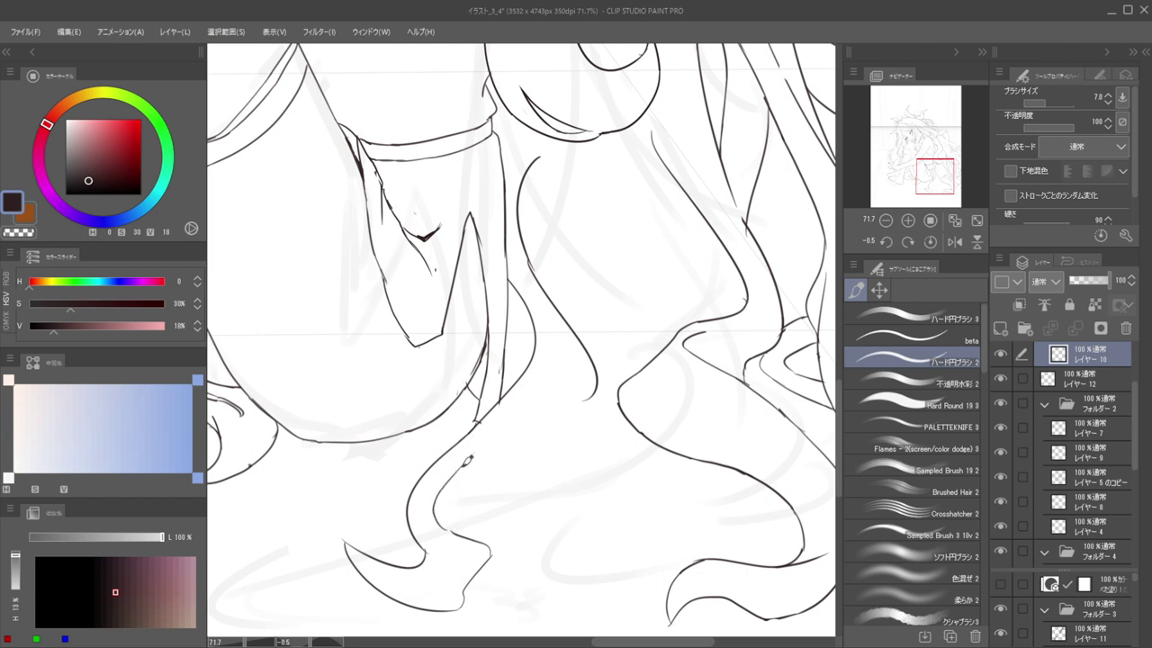
key("ctrl+z")
left_click_drag(433, 506, 591, 391)
key("ctrl+z")
key("ctrl+z")
mouse_move(436, 503)
left_mouse_down()
mouse_move(477, 538)
mouse_move(440, 509)
mouse_move(444, 525)
mouse_move(437, 499)
mouse_move(464, 529)
mouse_move(451, 523)
mouse_move(468, 462)
mouse_move(518, 441)
left_mouse_up()
key("e")
key("b")
key("ctrl+z")
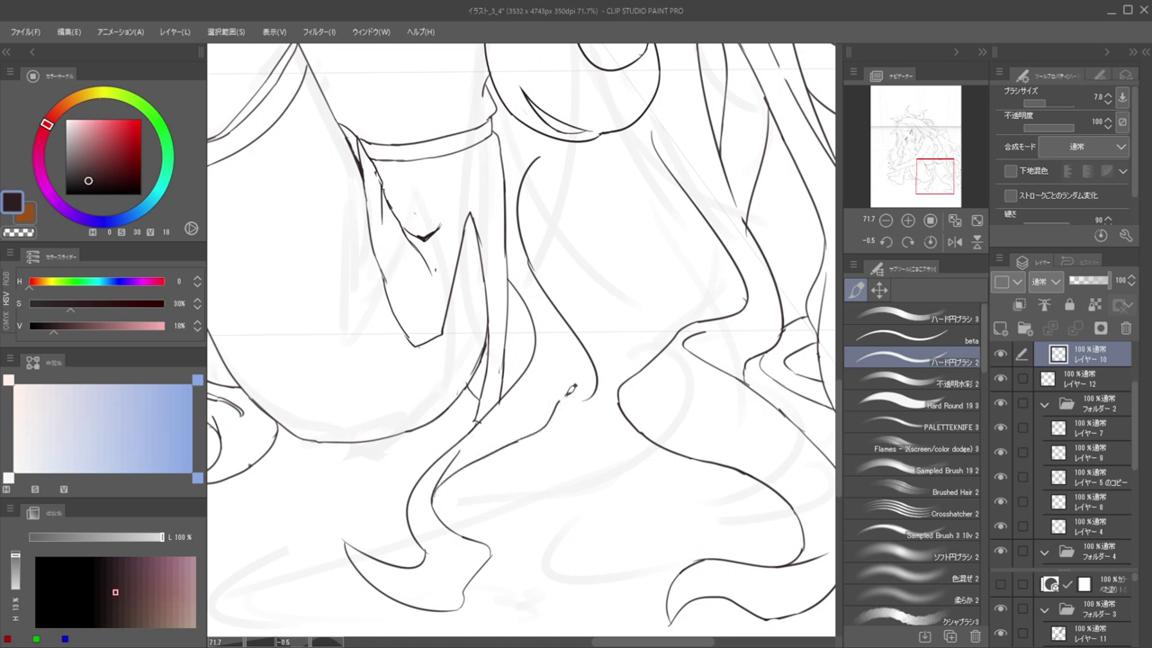
key("h")
mouse_move(550, 358)
left_mouse_down()
mouse_move(501, 360)
mouse_move(645, 384)
mouse_move(564, 485)
mouse_move(554, 364)
left_mouse_up()
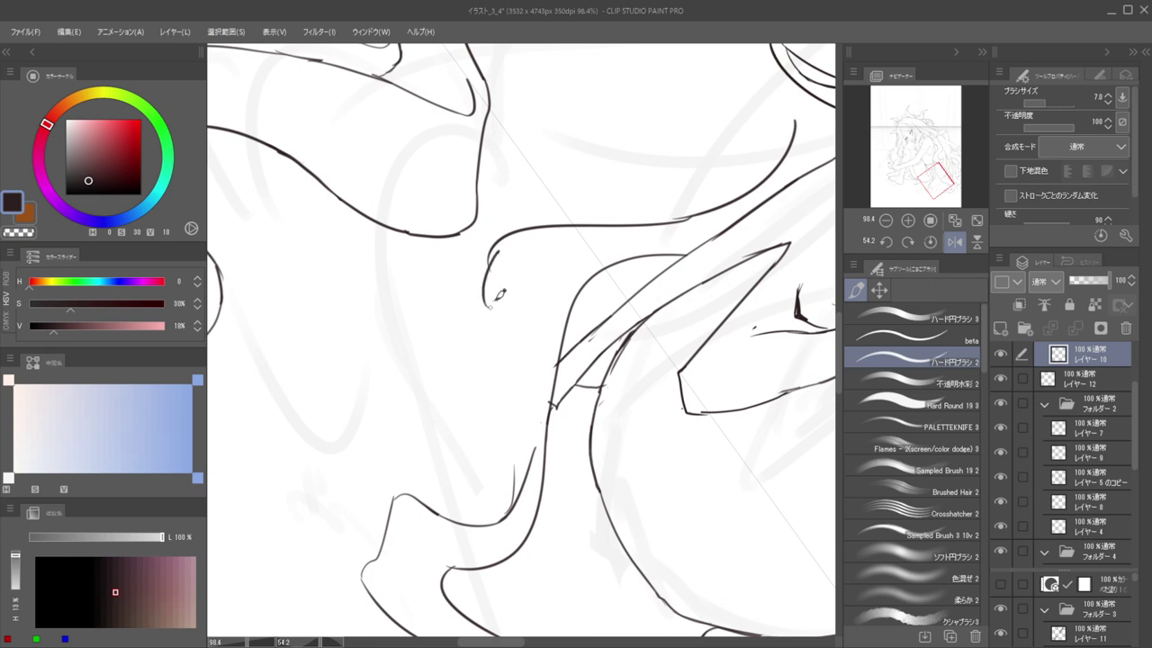
key("e")
On レイヤー 5 のコピー, erase the line's lower hook and extend the line further down
left_click(490, 261, "ctrl+shift")
key("e")
mouse_move(491, 250)
left_mouse_down()
mouse_move(486, 309)
mouse_move(516, 346)
mouse_move(531, 330)
mouse_move(531, 504)
left_mouse_up()
key("b")
key("ctrl+z")
left_click_drag(506, 348, 519, 543)
key("ctrl+z")
mouse_move(510, 348)
left_mouse_down()
mouse_move(526, 446)
mouse_move(520, 558)
left_mouse_up()
Zoom in on the floor-hair gap and draw a stroke down it, joining the two line ends
left_click_drag(651, 402, 481, 400)
key("h")
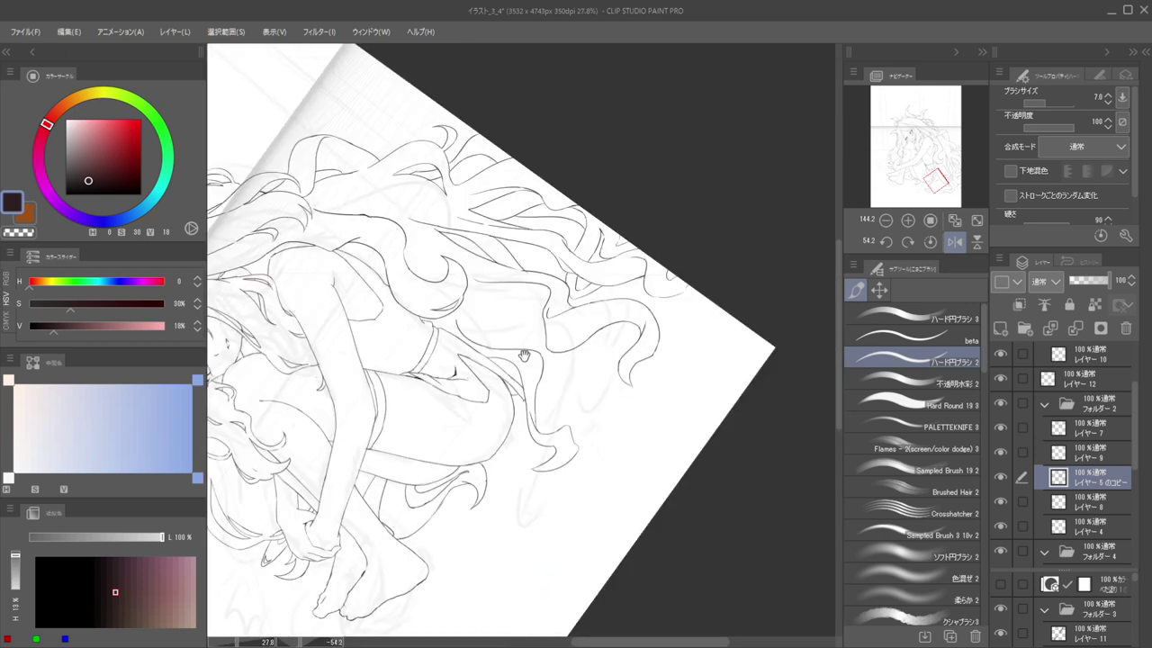
left_click_drag(586, 348, 619, 326)
left_click_drag(635, 376, 603, 429)
left_click_drag(387, 346, 589, 374)
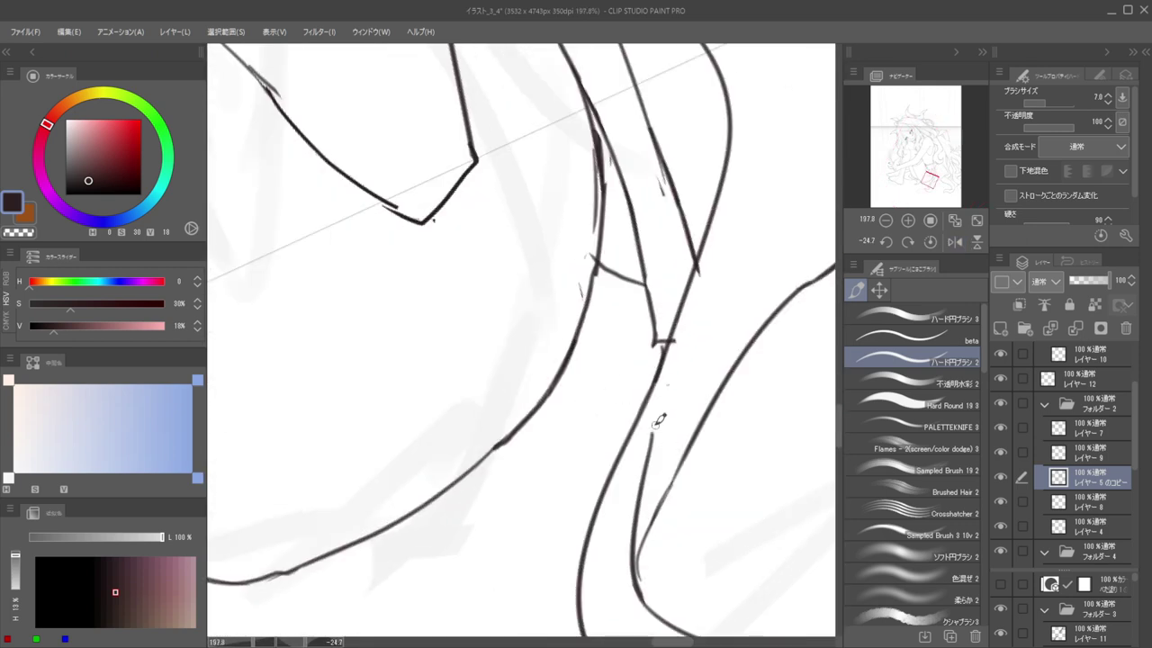
mouse_move(653, 432)
left_mouse_down()
mouse_move(683, 326)
mouse_move(650, 440)
left_mouse_up()
key("ctrl+z")
key("ctrl+z")
left_click_drag(685, 323, 653, 436)
Replace the two short strokes at the hair tip with one thin stroke along it
mouse_move(651, 335)
left_mouse_down()
mouse_move(604, 322)
mouse_move(650, 370)
left_mouse_up()
left_click_drag(625, 411, 587, 402)
left_click_drag(556, 351, 569, 393)
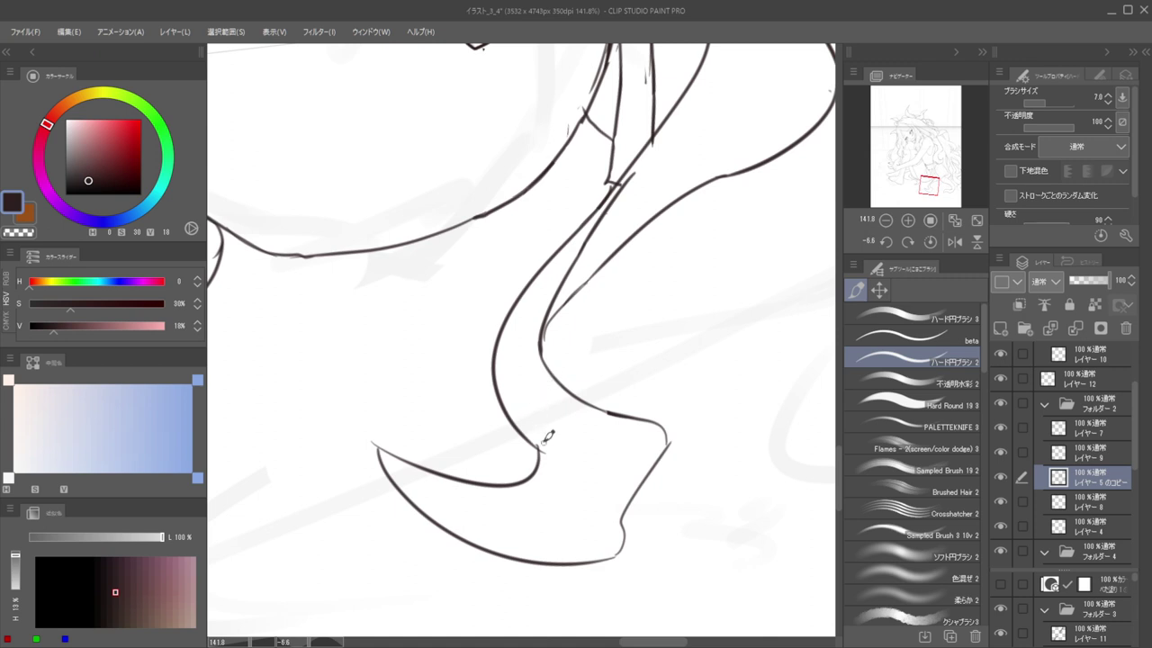
key("h")
mouse_move(543, 414)
left_mouse_down()
mouse_move(606, 366)
mouse_move(594, 344)
mouse_move(617, 344)
mouse_move(687, 206)
mouse_move(655, 355)
left_mouse_up()
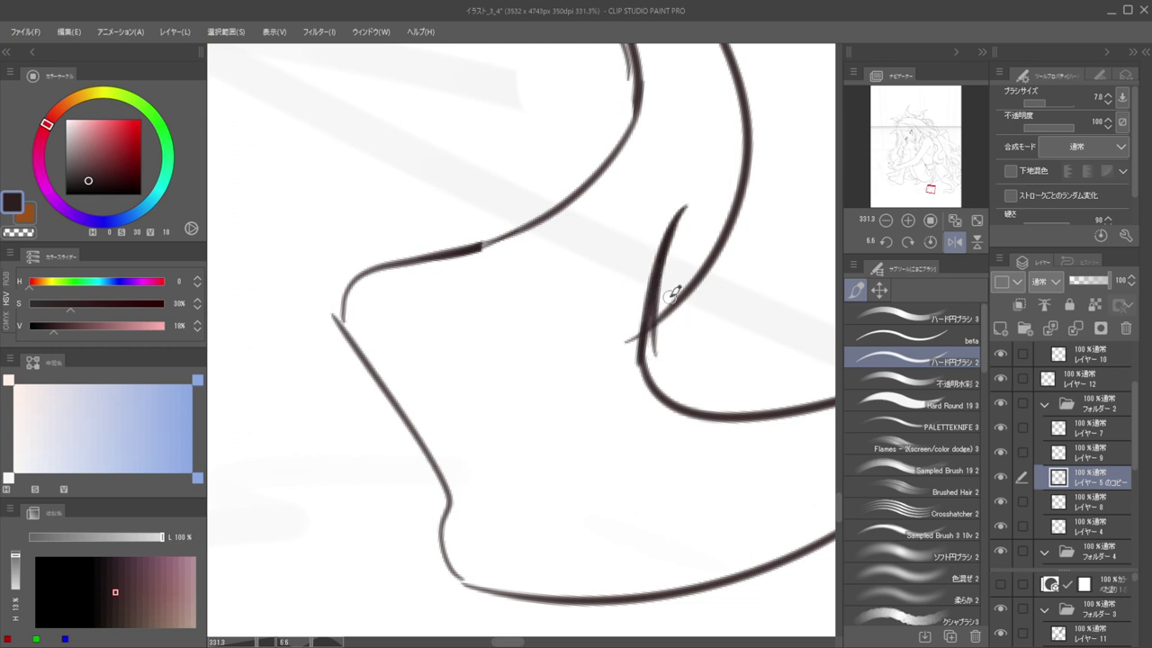
key("ctrl+z")
key("ctrl+z")
left_click_drag(681, 201, 627, 339)
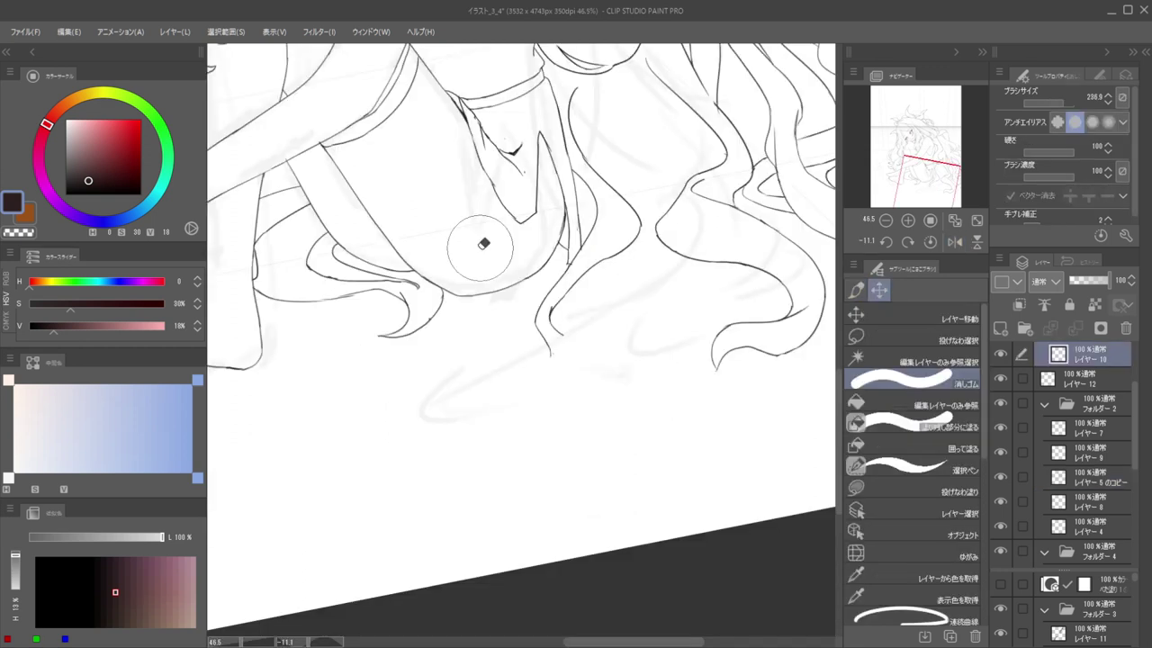
Straighten the view and erase the leftover tail of the inner hair line
mouse_move(563, 317)
left_mouse_down()
mouse_move(610, 336)
mouse_move(562, 411)
mouse_move(525, 420)
mouse_move(535, 356)
mouse_move(516, 483)
left_mouse_up()
left_click(569, 367)
left_click_drag(615, 224, 569, 189)
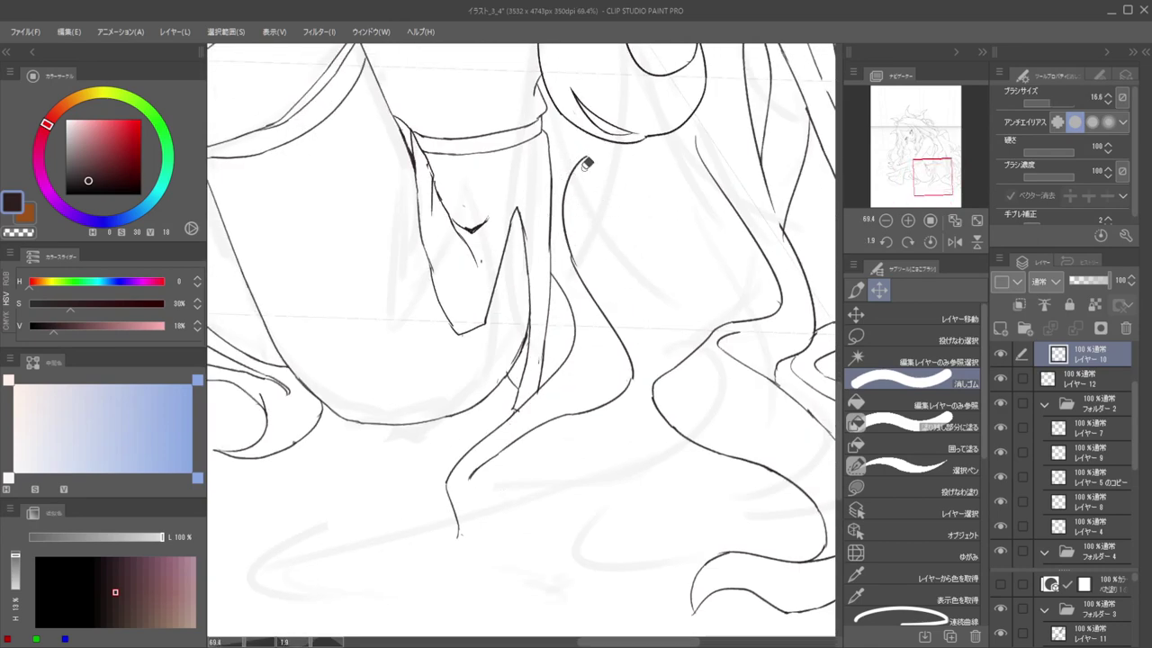
scroll(586, 163, "up", 5)
Ink a longer stroke down beside the curved hair line near the shoulder
key("p")
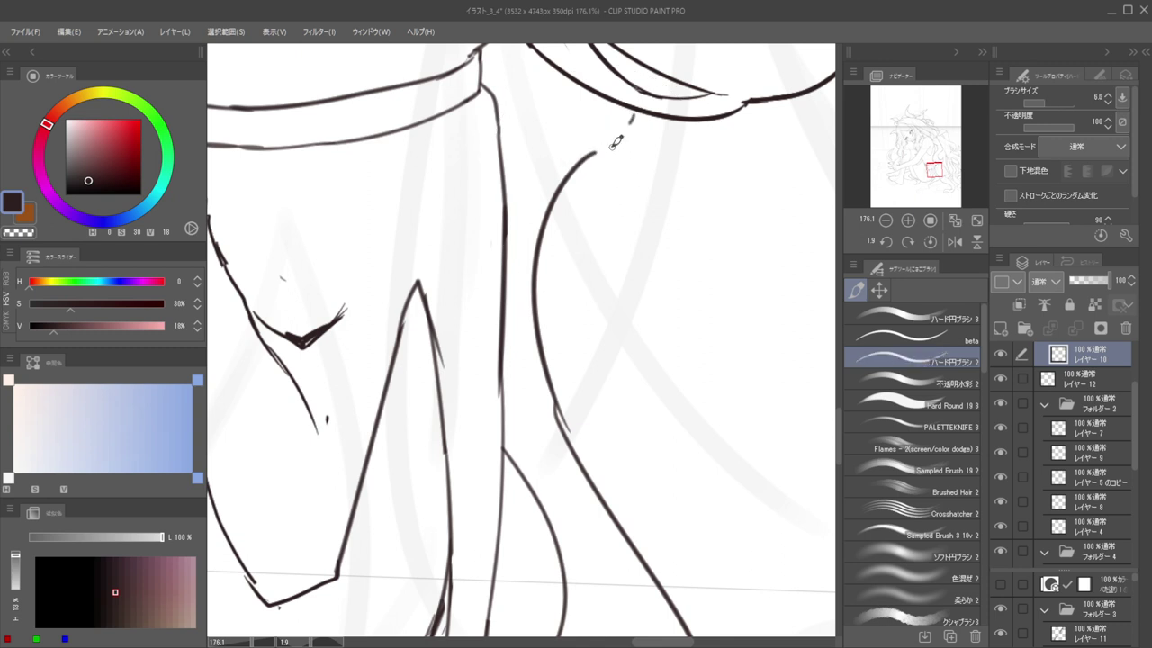
left_click_drag(664, 115, 574, 263)
key("ctrl+z")
key("ctrl+z")
mouse_move(674, 115)
left_mouse_down()
mouse_move(610, 180)
mouse_move(551, 272)
mouse_move(547, 262)
mouse_move(542, 311)
left_mouse_up()
left_click_drag(546, 268, 541, 306)
mouse_move(549, 243)
left_mouse_down()
mouse_move(473, 258)
mouse_move(568, 297)
left_mouse_up()
Make レイヤー 5 のコピー the active layer and switch to the eraser
key("h")
key("h")
key("h")
left_click_drag(483, 319, 529, 315)
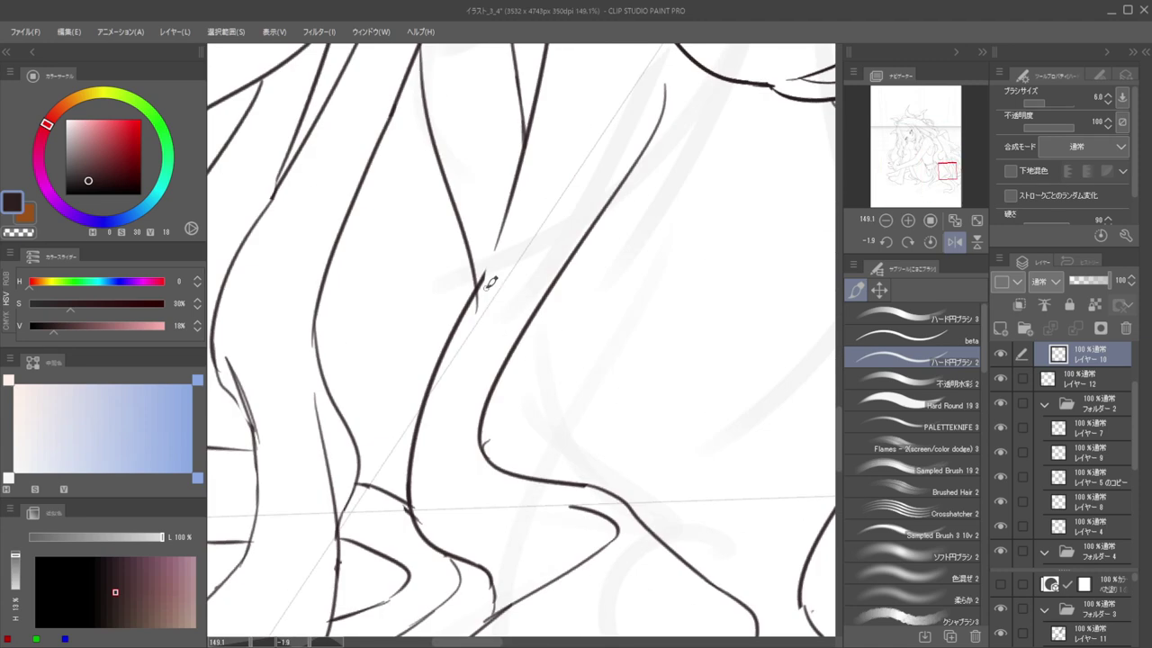
key("e")
key("d")
left_click(480, 304)
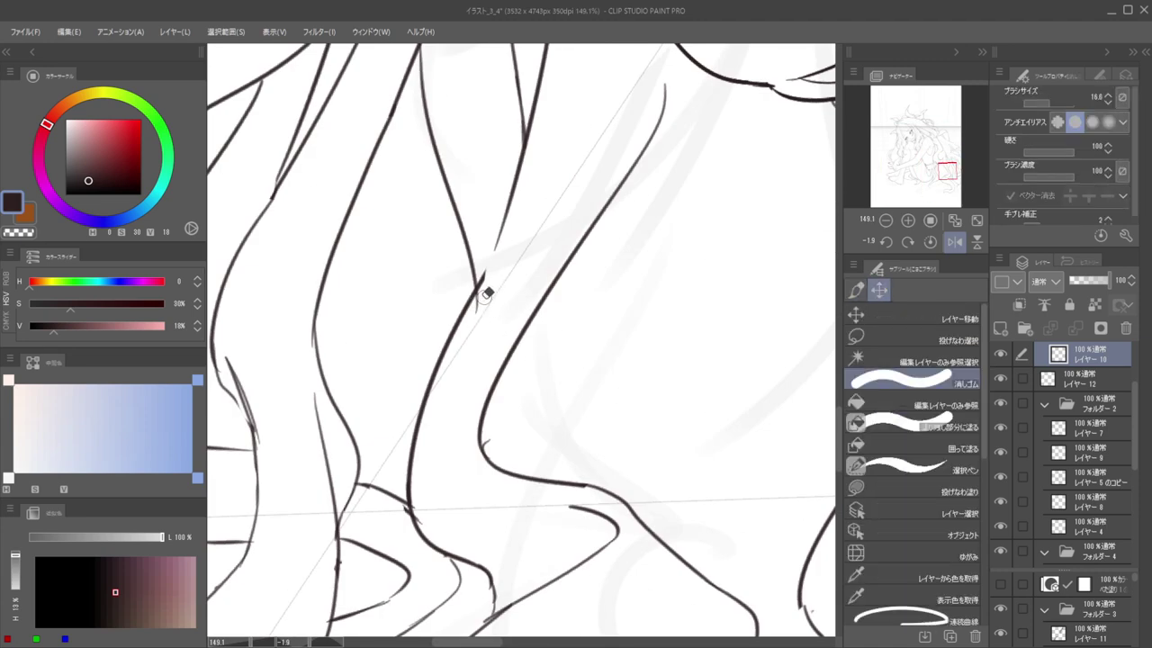
key("e")
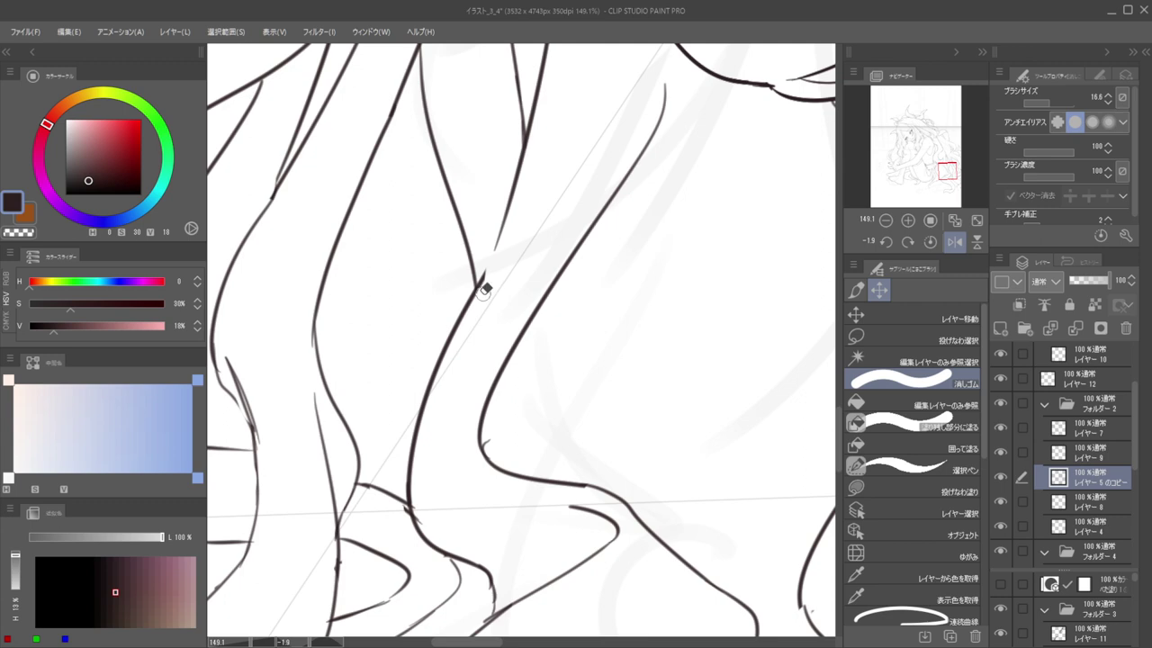
scroll(540, 283, "down", 5)
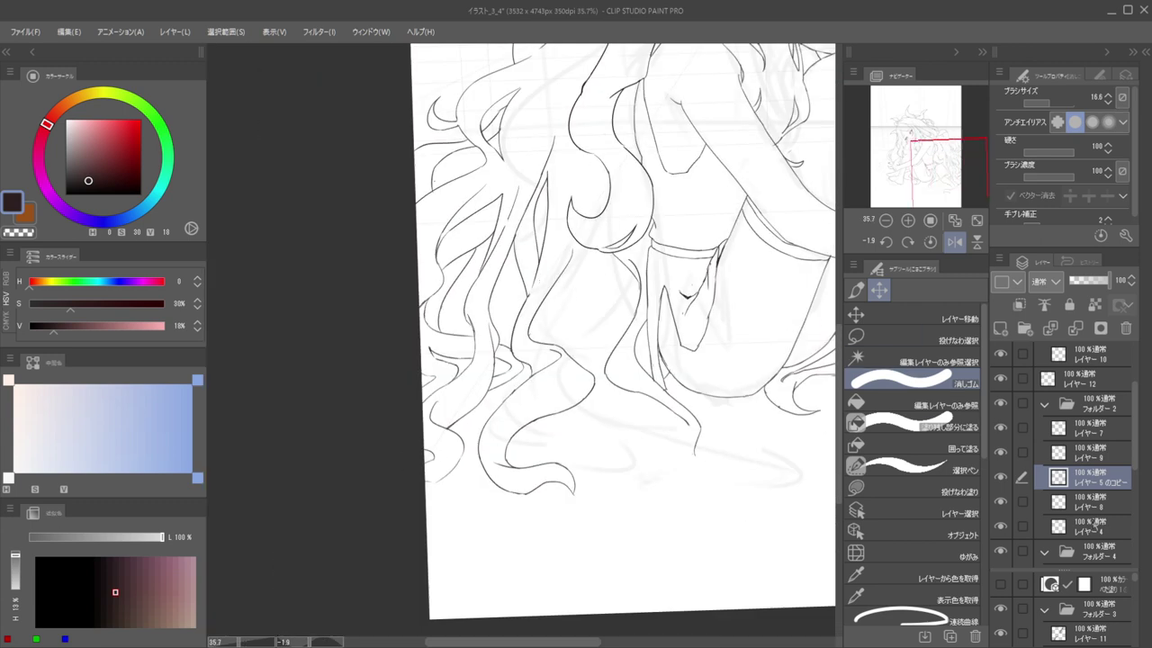
Toggle the copied hair layer's visibility to compare, then drag it toward レイヤー 10
left_click(1001, 478)
left_click(1001, 478)
scroll(720, 333, "down", 3)
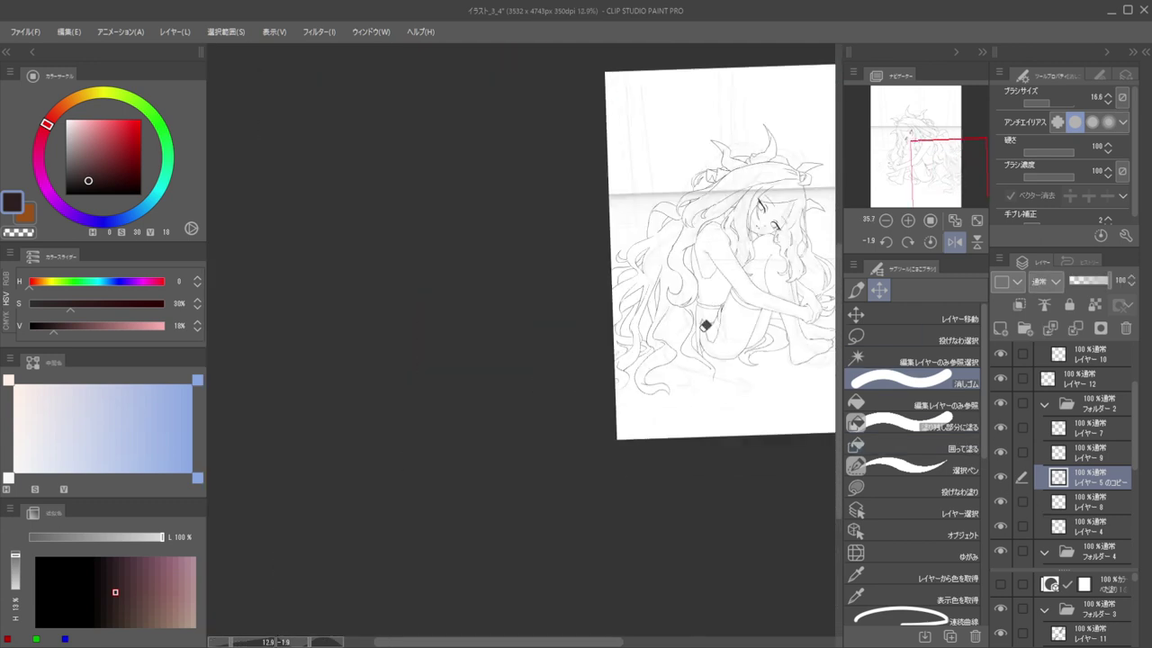
left_click(997, 480)
left_click(996, 480)
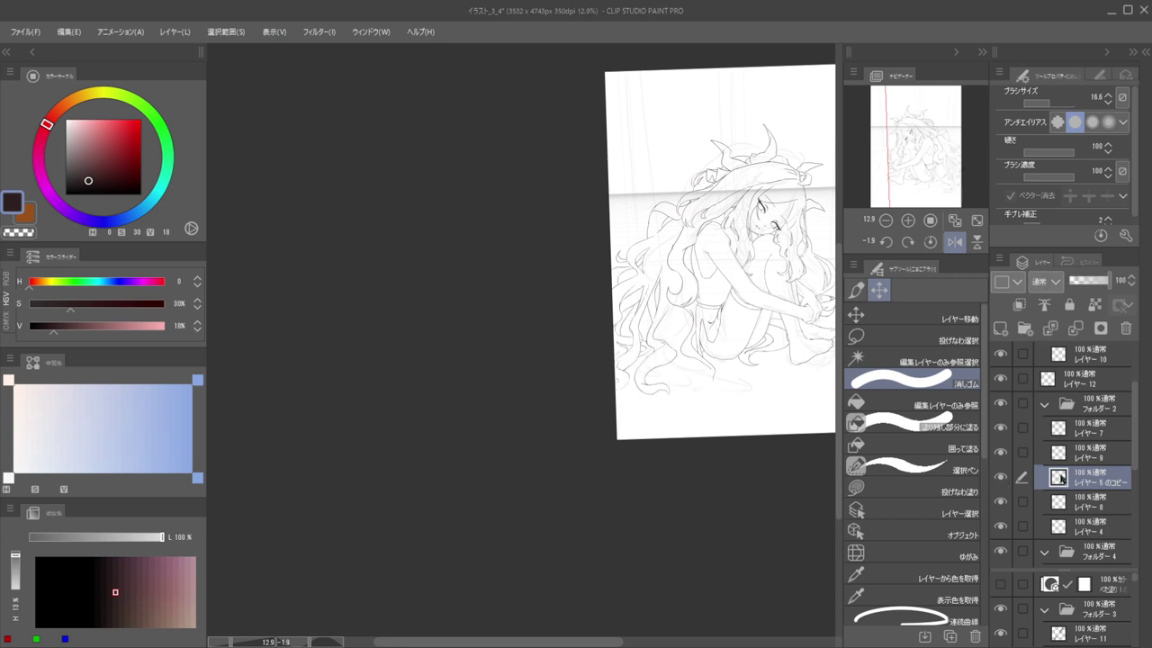
left_click_drag(1097, 389, 1096, 356)
scroll(1049, 390, "up", 2)
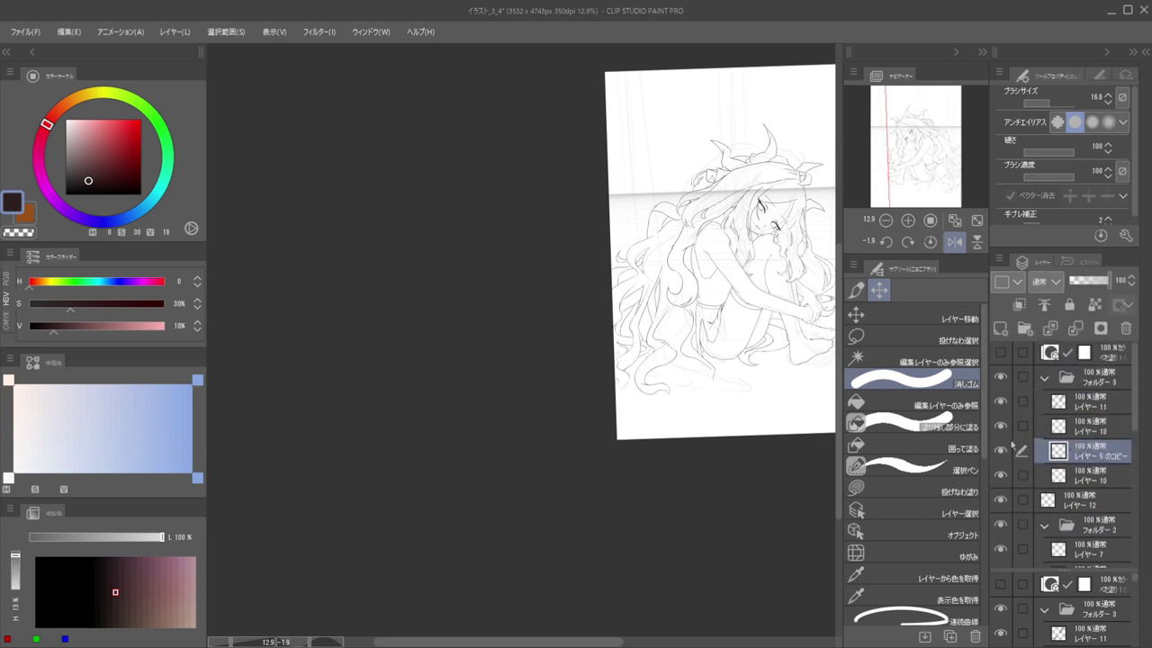
Place レイヤー 5 のコピー just below レイヤー 10 and confirm by toggling its visibility
left_click(998, 451)
left_click(1000, 476)
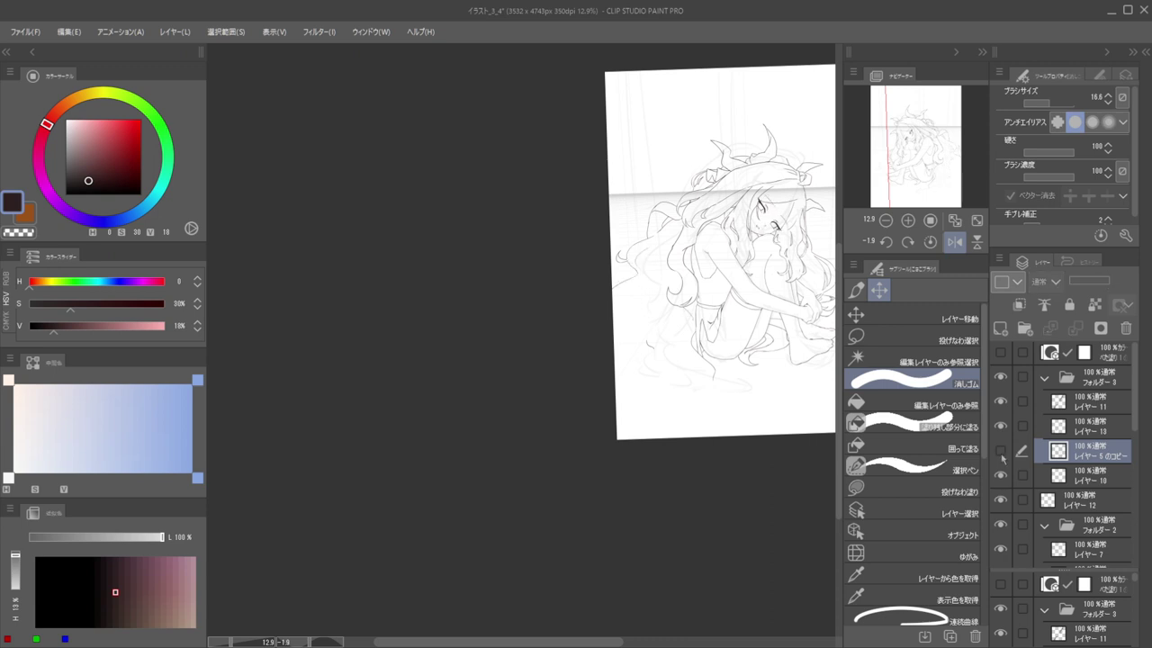
left_click(1000, 452)
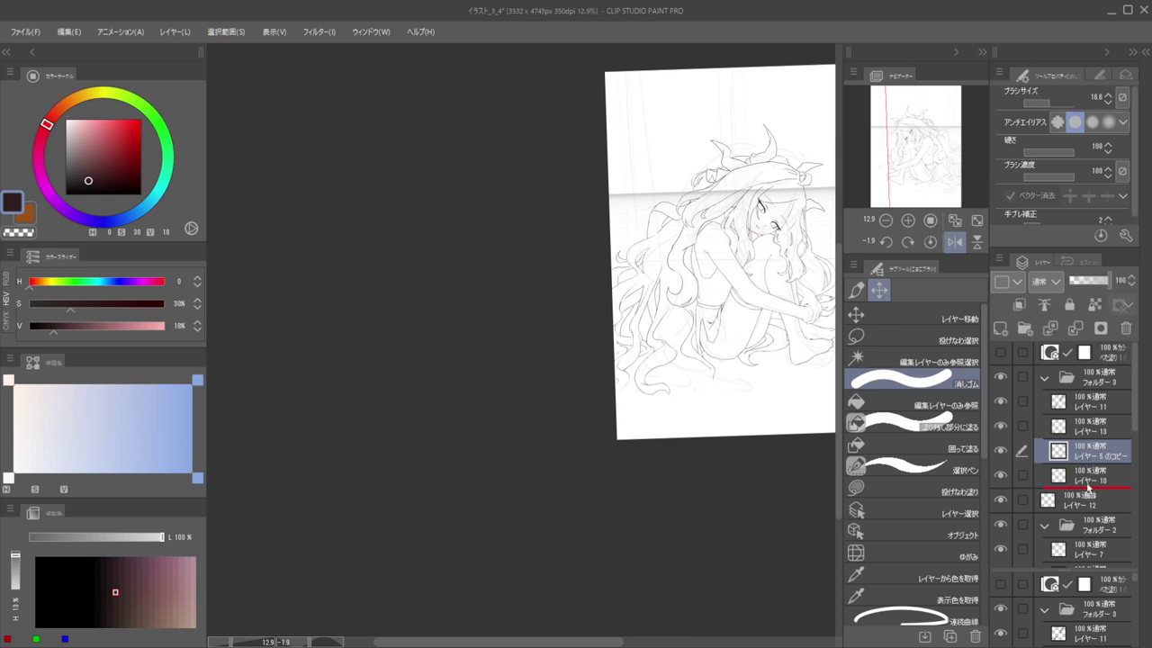
left_click_drag(1087, 486, 1085, 487)
left_click(1001, 476)
left_click(1000, 476)
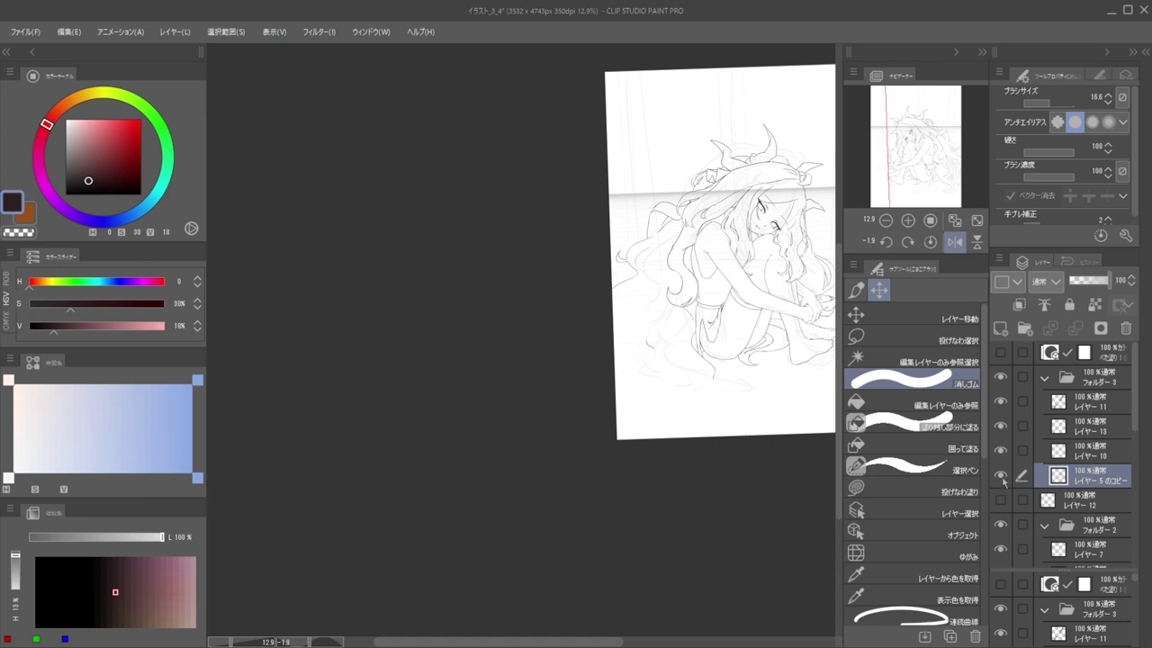
mouse_move(641, 280)
left_mouse_down()
mouse_move(700, 306)
mouse_move(600, 306)
left_mouse_up()
Switch between レイヤー 10 and レイヤー 5 のコピー, alternating the inking brush and eraser
key("b")
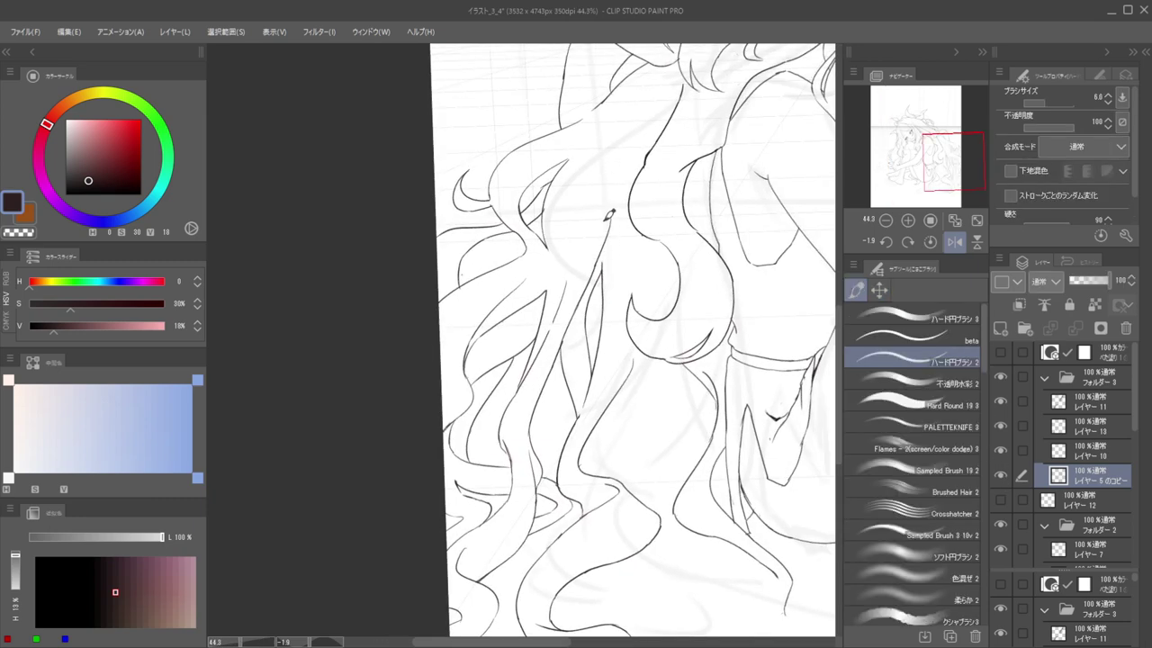
left_click(1082, 454)
key("e")
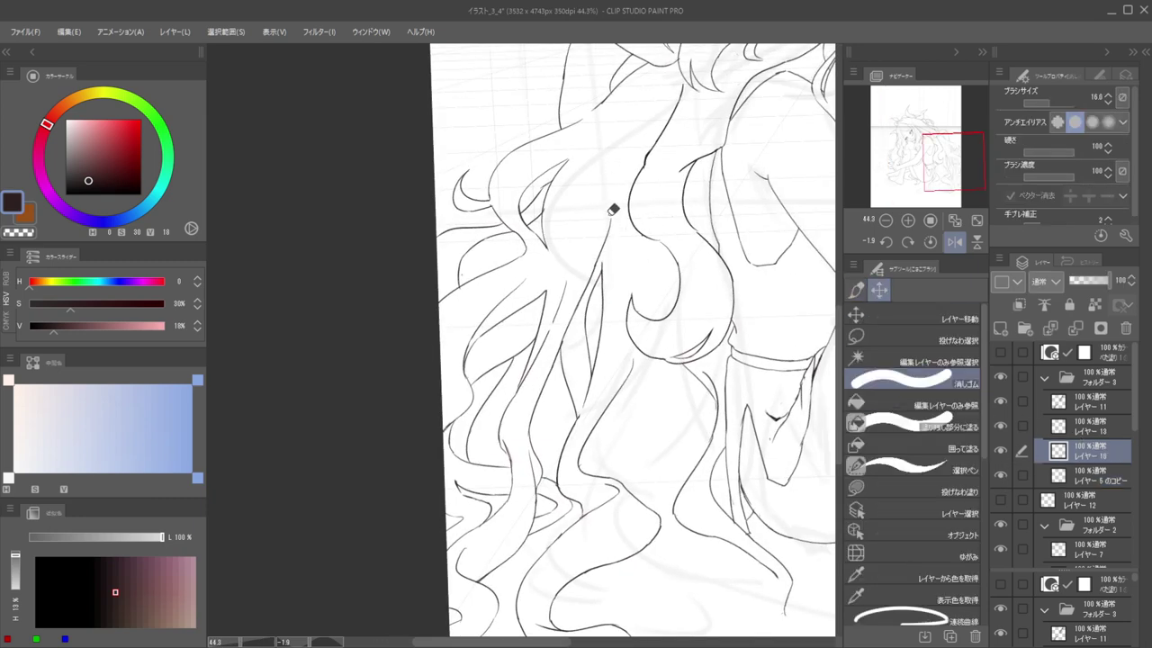
key("alt+bracketleft")
key("b")
key("e")
key("b")
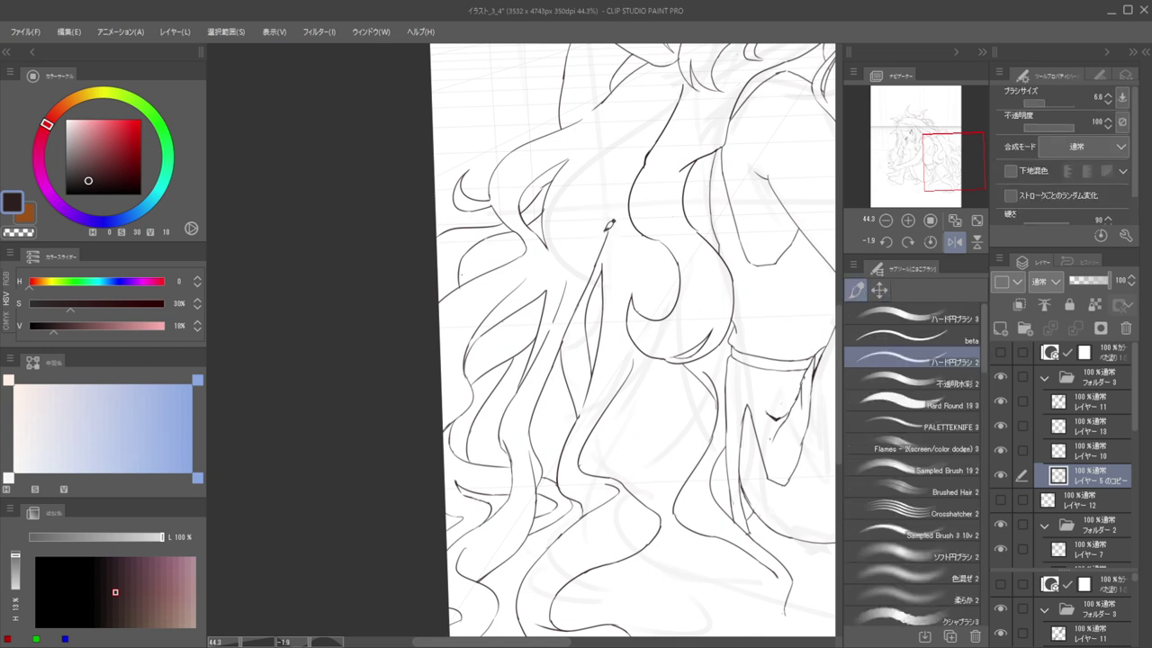
key("e")
Enlarge the eraser, then return to the inking brush set to size 6.0
left_click_drag(608, 225, 571, 288, "ctrl+alt")
scroll(571, 288, "down", 5)
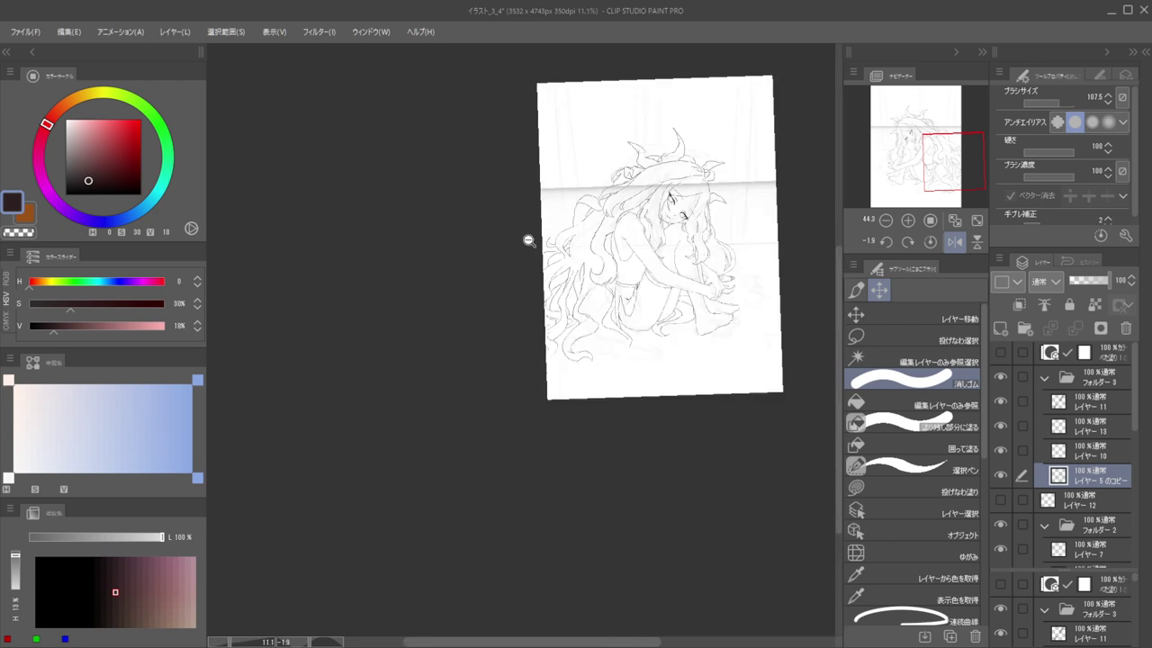
scroll(592, 252, "up", 3)
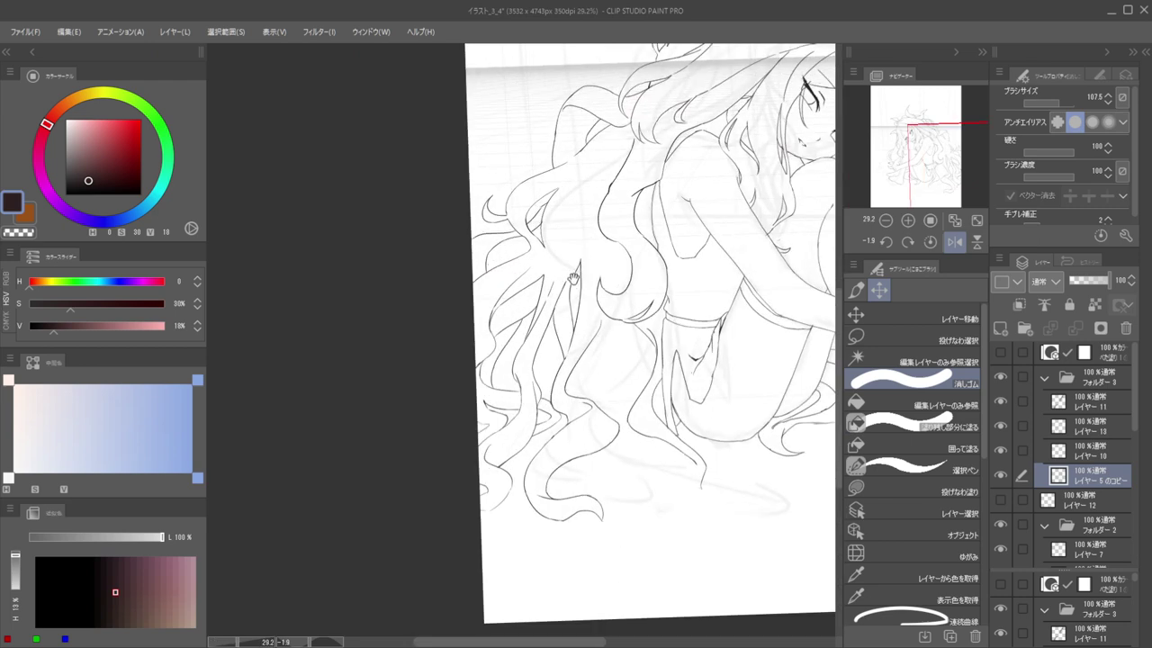
scroll(574, 289, "up", 2)
key("b")
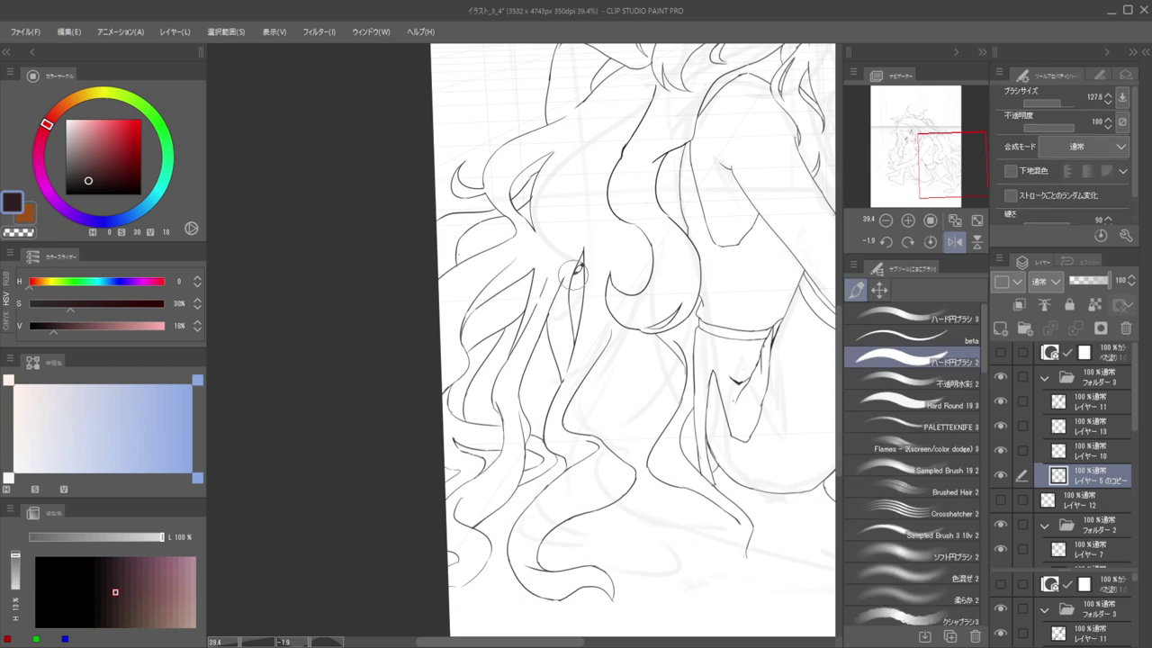
scroll(576, 275, "up", 2)
left_click_drag(607, 264, 643, 211)
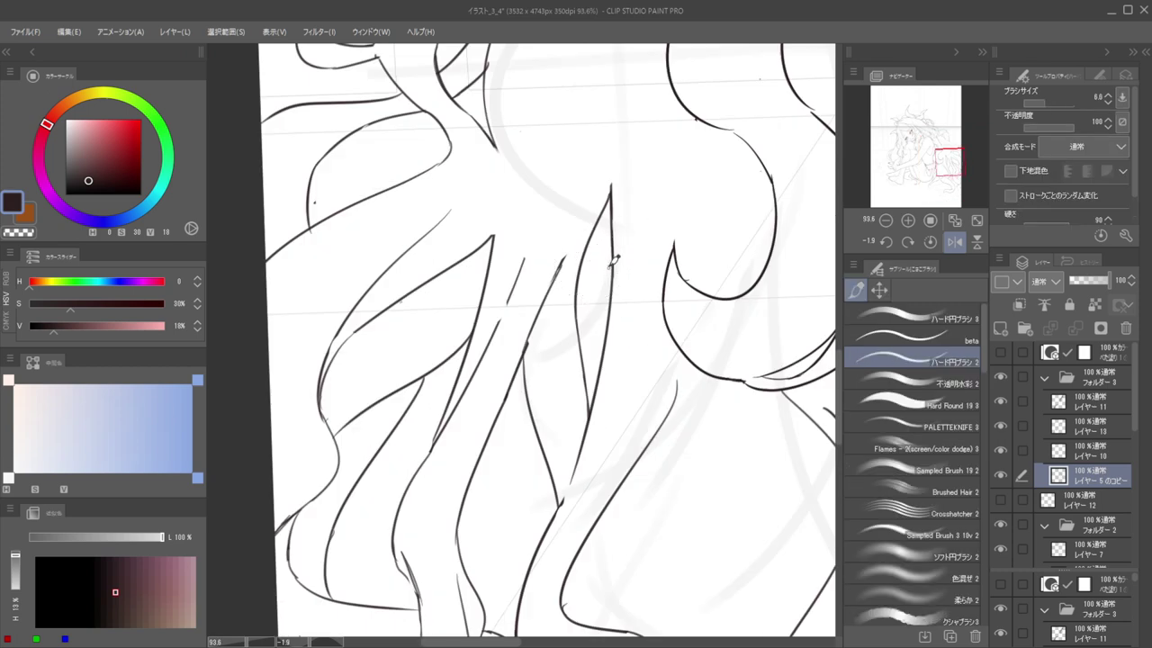
Retry an inner line down the leaf-shaped hair strand several times
mouse_move(610, 263)
left_mouse_down()
mouse_move(580, 327)
mouse_move(590, 344)
left_mouse_up()
key("ctrl+z")
key("ctrl+z")
left_click_drag(612, 247, 585, 351)
key("ctrl+z")
left_click_drag(614, 226, 592, 357)
key("ctrl+z")
left_click_drag(615, 228, 589, 358)
key("ctrl+z")
left_click_drag(615, 235, 581, 349)
key("ctrl+z")
Draw a short stroke inside the strand and check the page in a mirrored view
scroll(593, 311, "down", 10)
scroll(570, 293, "up", 7)
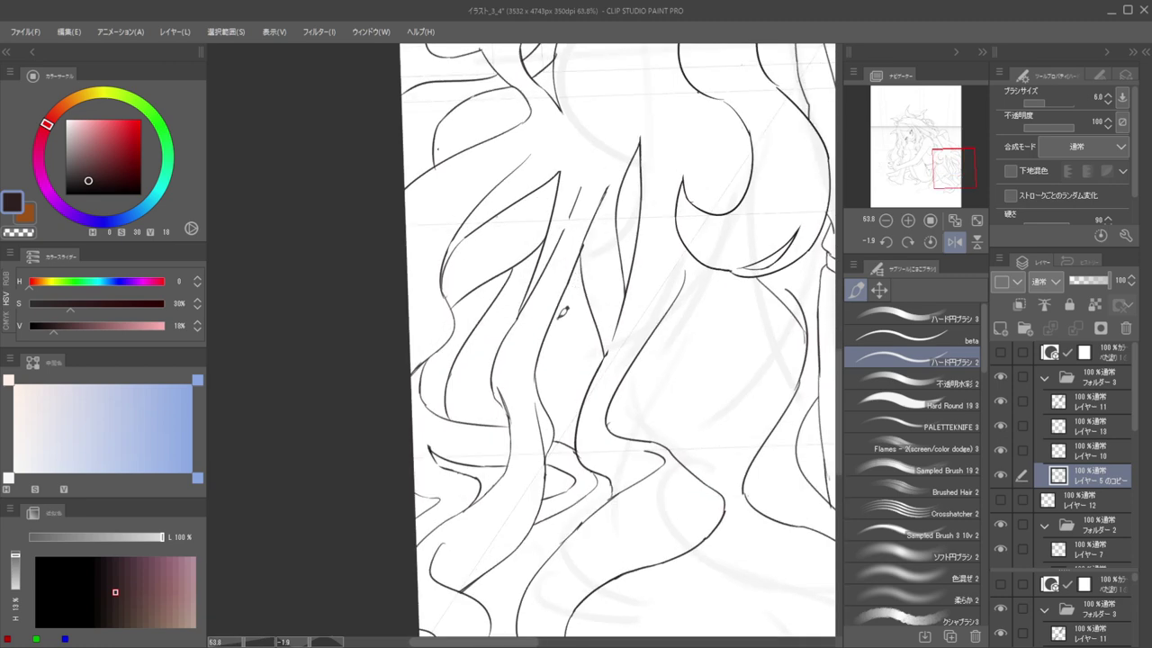
key("ctrl+z")
left_click_drag(594, 315, 548, 340)
scroll(566, 289, "down", 9)
key("h")
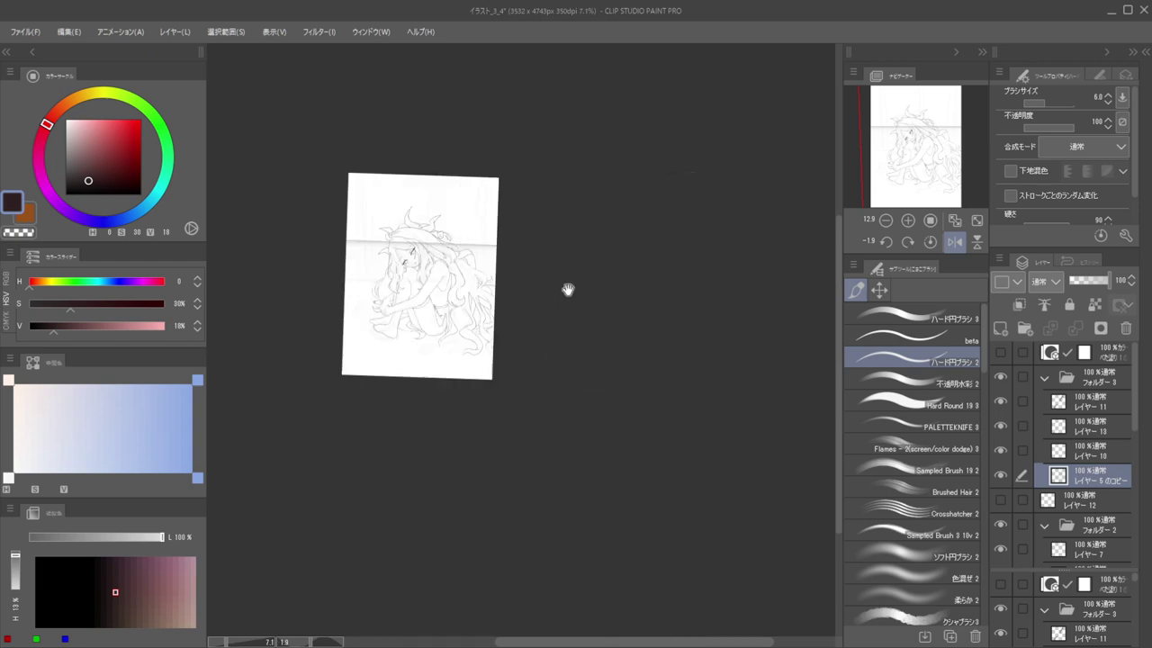
left_click_drag(568, 290, 641, 295)
key("h")
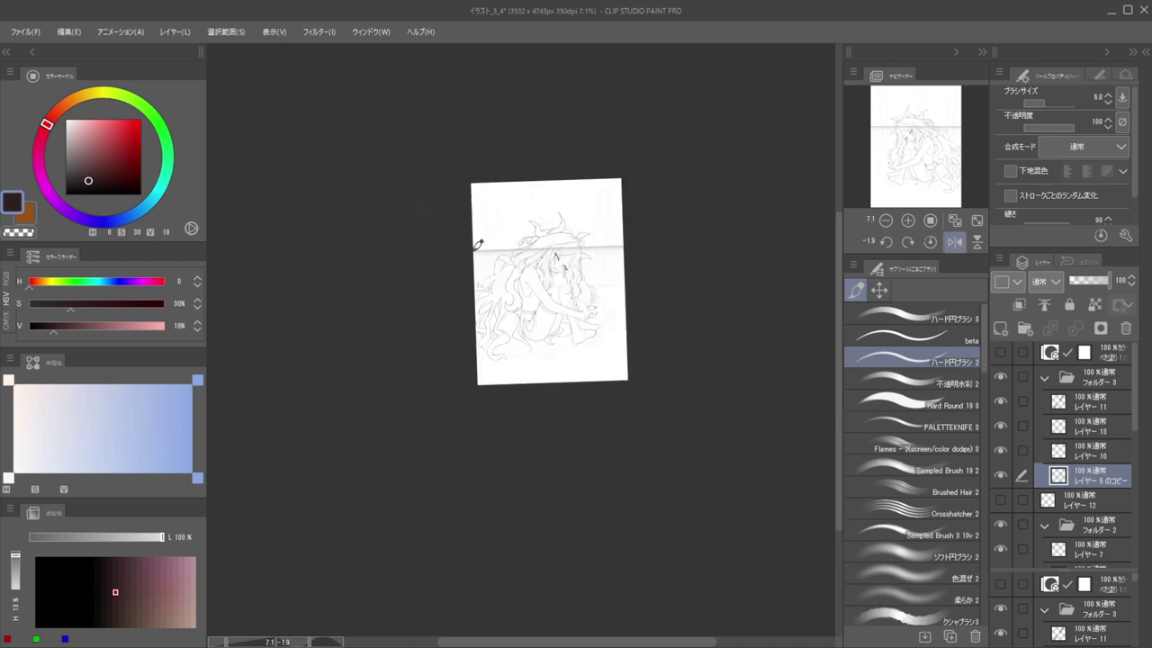
scroll(521, 299, "up", 8)
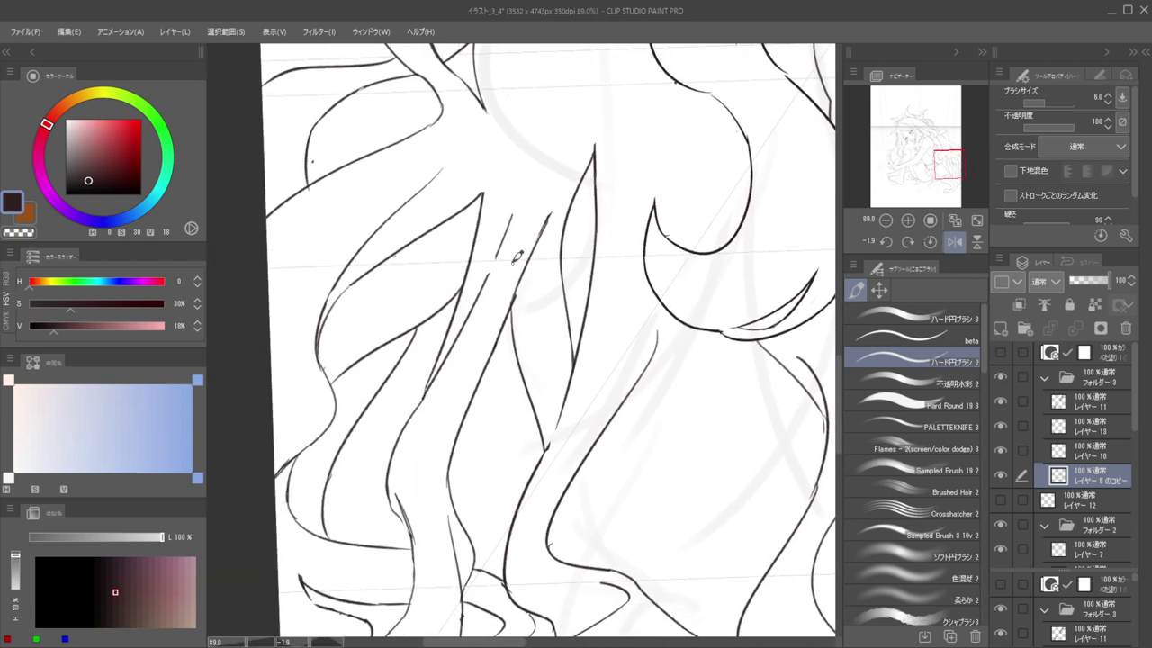
scroll(515, 292, "down", 4)
Ink a diagonal inner line down the strand after undoing earlier attempts
mouse_move(516, 300)
left_mouse_down()
mouse_move(578, 252)
mouse_move(538, 315)
left_mouse_up()
scroll(579, 252, "up", 5)
key("ctrl+z")
left_click_drag(586, 259, 504, 348)
key("ctrl+z")
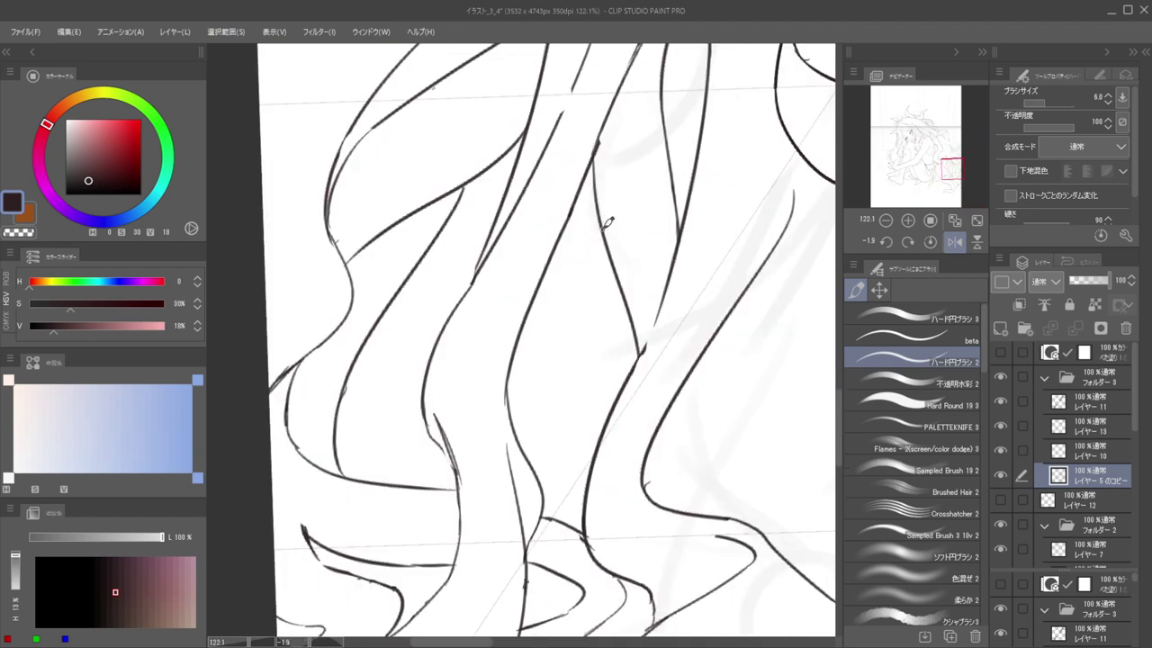
mouse_move(602, 228)
left_mouse_down()
mouse_move(540, 311)
mouse_move(602, 240)
left_mouse_up()
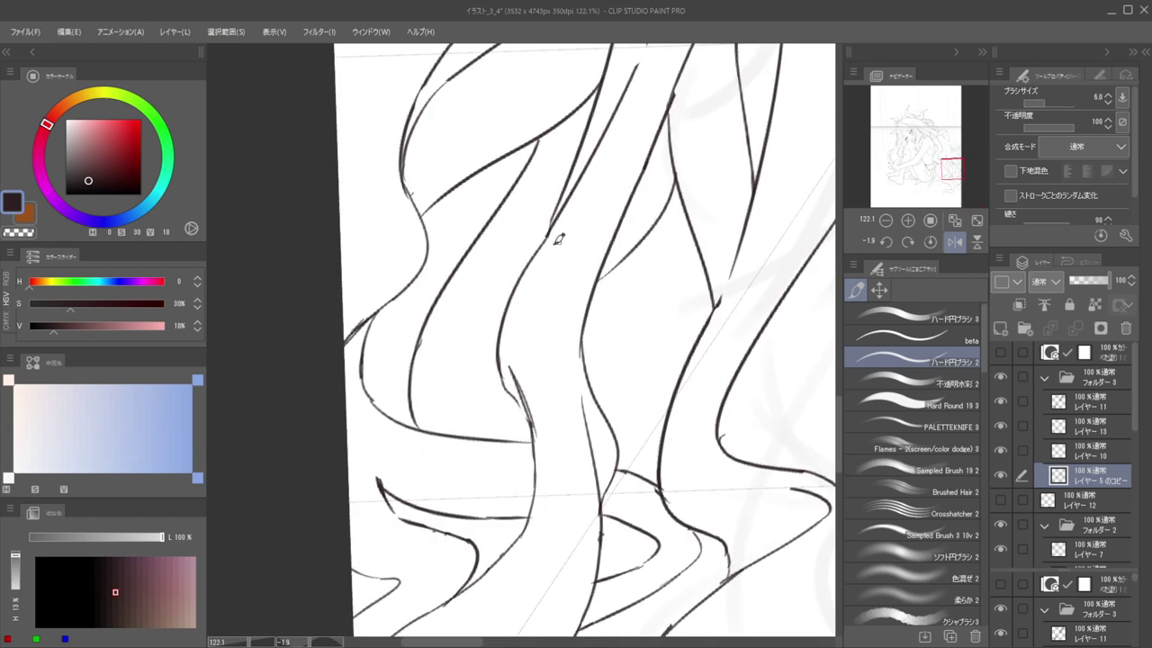
Draw a curved inner line inside the lower strand, undoing stray tails
left_click_drag(509, 295, 459, 383)
key("ctrl+z")
mouse_move(499, 321)
left_mouse_down()
mouse_move(440, 404)
mouse_move(462, 401)
mouse_move(440, 394)
mouse_move(452, 433)
left_mouse_up()
key("ctrl+z")
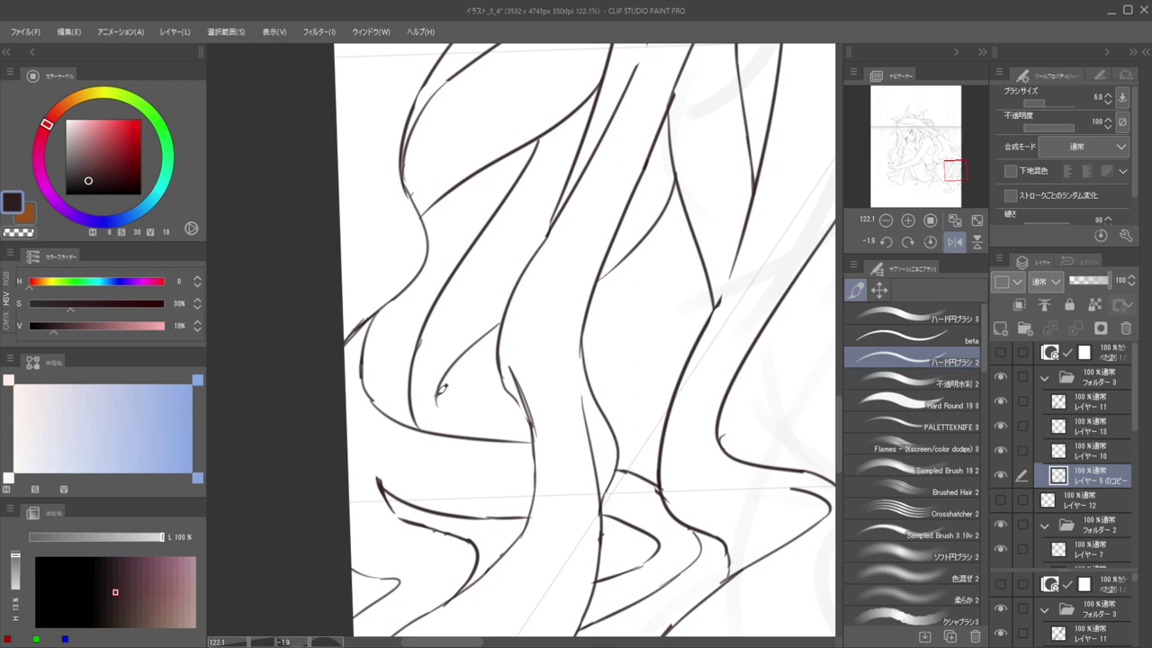
key("ctrl+z")
left_click_drag(498, 331, 453, 420)
key("ctrl+z")
left_click_drag(527, 304, 465, 314)
Zoom in and ink a curved strand line extending down to the lower line
left_click_drag(540, 331, 582, 338)
left_click_drag(490, 334, 521, 336)
key("ctrl+z")
left_click_drag(529, 295, 451, 399)
key("ctrl+z")
left_click_drag(528, 294, 464, 388)
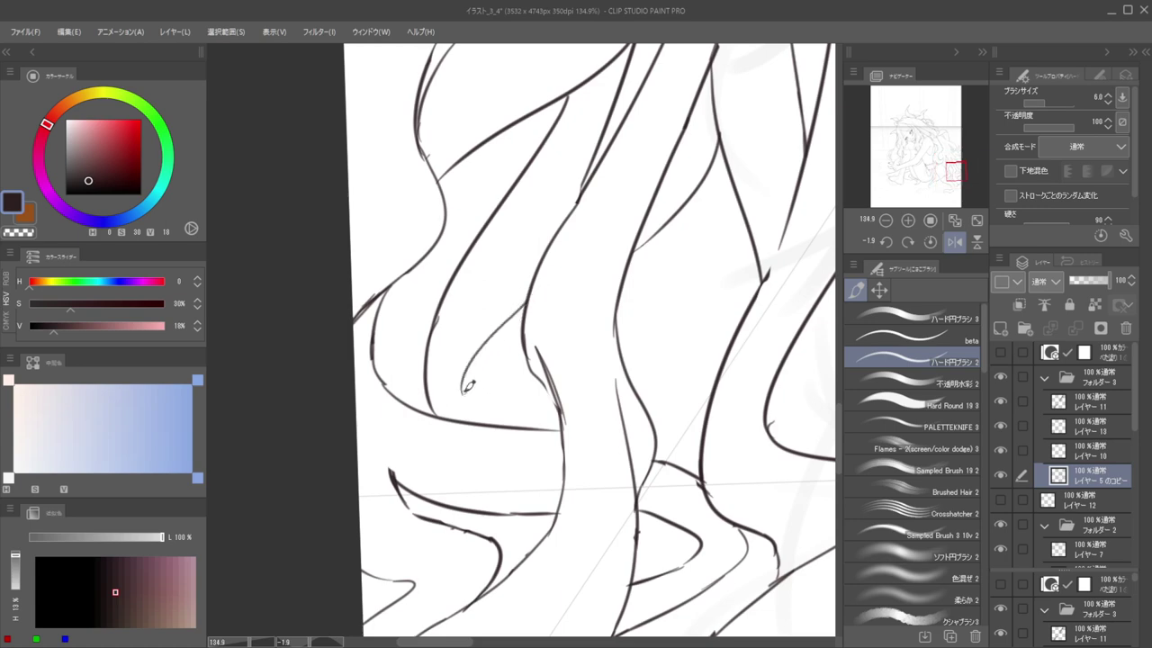
left_click_drag(462, 392, 479, 428)
key("ctrl+z")
left_click_drag(463, 383, 478, 425)
Try thin and longer curved lines inside the strand, undoing each
scroll(511, 346, "down", 5)
left_click_drag(511, 330, 538, 338)
scroll(589, 330, "up", 5)
left_click_drag(605, 301, 525, 358)
key("ctrl+z")
key("ctrl+z")
left_click_drag(605, 301, 505, 375)
key("ctrl+z")
Add a thin inner curve down the strand after discarding trial strokes
mouse_move(621, 349)
left_mouse_down()
mouse_move(502, 393)
mouse_move(487, 438)
left_mouse_up()
key("ctrl+z")
mouse_move(515, 392)
left_mouse_down()
mouse_move(487, 436)
mouse_move(494, 448)
left_mouse_up()
key("ctrl+z")
left_click_drag(489, 439, 507, 462)
Try a first curved strand stroke among the floor hair, erasing overlaps and undoing attempts
scroll(509, 389, "down", 5)
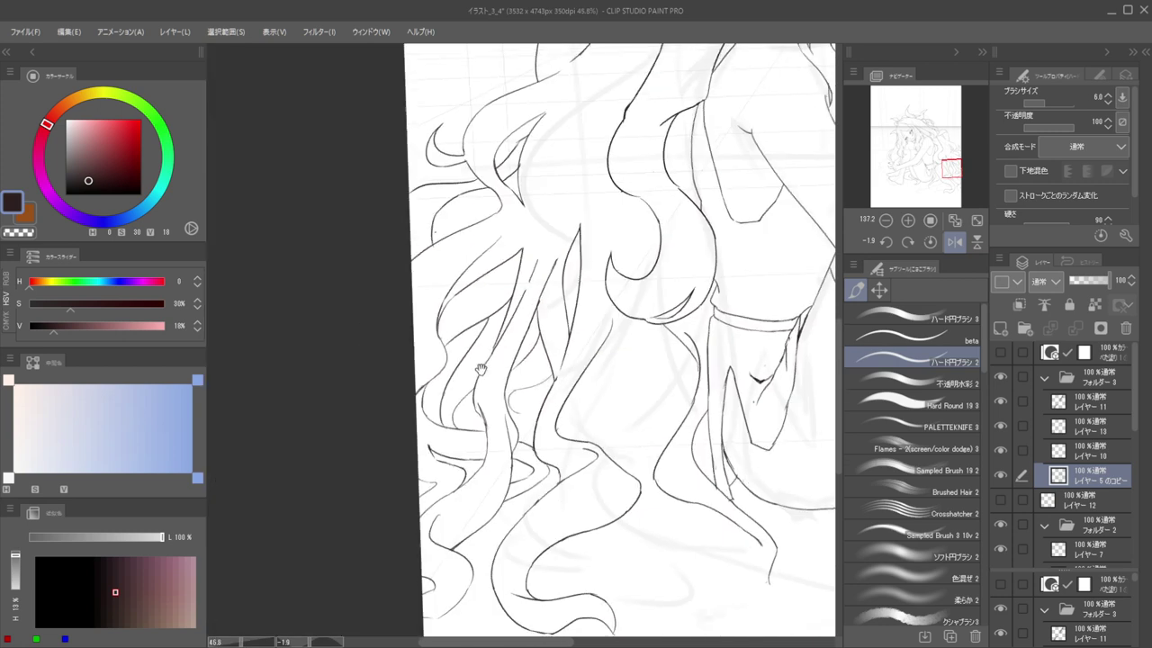
scroll(518, 432, "up", 5)
key("ctrl+z")
key("ctrl+z")
left_click_drag(527, 326, 527, 412)
key("ctrl+z")
key("e")
mouse_move(536, 324)
left_mouse_down()
mouse_move(509, 327)
mouse_move(560, 318)
mouse_move(531, 337)
mouse_move(518, 387)
mouse_move(570, 412)
left_mouse_up()
key("ctrl+z")
key("b")
key("ctrl+z")
left_click_drag(517, 385, 606, 428)
Zoom out and redraw the strand as a longer downward curve with a short end curve
left_click_drag(568, 361, 524, 324)
scroll(576, 342, "up", 4)
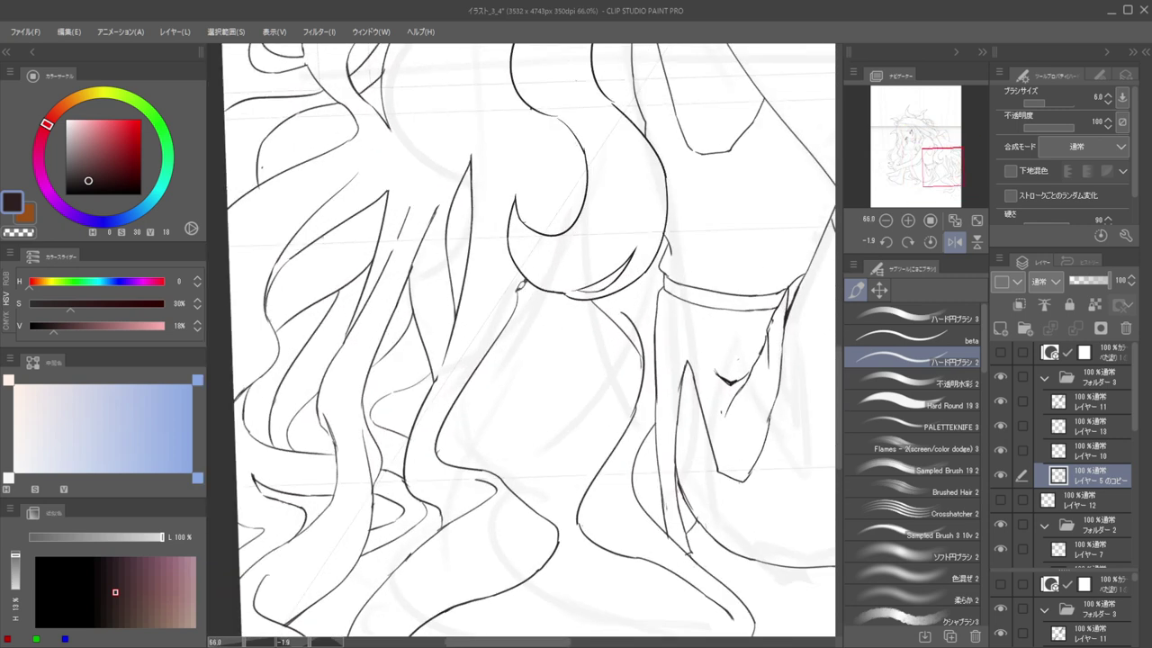
left_click_drag(516, 312, 503, 406)
key("ctrl+z")
mouse_move(515, 313)
left_mouse_down()
mouse_move(493, 430)
mouse_move(522, 475)
left_mouse_up()
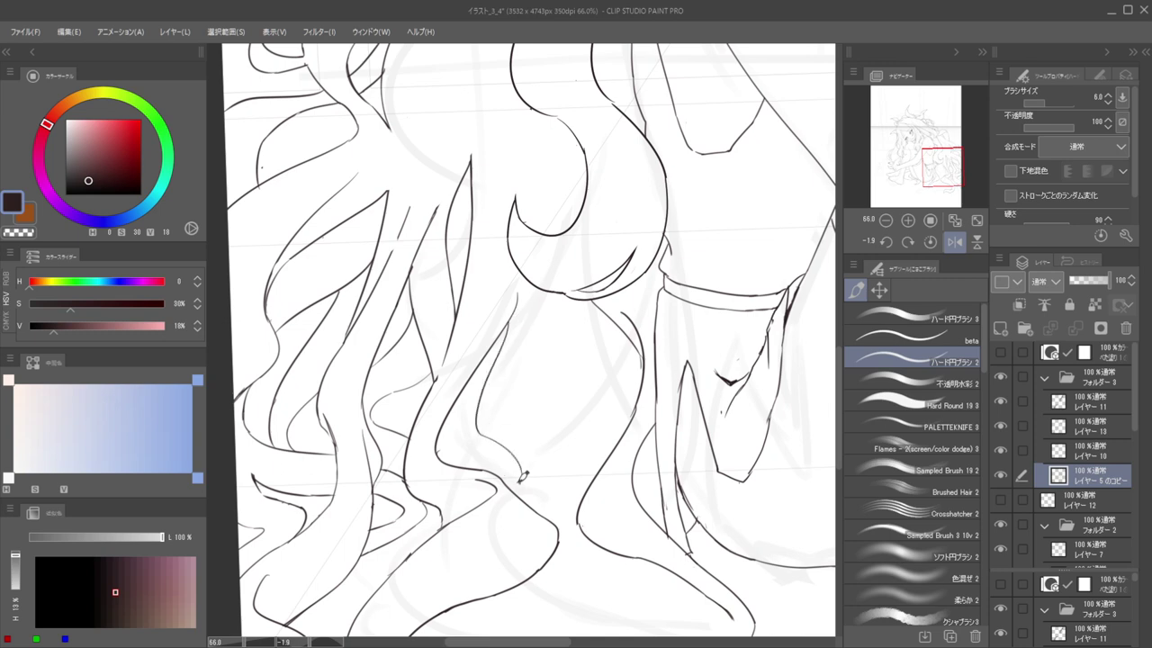
mouse_move(529, 344)
left_mouse_down()
mouse_move(560, 342)
mouse_move(476, 469)
left_mouse_up()
key("ctrl+z")
key("ctrl+z")
key("ctrl+z")
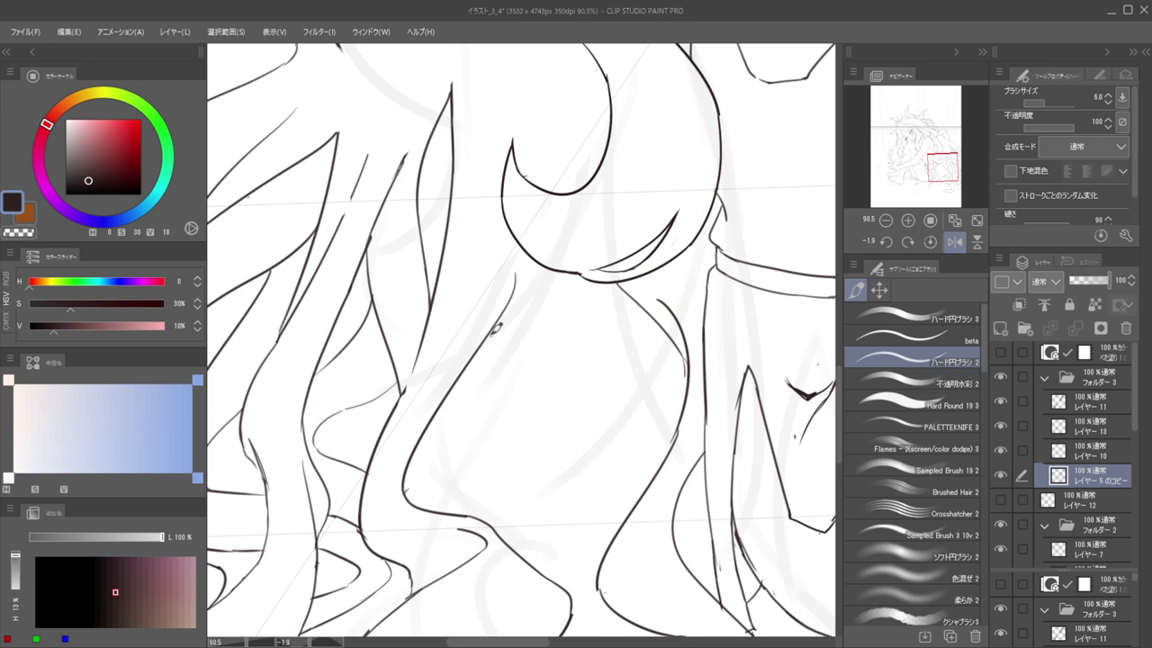
mouse_move(479, 368)
left_mouse_down()
mouse_move(495, 483)
mouse_move(524, 542)
left_mouse_up()
key("ctrl+z")
left_click_drag(498, 482, 541, 552)
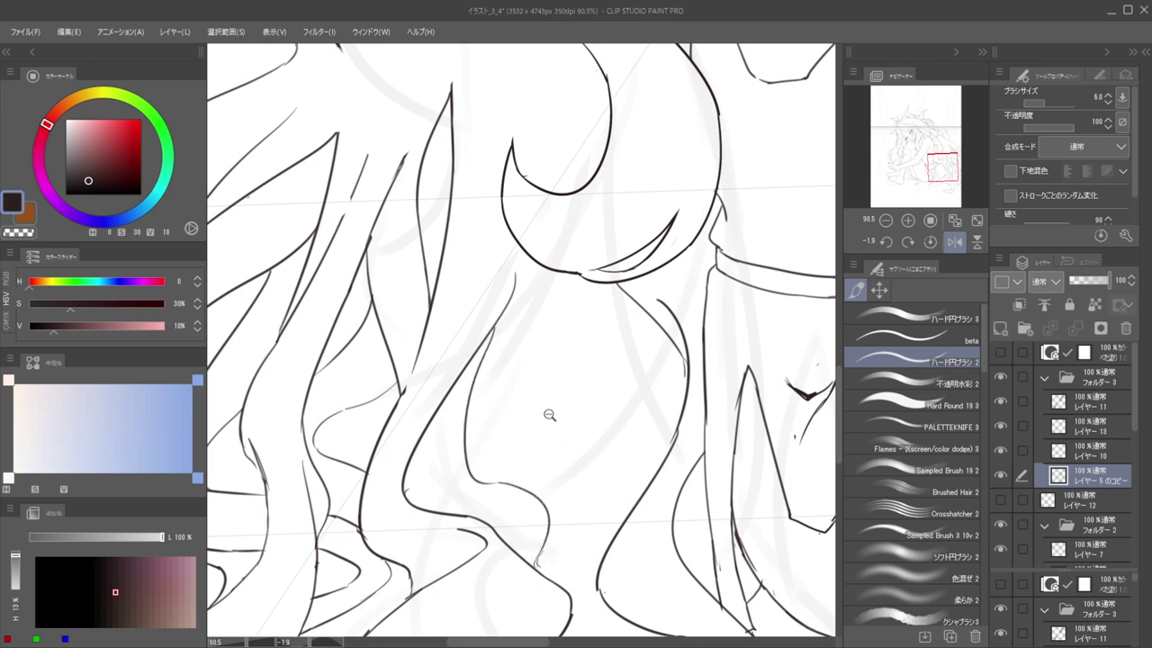
scroll(550, 415, "up", 1)
mouse_move(556, 333)
left_mouse_down()
mouse_move(553, 469)
mouse_move(536, 405)
mouse_move(629, 559)
left_mouse_up()
key("ctrl+z")
key("ctrl+z")
left_click_drag(619, 514, 640, 541)
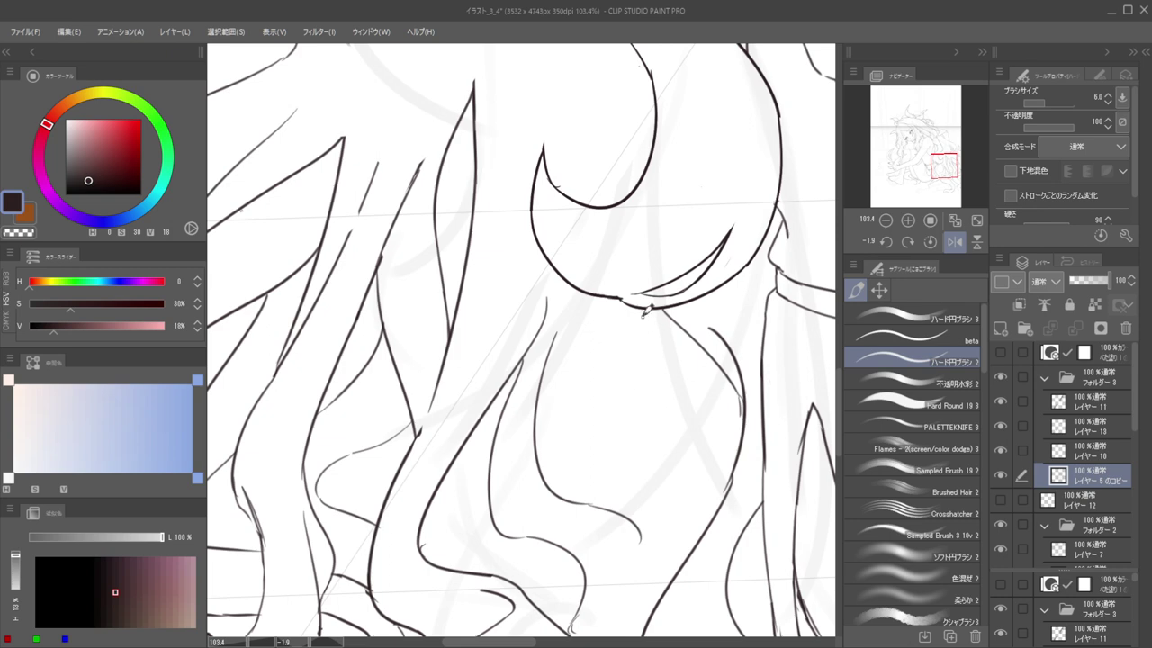
Reposition the view on the strand end and test a longer end stroke and a short stroke below
left_click_drag(590, 408, 558, 408)
left_click_drag(578, 405, 571, 285)
mouse_move(554, 334)
left_mouse_down()
mouse_move(596, 341)
mouse_move(660, 392)
left_mouse_up()
key("ctrl+z")
key("ctrl+z")
left_click_drag(661, 404, 654, 440)
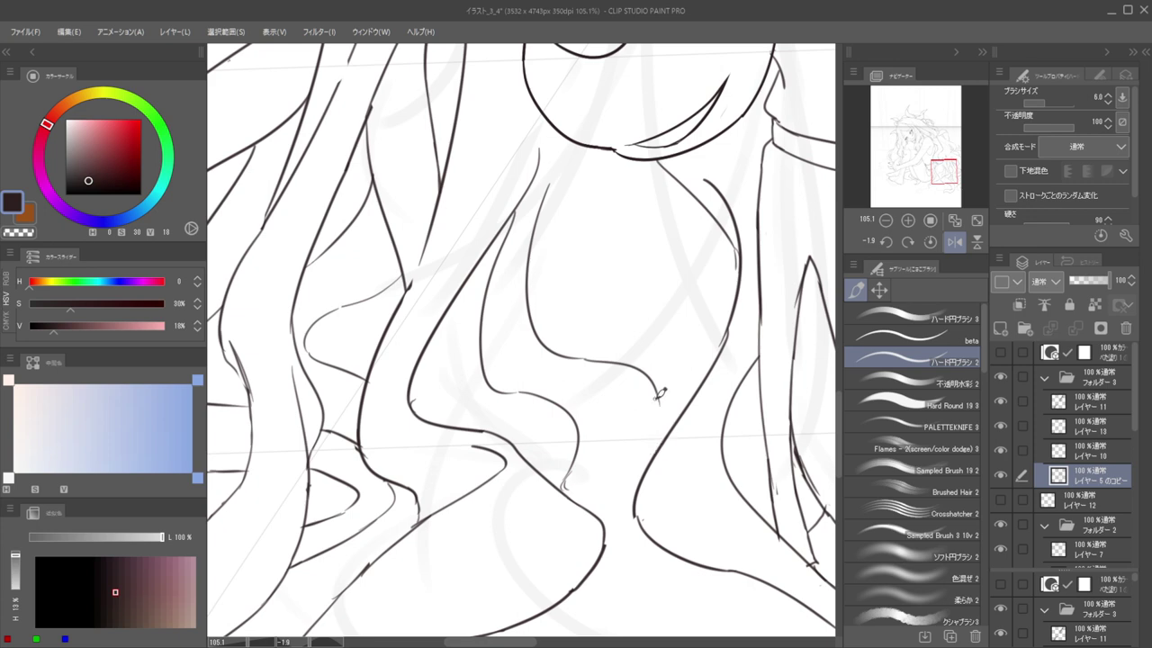
scroll(603, 419, "down", 4)
scroll(603, 419, "up", 5)
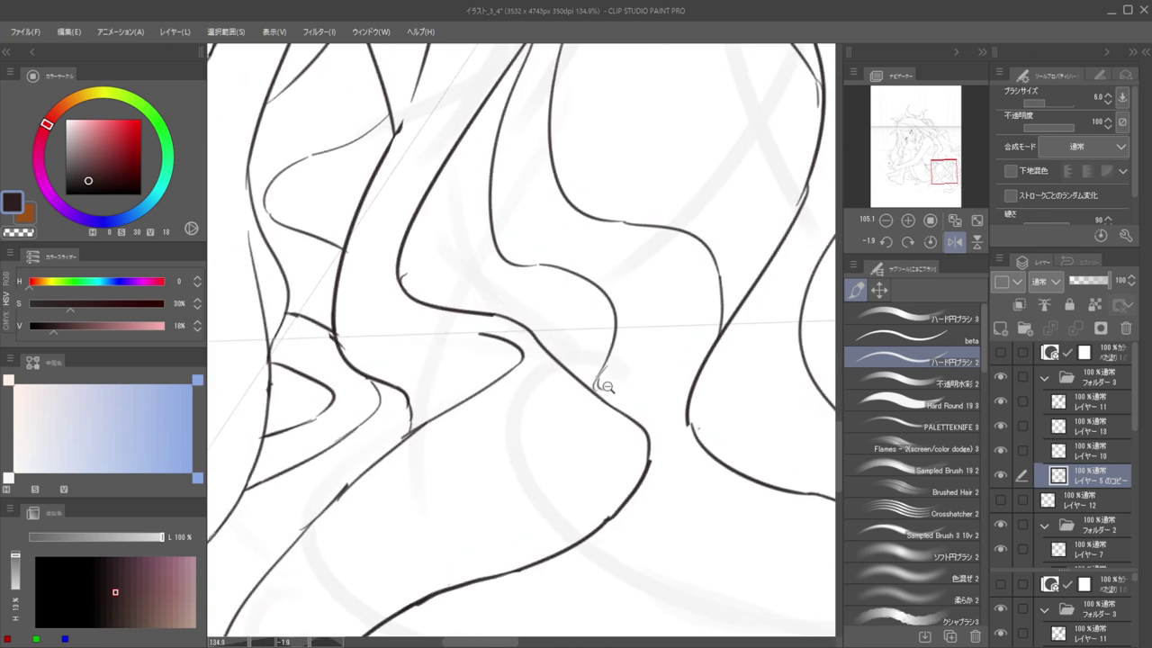
key("e")
key("p")
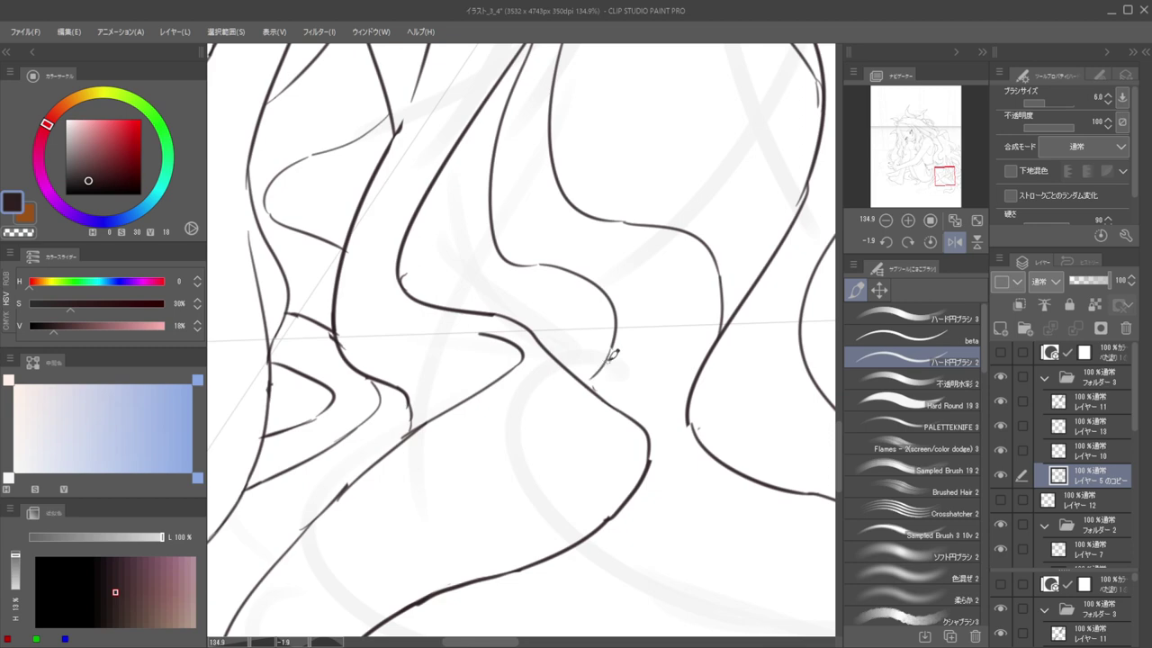
scroll(567, 301, "down", 5)
scroll(589, 340, "up", 3)
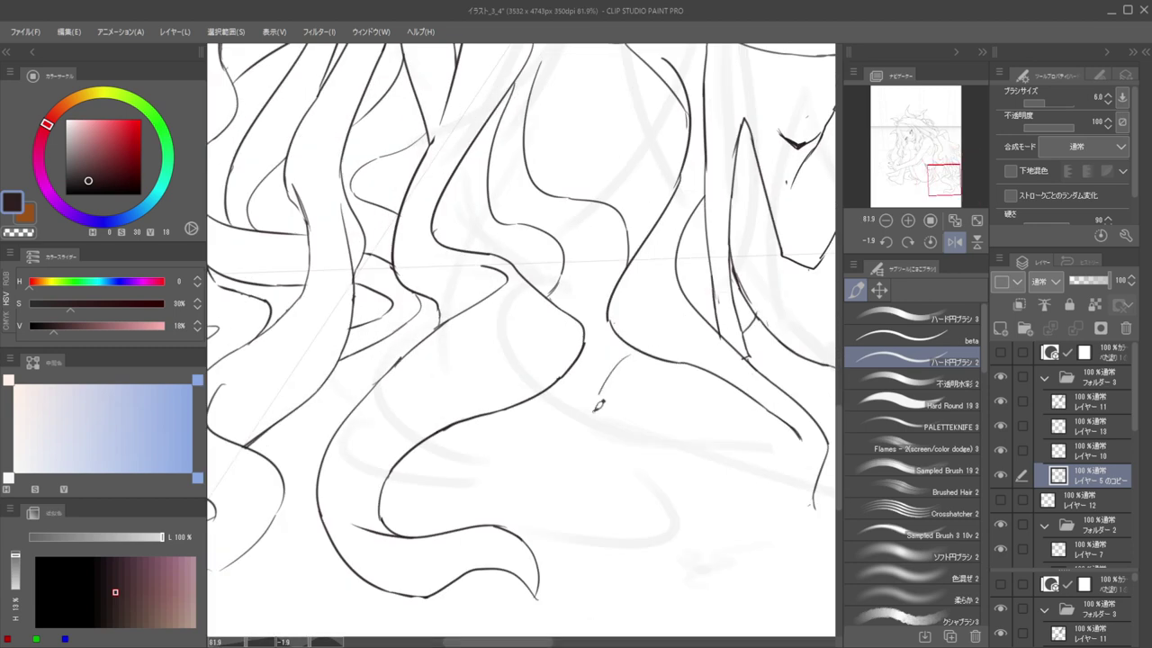
key("ctrl+z")
Retry the thin strand as a hooked curve down-left, ending with a longer thin line
mouse_move(623, 340)
left_mouse_down()
mouse_move(652, 402)
mouse_move(593, 401)
left_mouse_up()
key("ctrl+z")
key("ctrl+z")
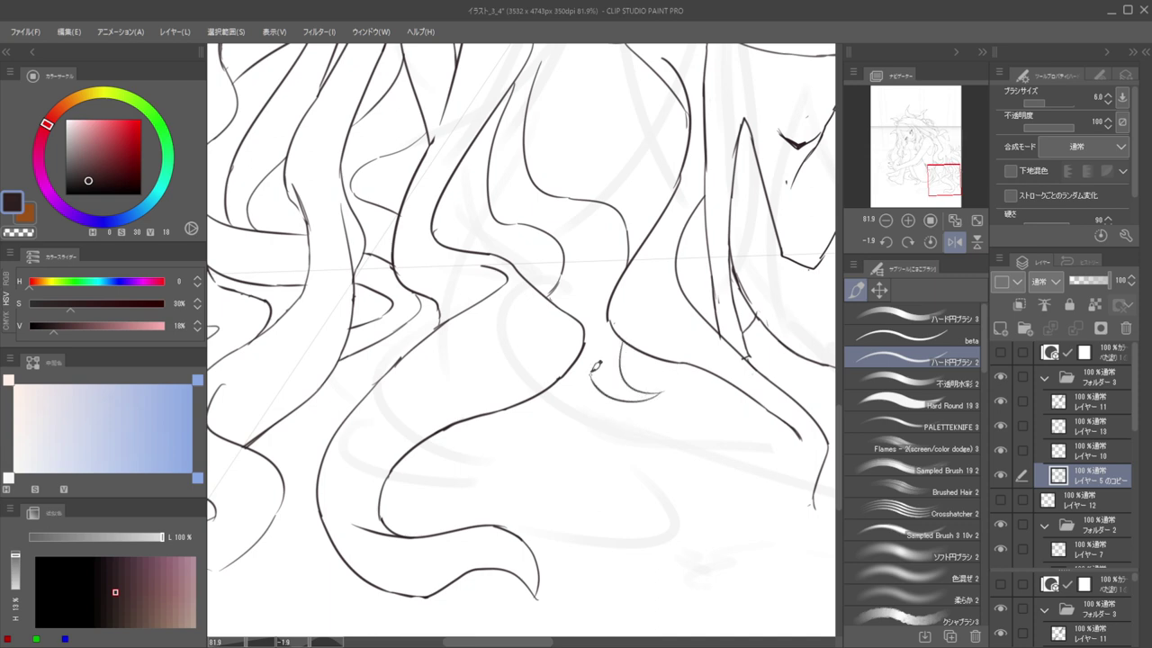
mouse_move(625, 341)
left_mouse_down()
mouse_move(586, 389)
mouse_move(593, 417)
mouse_move(536, 404)
left_mouse_up()
key("ctrl+z")
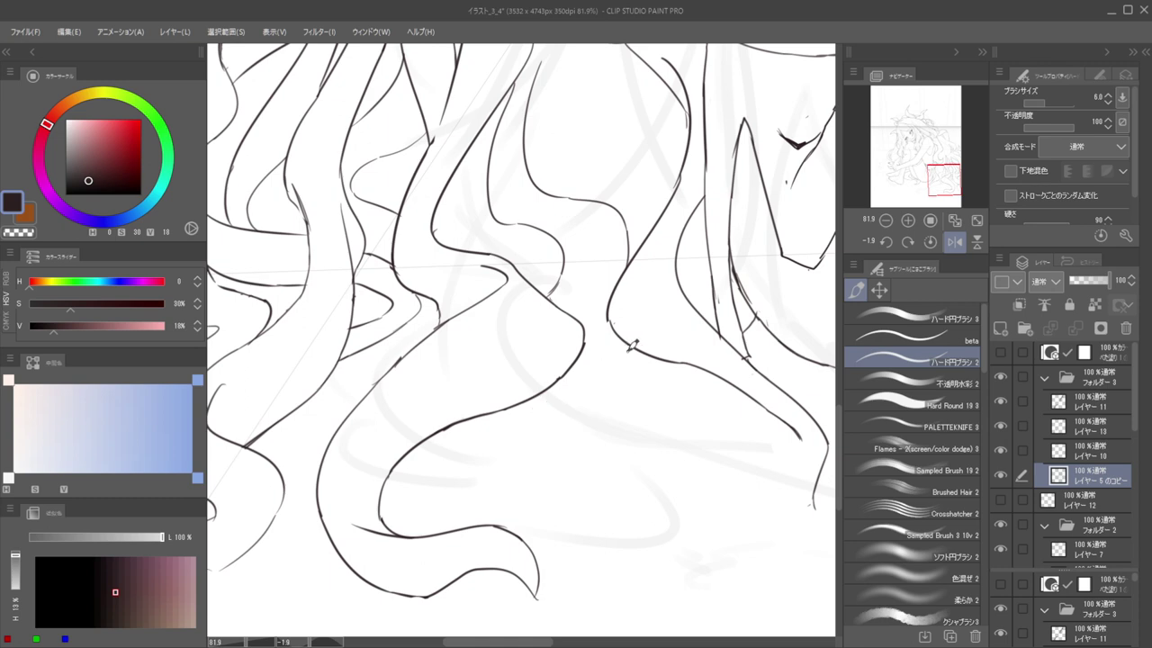
key("ctrl+z")
left_click_drag(618, 340, 592, 400)
key("ctrl+z")
mouse_move(623, 340)
left_mouse_down()
mouse_move(573, 420)
mouse_move(554, 430)
mouse_move(550, 406)
mouse_move(535, 402)
mouse_move(521, 428)
mouse_move(593, 461)
left_mouse_up()
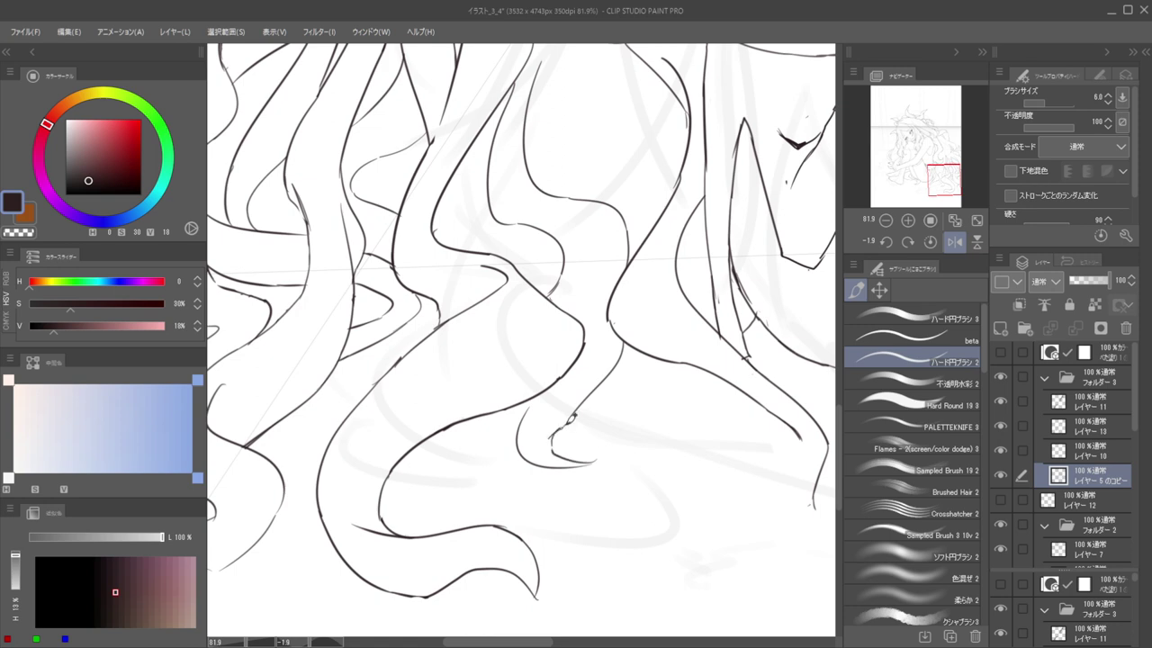
Erase the strand's lower part and redraw the thin strand slightly further right beside the hair line
key("e")
mouse_move(580, 405)
left_mouse_down()
mouse_move(551, 443)
mouse_move(592, 407)
mouse_move(622, 343)
mouse_move(591, 404)
left_mouse_up()
key("b")
key("e")
key("b")
key("ctrl+z")
left_click_drag(635, 343, 612, 396)
key("ctrl+z")
key("ctrl+z")
mouse_move(641, 353)
left_mouse_down()
mouse_move(635, 380)
mouse_move(576, 417)
left_mouse_up()
scroll(596, 351, "down", 5)
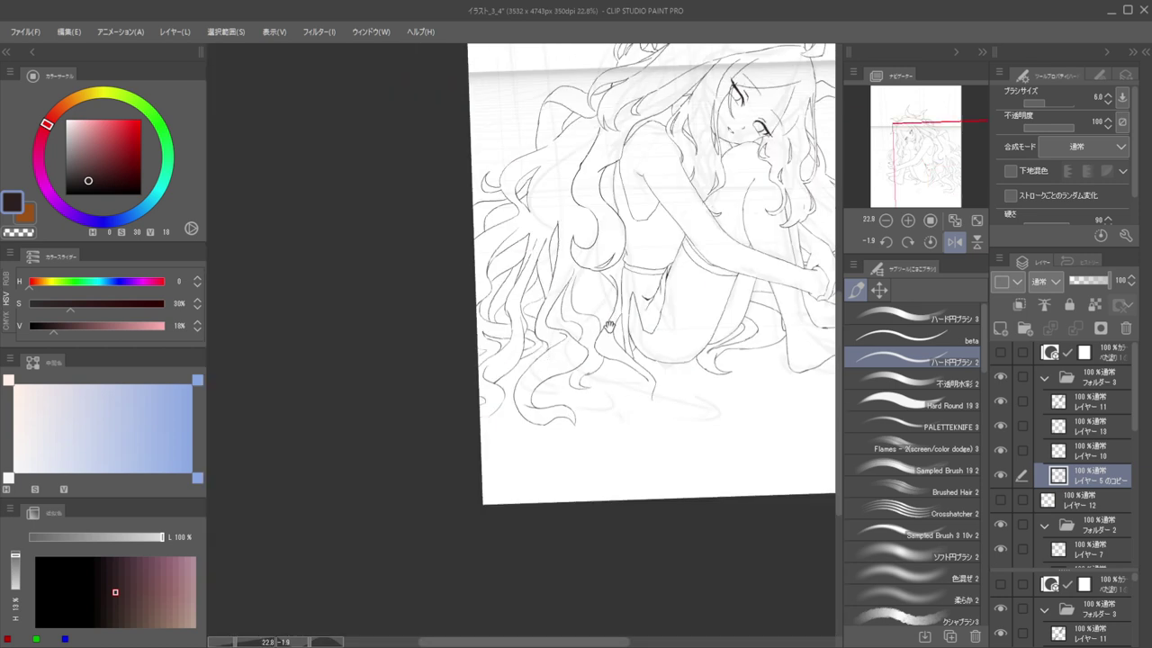
Return to the pen in the dark main colour and reduce the brush size to 7.0
scroll(572, 271, "up", 6)
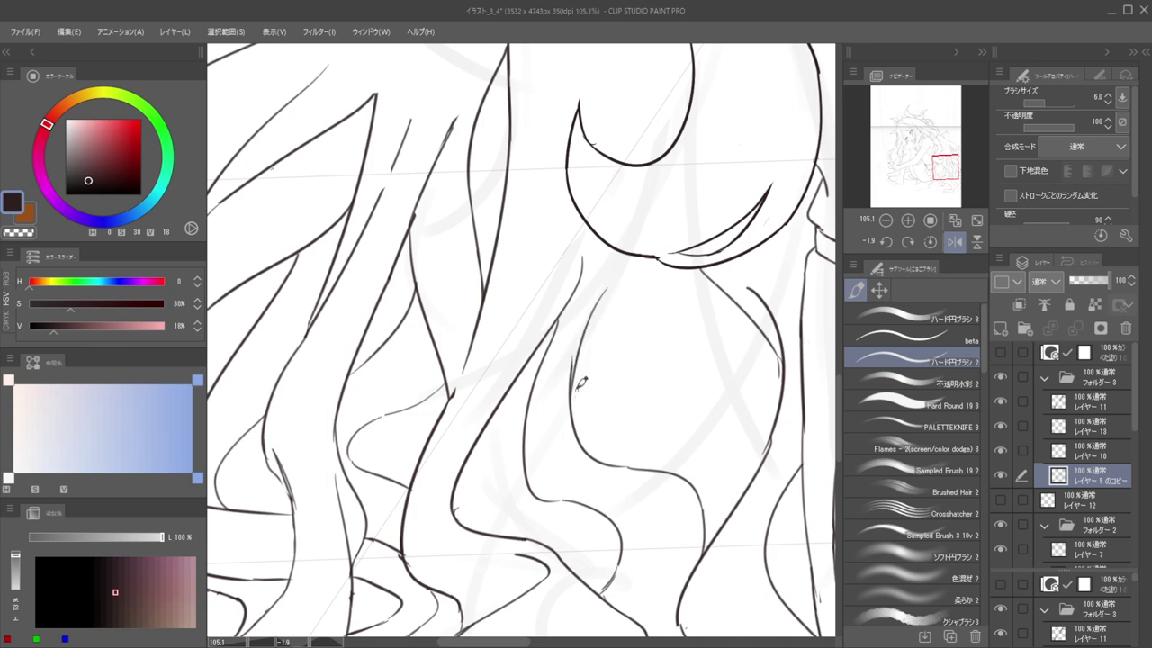
scroll(492, 313, "down", 7)
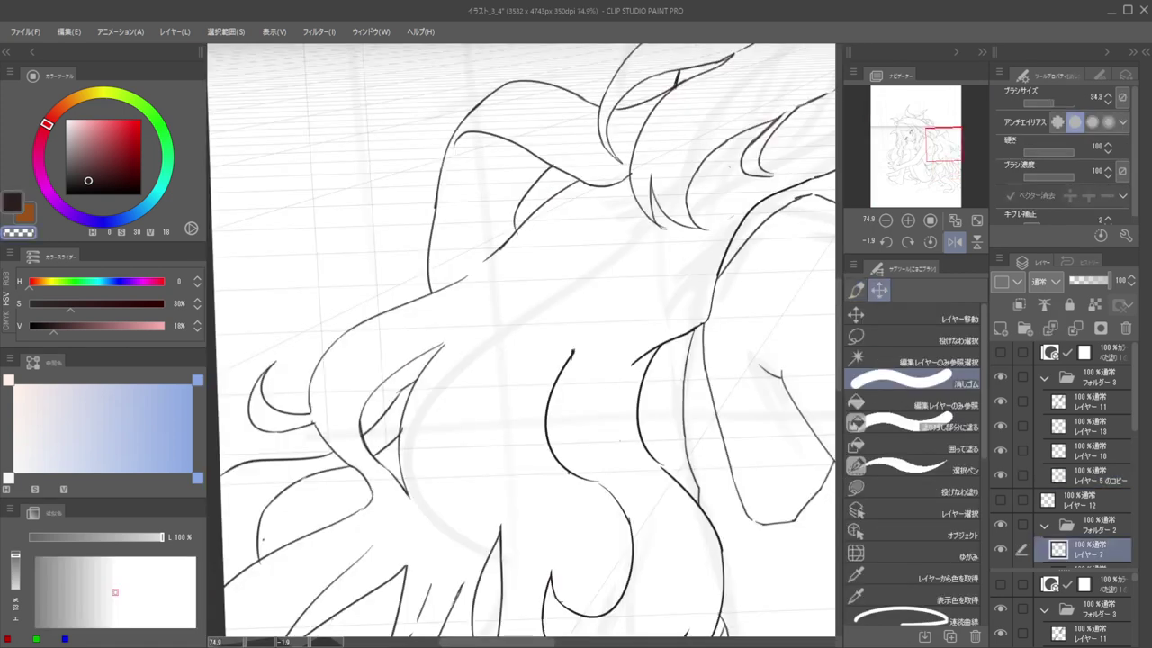
scroll(607, 297, "up", 2)
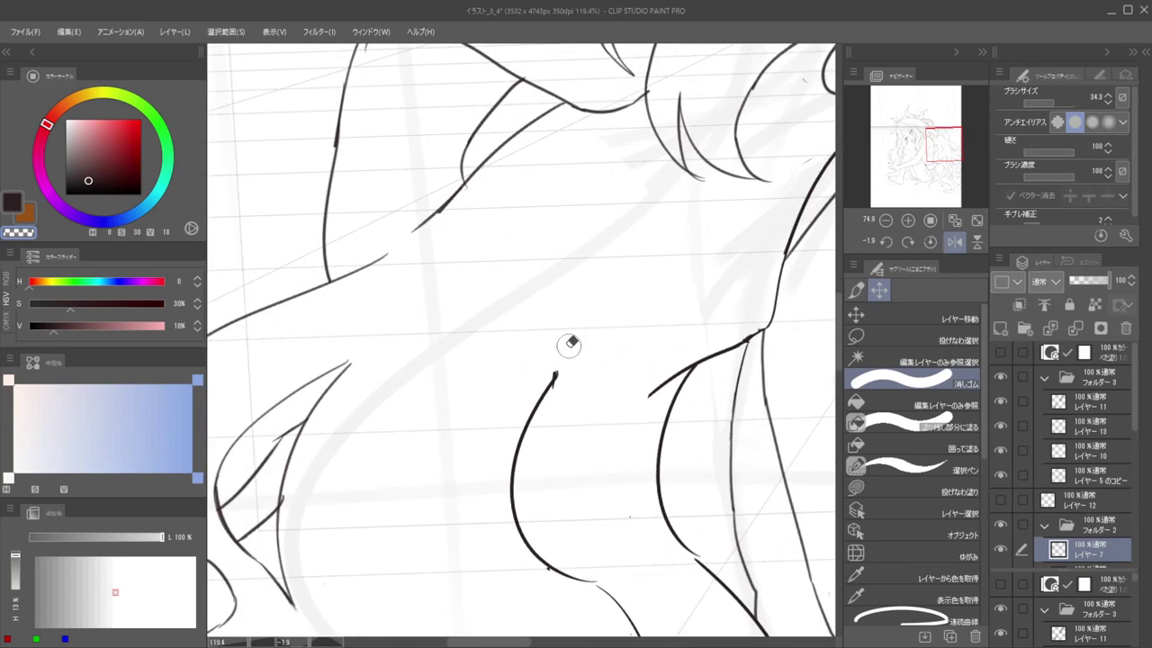
key("b")
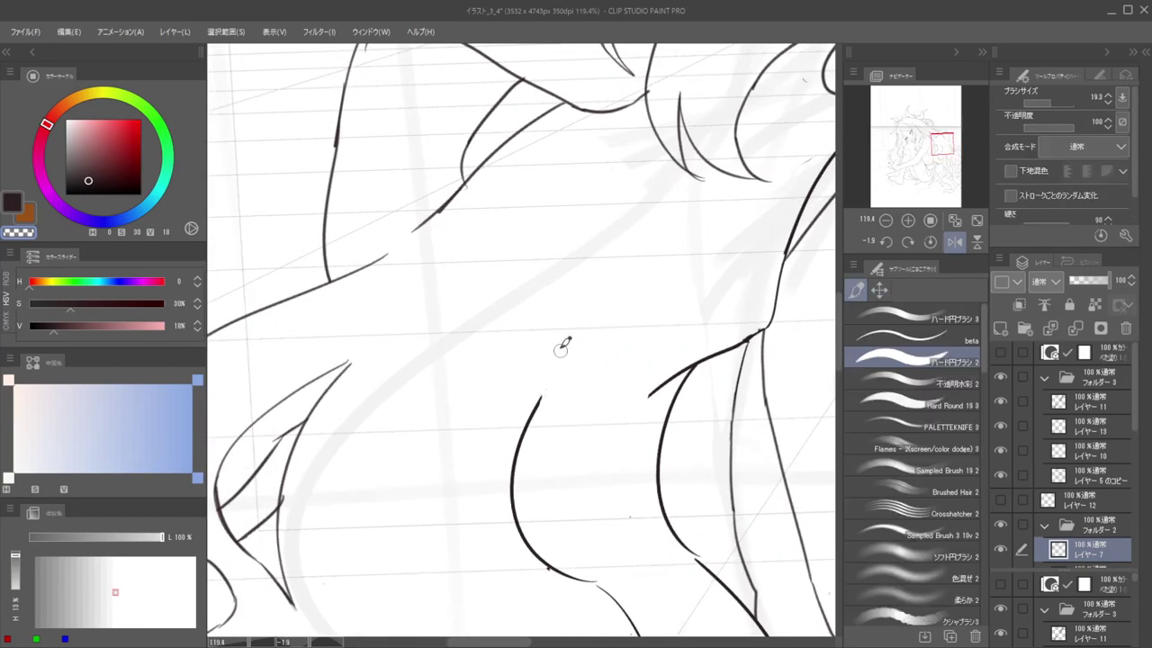
key("c")
left_click_drag(550, 383, 615, 267)
key("ctrl+z")
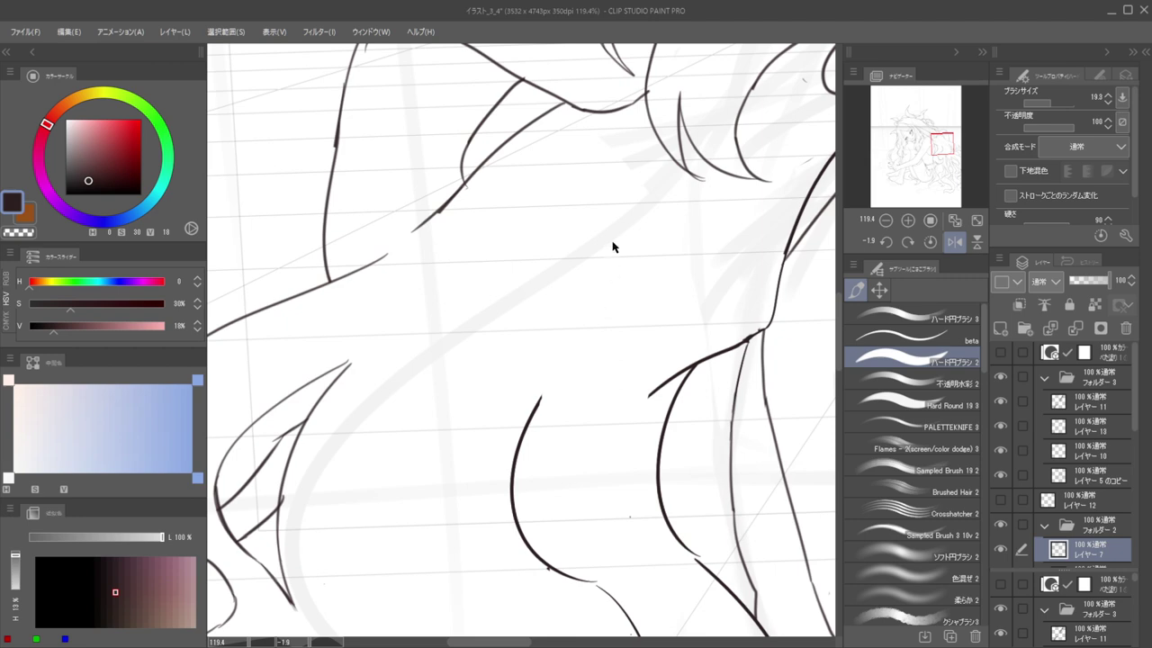
key("bracketleft")
key("bracketleft")
key("bracketleft")
key("bracketleft")
key("bracketleft")
key("bracketleft")
Draw the long diagonal contour line from shoulder toward chest under the hair, retrying its length
mouse_move(577, 342)
left_mouse_down()
mouse_move(665, 196)
mouse_move(565, 384)
left_mouse_up()
key("ctrl+z")
key("ctrl+z")
key("ctrl+z")
left_click_drag(679, 203, 549, 396)
key("ctrl+z")
key("ctrl+z")
mouse_move(701, 198)
left_mouse_down()
mouse_move(613, 307)
mouse_move(662, 268)
mouse_move(537, 405)
left_mouse_up()
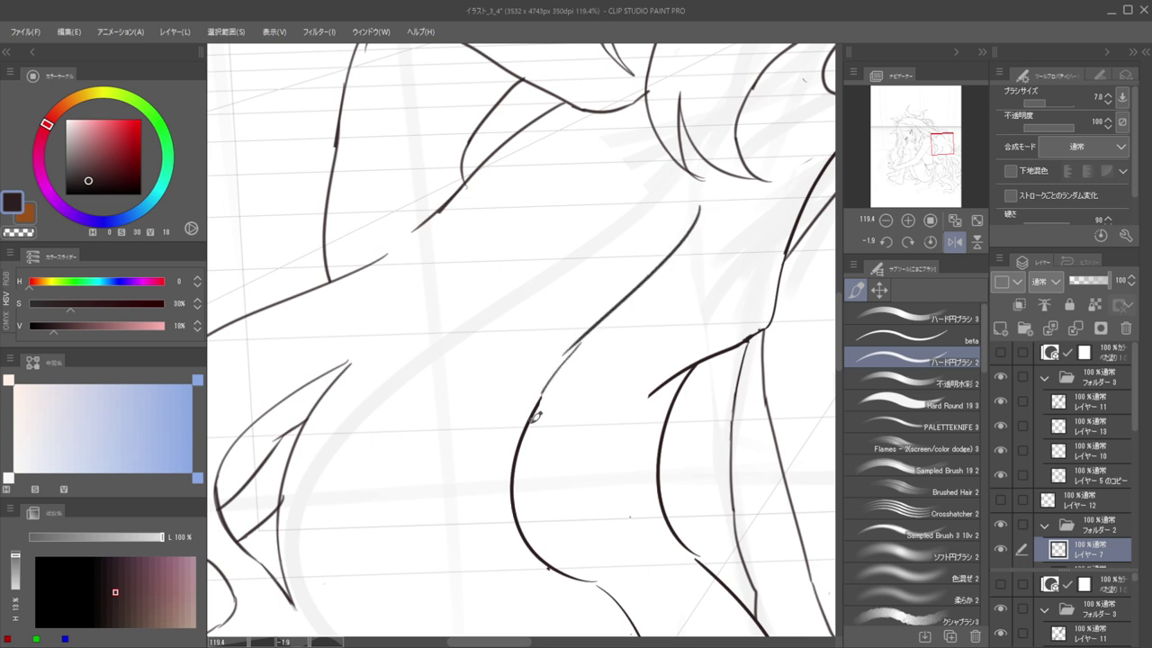
key("ctrl+z")
key("ctrl+z")
mouse_move(699, 216)
left_mouse_down()
mouse_move(552, 342)
mouse_move(540, 405)
left_mouse_up()
Try several short connecting curves linking the diagonal line down to the lower curve
key("ctrl+z")
left_click_drag(560, 334, 542, 396)
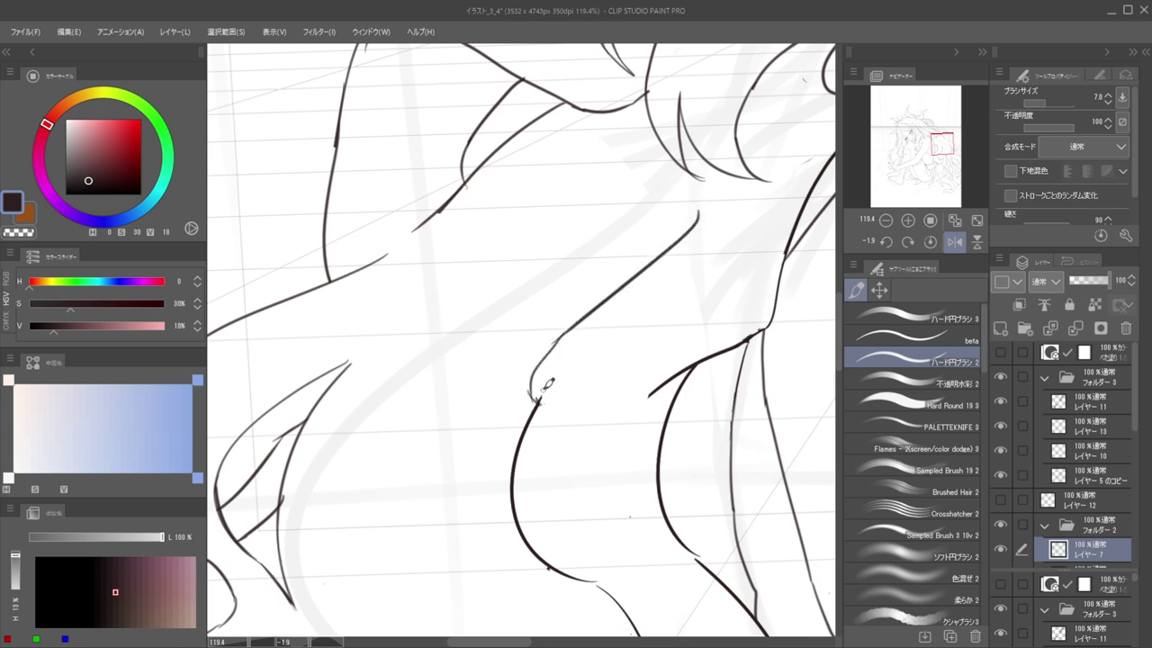
key("ctrl+z")
left_click_drag(566, 331, 539, 397)
key("ctrl+z")
left_click_drag(567, 330, 540, 394)
key("ctrl+z")
mouse_move(564, 331)
left_mouse_down()
mouse_move(545, 392)
mouse_move(508, 394)
mouse_move(595, 392)
left_mouse_up()
Redraw the diagonal contour with a hooked stroke joining it, then step back to review
key("ctrl+z")
key("ctrl+z")
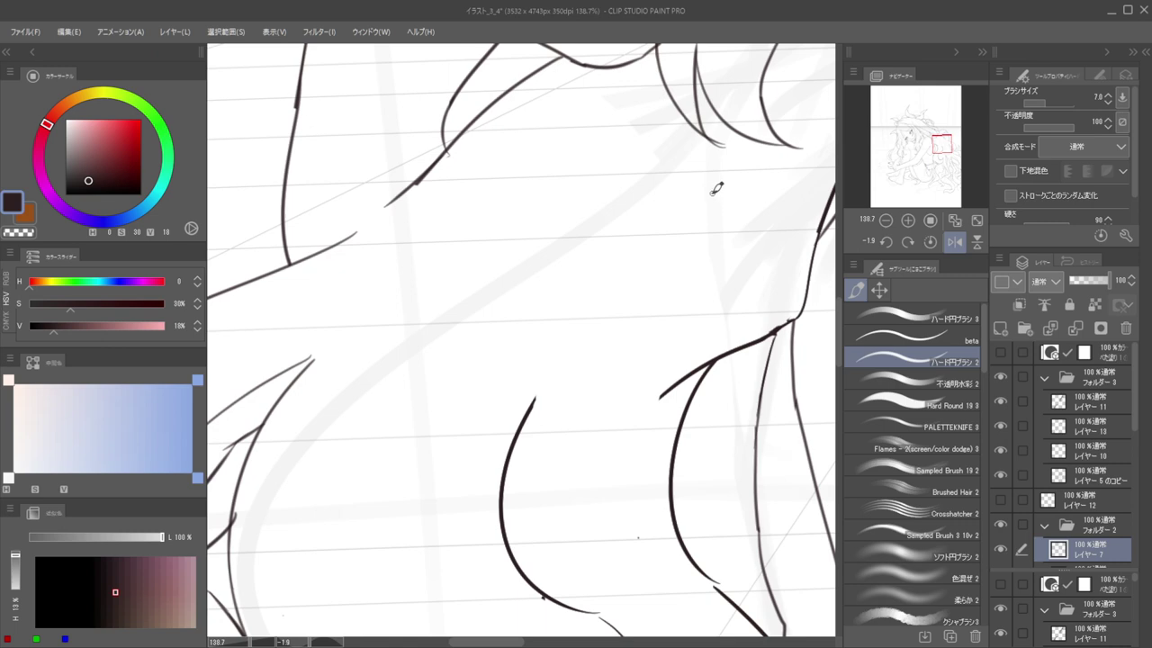
key("ctrl+z")
mouse_move(707, 208)
left_mouse_down()
mouse_move(677, 248)
mouse_move(523, 362)
mouse_move(515, 404)
left_mouse_up()
key("ctrl+z")
mouse_move(563, 325)
left_mouse_down()
mouse_move(514, 381)
mouse_move(524, 398)
mouse_move(537, 394)
mouse_move(505, 388)
left_mouse_up()
left_click_drag(516, 360, 574, 334)
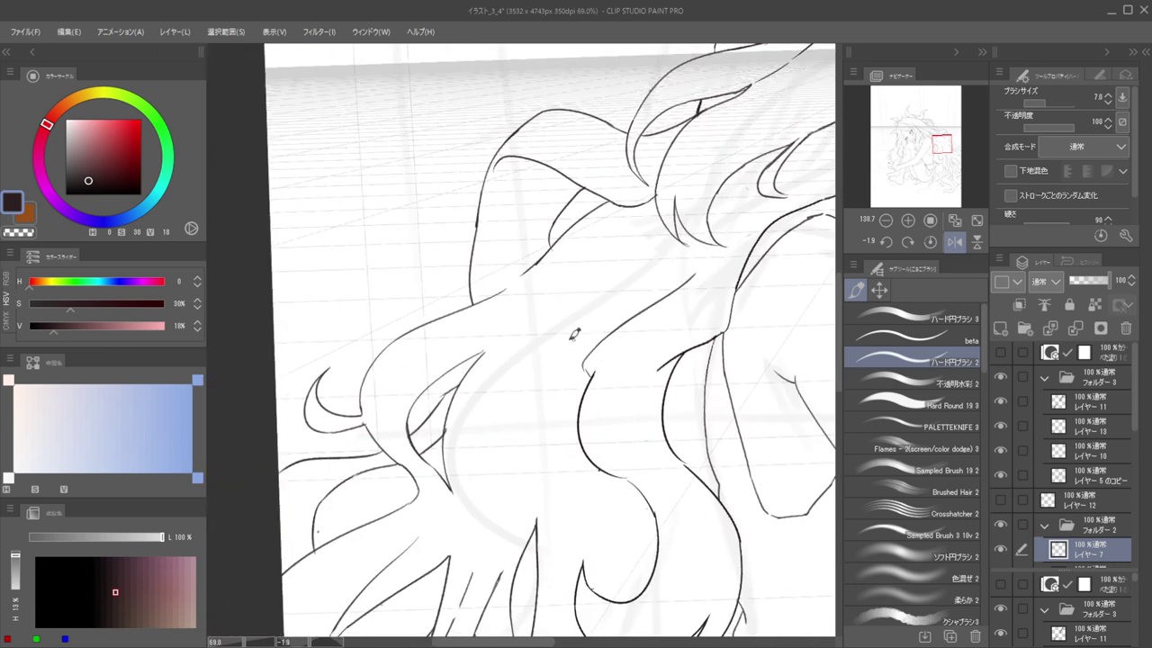
Draw curved strokes along the chest line down-left, plus a straighter short stroke downward
key("e")
scroll(581, 360, "up", 5)
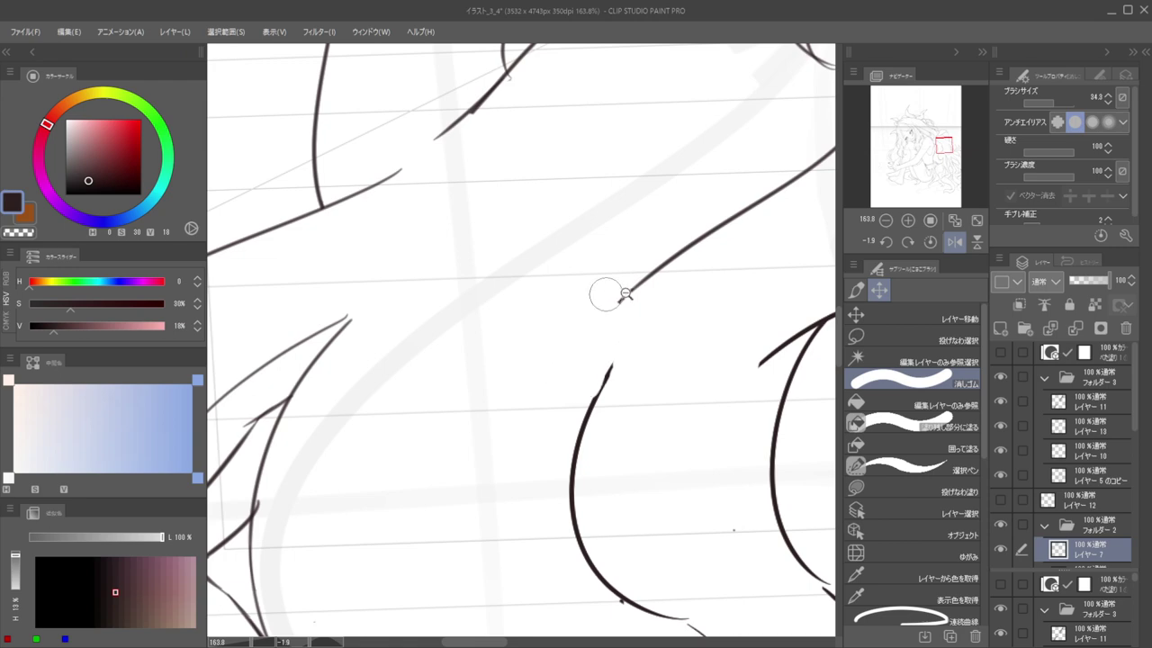
scroll(606, 295, "down", 5)
scroll(540, 321, "up", 3)
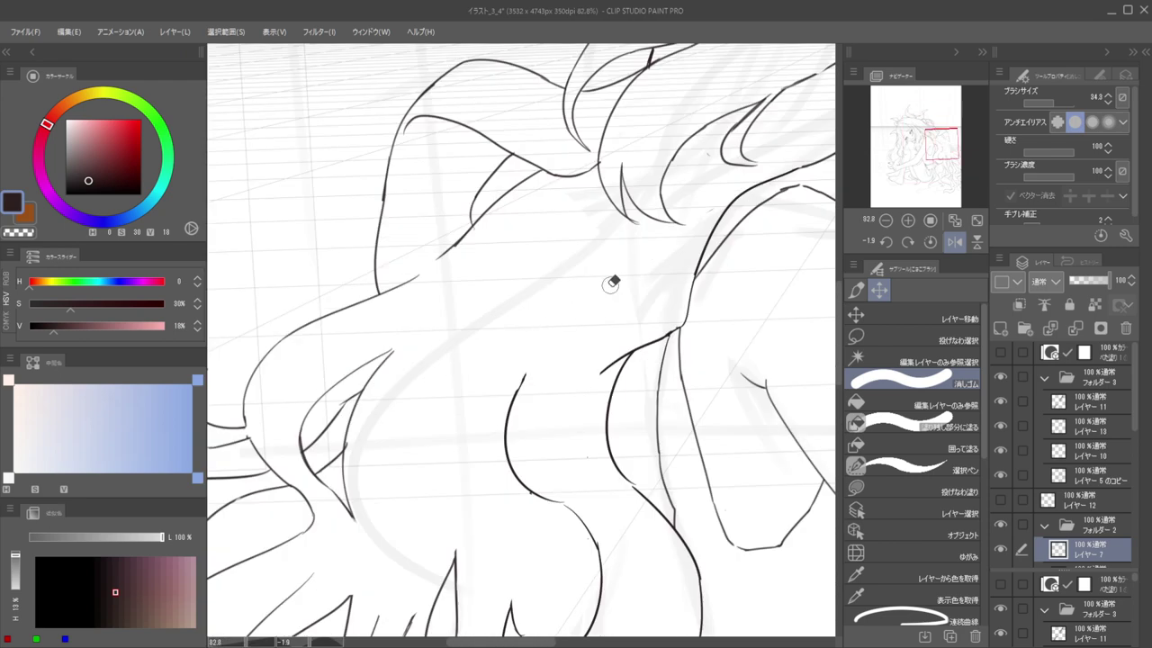
key("p")
left_click_drag(655, 245, 590, 319)
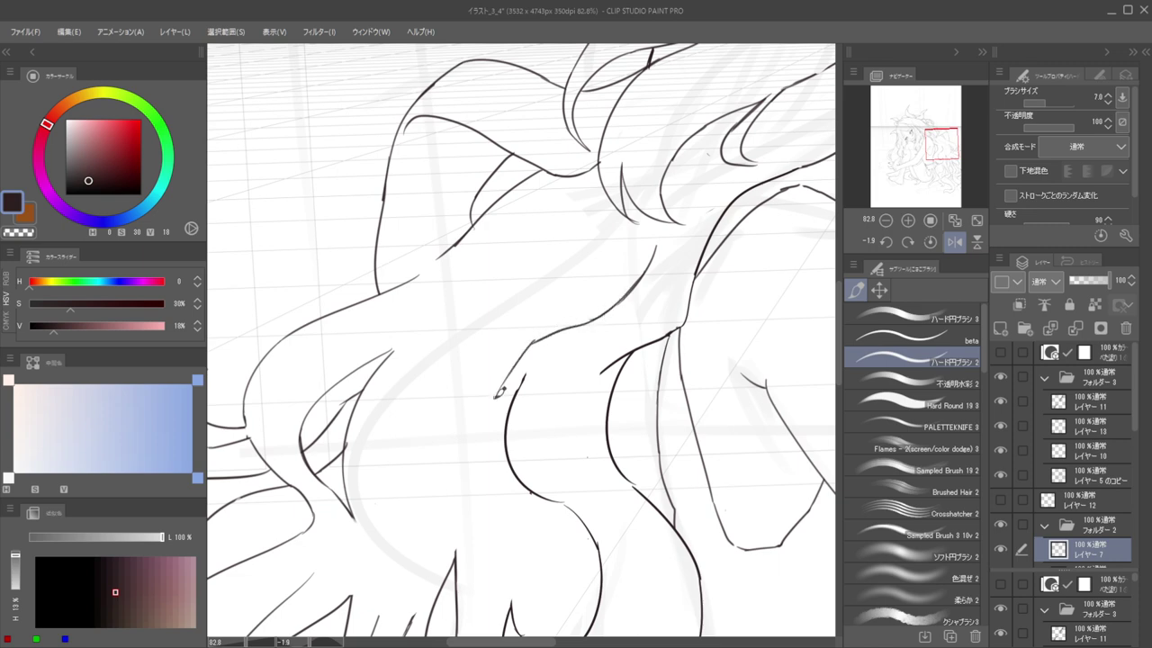
left_click_drag(614, 303, 511, 367)
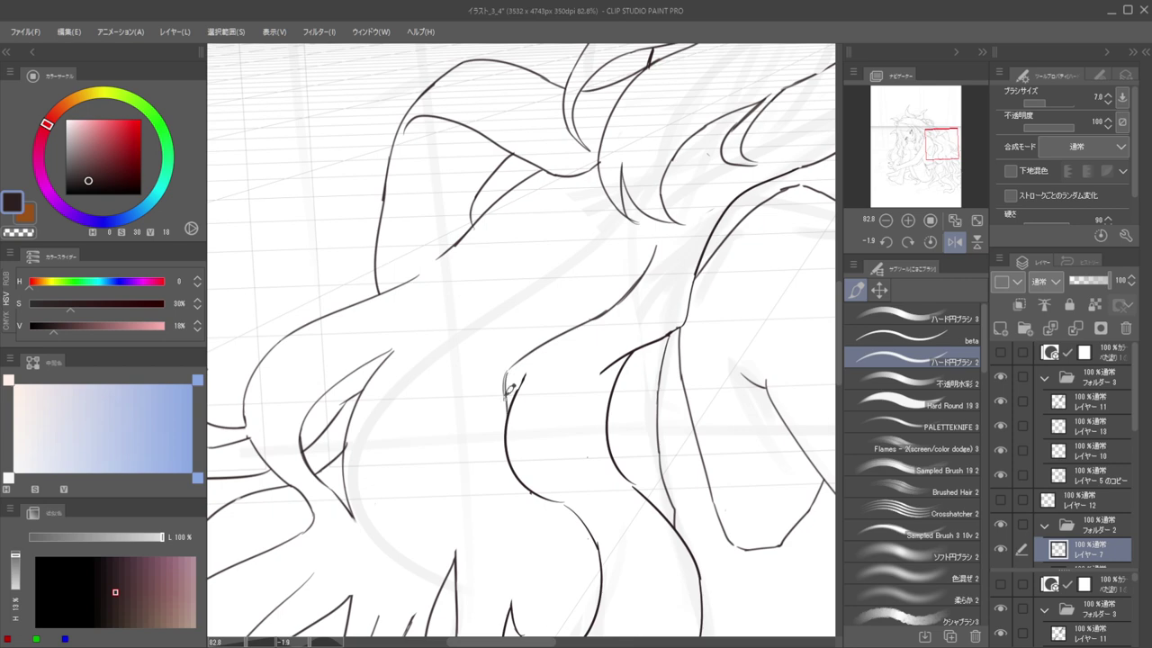
left_click_drag(506, 391, 508, 412)
key("ctrl+z")
left_click_drag(507, 369, 508, 412)
key("ctrl+z")
left_click_drag(506, 370, 504, 422)
Erase the old lower chest curve and redraw it as a thinner line
key("e")
left_click_drag(524, 376, 506, 439)
key("b")
key("ctrl+z")
key("ctrl+z")
key("ctrl+z")
mouse_move(538, 365)
left_mouse_down()
mouse_move(510, 432)
mouse_move(527, 477)
left_mouse_up()
key("e")
key("b")
mouse_move(505, 430)
left_mouse_down()
mouse_move(527, 489)
mouse_move(502, 455)
mouse_move(566, 502)
left_mouse_up()
key("ctrl+z")
key("e")
key("b")
Turn off the mirrored view and erase the stray line below the chest
mouse_move(532, 468)
left_mouse_down()
mouse_move(579, 446)
mouse_move(717, 441)
left_mouse_up()
key("h")
key("e")
mouse_move(576, 442)
left_mouse_down()
mouse_move(603, 429)
mouse_move(586, 419)
mouse_move(546, 484)
left_mouse_up()
key("p")
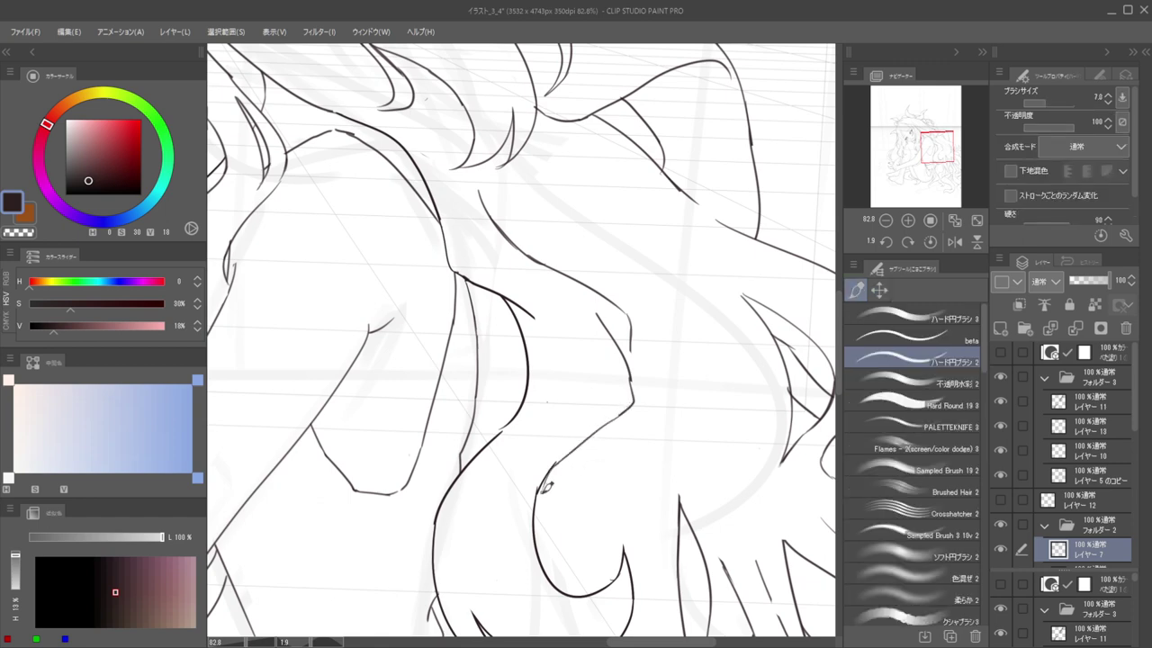
mouse_move(559, 439)
left_mouse_down()
mouse_move(536, 414)
mouse_move(575, 439)
mouse_move(557, 425)
mouse_move(519, 519)
mouse_move(539, 447)
mouse_move(619, 316)
mouse_move(529, 476)
mouse_move(546, 448)
mouse_move(518, 542)
left_mouse_up()
key("e")
key("p")
Redraw the short chest stroke down from the shoulder and add a stroke between the chest lines
key("ctrl+z")
left_click_drag(523, 497, 524, 543)
key("ctrl+z")
left_click_drag(531, 474, 511, 539)
mouse_move(591, 401)
left_mouse_down()
mouse_move(552, 459)
mouse_move(620, 465)
mouse_move(662, 491)
left_mouse_up()
scroll(564, 421, "down", 4)
scroll(630, 457, "down", 5)
Close the gap between the two line ends with one pen stroke, checking it in mirrored view
key("h")
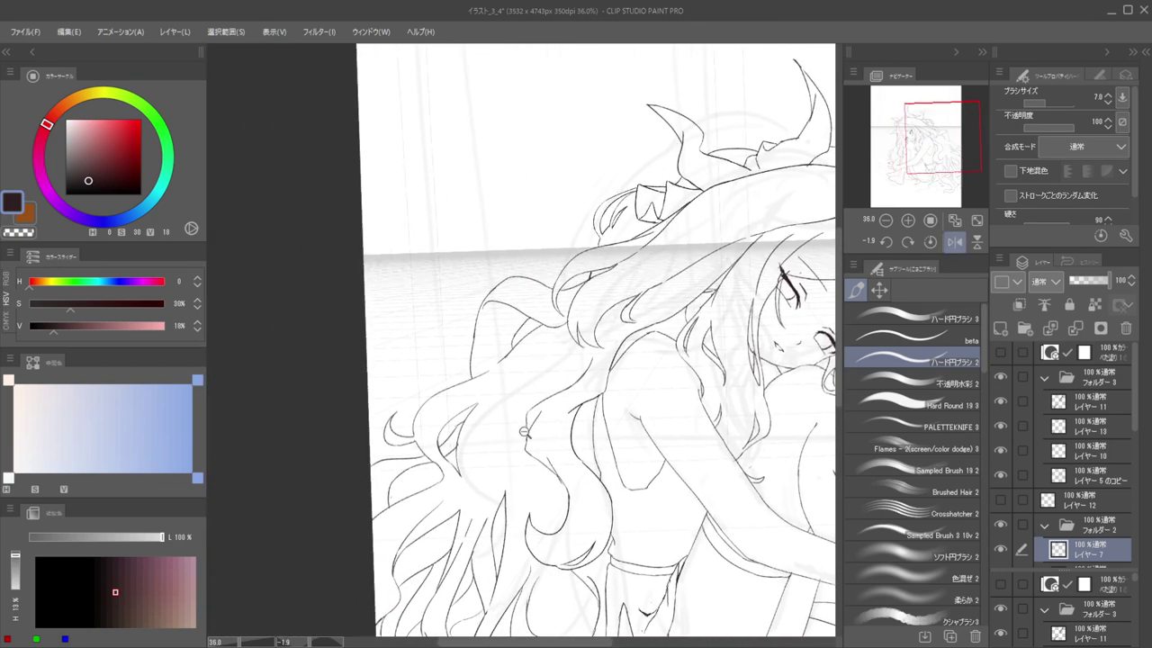
scroll(557, 396, "up", 6)
key("e")
key("b")
left_click_drag(547, 407, 543, 525)
key("ctrl+z")
key("ctrl+z")
left_click_drag(547, 407, 543, 536)
mouse_move(544, 460)
left_mouse_down()
mouse_move(527, 462)
mouse_move(590, 493)
left_mouse_up()
left_click_drag(629, 431, 608, 415)
mouse_move(629, 402)
left_mouse_down()
mouse_move(581, 392)
mouse_move(585, 380)
left_mouse_up()
key("h")
key("h")
Try tapering strand lines over the shoulder, undoing each attempt
left_click_drag(486, 397, 507, 387)
left_click_drag(501, 383, 660, 358)
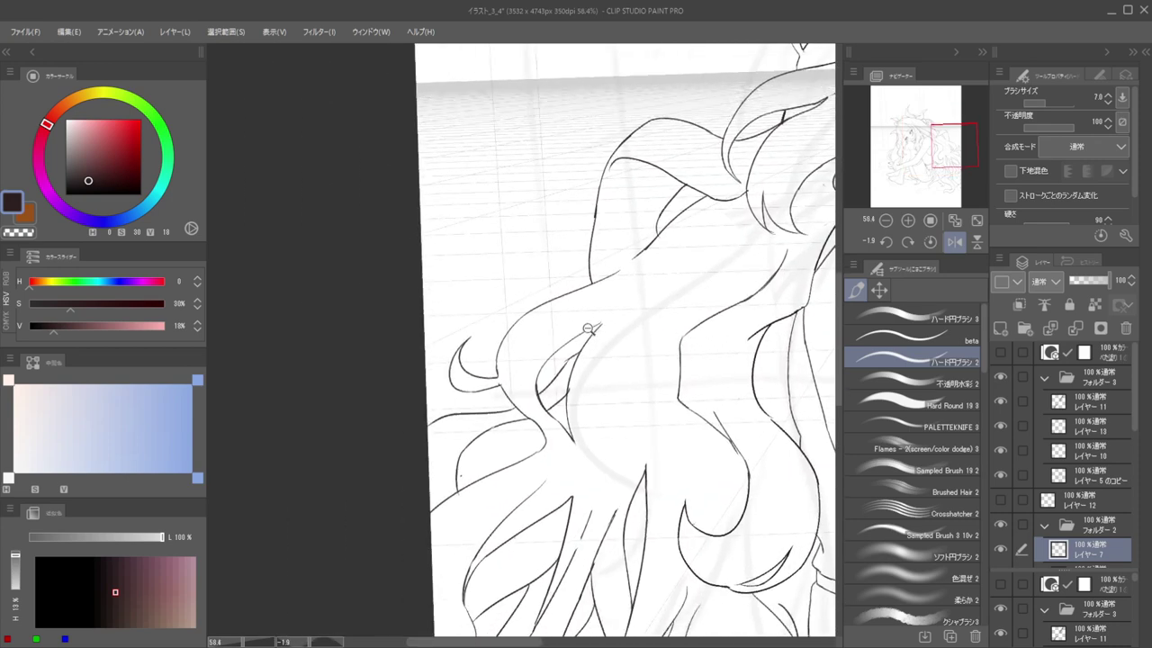
scroll(674, 278, "up", 5)
left_click_drag(661, 295, 760, 189)
key("ctrl+z")
scroll(760, 189, "down", 4)
scroll(722, 215, "up", 4)
scroll(723, 215, "down", 1)
left_click_drag(714, 236, 605, 367)
key("ctrl+z")
mouse_move(707, 244)
left_mouse_down()
mouse_move(592, 360)
mouse_move(647, 315)
mouse_move(601, 344)
left_mouse_up()
key("ctrl+z")
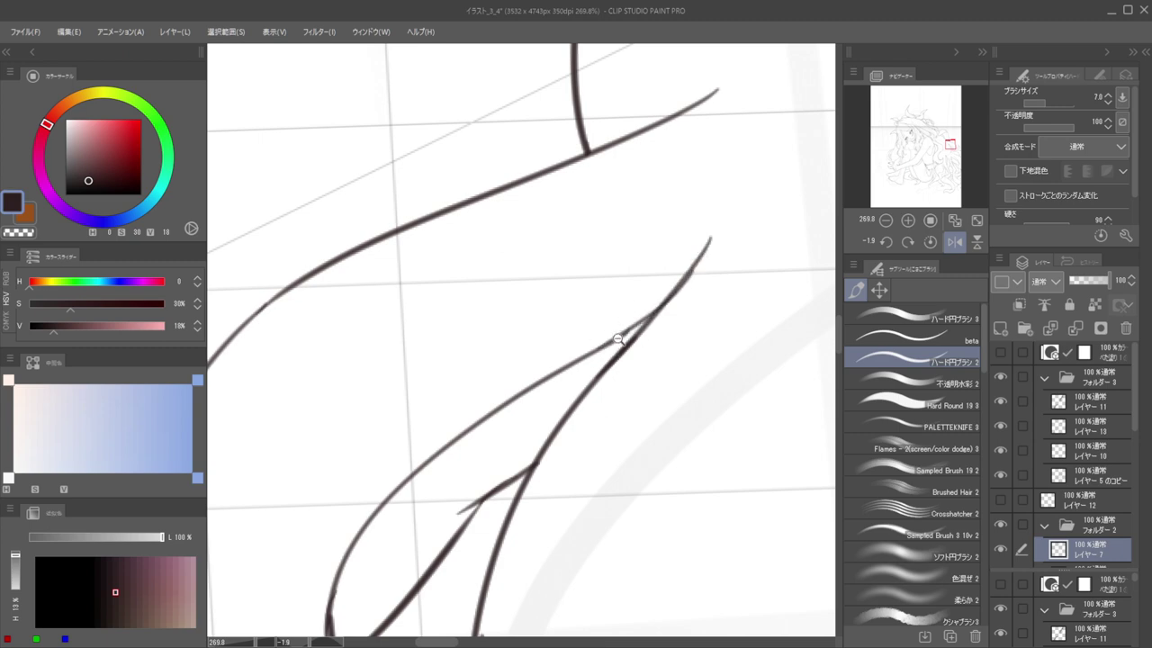
scroll(617, 340, "down", 4)
scroll(575, 326, "up", 2)
Test strand edges further left, check them mirrored, and undo the long stroke
left_click_drag(567, 330, 534, 406)
key("ctrl+z")
left_click_drag(592, 293, 521, 435)
key("ctrl+z")
left_click_drag(535, 385, 450, 383)
key("h")
key("h")
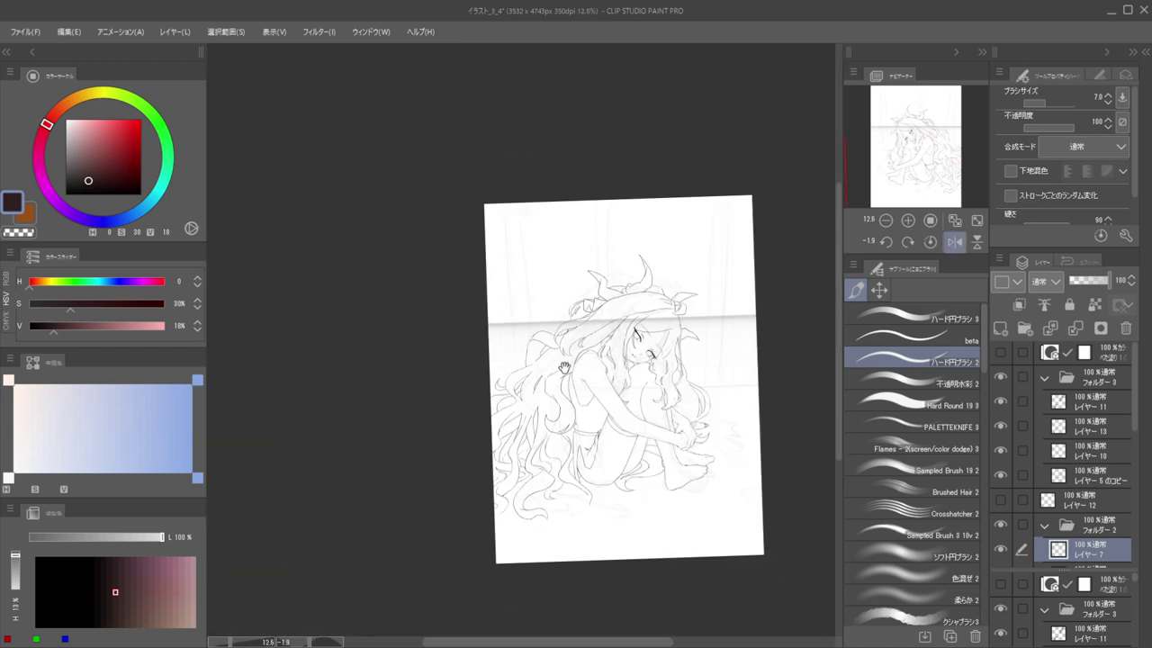
scroll(563, 368, "up", 5)
key("ctrl+z")
Draw both long edges of a narrow hair lock down-left, then undo them
mouse_move(686, 171)
left_mouse_down()
mouse_move(594, 306)
mouse_move(590, 338)
left_mouse_up()
key("ctrl+z")
key("ctrl+z")
left_click_drag(687, 171, 583, 344)
left_click_drag(680, 193, 595, 349)
scroll(532, 334, "down", 3)
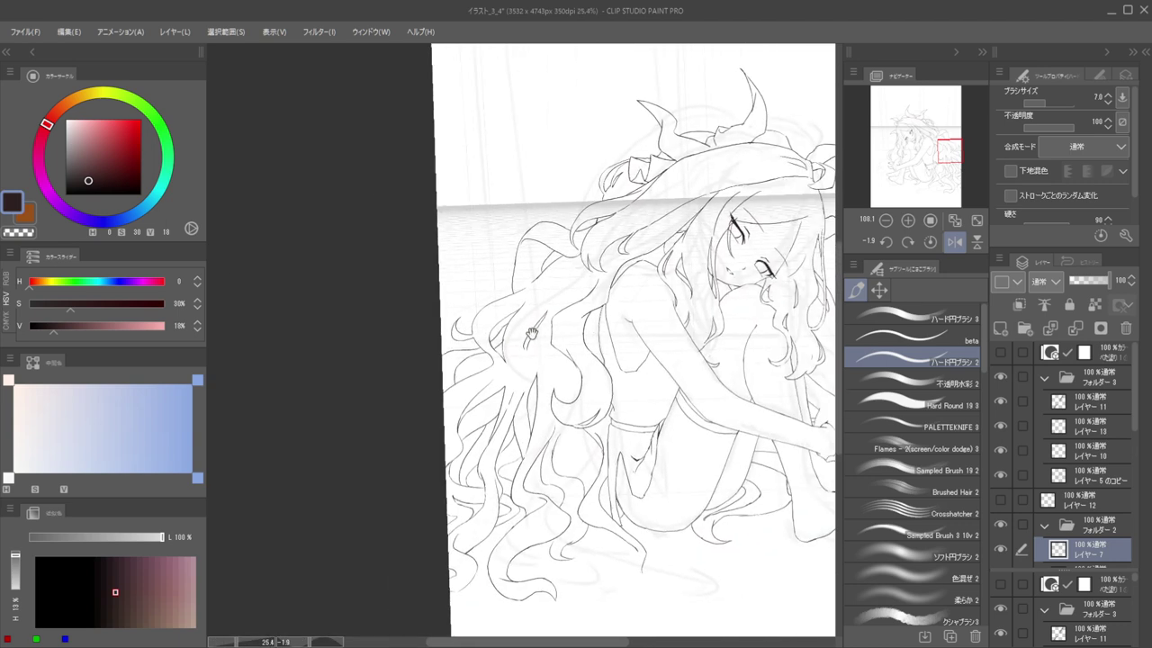
scroll(568, 315, "up", 2)
key("ctrl+z")
key("ctrl+z")
Rework the narrow lock's curved edges several times before discarding the lock shape
scroll(524, 306, "up", 4)
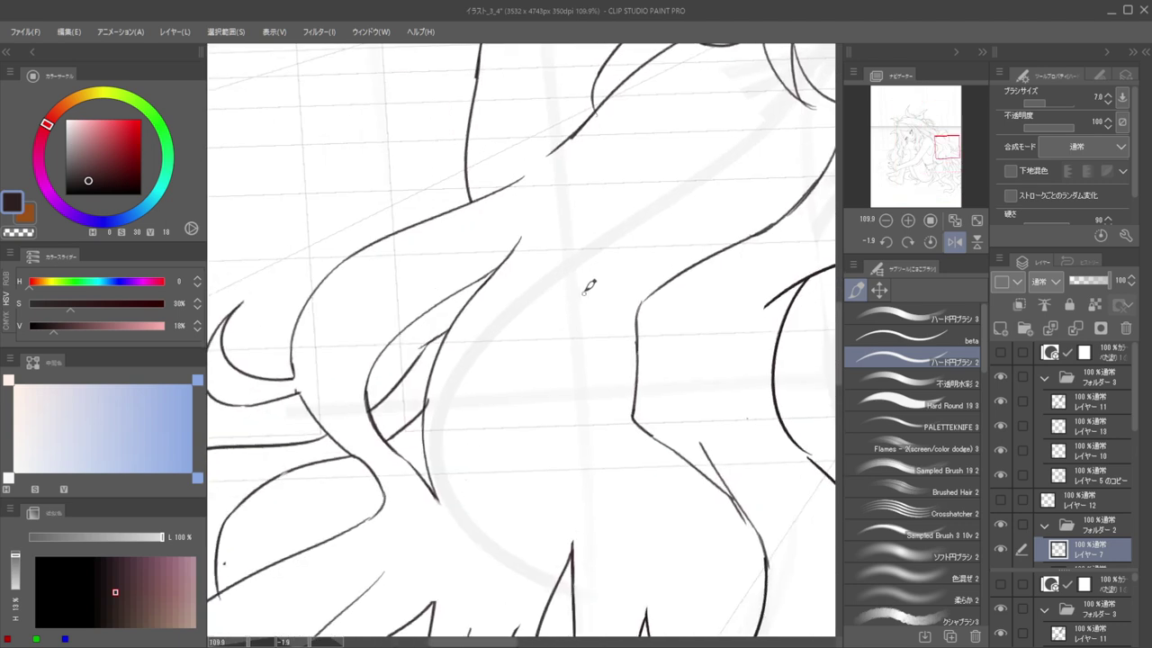
left_click_drag(583, 272, 536, 385)
key("ctrl+z")
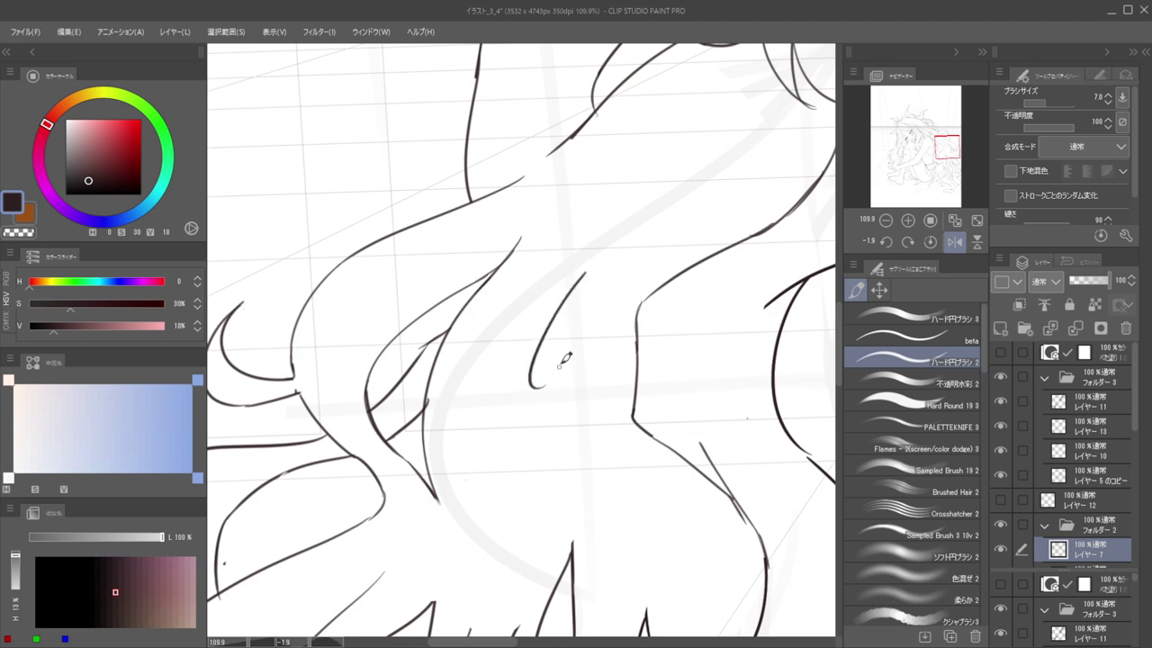
left_click_drag(589, 270, 537, 413)
key("ctrl+z")
left_click_drag(586, 274, 533, 387)
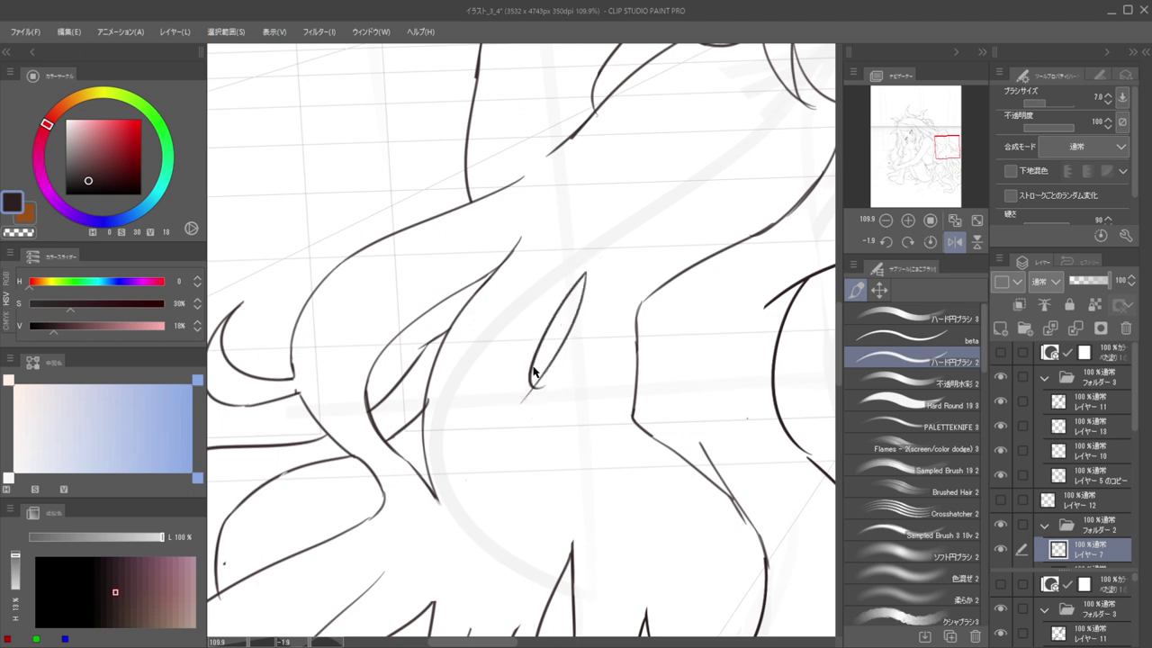
scroll(527, 372, "down", 5)
key("ctrl+z")
key("ctrl+z")
scroll(538, 374, "up", 5)
left_click_drag(558, 274, 530, 381)
key("ctrl+z")
Draw a slender, pointed strand line across the shoulder in place of the lock
mouse_move(559, 305)
left_mouse_down()
mouse_move(627, 283)
mouse_move(588, 326)
mouse_move(594, 374)
left_mouse_up()
left_click_drag(618, 253, 581, 410)
key("ctrl+z")
left_click_drag(617, 254, 568, 403)
key("ctrl+z")
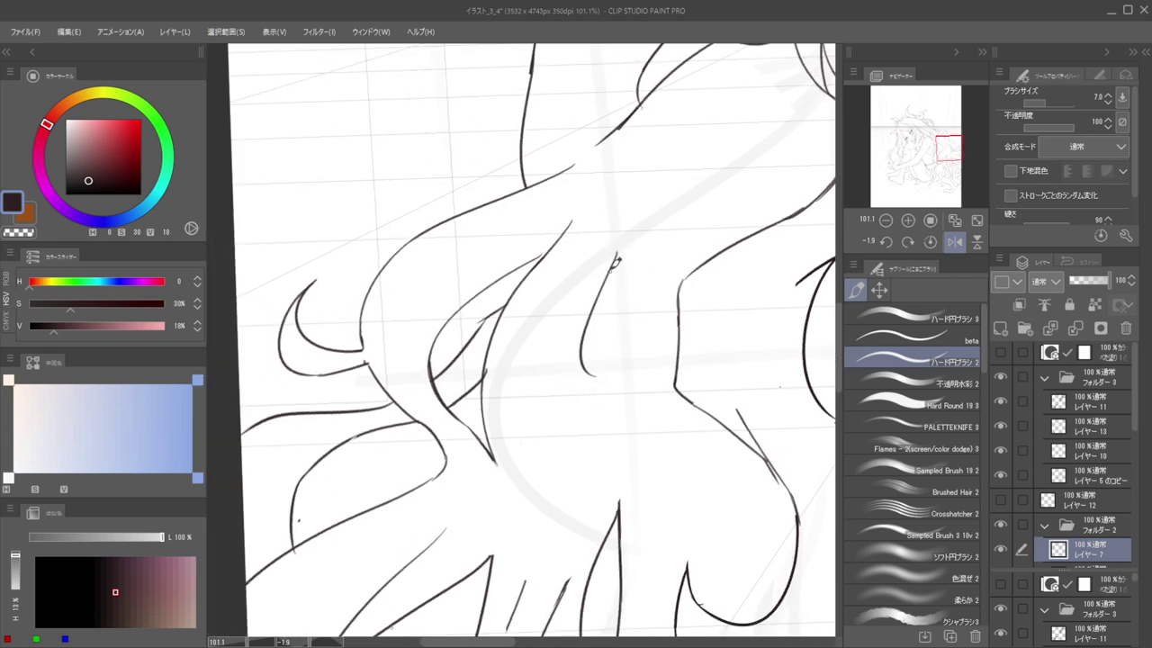
left_click_drag(620, 268, 559, 413)
key("ctrl+z")
left_click_drag(621, 241, 569, 421)
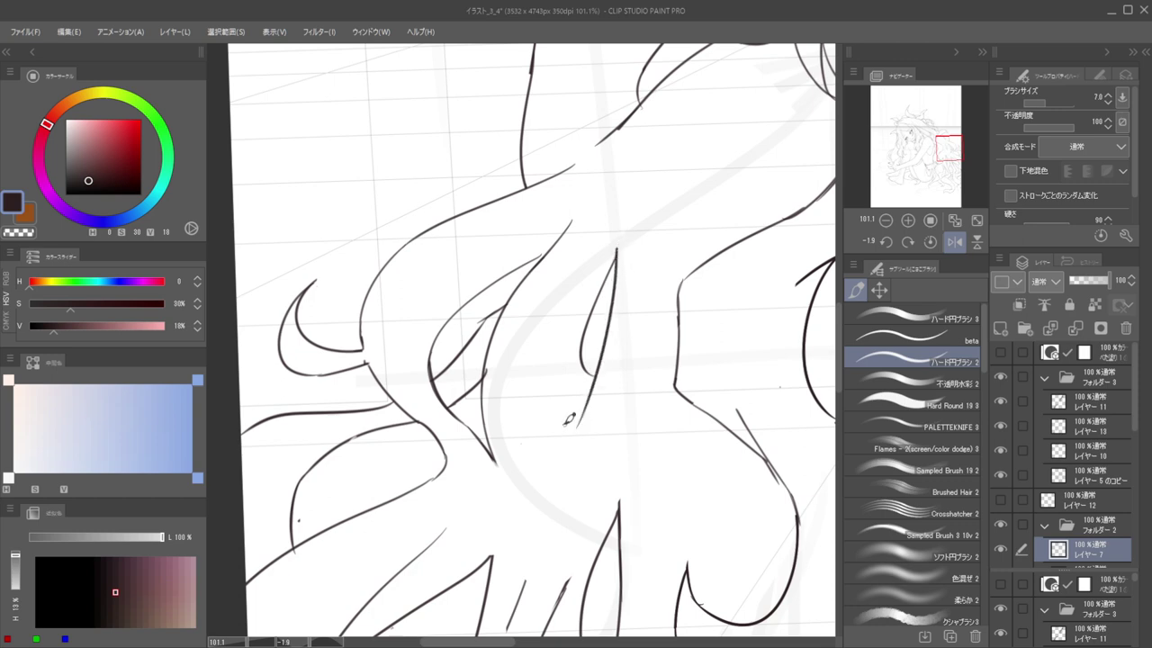
Zoom out to review the nearly finished line art
scroll(509, 380, "down", 3)
scroll(510, 379, "down", 5)
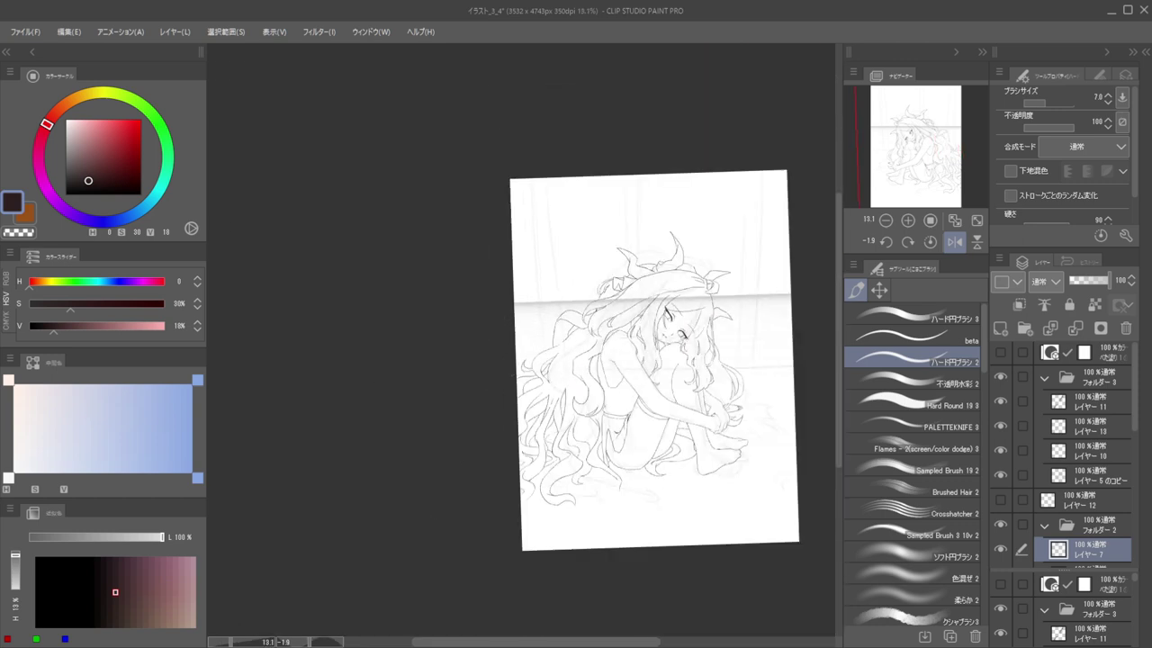
left_click(69, 639)
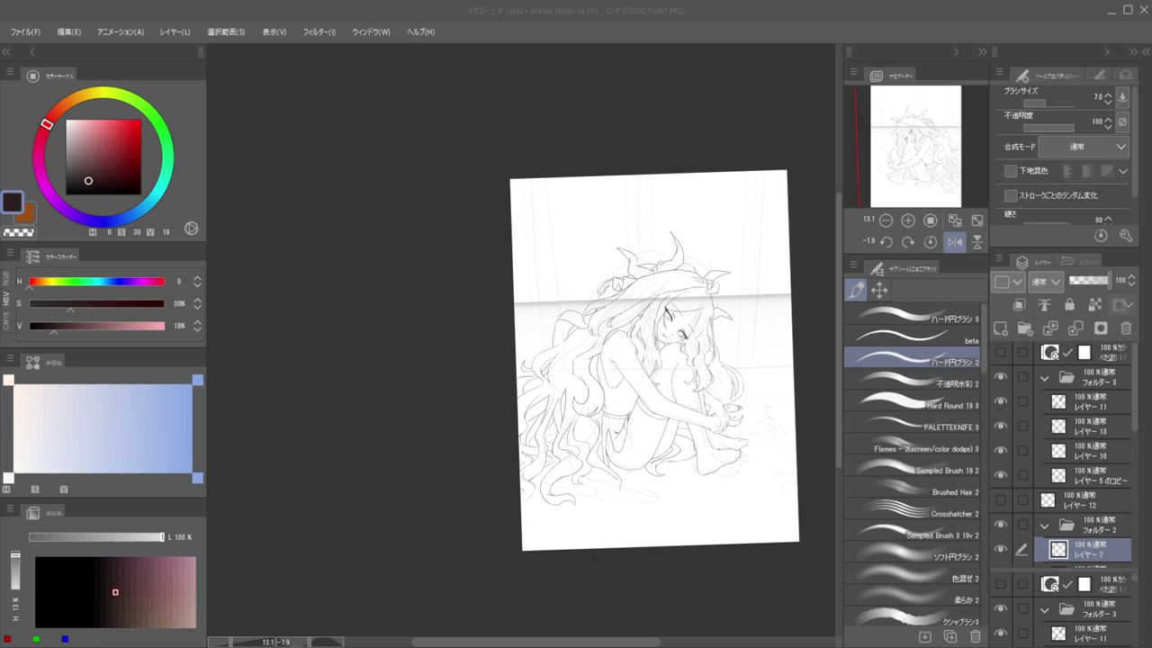
Zoom in on the hair area of the girl's drawing
left_click(345, 60)
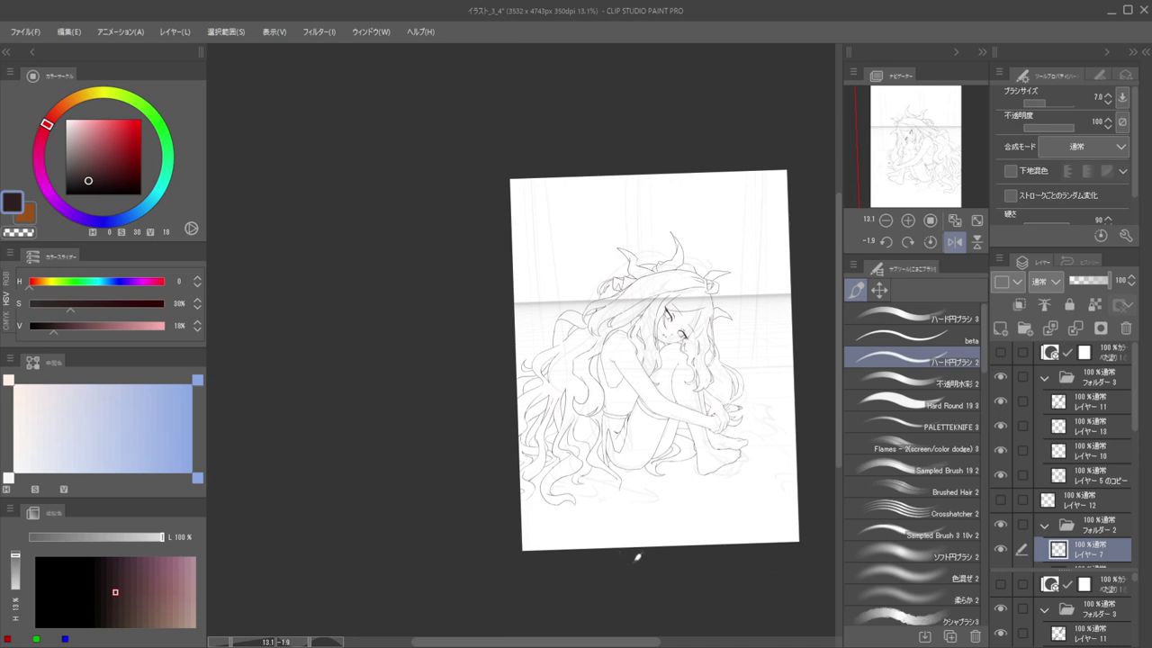
left_click_drag(545, 386, 622, 378)
key("e")
left_click_drag(542, 382, 517, 374)
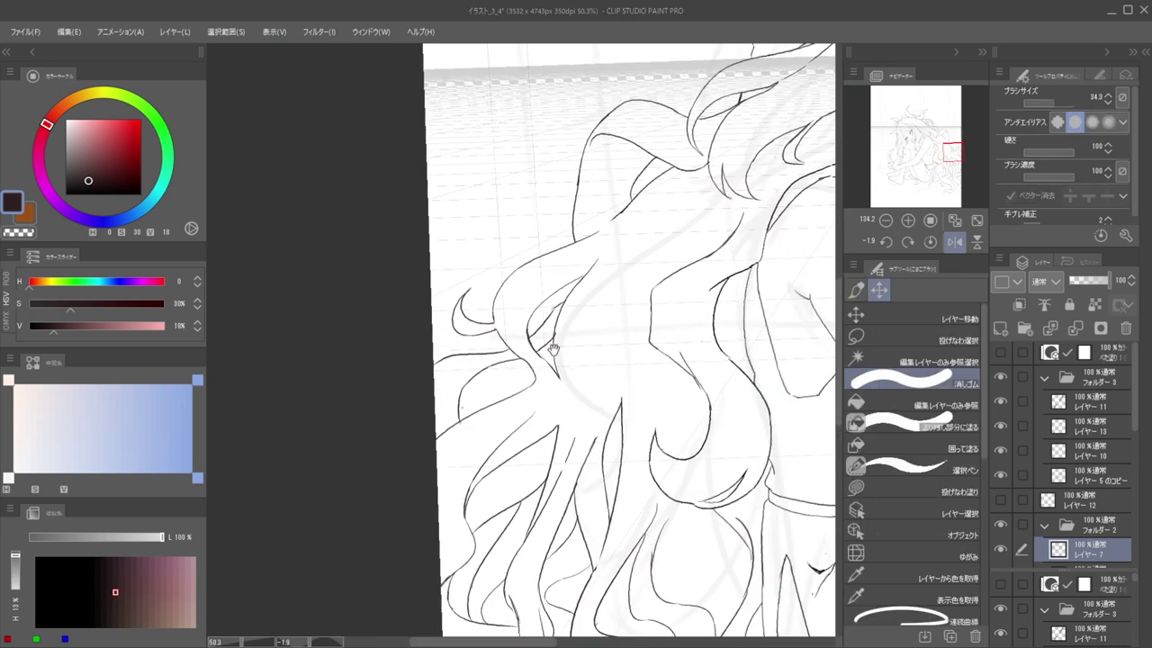
key("b")
scroll(630, 288, "up", 4)
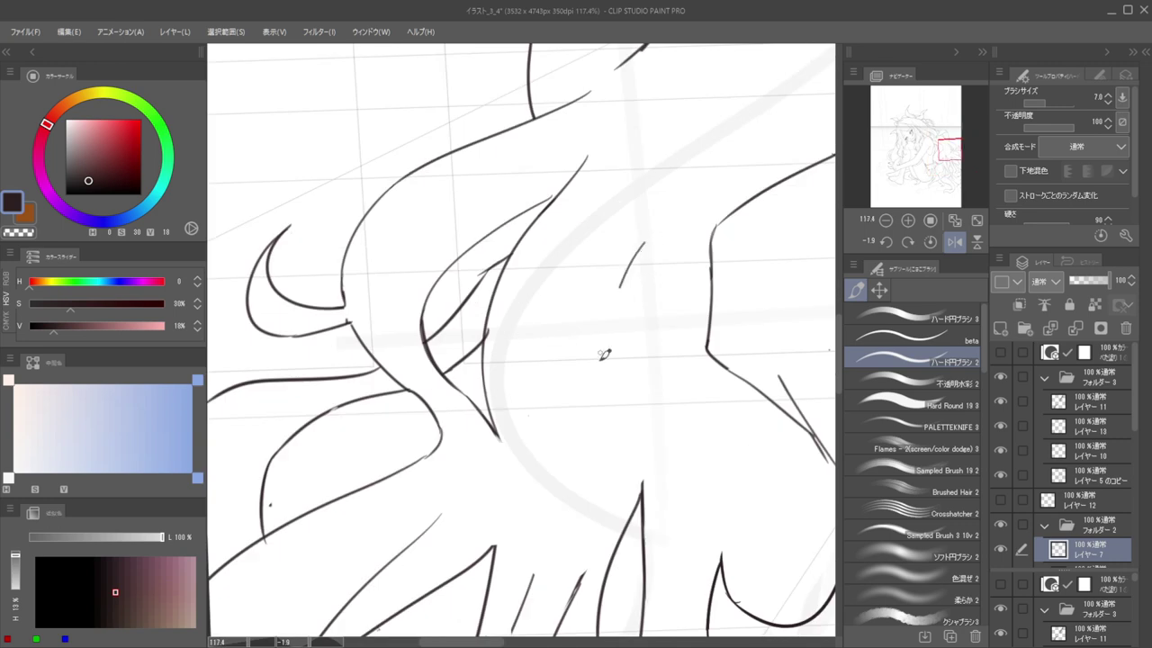
Try several curved and hooked lines down the hair lock, undoing each attempt
left_click_drag(640, 255, 608, 428)
mouse_move(599, 367)
left_mouse_down()
mouse_move(620, 428)
mouse_move(650, 452)
left_mouse_up()
key("ctrl+z")
key("ctrl+z")
left_click_drag(639, 254, 684, 445)
mouse_move(635, 412)
left_mouse_down()
mouse_move(606, 361)
mouse_move(623, 351)
mouse_move(627, 388)
left_mouse_up()
key("ctrl+z")
key("ctrl+z")
key("ctrl+z")
mouse_move(648, 320)
left_mouse_down()
mouse_move(644, 382)
mouse_move(629, 324)
mouse_move(657, 373)
mouse_move(675, 320)
mouse_move(655, 379)
left_mouse_up()
key("ctrl+z")
key("ctrl+z")
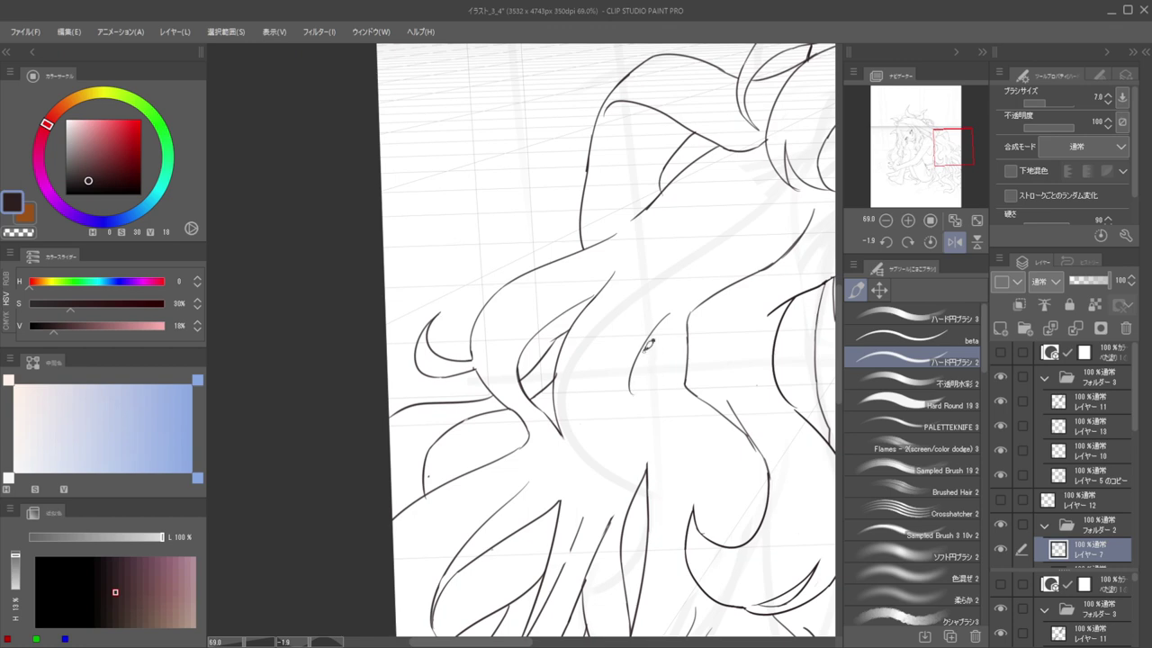
key("ctrl+z")
left_click_drag(654, 363, 653, 311)
key("ctrl+z")
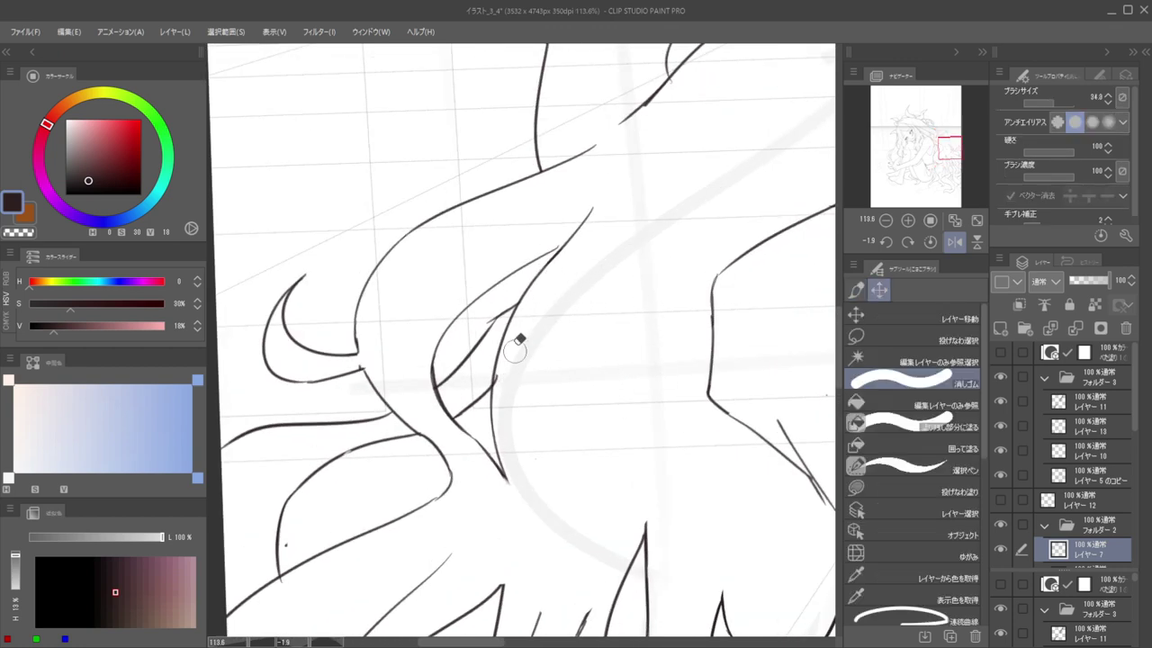
On the 'レイヤー 5 のコピー' layer, erase the lock's old right outline
left_click(511, 323, "ctrl+shift")
key("e")
left_click_drag(531, 295, 496, 405)
left_click_drag(497, 435, 508, 468)
left_click_drag(496, 416, 497, 430)
Redraw the lock's outline as a long stroke with ハード円ブラシ 2, retrying until it fits
key("b")
left_click_drag(539, 273, 492, 377)
key("ctrl+z")
mouse_move(538, 275)
left_mouse_down()
mouse_move(513, 305)
mouse_move(485, 458)
left_mouse_up()
key("ctrl+z")
mouse_move(540, 270)
left_mouse_down()
mouse_move(493, 440)
mouse_move(524, 502)
mouse_move(499, 452)
mouse_move(524, 487)
mouse_move(506, 456)
left_mouse_up()
key("ctrl+z")
key("ctrl+z")
Draw an inner strand line in the hair lock, redrawing it further left
key("e")
key("b")
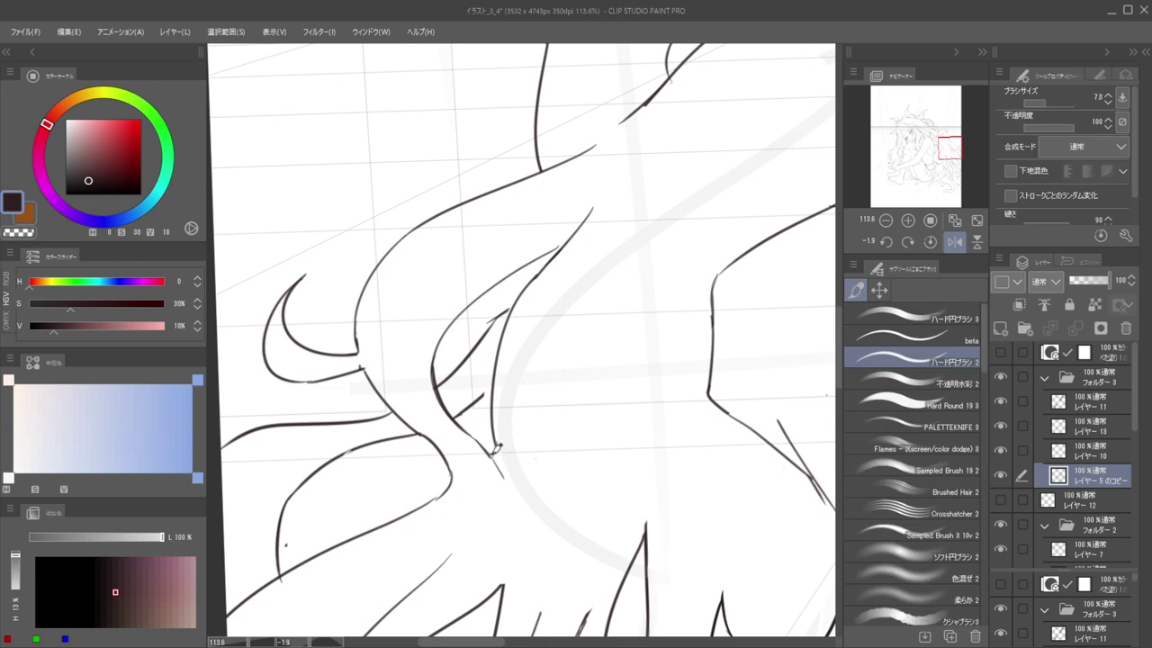
scroll(558, 385, "down", 6)
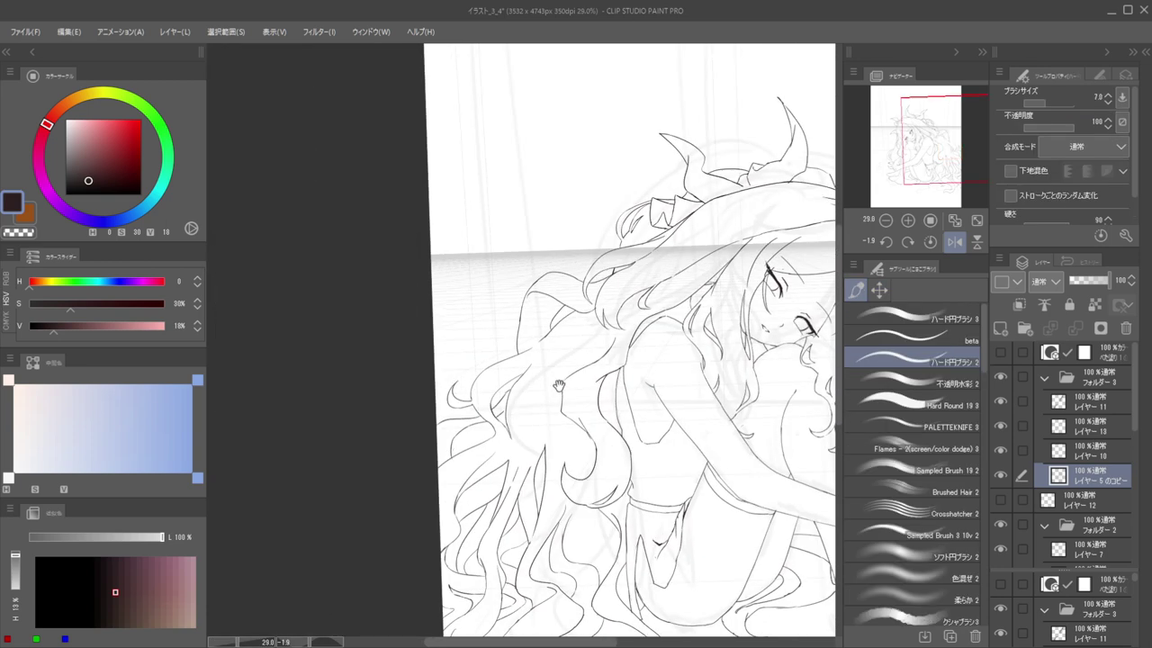
scroll(524, 385, "up", 3)
scroll(567, 349, "up", 3)
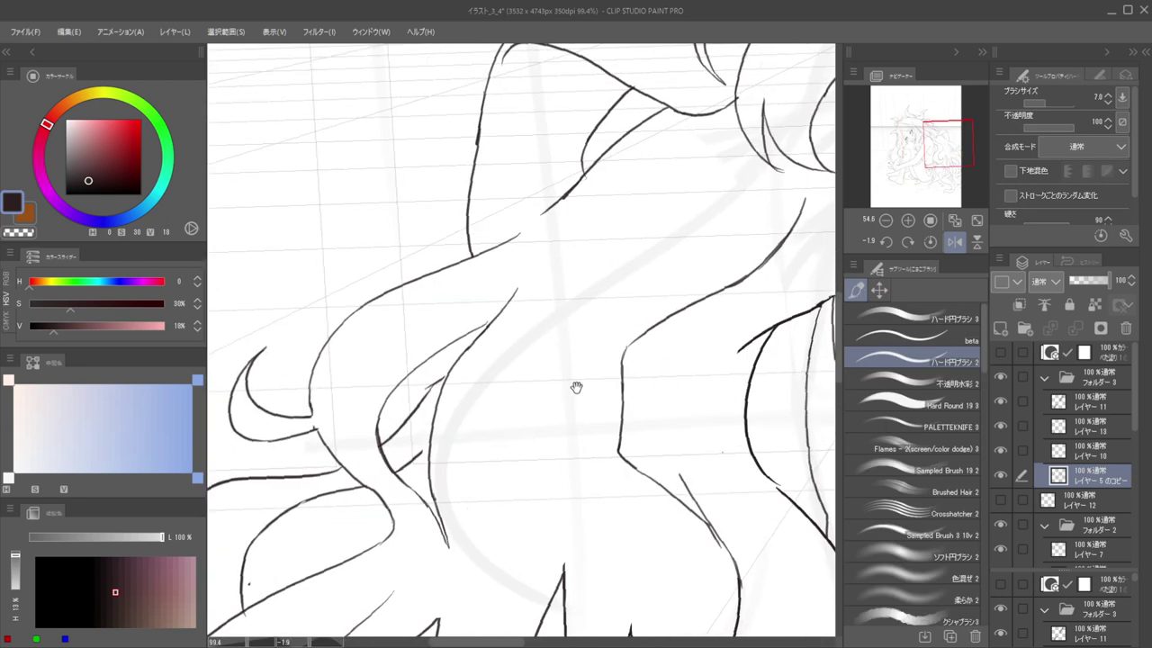
left_click_drag(570, 300, 518, 390)
key("ctrl+z")
left_click_drag(550, 316, 502, 435)
mouse_move(500, 378)
left_mouse_down()
mouse_move(509, 438)
mouse_move(608, 390)
left_mouse_up()
key("ctrl+z")
Sketch a pointed lock and a longer strand reaching to the lower right
key("ctrl+z")
left_click_drag(640, 313, 572, 430)
left_click_drag(578, 340, 571, 431)
key("ctrl+z")
mouse_move(596, 308)
left_mouse_down()
mouse_move(568, 438)
mouse_move(540, 453)
left_mouse_up()
mouse_move(589, 458)
left_mouse_down()
mouse_move(662, 461)
mouse_move(688, 476)
left_mouse_up()
key("ctrl+z")
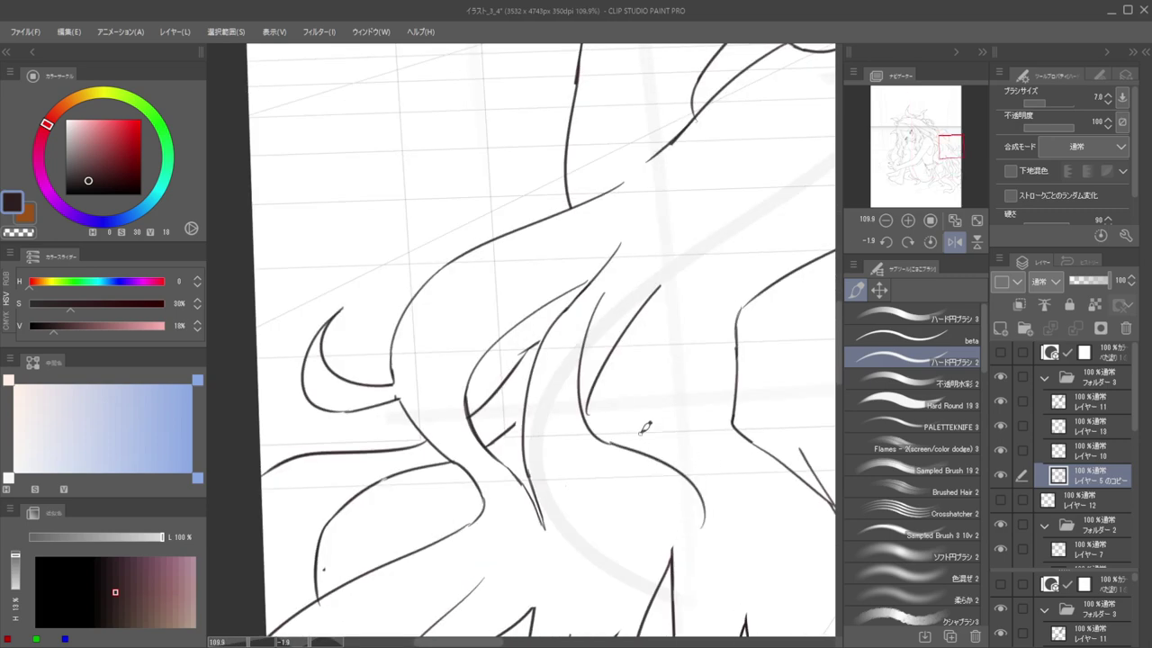
scroll(647, 424, "down", 6)
scroll(634, 450, "up", 6)
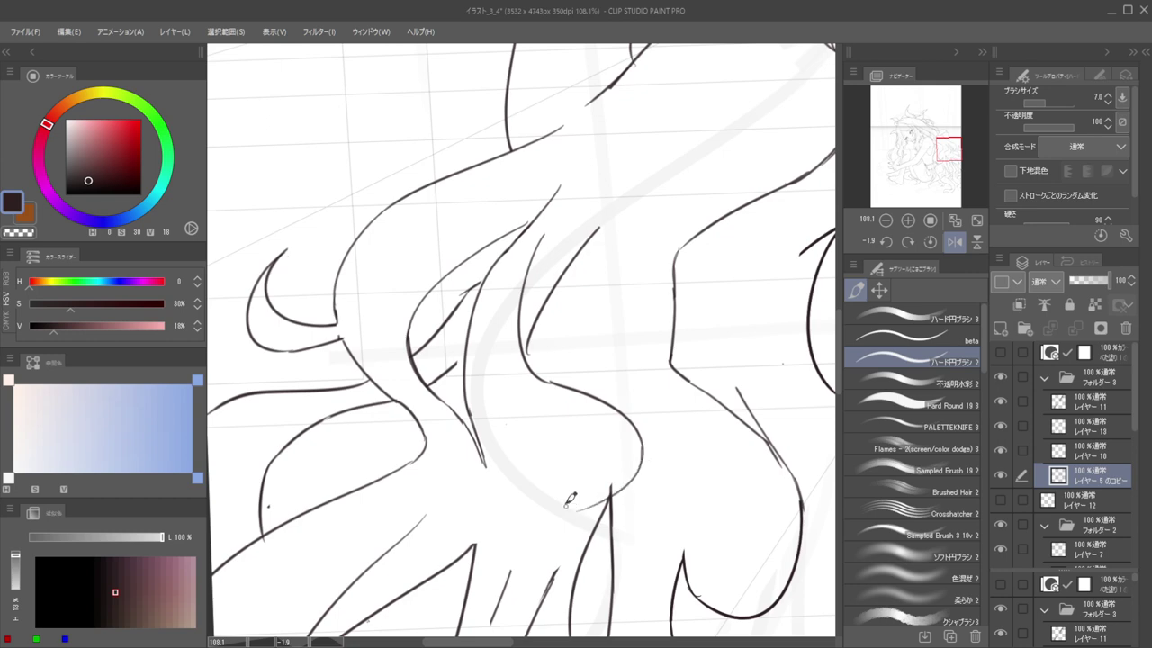
key("ctrl+z")
Redraw a curved strand lower down with a leftward tail, plus a curve across the hair
mouse_move(585, 384)
left_mouse_down()
mouse_move(664, 472)
mouse_move(620, 496)
left_mouse_up()
key("ctrl+z")
mouse_move(589, 382)
left_mouse_down()
mouse_move(659, 466)
mouse_move(566, 500)
mouse_move(589, 507)
mouse_move(519, 517)
left_mouse_up()
left_click_drag(534, 518, 566, 500)
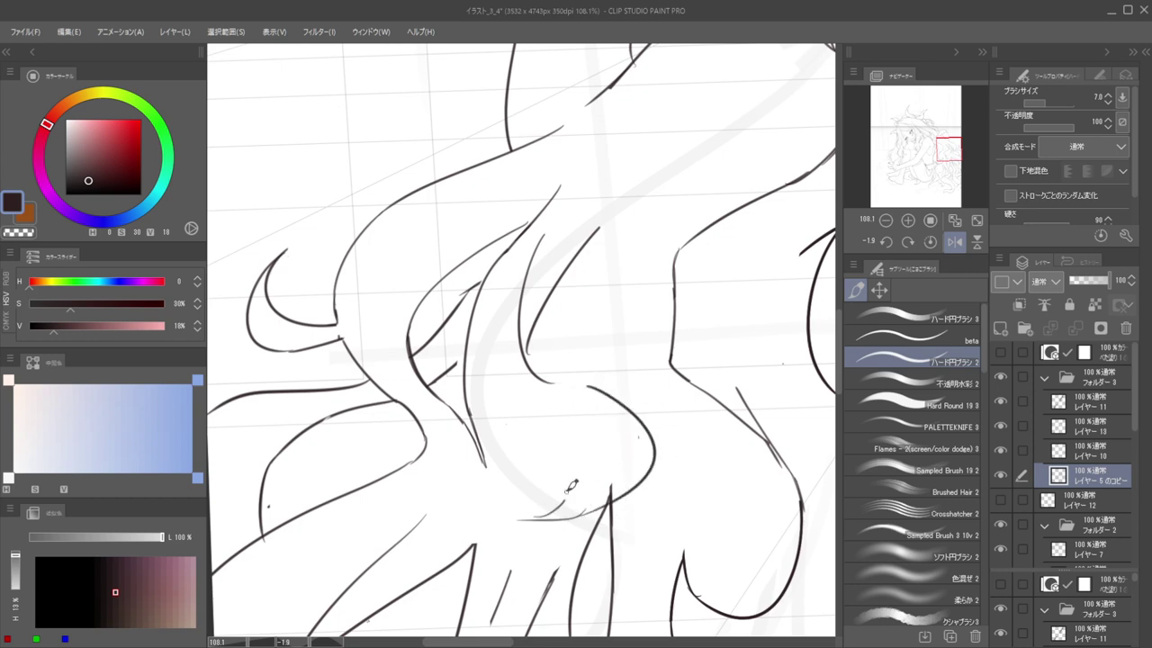
scroll(548, 476, "down", 6)
key("h")
key("h")
scroll(555, 490, "up", 5)
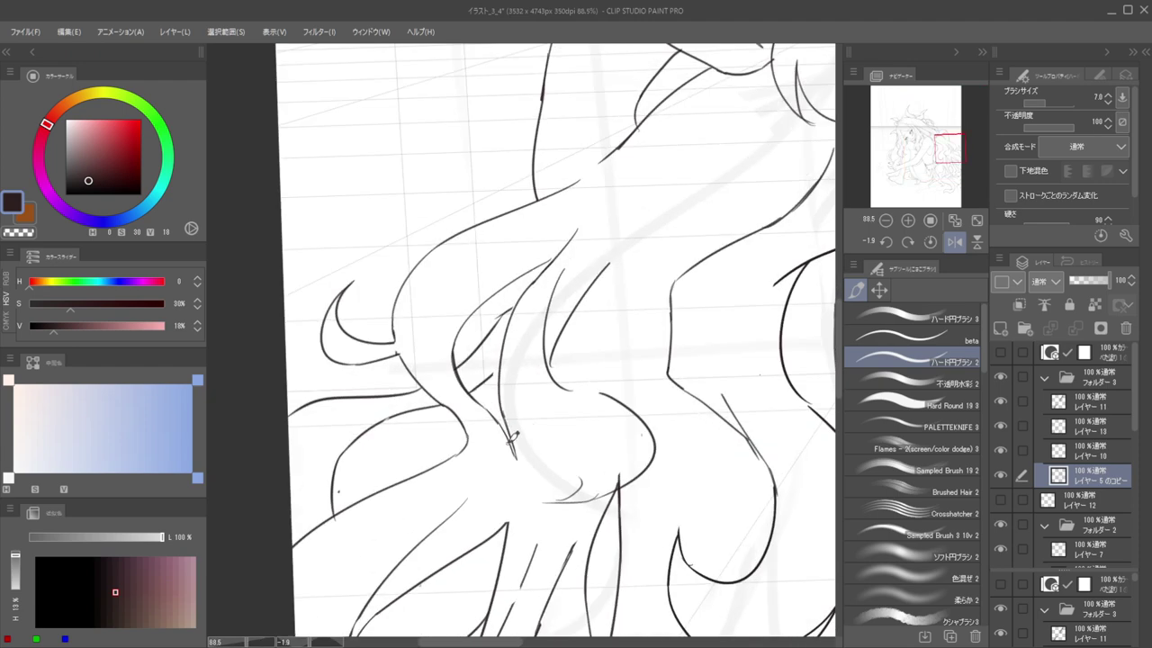
left_click_drag(509, 443, 608, 462)
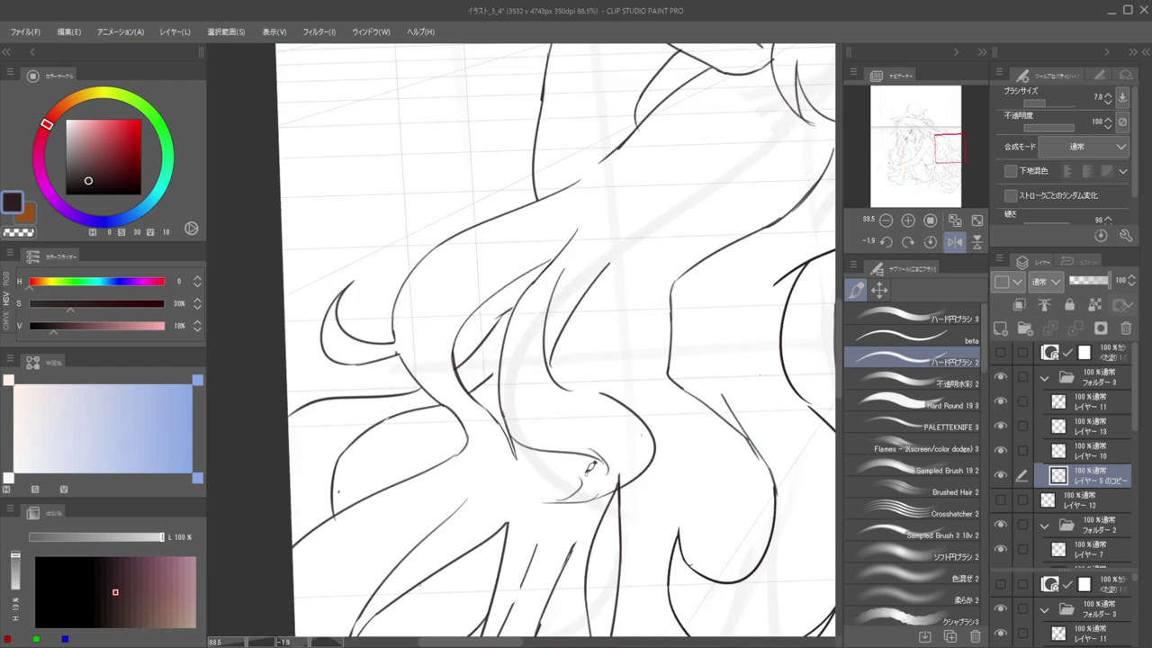
scroll(558, 502, "down", 1)
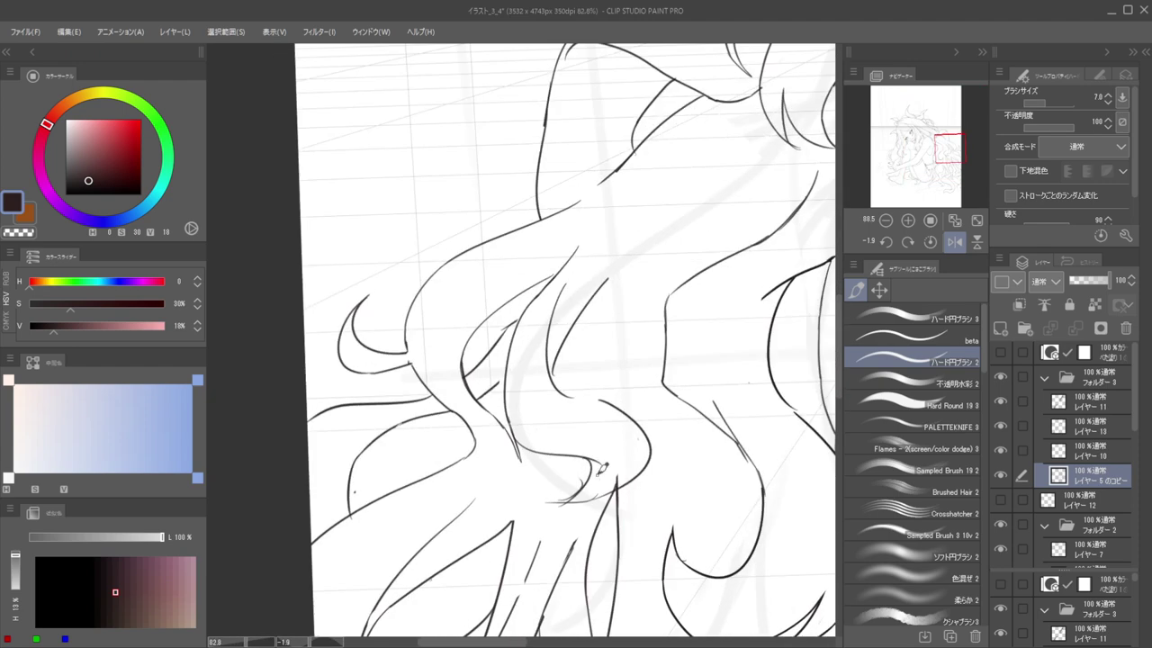
Erase the hooked line end and draw a curved line under the hair strand
key("e")
left_click_drag(578, 501, 627, 465)
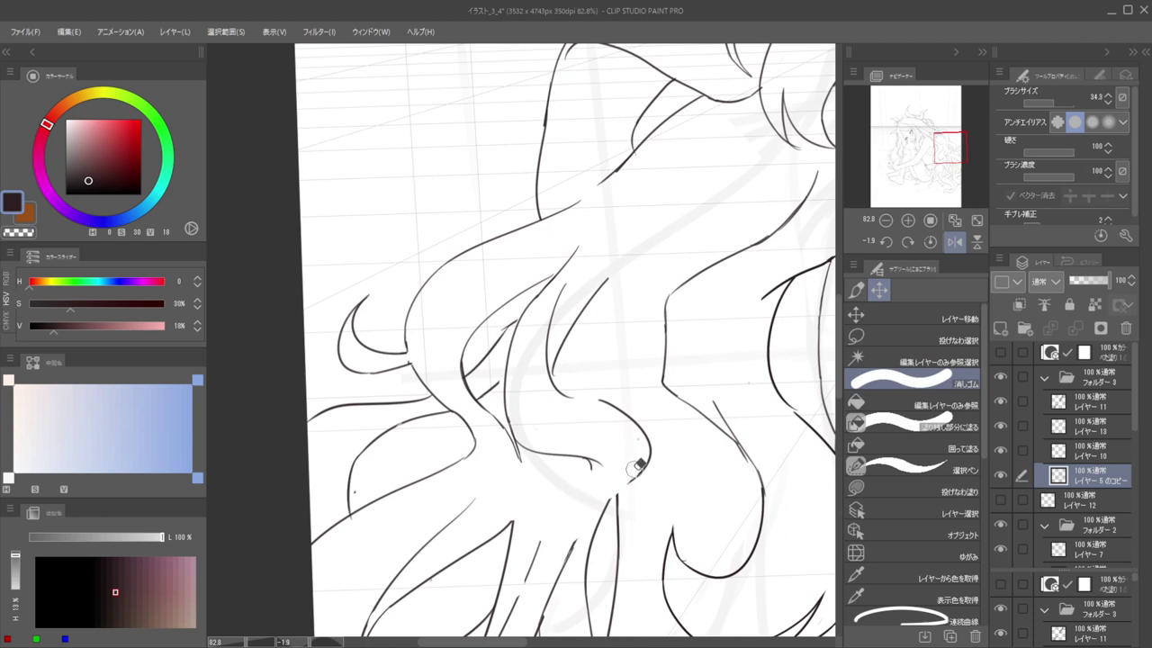
key("b")
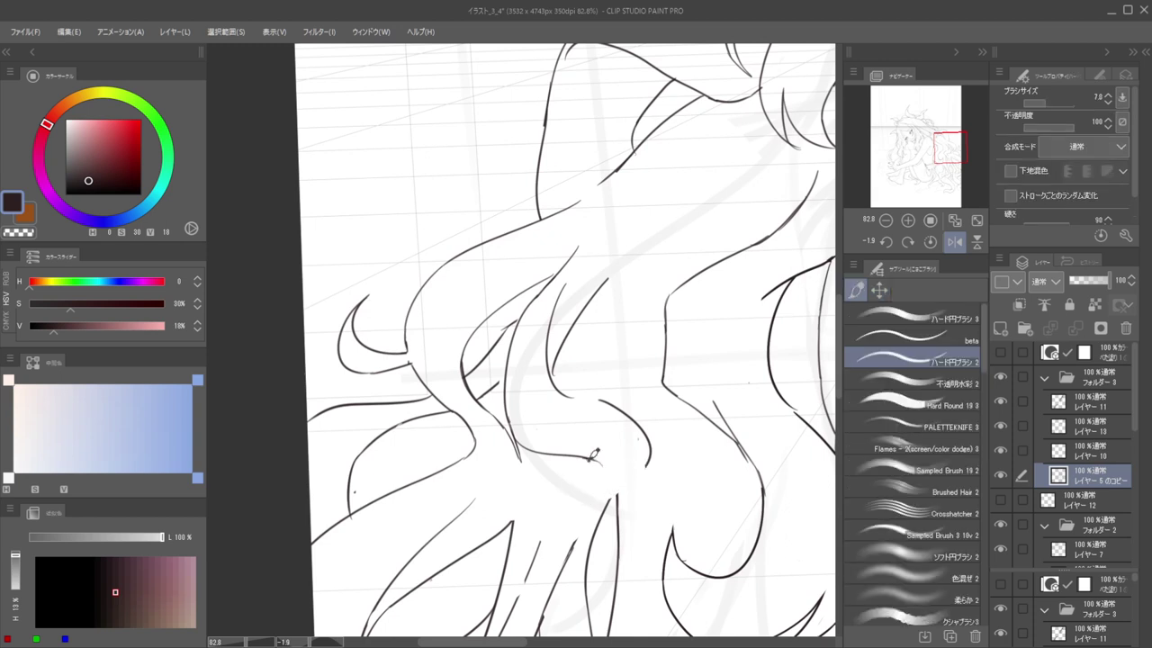
left_click_drag(552, 501, 652, 464)
scroll(647, 460, "up", 1)
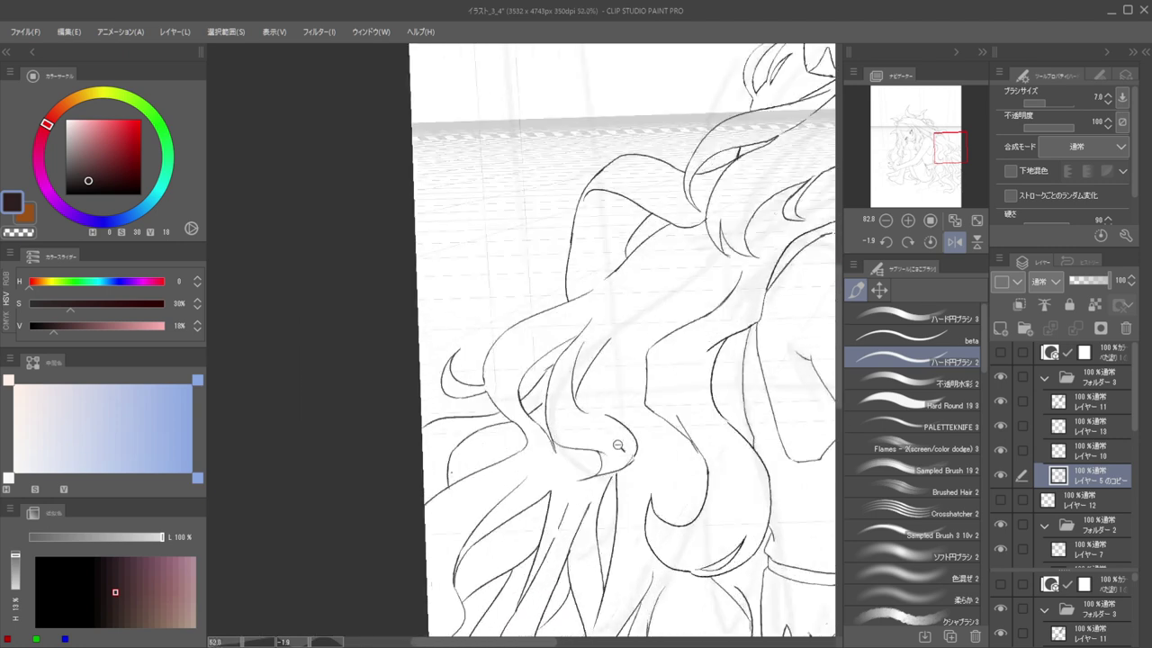
scroll(603, 387, "up", 1)
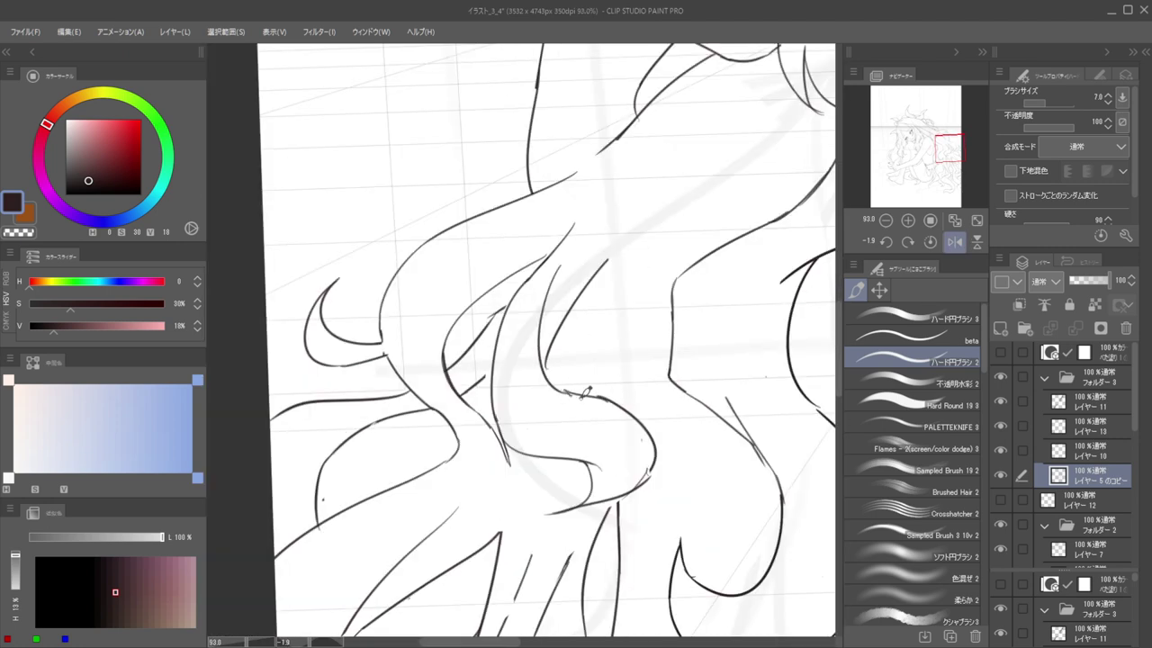
Check the whole drawing mirrored, then try a strand curving down and discard it
mouse_move(613, 394)
left_mouse_down()
mouse_move(538, 404)
mouse_move(614, 358)
left_mouse_up()
key("h")
key("h")
scroll(614, 358, "up", 4)
mouse_move(689, 236)
left_mouse_down()
mouse_move(631, 400)
mouse_move(608, 399)
mouse_move(617, 435)
left_mouse_up()
key("ctrl+z")
key("ctrl+z")
mouse_move(708, 259)
left_mouse_down()
mouse_move(674, 314)
mouse_move(644, 456)
left_mouse_up()
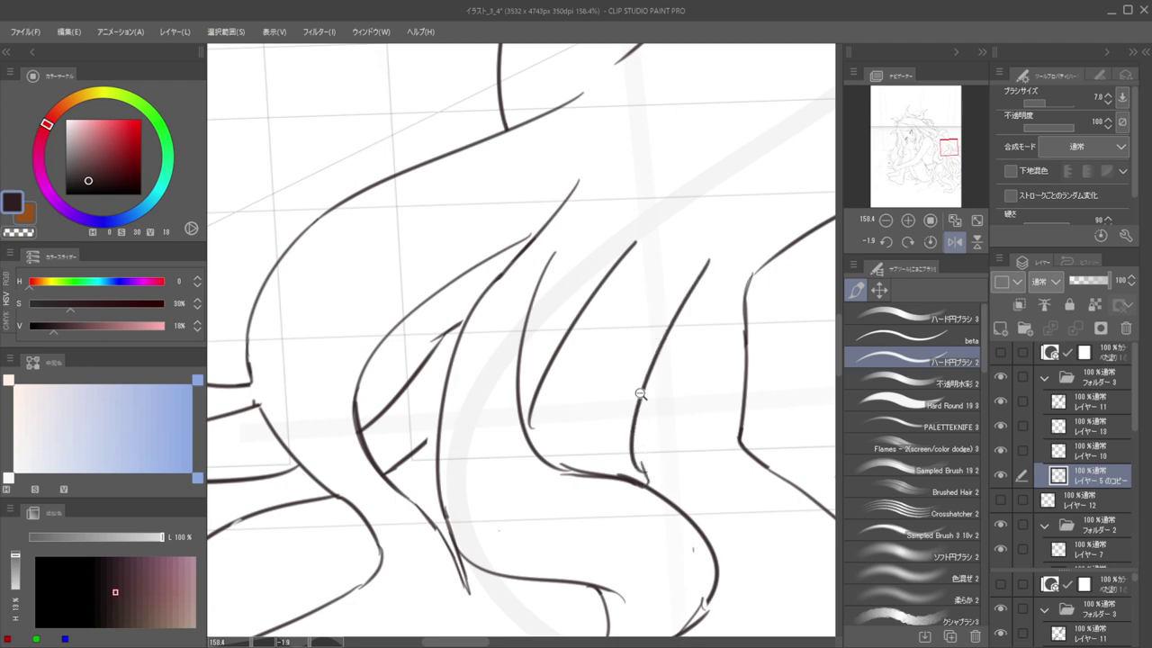
scroll(632, 352, "down", 4)
scroll(686, 363, "up", 4)
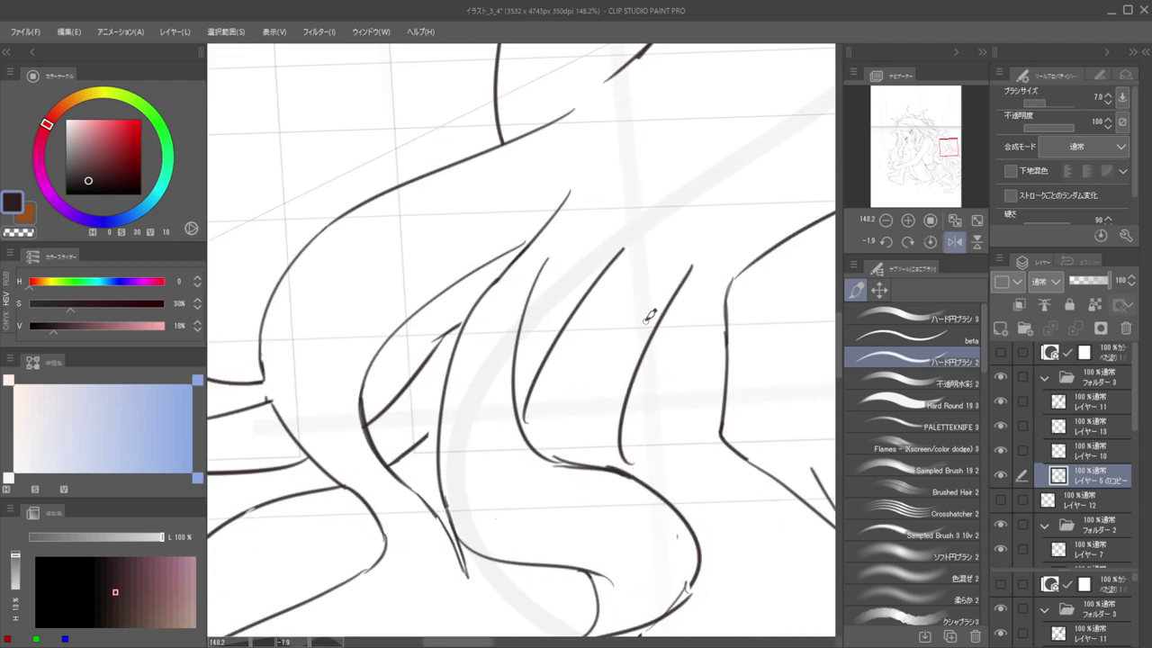
key("ctrl+z")
Draw a strand line in the lock and retrace its curve downward
mouse_move(574, 313)
left_mouse_down()
mouse_move(693, 225)
mouse_move(582, 385)
mouse_move(585, 369)
mouse_move(586, 448)
left_mouse_up()
key("ctrl+z")
left_click_drag(580, 370, 588, 449)
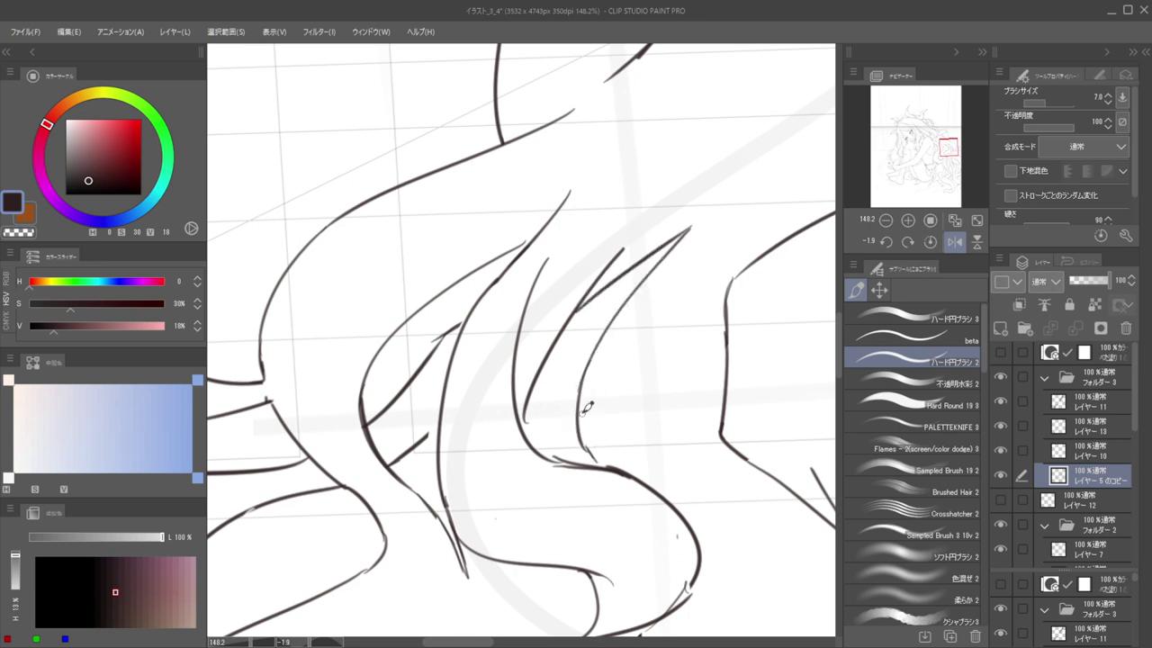
key("ctrl+z")
mouse_move(581, 389)
left_mouse_down()
mouse_move(597, 457)
mouse_move(576, 462)
left_mouse_up()
key("e")
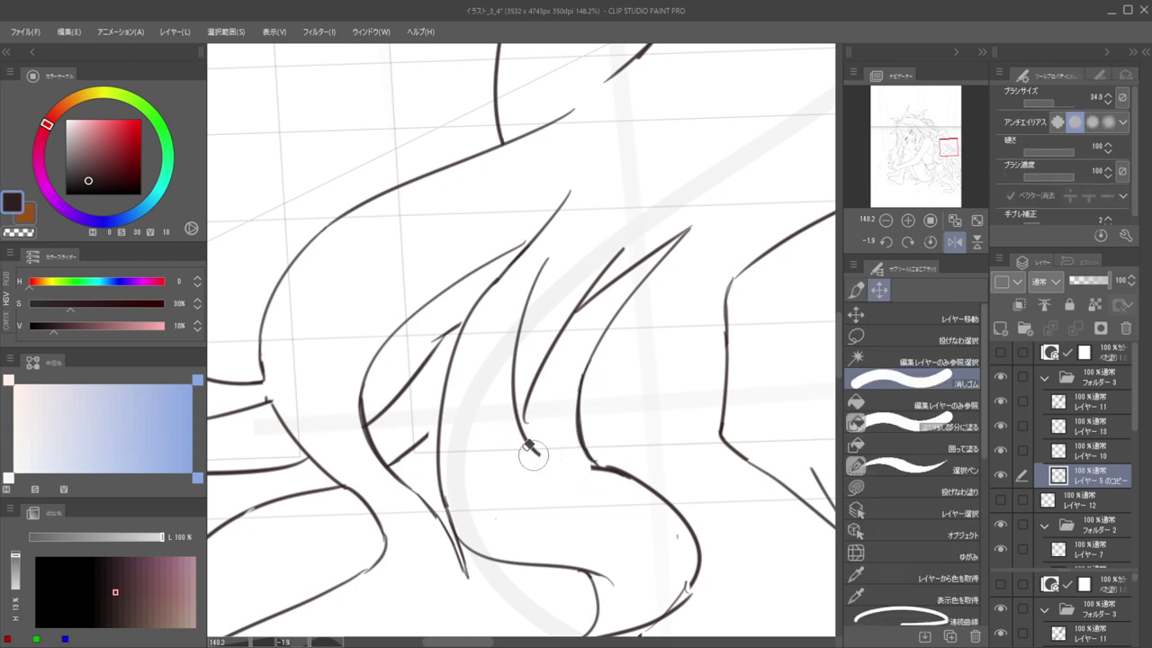
key("p")
scroll(608, 468, "up", 3)
Add a crossing curve with a thickened left end, checking it in mirrored view
left_click_drag(609, 453, 497, 416)
key("ctrl+z")
mouse_move(599, 452)
left_mouse_down()
mouse_move(533, 464)
mouse_move(490, 441)
mouse_move(572, 472)
mouse_move(621, 457)
left_mouse_up()
mouse_move(505, 450)
left_mouse_down()
mouse_move(618, 457)
mouse_move(526, 437)
left_mouse_up()
key("h")
left_click_drag(693, 401, 793, 378)
key("h")
Zoom in on the lock and erase the tip and upper part of a line
left_click_drag(591, 357, 756, 354)
left_click_drag(642, 314, 732, 273)
mouse_move(718, 326)
left_mouse_down()
mouse_move(681, 322)
mouse_move(583, 350)
mouse_move(641, 352)
left_mouse_up()
key("e")
mouse_move(749, 237)
left_mouse_down()
mouse_move(648, 375)
mouse_move(628, 370)
mouse_move(564, 468)
mouse_move(594, 335)
mouse_move(550, 500)
left_mouse_up()
key("b")
Draw a replacement strand line down the lock, retrying until it fits
key("ctrl+z")
key("ctrl+z")
left_click_drag(601, 335, 541, 531)
key("ctrl+z")
left_click_drag(617, 334, 534, 533)
key("ctrl+z")
left_click_drag(628, 313, 541, 544)
key("ctrl+z")
left_click_drag(624, 316, 529, 547)
scroll(529, 547, "down", 10)
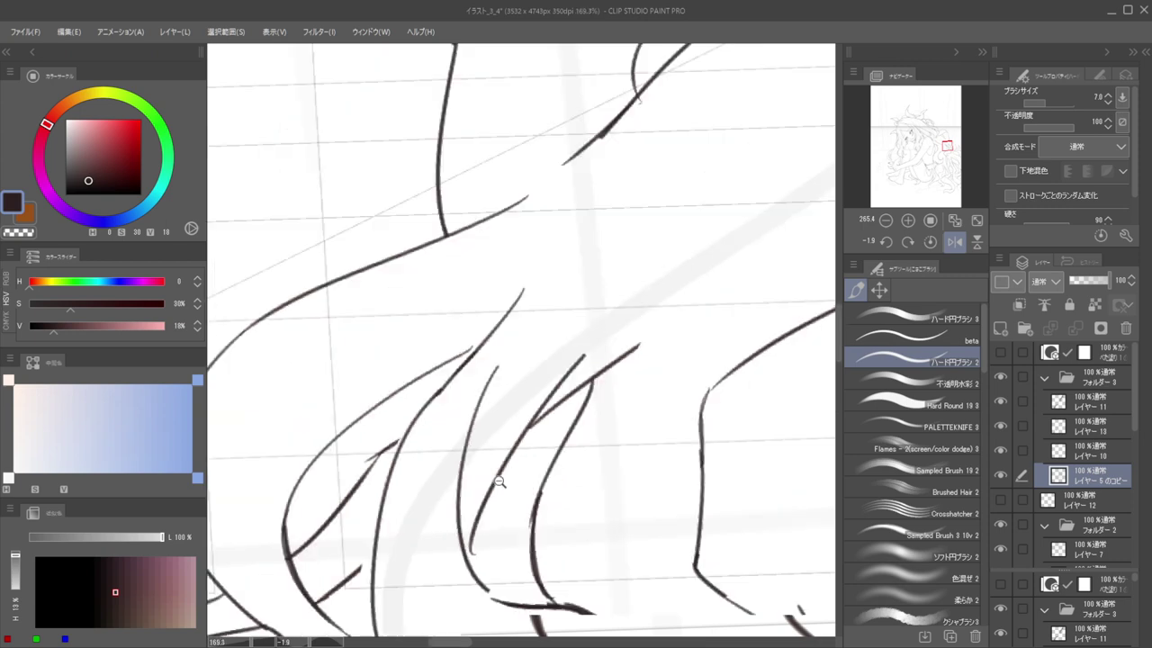
Draw a curved strand beside the existing hair lines, curving down
scroll(541, 423, "up", 7)
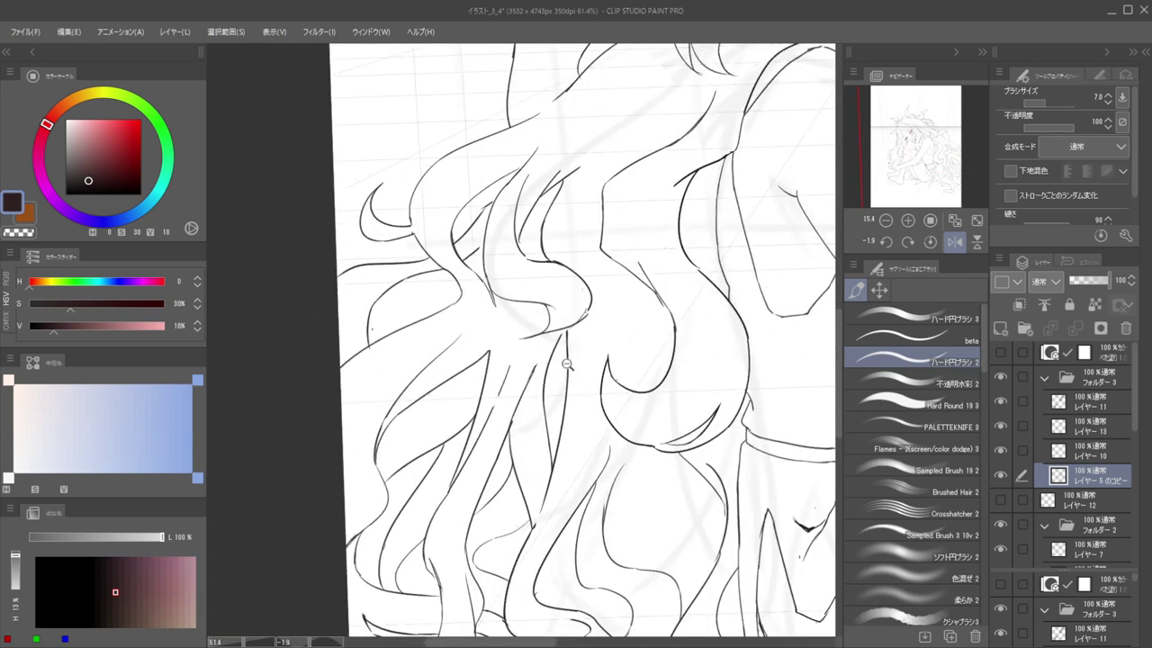
key("e")
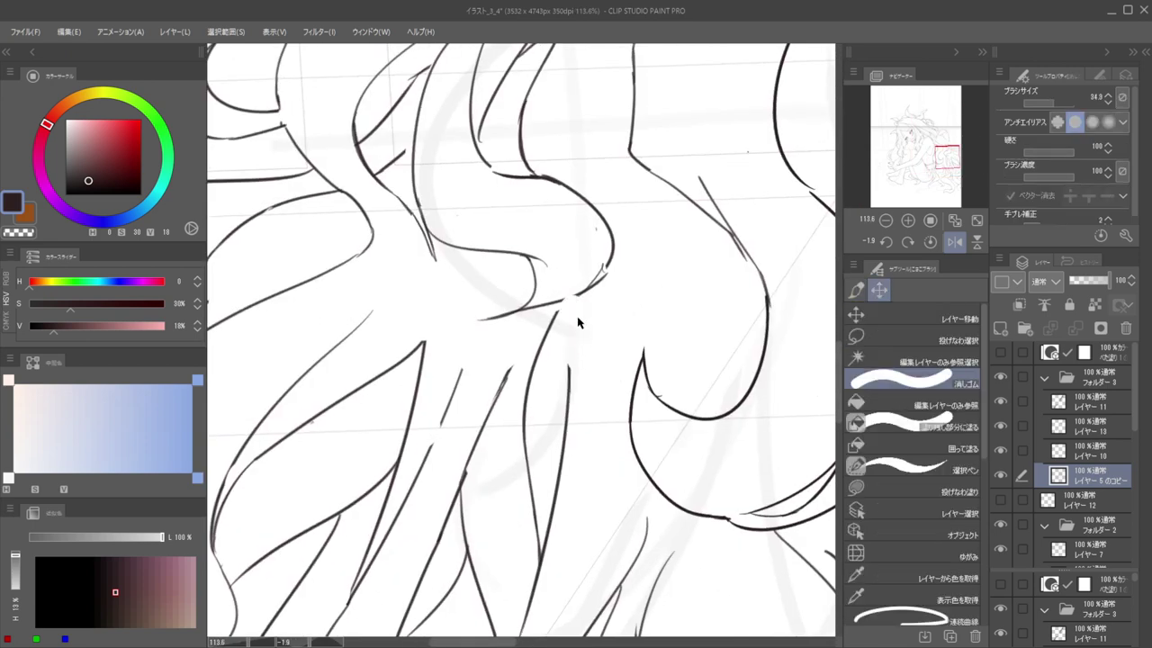
key("p")
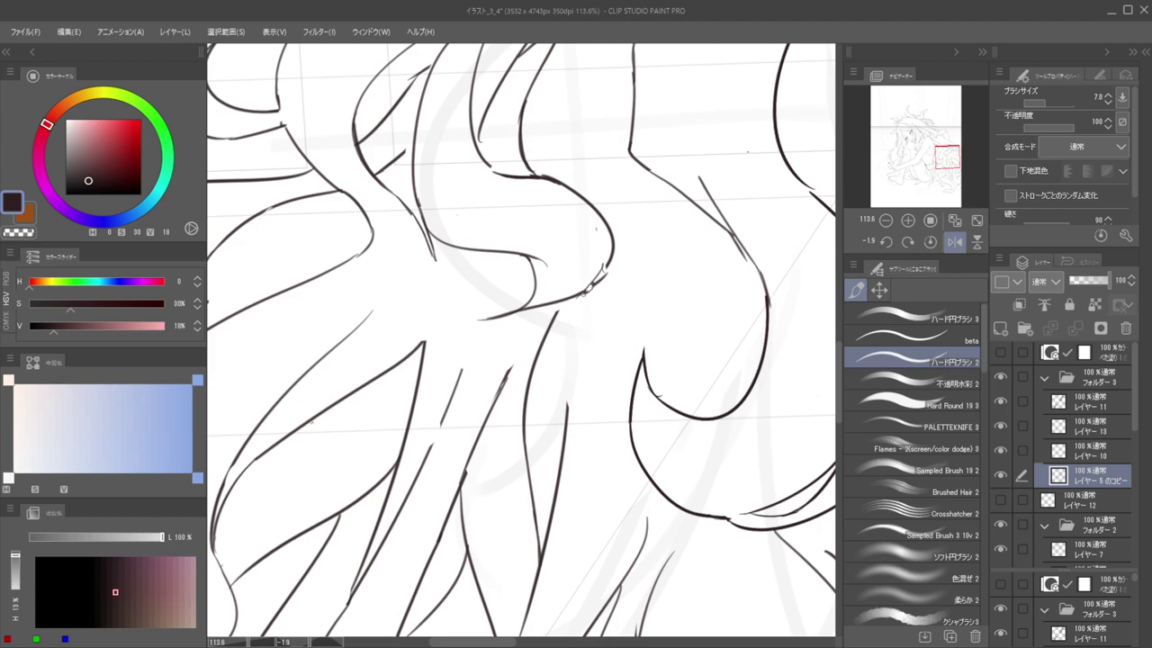
scroll(560, 337, "down", 4)
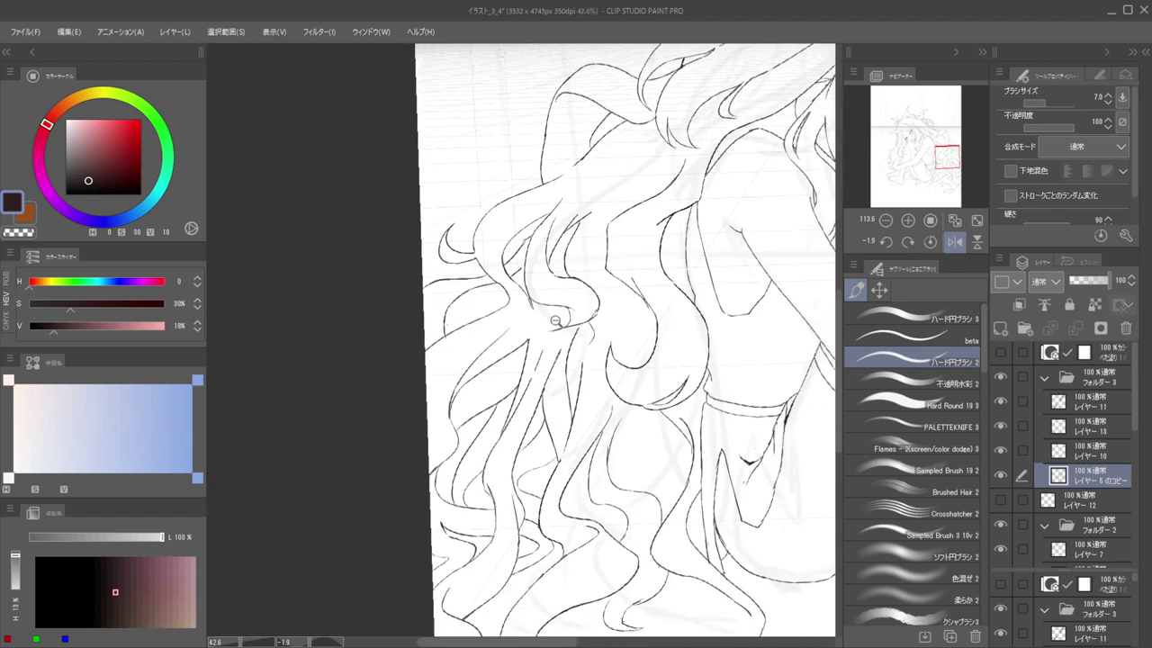
scroll(551, 318, "up", 4)
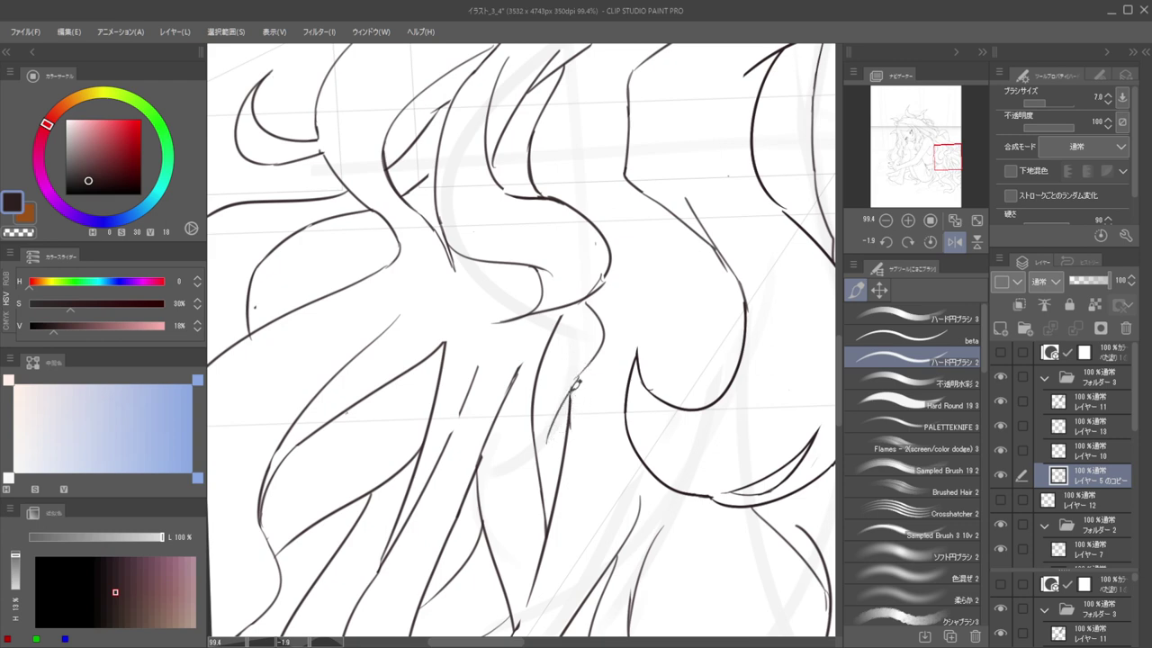
key("e")
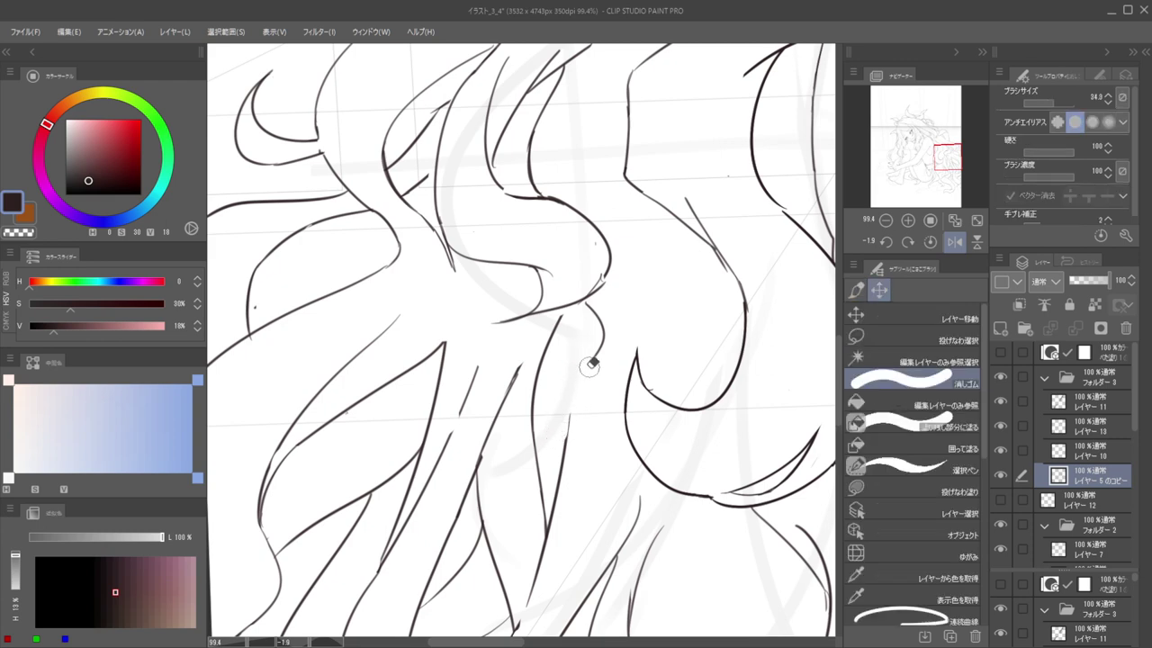
key("b")
left_click_drag(586, 299, 595, 353)
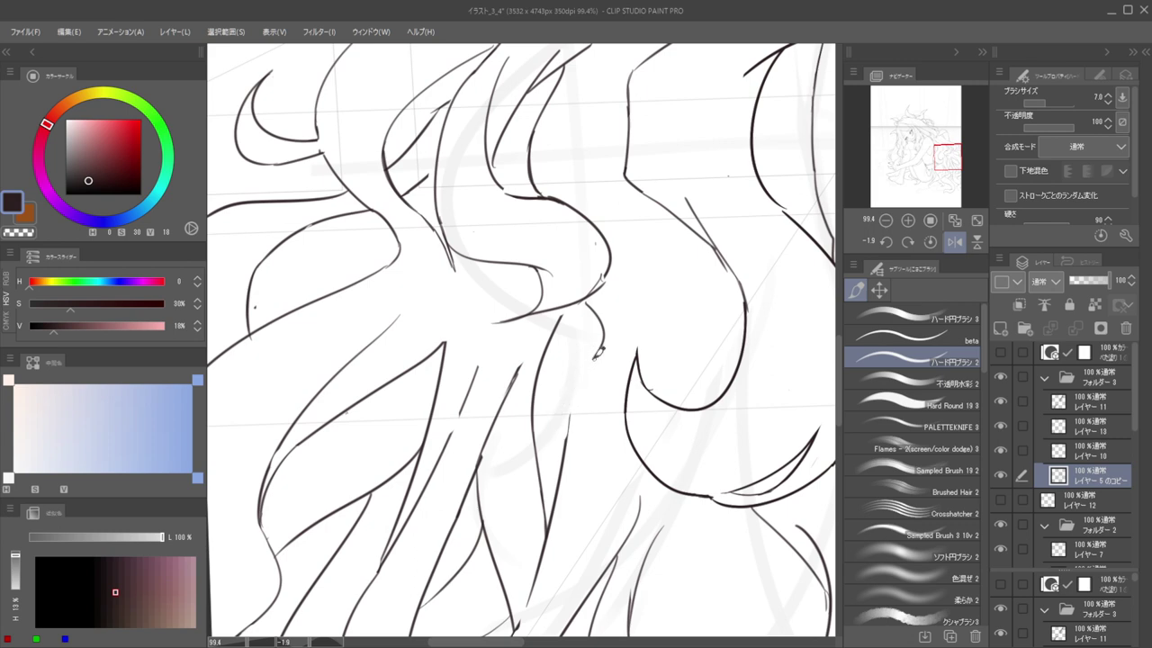
key("ctrl+z")
key("ctrl+z")
left_click_drag(587, 302, 564, 405)
Draw a new curved hair strand line to the right, retrying it once
key("e")
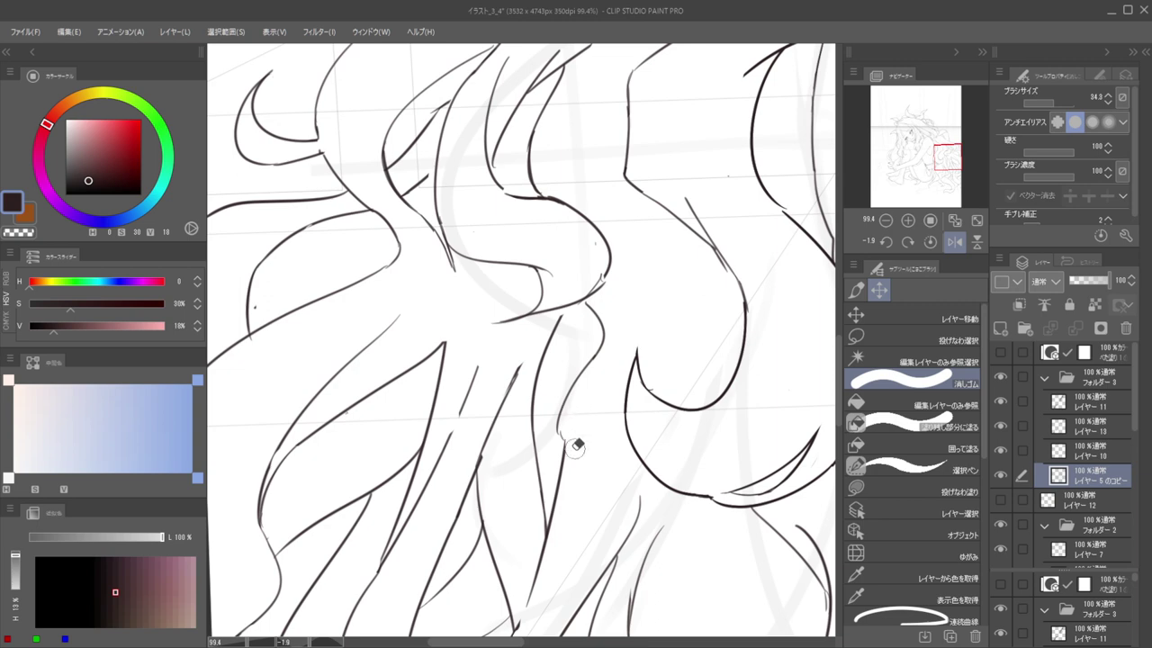
key("b")
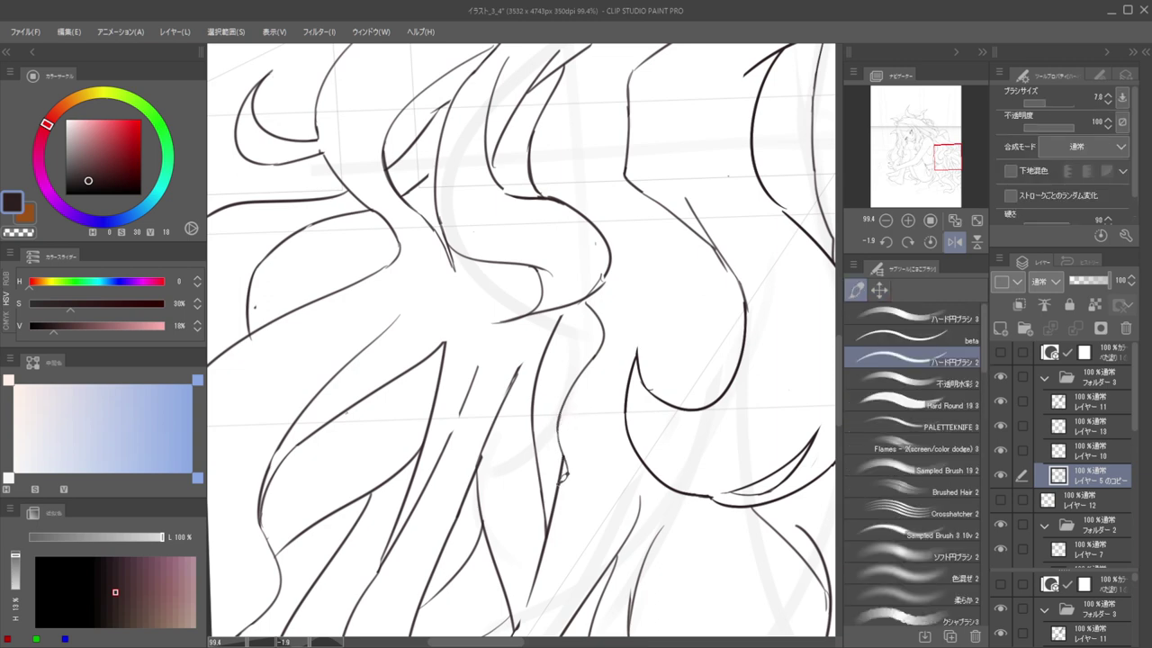
mouse_move(581, 408)
left_mouse_down()
mouse_move(572, 422)
mouse_move(531, 422)
mouse_move(580, 410)
left_mouse_up()
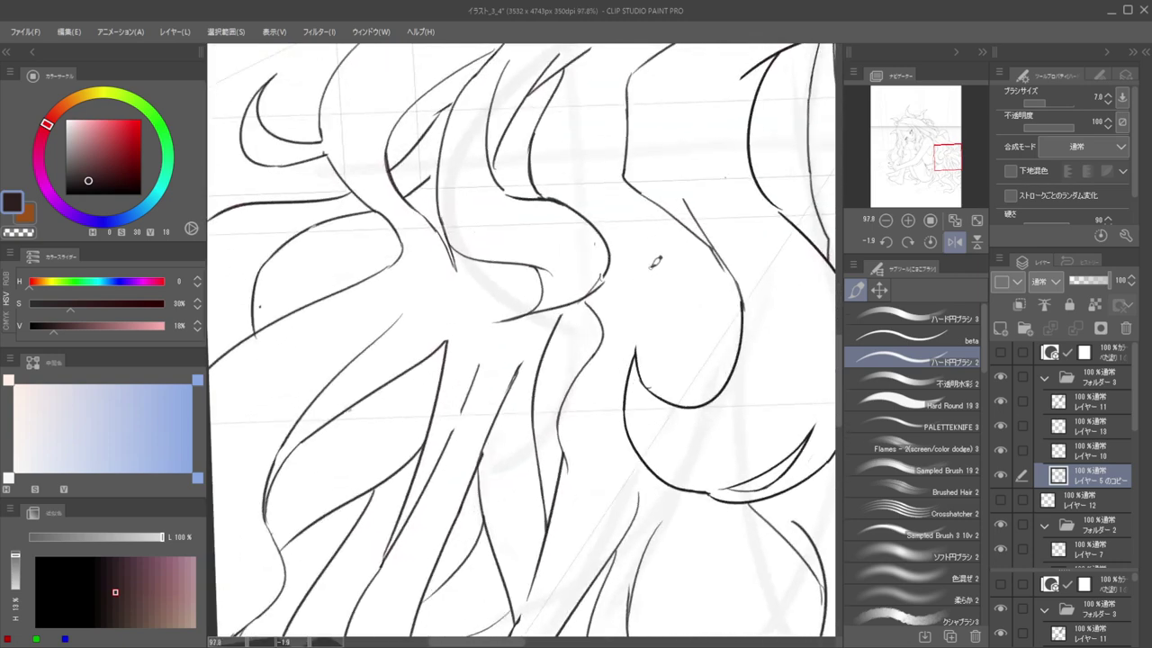
mouse_move(629, 249)
left_mouse_down()
mouse_move(687, 303)
mouse_move(661, 324)
left_mouse_up()
key("ctrl+z")
mouse_move(656, 270)
left_mouse_down()
mouse_move(711, 314)
mouse_move(657, 366)
left_mouse_up()
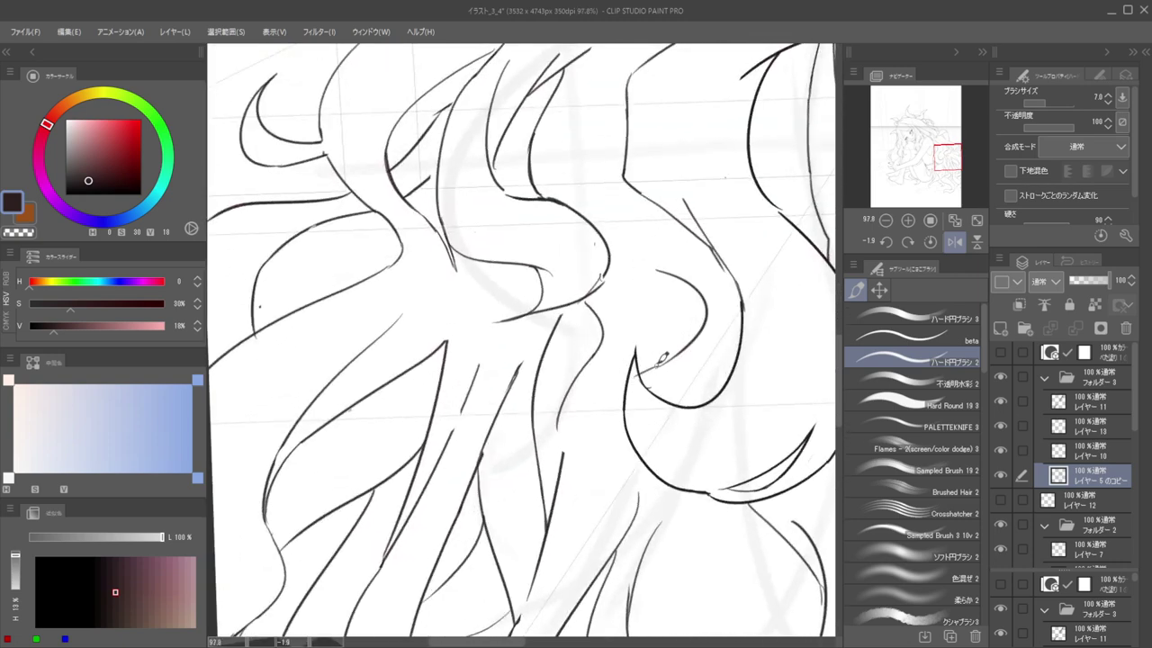
Add a curve sweeping down-left from the strand and extend the left line downward
left_click_drag(623, 377, 577, 421)
key("ctrl+z")
key("ctrl+z")
mouse_move(632, 374)
left_mouse_down()
mouse_move(585, 448)
mouse_move(569, 414)
mouse_move(591, 469)
left_mouse_up()
key("ctrl+z")
mouse_move(560, 413)
left_mouse_down()
mouse_move(590, 463)
mouse_move(618, 462)
left_mouse_up()
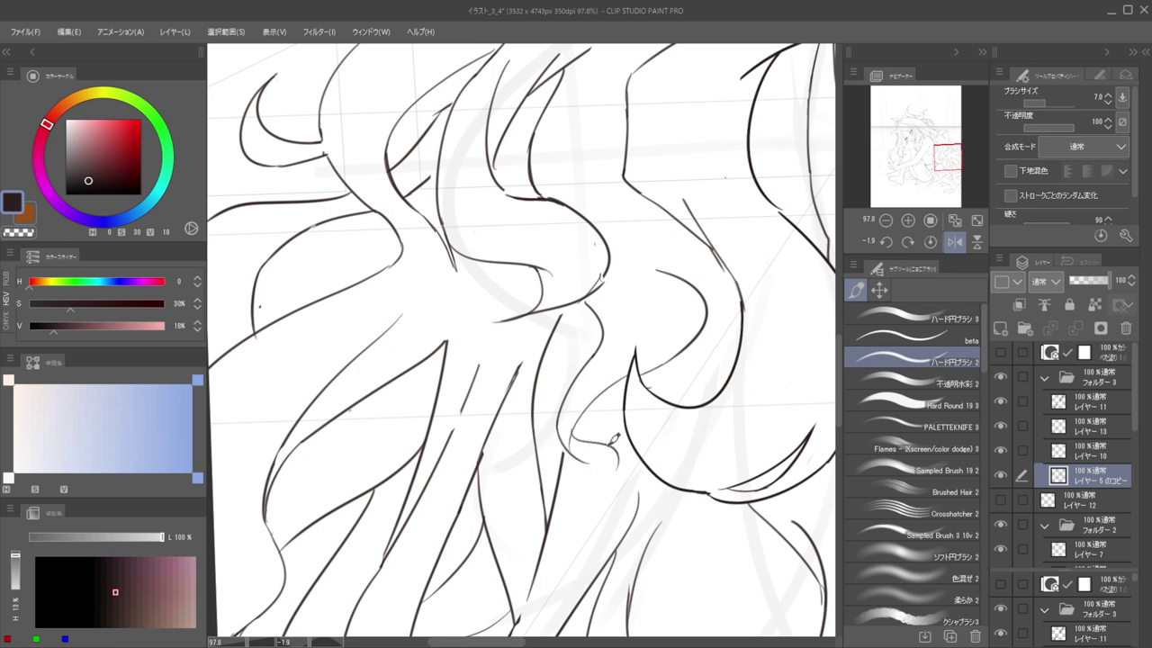
scroll(594, 442, "down", 5)
scroll(594, 442, "up", 8)
Draw an S-shaped hair strand line through the lower lock
key("ctrl+z")
left_click_drag(578, 362, 664, 445)
key("ctrl+z")
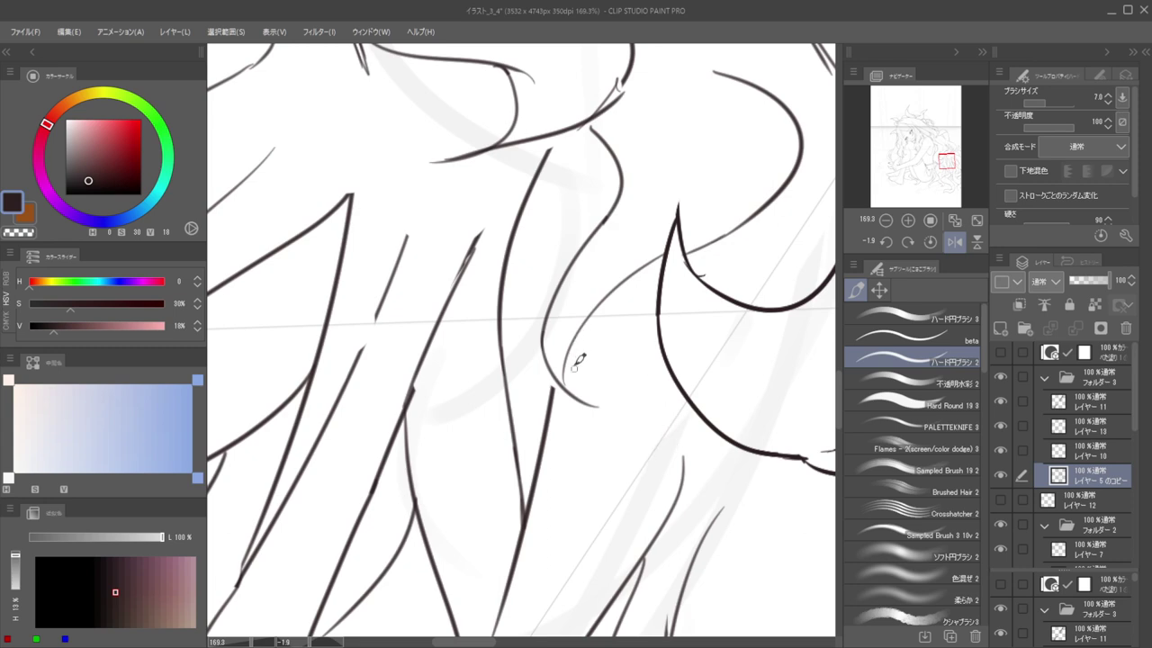
mouse_move(581, 332)
left_mouse_down()
mouse_move(654, 404)
mouse_move(648, 467)
mouse_move(665, 453)
mouse_move(619, 501)
mouse_move(563, 494)
left_mouse_up()
mouse_move(574, 494)
left_mouse_down()
mouse_move(603, 429)
mouse_move(594, 407)
mouse_move(610, 470)
left_mouse_up()
key("ctrl+z")
Close the S-shaped strand with a small curl at its lower end
key("ctrl+z")
left_click_drag(596, 404, 553, 494)
key("ctrl+z")
left_click_drag(596, 406, 570, 480)
key("ctrl+z")
mouse_move(603, 409)
left_mouse_down()
mouse_move(624, 476)
mouse_move(565, 493)
left_mouse_up()
left_click_drag(561, 443, 476, 443)
Flip the canvas to check the hair, then redraw the curve down to the right-hand shape
key("h")
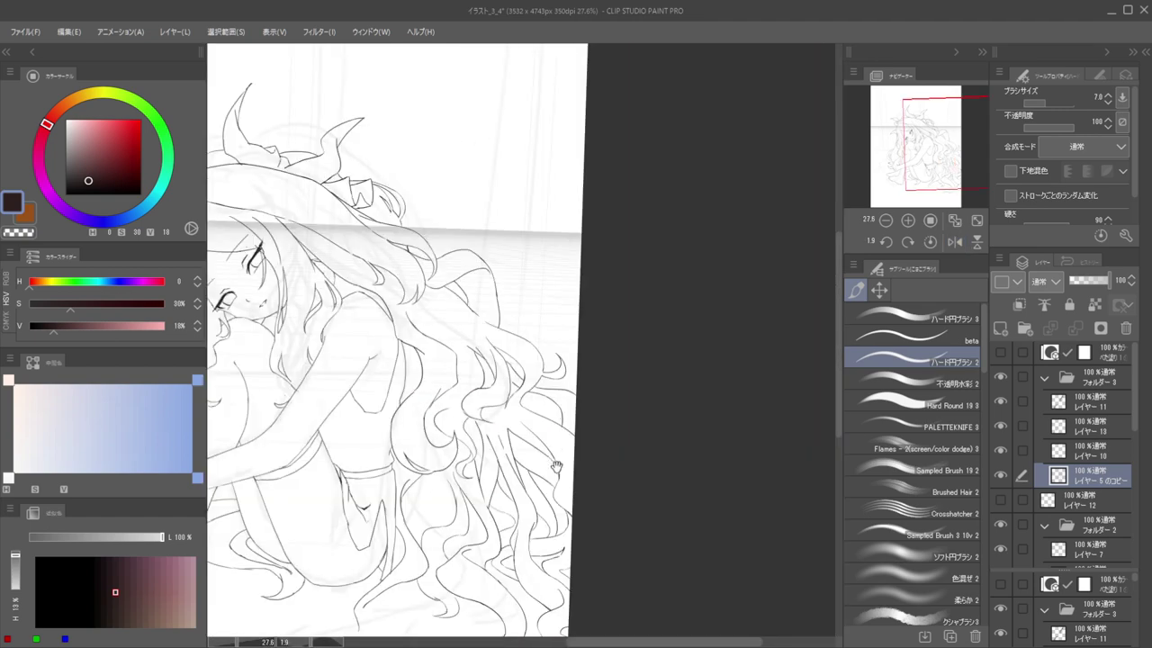
left_click_drag(558, 466, 651, 436)
key("h")
mouse_move(482, 387)
left_mouse_down()
mouse_move(581, 406)
mouse_move(617, 387)
mouse_move(613, 301)
mouse_move(632, 250)
mouse_move(619, 360)
left_mouse_up()
key("ctrl+z")
key("ctrl+z")
left_click_drag(641, 221, 651, 384)
left_click_drag(634, 316, 547, 315)
scroll(625, 326, "down", 5)
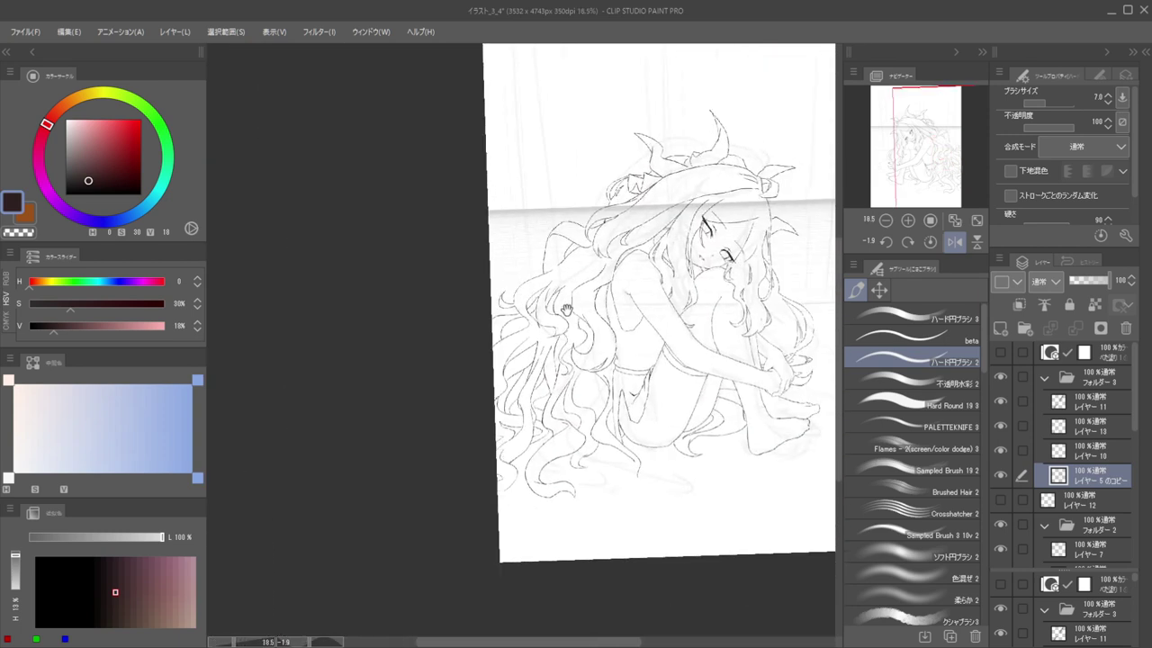
key("h")
key("h")
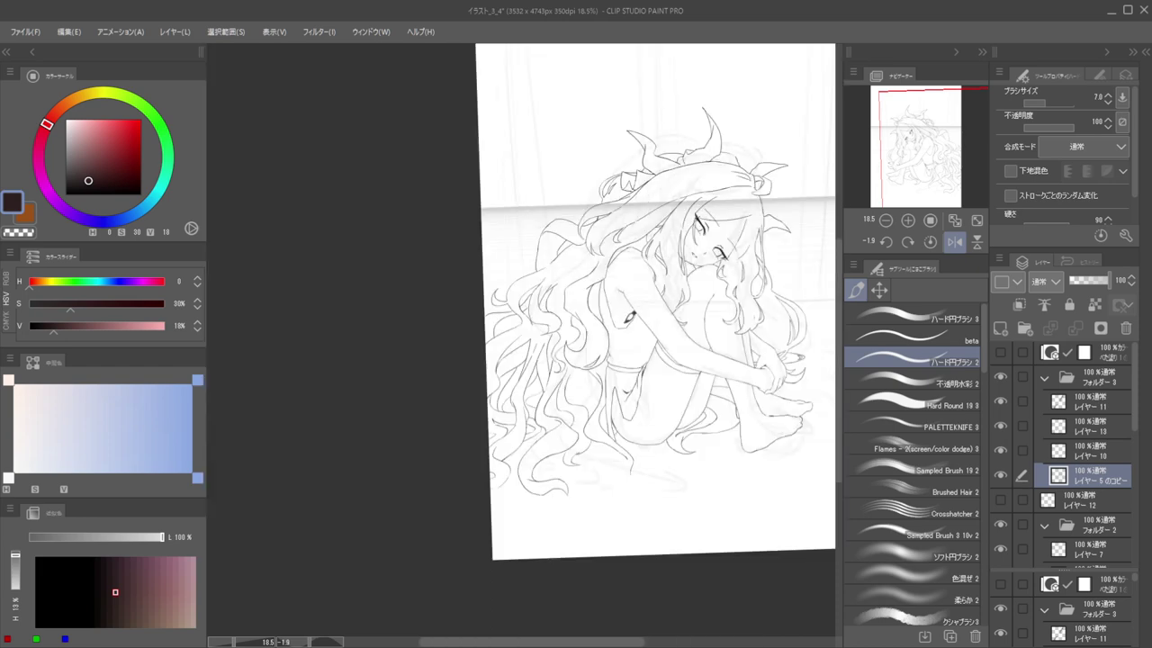
scroll(482, 376, "up", 4)
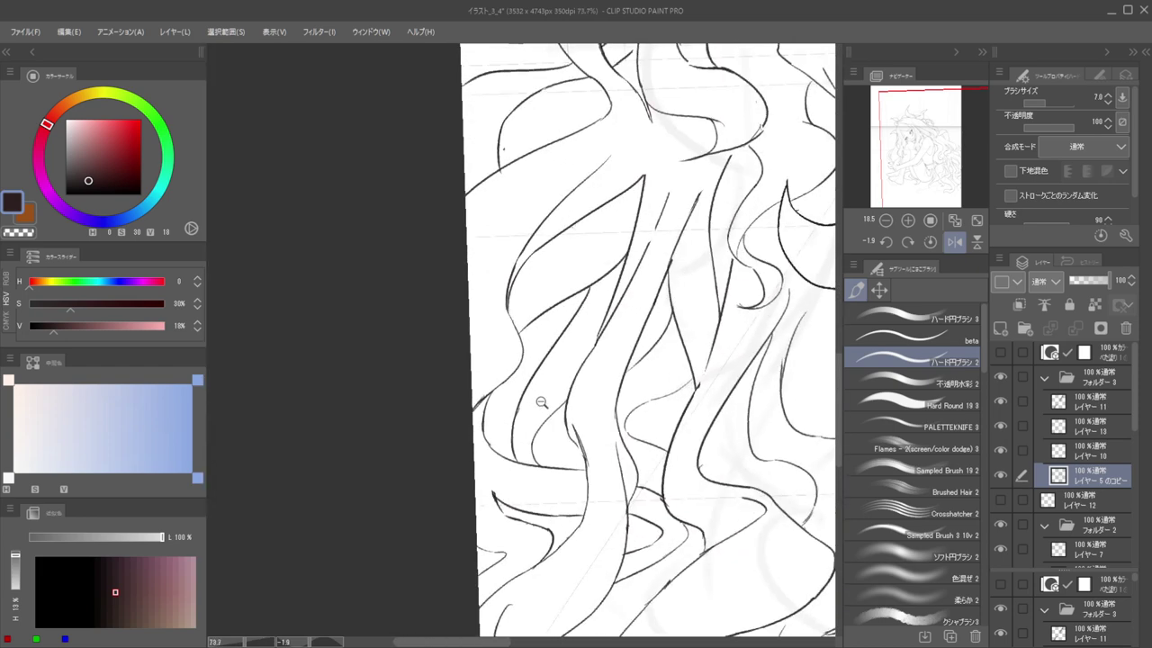
Redraw the curved hair line and the lower hair curl, undoing the failed attempts
key("e")
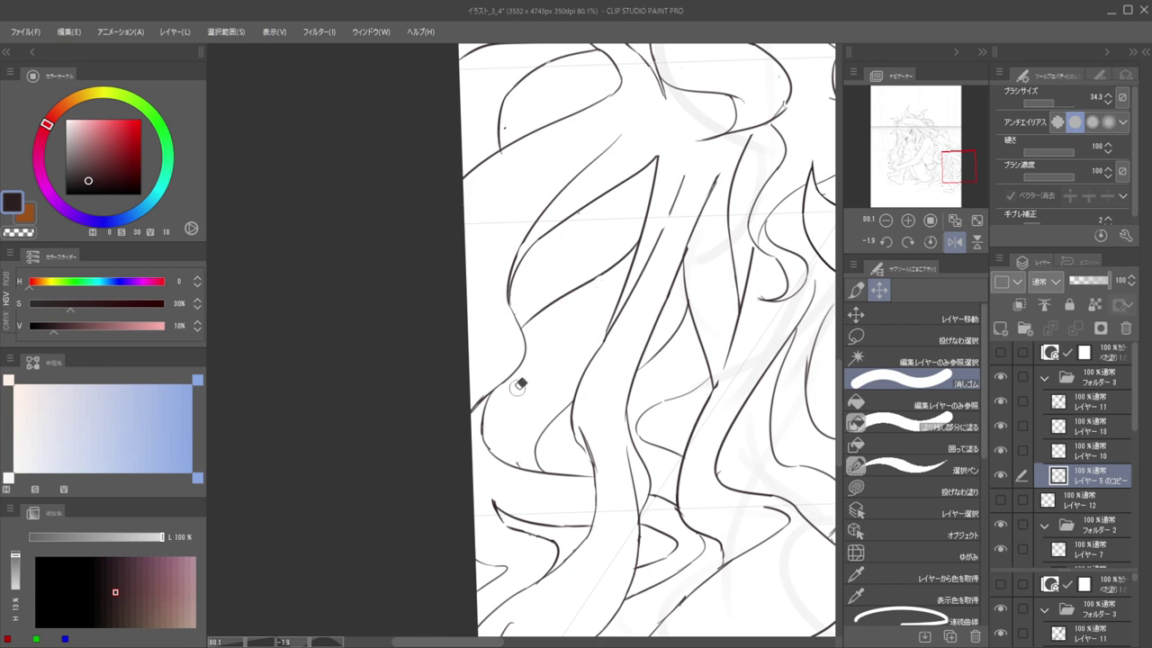
key("p")
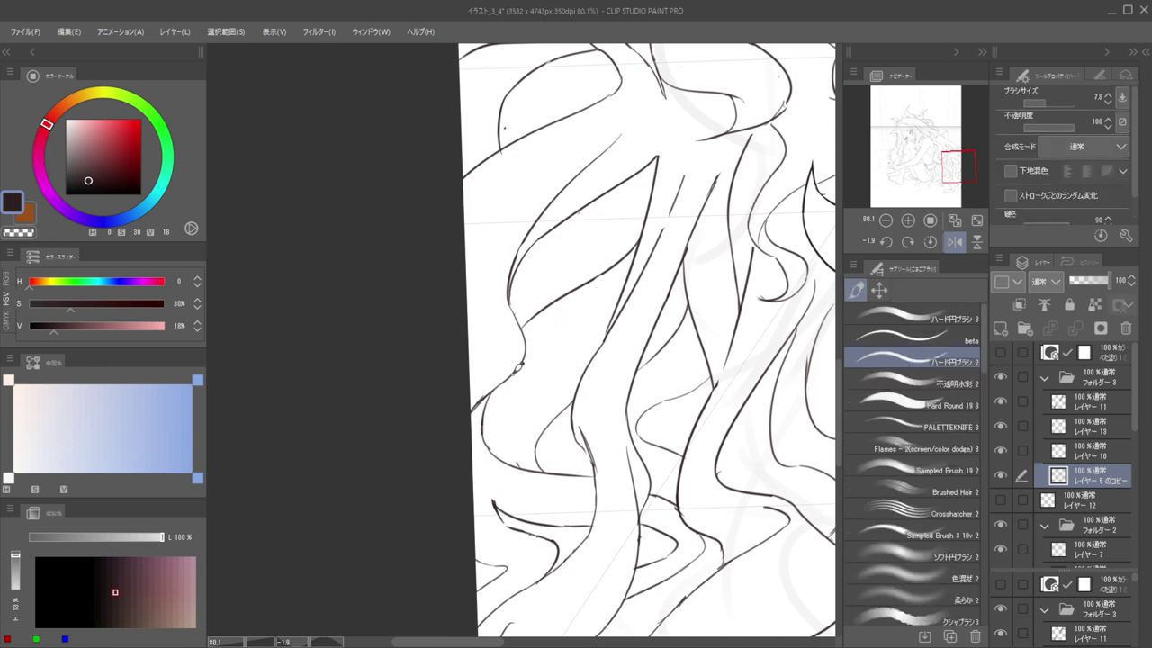
key("ctrl+z")
left_click_drag(515, 385, 519, 453)
scroll(551, 466, "up", 3)
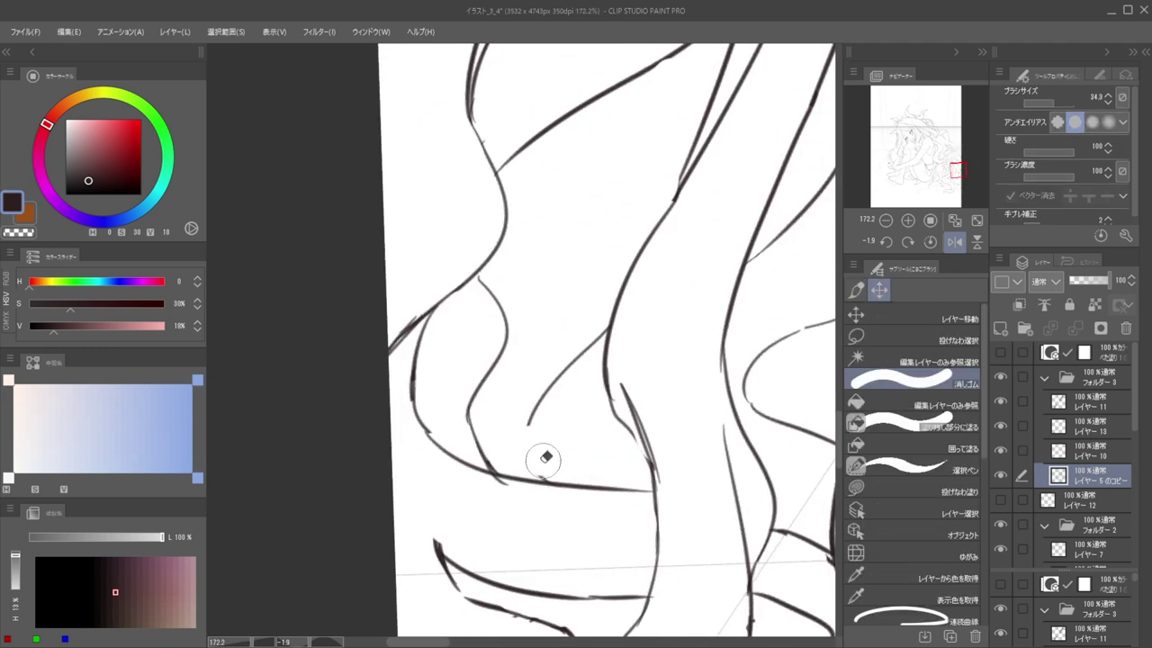
mouse_move(543, 396)
left_mouse_down()
mouse_move(619, 451)
mouse_move(564, 489)
left_mouse_up()
key("ctrl+z")
key("ctrl+z")
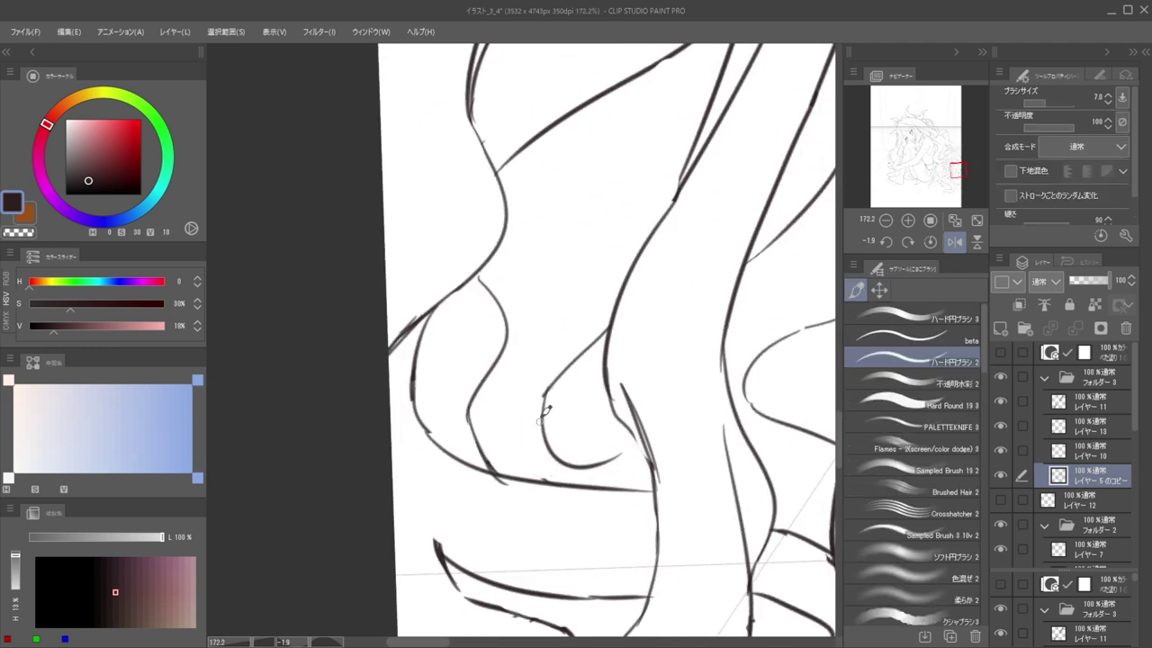
key("ctrl+z")
mouse_move(545, 393)
left_mouse_down()
mouse_move(574, 465)
mouse_move(615, 464)
mouse_move(593, 486)
left_mouse_up()
key("ctrl+z")
Redraw the curve from the strand tip and extend it into a hooked end
key("e")
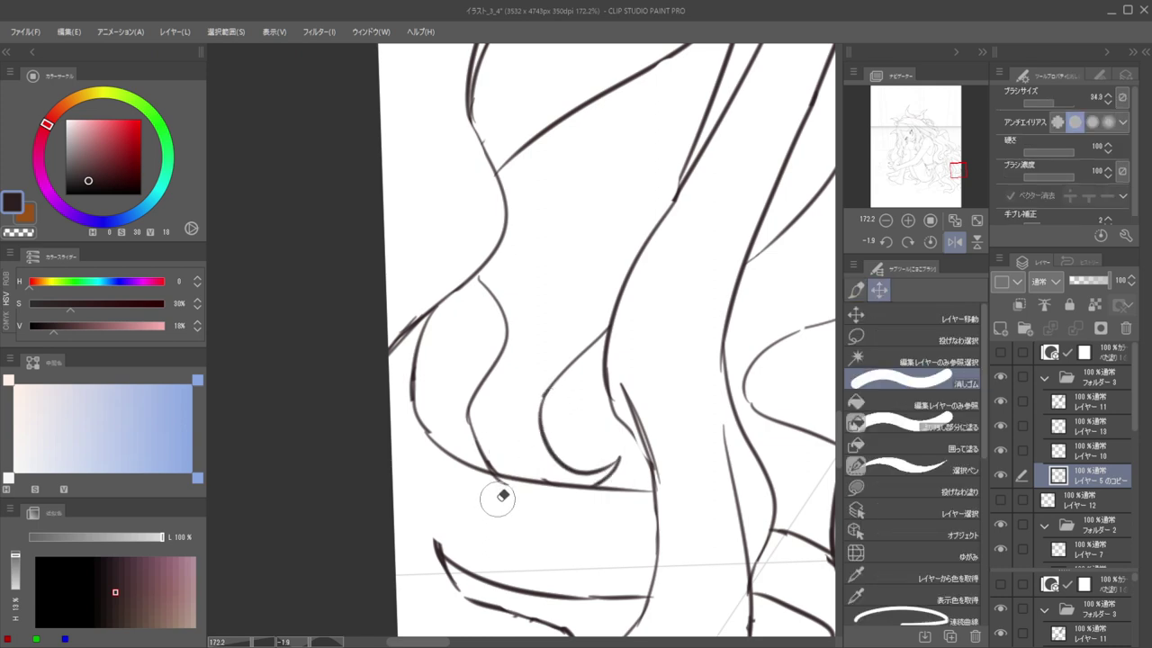
scroll(517, 432, "down", 10)
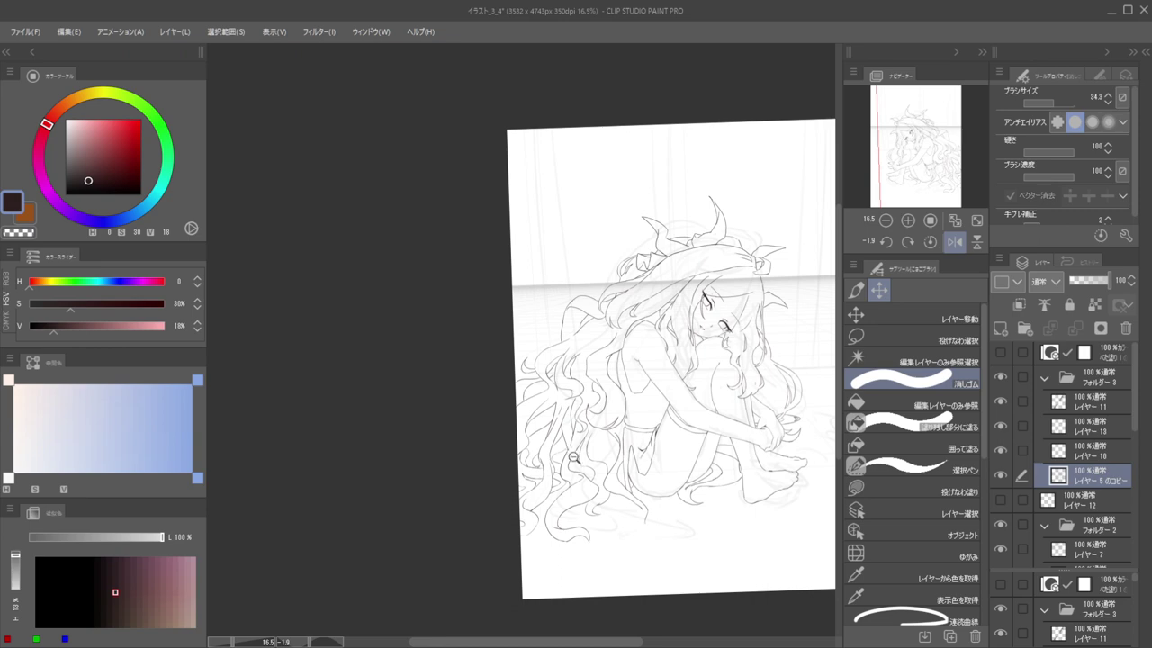
scroll(608, 440, "up", 1)
scroll(550, 499, "up", 4)
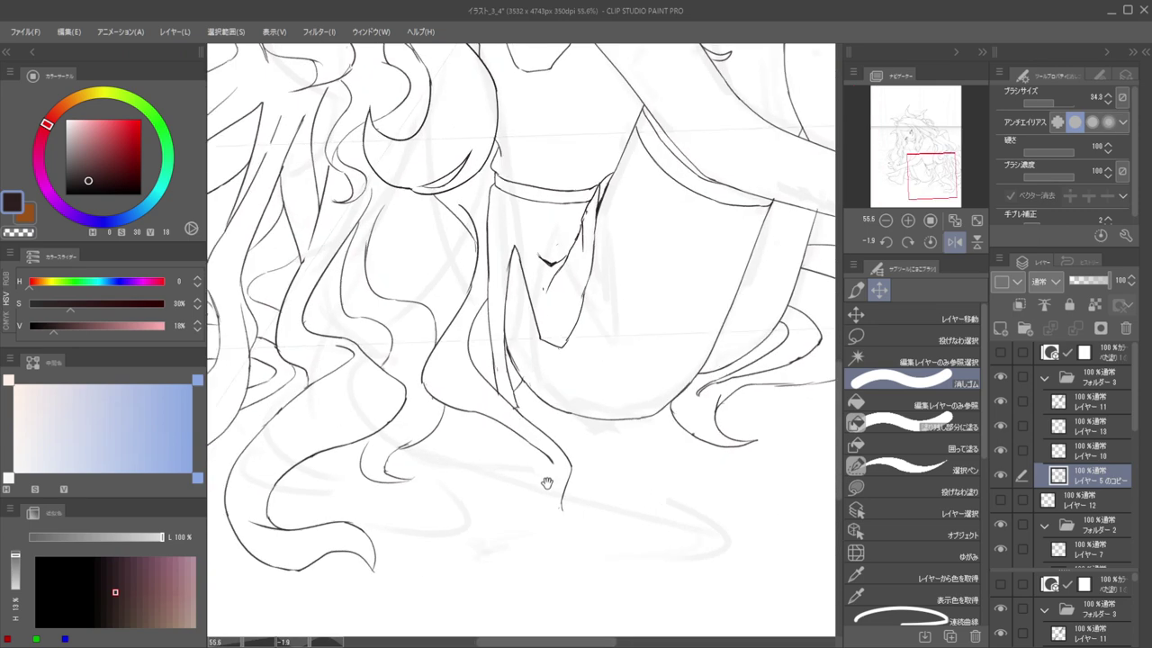
key("b")
key("e")
key("b")
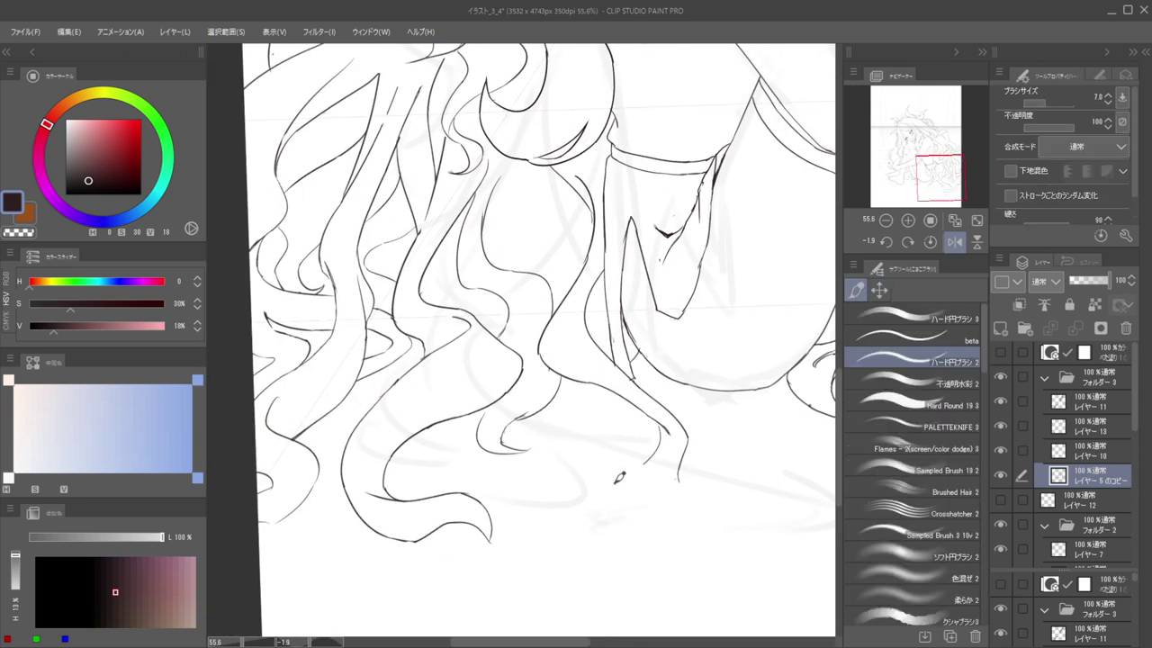
scroll(636, 448, "up", 5)
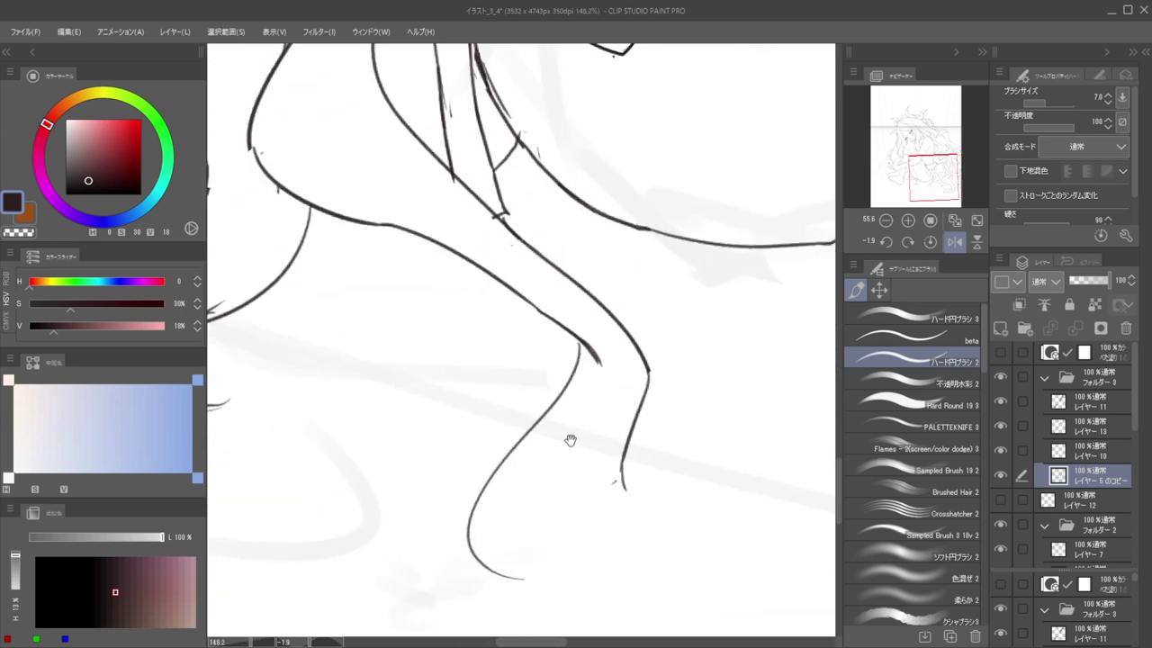
mouse_move(590, 339)
left_mouse_down()
mouse_move(534, 457)
mouse_move(531, 531)
left_mouse_up()
key("ctrl+z")
left_click_drag(585, 350, 520, 471)
left_click_drag(519, 518, 563, 532)
scroll(559, 482, "down", 3)
scroll(594, 477, "up", 5)
On Layer 7, redraw the lower right strand until it hooks to the right
key("e")
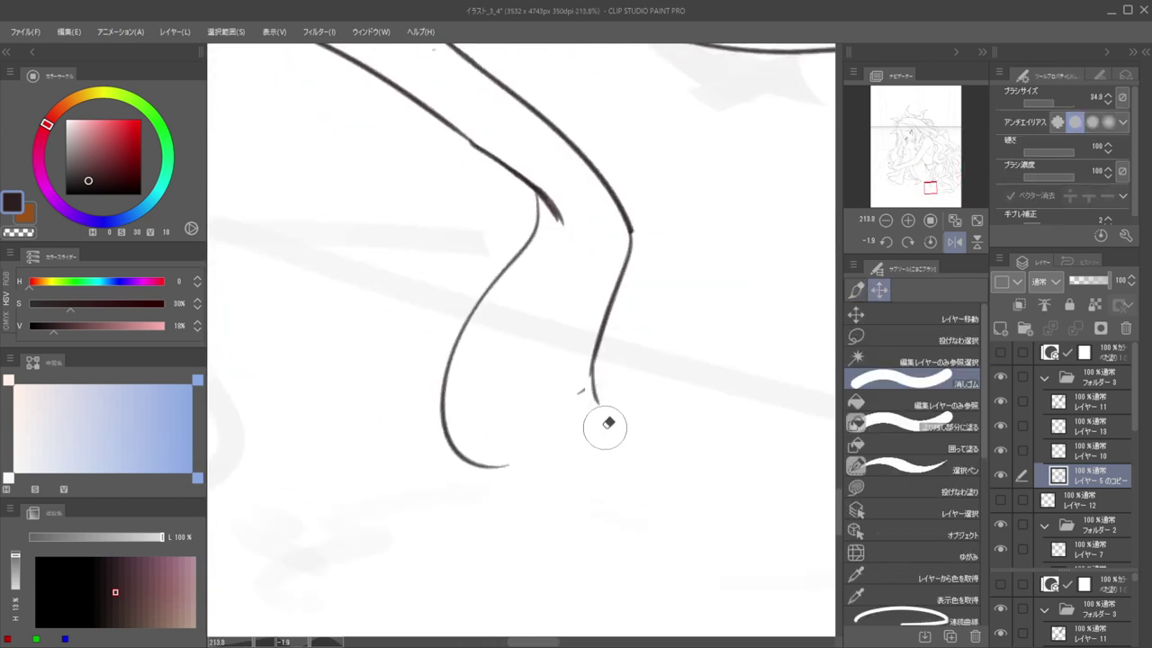
left_click(595, 382, "ctrl+shift")
key("b")
key("e")
mouse_move(600, 402)
left_mouse_down()
mouse_move(620, 306)
mouse_move(602, 397)
left_mouse_up()
key("b")
key("ctrl+z")
left_click_drag(619, 285, 604, 398)
key("ctrl+z")
mouse_move(619, 285)
left_mouse_down()
mouse_move(616, 437)
mouse_move(670, 407)
left_mouse_up()
key("ctrl+z")
key("ctrl+z")
mouse_move(619, 284)
left_mouse_down()
mouse_move(648, 419)
mouse_move(661, 416)
mouse_move(507, 458)
left_mouse_up()
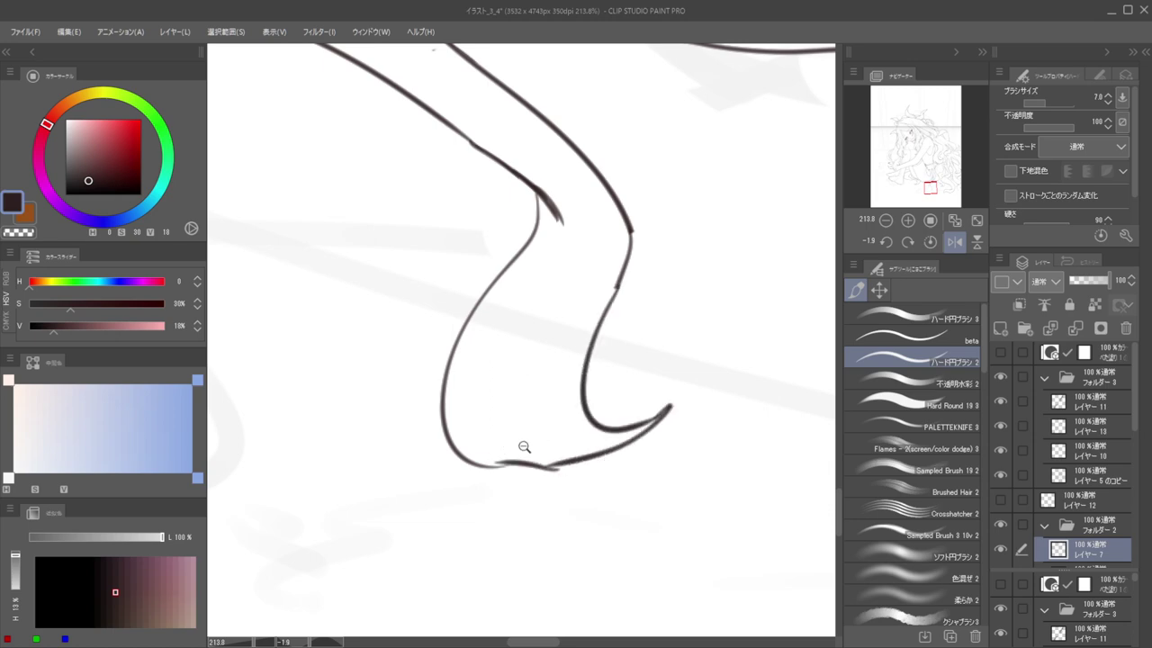
Erase the leftover stroke near the hook and close the gap in the strand's bottom line
scroll(531, 441, "up", 2)
key("e")
left_click_drag(570, 483, 487, 463)
mouse_move(518, 482)
left_mouse_down()
mouse_move(645, 468)
mouse_move(773, 417)
mouse_move(579, 473)
left_mouse_up()
key("b")
key("ctrl+z")
key("ctrl+z")
left_click_drag(744, 449, 558, 473)
left_click_drag(574, 471, 550, 453)
key("ctrl+z")
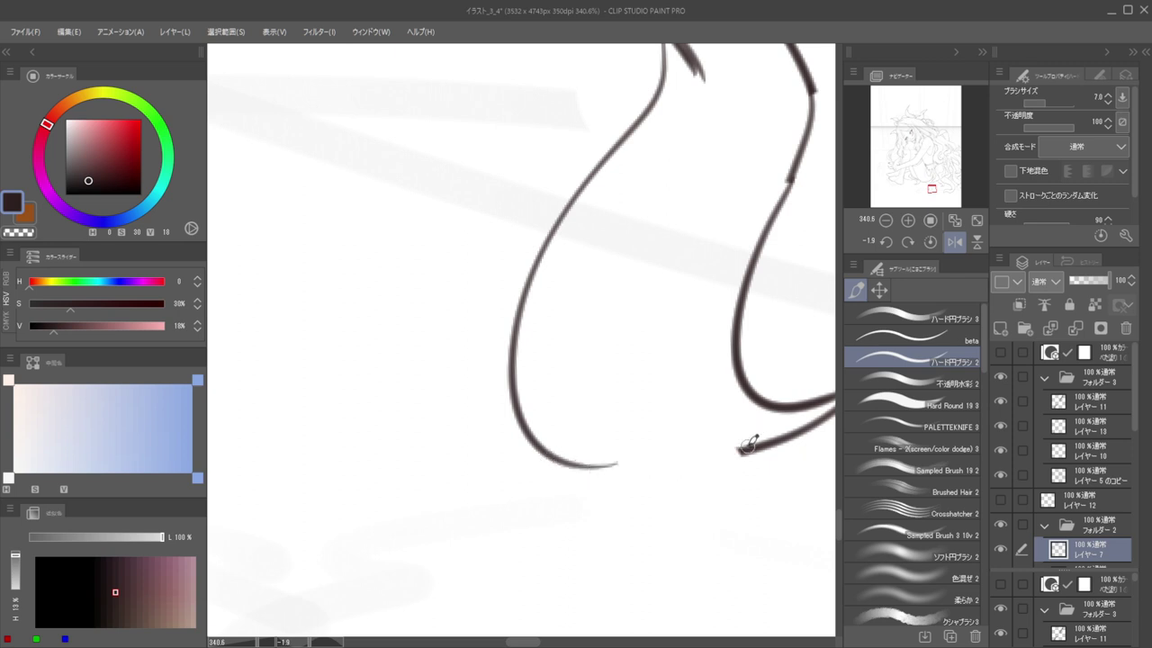
left_click_drag(747, 444, 582, 460)
Add a short pointed inner stroke inside the strand tip
scroll(605, 434, "down", 5)
scroll(607, 423, "up", 5)
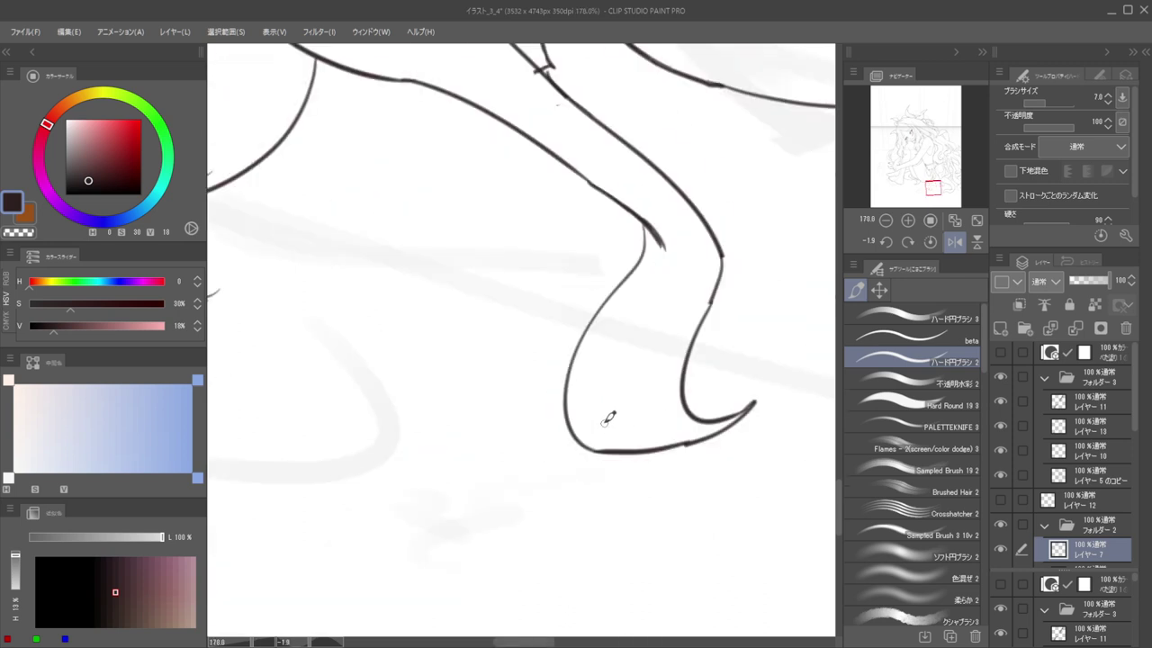
scroll(610, 420, "down", 5)
left_click_drag(612, 419, 545, 417)
scroll(569, 401, "up", 5)
mouse_move(592, 297)
left_mouse_down()
mouse_move(606, 336)
mouse_move(595, 294)
mouse_move(618, 392)
left_mouse_up()
key("ctrl+z")
key("ctrl+z")
left_click_drag(591, 296, 619, 391)
Flip the canvas to check the finished strand and reframe the whole figure
left_click_drag(613, 371, 504, 381)
key("h")
left_click_drag(561, 357, 762, 452)
key("h")
key("h")
key("h")
mouse_move(760, 450)
left_mouse_down()
mouse_move(753, 339)
mouse_move(755, 373)
mouse_move(796, 423)
left_mouse_up()
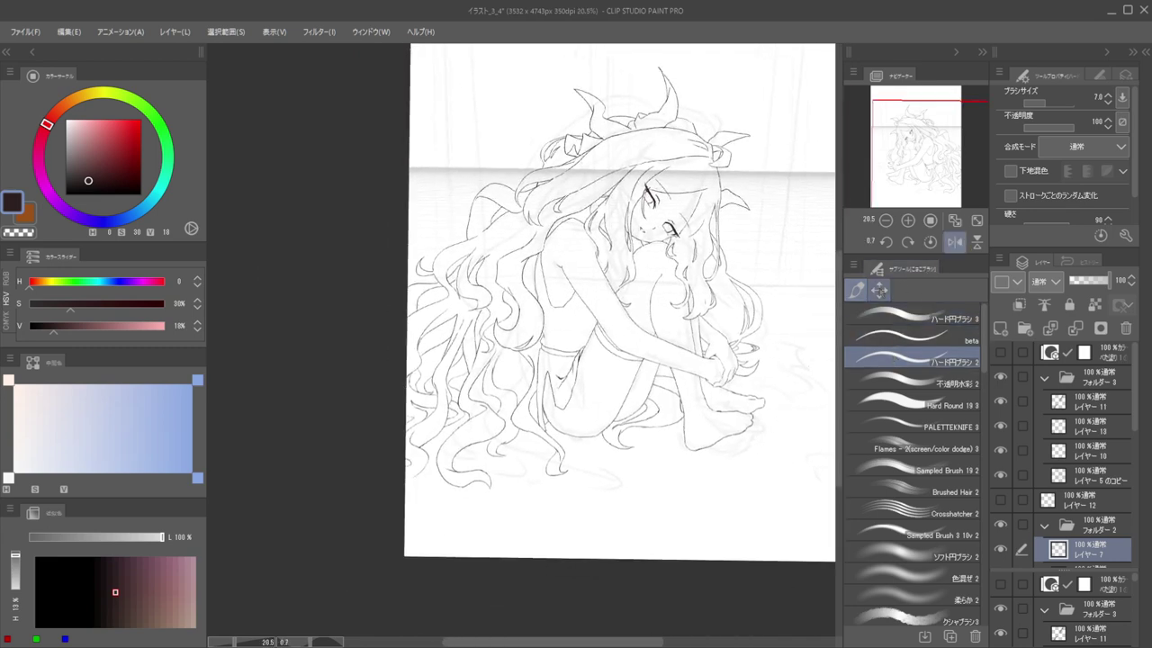
Pick Auto Select referring to the editing layer only, and collapse Folder 3
left_click(879, 289)
left_click(908, 362)
left_click(1037, 386)
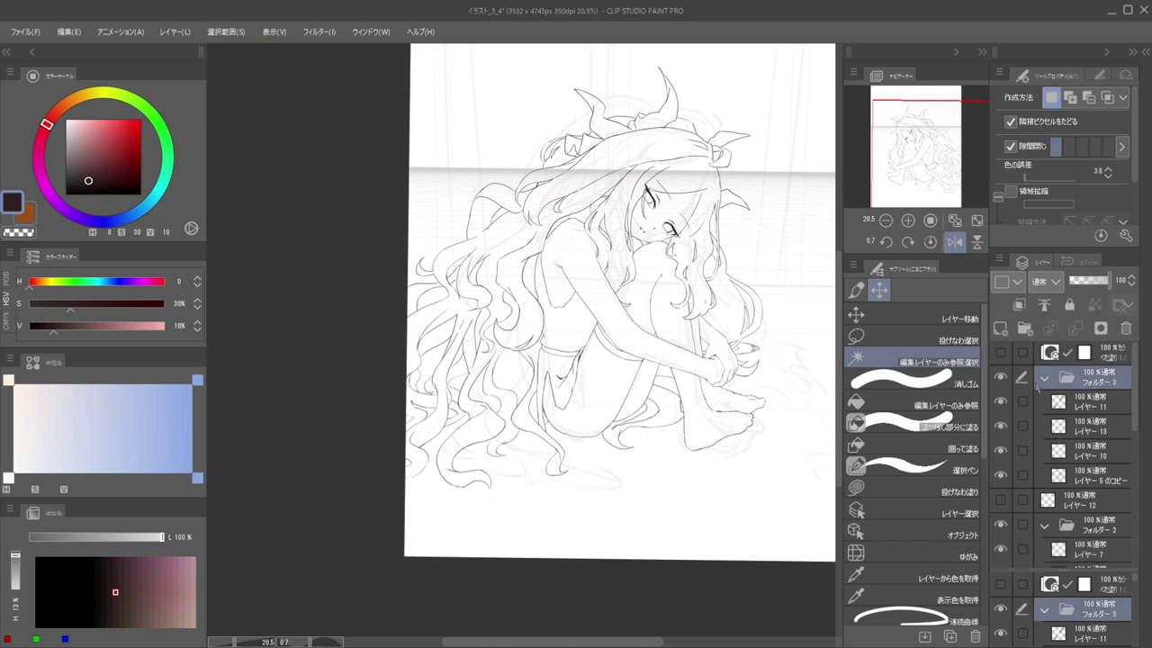
left_click(1045, 377)
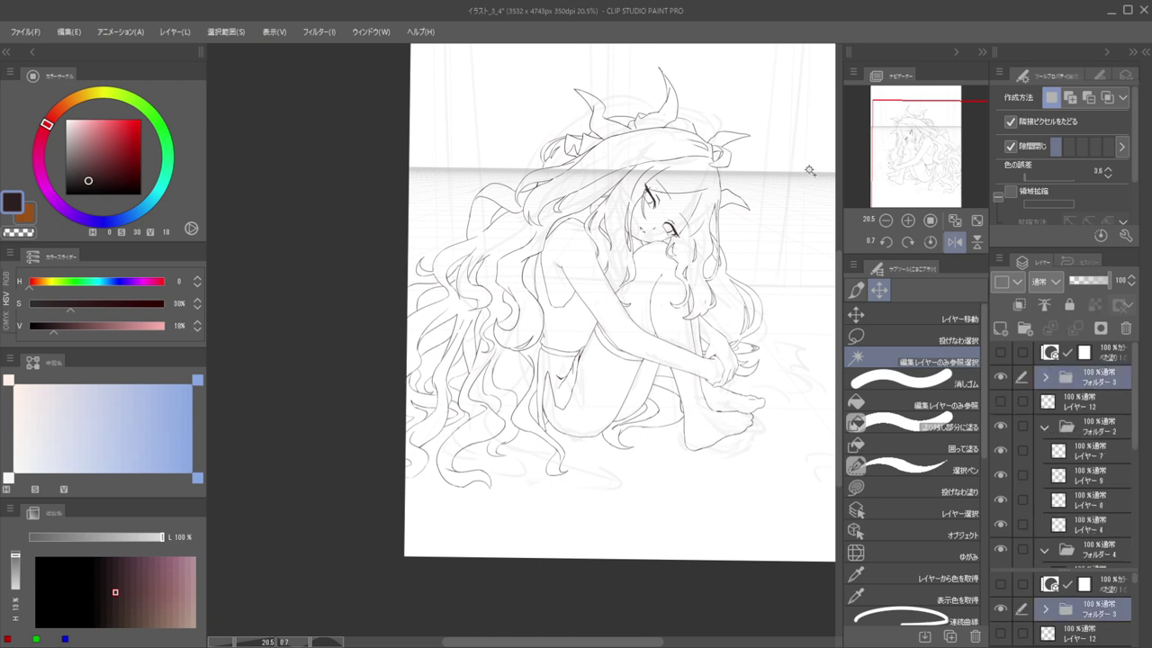
Test an auto-selection on the drawing, deselect it, and zoom out to the whole page
left_click(718, 200)
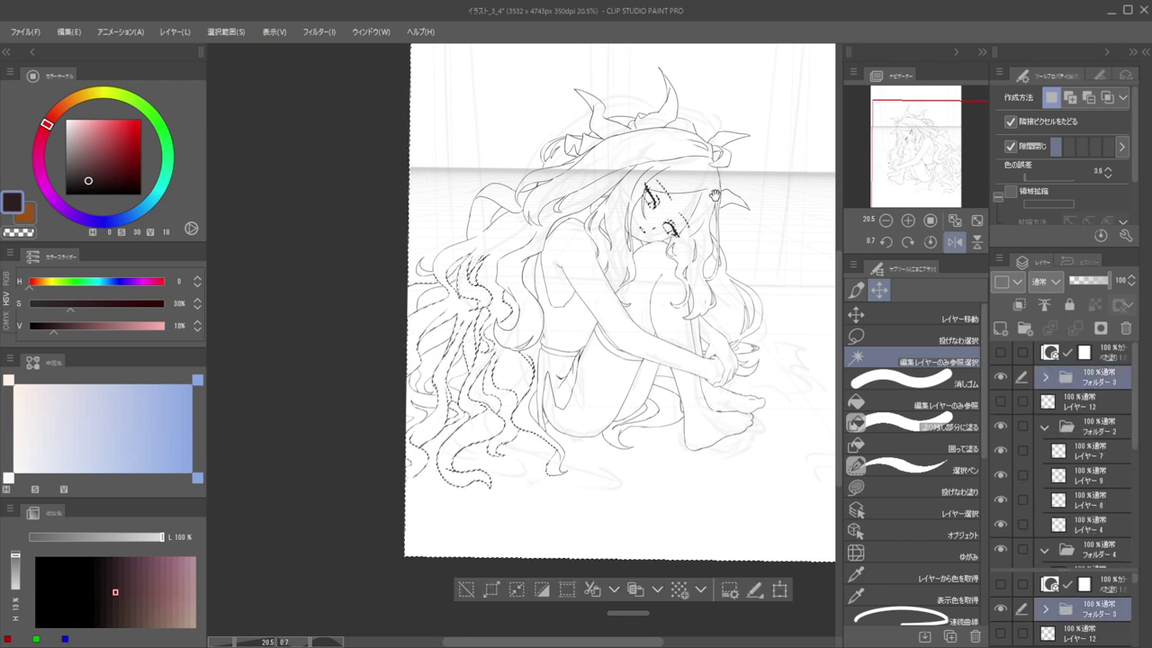
left_click_drag(706, 197, 727, 260)
key("ctrl+d")
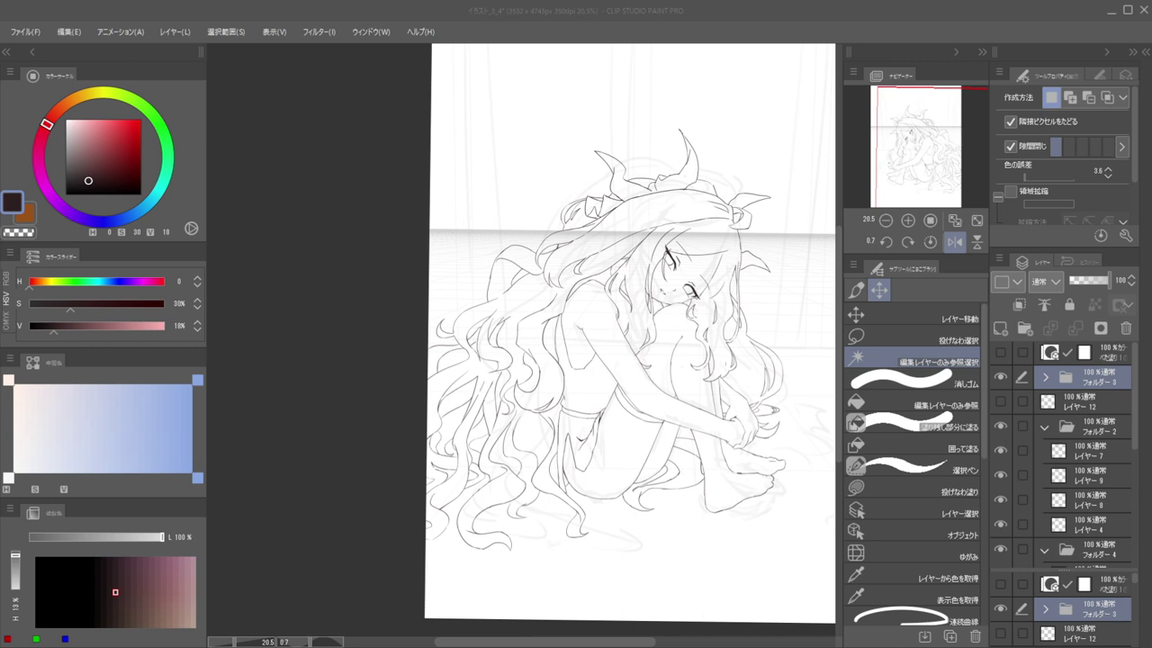
left_click(316, 124)
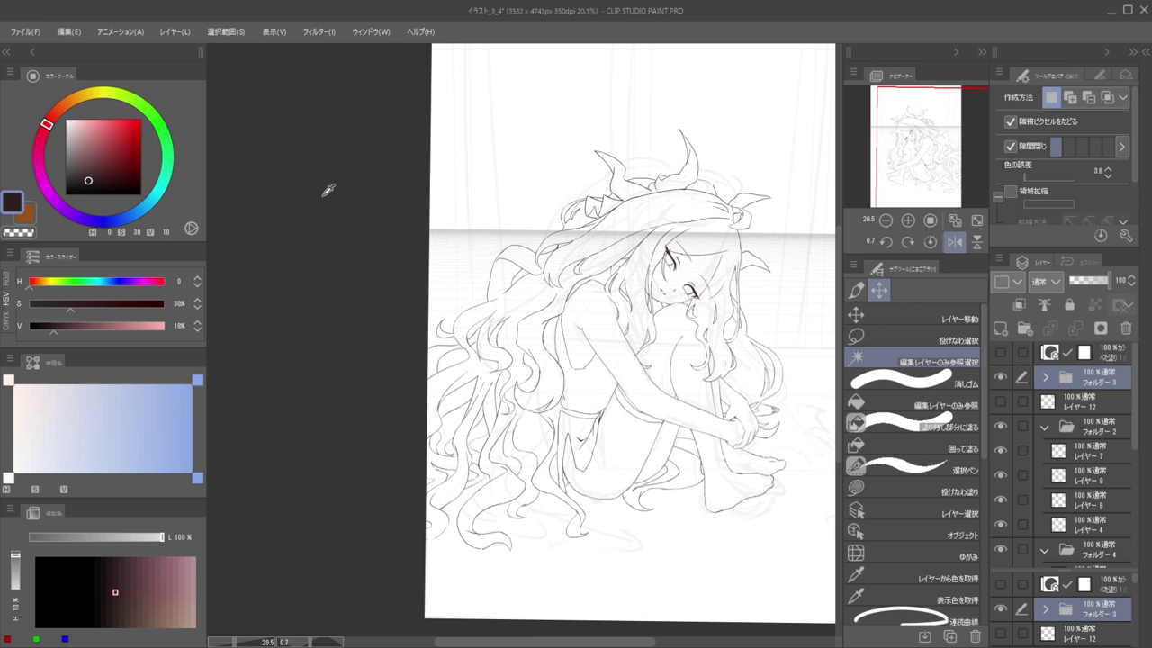
left_click_drag(713, 113, 660, 131)
left_click_drag(662, 129, 593, 221)
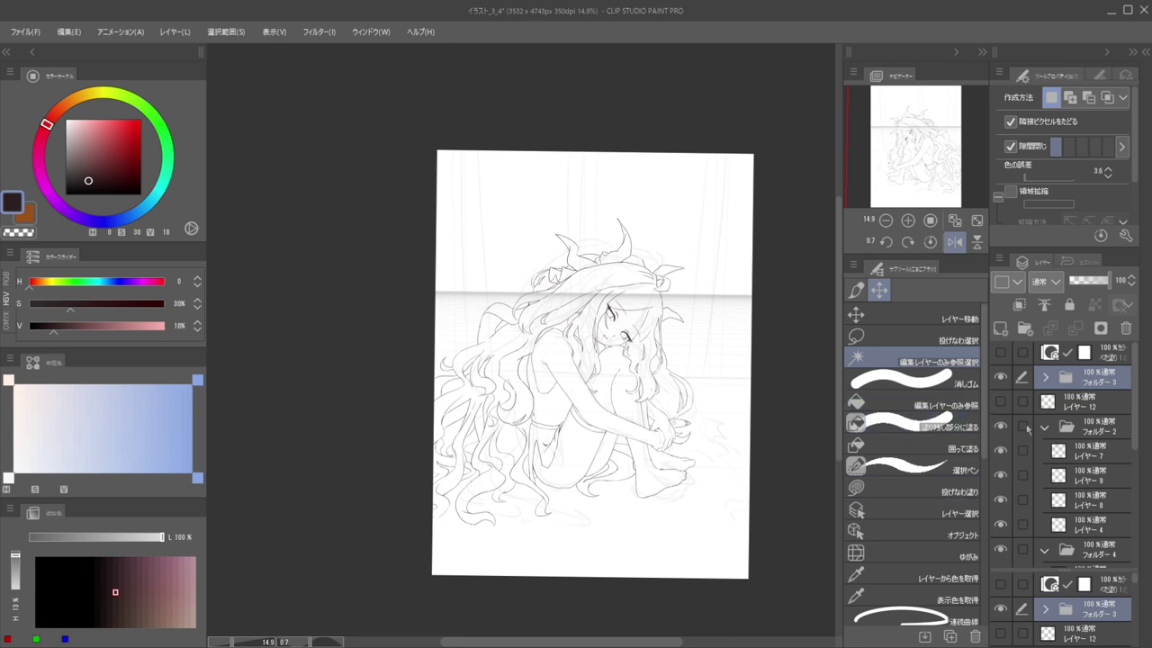
Check Layer 12's content and collapse Folders 2, 4 and 1
left_click(1000, 402)
left_click(1003, 403)
left_click(1069, 407)
left_click(1045, 426)
left_click(1044, 450)
left_click(1001, 449)
left_click(1000, 450)
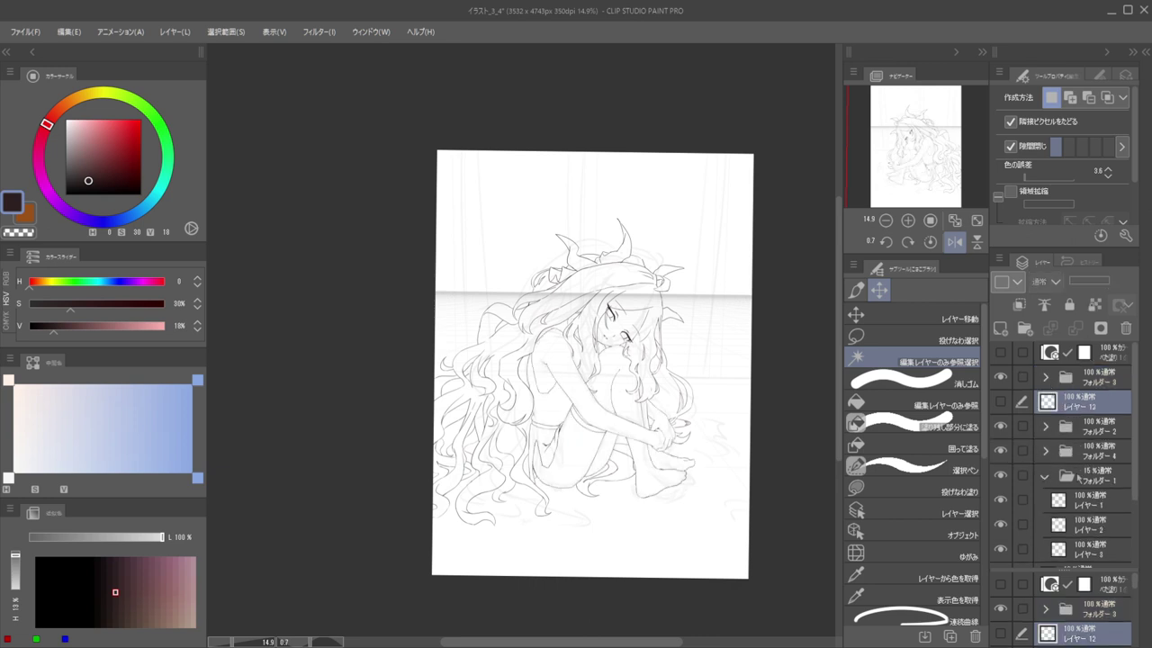
left_click(1077, 477)
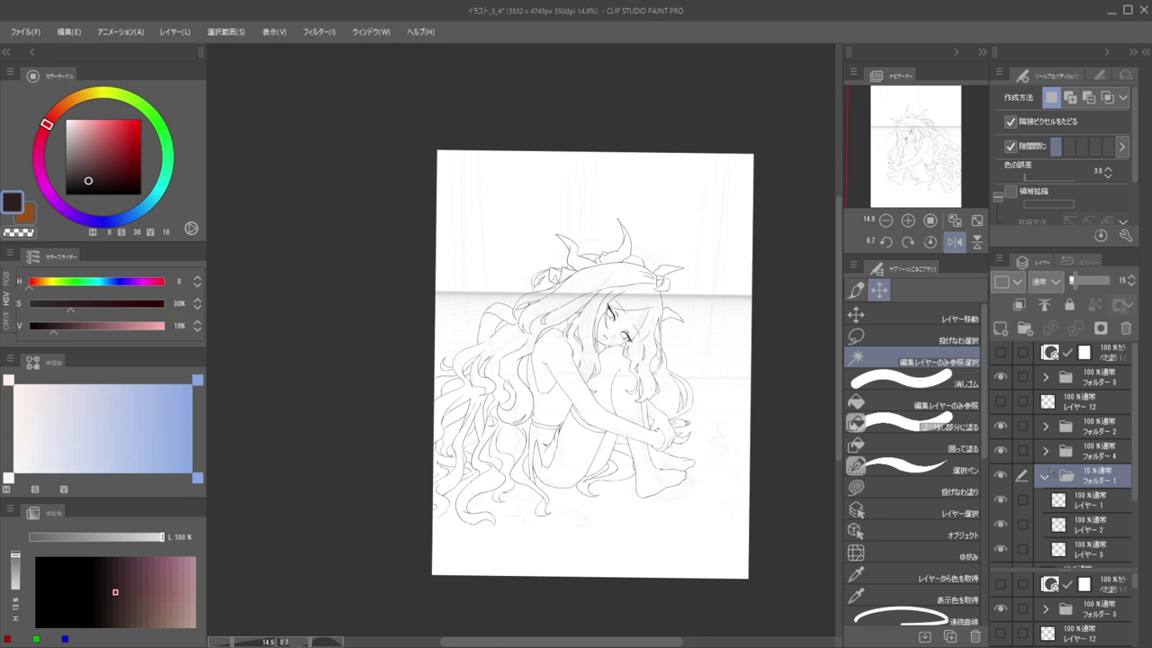
left_click(1045, 475)
Hide Folders 4, 2 and 3, then delete Layer 12 with the trash button
left_click_drag(1001, 450, 1000, 376)
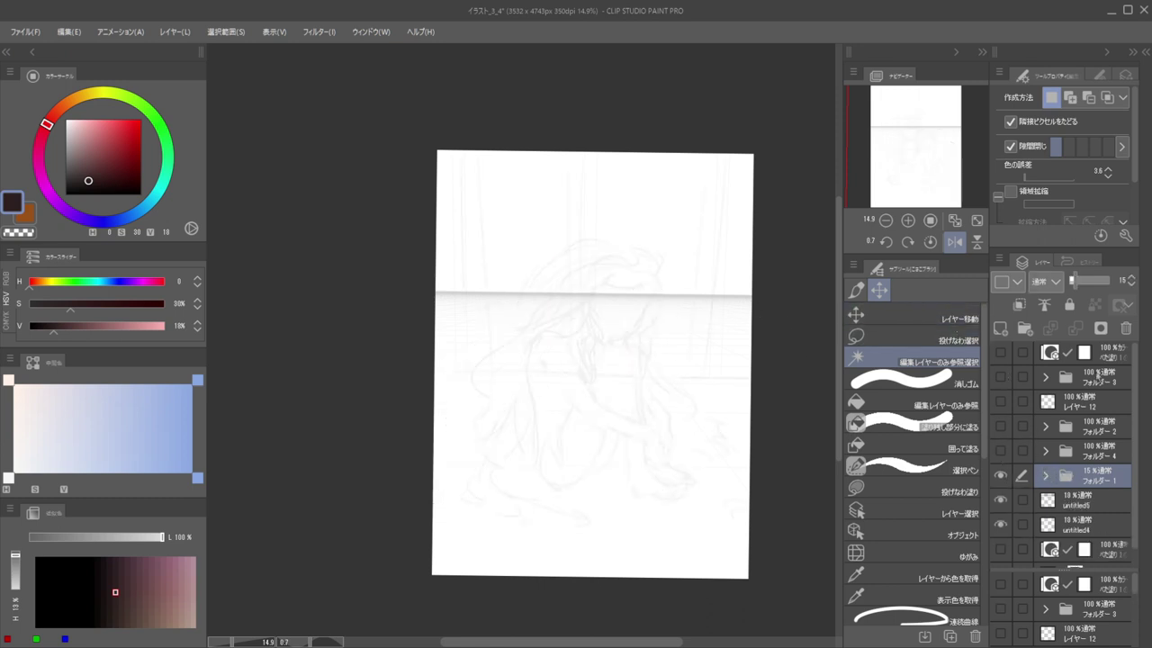
left_click(1090, 444)
left_click(1093, 381, "shift")
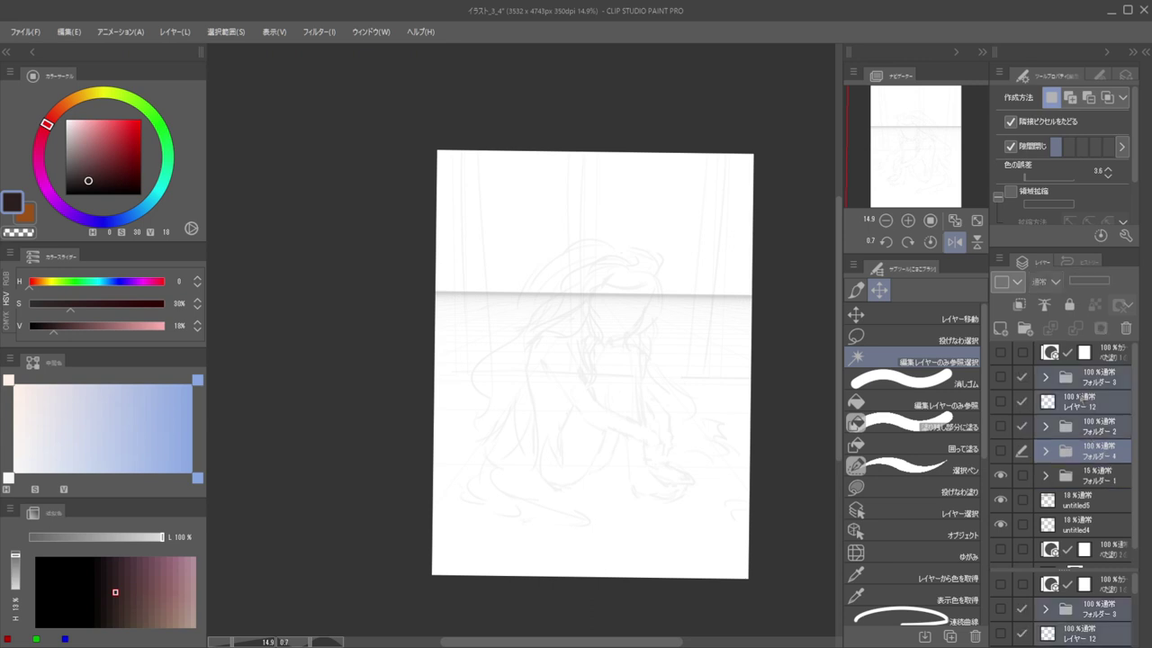
left_click(1001, 403)
left_click(1001, 403)
left_click(1077, 407)
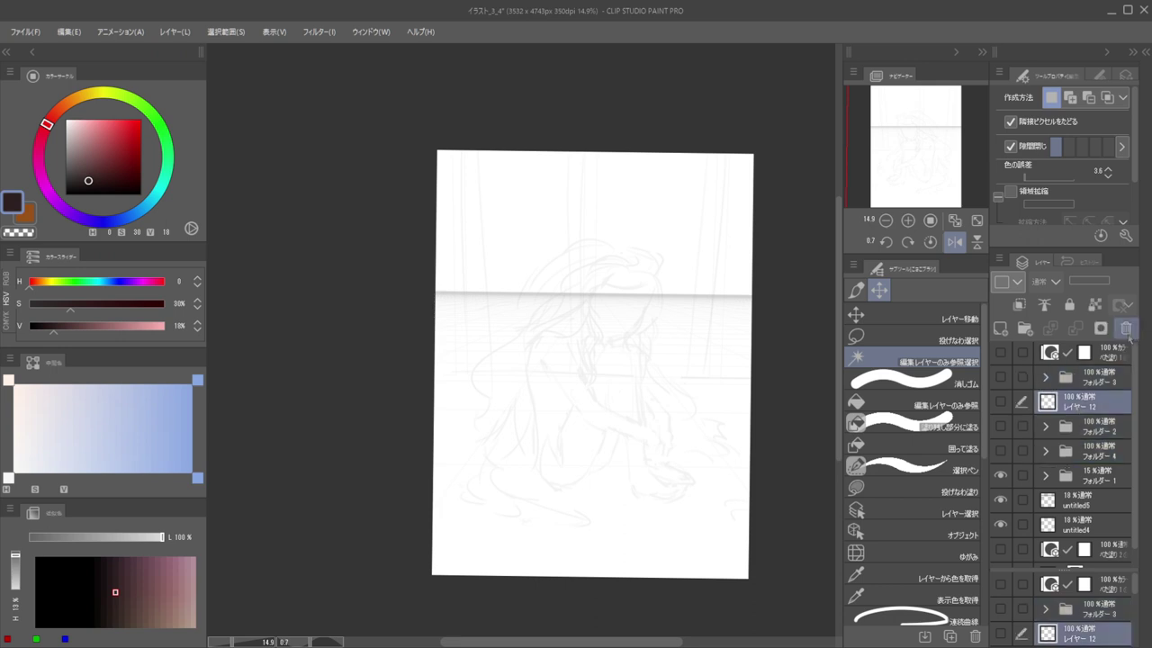
left_click(1125, 328)
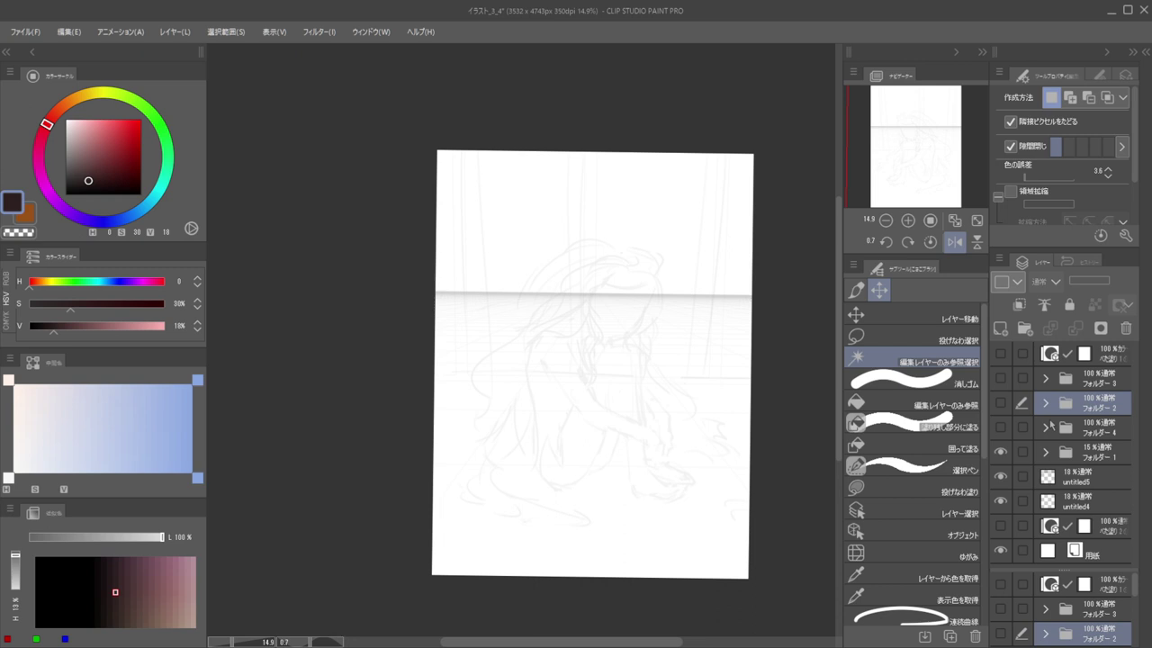
Select Folders 3, 2 and 4 and group them into a new Folder 5 with Ctrl+G
left_click(1001, 378)
left_click(1001, 378)
left_click(1084, 382)
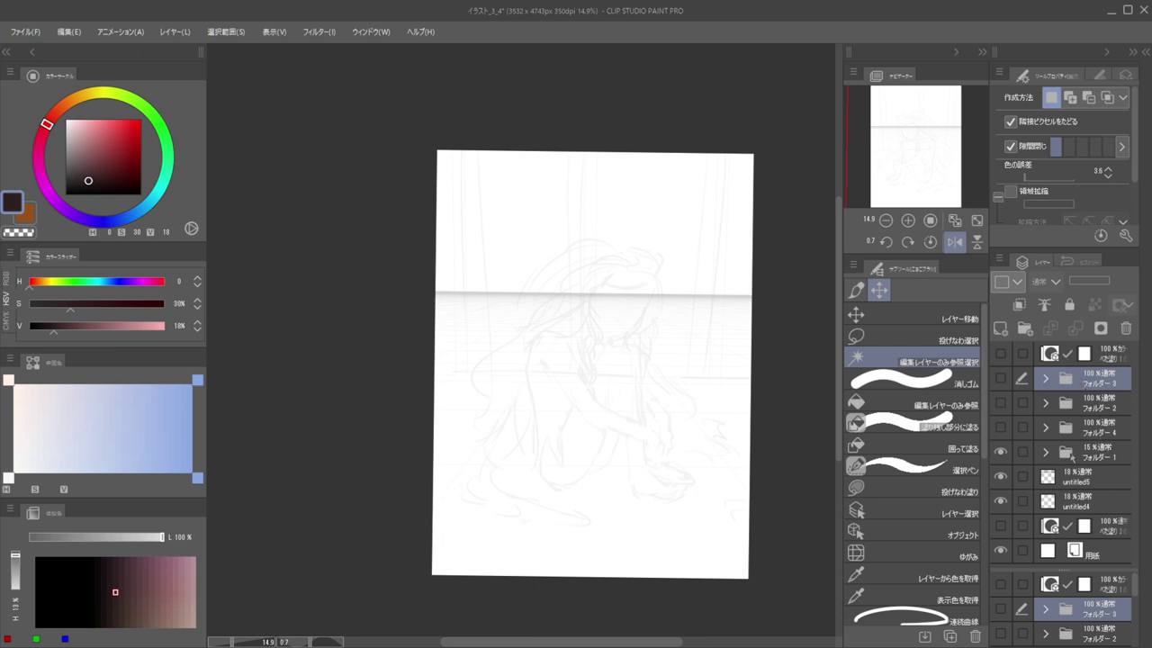
left_click(1085, 428)
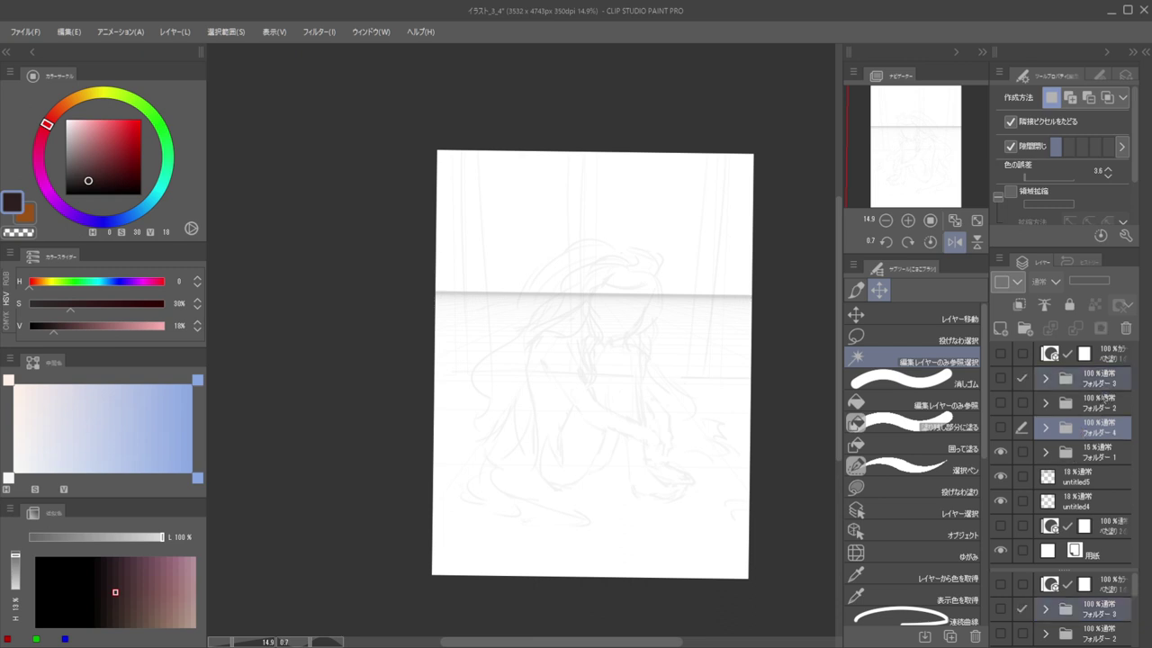
left_click(1099, 405)
left_click(1088, 378)
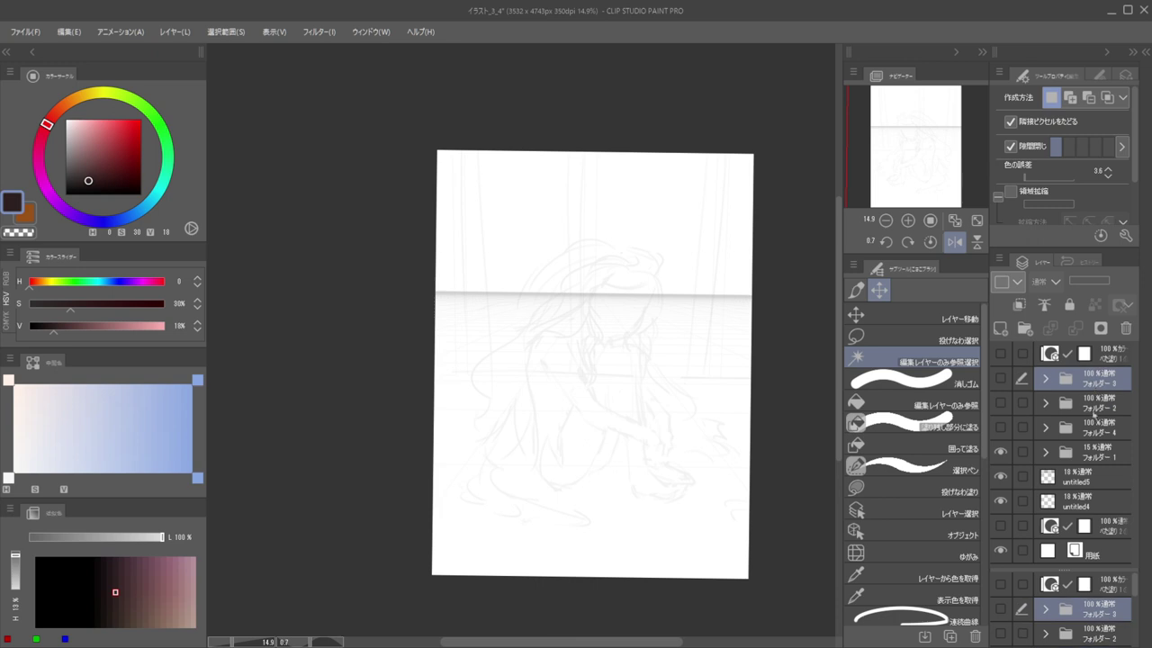
left_click(1088, 426)
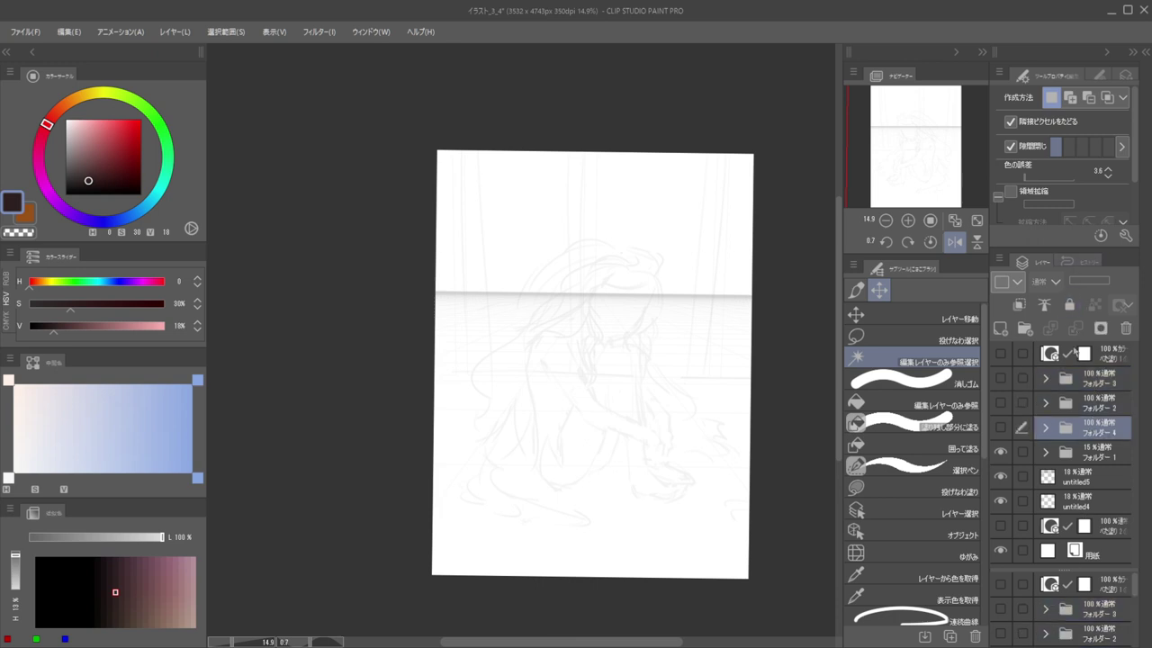
left_click(1078, 376, "shift")
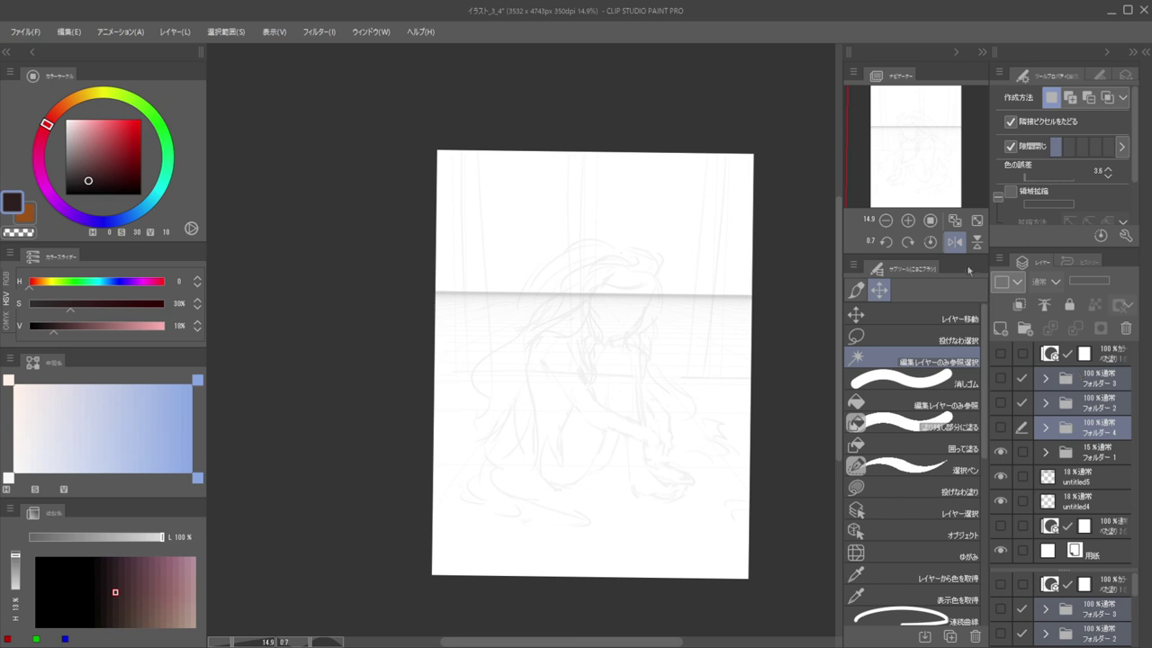
key("ctrl+g")
Hide Folder 5 and the Folder 1 sketch so only the perspective lines remain visible
left_click_drag(1000, 404, 1000, 452)
left_click(1001, 377)
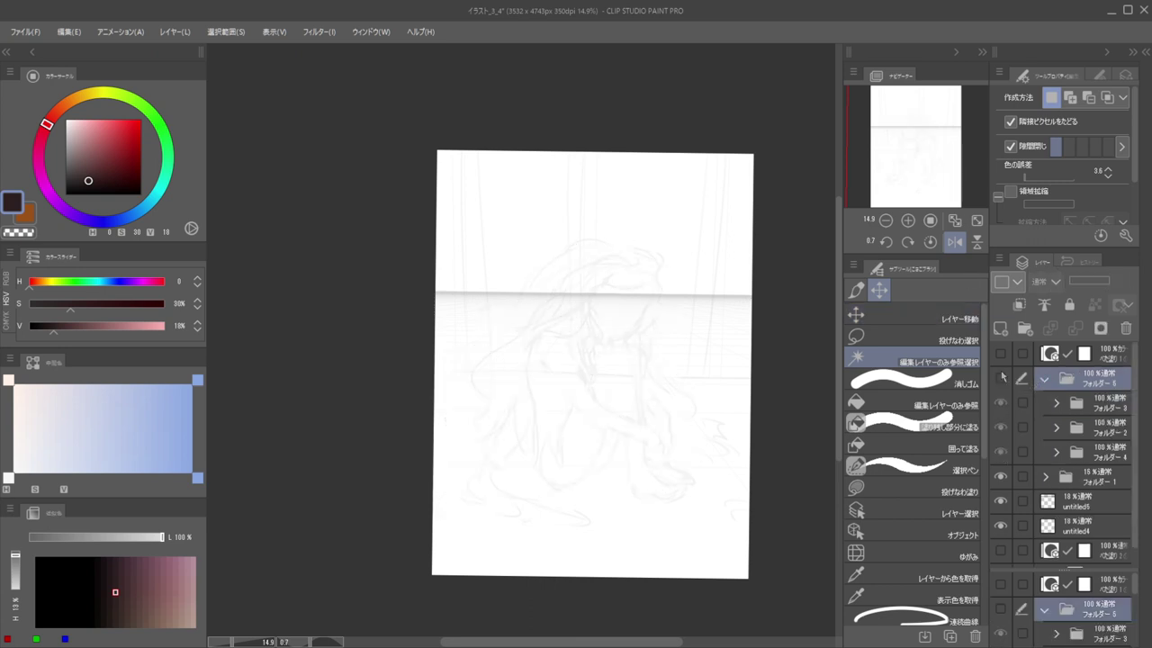
left_click(1006, 479)
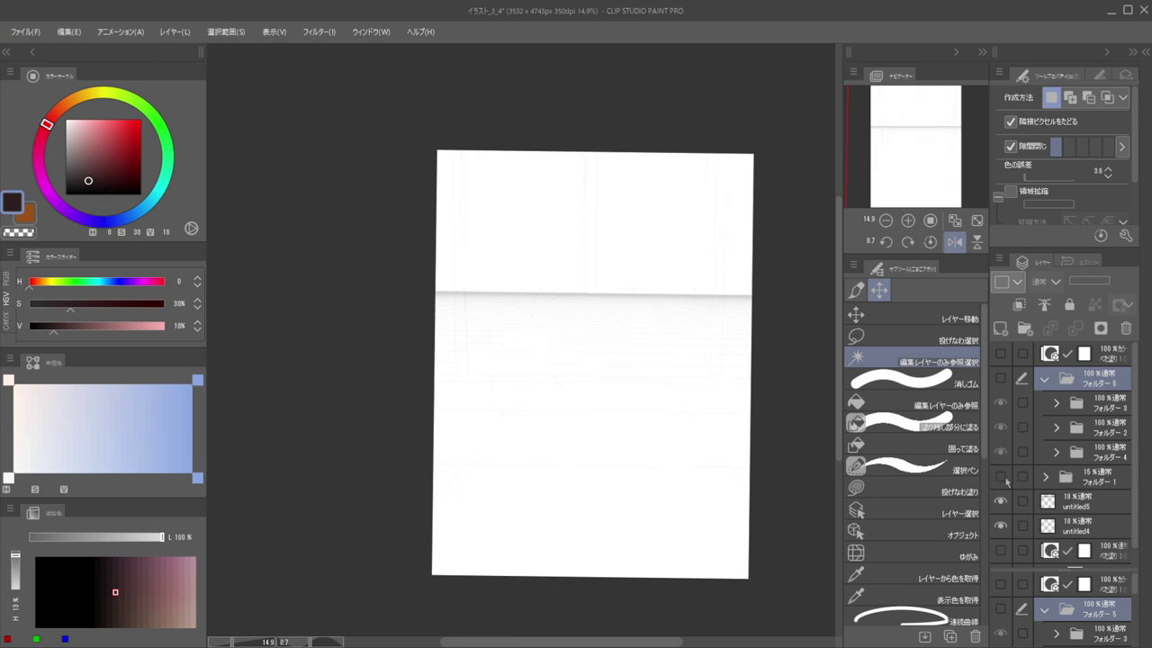
left_click(1006, 480)
left_click(1006, 480)
left_click(1006, 480)
left_click(999, 477)
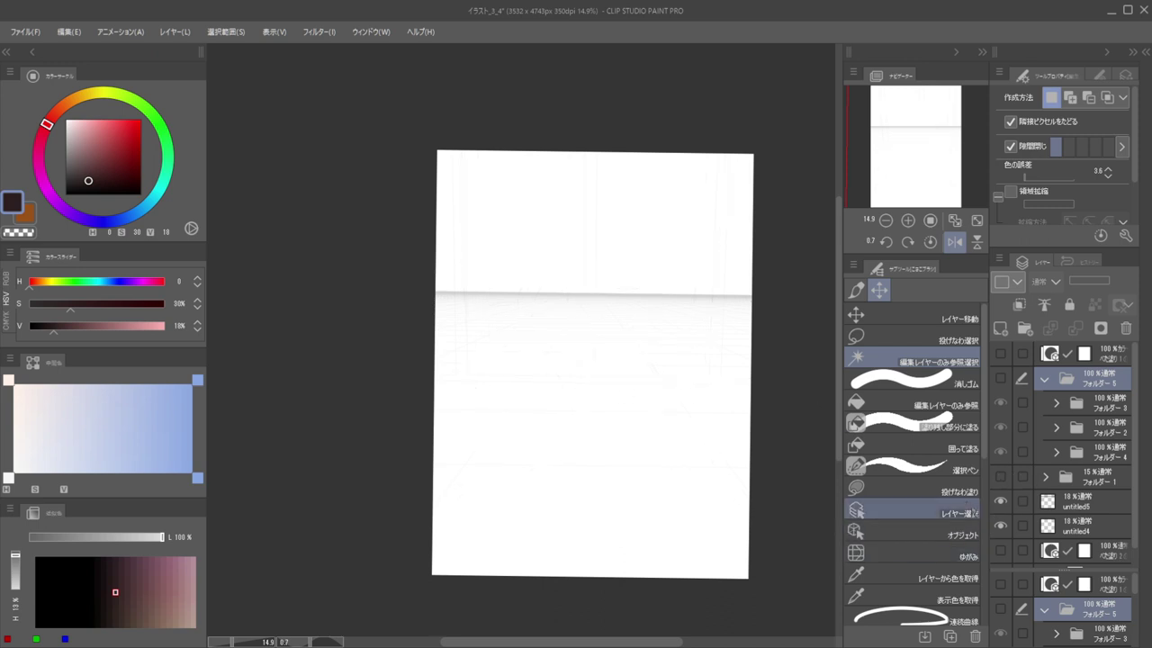
left_click(1003, 502)
left_click(1003, 503)
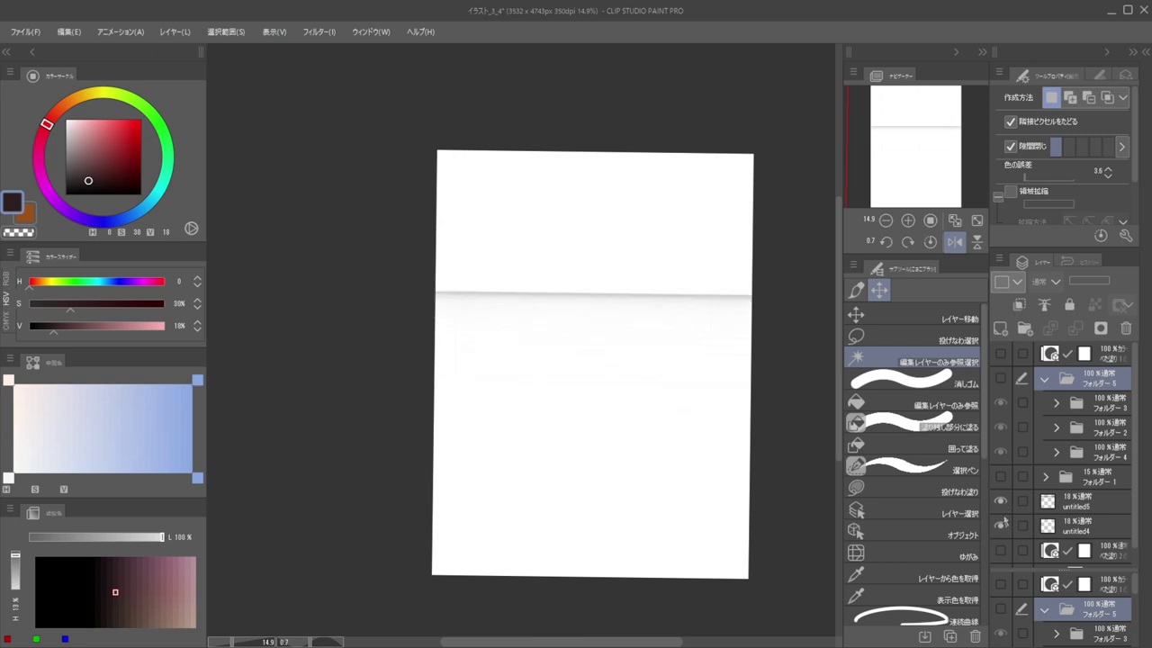
key("k")
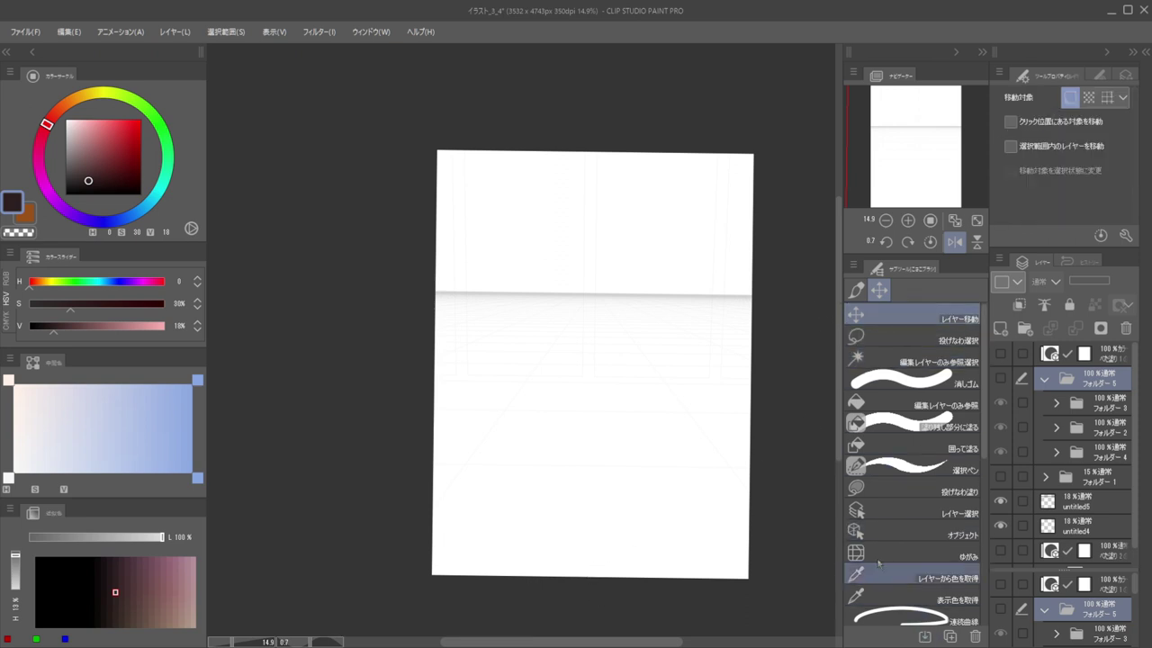
Choose the Straight line sub-tool and add a new layer above untitled5
scroll(897, 501, "down", 5)
left_click(896, 391)
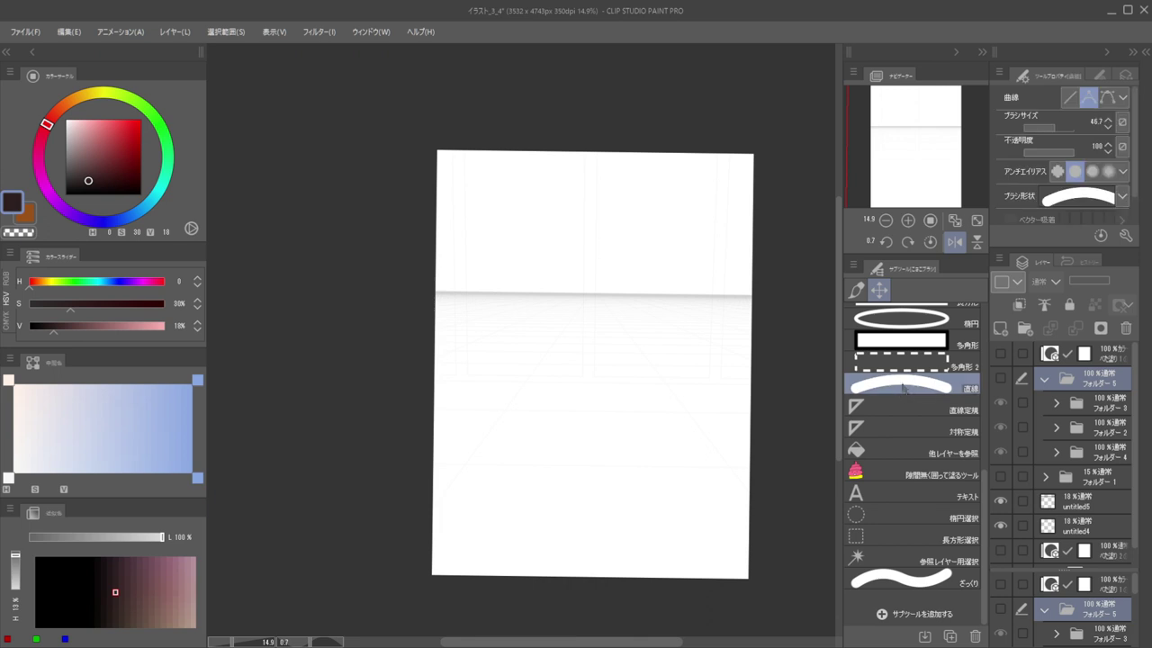
left_click_drag(560, 437, 613, 421)
scroll(613, 421, "down", 8)
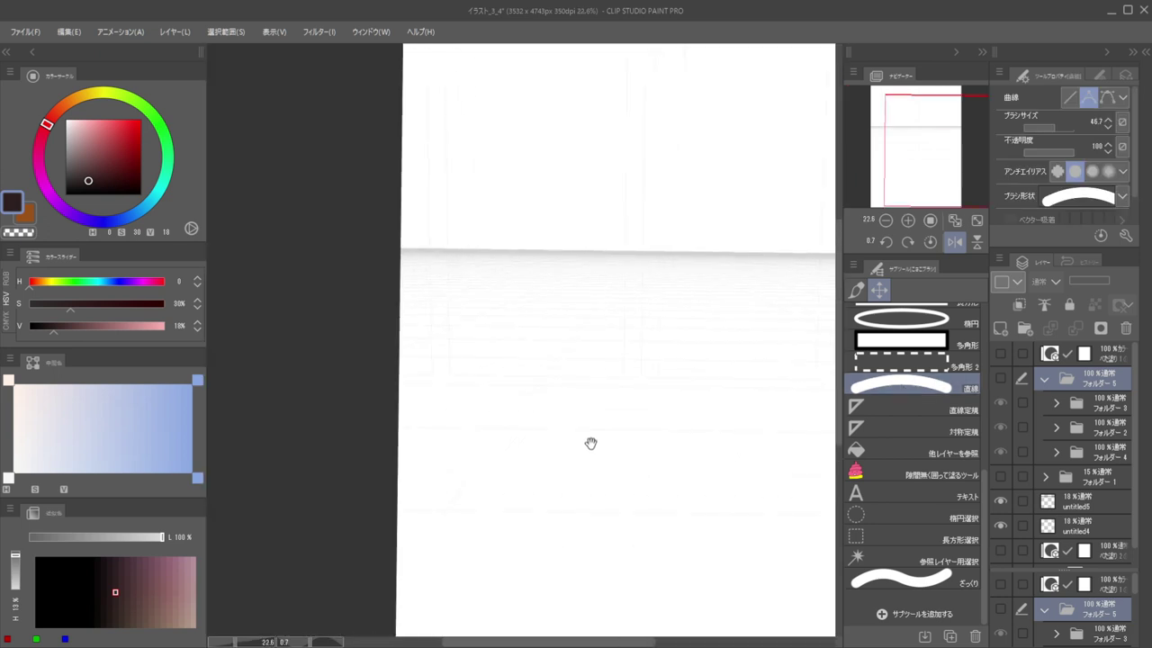
scroll(551, 423, "up", 2)
scroll(540, 405, "down", 3)
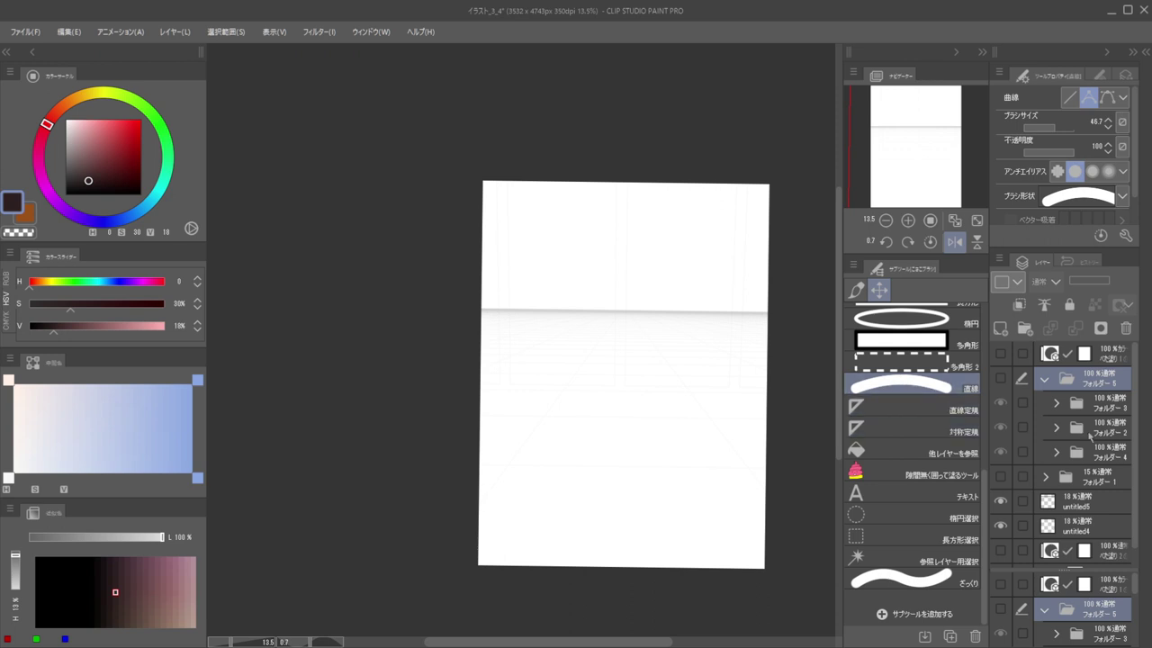
left_click(1080, 479)
left_click(1077, 501)
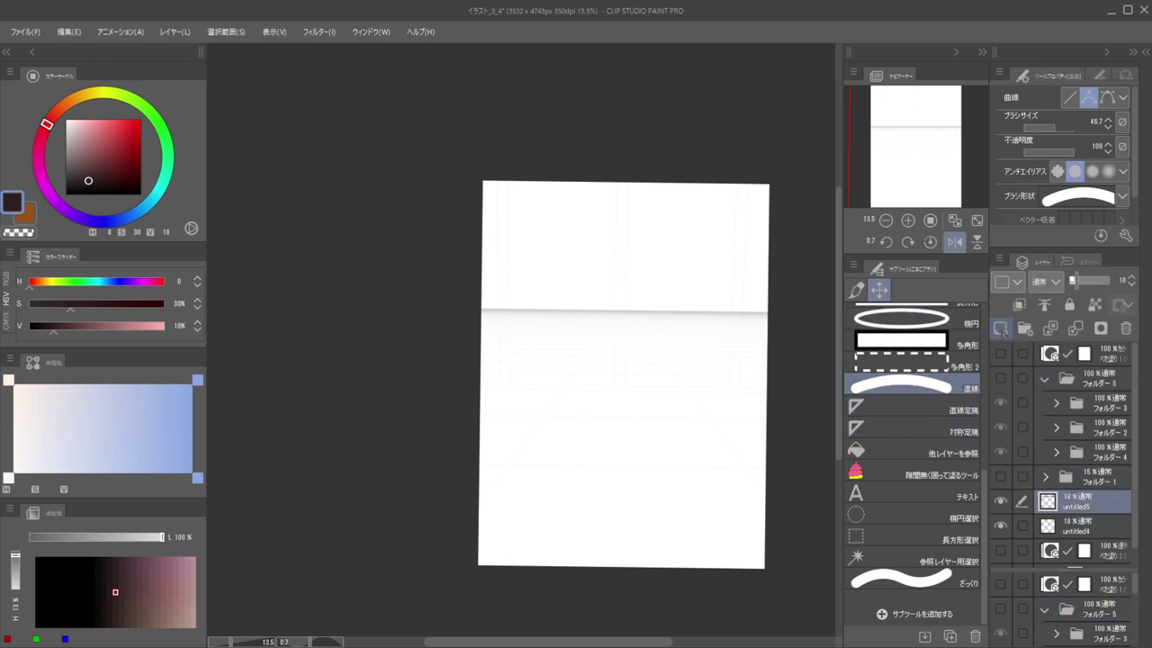
left_click(1001, 329)
scroll(553, 477, "up", 2)
Draw a straight horizontal line across the page below the horizon
left_click_drag(439, 369, 827, 370)
scroll(405, 369, "right", 1)
left_click(827, 373)
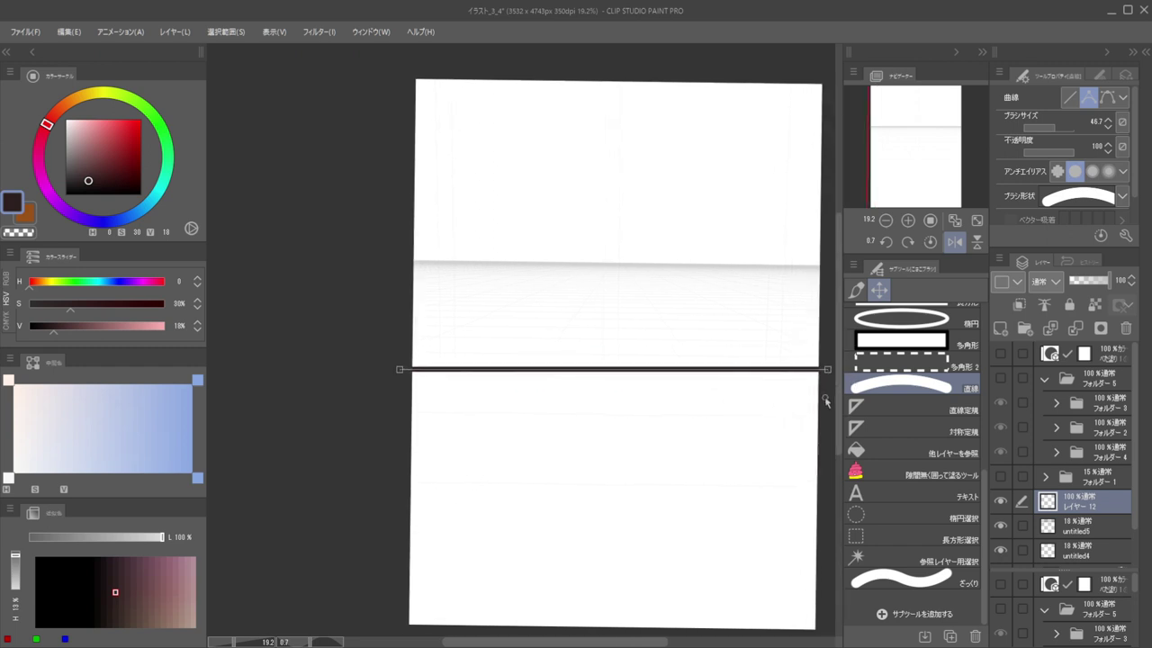
left_click(815, 348)
left_click_drag(672, 295, 700, 297)
left_click_drag(702, 297, 717, 277)
left_click_drag(731, 276, 745, 203)
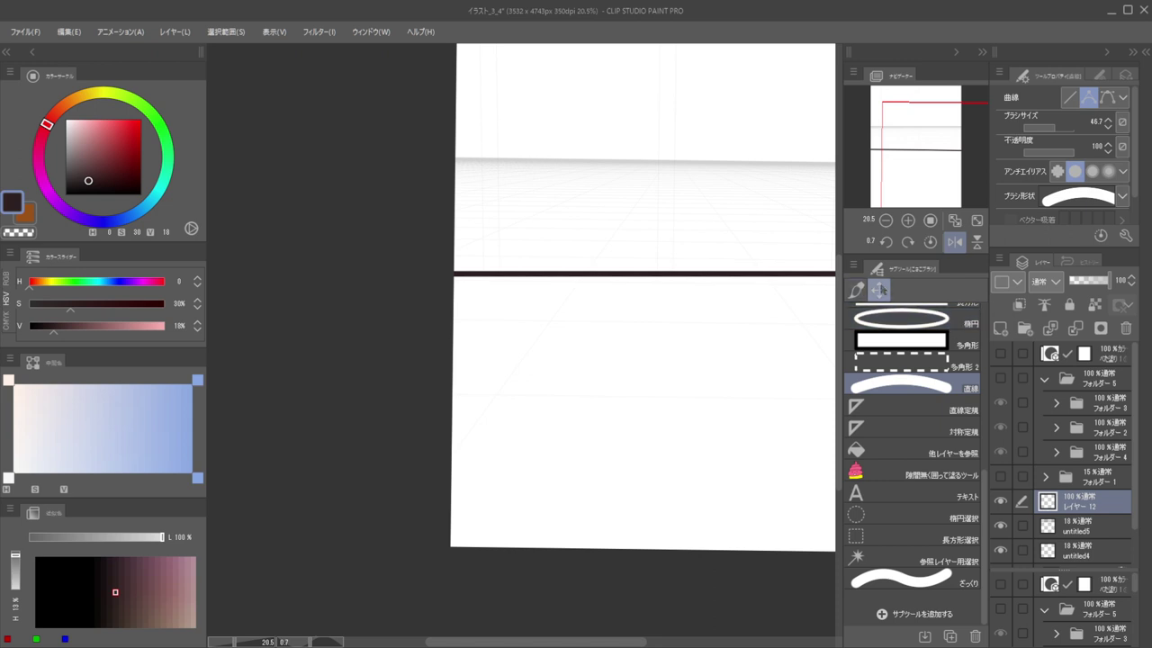
Auto-select the whole page area below the line
scroll(916, 378, "up", 5)
left_click(902, 357)
scroll(710, 406, "up", 2)
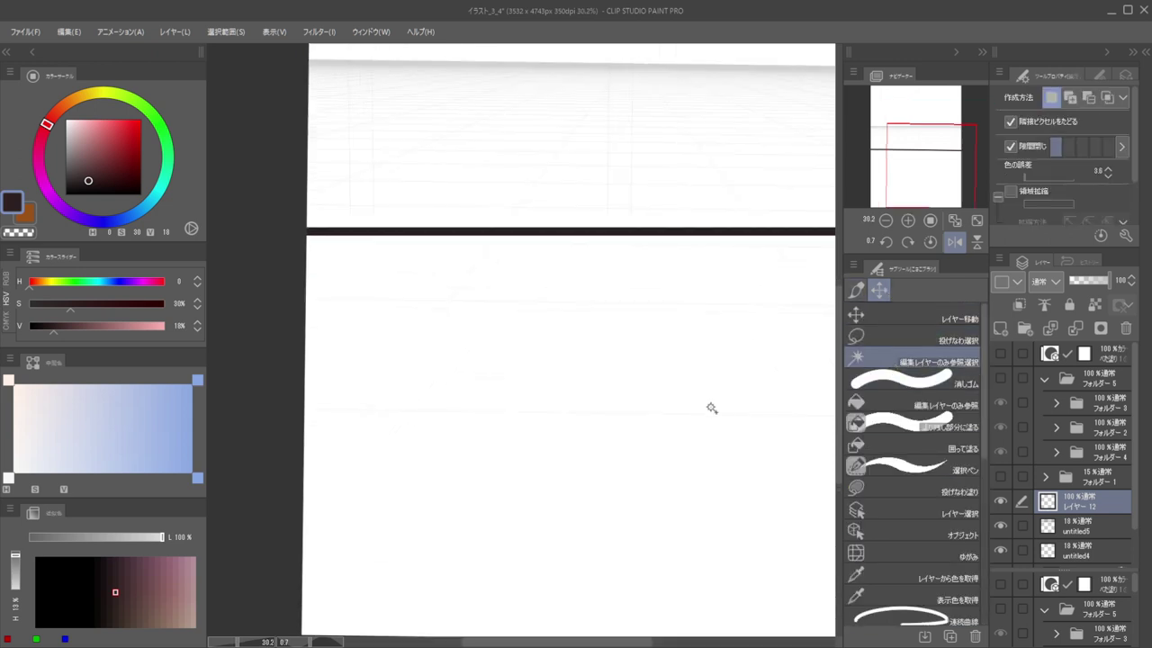
scroll(720, 394, "down", 4)
left_click(697, 356)
scroll(700, 351, "up", 2)
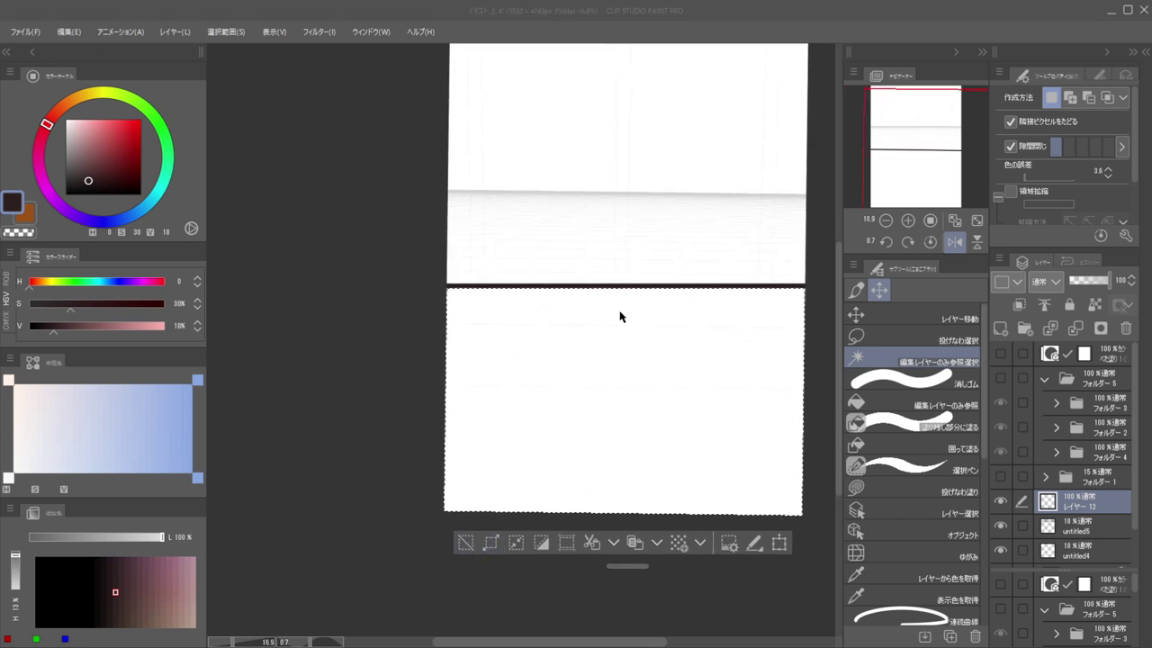
scroll(699, 244, "up", 5)
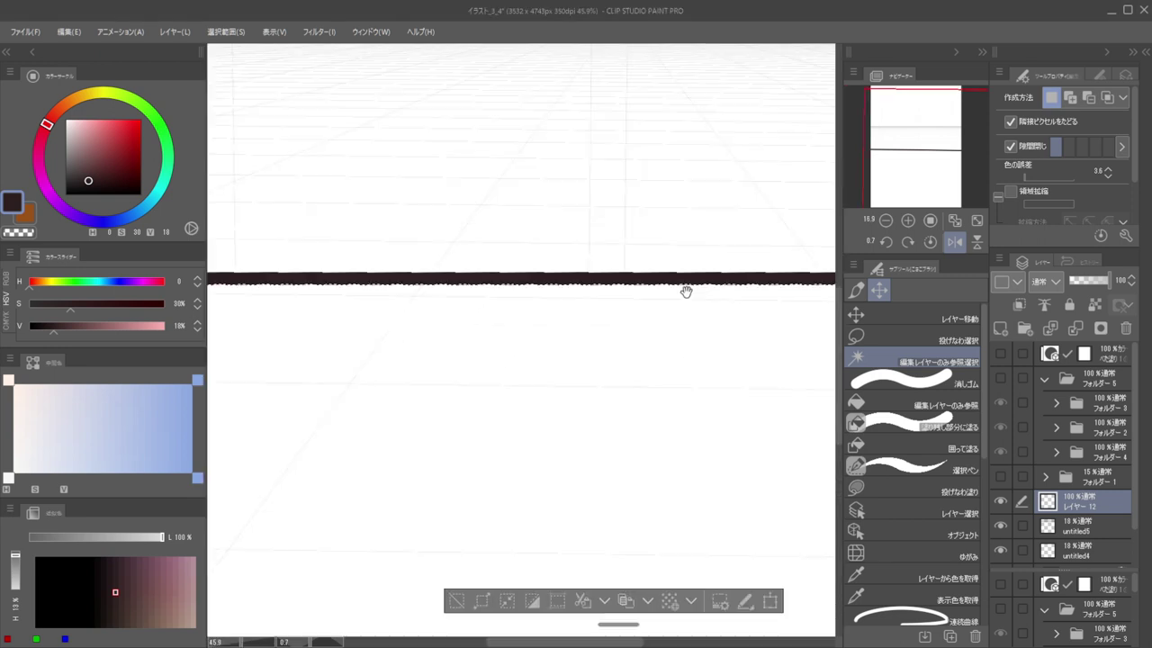
Fill the selected lower area solid dark maroon with a large flat brush, then deselect
key("b")
scroll(682, 259, "down", 8)
key("]")
mouse_move(606, 331)
left_mouse_down()
mouse_move(665, 275)
mouse_move(653, 319)
mouse_move(860, 258)
left_mouse_up()
left_click(909, 340)
mouse_move(665, 364)
left_mouse_down()
mouse_move(713, 329)
mouse_move(657, 396)
mouse_move(766, 288)
mouse_move(750, 363)
left_mouse_up()
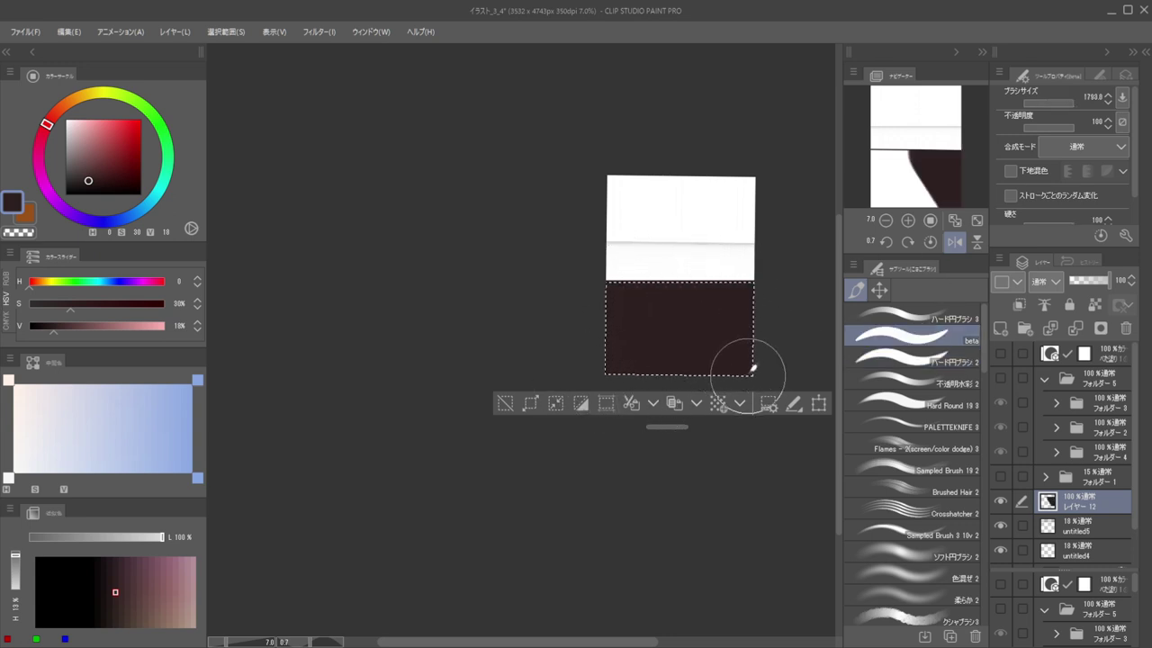
key("ctrl+d")
left_click_drag(708, 309, 656, 272)
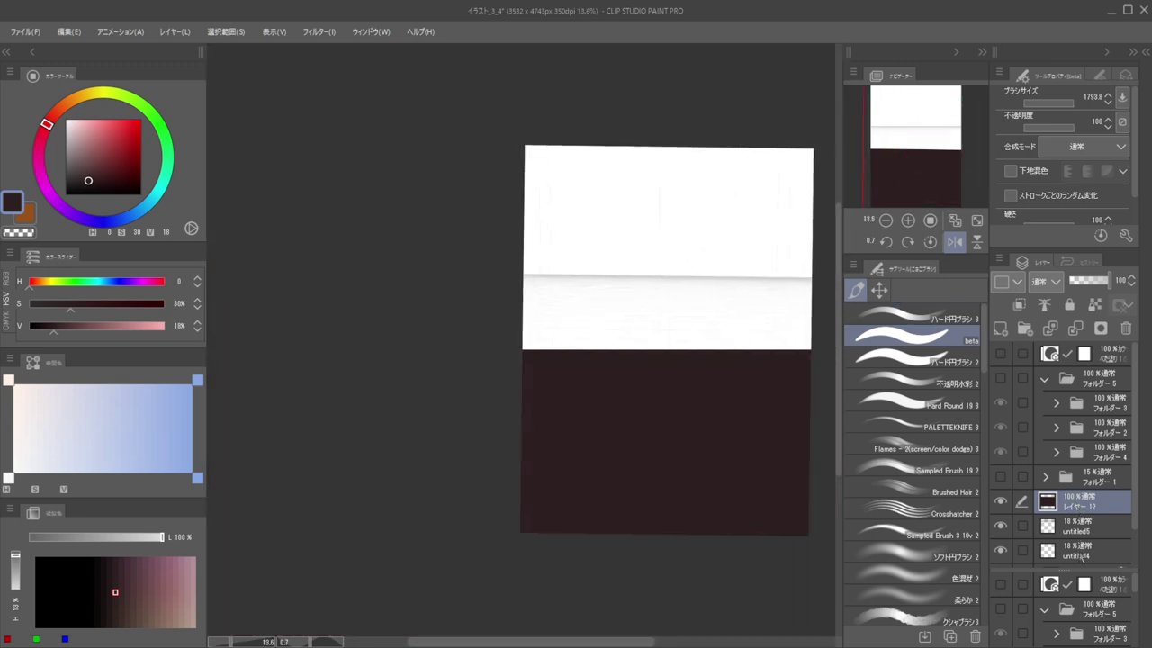
Select the untitled4, Layer 12 and untitled5 layers together
left_click(1088, 552)
left_click(1087, 506, "ctrl")
left_click(1091, 527, "ctrl")
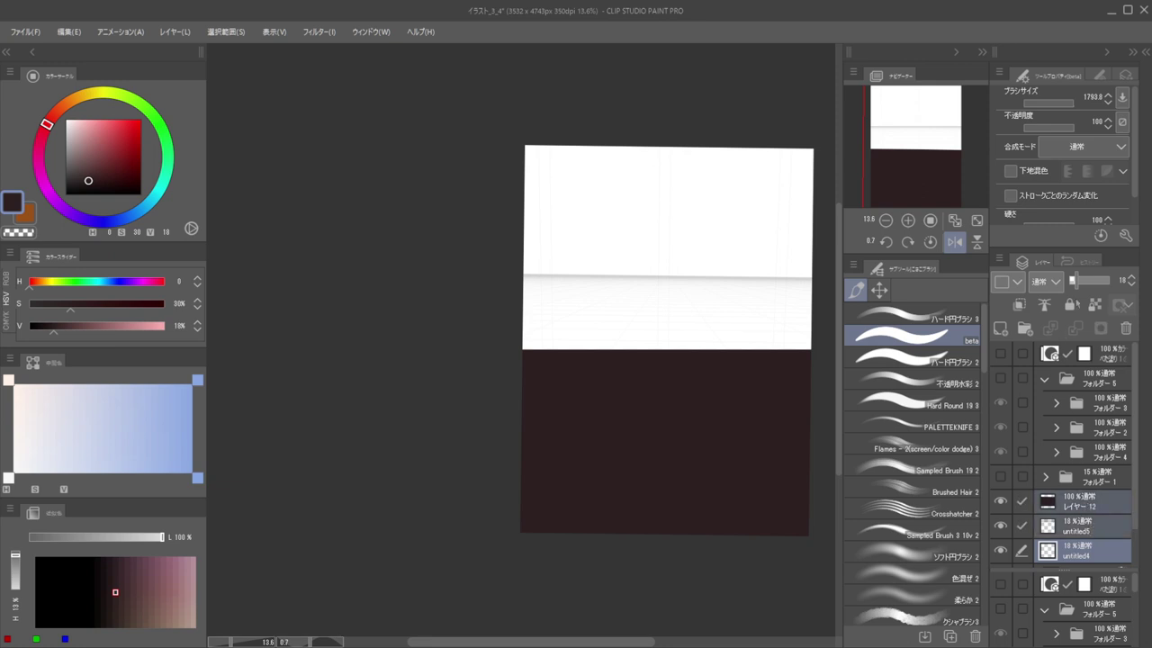
Group the three selected layers into a folder with Ctrl+G
key("ctrl+g")
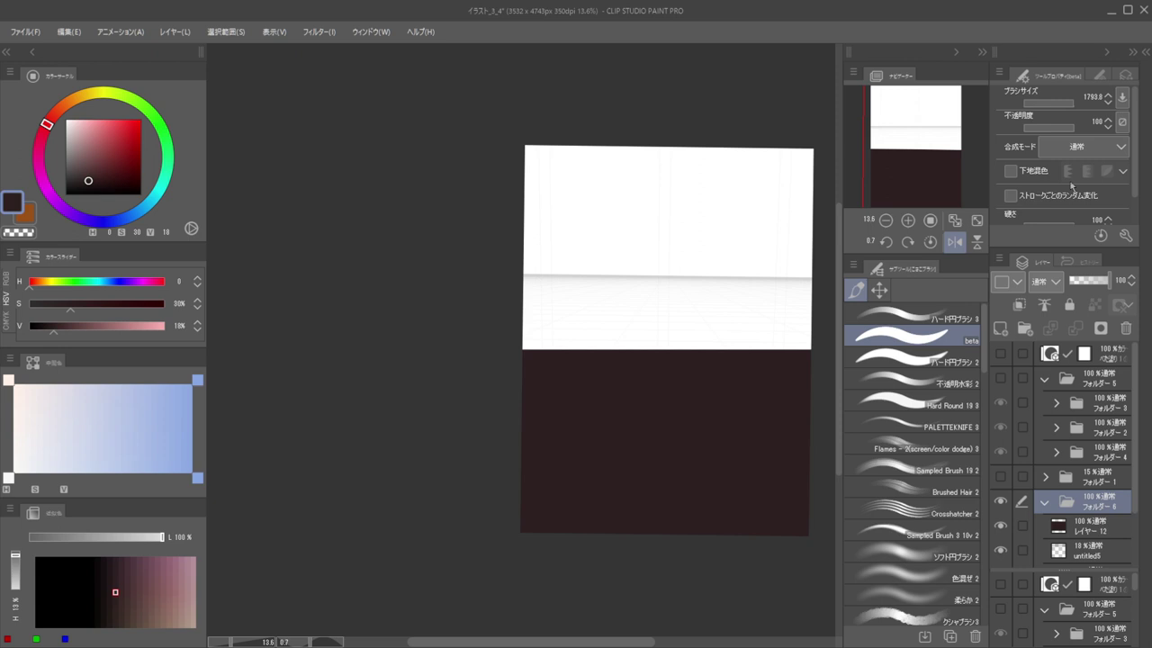
left_click_drag(642, 213, 698, 162)
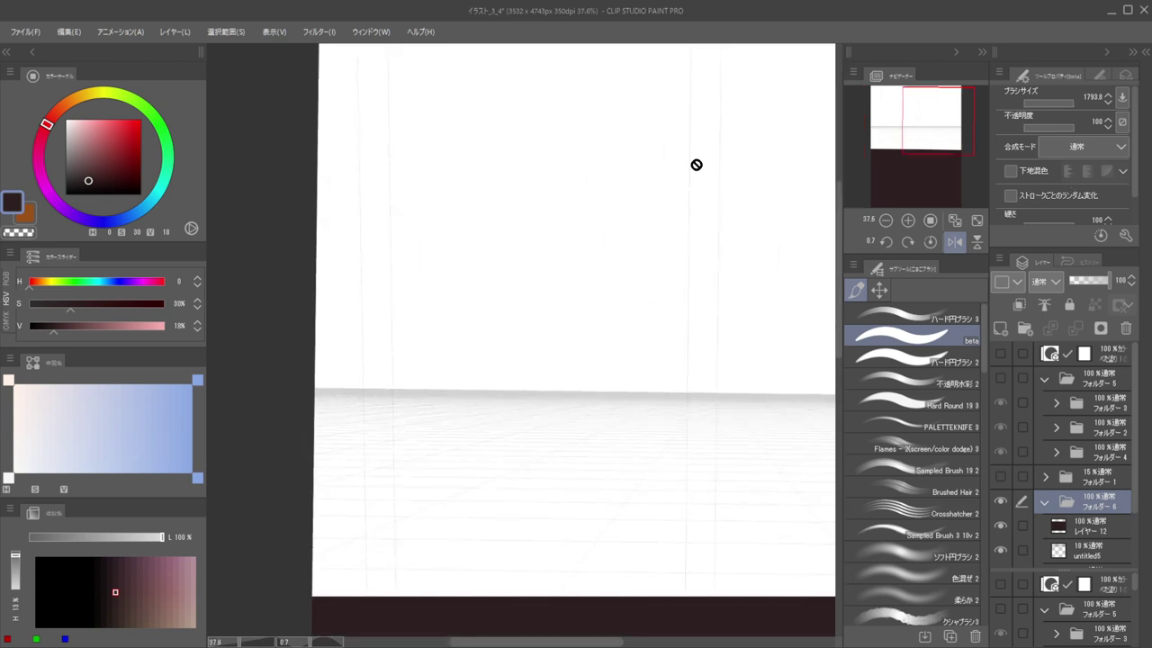
left_click(879, 289)
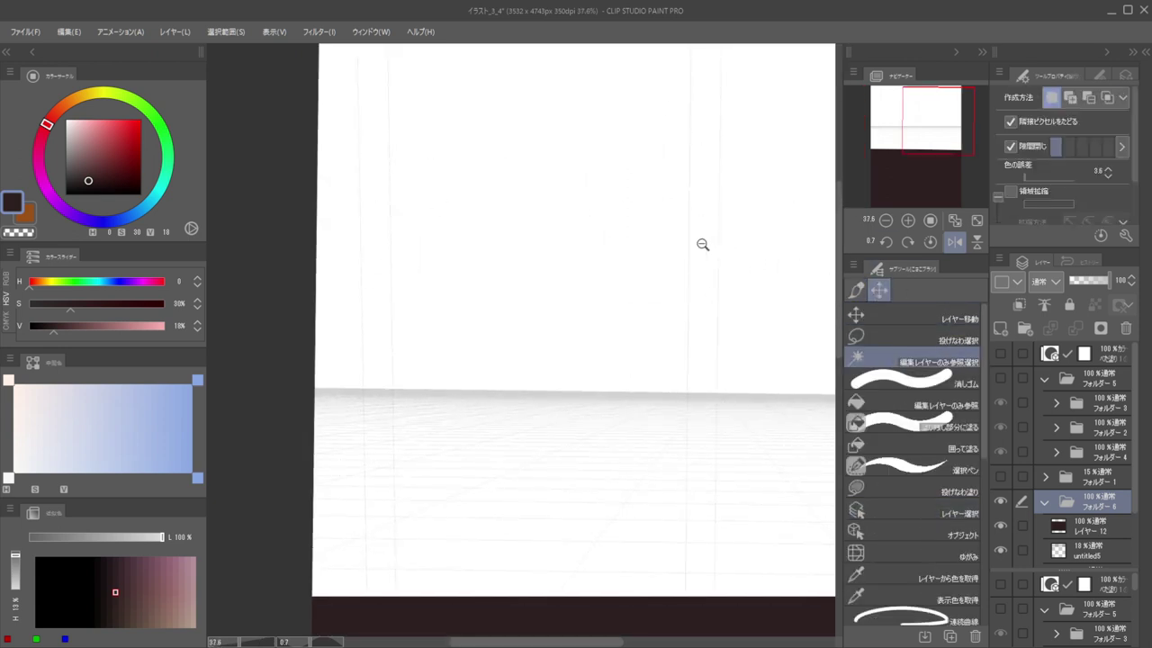
scroll(698, 225, "down", 2)
Select three thin vertical strips on the white wall, then add a new layer above Layer 12
left_click(699, 225)
left_click(507, 224, "shift")
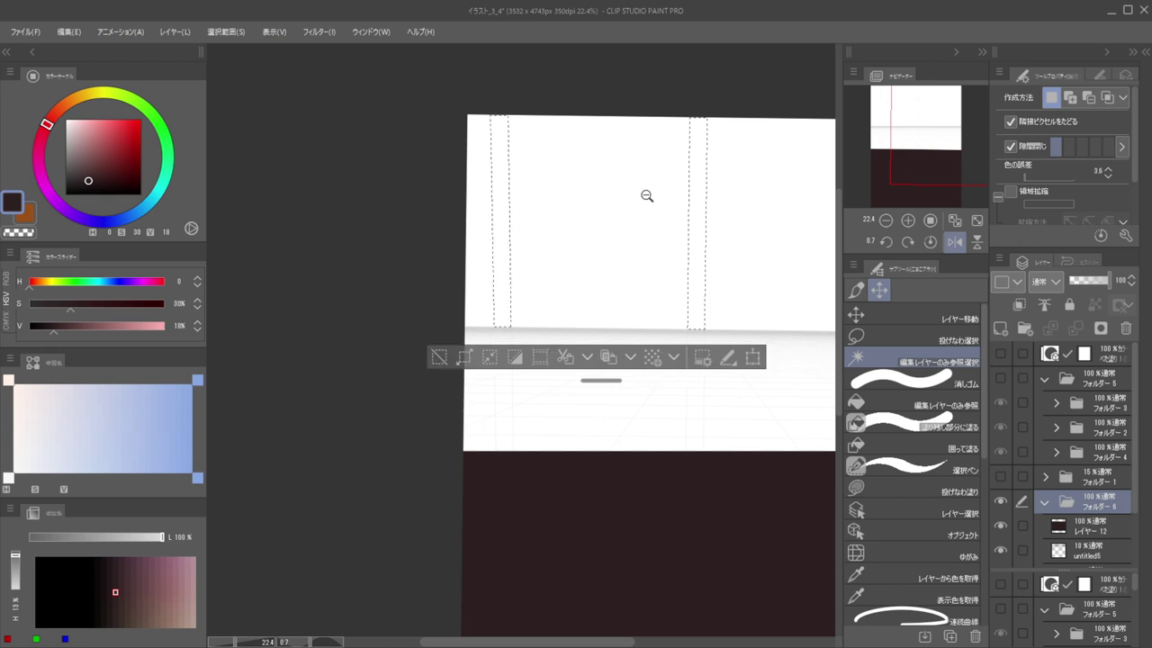
scroll(601, 208, "down", 2)
left_click_drag(620, 243, 654, 214)
left_click(683, 224, "shift")
left_click_drag(730, 98, 707, 134)
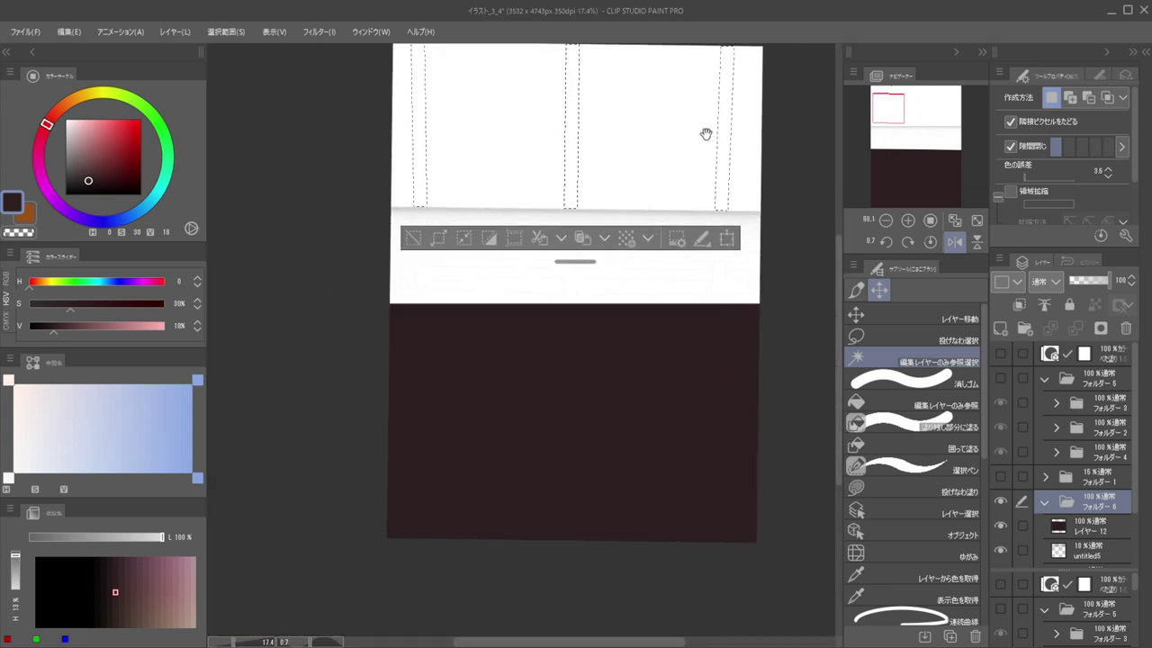
left_click_drag(480, 186, 581, 175)
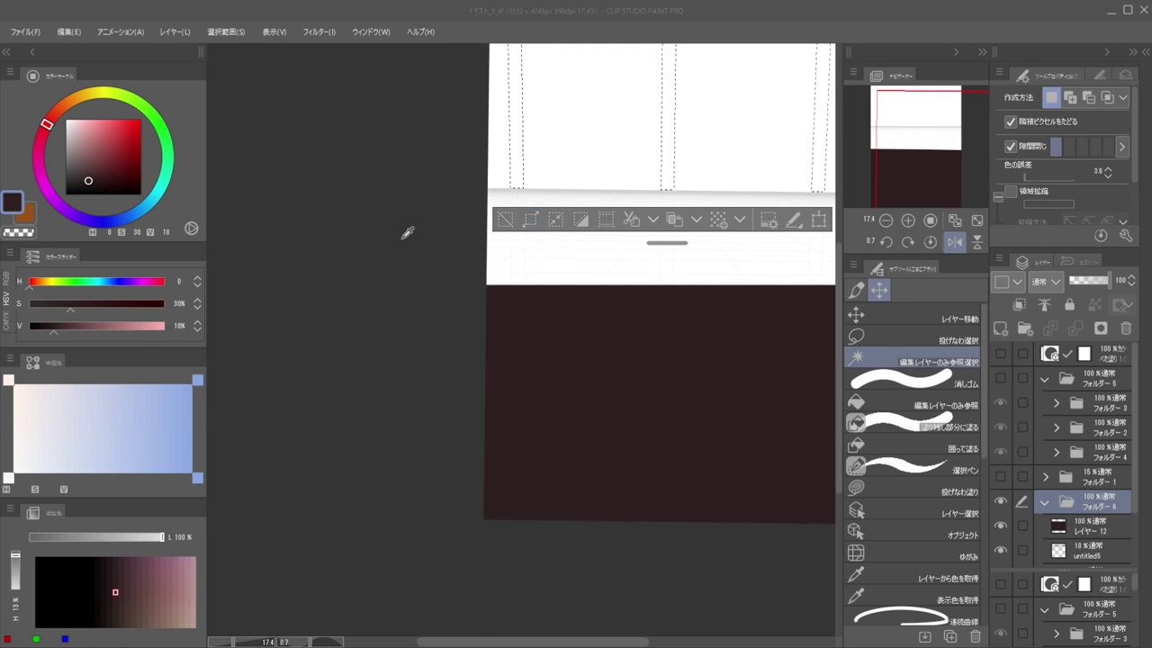
scroll(1076, 433, "down", 3)
left_click(1086, 455)
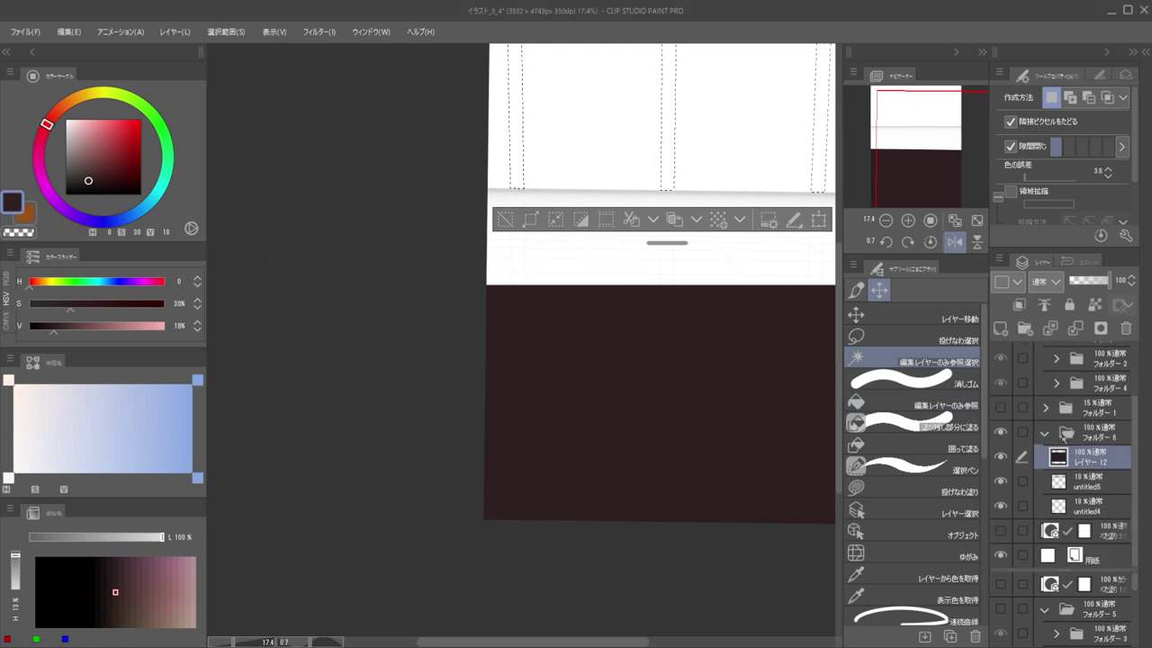
left_click(1001, 328)
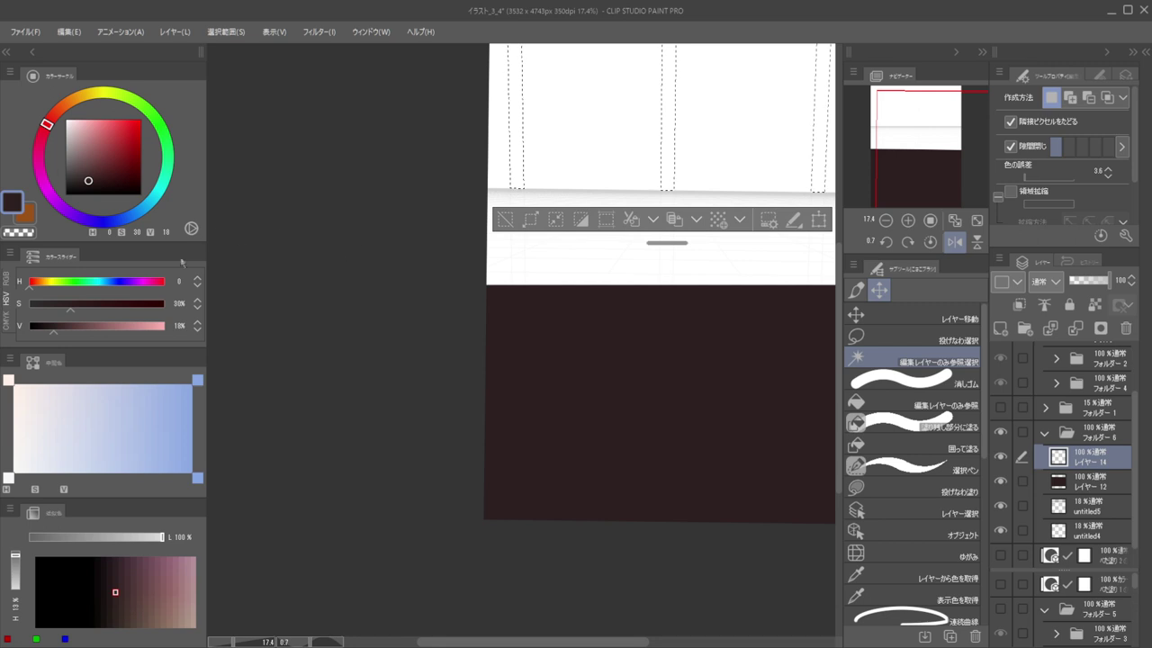
Set the drawing colour to a dark purple on the colour wheel
left_click(85, 174)
left_click(43, 179)
mouse_move(707, 156)
left_mouse_down()
mouse_move(611, 196)
mouse_move(702, 180)
left_mouse_up()
Undo the two trial strip fills and the grey band at the wall's base
key("b")
scroll(587, 257, "down", 3)
scroll(657, 288, "up", 8)
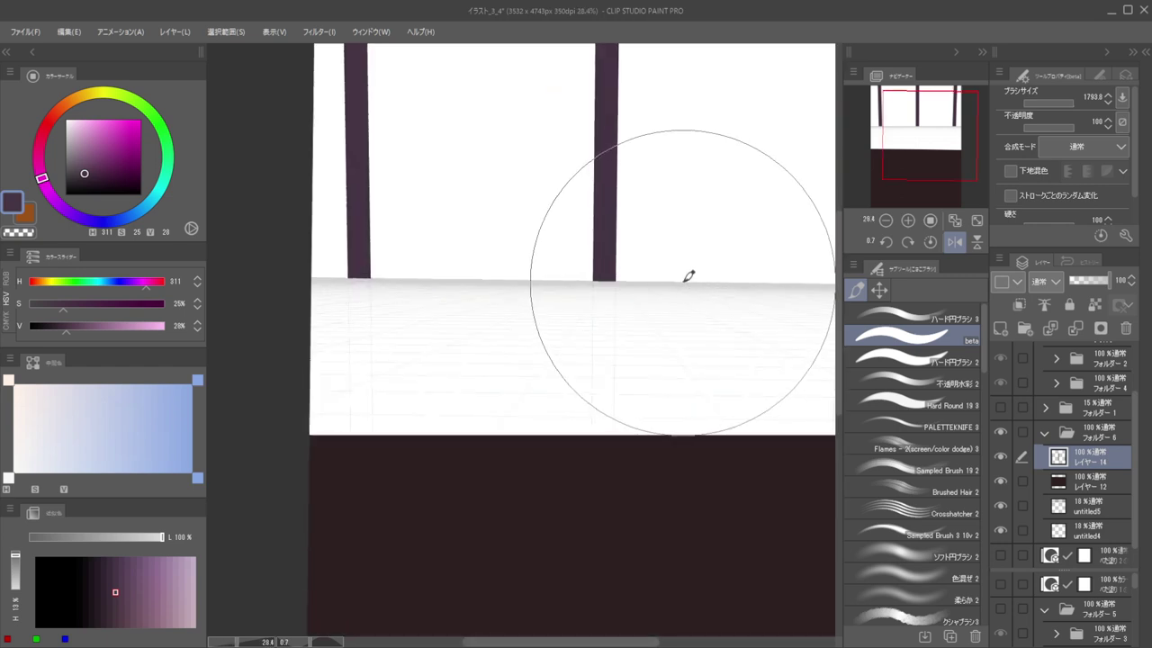
scroll(666, 211, "down", 4)
key("ctrl+z")
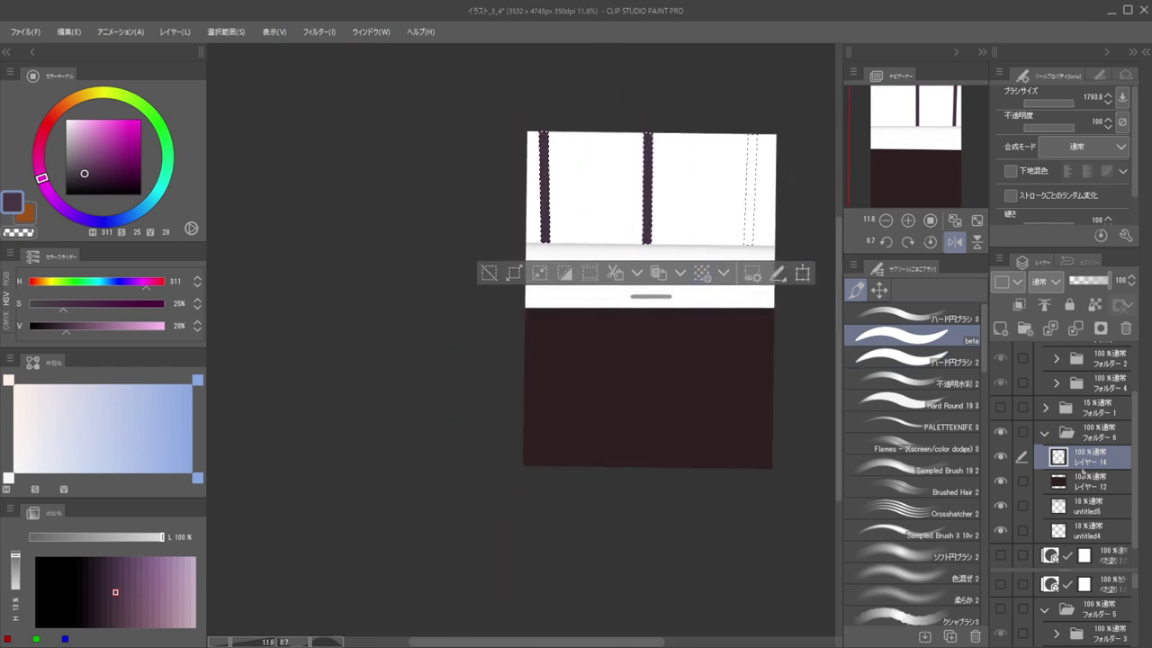
scroll(1068, 477, "down", 1)
key("ctrl+z")
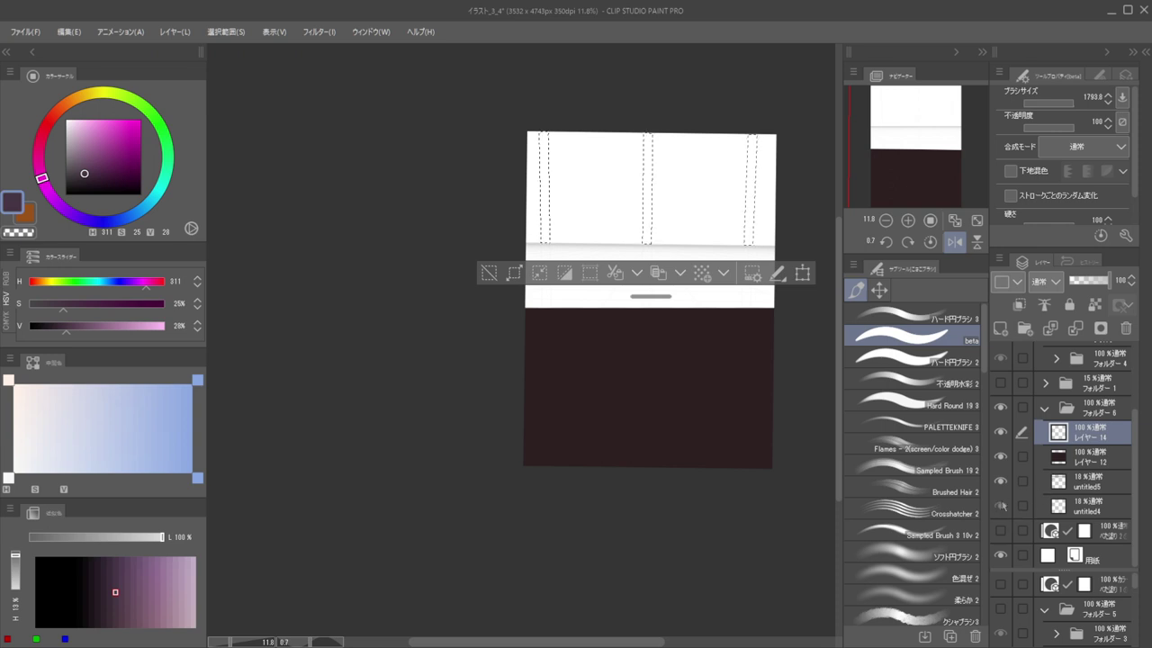
key("ctrl+z")
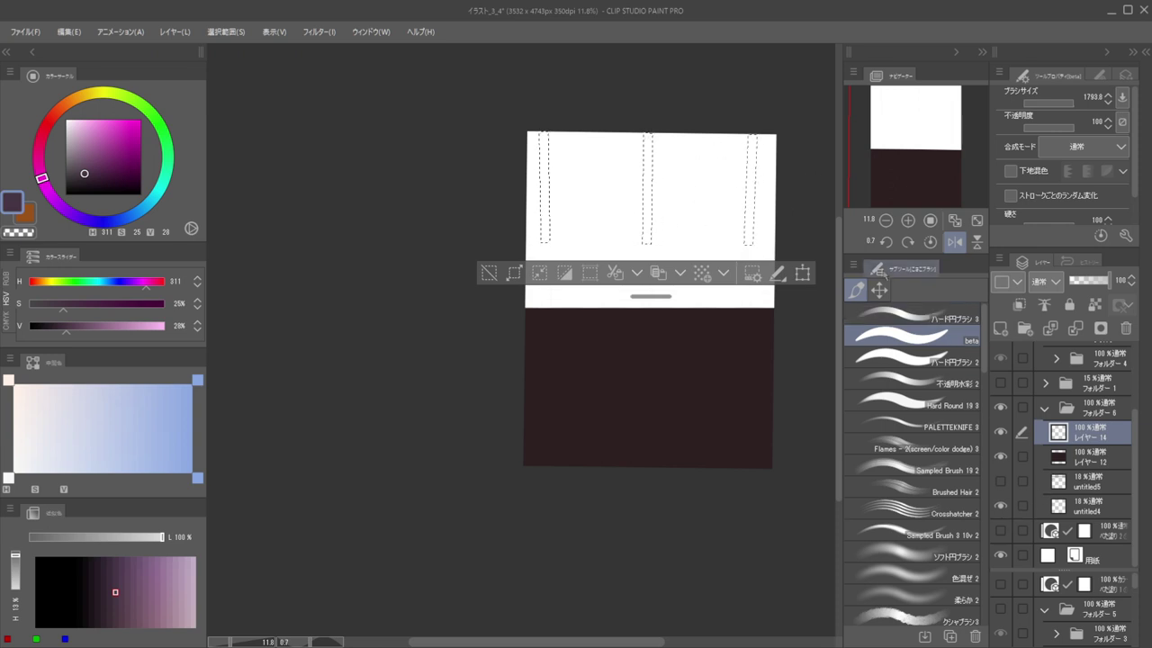
left_click(879, 290)
Extend the three strip selections down to the dark floor, referencing folder フォルダー6
left_click_drag(640, 208, 674, 213)
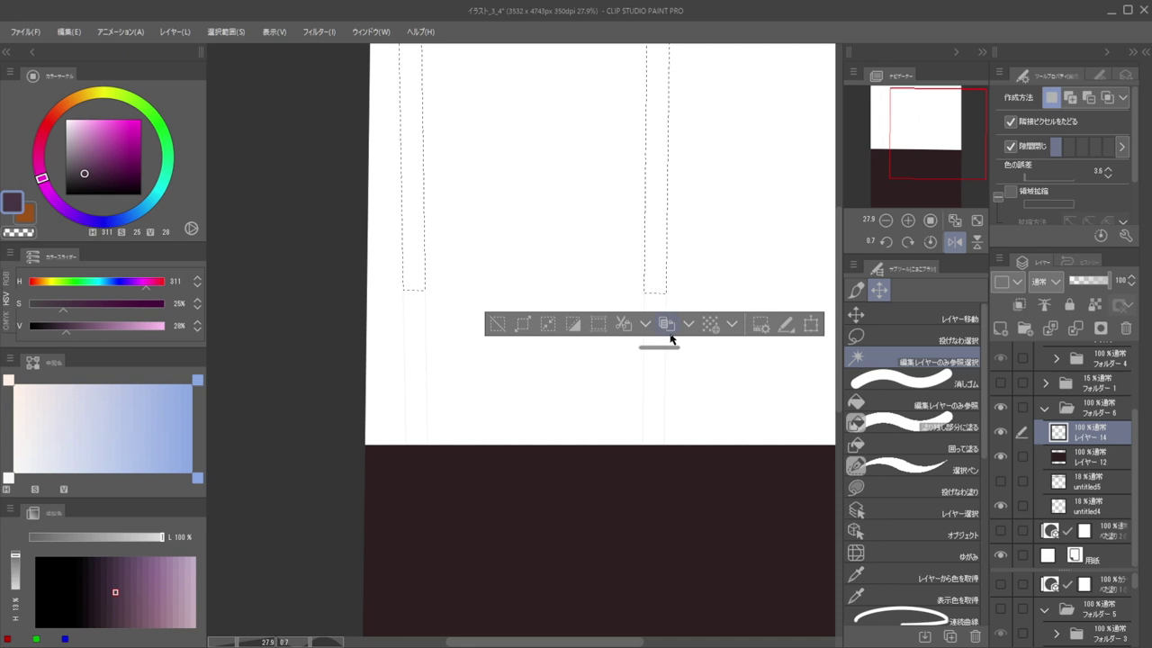
left_click(681, 230)
scroll(681, 230, "down", 1)
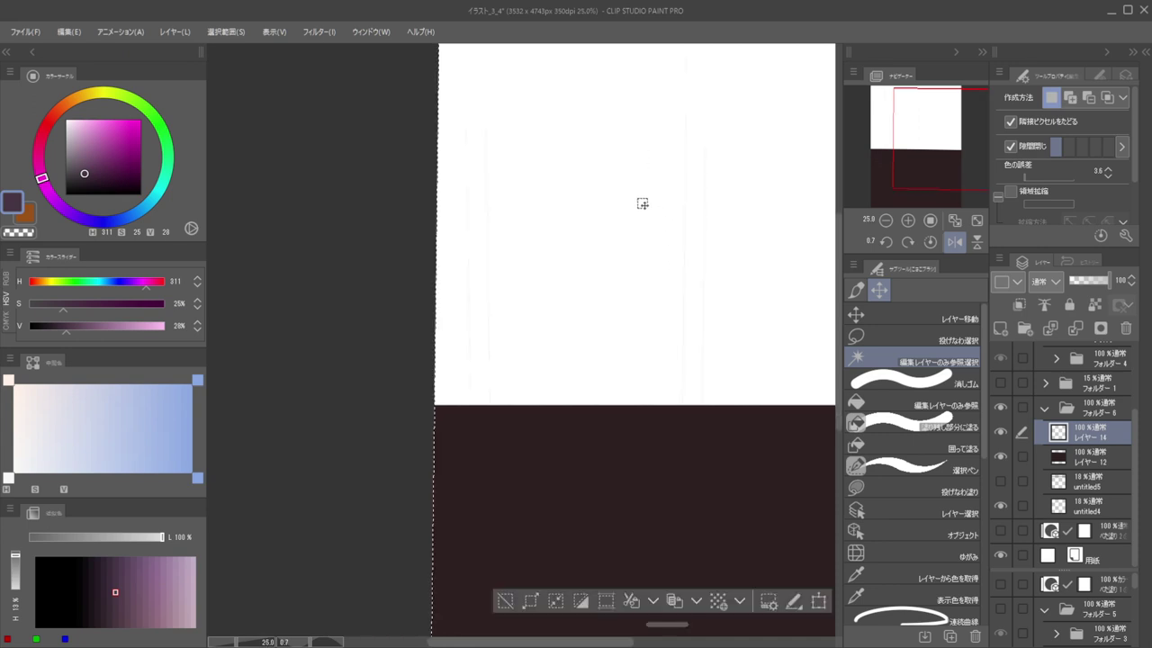
key("ctrl+z")
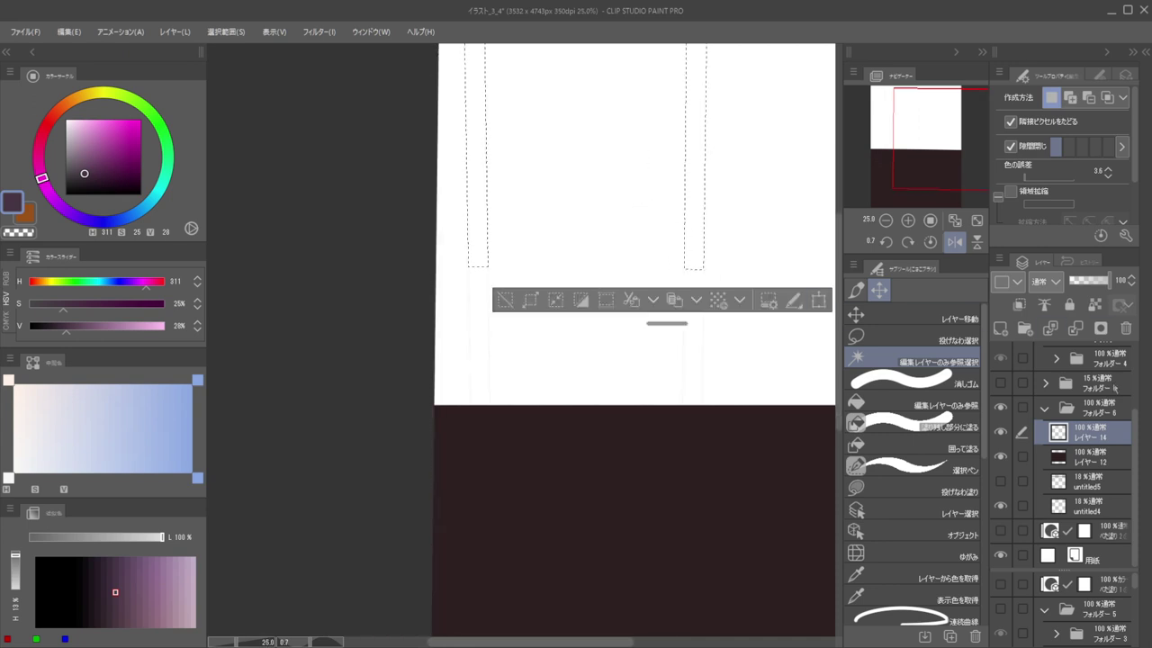
left_click(1101, 412)
left_click(700, 207, "shift")
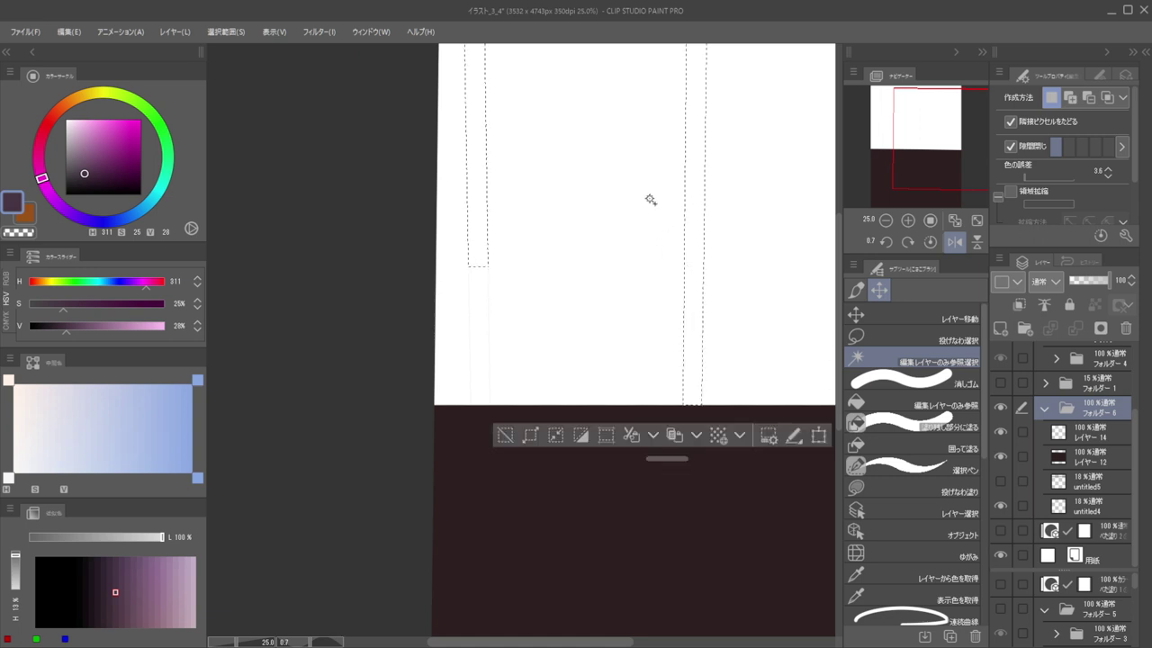
left_click(483, 207, "shift")
left_click_drag(682, 186, 663, 183)
left_click_drag(638, 271, 678, 229)
left_click(636, 205, "shift")
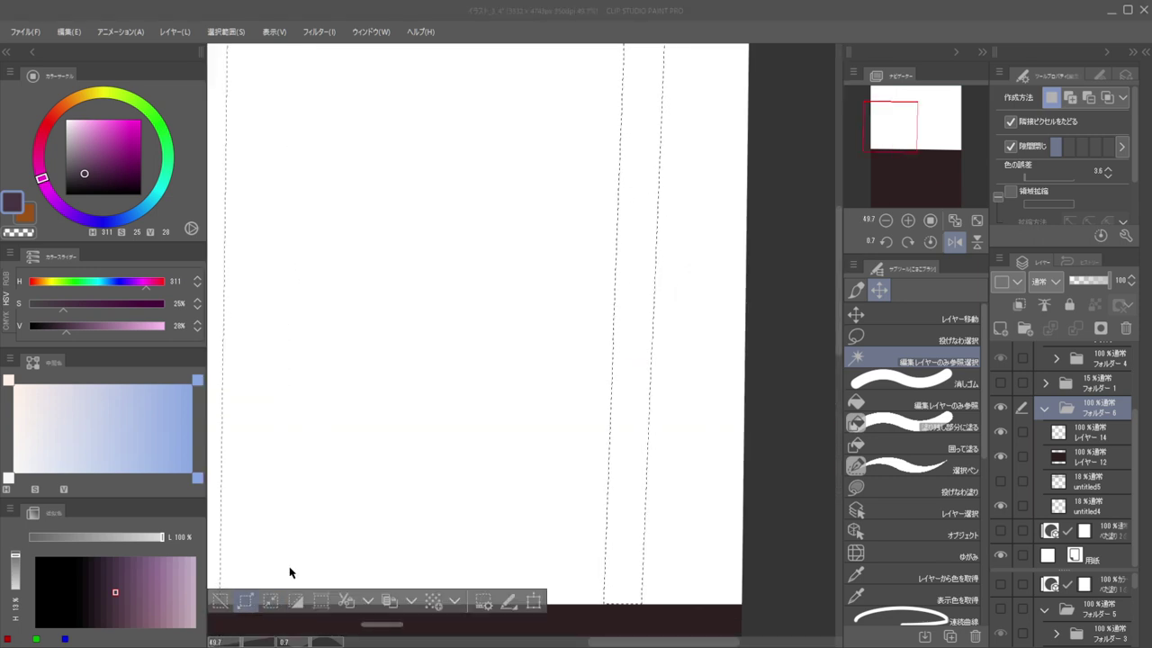
Drop the accidental floor selection and make レイヤー 14 the active layer
scroll(593, 222, "down", 5)
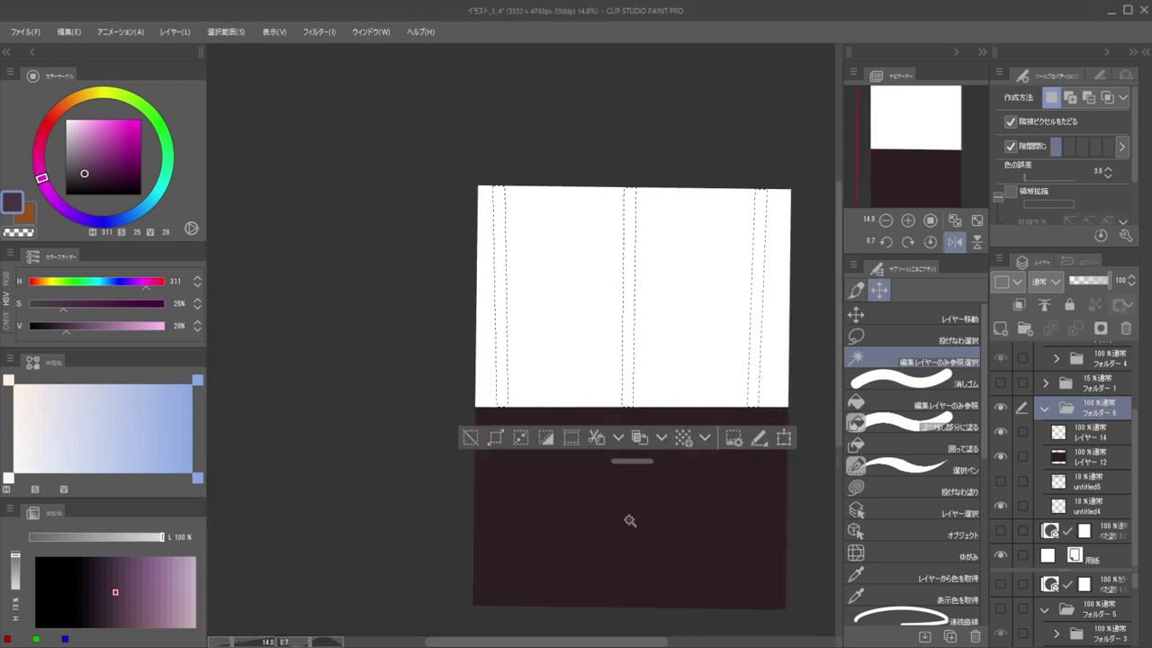
left_click(629, 520)
key("e")
key("ctrl+z")
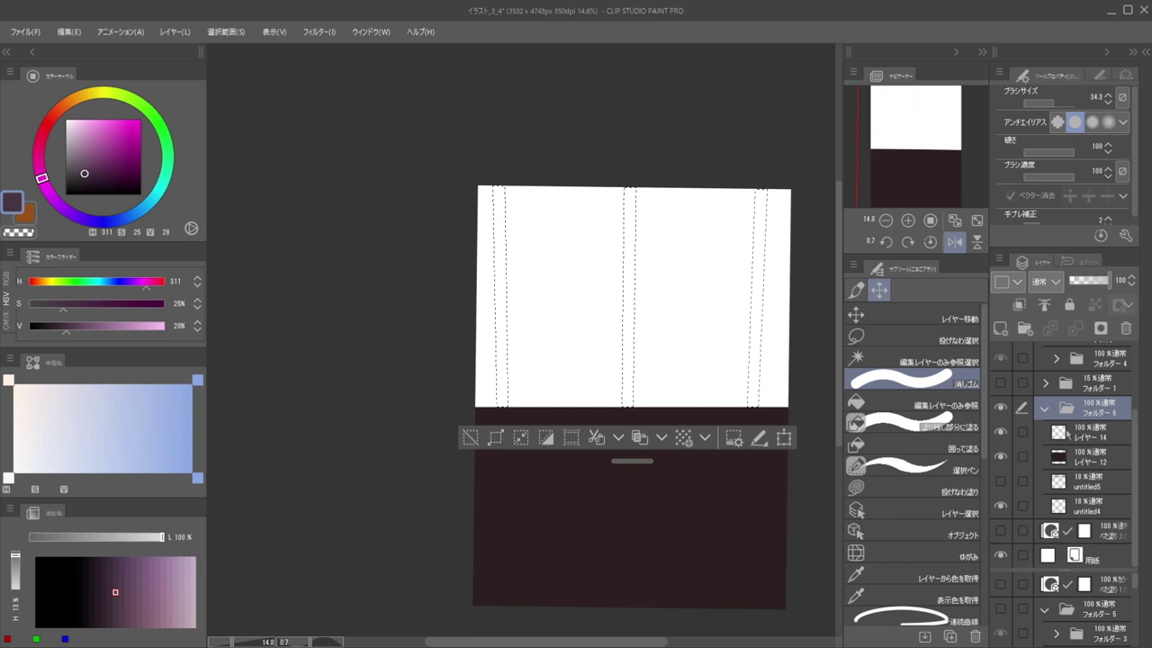
left_click(1088, 429)
left_click(1070, 457)
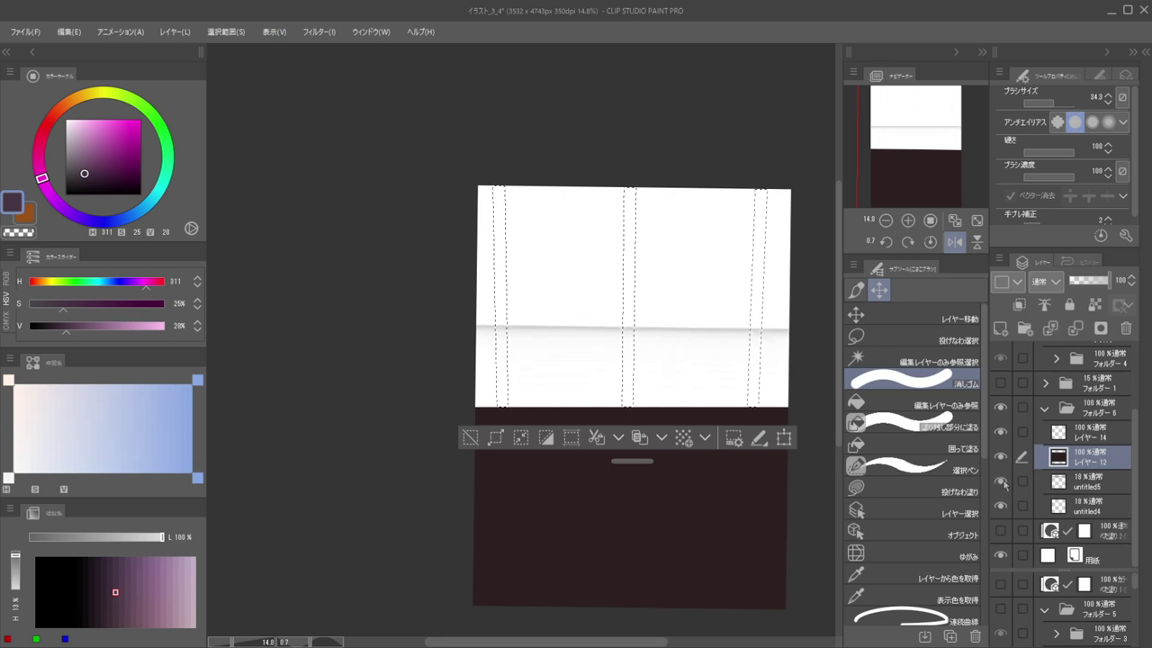
left_click(1074, 433)
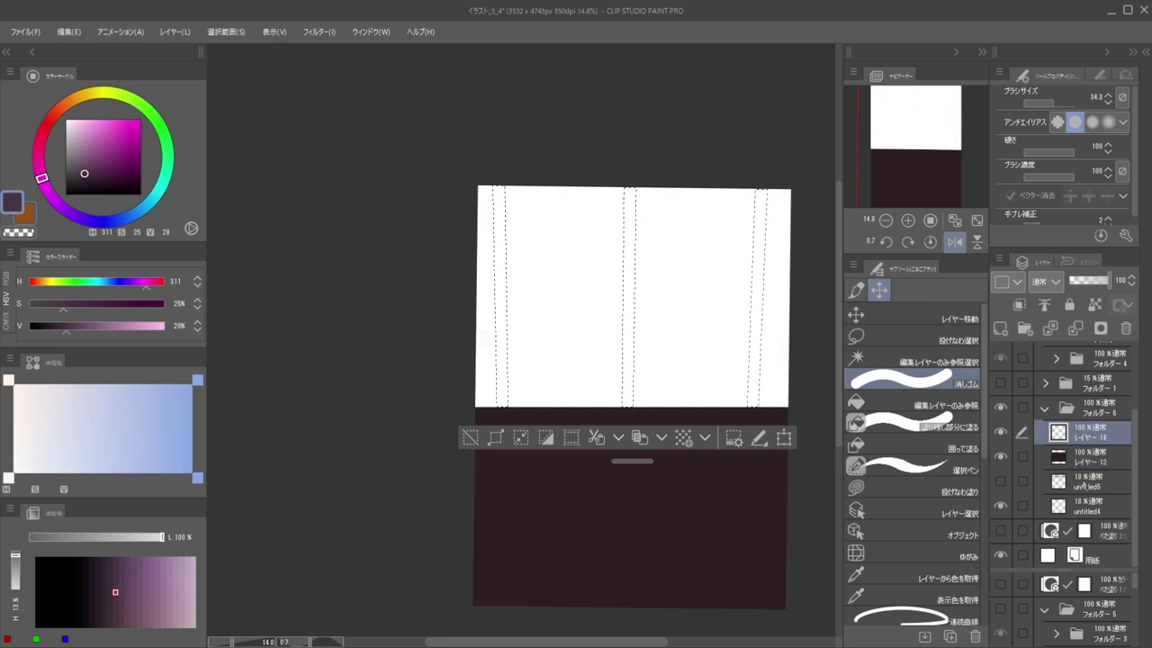
left_click(1085, 483)
left_click(1086, 433)
Paint the three strips a lighter muted purple with the flat brush, then deselect
left_click(86, 159)
key("b")
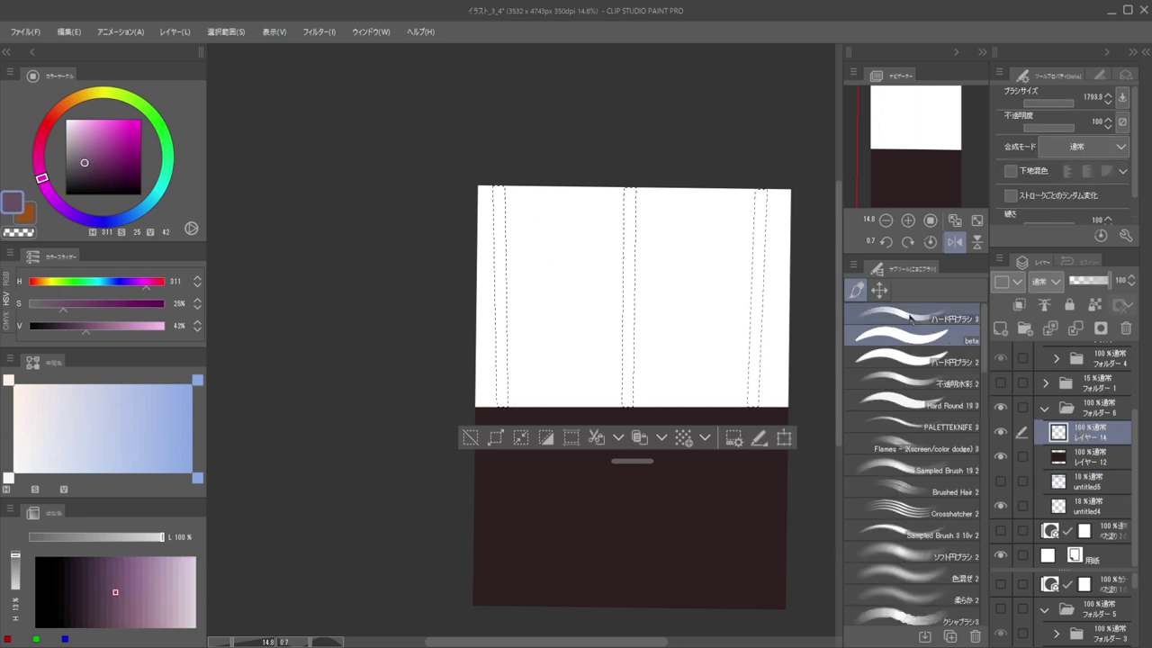
left_click_drag(488, 188, 500, 405)
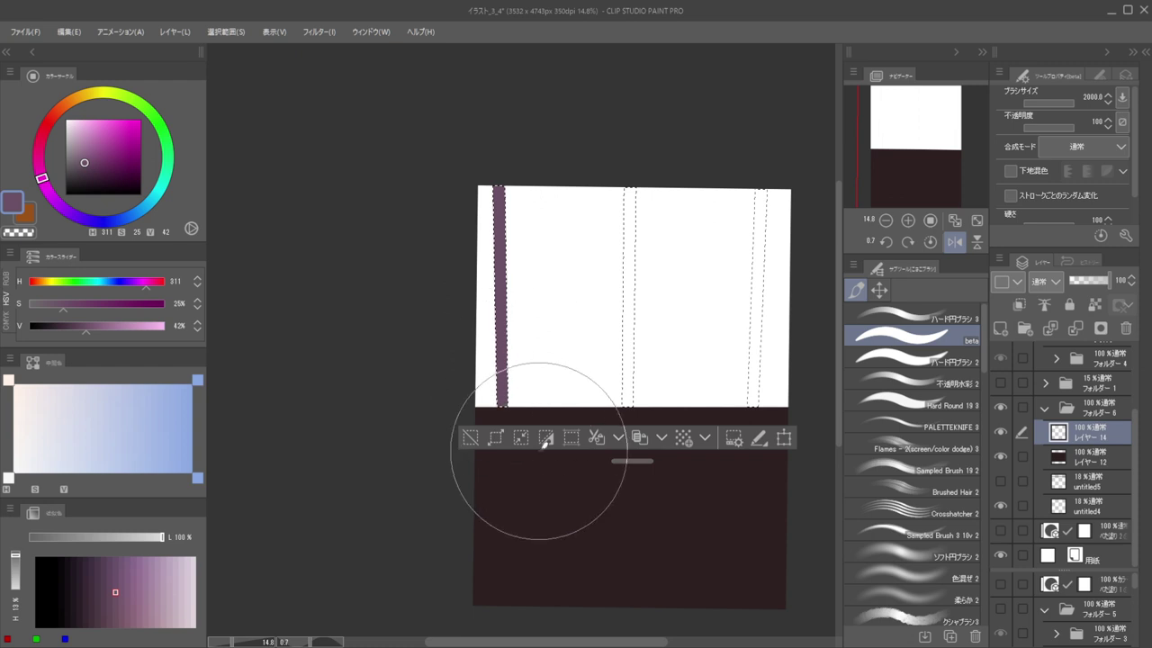
left_click_drag(630, 191, 632, 412)
left_click_drag(758, 191, 751, 404)
key("ctrl+d")
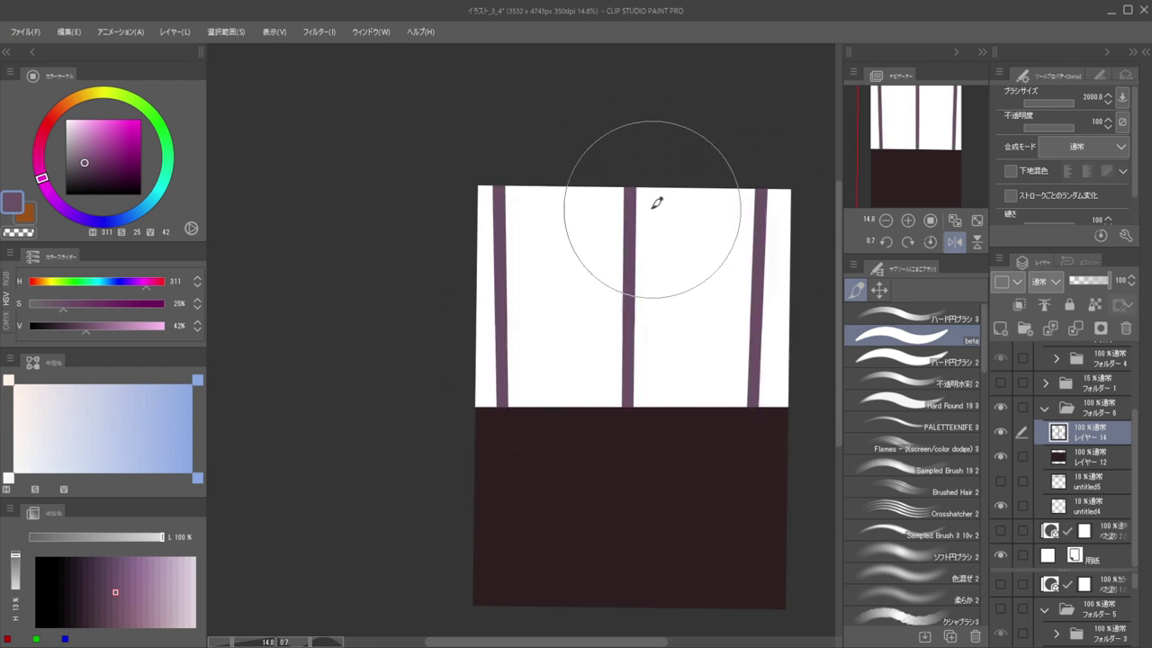
scroll(641, 226, "down", 5)
scroll(657, 257, "up", 4)
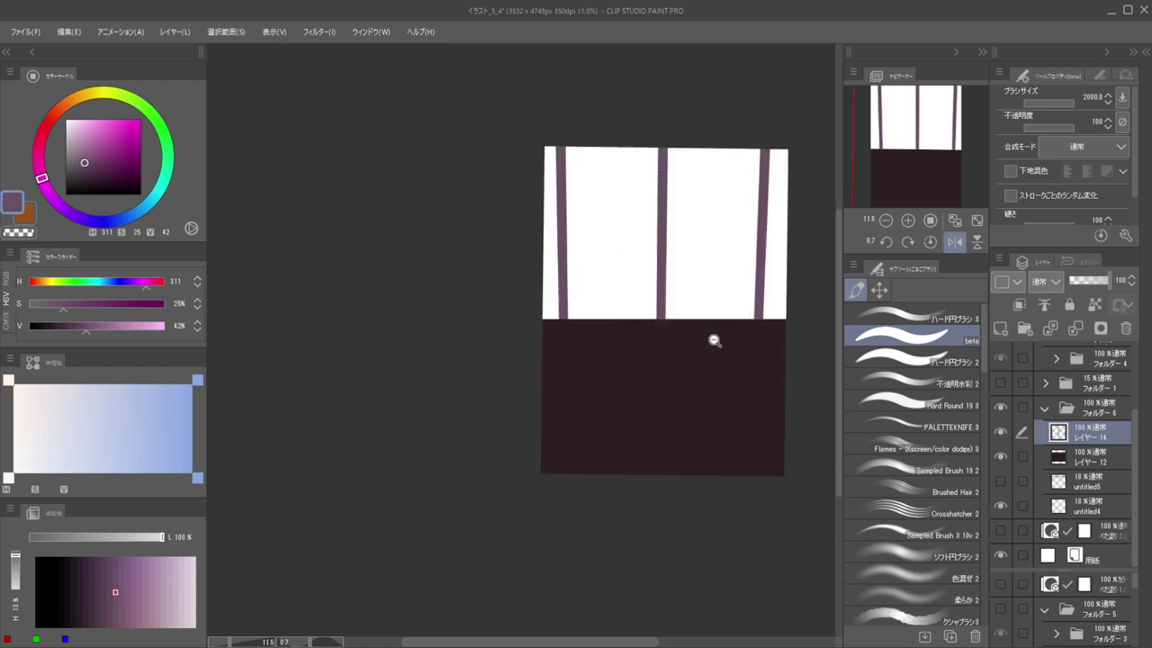
left_click(880, 290)
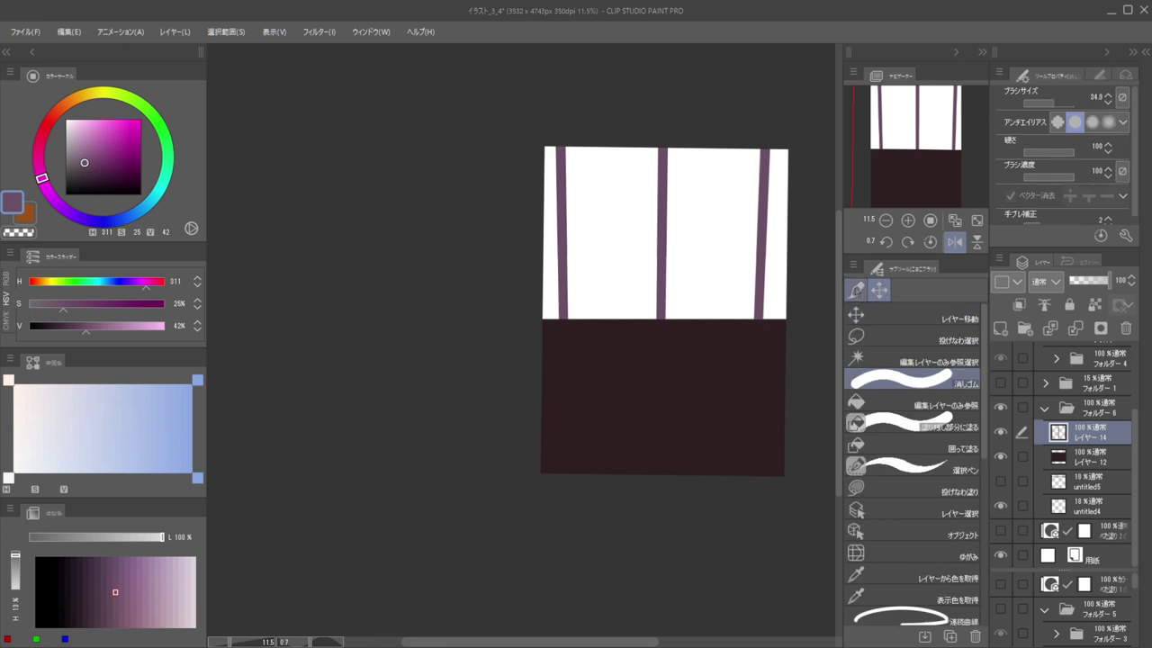
Show the line art folder フォルダー5 and collapse it
left_click(857, 289)
scroll(1100, 405, "up", 4)
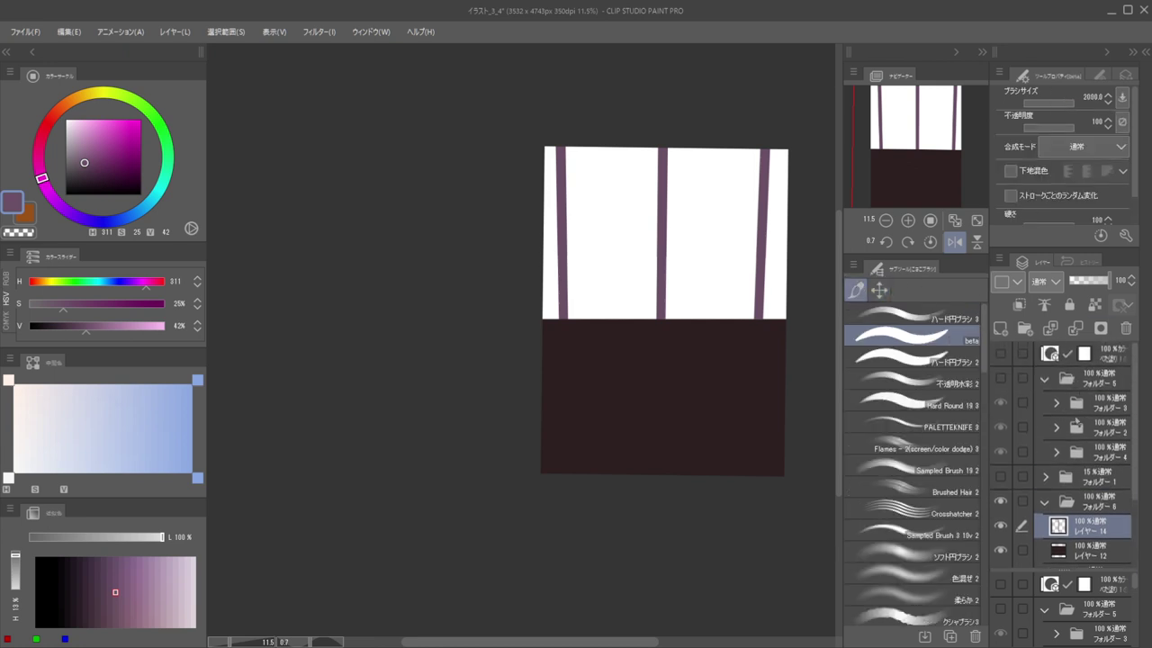
left_click(1003, 382)
left_click(1046, 378)
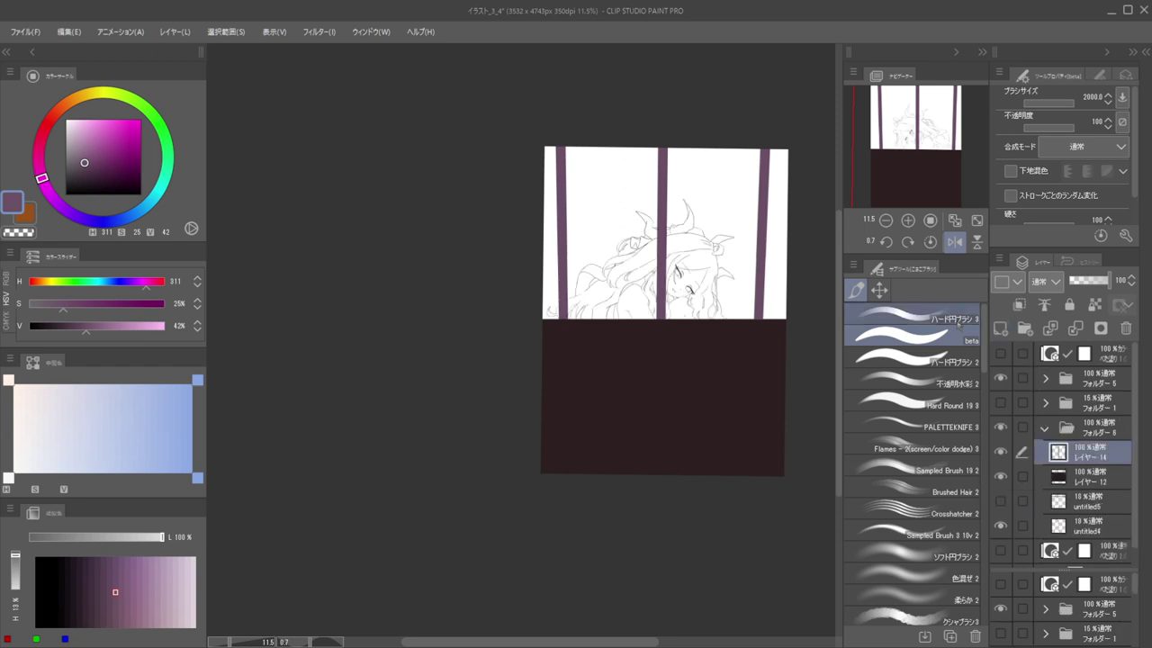
Check the dark floor and purple bars layers inside フォルダー6 by toggling their visibility
left_click(1077, 431)
left_click(1044, 427)
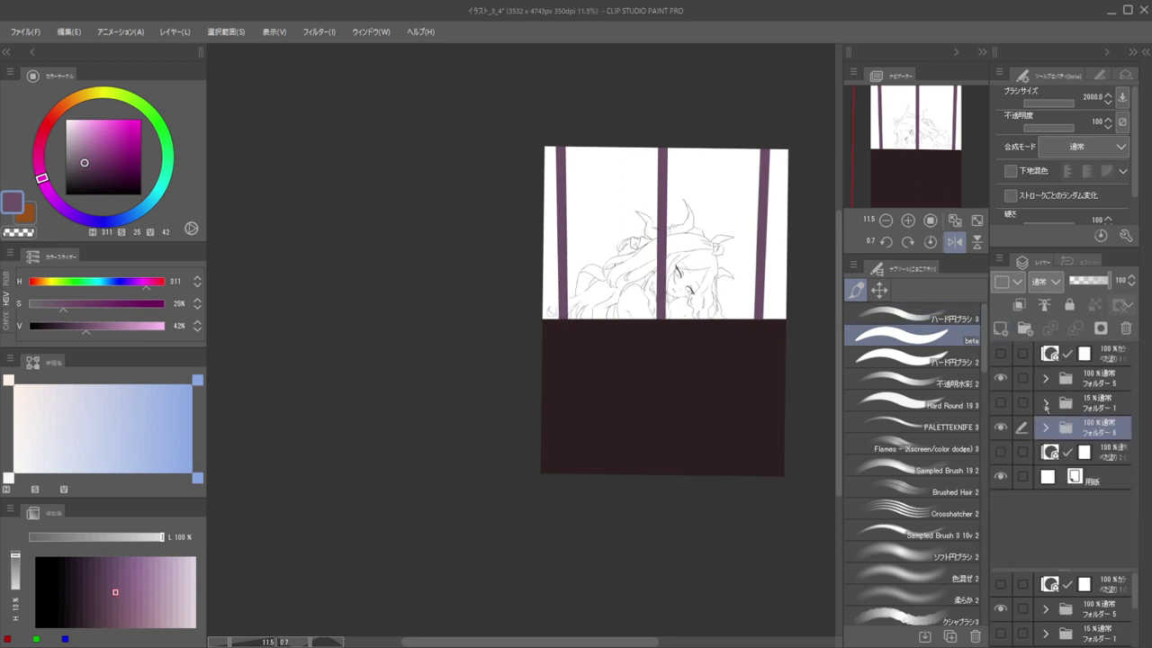
left_click(1044, 427)
scroll(1069, 374, "down", 1)
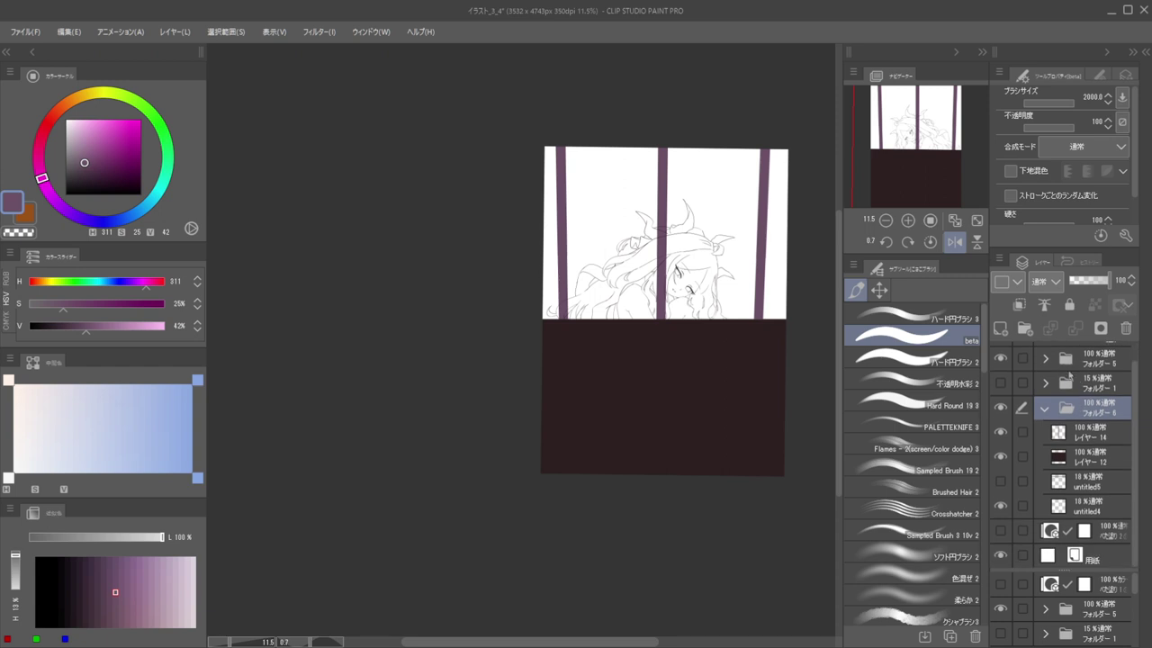
left_click(1001, 457)
left_click(1000, 457)
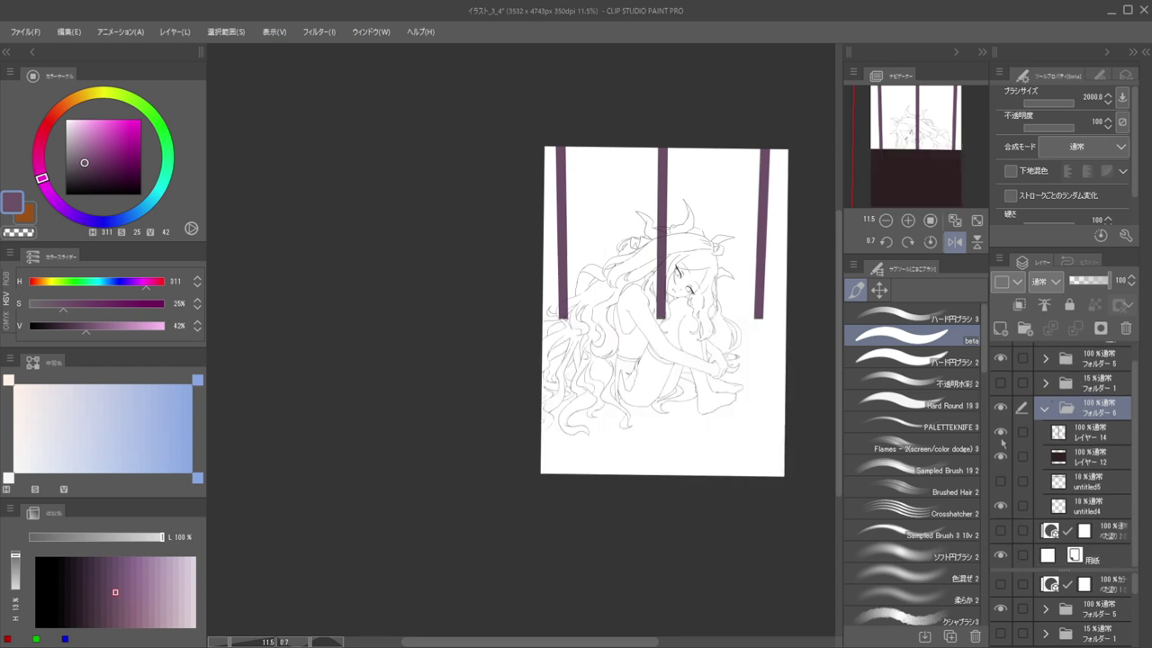
left_click(1001, 435)
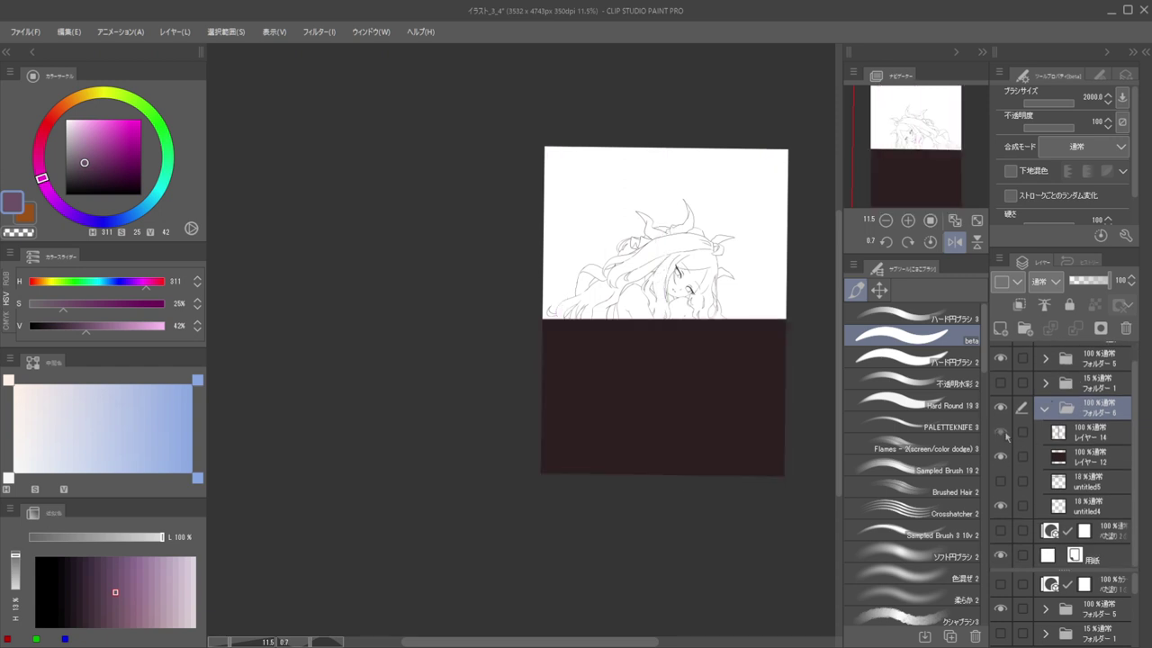
left_click(1001, 434)
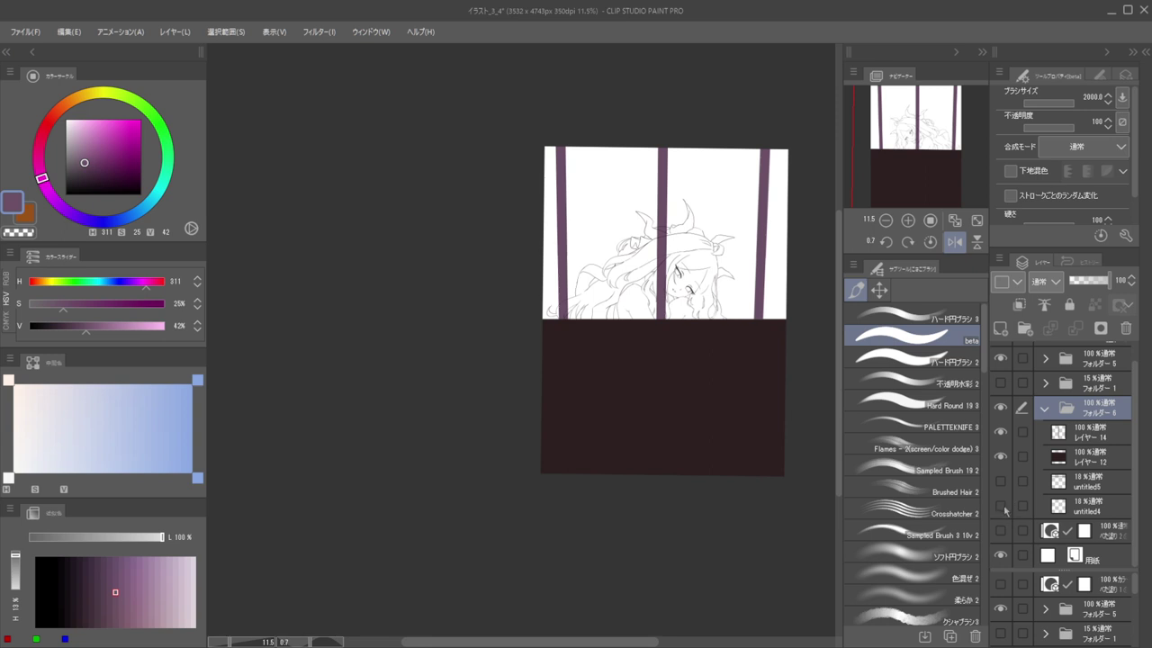
Make untitled4 the active layer and hide the background folder フォルダー6
left_click(1064, 509, "ctrl")
key("ctrl+d")
left_click(1086, 508)
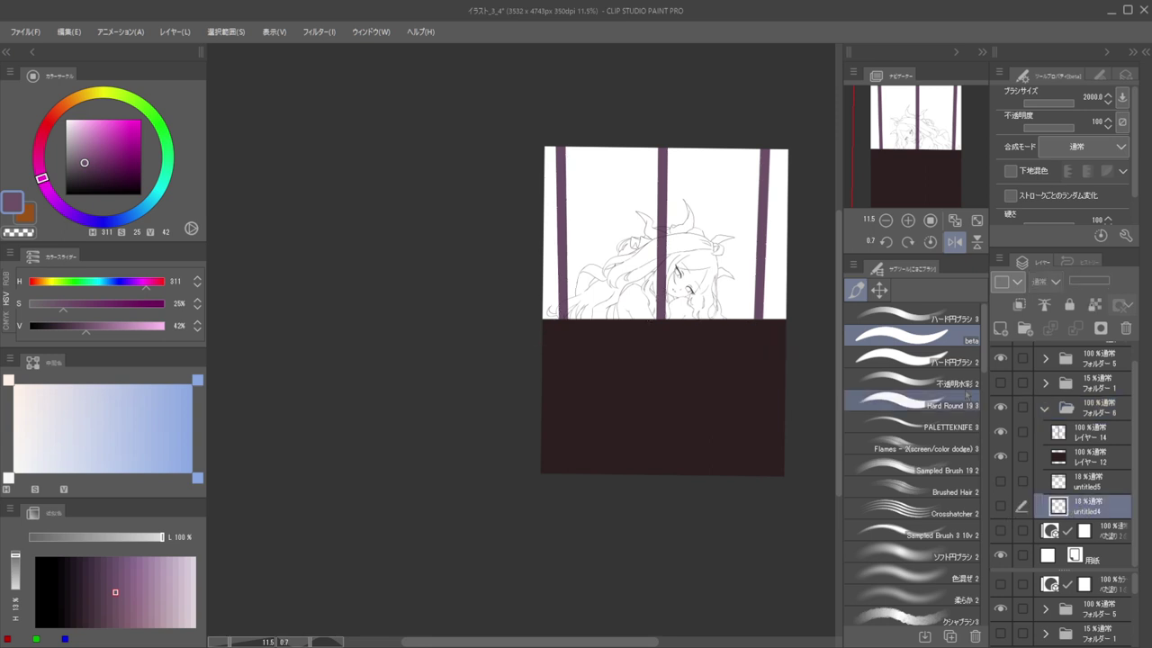
scroll(720, 346, "up", 2)
left_click(1000, 406)
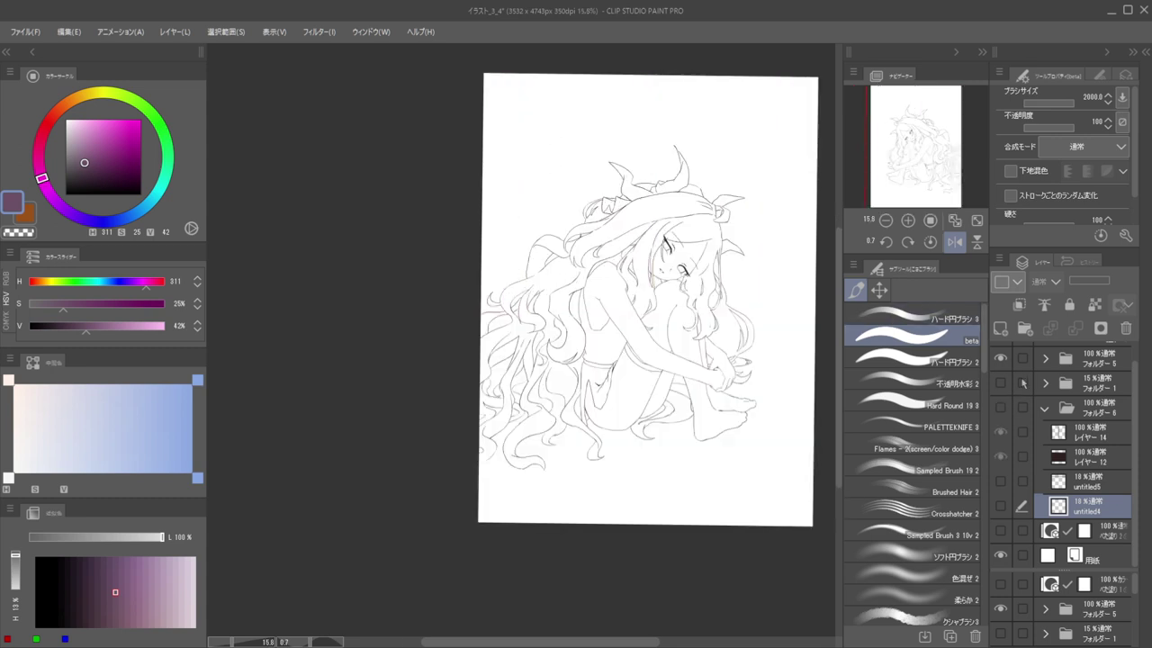
left_click(879, 289)
Flip the canvas view horizontally and test Auto select clicks with フォルダー5 active
left_click(880, 361)
key("h")
left_click_drag(746, 322, 915, 320)
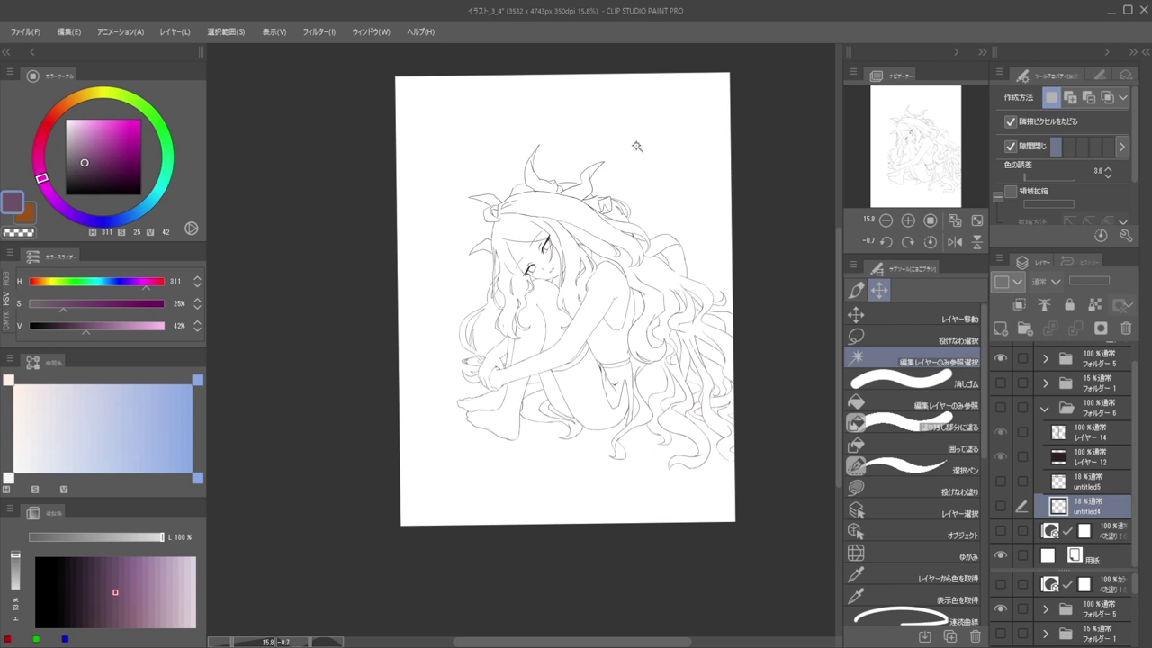
left_click(636, 171)
key("ctrl+d")
scroll(1107, 402, "up", 1)
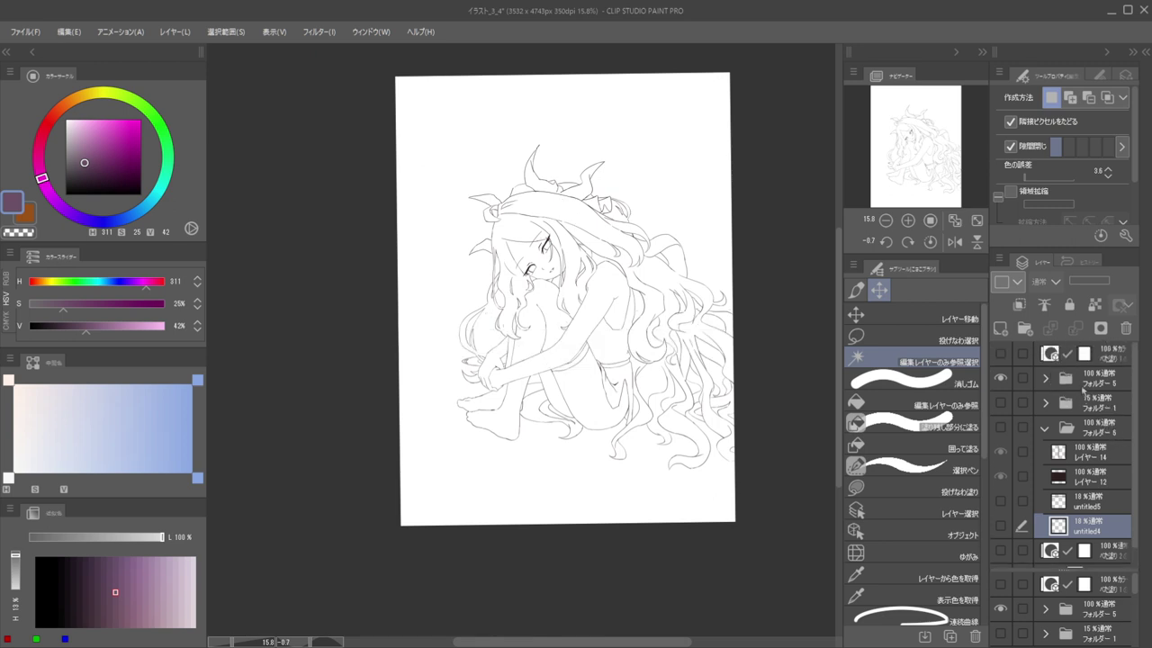
left_click(1086, 384)
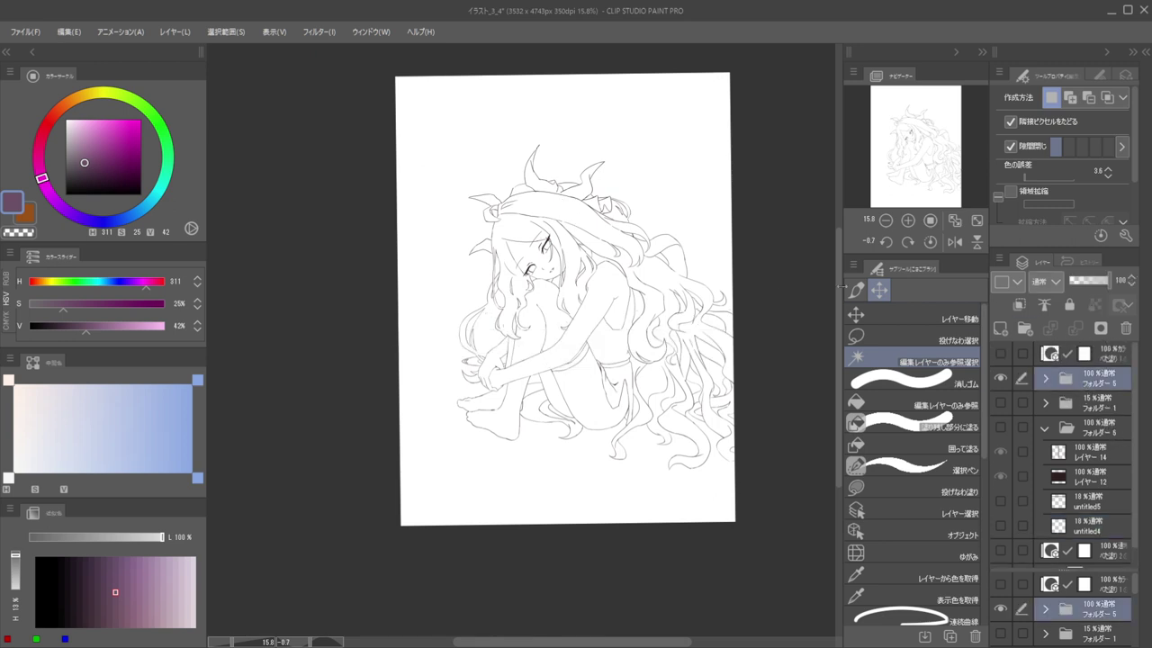
left_click(698, 186)
left_click_drag(683, 186, 702, 167)
key("ctrl+d")
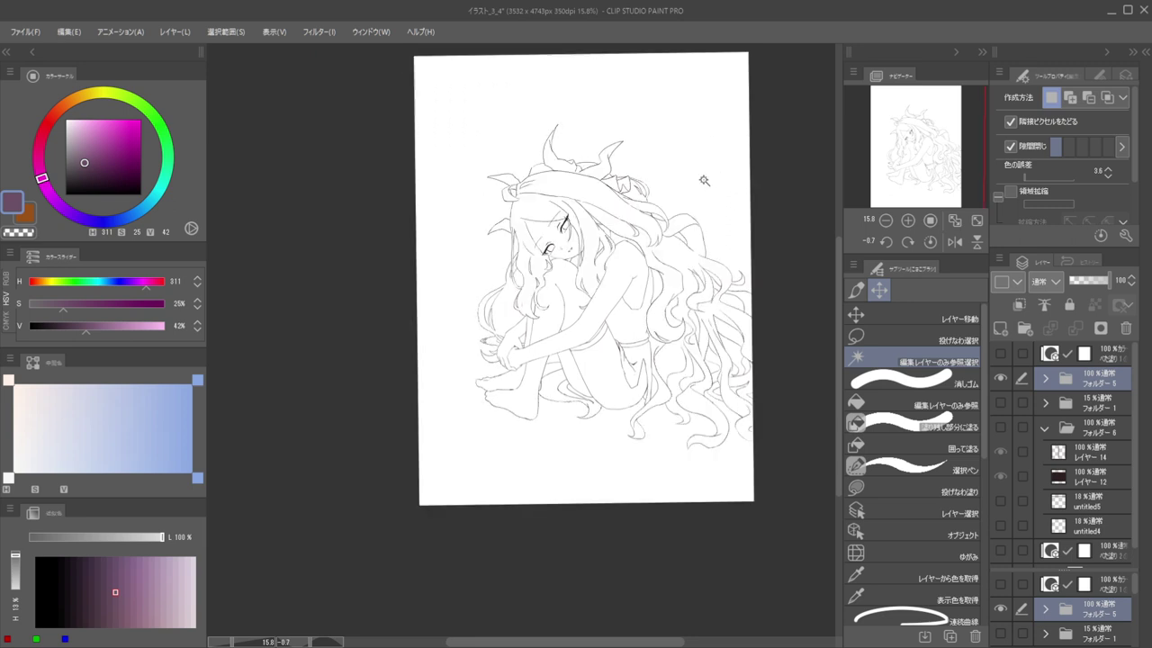
Raise gap closing to maximum and auto-select the empty space around the girl
left_click(1107, 146)
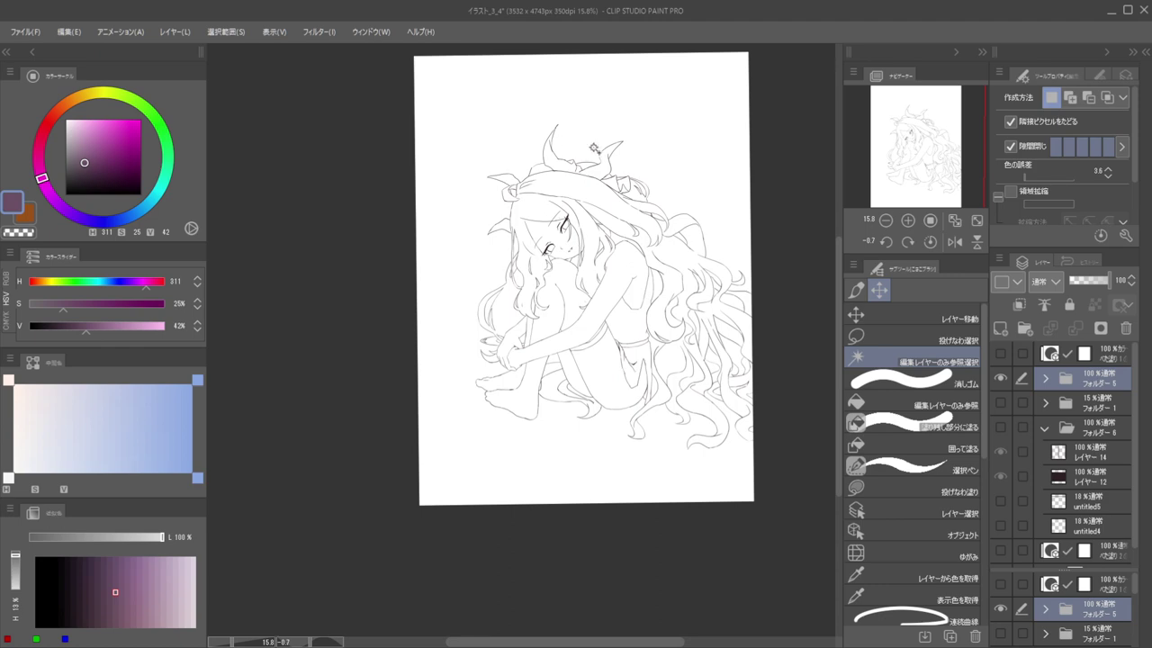
left_click(593, 148)
scroll(554, 382, "up", 5)
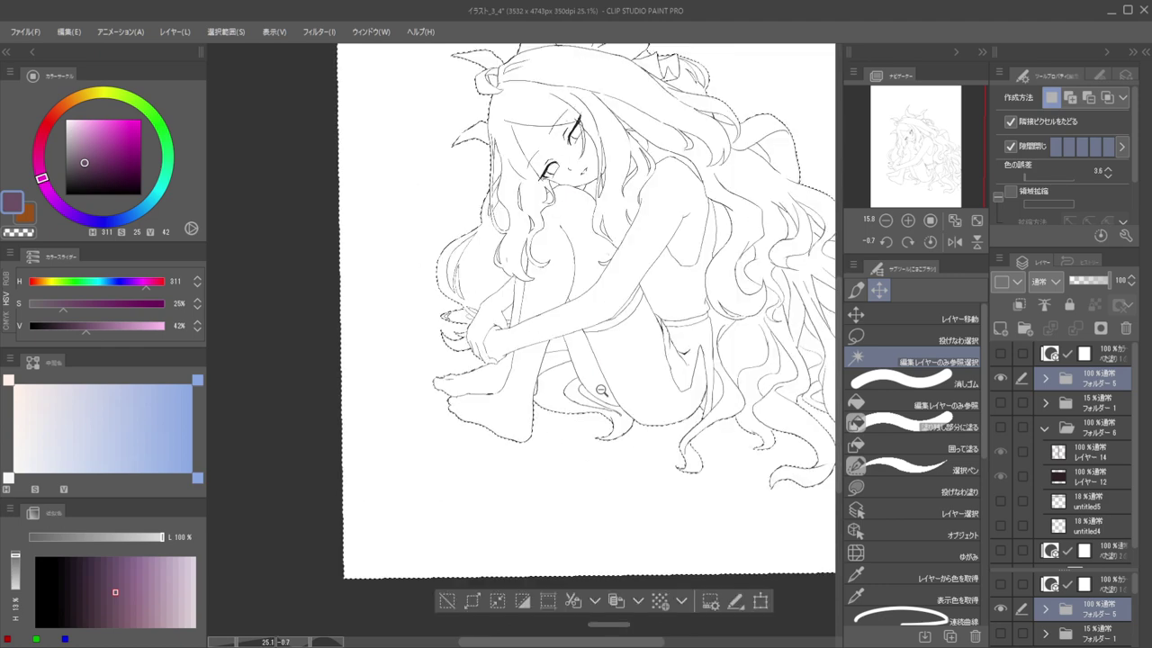
scroll(589, 320, "down", 4)
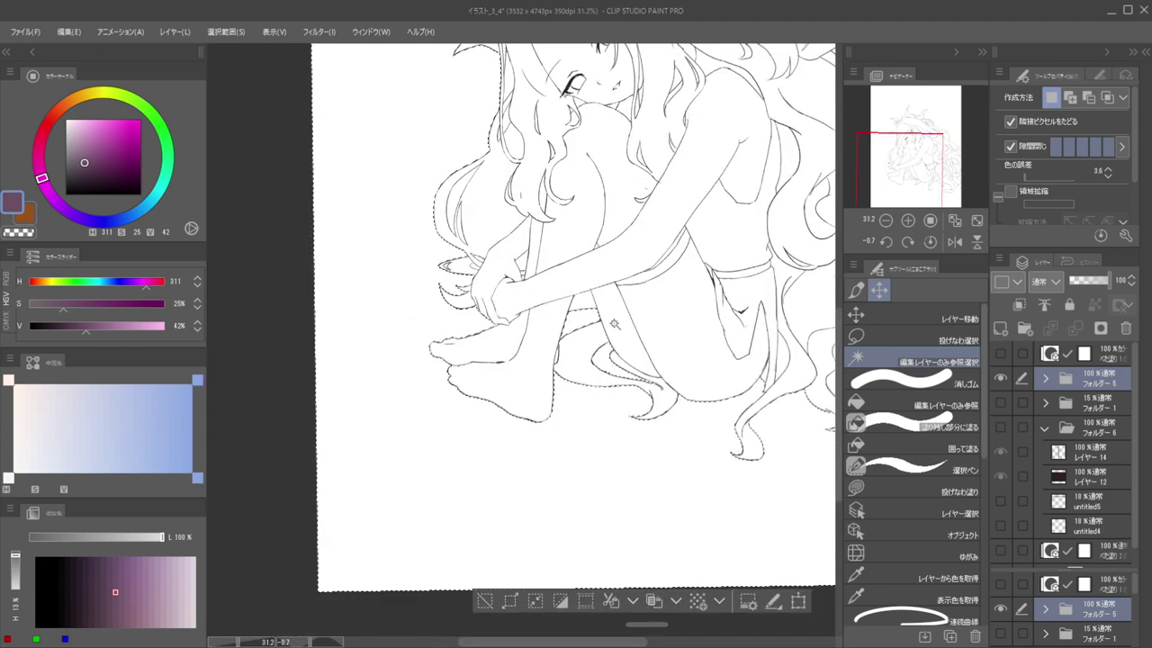
scroll(640, 331, "up", 2)
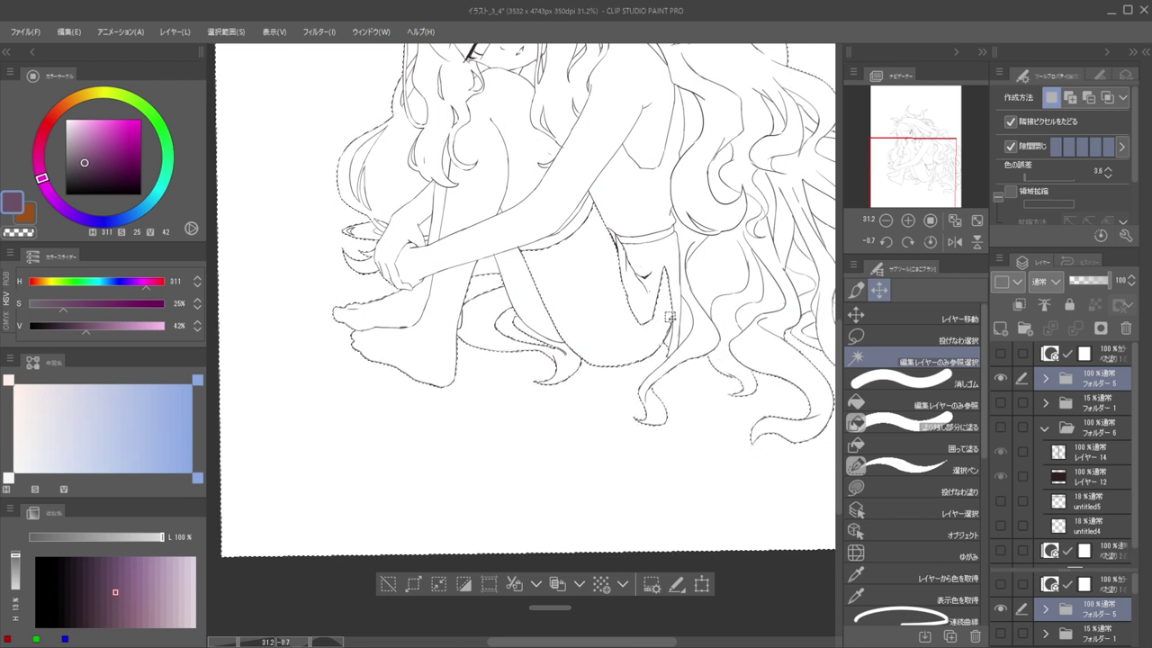
Invert the selection so only the girl is selected, and pick Folder 1 for the fill
left_click_drag(709, 352, 585, 330)
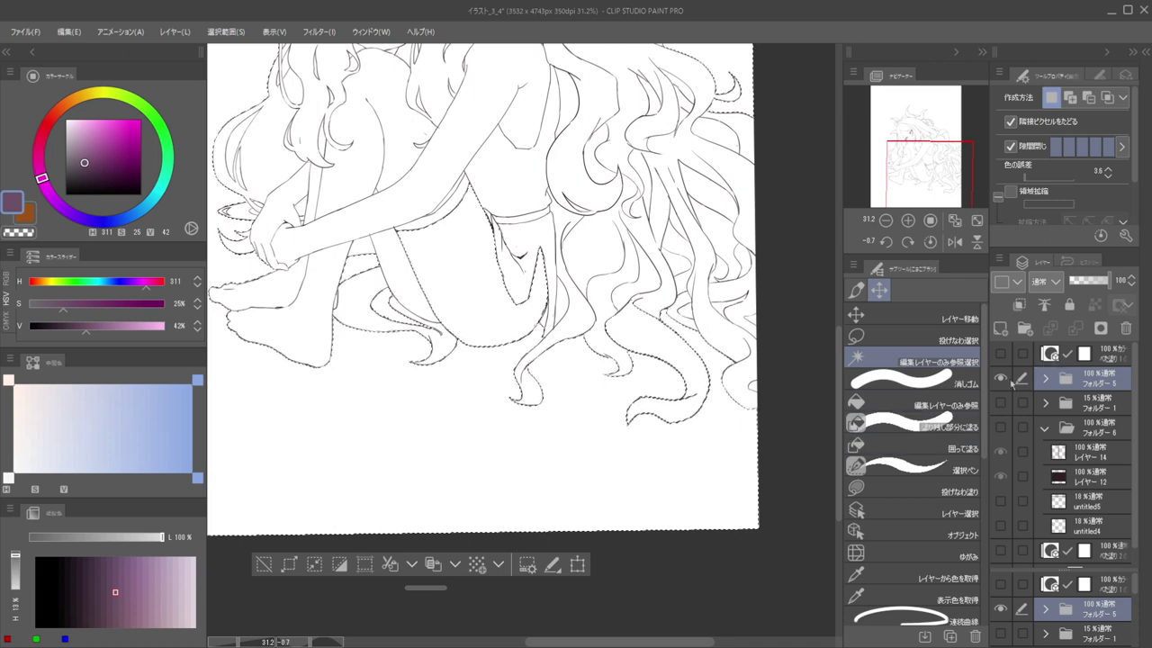
scroll(652, 306, "down", 2)
left_click_drag(657, 205, 694, 272)
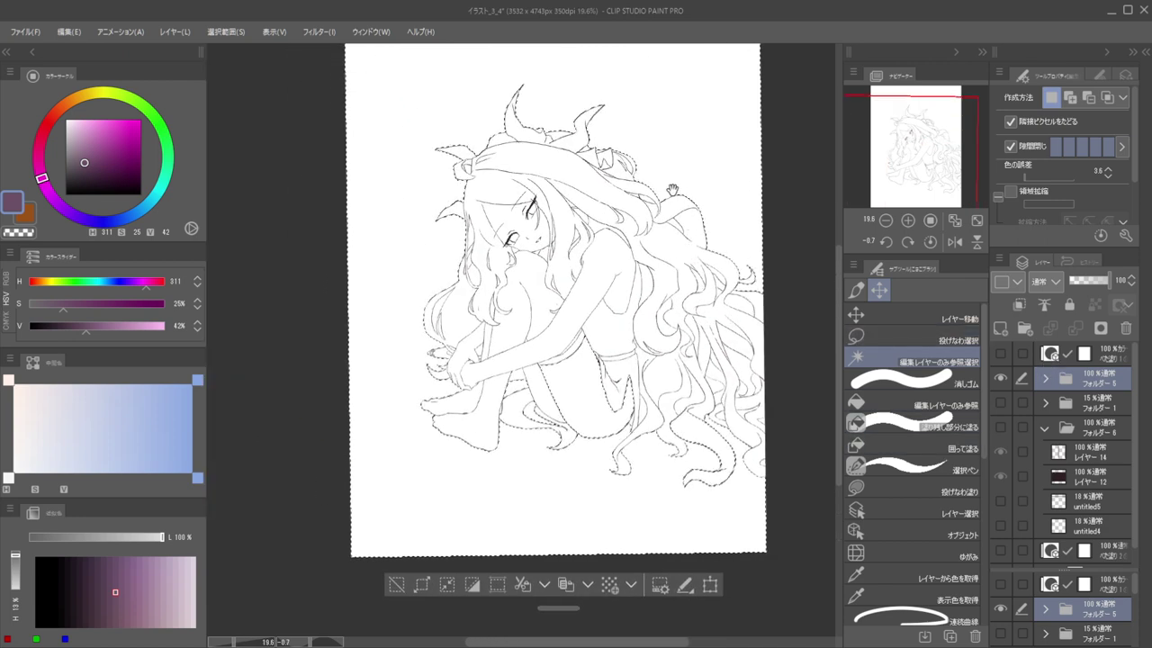
left_click_drag(679, 212, 780, 205)
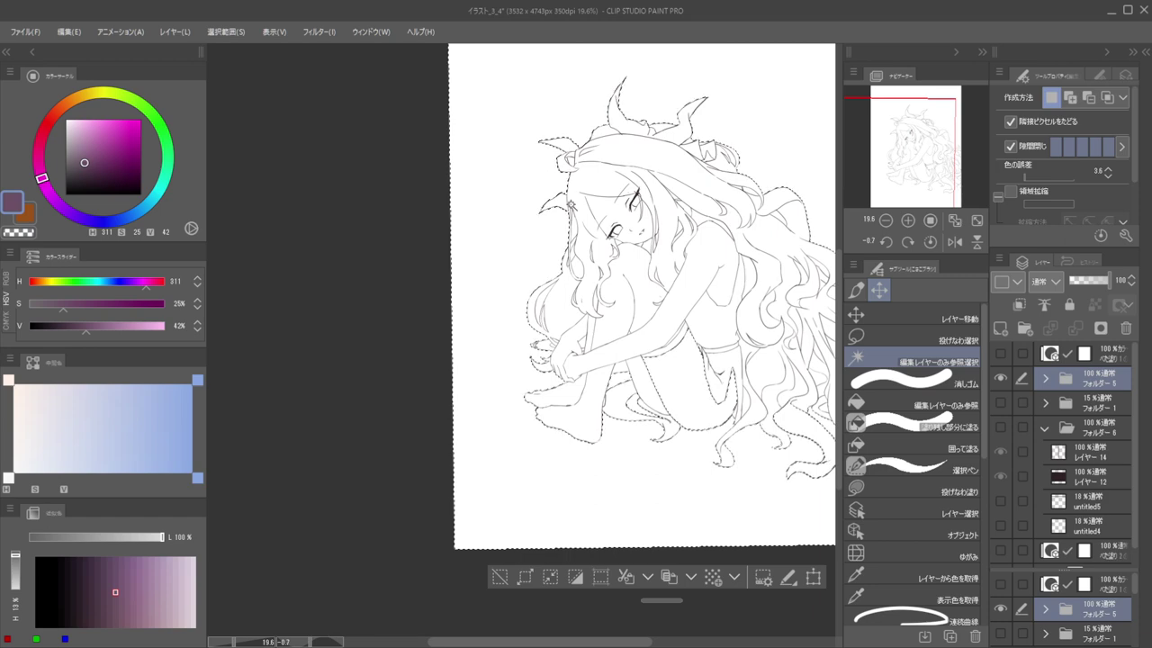
scroll(562, 318, "up", 4)
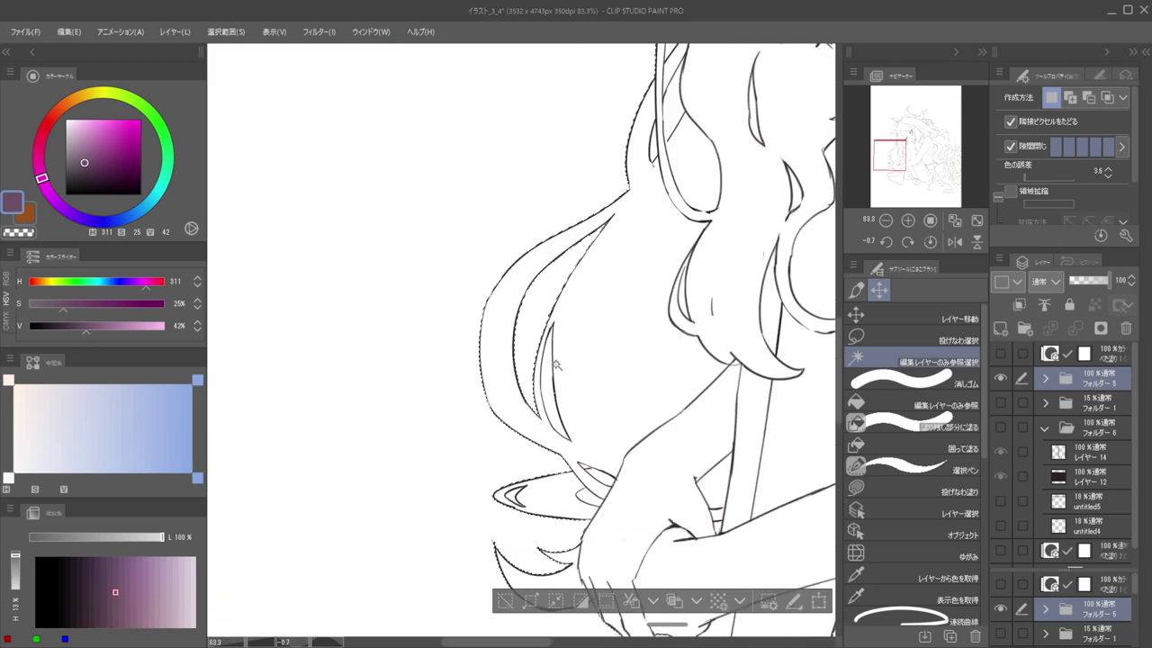
scroll(629, 270, "up", 4)
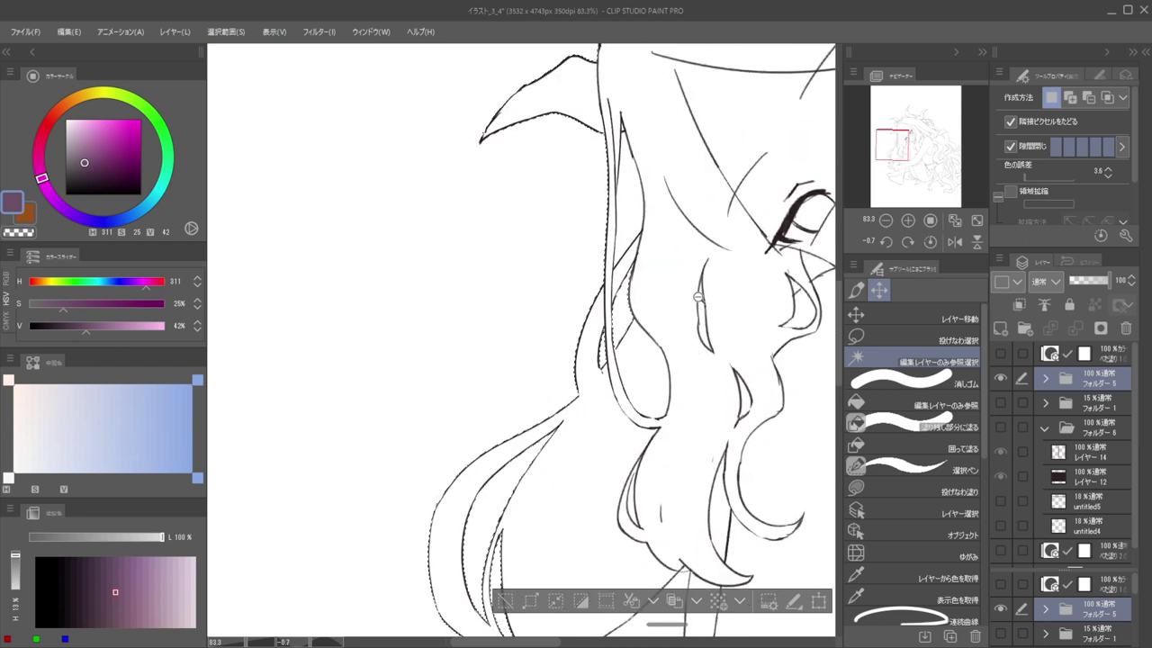
scroll(676, 280, "down", 3)
scroll(618, 247, "down", 3)
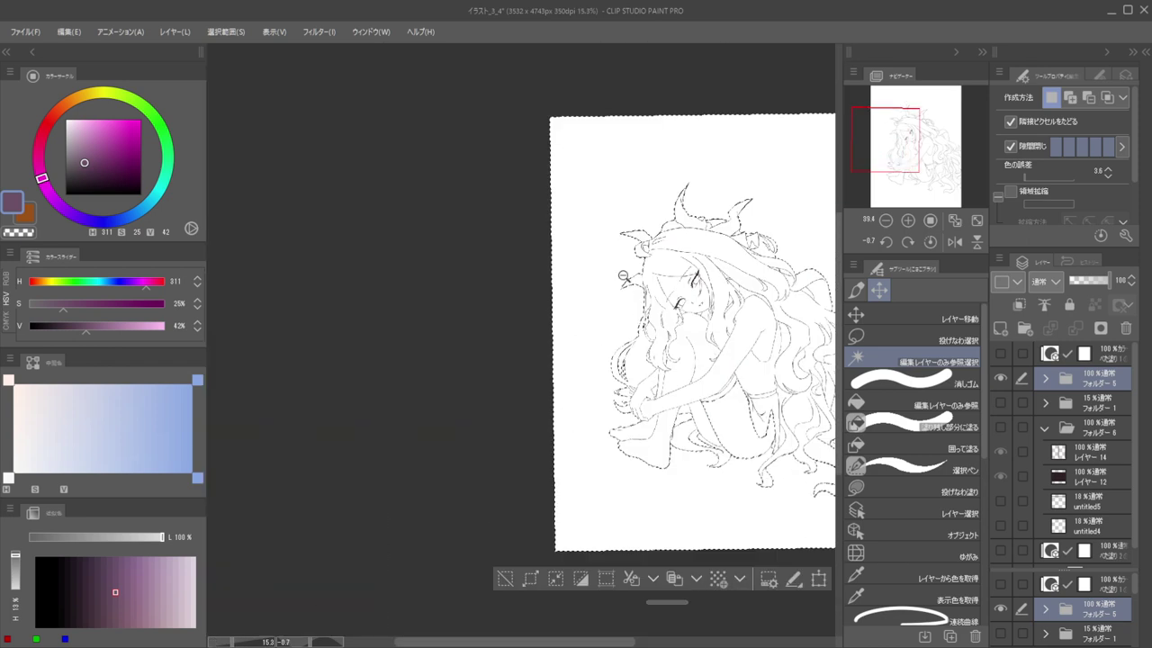
left_click(528, 484)
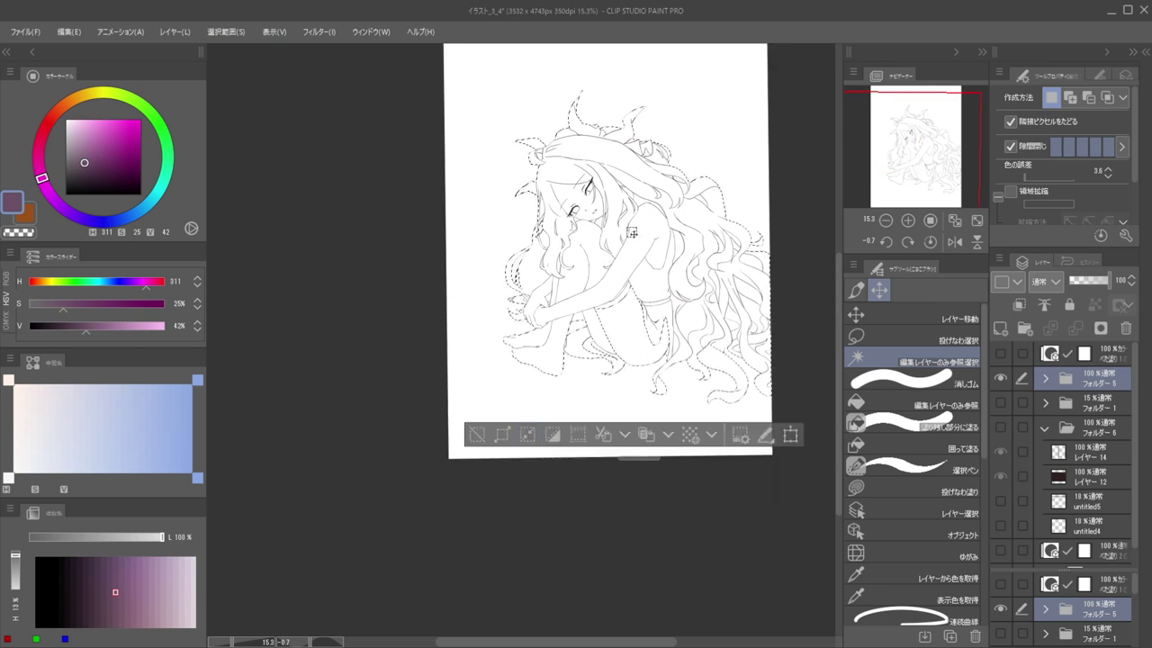
left_click(1084, 403)
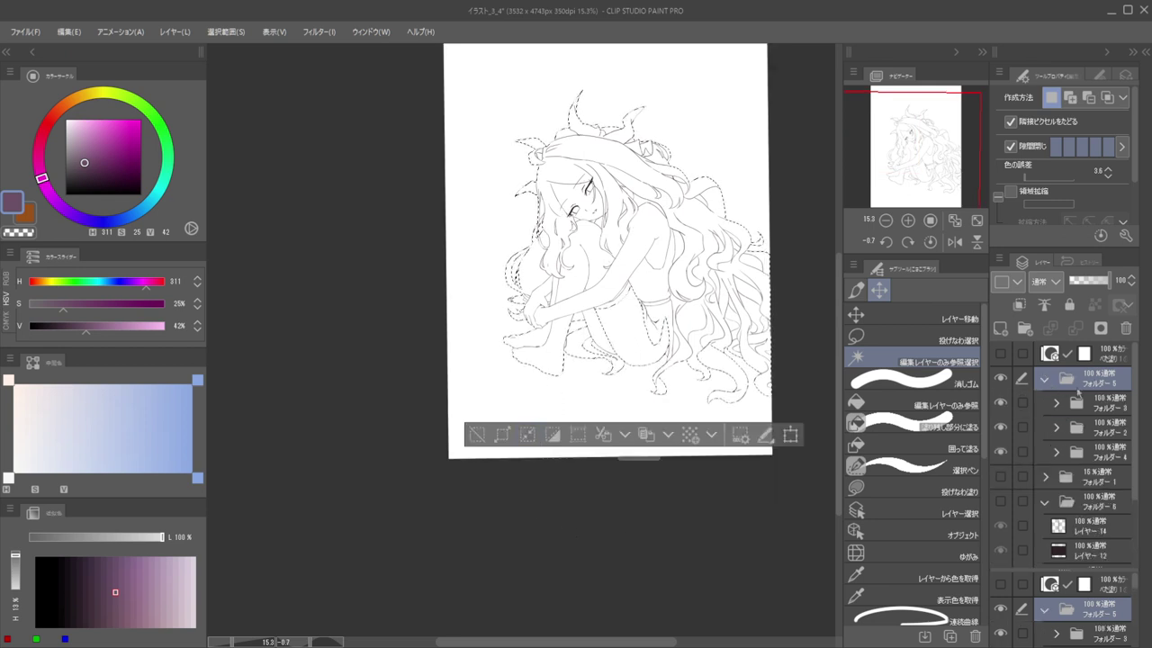
Fill the selected girl with light grey on a new layer with the beta brush, then deselect
left_click(1000, 328)
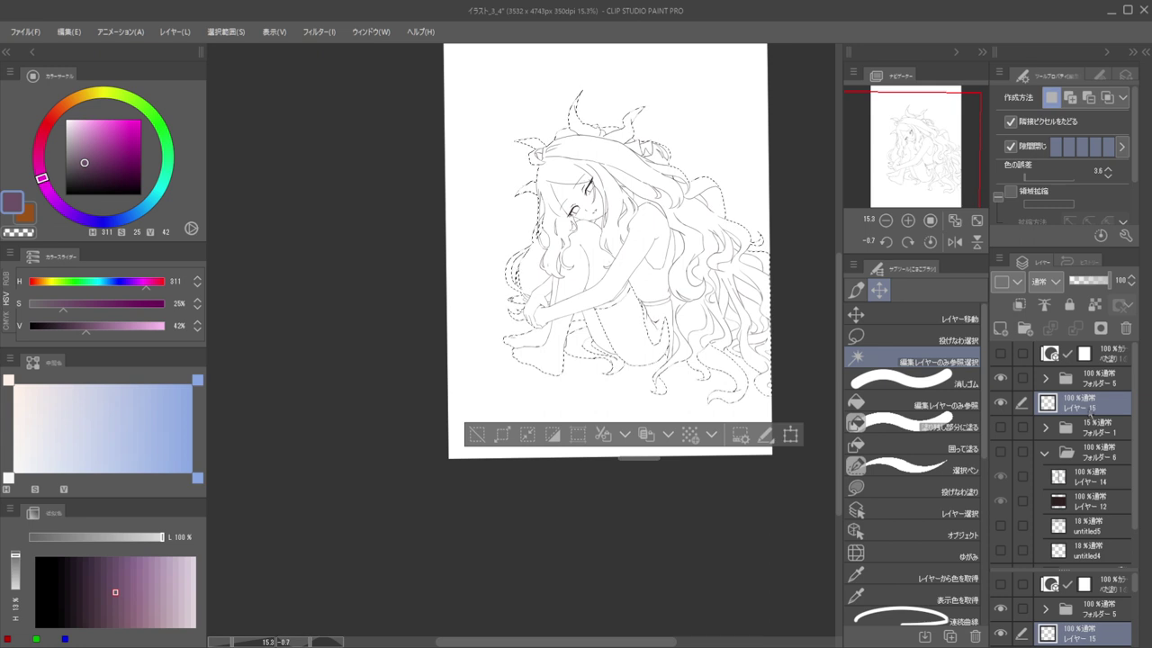
key("p")
left_click(66, 133)
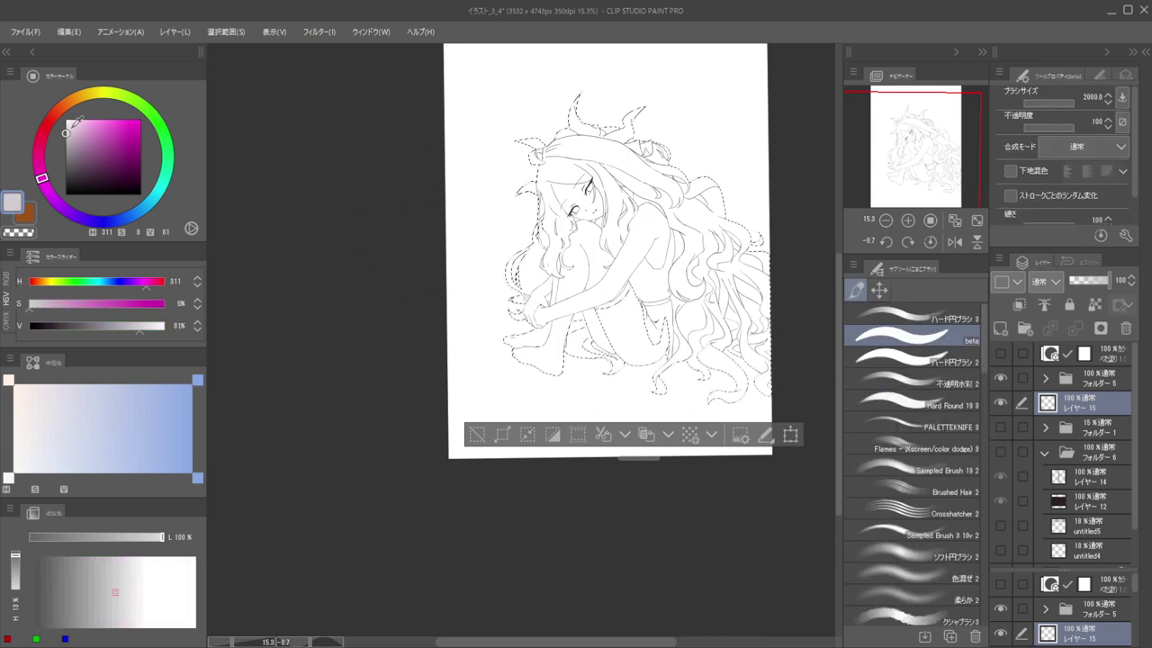
mouse_move(552, 135)
left_mouse_down()
mouse_move(597, 247)
mouse_move(630, 241)
mouse_move(697, 196)
mouse_move(740, 272)
mouse_move(733, 343)
mouse_move(683, 380)
mouse_move(613, 366)
mouse_move(557, 331)
mouse_move(539, 292)
mouse_move(578, 229)
left_mouse_up()
key("ctrl+d")
Paint grey over the white gaps on the thigh, down along its edge to the knee
mouse_move(653, 336)
left_mouse_down()
mouse_move(681, 314)
mouse_move(503, 309)
left_mouse_up()
left_click(650, 286, "alt")
mouse_move(645, 252)
left_mouse_down()
mouse_move(623, 286)
mouse_move(678, 296)
mouse_move(631, 314)
left_mouse_up()
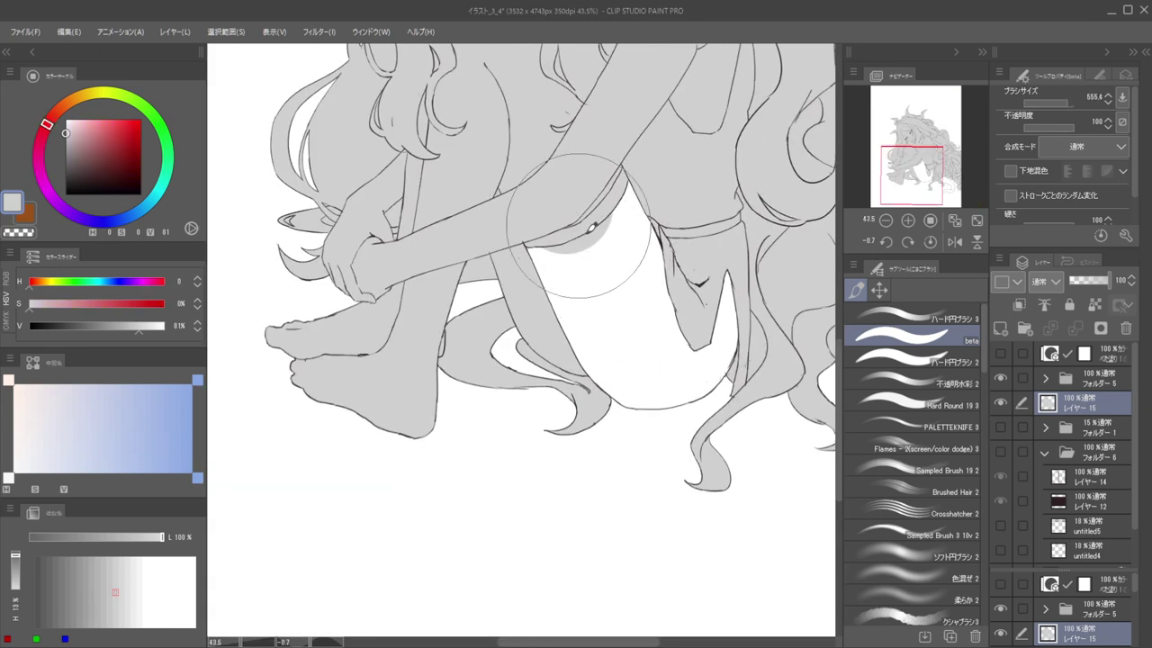
left_click_drag(591, 231, 625, 193)
key("bracketleft")
key("bracketleft")
key("bracketleft")
key("bracketleft")
mouse_move(710, 300)
left_mouse_down()
mouse_move(715, 328)
mouse_move(688, 342)
mouse_move(694, 371)
left_mouse_up()
key("bracketleft")
key("bracketleft")
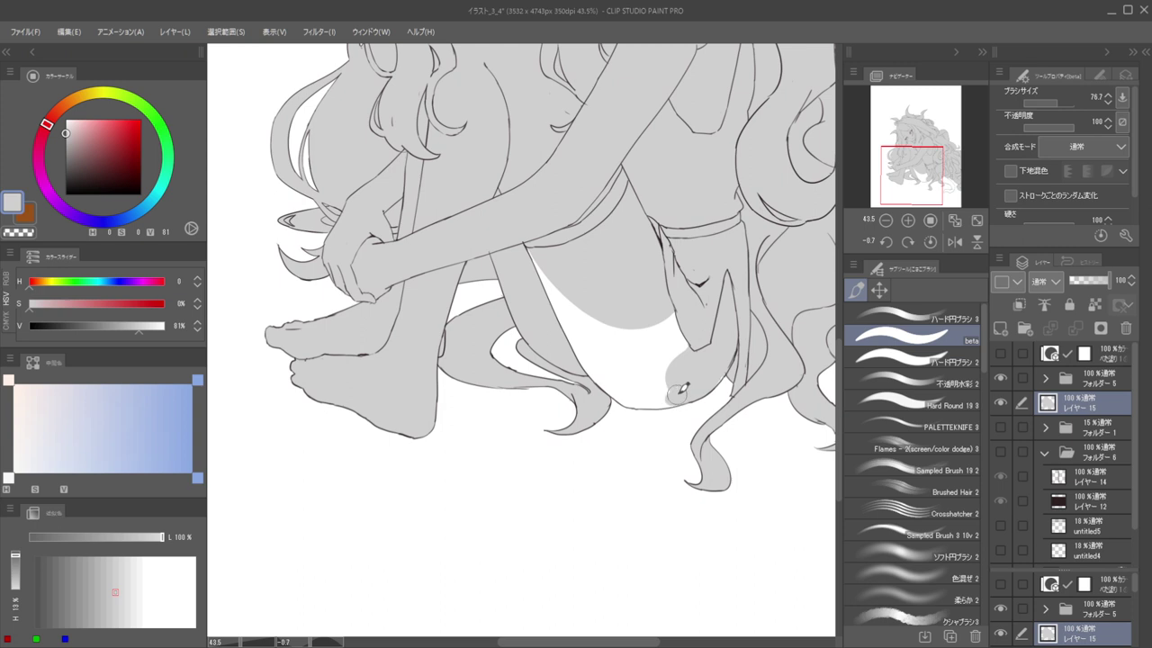
mouse_move(681, 385)
left_mouse_down()
mouse_move(624, 397)
mouse_move(563, 329)
mouse_move(529, 273)
mouse_move(572, 308)
mouse_move(582, 287)
mouse_move(544, 251)
mouse_move(637, 336)
mouse_move(699, 316)
mouse_move(639, 368)
mouse_move(610, 350)
left_mouse_up()
key("bracketright")
key("bracketright")
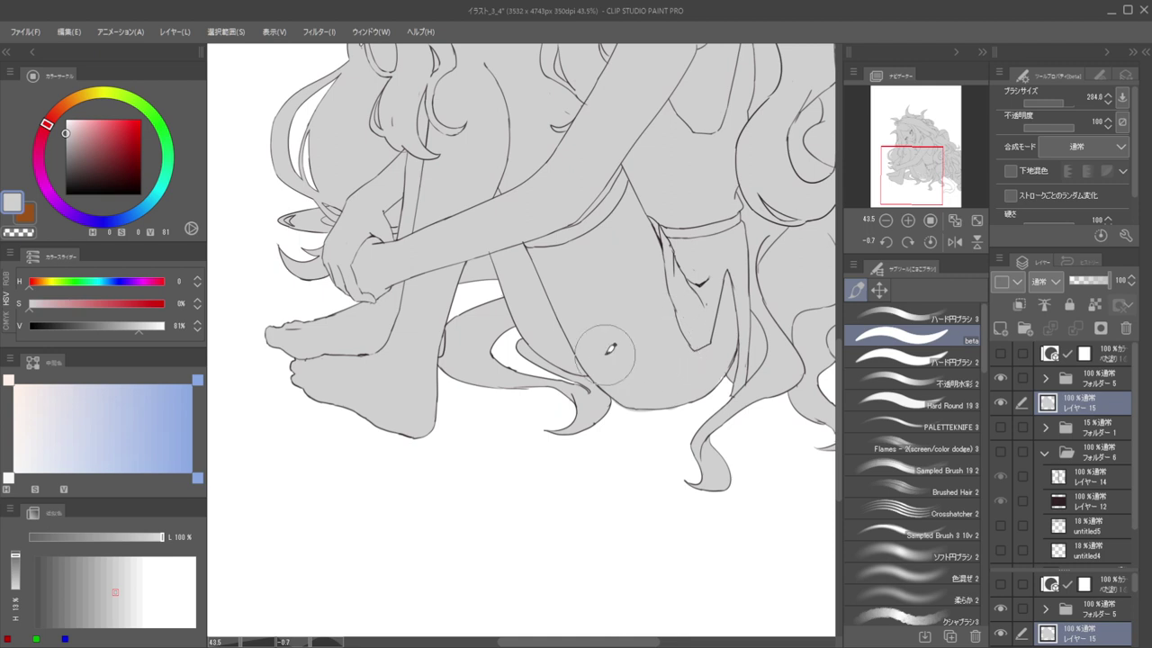
Erase grey spill below the belly line and beyond the outline, and dab grey into belly-line gaps
scroll(674, 381, "up", 5)
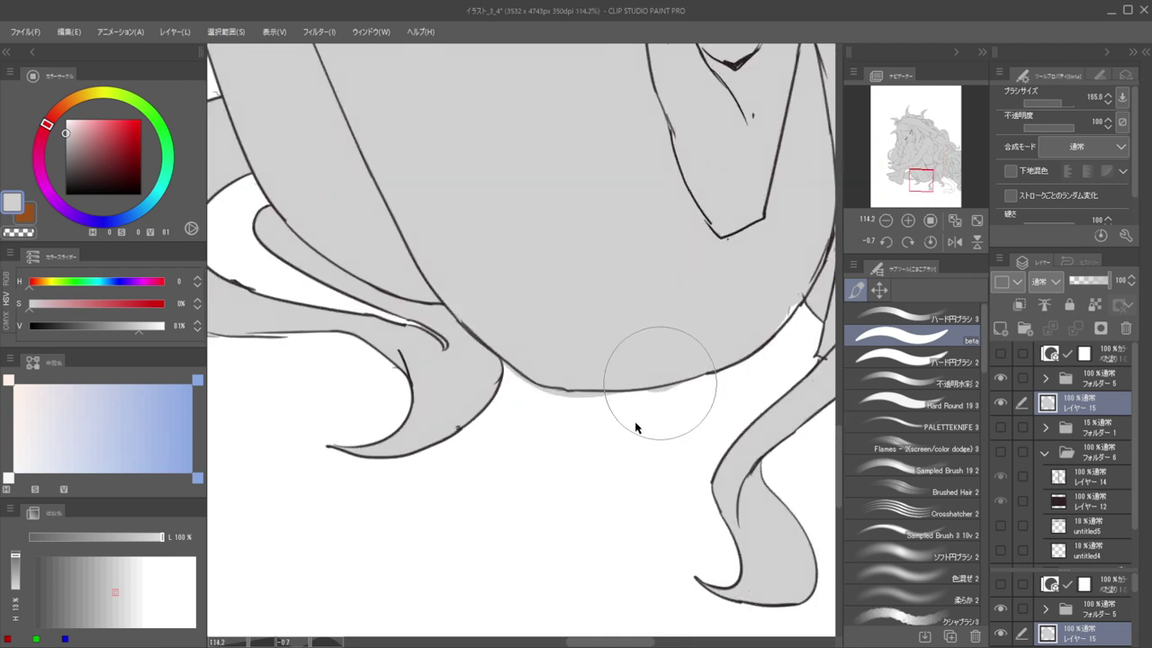
key("c")
key("bracketleft")
key("bracketleft")
mouse_move(515, 373)
left_mouse_down()
mouse_move(582, 403)
mouse_move(541, 399)
mouse_move(647, 393)
mouse_move(566, 361)
mouse_move(635, 365)
mouse_move(572, 370)
mouse_move(617, 367)
mouse_move(601, 375)
mouse_move(642, 367)
mouse_move(589, 371)
mouse_move(648, 363)
left_mouse_up()
key("c")
key("bracketright")
key("c")
left_click_drag(648, 413, 694, 413)
left_click_drag(555, 402, 537, 401)
left_click(541, 364, "alt")
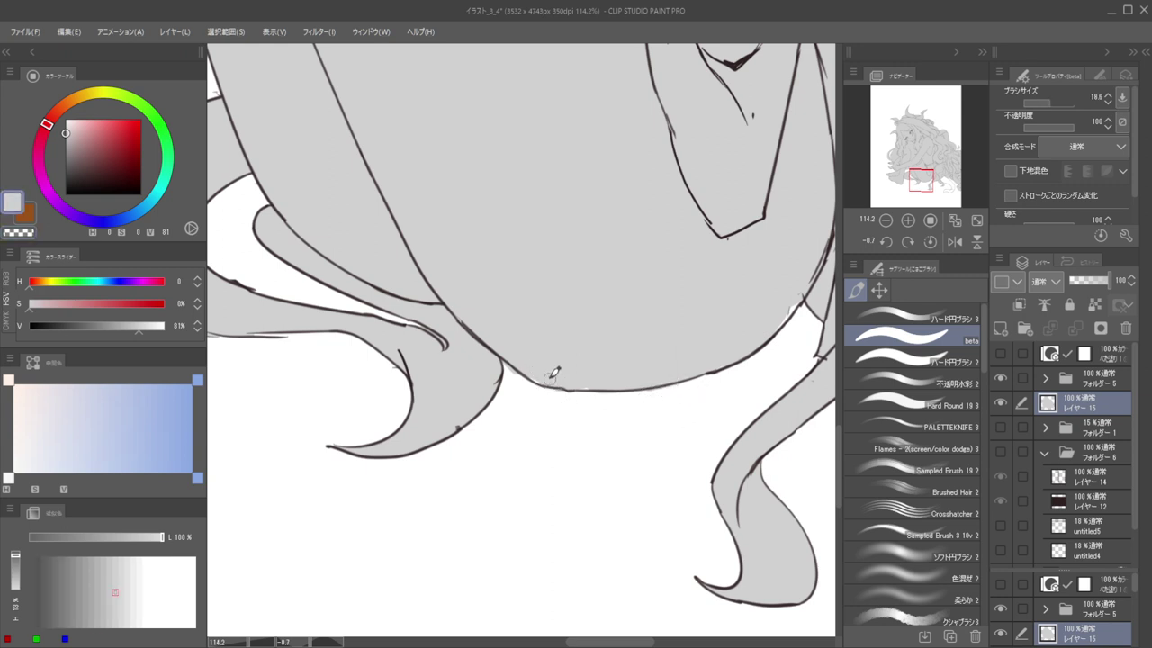
key("c")
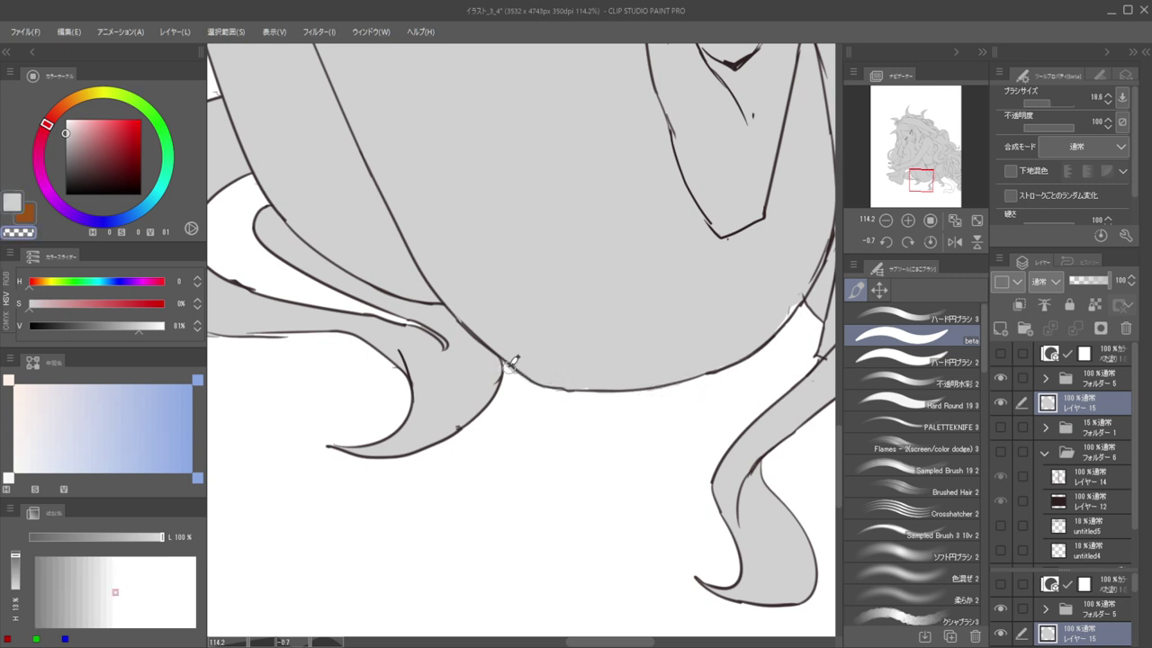
key("c")
left_click_drag(532, 383, 541, 384)
Fill the curled lower hair strand grey to its tip and erase spill outside its outline
scroll(655, 339, "down", 3)
mouse_move(743, 334)
left_mouse_down()
mouse_move(671, 355)
mouse_move(659, 325)
left_mouse_up()
scroll(671, 354, "up", 5)
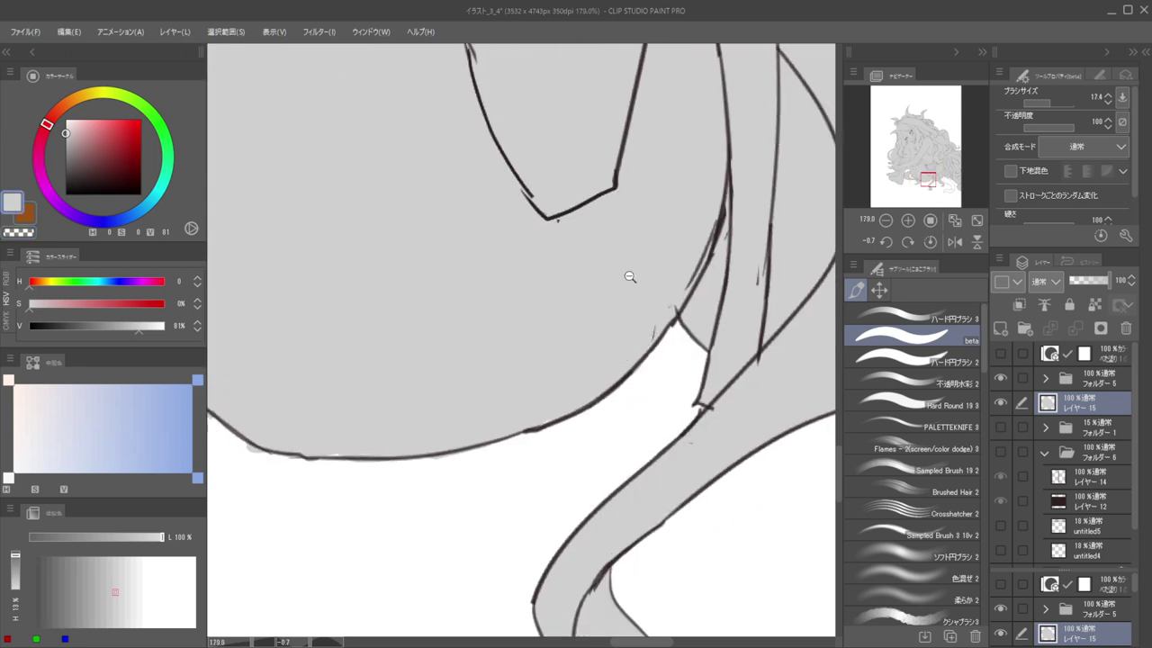
scroll(630, 277, "down", 8)
scroll(643, 306, "up", 3)
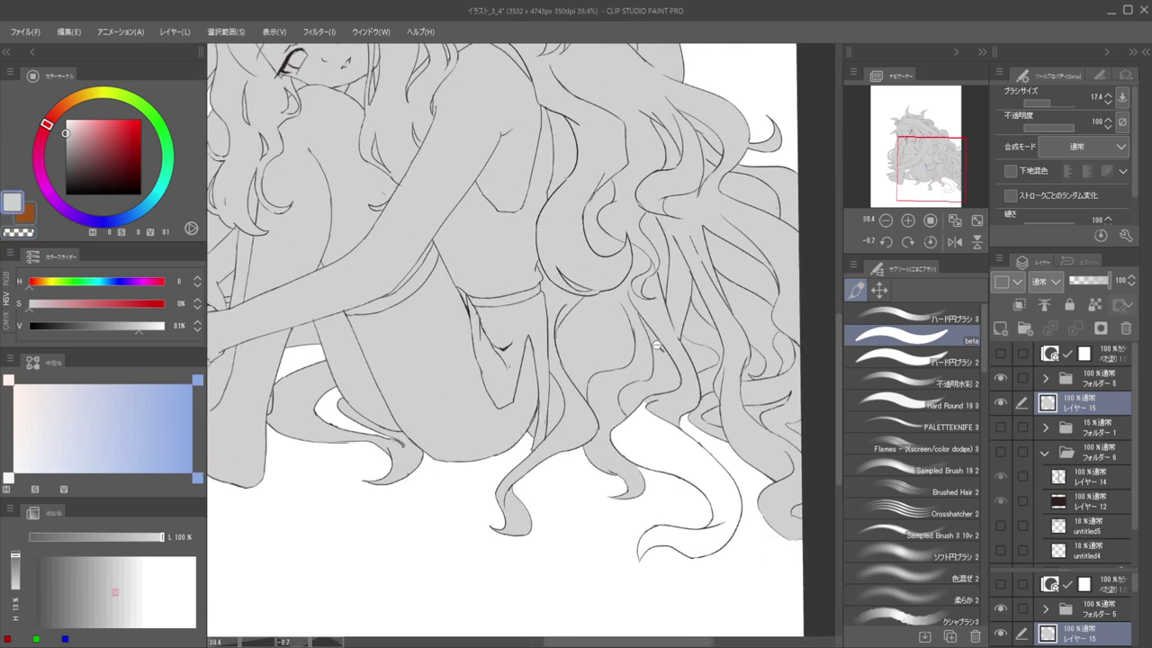
left_click_drag(687, 430, 647, 320)
scroll(622, 332, "up", 3)
mouse_move(630, 240)
left_mouse_down()
mouse_move(587, 328)
mouse_move(607, 255)
mouse_move(552, 310)
mouse_move(606, 329)
mouse_move(569, 321)
mouse_move(686, 333)
mouse_move(591, 280)
mouse_move(711, 359)
mouse_move(660, 311)
mouse_move(630, 299)
mouse_move(735, 387)
mouse_move(752, 437)
left_mouse_up()
left_click_drag(727, 350, 725, 346)
key("c")
mouse_move(695, 309)
left_mouse_down()
mouse_move(760, 368)
mouse_move(740, 340)
mouse_move(717, 330)
mouse_move(778, 388)
mouse_move(748, 358)
mouse_move(781, 403)
left_mouse_up()
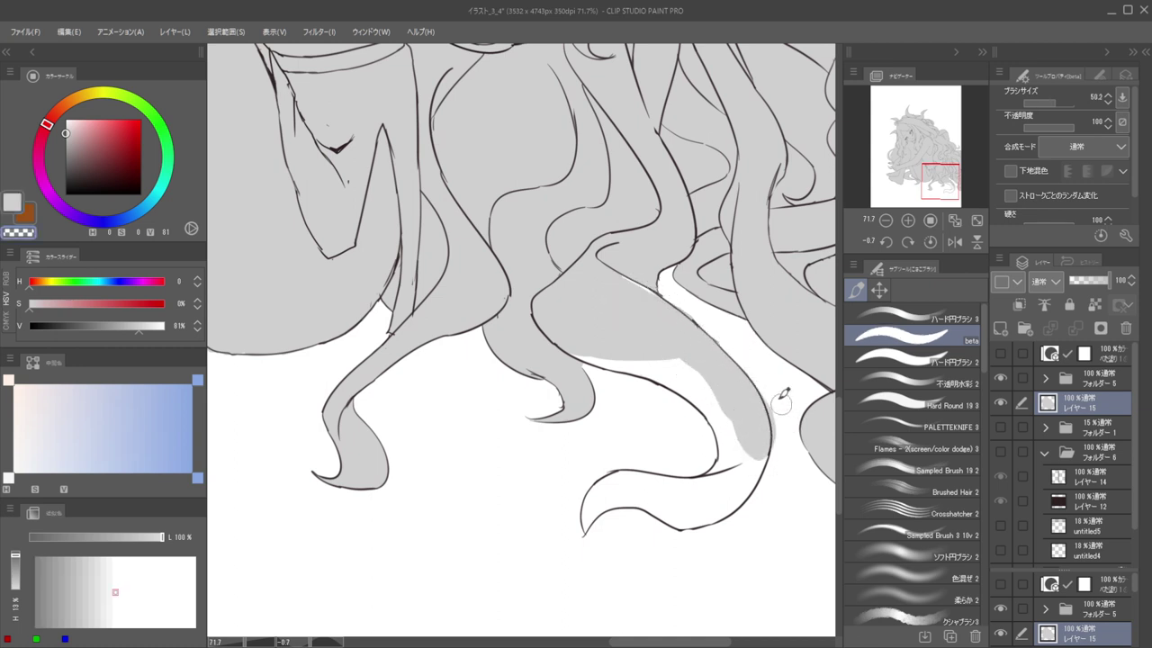
key("c")
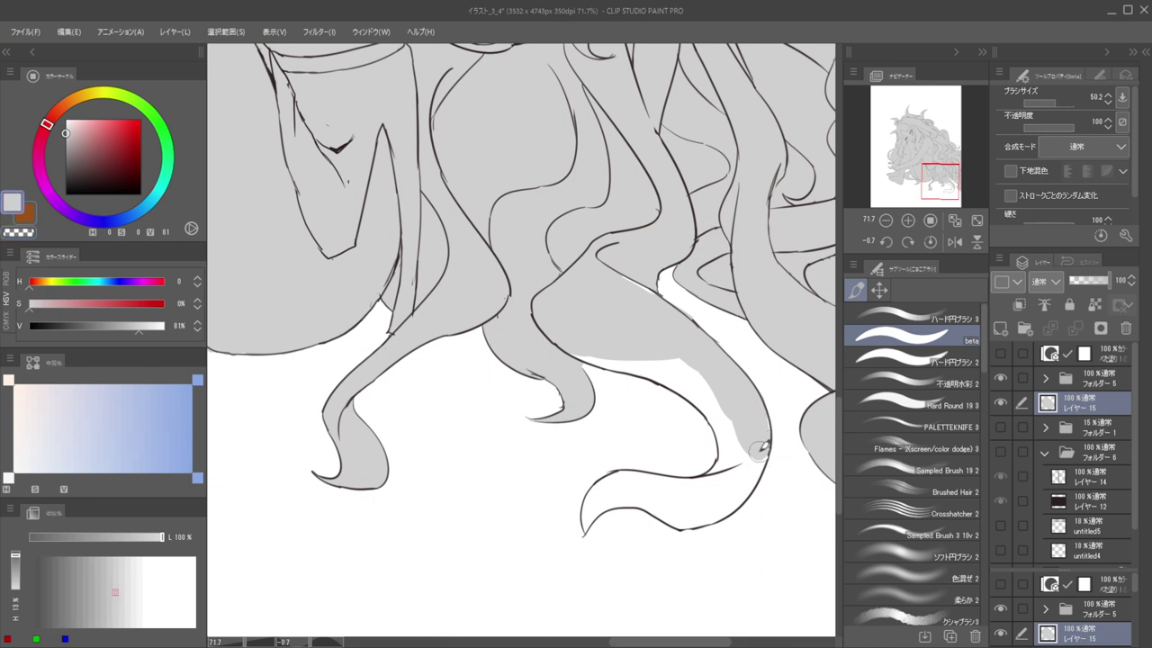
mouse_move(759, 439)
left_mouse_down()
mouse_move(737, 415)
mouse_move(663, 361)
mouse_move(627, 358)
mouse_move(698, 362)
mouse_move(609, 287)
left_mouse_up()
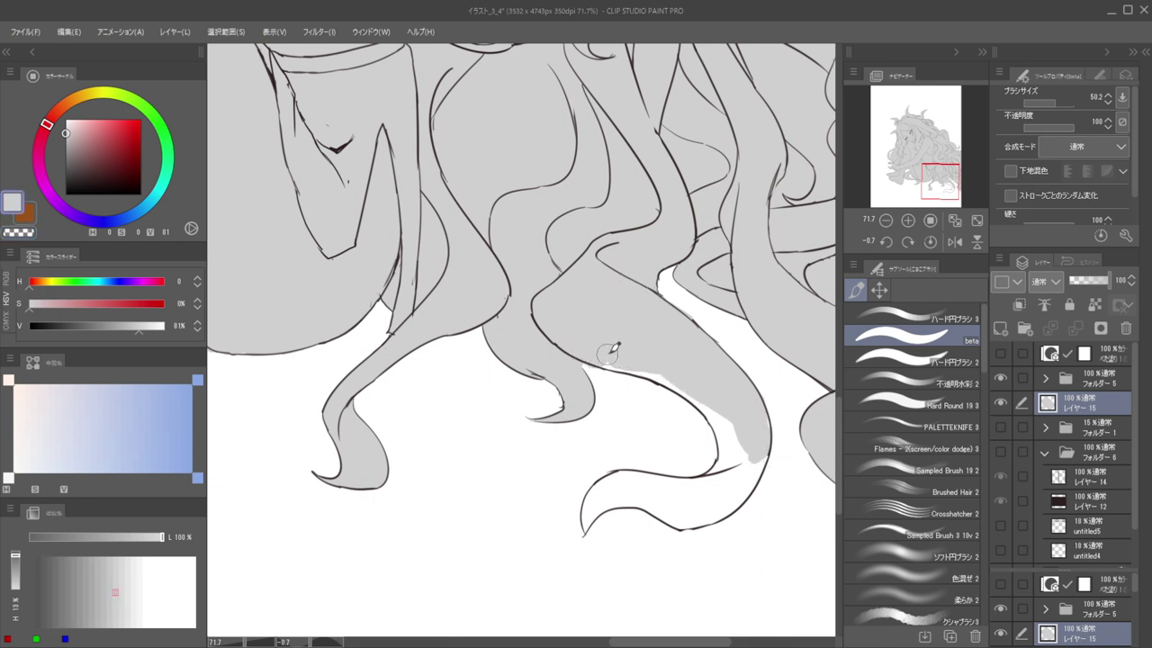
Auto-select the curled strand against the line-art folder and brush grey into it on Layer 15
key("w")
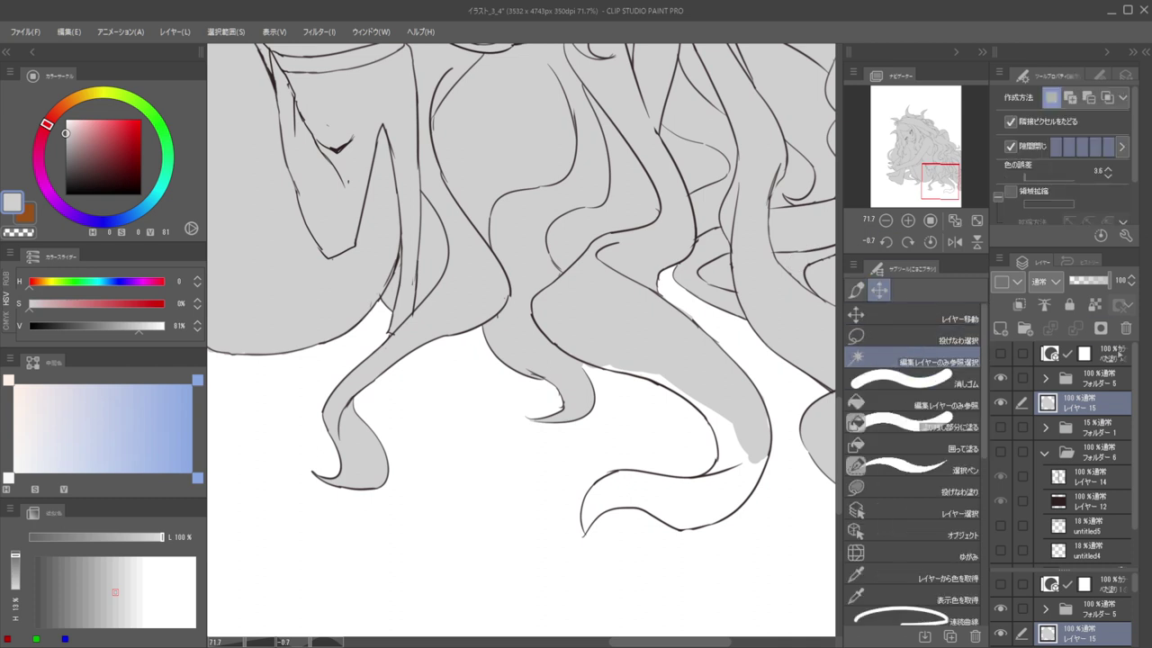
left_click(1091, 385)
left_click(729, 450)
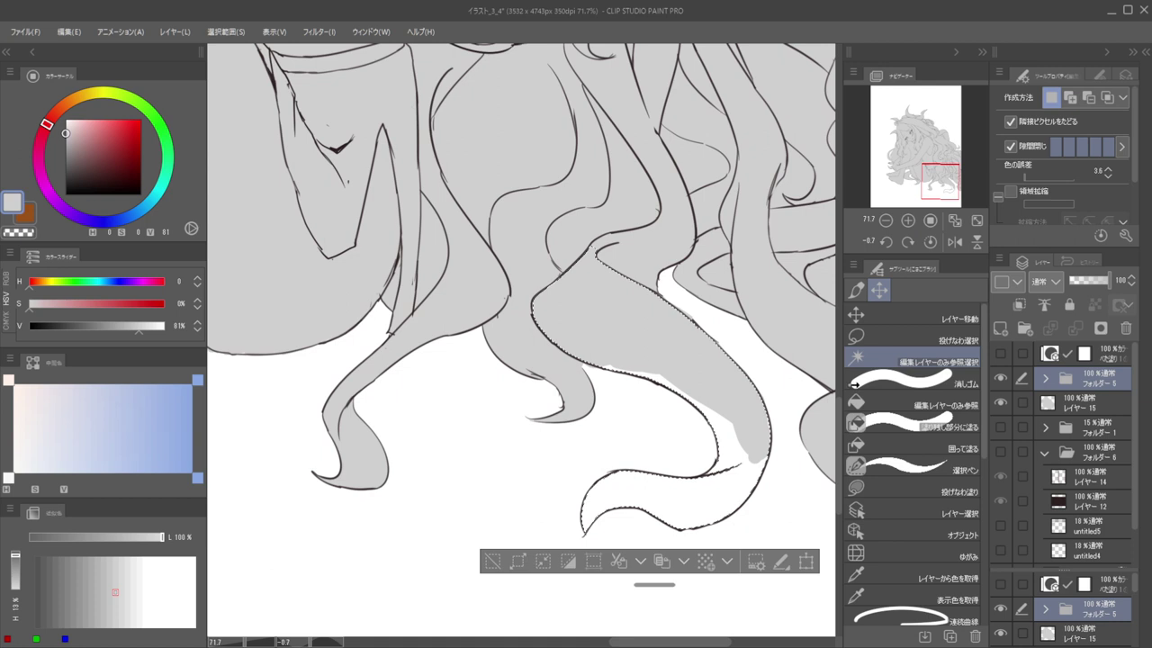
left_click(1084, 403)
key("b")
mouse_move(670, 345)
left_mouse_down()
mouse_move(640, 370)
mouse_move(761, 432)
mouse_move(653, 493)
mouse_move(601, 490)
left_mouse_up()
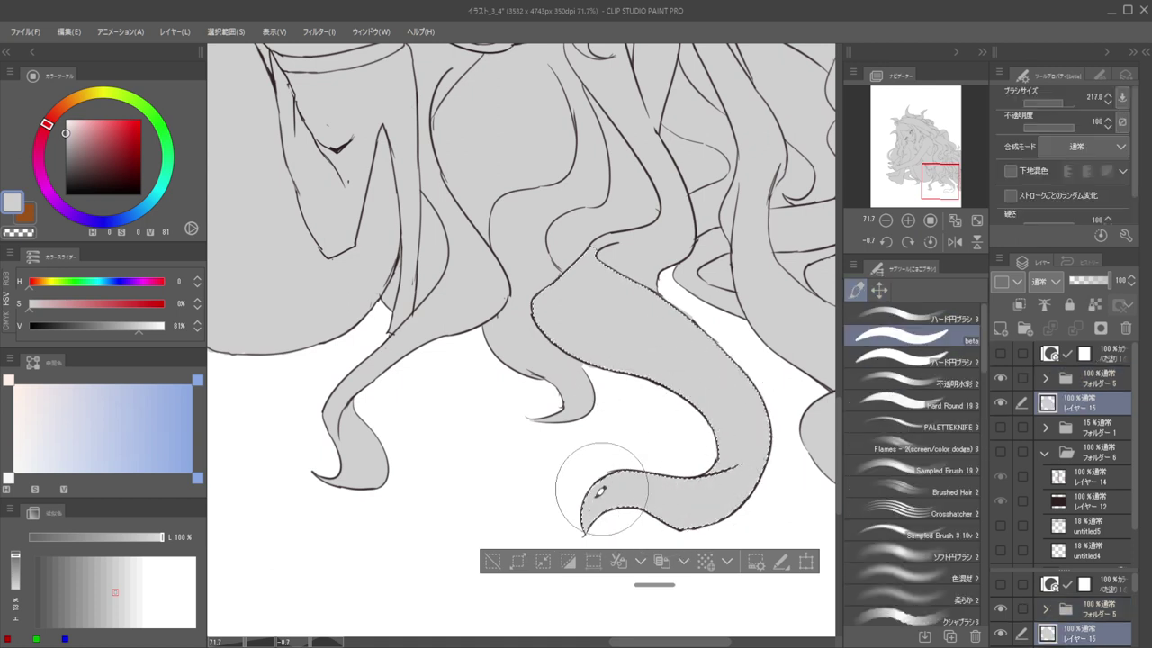
key("ctrl+d")
Mirror the zoomed view and test a thin dark line at the strand edge, undoing it
left_click_drag(578, 321, 661, 347)
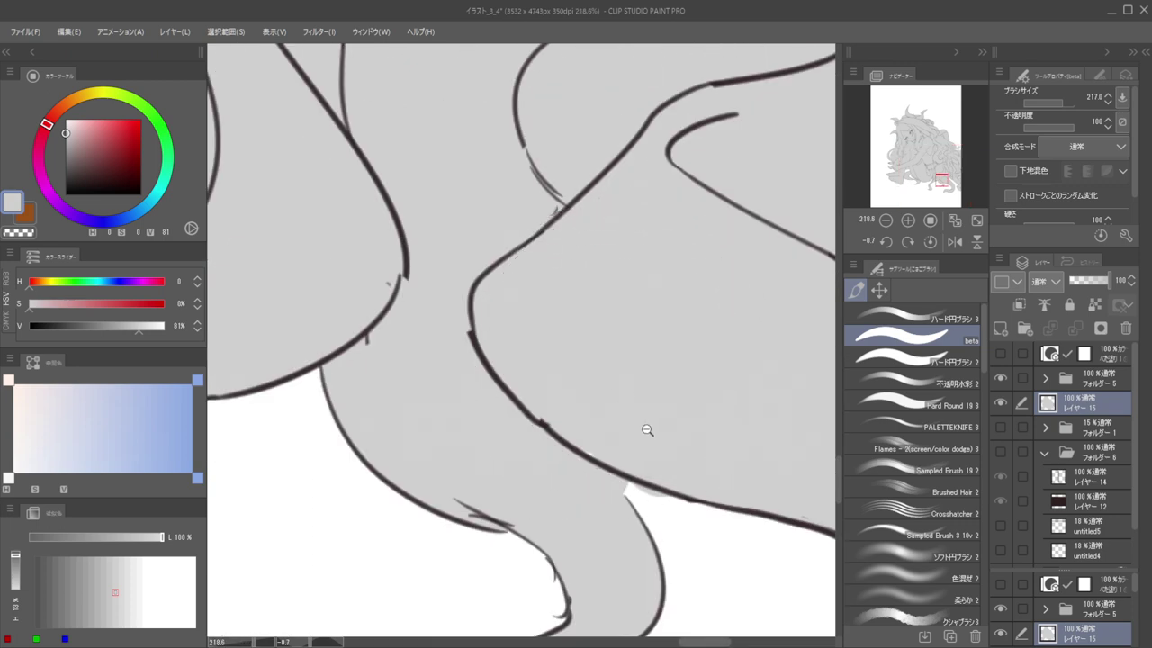
key("h")
left_click_drag(649, 425, 669, 404)
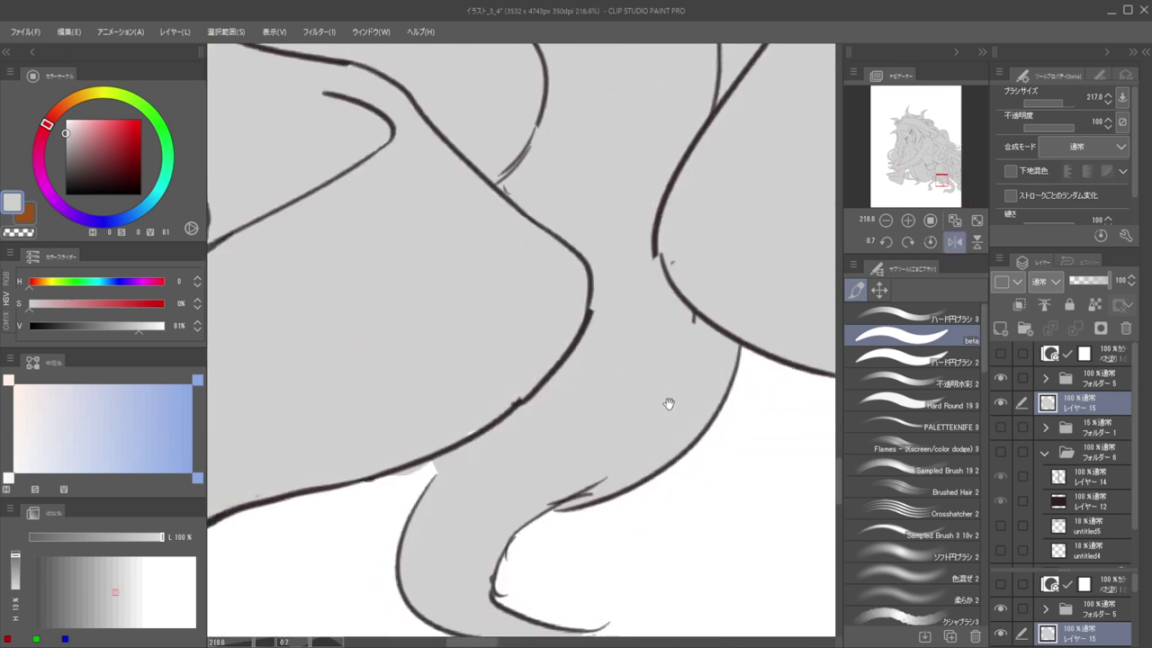
scroll(670, 396, "down", 3)
scroll(642, 378, "up", 5)
mouse_move(676, 304)
left_mouse_down()
mouse_move(603, 332)
mouse_move(569, 302)
mouse_move(617, 270)
left_mouse_up()
left_click(592, 344, "ctrl+shift")
left_click(593, 345, "alt")
key("ctrl+z")
key("[")
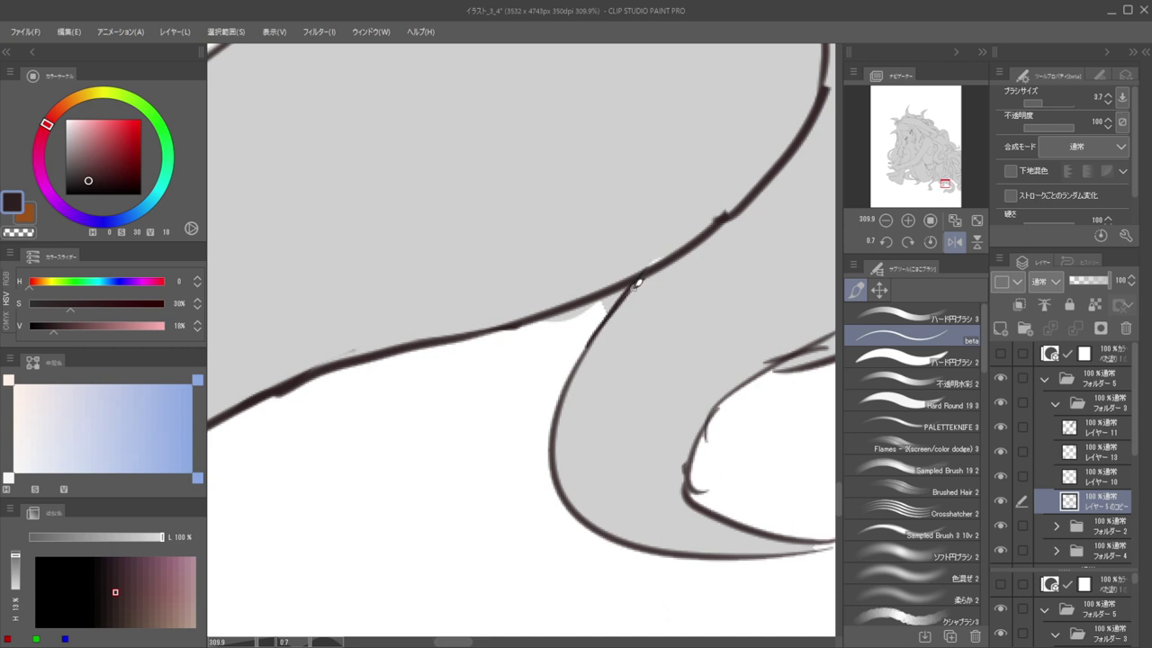
Erase grey spill beneath the outline on the base layer, then flip and select the line layer
left_click(662, 319, "ctrl+shift")
key("]")
key("]")
key("c")
mouse_move(546, 322)
left_mouse_down()
mouse_move(614, 292)
mouse_move(546, 312)
mouse_move(660, 324)
left_mouse_up()
key("h")
key("h")
left_click_drag(603, 285, 647, 299)
scroll(570, 268, "up", 4)
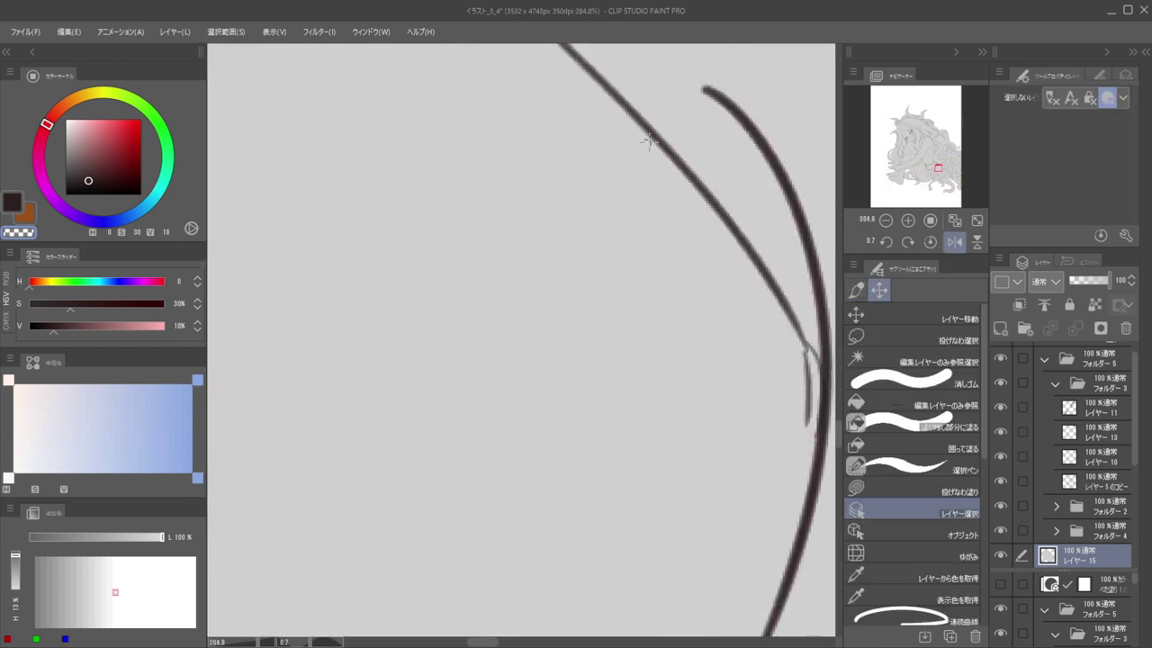
left_click(652, 135, "ctrl+shift")
scroll(662, 191, "down", 8)
left_click_drag(662, 191, 692, 279)
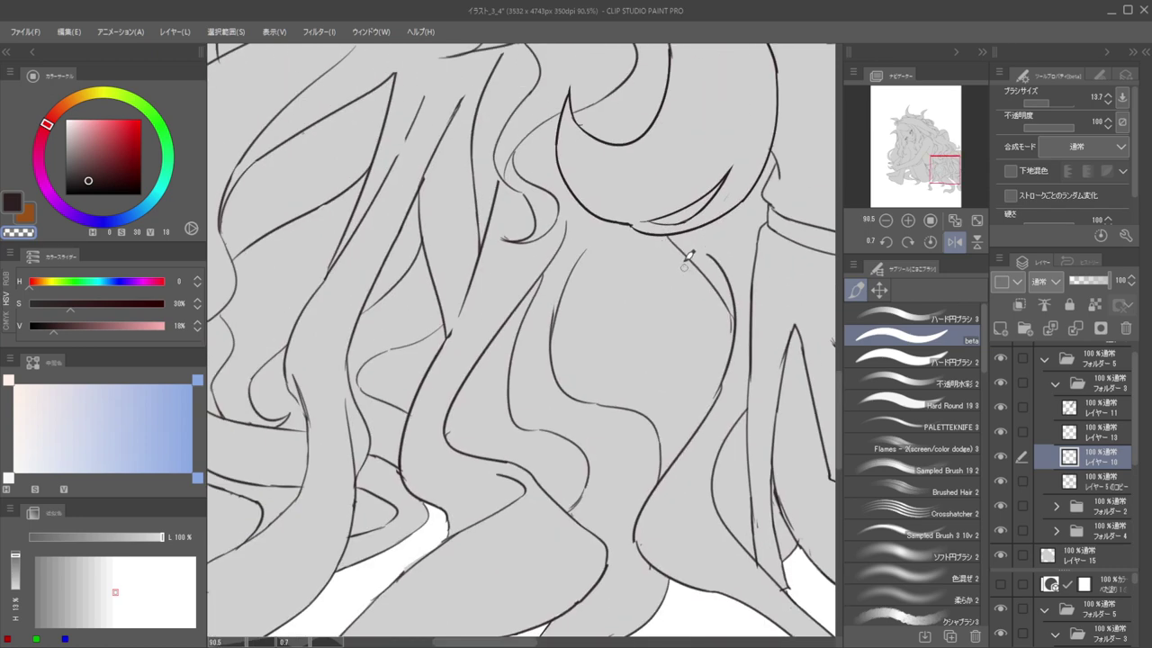
Draw trial curved hair strand lines with a thinner dark pen, undoing the unsatisfying ones
key("bracketleft")
key("c")
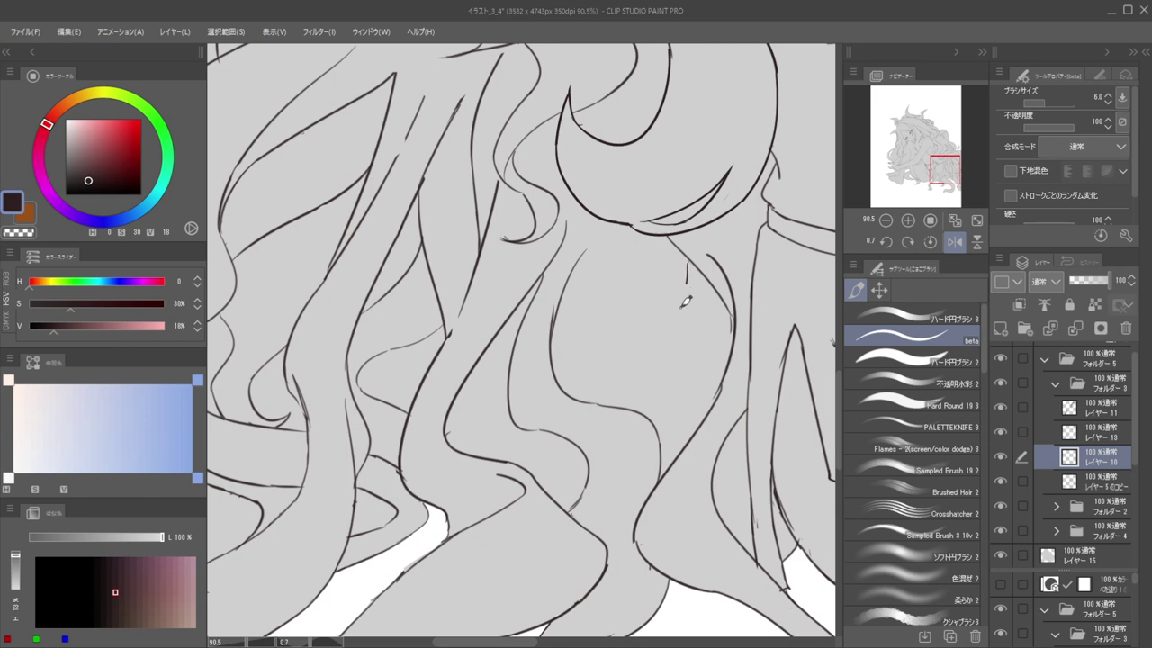
left_click_drag(687, 255, 628, 394)
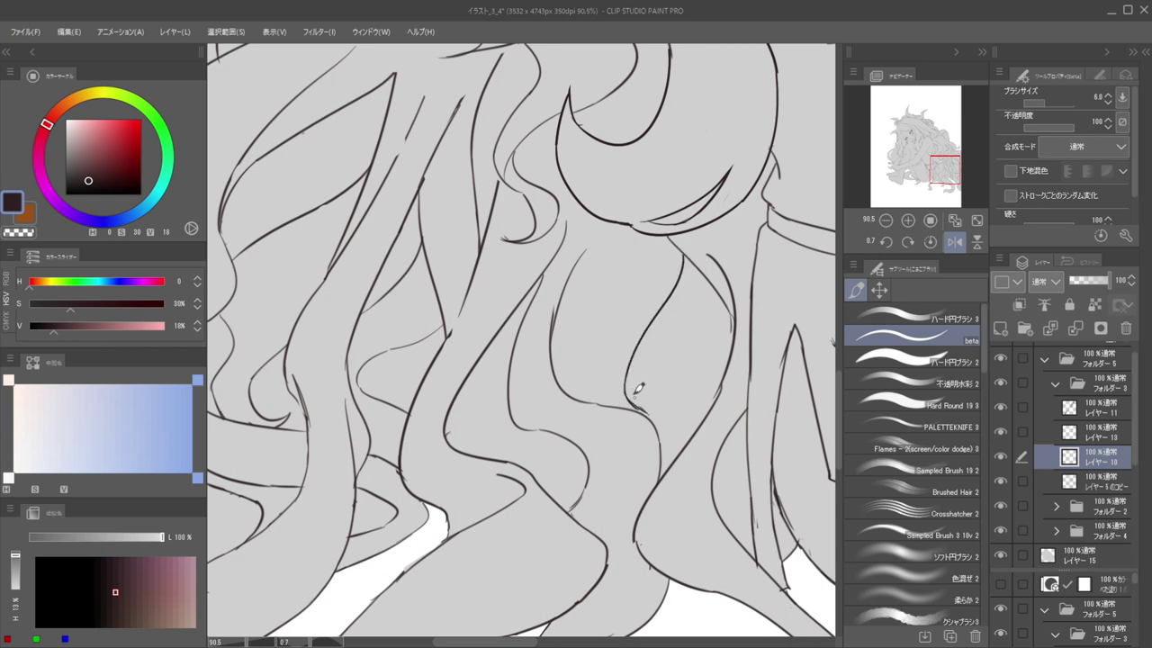
key("ctrl+z")
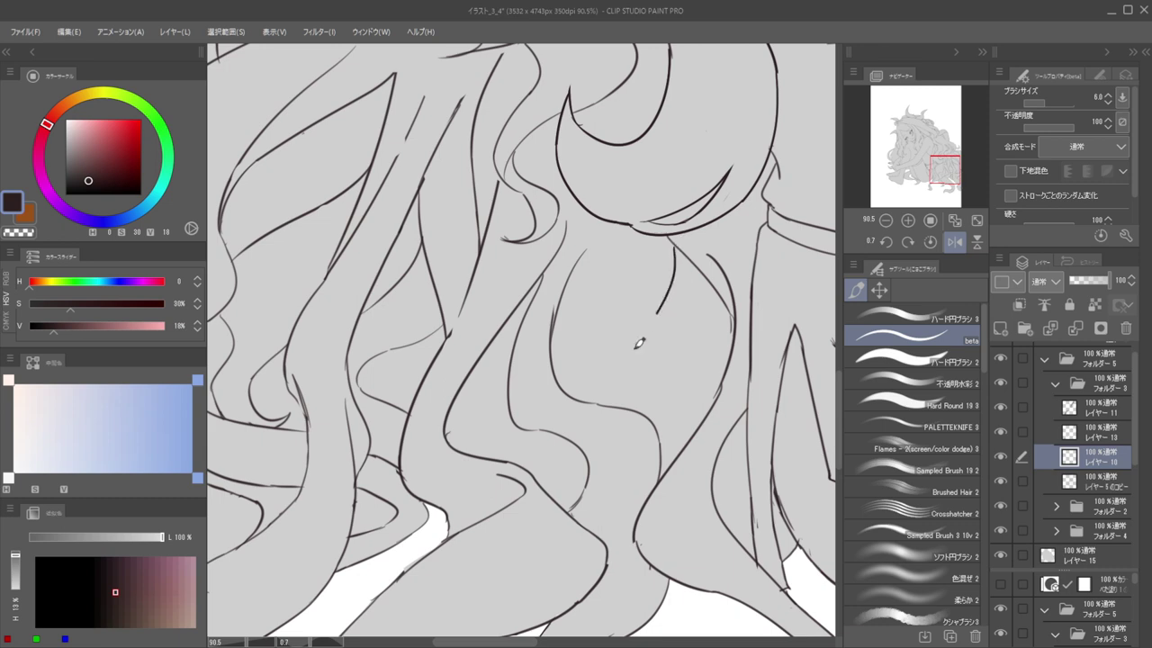
key("ctrl+z")
left_click_drag(684, 257, 676, 240)
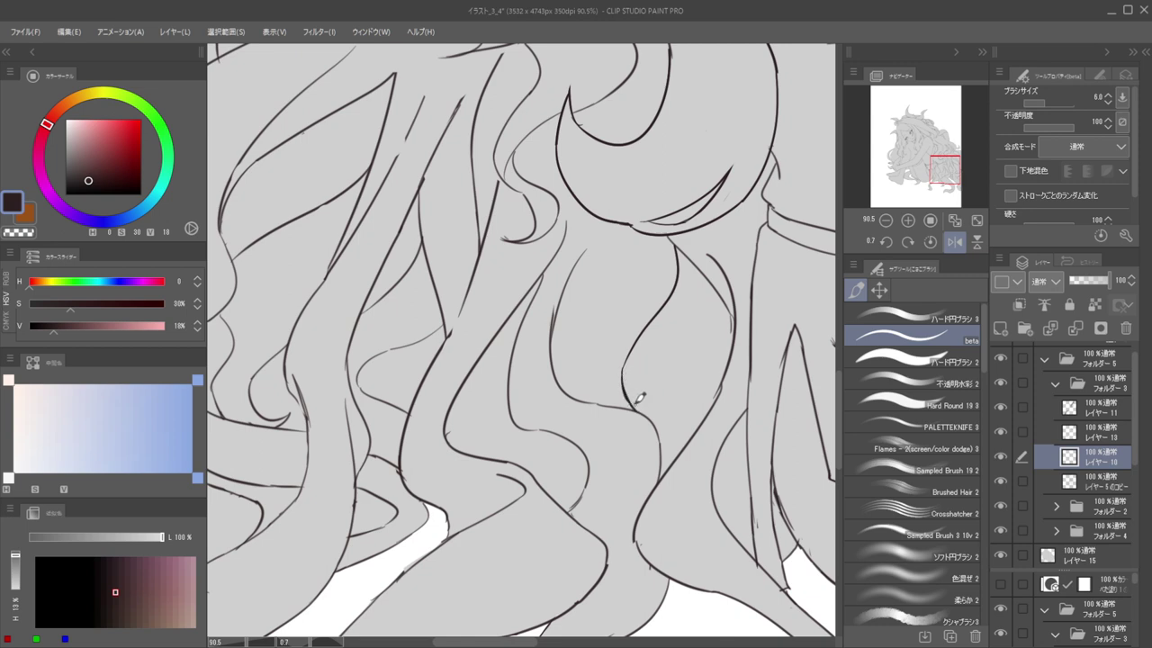
left_click_drag(612, 350, 637, 346)
key("ctrl+z")
left_click_drag(583, 222, 572, 326)
key("ctrl+z")
left_click_drag(577, 227, 550, 360)
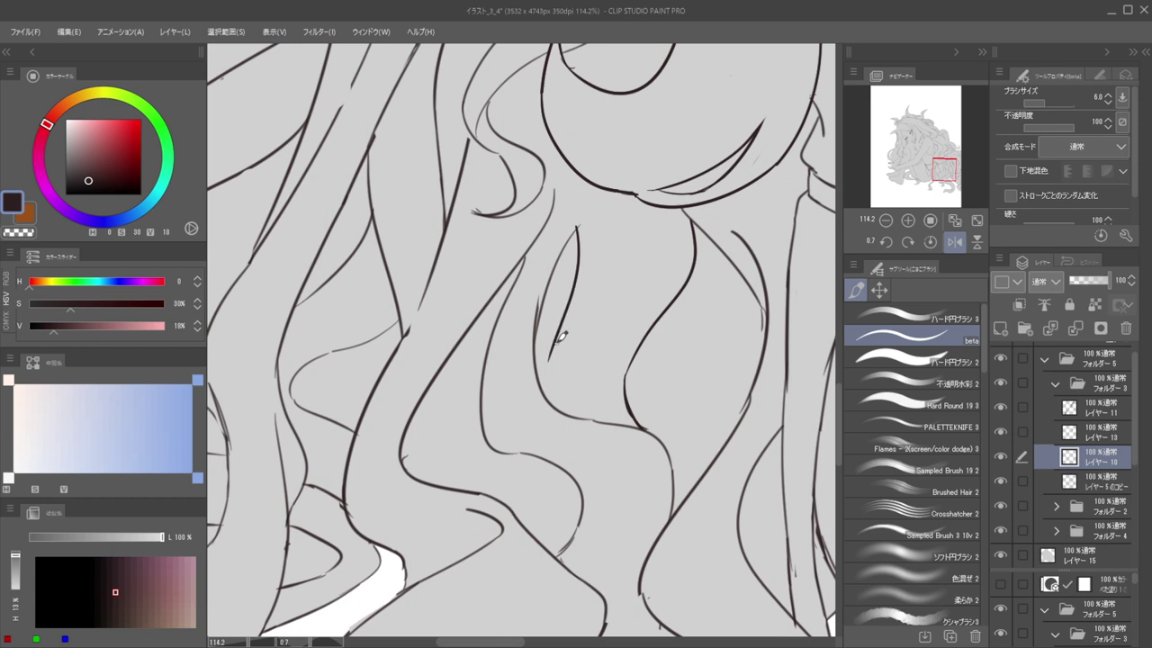
key("ctrl+z")
left_click_drag(546, 350, 396, 352)
Draw a hair line curving down-left from the upper strands, redrawing it once
key("h")
left_click_drag(581, 350, 700, 315)
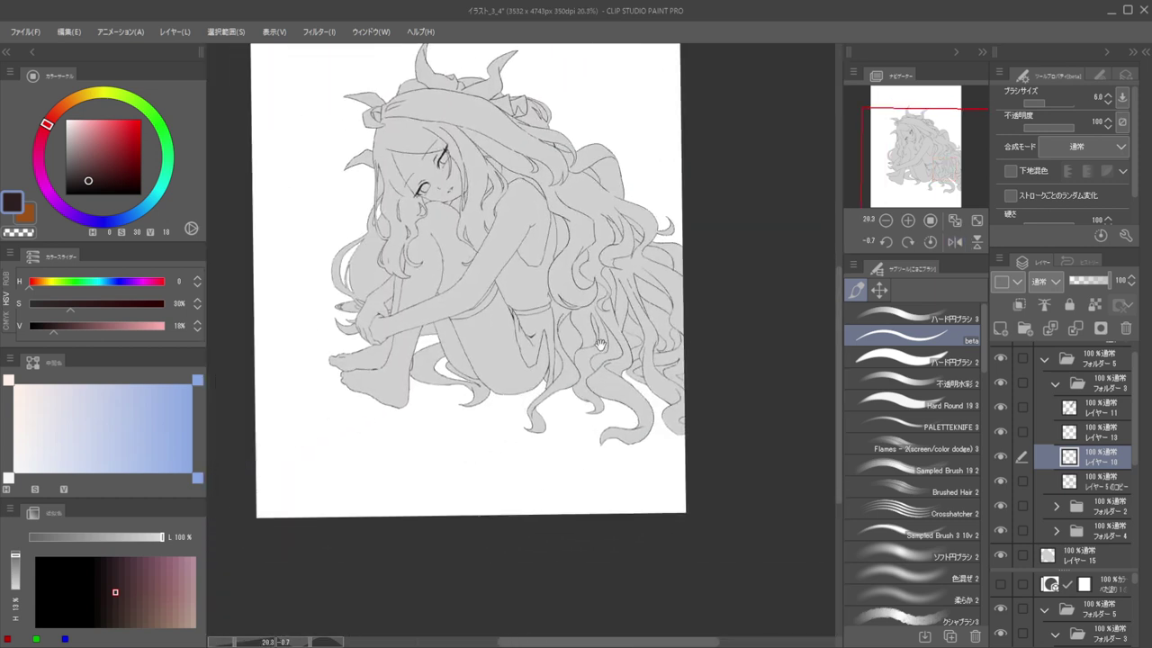
scroll(568, 326, "up", 5)
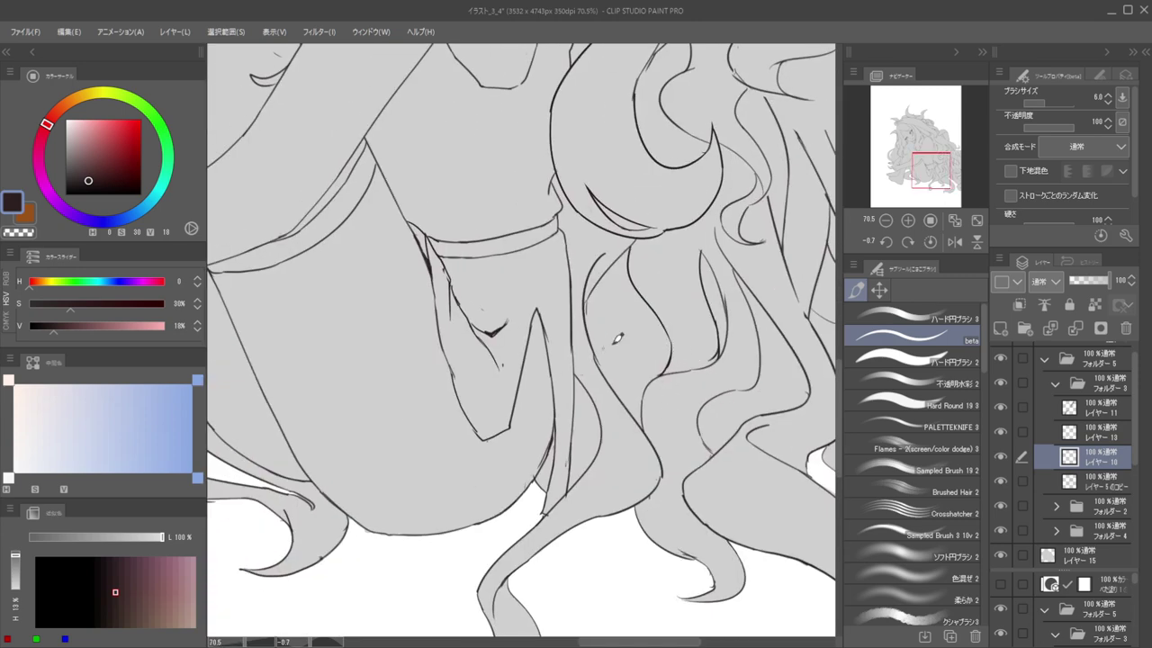
scroll(656, 410, "up", 3)
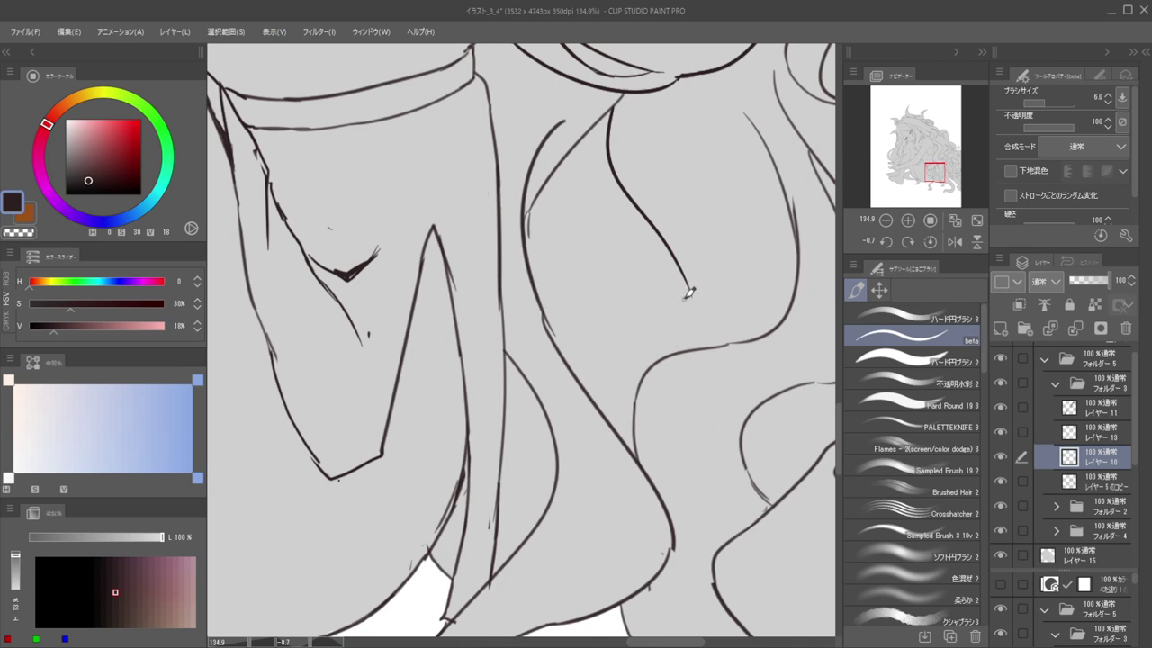
left_click_drag(691, 290, 610, 360)
key("ctrl+z")
mouse_move(690, 293)
left_mouse_down()
mouse_move(609, 364)
mouse_move(513, 362)
left_mouse_up()
left_click_drag(720, 261, 810, 261)
left_click_drag(534, 324, 542, 392)
key("ctrl+z")
Draw a long hair strand line downward, retrying its lower continuation several times
left_click_drag(531, 302, 539, 408)
left_click_drag(603, 389, 558, 393)
key("h")
mouse_move(645, 373)
left_mouse_down()
mouse_move(652, 416)
mouse_move(756, 405)
left_mouse_up()
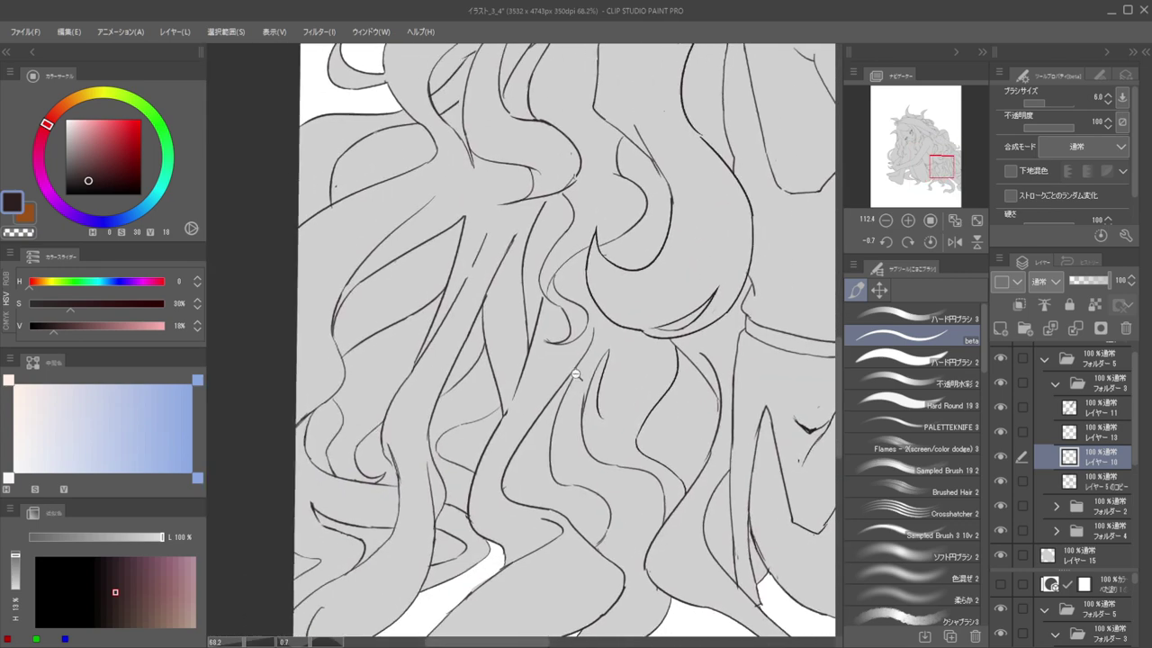
scroll(657, 311, "up", 4)
left_click_drag(647, 310, 594, 428)
key("ctrl+z")
left_click_drag(647, 310, 602, 449)
left_click_drag(596, 497, 605, 534)
key("ctrl+z")
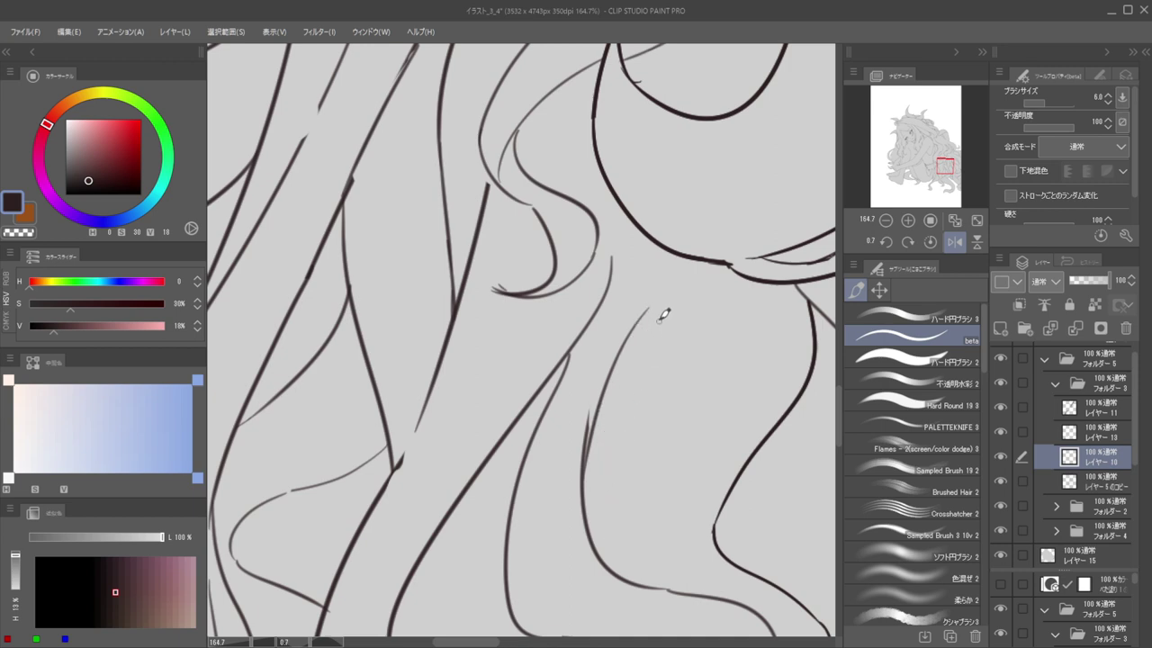
mouse_move(648, 309)
left_mouse_down()
mouse_move(601, 475)
mouse_move(599, 539)
left_mouse_up()
key("ctrl+z")
left_click_drag(601, 473, 609, 564)
key("ctrl+z")
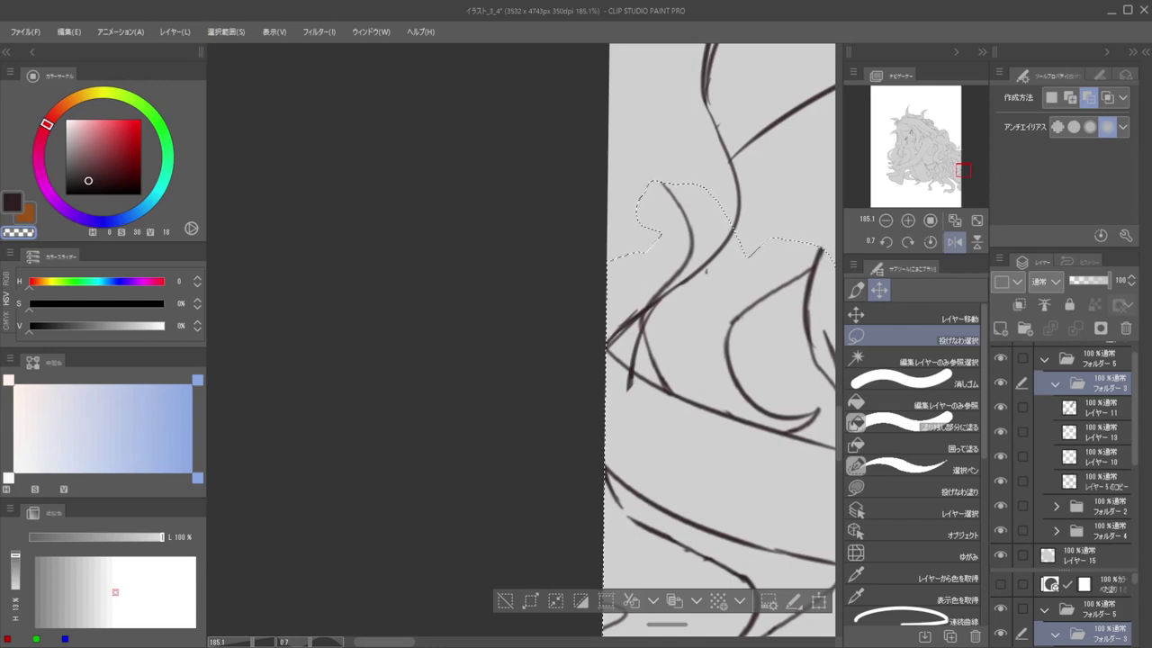
Deselect, pick the hair line's layer from the canvas, and erase its overshooting end
key("ctrl+d")
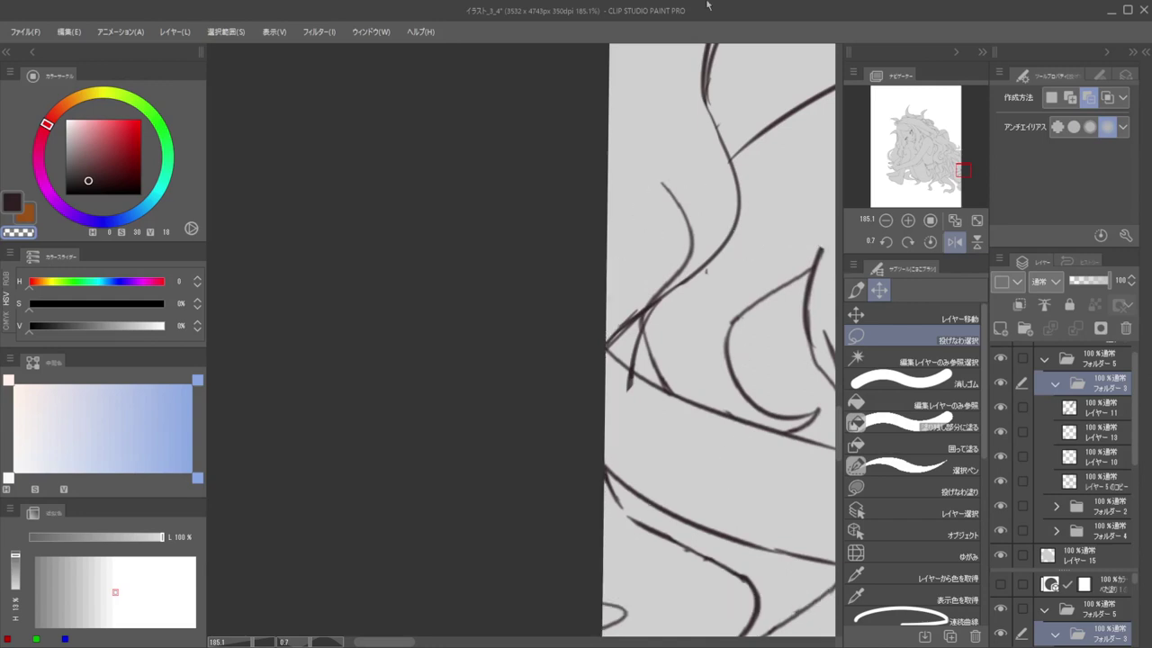
left_click_drag(667, 195, 656, 162)
key("b")
key("e")
key("d")
key("b")
key("e")
key("d")
left_click(666, 174)
key("e")
key("b")
key("e")
left_click_drag(672, 306, 622, 362)
Trim the remaining overshooting line ends at the strand junction with a smaller eraser
mouse_move(616, 319)
left_mouse_down()
mouse_move(599, 316)
mouse_move(577, 275)
left_mouse_up()
mouse_move(595, 288)
left_mouse_down()
mouse_move(574, 447)
mouse_move(609, 438)
mouse_move(568, 424)
left_mouse_up()
key("bracketleft")
mouse_move(571, 357)
left_mouse_down()
mouse_move(486, 339)
mouse_move(634, 336)
left_mouse_up()
key("bracketleft")
key("bracketleft")
left_click_drag(552, 159, 544, 185)
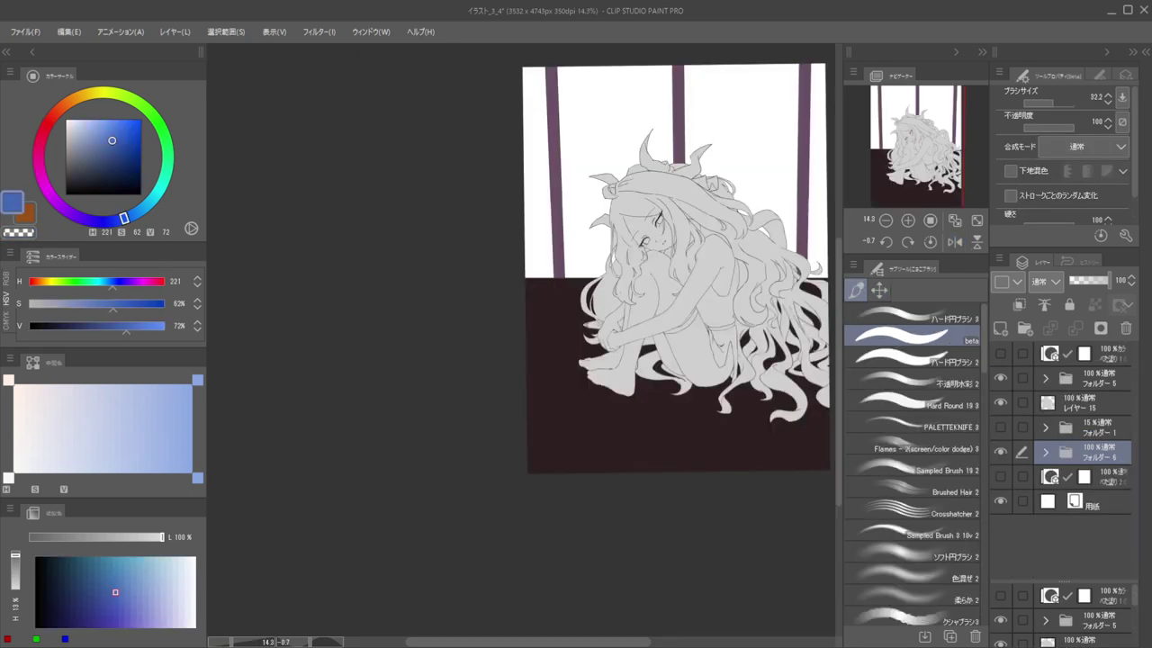
Place Folder 6 just under Layer 15 and add a new raster layer above Folder 1
left_click(1001, 450)
left_click(1000, 451)
left_click_drag(1088, 411, 1091, 412)
left_click(1086, 454)
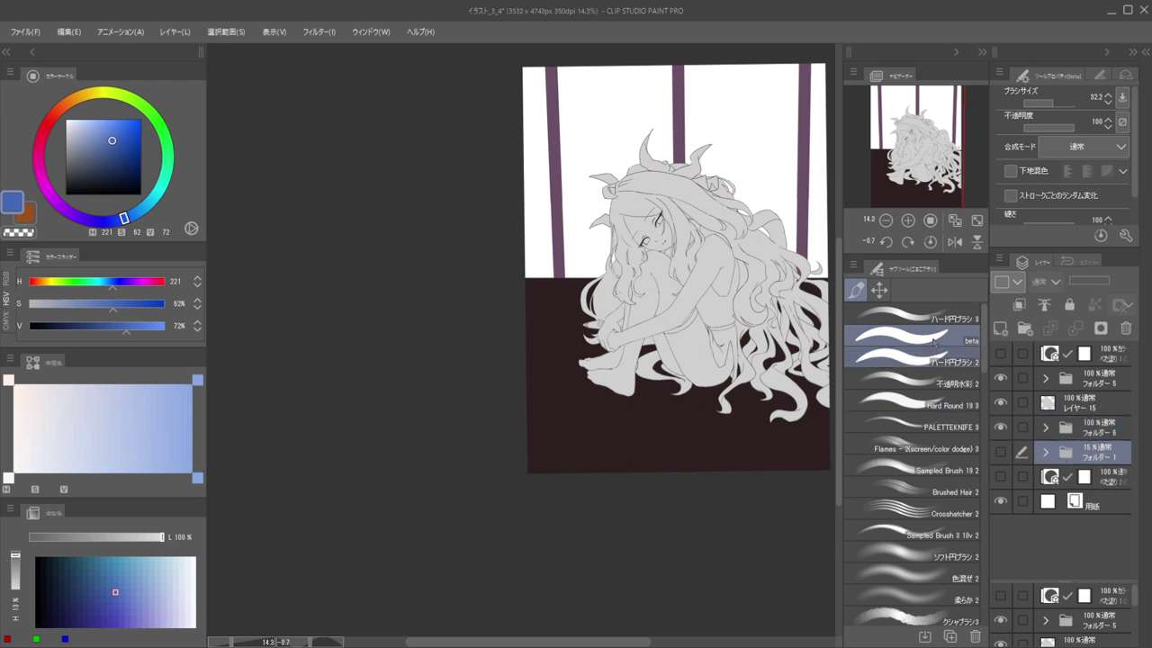
left_click_drag(640, 288, 606, 335)
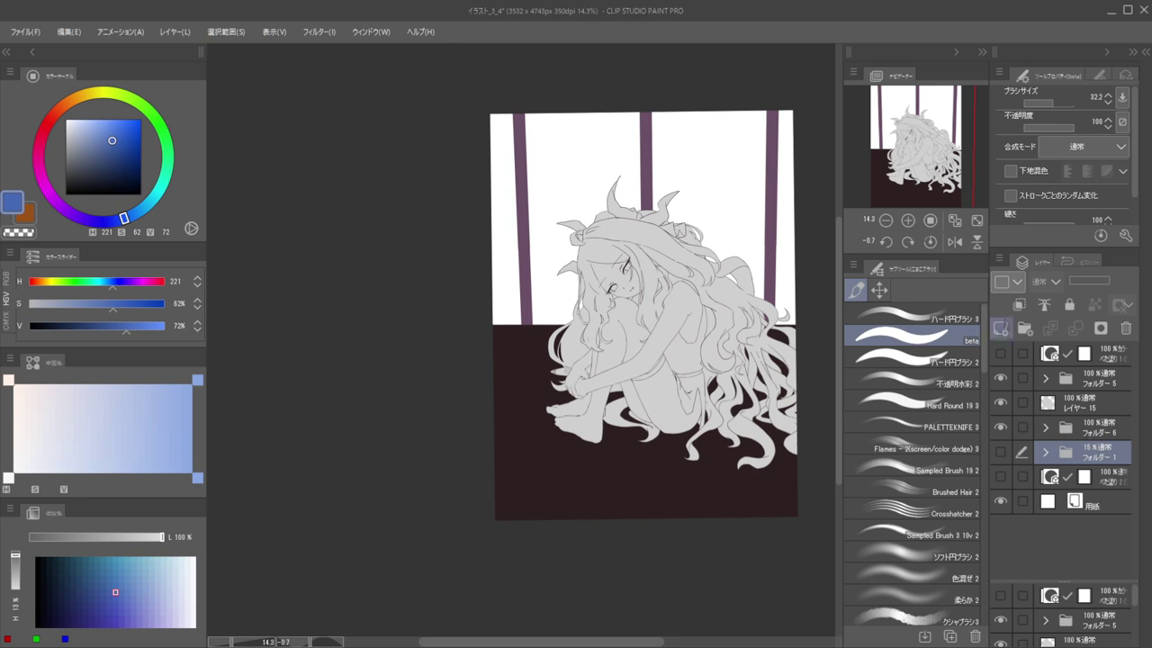
left_click(1001, 329)
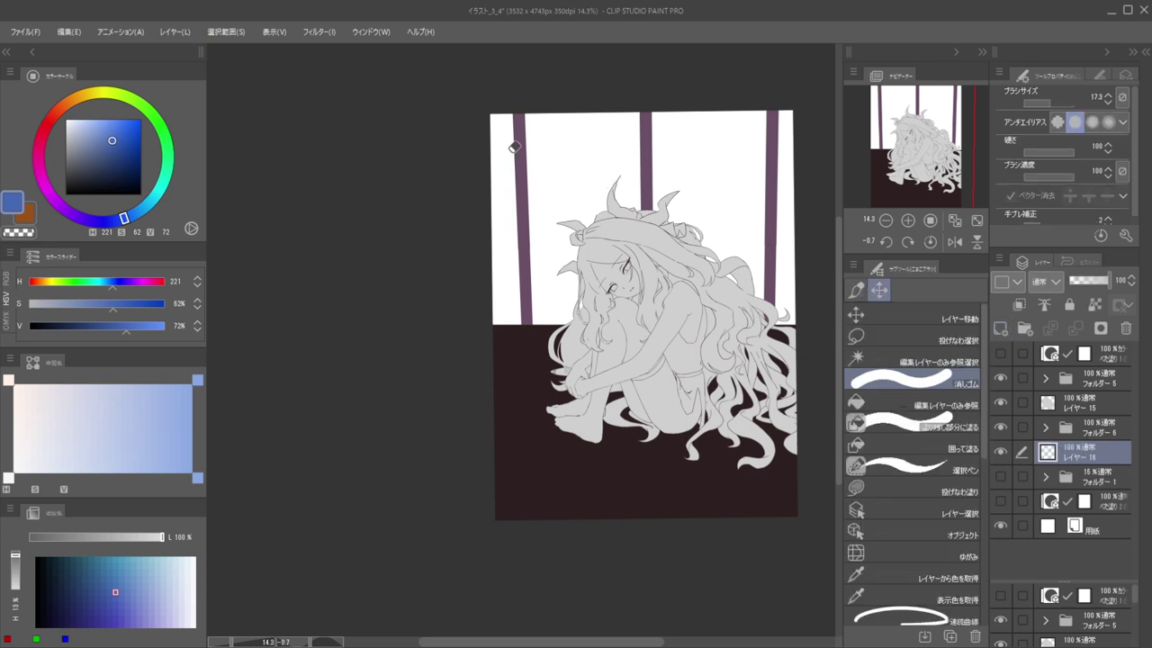
Block in the upper wall with wide blue strokes from a huge beta brush
mouse_move(515, 116)
left_mouse_down()
mouse_move(462, 262)
mouse_move(601, 176)
mouse_move(476, 337)
left_mouse_up()
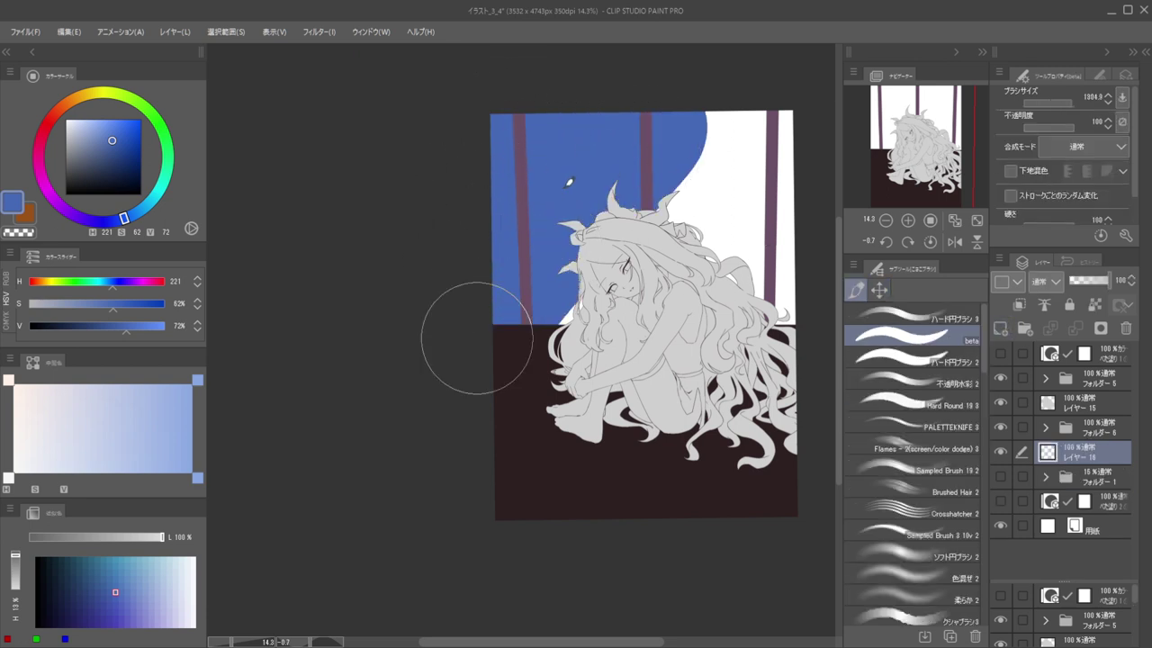
key("]")
mouse_move(620, 204)
left_mouse_down()
mouse_move(664, 262)
mouse_move(765, 250)
left_mouse_up()
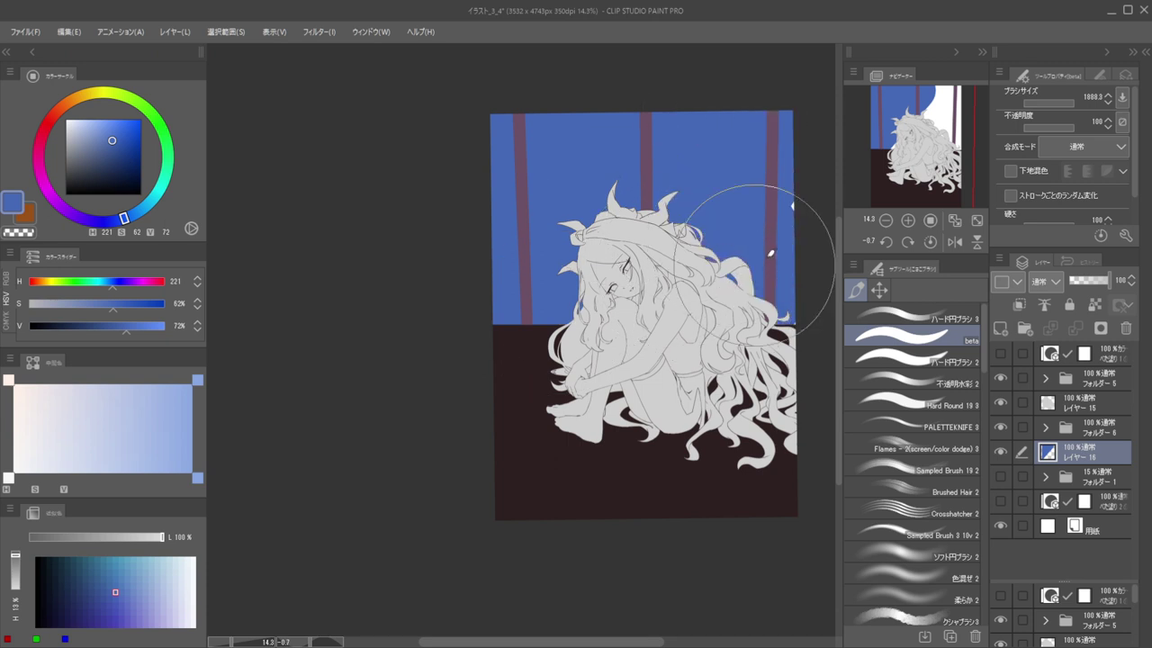
left_click(102, 132)
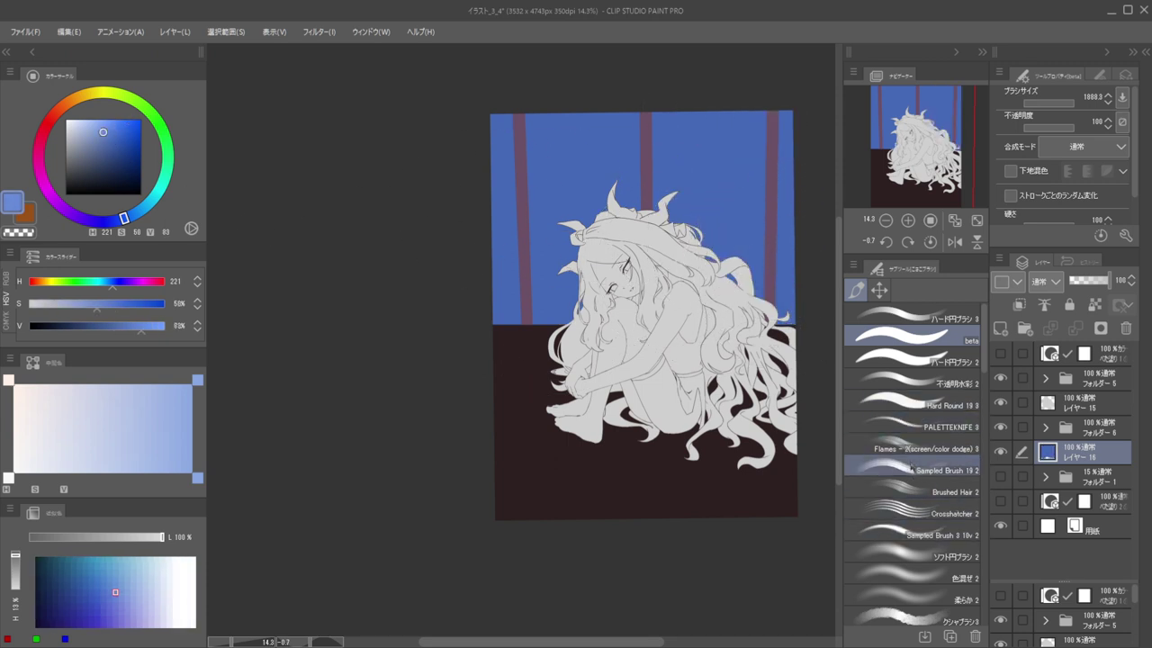
Texture the upper wall with darker blue strokes using the Flames and Sampled Brush 19 brushes
left_click(907, 455)
left_click_drag(109, 133, 122, 131)
left_click(118, 220)
mouse_move(504, 162)
left_mouse_down()
mouse_move(591, 113)
mouse_move(672, 139)
mouse_move(598, 141)
mouse_move(642, 110)
mouse_move(747, 111)
left_mouse_up()
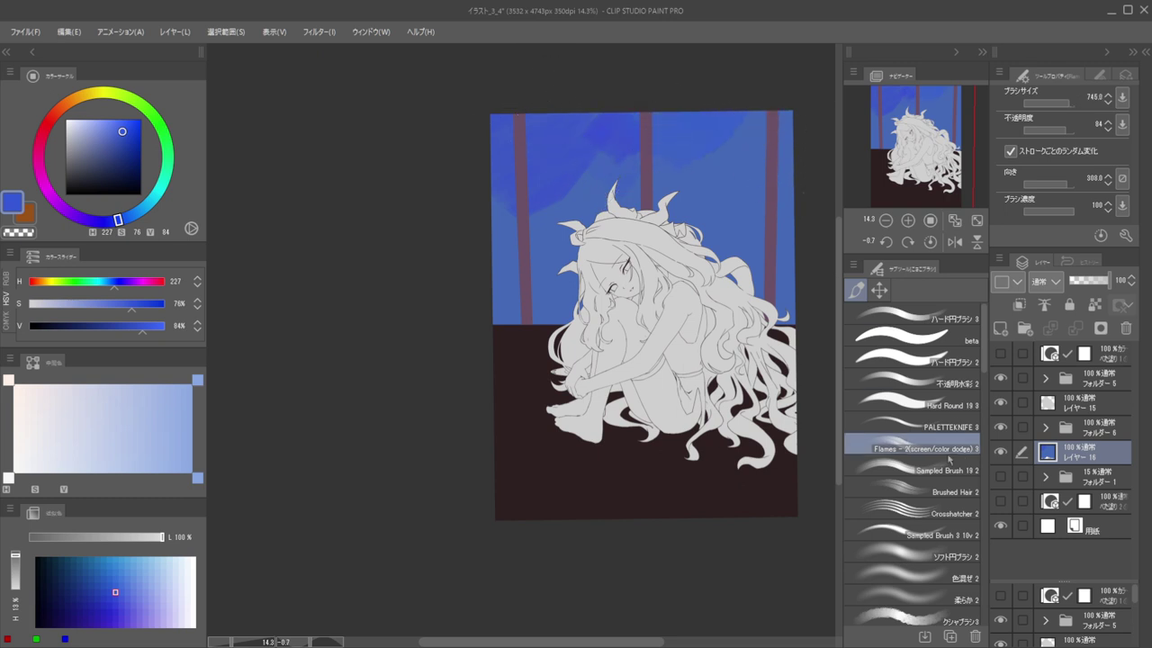
left_click(920, 427)
left_click(918, 464)
mouse_move(735, 100)
left_mouse_down()
mouse_move(788, 110)
mouse_move(799, 142)
mouse_move(625, 192)
left_mouse_up()
mouse_move(756, 210)
left_mouse_down()
mouse_move(758, 133)
mouse_move(759, 164)
mouse_move(706, 141)
mouse_move(696, 153)
mouse_move(685, 128)
mouse_move(670, 146)
mouse_move(620, 127)
mouse_move(605, 158)
left_mouse_up()
Add a faint muted-purple tint over the upper-left wall
left_click(600, 159, "alt")
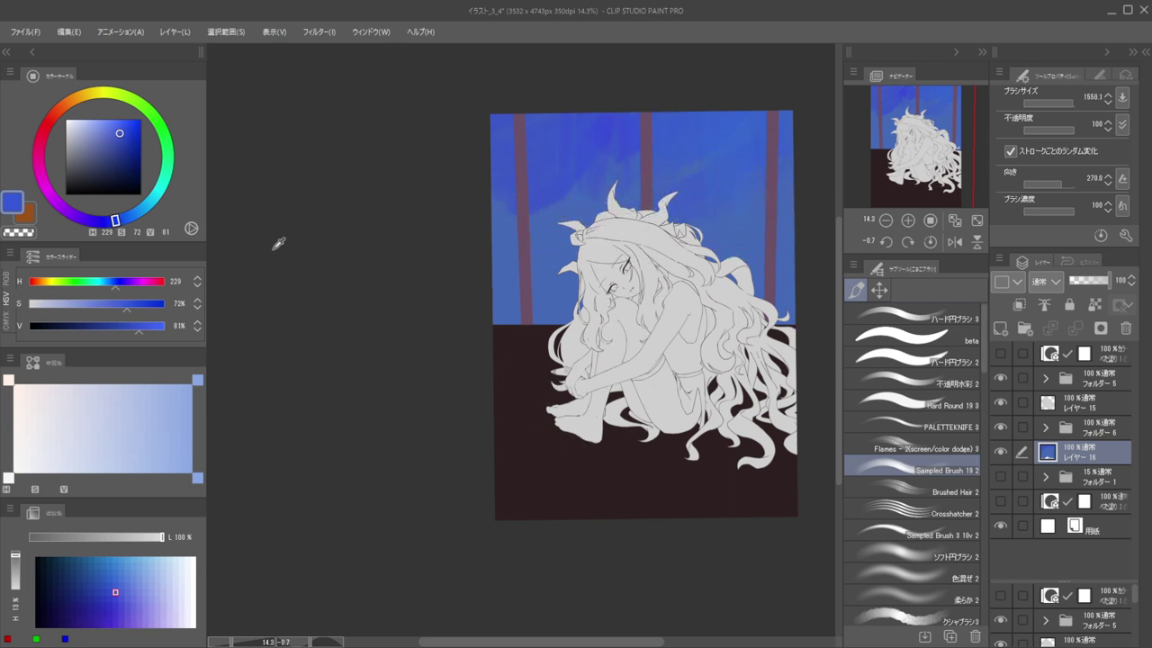
left_click_drag(116, 223, 126, 220)
left_click_drag(112, 135, 99, 142)
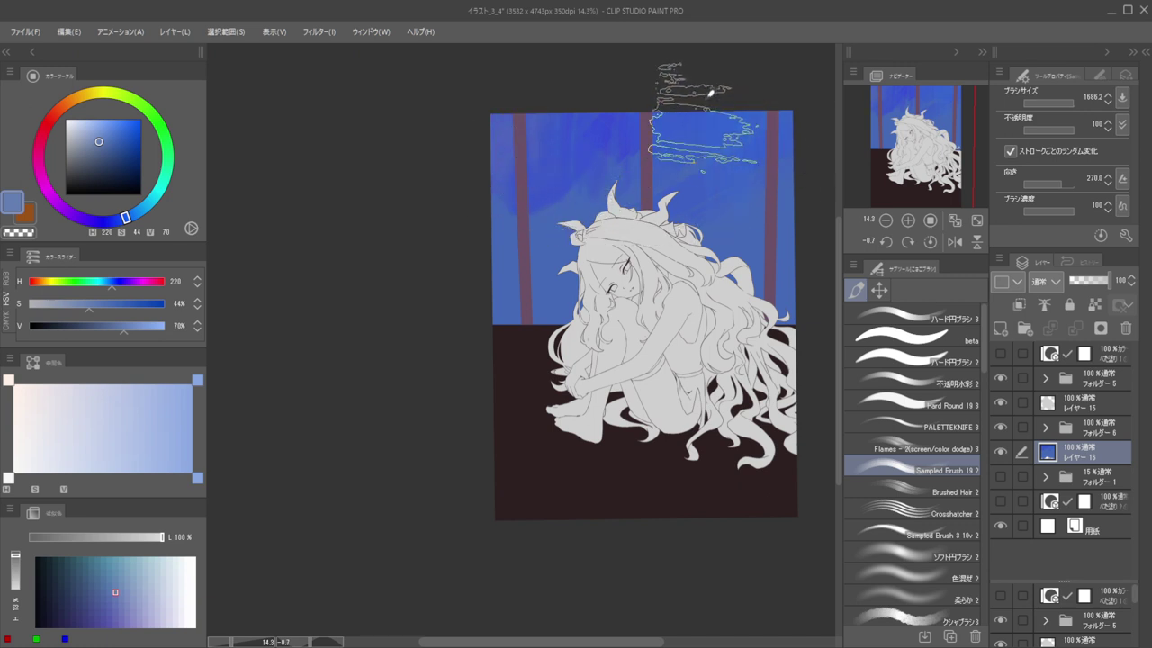
left_click(708, 116, "alt")
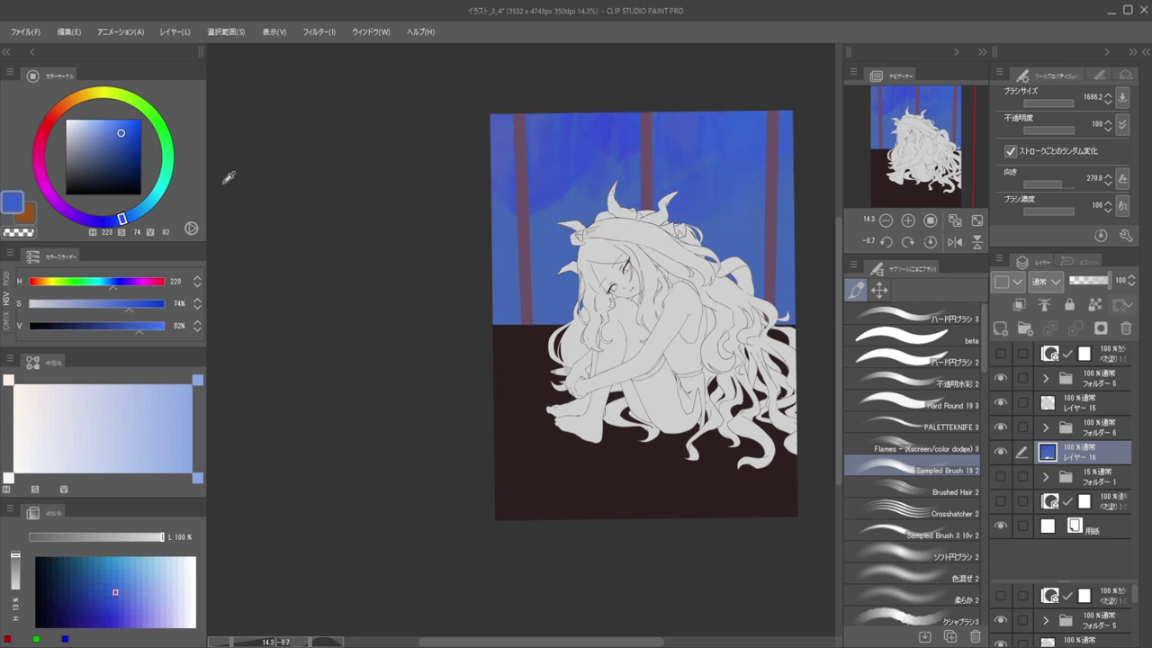
left_click(55, 200)
left_click(112, 147)
mouse_move(562, 148)
left_mouse_down()
mouse_move(545, 184)
mouse_move(547, 228)
left_mouse_up()
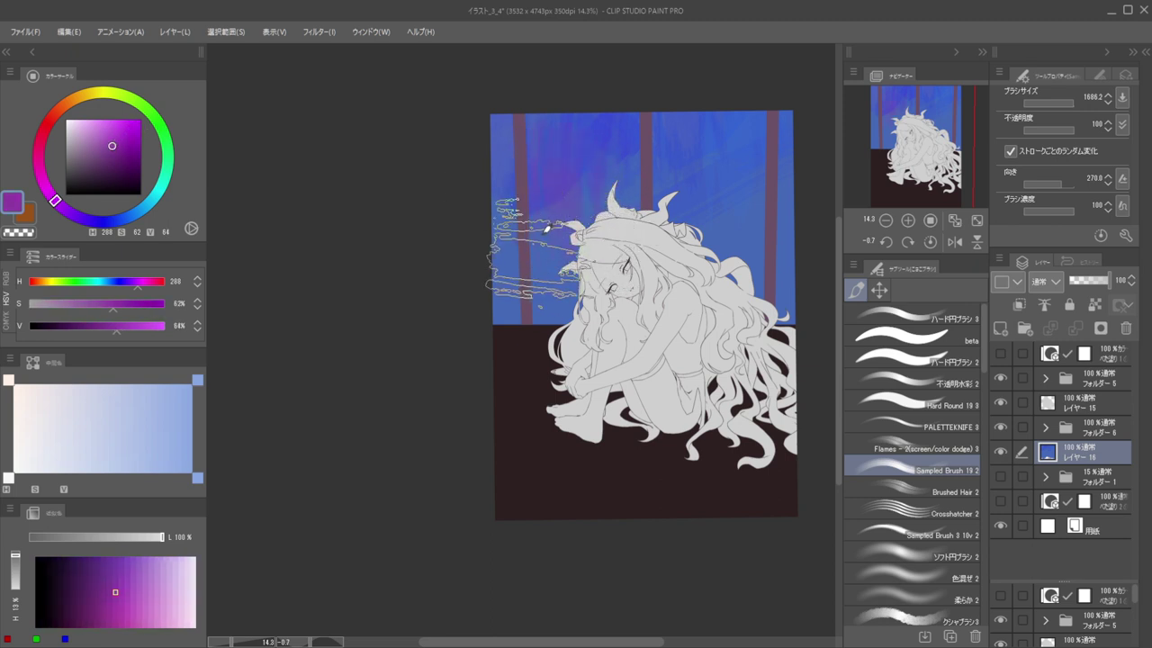
key("[")
Switch to the Brushed Hair brush with deeper blues sampled from the wall for streaks
left_click(641, 171, "alt")
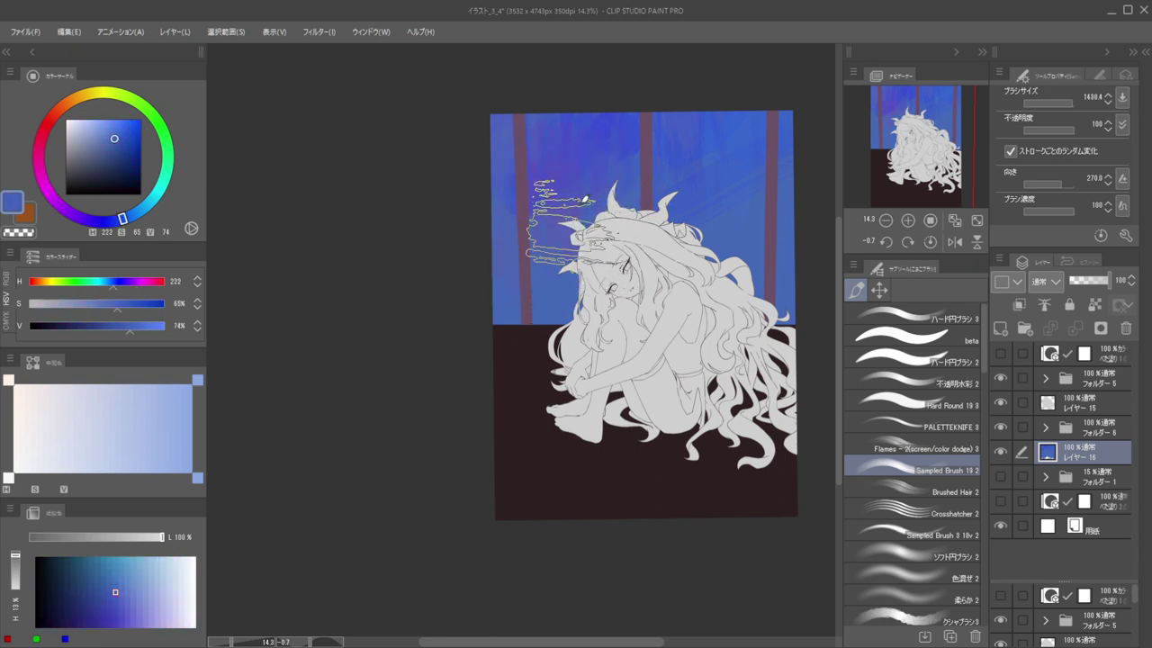
left_click(910, 493)
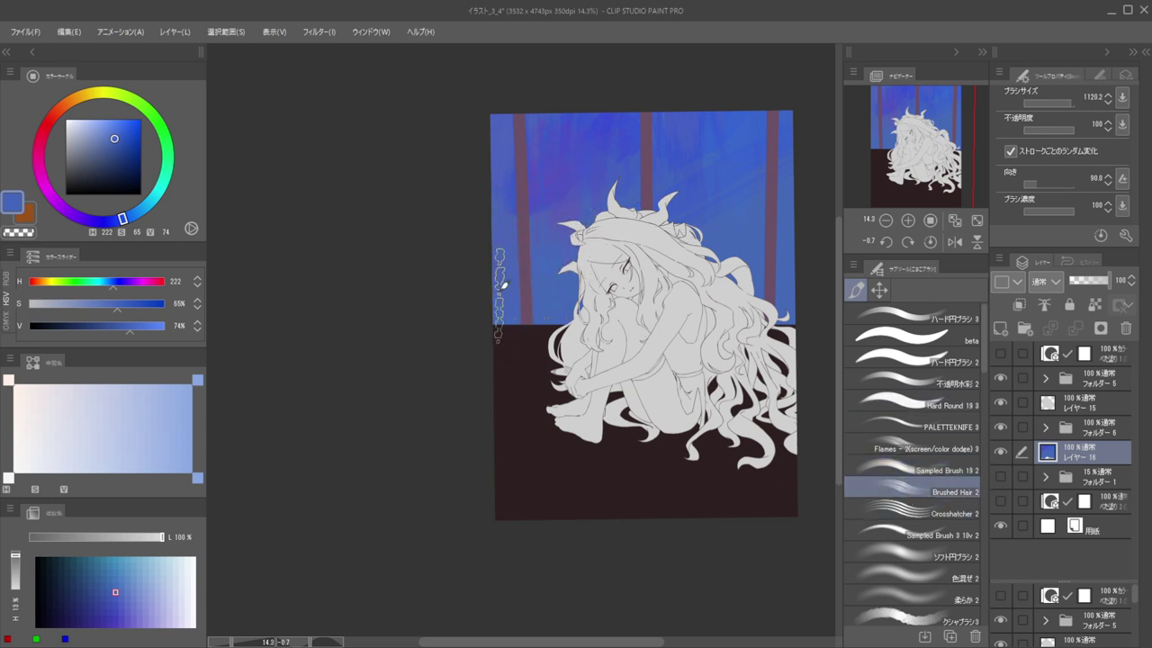
left_click(596, 225, "alt")
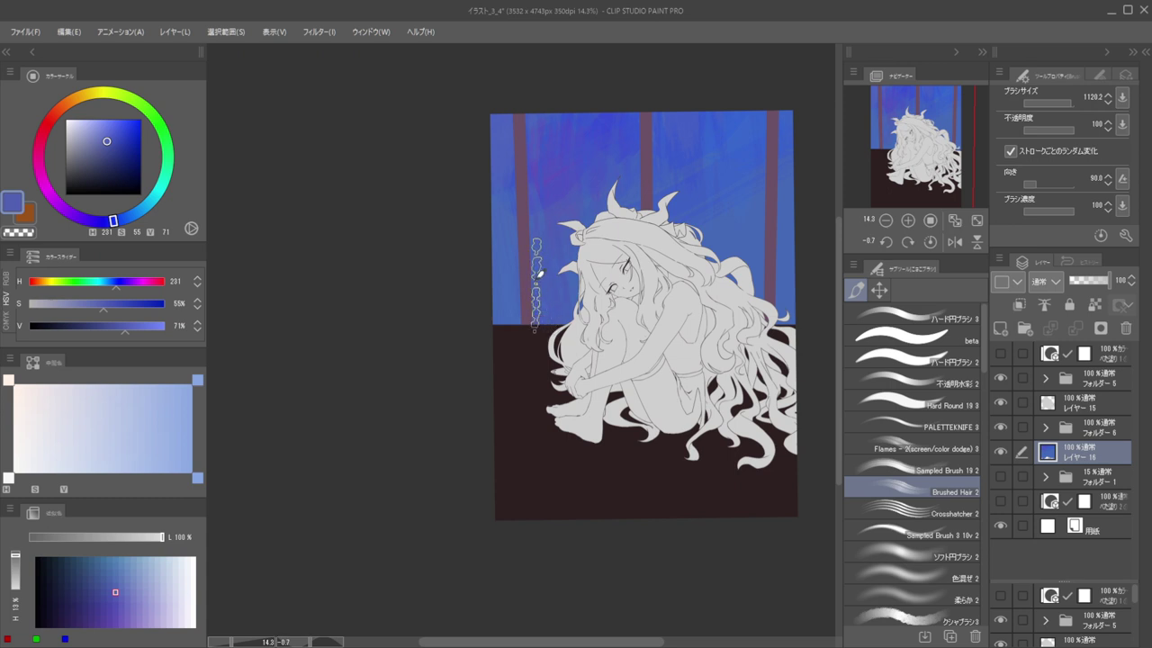
key("]")
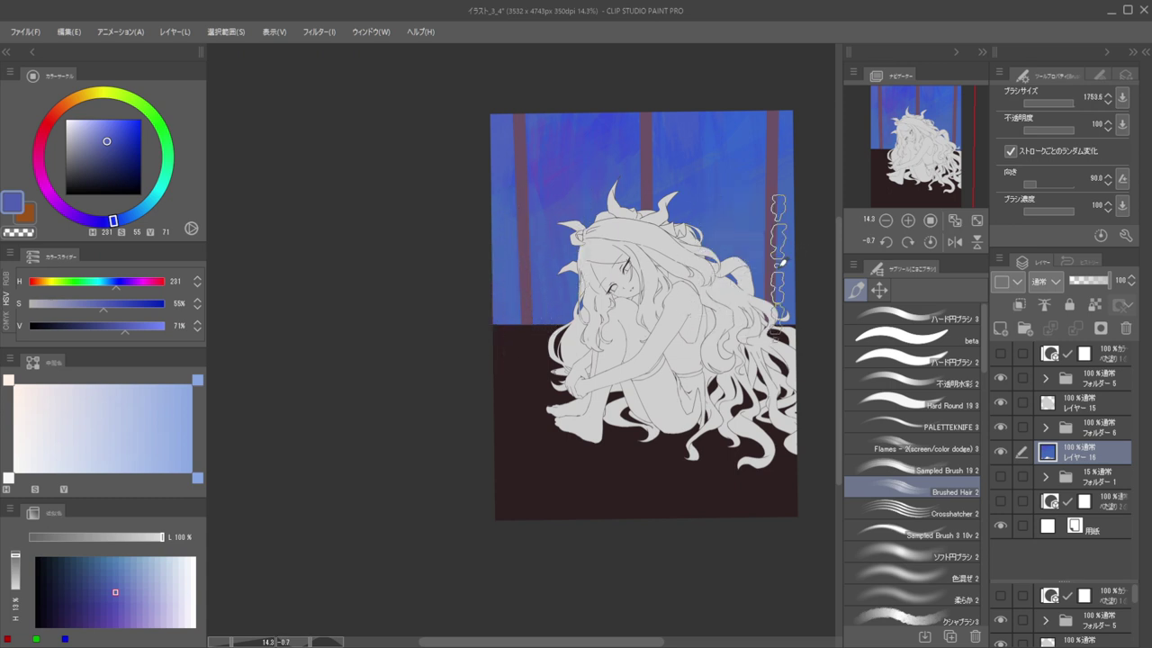
left_click(733, 180, "alt")
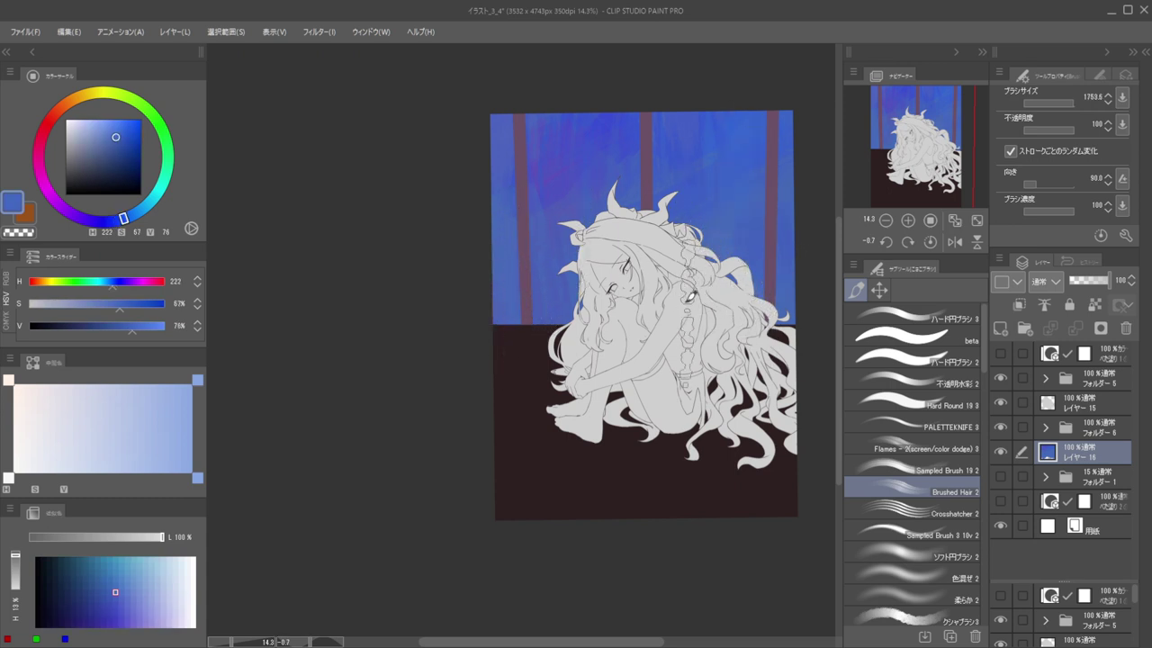
mouse_move(670, 144)
left_mouse_down()
mouse_move(625, 174)
mouse_move(664, 151)
left_mouse_up()
left_click(672, 139, "alt")
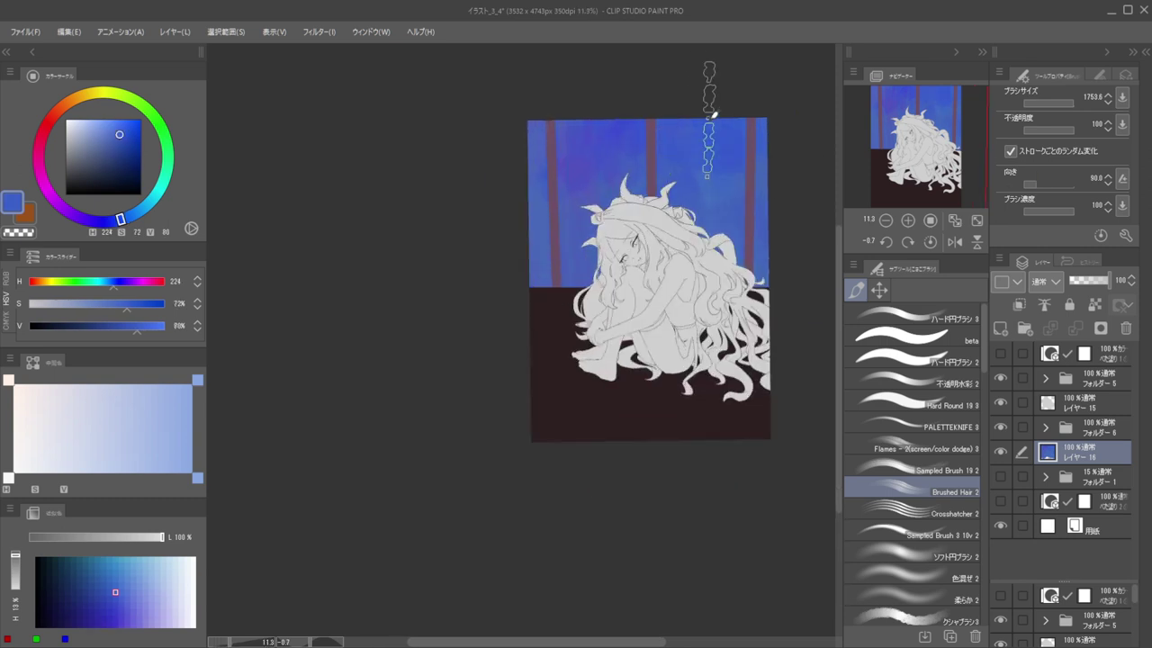
Add a new raster layer for the towers and choose the Flames brush
left_click(999, 329)
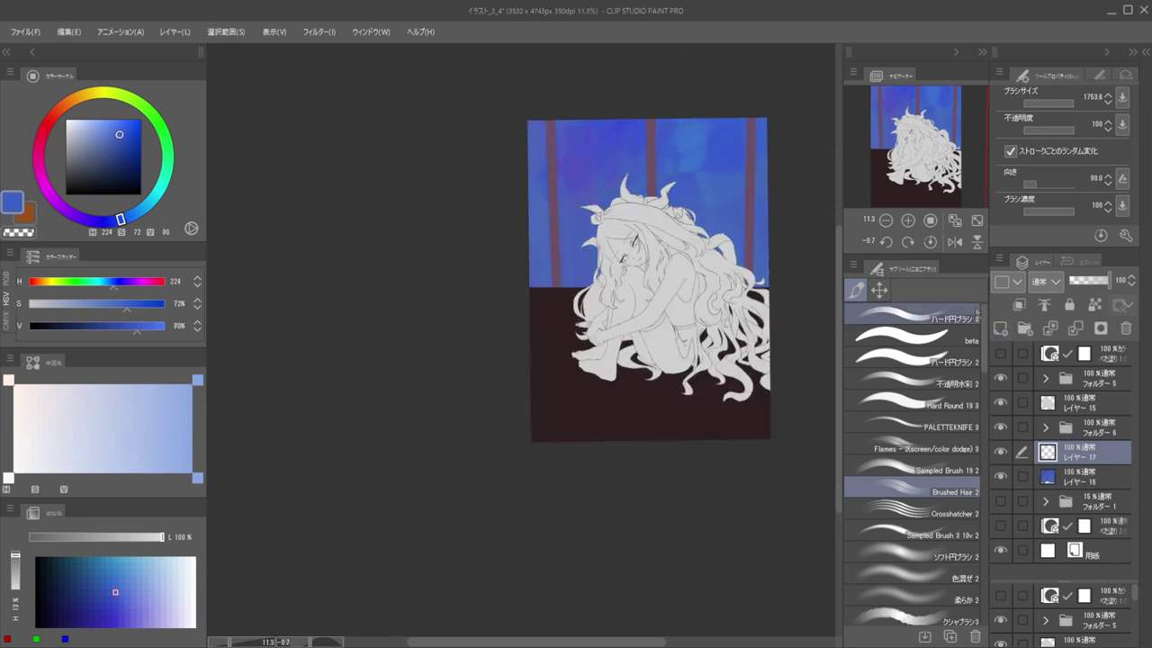
left_click(112, 162)
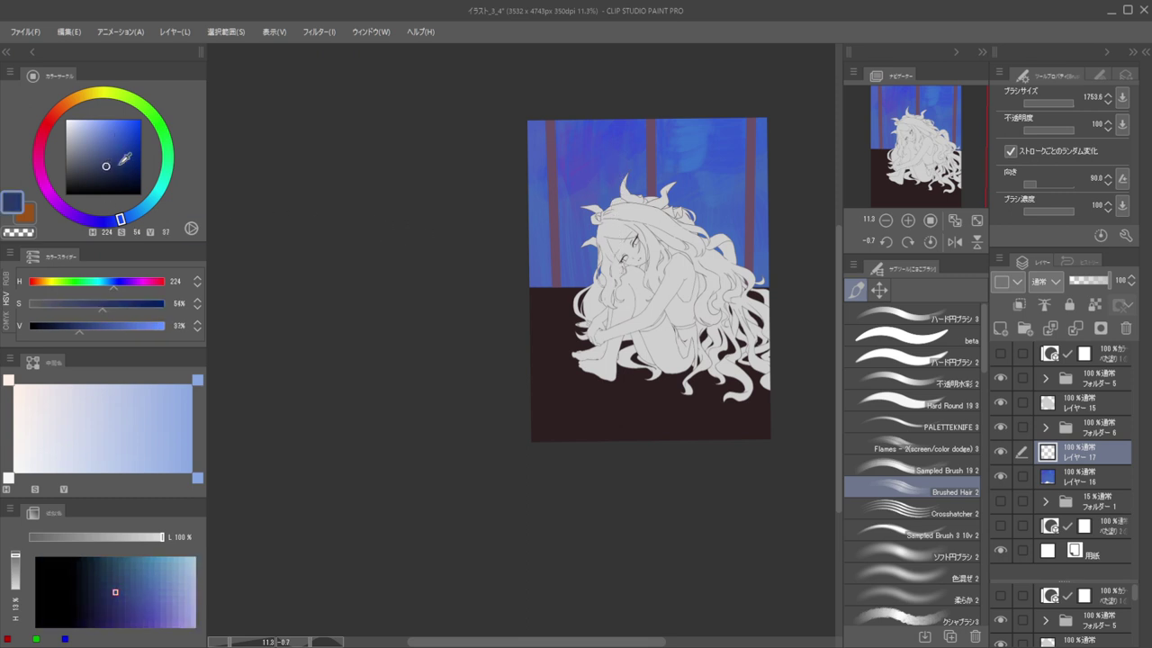
left_click(917, 449)
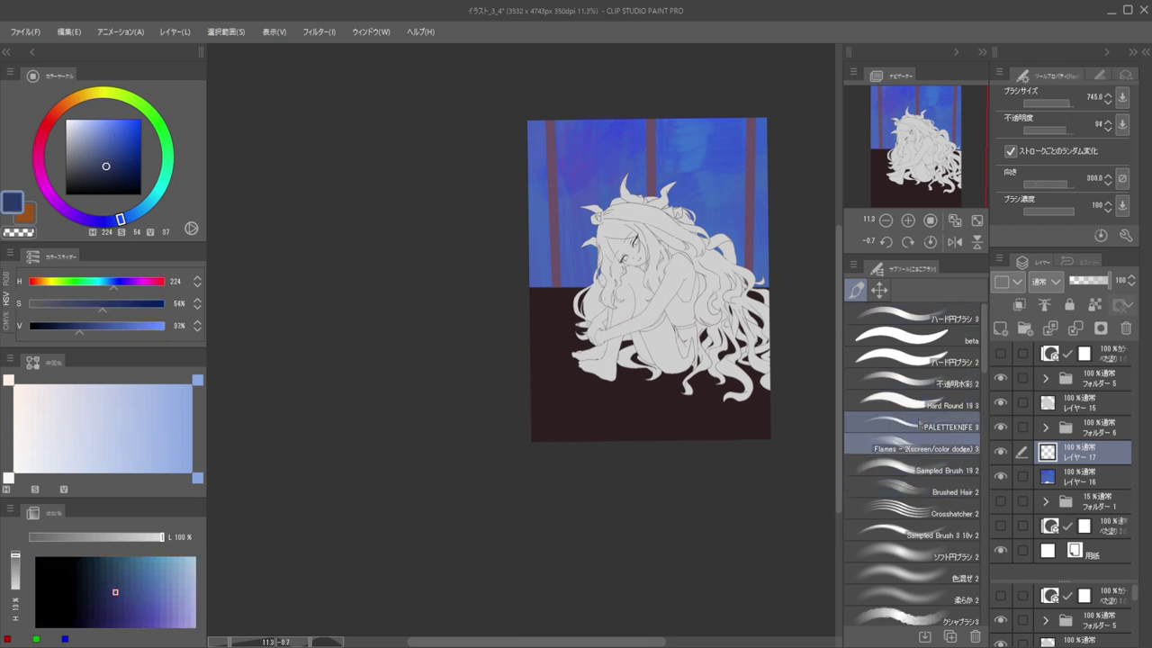
left_click_drag(568, 236, 564, 286)
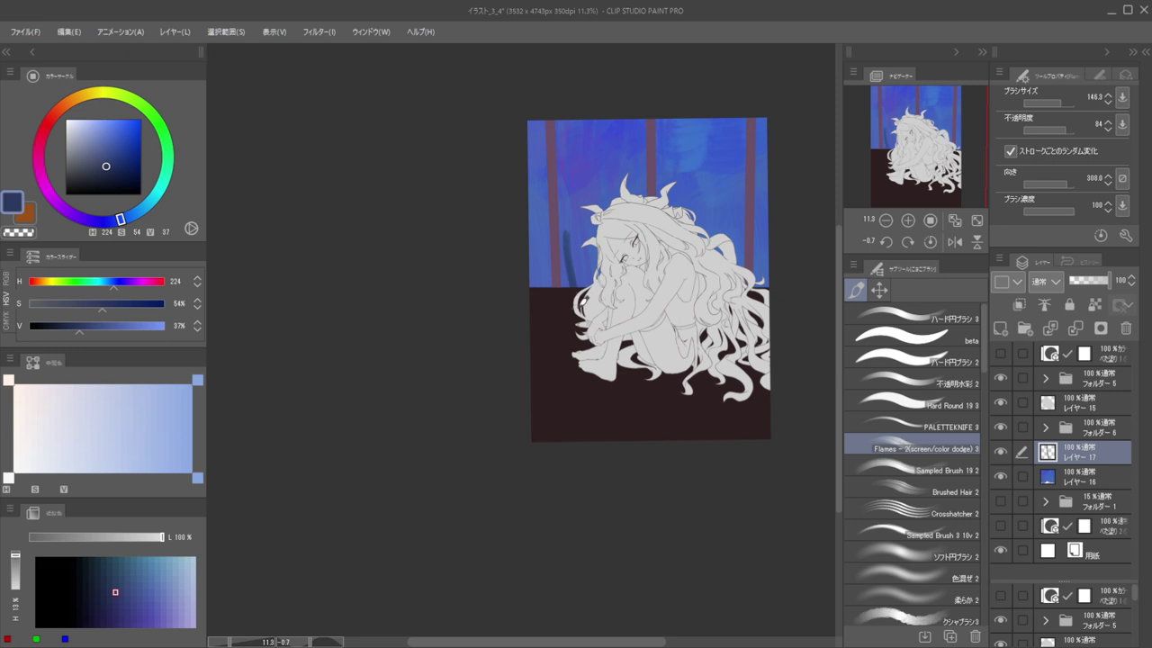
key("ctrl+z")
left_click_drag(574, 194, 573, 312)
key("ctrl+z")
Show the untitled5 layer and erase the stray dark blue stroke on the wall
left_click(1045, 427)
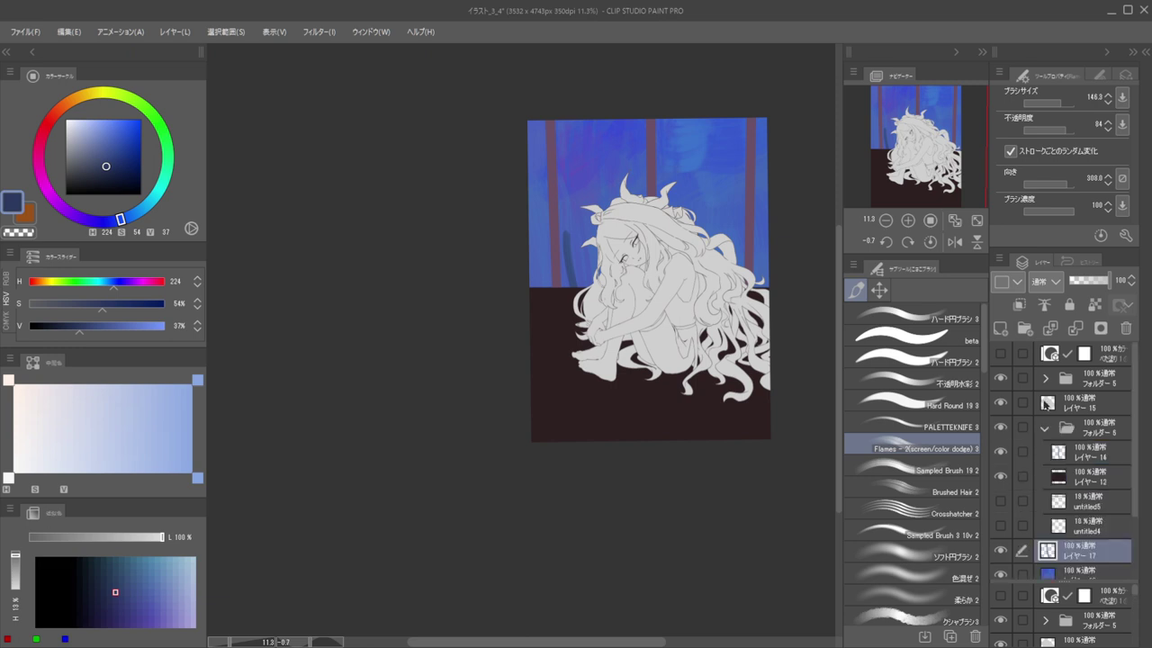
left_click(1001, 502)
scroll(569, 244, "up", 3)
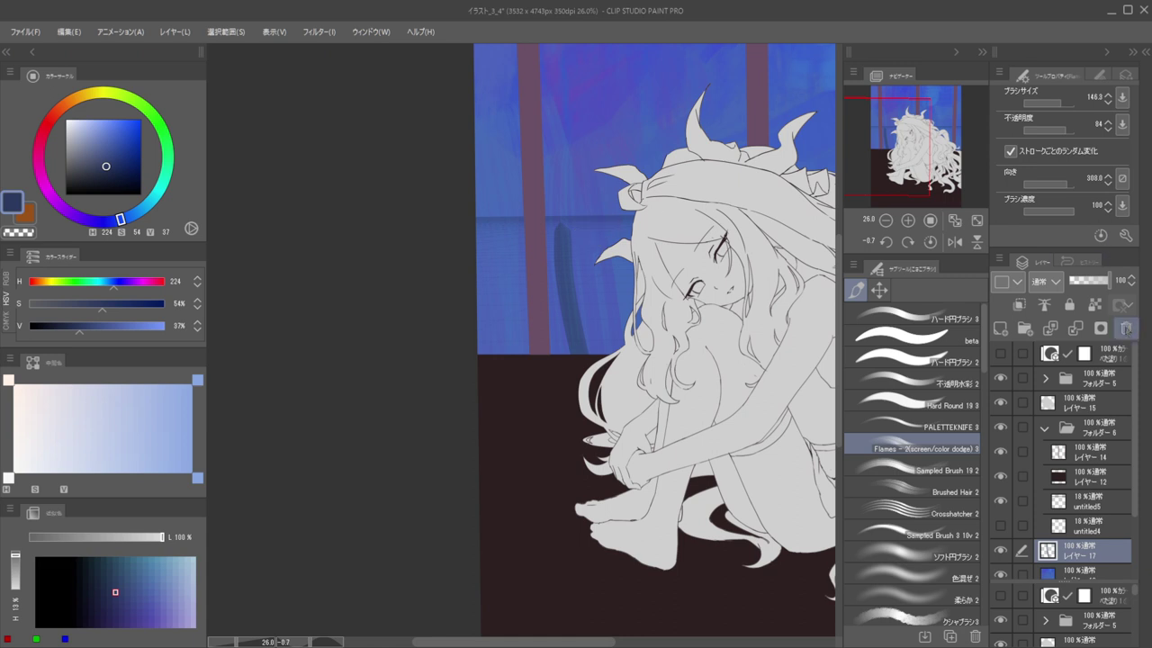
key("e")
key("]")
key("]")
key("]")
left_click_drag(558, 219, 586, 379)
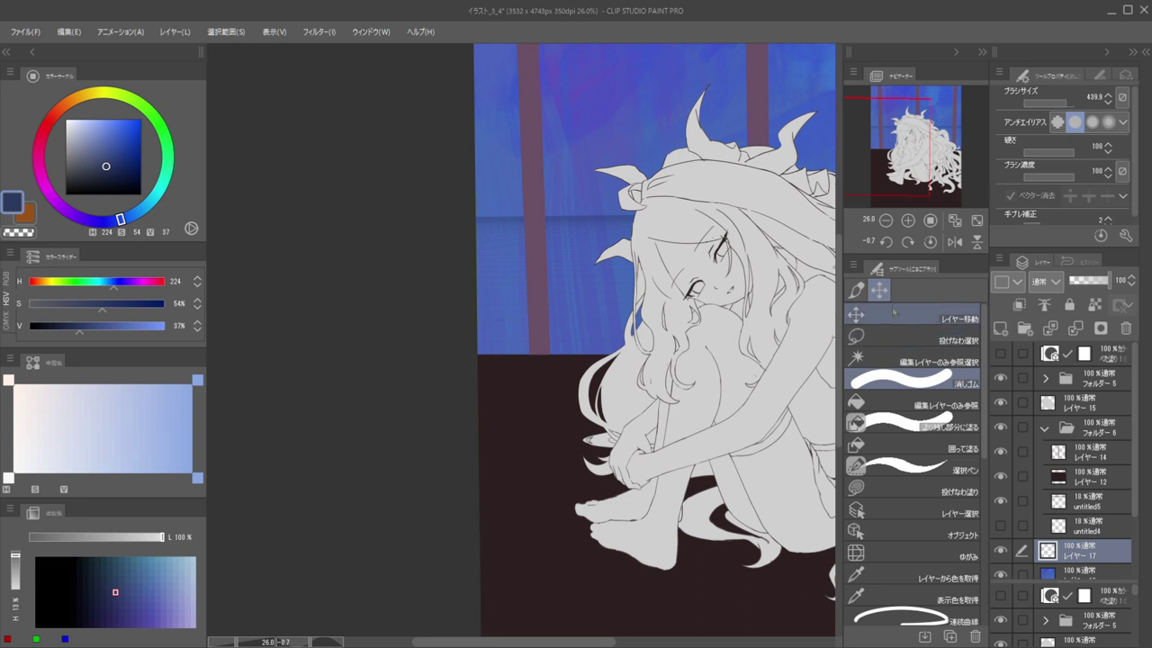
left_click(856, 290)
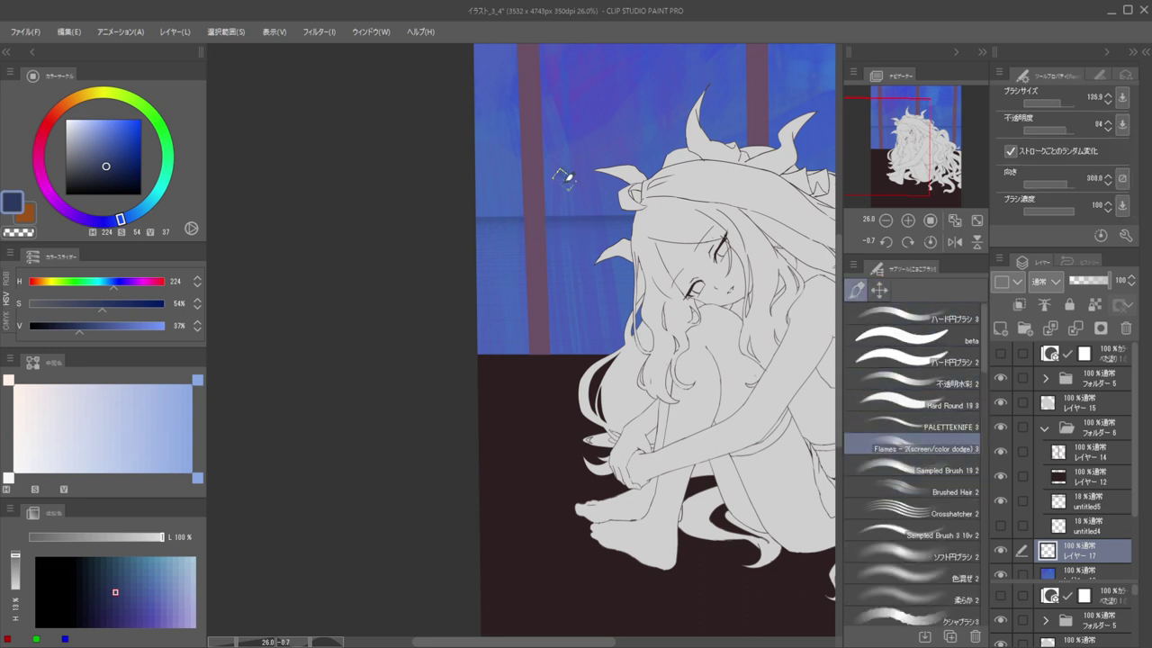
Paint dark blue tower shapes near the centre-left, down to the floor line
left_click_drag(564, 173, 574, 358)
left_click(373, 113, "alt")
mouse_move(578, 179)
left_mouse_down()
mouse_move(590, 351)
mouse_move(575, 357)
left_mouse_up()
key("ctrl+z")
key("ctrl+z")
left_click_drag(575, 223, 585, 351)
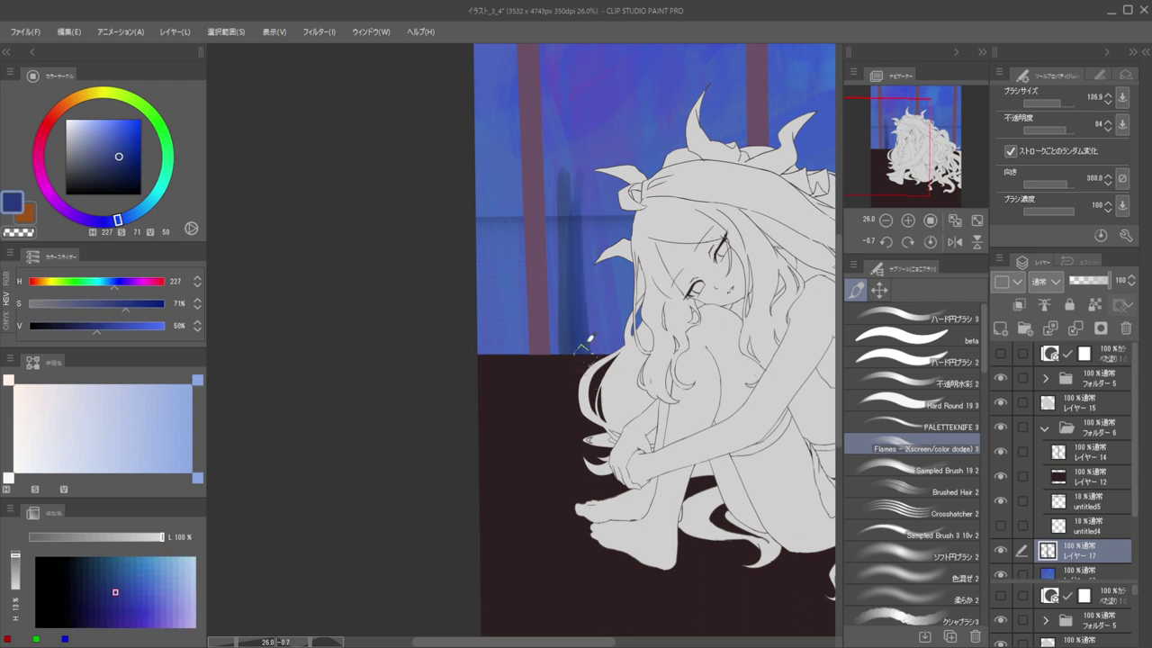
scroll(555, 262, "down", 3)
Paint two slimmer towers on the left background with a smaller brush
left_click_drag(532, 171, 539, 336)
key("ctrl+z")
key("bracketleft")
mouse_move(531, 216)
left_mouse_down()
mouse_move(535, 310)
mouse_move(517, 311)
left_mouse_up()
key("ctrl+z")
key("ctrl+z")
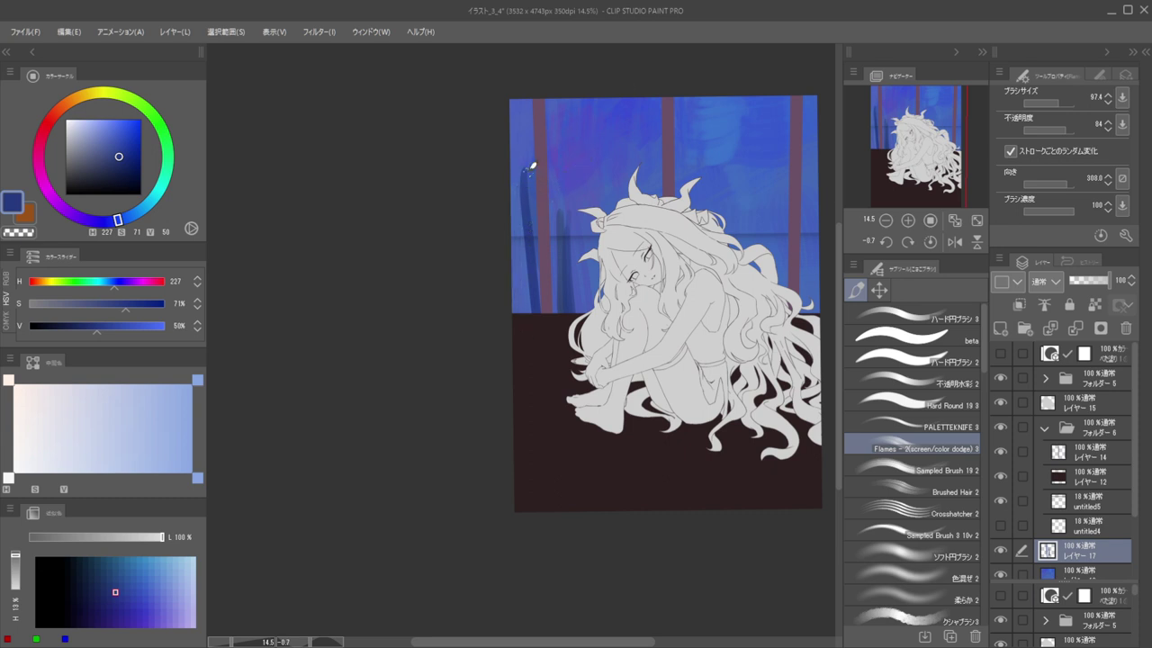
mouse_move(526, 167)
left_mouse_down()
mouse_move(500, 297)
mouse_move(526, 168)
mouse_move(527, 334)
left_mouse_up()
key("ctrl+z")
left_click_drag(523, 200, 514, 310)
Paint dark buildings and towers on the right side of the wall
mouse_move(711, 184)
left_mouse_down()
mouse_move(747, 235)
mouse_move(776, 217)
left_mouse_up()
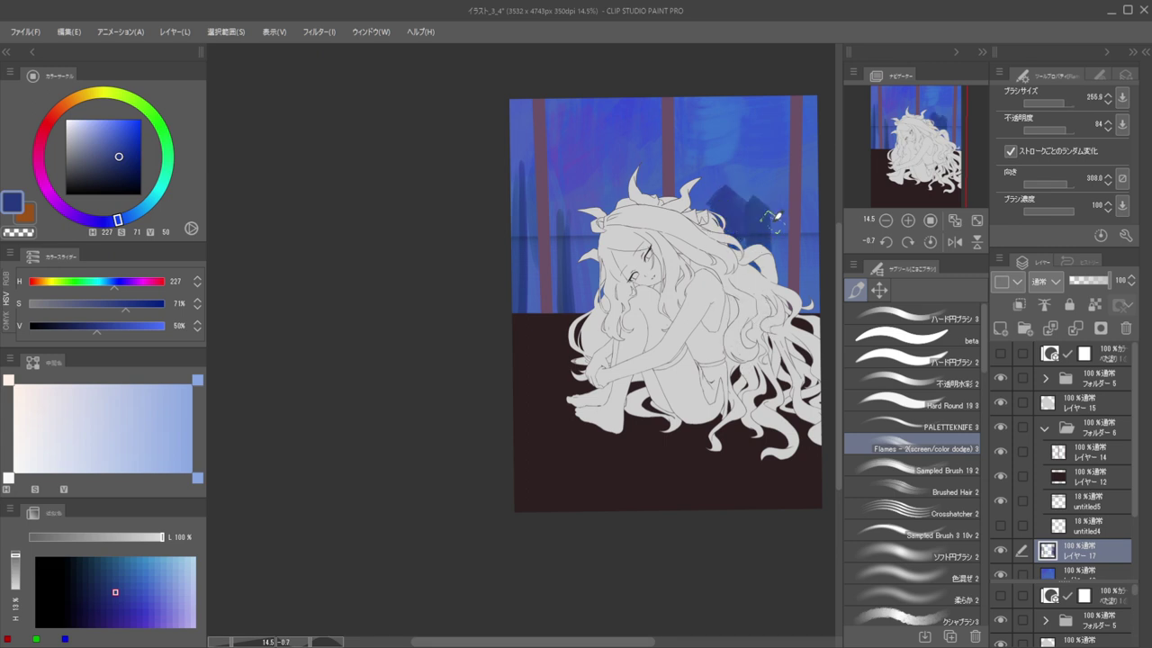
left_click_drag(785, 117, 784, 281)
left_click_drag(776, 168, 776, 275)
key("ctrl+z")
key("ctrl+z")
mouse_move(804, 214)
left_mouse_down()
mouse_move(793, 224)
mouse_move(815, 304)
left_mouse_up()
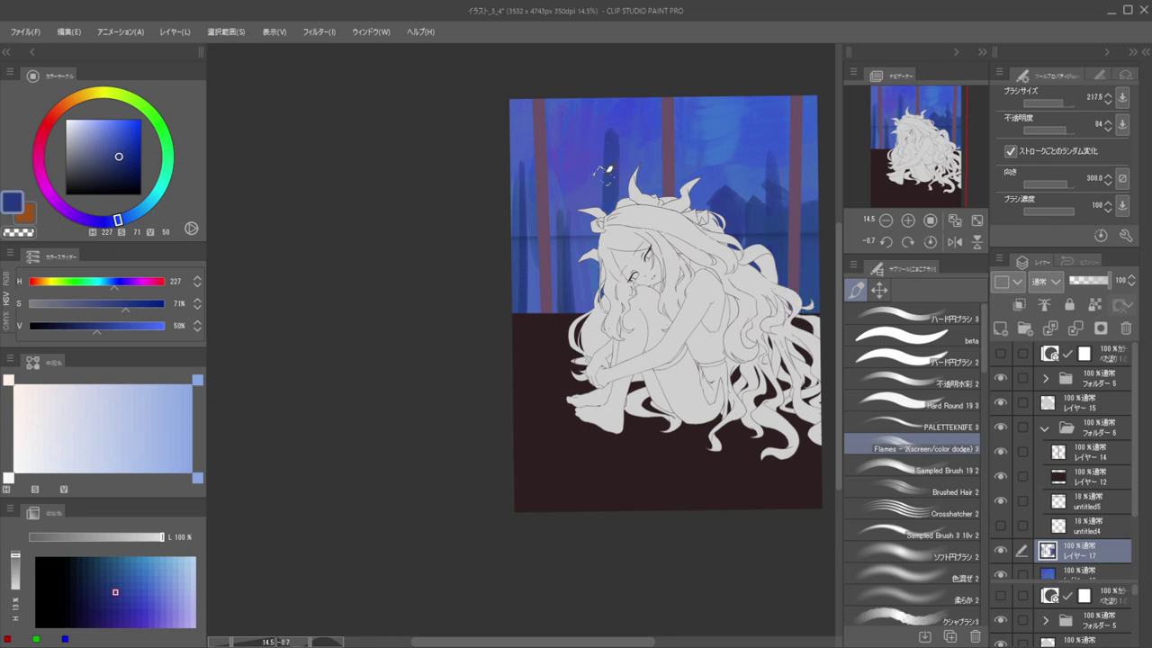
key("bracketleft")
key("ctrl+z")
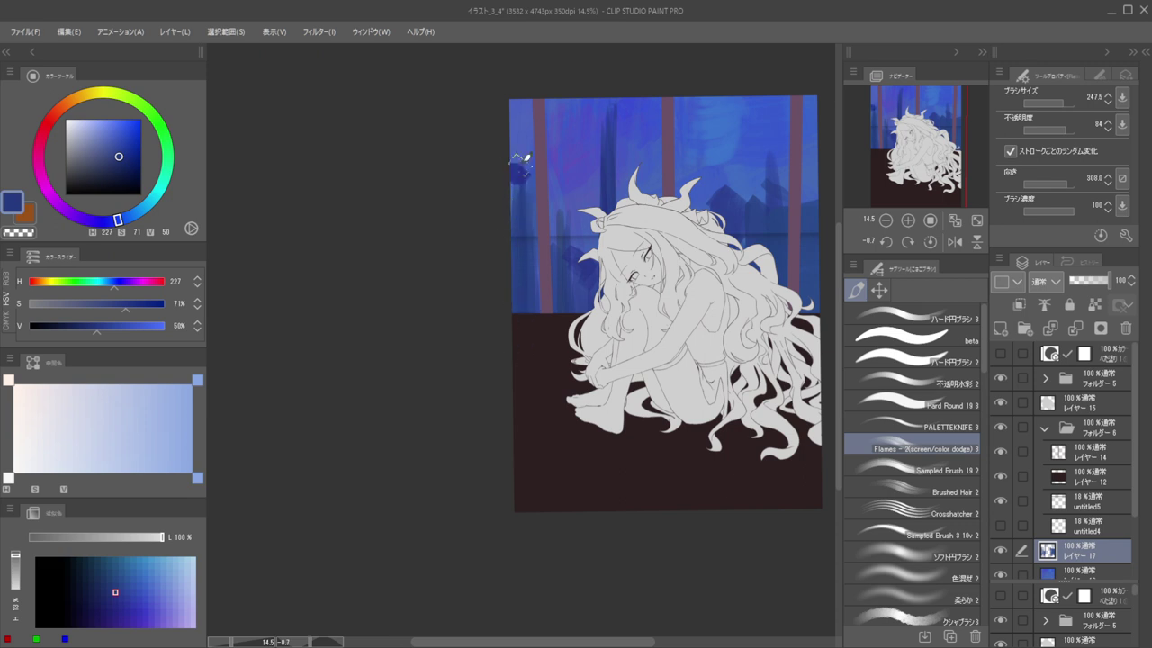
Switch to the transparent colour and zoom out to frame the whole picture
key("c")
left_click(521, 200, "alt")
left_click_drag(529, 154, 563, 176)
left_click_drag(578, 189, 599, 201)
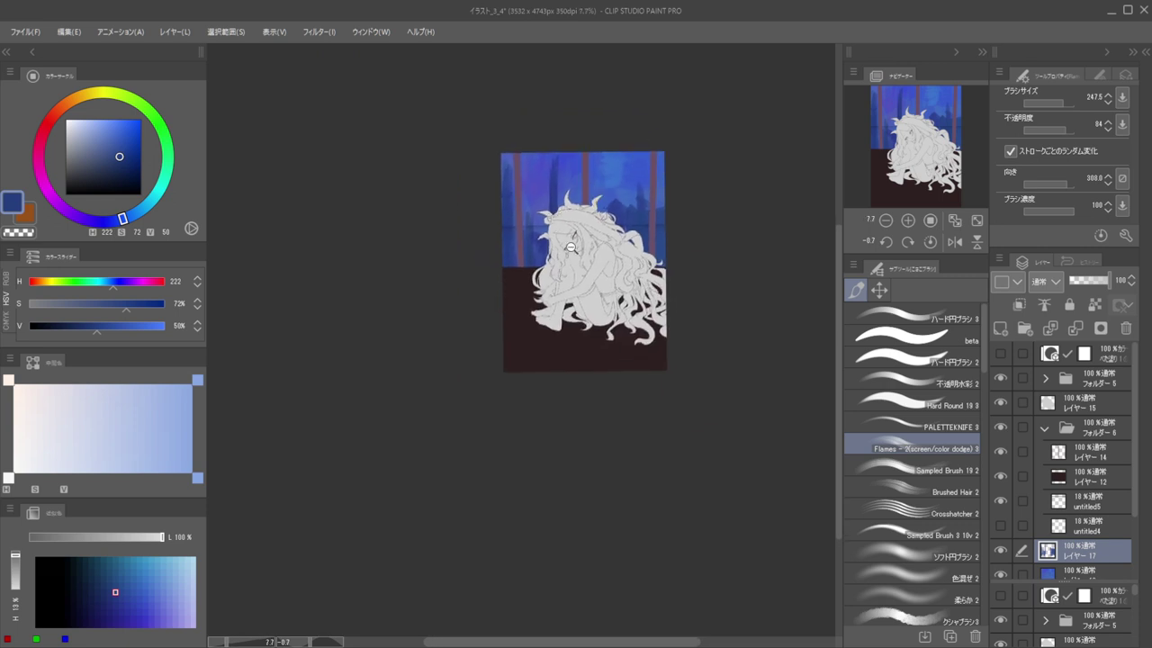
Repaint the middle and right pillars in a darker violet with transparent pixels locked
scroll(576, 236, "up", 2)
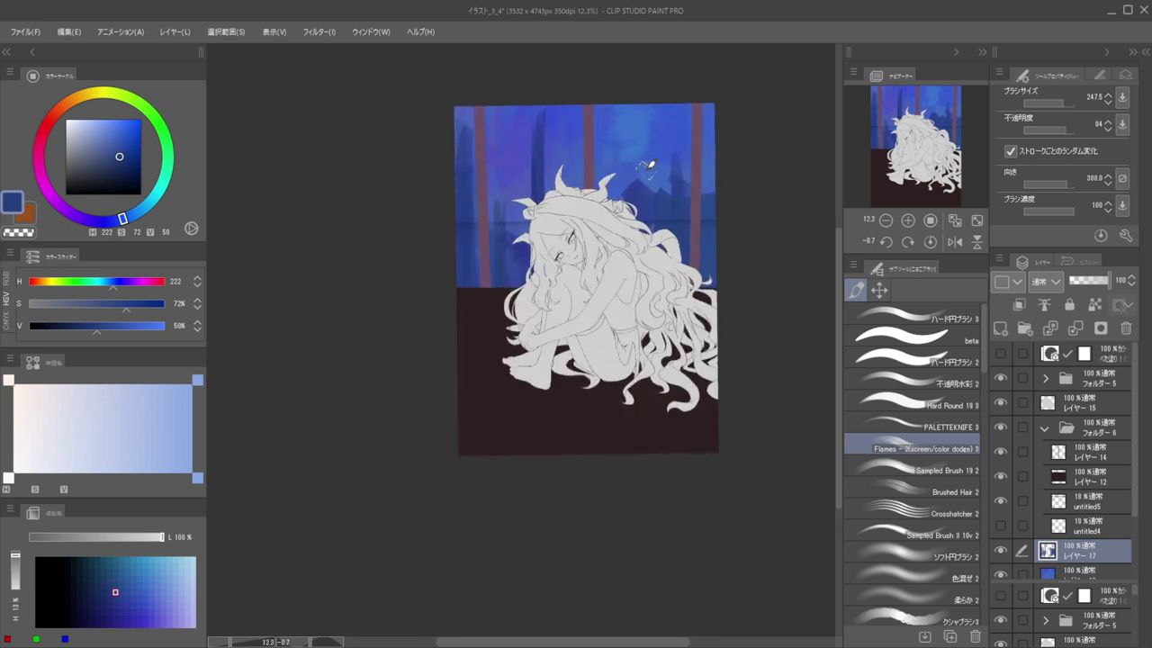
left_click(587, 119, "ctrl+shift")
left_click(588, 118, "alt")
left_click_drag(87, 163, 86, 182)
left_click(316, 125, "alt")
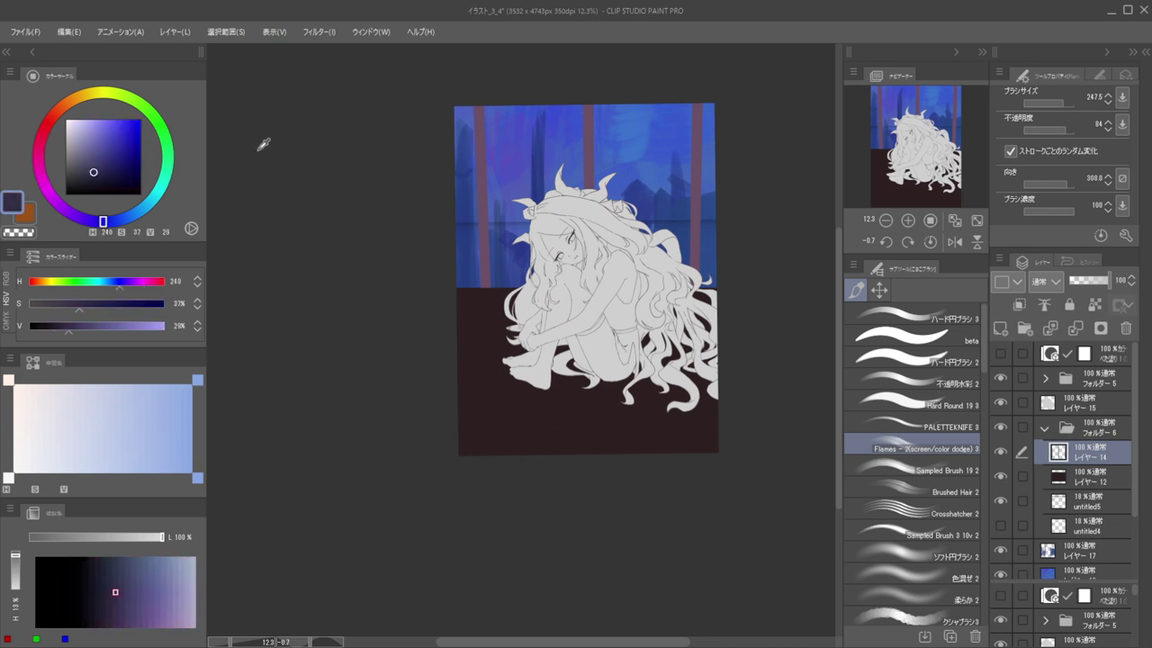
left_click_drag(96, 222, 80, 217)
mouse_move(544, 117)
left_mouse_down()
mouse_move(613, 131)
mouse_move(584, 102)
mouse_move(580, 290)
left_mouse_up()
key("slash")
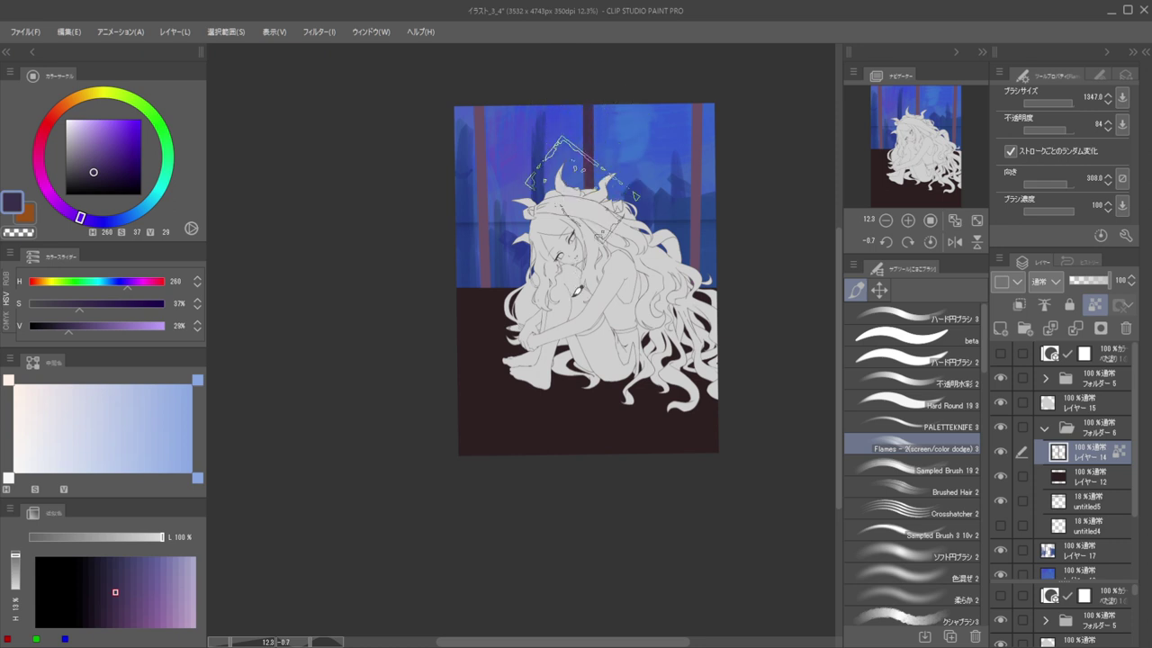
mouse_move(727, 123)
left_mouse_down()
mouse_move(667, 131)
mouse_move(715, 110)
mouse_move(702, 140)
mouse_move(718, 92)
mouse_move(697, 188)
left_mouse_up()
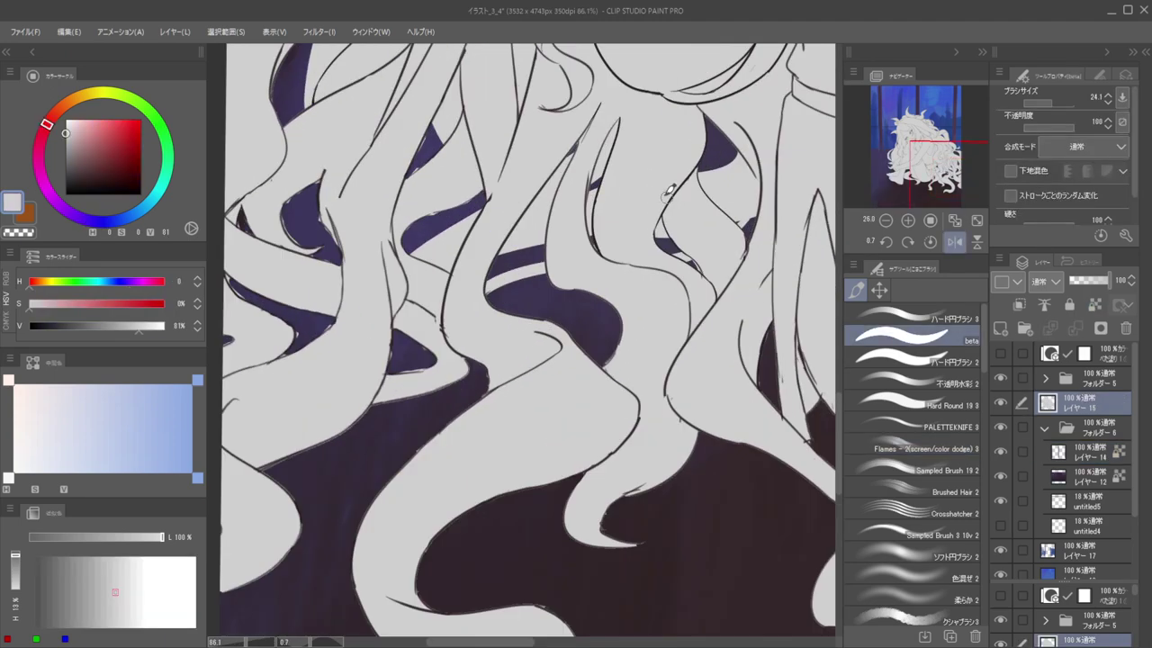
Fill the blue gaps in the hair with grey beta-pen strokes
left_click_drag(685, 254, 673, 268)
left_click_drag(737, 223, 759, 212)
left_click_drag(759, 212, 745, 239)
key("ctrl+z")
key("ctrl+z")
key("bracketleft")
key("bracketleft")
key("bracketleft")
key("bracketleft")
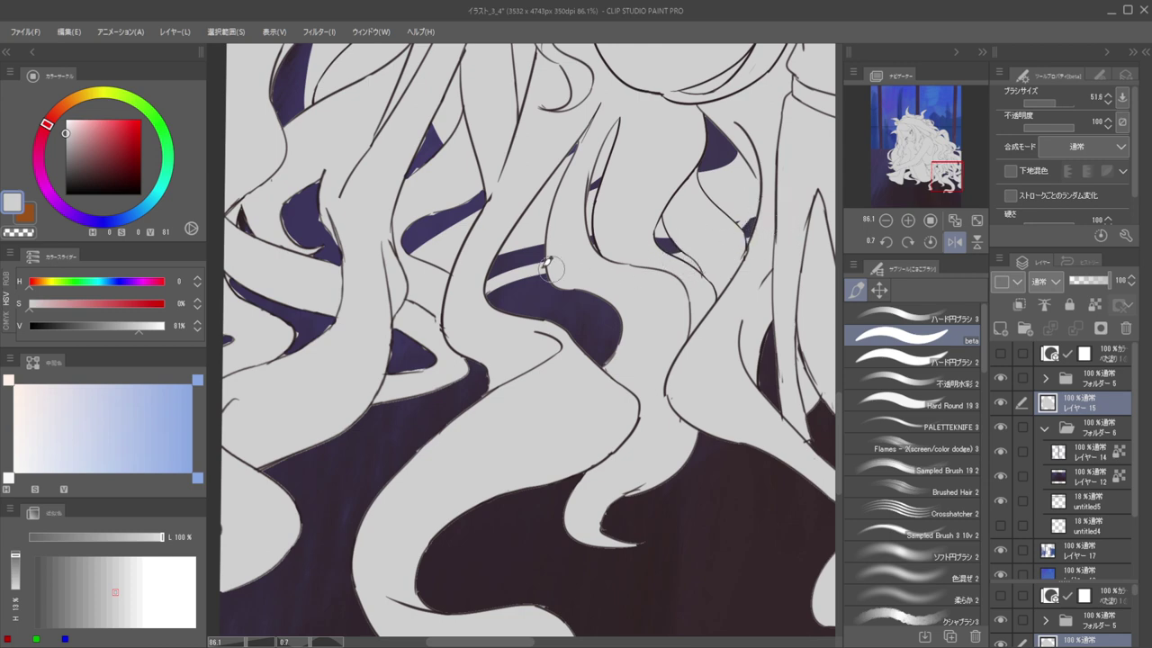
key("bracketleft")
left_click_drag(542, 278, 497, 299)
Cover the purple hair gap with a smaller grey brush, checking it with a canvas flip
scroll(550, 338, "down", 3)
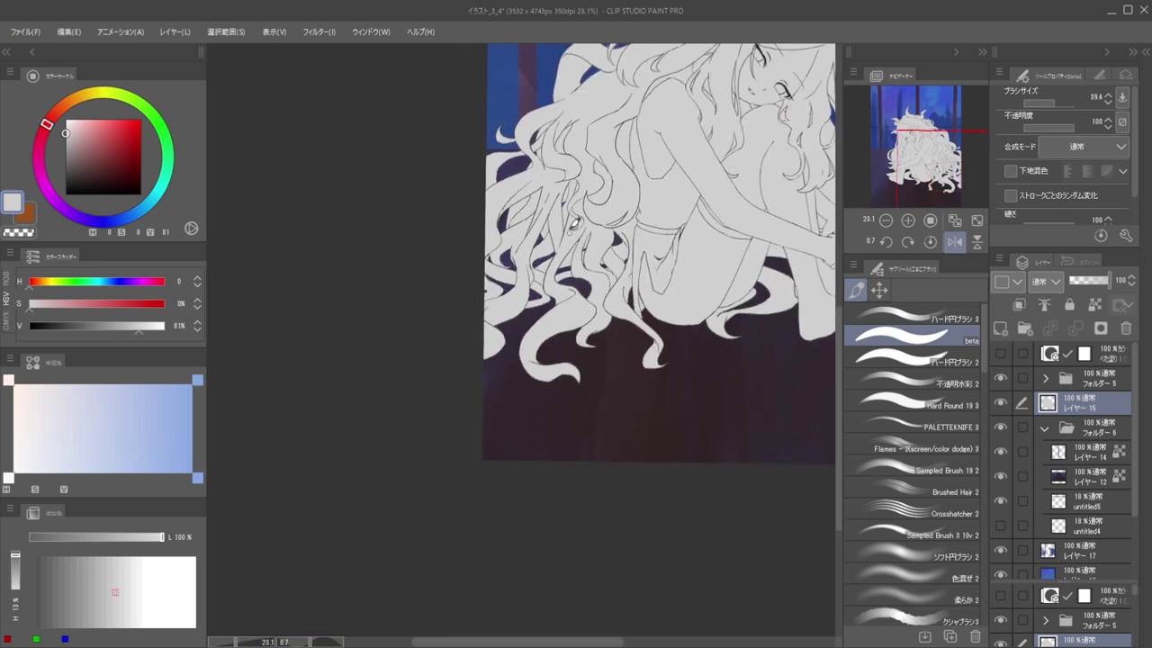
key("bracketleft")
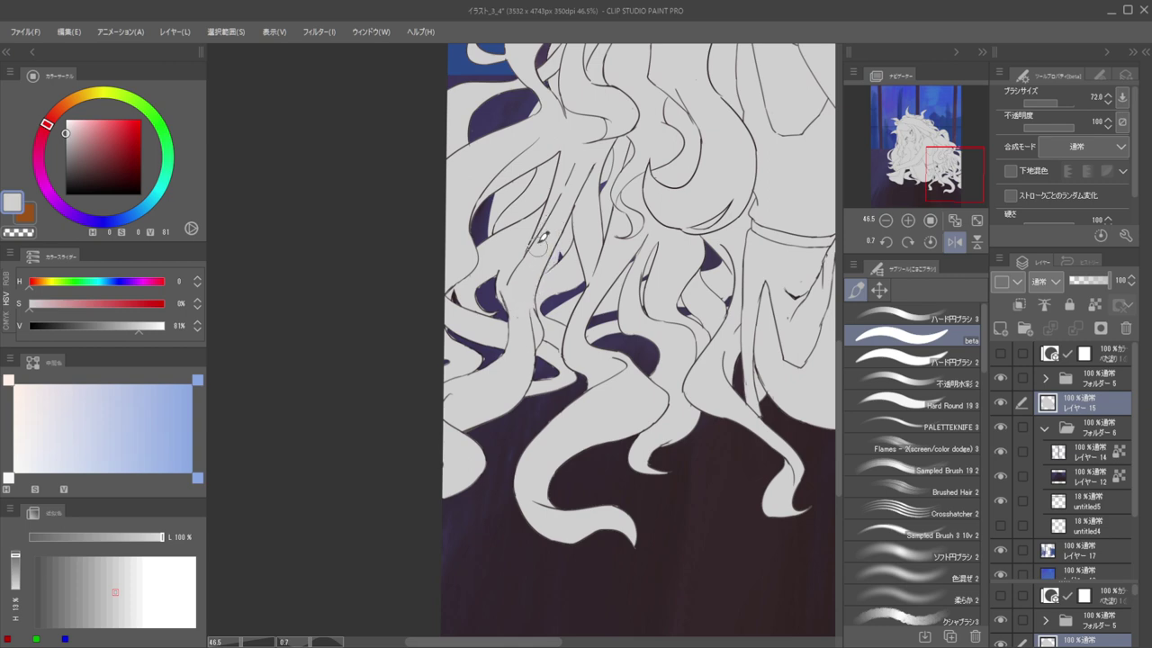
scroll(533, 253, "up", 1)
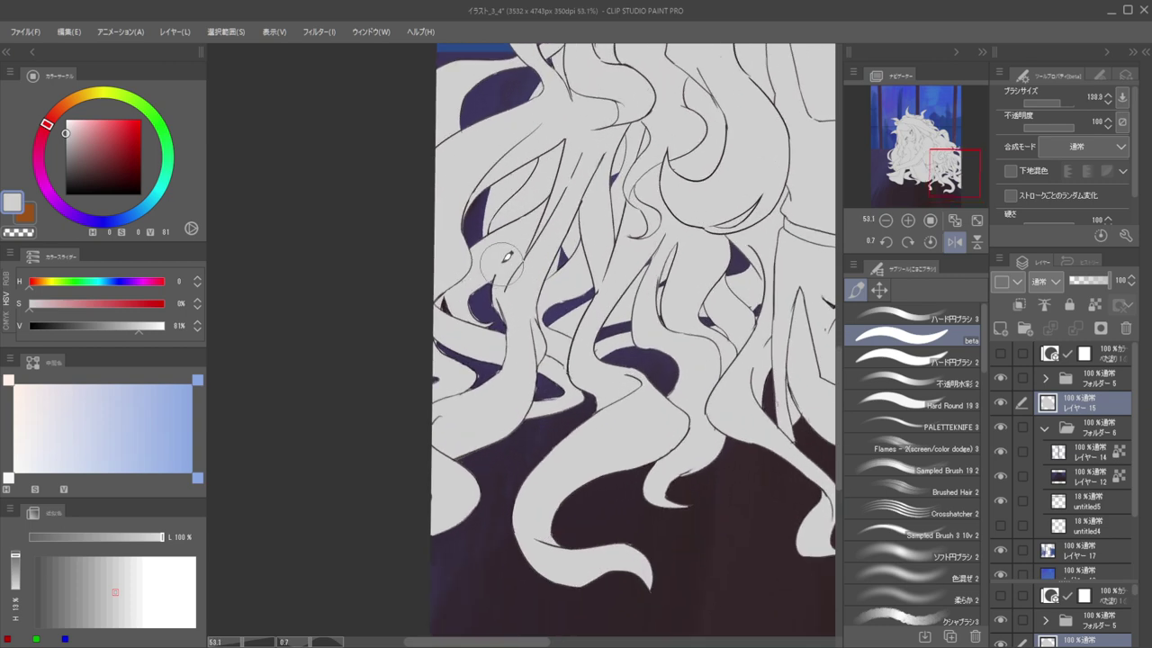
key("bracketleft")
key("bracketleft")
left_click_drag(490, 284, 488, 312)
scroll(491, 262, "down", 2)
key("h")
left_click_drag(488, 265, 625, 313)
key("h")
key("ctrl+z")
scroll(504, 345, "up", 5)
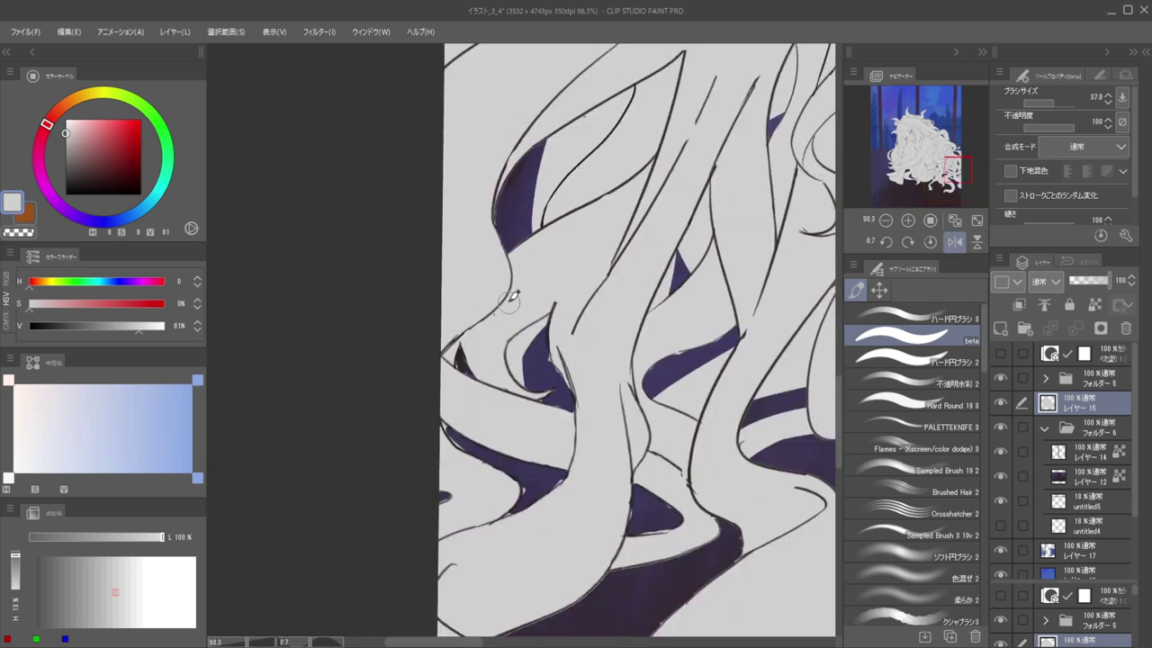
scroll(515, 301, "up", 2)
Trim the gap's top-right corner with the transparent colour, then return to grey
key("[")
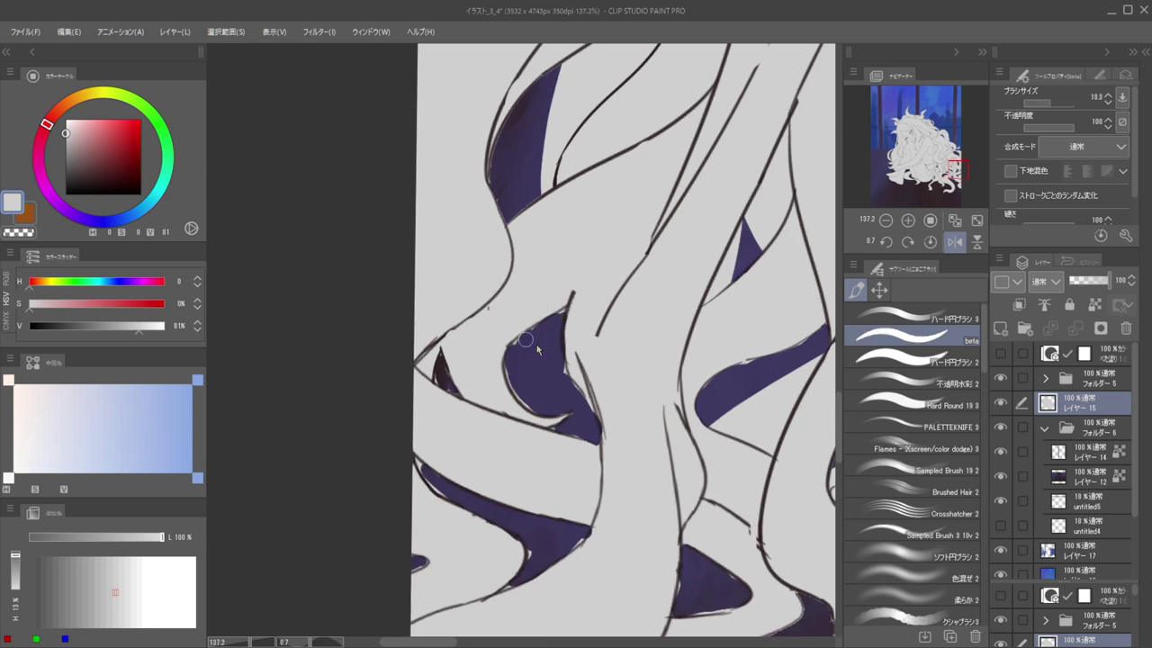
key("c")
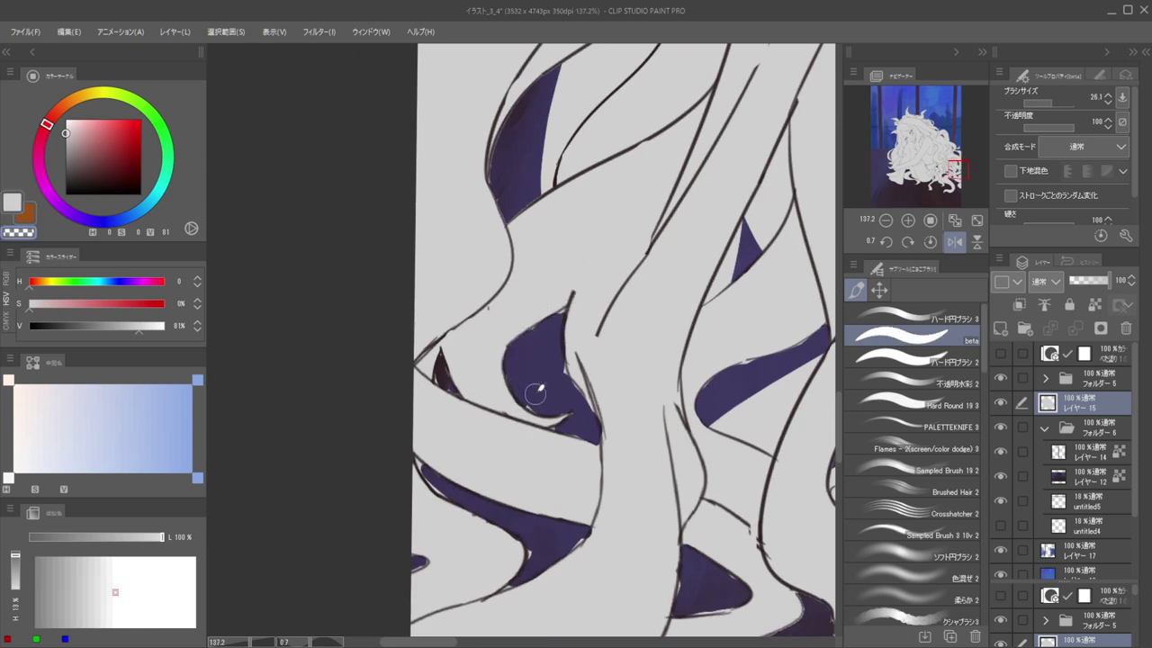
key("[")
left_click_drag(562, 317, 566, 308)
key("c")
Add a new folder holding a fresh raster layer above base Layer 15
scroll(558, 283, "down", 5)
scroll(576, 286, "down", 1)
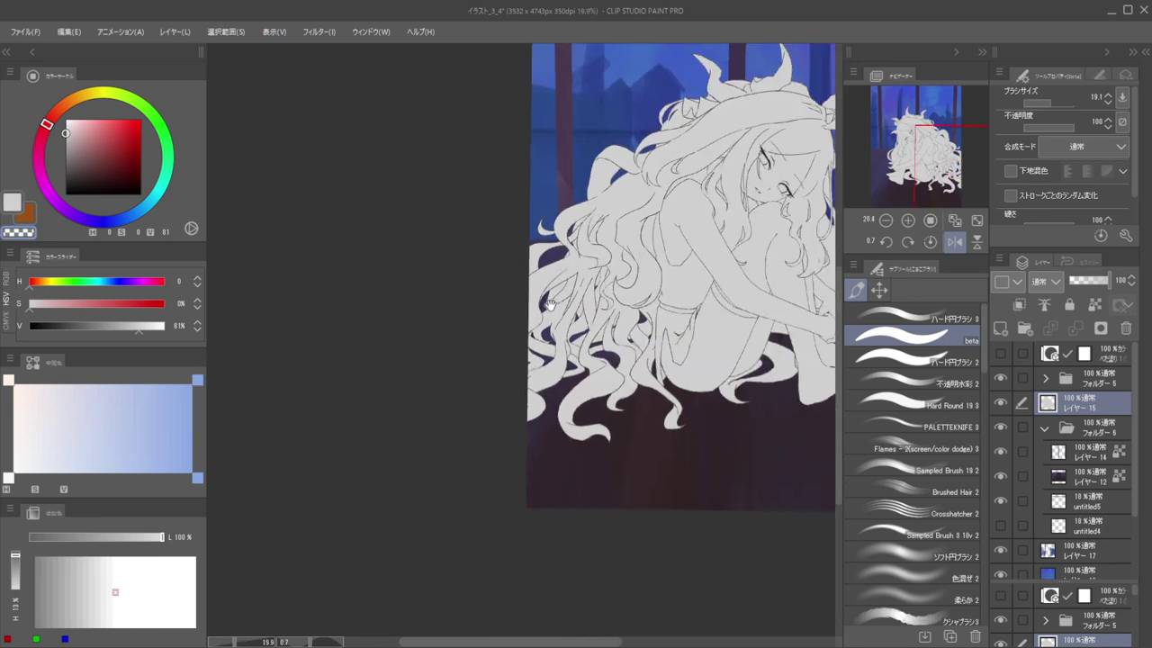
scroll(604, 300, "up", 3)
scroll(614, 268, "down", 2)
left_click_drag(658, 308, 632, 320)
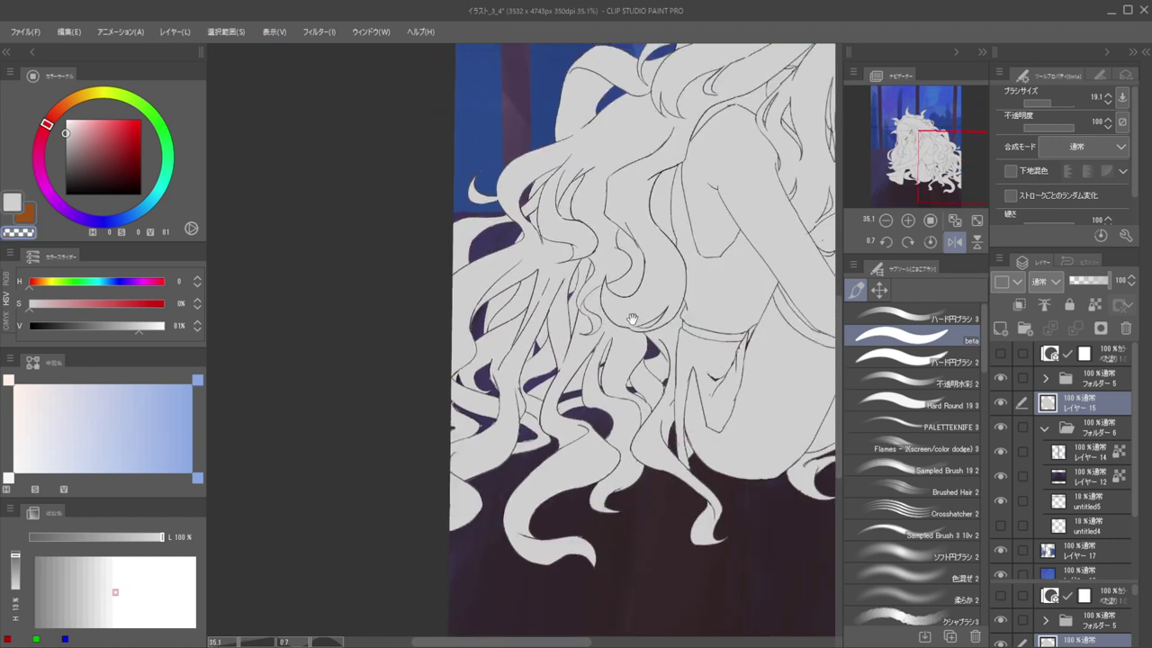
left_click_drag(648, 254, 626, 274)
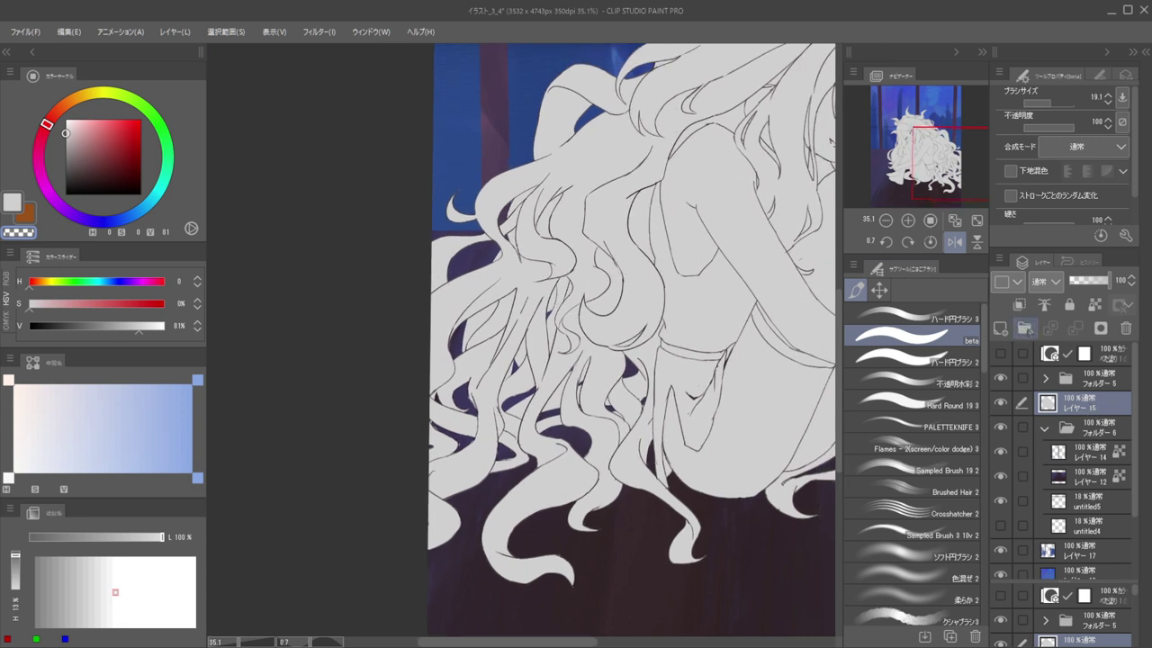
left_click(1025, 329)
left_click(1000, 328)
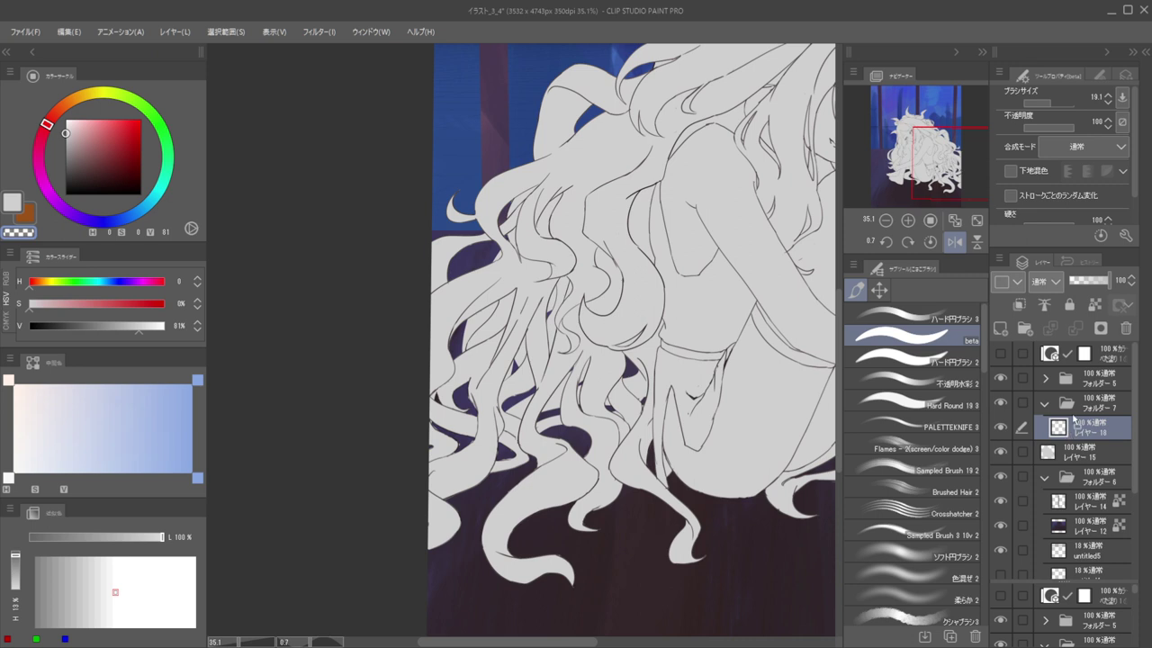
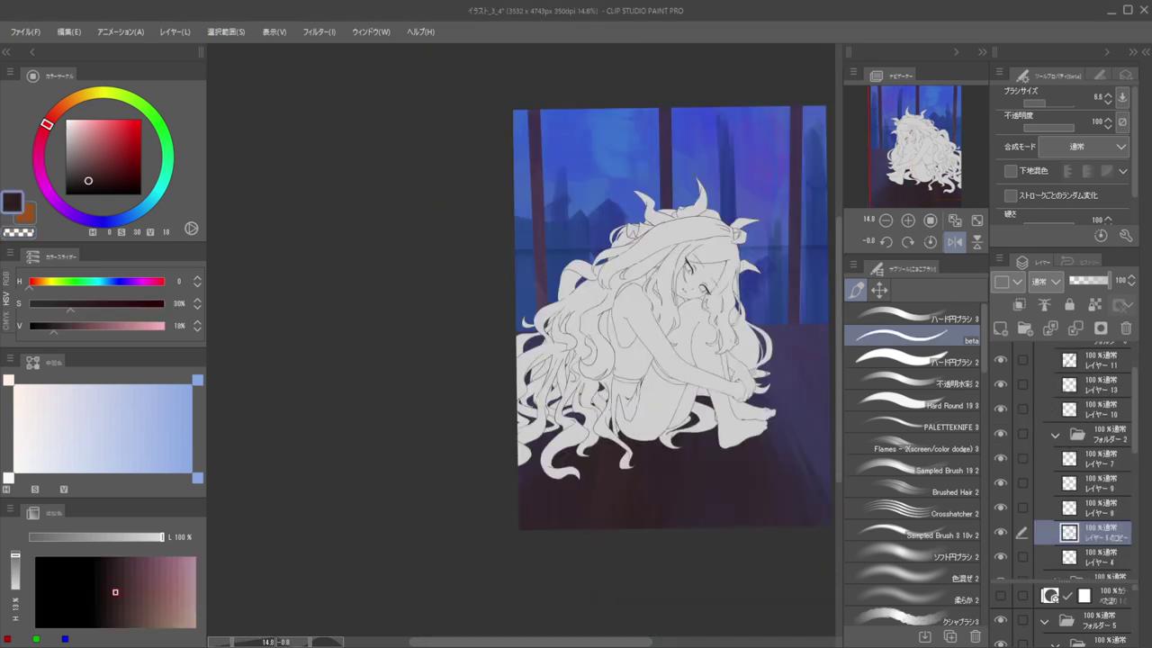
Use Layer Select on the canvas lines to find the folder holding the line art
scroll(663, 292, "up", 5)
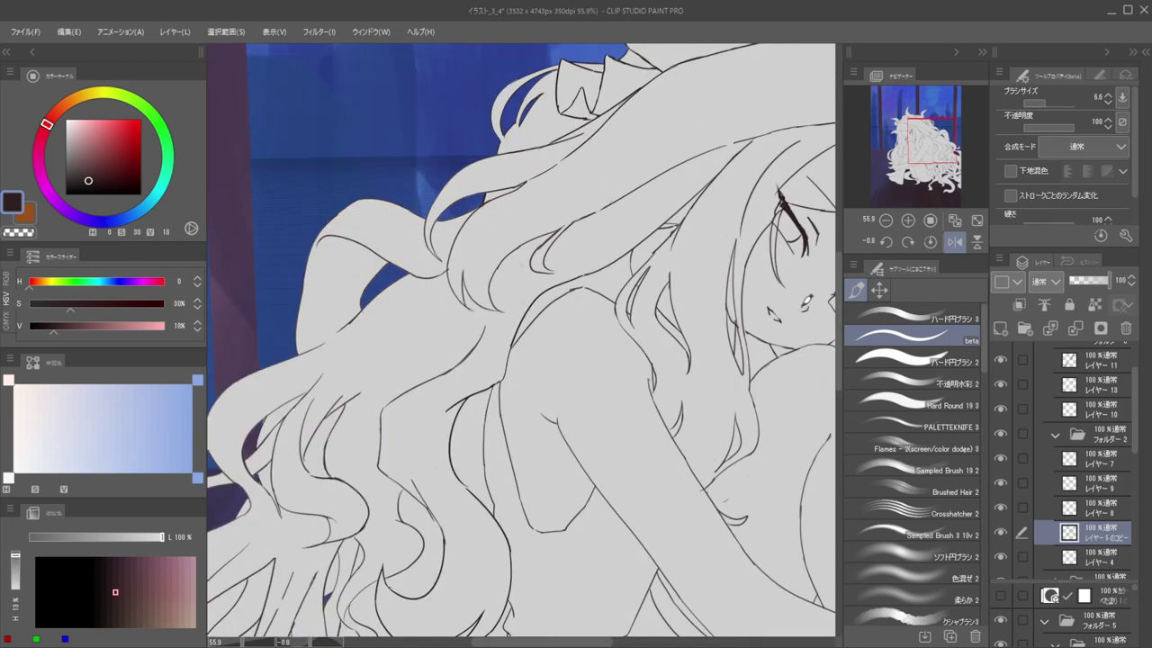
left_click(879, 288)
left_click(877, 361)
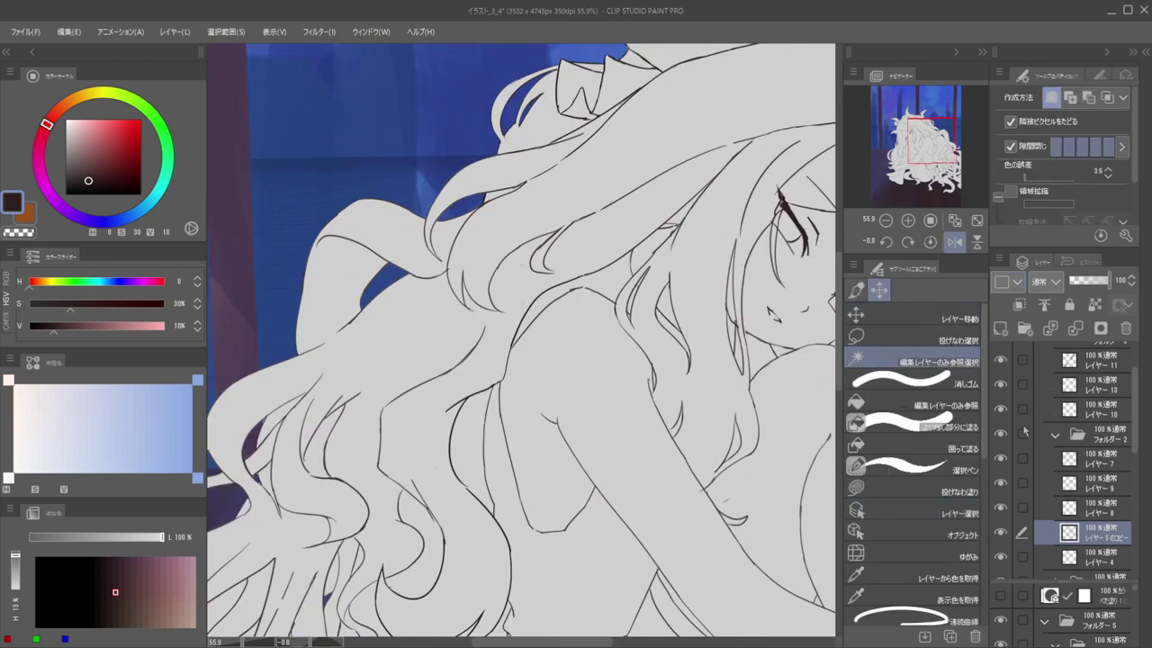
left_click(1058, 435)
scroll(677, 238, "down", 5)
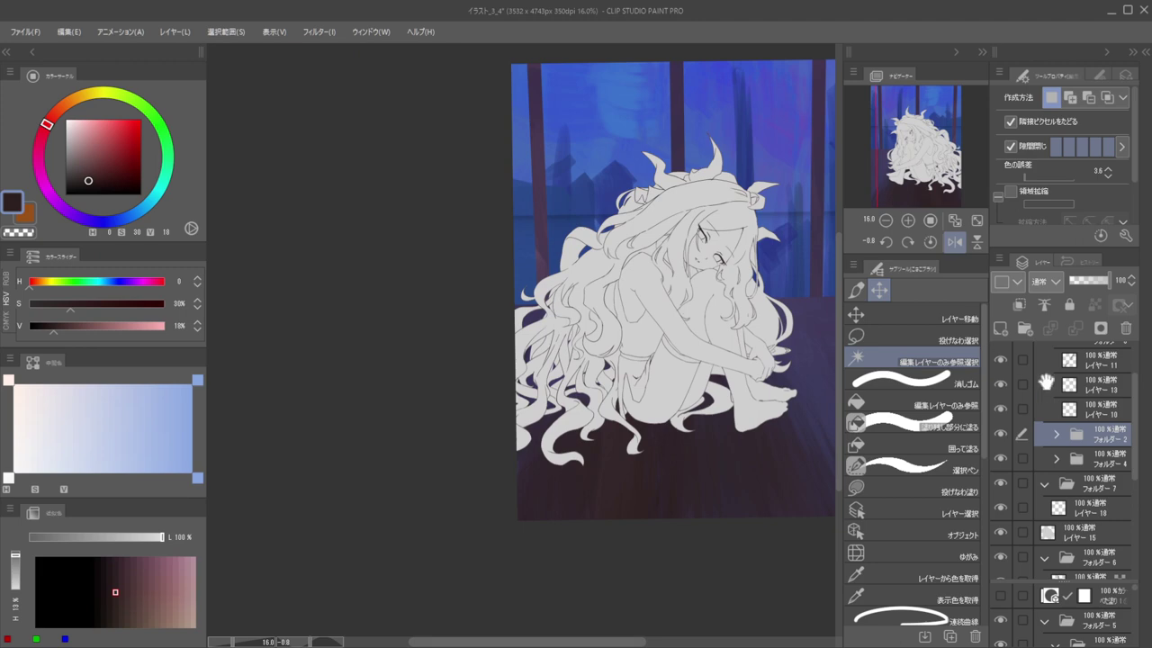
scroll(1088, 389, "up", 3)
left_click(1089, 388)
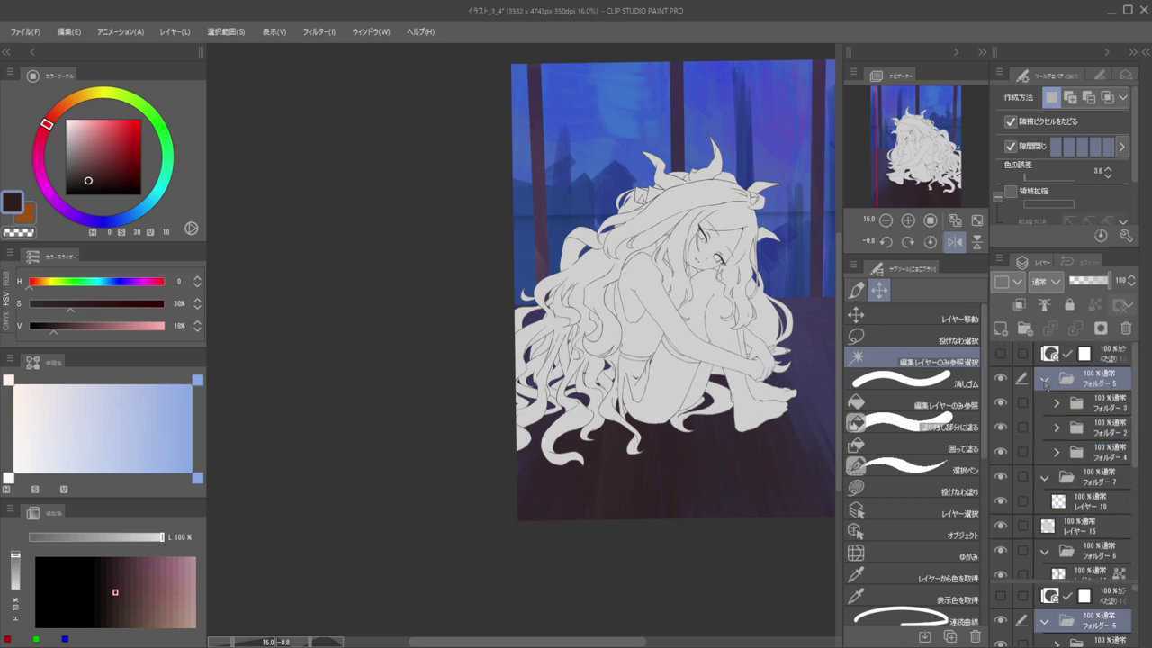
Toggle Folder 3 and Layer 10 visibility to confirm which layer holds the hair lines
left_click(1044, 379)
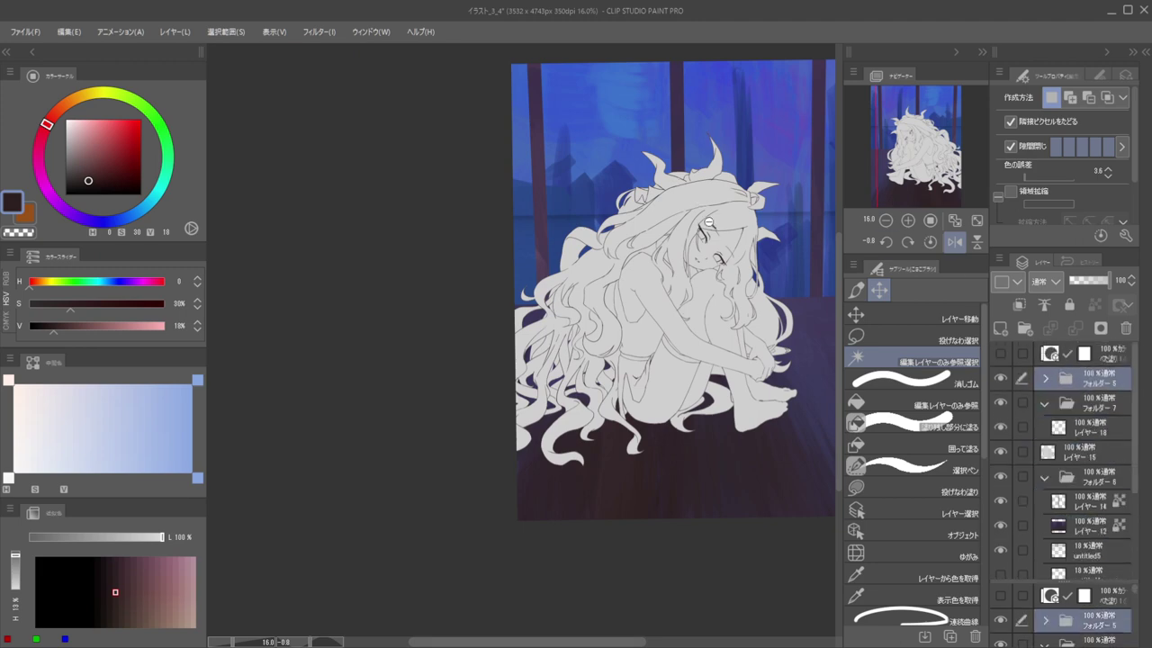
scroll(742, 240, "up", 4)
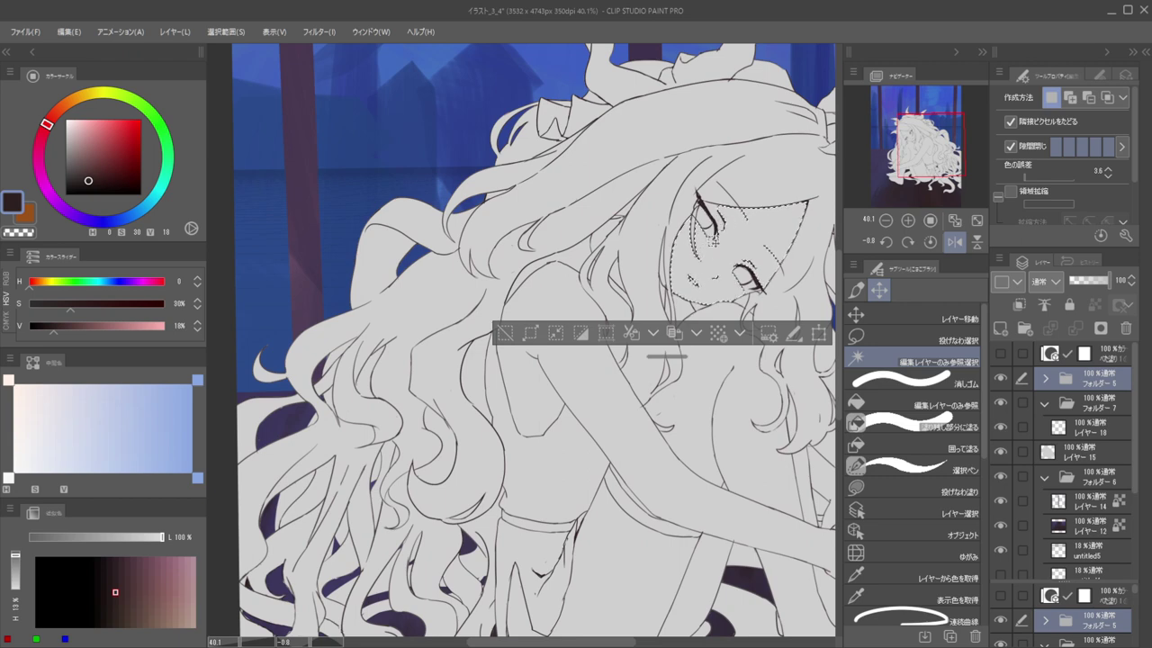
left_click(1044, 379)
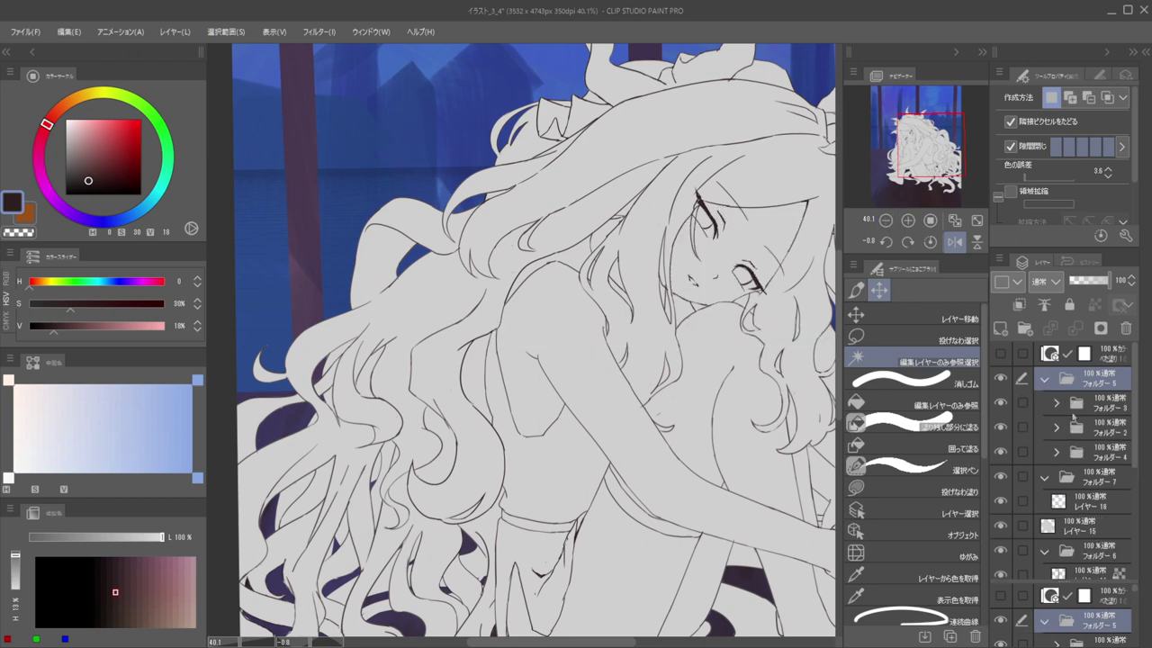
left_click(1000, 403)
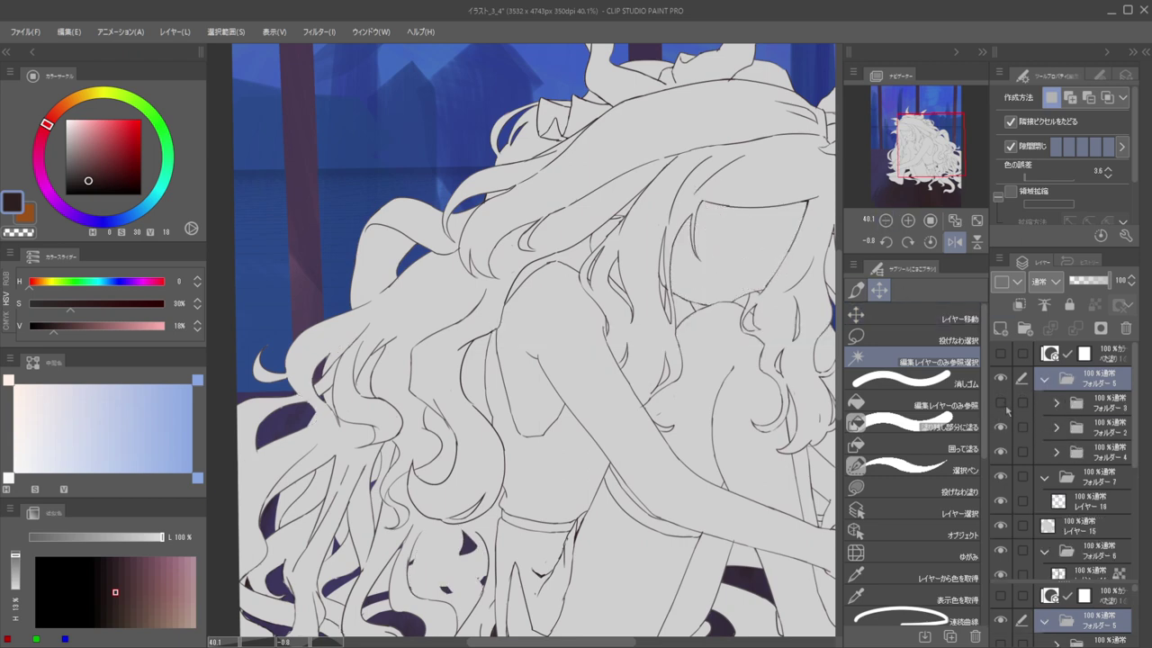
left_click(1000, 404)
left_click(1056, 405)
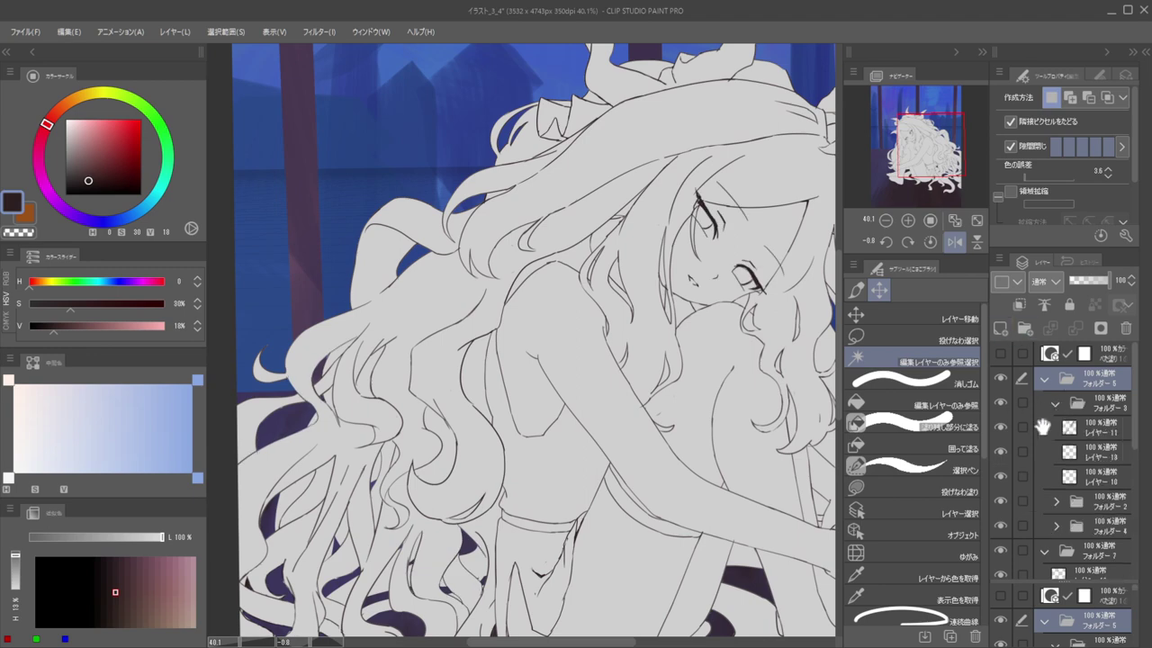
left_click_drag(1041, 427, 1069, 387)
left_click(1001, 427)
left_click(1001, 427)
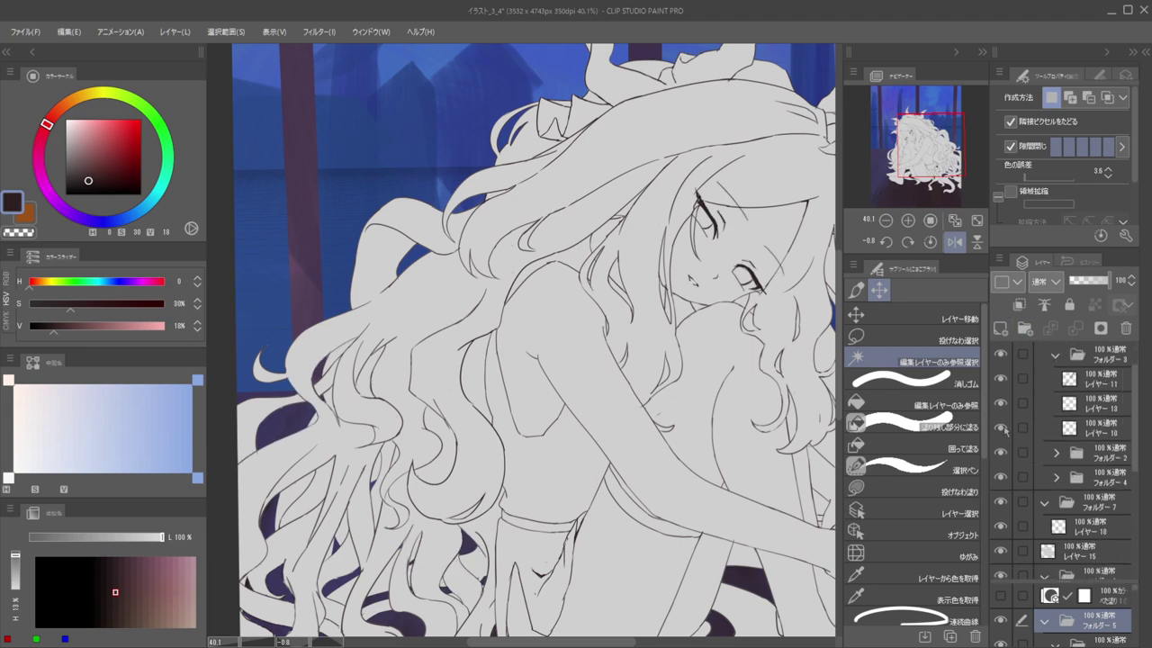
left_click(1001, 427)
left_click(1000, 428)
Lasso the hair strands over the legs, test-cutting them and undoing the cut
left_click(865, 337)
scroll(546, 329, "down", 2)
left_click_drag(546, 328, 609, 275)
mouse_move(486, 394)
left_mouse_down()
mouse_move(640, 361)
mouse_move(575, 548)
mouse_move(503, 397)
mouse_move(640, 363)
mouse_move(653, 588)
mouse_move(493, 441)
left_mouse_up()
key("ctrl+d")
key("Delete")
key("ctrl+z")
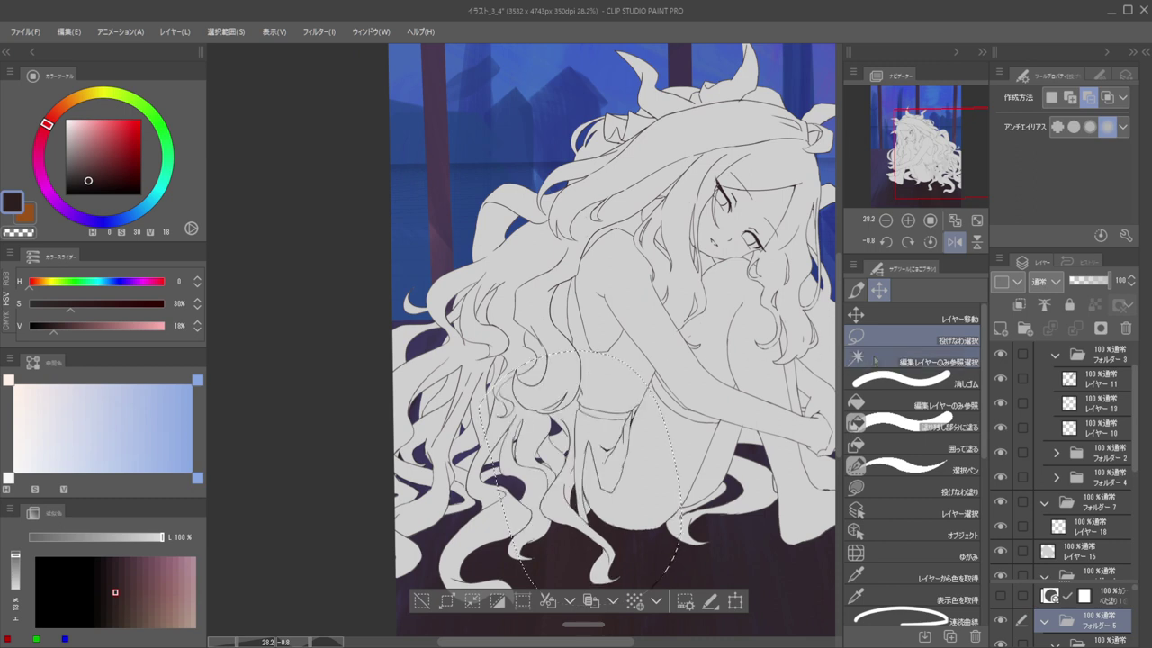
Paste the hair strands from Layer 10 as a new layer and move it into Folder 2
left_click(1073, 432)
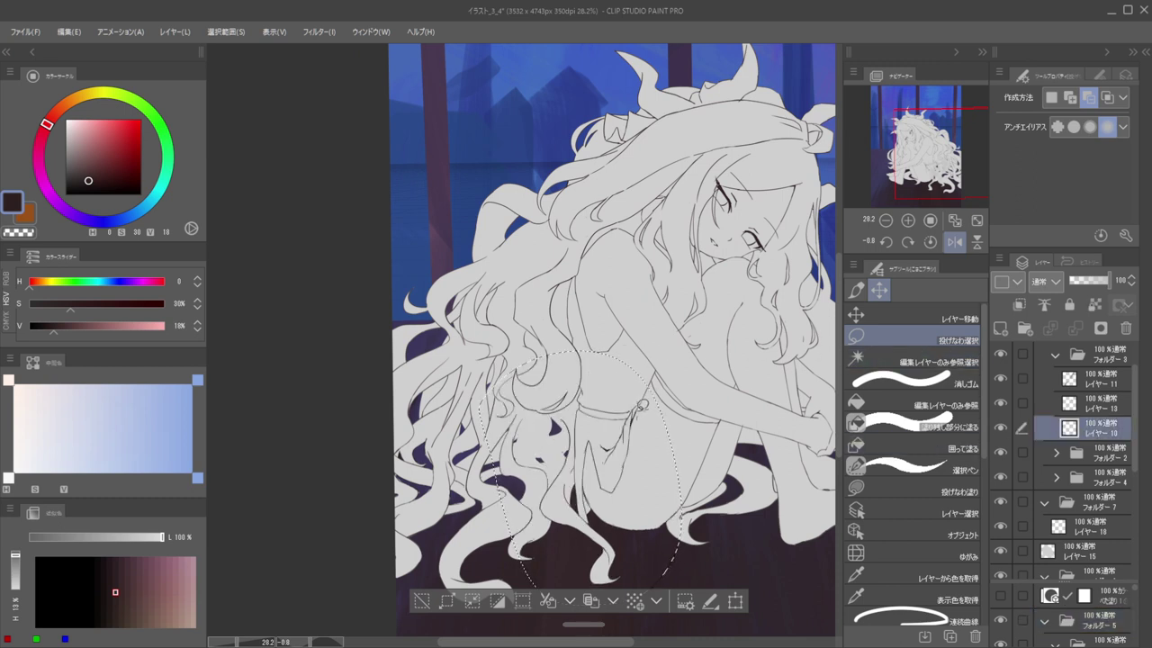
key("ctrl+v")
key("ctrl+d")
left_click_drag(1085, 434, 1085, 463)
left_click(1055, 477)
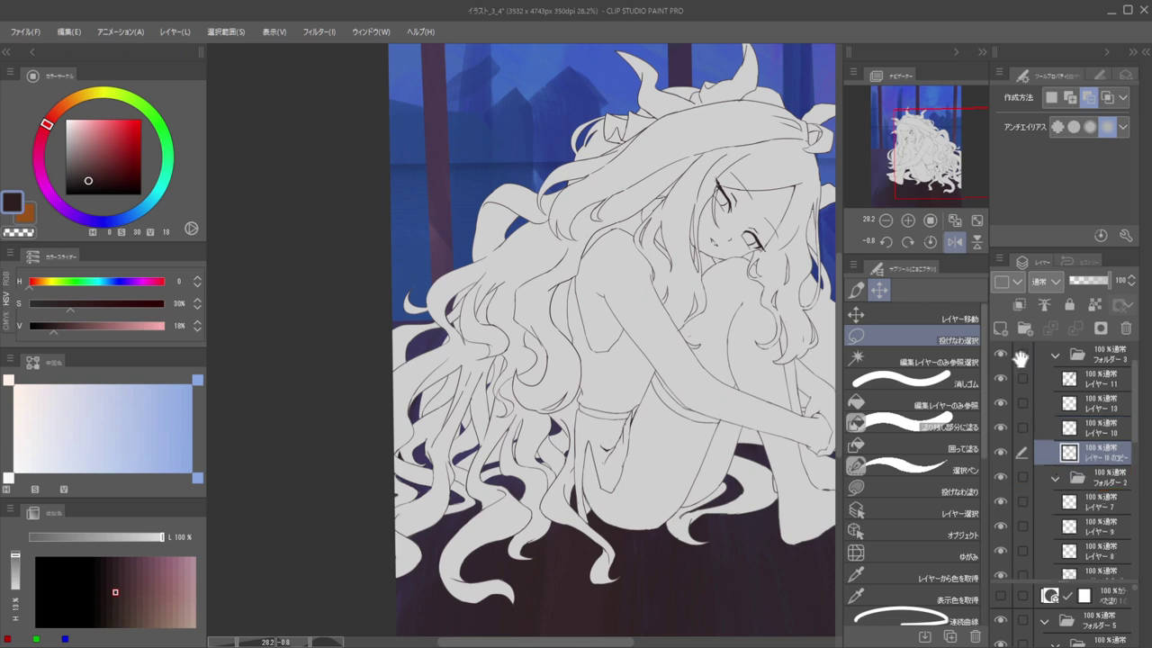
scroll(1069, 414, "down", 1)
left_click_drag(1069, 411, 1093, 475)
Toggle Folder 2, Layer 10, Layer 13 and Layer 11 visibility to check the line art
left_click(1001, 419)
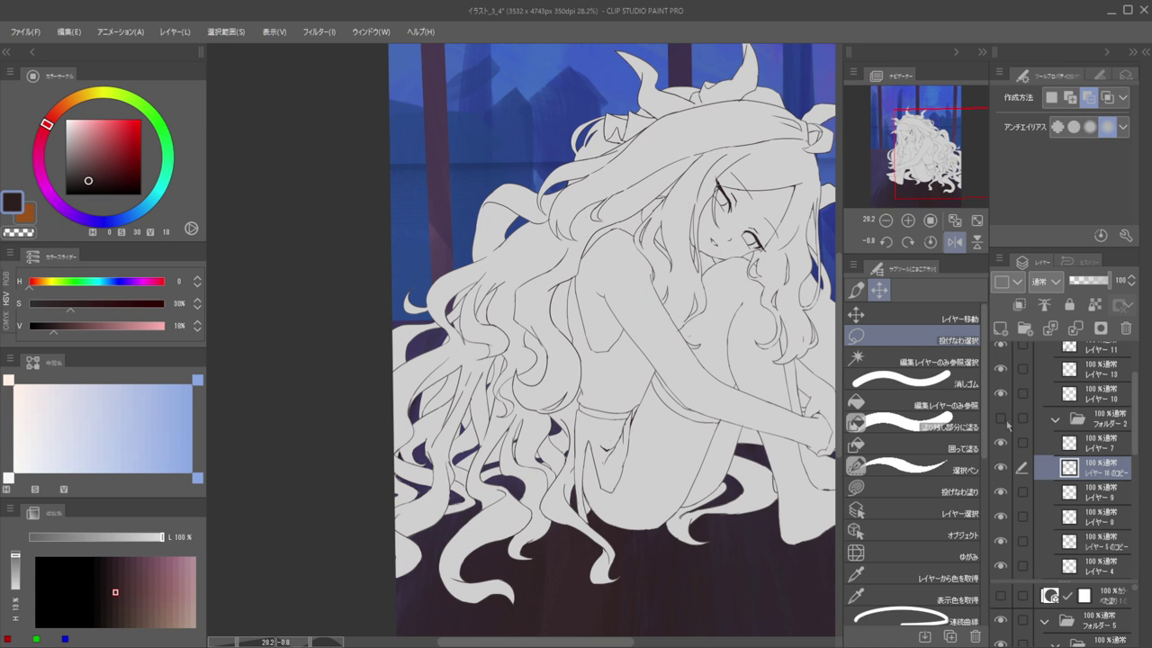
left_click(1000, 419)
left_click(1056, 419)
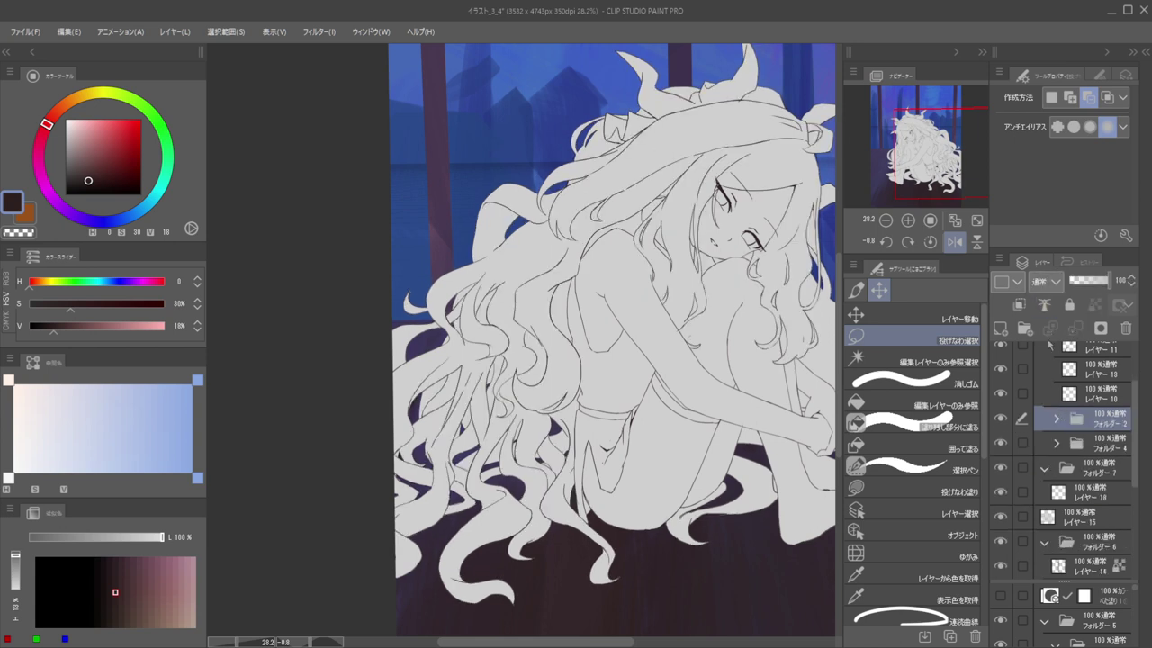
scroll(1086, 441, "up", 3)
left_click(1063, 404)
left_click(1064, 404)
left_click(1000, 477)
left_click(1001, 479)
left_click(1003, 453)
left_click(1002, 454)
left_click(1002, 429)
left_click(1003, 429)
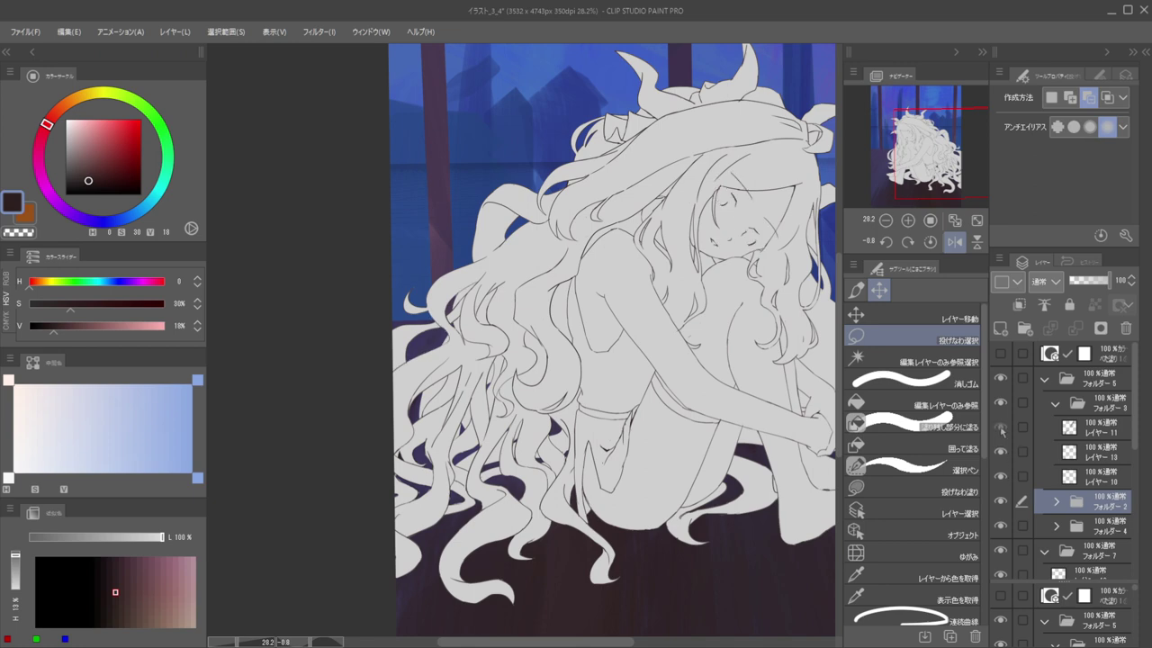
left_click(1000, 428)
left_click(1000, 427)
Flip the canvas horizontally to check the drawing's proportions, then flip back
key("h")
key("h")
key("h")
scroll(765, 306, "down", 3)
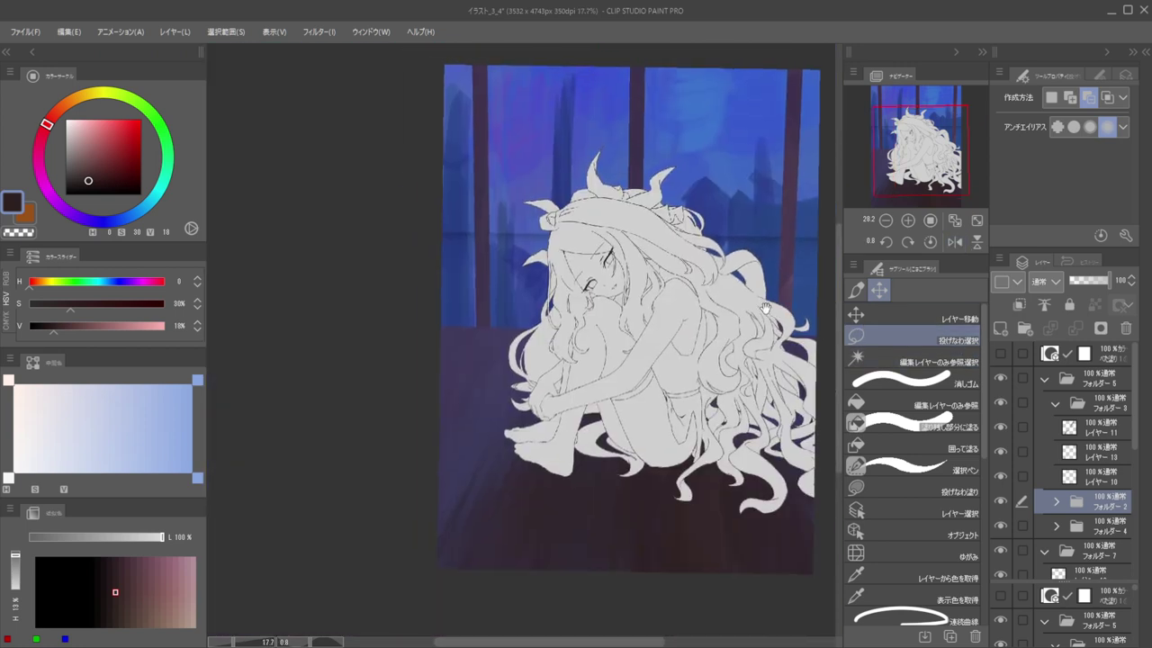
scroll(653, 291, "up", 1)
key("h")
key("h")
left_click_drag(665, 288, 918, 306)
key("h")
Hide Folder 3 and auto-select the blank face area plus another skin area
left_click(913, 362)
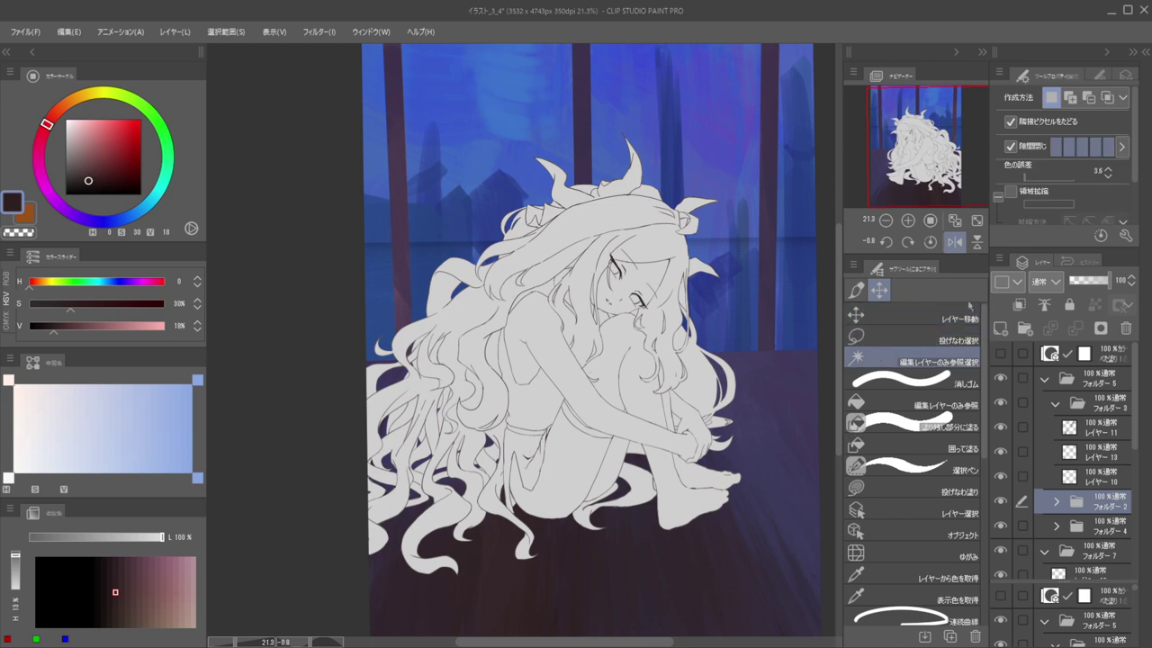
left_click(1044, 381)
left_click_drag(619, 280, 692, 268)
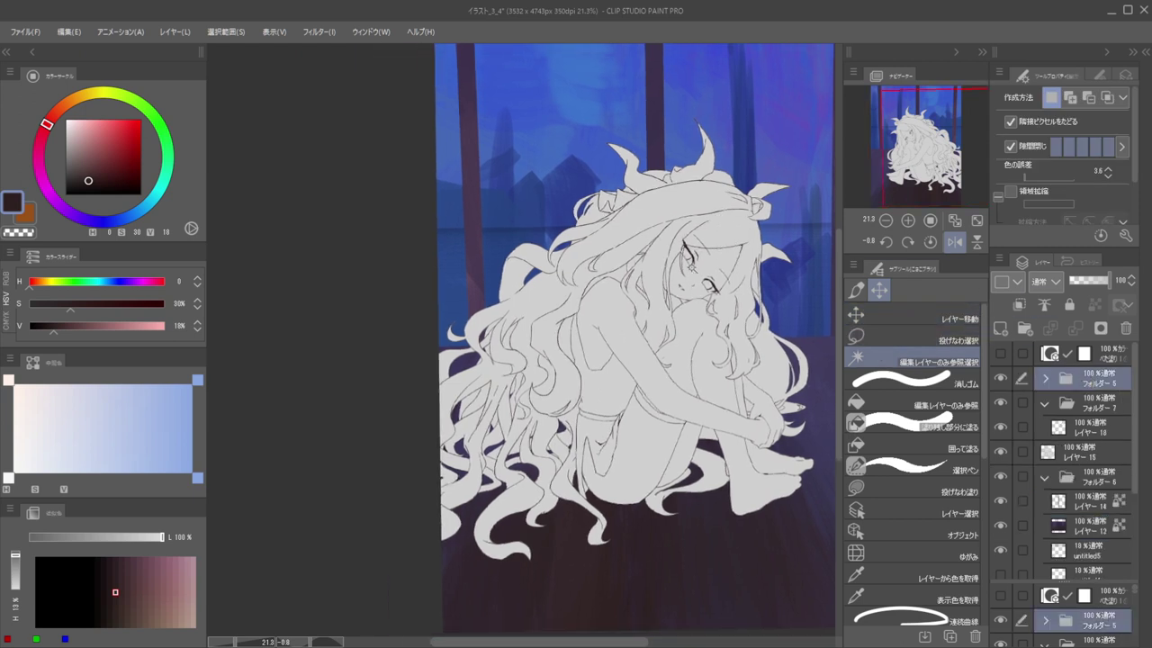
left_click(1045, 379)
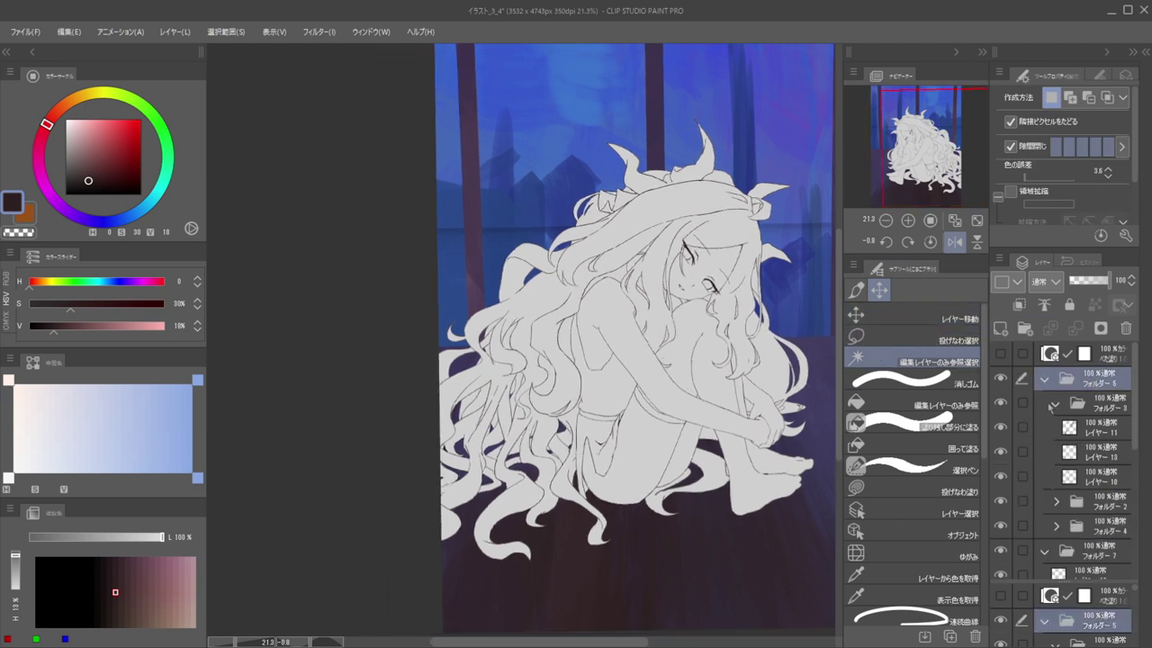
left_click(1001, 404)
scroll(703, 259, "up", 10)
left_click(724, 242)
scroll(711, 239, "down", 7)
left_click_drag(704, 234, 707, 193)
left_click(629, 374, "shift")
Replace the wrong area with the thigh in the skin selection and expand it slightly
key("ctrl+z")
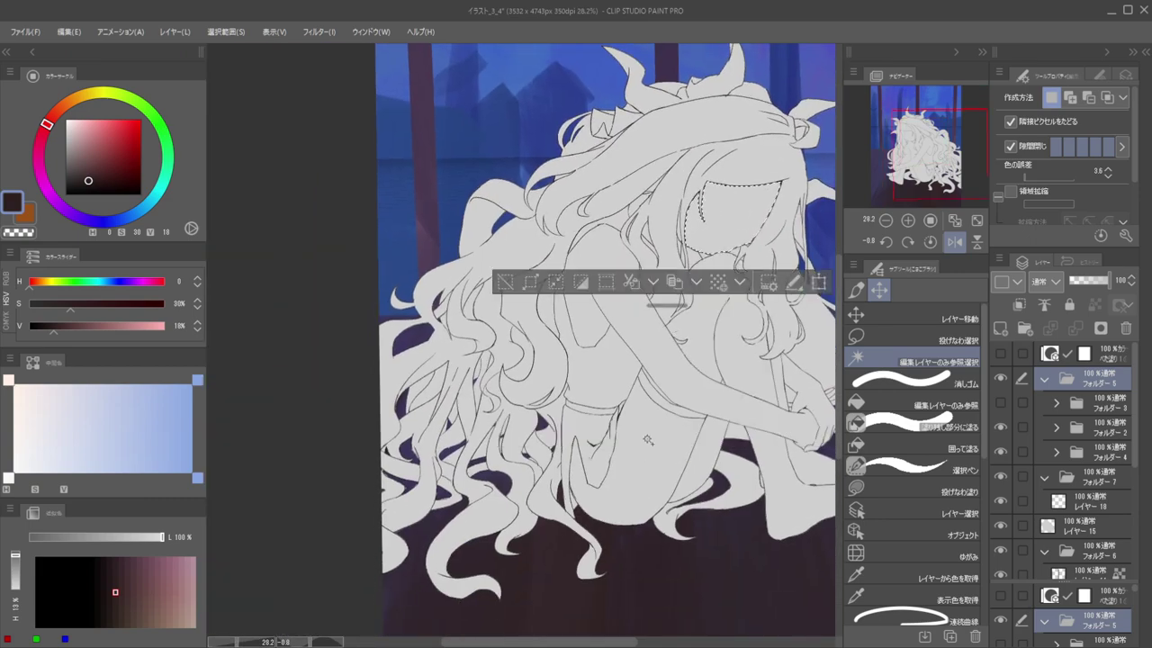
left_click(646, 421, "shift")
scroll(680, 392, "up", 3)
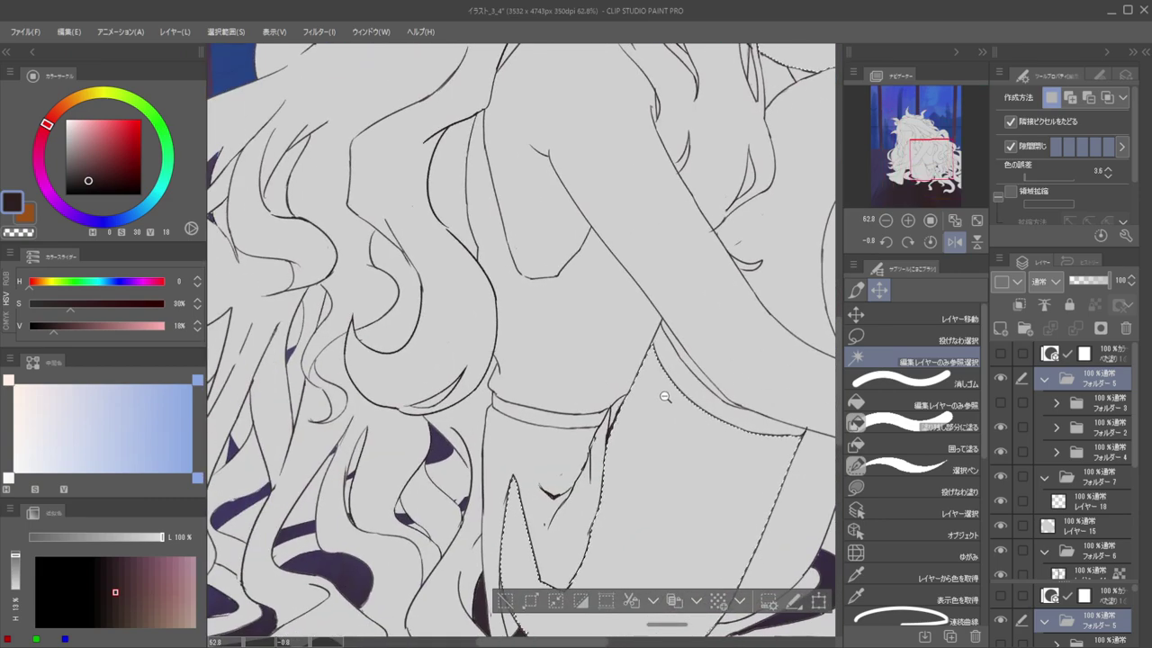
scroll(663, 393, "down", 2)
scroll(664, 352, "down", 2)
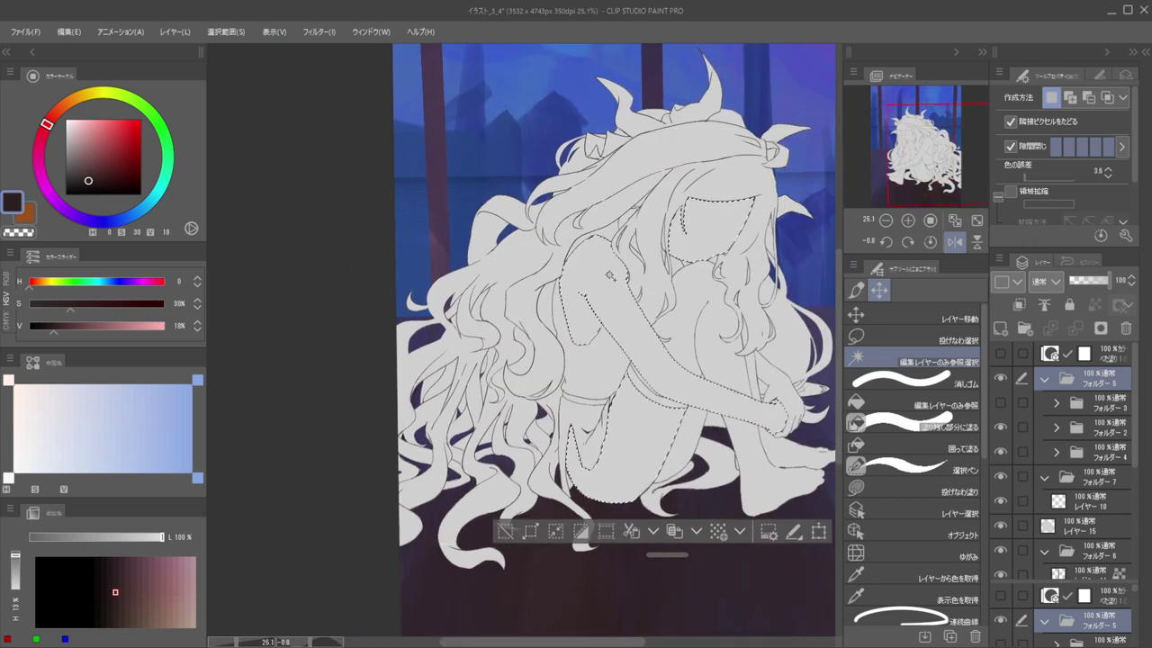
scroll(692, 337, "up", 5)
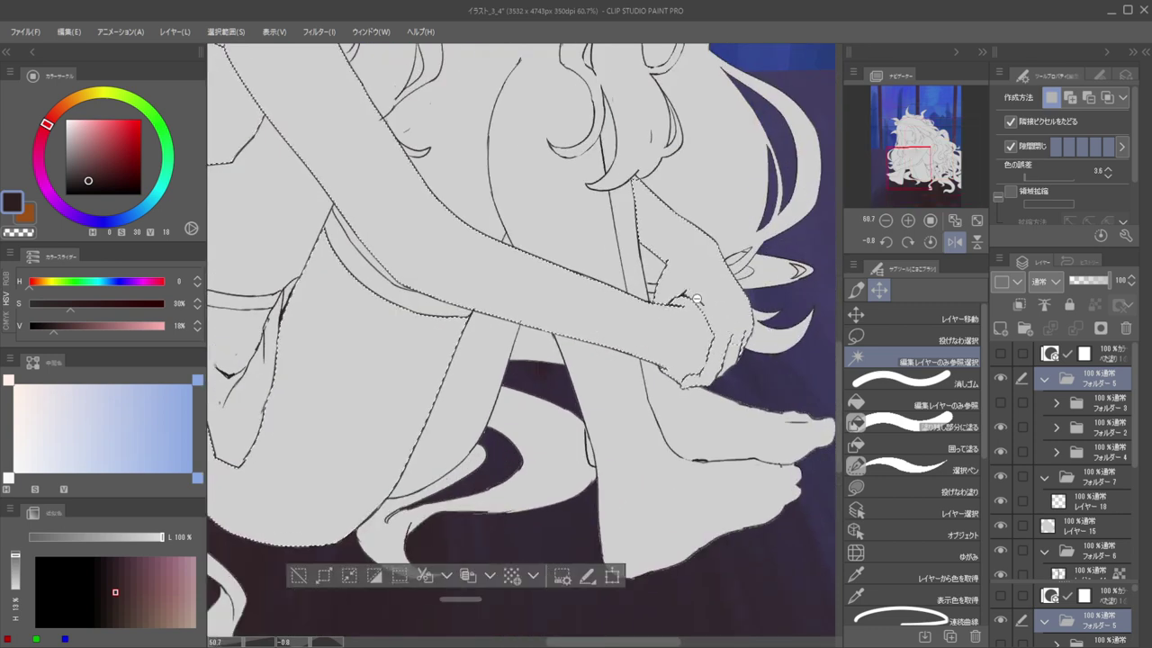
scroll(743, 339, "up", 2)
scroll(743, 338, "down", 3)
scroll(745, 275, "down", 2)
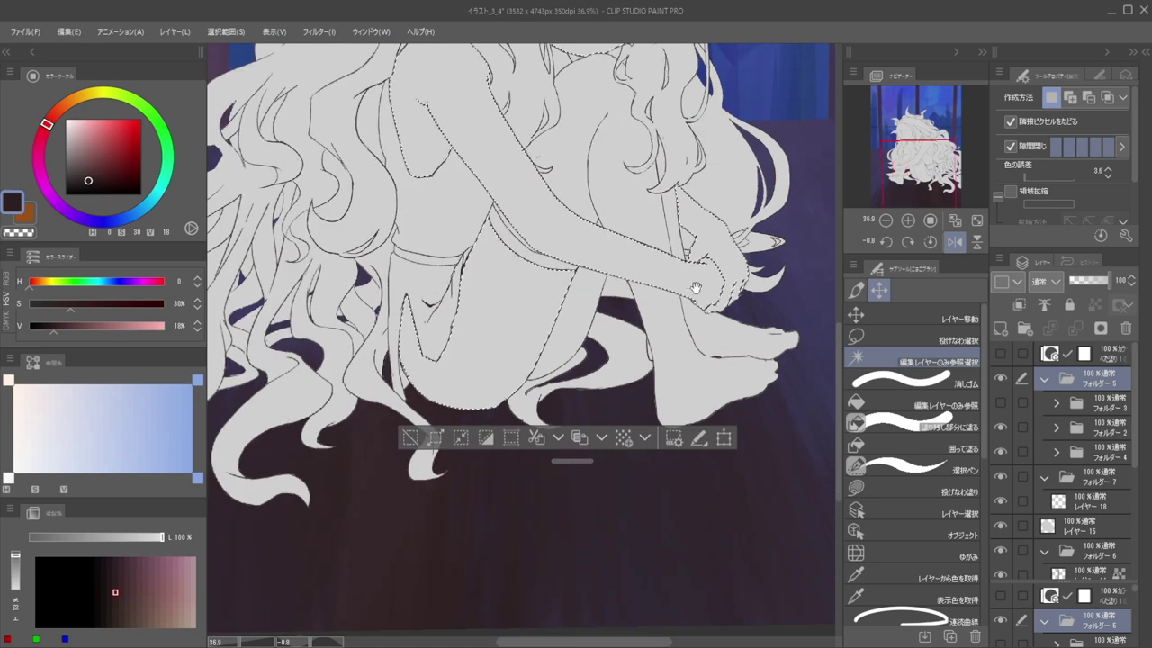
scroll(685, 300, "down", 1)
key("h")
left_click_drag(493, 271, 687, 339)
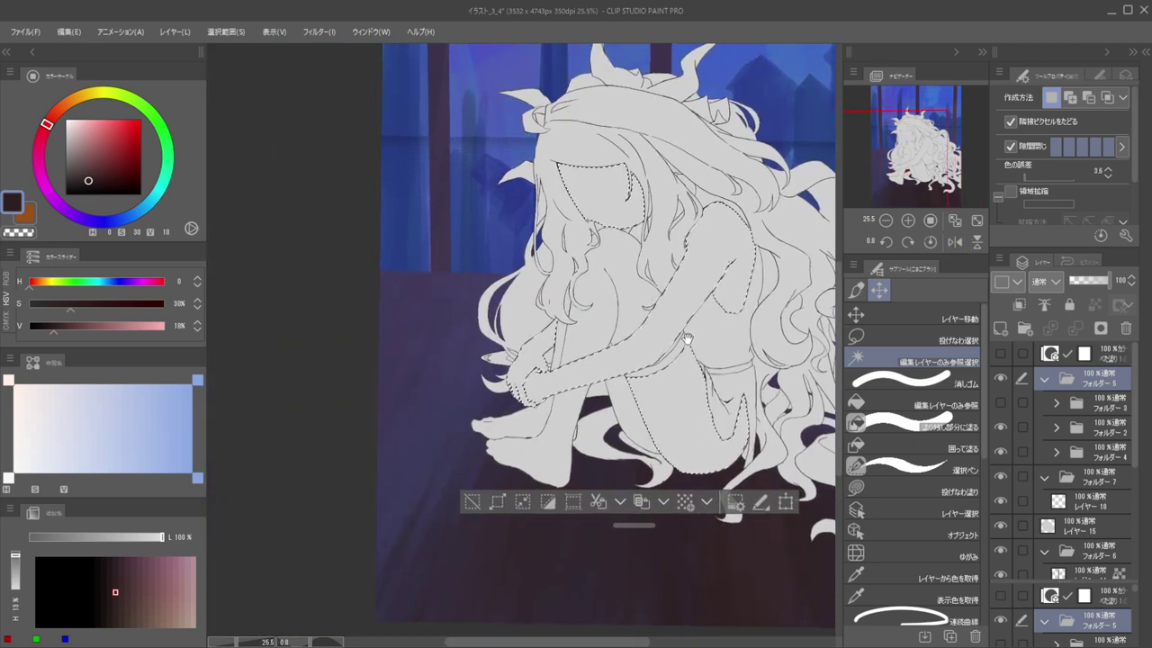
left_click(499, 502)
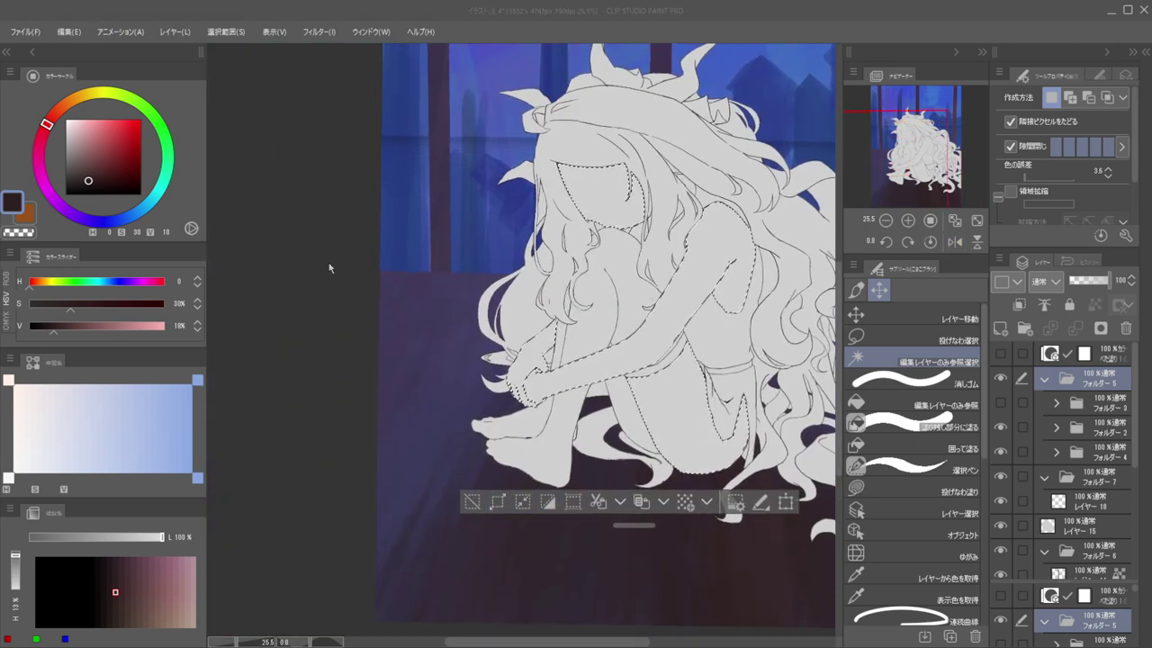
left_click(362, 214)
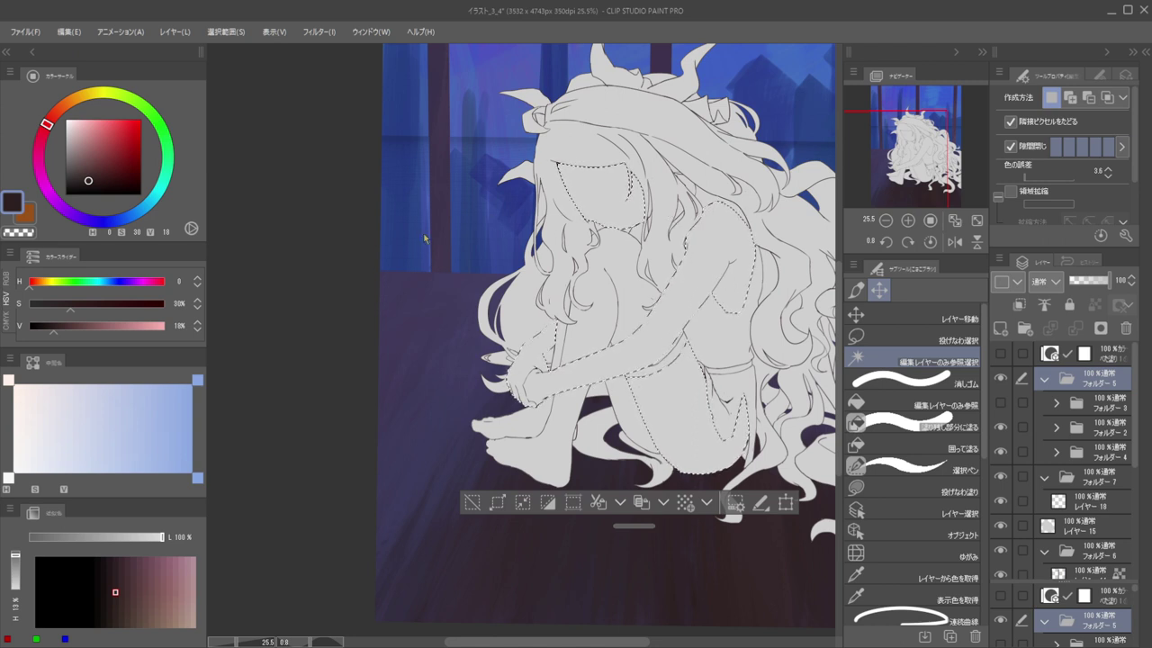
Paint the sampled pale peach skin into the selected face and arm on Layer 18
left_click(307, 237)
left_click(1068, 501)
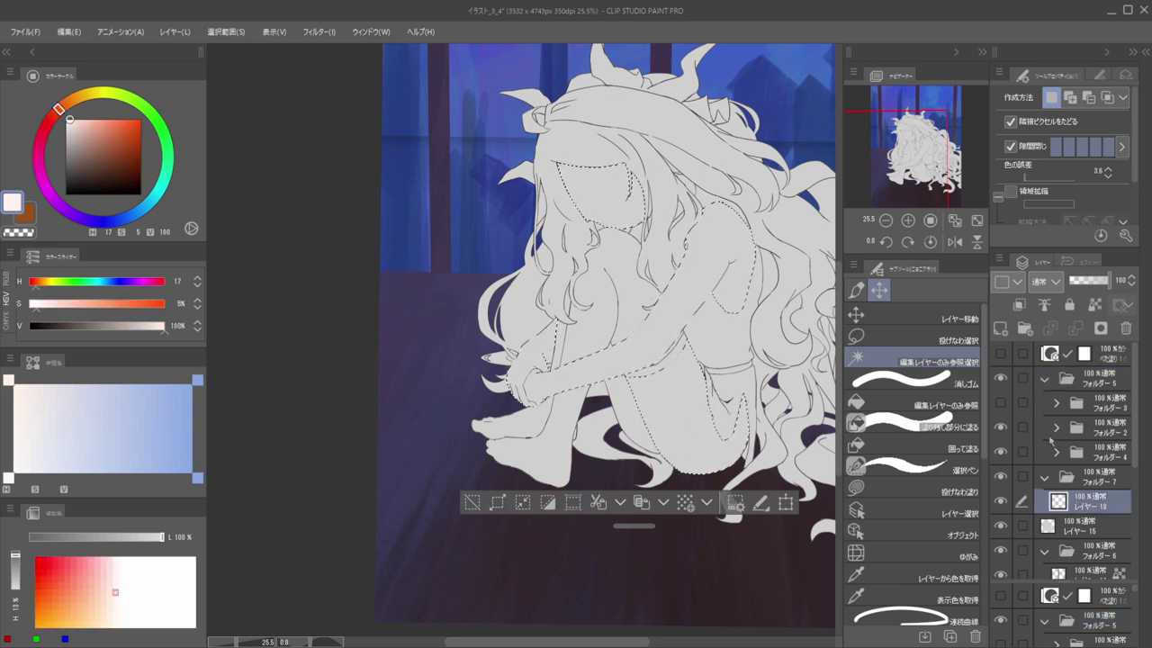
key("p")
key("e")
key("b")
mouse_move(567, 183)
left_mouse_down()
mouse_move(637, 201)
mouse_move(657, 252)
mouse_move(692, 177)
mouse_move(664, 228)
mouse_move(696, 277)
mouse_move(691, 231)
mouse_move(728, 214)
mouse_move(715, 317)
mouse_move(687, 381)
mouse_move(578, 363)
mouse_move(544, 391)
mouse_move(570, 361)
mouse_move(689, 437)
left_mouse_up()
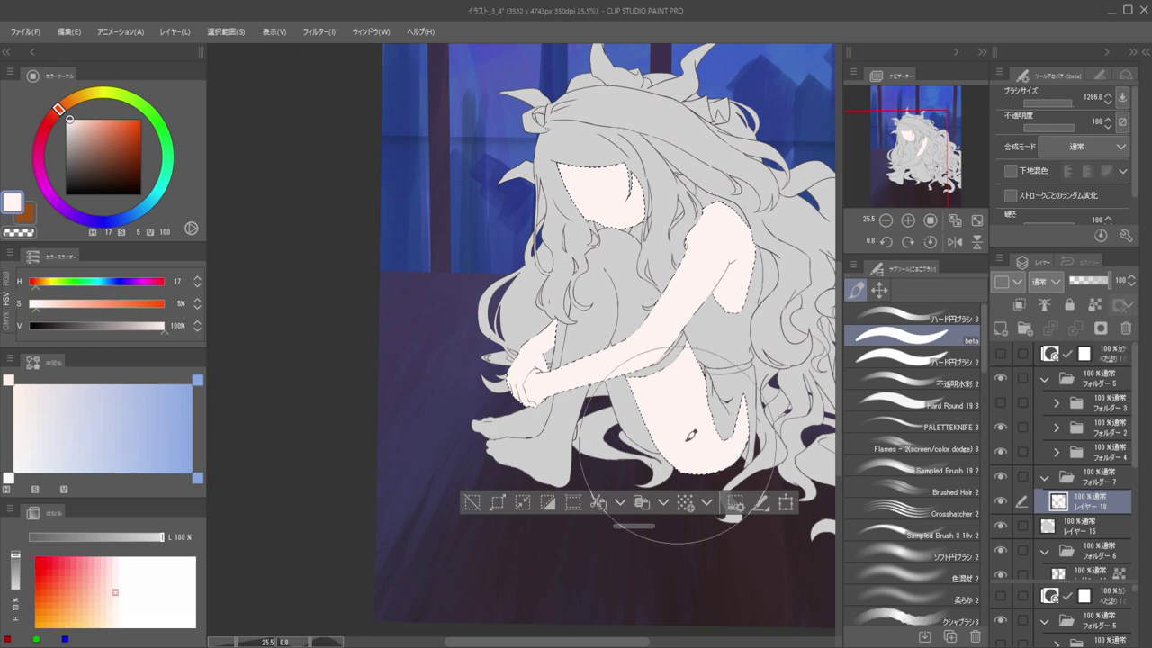
key("ctrl+d")
With a smaller beta brush, paint skin tone into the gap between the hair strands
key("h")
left_click_drag(551, 254, 752, 313)
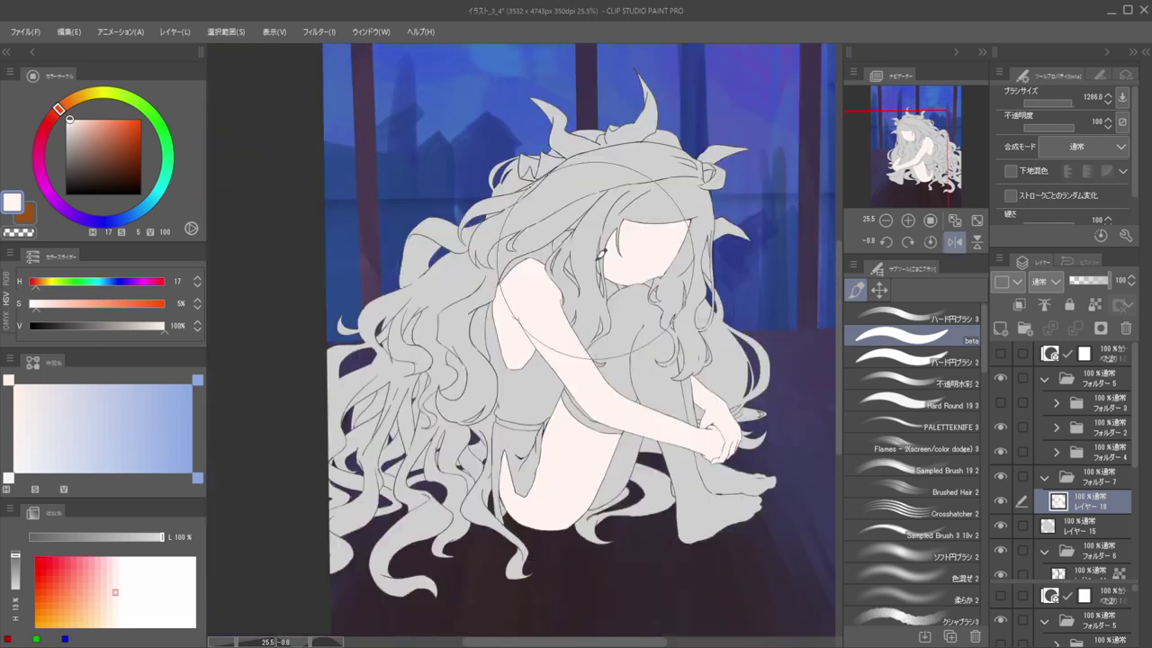
mouse_move(580, 270)
left_mouse_down()
mouse_move(609, 262)
mouse_move(481, 143)
left_mouse_up()
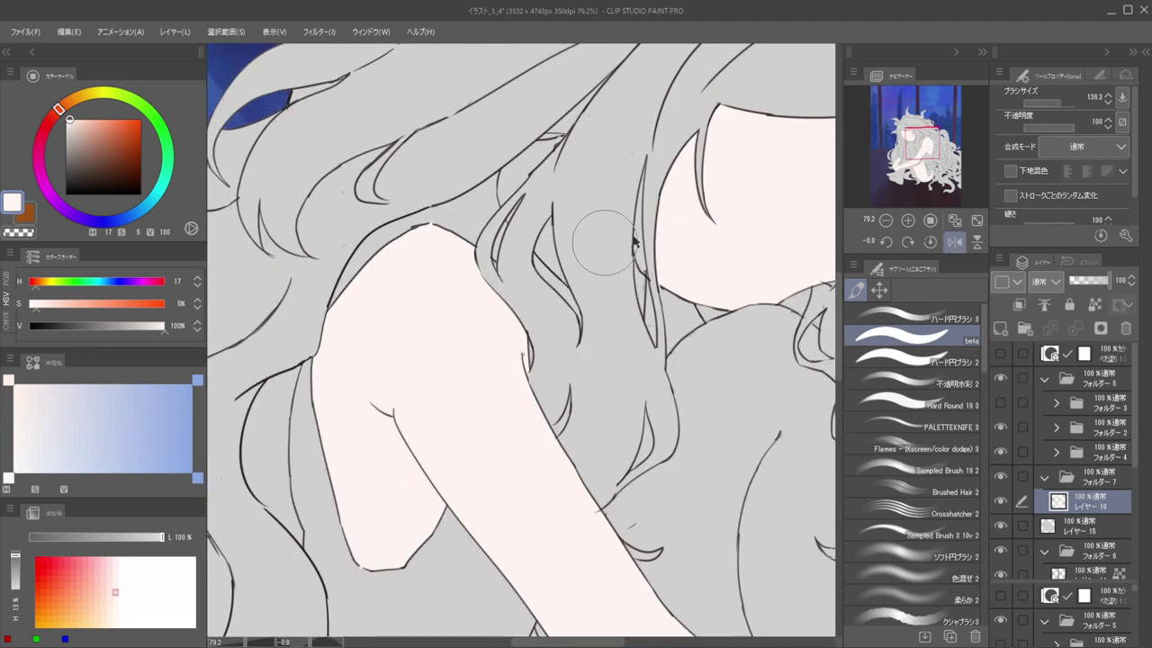
scroll(670, 255, "up", 5)
left_click_drag(671, 255, 679, 259)
mouse_move(674, 173)
left_mouse_down()
mouse_move(722, 171)
mouse_move(671, 173)
left_mouse_up()
mouse_move(675, 117)
left_mouse_down()
mouse_move(657, 170)
mouse_move(686, 57)
mouse_move(663, 327)
mouse_move(653, 324)
mouse_move(675, 414)
mouse_move(661, 245)
mouse_move(687, 453)
left_mouse_up()
Erase overspill with transparent colour and remove the dark smudges on Layer 5
key("c")
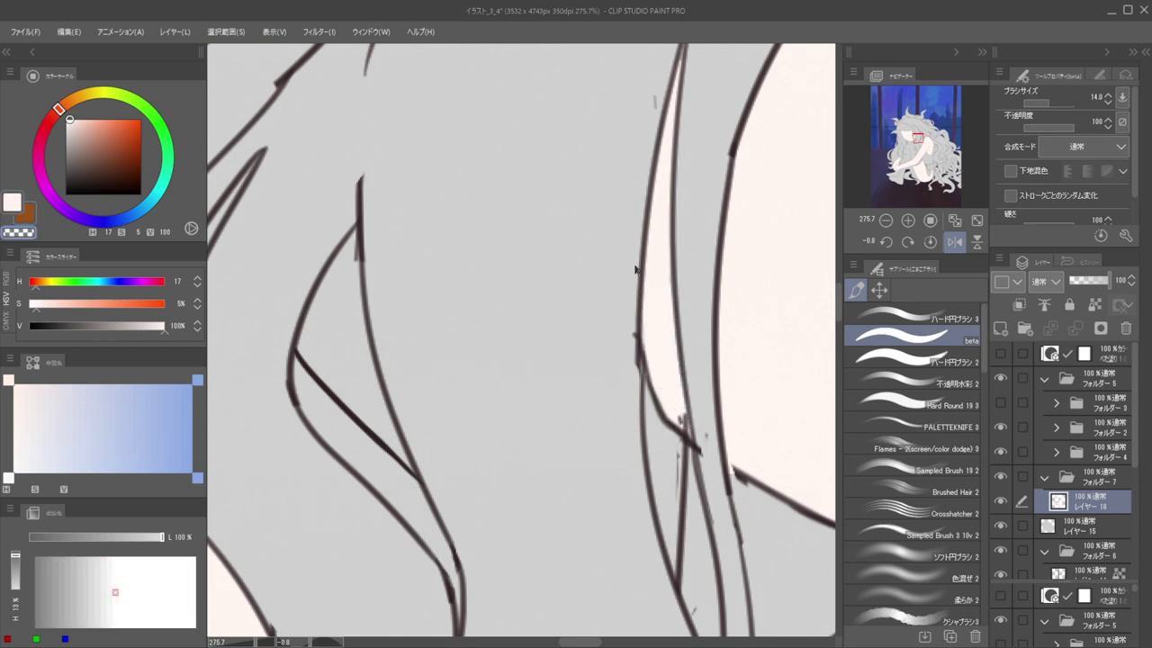
scroll(610, 336, "down", 10)
scroll(610, 336, "up", 12)
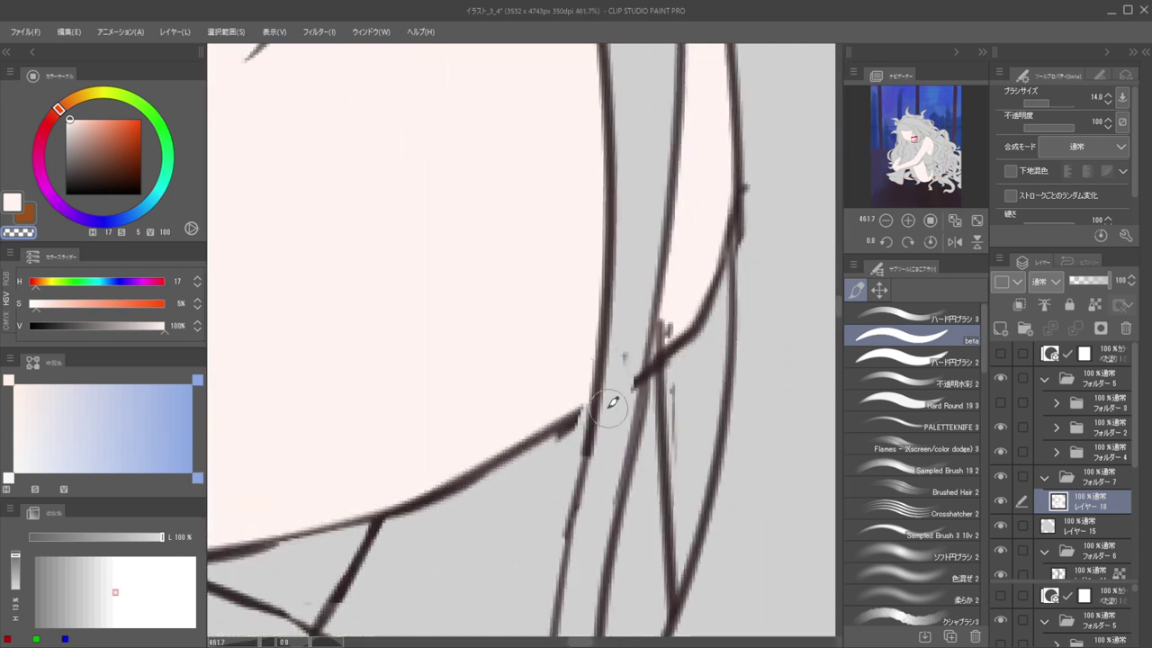
left_click_drag(657, 326, 695, 301)
left_click(684, 337, "ctrl+shift")
left_click_drag(685, 347, 689, 306)
left_click_drag(689, 302, 685, 318)
Zoom out and flip the canvas to review the whole figure, centring it in view
left_click_drag(682, 193, 531, 180)
mouse_move(530, 180)
left_mouse_down()
mouse_move(622, 264)
mouse_move(615, 257)
mouse_move(747, 285)
mouse_move(823, 321)
left_mouse_up()
key("h")
key("h")
key("h")
key("h")
key("h")
left_click_drag(669, 311, 824, 300)
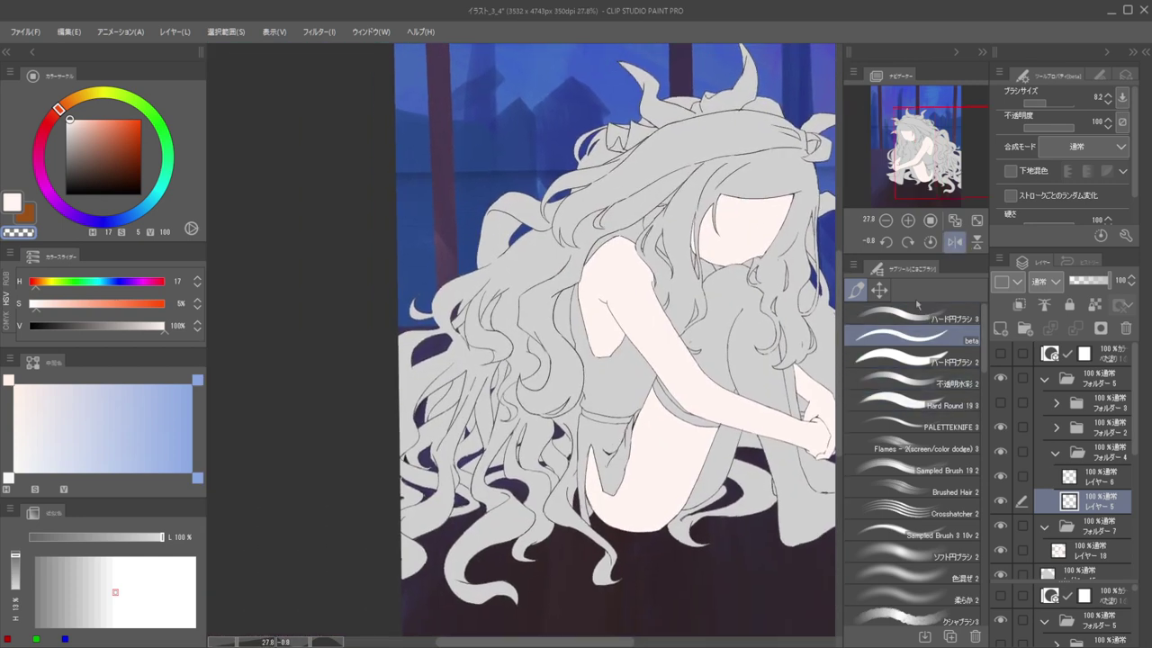
Auto-select the grey torso area under the arm, using Folder 5 as the reference layer
left_click(879, 290)
left_click(911, 357)
left_click(1045, 379)
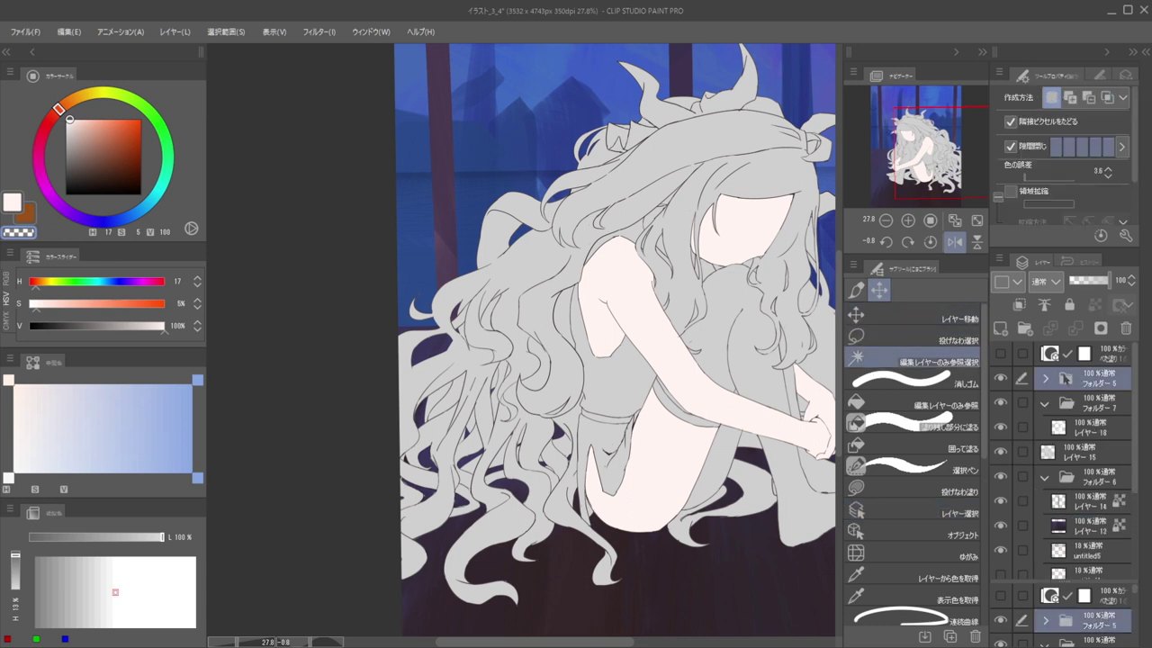
left_click(635, 348)
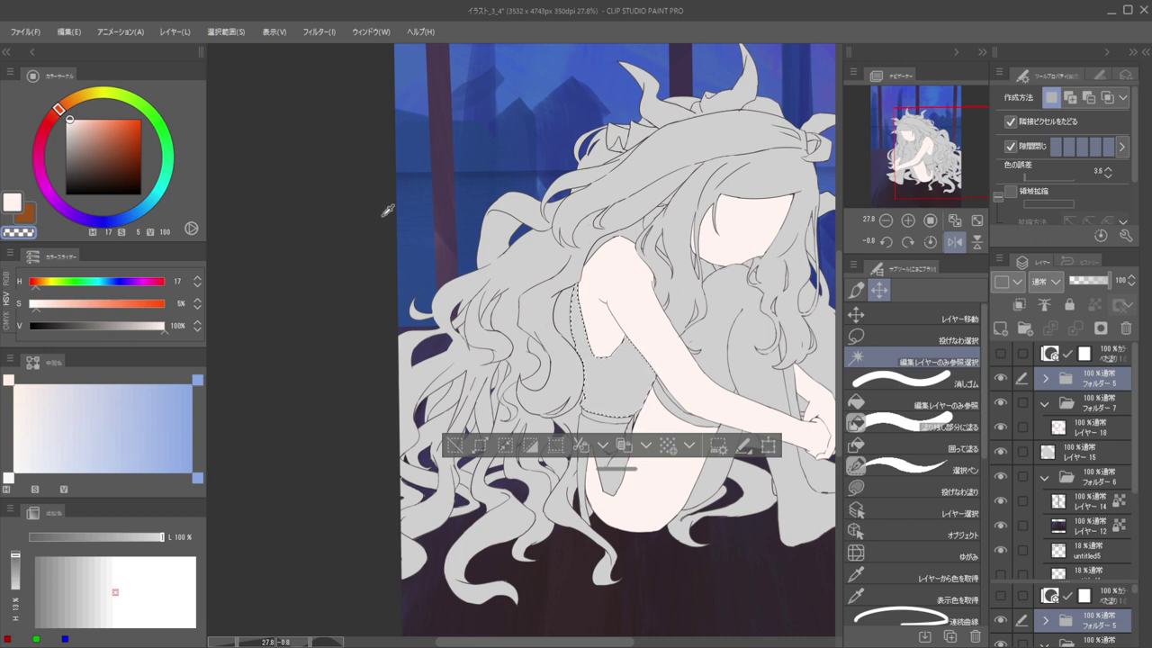
Pick a pale lavender colour and add Layer 19 beneath Layer 18
left_click_drag(372, 210, 400, 159)
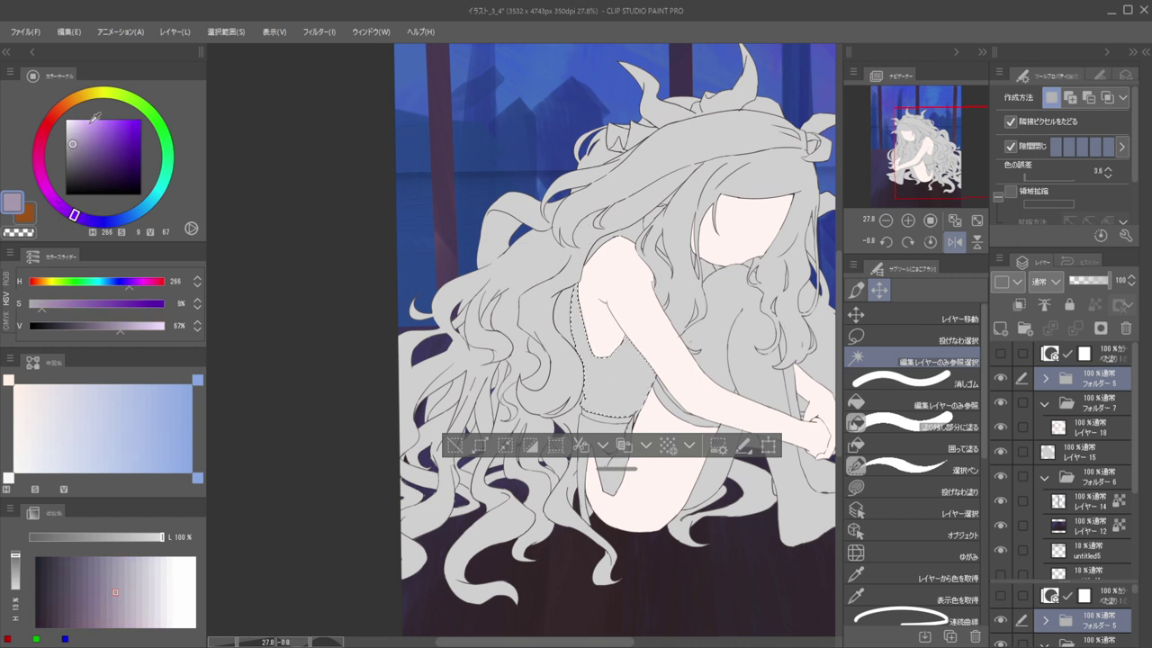
left_click(78, 127)
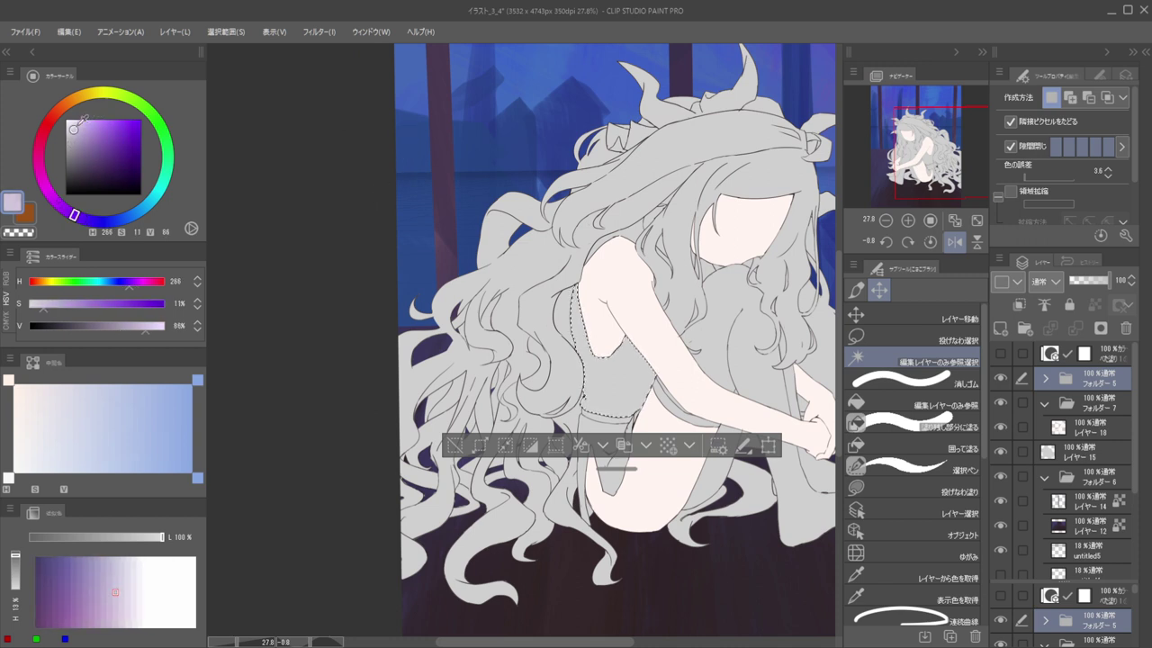
left_click_drag(82, 118, 74, 121)
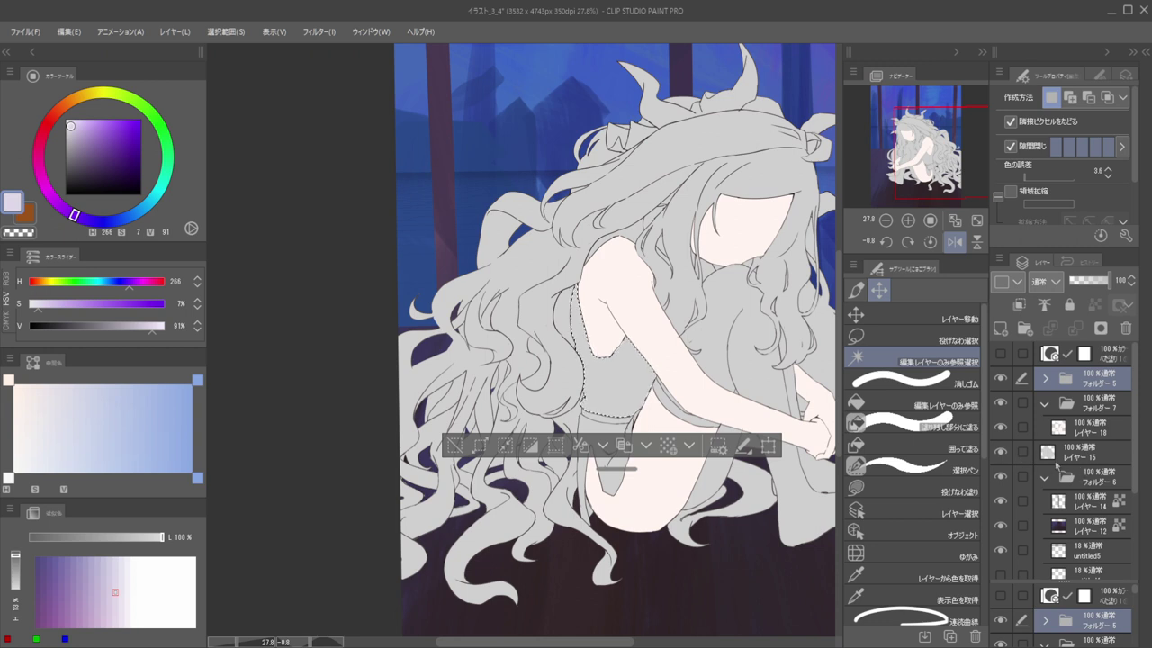
left_click(1082, 428)
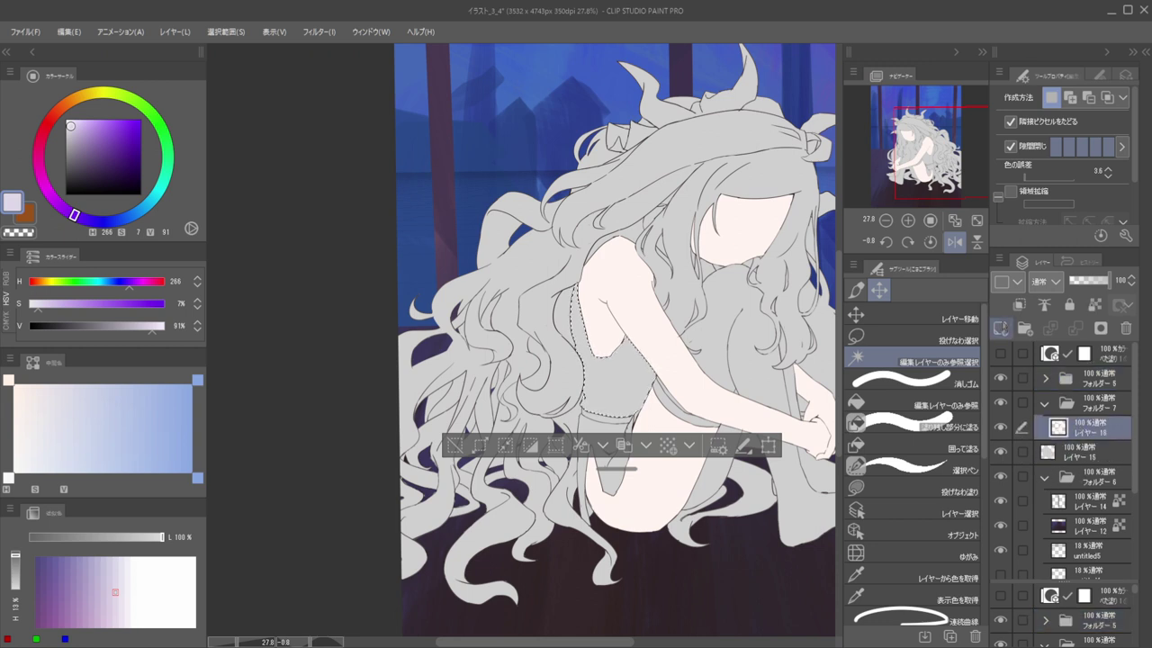
key("ctrl+shift+n")
left_click_drag(1090, 469, 1086, 437)
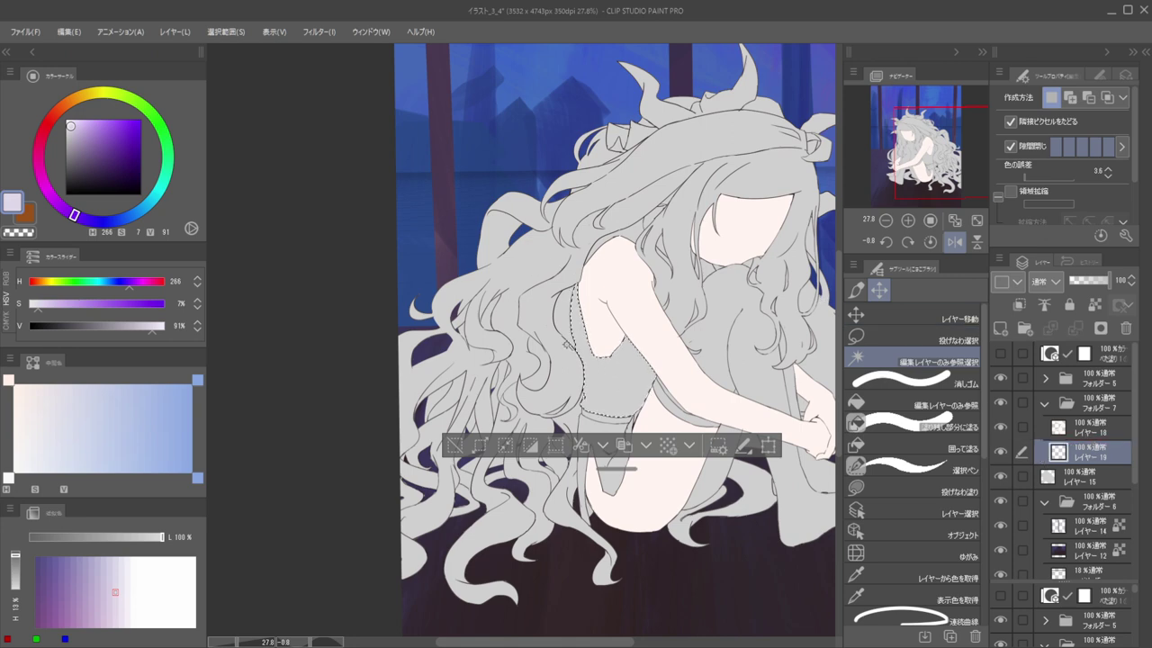
Add the thin shoulder strip to the torso selection
key("b")
key("e")
key("b")
left_click_drag(601, 313, 614, 335)
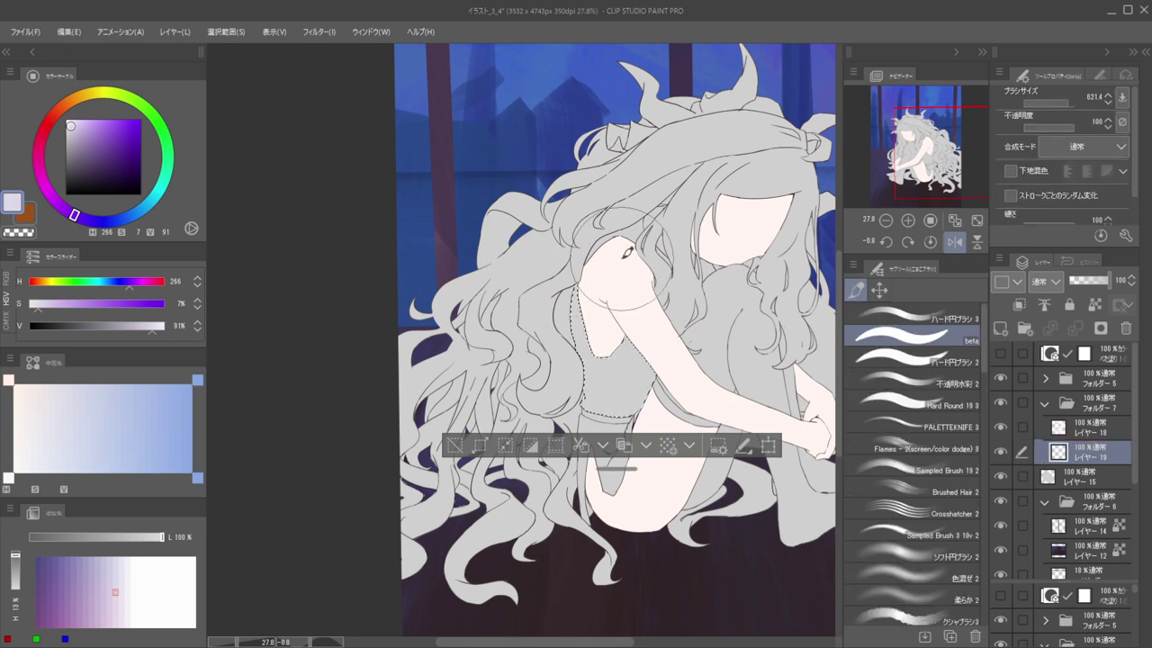
key("e")
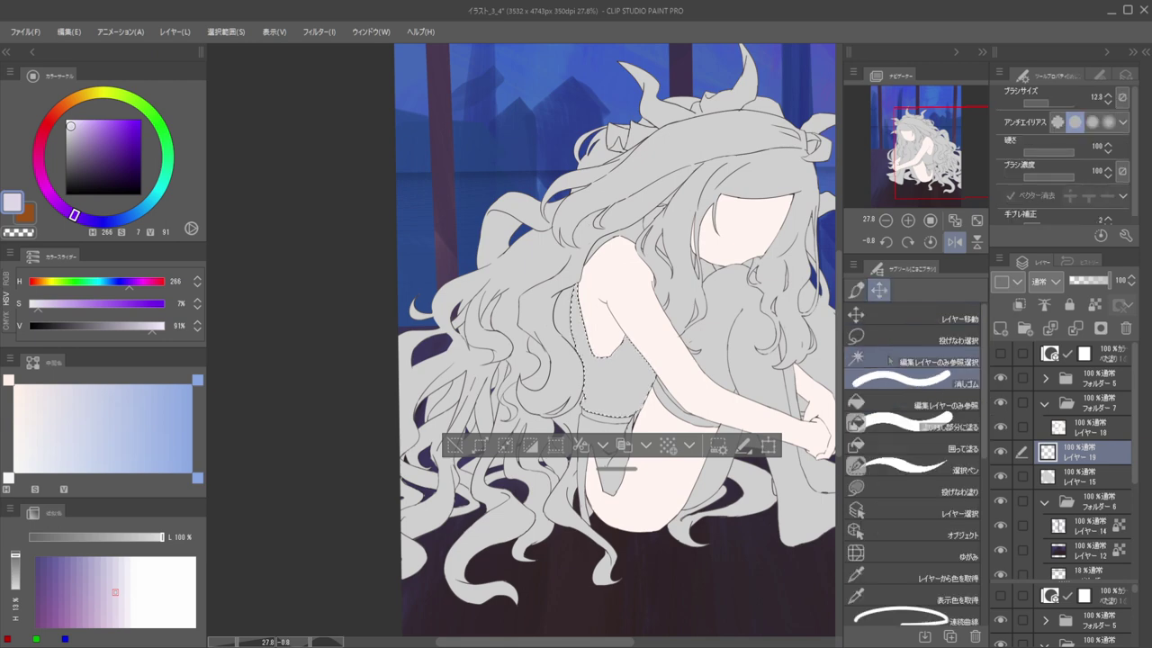
left_click(889, 358)
left_click(1077, 380)
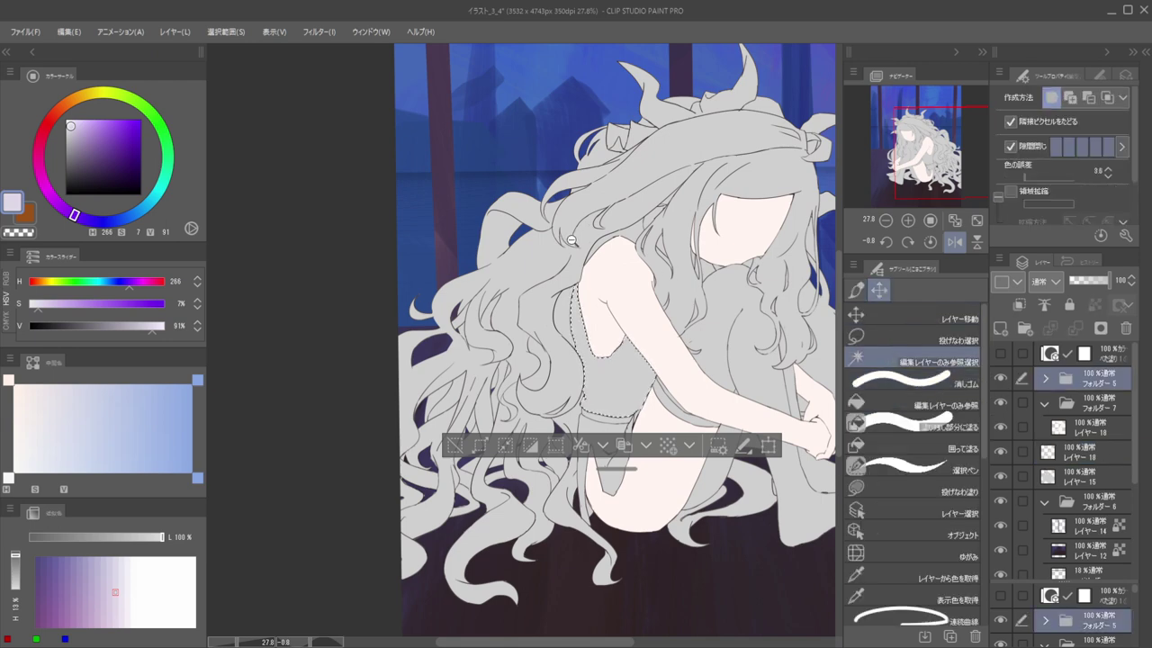
left_click_drag(571, 240, 720, 254)
left_click(721, 254, "shift")
left_click_drag(722, 208, 677, 211)
mouse_move(742, 214)
left_mouse_down()
mouse_move(589, 222)
mouse_move(720, 200)
mouse_move(694, 201)
left_mouse_up()
left_click_drag(793, 198, 635, 193)
Flip, pan and zoom the canvas to inspect the selected top
key("h")
left_click_drag(521, 216, 739, 254)
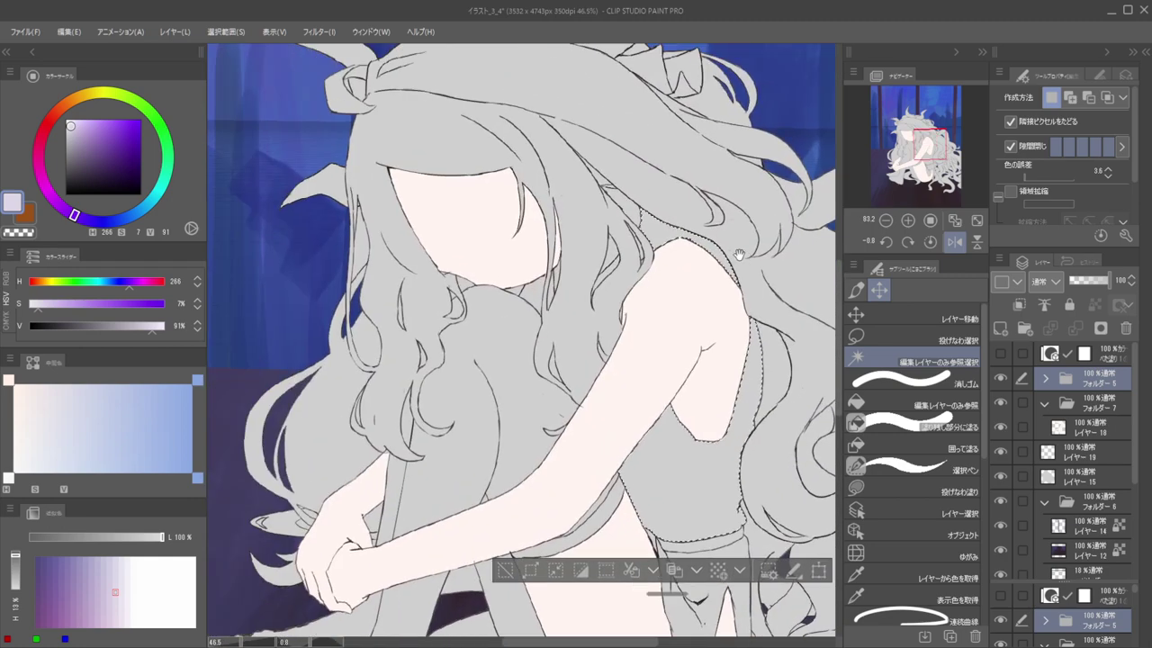
scroll(621, 266, "up", 2)
scroll(616, 304, "down", 2)
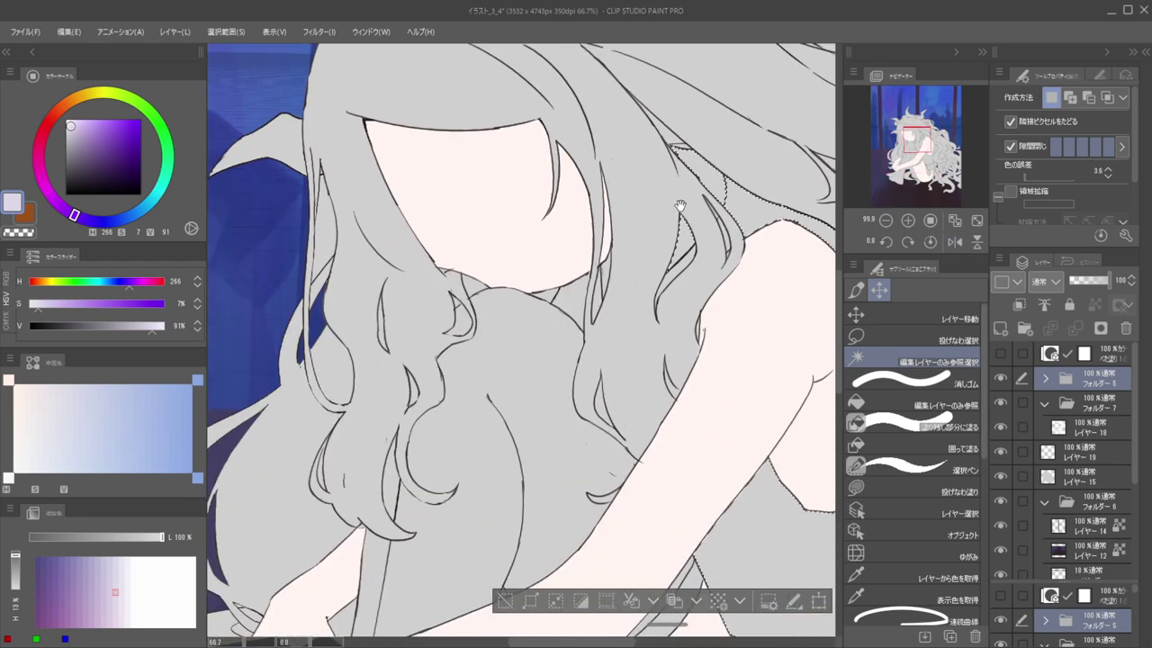
scroll(688, 252, "up", 3)
scroll(630, 242, "down", 3)
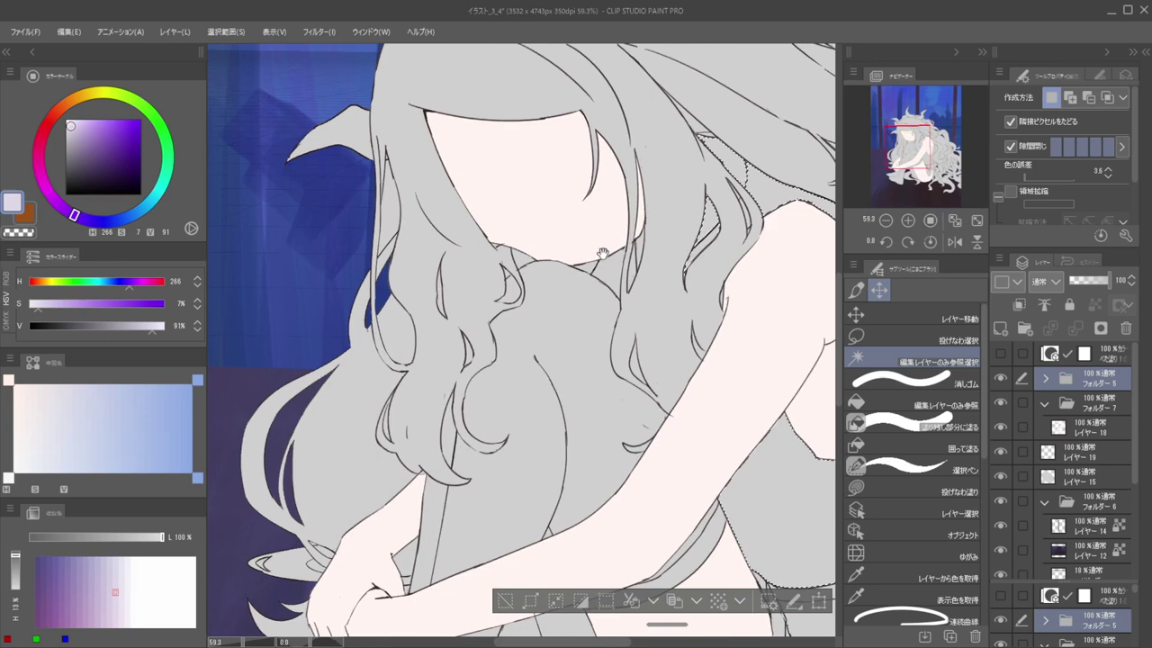
scroll(605, 276, "up", 3)
scroll(608, 256, "down", 5)
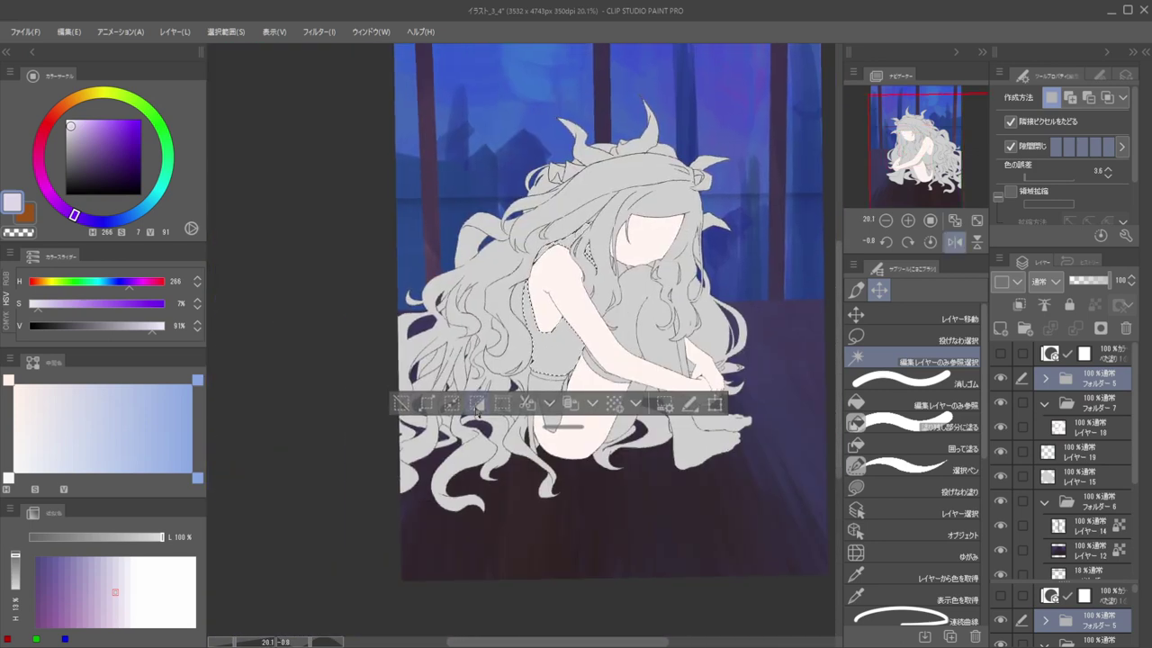
left_click_drag(509, 347, 631, 313)
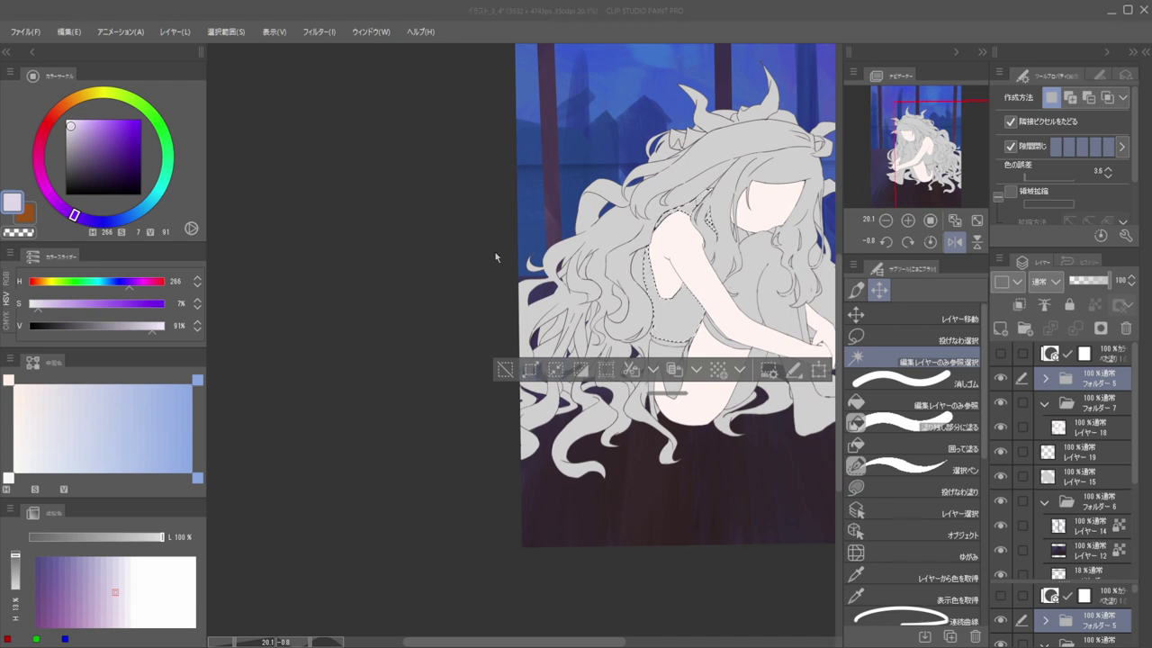
scroll(654, 273, "up", 4)
Brush pale lavender over the top, shoulder strap and chest on Layer 19
key("b")
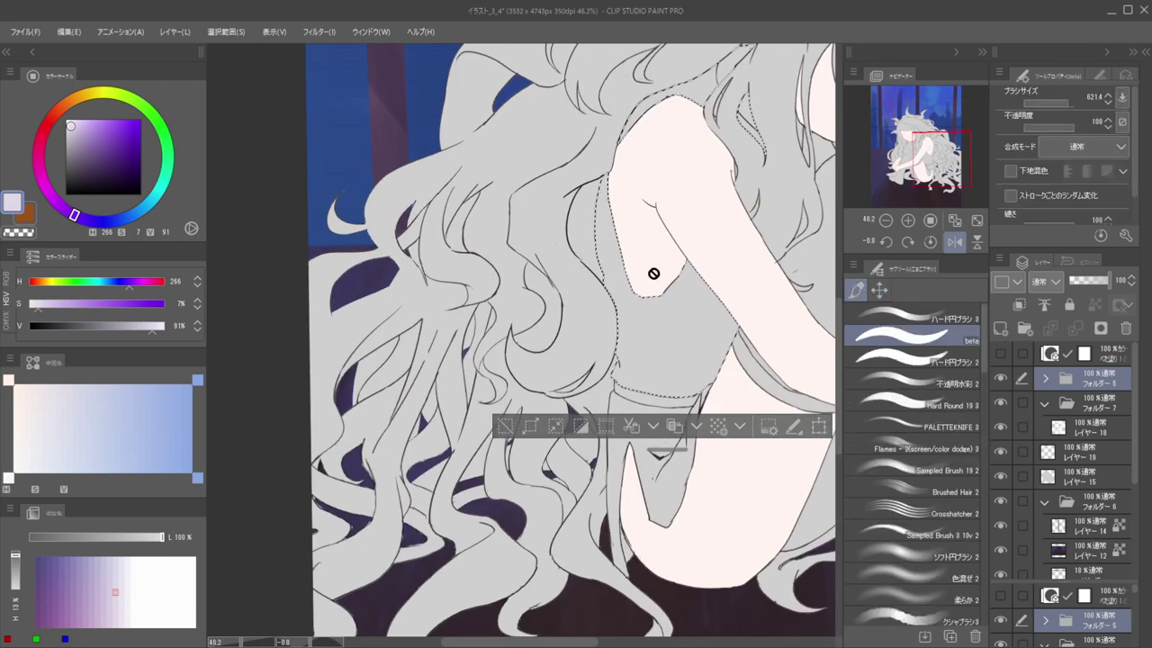
left_click(1023, 455)
key("bracketleft")
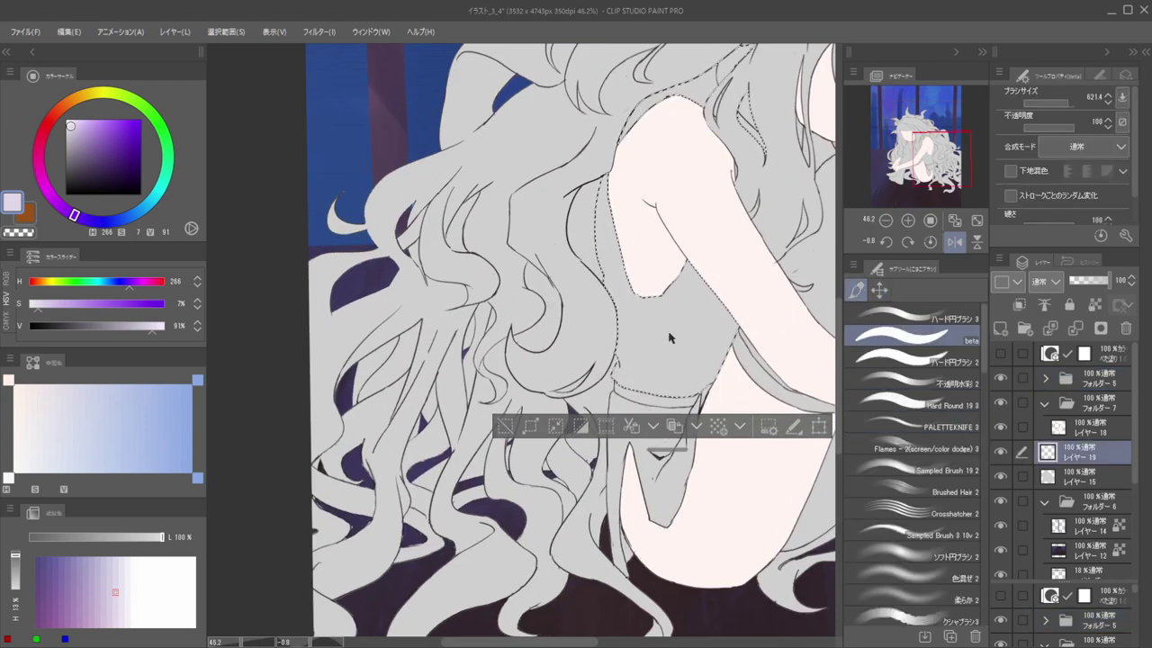
mouse_move(684, 311)
left_mouse_down()
mouse_move(676, 362)
mouse_move(675, 331)
mouse_move(660, 331)
mouse_move(647, 145)
left_mouse_up()
scroll(603, 245, "down", 2)
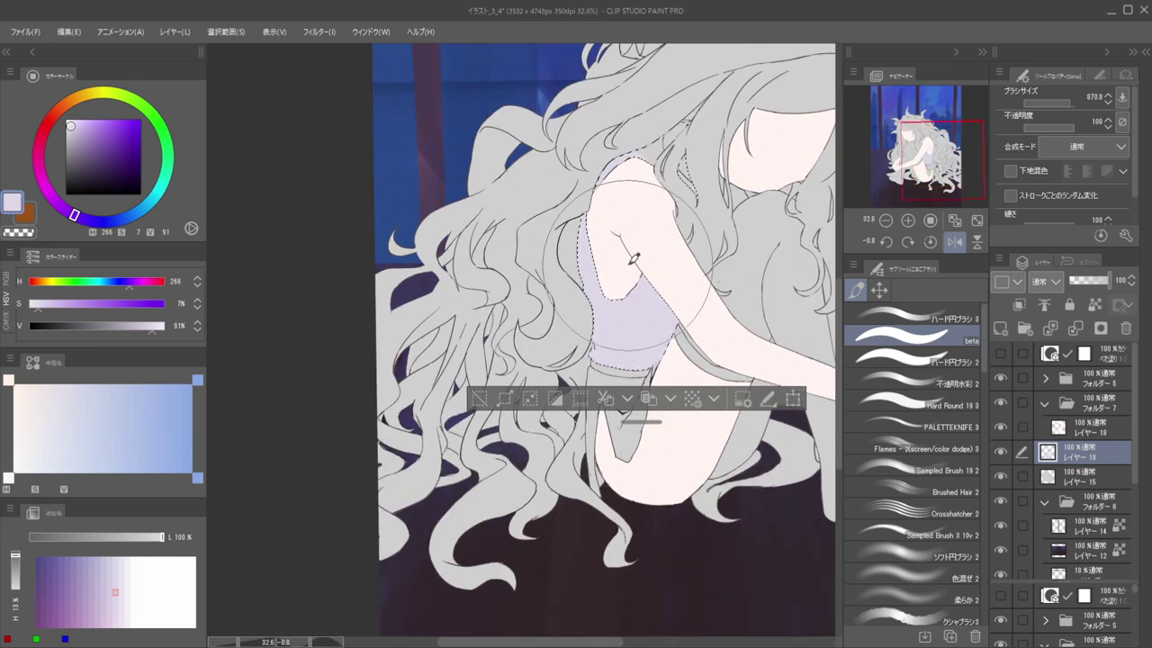
mouse_move(629, 264)
left_mouse_down()
mouse_move(634, 171)
mouse_move(650, 252)
mouse_move(671, 184)
mouse_move(662, 213)
left_mouse_up()
scroll(666, 207, "down", 5)
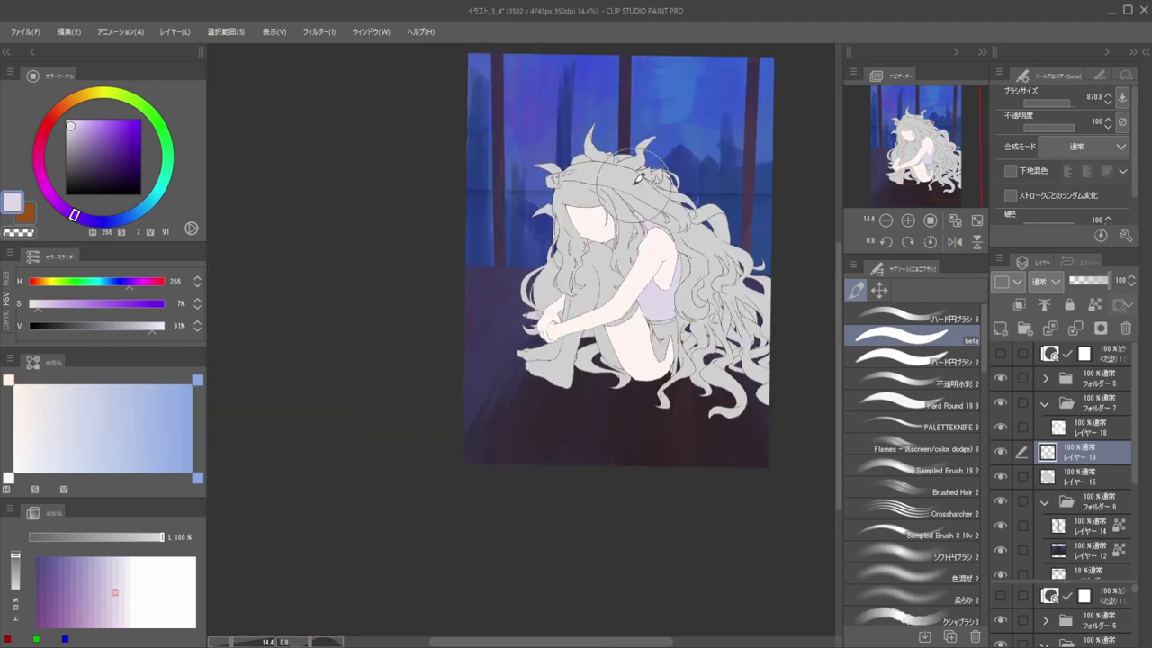
scroll(630, 260, "up", 5)
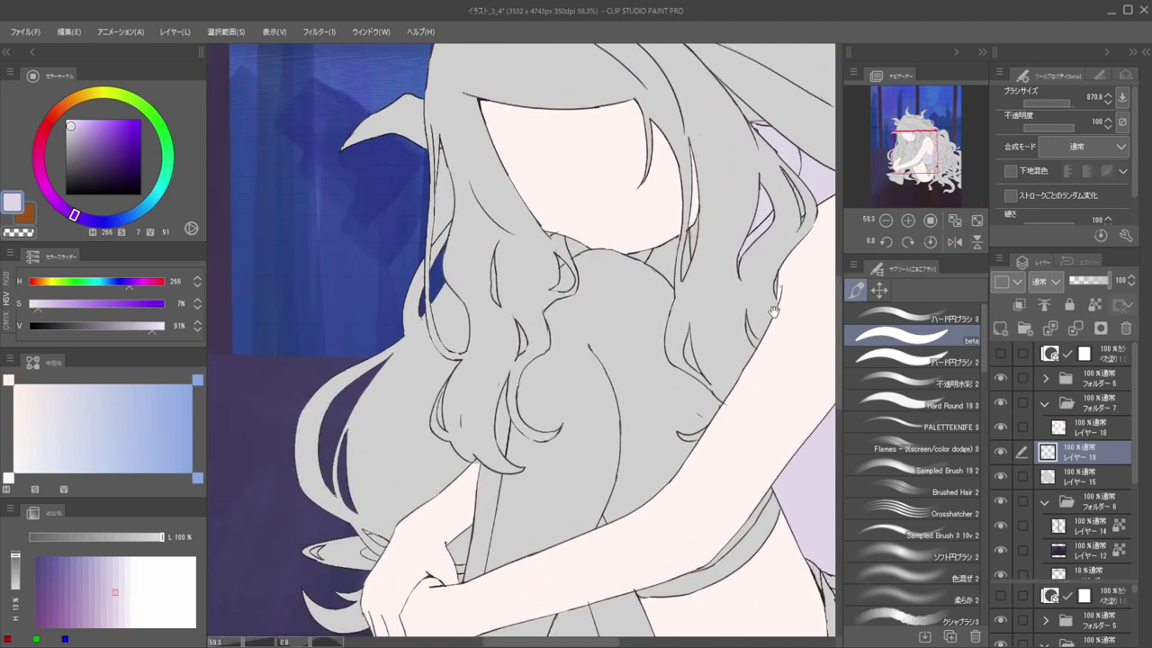
left_click(777, 367, "ctrl+shift")
left_click(775, 368, "alt")
Undo the stray neckline stroke and paint skin tone over the grey neck on new Layer 20
mouse_move(571, 215)
left_mouse_down()
mouse_move(580, 233)
mouse_move(694, 218)
left_mouse_up()
scroll(579, 235, "up", 5)
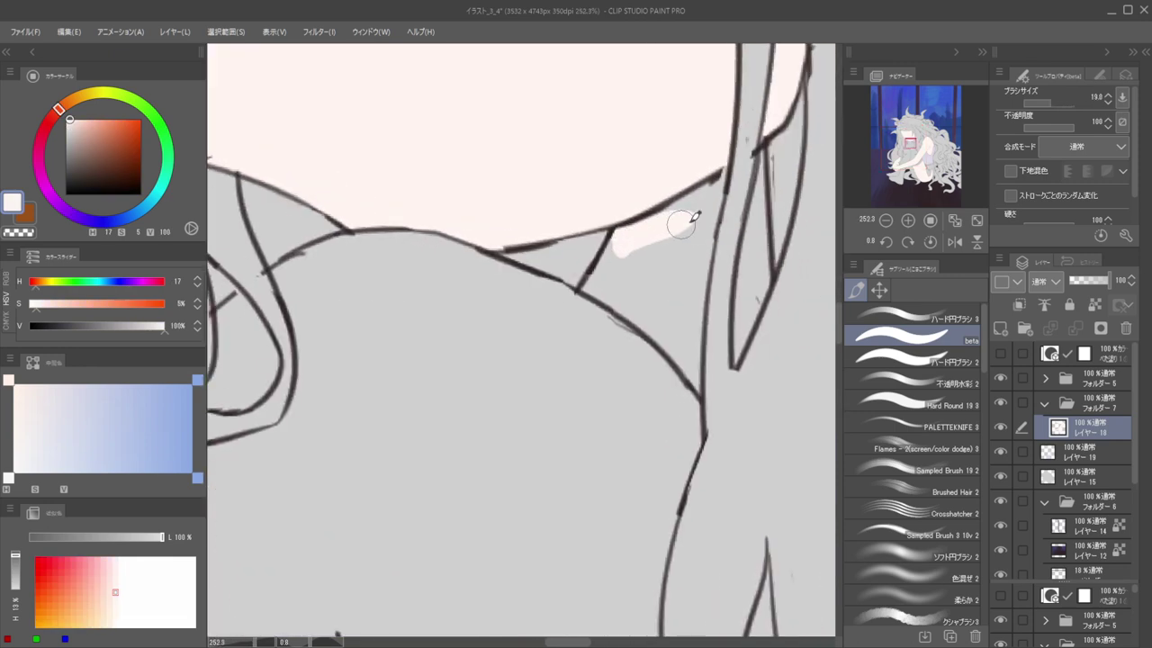
key("ctrl+z")
left_click(1078, 455)
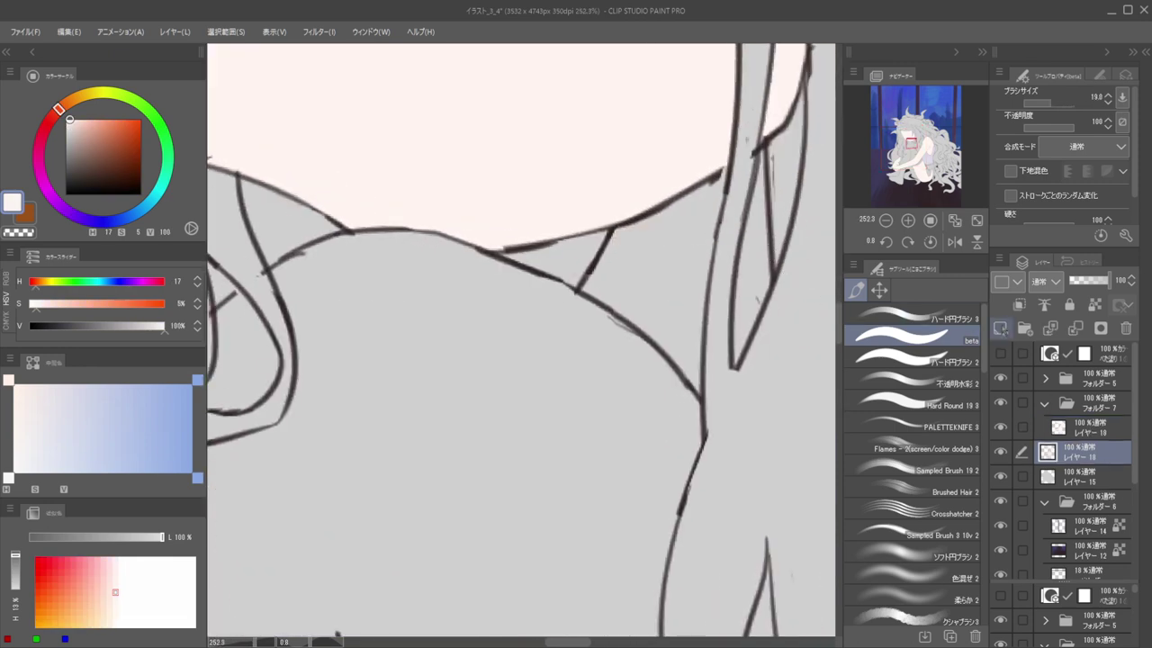
left_click(1002, 329)
scroll(755, 193, "down", 5)
left_click_drag(689, 217, 655, 230)
scroll(681, 231, "down", 5)
scroll(687, 227, "up", 5)
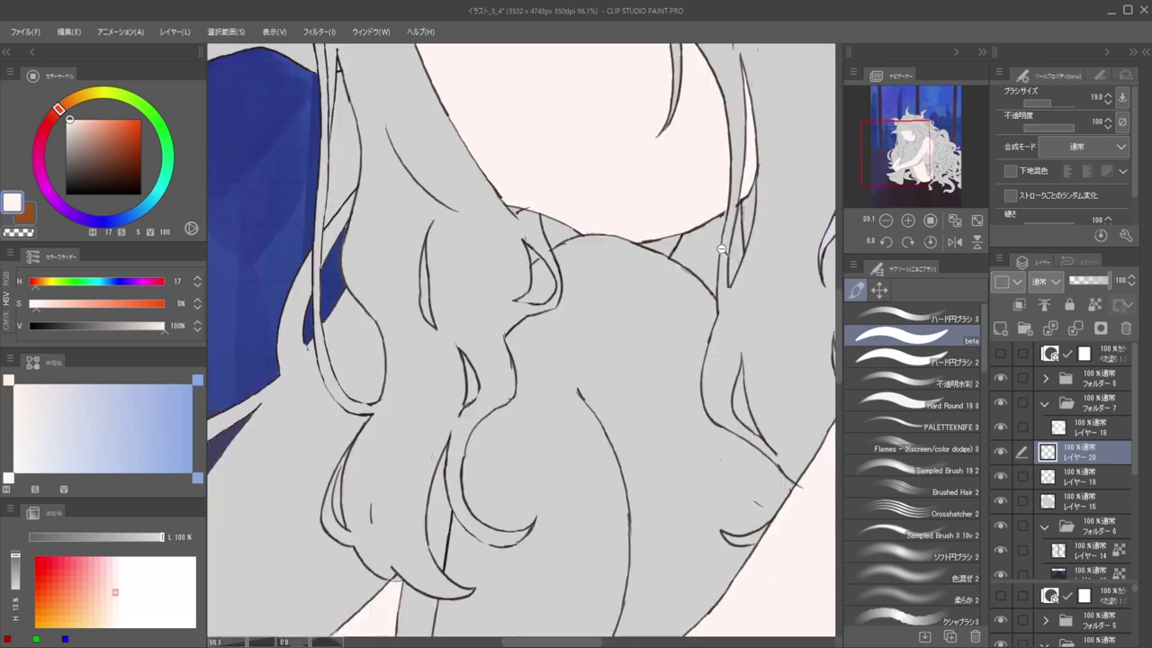
scroll(702, 249, "up", 1)
mouse_move(684, 249)
left_mouse_down()
mouse_move(737, 216)
mouse_move(724, 280)
mouse_move(682, 252)
mouse_move(711, 282)
mouse_move(717, 250)
left_mouse_up()
Erase skin overshoot around the neck with a smaller transparent-colour brush
key("[")
key("c")
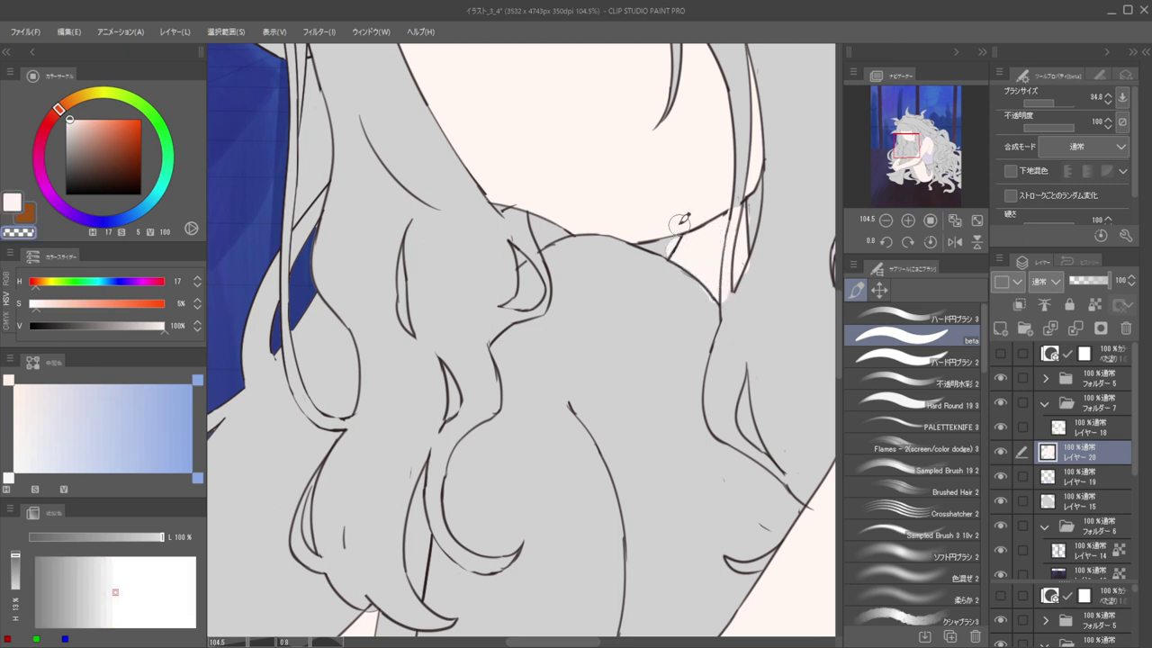
mouse_move(729, 223)
left_mouse_down()
mouse_move(743, 188)
mouse_move(726, 286)
mouse_move(729, 259)
left_mouse_up()
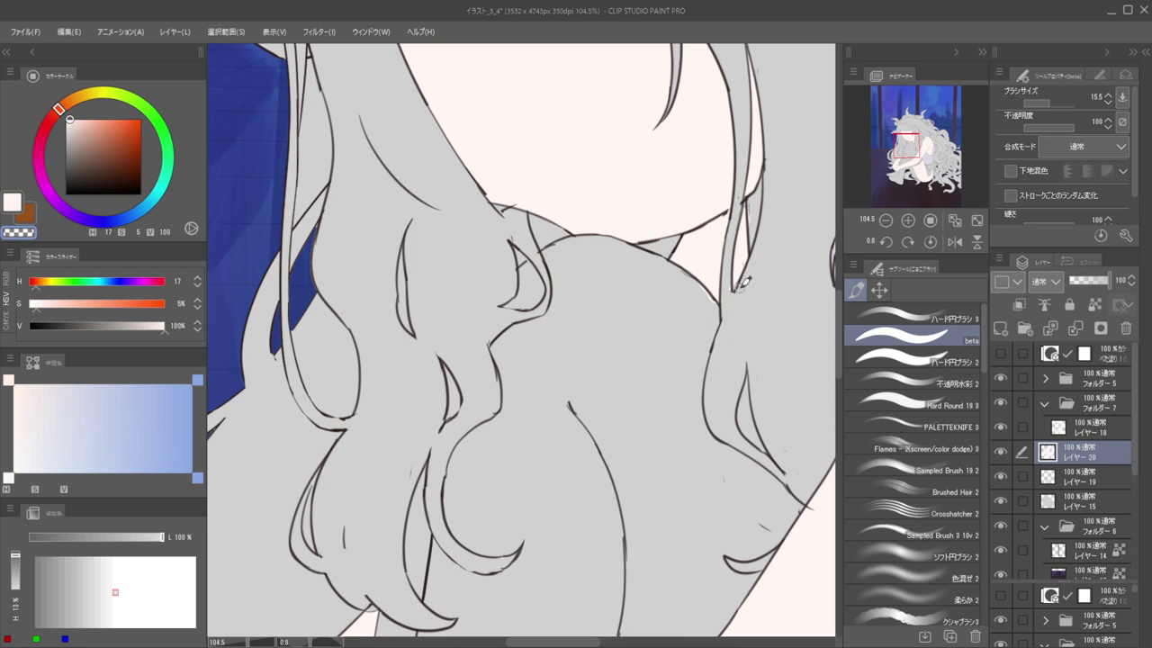
scroll(729, 236, "down", 4)
scroll(763, 236, "down", 3)
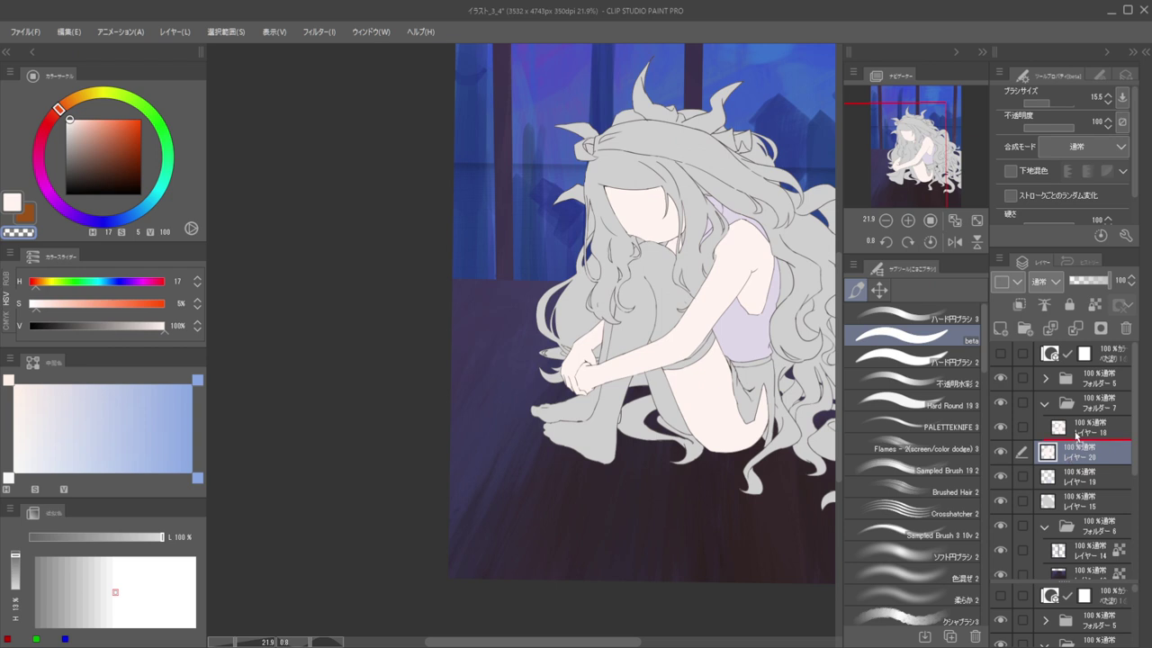
Move Layers 20 and 19 into Folder 7, clearing overlap, and clip the folder to the layer below
left_click_drag(1076, 436, 1077, 430)
left_click(1050, 480, "ctrl")
key("Delete")
key("ctrl+d")
left_click_drag(1070, 476, 1077, 458)
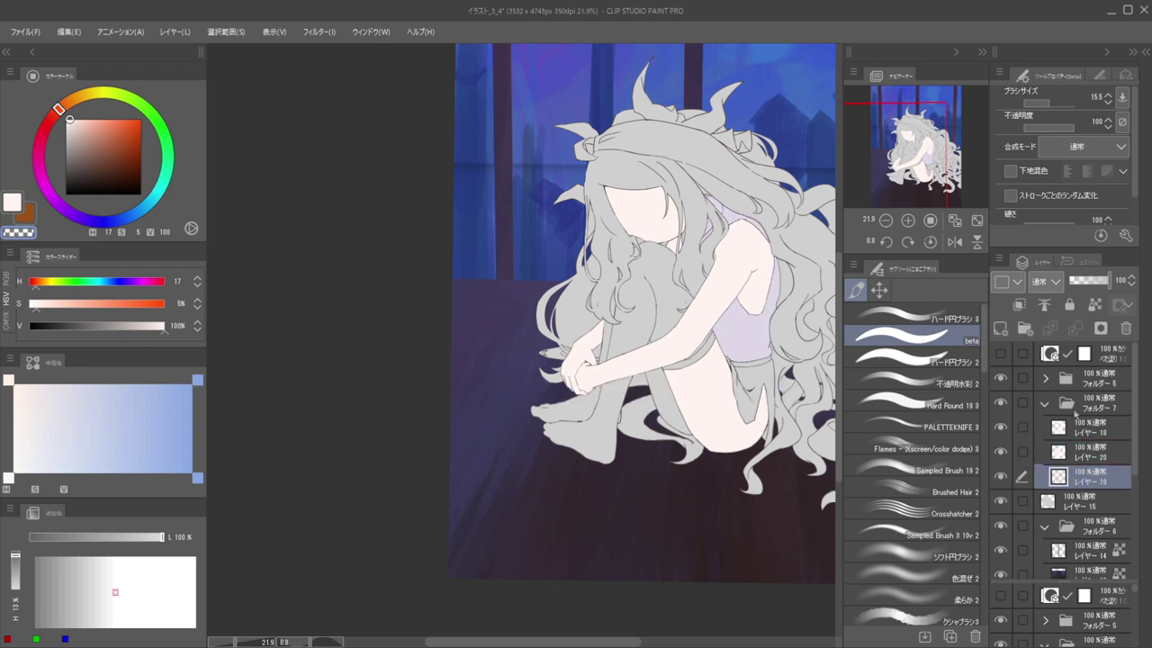
left_click(1075, 413)
left_click(1019, 304)
left_click_drag(662, 282, 627, 267)
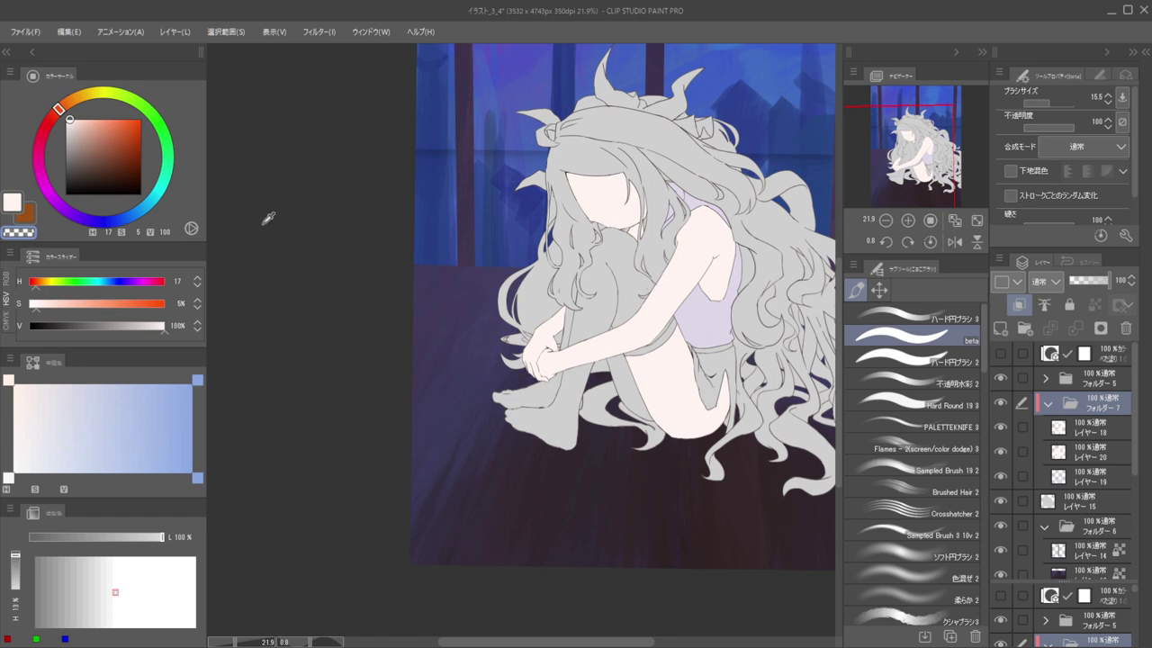
left_click(405, 161)
Zoom in on the legs and add a new layer above Layer 15
left_click_drag(690, 373, 645, 292)
left_click_drag(676, 337, 729, 338)
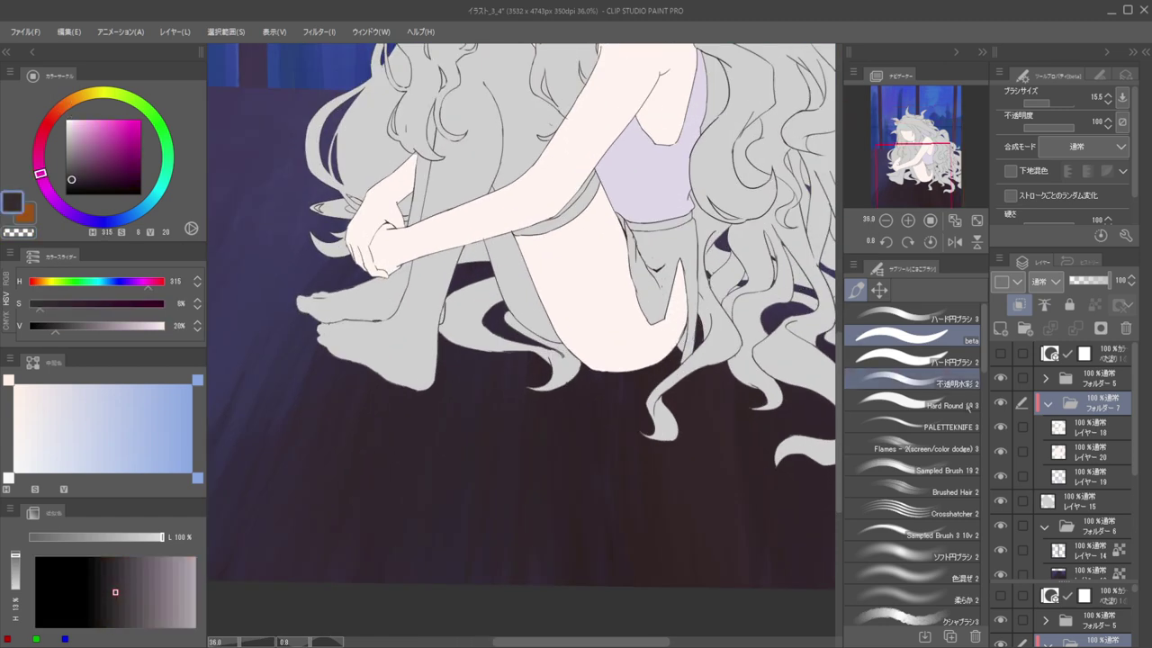
left_click(1071, 483)
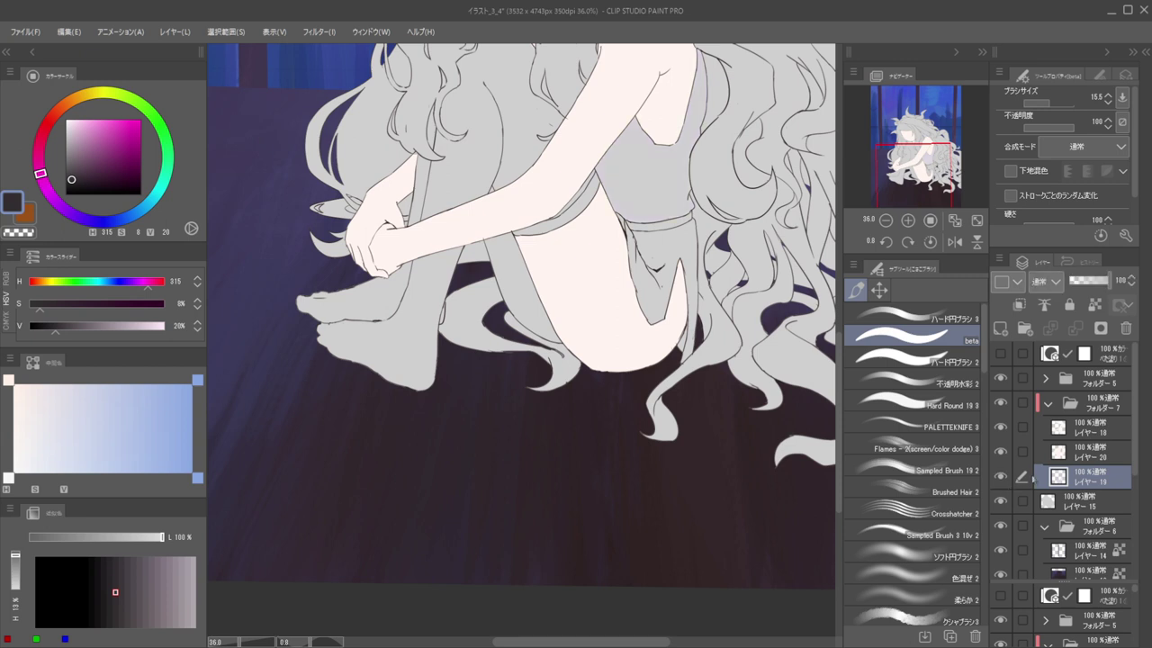
left_click(1082, 502)
left_click(999, 328)
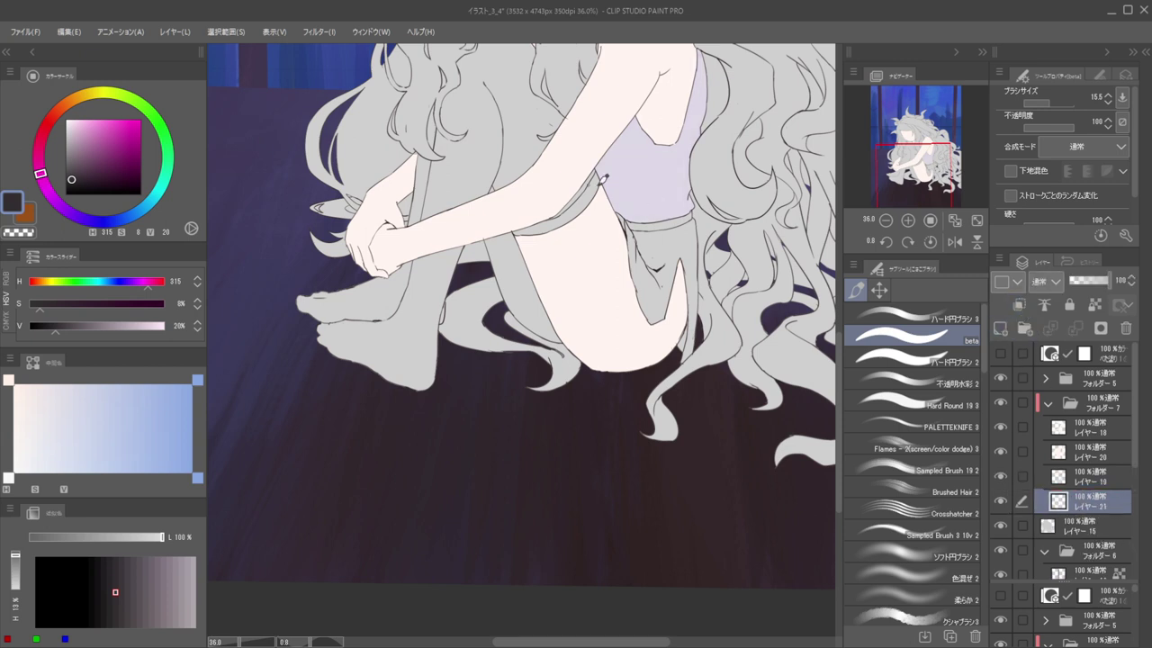
Auto-select the shorts area between the thighs using the reference layer
left_click(878, 288)
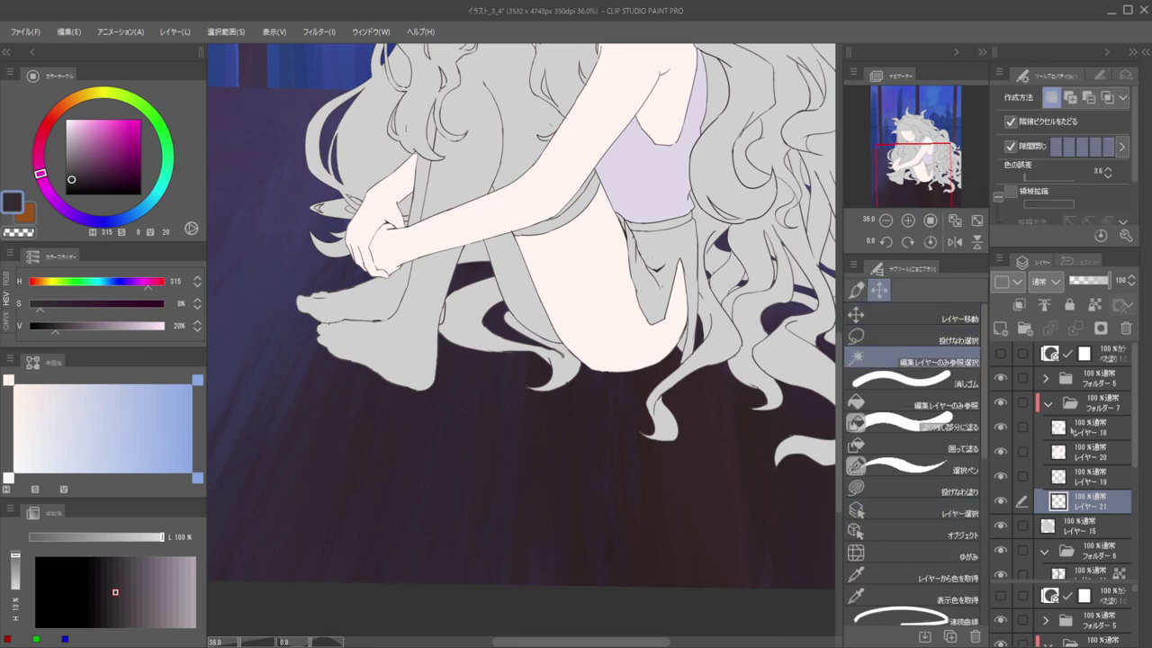
left_click(1089, 373)
left_click(664, 231)
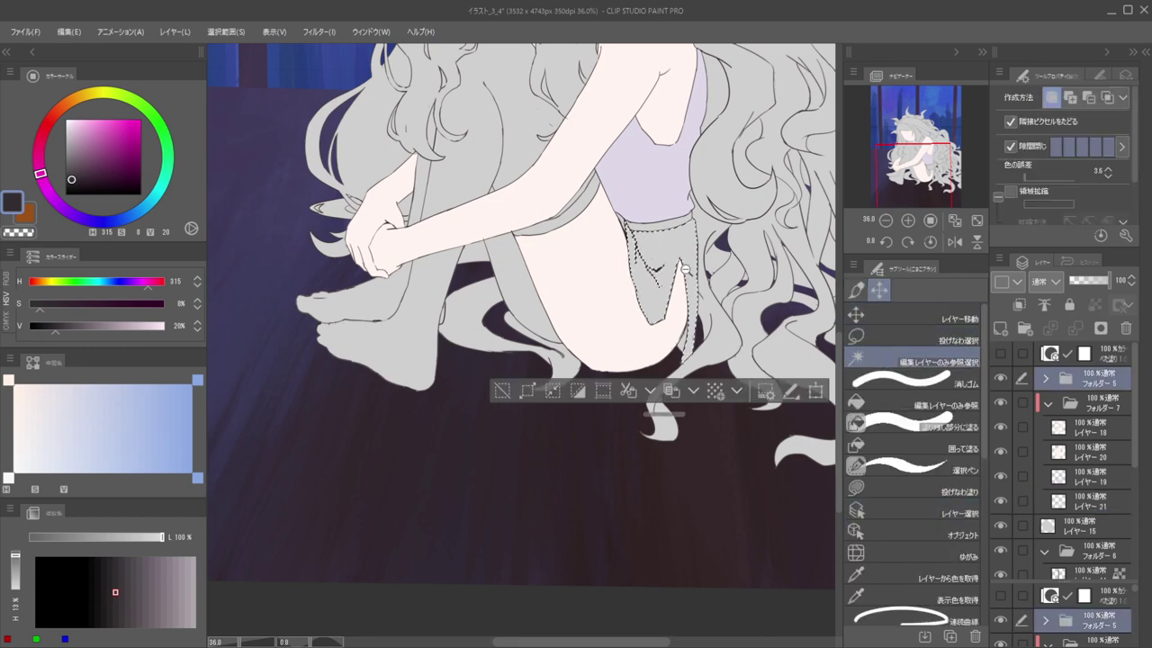
left_click_drag(642, 240, 703, 240)
left_click_drag(600, 227, 537, 197)
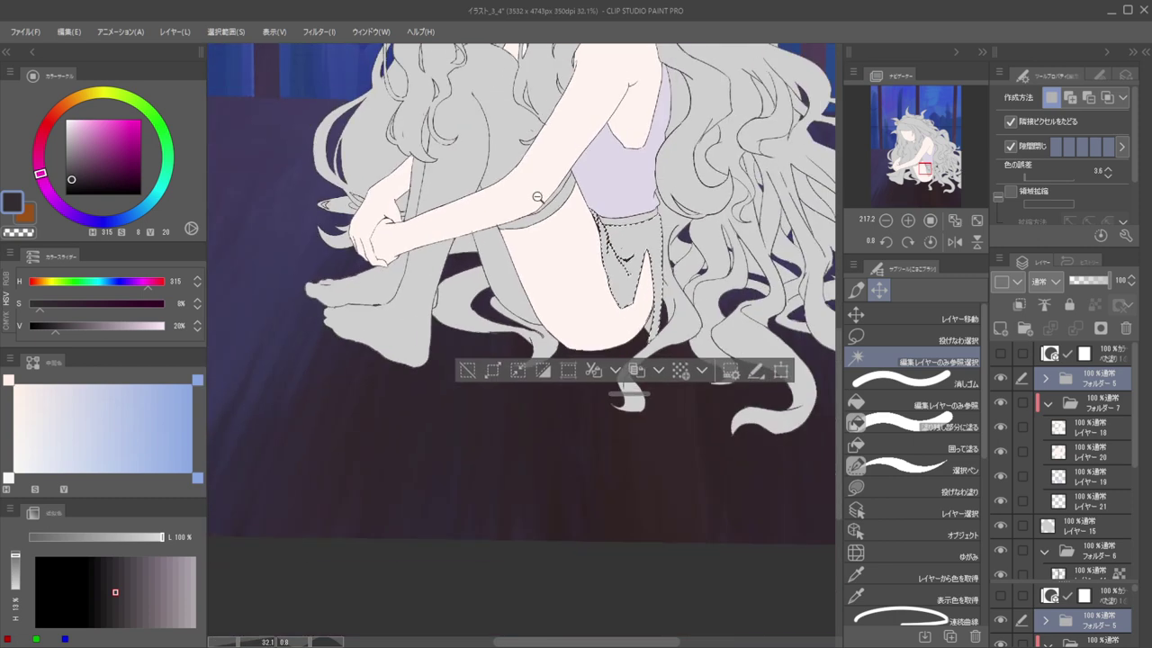
scroll(645, 295, "up", 6)
scroll(664, 297, "down", 3)
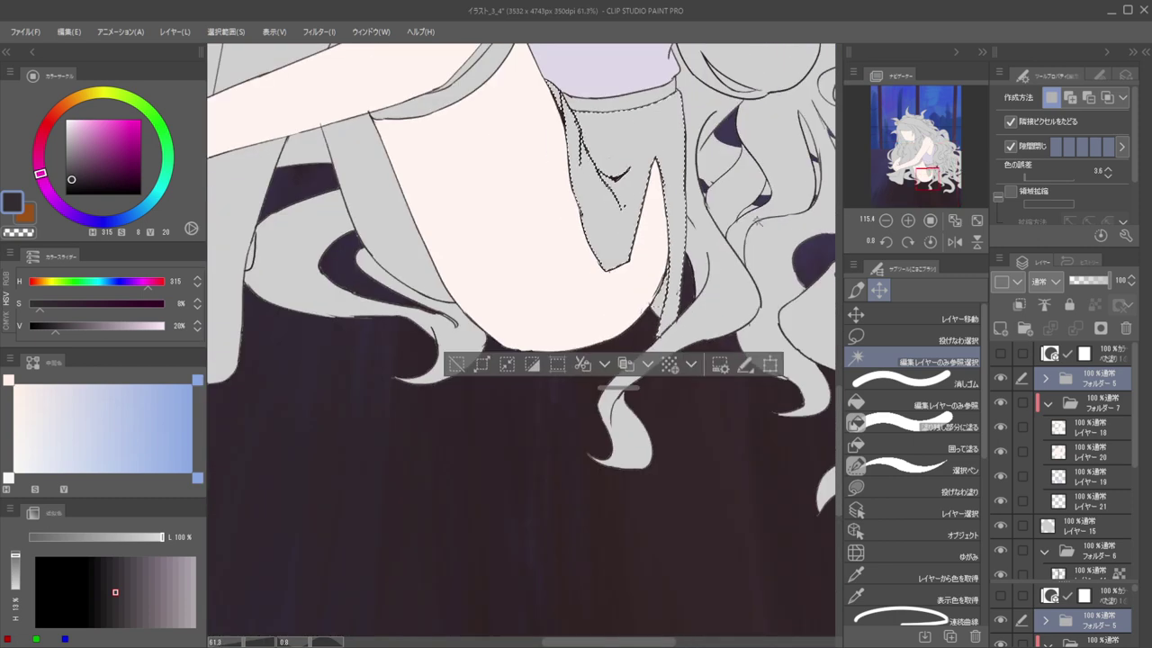
scroll(663, 298, "up", 3)
scroll(662, 250, "down", 3)
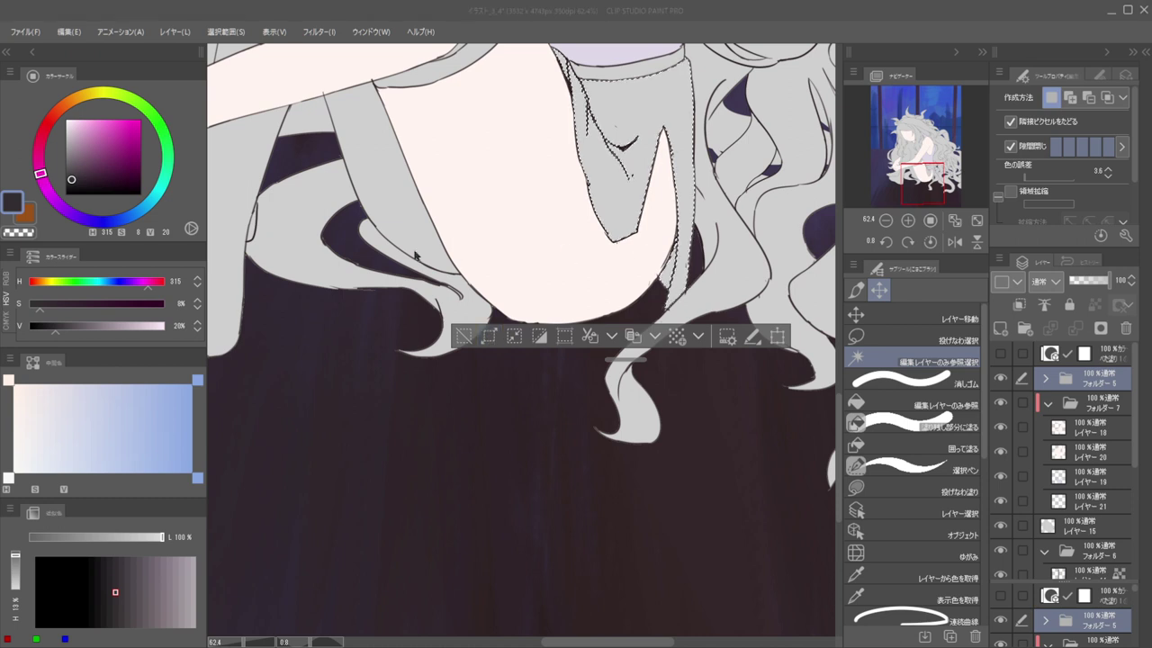
Fill the selected shorts near-black on Layer 19, then deselect
left_click(1084, 499)
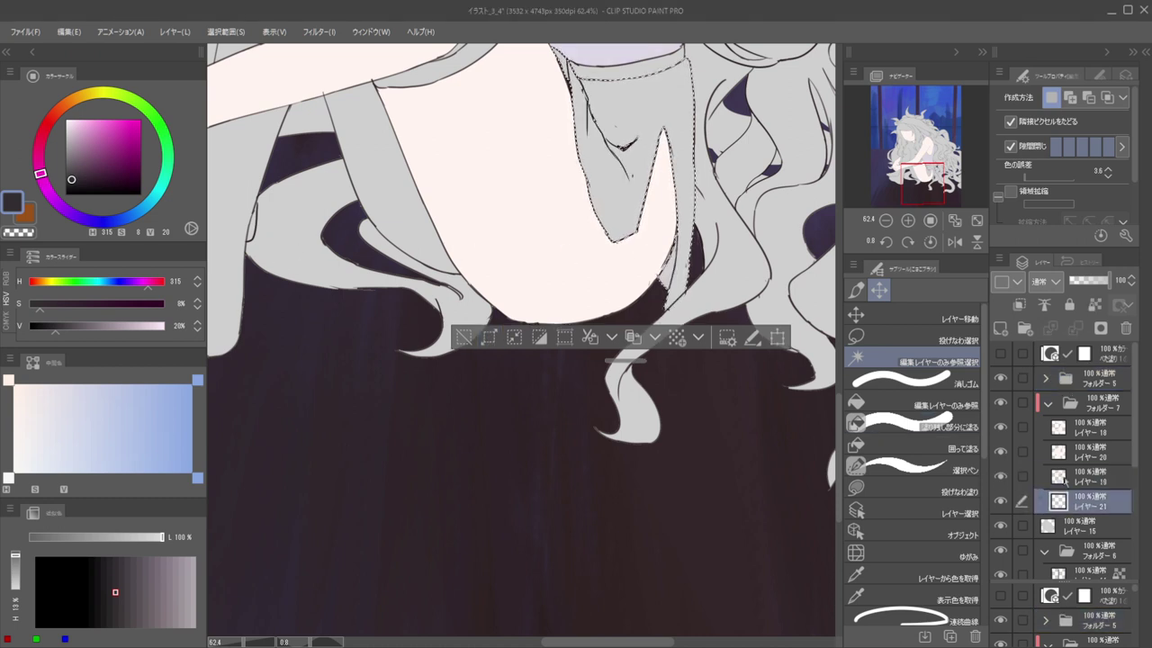
left_click(1089, 474)
key("b")
scroll(630, 202, "down", 4)
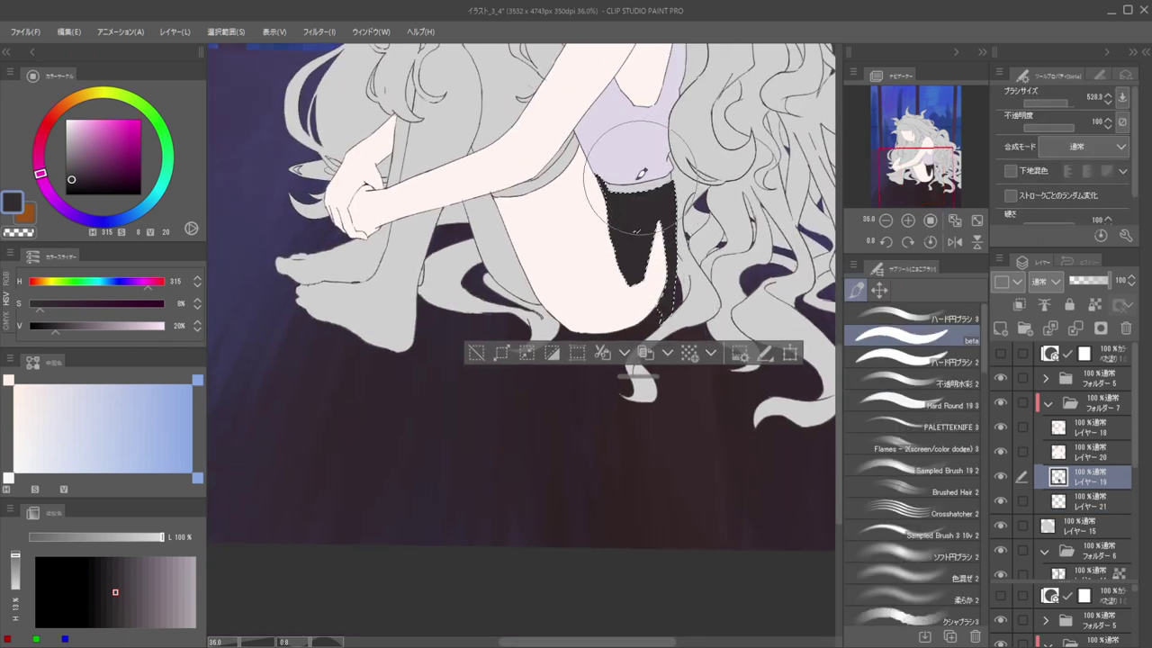
key("ctrl+d")
scroll(641, 172, "up", 5)
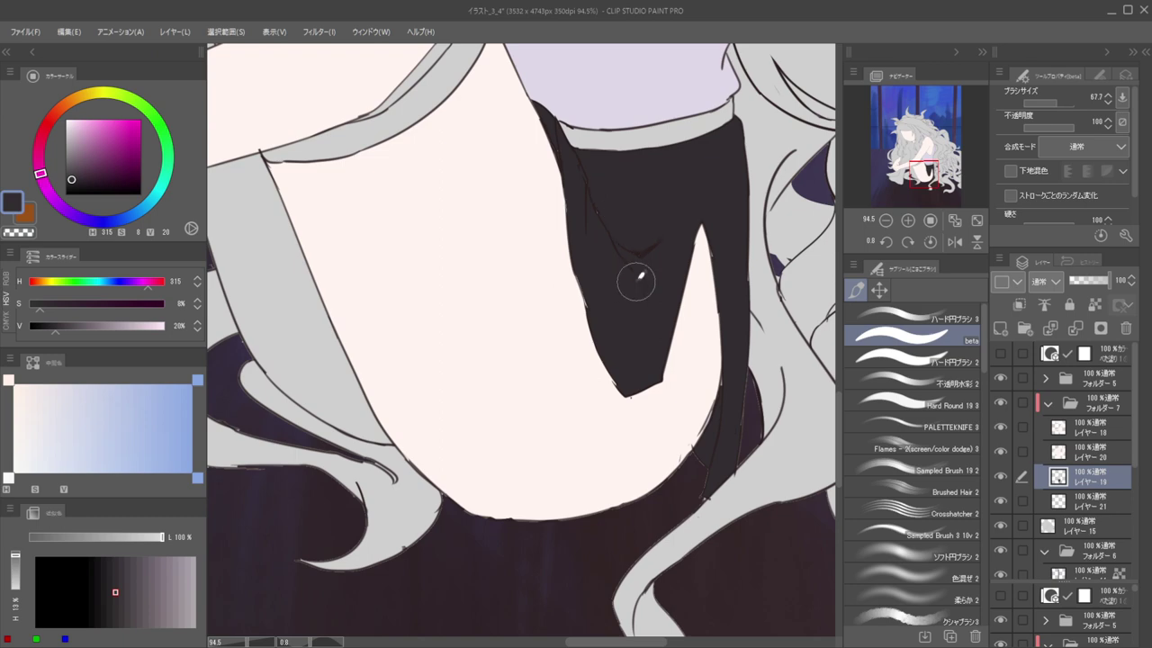
scroll(621, 238, "down", 6)
Mirror the canvas to check the shapes and zoom out to the whole figure
key("h")
left_click_drag(550, 211, 727, 273)
key("h")
left_click_drag(552, 266, 771, 272)
left_click(586, 285, "alt")
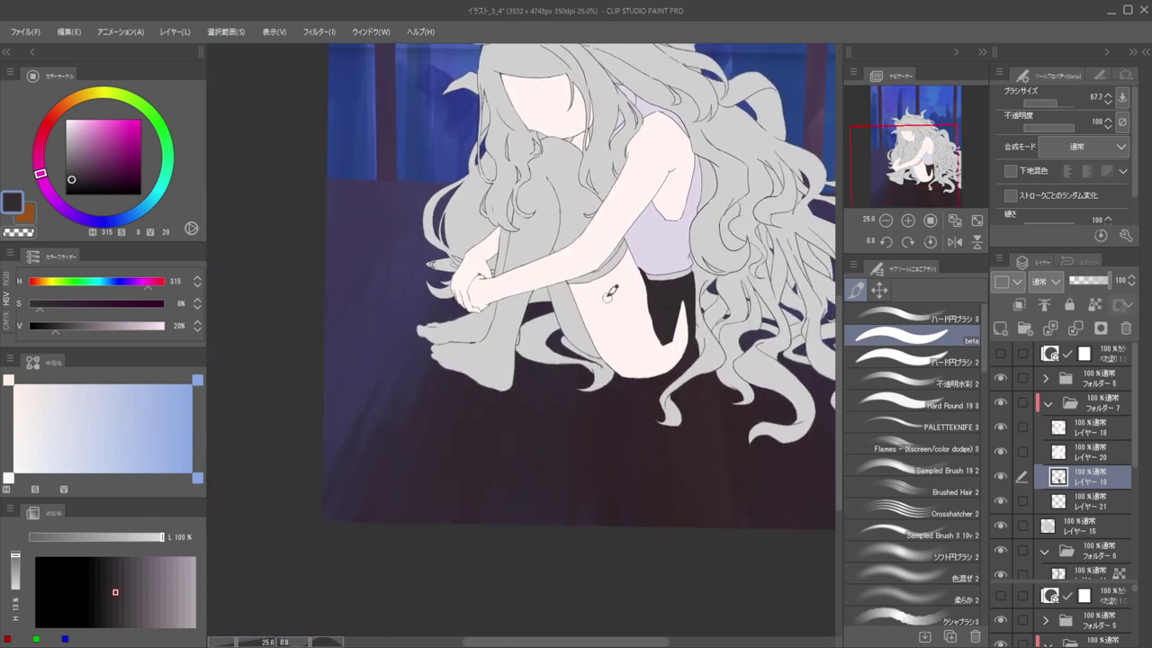
left_click(589, 234, "ctrl+shift")
Pick the pale skin colour and paint along the arm's lower edge and down the leg strip
left_click(589, 234, "alt")
left_click_drag(573, 262, 578, 159)
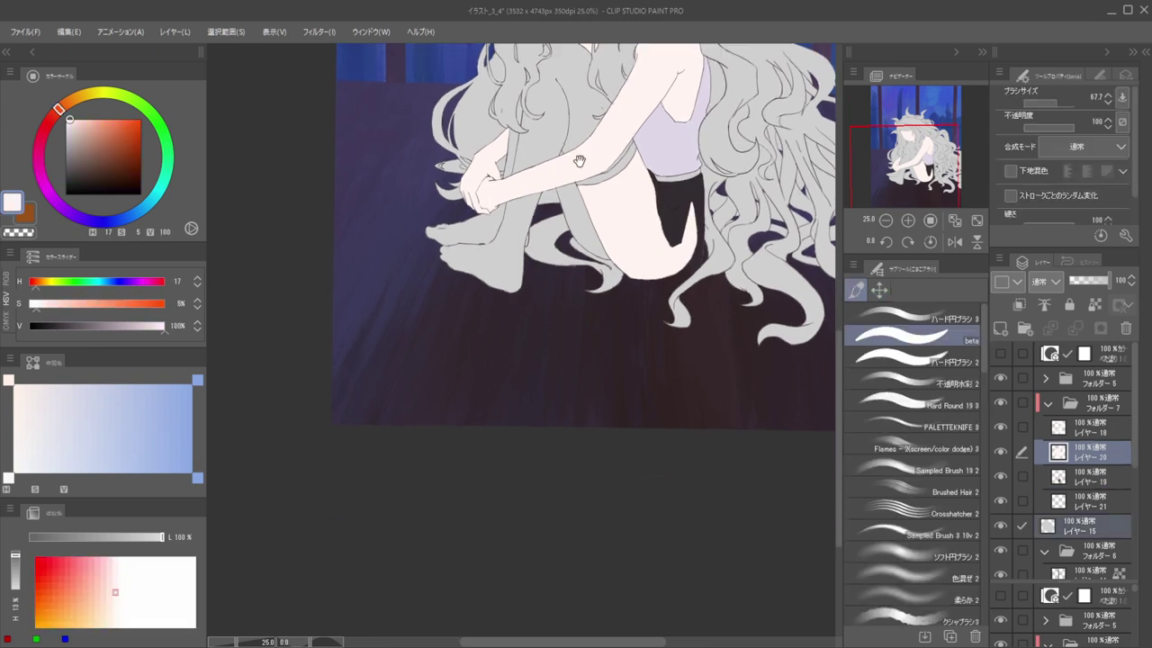
scroll(578, 239, "up", 5)
left_click_drag(579, 238, 581, 279)
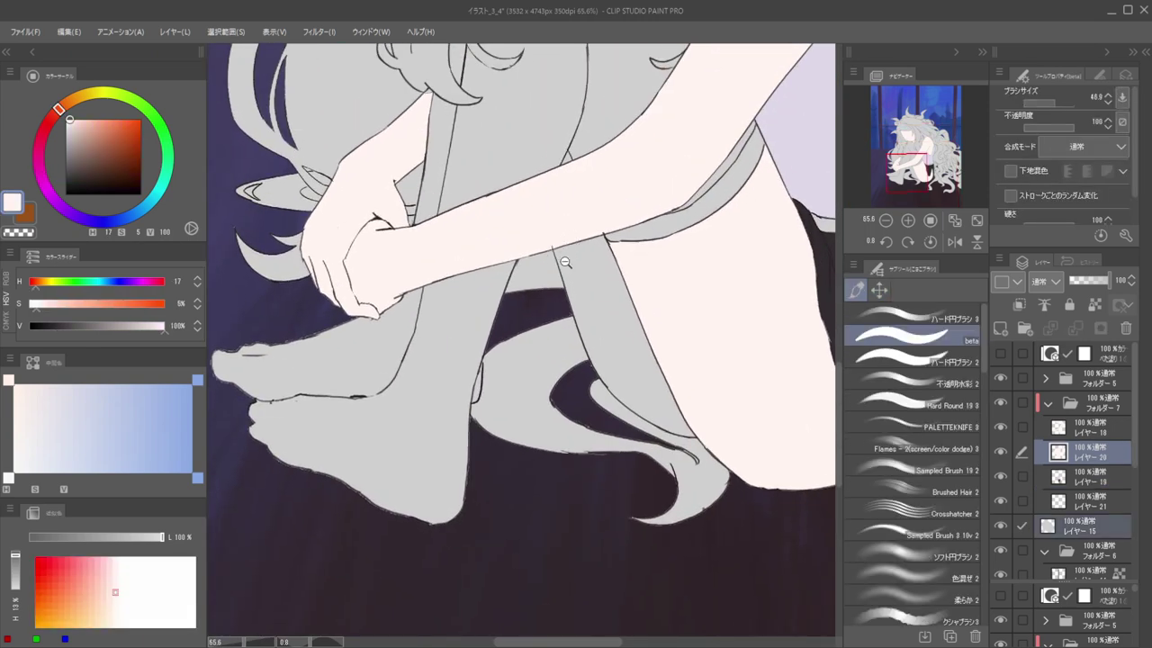
scroll(565, 262, "up", 3)
mouse_move(561, 237)
left_mouse_down()
mouse_move(603, 240)
mouse_move(575, 243)
mouse_move(626, 225)
mouse_move(614, 213)
mouse_move(620, 230)
mouse_move(616, 211)
mouse_move(644, 291)
left_mouse_up()
left_click_drag(635, 218, 670, 334)
key("h")
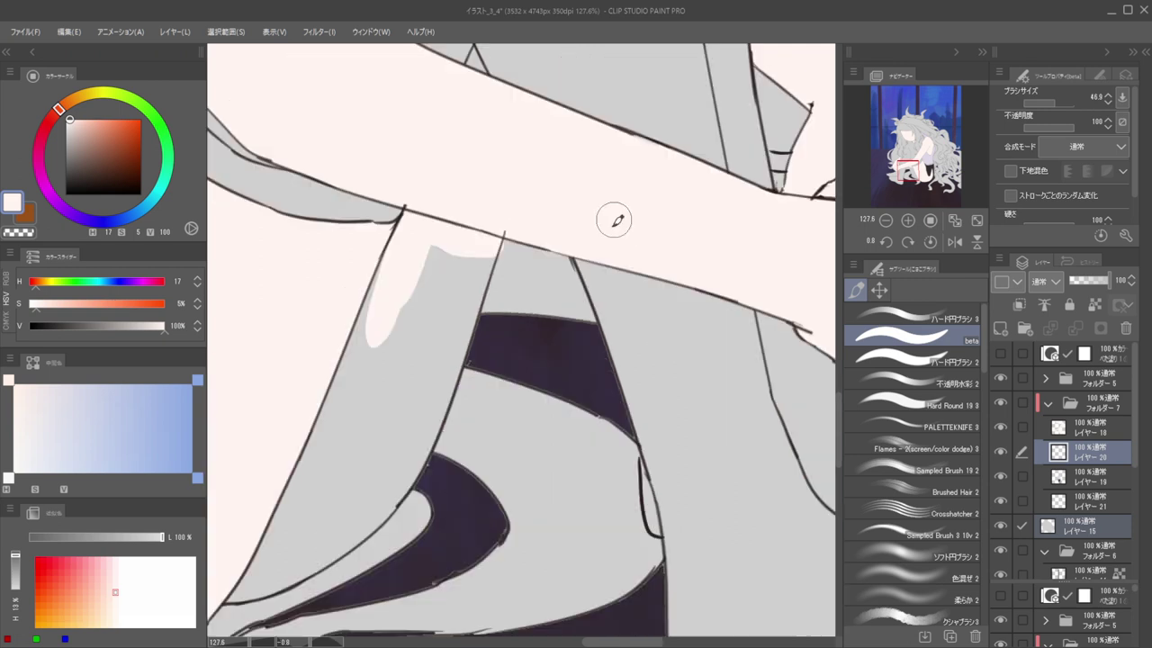
left_click_drag(582, 236, 782, 279)
left_click_drag(600, 314, 627, 319)
mouse_move(574, 360)
left_mouse_down()
mouse_move(515, 459)
mouse_move(593, 270)
left_mouse_up()
Erase stray skin paint at the edge and restroke the strip with a smaller brush
key("c")
mouse_move(746, 231)
left_mouse_down()
mouse_move(745, 211)
mouse_move(719, 208)
mouse_move(652, 364)
left_mouse_up()
key("c")
left_click_drag(720, 231, 658, 394, "ctrl+alt")
left_click_drag(657, 322, 668, 298, "ctrl+alt")
left_click_drag(682, 260, 634, 394)
left_click_drag(689, 297, 618, 434)
key("ctrl+z")
key("ctrl+z")
Repaint the grey strip in pale skin, covering its lower tip, edges and top
left_click_drag(681, 278, 637, 412)
left_click_drag(674, 318, 625, 429)
mouse_move(644, 337)
left_mouse_down("ctrl+alt")
mouse_move(644, 358)
mouse_move(646, 344)
left_mouse_up("ctrl+alt")
mouse_move(634, 405)
left_mouse_down("ctrl+alt")
mouse_move(644, 386)
mouse_move(580, 474)
mouse_move(596, 449)
mouse_move(635, 455)
mouse_move(568, 511)
mouse_move(640, 453)
mouse_move(617, 473)
mouse_move(558, 516)
mouse_move(461, 555)
mouse_move(585, 364)
left_mouse_up("ctrl+alt")
left_click_drag(508, 436, 542, 435, "ctrl+alt")
left_click_drag(639, 225, 628, 225, "ctrl+alt")
mouse_move(658, 212)
left_mouse_down()
mouse_move(674, 218)
mouse_move(516, 504)
left_mouse_up()
mouse_move(628, 459)
left_mouse_down("ctrl+alt")
mouse_move(618, 459)
mouse_move(634, 513)
left_mouse_up("ctrl+alt")
Erase skin overshoot beside the hair strand tip and mirror the view to check the leg
key("c")
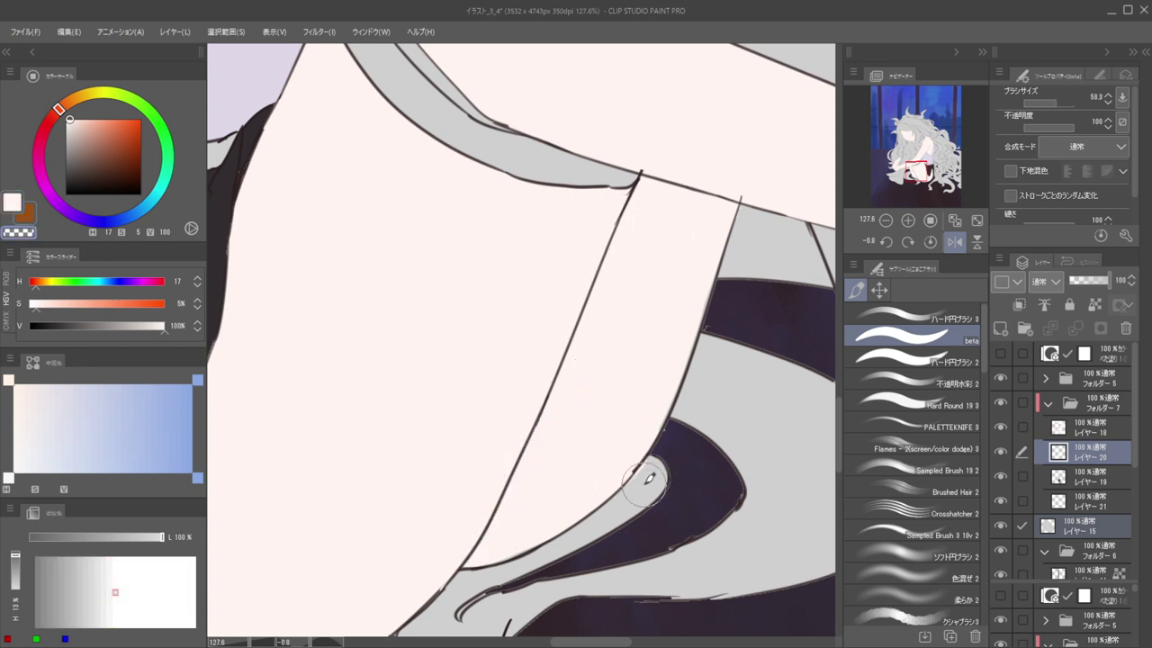
mouse_move(583, 367)
left_mouse_down("ctrl")
mouse_move(550, 364)
mouse_move(680, 350)
mouse_move(764, 370)
left_mouse_up("ctrl")
key("h")
key("h")
key("h")
left_click_drag(622, 342, 754, 368)
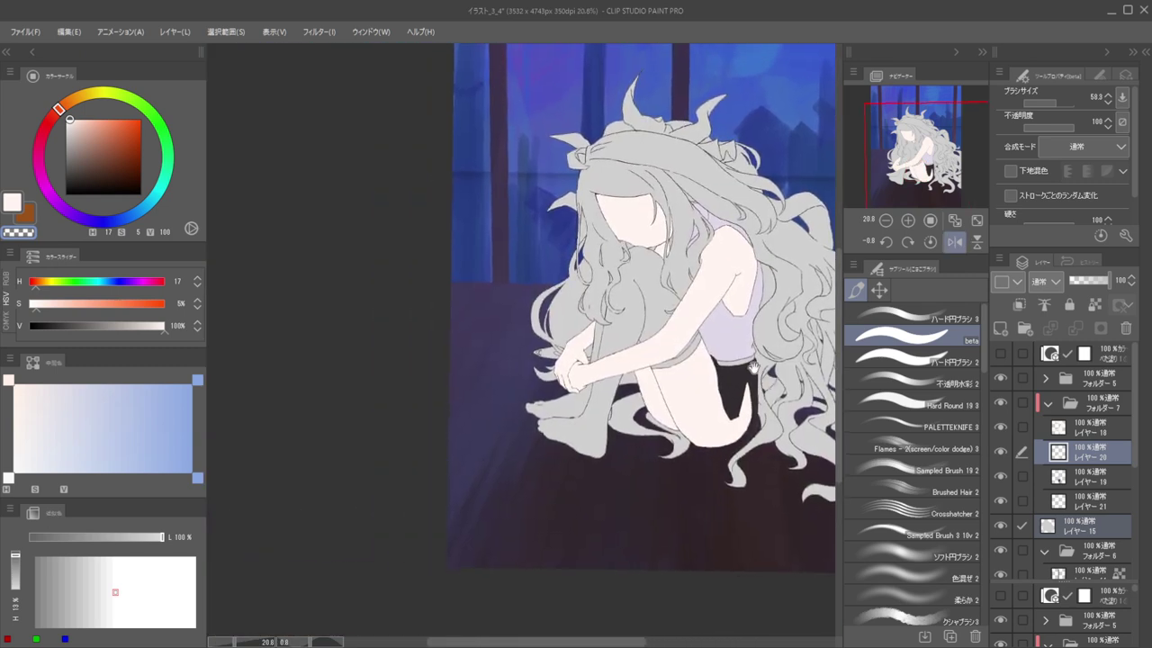
Toggle Layer 20's visibility to compare the skin fix and mirror the view to review the figure
left_click(999, 453)
left_click(999, 454)
left_click(1000, 454)
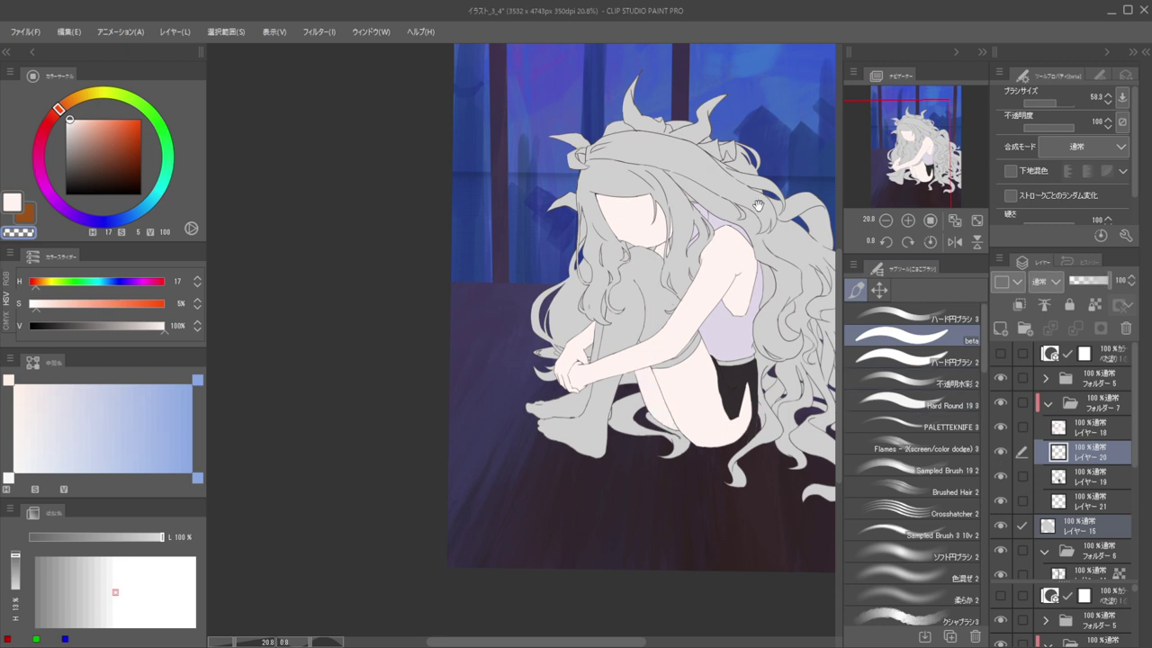
scroll(758, 205, "down", 2)
left_click(1054, 479)
left_click(1066, 461)
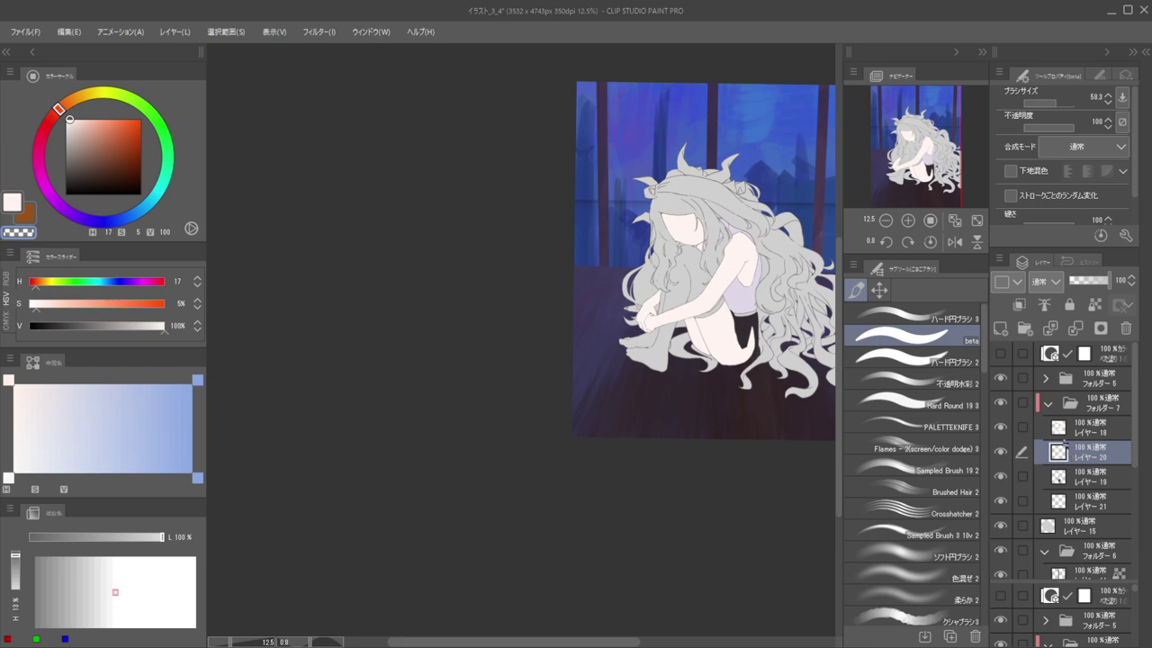
scroll(723, 221, "up", 3)
key("h")
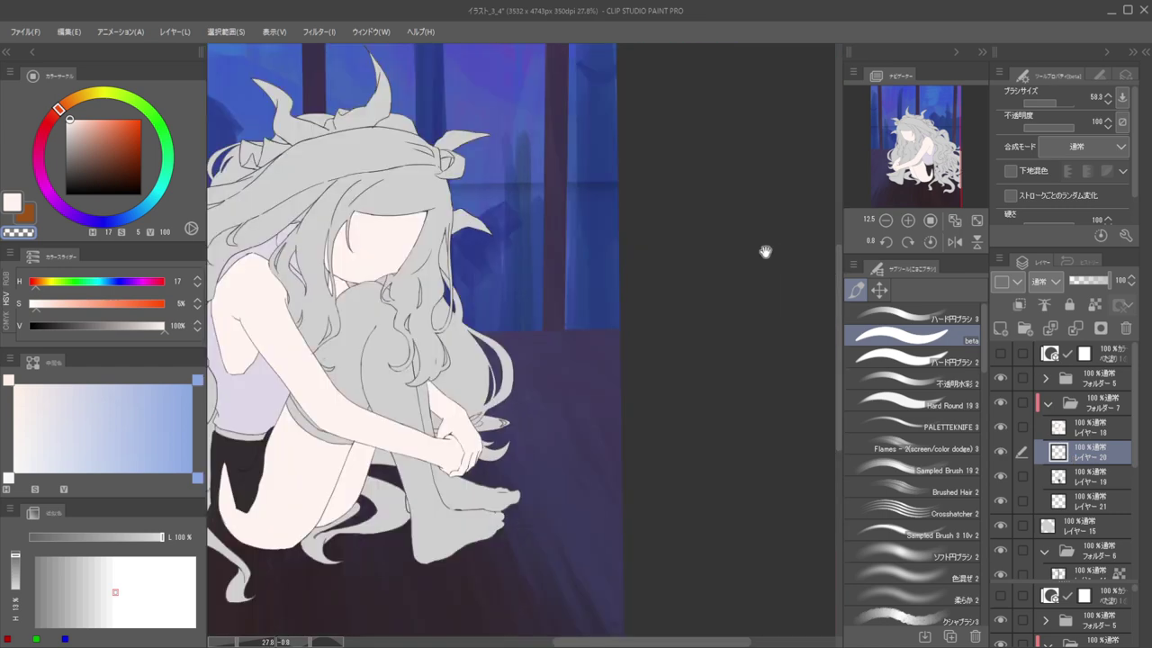
key("h")
key("h")
left_click_drag(522, 236, 767, 292)
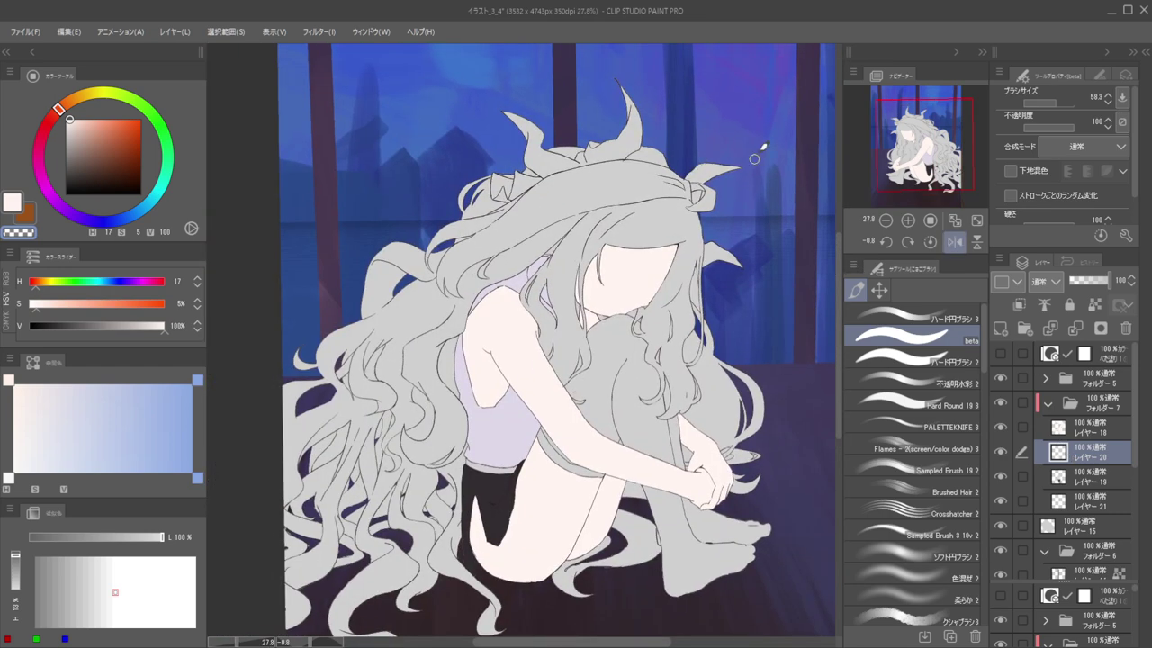
scroll(710, 197, "up", 5)
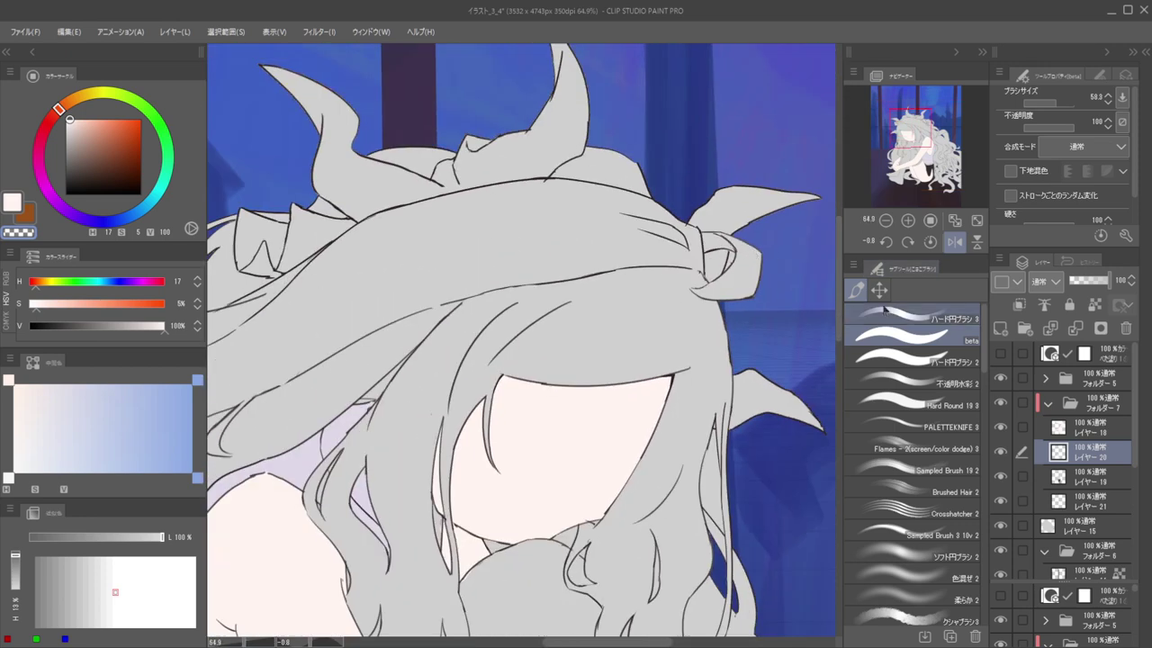
Magic-wand select the hair area and zoom in to check the selection edge
left_click(879, 289)
left_click(608, 333)
scroll(691, 285, "down", 4)
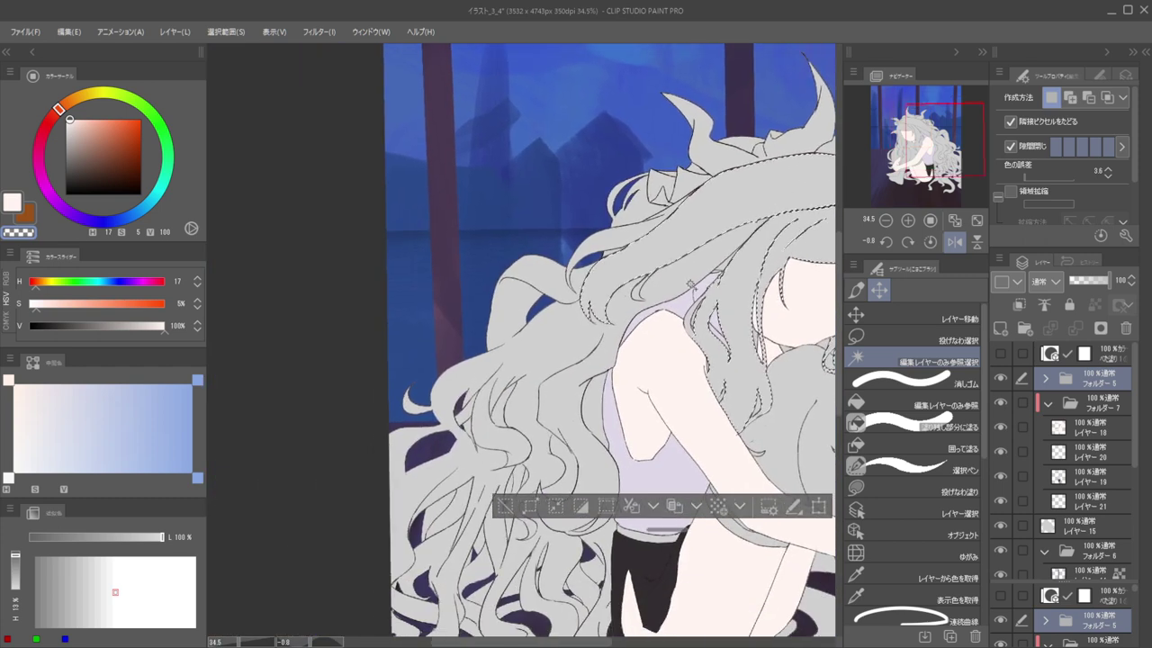
left_click_drag(702, 275, 620, 224)
left_click_drag(804, 301, 651, 267)
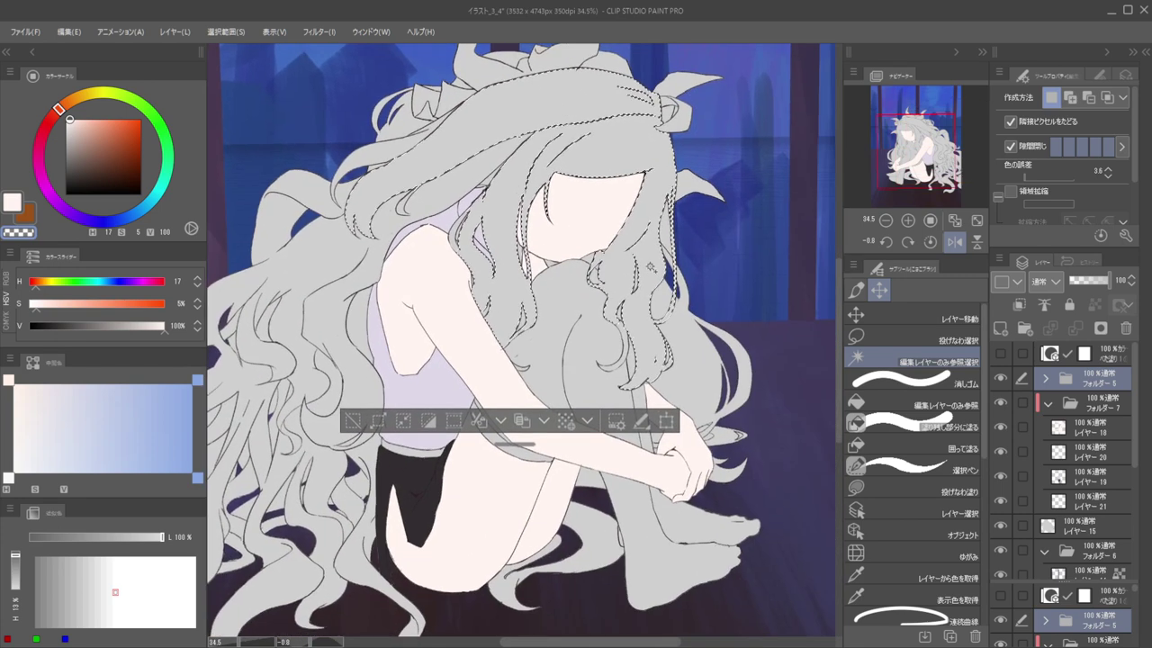
left_click_drag(611, 152, 692, 200)
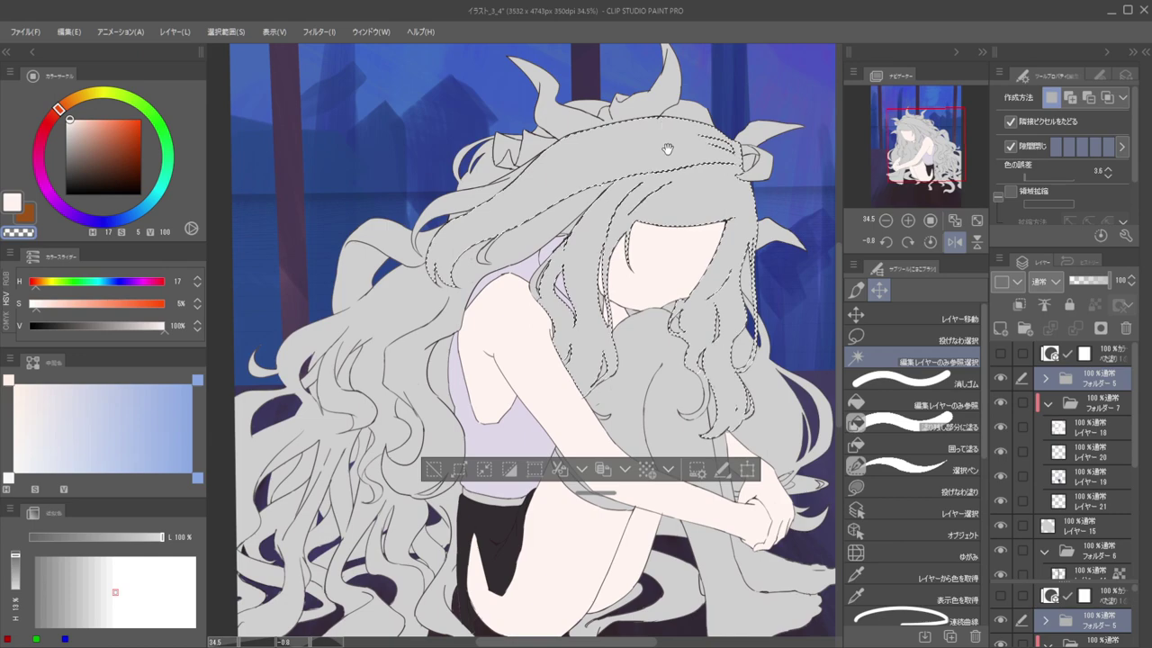
left_click_drag(673, 135, 705, 180)
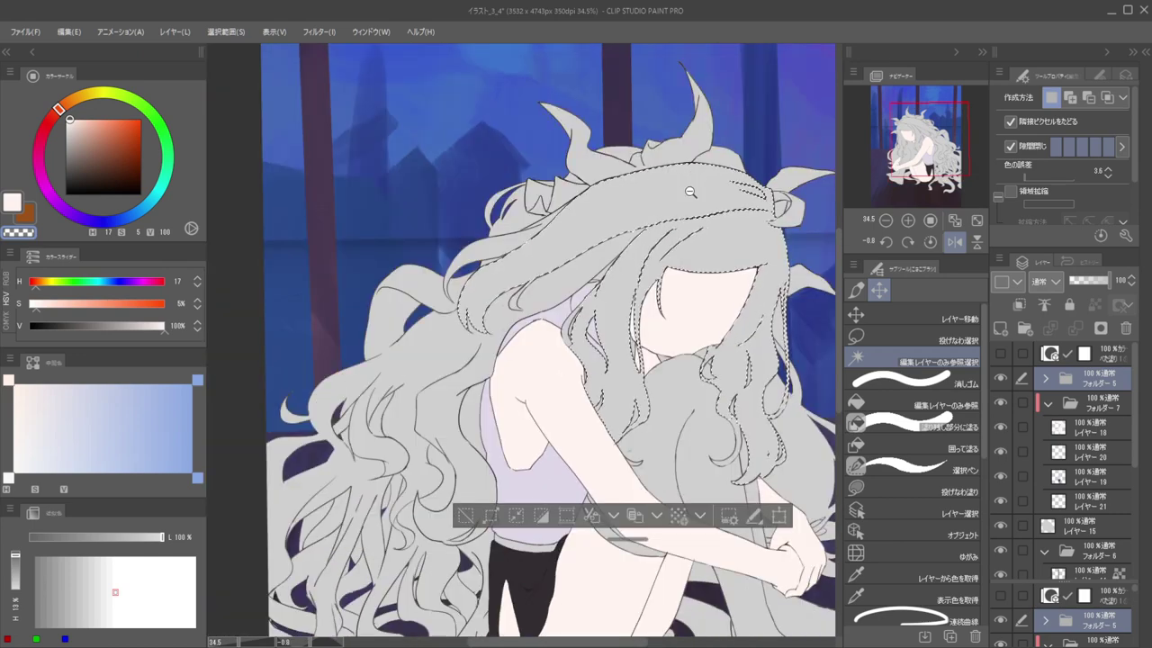
scroll(705, 180, "down", 2)
left_click_drag(548, 275, 854, 275)
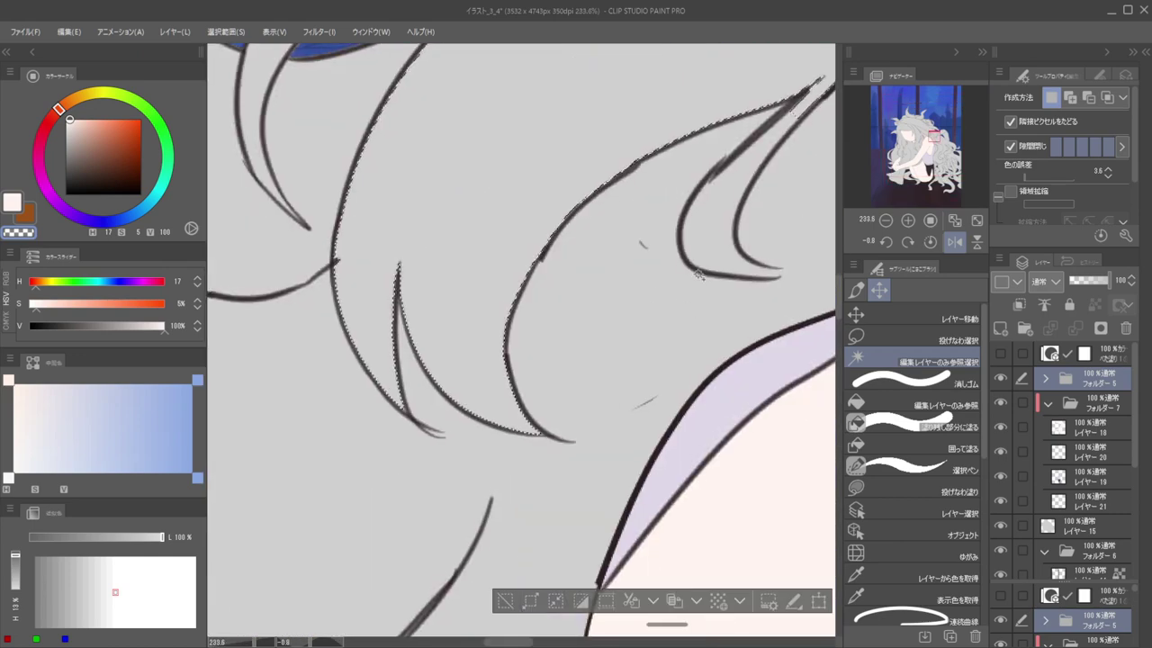
left_click_drag(740, 187, 390, 187)
left_click_drag(781, 187, 610, 223)
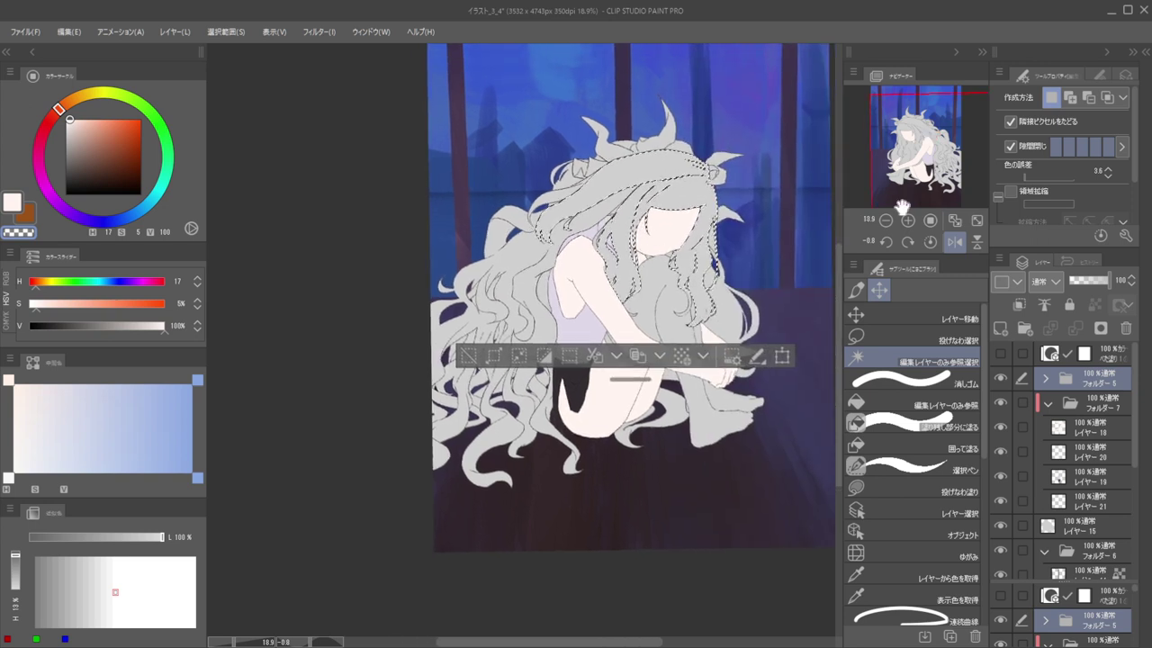
Add a new layer at the top of Folder 7 and set the colour to white
left_click(1078, 483)
left_click(1083, 423)
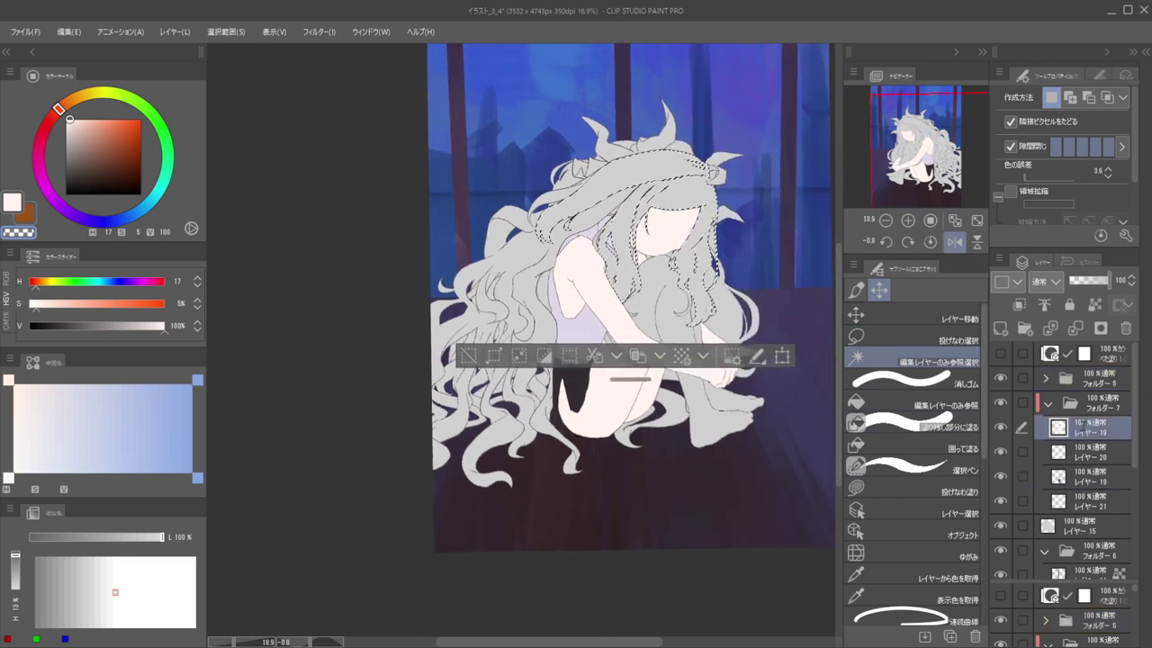
left_click(1000, 328)
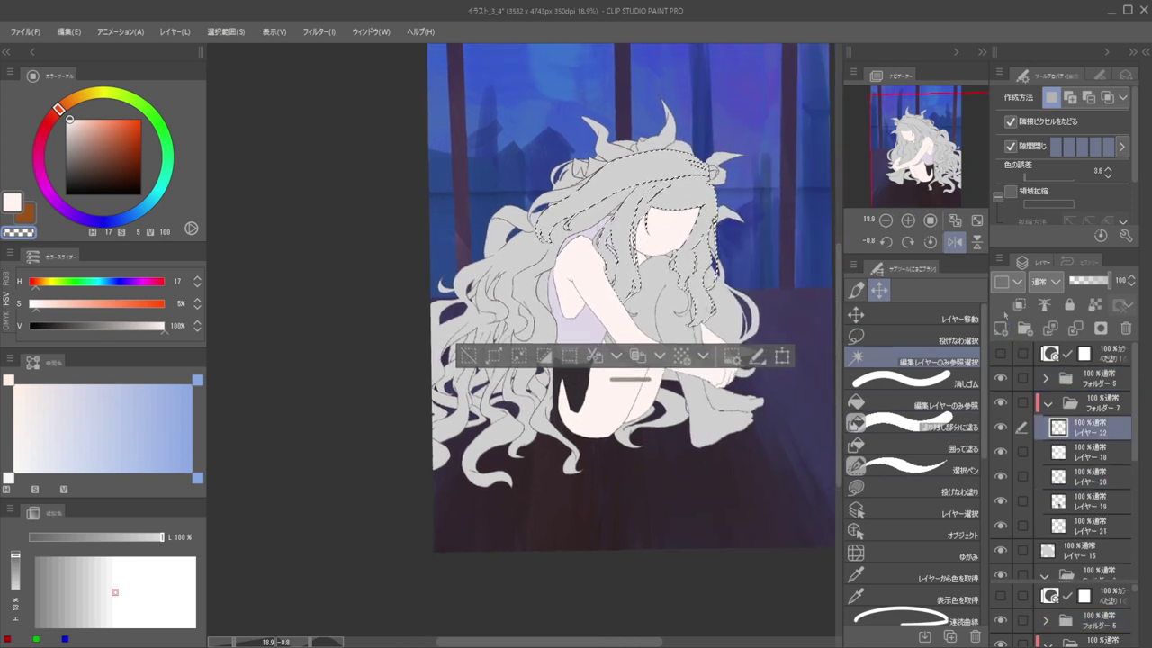
left_click(317, 116, "alt")
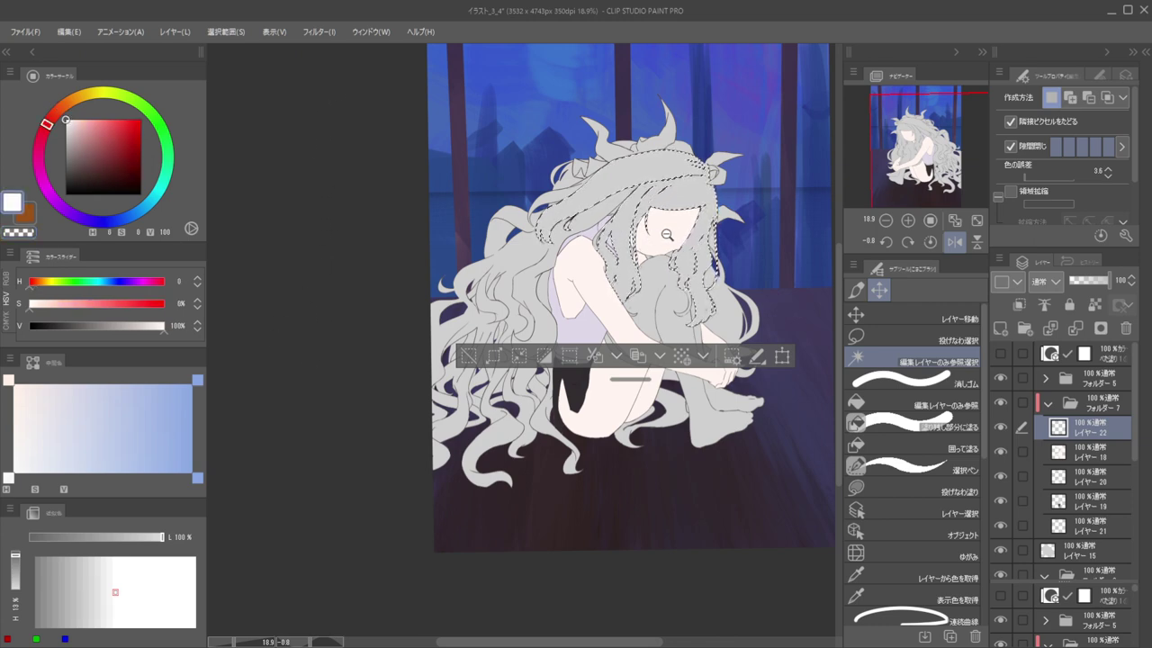
left_click_drag(666, 235, 686, 206)
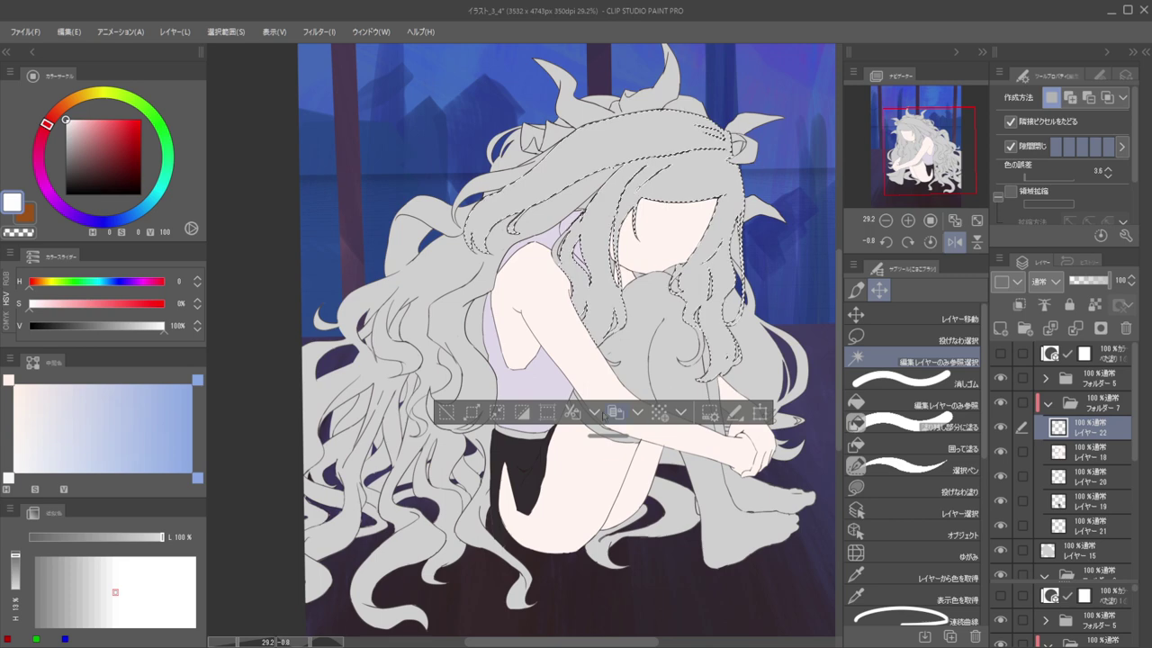
Paint the selected hair white with the brush, then clear the selection
left_click(473, 412)
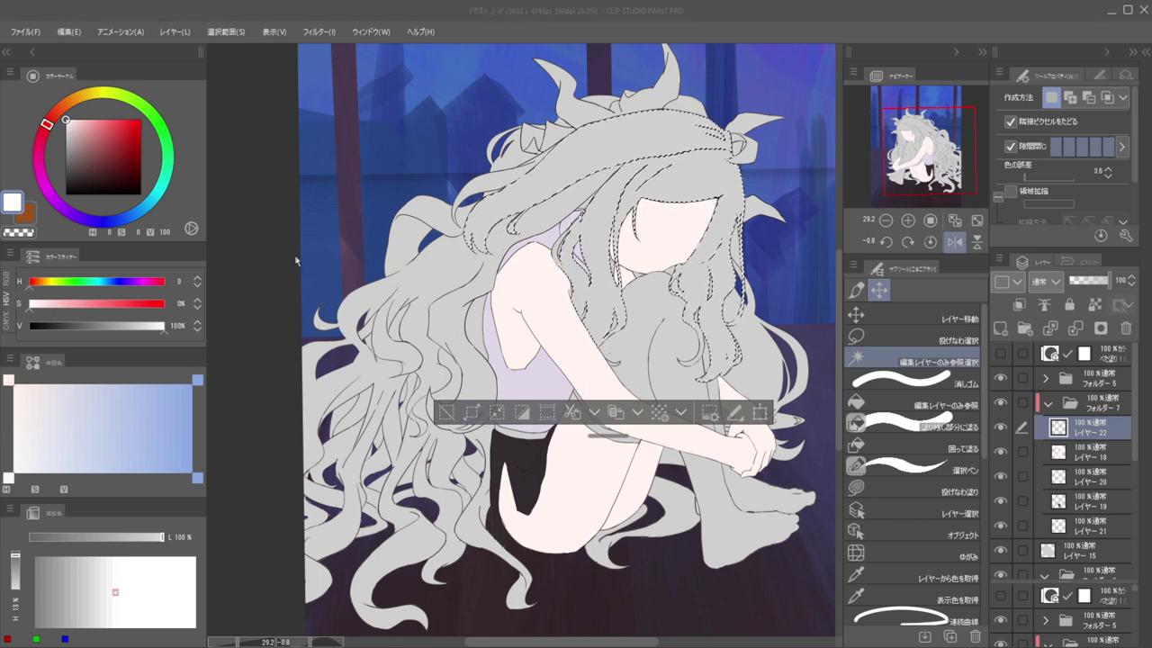
key("b")
left_click_drag(666, 171, 734, 170)
mouse_move(642, 171)
left_mouse_down()
mouse_move(692, 159)
mouse_move(607, 132)
mouse_move(504, 207)
mouse_move(557, 215)
mouse_move(694, 273)
mouse_move(749, 369)
left_mouse_up()
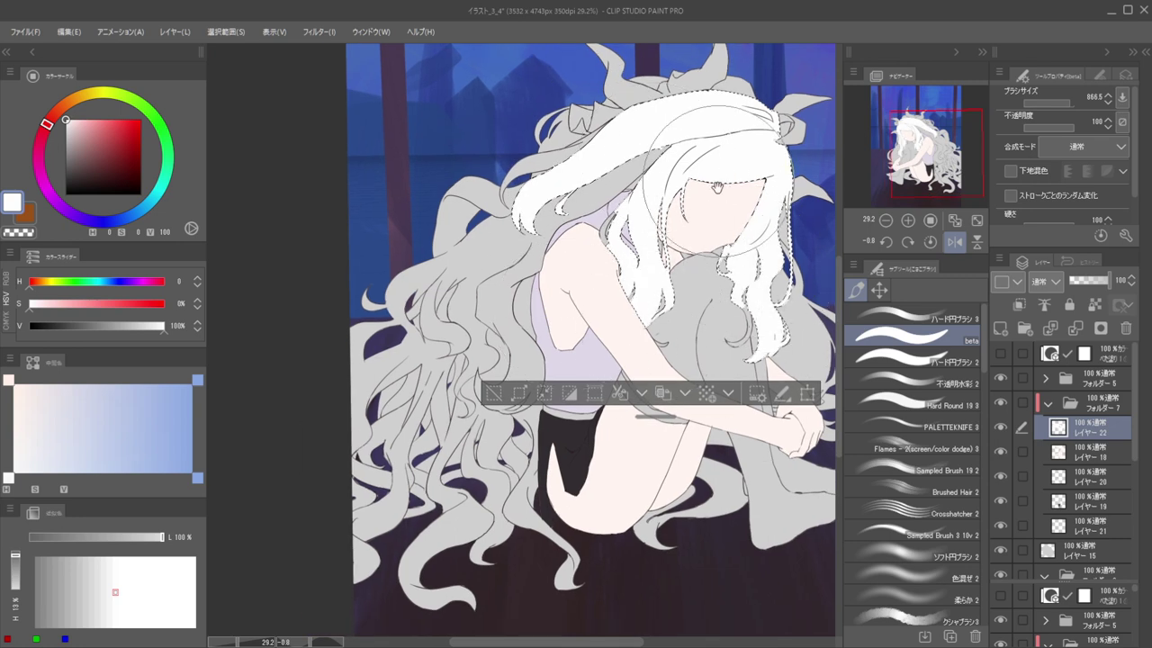
key("ctrl+d")
Select the grey hair strand by colour, using Folder 5 as the reference layer
left_click_drag(773, 331, 665, 211)
left_click_drag(666, 211, 804, 275)
left_click(879, 290)
left_click(868, 364)
left_click(868, 367)
left_click(1084, 382)
scroll(621, 180, "down", 1)
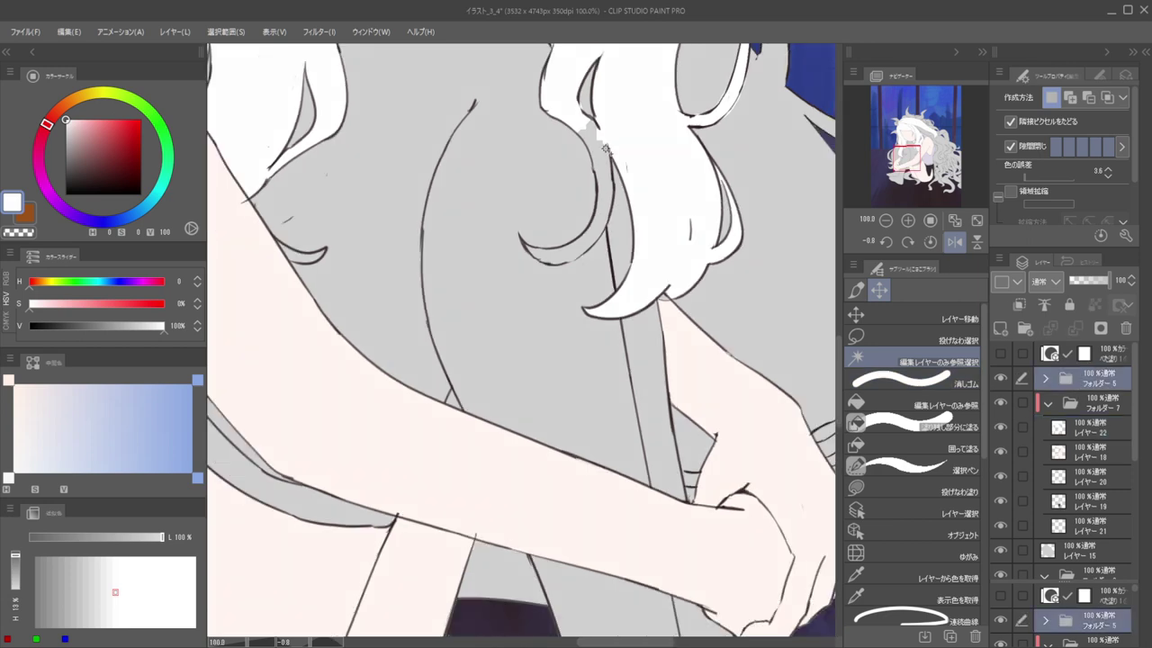
left_click(604, 151)
scroll(593, 192, "up", 4)
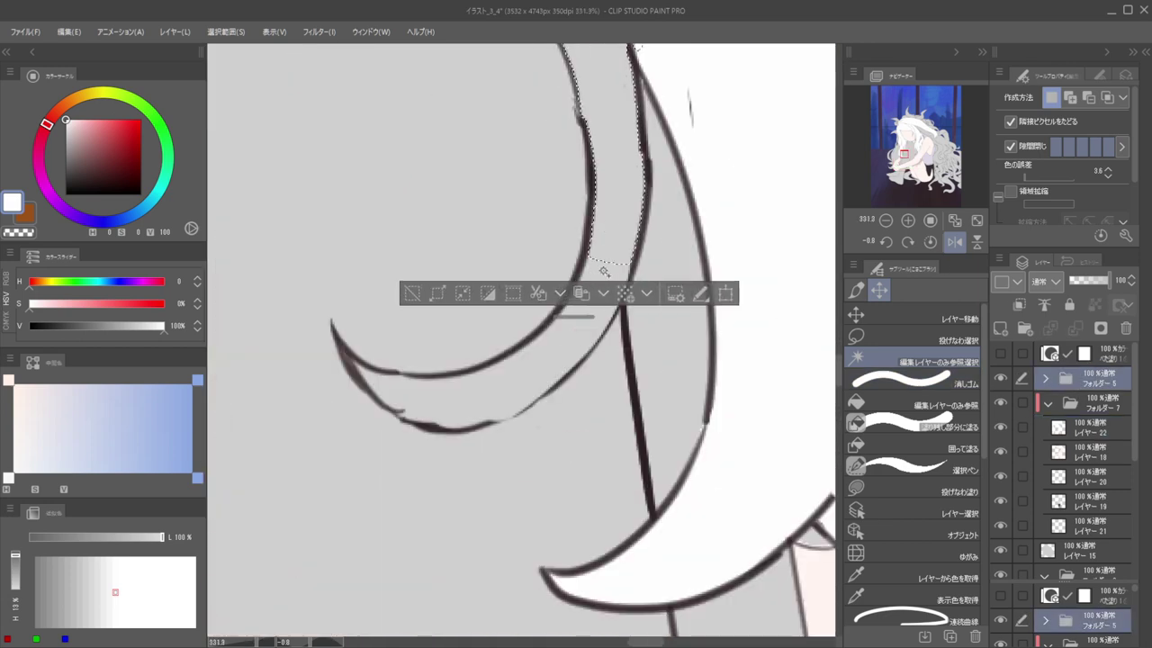
scroll(630, 243, "down", 4)
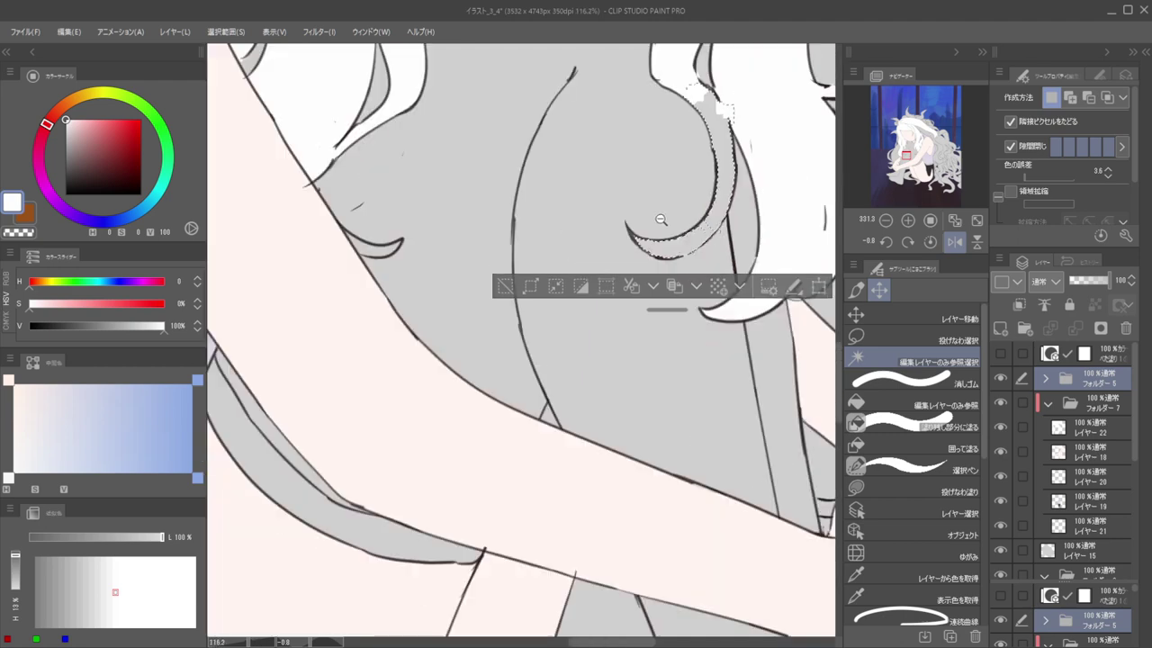
scroll(660, 220, "up", 3)
scroll(705, 214, "down", 2)
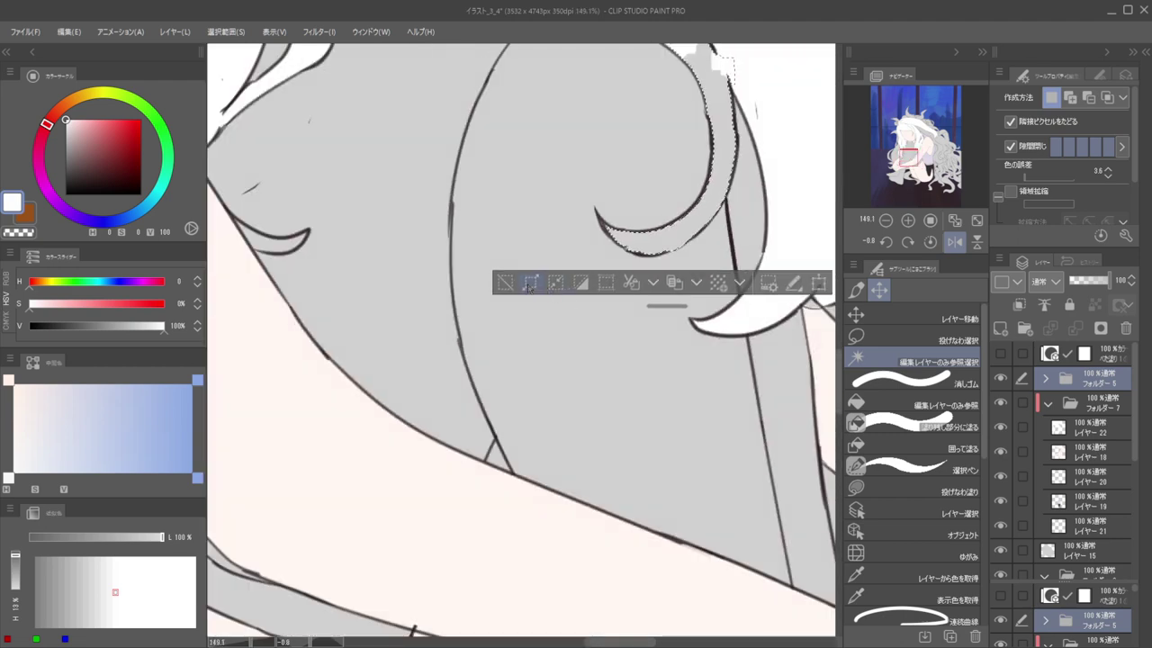
Paint the selected strand white on layer 22, then deselect and check the mirrored view
left_click(792, 170, "ctrl+shift")
key("b")
left_click_drag(742, 155, 690, 216)
mouse_move(646, 107)
left_mouse_down()
mouse_move(605, 168)
mouse_move(552, 102)
left_mouse_up()
mouse_move(626, 137)
left_mouse_down()
mouse_move(651, 160)
mouse_move(615, 250)
left_mouse_up()
scroll(571, 249, "down", 3)
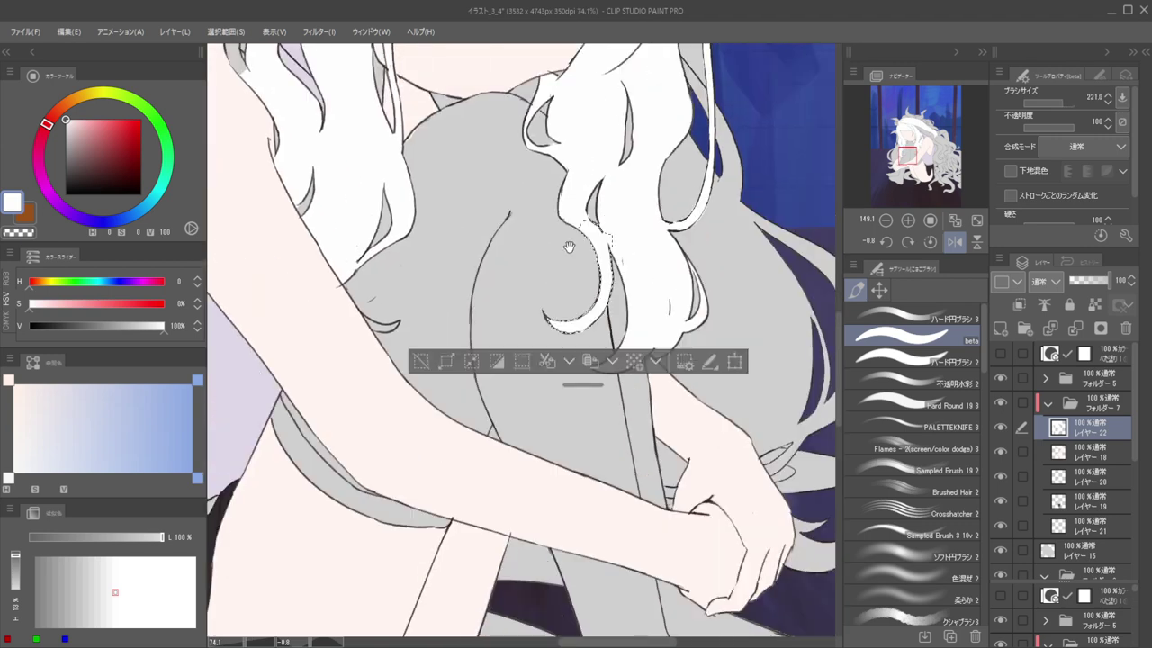
key("h")
key("ctrl+d")
scroll(633, 205, "down", 3)
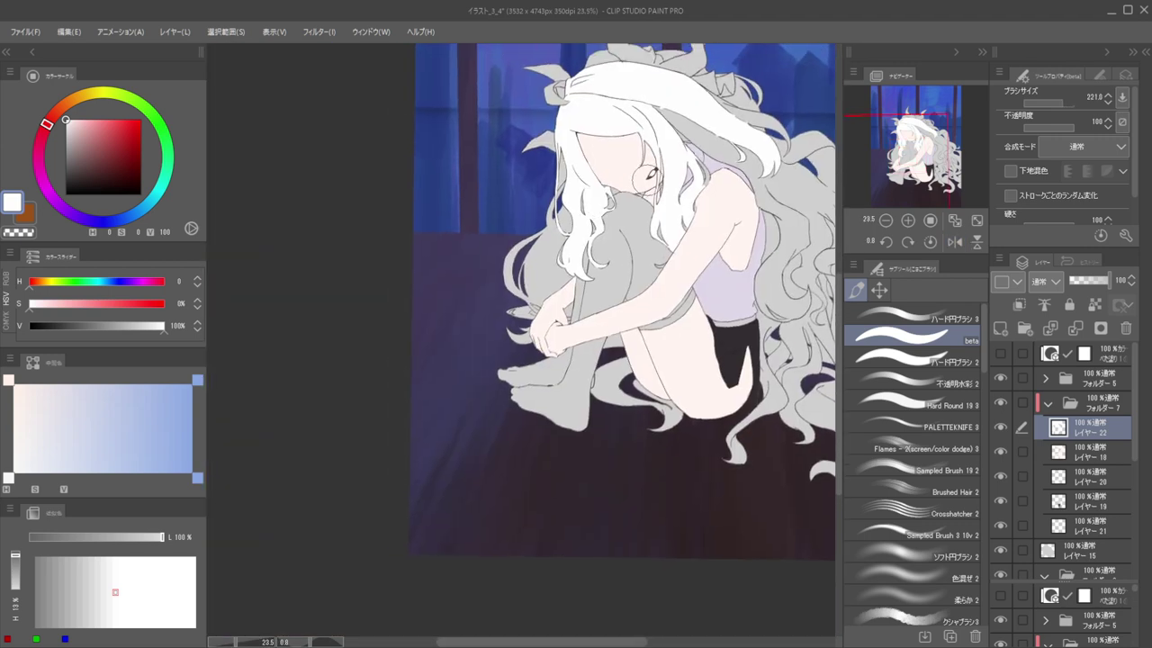
scroll(652, 171, "up", 5)
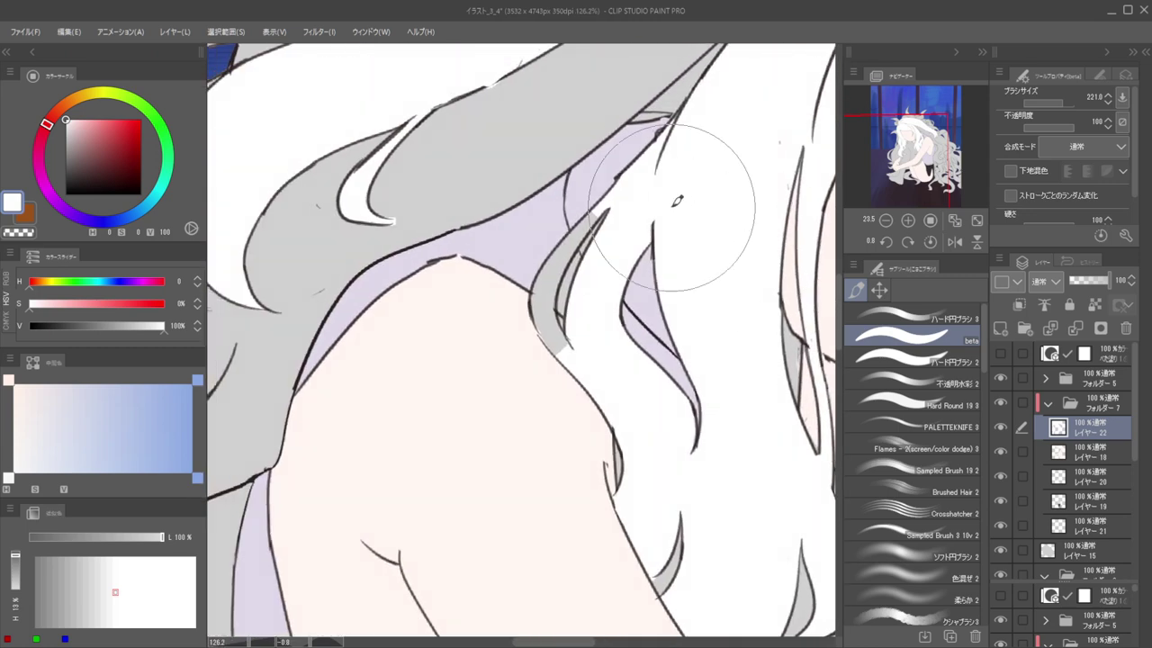
Paint white along the strand over the shoulder, tapering it toward its tip
key("bracketleft")
key("bracketleft")
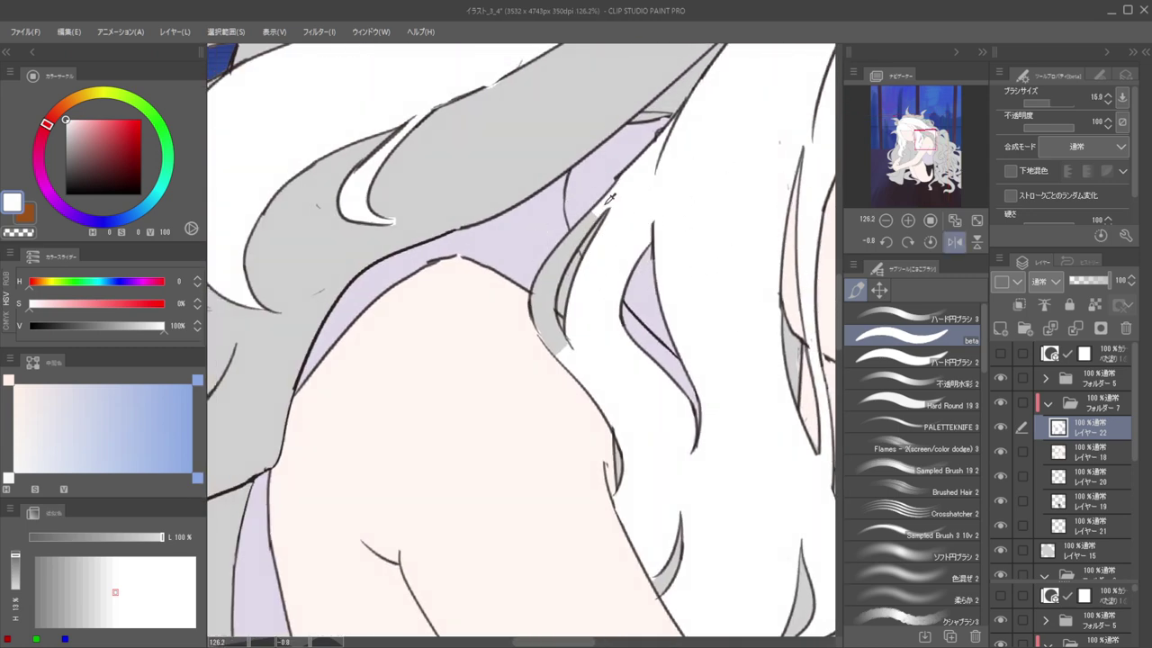
mouse_move(589, 222)
left_mouse_down()
mouse_move(567, 241)
mouse_move(585, 219)
mouse_move(547, 289)
mouse_move(547, 264)
mouse_move(553, 304)
left_mouse_up()
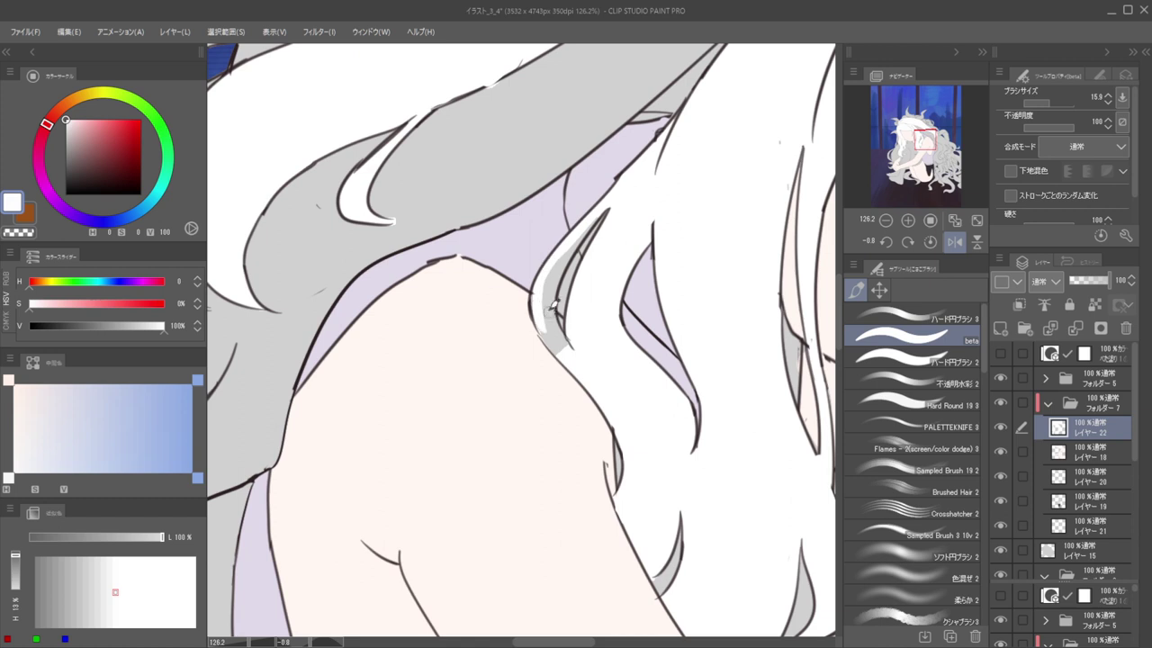
key("bracketright")
mouse_move(547, 309)
left_mouse_down()
mouse_move(579, 236)
mouse_move(562, 251)
mouse_move(545, 288)
mouse_move(600, 230)
left_mouse_up()
key("bracketleft")
key("bracketleft")
key("c")
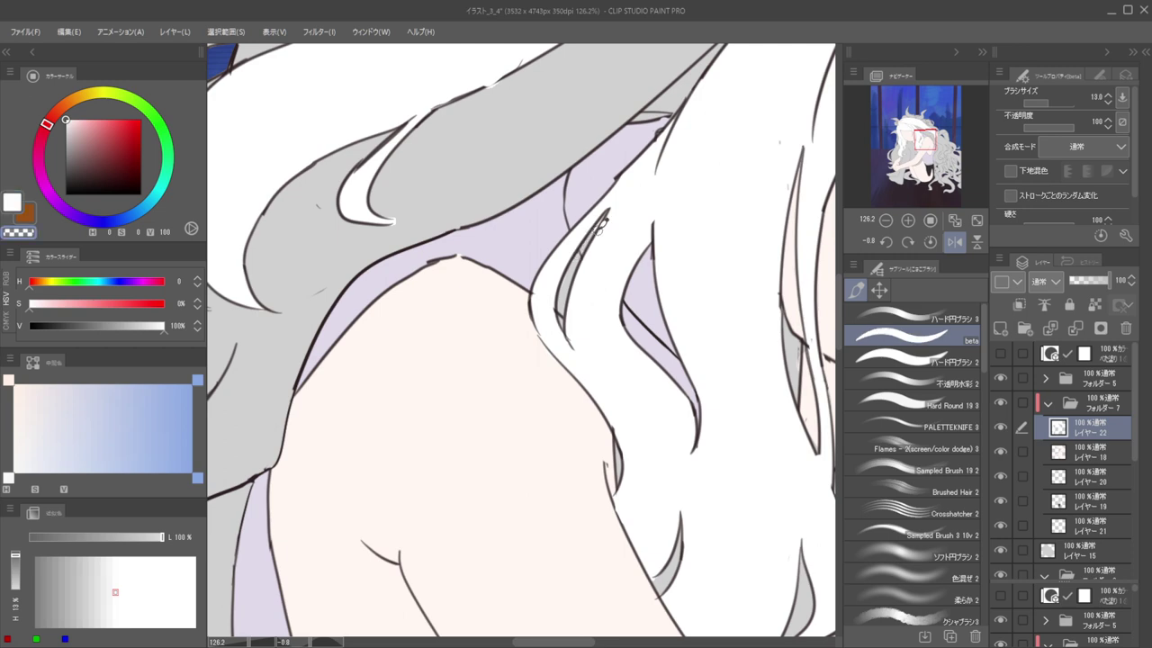
scroll(587, 238, "up", 3)
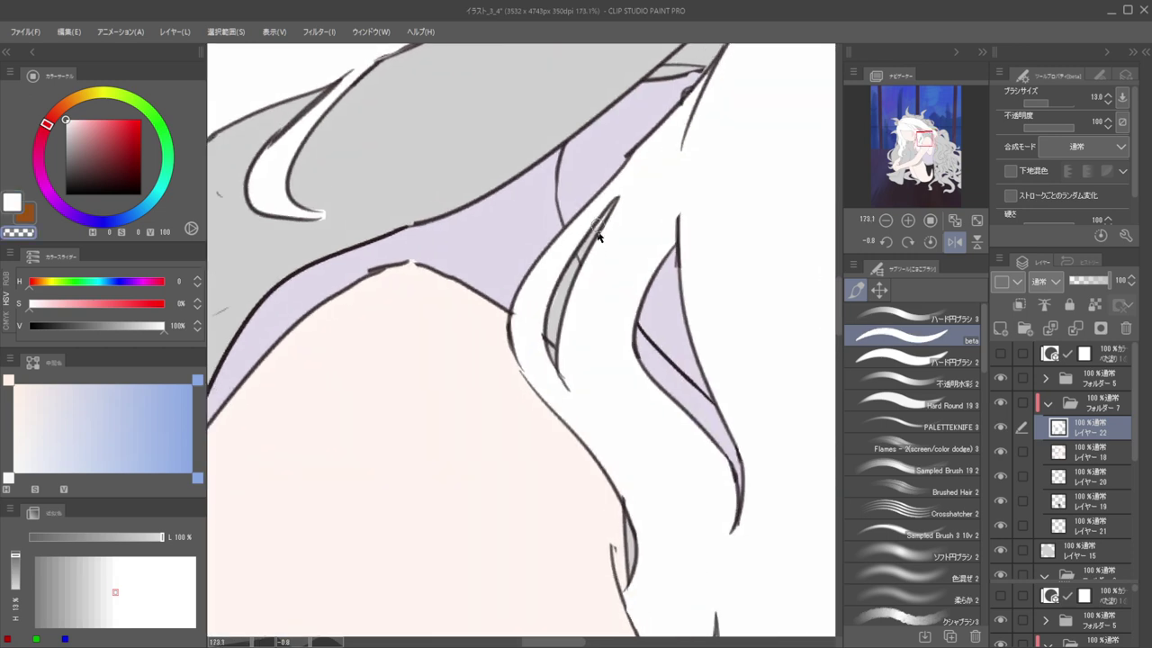
scroll(552, 307, "down", 5)
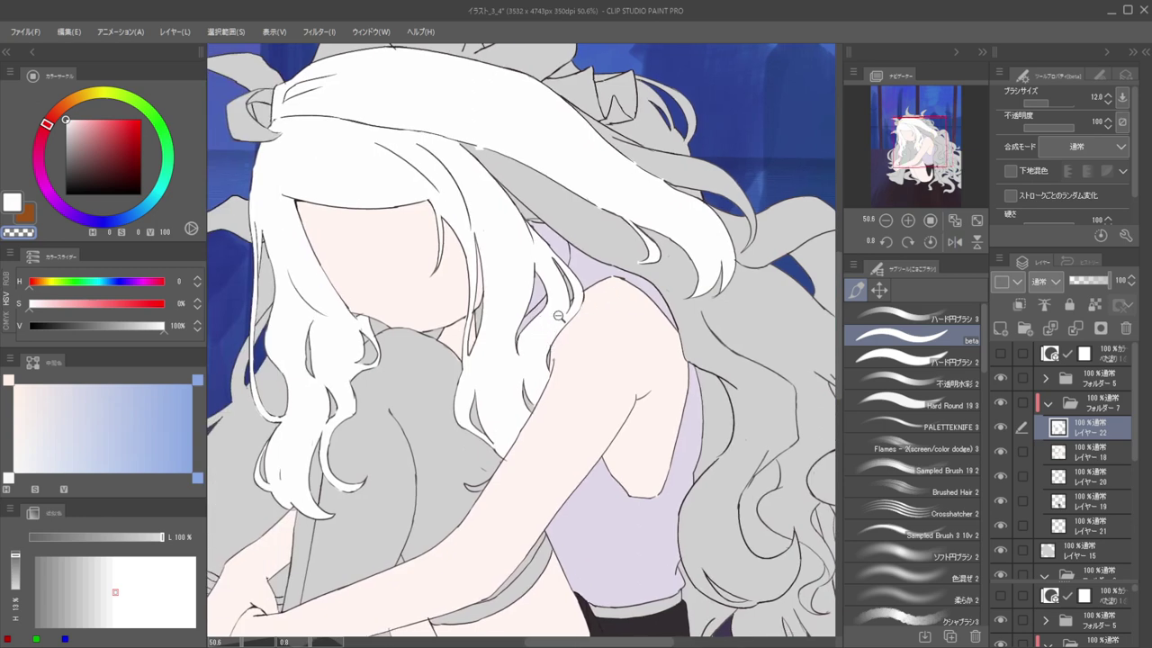
scroll(557, 315, "up", 8)
Check the hair tip in the mirrored view and undo the stray white dab on the line
left_click(690, 287, "ctrl+shift")
left_click(702, 295, "alt")
key("bracketleft")
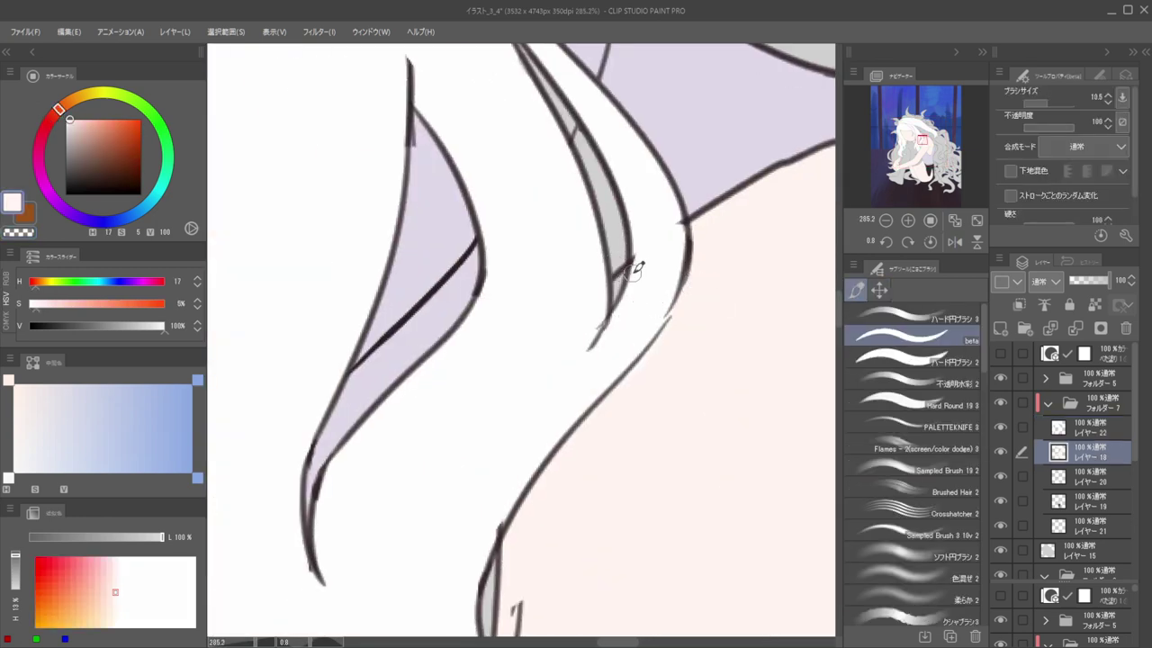
scroll(615, 297, "down", 8)
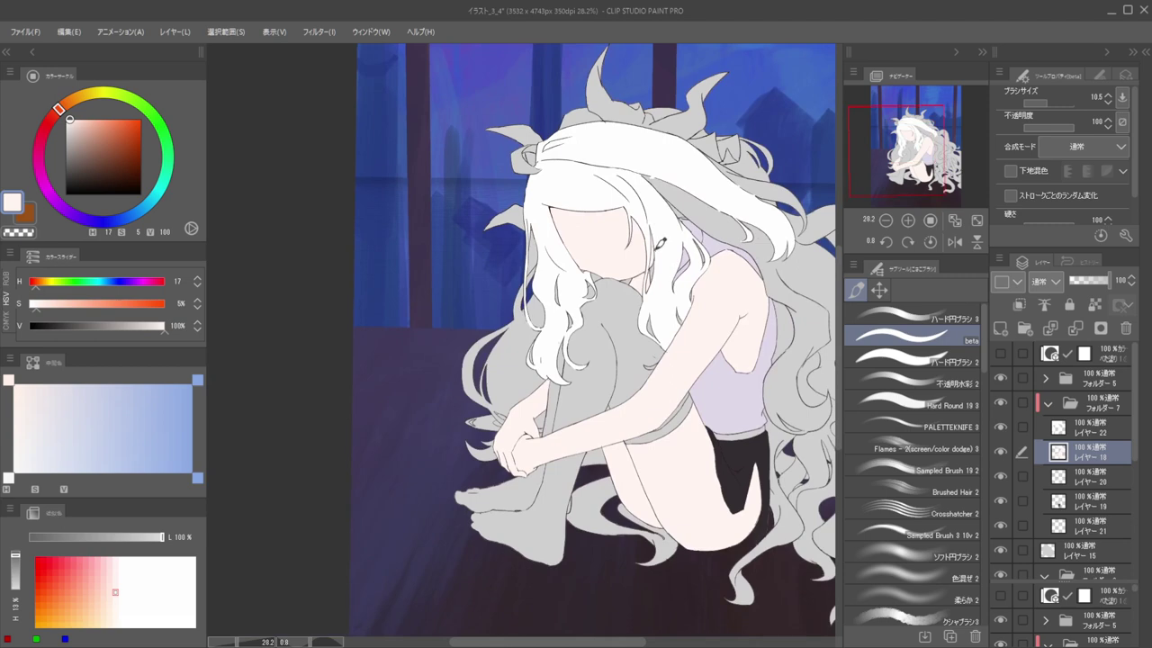
key("h")
left_click_drag(605, 212, 855, 242)
scroll(579, 253, "up", 8)
left_click_drag(765, 232, 324, 507)
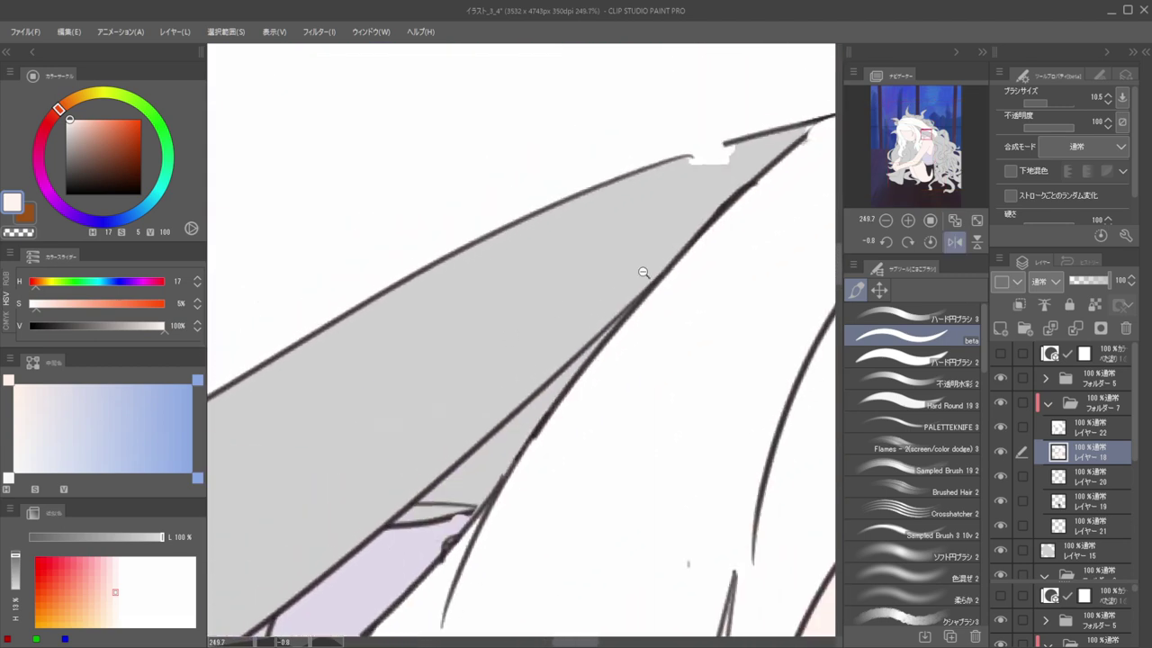
scroll(642, 273, "down", 6)
scroll(650, 249, "up", 5)
key("ctrl+z")
On layer 22, fill the grey gaps between hair lines with white, redoing an overshooting stroke
left_click(708, 216, "ctrl+shift")
key("c")
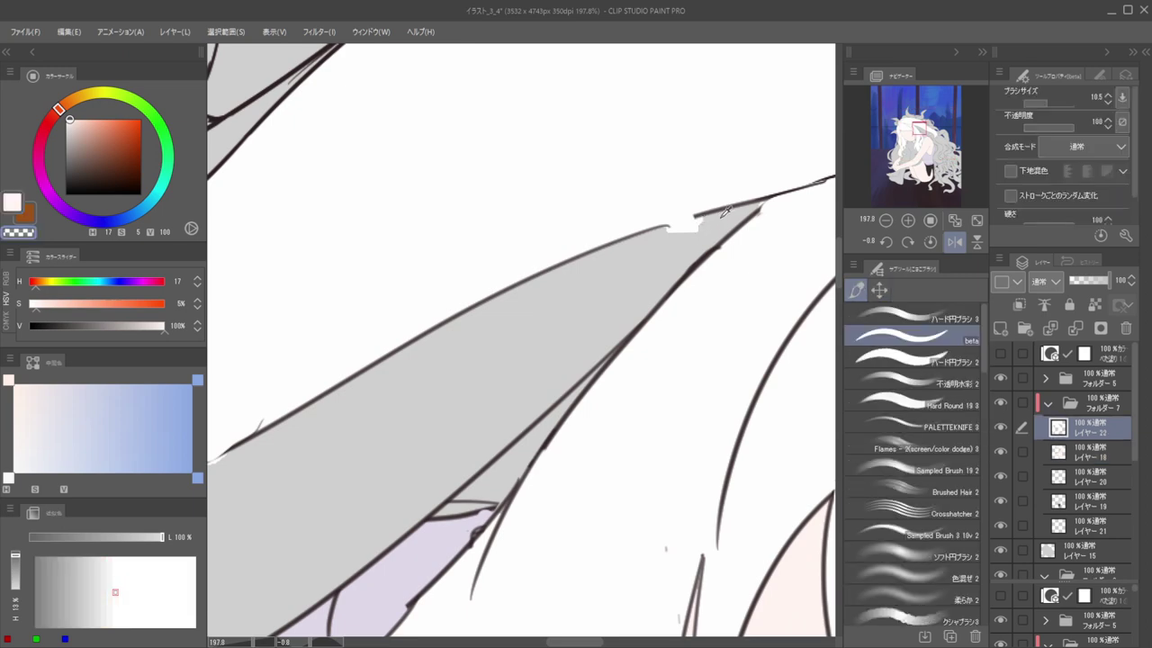
scroll(615, 253, "down", 8)
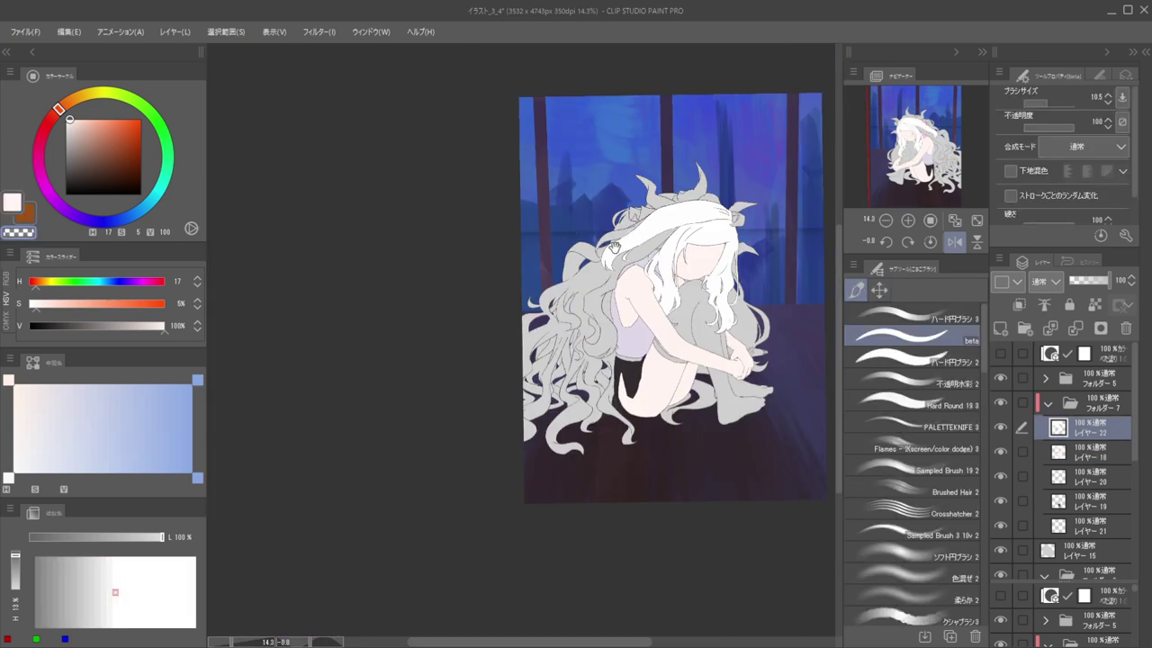
scroll(614, 247, "up", 3)
scroll(621, 182, "up", 4)
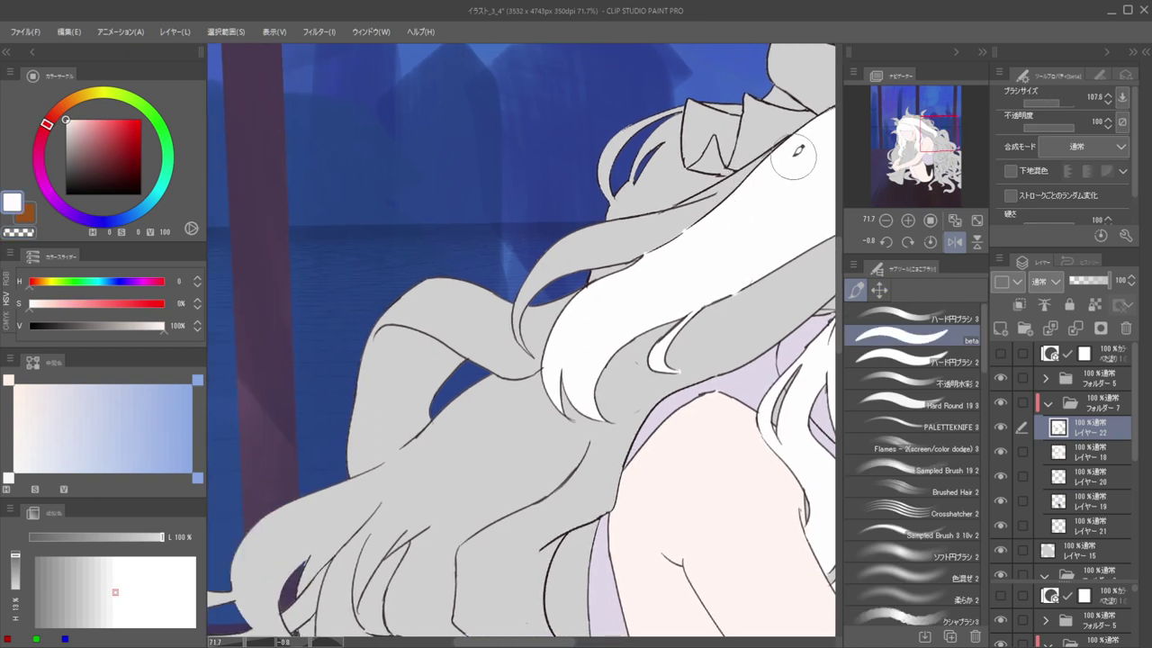
left_click_drag(731, 190, 670, 232)
left_click_drag(793, 158, 717, 189)
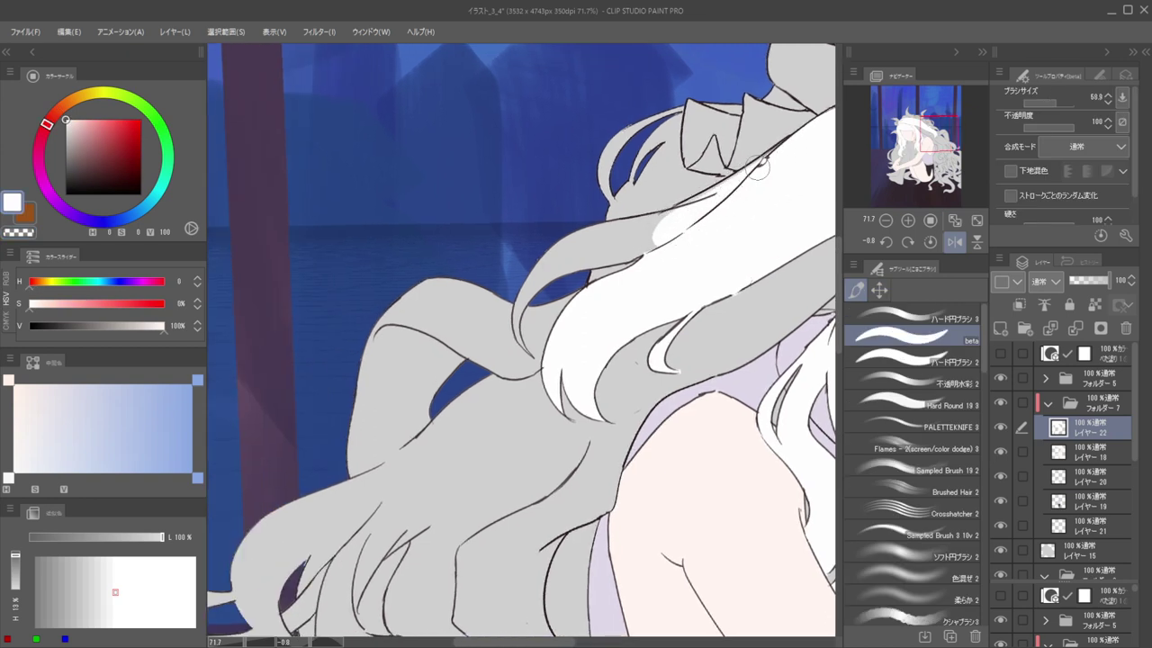
mouse_move(689, 212)
left_mouse_down()
mouse_move(594, 237)
mouse_move(617, 227)
mouse_move(542, 268)
left_mouse_up()
key("ctrl+z")
mouse_move(655, 217)
left_mouse_down()
mouse_move(561, 245)
mouse_move(629, 226)
mouse_move(553, 261)
left_mouse_up()
left_click_drag(620, 229, 566, 261)
Whiten the rest of the grey strand downward and along its left and upper edges
key("c")
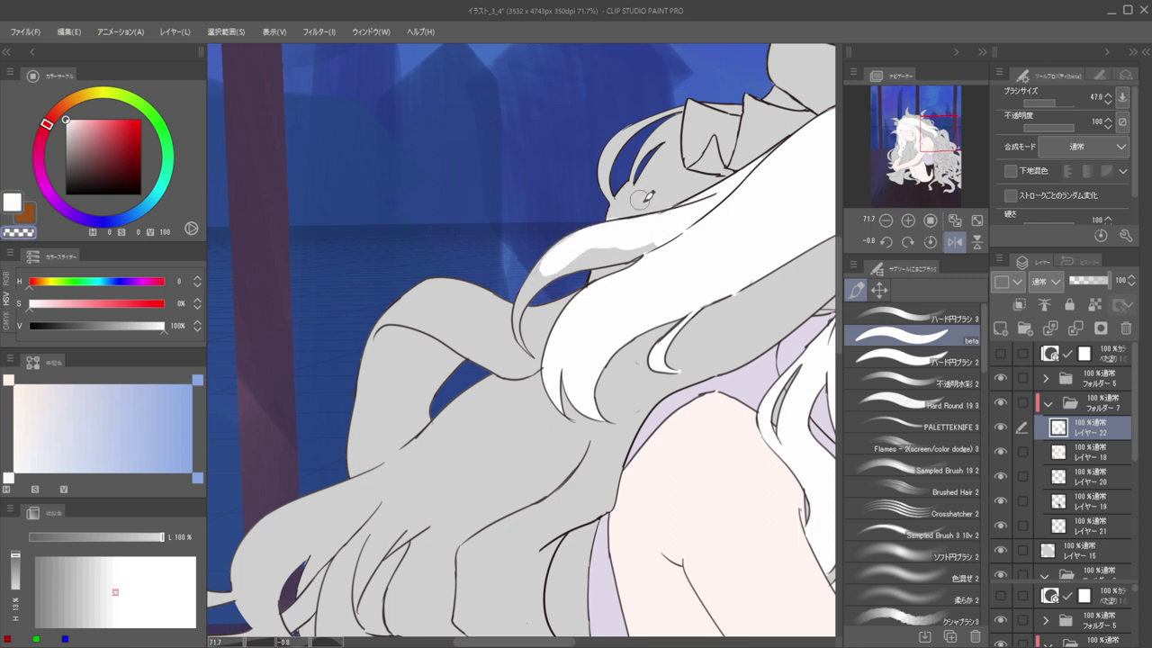
key("c")
left_click_drag(651, 236, 586, 247)
mouse_move(675, 241)
left_mouse_down()
mouse_move(594, 256)
mouse_move(529, 292)
left_mouse_up()
scroll(531, 259, "up", 4)
left_click_drag(554, 225, 510, 348)
key("bracketright")
key("bracketright")
mouse_move(535, 261)
left_mouse_down()
mouse_move(505, 322)
mouse_move(518, 356)
left_mouse_up()
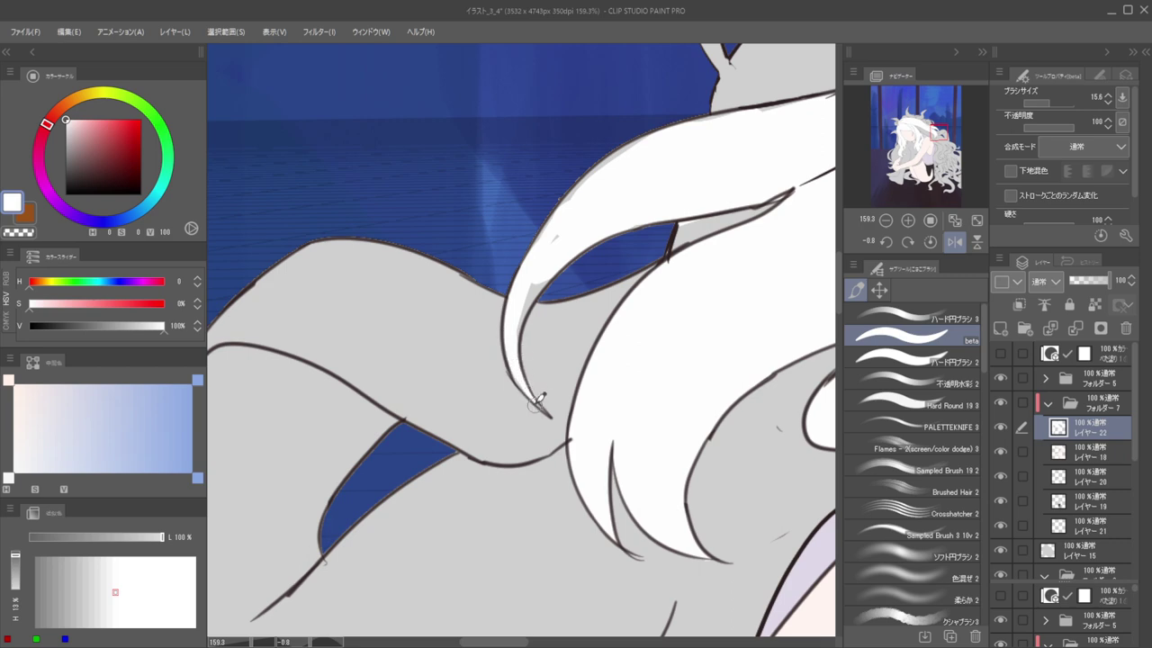
mouse_move(524, 386)
left_mouse_down()
mouse_move(539, 266)
mouse_move(512, 320)
mouse_move(571, 236)
mouse_move(553, 241)
mouse_move(544, 271)
mouse_move(551, 236)
mouse_move(612, 160)
mouse_move(538, 227)
mouse_move(618, 153)
left_mouse_up()
left_click_drag(699, 126, 765, 109)
Check the mirrored view and paint a white strand tip, undoing the oversized blob
key("c")
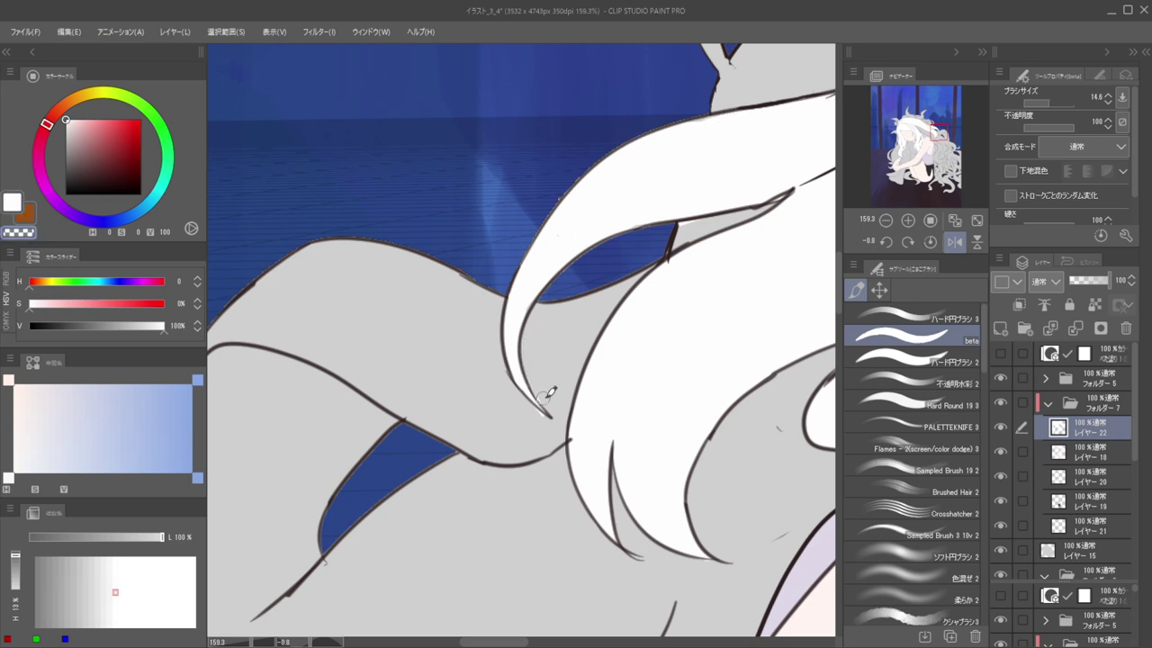
mouse_move(536, 353)
left_mouse_down()
mouse_move(490, 326)
mouse_move(641, 410)
mouse_move(529, 342)
left_mouse_up()
key("h")
key("h")
left_click_drag(657, 371, 796, 355)
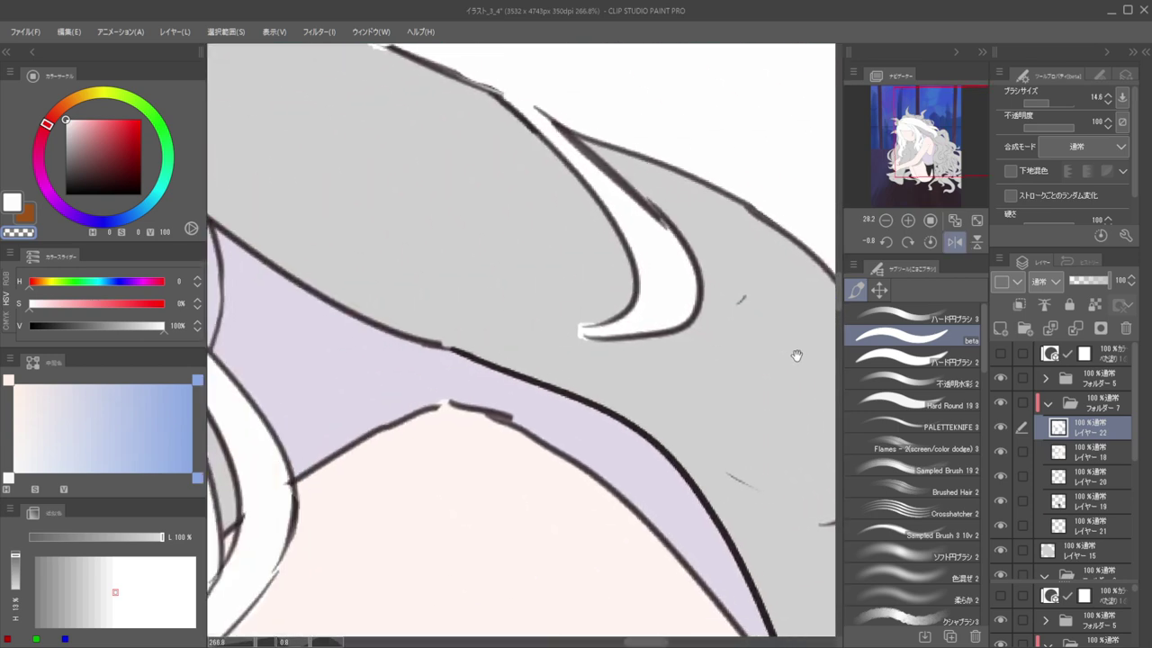
key("c")
left_click_drag(593, 327, 579, 329)
key("bracketleft")
key("bracketleft")
key("bracketleft")
key("bracketleft")
key("bracketleft")
key("bracketleft")
key("bracketleft")
key("bracketleft")
key("bracketleft")
key("ctrl+z")
Add a new raster layer to Folder 7 next to layer 22
scroll(607, 284, "down", 10)
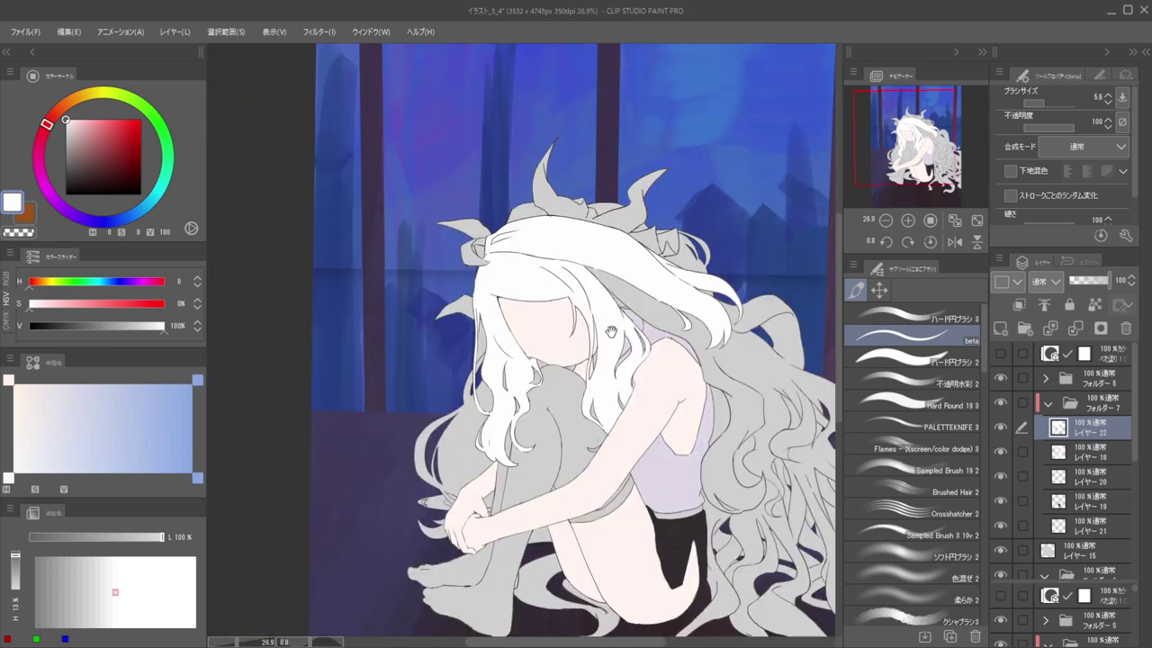
scroll(618, 319, "up", 3)
scroll(618, 319, "up", 5)
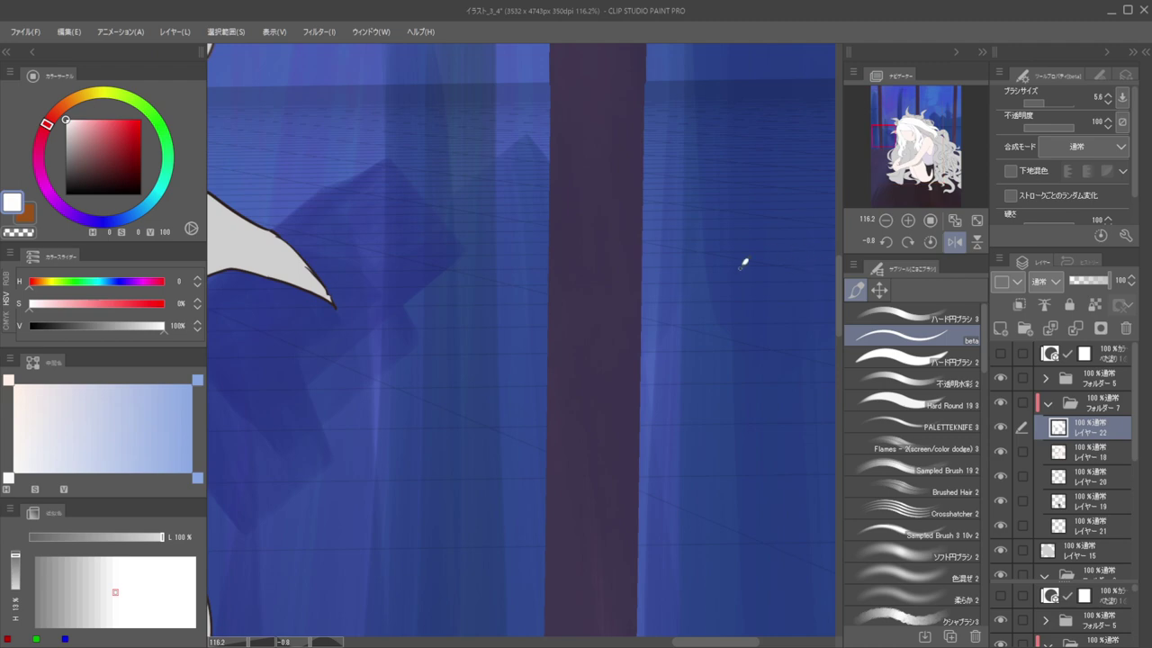
scroll(646, 303, "down", 8)
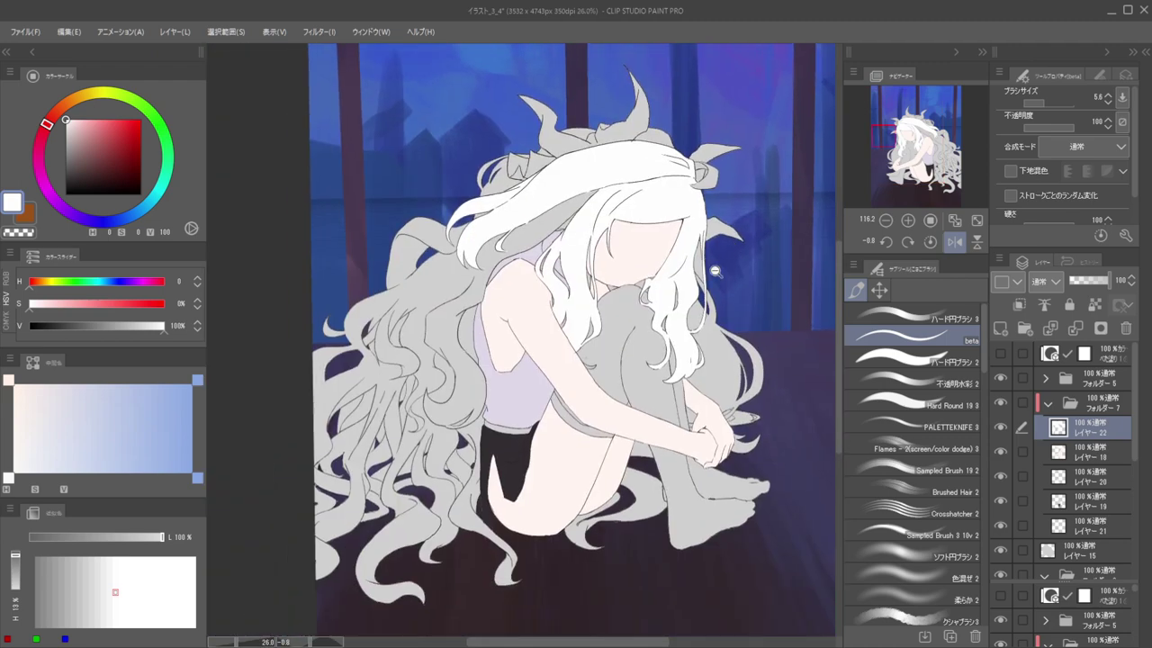
scroll(578, 278, "up", 2)
scroll(577, 278, "up", 1)
scroll(583, 285, "down", 3)
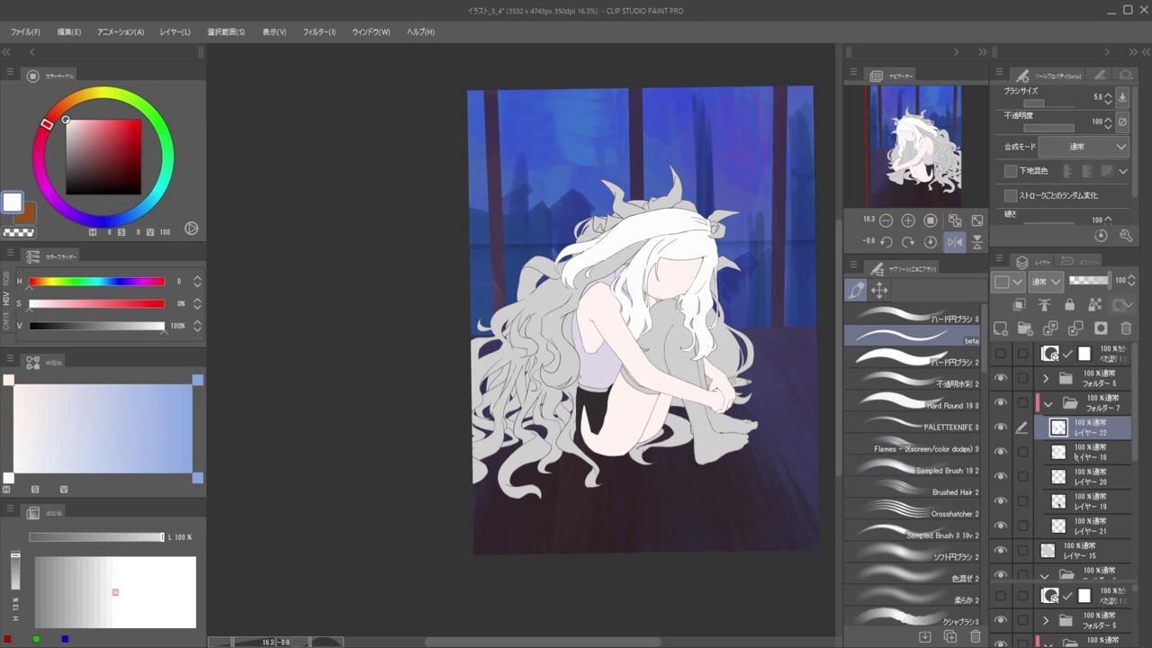
left_click(1000, 328)
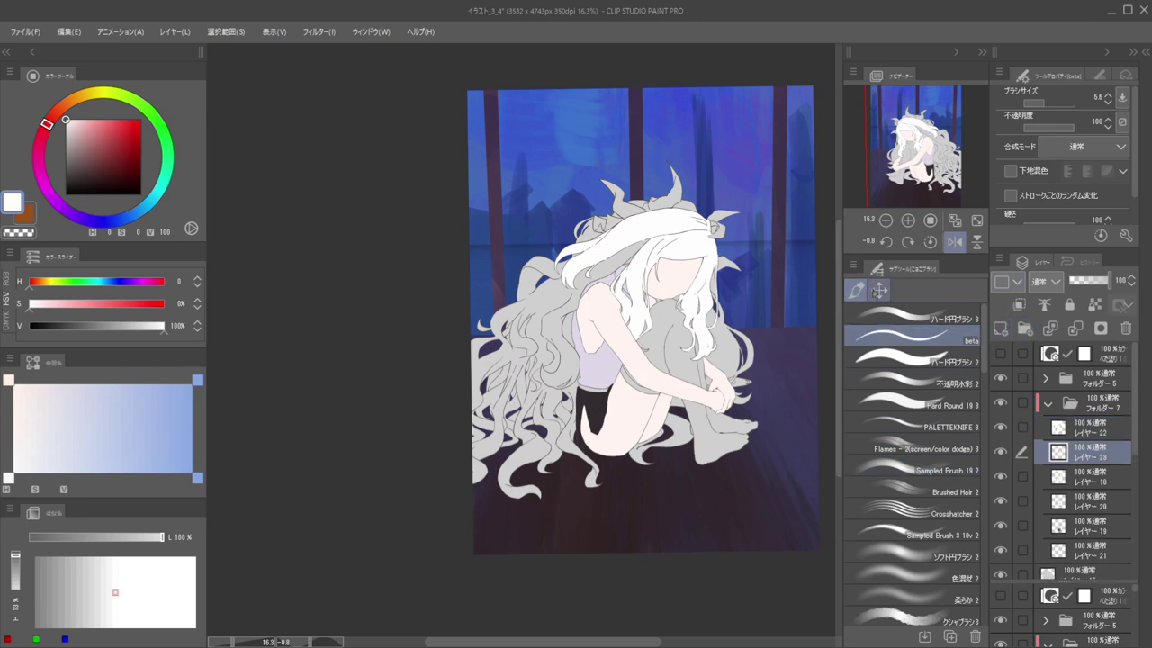
left_click(880, 289)
With Folder 5 as reference and a lower Close gap, add the headband's top edge to the selection
left_click(1078, 385)
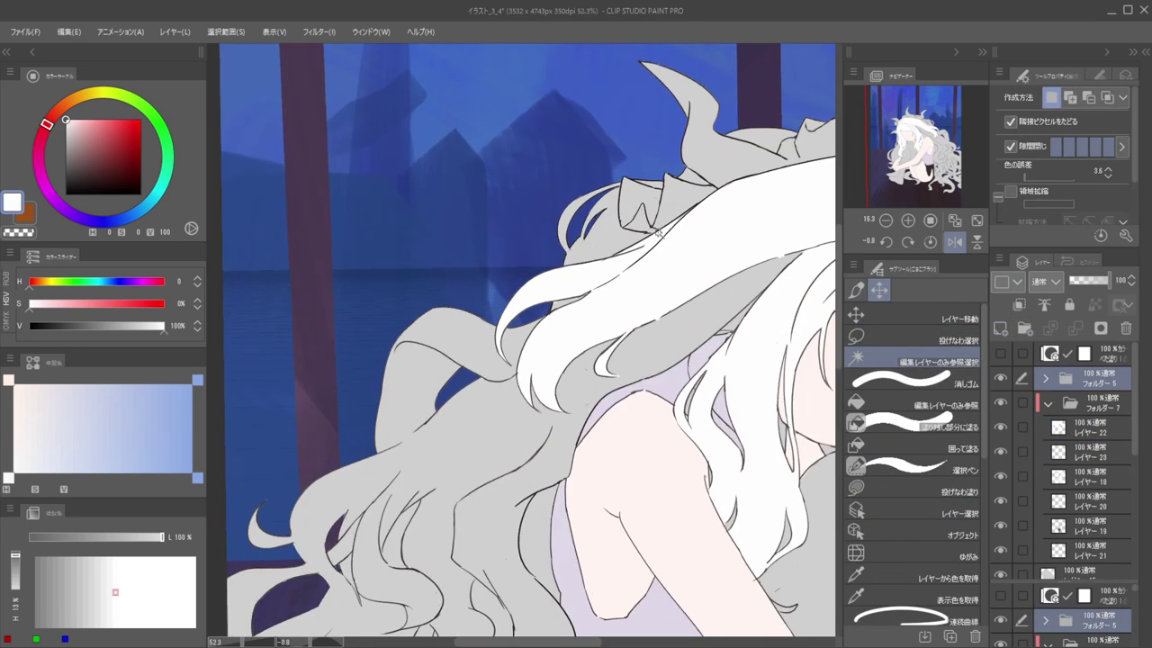
scroll(635, 212, "up", 3)
left_click(636, 211)
left_click(581, 206, "shift")
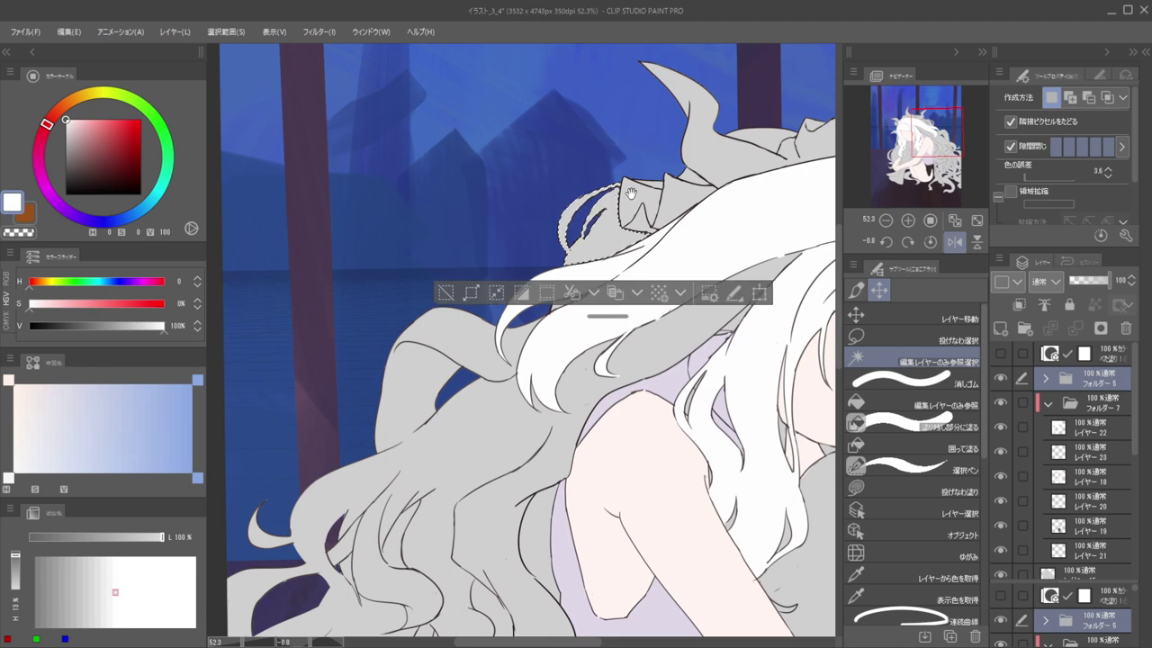
left_click_drag(776, 139, 651, 176)
left_click(1058, 147)
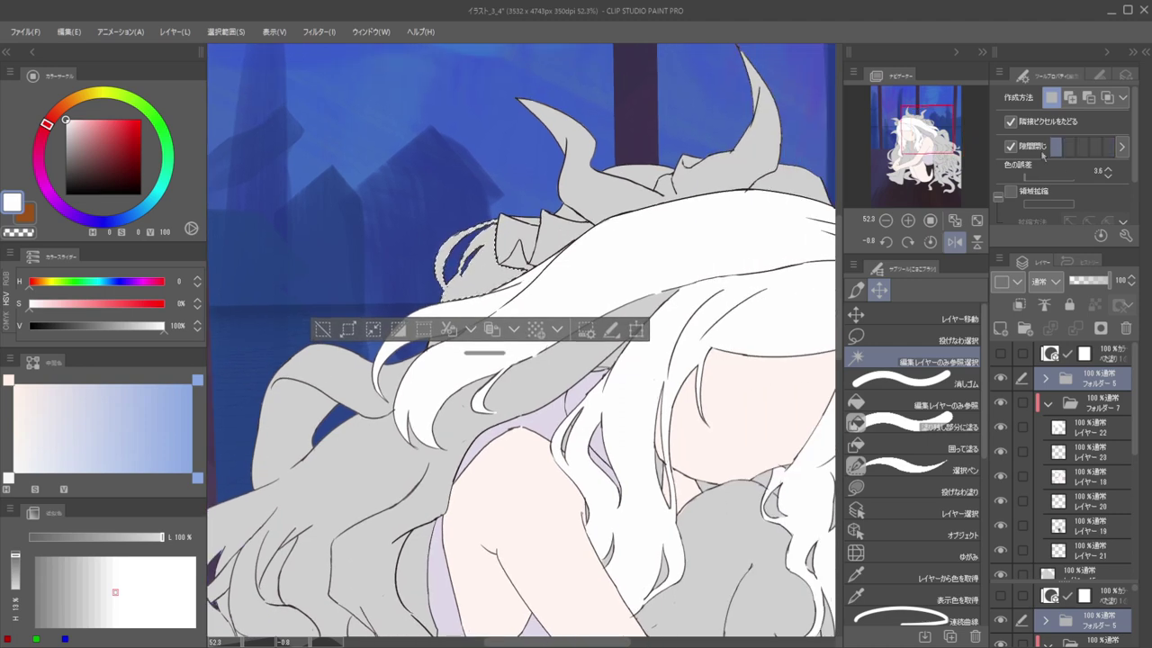
left_click(633, 167)
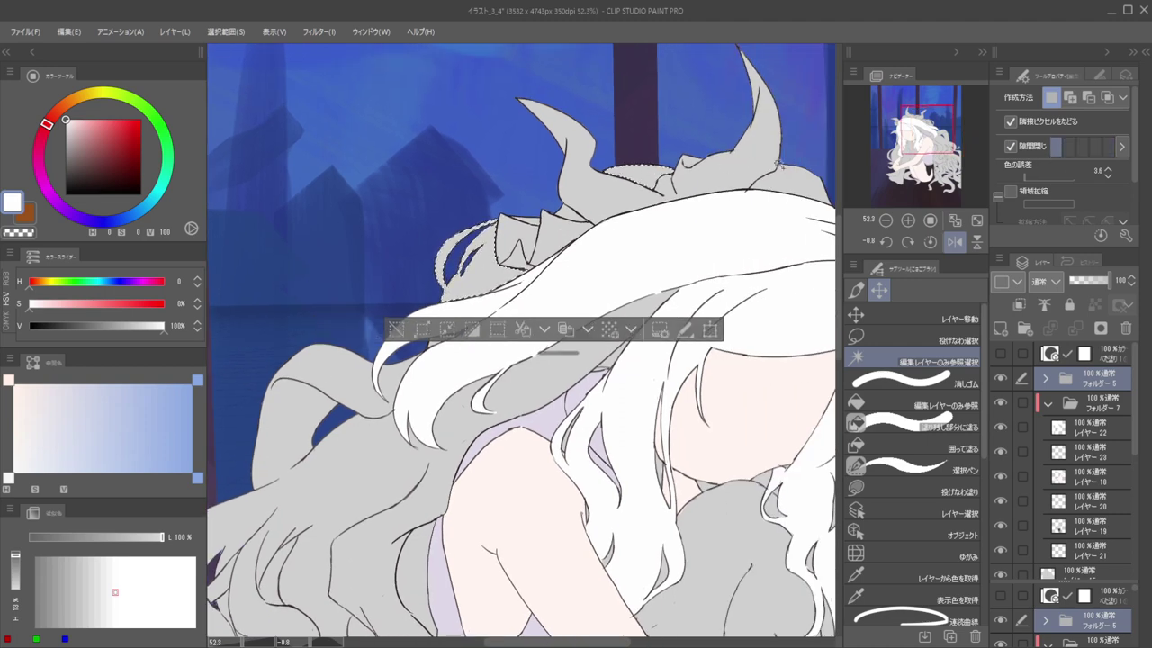
left_click(733, 162, "shift")
key("ctrl+z")
Flip and pan the view to check the selection across the head and whole figure
left_click_drag(765, 157, 654, 159)
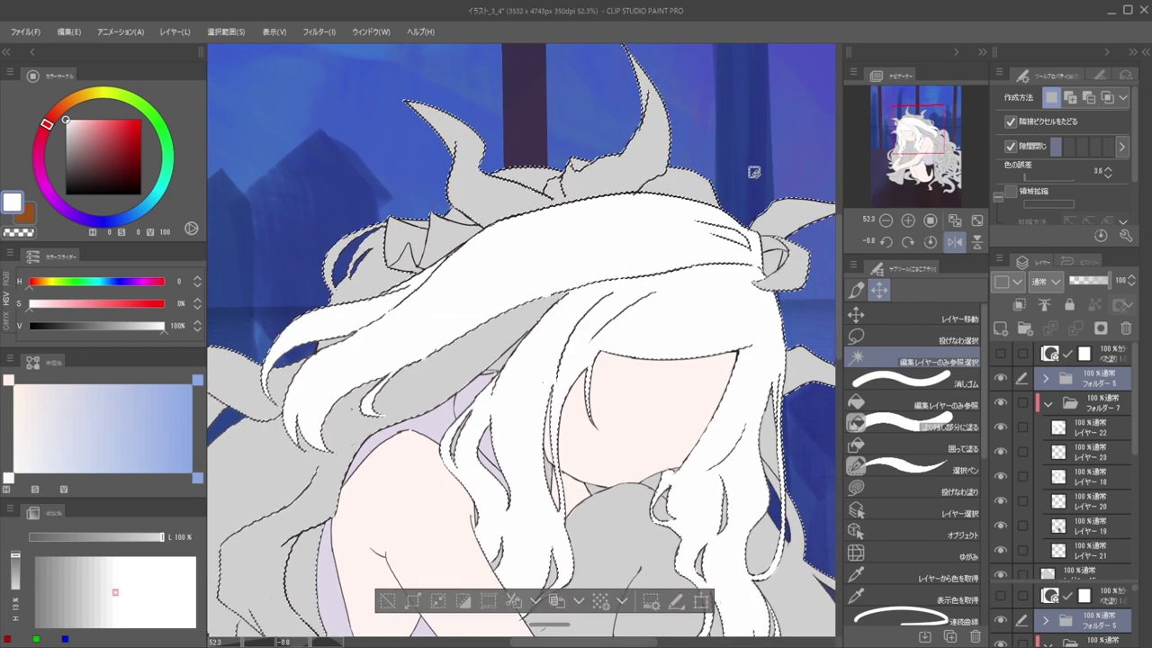
scroll(715, 171, "up", 4)
left_click_drag(713, 190, 694, 180)
key("h")
left_click_drag(525, 195, 684, 213)
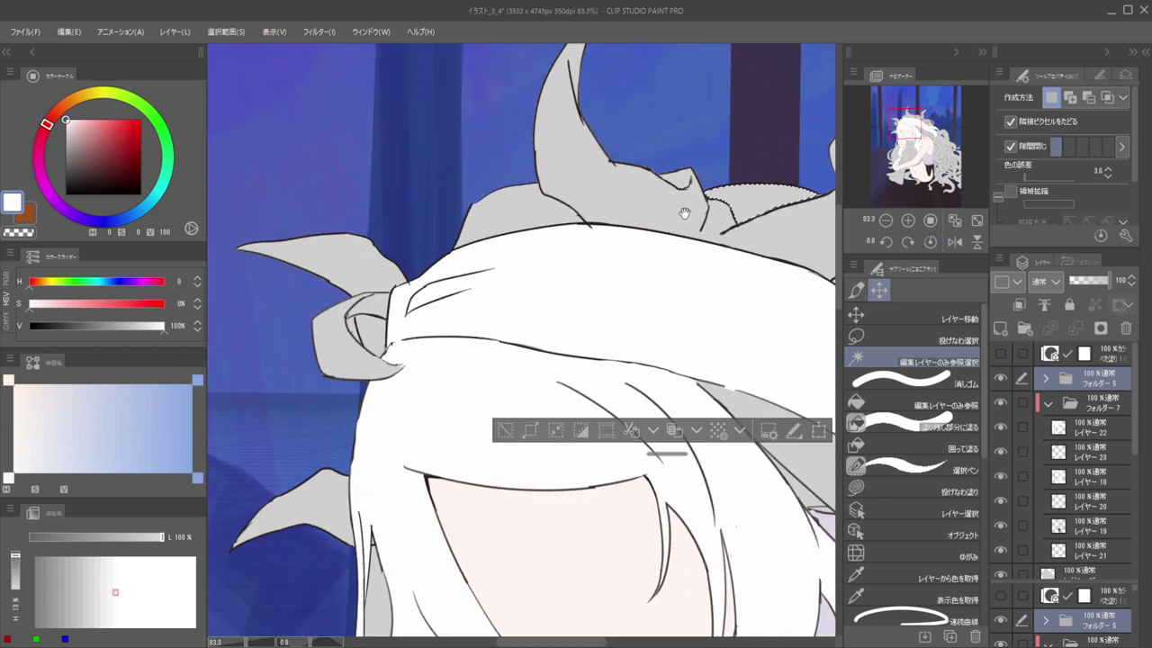
scroll(670, 206, "down", 4)
scroll(571, 200, "up", 3)
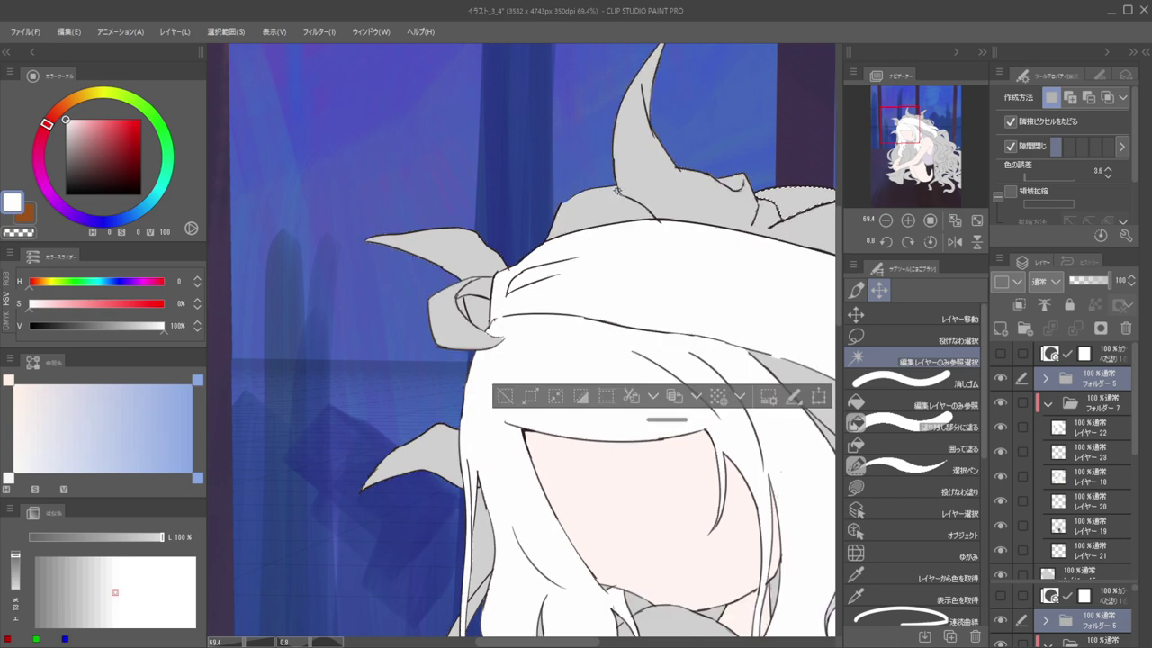
scroll(661, 221, "down", 7)
key("h")
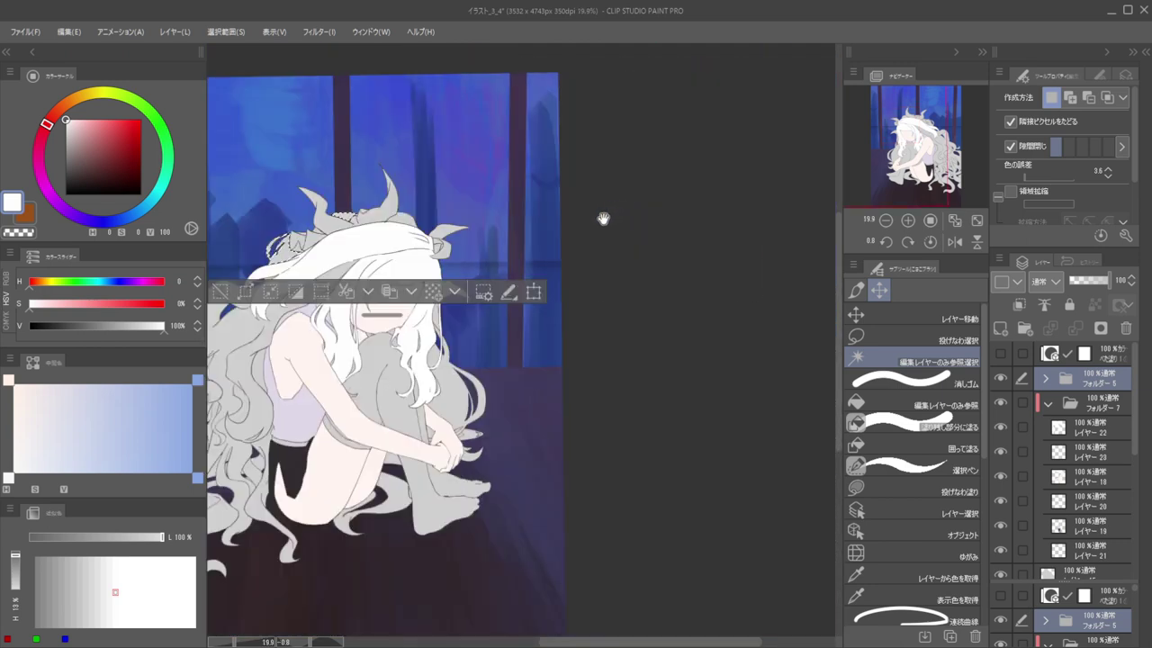
left_click_drag(429, 221, 758, 198)
scroll(589, 319, "up", 3)
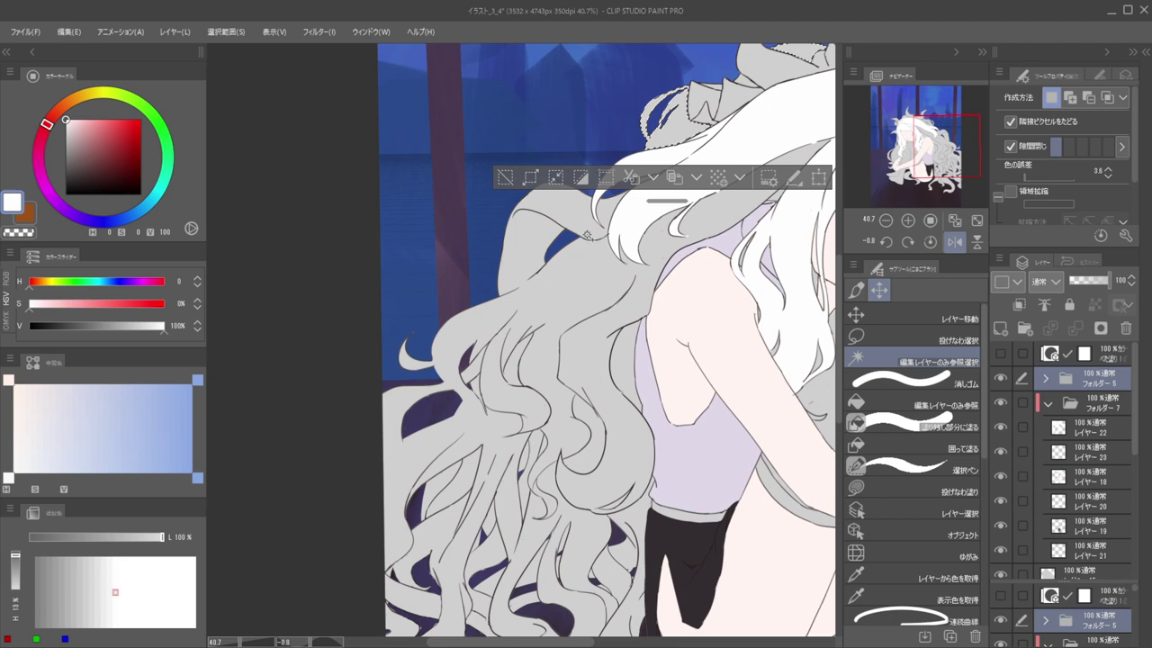
scroll(587, 236, "down", 3)
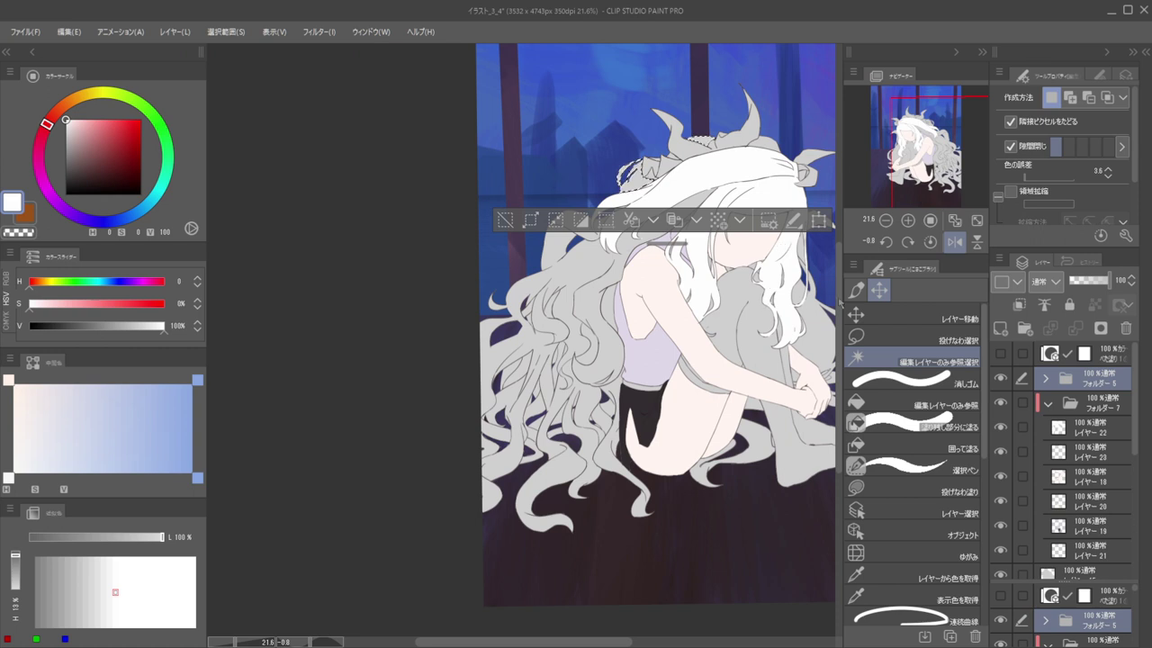
left_click(1072, 459)
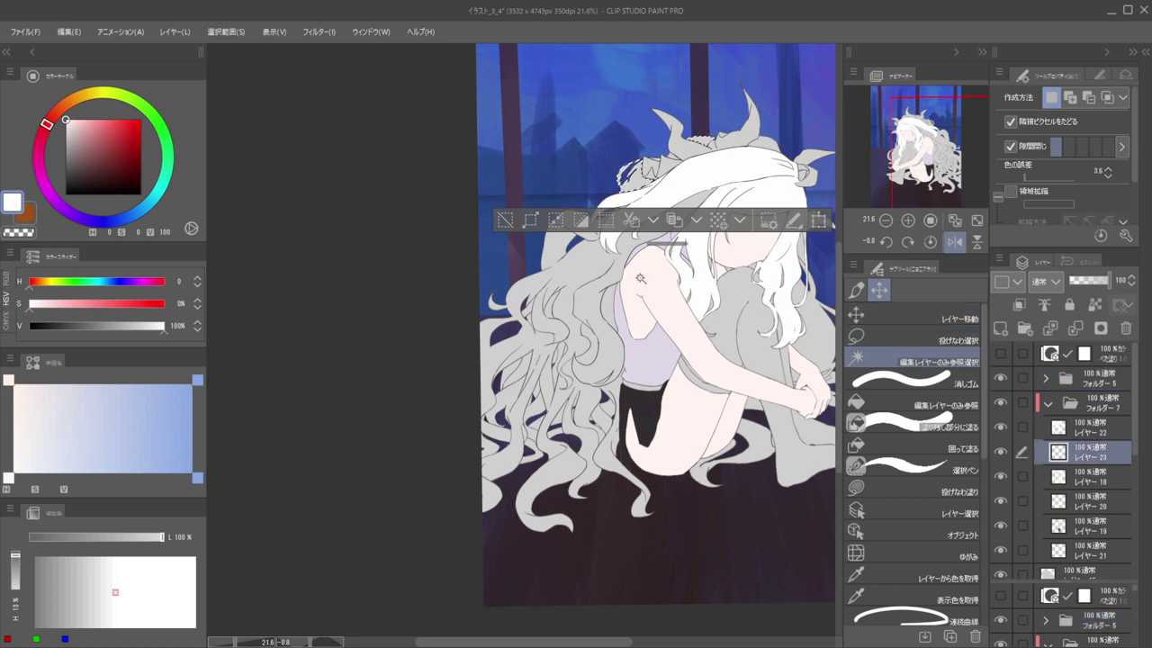
Switch to the beta brush, clear the selection and move to layer 23, undoing trial white strokes
left_click(685, 185, "ctrl+shift")
key("b")
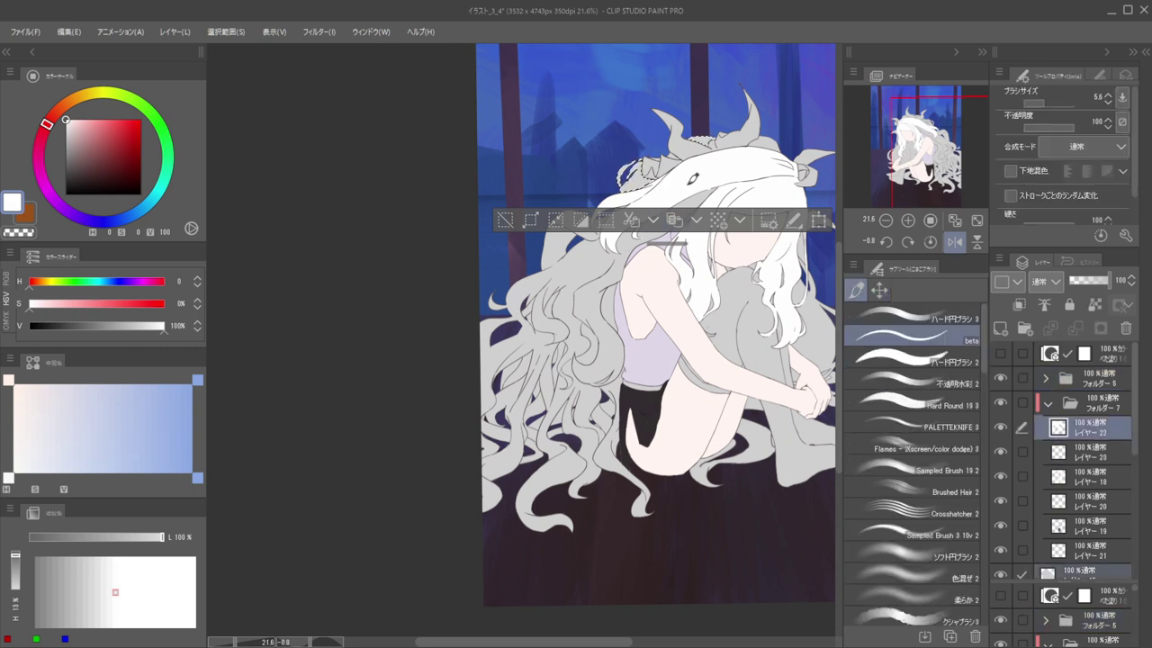
key("ctrl+d")
left_click(688, 179, "ctrl+shift")
mouse_move(619, 178)
left_mouse_down()
mouse_move(633, 178)
mouse_move(610, 211)
left_mouse_up()
left_click_drag(582, 227, 515, 384)
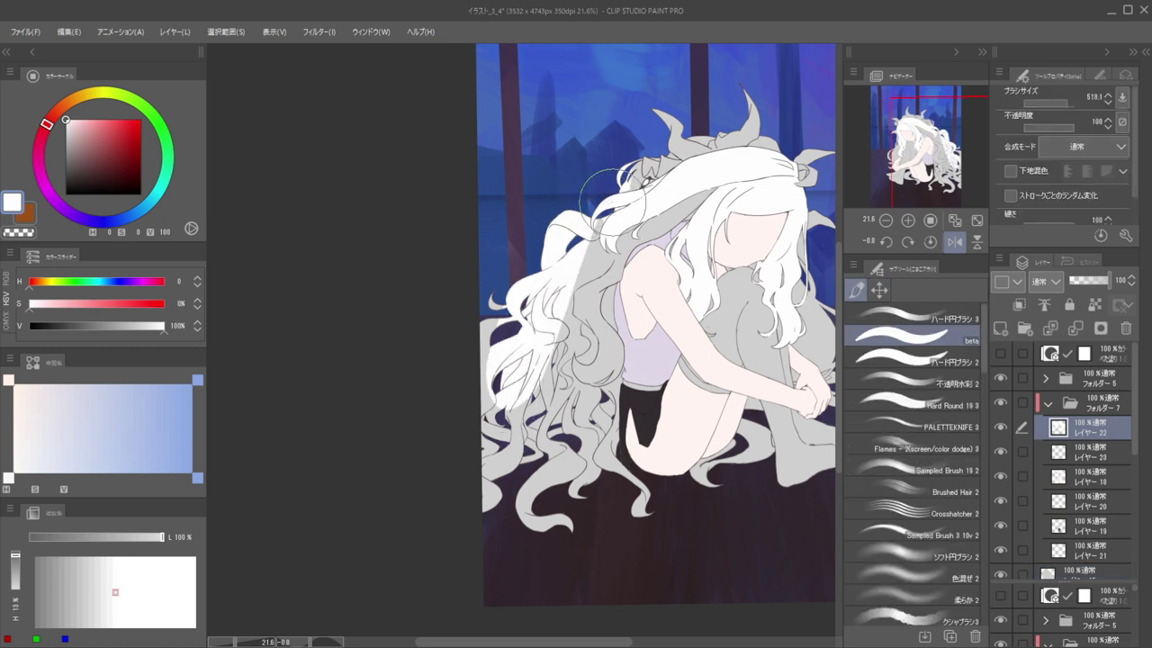
key("ctrl+z")
left_click(1062, 454)
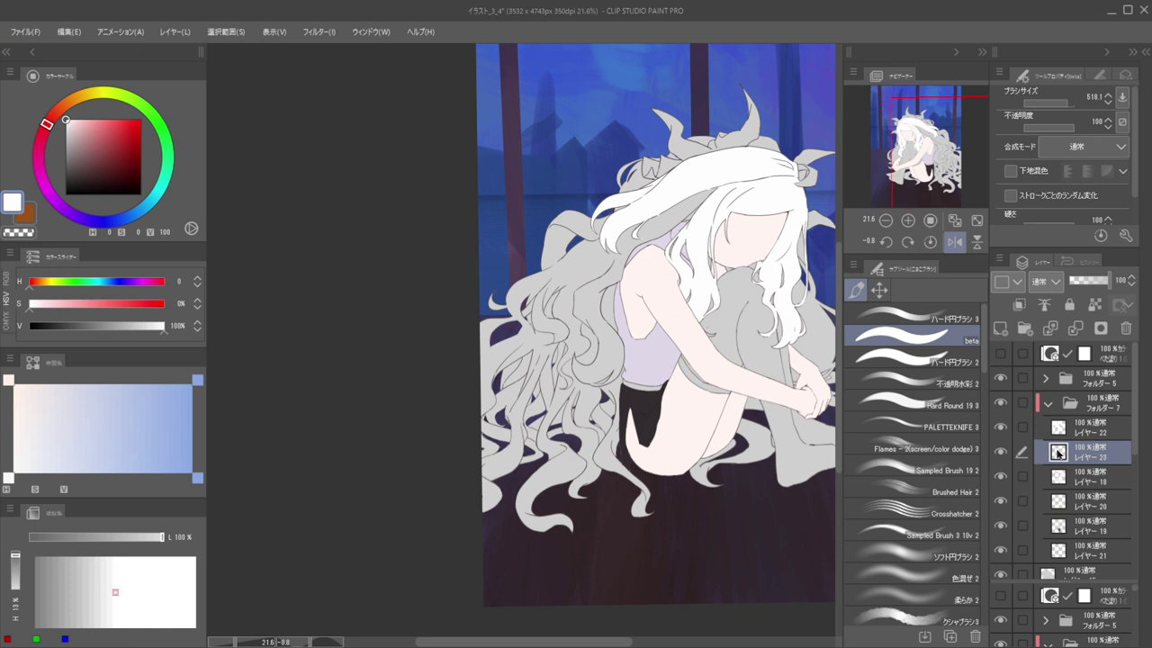
left_click_drag(580, 224, 520, 351)
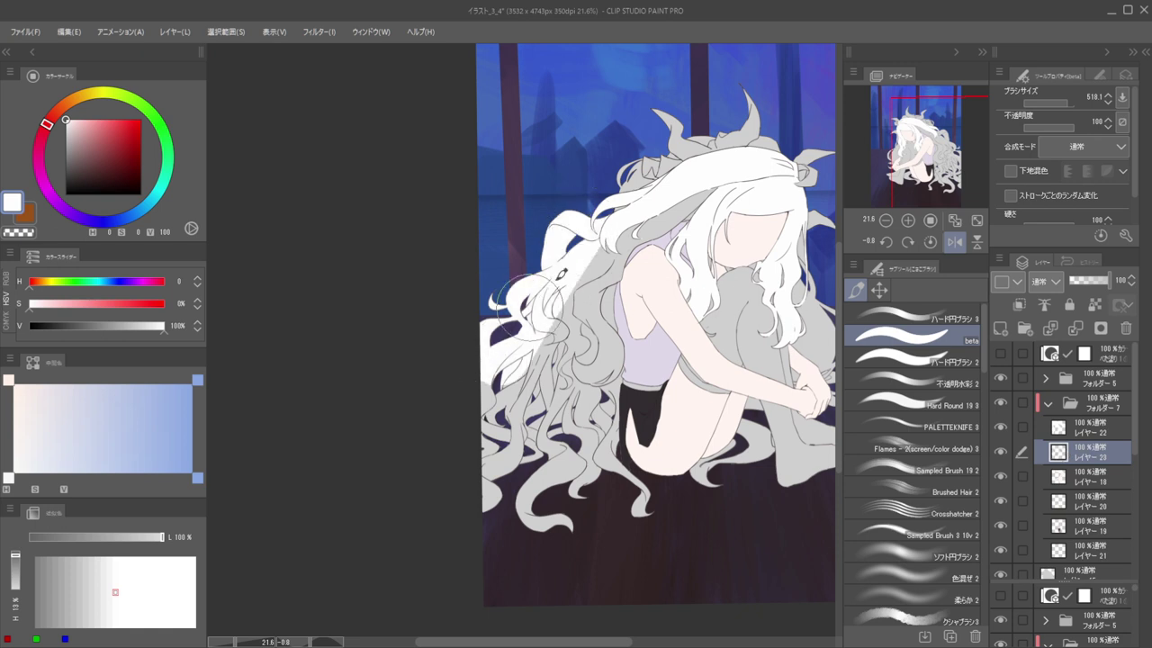
key("ctrl+z")
Set a pale lavender (H253, S3, V92) and paint the left and middle back hair with it
left_click_drag(84, 114, 69, 121)
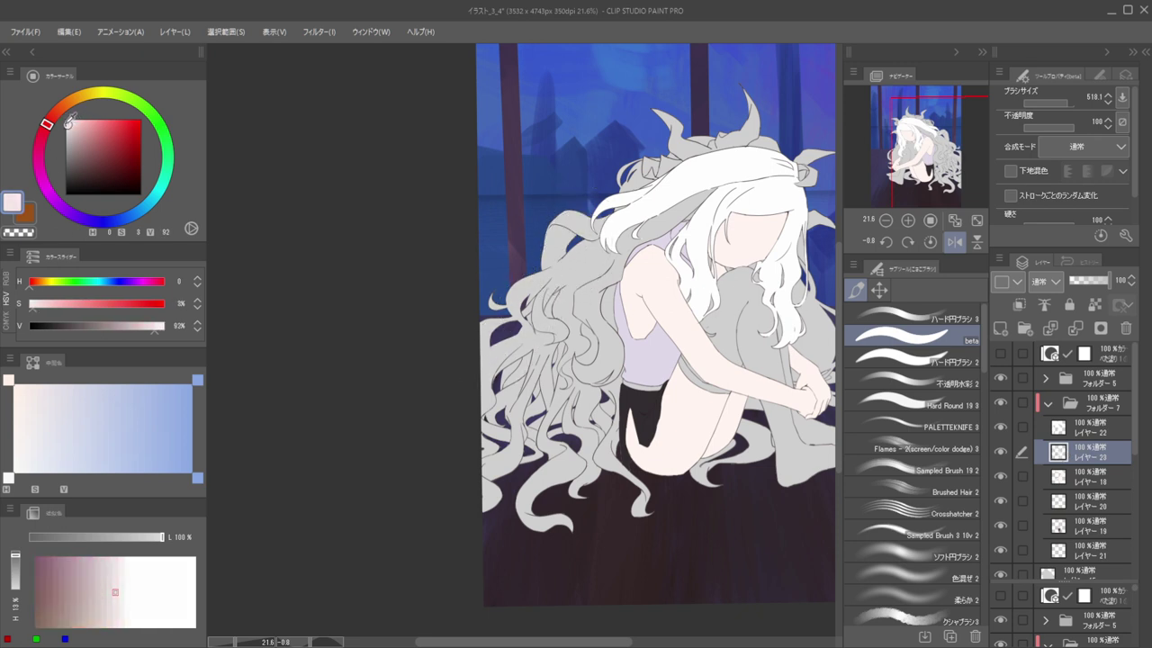
left_click(87, 220)
mouse_move(583, 223)
left_mouse_down()
mouse_move(468, 390)
mouse_move(565, 268)
mouse_move(509, 477)
left_mouse_up()
key("bracketright")
mouse_move(522, 312)
left_mouse_down()
mouse_move(569, 354)
mouse_move(582, 347)
mouse_move(540, 396)
mouse_move(589, 477)
mouse_move(603, 404)
mouse_move(619, 385)
left_mouse_up()
scroll(612, 384, "up", 2)
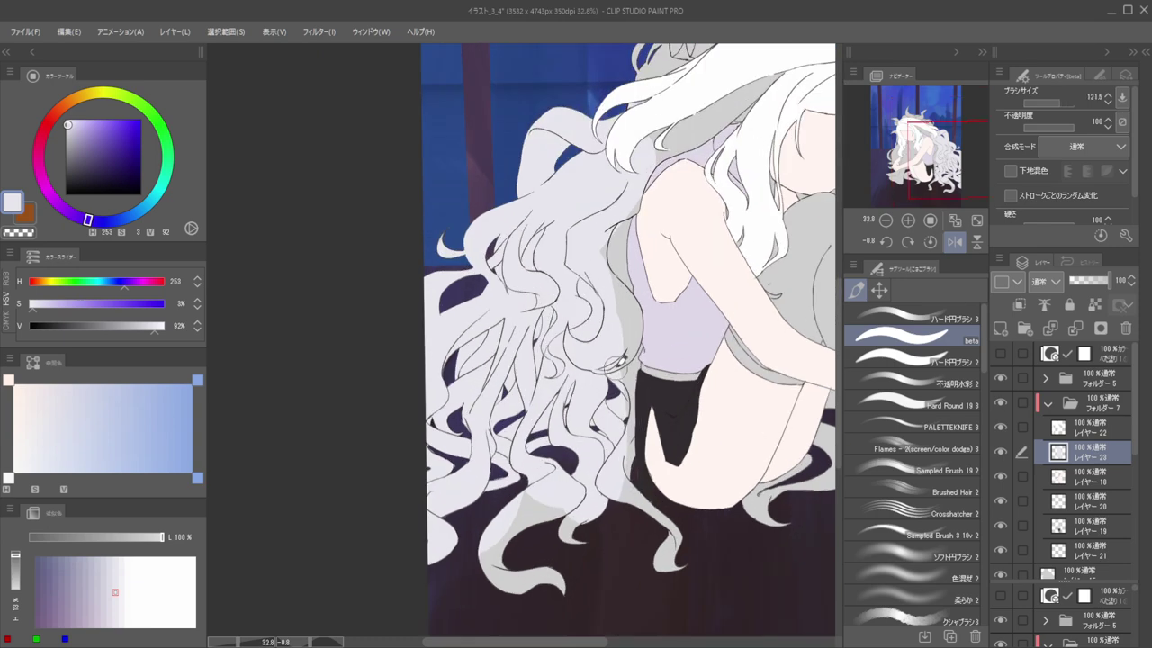
mouse_move(628, 369)
left_mouse_down()
mouse_move(625, 479)
mouse_move(619, 440)
left_mouse_up()
Paint the grey tail strand and its tip pale lavender, resampling the lavender from the canvas
key("bracketright")
mouse_move(626, 516)
left_mouse_down()
mouse_move(642, 515)
mouse_move(622, 531)
mouse_move(657, 553)
mouse_move(625, 506)
left_mouse_up()
key("ctrl+z")
mouse_move(623, 502)
left_mouse_down()
mouse_move(664, 532)
mouse_move(679, 589)
left_mouse_up()
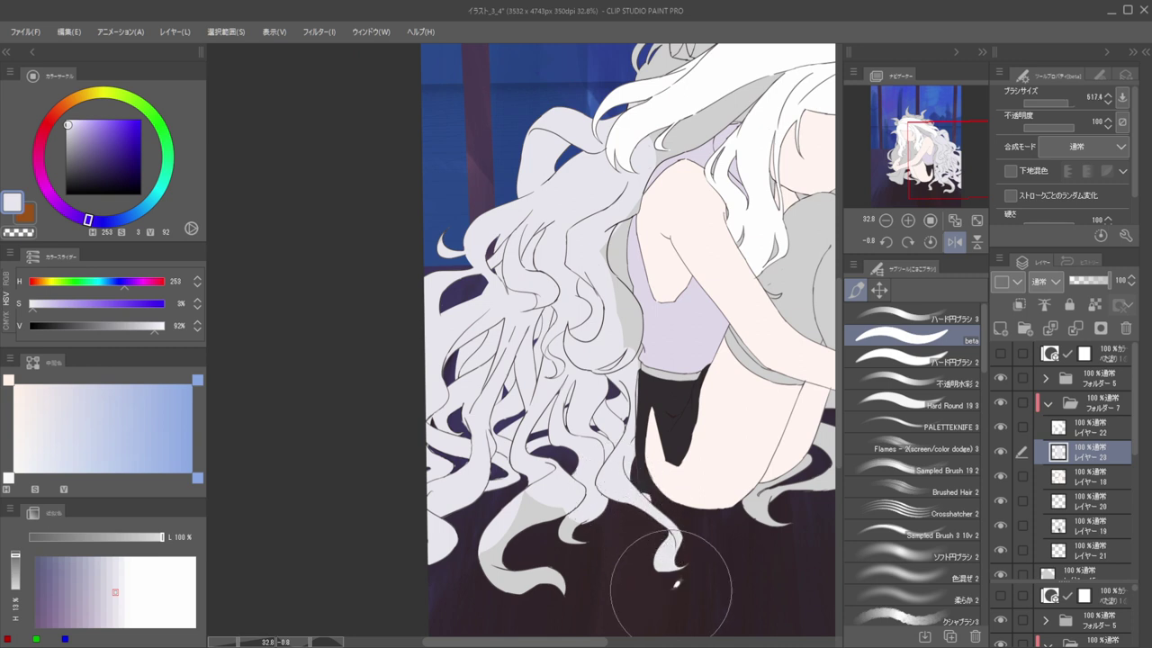
mouse_move(637, 530)
left_mouse_down()
mouse_move(641, 477)
mouse_move(648, 485)
left_mouse_up()
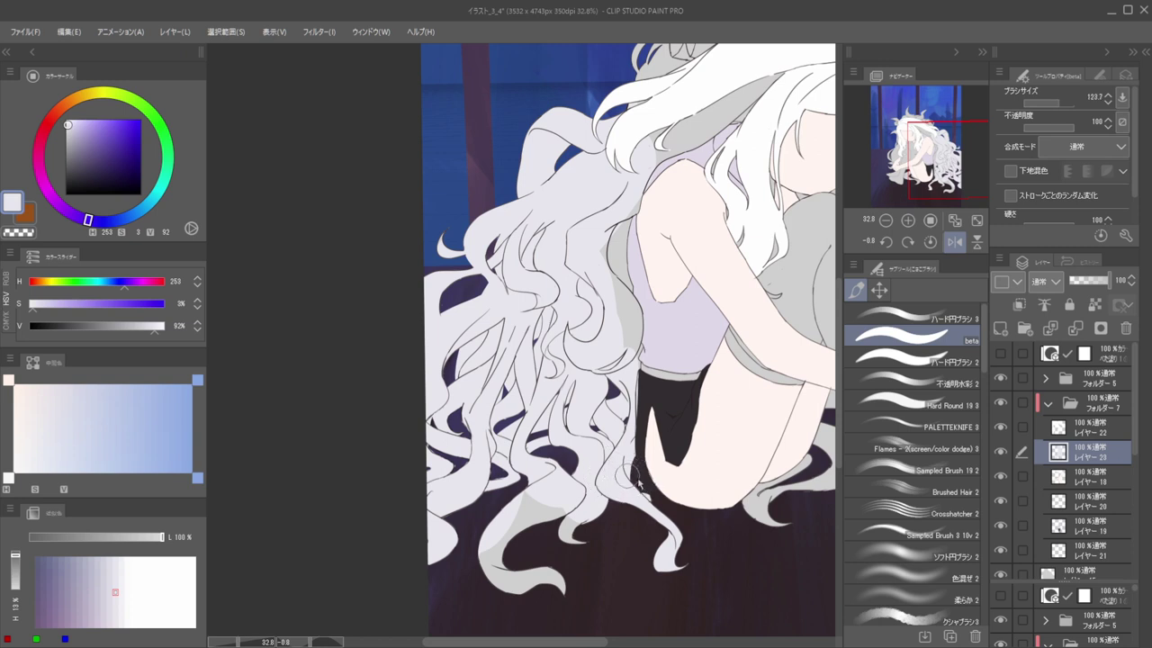
key("c")
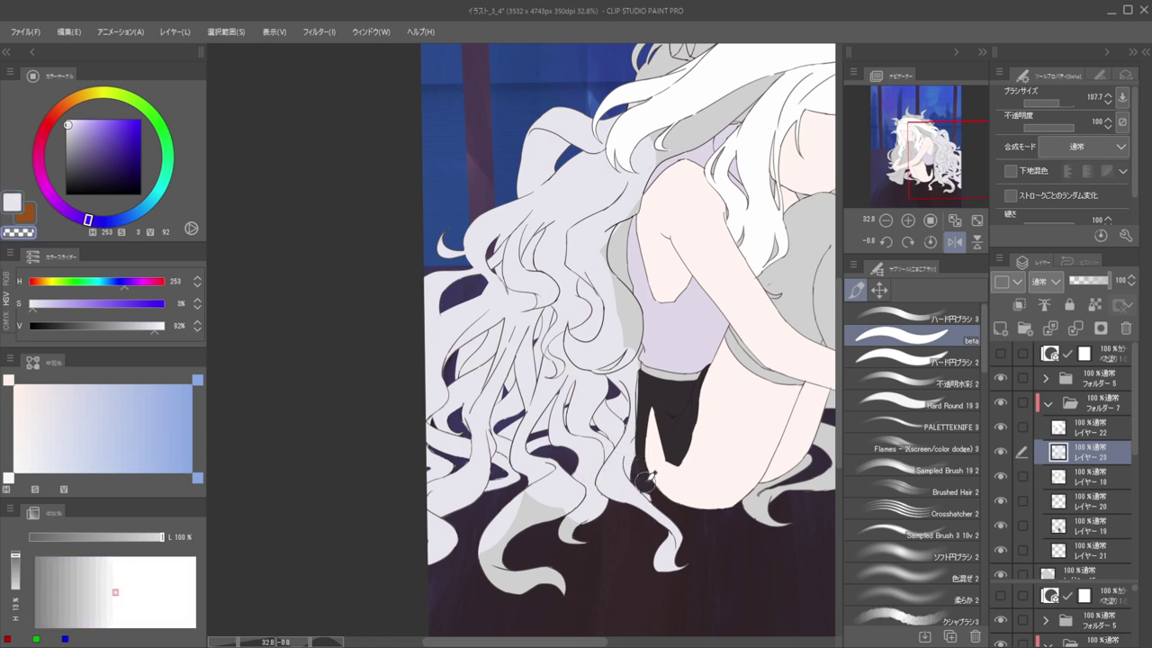
left_click(601, 492, "alt")
mouse_move(561, 513)
left_mouse_down()
mouse_move(576, 507)
mouse_move(536, 557)
mouse_move(576, 567)
left_mouse_up()
Shrink the brush and paint a lighter lavender patch on the remaining grey hair
left_click_drag(501, 393, 582, 379)
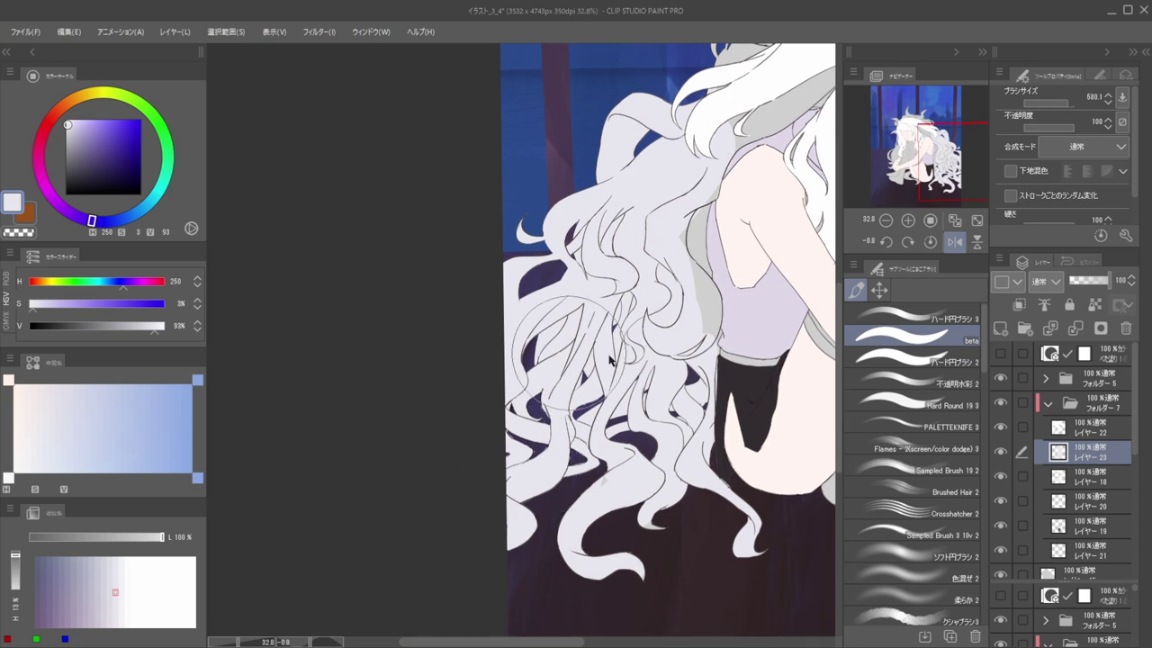
left_click_drag(688, 317, 654, 321)
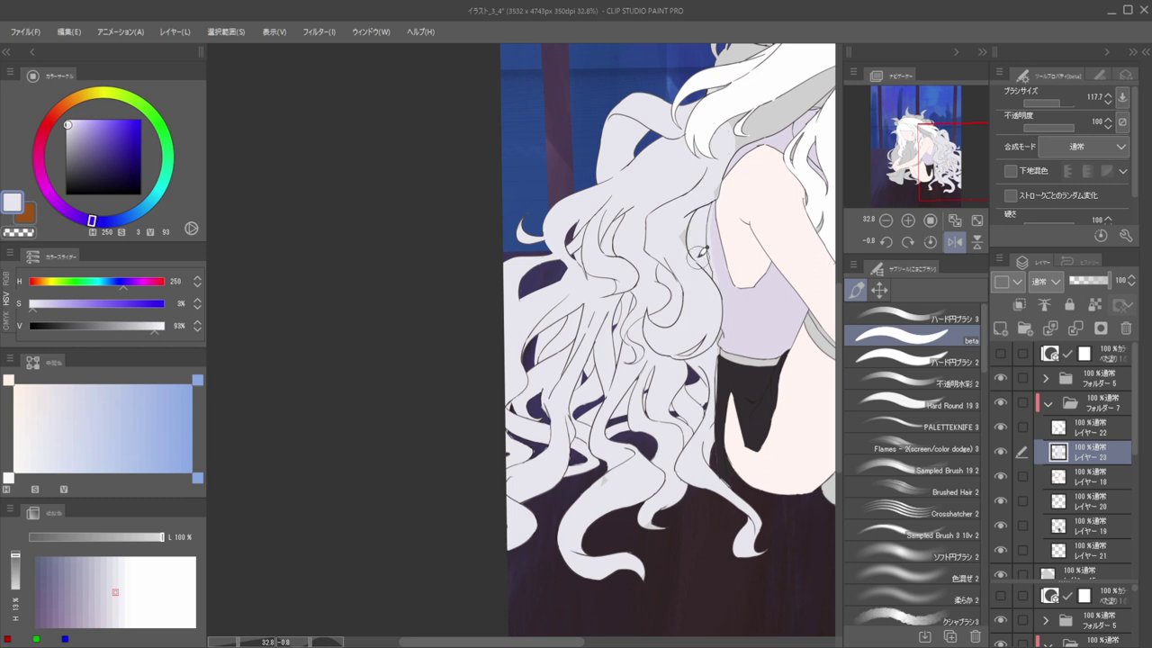
left_click(725, 219, "alt")
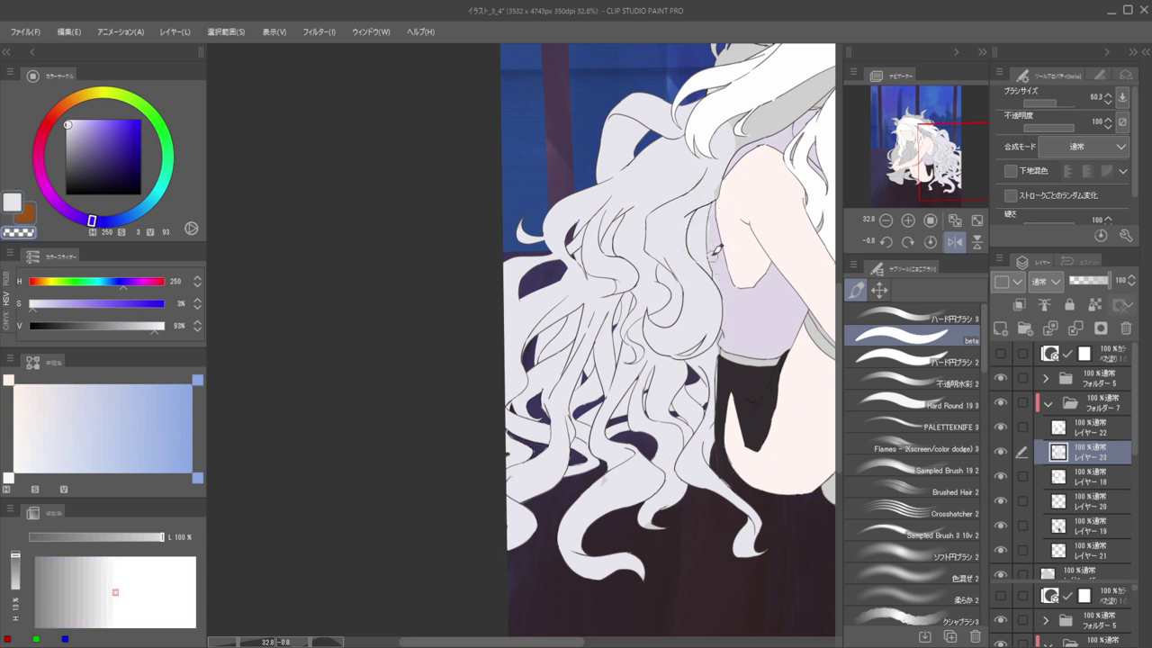
left_click_drag(711, 165, 637, 249)
key("c")
mouse_move(683, 207)
left_mouse_down()
mouse_move(710, 180)
mouse_move(690, 184)
mouse_move(698, 139)
mouse_move(528, 197)
left_mouse_up()
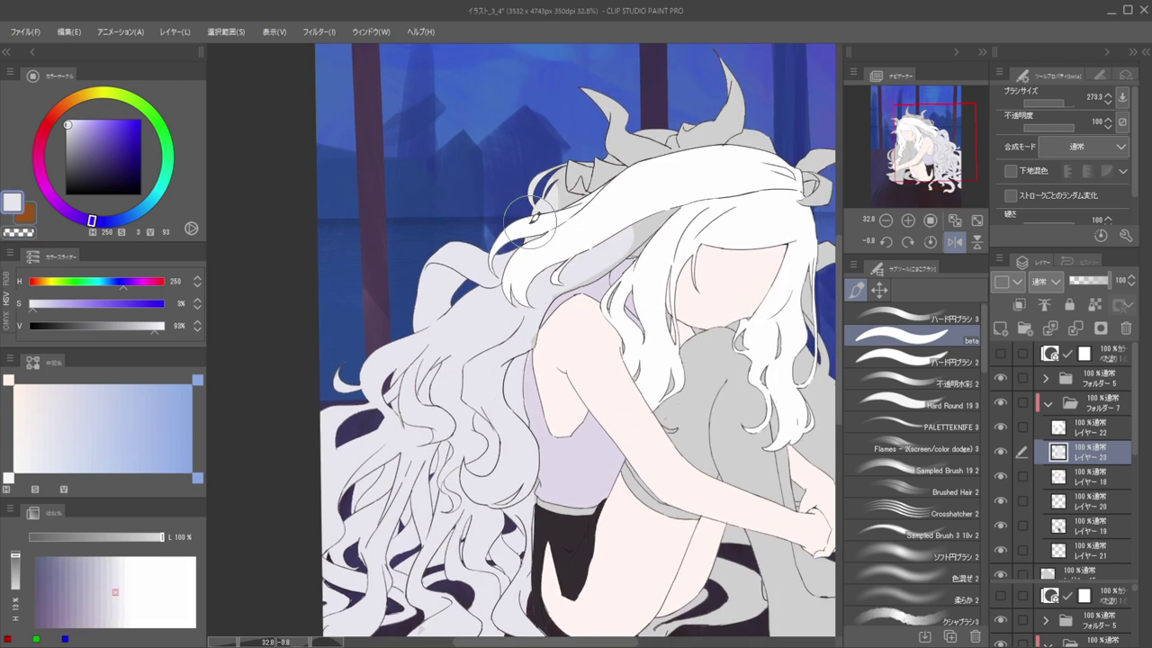
With a smaller brush, paint lavender over the grey hair strip, shoulder patch and horn-base gap
key("[")
mouse_move(619, 225)
left_mouse_down()
mouse_move(645, 213)
mouse_move(607, 261)
mouse_move(659, 225)
left_mouse_up()
key("[")
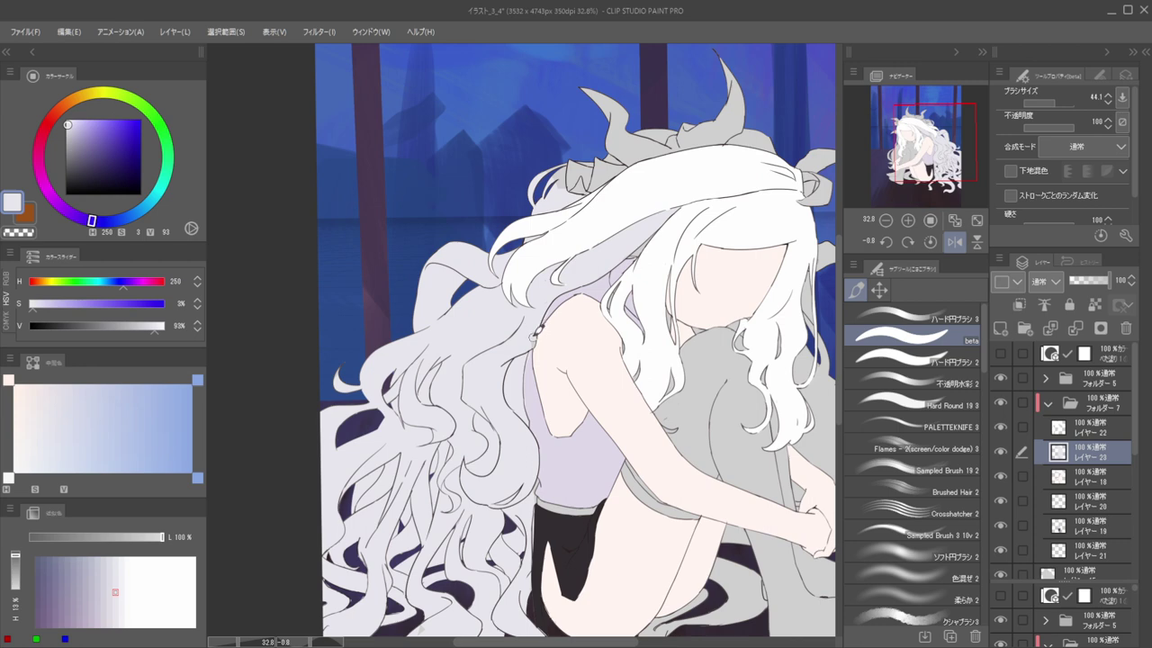
mouse_move(619, 263)
left_mouse_down()
mouse_move(622, 221)
mouse_move(640, 225)
mouse_move(624, 238)
mouse_move(660, 226)
mouse_move(623, 236)
mouse_move(641, 200)
mouse_move(540, 265)
left_mouse_up()
left_click_drag(567, 216, 714, 228)
mouse_move(515, 235)
left_mouse_down()
mouse_move(498, 264)
mouse_move(508, 213)
left_mouse_up()
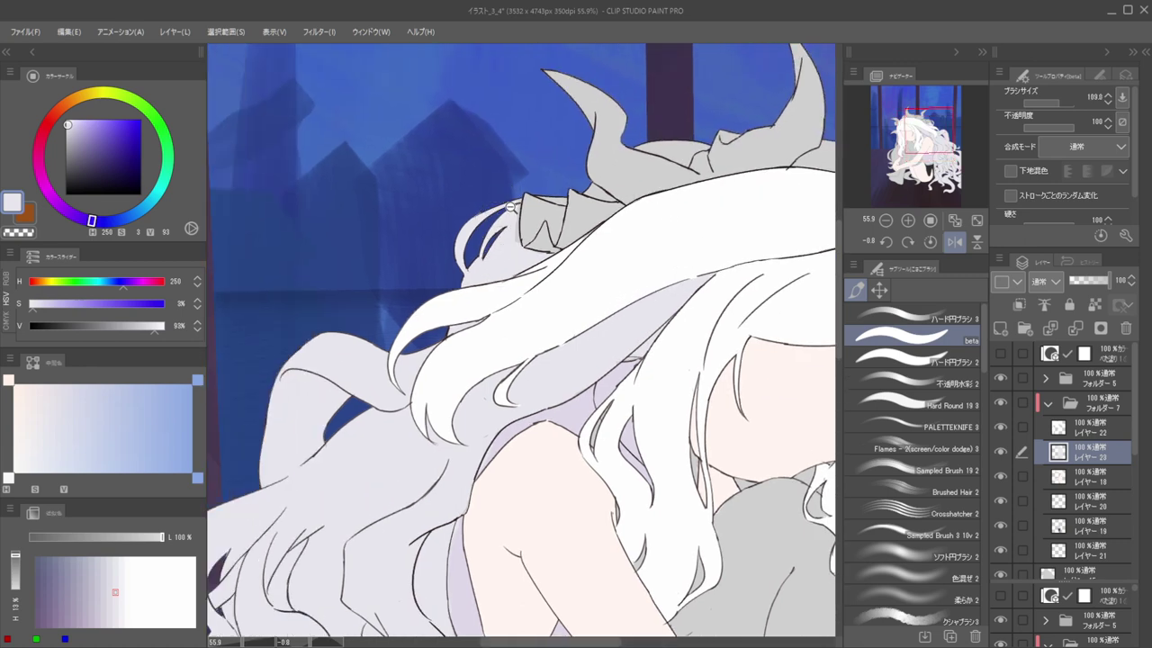
scroll(509, 216, "up", 4)
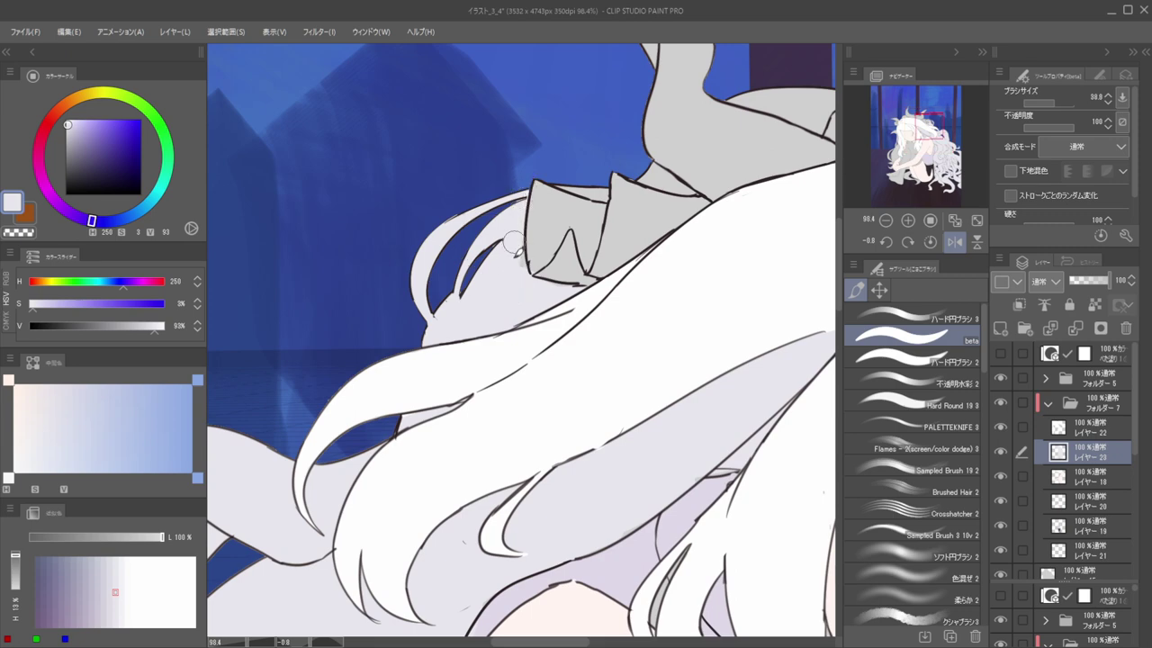
left_click_drag(600, 181, 567, 231)
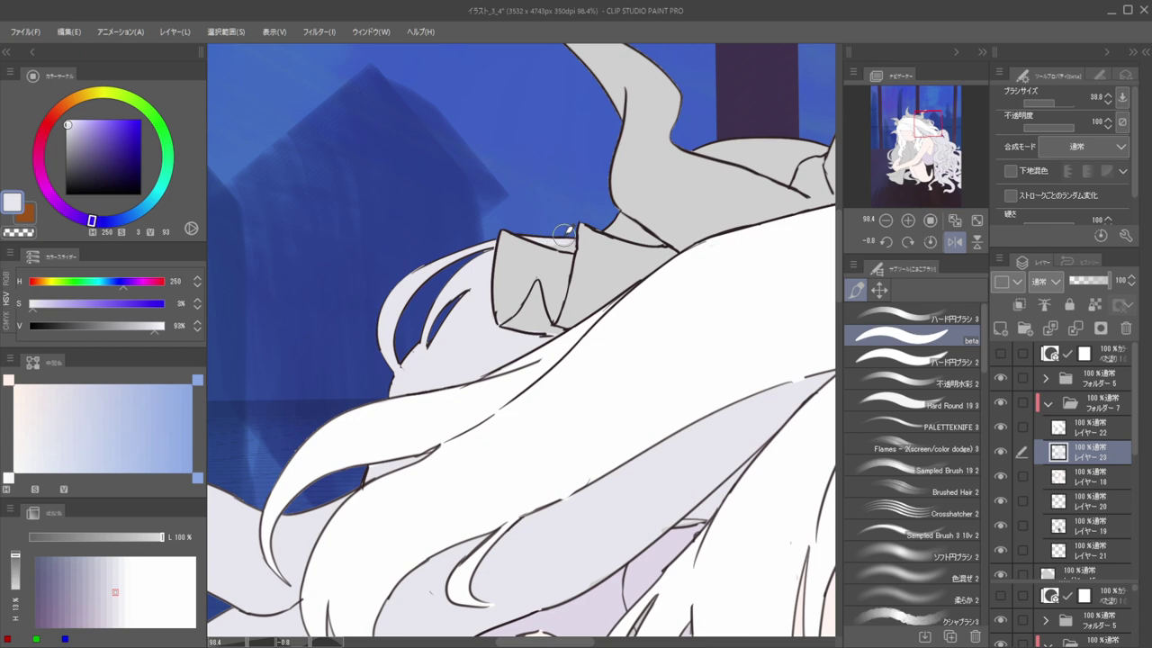
left_click_drag(617, 217, 644, 221)
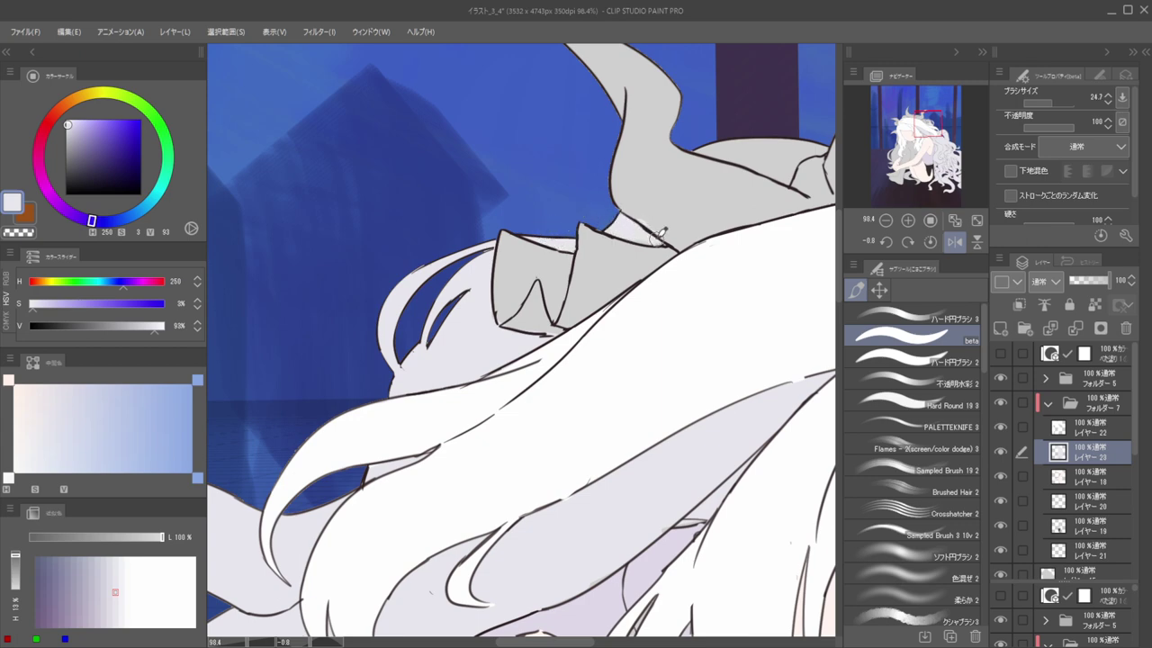
Sample light tones from the canvas and lighten the grey area under the hairline near the horn
left_click(672, 224, "alt")
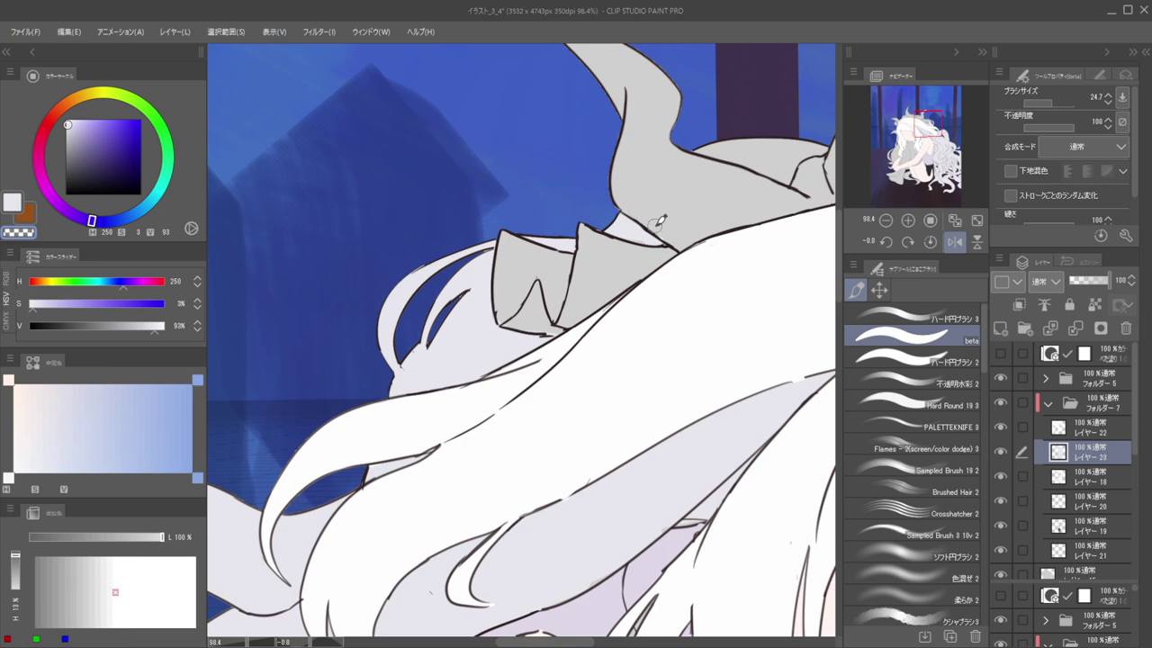
left_click_drag(676, 219, 601, 232)
left_click(568, 243, "alt")
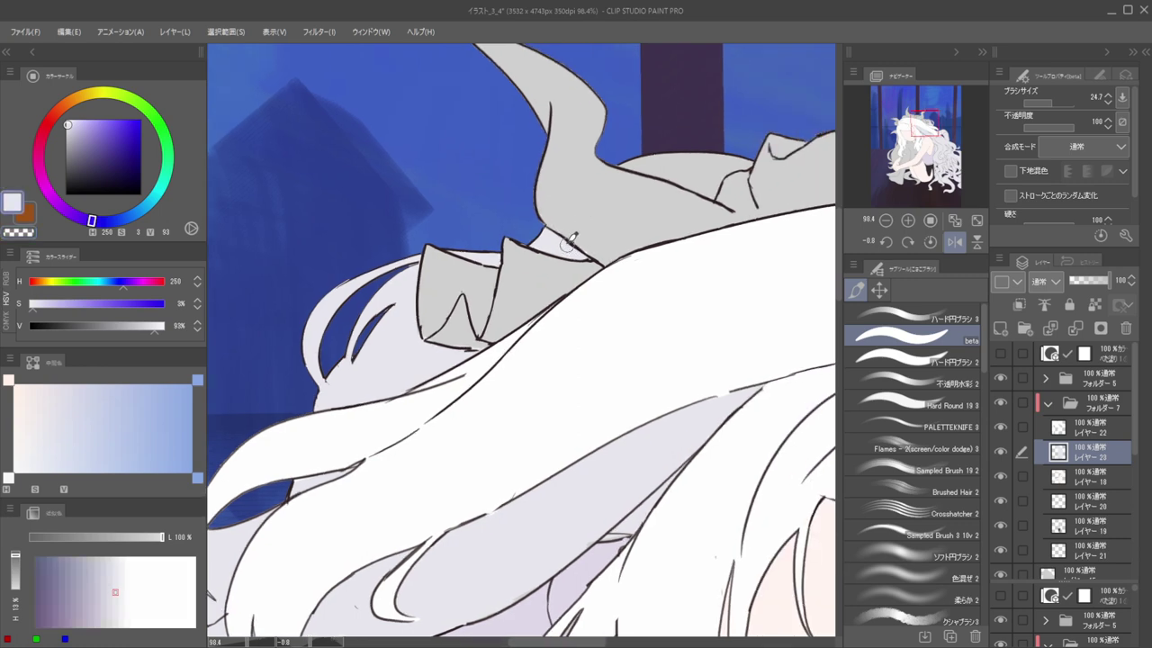
mouse_move(643, 162)
left_mouse_down()
mouse_move(658, 153)
mouse_move(648, 153)
mouse_move(691, 171)
left_mouse_up()
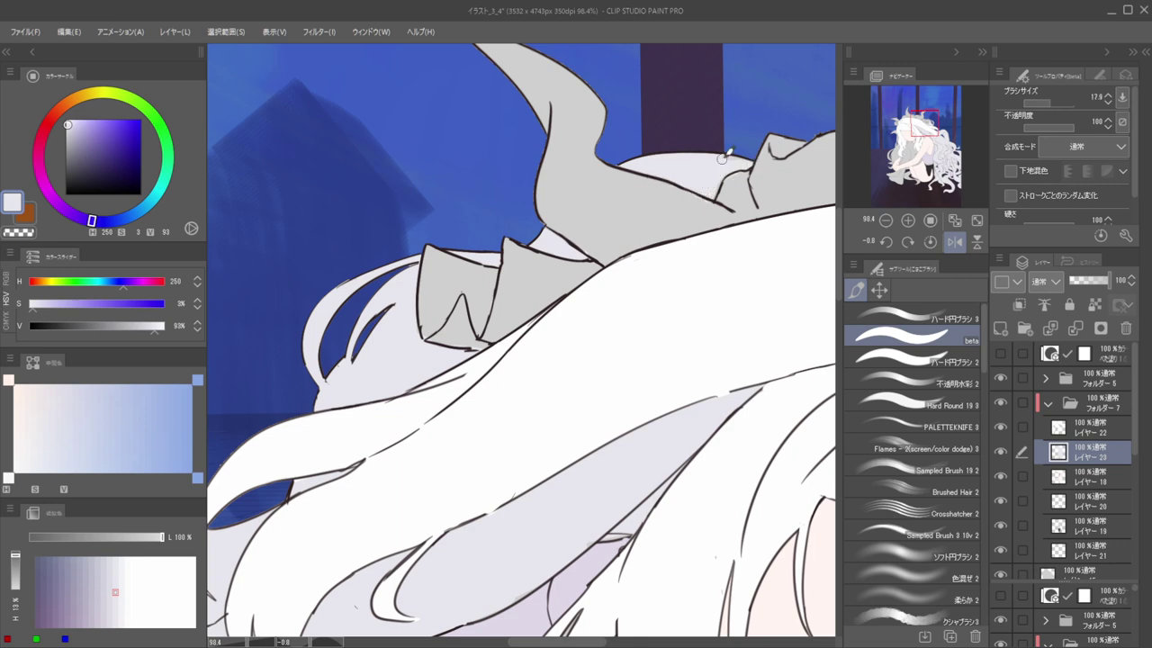
left_click_drag(417, 175, 243, 180)
left_click_drag(602, 185, 779, 229)
left_click(955, 241)
mouse_move(323, 139)
left_mouse_down()
mouse_move(640, 208)
mouse_move(647, 257)
mouse_move(695, 189)
mouse_move(732, 198)
left_mouse_up()
left_click(736, 166, "alt")
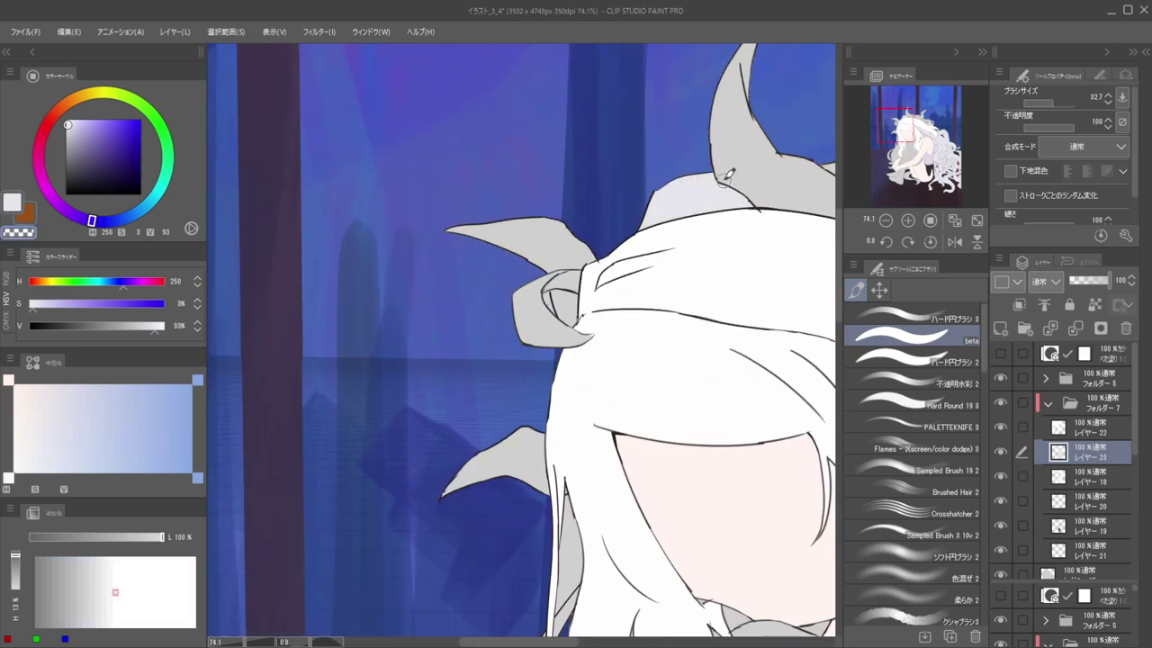
left_click(743, 196, "alt")
Zoom in on the headband knot, switch to layer 22 and use a smaller brush for its gaps
left_click_drag(692, 216, 775, 235)
key("h")
key("ctrl+shift")
mouse_move(572, 270)
left_mouse_down()
mouse_move(614, 272)
mouse_move(664, 238)
mouse_move(622, 252)
mouse_move(652, 229)
mouse_move(710, 259)
mouse_move(707, 306)
mouse_move(609, 318)
mouse_move(651, 309)
mouse_move(687, 272)
left_mouse_up()
left_click(575, 317, "ctrl+shift")
left_click(581, 311, "alt")
key("ctrl+z")
key("bracketleft")
key("bracketleft")
key("bracketleft")
key("bracketleft")
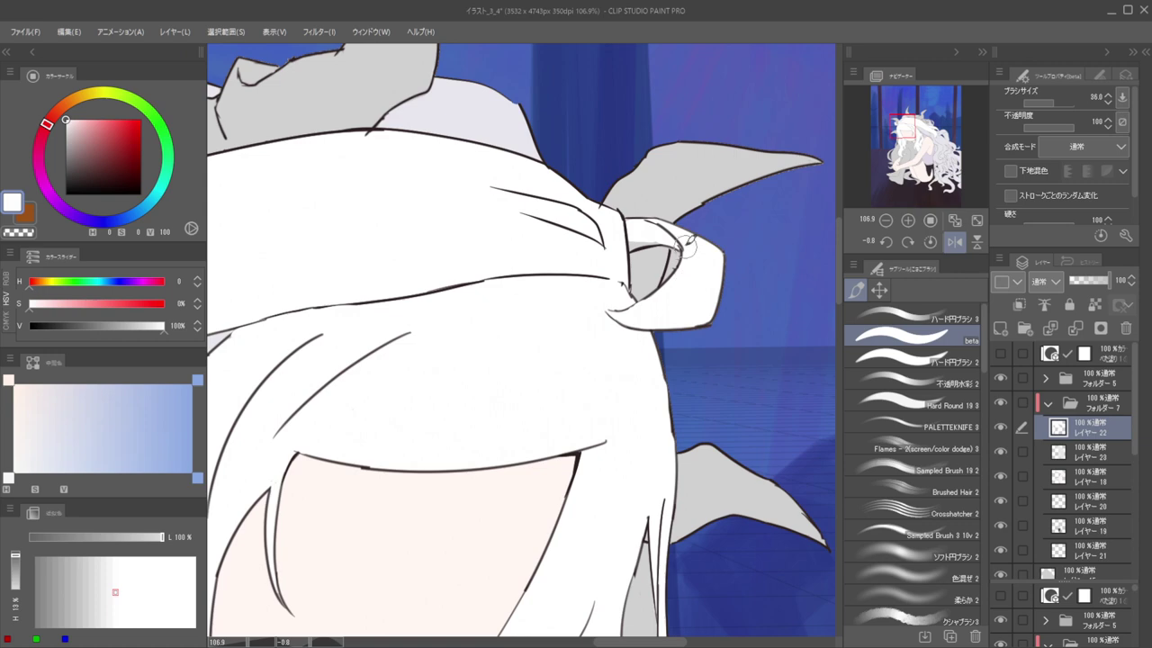
Fill the grey sliver inside the knot loop white and erase the white under the knot's line
key("bracketright")
mouse_move(652, 236)
left_mouse_down()
mouse_move(635, 234)
mouse_move(660, 235)
left_mouse_up()
scroll(664, 212, "up", 5)
key("bracketleft")
key("bracketleft")
key("bracketleft")
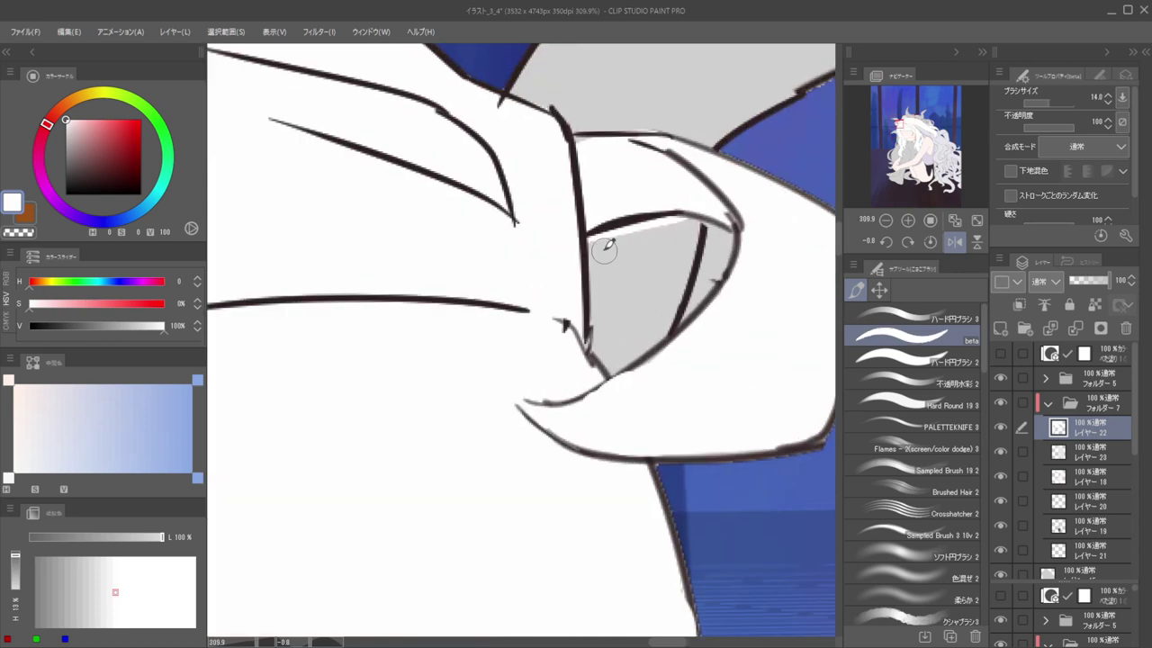
key("ctrl+z")
key("c")
left_click_drag(594, 252, 674, 231)
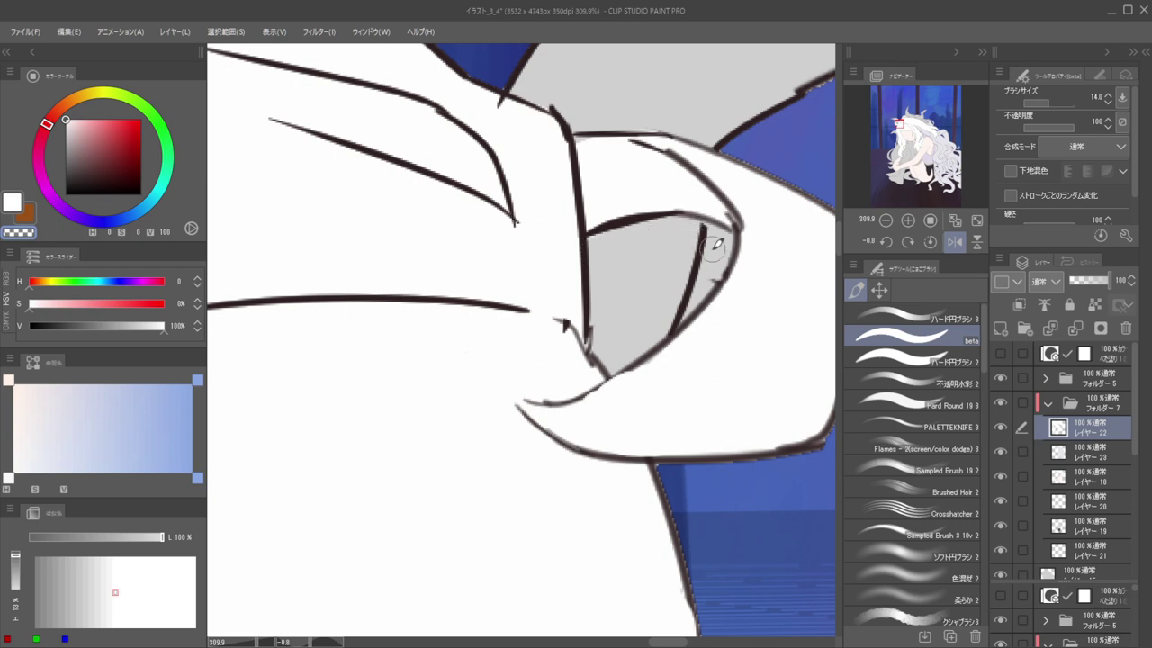
On layer 15, paint blue along the ribbon loop's inner edge
left_click(715, 246, "ctrl+shift")
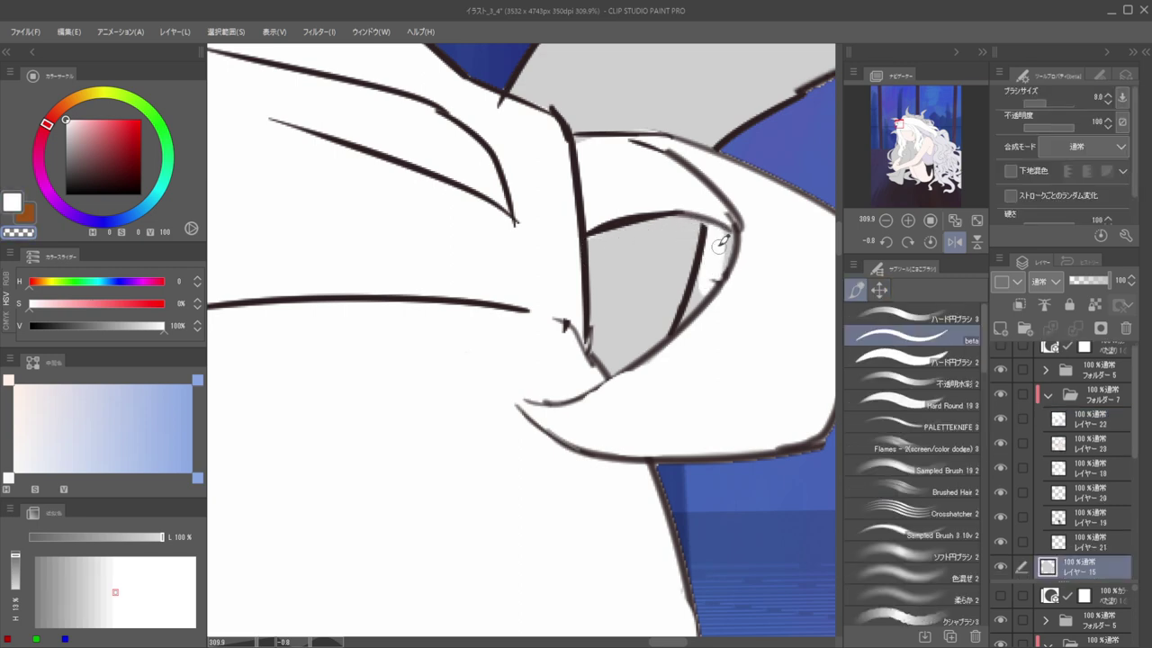
key("bracketright")
left_click_drag(718, 238, 704, 285)
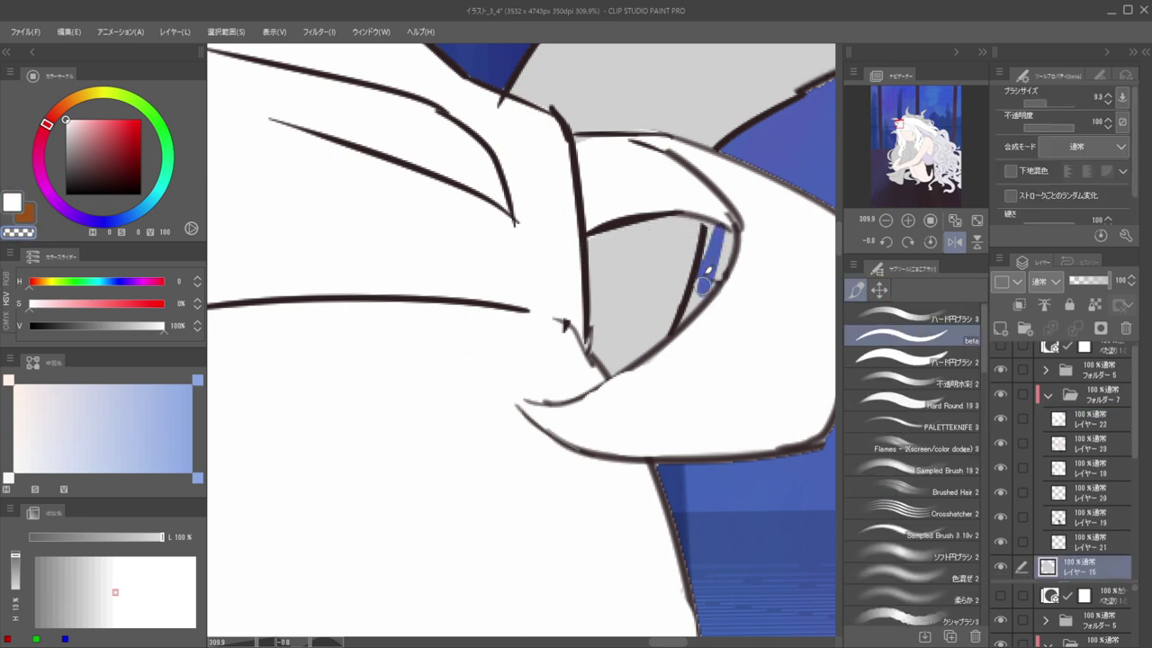
mouse_move(713, 230)
left_mouse_down()
mouse_move(685, 310)
mouse_move(720, 269)
left_mouse_up()
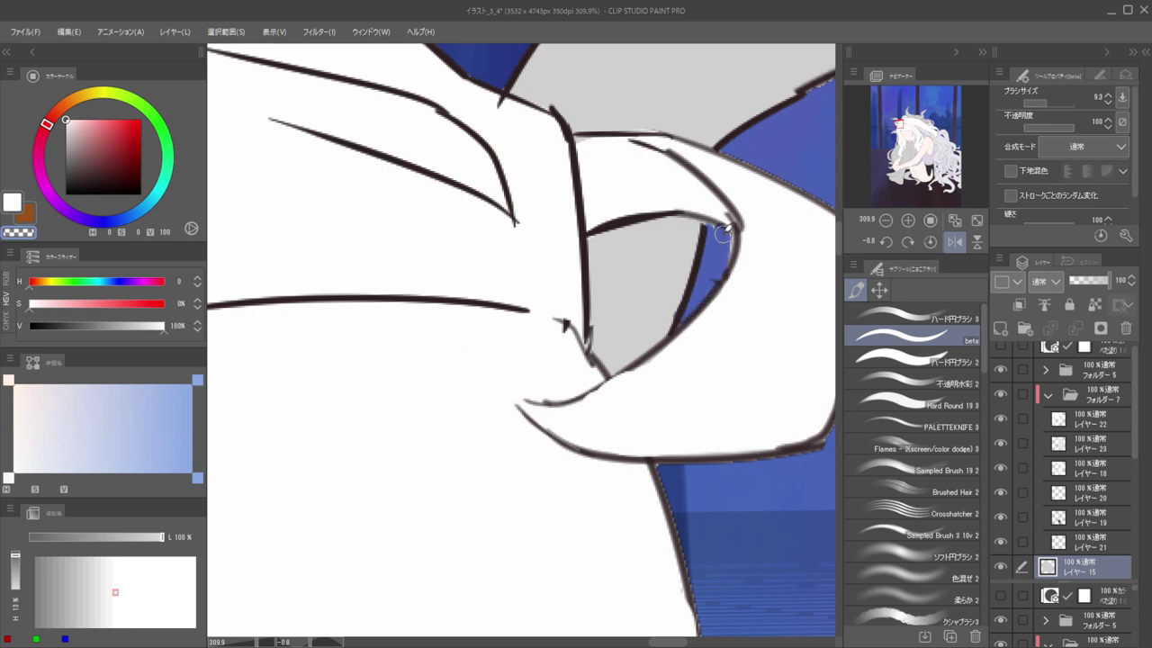
scroll(702, 200, "down", 10)
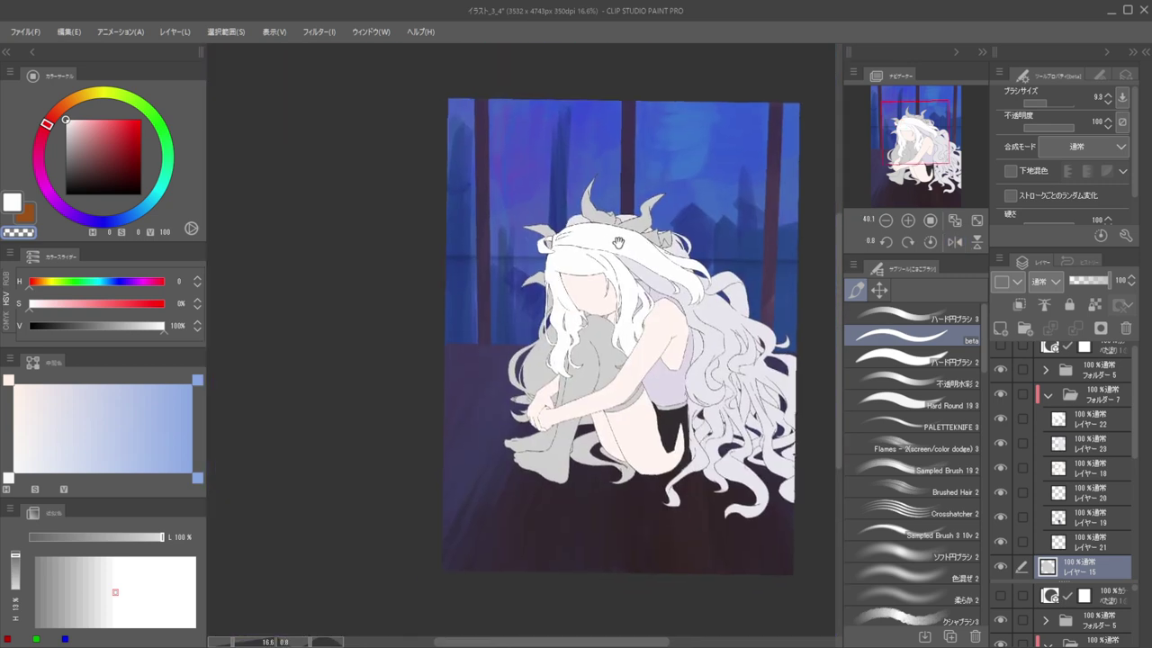
Pick layer 23 with its pale lavender and paint over the grey area beside the hair
key("h")
left_click_drag(643, 254, 862, 223)
left_click_drag(596, 257, 623, 228)
left_click(654, 230, "ctrl+shift")
scroll(648, 244, "down", 4)
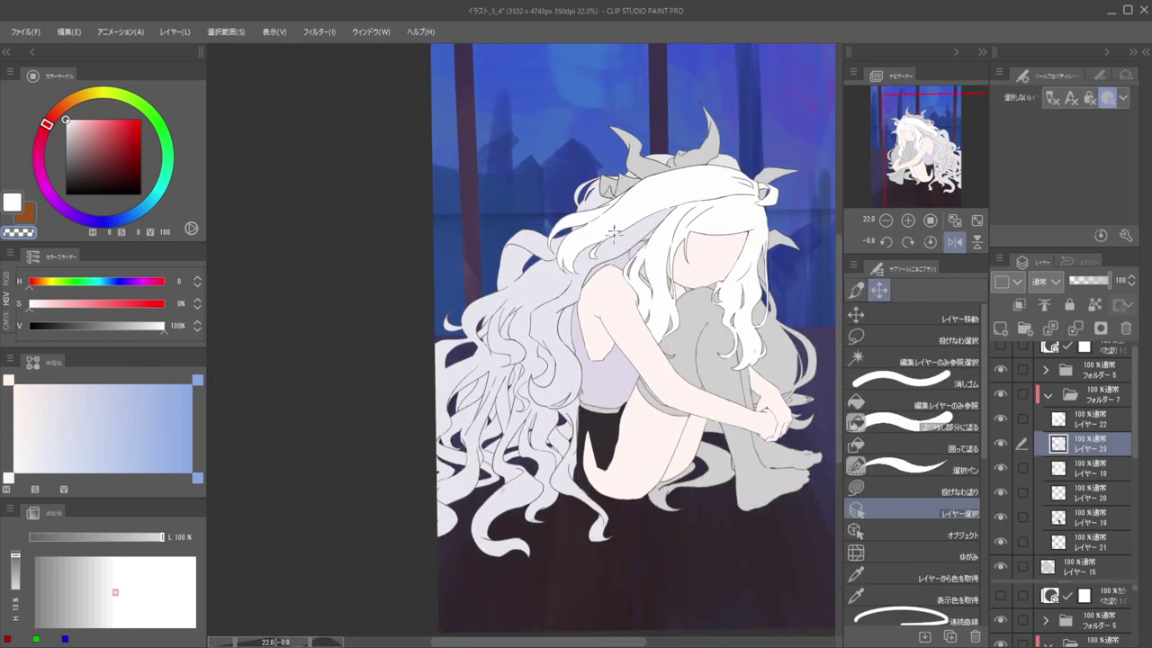
left_click(623, 226, "ctrl+shift")
left_click(764, 257, "ctrl+shift")
left_click(764, 258, "alt")
mouse_move(763, 257)
left_mouse_down()
mouse_move(709, 249)
mouse_move(736, 253)
left_mouse_up()
scroll(718, 314, "up", 3)
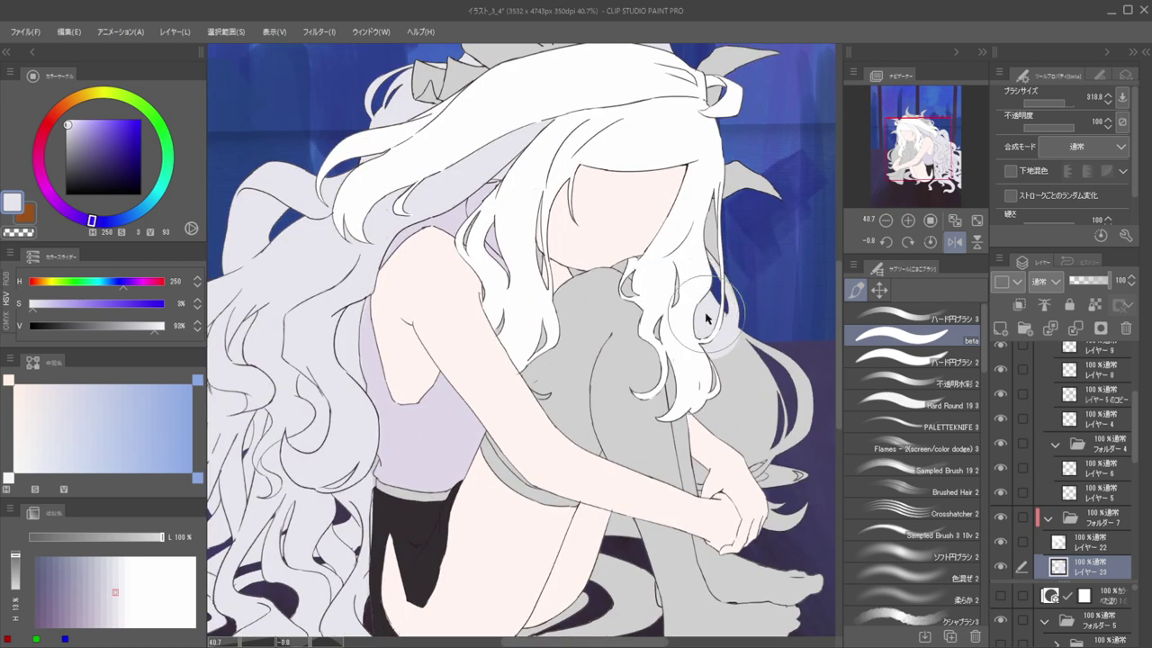
left_click_drag(720, 315, 756, 405)
Touch up the lavender fill and paint the left hair strand pale with a larger brush
key("h")
left_click_drag(533, 383, 815, 360)
mouse_move(612, 312)
left_mouse_down()
mouse_move(581, 373)
mouse_move(542, 351)
mouse_move(624, 273)
left_mouse_up()
scroll(594, 293, "up", 3)
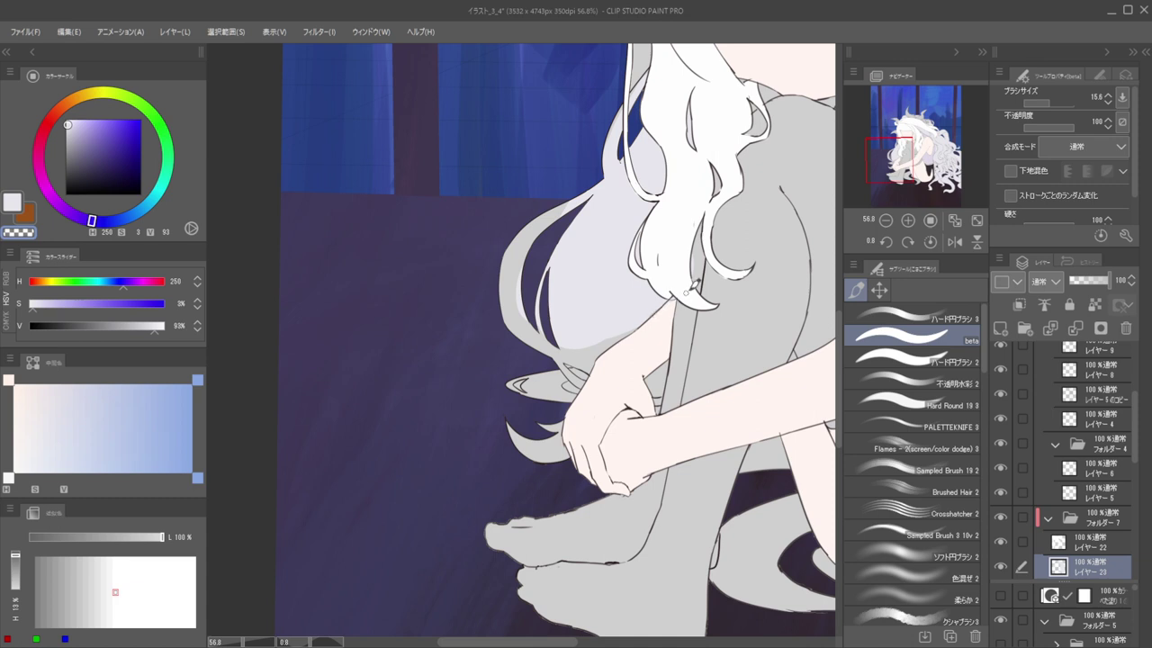
key("bracketright")
key("c")
left_click_drag(538, 342, 546, 343)
left_click_drag(580, 219, 624, 219)
left_click_drag(537, 292, 553, 224)
Lighten the dark hair strands near the arm with pale lavender
mouse_move(567, 303)
left_mouse_down()
mouse_move(585, 303)
mouse_move(585, 323)
mouse_move(591, 303)
mouse_move(601, 314)
mouse_move(574, 346)
left_mouse_up()
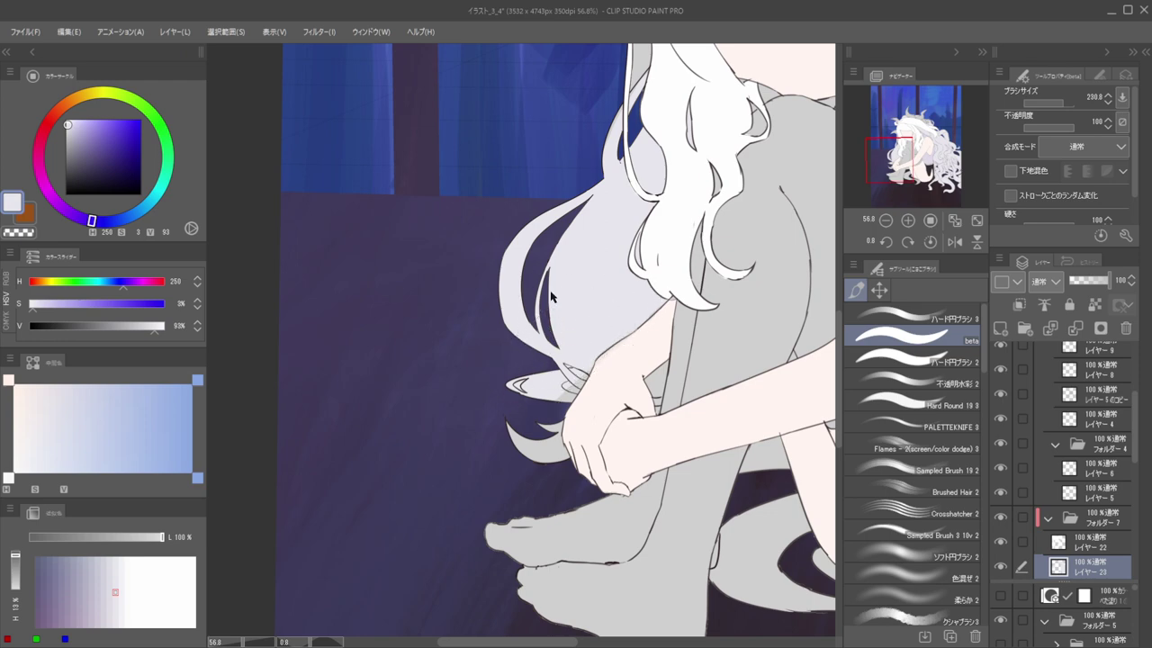
scroll(551, 298, "down", 6)
scroll(561, 308, "up", 7)
key("ctrl+z")
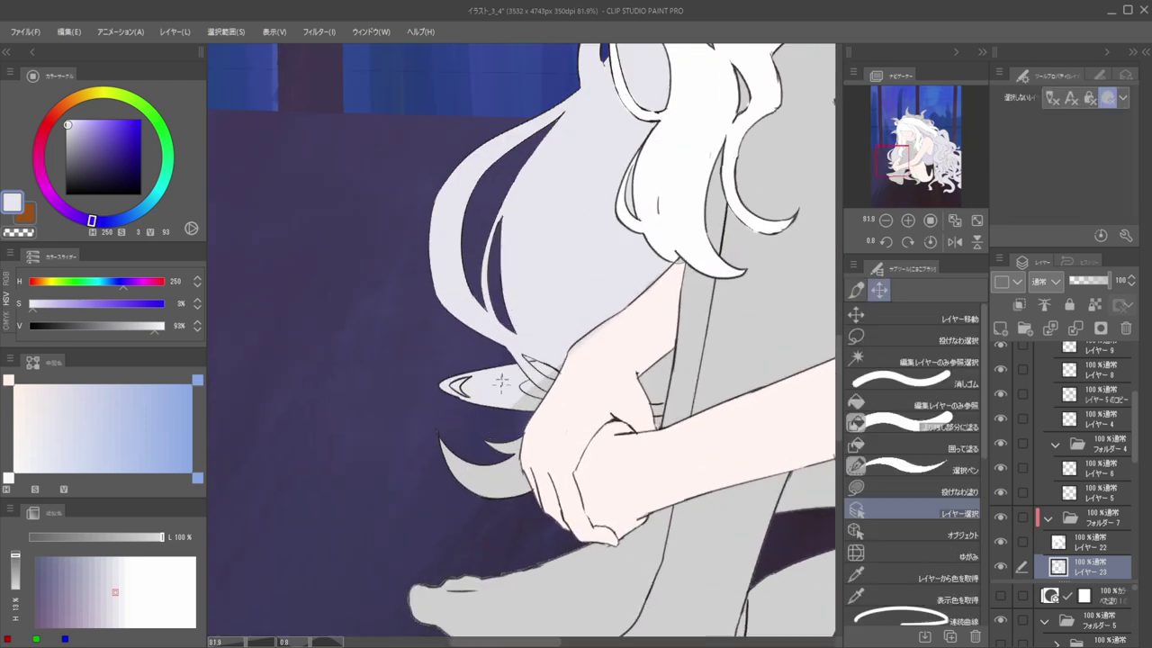
left_click_drag(504, 380, 621, 328)
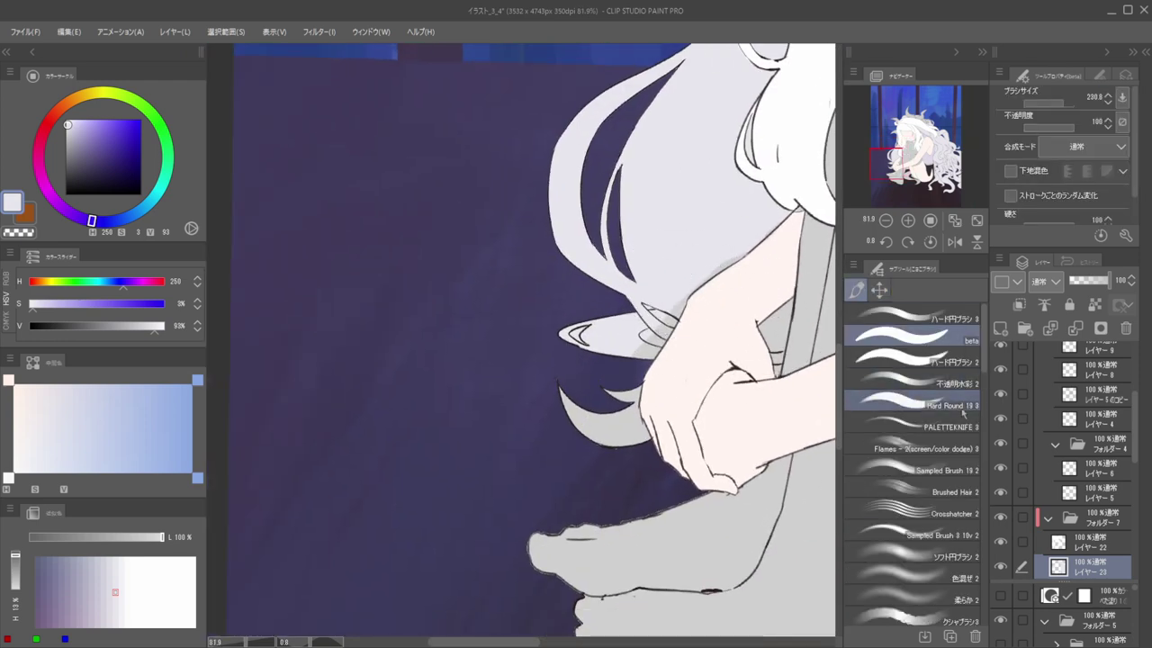
scroll(1071, 512, "down", 3)
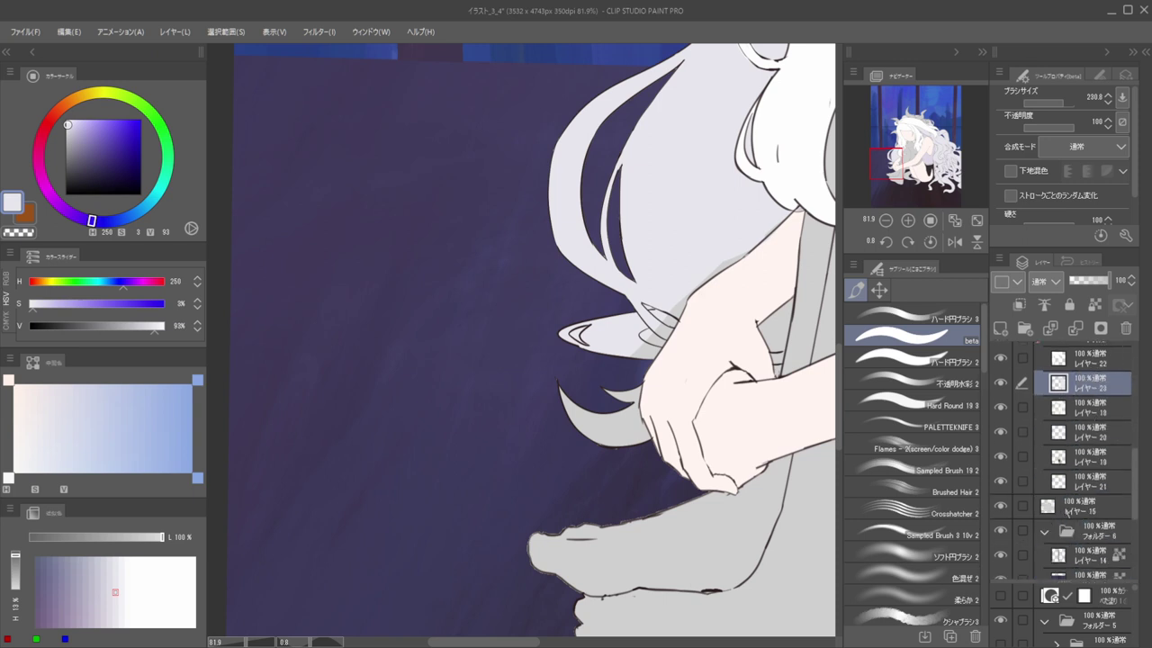
left_click(1079, 506)
Erase the pale fill from the horn spike and paint dark blue along the hair edge by the arm
key("c")
left_click_drag(567, 325, 619, 334)
key("h")
left_click_drag(463, 307, 788, 314)
mouse_move(734, 342)
left_mouse_down()
mouse_move(779, 326)
mouse_move(754, 360)
mouse_move(715, 358)
left_mouse_up()
mouse_move(769, 301)
left_mouse_down()
mouse_move(692, 359)
mouse_move(721, 410)
mouse_move(713, 375)
mouse_move(727, 349)
mouse_move(705, 378)
left_mouse_up()
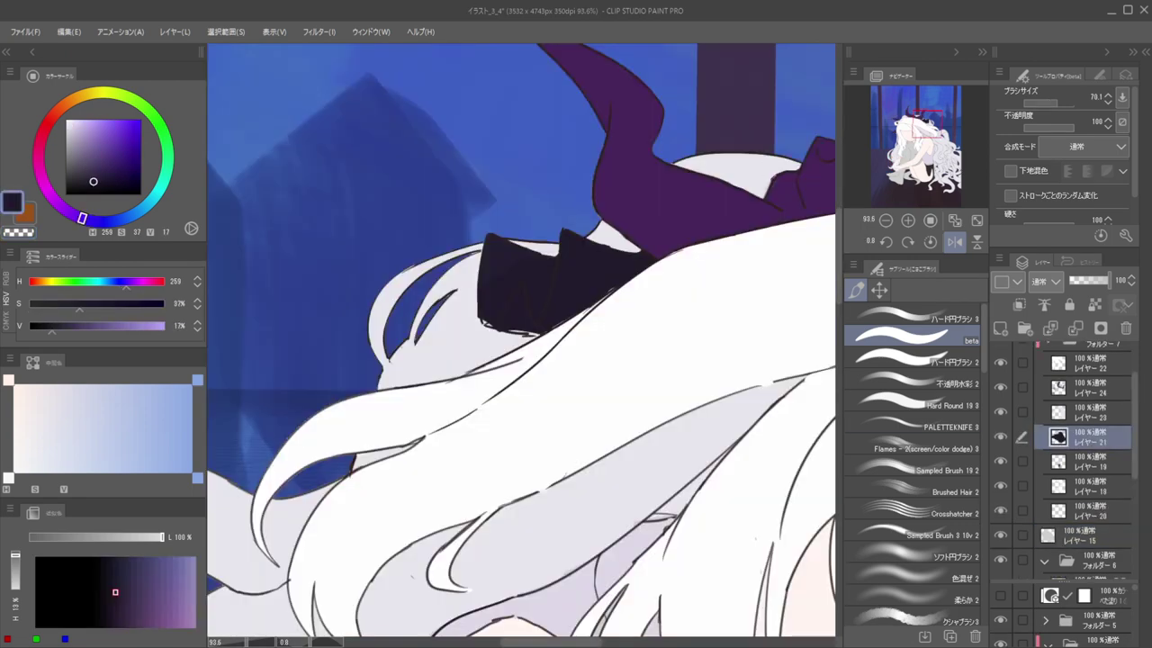
Switch to layer 23 with a fine transparent brush and return to an unflipped full-figure view
left_click_drag(501, 303, 536, 304)
left_click(480, 358, "ctrl+shift")
mouse_move(470, 321)
left_mouse_down()
mouse_move(443, 322)
mouse_move(572, 348)
left_mouse_up()
key("c")
left_click_drag(653, 237, 684, 210)
key("h")
left_click_drag(517, 241, 720, 275)
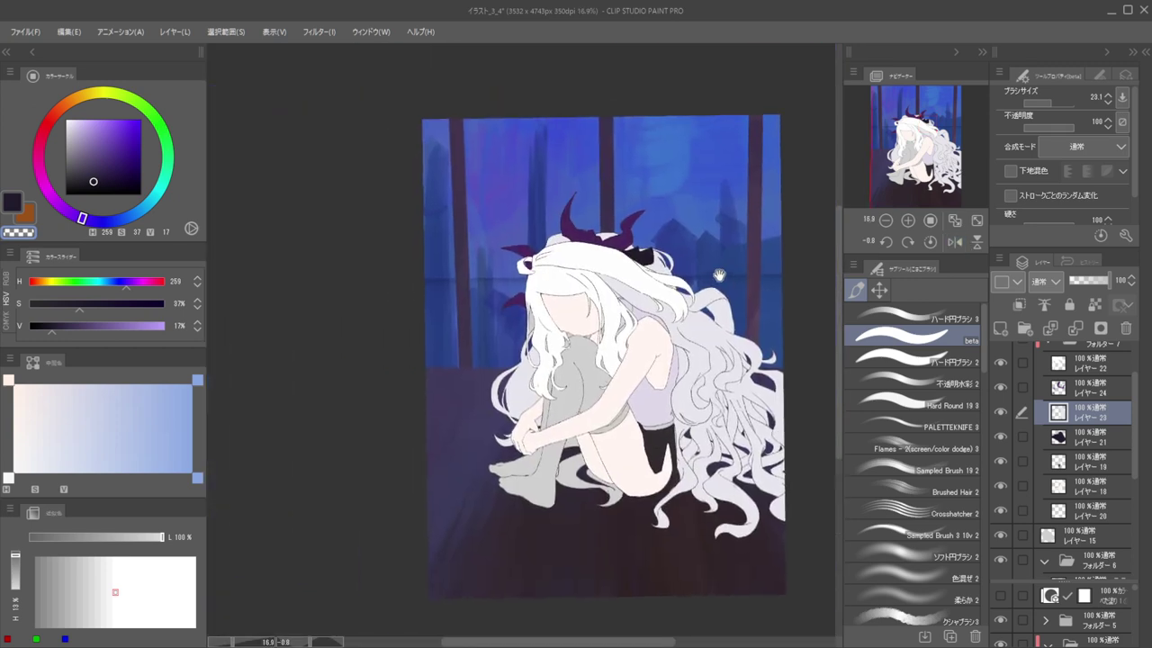
left_click_drag(567, 274, 597, 205)
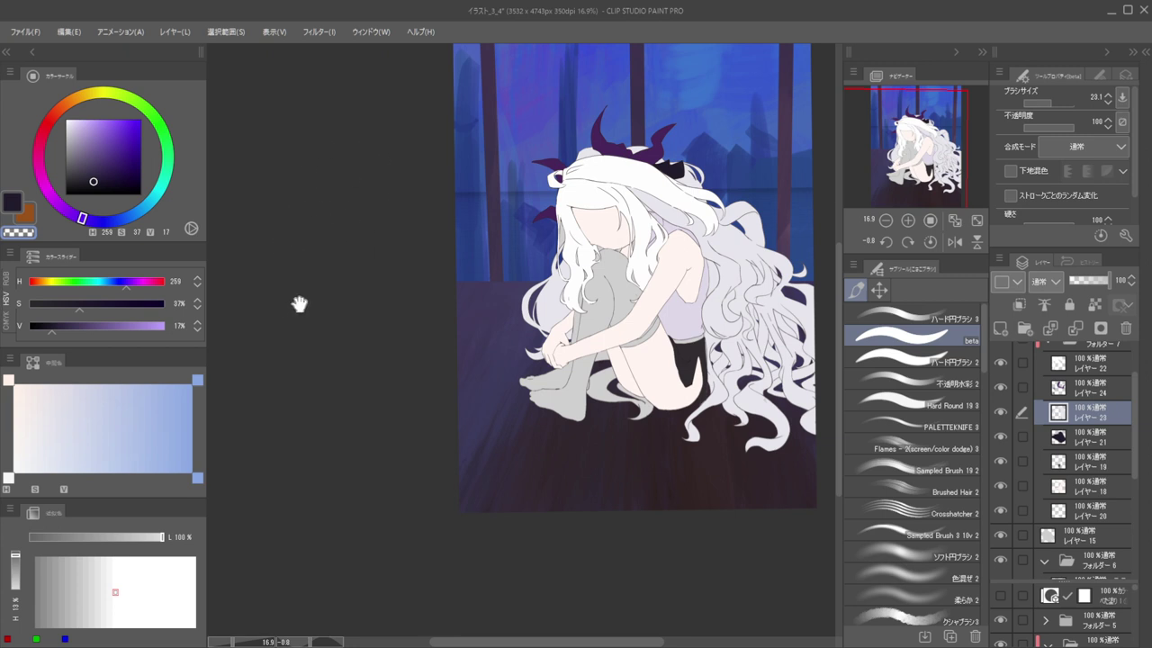
Pick dark purple, auto-select the black shorts on Layer 19 and cut-paste them onto a new layer
left_click(313, 195, "alt")
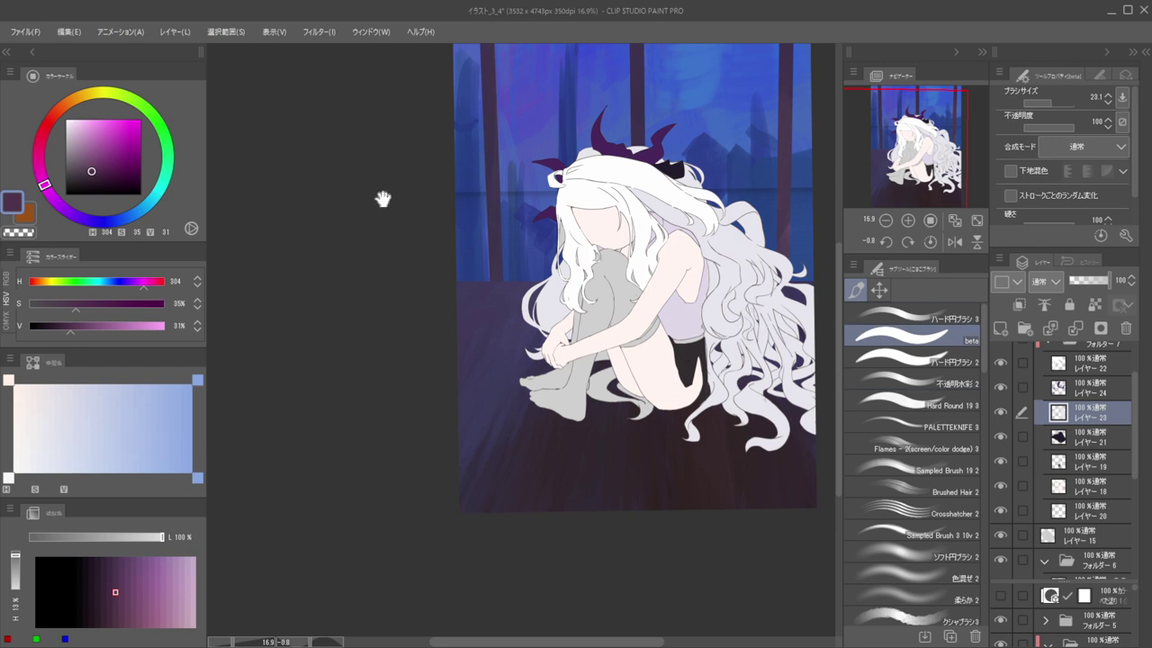
left_click(879, 289)
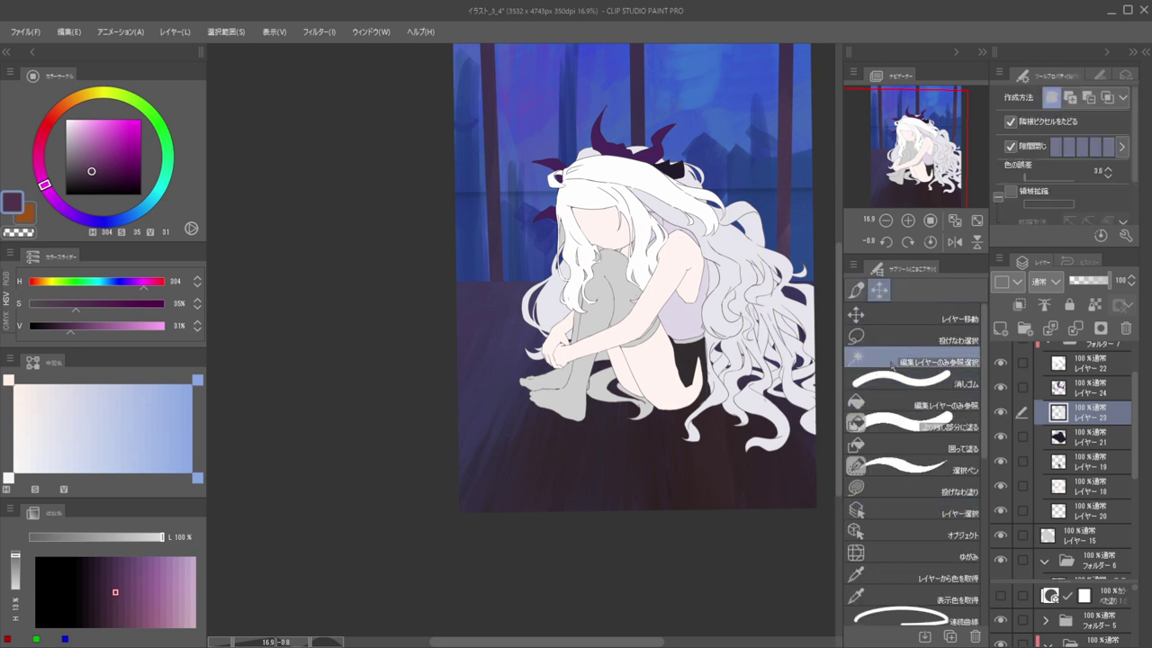
left_click(1073, 442)
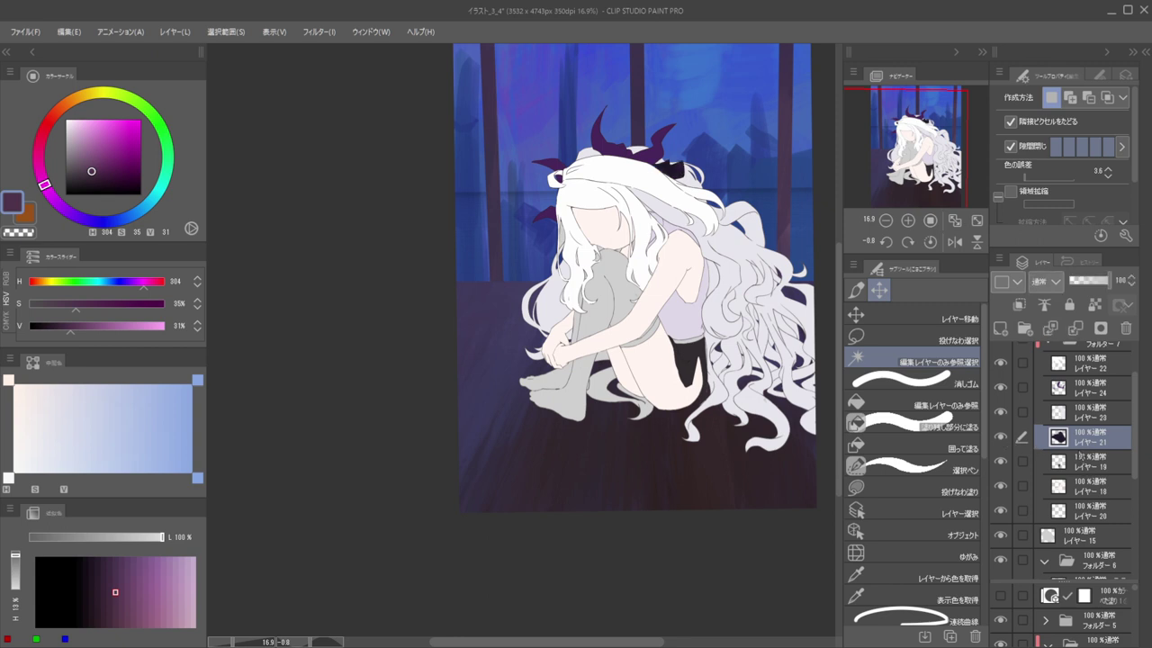
left_click(1070, 464)
left_click(1056, 464, "ctrl")
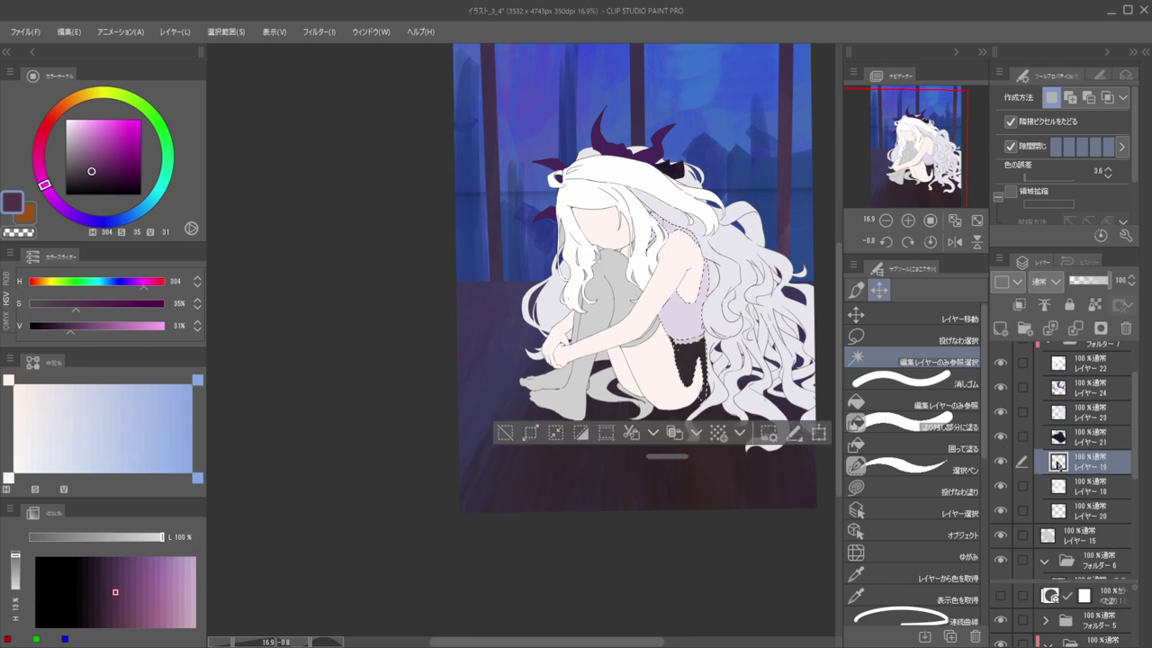
key("ctrl+d")
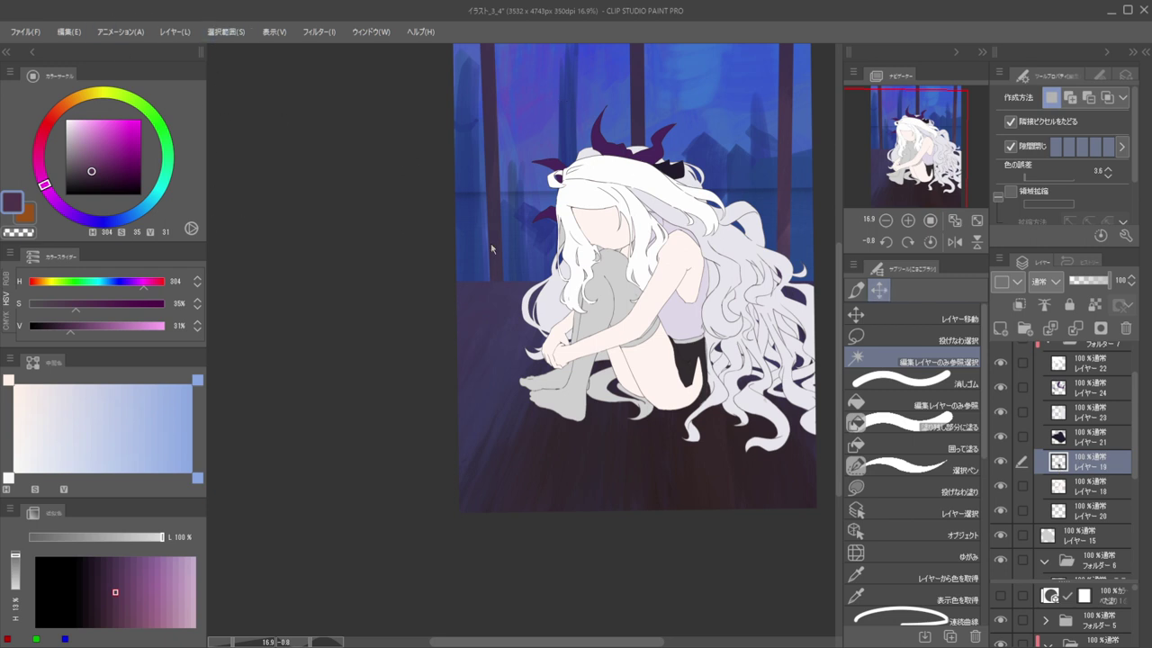
left_click(692, 348)
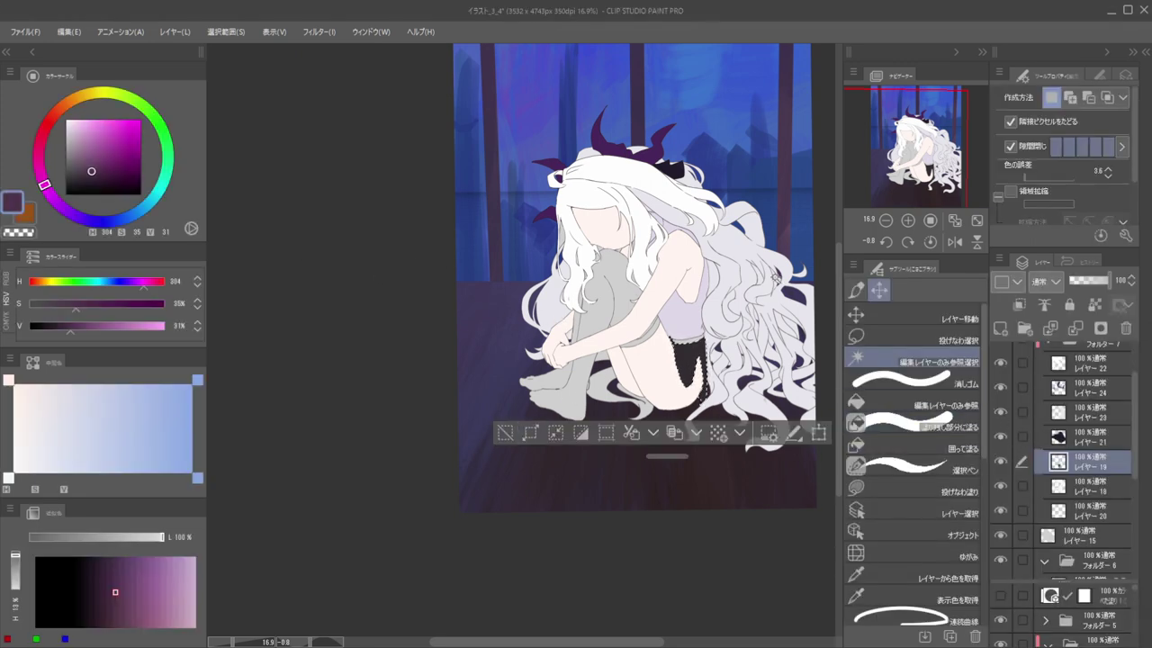
key("ctrl+x")
key("ctrl+v")
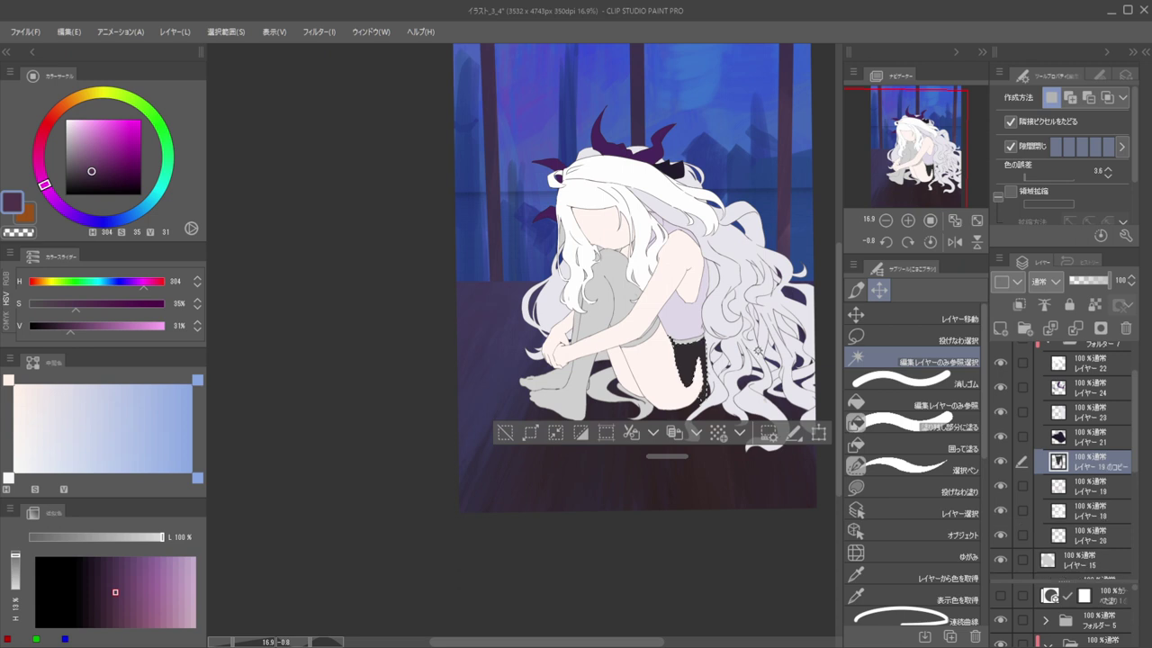
key("ctrl+d")
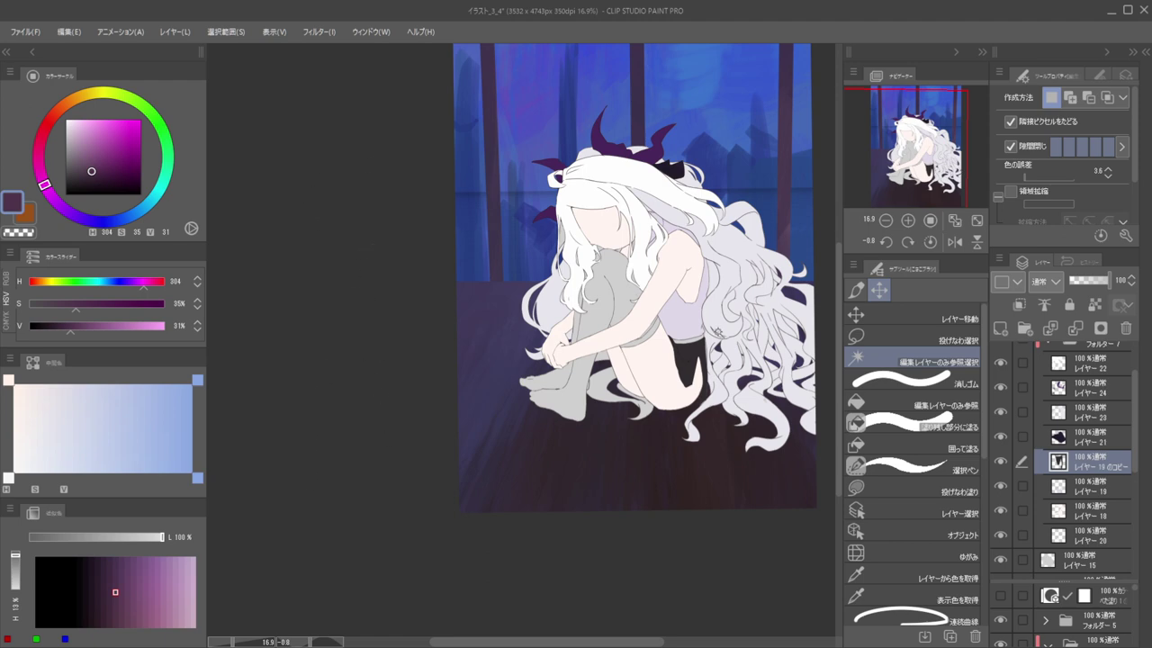
scroll(692, 317, "up", 7)
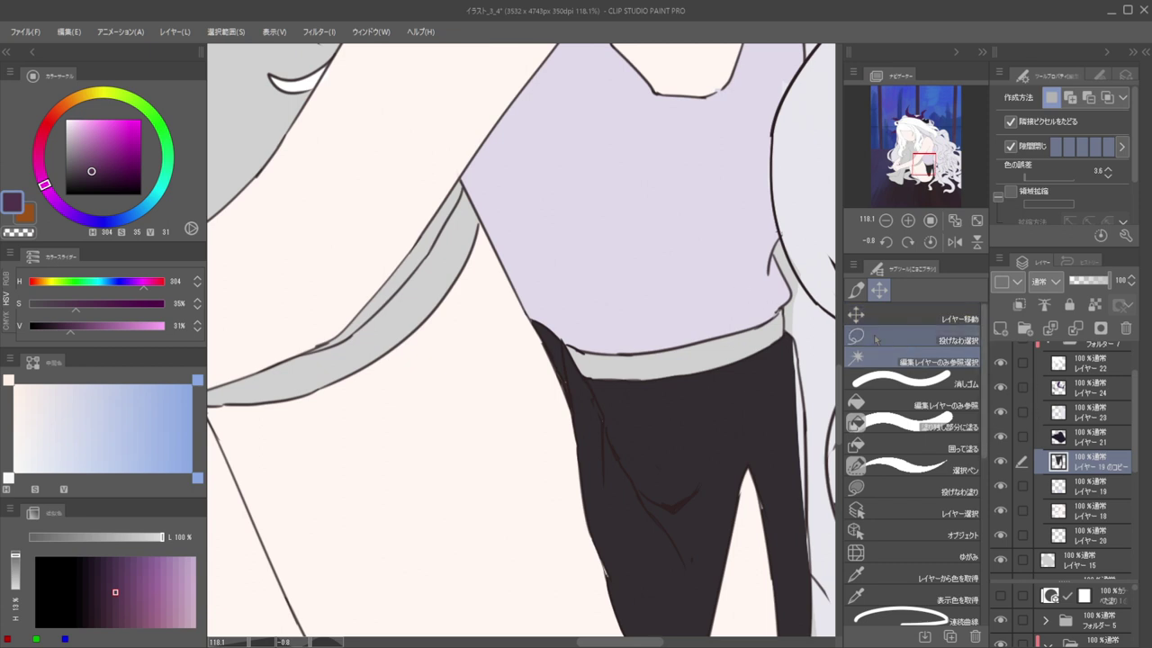
Select the grey waistband area from Folder 5 and set the colour to deep navy
scroll(1084, 490, "up", 2)
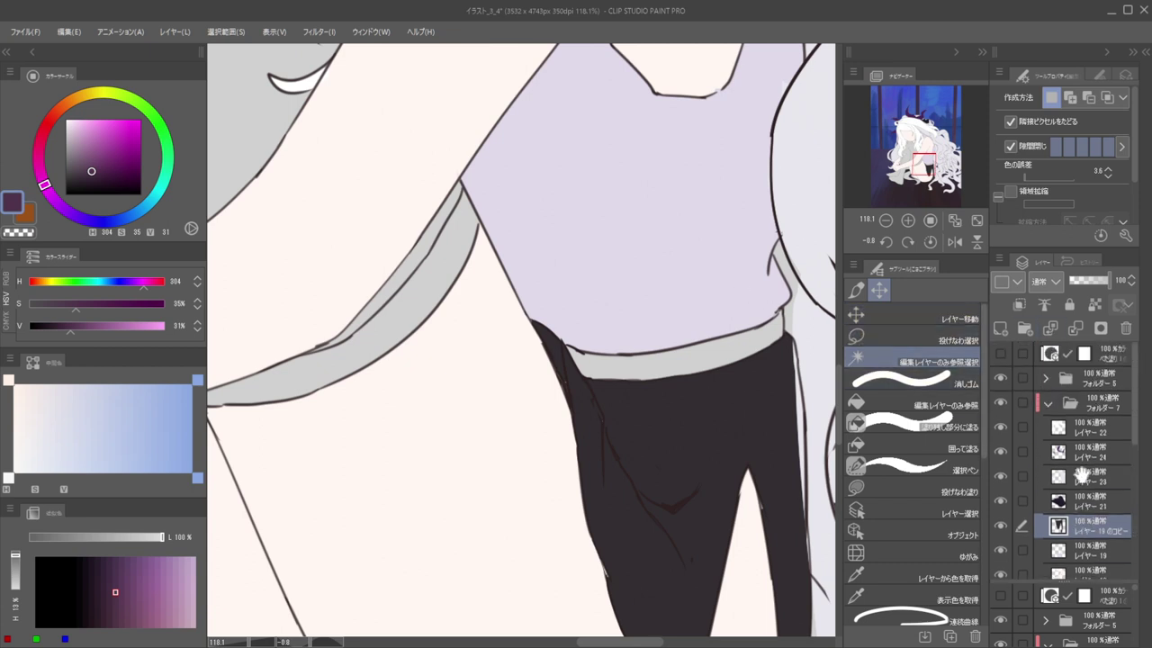
left_click(1096, 383)
left_click(666, 362)
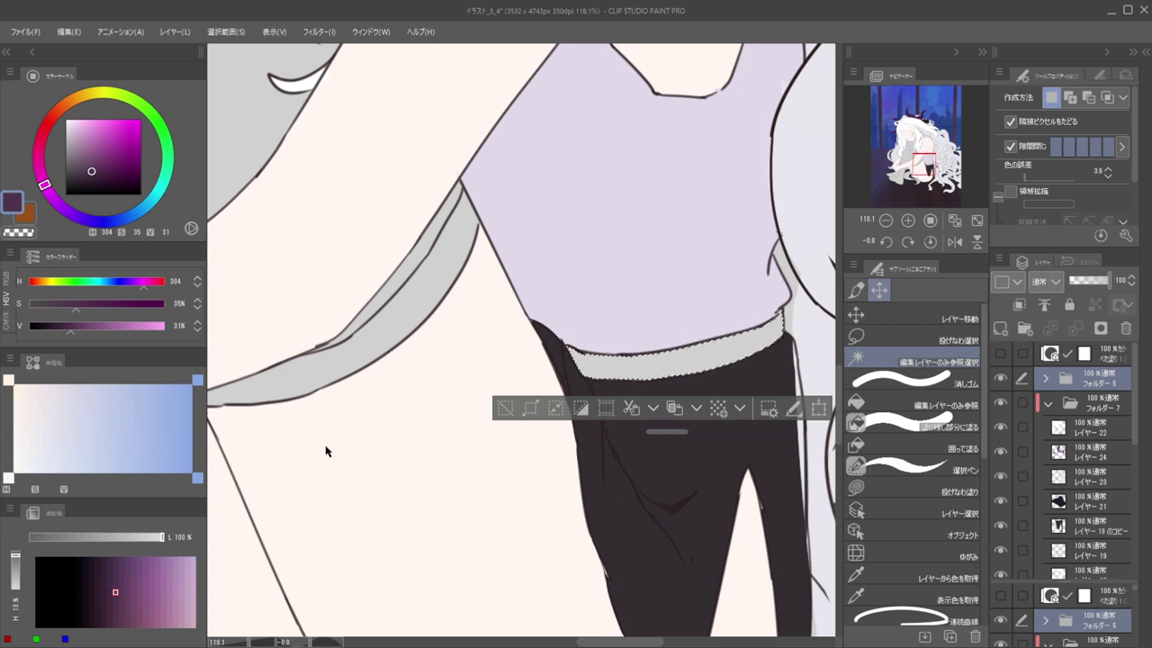
left_click(529, 413)
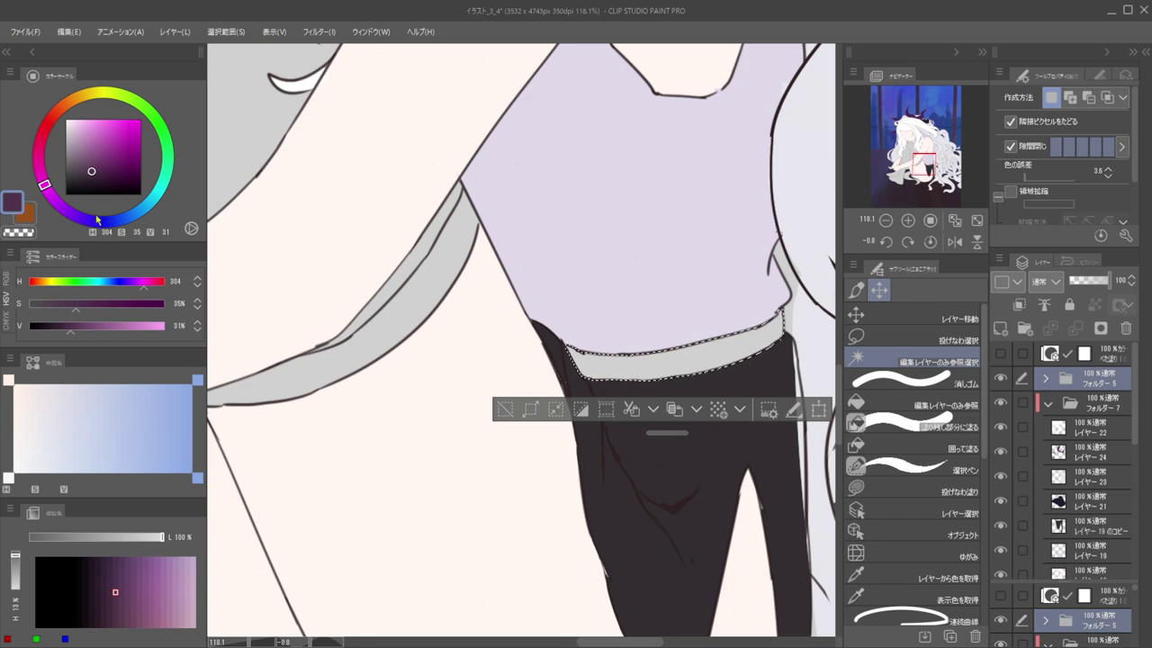
left_click(98, 218)
left_click(99, 179)
Add a new layer above Layer 19, clear the selection and zoom in on the knees
key("p")
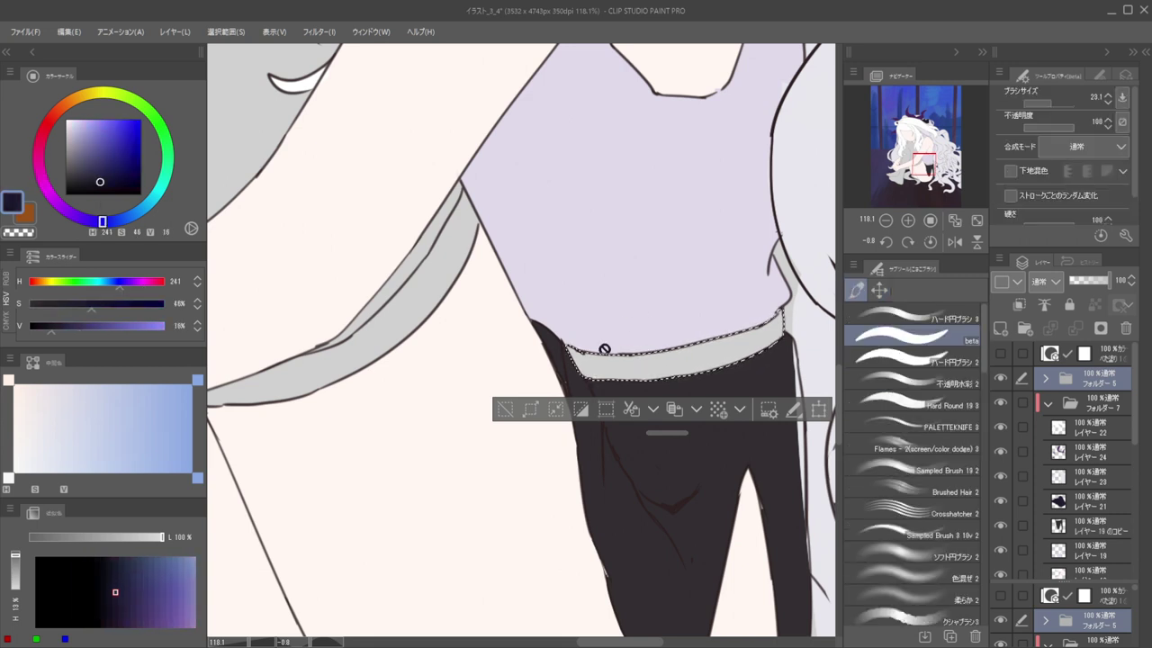
key("e")
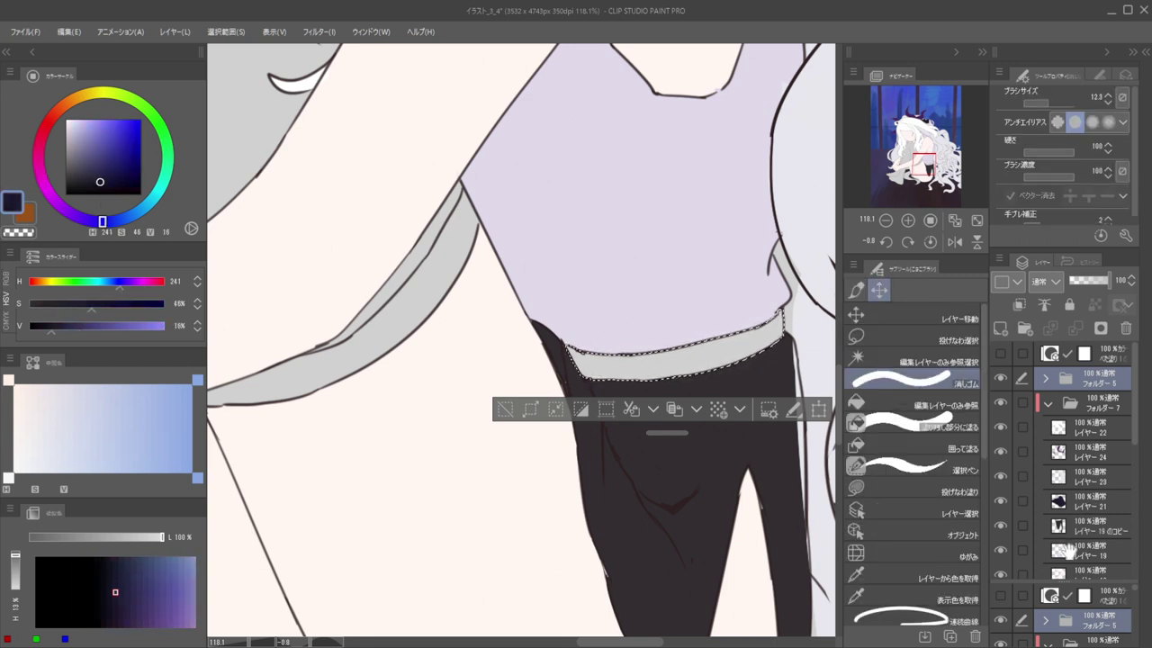
scroll(1068, 551, "down", 2)
left_click(1087, 441)
left_click(1000, 328)
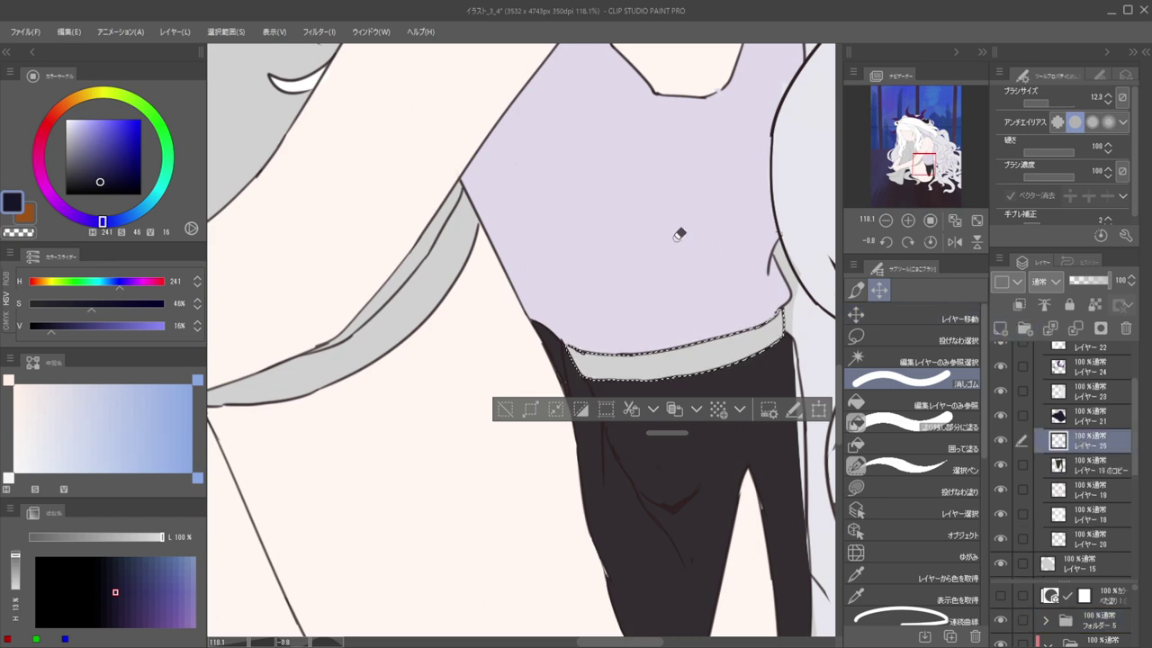
key("b")
mouse_move(733, 279)
left_mouse_down()
mouse_move(655, 267)
mouse_move(856, 288)
left_mouse_up()
key("ctrl+d")
key("h")
key("h")
left_click_drag(523, 258, 663, 259)
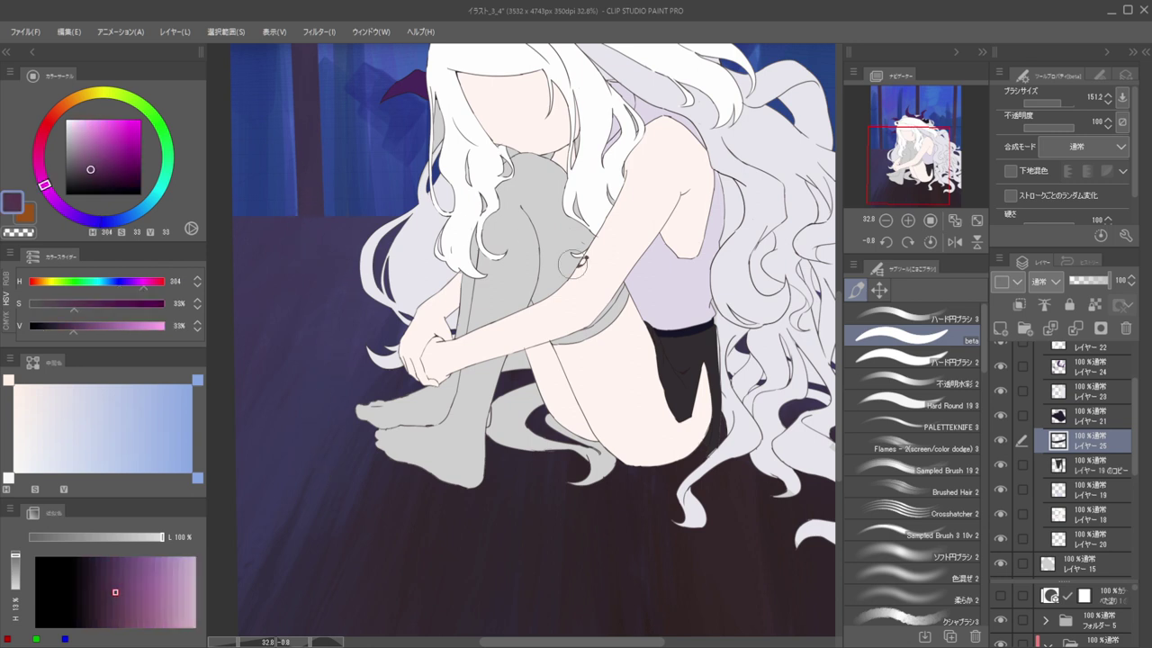
left_click_drag(558, 322, 716, 285)
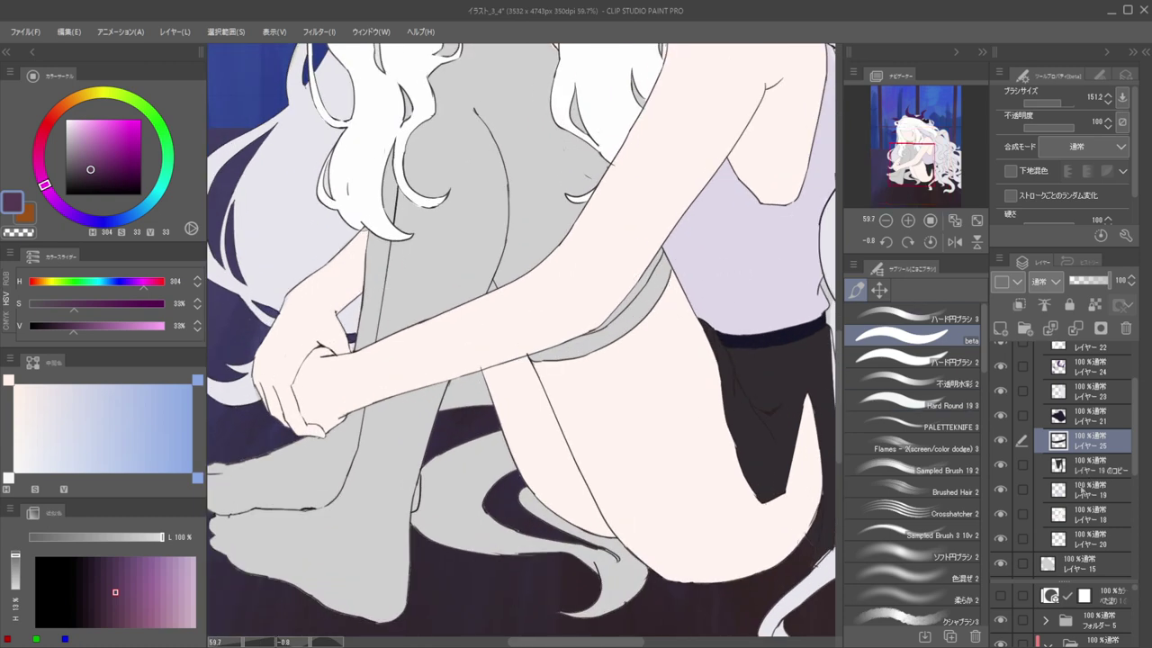
On new Layer 26, auto-select the grey thigh band via Folder 5 and paint it purple
left_click(1080, 490)
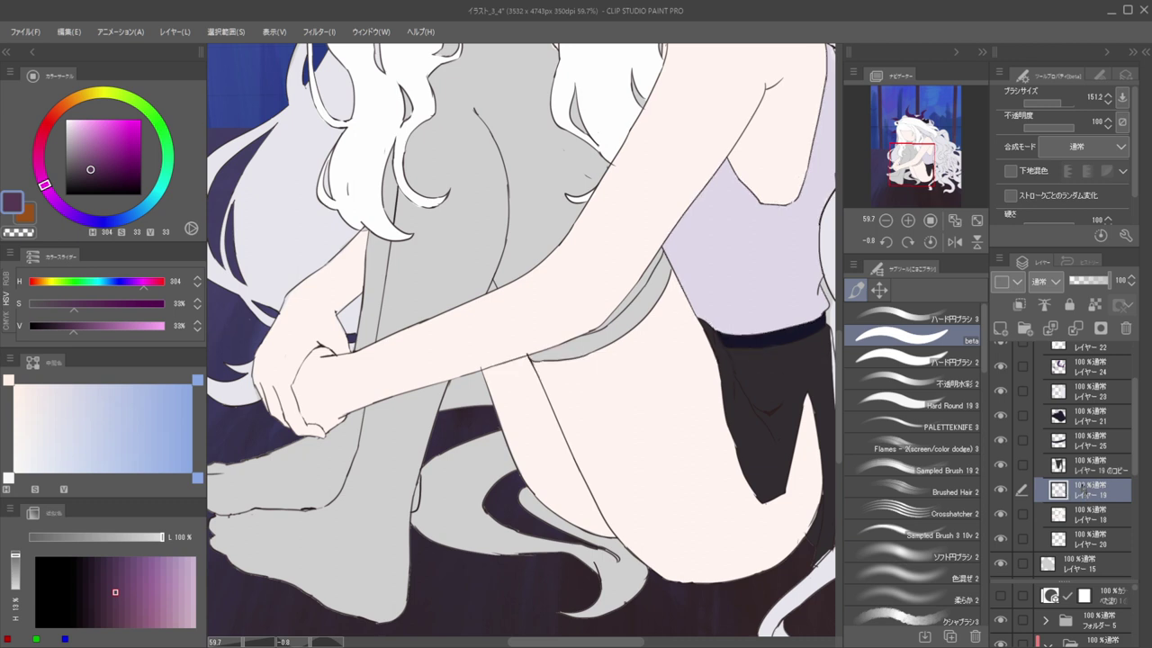
left_click(1000, 329)
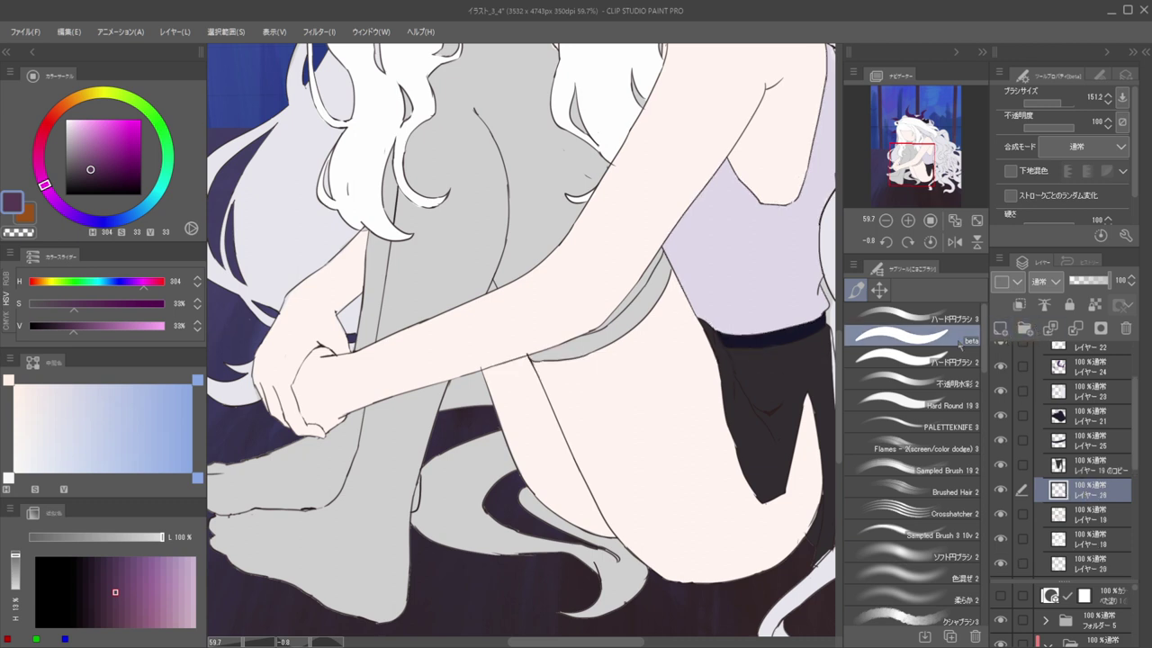
left_click(879, 288)
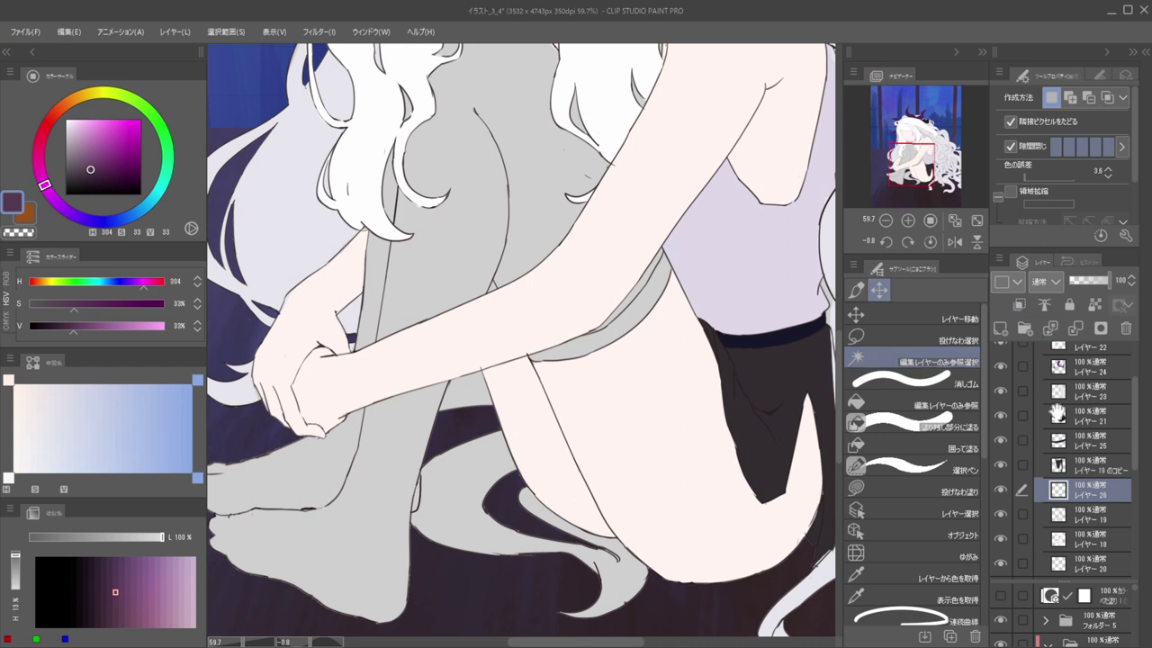
left_click_drag(1057, 413, 1055, 505)
left_click(1082, 372)
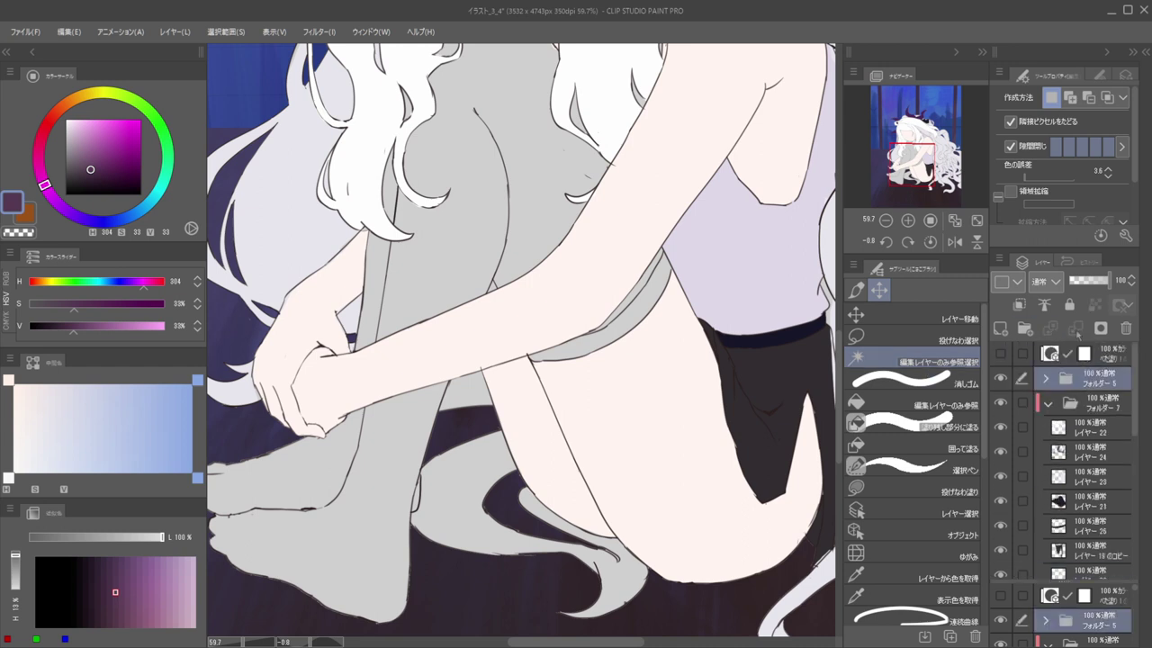
left_click(626, 329)
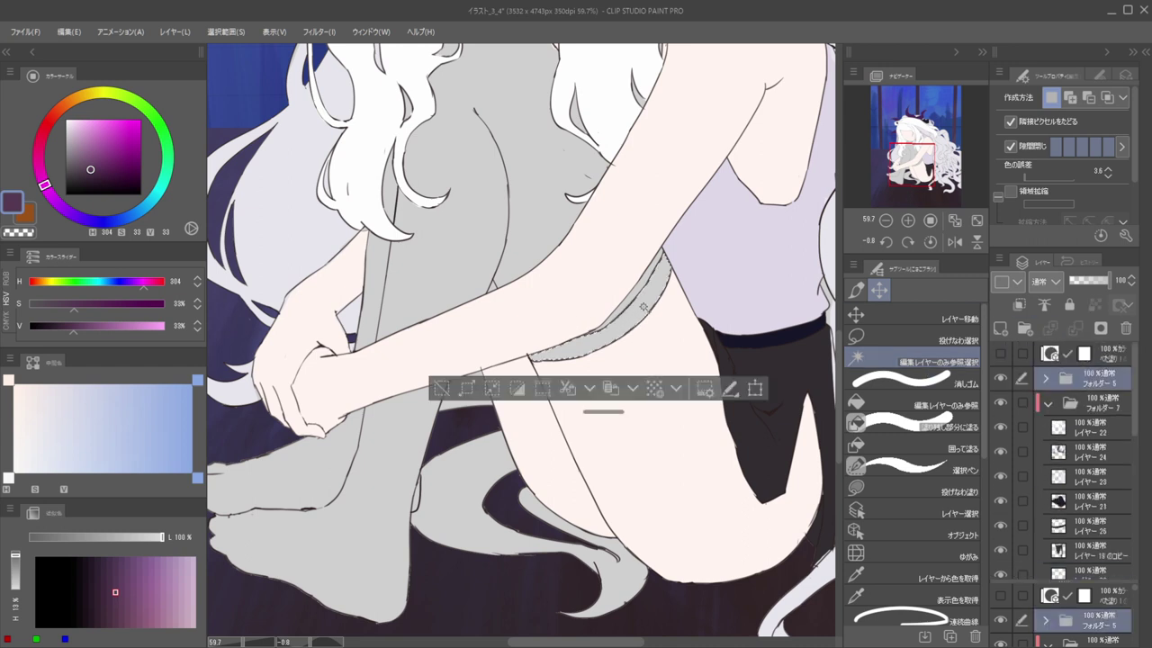
scroll(1057, 452, "down", 3)
left_click(1067, 469)
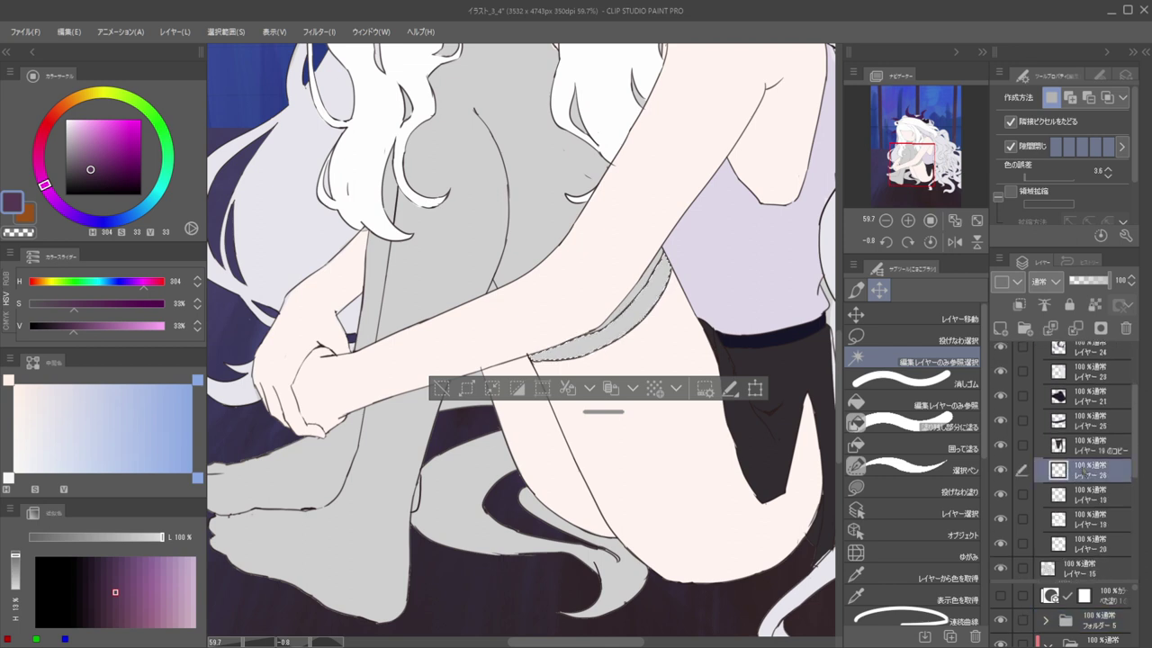
key("b")
mouse_move(577, 335)
left_mouse_down()
mouse_move(630, 305)
mouse_move(674, 257)
left_mouse_up()
key("ctrl+d")
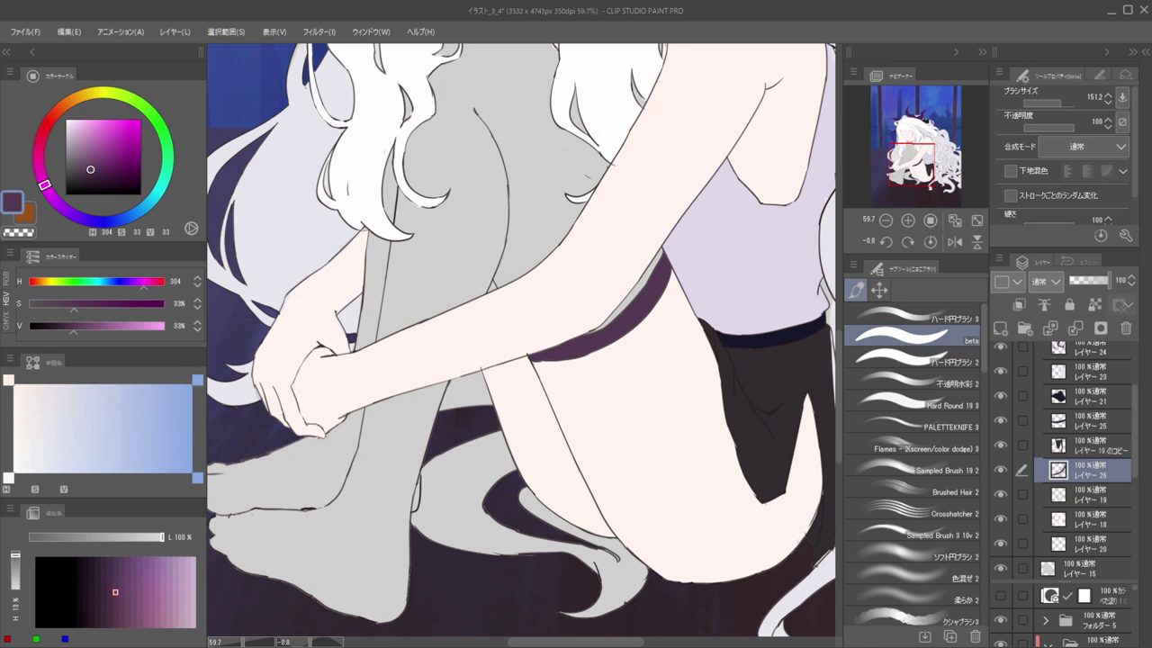
Pick the stocking purple and add Layer 27, with Folder 5 as selection reference
left_click(278, 292, "alt")
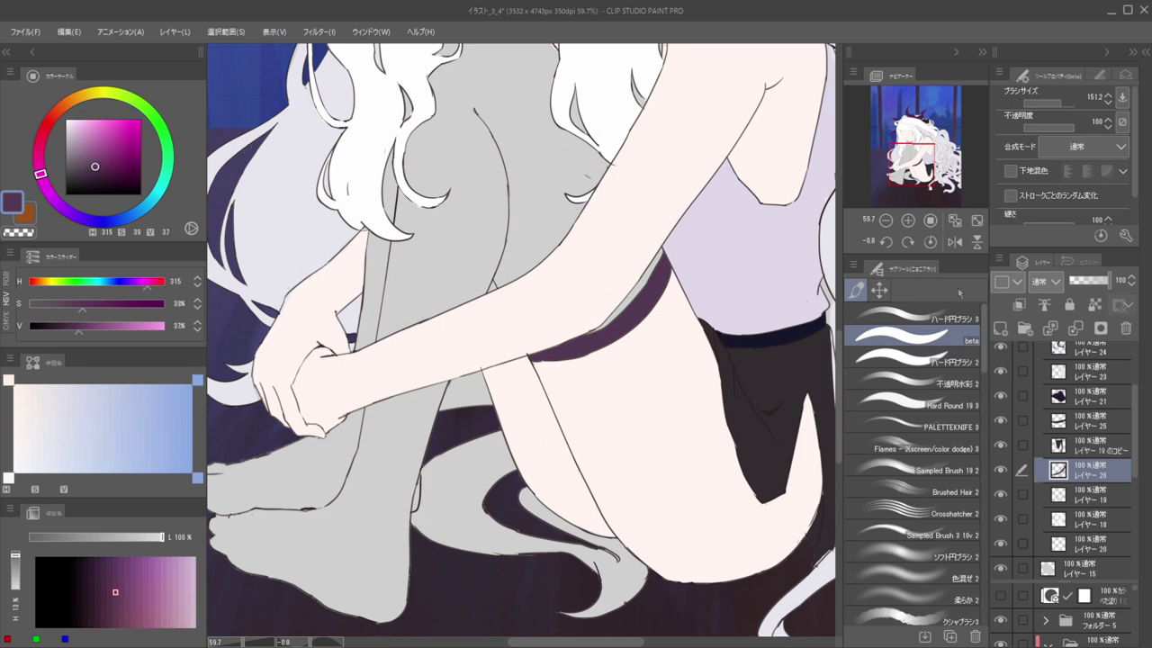
left_click(1000, 327)
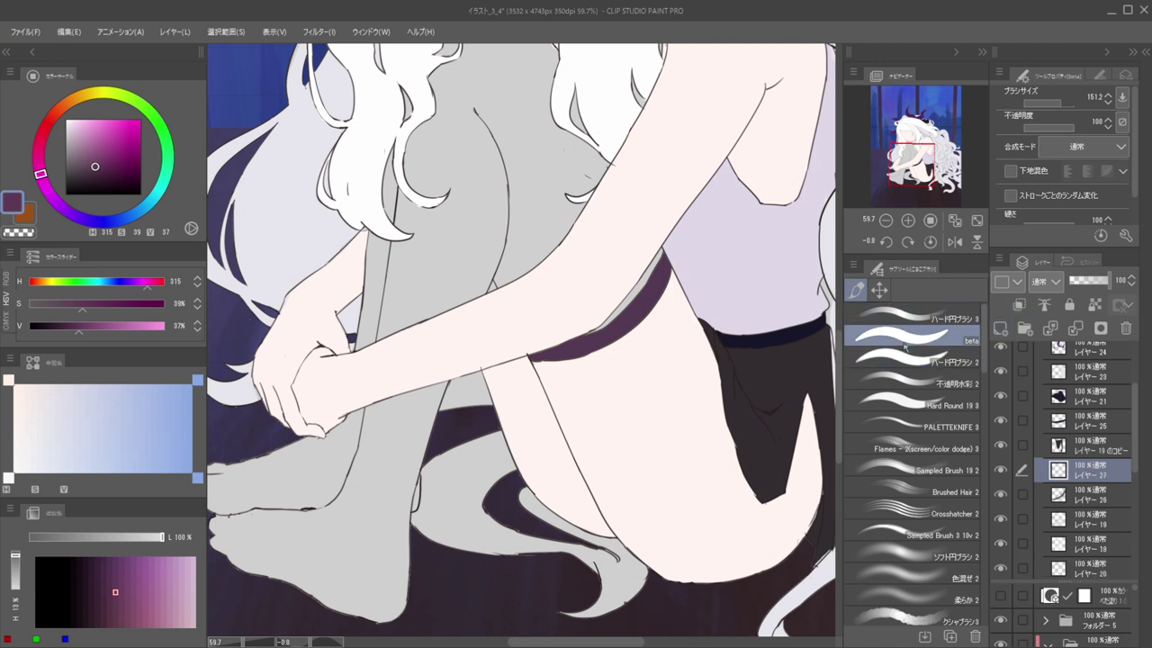
left_click(878, 289)
left_click(895, 353)
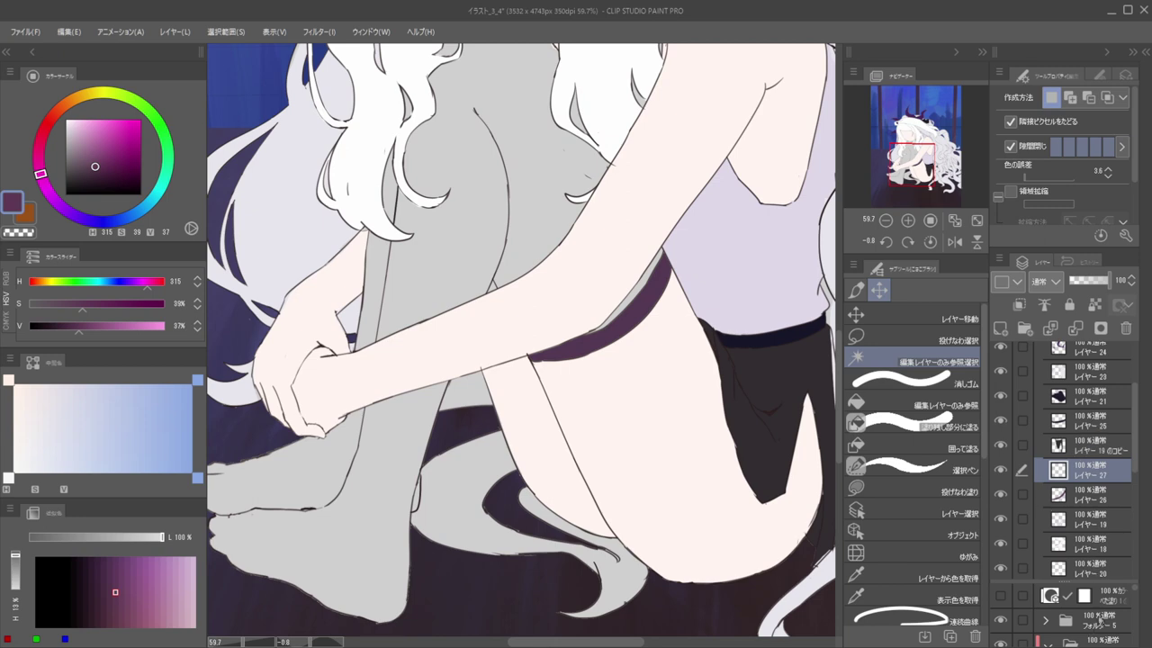
left_click(1100, 620)
Select the grey thigh, knee, lower leg and feet and paint them dark purple on Layer 27
left_click(642, 279)
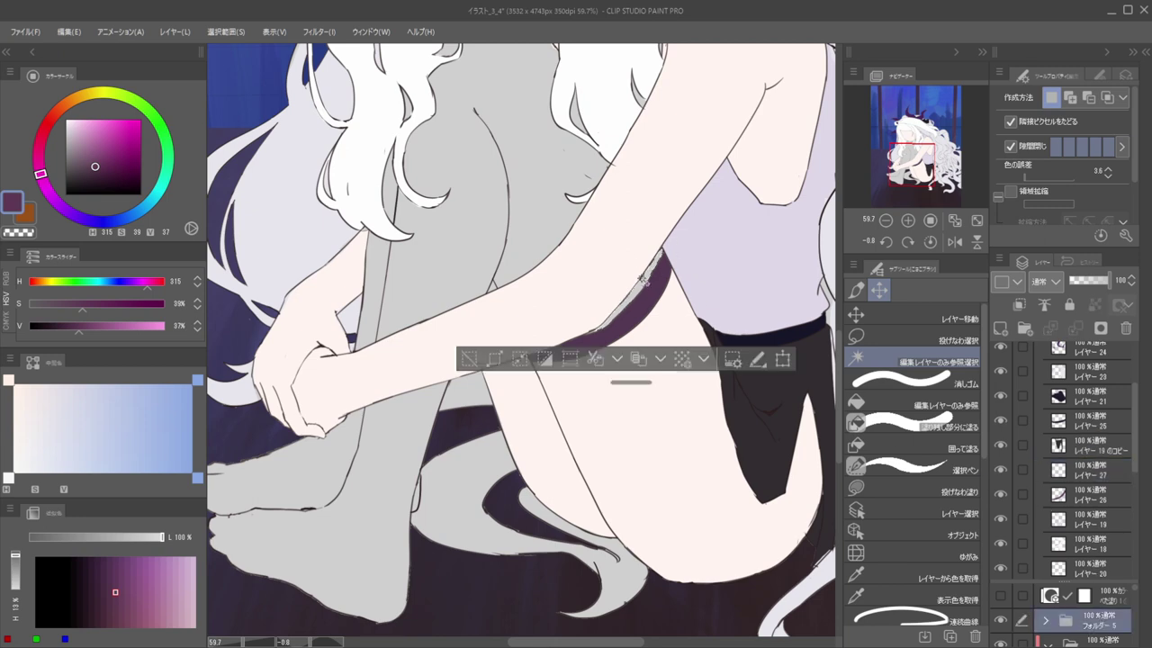
left_click(556, 207)
left_click_drag(459, 189, 635, 236)
left_click_drag(563, 304, 567, 262)
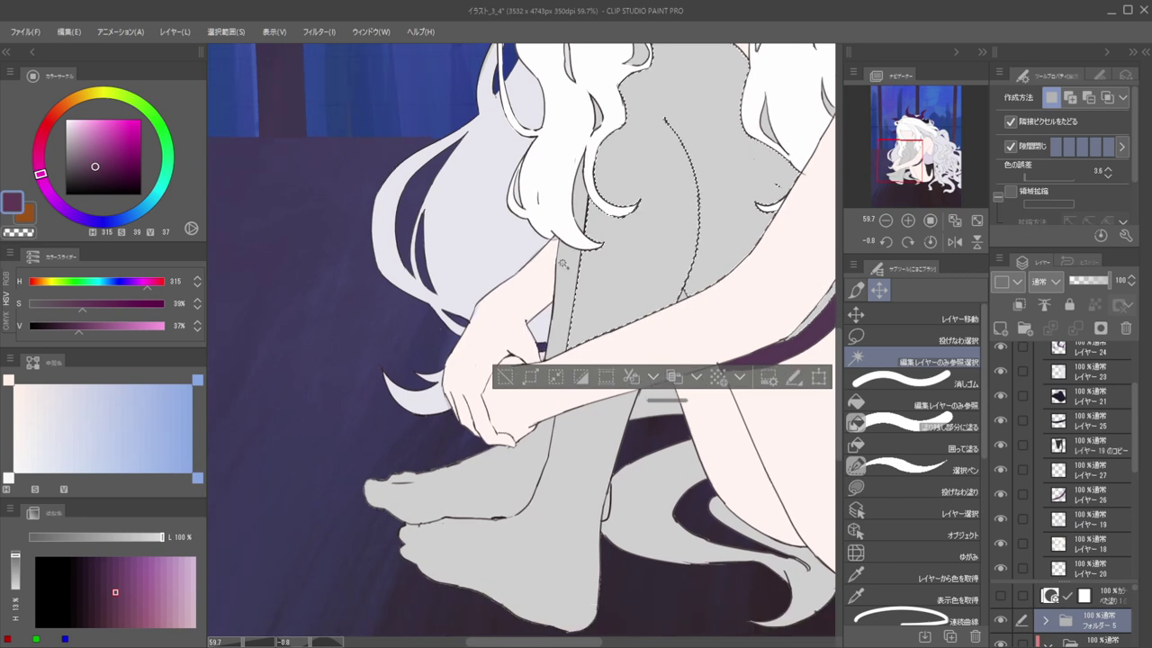
left_click(583, 472)
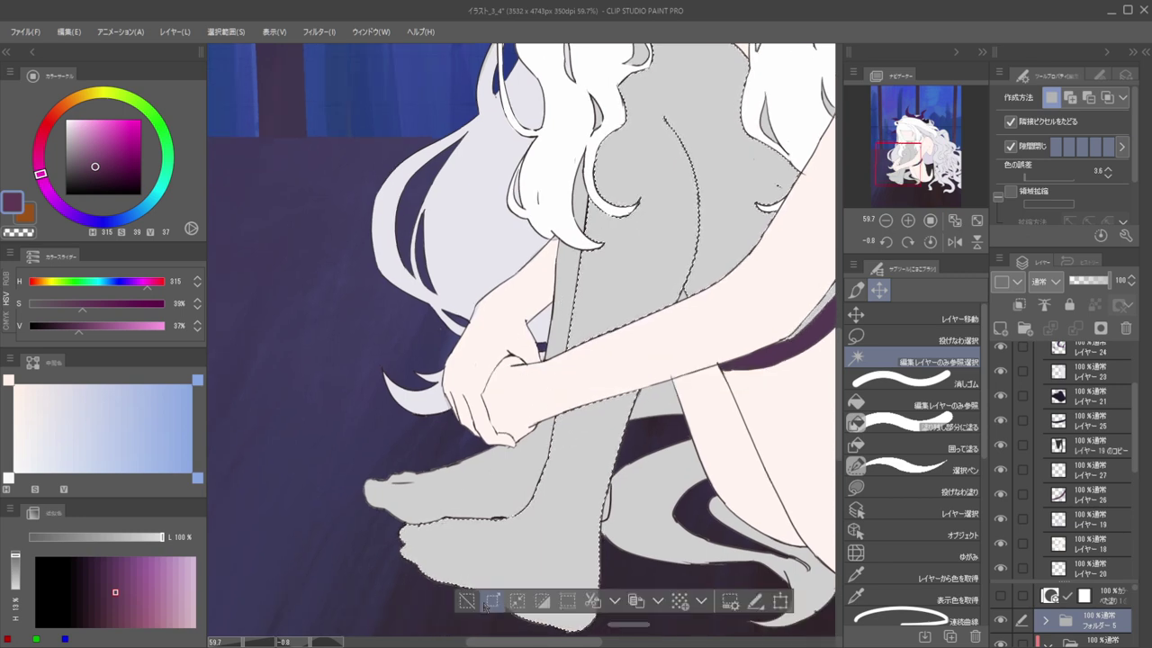
left_click(661, 255)
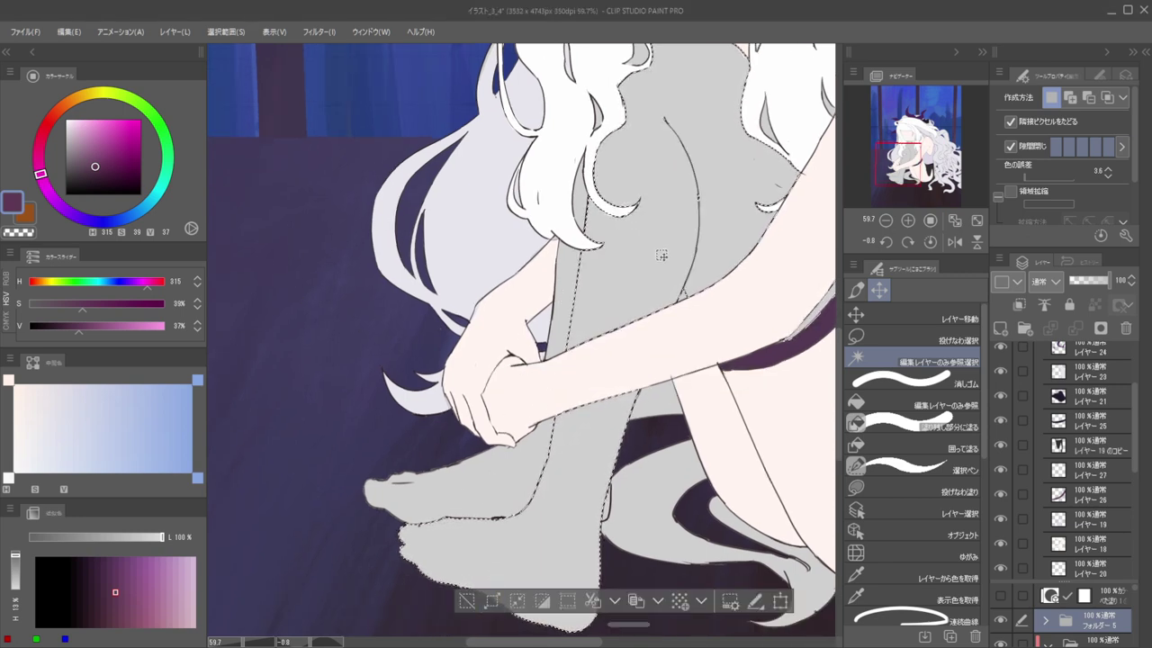
key("e")
scroll(662, 256, "down", 5)
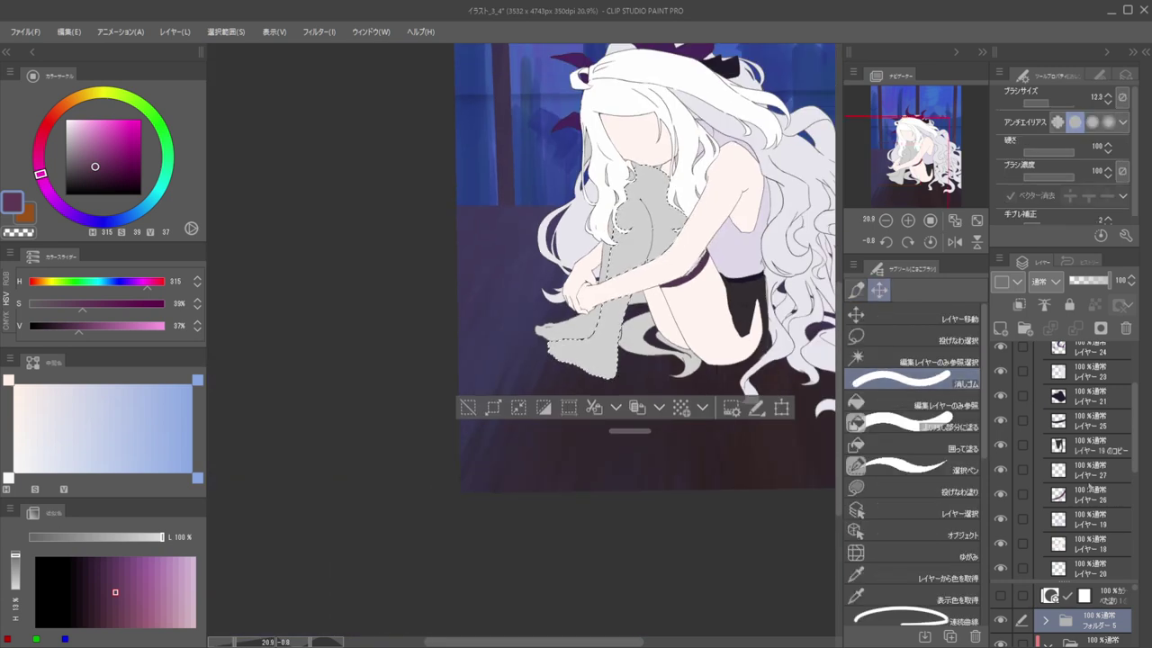
left_click(1088, 470)
key("b")
mouse_move(663, 242)
left_mouse_down()
mouse_move(590, 381)
mouse_move(551, 367)
left_mouse_up()
key("ctrl+d")
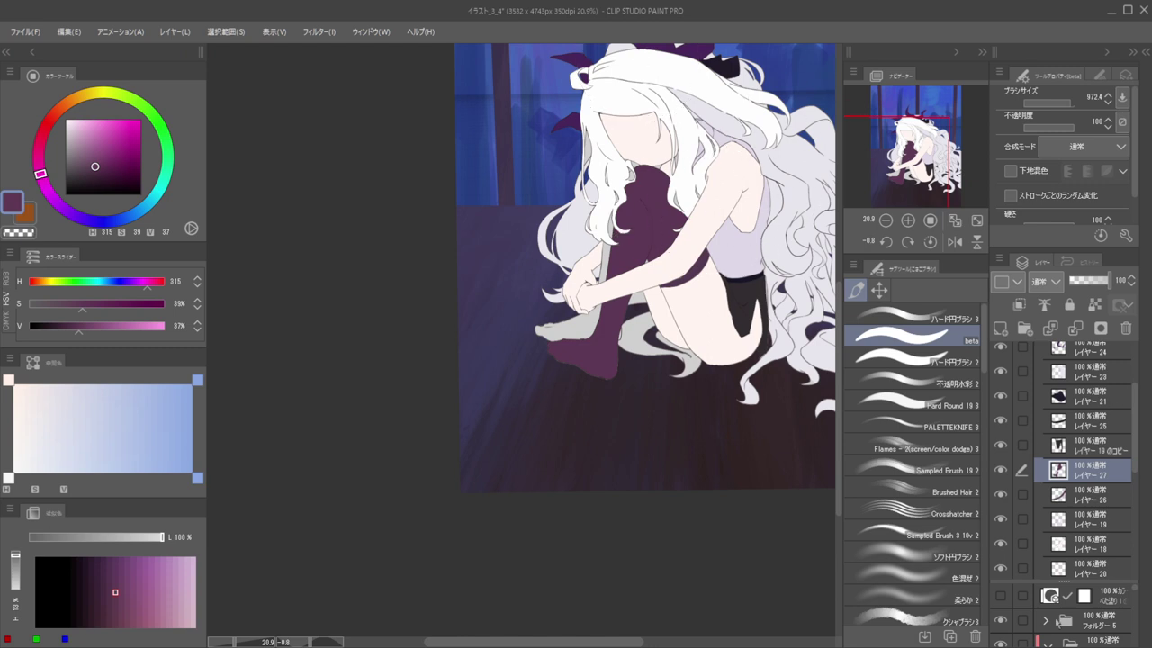
Select the grey strip beside the arm and expand the selection to cover gaps
left_click(1099, 619)
key("w")
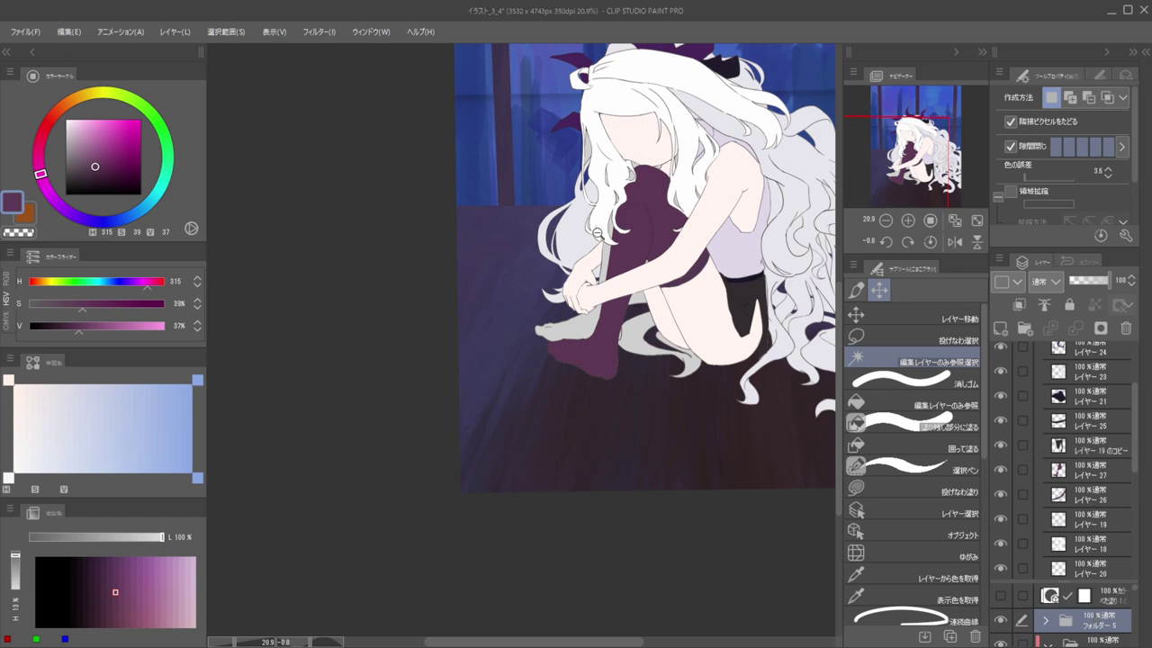
scroll(596, 232, "up", 6)
left_click(672, 288)
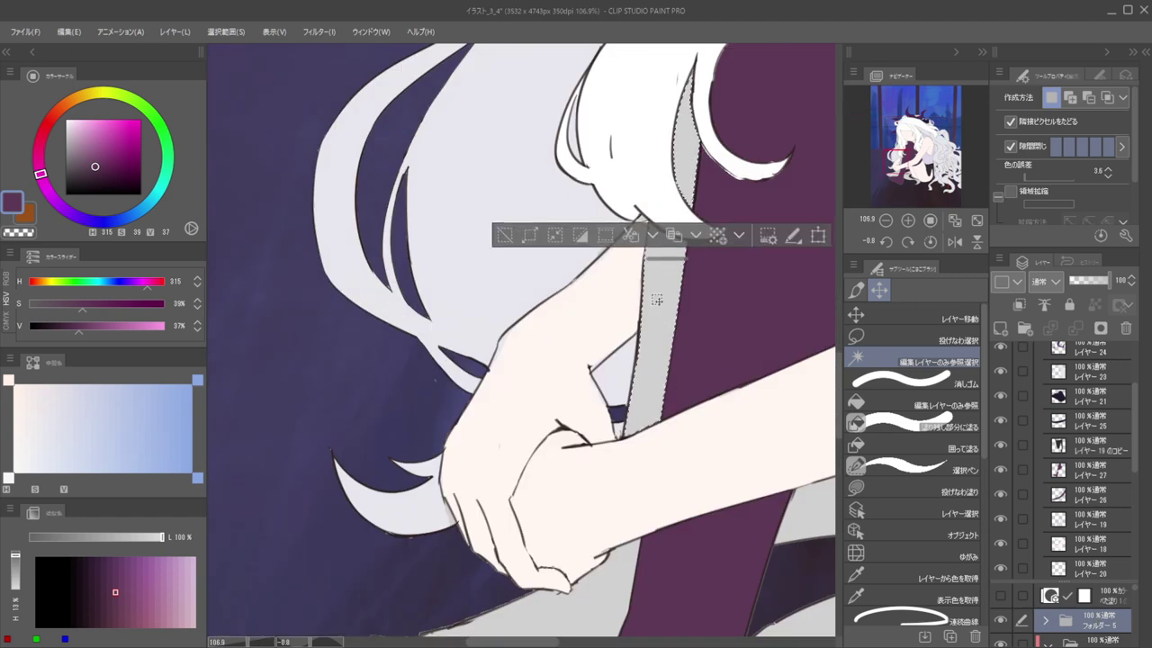
left_click_drag(656, 300, 688, 126)
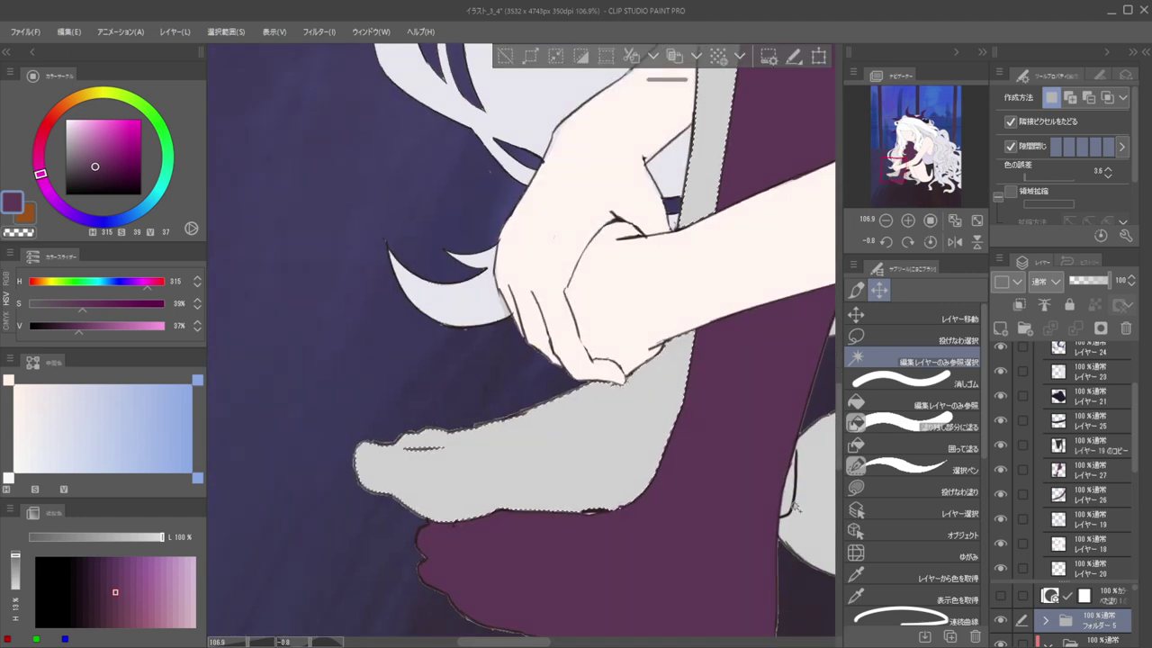
scroll(711, 357, "down", 6)
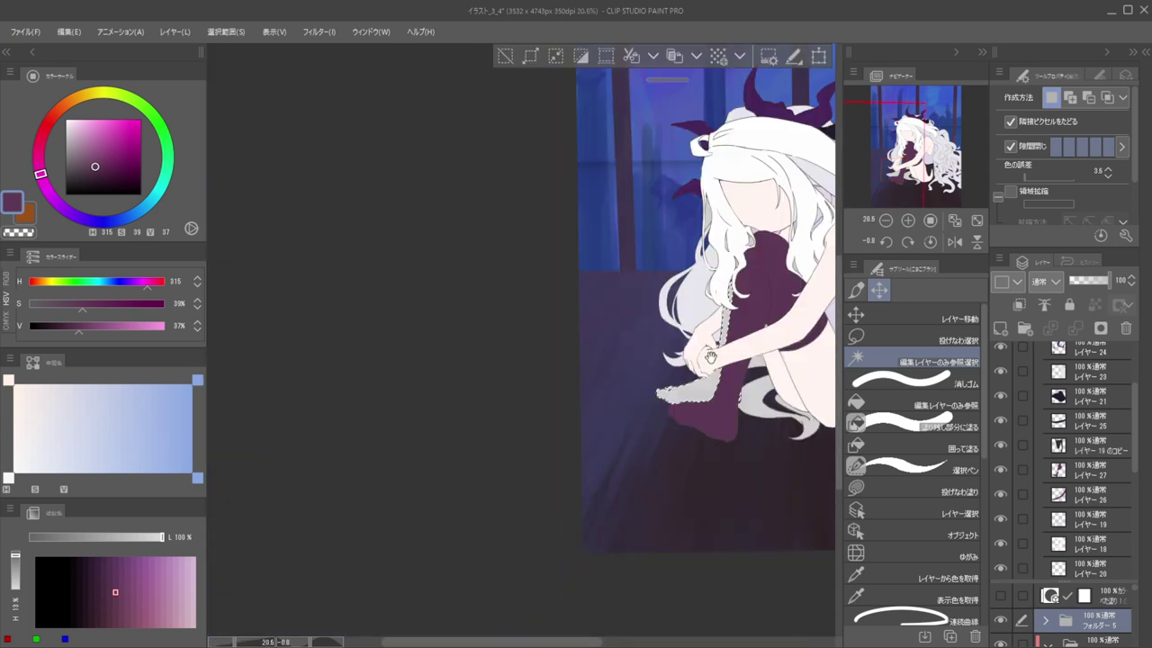
left_click_drag(710, 357, 639, 327)
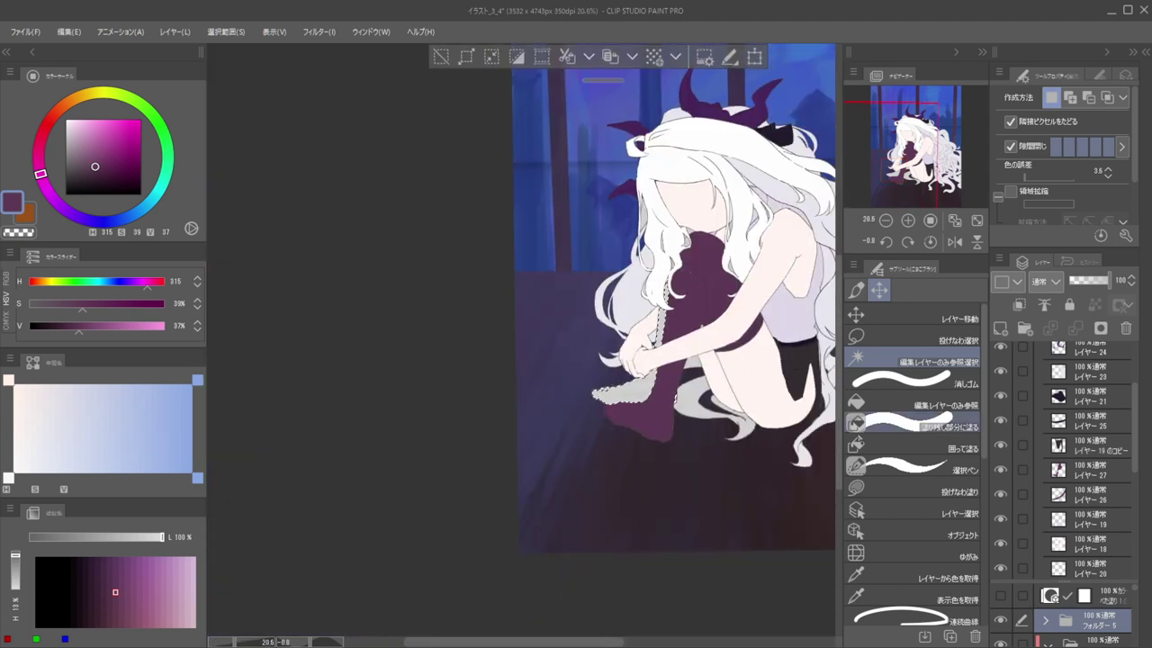
left_click(467, 57)
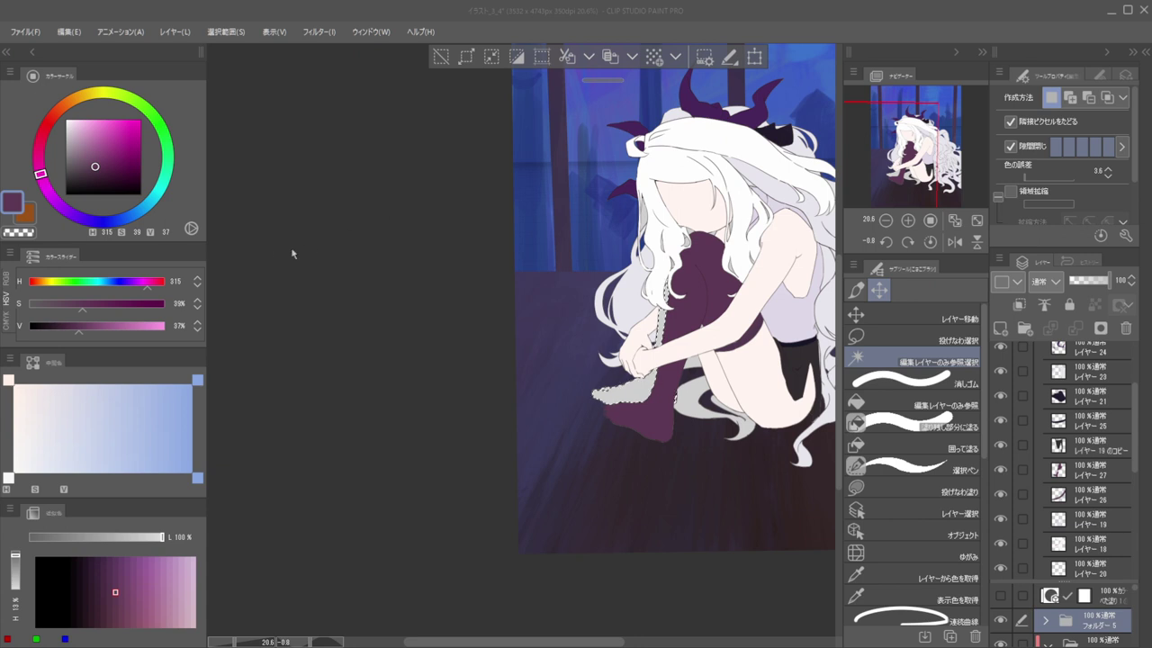
Add a new empty layer beneath Layer 27 with a larger brush, then deselect
left_click(1075, 470)
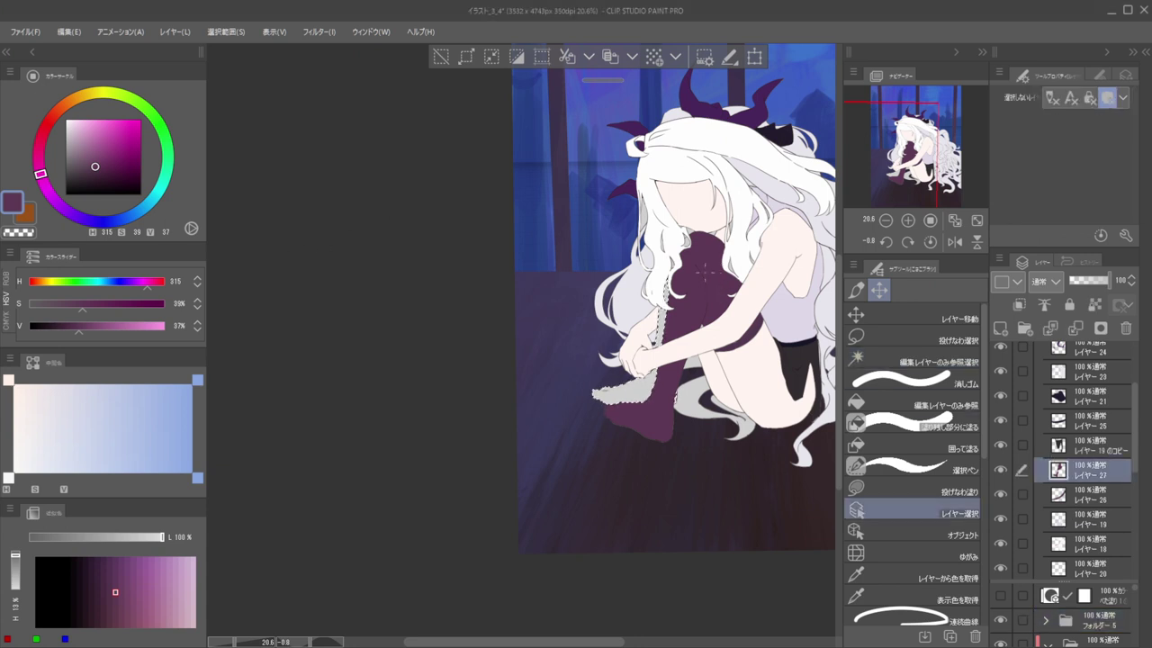
key("b")
key("bracketright")
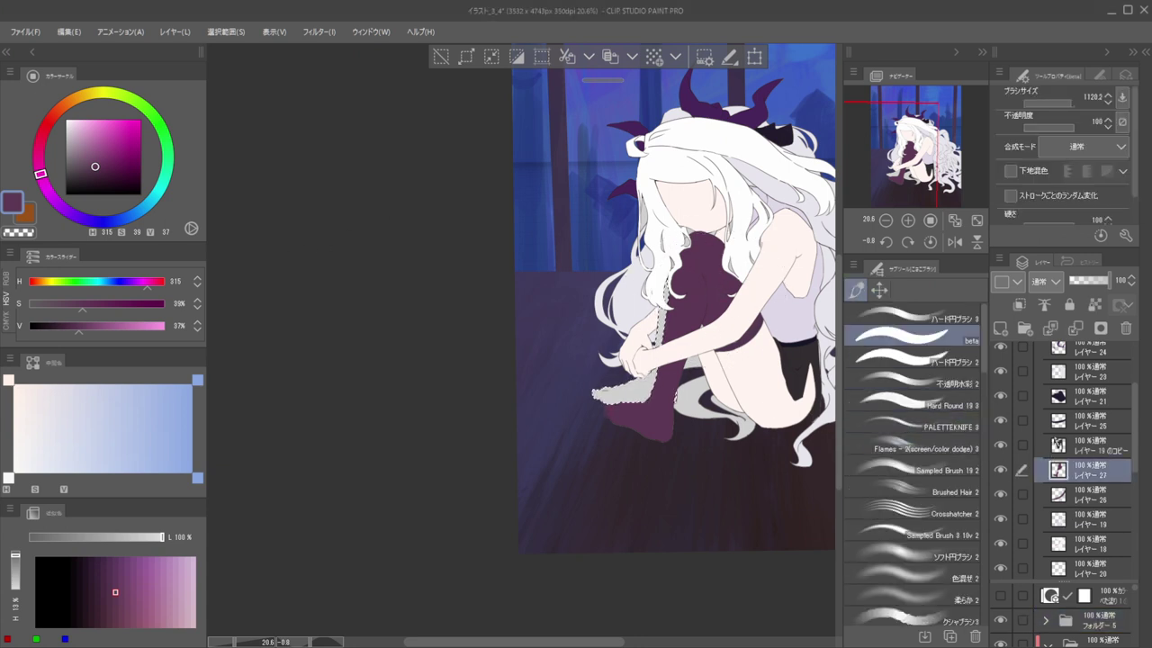
left_click(1088, 493)
left_click(1000, 328)
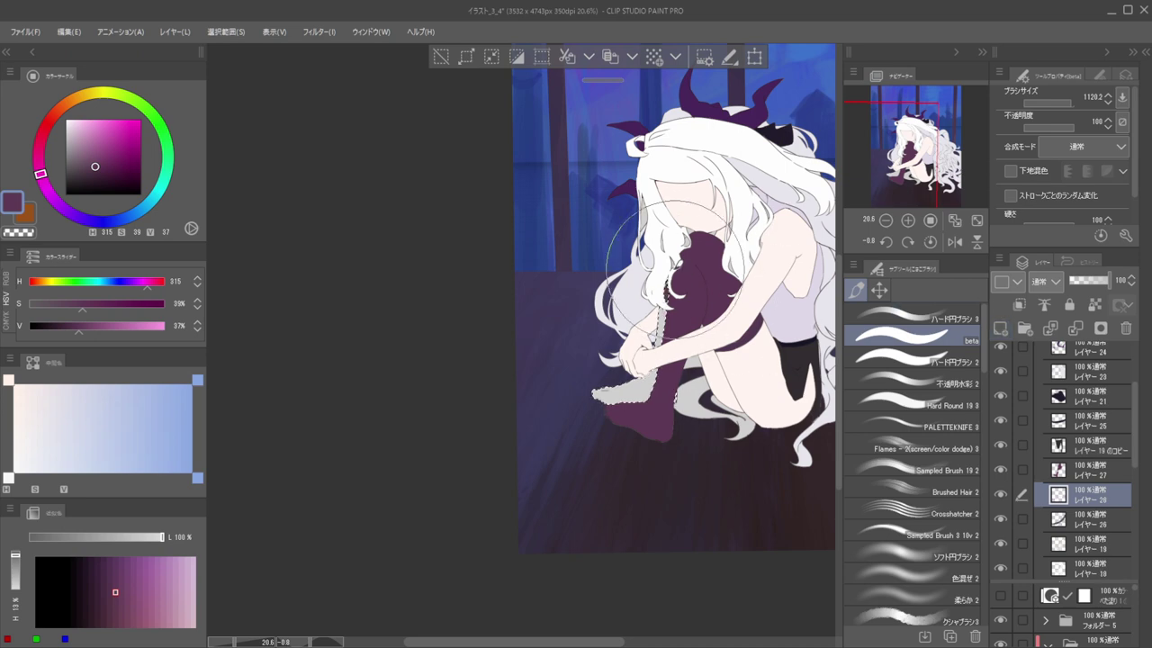
key("ctrl+d")
With a smaller brush, paint the leftover grey gap near the hair purple
scroll(648, 261, "up", 3)
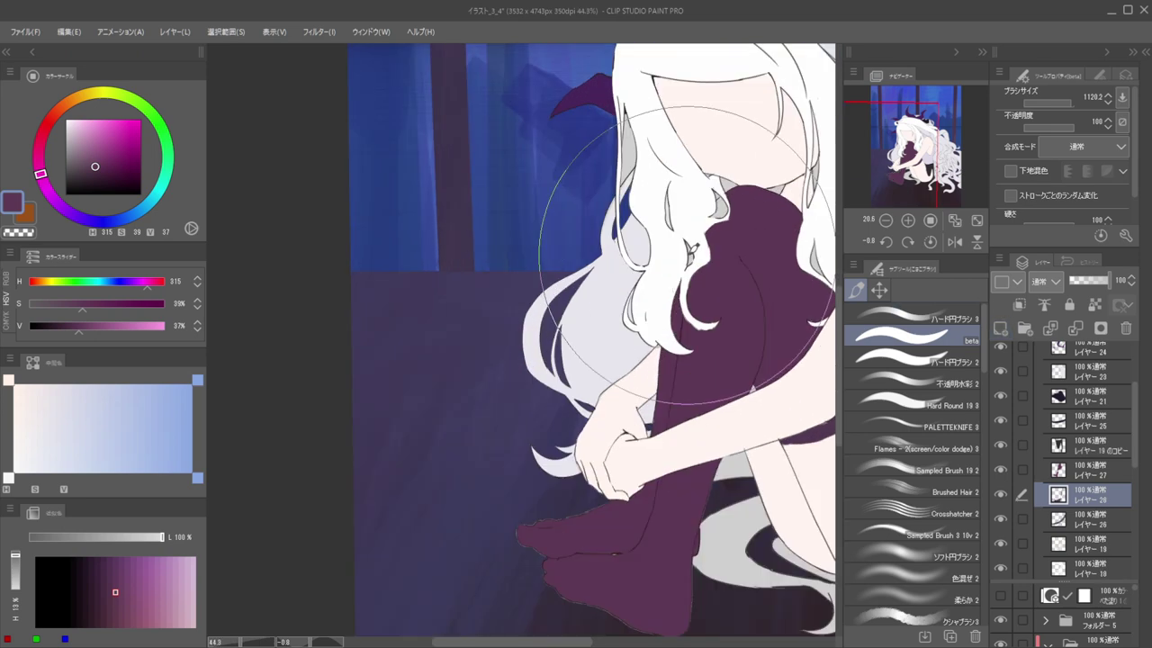
scroll(650, 236, "up", 3)
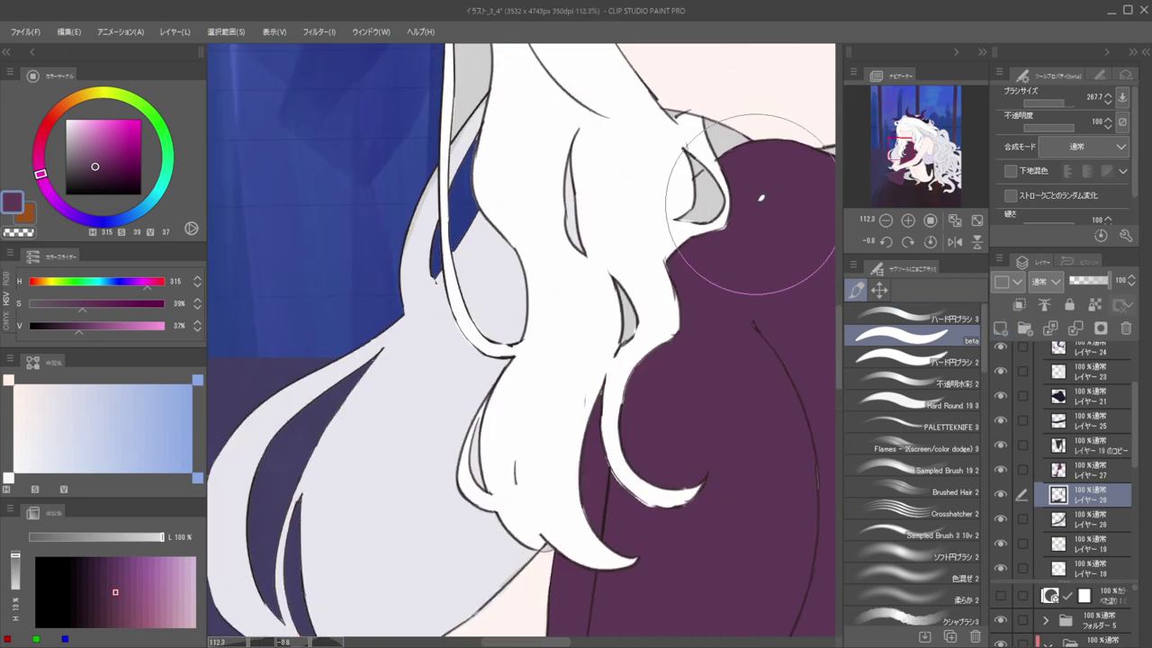
key("[")
key("[")
key("[")
key("[")
key("[")
key("[")
left_click(749, 270, "ctrl+shift")
mouse_move(715, 190)
left_mouse_down()
mouse_move(698, 218)
mouse_move(707, 182)
left_mouse_up()
scroll(698, 240, "down", 3)
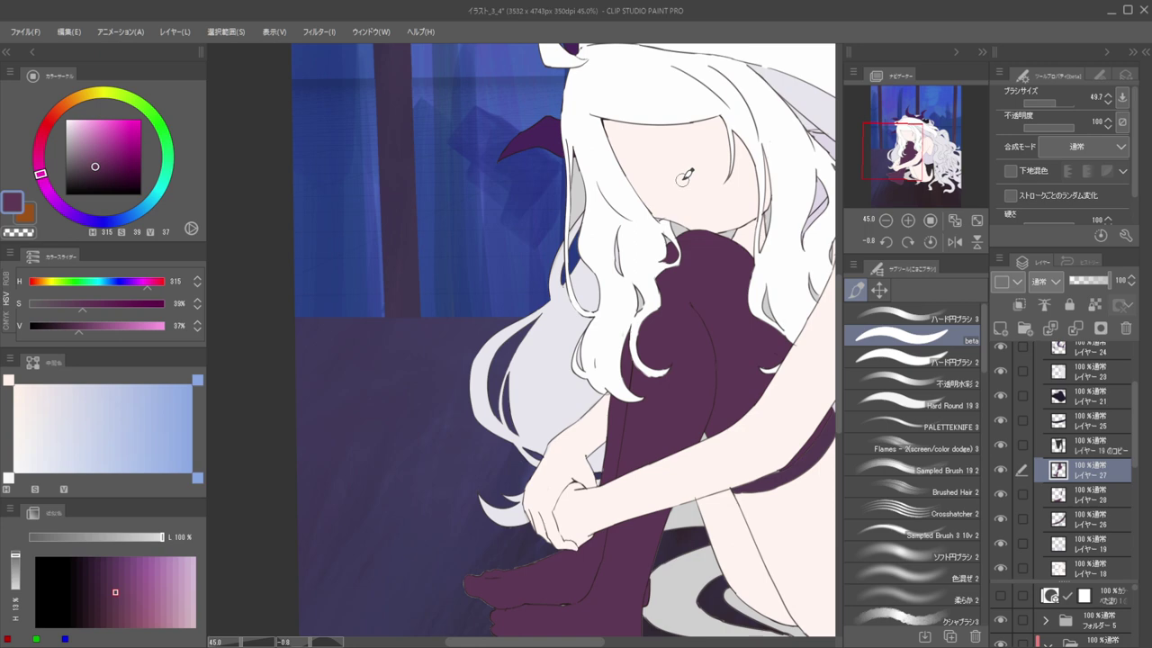
Auto-select the hair-strand gap via Folder 5 and fill it pale lavender on Layer 15
left_click(570, 336, "ctrl+shift")
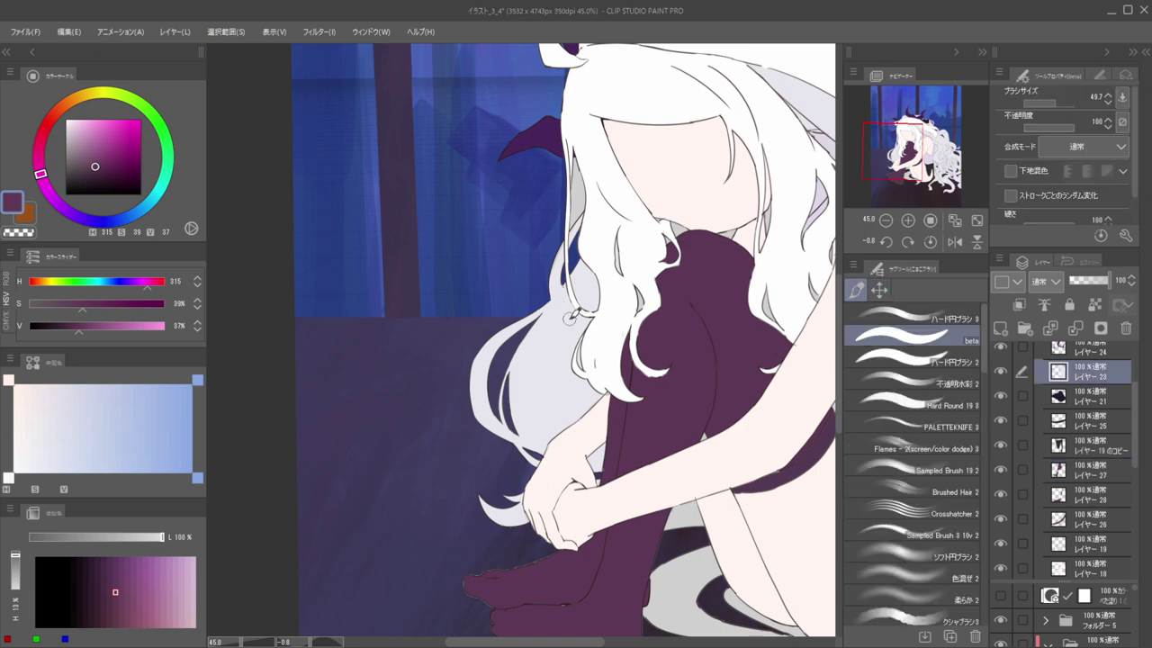
left_click(576, 278, "alt")
left_click_drag(625, 211, 574, 214)
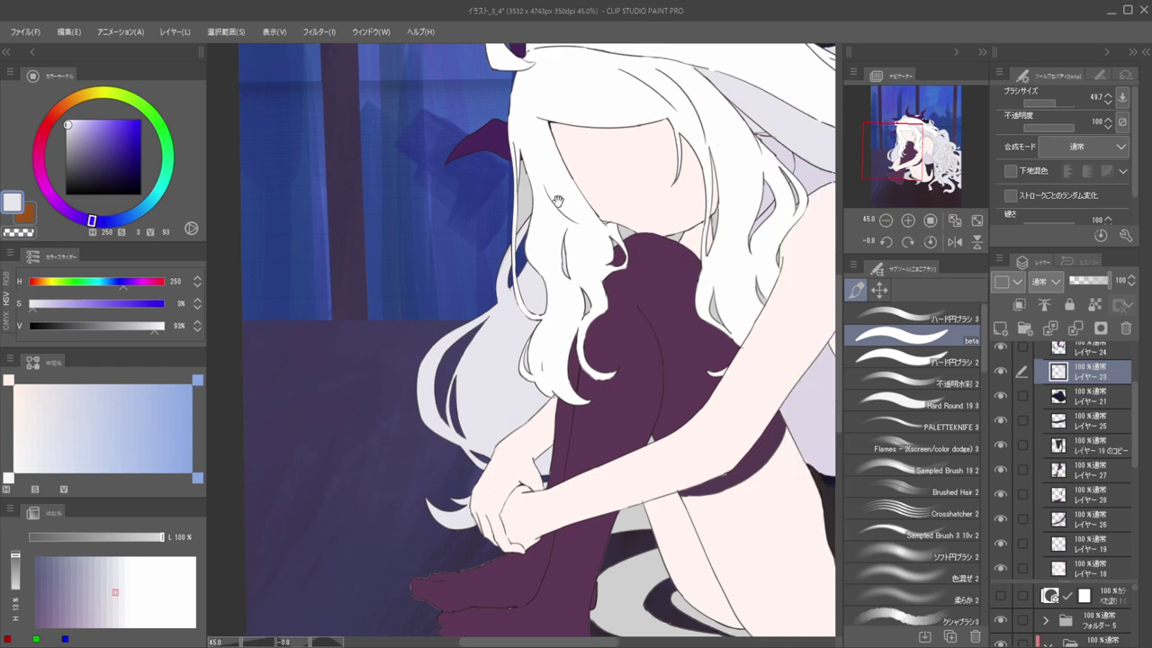
left_click(879, 291)
left_click(885, 358)
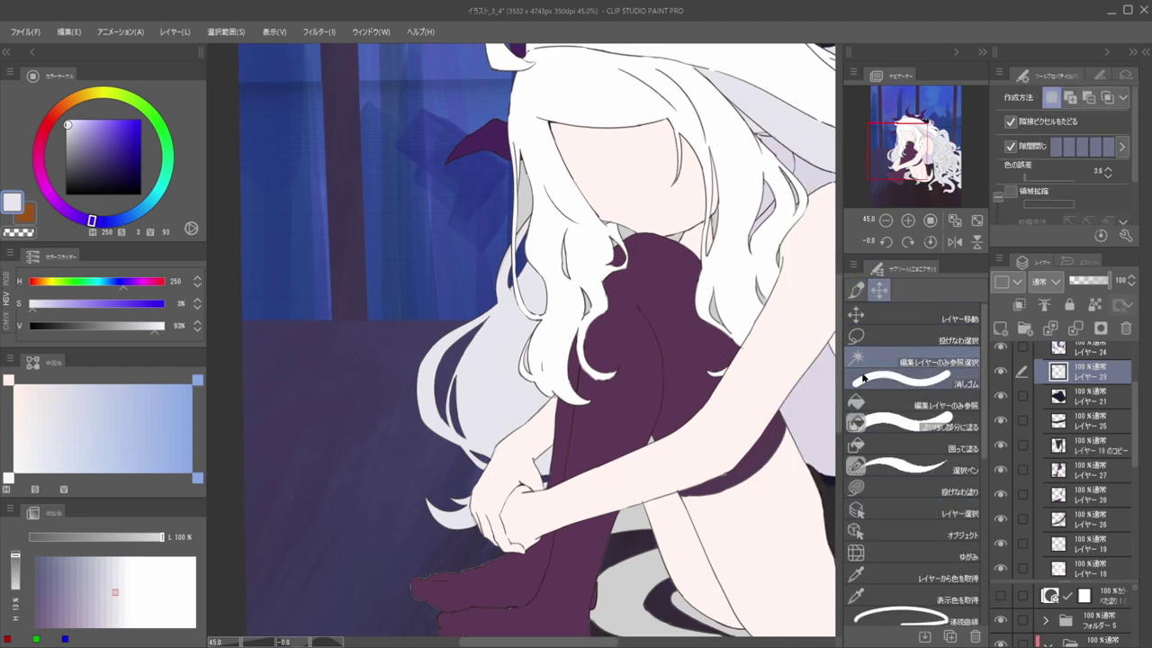
left_click(1099, 627)
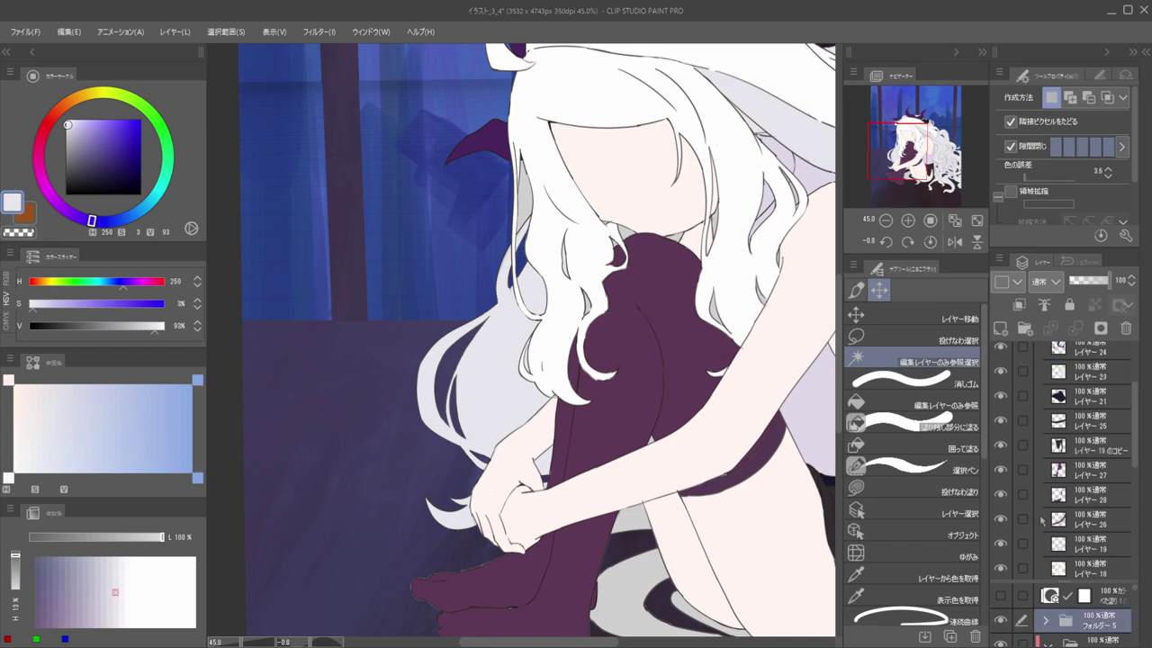
left_click(522, 201)
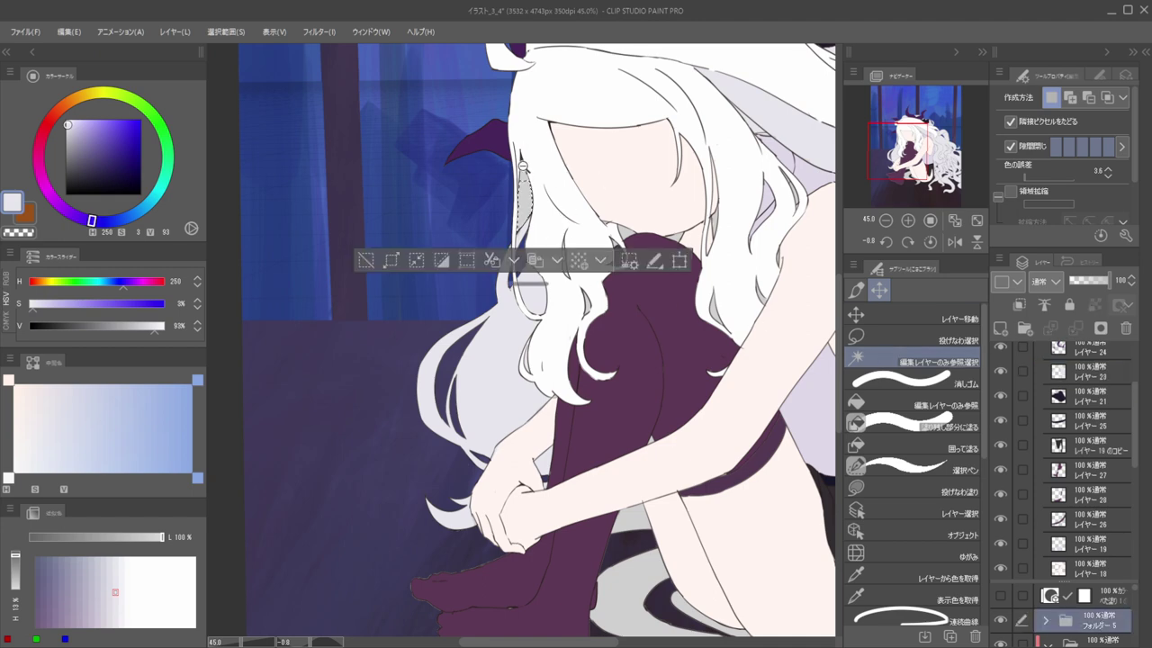
scroll(524, 167, "up", 5)
scroll(531, 191, "up", 4)
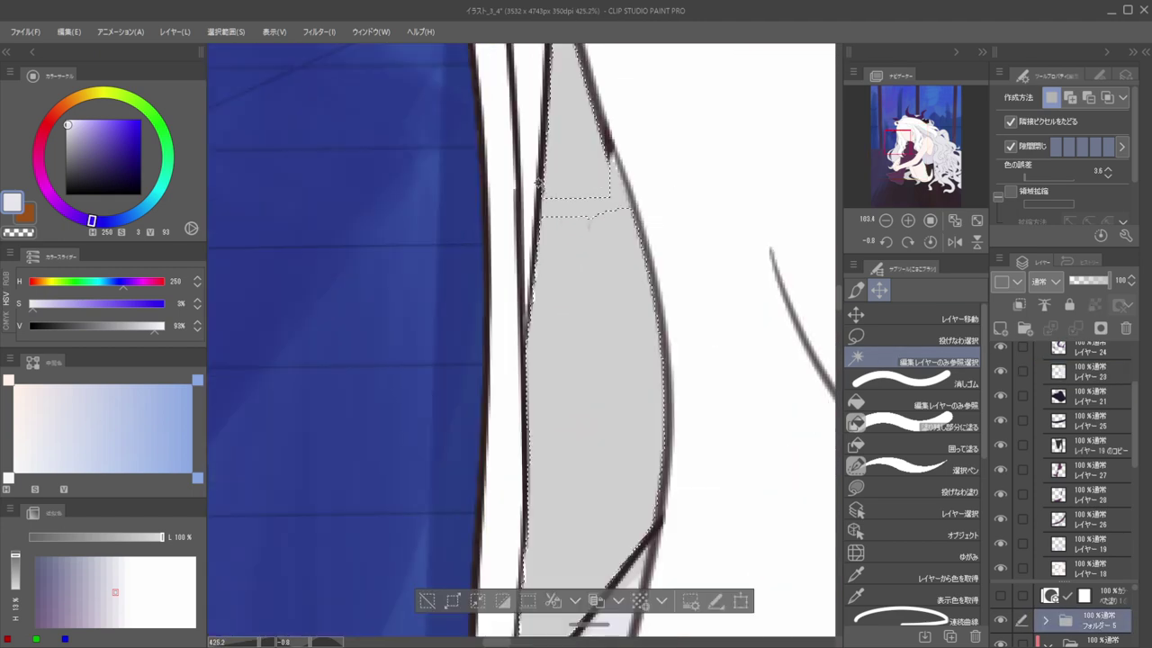
scroll(585, 162, "down", 7)
scroll(1084, 522, "down", 4)
left_click(1082, 444)
key("alt+BackSpace")
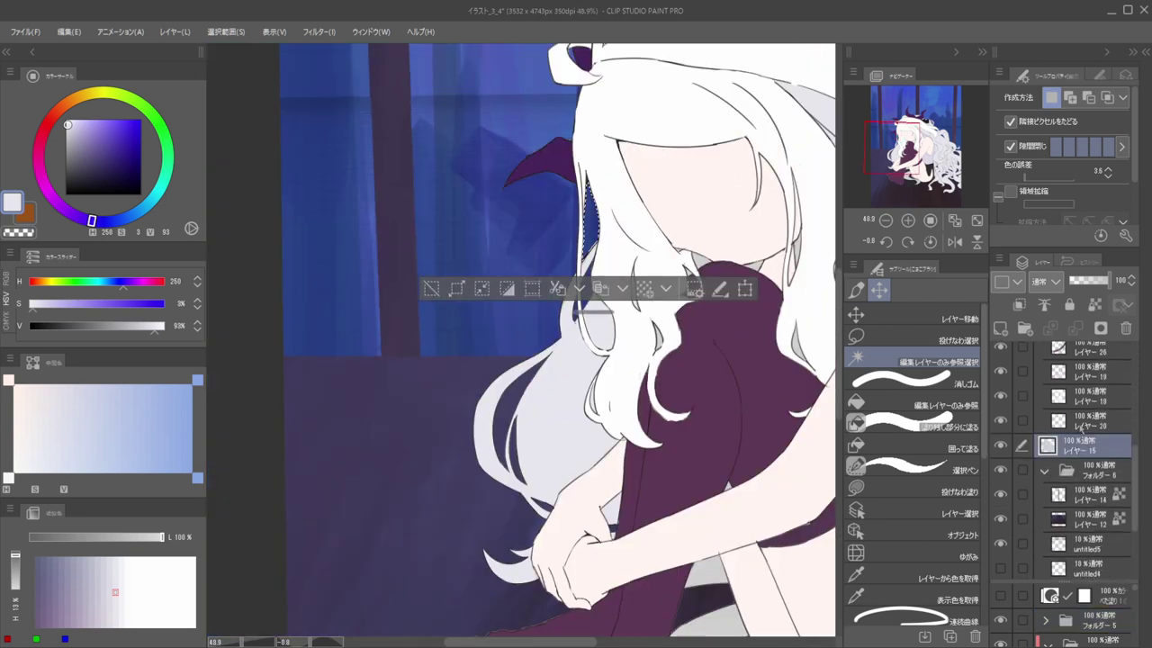
key("ctrl+d")
Paint the grey hair-tip triangle pale lavender on Layer 23 with a fine brush
left_click_drag(612, 250, 562, 254)
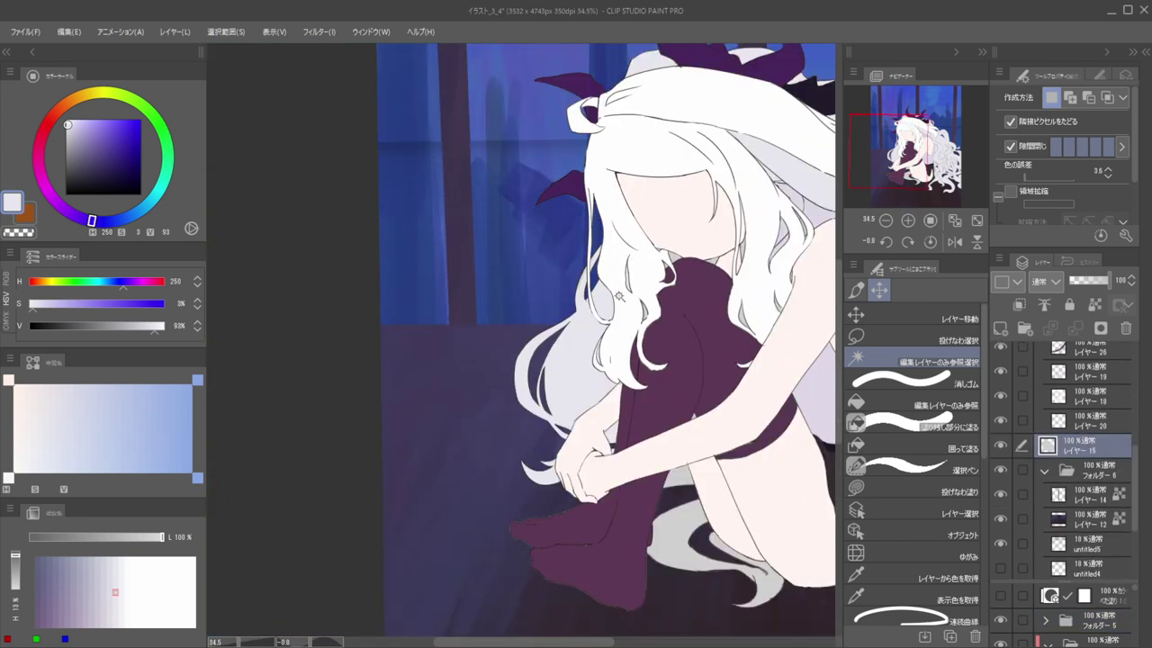
left_click(591, 333, "ctrl+shift")
key("b")
scroll(677, 254, "up", 3)
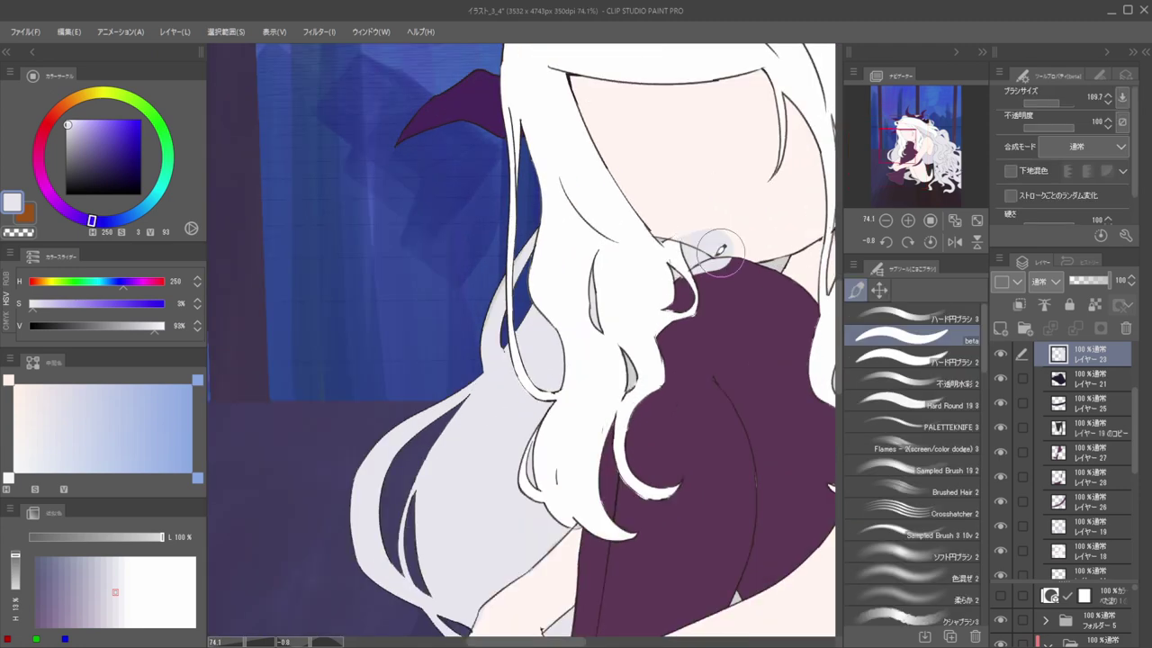
scroll(683, 234, "up", 2)
left_click_drag(660, 253, 628, 252)
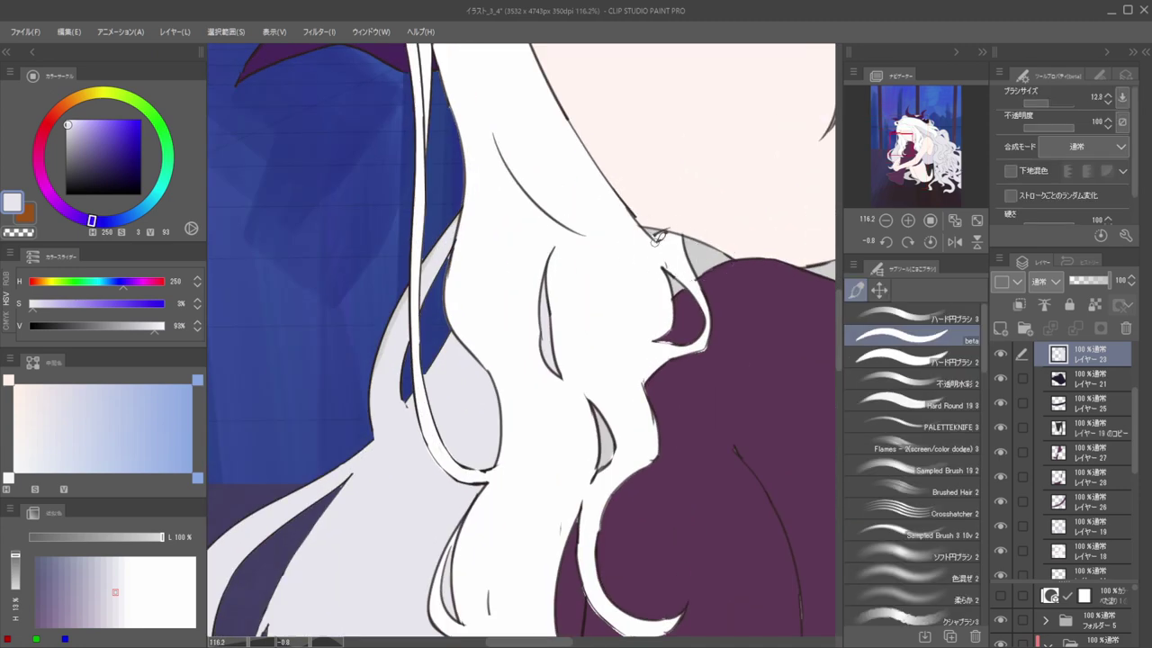
left_click(664, 242, "ctrl+shift")
left_click(663, 243, "alt")
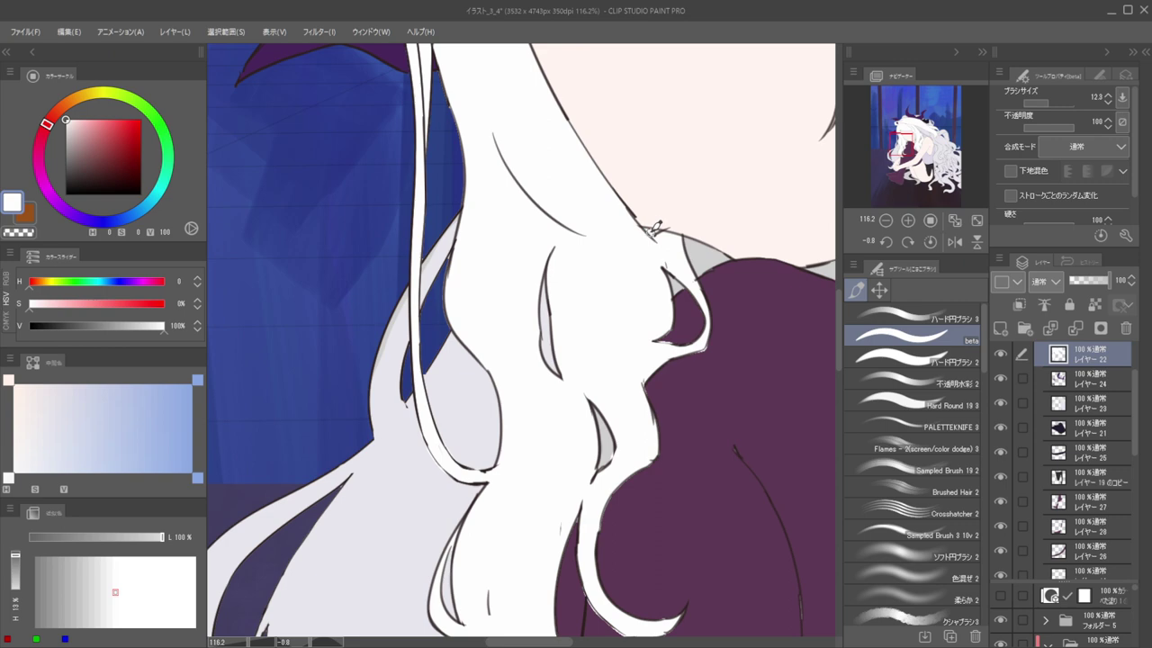
left_click(476, 382, "ctrl+shift")
left_click(473, 385, "alt")
left_click_drag(546, 415, 547, 415)
scroll(565, 360, "down", 2)
scroll(623, 306, "up", 4)
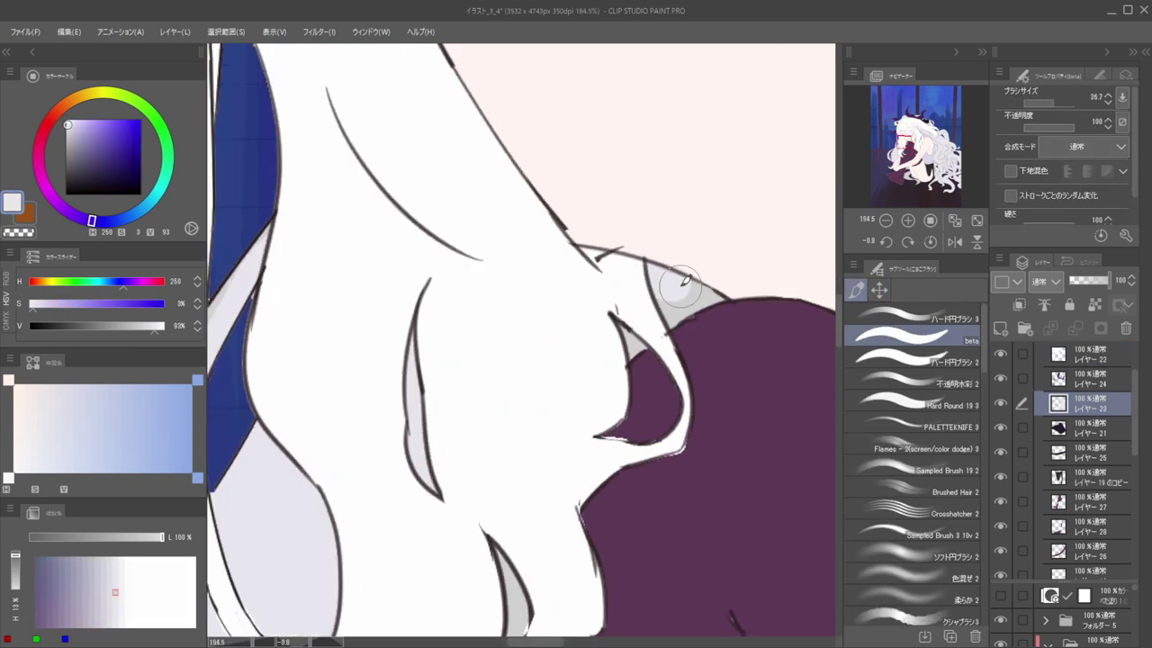
mouse_move(671, 286)
left_mouse_down()
mouse_move(712, 297)
mouse_move(637, 327)
mouse_move(650, 332)
mouse_move(629, 356)
left_mouse_up()
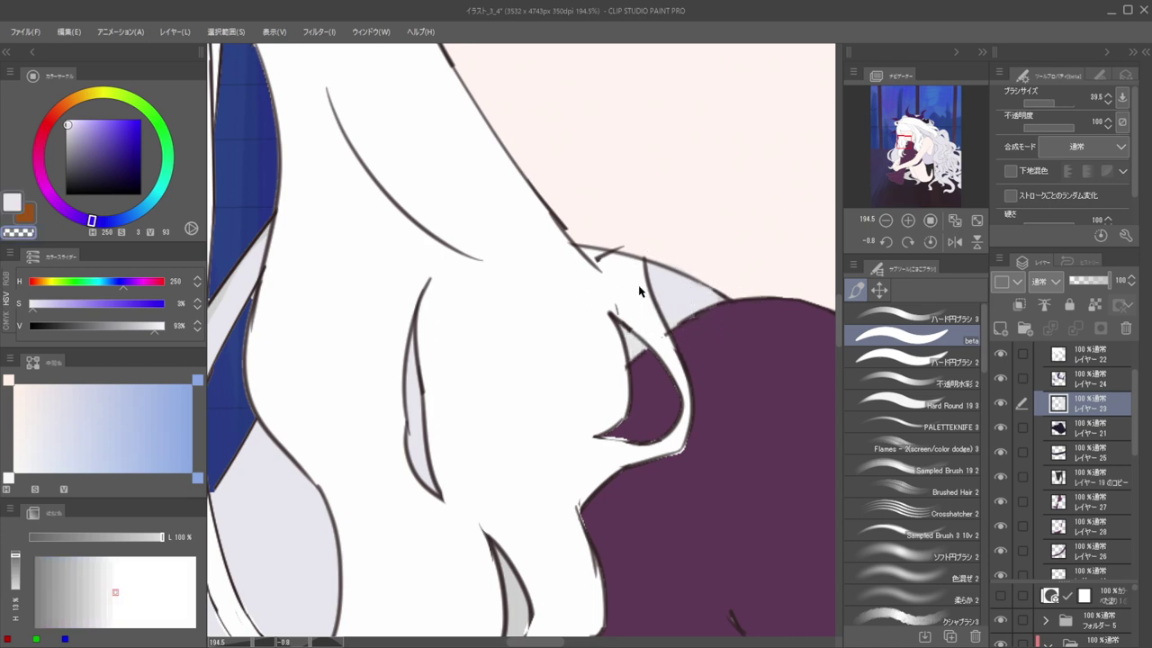
Paint the grey shirt-collar corner light lavender with a larger brush
scroll(694, 325, "down", 4)
scroll(506, 297, "up", 5)
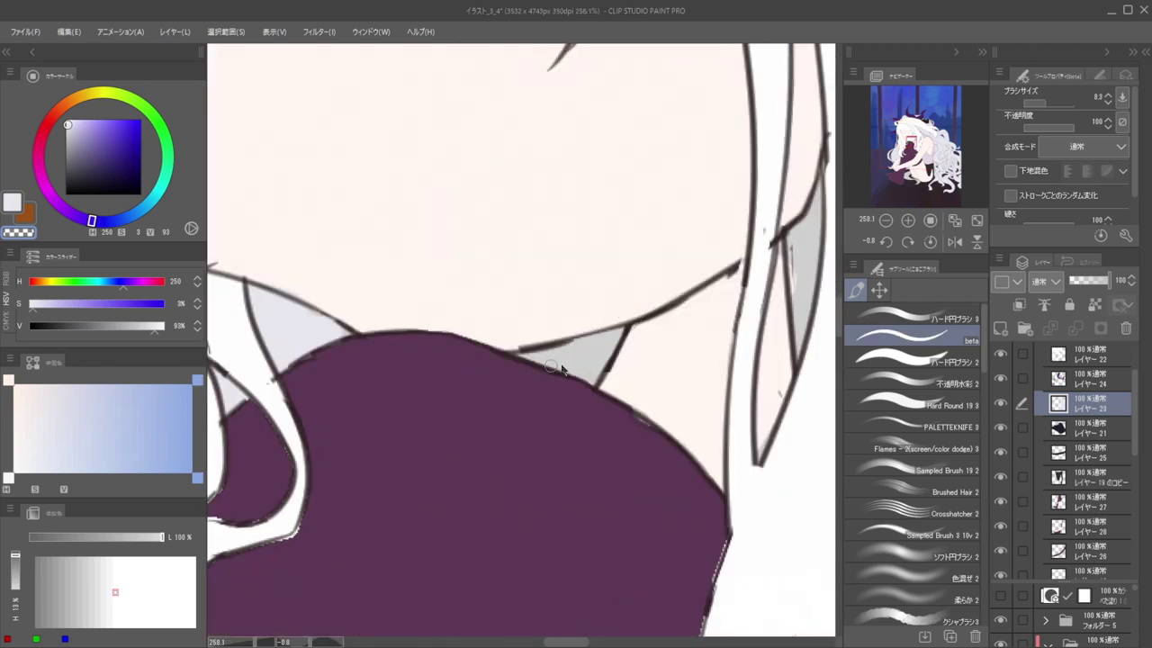
key("]")
scroll(597, 283, "down", 2)
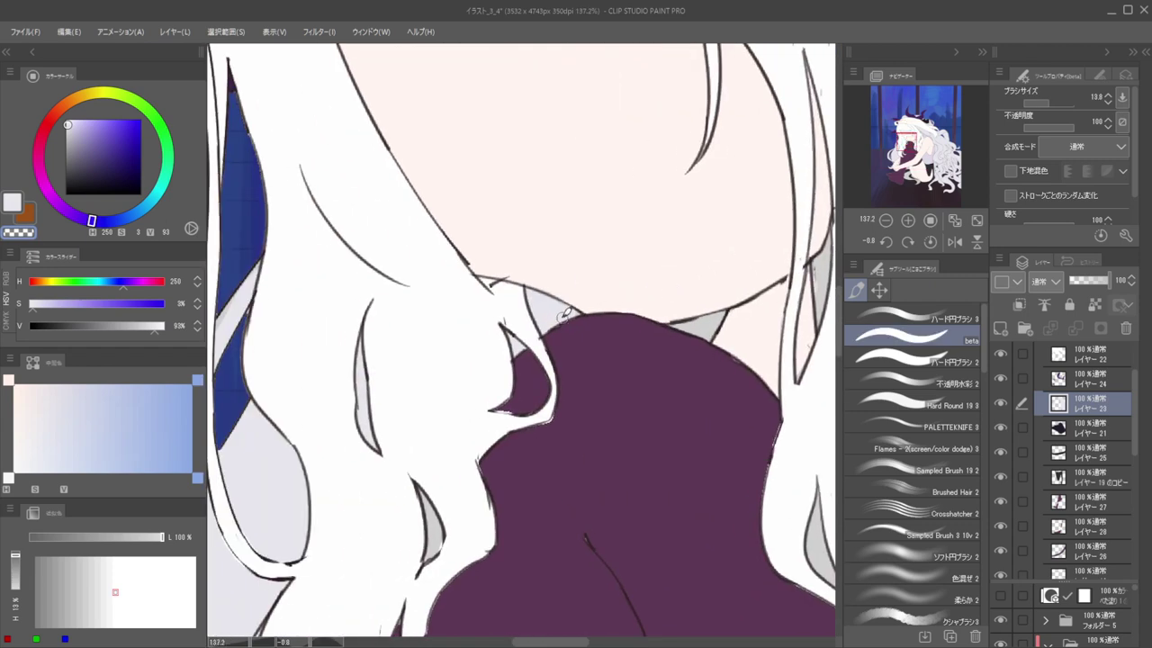
scroll(670, 306, "up", 3)
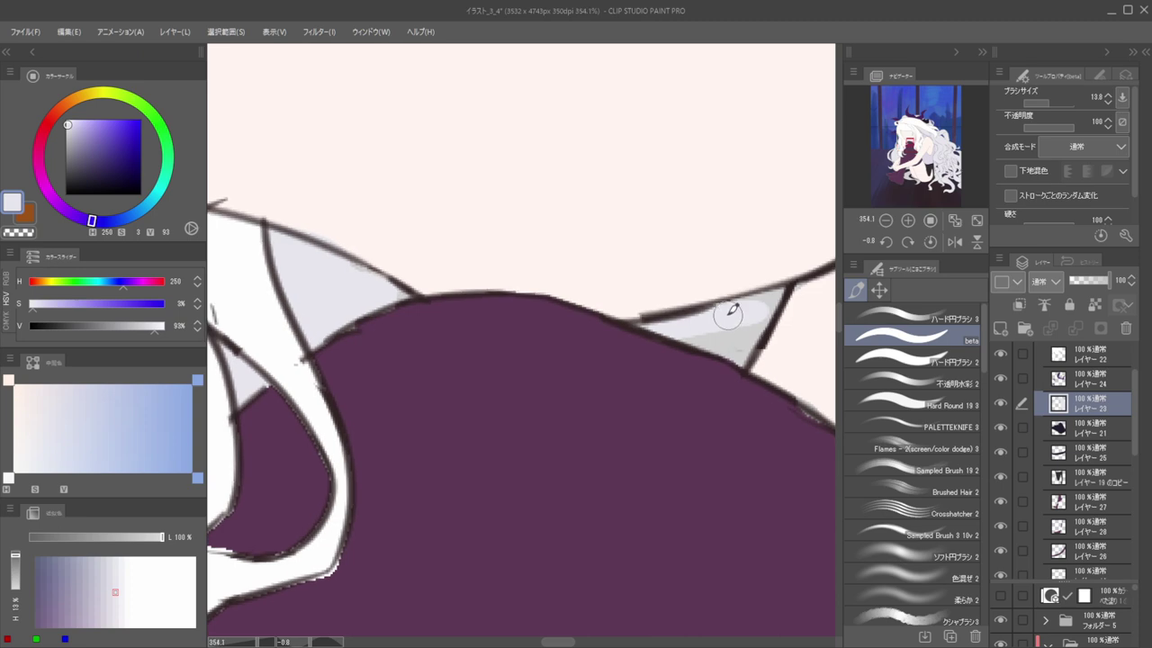
mouse_move(751, 326)
left_mouse_down()
mouse_move(737, 357)
mouse_move(700, 341)
mouse_move(729, 334)
left_mouse_up()
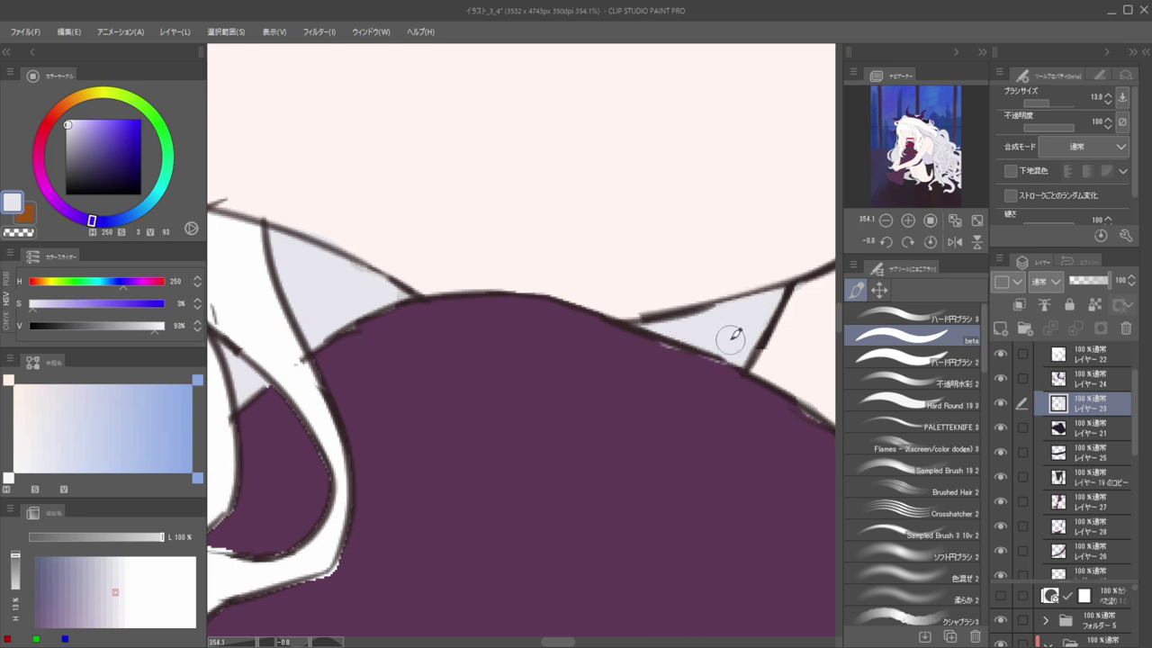
key("c")
scroll(665, 342, "down", 5)
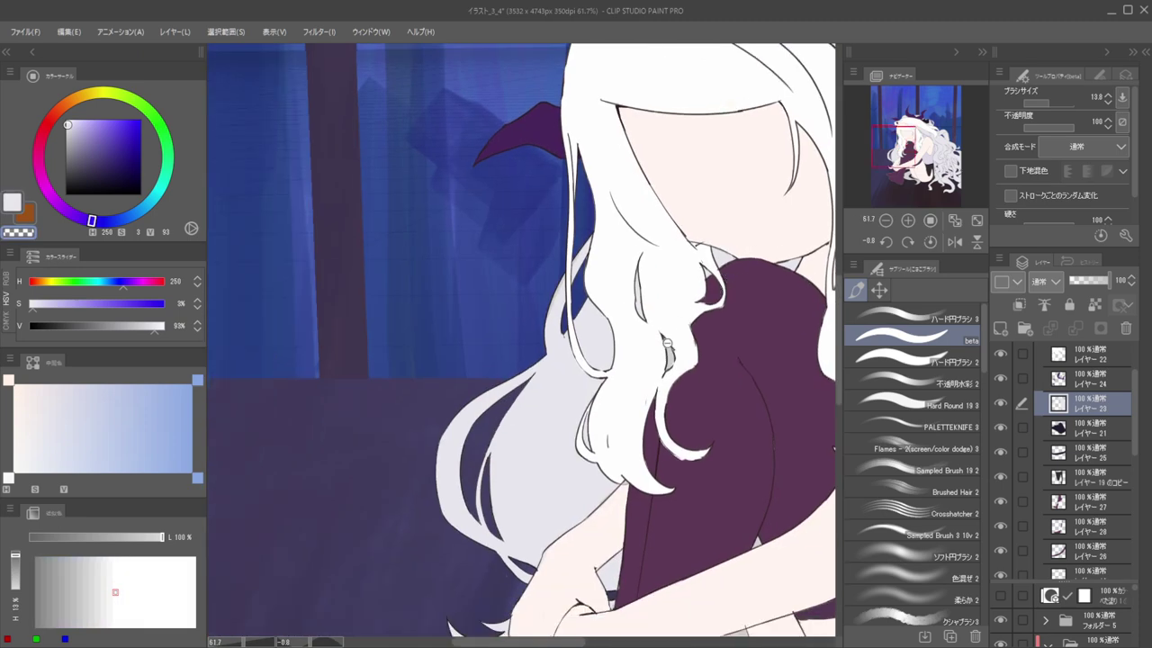
scroll(619, 381, "up", 3)
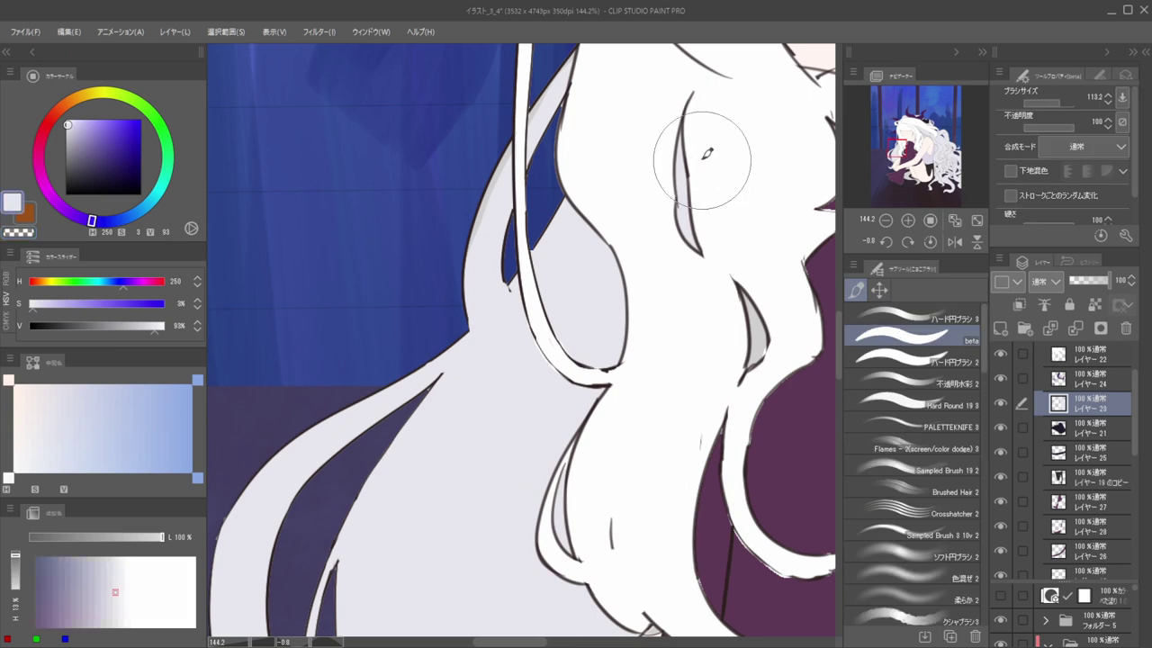
scroll(682, 220, "down", 4)
scroll(686, 270, "up", 4)
Paint the grey gaps between hair strands stocking purple on Layer 28
left_click(686, 282, "ctrl+shift")
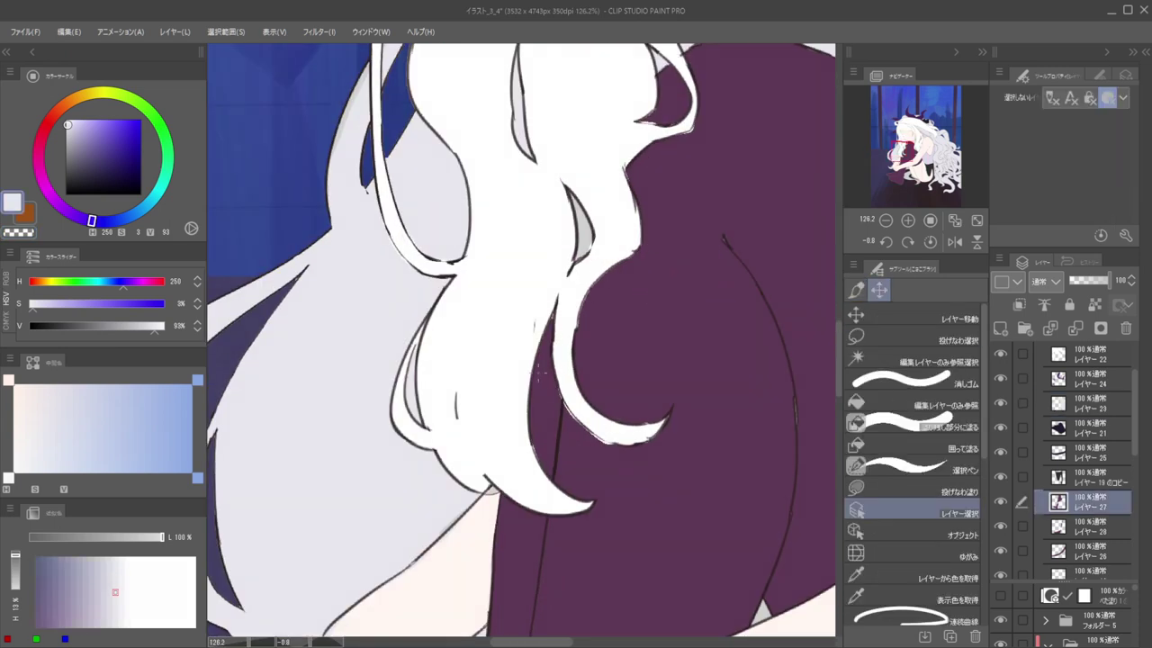
left_click(549, 376, "ctrl+shift")
left_click(544, 378, "alt")
left_click_drag(587, 309, 545, 296)
mouse_move(576, 178)
left_mouse_down()
mouse_move(559, 291)
mouse_move(591, 210)
left_mouse_up()
scroll(569, 359, "up", 1)
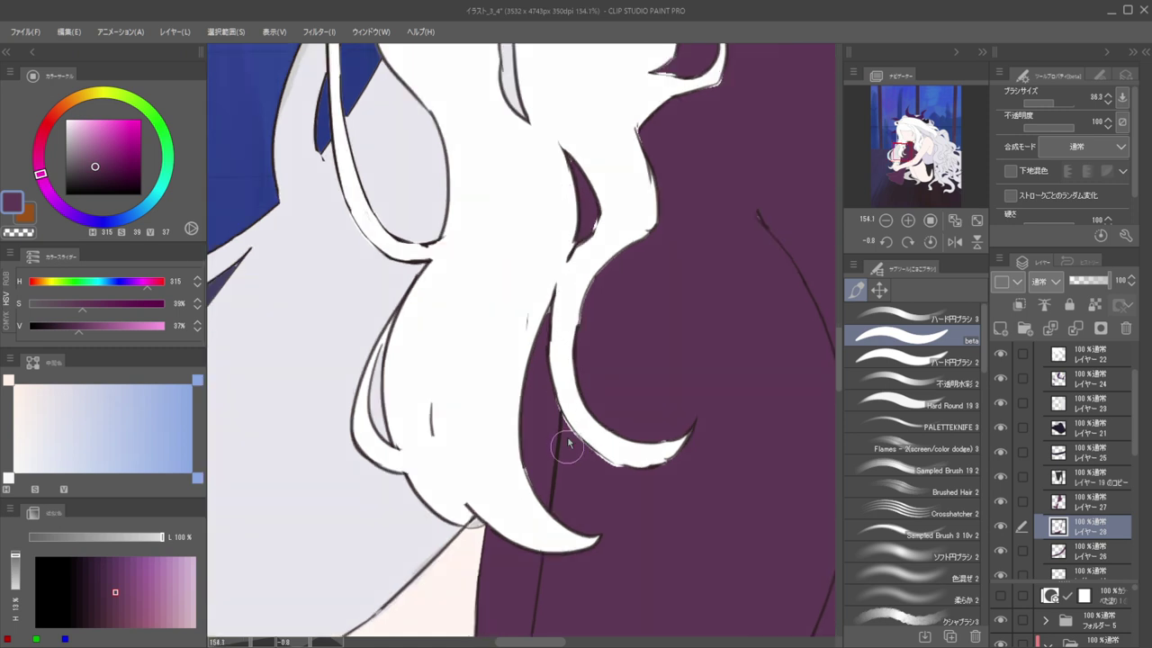
Draw a near-black line along the purple shape's edge on Layer 5
left_click(560, 427, "ctrl+shift")
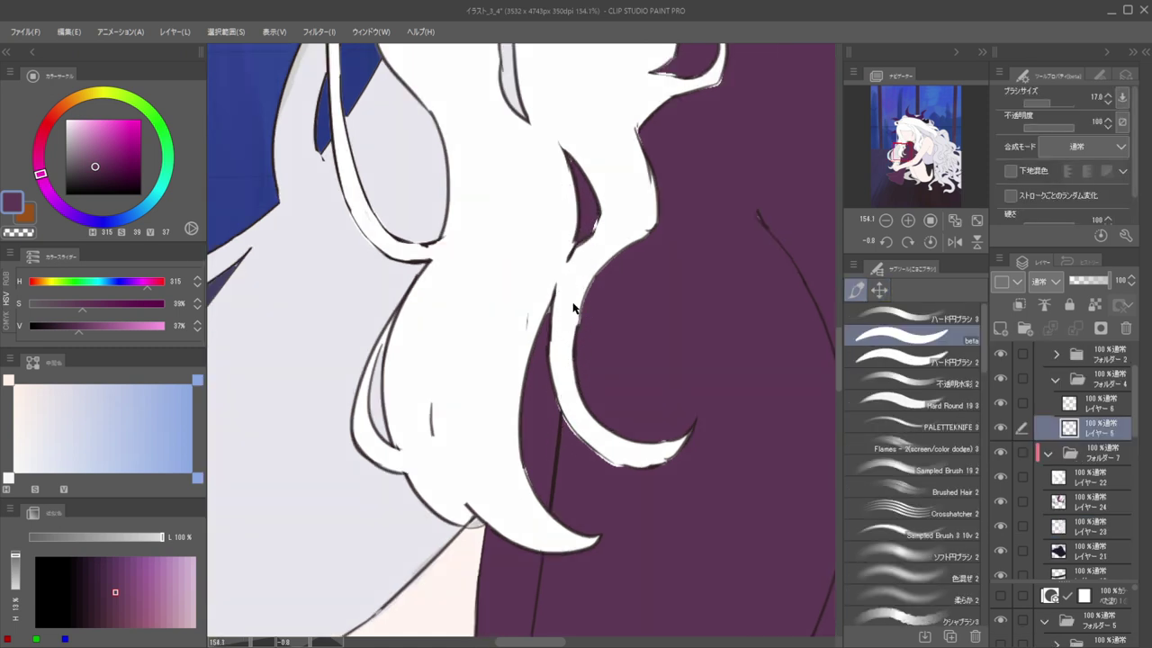
left_click(565, 423, "alt")
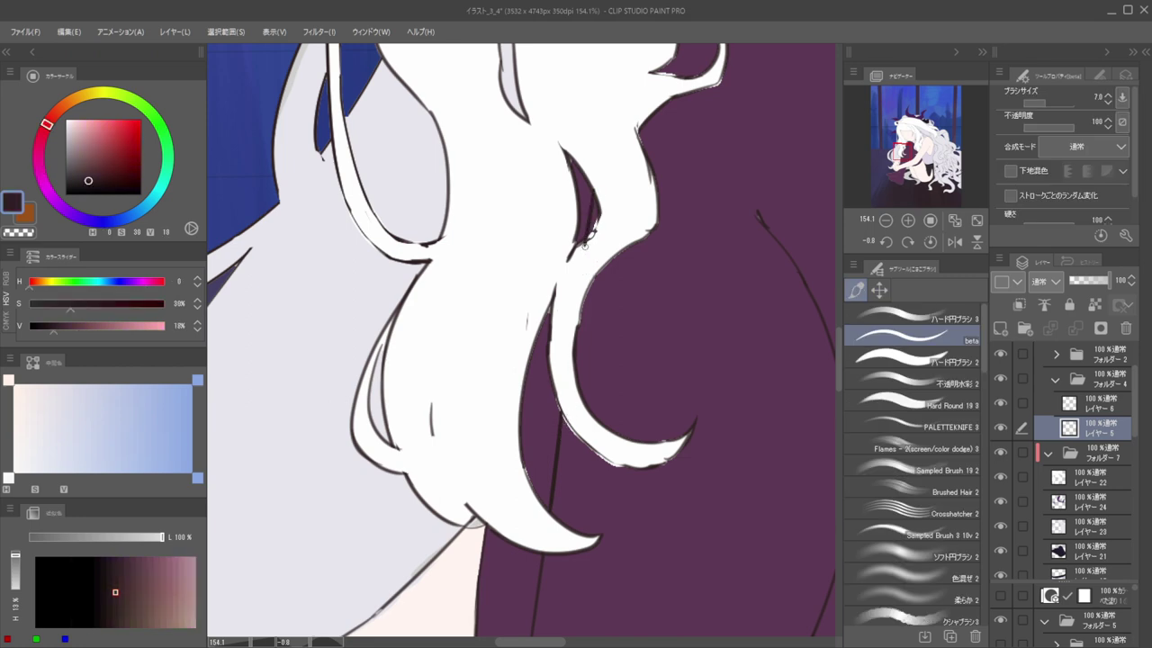
scroll(598, 193, "down", 8)
scroll(580, 193, "up", 10)
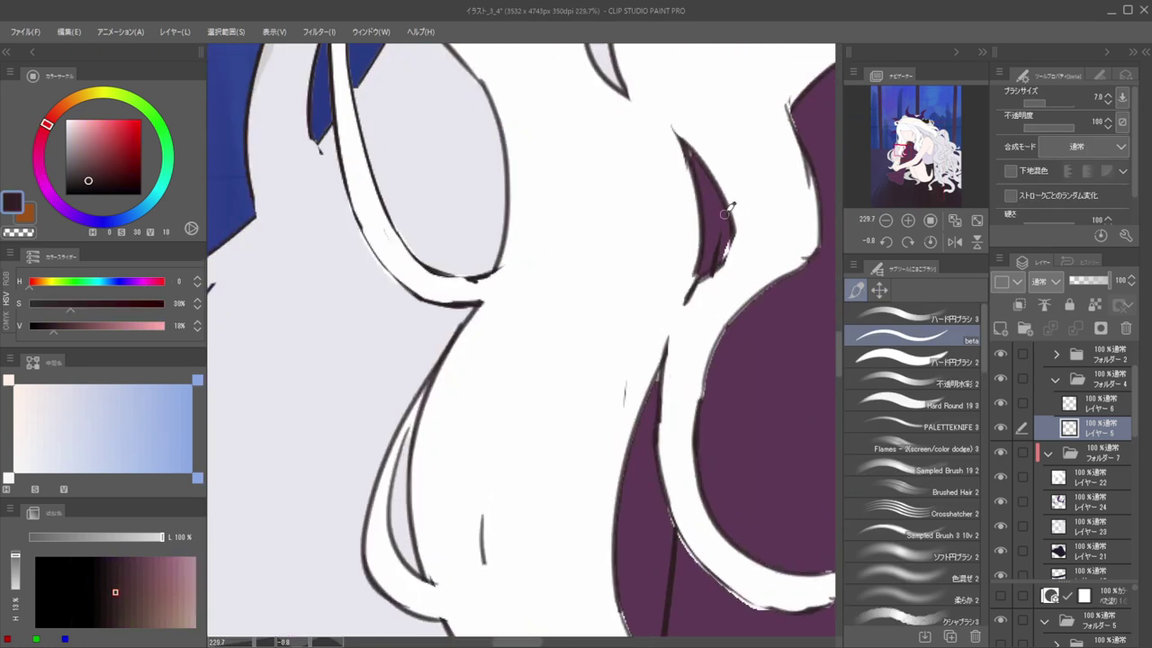
left_click_drag(723, 212, 727, 193)
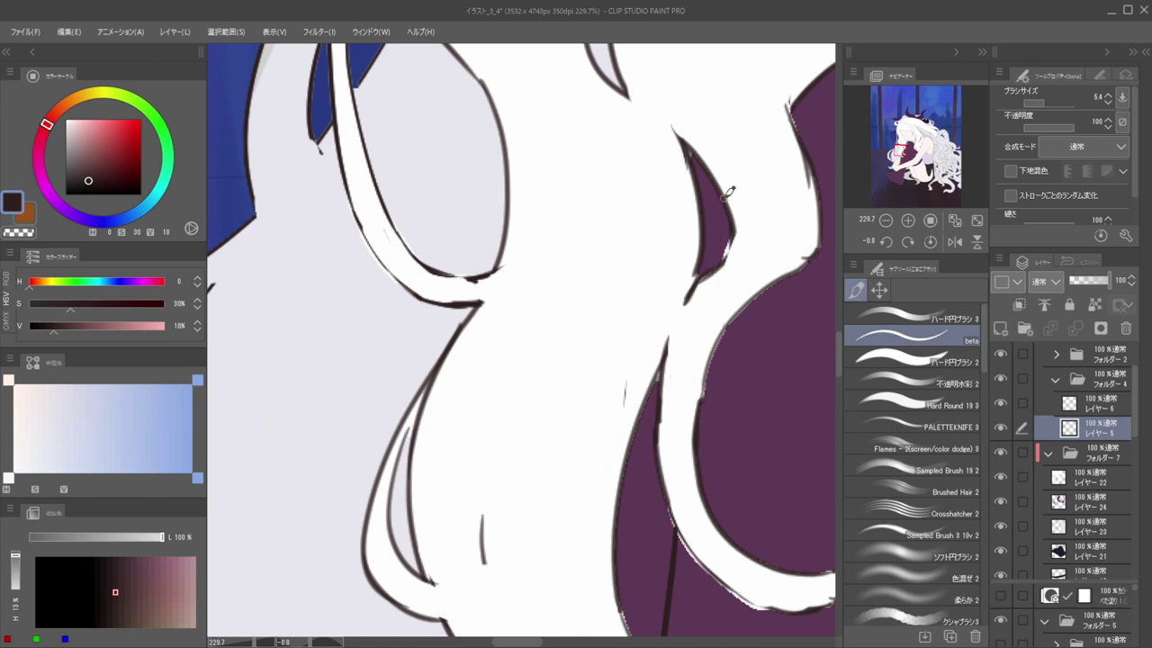
scroll(712, 248, "down", 1)
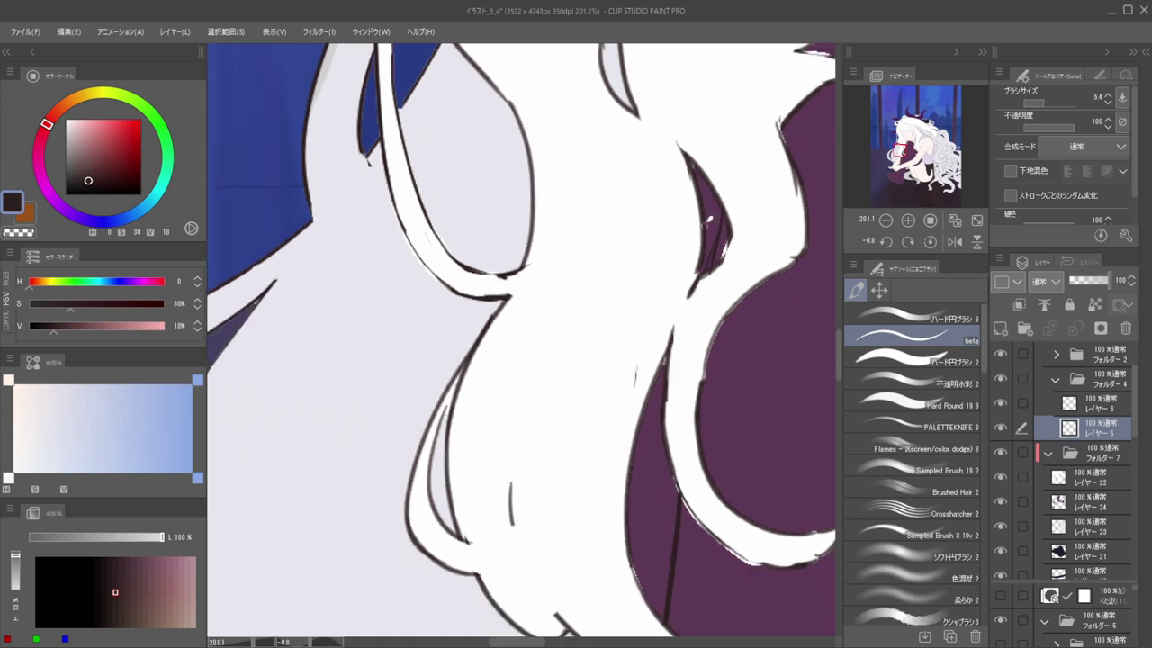
scroll(747, 208, "up", 4)
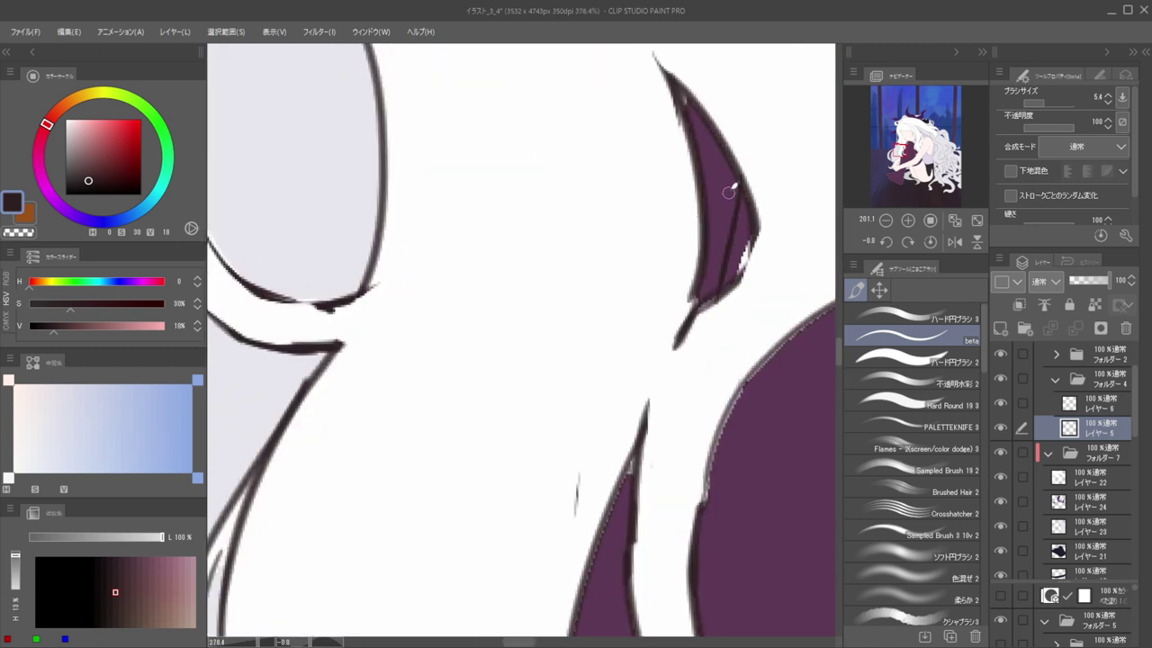
key("ctrl+z")
left_click_drag(737, 177, 718, 285)
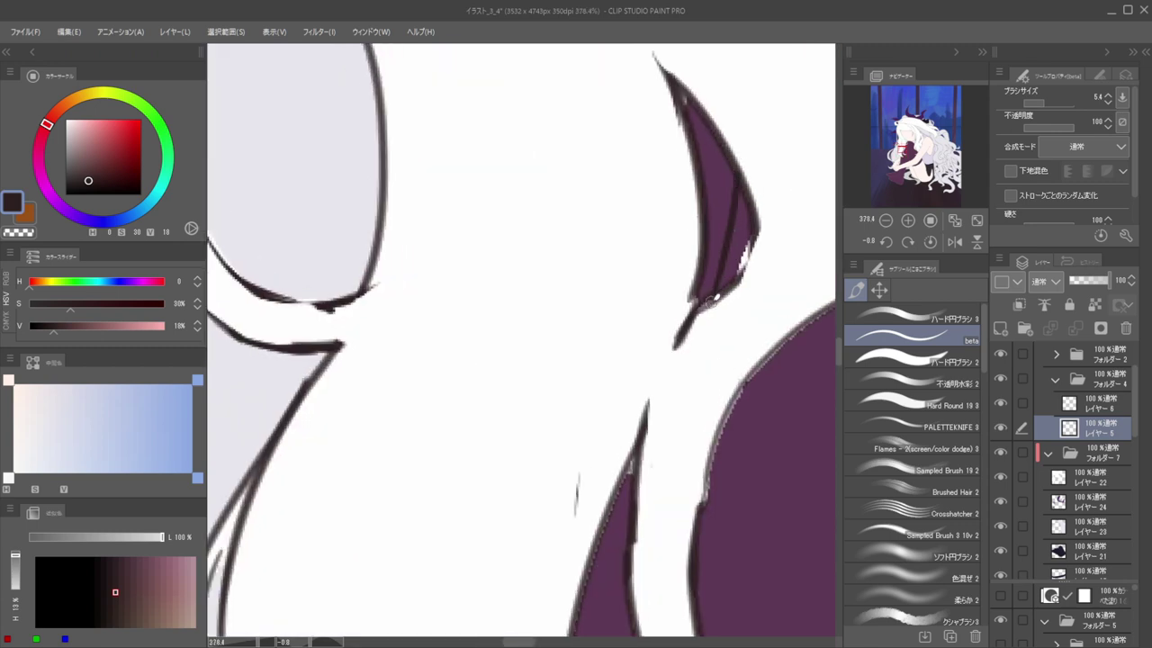
scroll(713, 301, "down", 15)
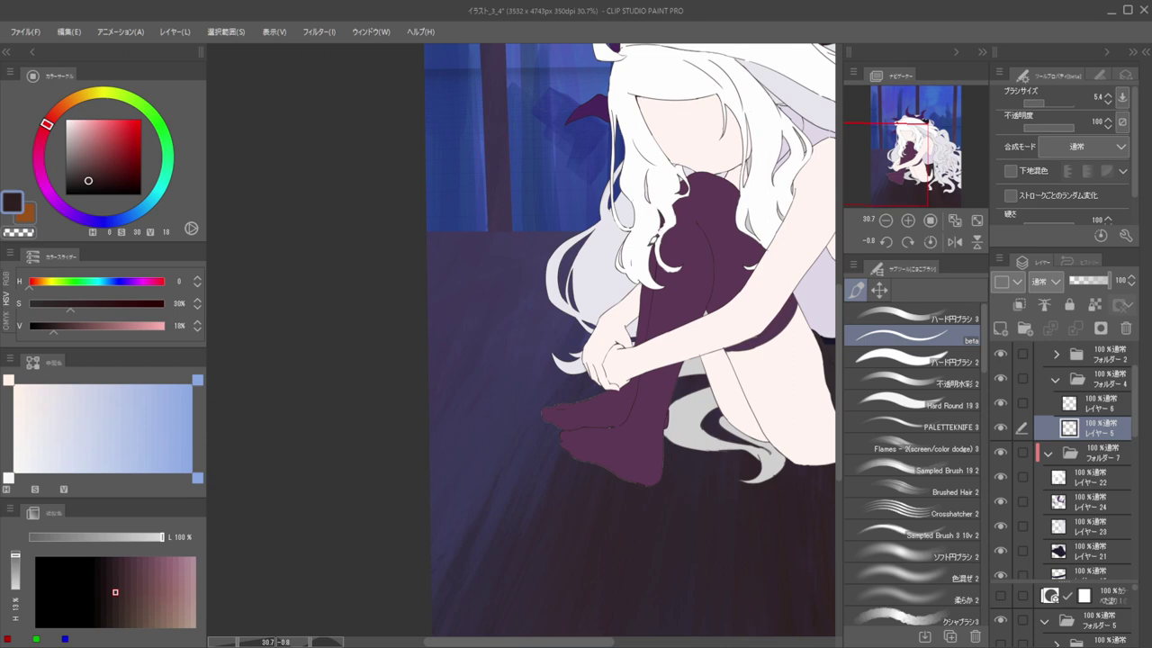
scroll(656, 217, "up", 7)
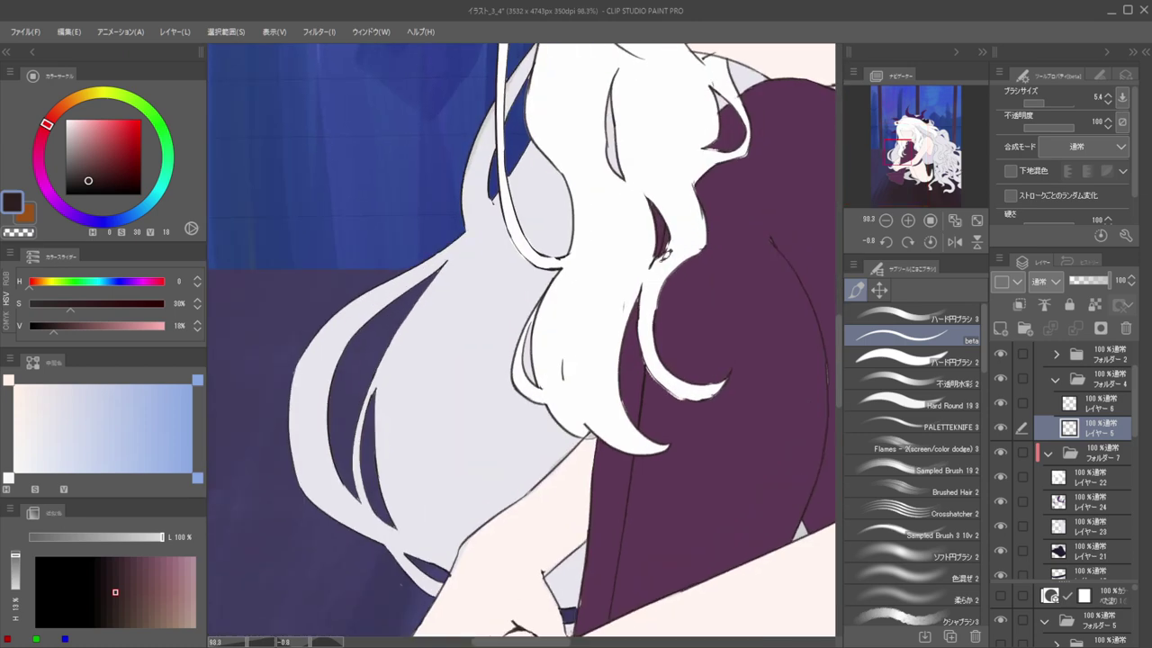
Paint the grey sliver beside the hair purple on Layer 27
left_click(641, 352, "ctrl+shift")
left_click(633, 360, "alt")
scroll(662, 232, "up", 5)
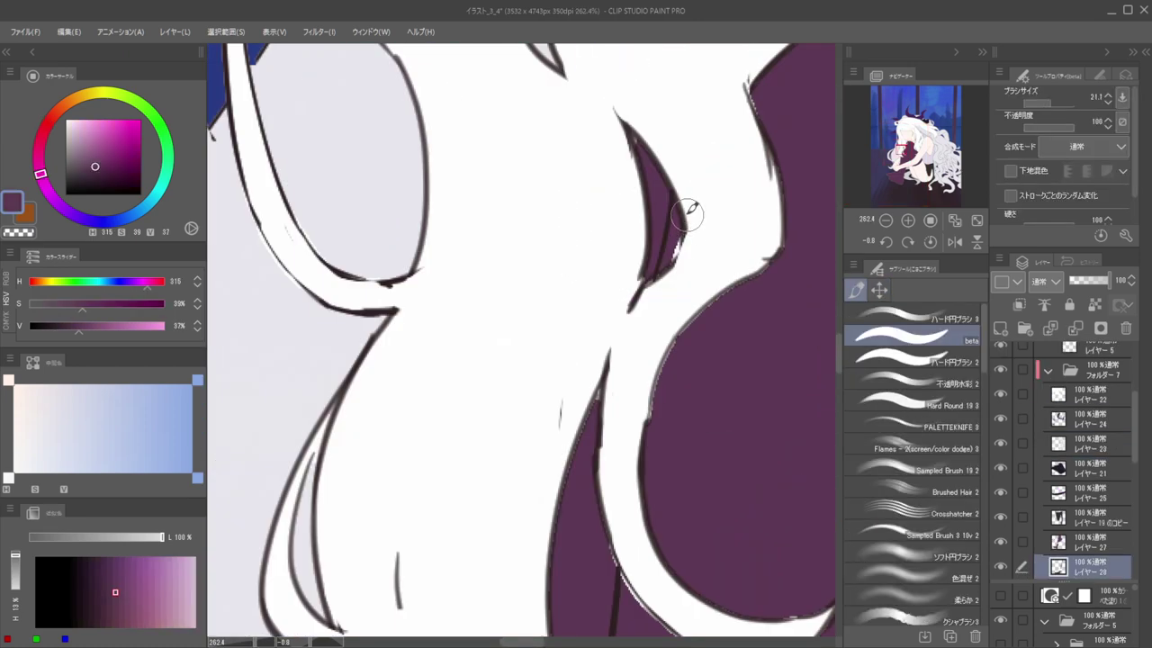
left_click(728, 386, "ctrl+shift")
left_click(713, 366, "alt")
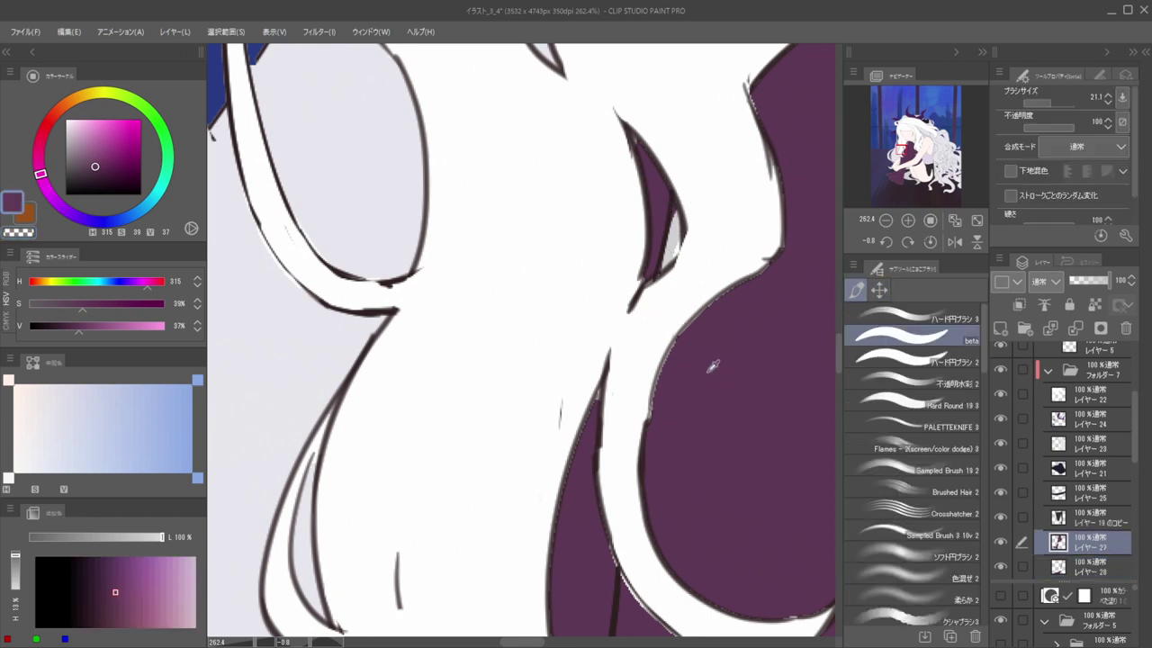
left_click_drag(671, 289, 676, 236)
Zoom in on the face and erase the rough edge of the eyelash with a fine transparent brush
scroll(702, 276, "down", 12)
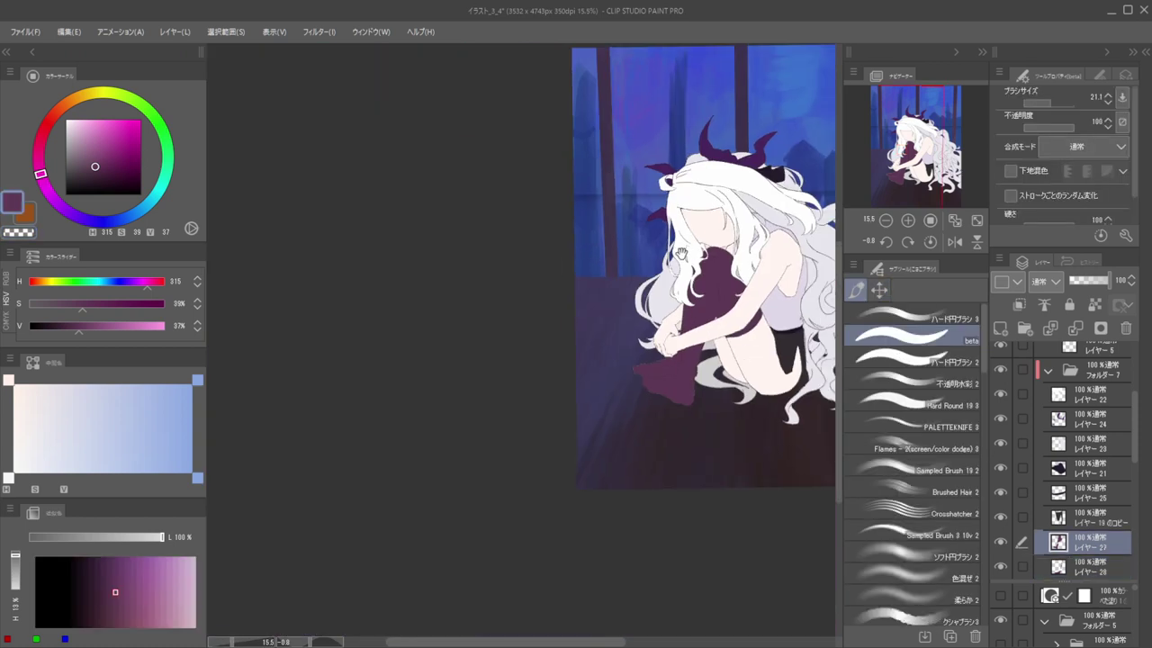
scroll(1071, 486, "up", 3)
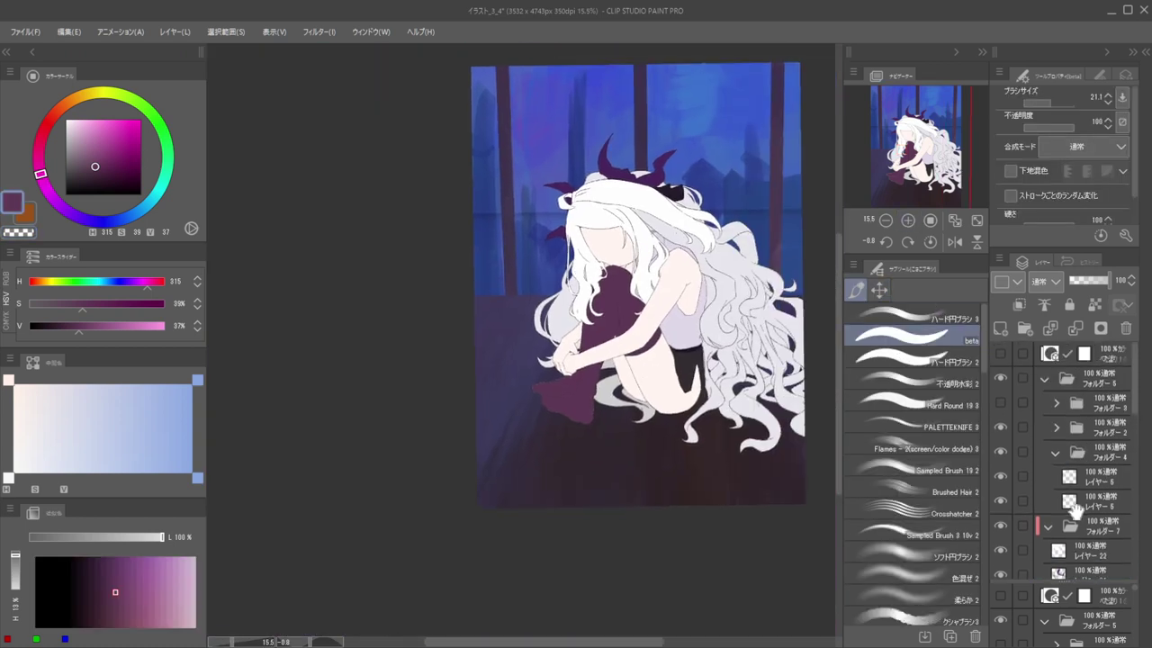
scroll(683, 281, "up", 10)
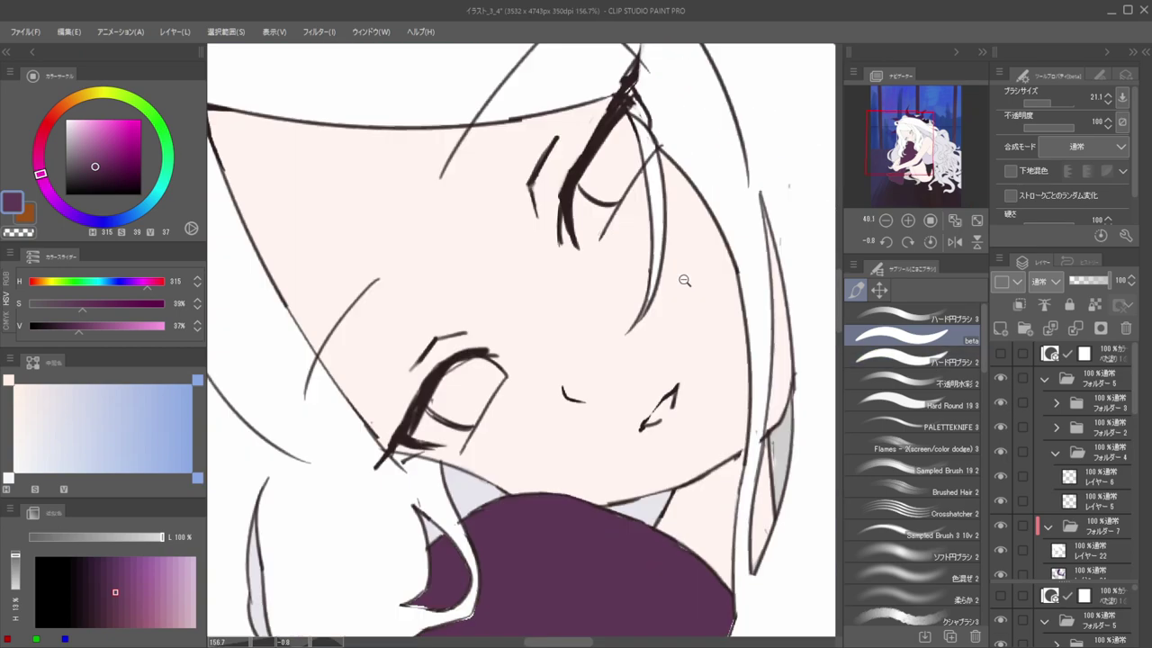
left_click_drag(685, 281, 668, 432)
scroll(705, 326, "down", 6)
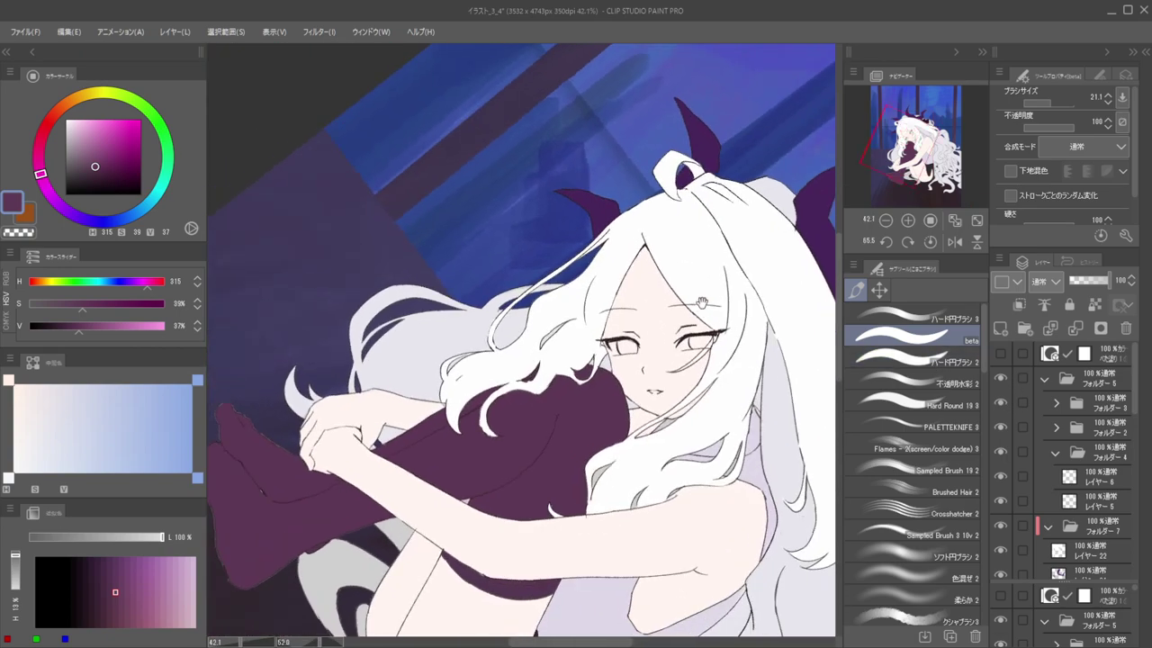
left_click_drag(626, 341, 726, 330)
key("h")
left_click_drag(503, 351, 745, 316)
left_click_drag(618, 338, 632, 318)
key("[")
key("[")
key("[")
left_click(643, 259, "ctrl+shift")
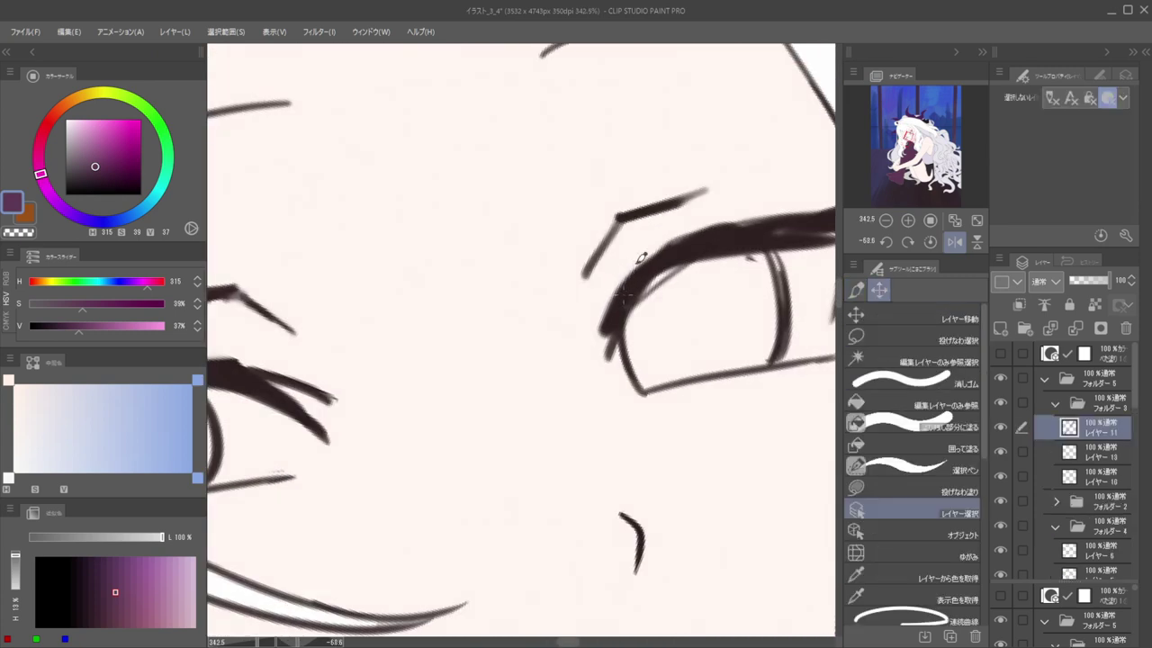
key("c")
left_click_drag(629, 272, 591, 347)
Redraw the outer lash line downward in the dark eyelash colour with a thin brush
key("]")
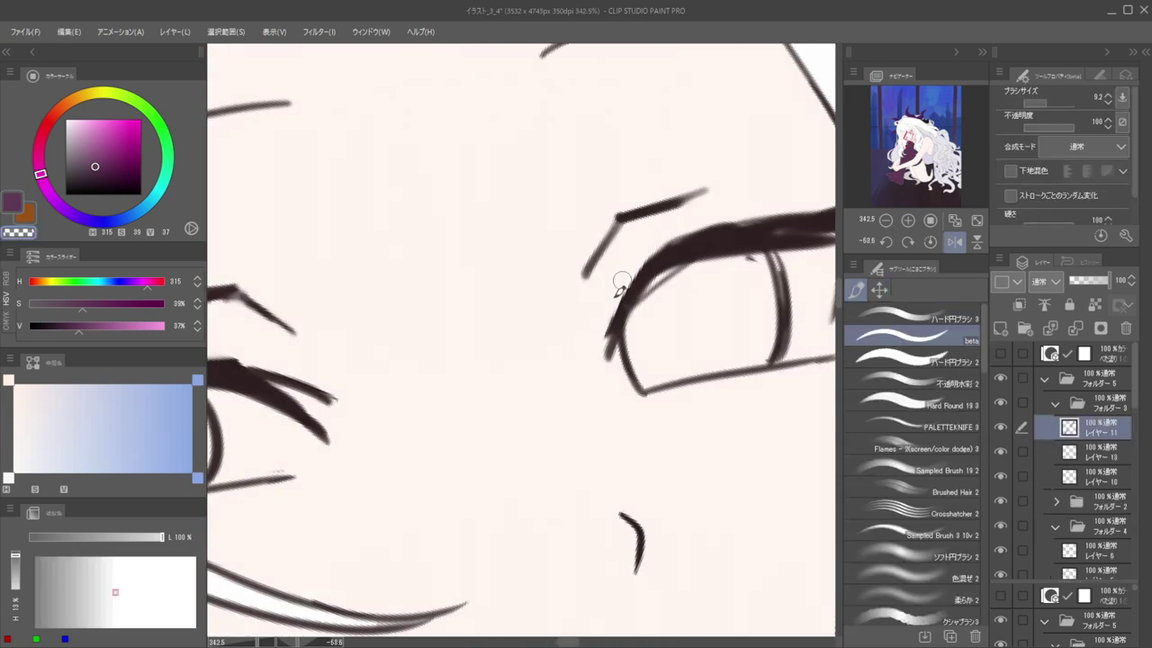
key("[")
key("[")
key("[")
left_click(688, 236, "alt")
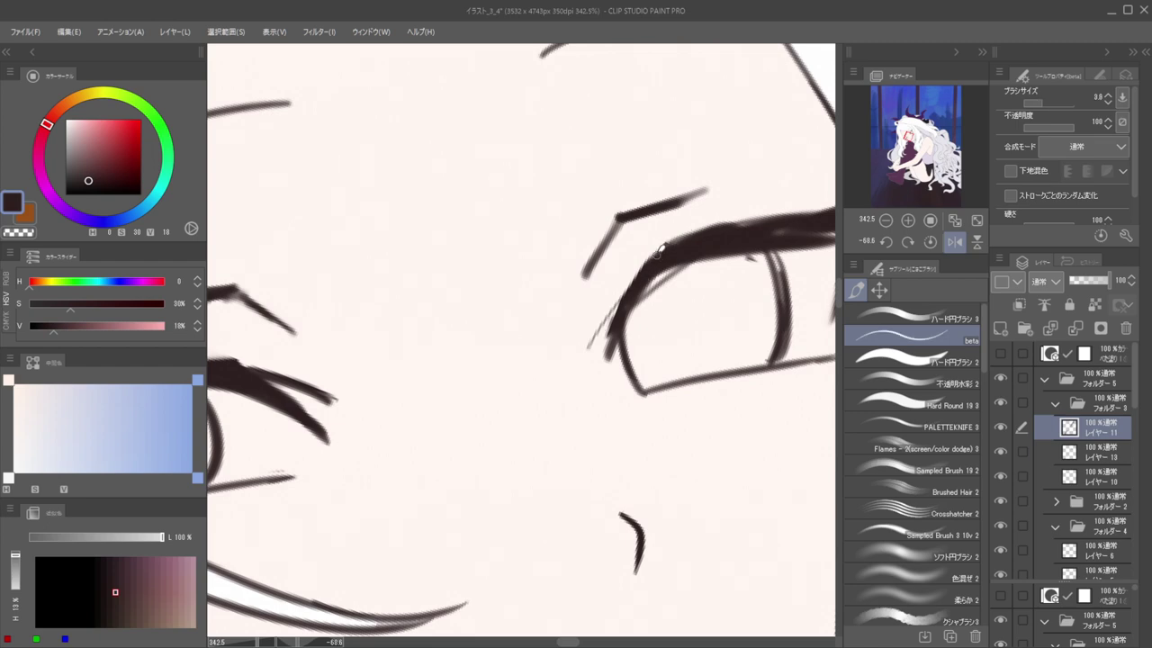
left_click_drag(649, 259, 600, 323)
key("]")
key("]")
key("]")
key("[")
key("[")
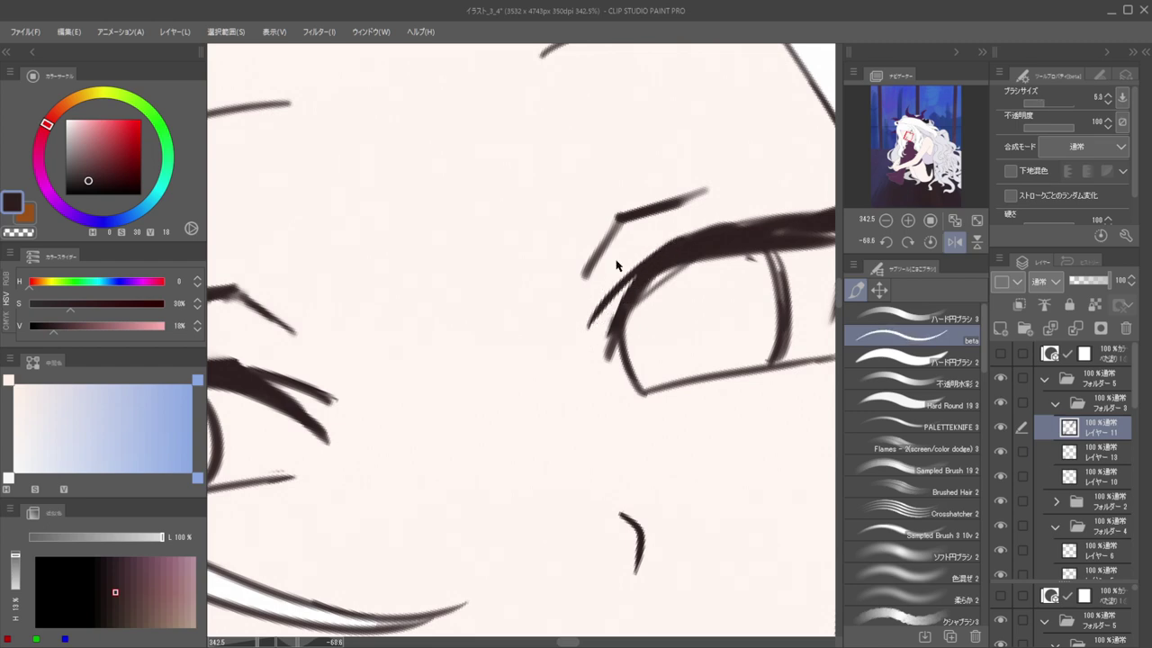
Lasso-select the eyebrow and eye lines
scroll(617, 266, "down", 10)
key("h")
left_click_drag(665, 286, 797, 226)
left_click_drag(581, 255, 733, 273)
left_click_drag(733, 273, 675, 301)
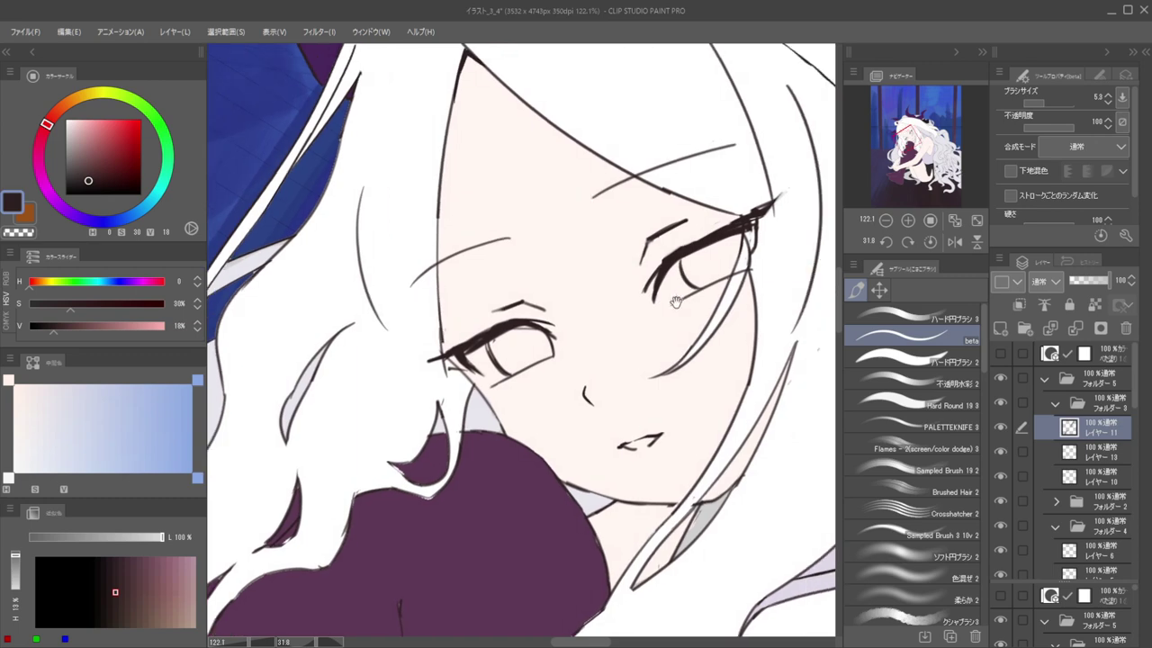
left_click(877, 339)
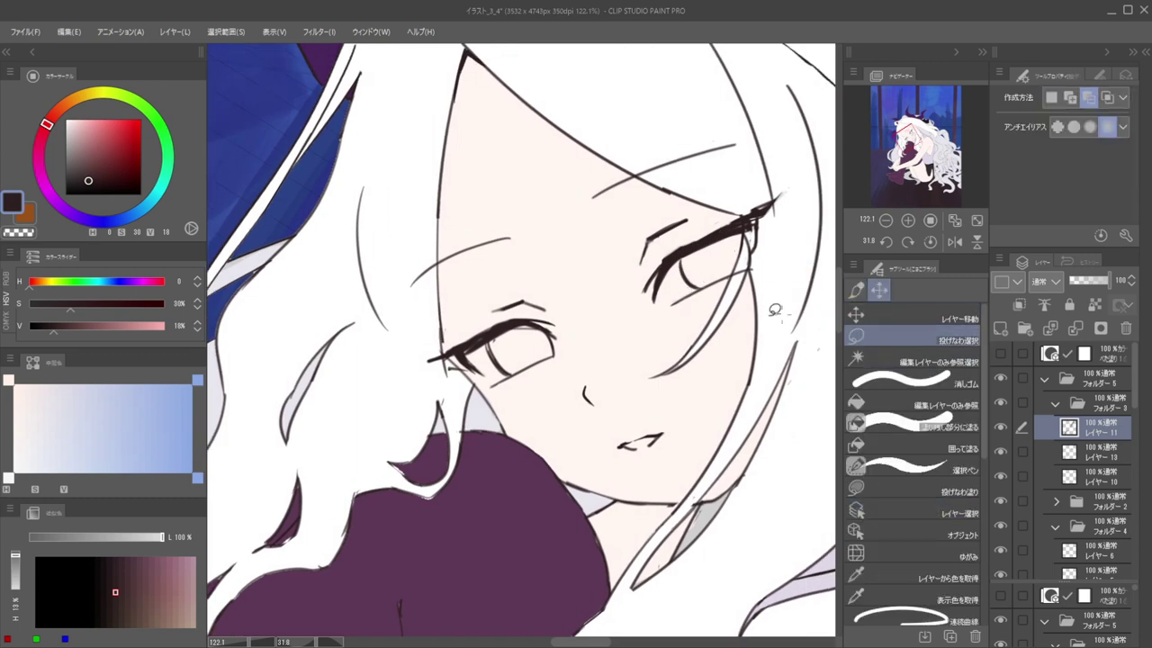
scroll(647, 285, "up", 5)
key("b")
scroll(633, 324, "down", 3)
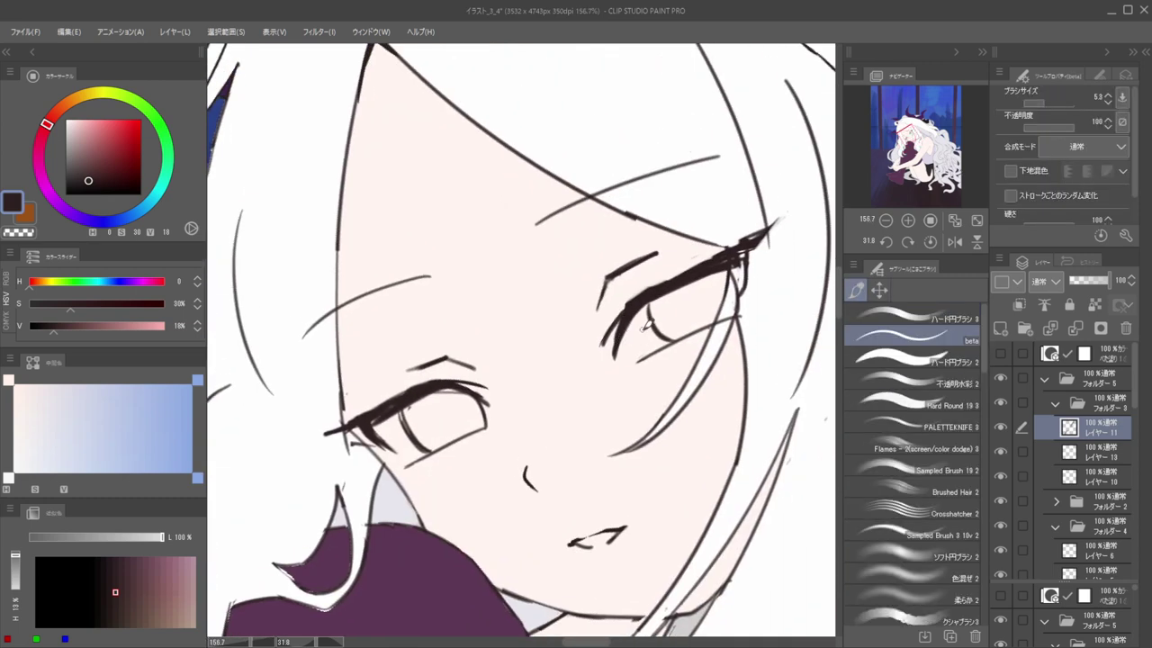
key("m")
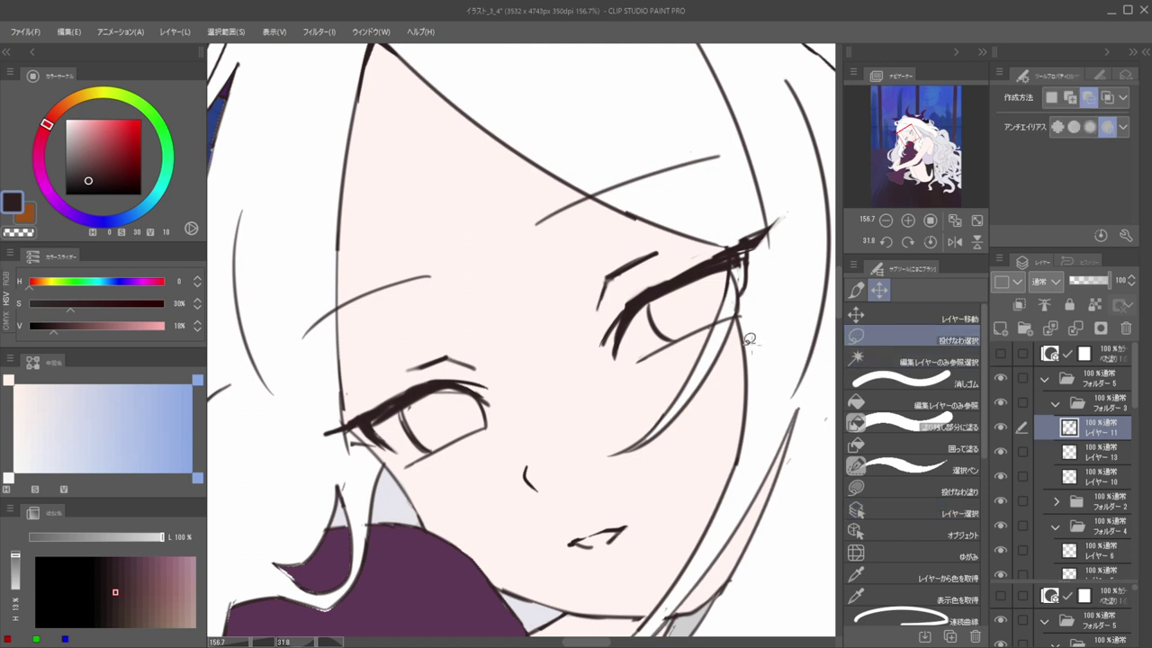
mouse_move(629, 275)
left_mouse_down()
mouse_move(696, 236)
mouse_move(812, 195)
left_mouse_up()
left_click_drag(735, 304, 736, 306)
Nudge the selected eye lines up and left with Layer Move, then deselect
left_click(921, 325)
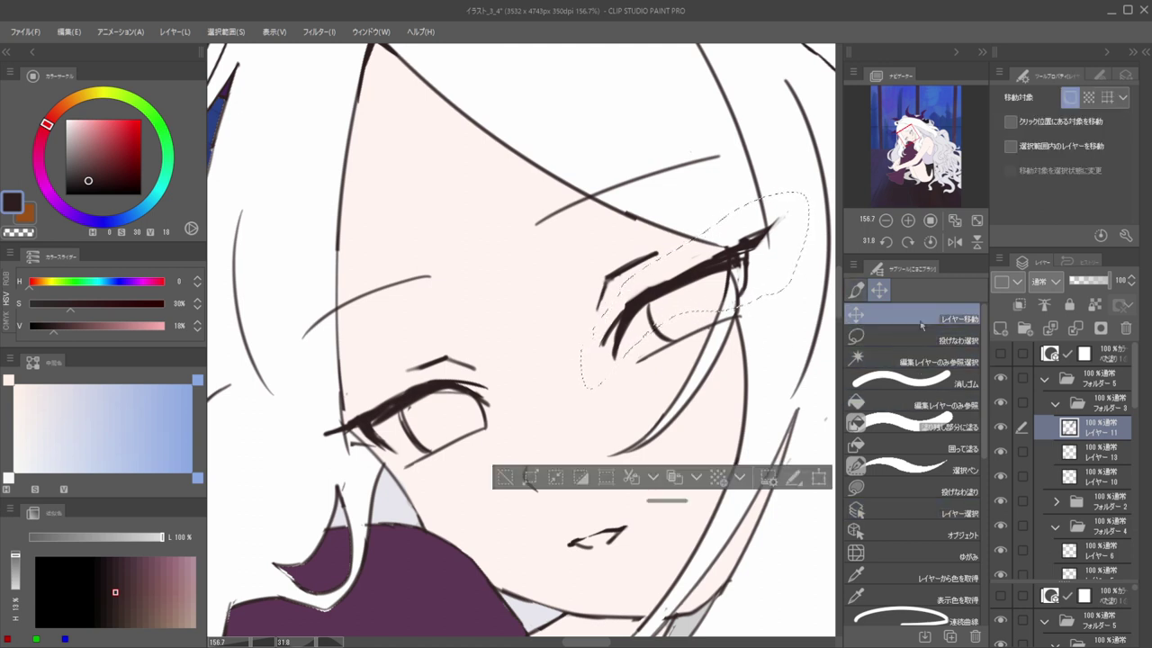
key("Up")
key("Left")
key("Up")
key("Up")
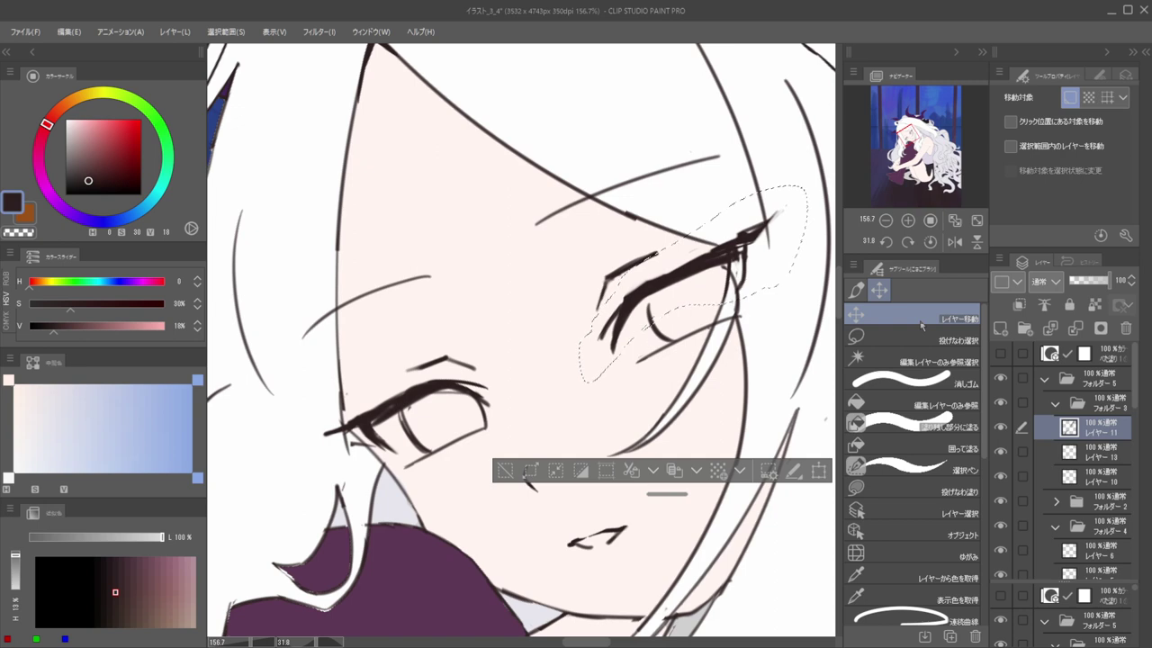
key("ctrl+d")
Lasso the nose on its own layer and shift it slightly left
scroll(655, 219, "down", 4)
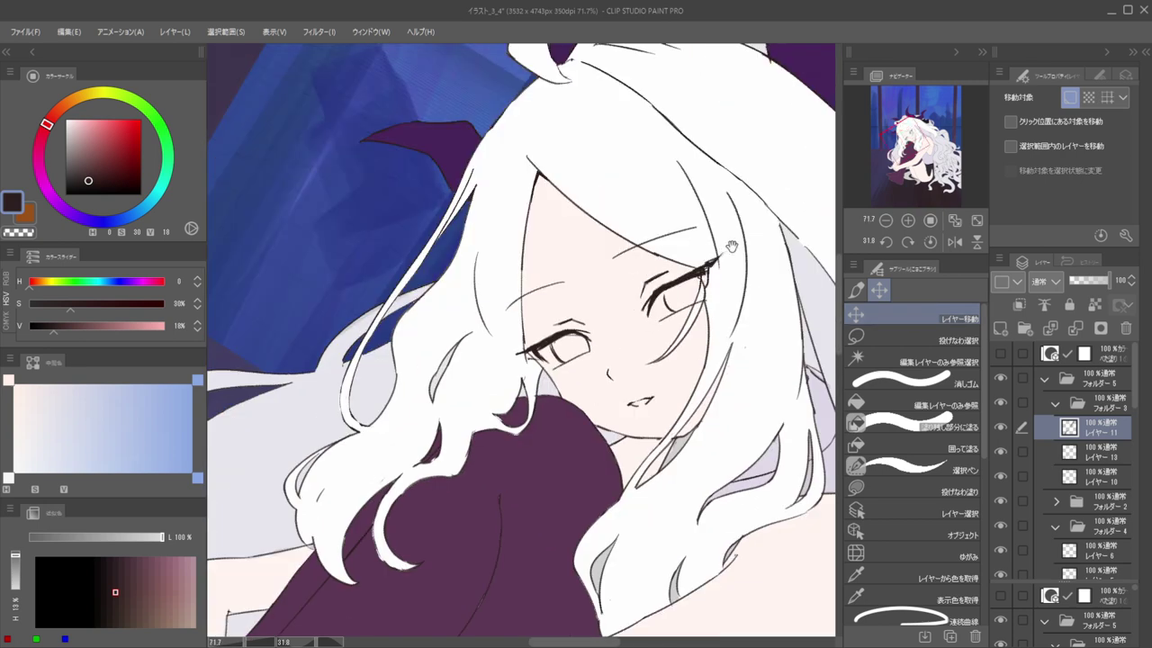
key("h")
left_click_drag(682, 292, 870, 282)
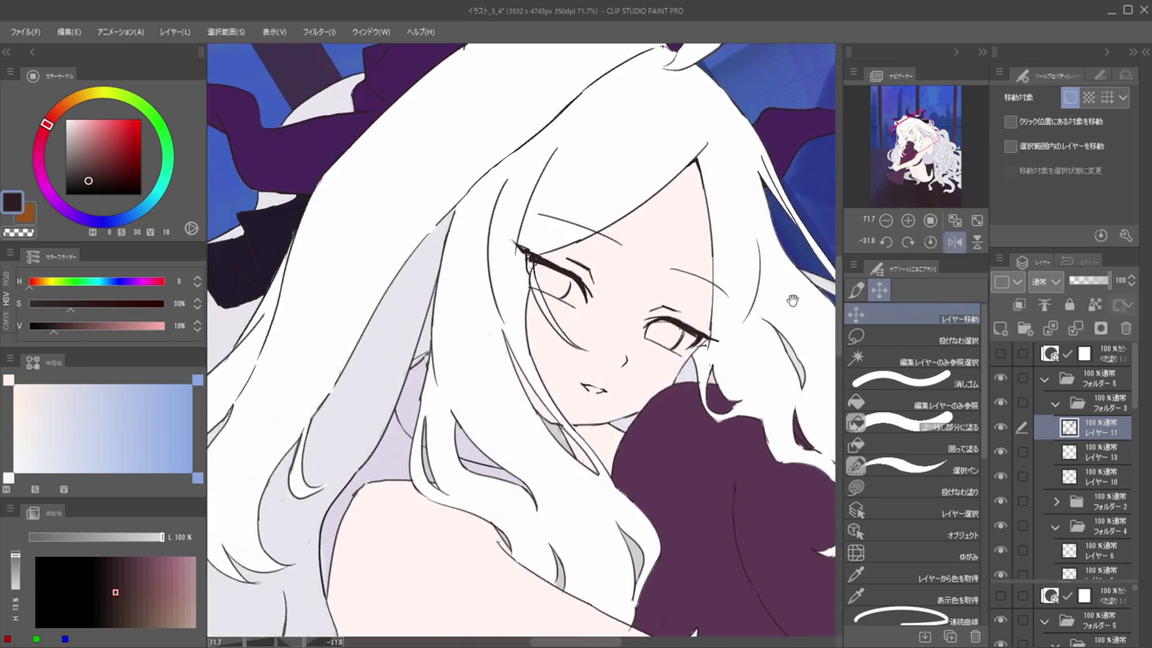
key("h")
left_click_drag(569, 351, 745, 257)
left_click(887, 335)
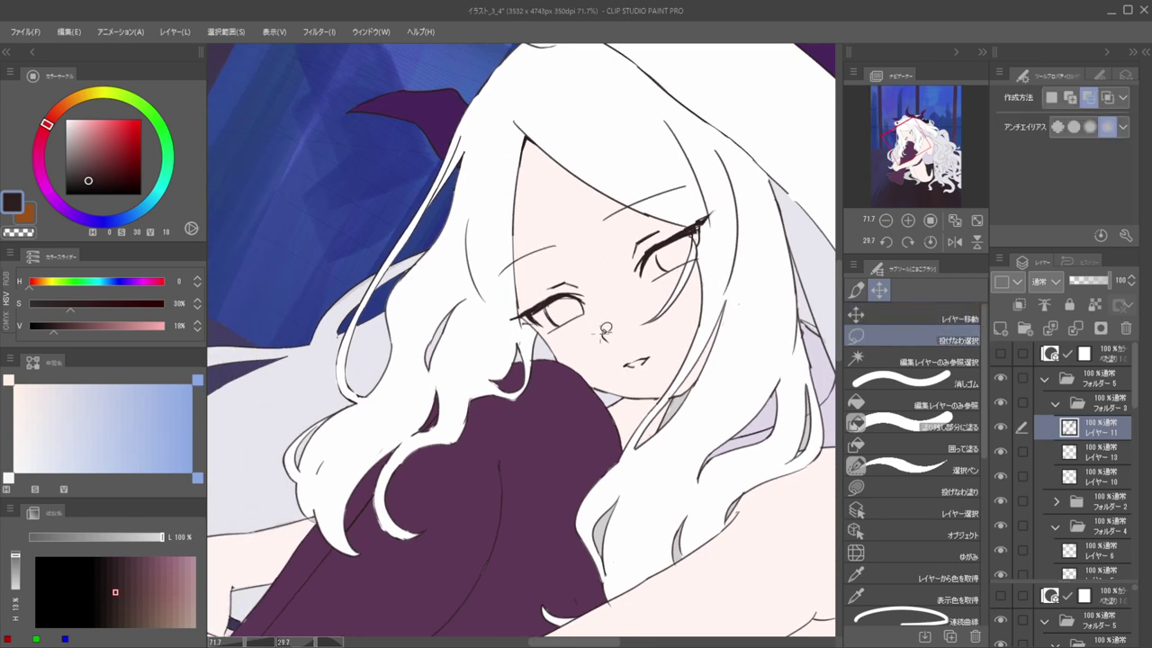
key("d")
left_click(602, 337, "ctrl")
mouse_move(624, 326)
left_mouse_down()
mouse_move(613, 313)
mouse_move(635, 301)
left_mouse_up()
key("ctrl+d")
key("d")
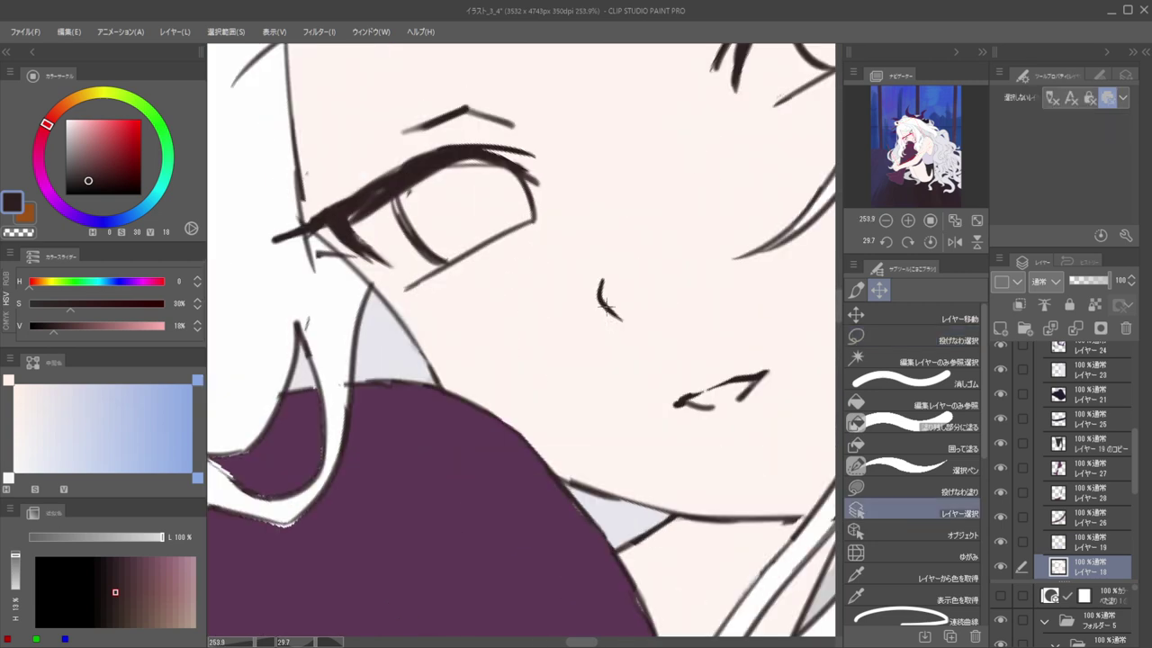
scroll(606, 306, "down", 4)
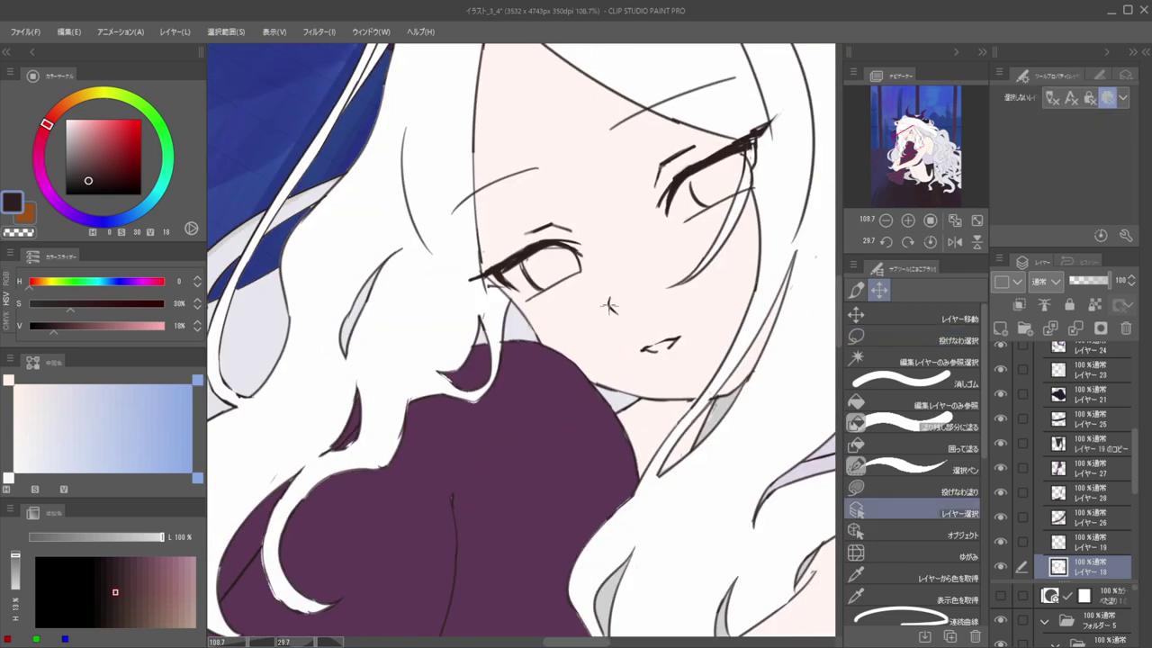
left_click(608, 307, "ctrl")
scroll(612, 302, "down", 1)
left_click_drag(635, 308, 606, 310)
left_click(880, 311)
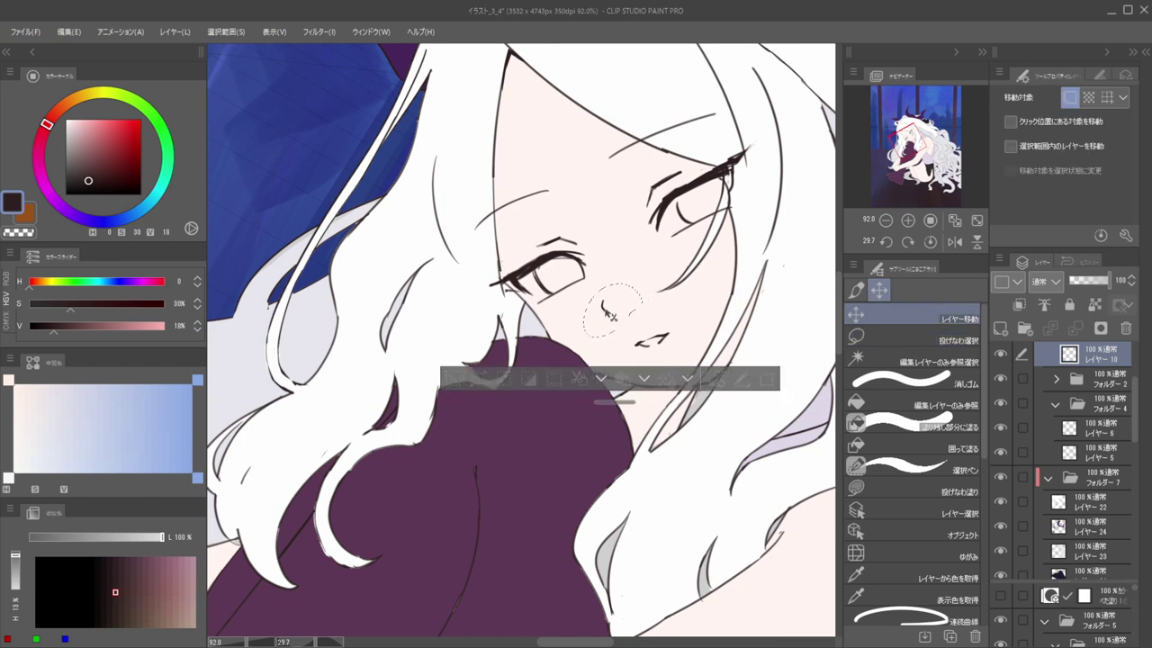
key("ctrl+d")
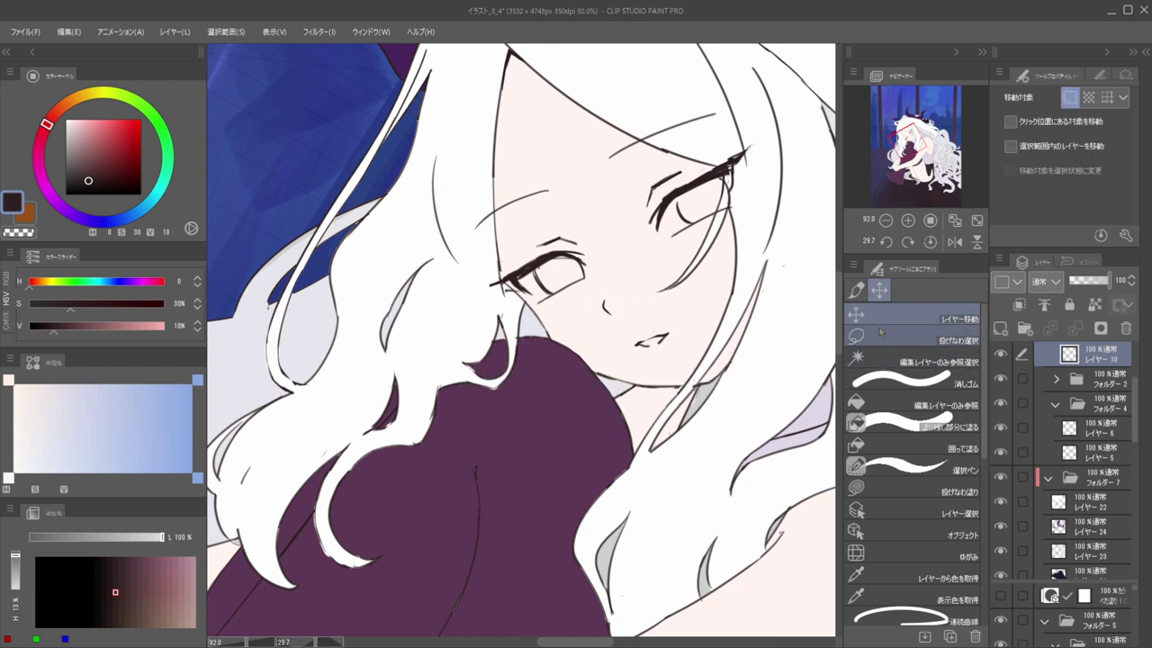
Lasso the mouth and move it slightly up and right, then review the mirrored face
left_click_drag(697, 358, 706, 315)
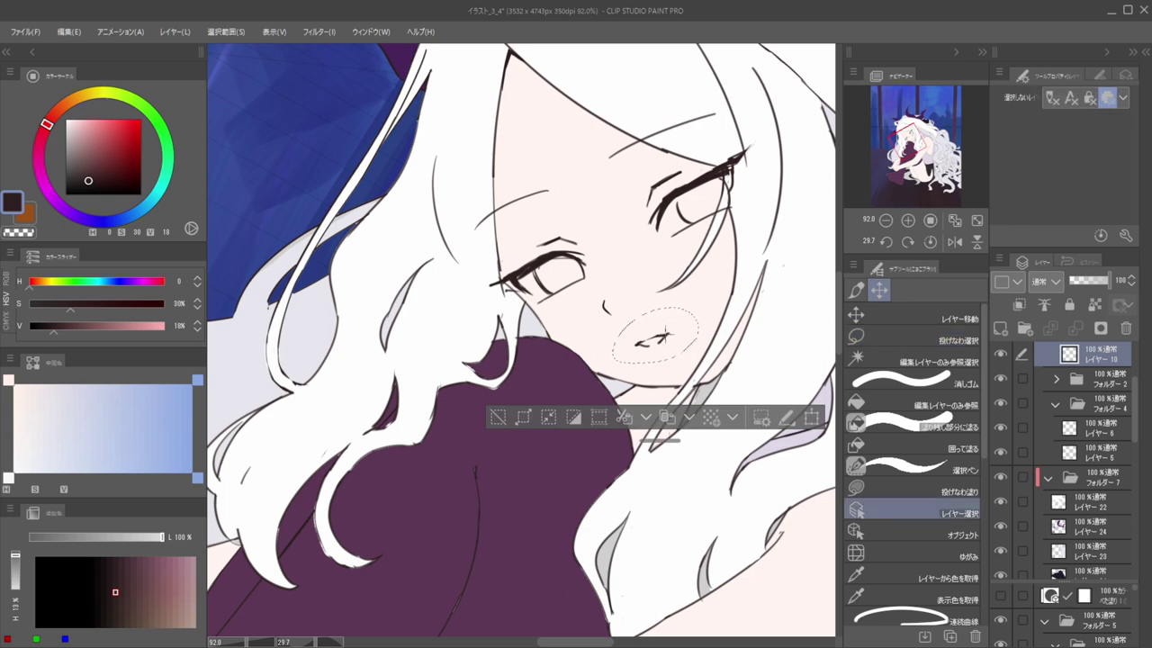
key("ctrl")
mouse_move(668, 344)
left_mouse_down()
mouse_move(643, 304)
mouse_move(810, 260)
left_mouse_up()
key("ctrl+d")
key("h")
mouse_move(697, 307)
left_mouse_down()
mouse_move(679, 293)
mouse_move(741, 308)
mouse_move(740, 282)
left_mouse_up()
left_click(742, 282, "ctrl+shift")
key("b")
key("c")
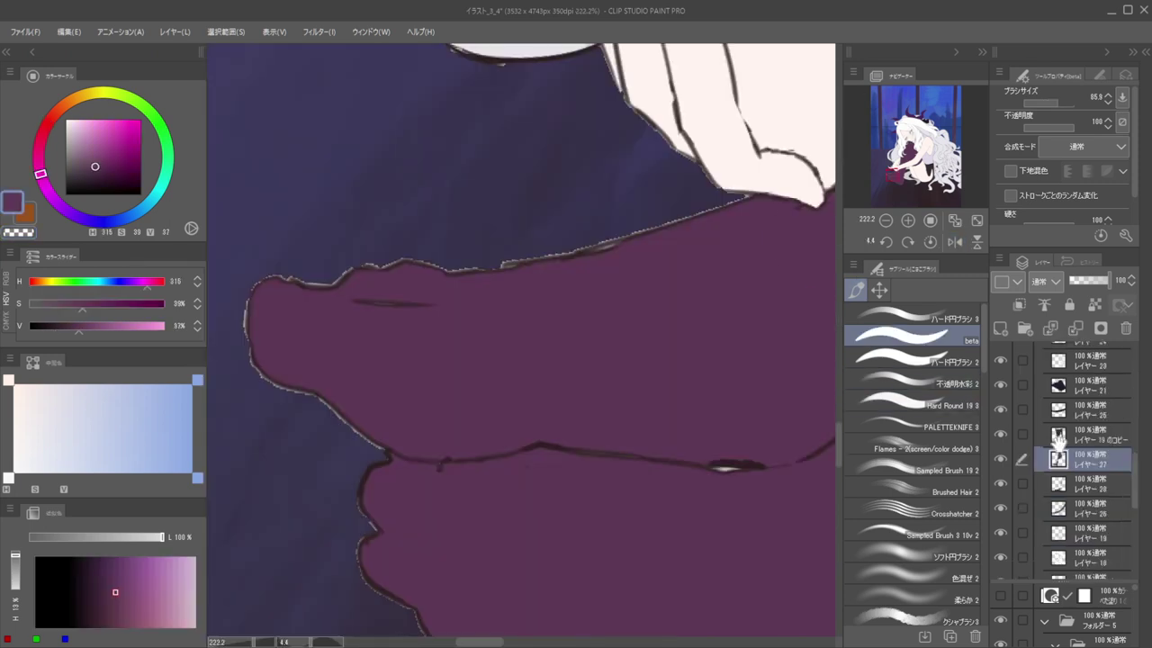
Select layer 15's pixels, invert the selection, and delete the selected layer
scroll(1075, 449, "down", 5)
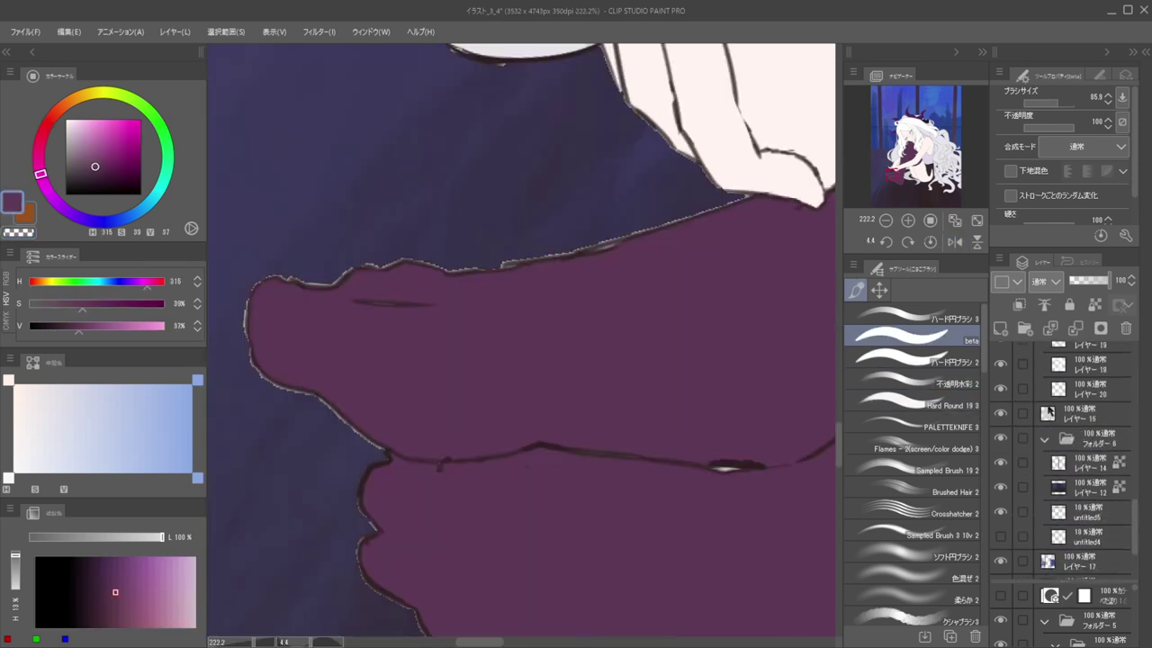
left_click(1048, 411, "ctrl")
scroll(740, 378, "down", 10)
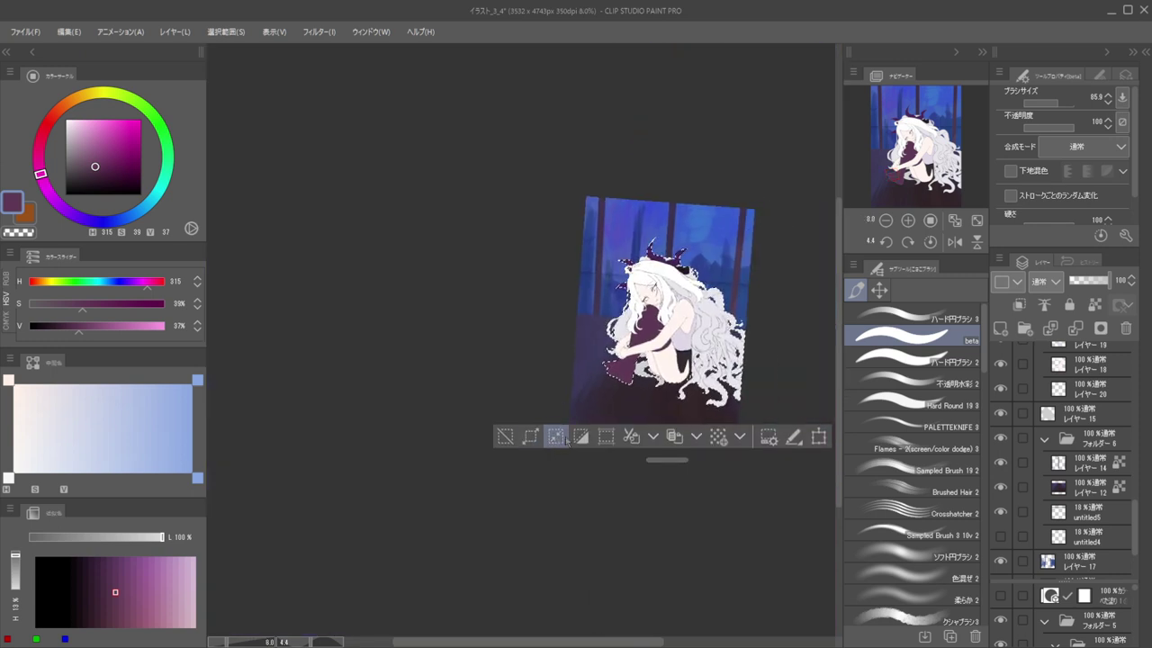
left_click(556, 436)
scroll(1060, 510, "up", 2)
scroll(1060, 510, "up", 10)
left_click(1048, 422)
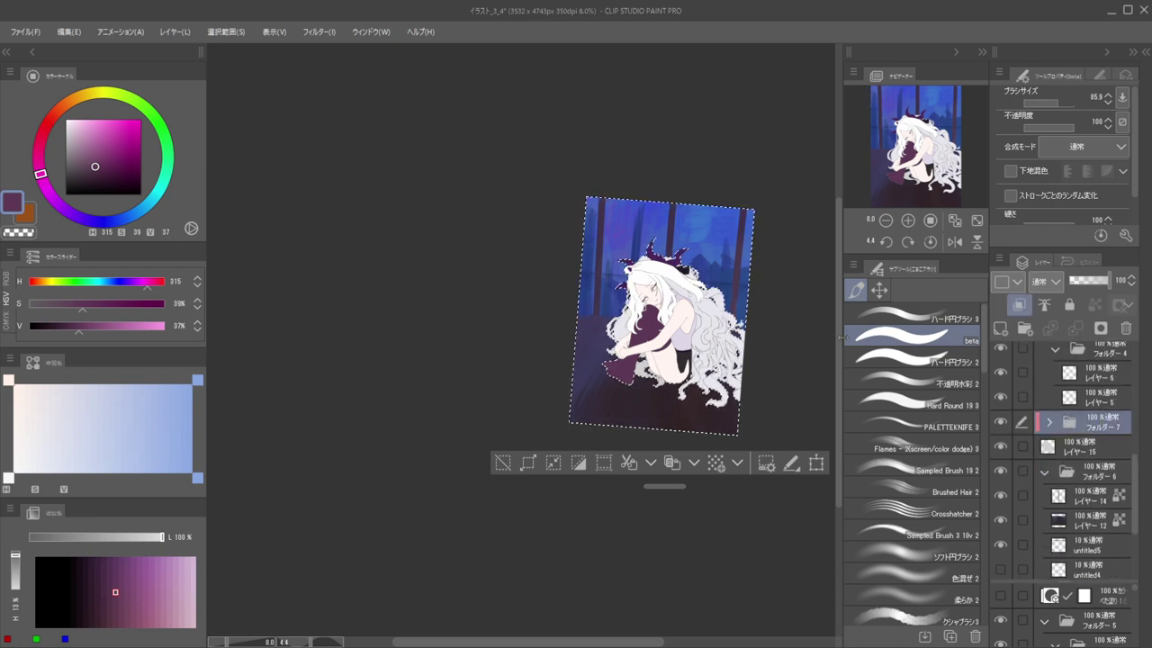
left_click(1078, 442)
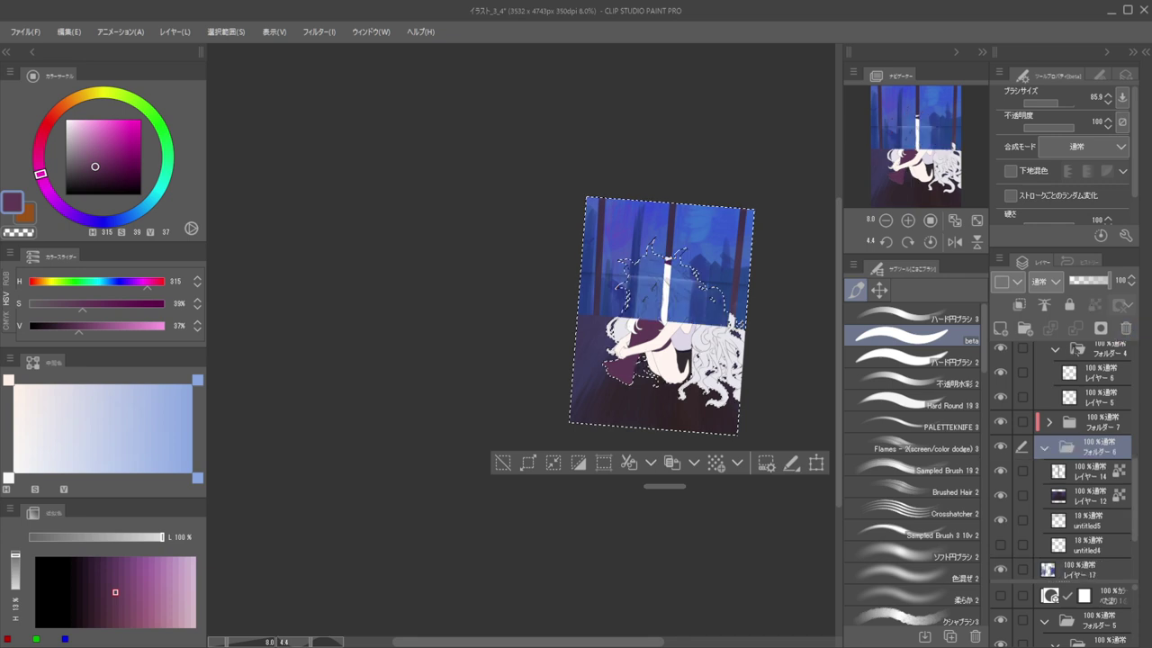
key("ctrl+d")
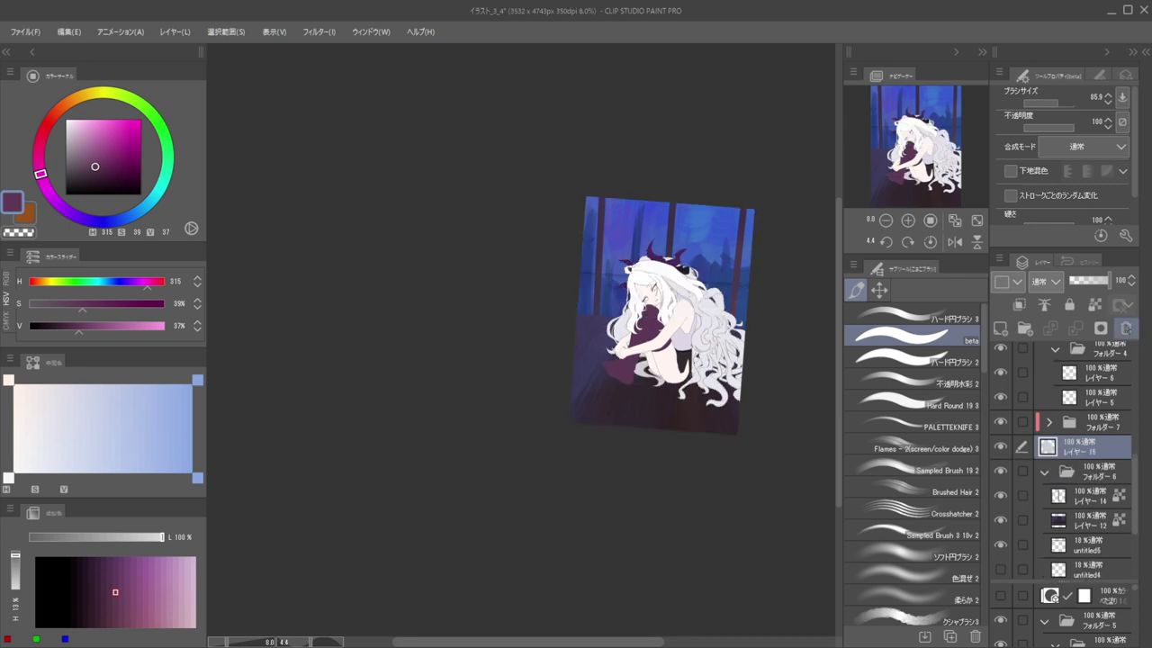
left_click(1127, 330)
left_click(1071, 434)
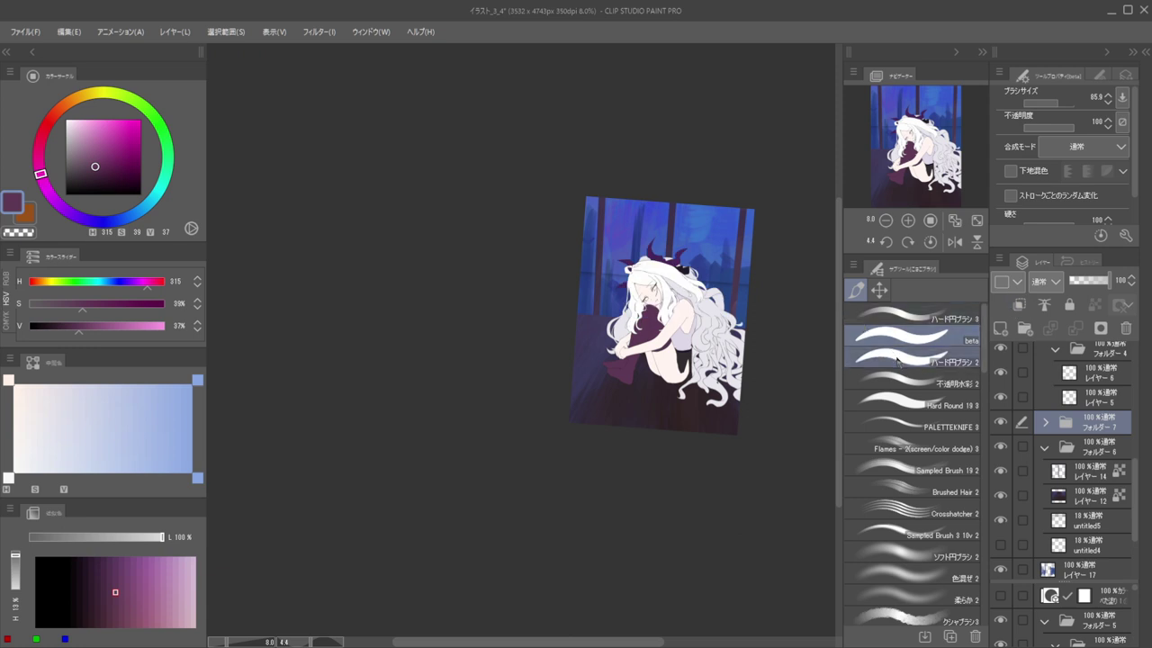
Straighten the canvas rotation and make layer 20 inside folder 7 the active layer
left_click_drag(750, 317, 761, 262)
scroll(725, 320, "up", 2)
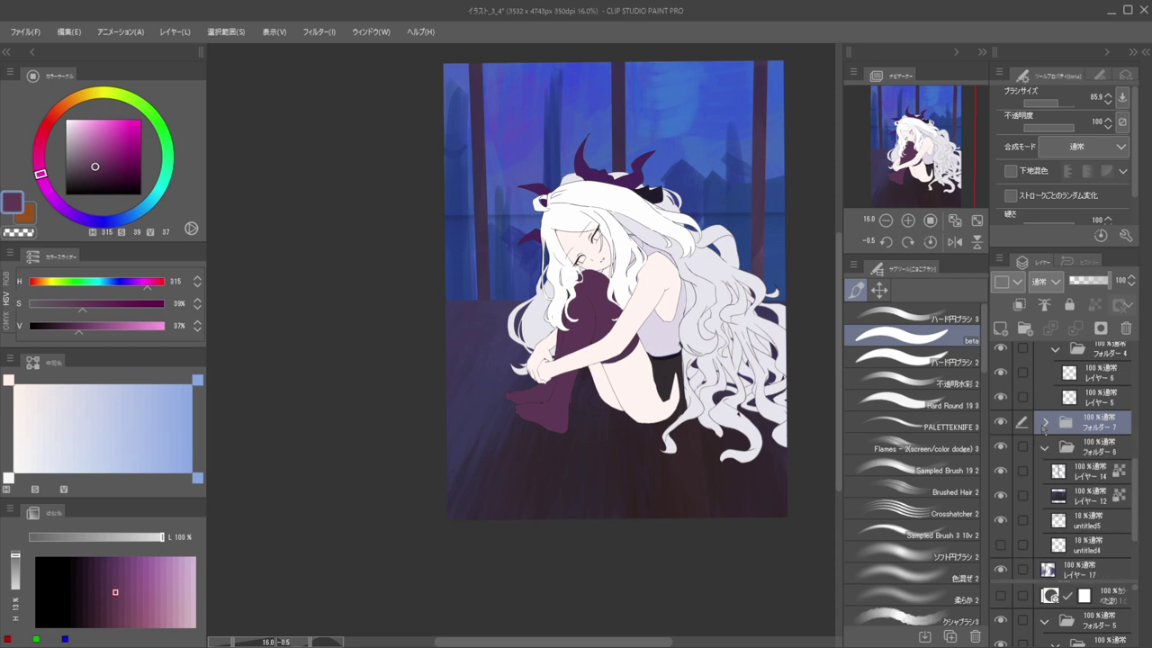
left_click(1046, 423)
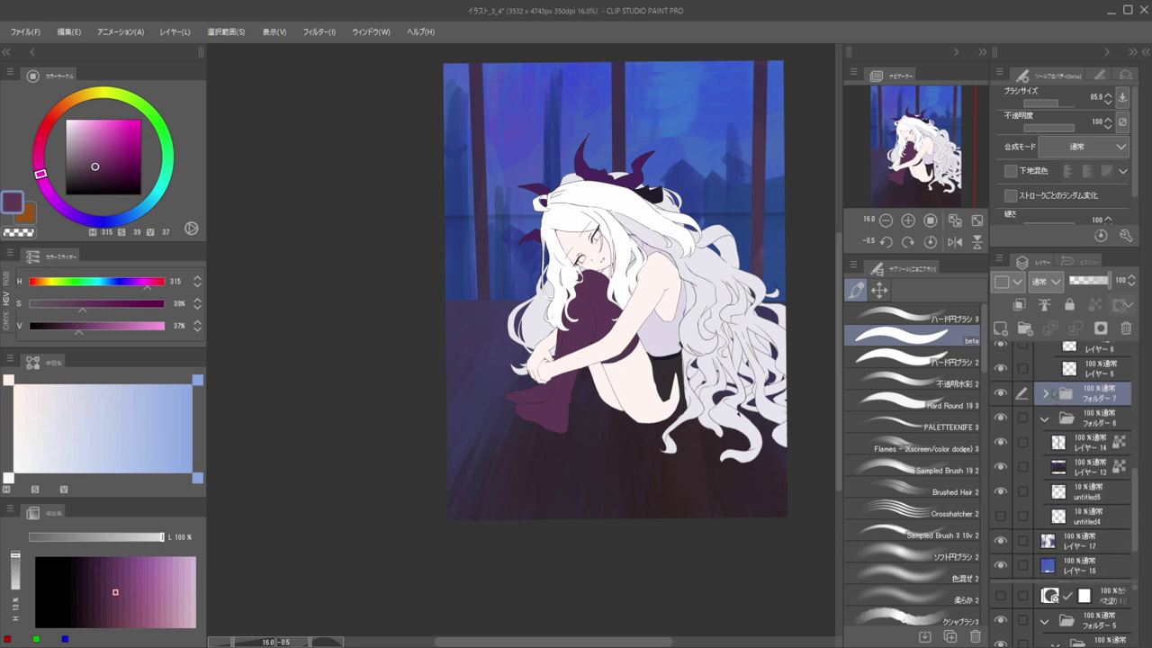
scroll(1059, 434, "down", 2)
scroll(1063, 436, "down", 2)
left_click(1059, 456)
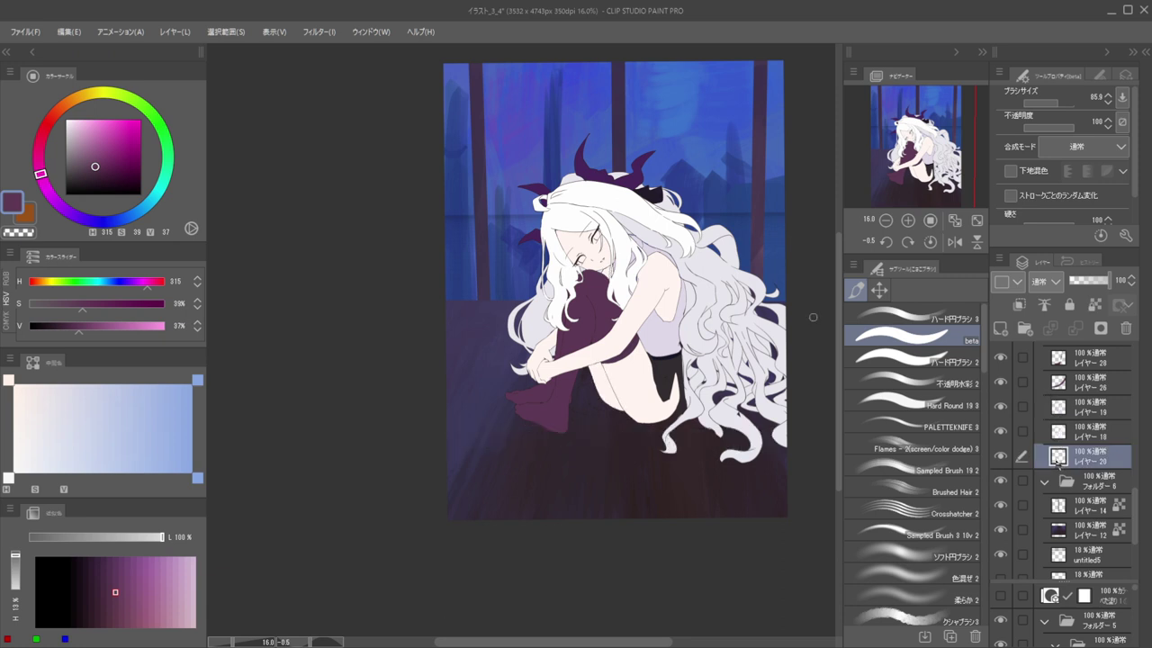
scroll(1062, 423, "up", 5)
Collapse folders 7, 4, 2 and one more, then hide the panels to view the whole illustration
left_click(1046, 422)
scroll(1063, 426, "up", 3)
left_click(1056, 468)
scroll(1060, 497, "up", 4)
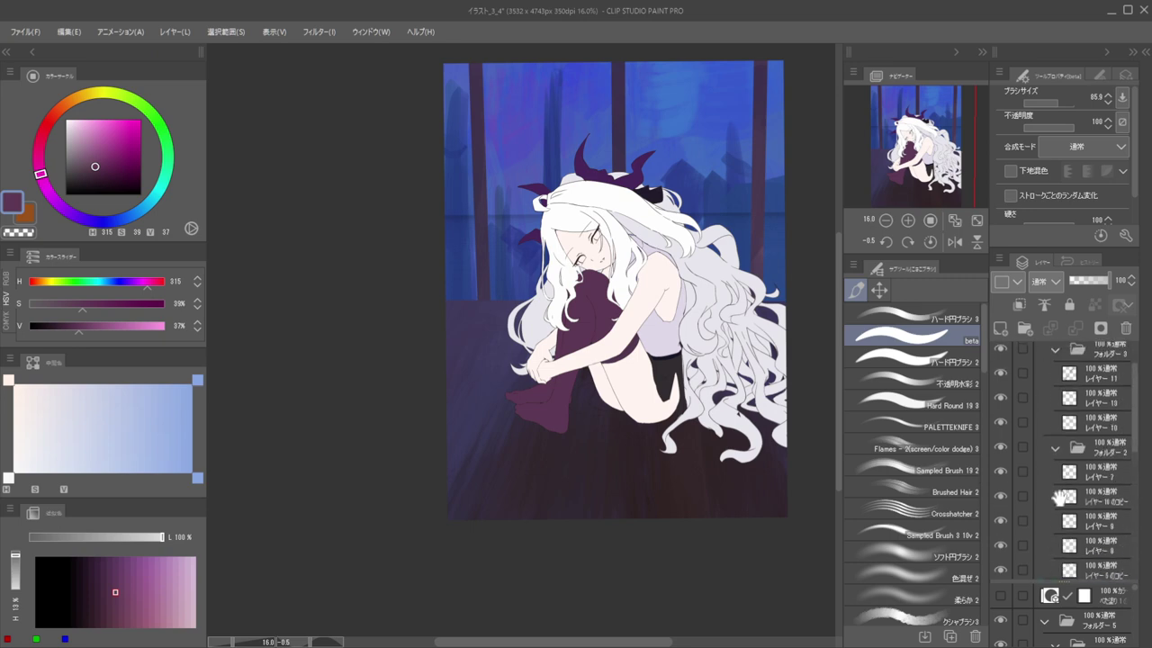
left_click(1055, 447)
left_click(1051, 354)
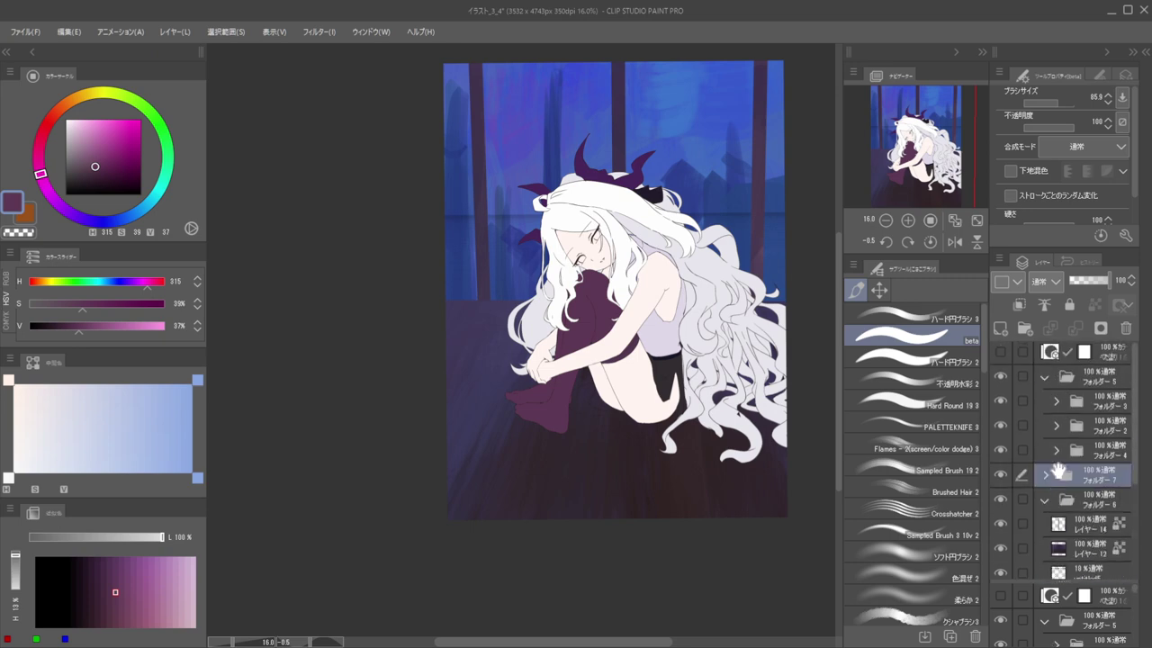
key("h")
key("Tab")
key("Tab")
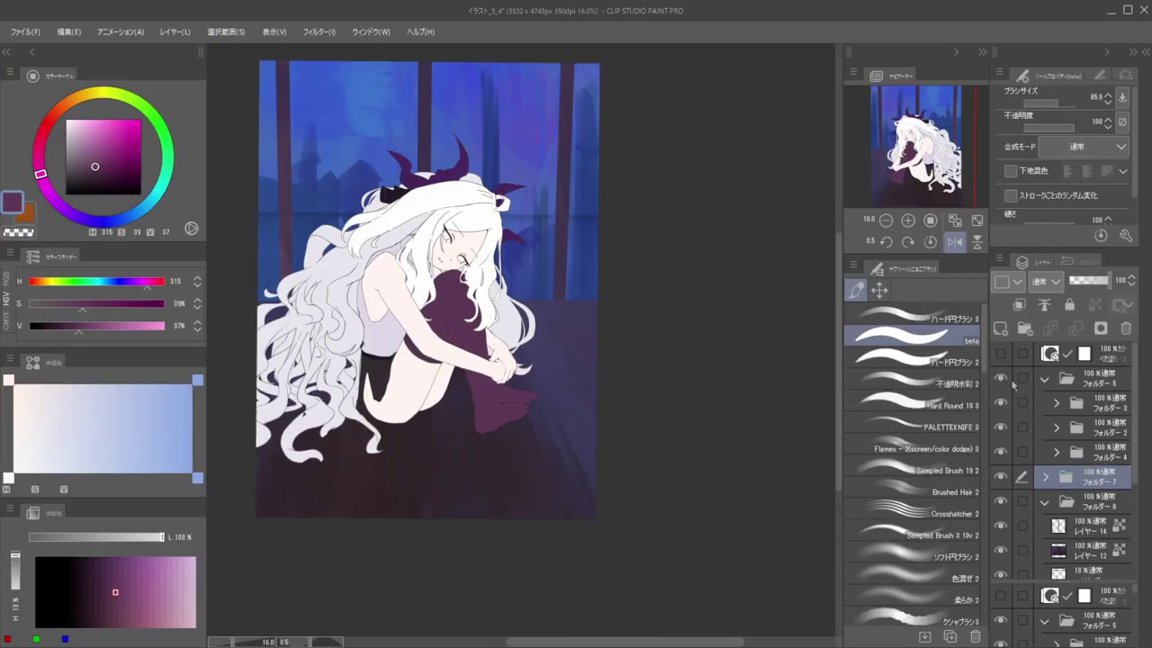
key("h")
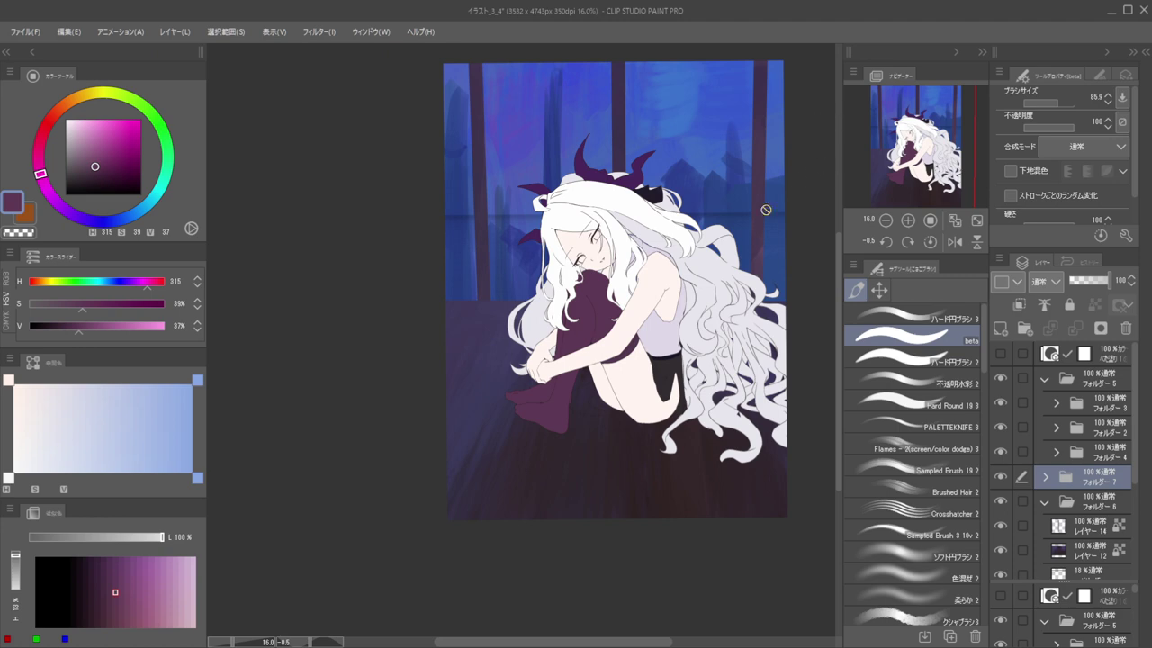
Sample the pale lavender hair colour and cover the blue gaps along the hair outline near the shoulder with a smaller brush
scroll(723, 255, "down", 2)
scroll(717, 250, "up", 4)
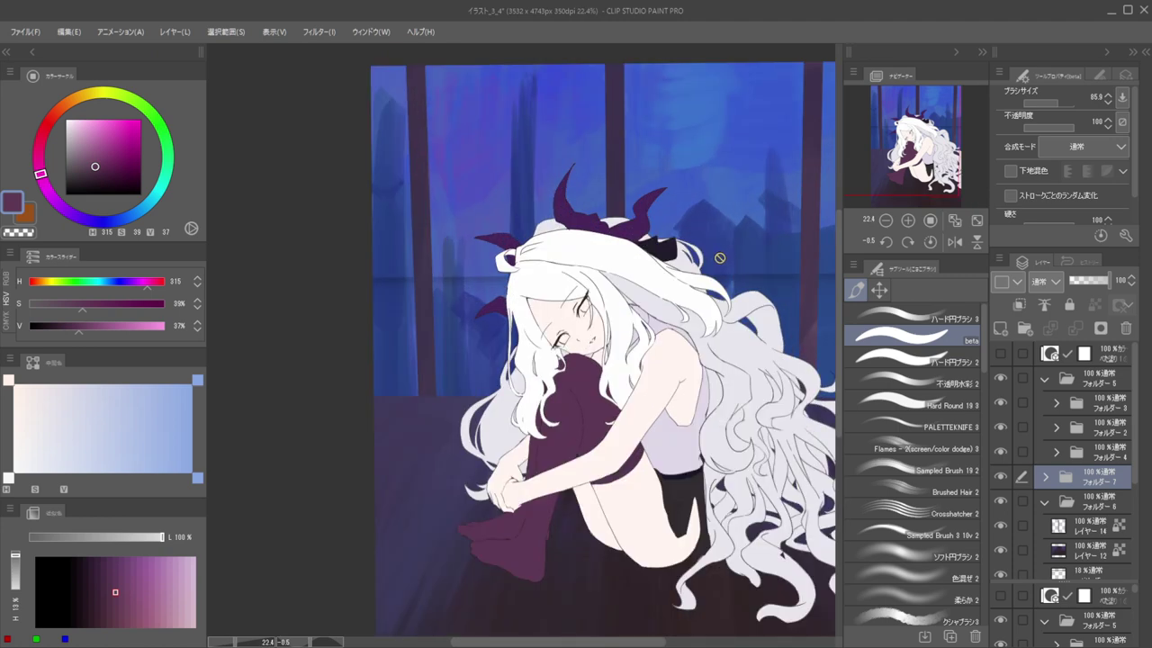
key("h")
key("h")
scroll(743, 345, "up", 2)
left_click(741, 335, "ctrl+shift")
left_click(740, 335, "alt")
scroll(737, 334, "down", 1)
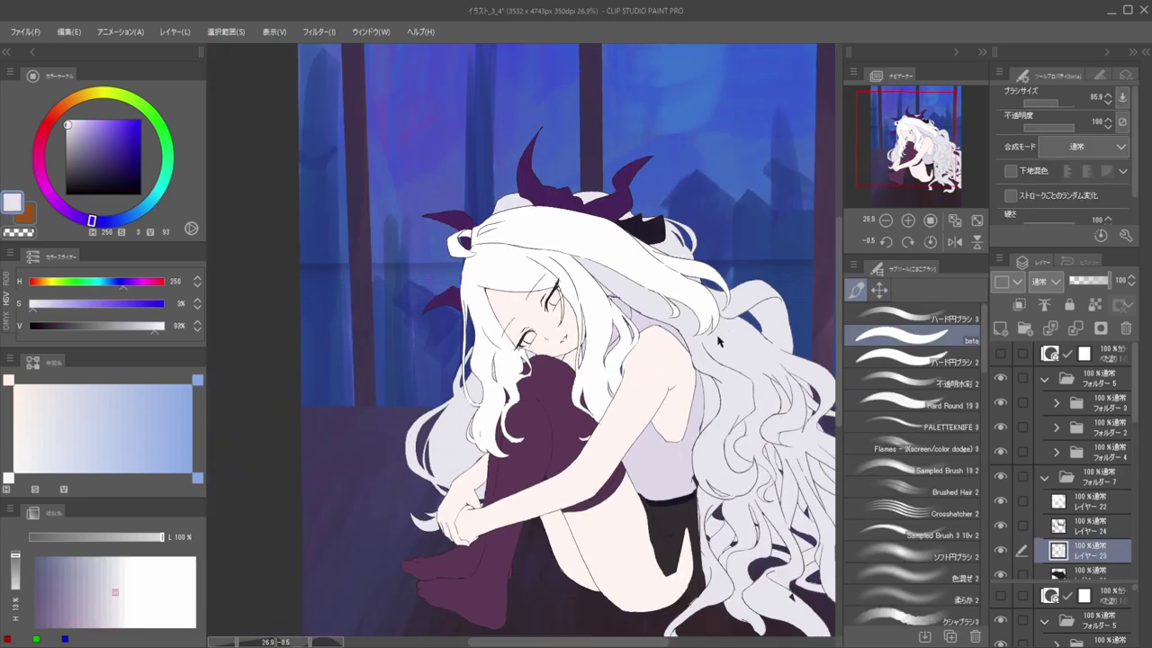
key("h")
scroll(613, 282, "up", 5)
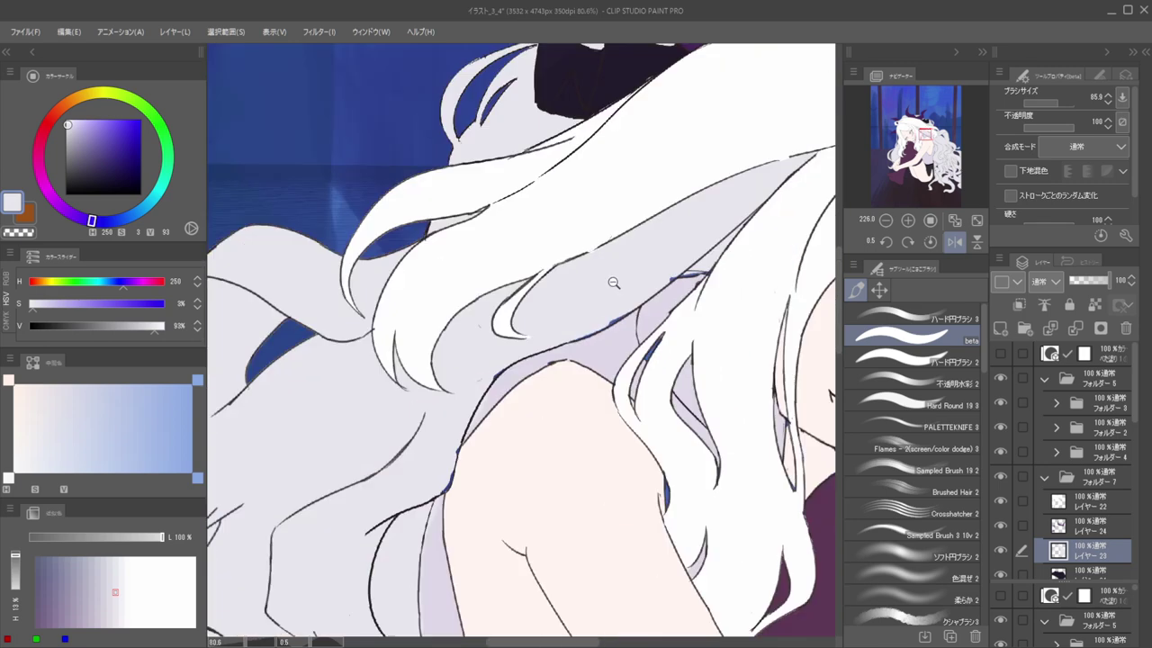
mouse_move(614, 283)
left_mouse_down()
mouse_move(597, 283)
mouse_move(664, 304)
mouse_move(691, 290)
mouse_move(681, 260)
mouse_move(669, 283)
left_mouse_up()
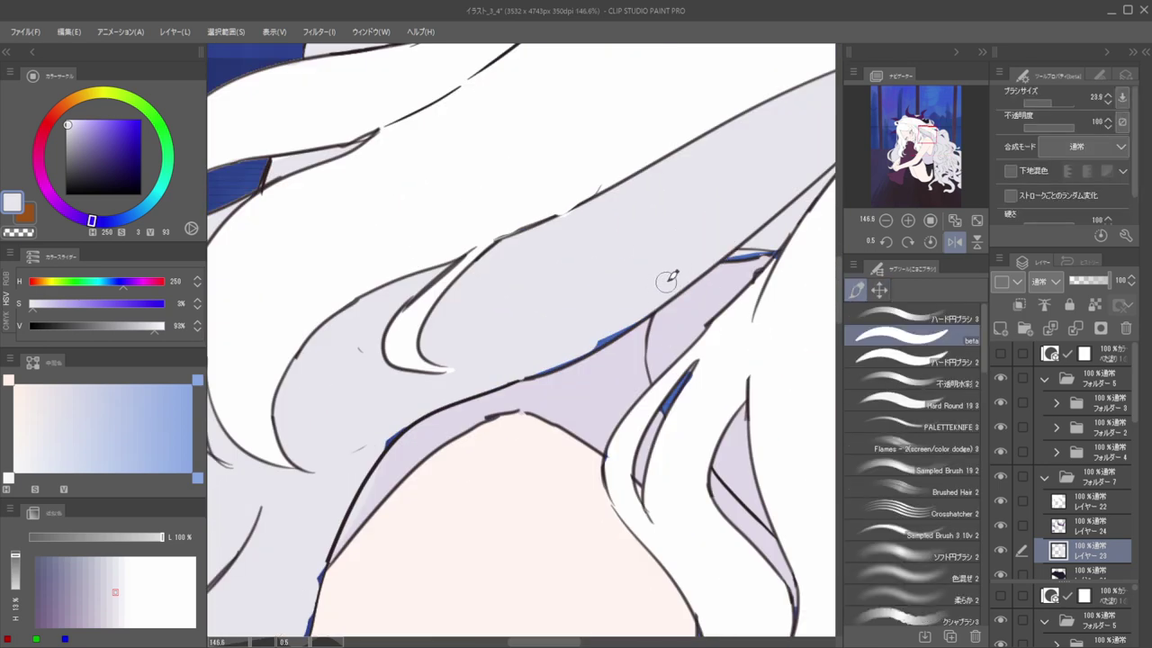
left_click_drag(635, 318, 534, 366)
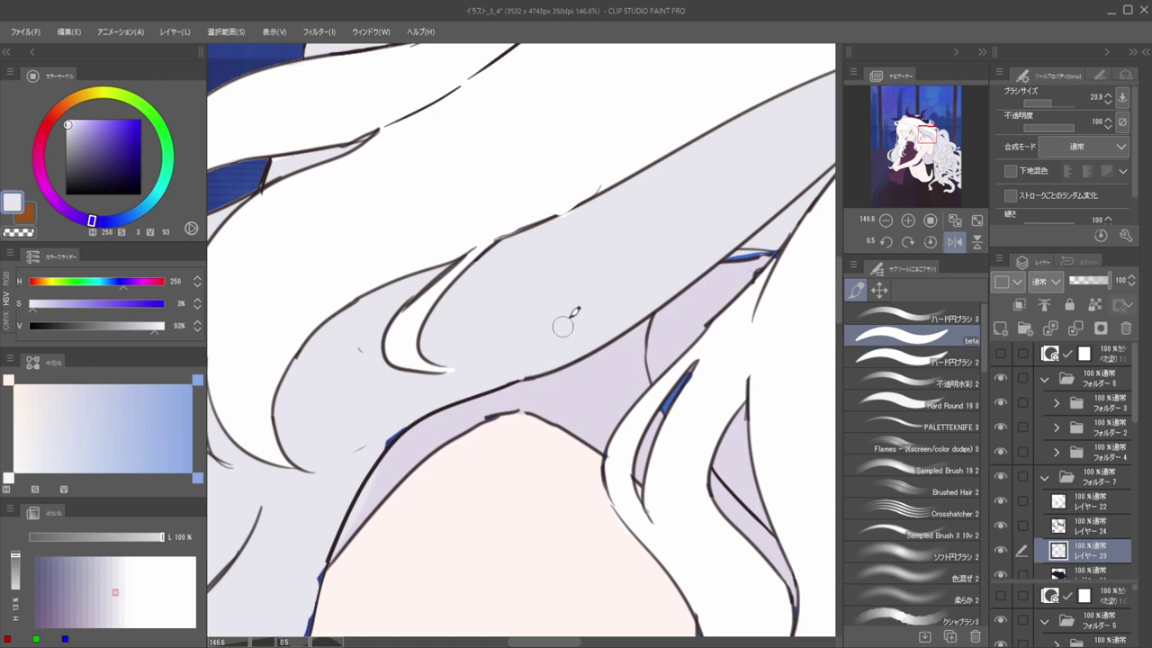
left_click_drag(696, 324, 617, 290)
Resample lavender from each hair layer and paint over the remaining blue slivers at the hair edges
left_click(602, 301, "ctrl+shift")
left_click(602, 301, "alt")
mouse_move(587, 351)
left_mouse_down()
mouse_move(605, 381)
mouse_move(597, 394)
left_mouse_up()
left_click(701, 193, "ctrl+shift")
left_click(702, 195, "alt")
mouse_move(655, 219)
left_mouse_down()
mouse_move(699, 201)
mouse_move(585, 218)
left_mouse_up()
Check the whole figure zoomed out, mirrored and rotated, then pick the top hair layer with transparent colour
left_click_drag(664, 178, 786, 260)
key("h")
left_click_drag(697, 263, 648, 235)
key("h")
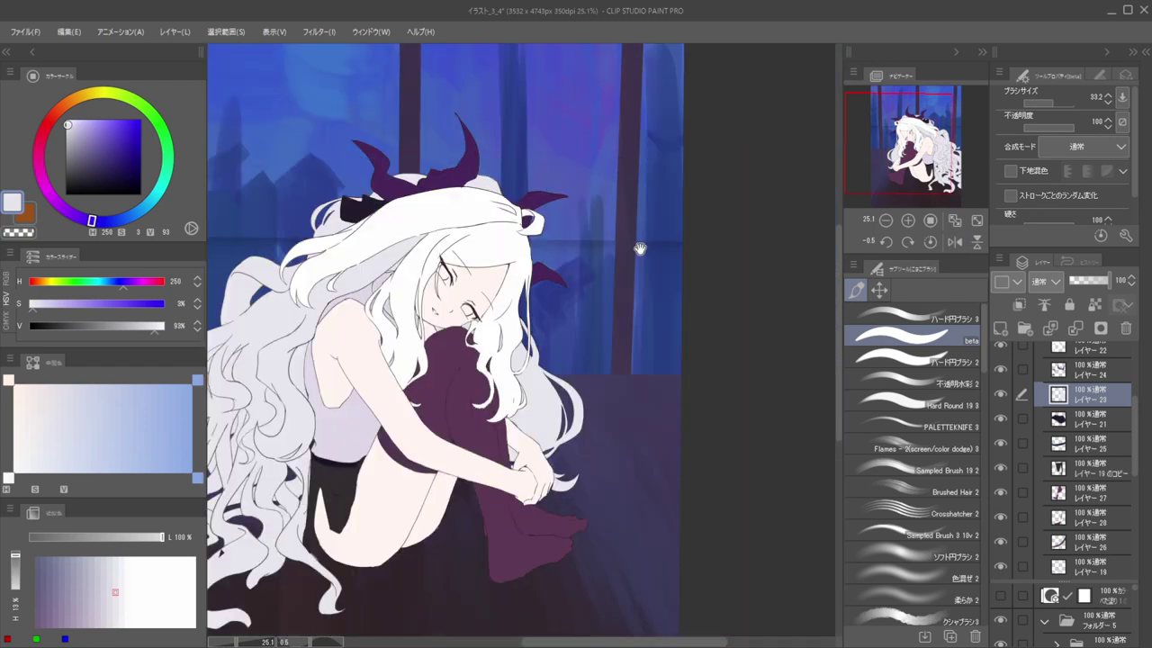
scroll(596, 281, "up", 4)
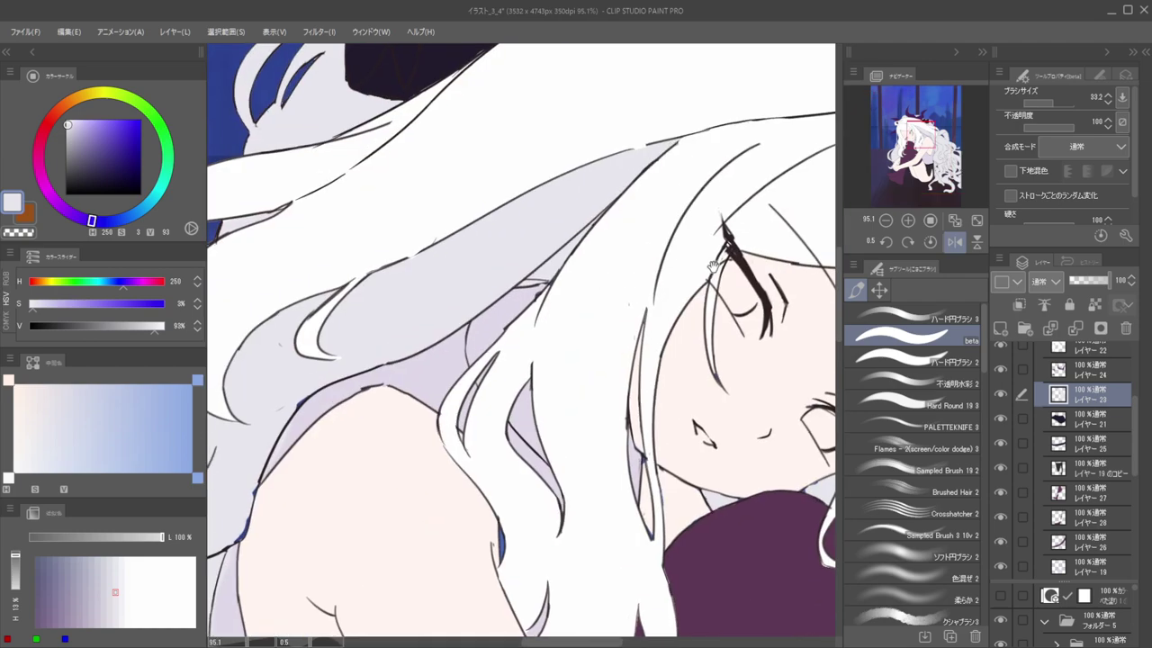
left_click_drag(713, 266, 555, 232)
left_click_drag(662, 256, 596, 231)
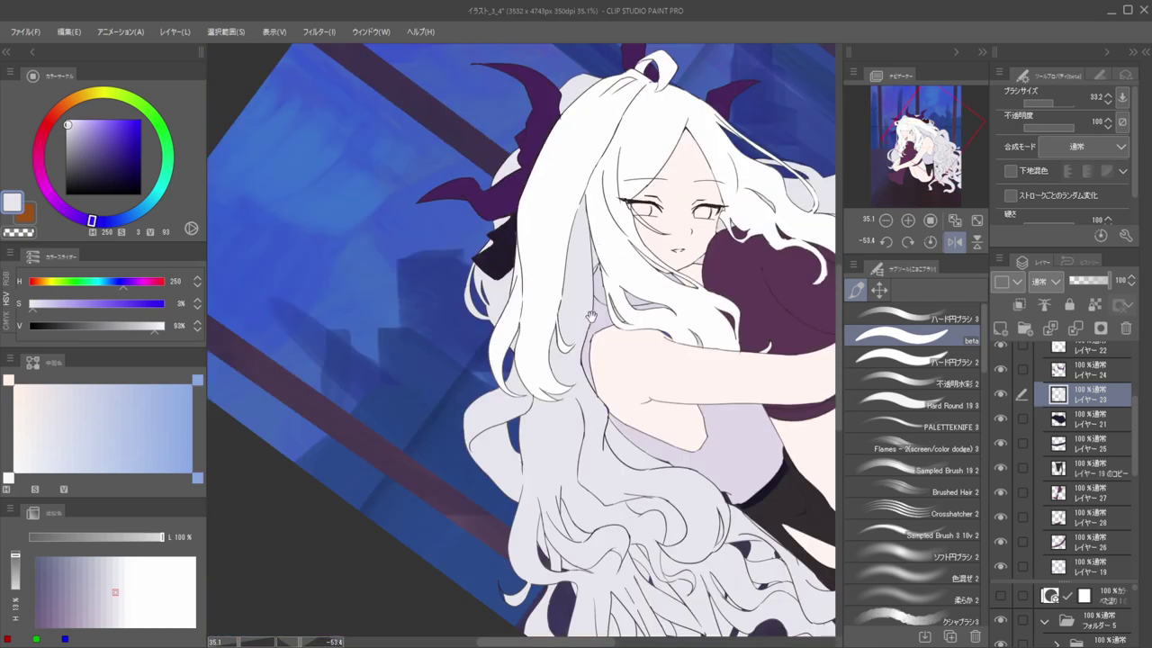
scroll(598, 270, "up", 4)
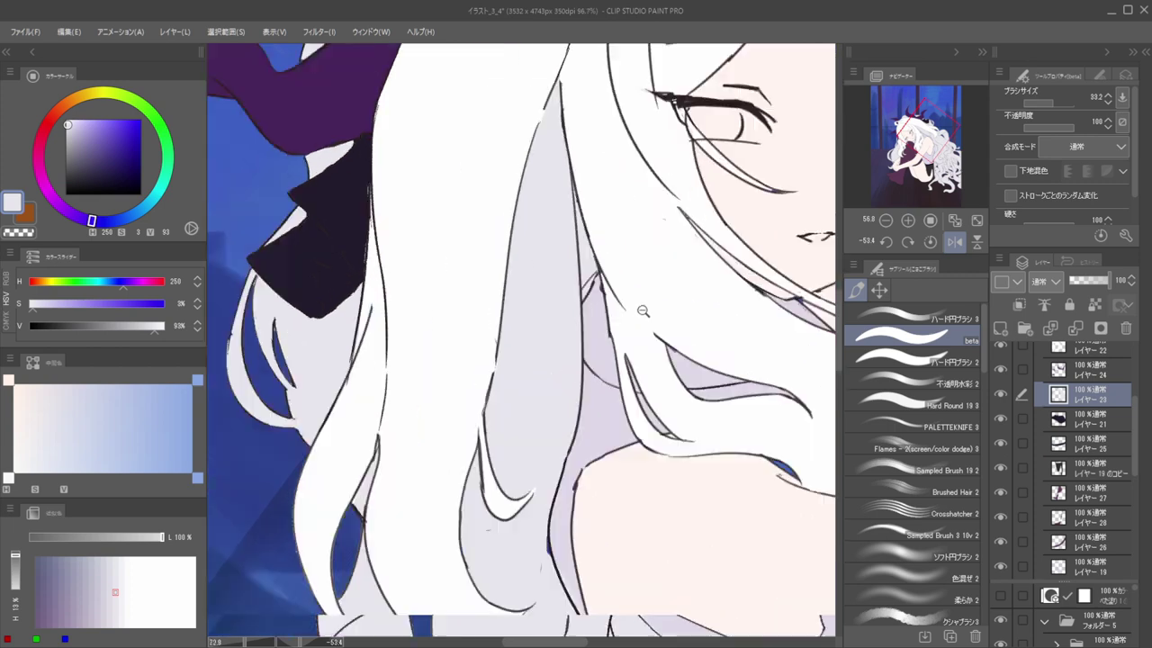
left_click(593, 280, "ctrl+shift")
key("c")
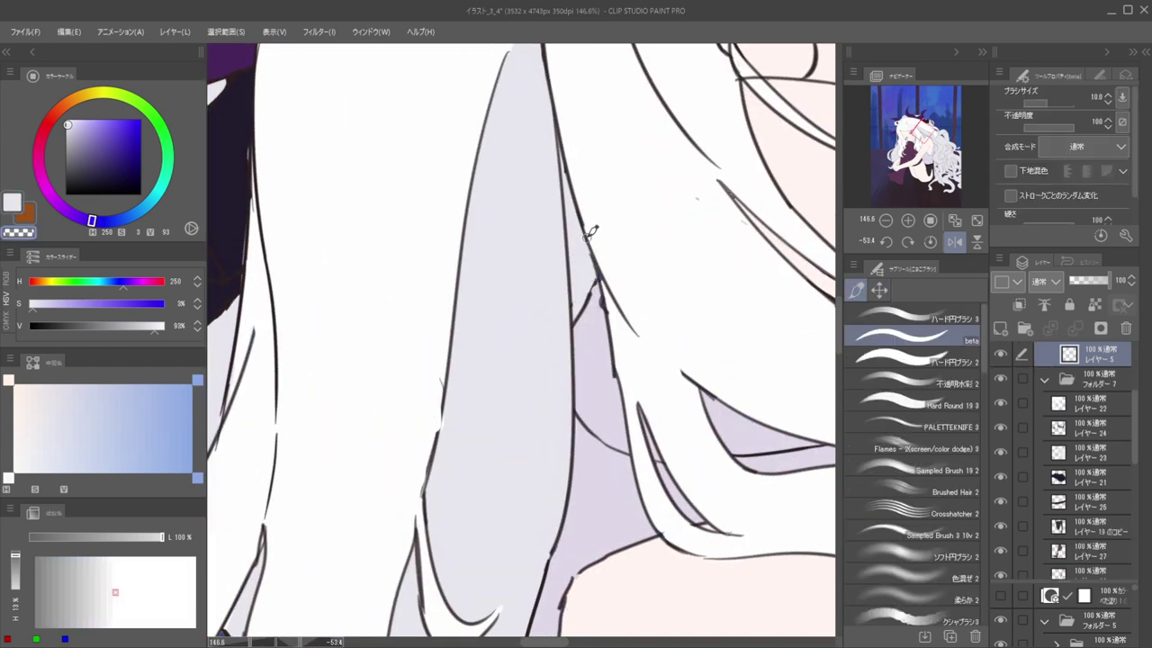
Sample the dark line colour with a much thinner brush and redraw the short hair line beside her cheek
left_click(573, 308, "alt")
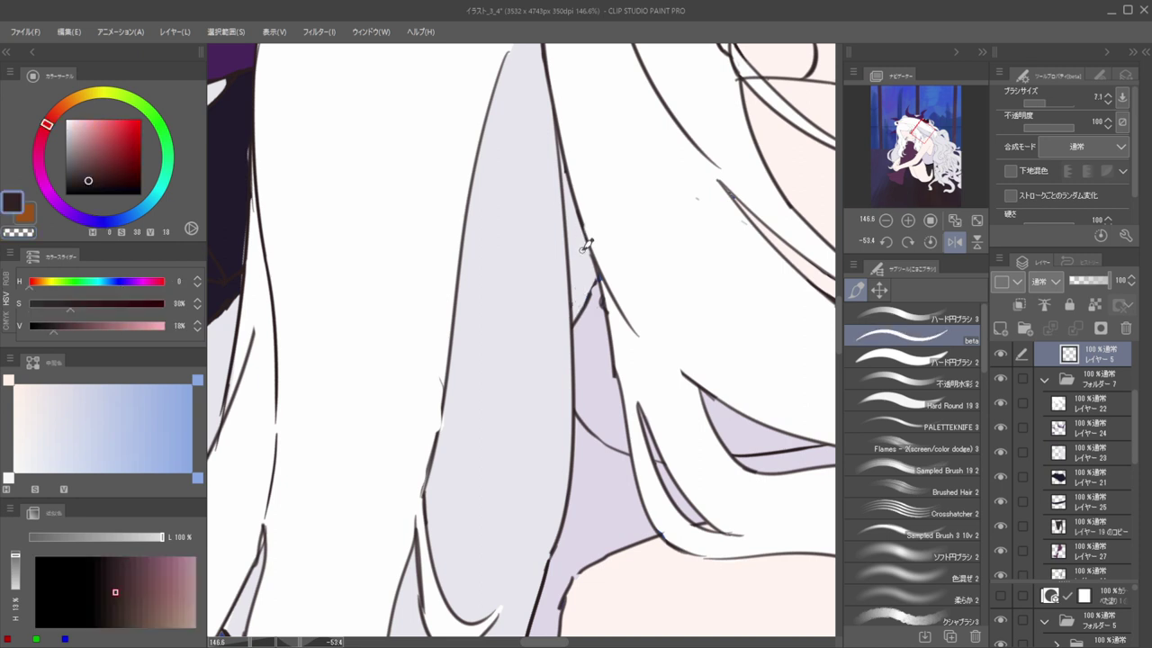
key("[")
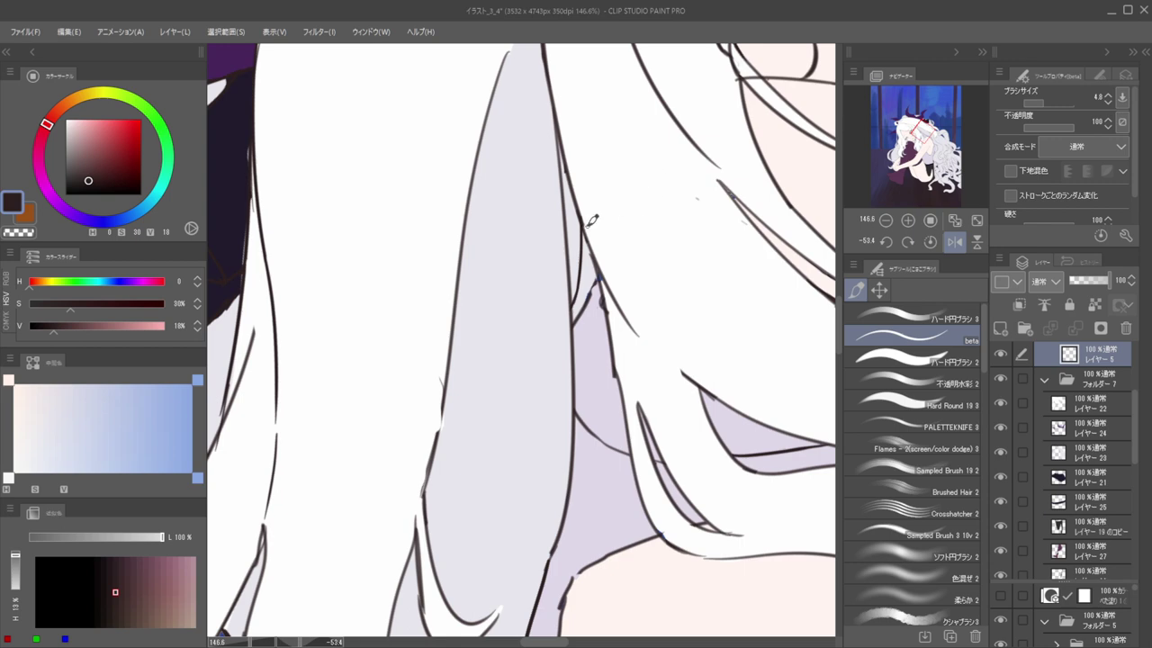
key("h")
left_click_drag(584, 254, 602, 232)
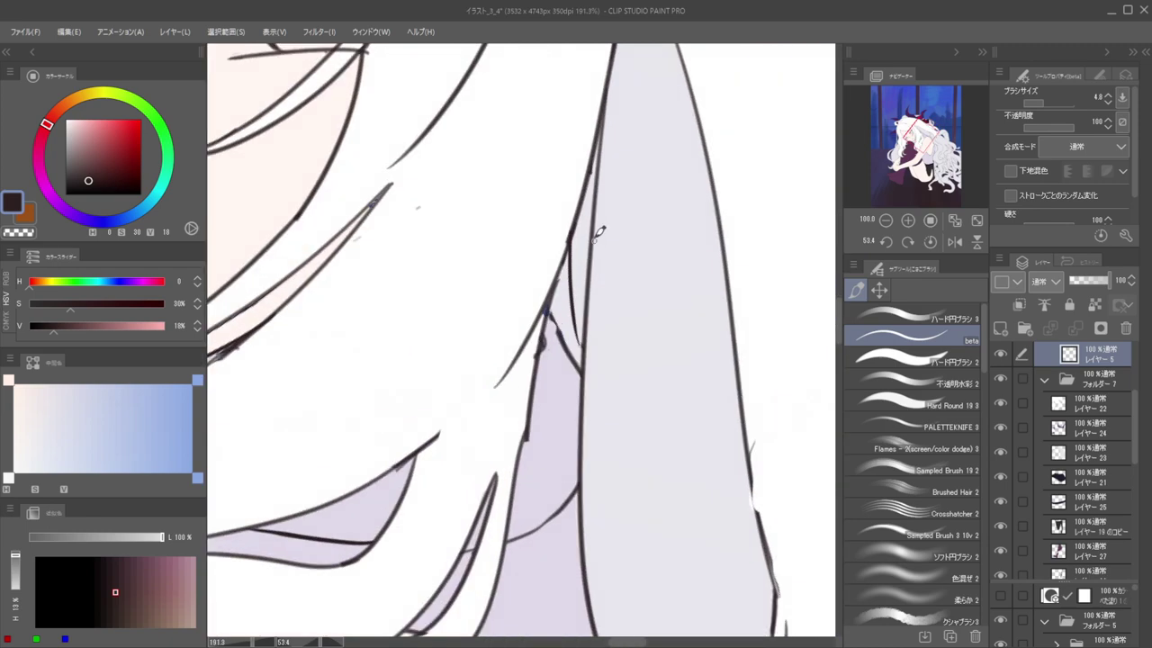
Resample the lavender hair colour with a larger brush and reset the view to the whole picture
left_click(601, 236, "ctrl+shift")
left_click(607, 281, "alt")
mouse_move(588, 306)
left_mouse_down()
mouse_move(602, 307)
mouse_move(550, 274)
mouse_move(563, 259)
left_mouse_up()
mouse_move(546, 222)
left_mouse_down()
mouse_move(589, 268)
mouse_move(592, 297)
left_mouse_up()
left_click_drag(592, 297, 671, 275)
key("h")
left_click_drag(671, 274, 721, 271)
left_click(651, 219, "ctrl+shift")
Lock transparent pixels on the grey hair layer and paint it pure white with a large brush
left_click(671, 213, "alt")
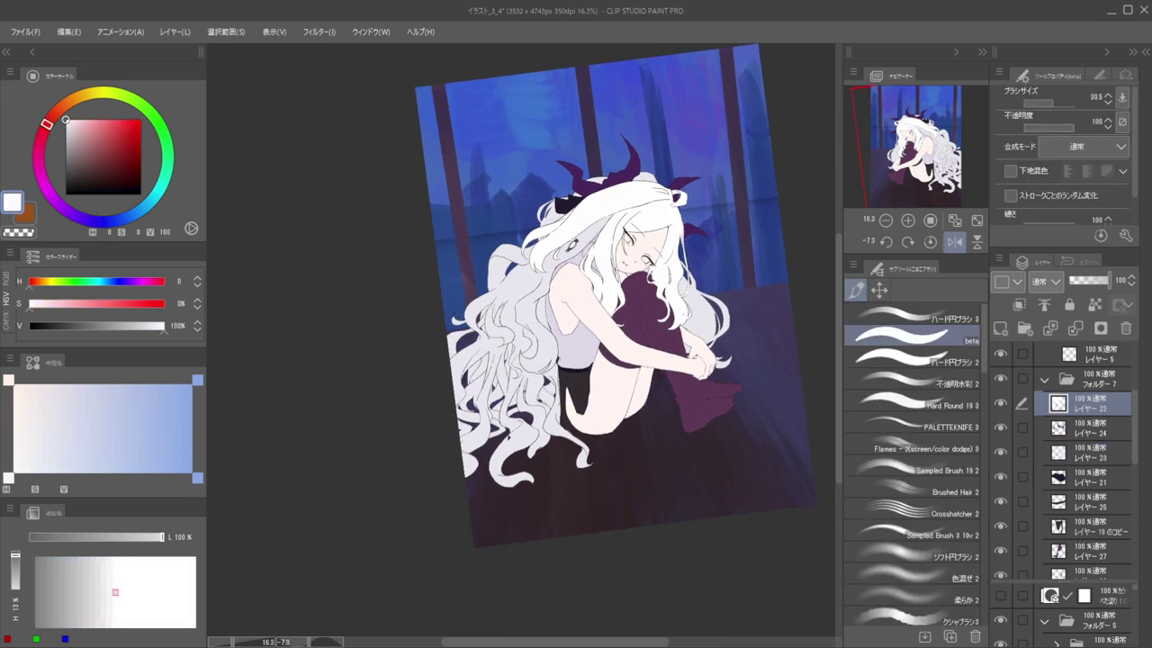
left_click(577, 242, "ctrl+shift")
key("slash")
mouse_move(514, 256)
left_mouse_down()
mouse_move(498, 309)
mouse_move(592, 205)
mouse_move(552, 220)
mouse_move(500, 360)
mouse_move(498, 432)
mouse_move(554, 438)
left_mouse_up()
left_click_drag(705, 290, 699, 296)
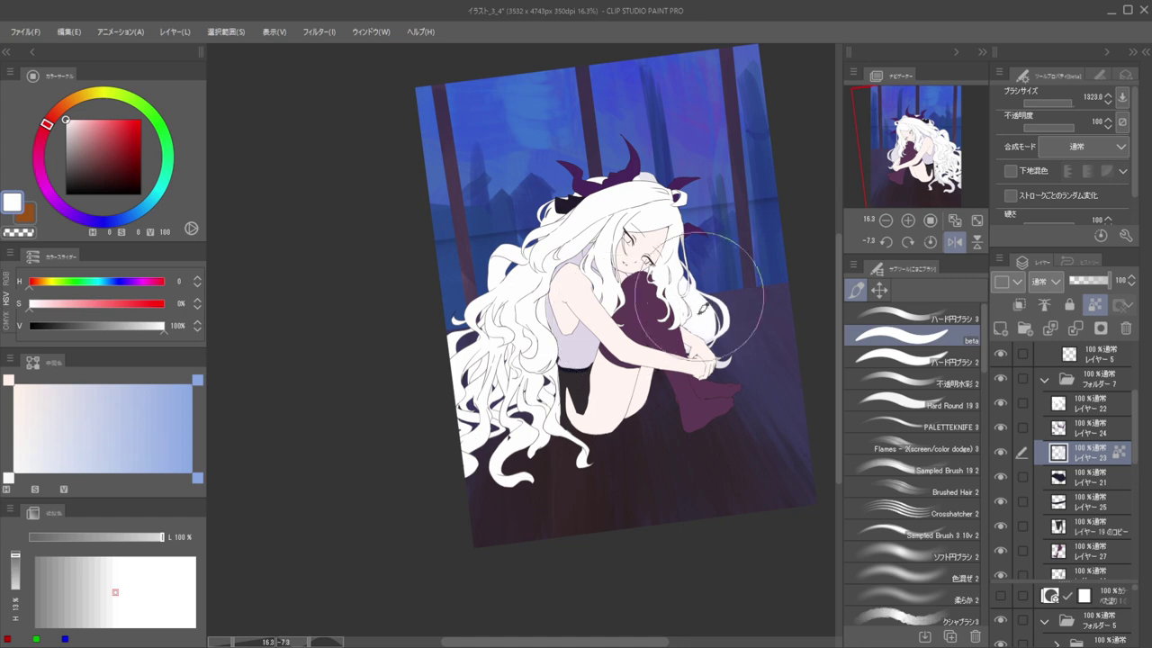
Shrink the oversized brush and reframe the straightened view on the lower hair curls
key("h")
left_click_drag(544, 267, 684, 285)
scroll(610, 251, "up", 5)
mouse_move(612, 254)
left_mouse_down()
mouse_move(573, 278)
mouse_move(514, 239)
left_mouse_up()
scroll(610, 253, "down", 4)
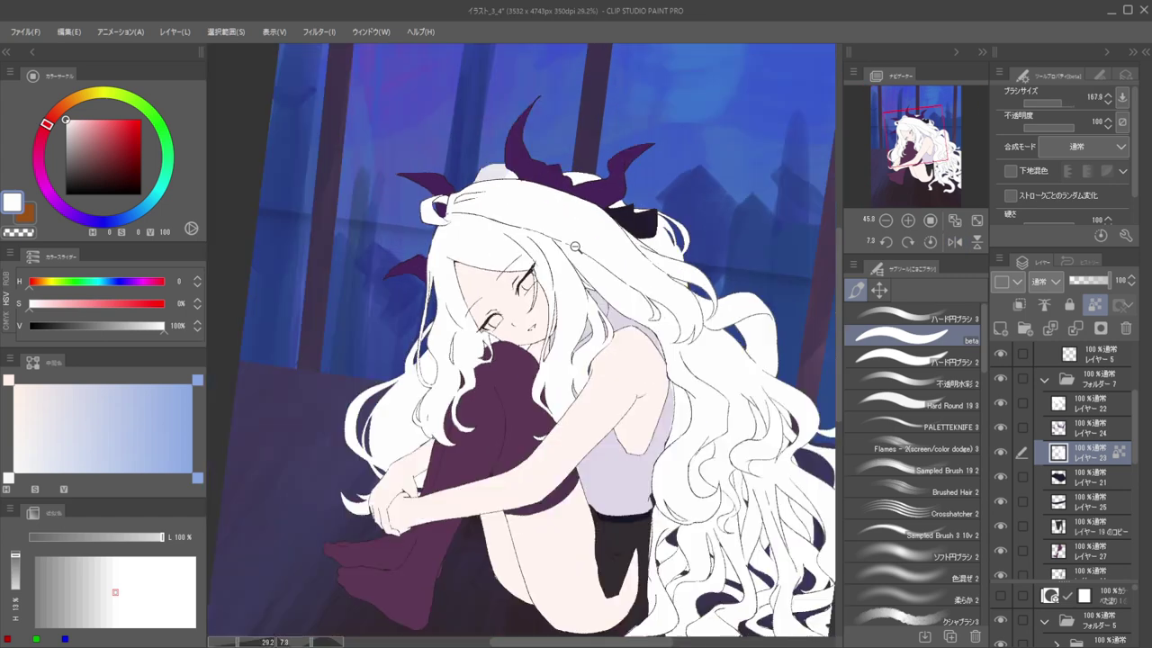
key("h")
left_click_drag(613, 277, 724, 264)
key("h")
left_click_drag(648, 262, 570, 262)
key("h")
left_click_drag(570, 262, 754, 272)
left_click_drag(600, 285, 585, 267)
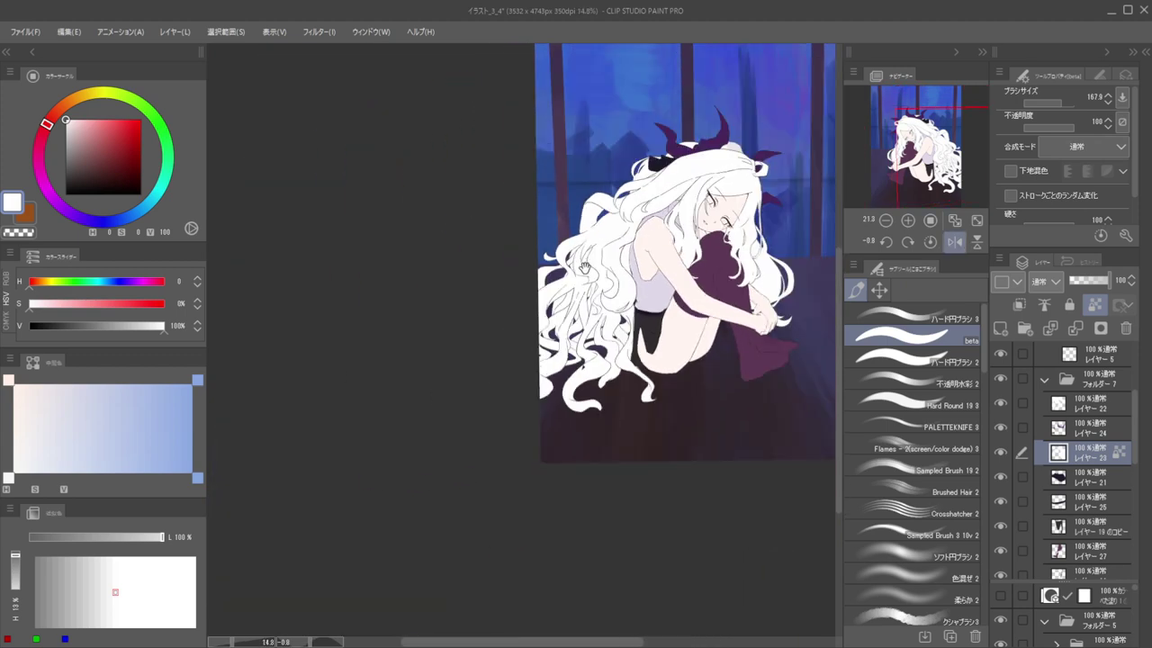
scroll(556, 306, "up", 4)
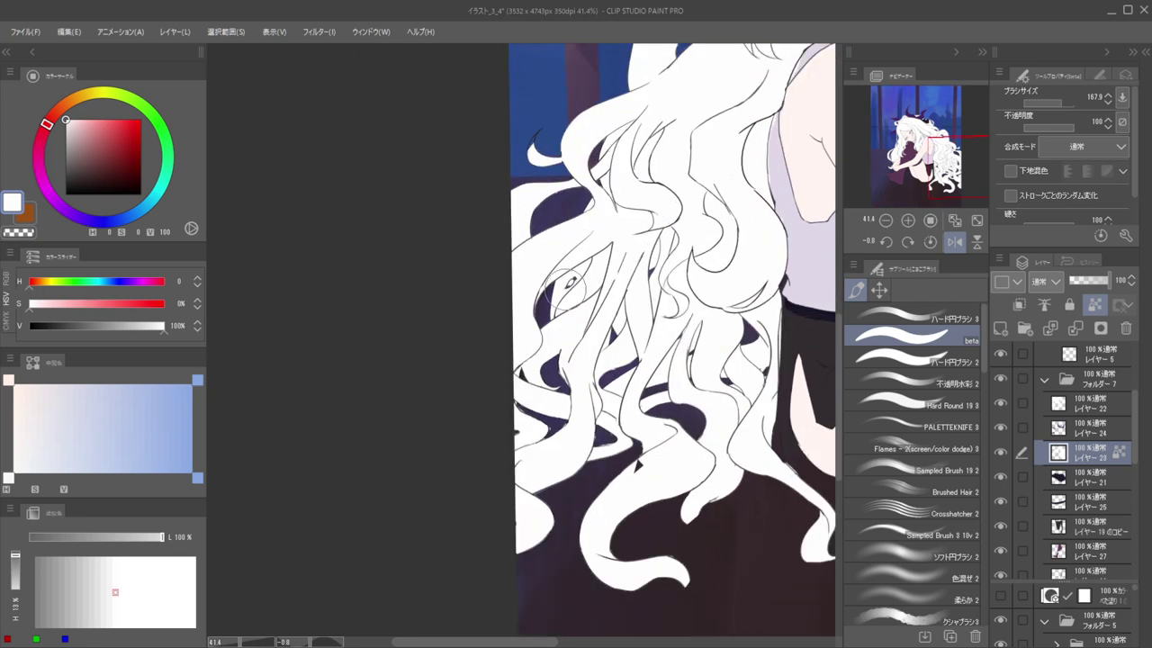
scroll(567, 290, "down", 1)
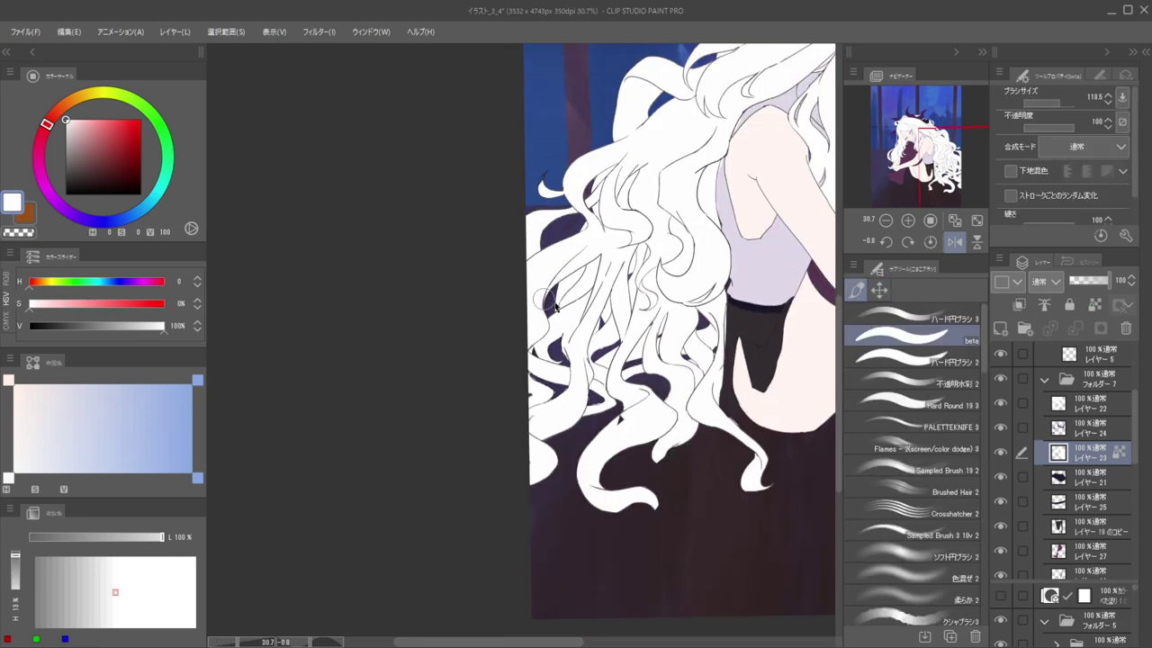
Try clipping the hair layer, then fill the dark gaps between the lower curls with white
key("ctrl+alt+g")
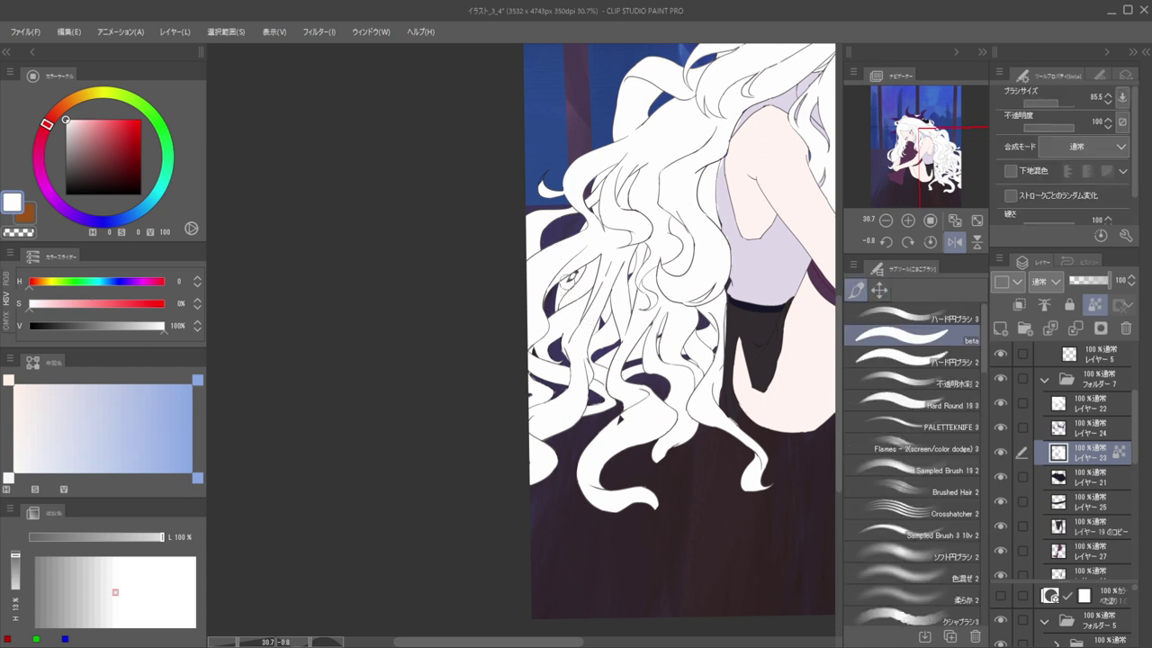
key("ctrl+alt+g")
mouse_move(558, 349)
left_mouse_down()
mouse_move(574, 343)
mouse_move(566, 335)
mouse_move(566, 349)
left_mouse_up()
key("ctrl+z")
key("ctrl+z")
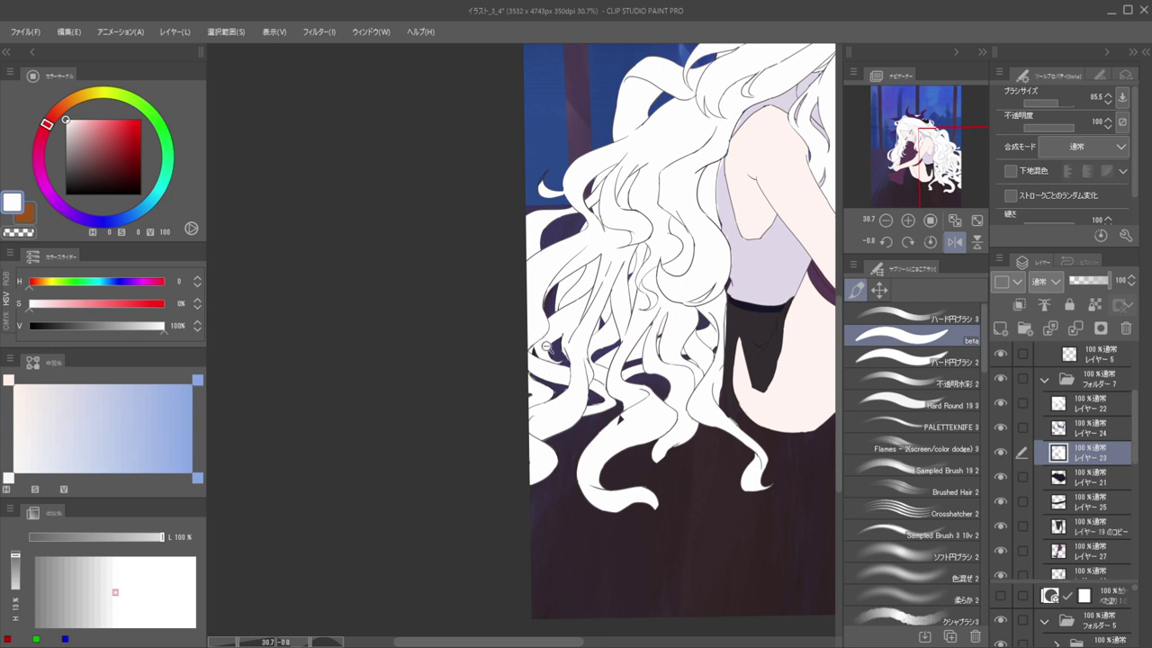
scroll(550, 348, "up", 2)
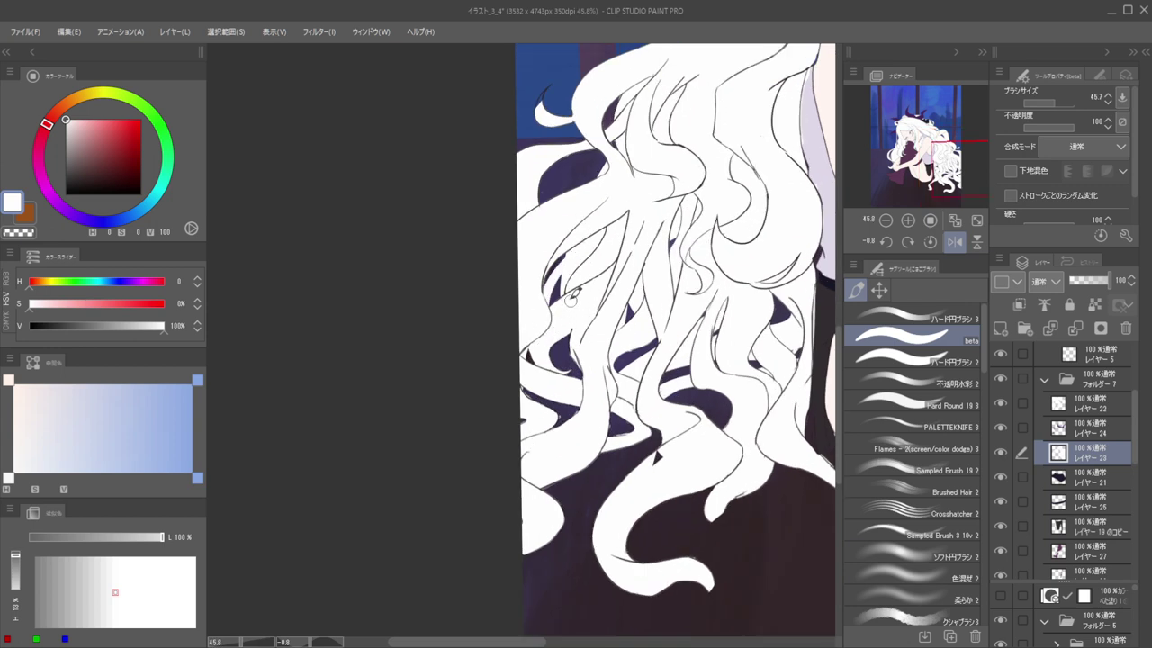
key("bracketleft")
left_click_drag(535, 324, 531, 366)
left_click_drag(543, 408, 557, 426)
key("bracketleft")
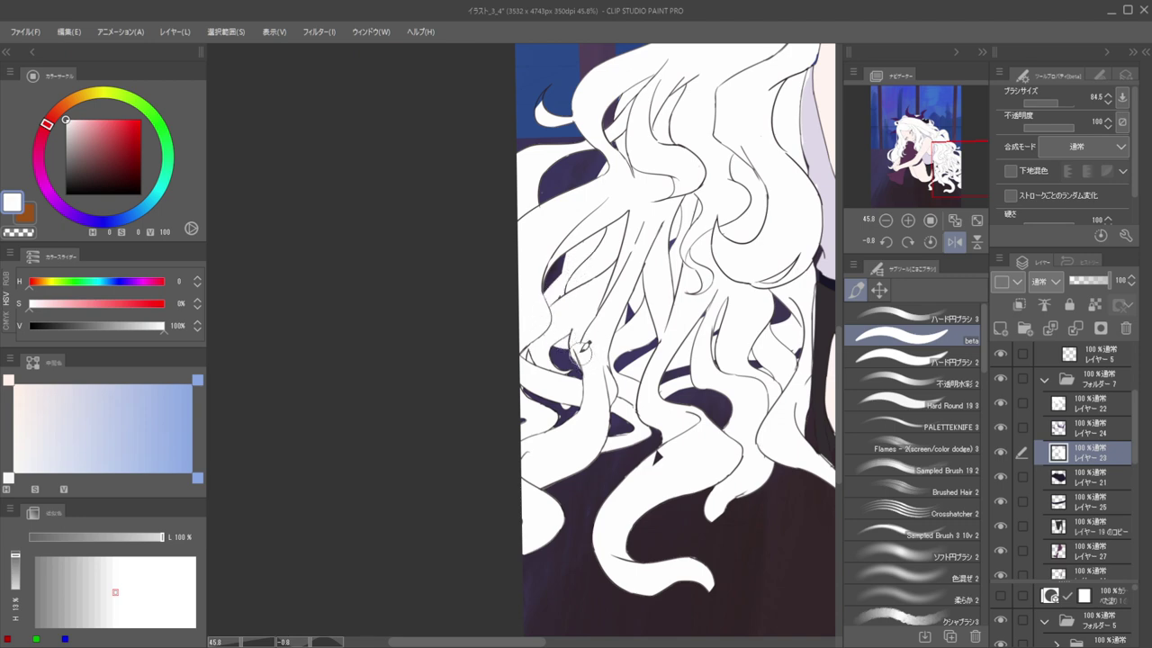
Erase with transparent colour and a smaller brush to clean up the edge of a curl
left_click_drag(581, 286, 632, 275)
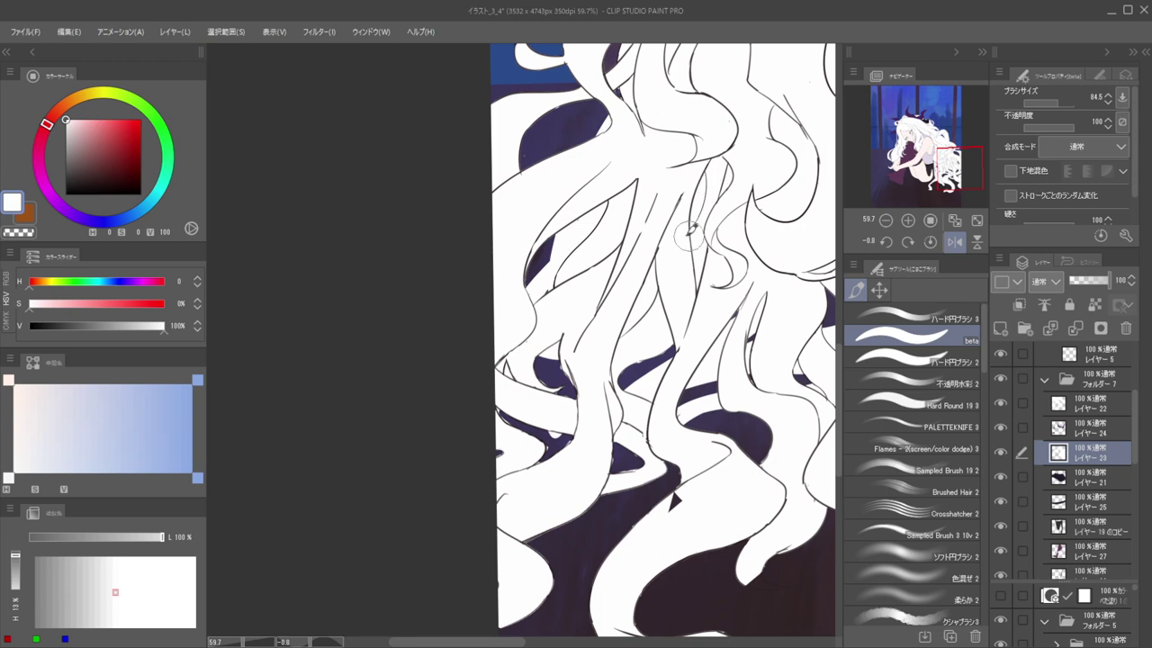
left_click_drag(661, 221, 586, 238)
scroll(630, 245, "up", 3)
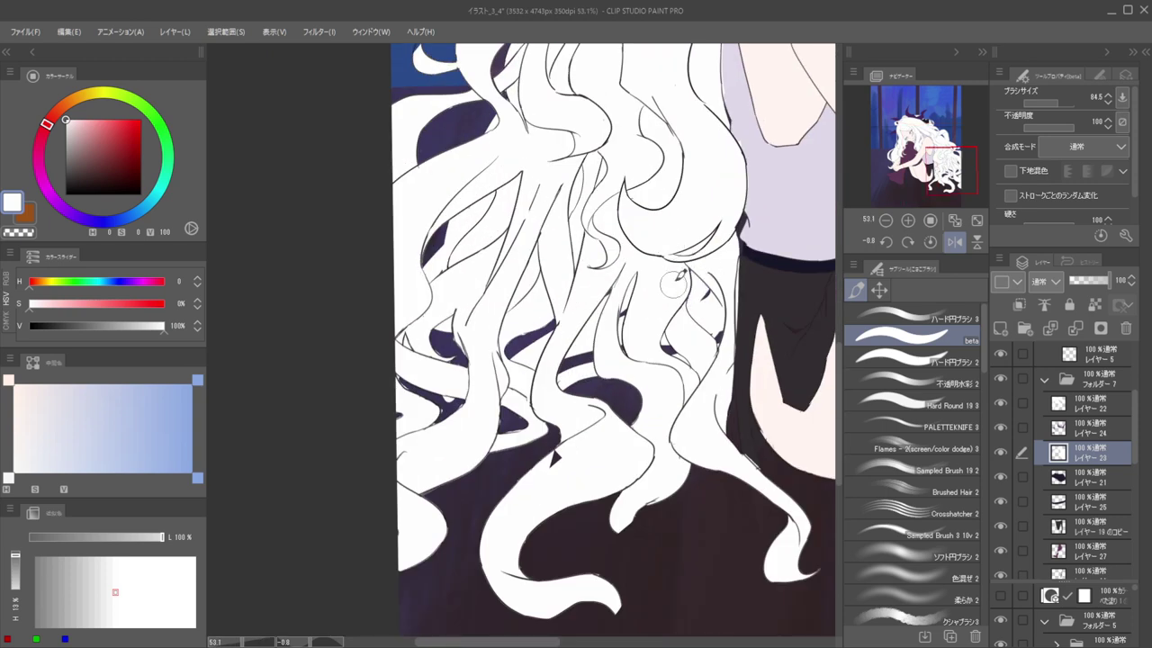
scroll(677, 257, "down", 3)
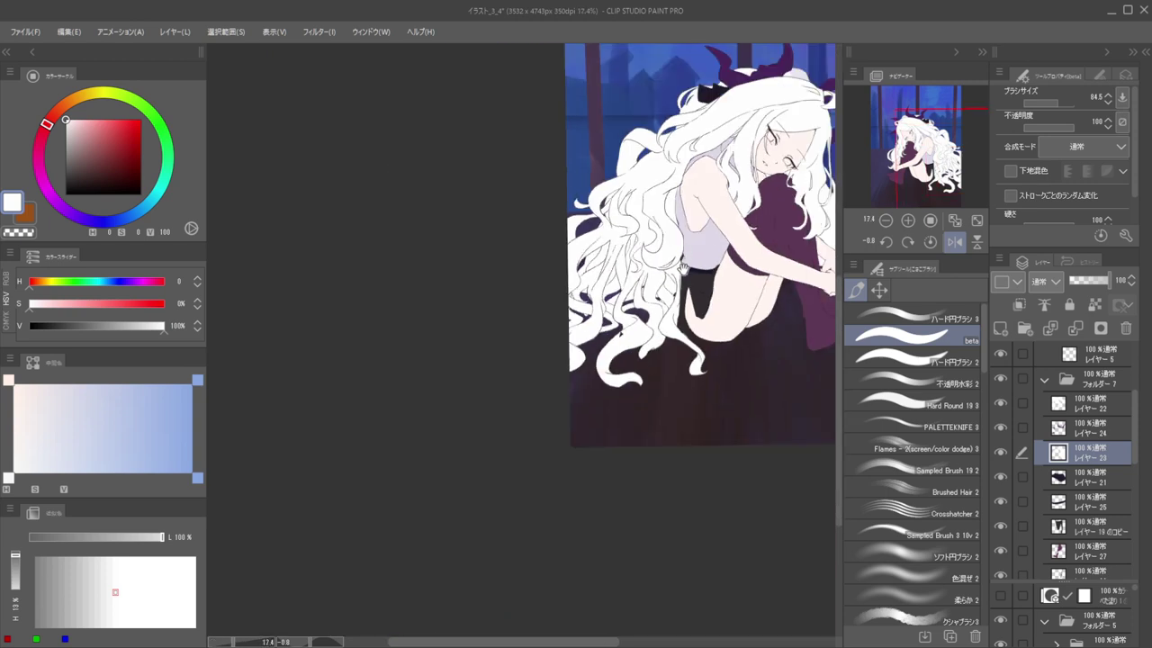
scroll(681, 268, "up", 3)
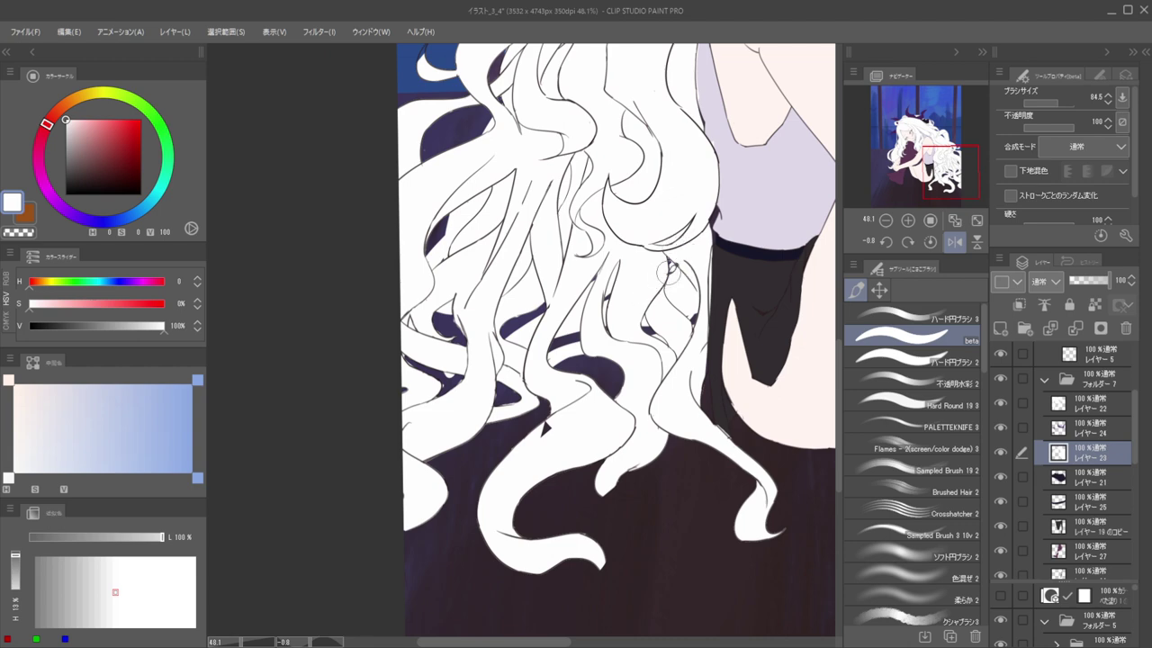
scroll(611, 270, "down", 1)
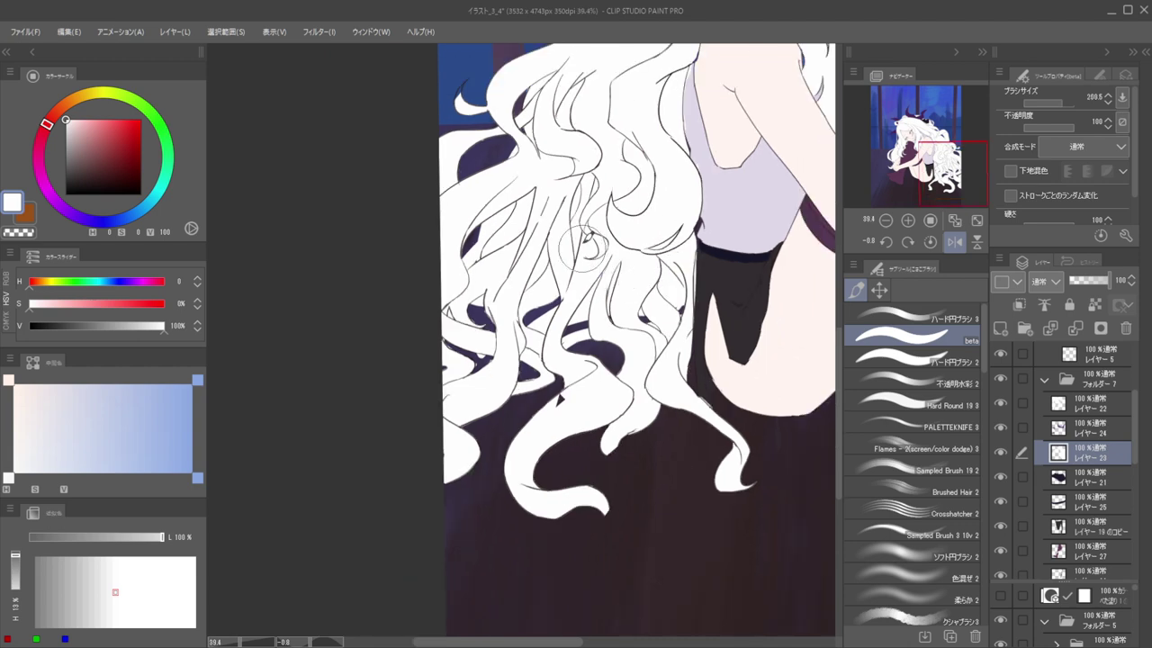
scroll(540, 297, "down", 3)
scroll(520, 317, "up", 3)
mouse_move(520, 313)
left_mouse_down()
mouse_move(507, 322)
mouse_move(510, 283)
mouse_move(484, 317)
left_mouse_up()
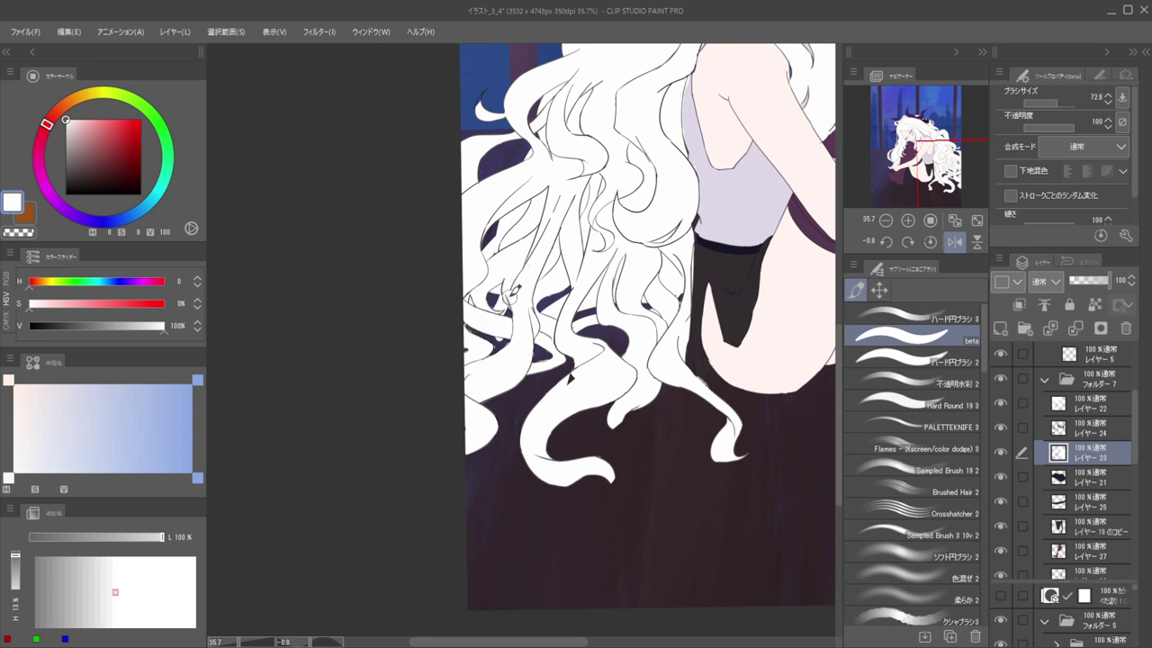
key("c")
key("c")
mouse_move(510, 281)
left_mouse_down()
mouse_move(503, 294)
mouse_move(489, 278)
mouse_move(529, 290)
mouse_move(659, 288)
left_mouse_up()
Paint white hair strands into the dark gap beside the leg on layer 23
key("h")
key("h")
key("[")
mouse_move(563, 296)
left_mouse_down()
mouse_move(596, 286)
mouse_move(717, 332)
left_mouse_up()
key("ctrl+z")
key("h")
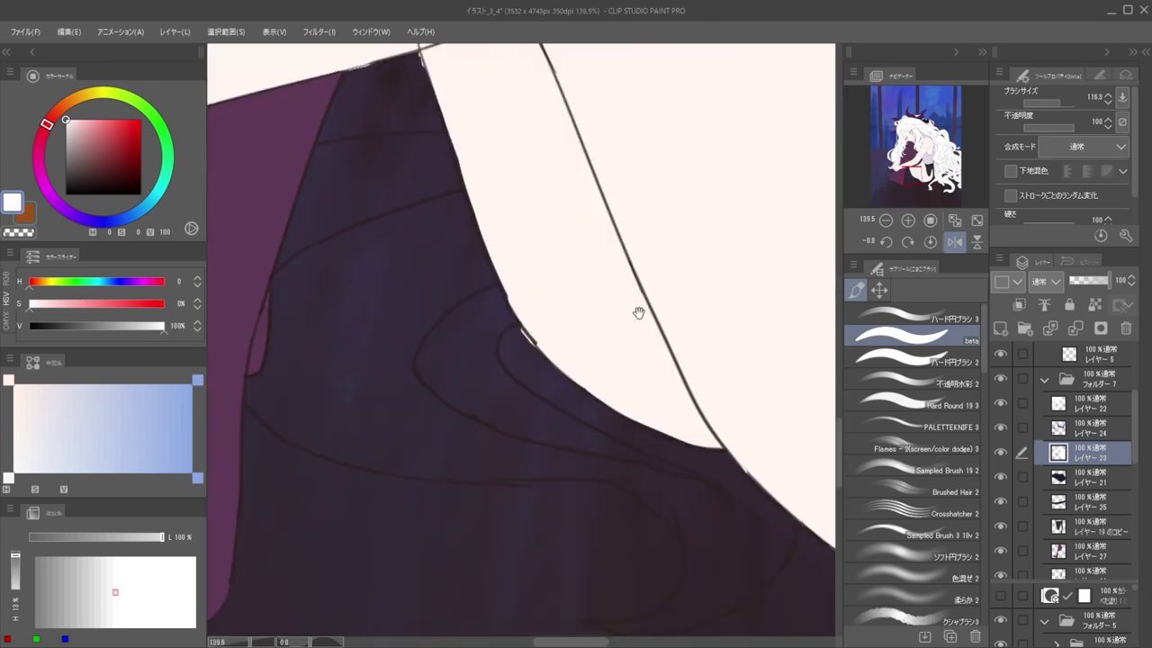
left_click_drag(649, 311, 816, 306)
key("[")
scroll(597, 273, "down", 2)
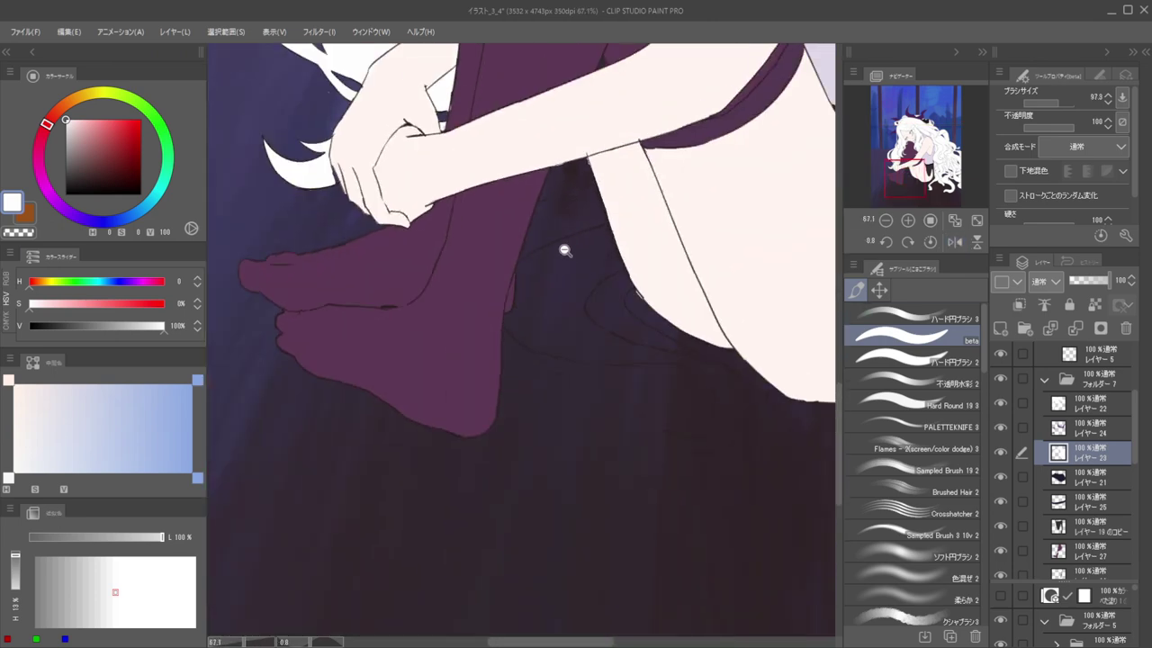
scroll(576, 261, "up", 1)
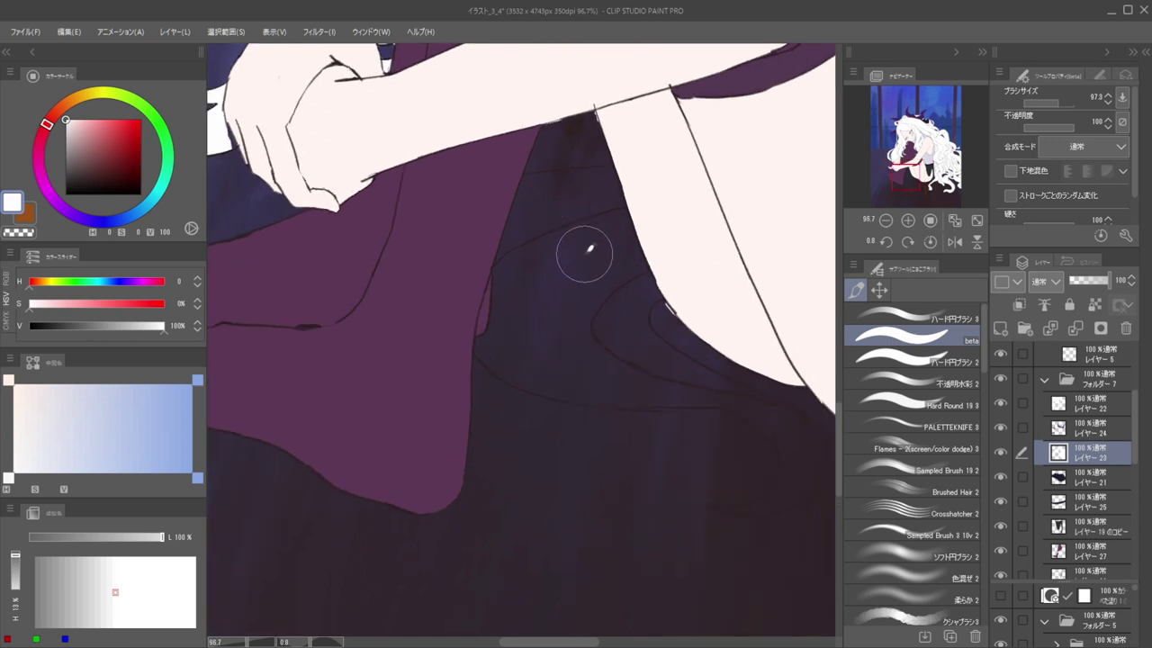
left_click_drag(631, 223, 523, 289)
mouse_move(588, 241)
left_mouse_down()
mouse_move(507, 304)
mouse_move(542, 263)
mouse_move(511, 306)
left_mouse_up()
key("[")
left_click_drag(514, 260, 587, 224)
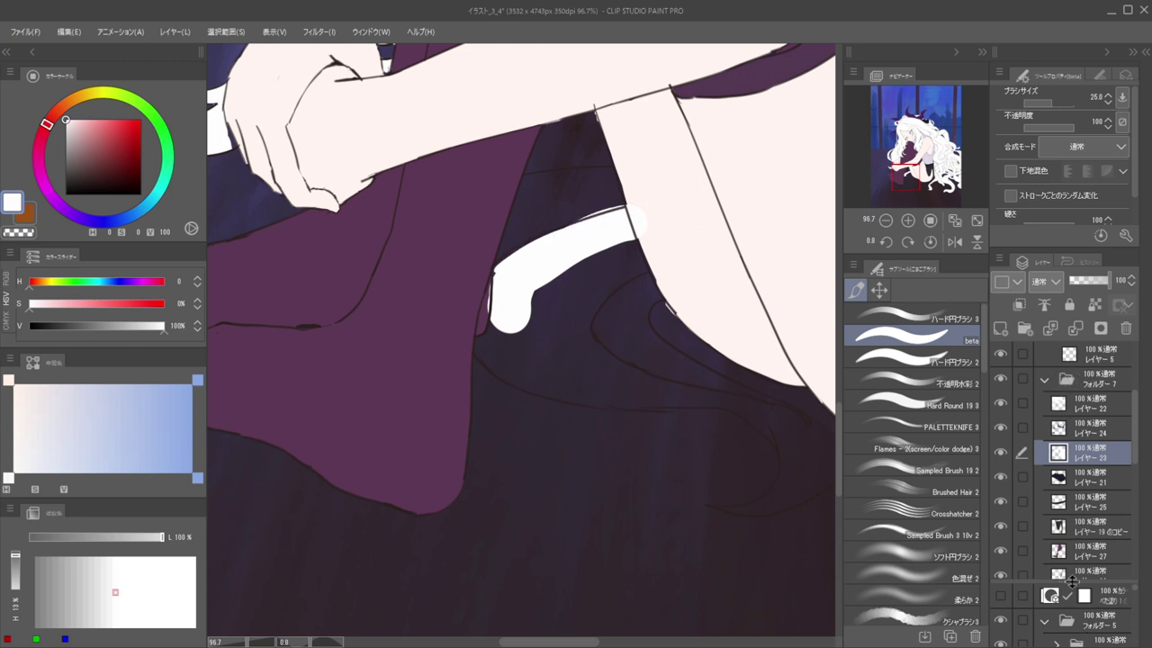
Auto-select the dark regions under the knee and expand the selection
left_click(1092, 617)
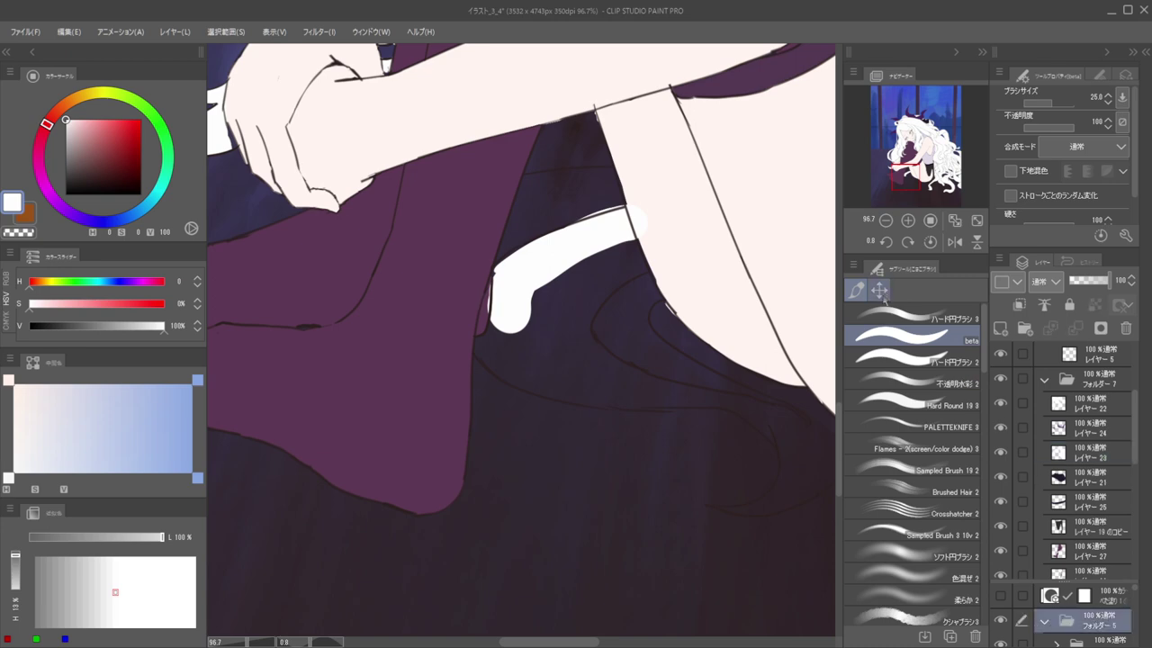
left_click(883, 298)
left_click(582, 294)
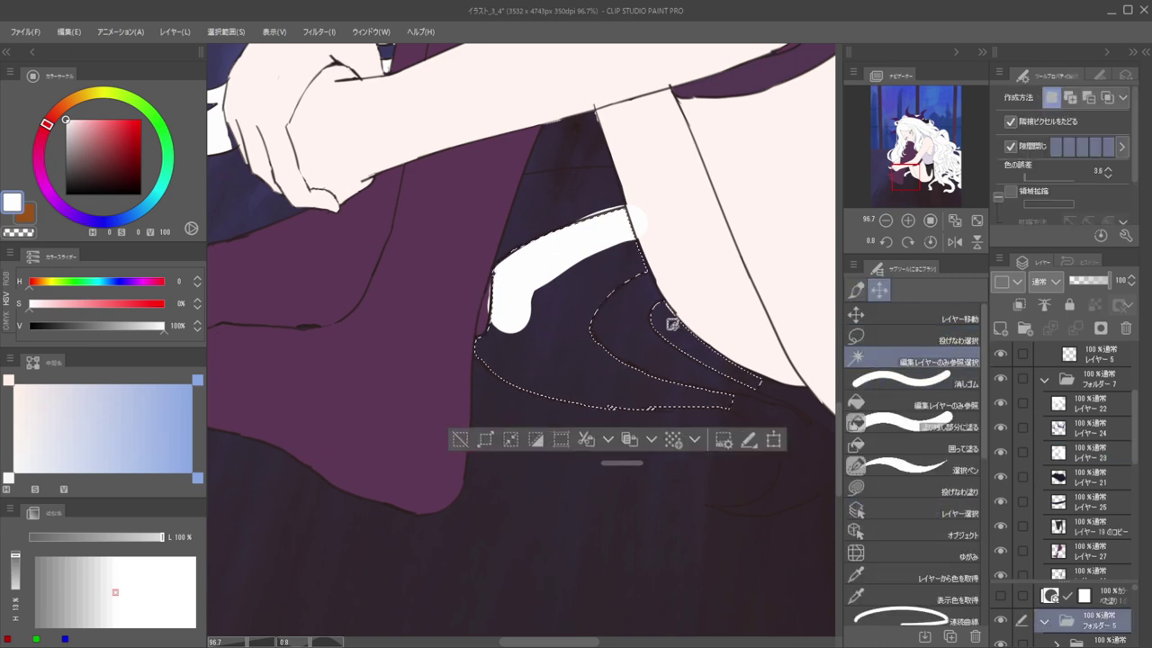
scroll(672, 324, "down", 5)
left_click_drag(584, 280, 500, 234)
scroll(638, 310, "up", 7)
left_click(658, 312, "shift")
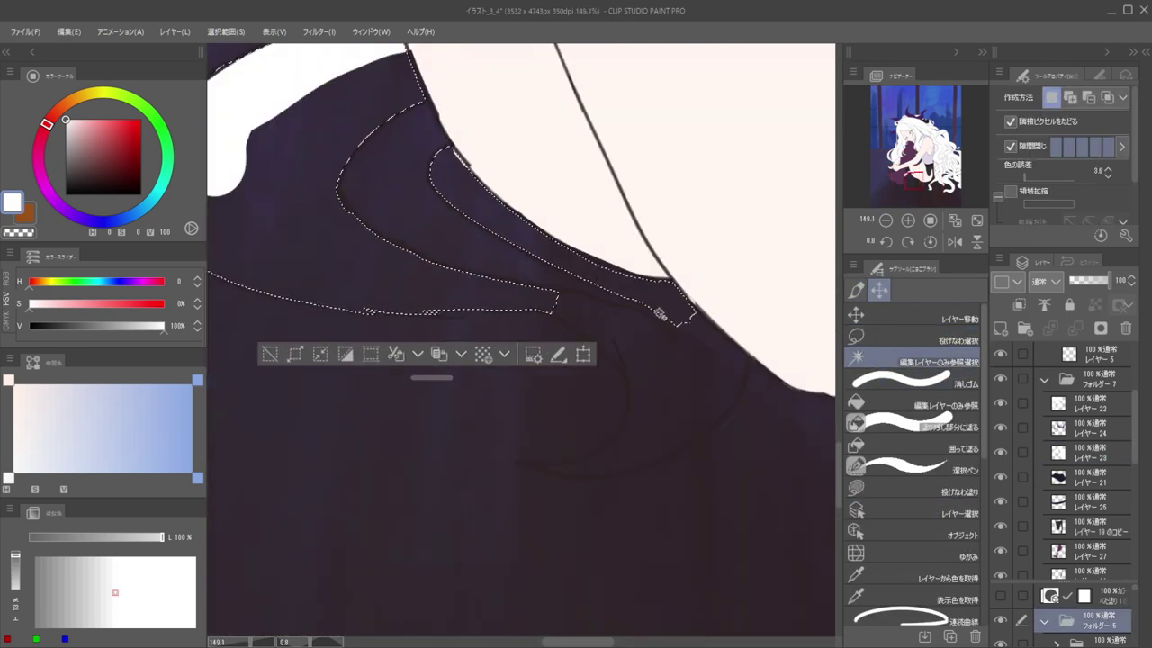
scroll(660, 313, "down", 5)
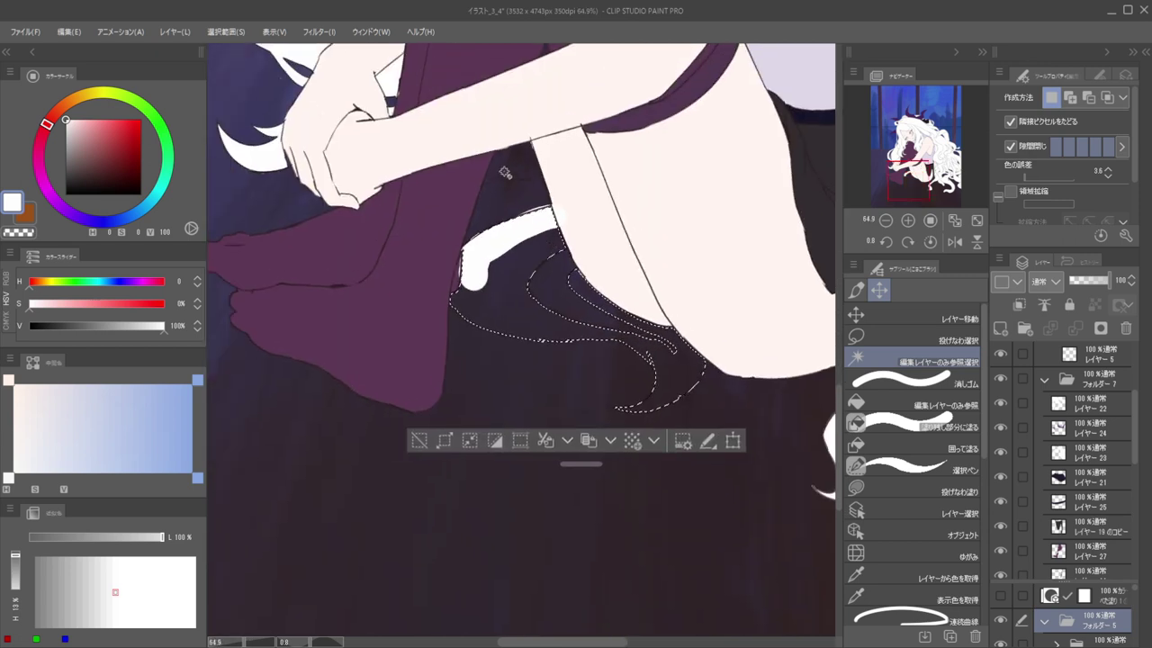
scroll(504, 173, "down", 2)
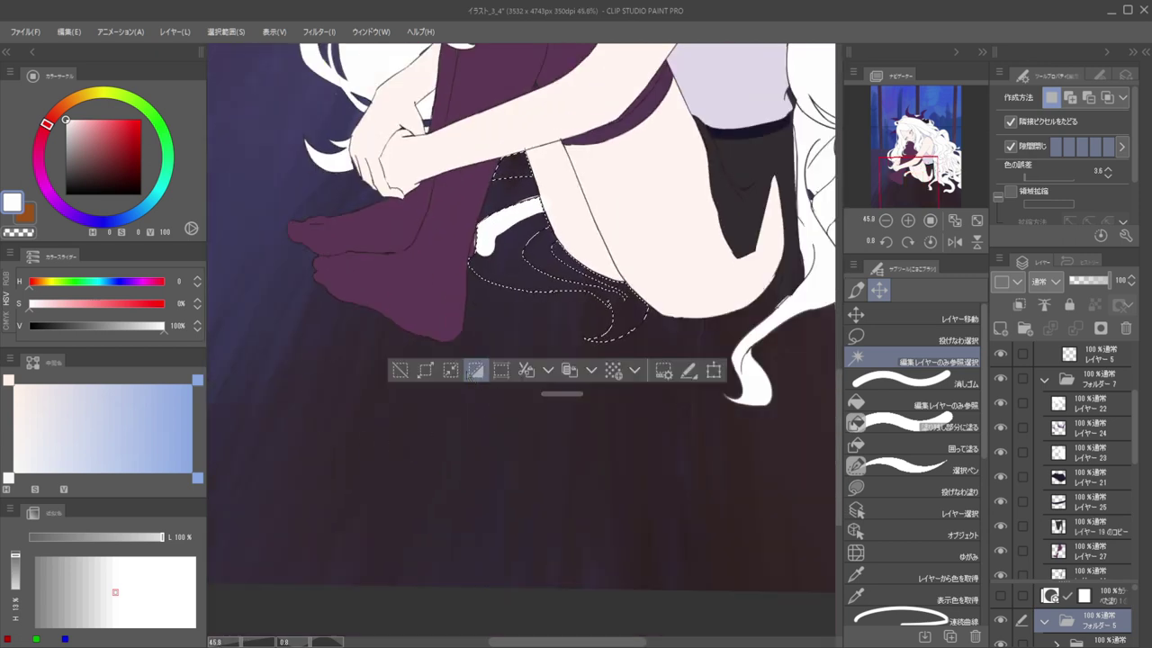
left_click_drag(501, 276, 634, 264)
left_click(531, 360)
left_click(283, 258)
Fill the expanded selection with white hair on layer 23, then deselect
left_click(633, 199, "ctrl+shift")
key("b")
mouse_move(673, 244)
left_mouse_down()
mouse_move(632, 283)
mouse_move(708, 306)
left_mouse_up()
scroll(620, 185, "down", 9)
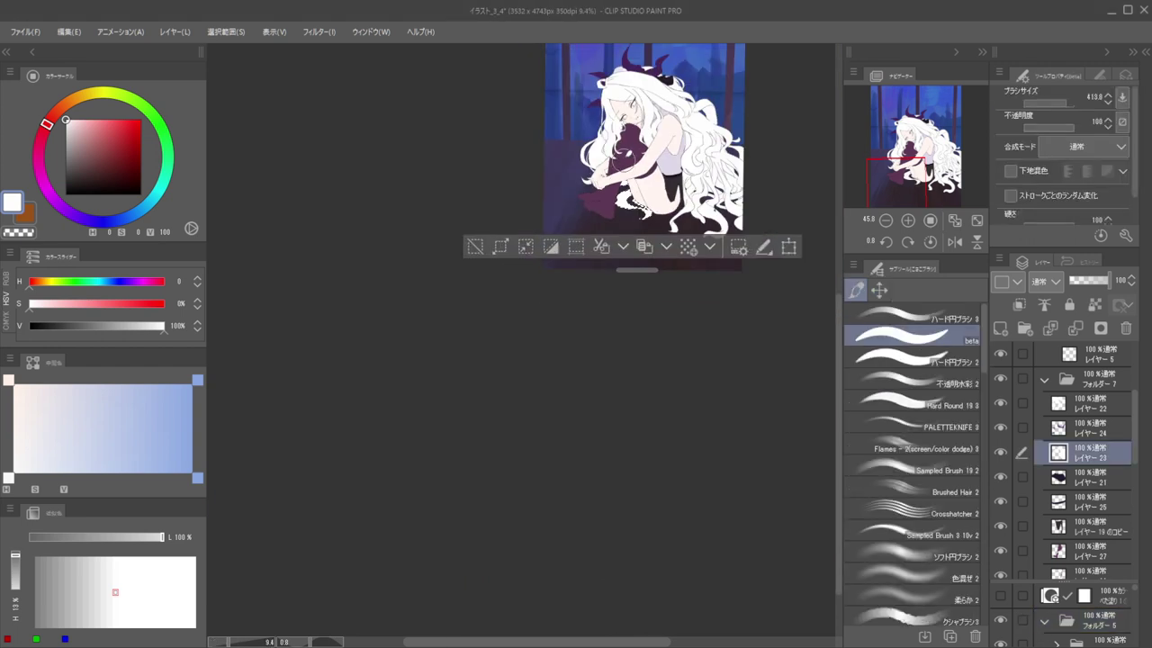
key("ctrl+d")
Erase the white spill along the thigh edge in the flipped view
key("h")
mouse_move(627, 190)
left_mouse_down()
mouse_move(632, 221)
mouse_move(750, 243)
left_mouse_up()
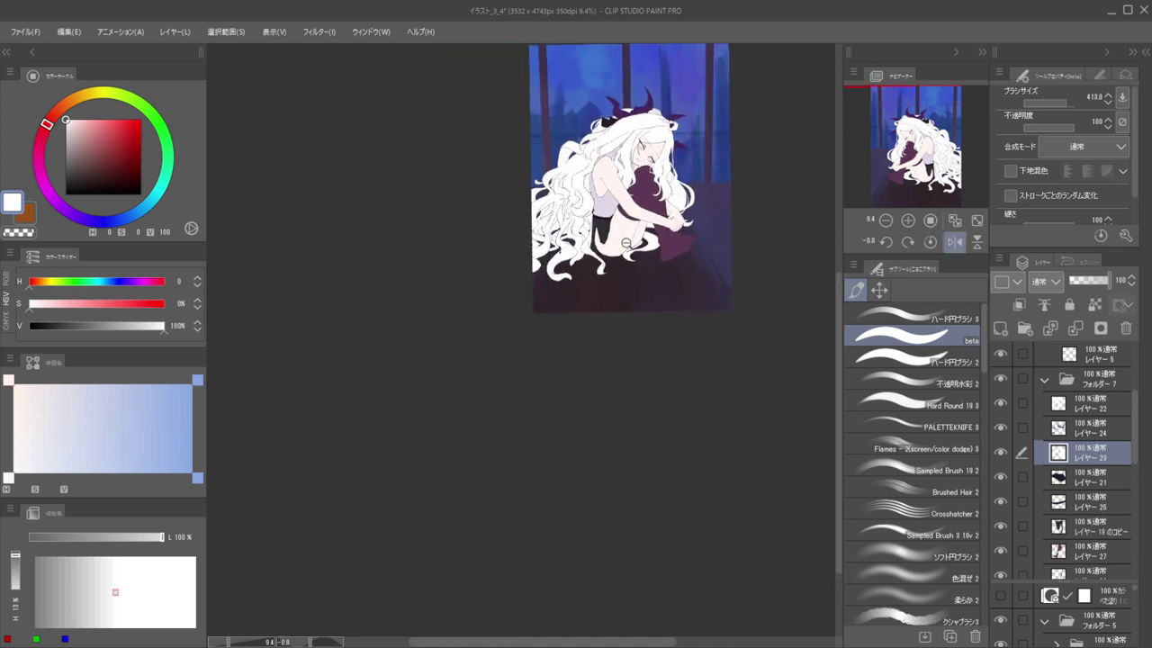
scroll(627, 242, "up", 10)
key("o")
key("b")
left_click_drag(627, 231, 616, 266)
key("c")
left_click_drag(678, 286, 669, 201)
key("ctrl+z")
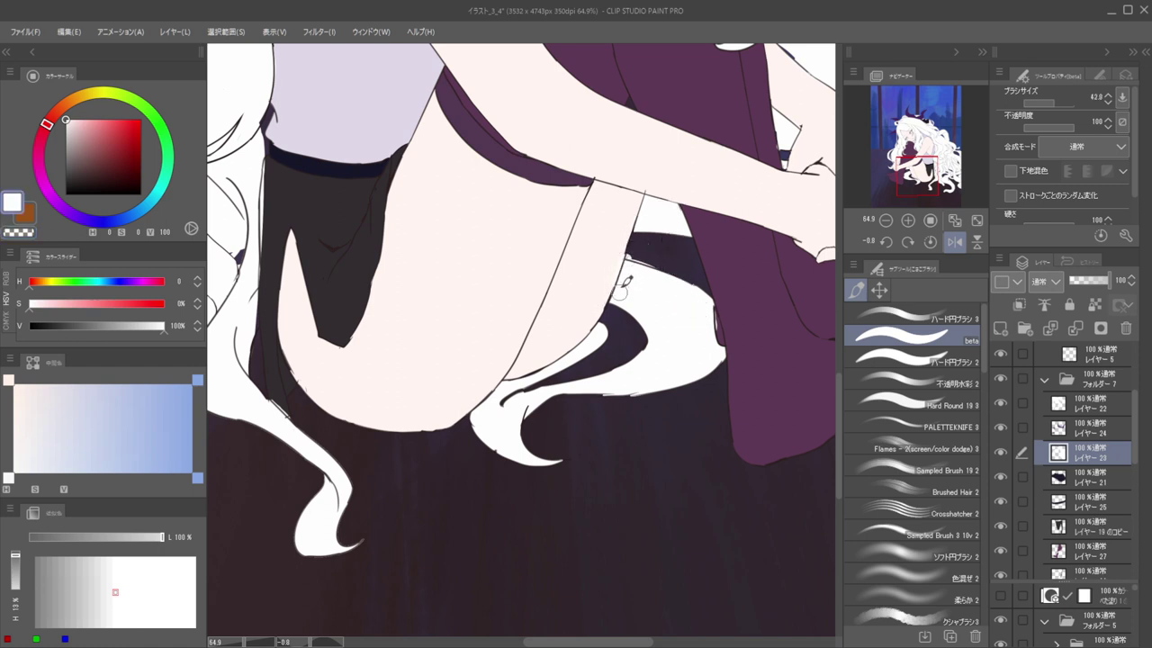
Try painting white into the gap beside the thigh, undoing the attempt
key("c")
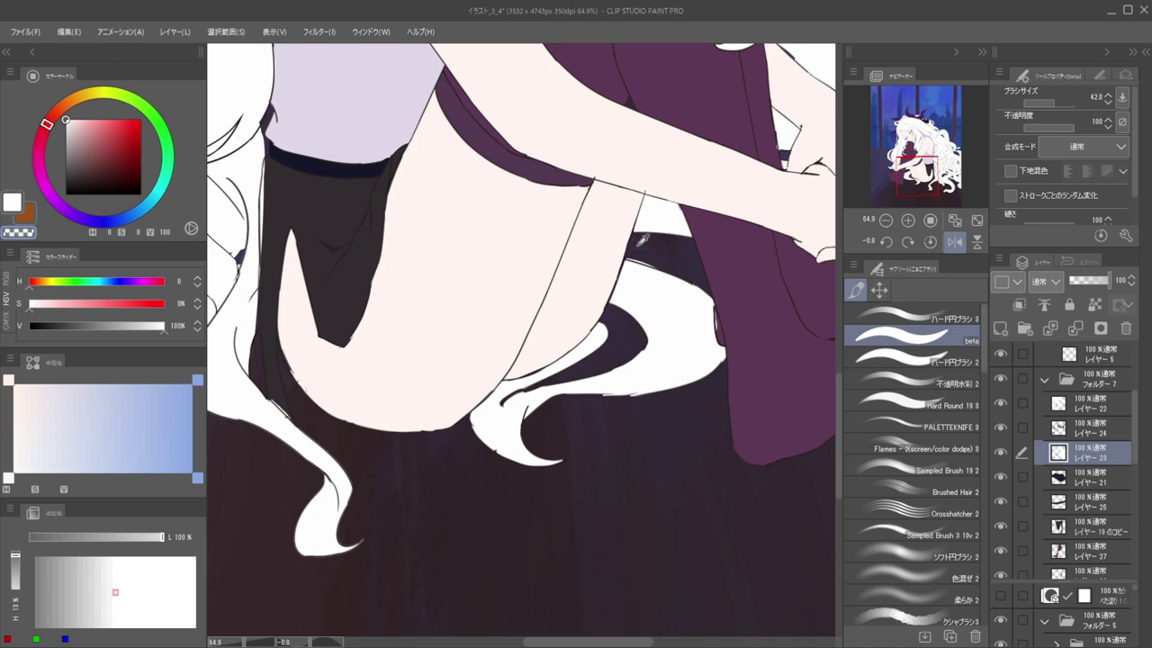
left_click(672, 309, "ctrl+shift")
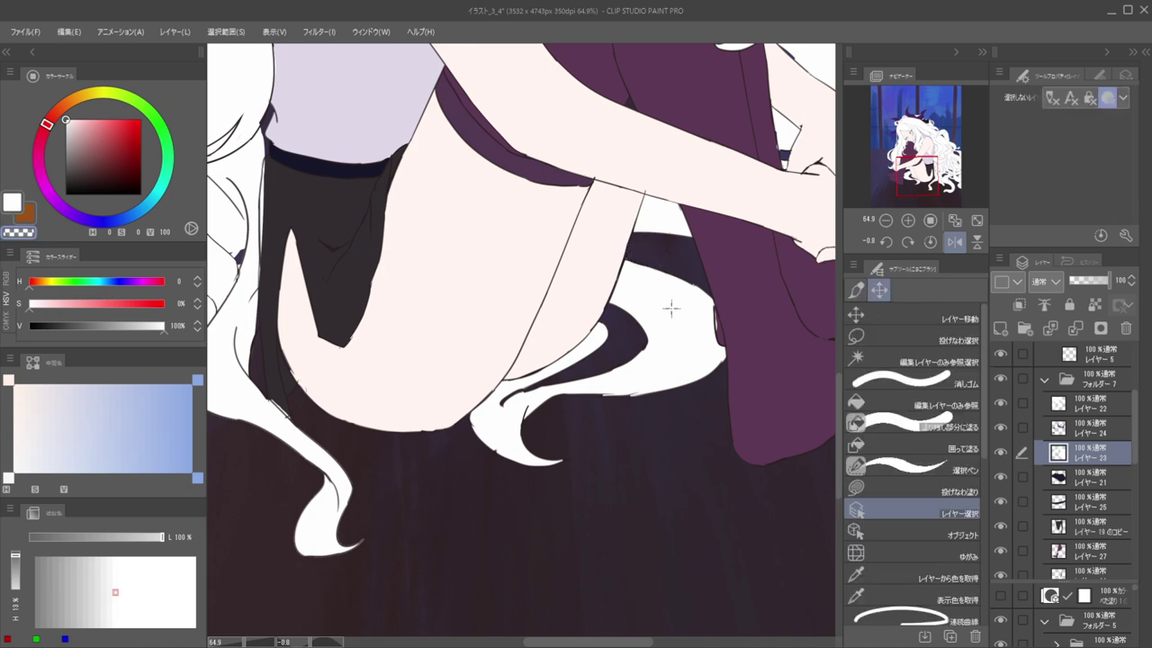
key("c")
mouse_move(660, 269)
left_mouse_down()
mouse_move(645, 233)
mouse_move(670, 295)
mouse_move(805, 300)
left_mouse_up()
key("]")
key("]")
key("]")
key("h")
key("ctrl+z")
key("ctrl+z")
Fill the gap between the legs with white hair, trimming along the leg line
mouse_move(543, 270)
left_mouse_down()
mouse_move(493, 332)
mouse_move(551, 263)
mouse_move(497, 301)
mouse_move(557, 263)
mouse_move(535, 319)
mouse_move(562, 254)
mouse_move(499, 321)
mouse_move(544, 282)
mouse_move(506, 340)
left_mouse_up()
left_click_drag(551, 252, 491, 306)
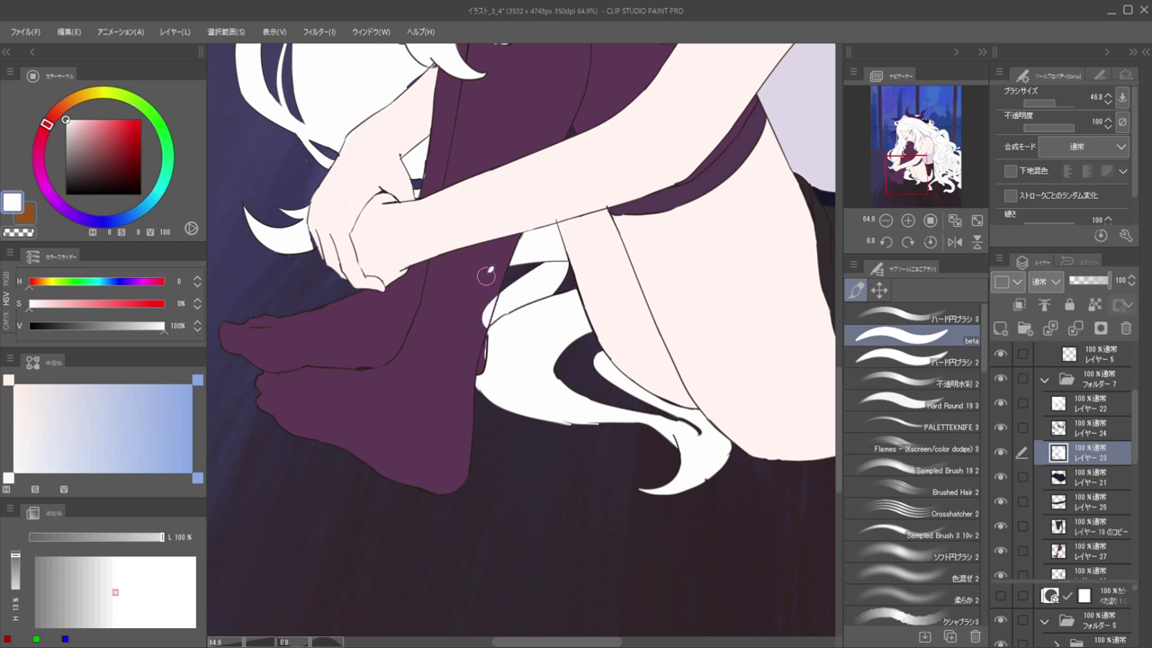
scroll(483, 268, "up", 3)
left_click_drag(508, 263, 500, 302)
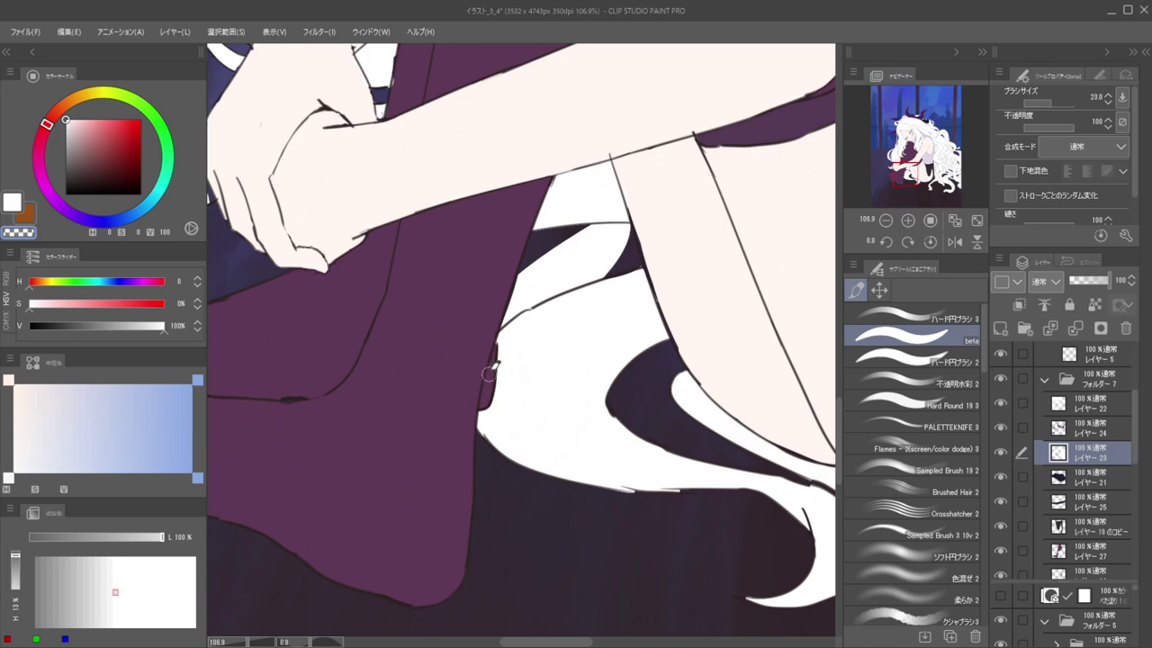
Erase white hair back to the dark band under the knee on the hair layer
left_click(471, 370, "ctrl+shift")
left_click(480, 346, "alt")
left_click_drag(503, 349, 474, 341)
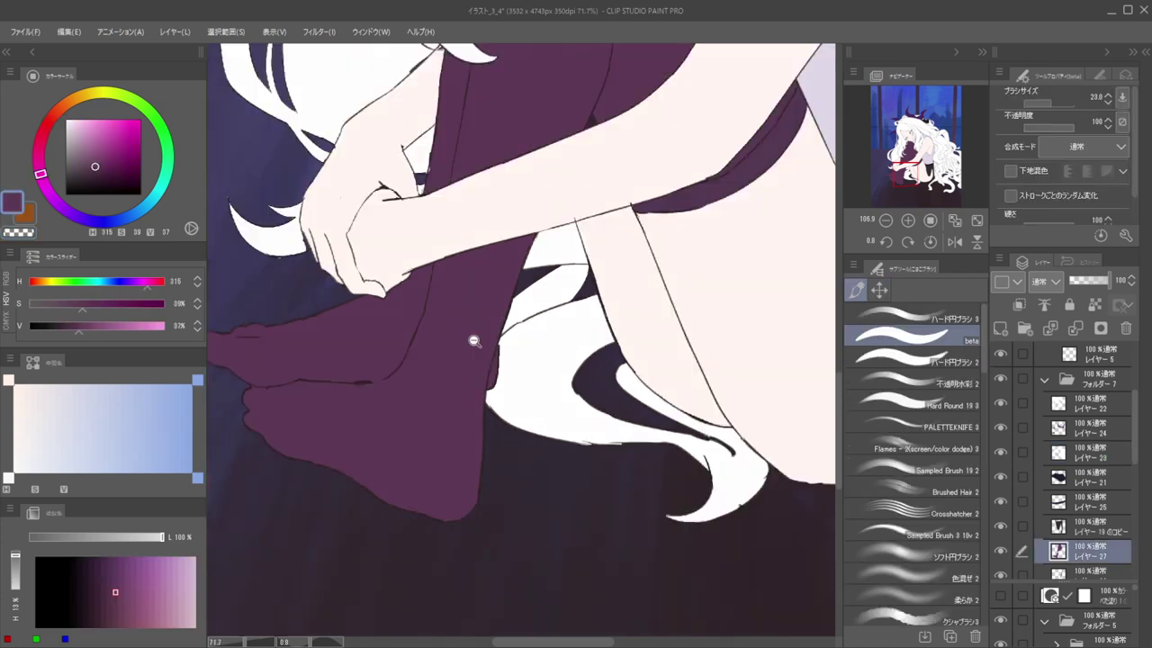
scroll(474, 341, "down", 4)
scroll(503, 310, "up", 5)
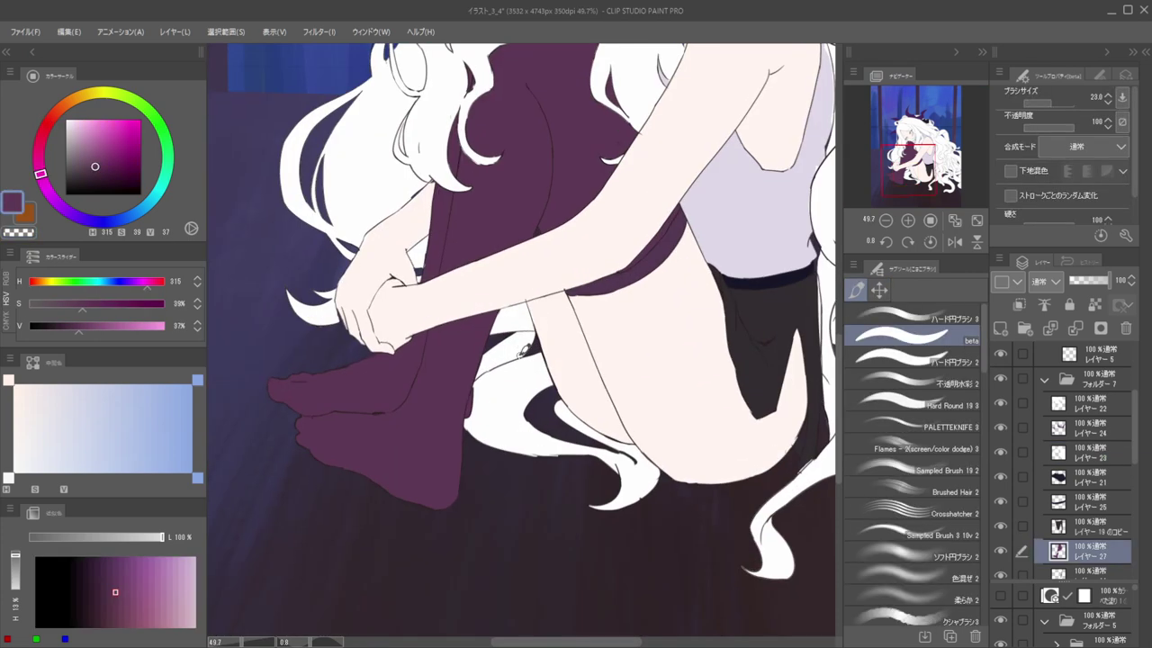
mouse_move(511, 363)
left_mouse_down("ctrl+alt")
mouse_move(538, 364)
mouse_move(516, 363)
mouse_move(525, 333)
mouse_move(506, 339)
mouse_move(545, 340)
left_mouse_up("ctrl+alt")
left_click(519, 348, "ctrl+shift")
key("ctrl+z")
left_click(512, 347, "ctrl+shift")
key("c")
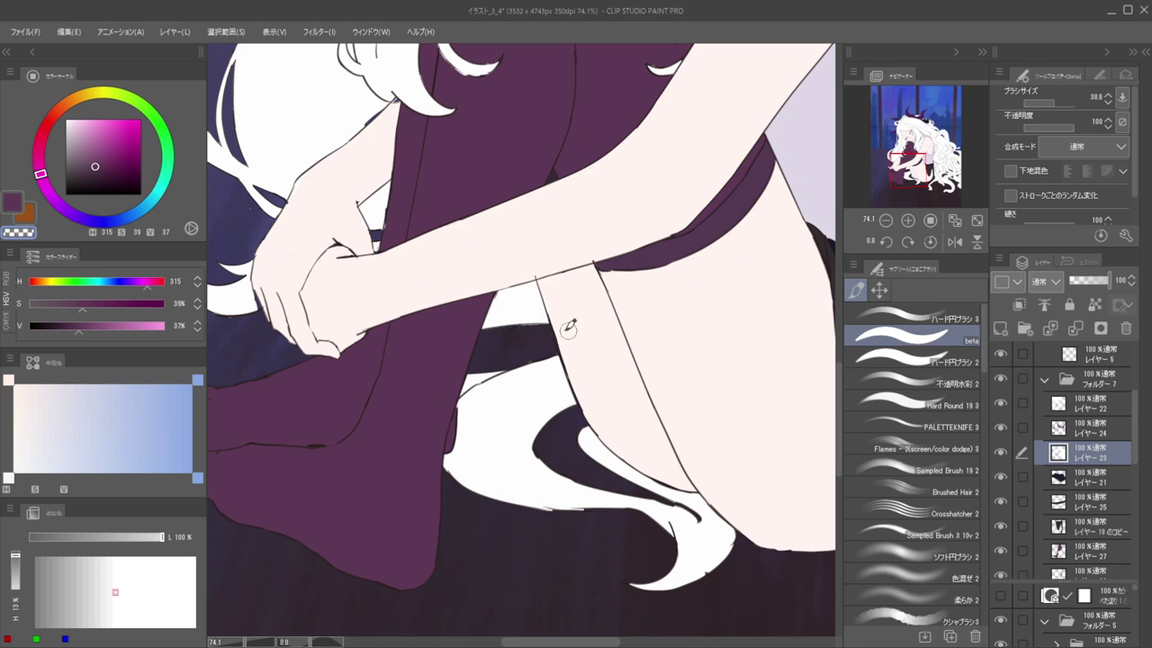
mouse_move(531, 342)
left_mouse_down()
mouse_move(440, 408)
mouse_move(514, 379)
mouse_move(462, 402)
left_mouse_up()
Refine the hair's upper-left edge with resampled white
left_click(512, 385, "alt")
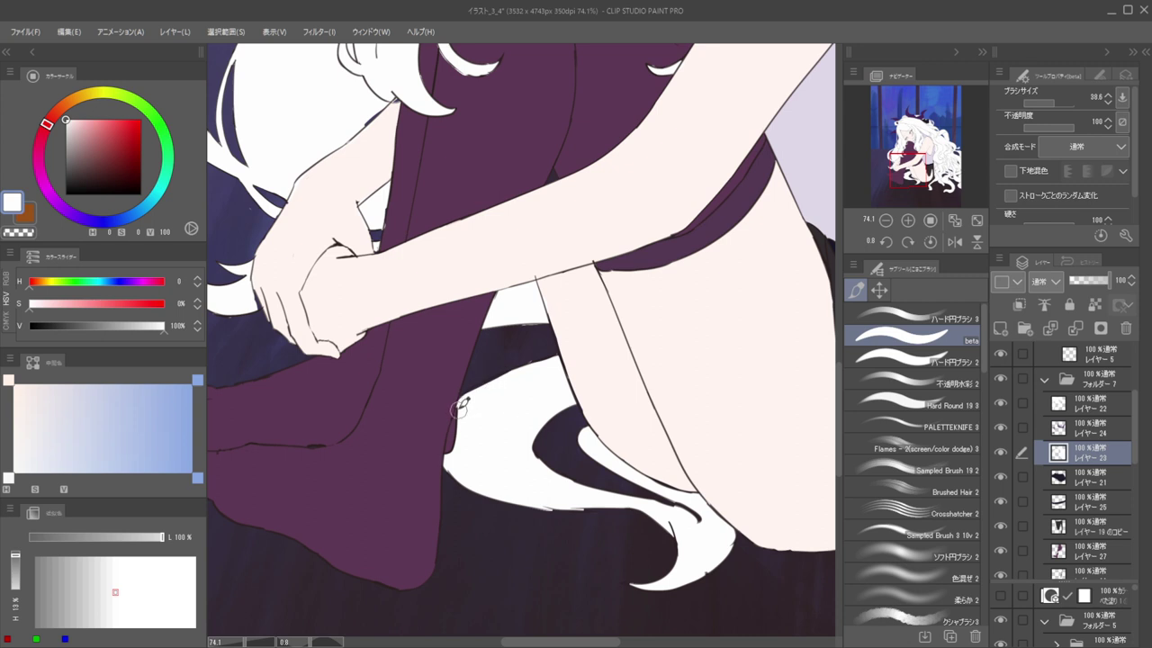
left_click_drag(516, 376, 461, 403)
scroll(561, 308, "down", 2)
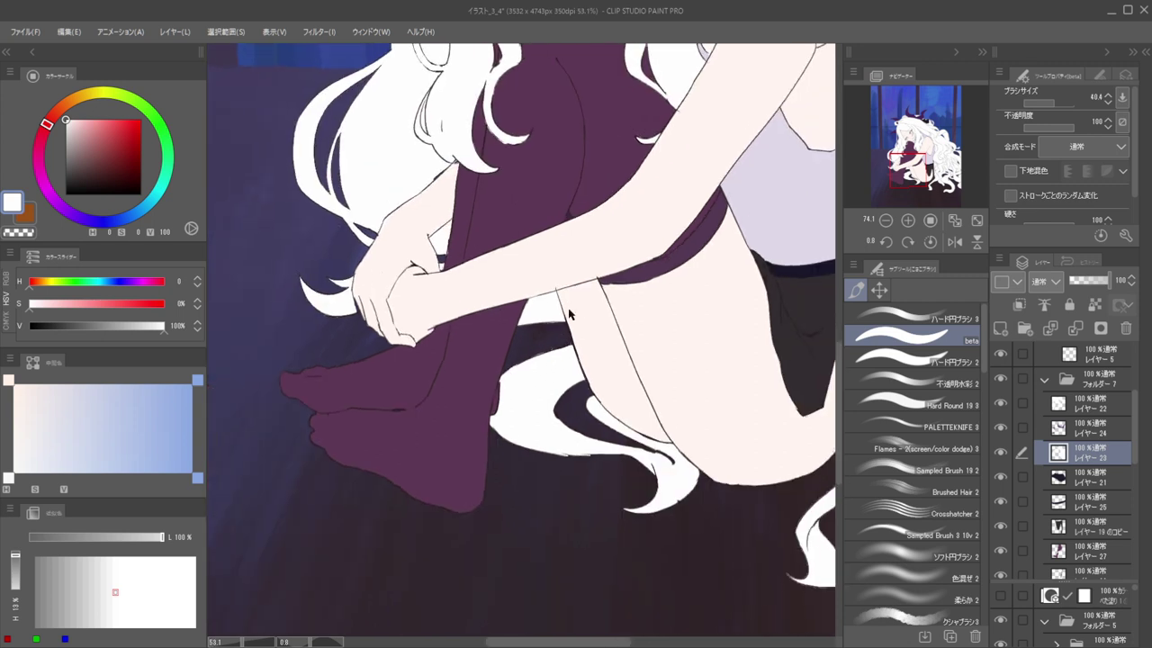
mouse_move(569, 308)
left_mouse_down()
mouse_move(502, 365)
mouse_move(556, 358)
mouse_move(575, 327)
mouse_move(593, 327)
mouse_move(517, 379)
mouse_move(558, 363)
mouse_move(548, 309)
mouse_move(711, 320)
left_mouse_up()
key("ctrl+z")
Draw a curved white strand across the dark band under the knee
key("h")
key("h")
mouse_move(440, 333)
left_mouse_down()
mouse_move(608, 315)
mouse_move(508, 353)
left_mouse_up()
key("ctrl+z")
mouse_move(629, 308)
left_mouse_down()
mouse_move(472, 389)
mouse_move(529, 341)
left_mouse_up()
key("ctrl+z")
mouse_move(480, 375)
left_mouse_down()
mouse_move(525, 336)
mouse_move(508, 353)
mouse_move(624, 306)
mouse_move(527, 333)
mouse_move(626, 290)
left_mouse_up()
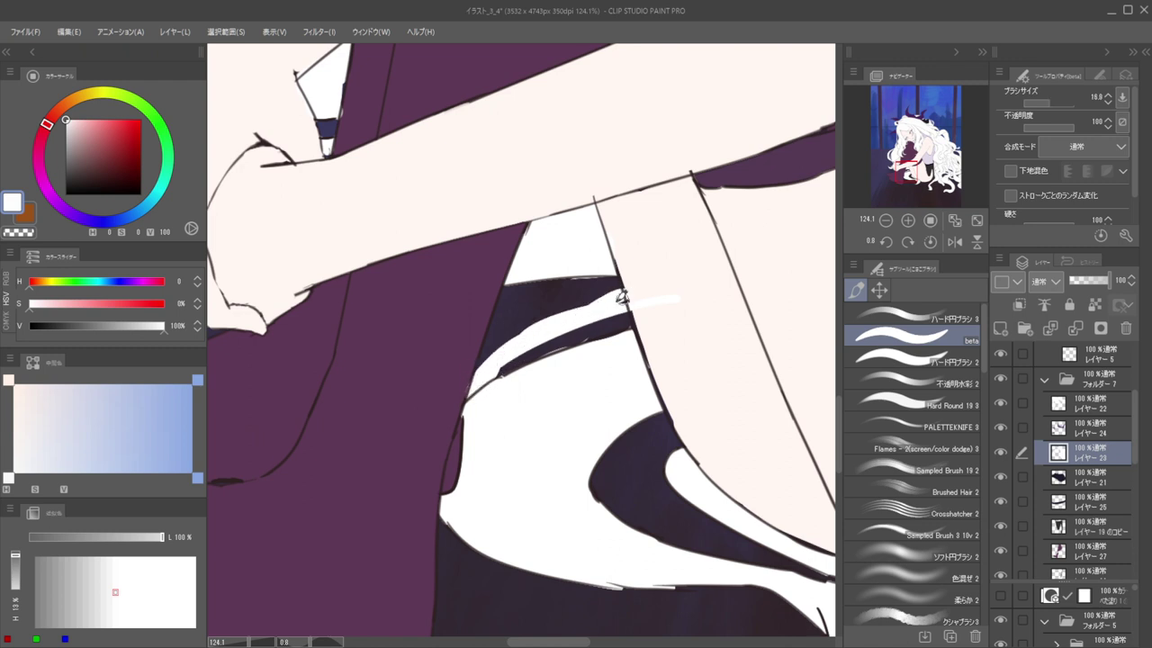
mouse_move(496, 348)
left_mouse_down()
mouse_move(602, 301)
mouse_move(463, 386)
mouse_move(472, 365)
left_mouse_up()
Erase overflow by the thigh line and repaint skin colour down the thigh's left edge
key("c")
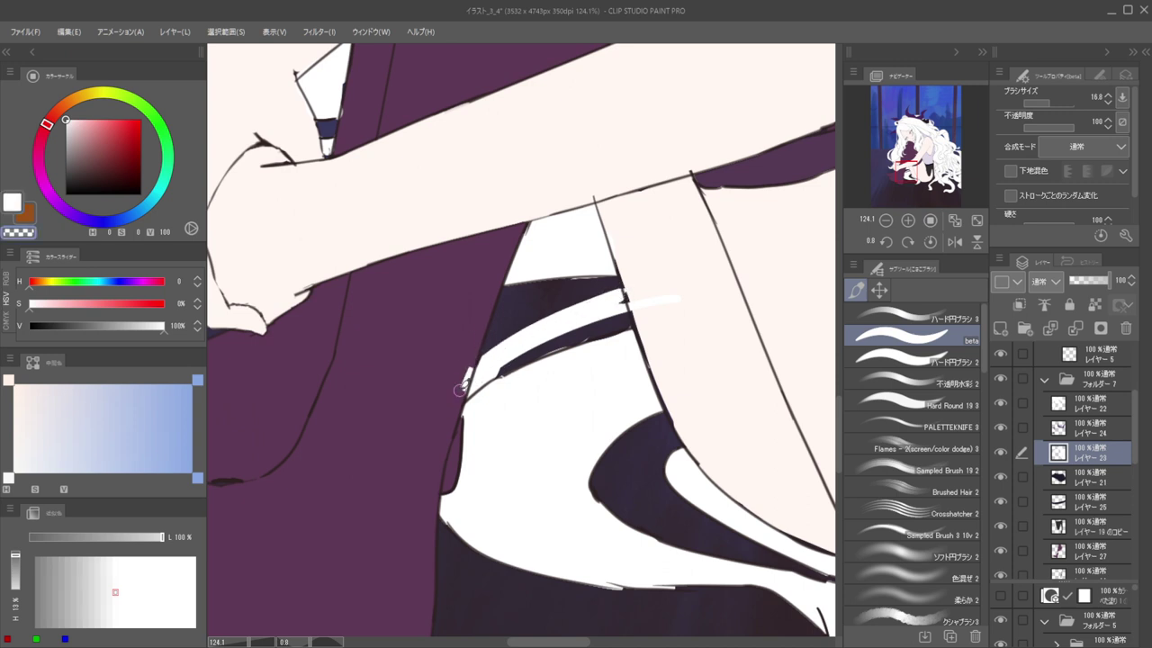
left_click_drag(647, 306, 671, 285)
left_click(661, 284, "ctrl+shift")
left_click(643, 269, "alt")
key("bracketleft")
key("bracketleft")
key("bracketleft")
left_click_drag(616, 245, 662, 354)
key("ctrl+z")
left_click_drag(623, 236, 656, 349)
left_click_drag(677, 395, 701, 432)
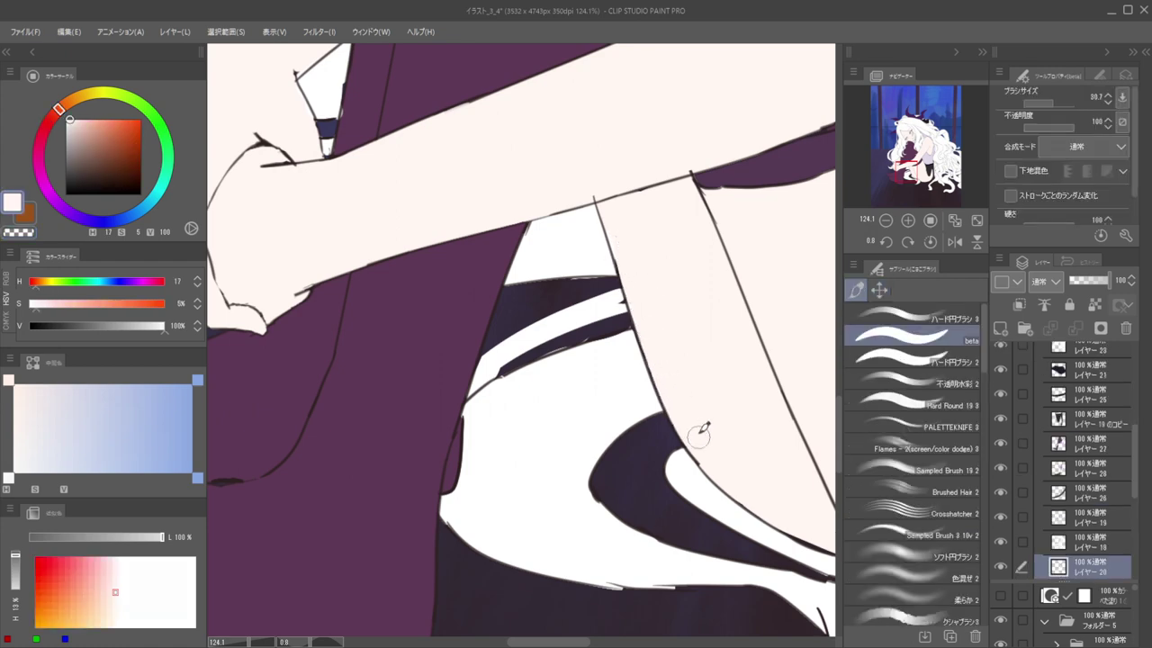
Erase the line-art overshoots at the leg corner
left_click_drag(669, 319, 634, 317)
key("h")
key("h")
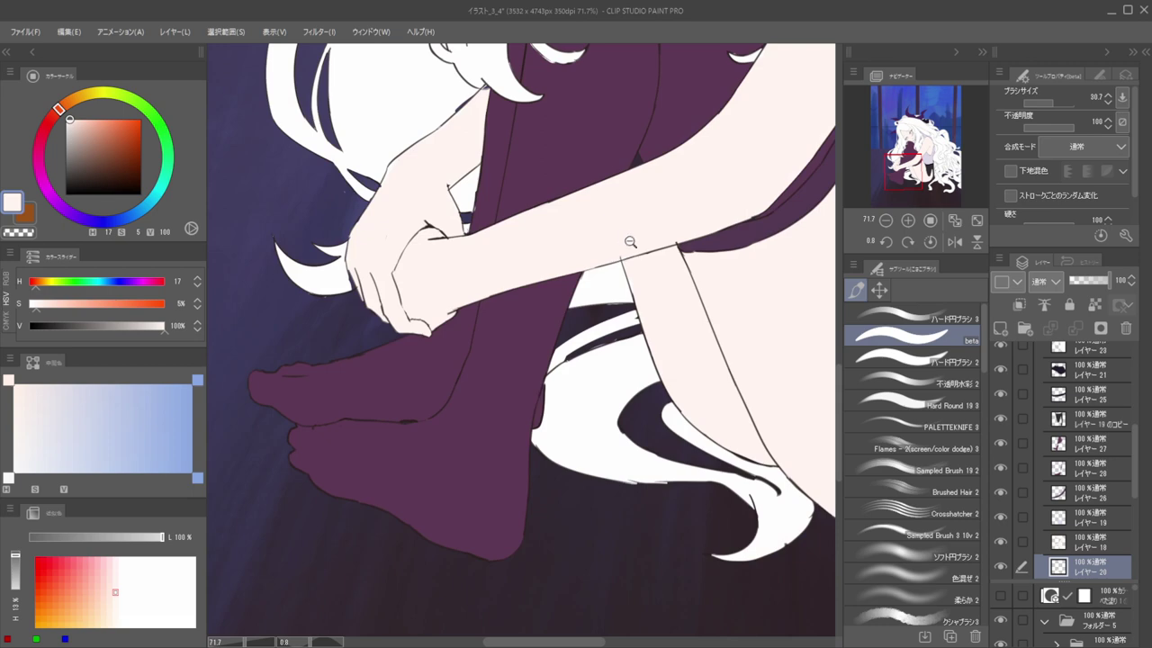
left_click_drag(630, 245, 702, 247)
left_click(602, 269, "ctrl+shift")
key("c")
left_click_drag(594, 255, 596, 257)
mouse_move(804, 198)
left_mouse_down()
mouse_move(678, 221)
mouse_move(495, 231)
left_mouse_up()
key("h")
mouse_move(517, 235)
left_mouse_down()
mouse_move(612, 234)
mouse_move(735, 268)
mouse_move(573, 249)
mouse_move(664, 272)
left_mouse_up()
key("h")
scroll(629, 278, "up", 8)
Set untitled5 in Folder 6 to 100% opacity with Linear Burn blending
scroll(651, 274, "down", 11)
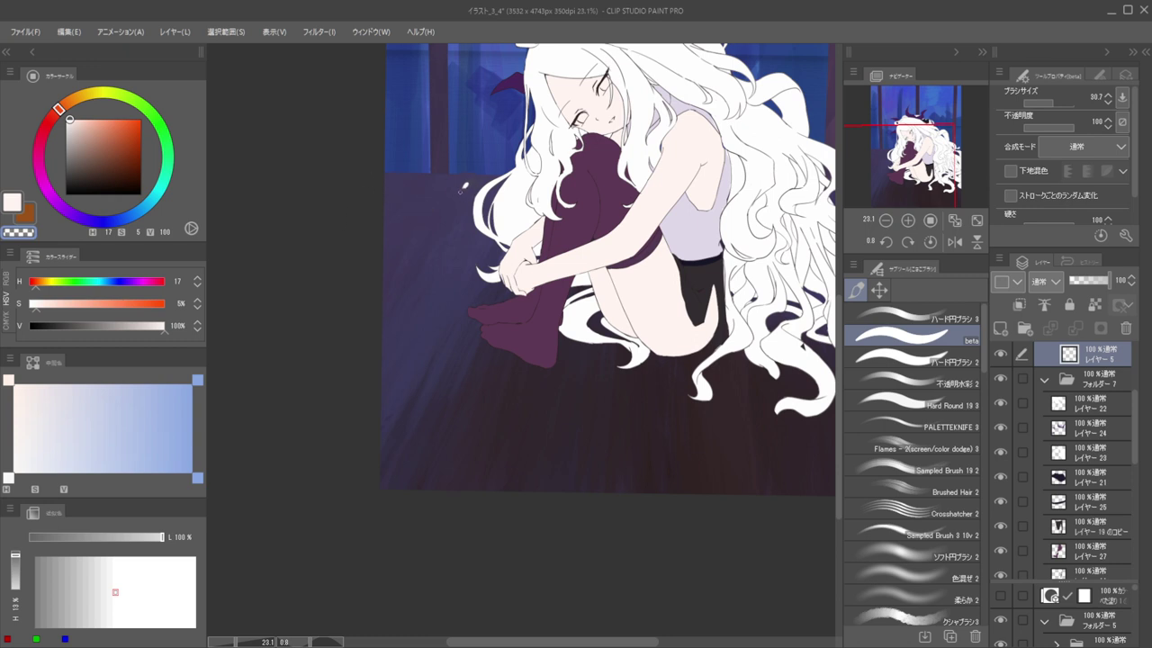
scroll(659, 183, "down", 3)
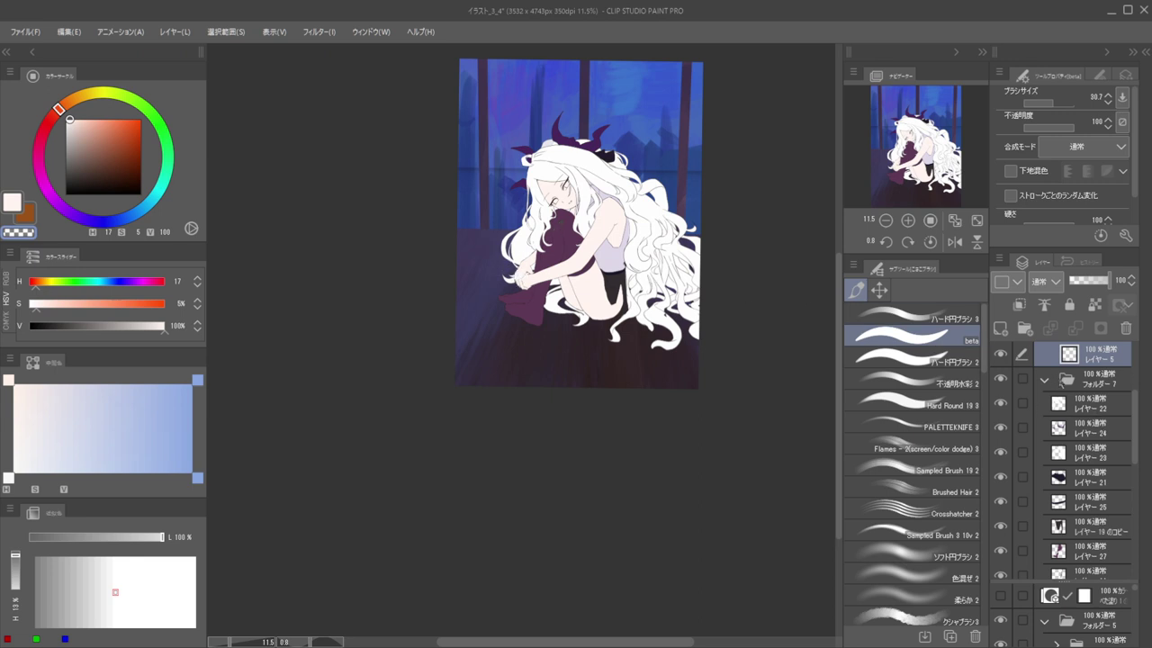
left_click(1045, 380)
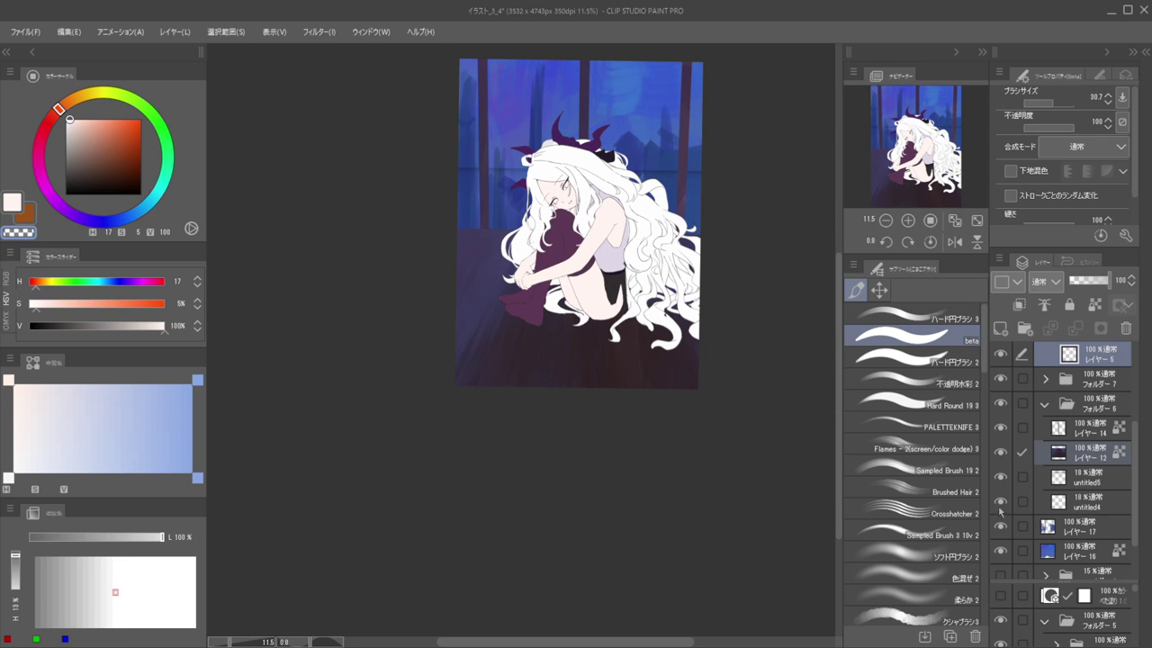
left_click(1091, 478)
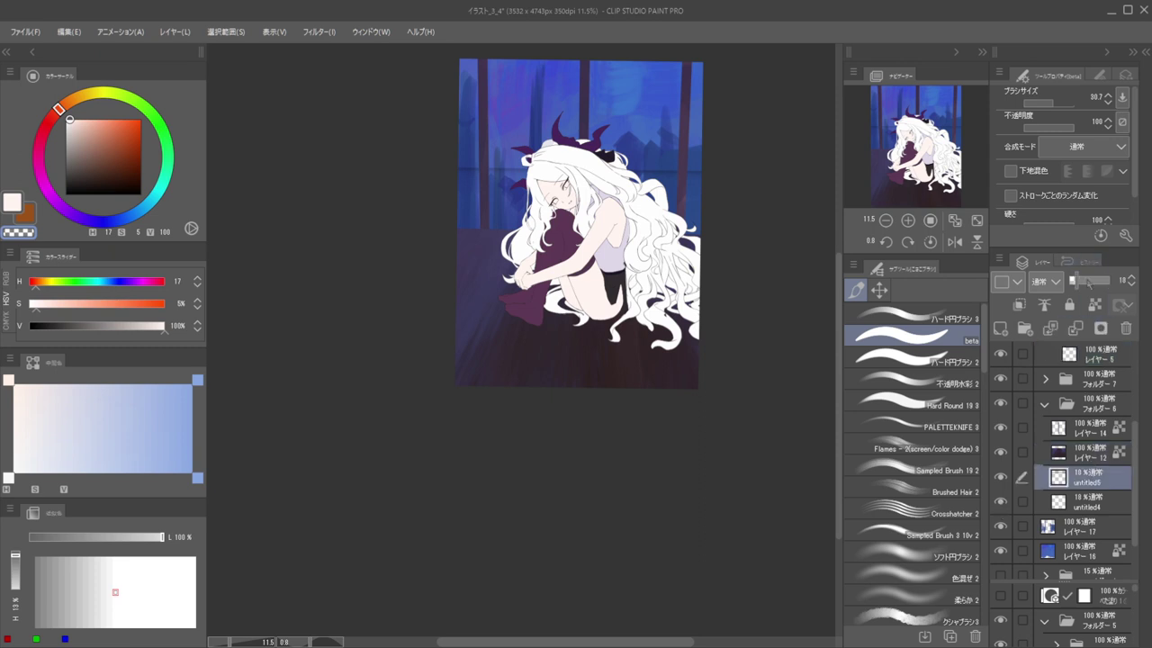
left_click_drag(1088, 282, 1094, 294)
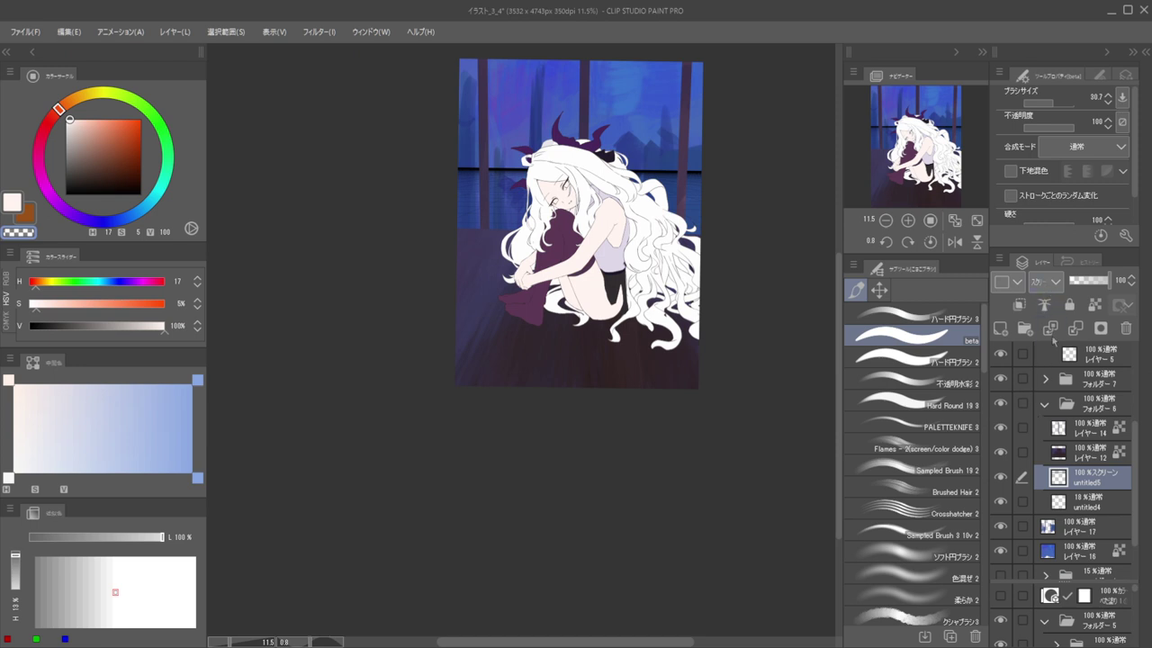
left_click(1059, 338)
Move untitled5 above レイヤー 12 and check the floor reflection
left_click_drag(520, 217, 572, 236)
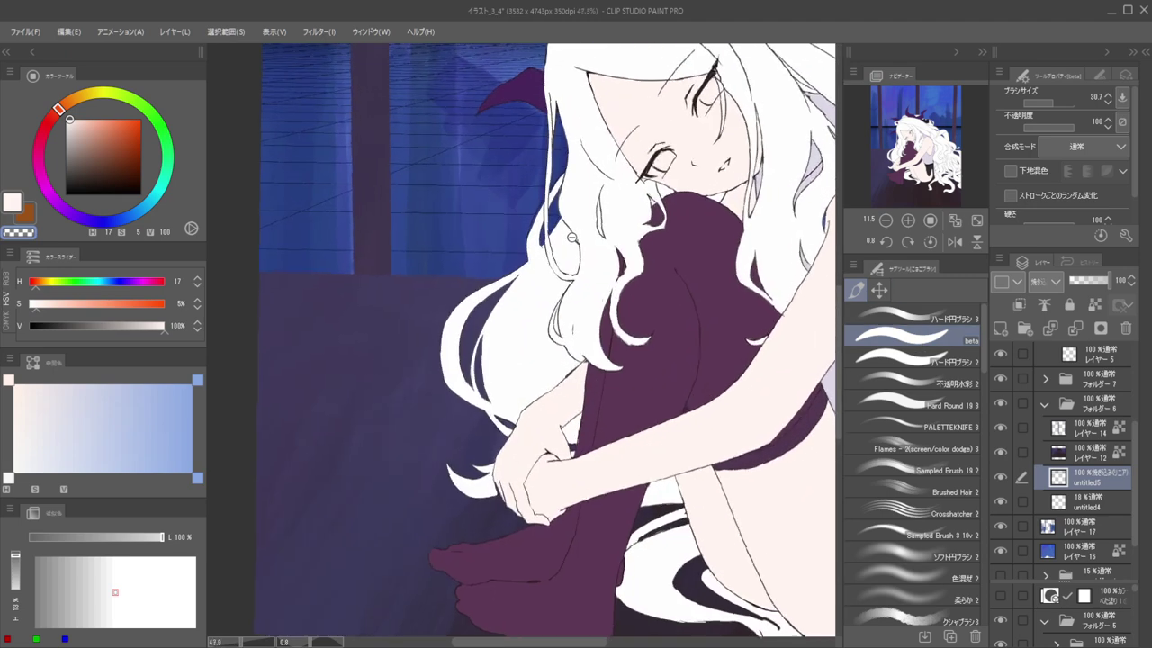
scroll(570, 237, "down", 3)
left_click_drag(1080, 448, 1080, 445)
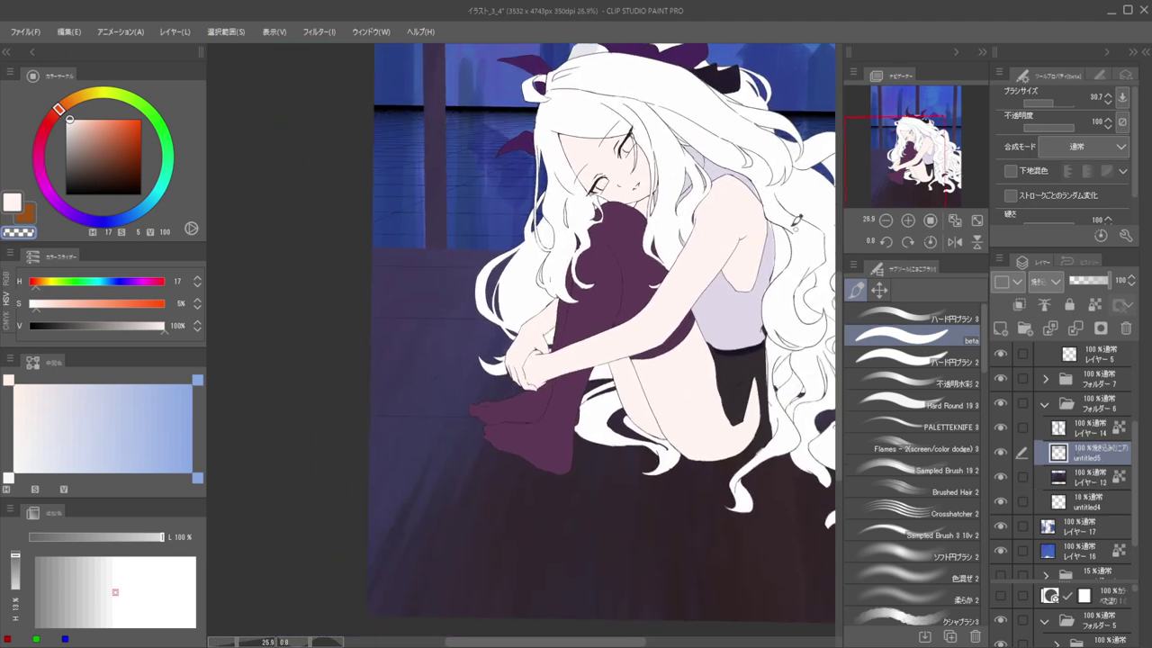
left_click_drag(750, 256, 722, 266)
left_click_drag(665, 328, 690, 332)
Sample dark floor purples on レイヤー 12 and enlarge a textured brush
left_click(646, 388, "ctrl+shift")
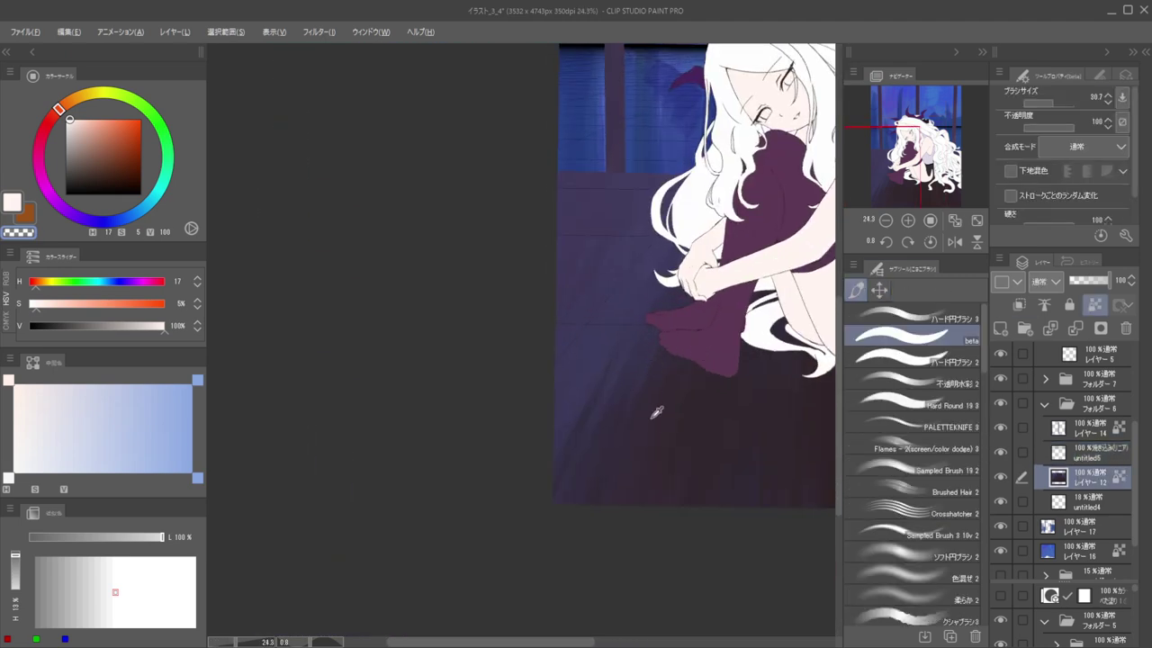
left_click(657, 413, "alt")
left_click(902, 473)
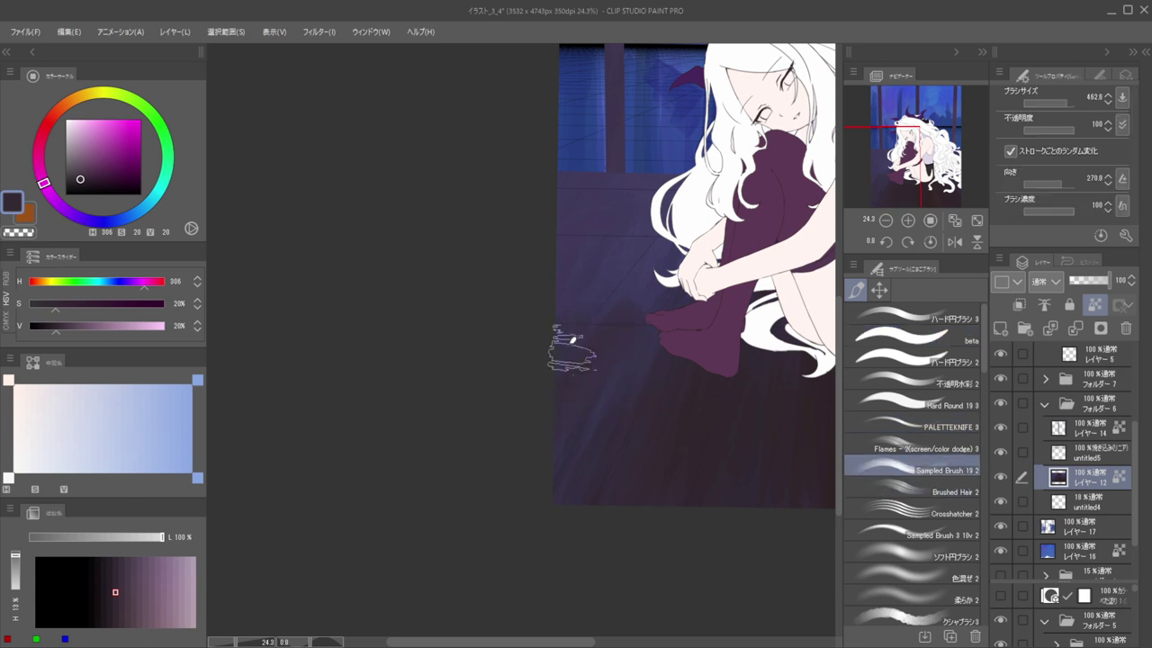
left_click(556, 324, "alt")
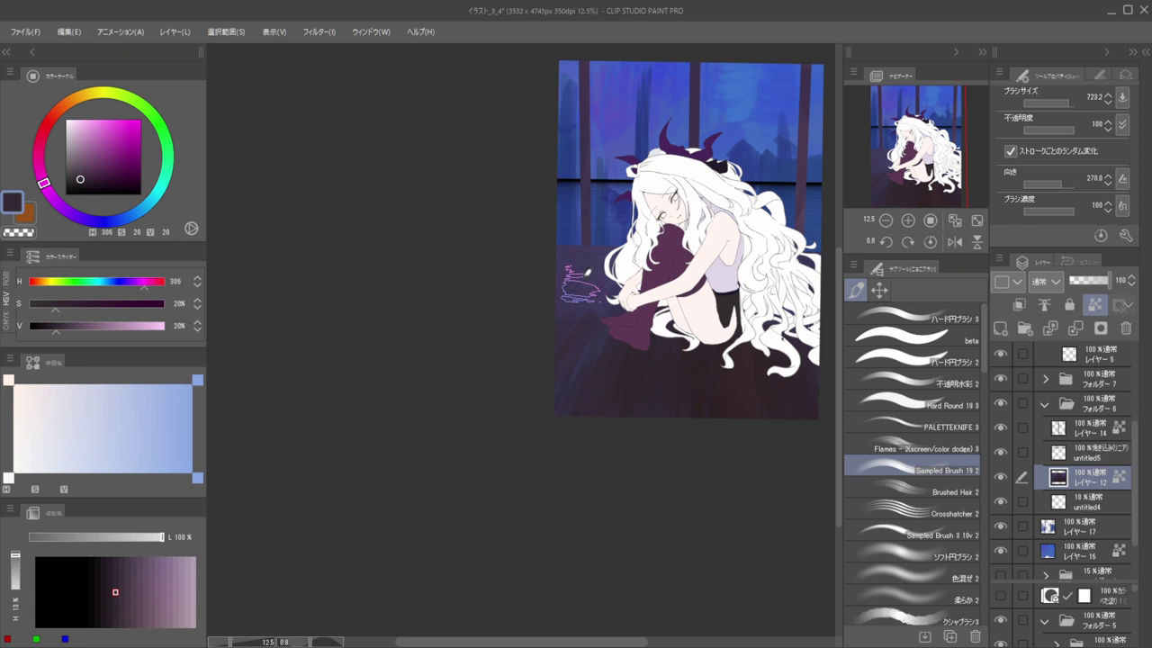
left_click(617, 330, "alt")
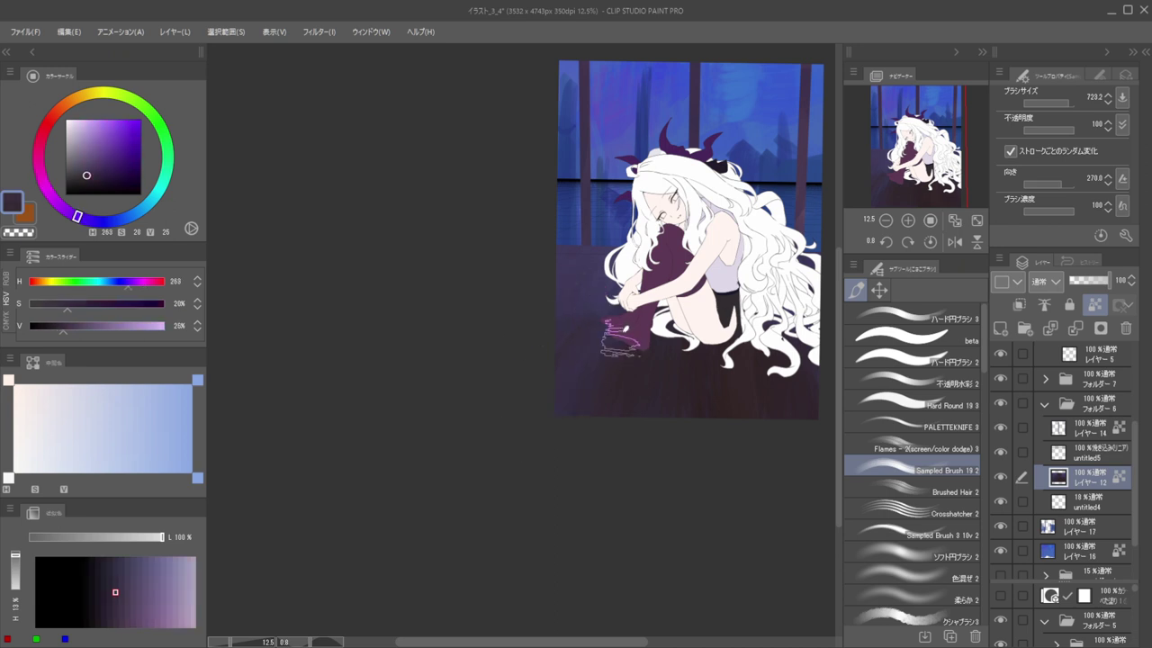
left_click(617, 358, "alt")
left_click_drag(616, 360, 662, 378)
left_click_drag(628, 310, 619, 308)
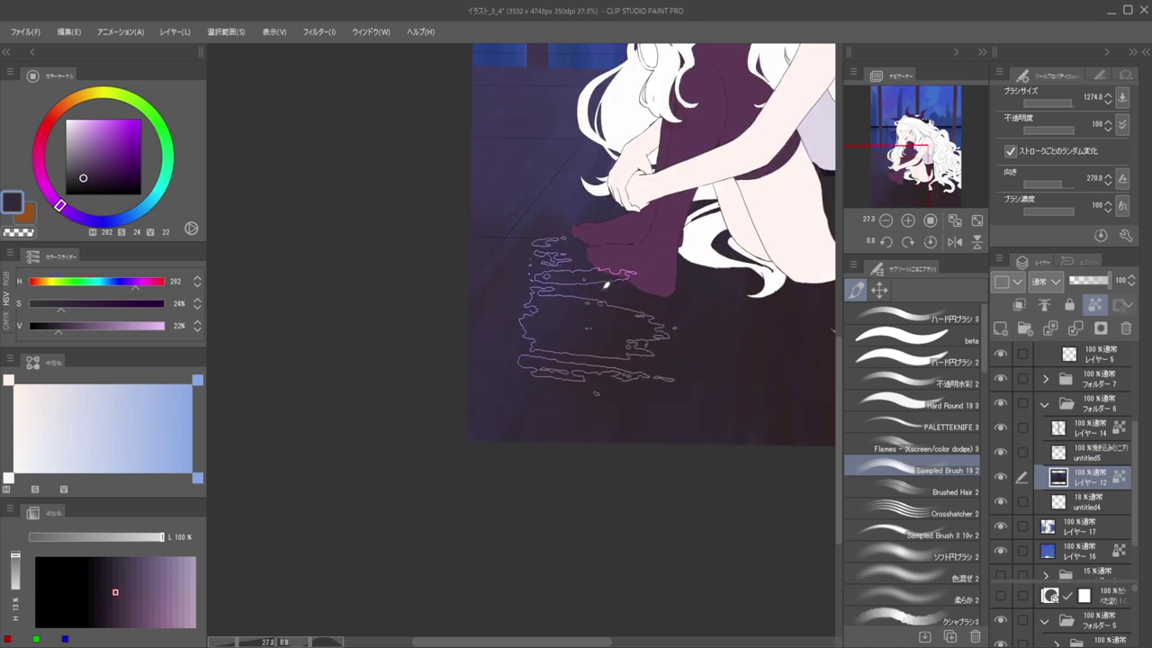
scroll(583, 315, "down", 3)
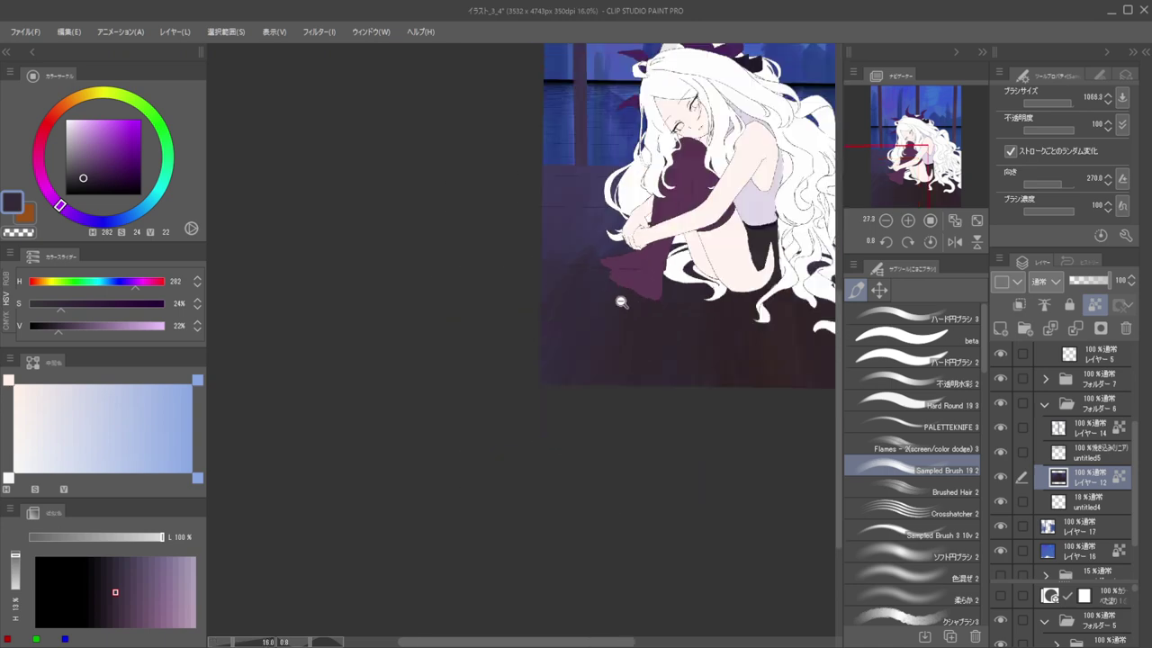
scroll(583, 315, "up", 3)
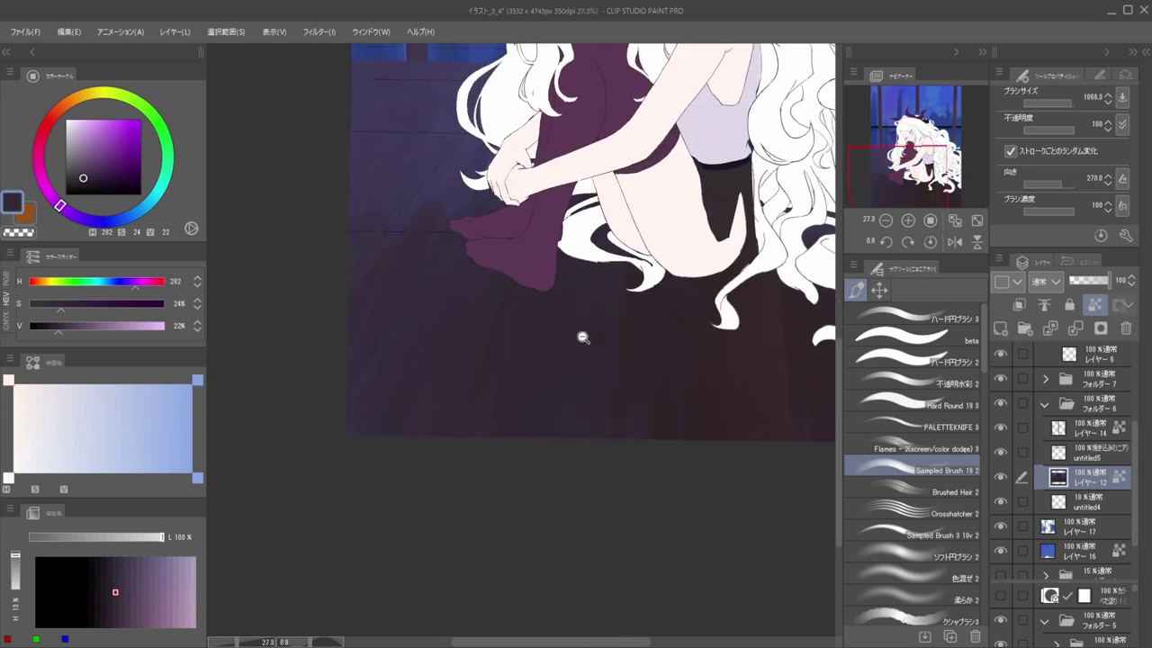
scroll(586, 333, "down", 4)
scroll(670, 324, "up", 2)
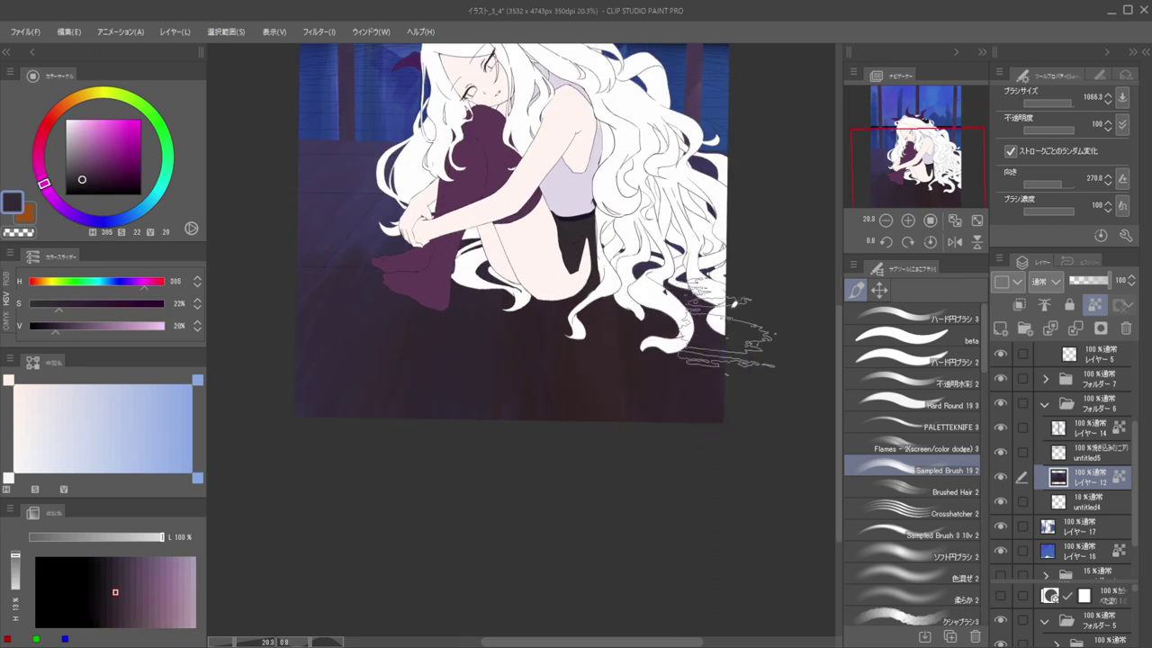
Change untitled5's blend mode to Color Dodge
left_click(1098, 457)
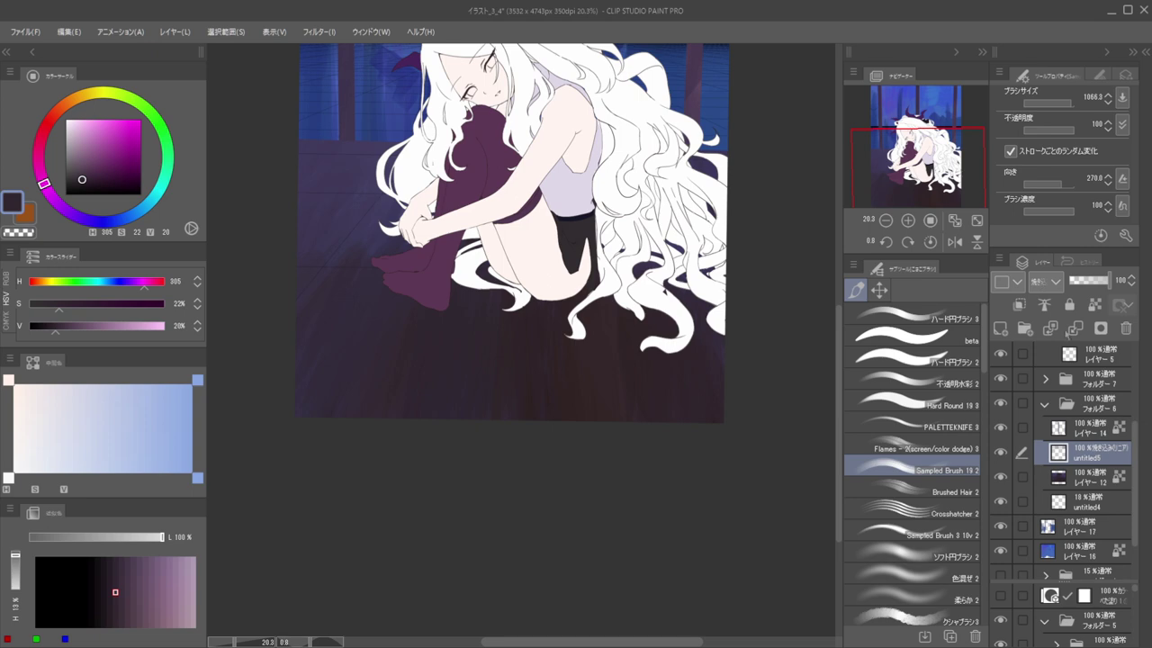
left_click(1037, 359)
left_click_drag(571, 314, 611, 318)
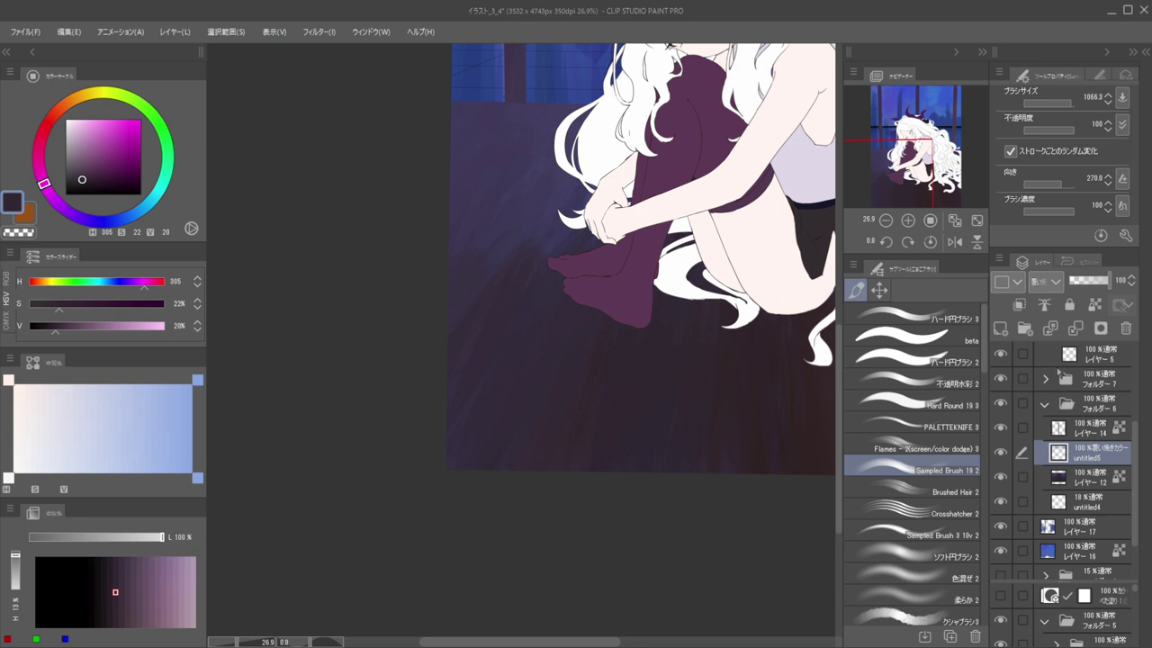
scroll(621, 333, "up", 3)
left_click_drag(636, 360, 730, 354)
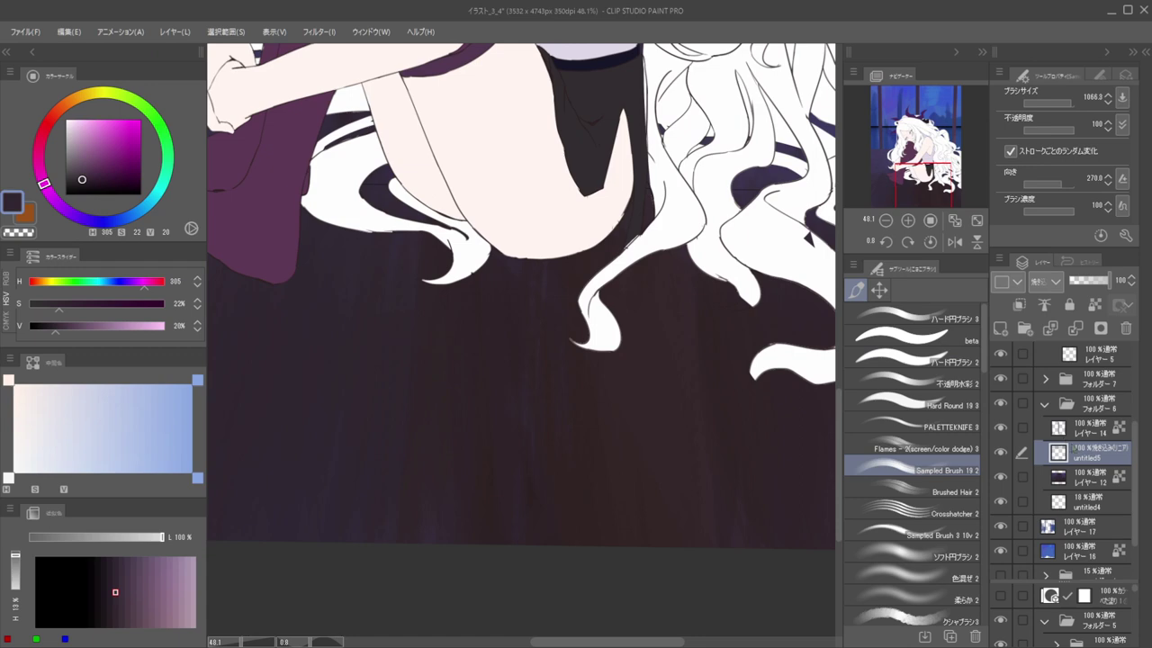
Toggle untitled5's visibility off and on to compare, then review the whole illustration
left_click(1001, 454)
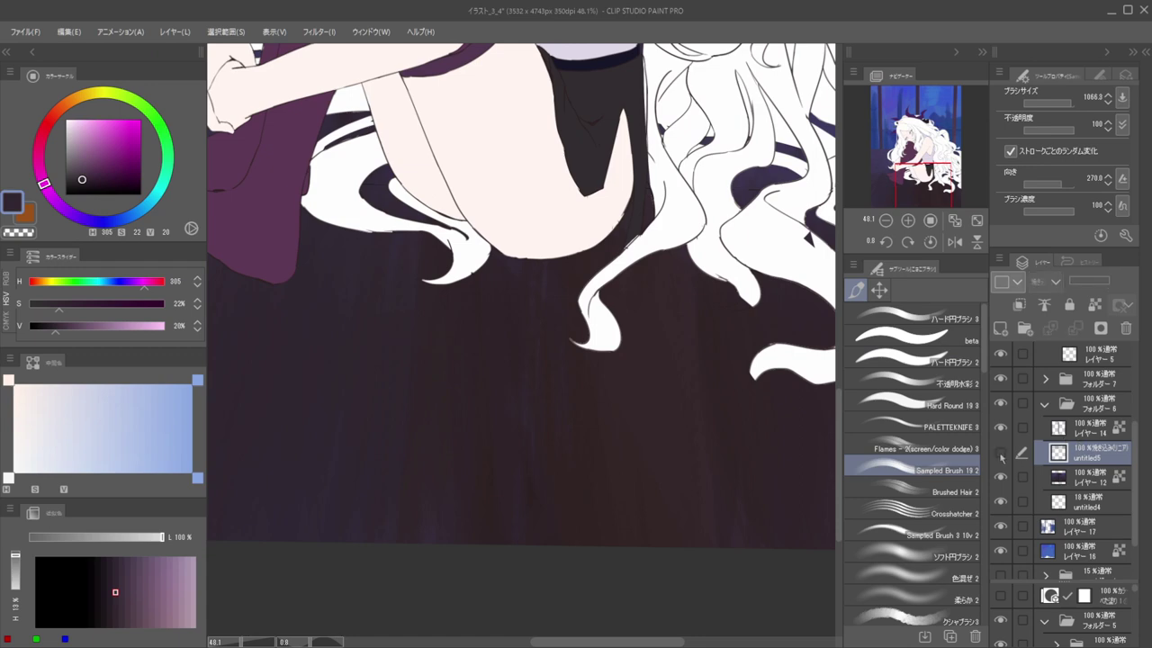
left_click(1001, 454)
left_click(1000, 454)
left_click(1000, 454)
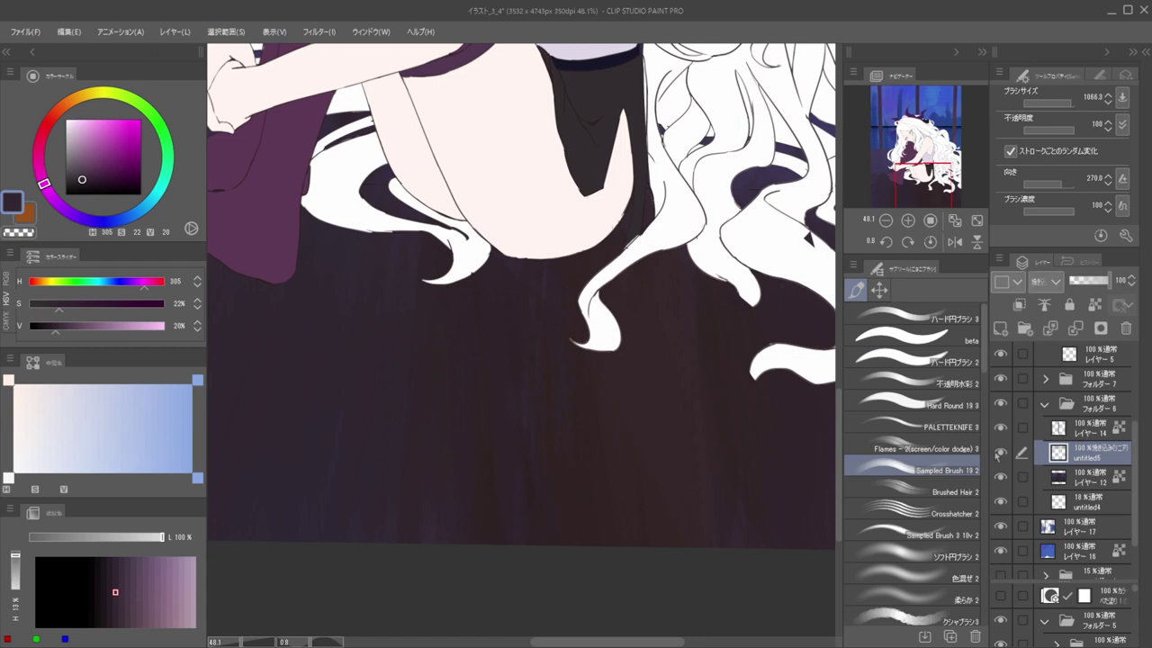
left_click_drag(696, 351, 747, 344)
left_click_drag(671, 314, 587, 290)
mouse_move(689, 286)
left_mouse_down()
mouse_move(760, 271)
mouse_move(699, 284)
left_mouse_up()
key("ctrl+d")
left_click_drag(699, 284, 612, 266)
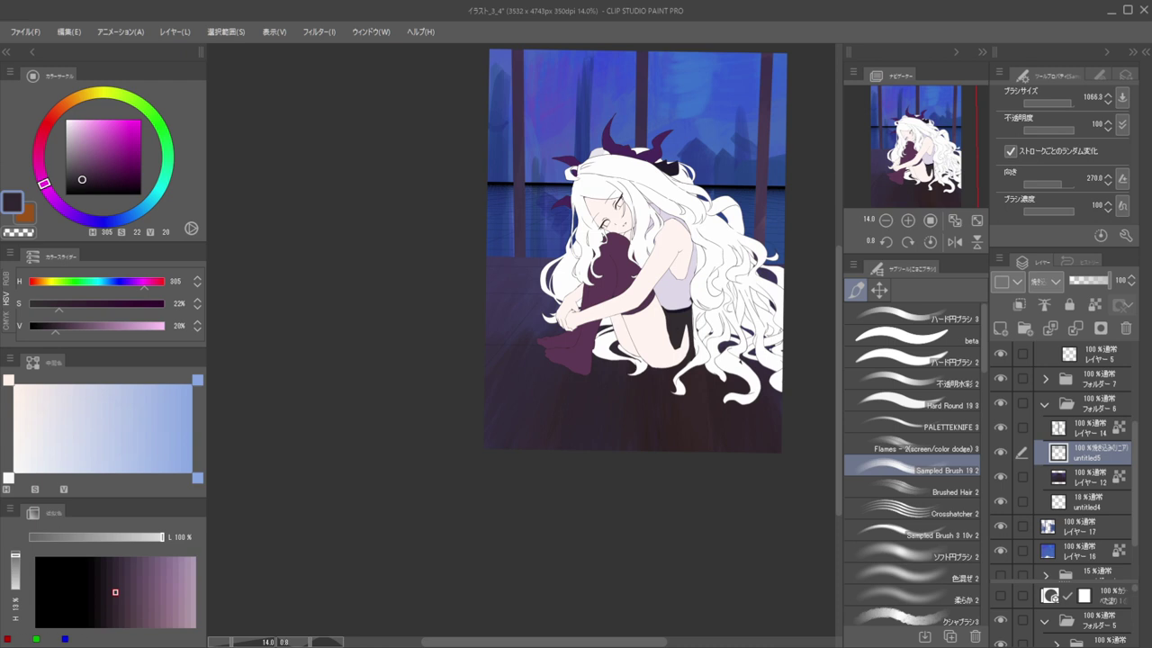
left_click(76, 642)
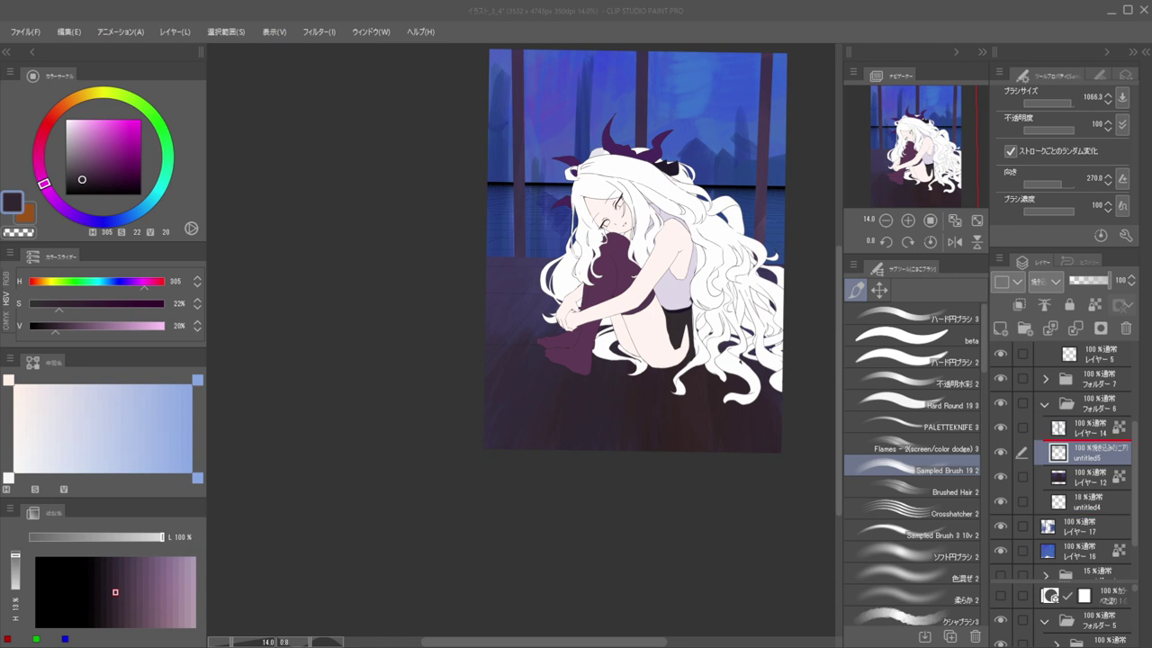
Import the image as a new untitled5 layer, rasterize it, and delete the old Linear Burn untitled5
left_click_drag(1086, 441, 1087, 442)
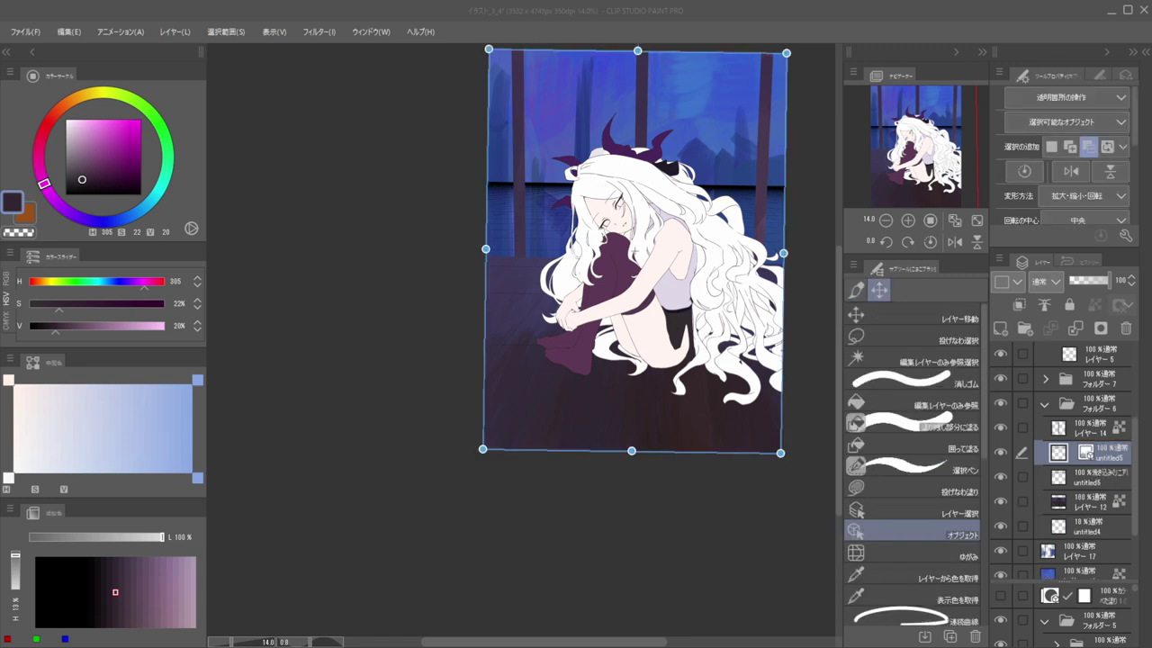
left_click(1005, 374)
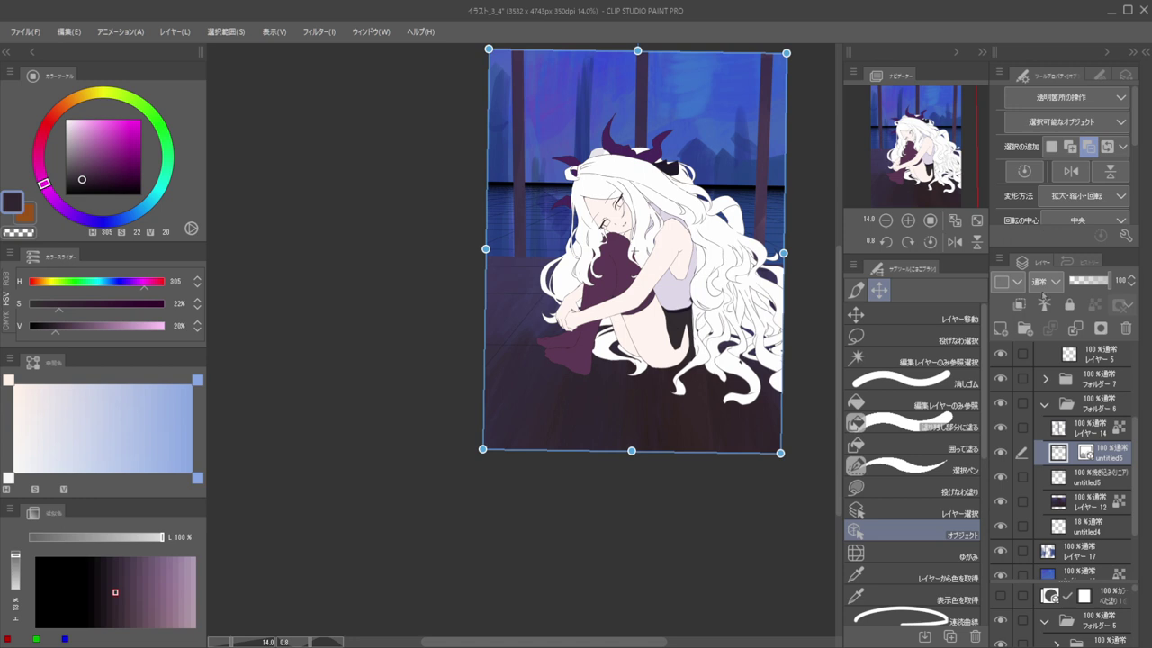
left_click(1041, 295)
left_click(1084, 477)
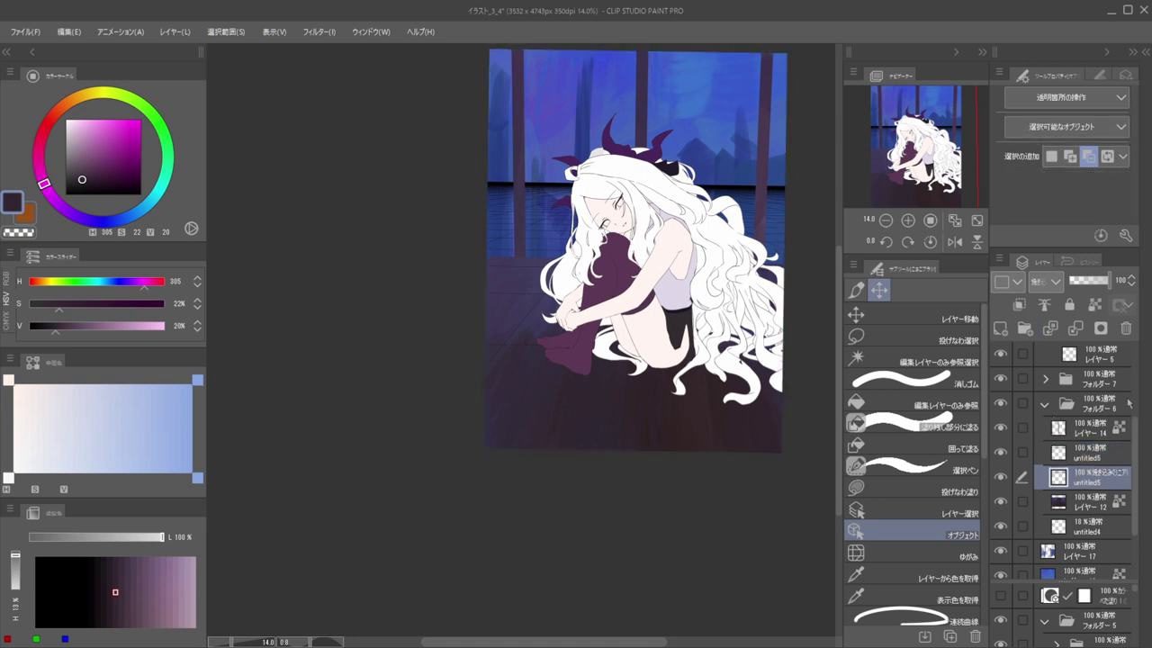
left_click(1125, 327)
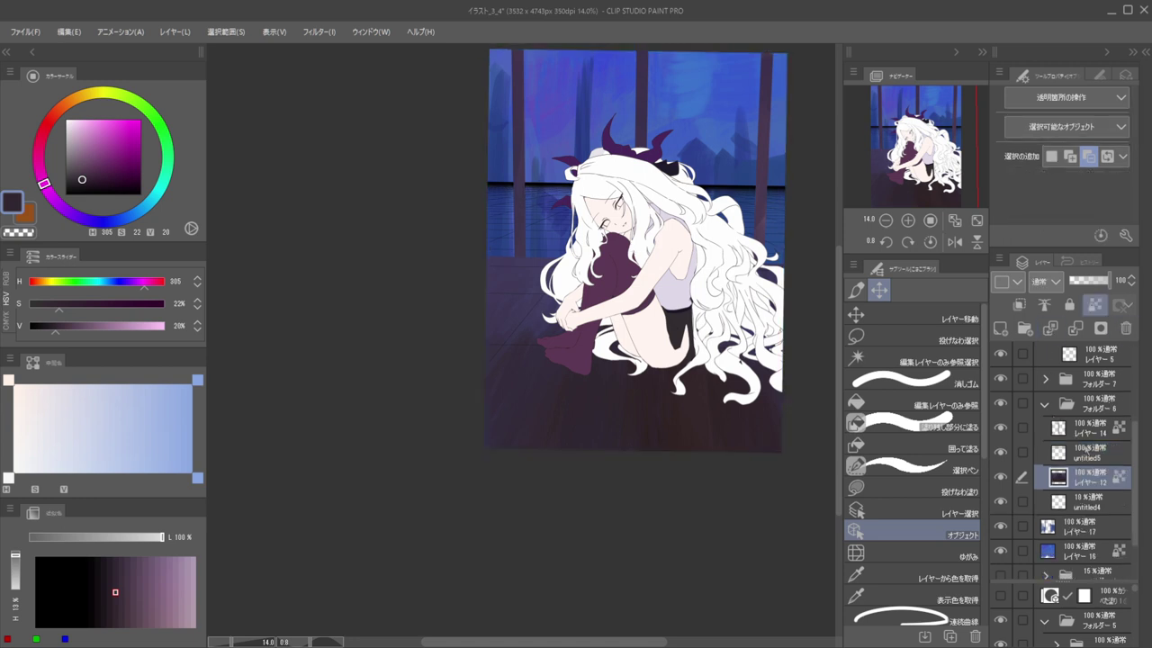
left_click(1086, 450)
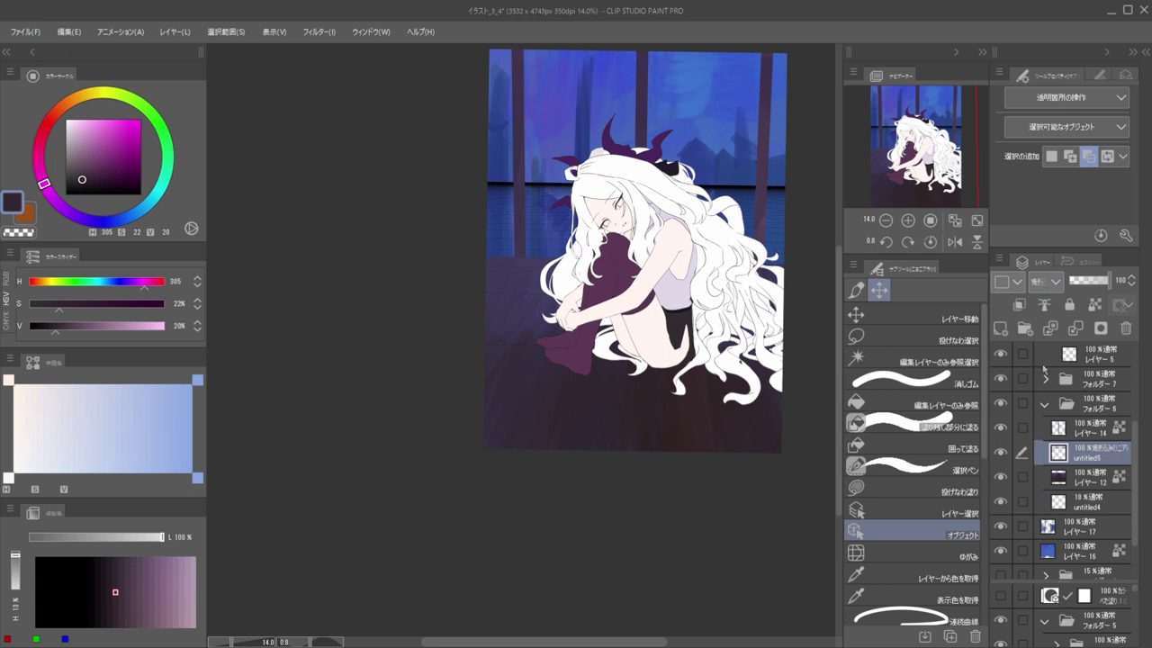
Check the new layer's painted contents around the floor and legs, then clear the selection and activate Layer 12
scroll(590, 411, "up", 5)
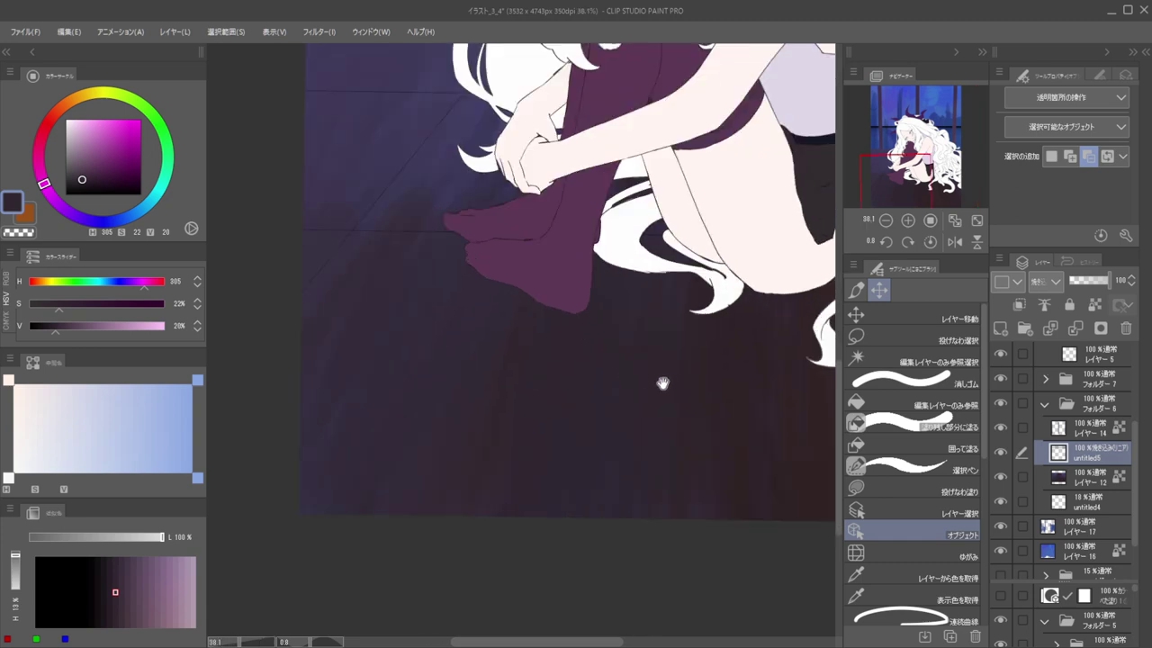
left_click_drag(686, 380, 755, 381)
left_click(1063, 460, "ctrl")
left_click_drag(733, 311, 693, 295)
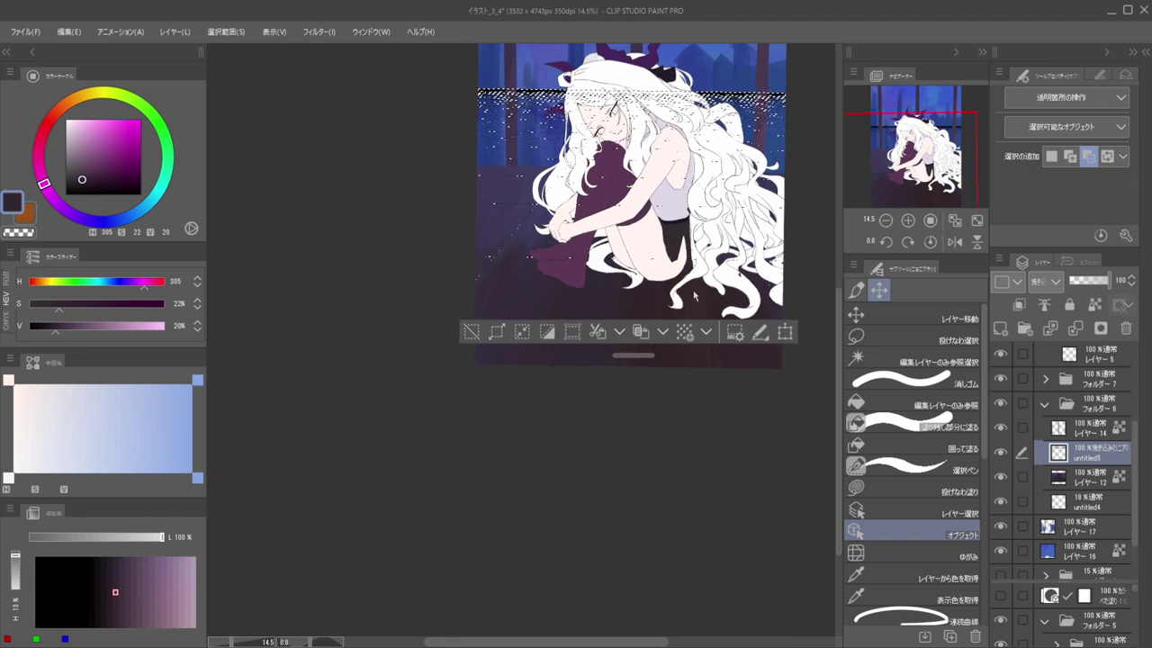
left_click_drag(620, 272, 657, 280)
key("ctrl+d")
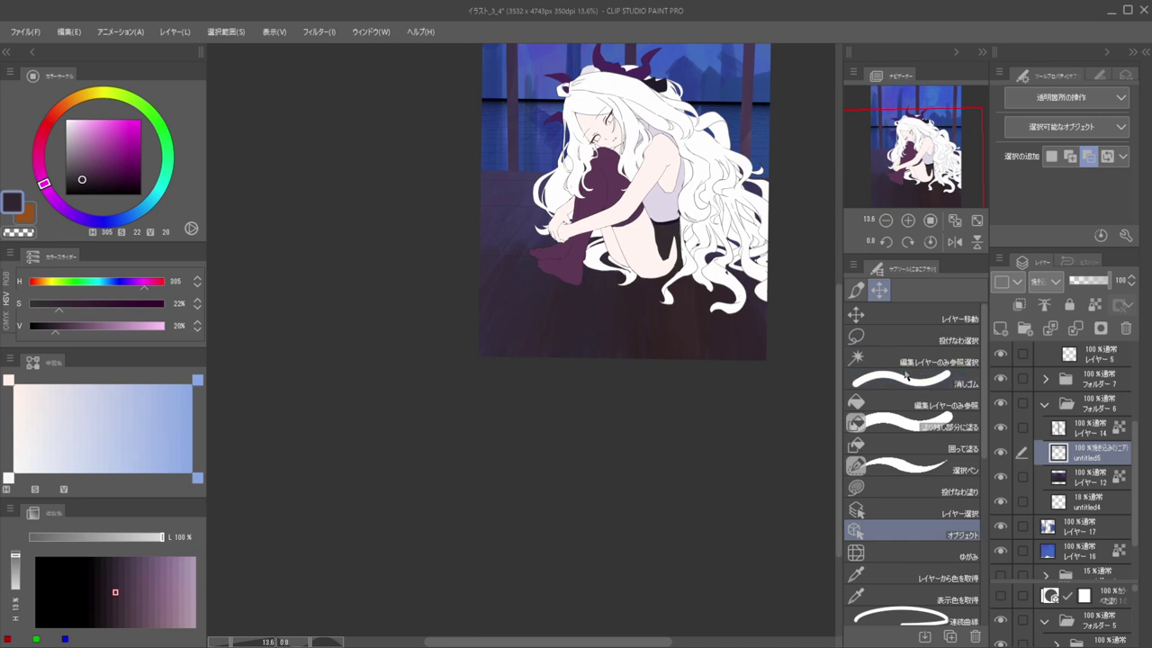
key("ctrl+z")
mouse_move(770, 270)
left_mouse_down()
mouse_move(797, 276)
mouse_move(769, 267)
left_mouse_up()
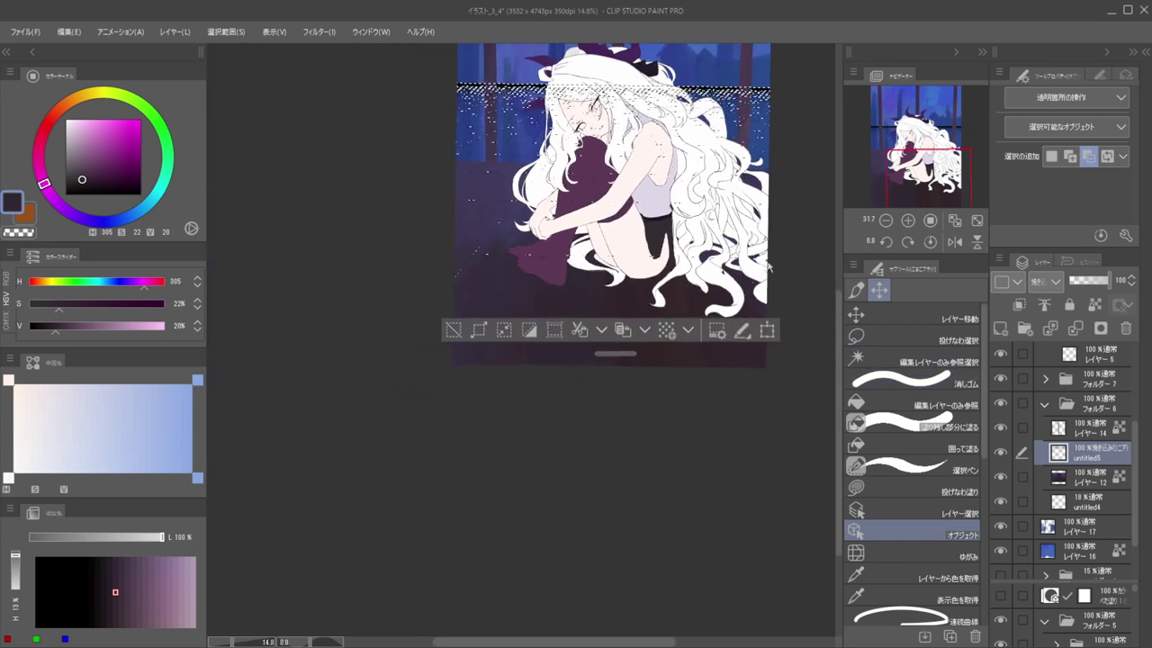
key("ctrl+d")
left_click(679, 303, "ctrl+shift")
With the brush on Layer 12, sample floor purples, then set the colour to light blue H224 S32 V72
key("b")
left_click(704, 314, "alt")
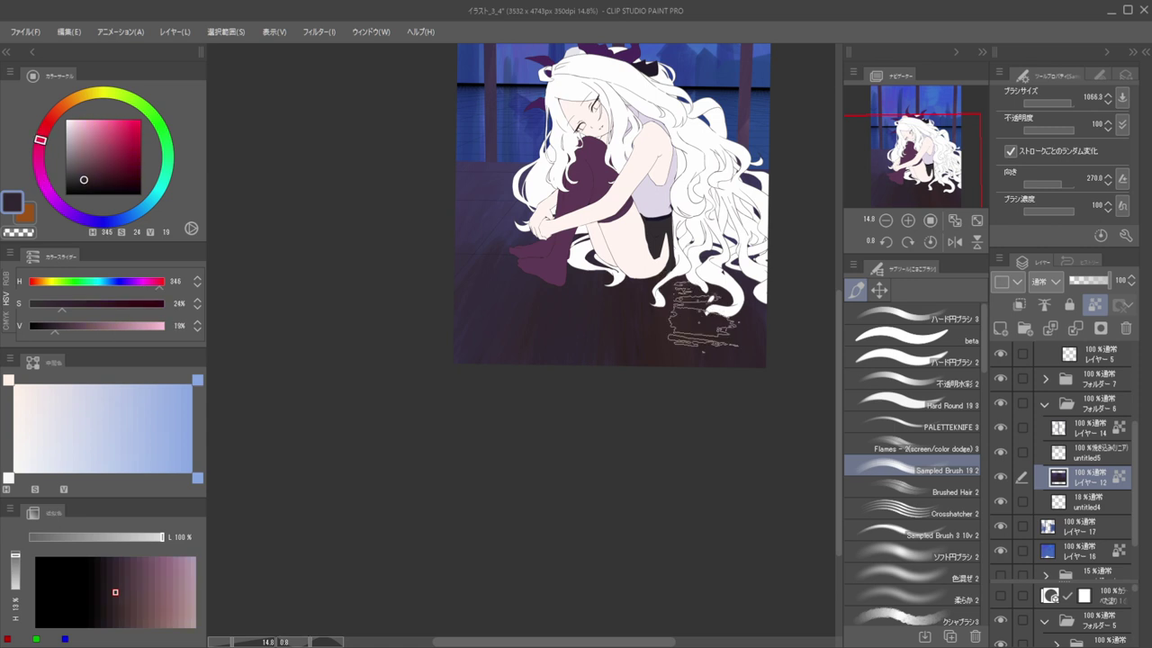
left_click(615, 308, "alt")
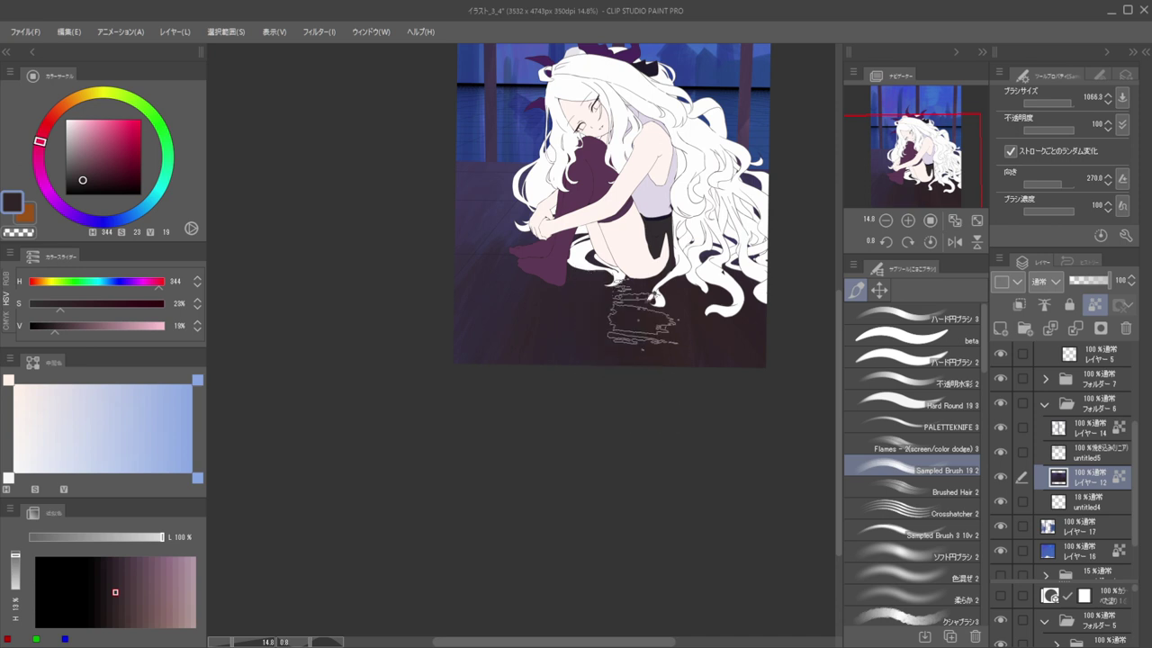
scroll(633, 270, "down", 1)
scroll(569, 222, "up", 2)
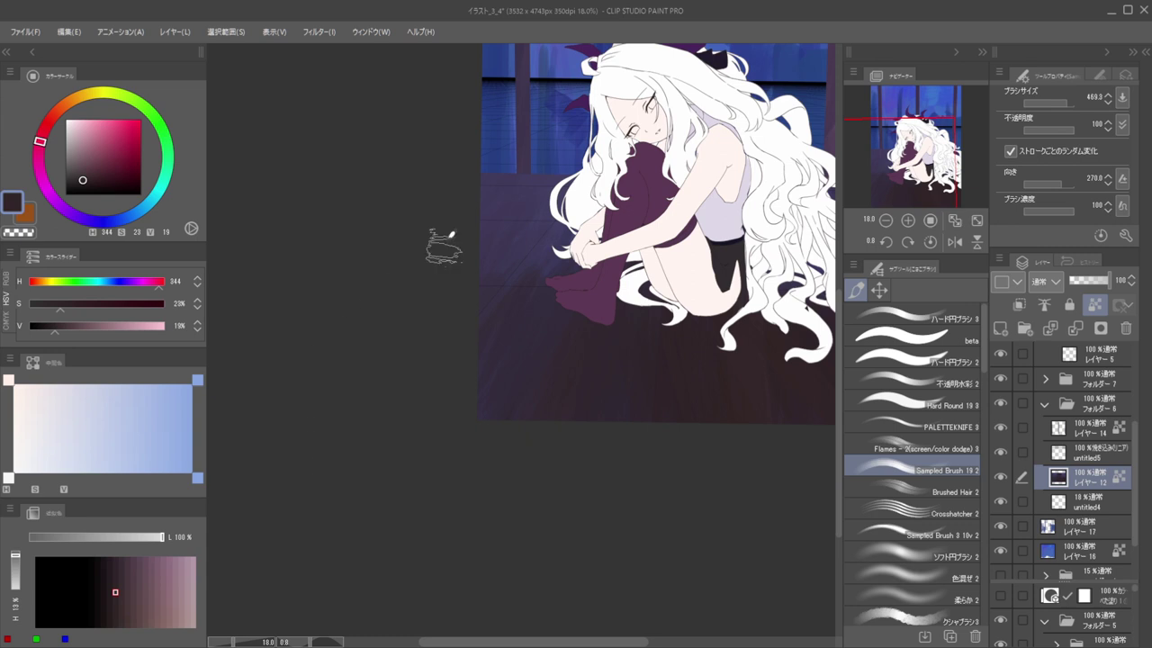
scroll(549, 212, "down", 5)
scroll(587, 162, "down", 1)
scroll(576, 194, "up", 3)
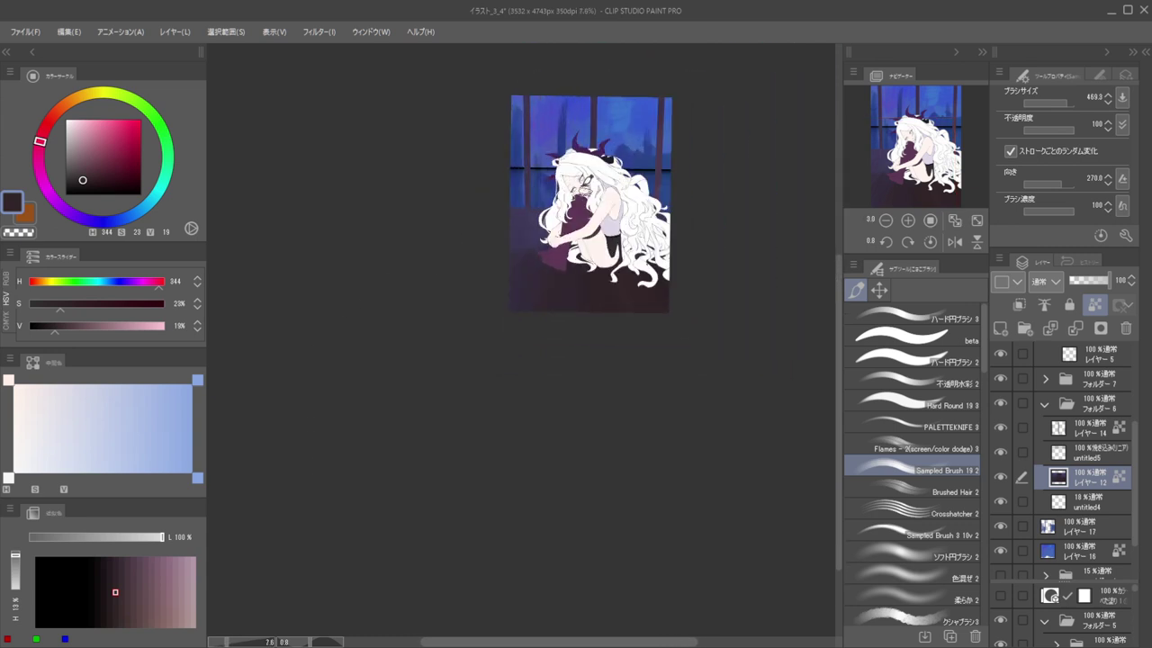
left_click(535, 218, "alt")
left_click(351, 151)
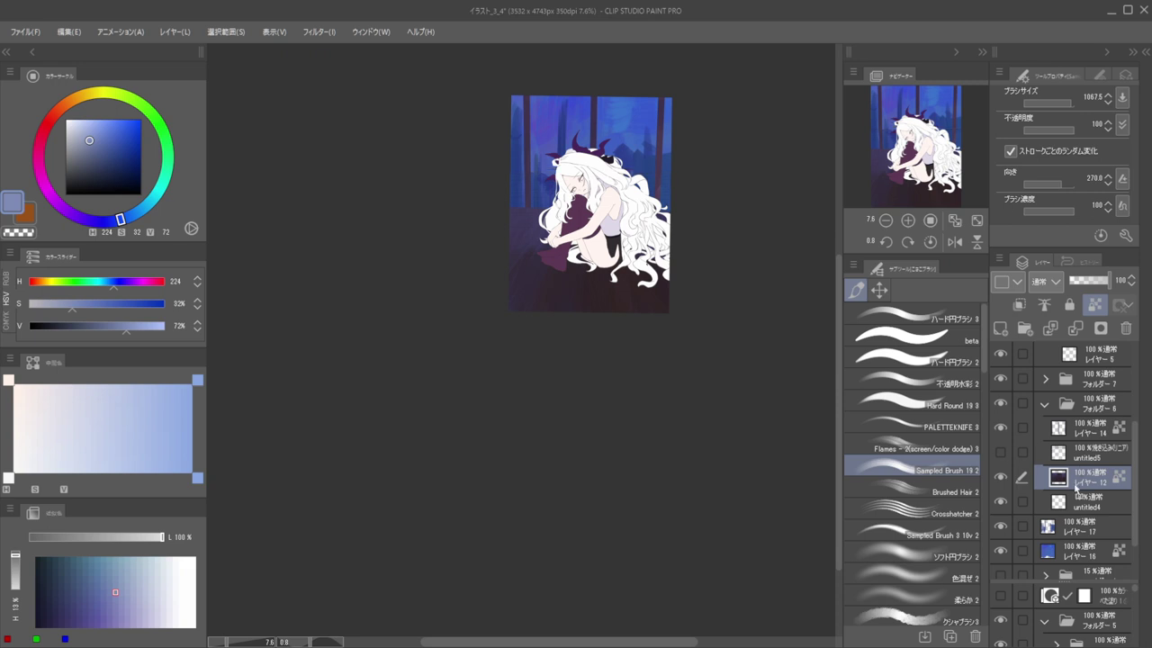
Move untitled5 below Layer 12, make it visible, and make Layer 12 active
left_click_drag(1076, 457, 1076, 502)
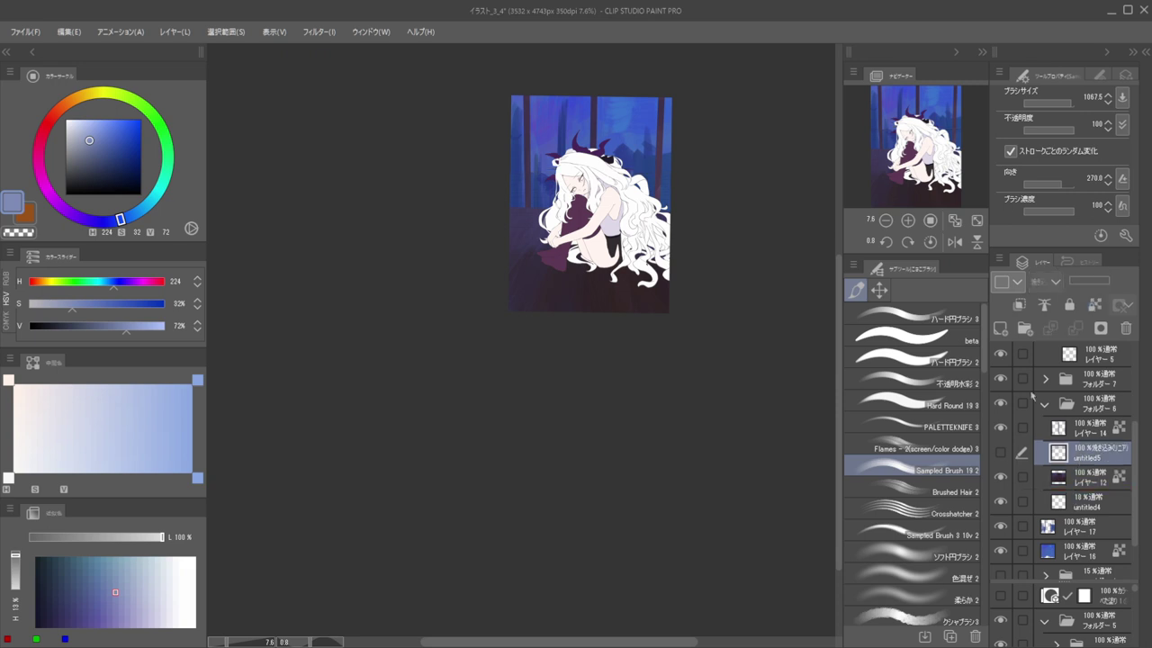
scroll(570, 269, "up", 3)
left_click_drag(561, 274, 688, 271)
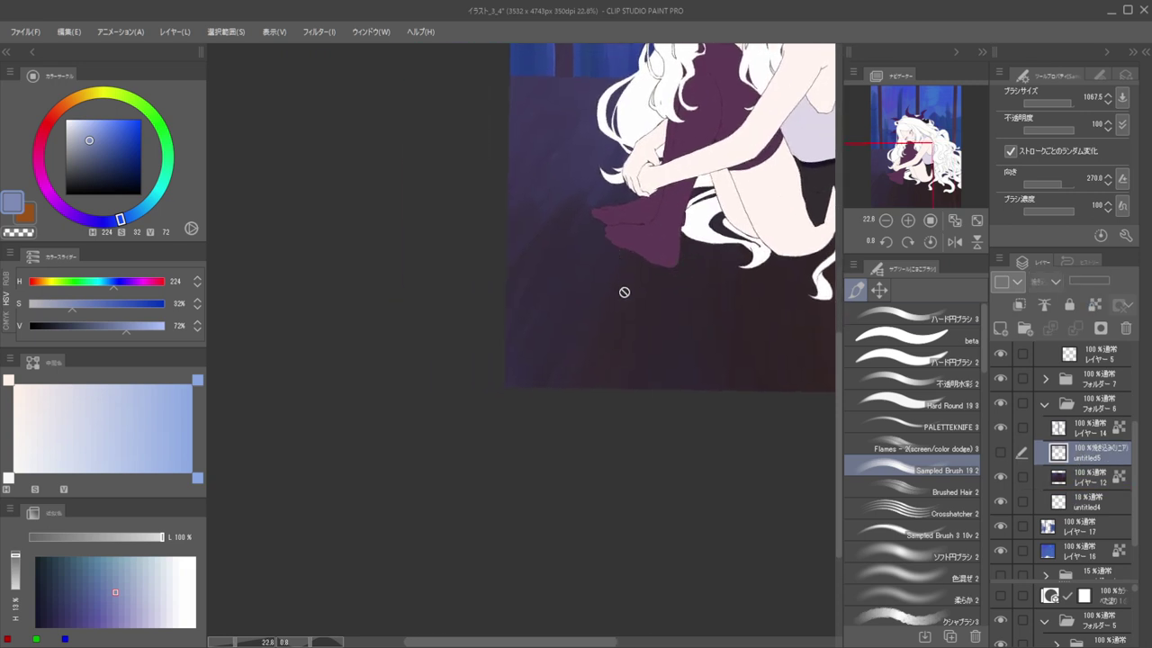
left_click(1003, 456)
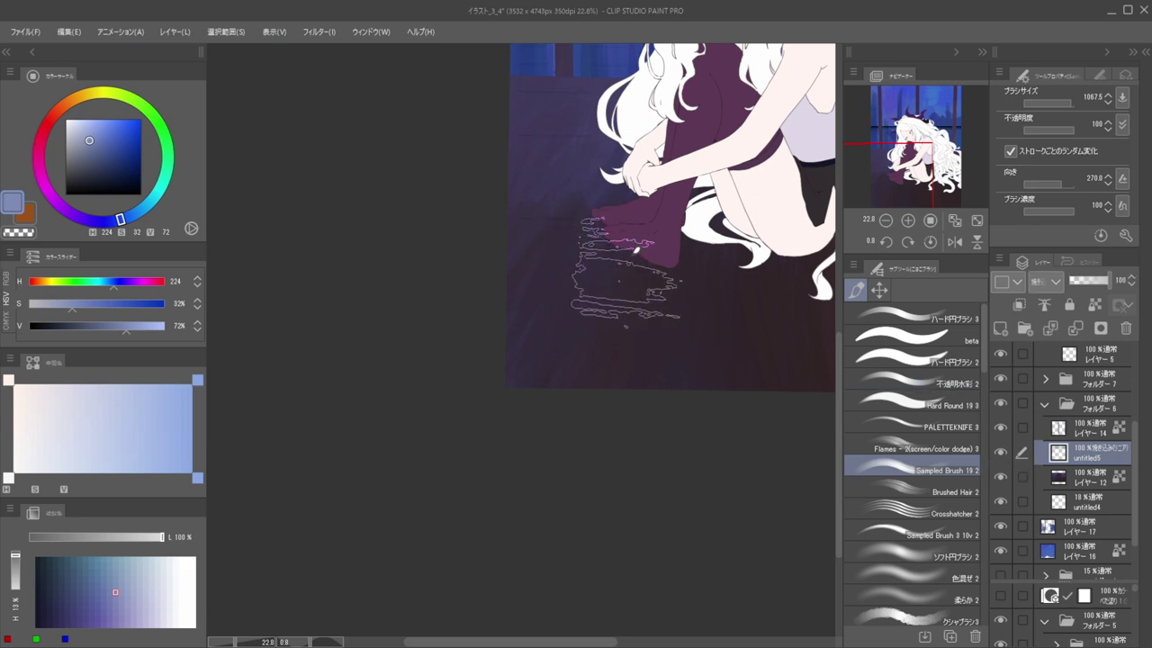
left_click(609, 255, "ctrl+shift")
With a smaller brush, sample floor purples, try a light-blue floor stroke, then undo it
left_click_drag(578, 249, 529, 248)
left_click(528, 249, "alt")
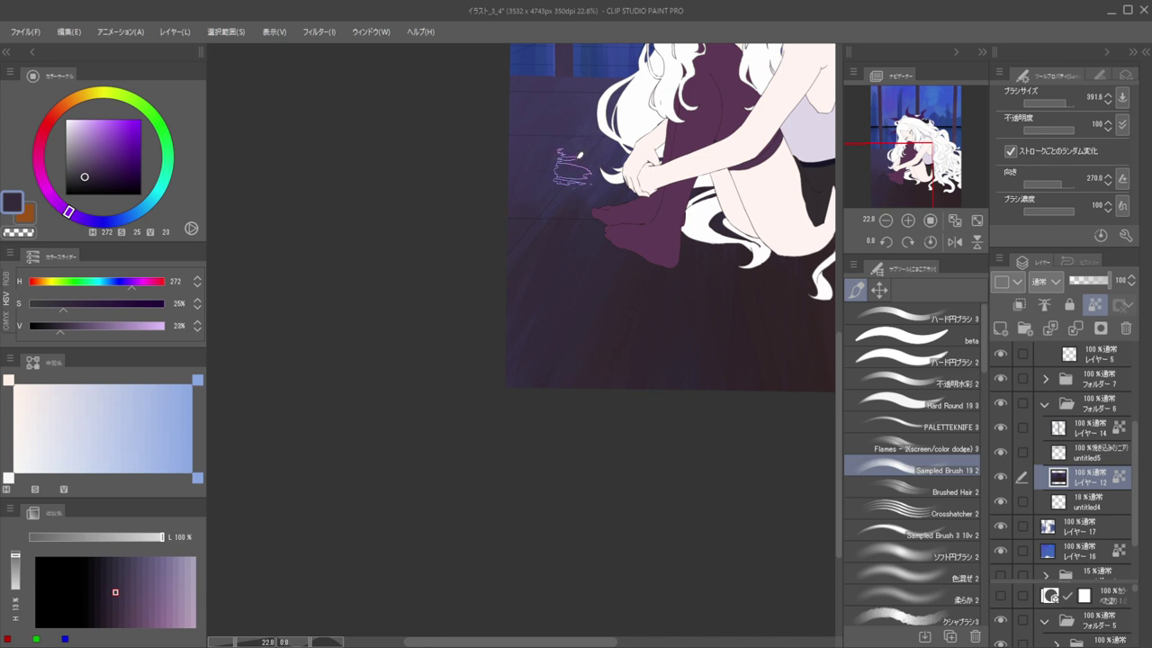
left_click(538, 174, "alt")
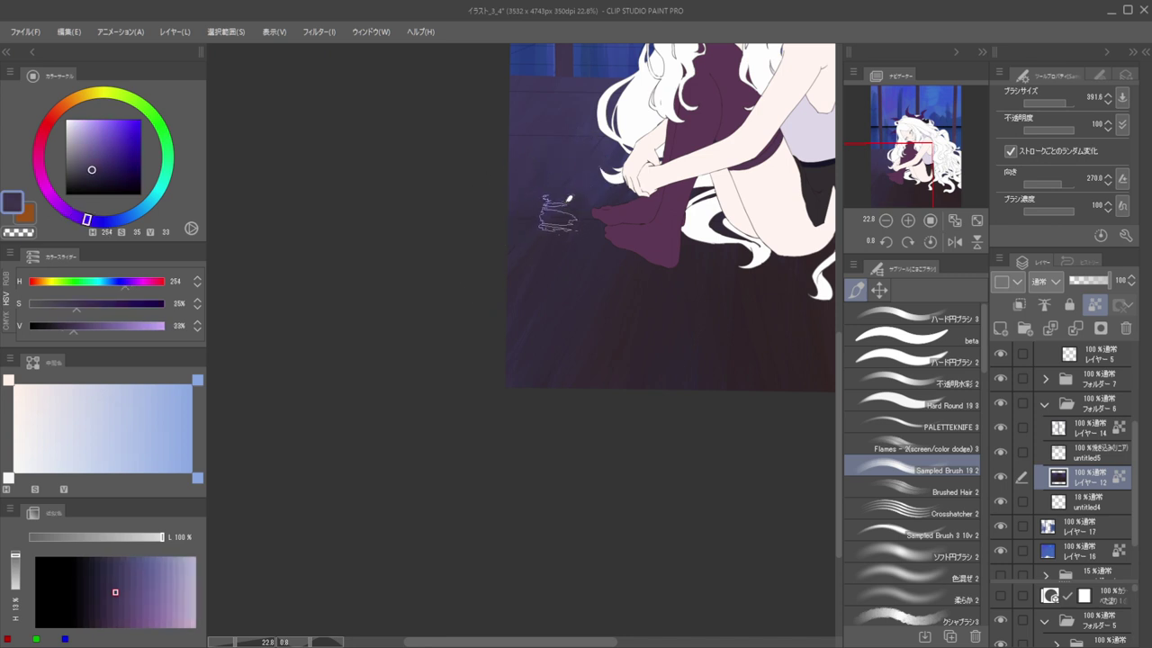
scroll(539, 193, "down", 2)
scroll(487, 198, "up", 2)
left_click(513, 183, "alt")
left_click(408, 299, "alt")
mouse_move(486, 218)
left_mouse_down()
mouse_move(580, 207)
mouse_move(563, 221)
left_mouse_up()
key("ctrl+z")
Sample a darker floor purple, enlarge the brush, paint a lower-floor stroke, then undo it
left_click(575, 169, "alt")
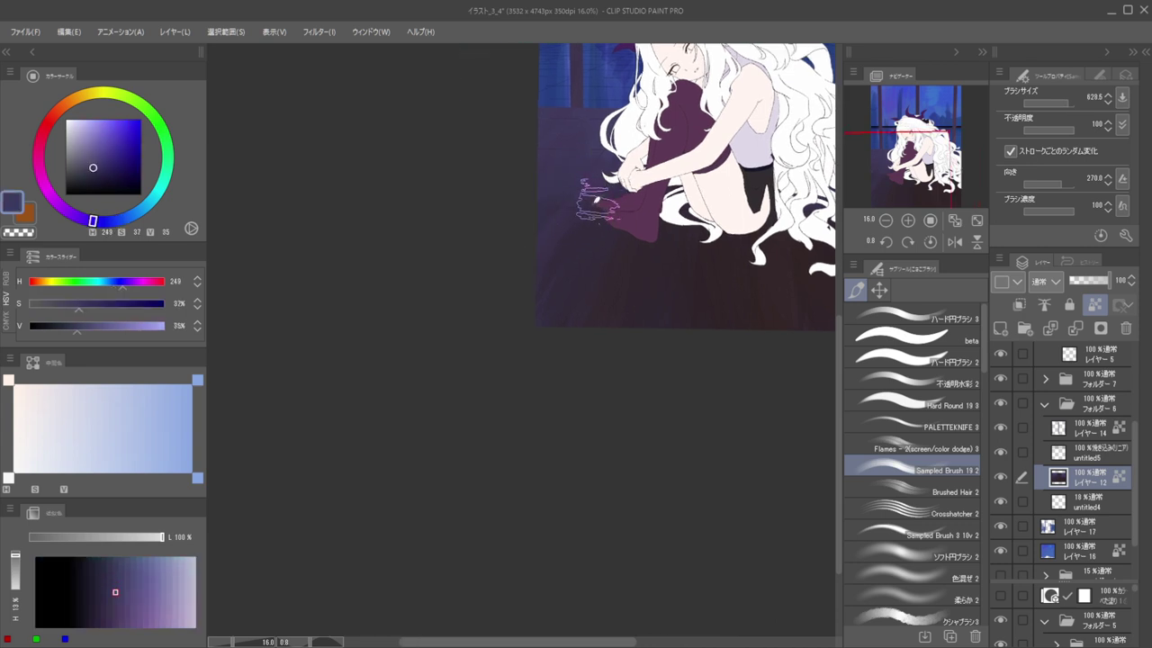
left_click(579, 216, "alt")
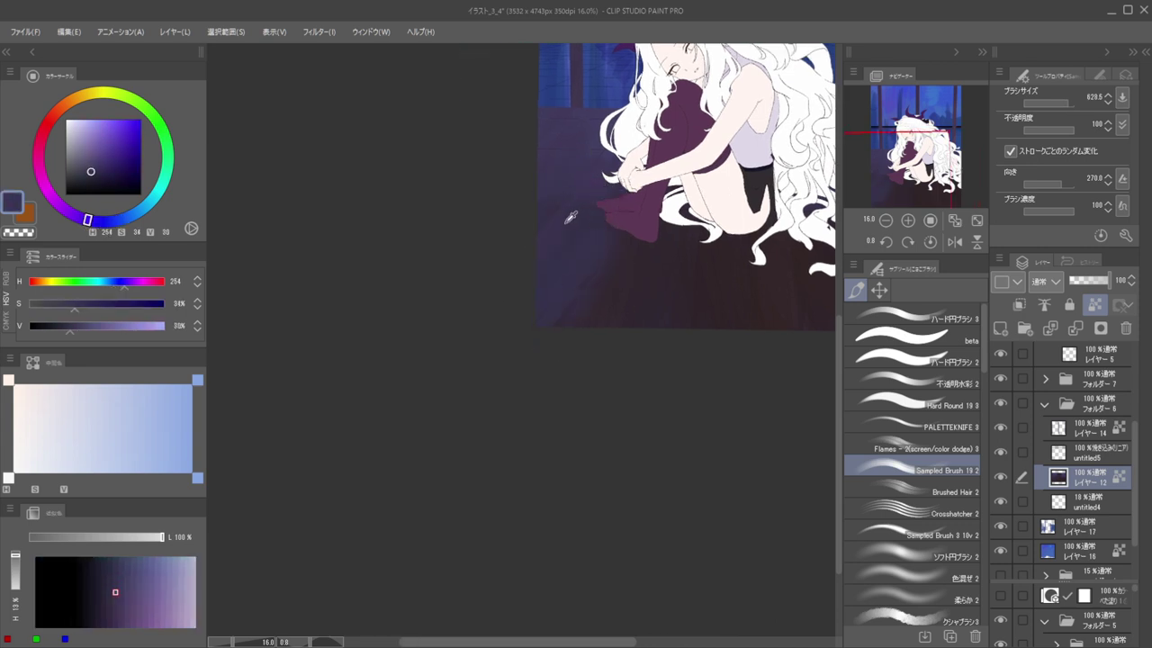
scroll(607, 225, "down", 3)
scroll(609, 225, "up", 3)
mouse_move(617, 259)
left_mouse_down()
mouse_move(650, 291)
mouse_move(701, 244)
left_mouse_up()
scroll(609, 256, "up", 2)
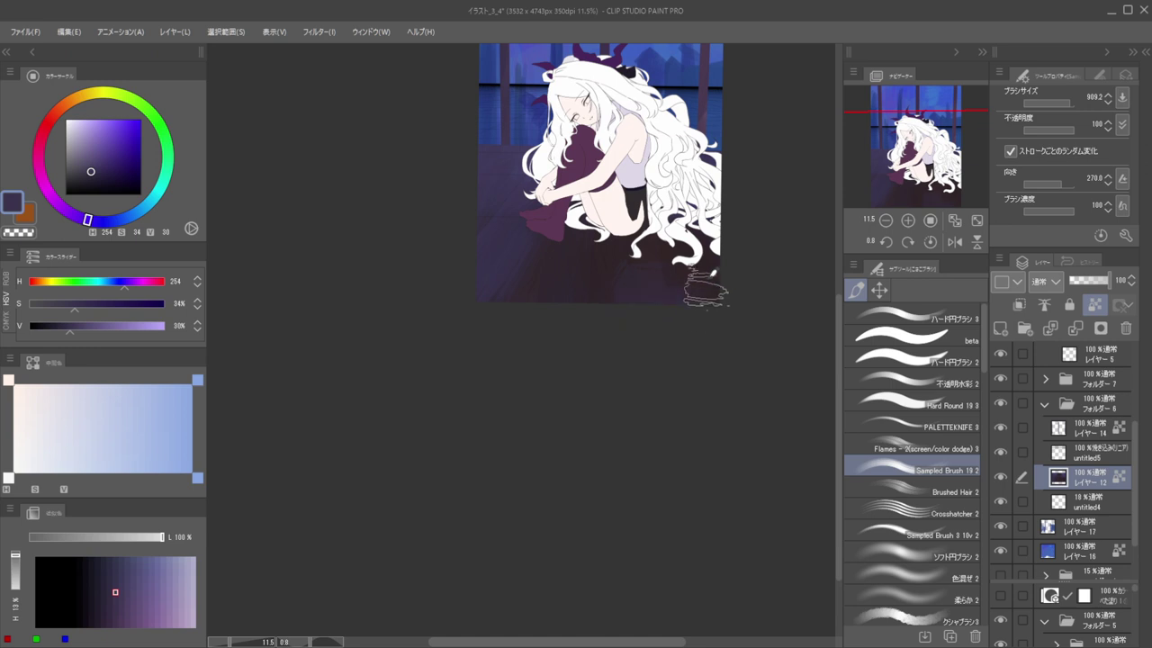
mouse_move(550, 278)
left_mouse_down()
mouse_move(705, 296)
mouse_move(665, 272)
left_mouse_up()
key("ctrl+z")
Paint darker diagonal purple streaks across the floor, resampling floor colours and adjusting brush size
left_click(678, 251, "alt")
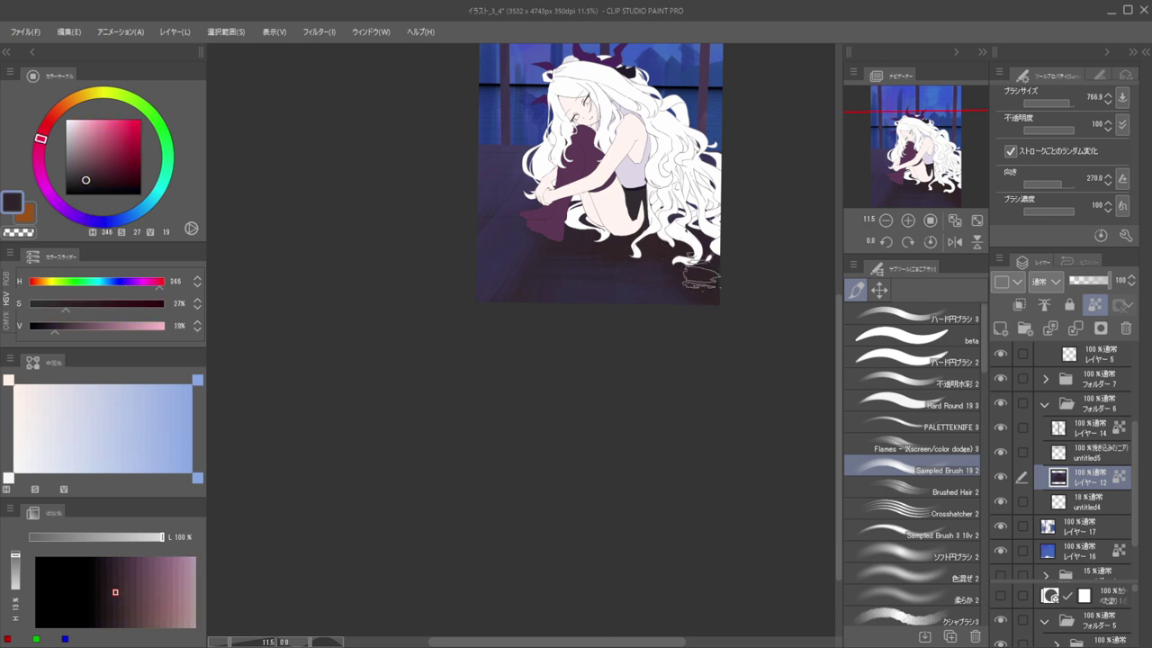
left_click(678, 262, "alt")
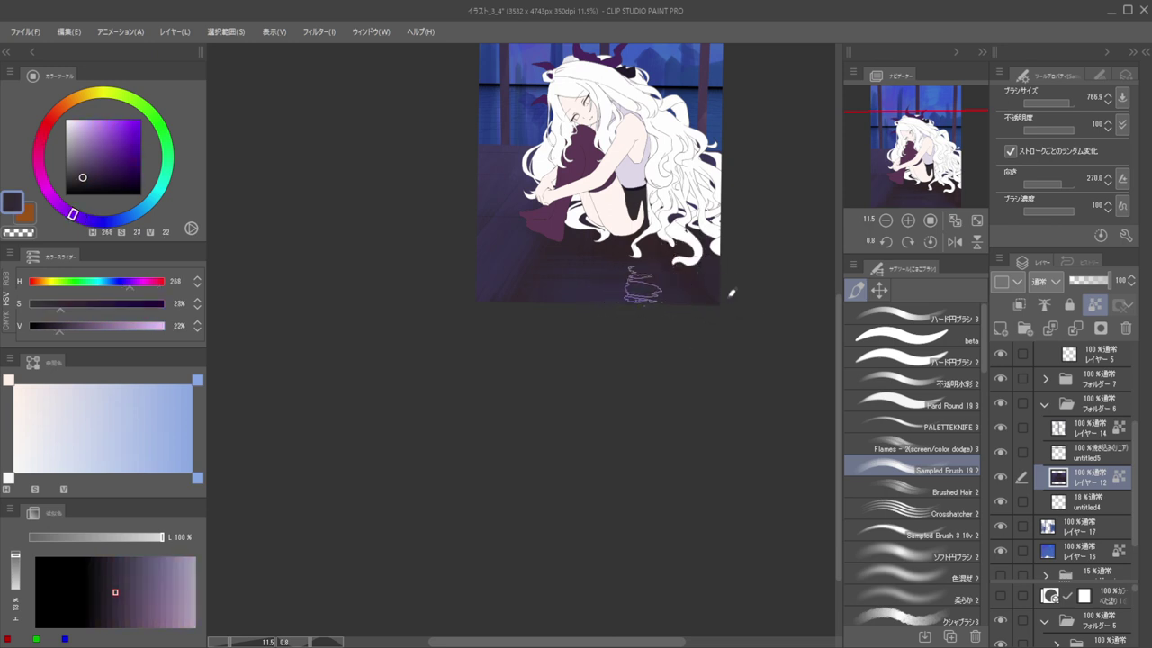
left_click(577, 289, "alt")
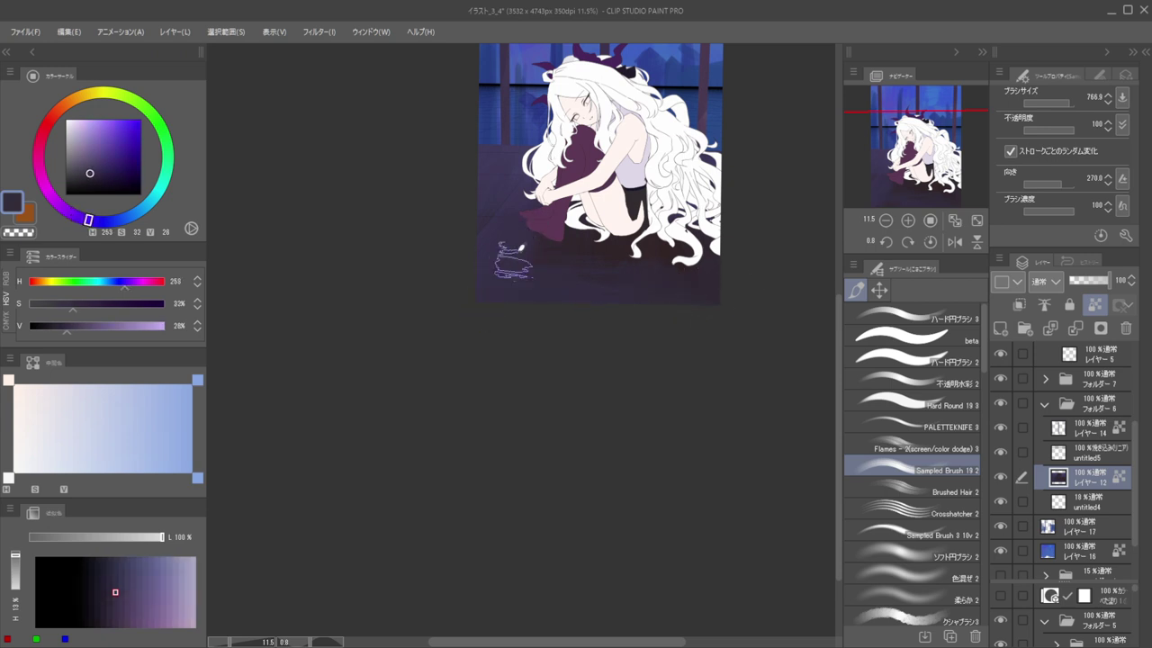
left_click(551, 260, "alt")
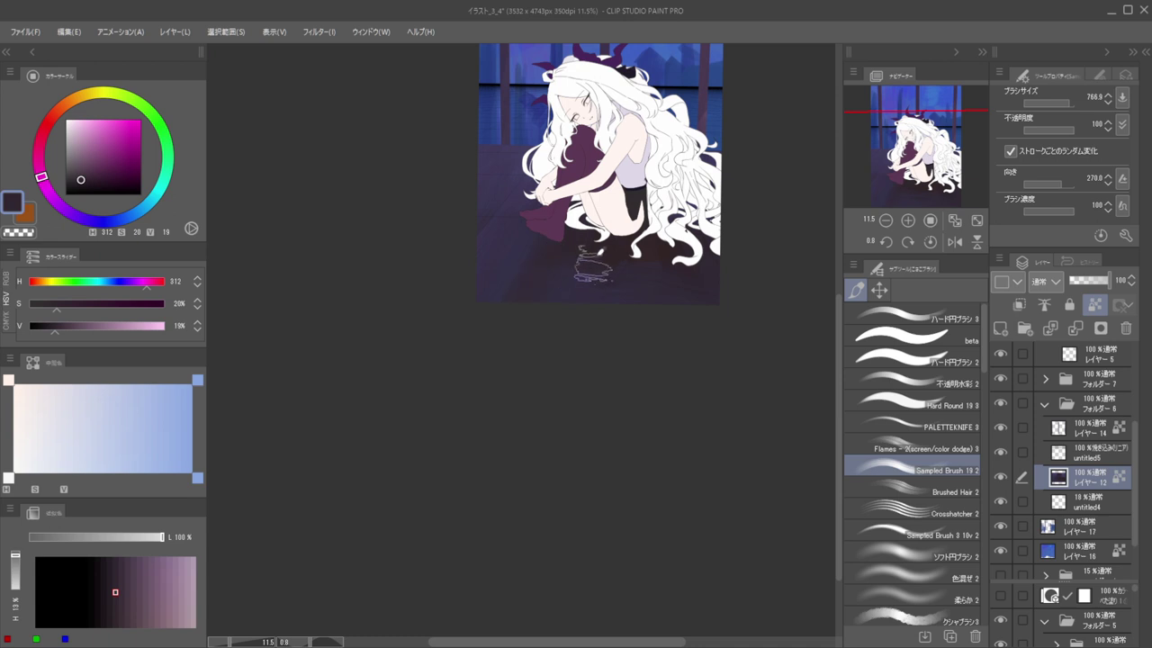
key("bracketright")
key("bracketleft")
left_click(475, 234, "alt")
left_click(528, 244, "alt")
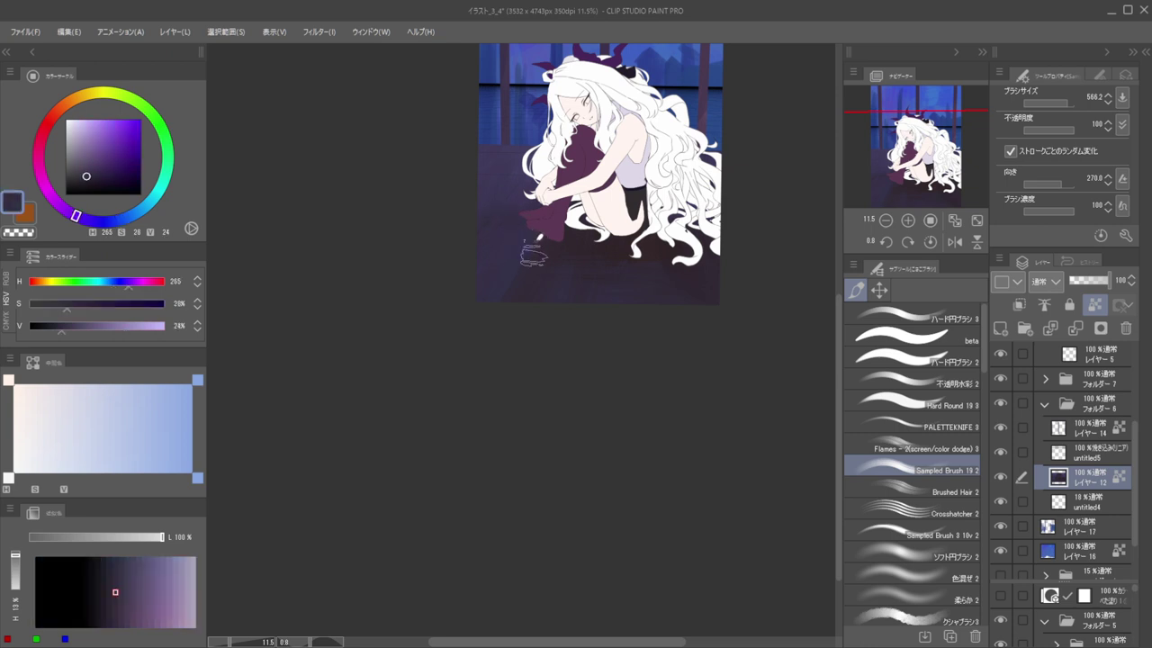
left_click(545, 243, "alt")
left_click_drag(547, 238, 466, 321)
left_click_drag(531, 236, 485, 318)
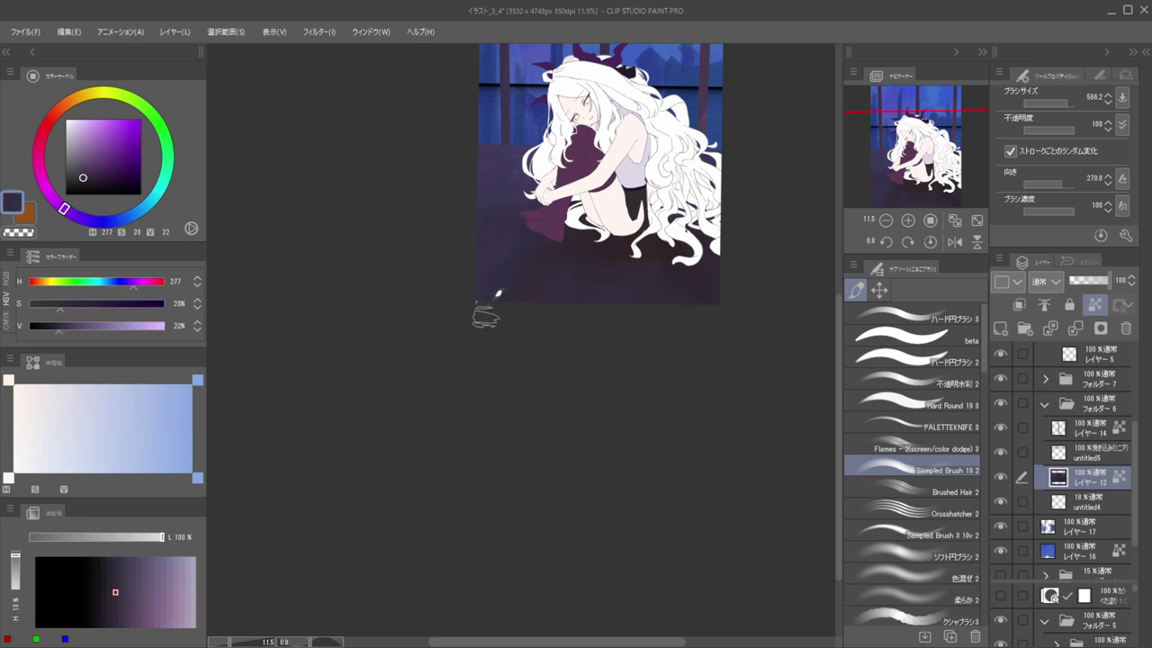
Enlarge the brush to size 100, view the whole illustration, and sample muted lavender H252 S38 V57
scroll(497, 227, "up", 2)
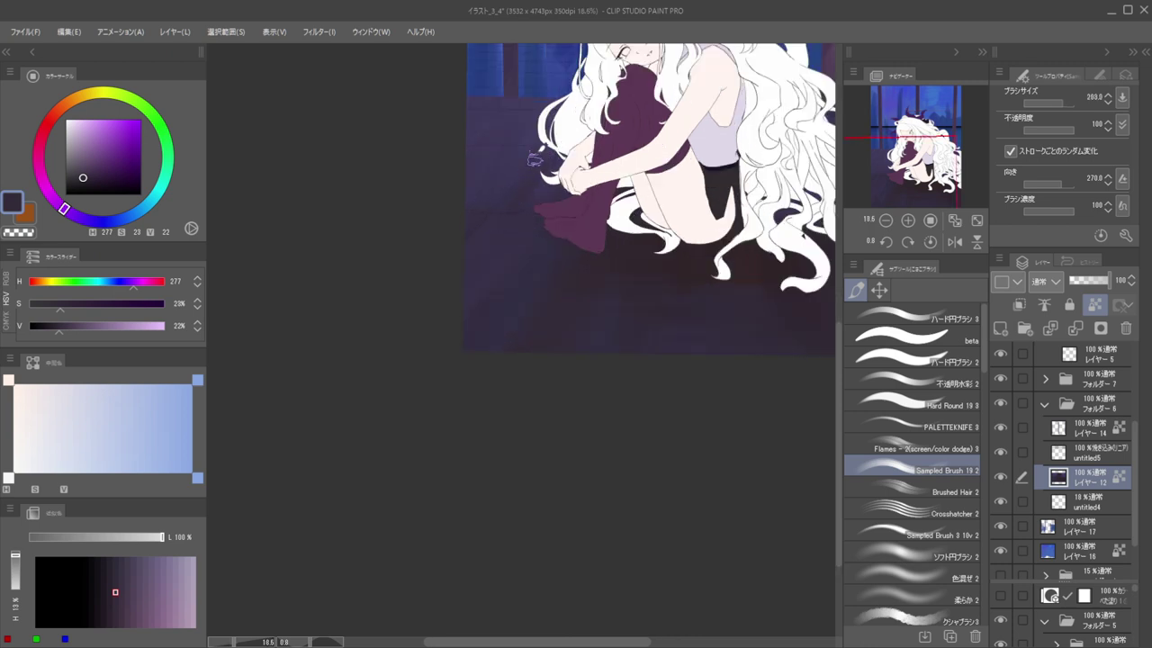
left_click_drag(483, 194, 498, 195, "ctrl+alt")
scroll(509, 158, "up", 3)
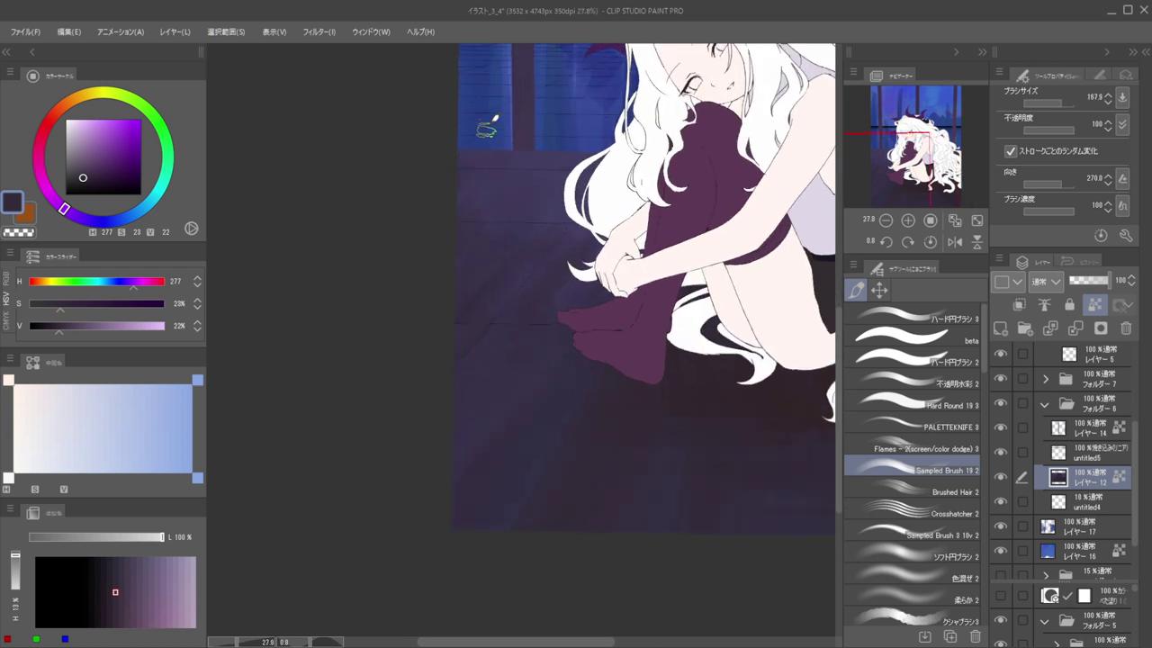
scroll(493, 119, "down", 3)
scroll(497, 155, "up", 2)
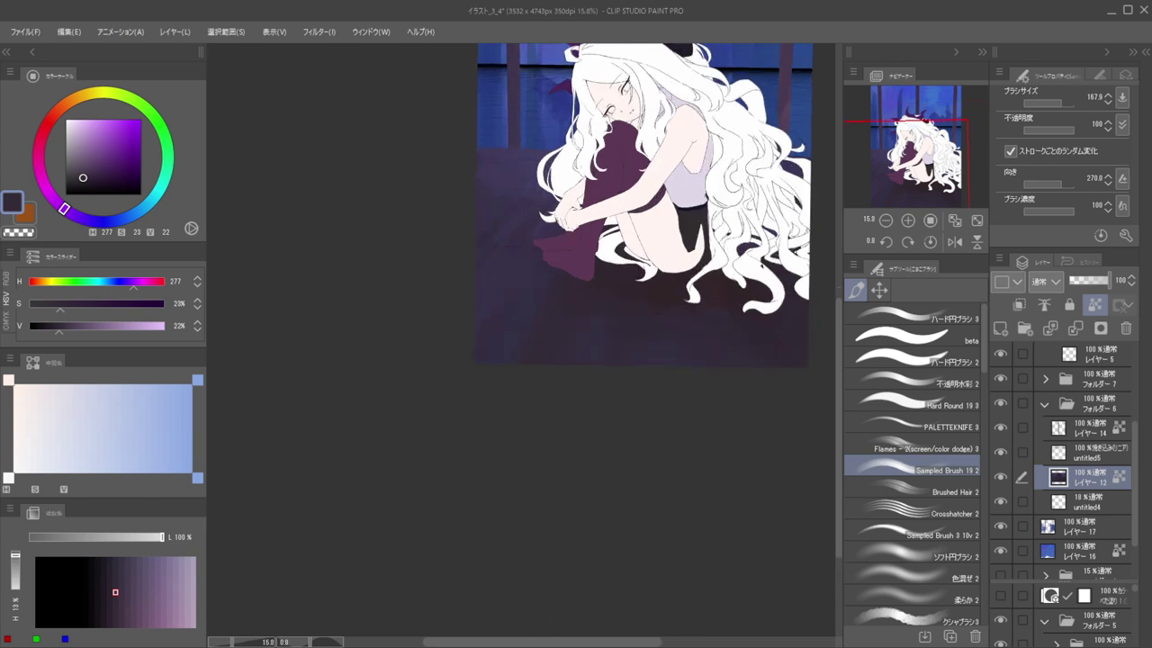
left_click_drag(659, 304, 591, 252)
left_click_drag(591, 252, 502, 216)
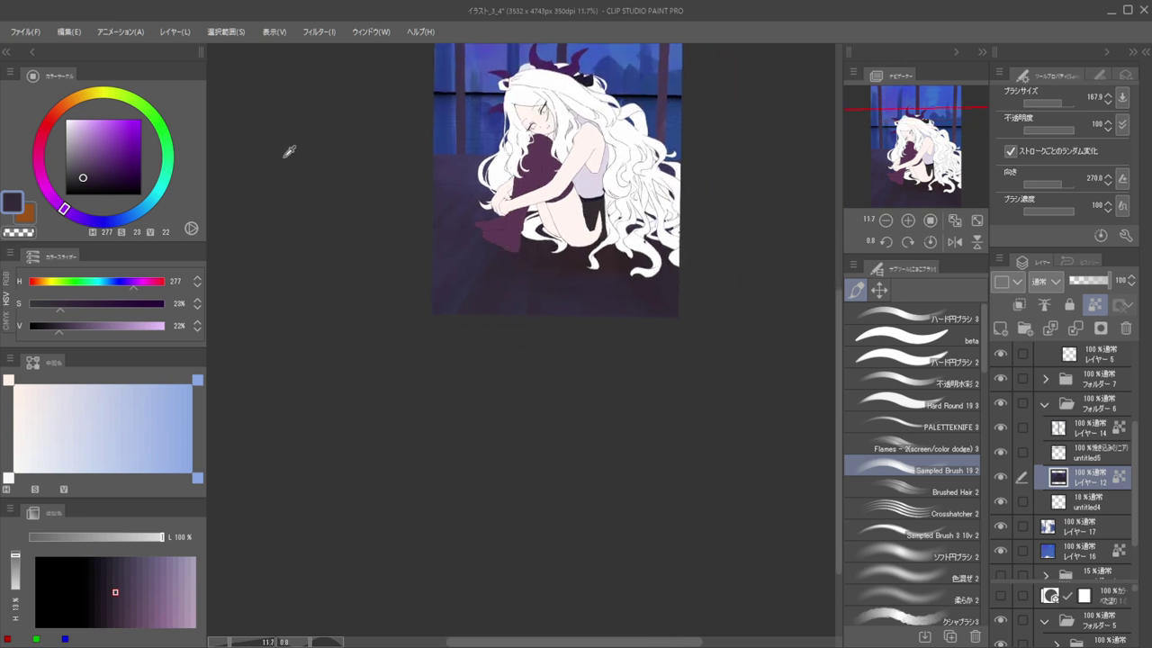
left_click(348, 150, "alt")
scroll(452, 144, "up", 2)
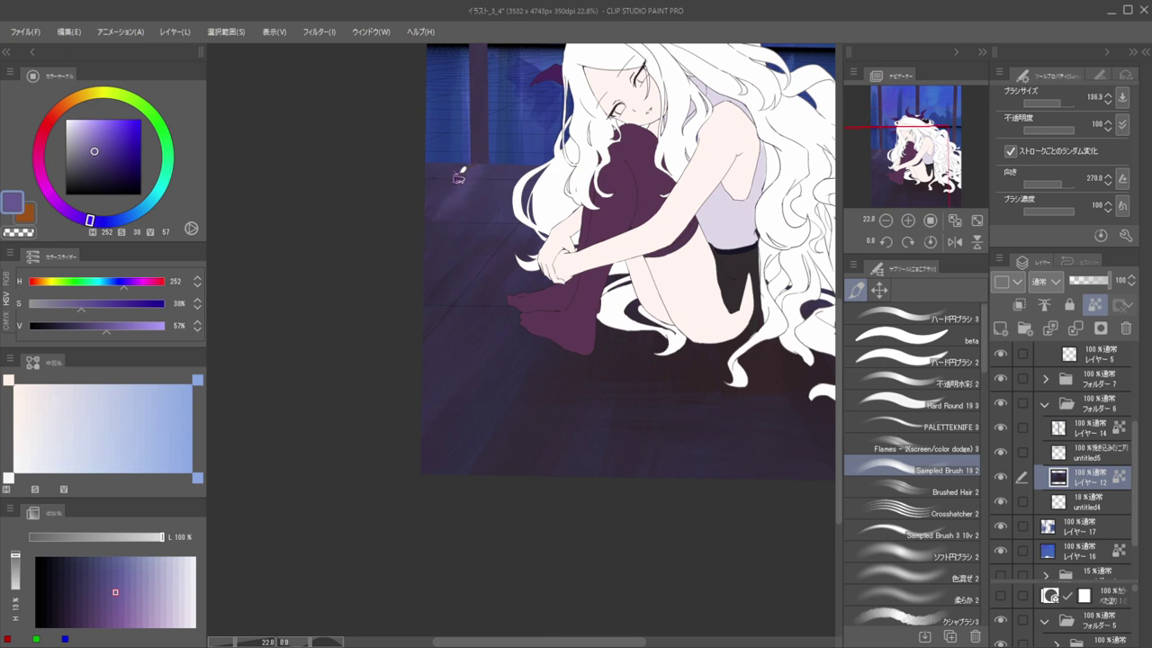
Paint soft lighter purple strokes over the floor left of the girl, sampling nearby floor purples
mouse_move(505, 156)
left_mouse_down()
mouse_move(542, 192)
mouse_move(517, 227)
left_mouse_up()
key("]")
left_click_drag(578, 172, 494, 263)
left_click(609, 206, "alt")
left_click_drag(597, 203, 560, 241)
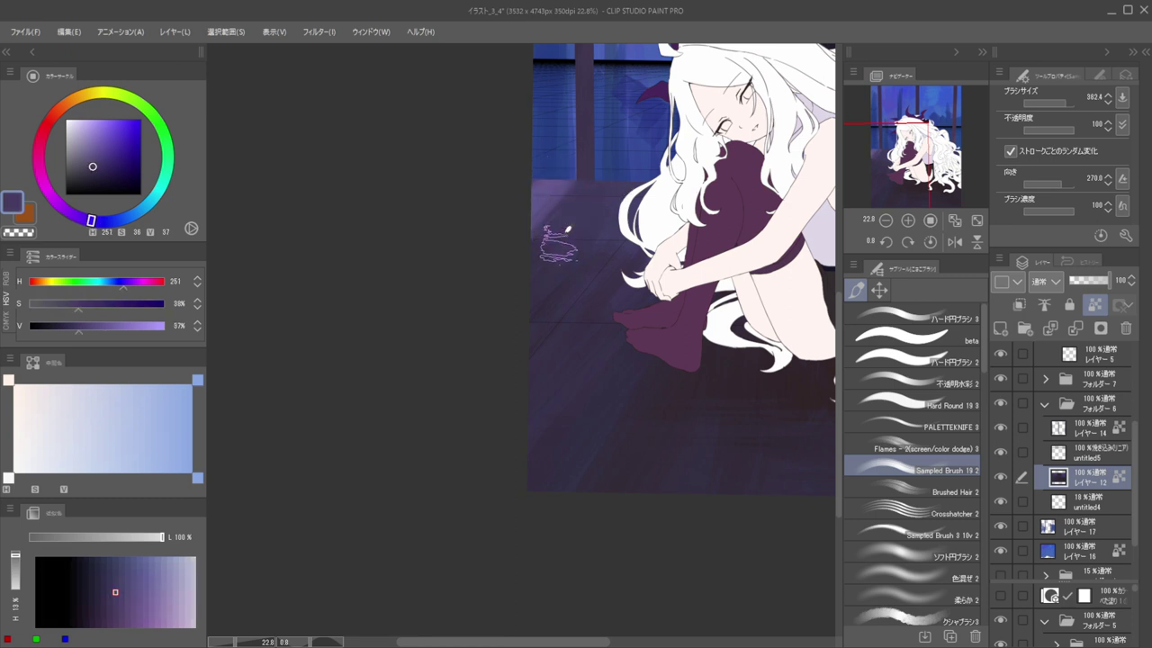
left_click(615, 184, "alt")
left_click_drag(631, 184, 583, 252)
key("]")
left_click_drag(635, 203, 587, 237)
left_click_drag(645, 181, 600, 223)
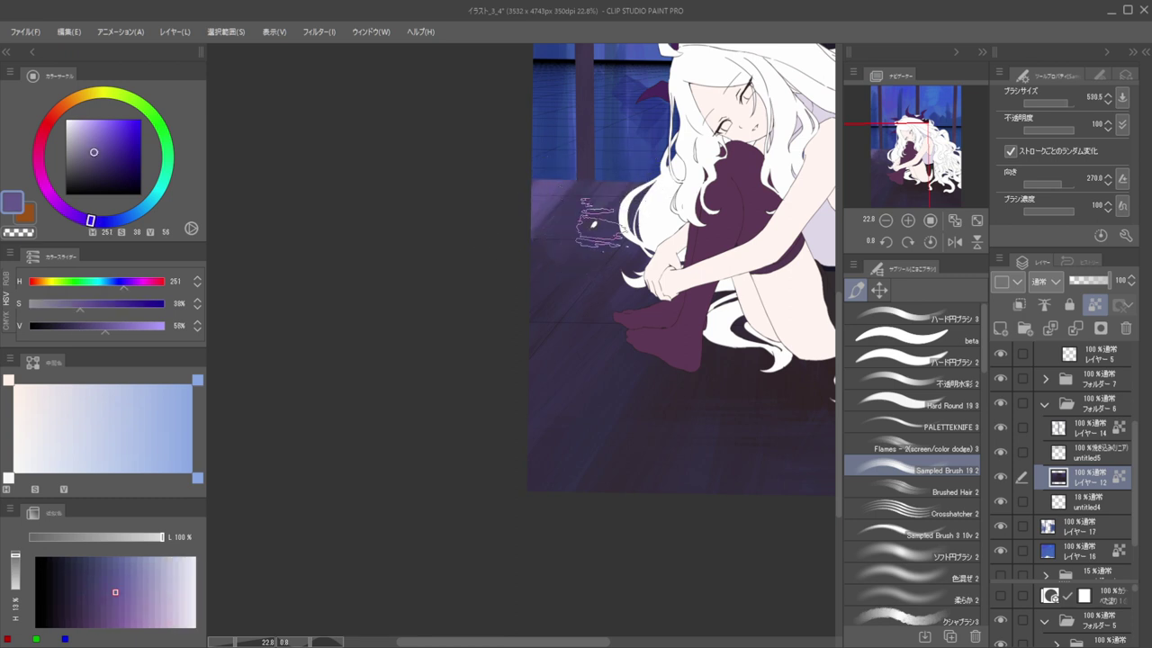
left_click(632, 184, "alt")
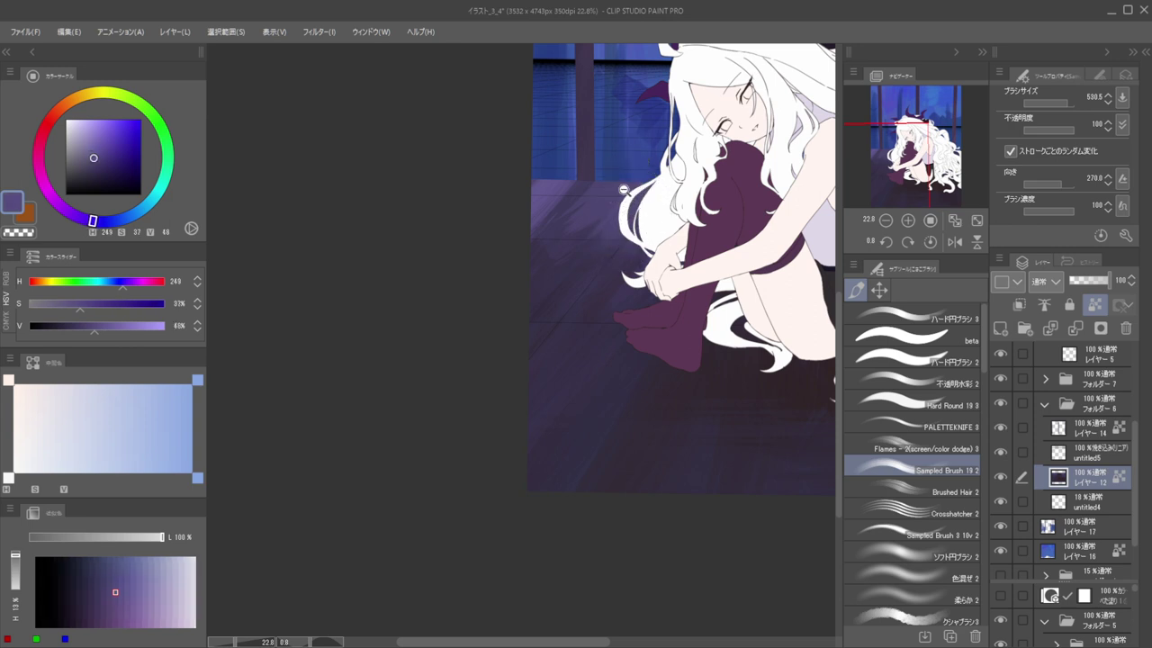
Resize the brush, sample dark and blue-violet floor purples, and zoom out over the painting
scroll(545, 191, "down", 6)
scroll(618, 177, "up", 4)
key("]")
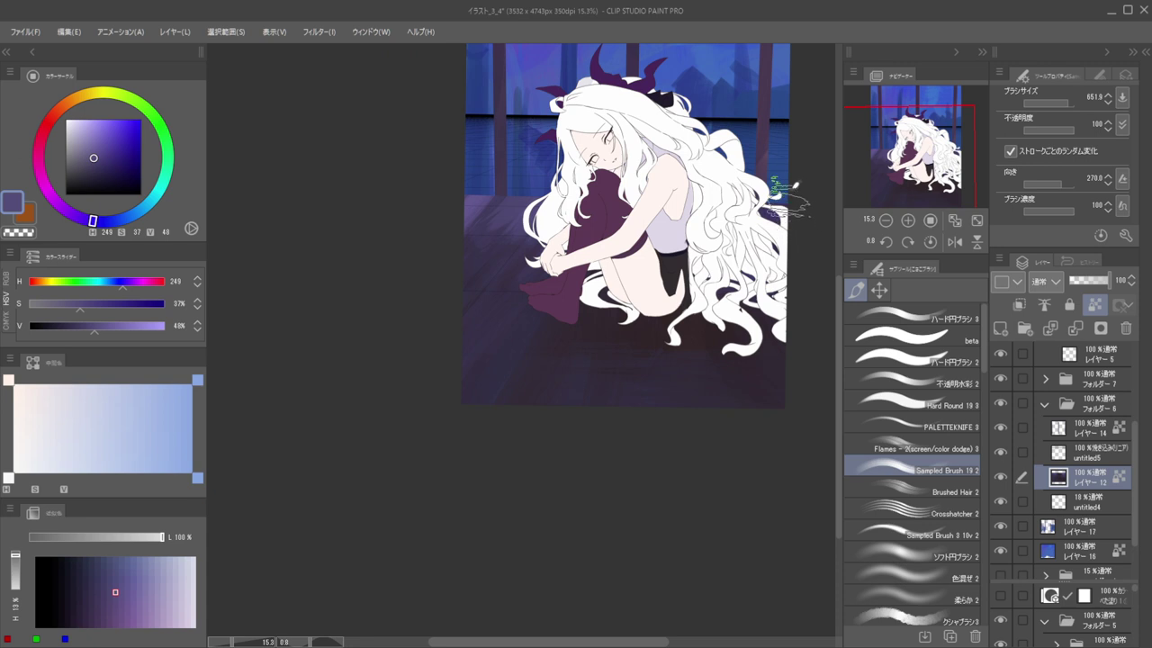
scroll(486, 214, "down", 1)
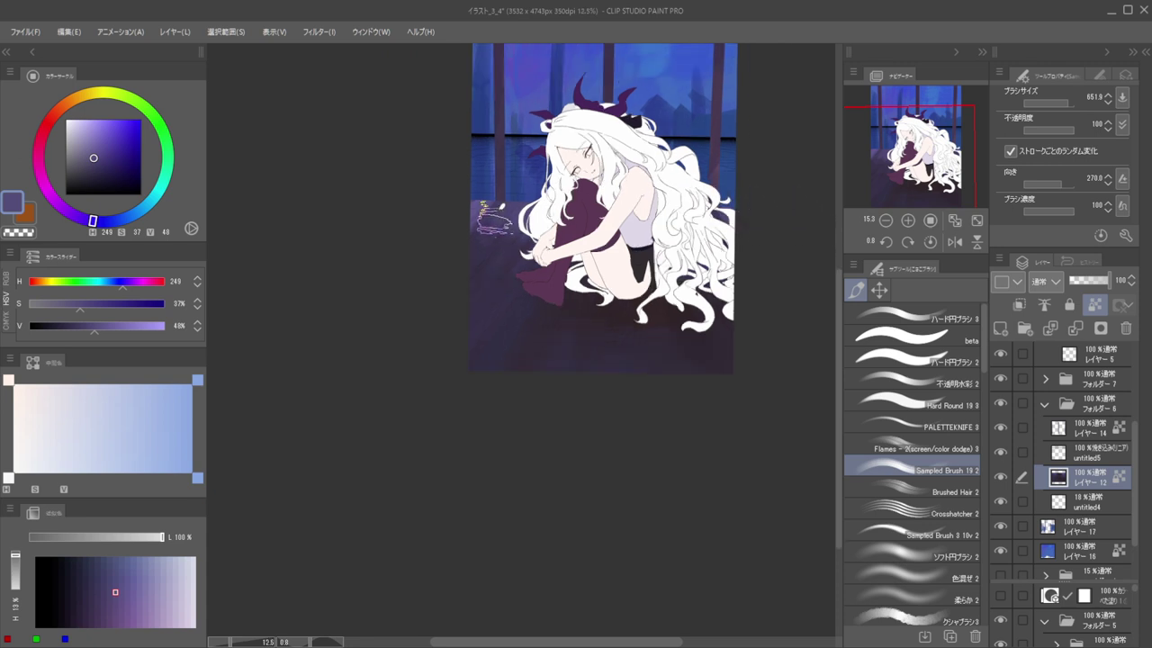
left_click_drag(507, 197, 506, 230)
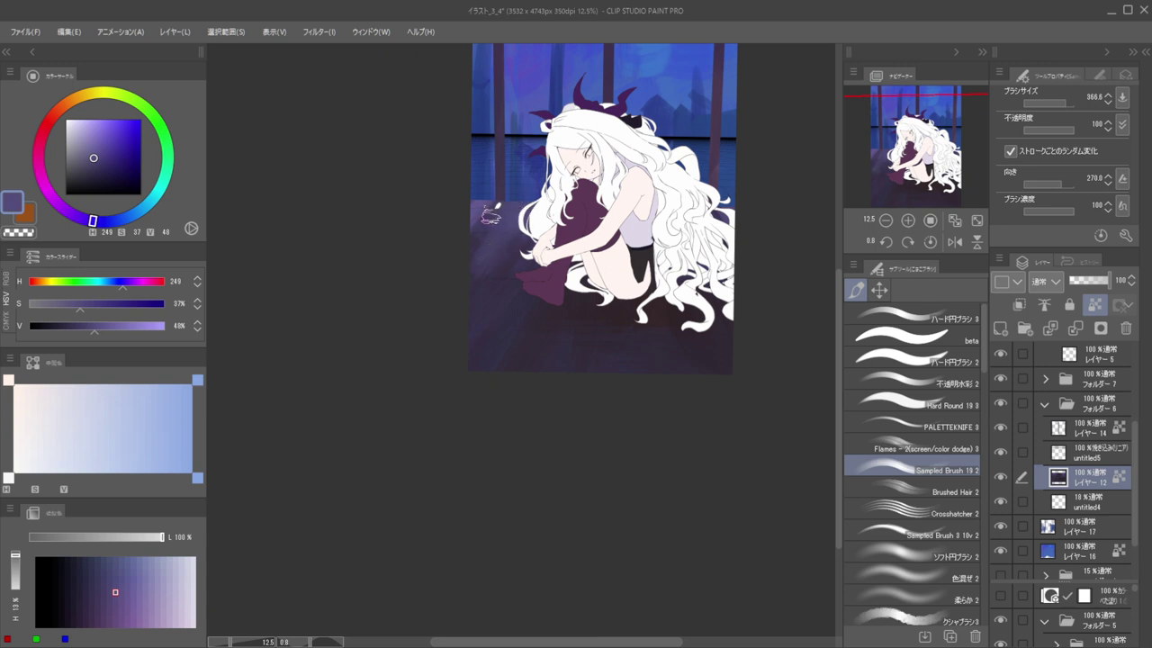
left_click(491, 215, "alt")
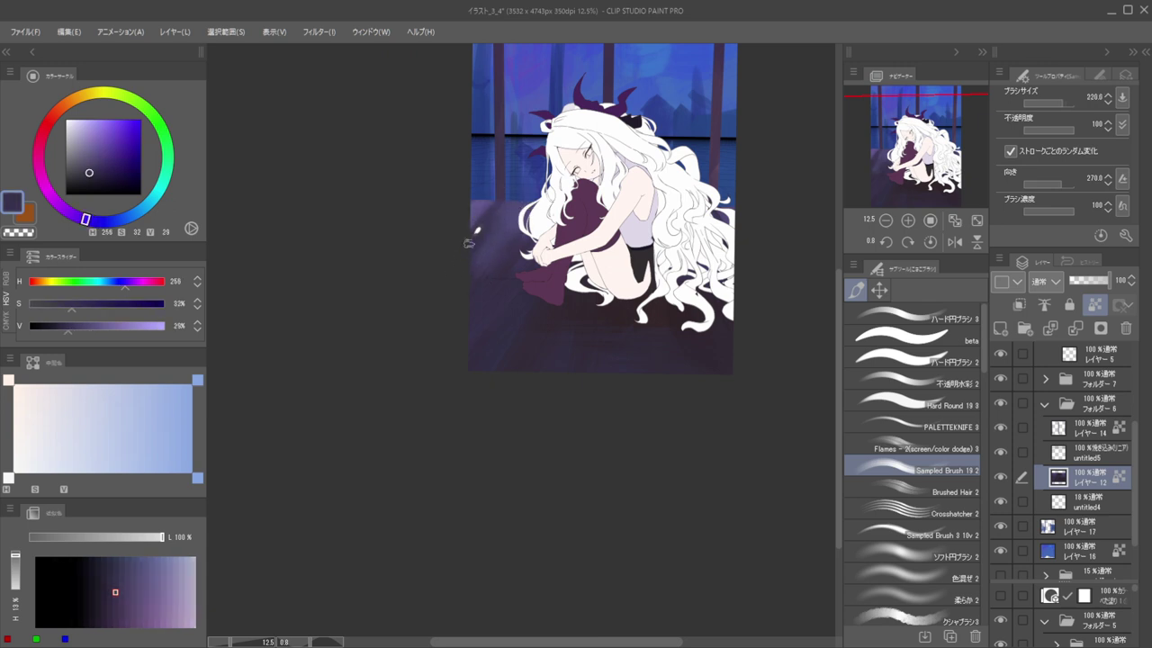
left_click(493, 197, "alt")
mouse_move(527, 213)
left_mouse_down()
mouse_move(499, 198)
mouse_move(515, 216)
left_mouse_up()
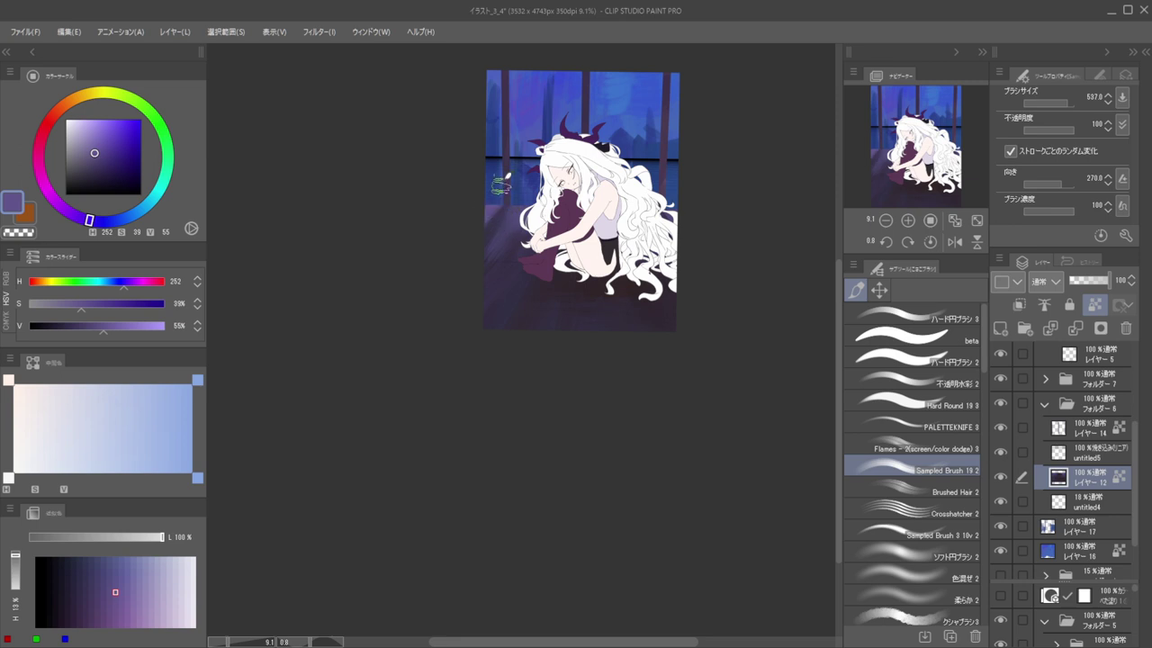
scroll(504, 224, "up", 2)
scroll(515, 214, "down", 1)
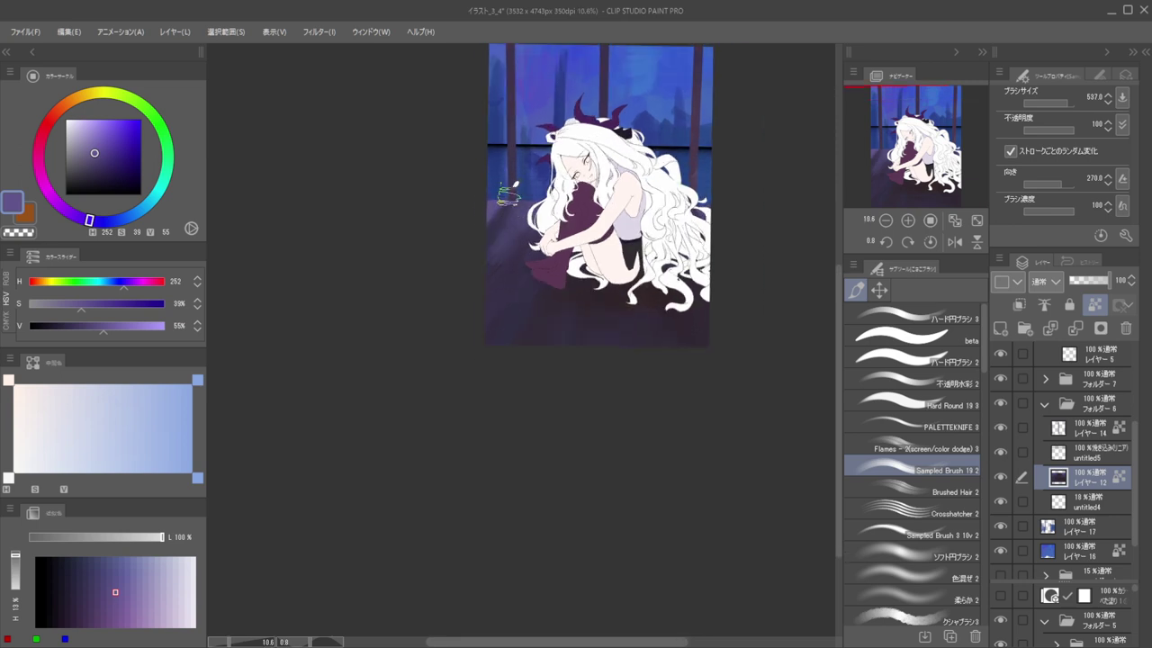
scroll(517, 187, "up", 2)
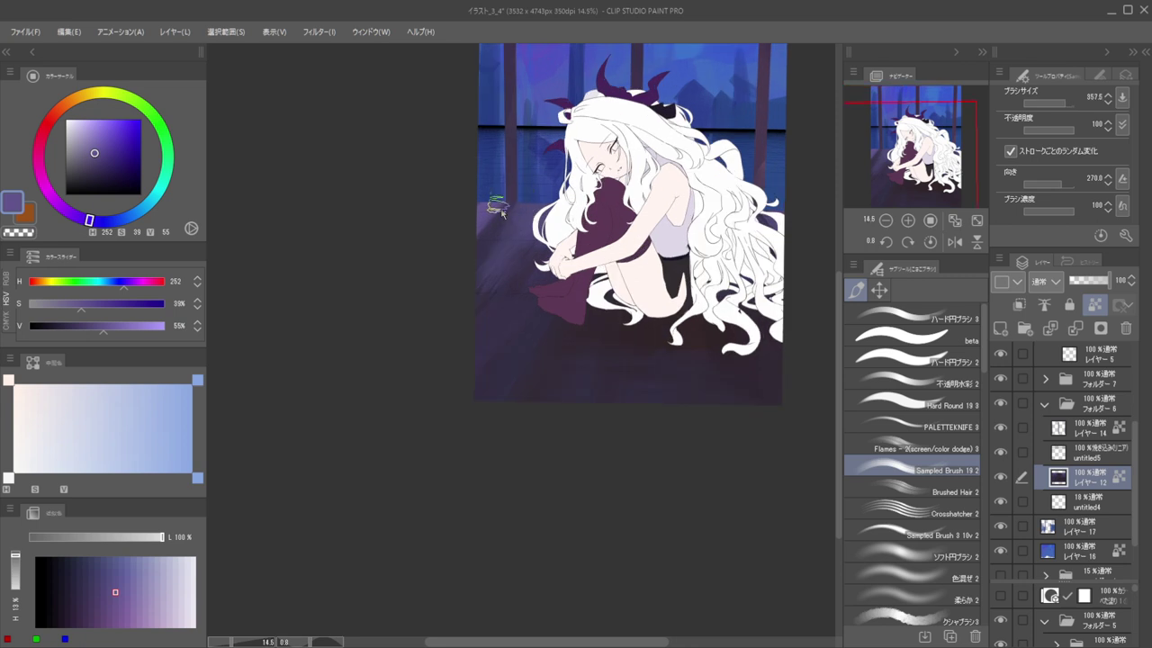
left_click(497, 241, "alt")
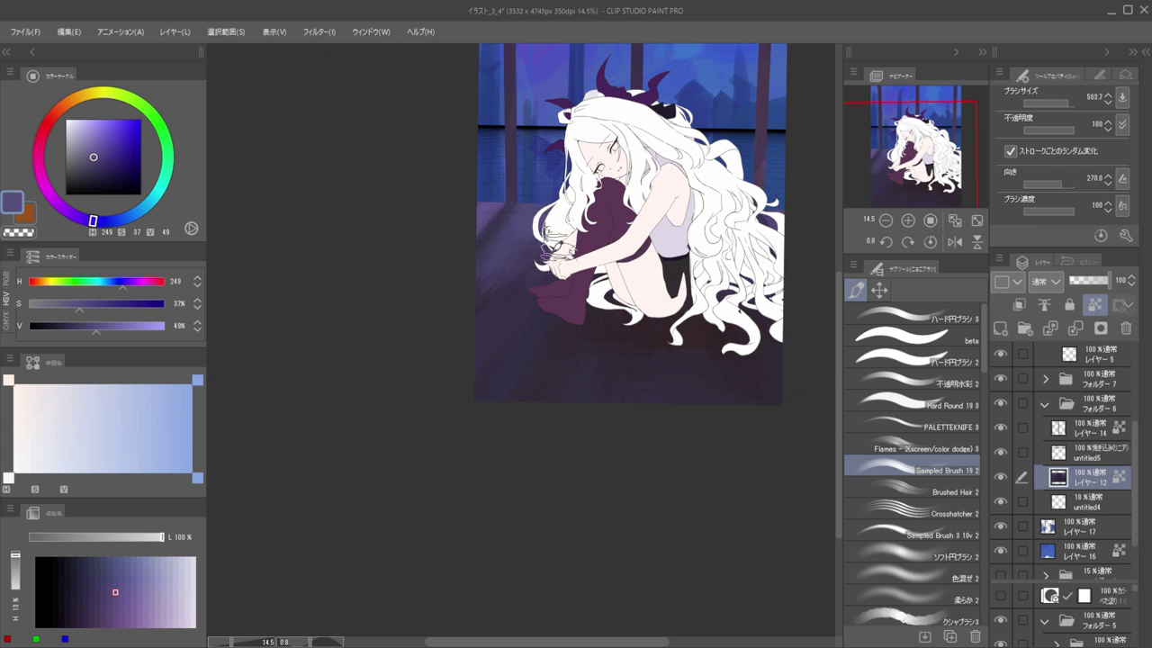
scroll(549, 211, "down", 3)
scroll(630, 216, "up", 3)
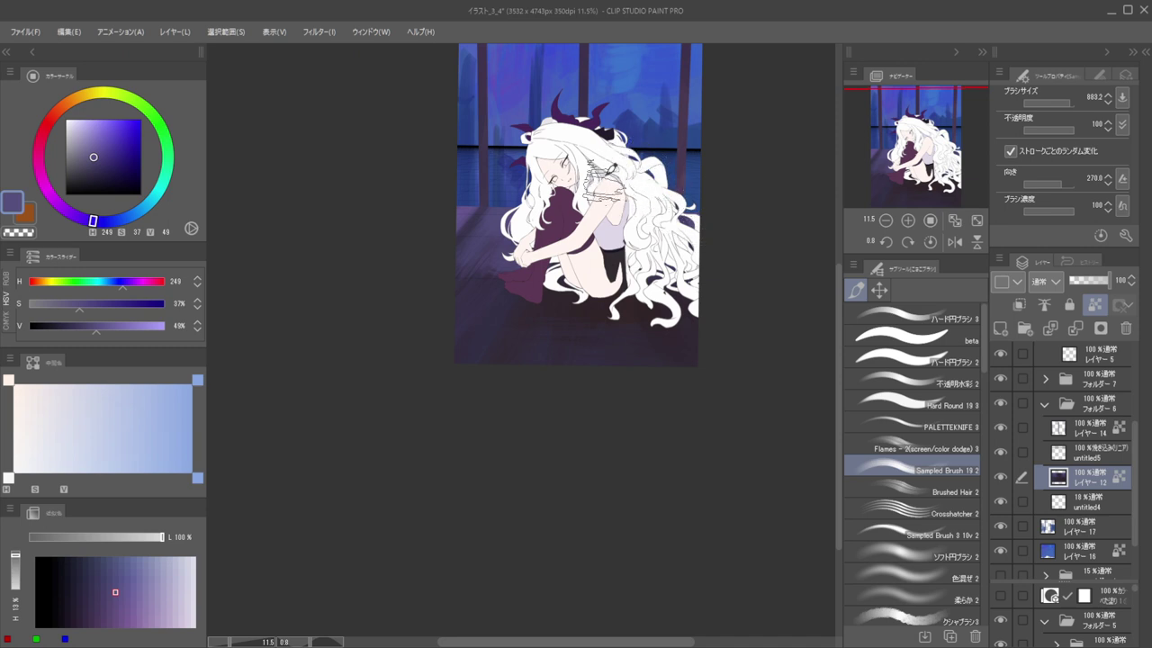
Try brightening the lower-left floor, undo it, and paint darker purple strokes on the lower floor
key("bracketleft")
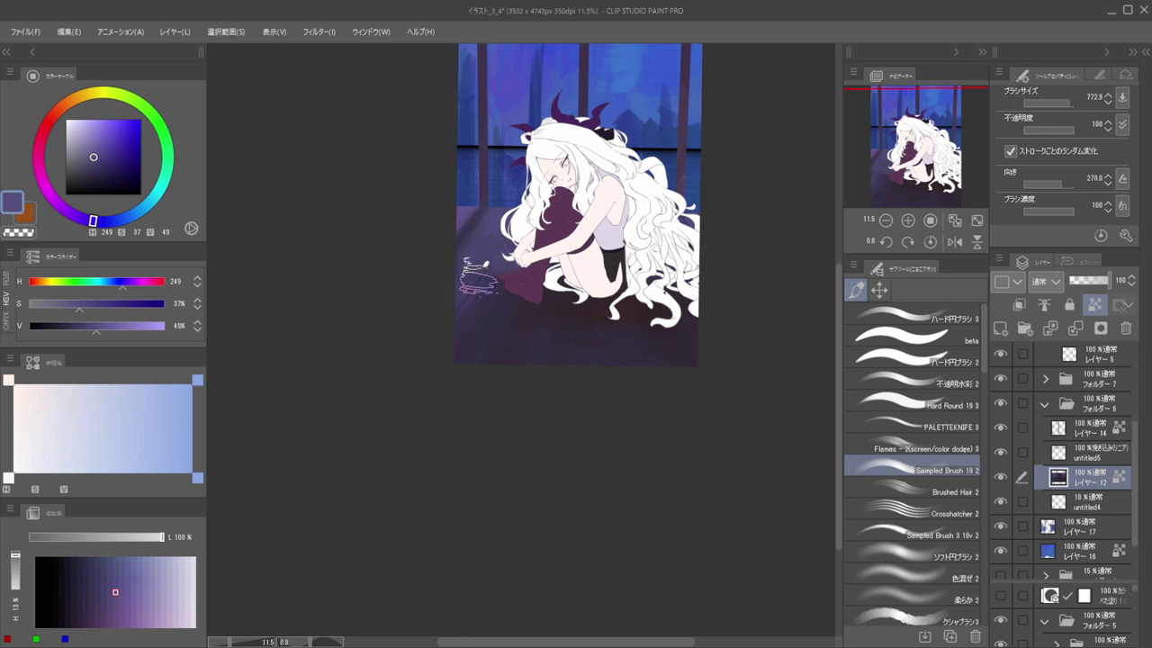
left_click(475, 303, "alt")
mouse_move(486, 305)
left_mouse_down()
mouse_move(511, 329)
mouse_move(494, 357)
mouse_move(509, 307)
mouse_move(499, 354)
mouse_move(520, 326)
mouse_move(502, 330)
mouse_move(520, 319)
mouse_move(504, 316)
mouse_move(470, 366)
mouse_move(490, 283)
mouse_move(454, 367)
mouse_move(526, 327)
mouse_move(523, 369)
left_mouse_up()
key("bracketright")
key("bracketright")
key("ctrl+z")
key("ctrl+z")
key("bracketleft")
left_click(483, 291, "alt")
key("bracketright")
mouse_move(570, 339)
left_mouse_down()
mouse_move(644, 324)
mouse_move(663, 347)
mouse_move(652, 321)
mouse_move(644, 362)
left_mouse_up()
Sample dark mauve, dark purple and light blue tones from the floor and canvas
key("bracketleft")
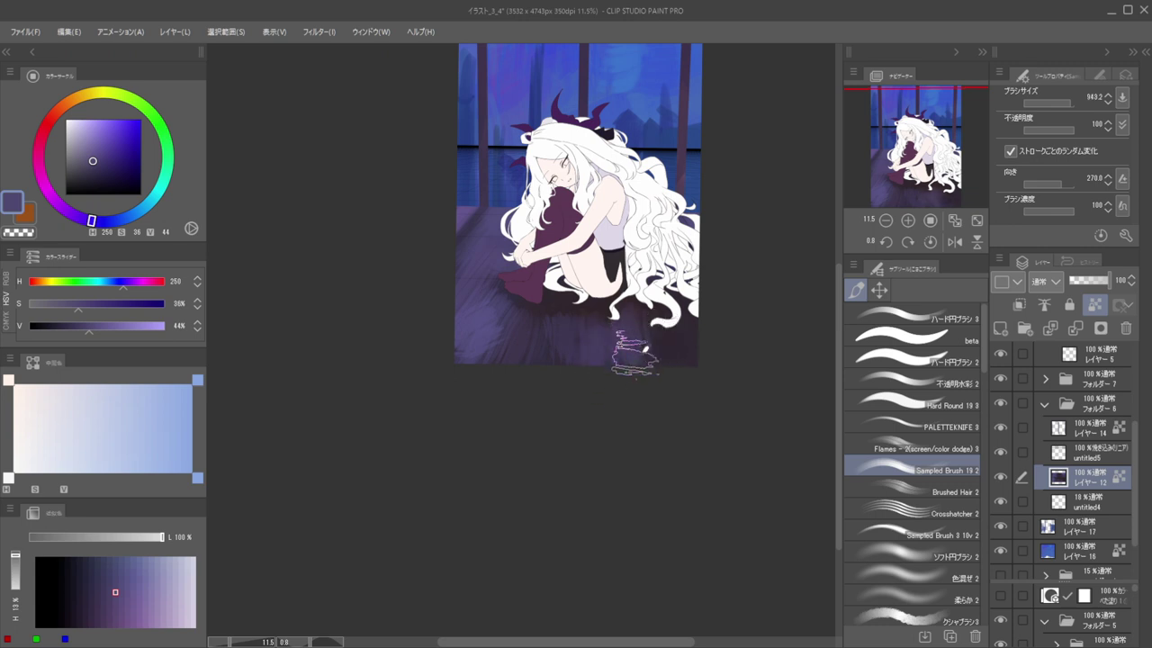
left_click(569, 324, "alt")
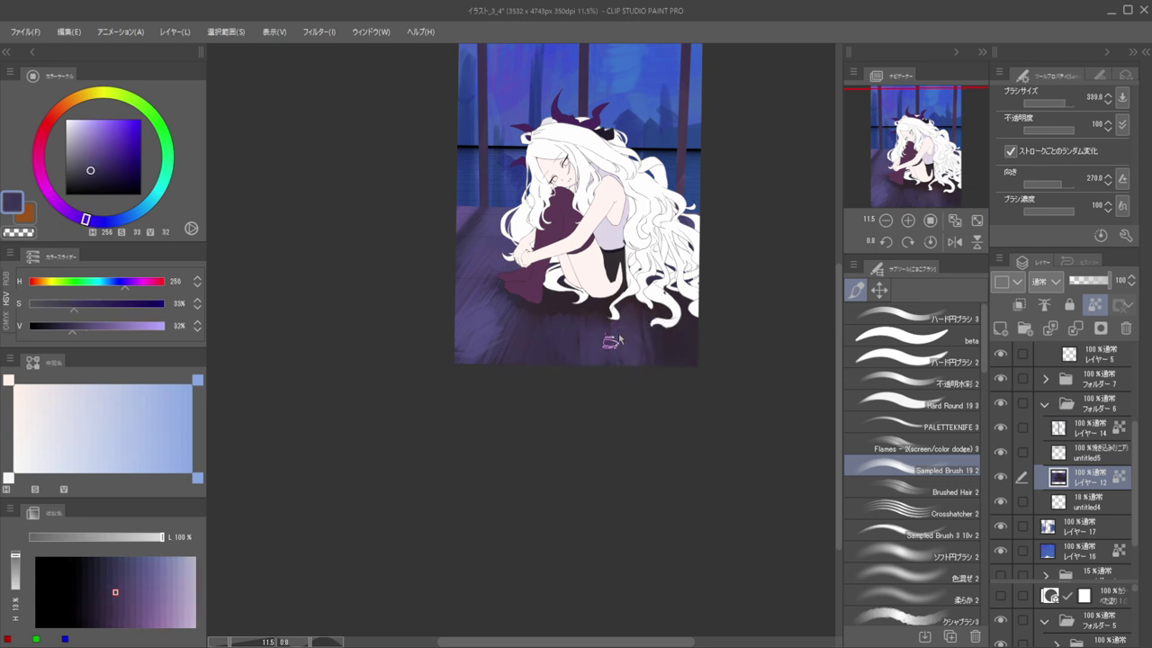
scroll(603, 304, "down", 3)
scroll(603, 304, "up", 4)
left_click(563, 304, "alt")
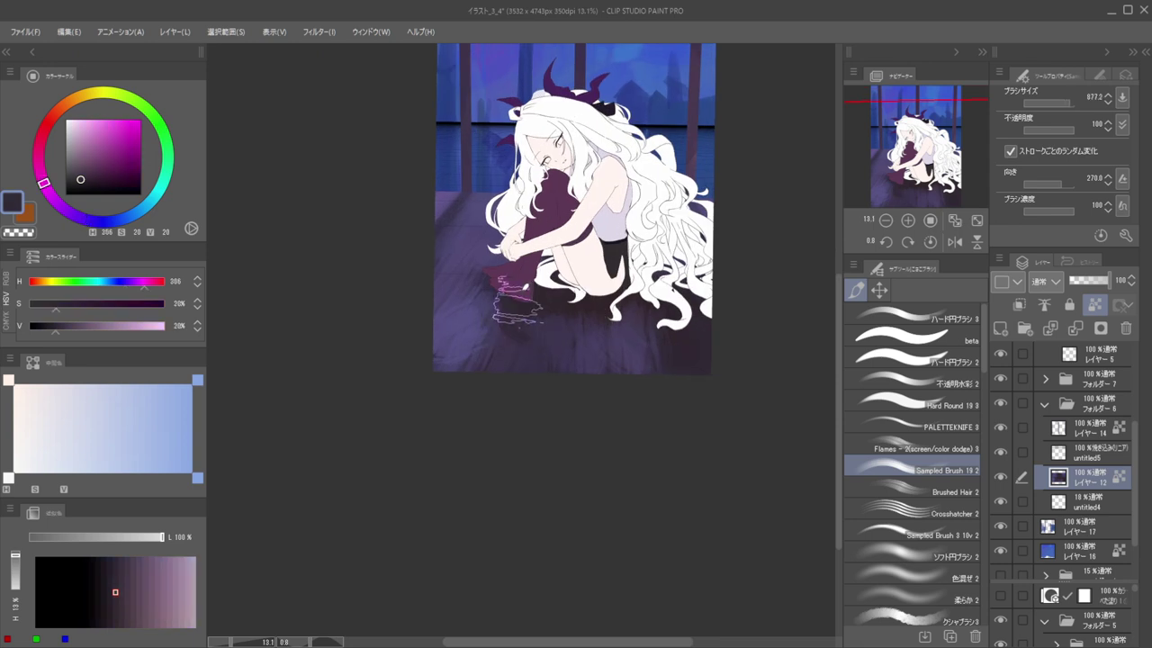
key("bracketleft")
key("bracketleft")
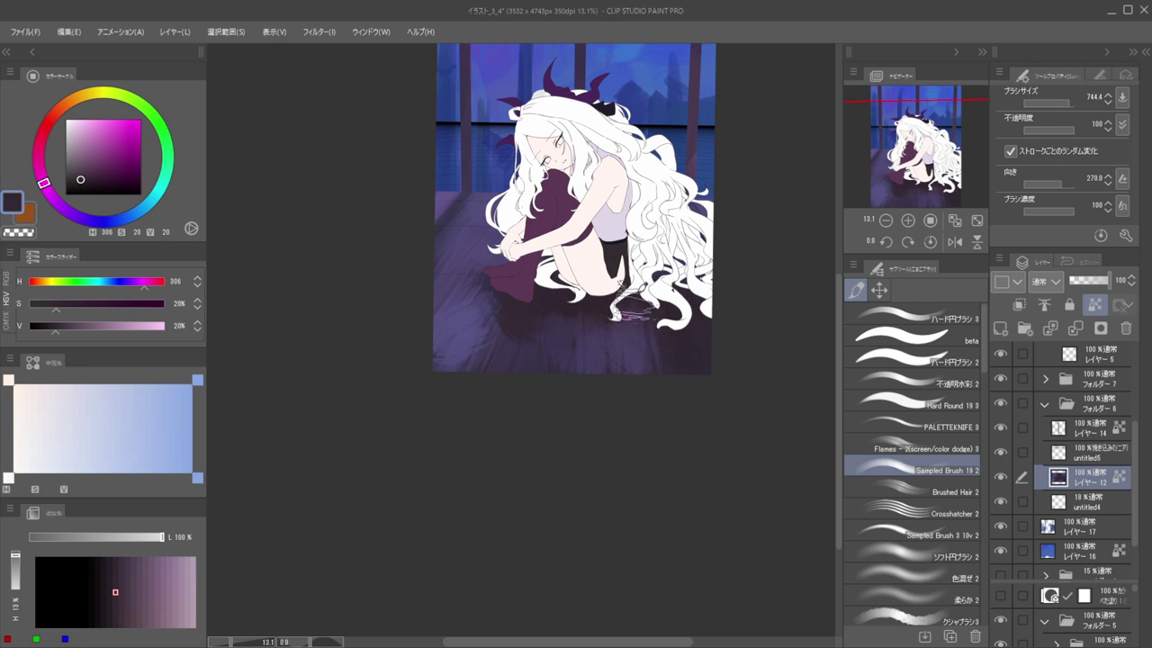
scroll(621, 288, "down", 2)
scroll(641, 297, "up", 2)
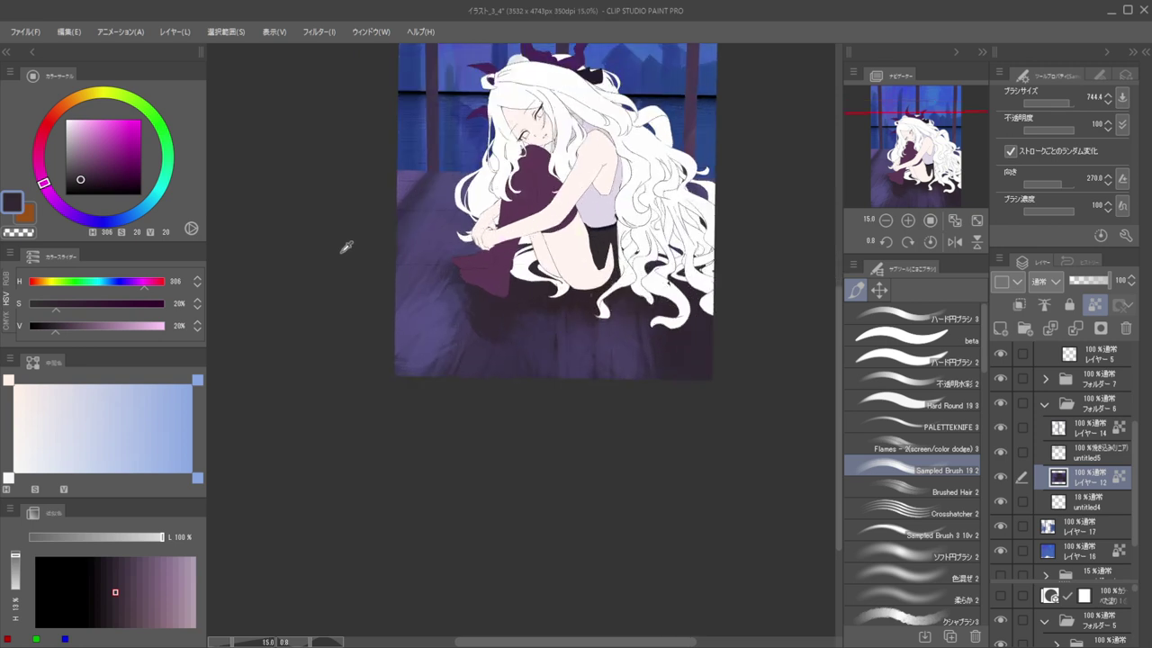
left_click(339, 282, "alt")
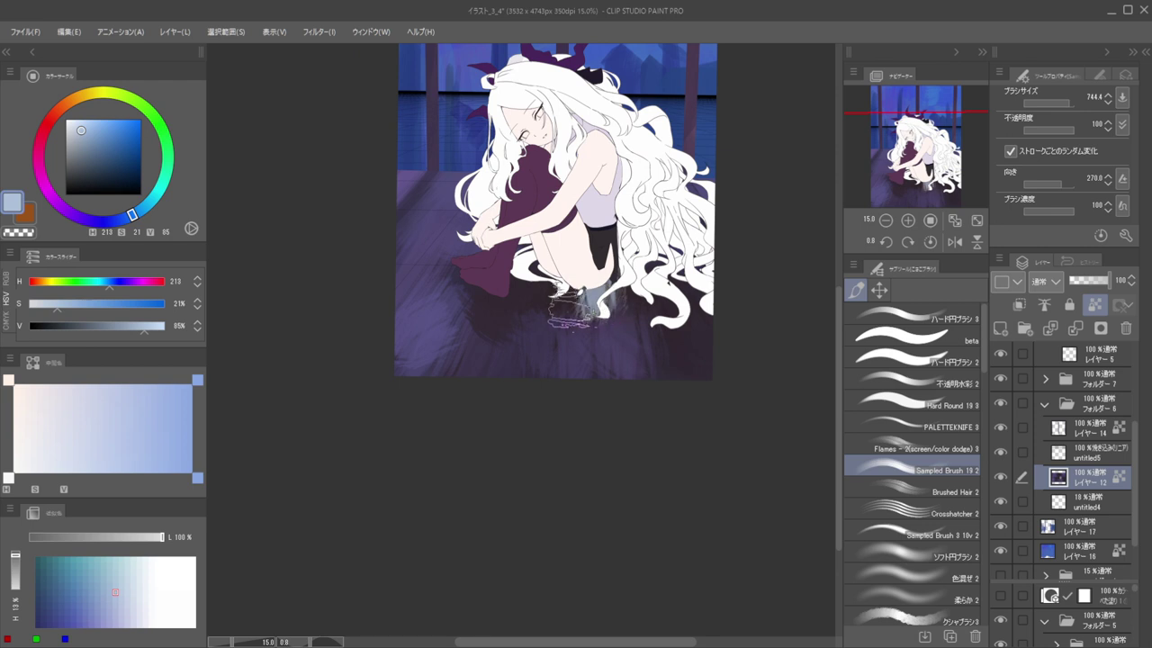
left_click(332, 273, "alt")
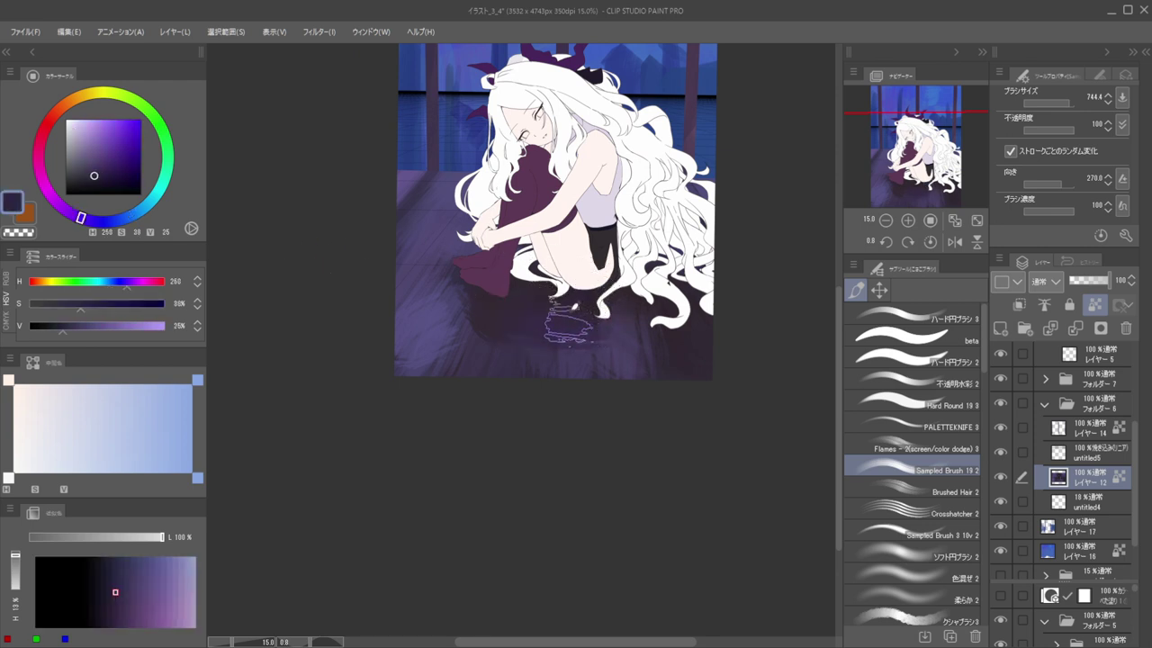
Shade the lower-right floor with a soft sampled purple, then zoom out to see the whole illustration
left_click(681, 358, "alt")
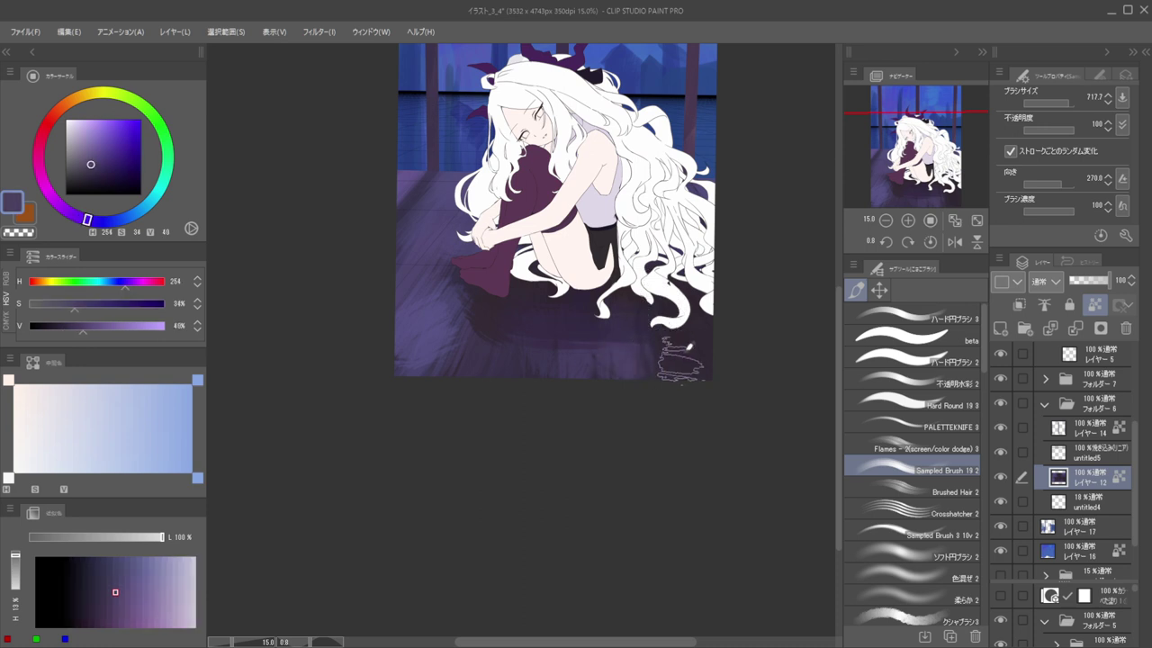
key("bracketright")
left_click(694, 355, "alt")
left_click_drag(695, 350, 713, 373)
key("bracketright")
key("bracketleft")
key("bracketleft")
left_click(715, 371, "alt")
left_click_drag(640, 266, 609, 254)
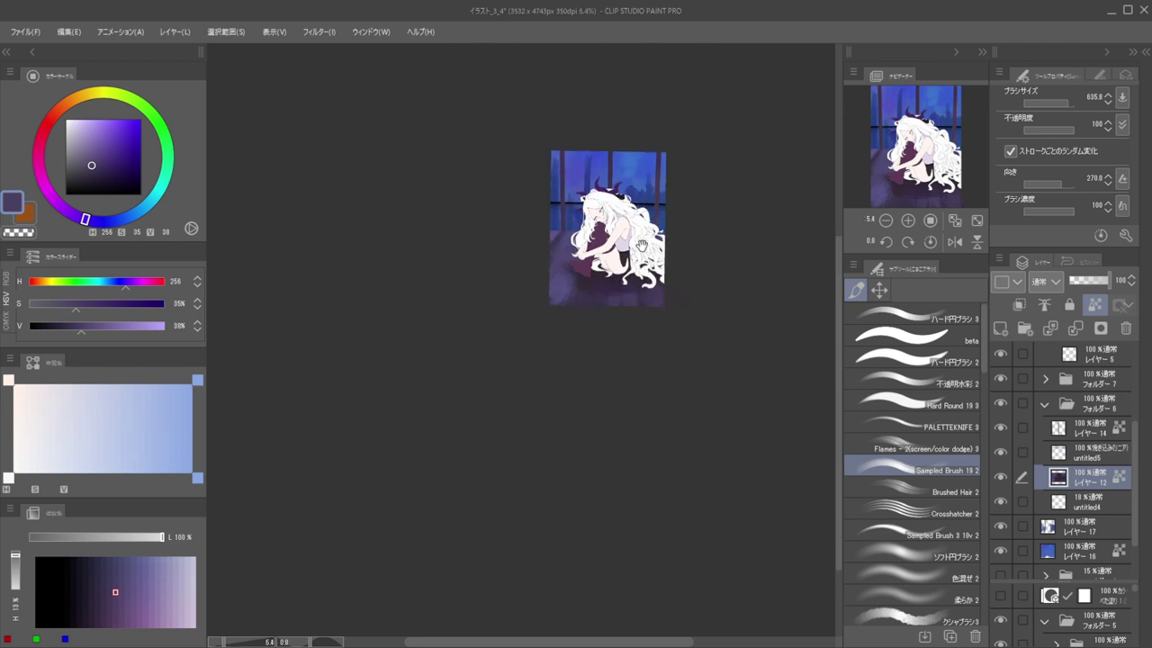
Try the palette-knife, opaque watercolour and Flames brushes, settling on Sampled Brush with a floor purple
left_click(909, 427)
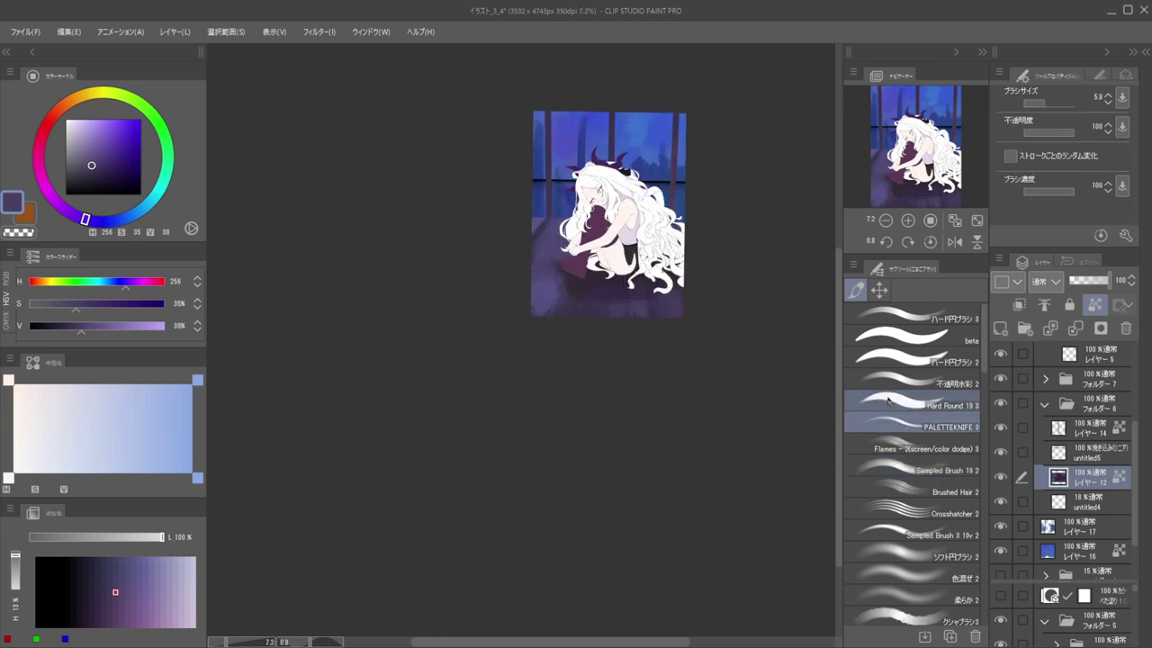
scroll(601, 286, "up", 3)
scroll(622, 322, "up", 1)
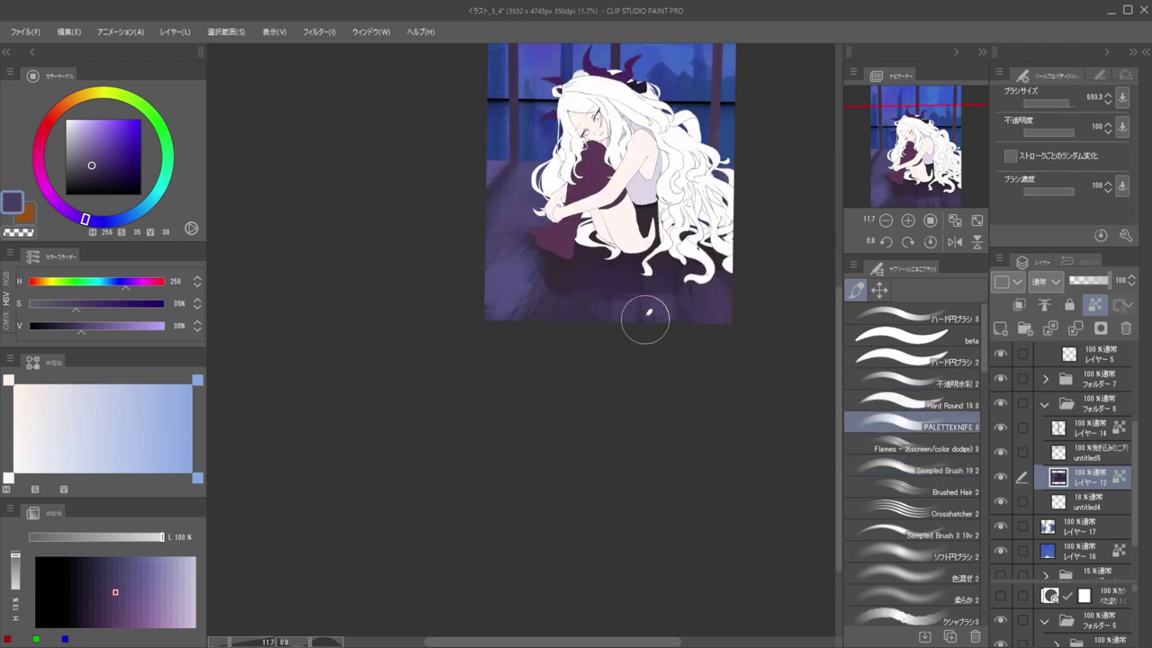
left_click(904, 382)
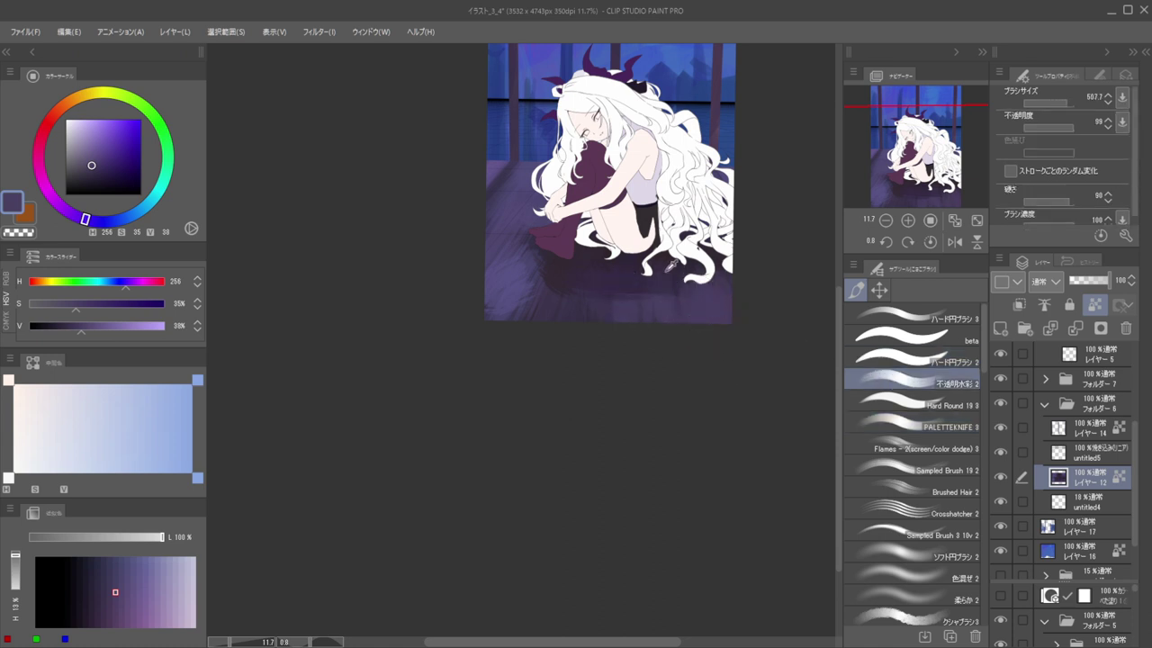
left_click(669, 265, "alt")
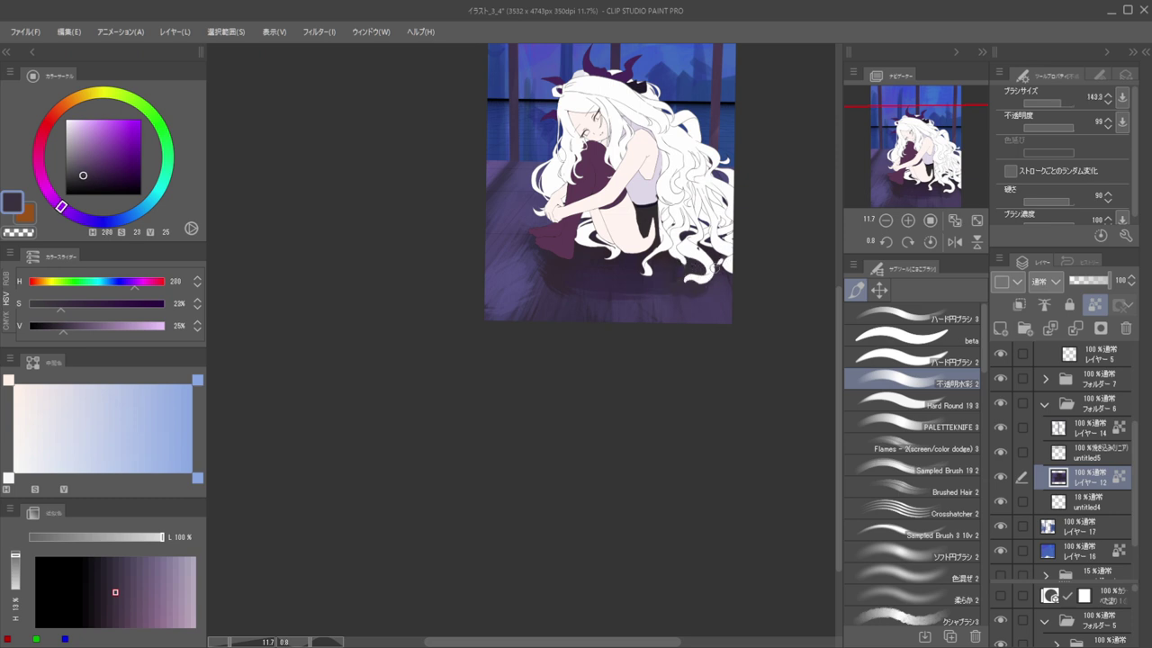
left_click(890, 448)
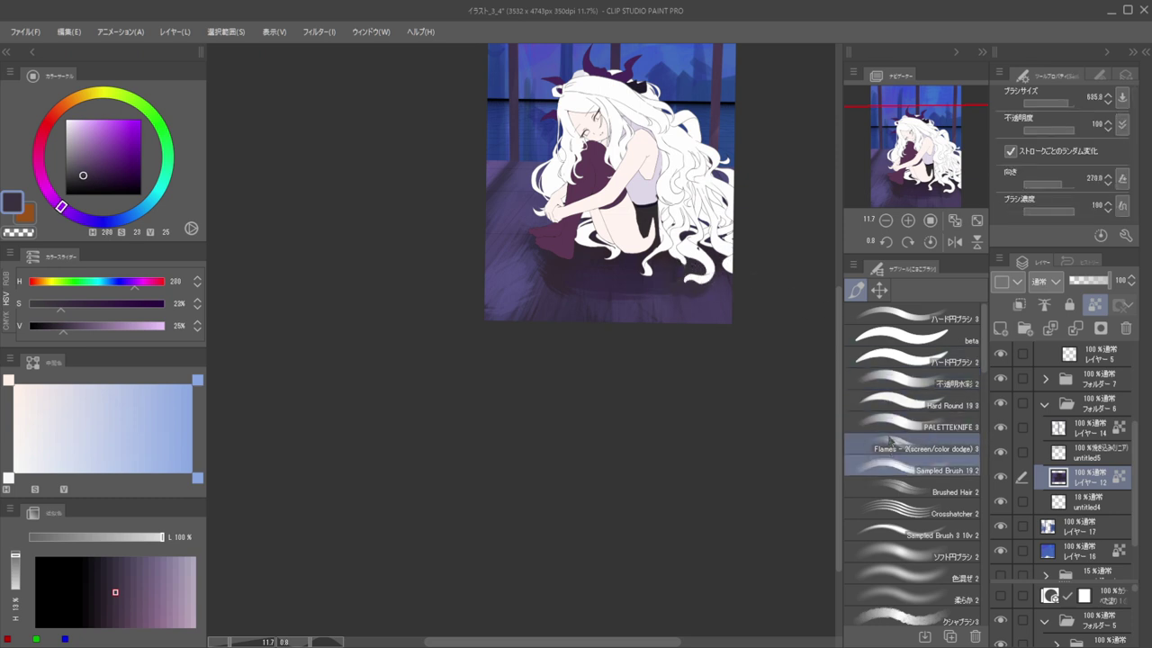
left_click(891, 465)
left_click(709, 278, "alt")
left_click(697, 313, "alt")
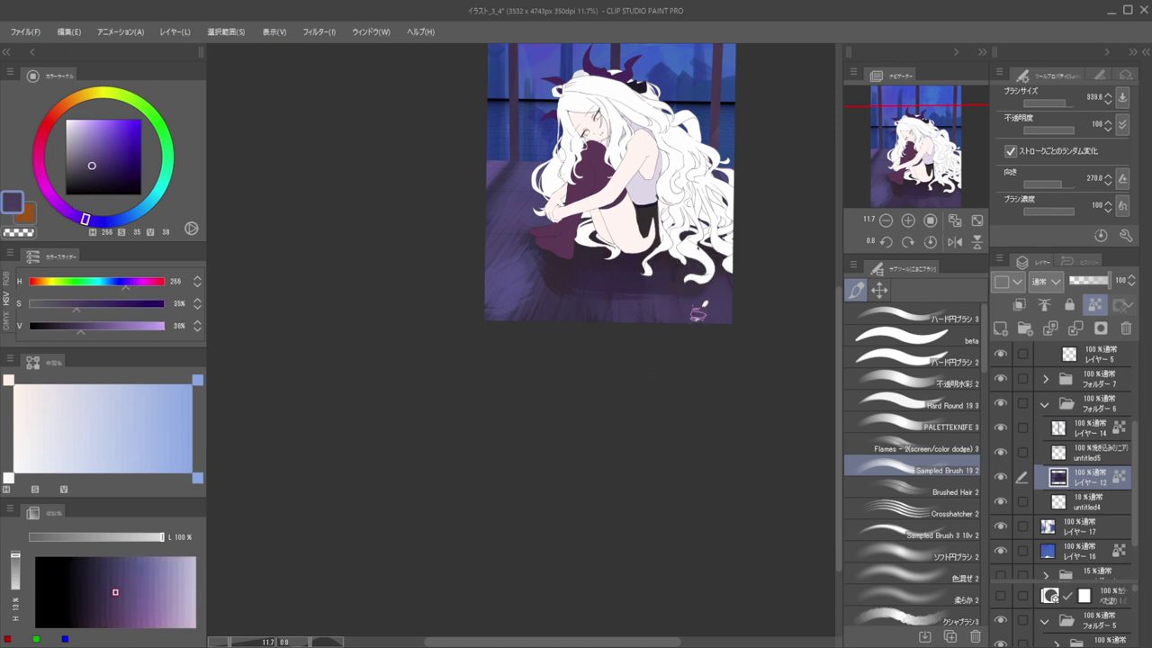
left_click(699, 274, "alt")
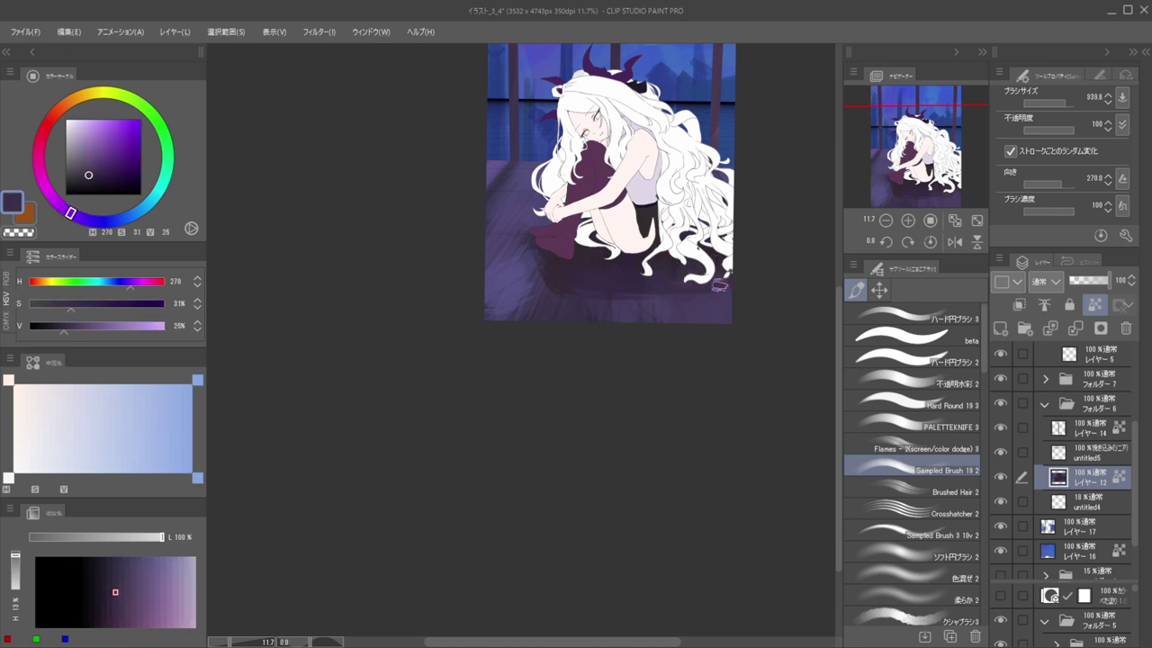
left_click(721, 282, "alt")
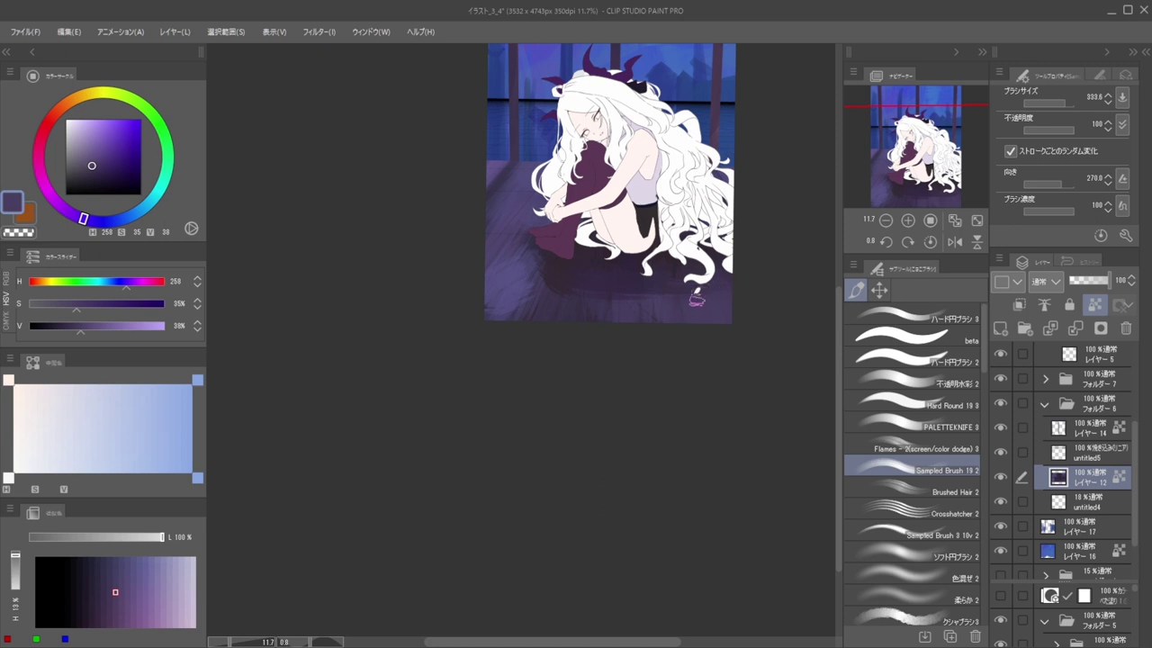
Darken the floor shading around the girl's feet and legs with a dark sampled purple
left_click_drag(564, 256, 599, 252)
left_click(617, 287, "alt")
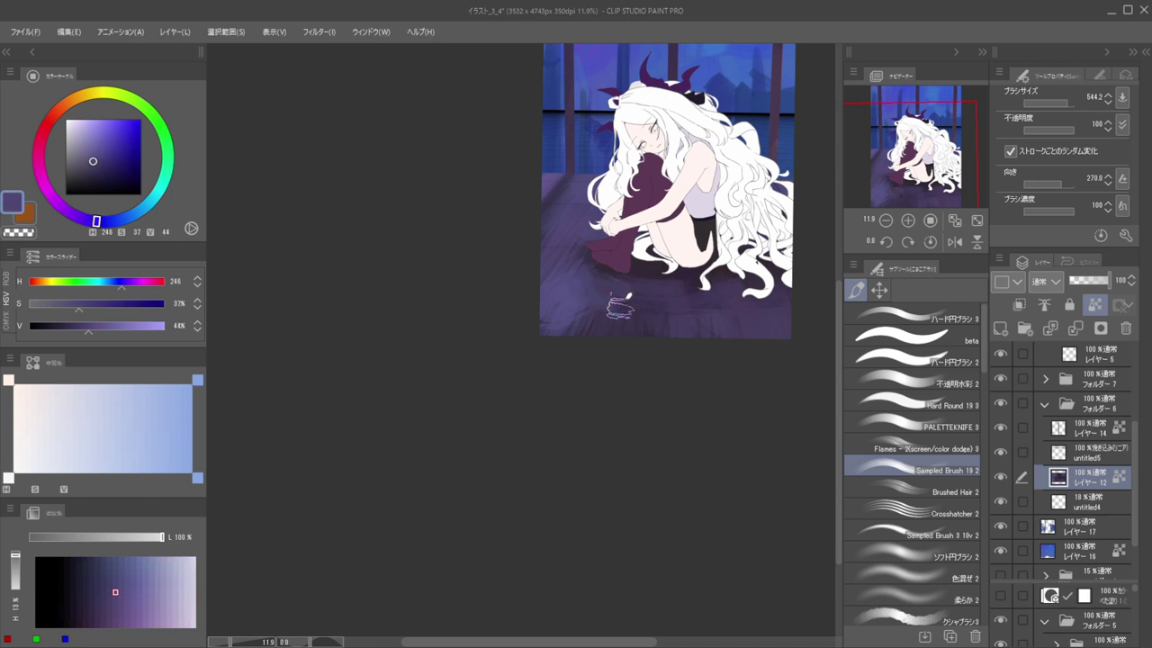
left_click(613, 304, "alt")
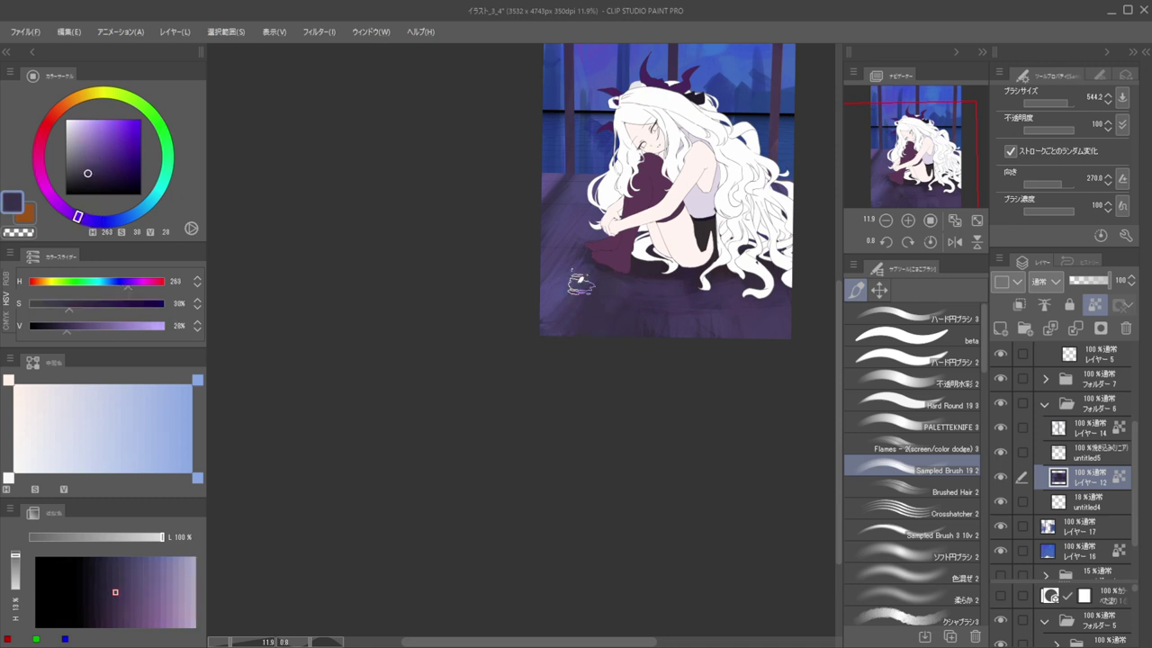
left_click(565, 257, "alt")
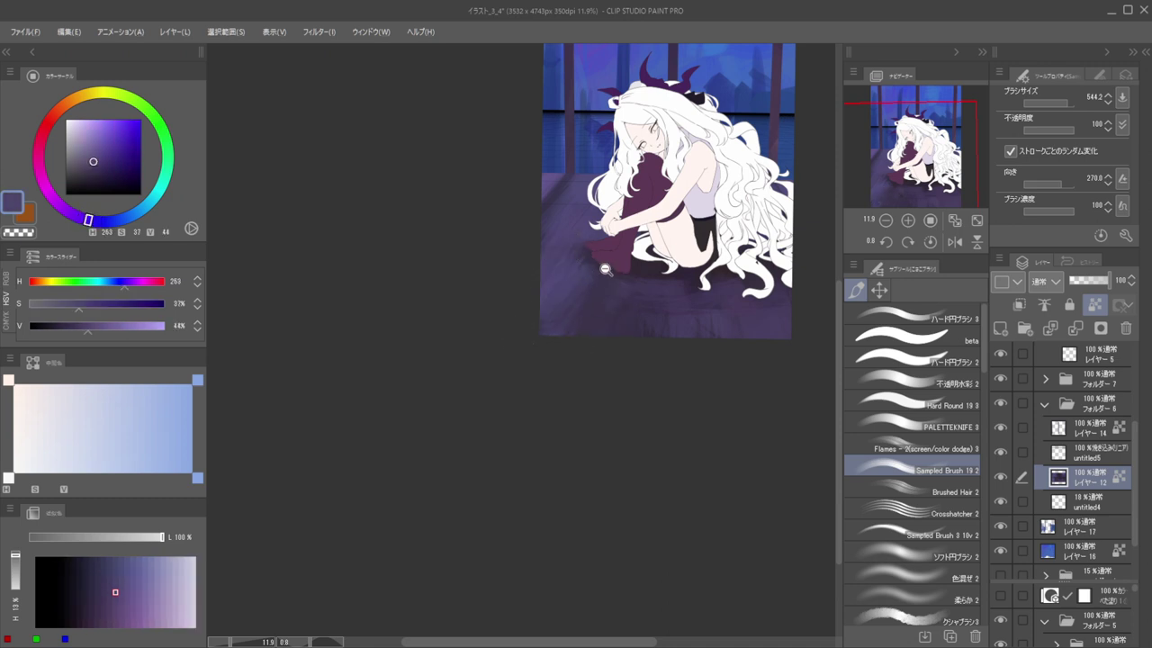
scroll(605, 269, "down", 3)
scroll(583, 256, "up", 3)
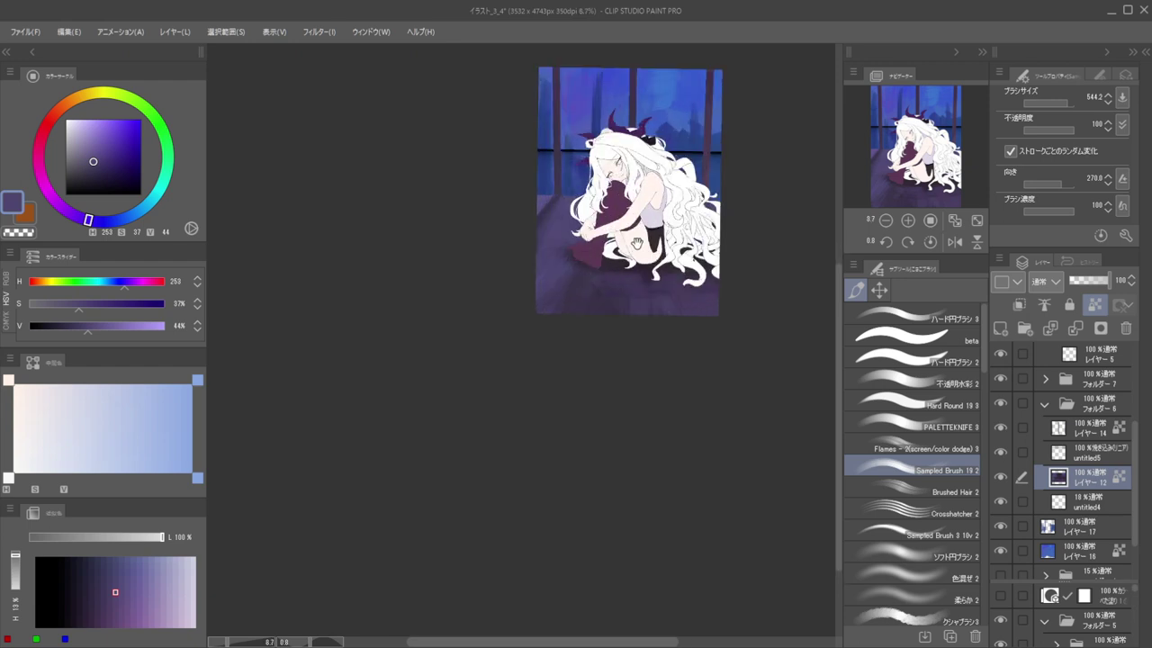
left_click_drag(636, 243, 587, 263)
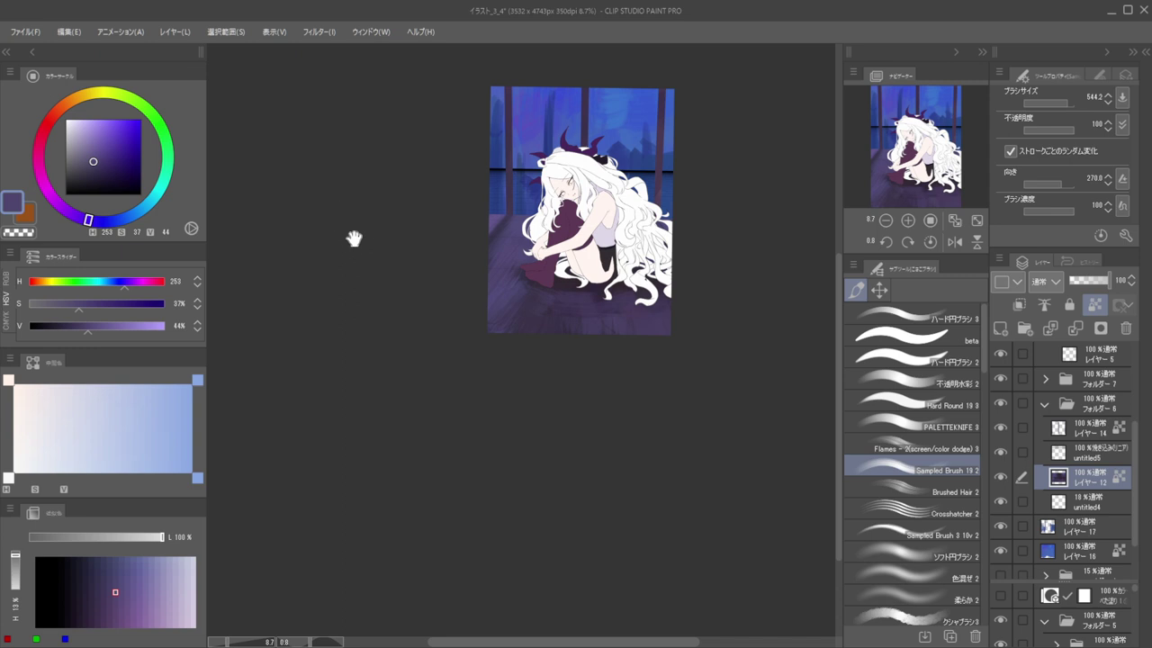
left_click(560, 278, "alt")
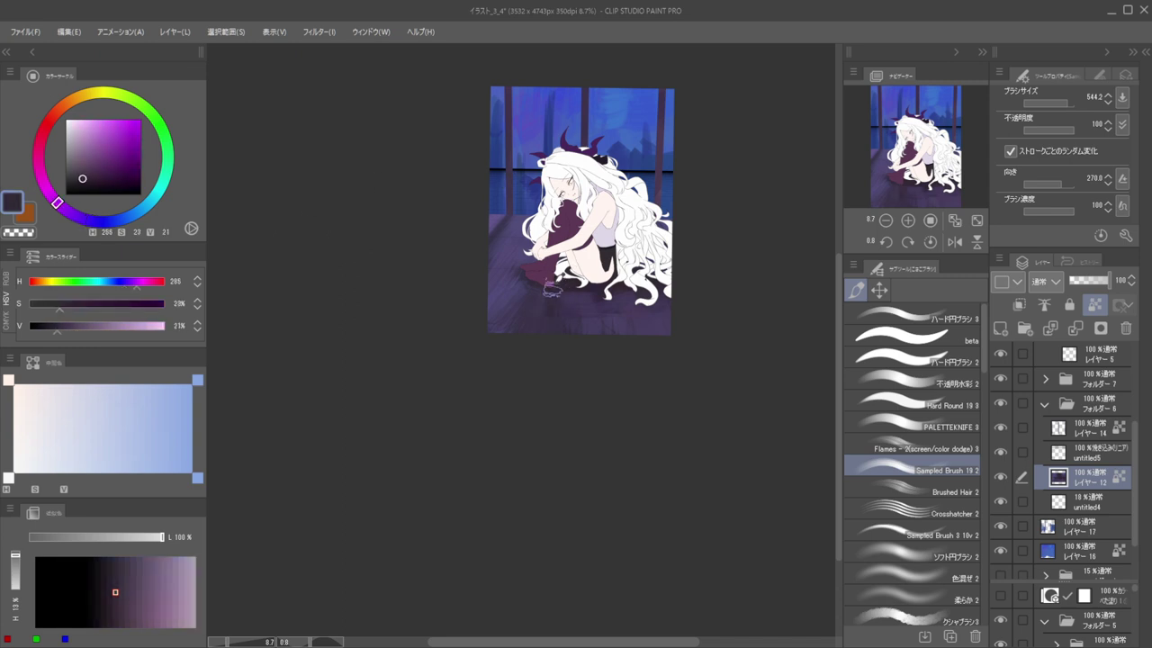
mouse_move(540, 284)
left_mouse_down()
mouse_move(555, 314)
mouse_move(562, 266)
mouse_move(564, 296)
mouse_move(582, 271)
mouse_move(591, 289)
mouse_move(580, 293)
mouse_move(578, 277)
mouse_move(564, 311)
mouse_move(591, 280)
mouse_move(611, 322)
mouse_move(622, 289)
mouse_move(625, 351)
left_mouse_up()
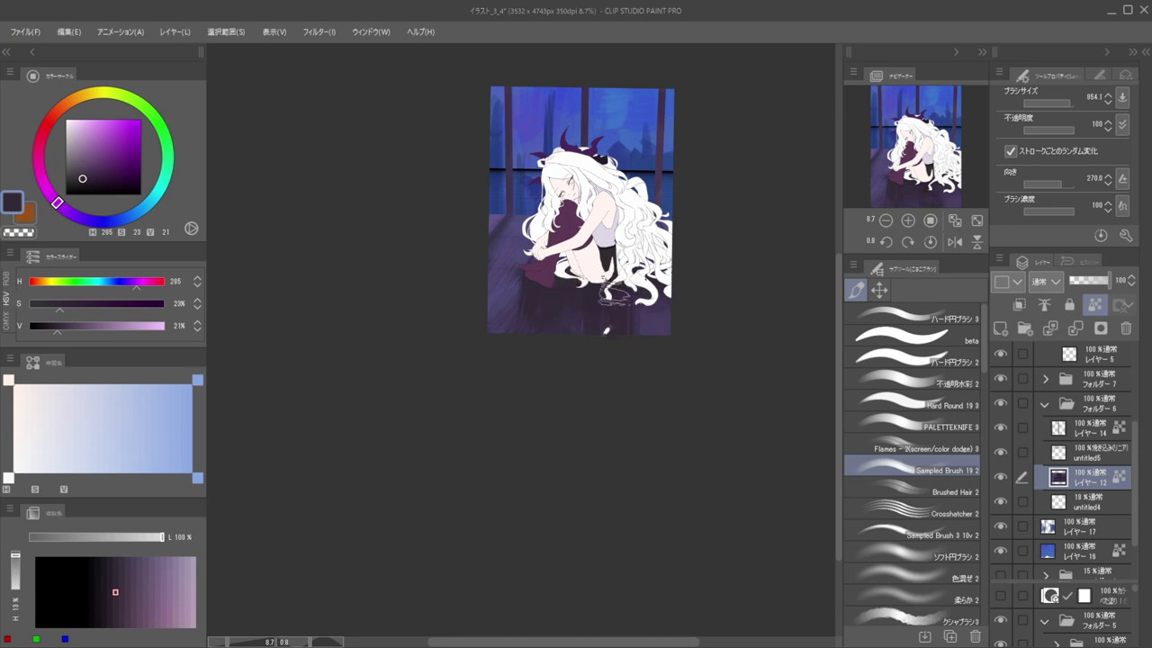
mouse_move(568, 251)
left_mouse_down()
mouse_move(536, 251)
mouse_move(580, 269)
mouse_move(564, 270)
mouse_move(596, 316)
left_mouse_up()
Switch to the Flames color dodge brush, save the illustration with Ctrl+S, and pick the front hair layer
key("[")
left_click(936, 491)
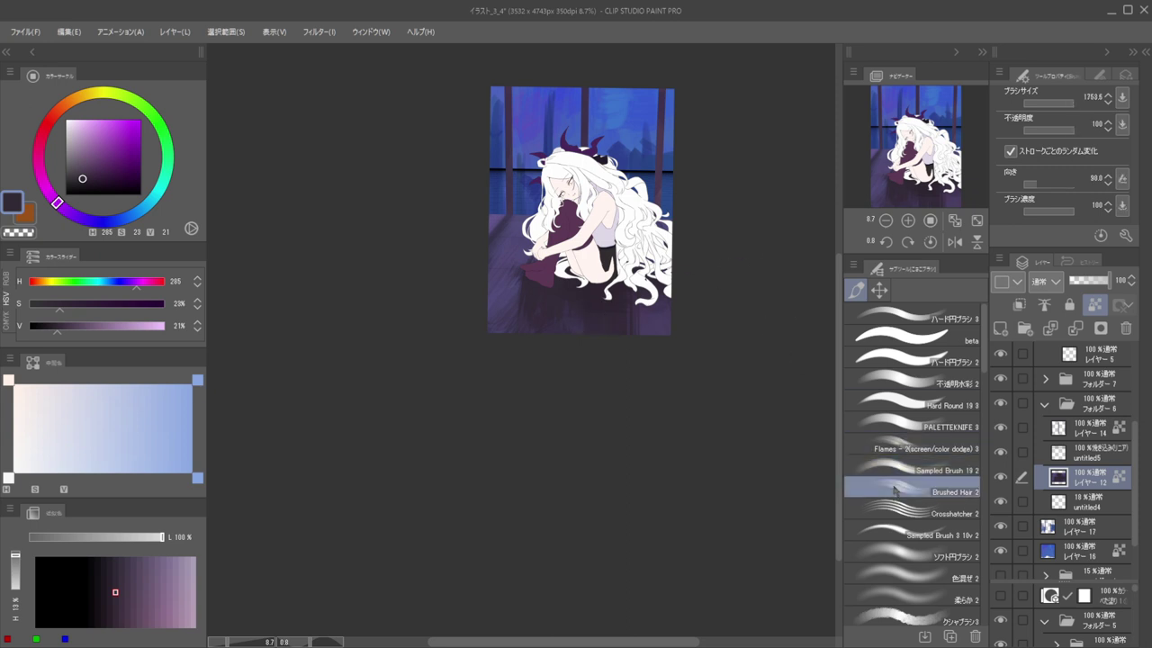
left_click(918, 447)
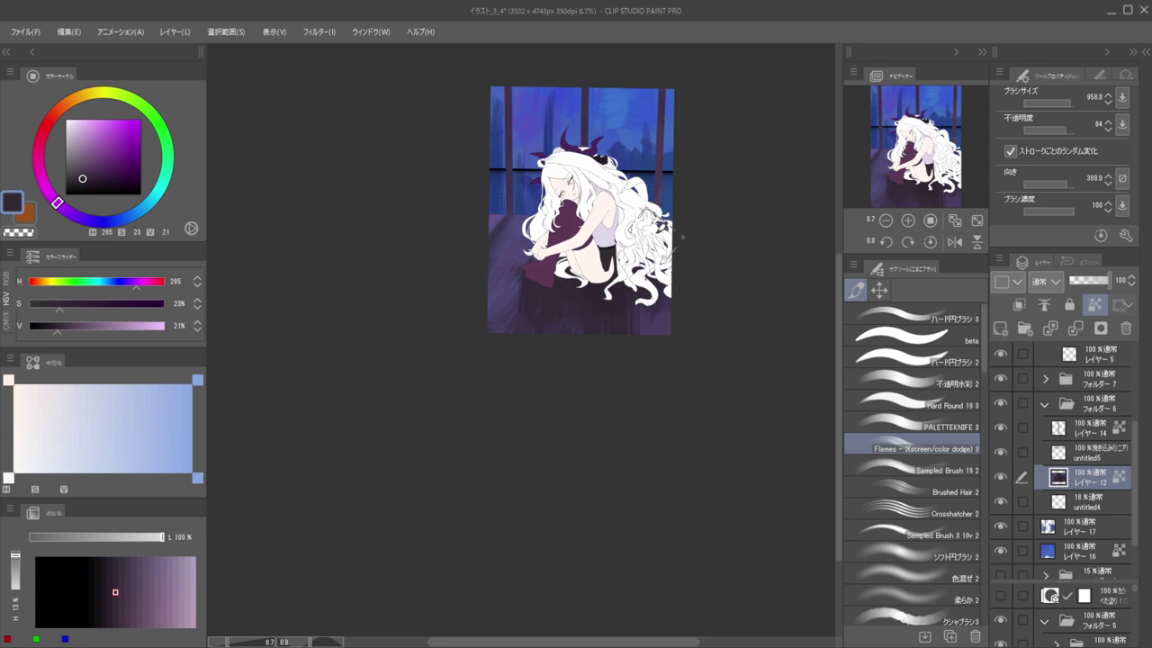
key("ctrl+s")
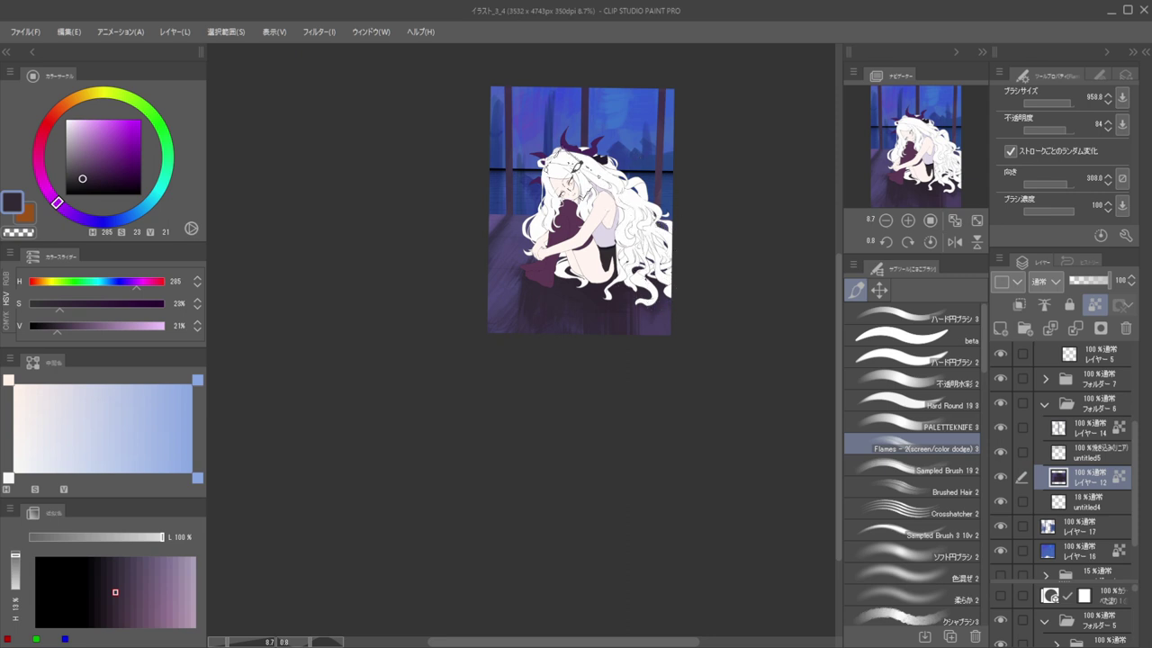
left_click(568, 161, "ctrl+shift")
left_click(576, 155, "alt")
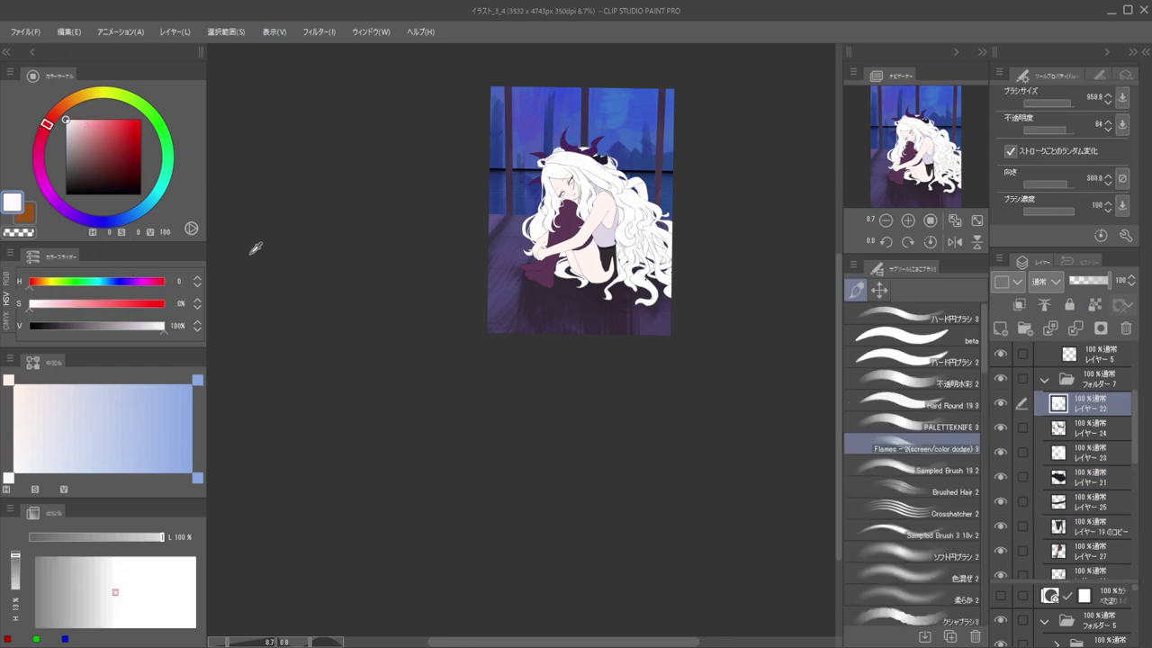
Select the front hair layer and choose a pale blue with the Flames color dodge brush
left_click(113, 403)
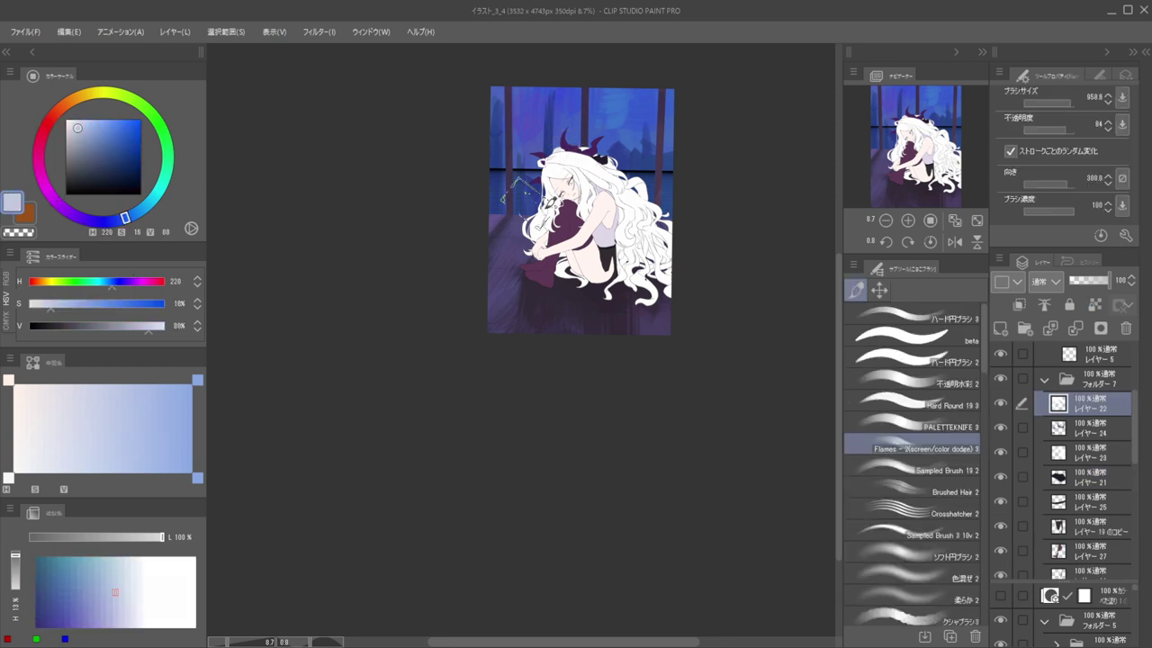
left_click(587, 179, "ctrl+shift")
key("c")
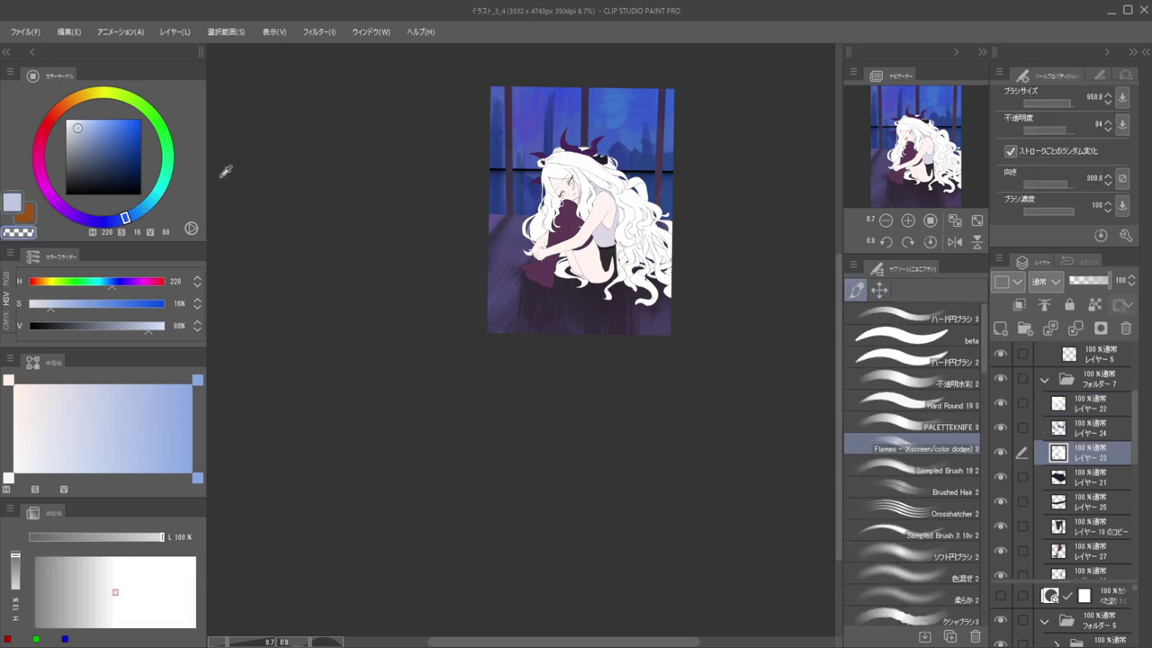
left_click(586, 165, "ctrl+shift")
left_click(585, 164, "alt")
left_click(941, 436)
left_click(96, 216)
left_click(77, 121)
left_click(80, 124)
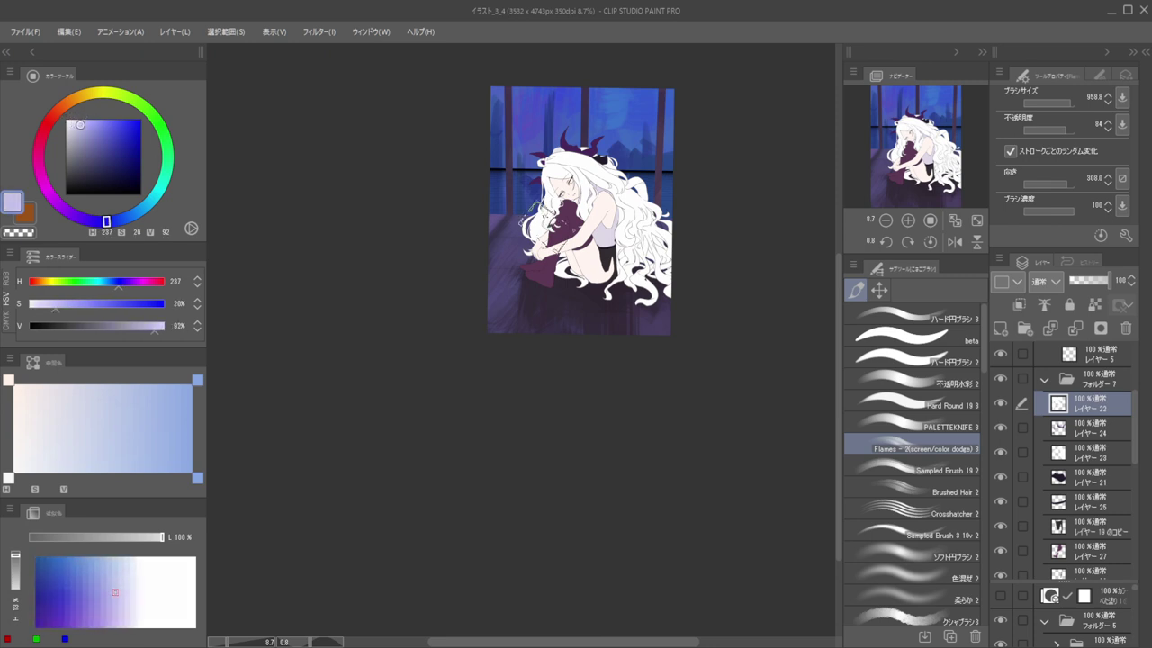
Lock the front hair layer's transparent pixels and tint the front hair pale lavender-blue at maximum brush size
key("slash")
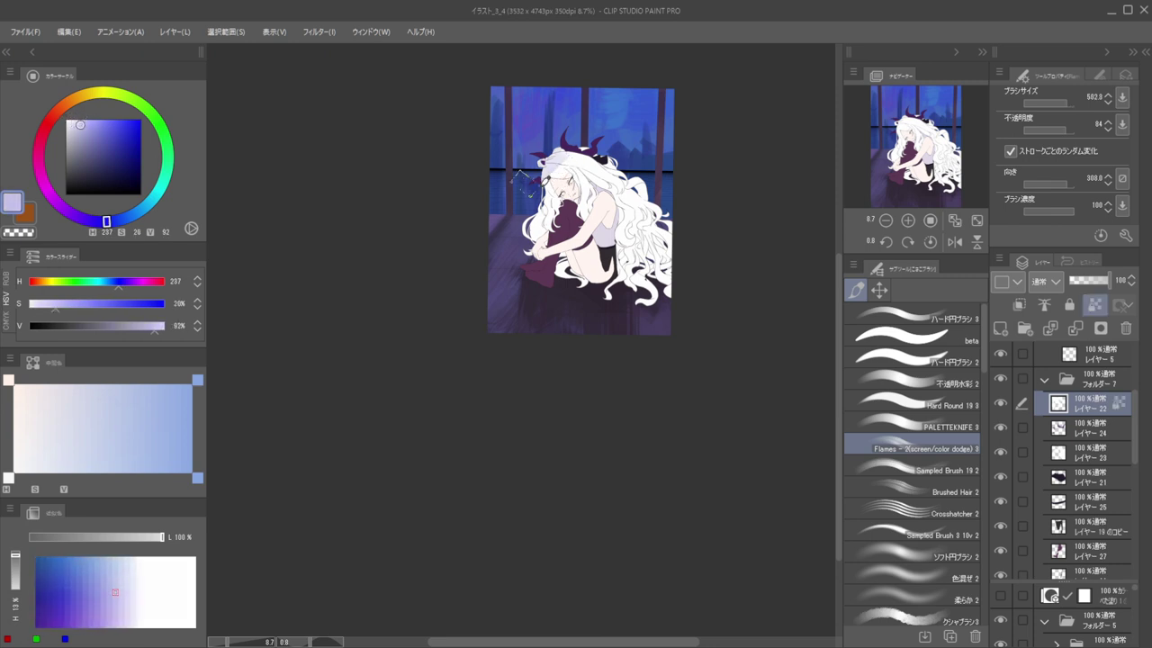
key("bracketright")
key("bracketright")
key("bracketright")
key("bracketright")
key("bracketright")
key("bracketright")
key("bracketright")
key("bracketright")
mouse_move(559, 192)
left_mouse_down()
mouse_move(556, 205)
mouse_move(559, 193)
mouse_move(679, 169)
left_mouse_up()
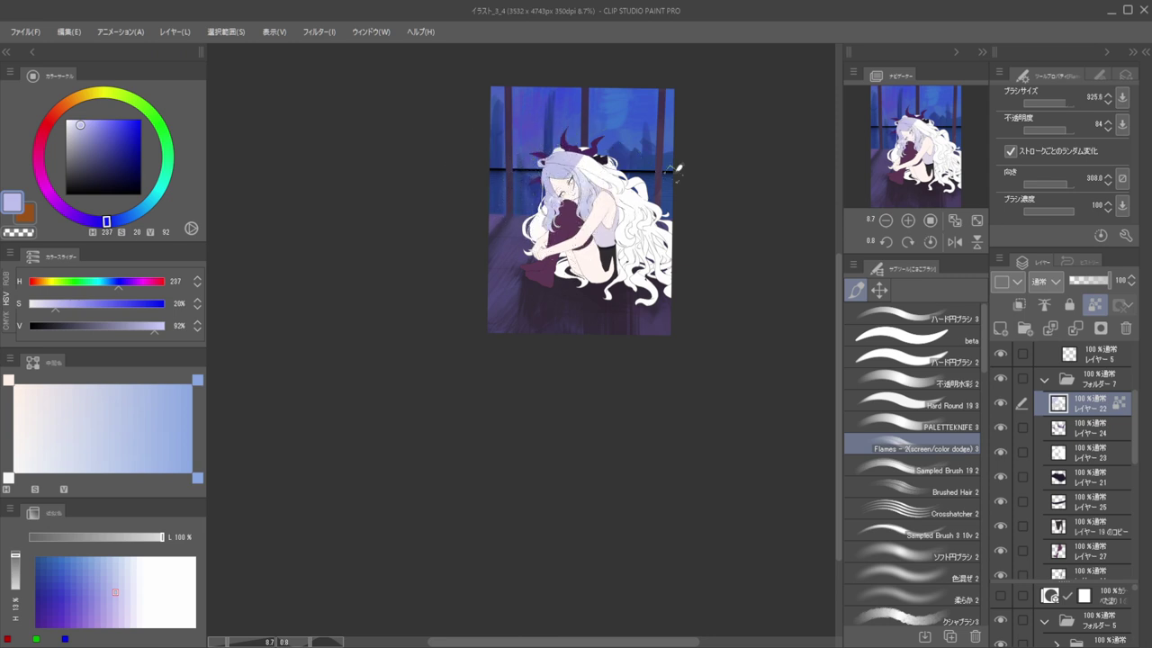
left_click(900, 472)
left_click_drag(590, 168, 570, 171)
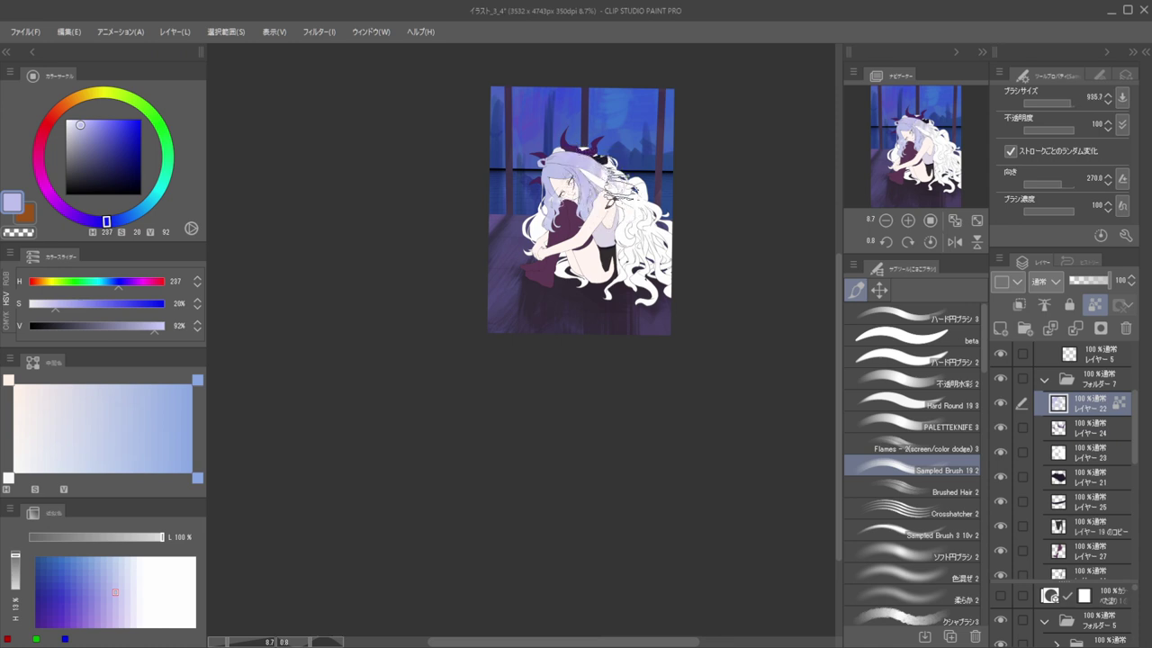
left_click_drag(110, 222, 125, 220)
mouse_move(533, 192)
left_mouse_down()
mouse_move(543, 162)
mouse_move(628, 216)
mouse_move(686, 194)
mouse_move(673, 221)
mouse_move(601, 198)
mouse_move(565, 144)
mouse_move(550, 185)
left_mouse_up()
Lock the back hair layer's transparency, tint the right-hand hair light blue, and mirror the canvas view
key("d")
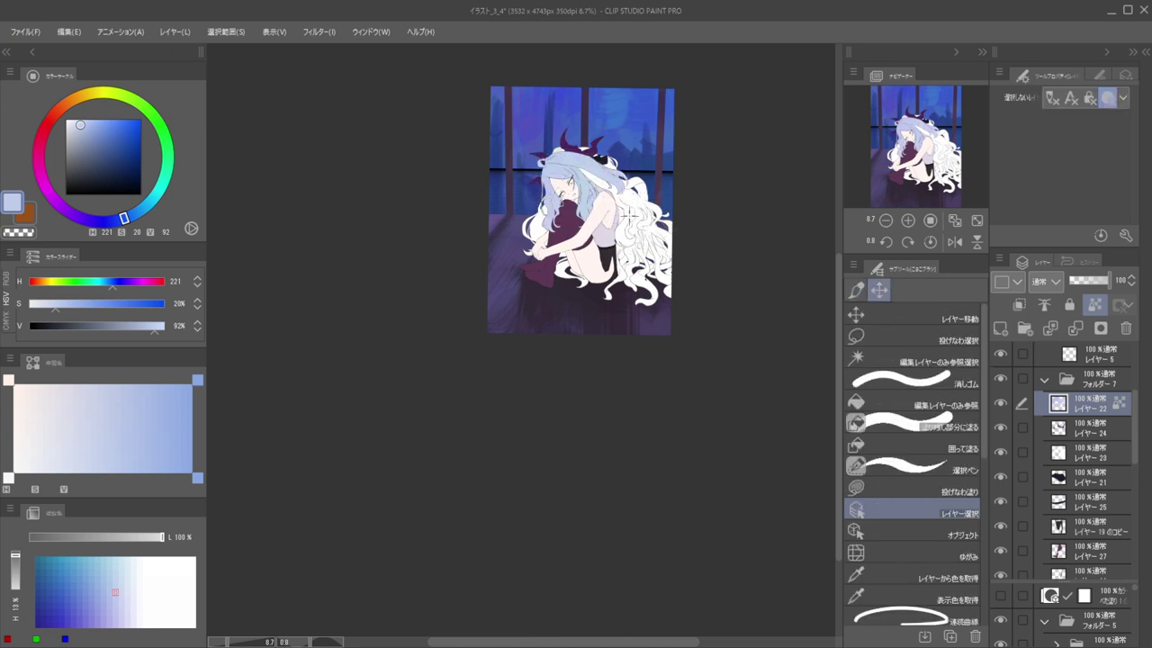
left_click(629, 216, "ctrl+shift")
key("slash")
mouse_move(643, 177)
left_mouse_down()
mouse_move(632, 230)
mouse_move(635, 190)
mouse_move(625, 202)
mouse_move(643, 232)
mouse_move(624, 287)
mouse_move(676, 242)
mouse_move(681, 210)
left_mouse_up()
left_click(600, 163, "alt")
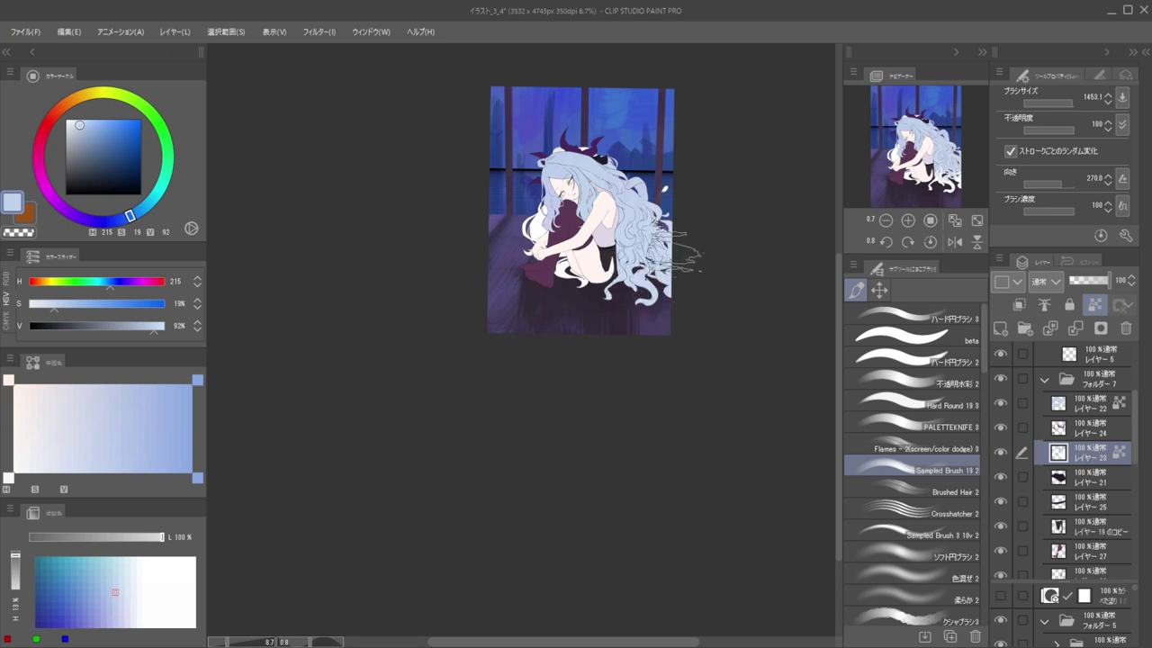
key("h")
left_click_drag(574, 169, 794, 162)
key("[")
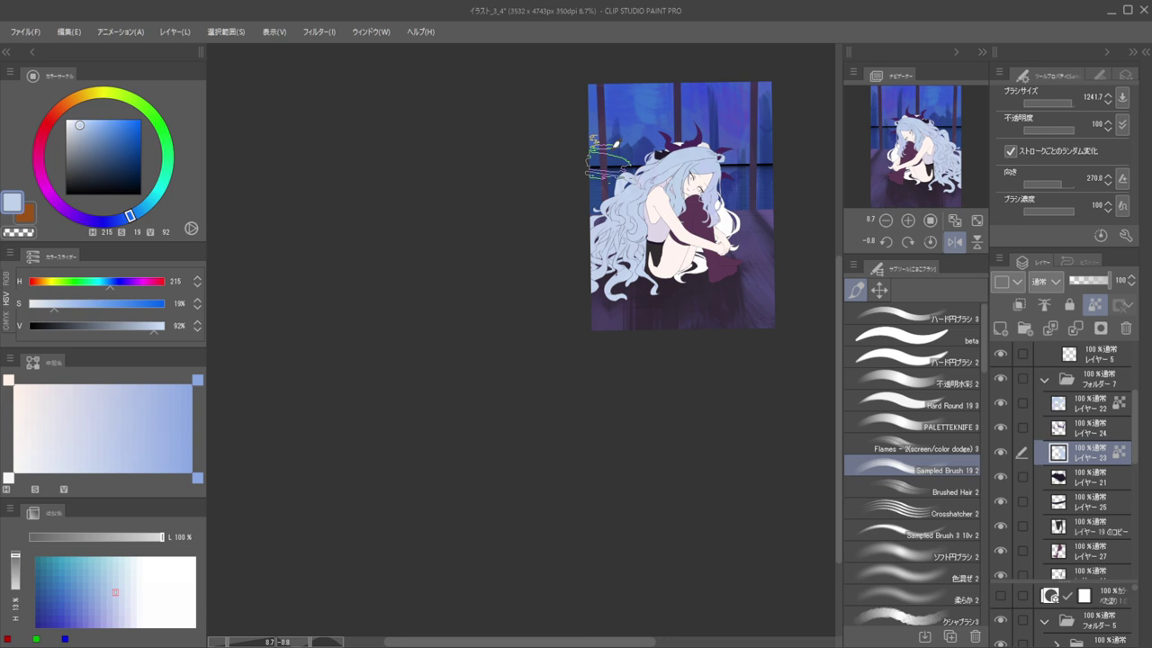
Paint the white hair spots light blue, including the lock near the hands in the mirrored view
scroll(545, 196, "up", 3)
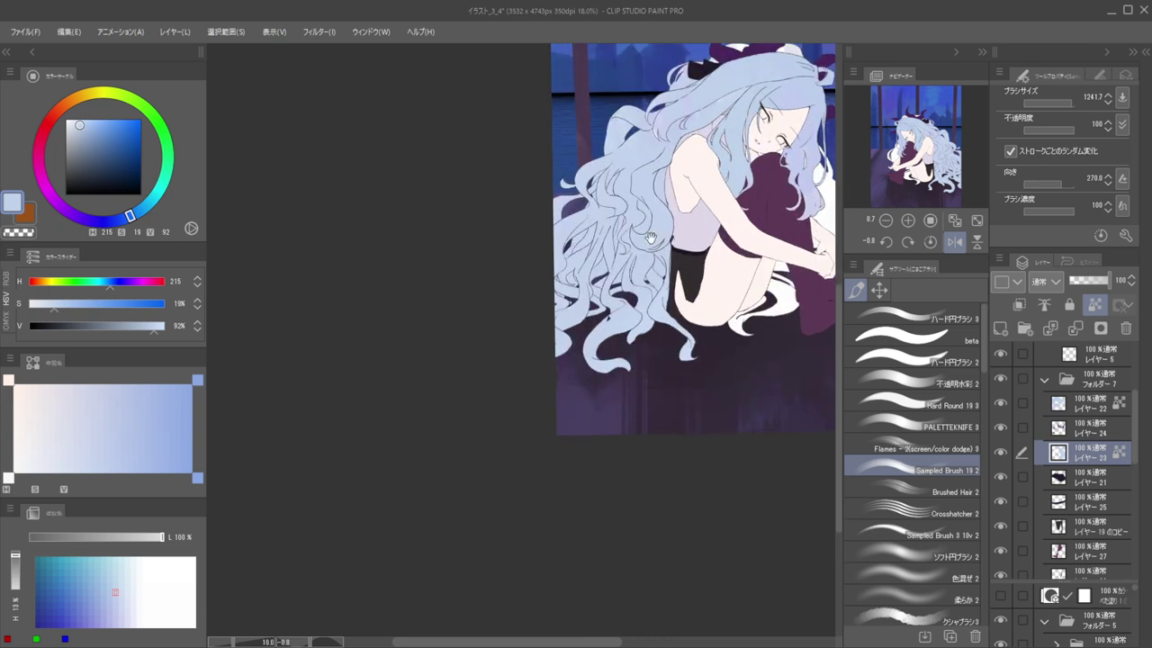
left_click(576, 212)
key("[")
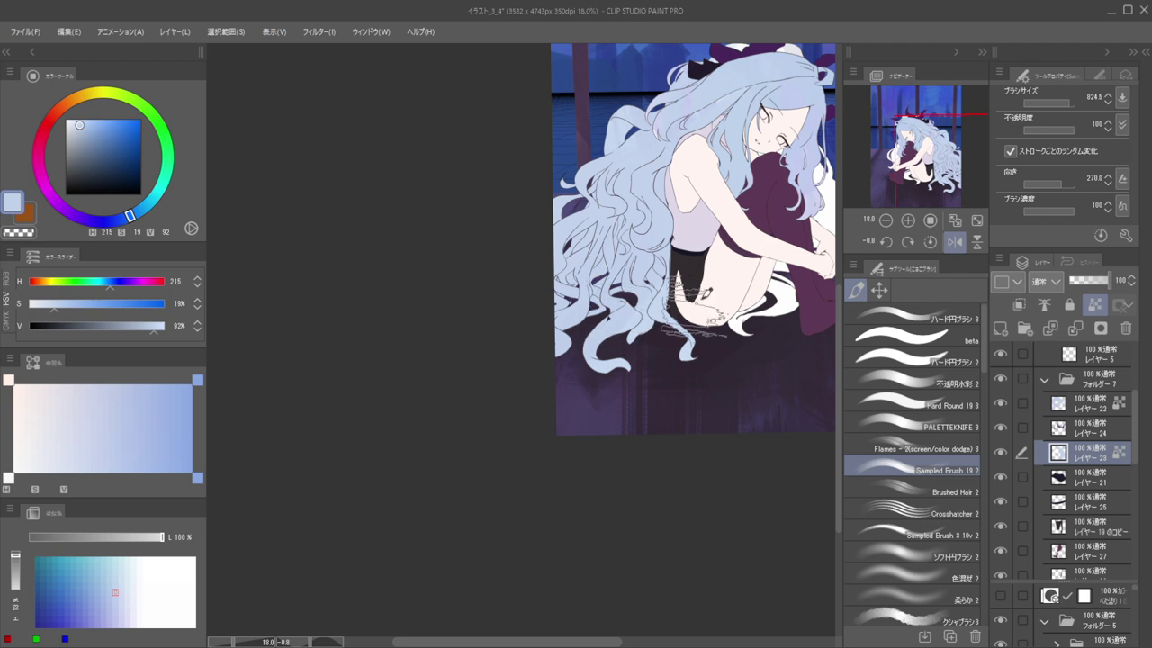
left_click_drag(766, 297, 792, 288)
scroll(661, 221, "down", 4)
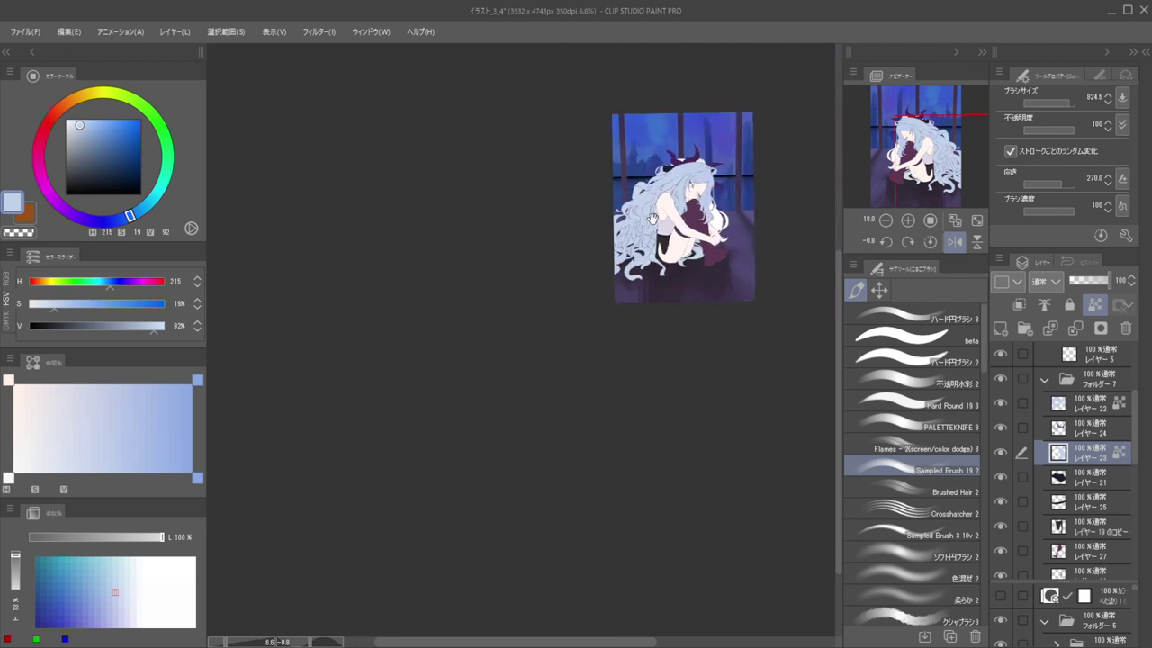
scroll(666, 220, "up", 3)
key("h")
left_click_drag(502, 184, 670, 200)
mouse_move(601, 208)
left_mouse_down()
mouse_move(592, 261)
mouse_move(592, 243)
left_mouse_up()
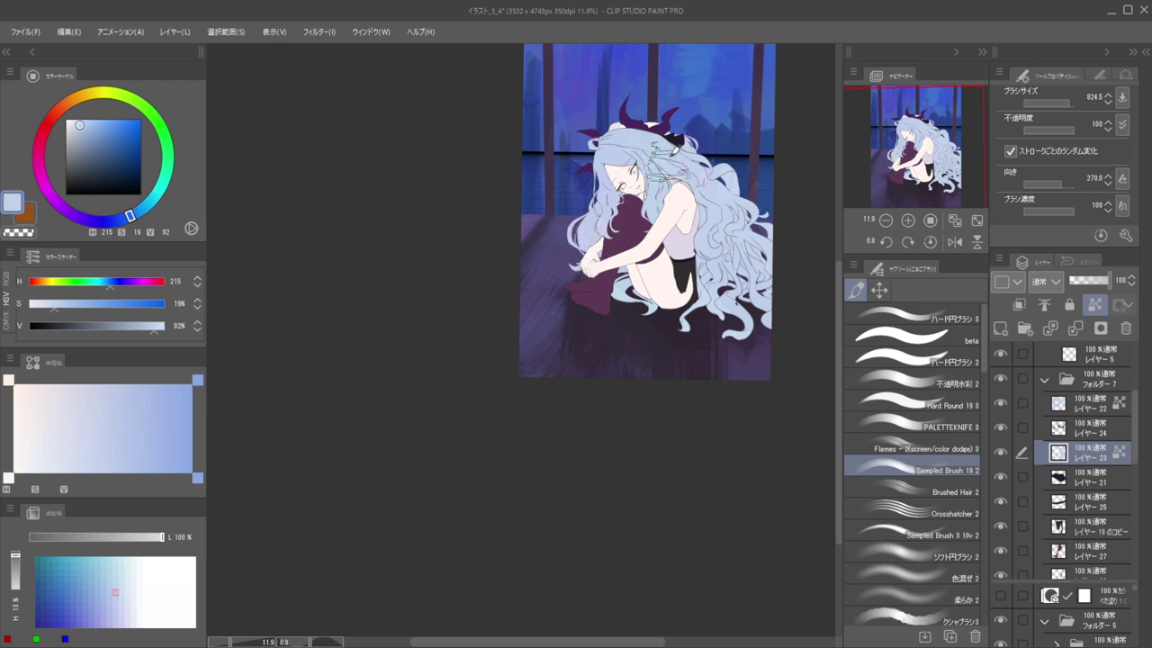
Flip the view back, paint the remaining white hair patch light blue, and select that hair's layer
key("h")
left_click_drag(630, 198, 784, 195)
mouse_move(570, 207)
left_mouse_down()
mouse_move(618, 211)
mouse_move(614, 202)
left_mouse_up()
scroll(619, 212, "up", 3)
scroll(621, 178, "down", 4)
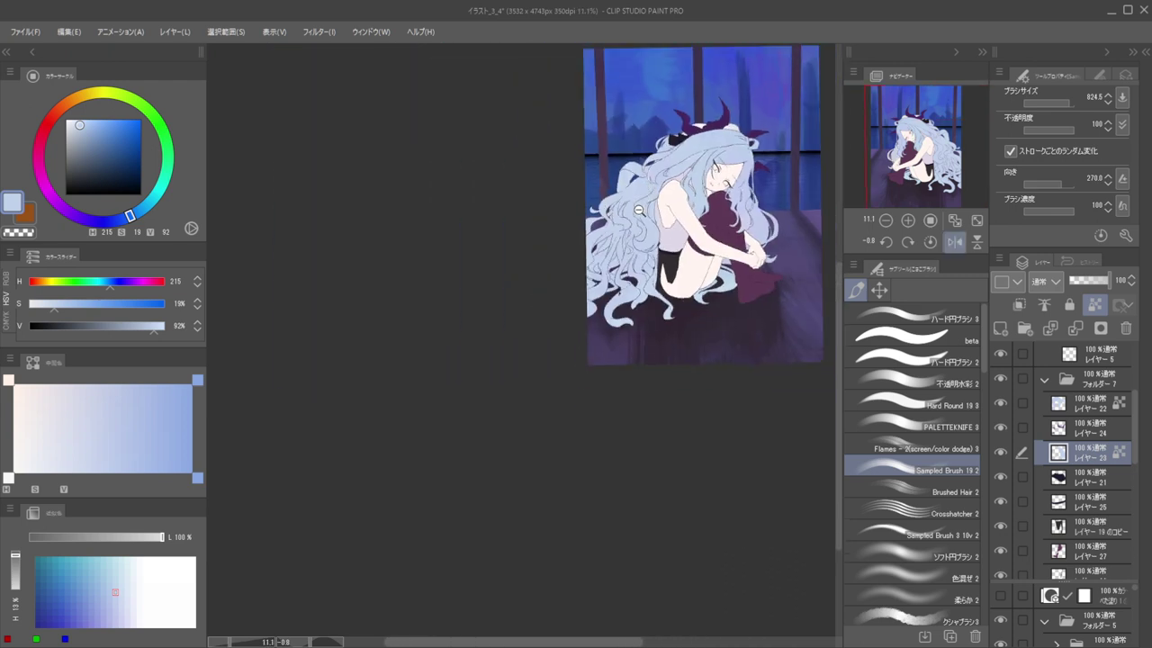
scroll(634, 215, "down", 2)
scroll(626, 202, "up", 4)
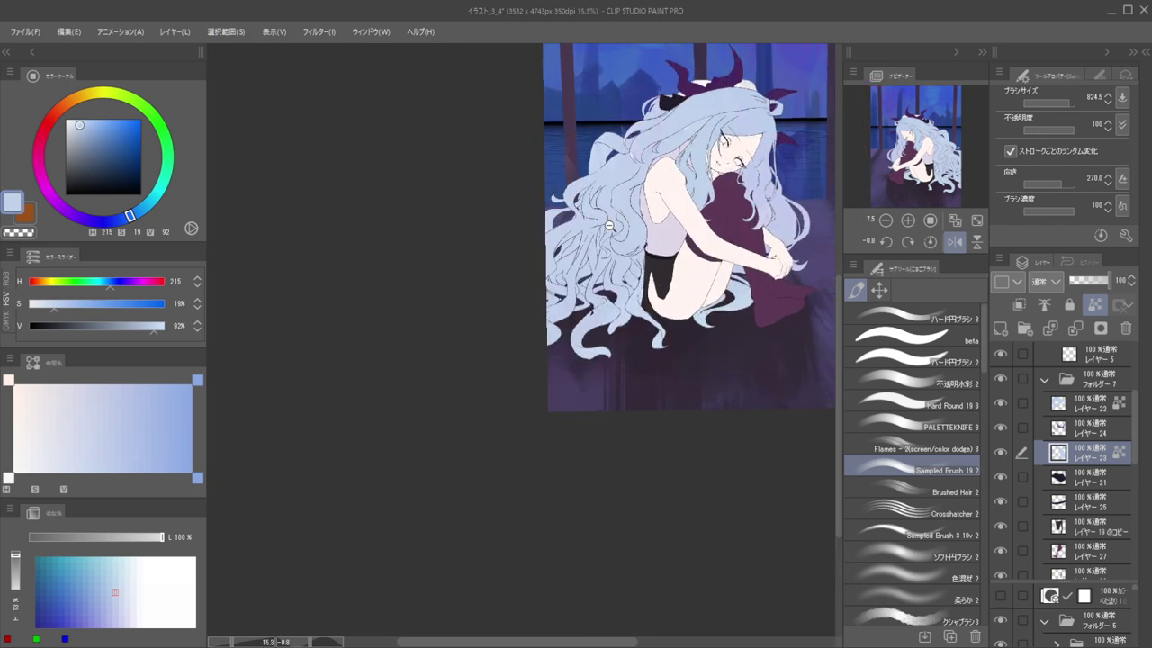
scroll(598, 208, "up", 5)
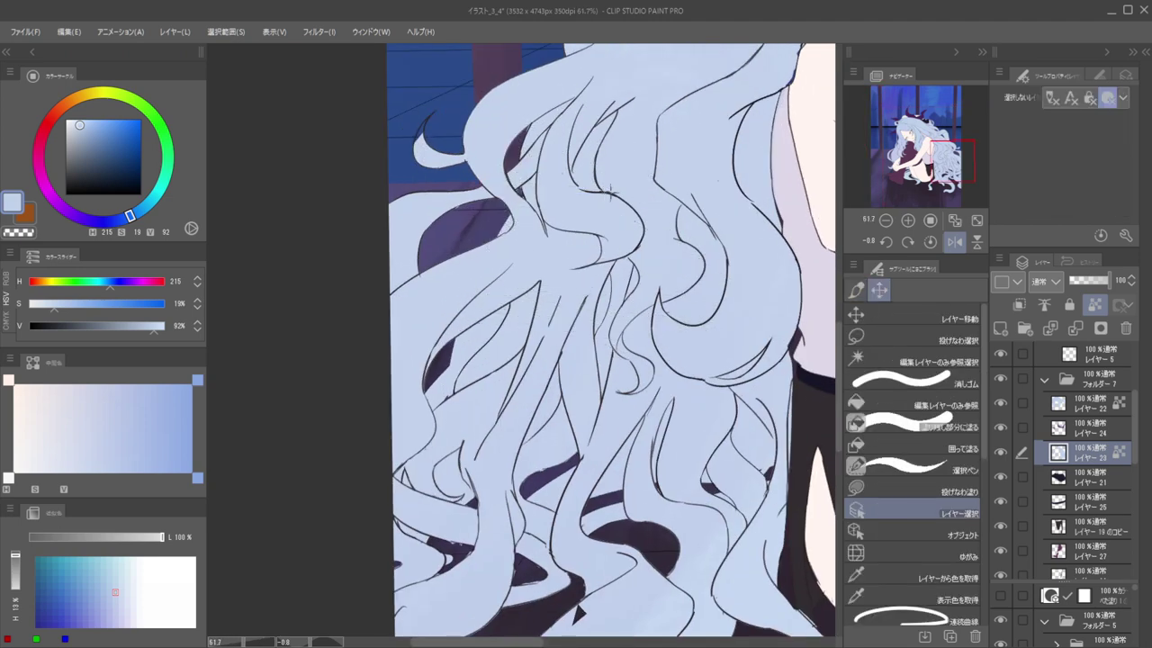
left_click(610, 192, "ctrl+shift")
scroll(624, 192, "down", 4)
scroll(603, 309, "down", 3)
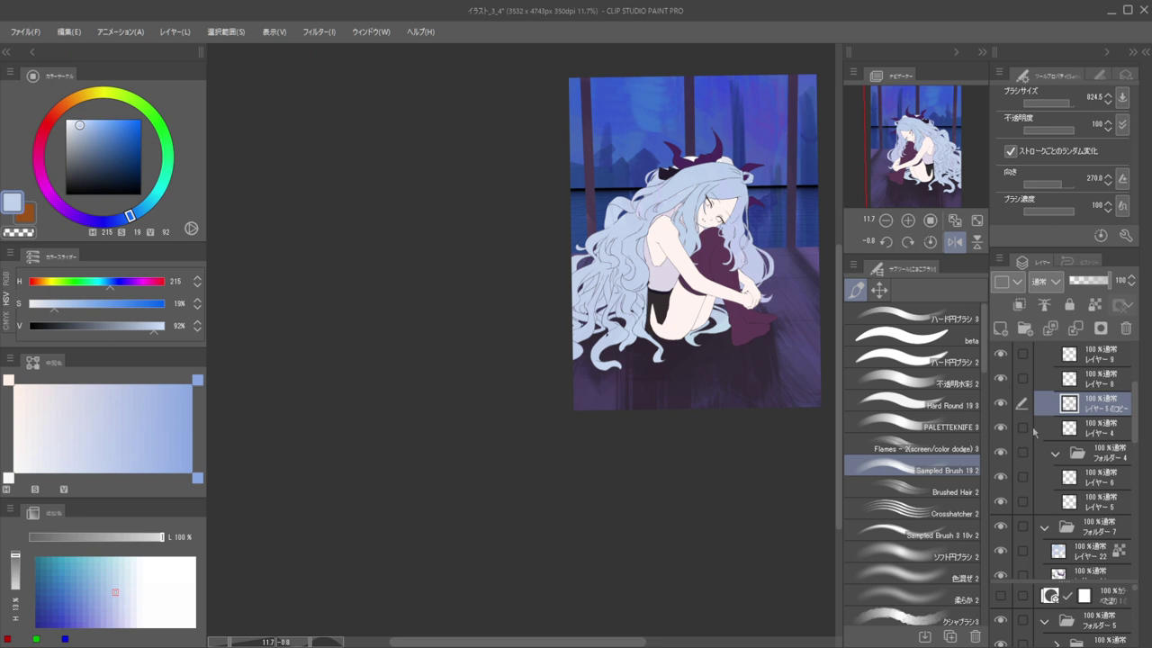
scroll(1073, 433, "up", 1)
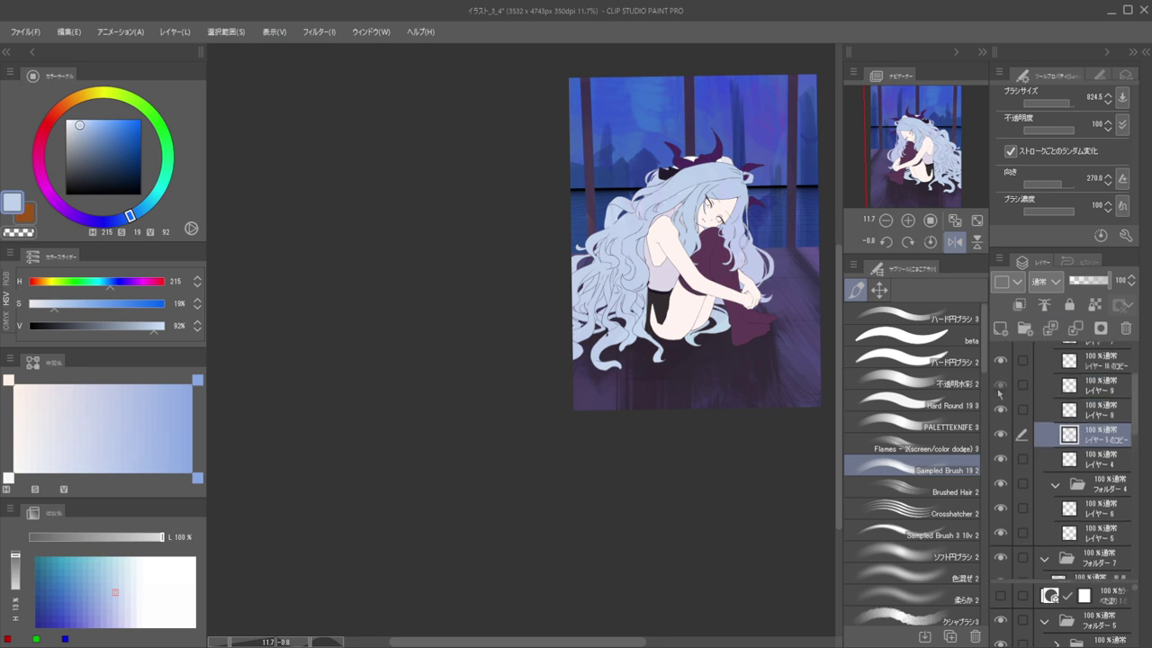
scroll(1017, 371, "up", 1)
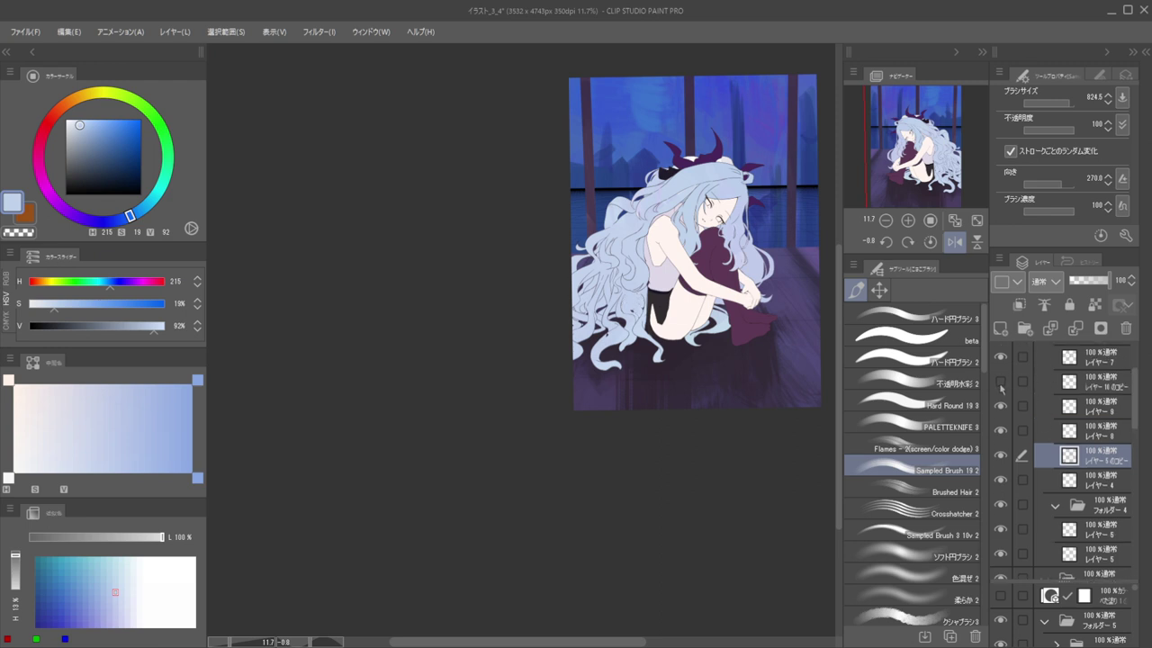
left_click(1001, 360)
left_click(1000, 360)
left_click(998, 362)
left_click(1000, 360)
left_click(1001, 360)
left_click(1001, 360)
left_click(1001, 360)
left_click(1002, 360)
left_click(1001, 454)
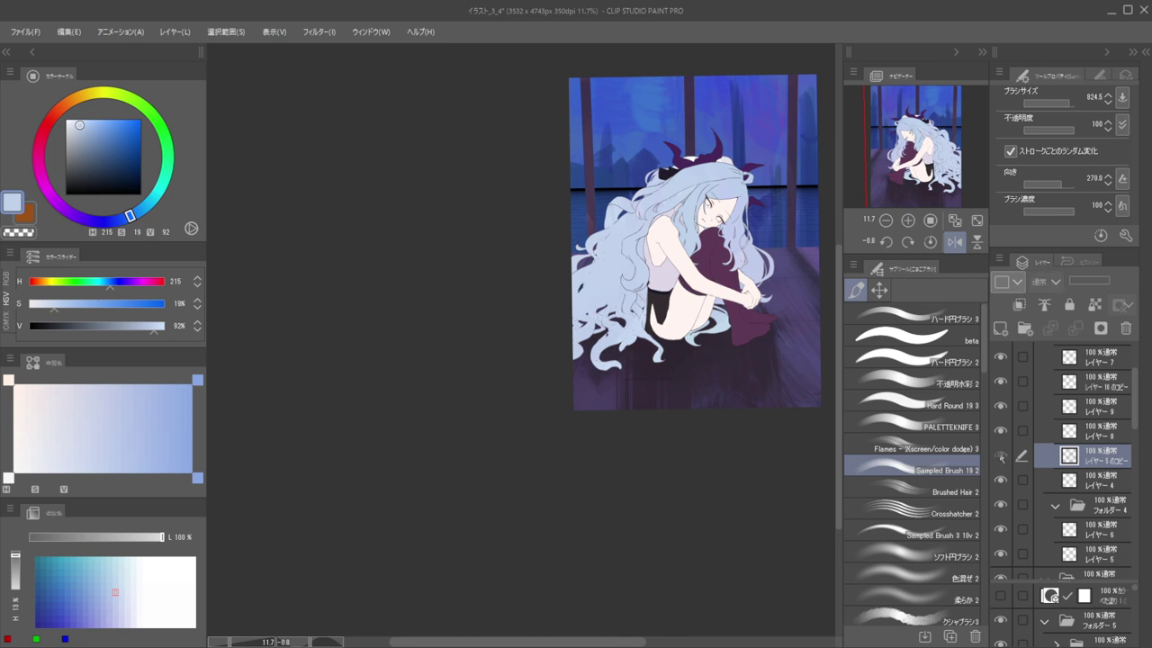
left_click(1000, 456)
scroll(1003, 490, "down", 2)
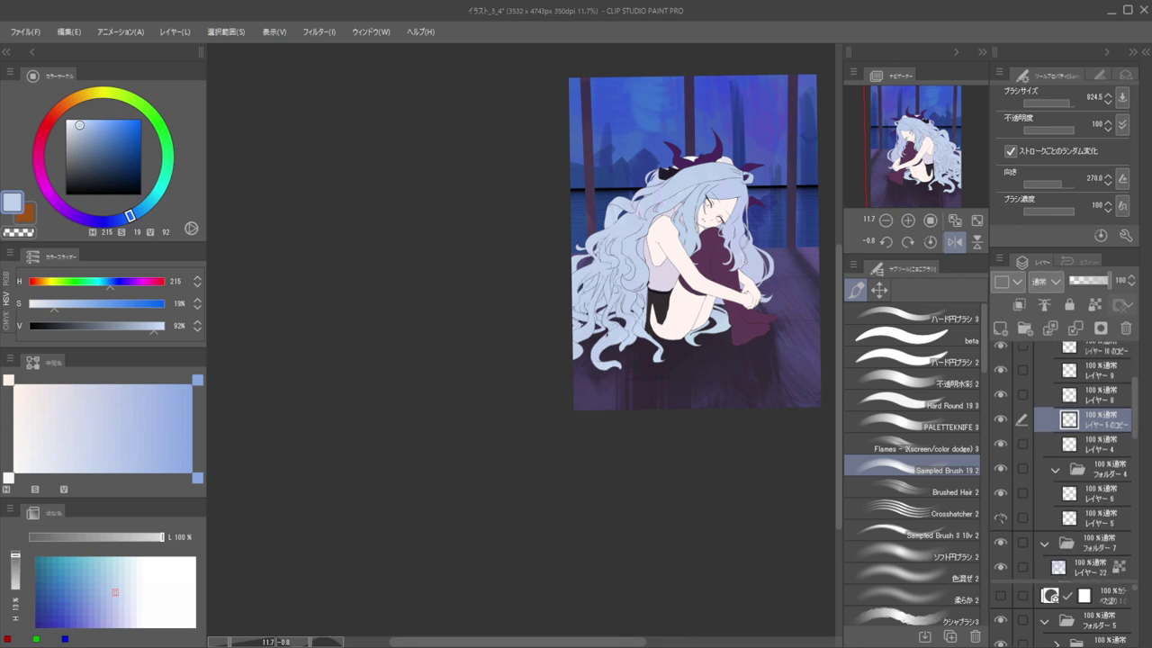
left_click(1002, 449)
scroll(600, 249, "up", 6)
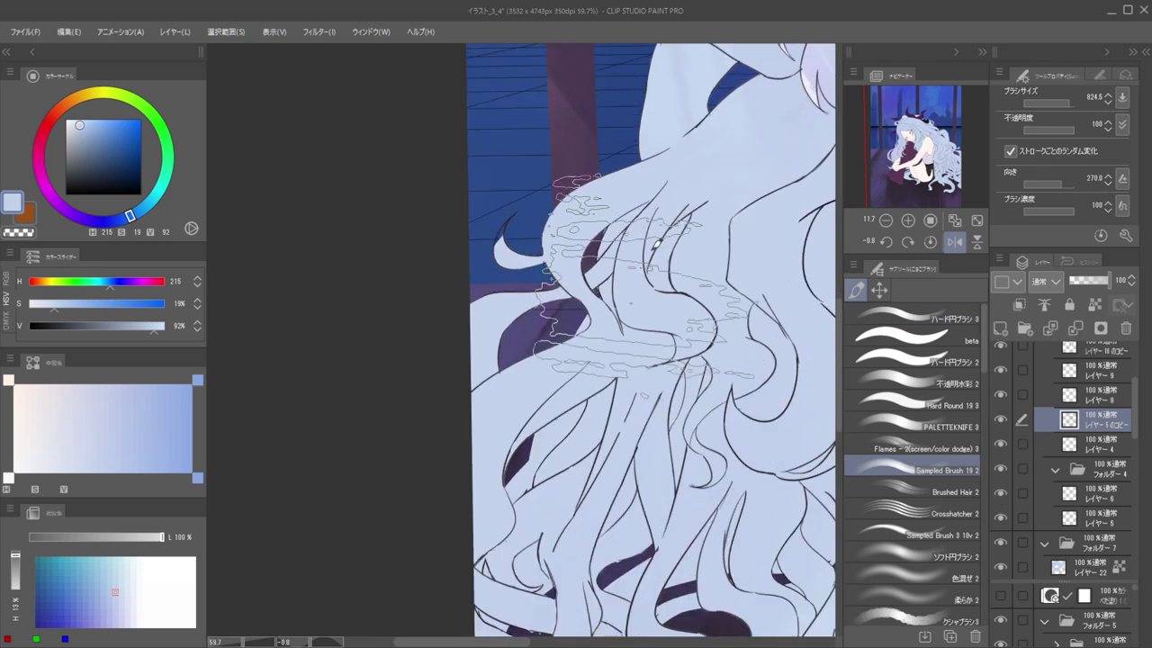
key("d")
left_click(647, 281, "ctrl+shift")
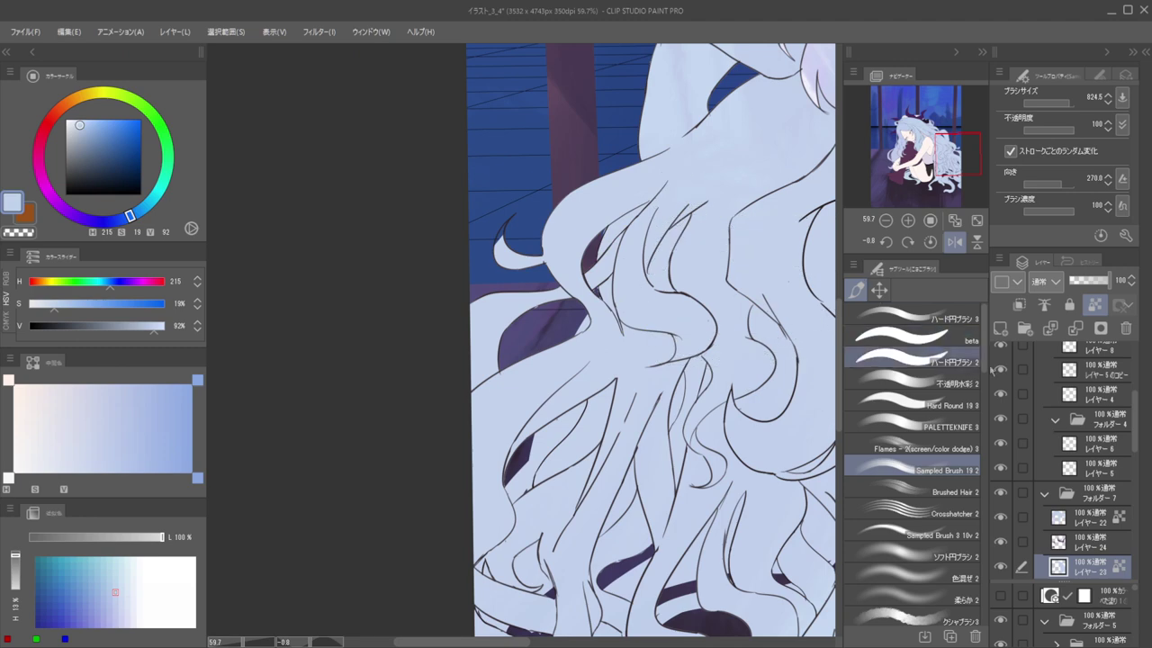
scroll(680, 291, "up", 4)
left_click(684, 298, "ctrl+shift")
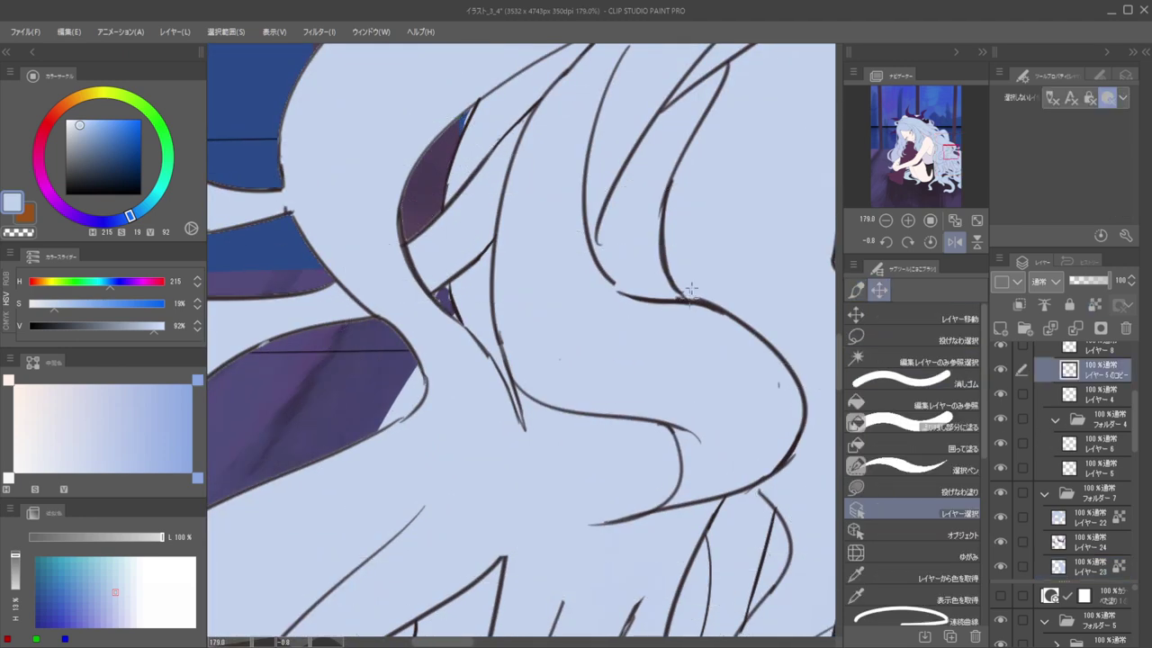
scroll(649, 286, "down", 7)
scroll(1032, 452, "up", 3)
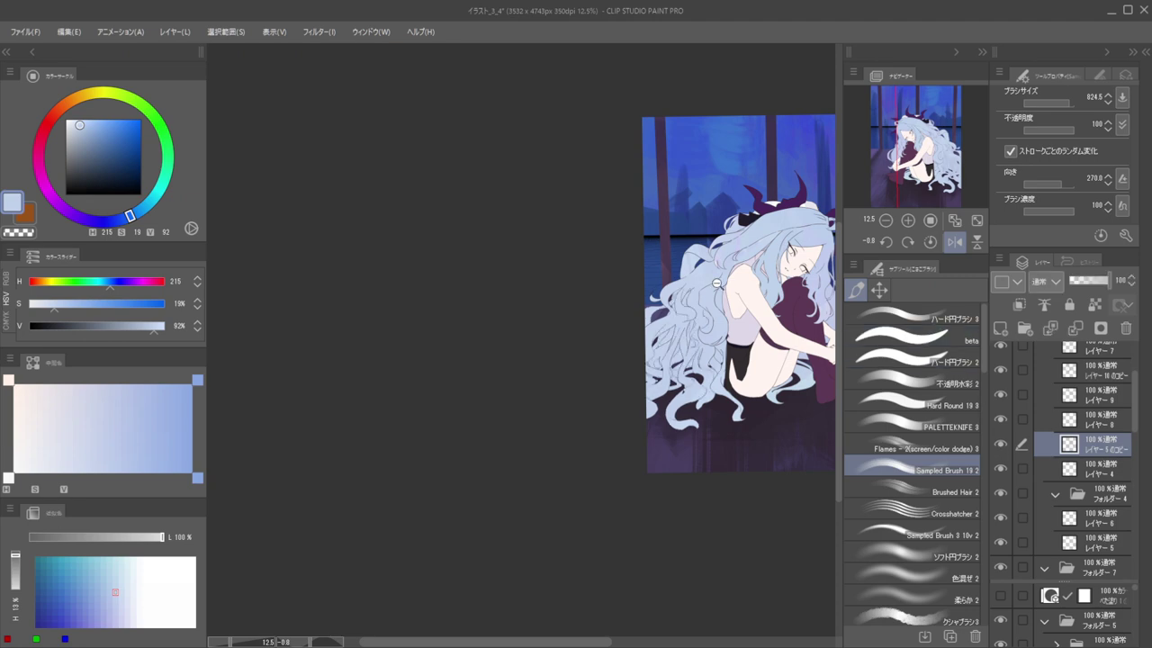
scroll(760, 297, "up", 6)
scroll(760, 297, "down", 1)
key("ctrl+shift")
left_click(670, 290, "ctrl+shift")
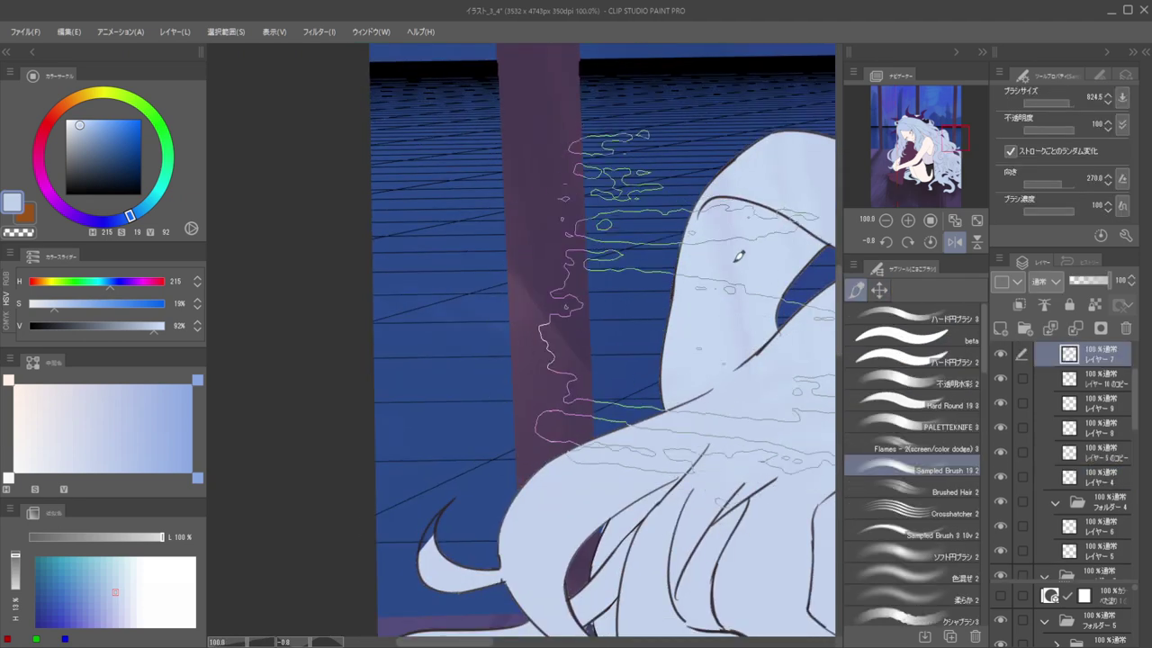
scroll(738, 279, "down", 6)
scroll(1047, 414, "up", 2)
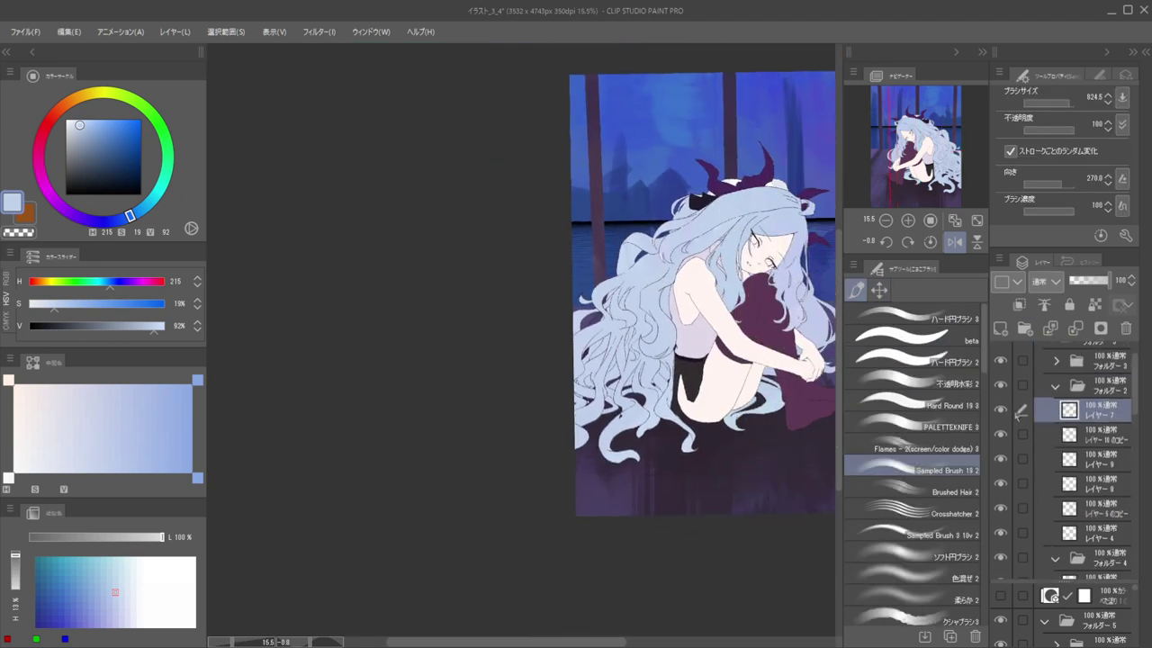
left_click(999, 411)
left_click(999, 411)
left_click(999, 411)
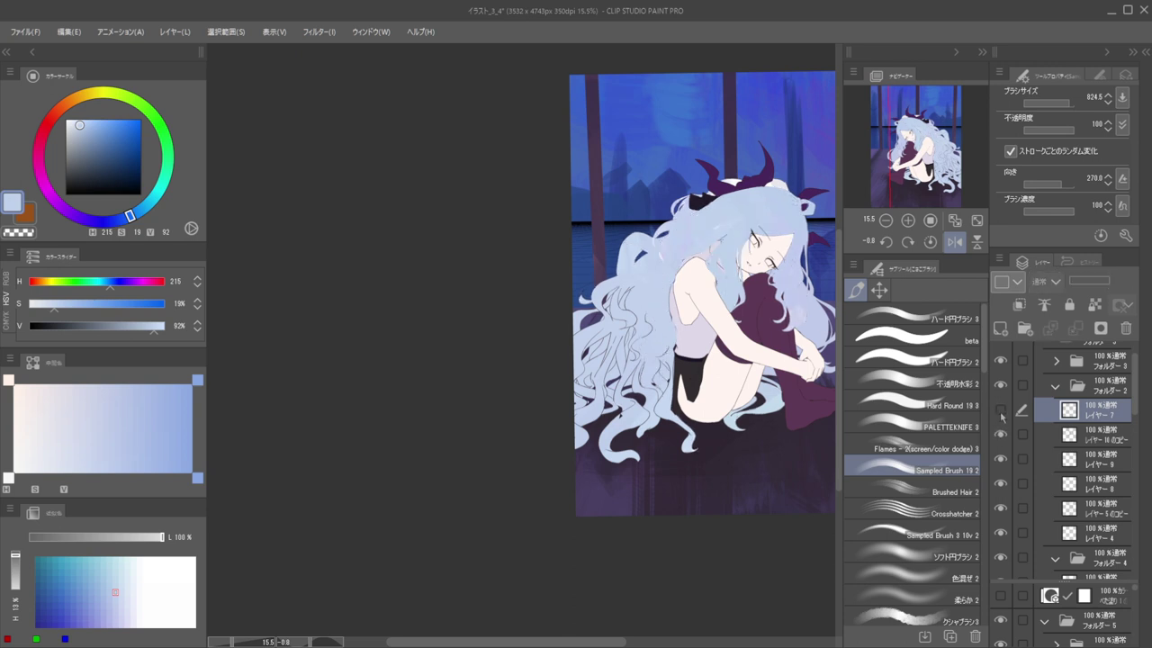
left_click(1000, 412)
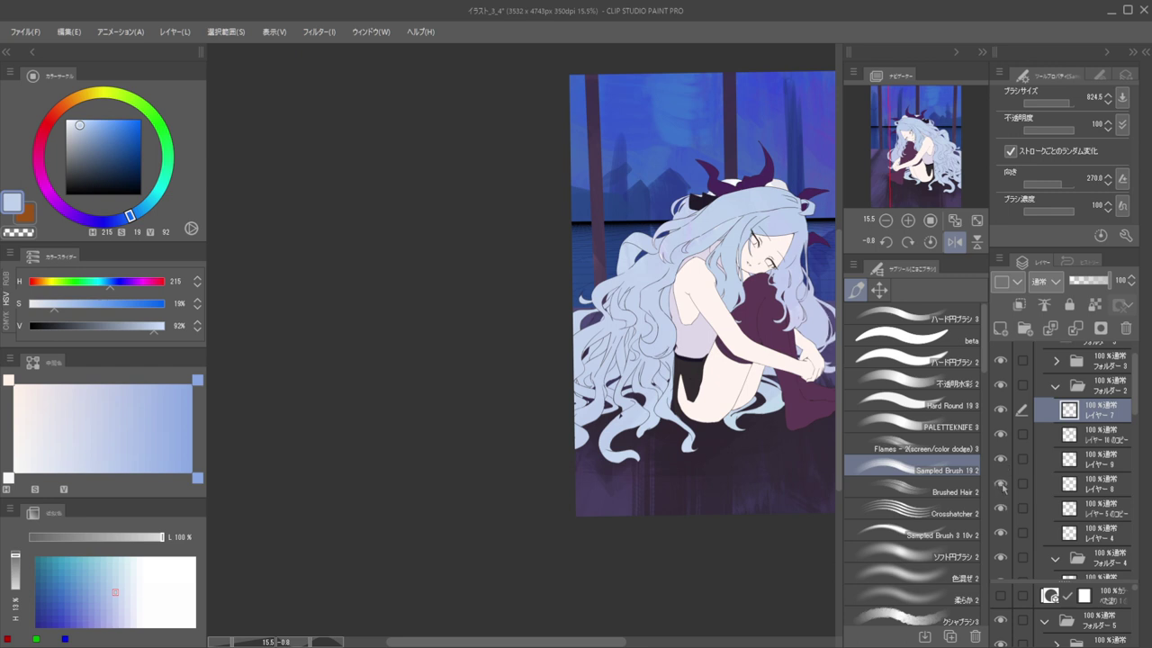
Check レイヤー5のコピー's linework, then merge it with レイヤー8 into one layer
left_click(1078, 486)
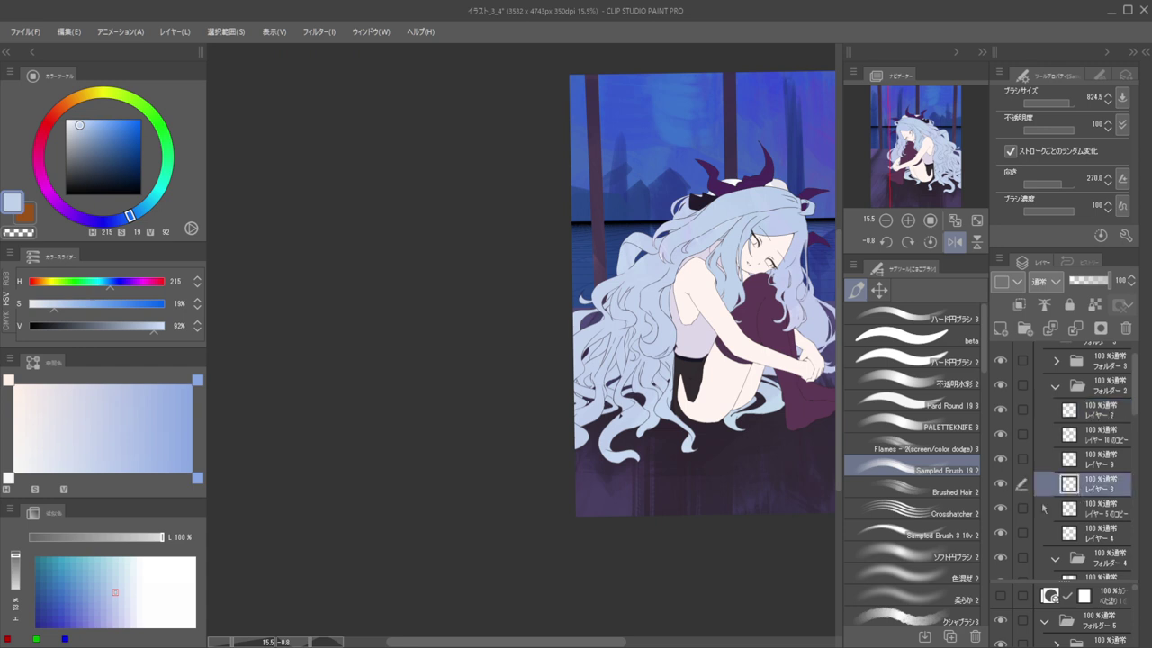
left_click(1000, 510)
left_click(1001, 509)
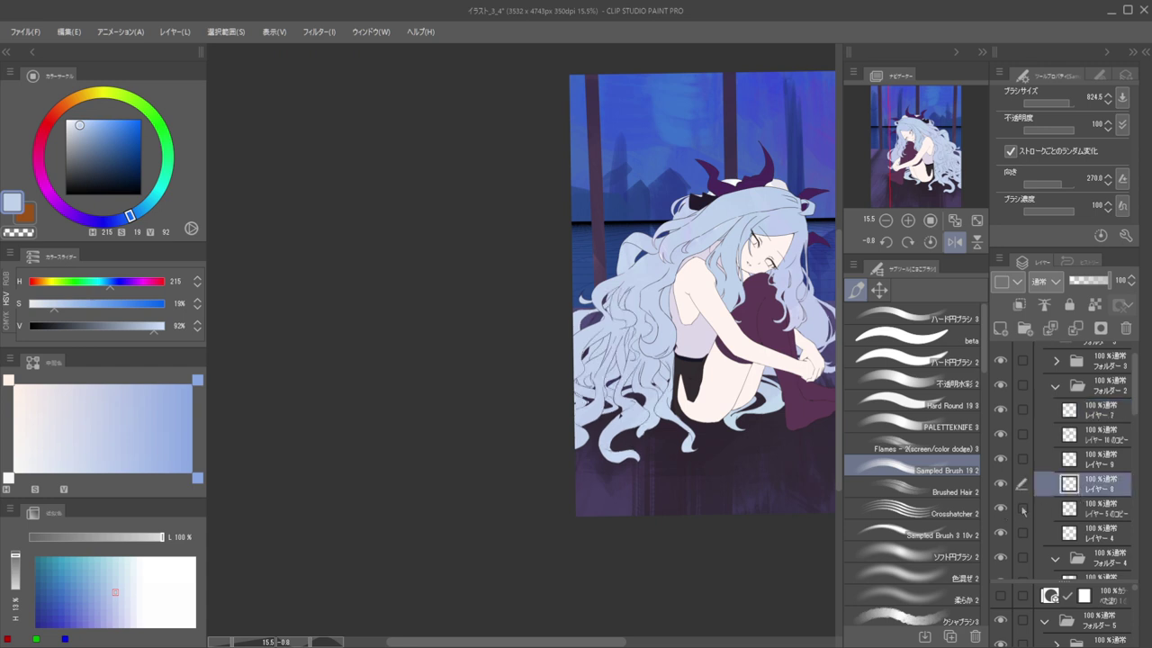
left_click(1078, 510, "ctrl")
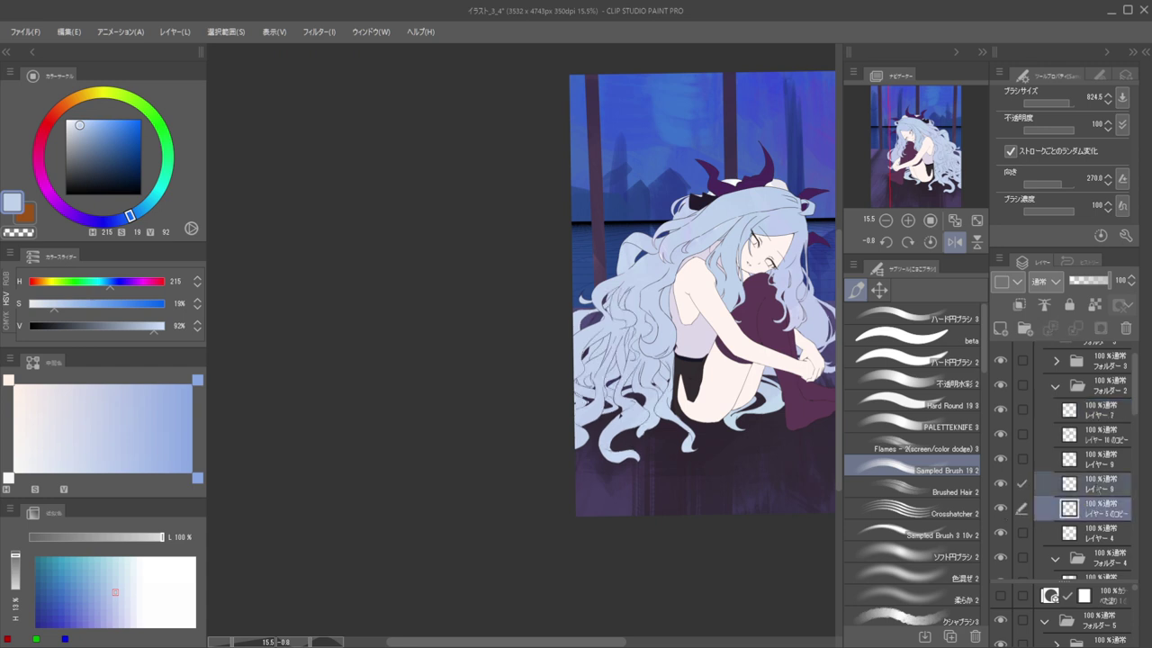
left_click(1093, 486)
left_click(1098, 510, "ctrl")
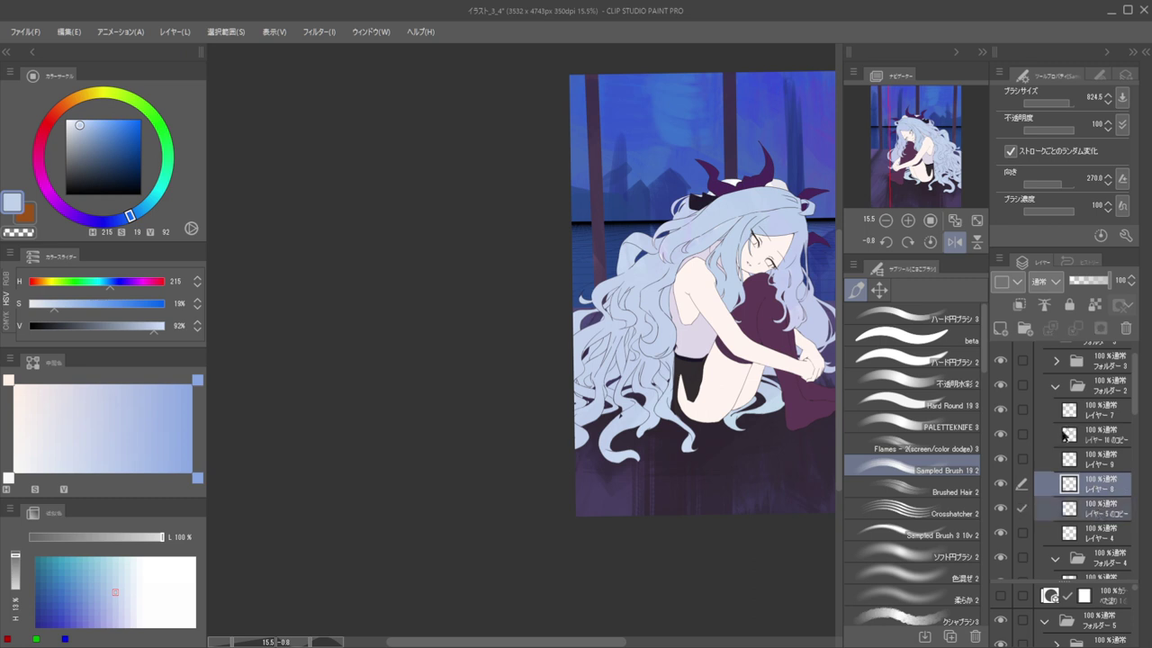
key("shift+alt+e")
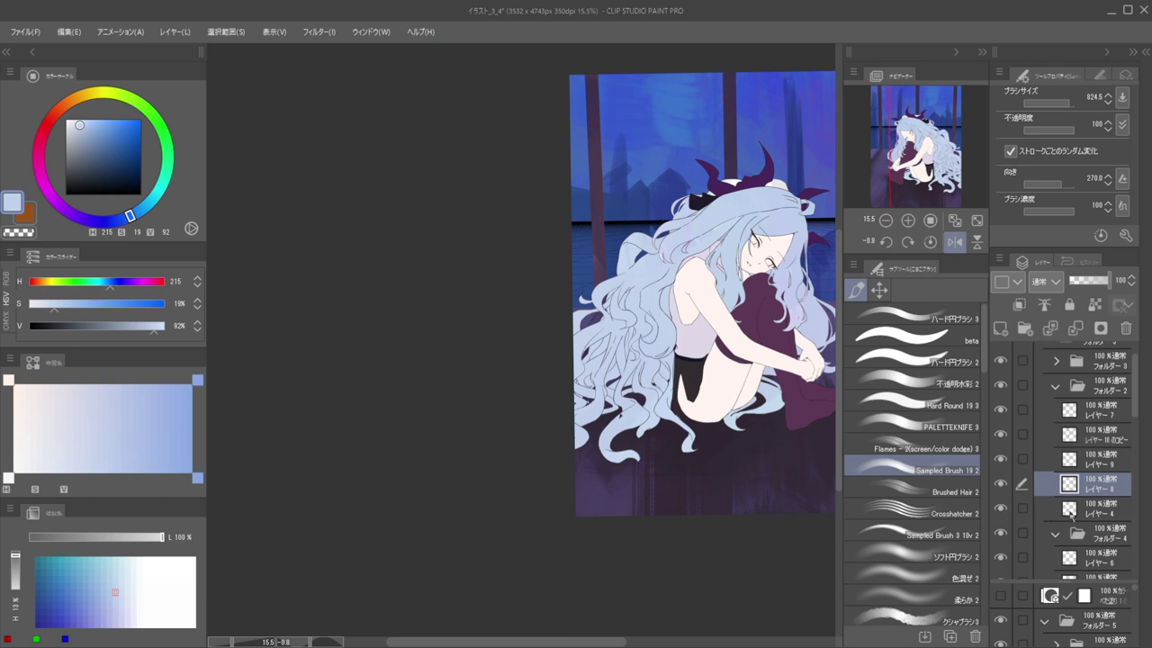
Inspect the painted contents of レイヤー4, レイヤー9's horns and レイヤー10のコピー by selecting each, then deselecting
left_click(1069, 509, "ctrl")
key("ctrl+d")
left_click(1069, 460, "ctrl")
key("ctrl+d")
left_click(1069, 435, "ctrl")
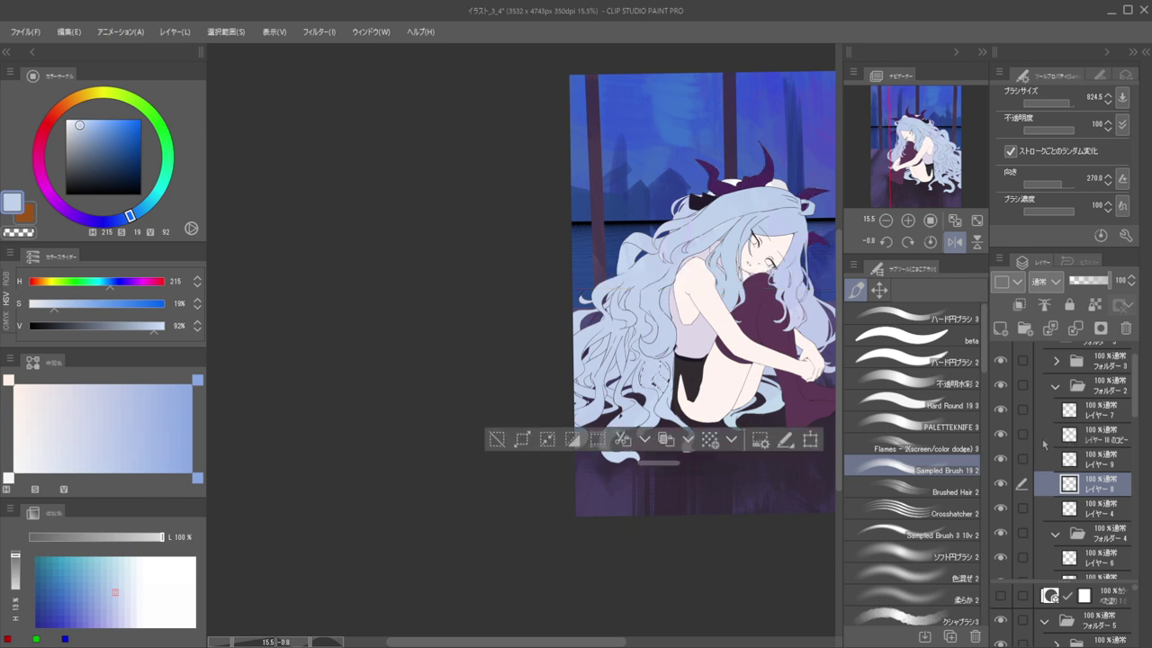
key("ctrl+d")
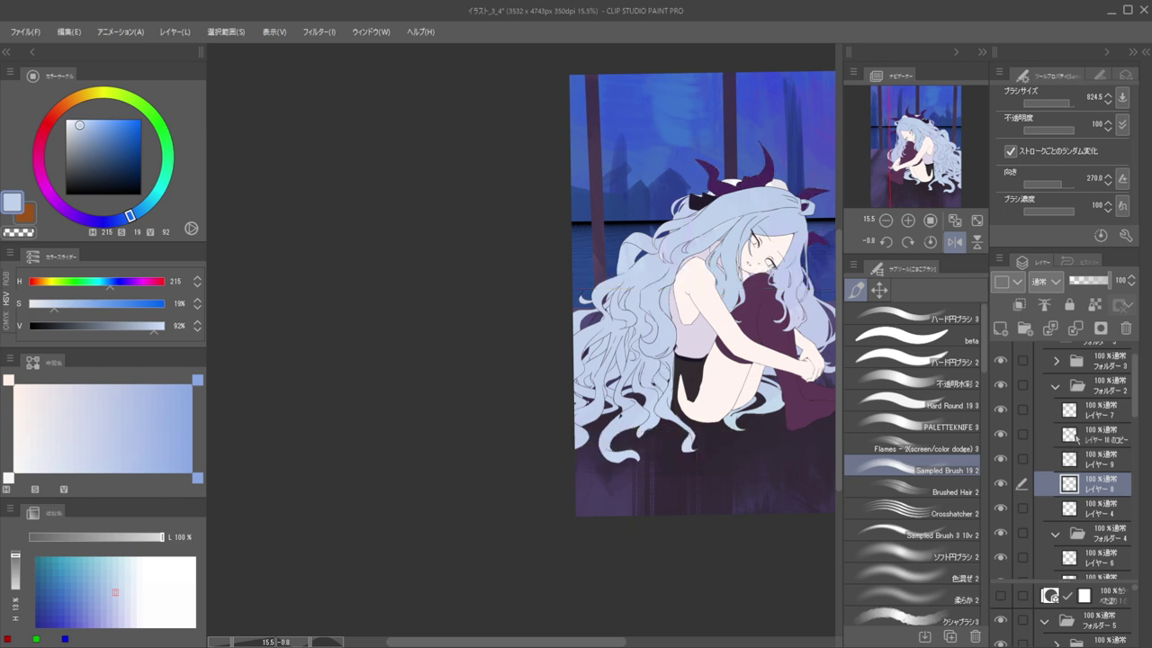
Move レイヤー10のコピー below レイヤー9 and merge レイヤー8 into it, undoing an accidental full merge
left_click(1100, 437)
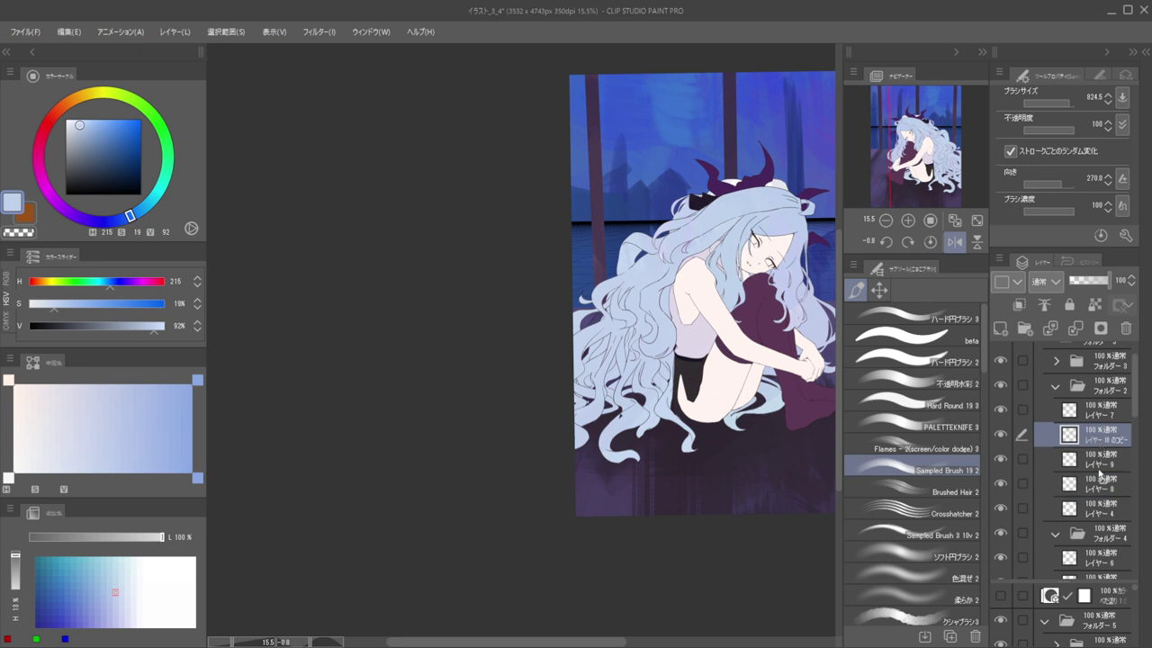
left_click_drag(1099, 475, 1094, 480)
left_click(1099, 489, "ctrl")
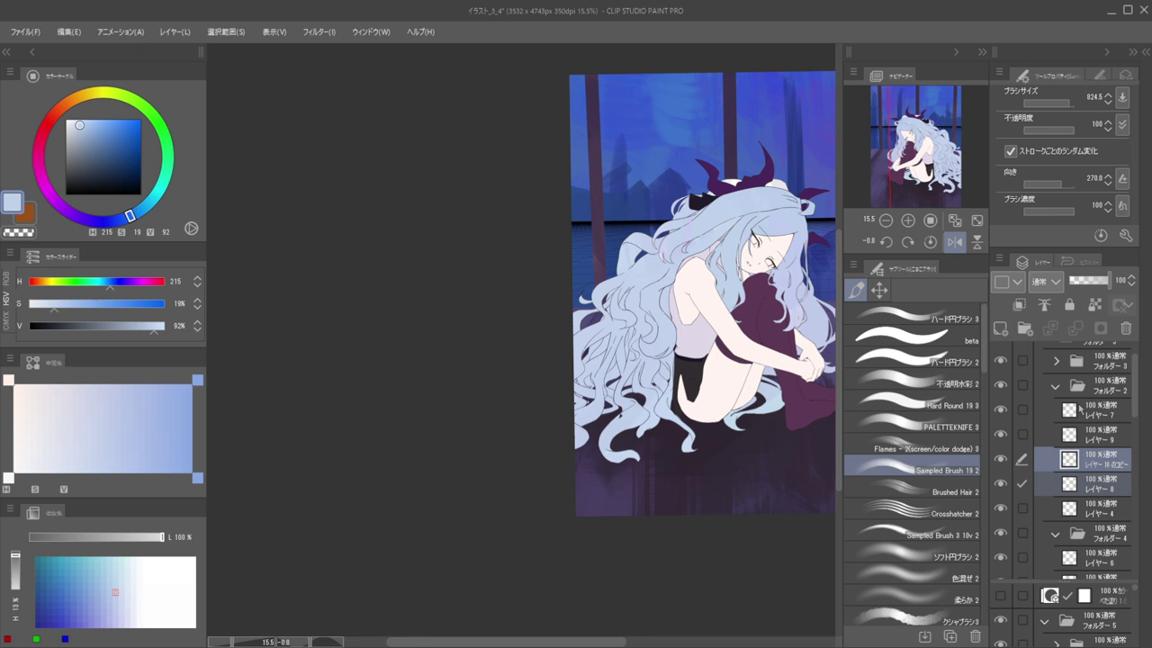
key("ctrl+shift+e")
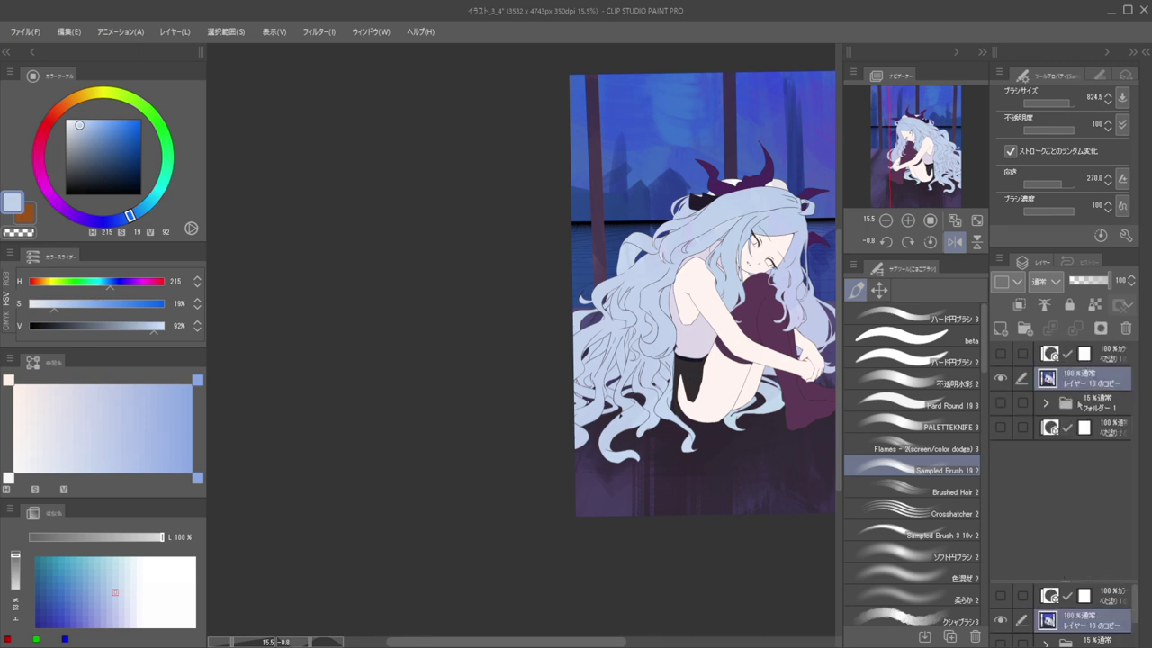
key("ctrl+z")
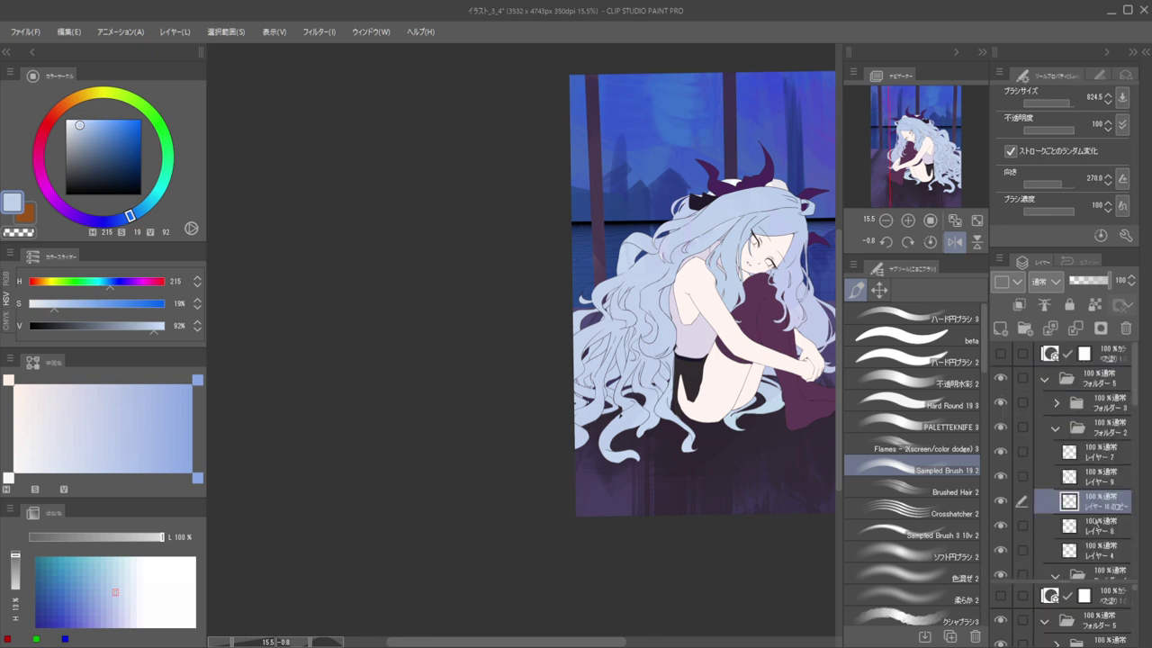
left_click(1097, 523, "ctrl")
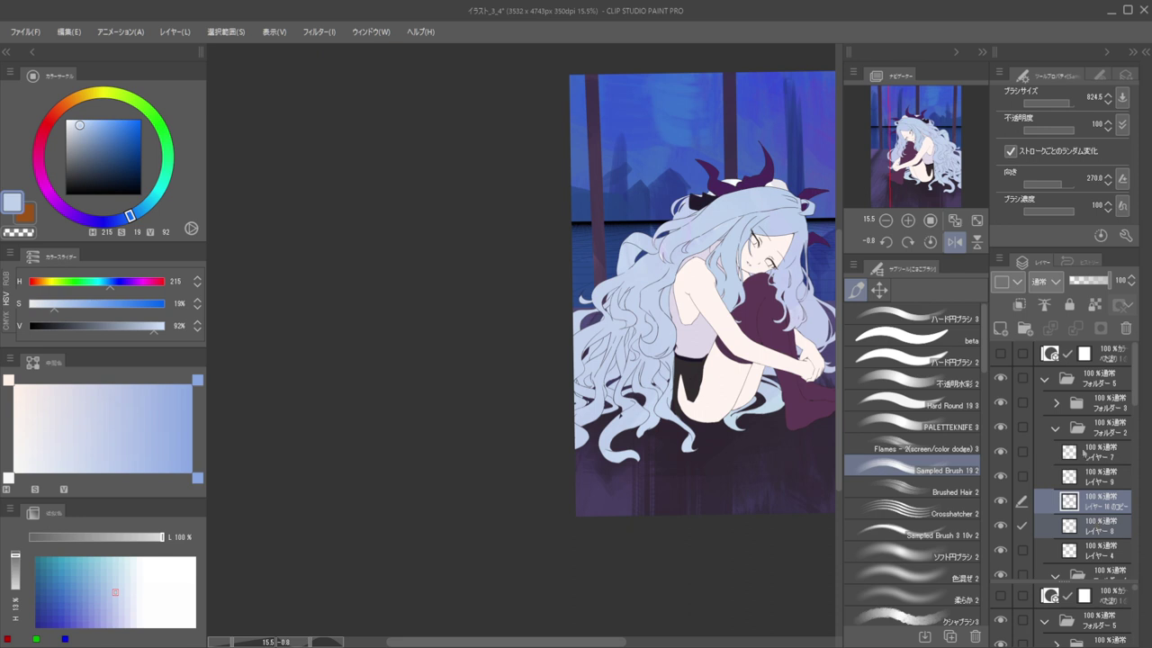
key("shift+alt+e")
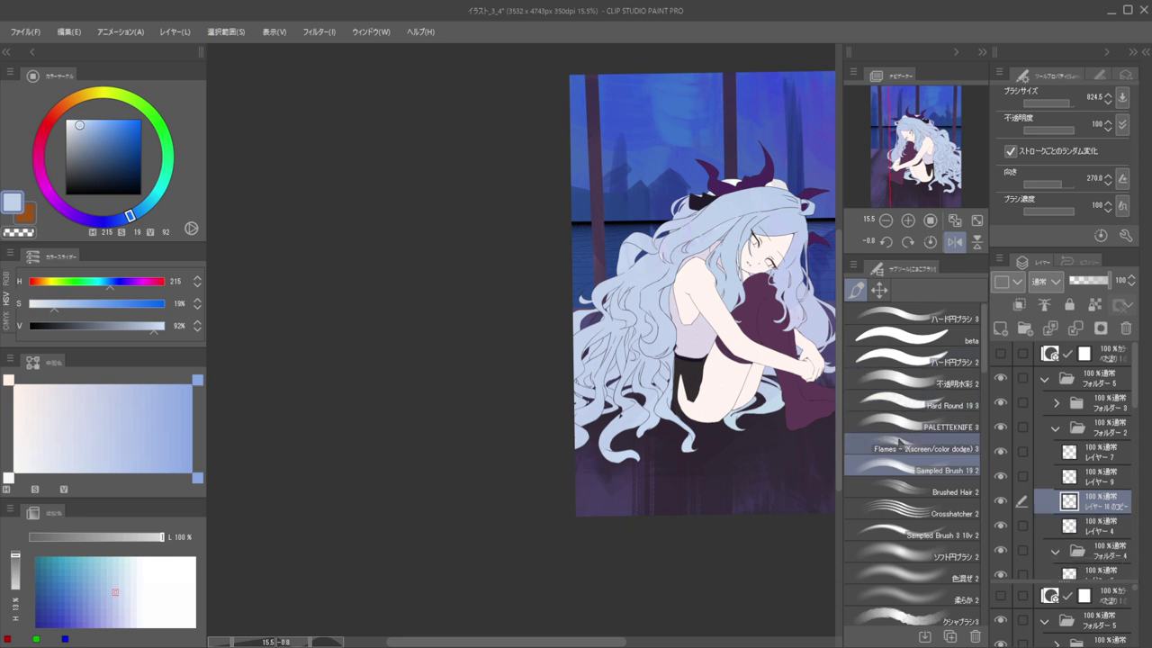
Compare the merged hair shading by toggling and mirroring the view, then leave the shading layer visible
left_click(1001, 506)
left_click(1001, 506)
left_click(1001, 505)
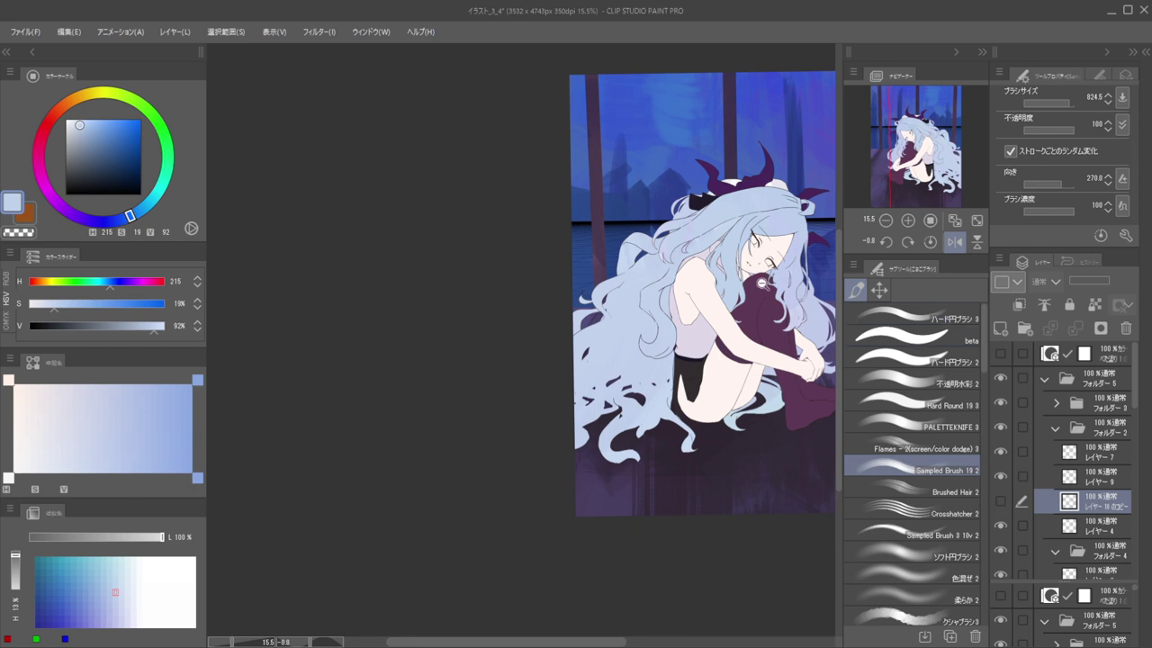
scroll(745, 275, "down", 1)
key("h")
left_click_drag(681, 249, 944, 244)
key("h")
left_click_drag(696, 308, 902, 300)
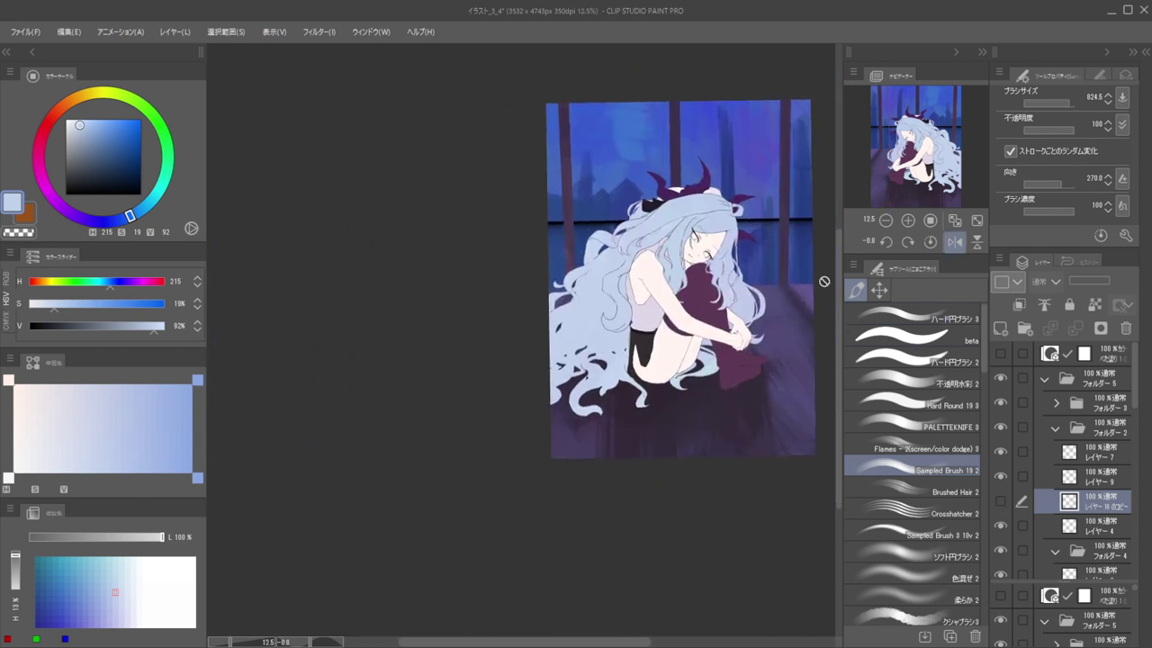
left_click(1000, 501)
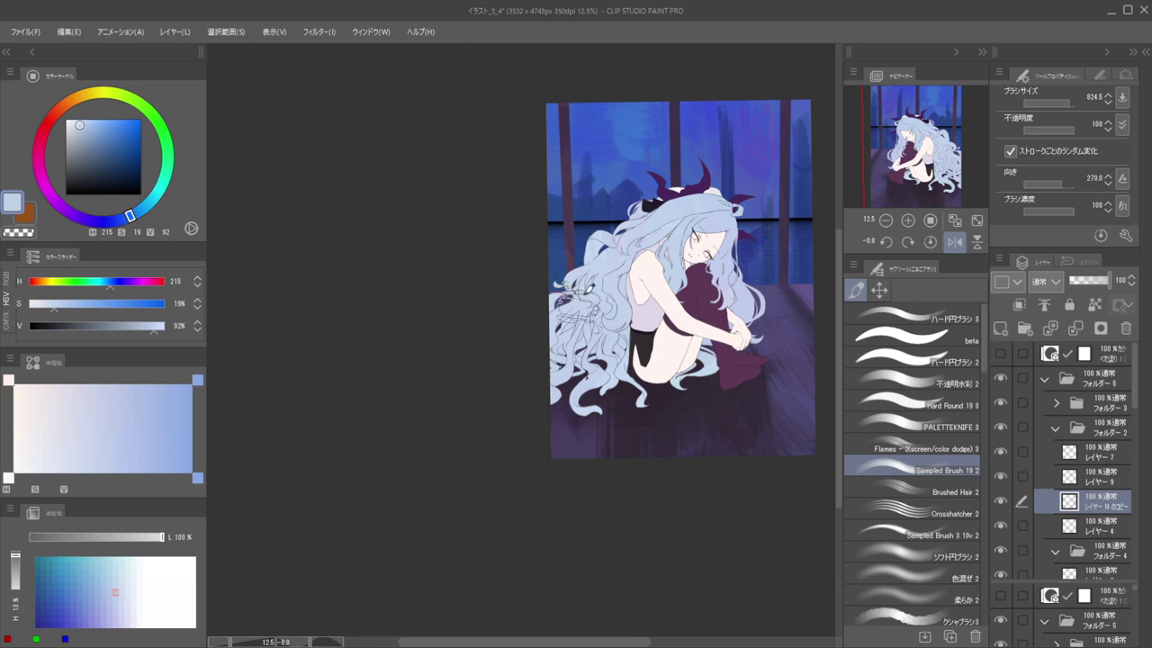
Zoom in on the hair and eyedrop its light-blue, purple and pale colours
mouse_move(593, 302)
left_mouse_down()
mouse_move(571, 296)
mouse_move(660, 290)
left_mouse_up()
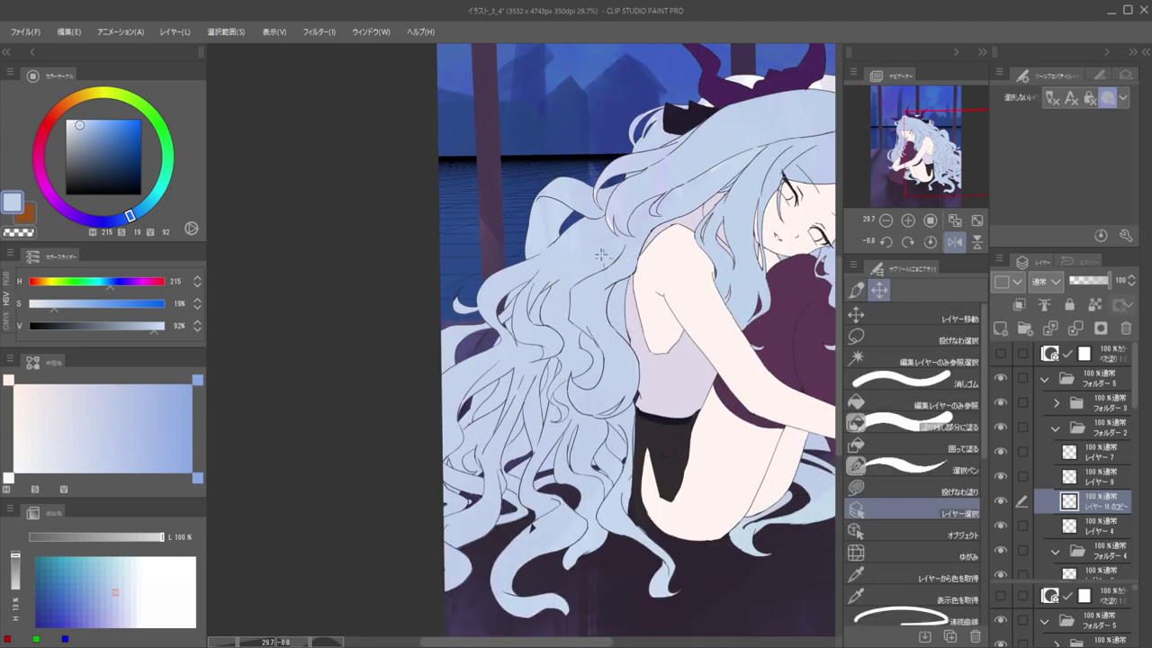
left_click(598, 274, "ctrl+shift")
left_click(597, 274, "alt")
left_click(272, 342, "alt")
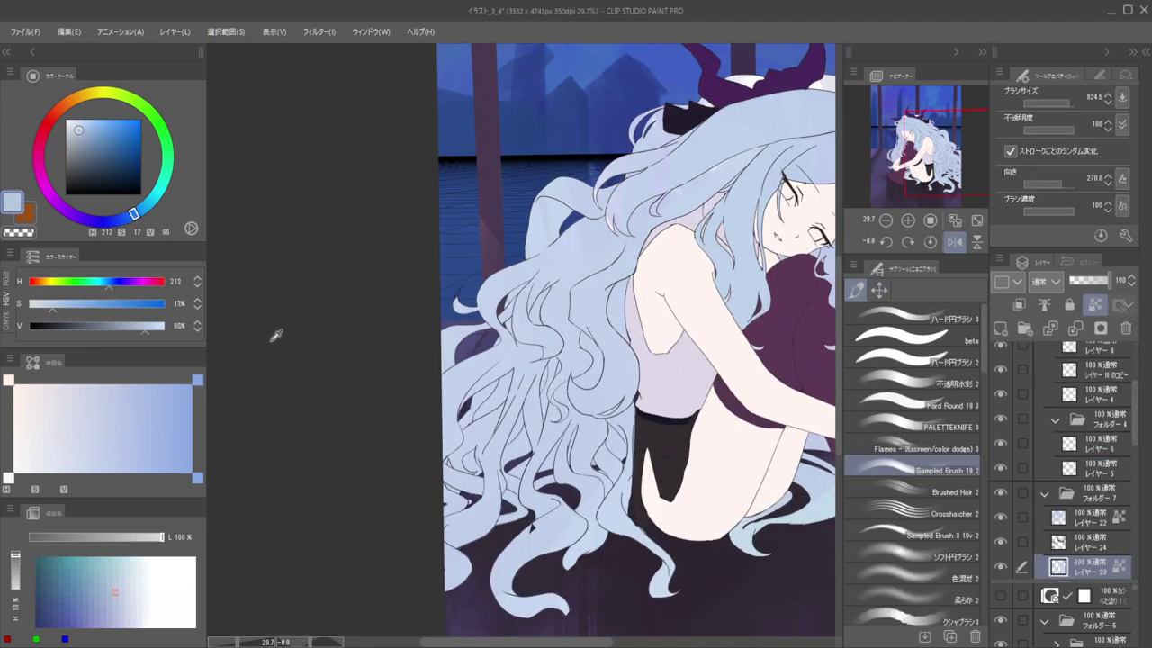
left_click(269, 356, "alt")
left_click(283, 356, "alt")
left_click(337, 319, "alt")
left_click(607, 253, "alt")
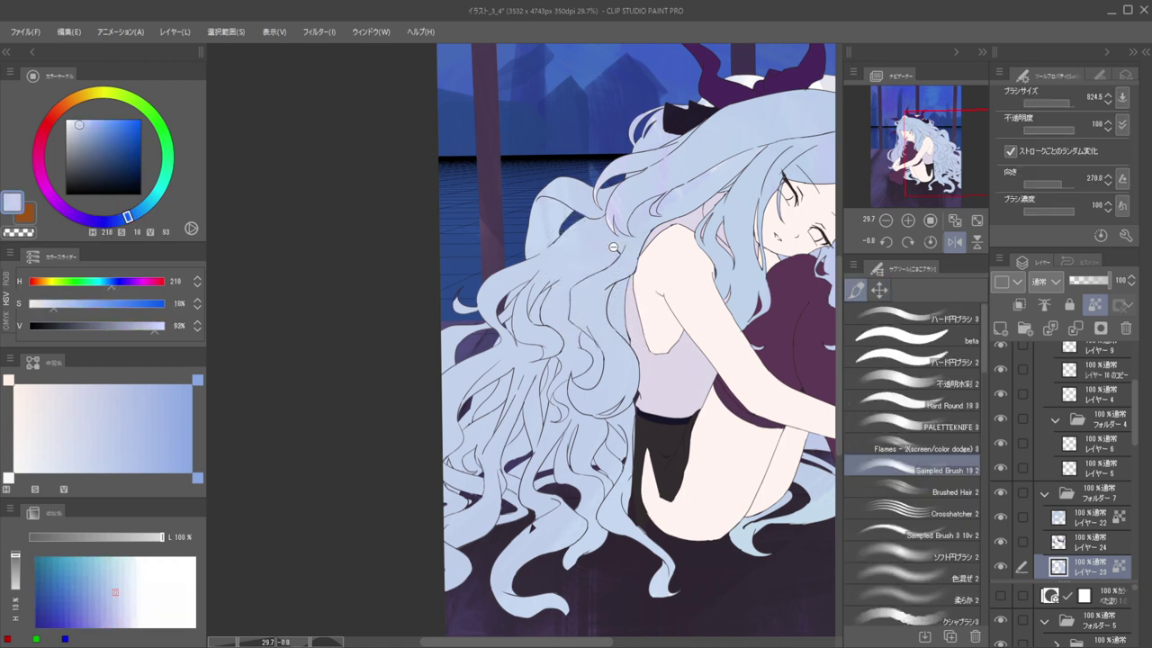
Shift the drawing colour to purple and brush it over the hair on her left side
scroll(606, 236, "down", 5)
left_click_drag(120, 221, 70, 212)
left_click_drag(86, 127, 87, 136)
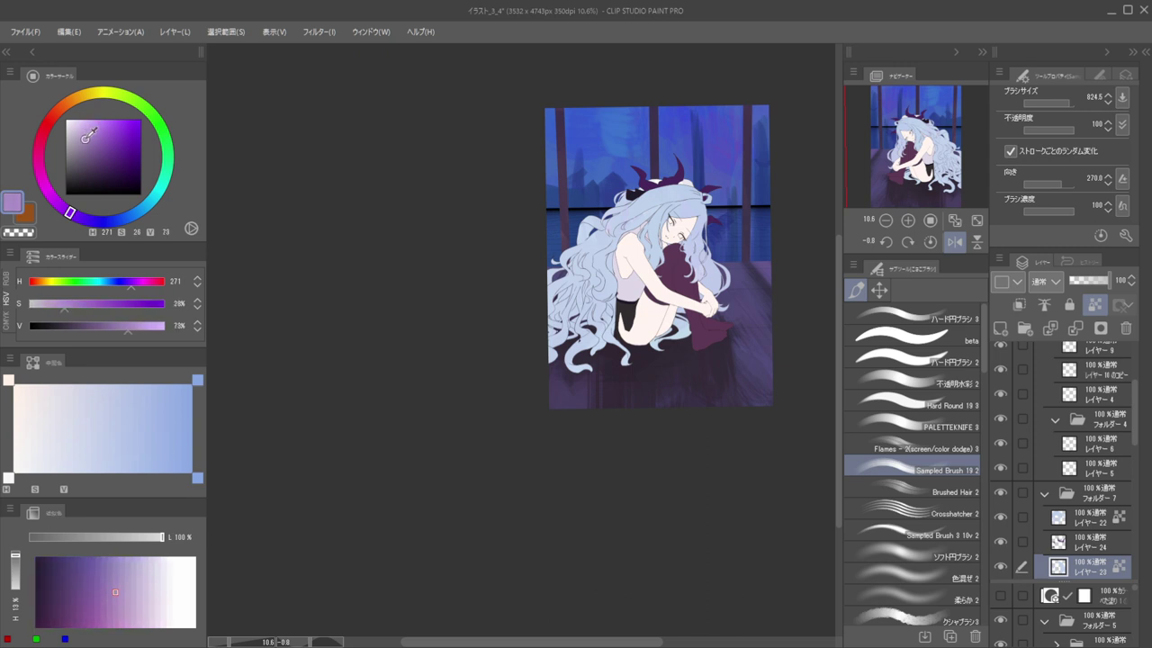
key("]")
mouse_move(588, 212)
left_mouse_down()
mouse_move(588, 261)
mouse_move(575, 234)
mouse_move(584, 212)
mouse_move(543, 310)
mouse_move(624, 216)
mouse_move(619, 261)
mouse_move(638, 229)
mouse_move(576, 369)
left_mouse_up()
Paint the head and front hair lavender on layer 22, and the right-side hair on layer 23
left_click(647, 215, "ctrl+shift")
left_click(656, 200, "alt")
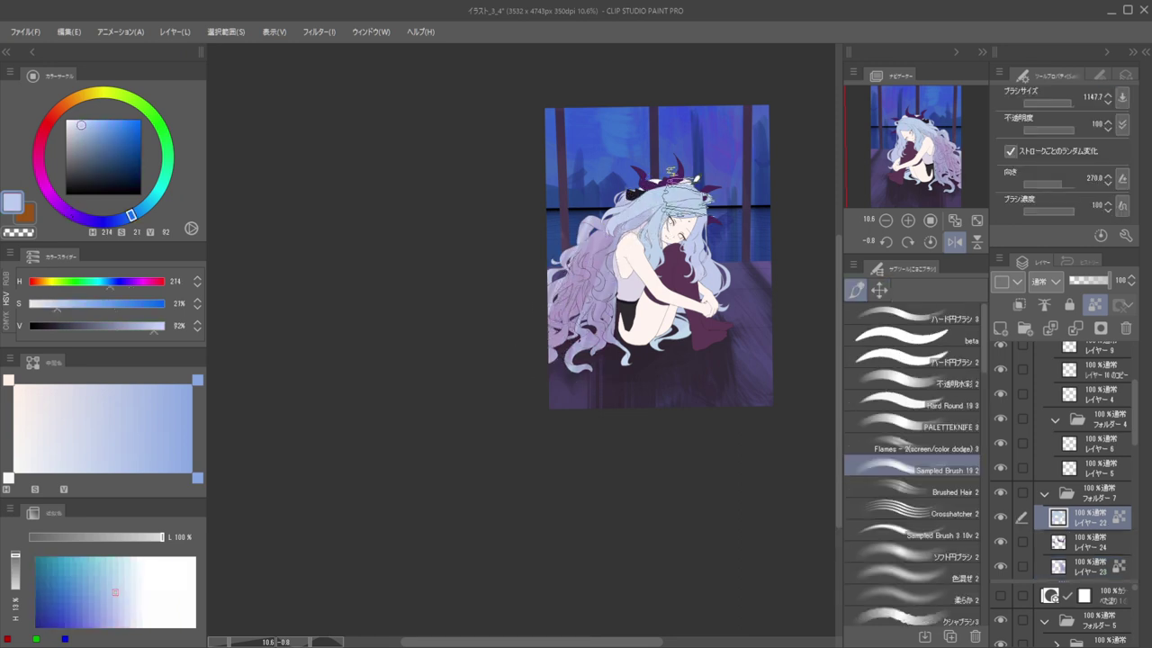
left_click(686, 199, "alt")
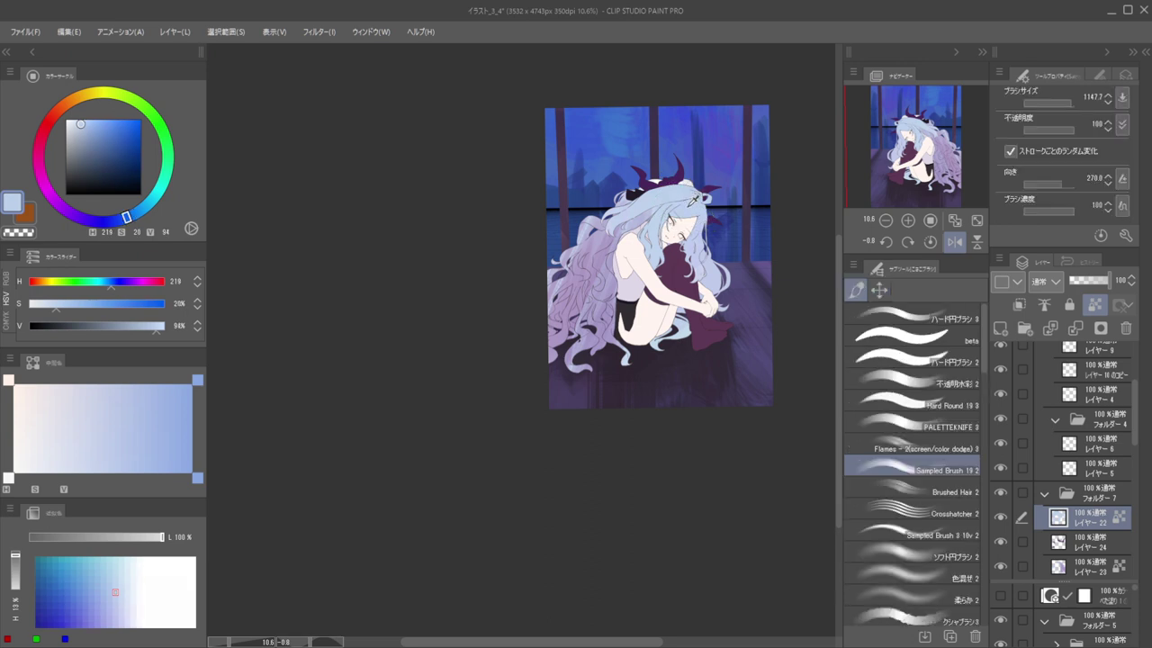
left_click(629, 221, "alt")
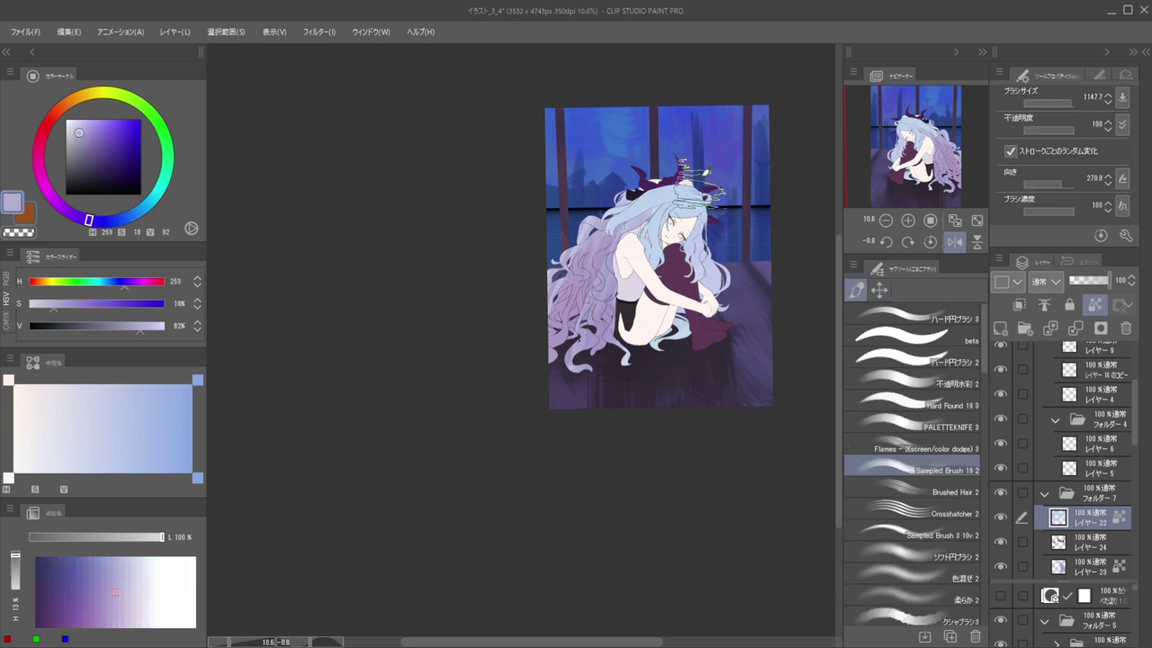
mouse_move(639, 247)
left_mouse_down()
mouse_move(670, 166)
mouse_move(594, 261)
mouse_move(724, 229)
mouse_move(707, 288)
mouse_move(679, 301)
mouse_move(702, 236)
left_mouse_up()
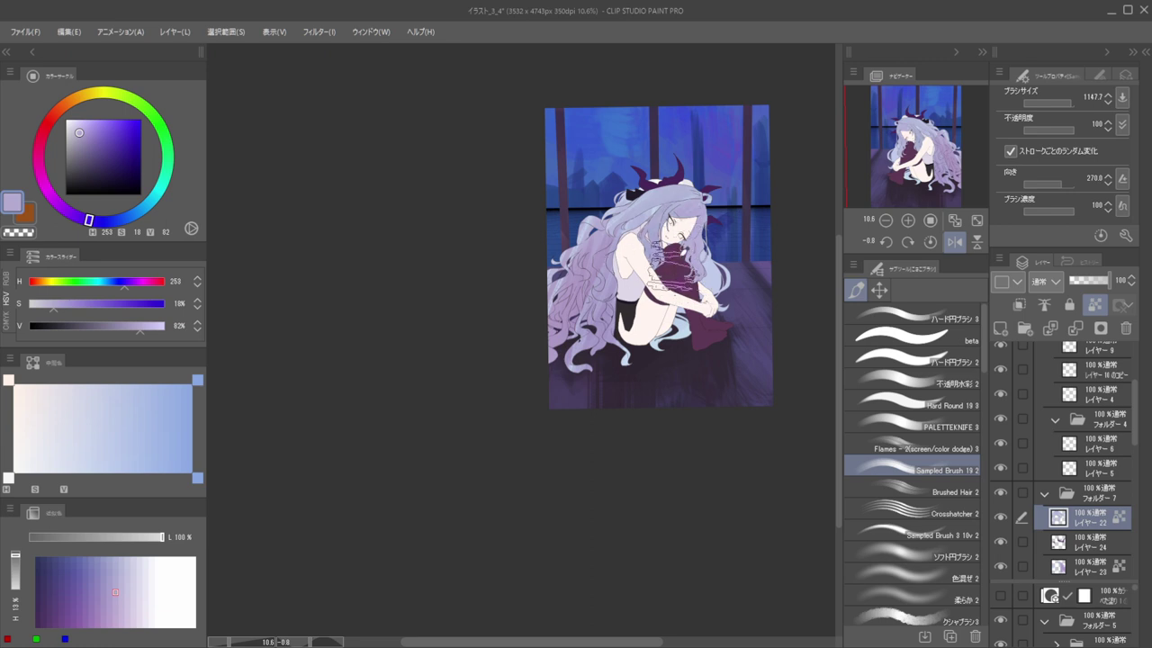
left_click(712, 279, "ctrl+shift")
mouse_move(698, 263)
left_mouse_down()
mouse_move(696, 309)
mouse_move(660, 337)
left_mouse_up()
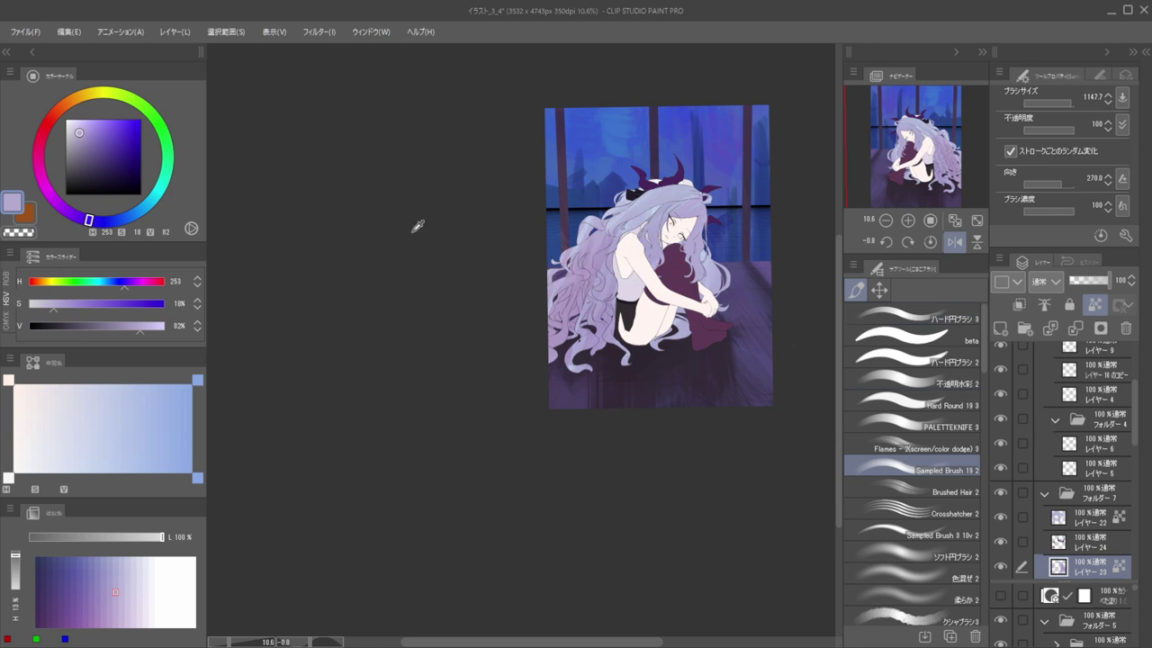
Change to a pale blue with brush size 448.6 and stroke the hair's left side and crown
left_click(595, 270, "alt")
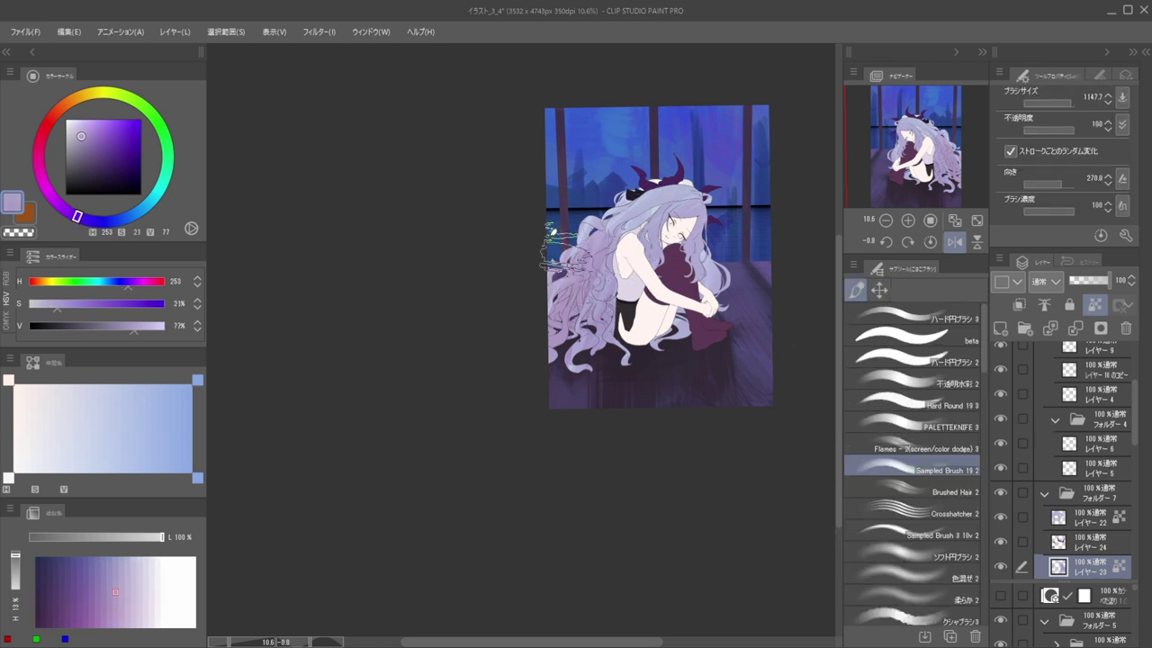
left_click_drag(88, 120, 82, 125)
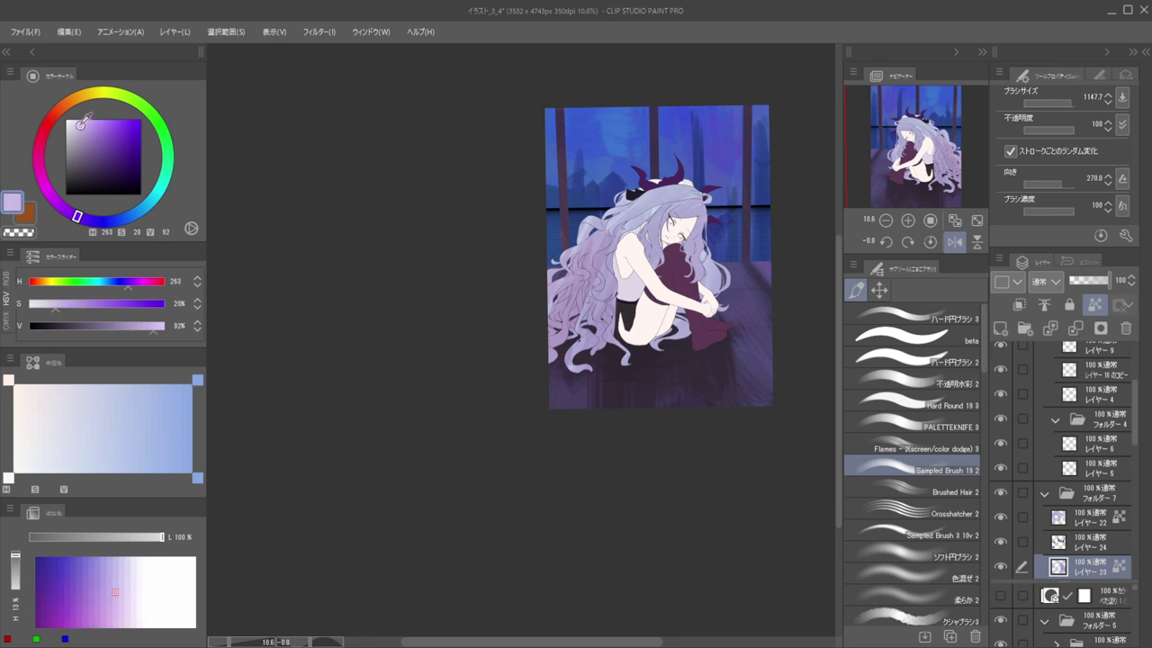
left_click_drag(84, 218, 133, 213)
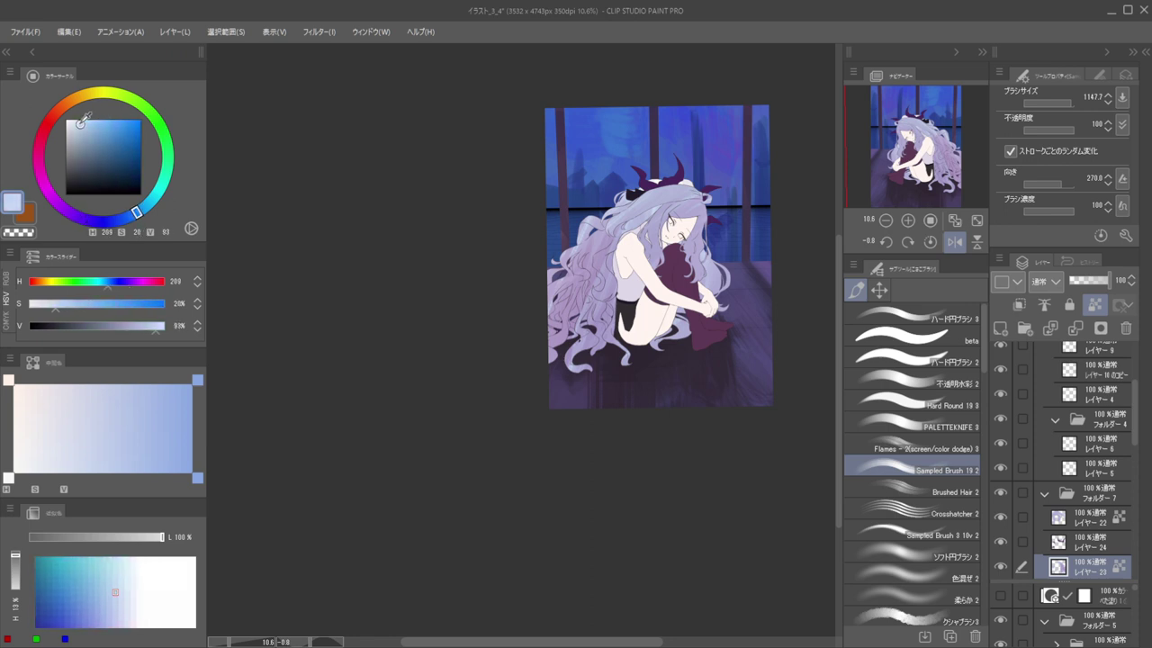
left_click_drag(82, 120, 76, 122)
key("bracketleft")
key("bracketright")
key("bracketright")
key("bracketright")
key("bracketright")
key("bracketright")
mouse_move(586, 241)
left_mouse_down()
mouse_move(517, 308)
mouse_move(556, 336)
left_mouse_up()
left_click_drag(573, 278, 551, 310)
mouse_move(606, 241)
left_mouse_down()
mouse_move(554, 295)
mouse_move(574, 290)
mouse_move(601, 249)
left_mouse_up()
left_click_drag(653, 200, 625, 197)
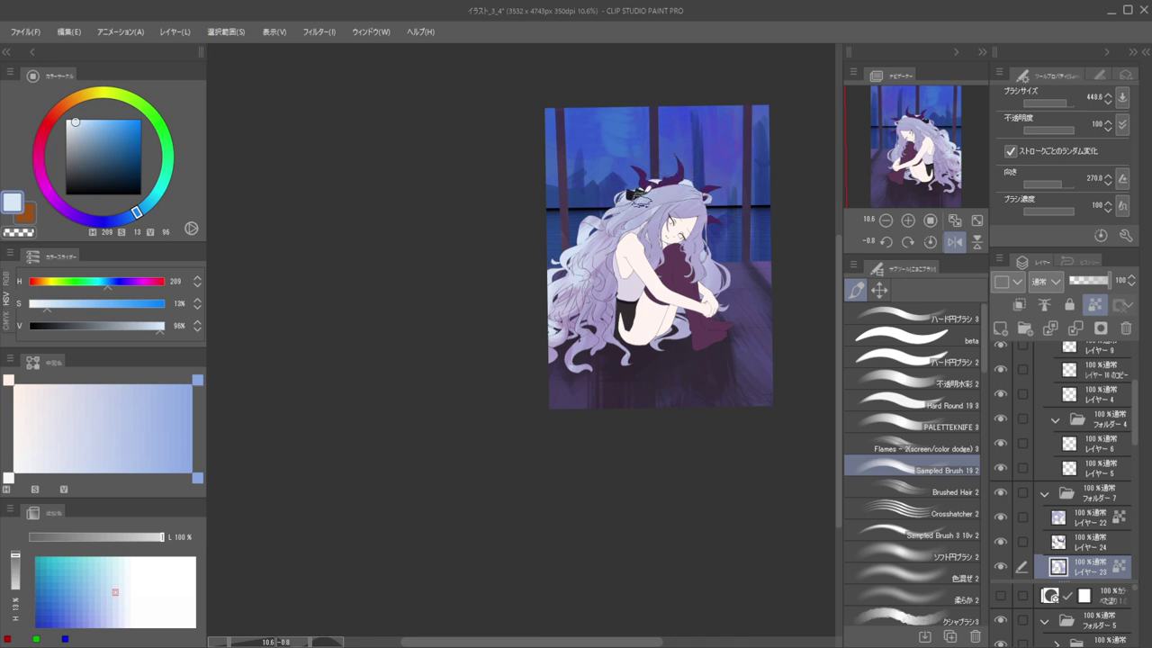
Pick layers 22 and 23 from the canvas and sample the greyish lavender hair colour
key("ctrl+shift")
left_click(664, 188, "ctrl+shift")
left_click(665, 191, "alt")
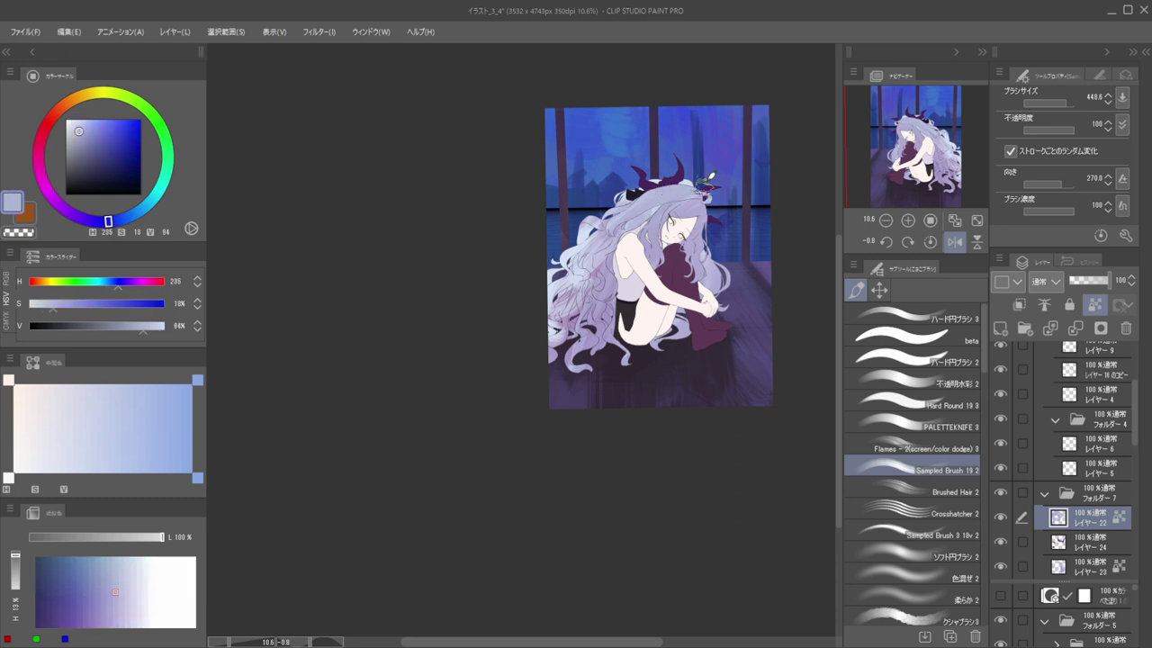
key("k")
left_click(686, 182)
Clear the selection, unflip the view, and brush the pale hair colour over the left hair lock
key("b")
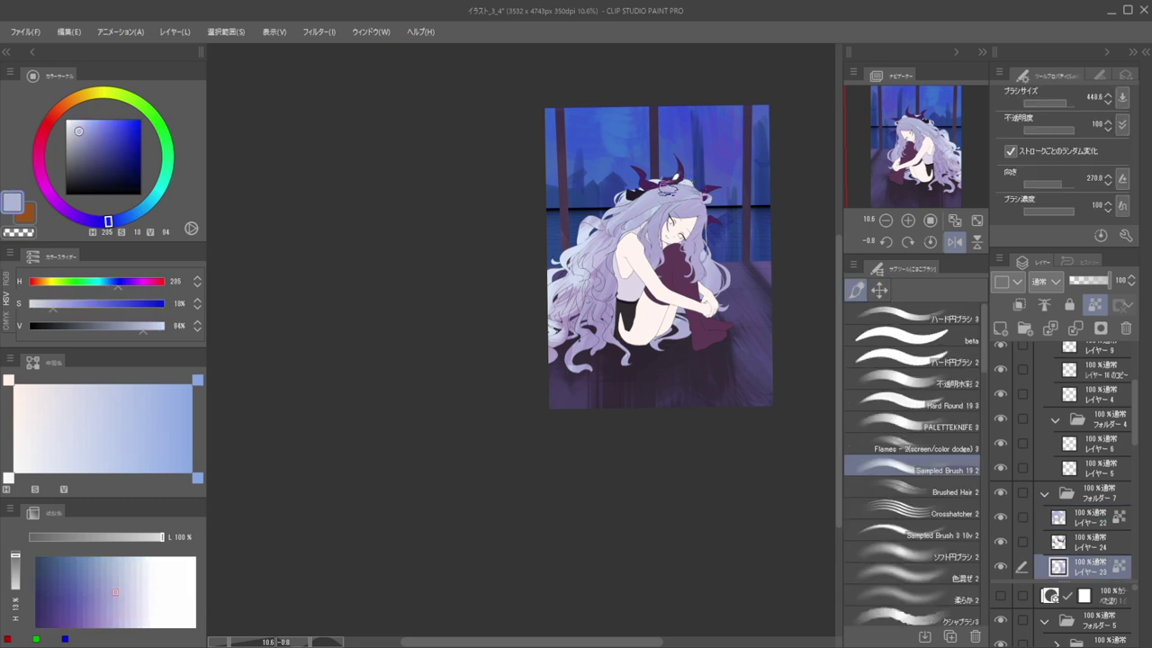
left_click(1059, 564, "ctrl")
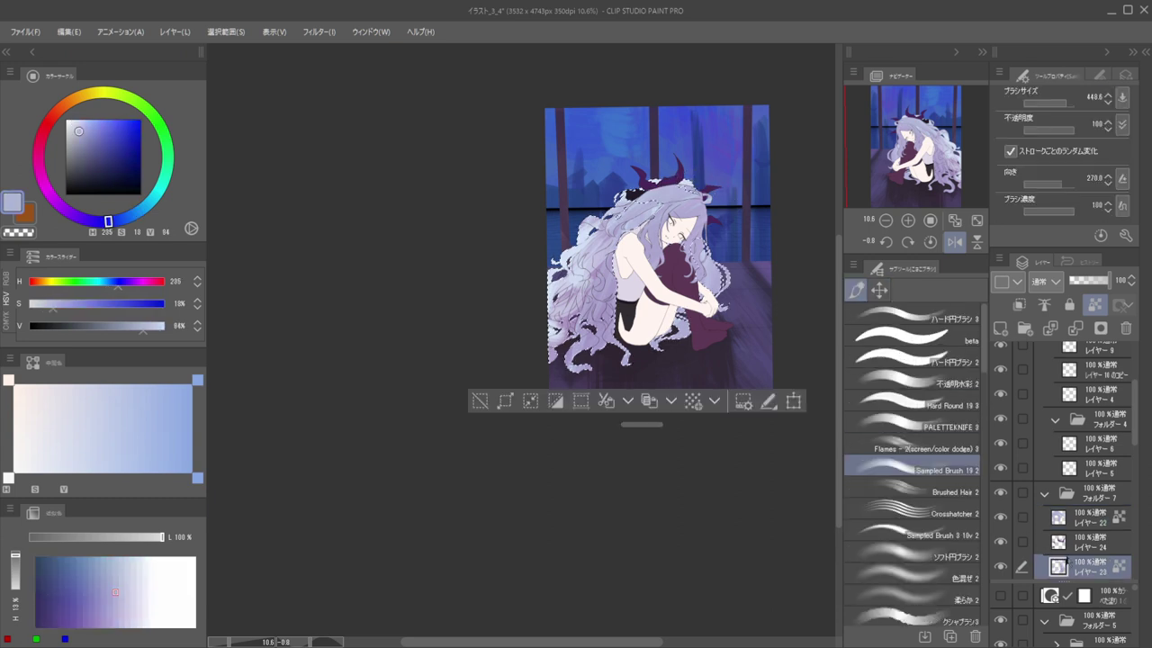
key("ctrl+d")
key("h")
left_click_drag(733, 378, 950, 366)
left_click(700, 270, "alt")
mouse_move(555, 241)
left_mouse_down()
mouse_move(553, 290)
mouse_move(566, 260)
left_mouse_up()
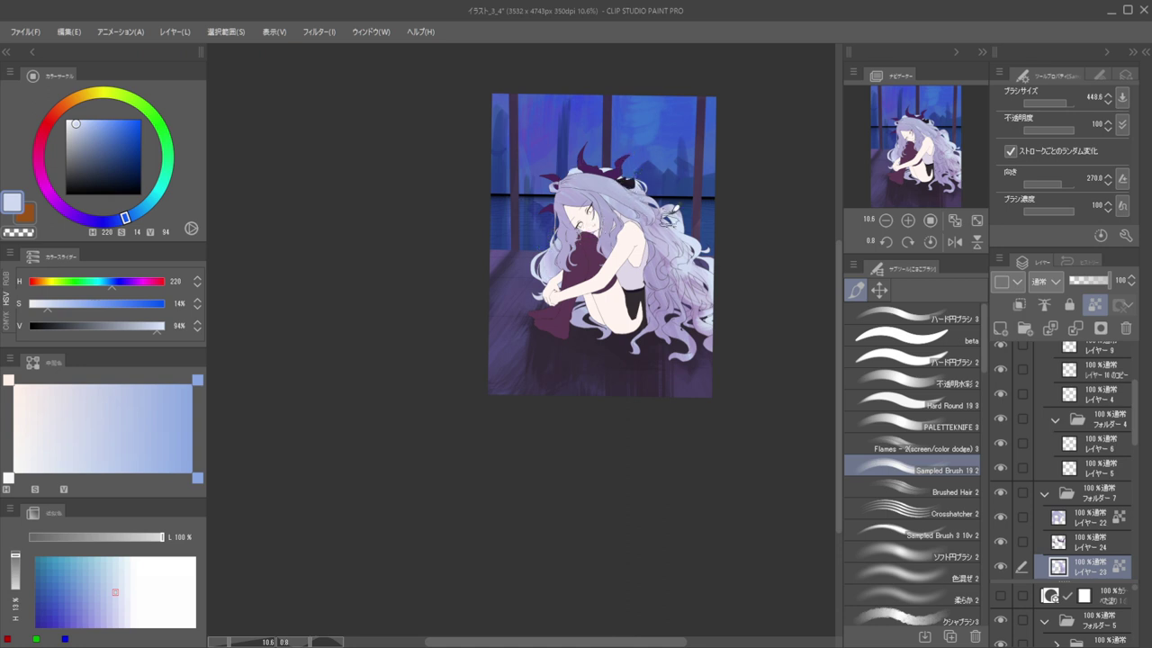
Sample deeper lavenders and add pinkish-lavender strokes down the left and lower-left hair
left_click(661, 270, "alt")
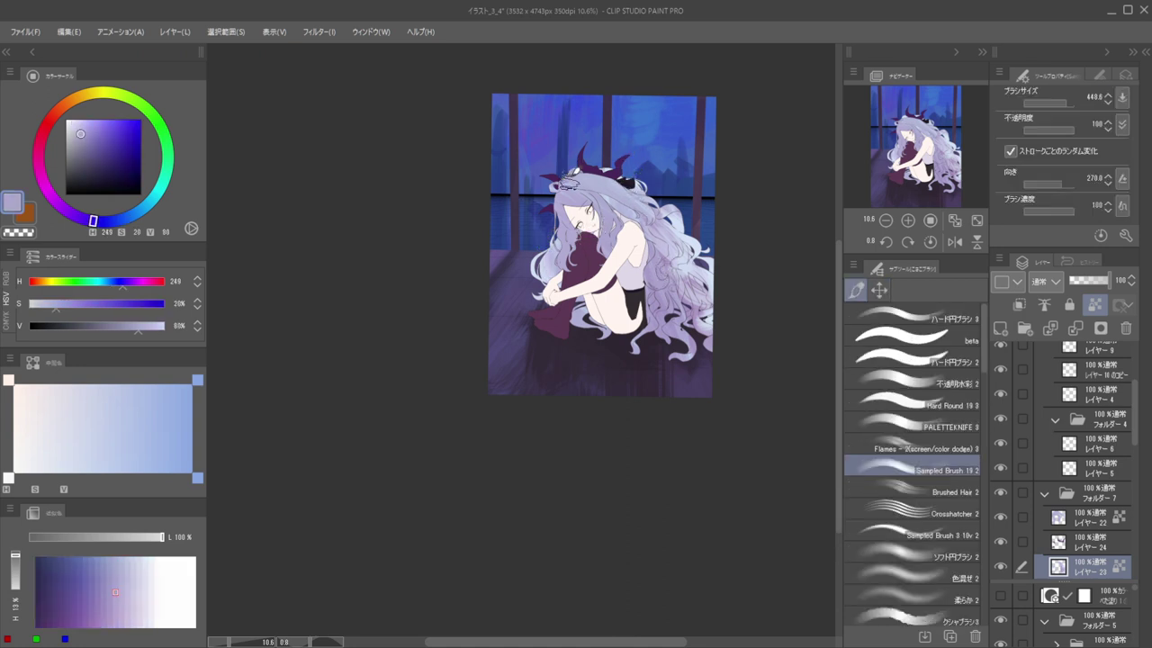
scroll(621, 172, "down", 3)
key("h")
left_click_drag(612, 192, 769, 216)
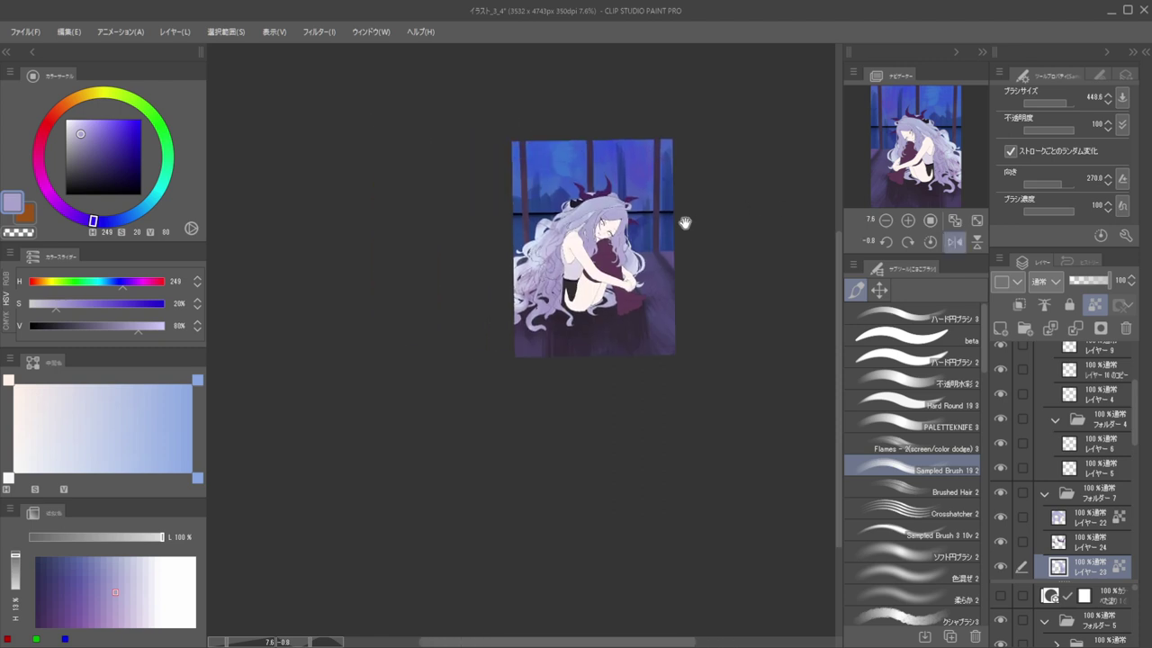
scroll(538, 250, "up", 6)
left_click(559, 269, "alt")
mouse_move(553, 234)
left_mouse_down()
mouse_move(523, 311)
mouse_move(500, 309)
left_mouse_up()
left_click_drag(553, 239, 513, 306)
mouse_move(522, 255)
left_mouse_down()
mouse_move(469, 309)
mouse_move(502, 254)
mouse_move(497, 333)
mouse_move(504, 293)
mouse_move(517, 294)
mouse_move(513, 367)
left_mouse_up()
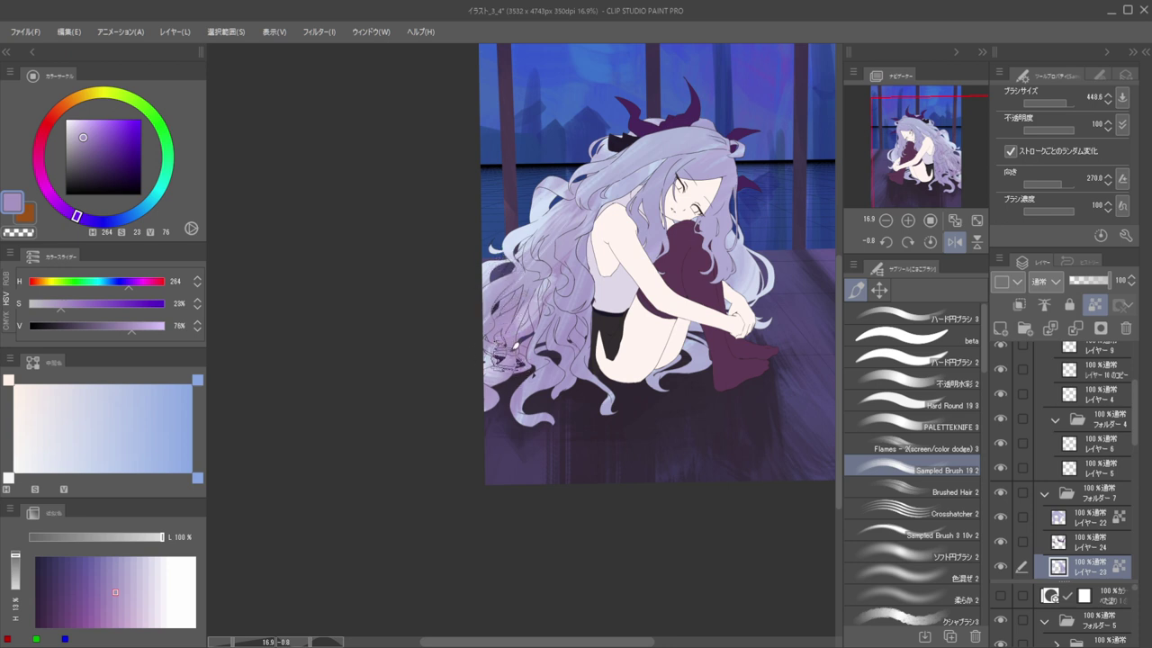
left_click_drag(585, 370, 532, 417)
Shade the hair beside the arm with a deeper purple, redoing one stroke
left_click(96, 140)
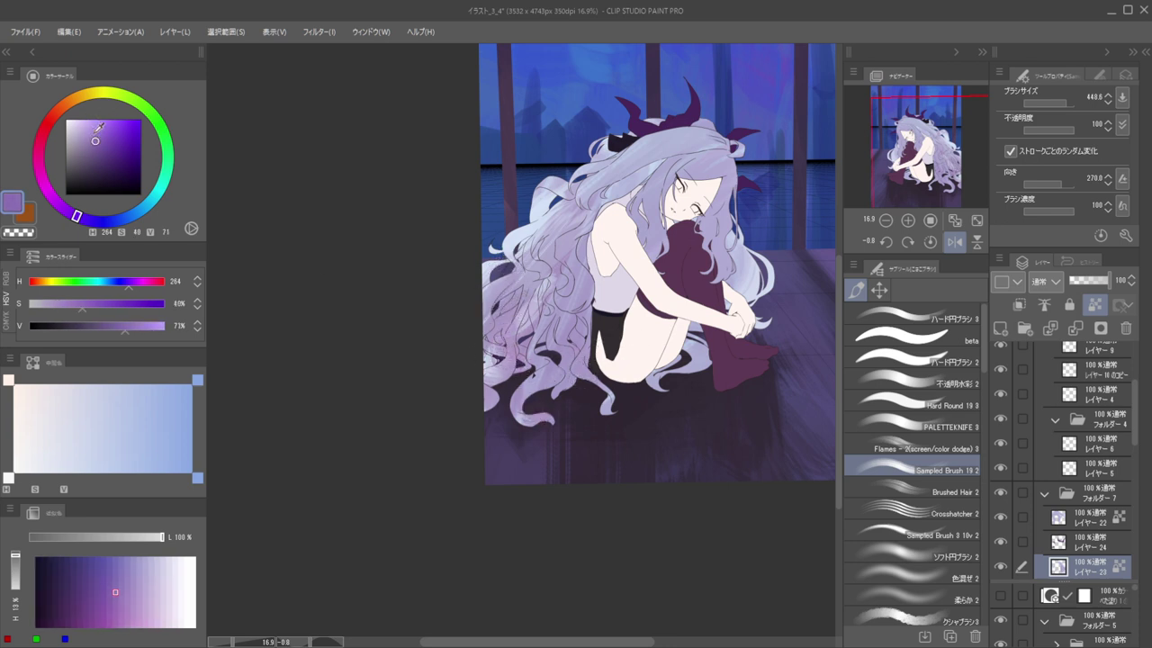
mouse_move(531, 342)
left_mouse_down()
mouse_move(509, 375)
mouse_move(495, 352)
mouse_move(536, 339)
mouse_move(473, 380)
mouse_move(542, 311)
left_mouse_up()
key("ctrl+z")
left_click_drag(527, 368, 565, 297)
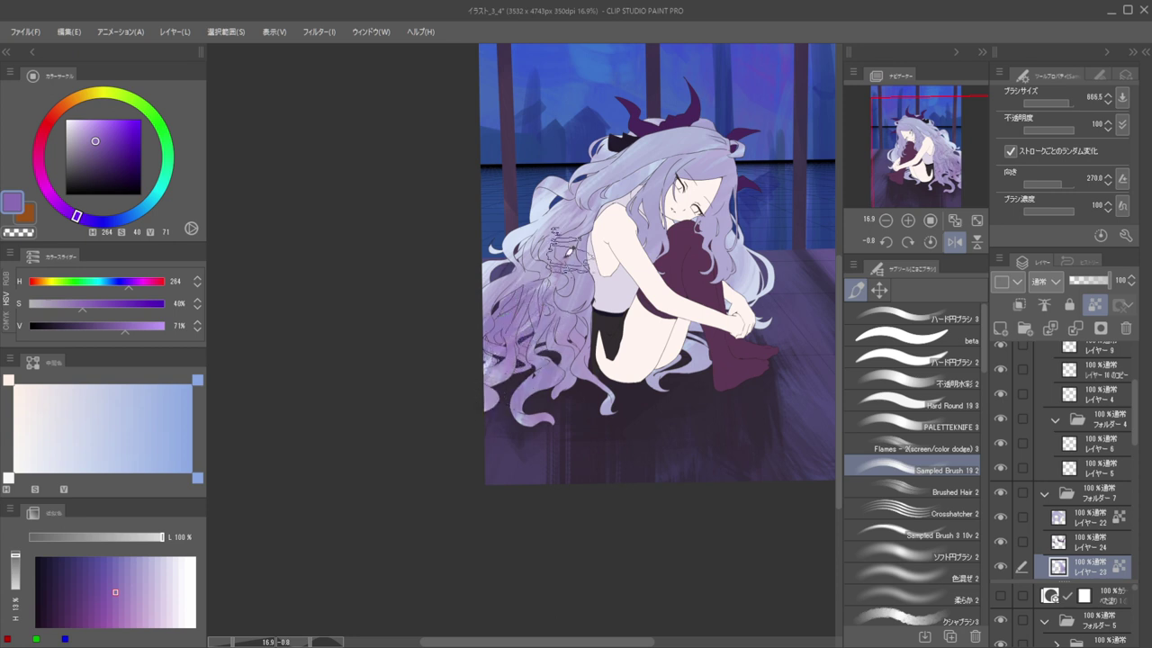
left_click_drag(572, 254, 562, 301)
left_click_drag(585, 222, 580, 275)
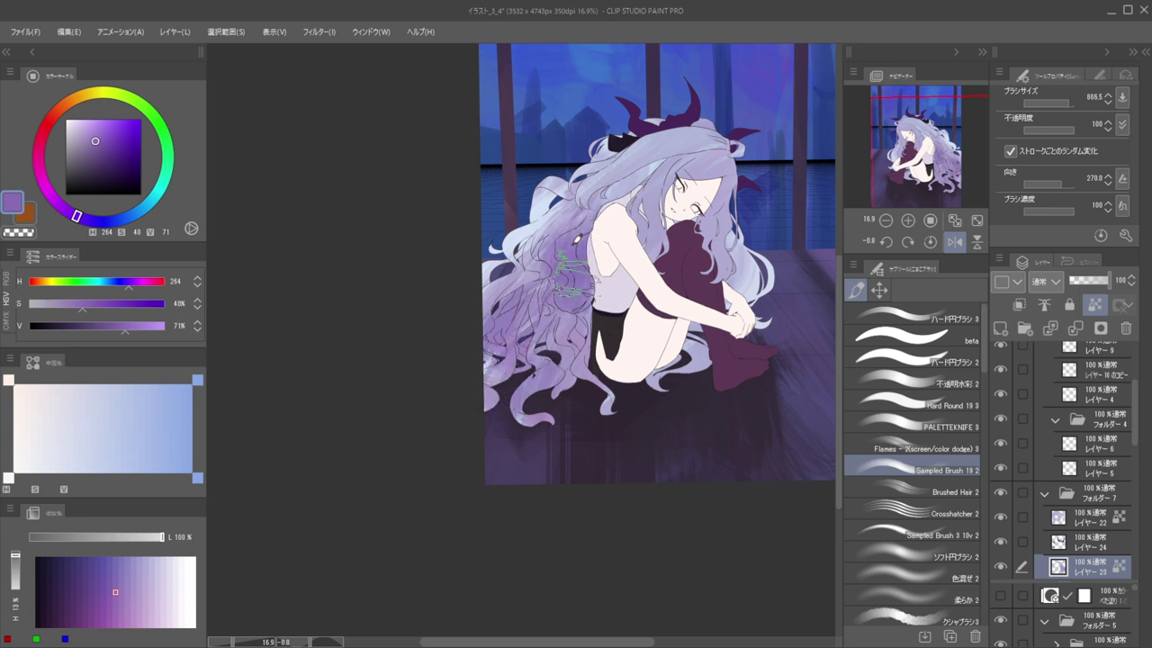
left_click_drag(545, 217, 514, 205, "ctrl")
scroll(544, 208, "up", 3)
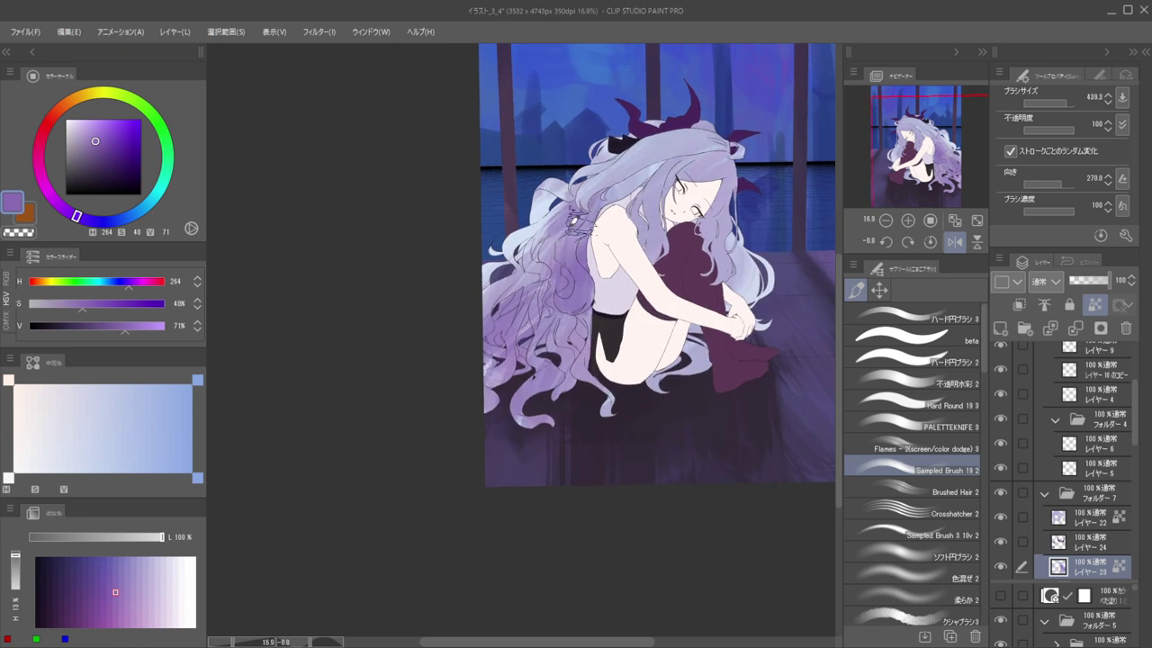
Sample a less saturated darker purple and paint broader shading with a larger brush
left_click(78, 145)
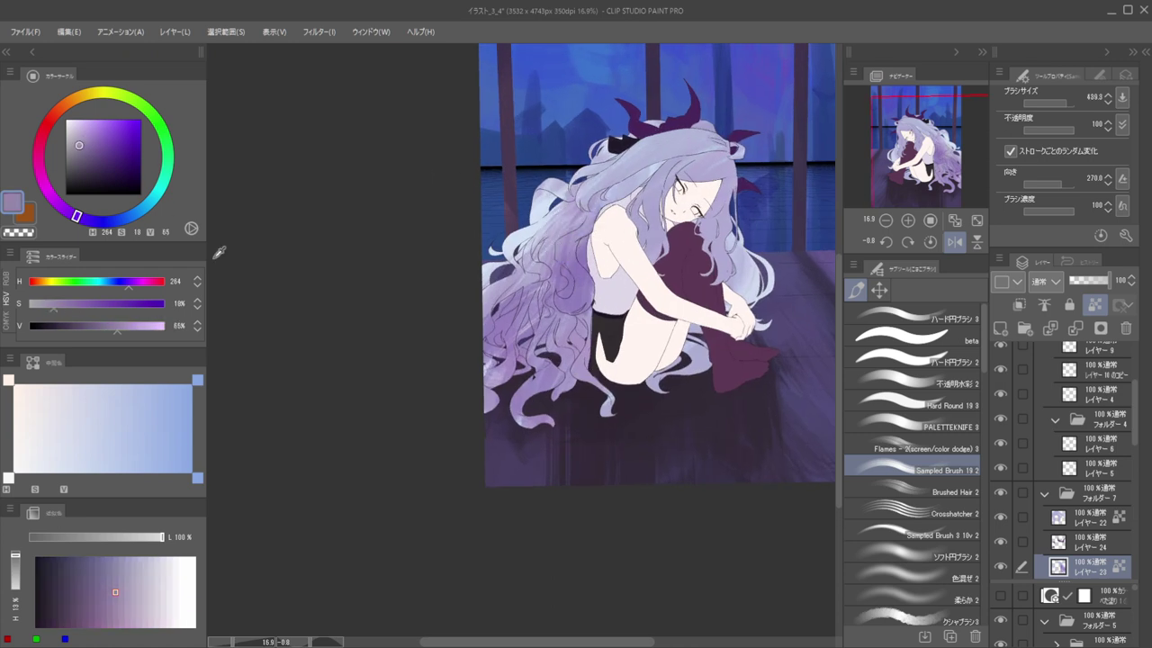
left_click(285, 340, "alt")
left_click(291, 333, "alt")
left_click_drag(576, 248, 576, 304)
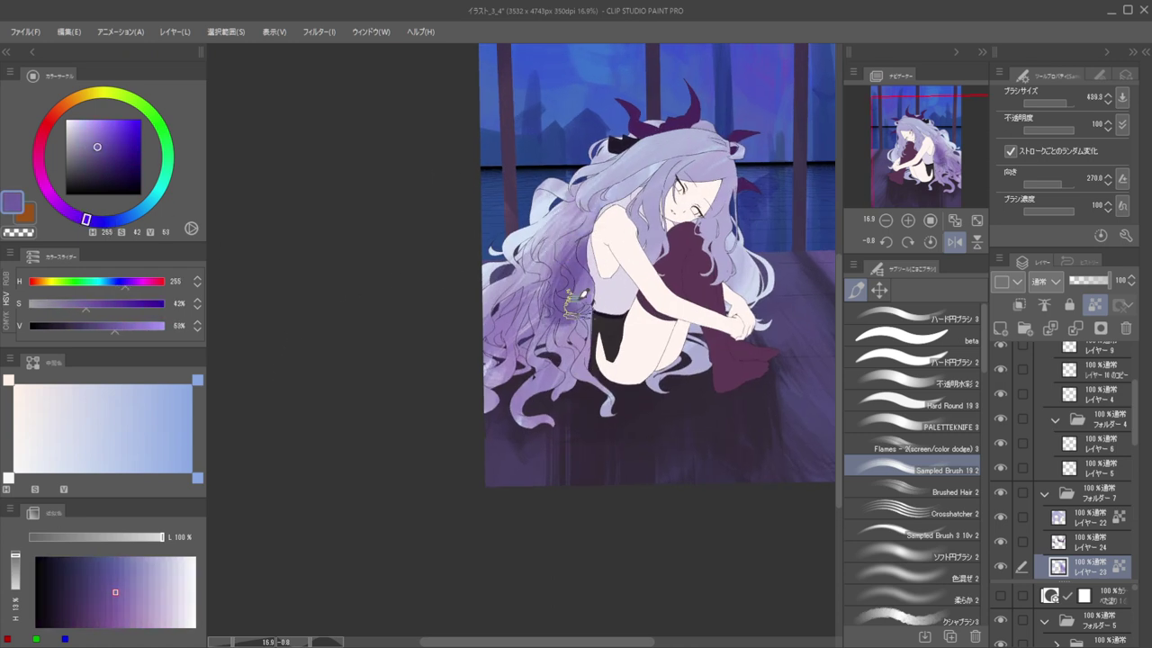
key("ctrl+z")
key("bracketright")
left_click_drag(574, 250, 549, 310)
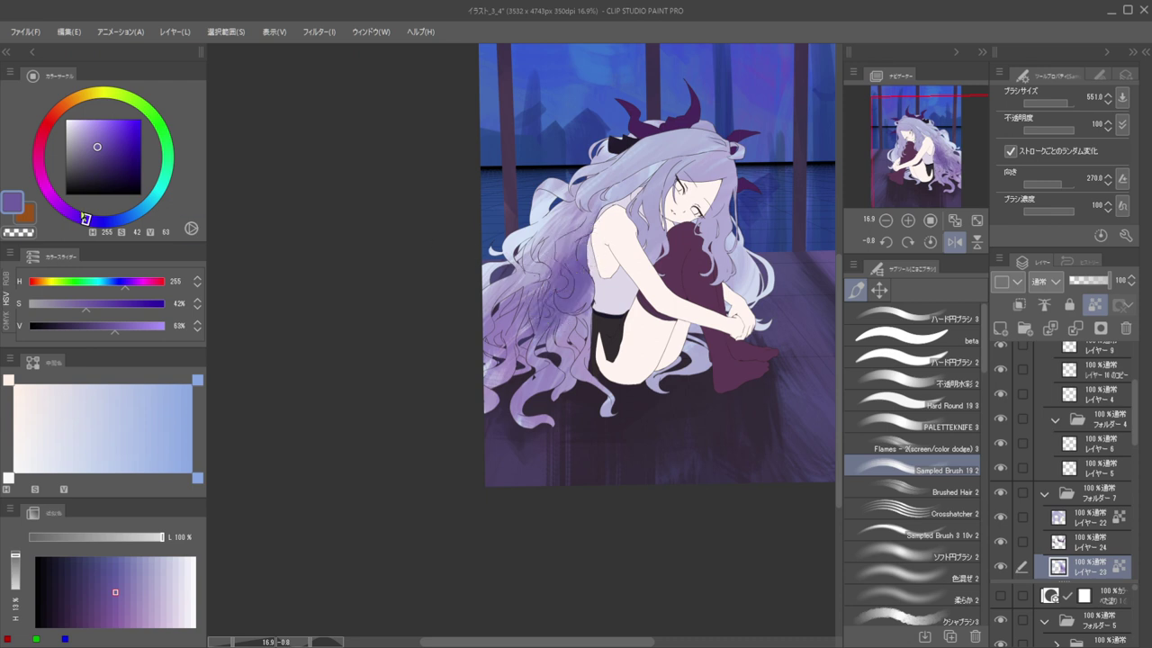
Soften the dark shading with lighter purple (H249 S32 V69), sweeping from lower left toward the shoulder
left_click(94, 137)
mouse_move(570, 266)
left_mouse_down()
mouse_move(524, 329)
mouse_move(548, 338)
left_mouse_up()
left_click_drag(547, 245, 491, 368)
mouse_move(503, 306)
left_mouse_down()
mouse_move(623, 206)
mouse_move(602, 213)
mouse_move(756, 234)
left_mouse_up()
scroll(629, 171, "down", 1)
key("h")
key("h")
left_click_drag(626, 216, 758, 213)
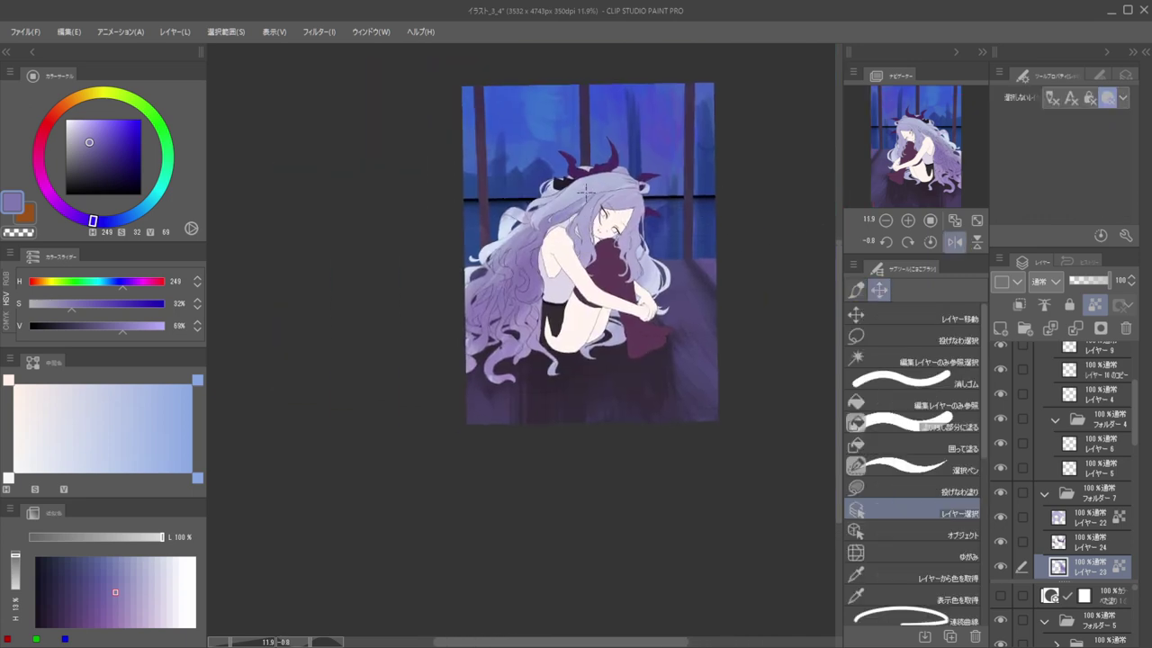
On layer 22, paint darker purple strokes across the hair top and beside the face
left_click(577, 200, "ctrl+shift")
left_click_drag(542, 217, 657, 182)
key("ctrl+z")
mouse_move(543, 218)
left_mouse_down()
mouse_move(582, 216)
mouse_move(567, 192)
mouse_move(580, 203)
mouse_move(549, 216)
mouse_move(601, 193)
left_mouse_up()
mouse_move(637, 191)
left_mouse_down()
mouse_move(595, 194)
mouse_move(589, 257)
left_mouse_up()
Sample light and mid lavenders from the hair and dab the mid lavender onto it
left_click(583, 178, "alt")
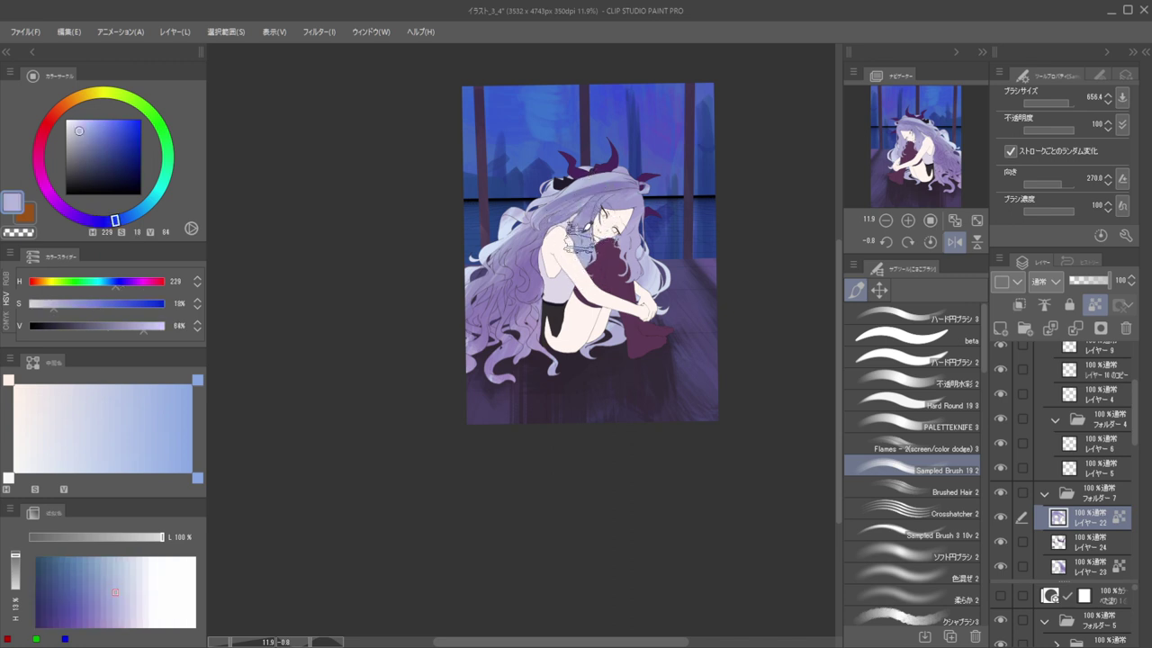
left_click(628, 195, "alt")
mouse_move(631, 203)
left_mouse_down()
mouse_move(625, 227)
mouse_move(648, 209)
left_mouse_up()
scroll(627, 170, "down", 3)
key("h")
key("h")
key("h")
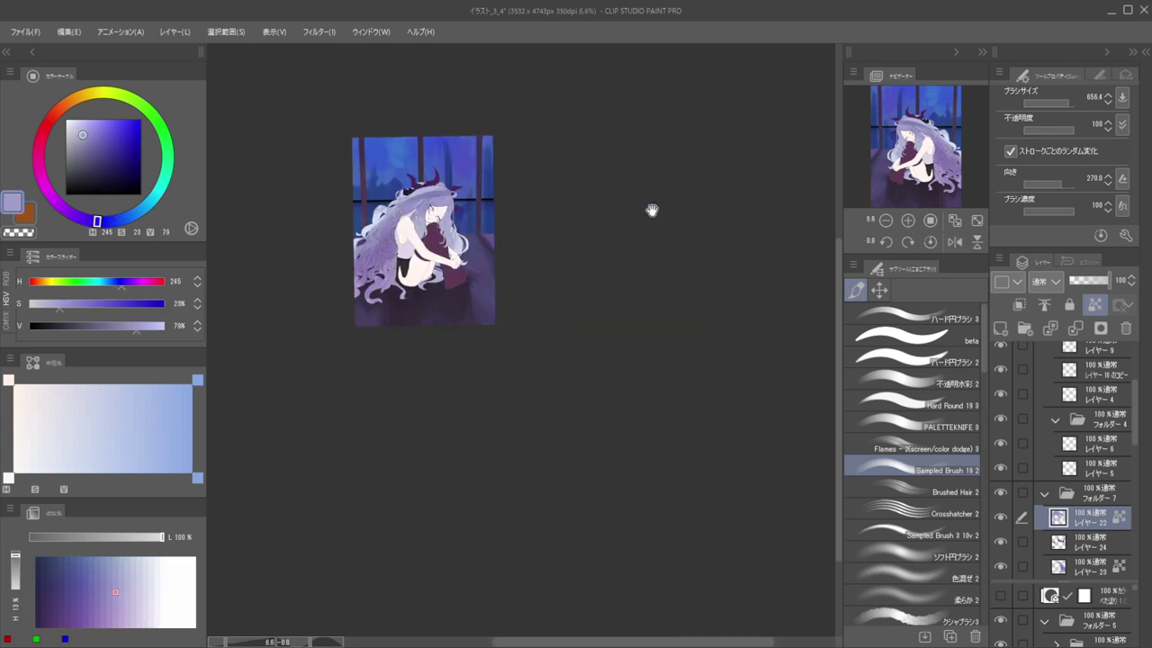
left_click_drag(470, 222, 570, 224)
On layer 23, try a light blue-white highlight in the left hair, then undo it
left_click(481, 230, "ctrl+shift")
left_click(478, 238, "alt")
left_click_drag(482, 251, 522, 256)
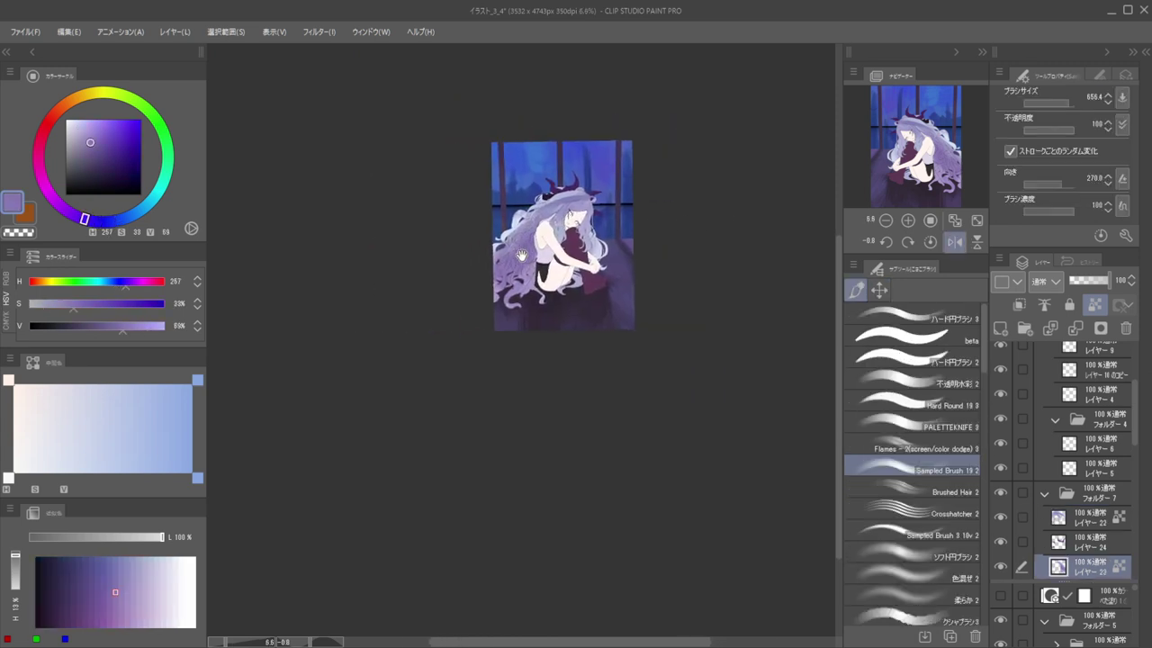
scroll(521, 257, "up", 2)
left_click(521, 242, "alt")
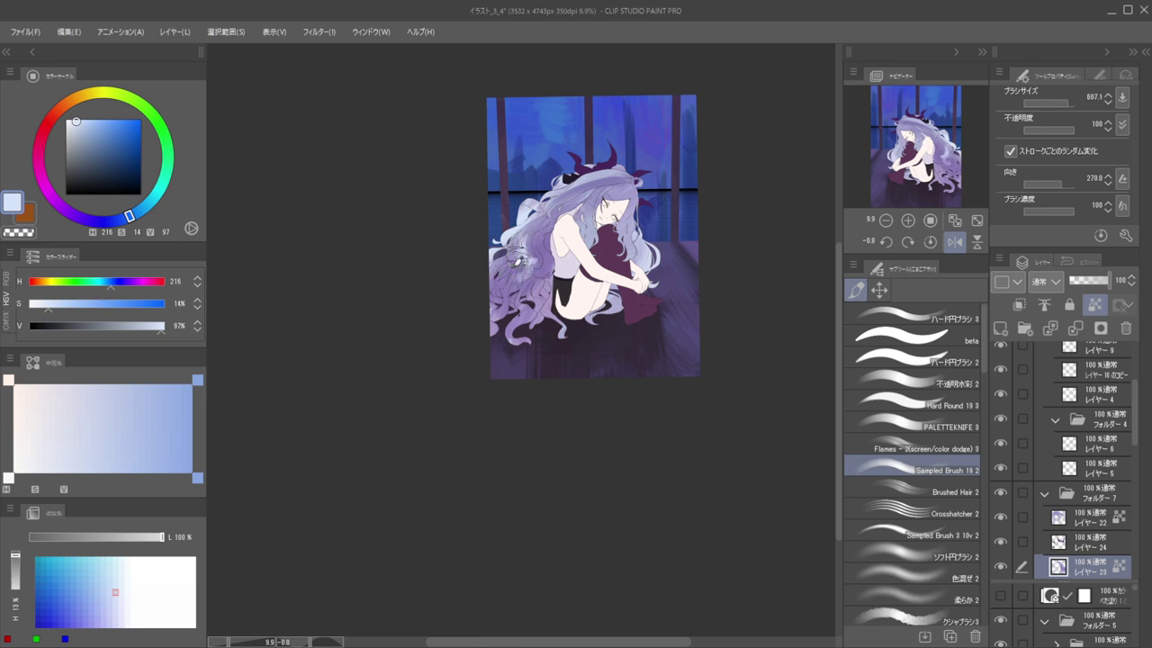
left_click_drag(515, 259, 501, 279)
key("ctrl+z")
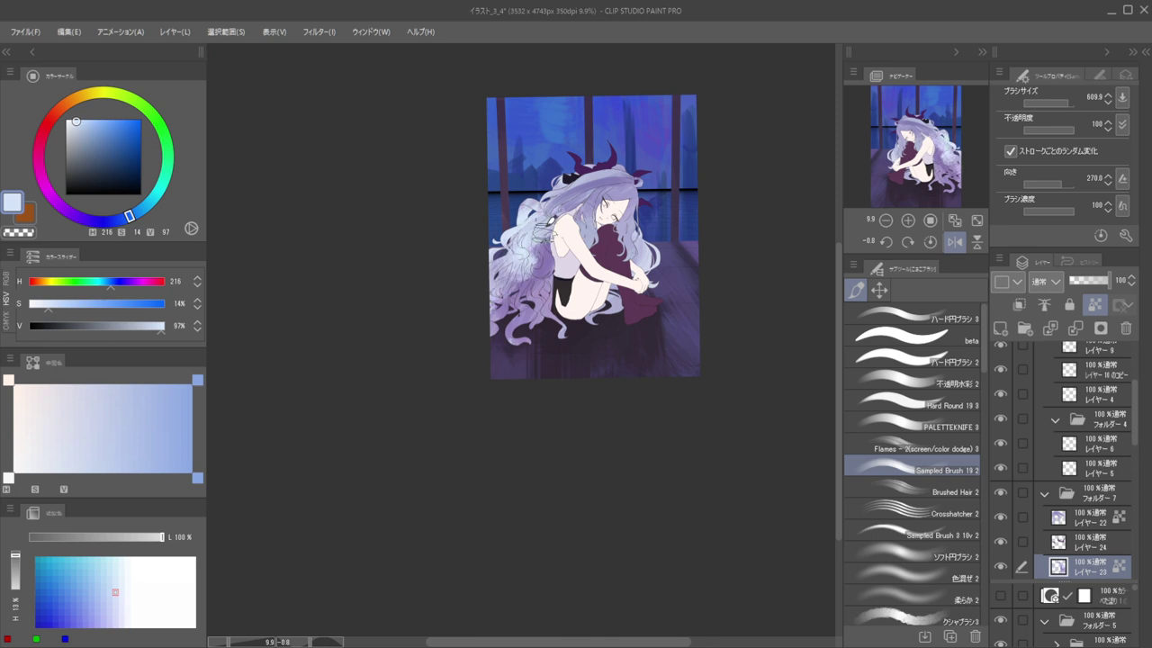
Sample the lavender hair colour and review the whole illustration in normal and mirrored views
left_click(543, 277, "alt")
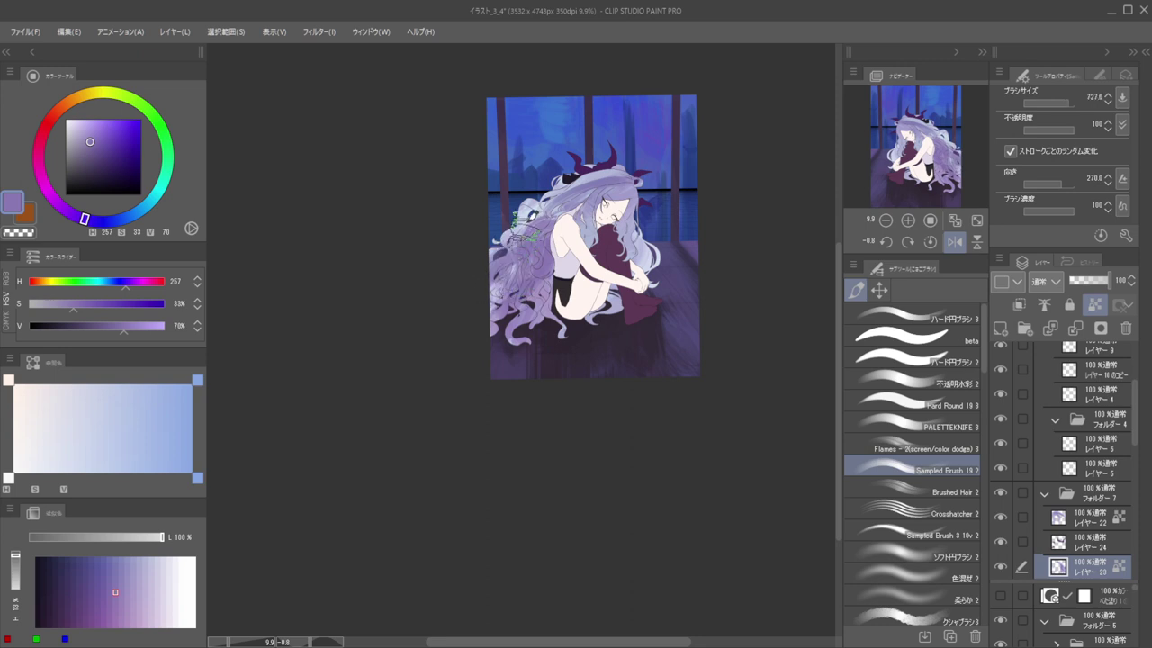
left_click(547, 181, "alt")
key("h")
left_click_drag(499, 181, 591, 202)
key("h")
key("h")
scroll(547, 218, "up", 5)
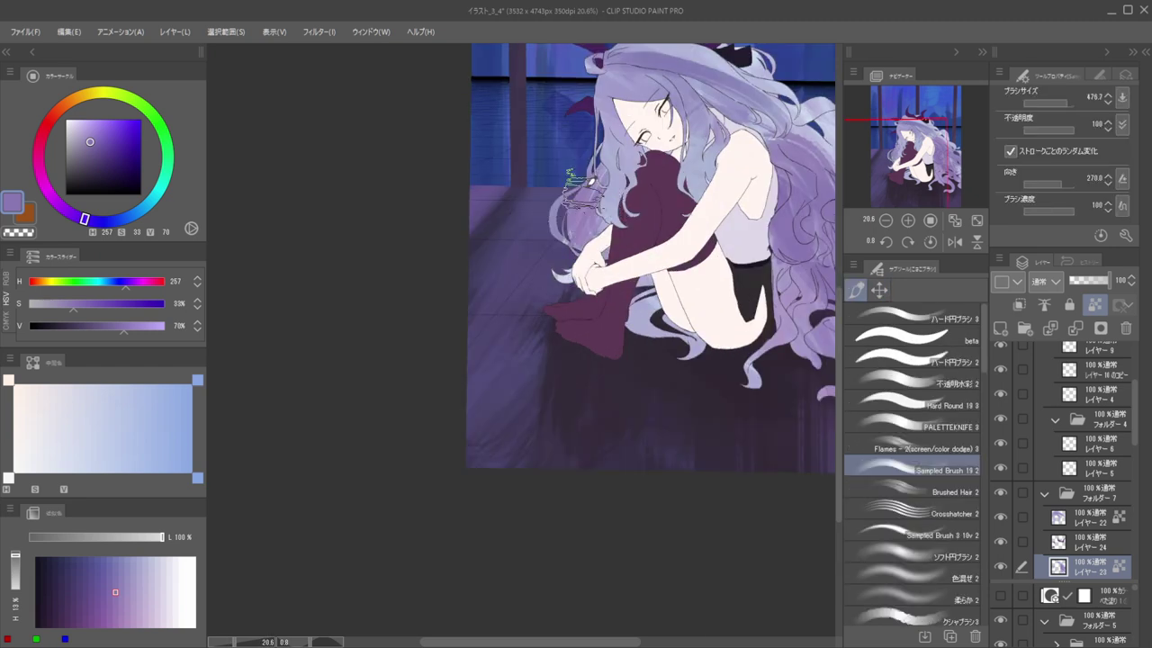
scroll(545, 193, "down", 2)
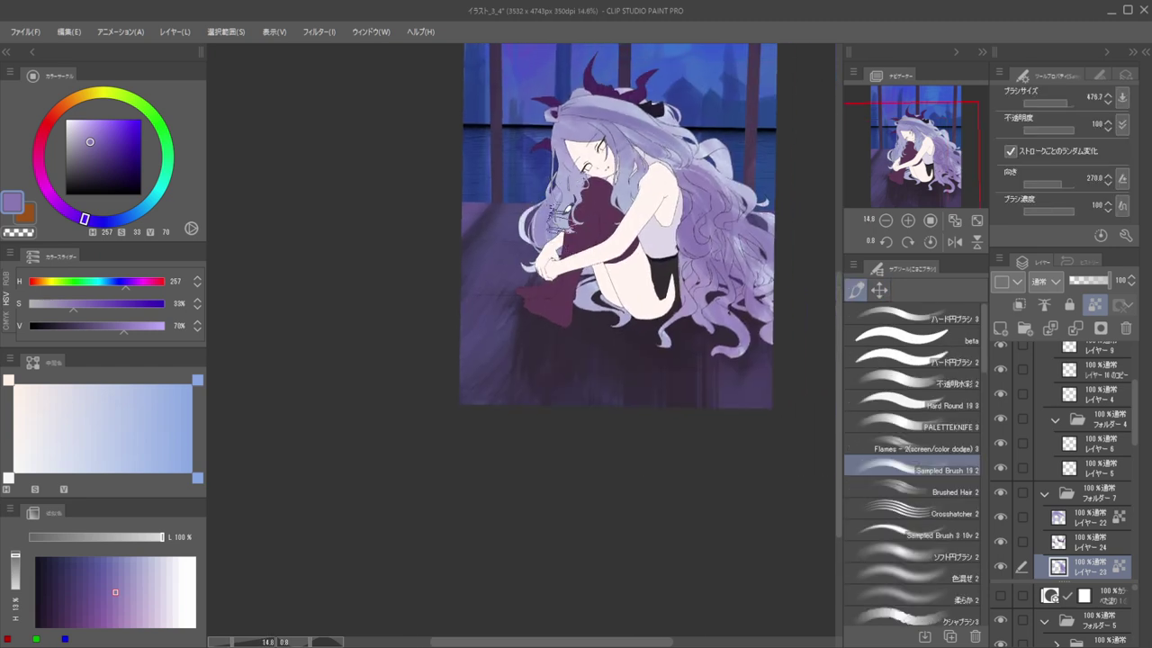
scroll(554, 214, "down", 3)
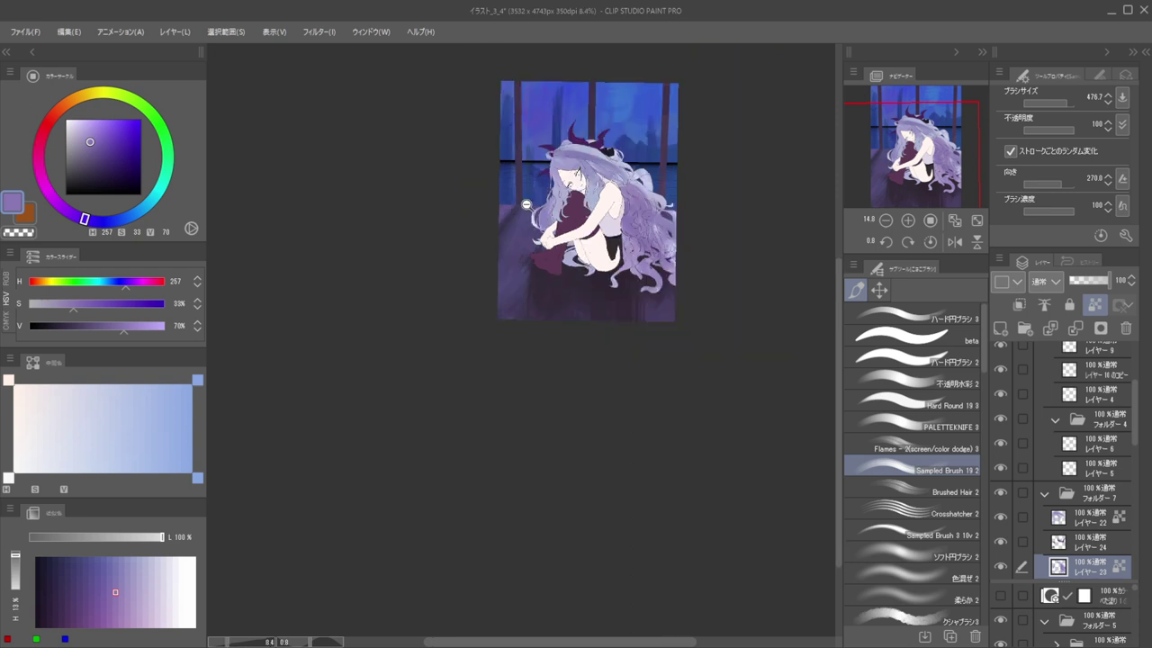
key("h")
left_click_drag(540, 188, 619, 224)
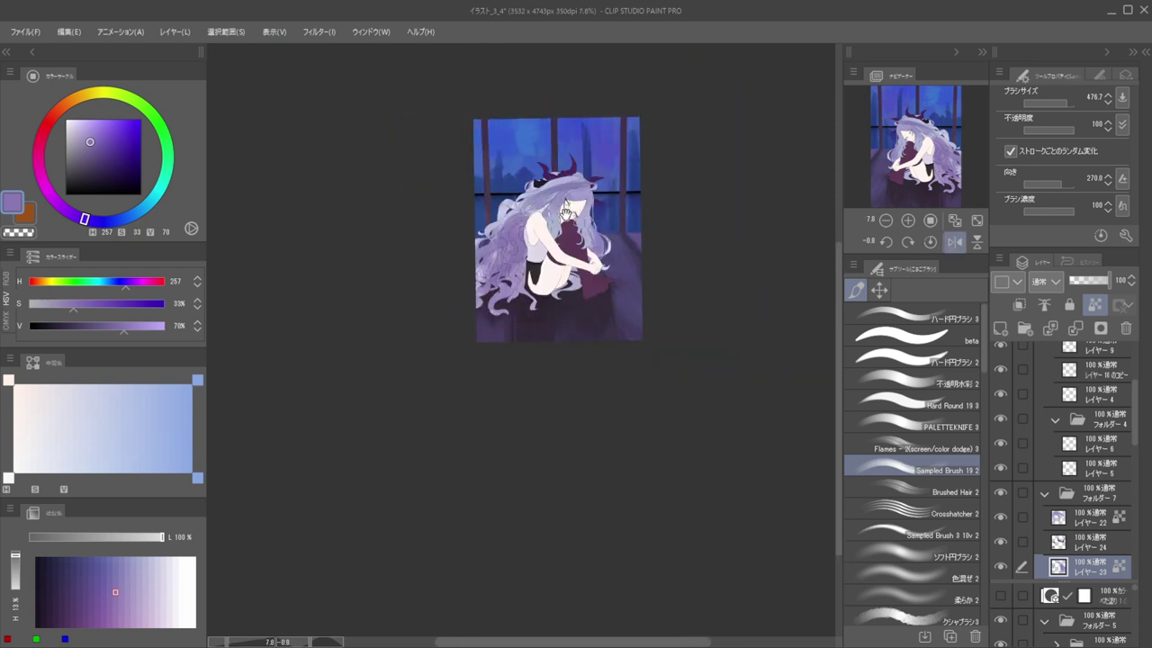
scroll(595, 252, "up", 3)
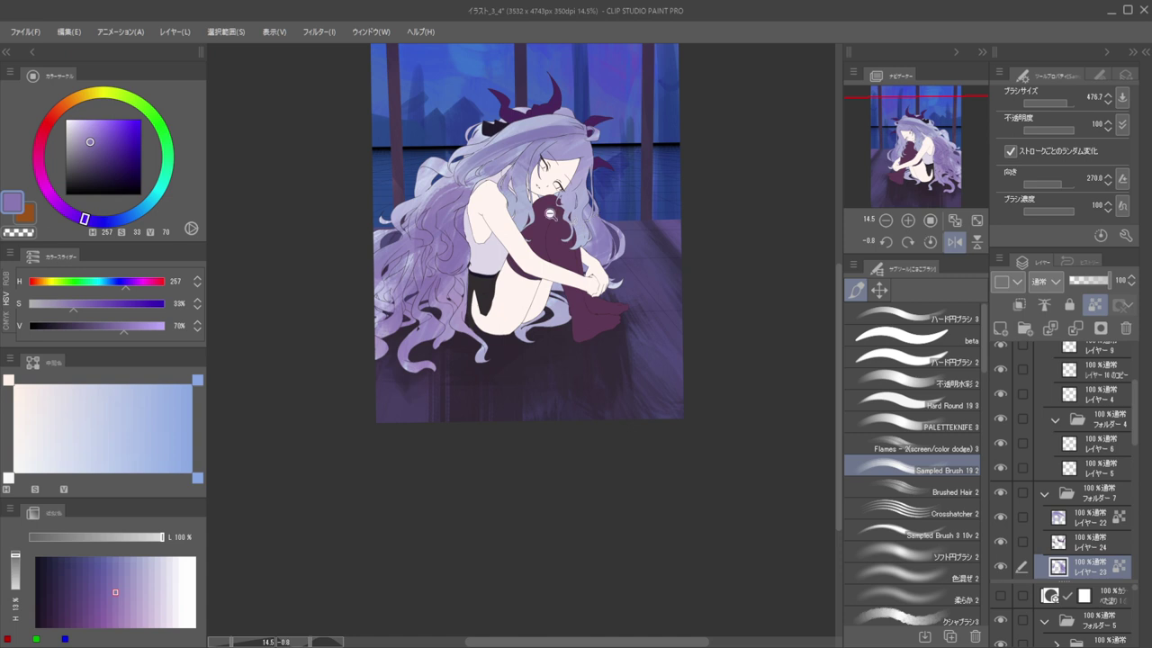
scroll(549, 214, "down", 2)
With a larger brush, paint a lighter lavender highlight stroke down the back hair
left_click(522, 180, "alt")
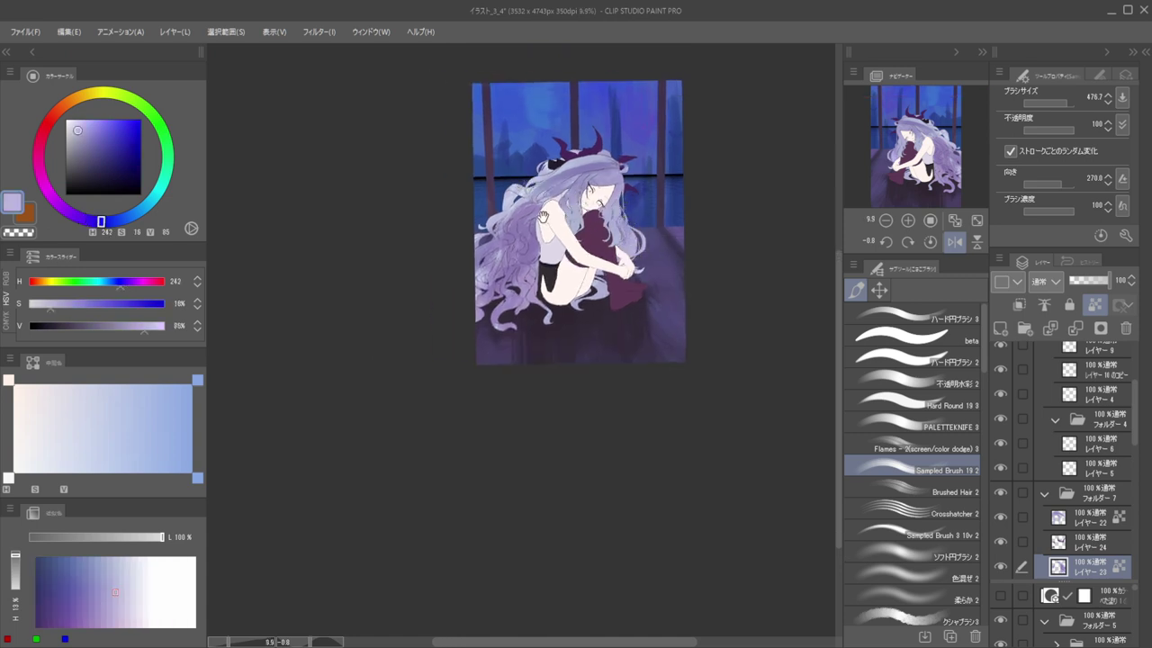
key("bracketright")
left_click_drag(466, 301, 501, 301)
key("ctrl+z")
left_click_drag(539, 218, 536, 281)
Shrink the brush slightly and set a lighter lavender, H256 S28 V73, from the hair
key("bracketleft")
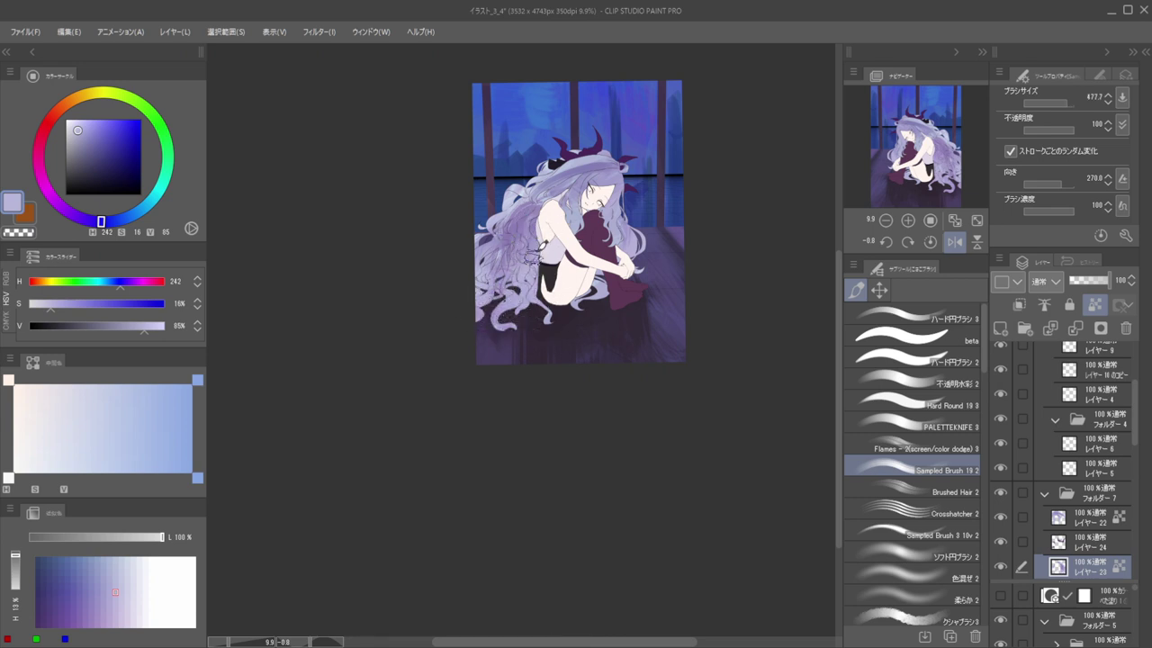
left_click(520, 232, "alt")
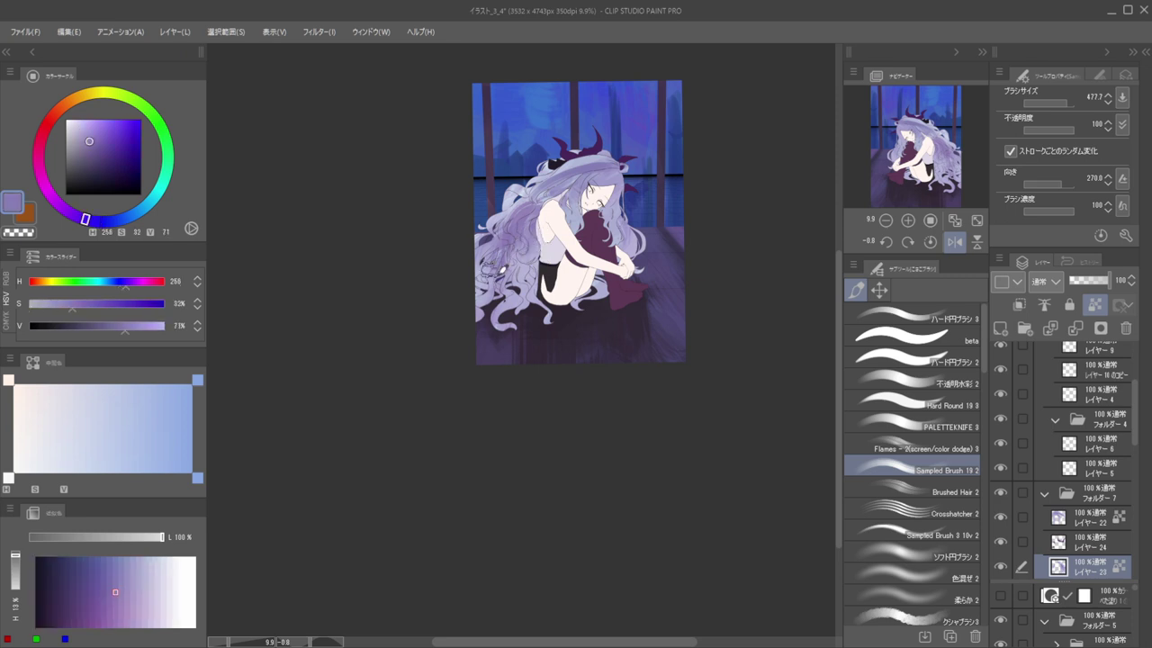
mouse_move(499, 238)
left_mouse_down()
mouse_move(475, 243)
mouse_move(549, 204)
mouse_move(587, 221)
left_mouse_up()
key("h")
key("h")
left_click(546, 208, "alt")
On layer 19, sample the pale lavender and adjust it to a dark muted purple
left_click(625, 285, "ctrl+shift")
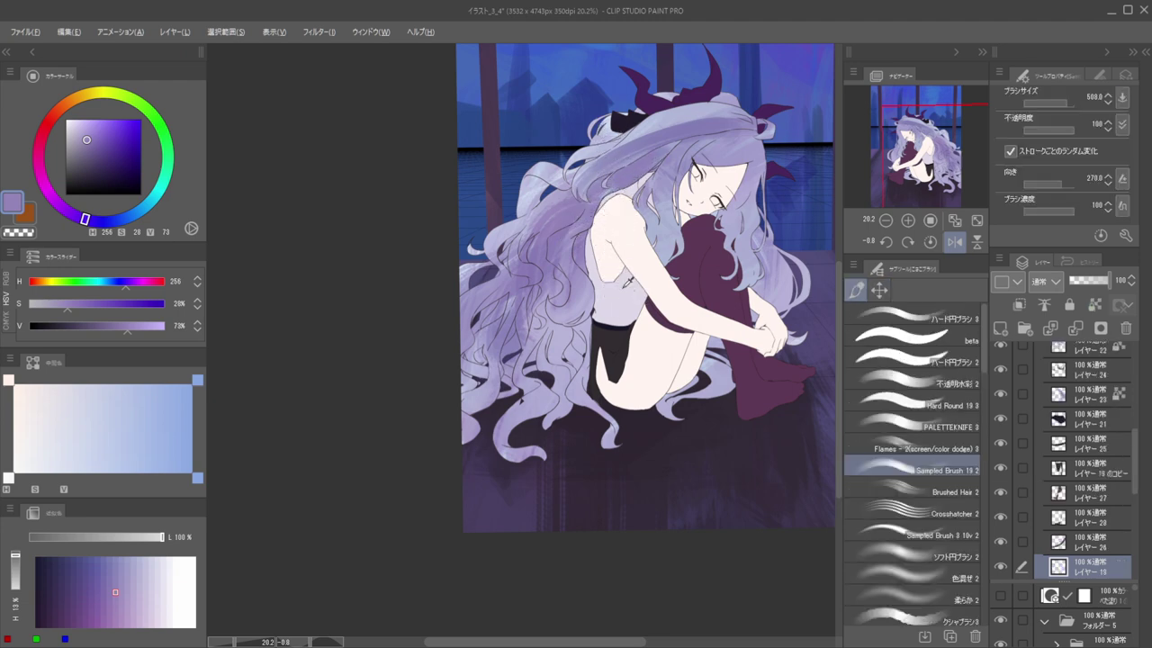
left_click(629, 297, "alt")
left_click(219, 175, "alt")
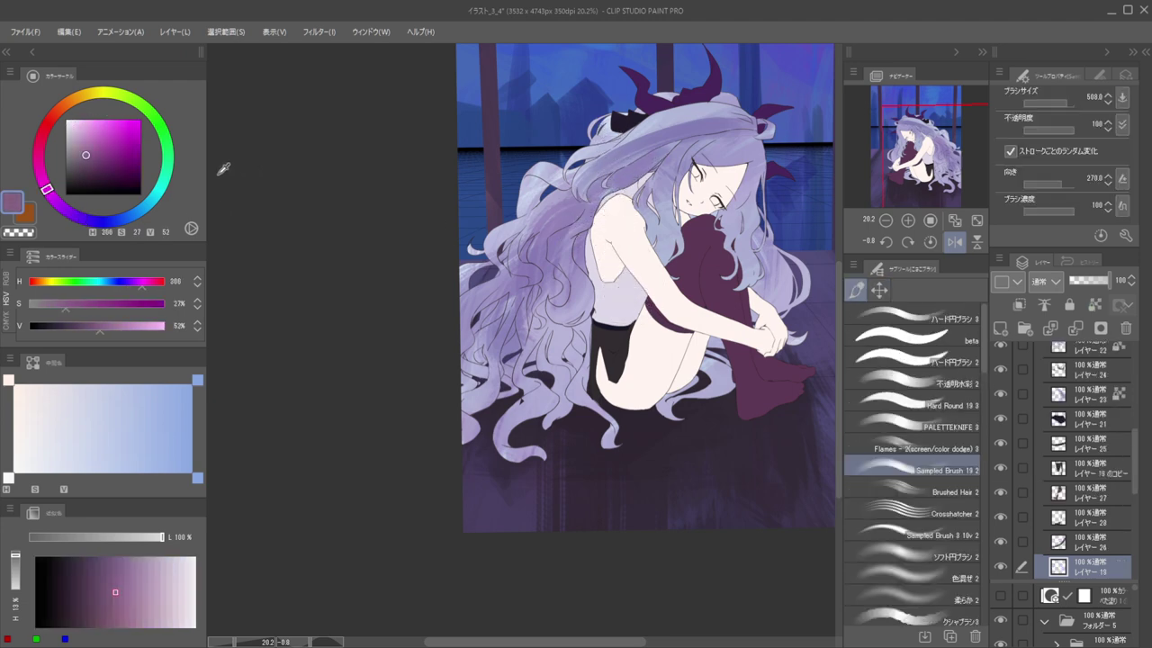
left_click(637, 288, "alt")
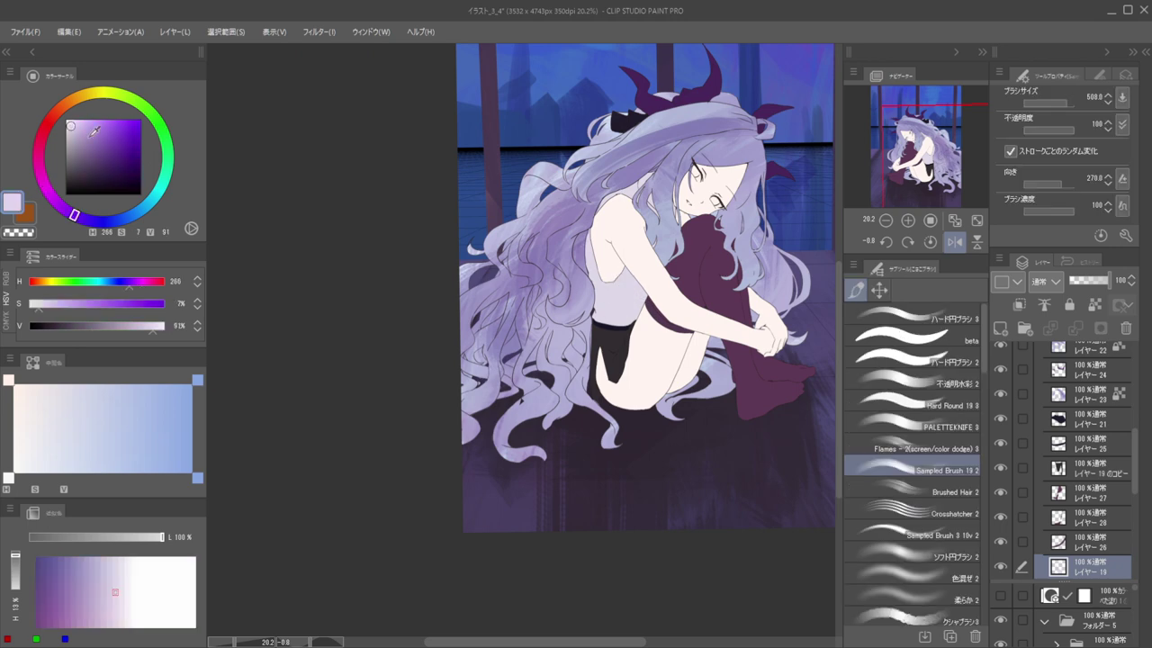
left_click_drag(75, 215, 55, 201)
left_click_drag(79, 122, 81, 165)
Lock transparent pixels on layer 19 and shade the girl's top dark grey
key("ctrl+z")
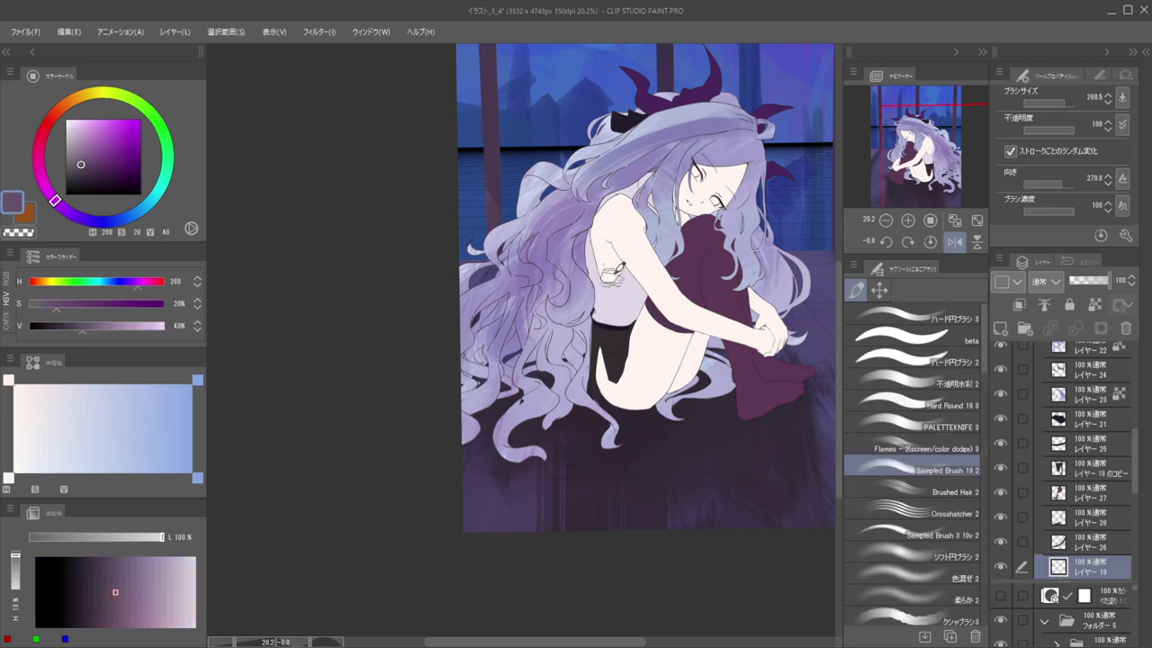
key("bracketright")
key("slash")
mouse_move(601, 239)
left_mouse_down()
mouse_move(621, 305)
mouse_move(666, 202)
mouse_move(648, 225)
mouse_move(601, 196)
left_mouse_up()
scroll(635, 176, "down", 5)
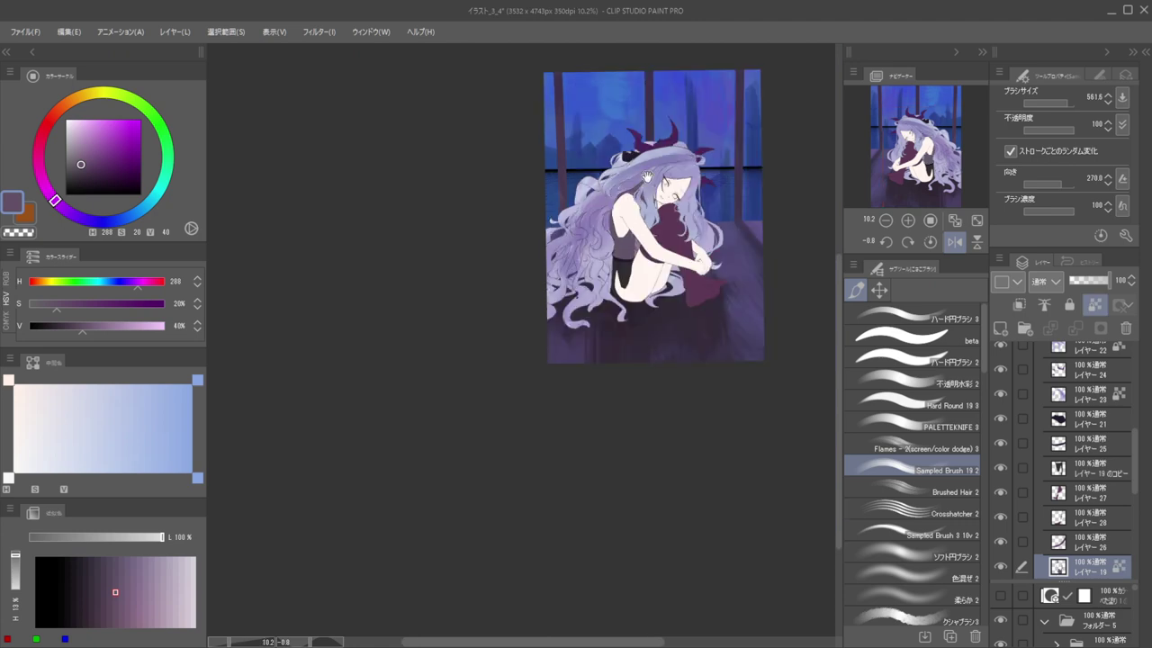
scroll(634, 185, "up", 5)
Select the copy of layer 19 and set a deeper dark purple from the shorts
key("d")
left_click(623, 330)
key("b")
left_click(619, 330, "alt")
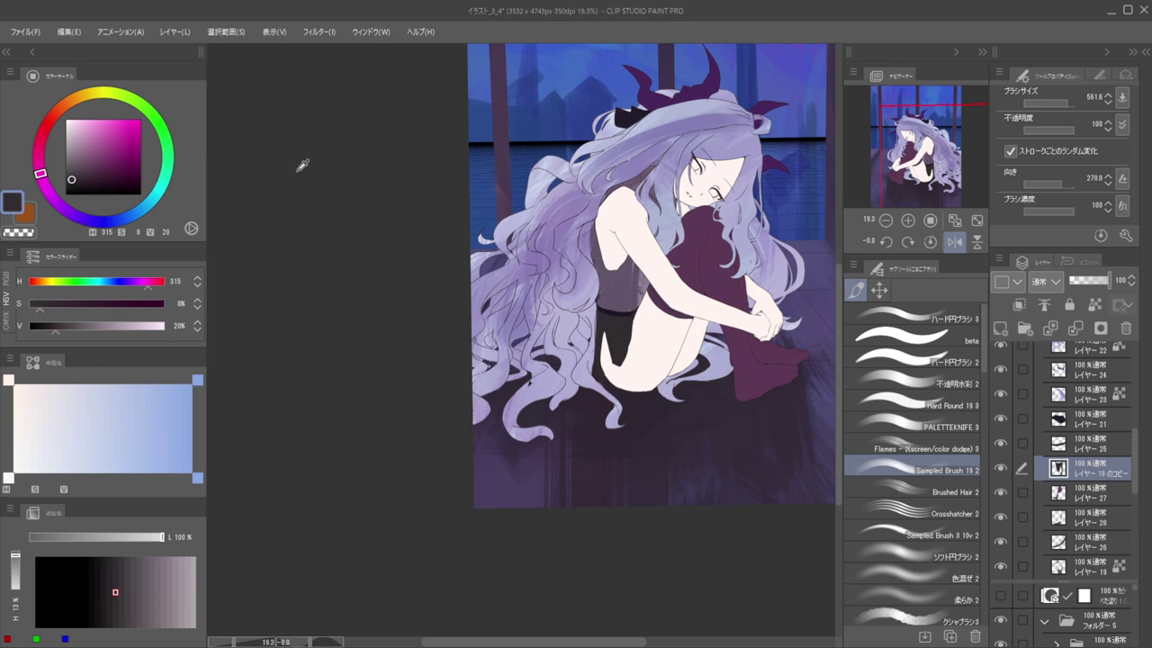
left_click(285, 180, "alt")
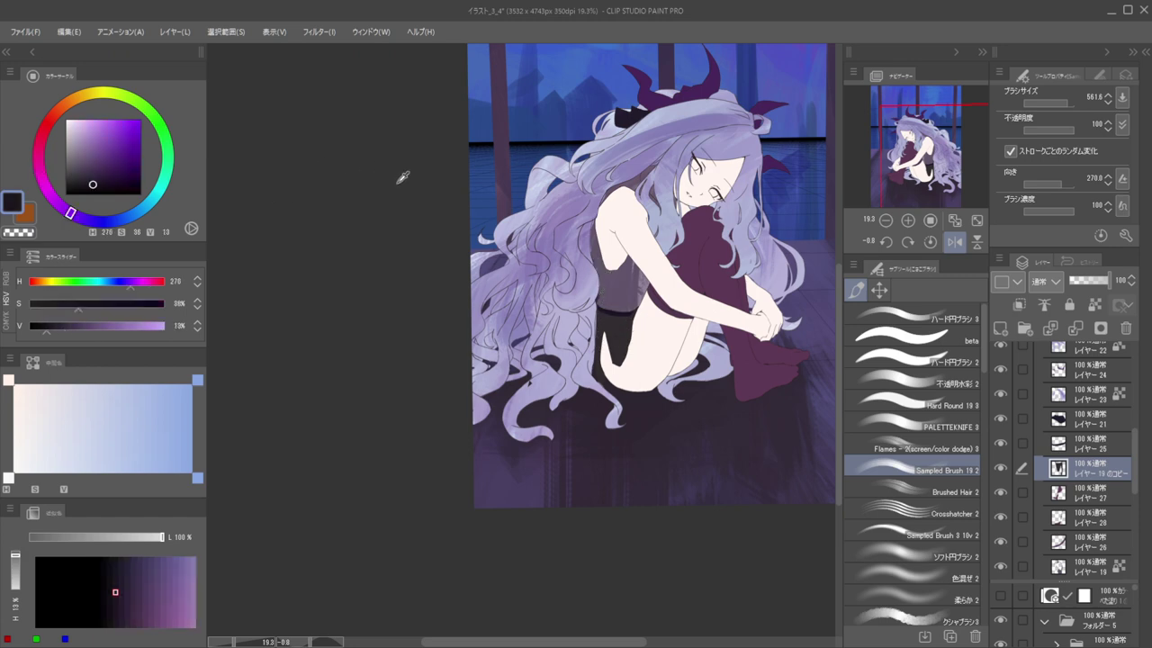
left_click(621, 310, "alt")
left_click_drag(91, 169, 95, 183)
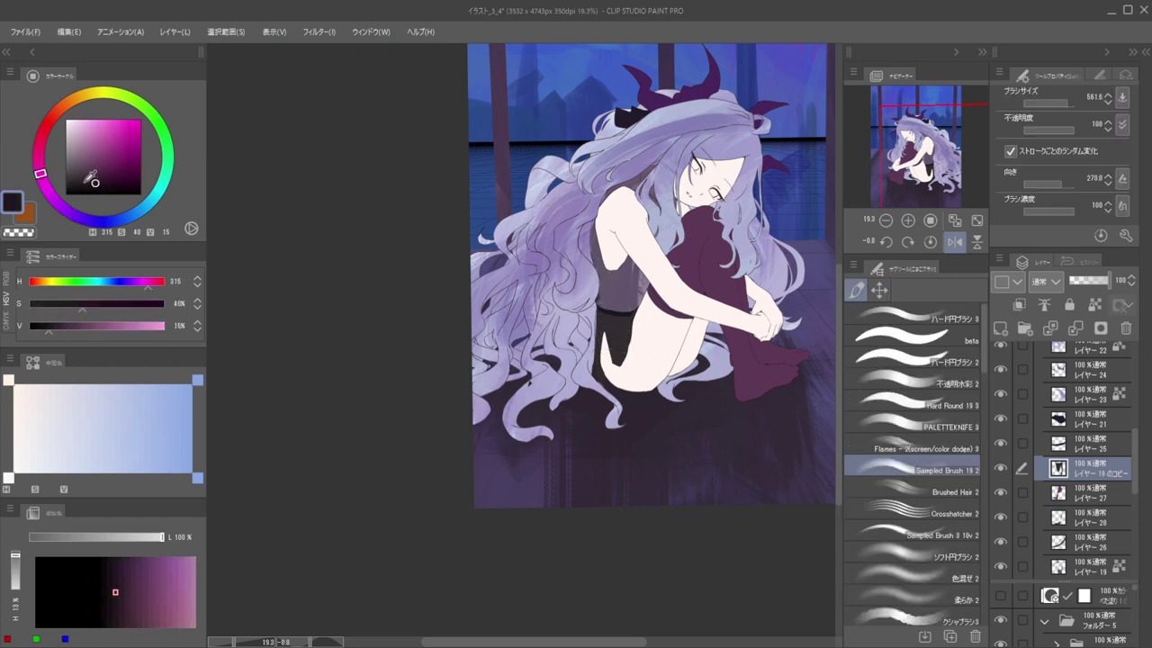
Lock transparent pixels on the shorts layer after undoing a trial skirt stroke
mouse_move(619, 331)
left_mouse_down()
mouse_move(601, 351)
mouse_move(617, 350)
mouse_move(607, 303)
mouse_move(620, 292)
mouse_move(608, 366)
mouse_move(623, 333)
mouse_move(661, 368)
left_mouse_up()
key("ctrl+z")
key("slash")
scroll(635, 283, "down", 3)
key("h")
mouse_move(612, 284)
left_mouse_down()
mouse_move(733, 294)
mouse_move(739, 306)
left_mouse_up()
Add a new layer, then on skin layer 18 turn the skin colour into grey-blue
key("ctrl+shift+n")
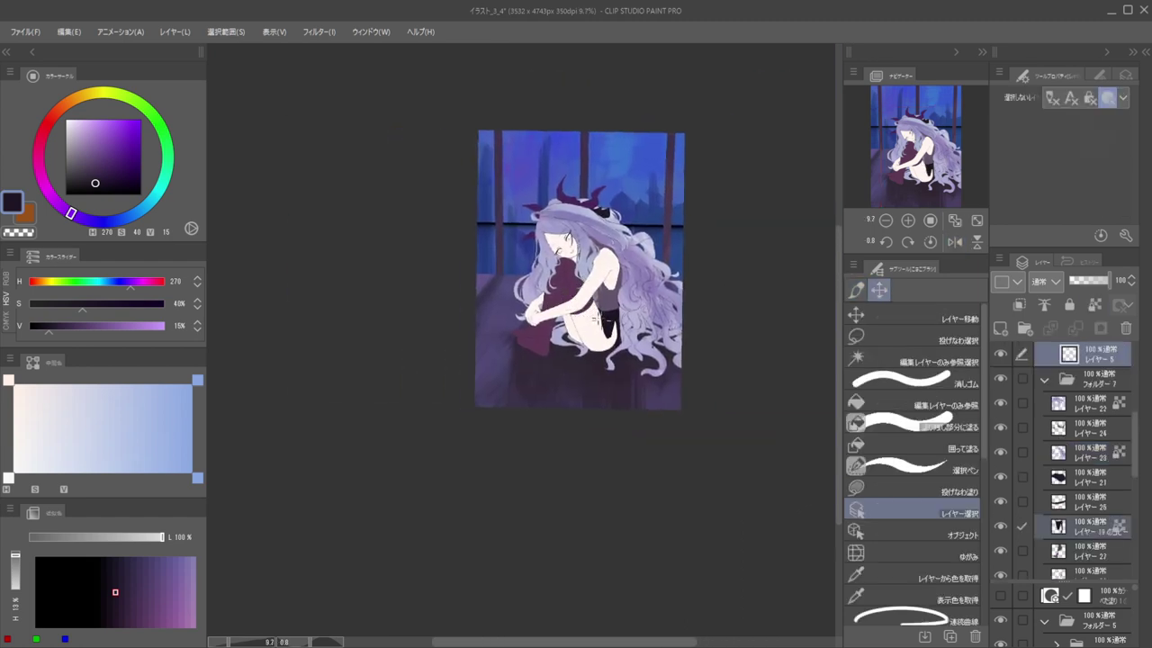
left_click(307, 111, "alt")
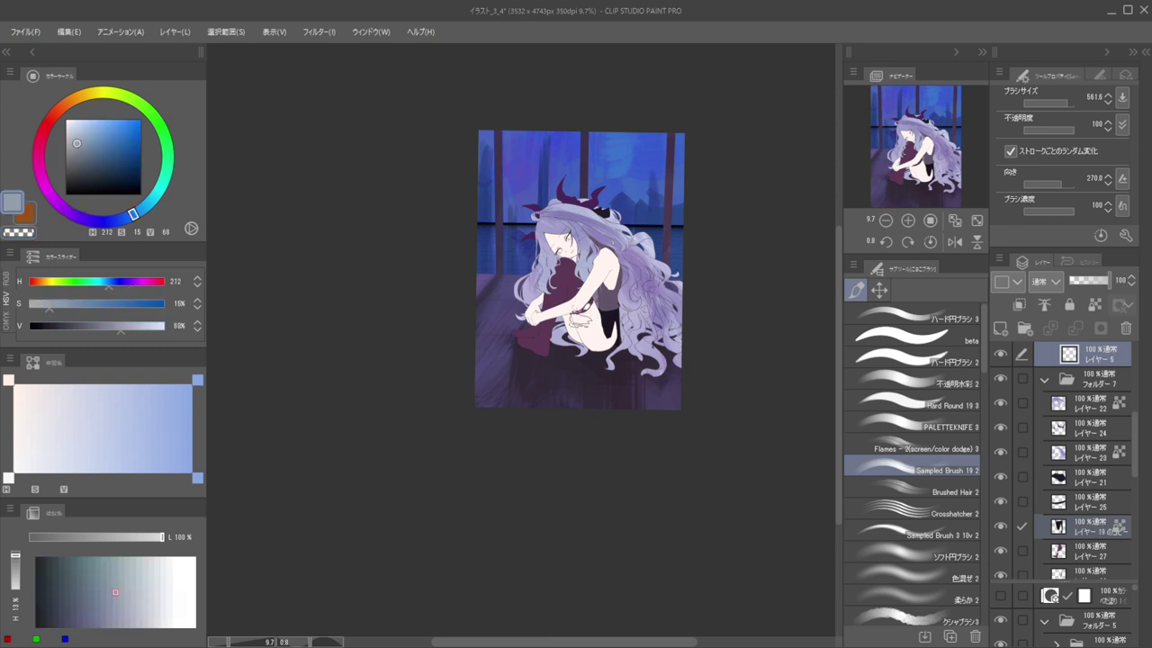
left_click(583, 324, "ctrl+shift")
left_click(586, 323, "alt")
left_click_drag(131, 215, 136, 212)
left_click_drag(74, 122, 75, 146)
Lock the skin layer's transparency and wash hands, face, arms and legs in pale blue-grey (H208 S16 V80)
mouse_move(585, 324)
left_mouse_down()
mouse_move(616, 322)
mouse_move(590, 253)
mouse_move(577, 241)
mouse_move(529, 240)
mouse_move(580, 246)
mouse_move(571, 333)
mouse_move(598, 288)
left_mouse_up()
key("ctrl+z")
key("/")
mouse_move(564, 355)
left_mouse_down()
mouse_move(574, 286)
mouse_move(547, 348)
mouse_move(522, 306)
left_mouse_up()
left_click(75, 141)
left_click_drag(78, 137, 80, 130)
key("]")
mouse_move(540, 292)
left_mouse_down()
mouse_move(554, 258)
mouse_move(583, 268)
mouse_move(594, 333)
mouse_move(558, 342)
mouse_move(576, 351)
mouse_move(572, 340)
left_mouse_up()
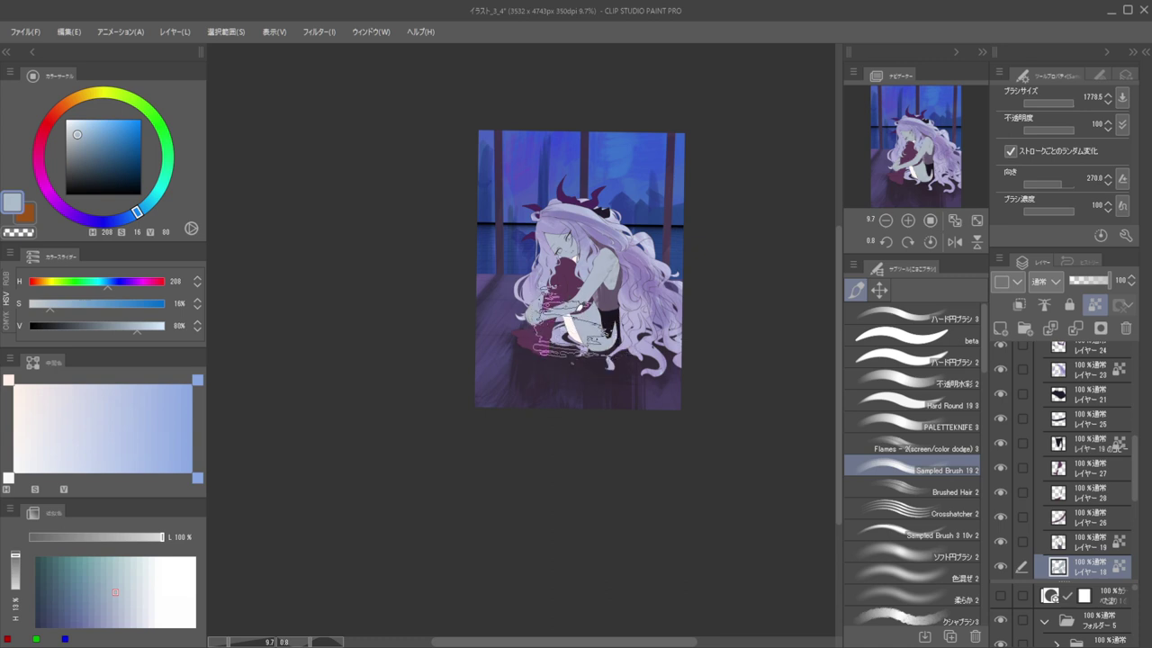
On layer 20, undo the stray grey spots at the feet and repaint the leg grey-blue
left_click(570, 327, "ctrl+shift")
key("ctrl+z")
key("/")
left_click_drag(572, 316, 566, 347)
key("[")
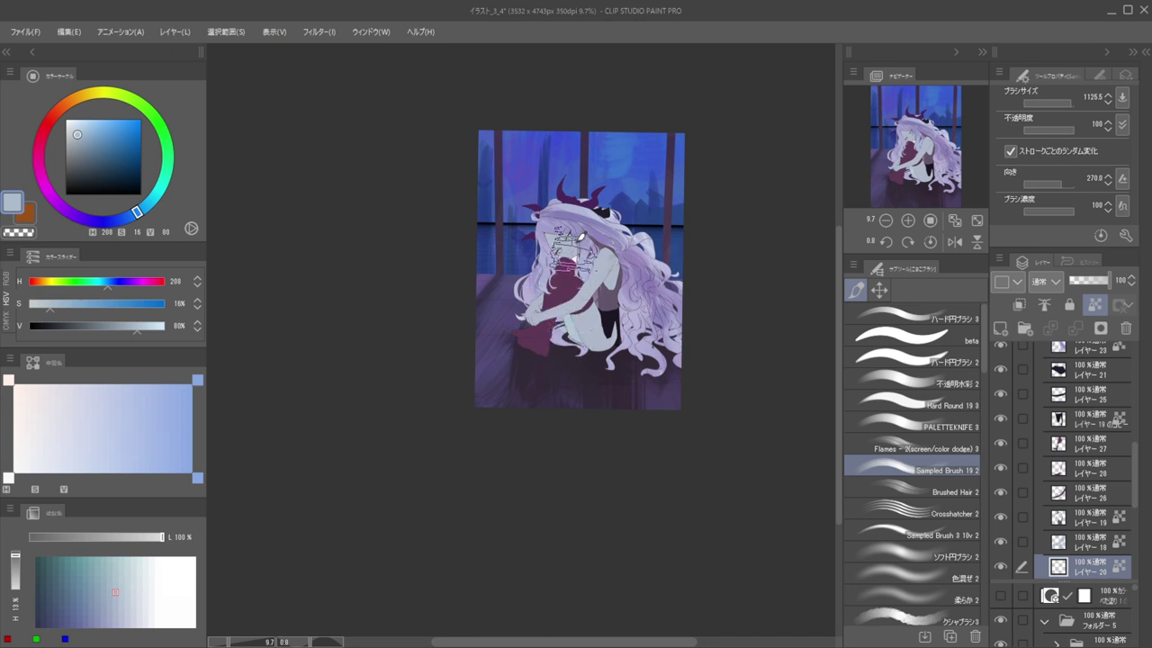
left_click_drag(139, 216, 121, 220)
key("]")
mouse_move(589, 328)
left_mouse_down()
mouse_move(596, 346)
mouse_move(603, 315)
left_mouse_up()
On skin layer 18, brush soft blue-lavender shading over torso, shoulder and face
left_click(592, 333, "ctrl+shift")
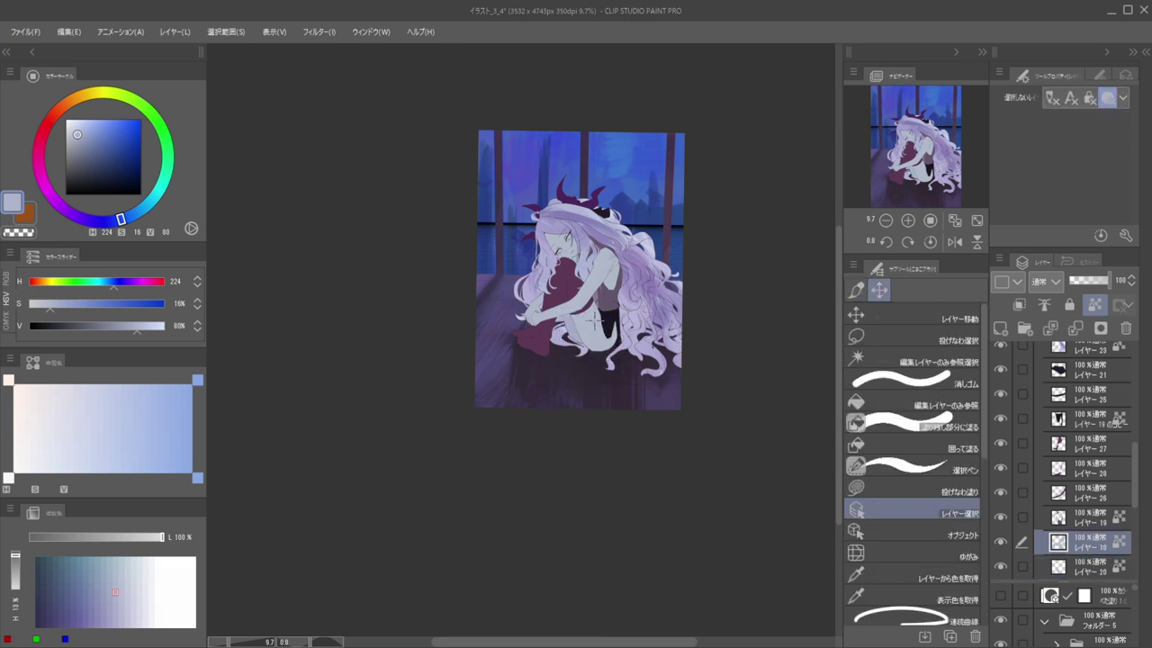
mouse_move(614, 251)
left_mouse_down()
mouse_move(570, 250)
mouse_move(558, 227)
mouse_move(571, 230)
left_mouse_up()
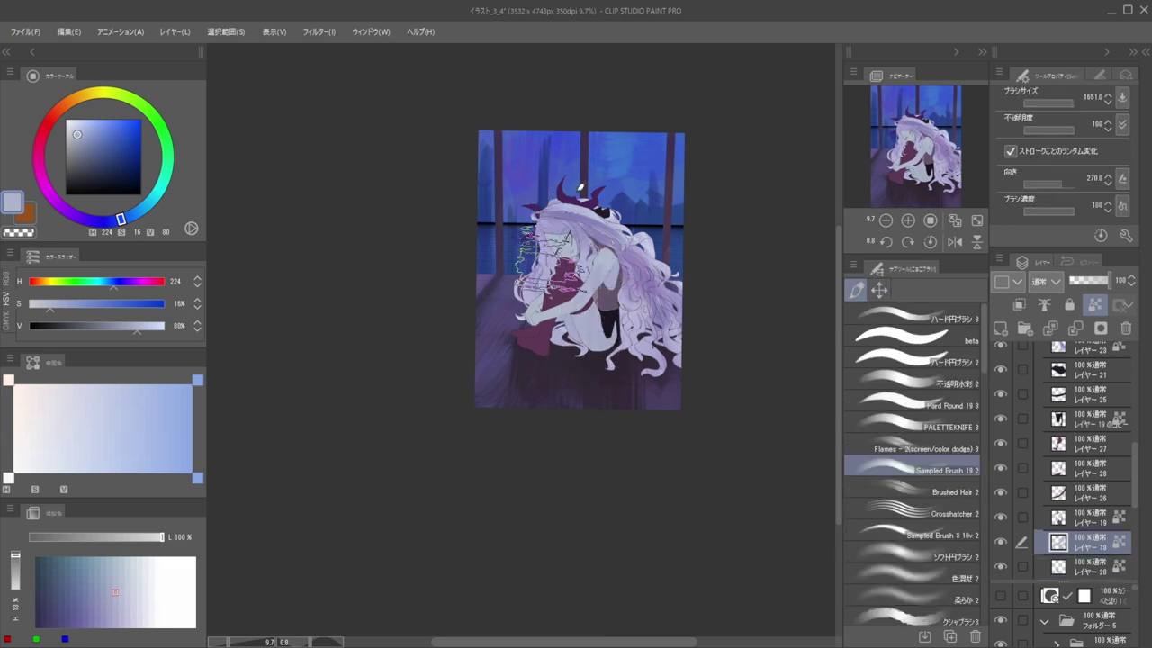
key("ctrl+shift")
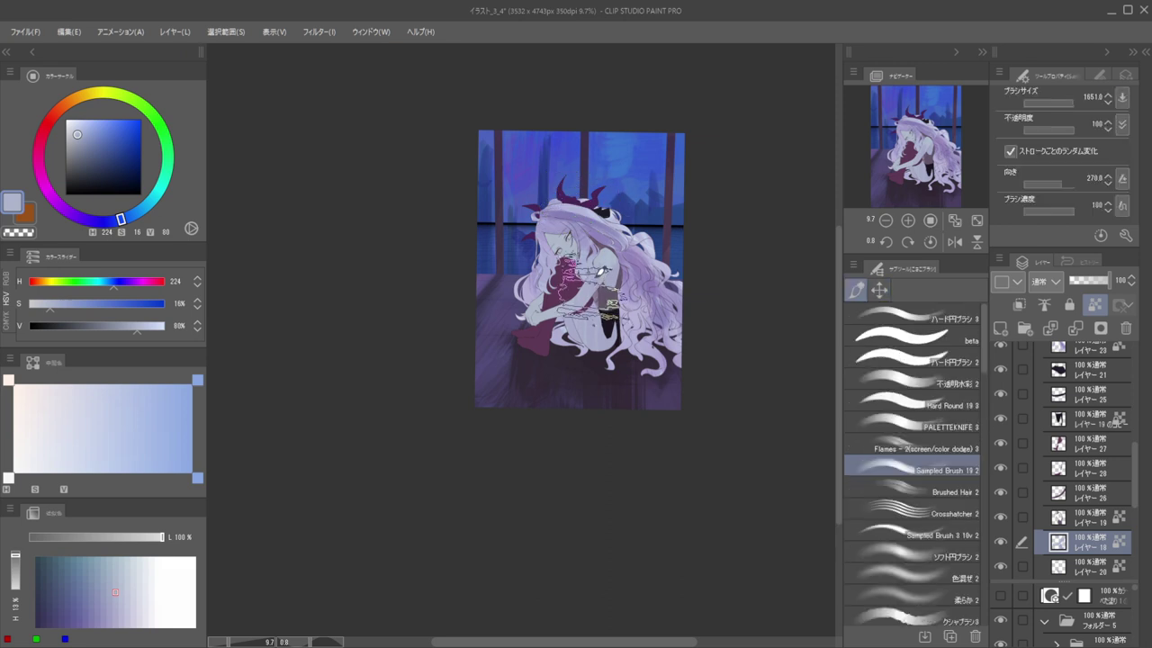
left_click(596, 283, "alt")
mouse_move(575, 232)
left_mouse_down()
mouse_move(544, 232)
mouse_move(559, 195)
mouse_move(586, 252)
mouse_move(607, 239)
mouse_move(717, 239)
left_mouse_up()
Review the shading mirrored and set a pale grey-lavender drawing colour, H240 S7 V72
key("ctrl+shift")
key("h")
key("h")
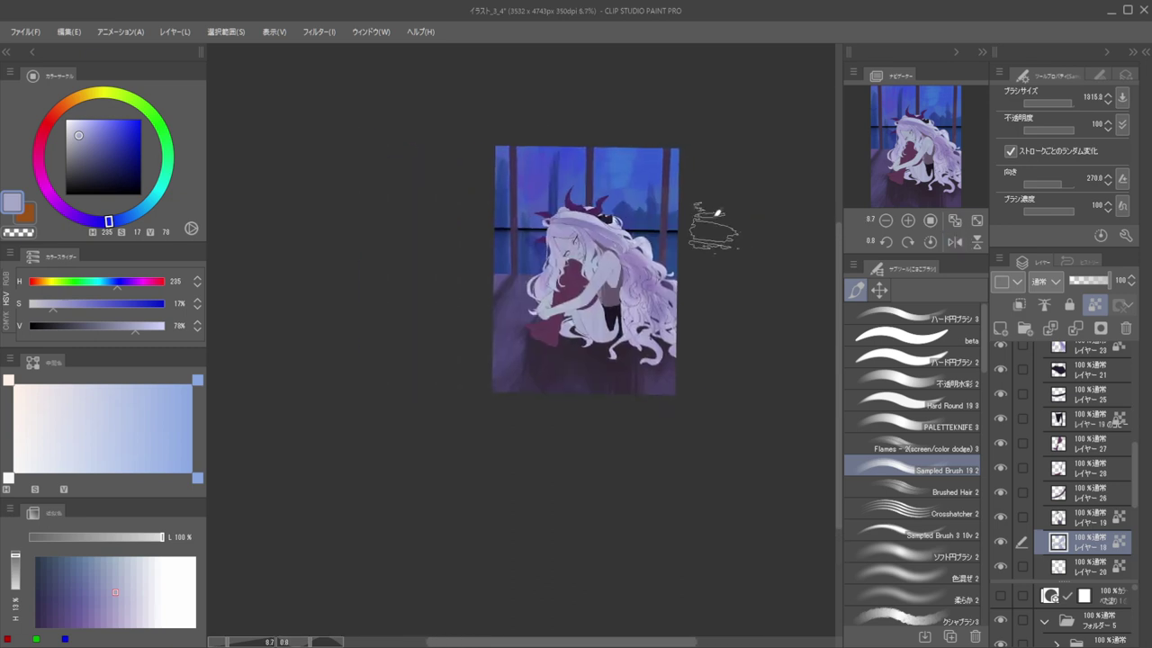
left_click(287, 94, "alt")
left_click_drag(280, 98, 288, 135)
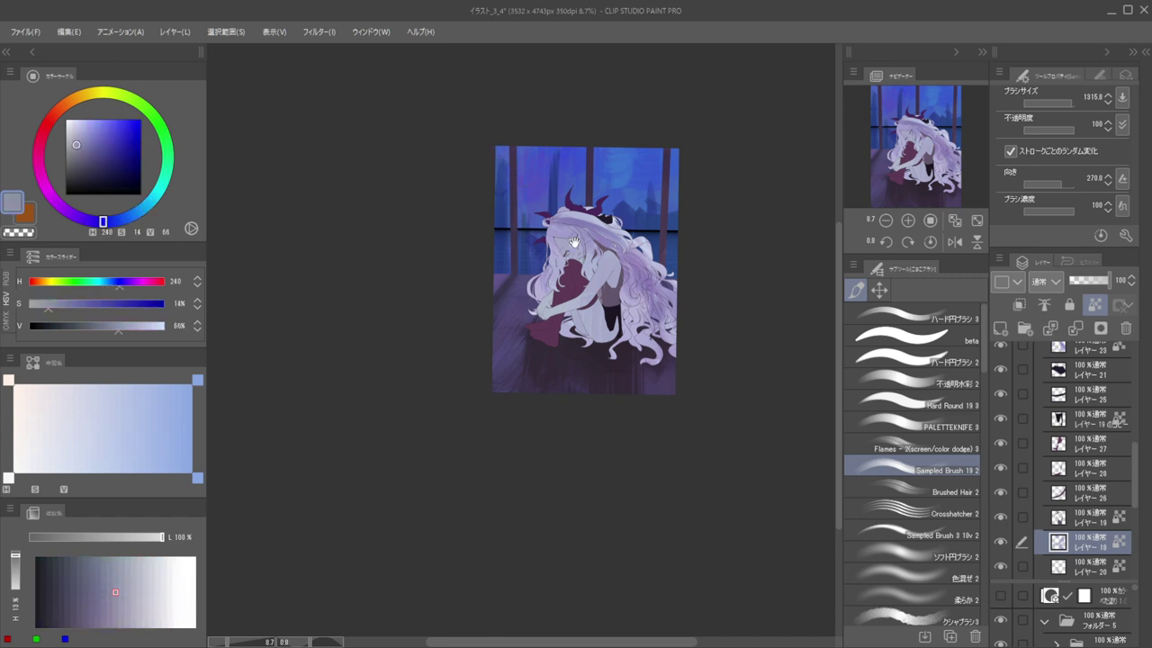
scroll(574, 242, "up", 2)
left_click(72, 140)
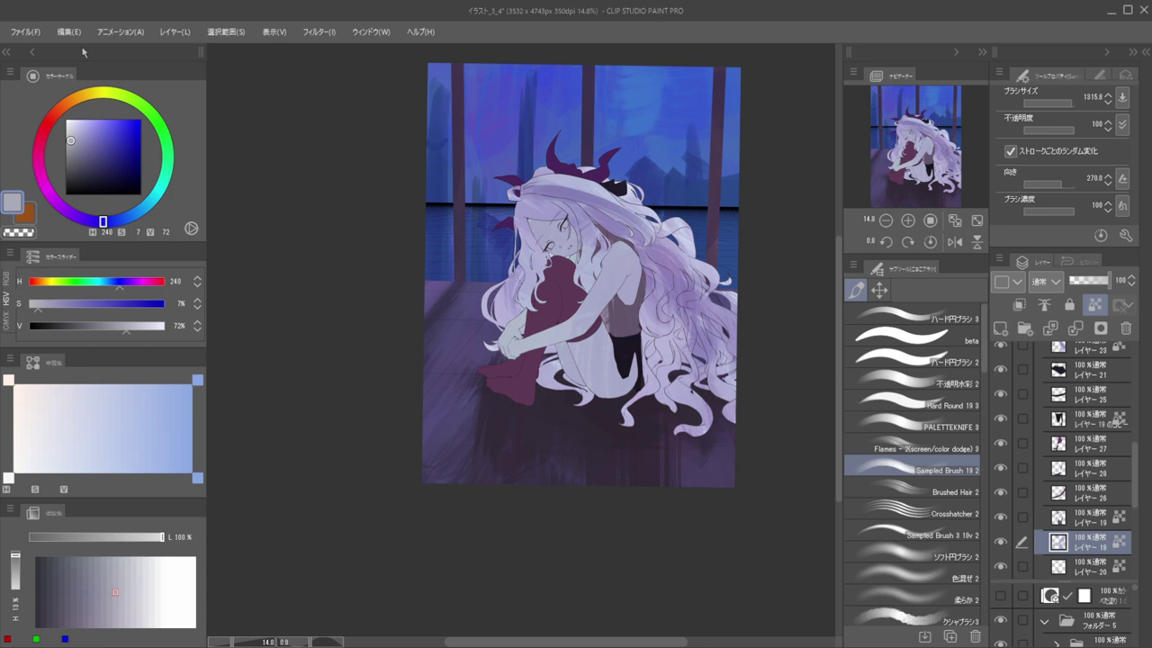
Try a brighter, bluer tone over the face, then undo the strokes
left_click_drag(125, 220, 133, 214)
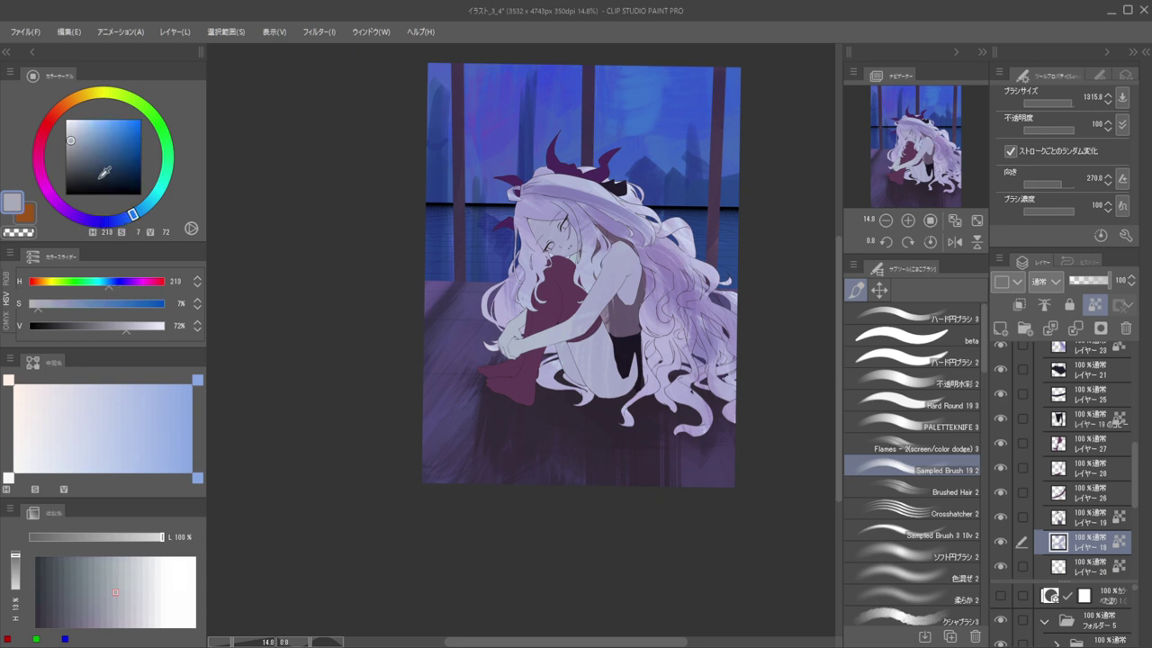
left_click_drag(71, 139, 71, 130)
mouse_move(564, 236)
left_mouse_down()
mouse_move(554, 268)
mouse_move(605, 243)
mouse_move(571, 308)
left_mouse_up()
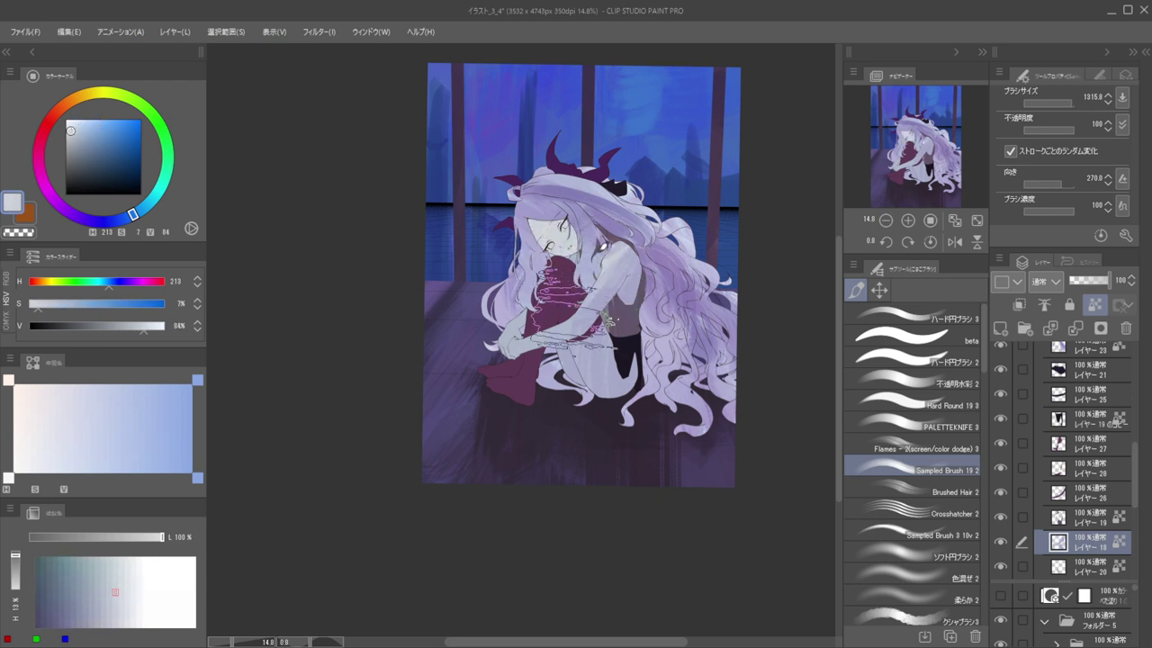
key("ctrl+z")
key("ctrl+z")
Select layer 27 at the legs, darken the sampled leg colour, shrink the brush, and lock transparent pixels
left_click(550, 217, "alt")
mouse_move(563, 216)
left_mouse_down()
mouse_move(512, 192)
mouse_move(602, 209)
mouse_move(704, 250)
left_mouse_up()
key("h")
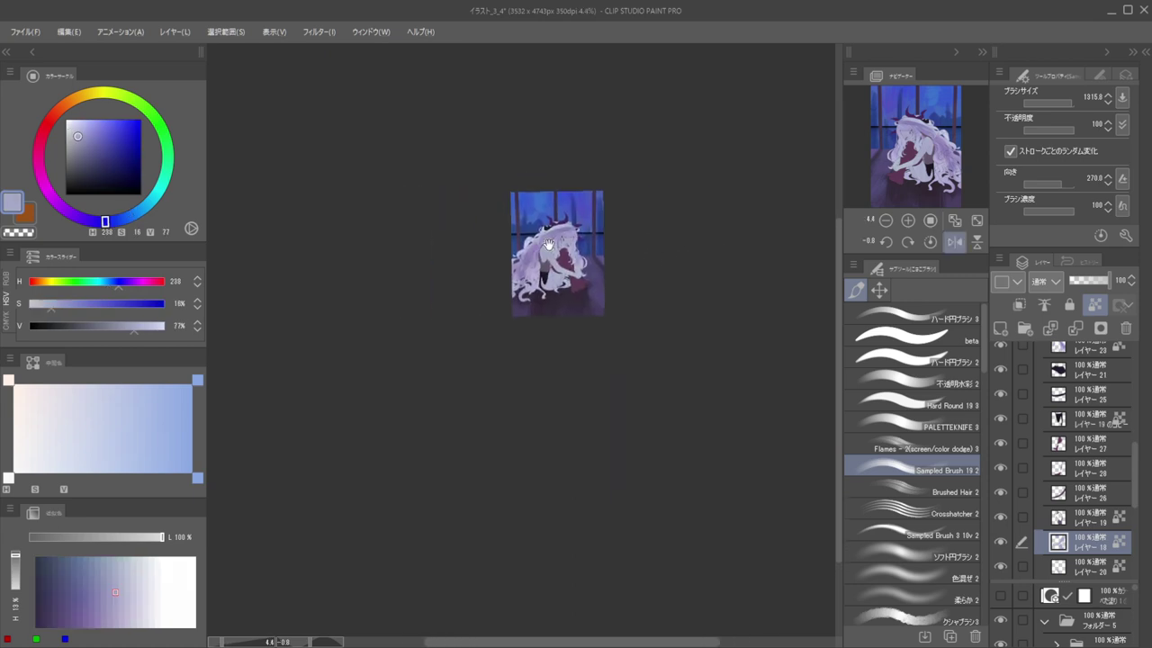
left_click_drag(563, 252, 630, 257)
left_click(580, 259, "ctrl+shift")
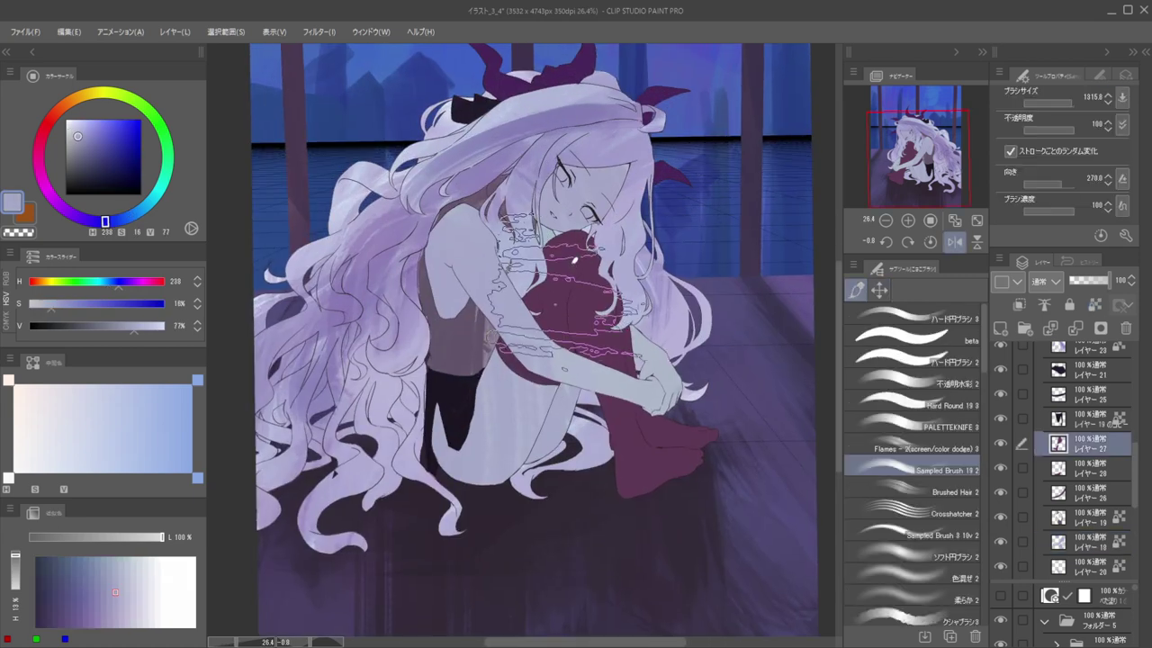
left_click(574, 272, "alt")
left_click_drag(62, 217, 65, 218)
left_click_drag(97, 167, 88, 177)
left_click_drag(605, 249, 560, 225)
key("/")
Paint the upper leg a darker plum with a smaller brush
left_click(590, 268, "alt")
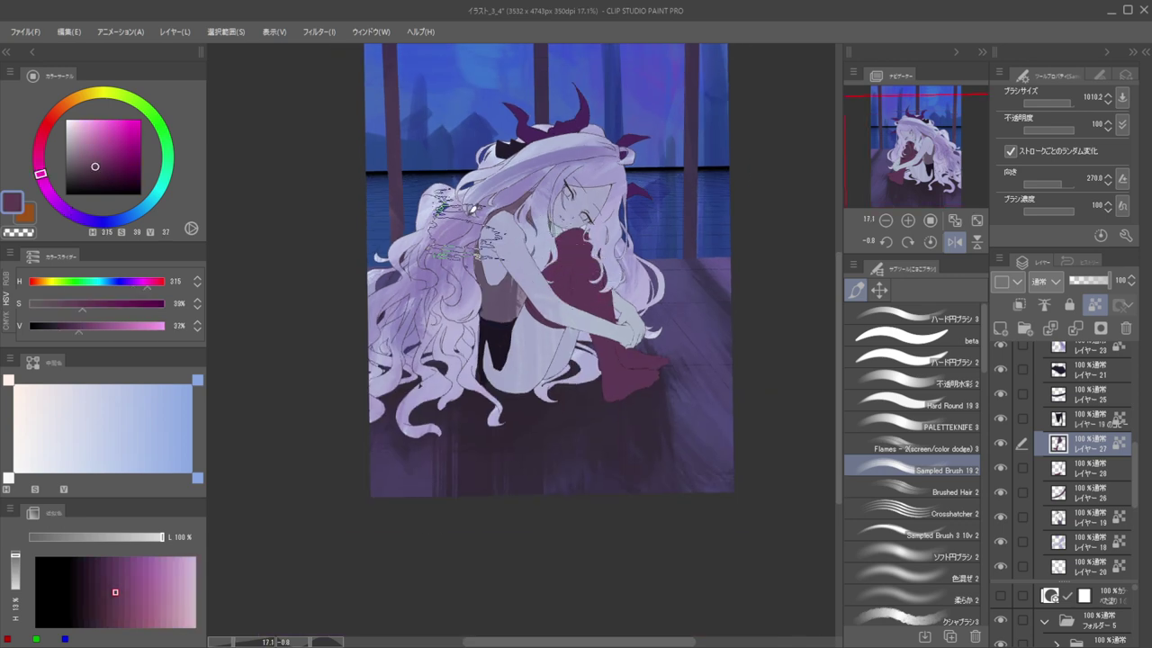
left_click_drag(99, 163, 102, 171)
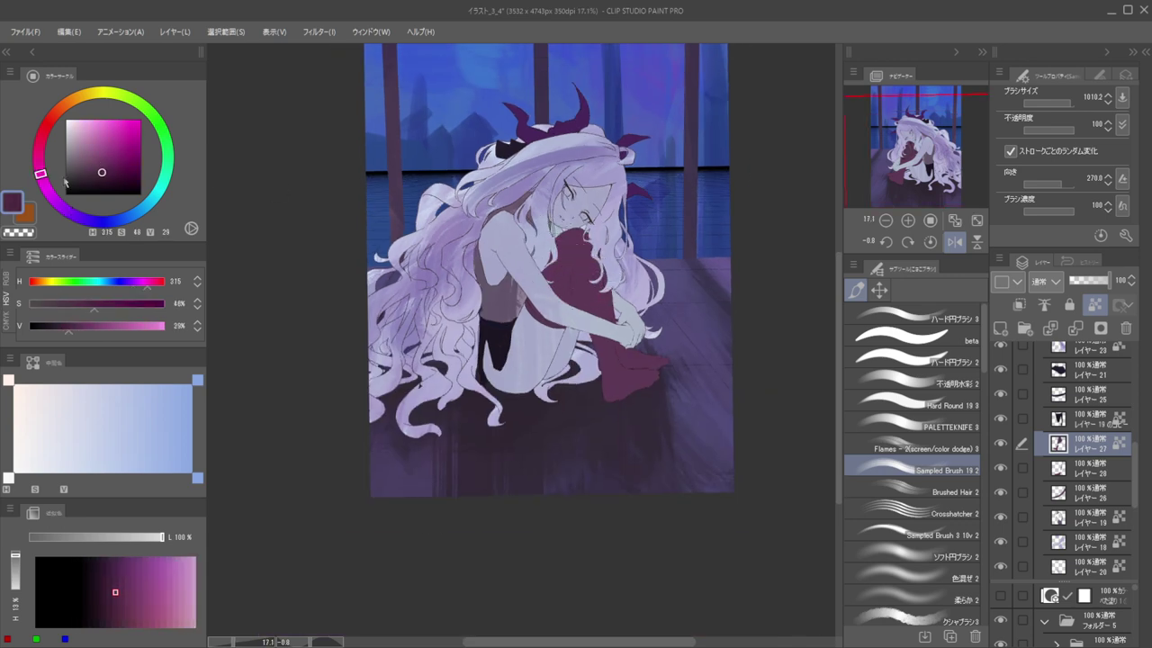
left_click_drag(583, 262, 522, 225)
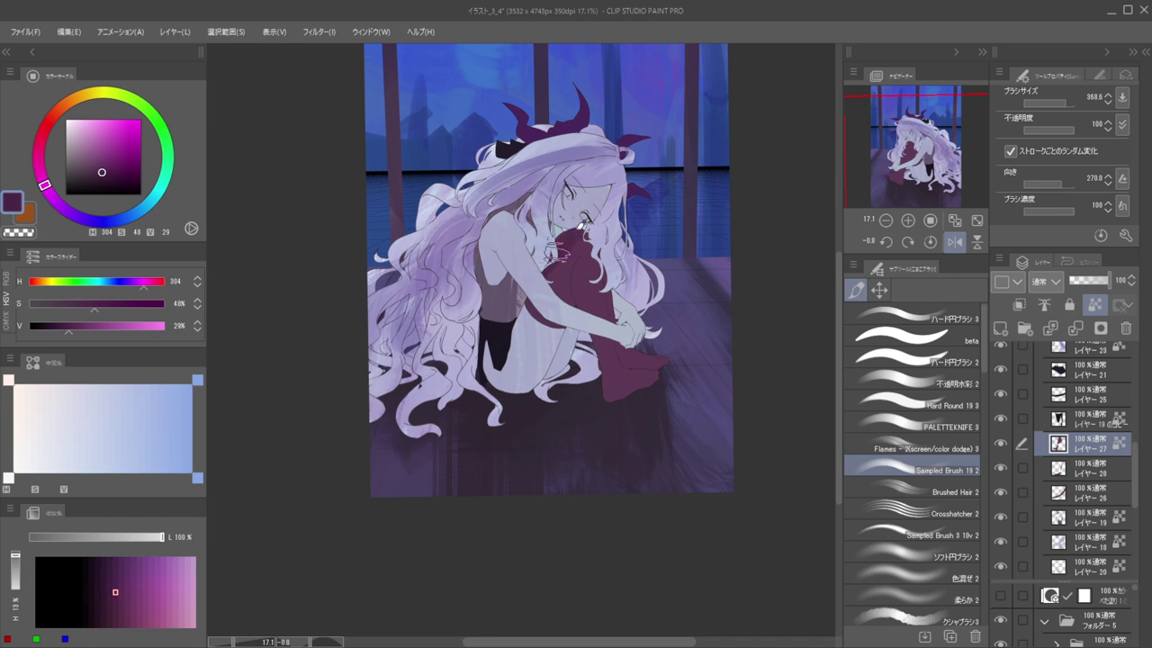
mouse_move(527, 276)
left_mouse_down()
mouse_move(589, 295)
mouse_move(615, 282)
mouse_move(628, 359)
left_mouse_up()
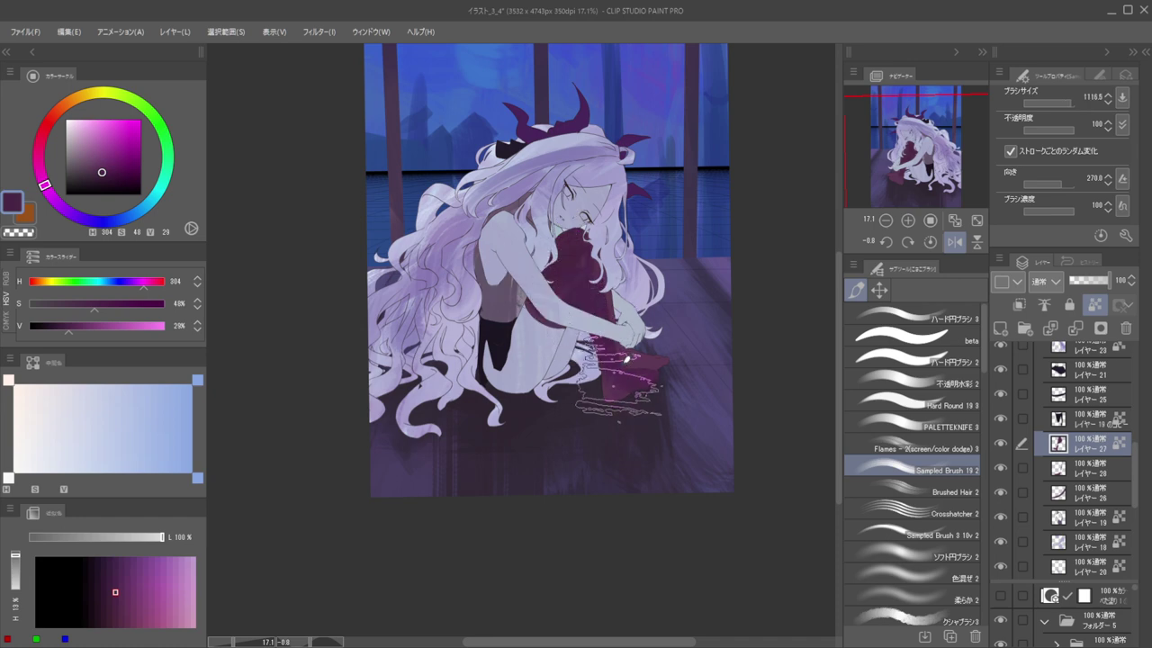
Add a clipped layer, clip layer 20, and paint darker purple over the foot and lower leg
key("ctrl+shift+n")
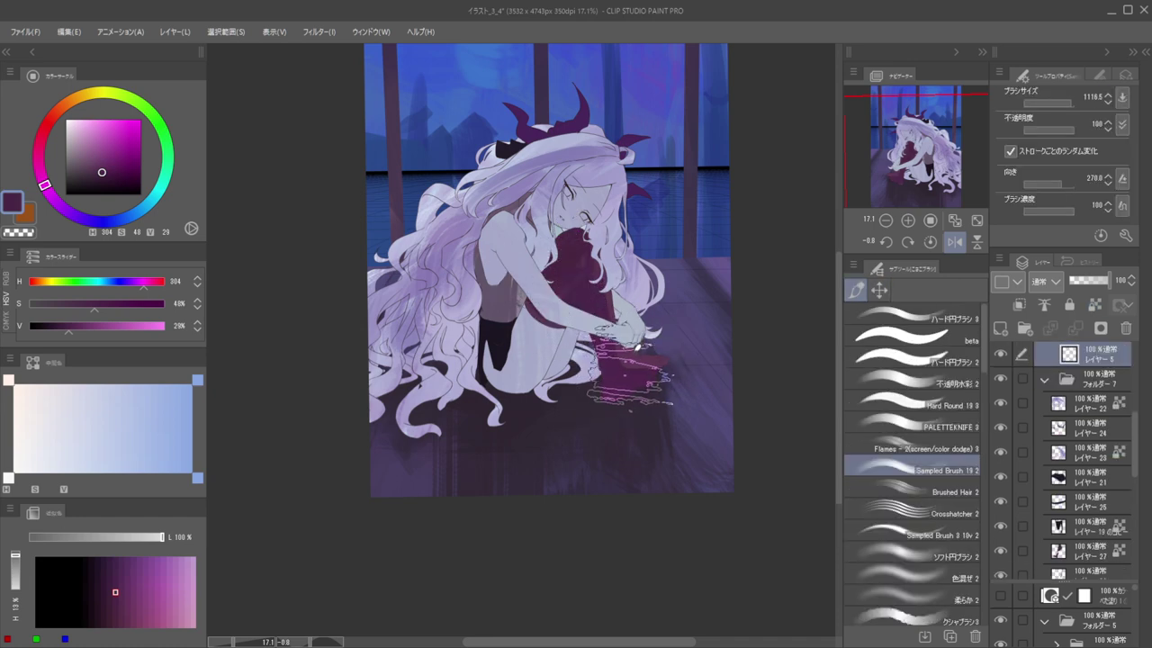
key("ctrl+alt+g")
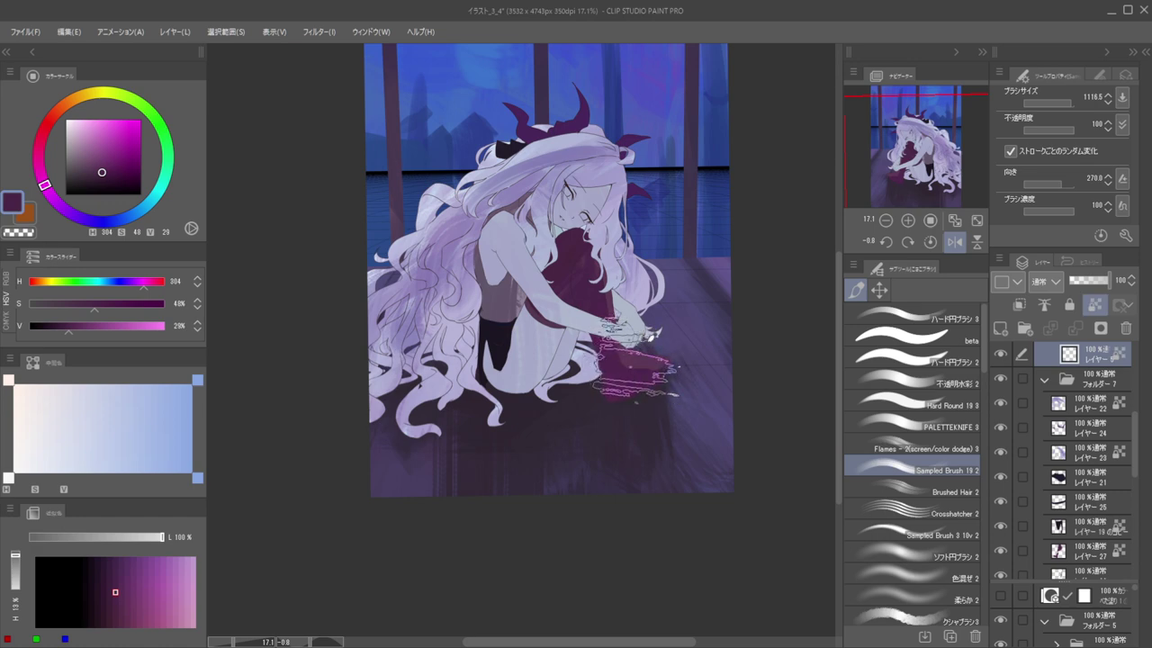
left_click(633, 366, "ctrl+shift")
left_click(632, 367, "alt")
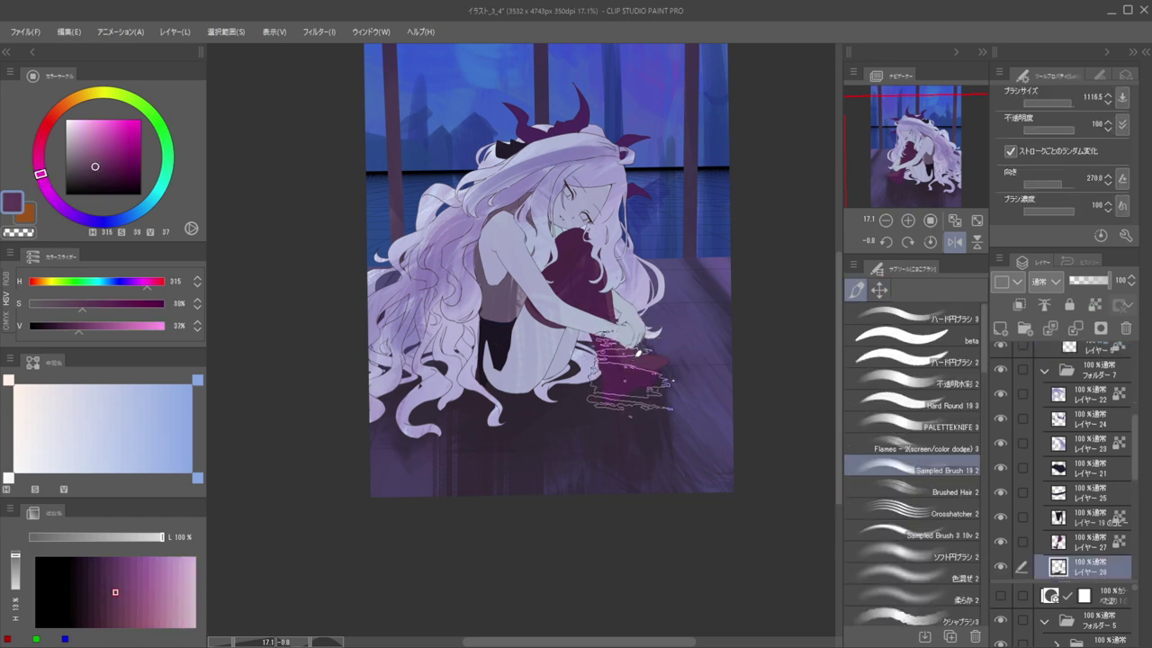
key("ctrl+alt+g")
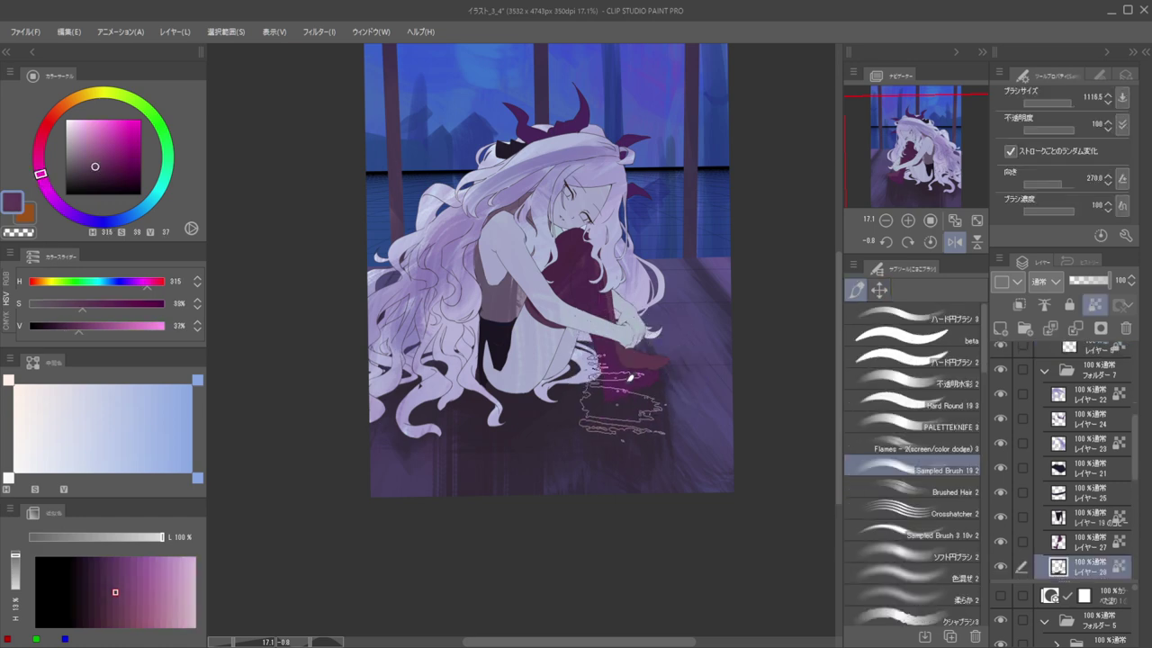
left_click(632, 376, "alt")
left_click_drag(657, 363, 629, 339)
Check the whole picture mirrored, then wash the skin with pale greyish lavender
key("h")
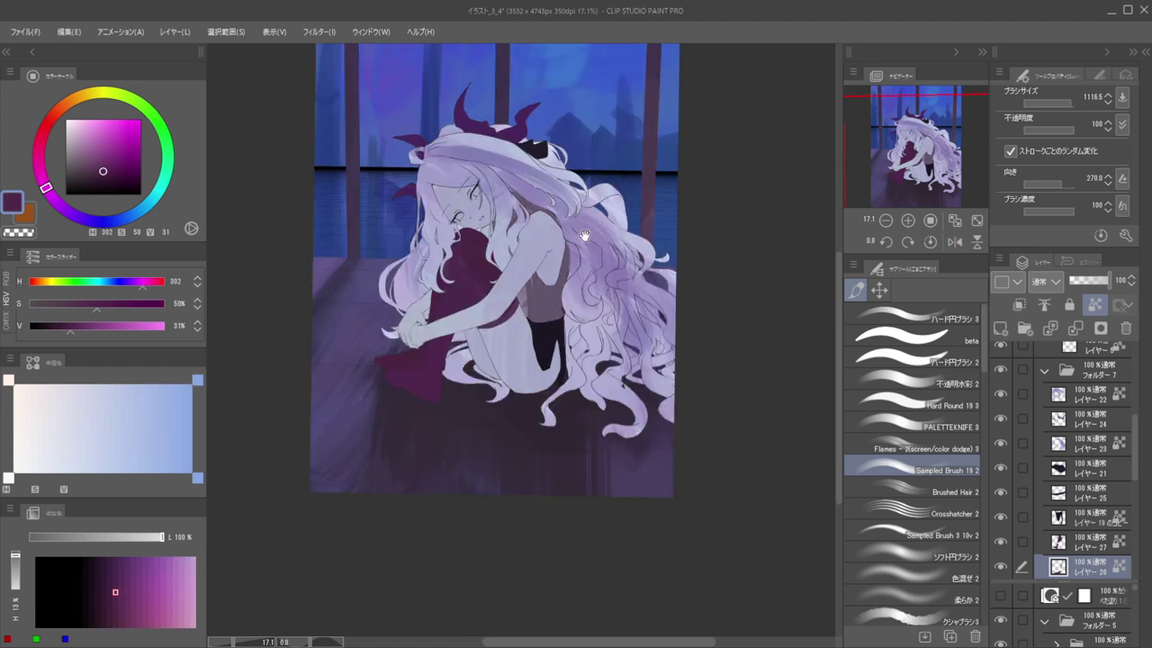
left_click_drag(585, 236, 753, 246)
left_click_drag(648, 225, 693, 252)
key("h")
key("h")
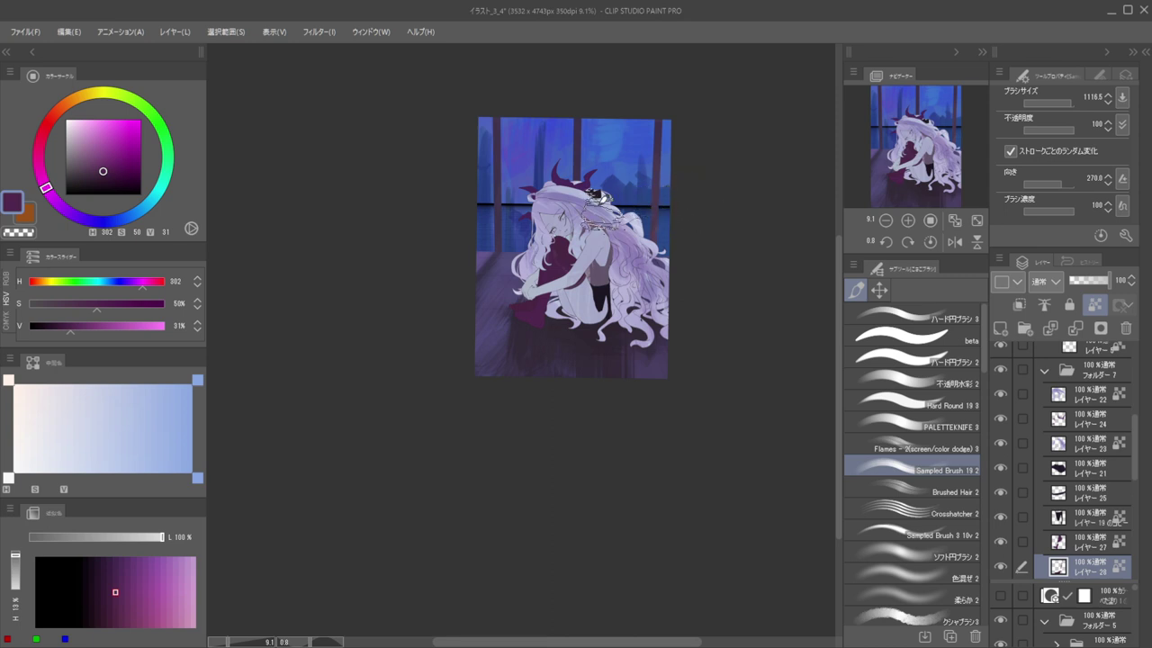
left_click(266, 254)
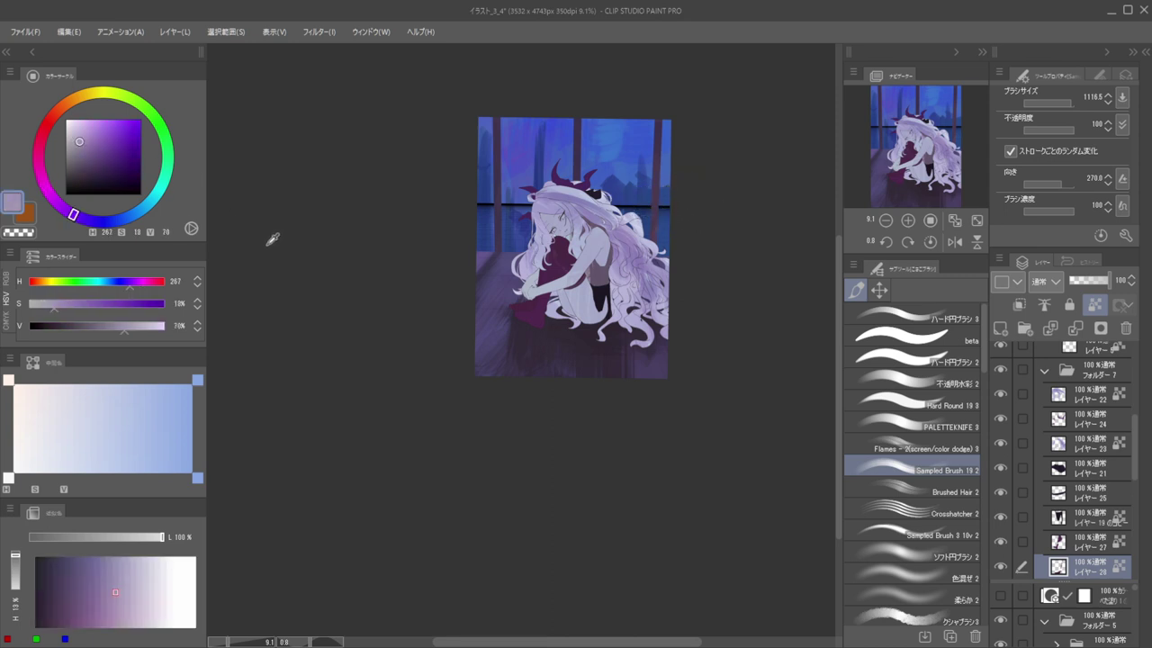
key("e")
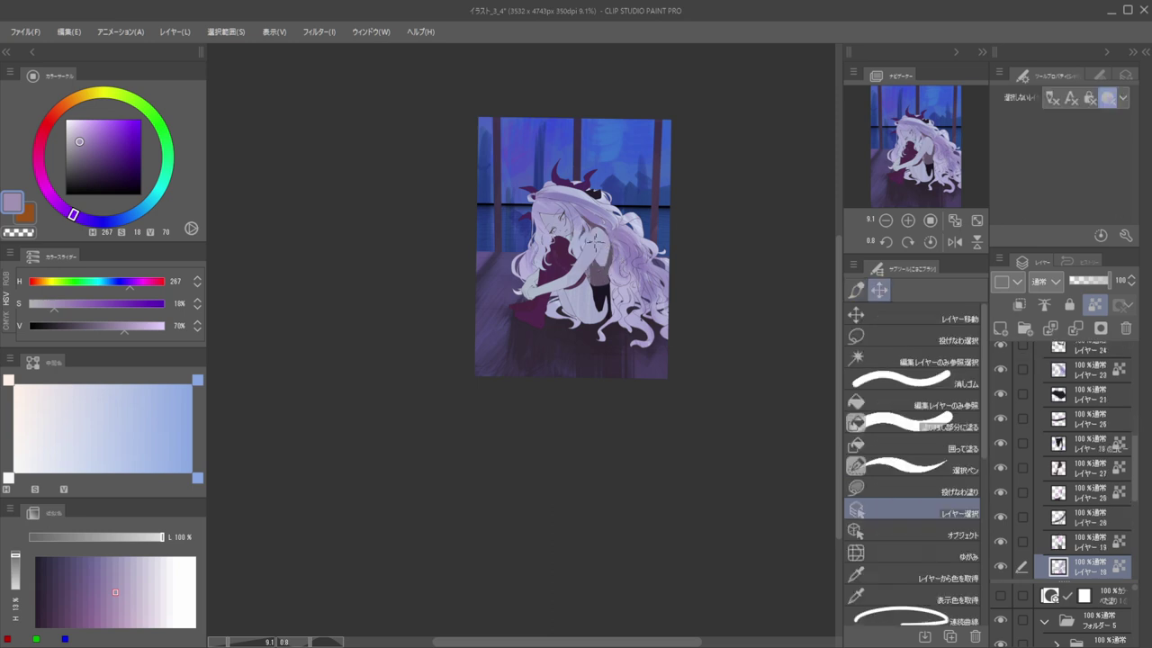
key("b")
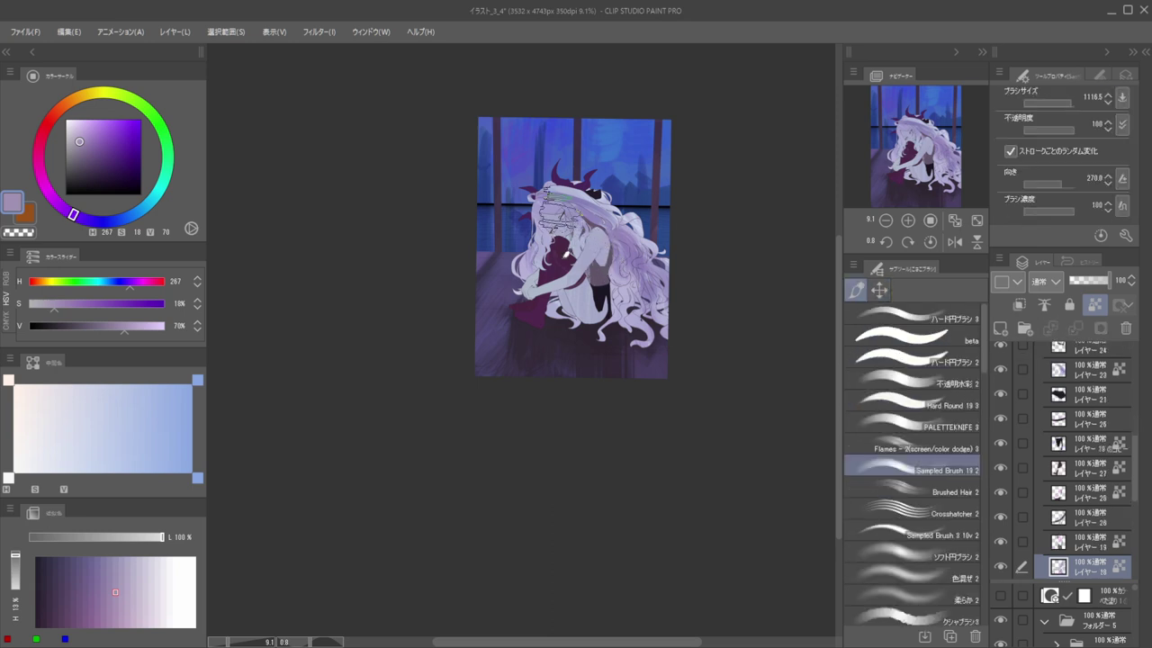
mouse_move(599, 221)
left_mouse_down()
mouse_move(570, 288)
mouse_move(541, 297)
mouse_move(563, 263)
mouse_move(595, 318)
left_mouse_up()
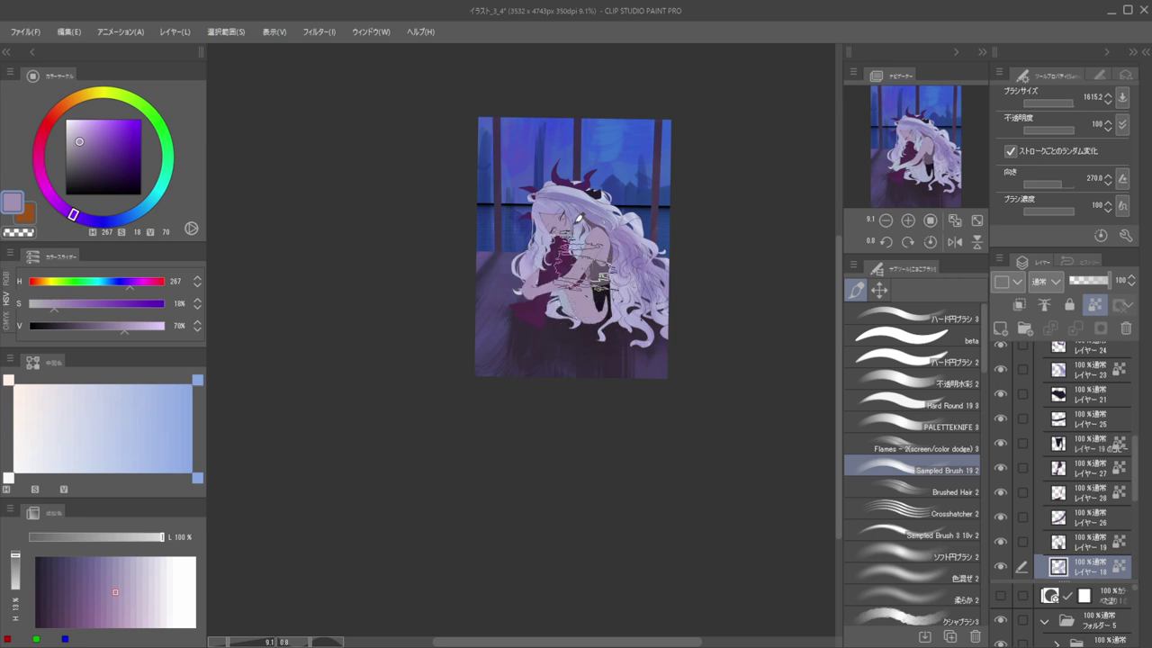
Select layer 20 and repaint the legs with lavender, then recentre on the figure
key("k")
left_click(565, 304, "ctrl+shift")
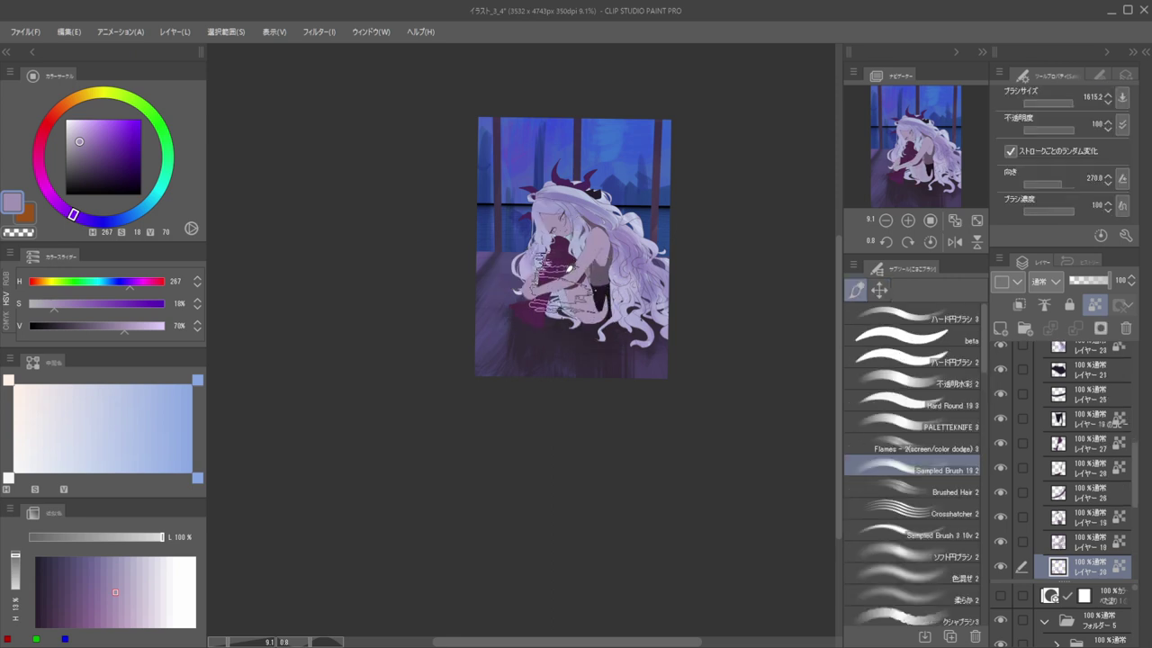
left_click_drag(578, 283, 571, 313)
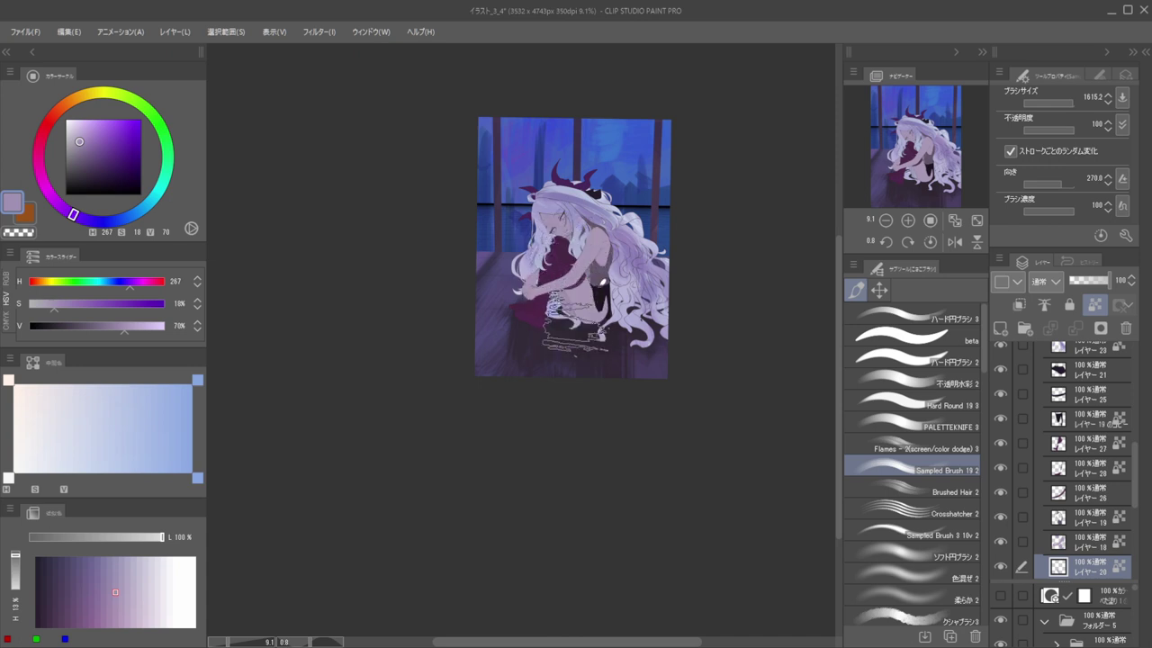
scroll(588, 174, "down", 2)
left_click_drag(603, 179, 726, 214)
key("h")
key("h")
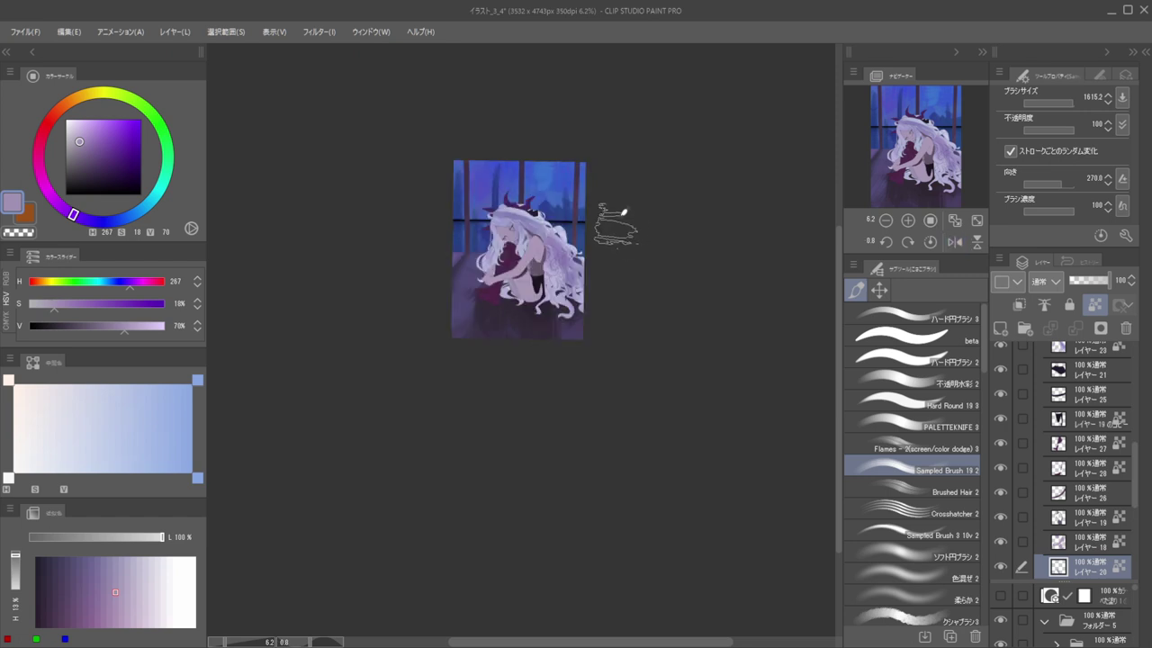
left_click_drag(617, 226, 656, 180)
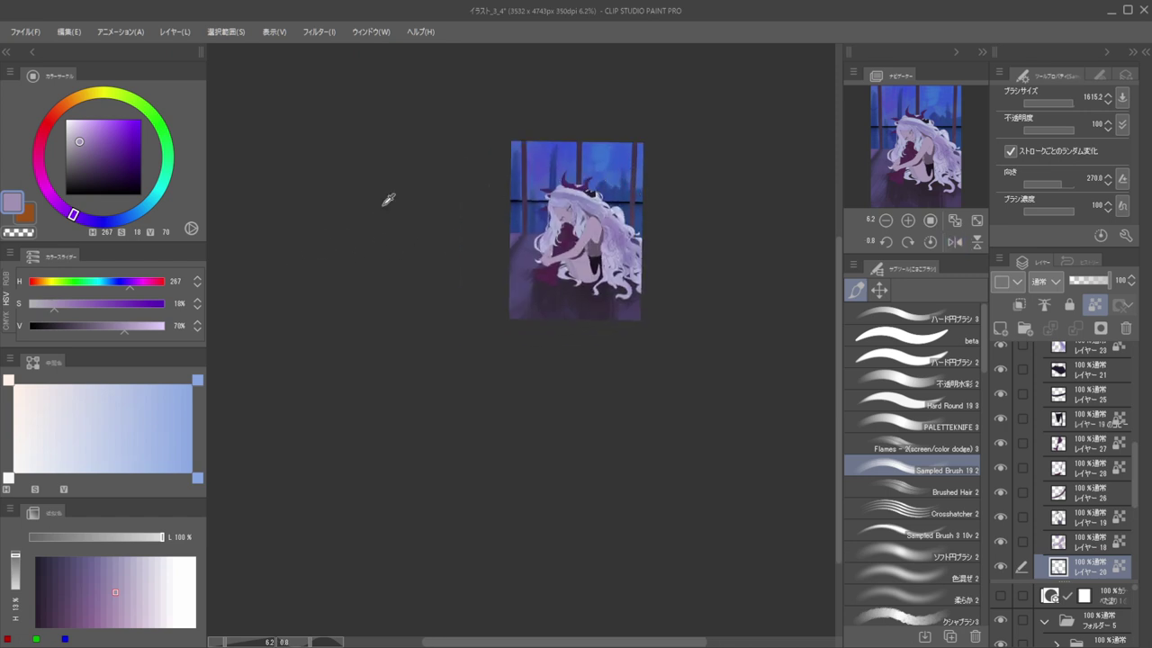
mouse_move(560, 220)
left_mouse_down()
mouse_move(597, 219)
mouse_move(545, 178)
left_mouse_up()
On layer 22, erase hair beside the face and repaint it light lavender
left_click(601, 188, "ctrl+shift")
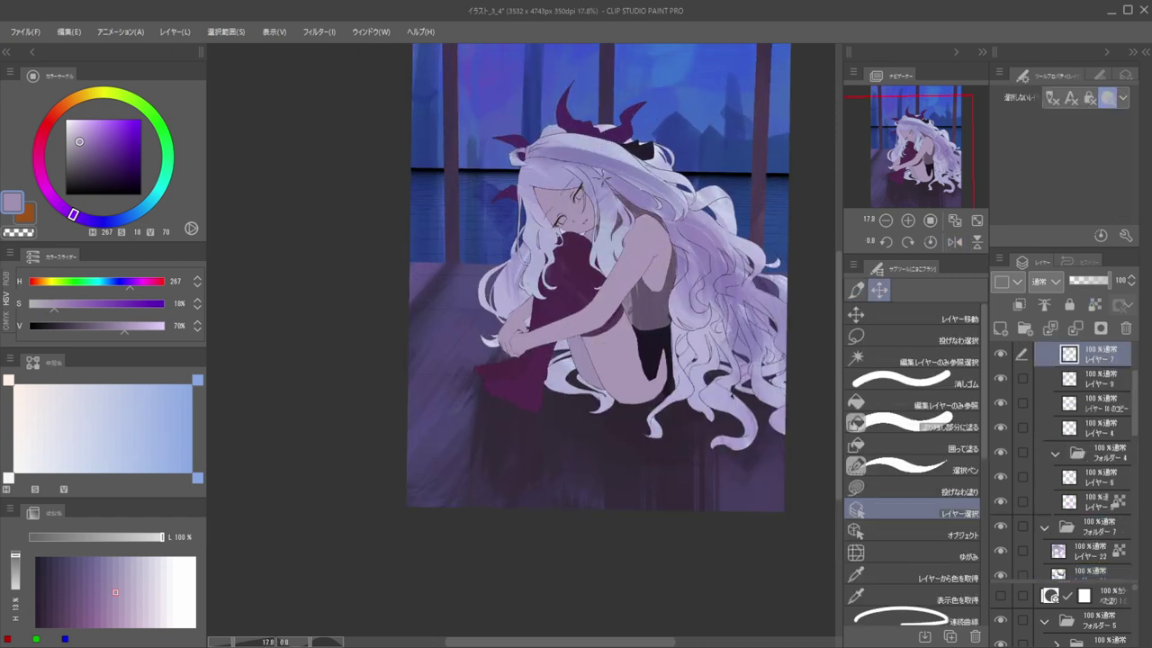
key("c")
left_click(608, 219, "ctrl+shift")
mouse_move(590, 223)
left_mouse_down()
mouse_move(618, 239)
mouse_move(607, 184)
mouse_move(602, 241)
mouse_move(609, 178)
mouse_move(602, 241)
mouse_move(647, 168)
mouse_move(603, 225)
left_mouse_up()
left_click(609, 225, "alt")
left_click(639, 175, "alt")
Test a dark purple stroke and an erased hair lock beside the face, undoing both
key("bracketleft")
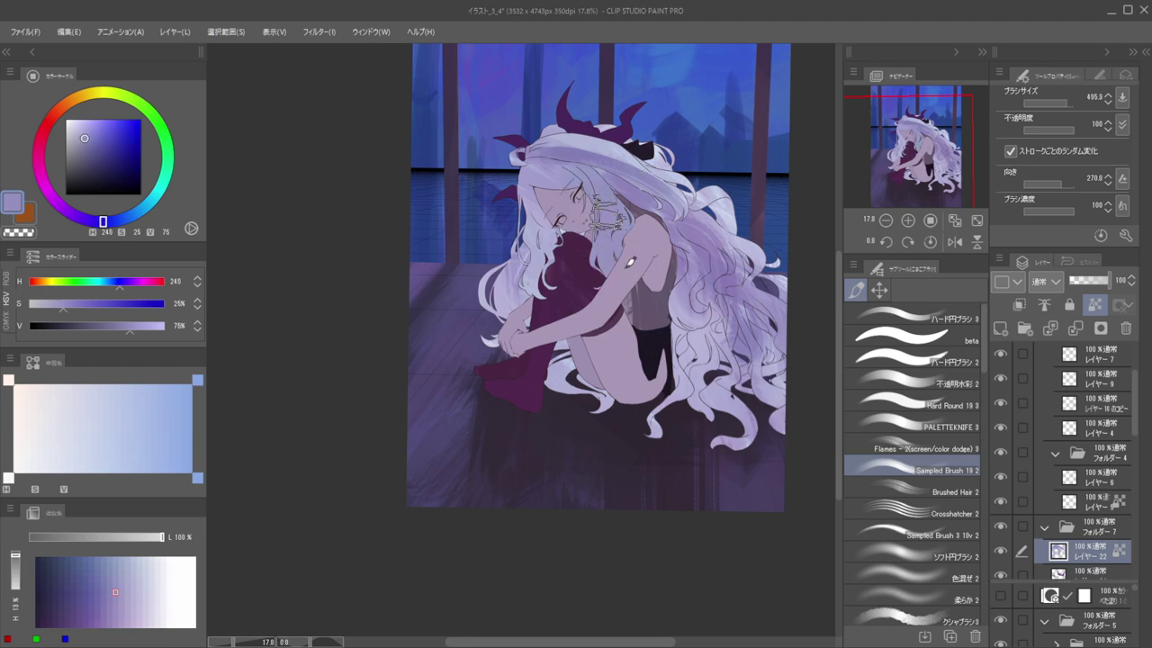
left_click(633, 166, "alt")
left_click(637, 174, "alt")
left_click_drag(601, 176, 617, 239)
key("ctrl+z")
key("c")
left_click_drag(600, 183, 614, 241)
key("ctrl+z")
On layer 19, paint lighter, slightly magenta grey-purple shading over the torso with a bigger brush
left_click(621, 187, "ctrl+shift")
left_click(618, 181, "alt")
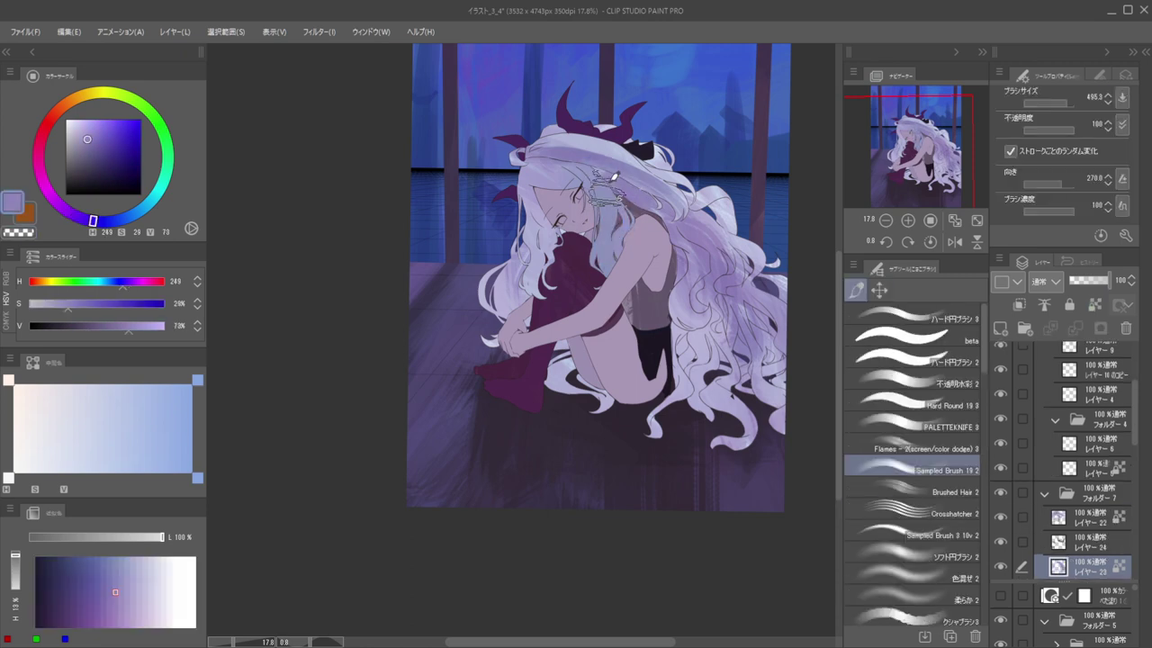
key("h")
left_click_drag(573, 167, 758, 165)
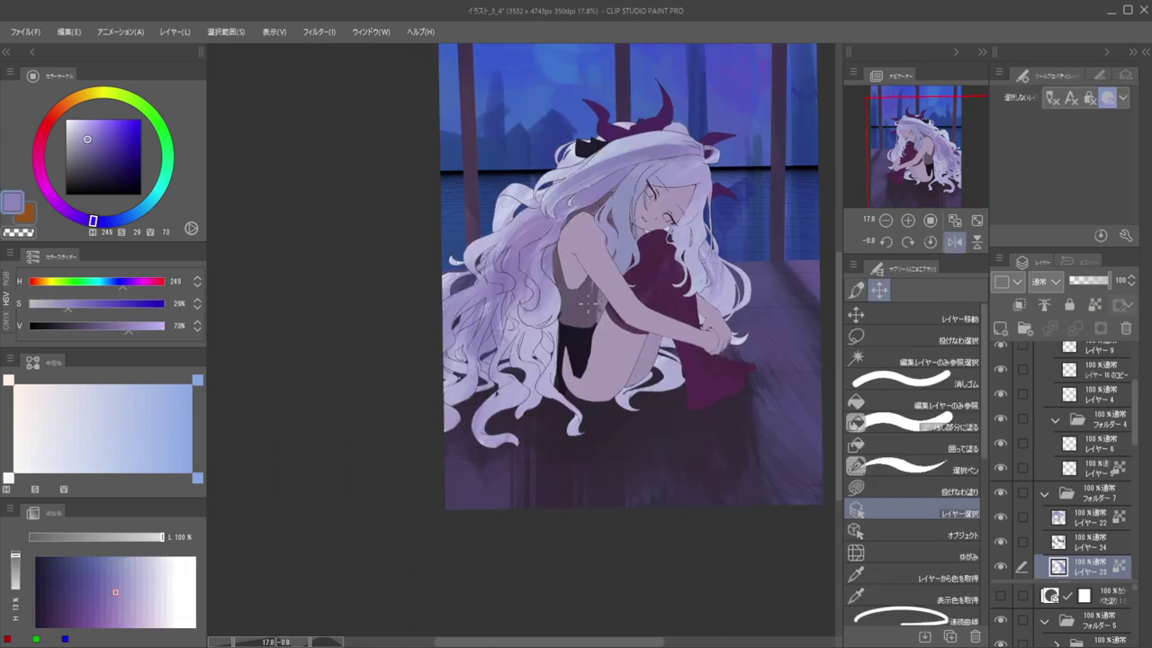
left_click(582, 304, "ctrl+shift")
left_click(591, 290, "alt")
left_click(82, 150)
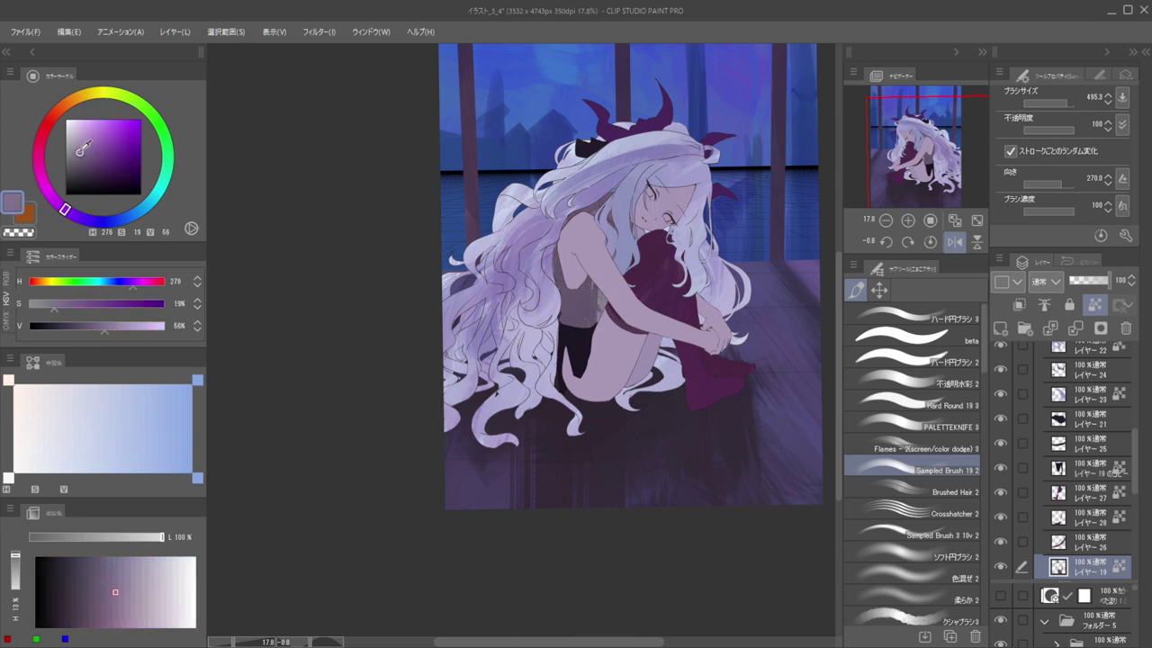
left_click_drag(60, 208, 54, 200)
key("]")
mouse_move(568, 276)
left_mouse_down()
mouse_move(581, 312)
mouse_move(577, 303)
left_mouse_up()
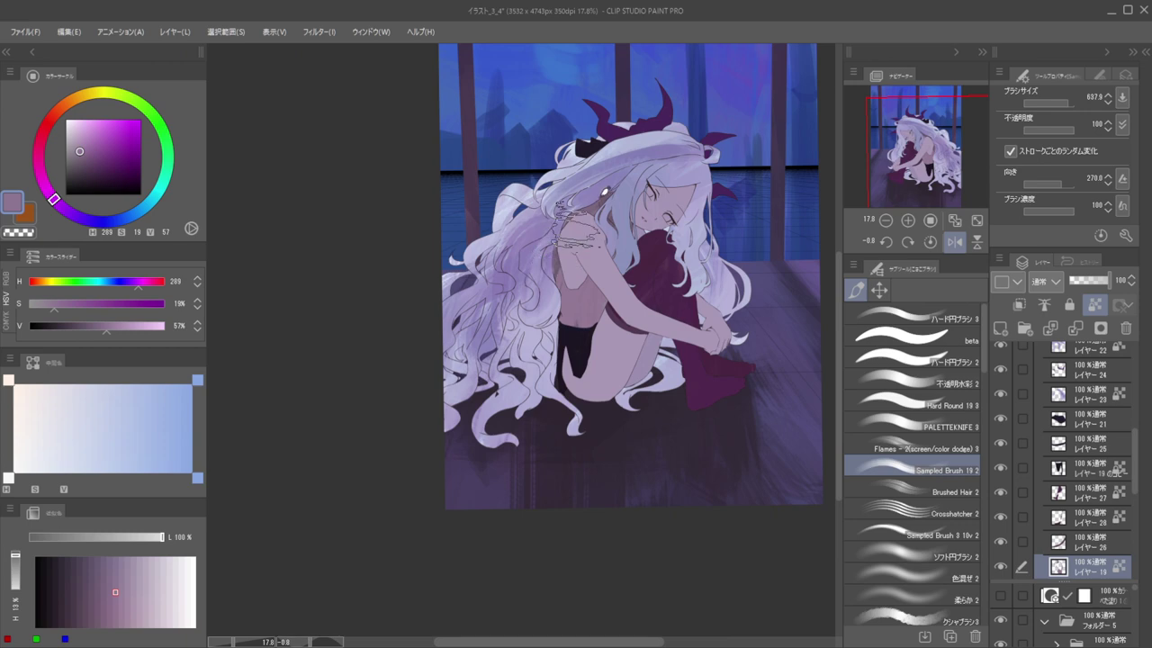
Brush pale blue-lavender on the torso, then darken its shading with a muted purple
scroll(592, 225, "down", 2)
key("h")
left_click_drag(579, 222, 687, 231)
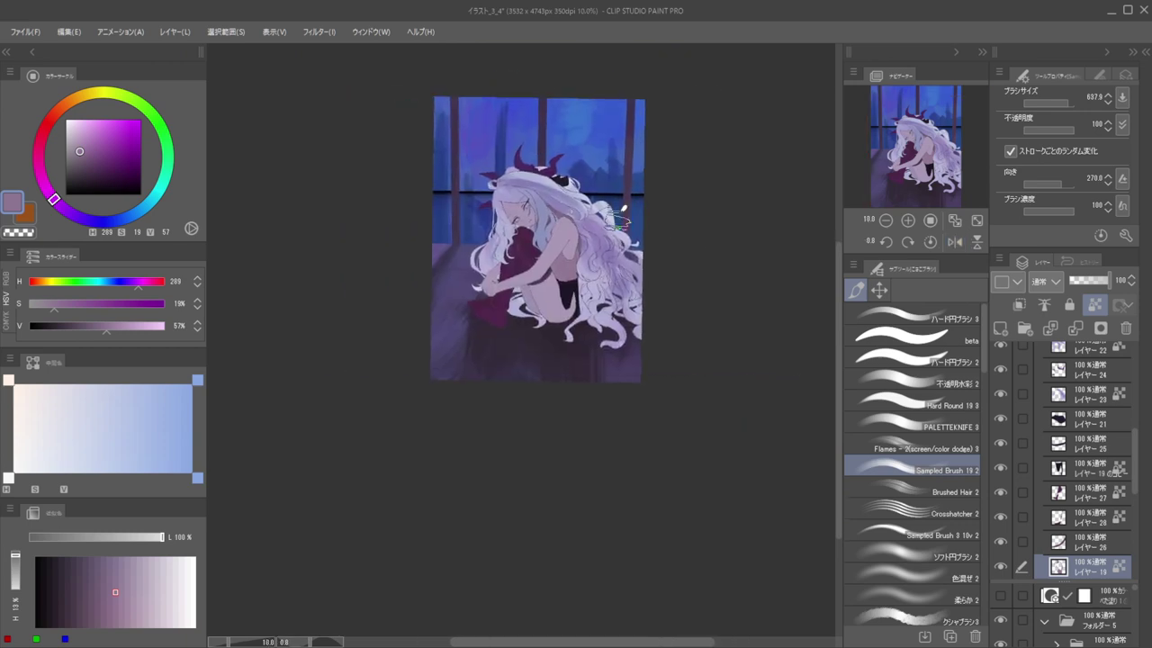
left_click(366, 135)
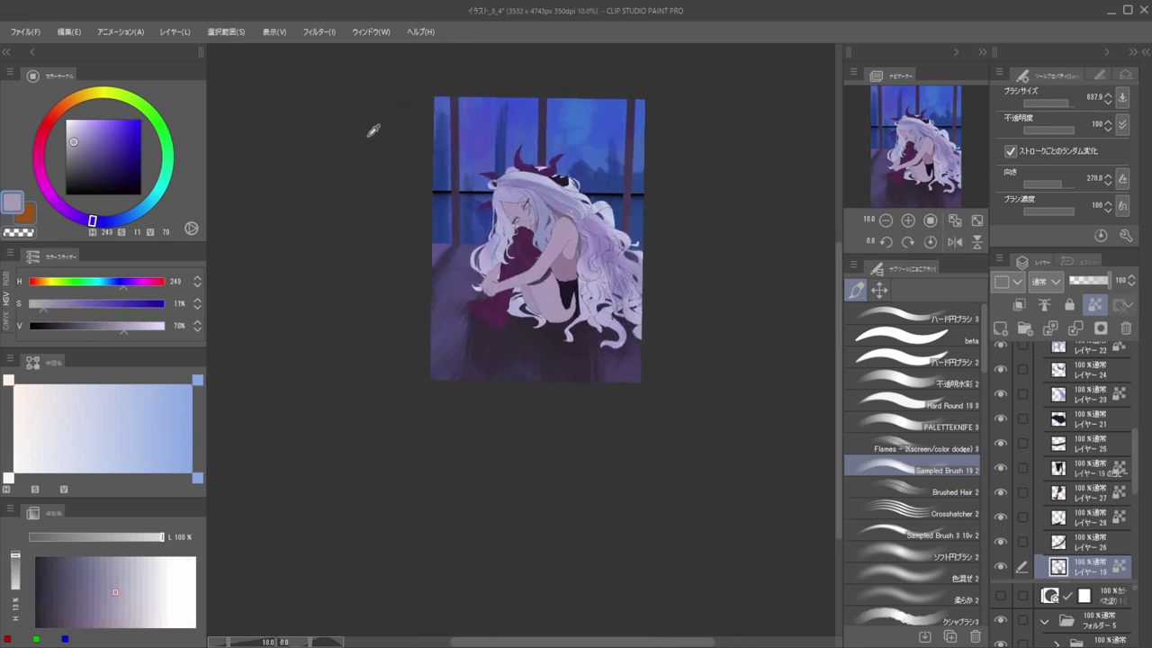
mouse_move(560, 275)
left_mouse_down()
mouse_move(563, 242)
mouse_move(570, 279)
left_mouse_up()
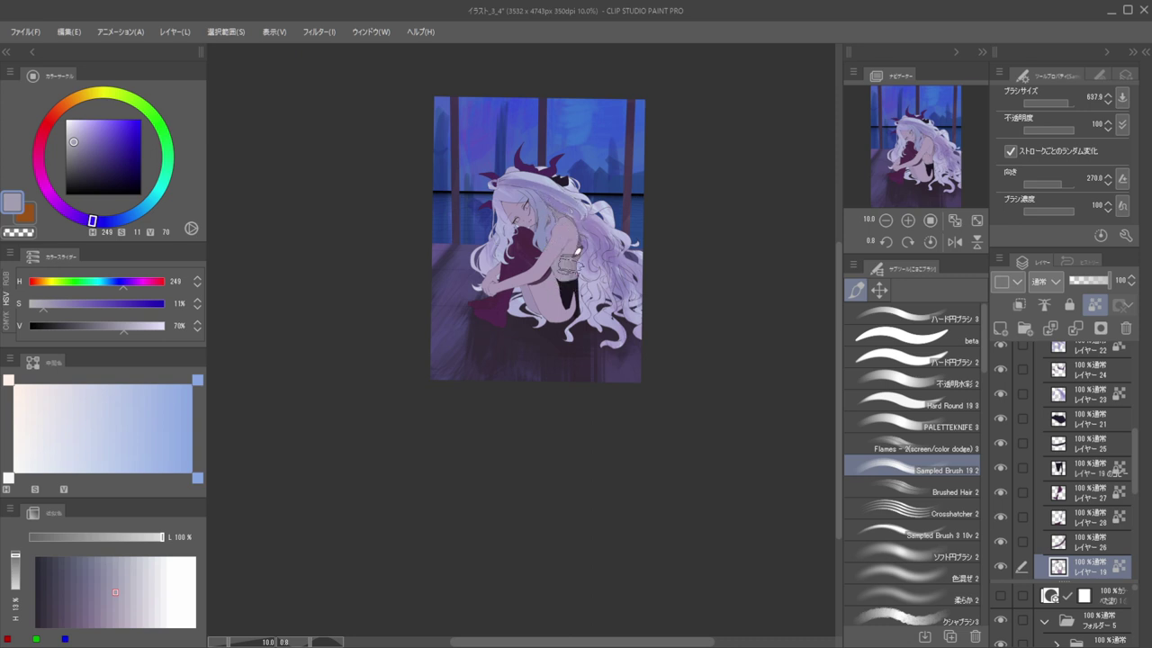
left_click(587, 238, "alt")
mouse_move(577, 264)
left_mouse_down()
mouse_move(565, 271)
mouse_move(560, 256)
left_mouse_up()
mouse_move(550, 210)
left_mouse_down("ctrl")
mouse_move(521, 181)
mouse_move(574, 195)
mouse_move(556, 237)
left_mouse_up("ctrl")
Darken the magenta knee fabric with a deeper, less saturated purple
key("h")
key("h")
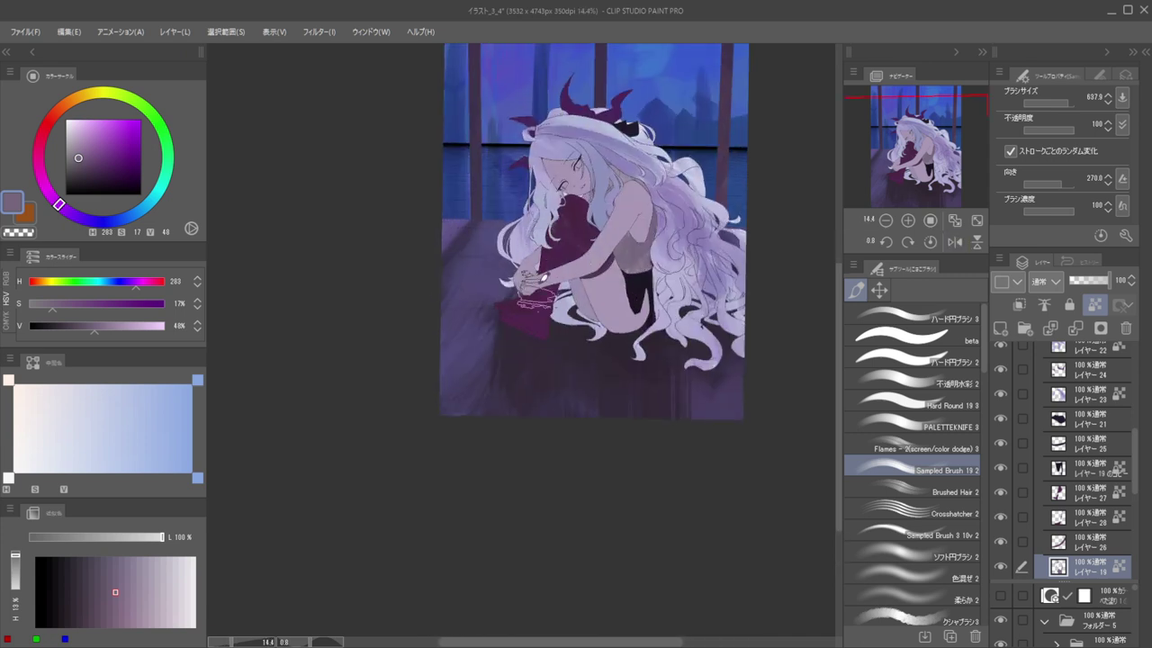
left_click(538, 315, "ctrl+shift")
left_click(538, 319, "alt")
left_click_drag(104, 166, 95, 170)
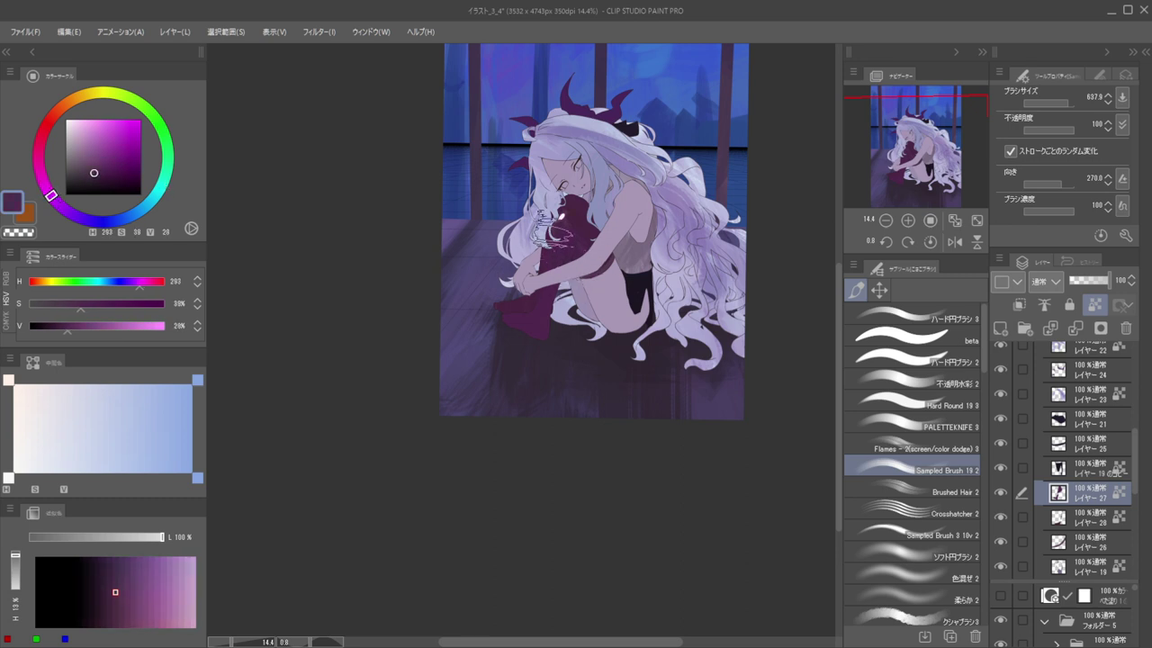
mouse_move(576, 232)
left_mouse_down()
mouse_move(597, 259)
mouse_move(565, 249)
left_mouse_up()
left_click_drag(497, 321, 534, 315)
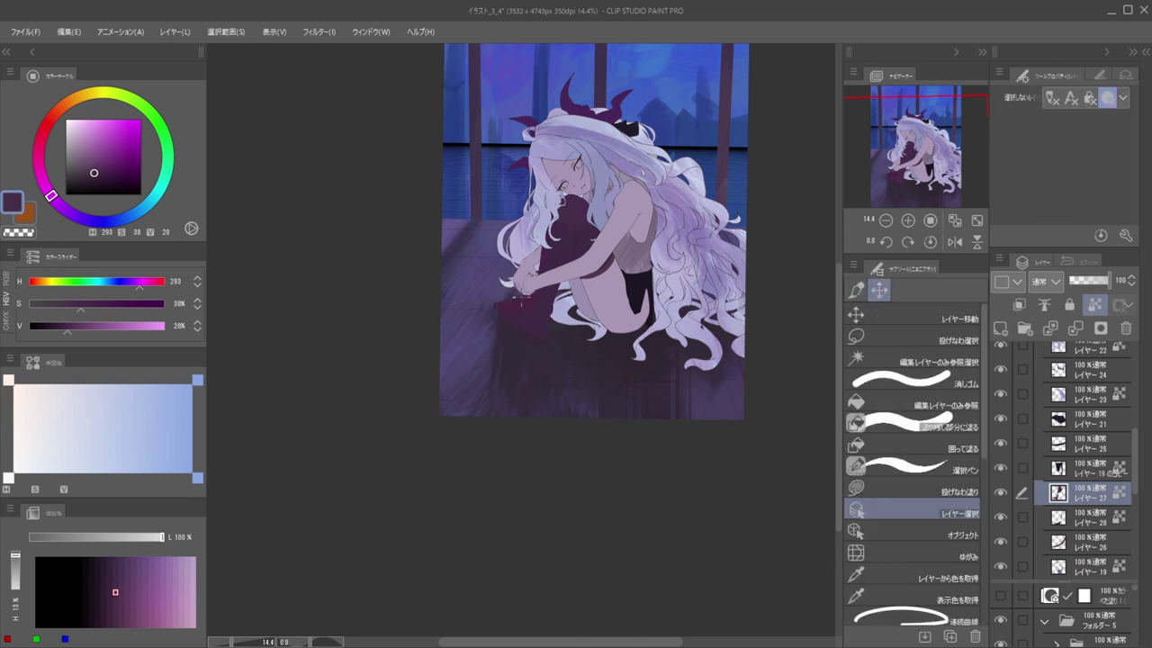
Darken the purple fabric next to the hands
left_click(522, 302, "ctrl+shift")
mouse_move(510, 302)
left_mouse_down()
mouse_move(506, 315)
mouse_move(531, 297)
mouse_move(565, 207)
mouse_move(555, 248)
left_mouse_up()
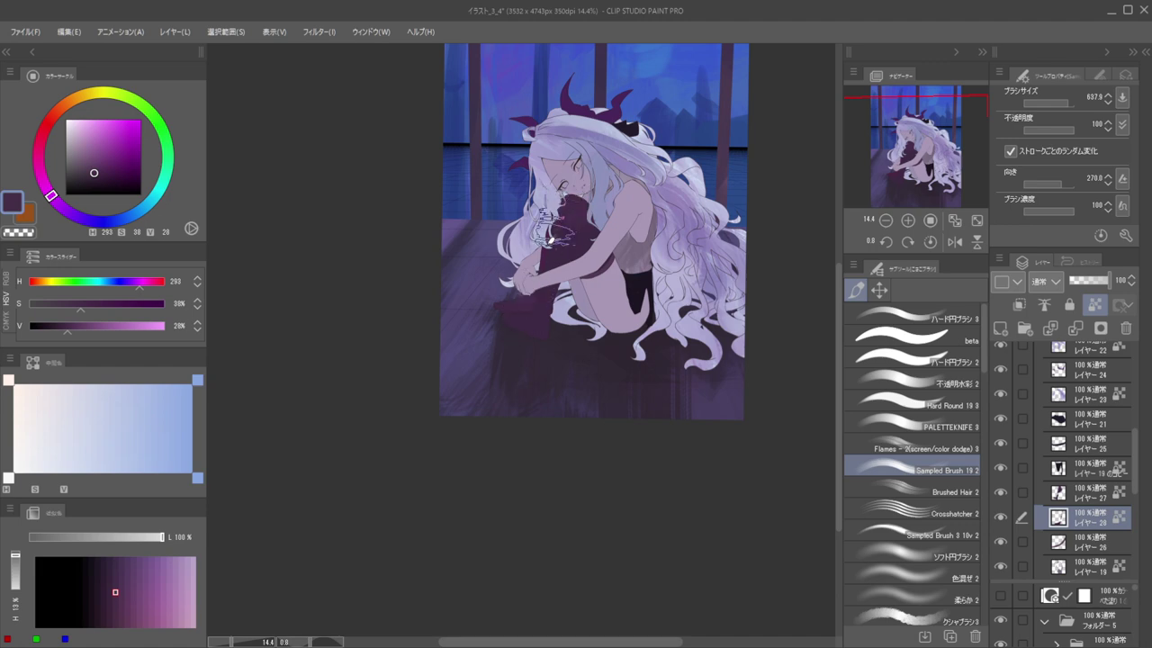
mouse_move(560, 198)
left_mouse_down()
mouse_move(616, 221)
mouse_move(612, 212)
left_mouse_up()
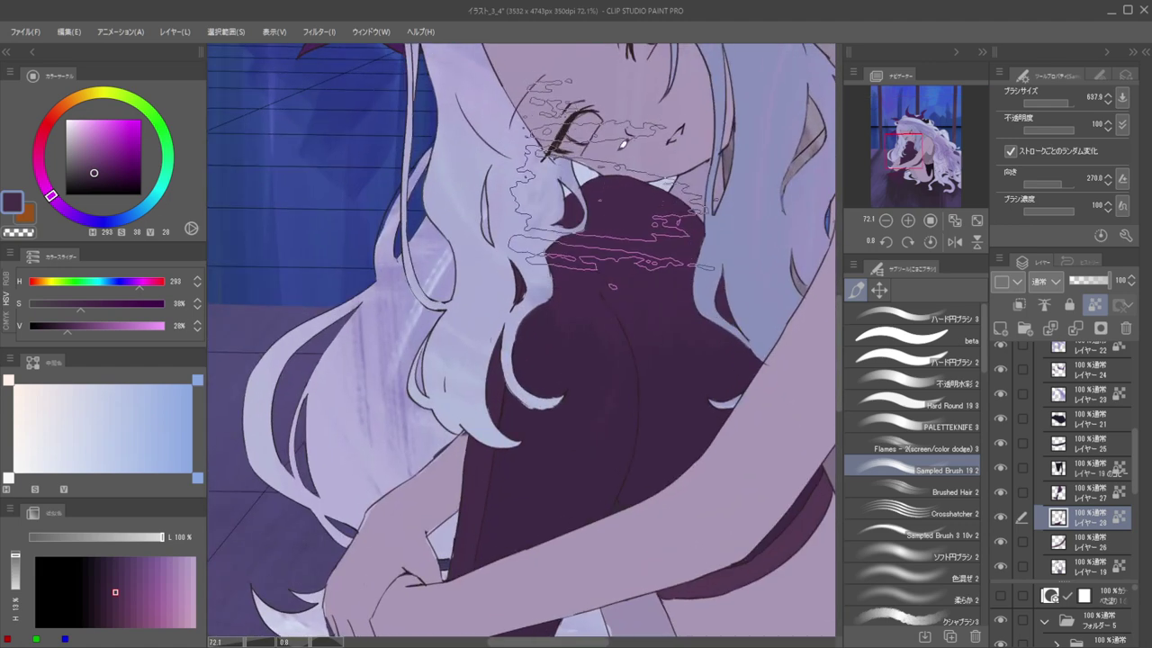
mouse_move(655, 157)
left_mouse_down()
mouse_move(622, 150)
mouse_move(684, 171)
mouse_move(596, 160)
mouse_move(621, 162)
left_mouse_up()
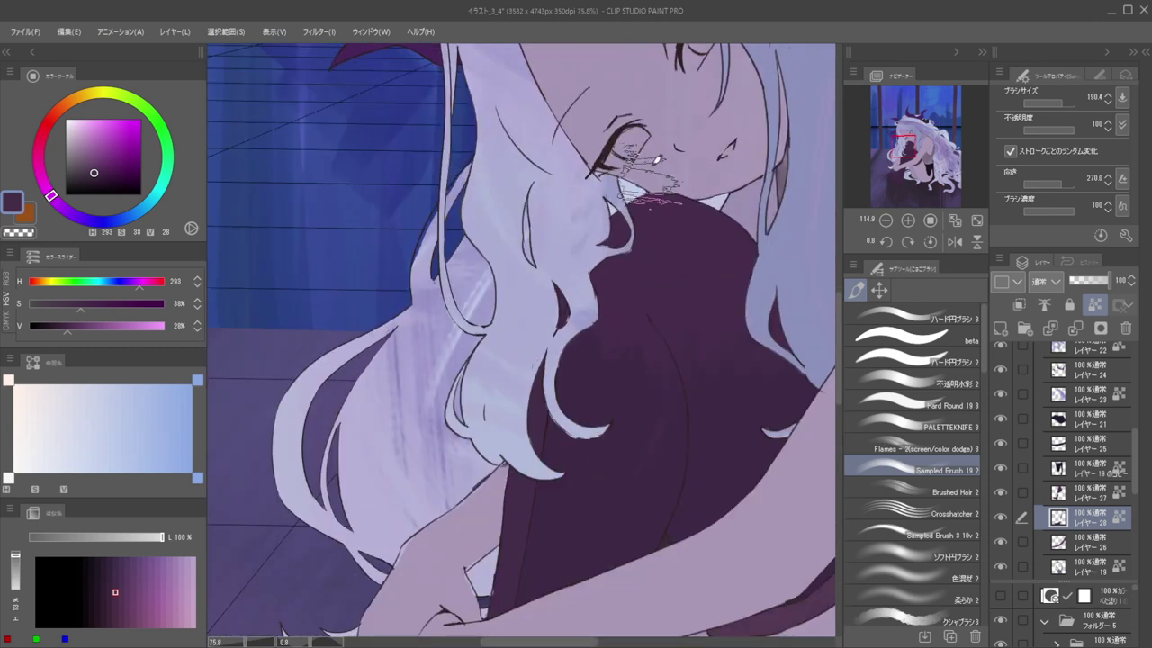
With a flat opaque brush, erase the pale patch beside the eye
left_click(913, 337)
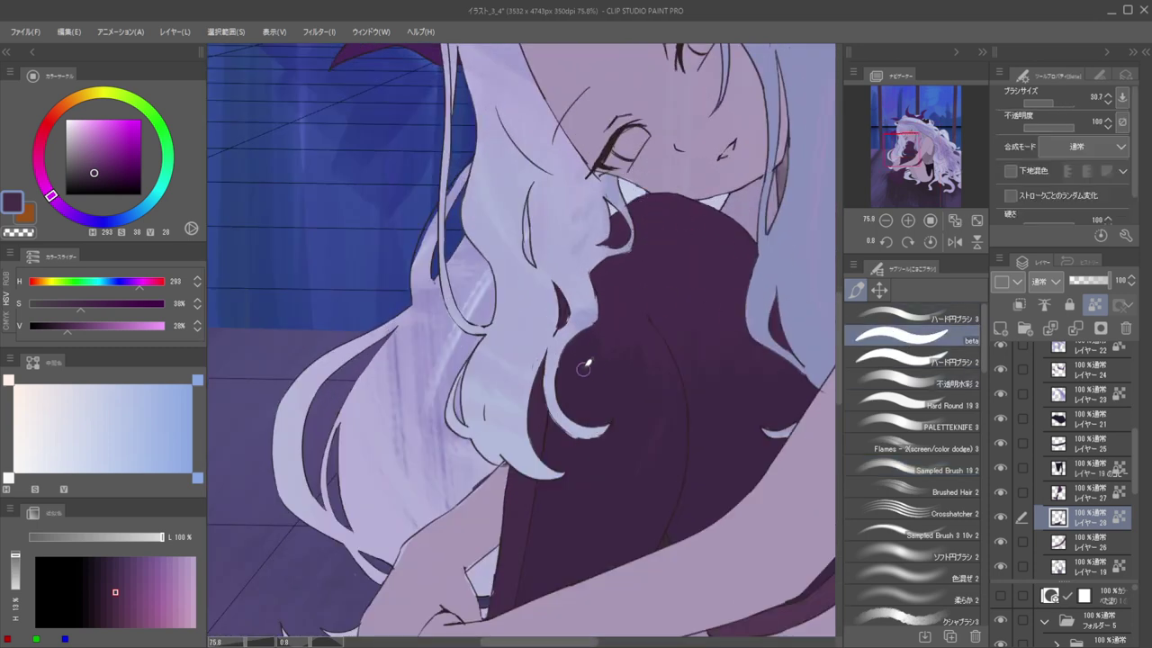
left_click(622, 296, "alt")
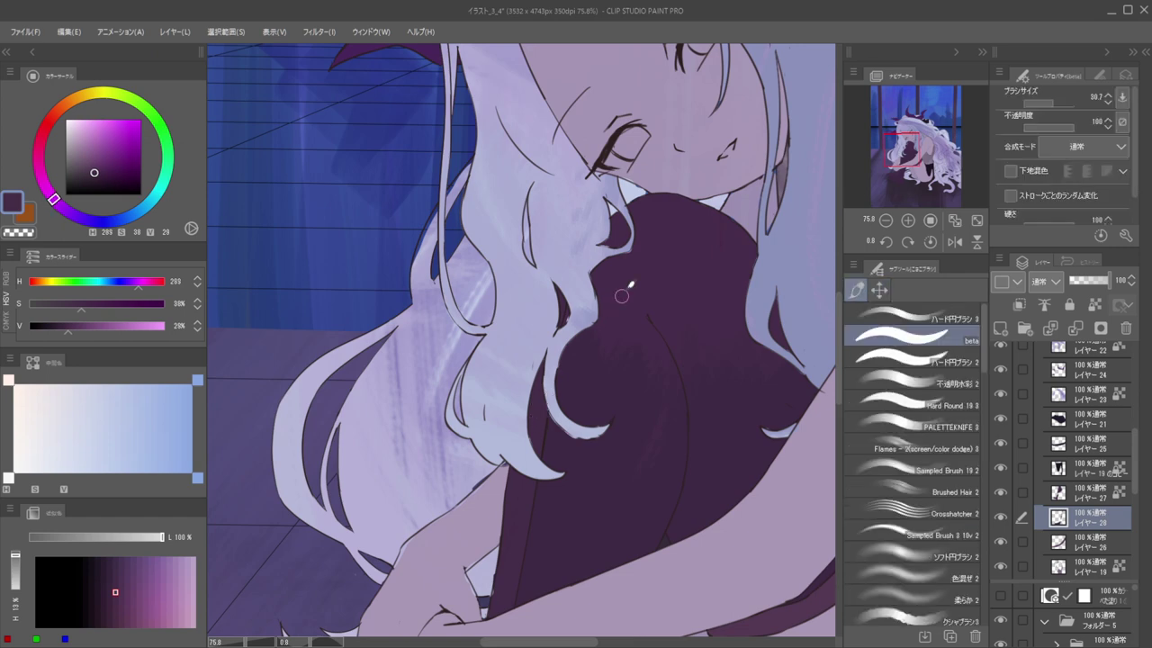
left_click_drag(616, 183, 640, 185)
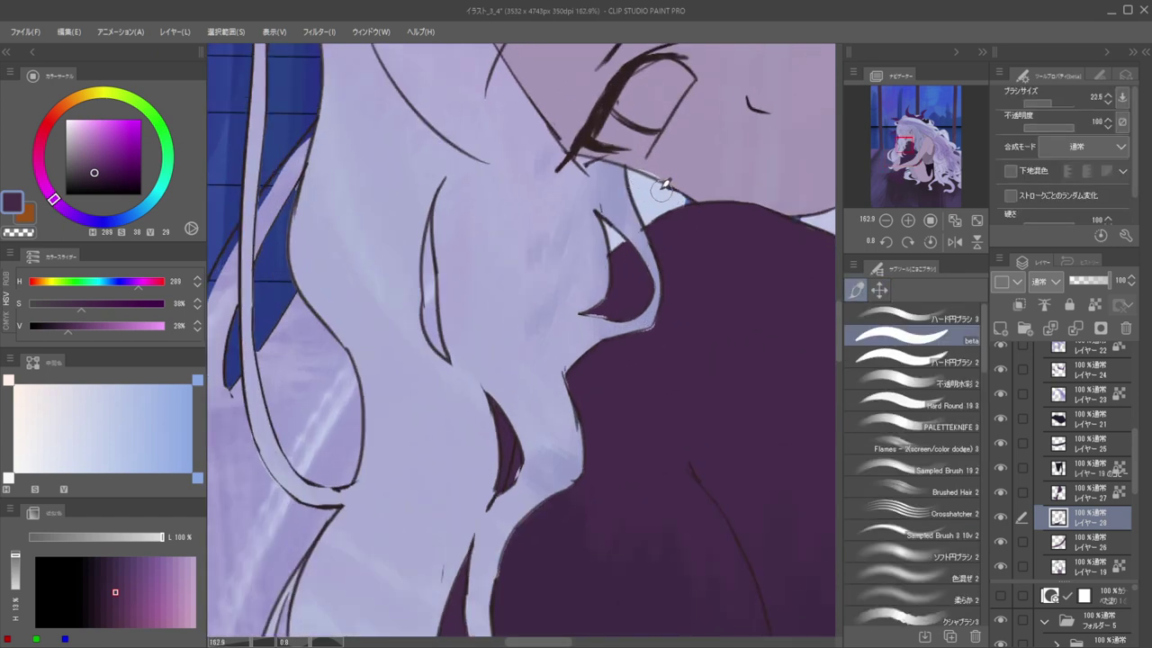
left_click(656, 195, "ctrl+shift")
key("c")
mouse_move(637, 170)
left_mouse_down()
mouse_move(645, 209)
mouse_move(669, 193)
mouse_move(676, 205)
mouse_move(608, 239)
left_mouse_up()
Fill the blue gaps beside the hair with dark purple and lock the fabric layer's transparency
scroll(637, 193, "down", 3)
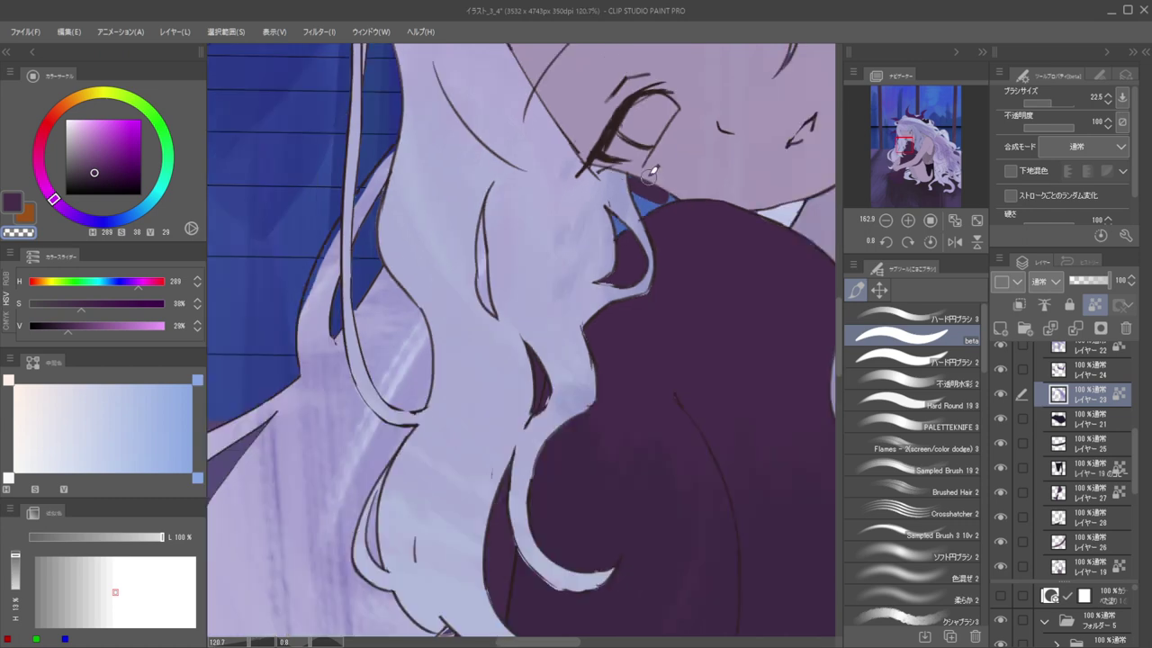
left_click(657, 191, "ctrl+shift")
key("c")
scroll(654, 198, "up", 5)
left_click_drag(679, 219, 600, 185)
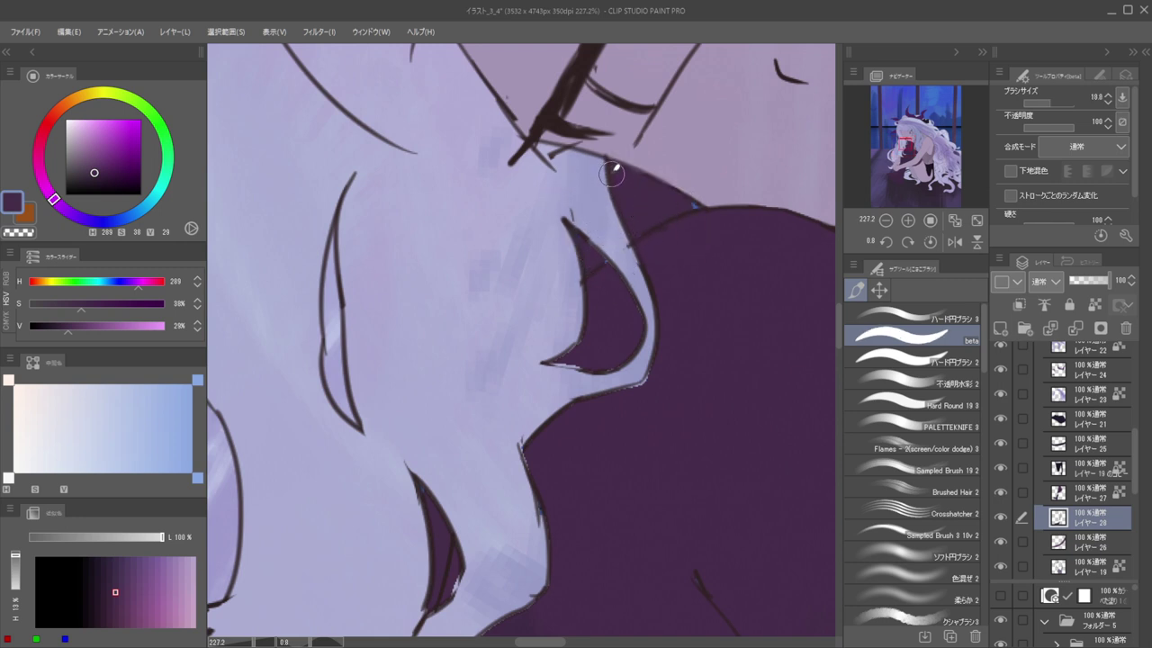
scroll(694, 212, "down", 10)
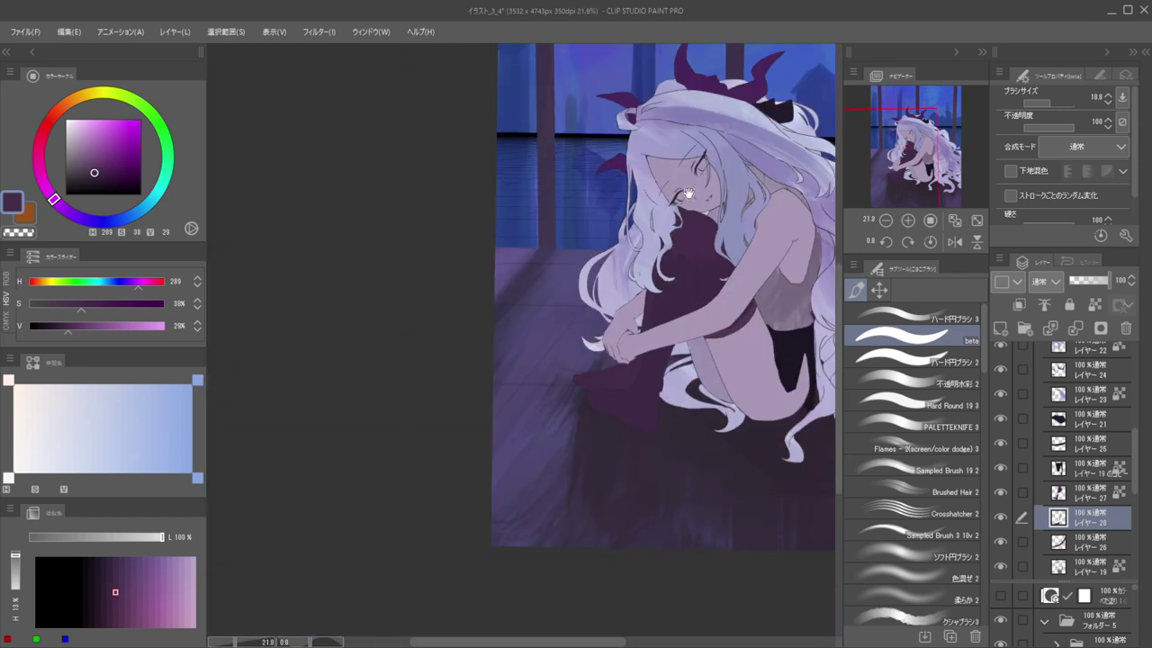
scroll(712, 212, "up", 2)
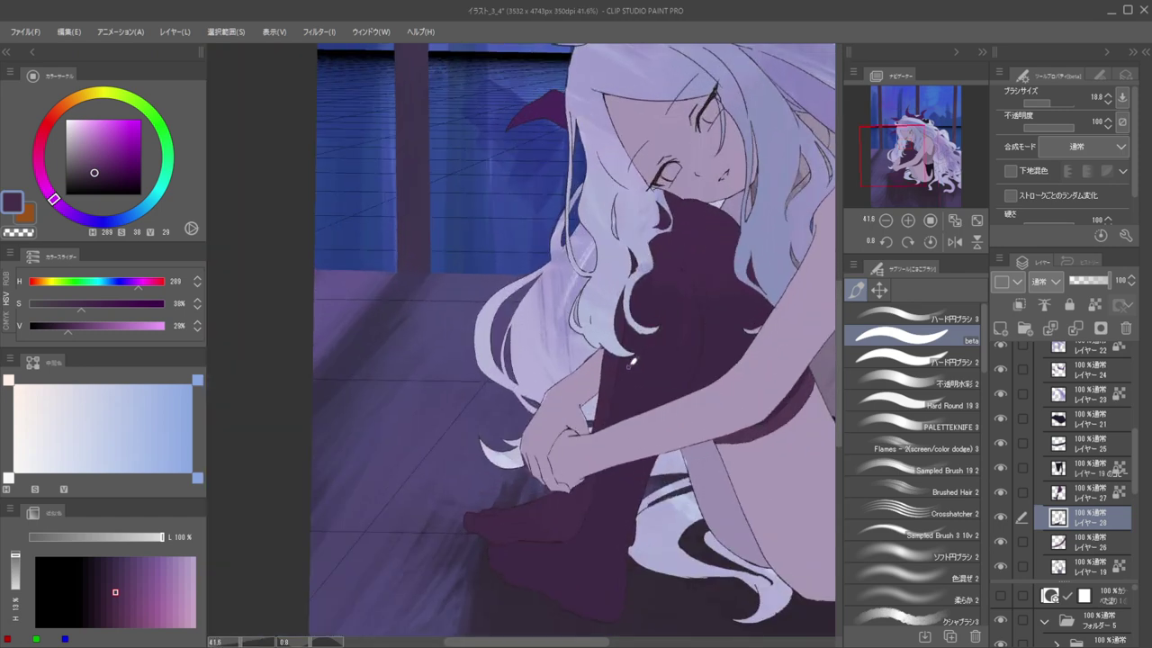
key("slash")
left_click(650, 368, "alt")
left_click_drag(600, 370, 607, 387)
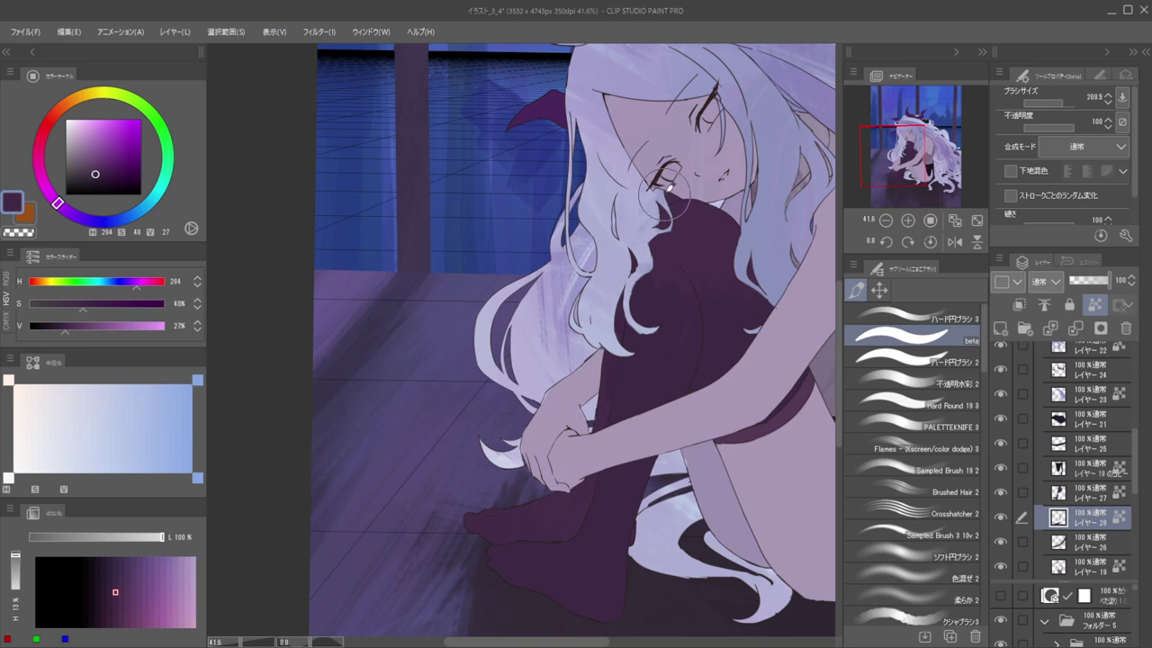
scroll(675, 175, "down", 2)
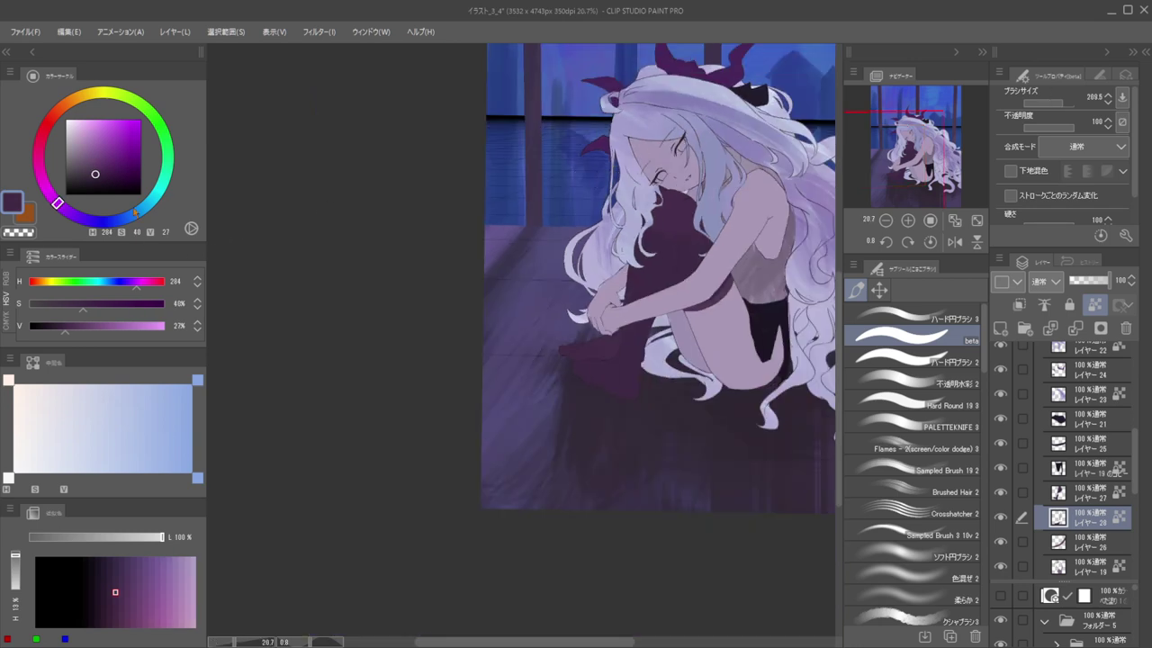
Rotate and zoom onto the face, then erase the stray nose line on layer 10
left_click_drag(470, 256, 549, 245)
scroll(626, 229, "up", 3)
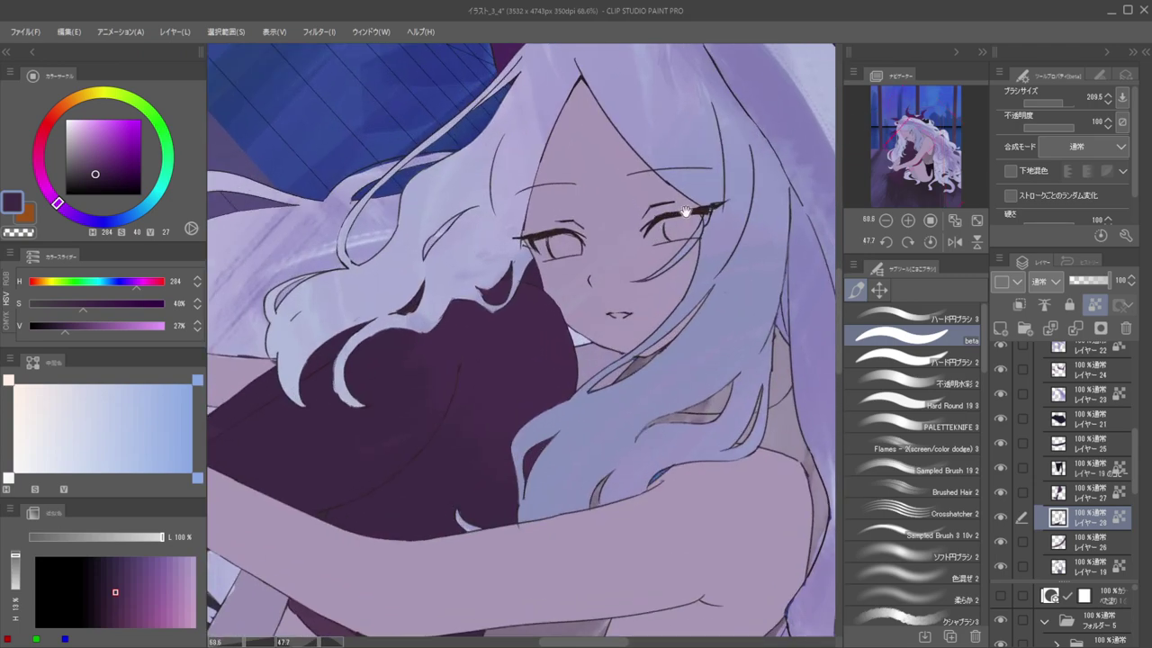
left_click_drag(673, 234, 584, 237)
mouse_move(664, 279)
left_mouse_down()
mouse_move(574, 245)
mouse_move(657, 257)
left_mouse_up()
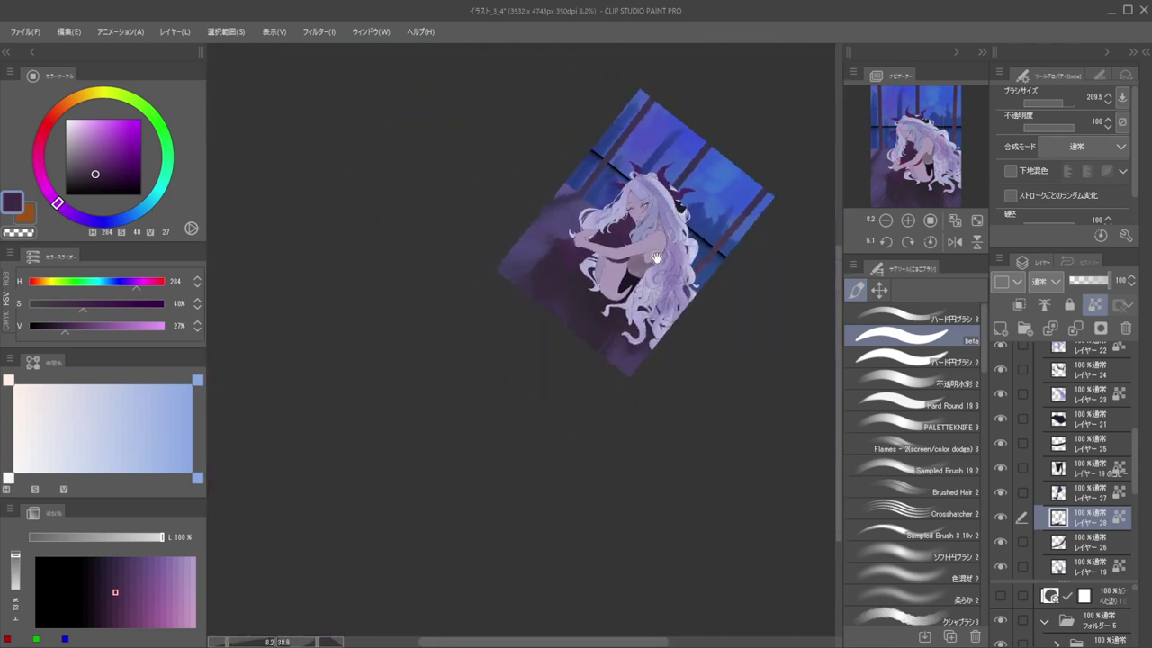
left_click_drag(645, 207, 711, 217)
left_click_drag(570, 245, 592, 251)
key("ctrl+shift")
key("p")
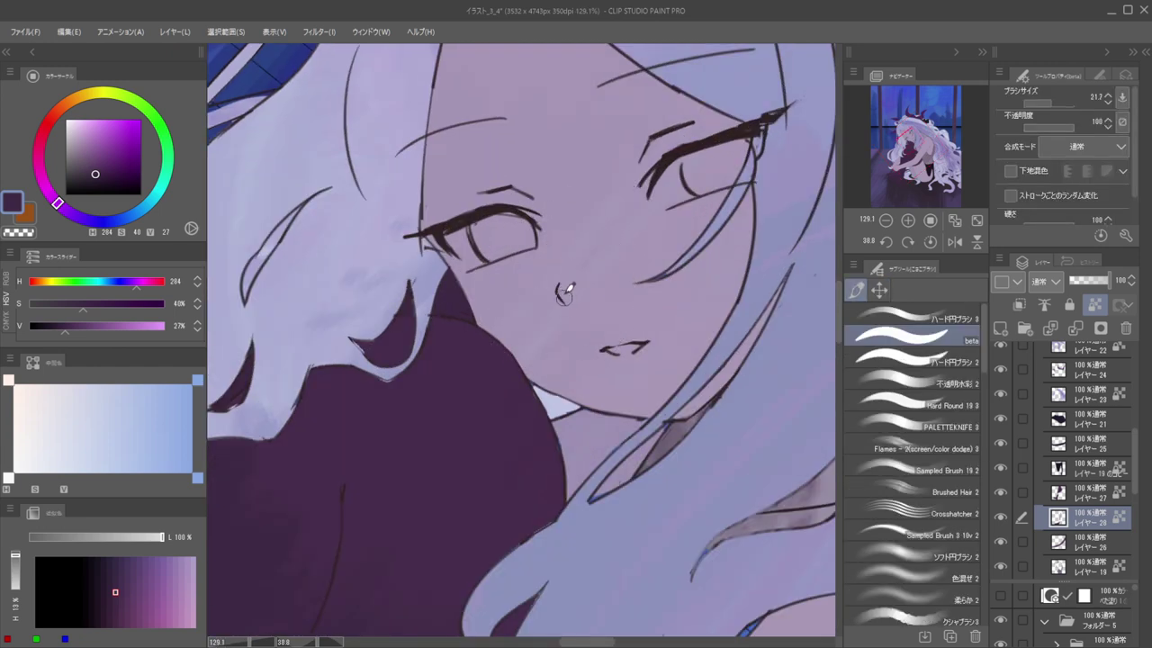
left_click(559, 291, "ctrl+shift")
key("c")
left_click_drag(559, 273, 560, 317)
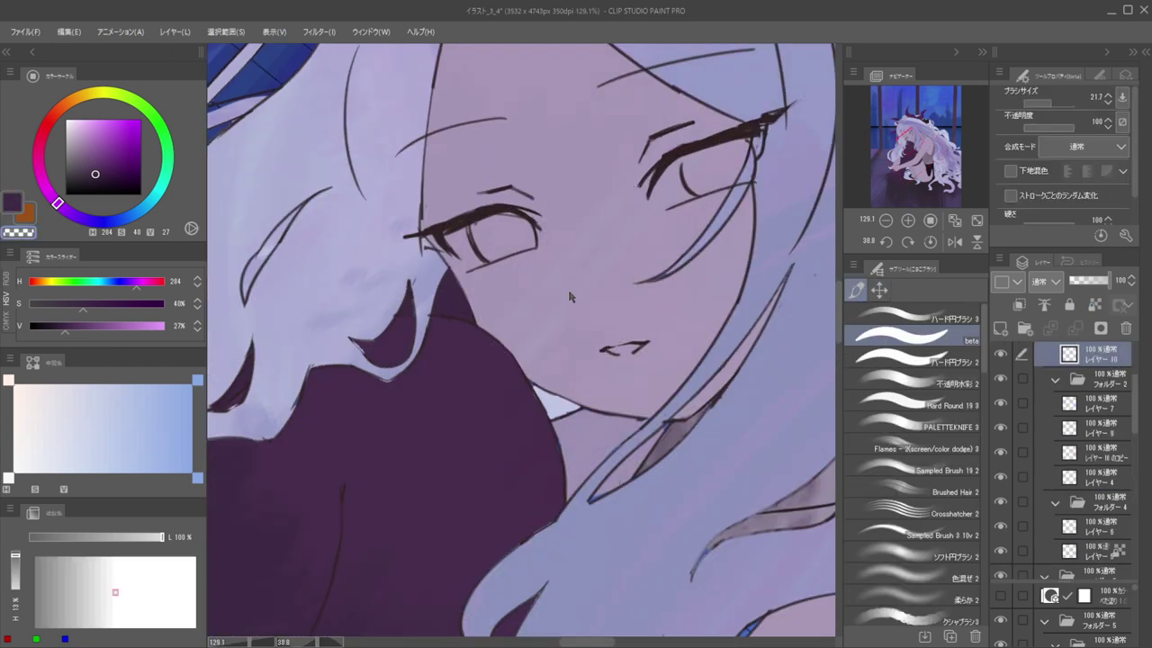
On the line layer, redraw the right eye's upper lashes in dark brown with a small 不透明水彩 brush
key("c")
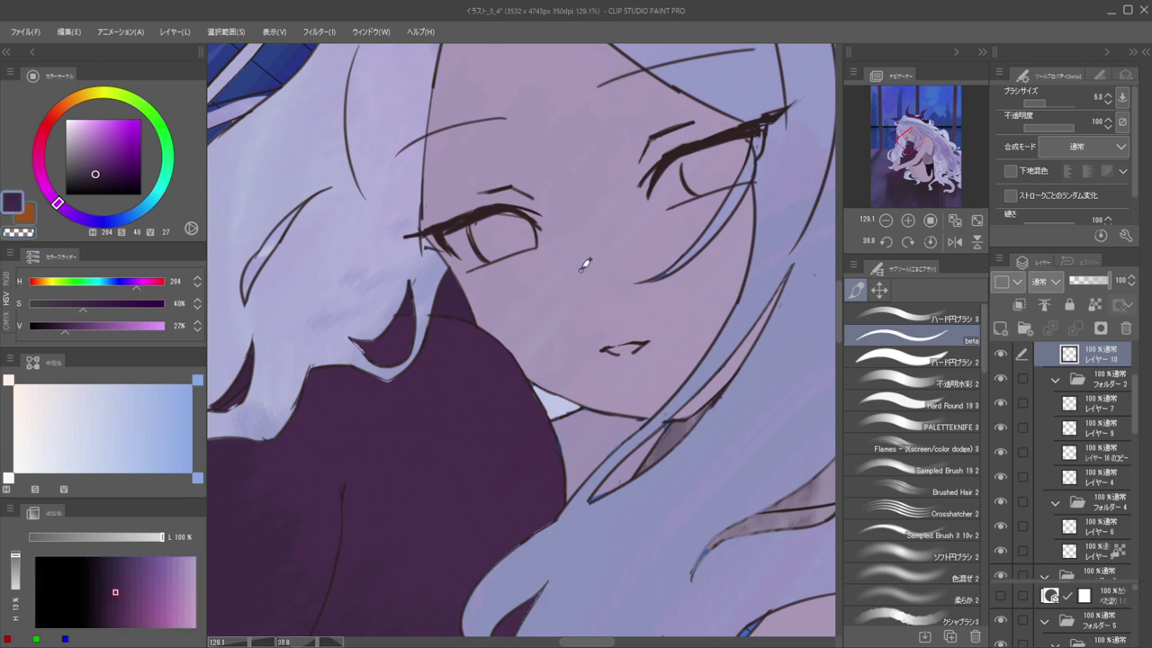
mouse_move(598, 255)
left_mouse_down()
mouse_move(602, 275)
mouse_move(601, 237)
mouse_move(675, 231)
mouse_move(630, 185)
left_mouse_up()
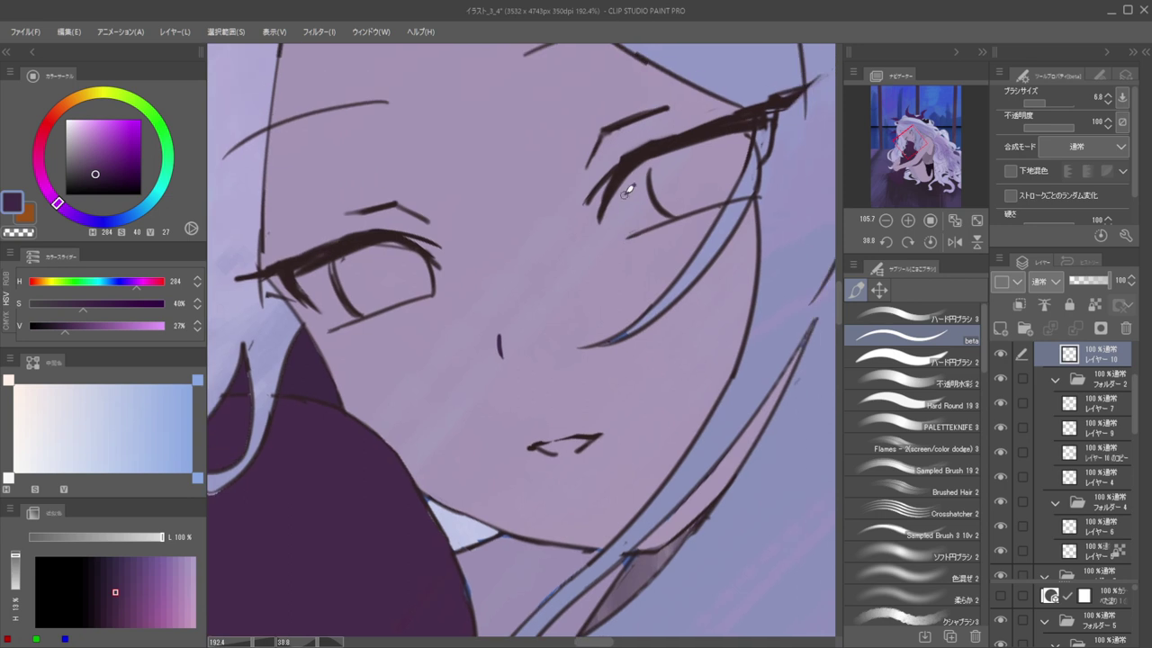
left_click(617, 176, "ctrl+shift")
key("c")
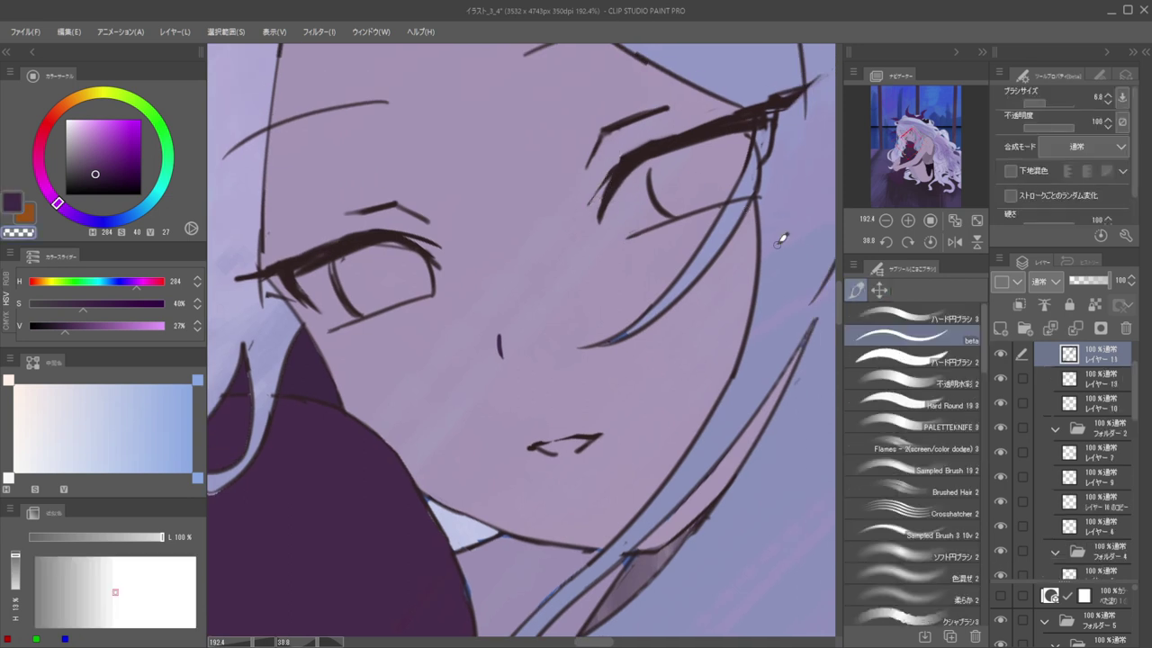
left_click(899, 382)
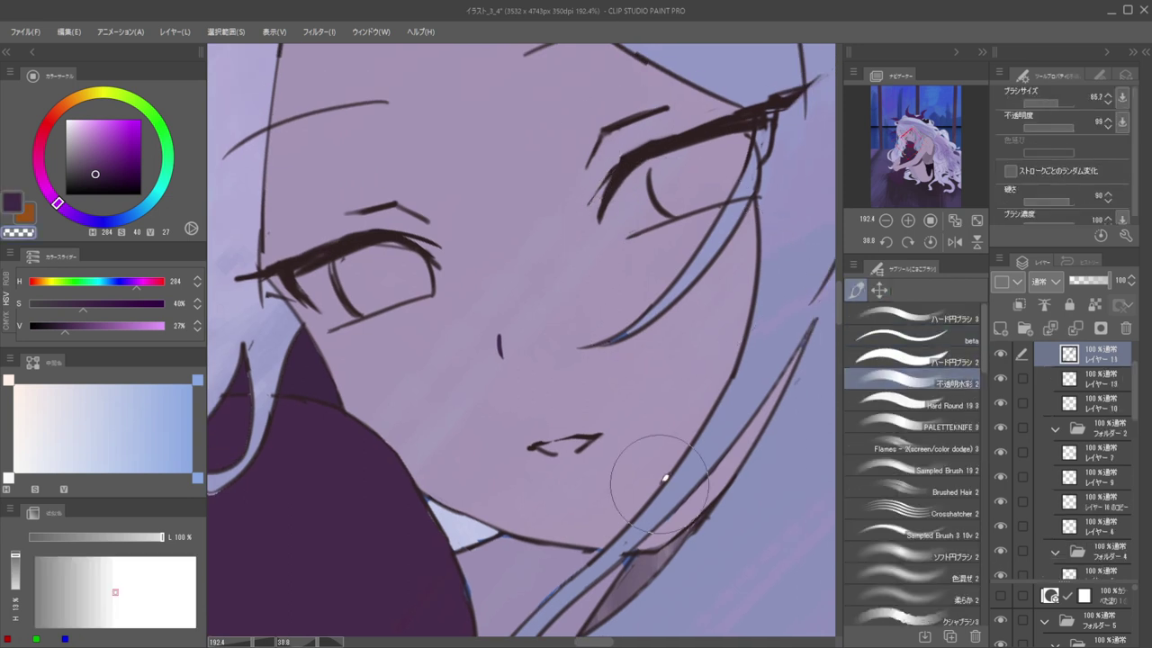
mouse_move(648, 155)
left_mouse_down()
mouse_move(625, 186)
mouse_move(635, 184)
mouse_move(631, 164)
mouse_move(601, 241)
left_mouse_up()
left_click(630, 163, "alt")
key("ctrl+z")
left_click_drag(618, 190, 597, 240)
left_click(618, 194, "alt")
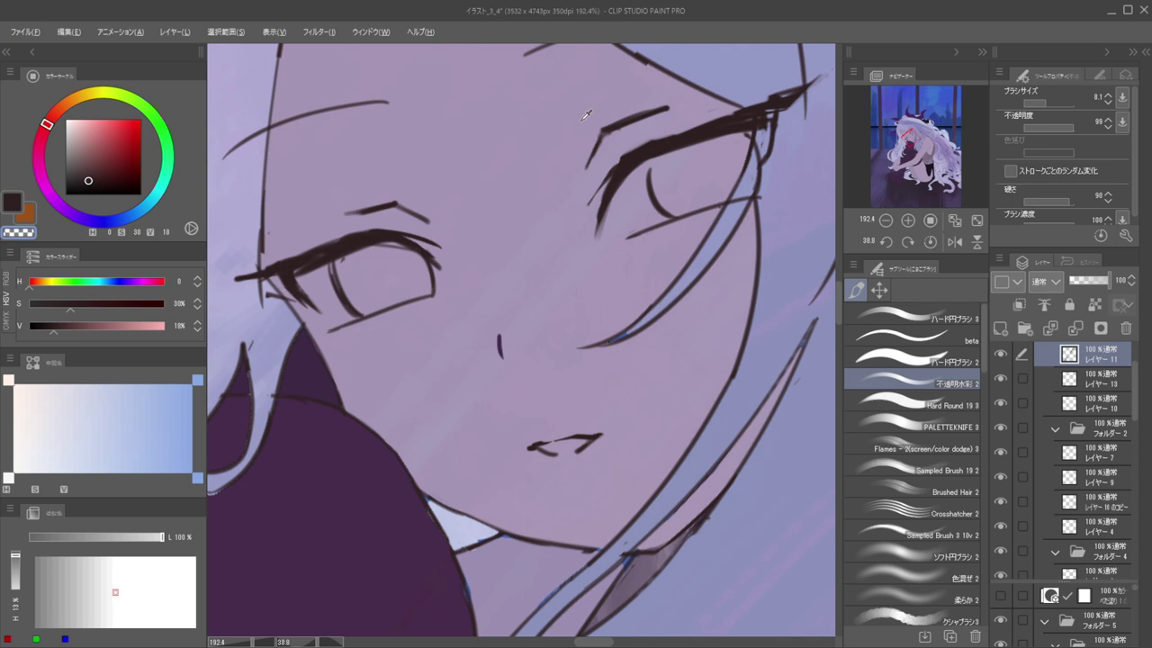
Redraw and thicken the upper eyelid lash line in dark brown
key("c")
left_click_drag(628, 162, 739, 110)
key("ctrl+z")
left_click_drag(633, 160, 756, 108)
mouse_move(654, 143)
left_mouse_down()
mouse_move(773, 106)
mouse_move(817, 78)
left_mouse_up()
key("c")
Center the view on the right eye, undo the stray thin stroke, and return to the flat opaque brush
mouse_move(698, 114)
left_mouse_down()
mouse_move(676, 137)
mouse_move(678, 120)
left_mouse_up()
key("c")
key("bracketright")
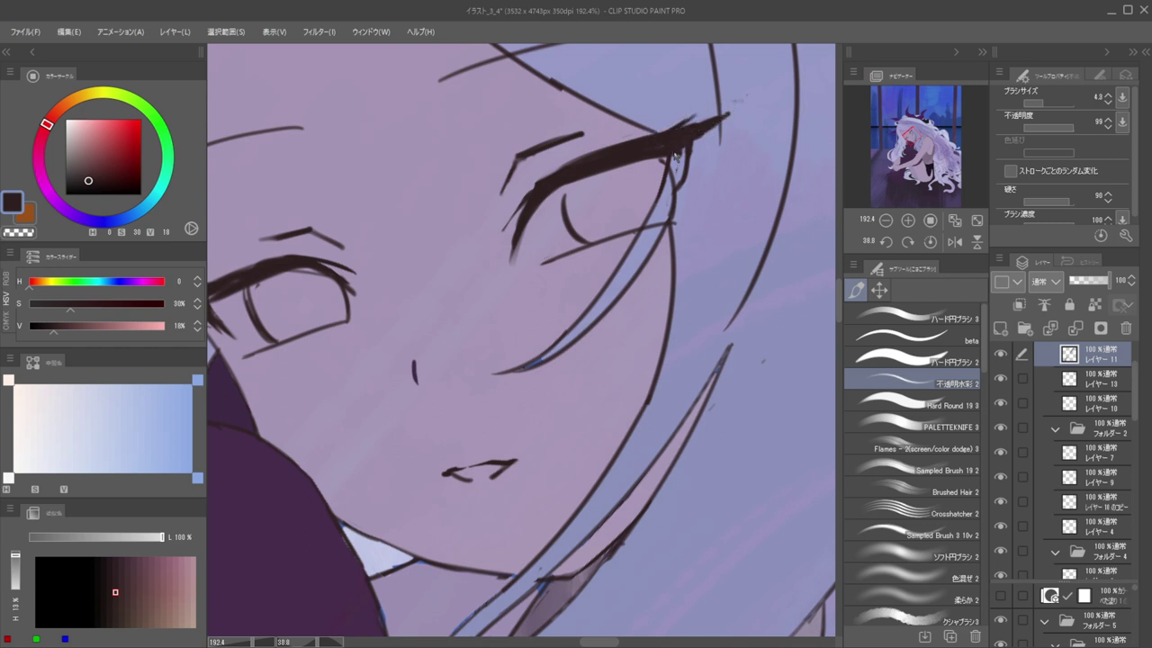
key("bracketleft")
key("bracketleft")
key("ctrl+z")
left_click(895, 338)
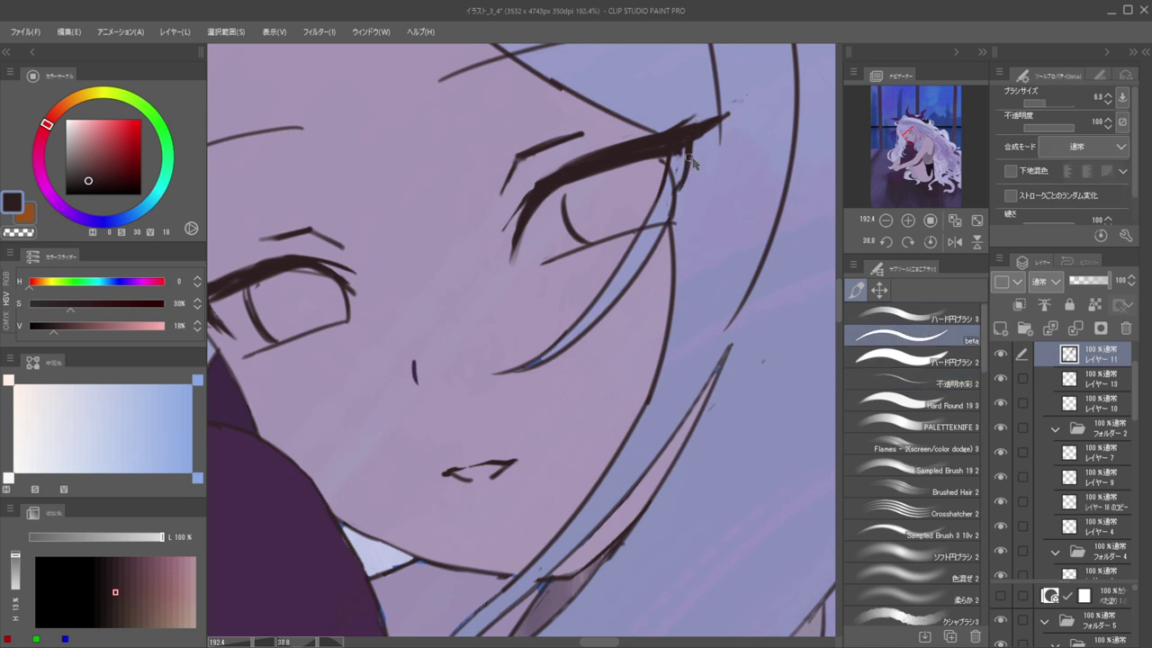
Redraw the eyelash tip as a thinner, darker stroke
key("bracketright")
key("bracketright")
left_click_drag(697, 133, 687, 184)
key("bracketleft")
key("bracketleft")
key("ctrl+z")
left_click_drag(695, 134, 676, 202)
key("c")
key("c")
left_click_drag(691, 151, 682, 191)
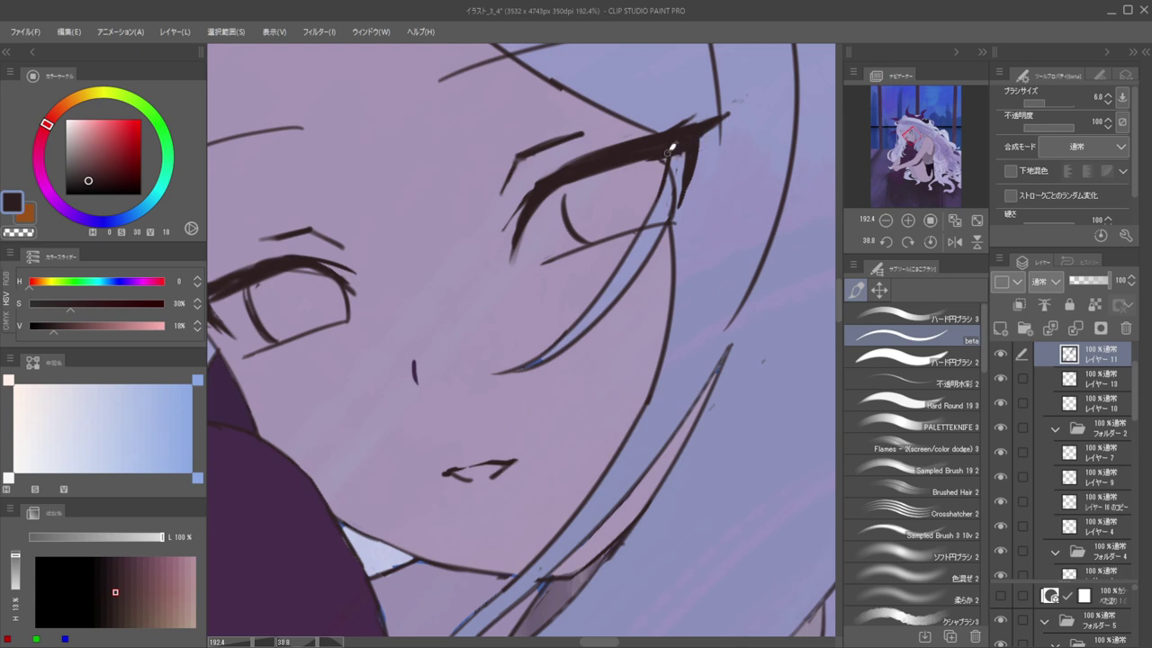
Check the face in a mirrored view, then draw a thinner upper lash with a hard round brush
left_click_drag(654, 122, 477, 160)
key("h")
key("h")
left_click_drag(611, 180, 656, 183)
key("alt")
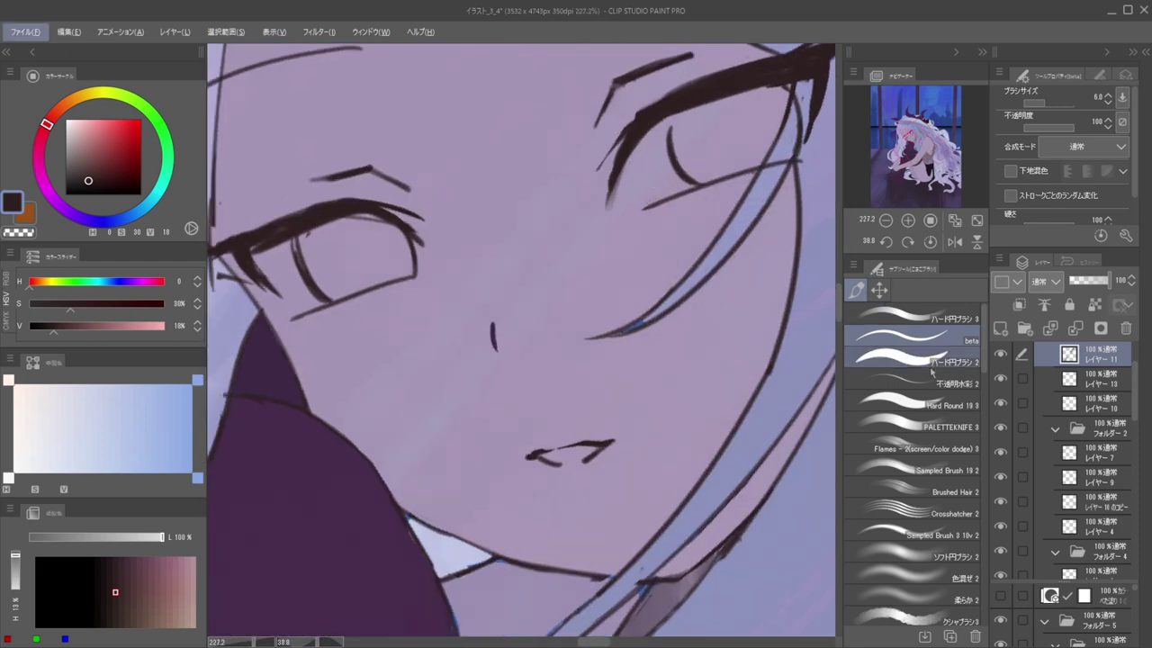
left_click(927, 382)
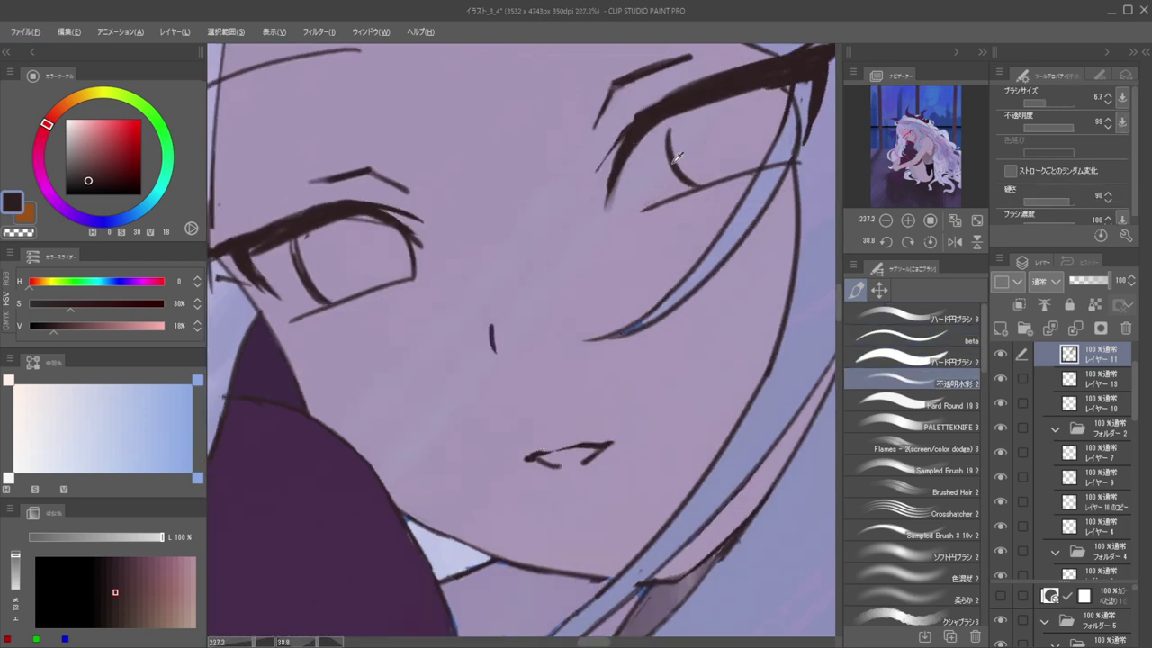
key("alt")
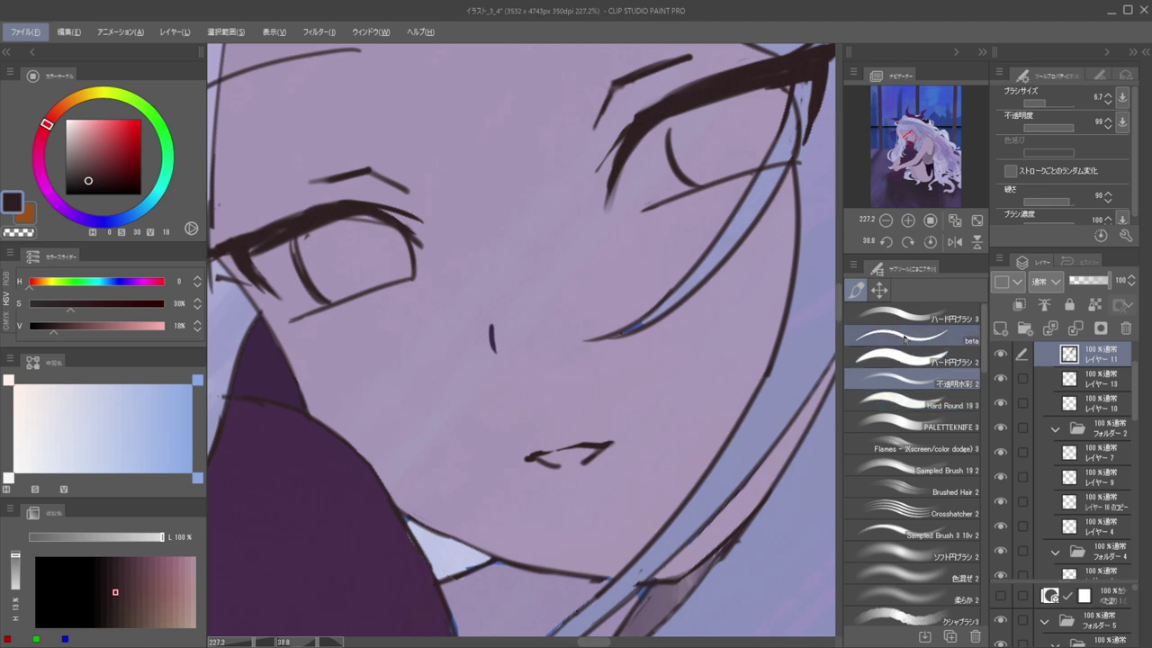
left_click(905, 339)
left_click(903, 317)
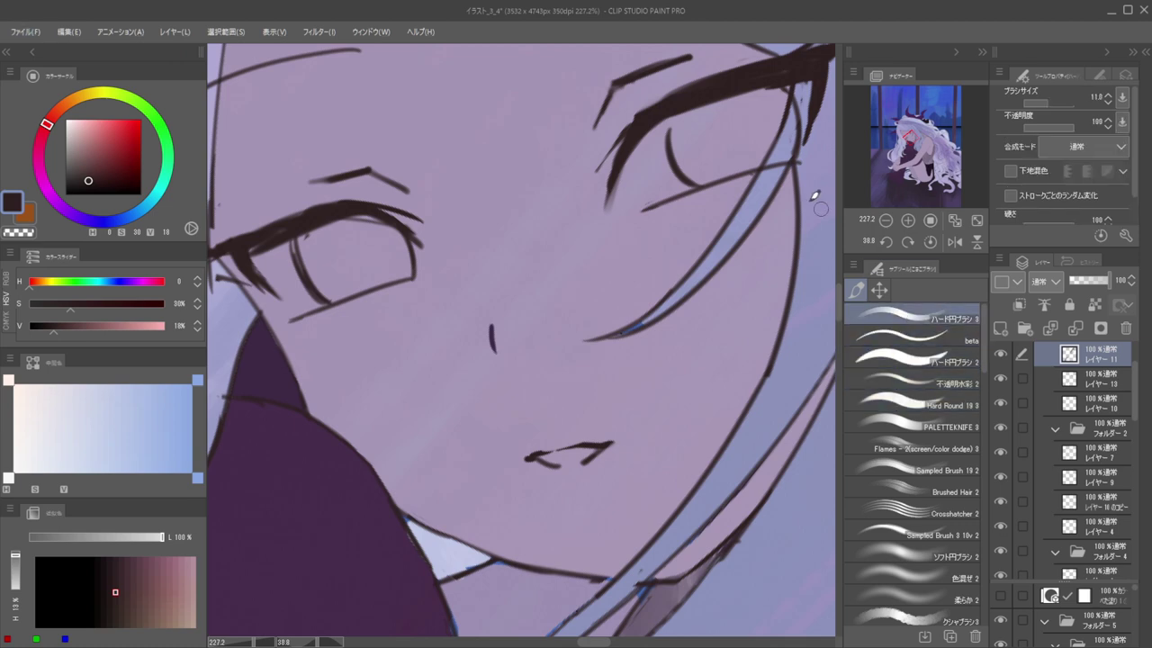
mouse_move(642, 166)
left_mouse_down()
mouse_move(630, 165)
mouse_move(695, 104)
mouse_move(626, 83)
mouse_move(713, 113)
left_mouse_up()
Find the layer holding the eye line and set a transparent-colour eraser at about size 15
key("h")
mouse_move(599, 141)
left_mouse_down()
mouse_move(692, 139)
mouse_move(625, 103)
mouse_move(620, 144)
left_mouse_up()
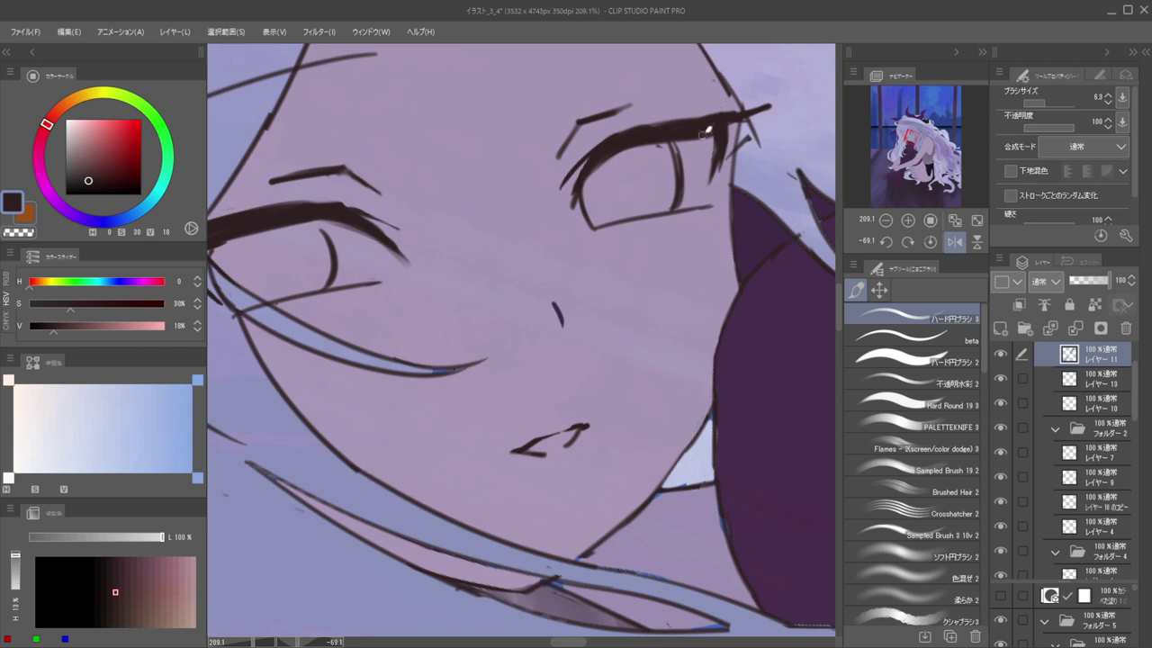
key("c")
left_click(745, 141, "ctrl+shift")
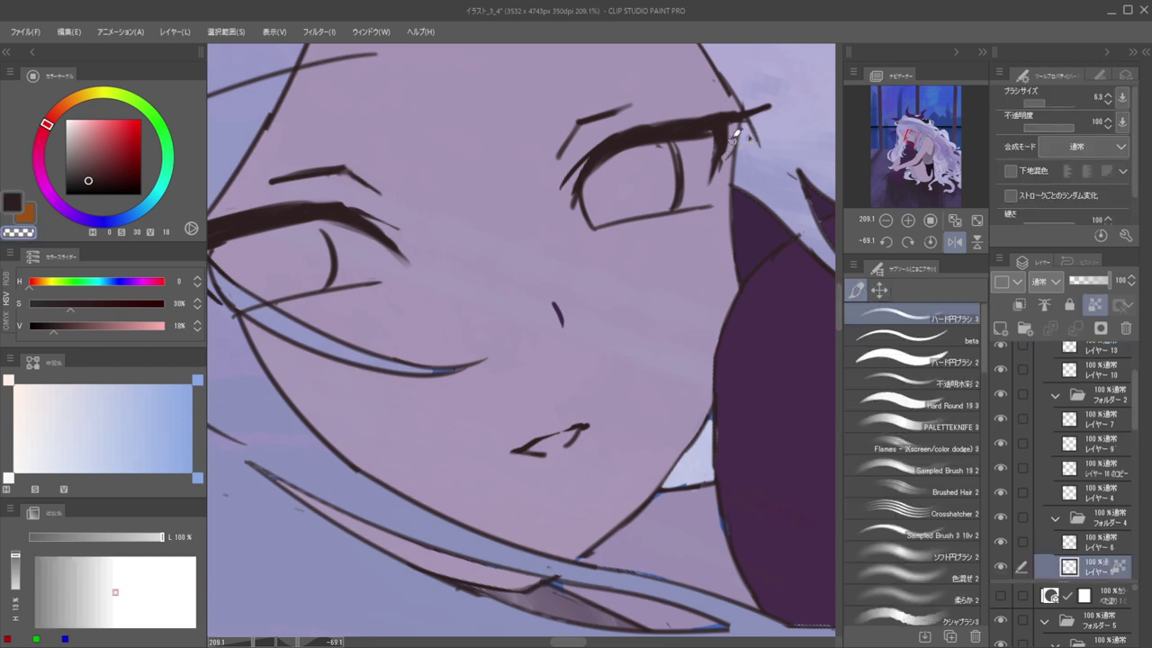
left_click(725, 146, "ctrl+shift")
key("c")
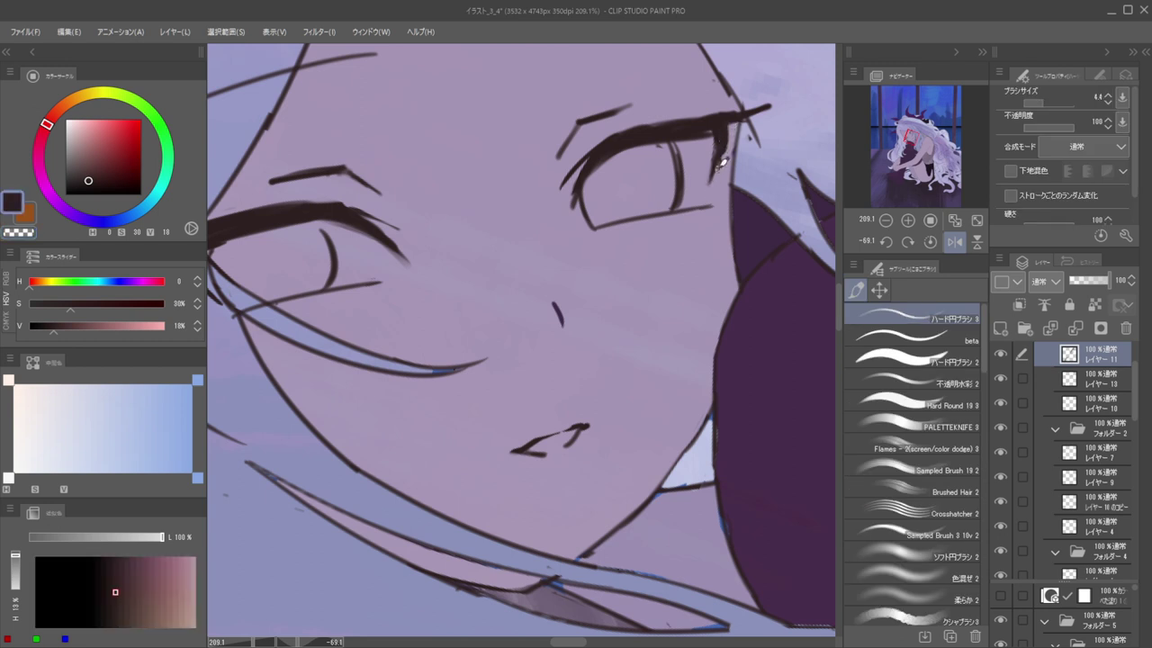
key("c")
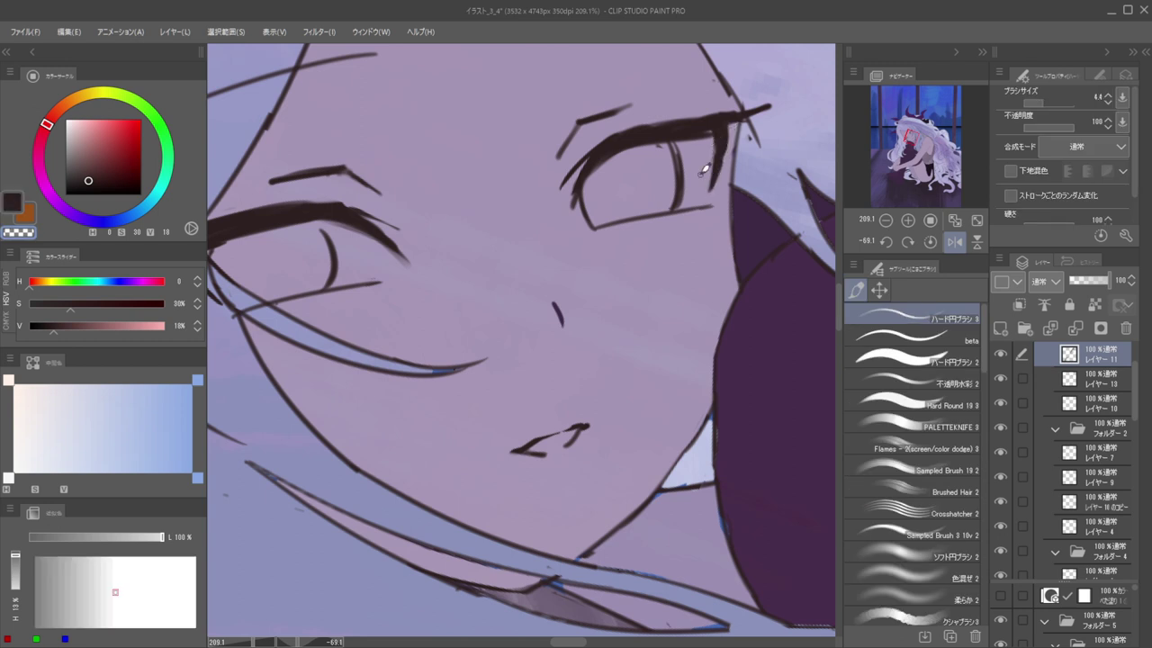
key("]")
left_click(658, 158, "ctrl+shift")
Select layer 13 and frame the mirrored view on the eye
left_click(676, 169, "ctrl+shift")
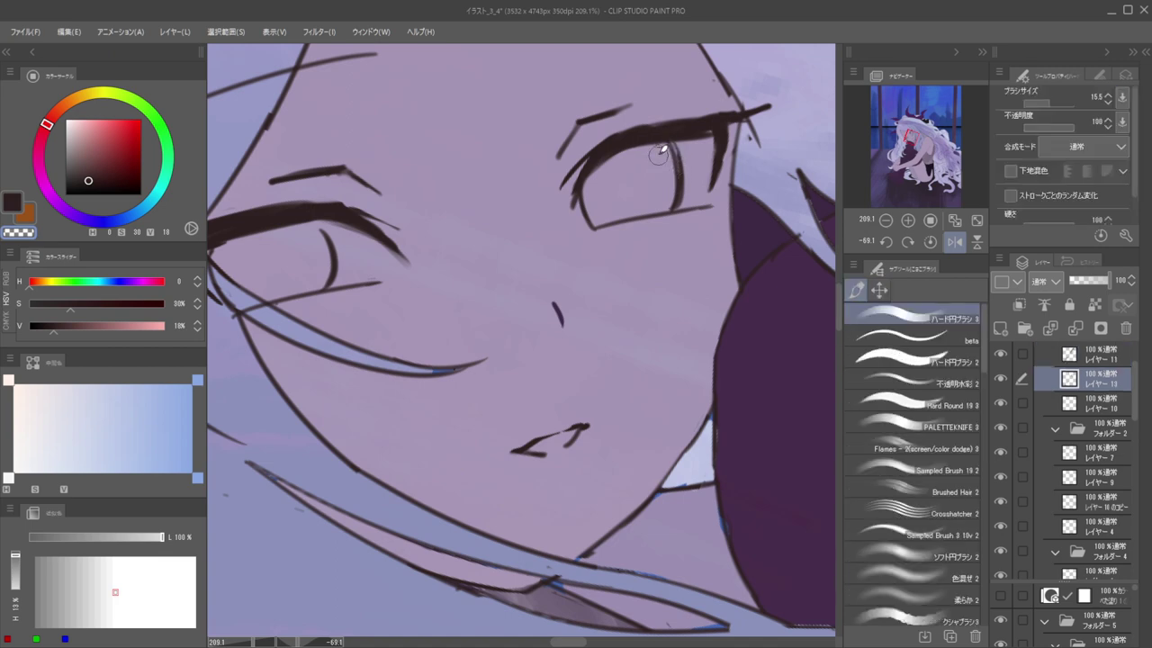
left_click_drag(657, 156, 540, 135)
key("h")
left_click_drag(675, 153, 826, 173)
left_click_drag(782, 206, 698, 151)
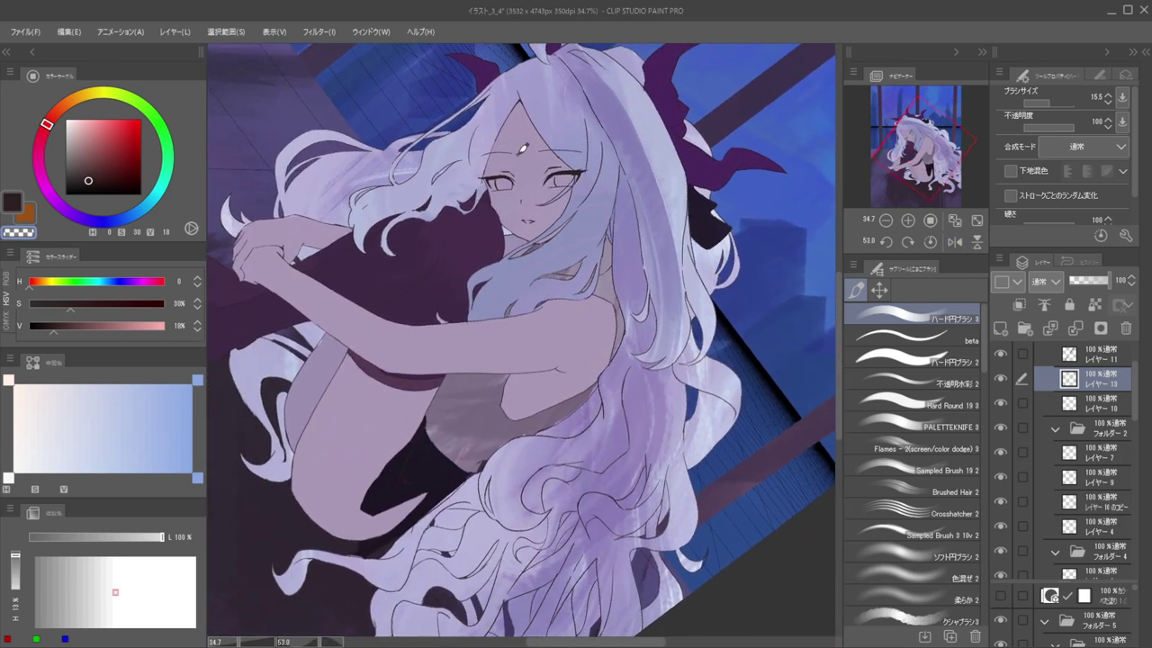
scroll(549, 173, "up", 10)
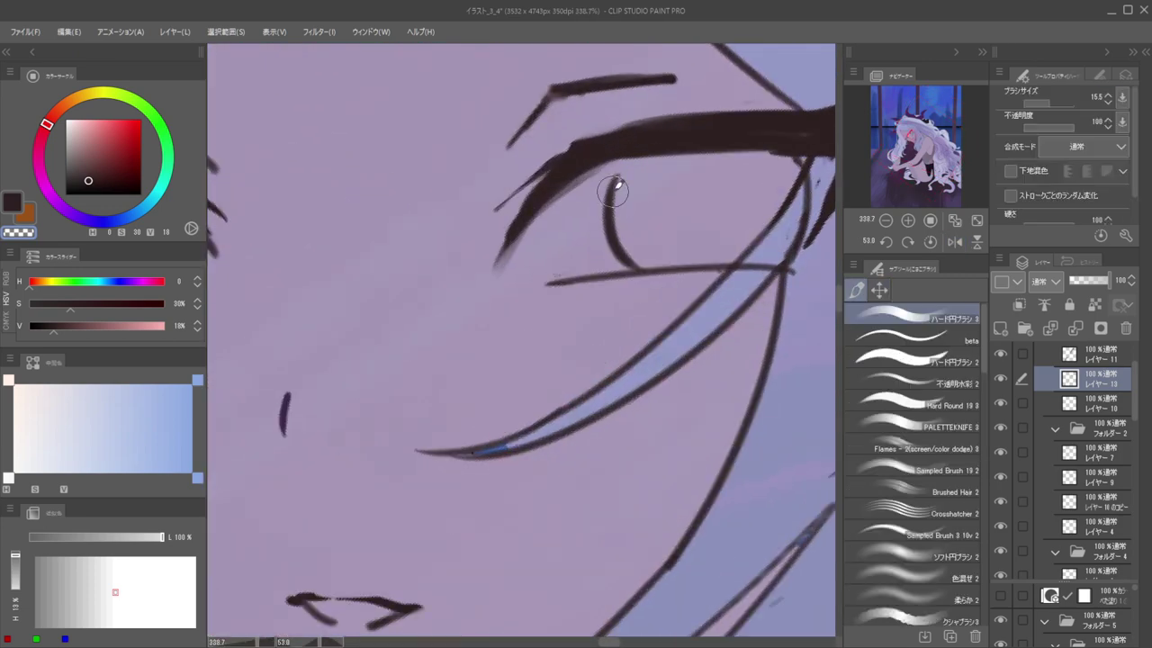
Extend the iris line up to the eyelid and thin its upper part
key("c")
mouse_move(621, 199)
left_mouse_down()
mouse_move(619, 160)
mouse_move(612, 248)
left_mouse_up()
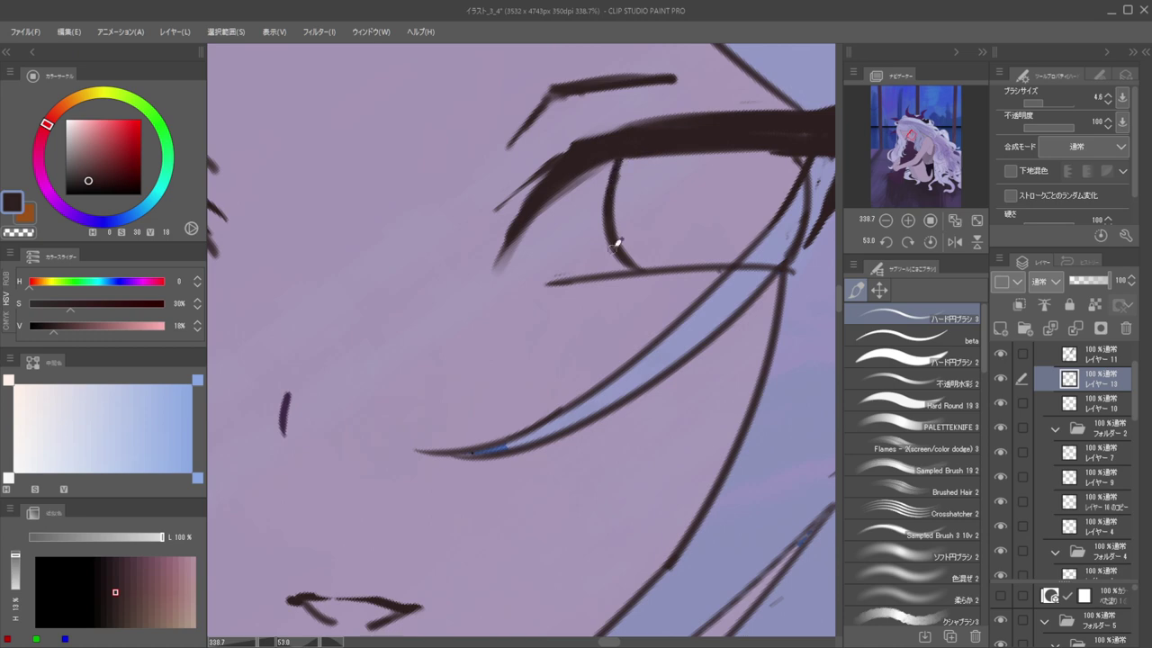
key("c")
key("]")
key("]")
key("]")
left_click_drag(631, 177, 615, 177)
key("[")
key("bracketleft")
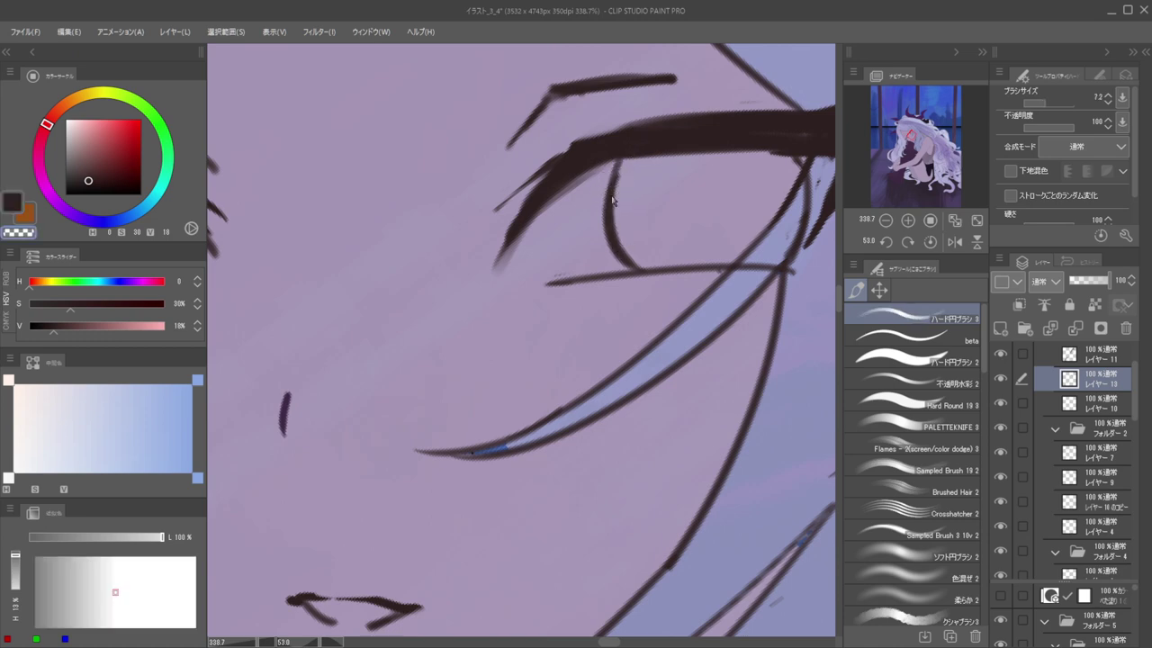
key("bracketleft")
key("bracketleft")
key("bracketleft")
key("bracketleft")
key("c")
mouse_move(612, 193)
left_mouse_down()
mouse_move(632, 154)
mouse_move(616, 203)
left_mouse_up()
Redraw the iris inner edge as a thinner line toward the lower lid
key("bracketright")
key("bracketright")
key("bracketright")
key("bracketright")
key("bracketright")
key("bracketright")
mouse_move(632, 160)
left_mouse_down()
mouse_move(619, 229)
mouse_move(627, 267)
left_mouse_up()
key("bracketleft")
key("bracketleft")
key("bracketleft")
key("bracketleft")
key("bracketleft")
key("bracketleft")
key("bracketleft")
key("bracketleft")
key("ctrl+z")
key("bracketright")
key("bracketright")
key("bracketright")
key("bracketright")
key("bracketright")
key("bracketright")
key("bracketright")
key("bracketright")
key("bracketleft")
key("bracketleft")
left_click_drag(611, 224, 632, 262)
key("ctrl+z")
left_click_drag(610, 193, 628, 267)
Draw a bolder iris outer edge running down to the eye's outer corner
mouse_move(747, 147)
left_mouse_down()
mouse_move(628, 147)
mouse_move(690, 219)
left_mouse_up()
left_click_drag(681, 157, 668, 247)
key("ctrl+z")
key("ctrl+z")
mouse_move(678, 165)
left_mouse_down()
mouse_move(668, 260)
mouse_move(610, 147)
left_mouse_up()
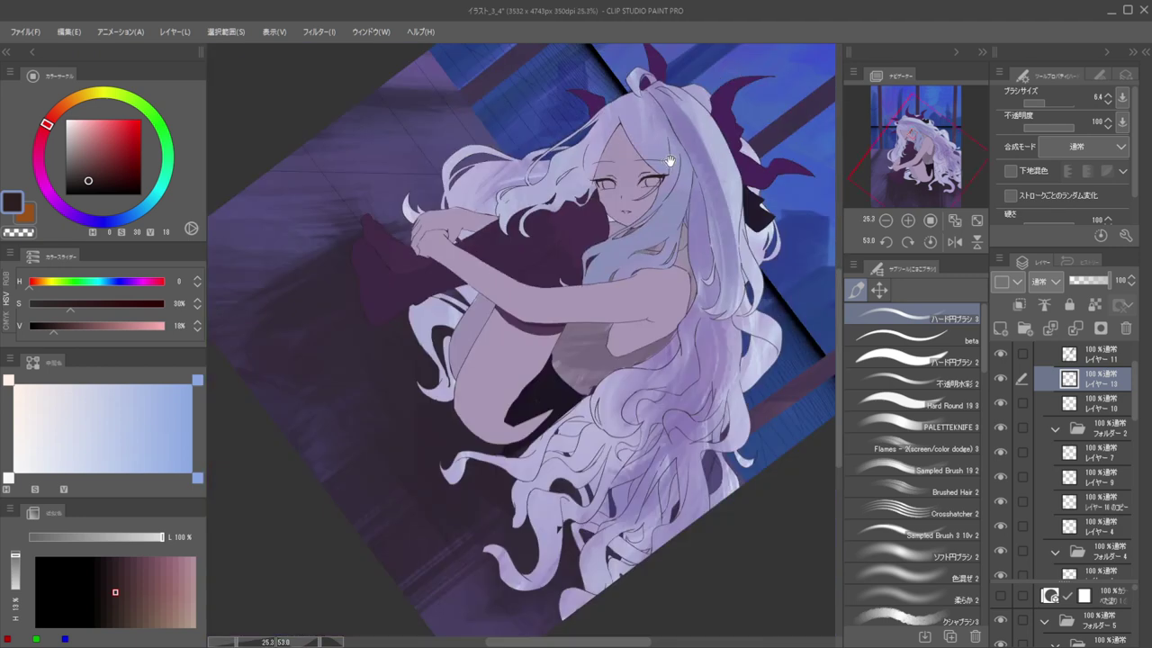
scroll(611, 165, "up", 9)
scroll(638, 244, "up", 2)
left_click_drag(676, 220, 670, 284)
mouse_move(672, 225)
left_mouse_down()
mouse_move(668, 305)
mouse_move(677, 288)
mouse_move(661, 312)
left_mouse_up()
Redraw the eye's inner left line as one thicker stroke
key("c")
left_click_drag(606, 264, 690, 258)
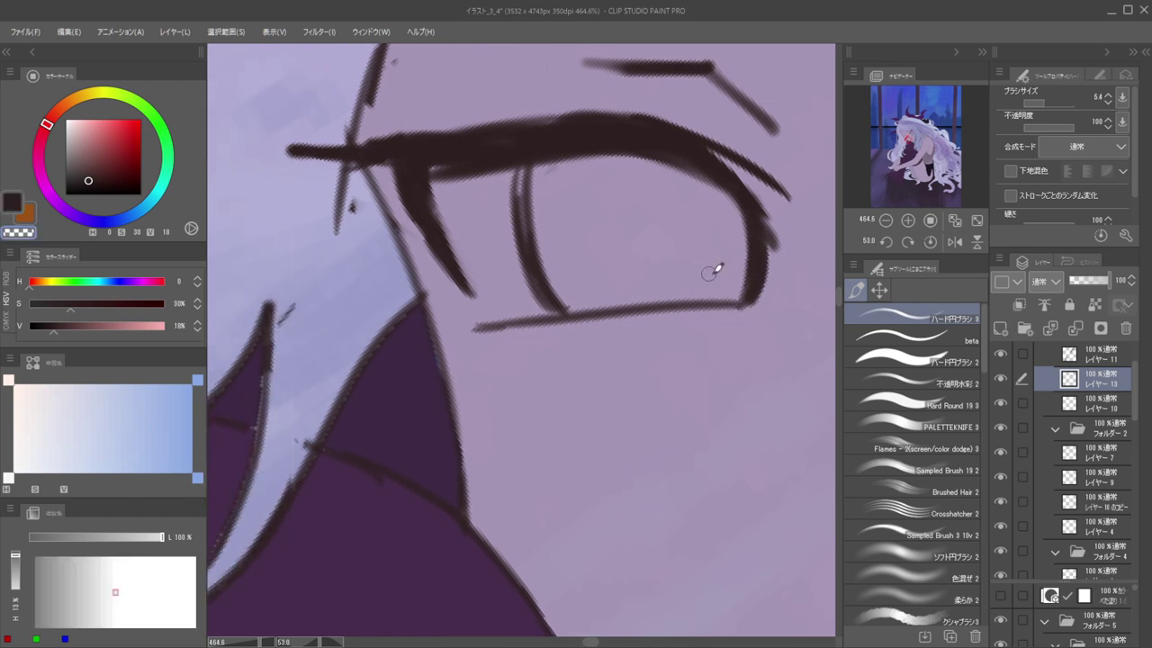
key("c")
mouse_move(530, 159)
left_mouse_down()
mouse_move(542, 267)
mouse_move(528, 178)
mouse_move(567, 293)
left_mouse_up()
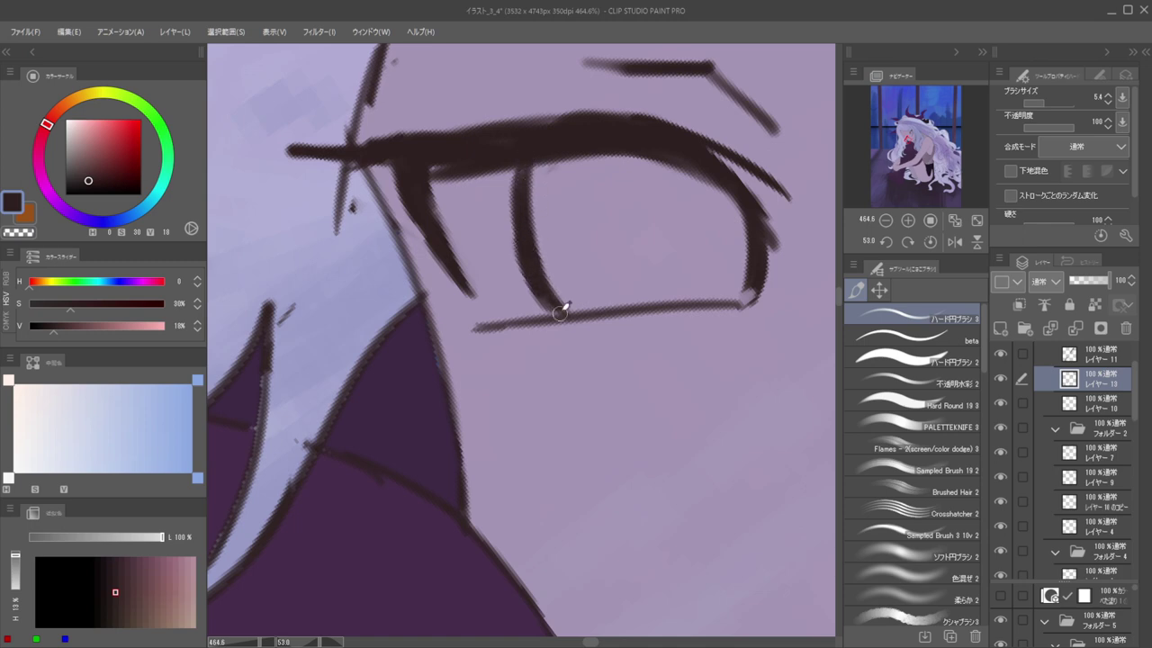
scroll(553, 201, "down", 10)
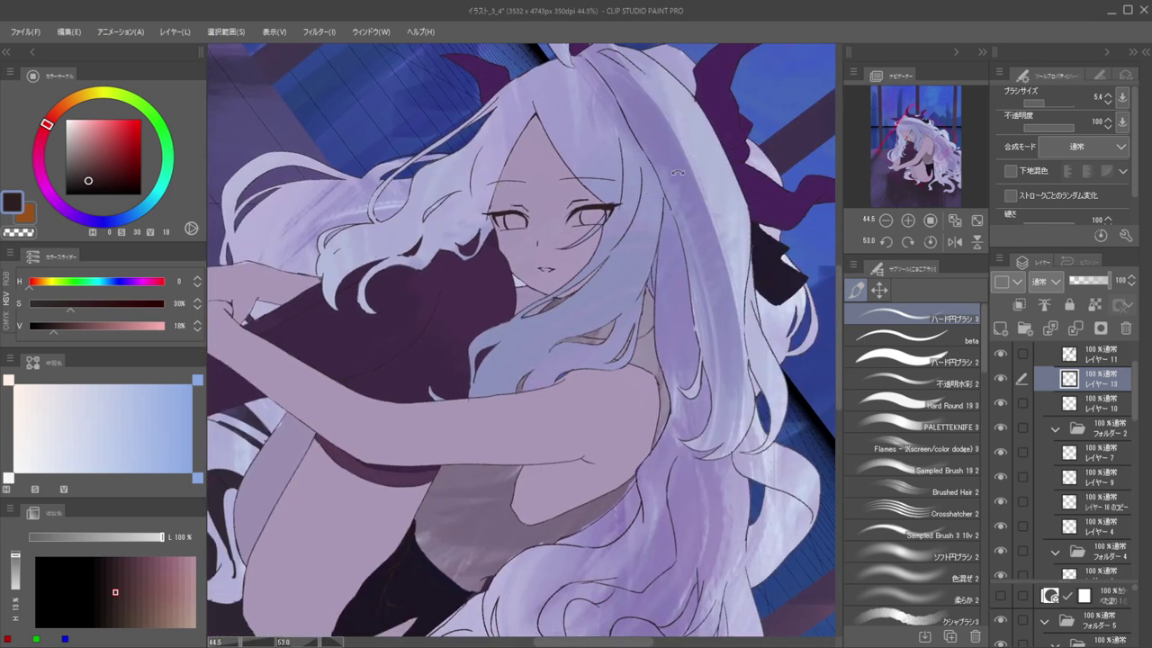
scroll(540, 186, "down", 4)
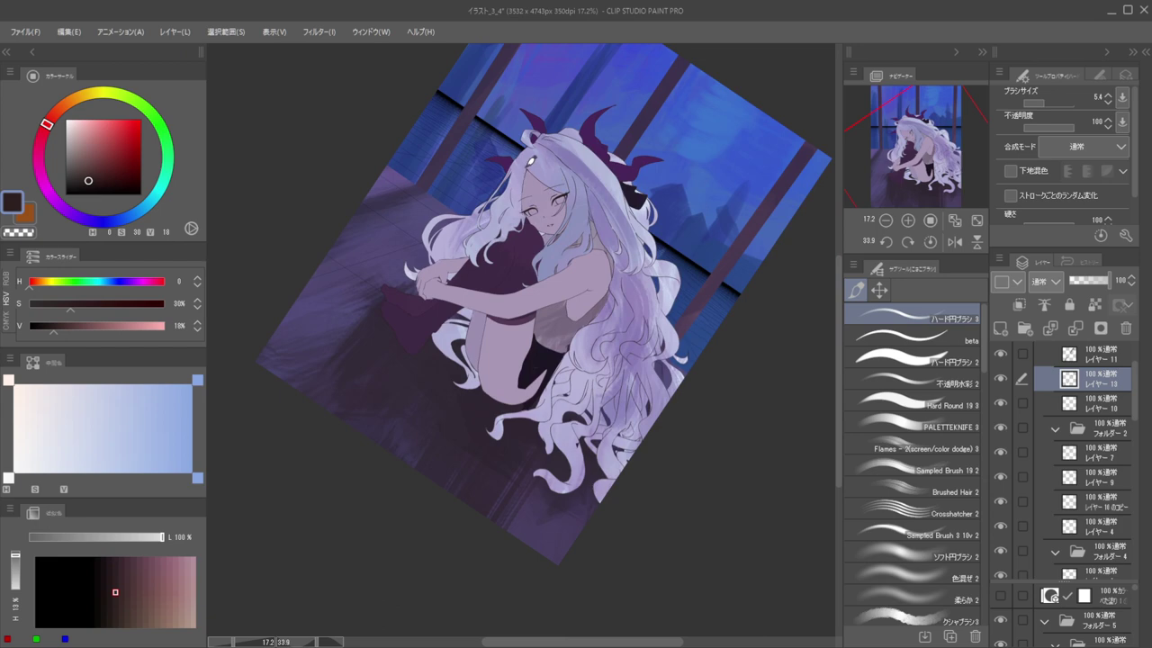
scroll(543, 185, "up", 6)
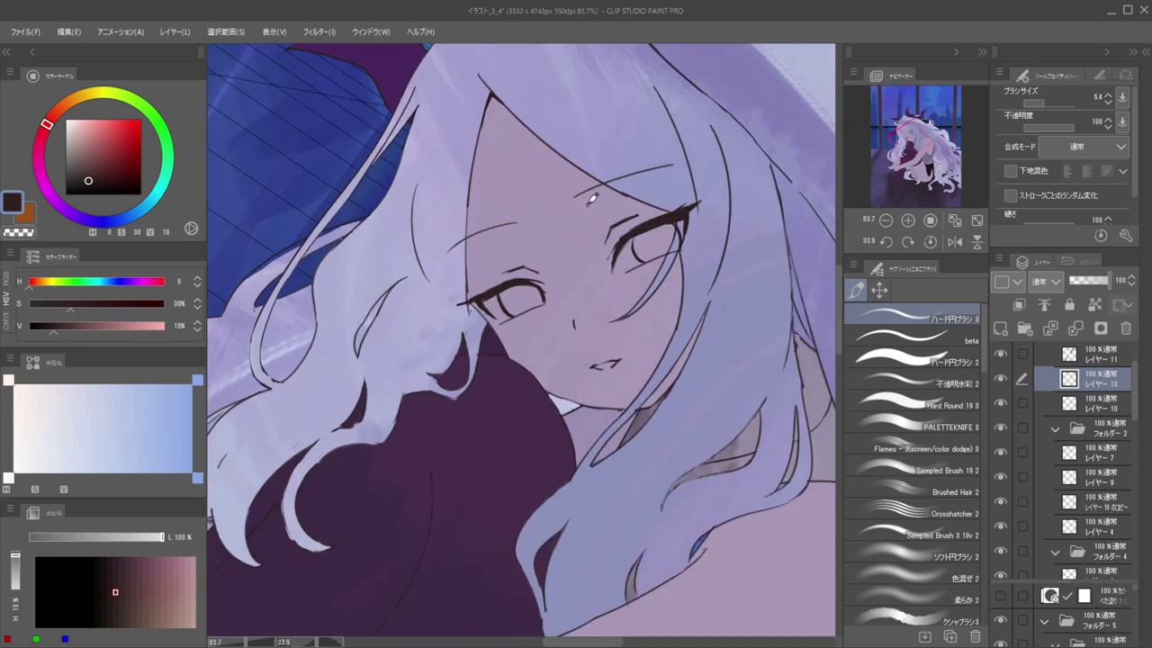
scroll(574, 198, "up", 4)
key("d")
left_click(599, 189)
Lasso the bangs and forehead lines on layer 10 and nudge them slightly
scroll(599, 192, "down", 5)
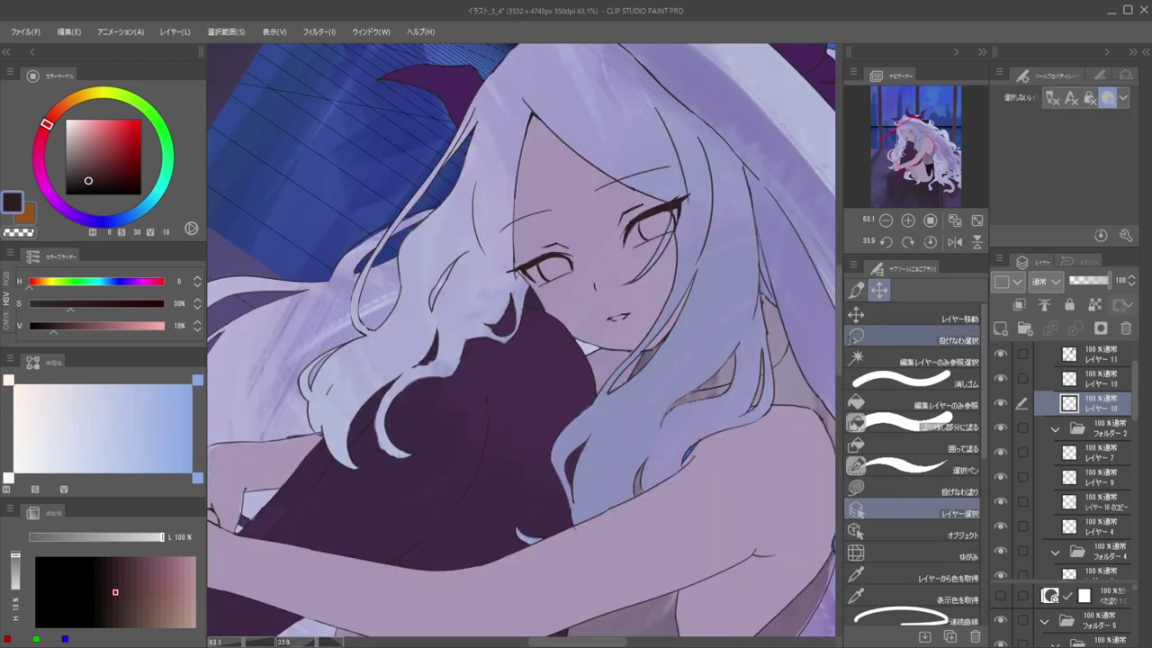
left_click(883, 340)
mouse_move(720, 124)
left_mouse_down()
mouse_move(588, 207)
mouse_move(718, 126)
left_mouse_up()
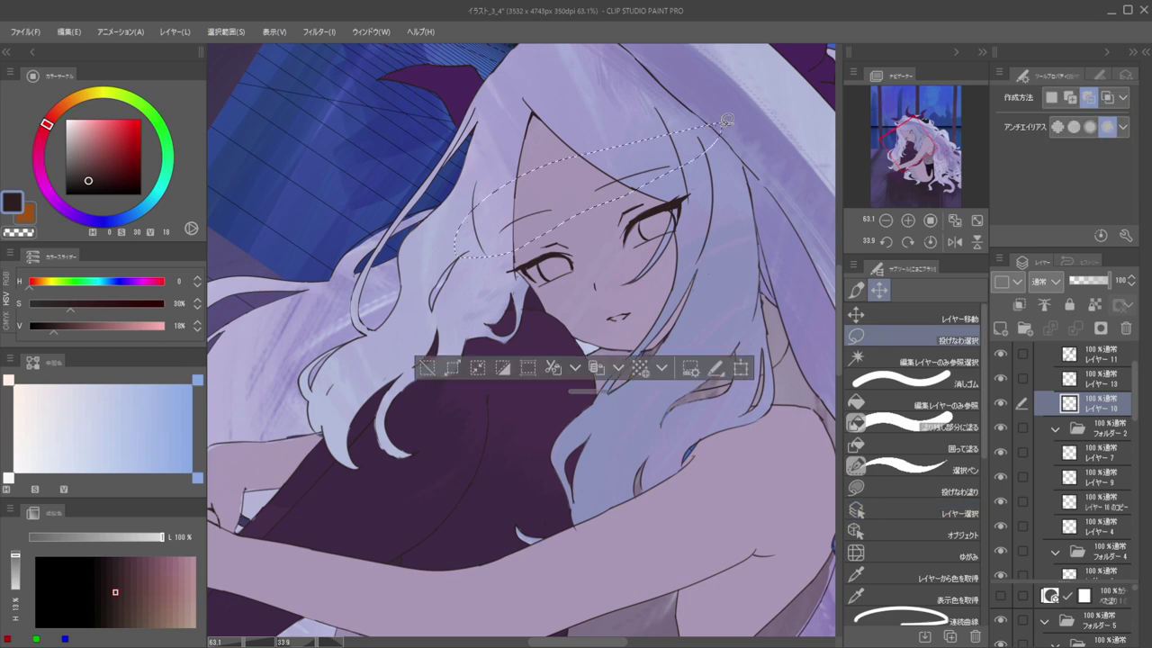
left_click(935, 318)
left_click_drag(640, 190, 526, 184)
left_click(581, 221)
Deselect, tilt the view clockwise onto the face, and set a slightly smaller transparent eraser
key("ctrl+d")
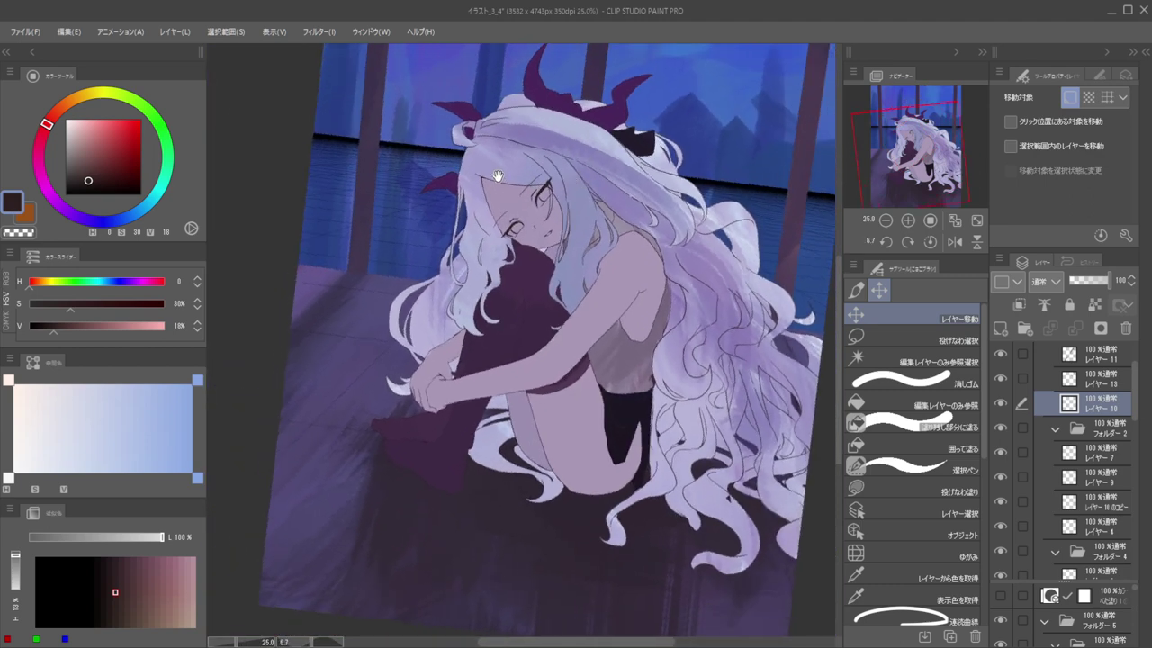
left_click_drag(594, 153, 504, 315)
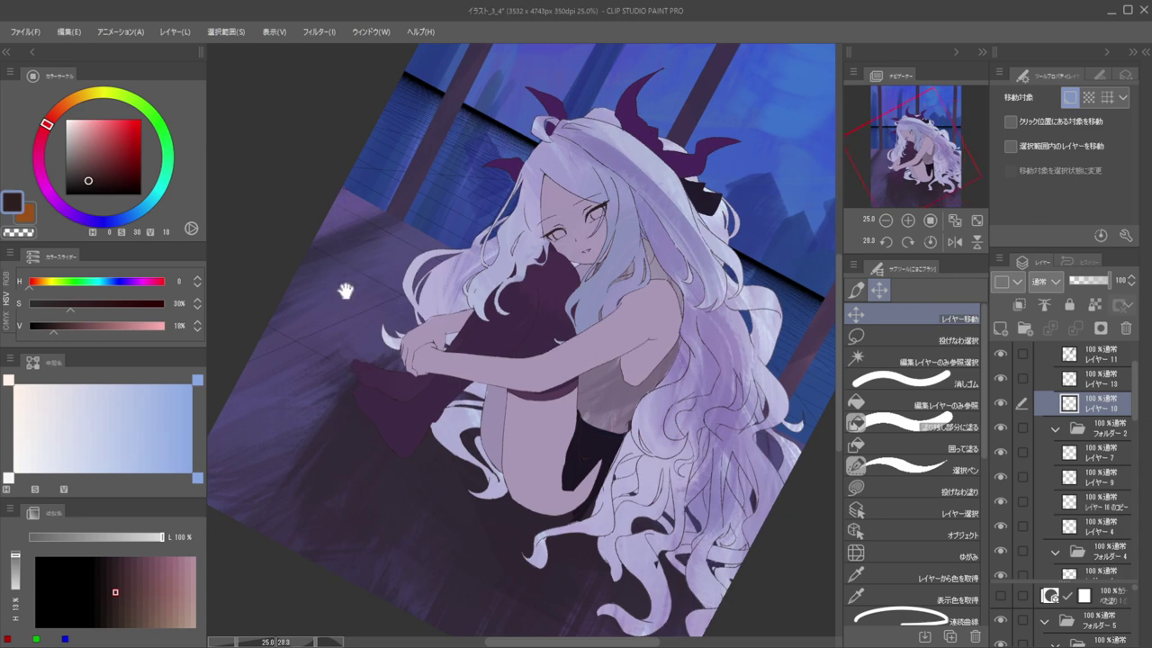
left_click_drag(576, 215, 588, 189)
mouse_move(553, 146)
left_mouse_down()
mouse_move(559, 171)
mouse_move(526, 277)
mouse_move(533, 236)
mouse_move(495, 293)
mouse_move(583, 200)
left_mouse_up()
key("[")
key("c")
key("c")
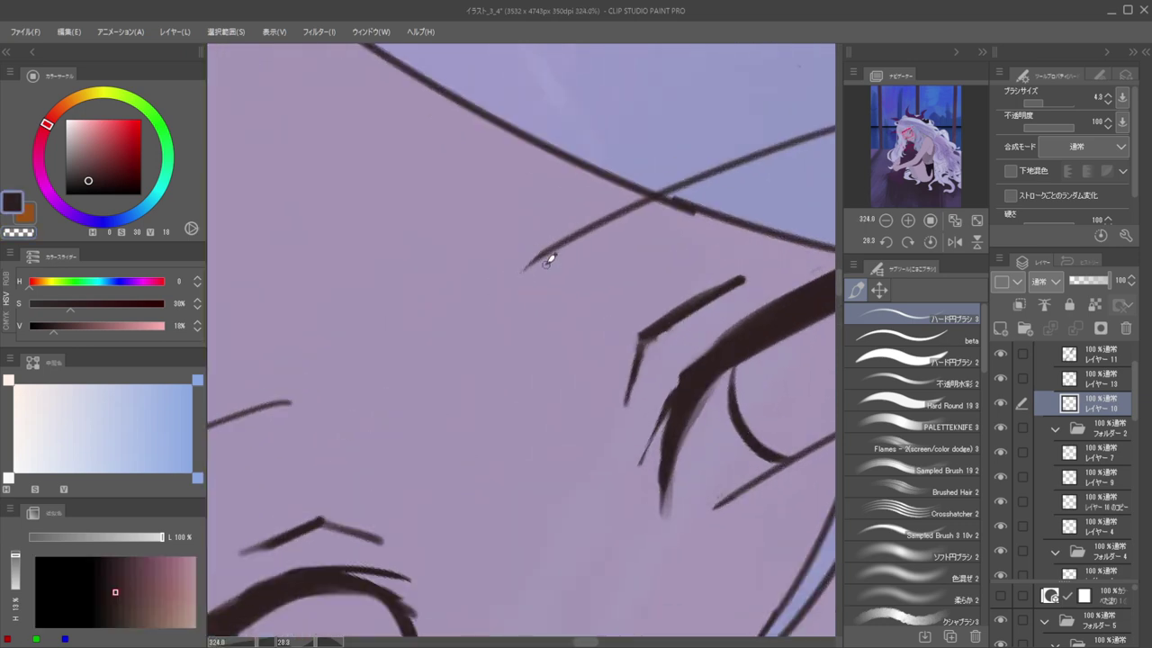
Draw a long thin hair stroke across the forehead, redoing the earlier attempts
mouse_move(543, 247)
left_mouse_down()
mouse_move(492, 305)
mouse_move(560, 217)
mouse_move(630, 195)
mouse_move(533, 239)
left_mouse_up()
key("ctrl+z")
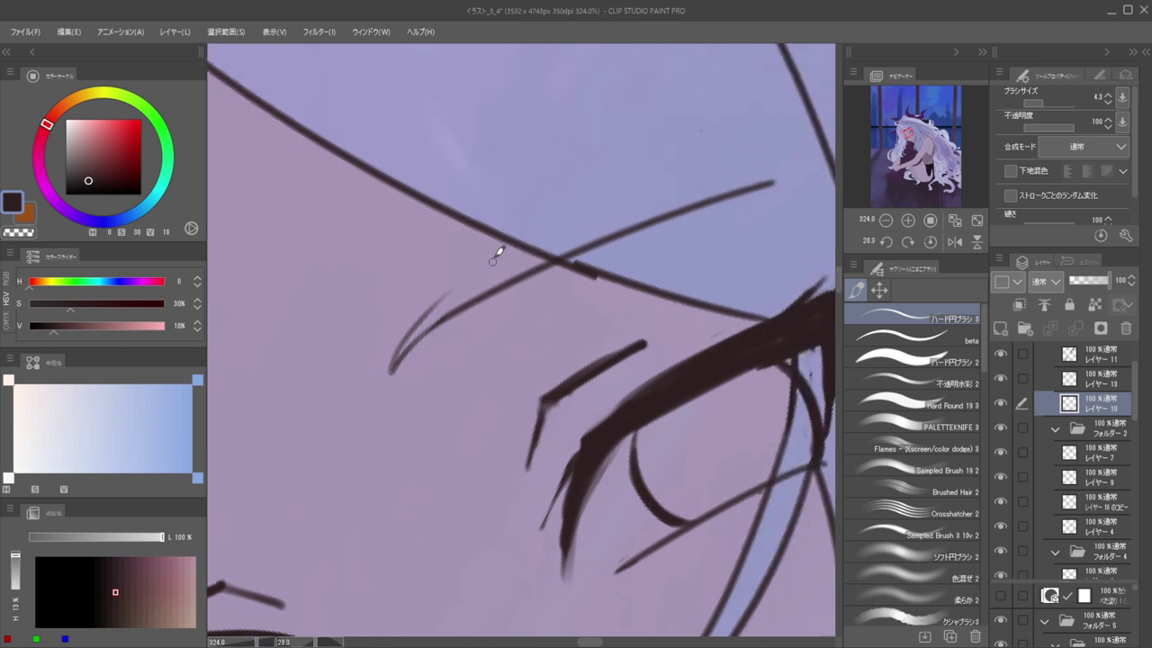
left_click_drag(603, 196, 674, 200)
key("]")
left_click_drag(502, 309, 587, 255)
left_click_drag(632, 221, 601, 228)
key("ctrl+z")
left_click_drag(494, 297, 557, 256)
key("ctrl+z")
mouse_move(491, 298)
left_mouse_down()
mouse_move(670, 227)
mouse_move(635, 239)
mouse_move(819, 189)
left_mouse_up()
mouse_move(711, 160)
left_mouse_down()
mouse_move(645, 170)
mouse_move(512, 240)
mouse_move(561, 237)
left_mouse_up()
With a finer line brush, darken the long hair line down its length
left_click_drag(654, 54, 563, 334)
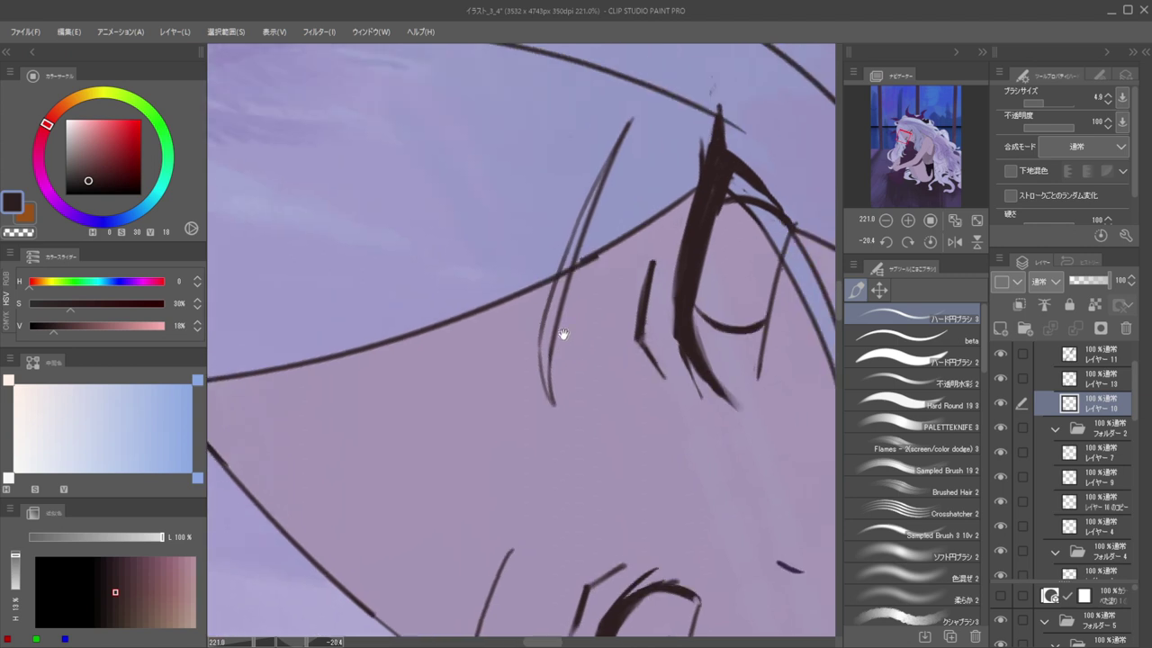
scroll(584, 174, "up", 3)
left_click(909, 340)
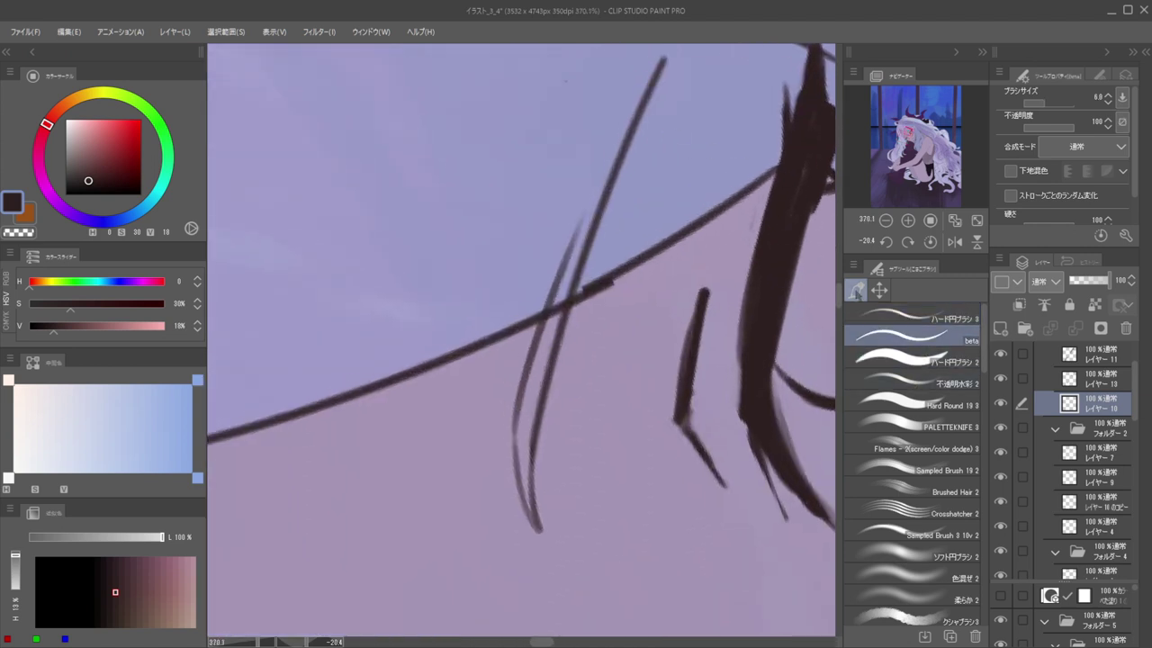
left_click_drag(663, 59, 617, 131)
left_click_drag(590, 183, 587, 188)
key("ctrl+z")
left_click_drag(664, 59, 566, 223)
key("ctrl+z")
left_click_drag(664, 60, 571, 255)
key("ctrl+z")
mouse_move(663, 57)
left_mouse_down()
mouse_move(560, 268)
mouse_move(567, 248)
mouse_move(536, 346)
left_mouse_up()
Thin the long line with transparent colour and eraser, then re-thicken it in dark
key("c")
mouse_move(594, 209)
left_mouse_down()
mouse_move(640, 117)
mouse_move(555, 315)
left_mouse_up()
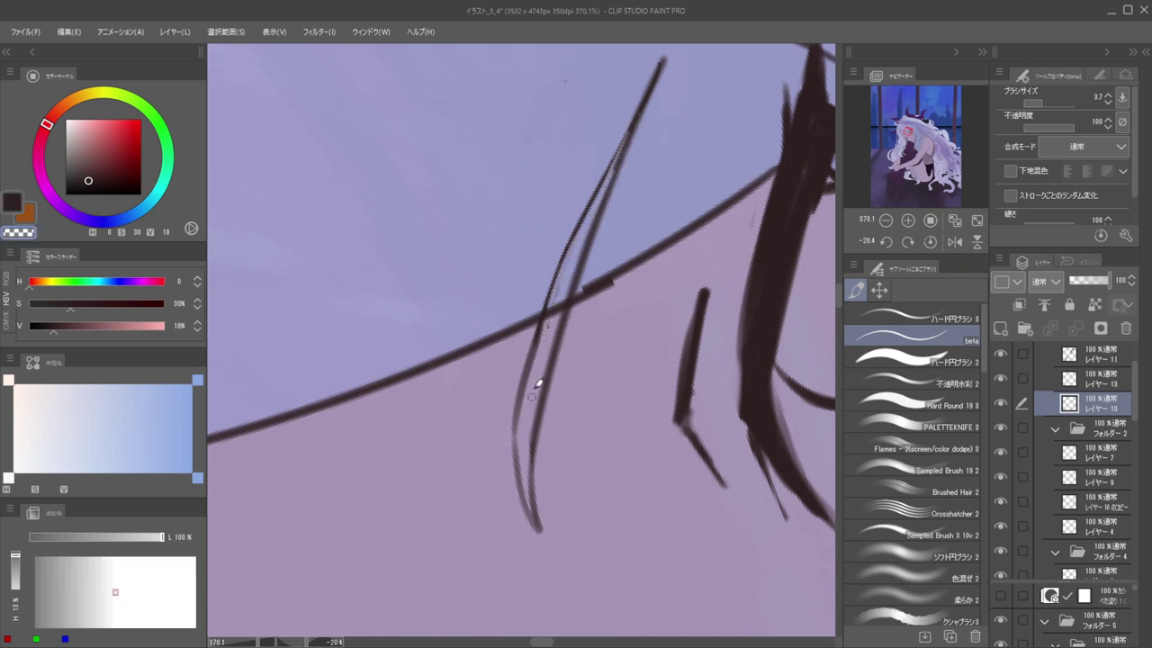
left_click_drag(597, 259, 621, 337)
mouse_move(608, 322)
left_mouse_down()
mouse_move(633, 335)
mouse_move(733, 198)
left_mouse_up()
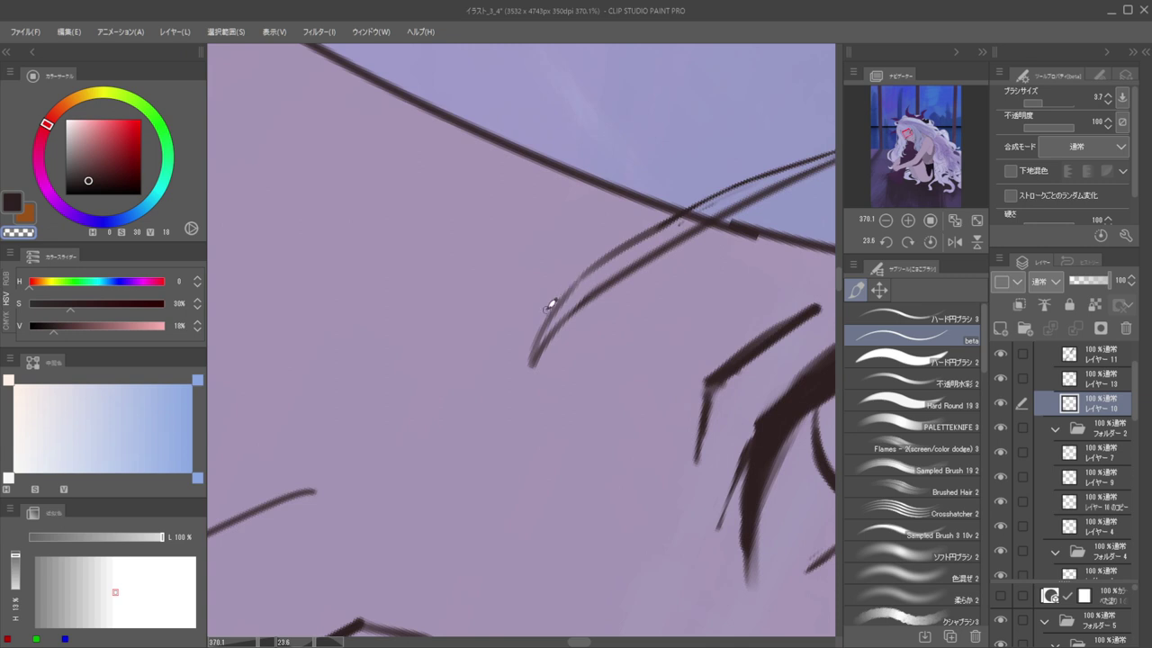
key("e")
mouse_move(564, 283)
left_mouse_down()
mouse_move(526, 330)
mouse_move(522, 357)
left_mouse_up()
left_click_drag(550, 298, 531, 341)
key("b")
key("c")
mouse_move(595, 260)
left_mouse_down()
mouse_move(554, 289)
mouse_move(538, 344)
mouse_move(555, 270)
left_mouse_up()
Erase the upper duplicate sketch line above the hair strokes
left_click_drag(643, 277, 620, 249)
left_click_drag(550, 247, 592, 241)
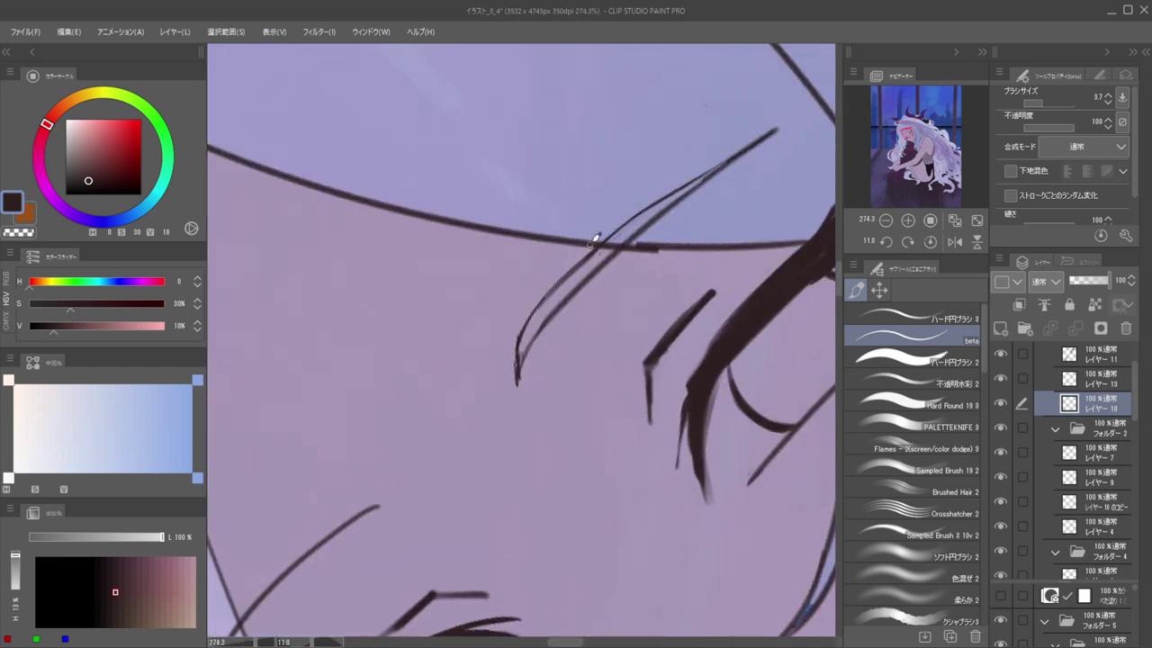
key("e")
mouse_move(548, 288)
left_mouse_down()
mouse_move(627, 216)
mouse_move(732, 148)
mouse_move(667, 197)
left_mouse_up()
key("b")
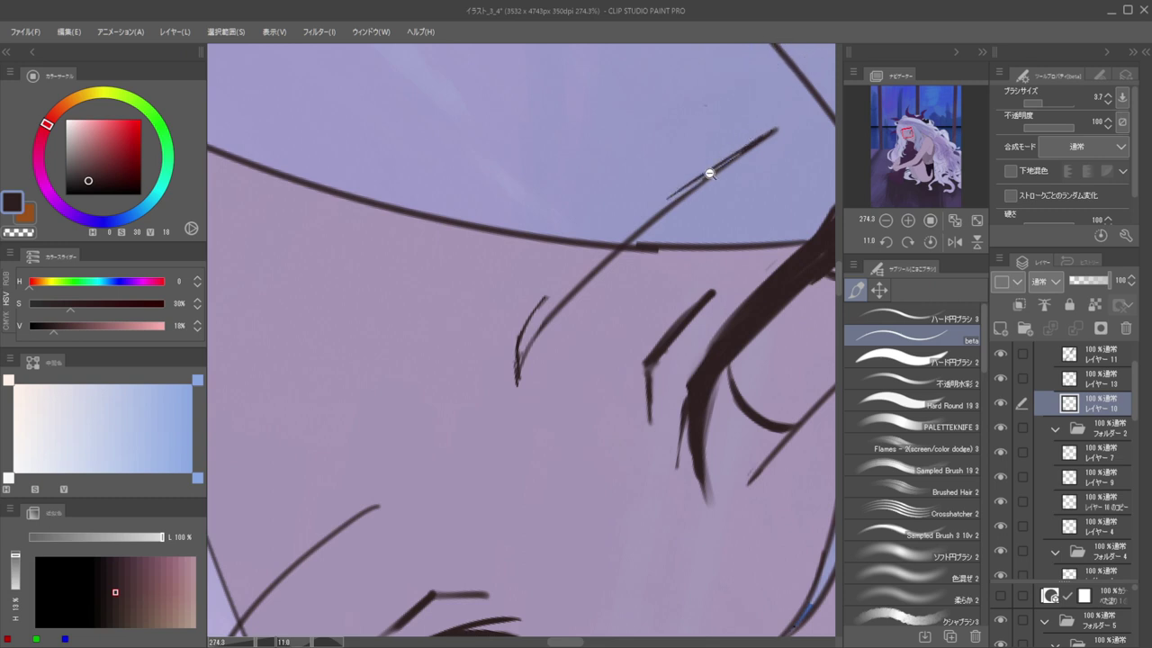
Join a thin stroke to the lower hair strand
scroll(710, 173, "up", 2)
left_click_drag(796, 115, 674, 184)
key("ctrl+z")
left_click_drag(806, 107, 643, 207)
mouse_move(662, 164)
left_mouse_down()
mouse_move(770, 116)
mouse_move(663, 224)
left_mouse_up()
key("ctrl+z")
mouse_move(759, 155)
left_mouse_down()
mouse_move(601, 275)
mouse_move(581, 306)
left_mouse_up()
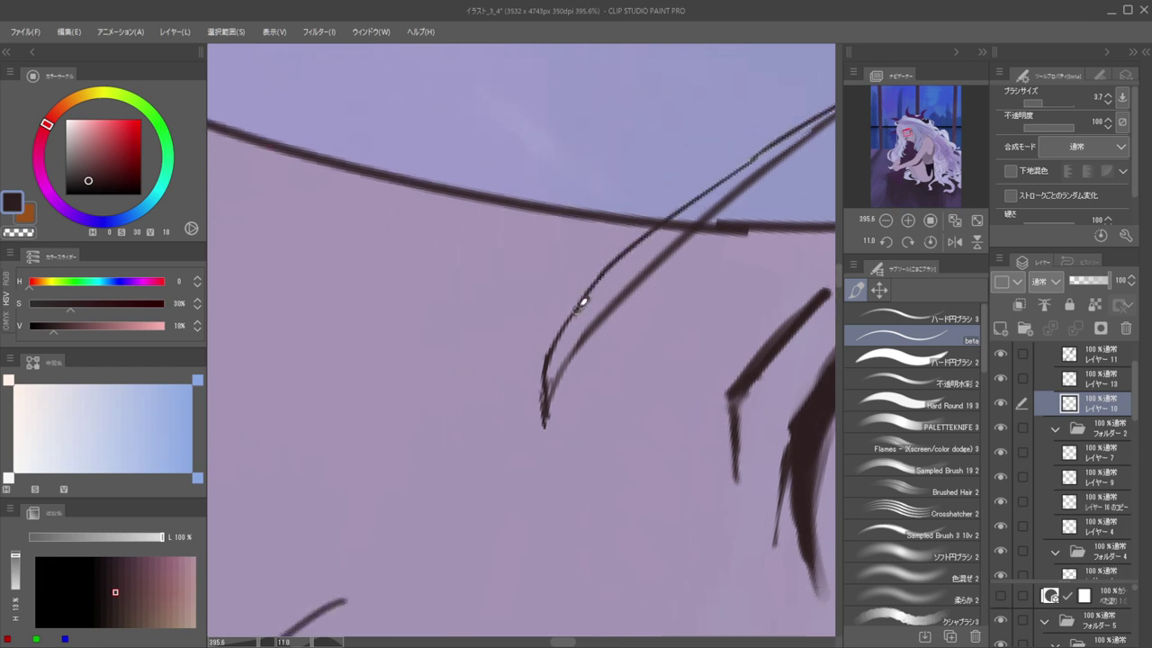
Redraw a thin hair stroke downward and refine the lower hair line
scroll(586, 268, "down", 10)
left_click_drag(577, 233, 637, 341)
scroll(637, 340, "up", 7)
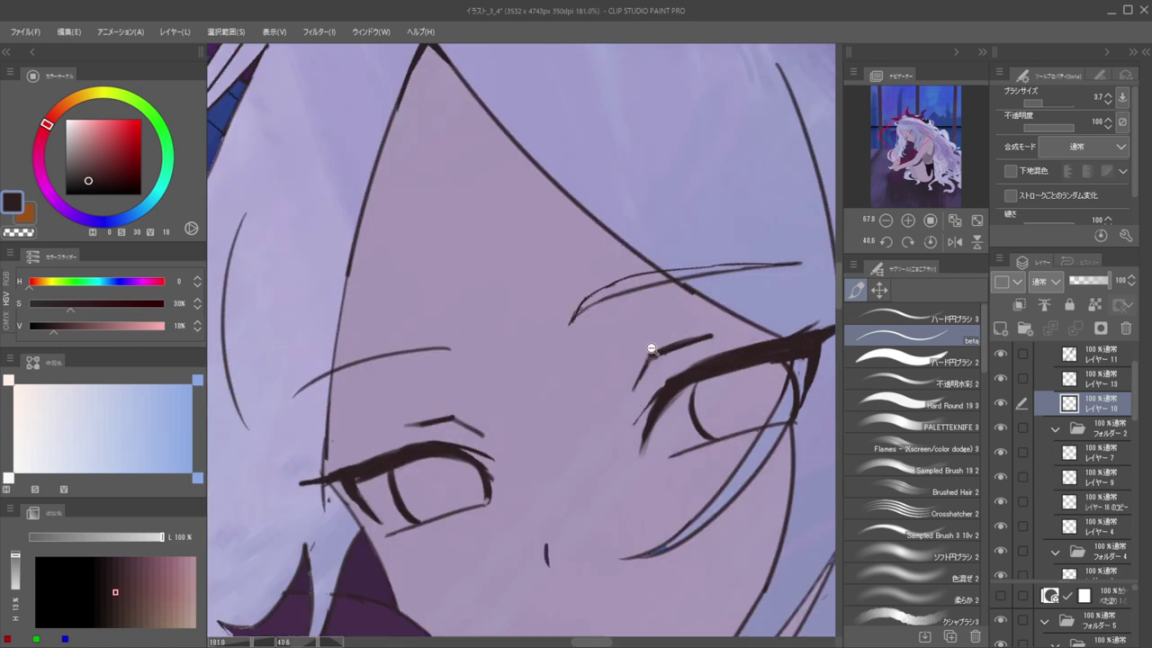
key("h")
mouse_move(634, 291)
left_mouse_down()
mouse_move(557, 192)
mouse_move(599, 239)
mouse_move(617, 202)
left_mouse_up()
scroll(617, 201, "up", 2)
left_click_drag(677, 153, 630, 226)
key("ctrl+z")
left_click_drag(674, 159, 525, 445)
left_click_drag(529, 342, 464, 313)
Draw a short eyebrow stroke curving up-right above the eye
mouse_move(676, 281)
left_mouse_down()
mouse_move(690, 341)
mouse_move(663, 221)
mouse_move(729, 151)
mouse_move(522, 258)
left_mouse_up()
scroll(591, 200, "up", 5)
left_click_drag(561, 225, 606, 178)
key("ctrl+z")
left_click_drag(562, 222, 599, 182)
scroll(666, 144, "down", 6)
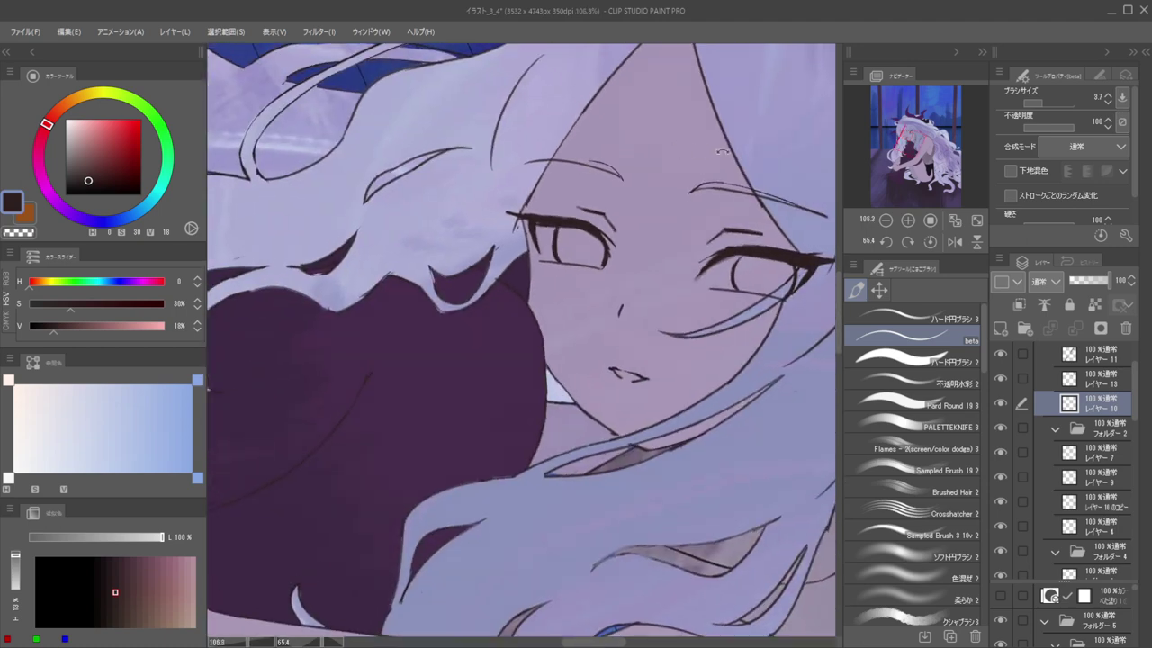
Draw a line along the eyelid and extend the brow to its lower-left tip
left_click_drag(720, 151, 528, 193)
scroll(570, 175, "up", 6)
mouse_move(684, 144)
left_mouse_down()
mouse_move(625, 174)
mouse_move(479, 343)
left_mouse_up()
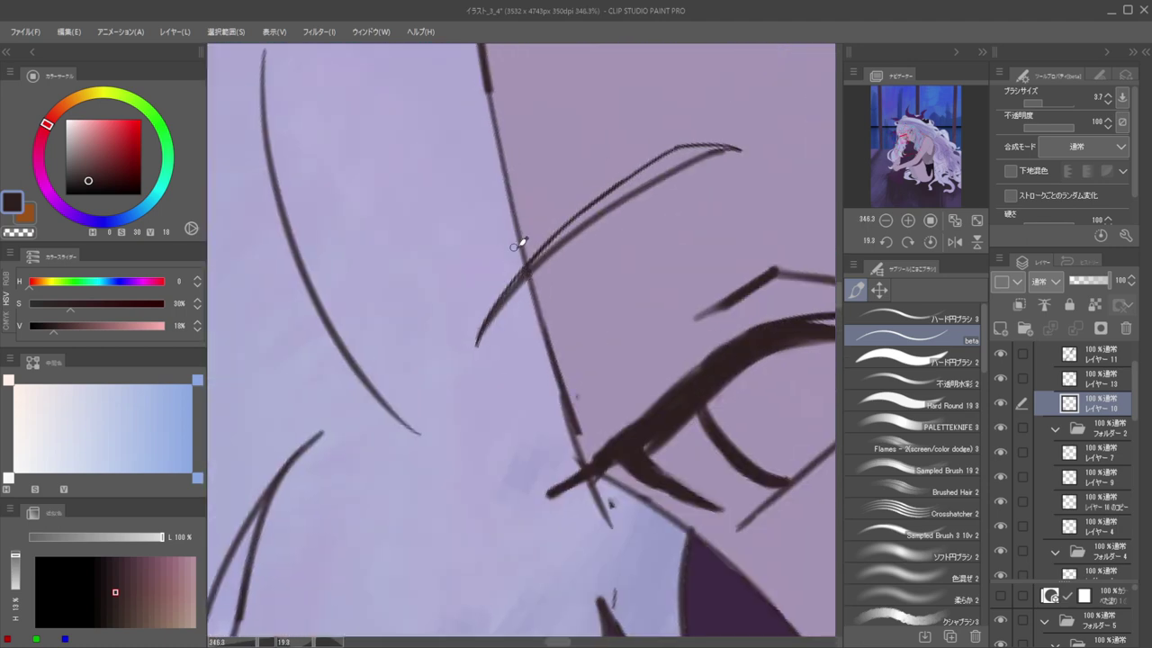
scroll(523, 243, "down", 7)
mouse_move(608, 239)
left_mouse_down()
mouse_move(674, 247)
mouse_move(656, 250)
left_mouse_up()
scroll(681, 240, "down", 2)
key("h")
key("h")
scroll(656, 250, "up", 10)
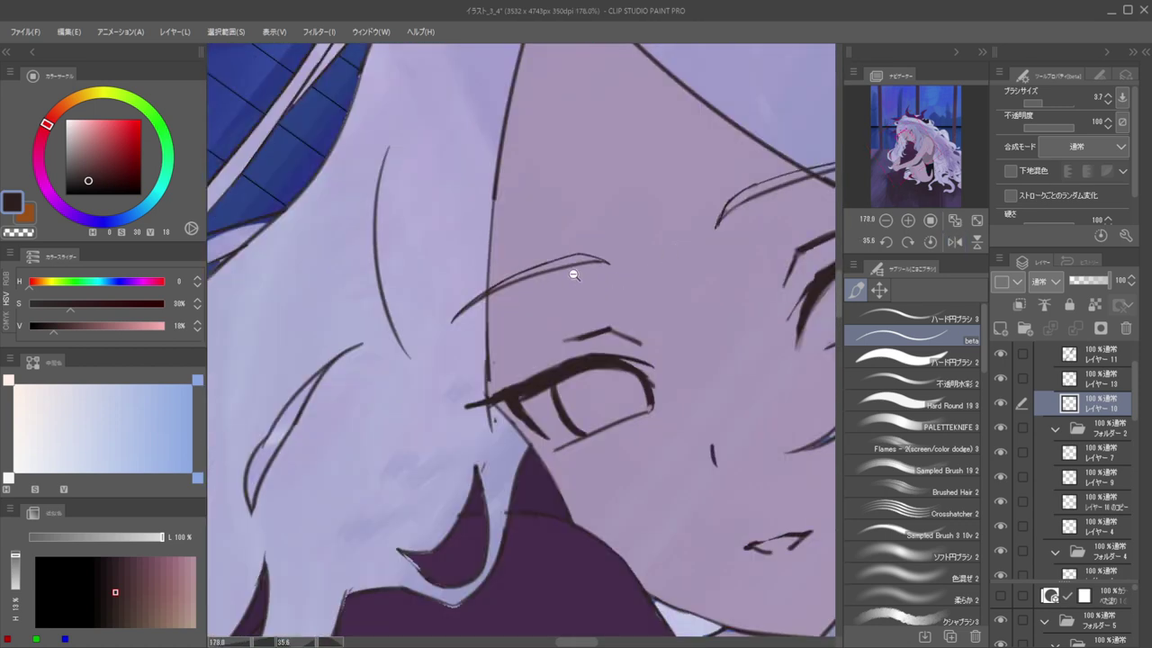
Thin the lower eyebrow line, then return to the dark drawing colour
left_click_drag(575, 268, 634, 253)
key("c")
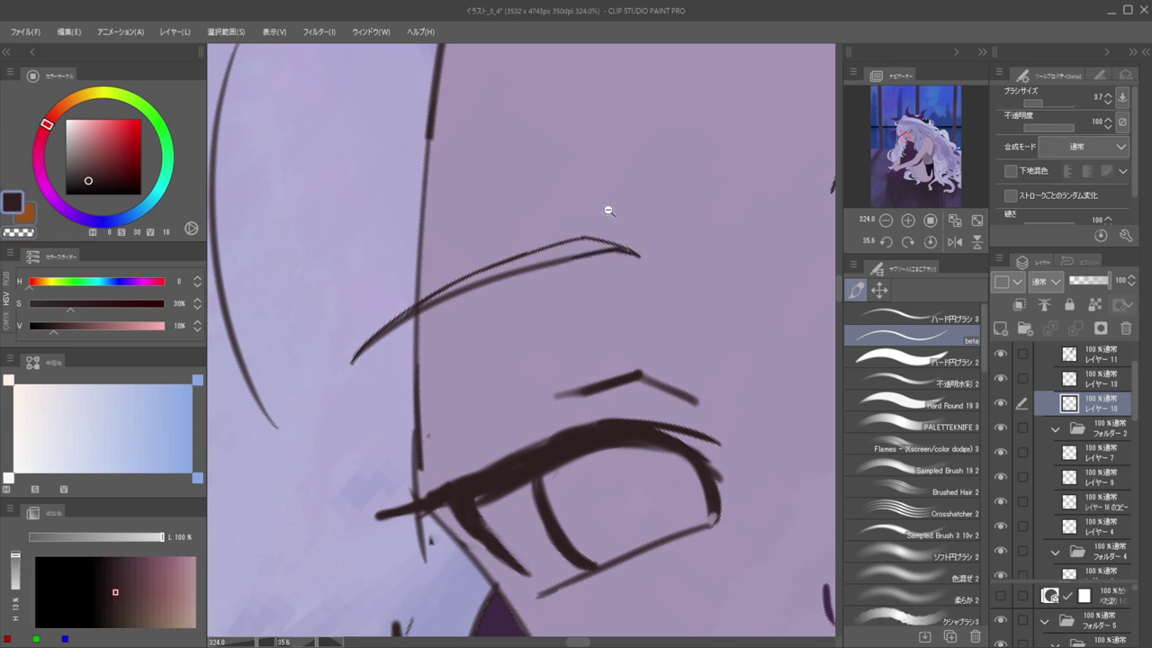
scroll(602, 207, "down", 13)
key("h")
left_click_drag(590, 209, 580, 187)
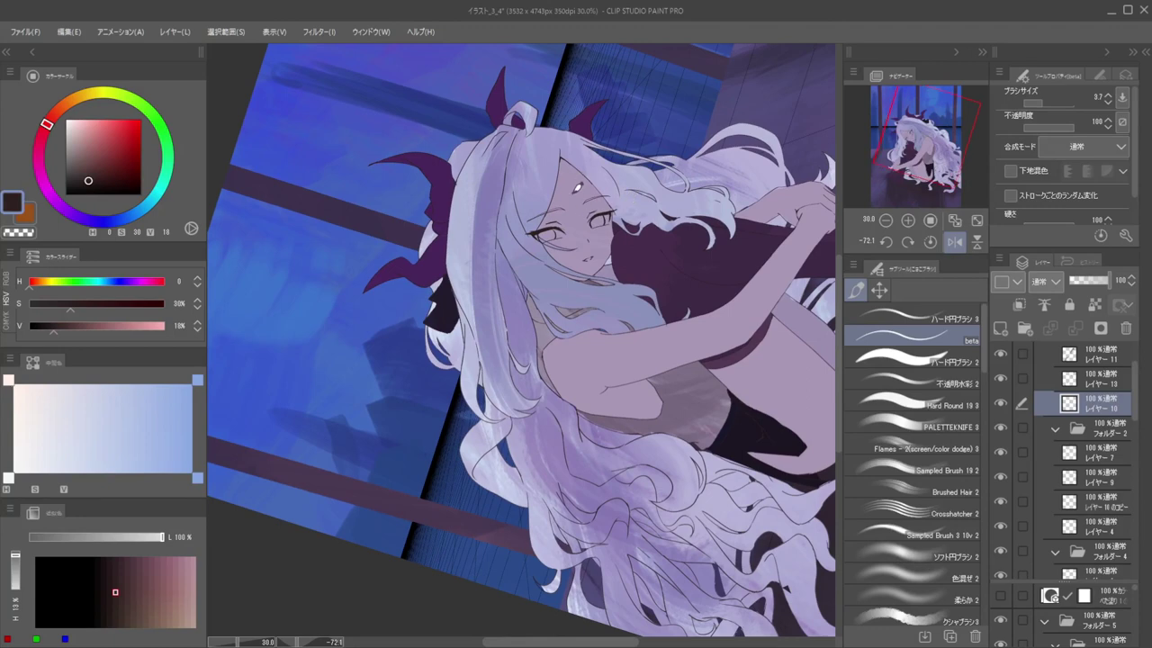
scroll(583, 198, "up", 9)
Select Layer 11, enlarge the pen and pick dark purple from the canvas
left_click(634, 208, "ctrl+shift")
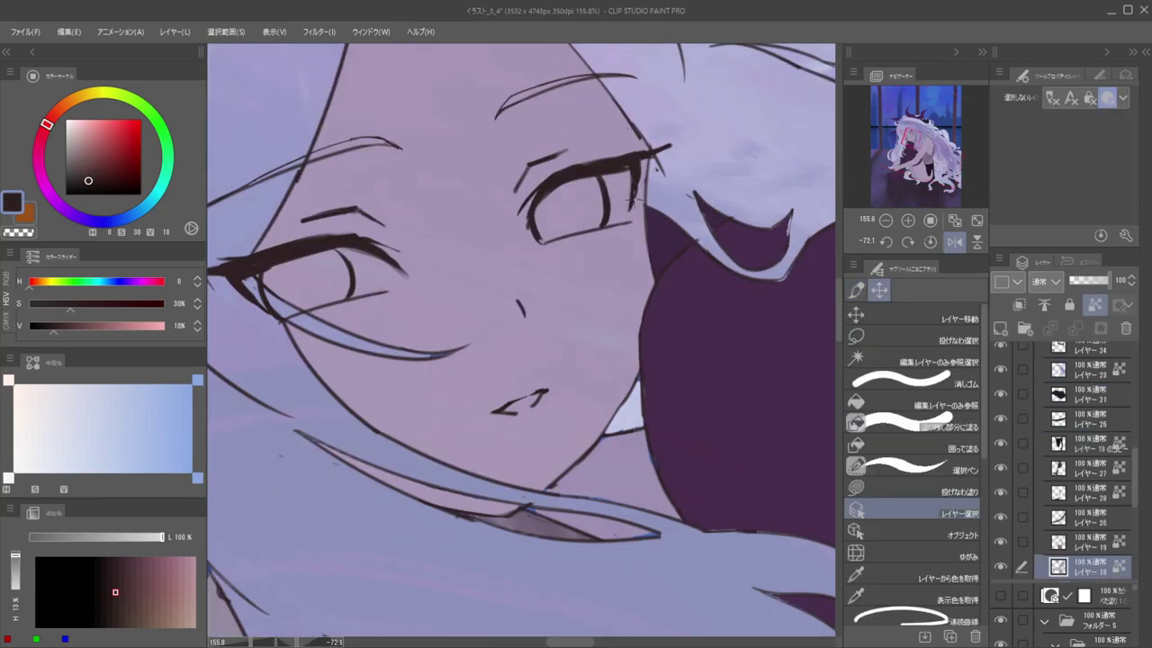
mouse_move(628, 198)
left_mouse_down()
mouse_move(644, 179)
mouse_move(627, 191)
left_mouse_up()
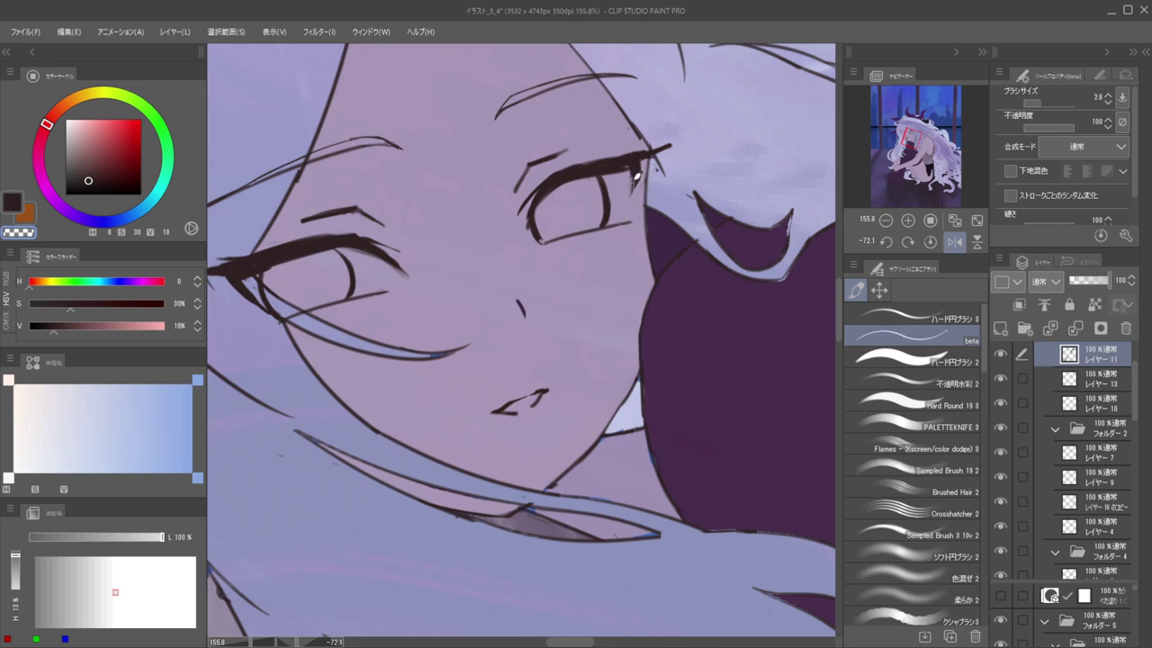
left_click(635, 188, "alt")
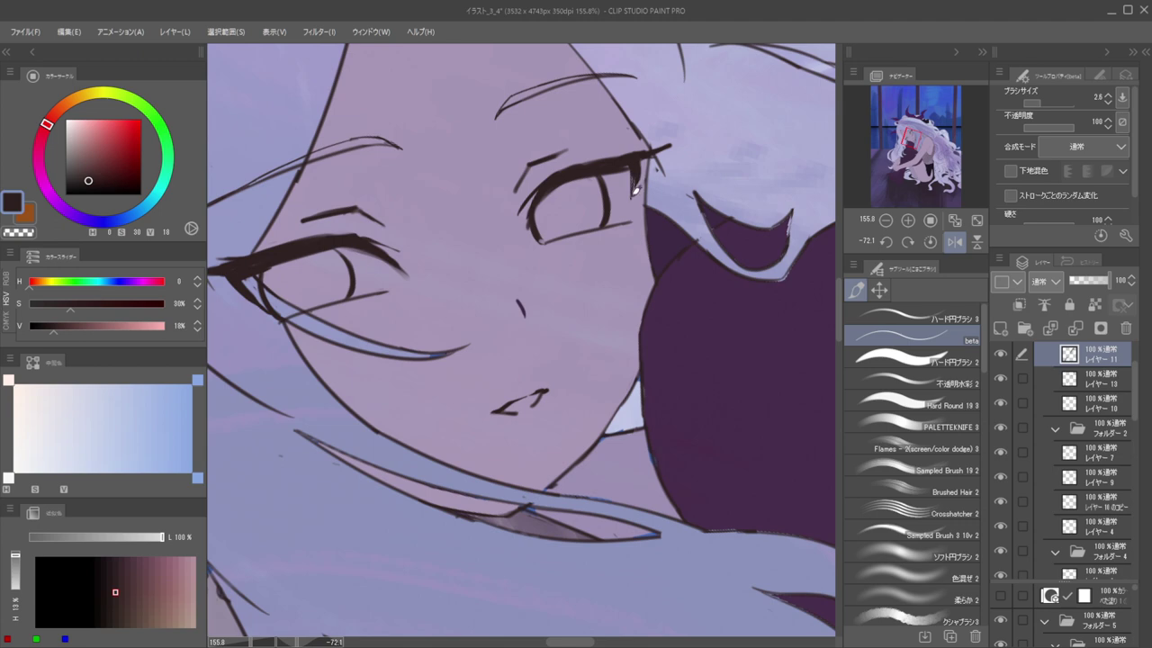
left_click_drag(633, 138, 494, 112)
key("h")
left_click_drag(494, 112, 677, 146)
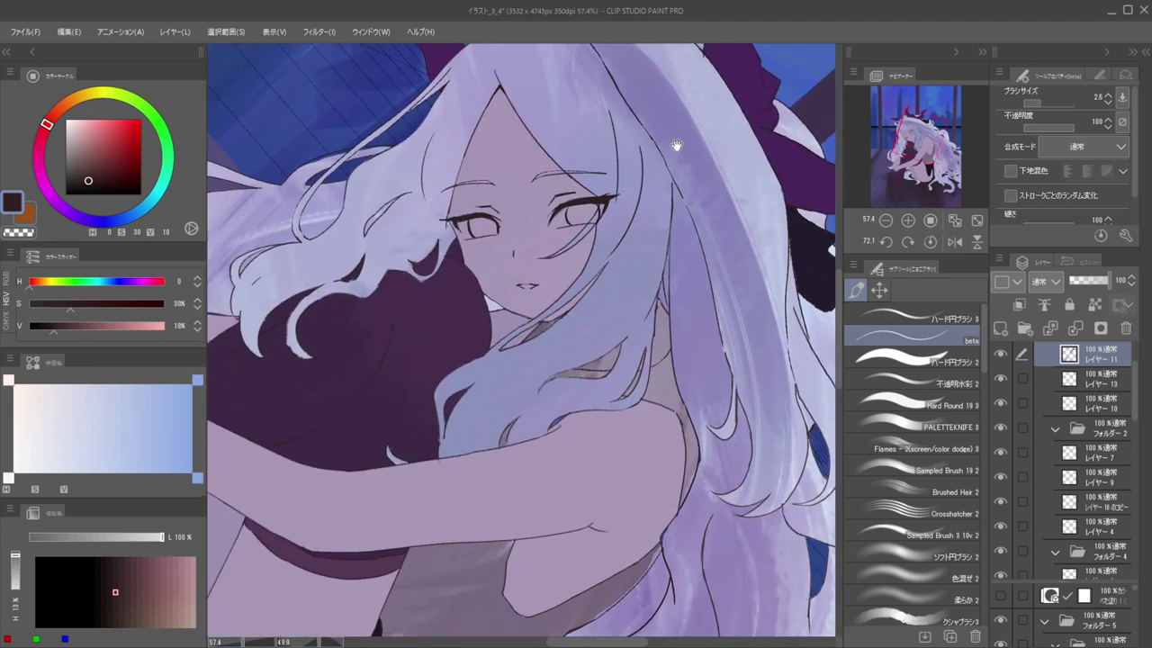
Erase the tip of the eyelash using the transparent colour
left_click_drag(583, 202, 639, 197)
key("c")
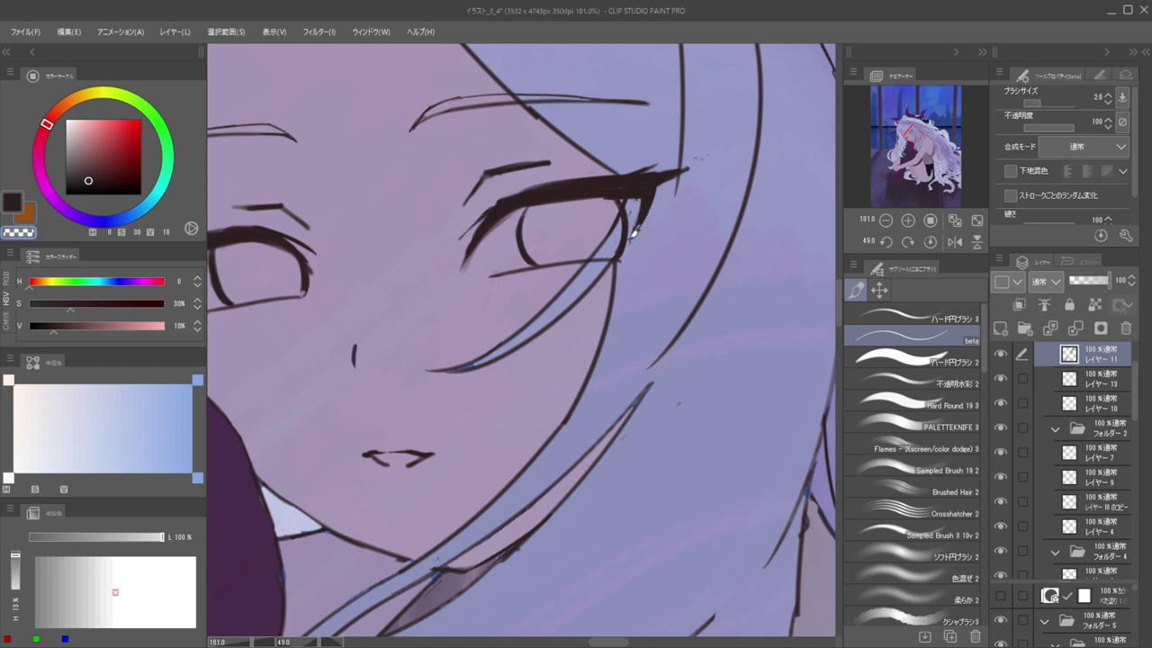
mouse_move(630, 216)
left_mouse_down()
mouse_move(636, 227)
mouse_move(571, 193)
left_mouse_up()
mouse_move(667, 194)
left_mouse_down()
mouse_move(673, 222)
mouse_move(635, 224)
mouse_move(625, 211)
left_mouse_up()
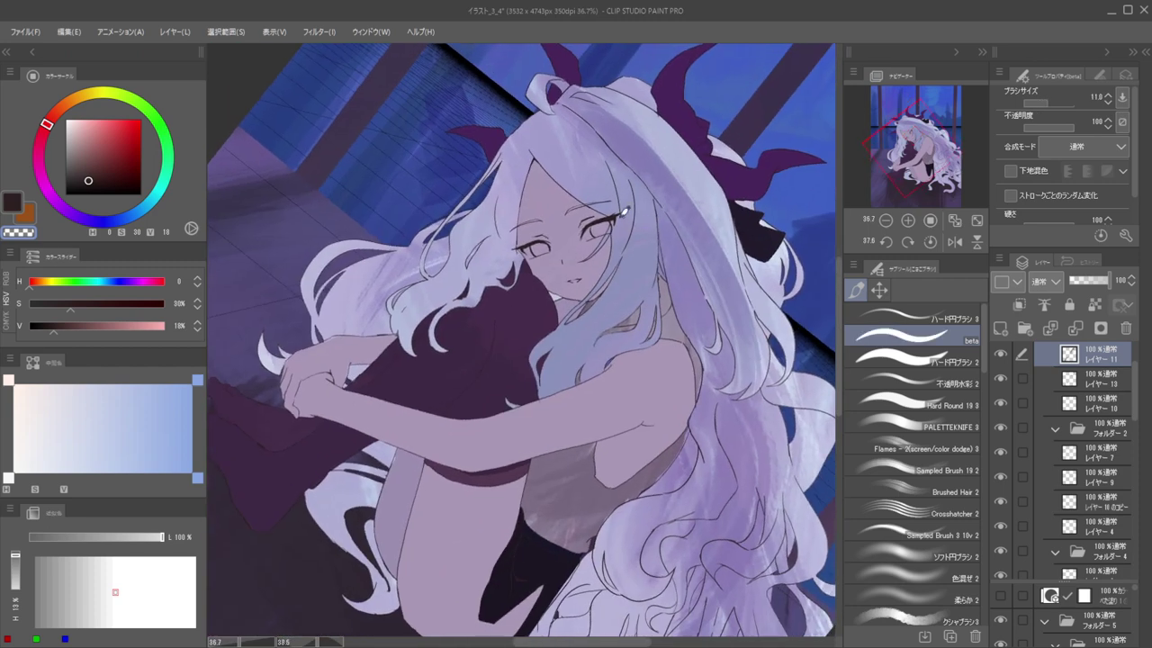
left_click_drag(592, 248, 630, 220)
key("ctrl+shift")
key("b")
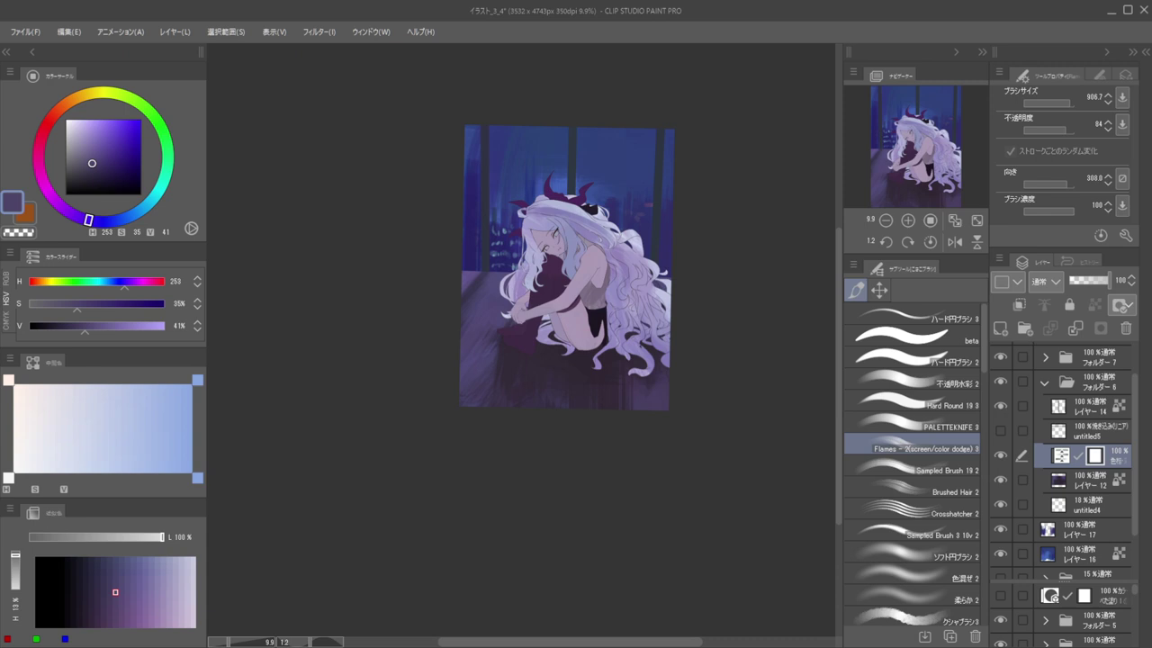
Clip the correction layer to the layer below and slide the floor colour toward grey-blue
left_click(1018, 305)
double_click(1067, 455)
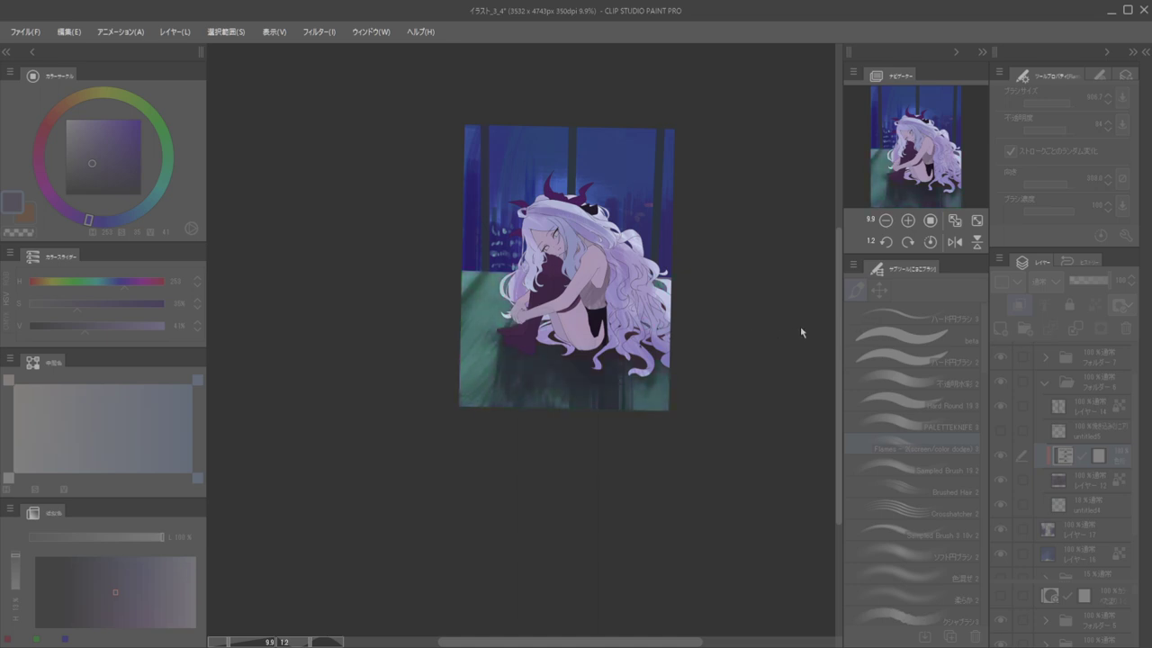
left_click_drag(754, 325, 787, 325)
key("ctrl+z")
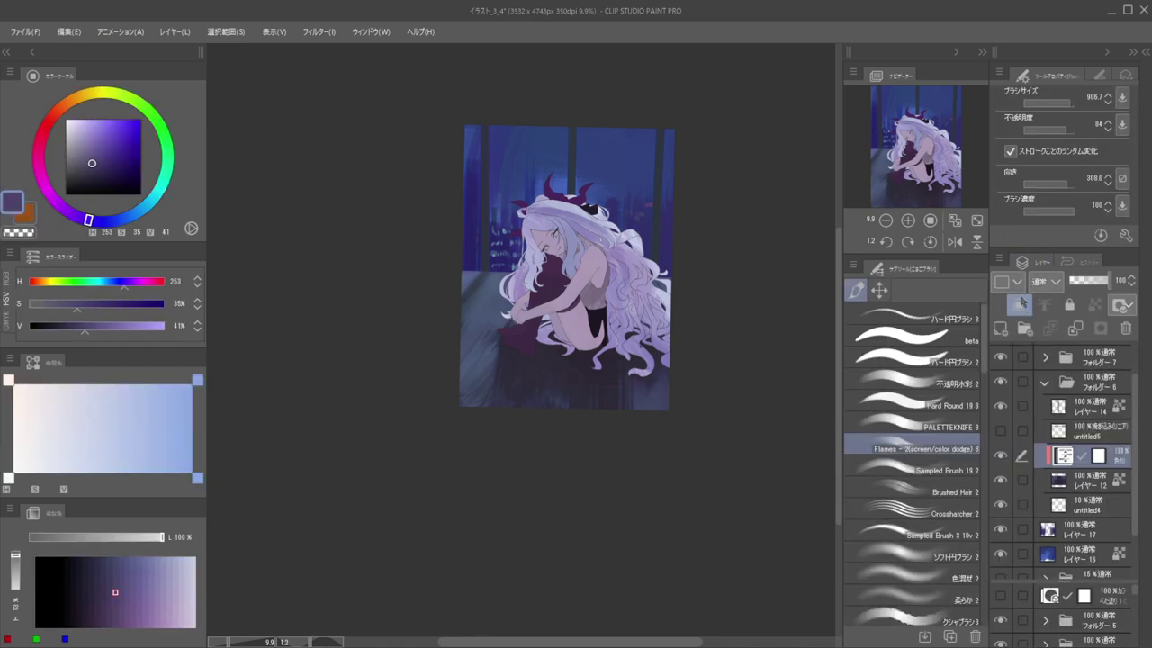
left_click_drag(573, 177, 589, 108)
left_click(574, 155, "ctrl+shift")
left_click(574, 155, "alt")
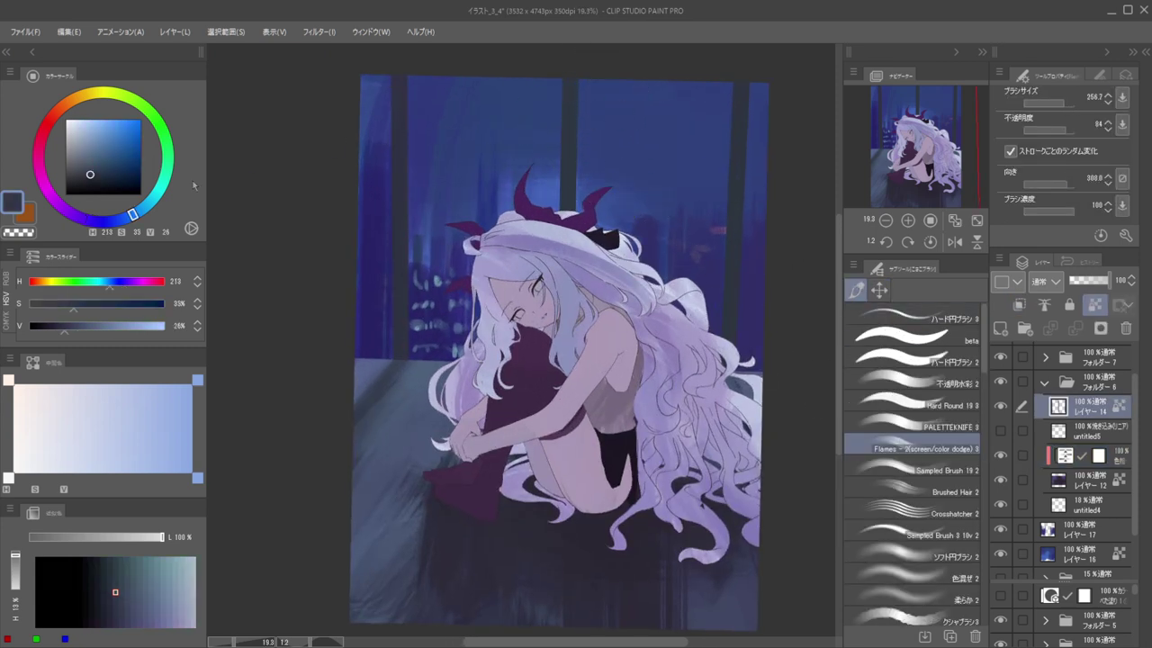
Adjust the drawing colour and settle on a mid blue sampled from the window
left_click(96, 170)
left_click_drag(132, 214, 139, 209)
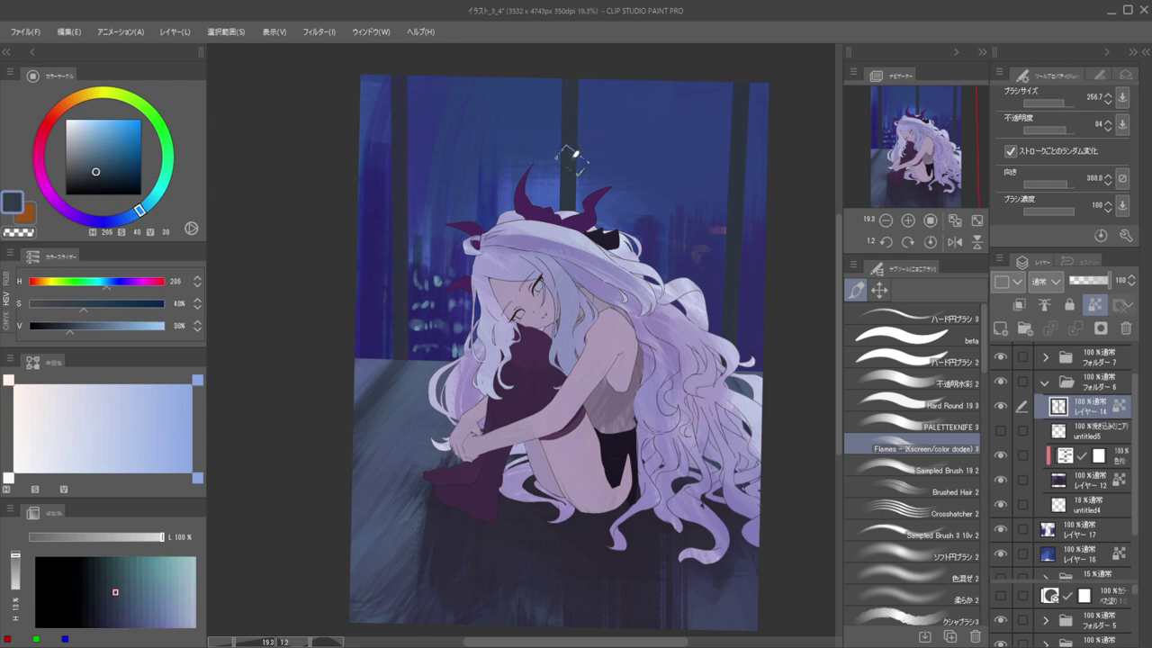
scroll(557, 103, "down", 3)
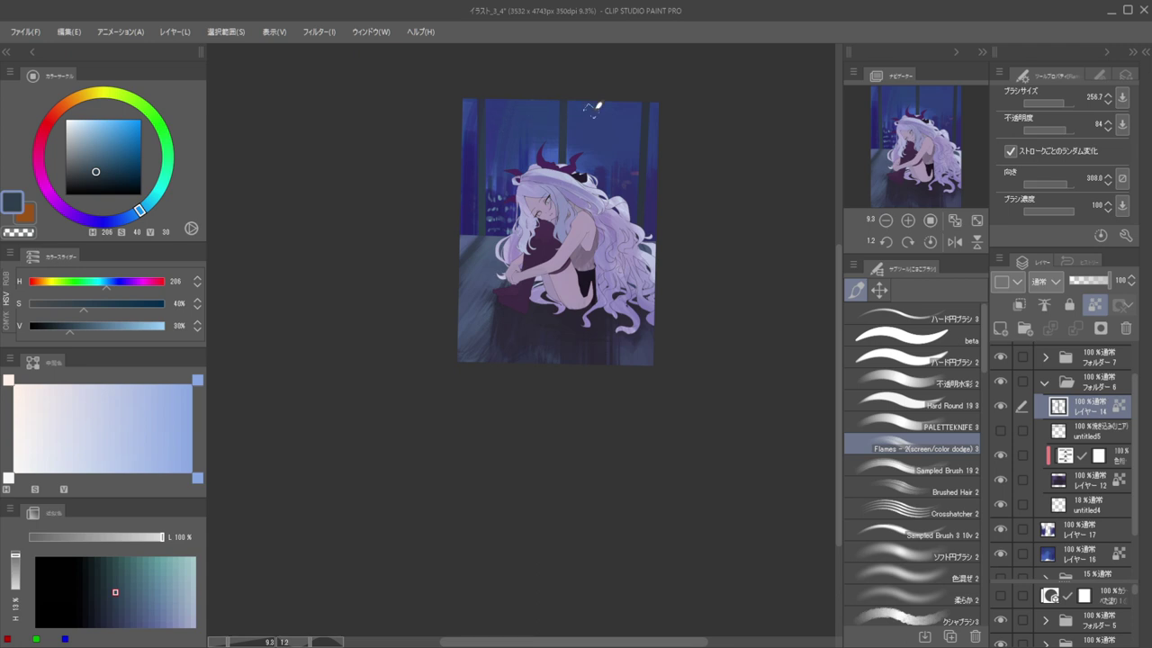
left_click(95, 179)
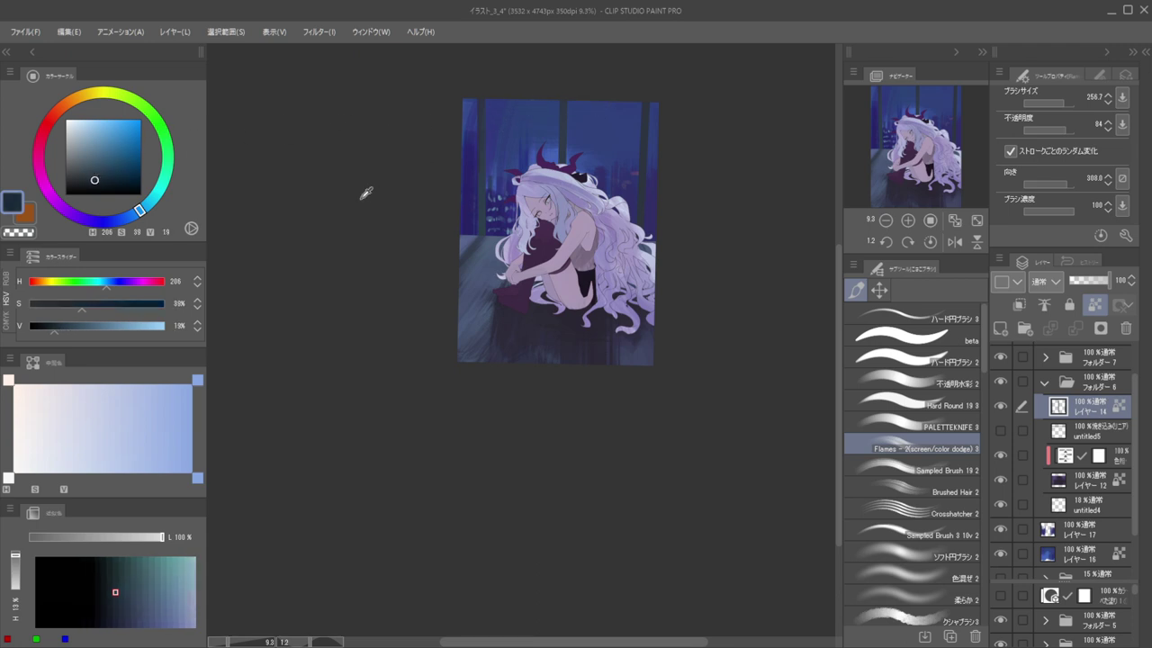
left_click(339, 158, "alt")
left_click(316, 162, "alt")
left_click(340, 158, "alt")
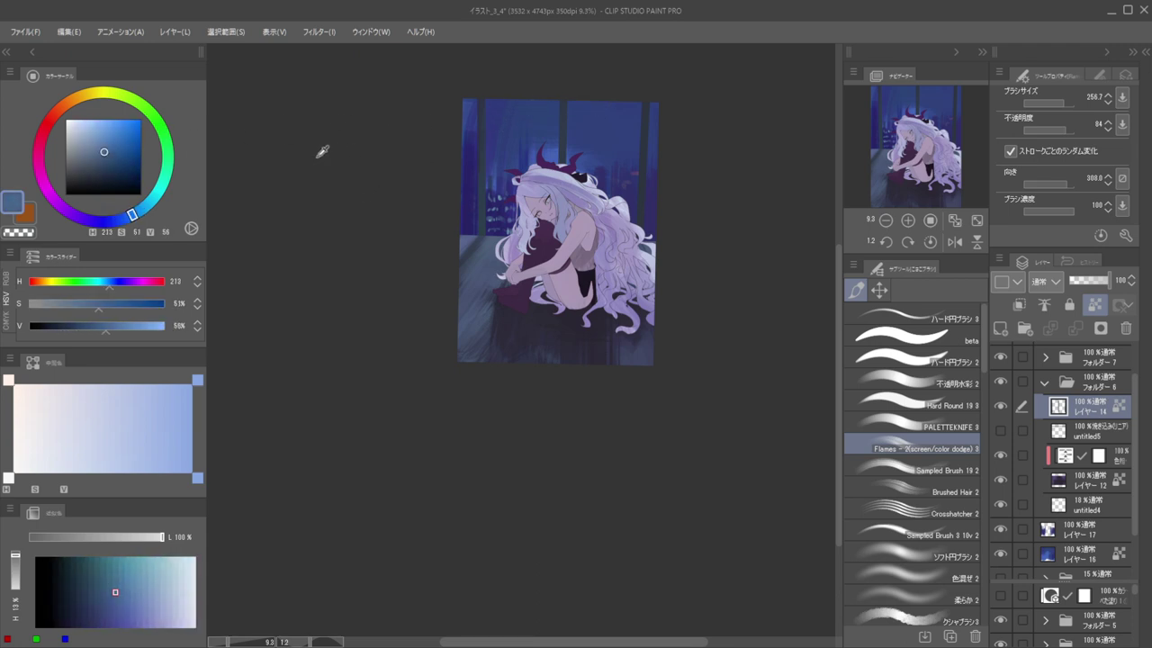
left_click(316, 157, "alt")
left_click(358, 155, "alt")
left_click_drag(602, 186, 561, 175)
scroll(559, 173, "up", 3)
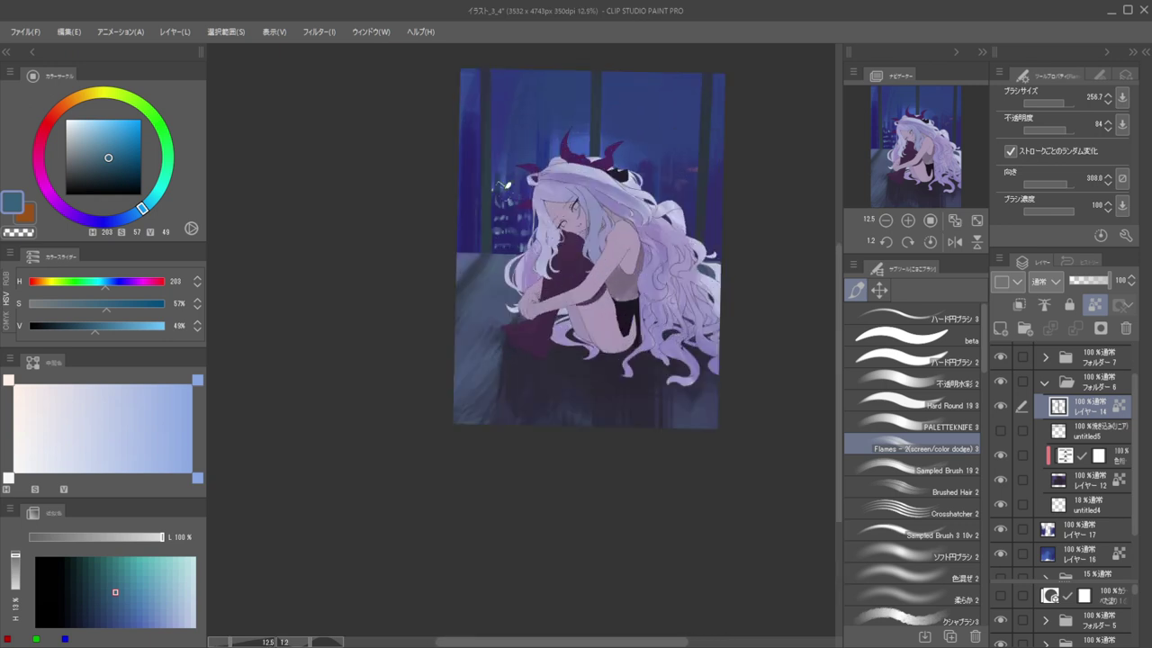
On Layer 17, paint faint textured-brush strokes down the left window pane
key("k")
left_click(469, 181)
key("b")
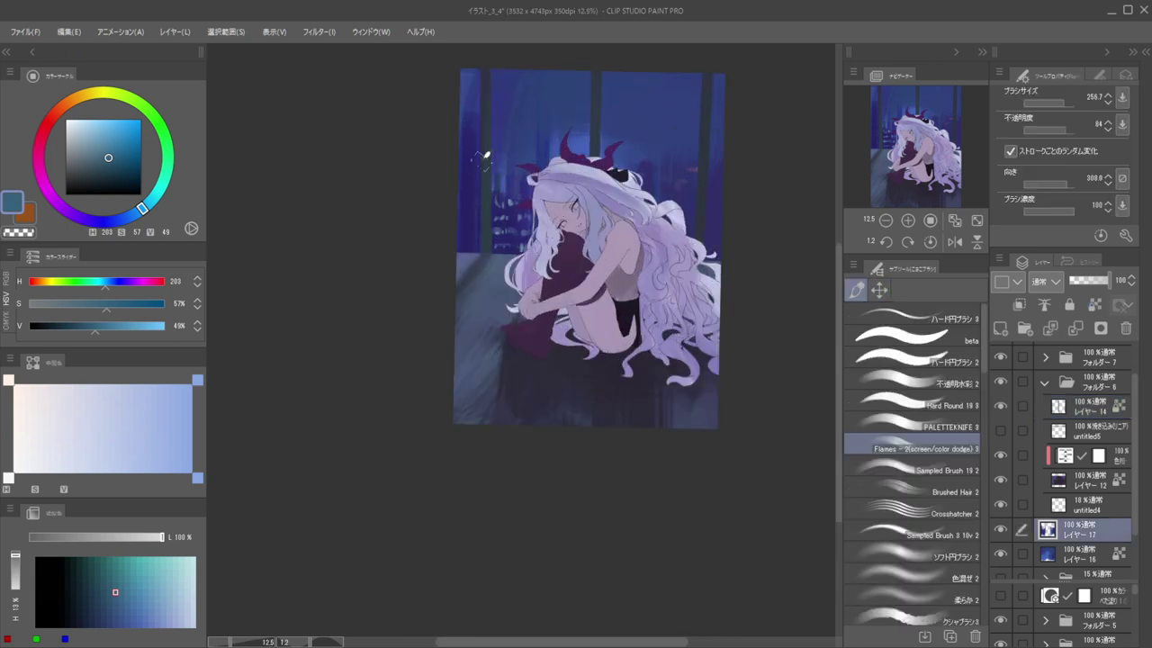
key("[")
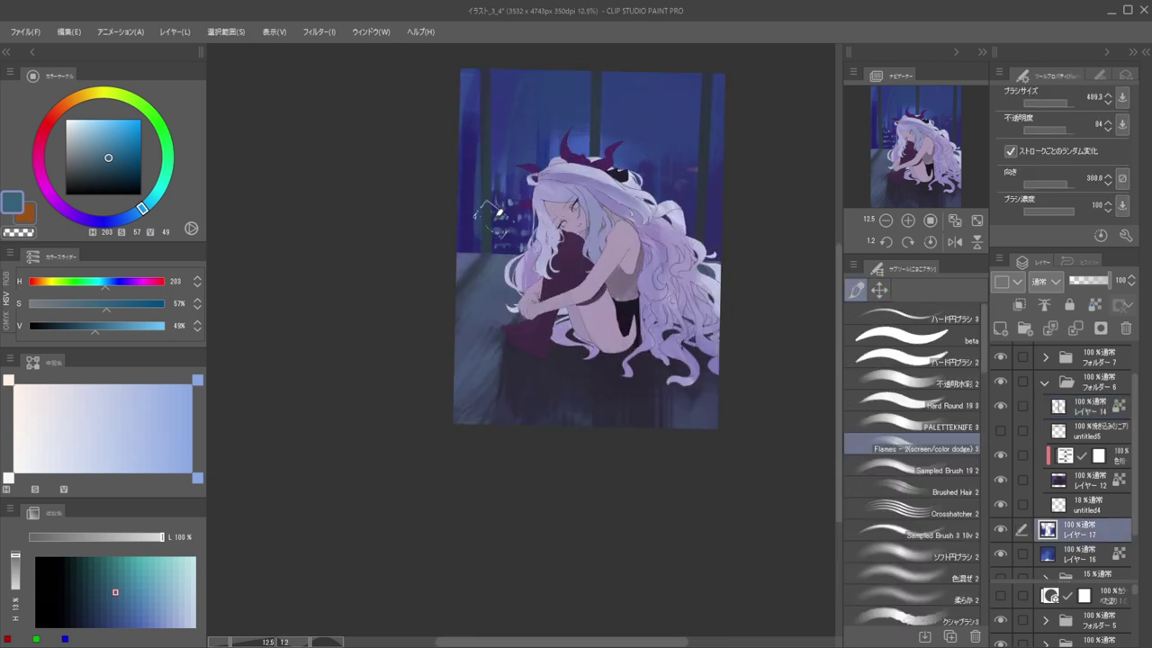
key("]")
key("]")
key("]")
key("]")
key("]")
key("]")
left_click(884, 468)
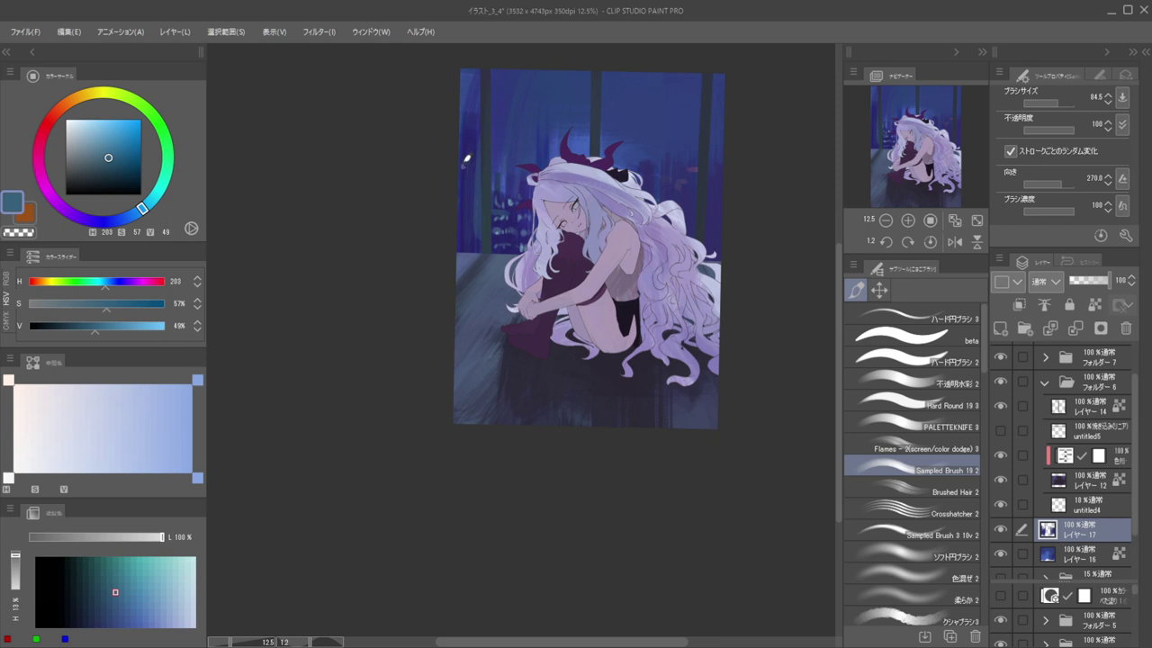
mouse_move(465, 146)
left_mouse_down("ctrl+alt")
mouse_move(477, 160)
mouse_move(473, 243)
mouse_move(464, 246)
left_mouse_up("ctrl+alt")
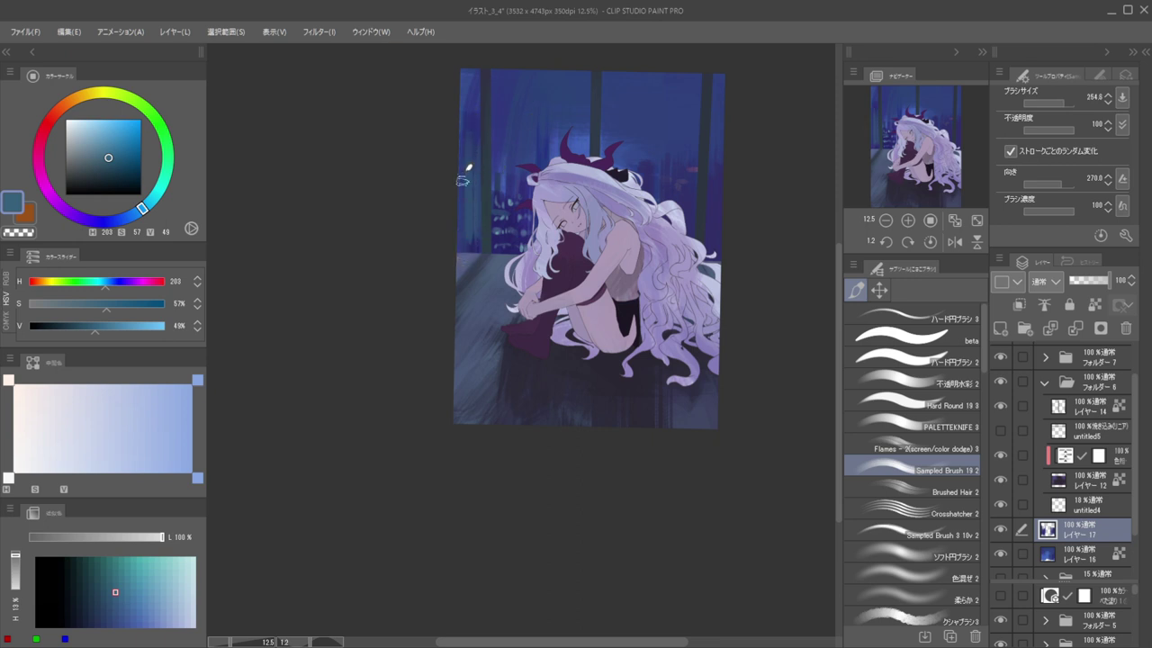
left_click_drag(471, 196, 473, 255)
mouse_move(496, 168)
left_mouse_down("alt")
mouse_move(458, 170)
mouse_move(480, 171)
mouse_move(480, 219)
mouse_move(496, 200)
left_mouse_up("alt")
Turn off per-stroke randomness and paint dark blue over the city lights at the window's edge
left_click(487, 198, "alt")
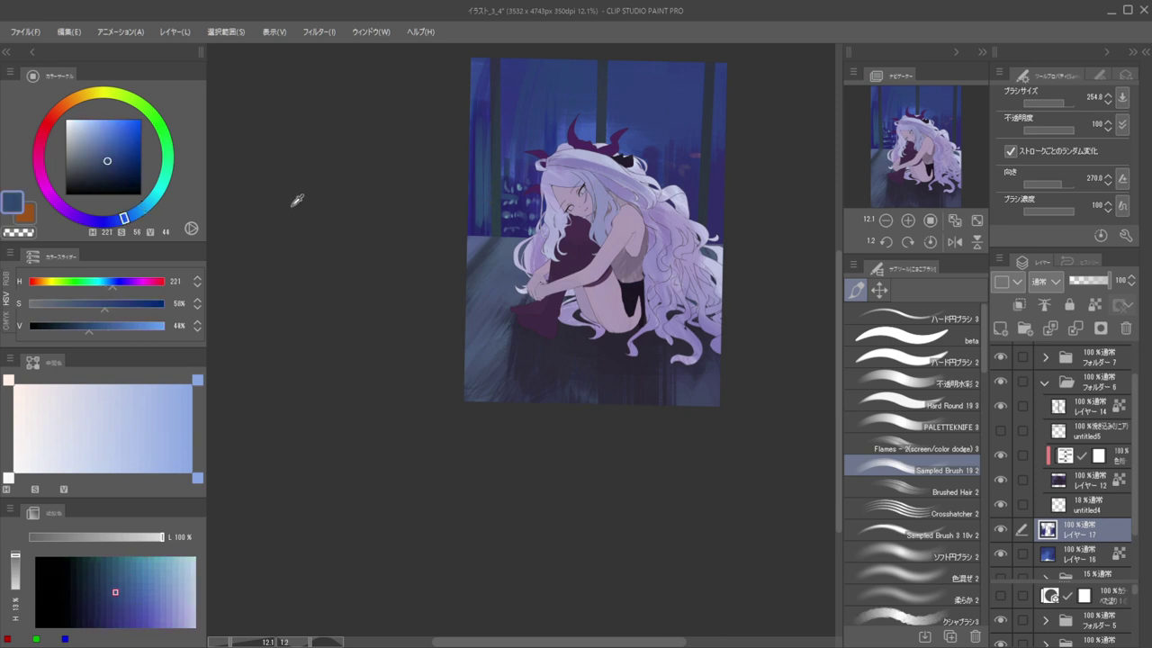
left_click(131, 613)
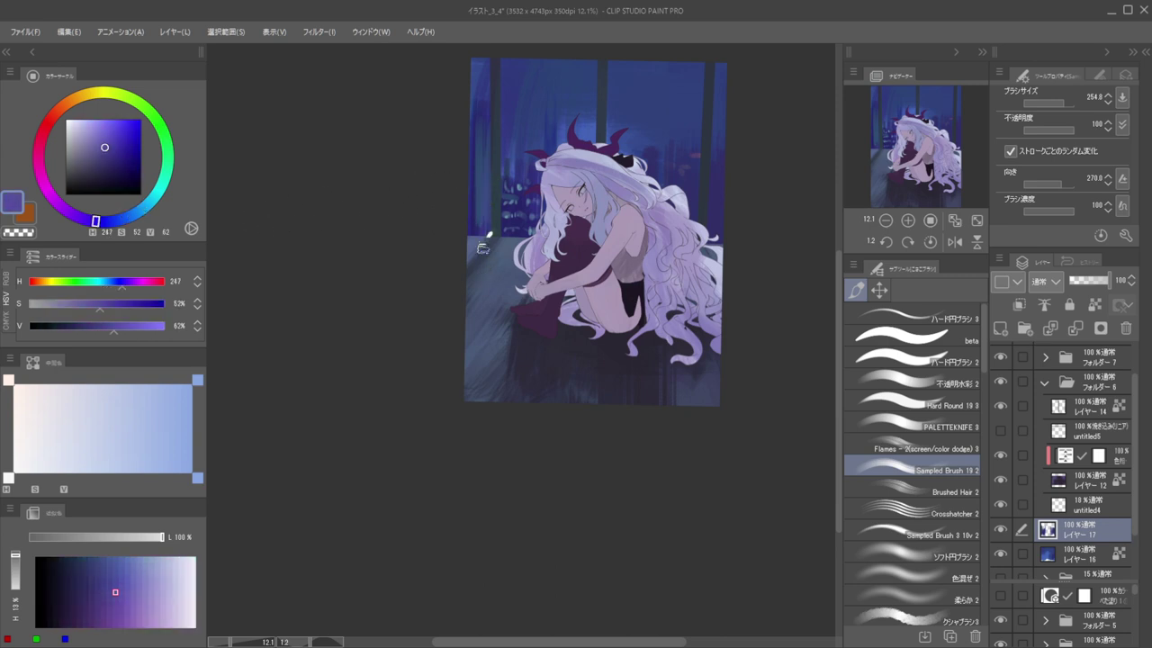
left_click_drag(474, 97, 520, 179)
key("alt")
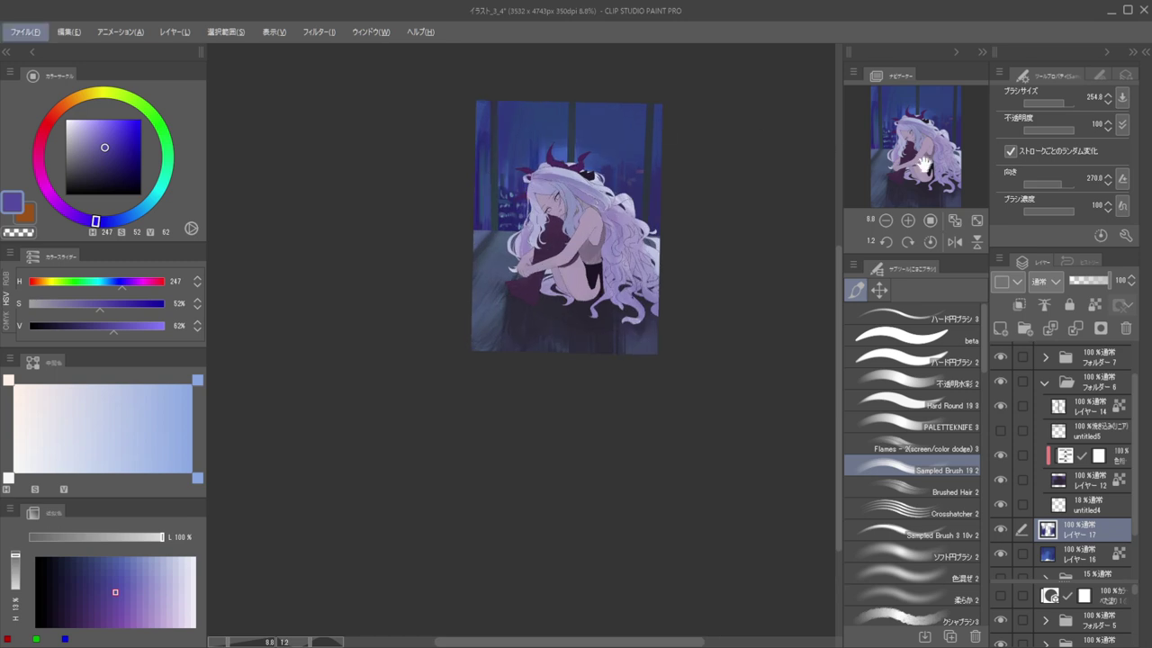
left_click(1009, 151)
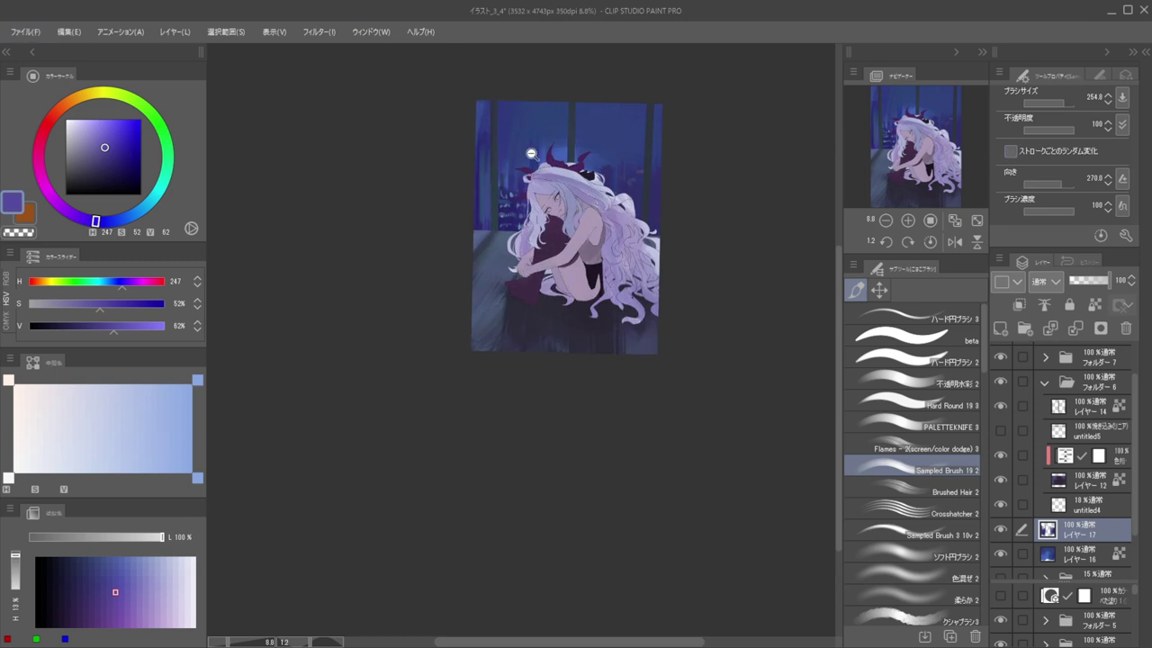
scroll(535, 154, "up", 2)
key("alt")
left_click(457, 215, "alt")
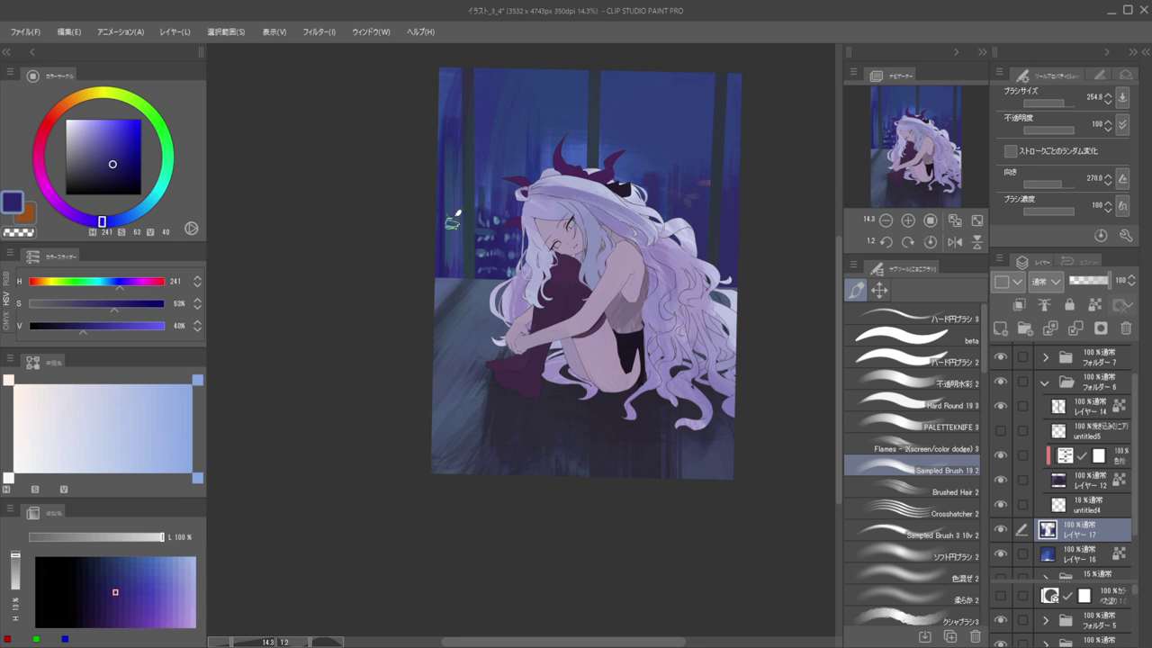
left_click_drag(115, 163, 106, 166)
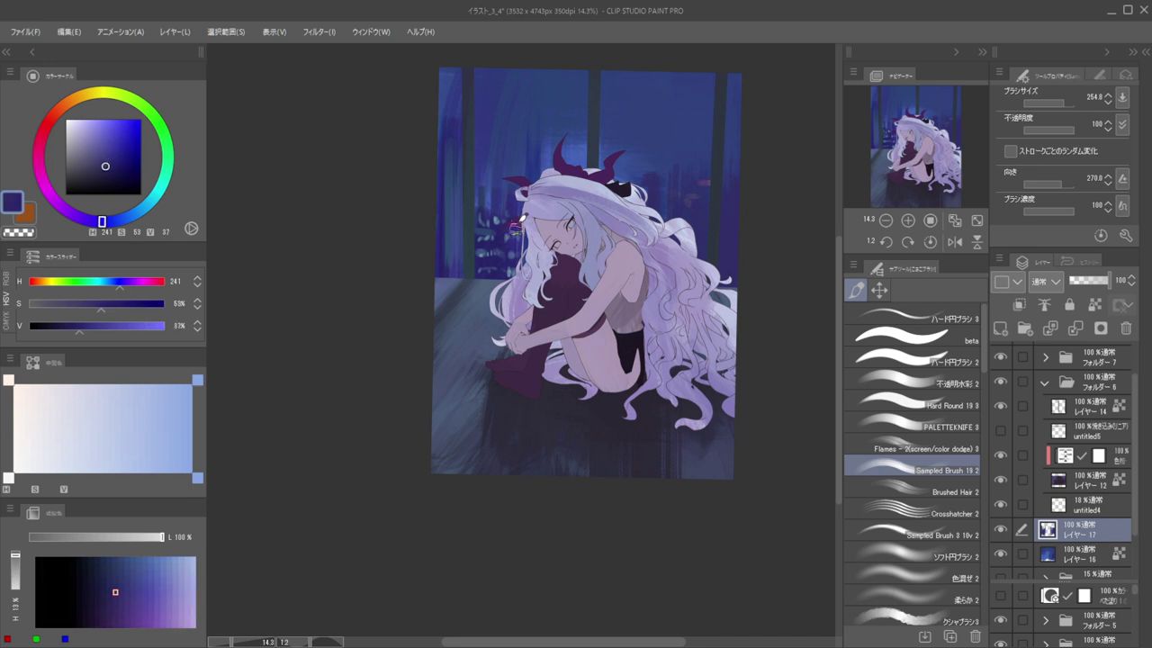
mouse_move(497, 239)
left_mouse_down()
mouse_move(490, 261)
mouse_move(506, 269)
left_mouse_up()
Sample a purple and switch to a smaller opaque watercolour brush
left_click_drag(510, 199, 469, 187)
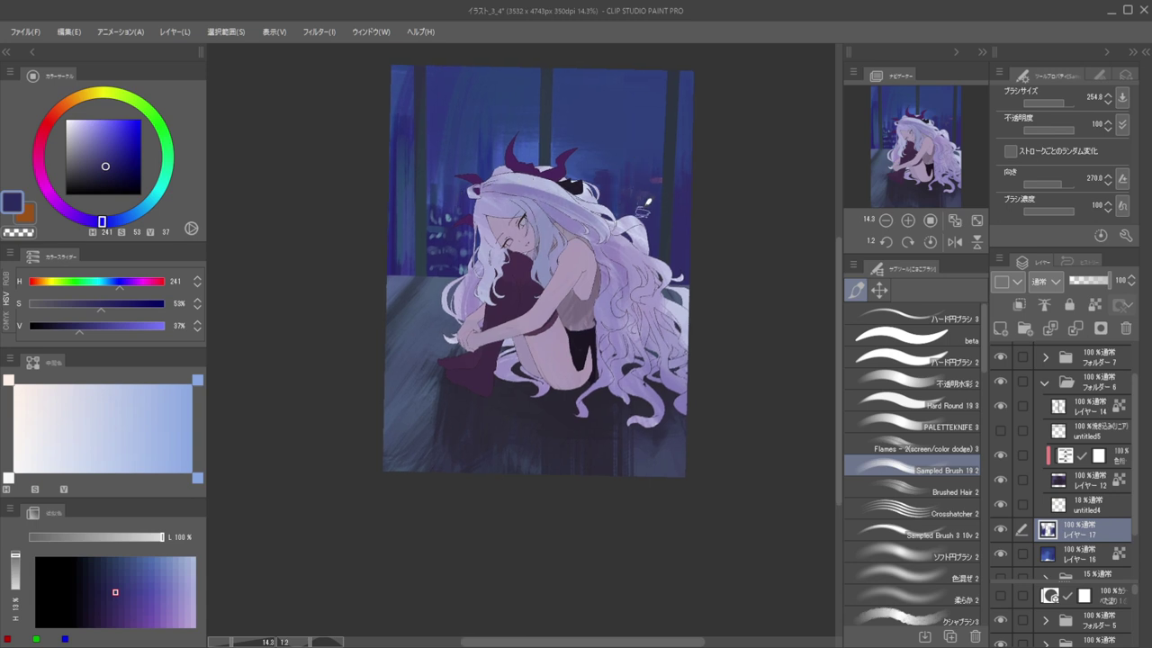
left_click(661, 181, "alt")
key("]")
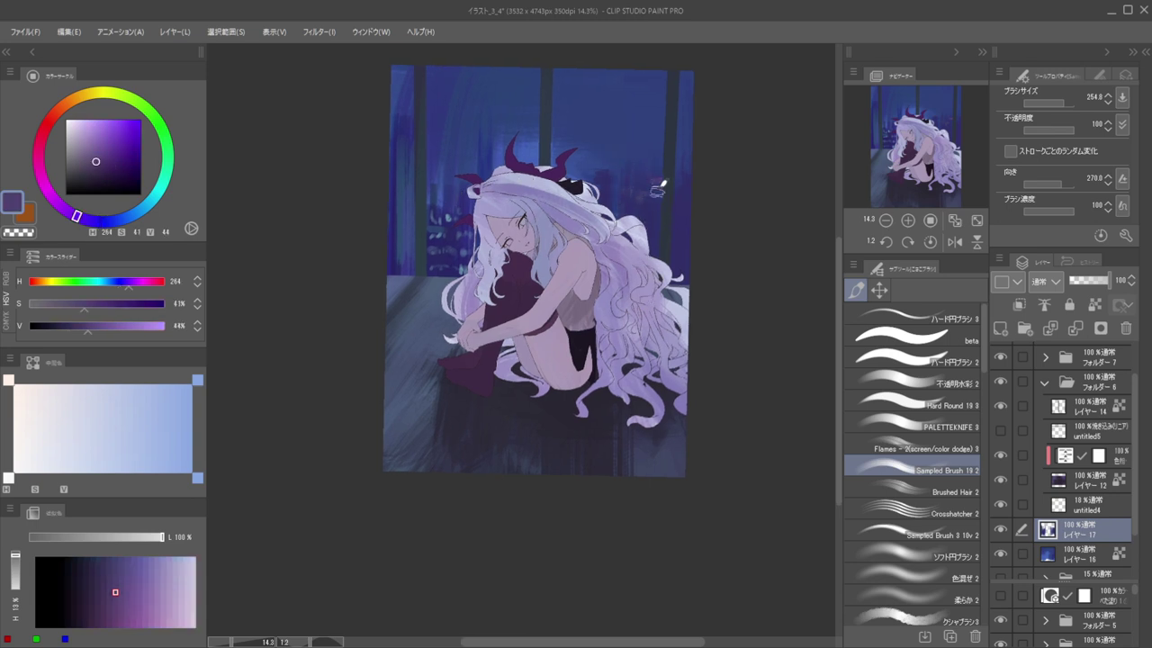
left_click_drag(654, 203, 650, 200)
left_click(900, 380)
left_click_drag(646, 191, 700, 120)
left_click(674, 175, "alt")
Resize the brush and sample a purple and several window blues from the canvas
key("bracketleft")
key("bracketleft")
key("bracketleft")
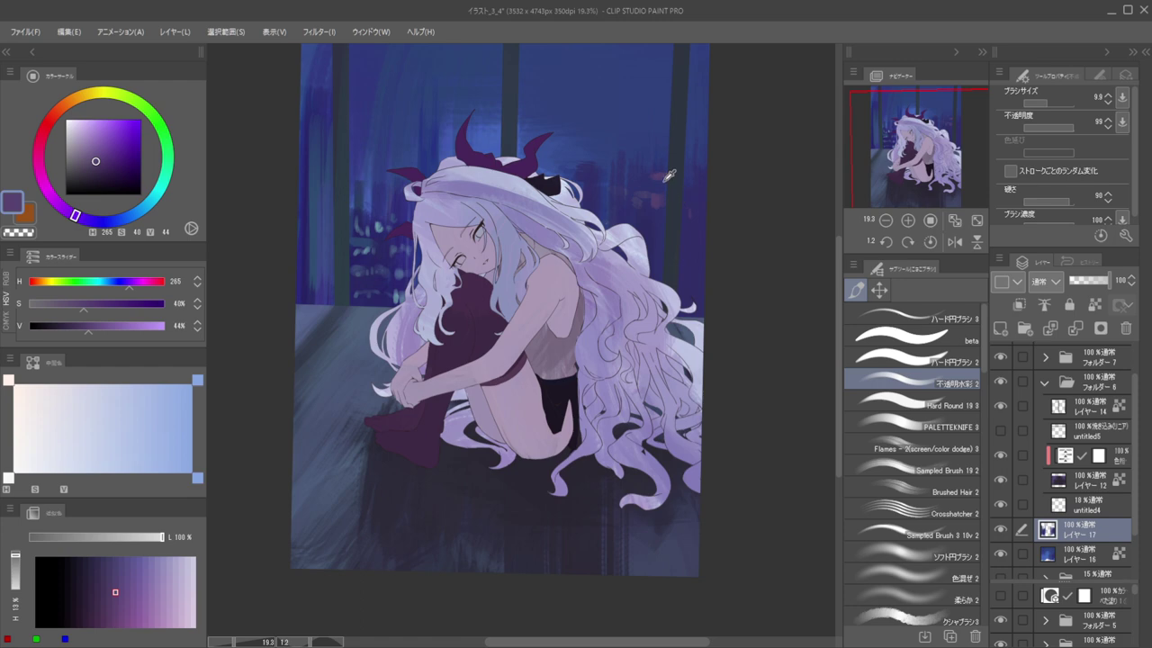
left_click(675, 169, "alt")
key("bracketright")
key("bracketright")
key("bracketright")
key("bracketright")
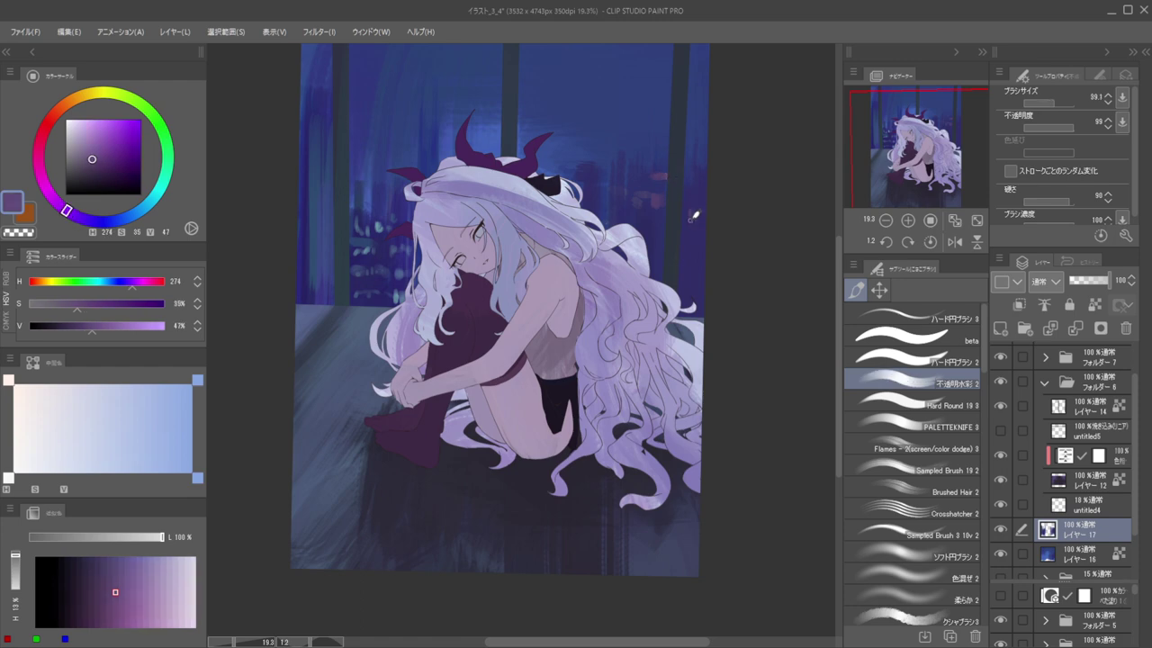
left_click_drag(551, 209, 521, 171)
left_click(526, 232, "alt")
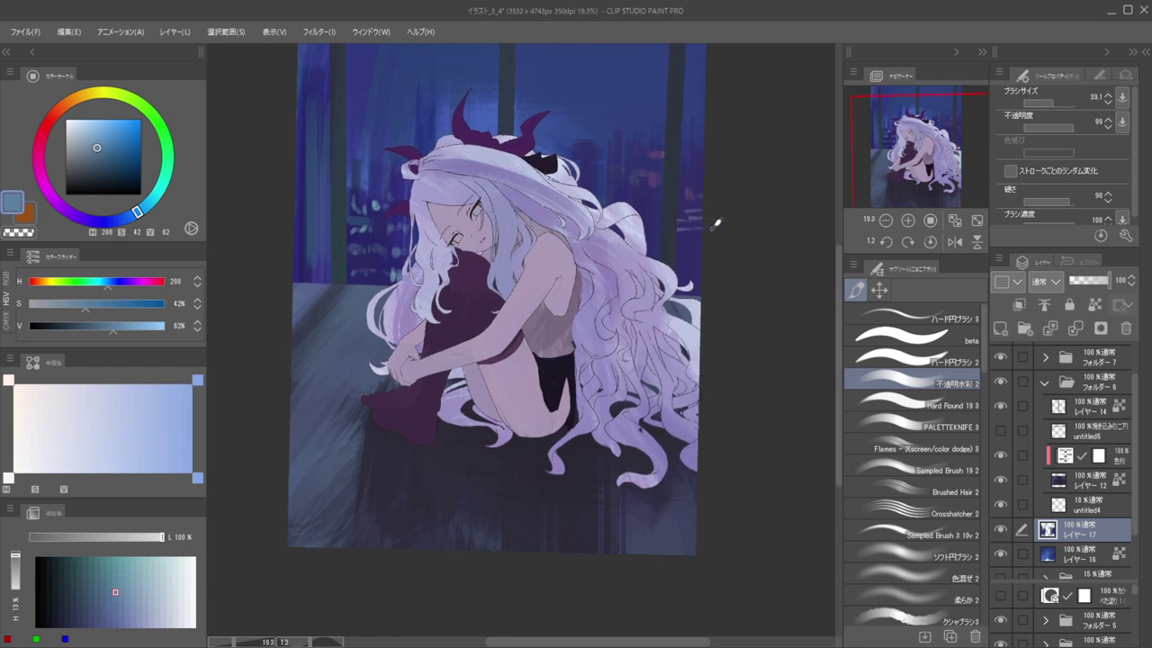
scroll(716, 224, "down", 3)
left_click(701, 193, "alt")
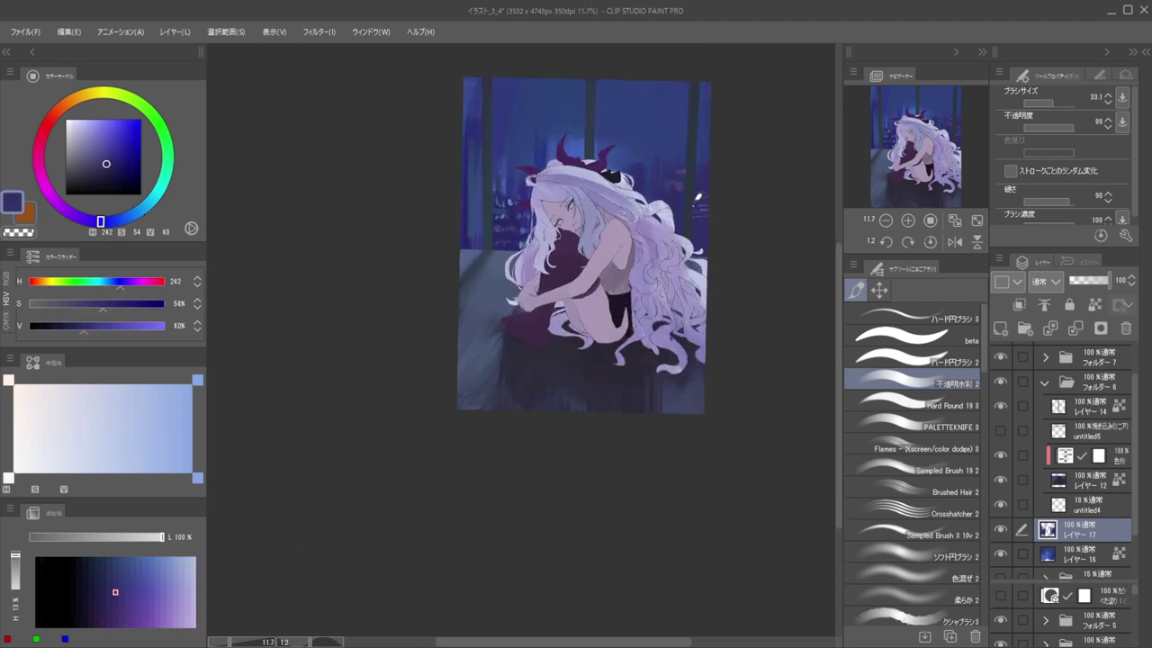
left_click(706, 207, "alt")
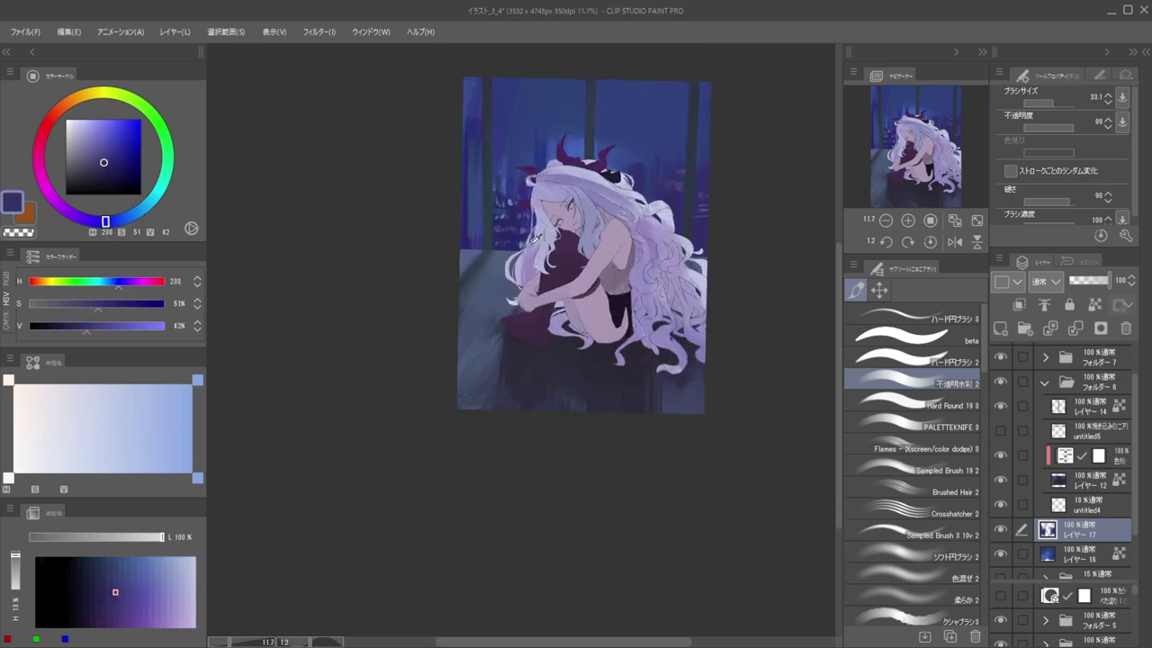
left_click(524, 239, "alt")
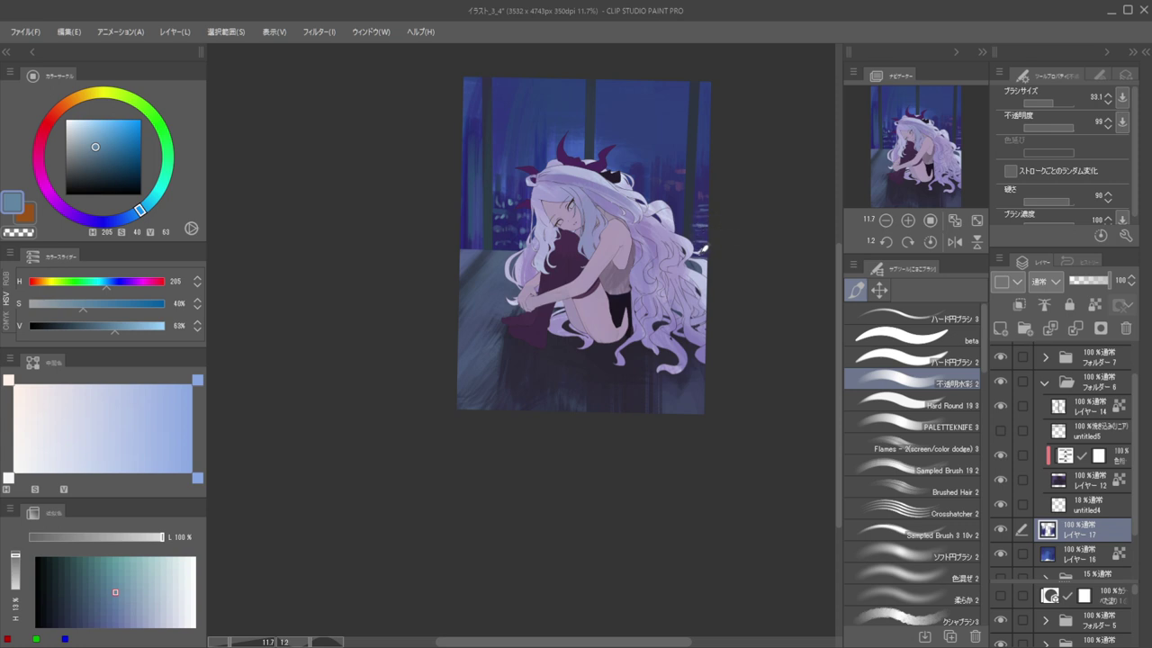
Brighten and saturate the blue, then pick a darker blue and resize the brush
left_click_drag(679, 228, 699, 235)
left_click_drag(138, 211, 117, 220)
left_click(103, 139)
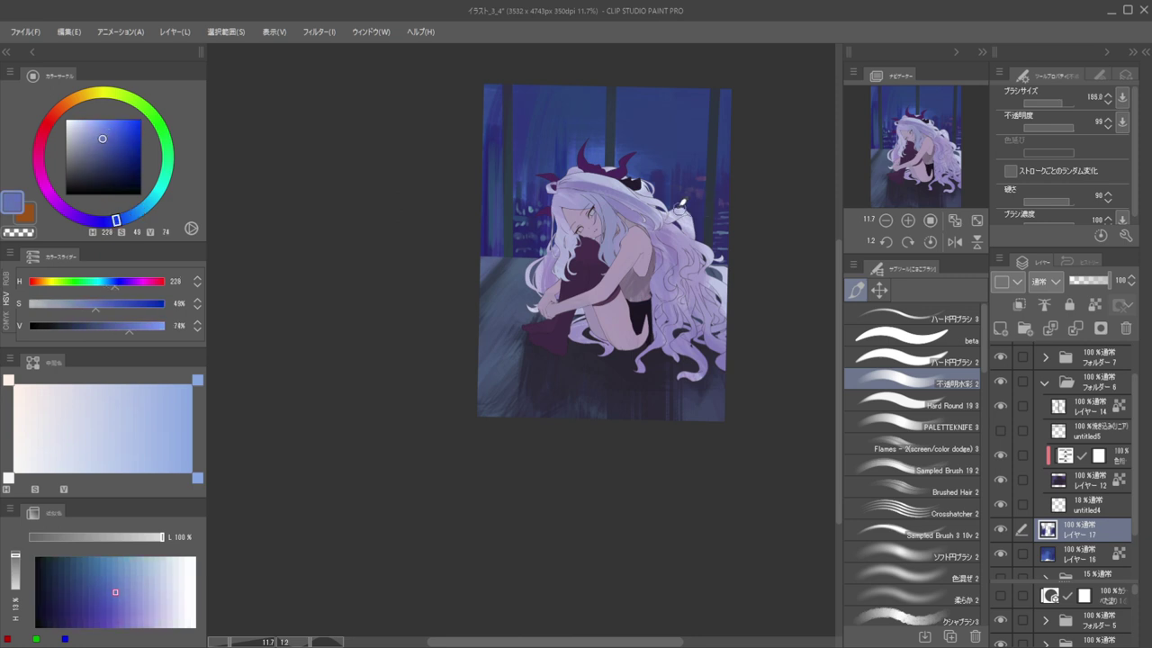
left_click(704, 209, "alt")
left_click_drag(703, 221, 698, 223)
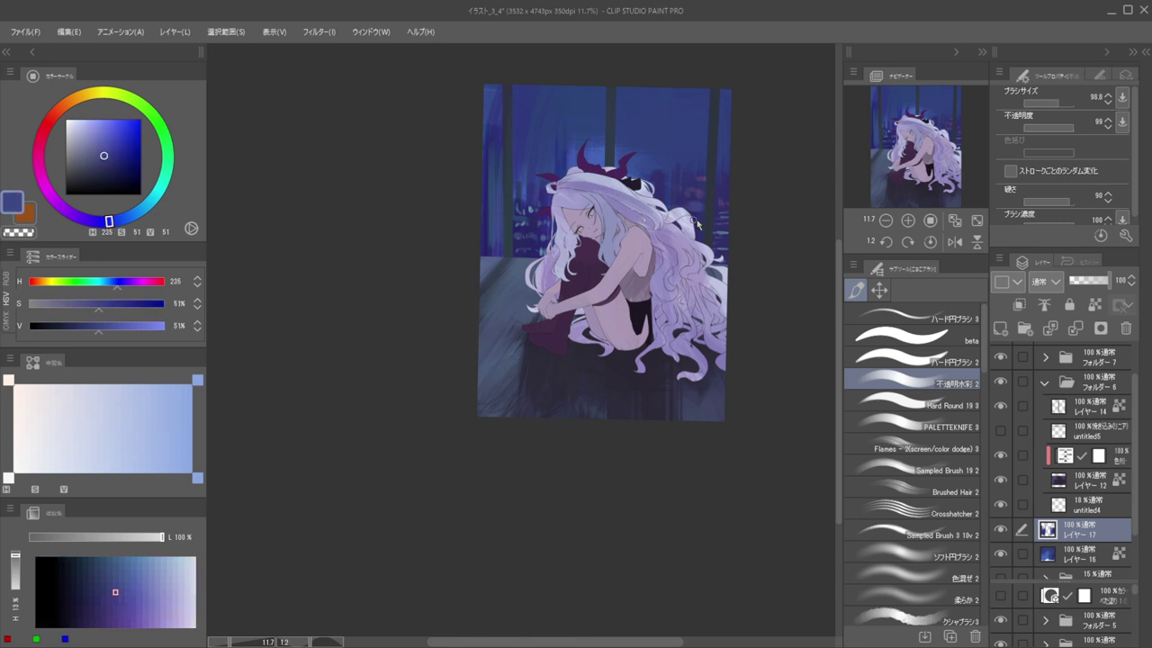
key("bracketright")
key("bracketright")
Zoom onto the upper window and erase the building's left edge with transparent colour
left_click_drag(649, 160, 673, 158, "ctrl")
left_click_drag(582, 147, 597, 150, "ctrl")
key("ctrl+shift")
left_click(574, 196, "alt")
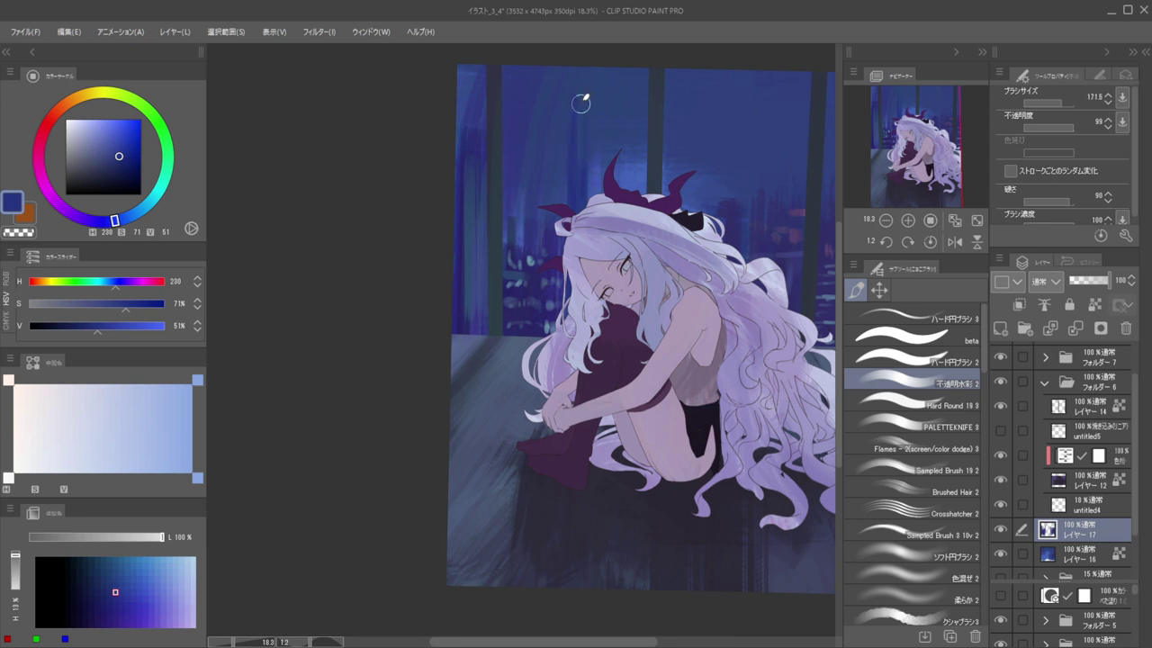
left_click_drag(576, 160, 544, 160, "ctrl+alt")
left_click(477, 152, "alt")
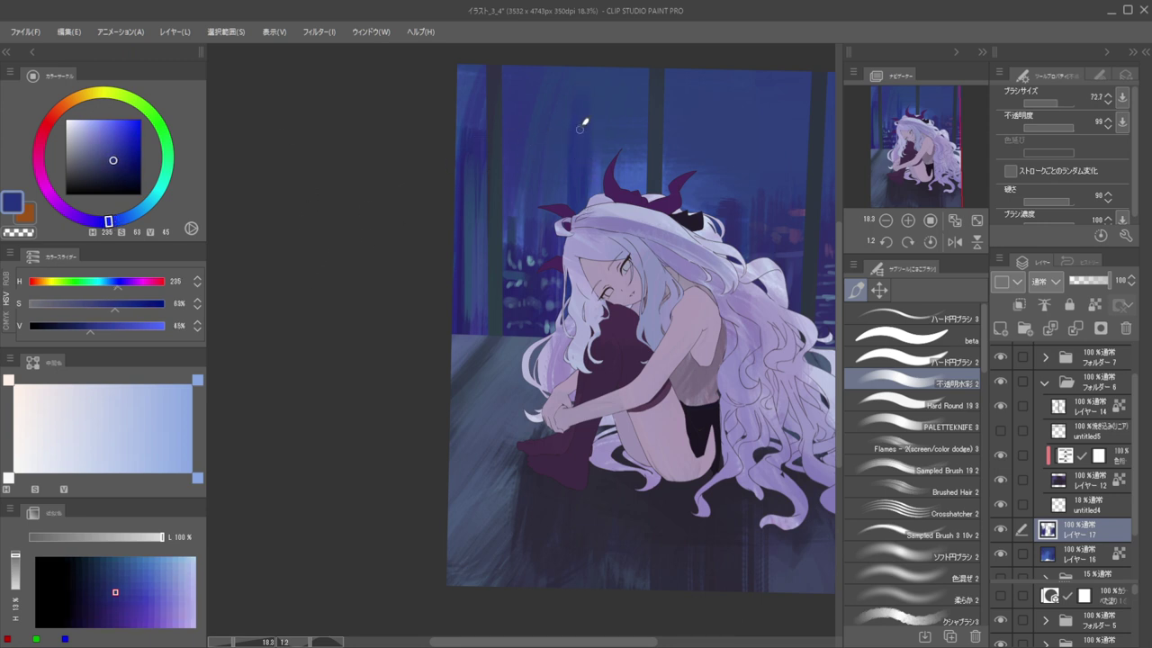
key("c")
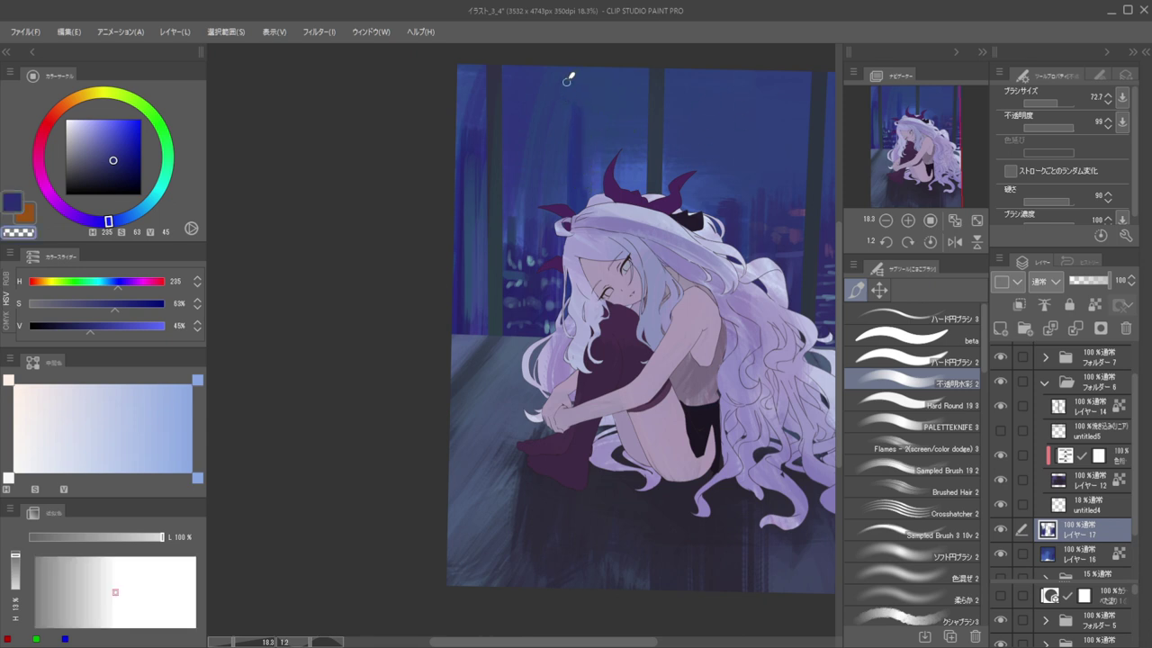
left_click_drag(571, 149, 568, 208)
key("ctrl+z")
left_click_drag(570, 146, 569, 208)
left_click(582, 147, "alt")
Sample window blues and paint short blue strokes on the left window strip
left_click_drag(576, 162, 513, 144)
left_click_drag(587, 163, 612, 176)
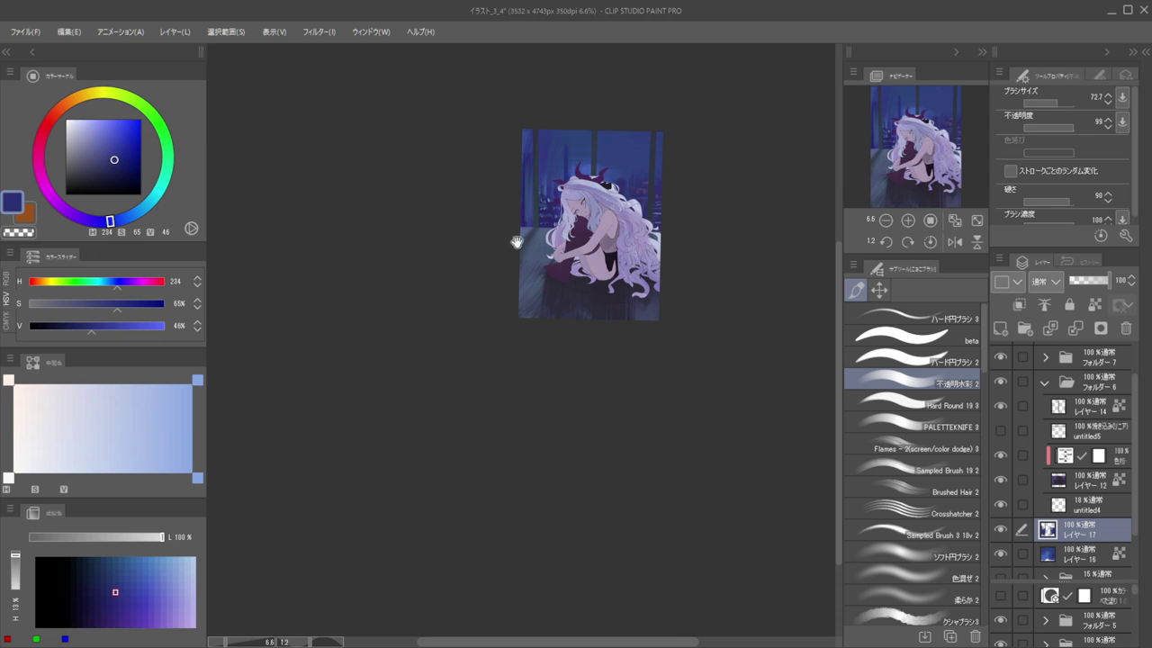
scroll(547, 192, "up", 2)
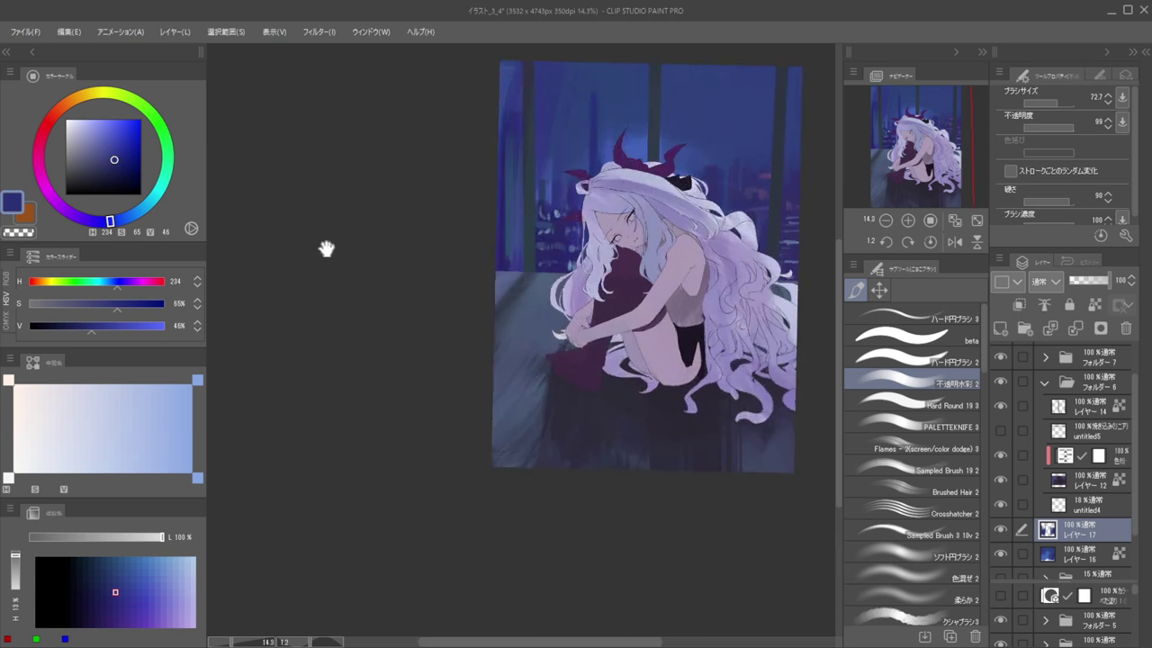
left_click(508, 126, "alt")
left_click_drag(506, 151, 503, 205)
left_click(504, 107, "alt")
left_click_drag(505, 115, 504, 171)
left_click(503, 129, "alt")
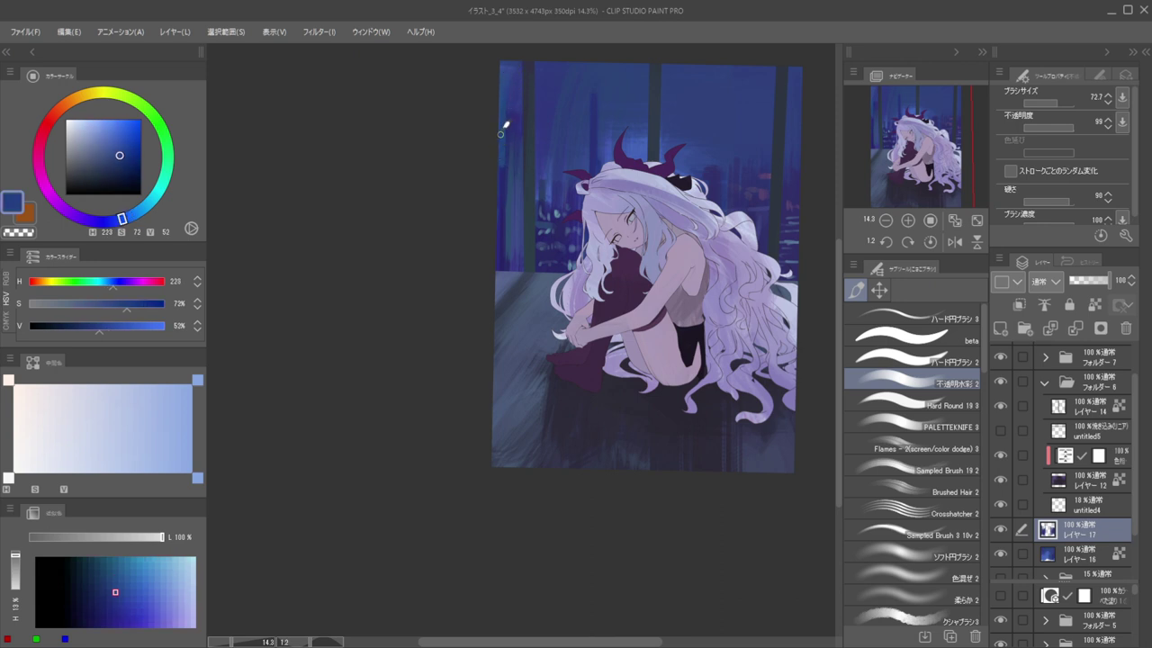
Lighten the left window strip by erasing, then smooth its lower part with dark blue
key("c")
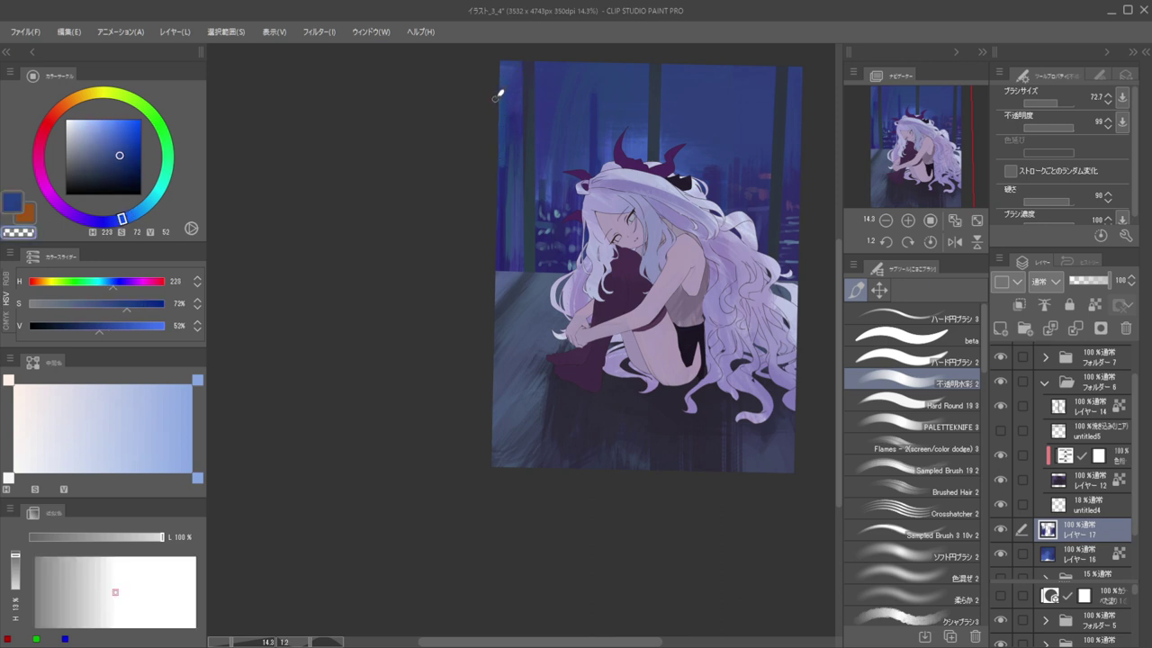
left_click_drag(505, 144, 505, 176)
left_click(508, 189, "alt")
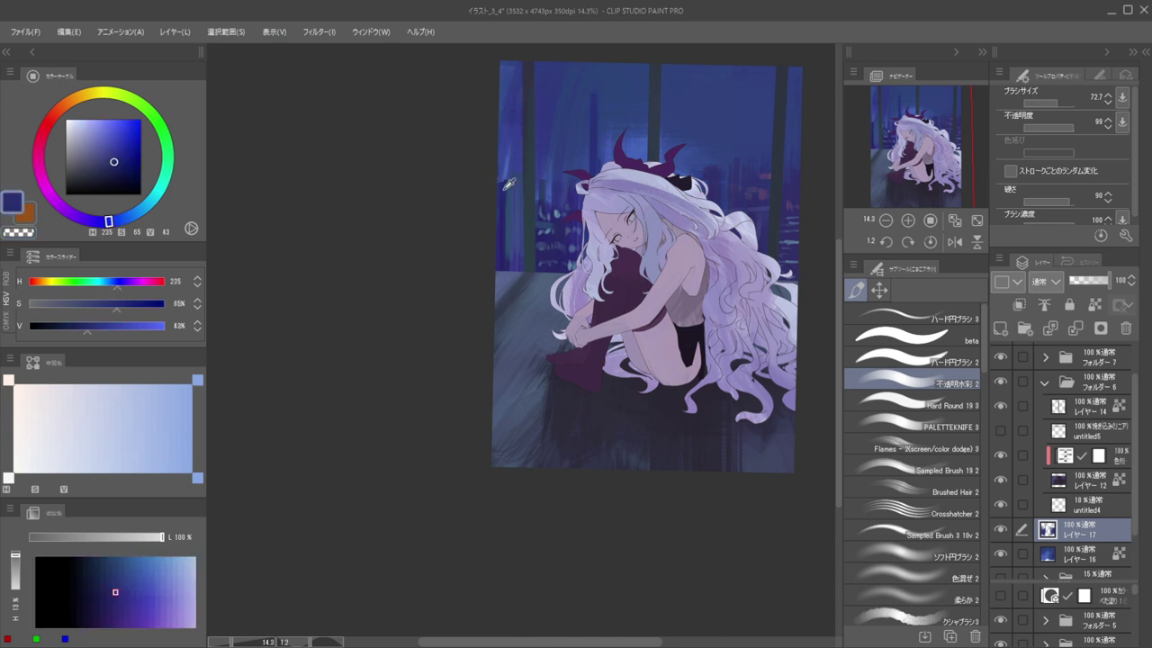
mouse_move(507, 204)
left_mouse_down()
mouse_move(516, 201)
mouse_move(515, 257)
left_mouse_up()
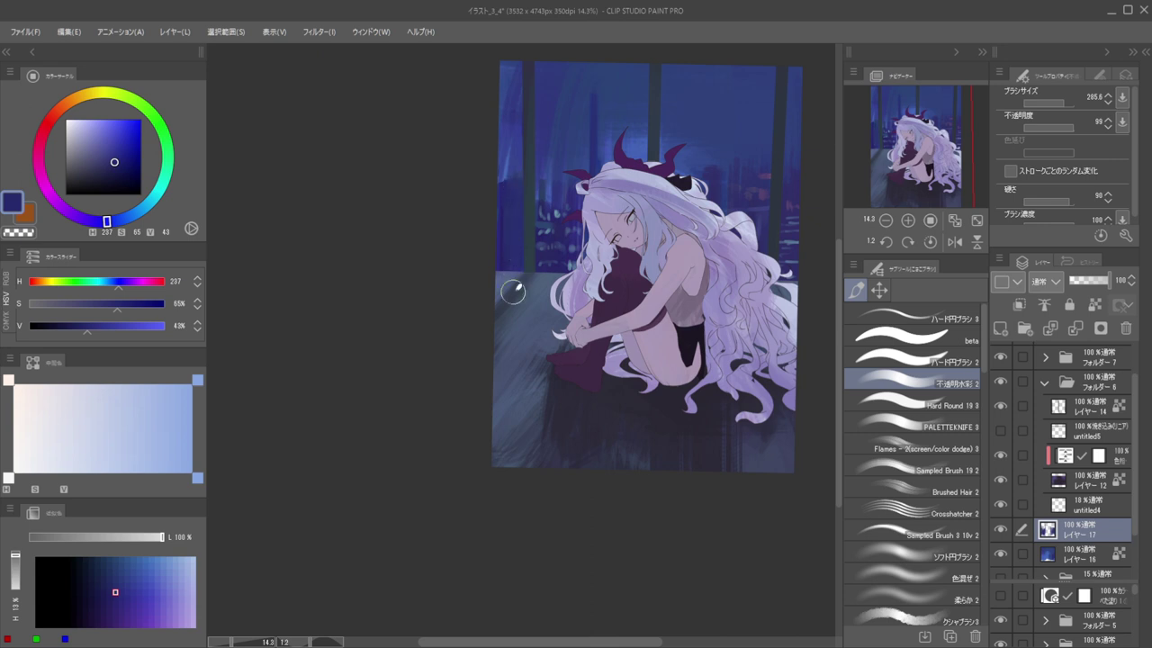
left_click(514, 207, "alt")
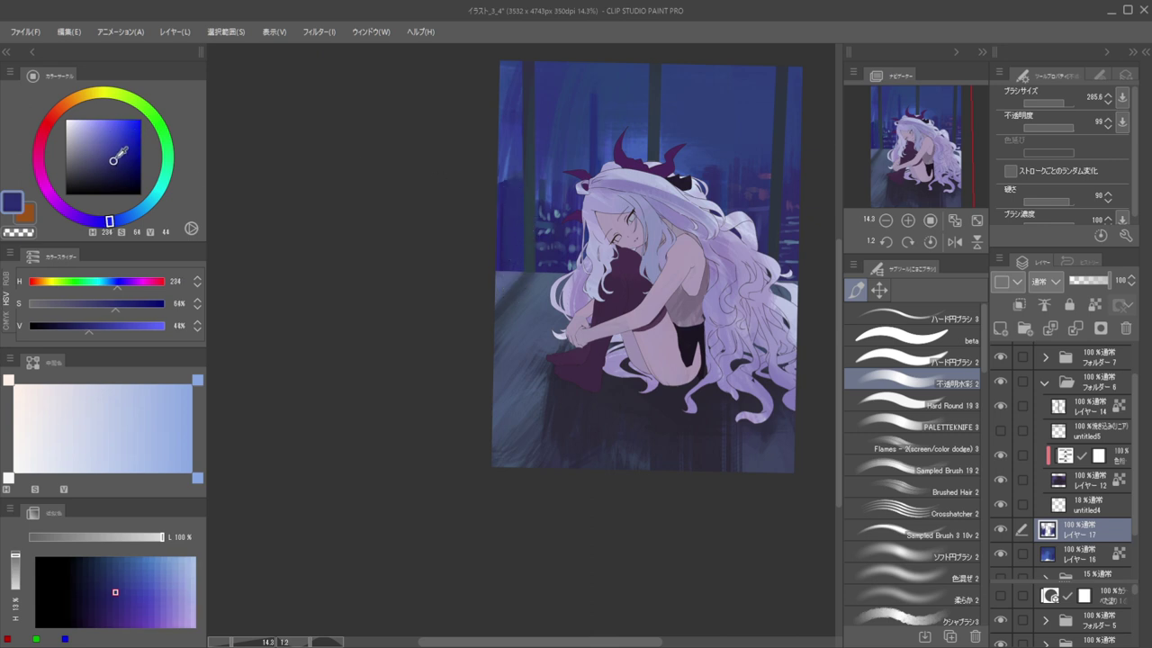
left_click(111, 155)
Repaint the left edge with a faint, duller blue stroke and shrink the brush to about 12
left_click_drag(507, 189, 500, 190)
mouse_move(517, 197)
left_mouse_down()
mouse_move(517, 255)
mouse_move(501, 267)
left_mouse_up()
key("ctrl+z")
left_click(104, 160)
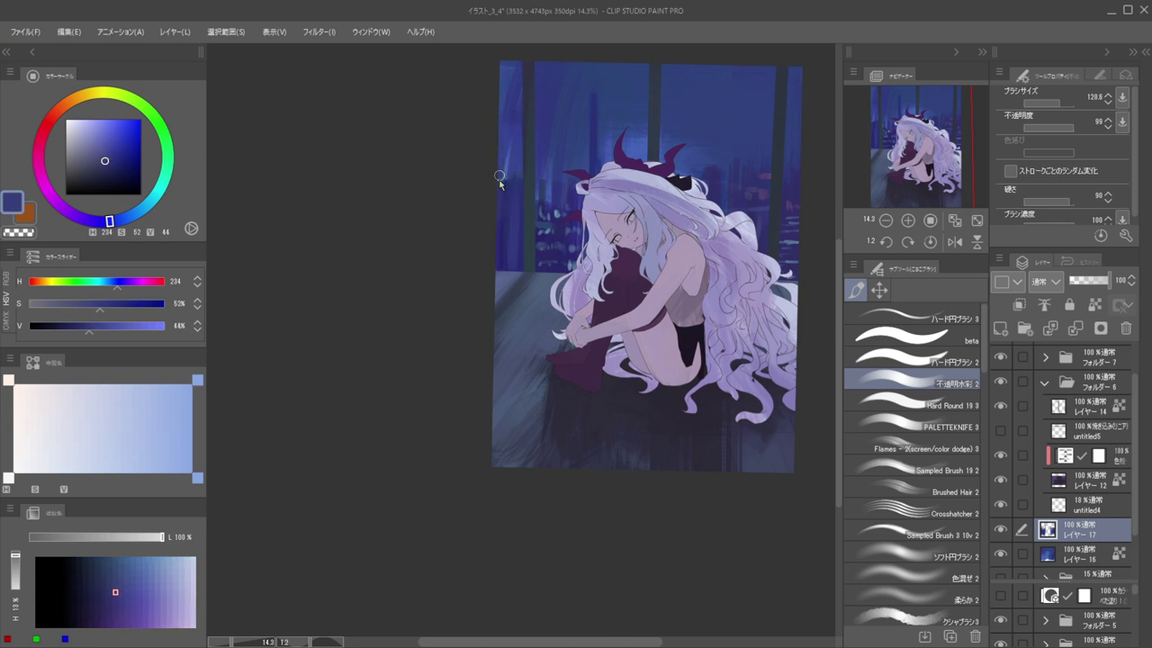
left_click(508, 234, "alt")
key("[")
left_click_drag(500, 194, 499, 131)
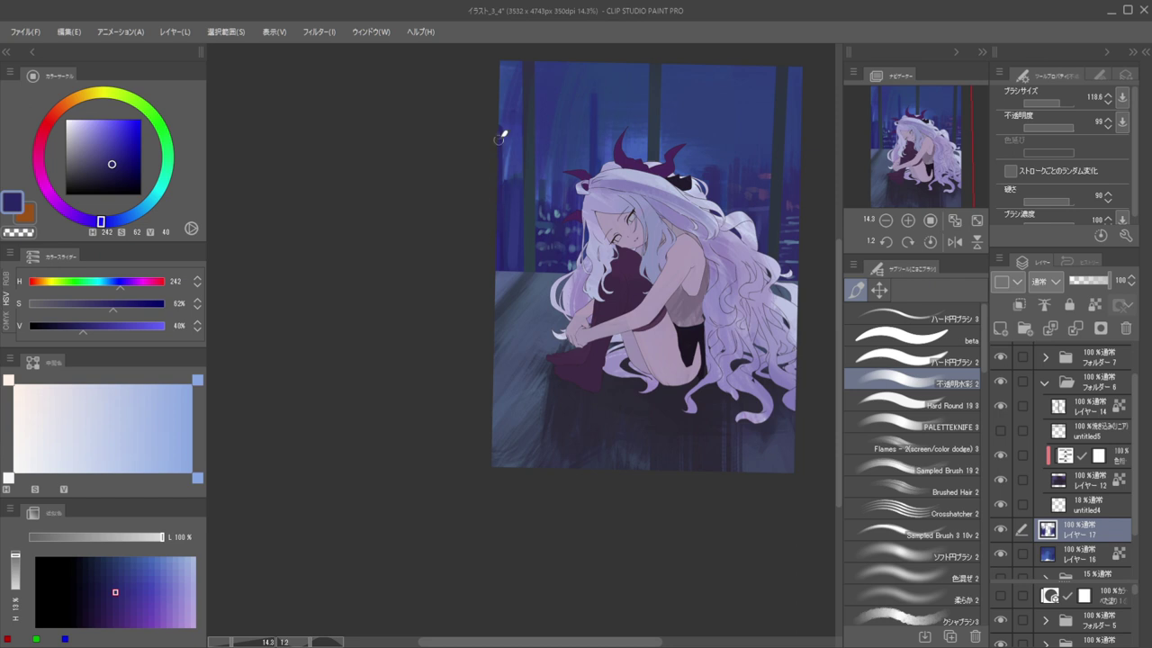
left_click_drag(740, 121, 704, 122)
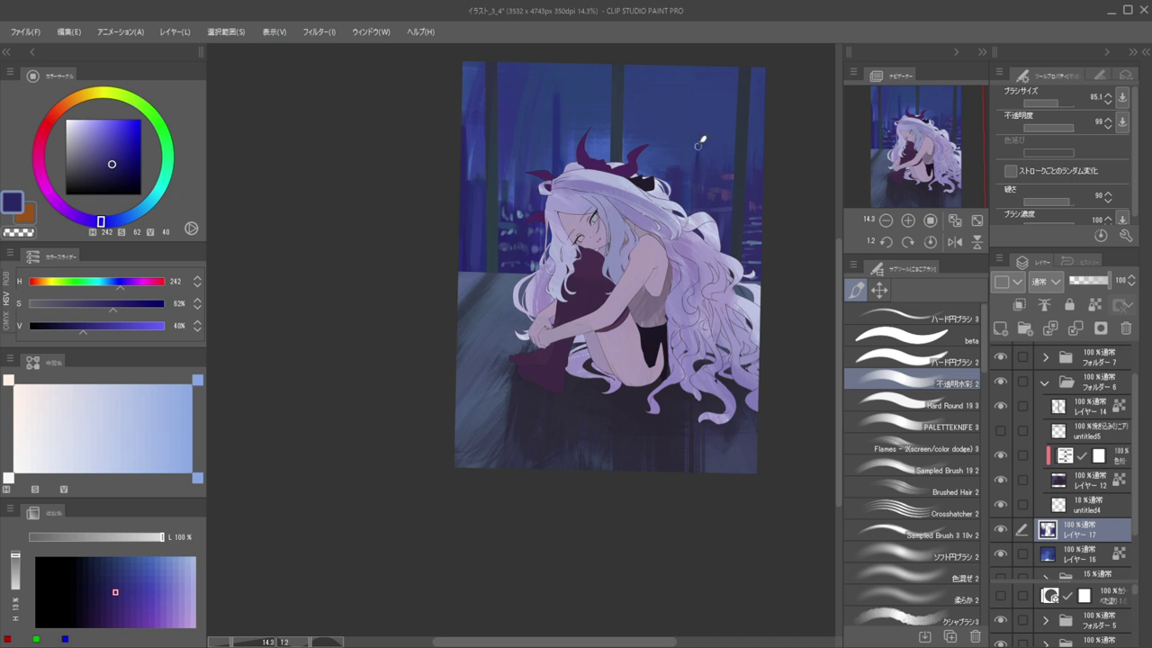
mouse_move(693, 165)
left_mouse_down()
mouse_move(681, 162)
mouse_move(699, 157)
left_mouse_up()
scroll(691, 150, "up", 1)
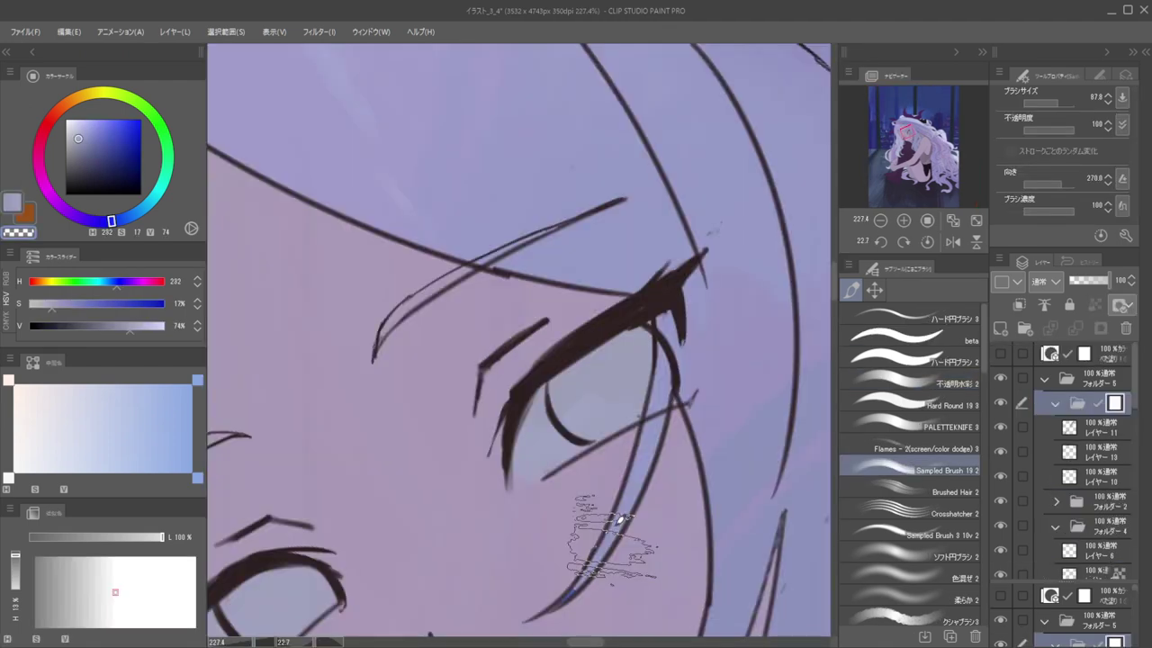
Erase and lighten the hair strand crossing the girl's eyelash
mouse_move(667, 270)
left_mouse_down()
mouse_move(660, 220)
mouse_move(654, 397)
left_mouse_up()
left_click_drag(651, 289, 660, 288)
left_click_drag(659, 239, 664, 414)
key("ctrl+z")
left_click_drag(670, 263, 674, 383)
left_click_drag(672, 286, 668, 369)
mouse_move(653, 259)
left_mouse_down()
mouse_move(589, 232)
mouse_move(725, 320)
left_mouse_up()
Trim and extend the dark lash tip and add grey shading beside the eye
left_click_drag(708, 234, 706, 352)
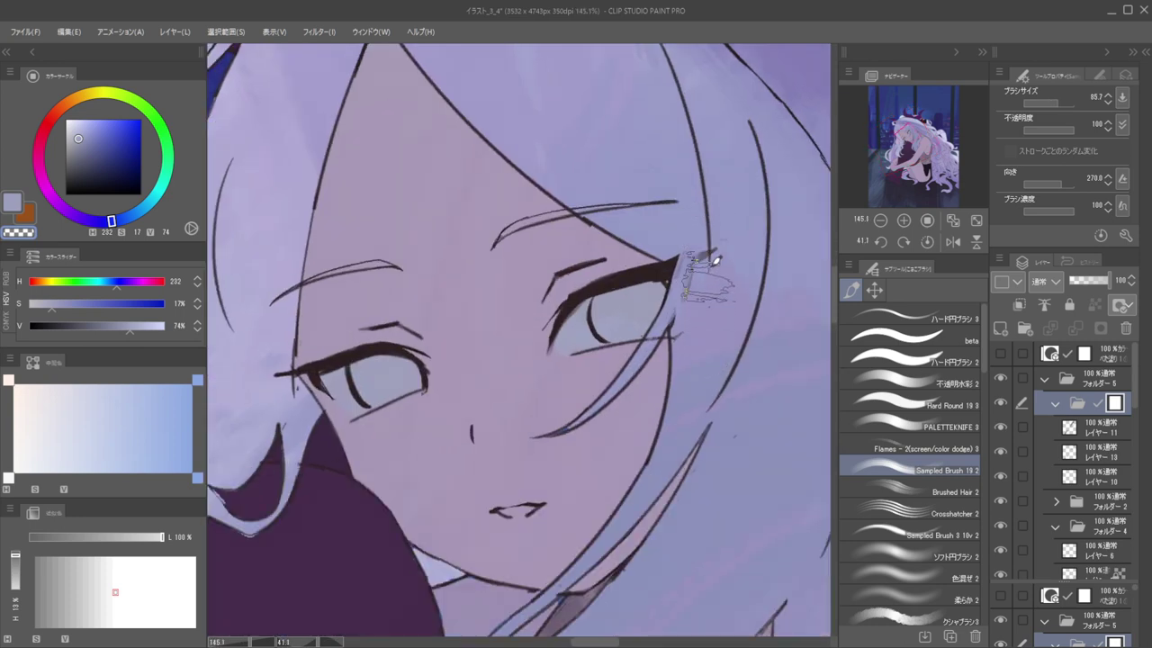
scroll(681, 249, "up", 2)
mouse_move(708, 306)
left_mouse_down()
mouse_move(710, 345)
mouse_move(667, 363)
left_mouse_up()
key("[")
key("ctrl+z")
key("[")
key("[")
key("c")
mouse_move(695, 330)
left_mouse_down()
mouse_move(700, 291)
mouse_move(696, 350)
mouse_move(715, 362)
mouse_move(741, 280)
mouse_move(744, 329)
mouse_move(735, 285)
mouse_move(720, 371)
mouse_move(753, 288)
mouse_move(692, 385)
left_mouse_up()
key("c")
key("]")
key("]")
key("c")
left_click_drag(652, 335, 616, 337)
Zoom out to the whole figure and erase stray marks near the hair clip
left_click_drag(637, 331, 647, 256)
left_click_drag(707, 257, 663, 240)
scroll(639, 259, "up", 5)
left_click_drag(687, 301, 658, 236)
key("c")
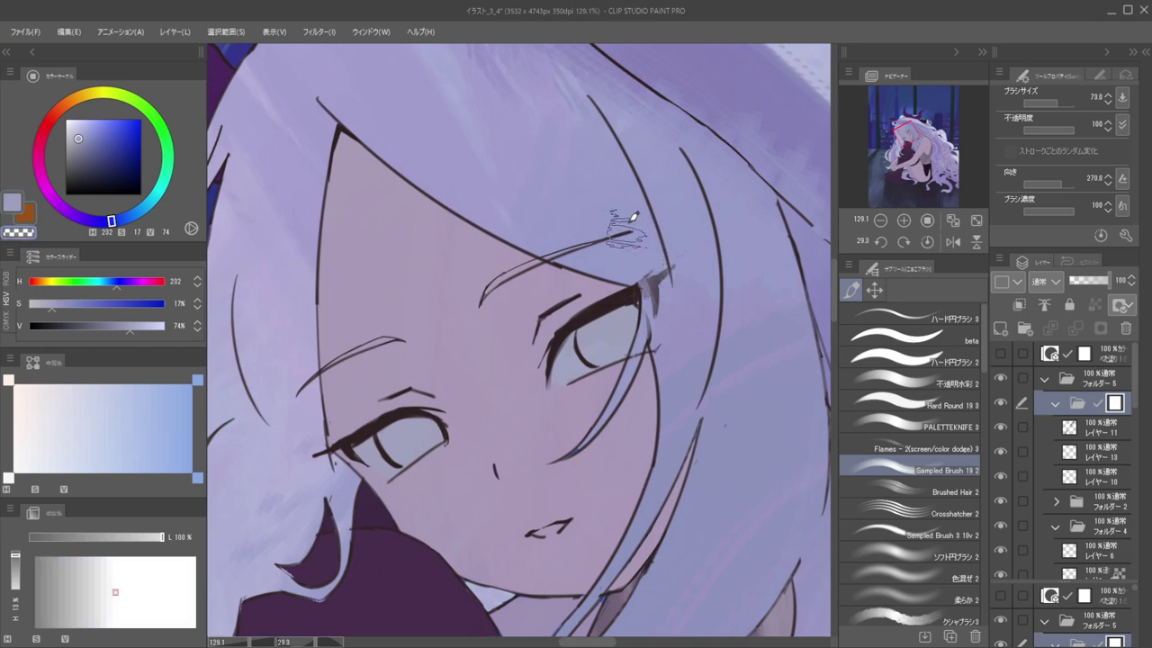
mouse_move(682, 332)
left_mouse_down()
mouse_move(656, 265)
mouse_move(674, 249)
mouse_move(677, 180)
left_mouse_up()
scroll(670, 248, "down", 4)
scroll(713, 236, "down", 4)
scroll(606, 222, "up", 5)
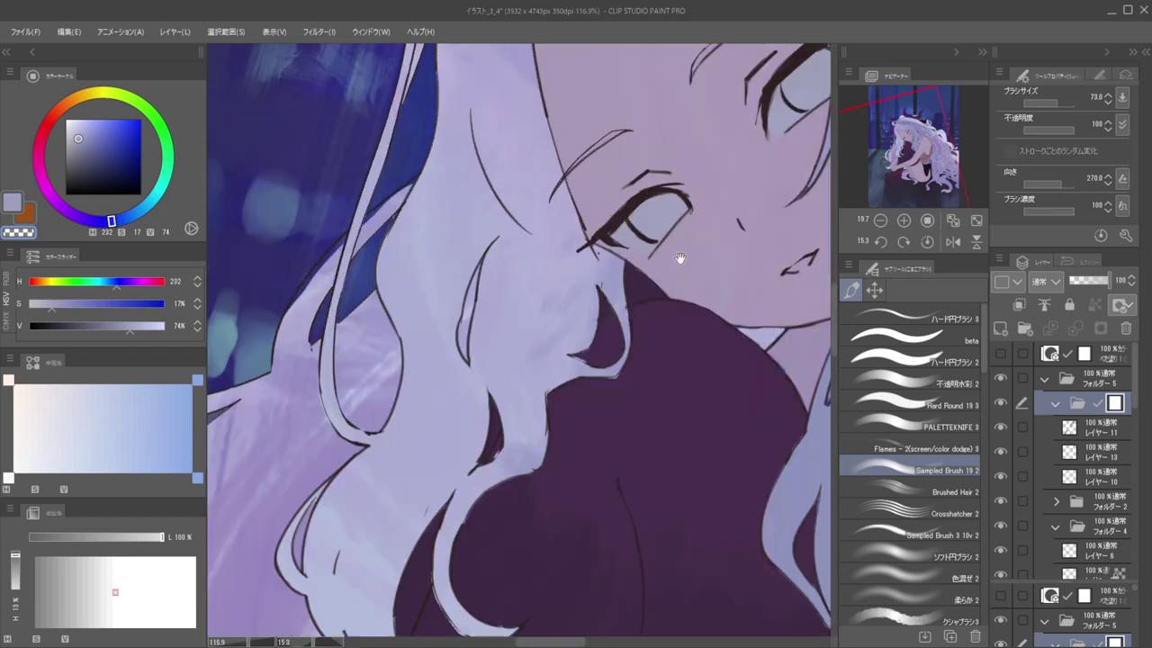
left_click_drag(681, 255, 599, 258)
scroll(616, 259, "down", 3)
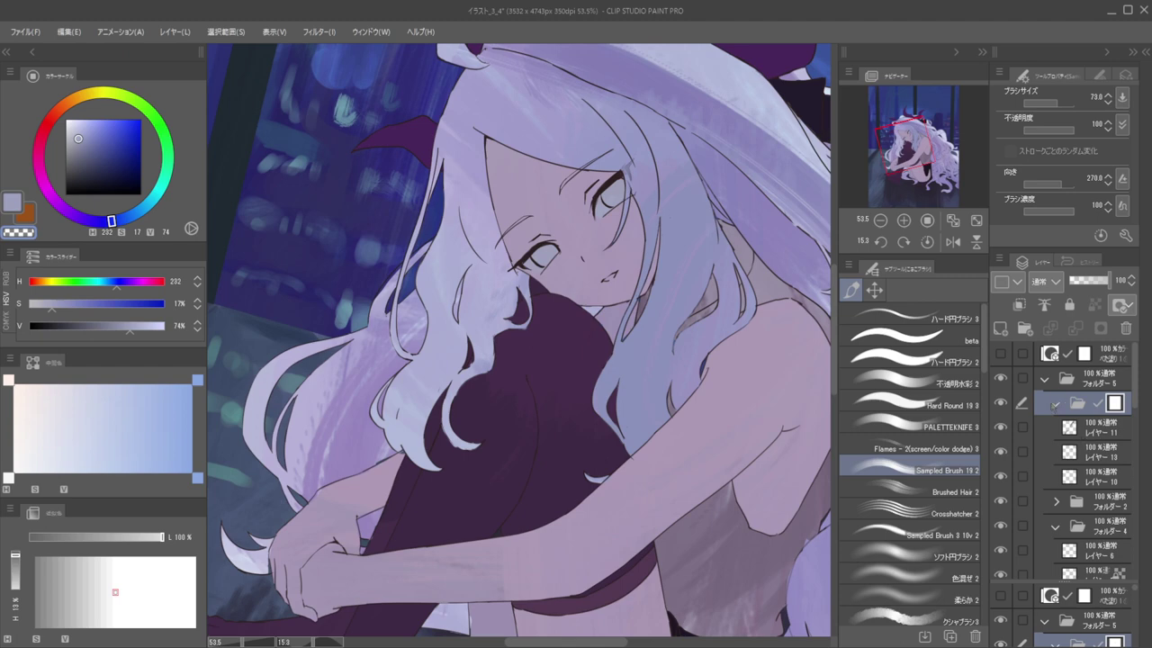
Select layer 24 from the artwork and zoom onto the mouth with a solid flat-colour brush
key("k")
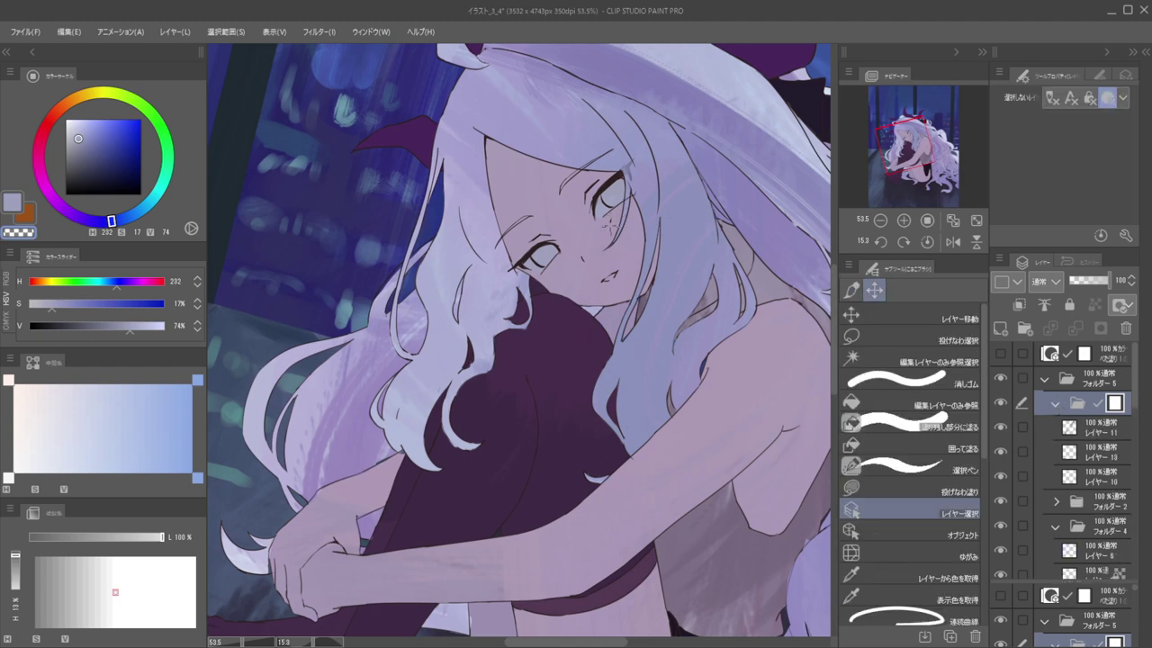
left_click(601, 207)
key("b")
left_click_drag(690, 256, 707, 308)
mouse_move(621, 317)
left_mouse_down()
mouse_move(670, 297)
mouse_move(623, 245)
left_mouse_up()
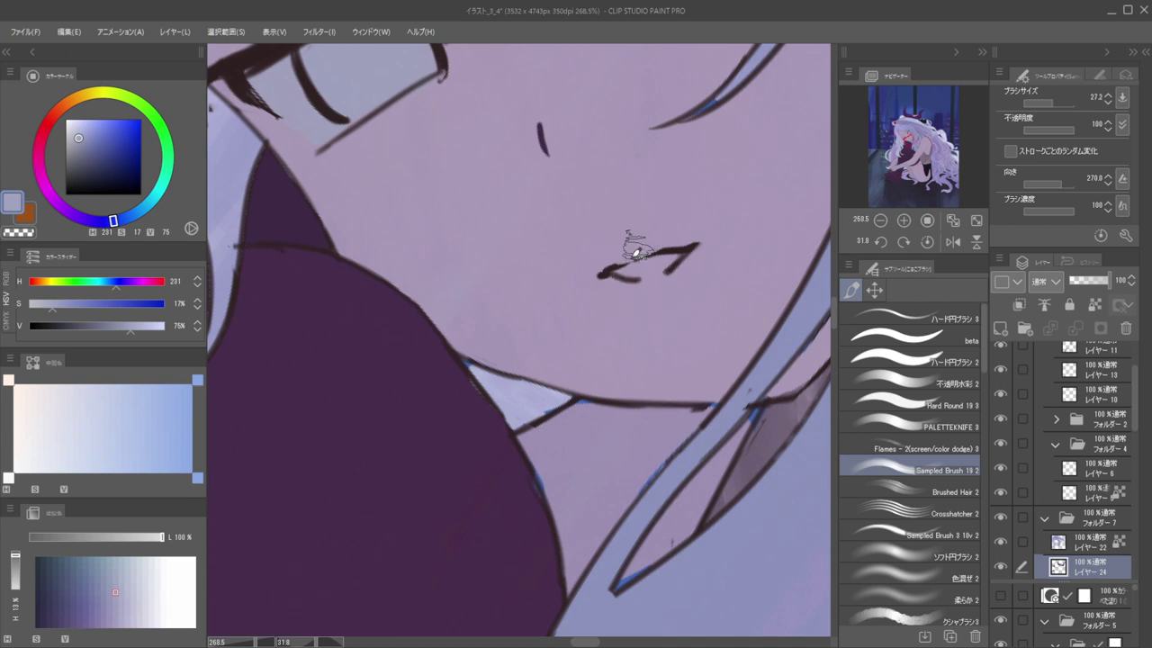
left_click(909, 337)
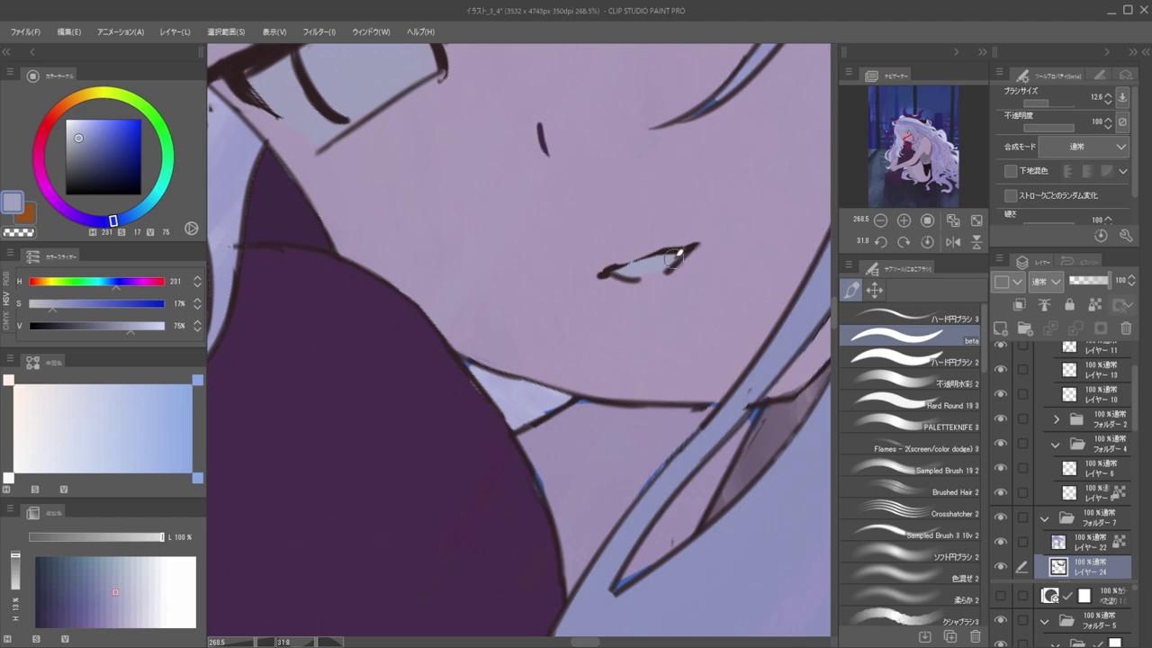
left_click_drag(647, 210, 549, 216)
left_click_drag(679, 198, 656, 185)
left_click_drag(657, 184, 640, 227)
Erase the mouth lines with transparent colour, mirror the view to check, and sample a purple-grey
scroll(603, 259, "up", 5)
key("c")
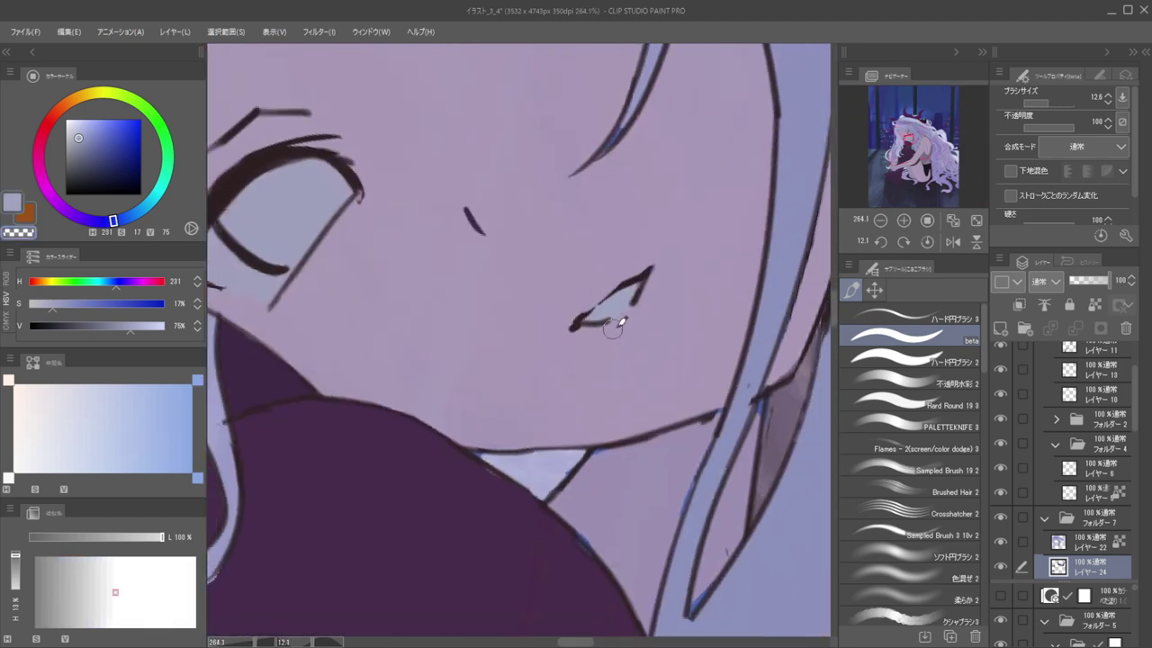
left_click_drag(565, 276, 555, 247)
mouse_move(636, 219)
left_mouse_down()
mouse_move(607, 197)
mouse_move(676, 227)
mouse_move(613, 219)
mouse_move(691, 297)
mouse_move(639, 226)
mouse_move(609, 231)
left_mouse_up()
key("h")
key("h")
left_click(641, 304, "ctrl+shift")
left_click(643, 301, "alt")
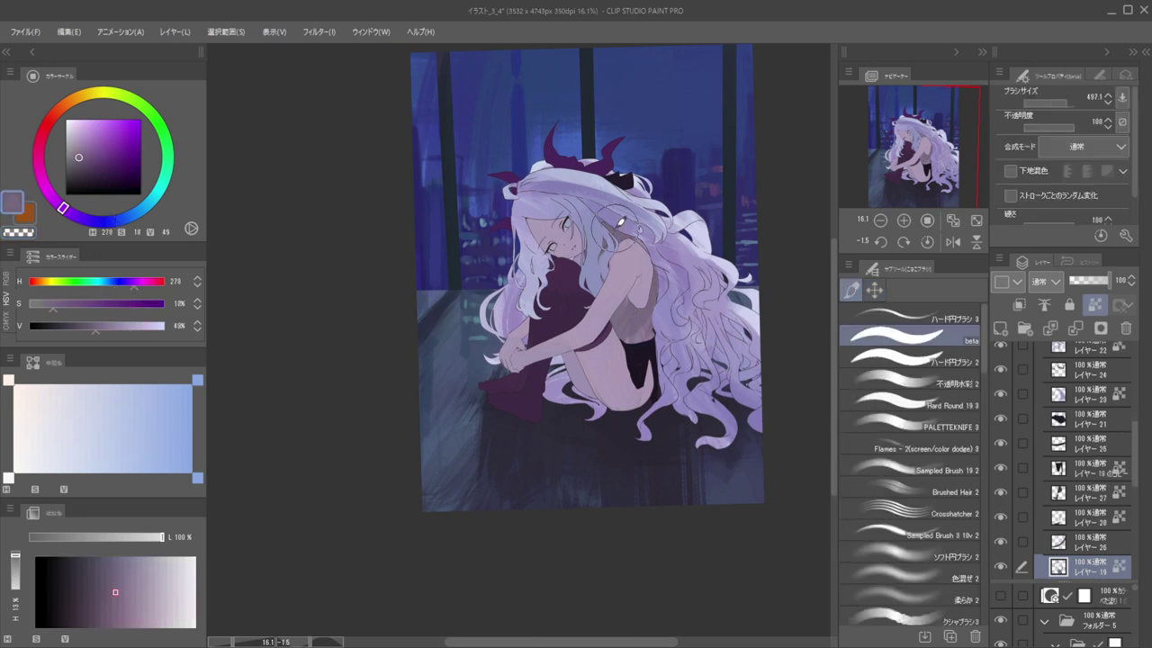
Switch to a textured shading brush without random variation and dab lavender on the girl's side
left_click(871, 468)
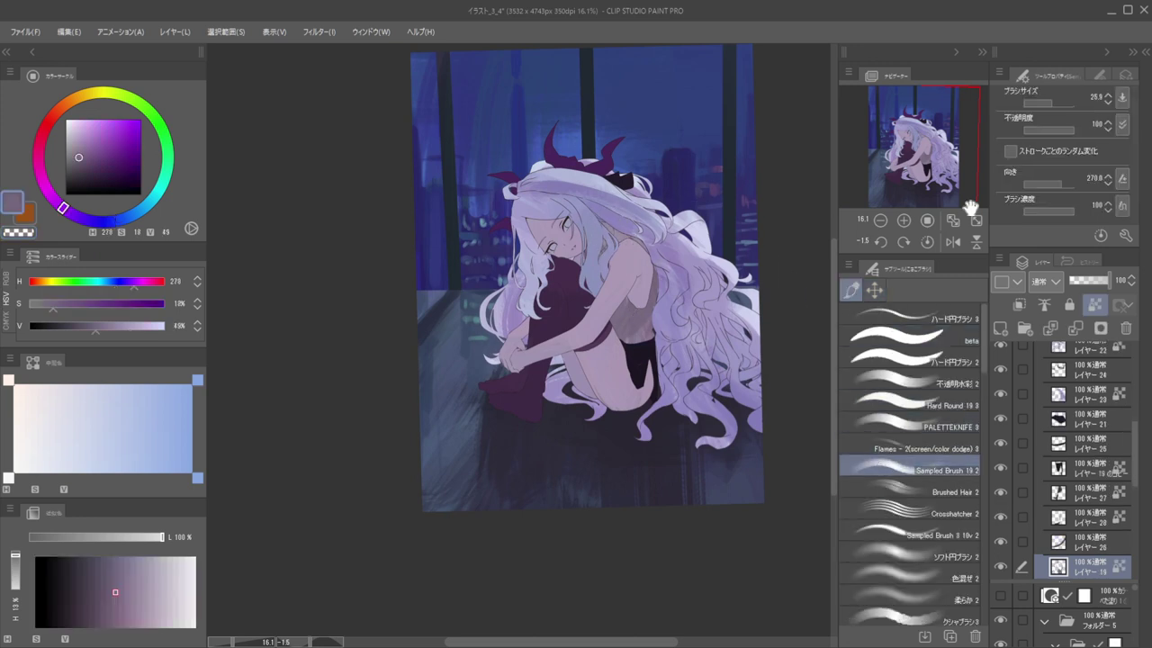
left_click_drag(652, 205, 626, 239)
left_click(370, 258)
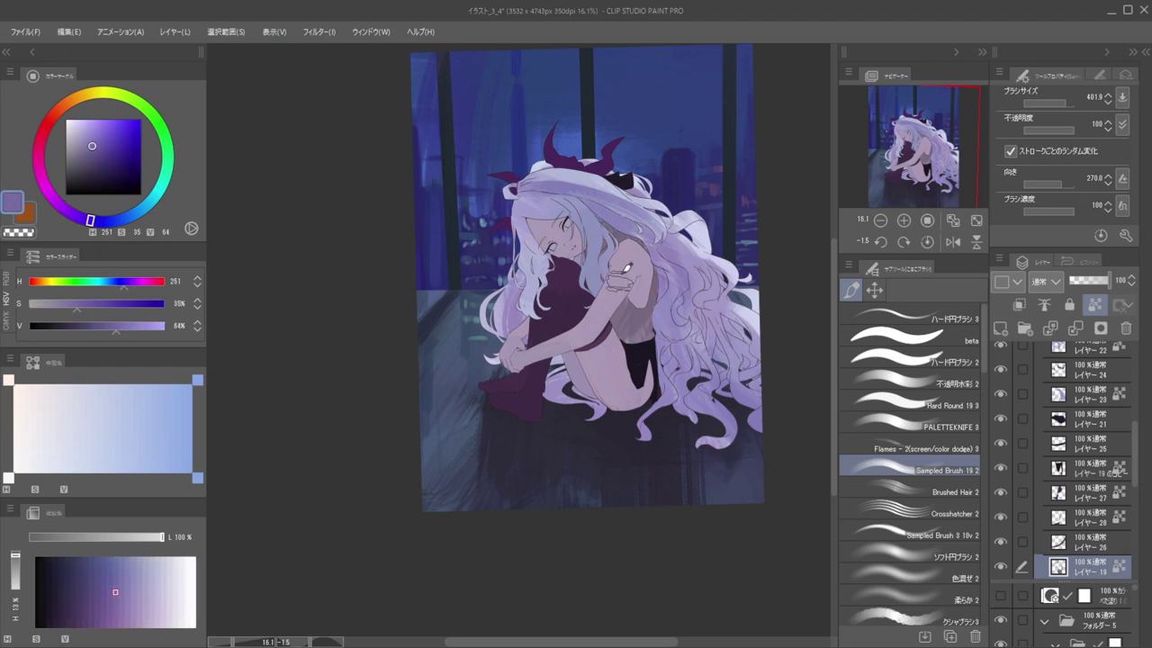
scroll(632, 303, "up", 3)
left_click_drag(633, 327, 639, 318)
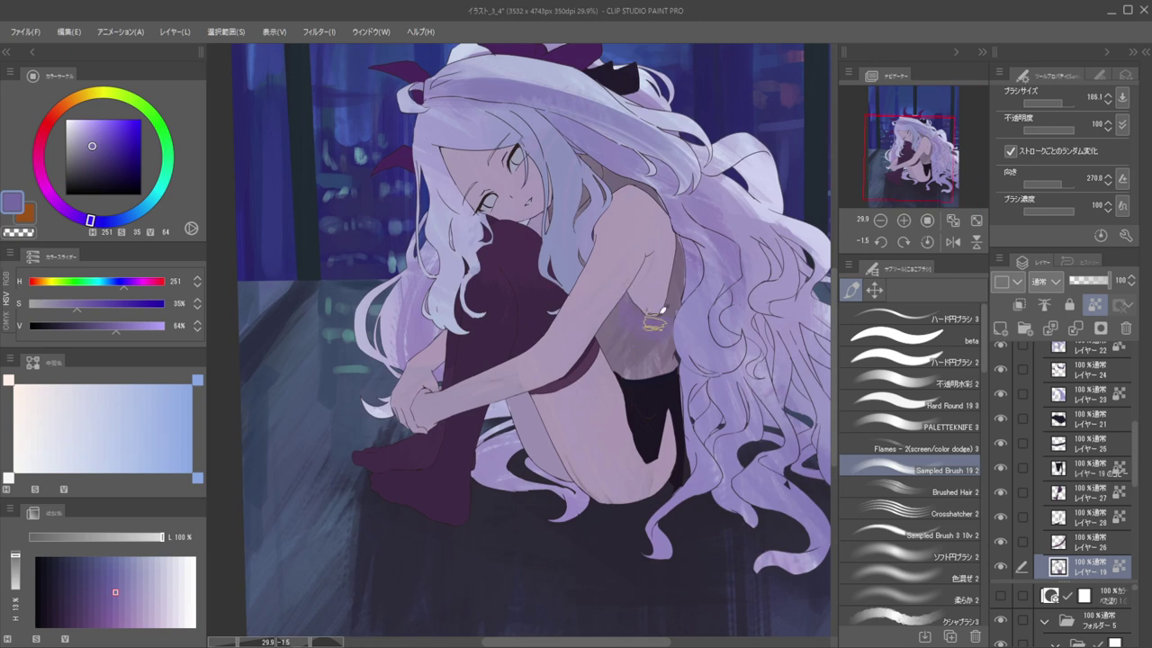
left_click(1011, 151)
left_click(648, 317)
Paint greyer purple over the lavender patch, then broad dark grey-blue shading on the torso
left_click(372, 267, "alt")
mouse_move(615, 348)
left_mouse_down()
mouse_move(639, 354)
mouse_move(625, 317)
mouse_move(653, 328)
mouse_move(640, 373)
mouse_move(621, 355)
mouse_move(617, 364)
left_mouse_up()
key("]")
key("[")
key("[")
left_click(379, 249, "alt")
left_click(407, 277, "alt")
key("]")
mouse_move(681, 321)
left_mouse_down()
mouse_move(630, 355)
mouse_move(688, 297)
mouse_move(648, 359)
mouse_move(660, 342)
left_mouse_up()
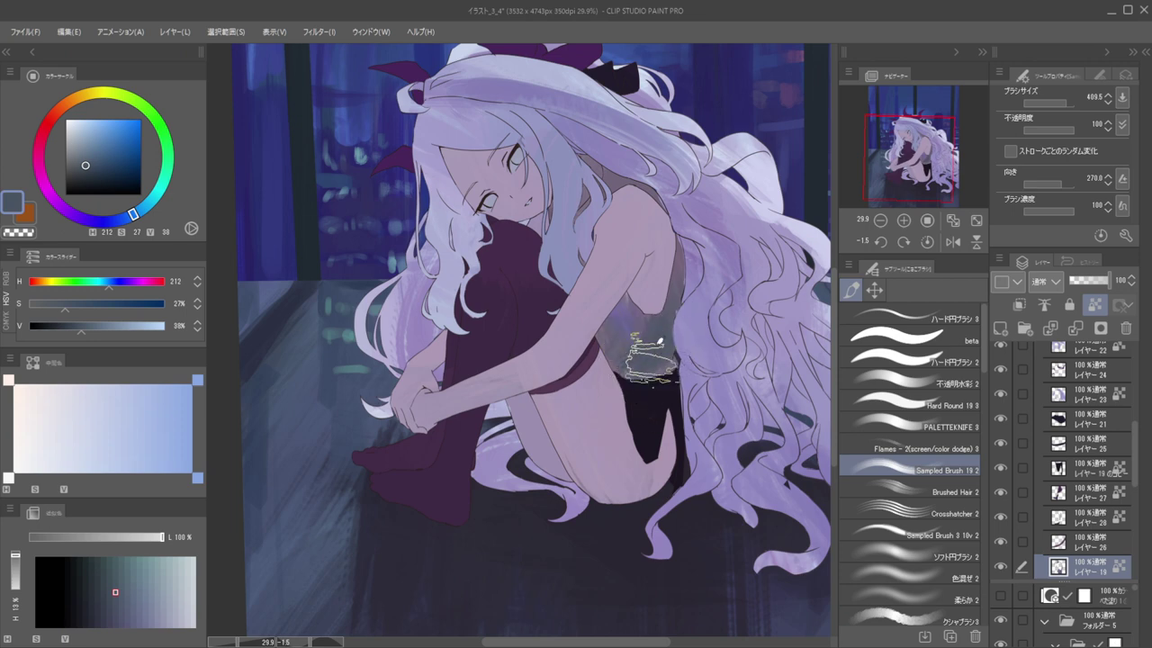
Undo the grey strokes, shift the colour to a darker blue-grey, and repaint a torso stroke
scroll(598, 275, "down", 8)
scroll(623, 293, "up", 3)
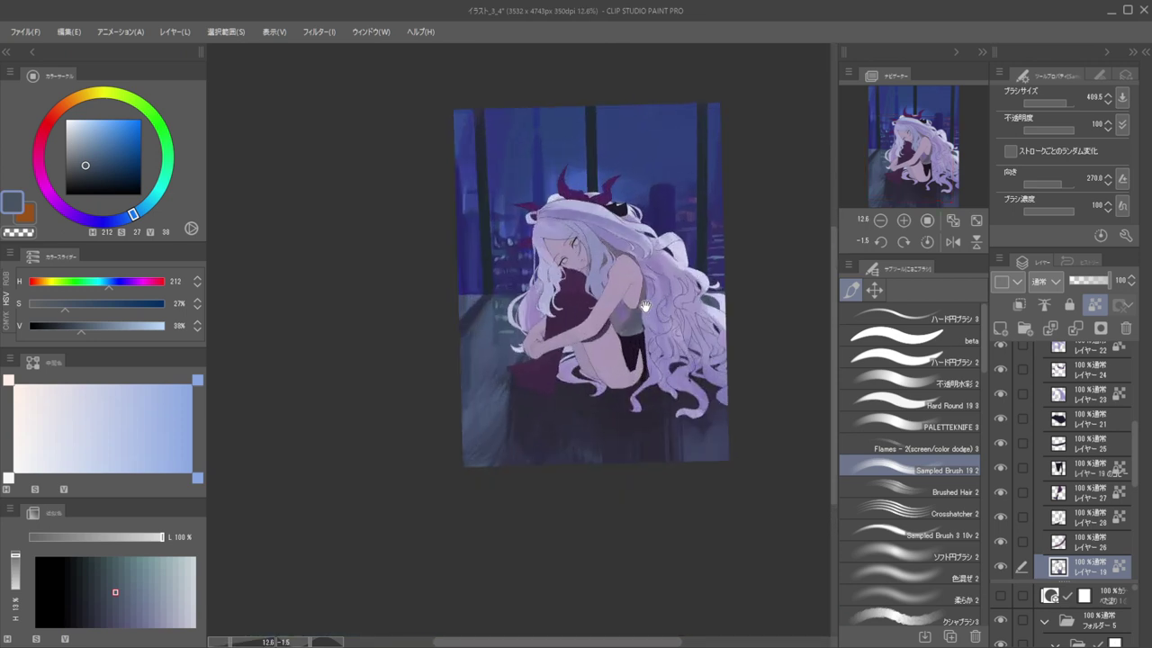
scroll(650, 319, "up", 3)
key("ctrl+z")
key("ctrl+z")
key("ctrl+z")
mouse_move(599, 327)
left_mouse_down()
mouse_move(634, 318)
mouse_move(616, 332)
left_mouse_up()
key("ctrl+z")
left_click_drag(83, 167, 80, 170)
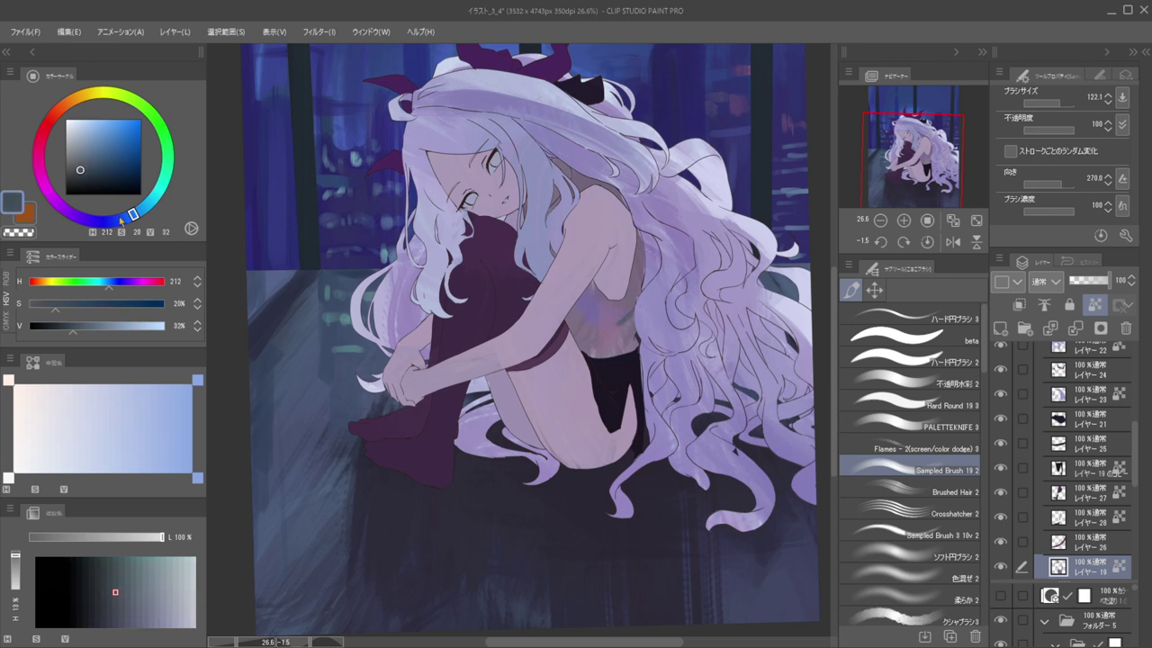
left_click_drag(124, 219, 120, 220)
mouse_move(601, 321)
left_mouse_down()
mouse_move(643, 311)
mouse_move(660, 327)
left_mouse_up()
left_click(662, 326, "alt")
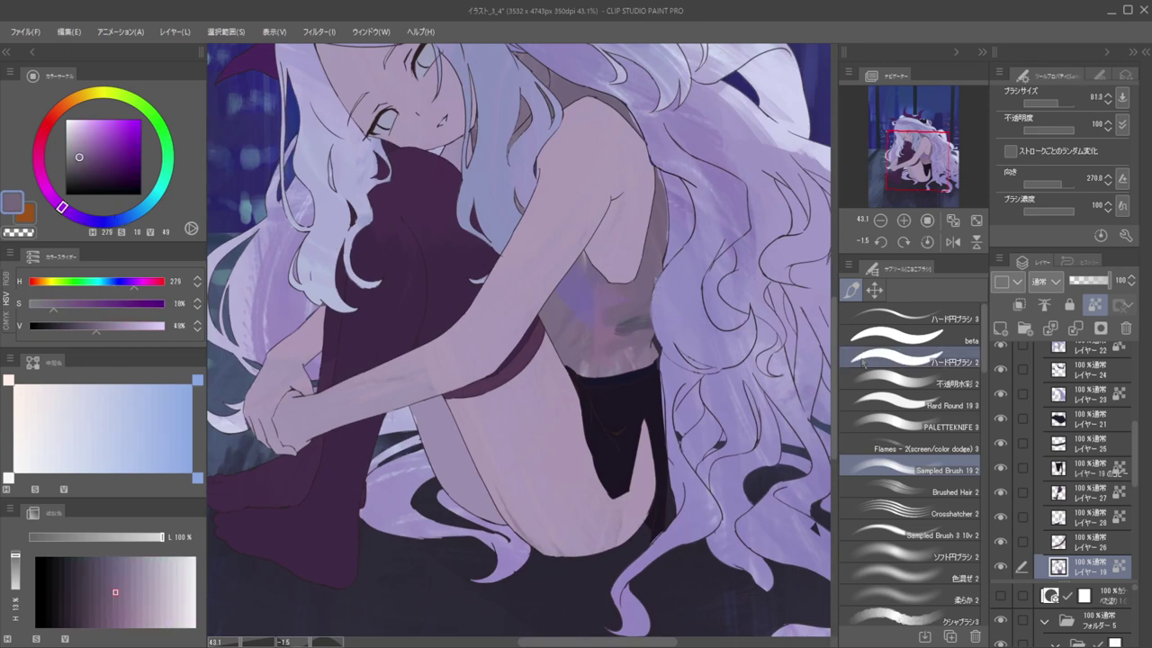
Switch to the 不透明水彩 2 brush and repaint the neck strip area with a sampled soft violet
left_click(884, 384)
left_click(663, 324, "alt")
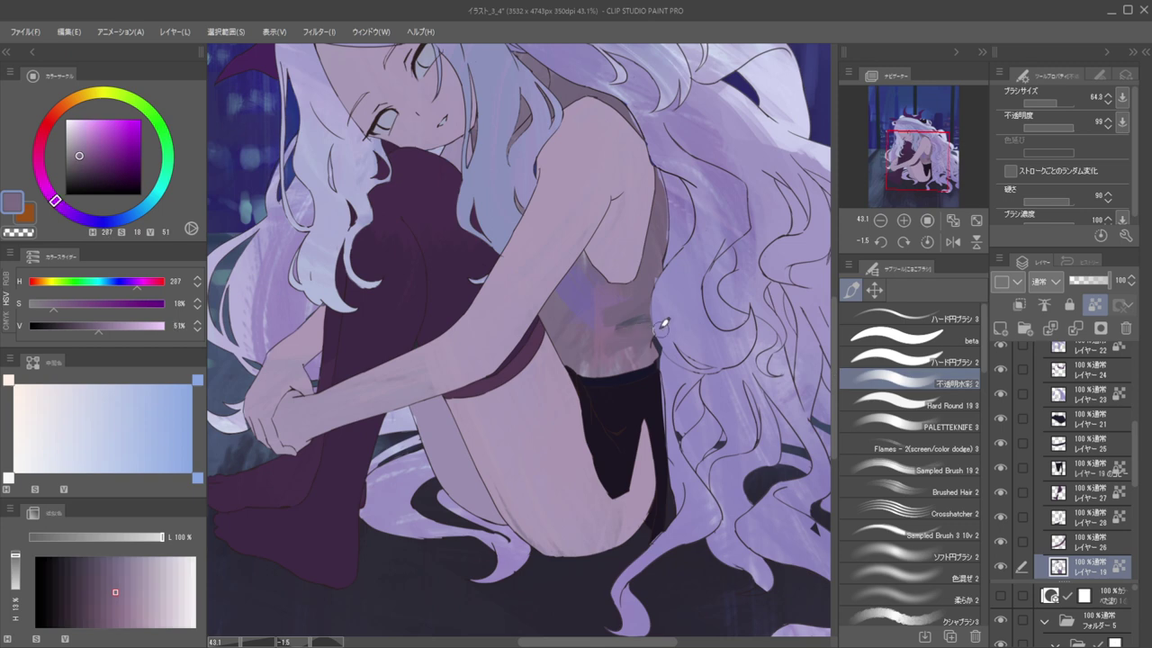
scroll(609, 238, "down", 9)
scroll(605, 261, "up", 7)
left_click_drag(628, 268, 653, 293)
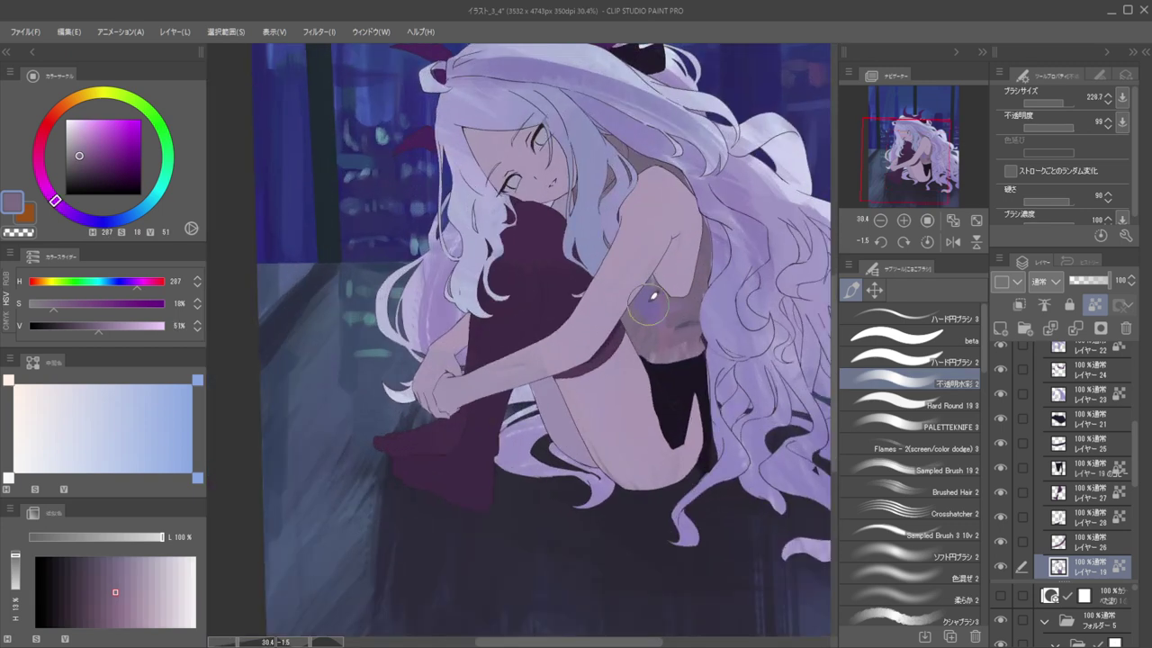
left_click(641, 290, "alt")
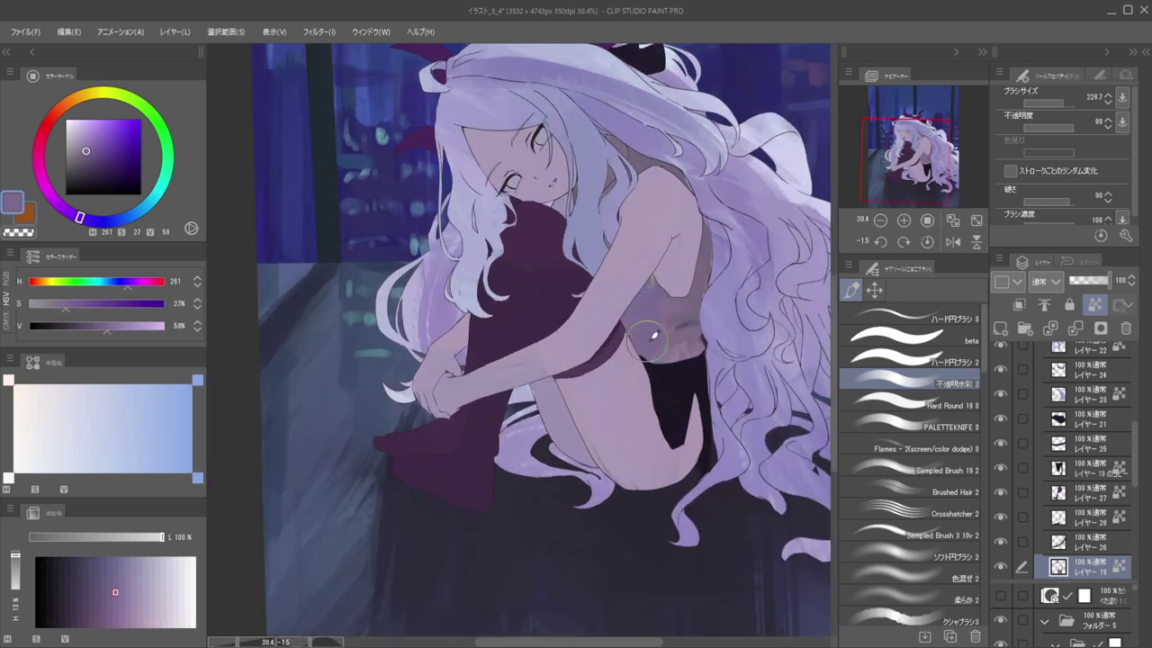
left_click_drag(676, 311, 667, 300)
left_click_drag(608, 212, 632, 236)
mouse_move(625, 140)
left_mouse_down()
mouse_move(633, 162)
mouse_move(721, 174)
mouse_move(786, 158)
left_mouse_up()
Check the flipped canvas, then paint bluish-purple shading across the waist above the waistband
key("h")
scroll(721, 174, "down", 5)
key("h")
left_click_drag(692, 187, 808, 177)
left_click_drag(569, 216, 628, 236)
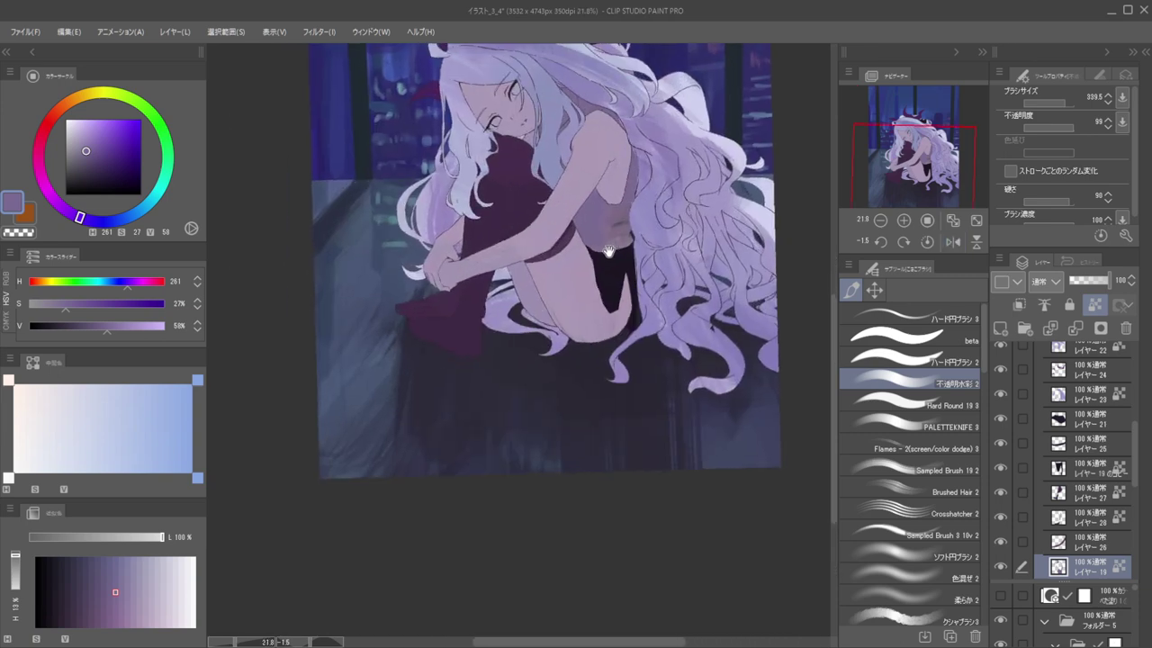
scroll(596, 261, "up", 4)
left_click(687, 129, "alt")
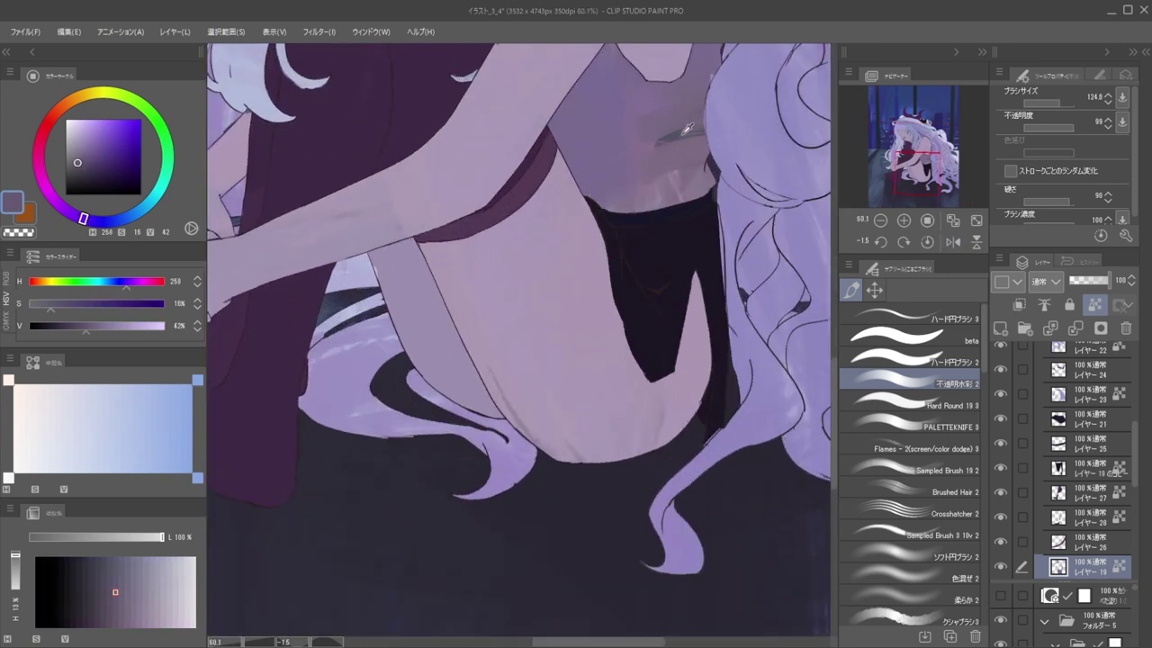
left_click(413, 291, "alt")
key("]")
mouse_move(607, 194)
left_mouse_down()
mouse_move(656, 200)
mouse_move(613, 199)
left_mouse_up()
mouse_move(617, 197)
left_mouse_down()
mouse_move(594, 239)
mouse_move(657, 226)
left_mouse_up()
mouse_move(576, 234)
left_mouse_down()
mouse_move(625, 258)
mouse_move(731, 206)
left_mouse_up()
scroll(639, 252, "down", 4)
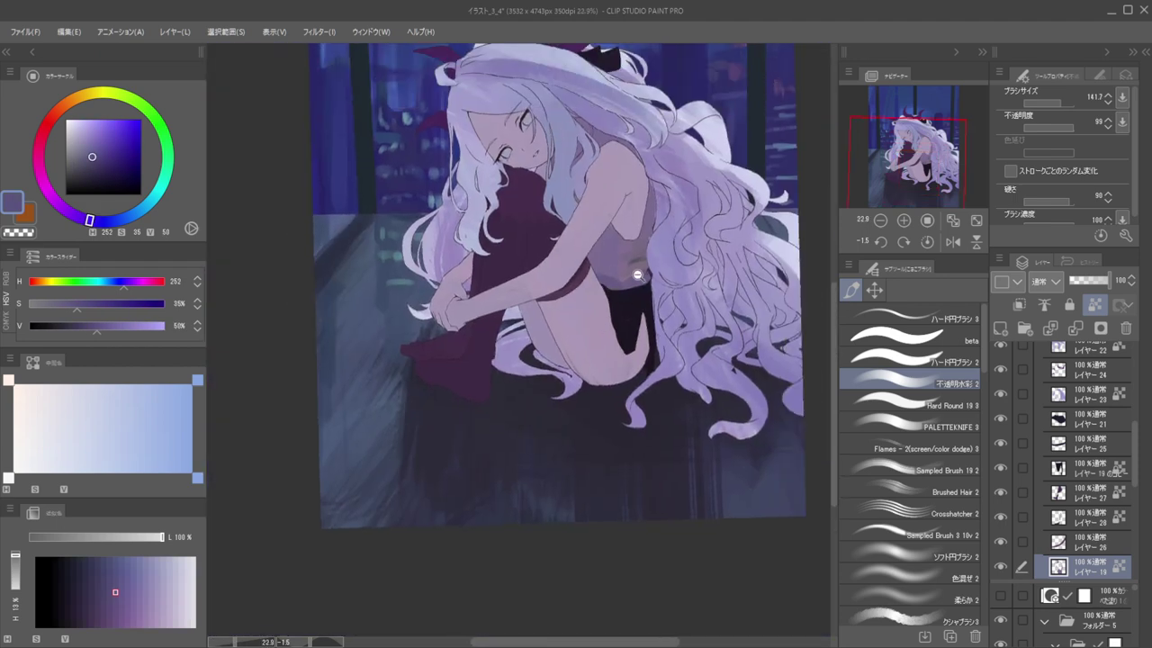
scroll(648, 270, "up", 3)
Darken the waist area with a finer brush and a deeper sampled purple
left_click_drag(661, 300, 651, 299)
left_click(652, 290, "alt")
mouse_move(648, 258)
left_mouse_down()
mouse_move(662, 248)
mouse_move(679, 263)
left_mouse_up()
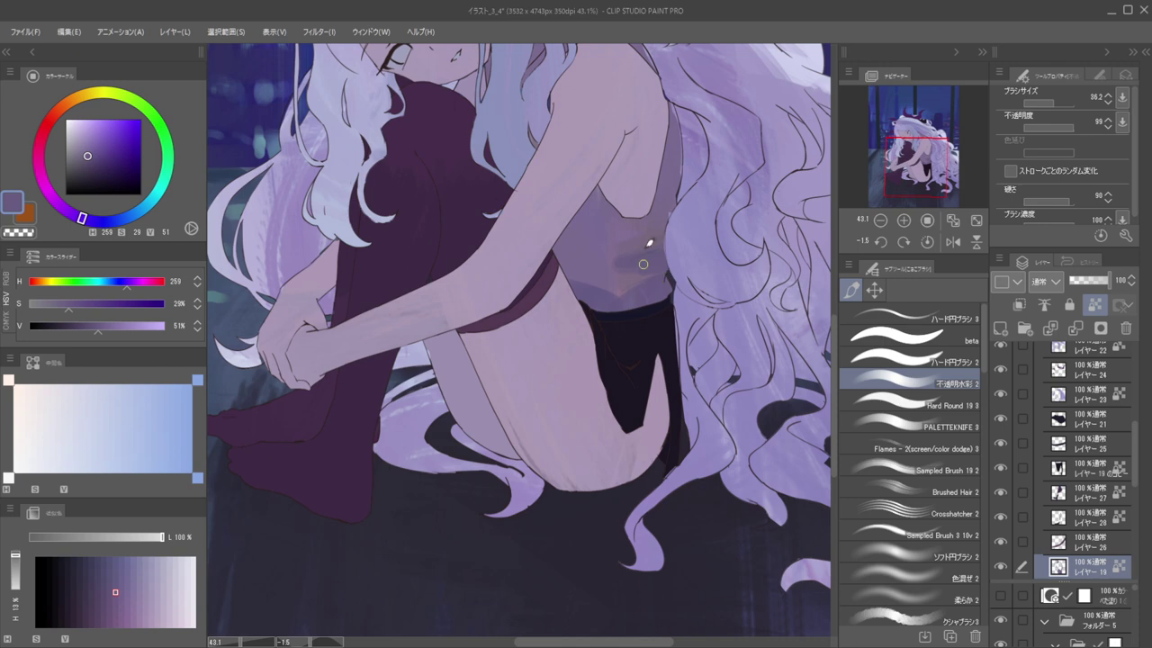
scroll(644, 264, "down", 3)
scroll(641, 265, "up", 3)
left_click(638, 265, "alt")
left_click(700, 216, "alt")
Load the glowing colour-dodge brush with a sampled pale violet and check the flipped view
left_click(874, 445)
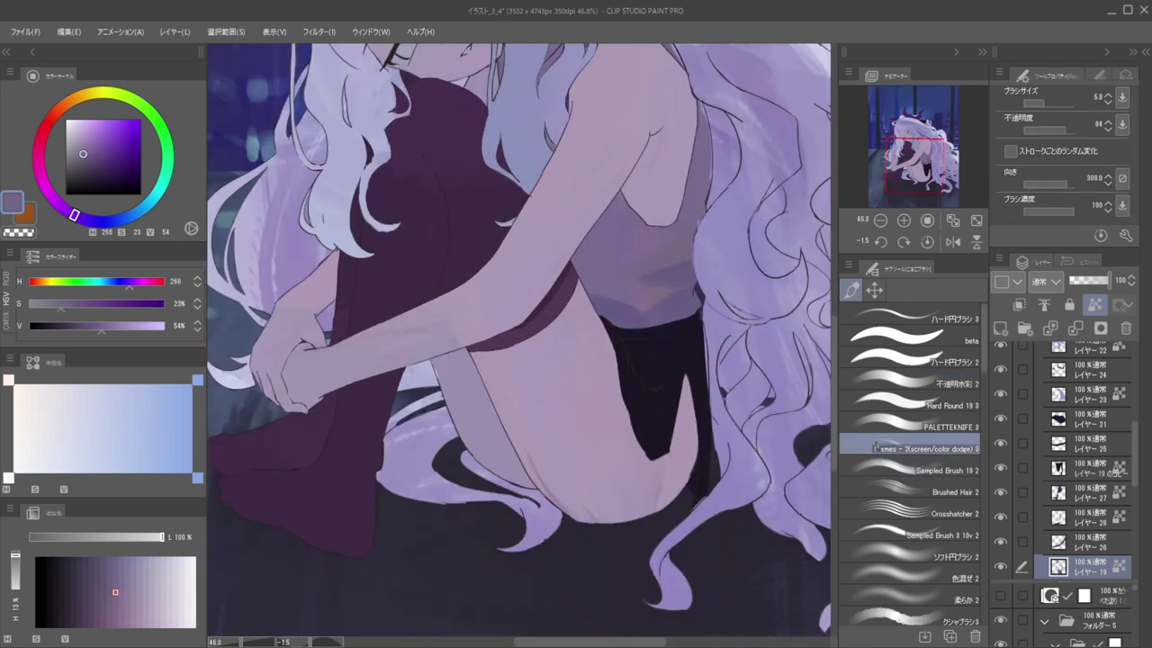
left_click(633, 256, "alt")
mouse_move(640, 261)
left_mouse_down()
mouse_move(681, 248)
mouse_move(627, 278)
left_mouse_up()
left_click(702, 244, "alt")
scroll(662, 163, "down", 5)
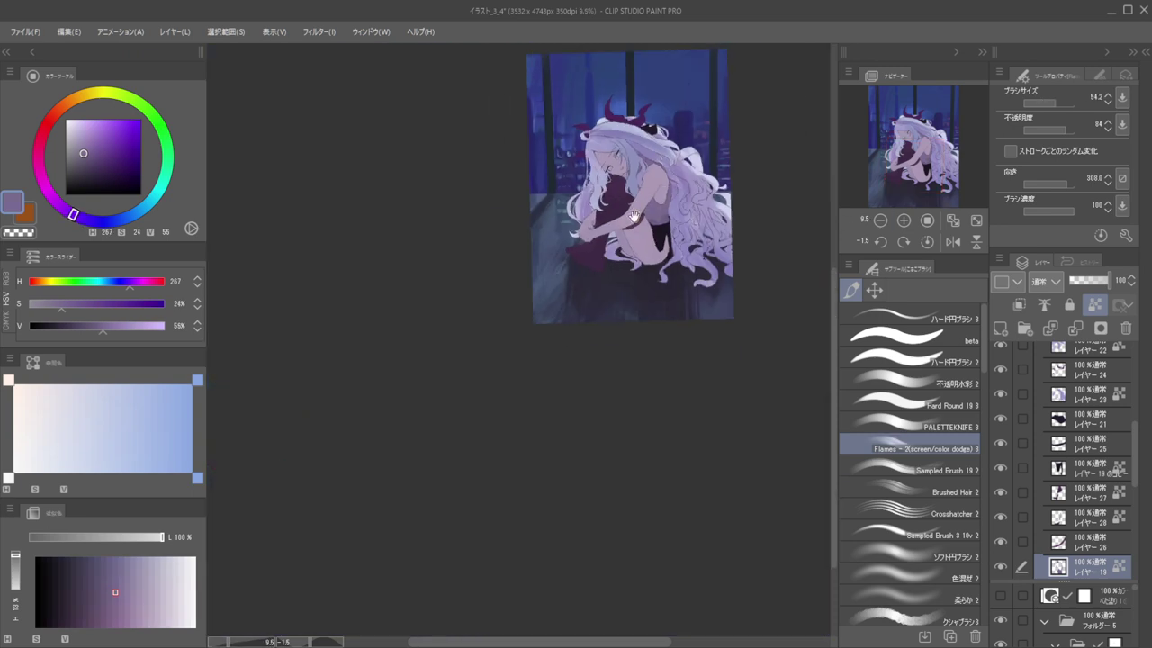
left_click_drag(666, 202, 701, 215)
key("h")
left_click_drag(563, 214, 693, 239)
key("h")
left_click_drag(570, 227, 604, 280)
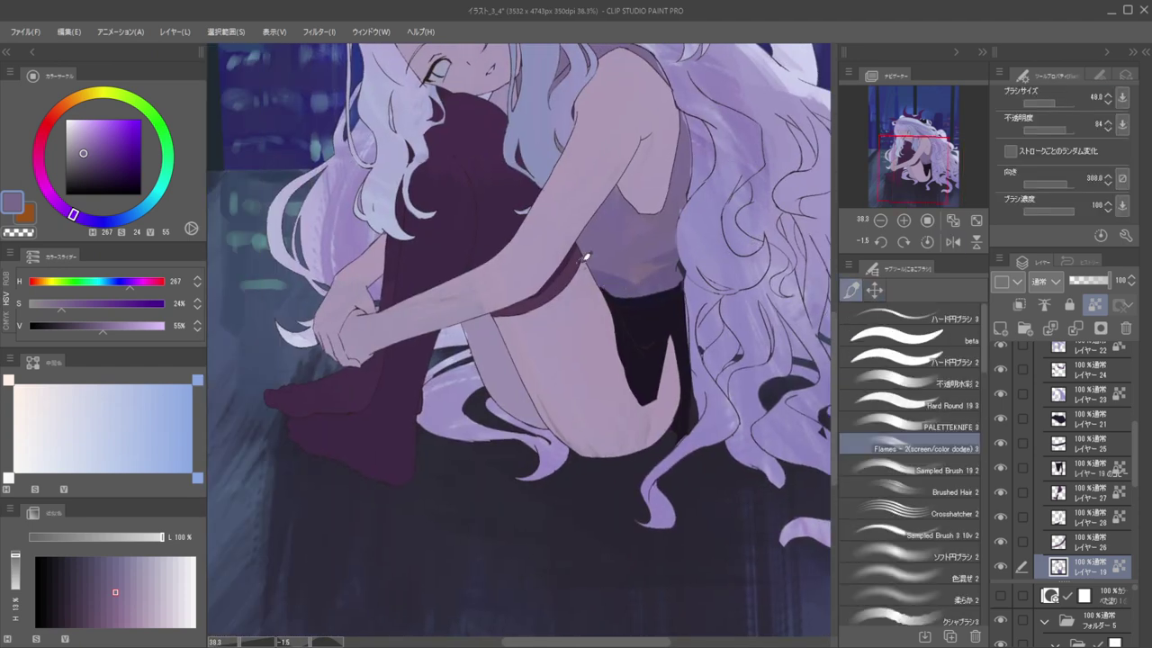
Sample bluer, lighter and muted purples from the canvas and adjust the brush size
left_click(616, 277, "alt")
key("bracketright")
key("bracketright")
key("bracketright")
left_click_drag(610, 251, 605, 254)
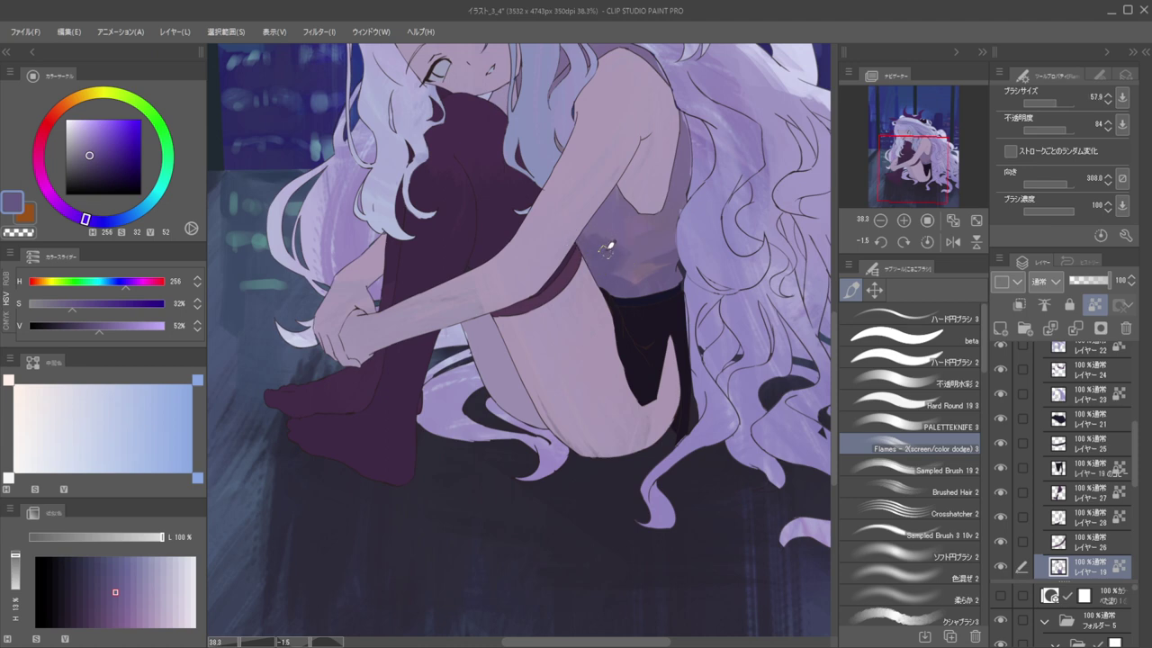
left_click(645, 219, "alt")
scroll(596, 216, "down", 5)
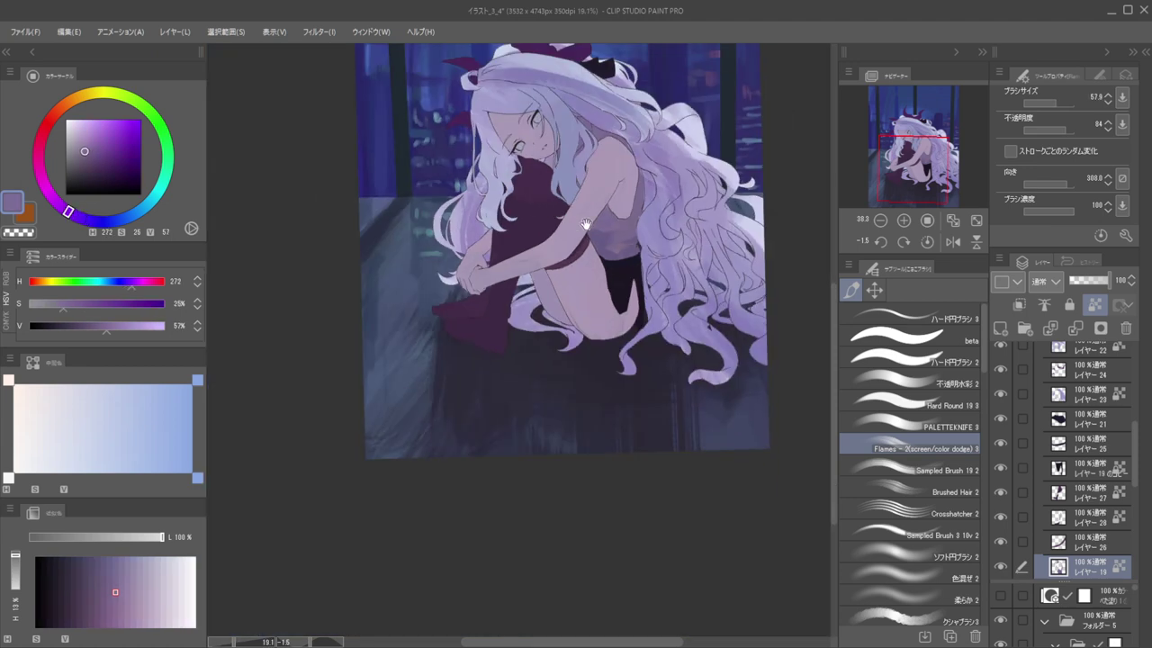
scroll(600, 262, "up", 6)
left_click(601, 272, "alt")
scroll(589, 260, "down", 4)
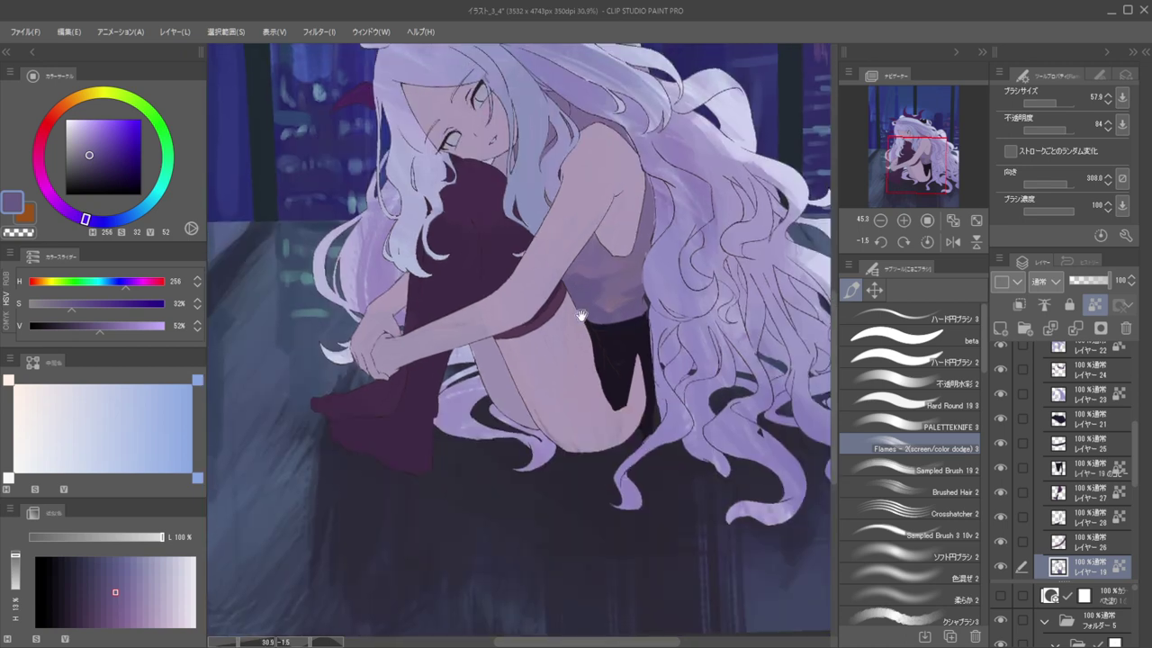
scroll(655, 301, "up", 4)
left_click(668, 326, "alt")
Select レイヤー 23 and set up the beta brush at a small size
left_click(697, 307, "ctrl+shift")
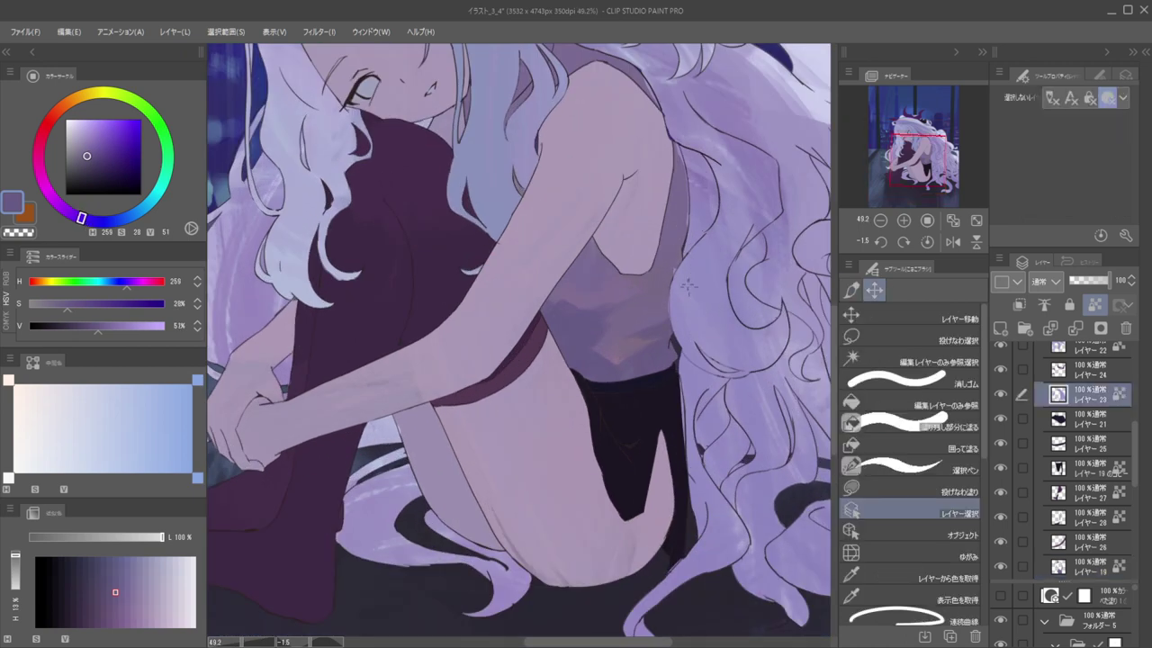
left_click(886, 335)
left_click_drag(639, 194, 600, 195, "ctrl+alt")
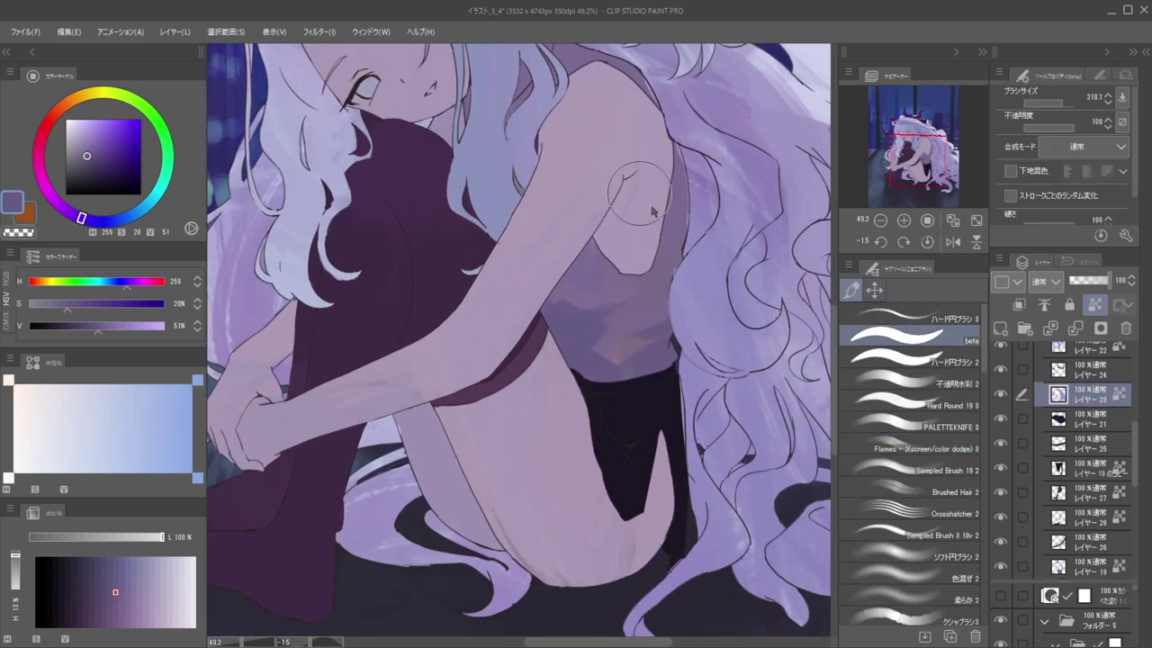
left_click_drag(675, 247, 655, 246, "ctrl+alt")
left_click_drag(676, 158, 669, 159)
Paint darker purple along the shoulder edge, undo a stray stroke, and flip the view to check
left_click_drag(652, 218, 625, 299)
mouse_move(607, 160)
left_mouse_down("ctrl")
mouse_move(629, 169)
mouse_move(660, 223)
left_mouse_up("ctrl")
mouse_move(642, 177)
left_mouse_down()
mouse_move(656, 206)
mouse_move(635, 149)
mouse_move(657, 216)
left_mouse_up()
left_click(689, 224, "alt")
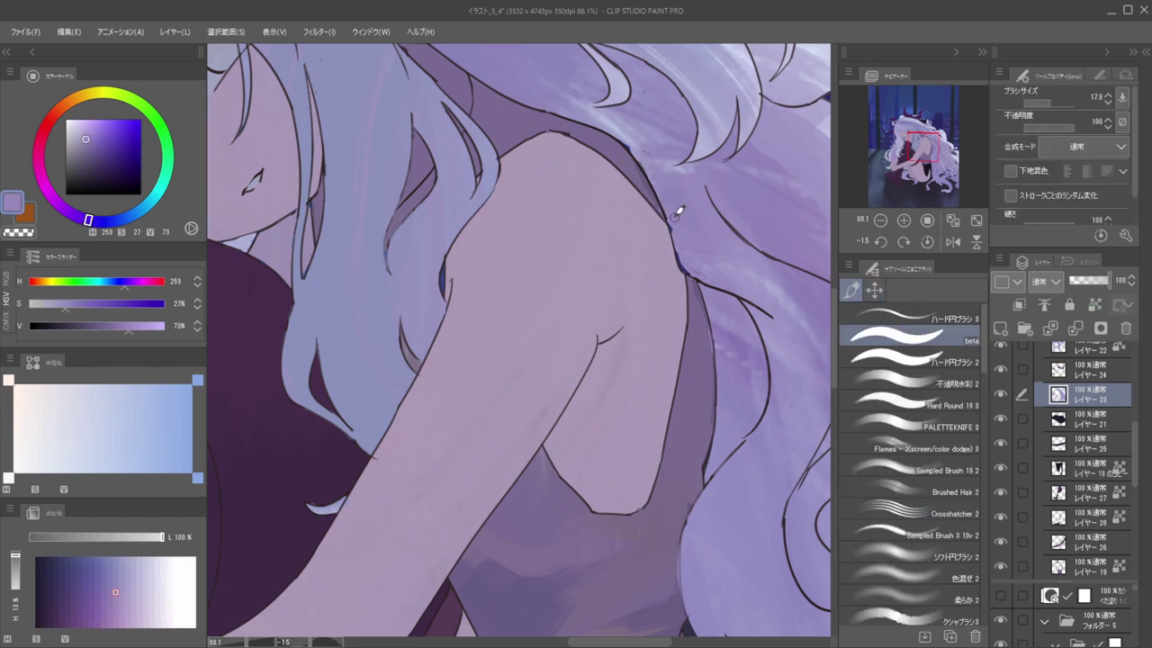
key("ctrl+z")
mouse_move(657, 168)
left_mouse_down()
mouse_move(669, 206)
mouse_move(594, 176)
mouse_move(794, 198)
left_mouse_up()
left_click(642, 178, "alt")
key("h")
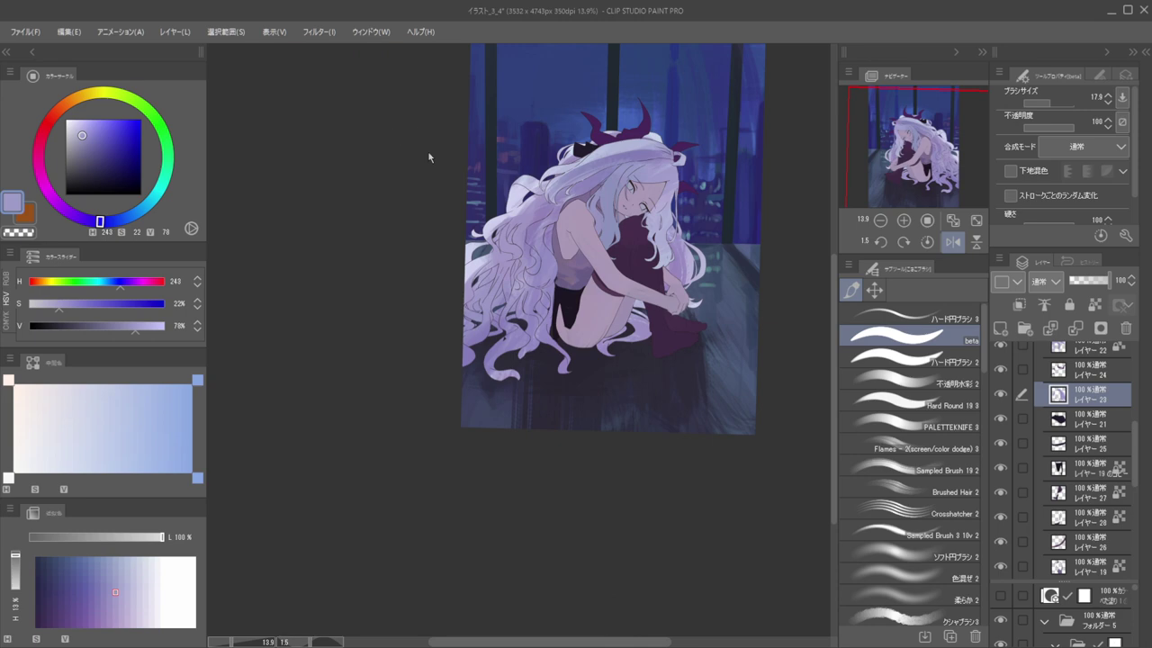
On レイヤー 19, paint a small dark blue-purple stroke near the armhole with the beta brush
mouse_move(576, 260)
left_mouse_down()
mouse_move(614, 268)
mouse_move(603, 287)
left_mouse_up()
left_click(580, 281, "ctrl+shift")
left_click(627, 301, "alt")
mouse_move(554, 258)
left_mouse_down()
mouse_move(542, 234)
mouse_move(549, 163)
left_mouse_up()
mouse_move(561, 263)
left_mouse_down()
mouse_move(522, 172)
mouse_move(549, 216)
left_mouse_up()
key("bracketright")
key("bracketright")
key("bracketleft")
scroll(581, 246, "up", 3)
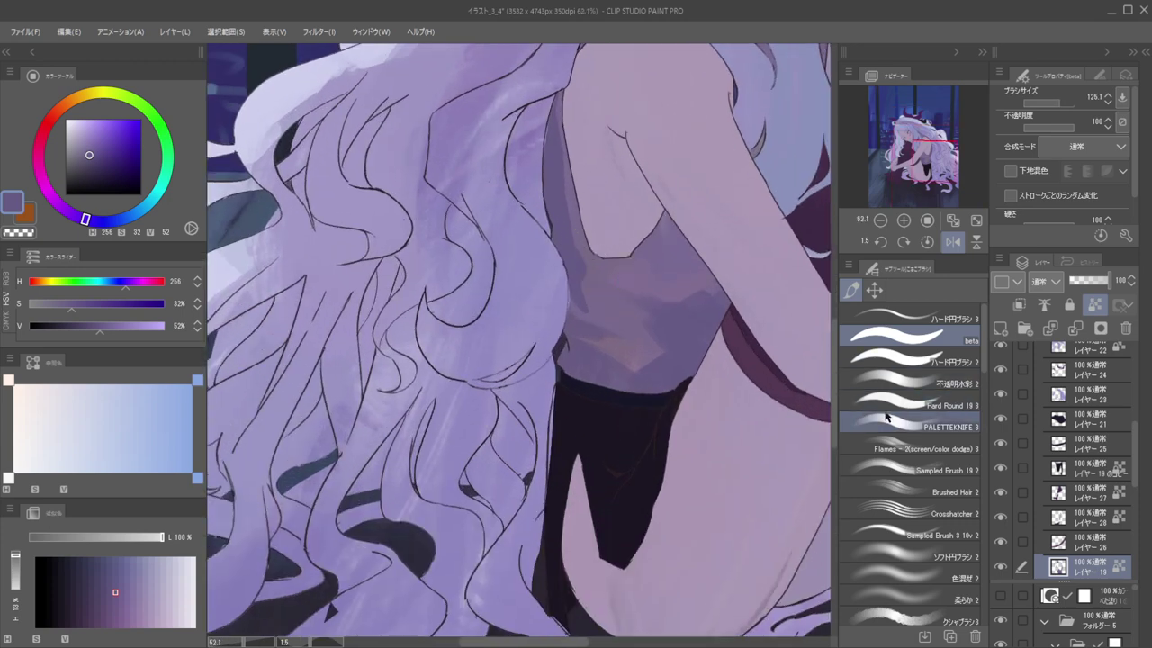
Add a small glow stroke on the shirt with a fine Flames - 2 brush, then sample violets
left_click(885, 450)
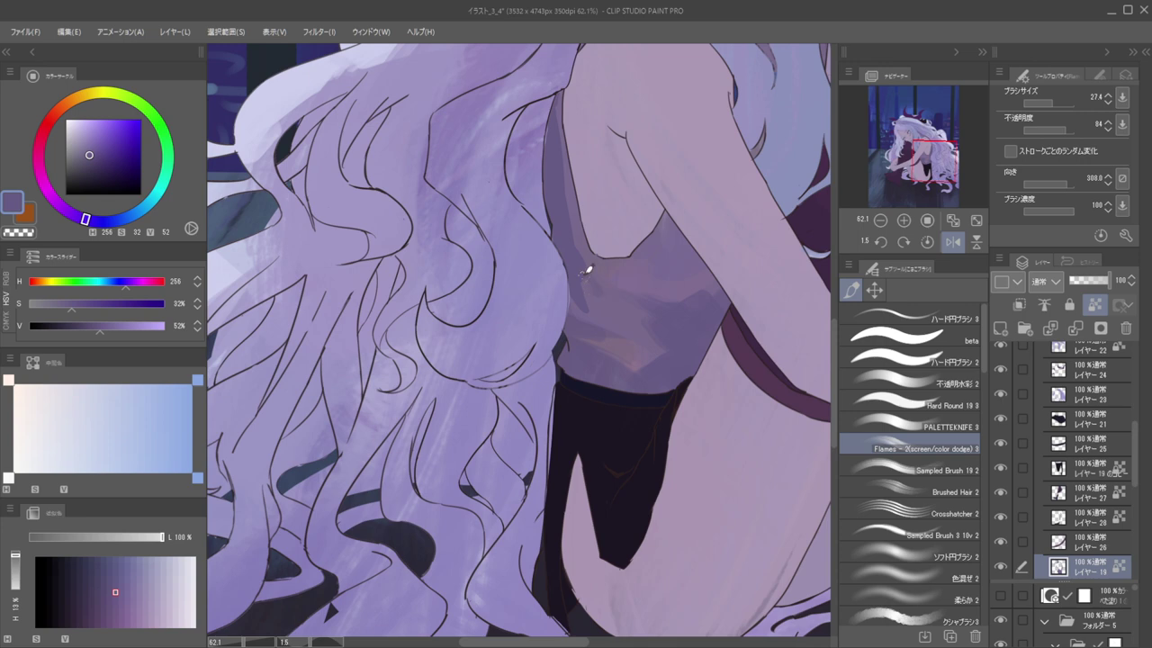
mouse_move(582, 293)
left_mouse_down()
mouse_move(578, 259)
mouse_move(569, 321)
left_mouse_up()
scroll(573, 230, "down", 4)
key("h")
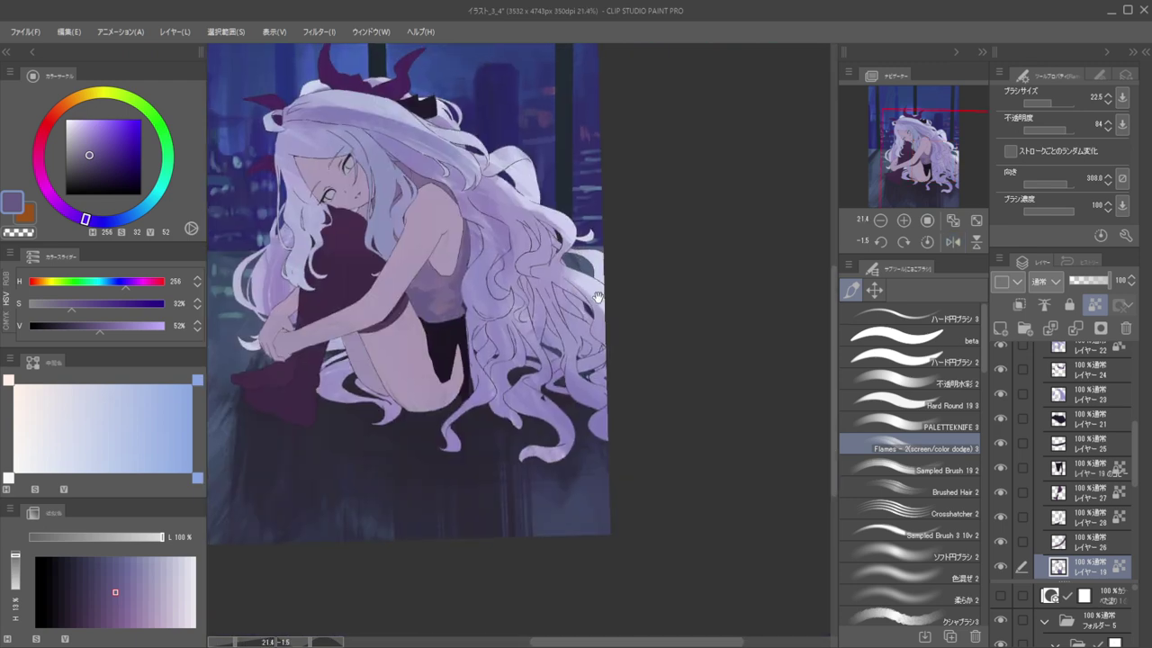
left_click_drag(497, 282, 653, 327)
scroll(590, 295, "up", 3)
scroll(577, 322, "up", 1)
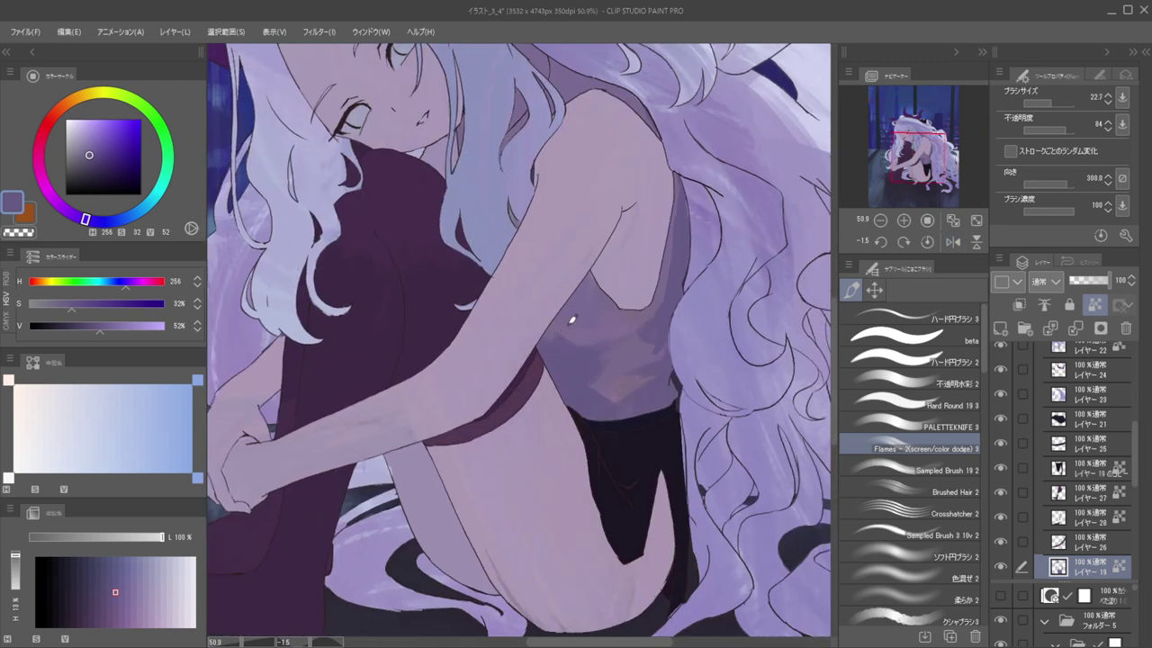
left_click_drag(586, 315, 594, 301)
left_click(597, 312, "alt")
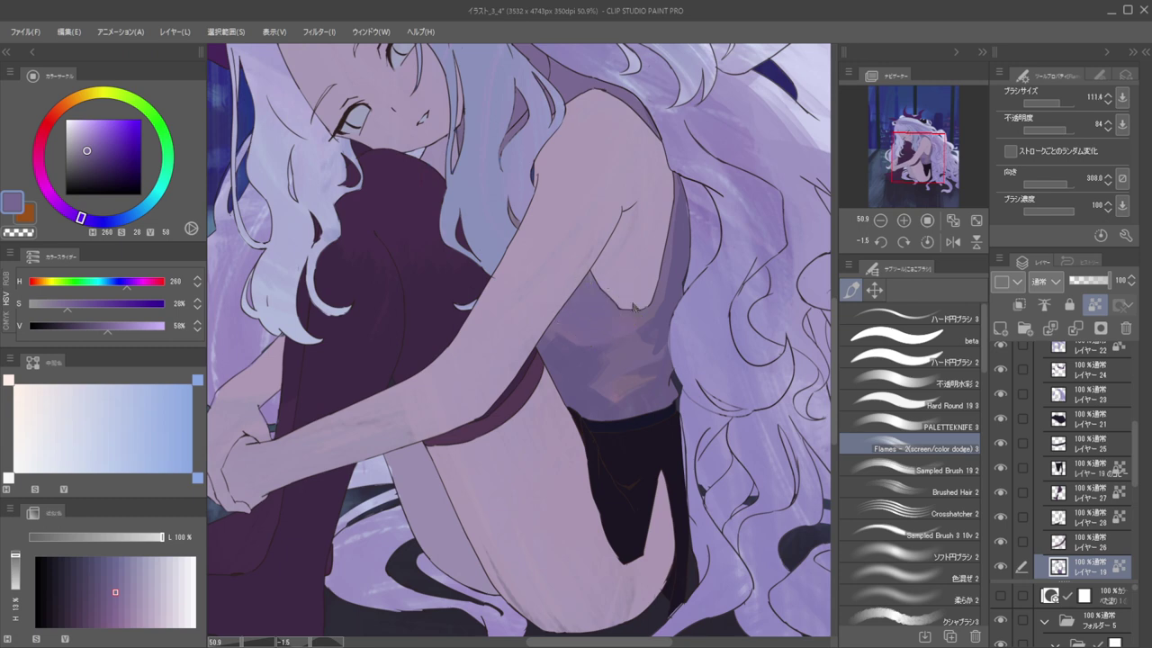
left_click(657, 326, "alt")
Paint sampled purple shading below the armpit with the 不透明水彩 2 brush
left_click(909, 378)
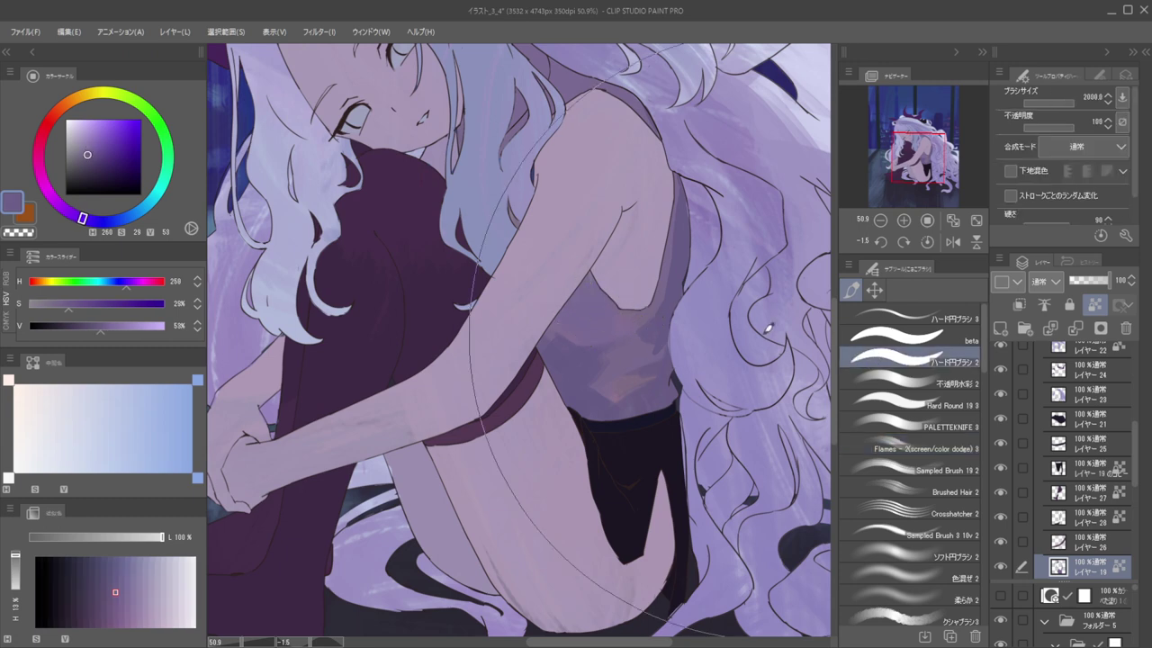
left_click(646, 298)
left_click(661, 290, "alt")
left_click_drag(661, 290, 665, 290)
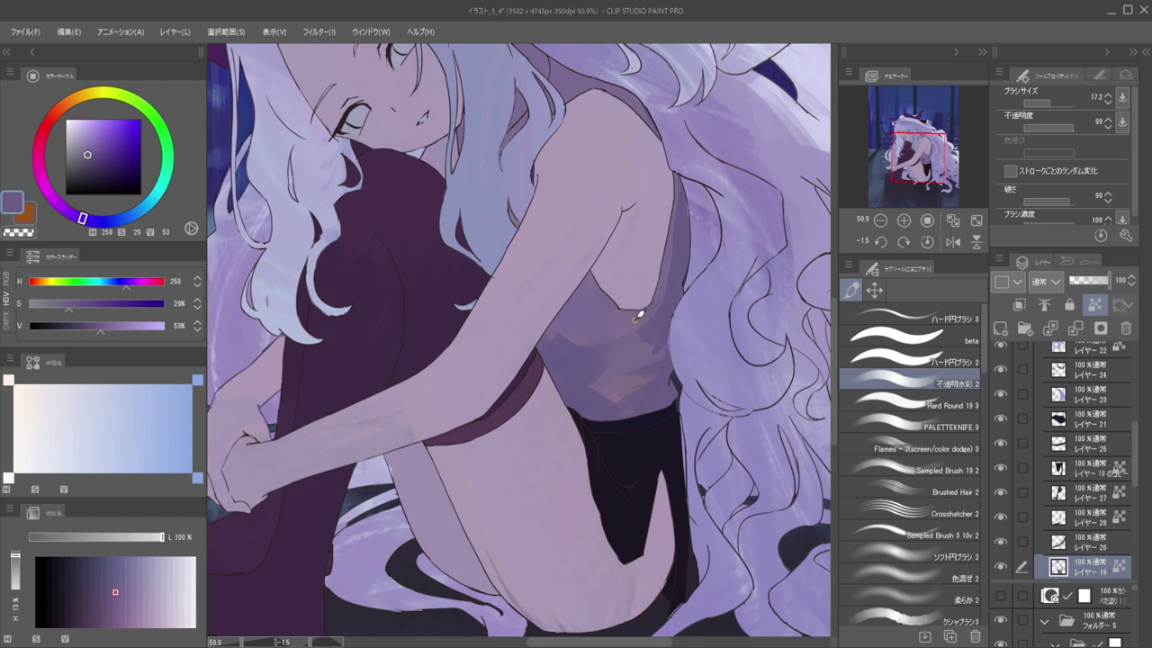
left_click(657, 306, "alt")
mouse_move(648, 312)
left_mouse_down()
mouse_move(637, 312)
mouse_move(661, 288)
mouse_move(755, 289)
left_mouse_up()
Paint the shirt's purple over the grey strap edge and extend dark shading up the strap
key("h")
scroll(573, 321, "up", 3)
left_click_drag(519, 328, 572, 330)
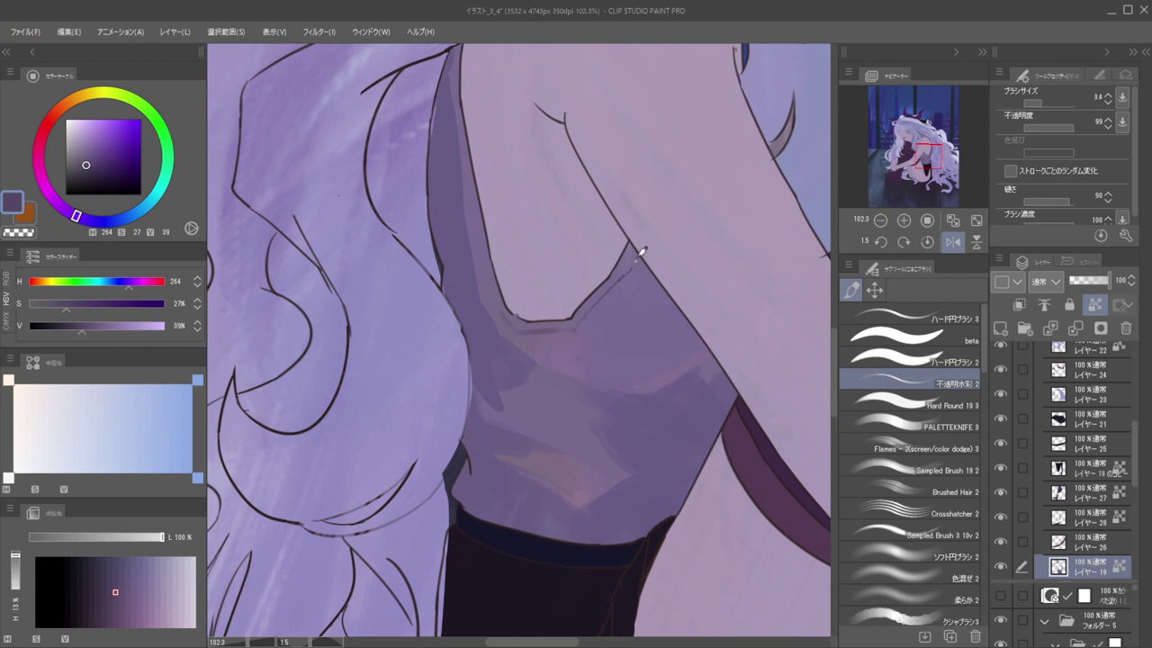
left_click_drag(643, 249, 636, 250)
scroll(565, 254, "down", 5)
key("h")
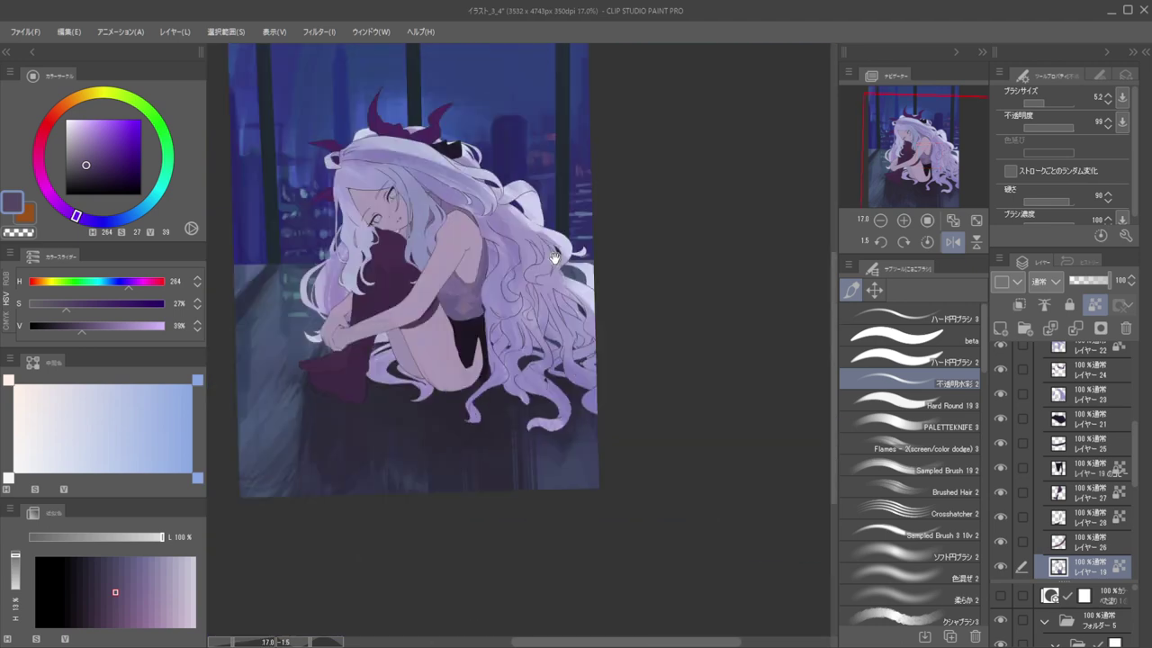
left_click_drag(469, 258, 561, 282)
scroll(562, 284, "up", 2)
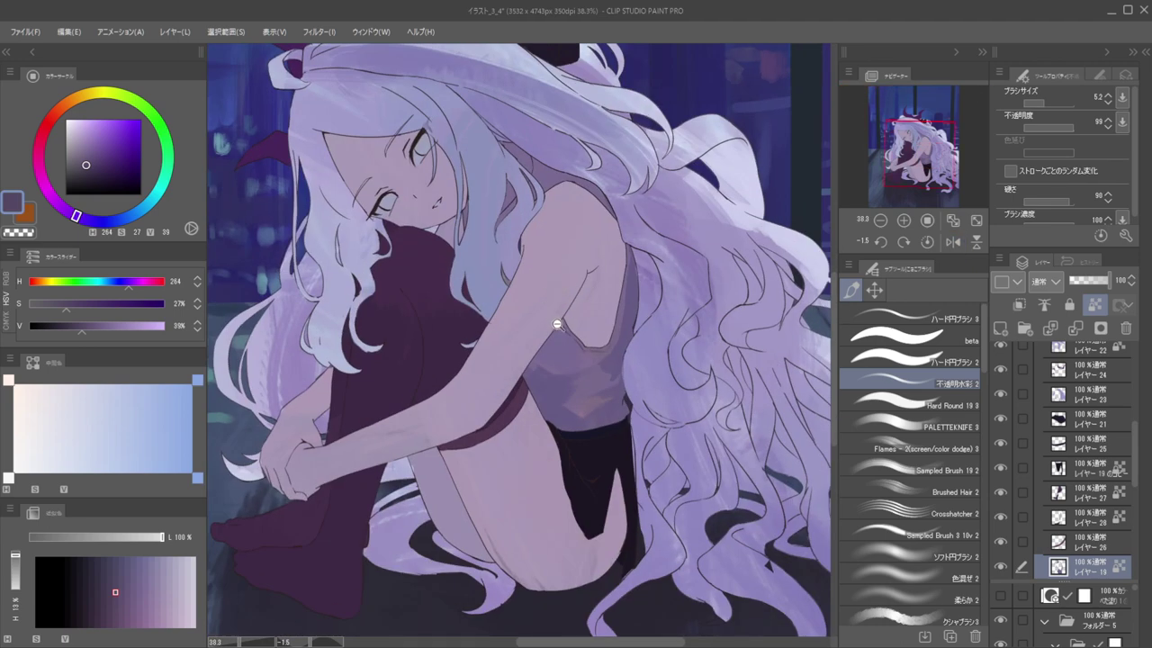
scroll(557, 324, "up", 5)
left_click(552, 460, "alt")
mouse_move(568, 314)
left_mouse_down()
mouse_move(577, 336)
mouse_move(569, 322)
left_mouse_up()
key("bracketright")
key("bracketright")
key("bracketright")
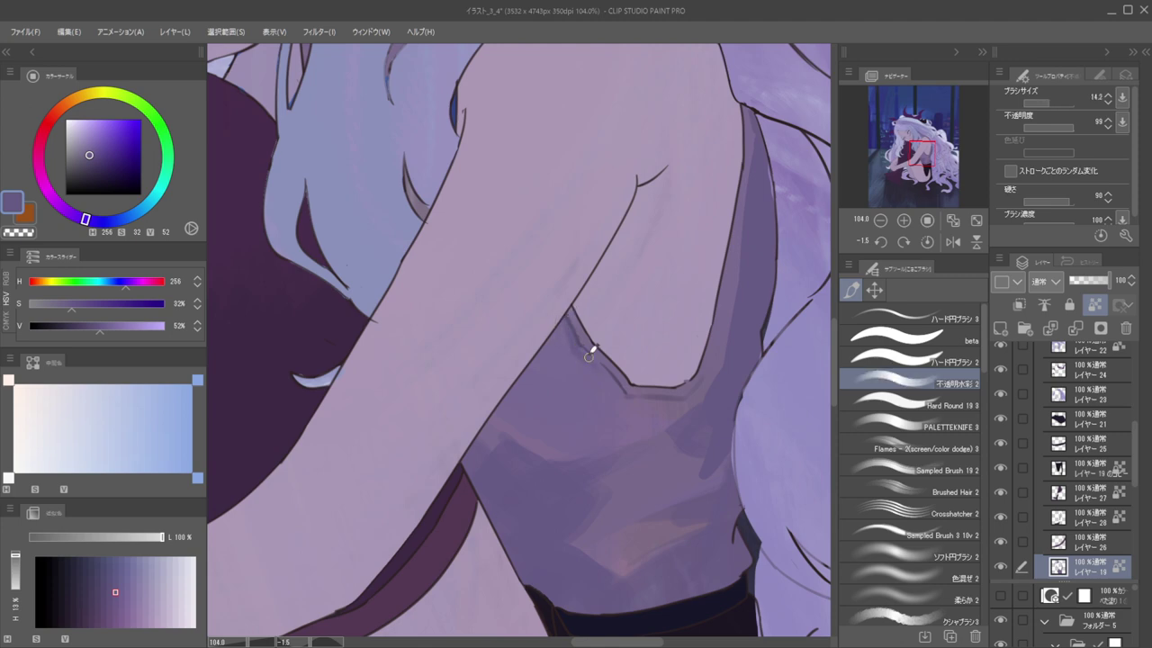
key("h")
scroll(594, 329, "up", 3)
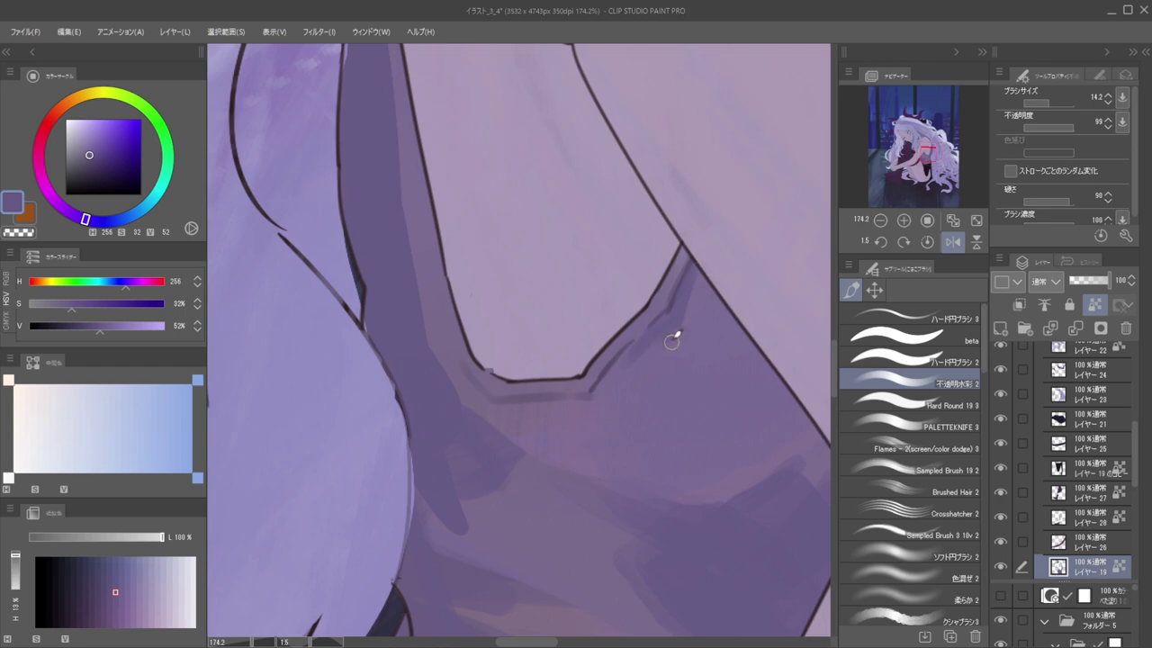
left_click_drag(622, 368, 660, 329)
left_click_drag(612, 317, 650, 357)
Darken the shading under the neckline, along its left edge, and on the strap's inner edge
key("h")
key("h")
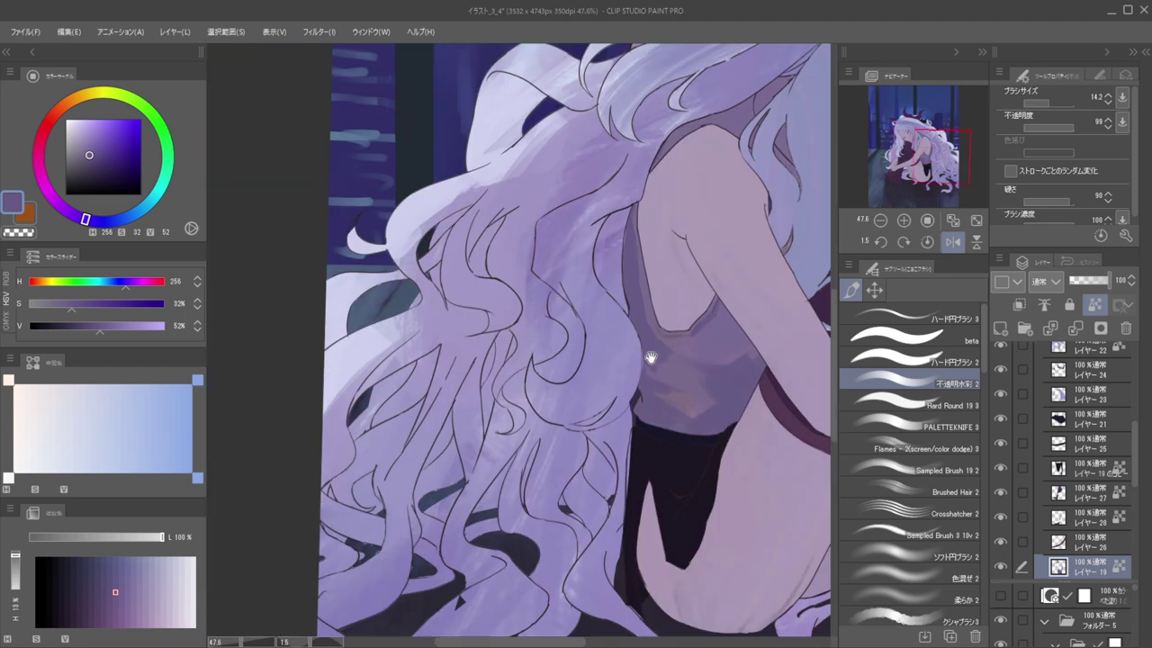
scroll(630, 363, "up", 2)
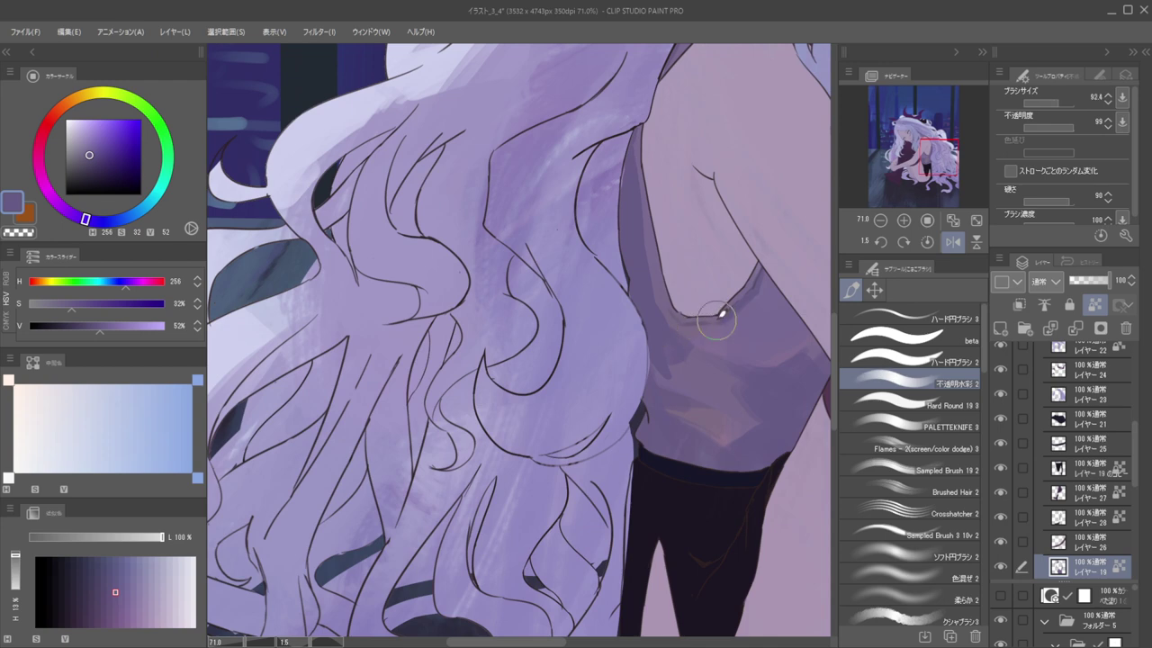
key("[")
key("[")
key("[")
key("[")
key("[")
key("[")
key("[")
key("[")
key("[")
key("[")
mouse_move(695, 335)
left_mouse_down()
mouse_move(721, 325)
mouse_move(689, 345)
left_mouse_up()
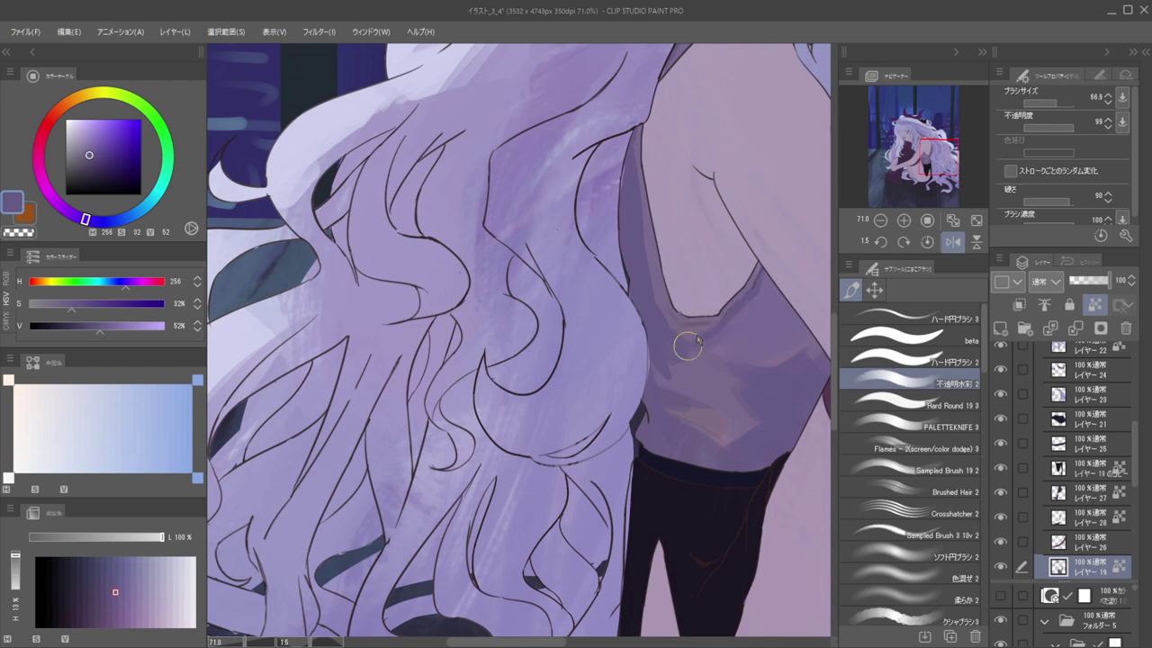
key("[")
key("[")
key("[")
key("[")
mouse_move(660, 290)
left_mouse_down()
mouse_move(667, 329)
mouse_move(645, 192)
left_mouse_up()
mouse_move(640, 135)
left_mouse_down()
mouse_move(655, 297)
mouse_move(633, 154)
left_mouse_up()
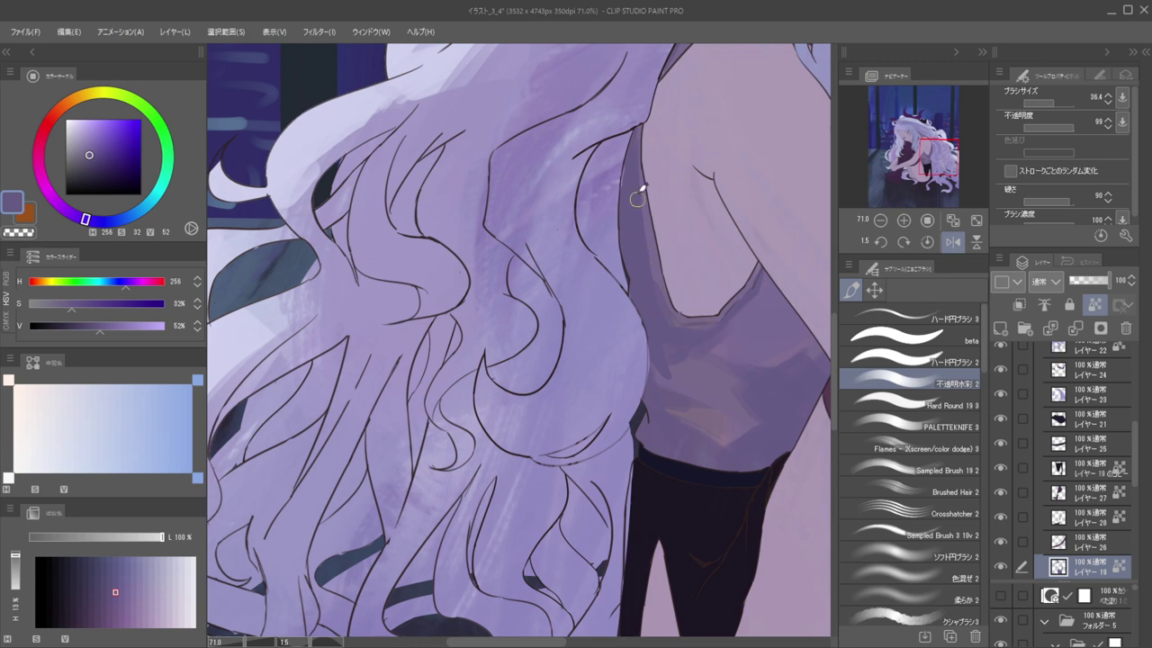
scroll(644, 216, "down", 5)
key("h")
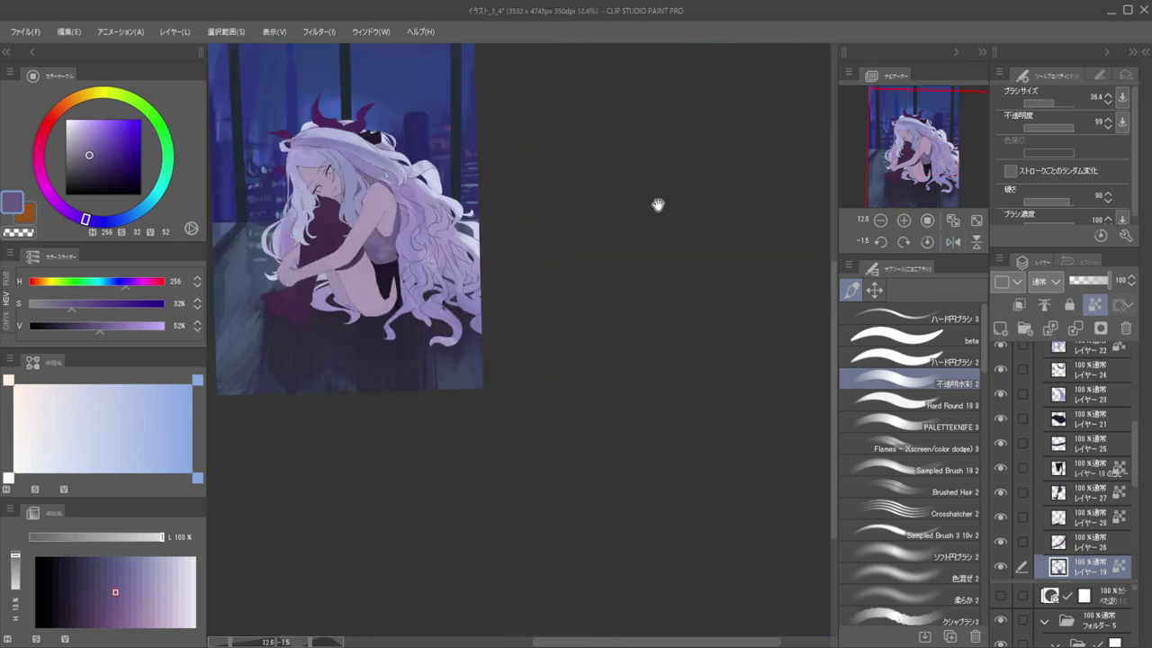
left_click_drag(667, 210, 788, 228)
left_click_drag(566, 224, 620, 240)
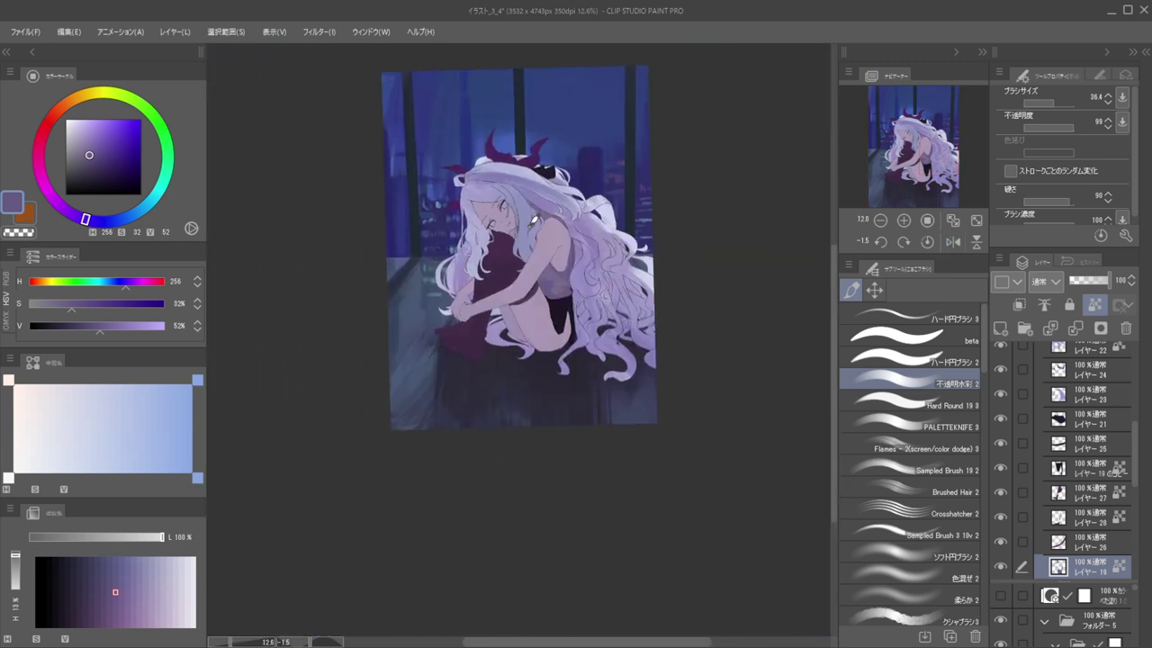
scroll(545, 271, "up", 7)
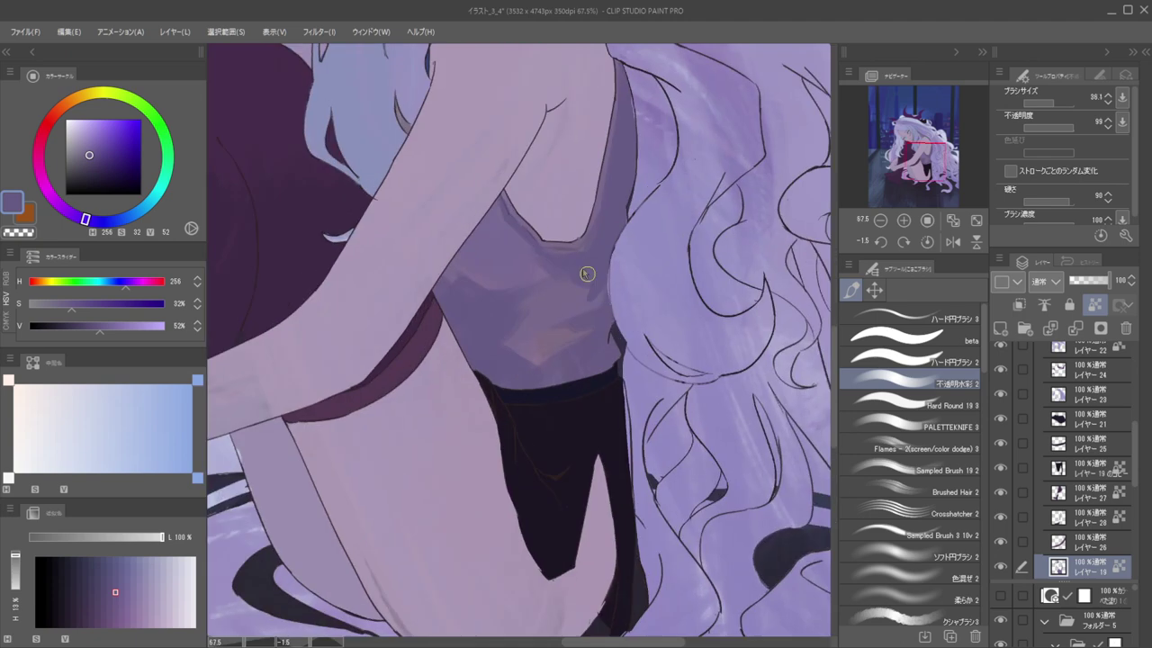
scroll(587, 272, "down", 4)
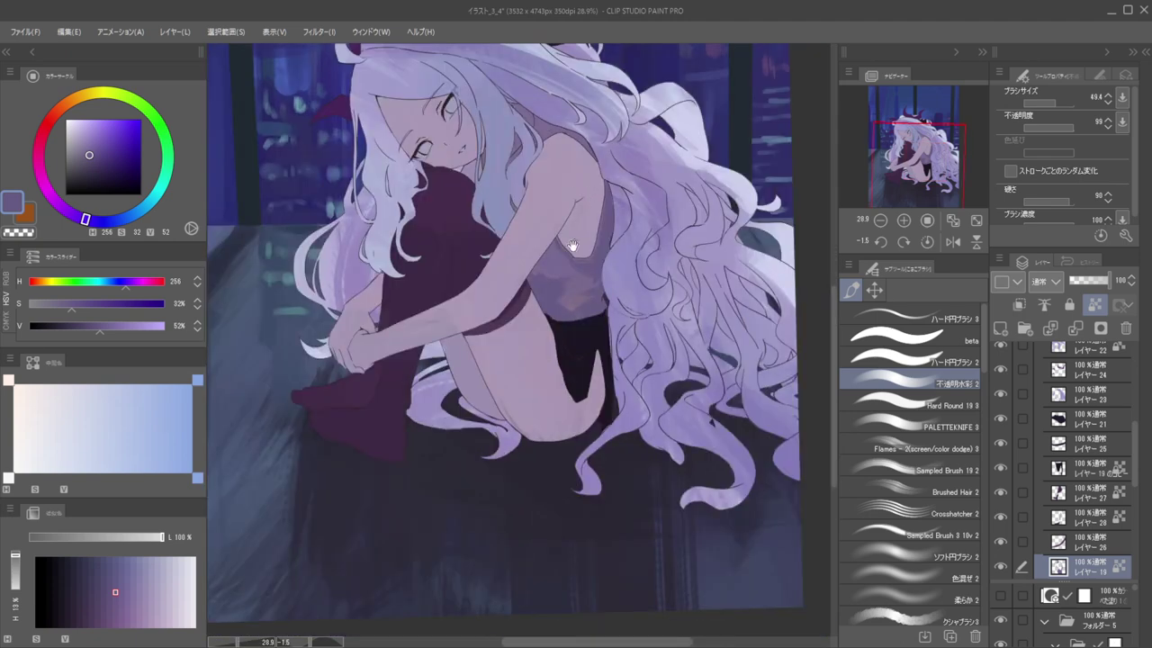
Unlock the layer's transparency and paint the dark gap between hair and arm purple
left_click(424, 198, "alt")
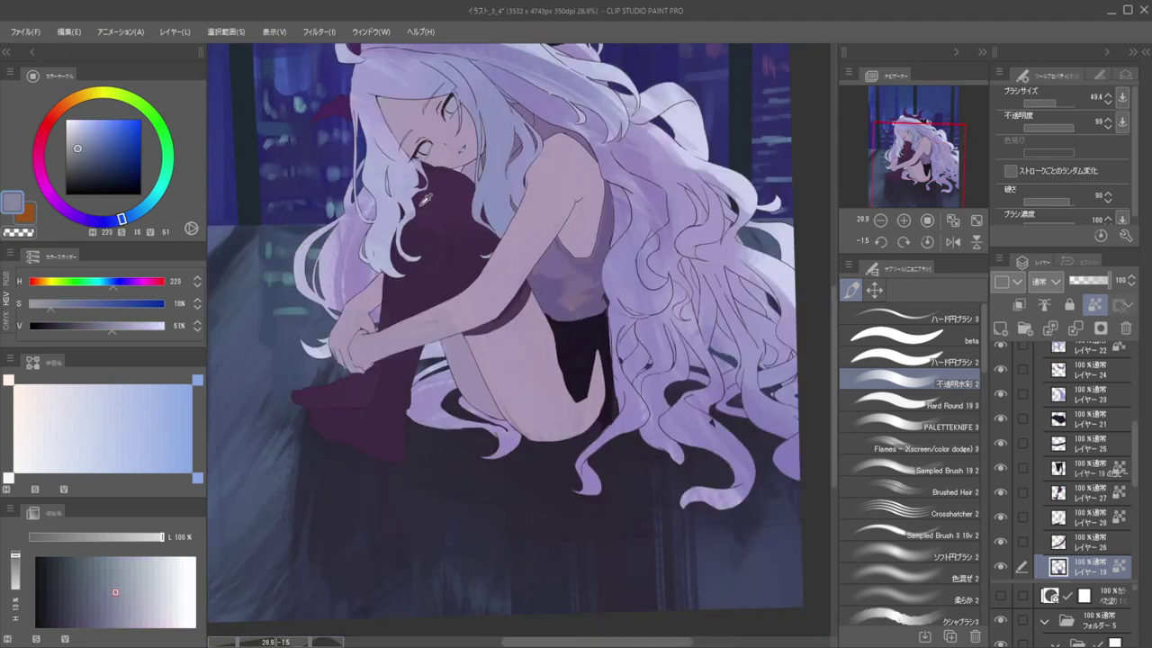
scroll(533, 277, "up", 2)
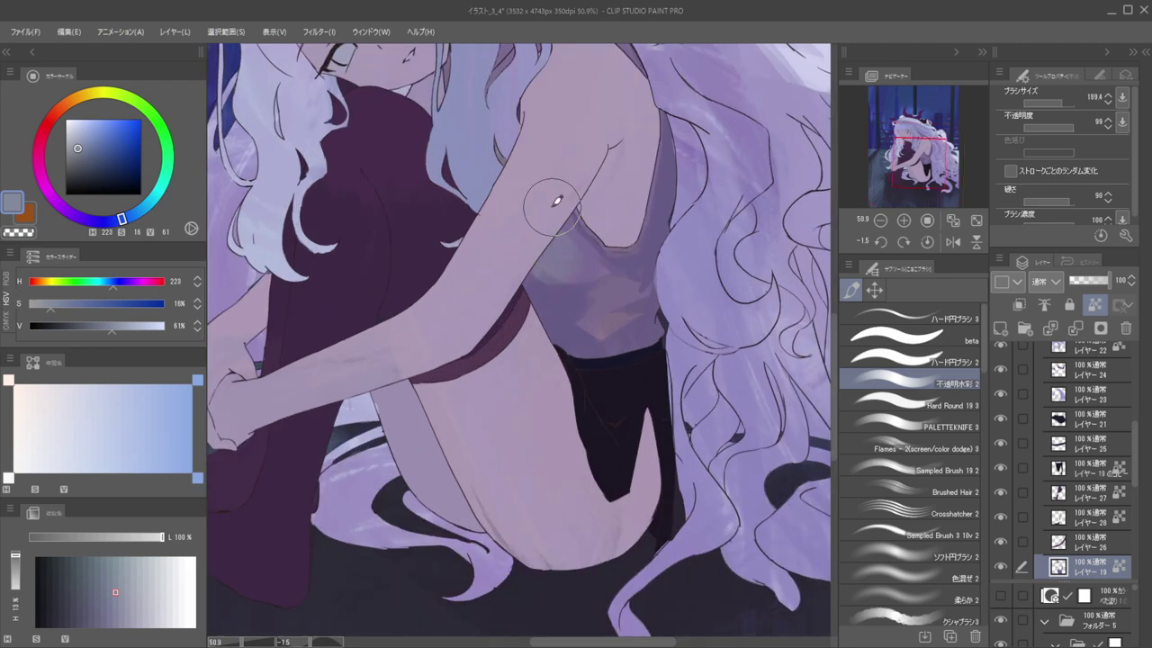
scroll(558, 200, "down", 2)
scroll(558, 200, "up", 4)
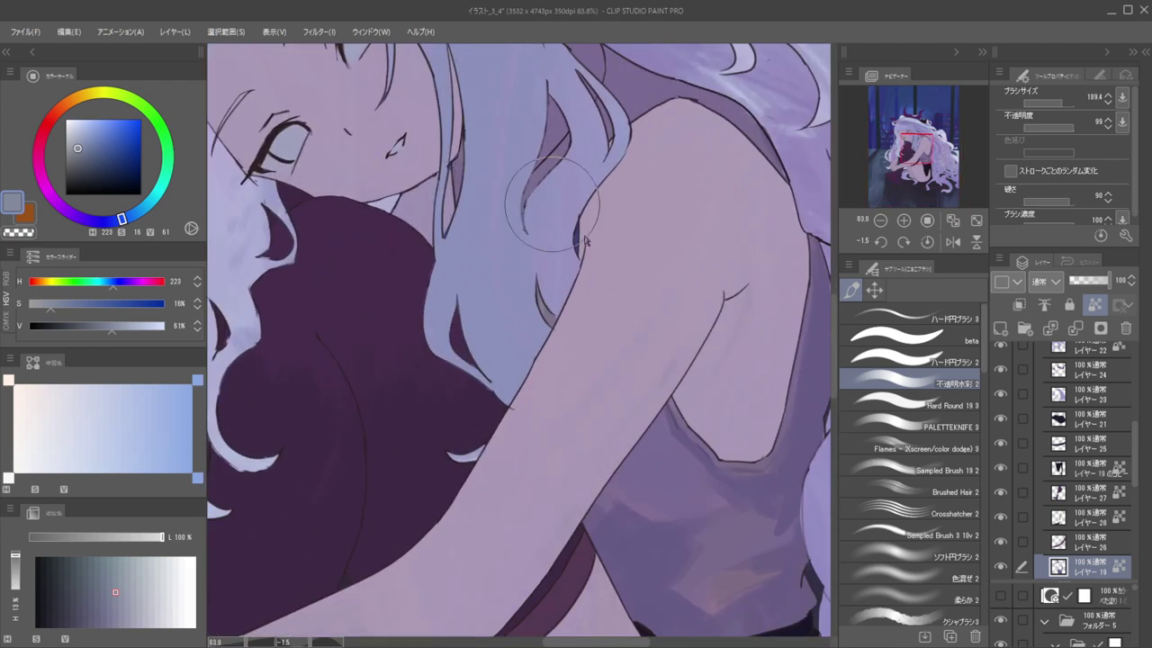
mouse_move(584, 238)
left_mouse_down()
mouse_move(560, 212)
mouse_move(570, 258)
left_mouse_up()
left_click(557, 164, "alt")
key("/")
left_click_drag(573, 216, 572, 258)
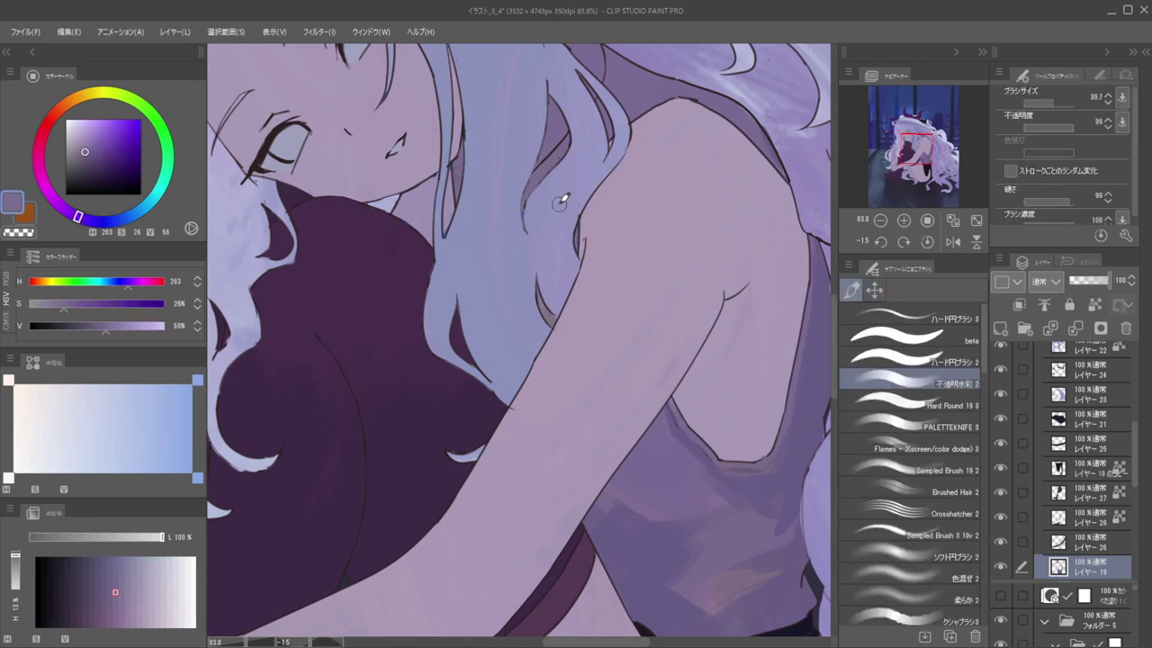
Cover the remaining dark blue sliver between hair and arm using the beta brush
left_click(869, 340)
scroll(556, 243, "up", 3)
left_click_drag(625, 309, 612, 275)
left_click_drag(590, 195, 592, 273)
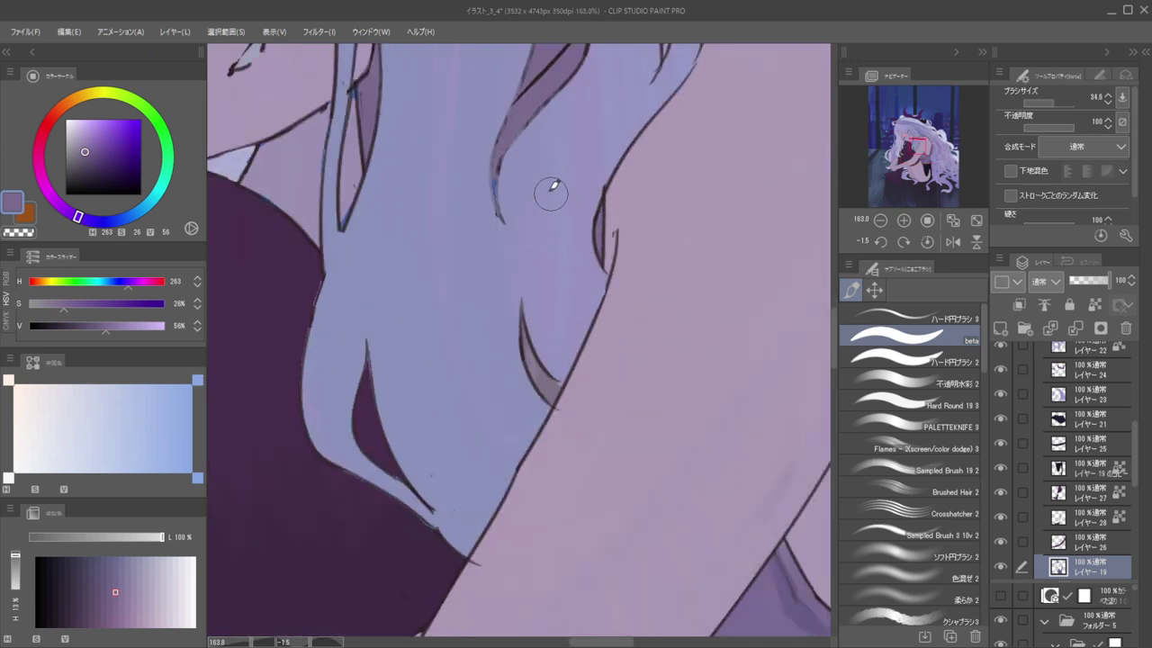
Frame and mirror the figure, sample the shirt purple, enlarge the brush and lock transparent pixels
scroll(526, 144, "down", 4)
scroll(531, 135, "down", 2)
left_click_drag(559, 143, 661, 217)
key("h")
key("h")
left_click_drag(583, 187, 690, 178)
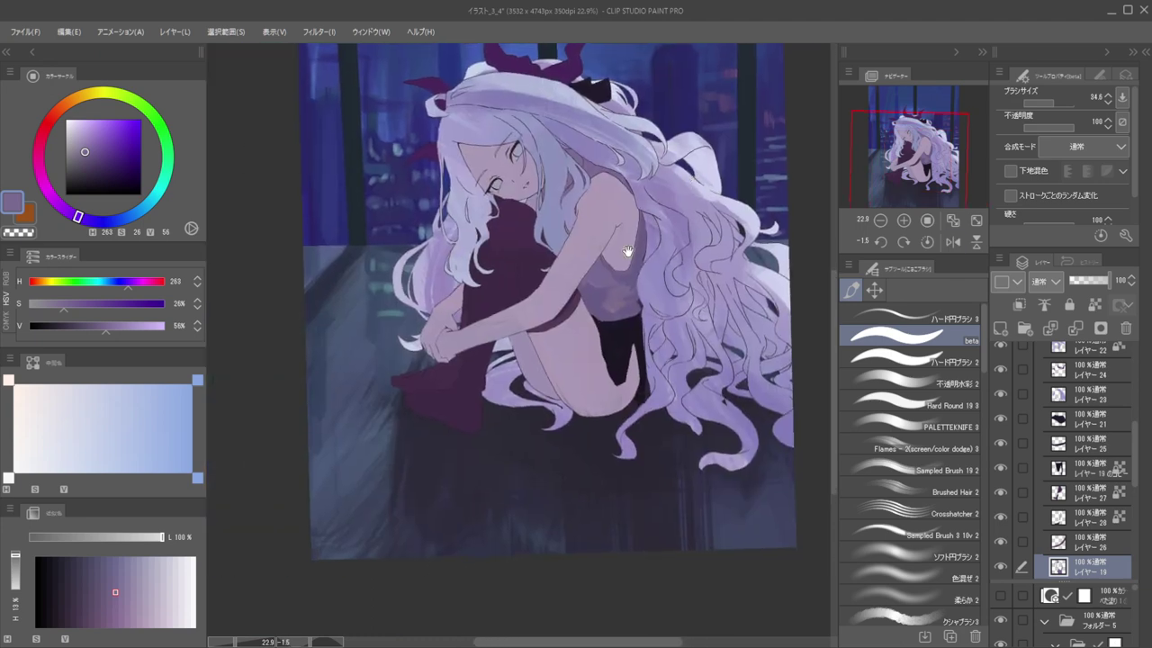
left_click(635, 271, "alt")
left_click_drag(570, 145, 590, 162)
key("slash")
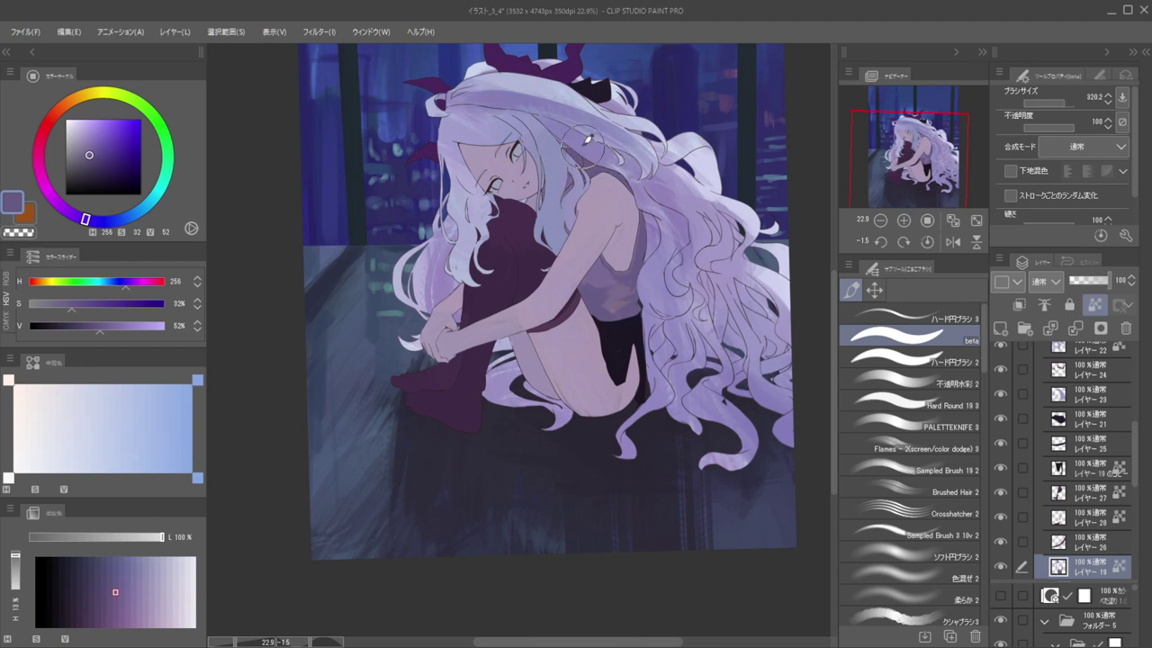
Mirror-check the figure, restore the normal view and shrink the brush
scroll(572, 167, "down", 3)
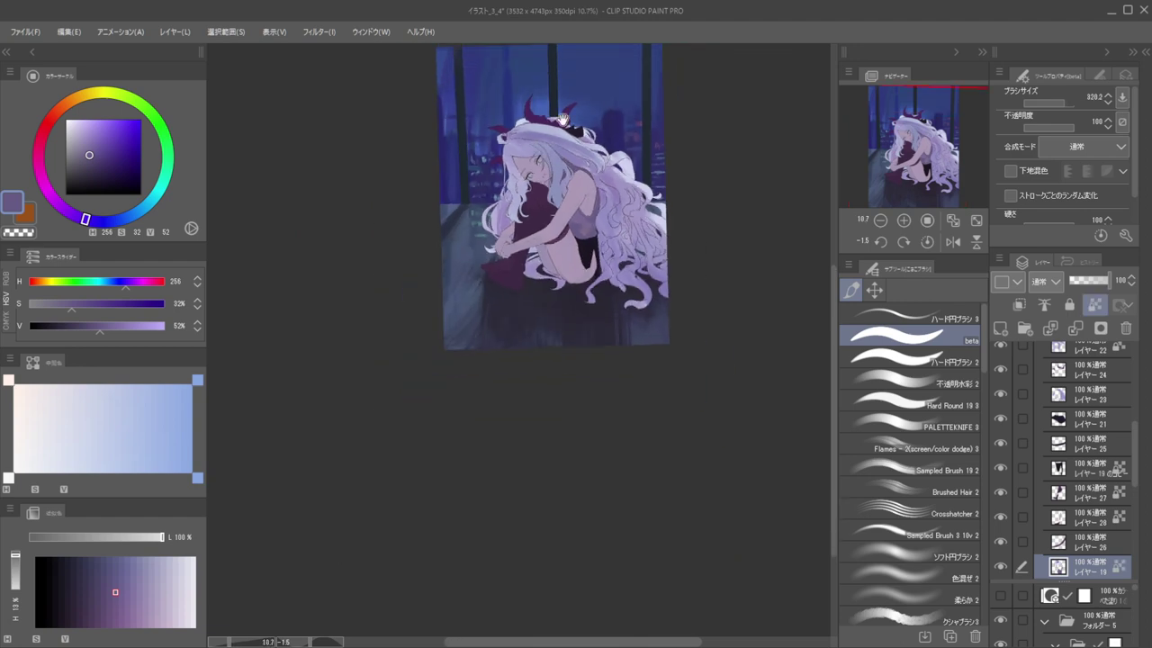
key("h")
left_click_drag(526, 169, 716, 192)
key("h")
scroll(569, 214, "up", 4)
left_click_drag(578, 227, 561, 223)
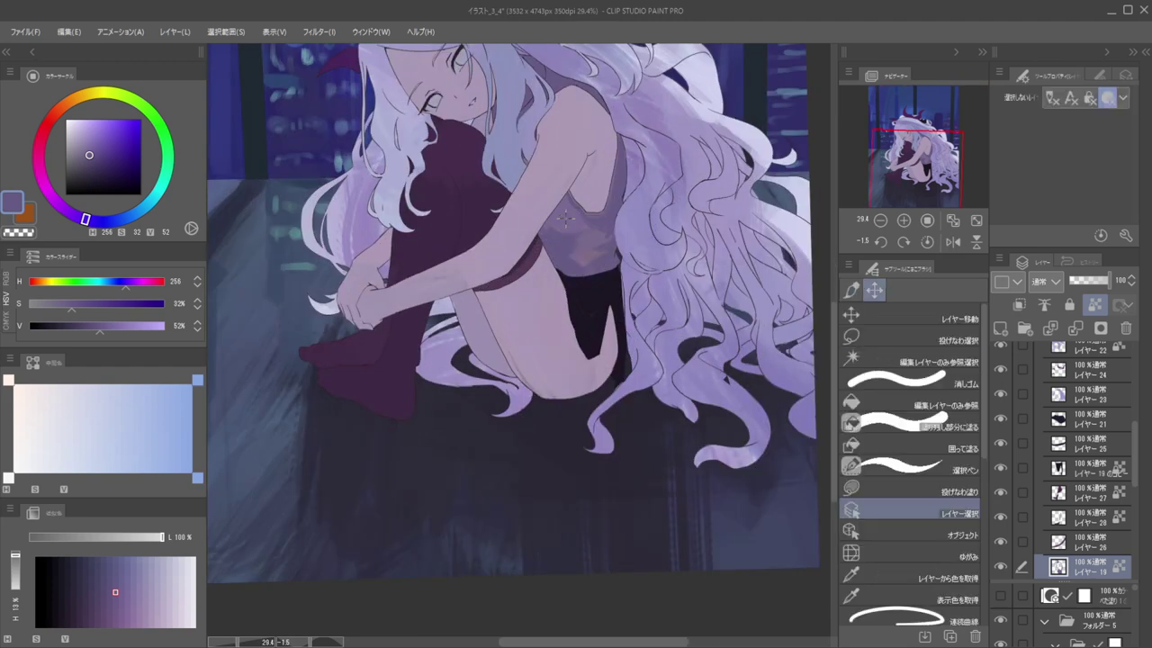
Sample lighter and darker purples from the top and hair to compare tones
left_click(570, 201, "alt")
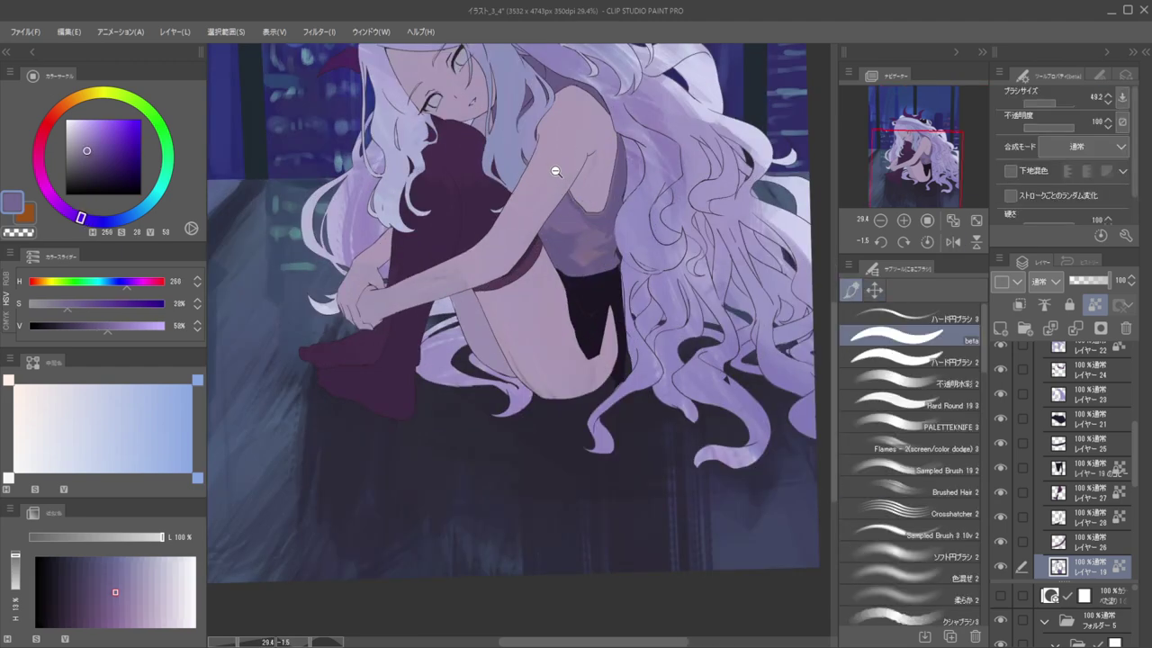
scroll(555, 171, "up", 2)
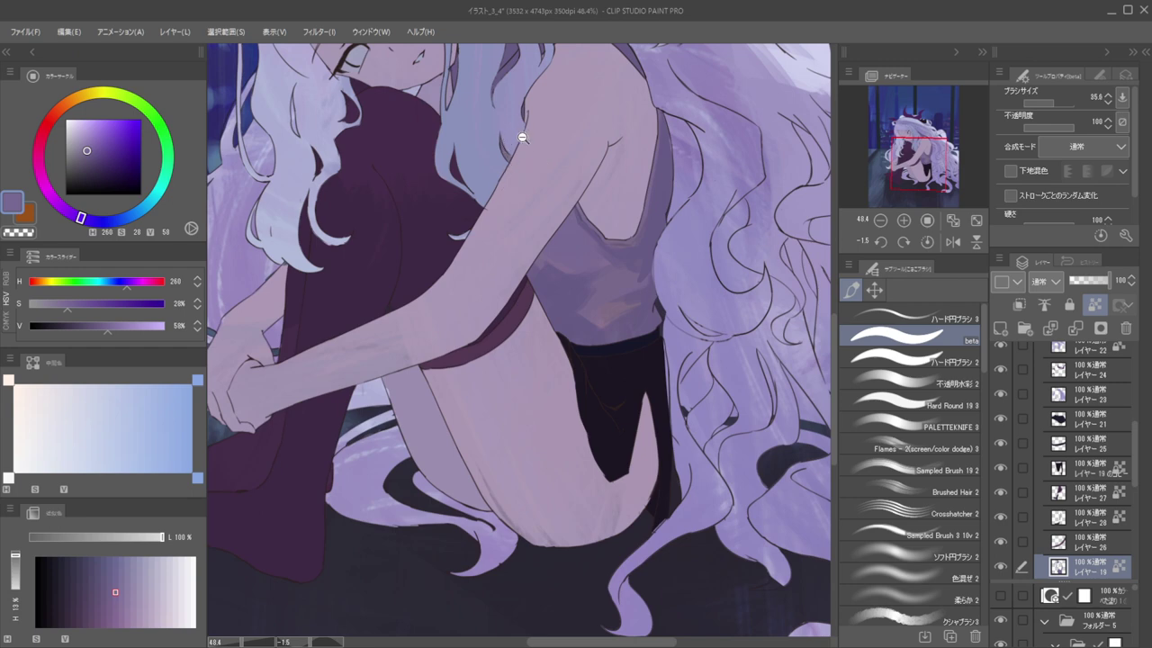
left_click(522, 137, "alt")
left_click(514, 92, "alt")
left_click_drag(510, 118, 524, 118)
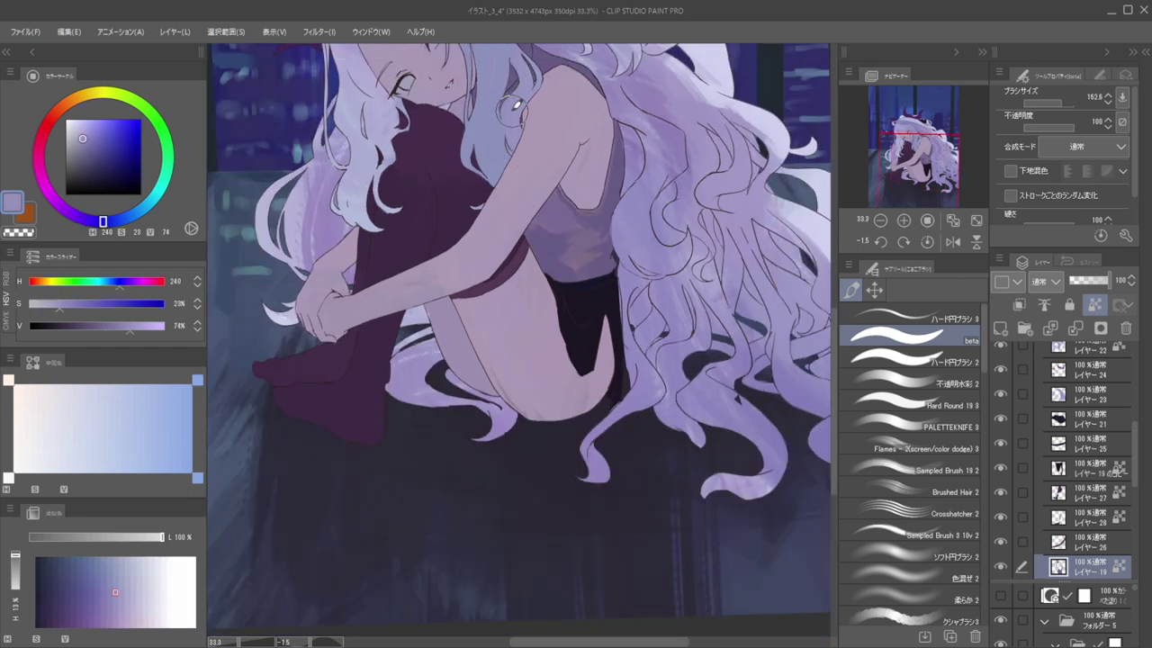
left_click(510, 99, "alt")
scroll(509, 119, "down", 1)
scroll(517, 144, "up", 2)
left_click(563, 185, "alt")
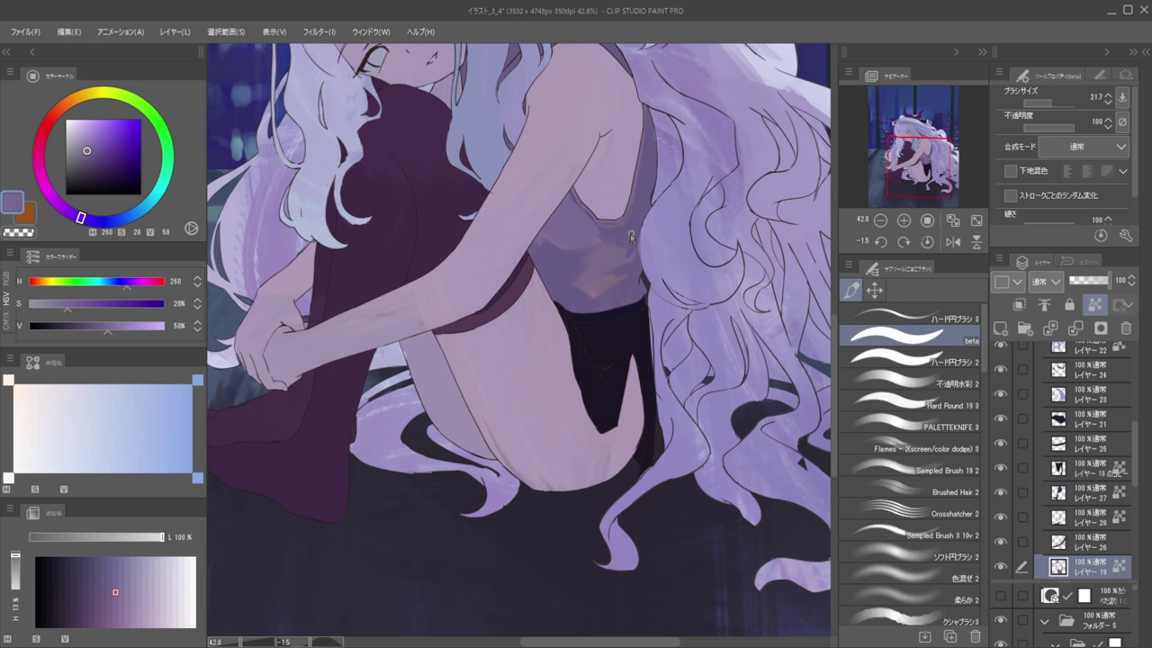
left_click(638, 210, "alt")
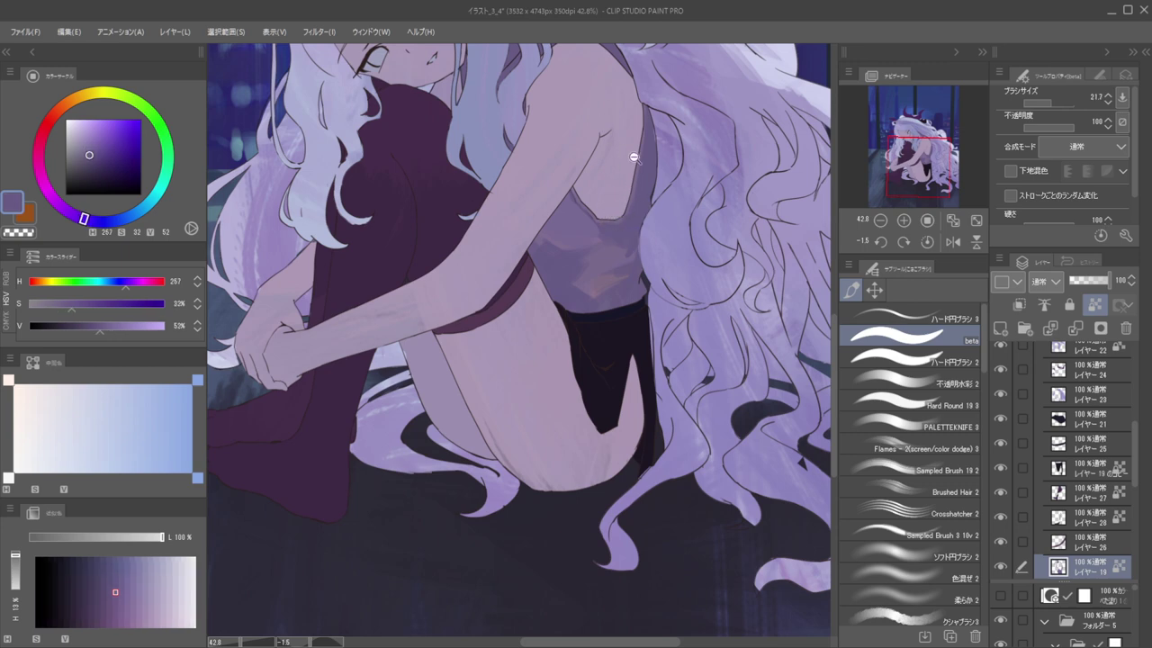
Re-sample the lighter and darker purples of the shirt
scroll(635, 157, "down", 1)
scroll(621, 193, "up", 2)
left_click(605, 227, "alt")
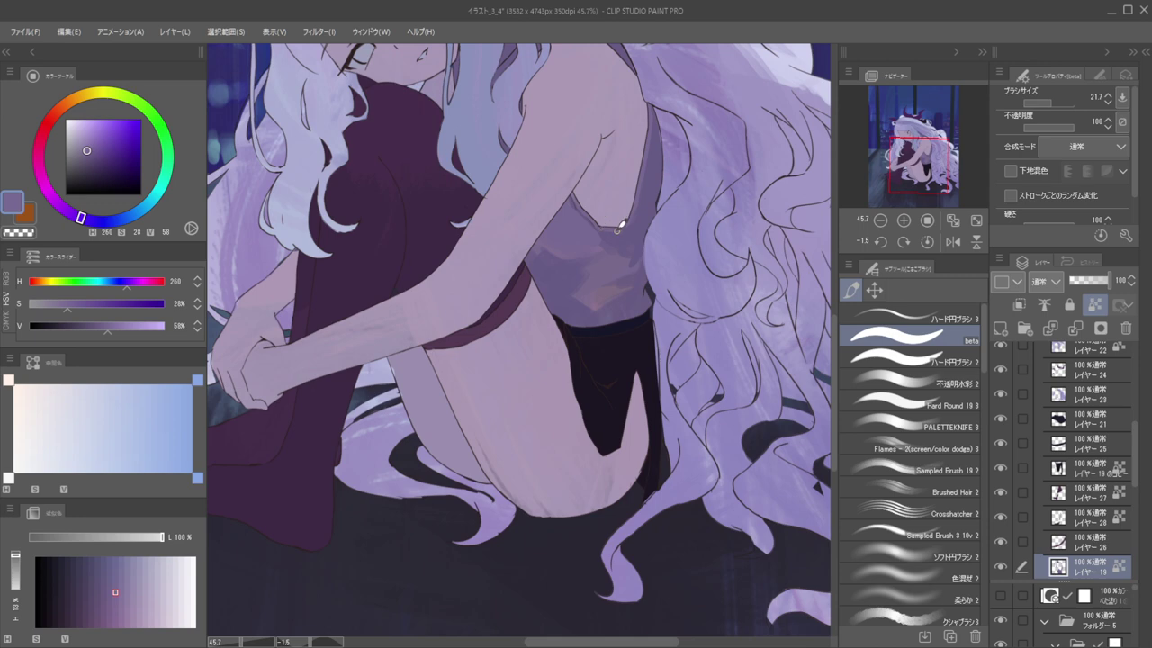
scroll(584, 105, "down", 3)
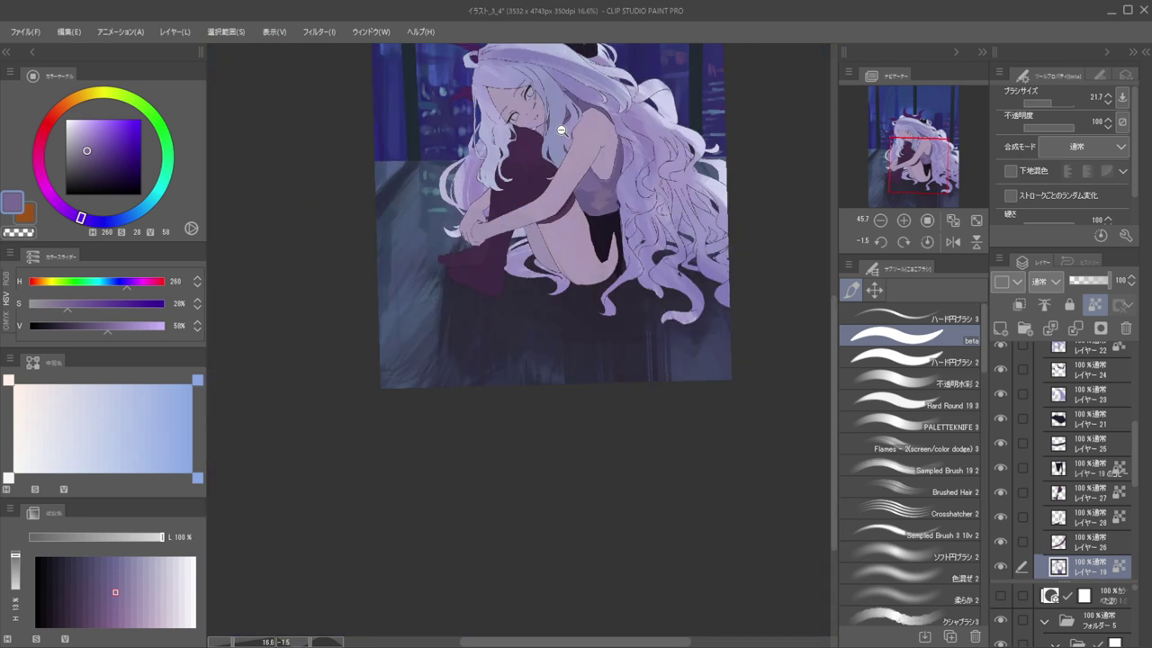
scroll(618, 140, "up", 3)
left_click(634, 135, "alt")
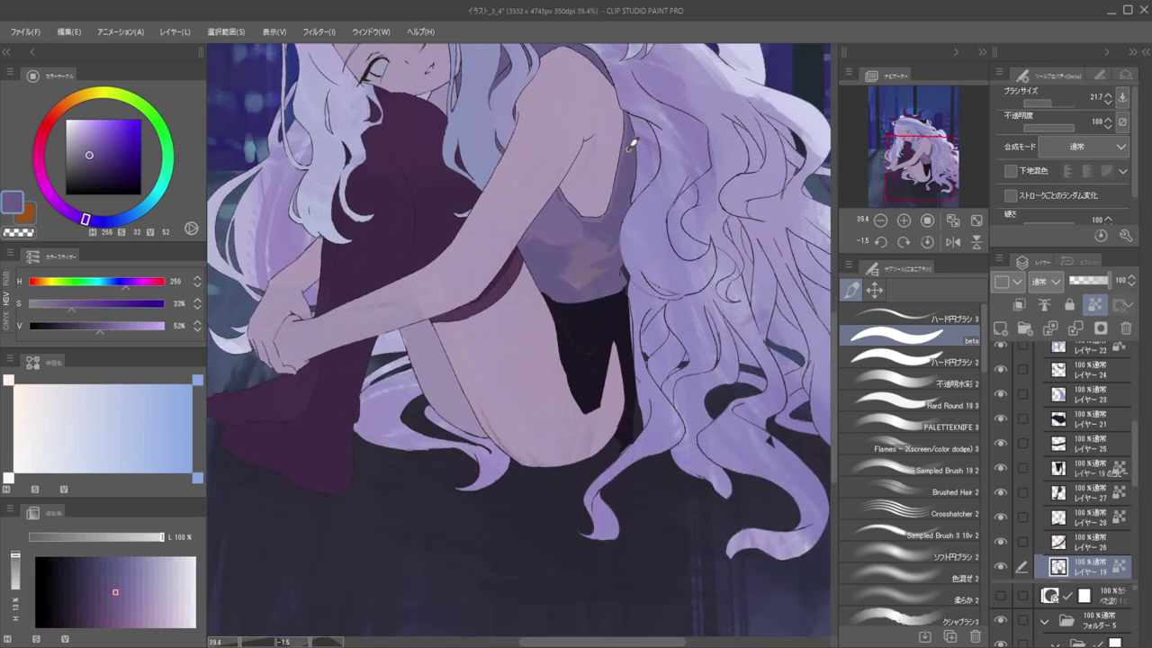
scroll(606, 129, "down", 2)
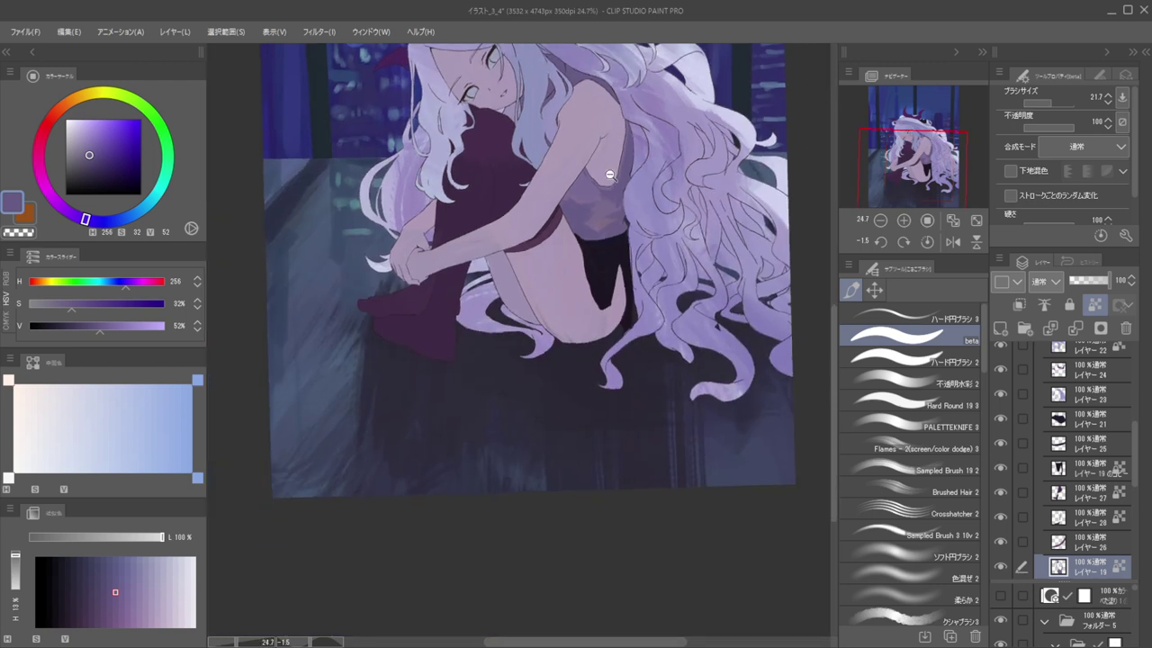
scroll(582, 189, "up", 2)
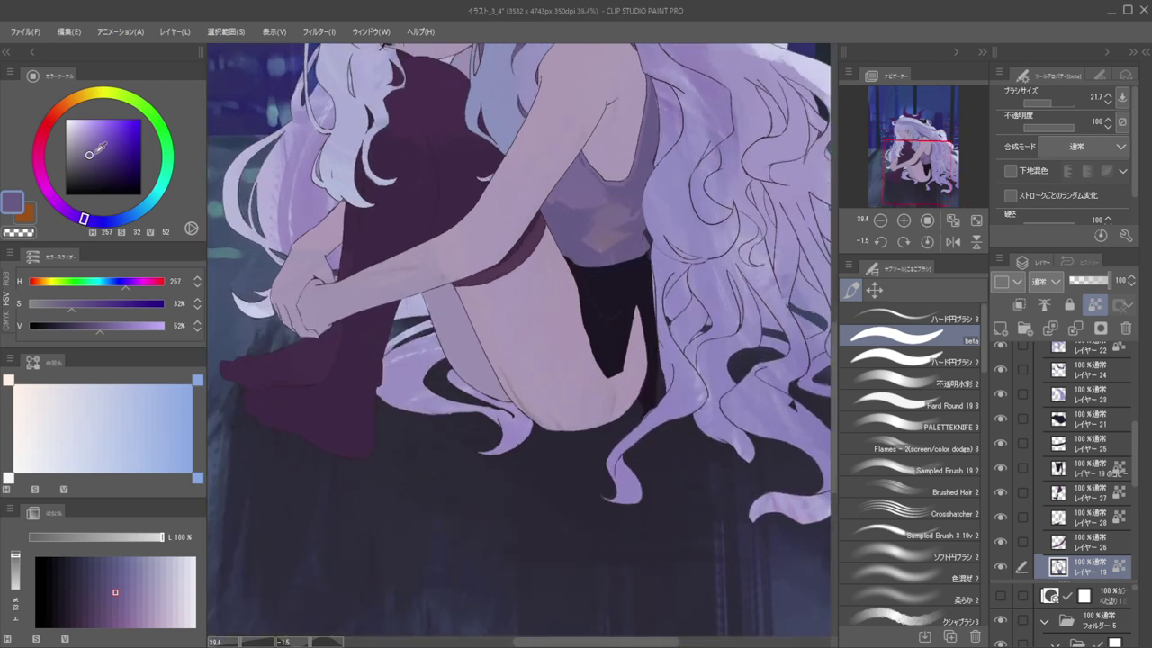
Choose a darker purple (H 257, S 32, V 48), test a shirt stroke, undo it and re-sample
left_click(90, 162)
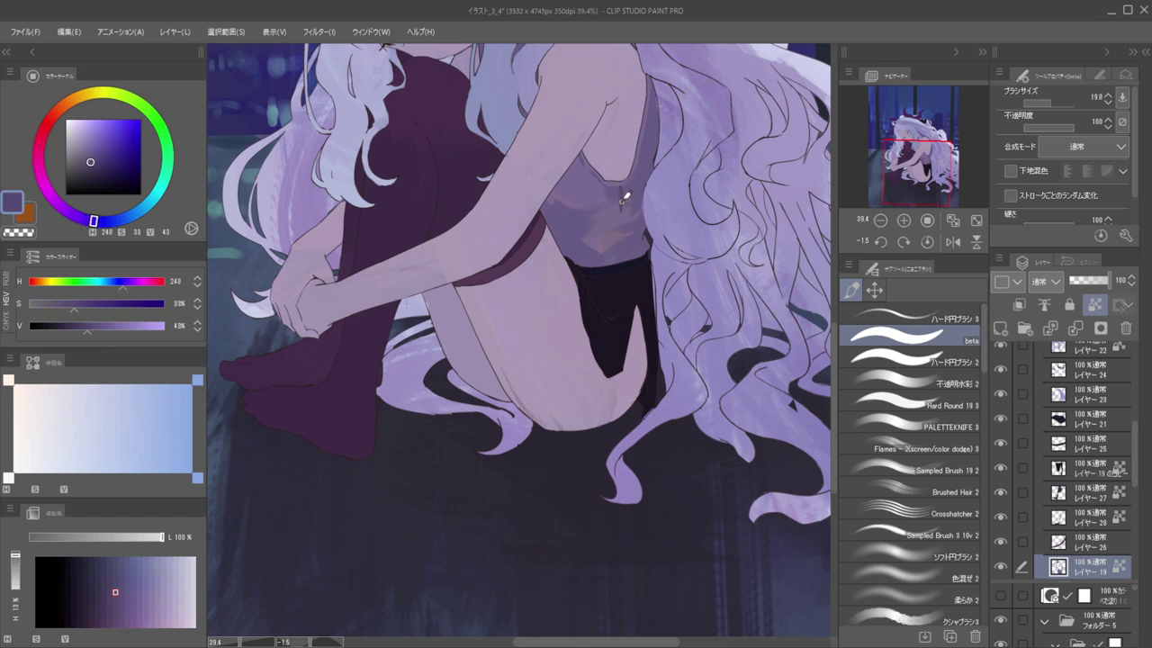
key("[")
key("[")
left_click_drag(619, 195, 619, 216)
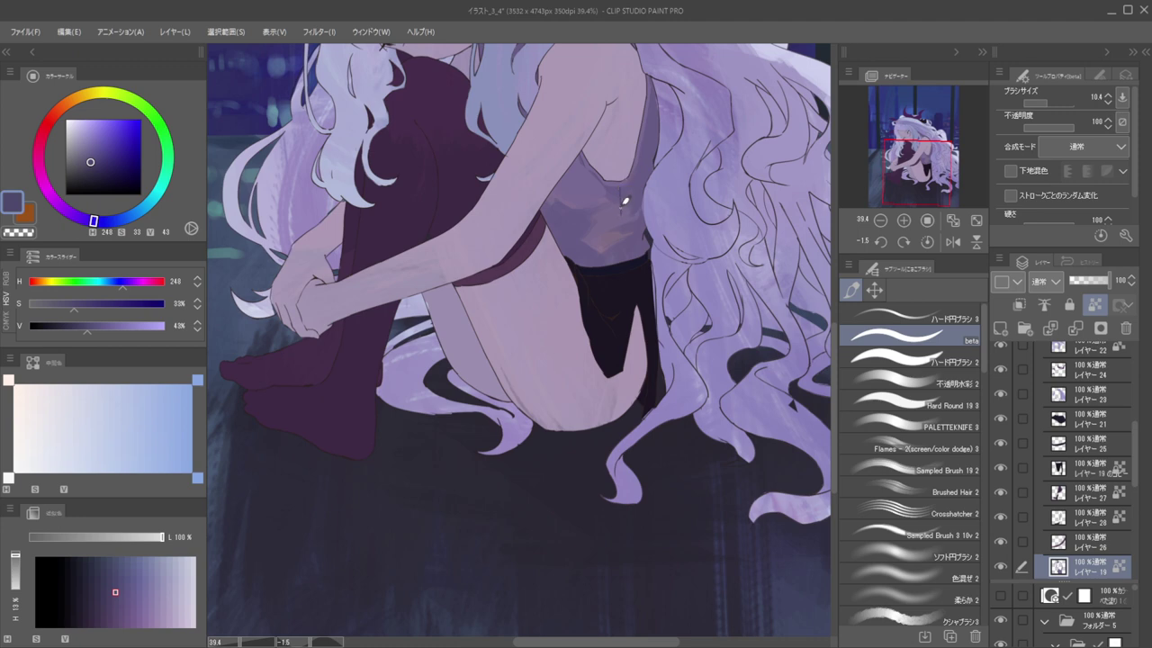
key("ctrl+z")
left_click(626, 190, "alt")
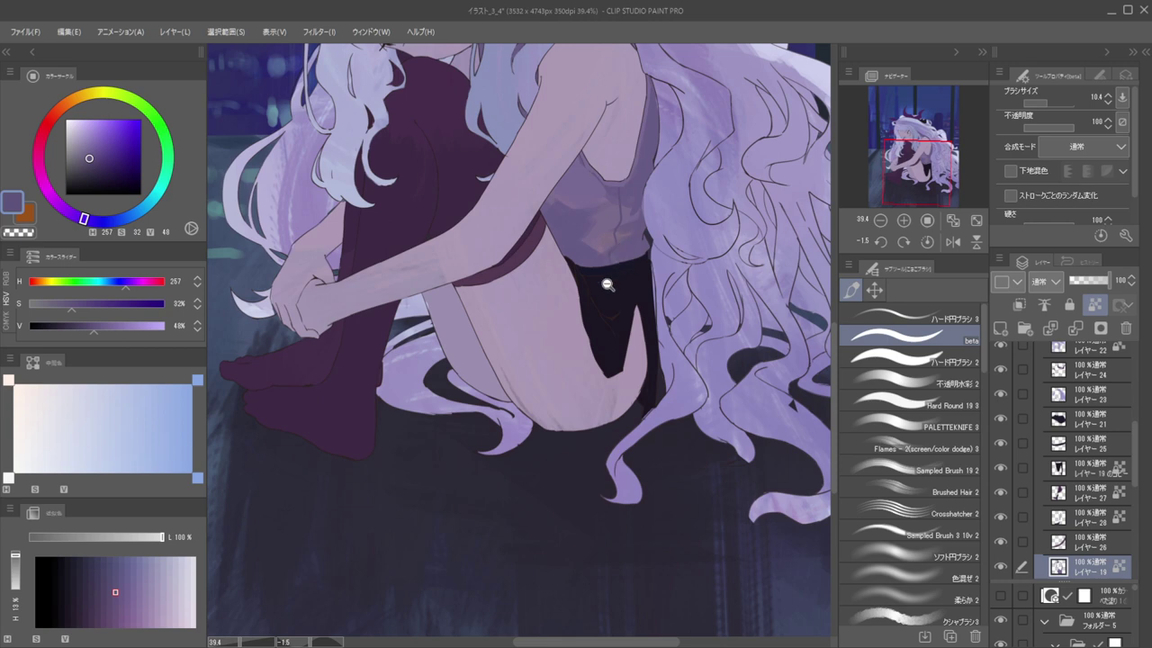
left_click_drag(607, 284, 664, 282, "alt")
left_click(638, 212, "ctrl+shift")
Sample the shorts colour, shift its hue to deep navy and enlarge the brush
left_click(640, 206, "ctrl+shift")
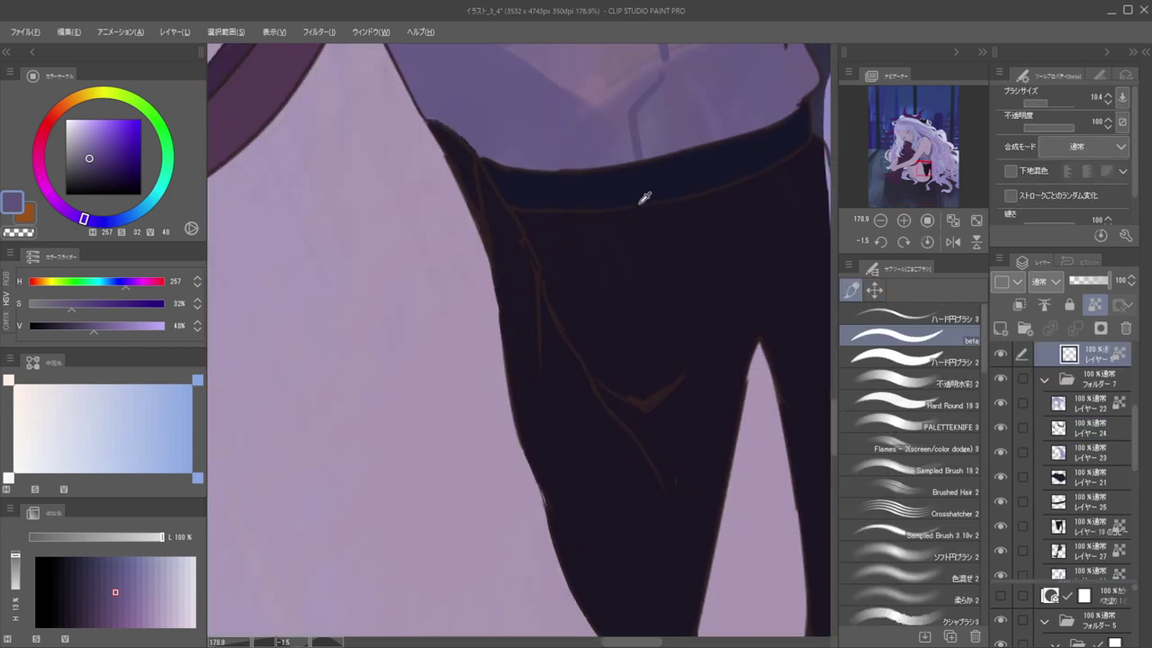
left_click(644, 197, "alt")
scroll(612, 198, "down", 6)
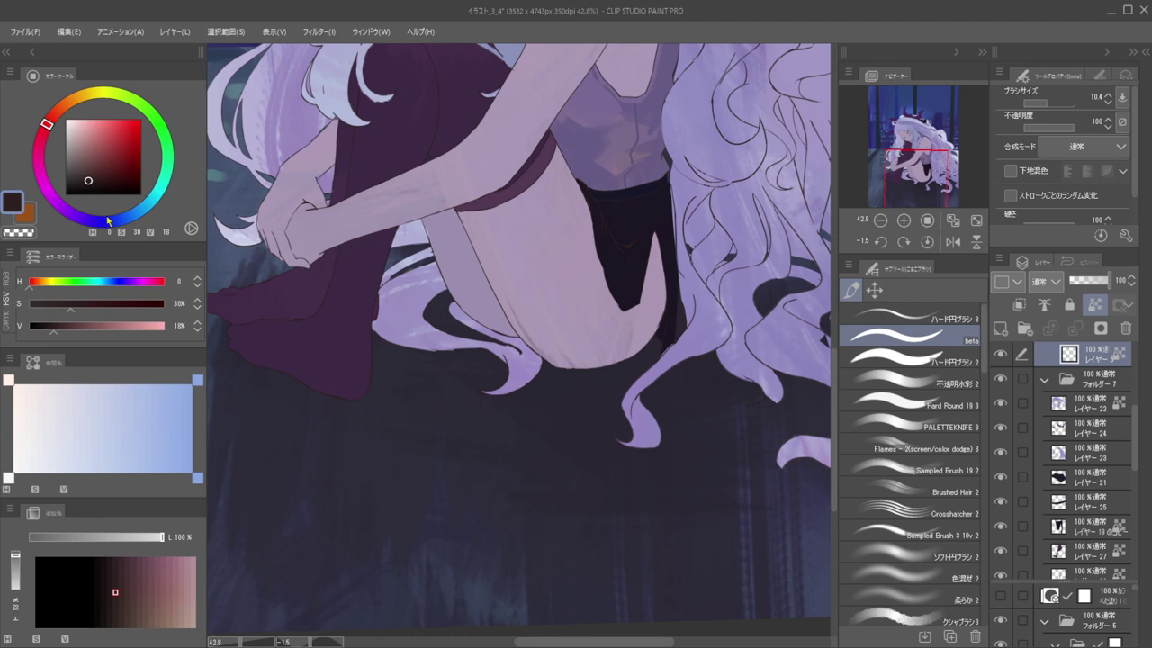
left_click(107, 220)
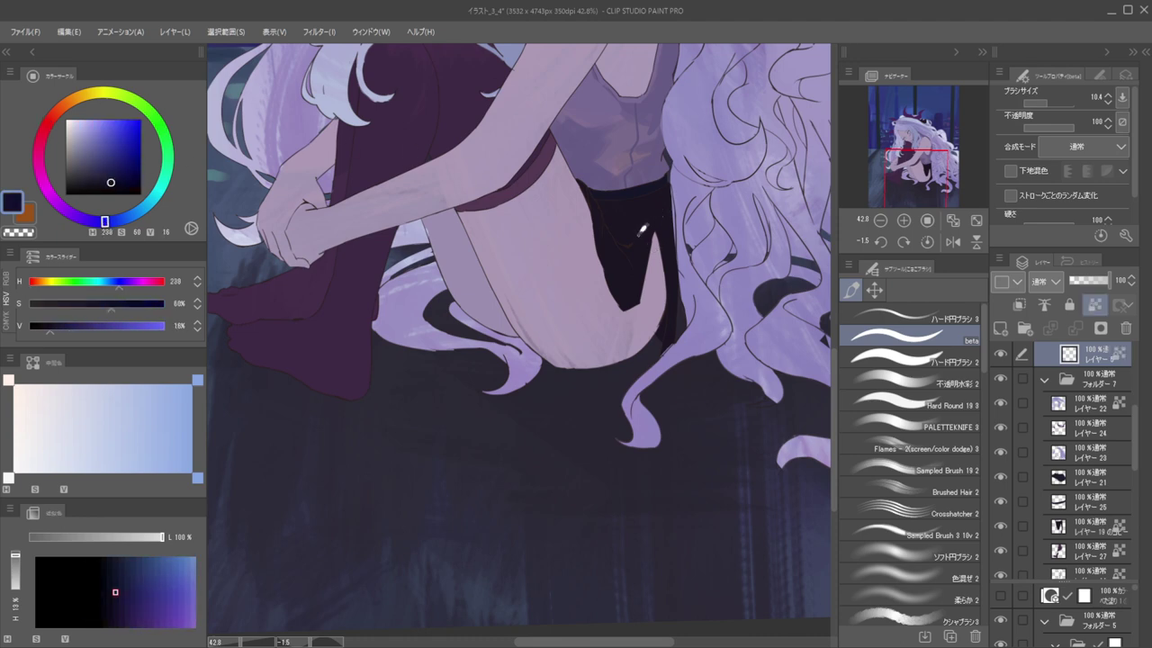
left_click_drag(634, 238, 662, 239, "ctrl+alt")
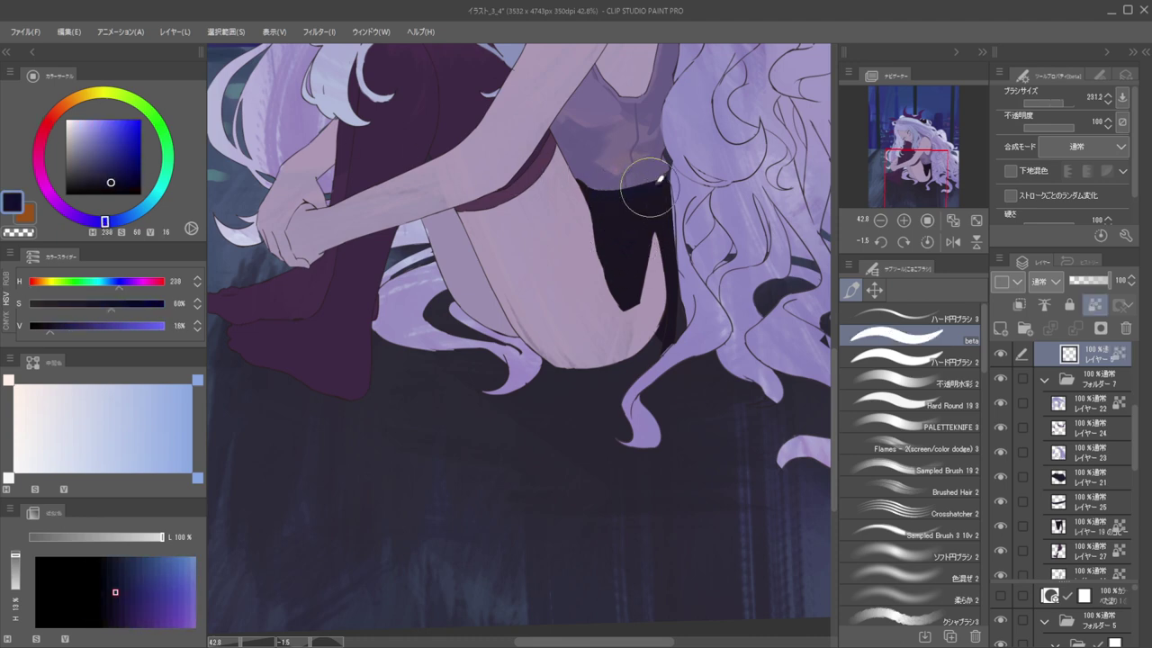
Mirror the canvas to check the whole figure, sample the skin purple, then flip back
mouse_move(579, 229)
left_mouse_down()
mouse_move(539, 208)
mouse_move(649, 221)
left_mouse_up()
key("h")
left_click_drag(598, 247, 617, 239)
left_click(604, 227, "ctrl+shift")
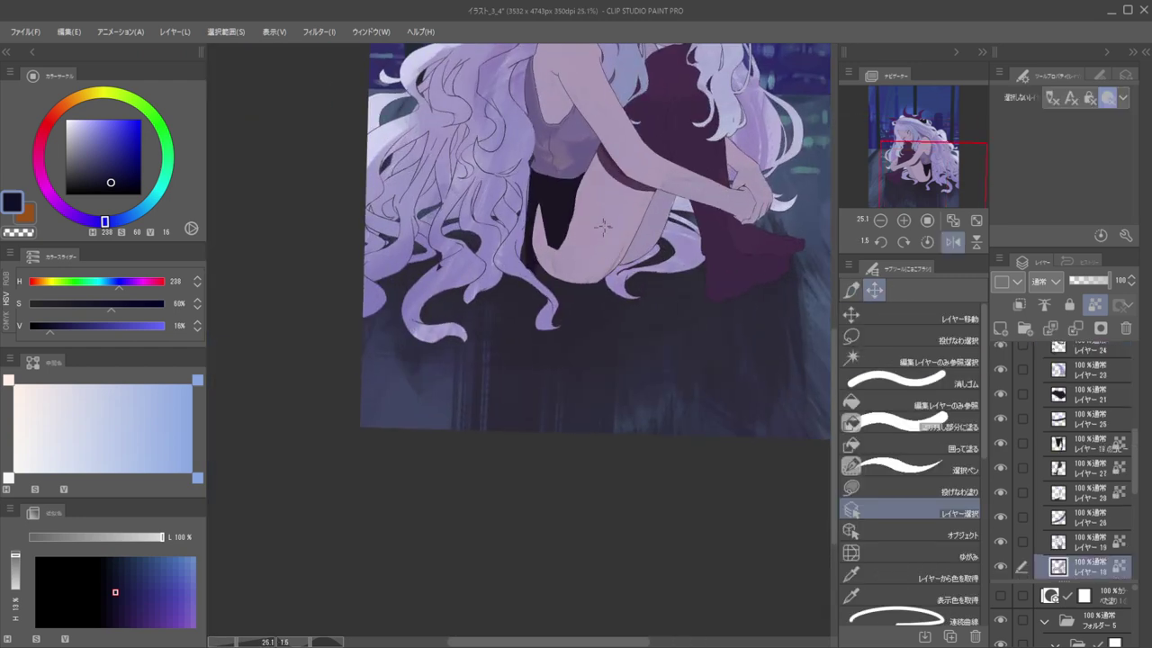
key("b")
left_click(603, 230, "alt")
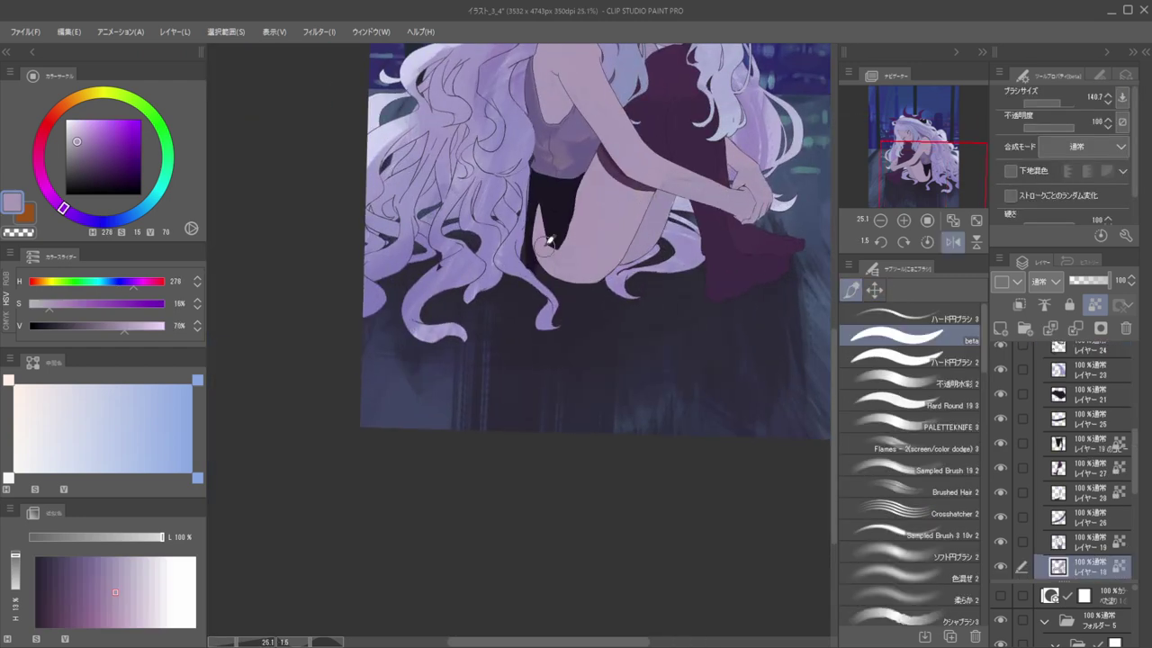
key("h")
left_click_drag(553, 232, 616, 229)
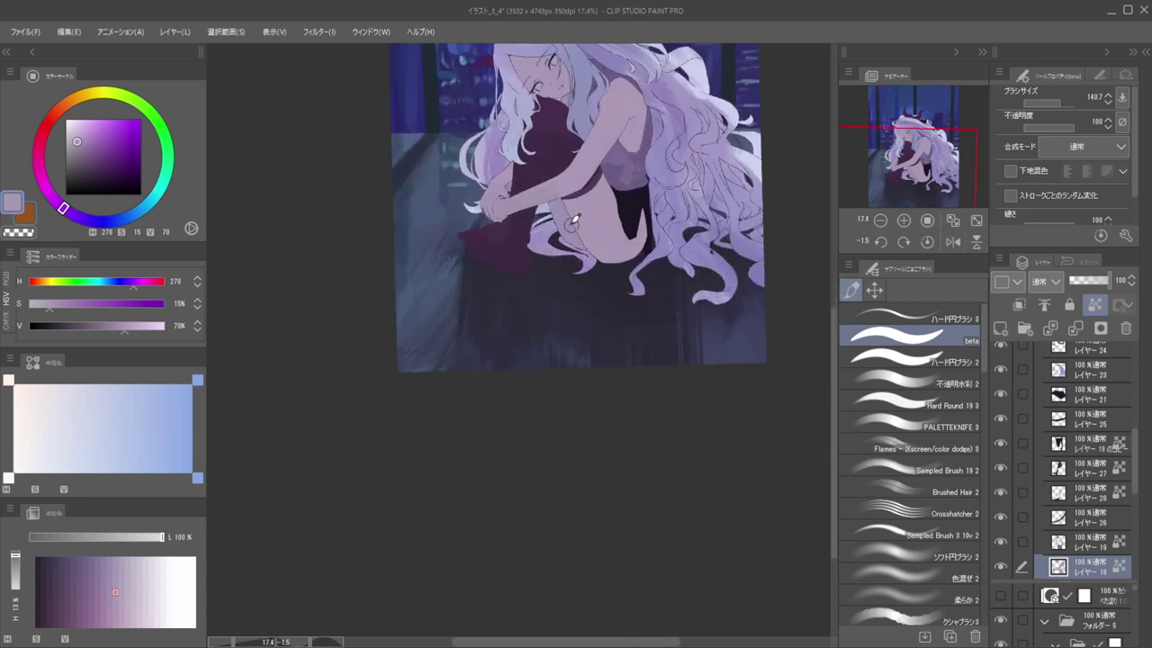
left_click(569, 224, "ctrl+shift")
Sample and lighten bluer and pinkish purples from the painting, and enlarge the brush
left_click(574, 202, "alt")
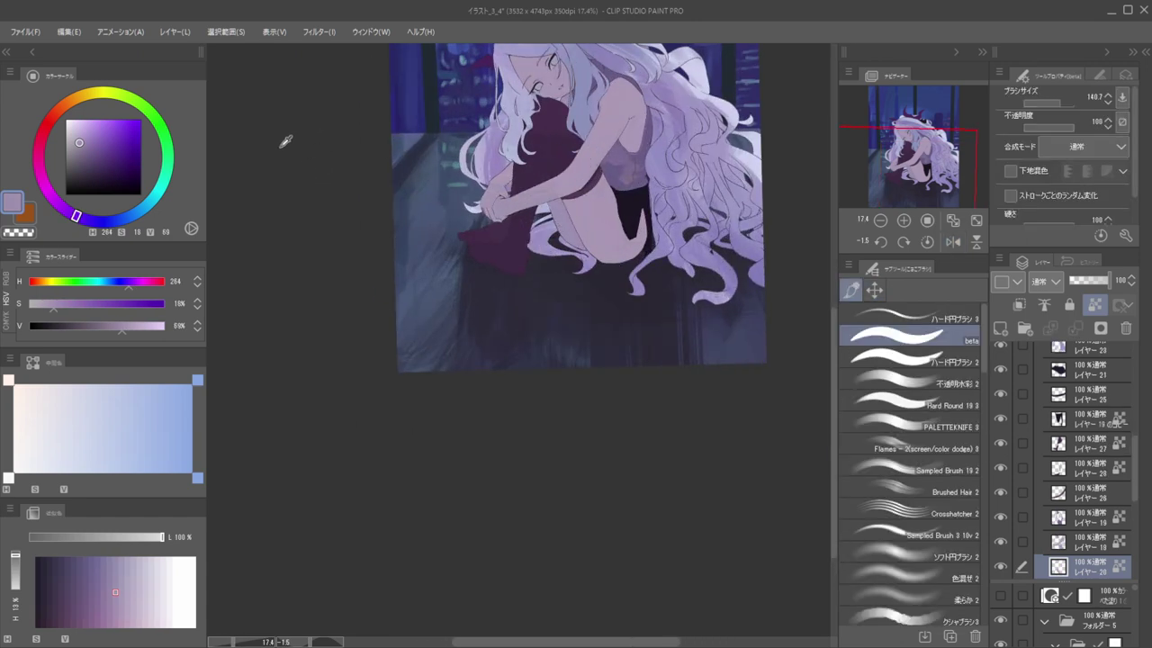
left_click(80, 135)
left_click(362, 146)
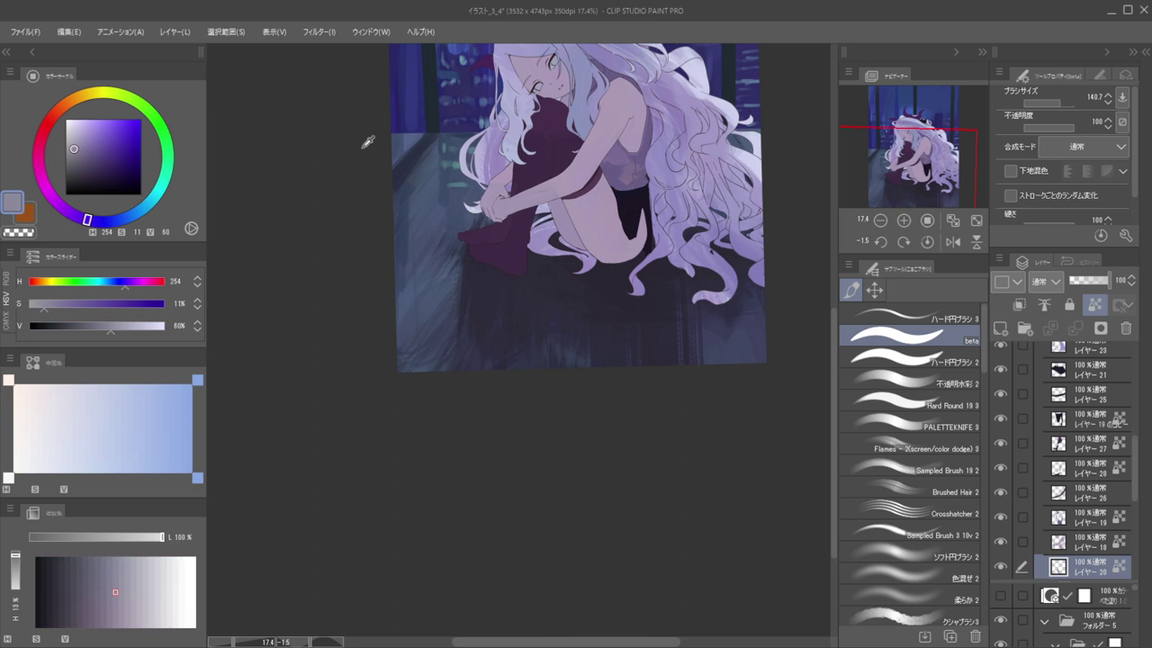
left_click(350, 146)
left_click(293, 132)
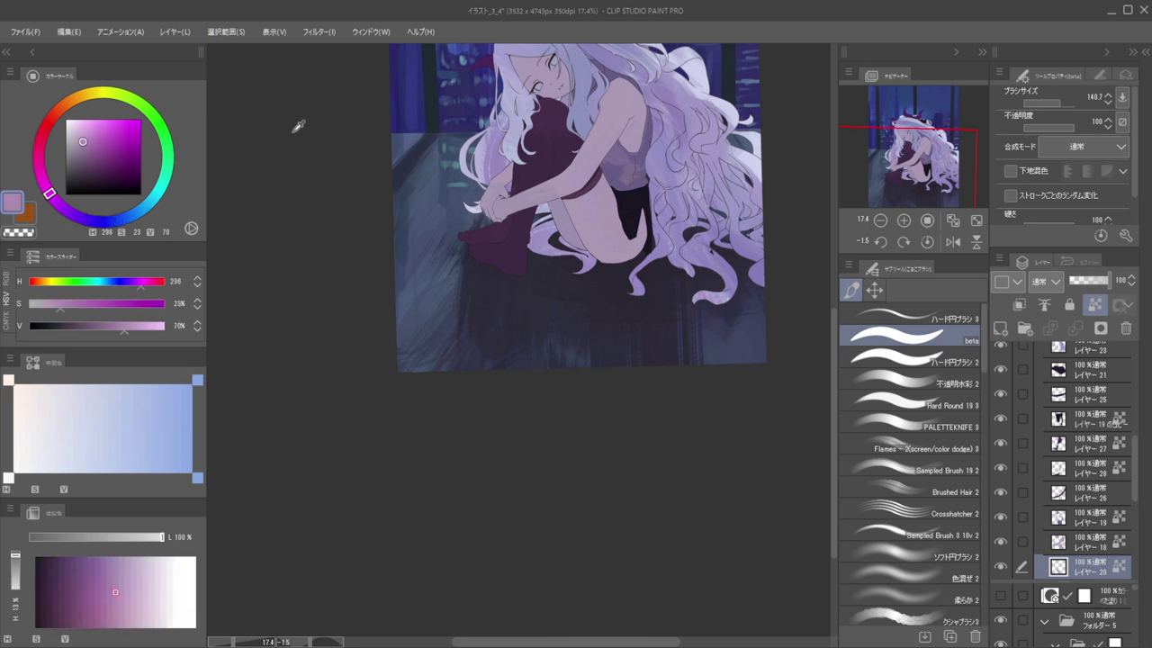
mouse_move(568, 217)
left_mouse_down()
mouse_move(605, 218)
mouse_move(574, 220)
left_mouse_up()
left_click(600, 217, "ctrl+shift")
left_click(600, 219, "alt")
left_click(589, 216, "alt")
Pick a pale lavender (H 264, S 18, V 69) and switch to a larger 不透明水彩 2 brush
left_click(554, 206, "ctrl+shift")
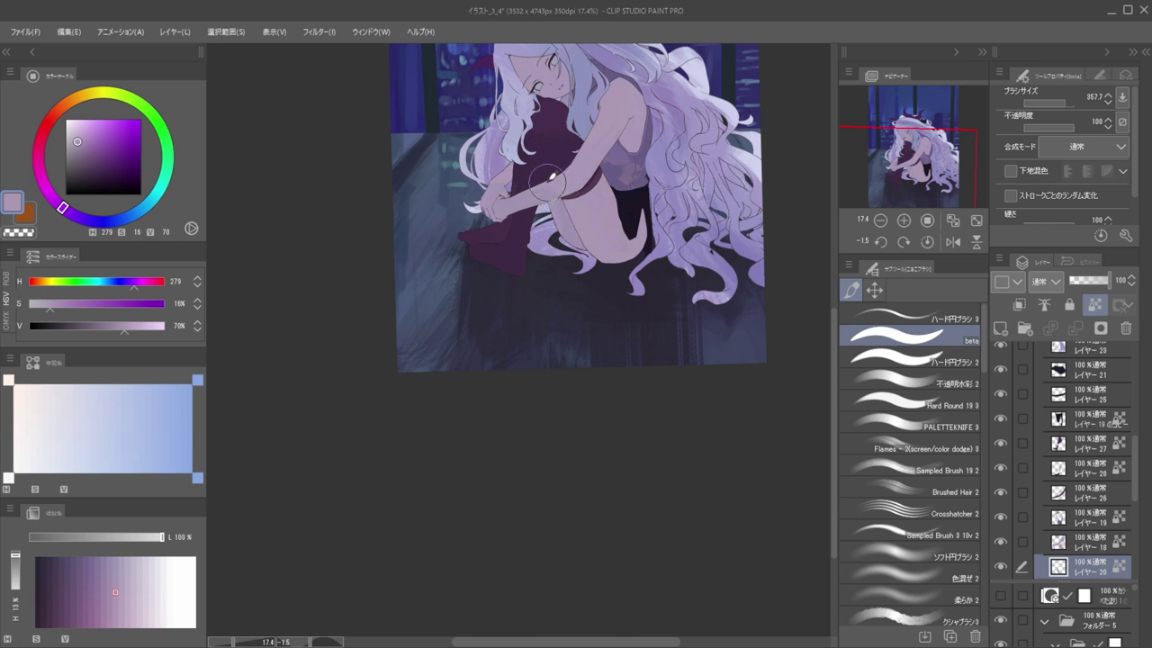
scroll(542, 159, "down", 3)
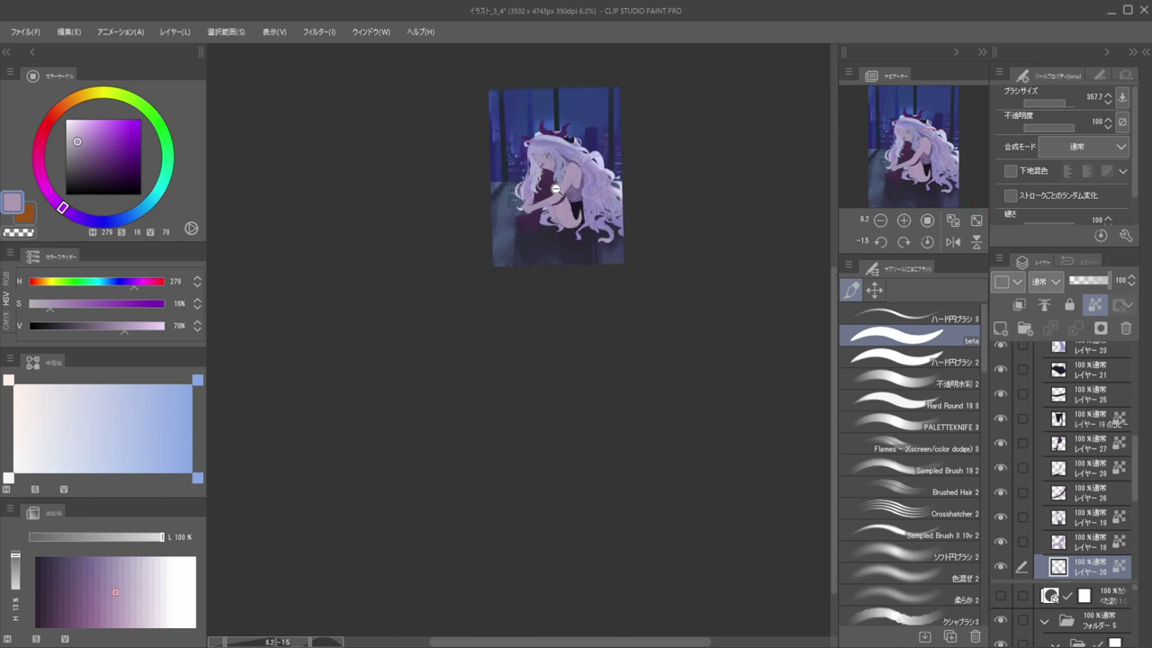
scroll(539, 162, "up", 2)
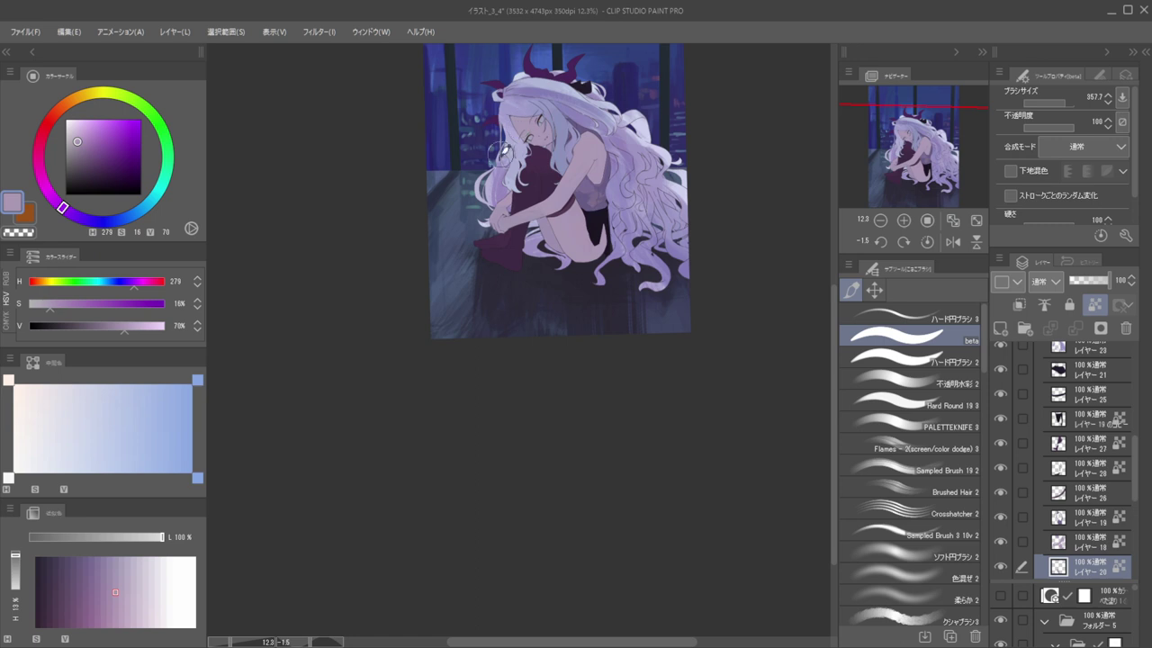
left_click(550, 232, "alt")
left_click(895, 385)
scroll(596, 209, "up", 3)
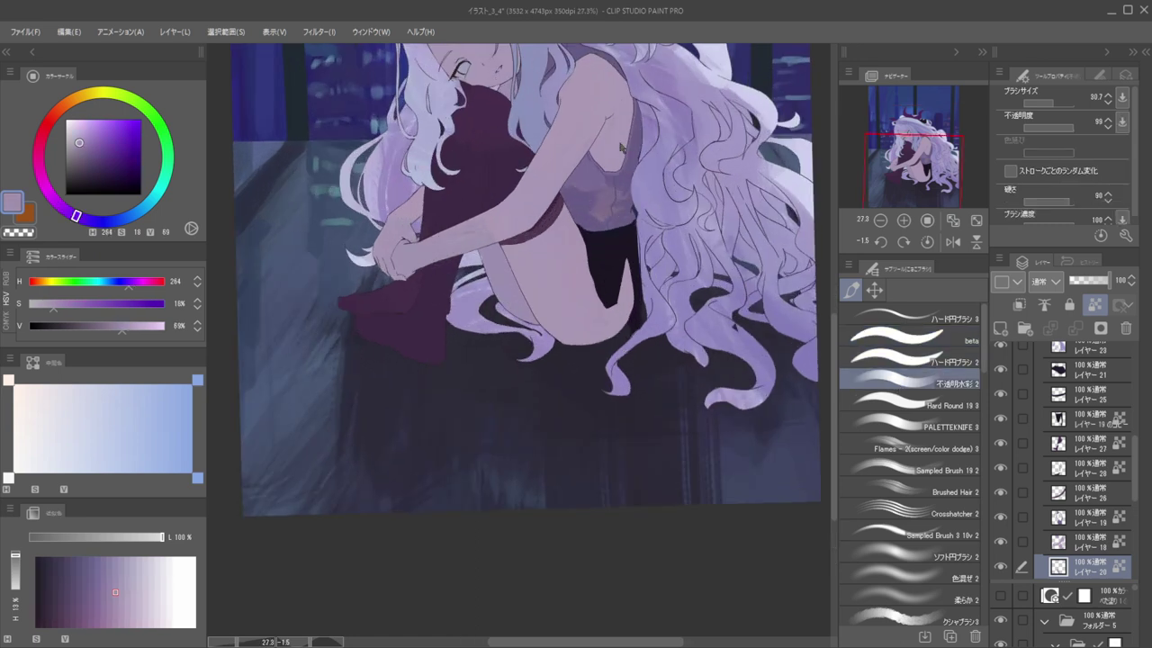
left_click_drag(605, 154, 601, 160)
left_click(514, 290, "ctrl+shift")
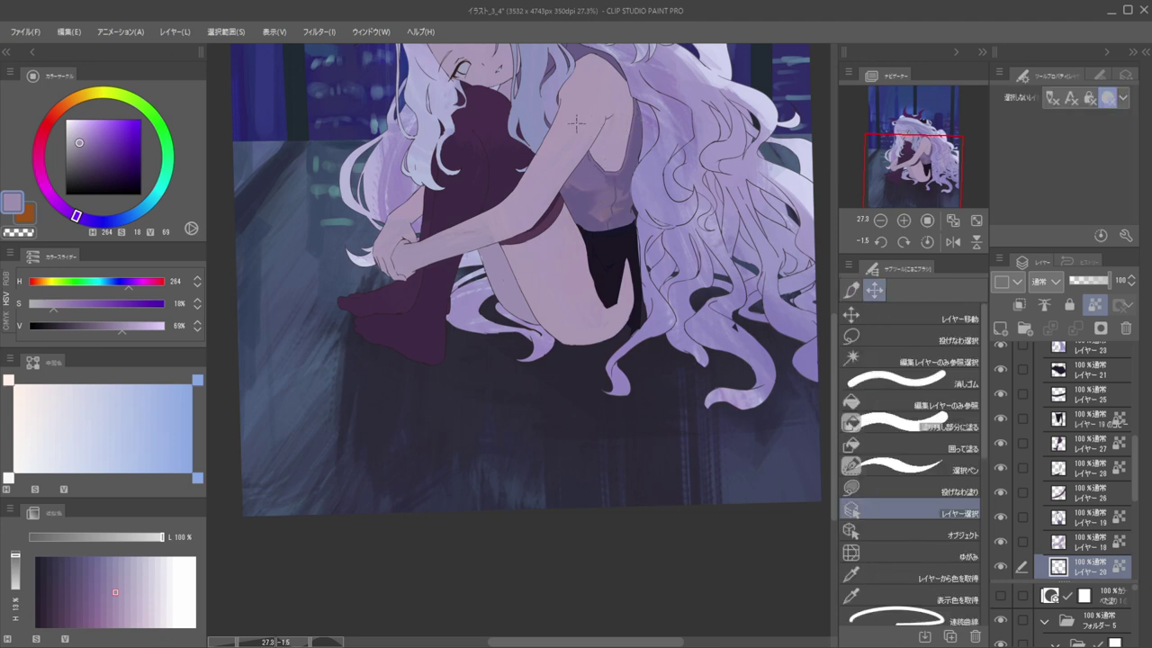
left_click(590, 149, "ctrl+shift")
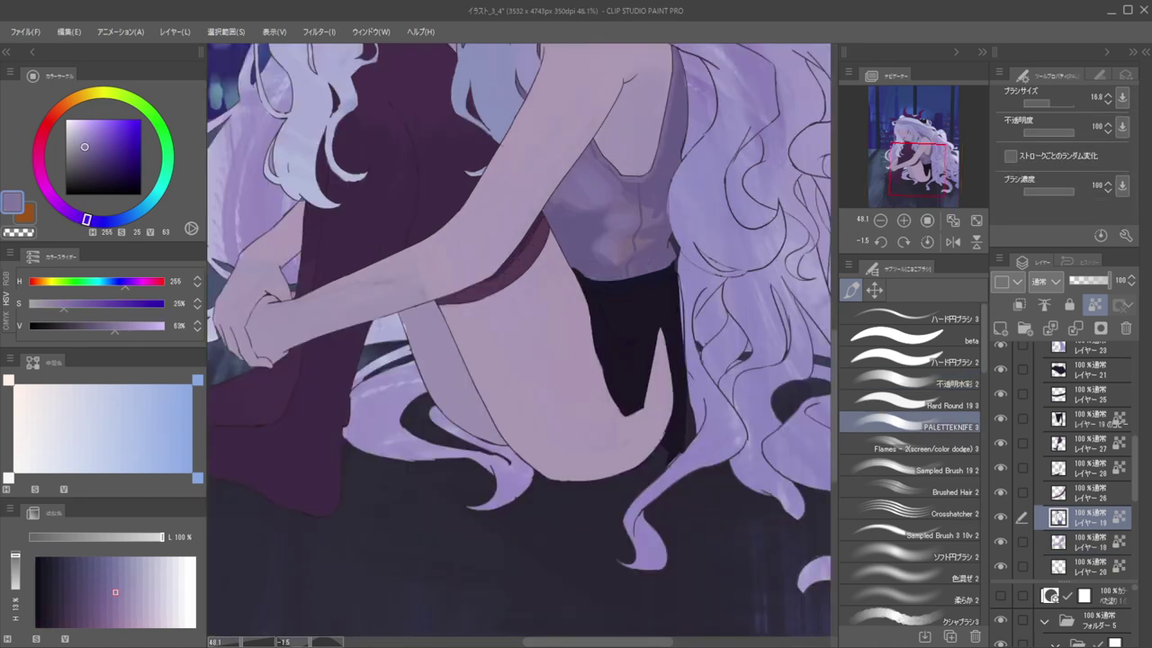
Sample the torso's darker purples and shade the right side of the torso
mouse_move(608, 257)
left_mouse_down()
mouse_move(604, 249)
mouse_move(630, 251)
left_mouse_up()
left_click(632, 216, "alt")
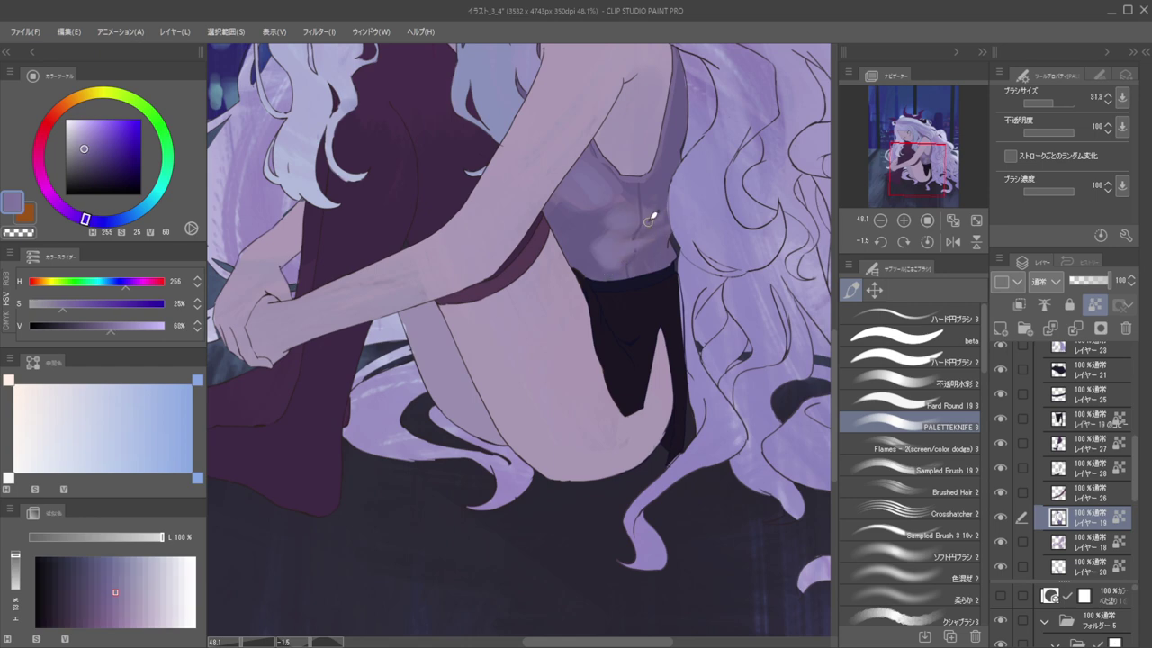
scroll(635, 151, "down", 5)
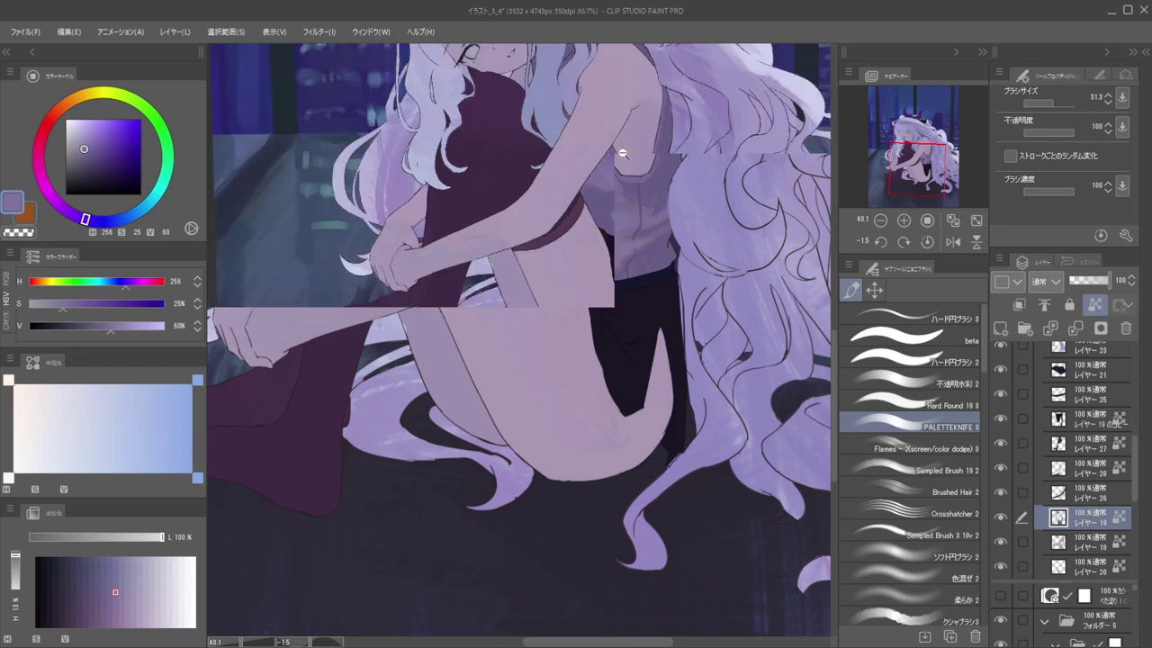
scroll(657, 120, "up", 6)
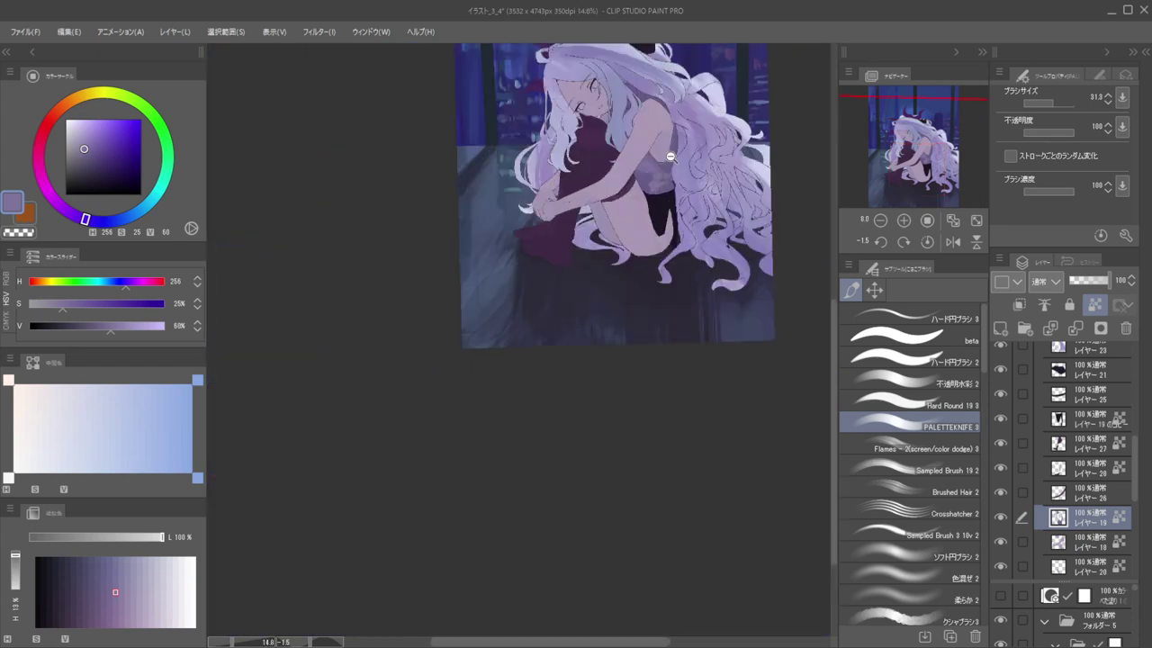
left_click(700, 286, "alt")
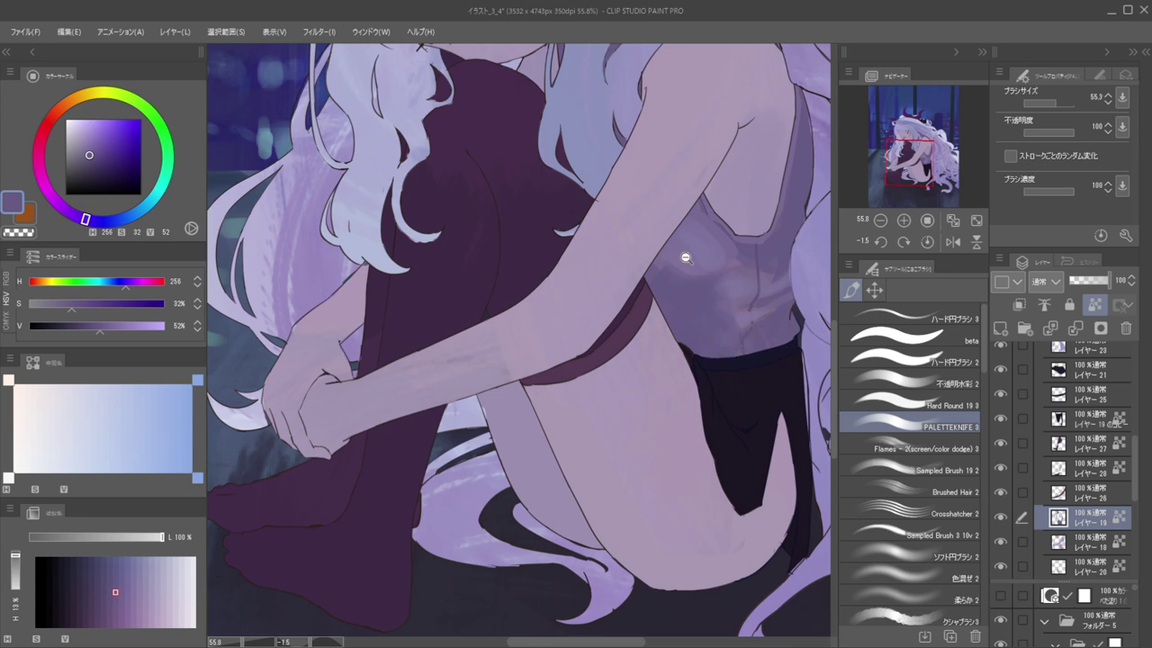
scroll(685, 258, "down", 8)
scroll(688, 254, "up", 7)
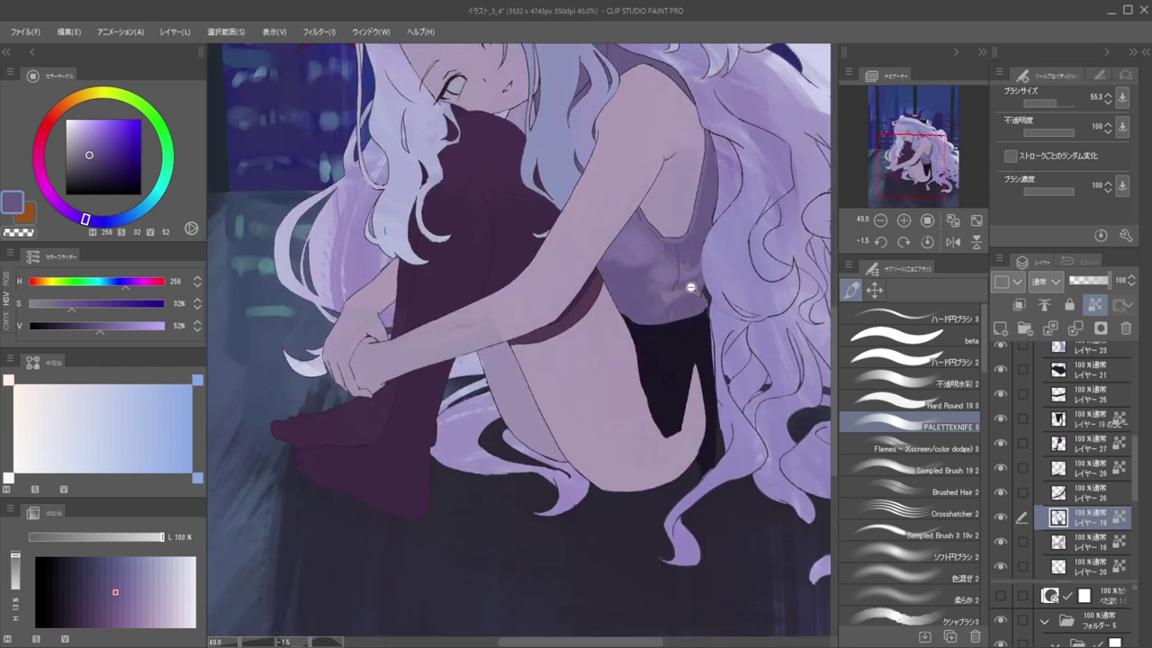
scroll(690, 287, "up", 2)
left_click(686, 295, "alt")
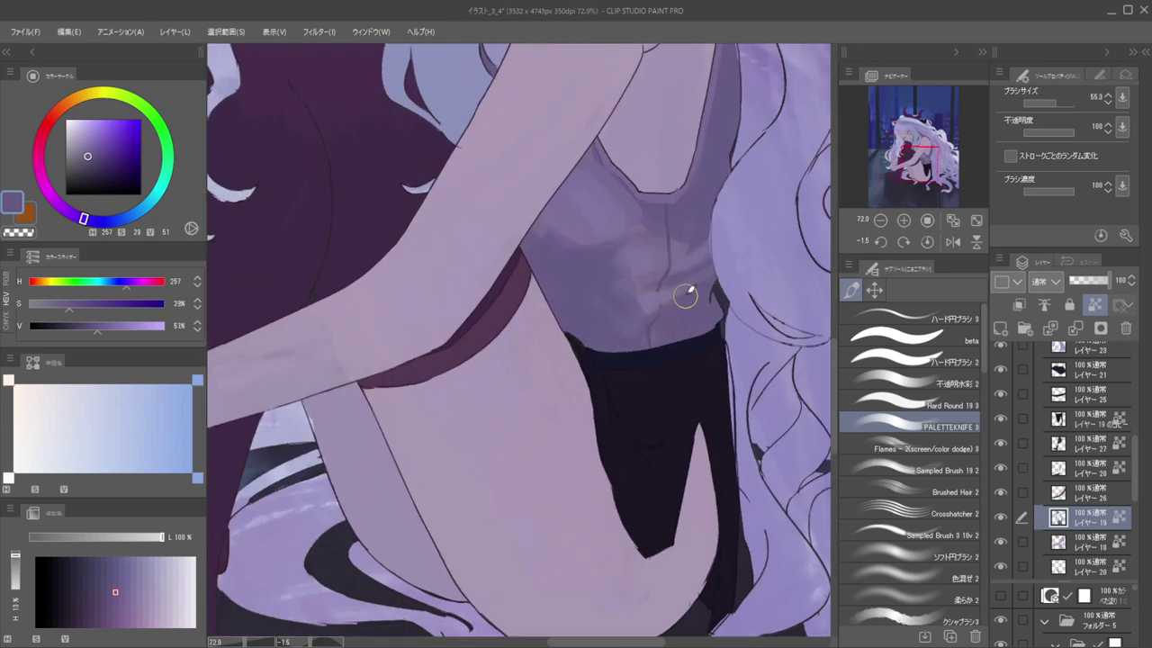
left_click_drag(718, 271, 697, 285)
Fine-tune the brush size while sampling lighter and mid purples around the chest and waist
key("bracketleft")
key("bracketleft")
key("bracketleft")
mouse_move(663, 298)
left_mouse_down()
mouse_move(664, 275)
mouse_move(661, 288)
left_mouse_up()
left_click(666, 279, "alt")
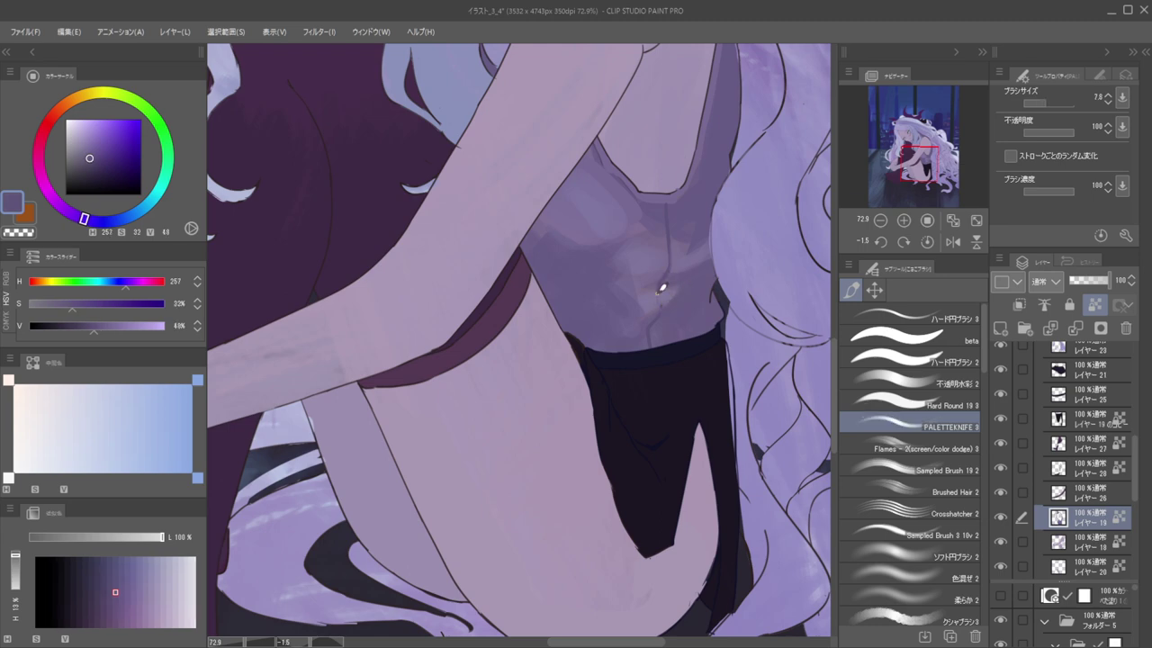
mouse_move(636, 216)
left_mouse_down()
mouse_move(659, 210)
mouse_move(694, 224)
mouse_move(701, 170)
mouse_move(690, 142)
mouse_move(689, 175)
mouse_move(651, 218)
left_mouse_up()
left_click(695, 171, "alt")
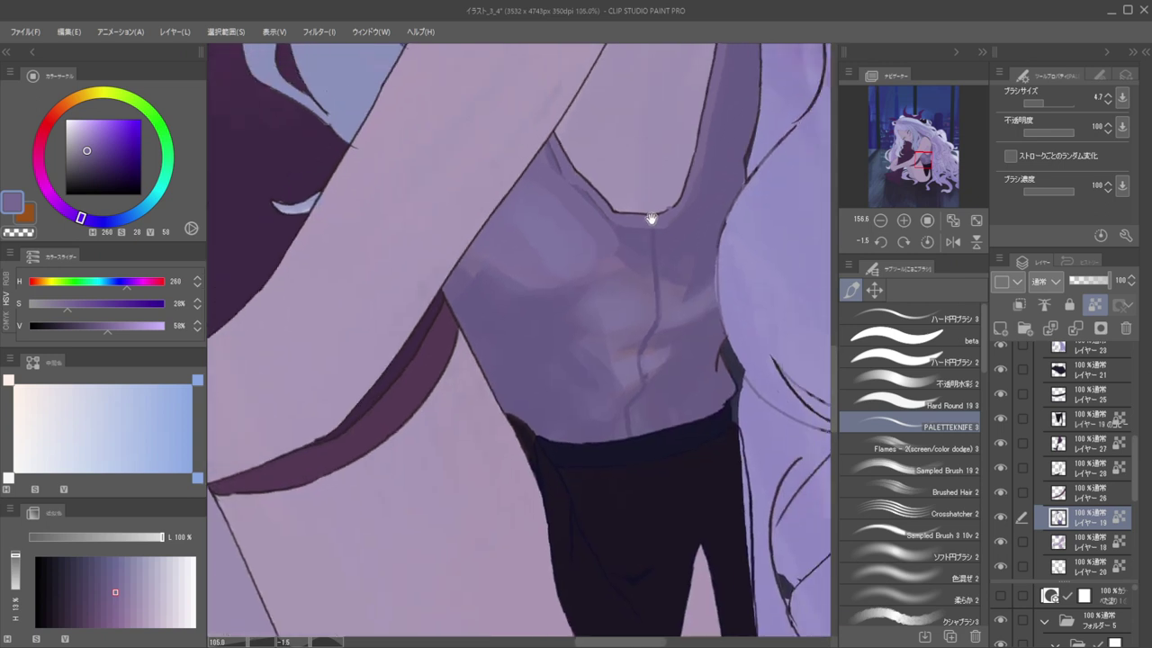
left_click(714, 170, "alt")
left_click_drag(701, 158, 691, 244)
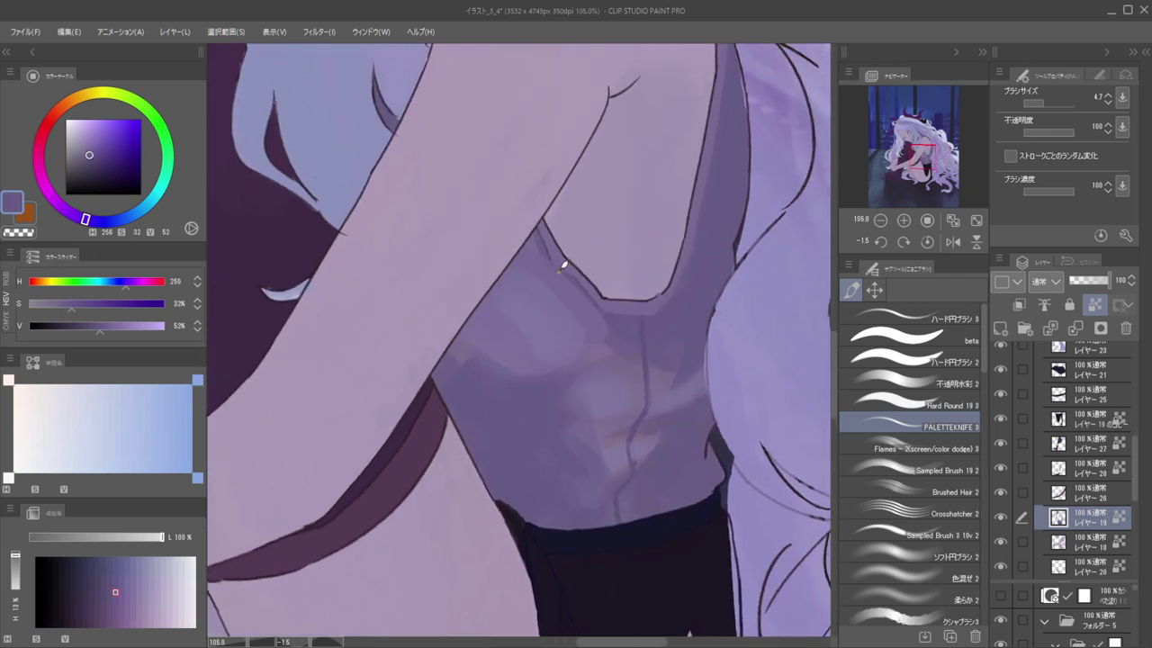
key("bracketright")
left_click_drag(554, 269, 552, 267)
left_click(551, 257, "alt")
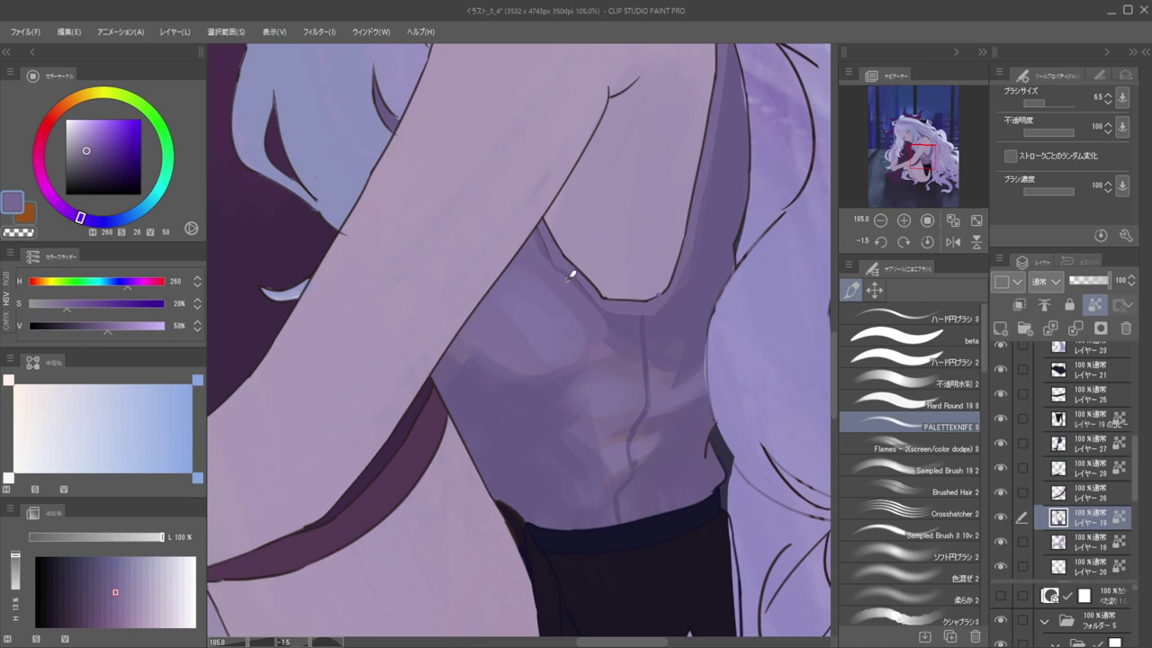
Darken a sampled chest mid-tone and paint shading under the shirt neckline
key("h")
key("h")
left_click_drag(602, 307, 599, 287)
left_click(625, 326, "alt")
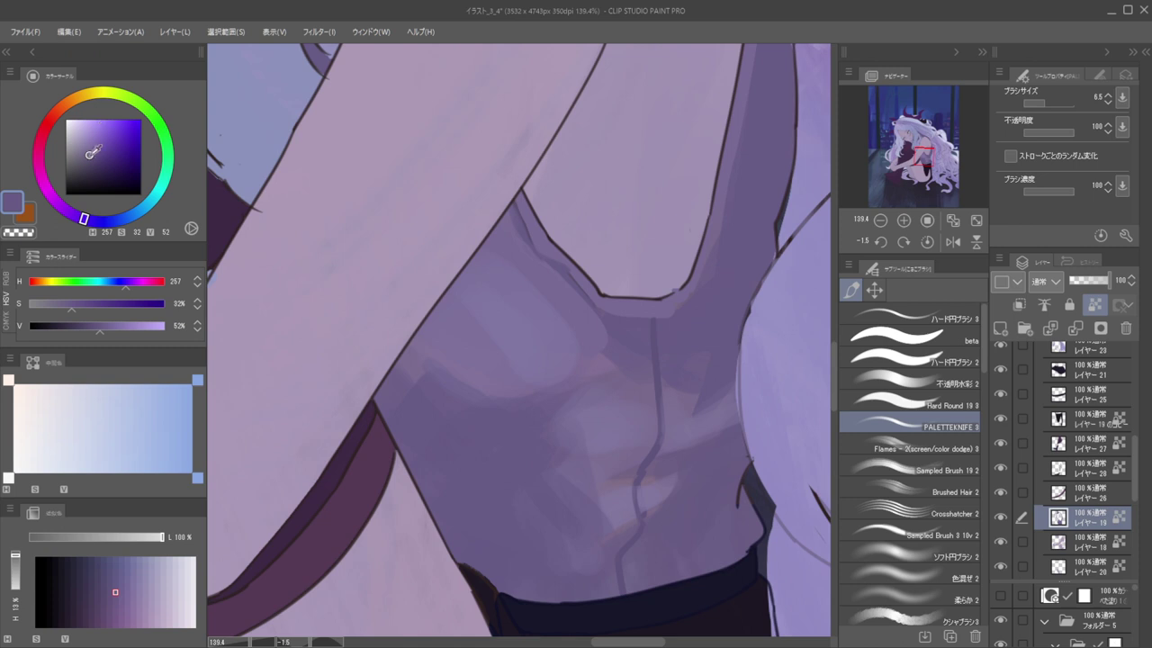
left_click_drag(90, 154, 91, 158)
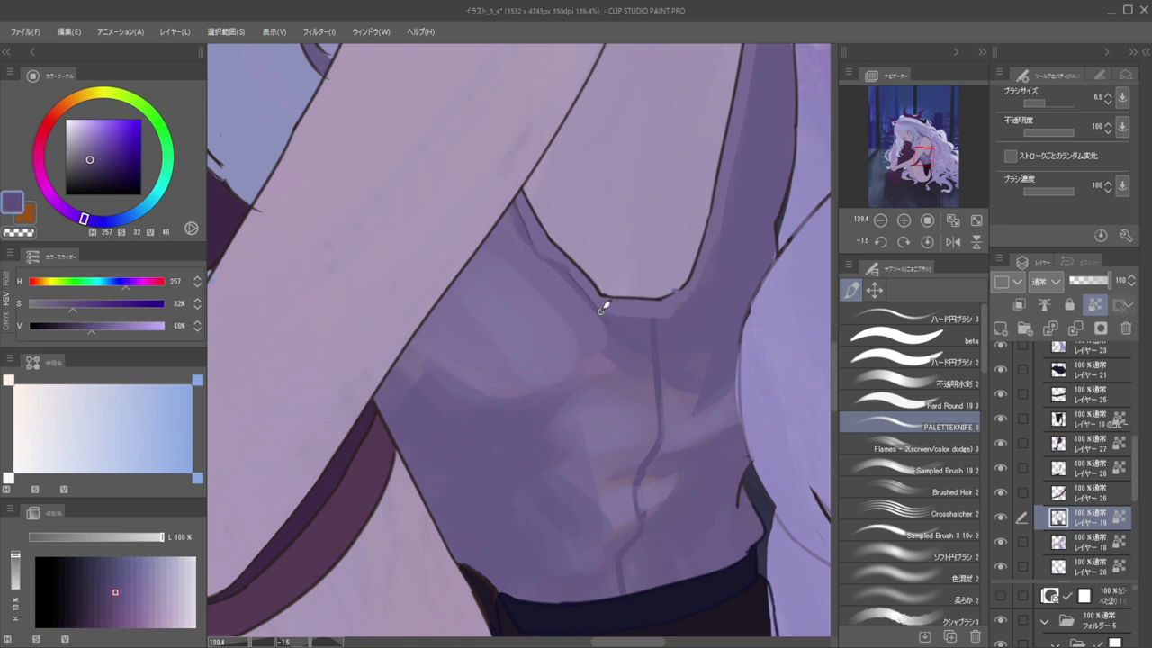
key("]")
key("]")
key("]")
key("]")
key("]")
key("]")
key("]")
key("[")
left_click_drag(606, 315, 638, 326)
key("[")
mouse_move(715, 165)
left_mouse_down()
mouse_move(679, 127)
mouse_move(727, 170)
left_mouse_up()
Sample lavender and pinker violet skin tones from the arm
scroll(727, 169, "down", 3)
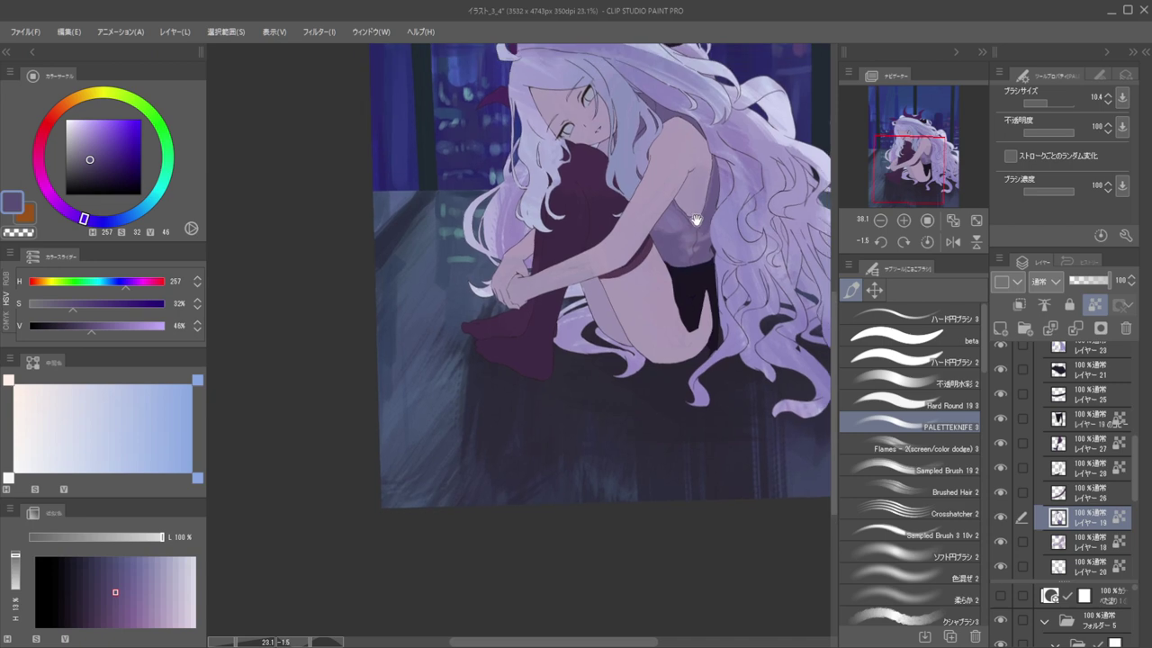
scroll(658, 228, "up", 5)
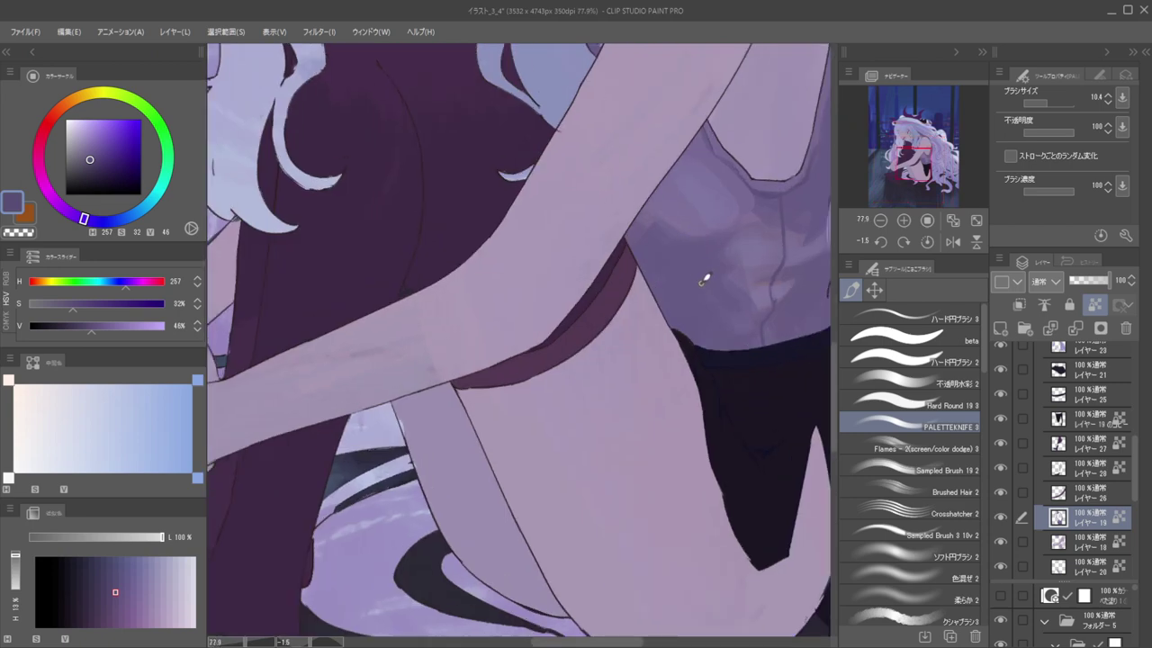
left_click(390, 299, "alt")
left_click(387, 274, "alt")
left_click(392, 275, "alt")
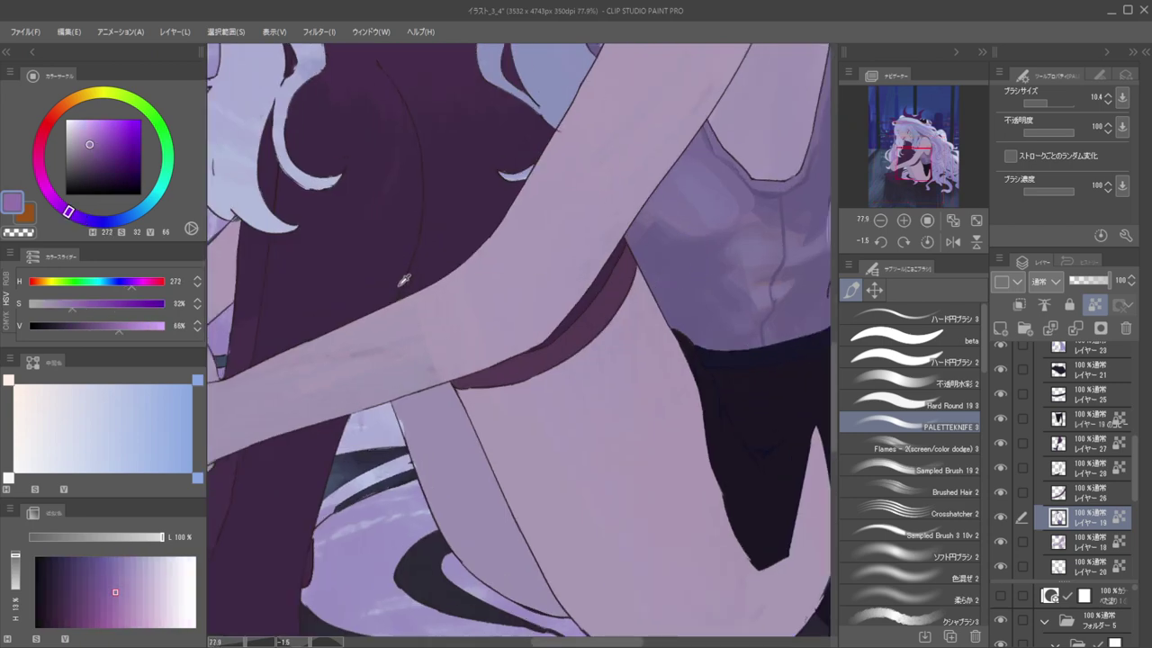
left_click(388, 289, "alt")
left_click(387, 270, "alt")
left_click(400, 294, "alt")
left_click(387, 270, "alt")
left_click(388, 275, "alt")
left_click(388, 275, "alt")
left_click(390, 284, "alt")
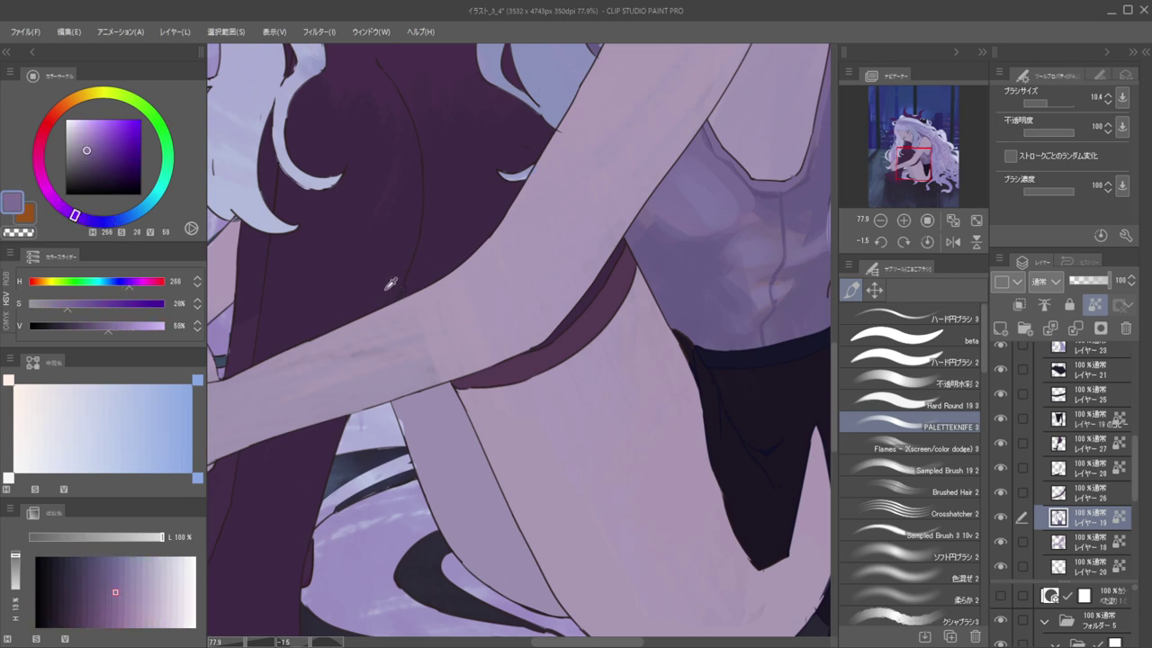
left_click(381, 268, "alt")
left_click(394, 287, "alt")
left_click(385, 273, "alt")
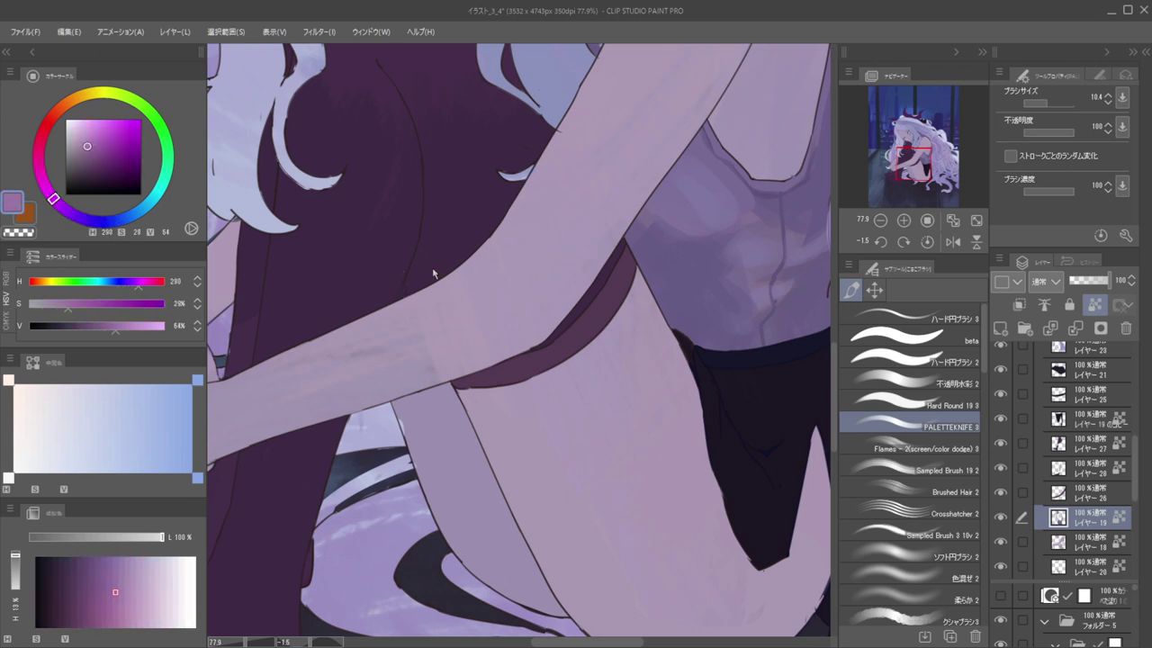
Mix a richer lavender (H 267, S 36, V 63) from the shirt violet and enlarge the brush to 73.8
left_click(694, 263, "alt")
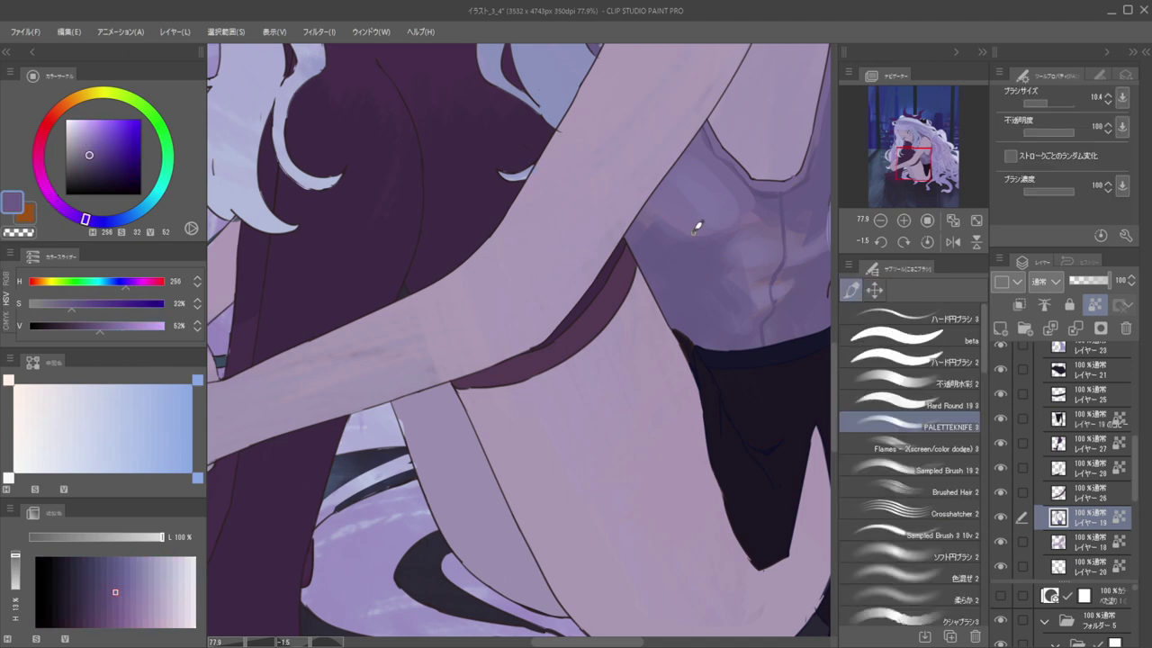
left_click(696, 211, "alt")
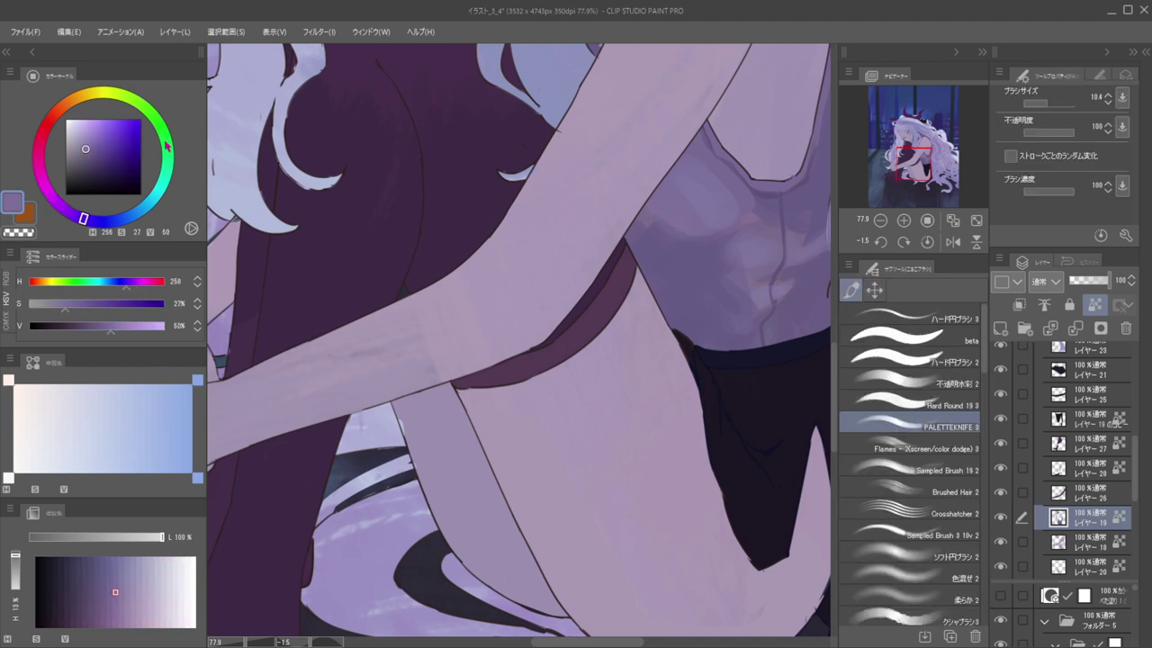
left_click_drag(89, 145, 94, 148)
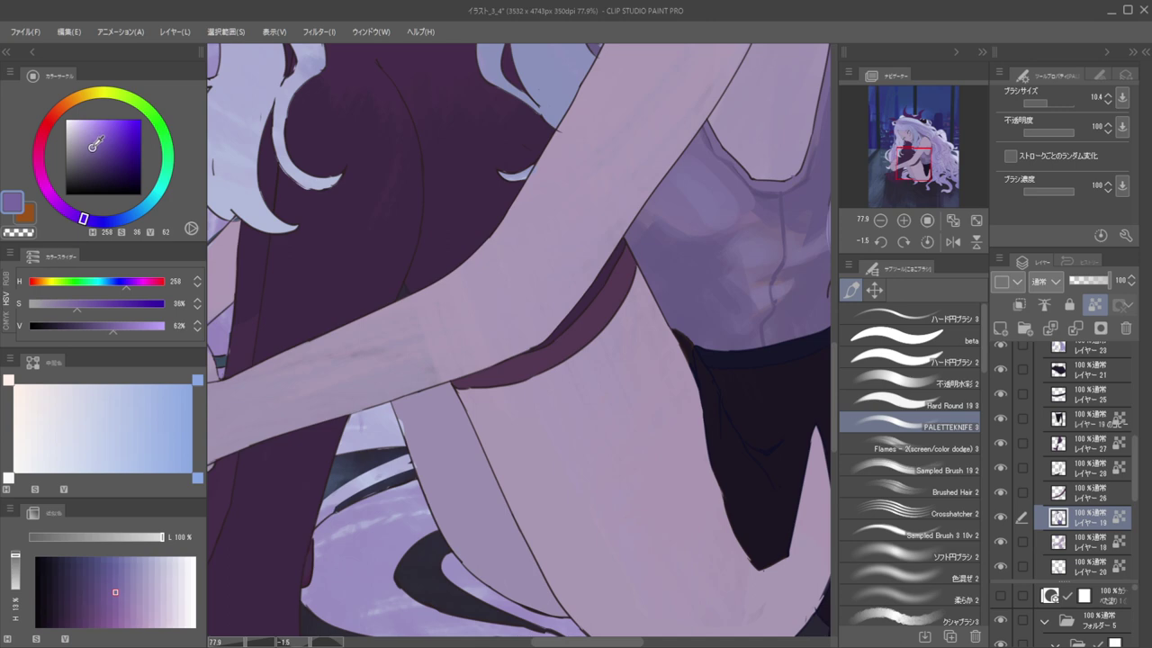
left_click_drag(81, 216, 75, 215)
left_click_drag(670, 205, 752, 207, "ctrl+alt")
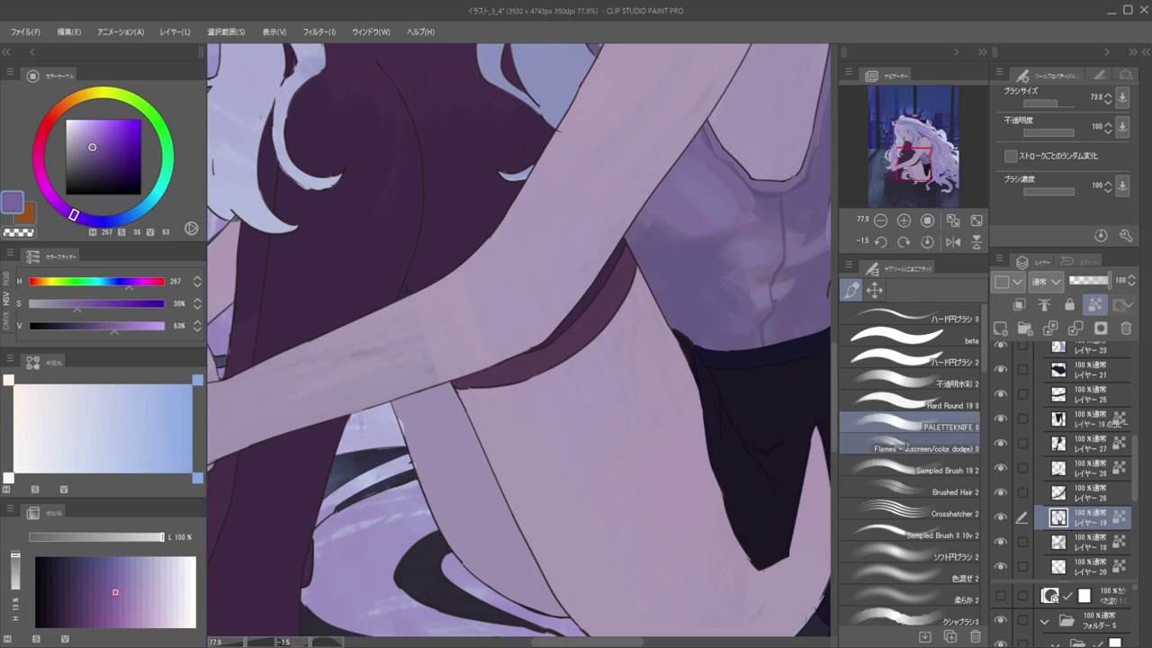
left_click(906, 447)
Brush a saturated violet glow across the chest and sample its brighter violets
mouse_move(684, 192)
left_mouse_down()
mouse_move(725, 204)
mouse_move(707, 208)
mouse_move(702, 185)
mouse_move(718, 189)
mouse_move(711, 174)
mouse_move(734, 196)
left_mouse_up()
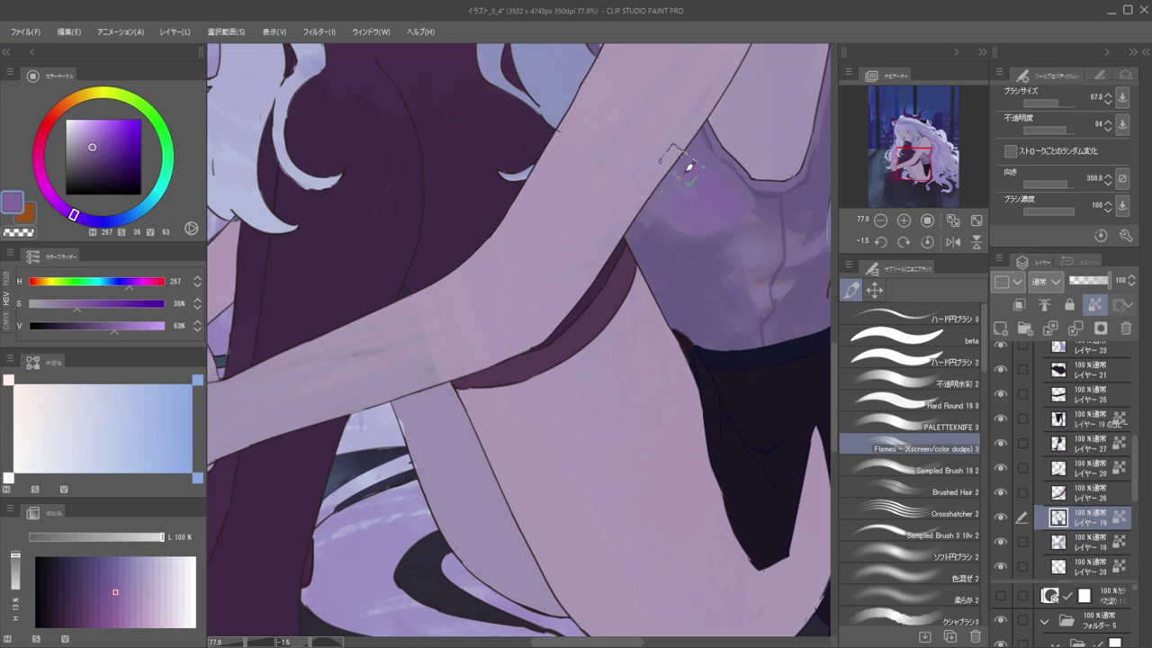
left_click_drag(660, 181, 716, 185, "alt")
scroll(691, 176, "up", 3)
left_click(715, 188, "alt")
left_click(715, 187, "alt")
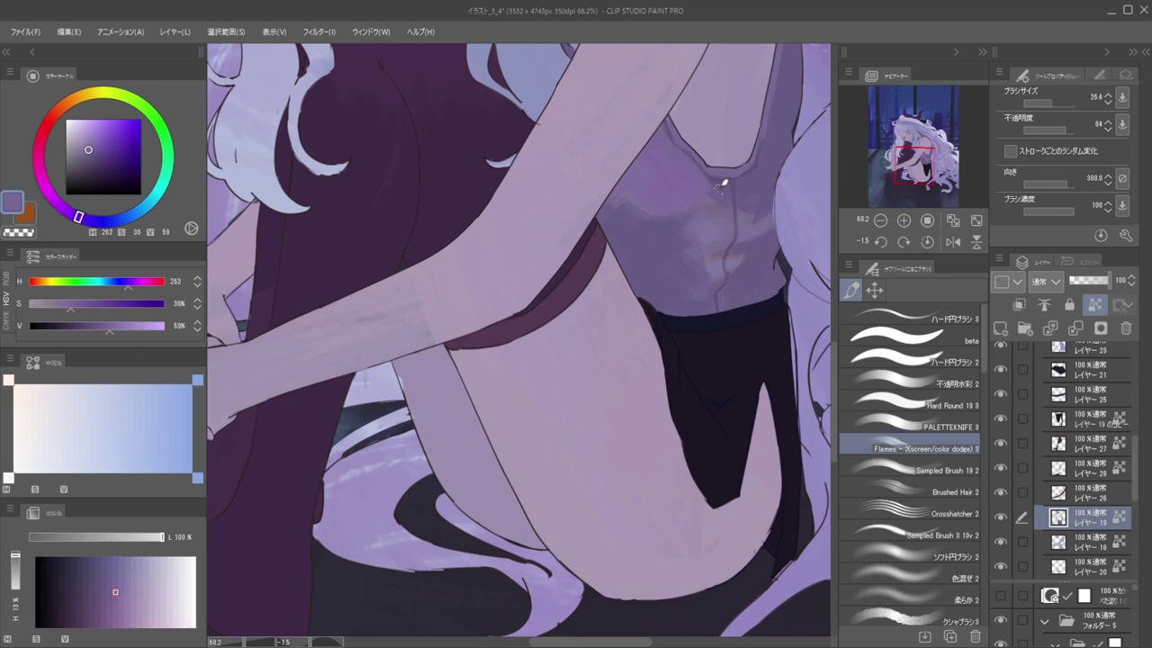
left_click(721, 182, "alt")
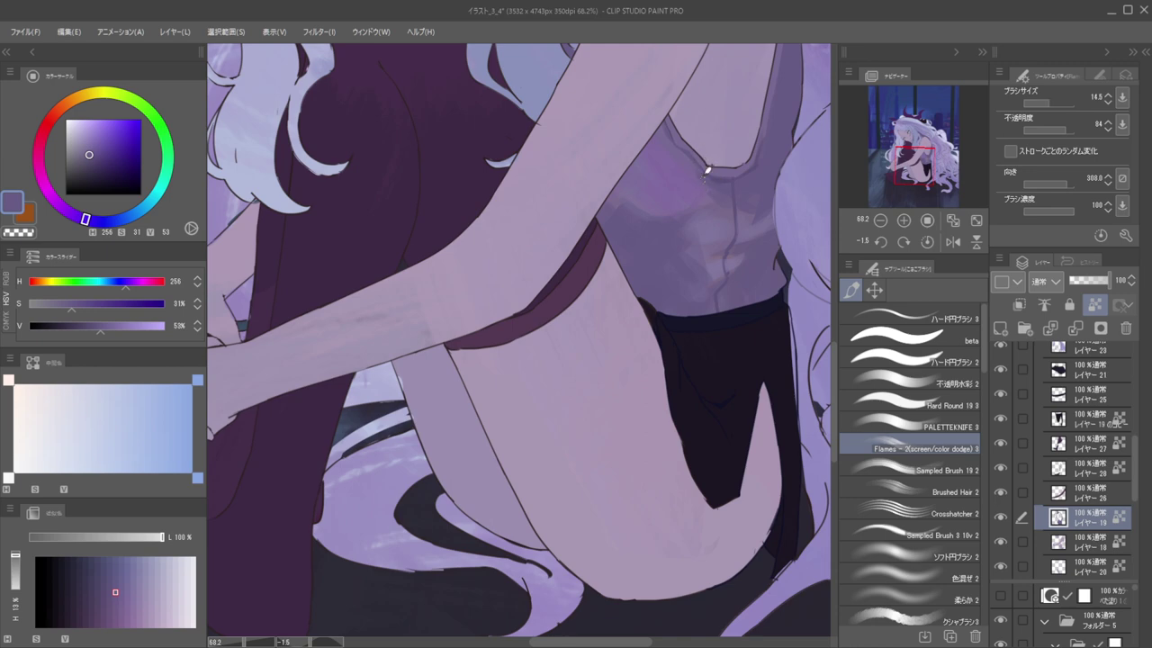
left_click(708, 193, "alt")
mouse_move(697, 191)
left_mouse_down("ctrl+alt")
mouse_move(707, 192)
mouse_move(692, 227)
mouse_move(717, 216)
mouse_move(716, 245)
mouse_move(709, 225)
left_mouse_up("ctrl+alt")
Sample softer chest tones, ending on a deeper purple (H 260, S 30, V 53) at brush size 27.2
left_click(707, 218, "alt")
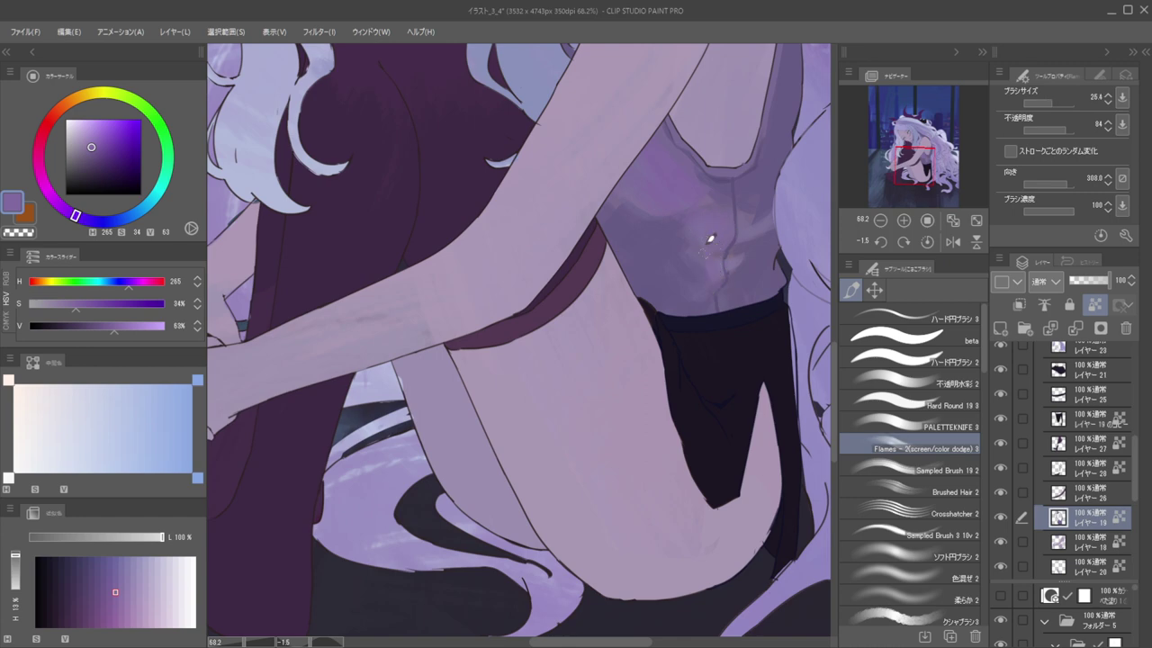
left_click(735, 257, "alt")
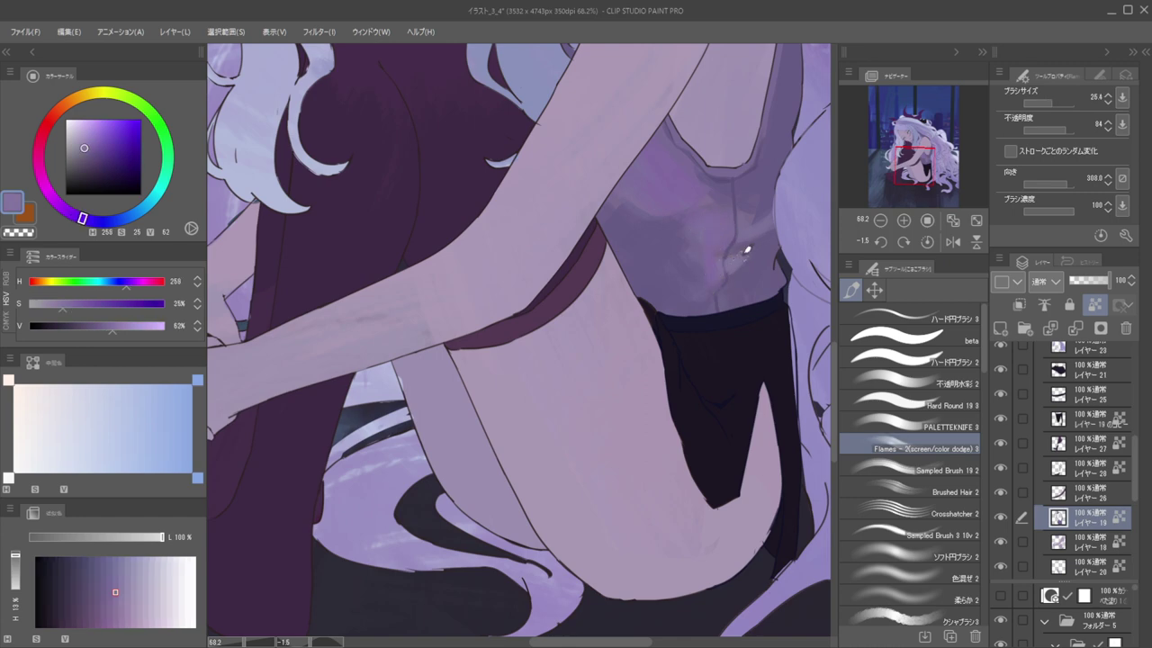
left_click(739, 258, "alt")
left_click(766, 224, "alt")
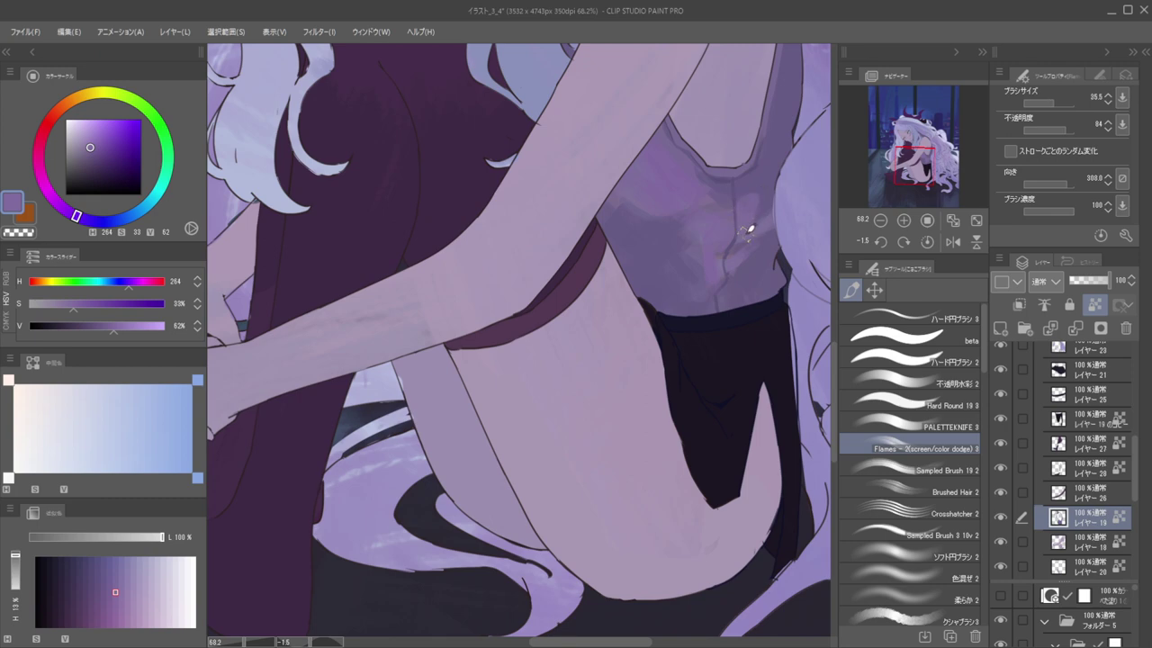
scroll(806, 206, "down", 6)
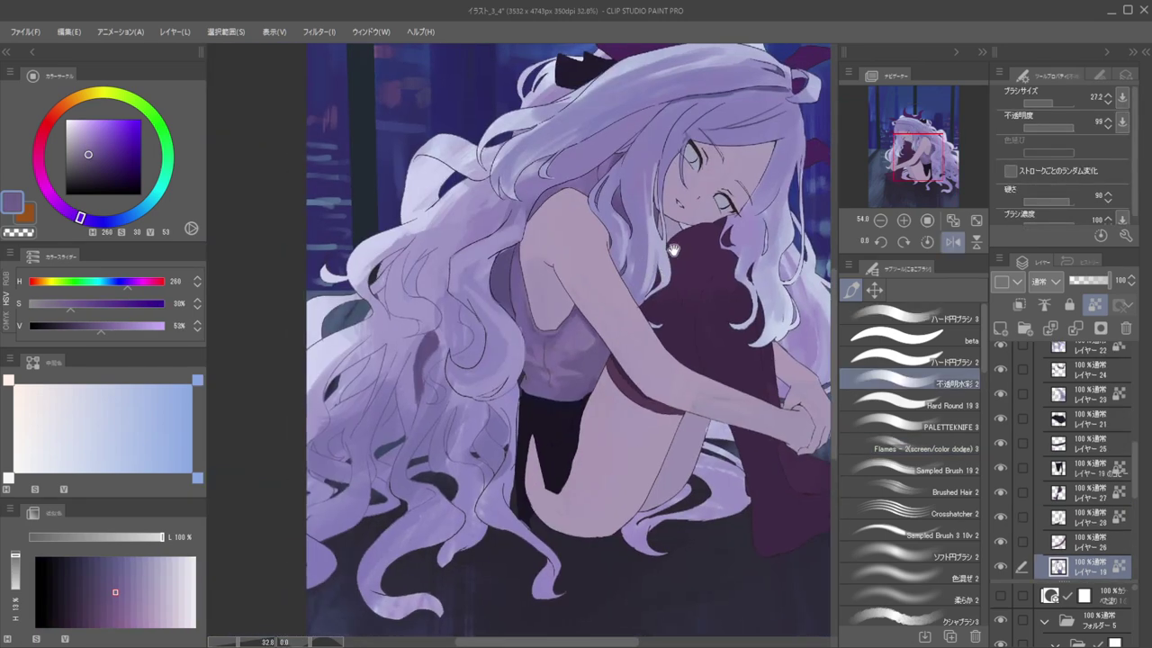
scroll(594, 189, "down", 1)
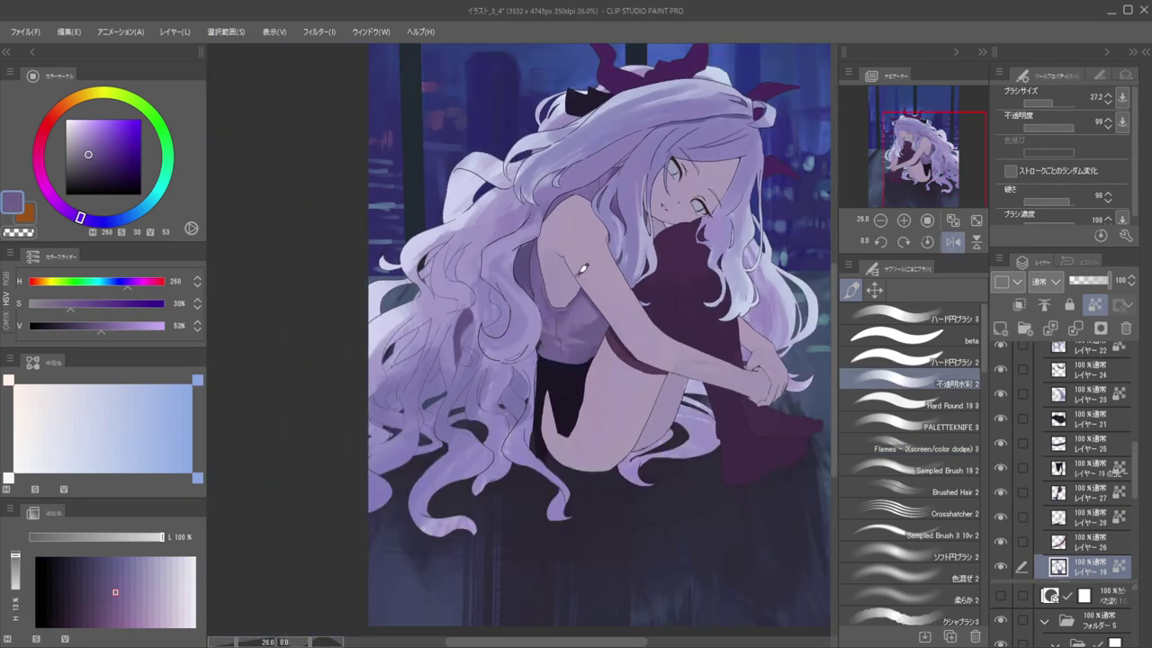
left_click(587, 306, "alt")
left_click_drag(572, 188, 588, 183)
scroll(588, 200, "up", 2)
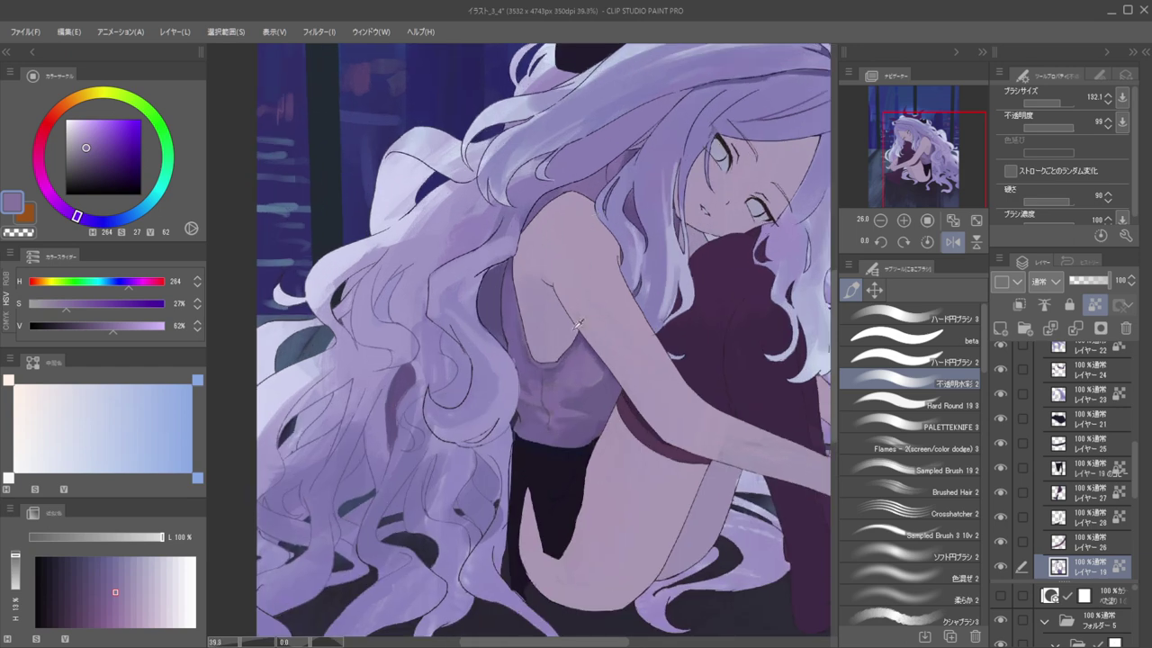
left_click(586, 296, "alt")
key("bracketleft")
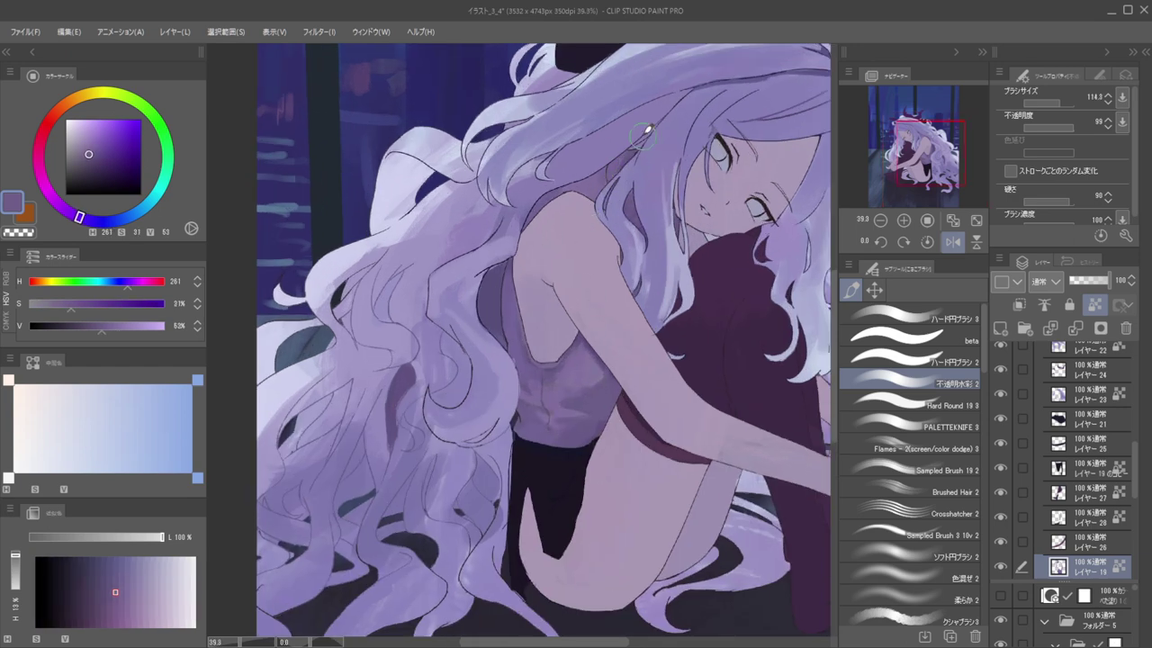
left_click(595, 185, "alt")
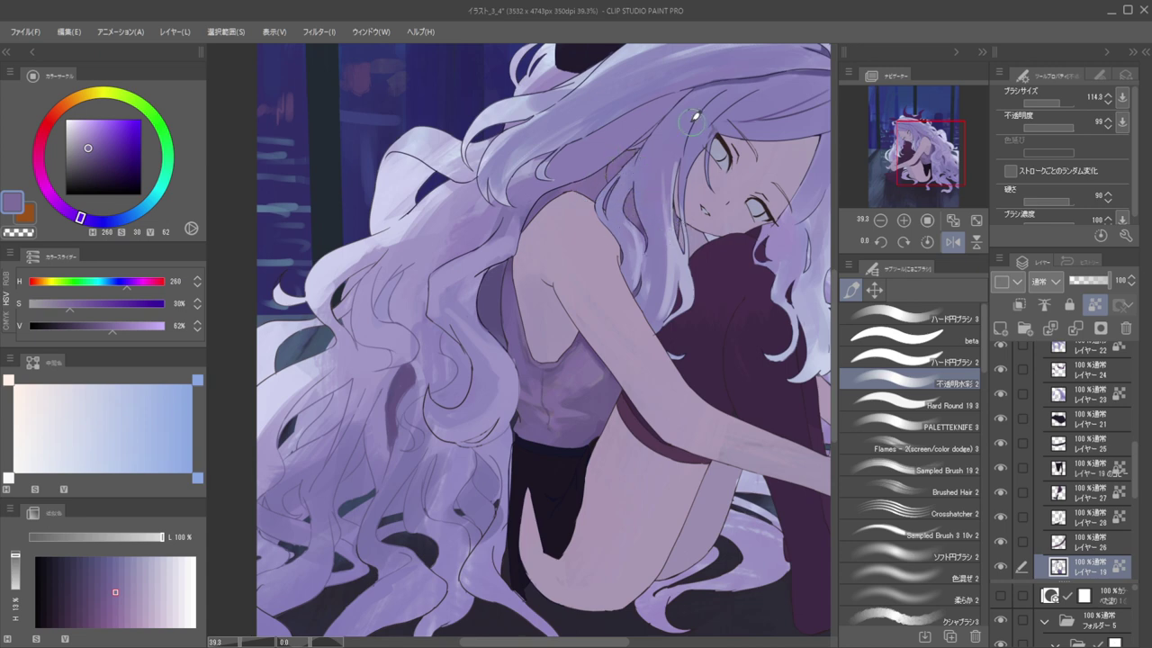
left_click(577, 372, "alt")
left_click(600, 181, "alt")
left_click(590, 373, "alt")
key("[")
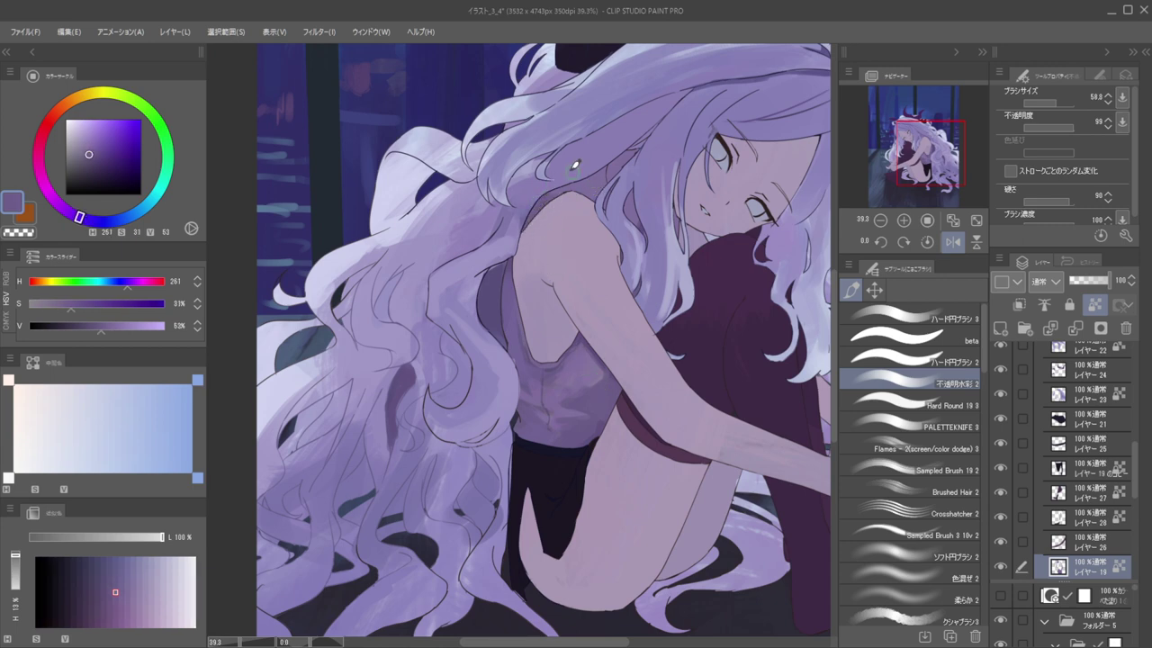
scroll(575, 168, "down", 4)
scroll(550, 214, "up", 3)
left_click(593, 321, "alt")
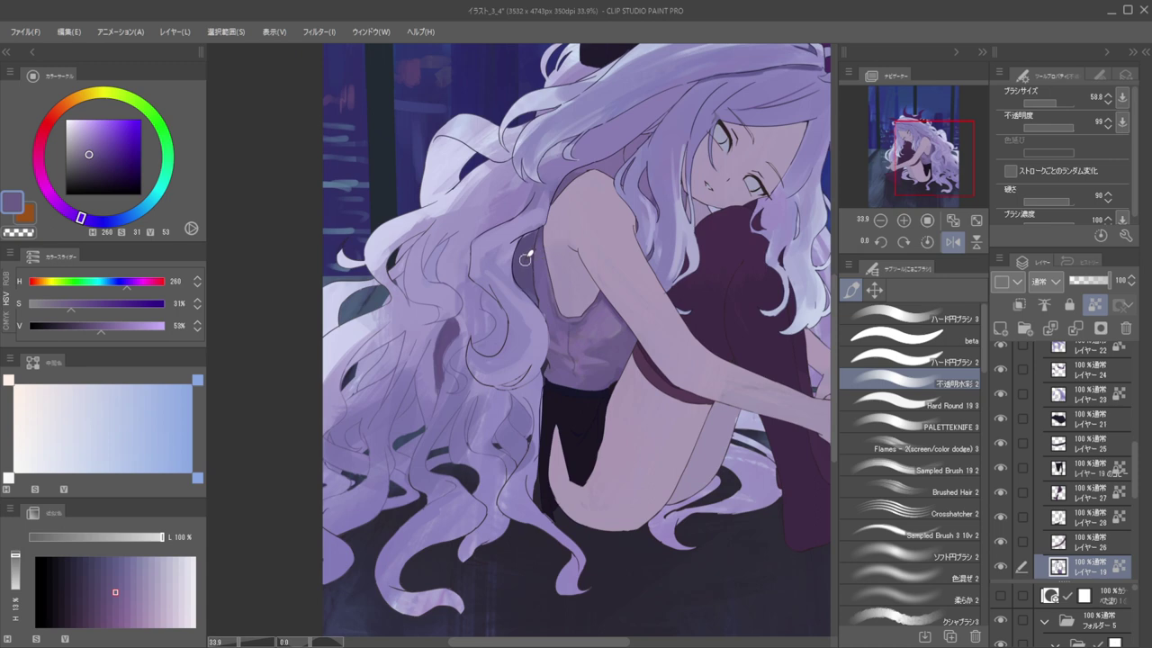
left_click(625, 346, "alt")
key("bracketright")
left_click(561, 342, "alt")
left_click(551, 313, "alt")
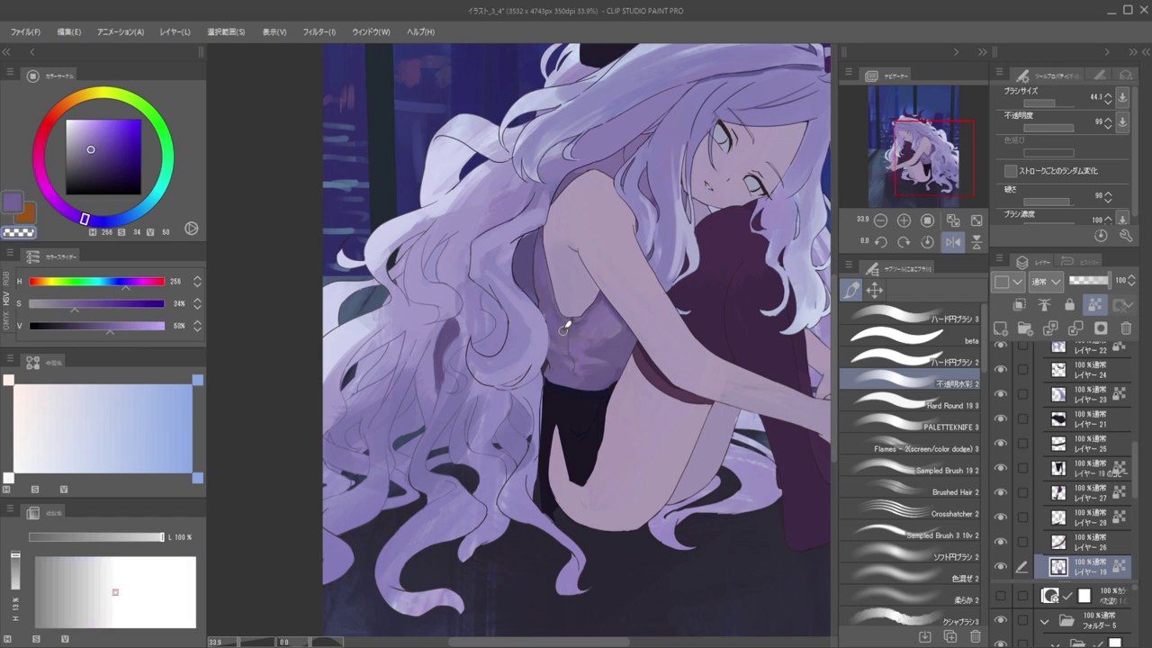
left_click(563, 337, "alt")
scroll(522, 244, "down", 5)
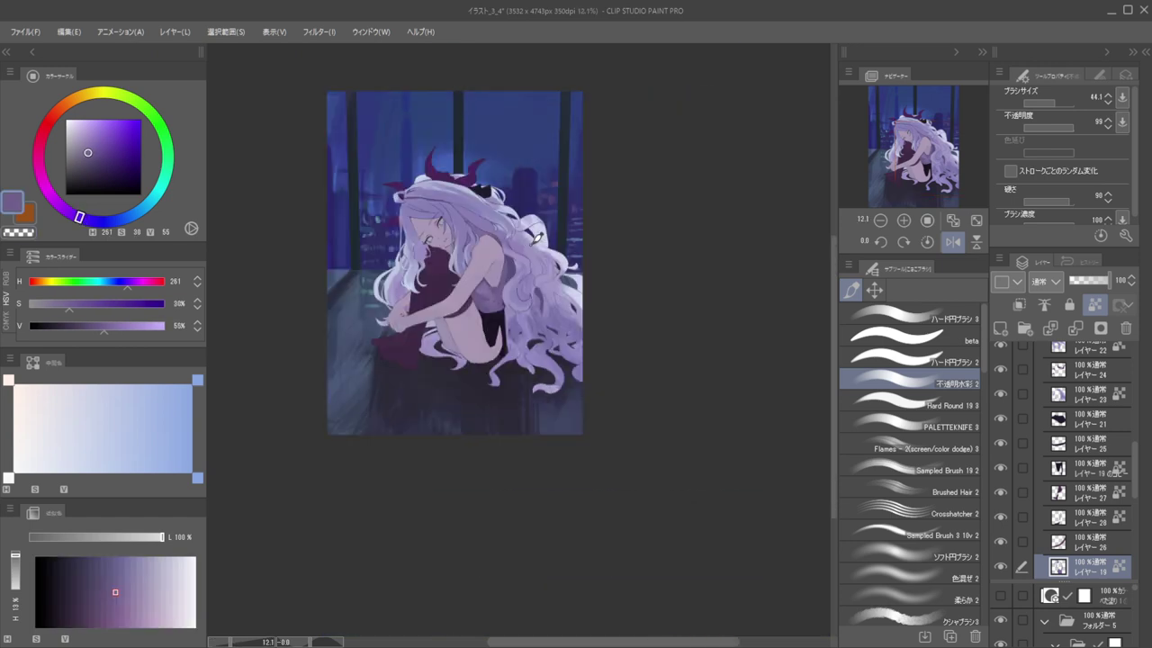
left_click_drag(551, 242, 698, 241)
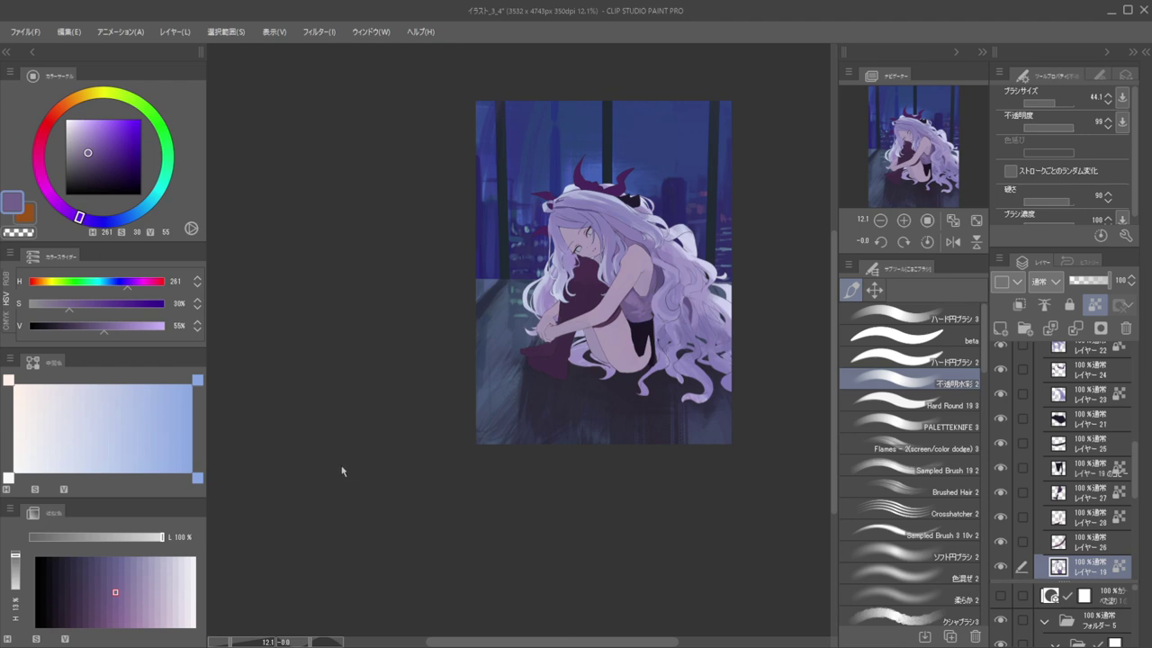
Zoom onto the face and add a new layer clipped to layer 24
left_click_drag(597, 236, 645, 268)
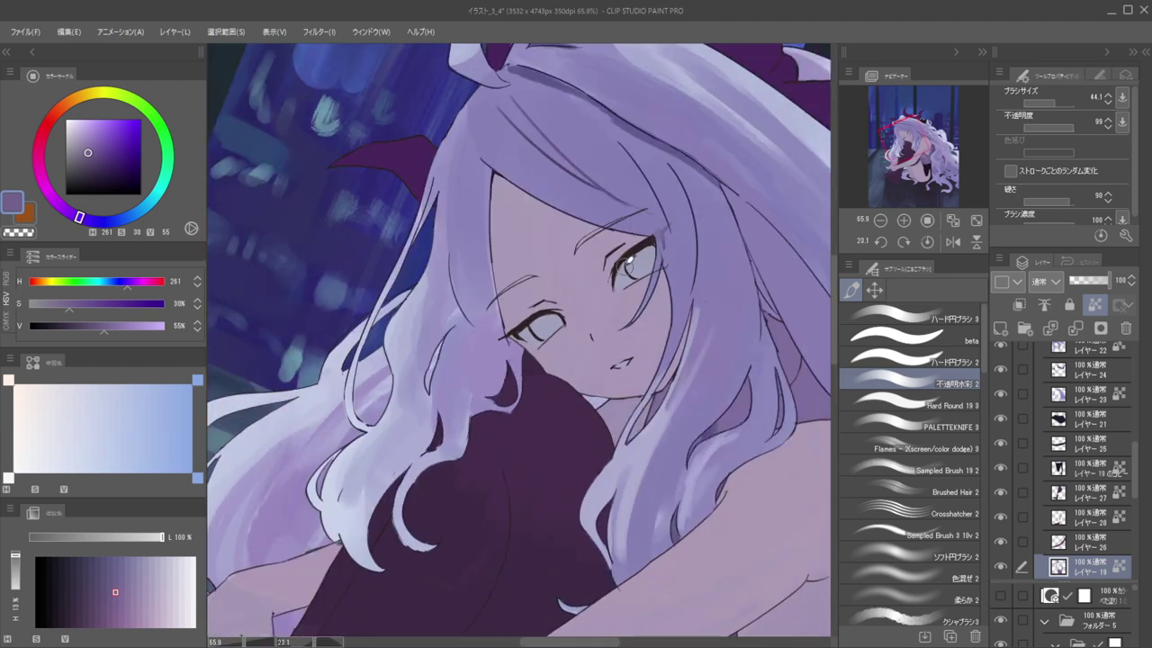
left_click(710, 241, "ctrl+shift")
key("ctrl+shift")
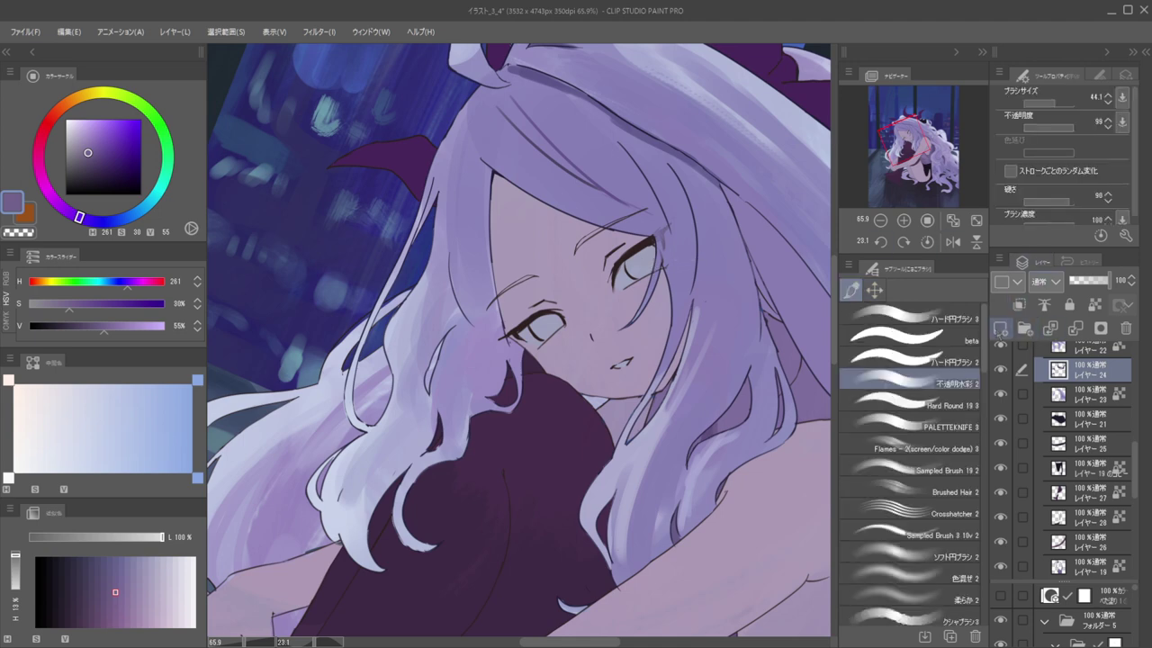
left_click(1001, 329)
left_click(1018, 305)
Back on layer 24, sample a light face purple, switch to a flat-colour brush and darken it
left_click_drag(676, 278, 671, 327)
left_click_drag(618, 297, 660, 293)
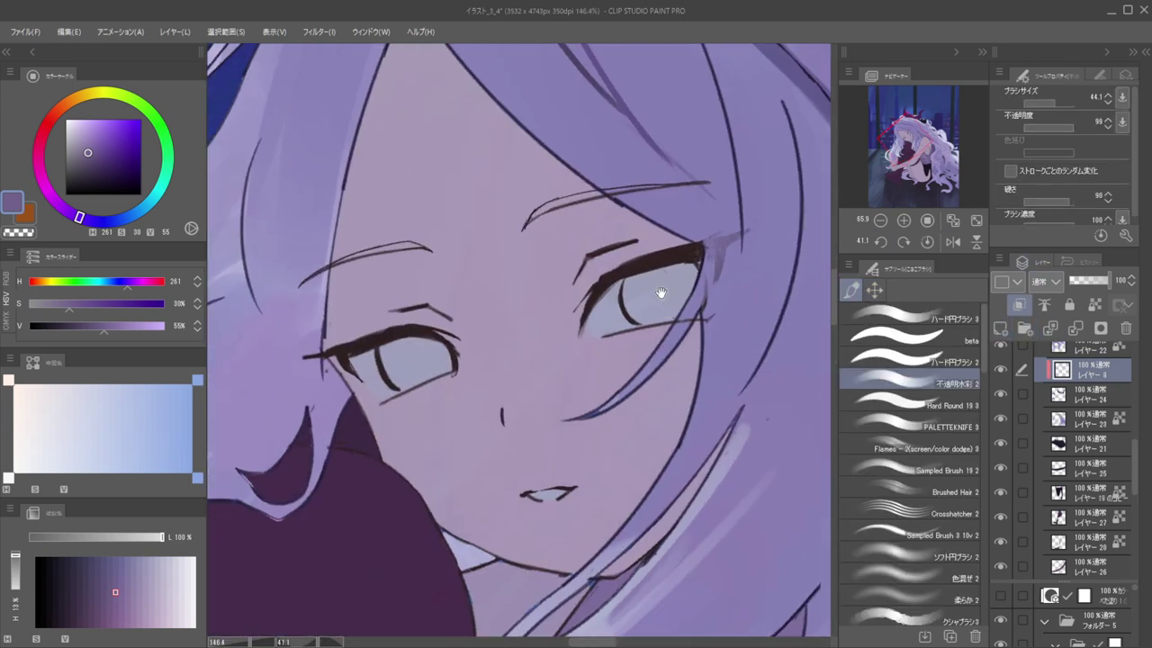
key("ctrl+shift")
left_click(646, 292, "ctrl+shift")
left_click(696, 200, "alt")
mouse_move(731, 202)
left_mouse_down()
mouse_move(537, 137)
mouse_move(656, 205)
left_mouse_up()
left_click(909, 337)
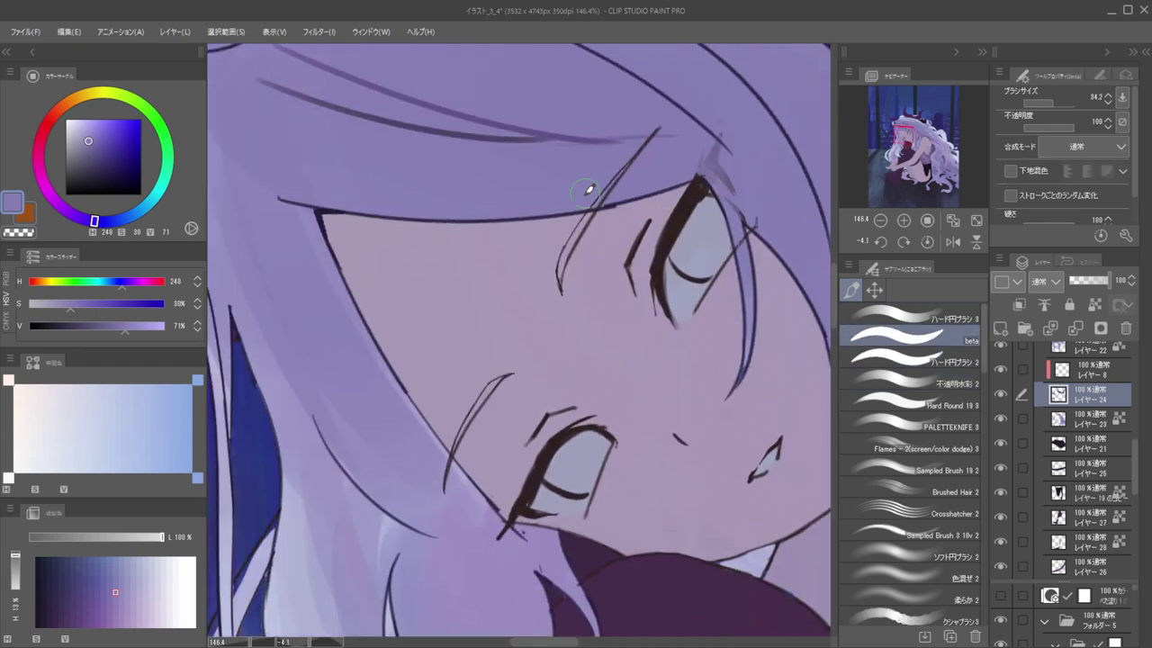
scroll(567, 213, "up", 2)
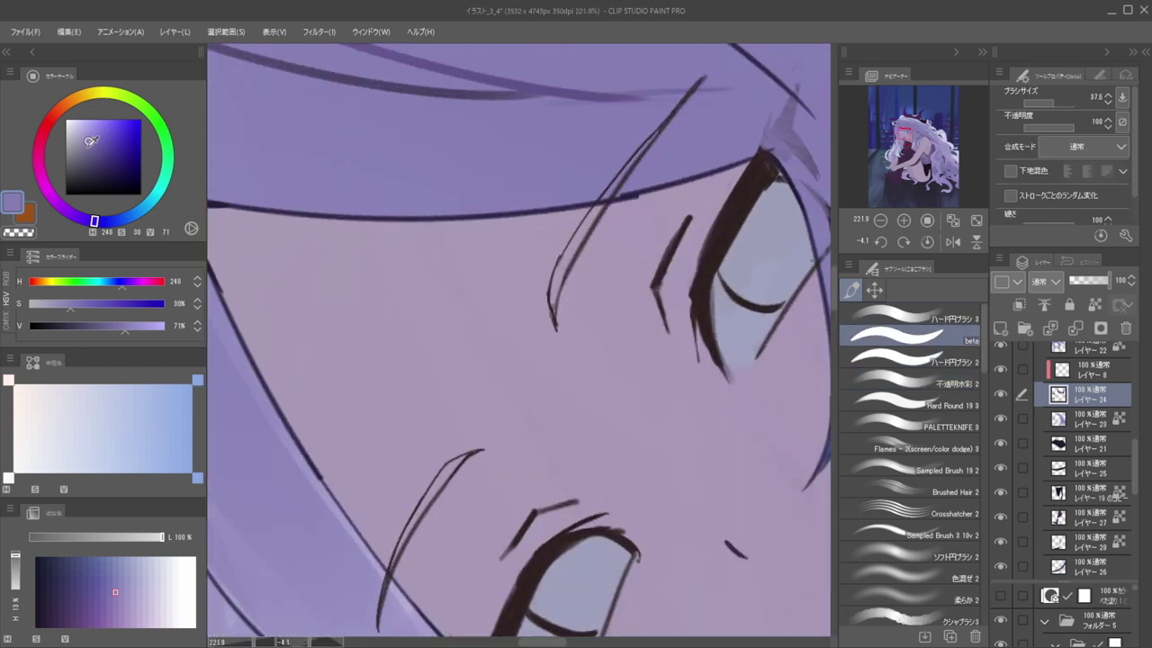
left_click(90, 153)
Fill the lower eyebrow with purple strokes using a fine brush
left_click_drag(636, 193, 617, 193)
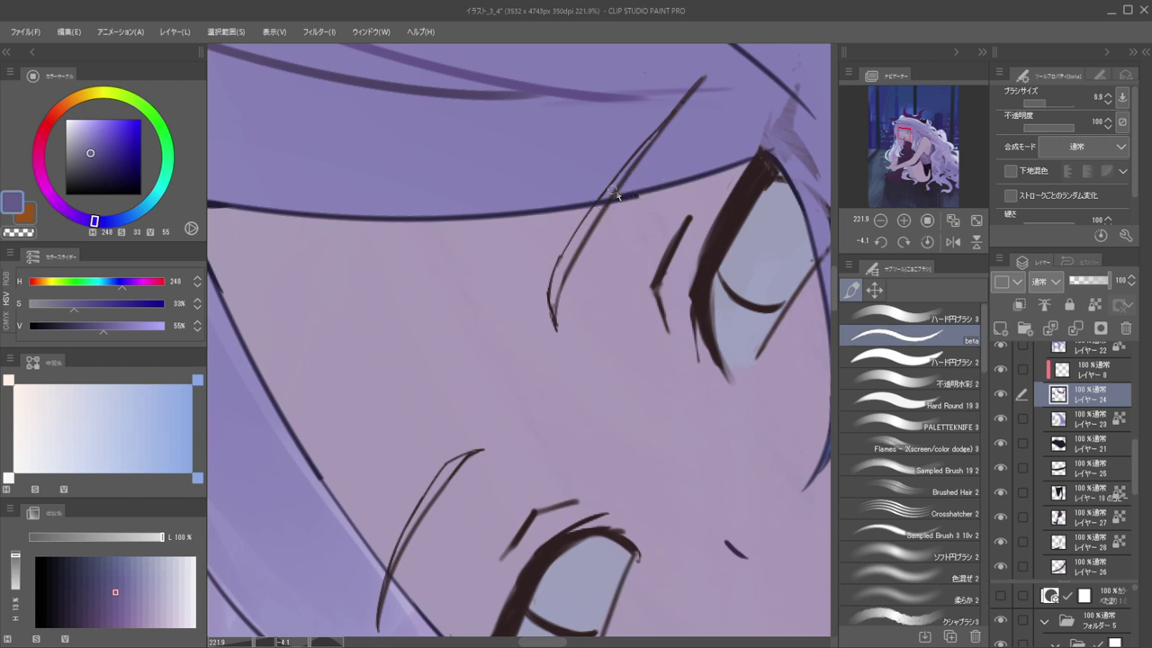
left_click_drag(650, 135, 592, 216)
mouse_move(620, 177)
left_mouse_down()
mouse_move(652, 141)
mouse_move(587, 232)
mouse_move(652, 139)
mouse_move(567, 270)
mouse_move(568, 246)
mouse_move(556, 302)
left_mouse_up()
scroll(583, 219, "down", 8)
Flip the view, fill the right eyebrow in slightly lighter purple, then sample the dark brown line colour
key("h")
mouse_move(691, 339)
left_mouse_down()
mouse_move(676, 268)
mouse_move(535, 188)
mouse_move(493, 189)
left_mouse_up()
left_click_drag(445, 338, 602, 278)
left_click_drag(573, 318, 631, 291)
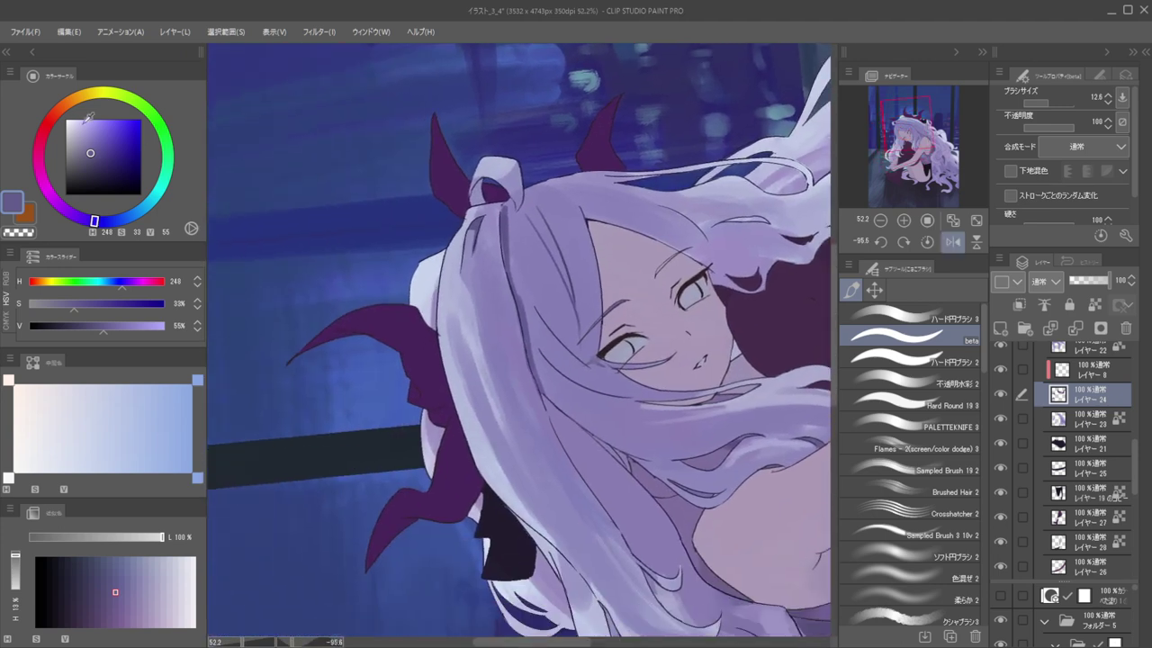
left_click(90, 143)
scroll(612, 331, "up", 4)
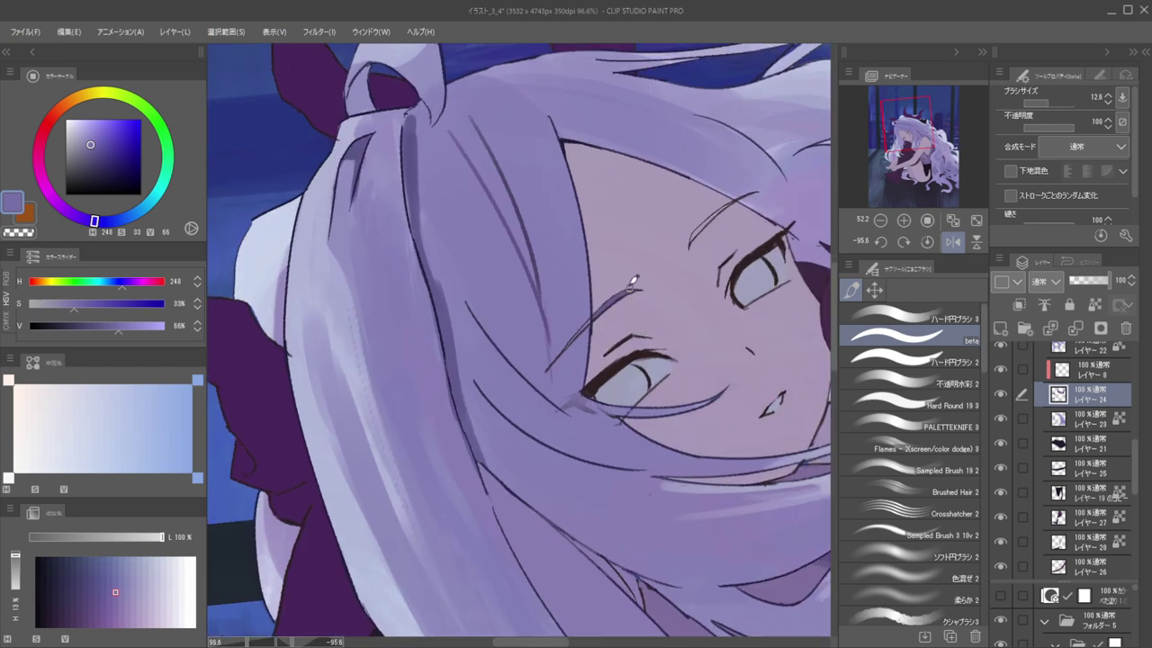
scroll(666, 240, "up", 3)
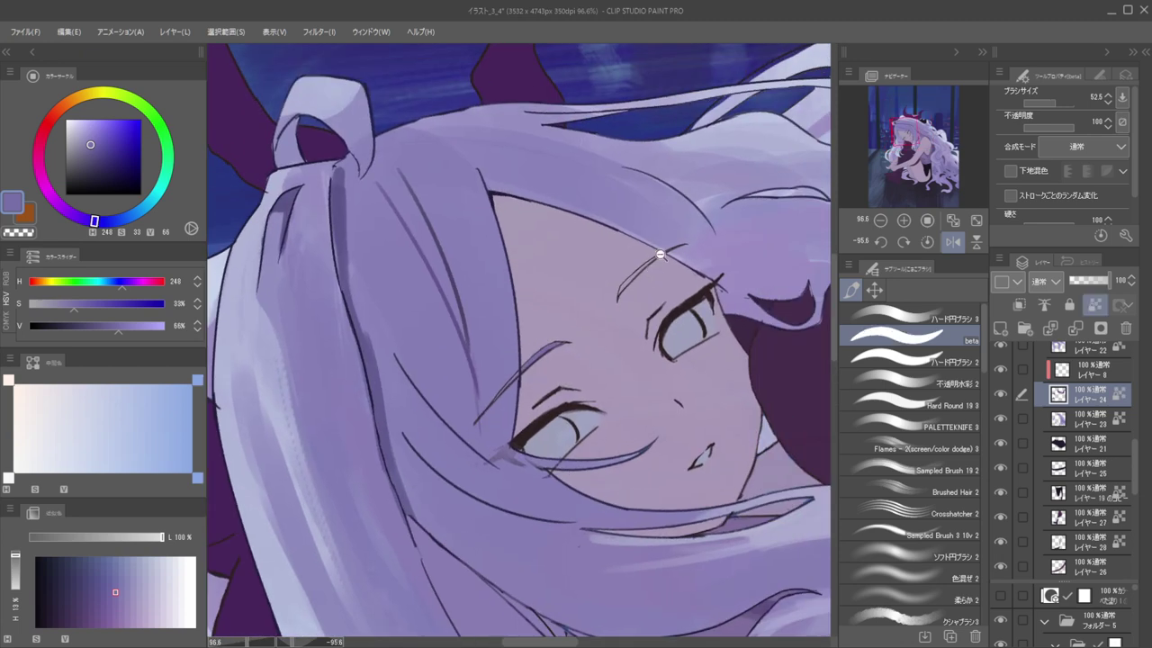
mouse_move(601, 291)
left_mouse_down()
mouse_move(591, 288)
mouse_move(620, 289)
mouse_move(613, 304)
mouse_move(673, 251)
left_mouse_up()
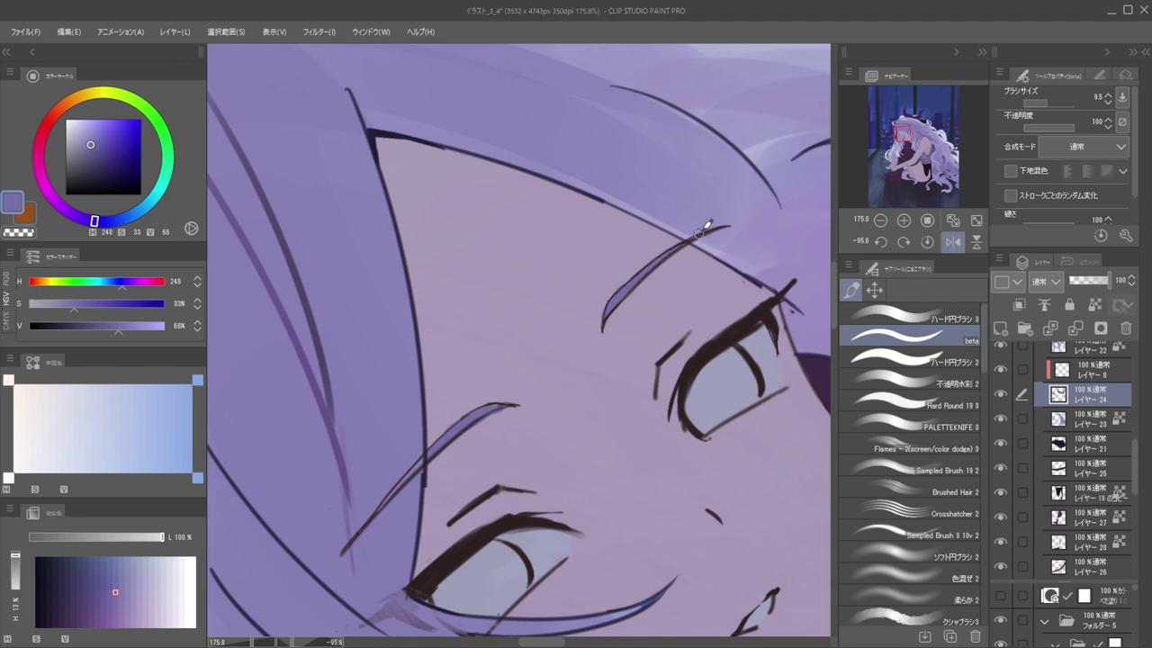
left_click(669, 253, "ctrl+shift")
left_click(659, 259, "alt")
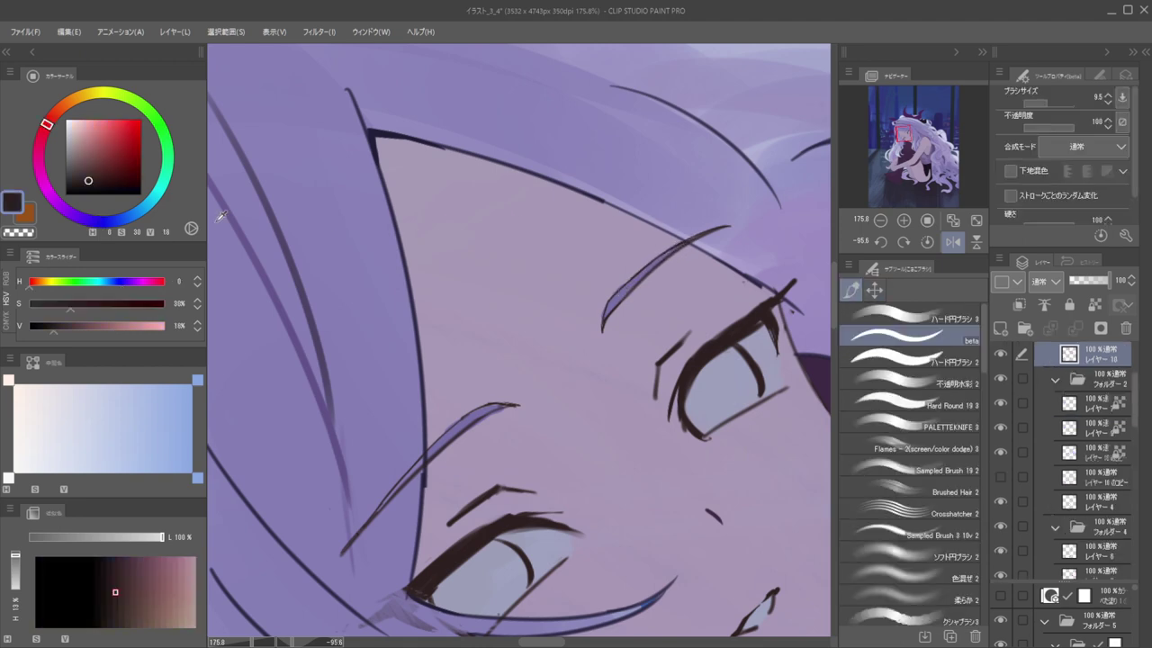
Mix a slightly lightened dark violet, enlarge the brush and zoom out over the whole face
left_click(101, 220)
left_click(85, 174)
left_click(80, 217)
left_click_drag(526, 243, 568, 255)
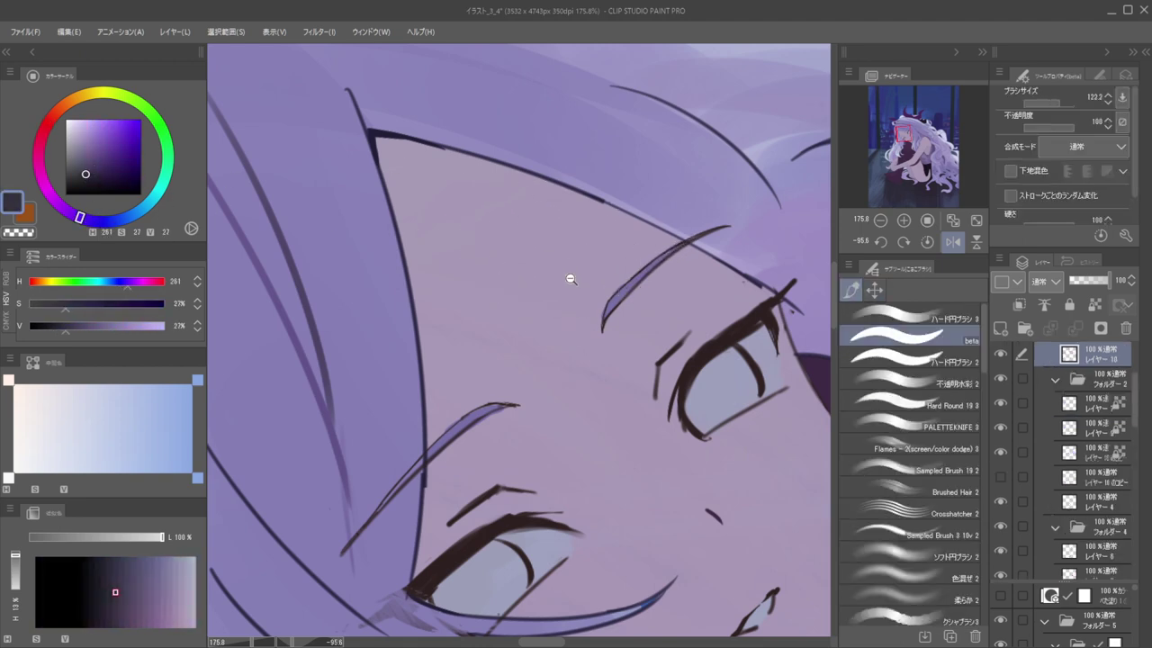
left_click(570, 279)
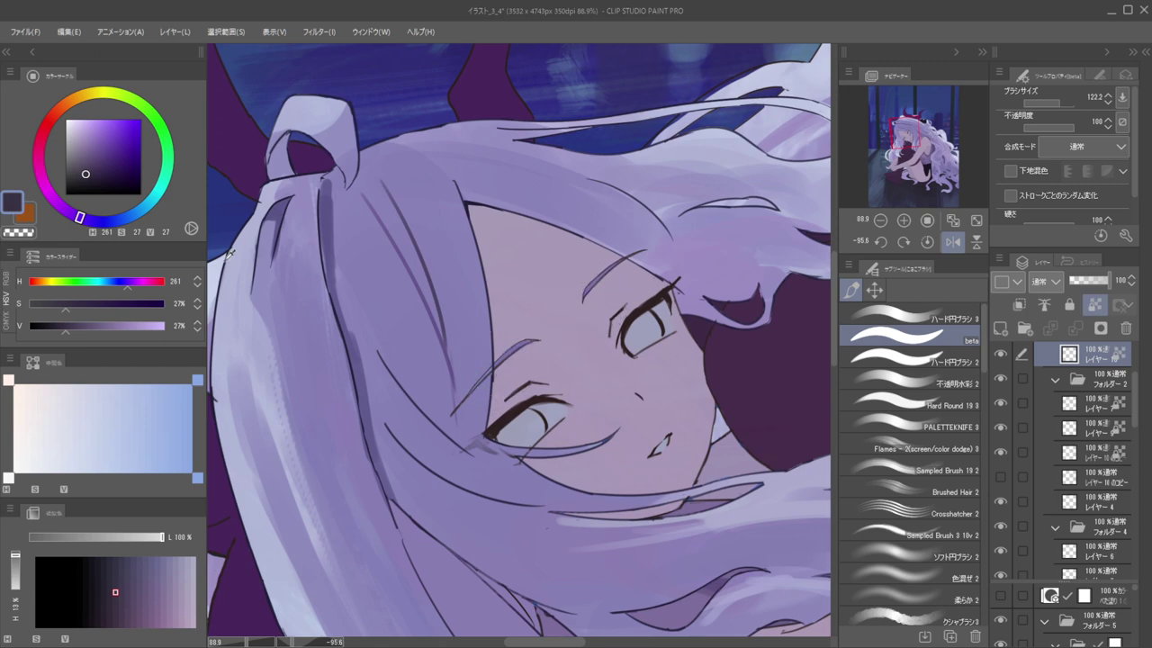
left_click(95, 164)
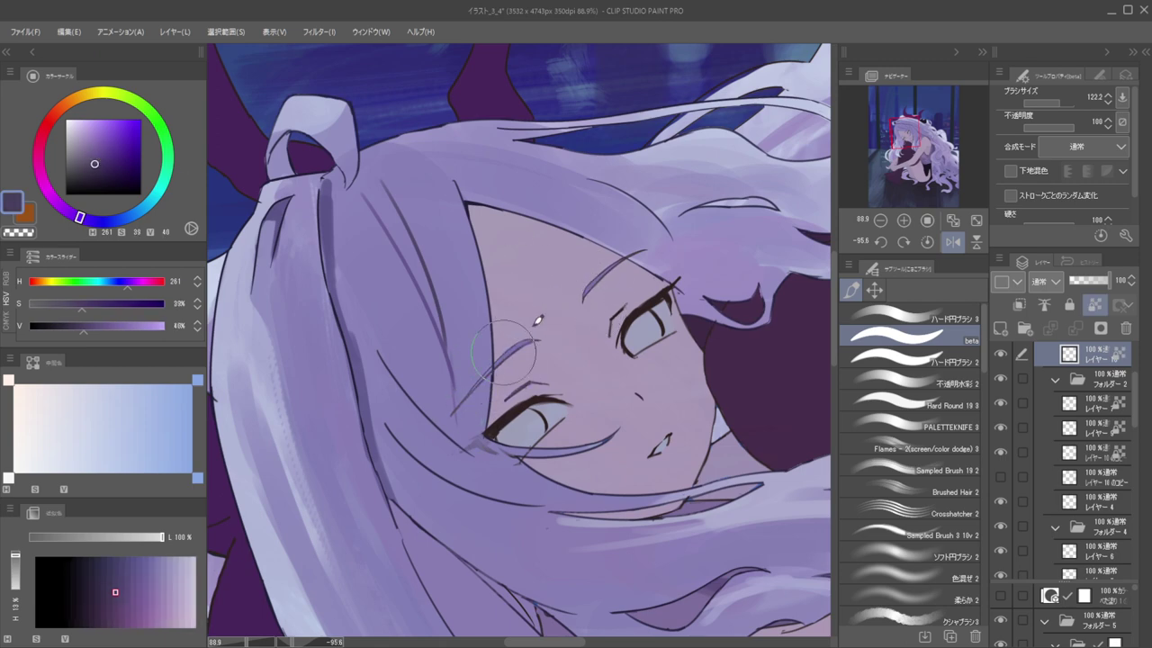
left_click(615, 264)
Rotate onto the eye, switch to transparent colour, shrink the brush and sample the dark lash colour
key("asciicircum")
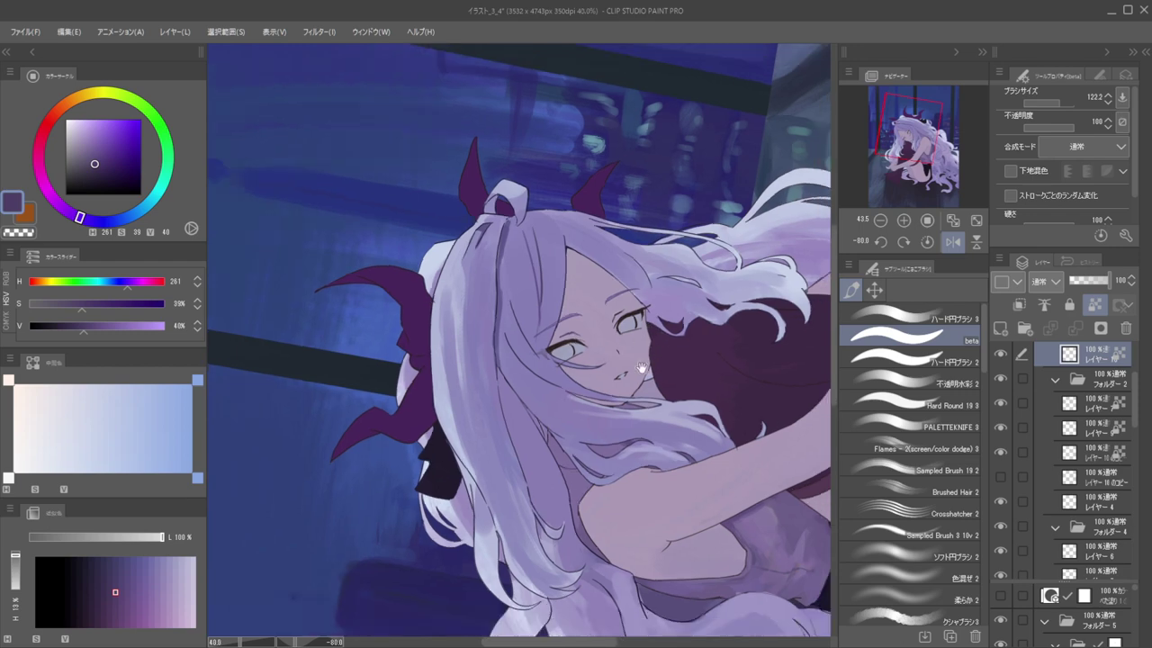
left_click(622, 325)
key("c")
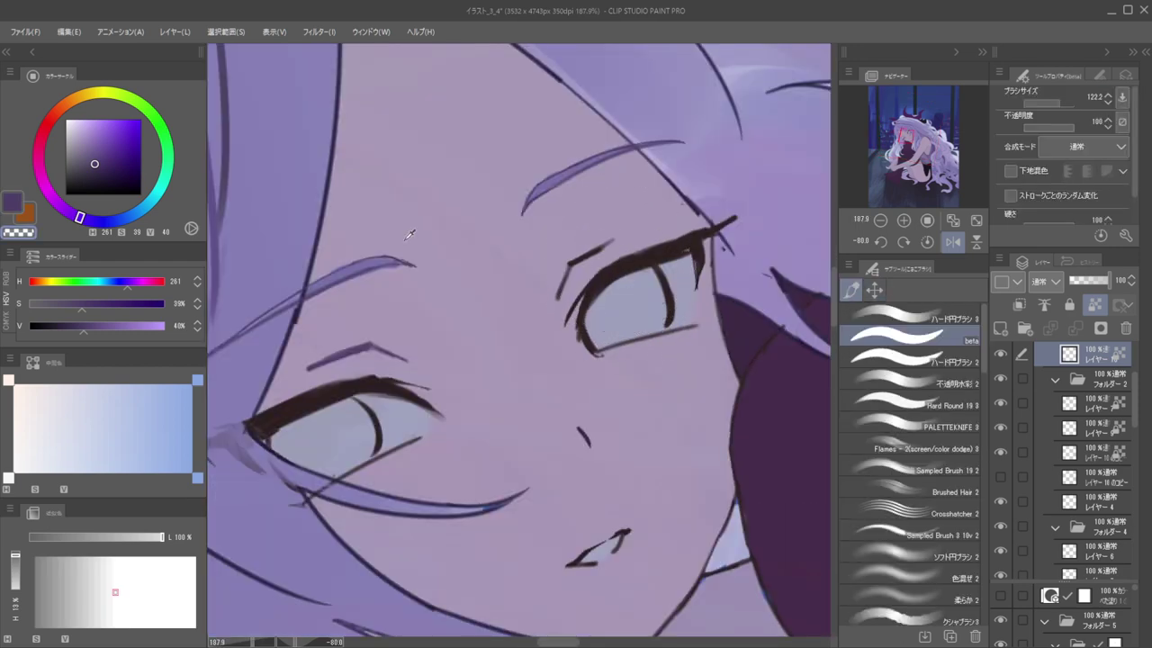
left_click(96, 169)
key("bracketleft")
key("bracketleft")
key("bracketleft")
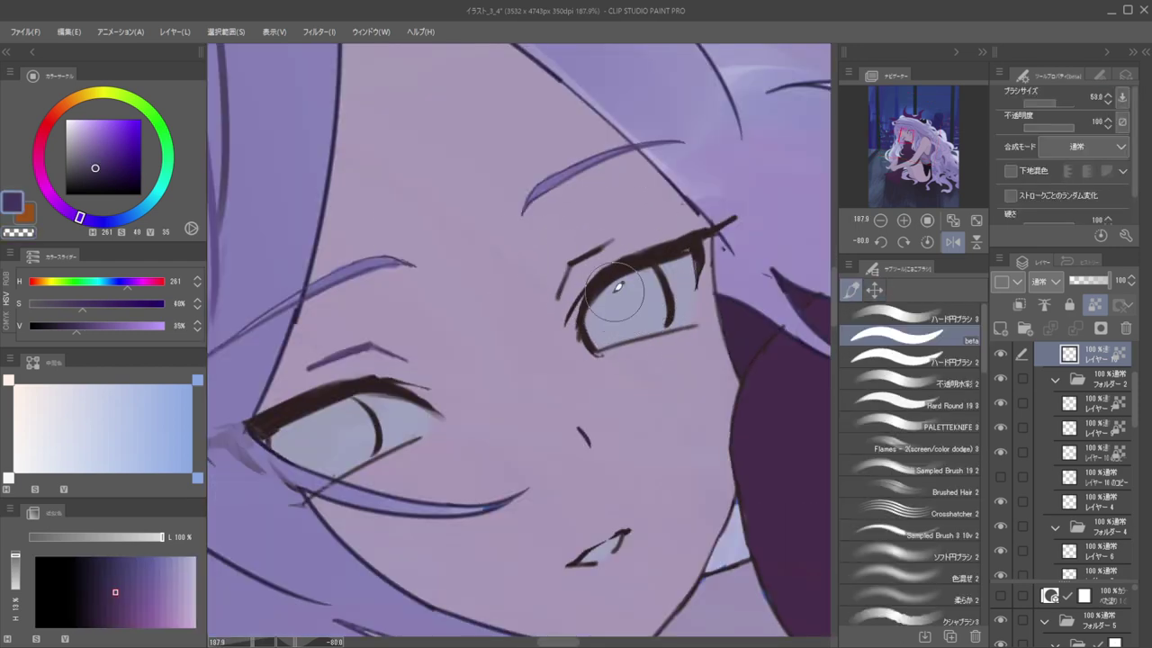
left_click(641, 263, "alt")
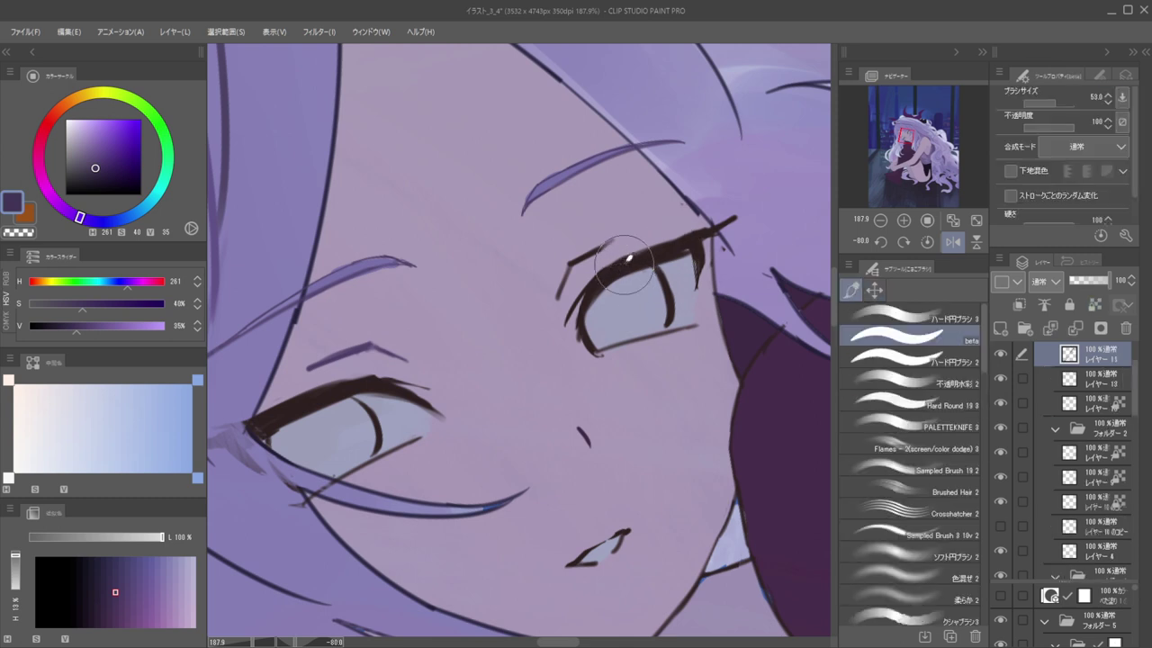
Try a bristly brush stroke over the eyelashes, undo it, and lock the layer's transparency
left_click(894, 464)
left_click_drag(585, 270, 635, 268)
key("ctrl+z")
key("bracketleft")
key("bracketleft")
key("bracketleft")
key("slash")
Shift the hue to violet and flip the view back to normal orientation
left_click_drag(105, 224, 64, 209)
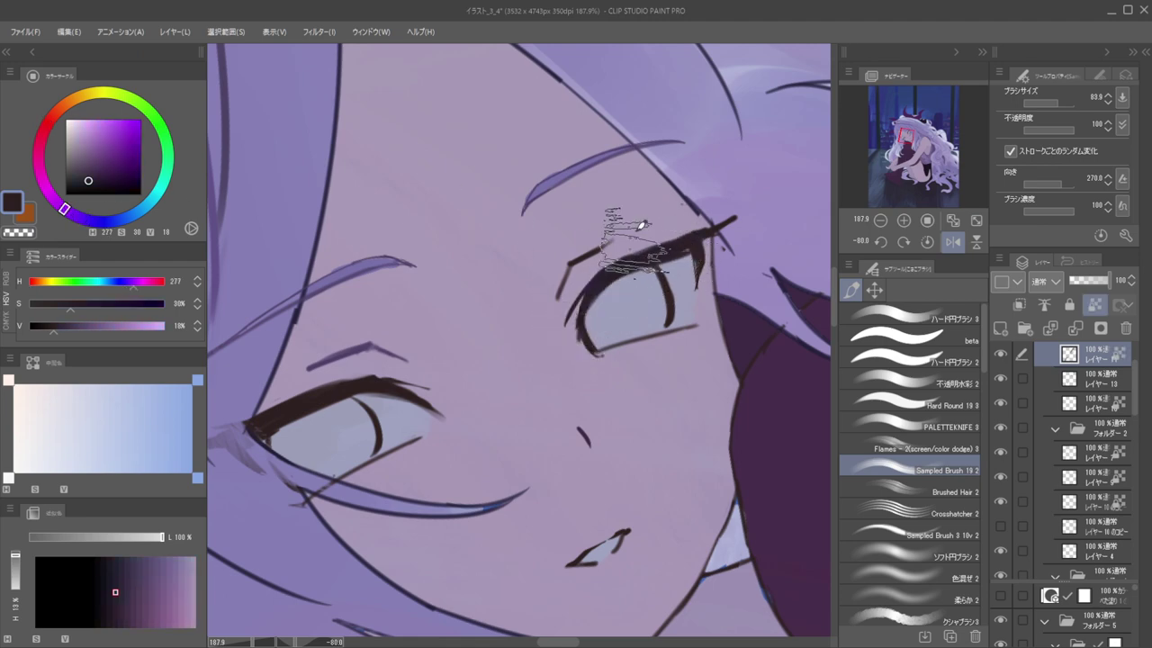
left_click_drag(617, 267, 702, 244)
key("h")
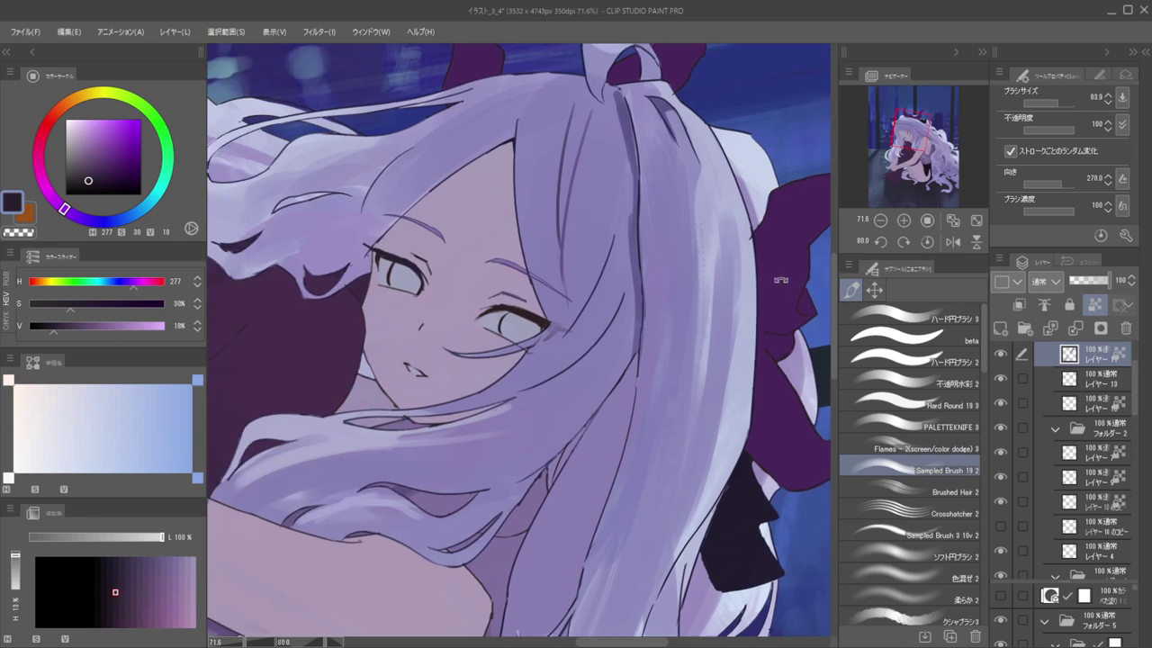
left_click_drag(779, 278, 651, 230)
scroll(706, 234, "down", 5)
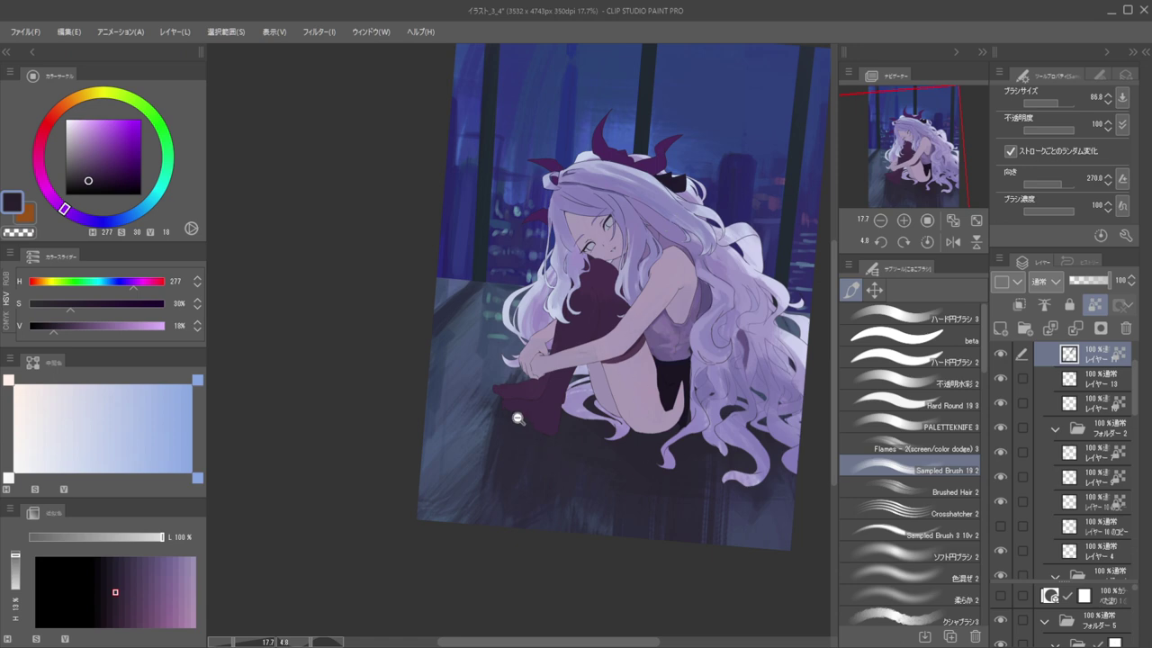
On the foot's layer, paint lighter magenta-violet highlights across the foot and toes
scroll(520, 420, "up", 5)
left_click(550, 394, "ctrl+shift")
left_click(539, 290, "alt")
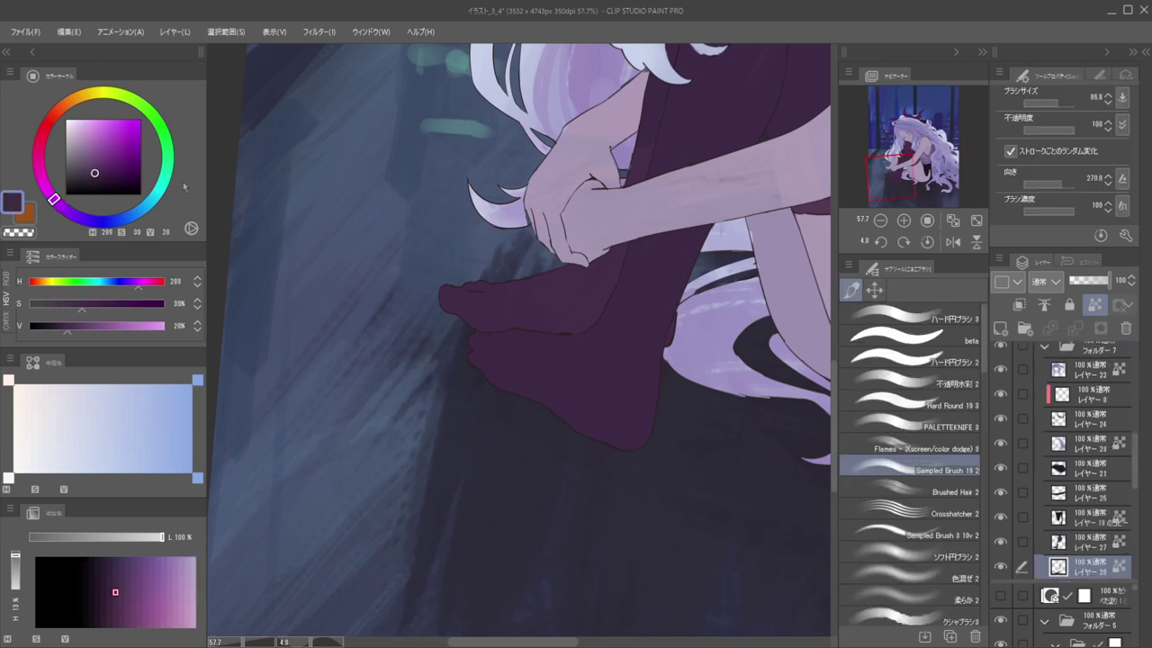
left_click(100, 153)
key("bracketright")
left_click_drag(570, 265, 470, 294)
left_click_drag(537, 281, 445, 293)
key("bracketright")
key("bracketright")
key("bracketright")
Sample the foot's dark and light purples and add small light-purple touches on the toes
scroll(555, 319, "down", 3)
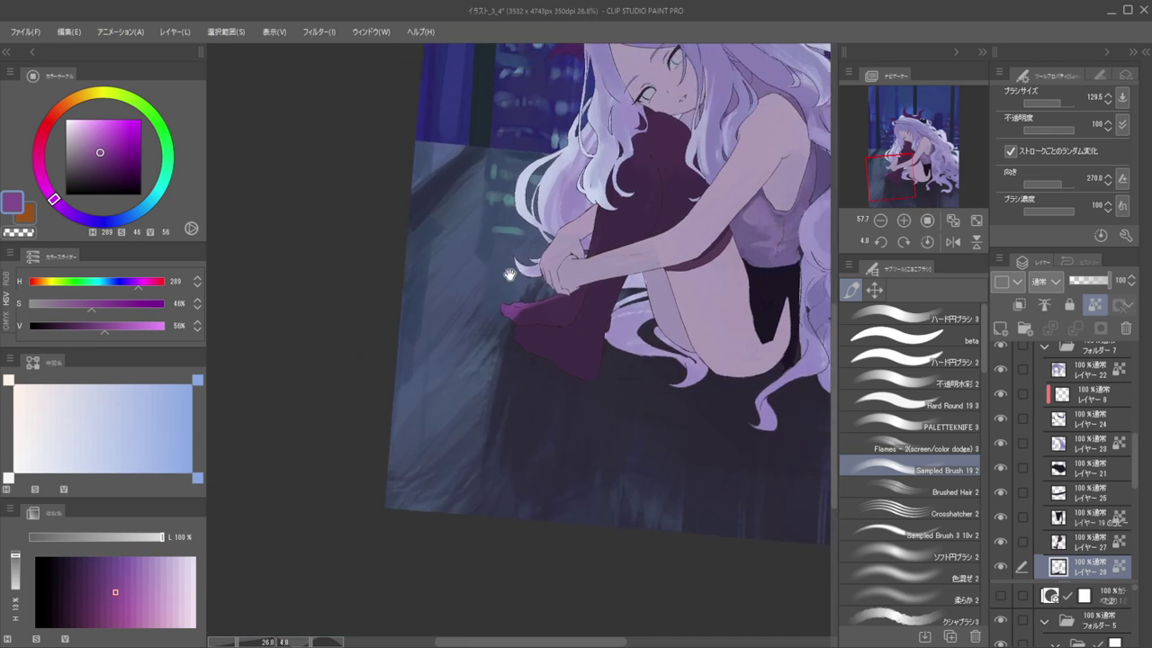
left_click_drag(66, 211, 76, 216)
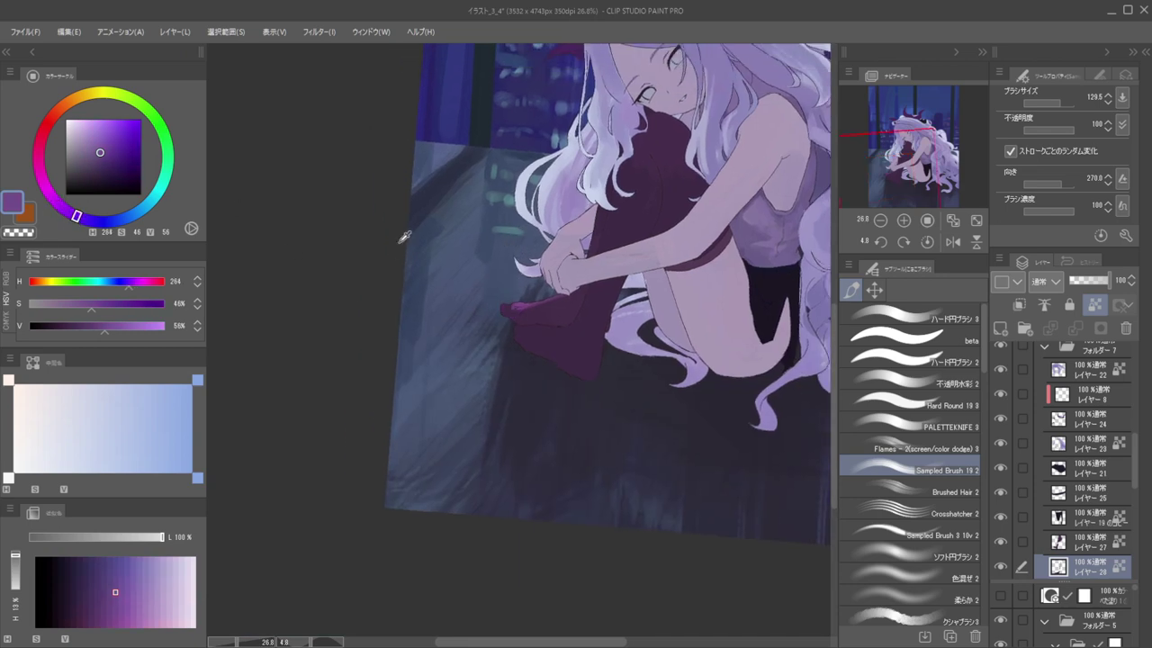
mouse_move(543, 322)
left_mouse_down()
mouse_move(617, 309)
mouse_move(559, 297)
left_mouse_up()
left_click(617, 309, "alt")
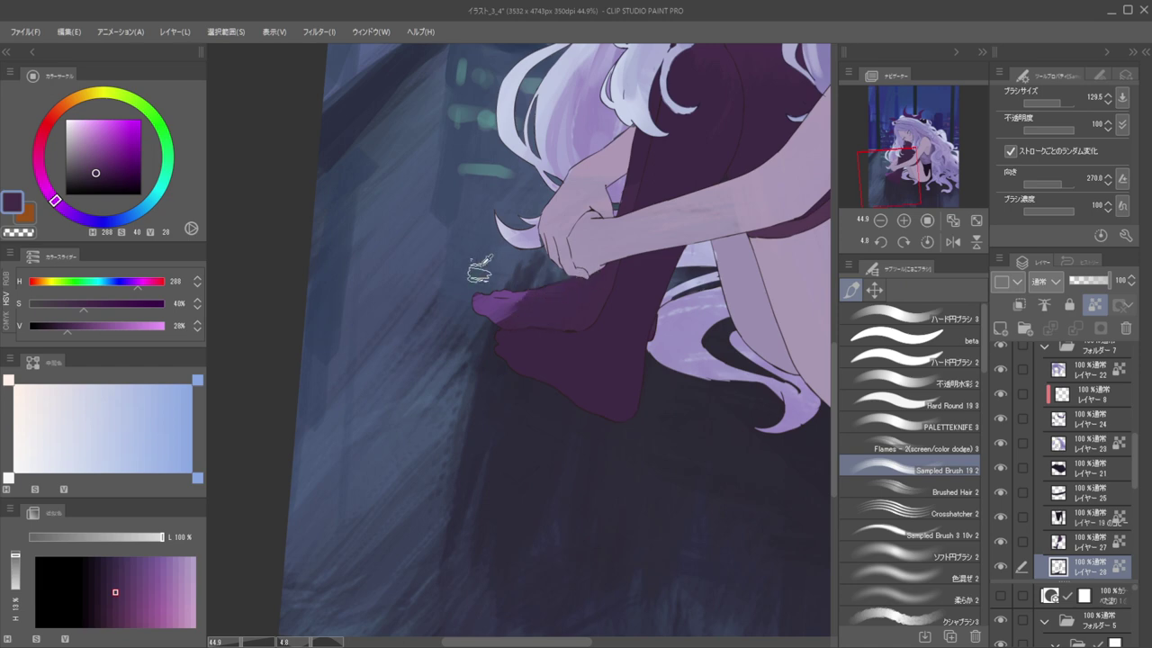
left_click(504, 282, "alt")
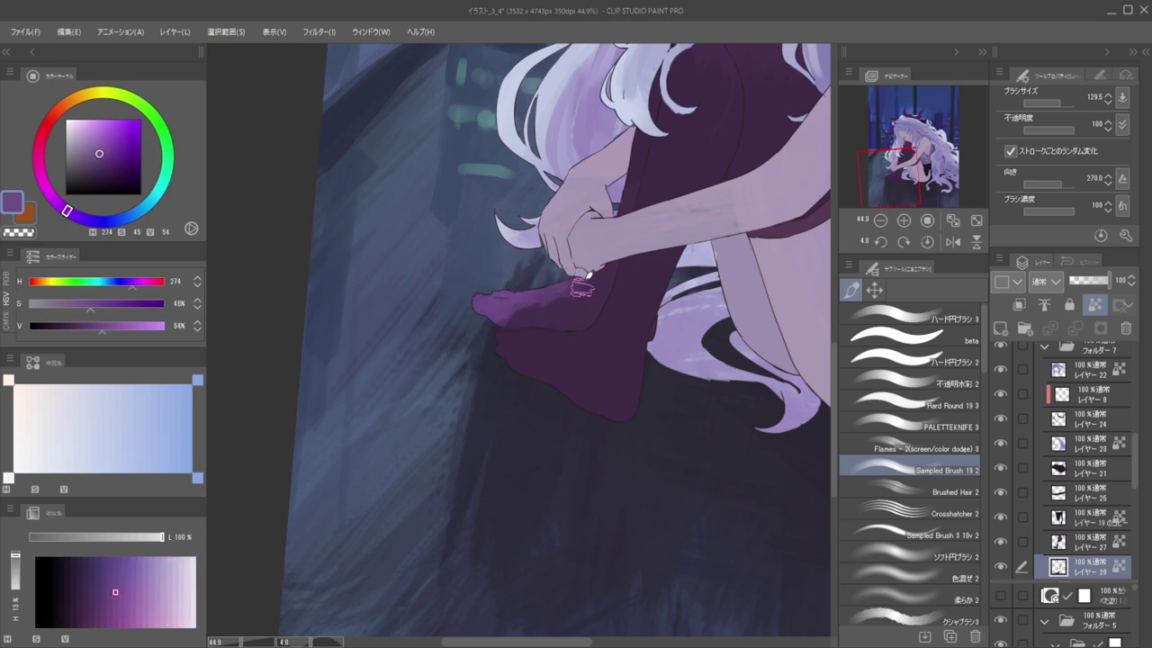
left_click(561, 305, "alt")
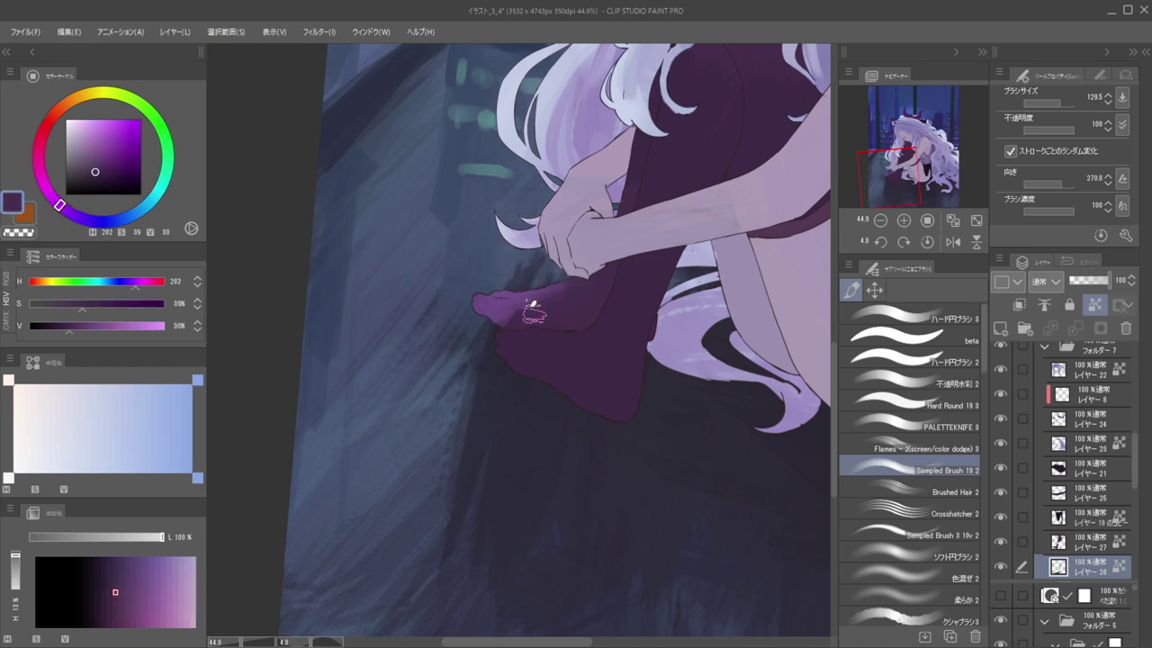
mouse_move(504, 331)
left_mouse_down()
mouse_move(515, 319)
mouse_move(503, 295)
mouse_move(513, 315)
left_mouse_up()
left_click(503, 306, "alt")
key("[")
key("[")
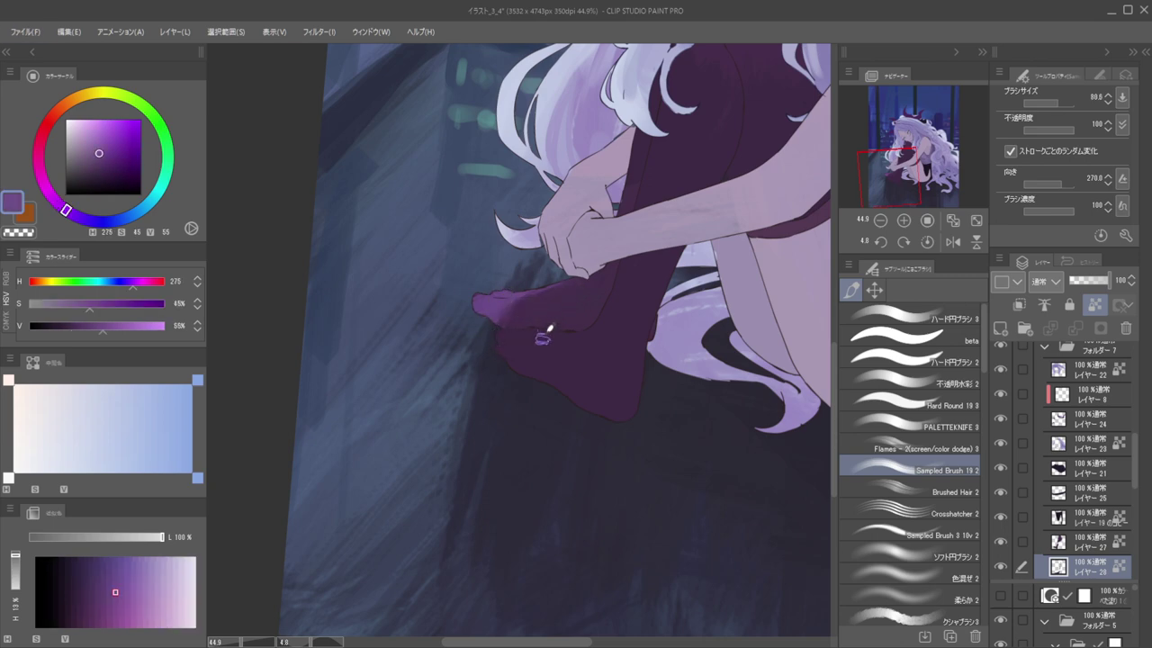
On layer 27, brush light purple onto the foot, then sample a mid purple from the sock
left_click(581, 354, "ctrl+shift")
mouse_move(598, 326)
left_mouse_down()
mouse_move(576, 337)
mouse_move(523, 332)
left_mouse_up()
left_click(529, 344, "alt")
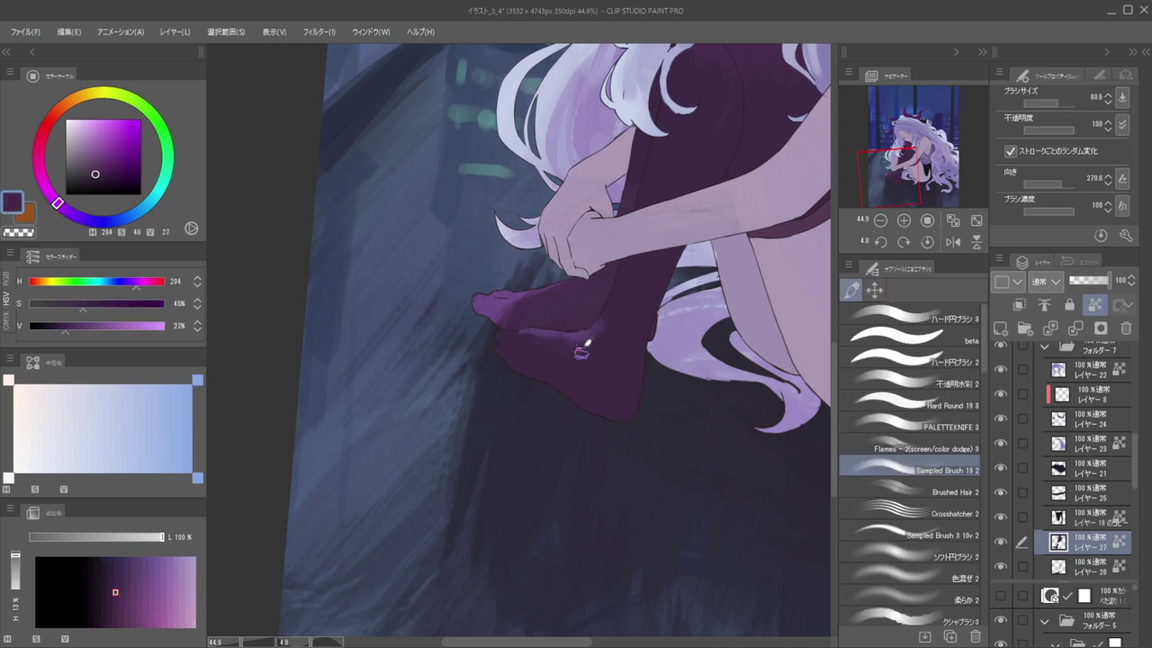
scroll(500, 286, "down", 5)
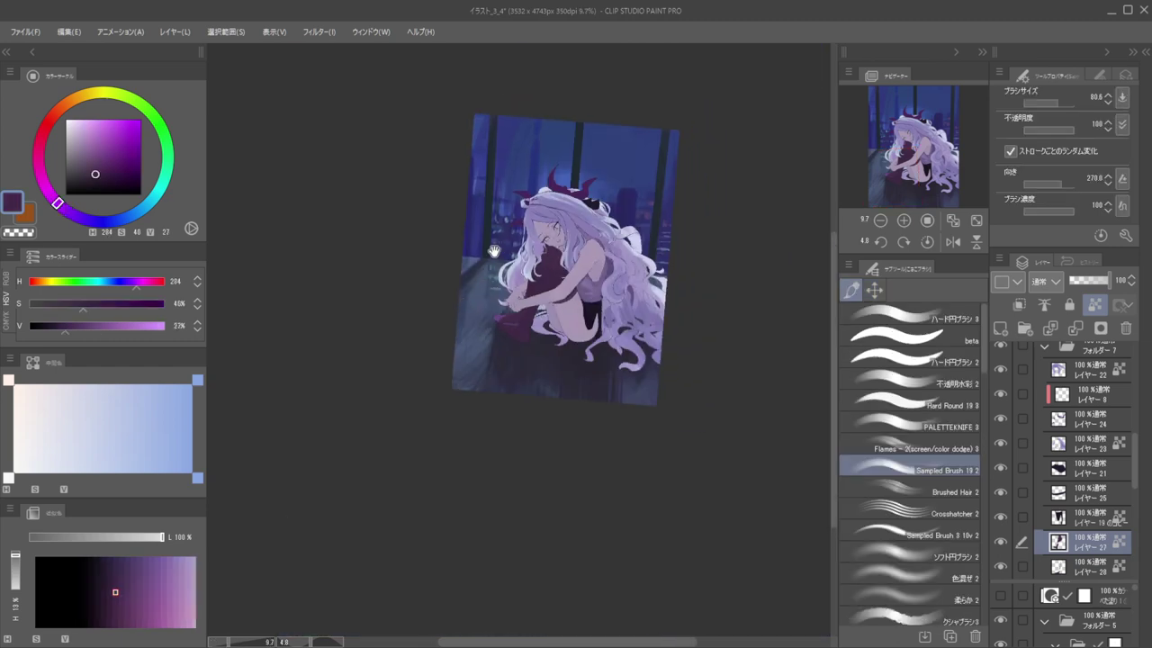
scroll(500, 270, "up", 4)
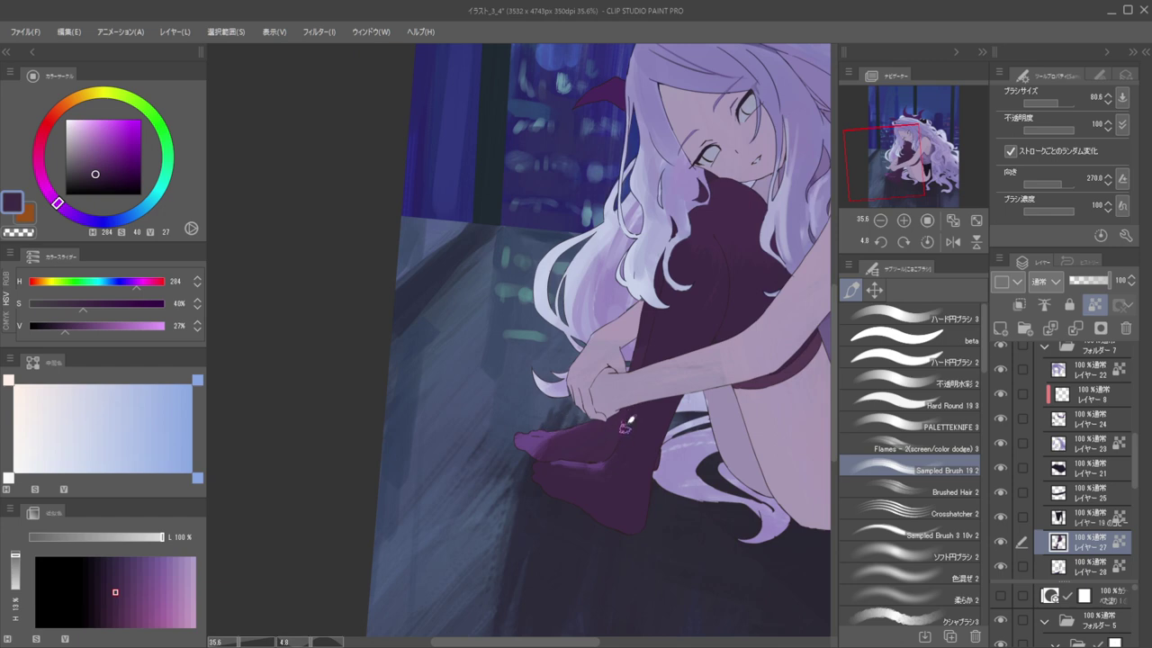
left_click(612, 454, "alt")
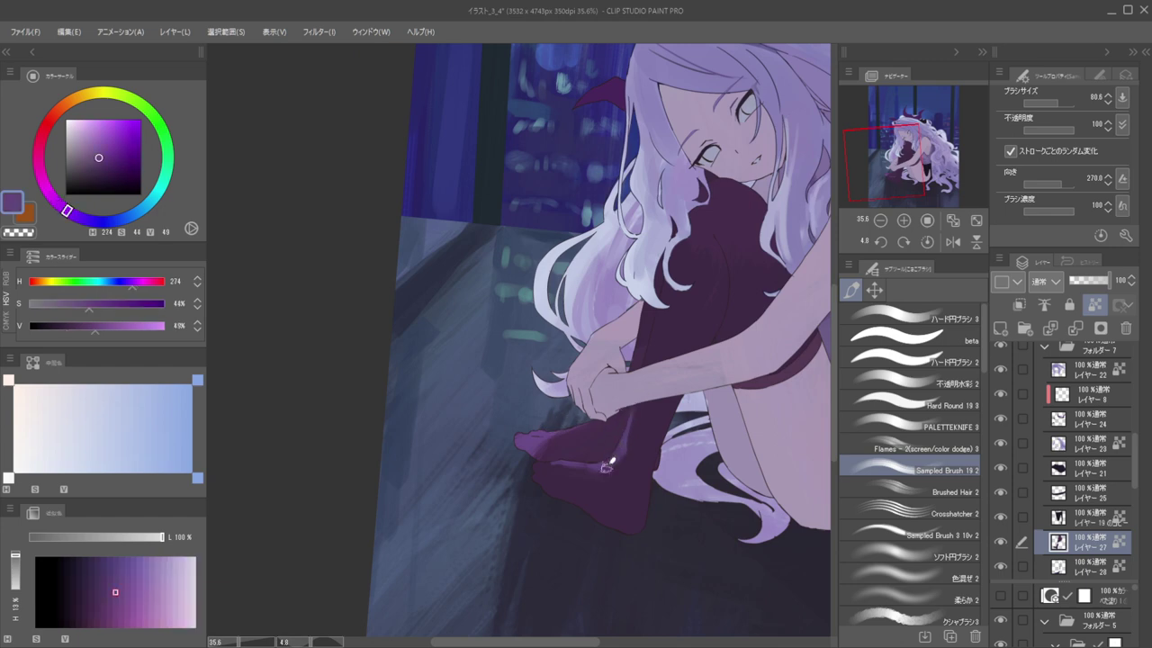
scroll(529, 393, "down", 5)
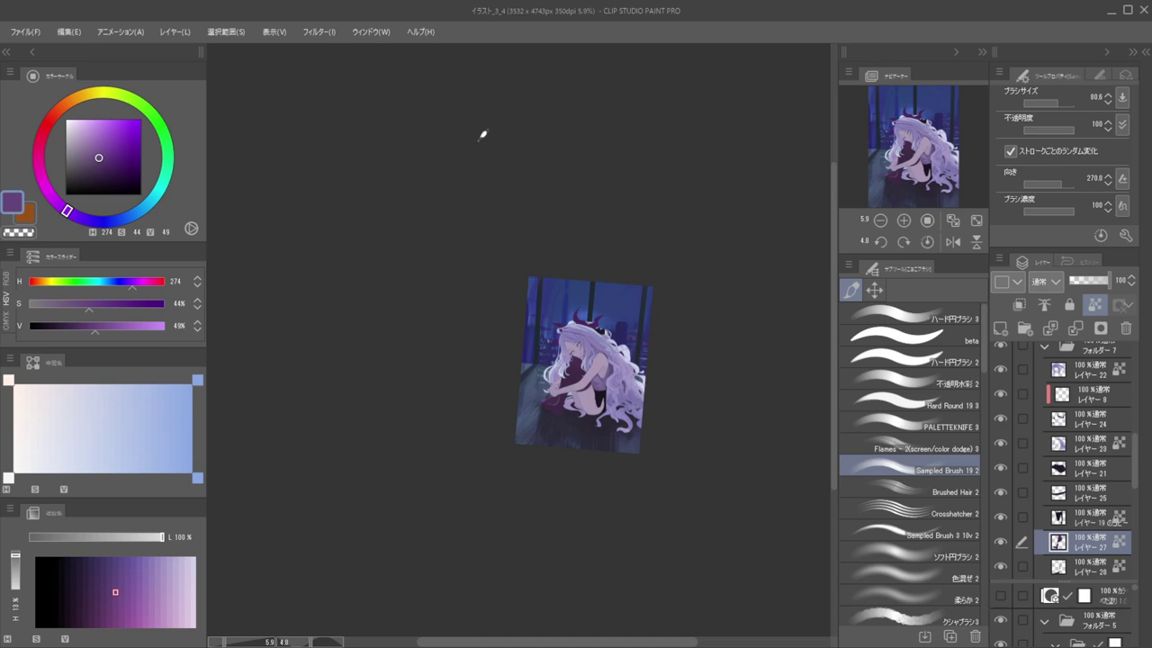
On レイヤー 28, try a lighter stroke along the shin, undo it, and sample the toe colour
scroll(555, 372, "up", 10)
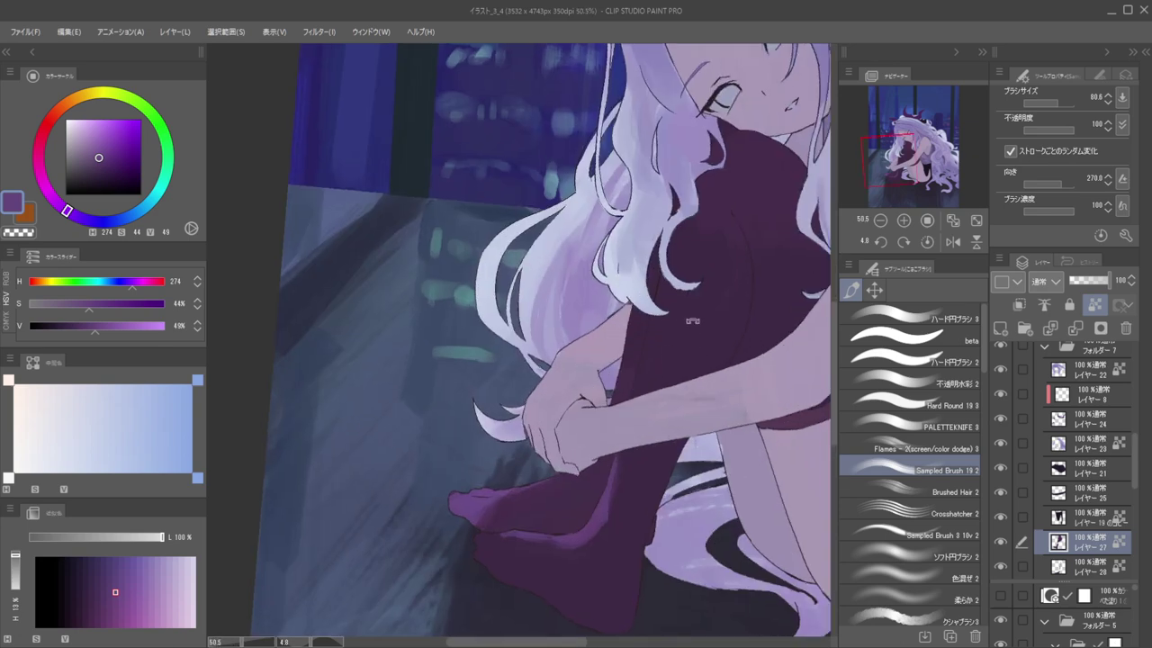
left_click(631, 497, "alt")
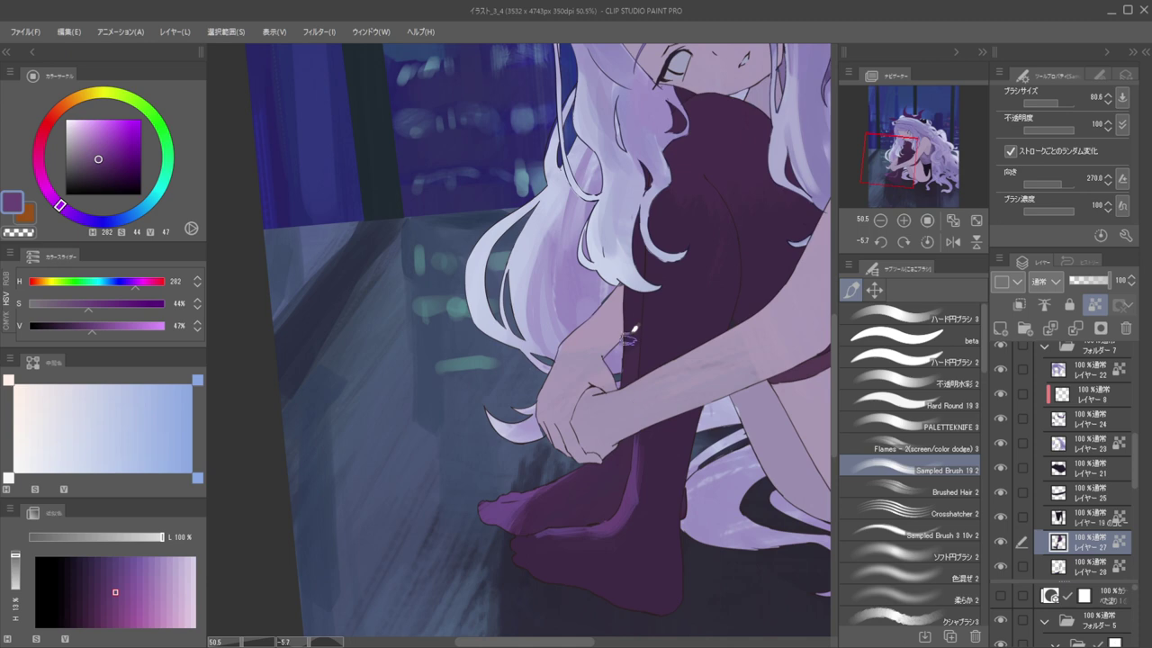
left_click(627, 311, "ctrl+shift")
left_click(511, 506, "alt")
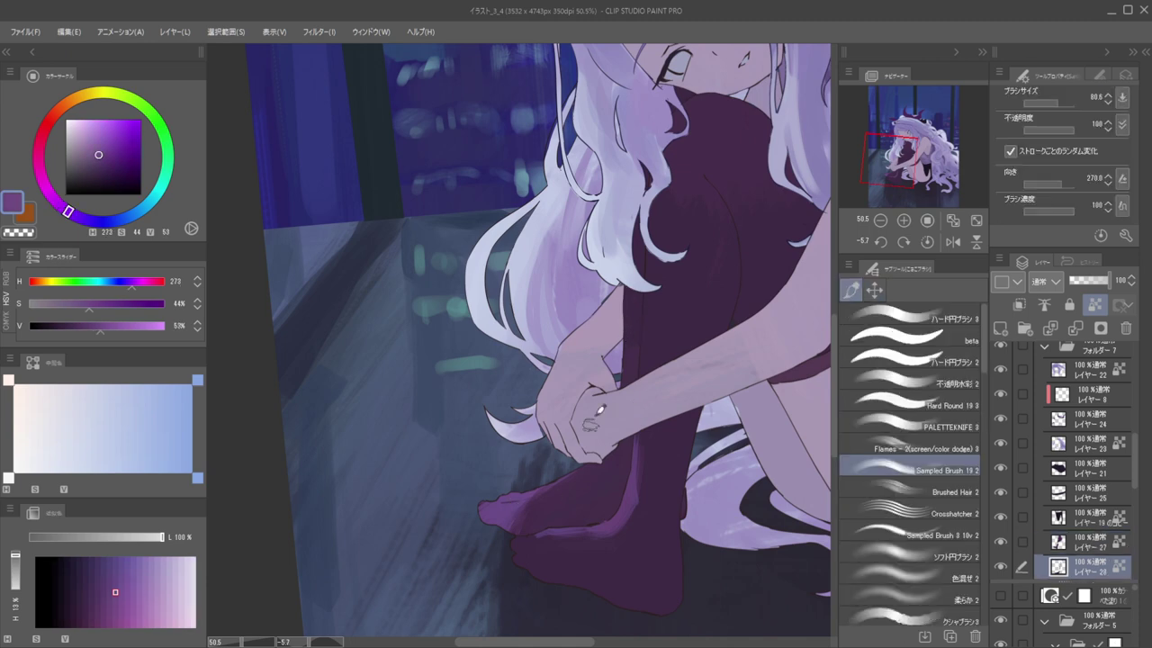
left_click_drag(625, 312, 628, 376)
key("ctrl+z")
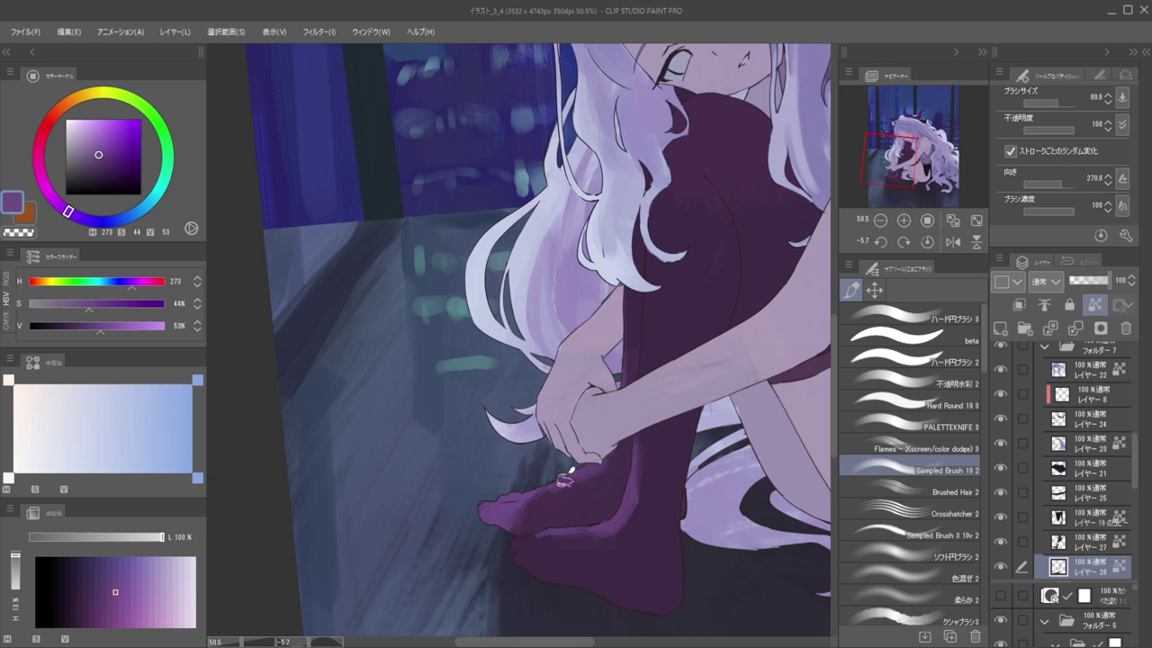
left_click(511, 507, "alt")
Zoom onto the foot, switch to transparent colour on レイヤー 27 and sample sock purples with a smaller brush
left_click_drag(560, 428, 610, 458)
left_click(605, 450, "alt")
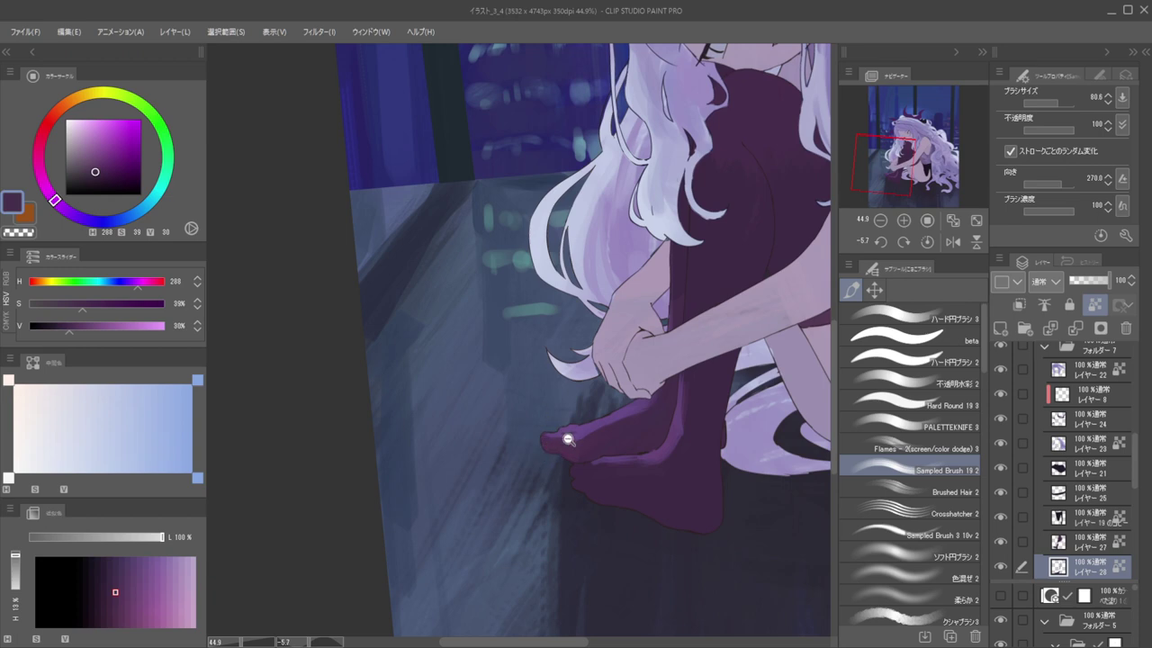
scroll(540, 432, "down", 5)
scroll(504, 404, "up", 2)
scroll(588, 430, "up", 3)
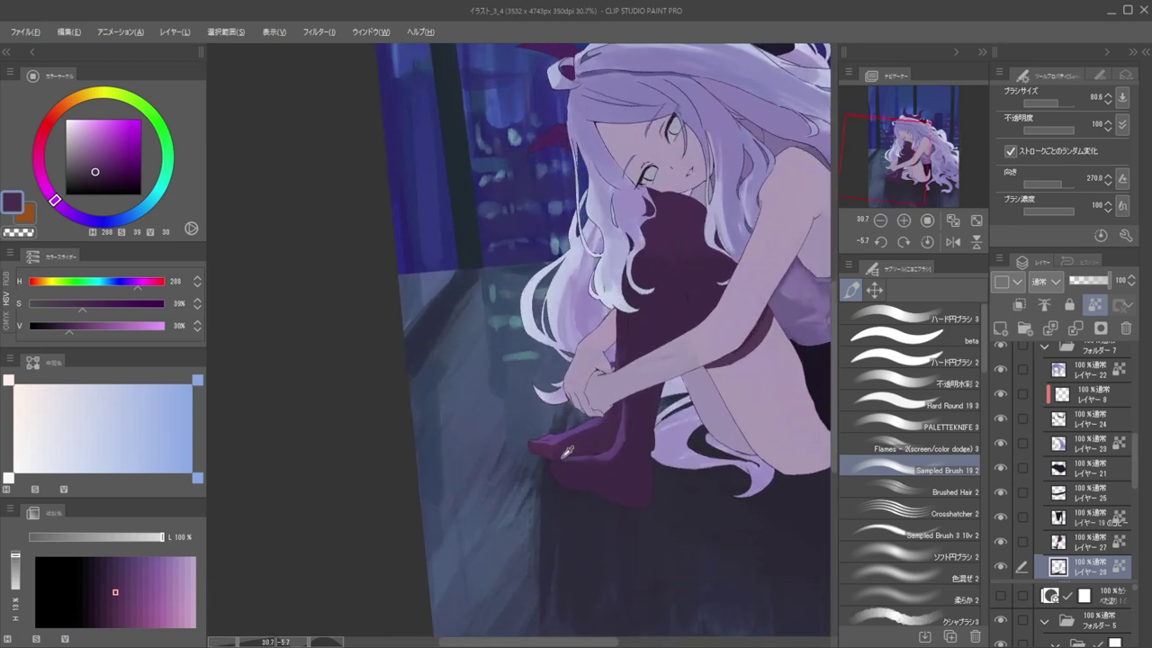
key("c")
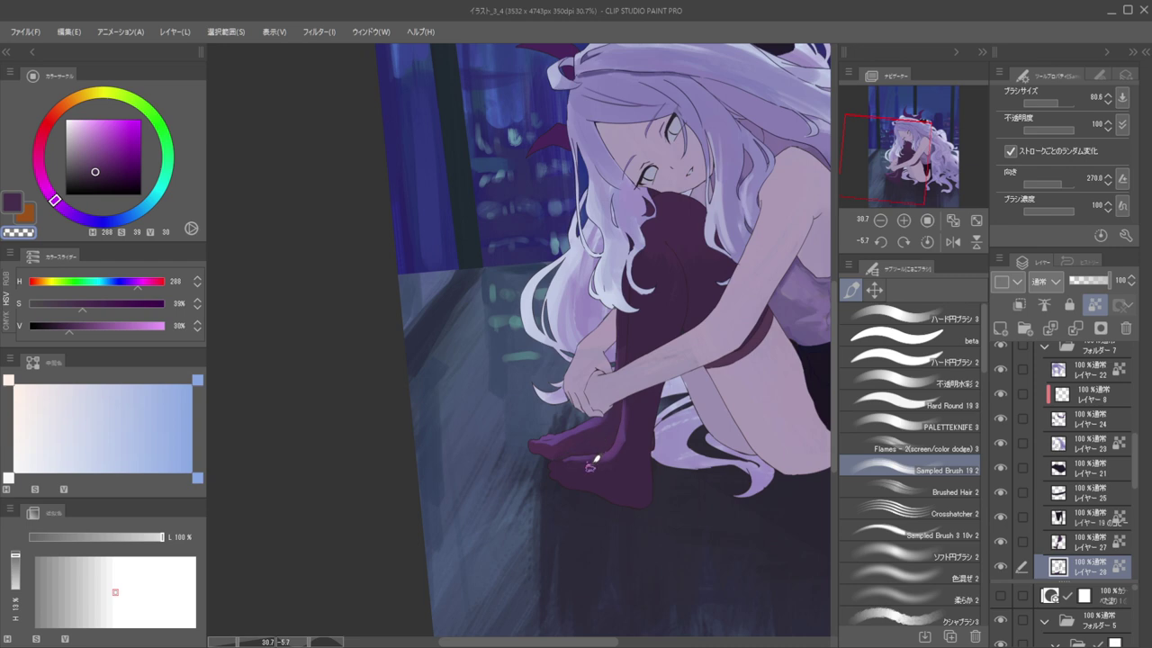
left_click(586, 457, "ctrl+shift")
left_click(578, 457, "alt")
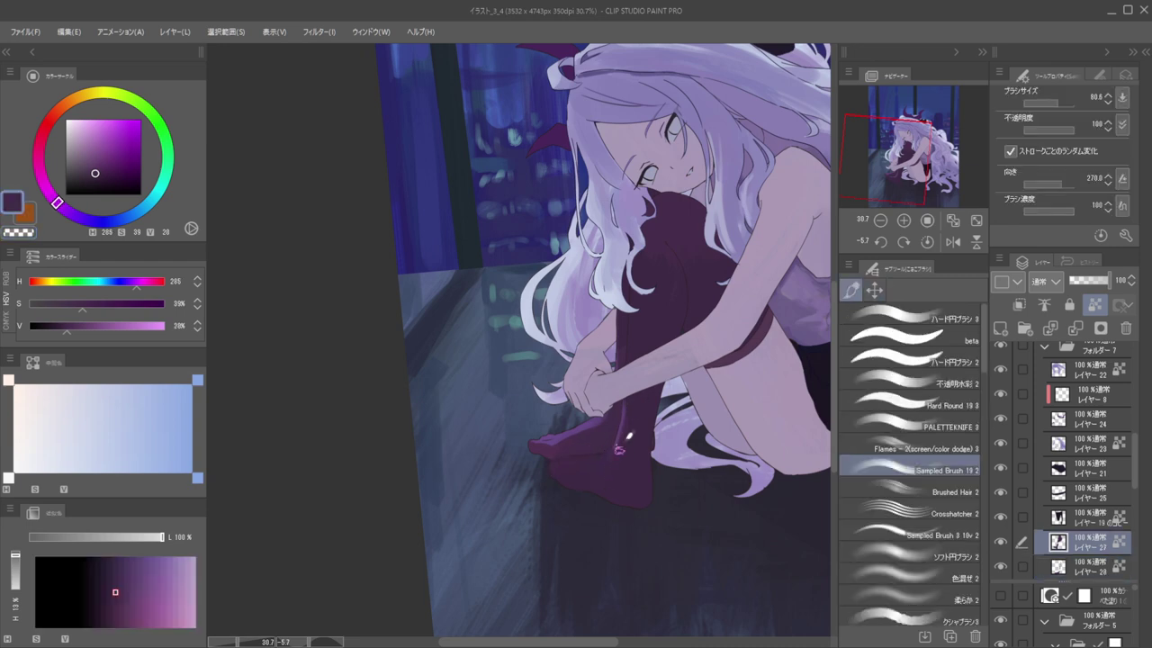
left_click(621, 409, "alt")
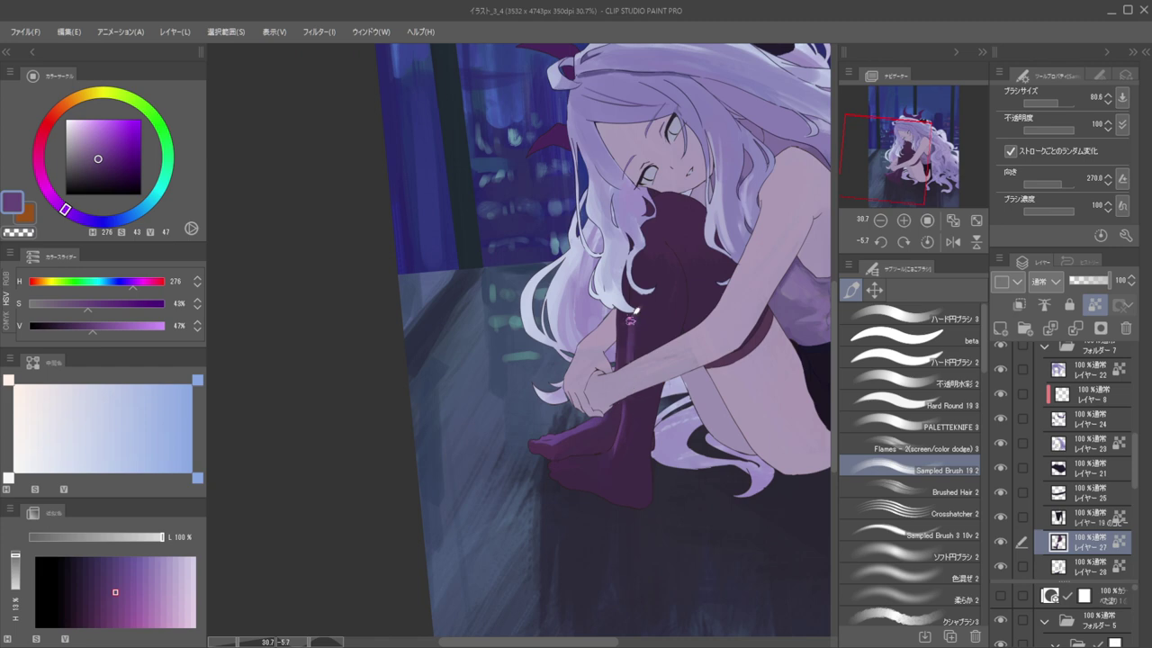
key("[")
Flip the view, lighten the purple and paint highlights along the foot top and down the sock edge
left_click_drag(642, 336, 735, 355)
key("h")
key("h")
key("h")
left_click(99, 144)
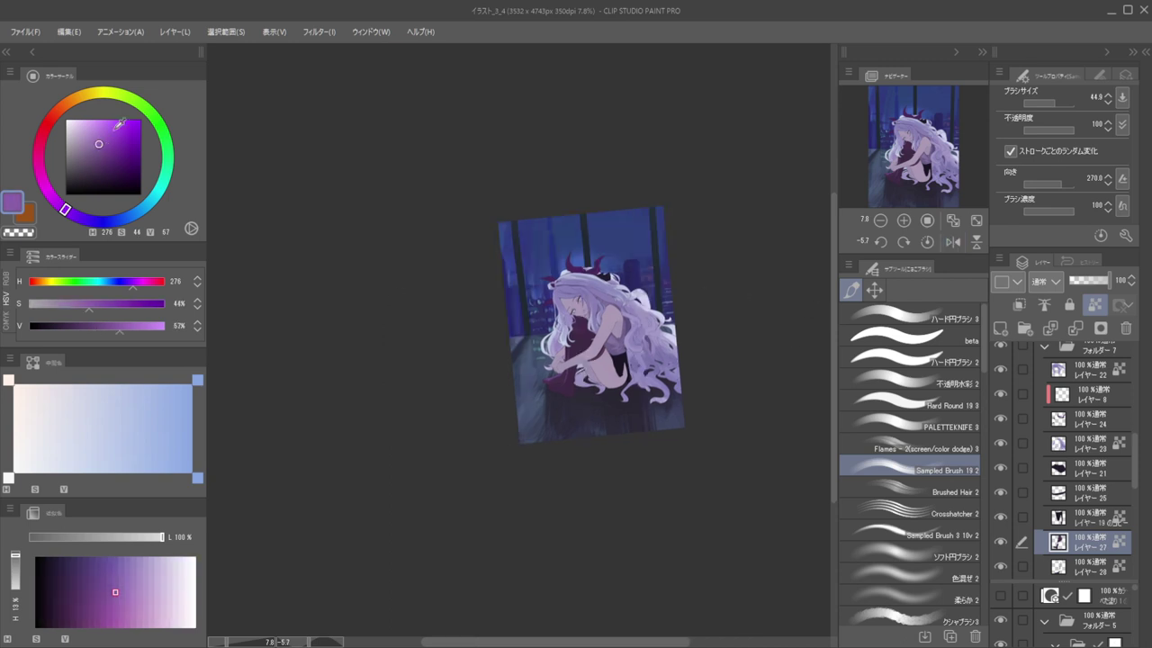
scroll(573, 381, "up", 7)
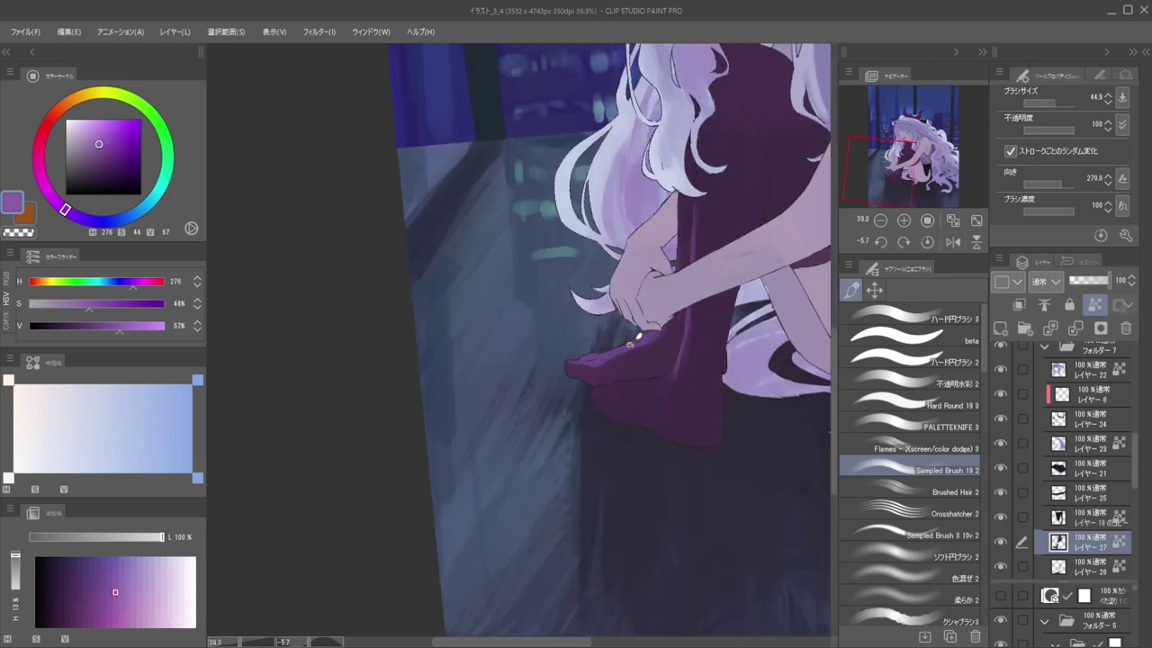
left_click_drag(598, 357, 650, 340)
left_click_drag(695, 293, 683, 362)
mouse_move(694, 254)
left_mouse_down()
mouse_move(679, 374)
mouse_move(683, 350)
mouse_move(666, 389)
left_mouse_up()
mouse_move(682, 342)
left_mouse_down()
mouse_move(663, 375)
mouse_move(678, 376)
left_mouse_up()
Sample a dark purple, lighten it toward blue-violet, and return to レイヤー 28
mouse_move(648, 338)
left_mouse_down()
mouse_move(599, 342)
mouse_move(696, 360)
left_mouse_up()
left_click(698, 393, "alt")
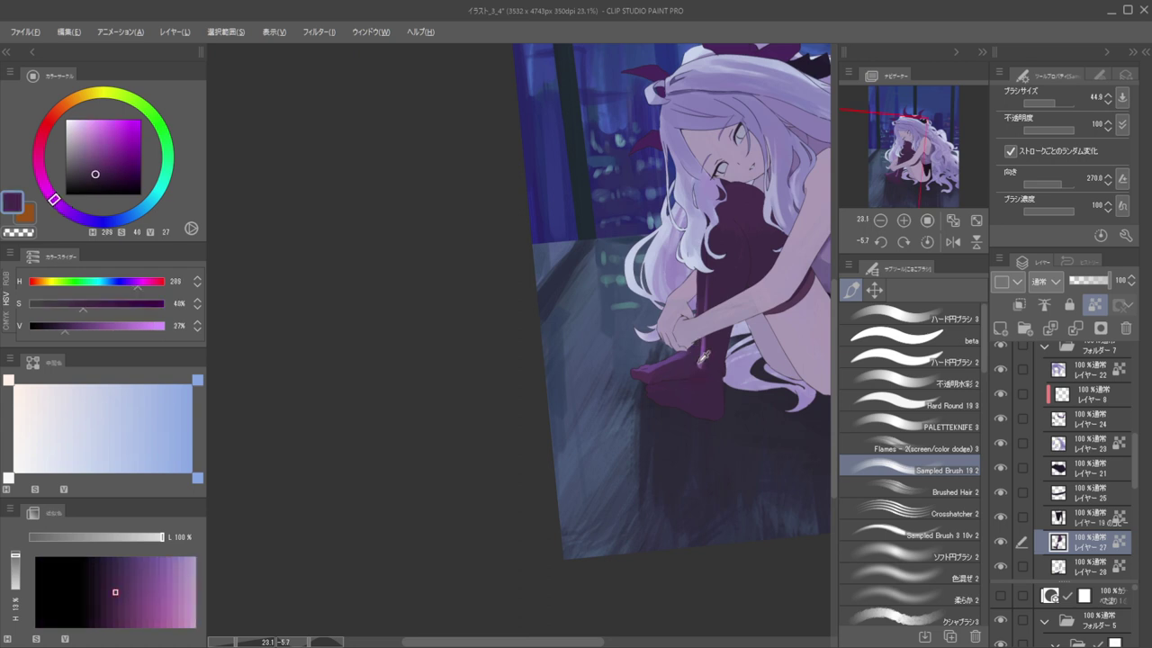
left_click(702, 356, "alt")
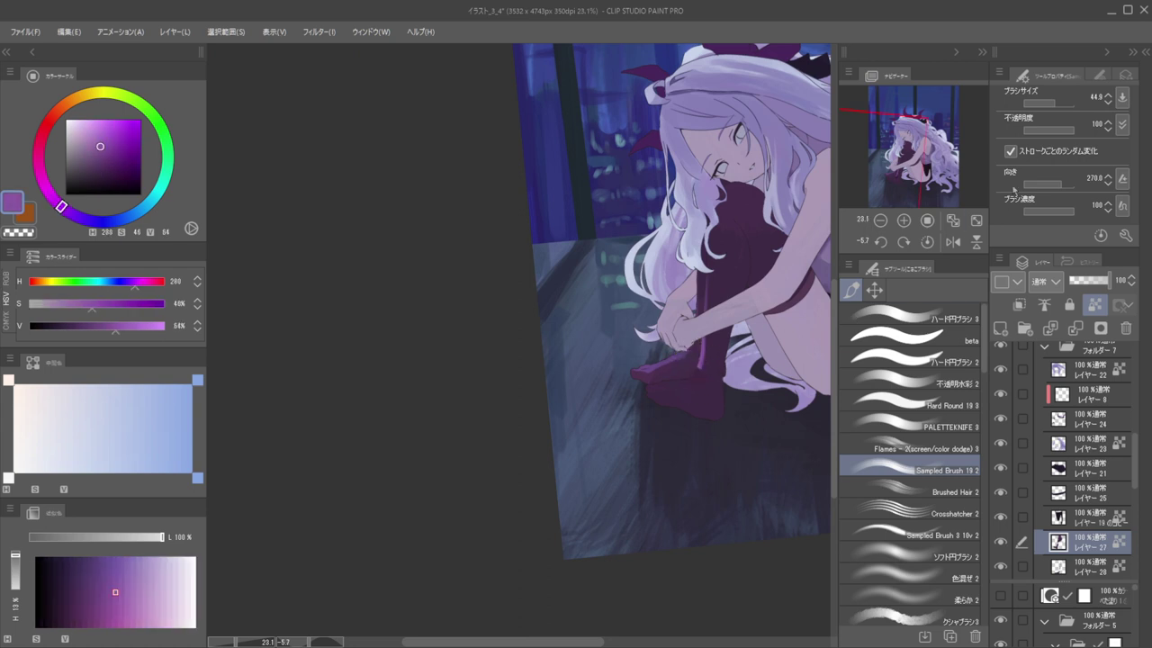
left_click(679, 351, "alt")
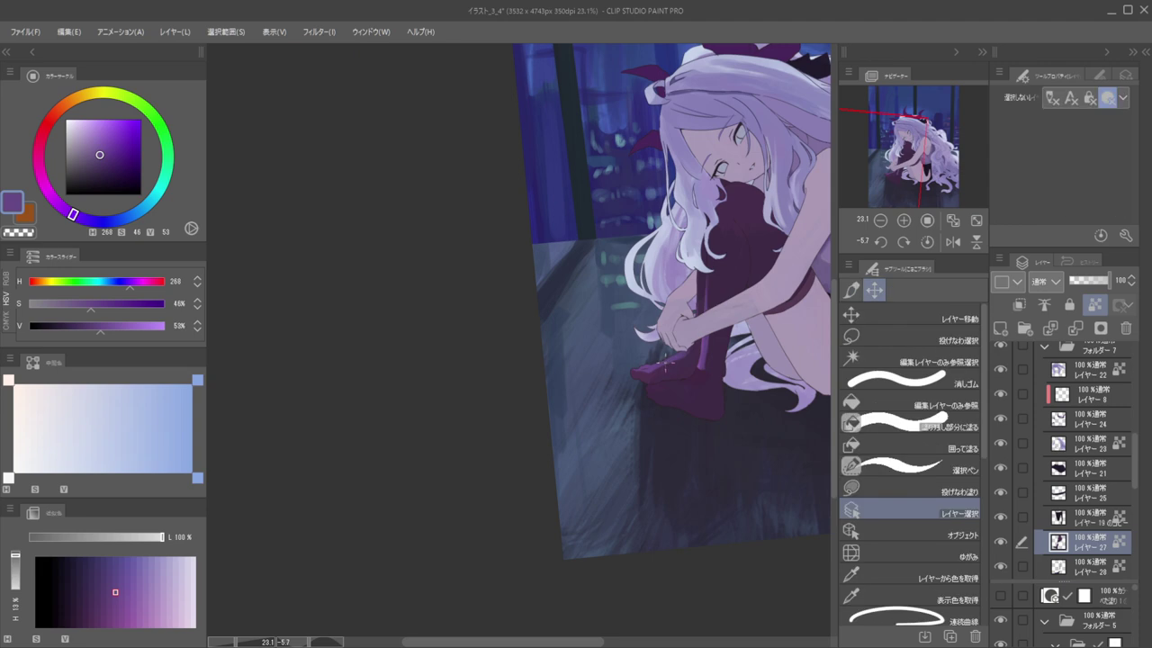
left_click(680, 355, "ctrl+shift")
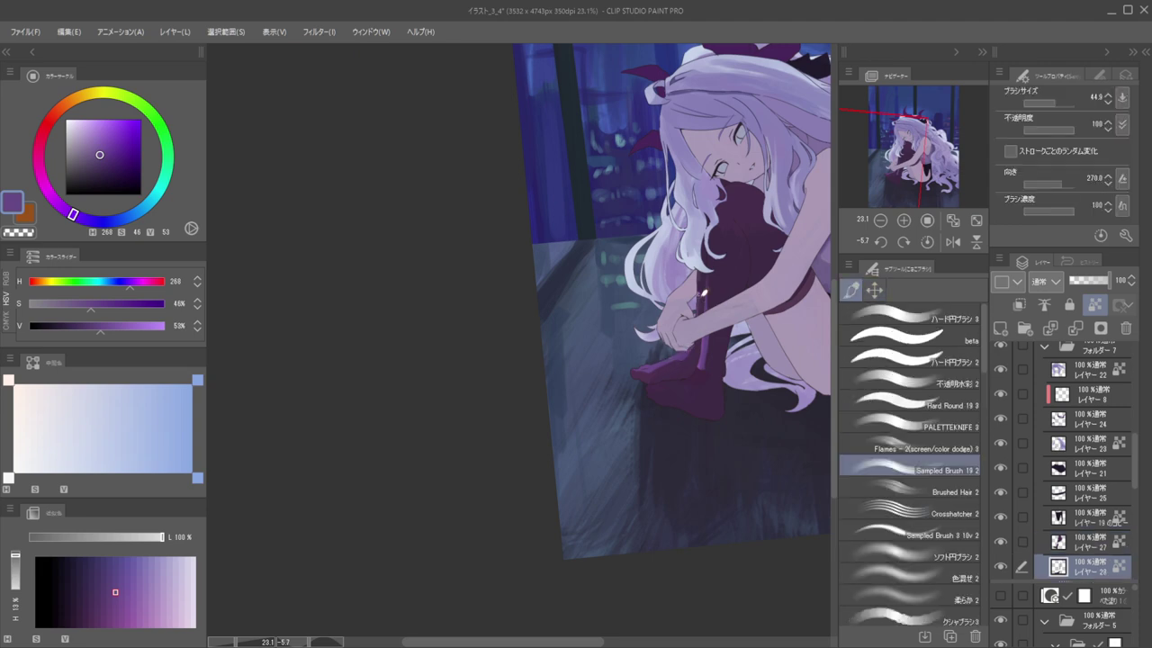
On レイヤー 18, sample a pale purple and shift it to a paler, lighter blue
mouse_move(676, 297)
left_mouse_down()
mouse_move(696, 301)
mouse_move(677, 304)
left_mouse_up()
left_click_drag(677, 304, 656, 343)
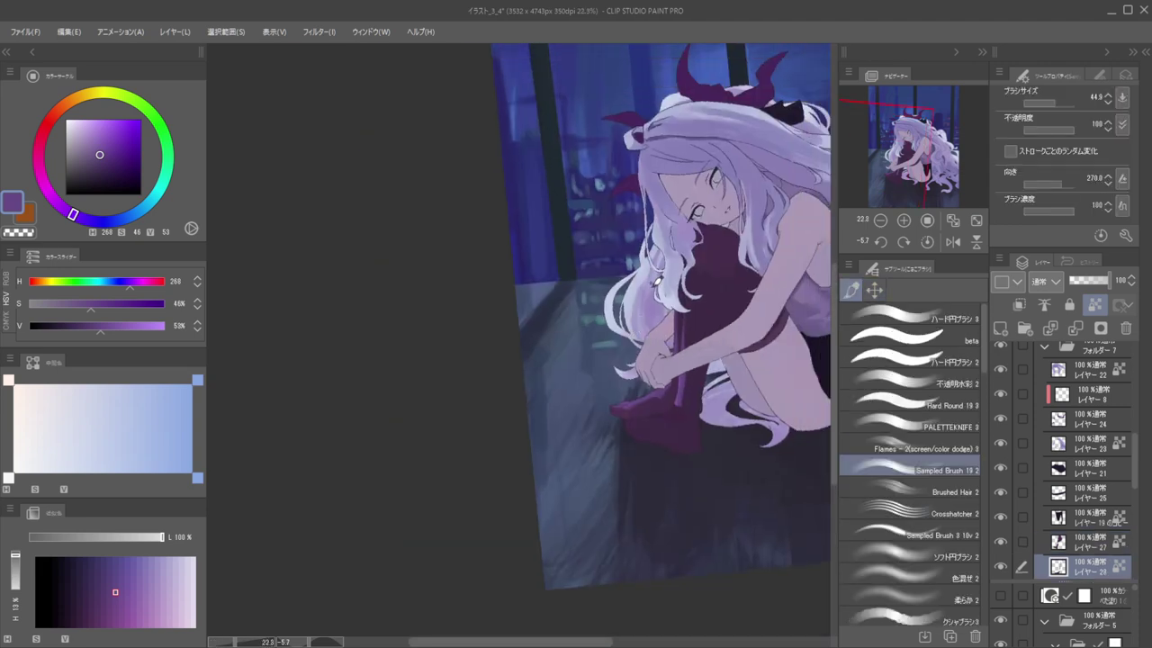
left_click(655, 345, "ctrl+shift")
left_click(655, 346, "alt")
left_click(103, 221)
left_click_drag(79, 140, 78, 126)
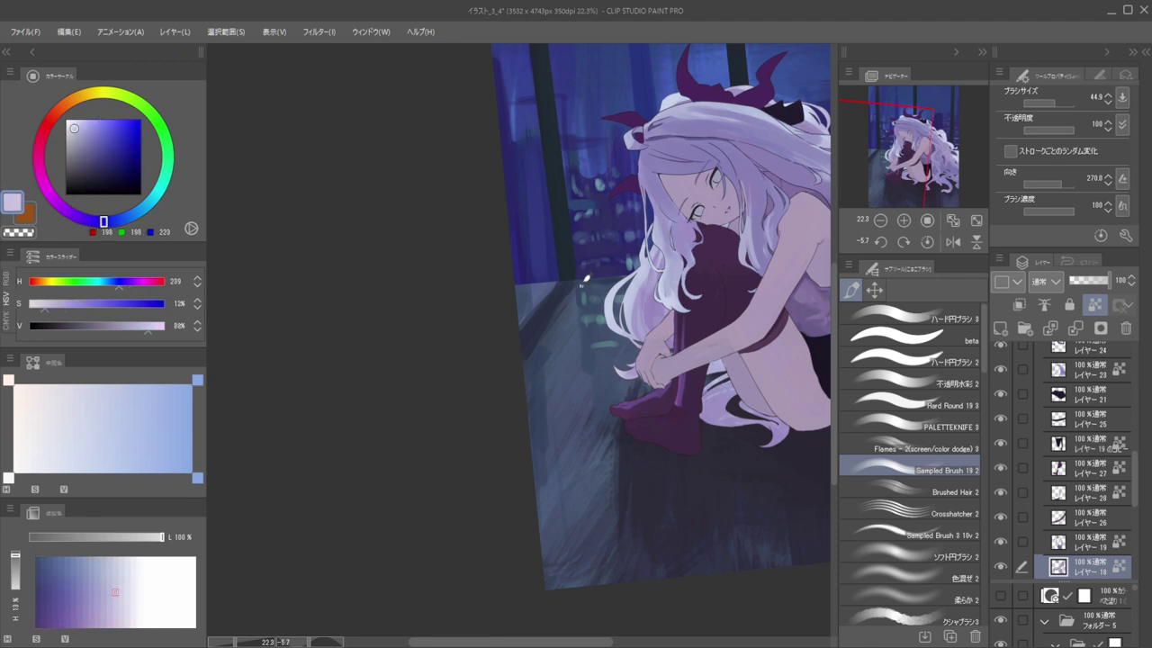
scroll(585, 278, "up", 5)
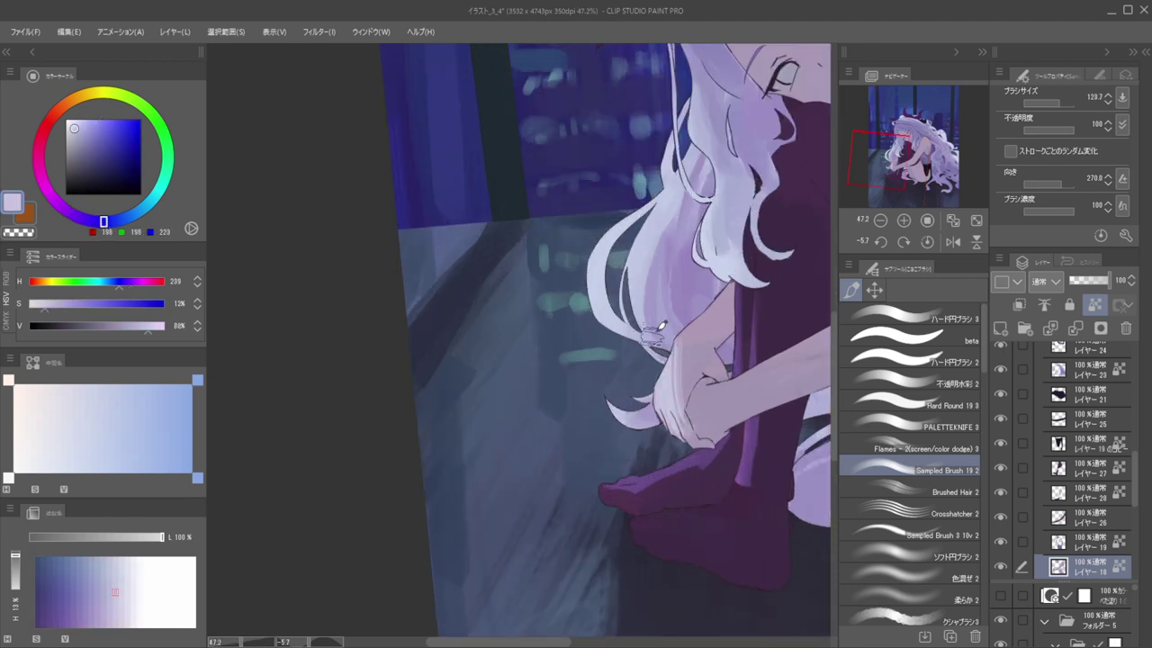
Undo the pale hand strokes and brush faint pale light down the back of the hand with a smaller brush
key("ctrl+z")
key("ctrl+z")
key("bracketleft")
key("bracketleft")
key("bracketleft")
scroll(666, 338, "down", 3)
scroll(675, 342, "up", 2)
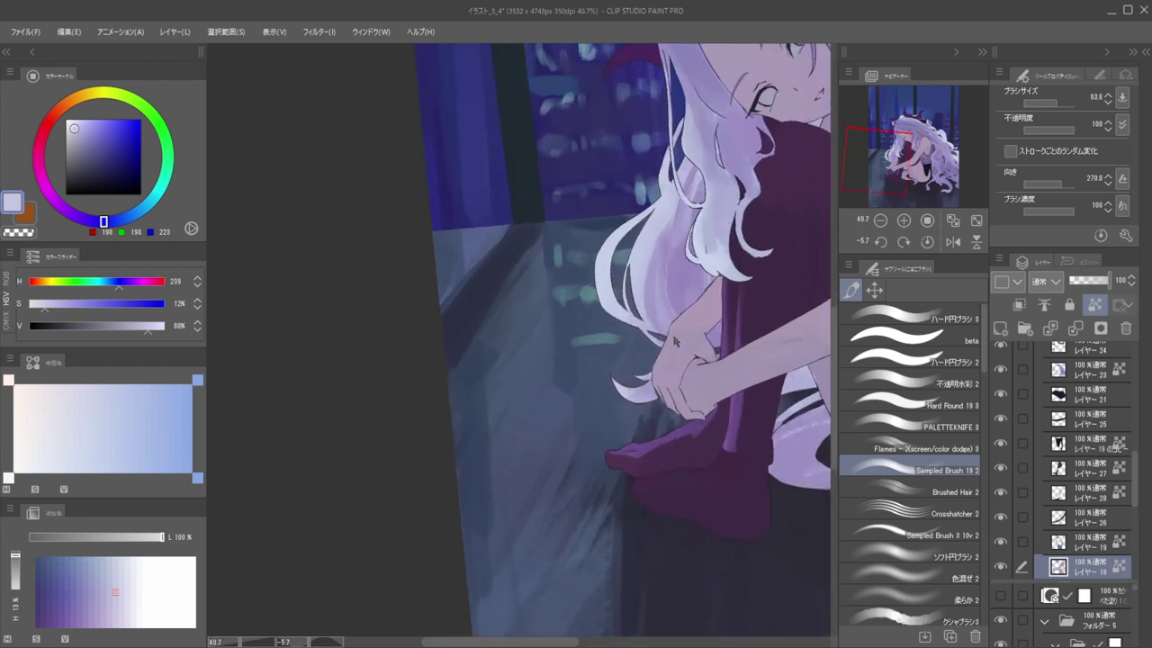
key("bracketleft")
mouse_move(677, 322)
left_mouse_down()
mouse_move(653, 372)
mouse_move(666, 338)
mouse_move(659, 374)
mouse_move(654, 366)
mouse_move(669, 390)
mouse_move(652, 383)
mouse_move(665, 361)
mouse_move(686, 360)
mouse_move(687, 302)
mouse_move(668, 384)
left_mouse_up()
key("bracketright")
key("bracketright")
key("bracketleft")
key("bracketleft")
left_click(687, 331, "alt")
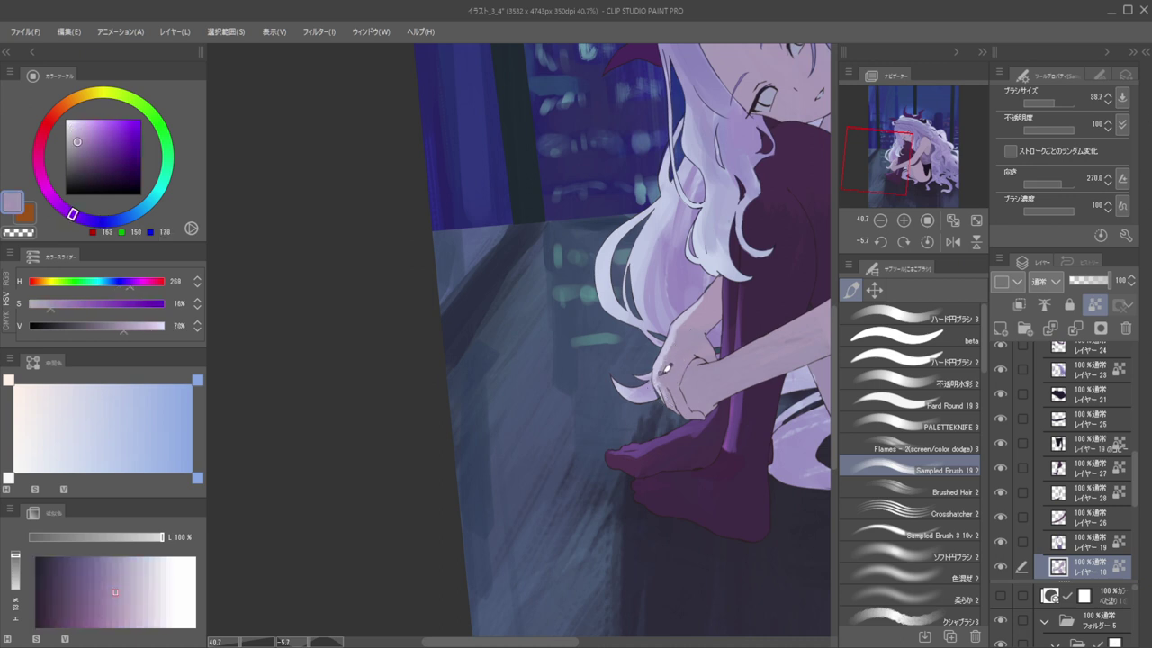
left_click(660, 360, "alt")
key("bracketleft")
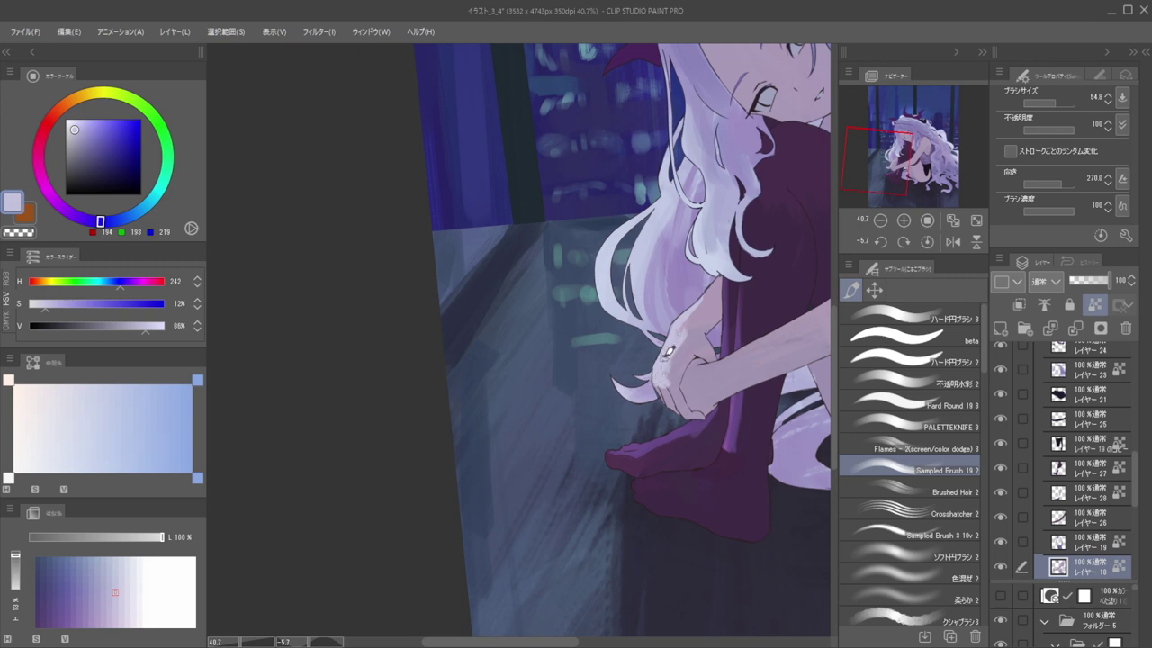
Check the drawing in the mirrored view, then lighten the pale blue to a near-white
left_click_drag(662, 277, 724, 322)
key("h")
key("h")
left_click_drag(567, 342, 580, 342)
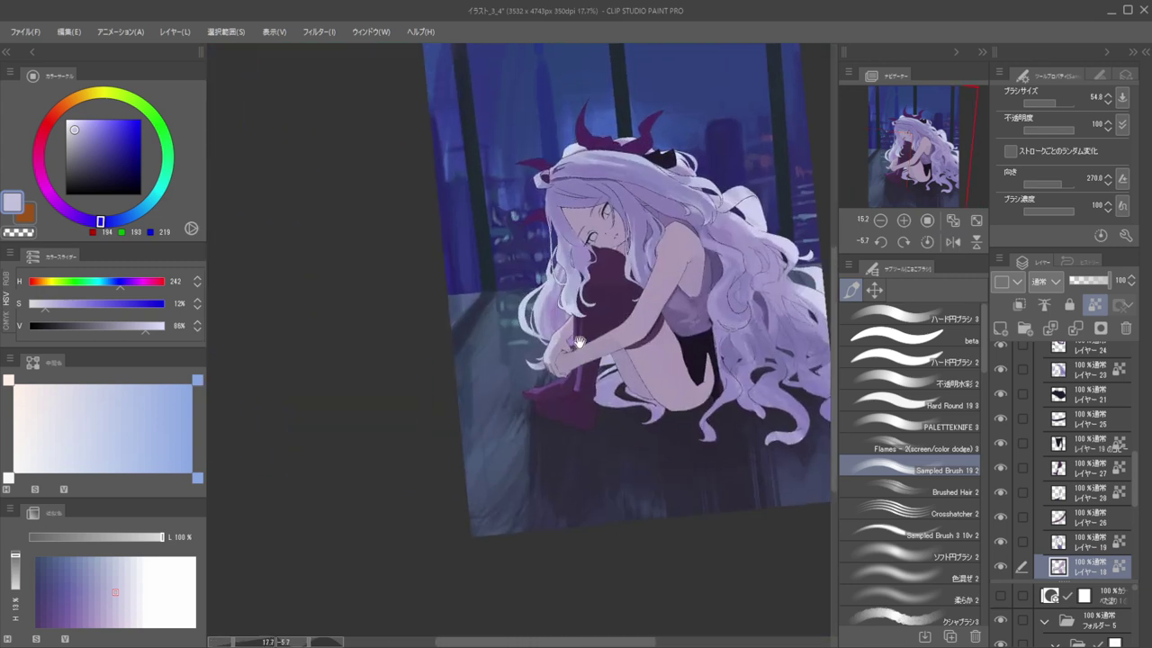
left_click_drag(77, 126, 80, 120)
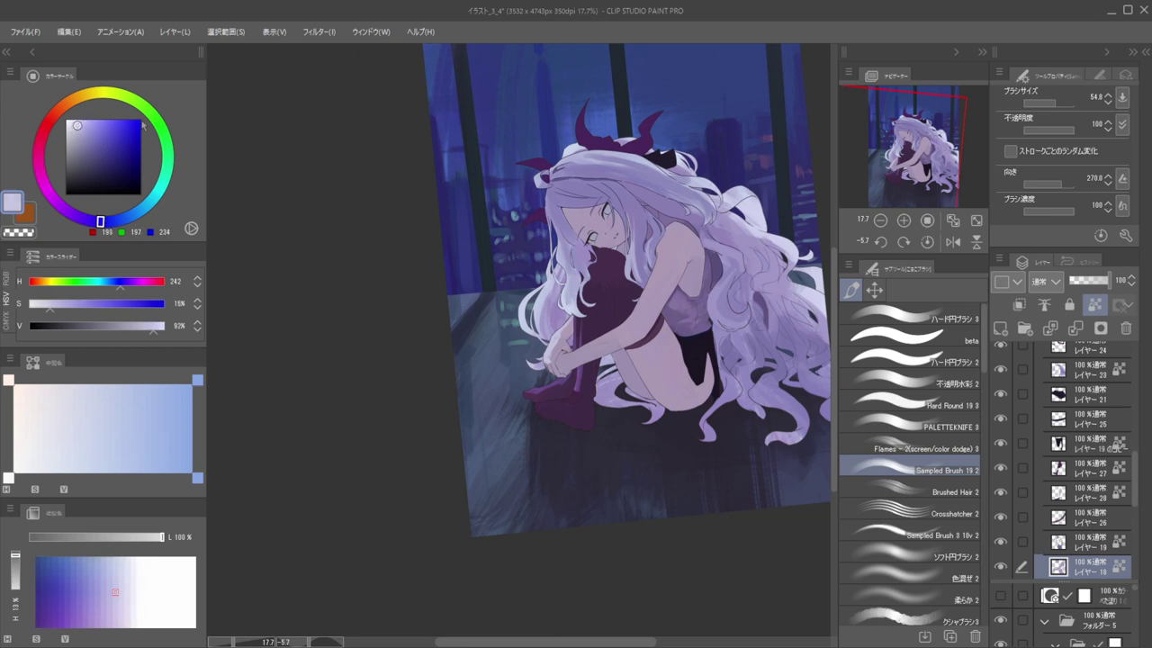
scroll(556, 357, "up", 4)
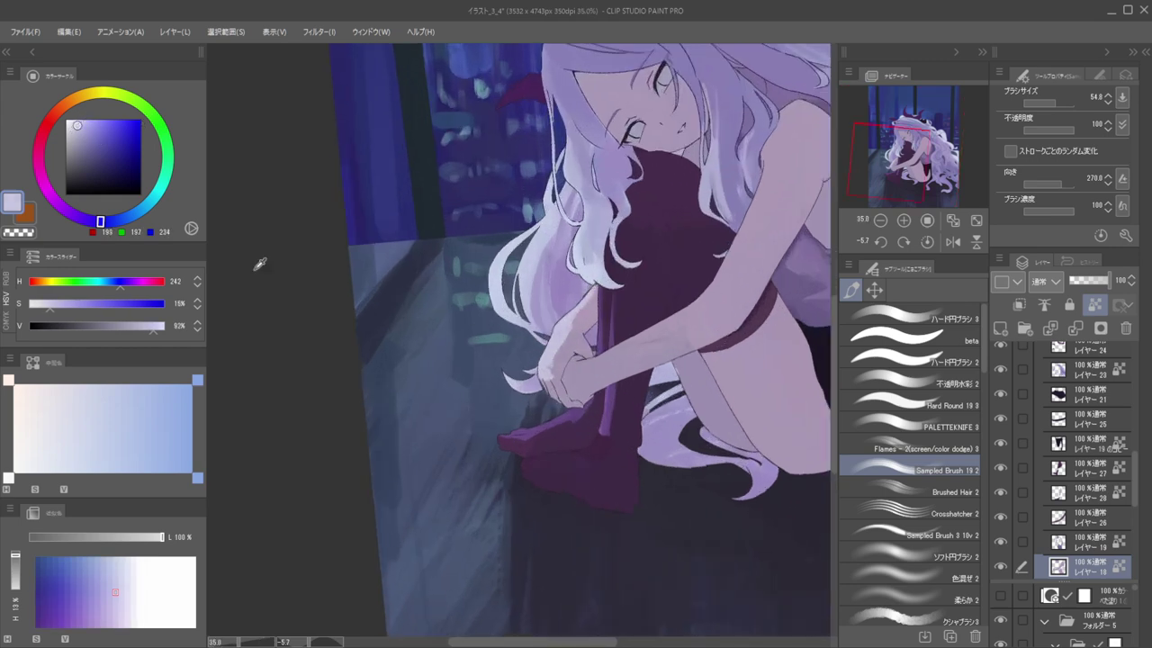
left_click(330, 133, "alt")
Lighten the left edge of the forearm with near-white blue, resampling the lavender skin tones
mouse_move(565, 321)
left_mouse_down()
mouse_move(579, 323)
mouse_move(555, 325)
left_mouse_up()
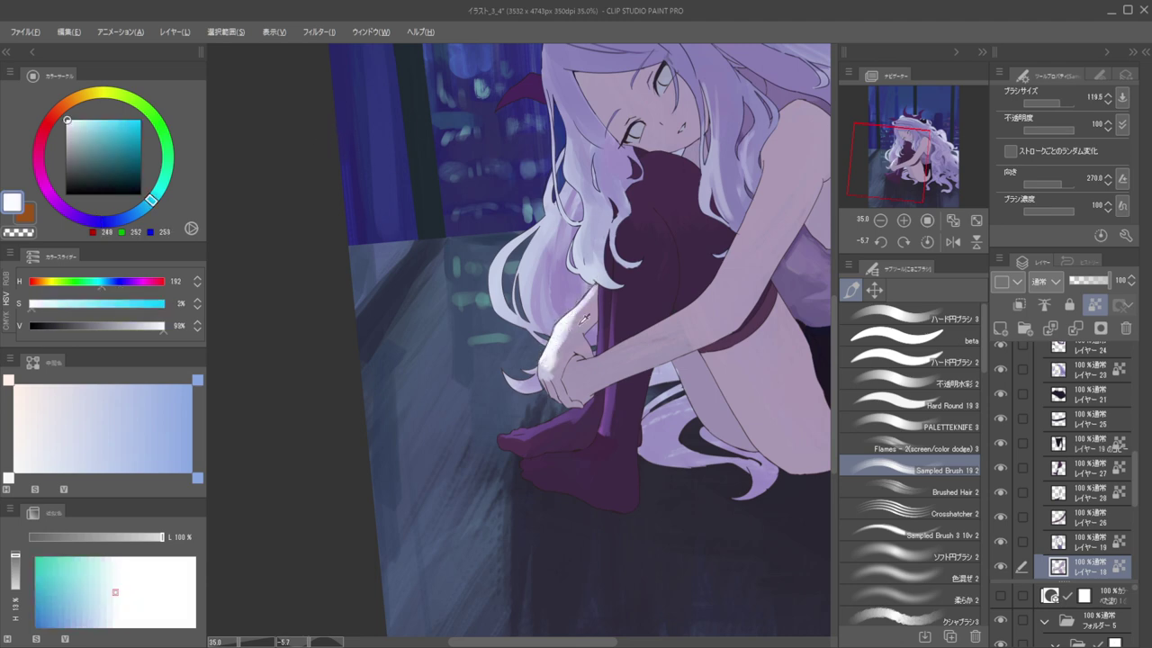
left_click(578, 315, "alt")
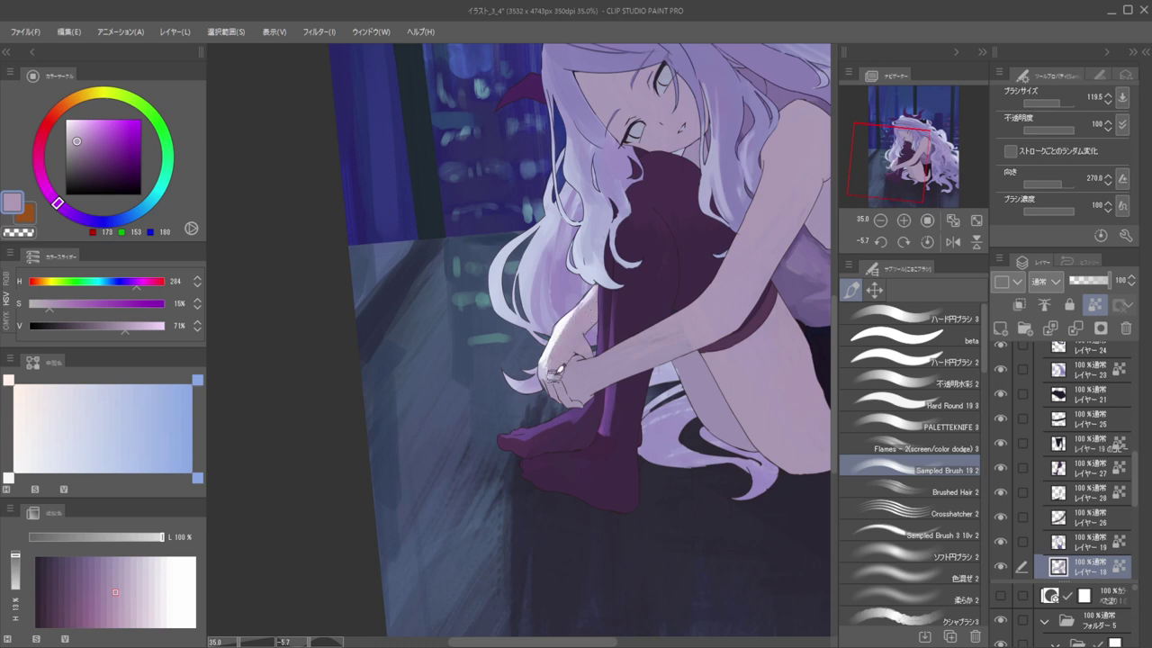
scroll(533, 273, "down", 5)
scroll(533, 273, "up", 5)
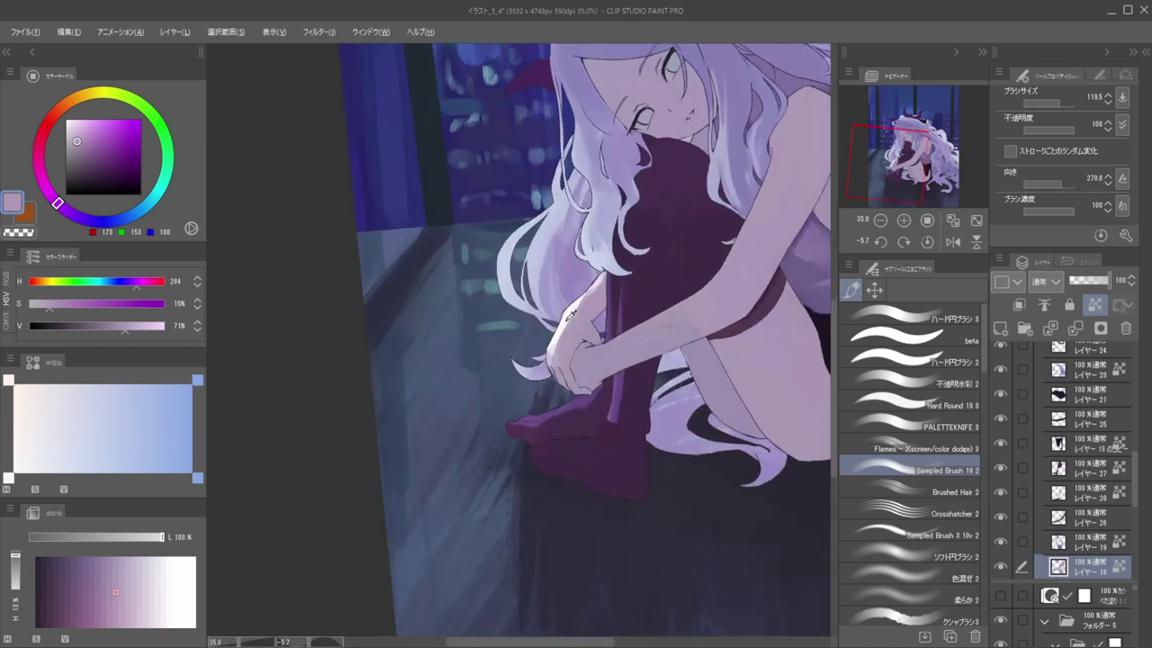
left_click(567, 316, "alt")
left_click_drag(554, 360, 547, 359)
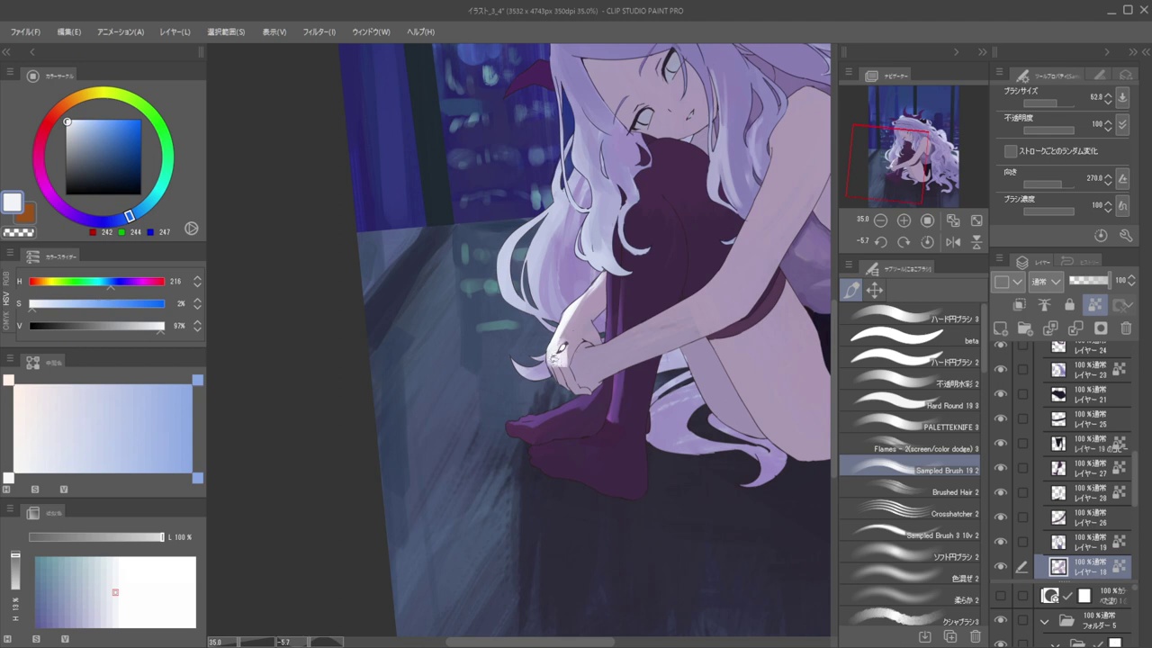
left_click(569, 337, "alt")
left_click(566, 343, "alt")
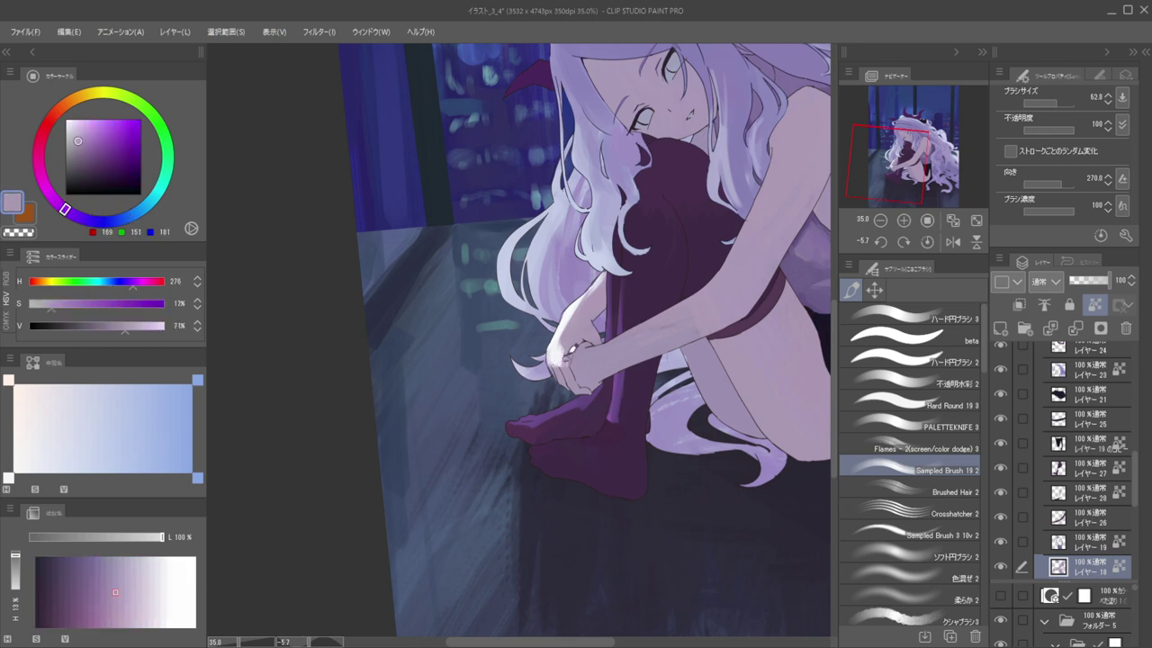
Sample the pale hand highlight and paint it along the forearm's upper edge, redoing the stroke once
left_click_drag(556, 290, 606, 323)
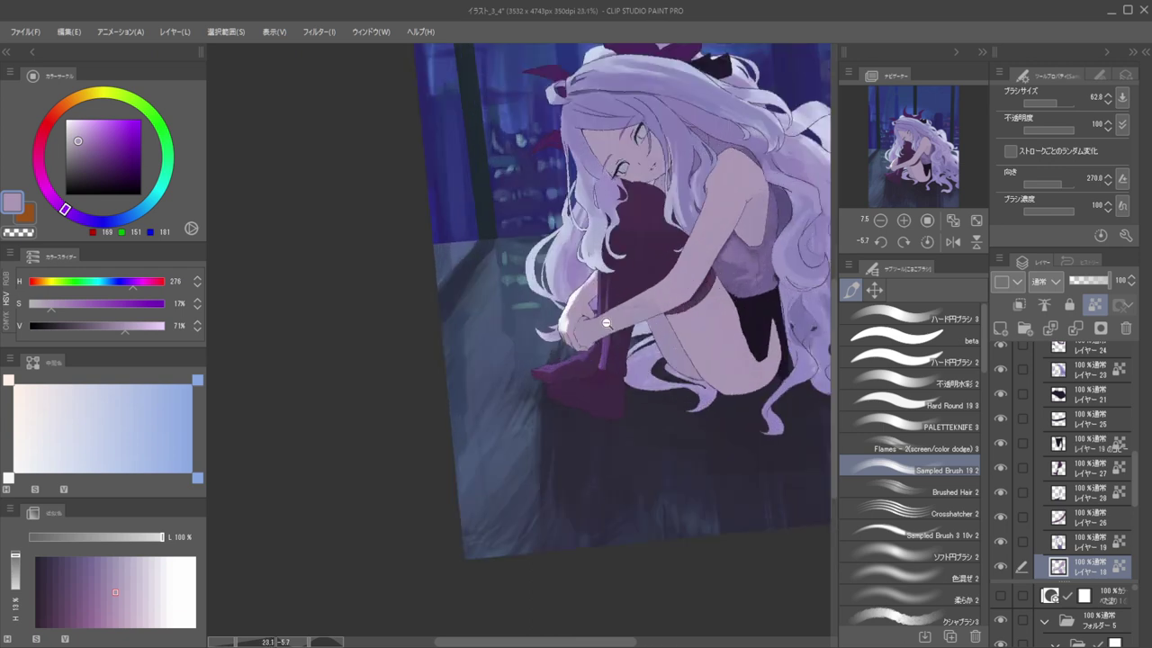
left_click(586, 305, "alt")
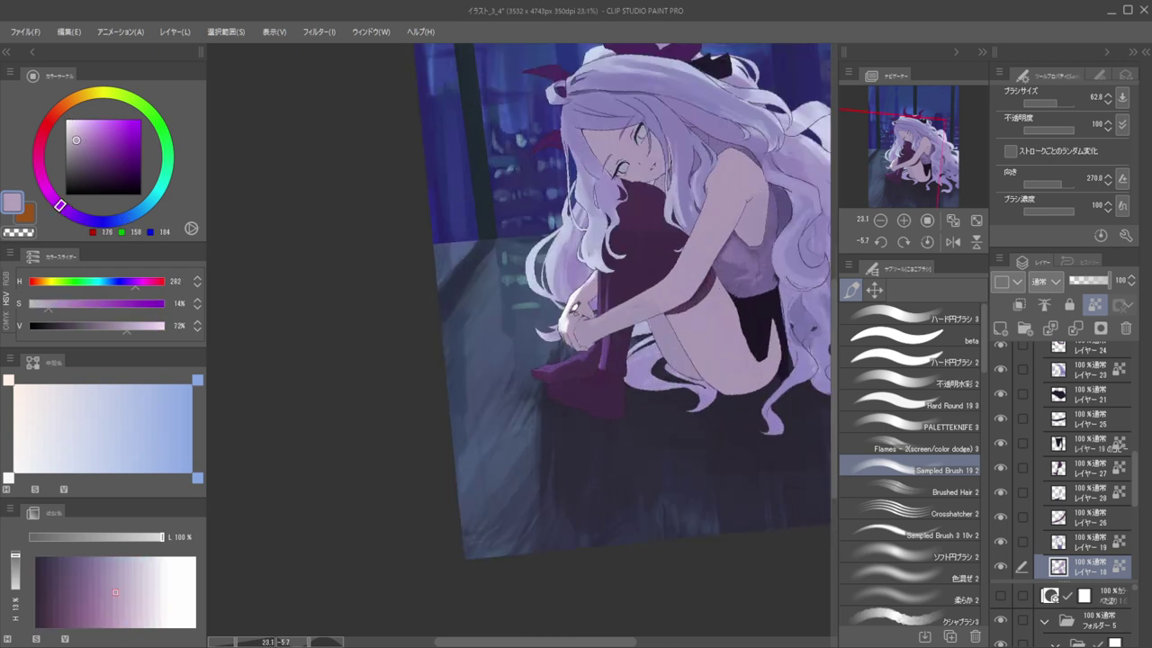
left_click(574, 307, "alt")
mouse_move(633, 295)
left_mouse_down()
mouse_move(597, 315)
mouse_move(662, 277)
left_mouse_up()
key("ctrl+z")
mouse_move(621, 233)
left_mouse_down()
mouse_move(614, 239)
mouse_move(647, 273)
left_mouse_up()
scroll(594, 275, "up", 1)
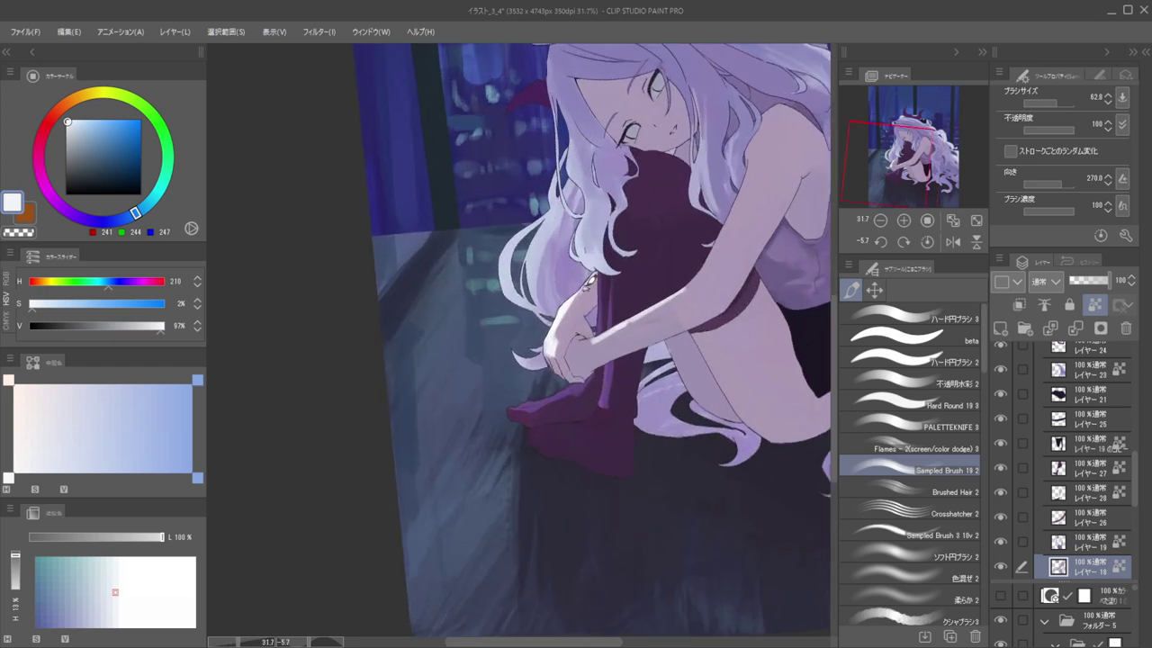
scroll(580, 229, "down", 5)
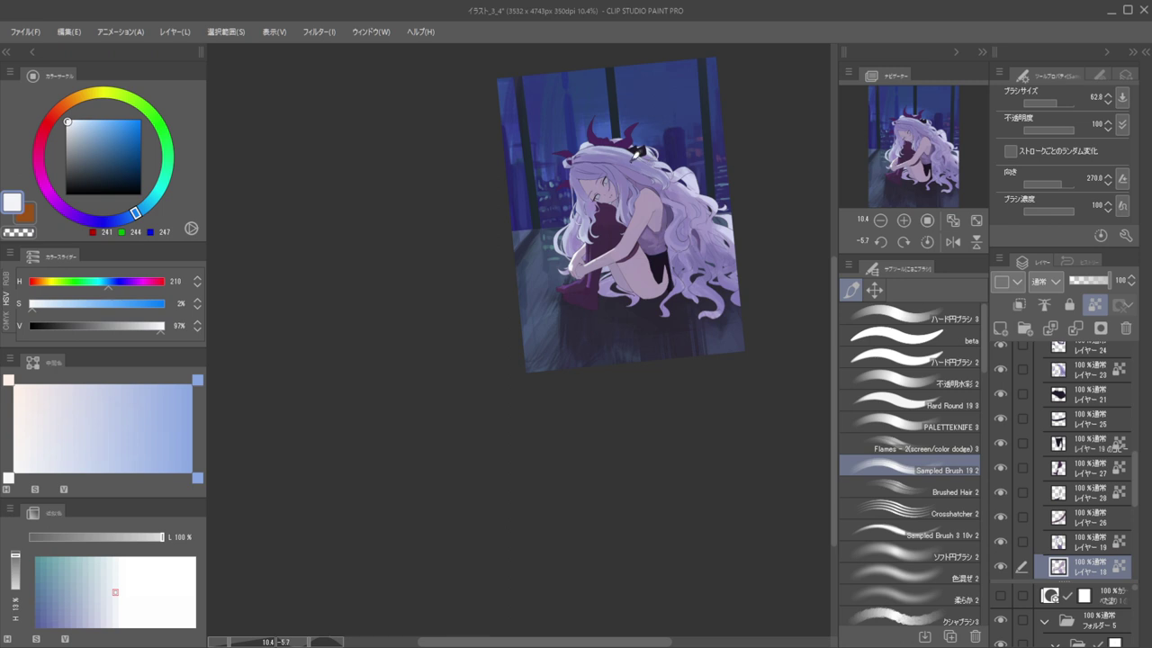
scroll(576, 214, "up", 4)
On the hair layer, lighten a sampled greyish purple and try a lavender line on the left hair edge
left_click(595, 201, "ctrl+shift")
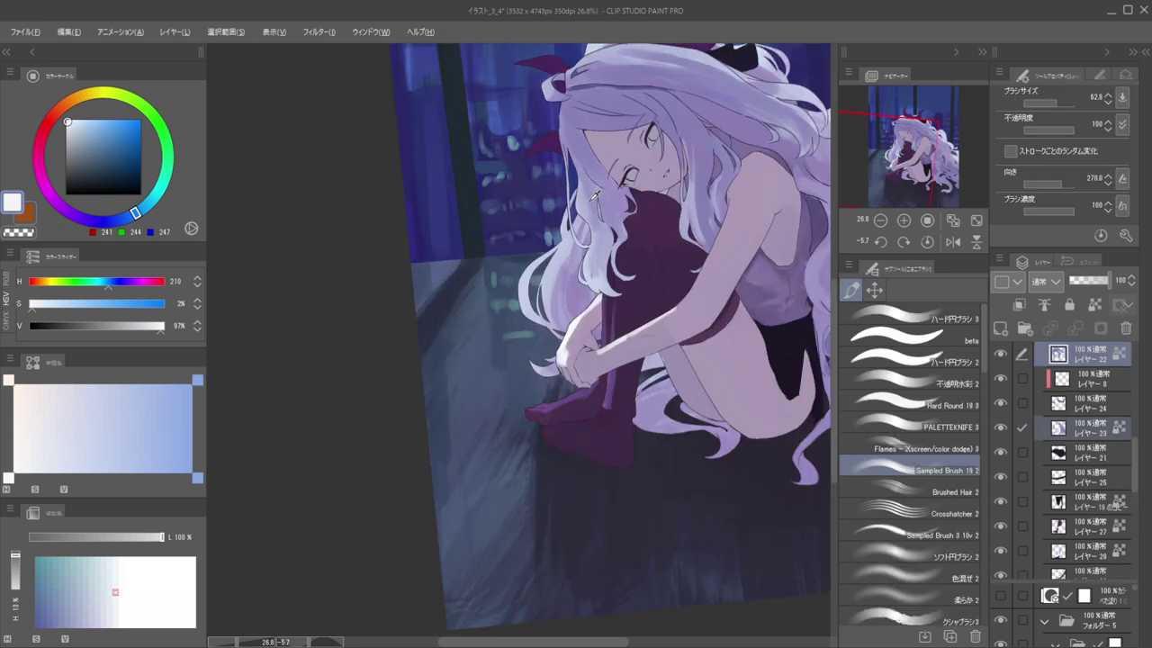
left_click(655, 109, "alt")
left_click(82, 126)
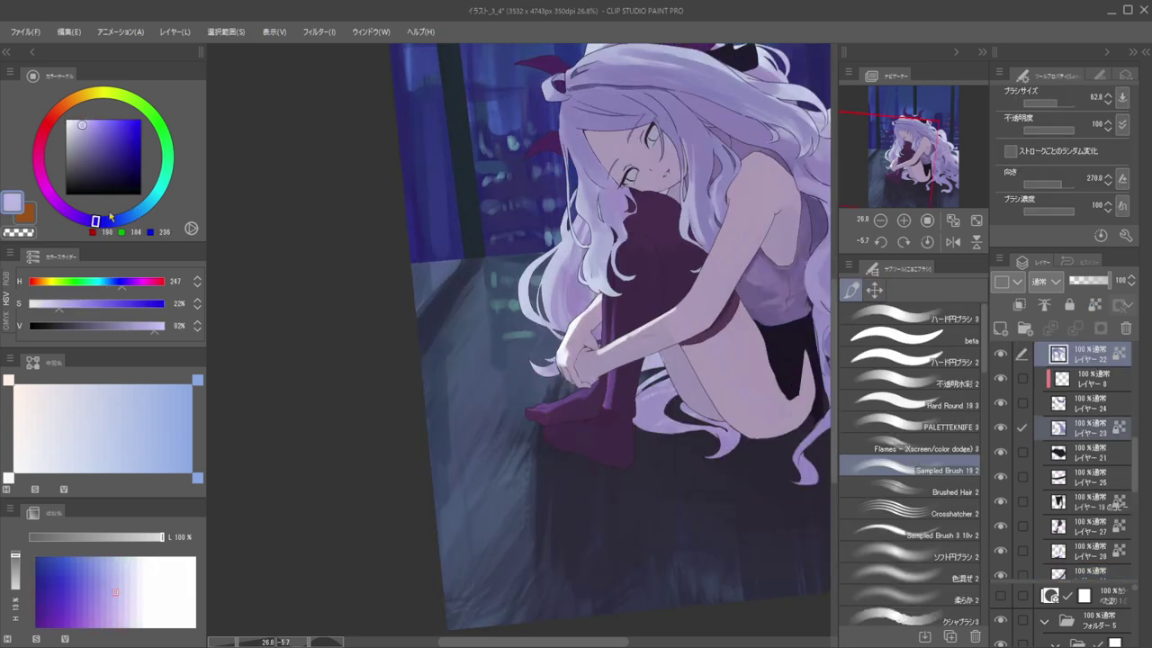
left_click_drag(94, 219, 80, 217)
left_click_drag(569, 106, 564, 147)
key("ctrl+z")
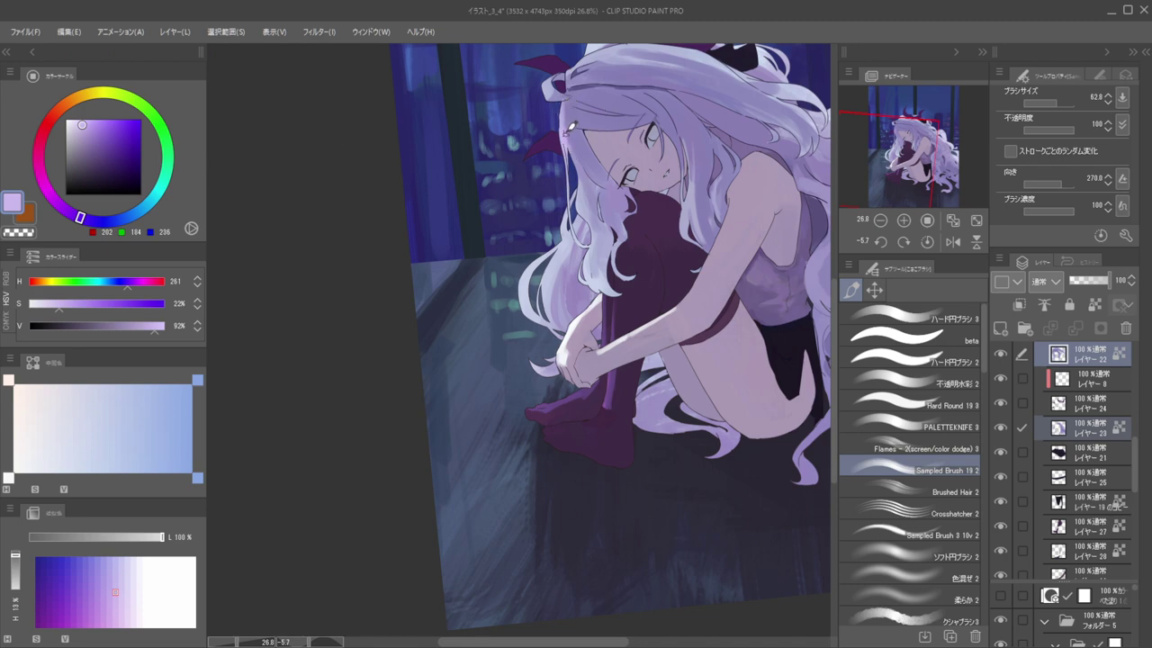
scroll(566, 179, "up", 5)
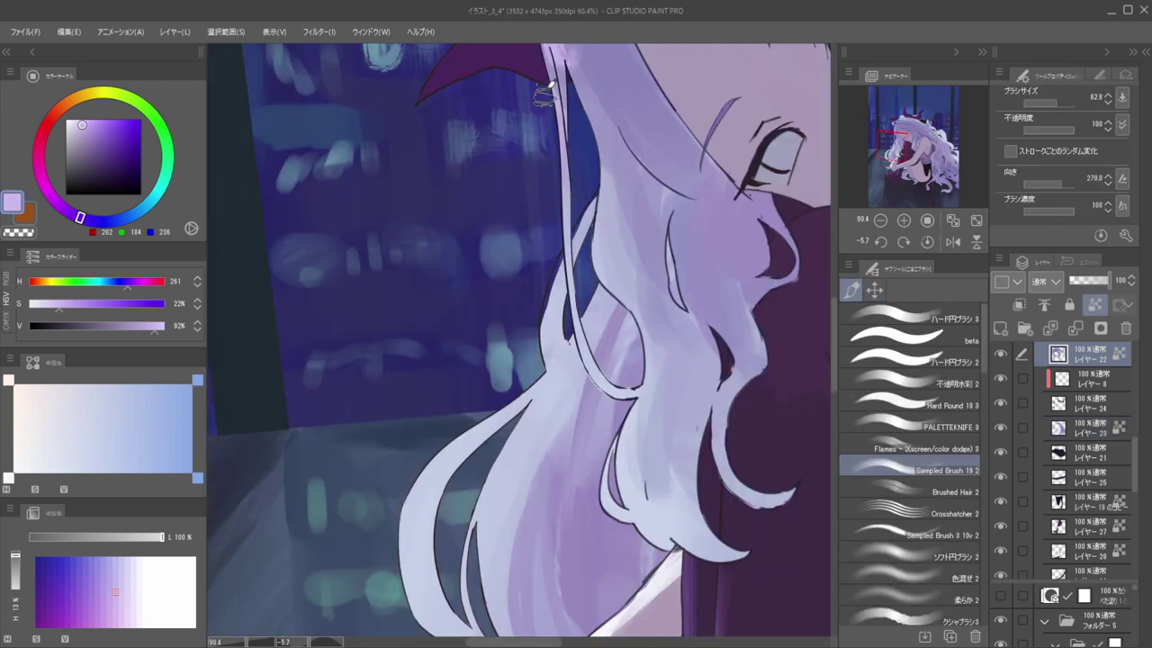
scroll(549, 117, "down", 2)
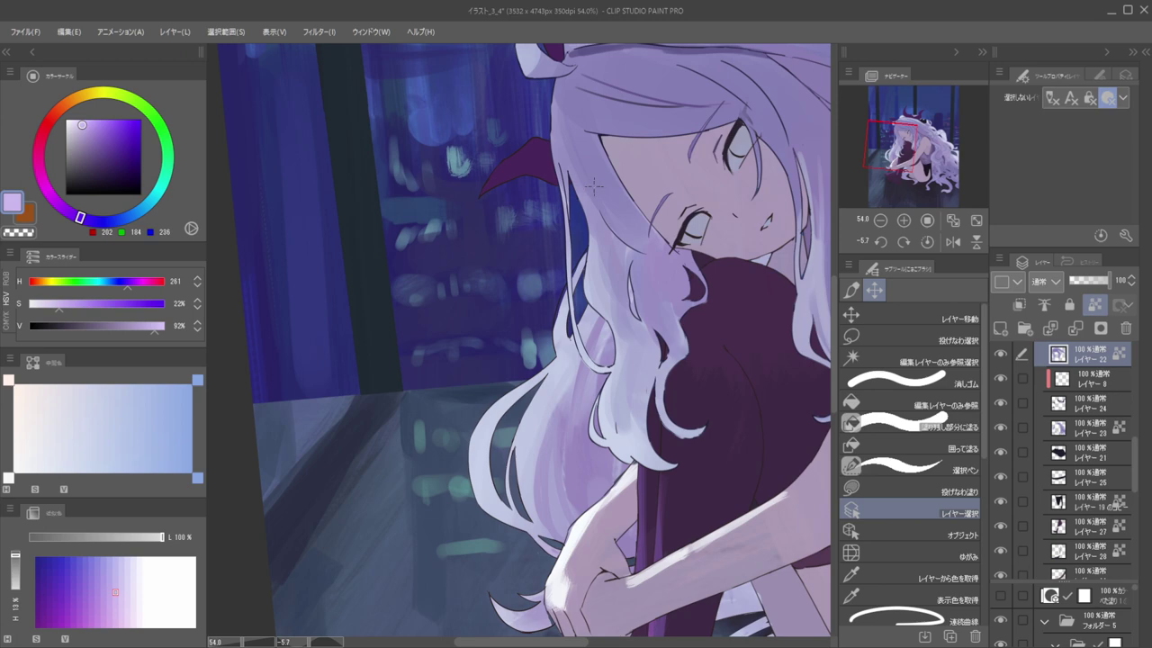
Mix a lighter, more purple lavender and paint a near-white highlight down a hair strand
left_click(560, 135, "alt")
left_click_drag(86, 136, 80, 123)
left_click_drag(93, 218, 72, 214)
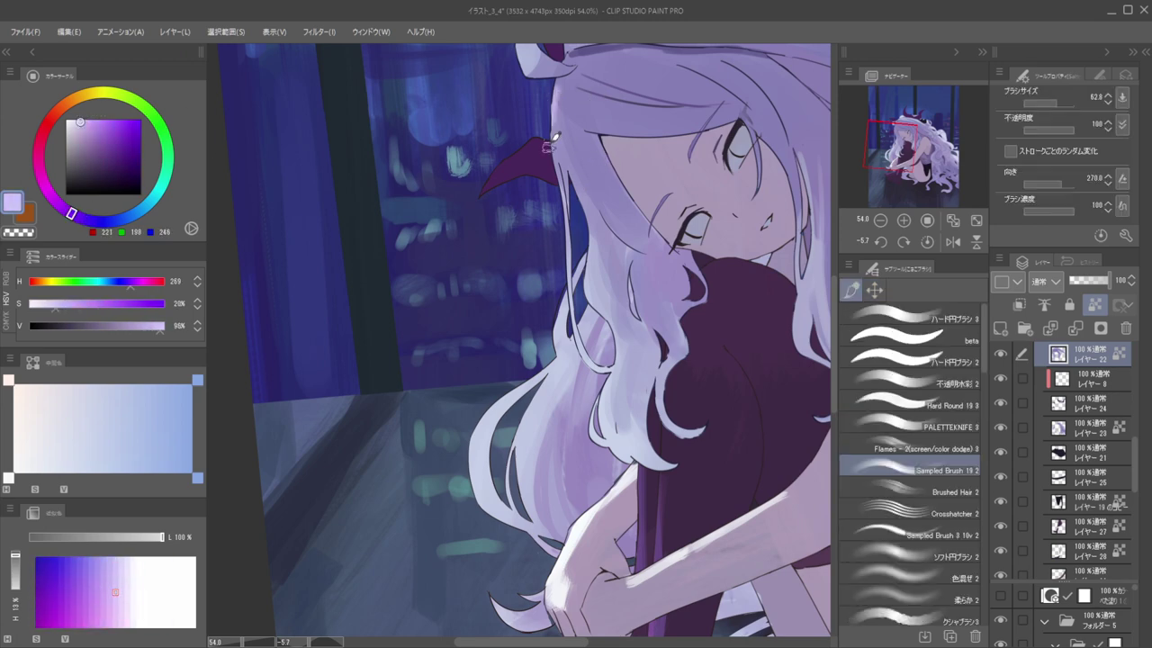
scroll(546, 144, "down", 2)
scroll(546, 144, "up", 1)
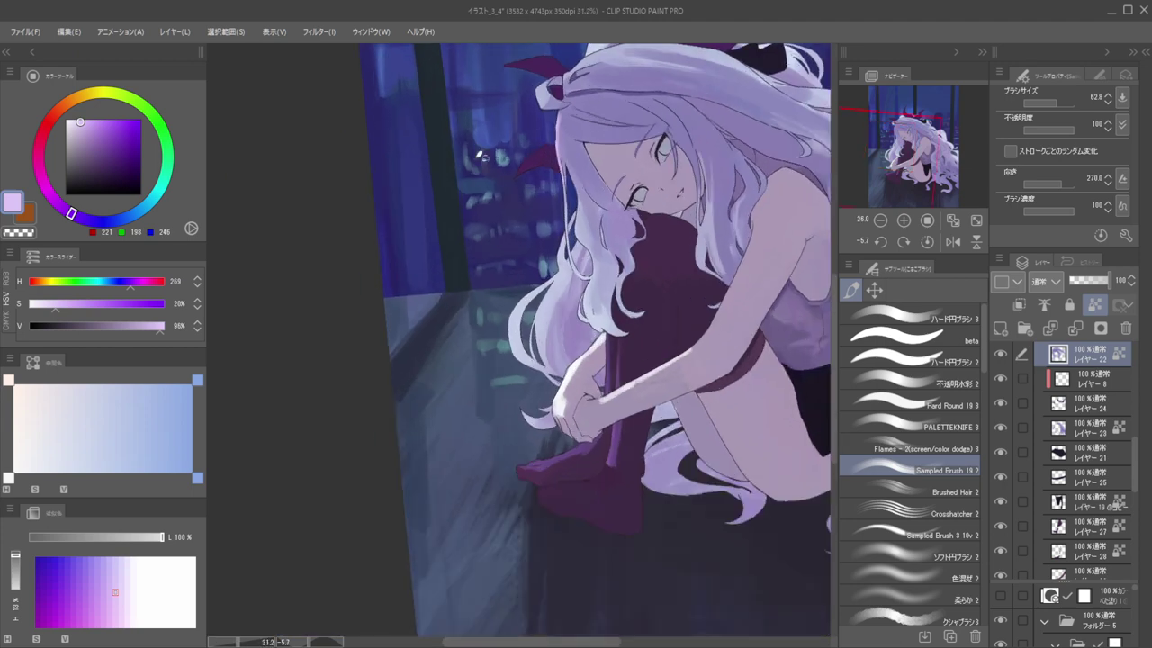
left_click(589, 97, "alt")
mouse_move(565, 114)
left_mouse_down()
mouse_move(566, 223)
mouse_move(568, 195)
mouse_move(585, 266)
left_mouse_up()
scroll(579, 189, "down", 3)
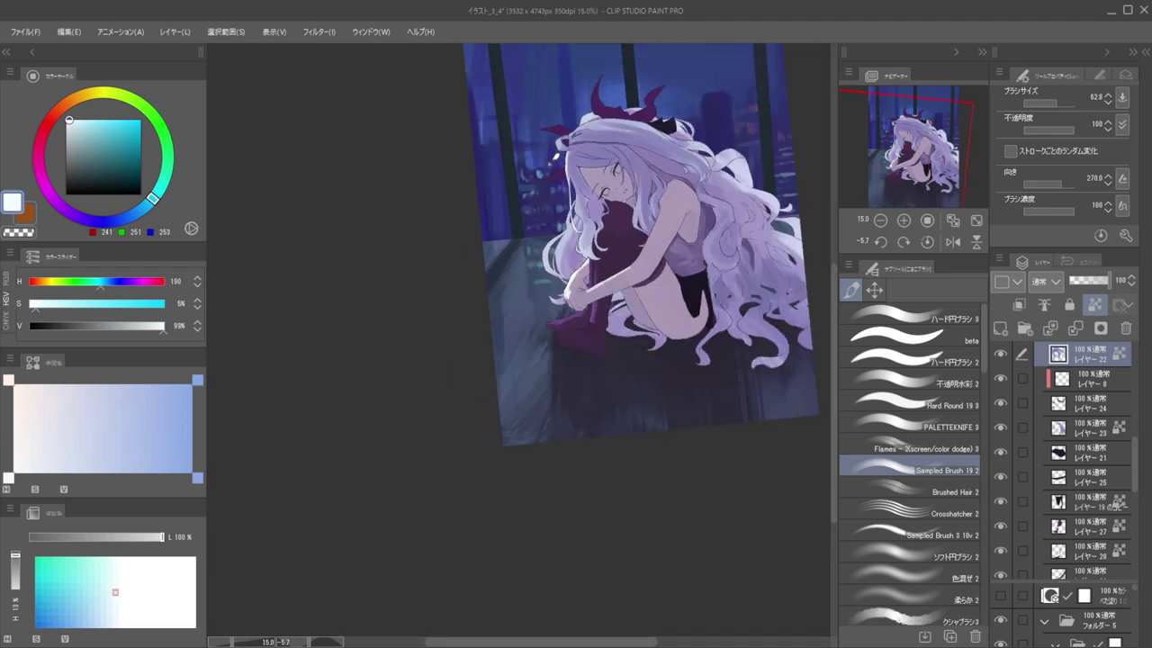
scroll(569, 137, "up", 3)
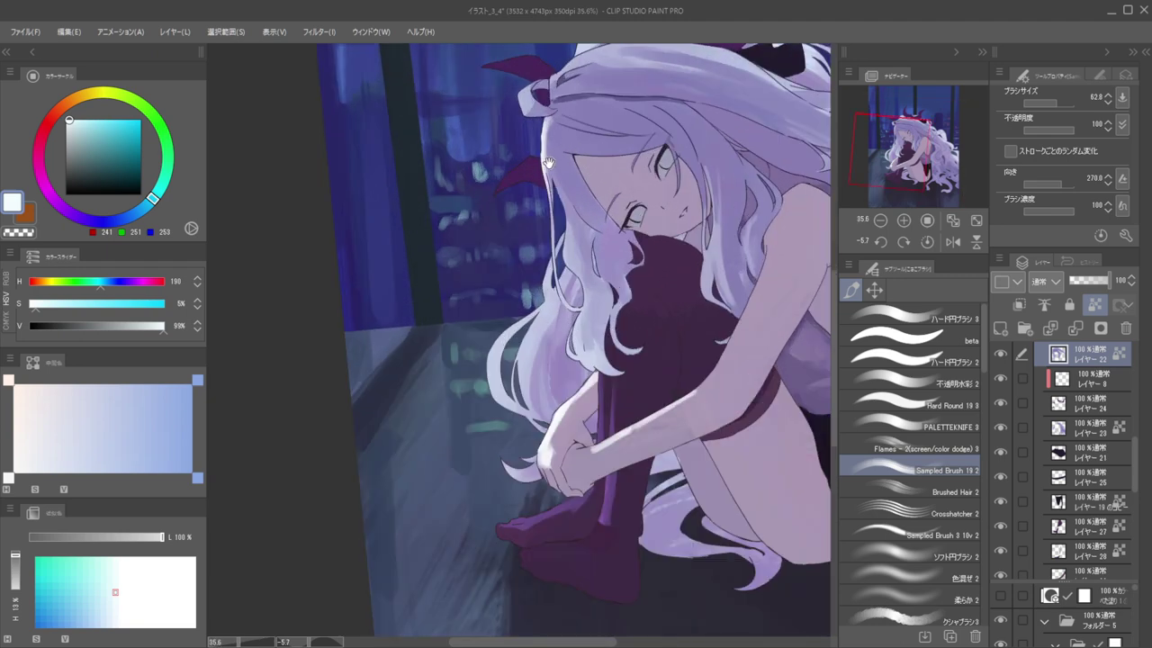
With a slightly smaller brush, repaint a pale stroke along the left hair edge
mouse_move(557, 143)
left_mouse_down()
mouse_move(613, 185)
mouse_move(616, 245)
left_mouse_up()
key("[")
left_click_drag(618, 200, 611, 252)
key("ctrl+z")
key("ctrl+z")
left_click_drag(615, 171, 611, 247)
left_click(613, 246, "alt")
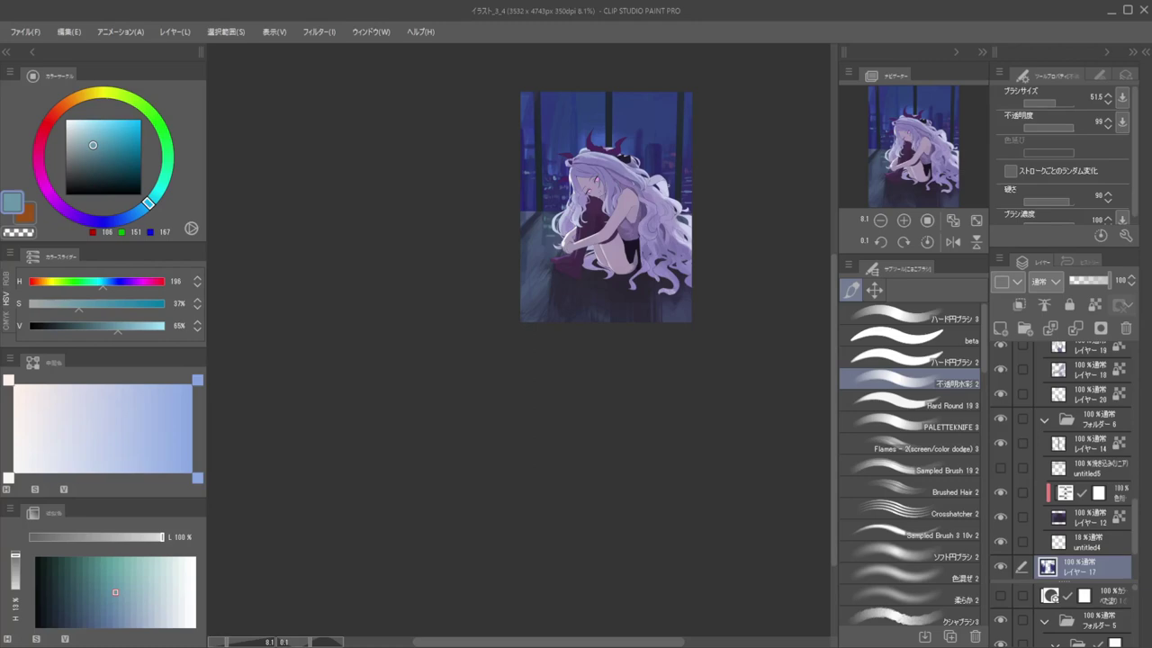
Zoom in on the face, unclip レイヤー 8, and add a new clipped layer for eye details
left_click_drag(619, 181, 574, 250)
left_click_drag(574, 250, 628, 238)
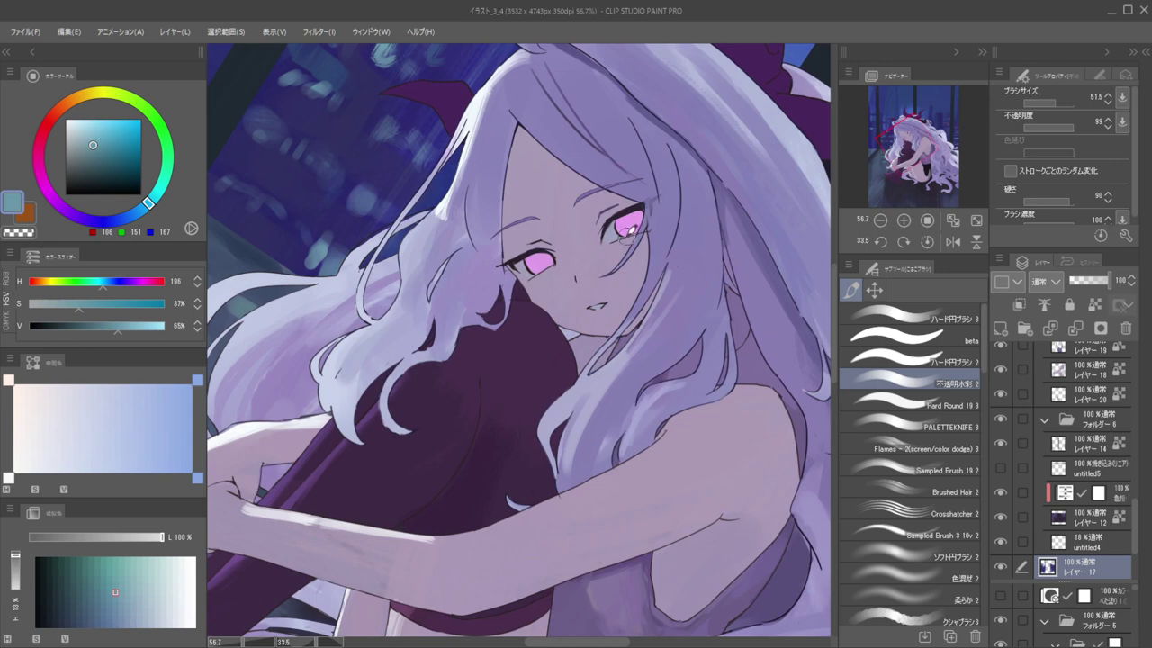
left_click(627, 225, "ctrl+shift")
key("c")
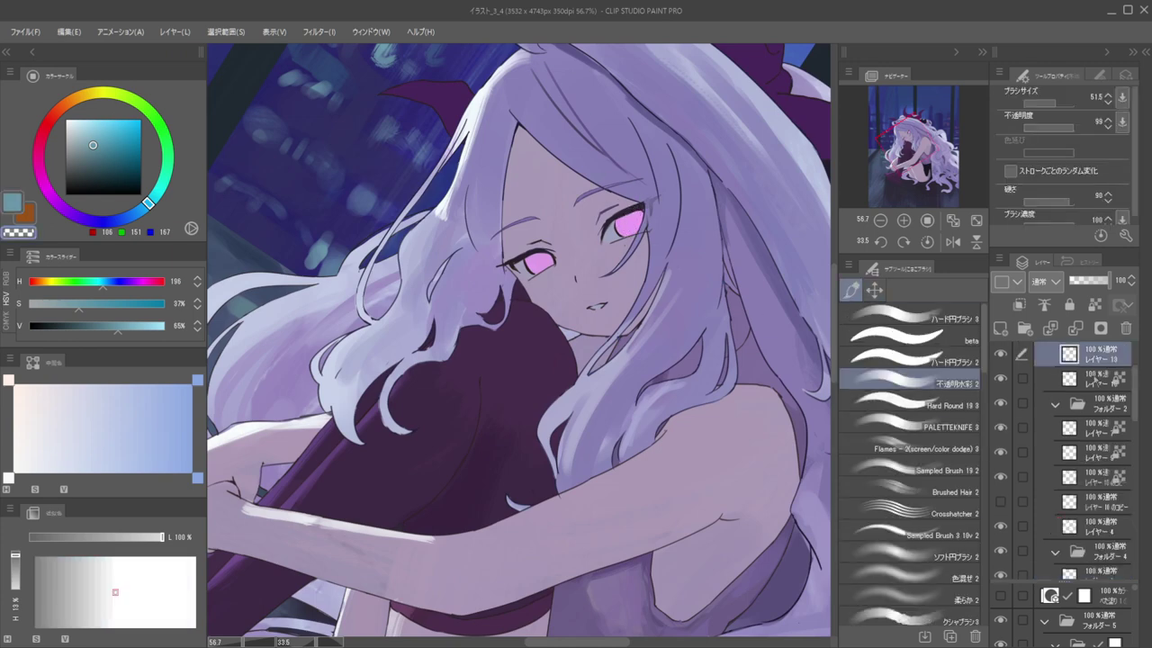
left_click(1000, 330)
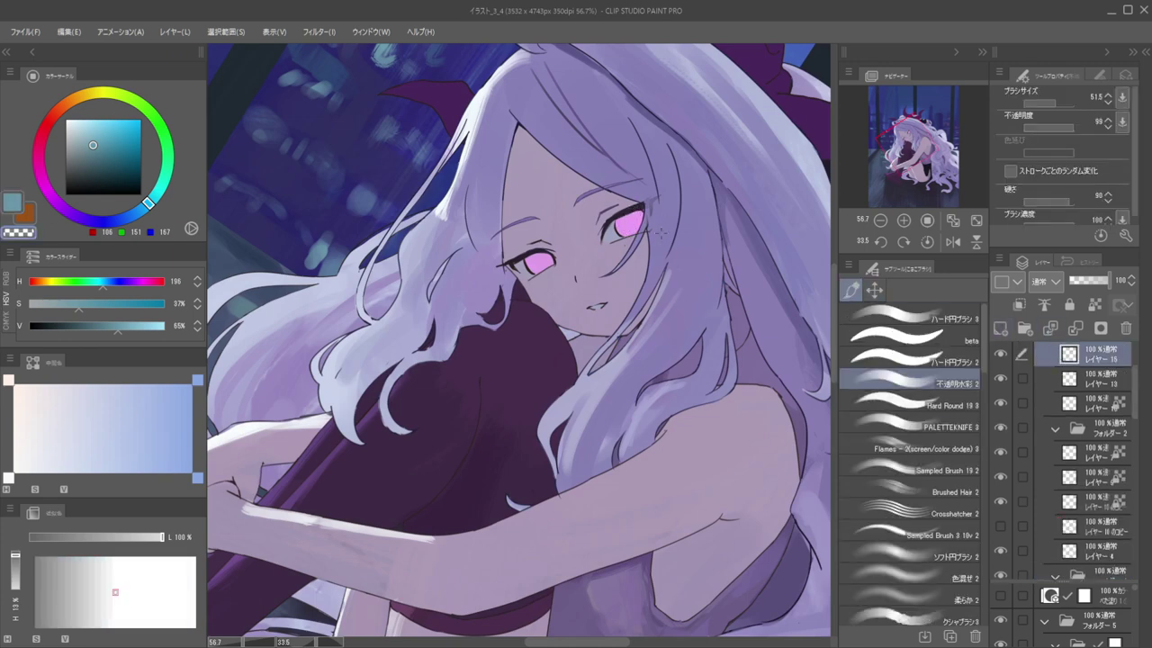
left_click(637, 225, "ctrl+shift")
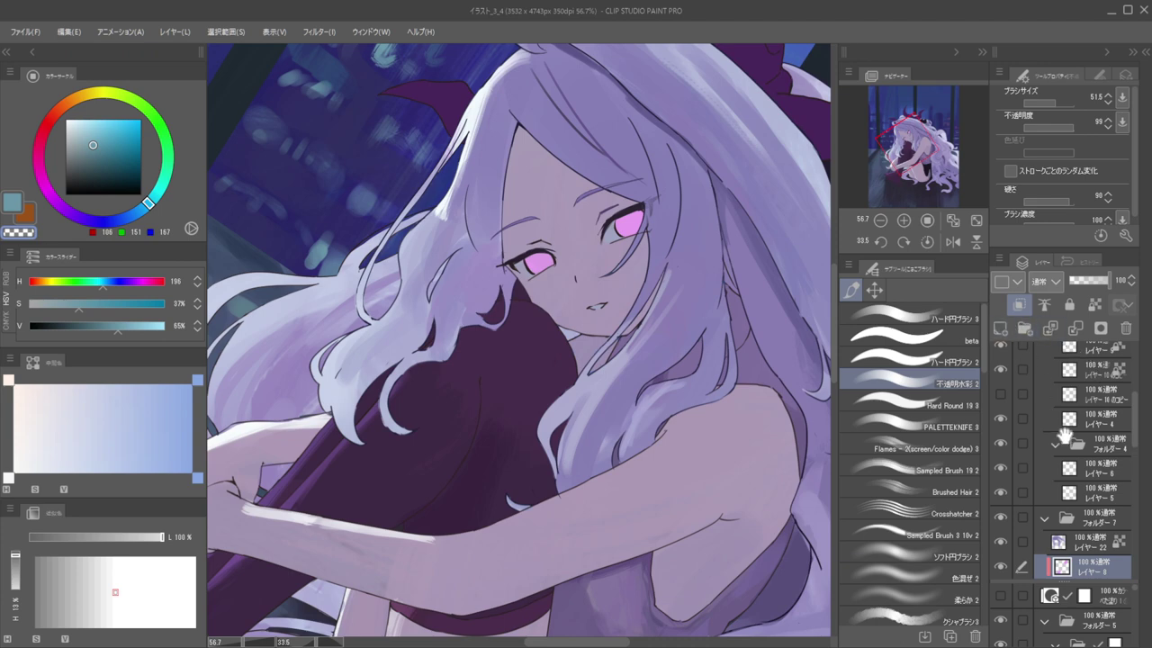
scroll(1066, 436, "down", 3)
left_click(1019, 304)
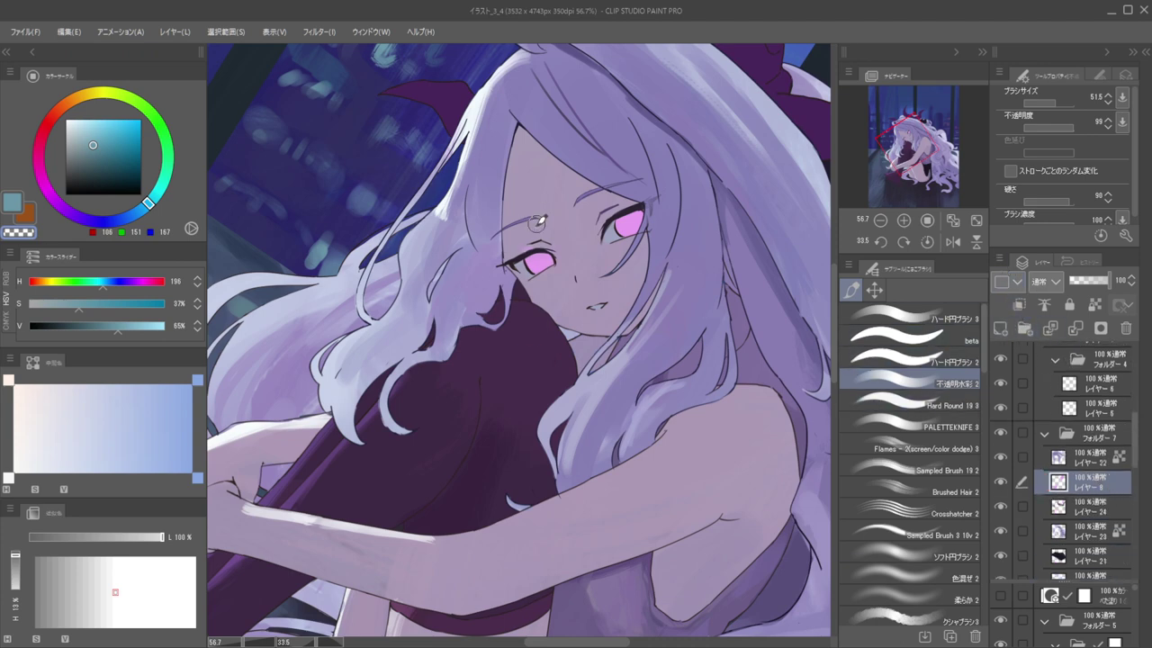
scroll(538, 222, "up", 3)
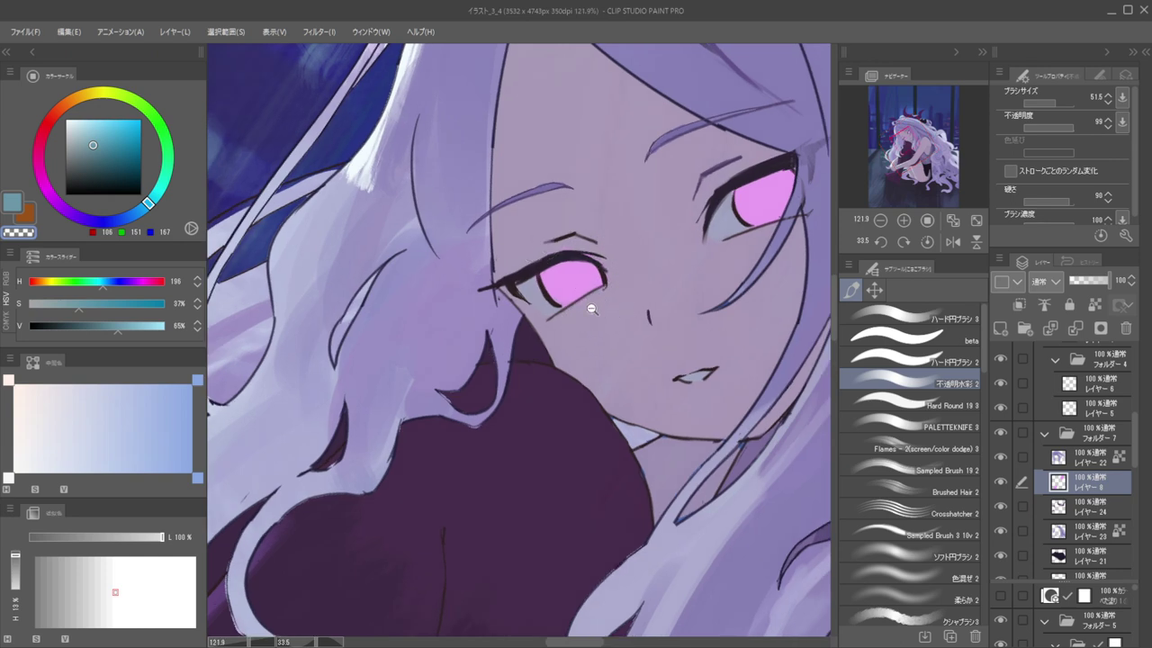
scroll(591, 309, "down", 3)
left_click(1000, 329)
left_click(1018, 305)
Mix a deeper purple from the eye's pink and try iris strokes with the Flames brush, undoing them
scroll(673, 221, "down", 5)
left_click_drag(673, 221, 691, 245)
scroll(689, 239, "up", 5)
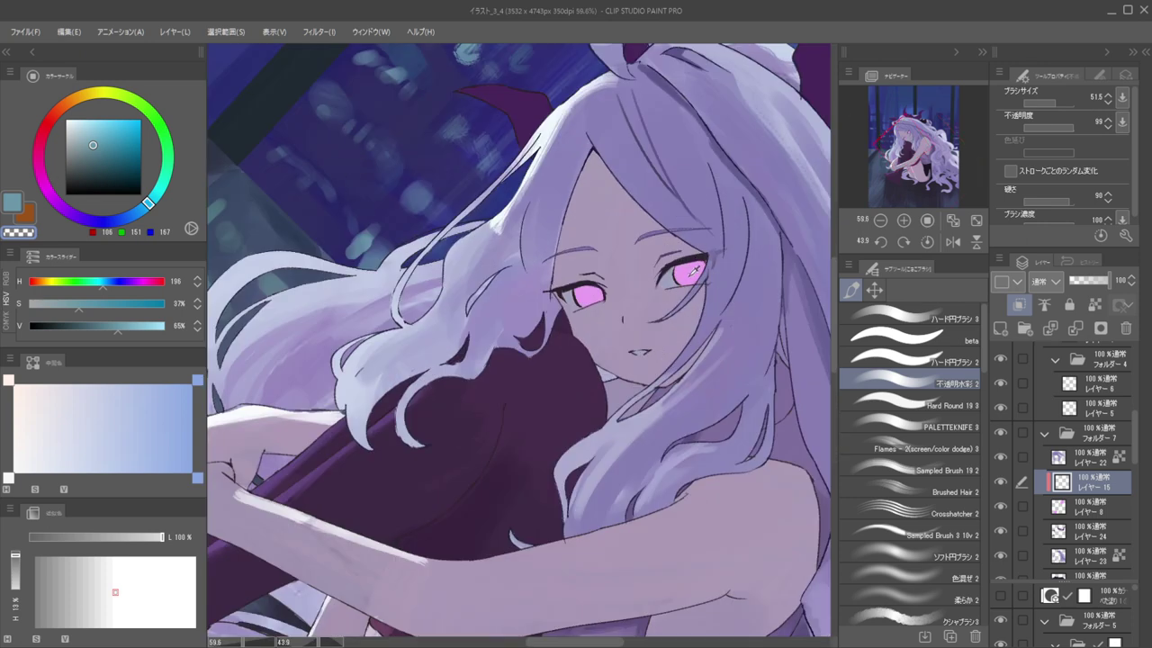
left_click(693, 270, "alt")
left_click_drag(56, 204, 67, 211)
left_click_drag(93, 138, 103, 144)
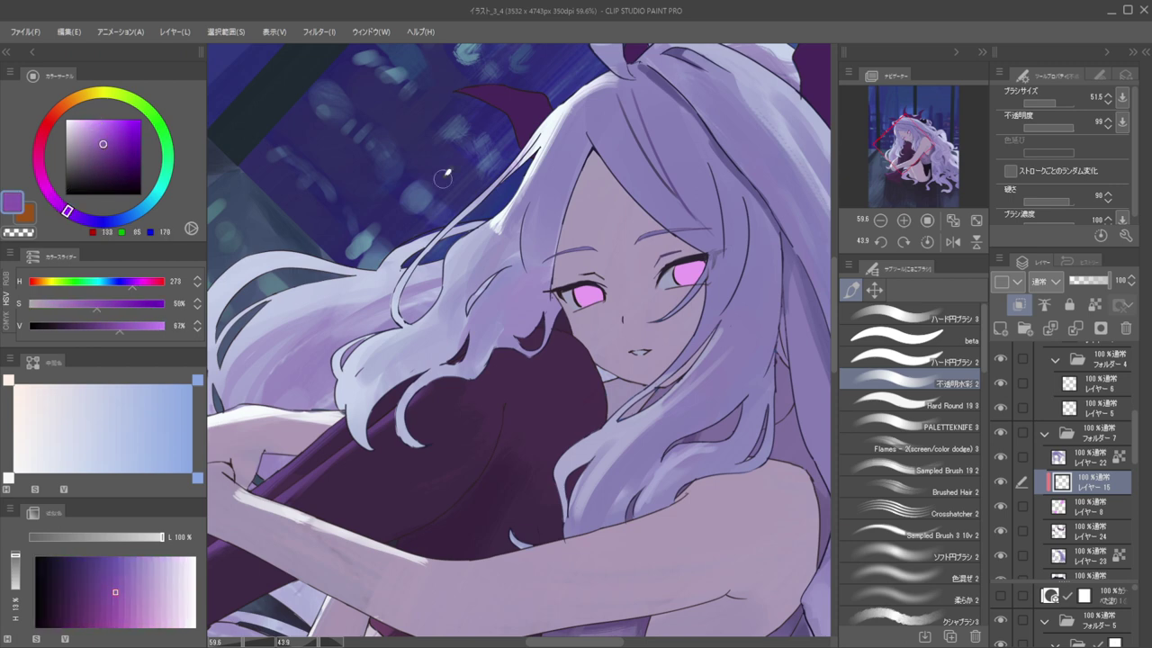
left_click(909, 447)
scroll(701, 264, "up", 4)
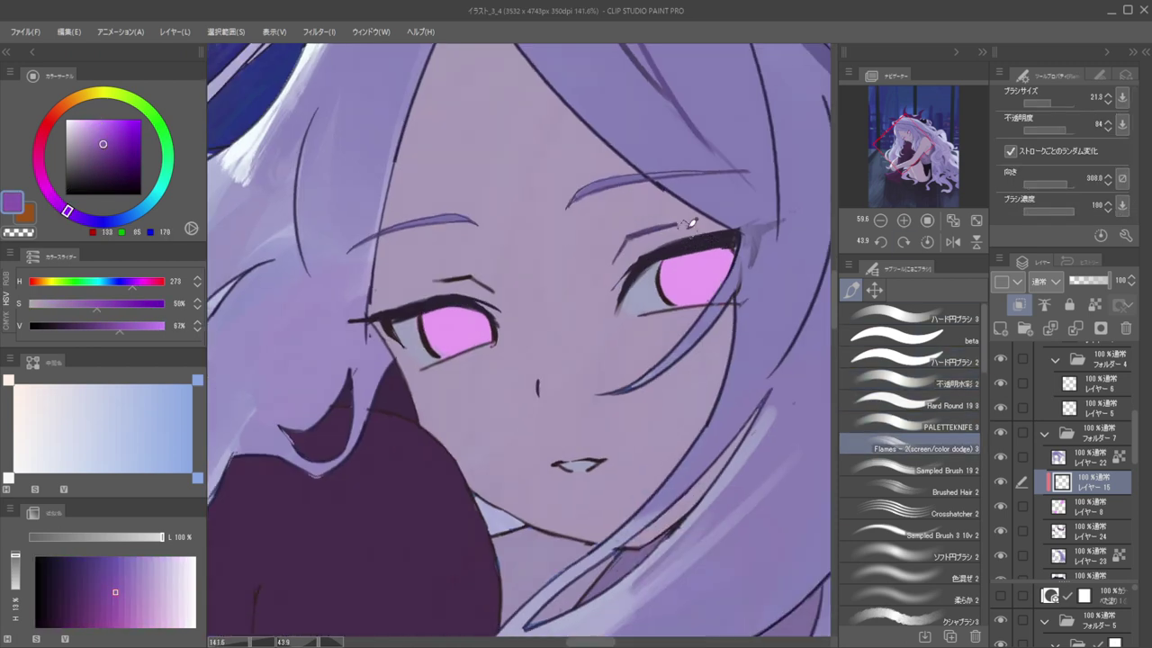
left_click_drag(703, 263, 699, 301)
key("ctrl+z")
key("]")
key("]")
key("]")
mouse_move(701, 259)
left_mouse_down()
mouse_move(699, 295)
mouse_move(700, 261)
left_mouse_up()
key("ctrl+z")
Paint dark purple pupils in both pink irises with Sampled Brush 19 2
left_click(910, 468)
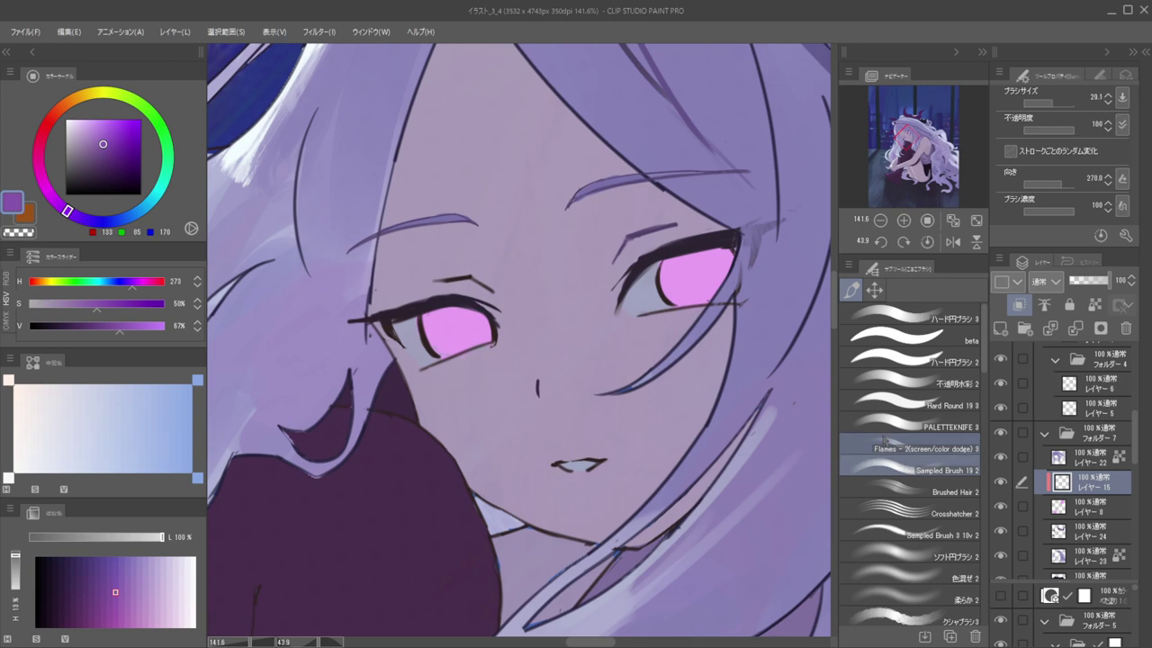
left_click_drag(699, 259, 702, 285)
left_click_drag(701, 260, 705, 295)
left_click_drag(660, 258, 776, 237)
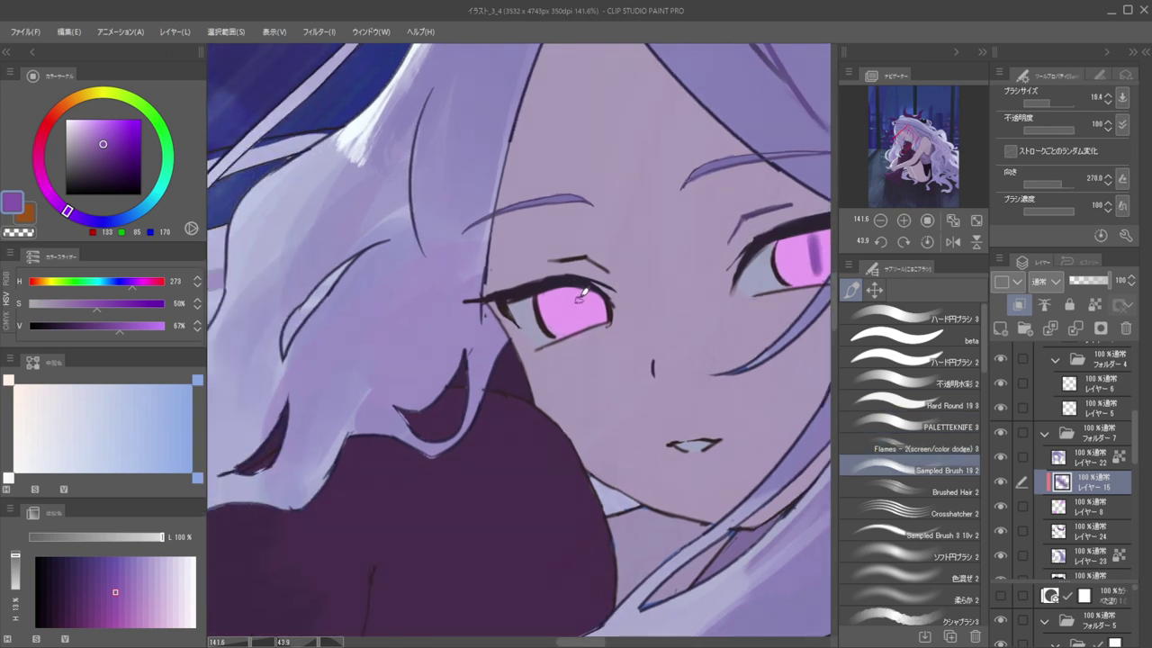
left_click_drag(578, 290, 583, 314)
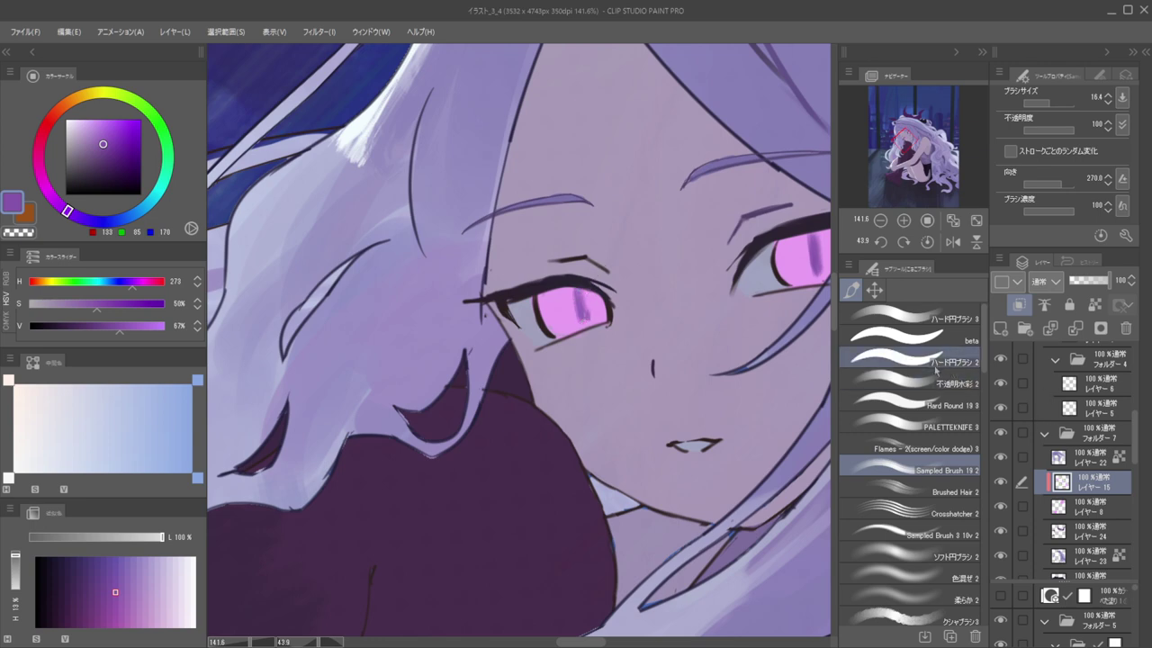
With 不透明水彩 2 and a darker blue-purple, paint a thin pupil line through the right eye
left_click(935, 384)
left_click_drag(784, 227, 720, 217)
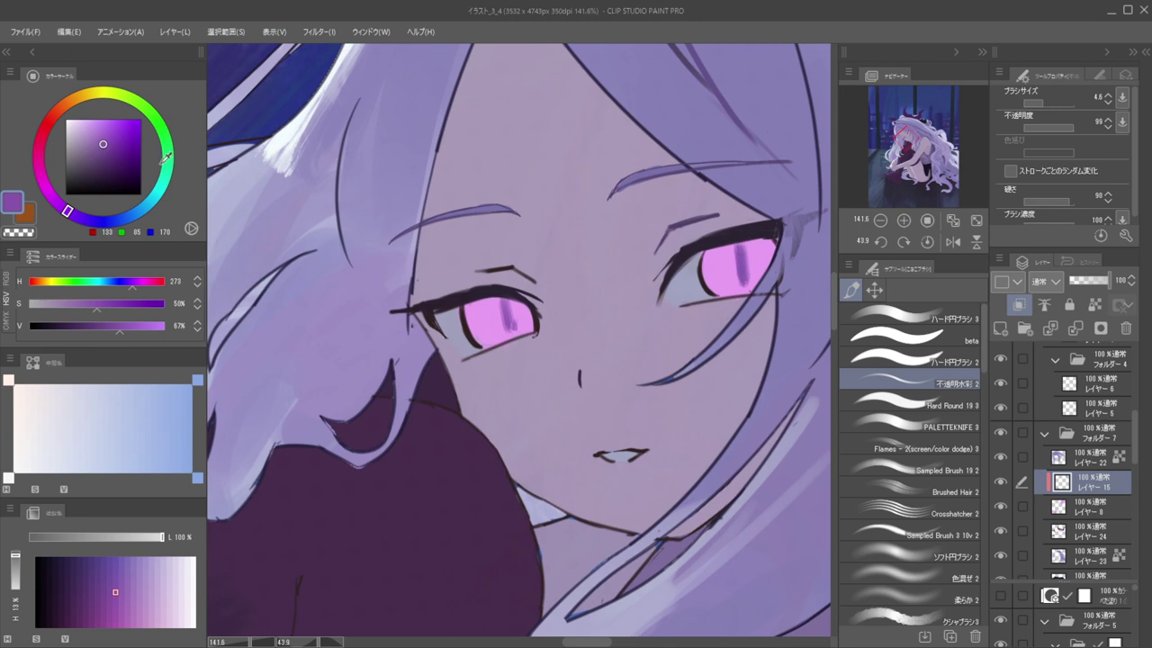
left_click_drag(103, 144, 106, 155)
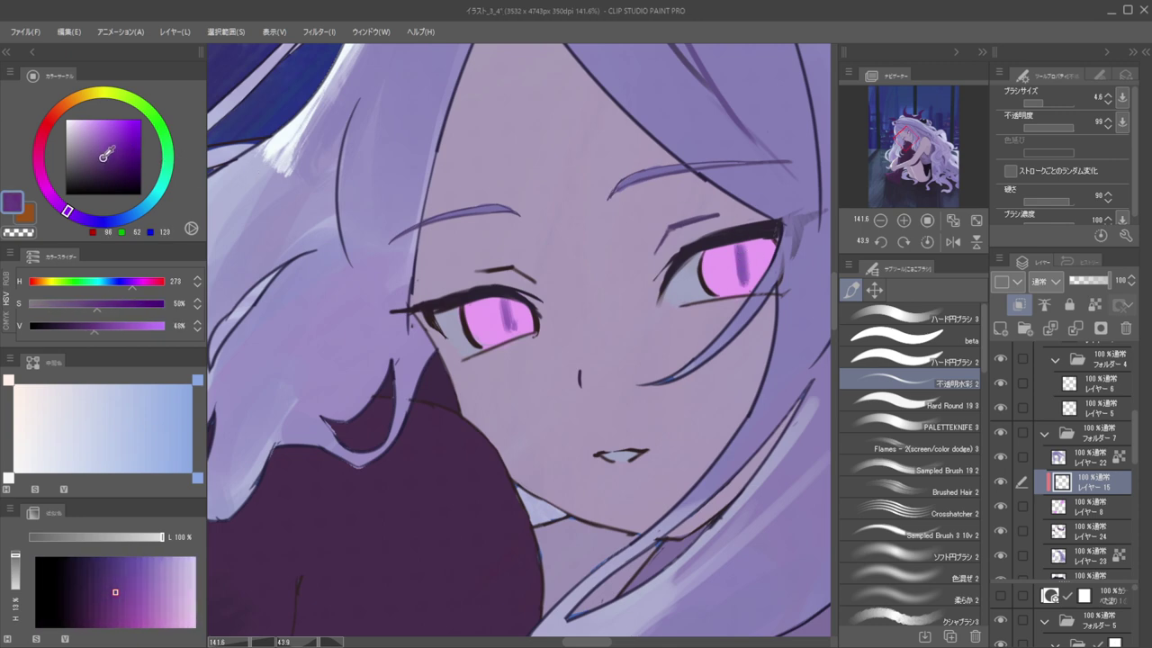
left_click(80, 217)
left_click_drag(739, 236, 746, 280)
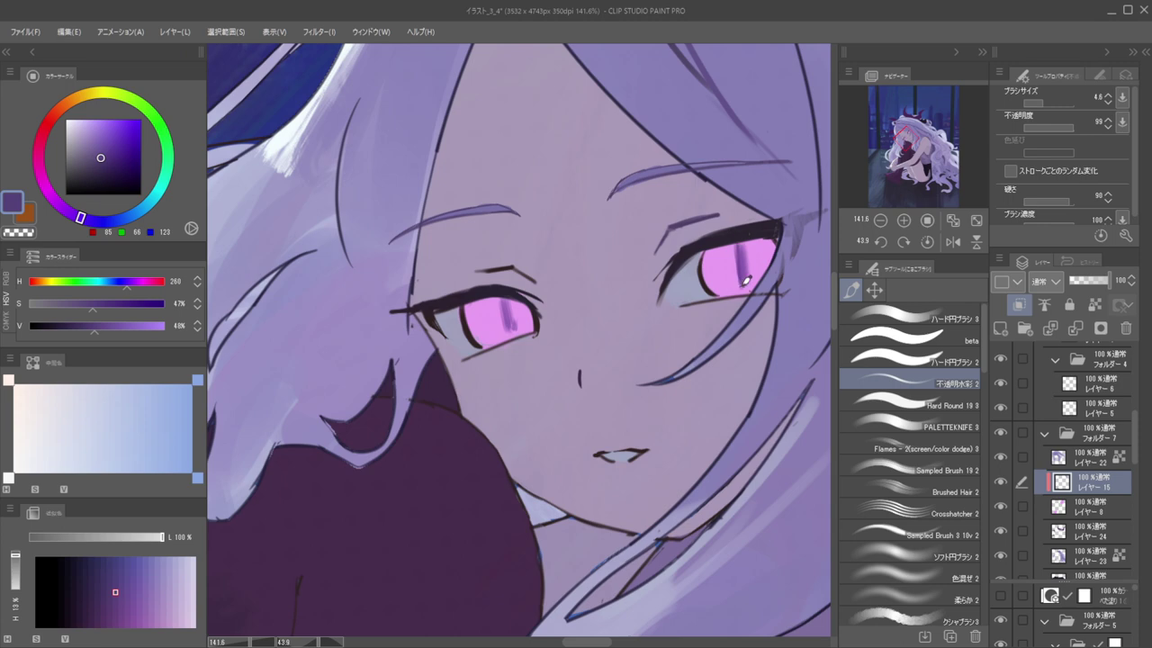
key("ctrl+z")
left_click_drag(740, 242, 744, 277)
scroll(588, 279, "down", 10)
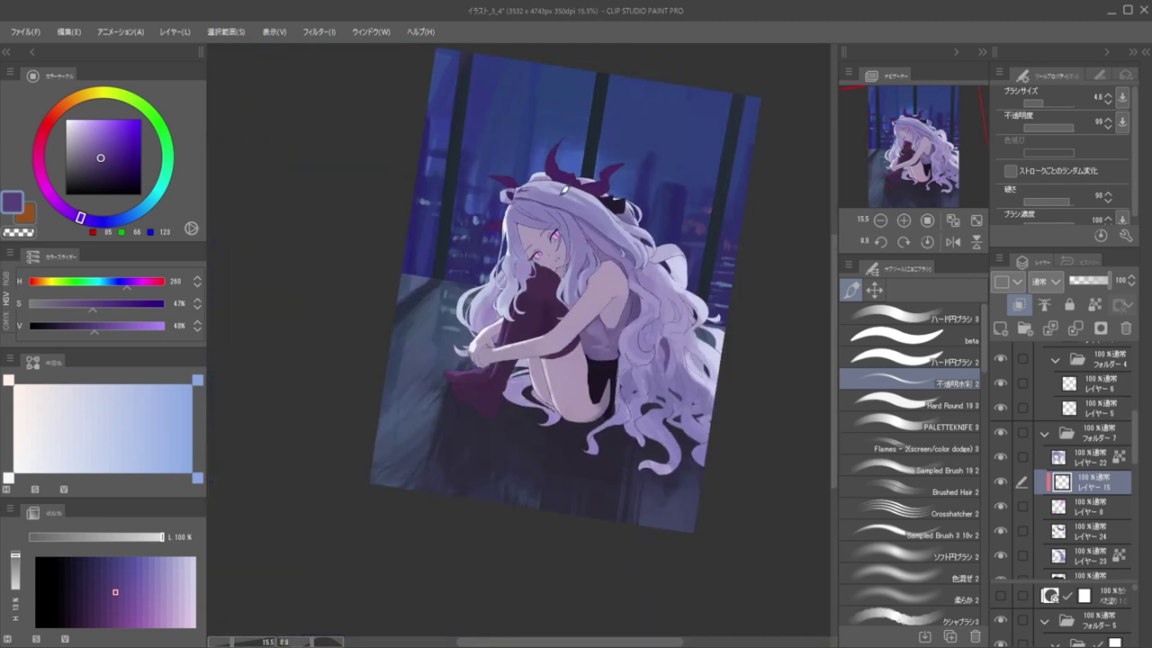
On the skin layer, mix a darker, pinker skin tone for shading
mouse_move(646, 211)
left_mouse_down()
mouse_move(655, 252)
mouse_move(611, 270)
left_mouse_up()
left_click(571, 267, "ctrl+shift")
left_click(571, 266, "alt")
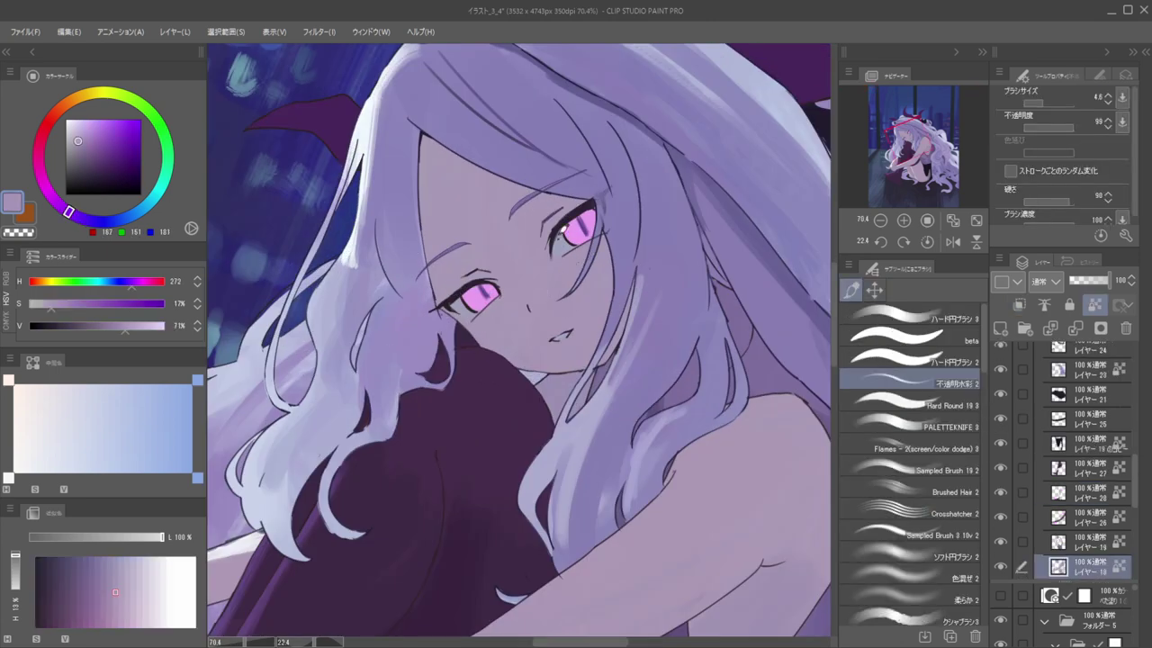
left_click(552, 284, "alt")
left_click_drag(66, 210, 56, 202)
left_click_drag(80, 137, 85, 150)
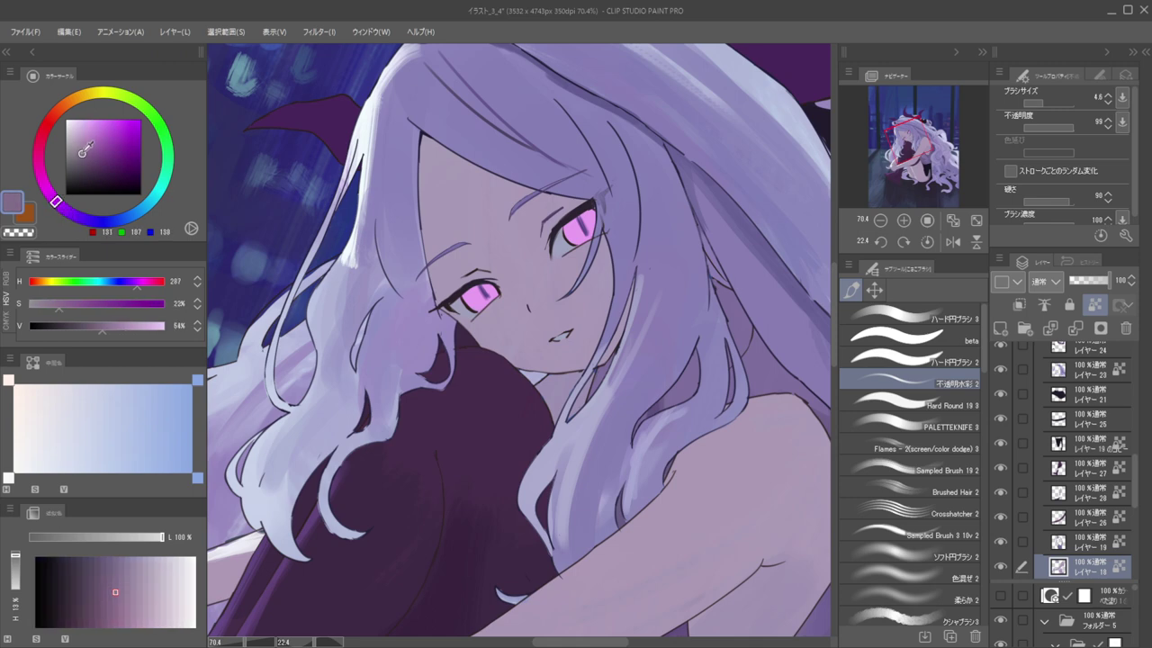
Shade the nose with 不透明水彩 2, then soften its top with a lighter skin tone
left_click_drag(559, 277, 614, 244)
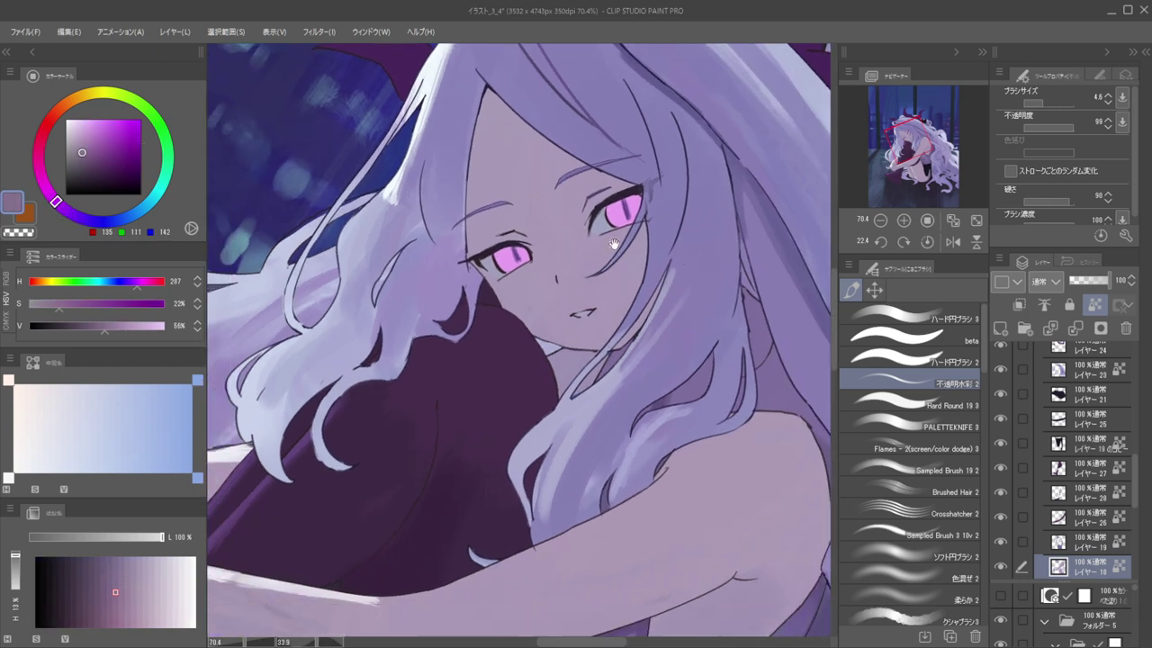
left_click(894, 399)
left_click(901, 384)
left_click_drag(574, 288, 601, 285)
mouse_move(526, 258)
left_mouse_down()
mouse_move(538, 258)
mouse_move(540, 294)
mouse_move(540, 253)
mouse_move(546, 292)
left_mouse_up()
left_click(532, 233, "alt")
left_click_drag(532, 234, 533, 272)
left_click_drag(612, 221, 540, 211)
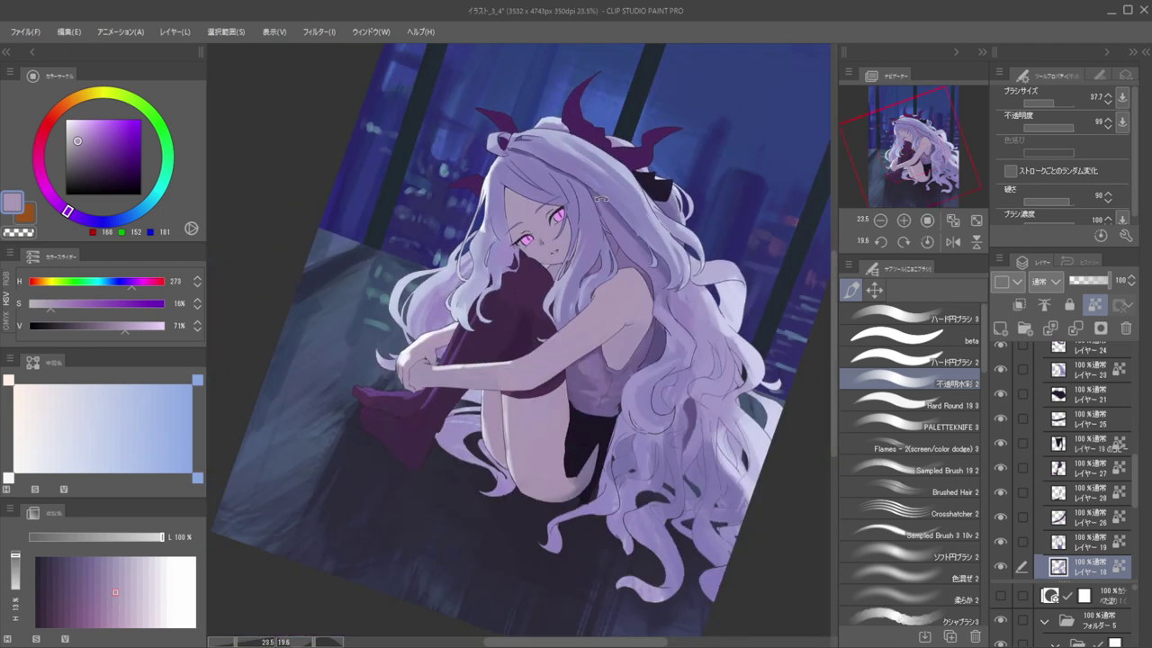
scroll(600, 198, "up", 3)
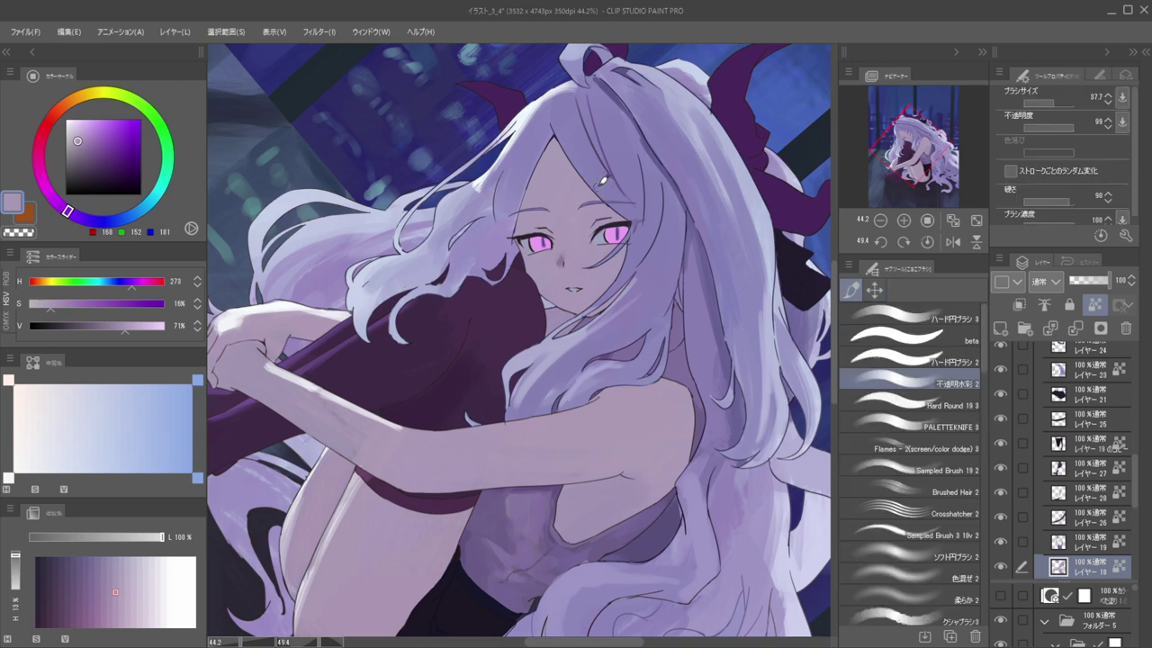
Draw a thin muted-purple line along the hairline and check it in the mirrored view
left_click(562, 258, "alt")
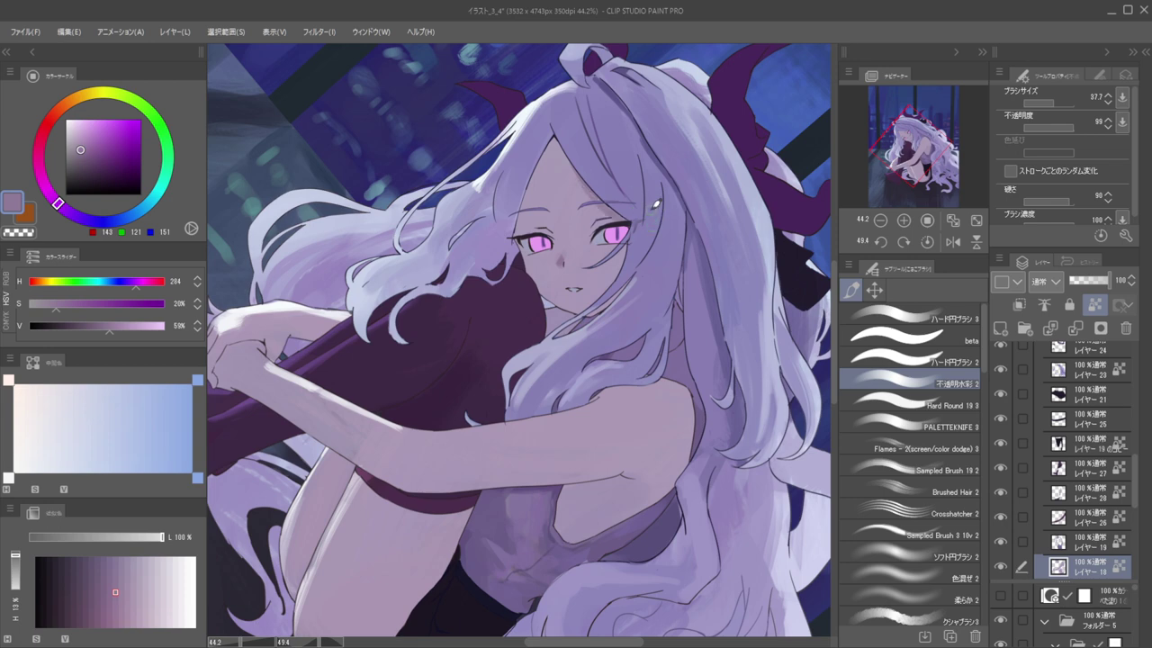
mouse_move(635, 145)
left_mouse_down()
mouse_move(542, 130)
mouse_move(486, 216)
left_mouse_up()
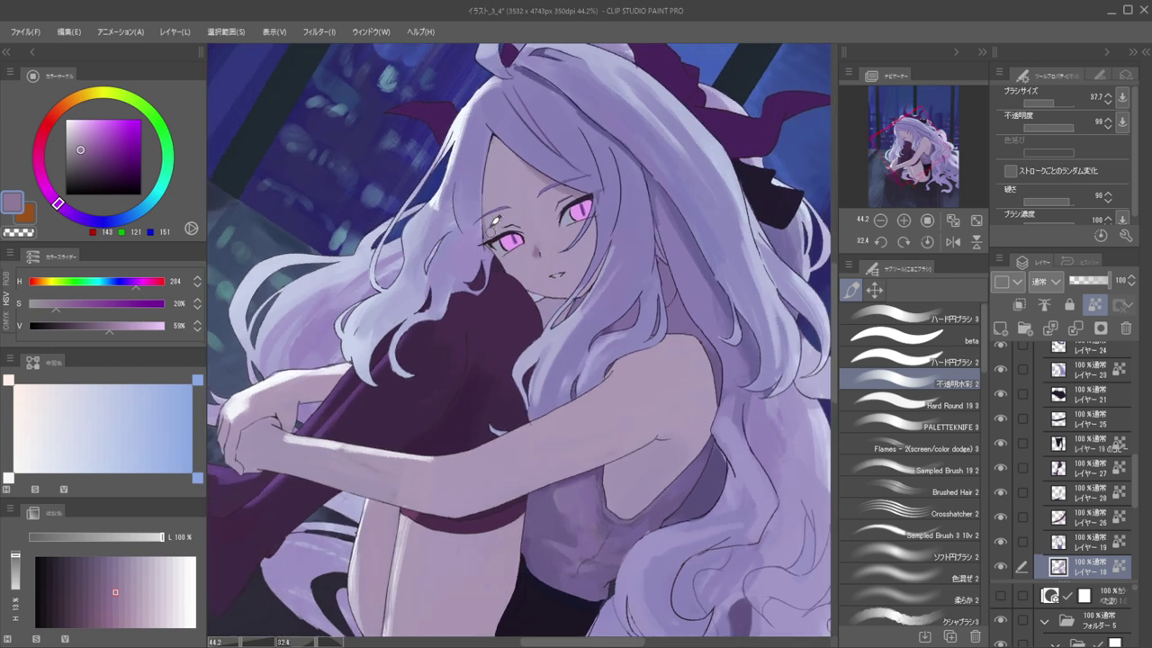
left_click_drag(536, 115, 555, 91)
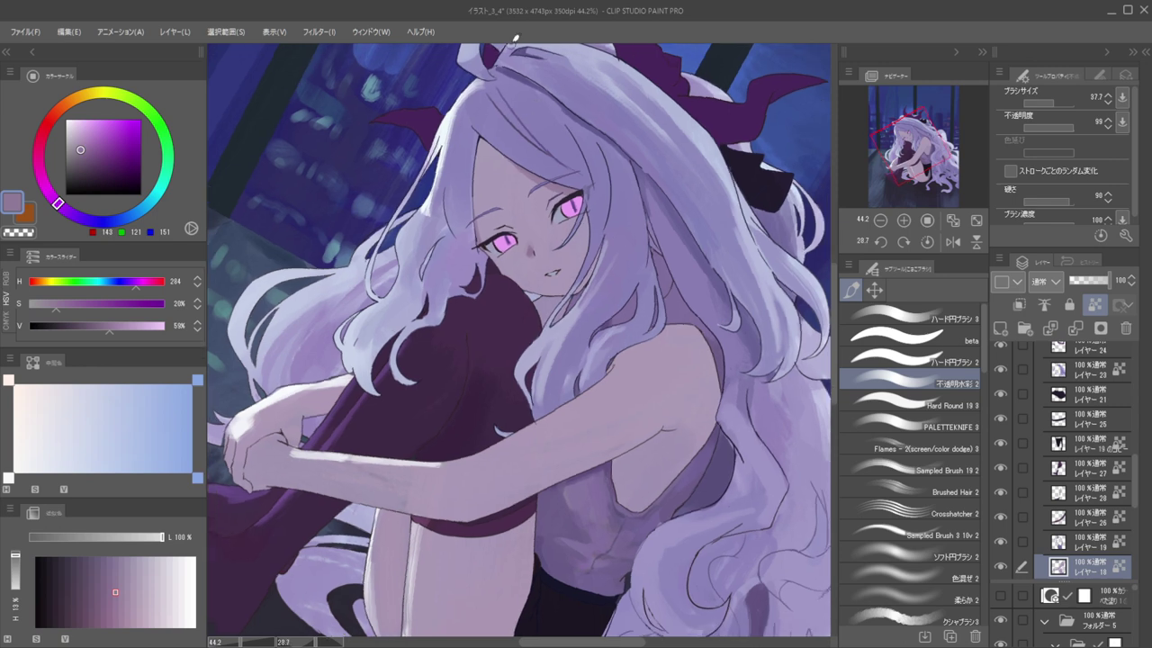
key("h")
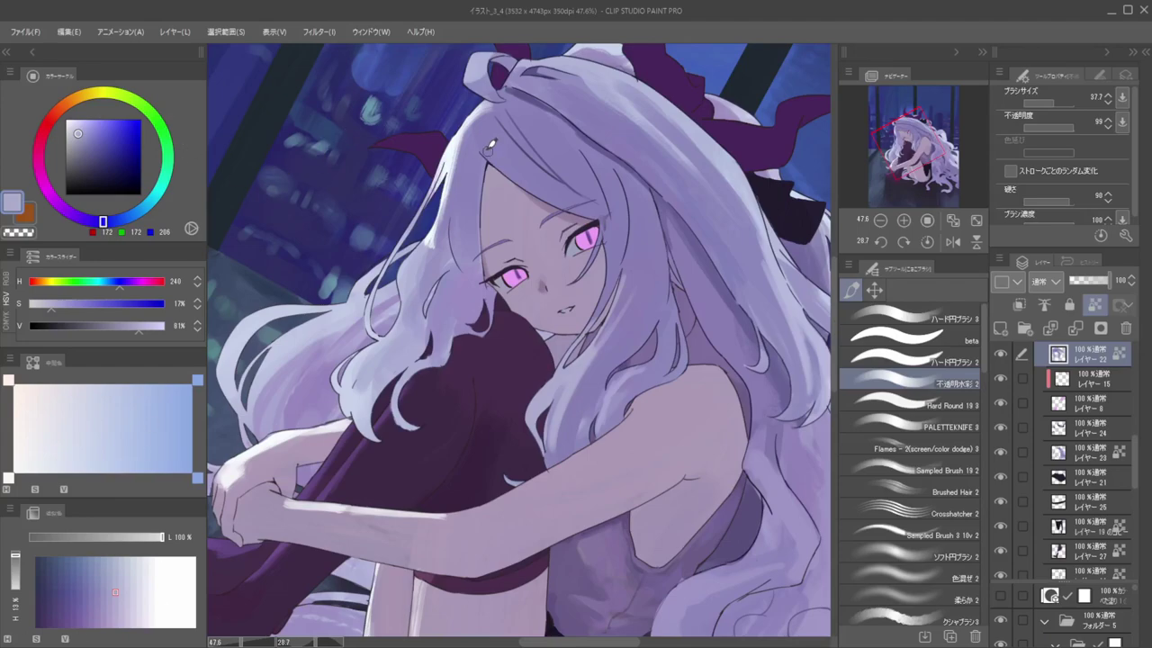
Lighten the dark hair line across the forehead with strokes of sampled lavender
key("h")
key("h")
left_click_drag(580, 235, 646, 229)
left_click_drag(636, 172, 616, 194)
left_click(613, 199, "alt")
left_click_drag(620, 148, 622, 318)
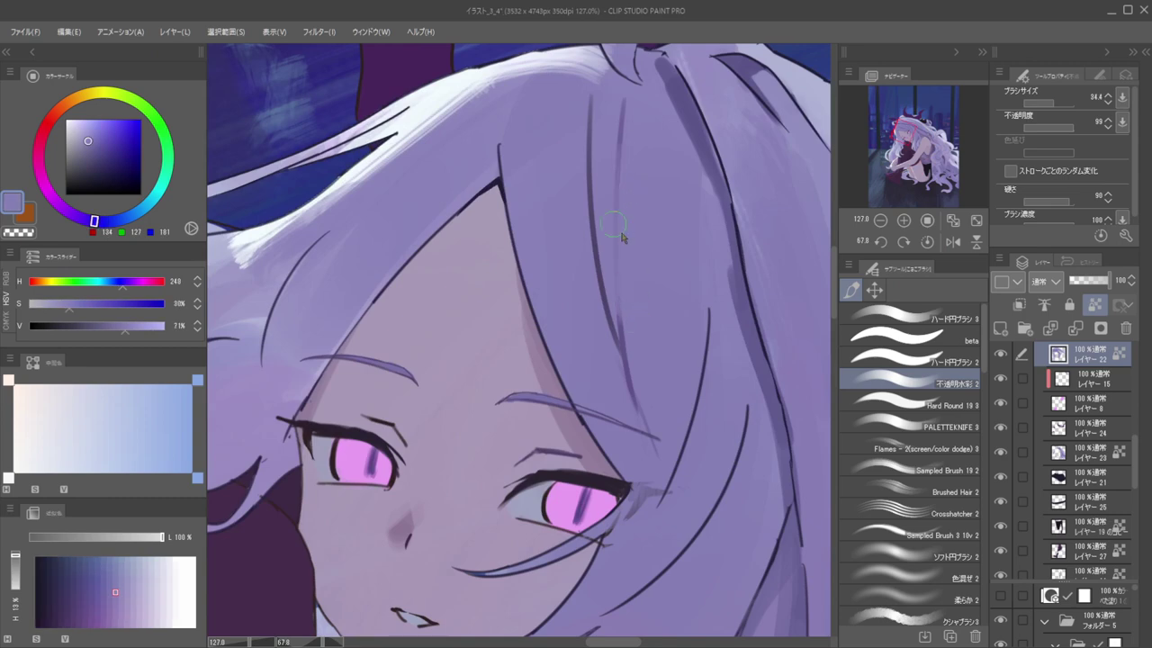
left_click_drag(622, 236, 613, 228)
left_click_drag(595, 155, 614, 304)
left_click_drag(597, 231, 619, 338)
Try extending the hair line with short dark purple strokes, then undo them
left_click_drag(564, 182, 507, 183)
left_click_drag(654, 179, 617, 258)
mouse_move(567, 253)
left_mouse_down()
mouse_move(595, 297)
mouse_move(641, 298)
left_mouse_up()
left_click(553, 275, "alt")
left_click_drag(558, 299, 574, 352)
key("ctrl+z")
mouse_move(559, 303)
left_mouse_down()
mouse_move(570, 351)
mouse_move(572, 336)
left_mouse_up()
key("ctrl+z")
key("ctrl+z")
Paint a thin light purple line down the forehead strand with a smaller brush
left_click(578, 353, "alt")
mouse_move(571, 289)
left_mouse_down()
mouse_move(573, 340)
mouse_move(577, 283)
mouse_move(575, 345)
mouse_move(552, 276)
left_mouse_up()
left_click_drag(567, 319, 566, 326, "ctrl+alt")
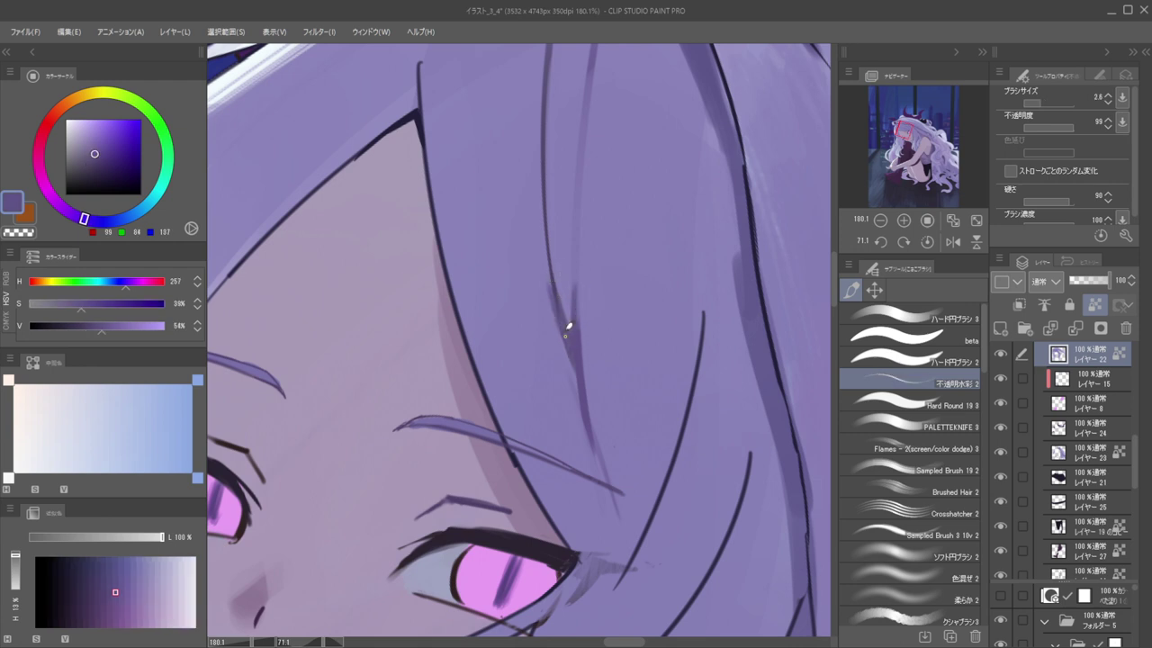
left_click_drag(554, 257, 577, 342)
Redo the purple stroke along the strand as a thinner line
left_click_drag(540, 215, 477, 216, "ctrl")
left_click_drag(630, 243, 597, 326, "shift")
left_click_drag(533, 306, 557, 308, "ctrl")
mouse_move(520, 182)
left_mouse_down()
mouse_move(529, 341)
mouse_move(531, 282)
mouse_move(510, 178)
mouse_move(528, 325)
left_mouse_up()
key("ctrl+z")
left_click_drag(522, 265, 520, 241, "ctrl+alt")
key("ctrl+z")
left_click_drag(507, 163, 536, 370)
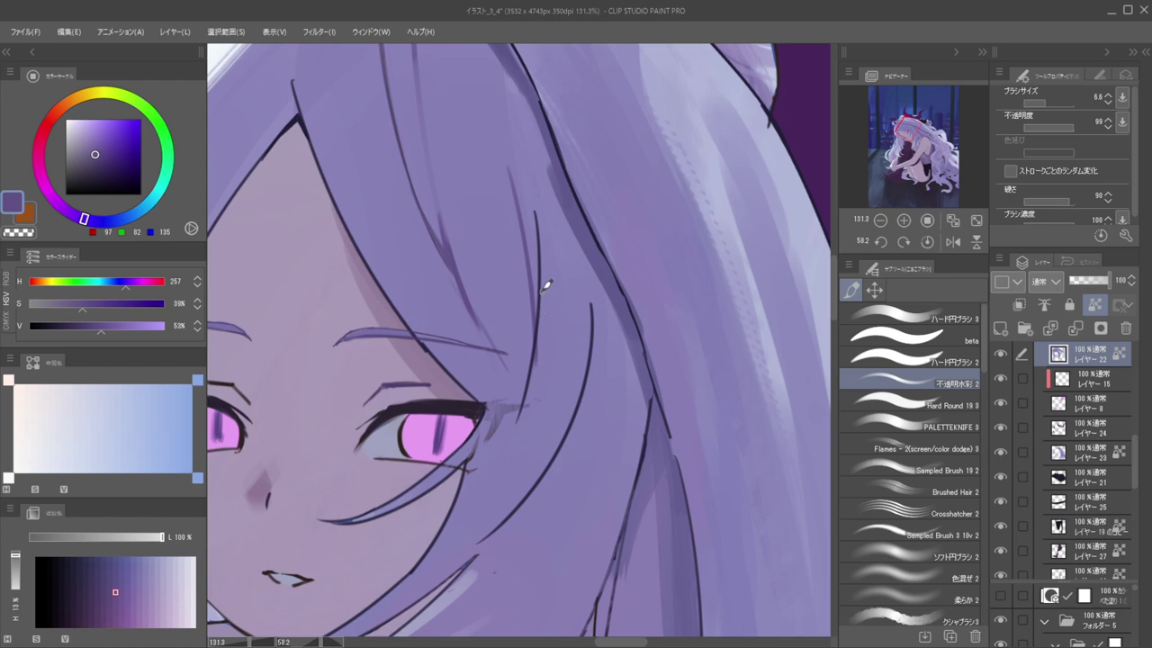
Recolour the dark hair line lighter on its layer using a larger brush
left_click(539, 285, "ctrl+shift")
left_click_drag(552, 273, 553, 289, "ctrl+alt")
left_click_drag(534, 193, 534, 350)
left_click_drag(521, 229, 468, 232, "ctrl")
left_click_drag(561, 231, 532, 224, "shift")
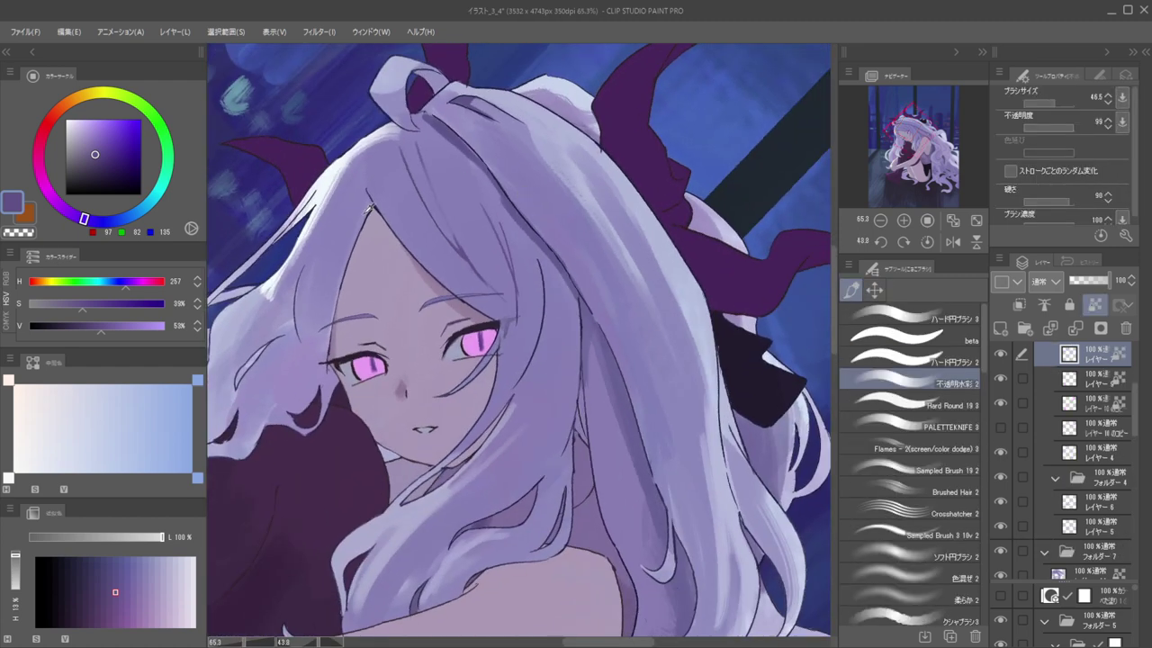
Set up a small brush with hair purples on the hair layer, zoomed in on the parting
left_click(96, 165)
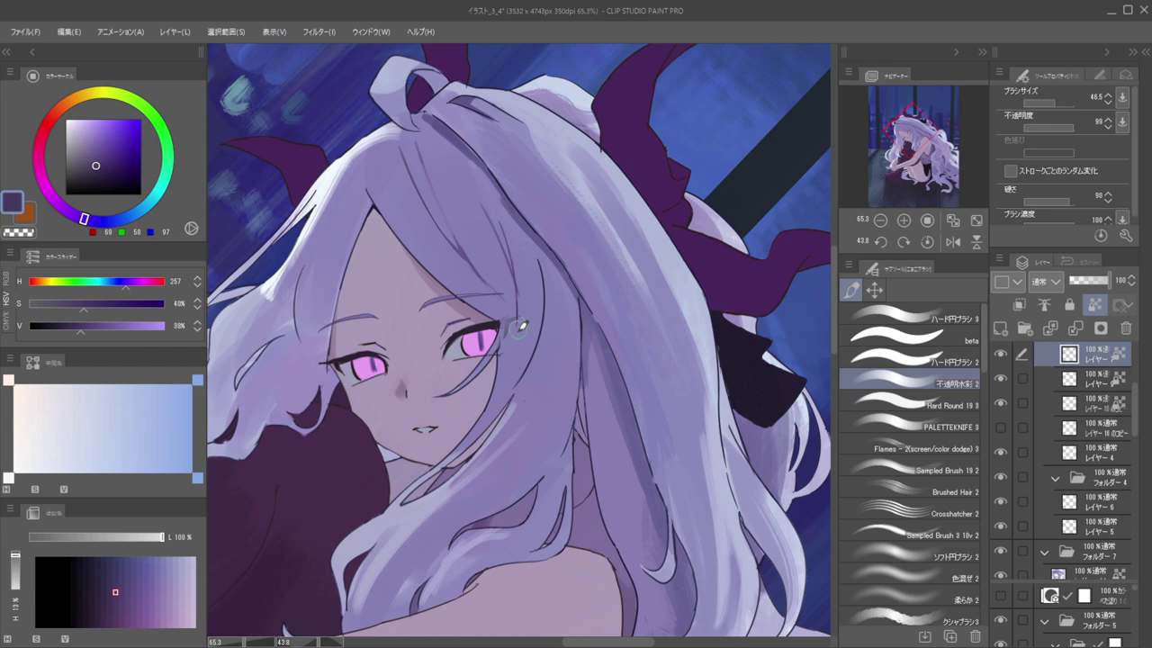
left_click(503, 278, "alt")
mouse_move(562, 254)
left_mouse_down()
mouse_move(644, 263)
mouse_move(580, 262)
left_mouse_up()
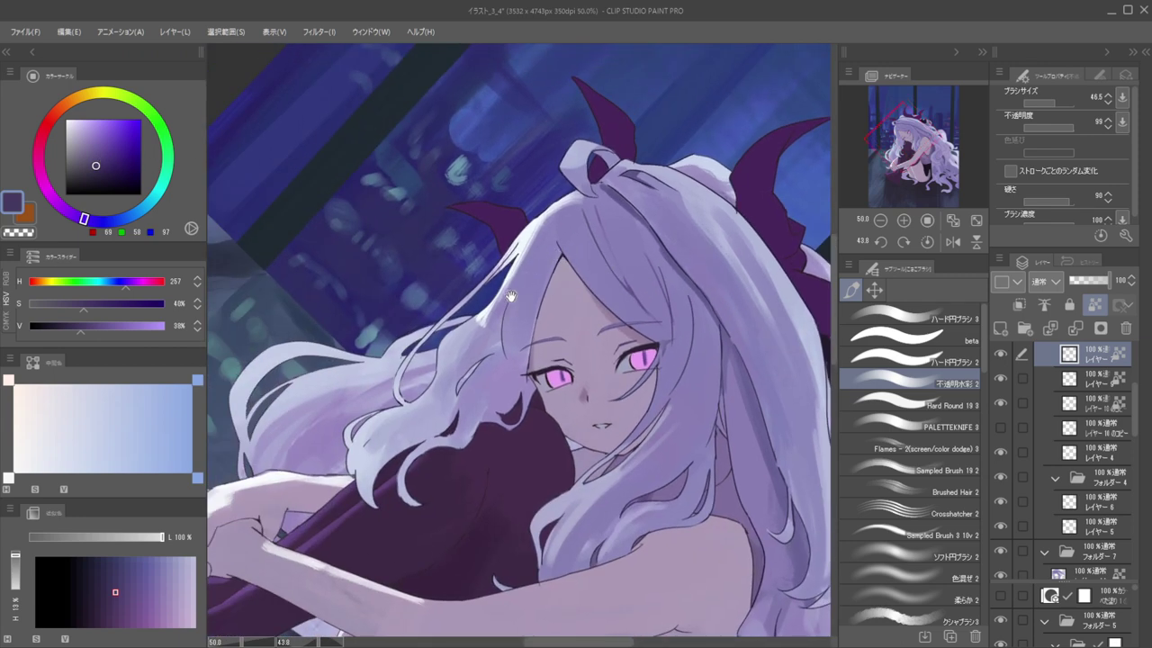
left_click_drag(513, 313, 575, 313)
left_click_drag(510, 257, 472, 258)
left_click_drag(516, 342, 497, 342)
left_click(636, 278, "ctrl+shift")
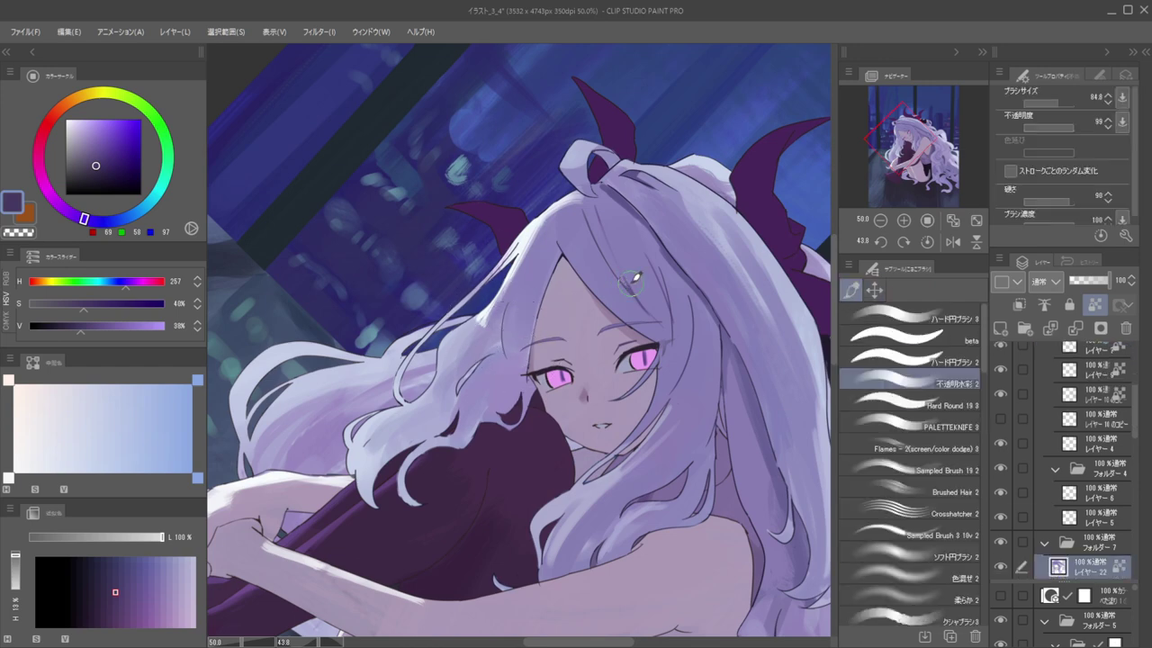
left_click(636, 279, "alt")
left_click_drag(511, 321, 535, 297)
left_click_drag(567, 254, 552, 254)
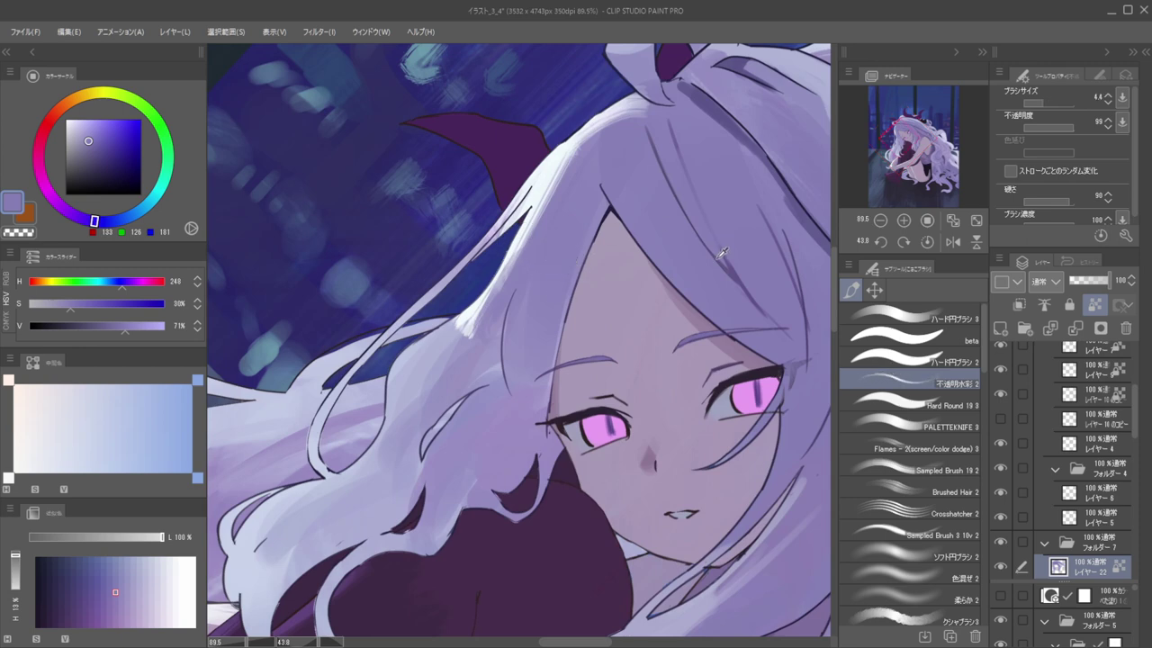
Draw thin dark purple strands beside the parting, redrawing the overly long ones
left_click(725, 265, "alt")
mouse_move(563, 198)
left_mouse_down()
mouse_move(523, 272)
mouse_move(512, 330)
left_mouse_up()
key("ctrl+z")
left_click_drag(568, 189, 514, 311)
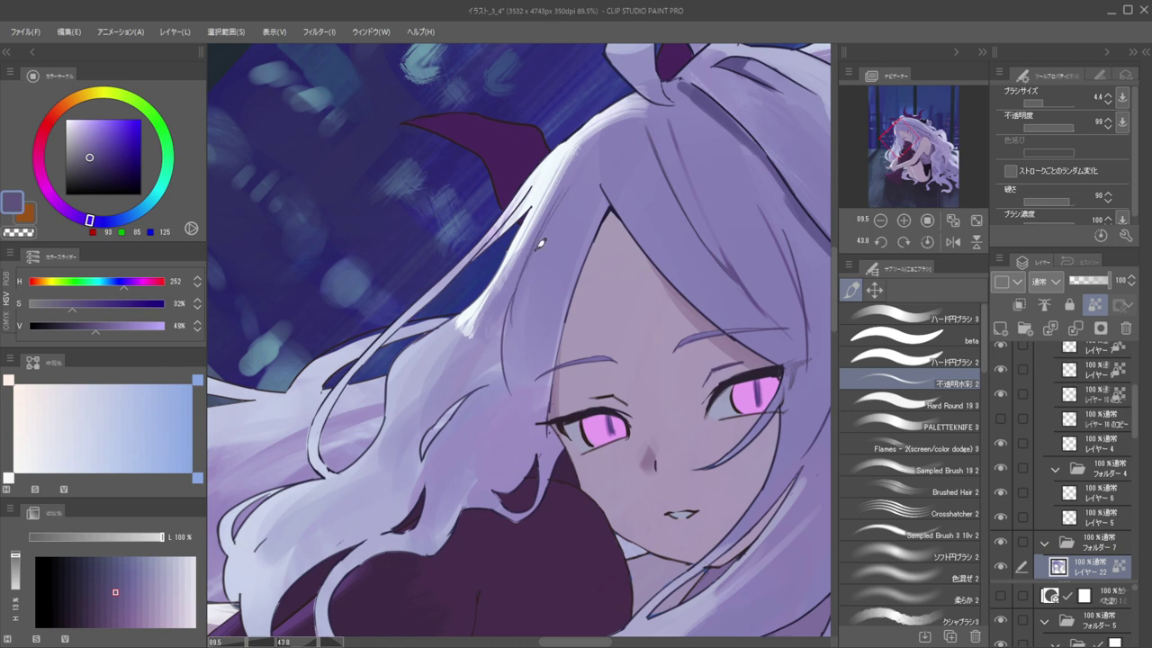
scroll(519, 284, "up", 3)
key("ctrl+z")
left_click_drag(584, 160, 525, 334)
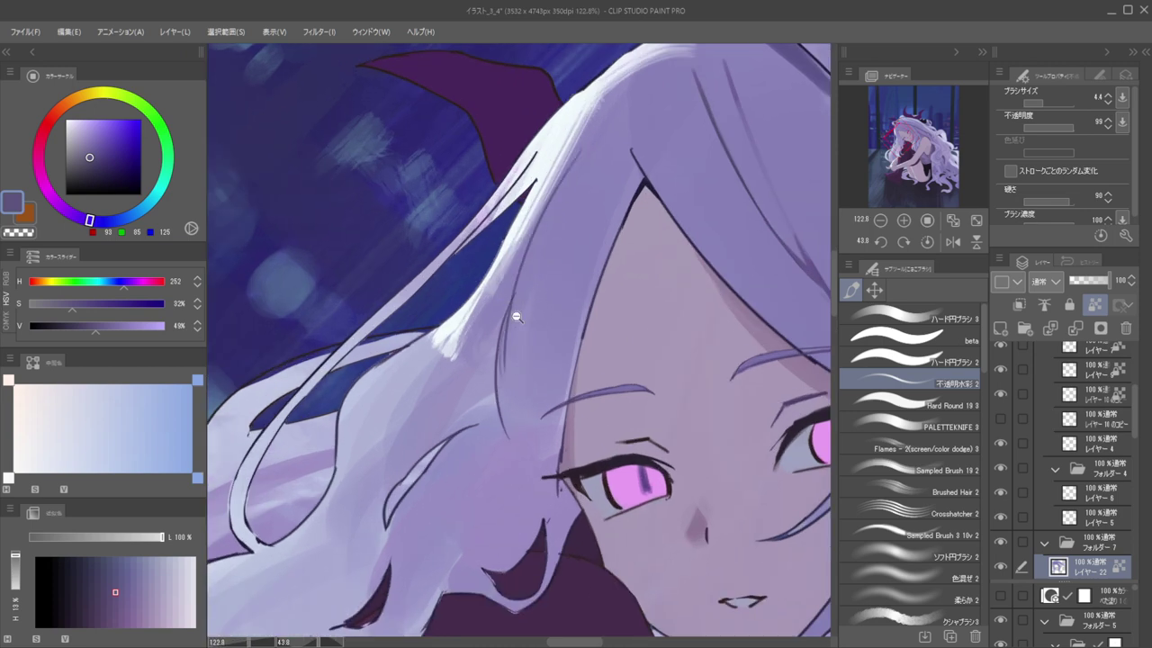
scroll(529, 241, "down", 3)
left_click_drag(529, 241, 502, 242)
scroll(546, 247, "down", 2)
left_click_drag(606, 201, 607, 225)
scroll(526, 229, "up", 4)
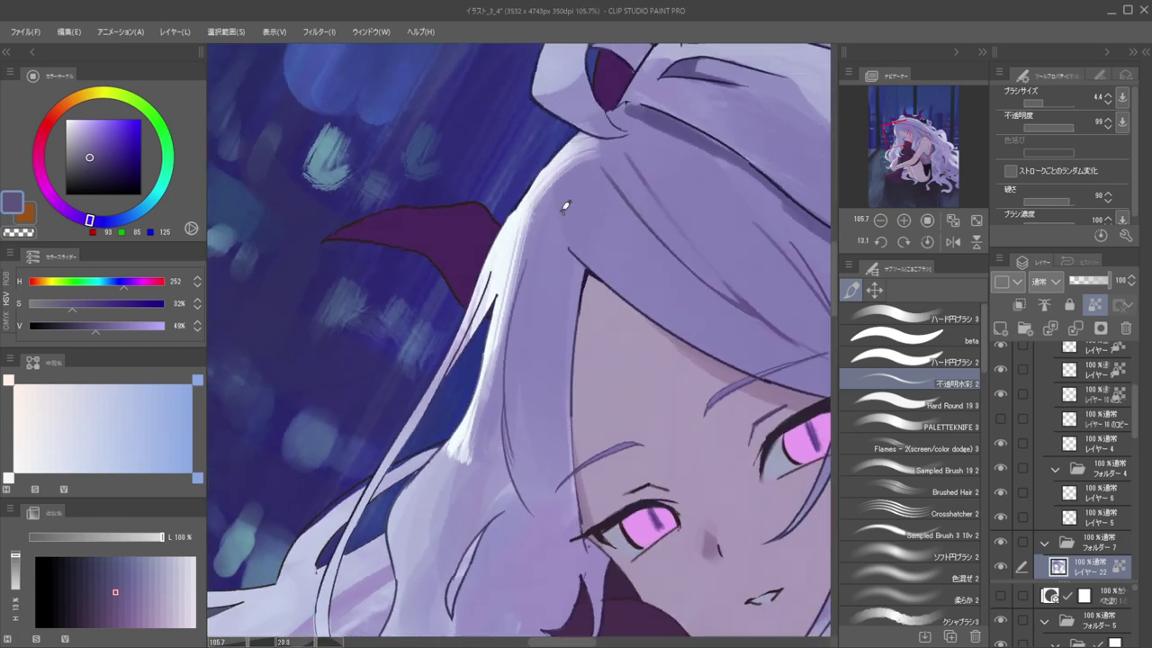
Paint the hair loop atop the head near-white
left_click(527, 241, "alt")
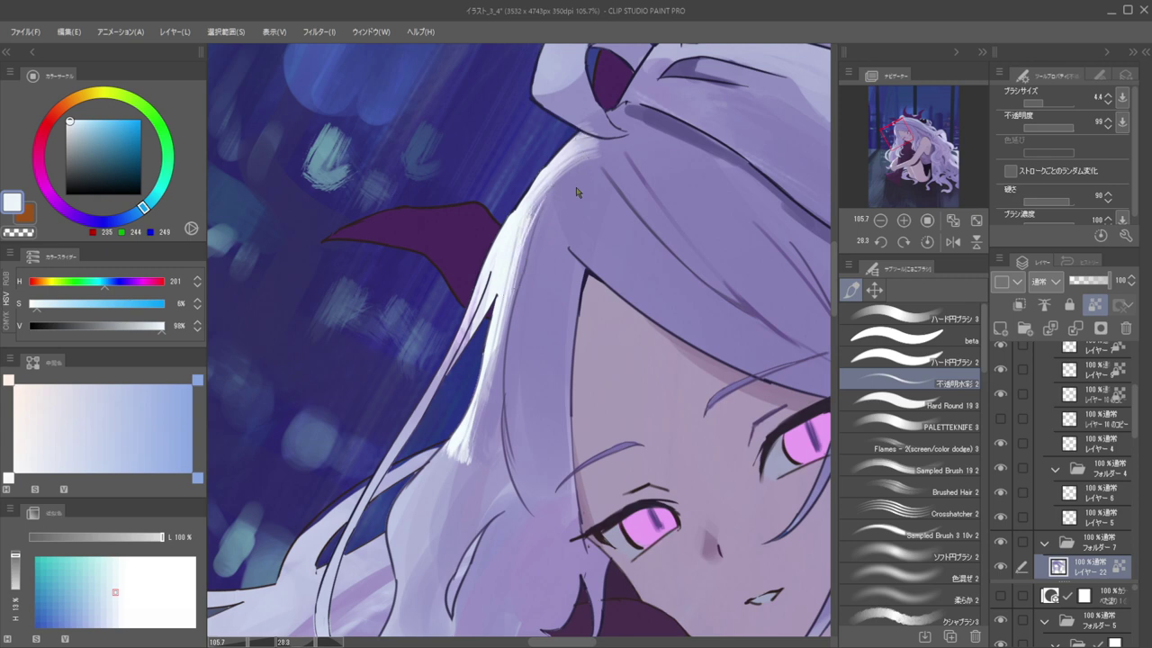
left_click_drag(597, 178, 601, 218)
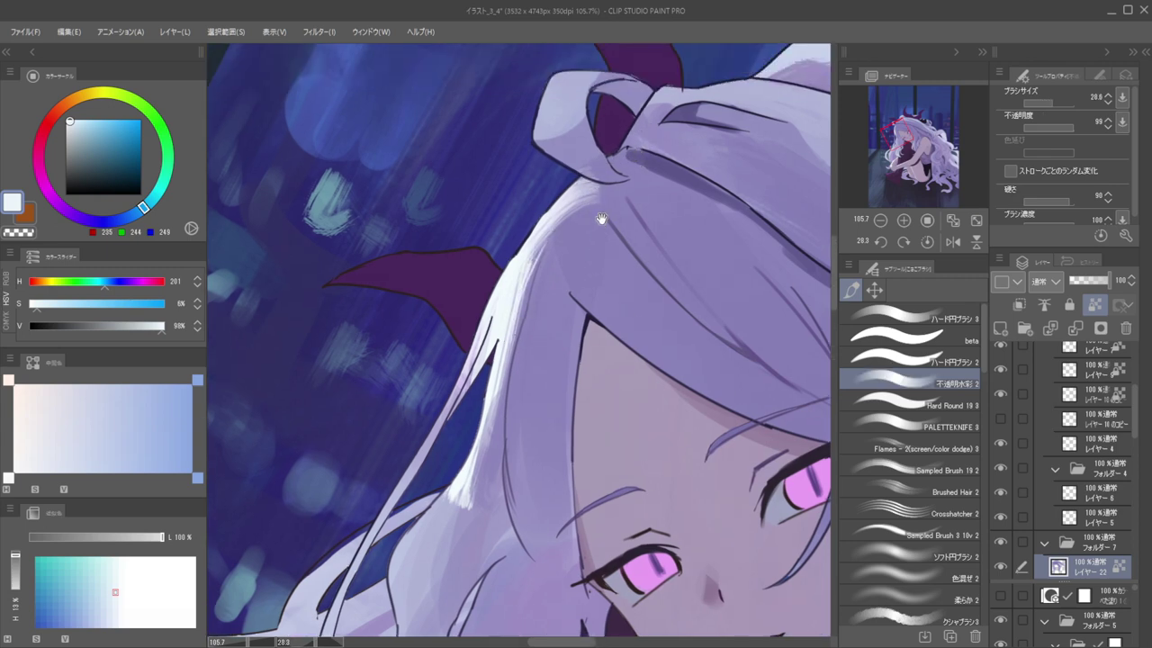
left_click(514, 276, "alt")
key("e")
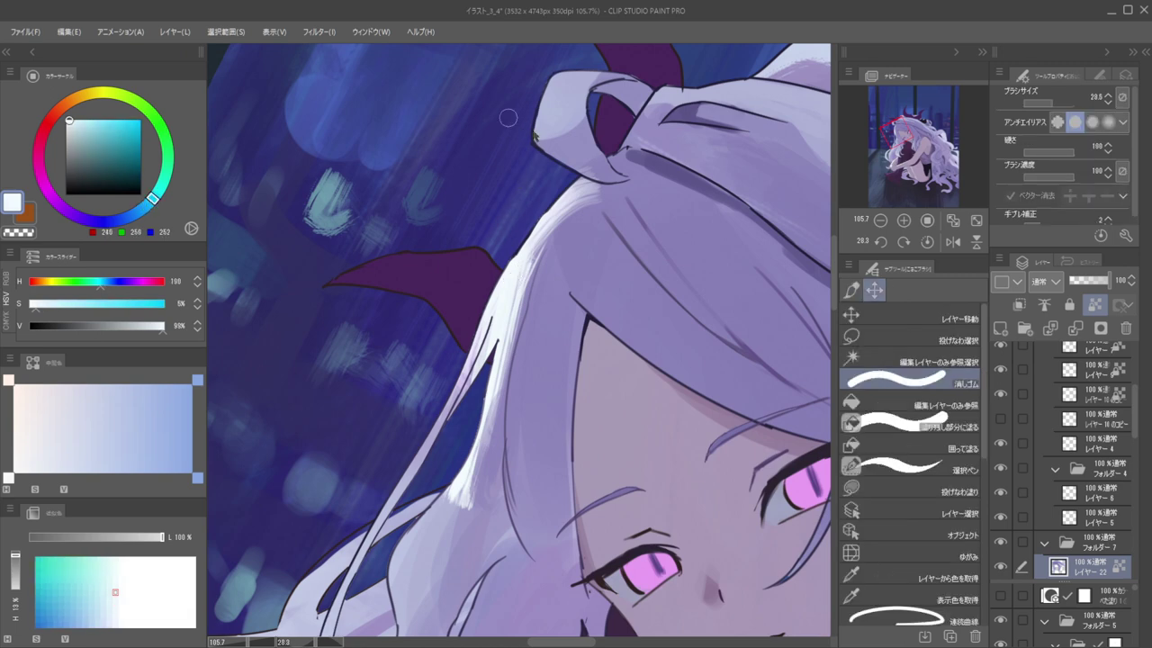
key("d")
key("b")
left_click(511, 288, "alt")
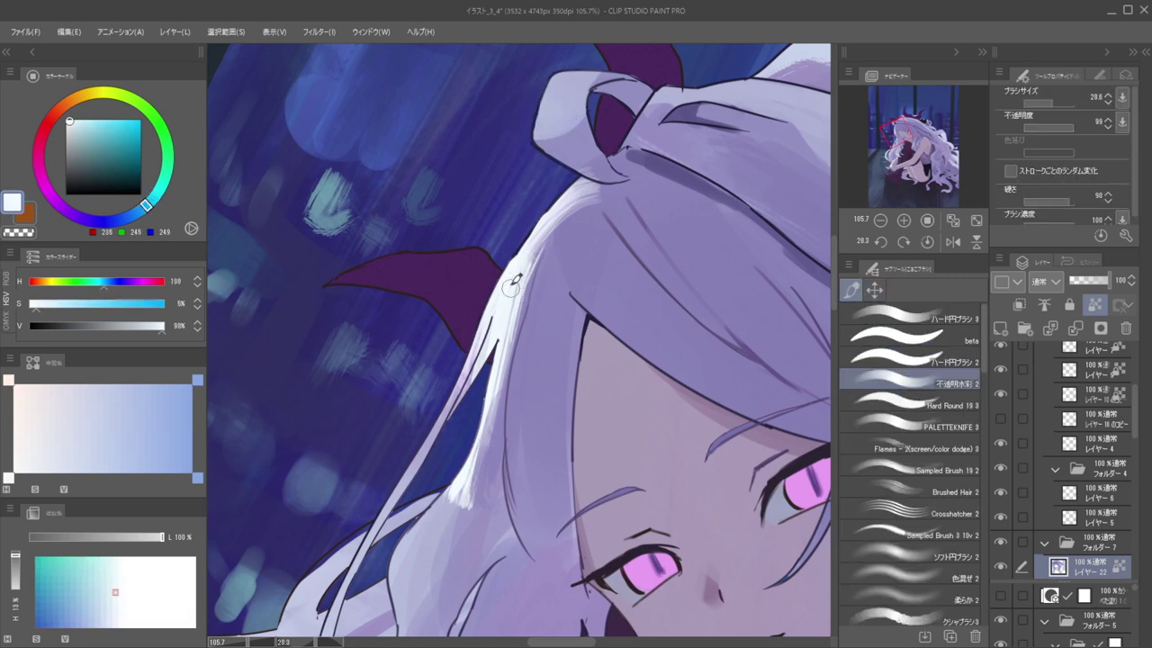
left_click_drag(522, 112, 542, 111)
mouse_move(556, 115)
left_mouse_down()
mouse_move(570, 87)
mouse_move(556, 86)
mouse_move(576, 107)
mouse_move(536, 141)
left_mouse_up()
Sample lavender and pale hair-knot colours and turn the view back toward upright
left_click(565, 146, "alt")
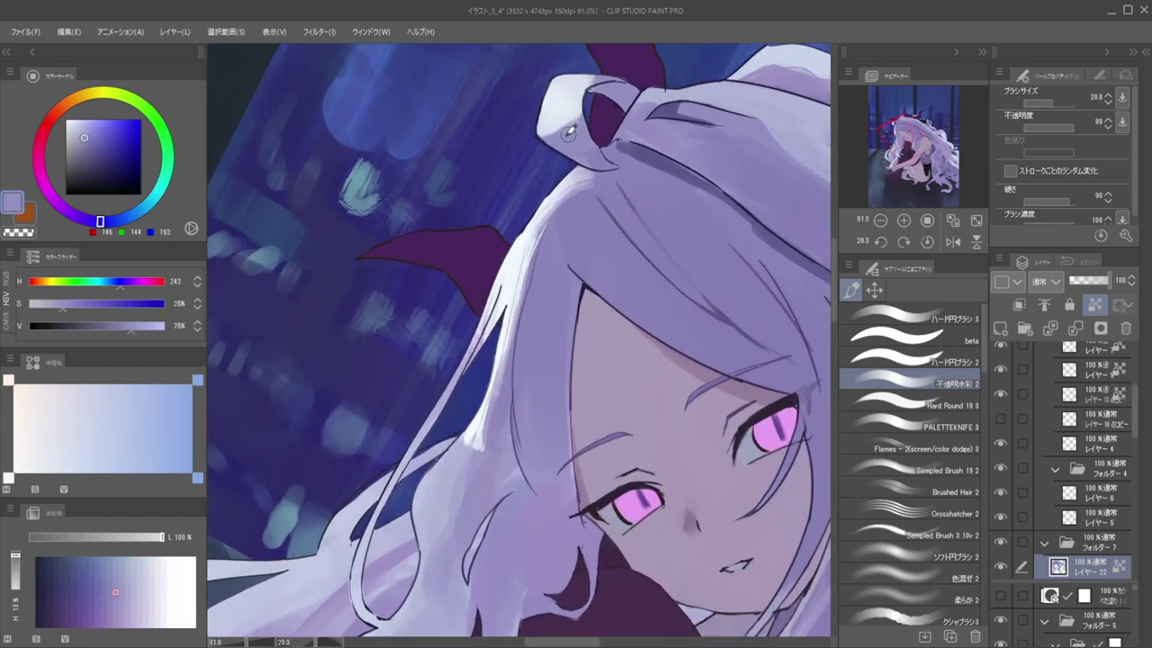
scroll(540, 121, "down", 8)
left_click_drag(524, 118, 590, 131)
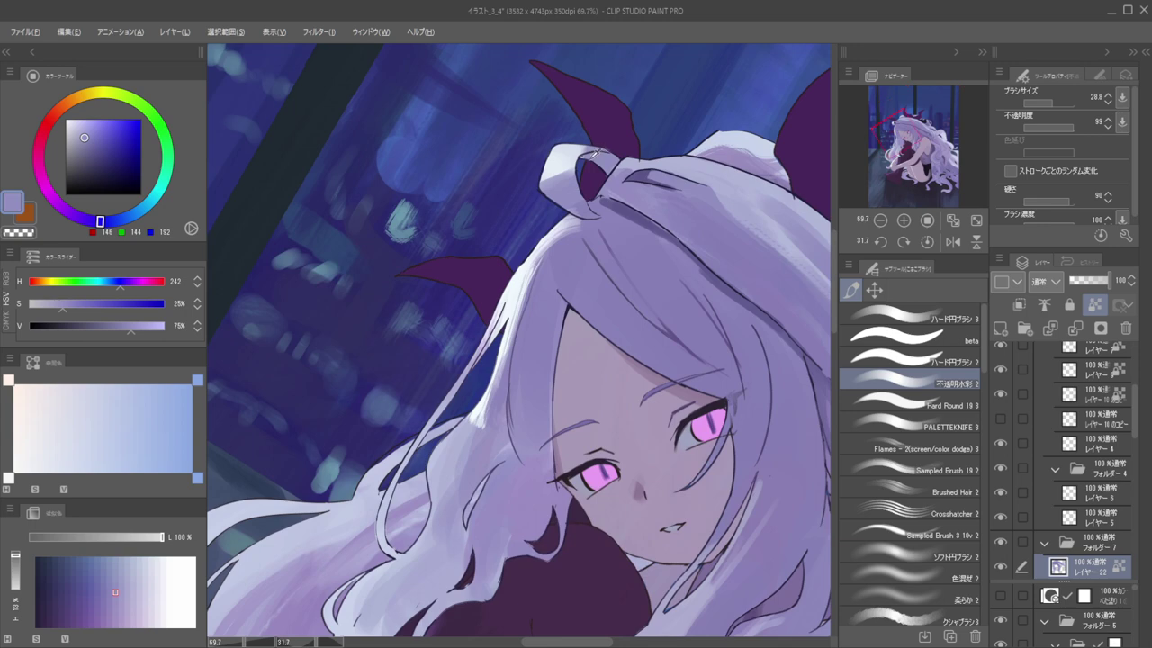
left_click(589, 146, "alt")
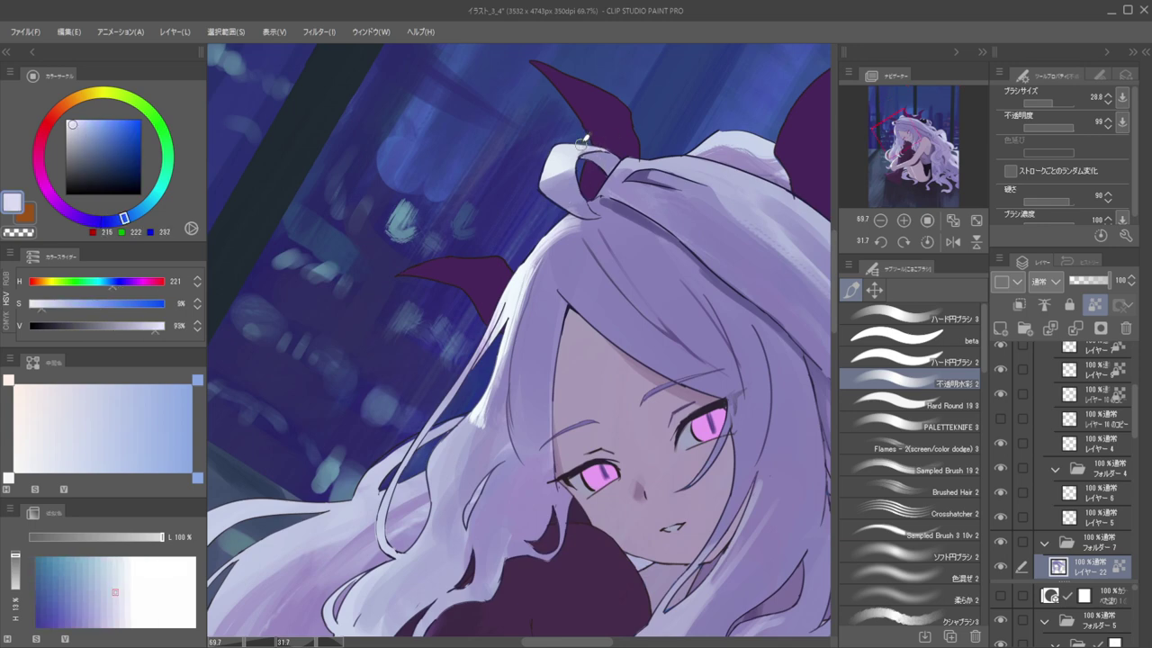
scroll(508, 128, "down", 7)
left_click_drag(655, 115, 602, 120)
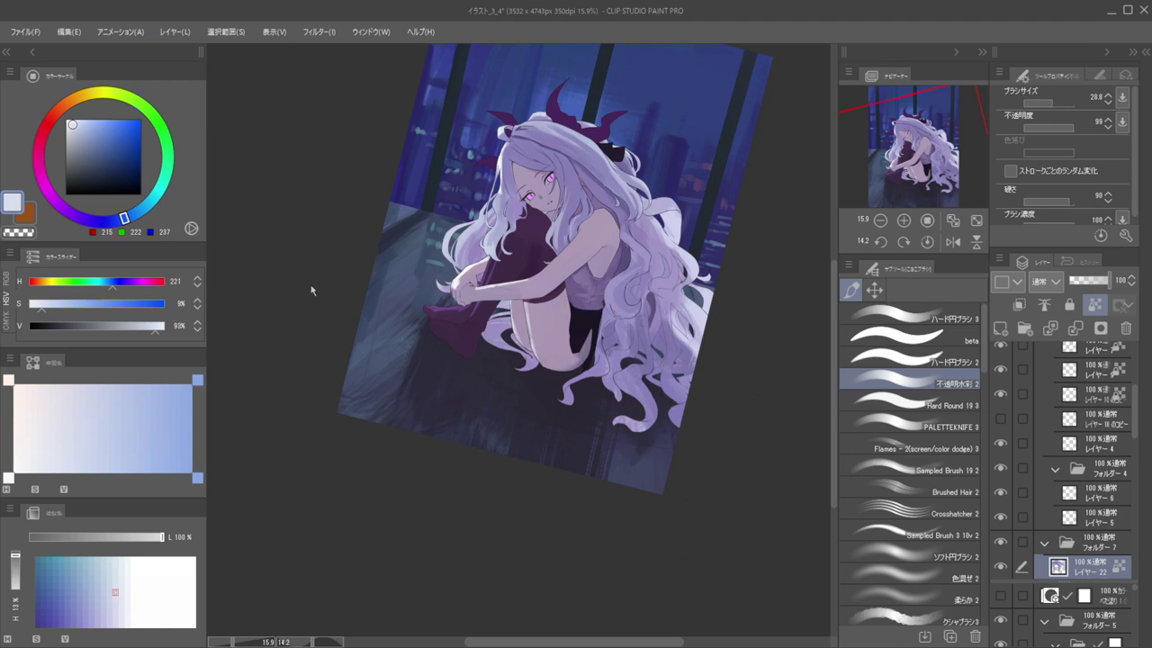
Paint dark purple over the teal reflection below the legs
key("space")
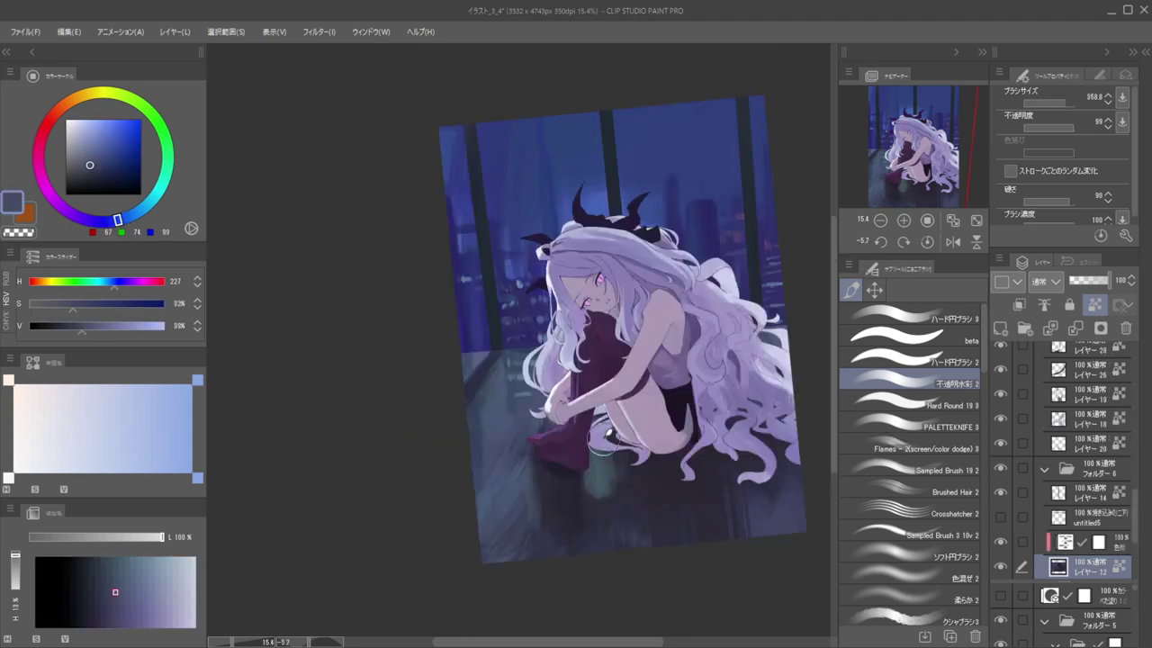
key("[")
left_click(615, 509, "alt")
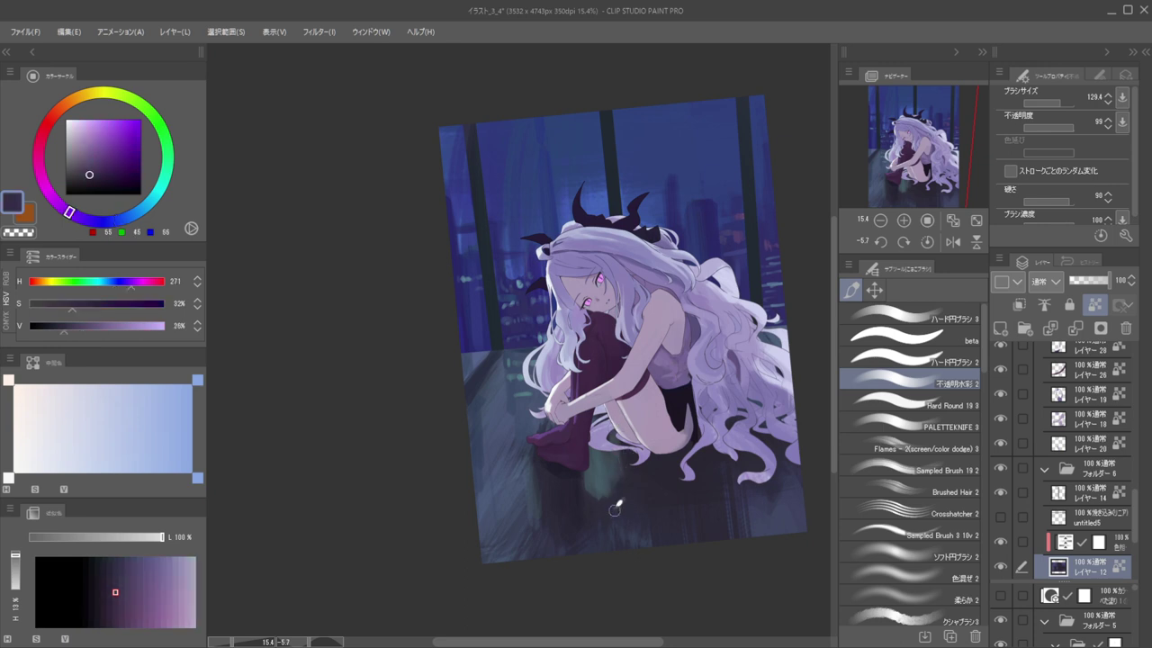
left_click_drag(603, 483, 585, 508)
Sample several dark purple and bluish floor colours with an enlarged brush
left_click(599, 461, "alt")
scroll(630, 482, "down", 3)
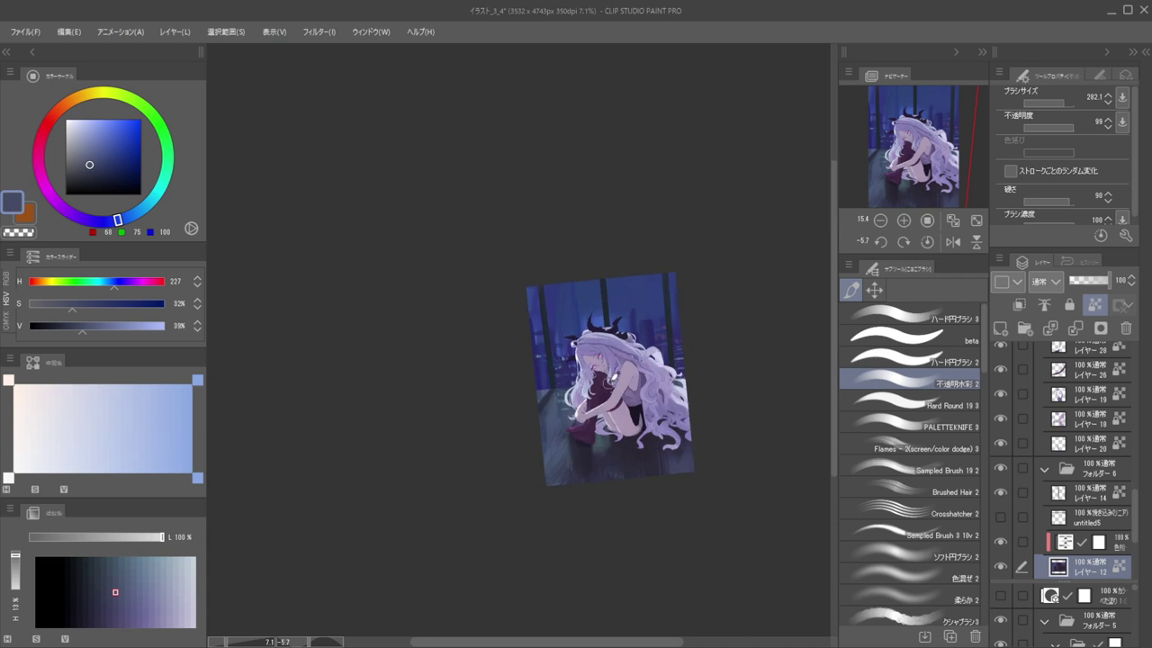
scroll(644, 457, "up", 3)
left_click(651, 453, "alt")
key("]")
left_click(714, 469, "alt")
left_click(726, 473, "alt")
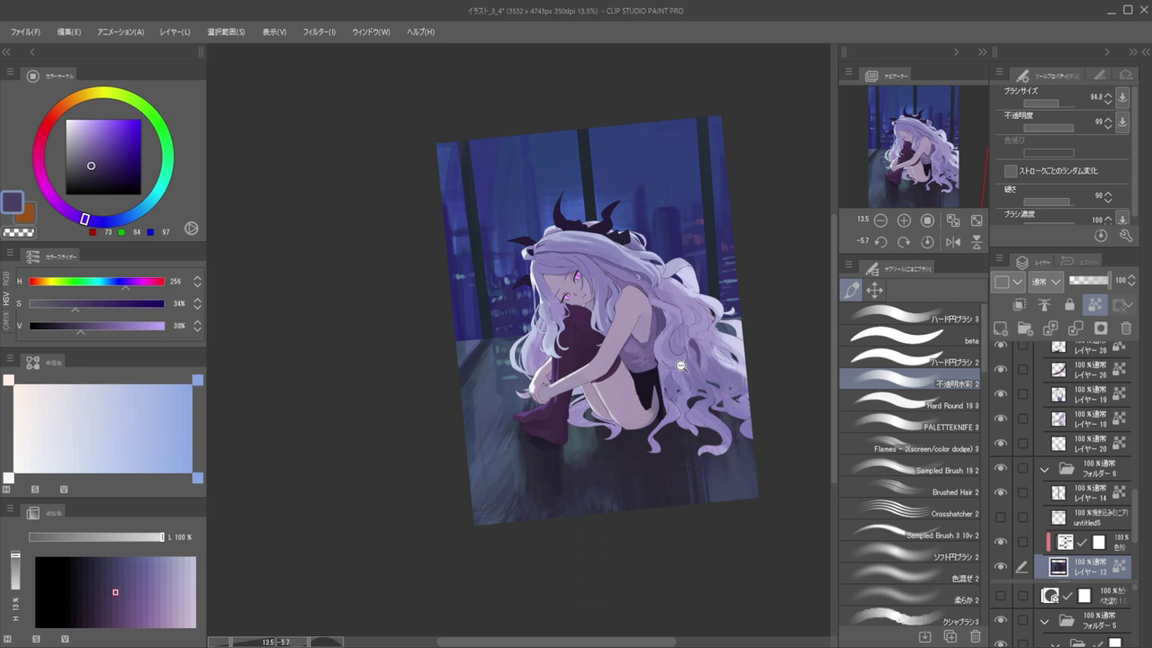
Paint a blue shadow near the foot, undo it and pick a darker blue
left_click_drag(681, 365, 758, 365)
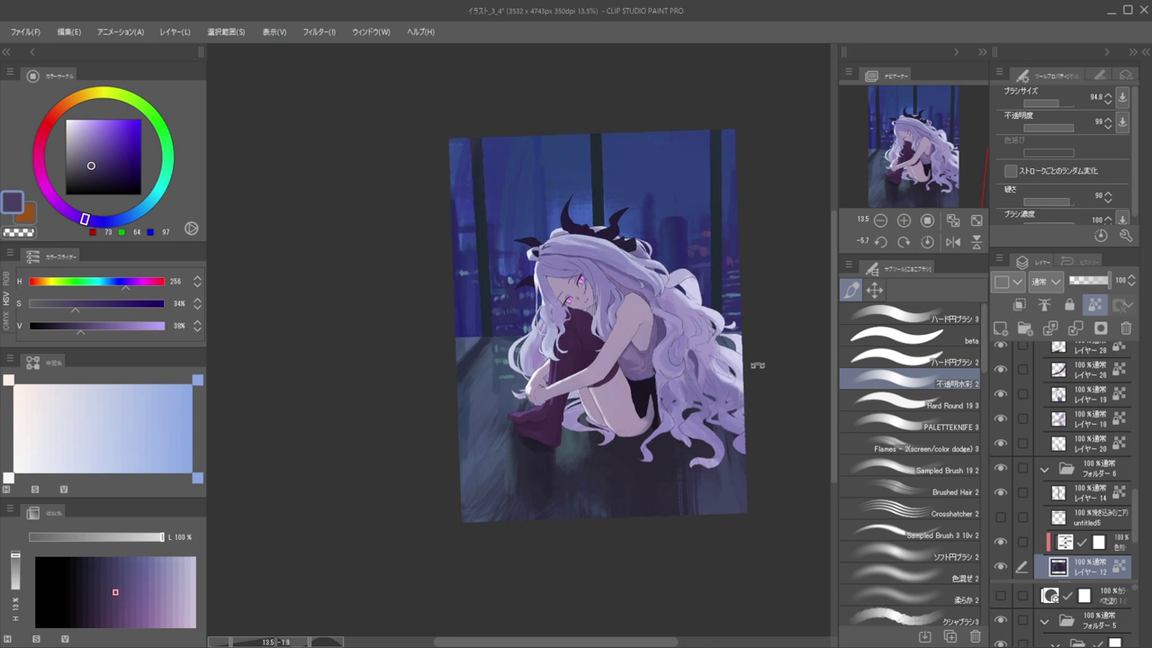
left_click(729, 506, "alt")
left_click_drag(567, 432, 583, 433)
left_click_drag(574, 462, 572, 438)
key("ctrl+z")
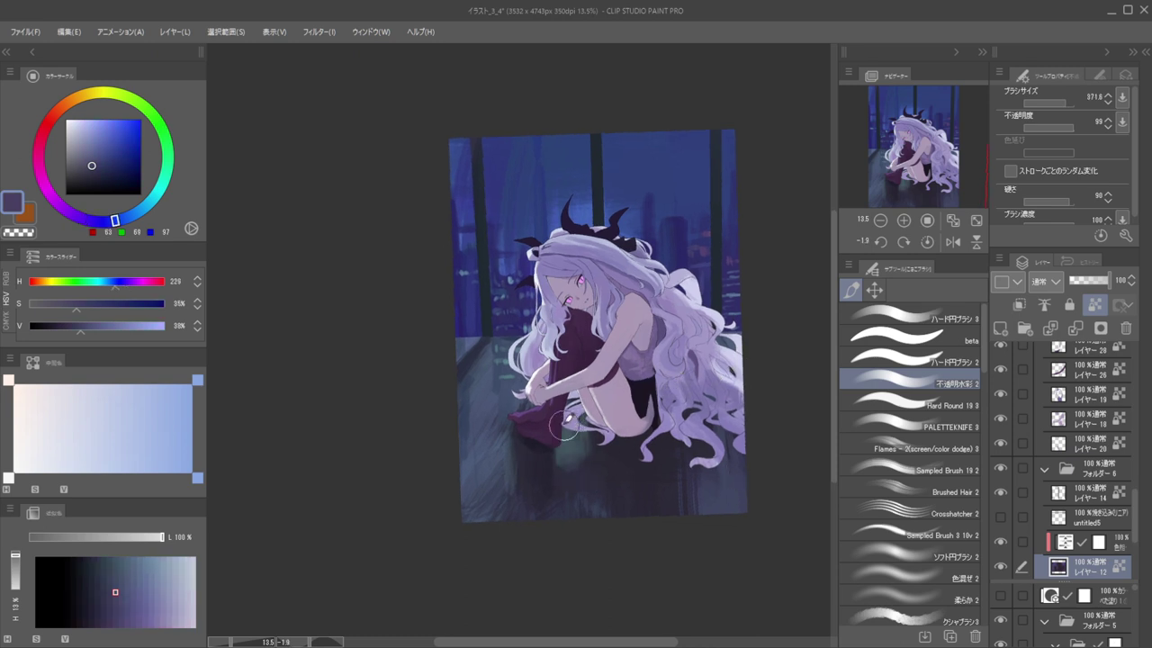
left_click(581, 437, "alt")
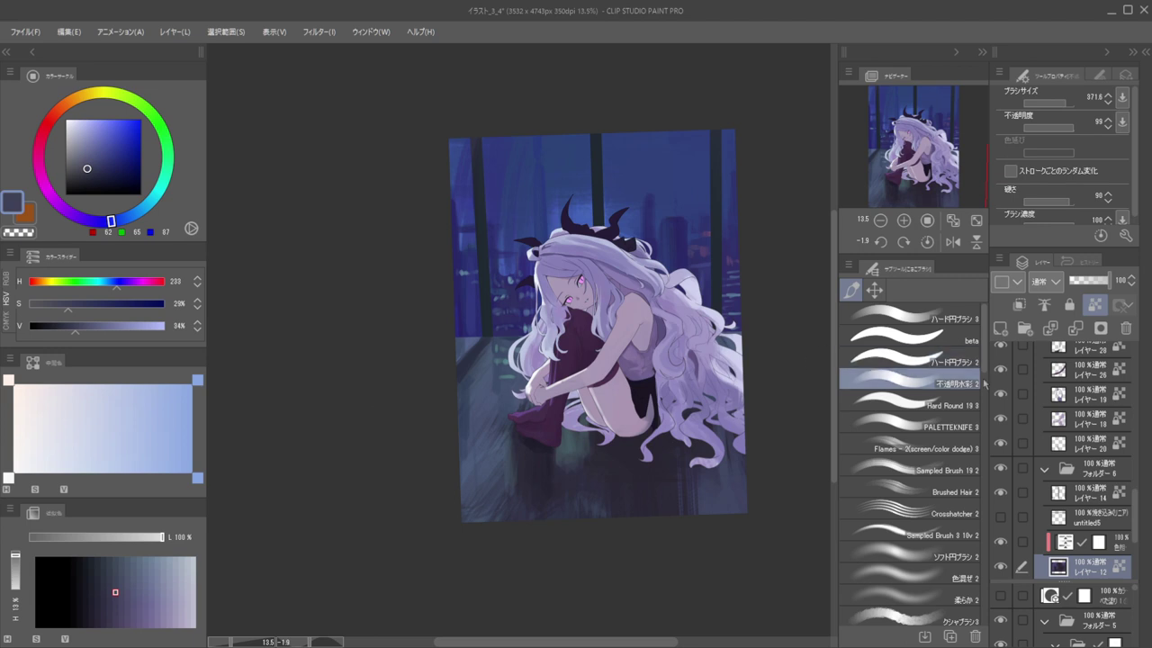
Hide and reshow the floor layer to compare, then return to the brush
left_click(1000, 543)
left_click(1000, 544)
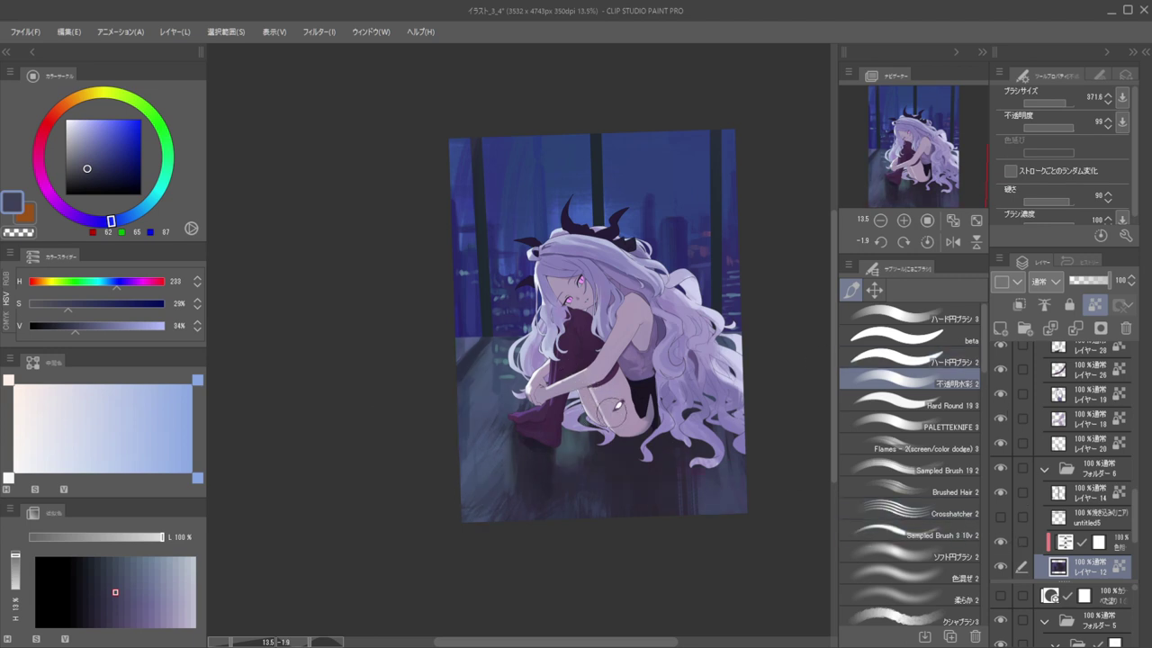
key("ctrl+shift")
key("b")
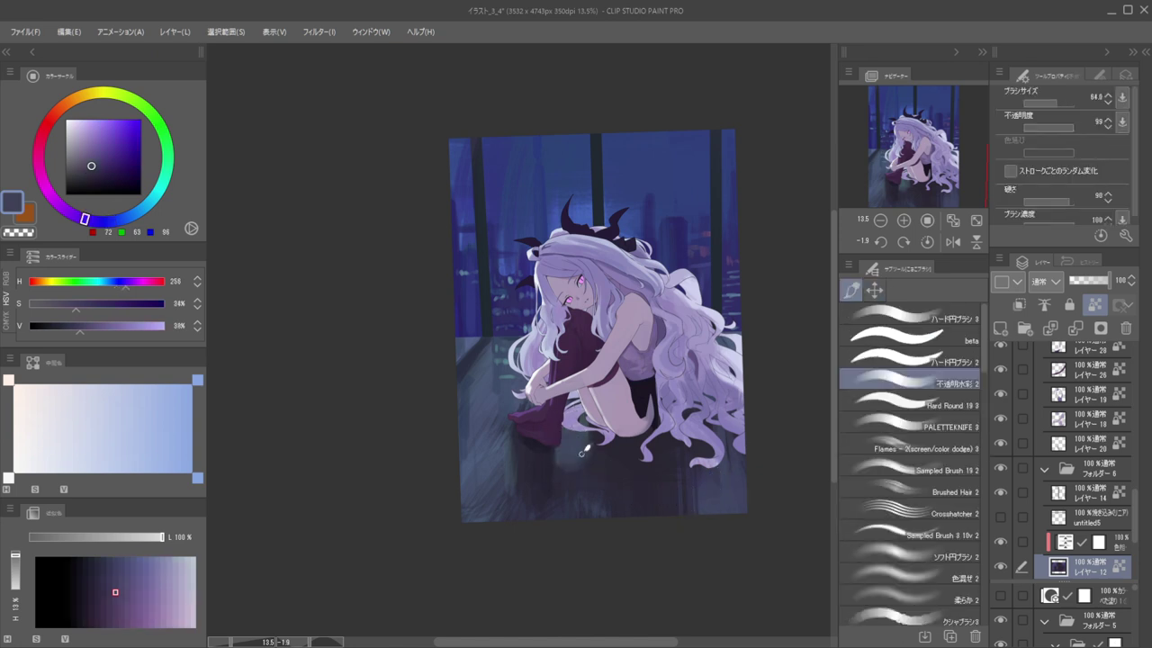
Sample dark, lighter and greyish purples from the floor around the feet
left_click(598, 485, "alt")
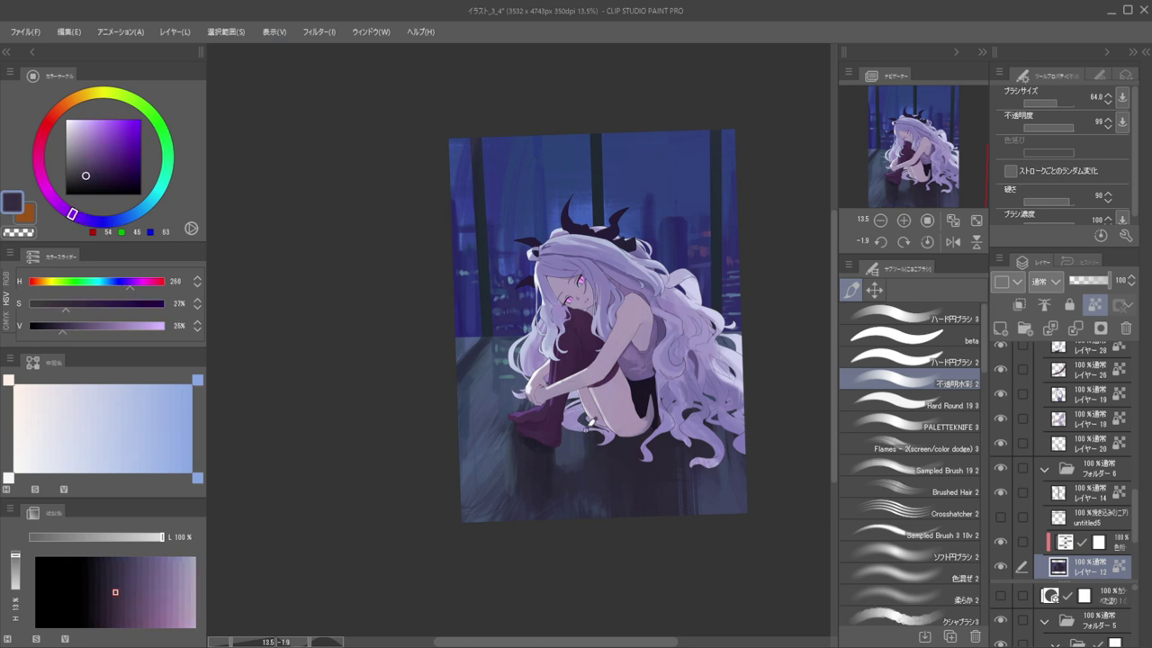
left_click(578, 429, "alt")
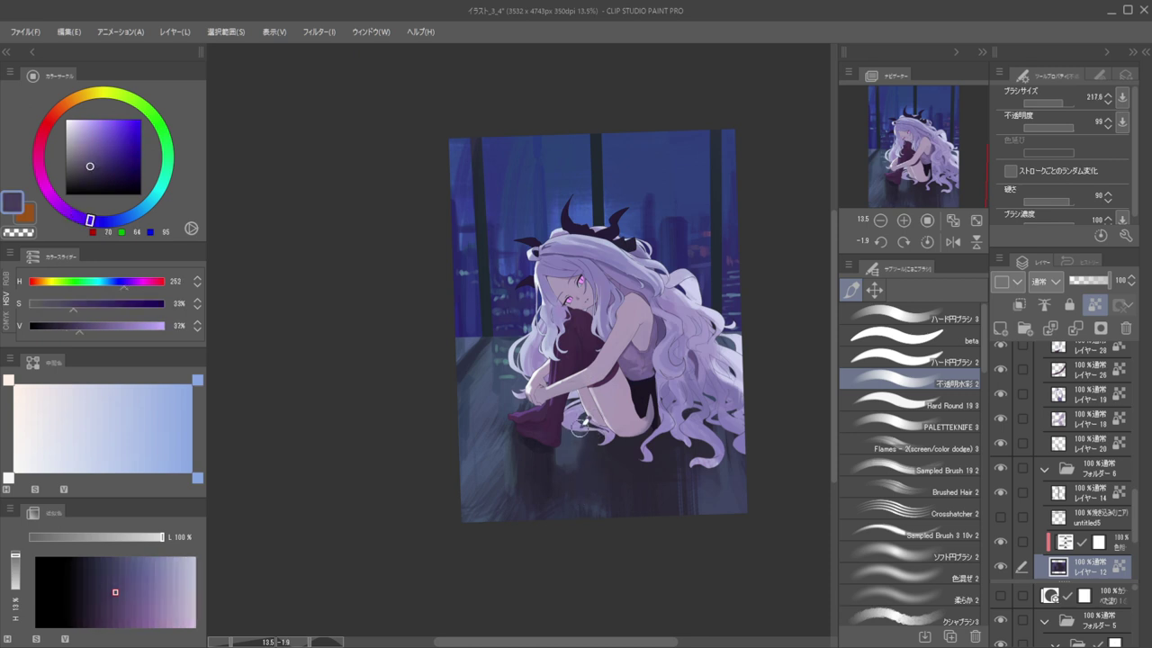
left_click(579, 448, "alt")
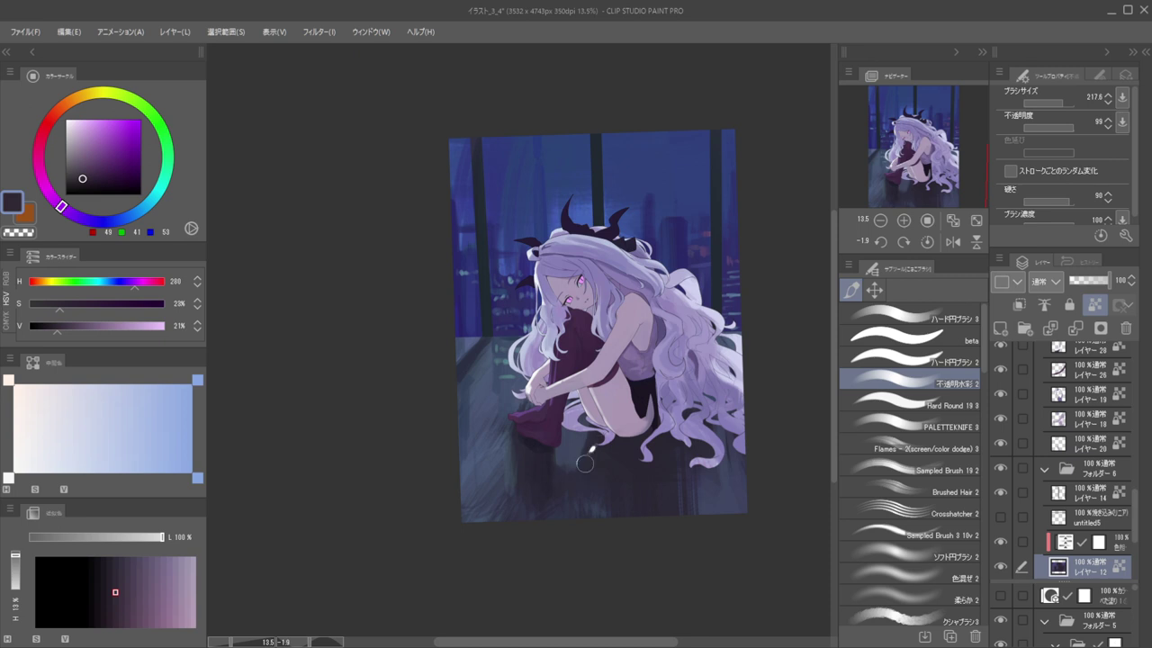
scroll(580, 473, "down", 2)
left_click(587, 491, "alt")
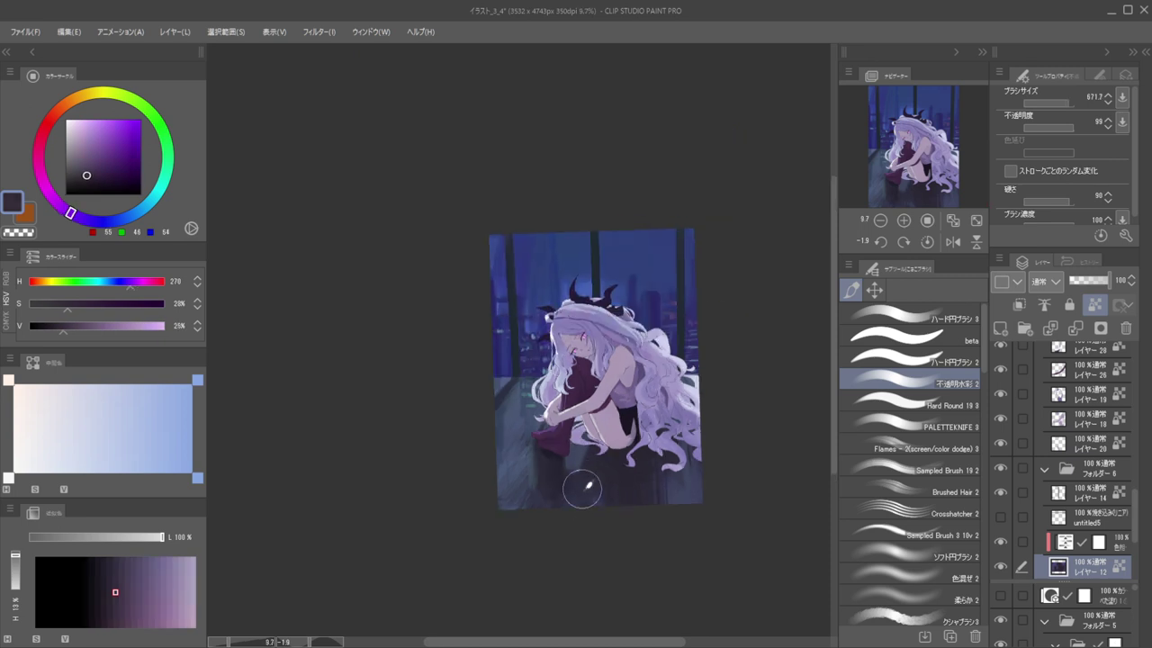
Blend the floor with the 色混ぜ 2 brush in transparent colour, resampling the dark floor
left_click(899, 577)
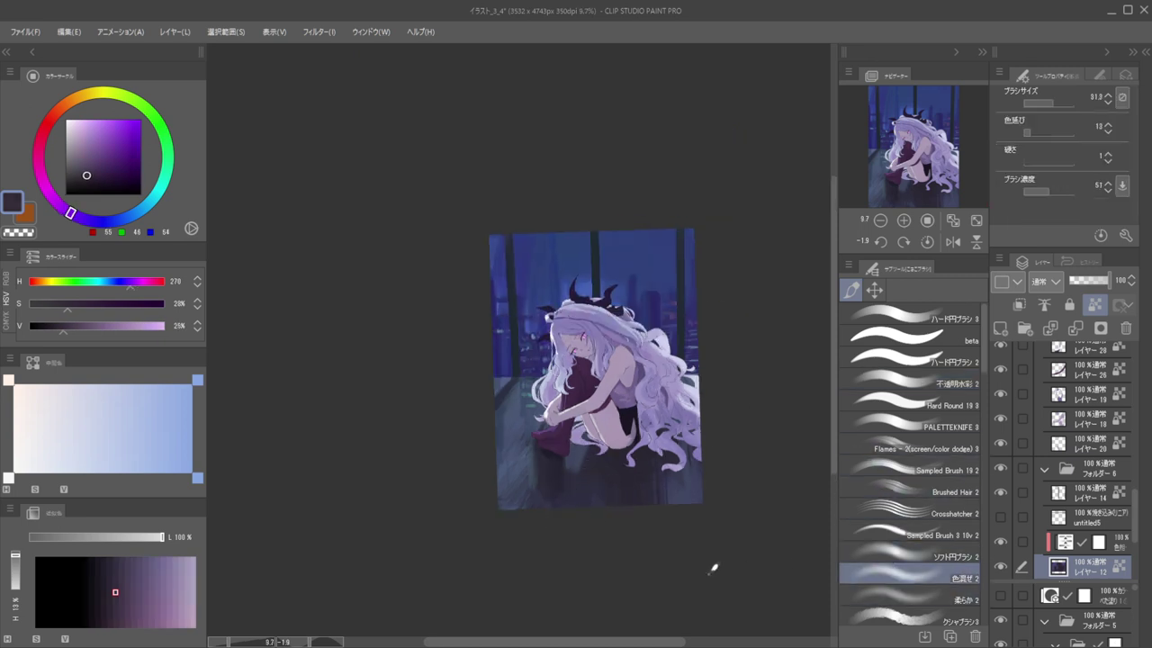
key("c")
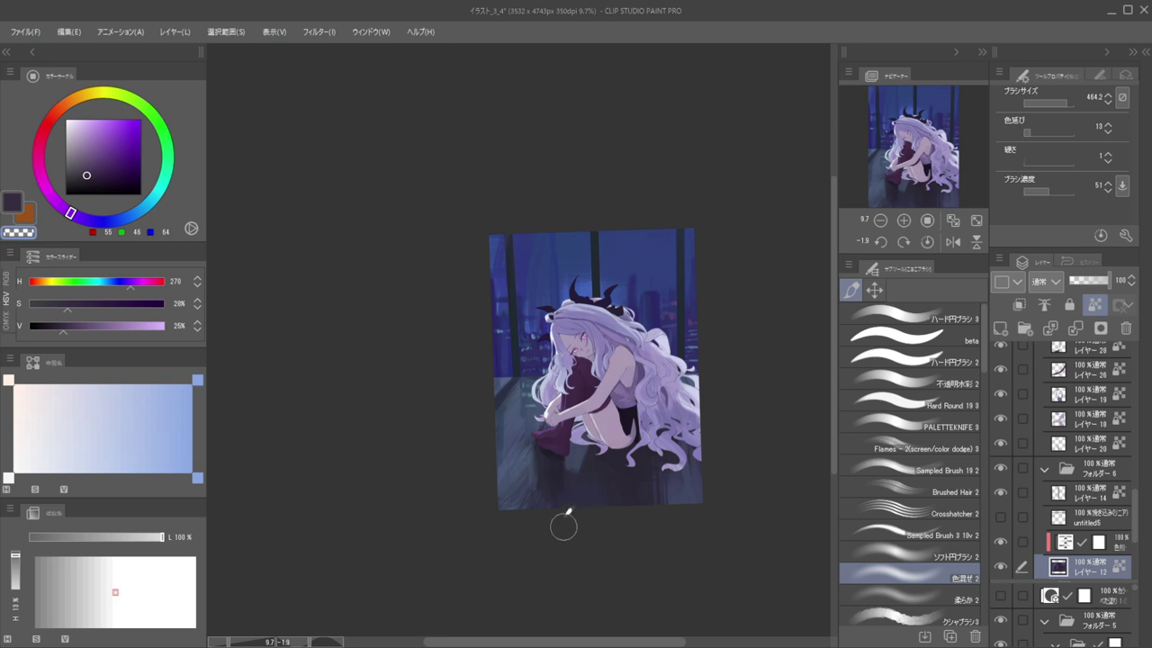
scroll(529, 393, "down", 2)
scroll(547, 404, "up", 2)
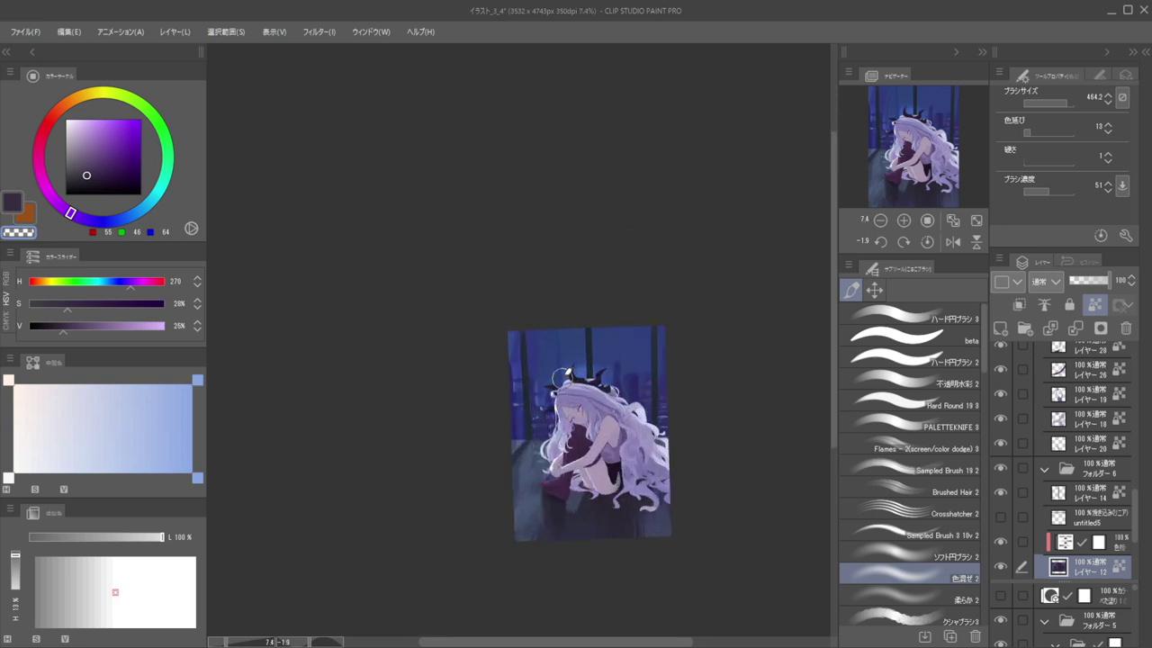
scroll(636, 499, "up", 3)
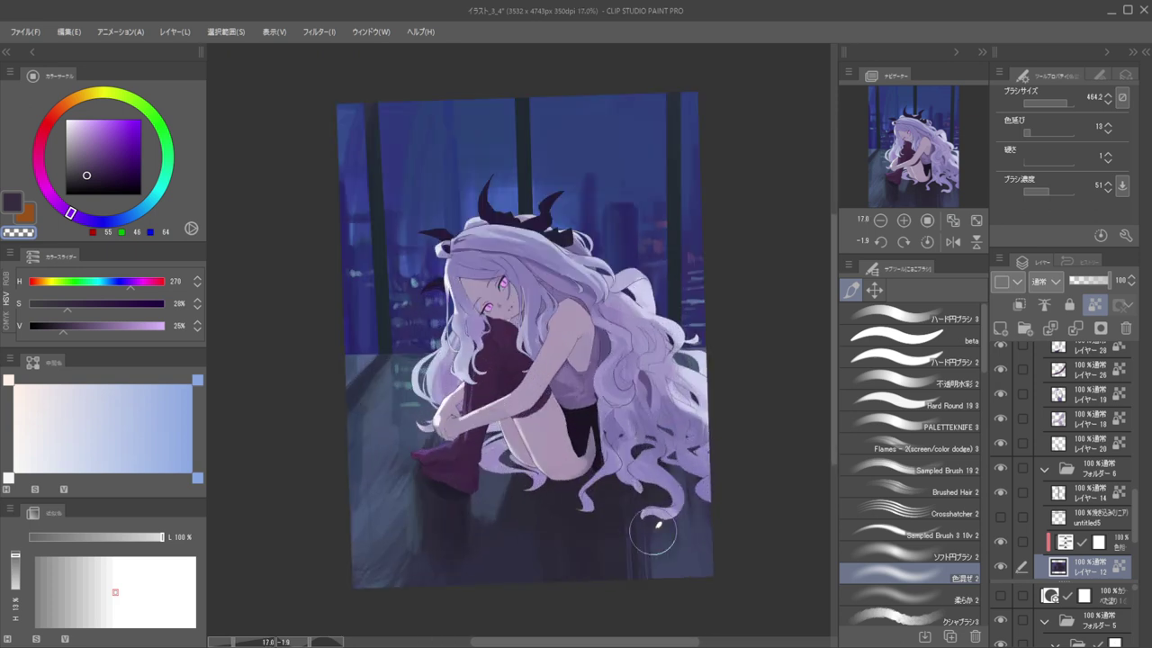
key("[")
left_click(625, 507, "alt")
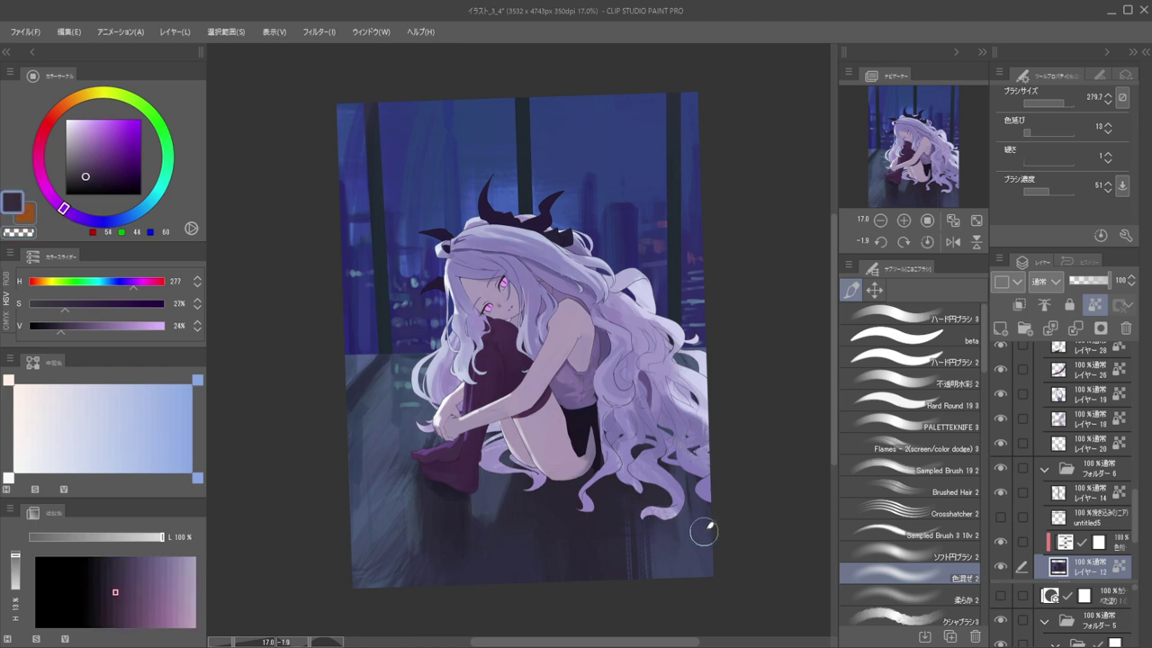
left_click(614, 530, "alt")
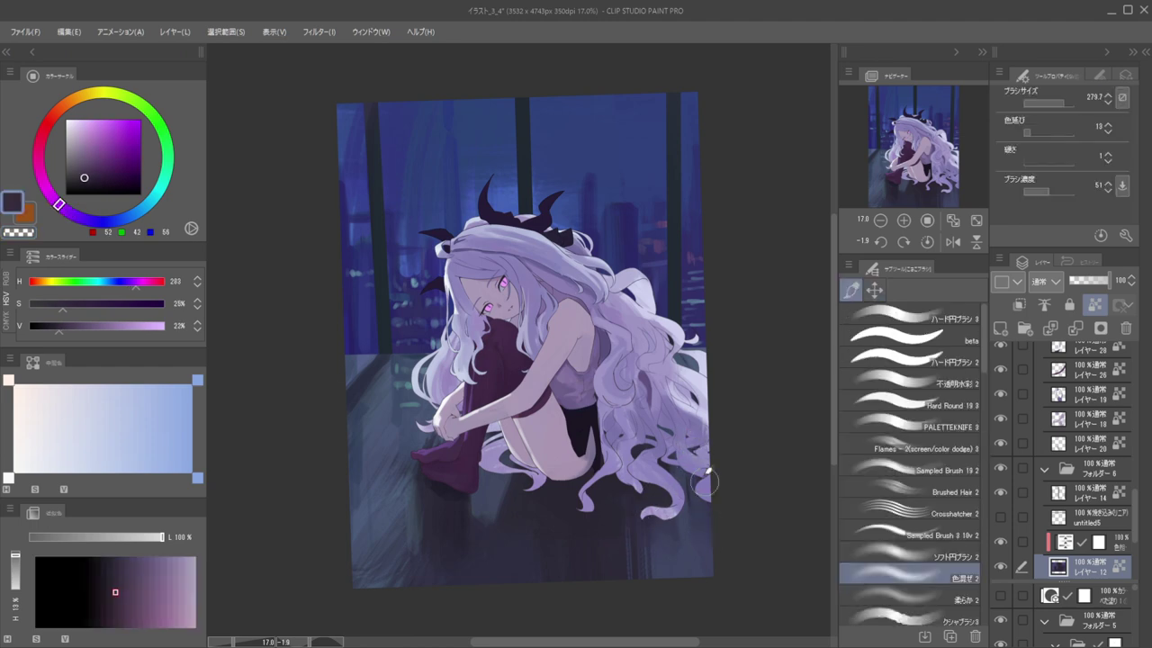
Switch to Sampled Brush 19 2 and sample dark blue-greys from the floor
left_click(871, 447)
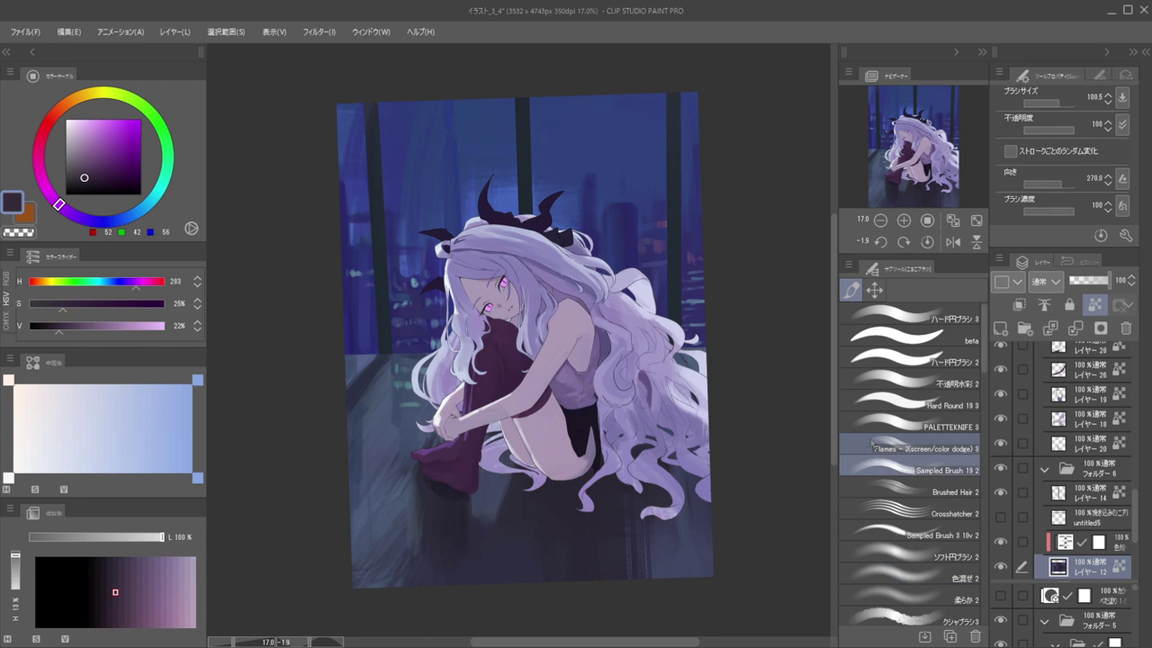
left_click(619, 536, "alt")
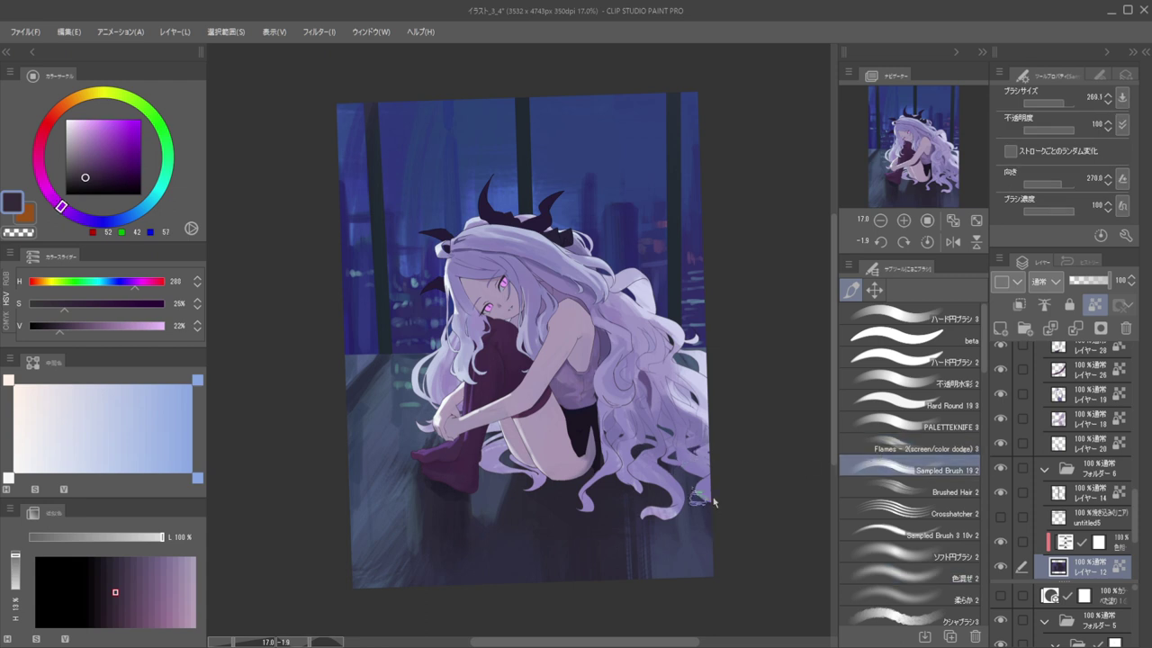
left_click(502, 488, "alt")
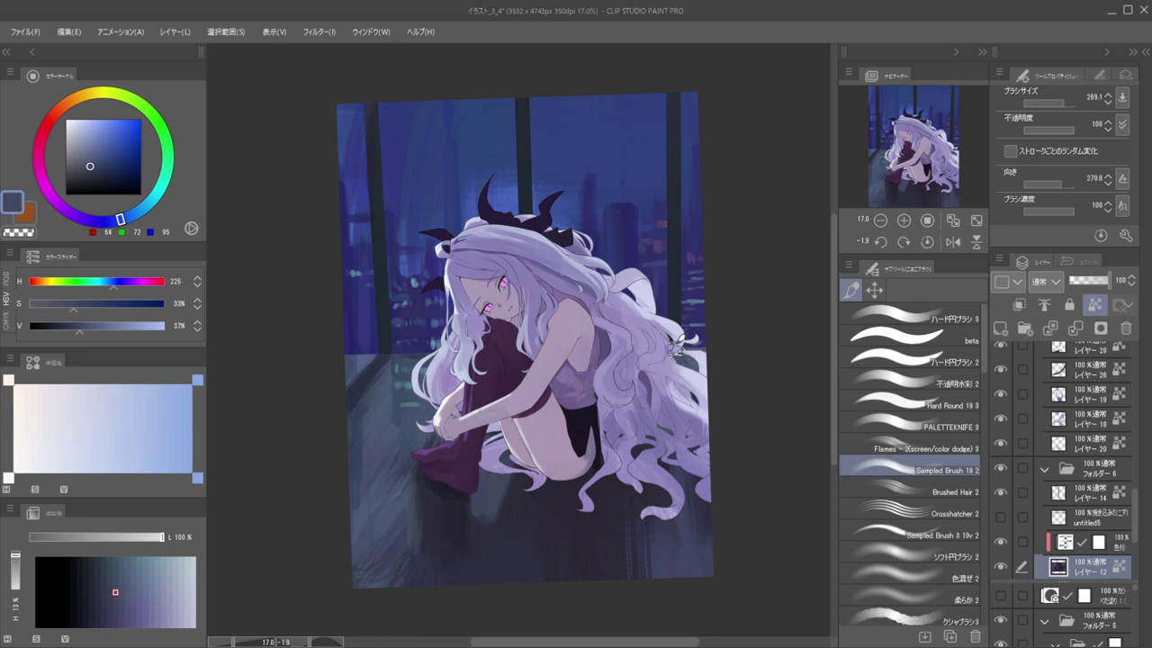
left_click_drag(636, 307, 677, 331)
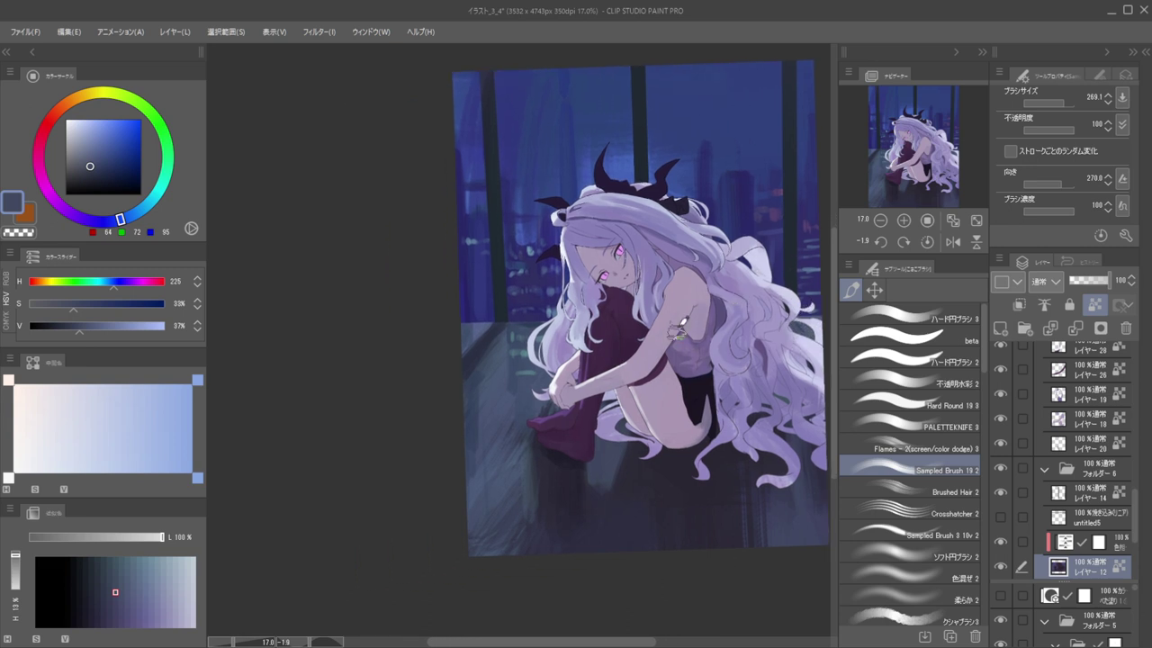
left_click(491, 344, "alt")
left_click_drag(817, 337, 694, 379)
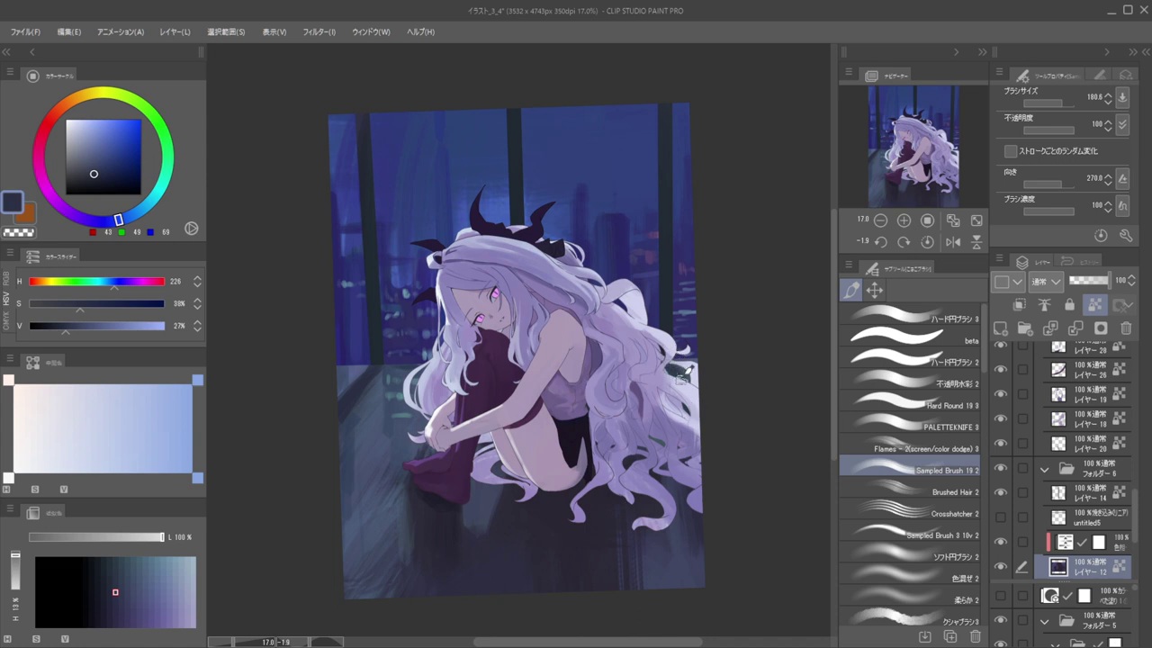
left_click_drag(624, 338, 610, 329)
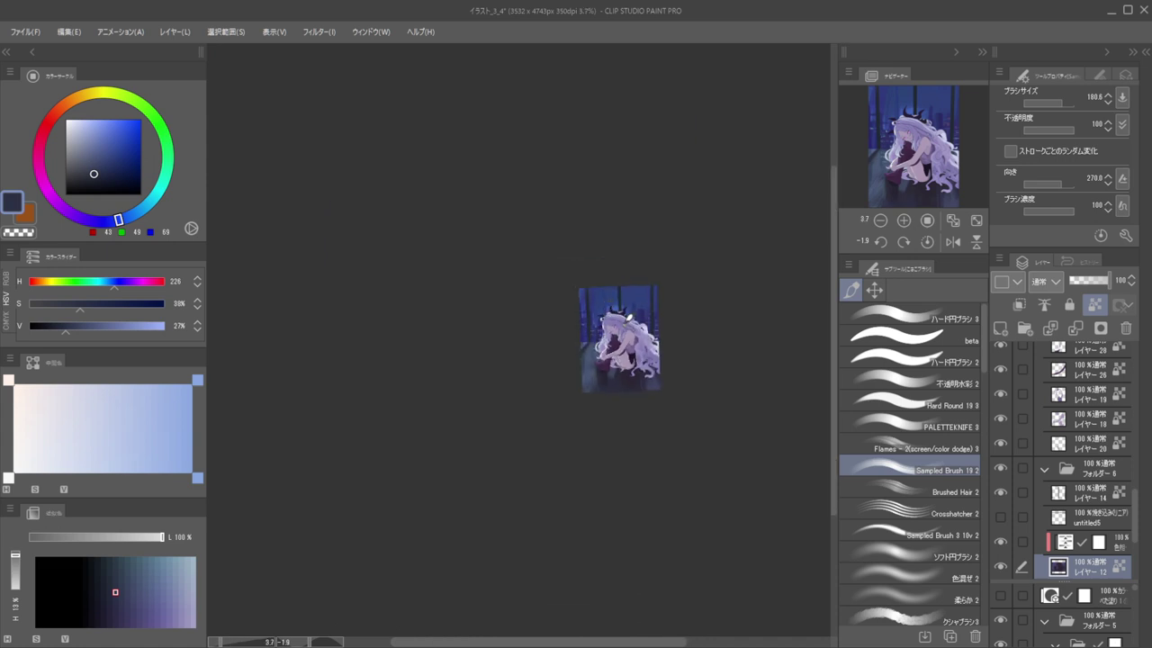
scroll(626, 321, "up", 2)
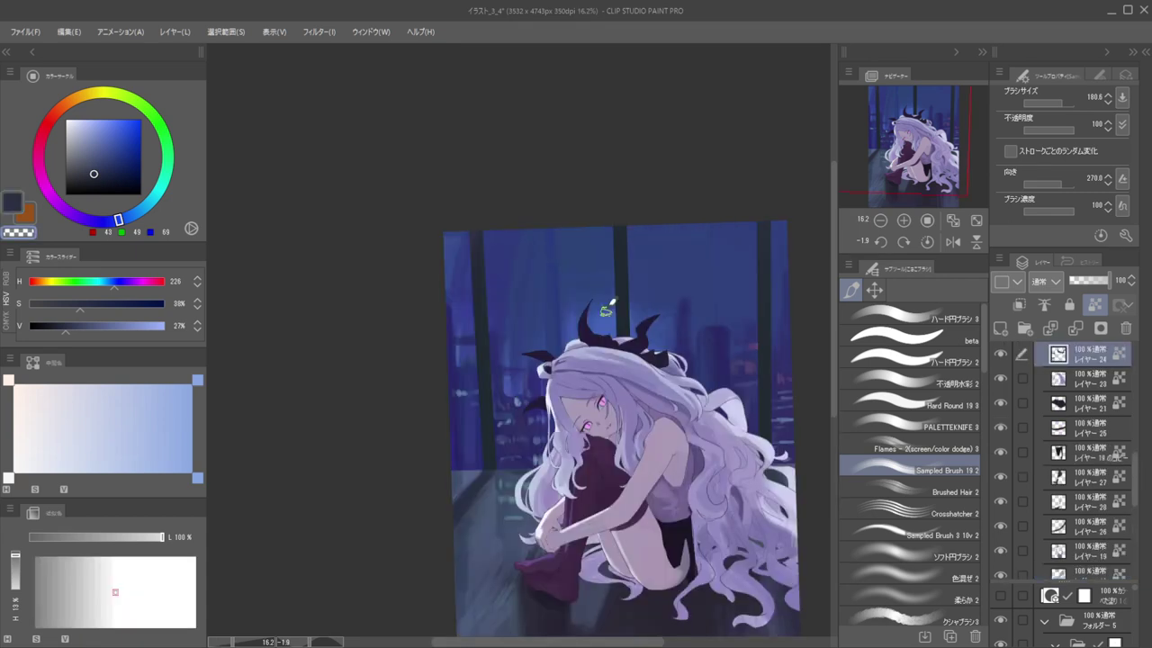
Sample the window's blue, try shifting it toward cyan, then undo the change
left_click(580, 259, "ctrl+shift")
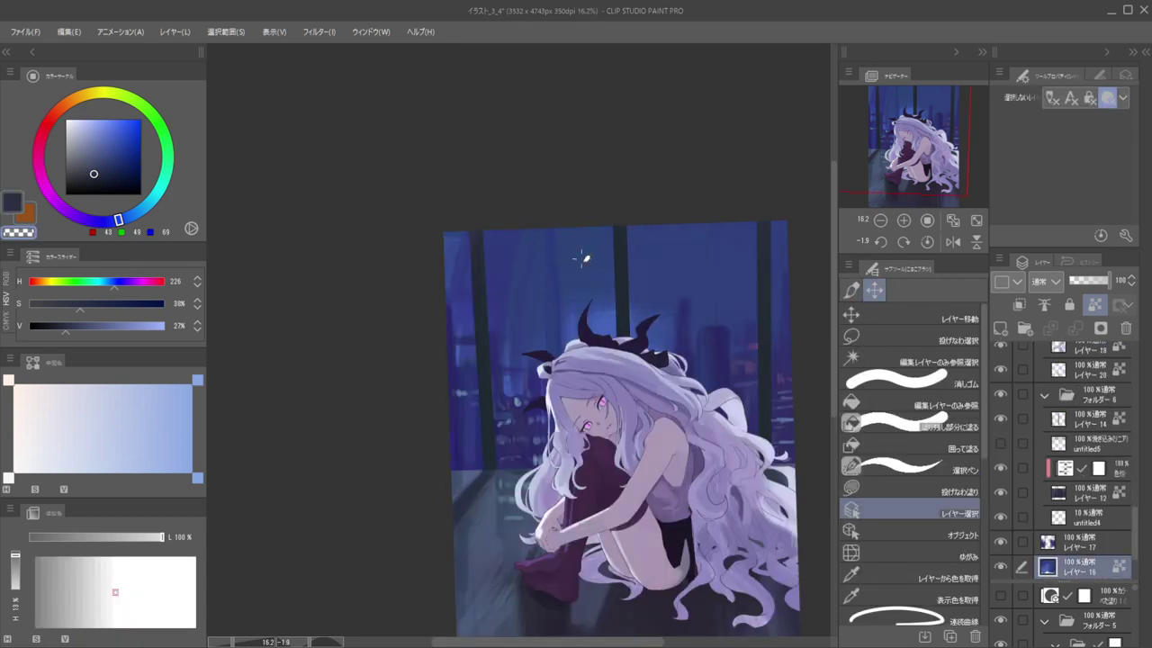
left_click(581, 258, "alt")
left_click_drag(124, 218, 138, 211)
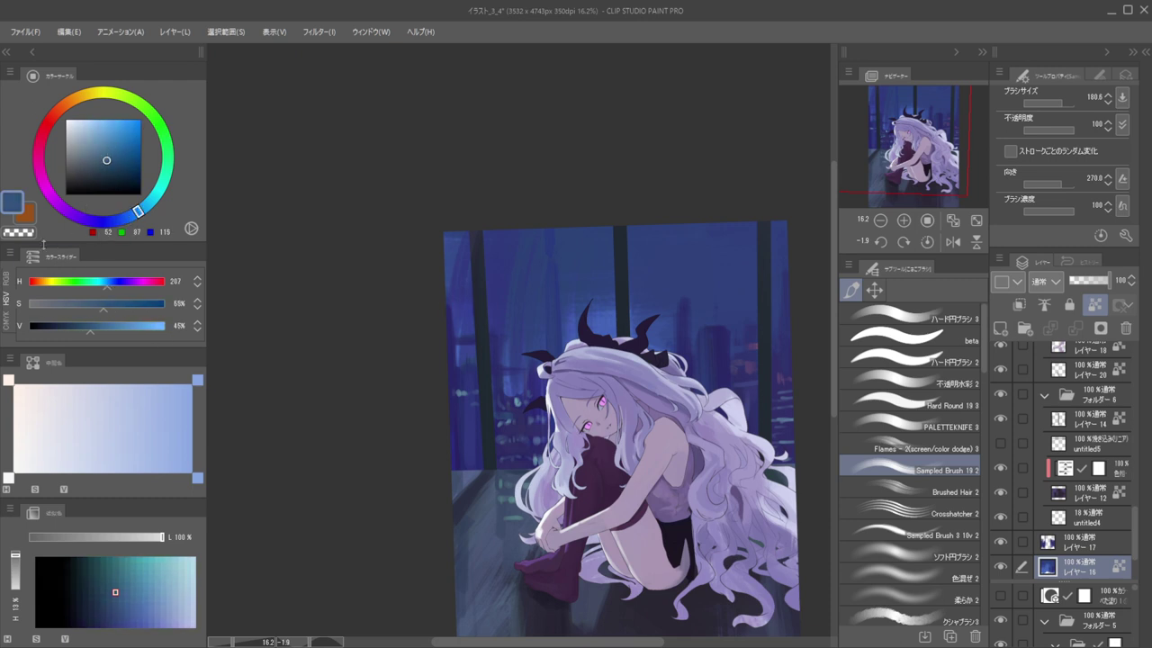
mouse_move(595, 214)
left_mouse_down()
mouse_move(601, 240)
mouse_move(540, 286)
mouse_move(545, 275)
mouse_move(580, 293)
mouse_move(568, 303)
mouse_move(578, 315)
mouse_move(517, 272)
left_mouse_up()
key("ctrl+z")
key("ctrl+z")
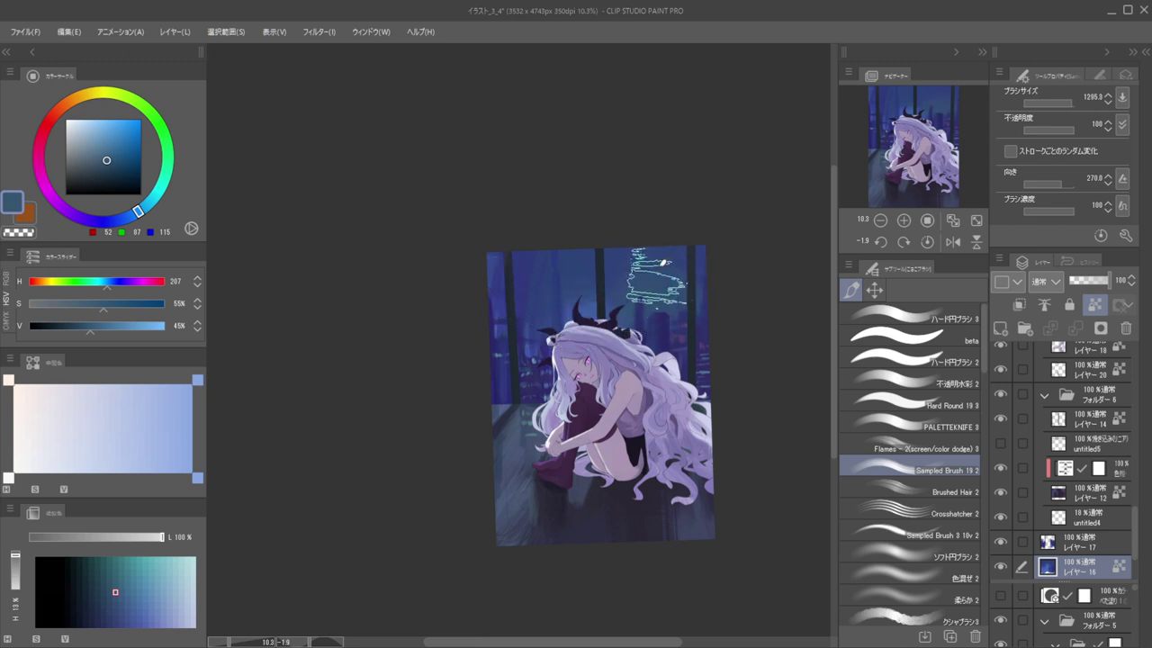
Sample several window blues, darken the colour slightly, and lock Layer 17's transparent pixels
left_click(667, 254, "alt")
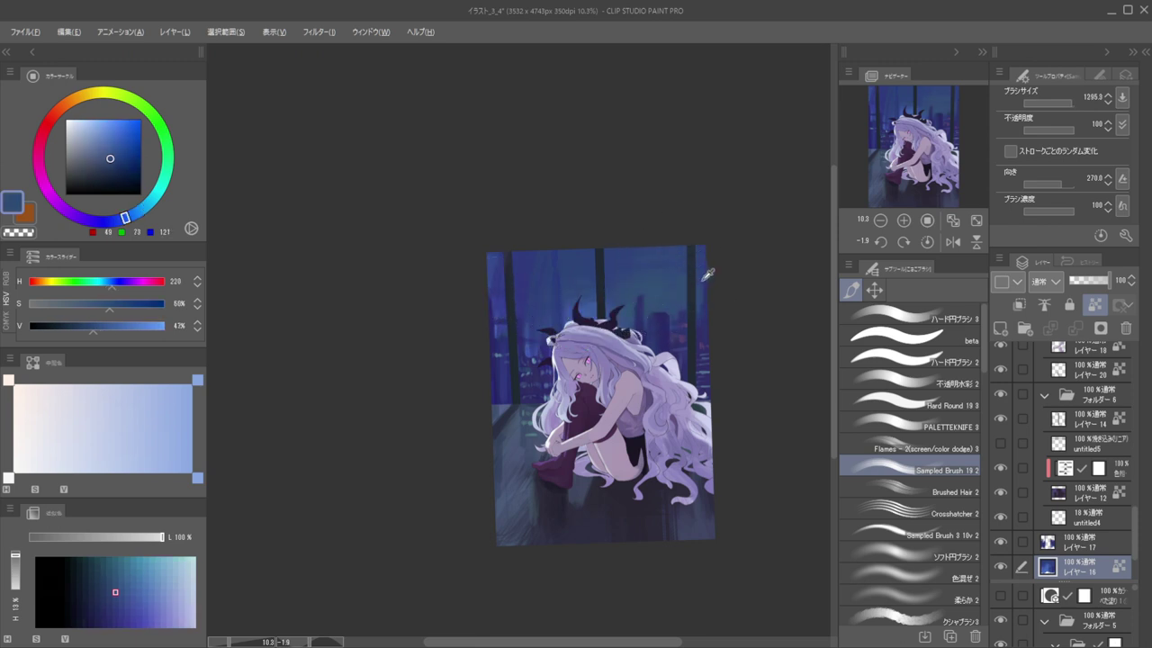
left_click(704, 279, "alt")
left_click(108, 162)
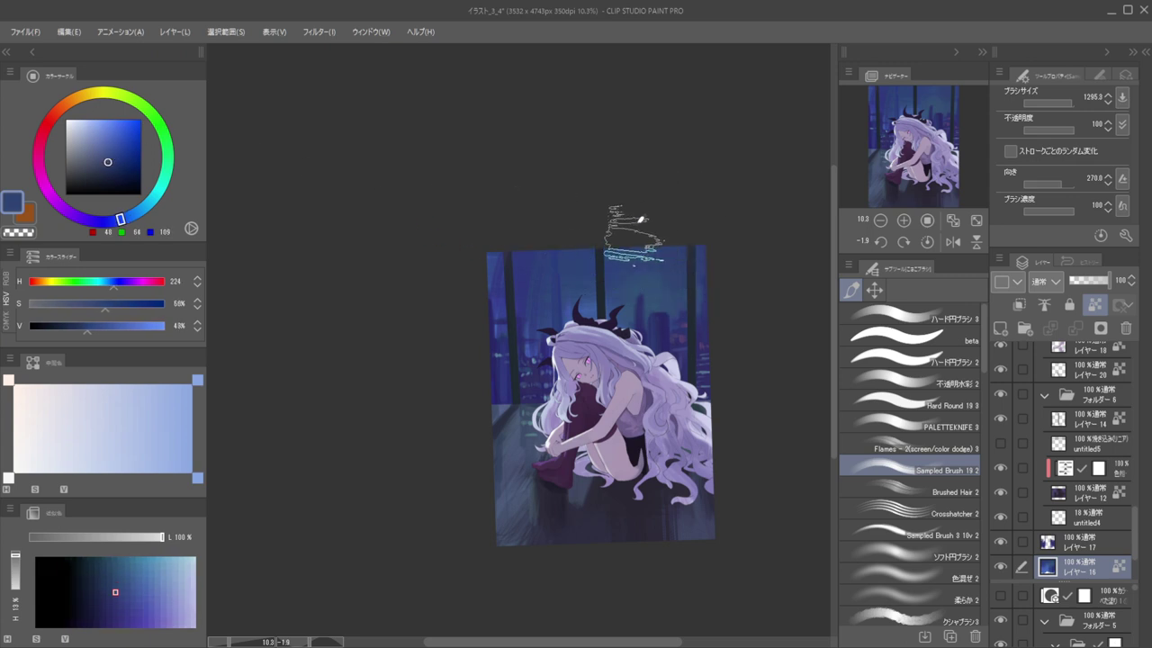
left_click(585, 263, "alt")
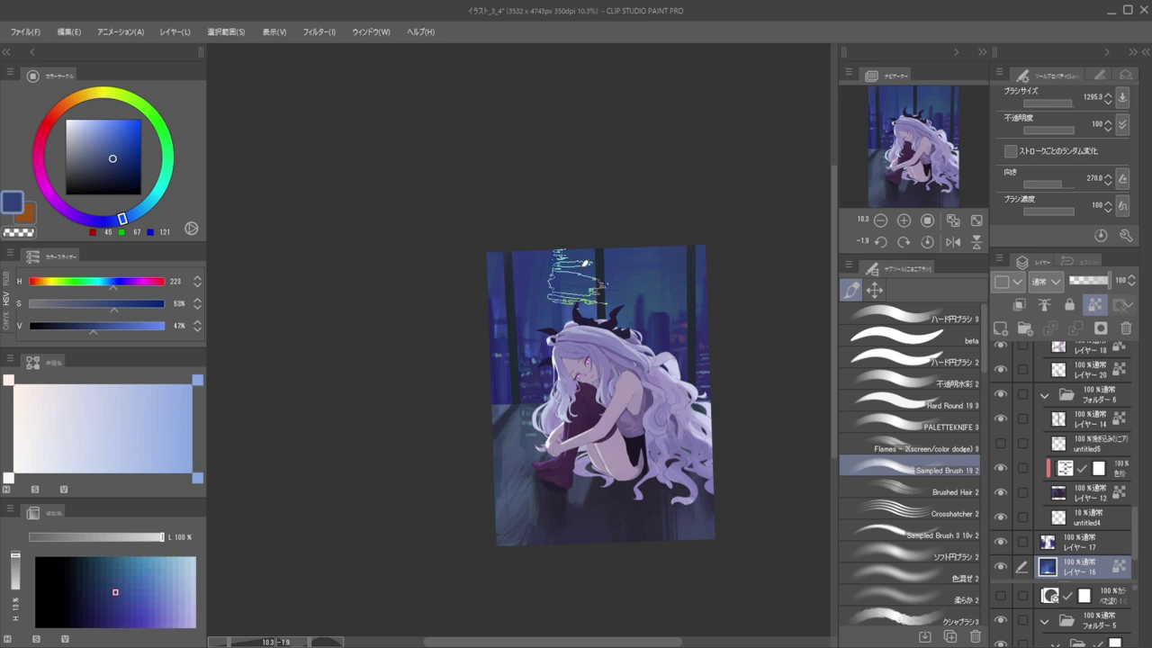
left_click(615, 290, "alt")
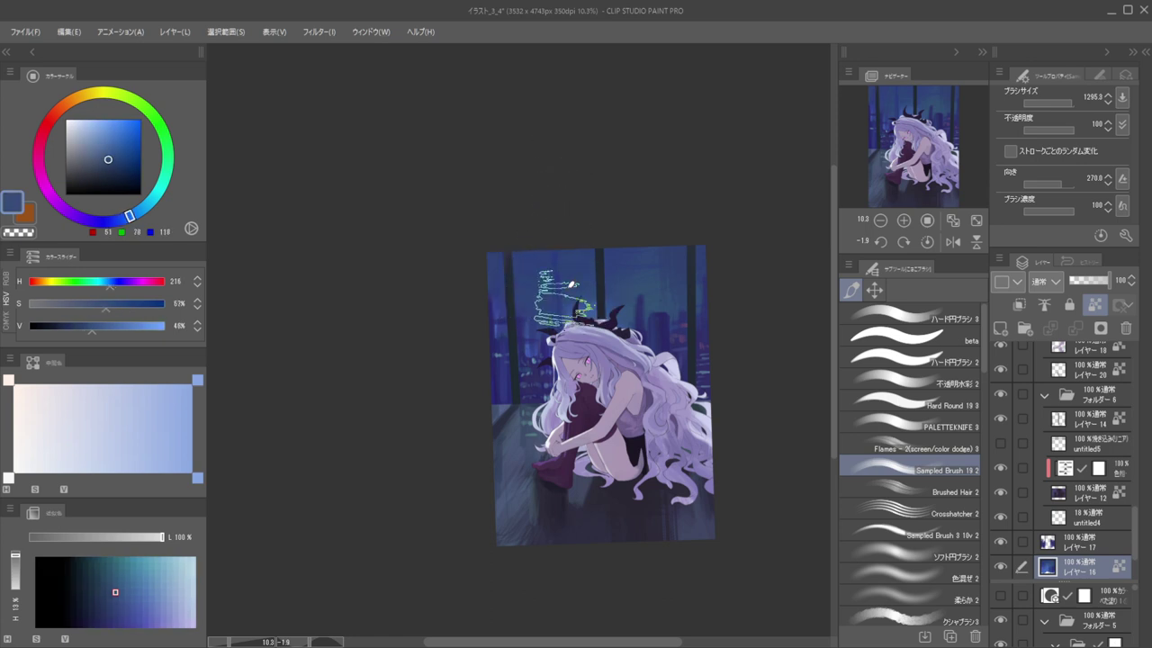
left_click(560, 304, "ctrl+shift")
left_click(557, 299, "alt")
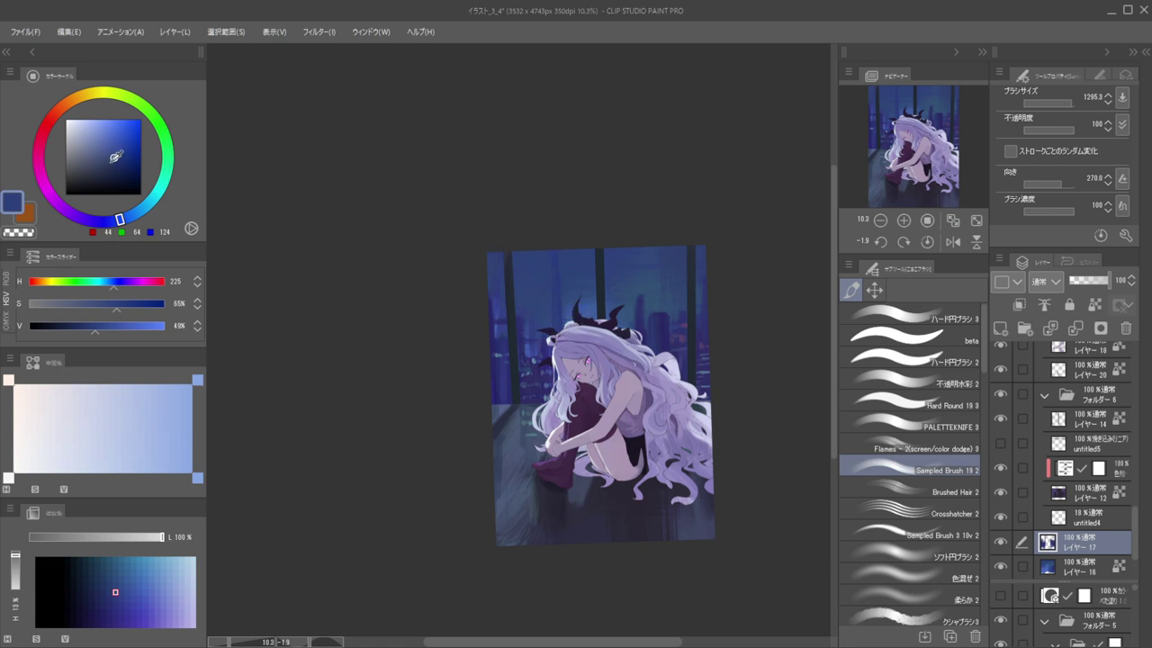
left_click(112, 173)
Make the brush smaller and resample brighter and darker window blues
key("[")
key("/")
key("bracketleft")
key("bracketleft")
key("bracketleft")
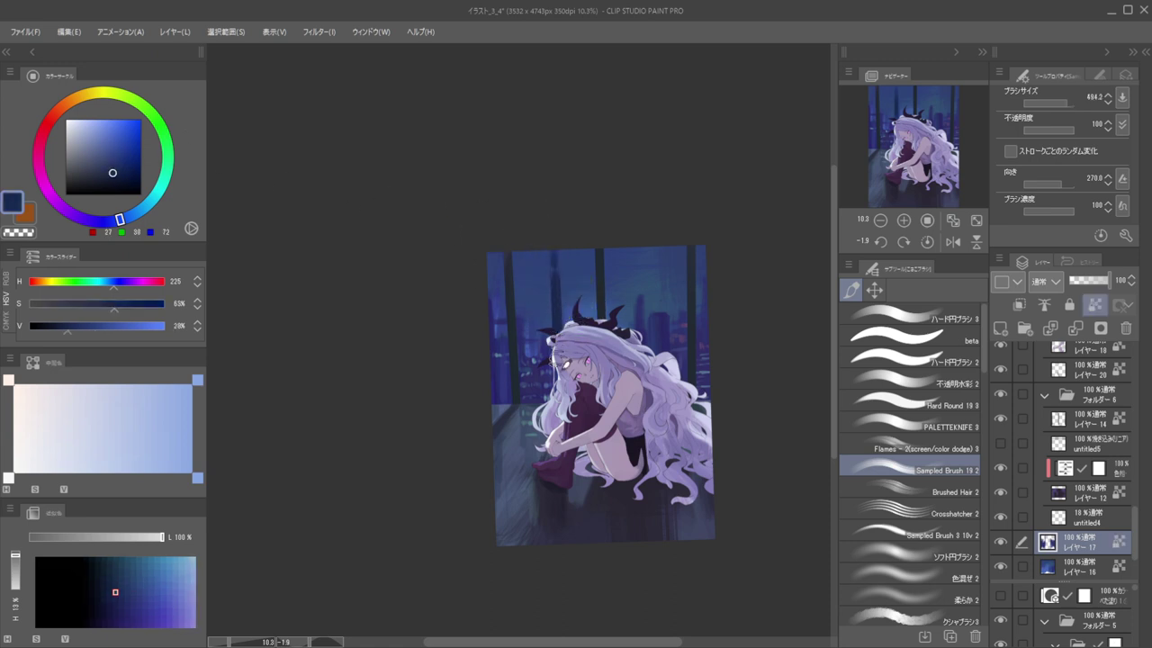
key("]")
key("]")
key("]")
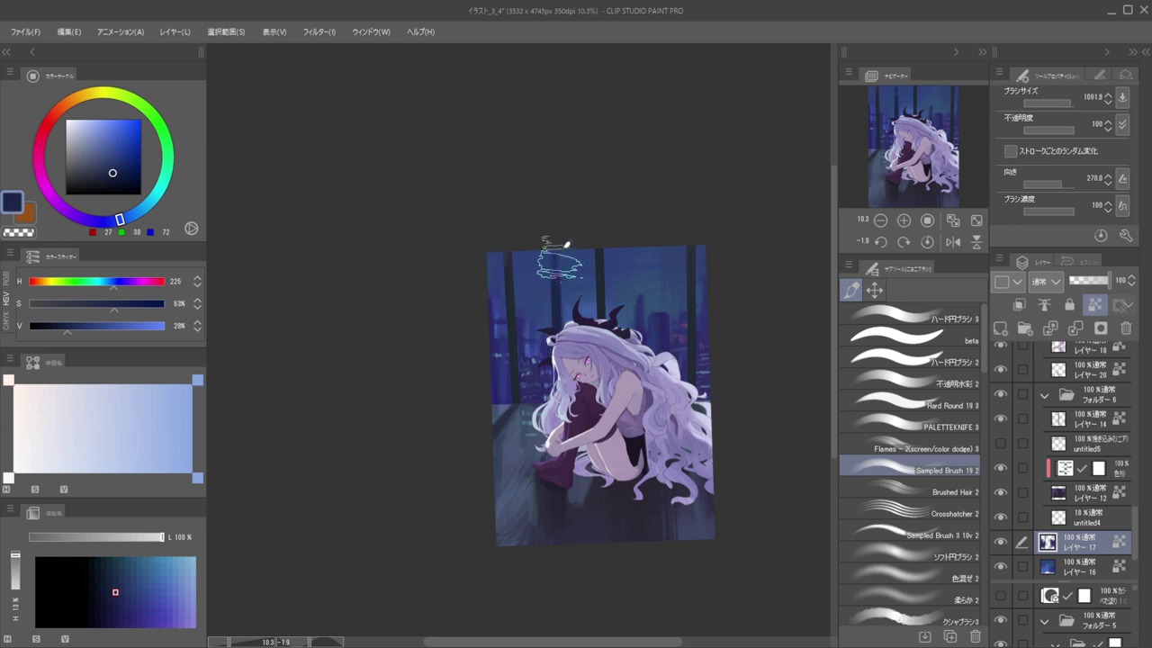
key("bracketleft")
key("bracketleft")
key("bracketleft")
left_click(559, 272, "alt")
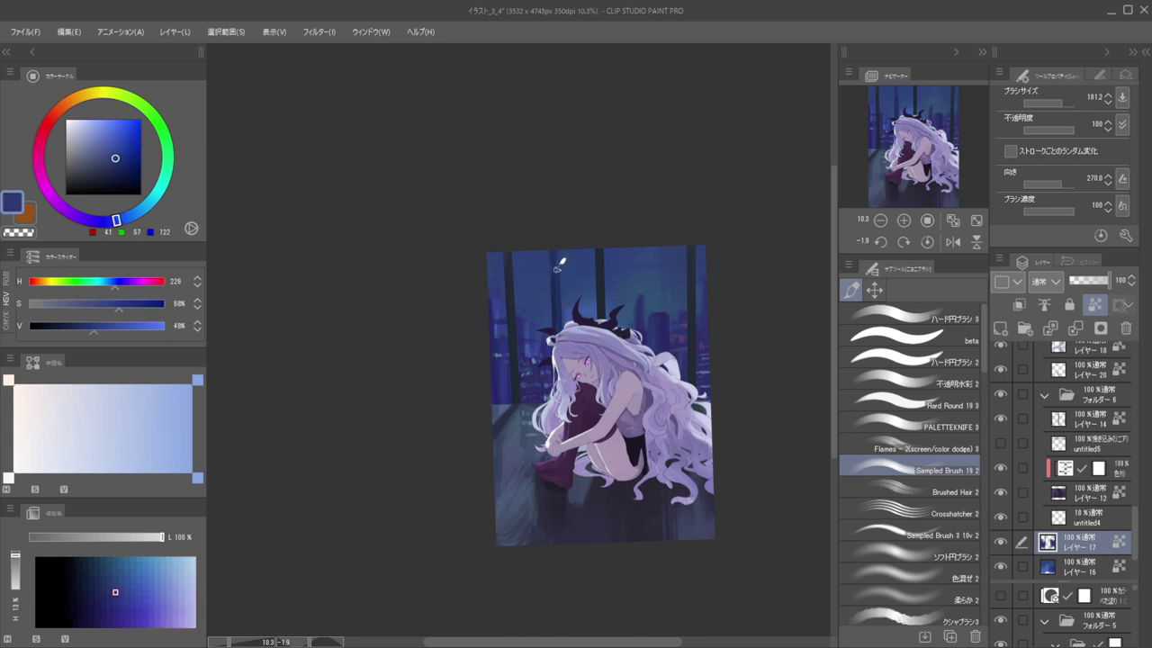
scroll(556, 176, "up", 2)
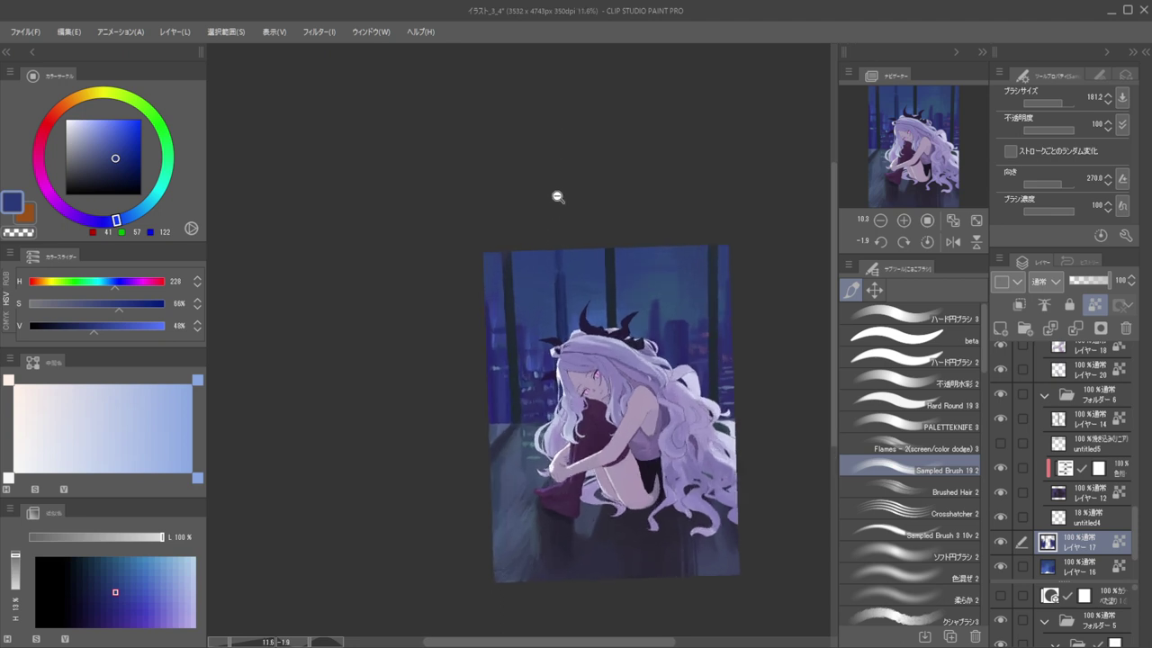
left_click(561, 284, "alt")
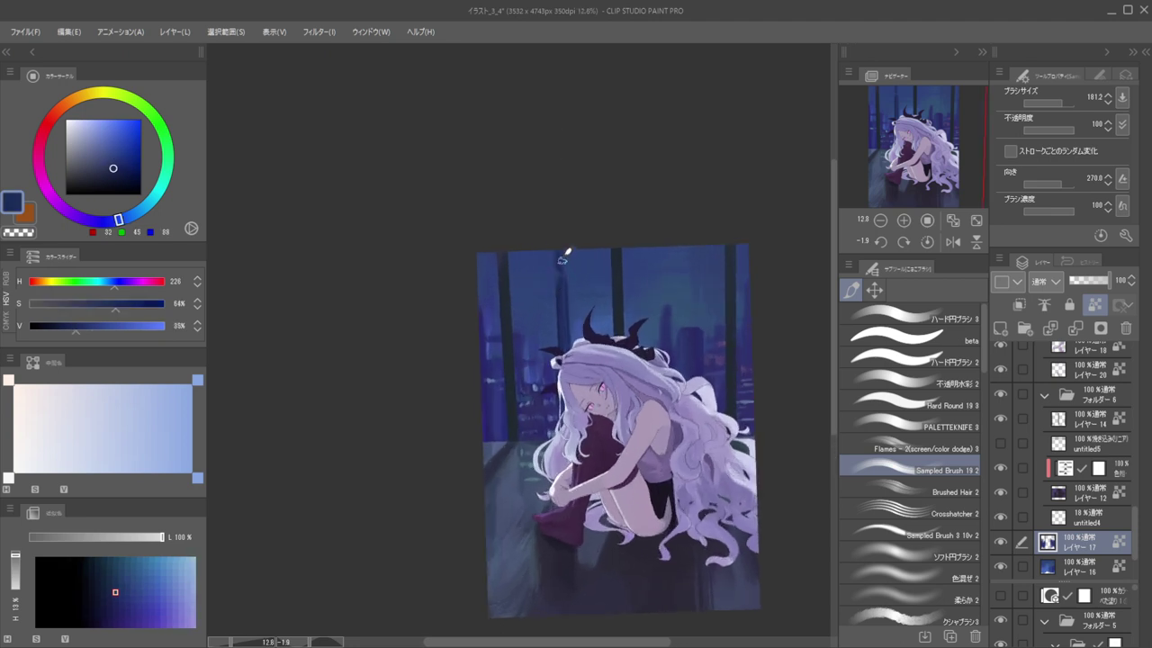
left_click(560, 295, "alt")
scroll(526, 175, "down", 4)
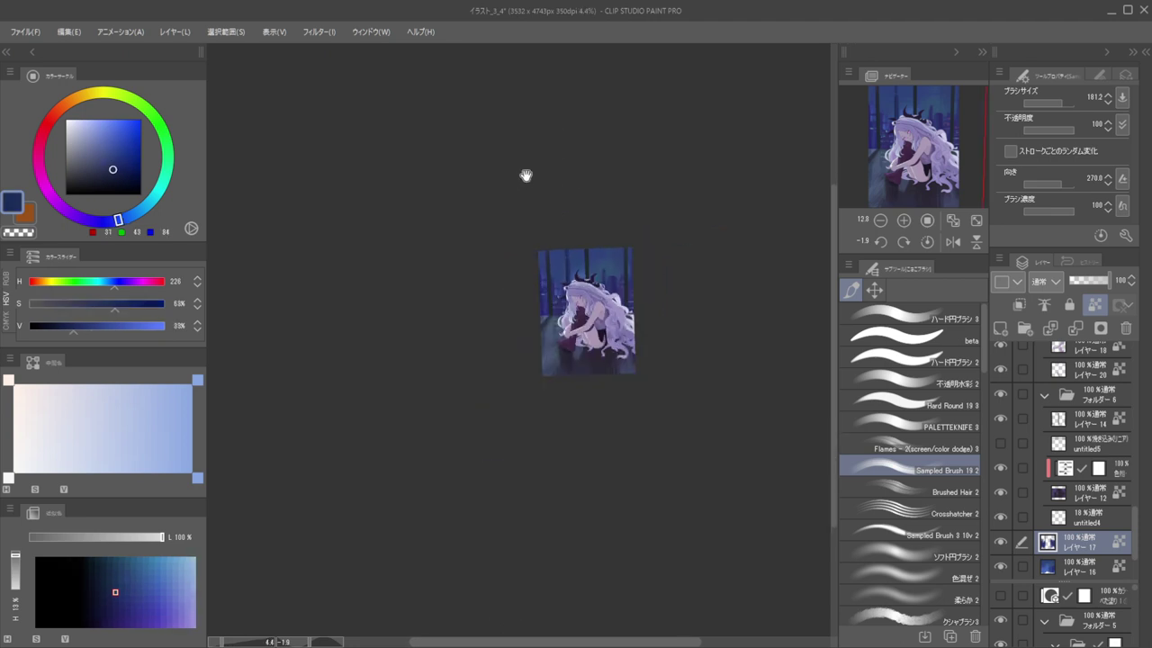
scroll(555, 249, "up", 3)
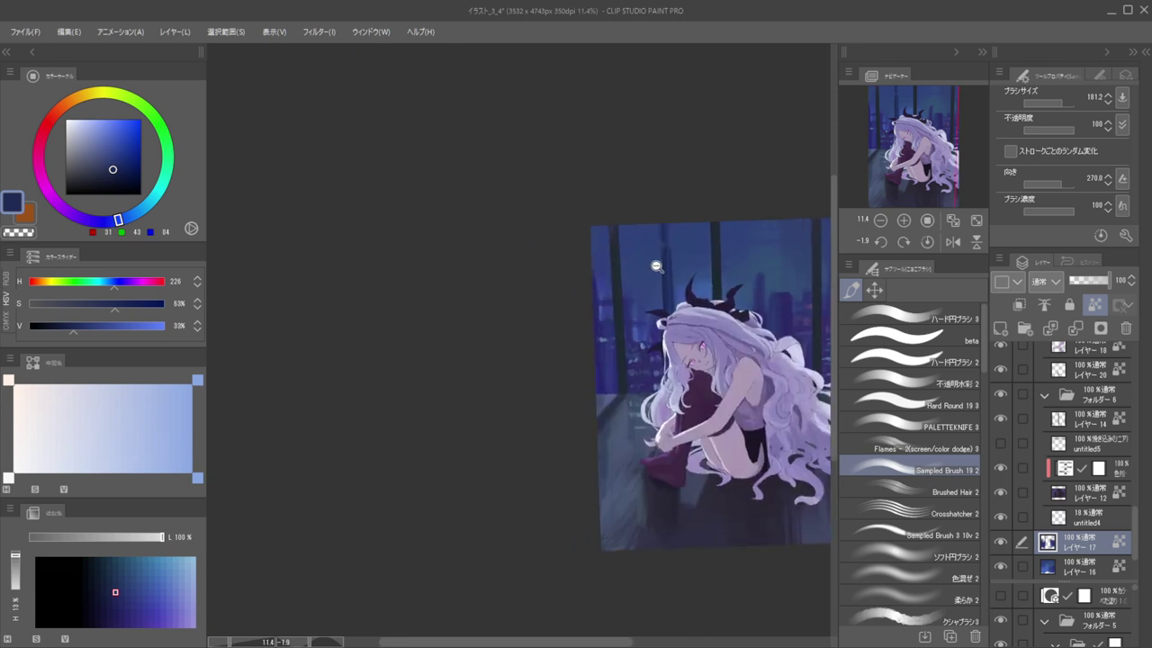
scroll(654, 268, "up", 1)
Sample the floor's blue on Layer 16, enlarge the brush to about 817, and zoom to the feet
key("]")
left_click(795, 257, "ctrl+shift")
left_click(786, 268, "alt")
left_click_drag(633, 327, 662, 325)
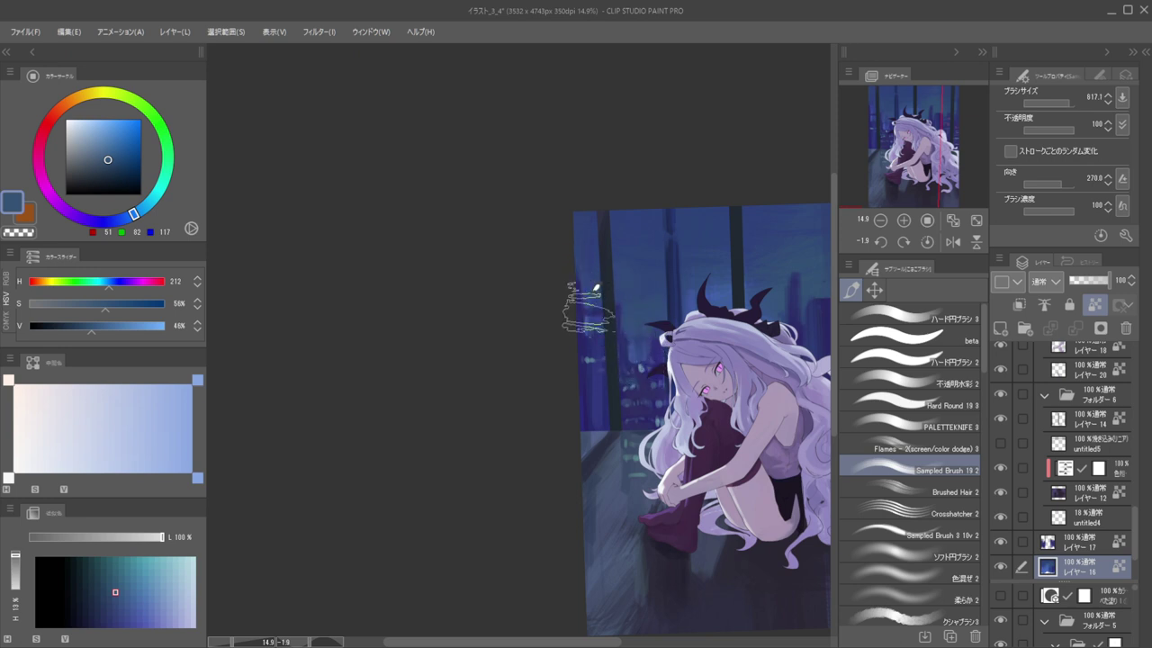
scroll(527, 252, "down", 2)
scroll(636, 268, "down", 1)
scroll(636, 268, "up", 1)
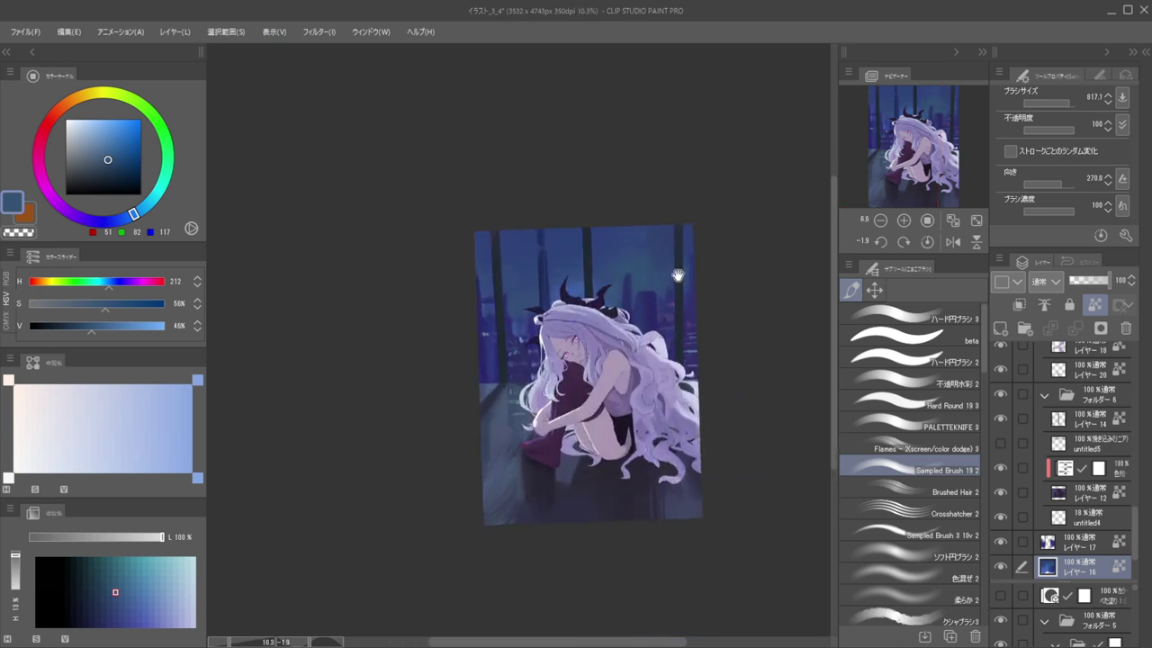
scroll(647, 212, "down", 2)
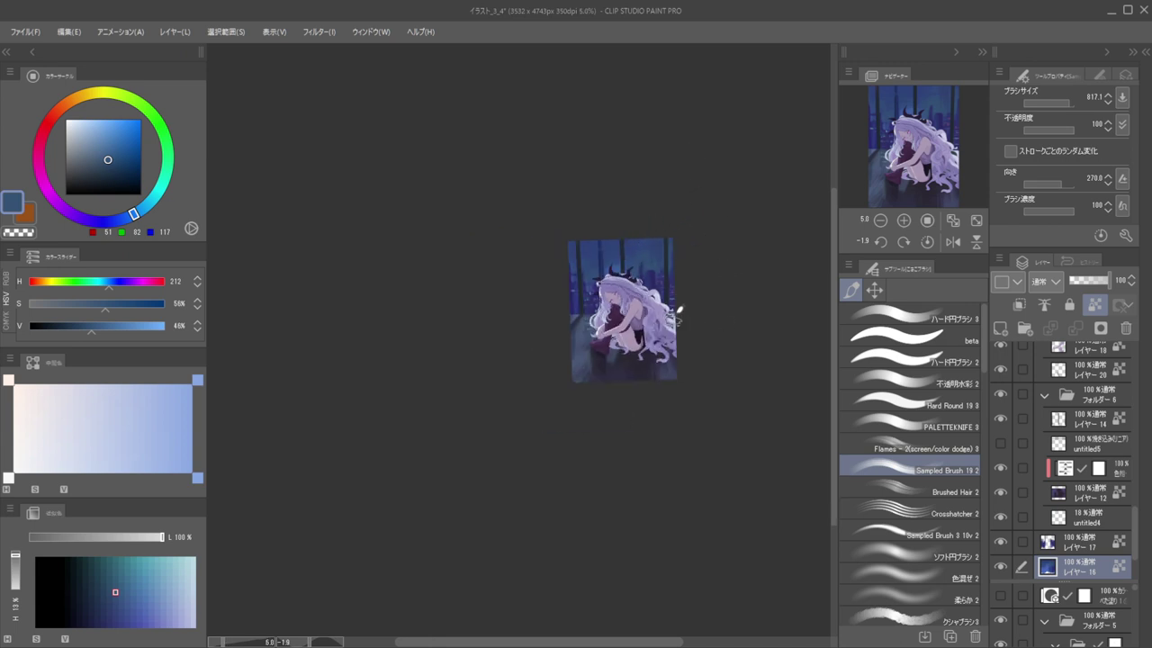
scroll(656, 229, "up", 2)
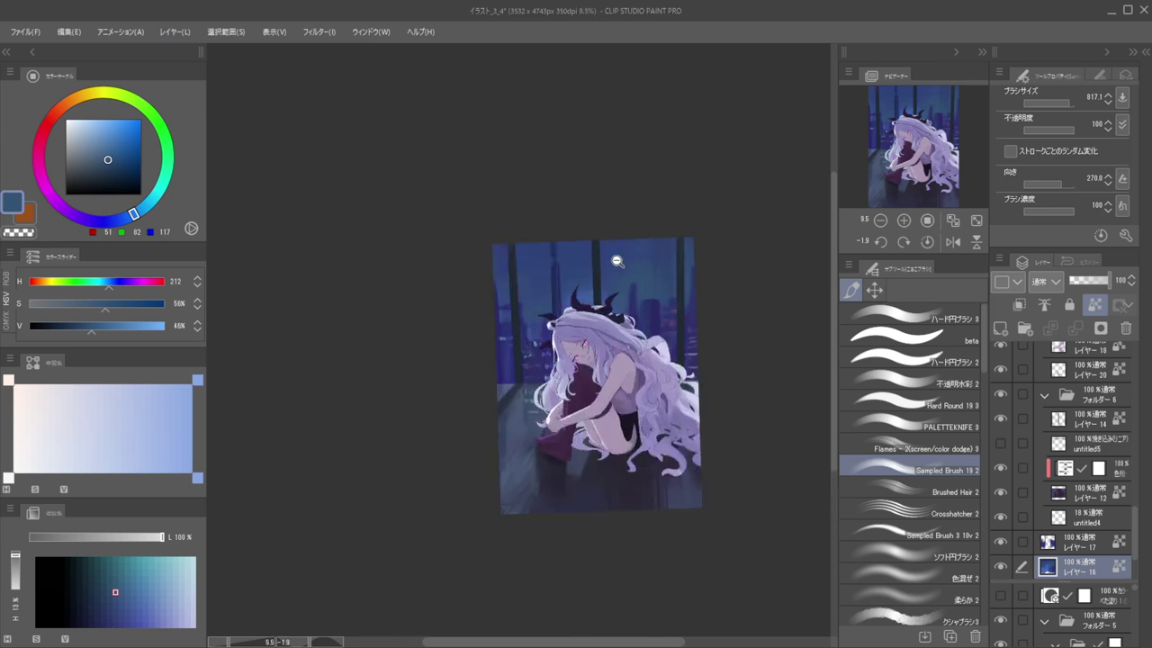
left_click_drag(617, 260, 660, 253)
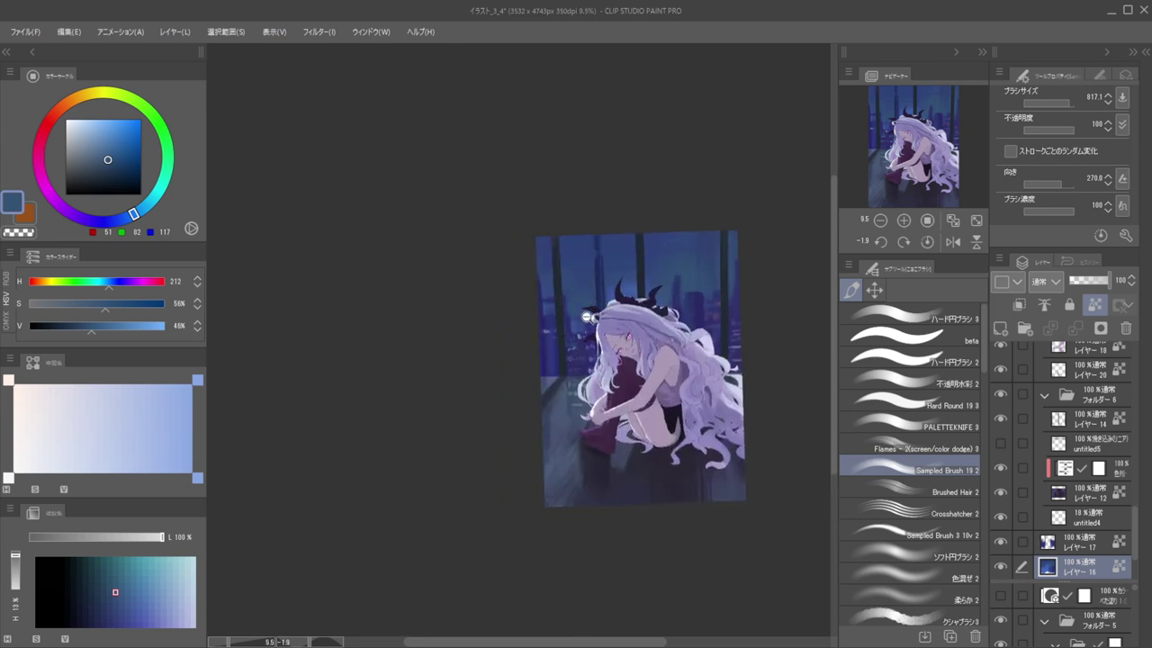
scroll(577, 306, "down", 1)
mouse_move(589, 297)
left_mouse_down()
mouse_move(615, 262)
mouse_move(619, 273)
left_mouse_up()
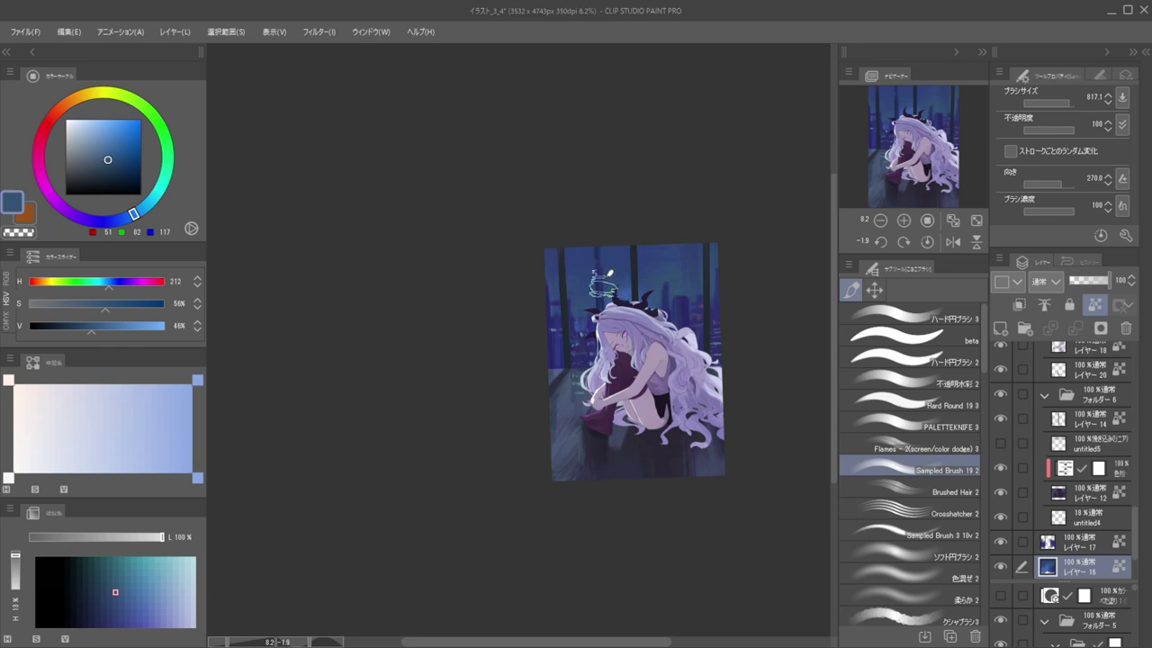
scroll(603, 409, "up", 5)
left_click_drag(551, 454, 585, 447)
With a small brush, paint the sock's dark purple over the white ankle highlight
left_click(590, 473, "ctrl+shift")
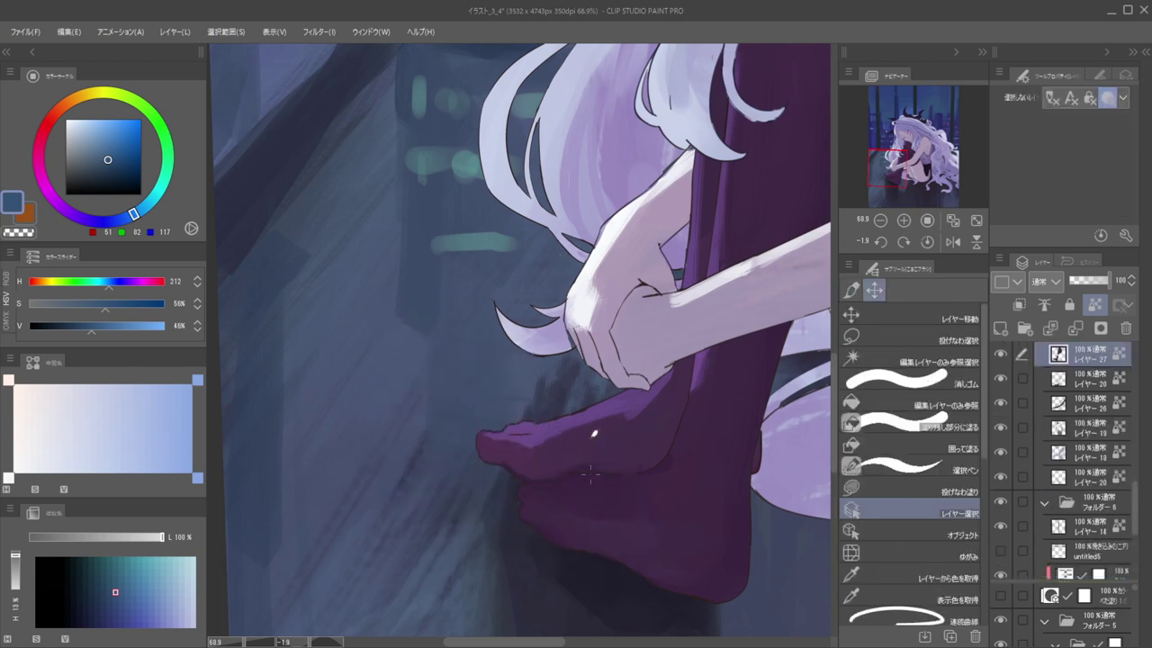
left_click_drag(556, 382, 522, 387)
key("c")
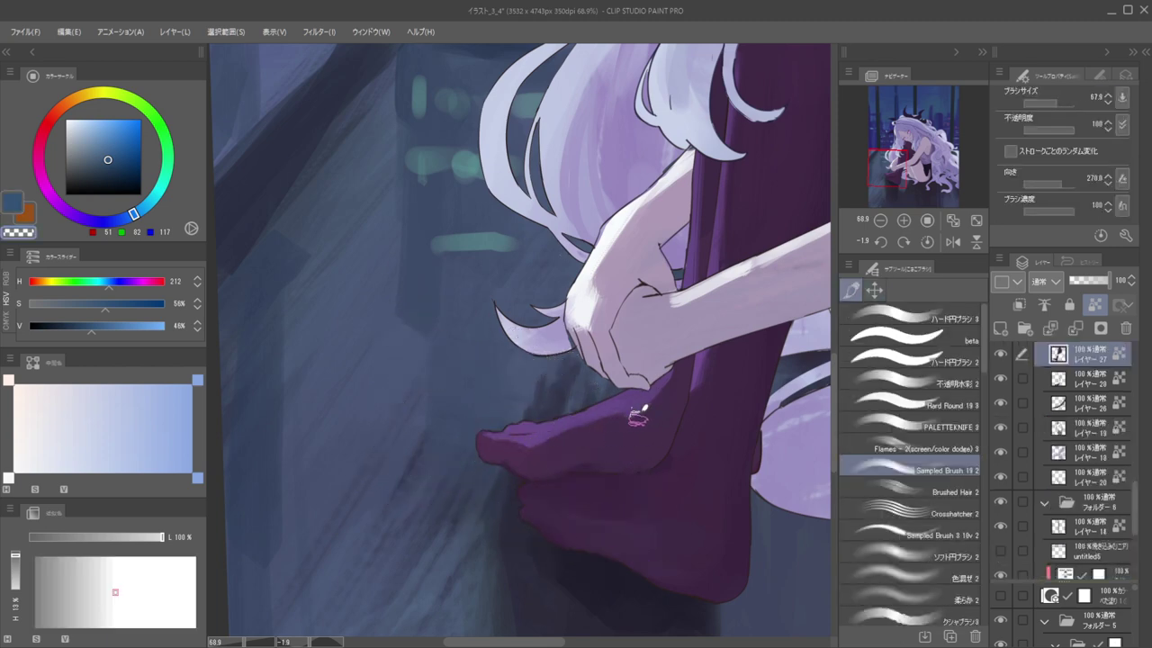
left_click(637, 414, "ctrl+shift")
left_click(635, 416, "alt")
mouse_move(659, 397)
left_mouse_down()
mouse_move(604, 430)
mouse_move(643, 401)
mouse_move(594, 419)
left_mouse_up()
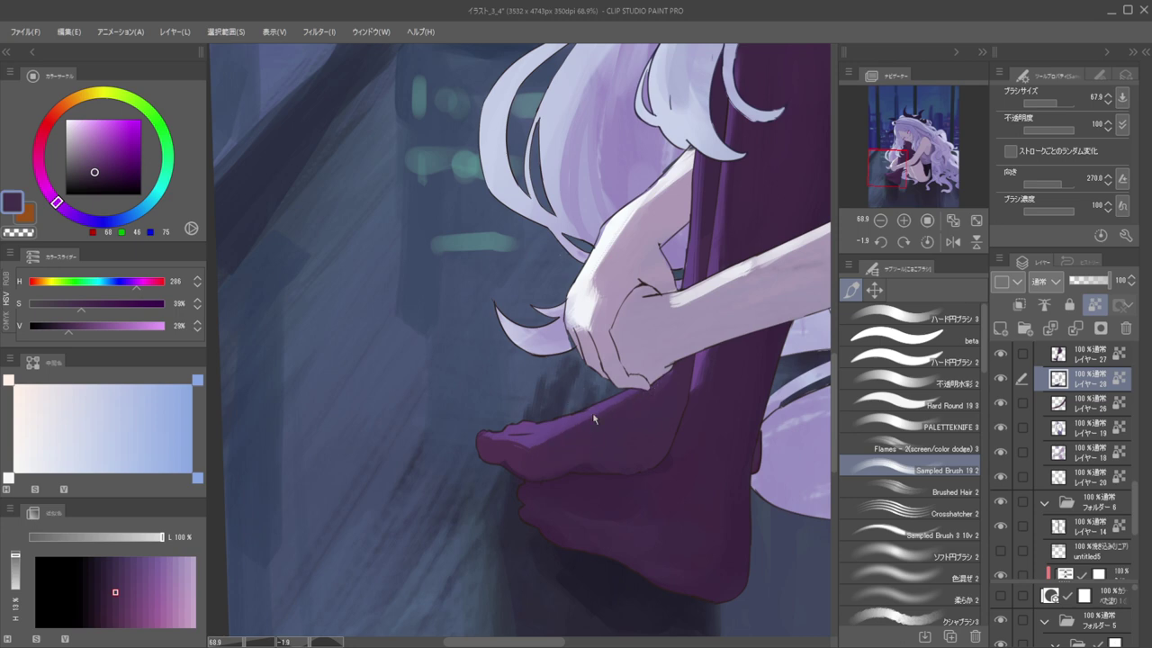
Try a lighter sock purple, then return to the sock's dark purple
scroll(594, 418, "down", 10)
scroll(592, 412, "up", 8)
scroll(592, 411, "up", 2)
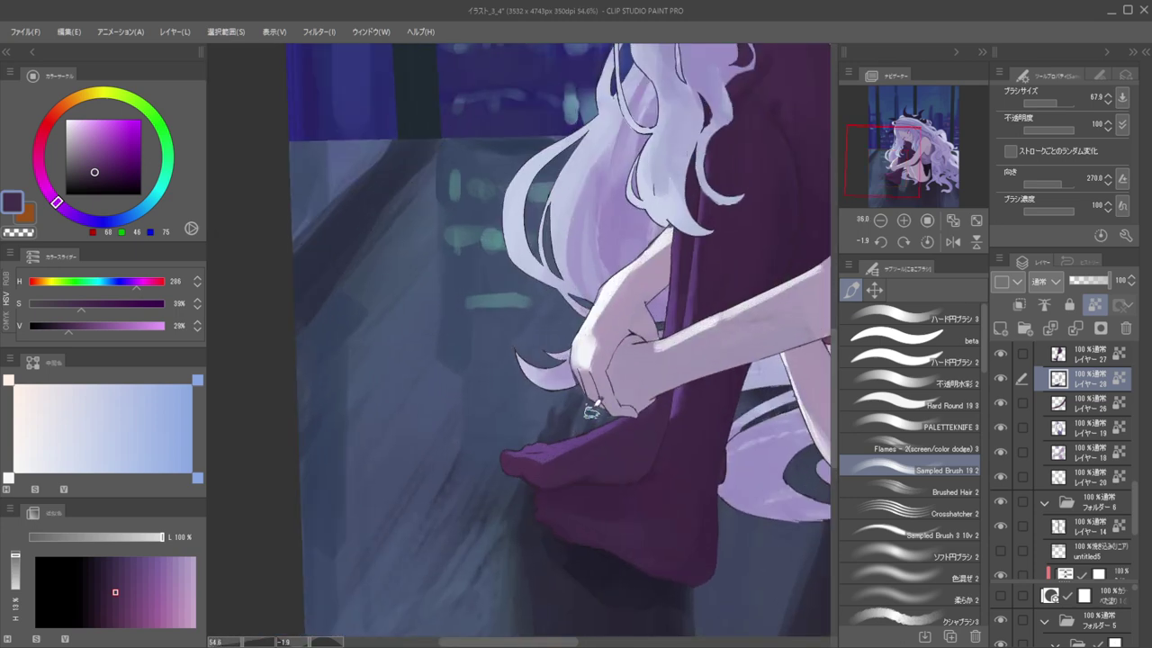
left_click(593, 433, "alt")
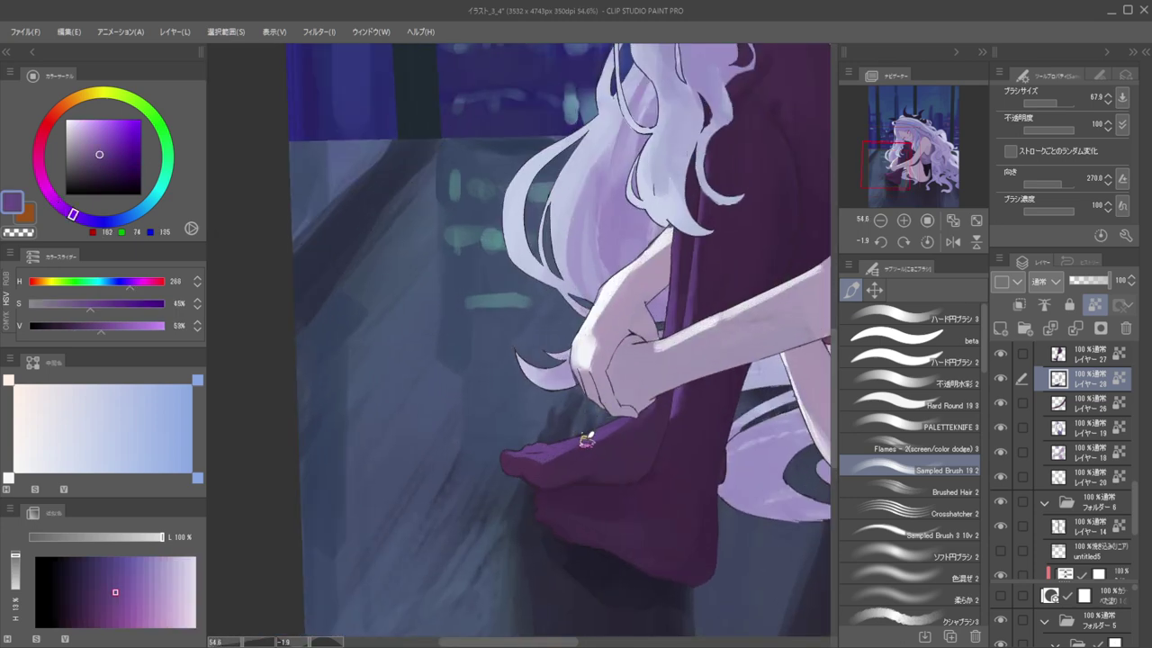
left_click(637, 425, "alt")
scroll(577, 366, "down", 5)
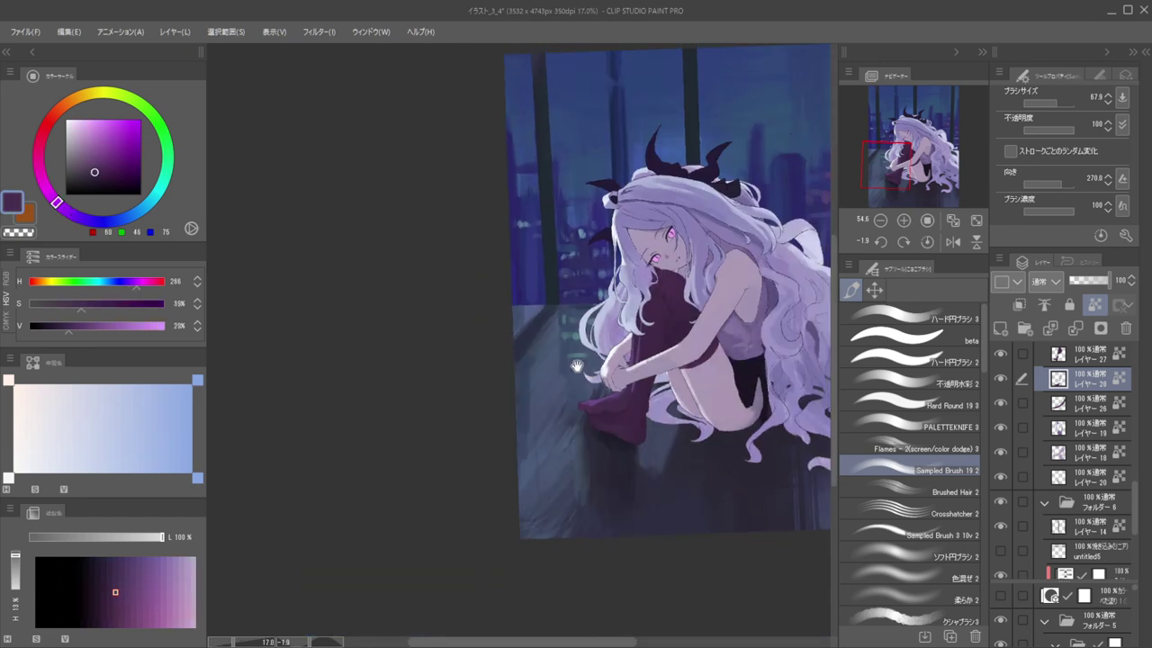
scroll(627, 396, "up", 7)
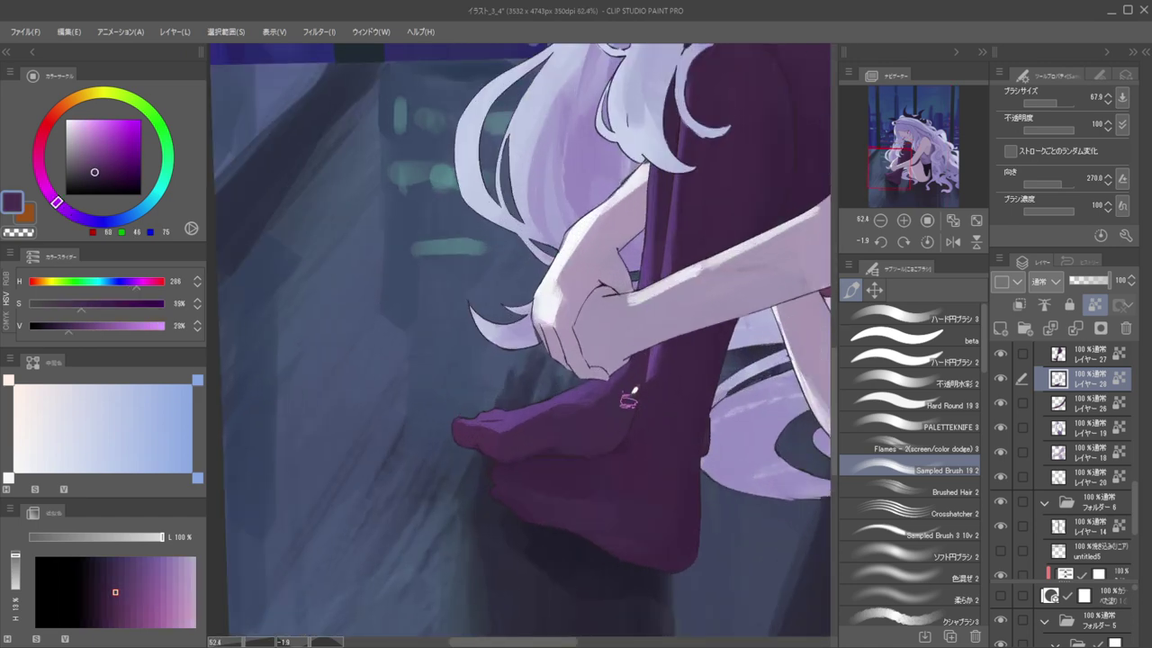
scroll(621, 439, "down", 4)
scroll(624, 475, "up", 3)
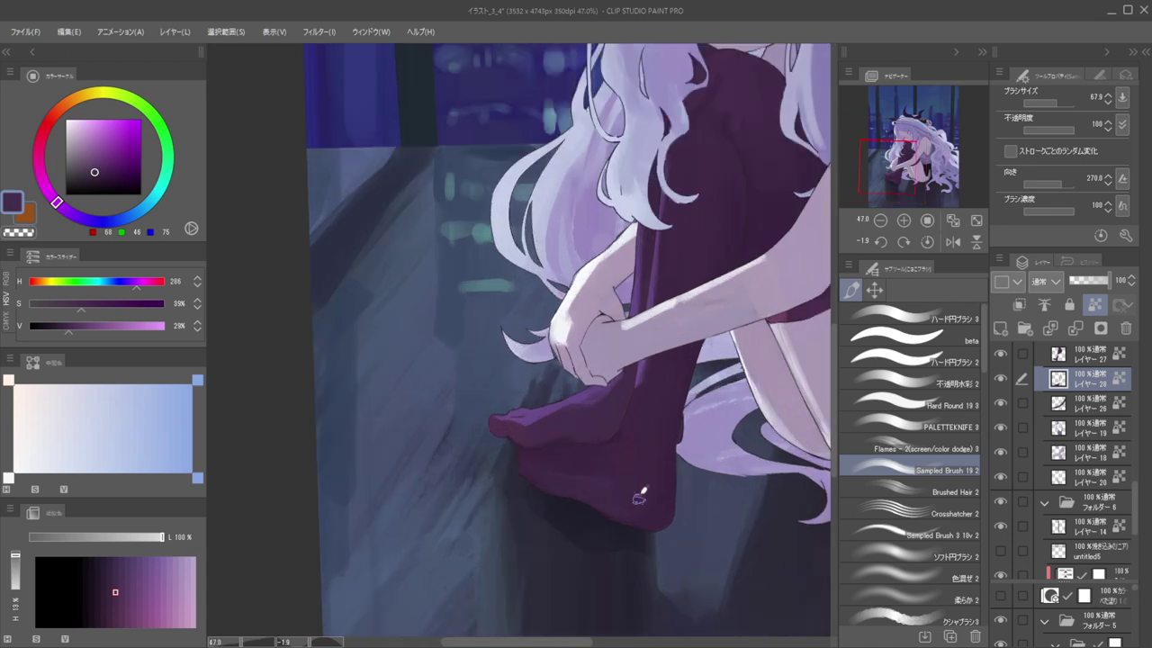
On the layer under the heel, test a green shadow colour, then paint purple over it
left_click(627, 490, "ctrl+shift")
left_click(647, 470, "alt")
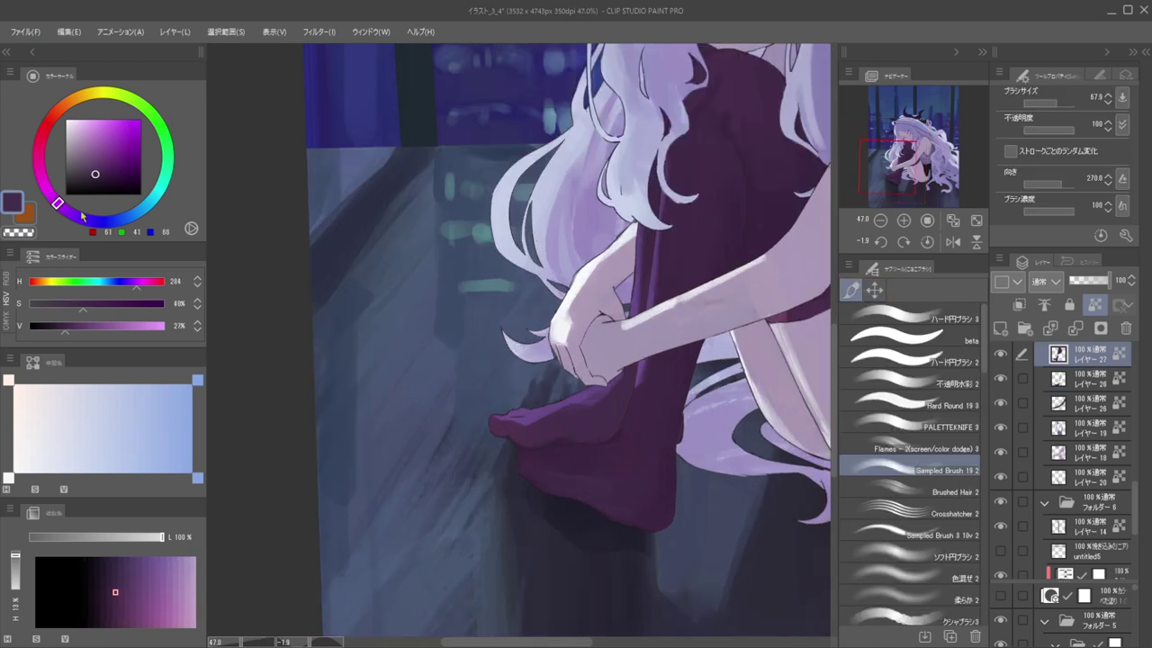
left_click(165, 136)
left_click(94, 173)
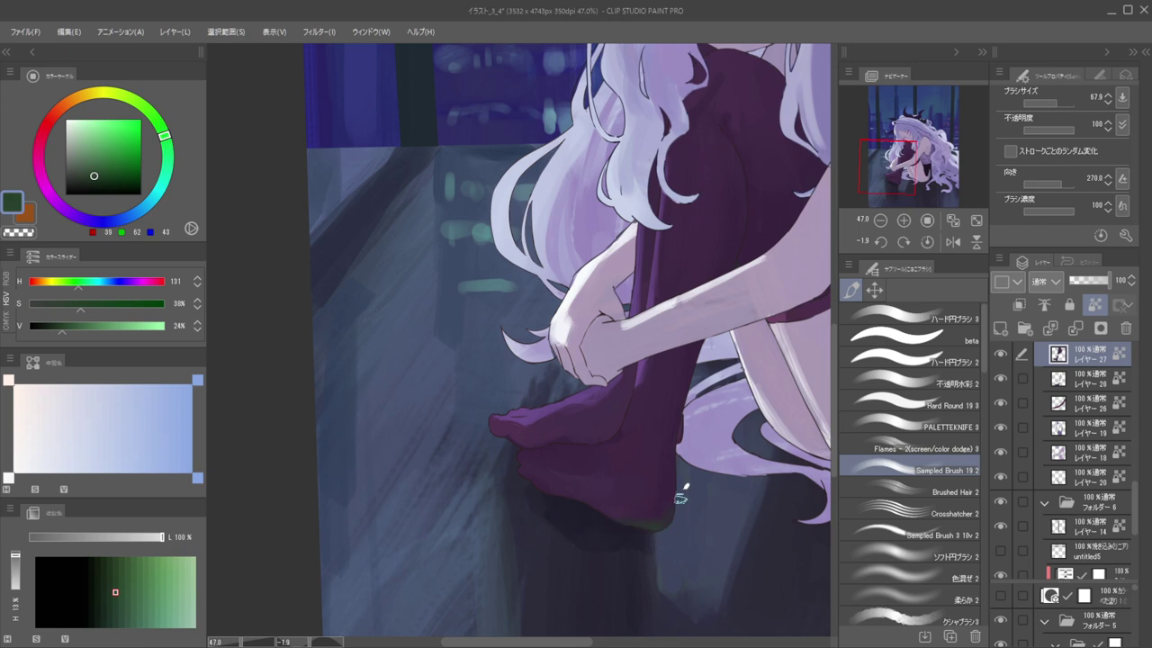
scroll(628, 408, "down", 5)
key("h")
key("h")
scroll(619, 436, "up", 6)
left_click_drag(656, 438, 688, 460)
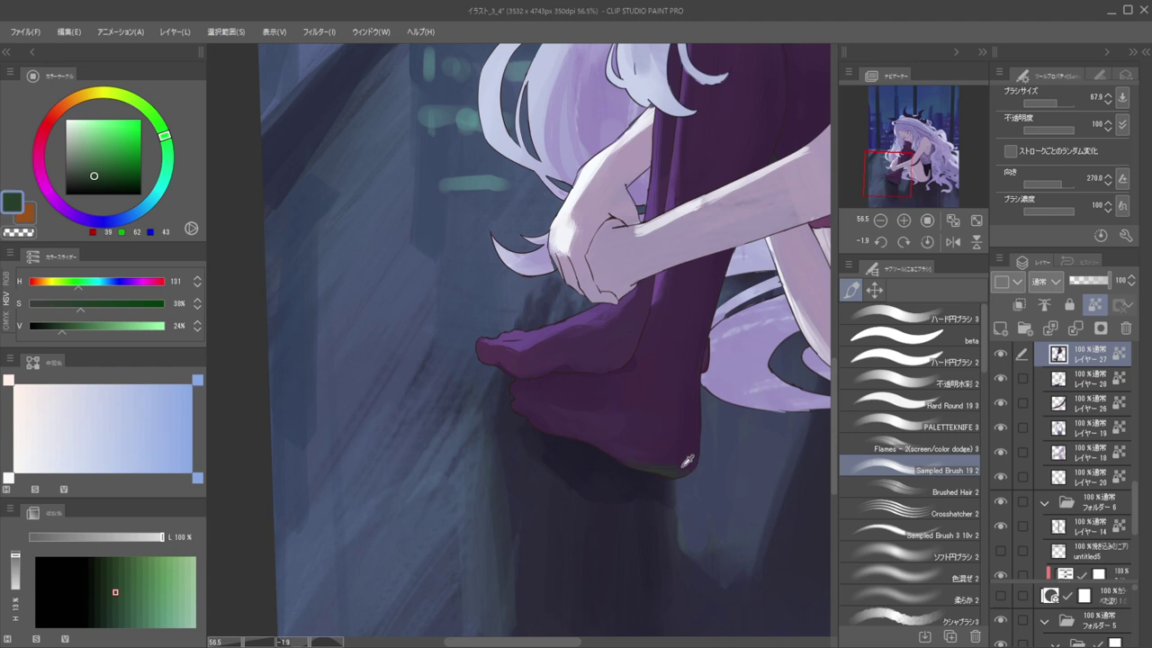
Resample the heel's purple and dark mauve with a larger brush, undoing a small stroke
left_click(677, 473, "alt")
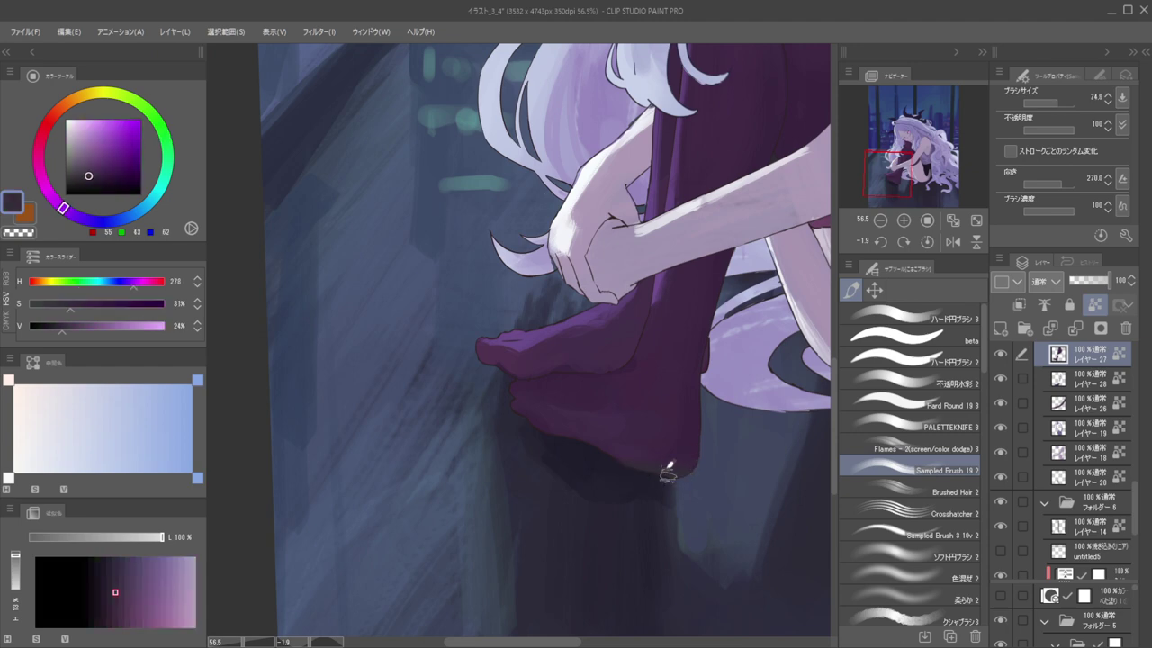
left_click_drag(654, 474, 675, 466)
left_click(690, 416, "alt")
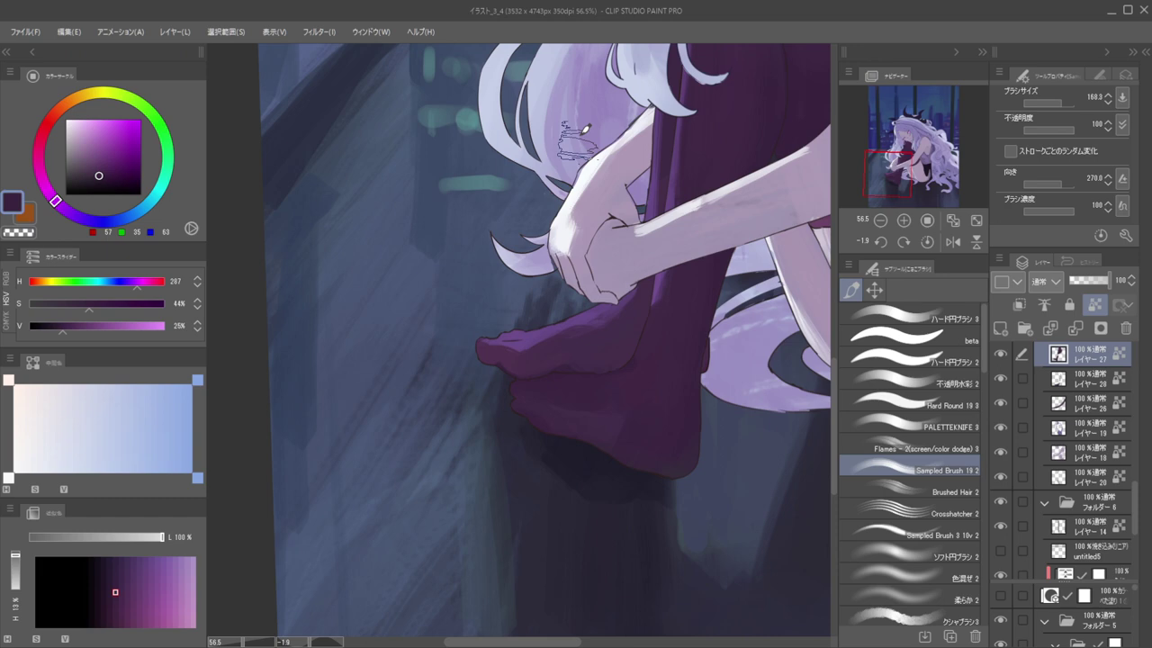
key("ctrl+z")
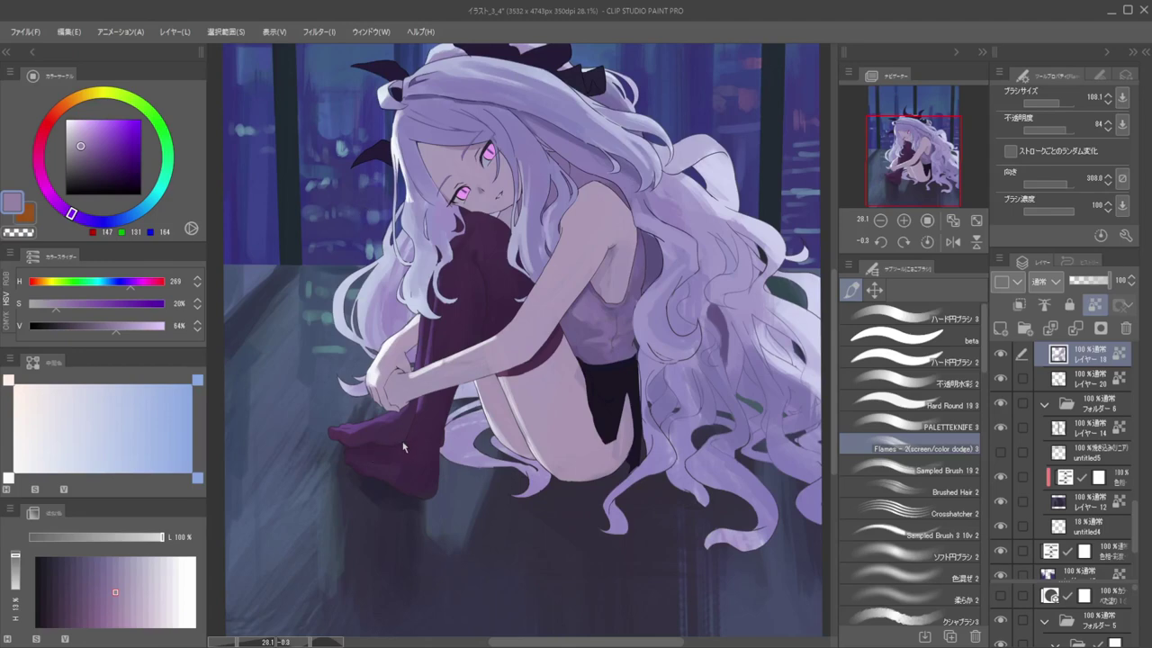
Sample a dark mauve, shrink the brush to 19.8, and shade the arm's right edge
left_click(301, 288, "alt")
left_click(301, 287, "alt")
left_click_drag(615, 240, 630, 275)
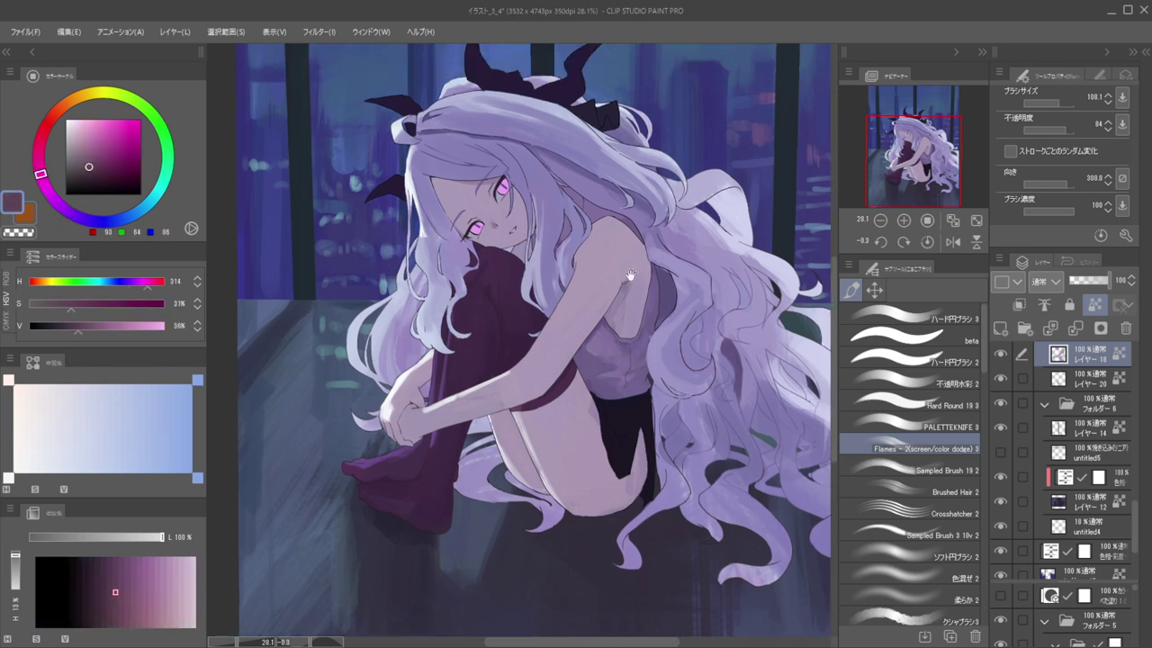
scroll(604, 275, "up", 4)
key("bracketleft")
key("bracketleft")
key("bracketleft")
key("bracketleft")
key("bracketleft")
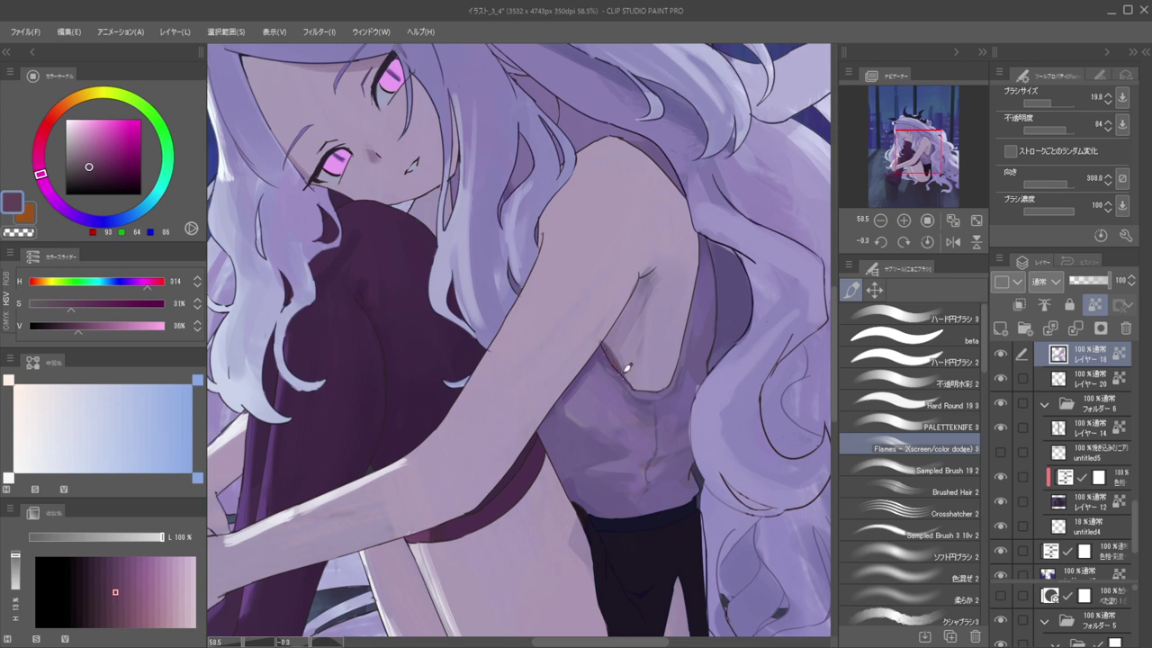
scroll(629, 328, "down", 3)
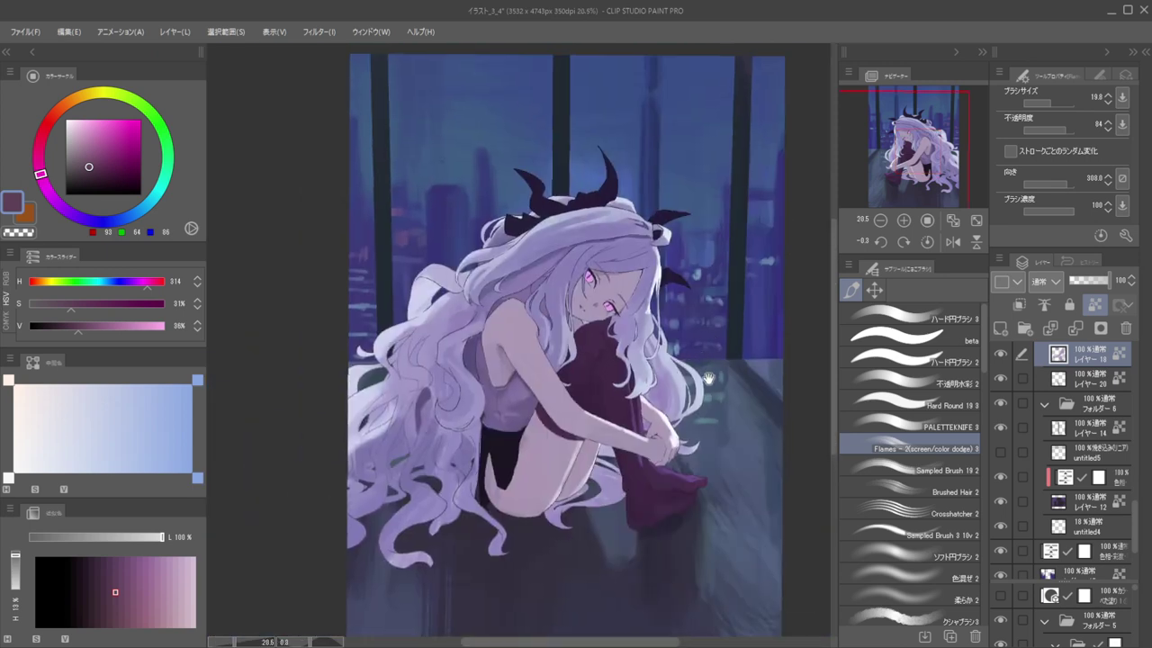
scroll(709, 378, "up", 4)
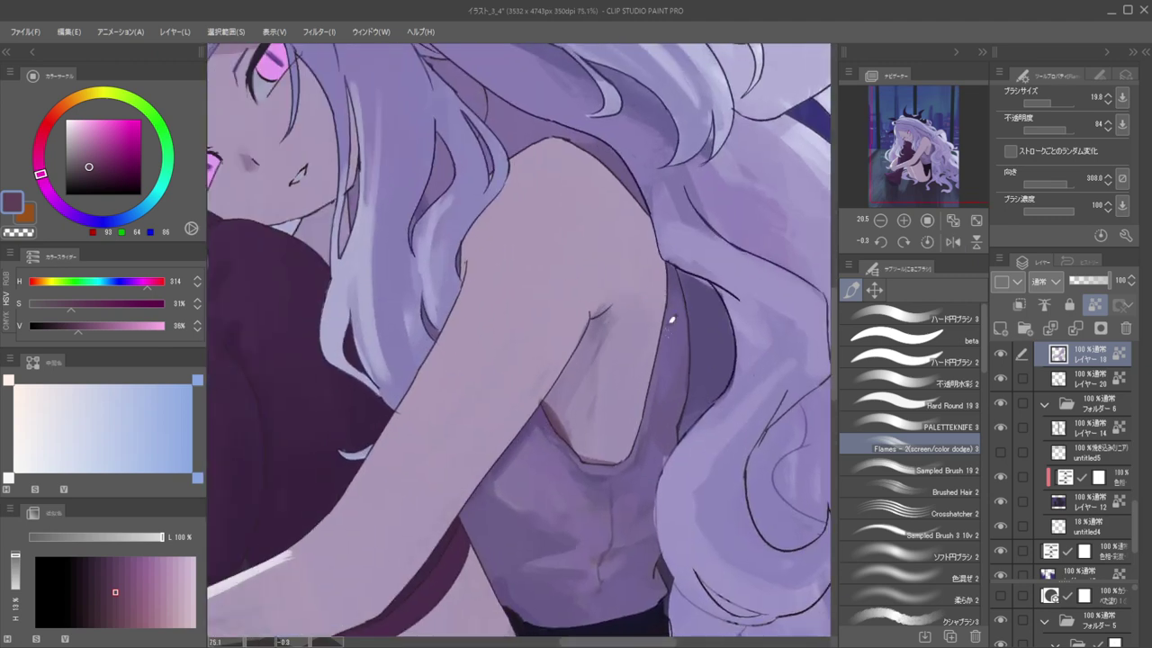
mouse_move(665, 246)
left_mouse_down()
mouse_move(674, 339)
mouse_move(664, 236)
mouse_move(664, 335)
left_mouse_up()
left_click_drag(663, 255, 663, 348)
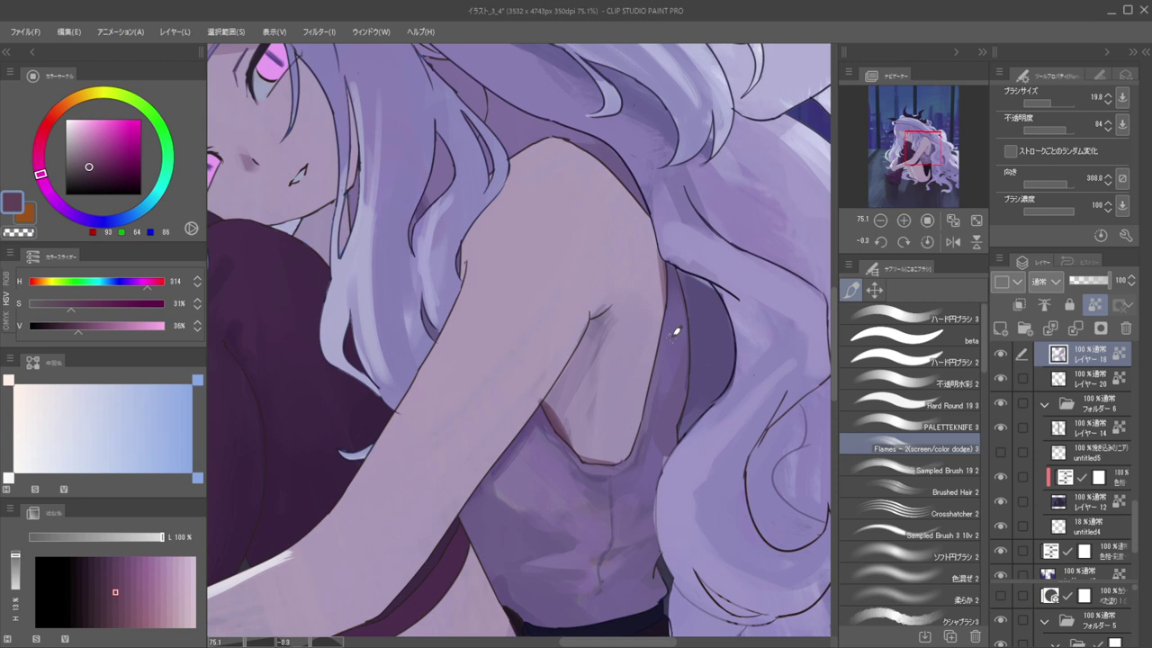
Darken the top edge of the shoulder with a deeper mauve, undoing a stray stroke
scroll(552, 122, "up", 4)
left_click_drag(540, 129, 640, 135)
left_click(576, 134, "alt")
key("ctrl+z")
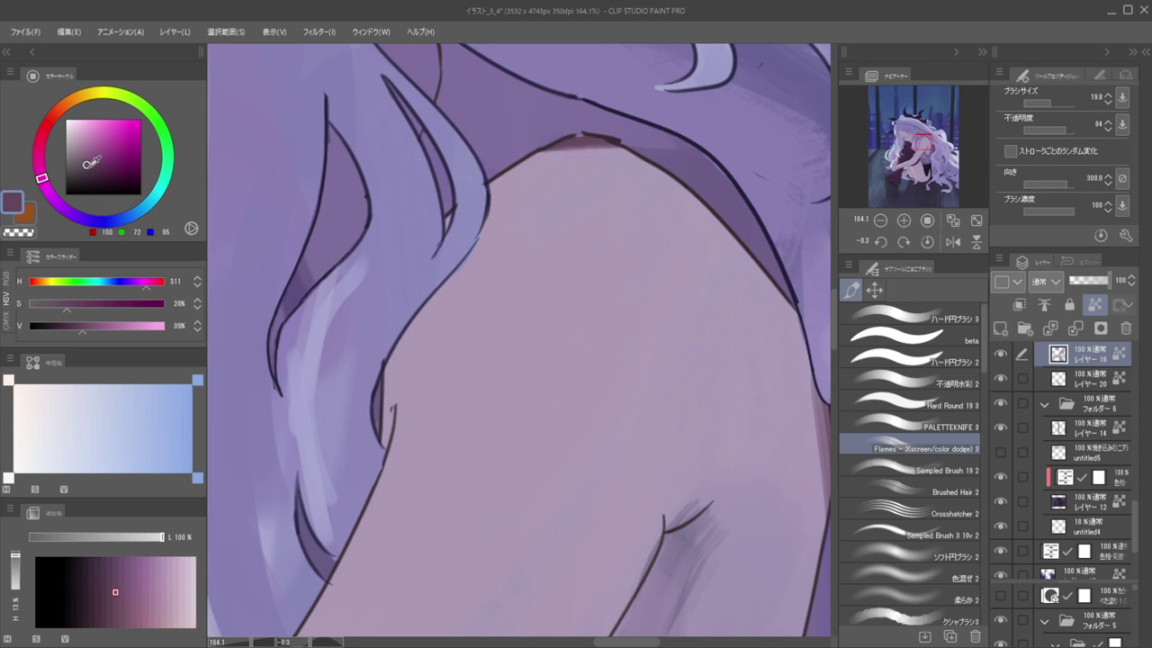
left_click(87, 173)
left_click_drag(42, 177, 43, 183)
mouse_move(517, 137)
left_mouse_down()
mouse_move(627, 149)
mouse_move(590, 169)
left_mouse_up()
key("h")
key("h")
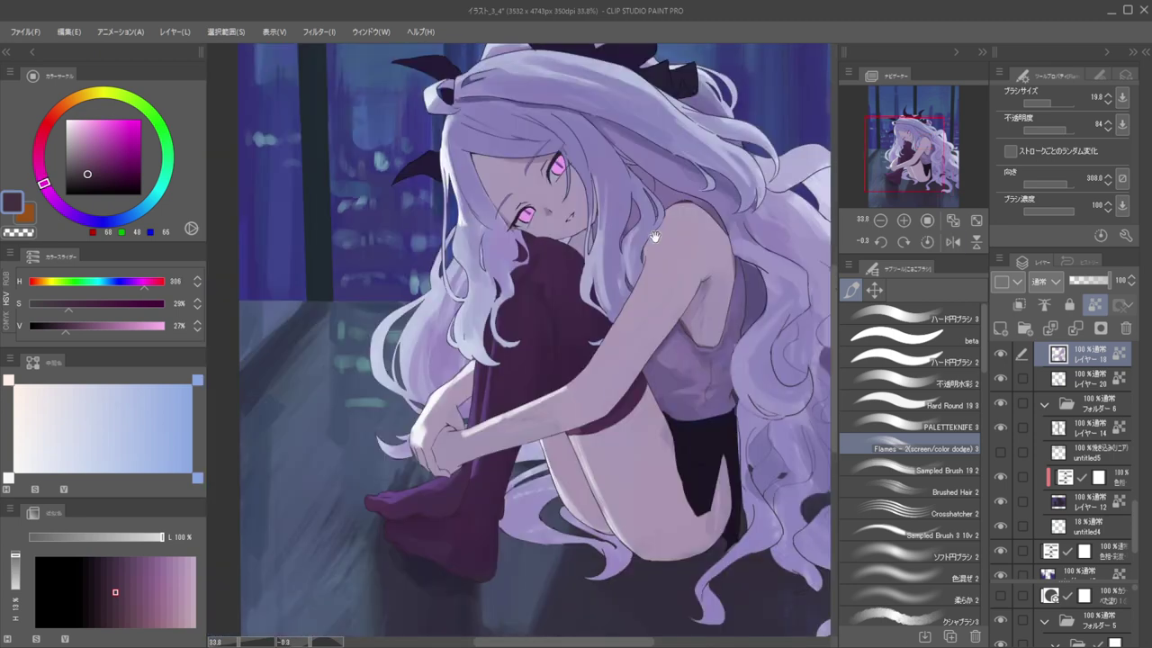
left_click_drag(634, 234, 659, 228)
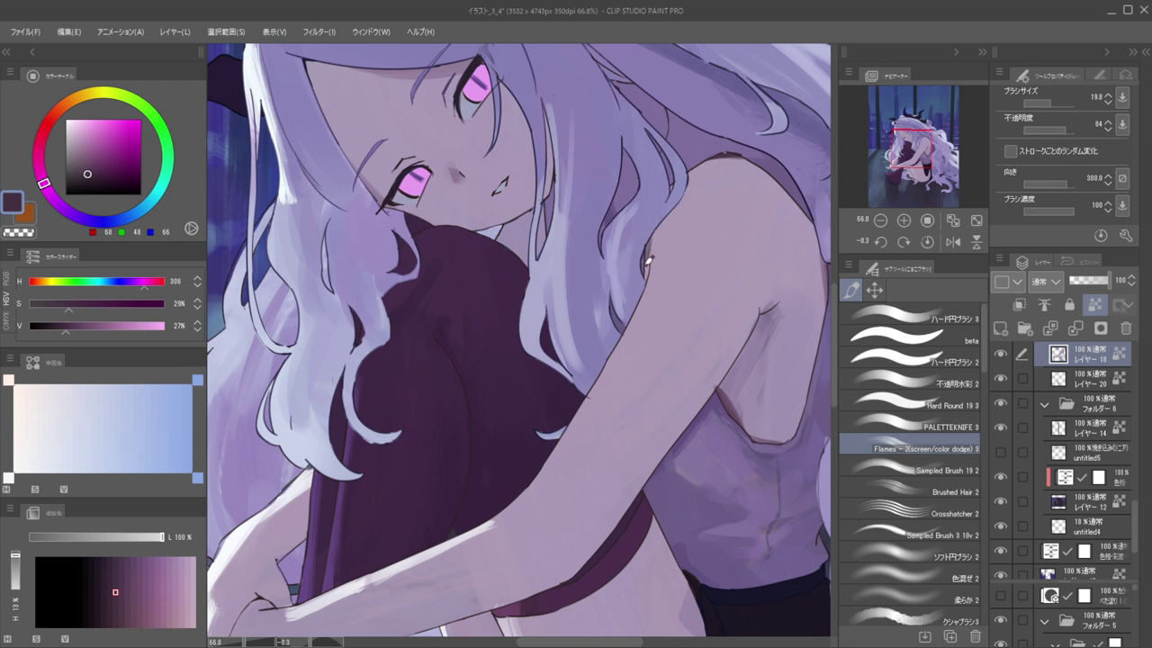